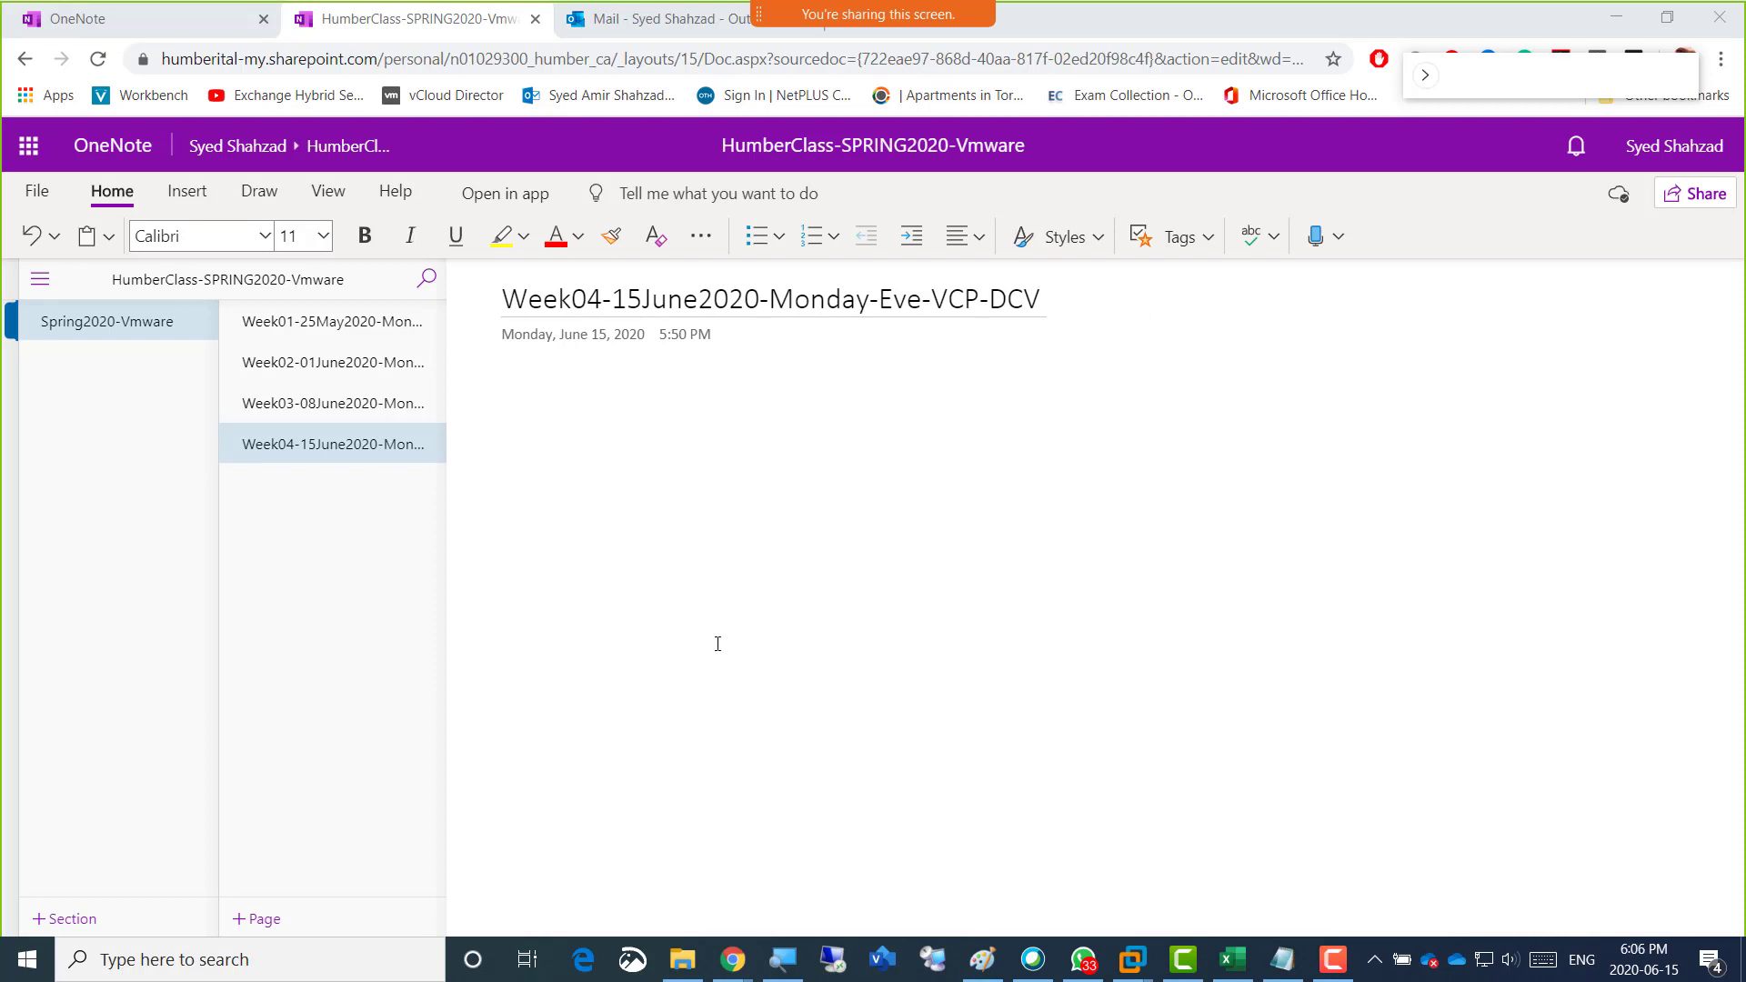
mouse_move(732, 960)
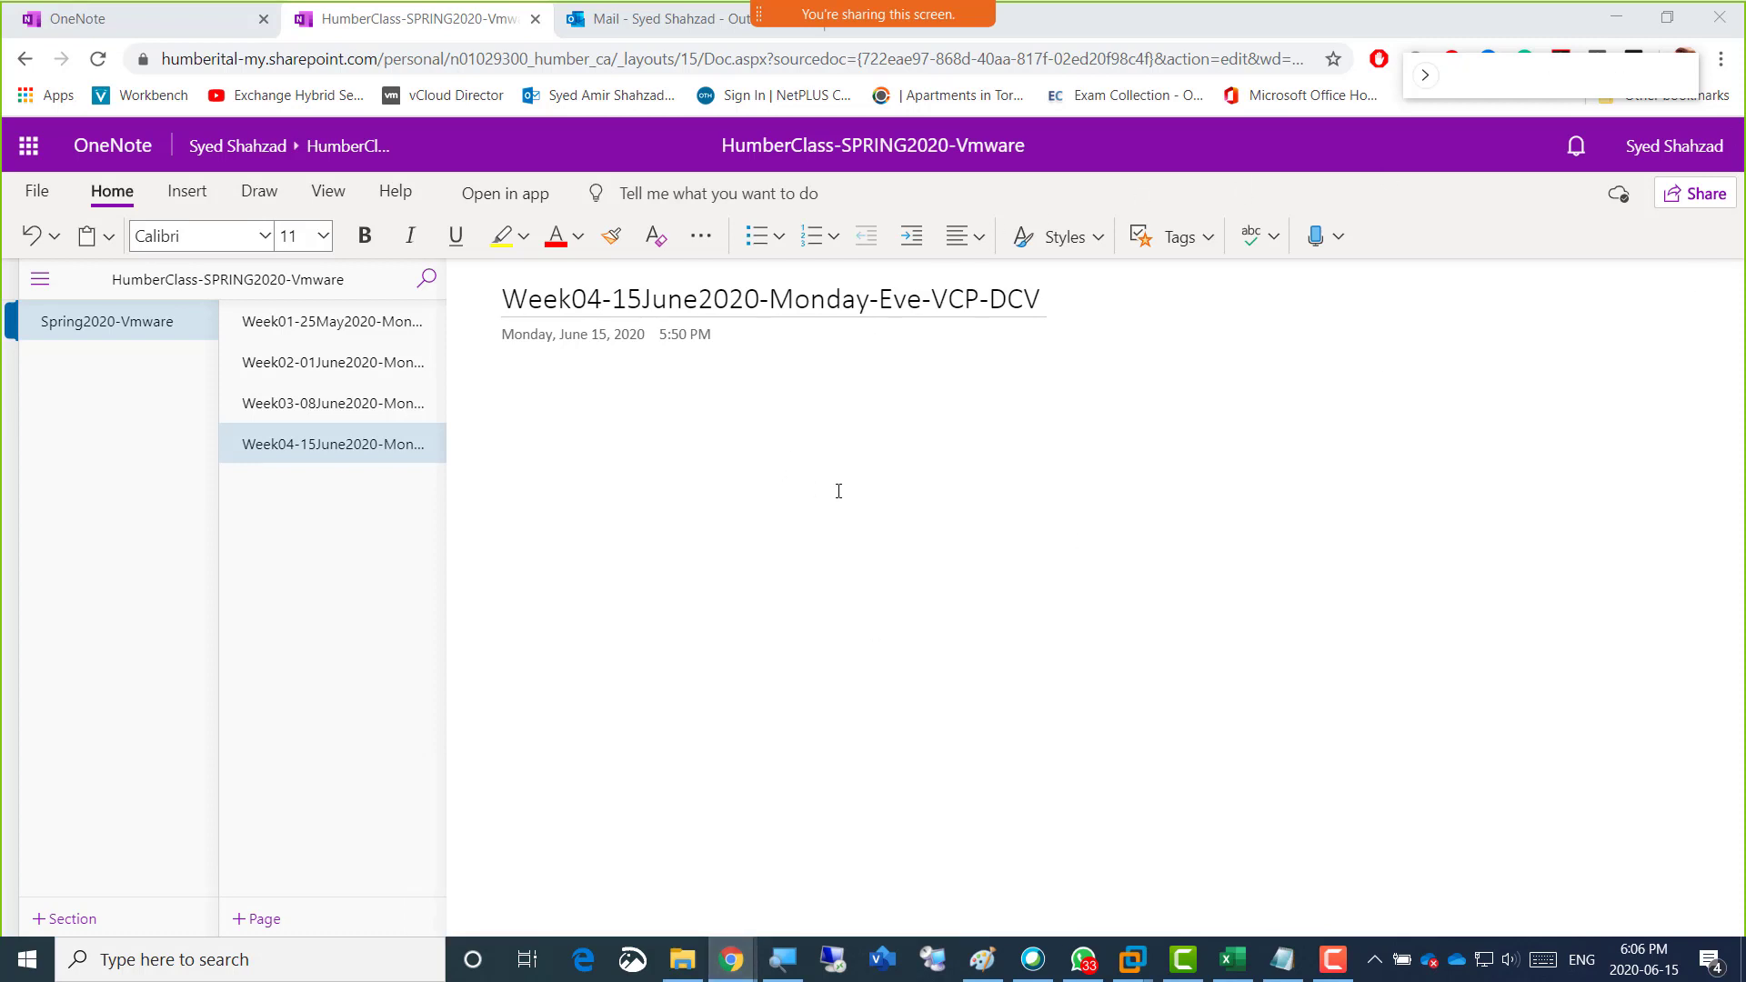
left_click_drag(1509, 87, 1518, 63)
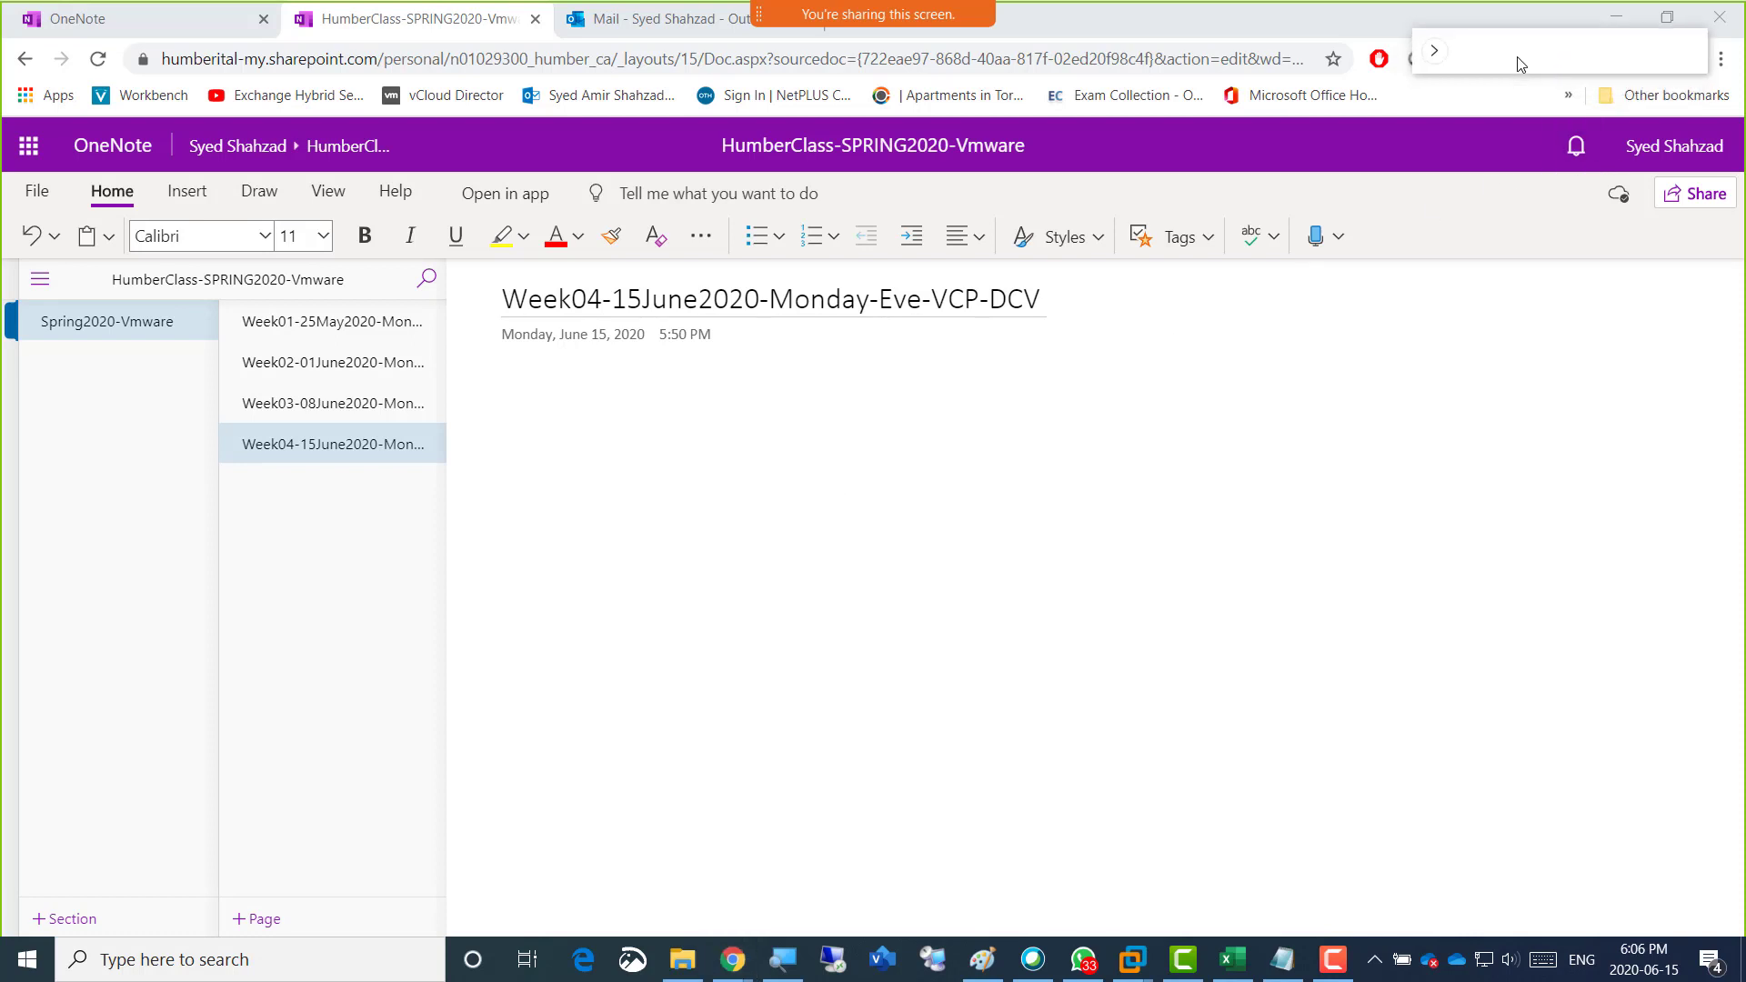
key("XF86AudioRaiseVolume")
key("XF86AudioRaiseVolume")
key("XF86AudioRaiseVolume")
key("XF86AudioRaiseVolume")
key("XF86AudioRaiseVolume")
key("XF86AudioRaiseVolume")
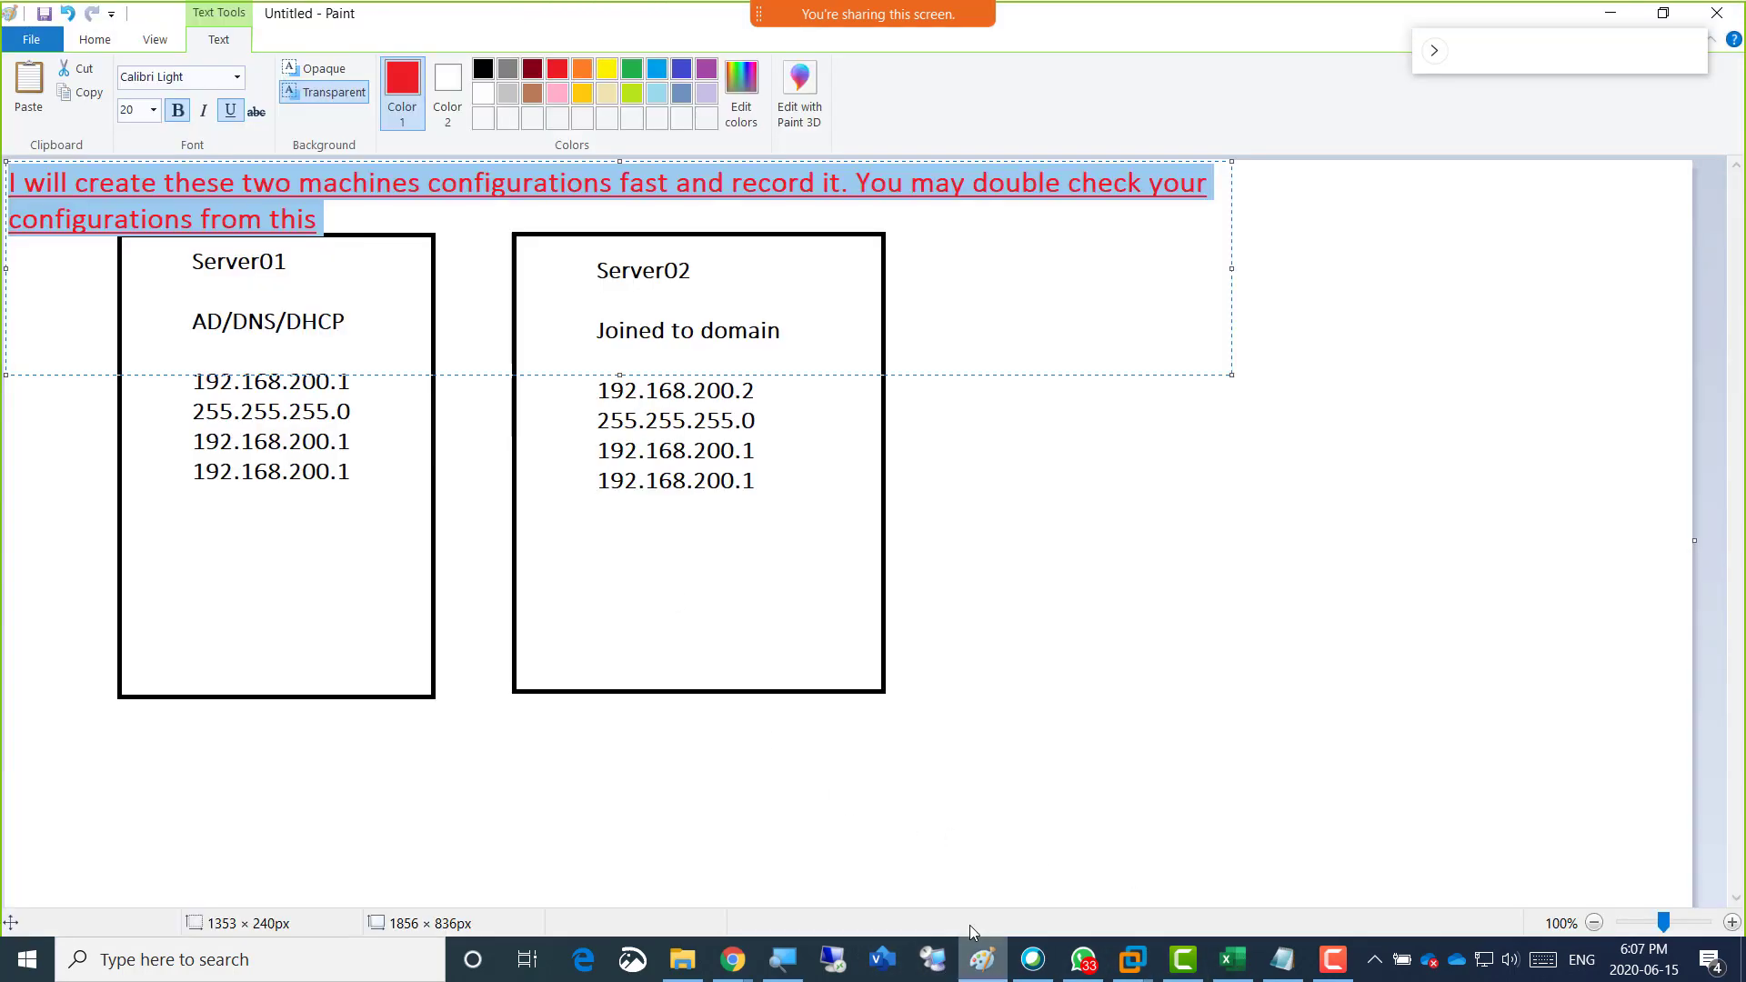
Switch to Paint, commit the red note text, and underline the Server01 and Server02 names and their roles with the red Pencil.
left_click(982, 960)
left_click(1052, 483)
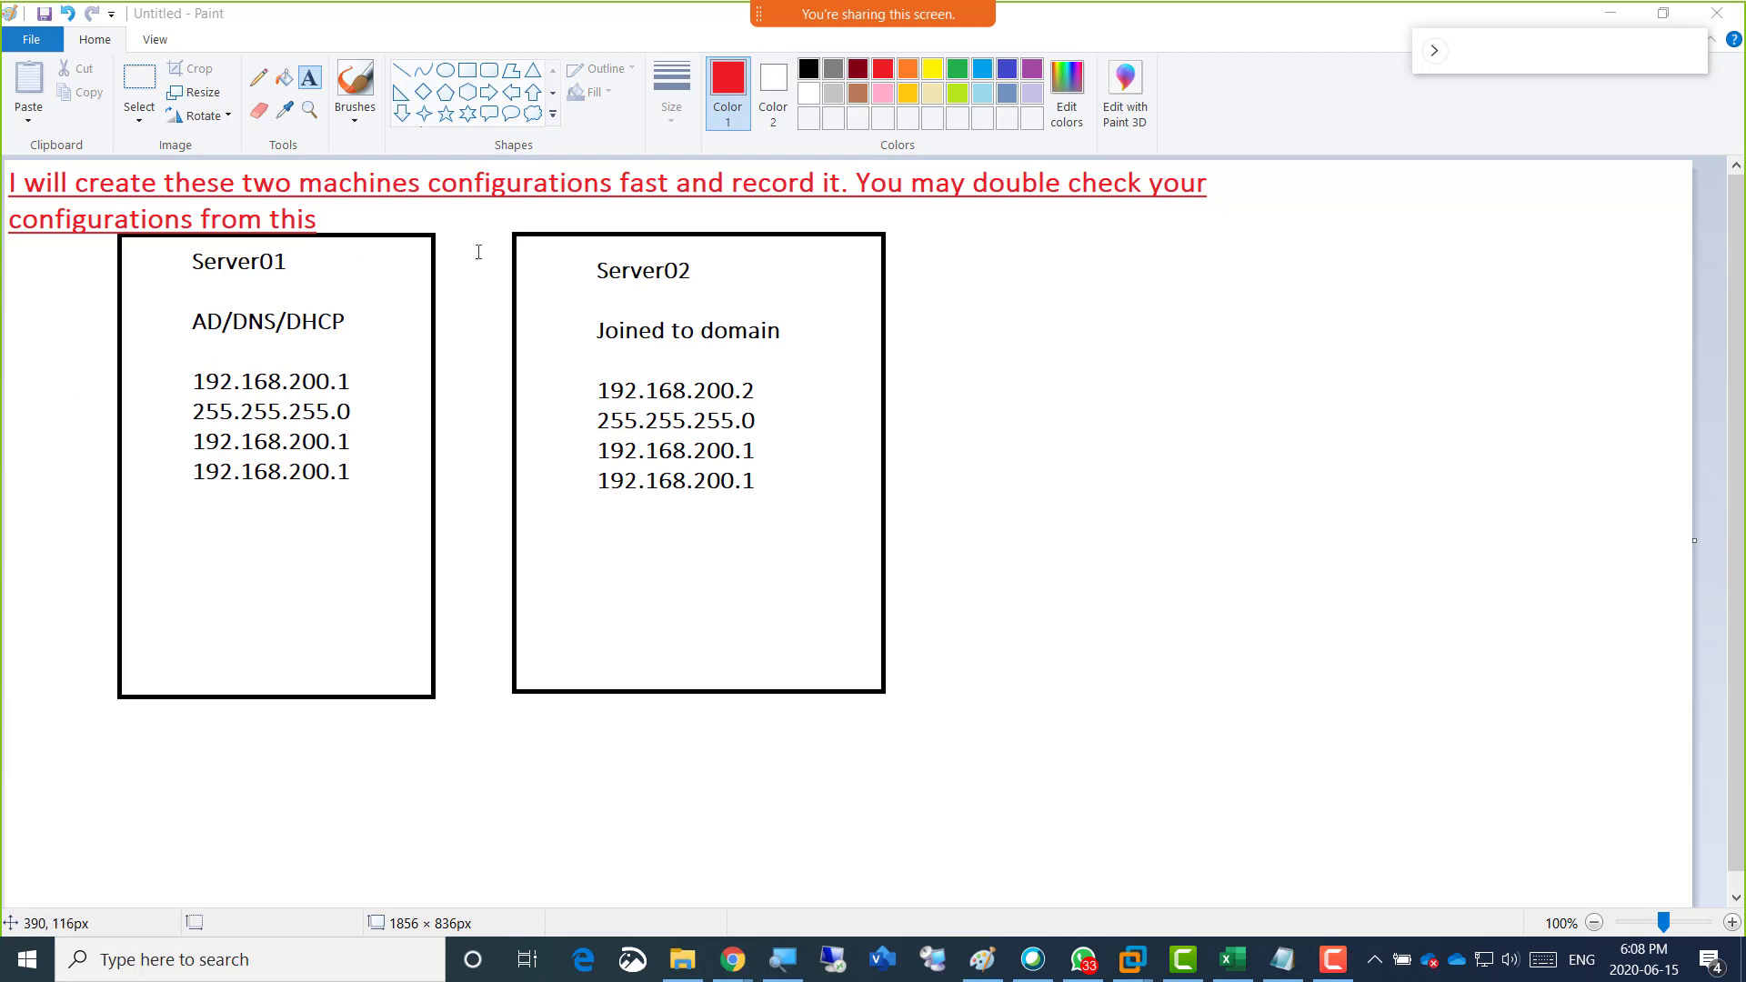
left_click(263, 84)
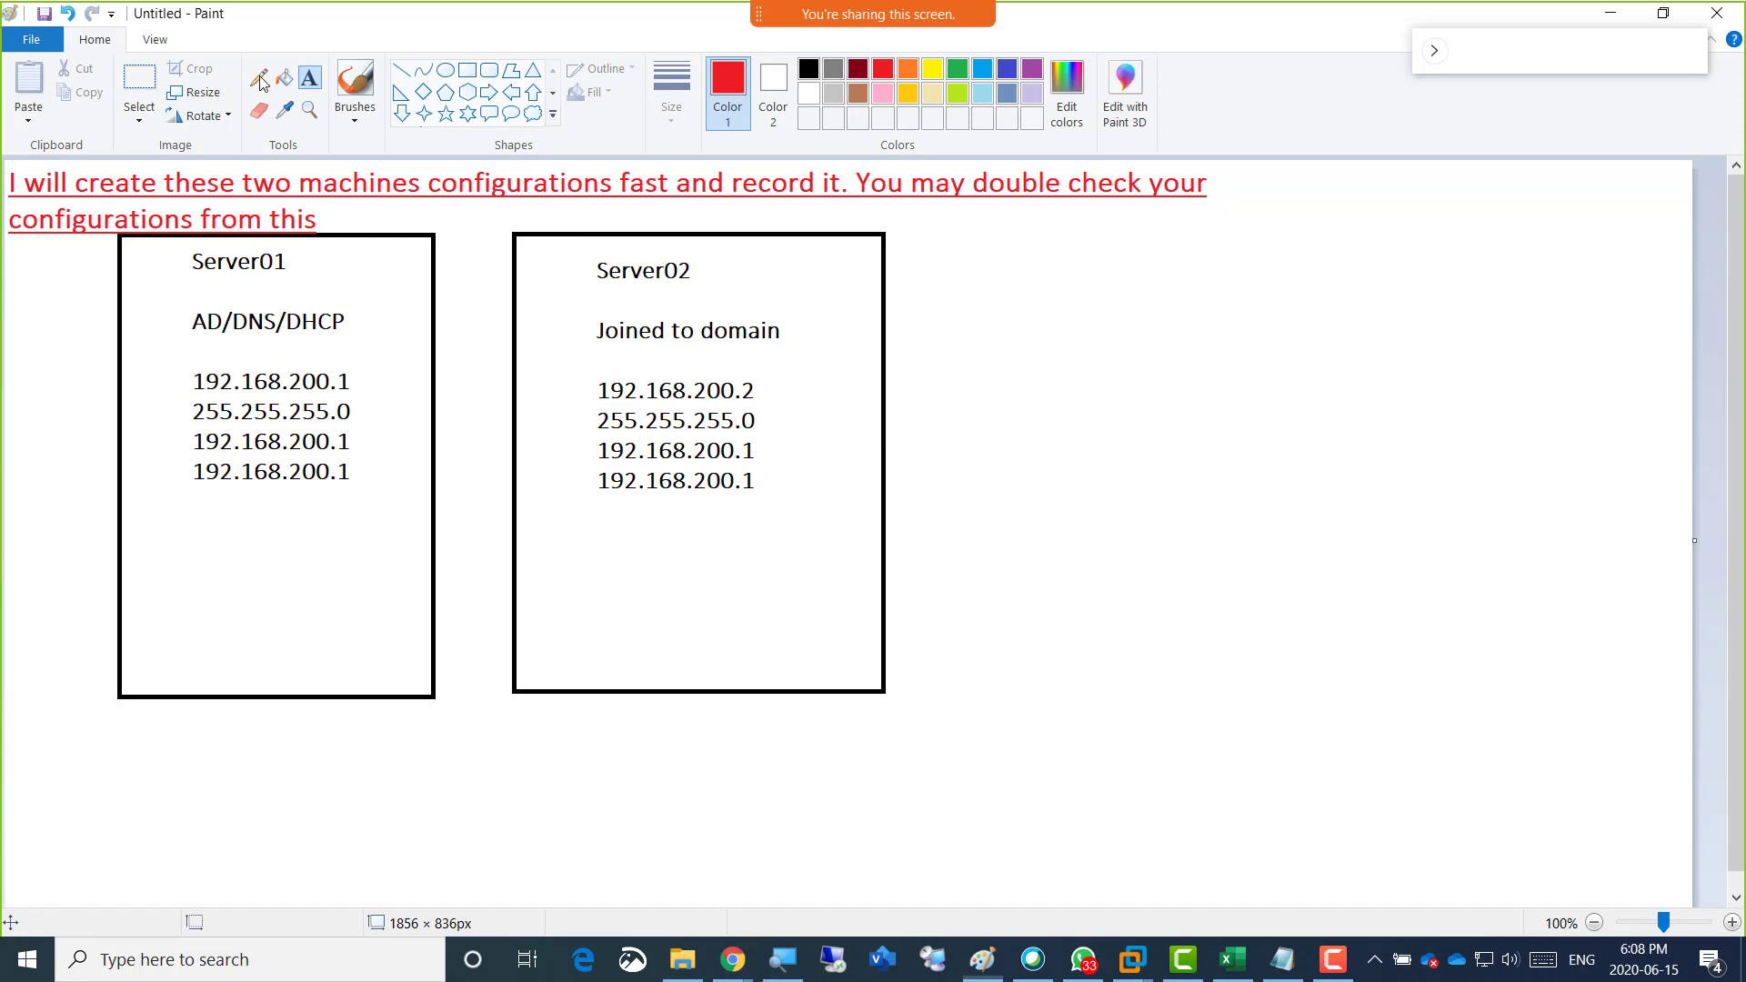
left_click(260, 80)
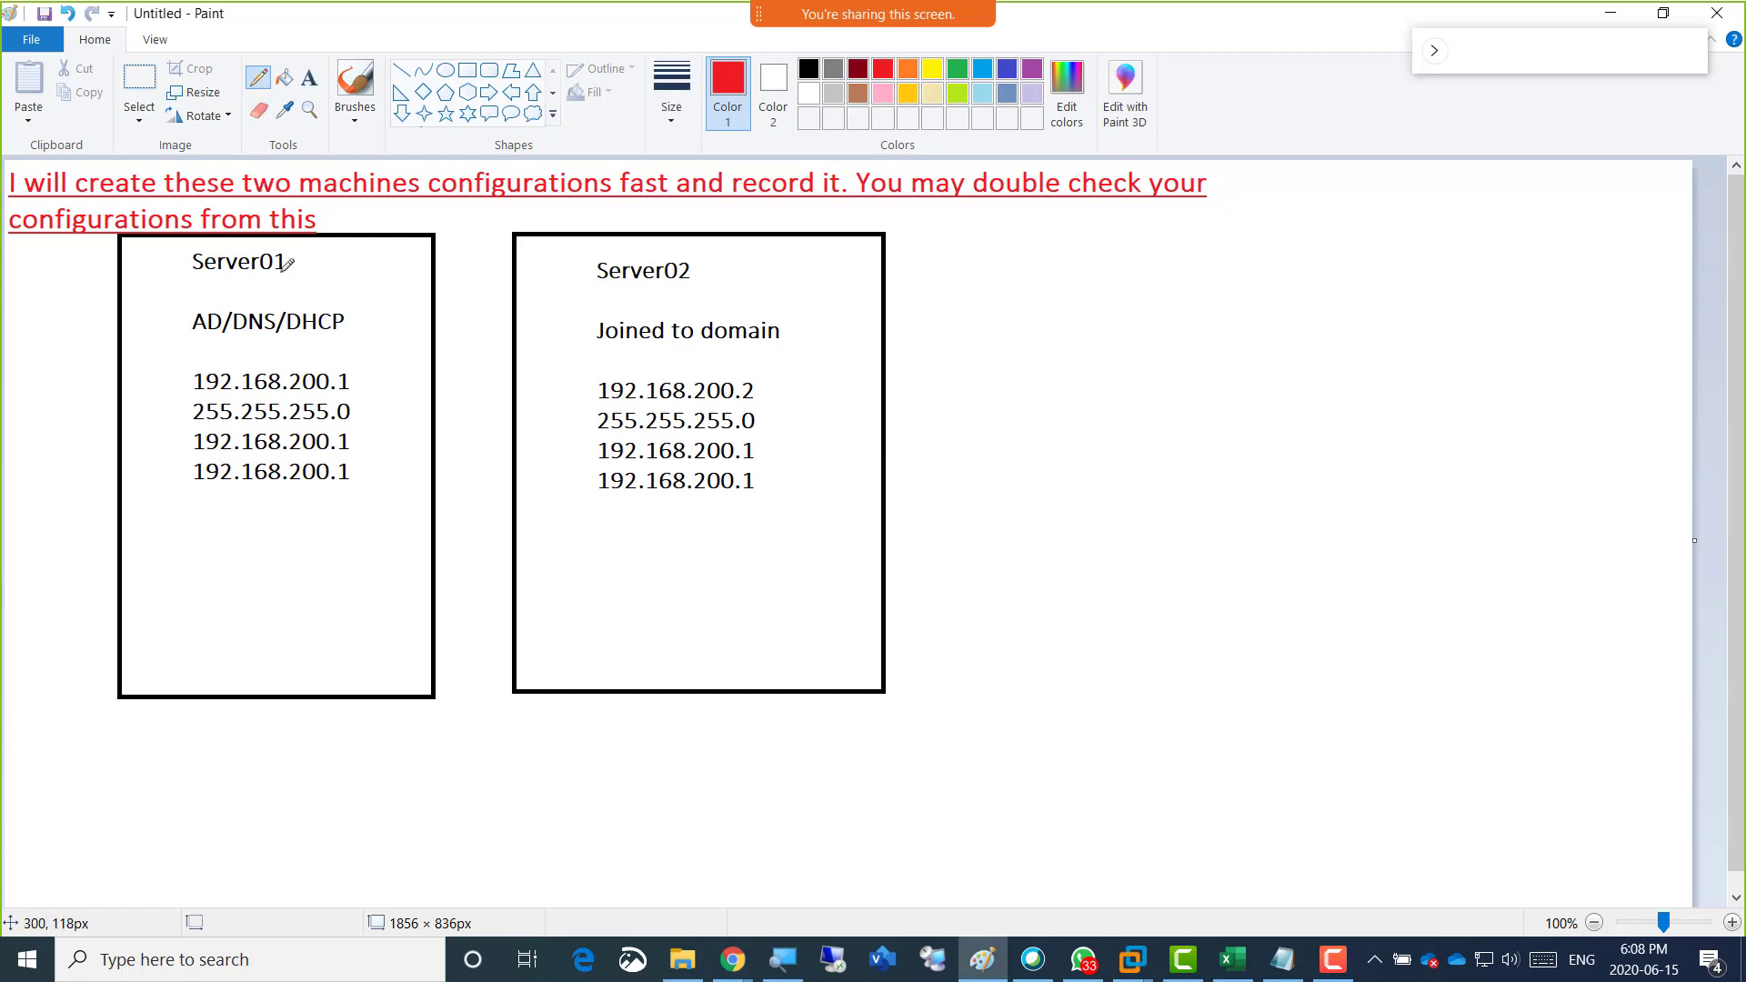
left_click_drag(194, 286, 277, 275)
left_click_drag(600, 298, 681, 296)
left_click_drag(192, 346, 310, 342)
left_click_drag(616, 354, 735, 354)
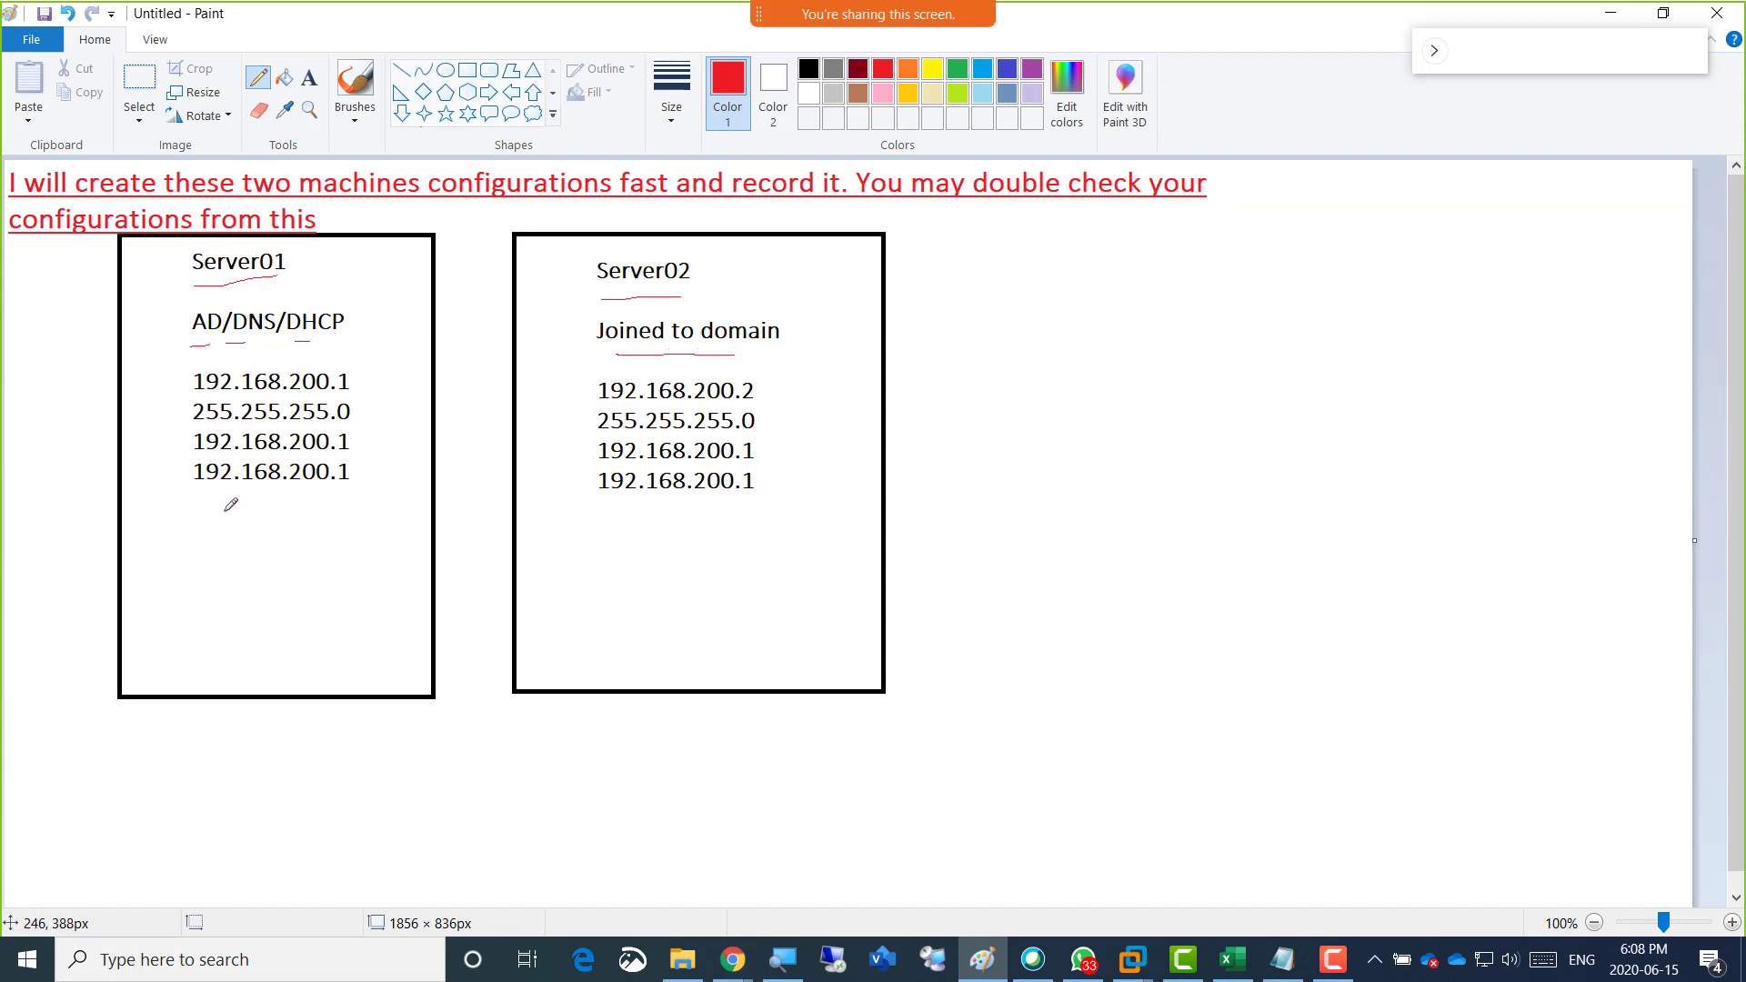
Mark below both servers' IP address lists, tick the end of the red note, and underline "You may double check your configurations from this".
left_click_drag(225, 502, 255, 499)
left_click_drag(632, 517, 666, 518)
left_click_drag(332, 216, 358, 199)
left_click_drag(865, 208, 1180, 210)
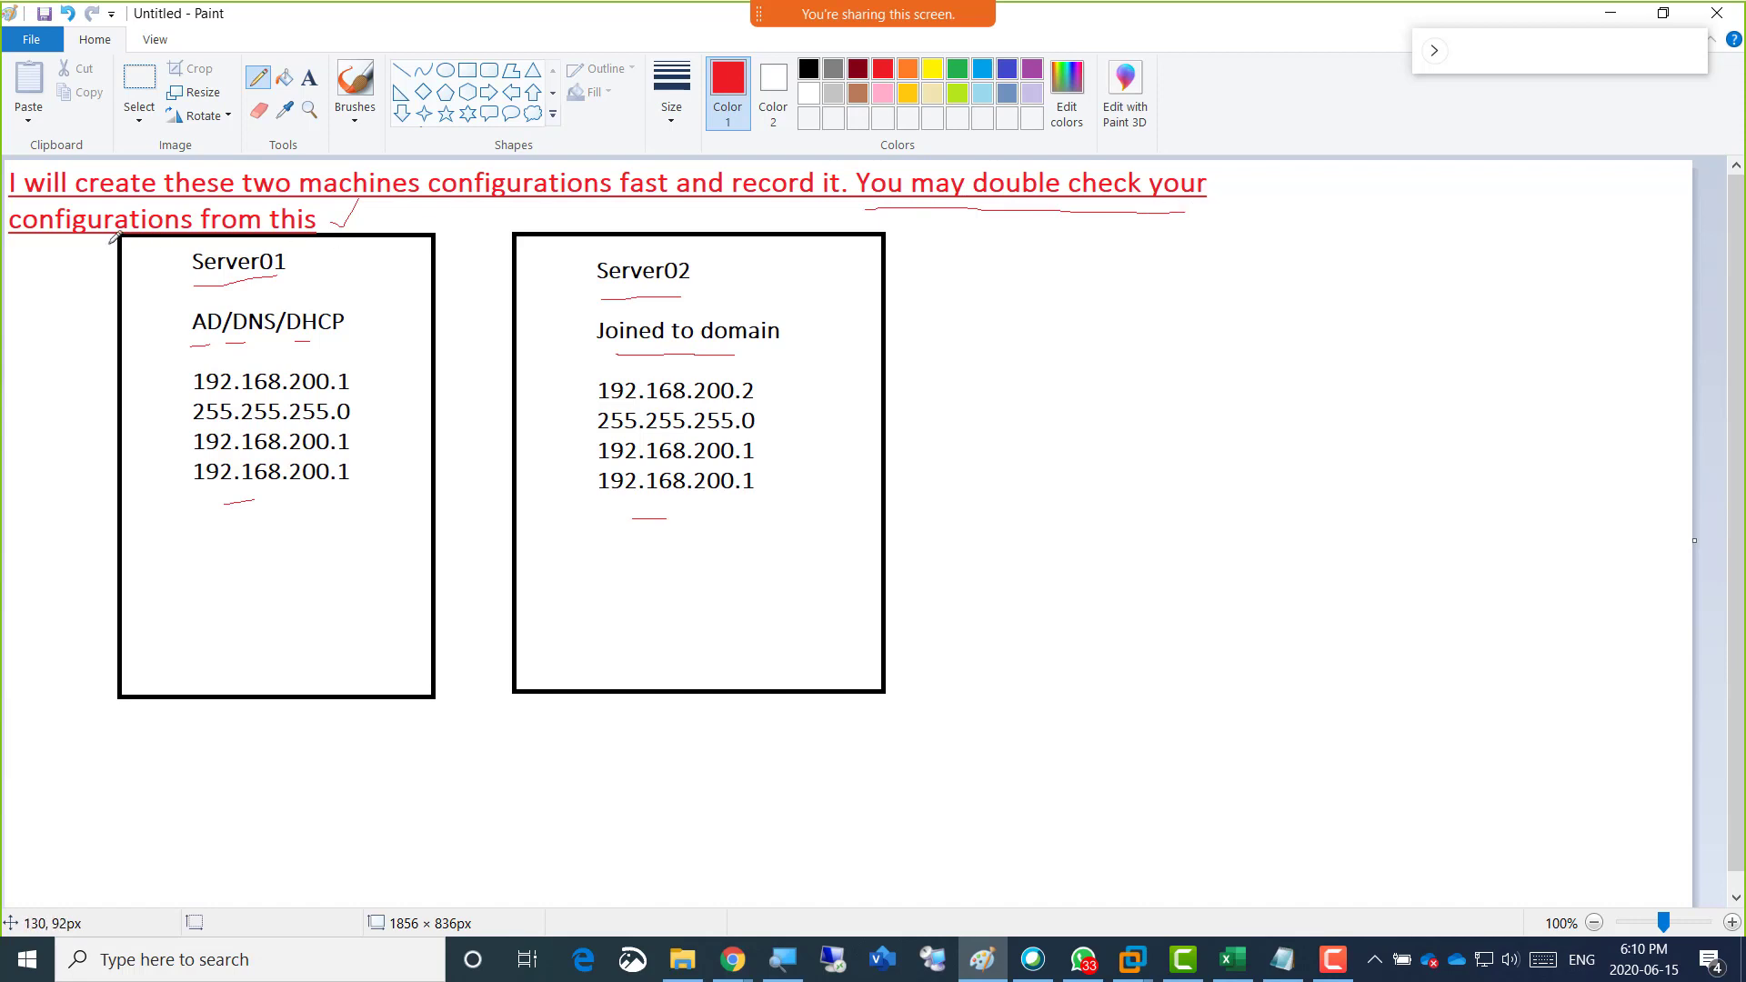
left_click_drag(16, 246, 300, 247)
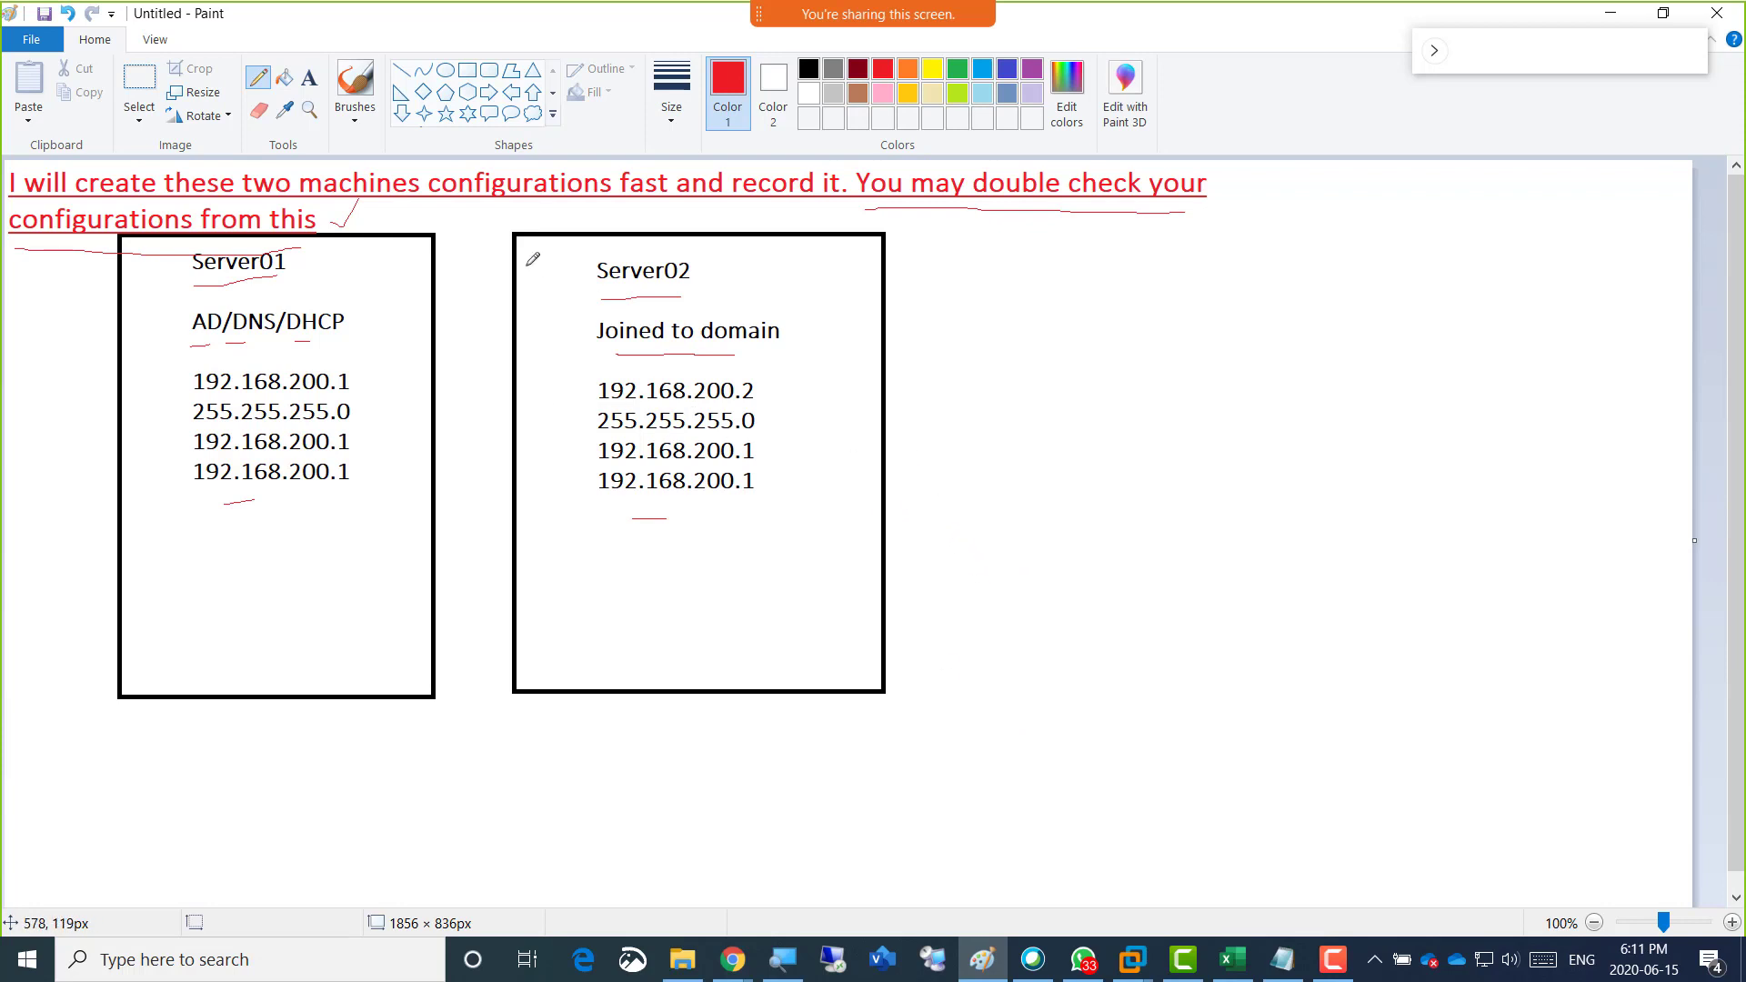
Switch to VMware Workstation, close the Netplus page, and show the Home page.
left_click(1129, 960)
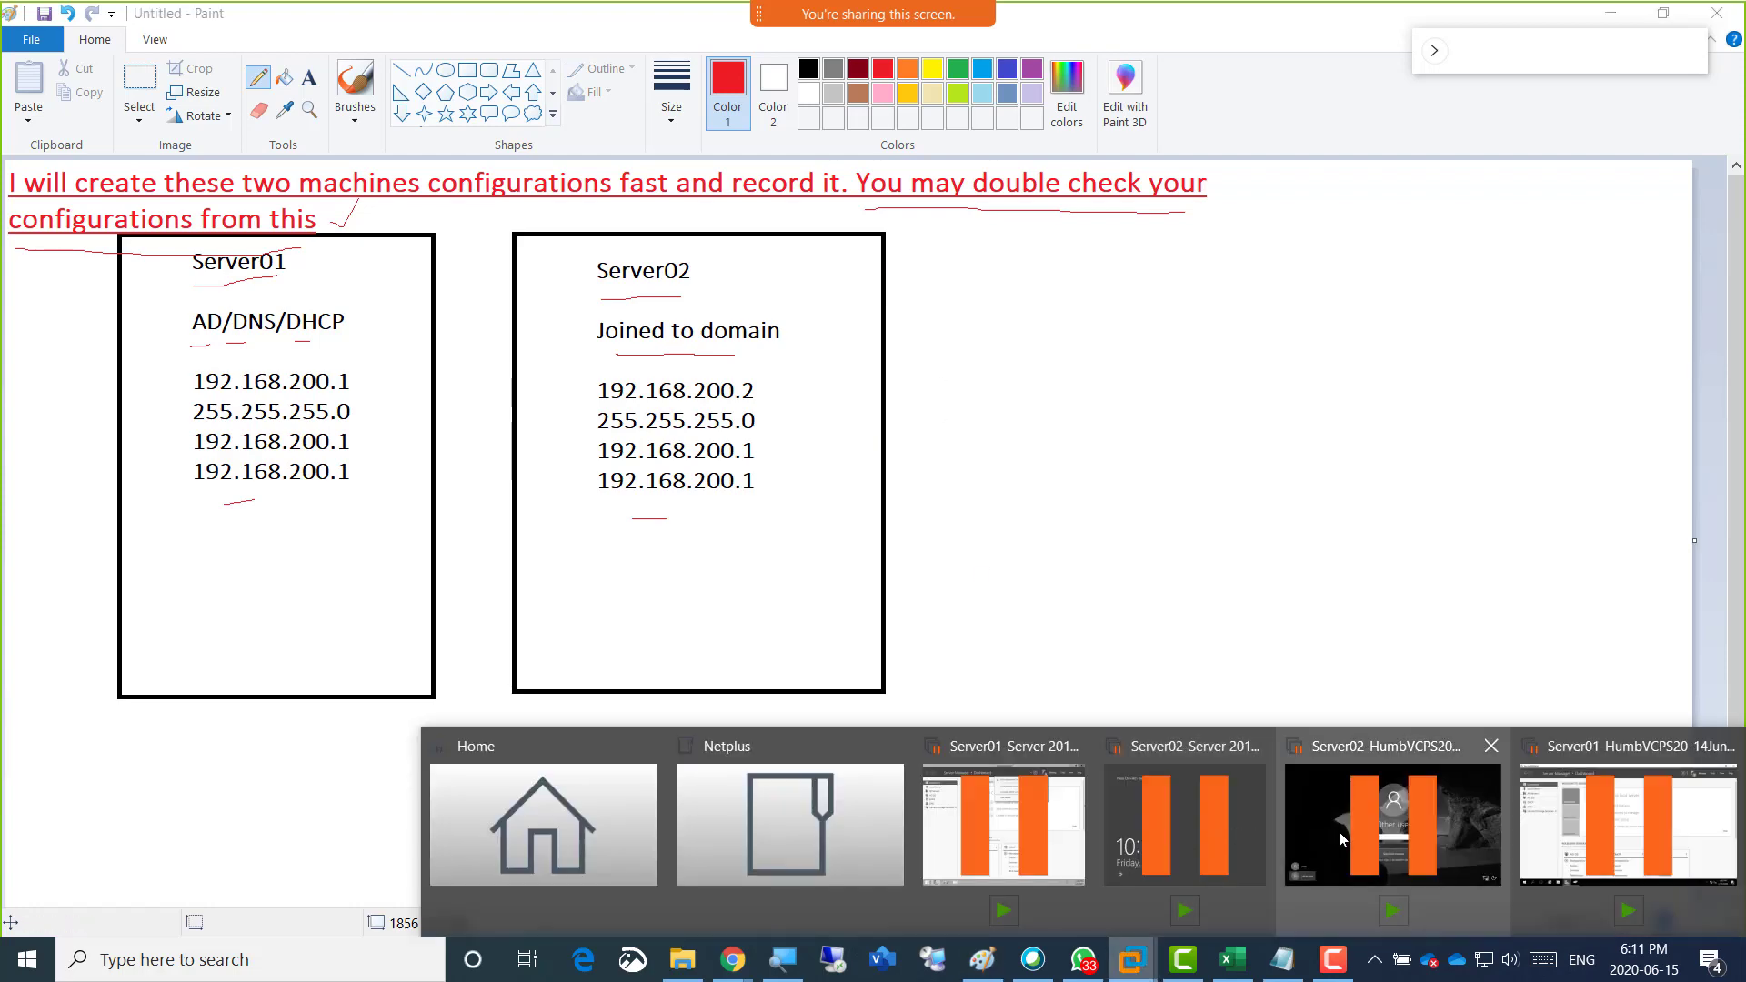
left_click(1147, 828)
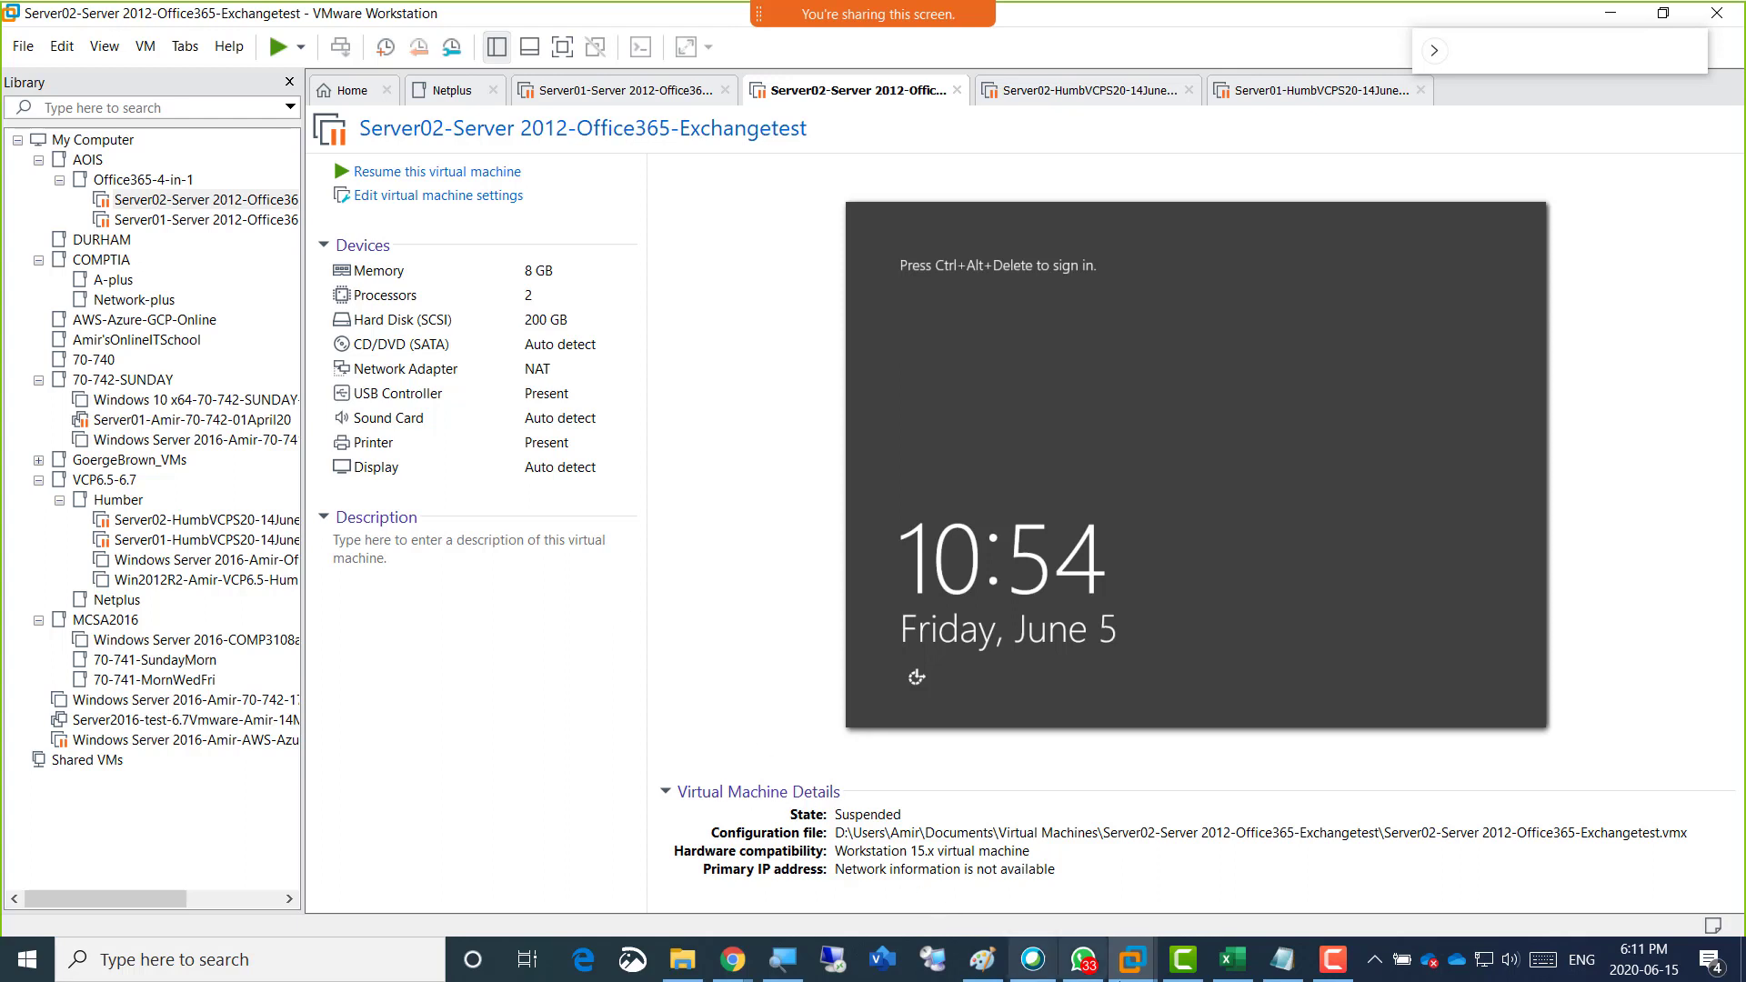
mouse_move(1139, 965)
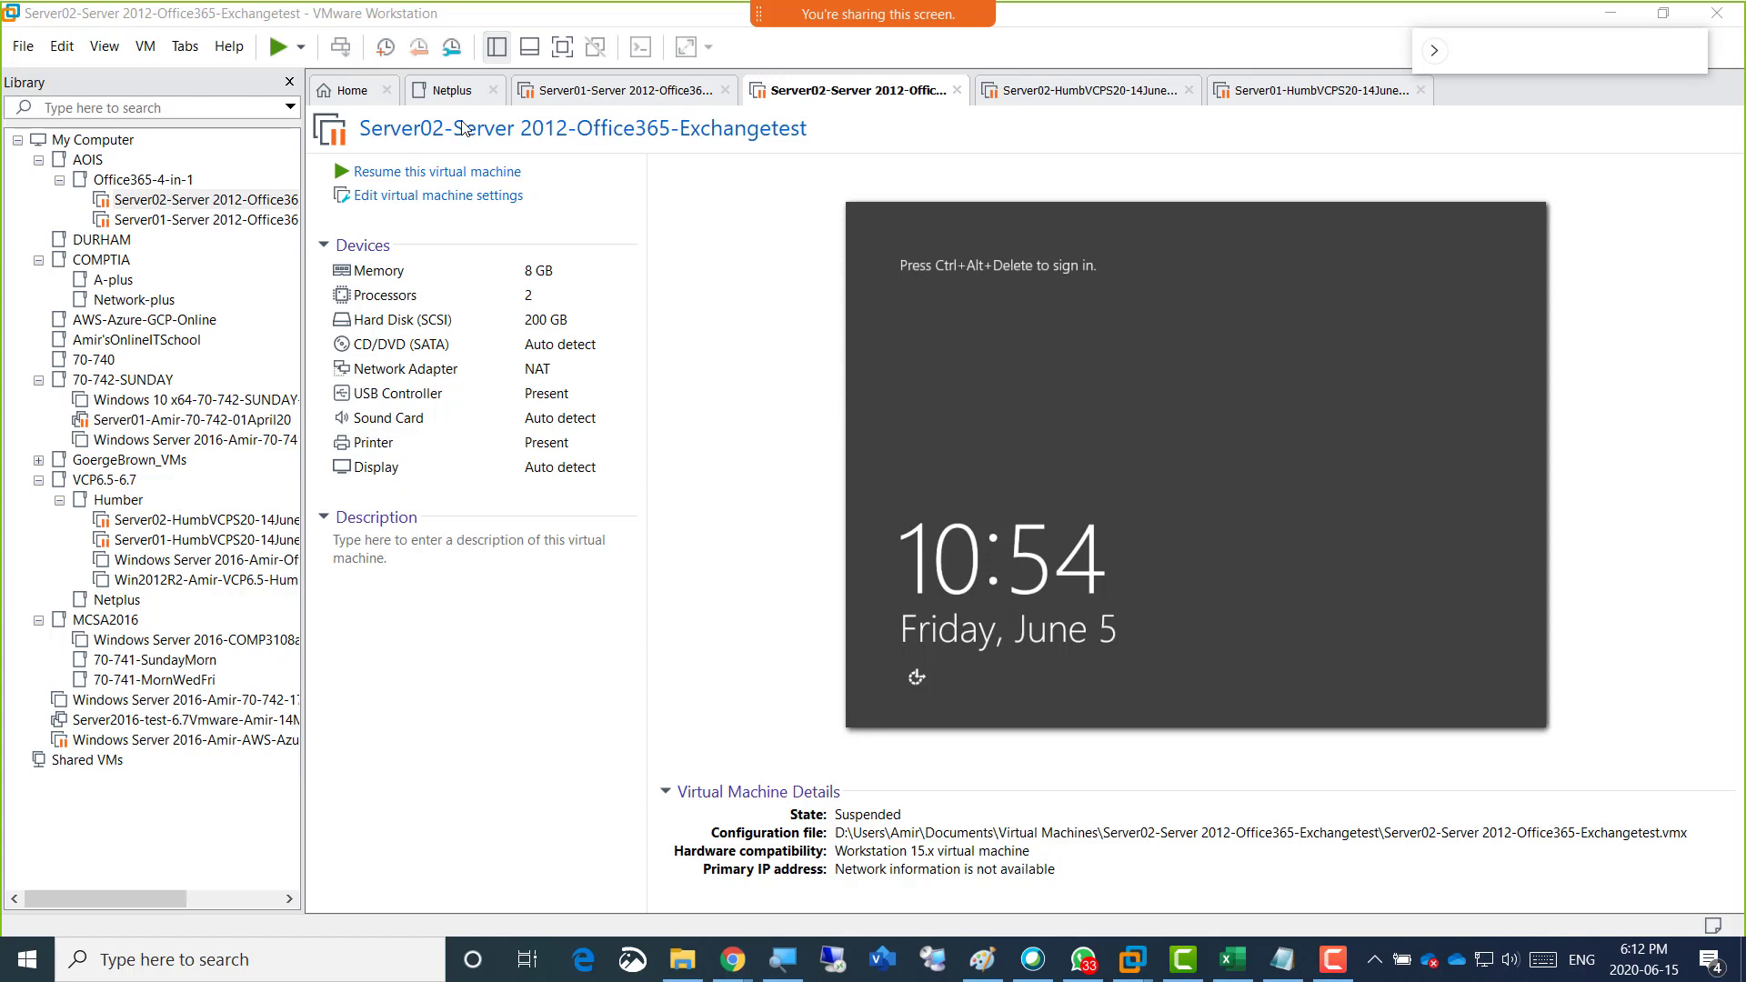
left_click(354, 93)
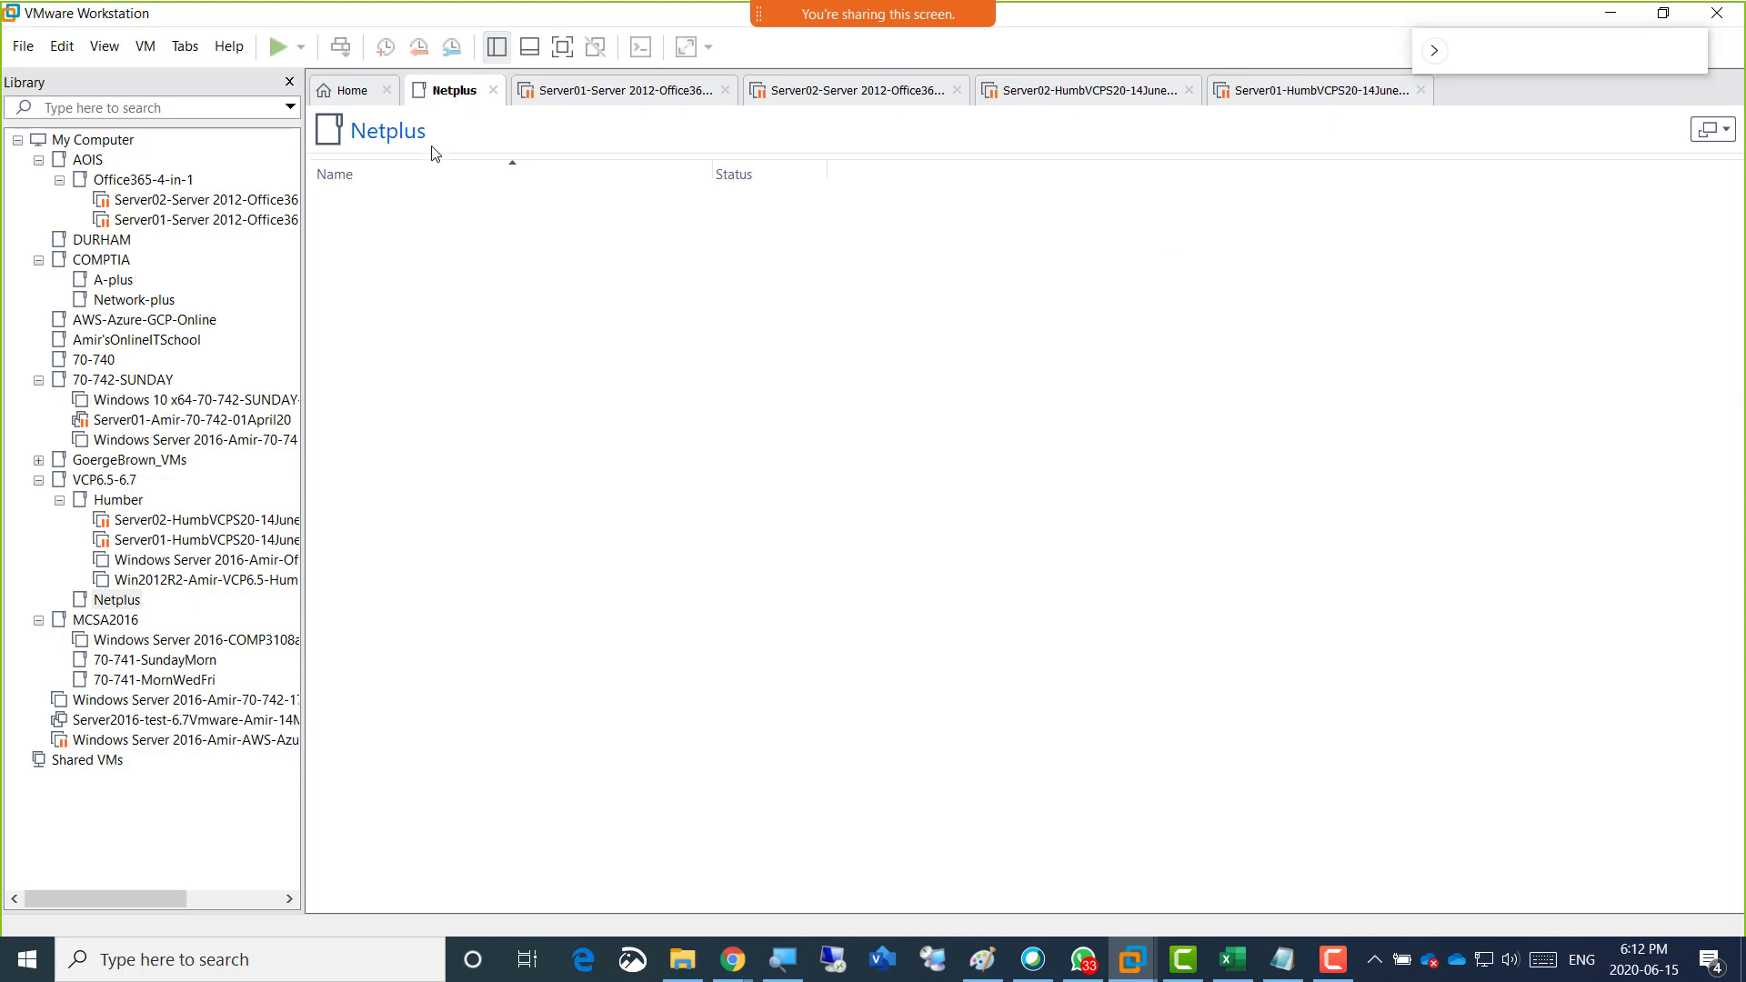
left_click(493, 90)
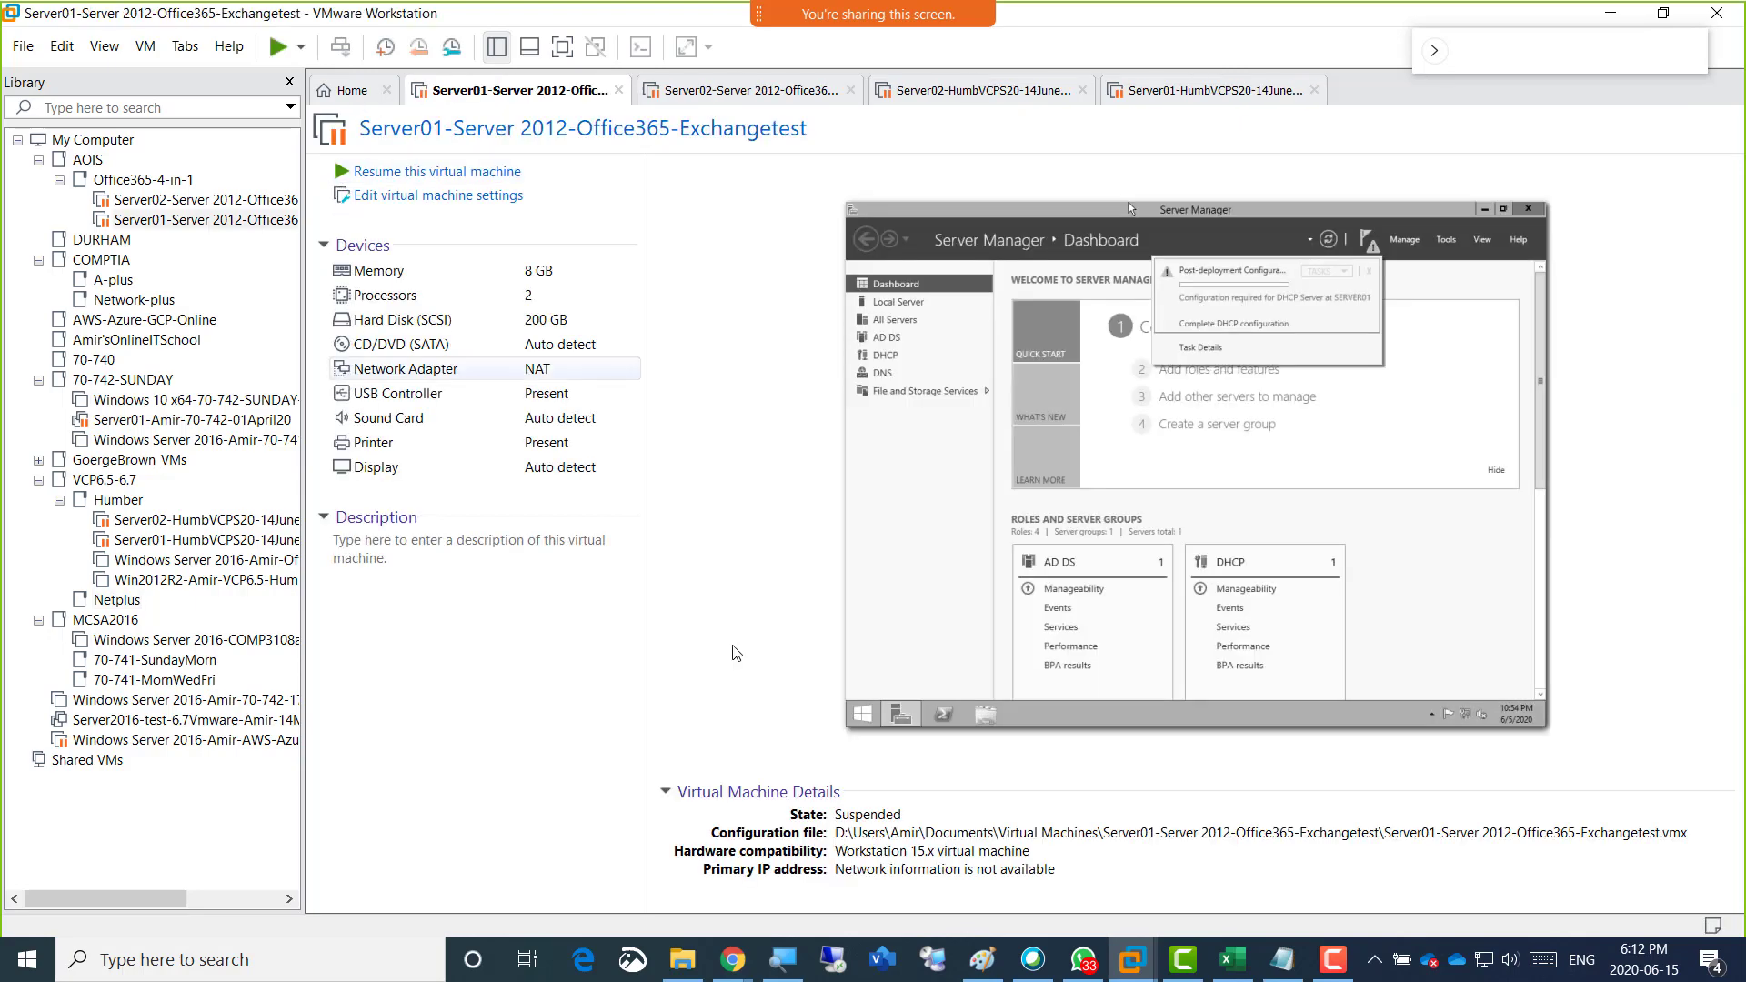
left_click(982, 959)
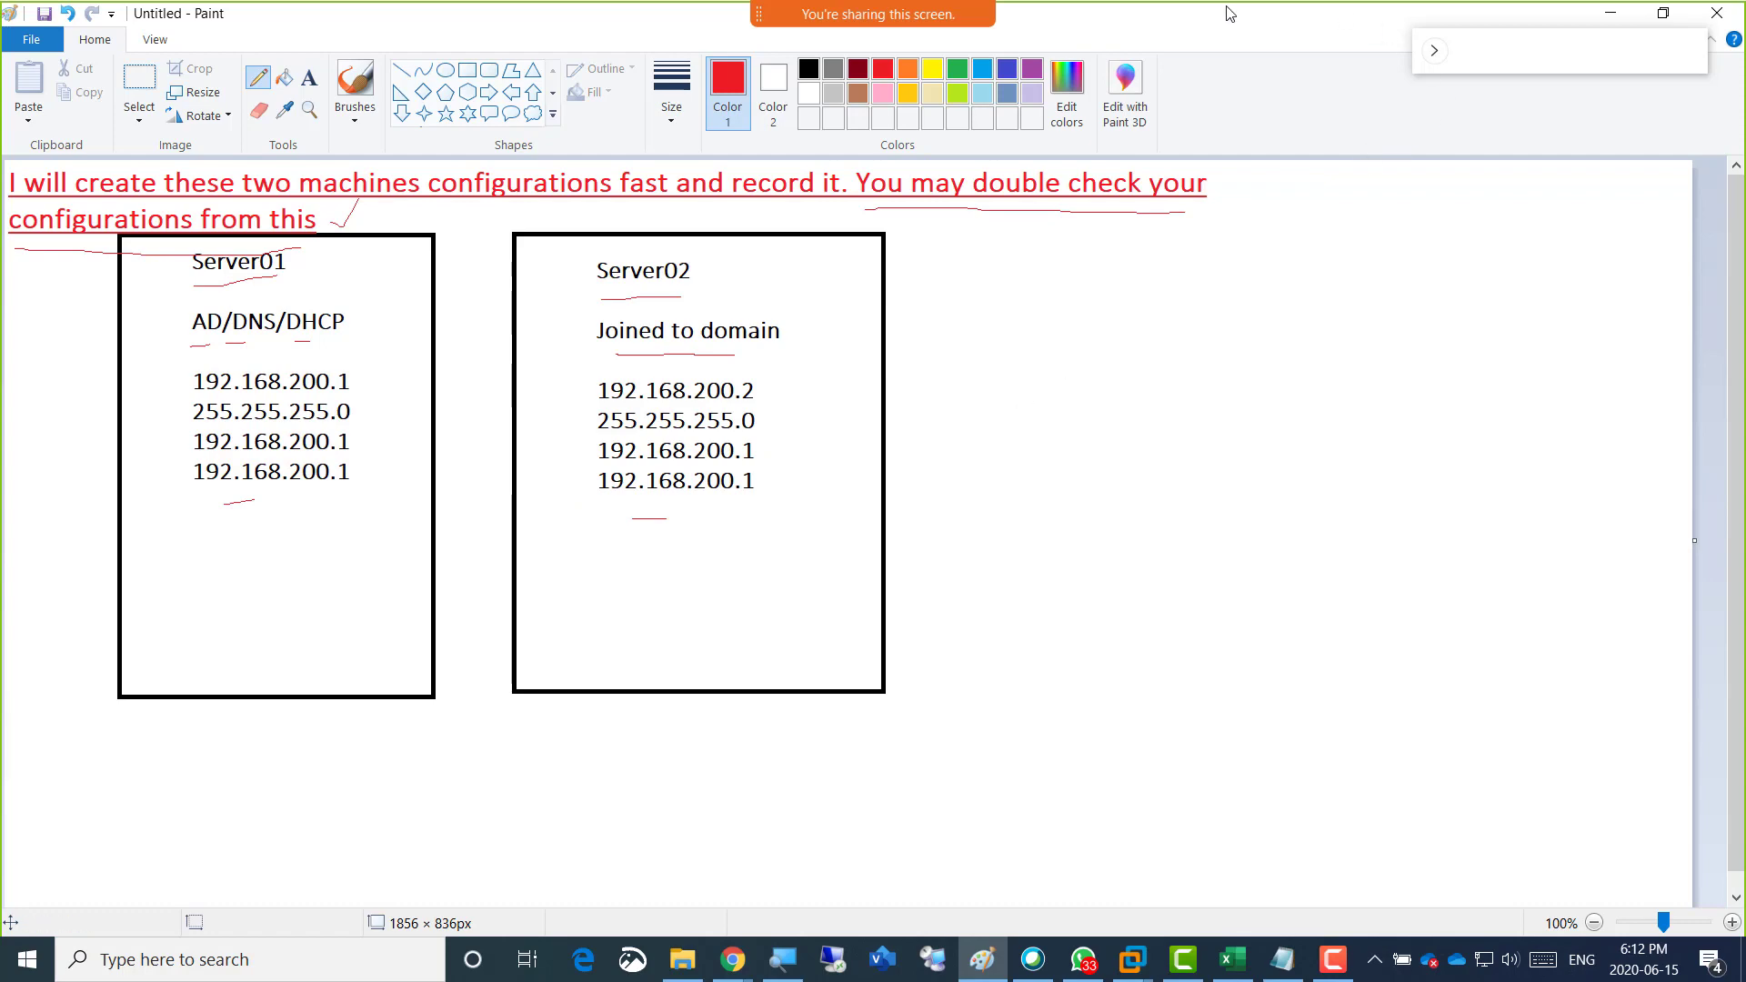
key("alt+Tab")
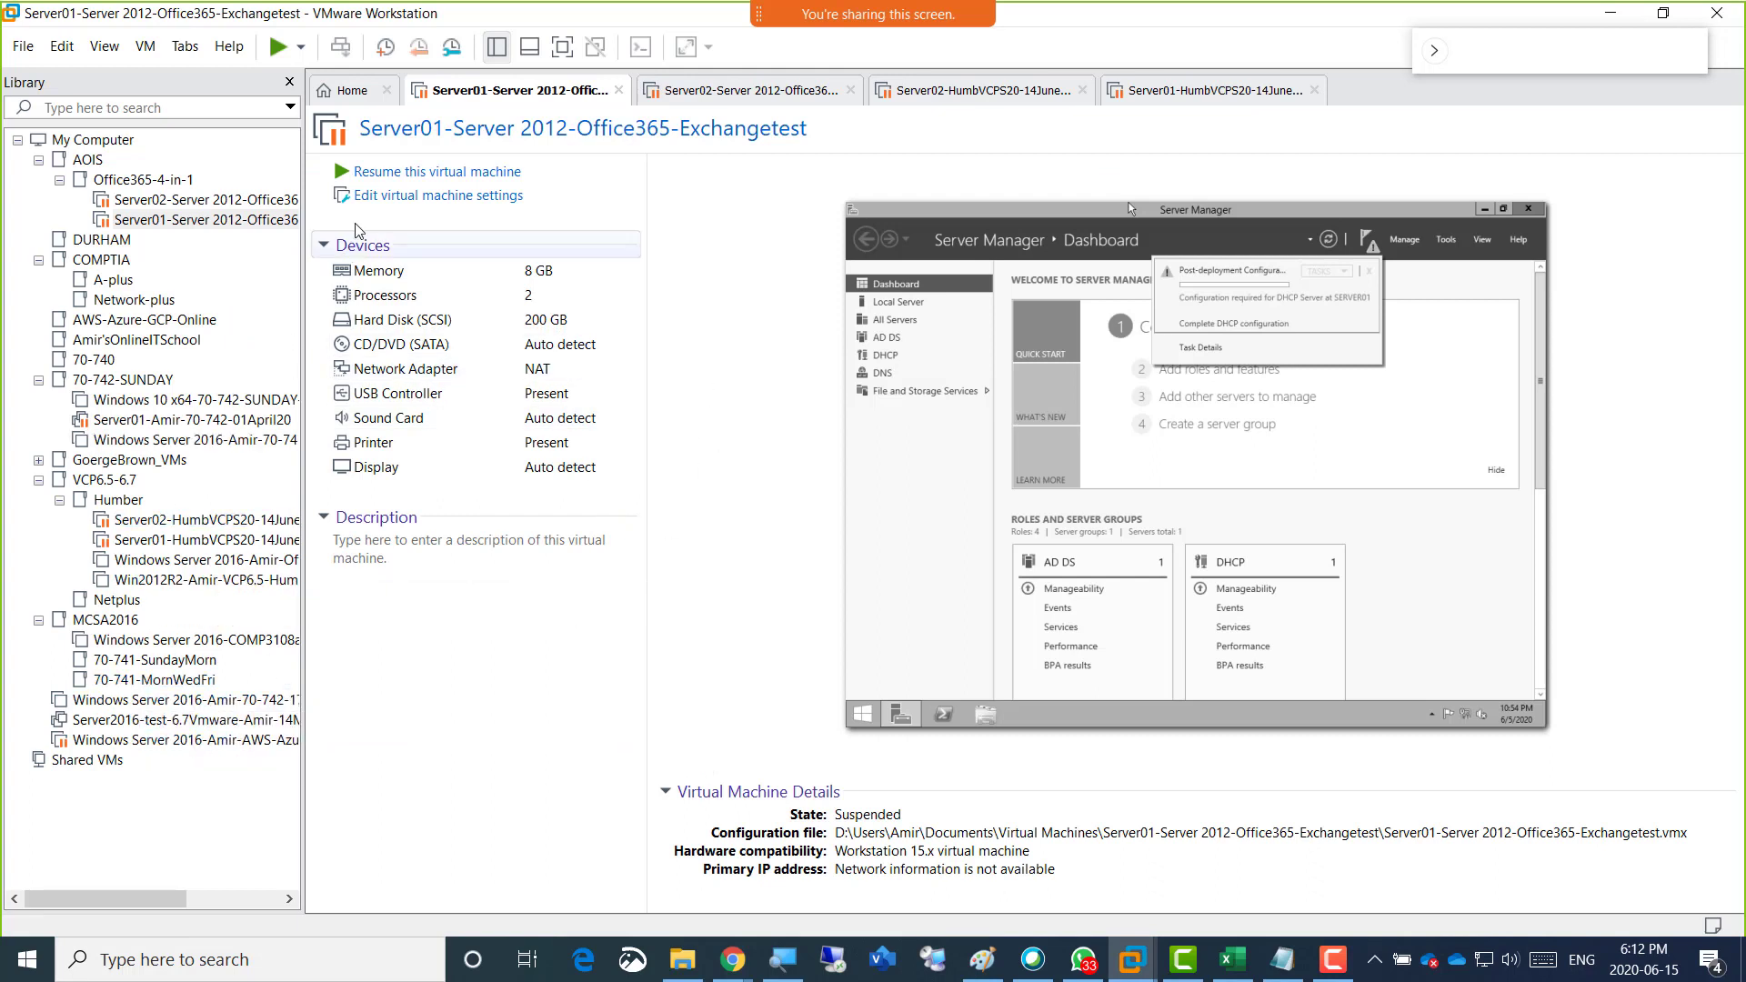
left_click(351, 91)
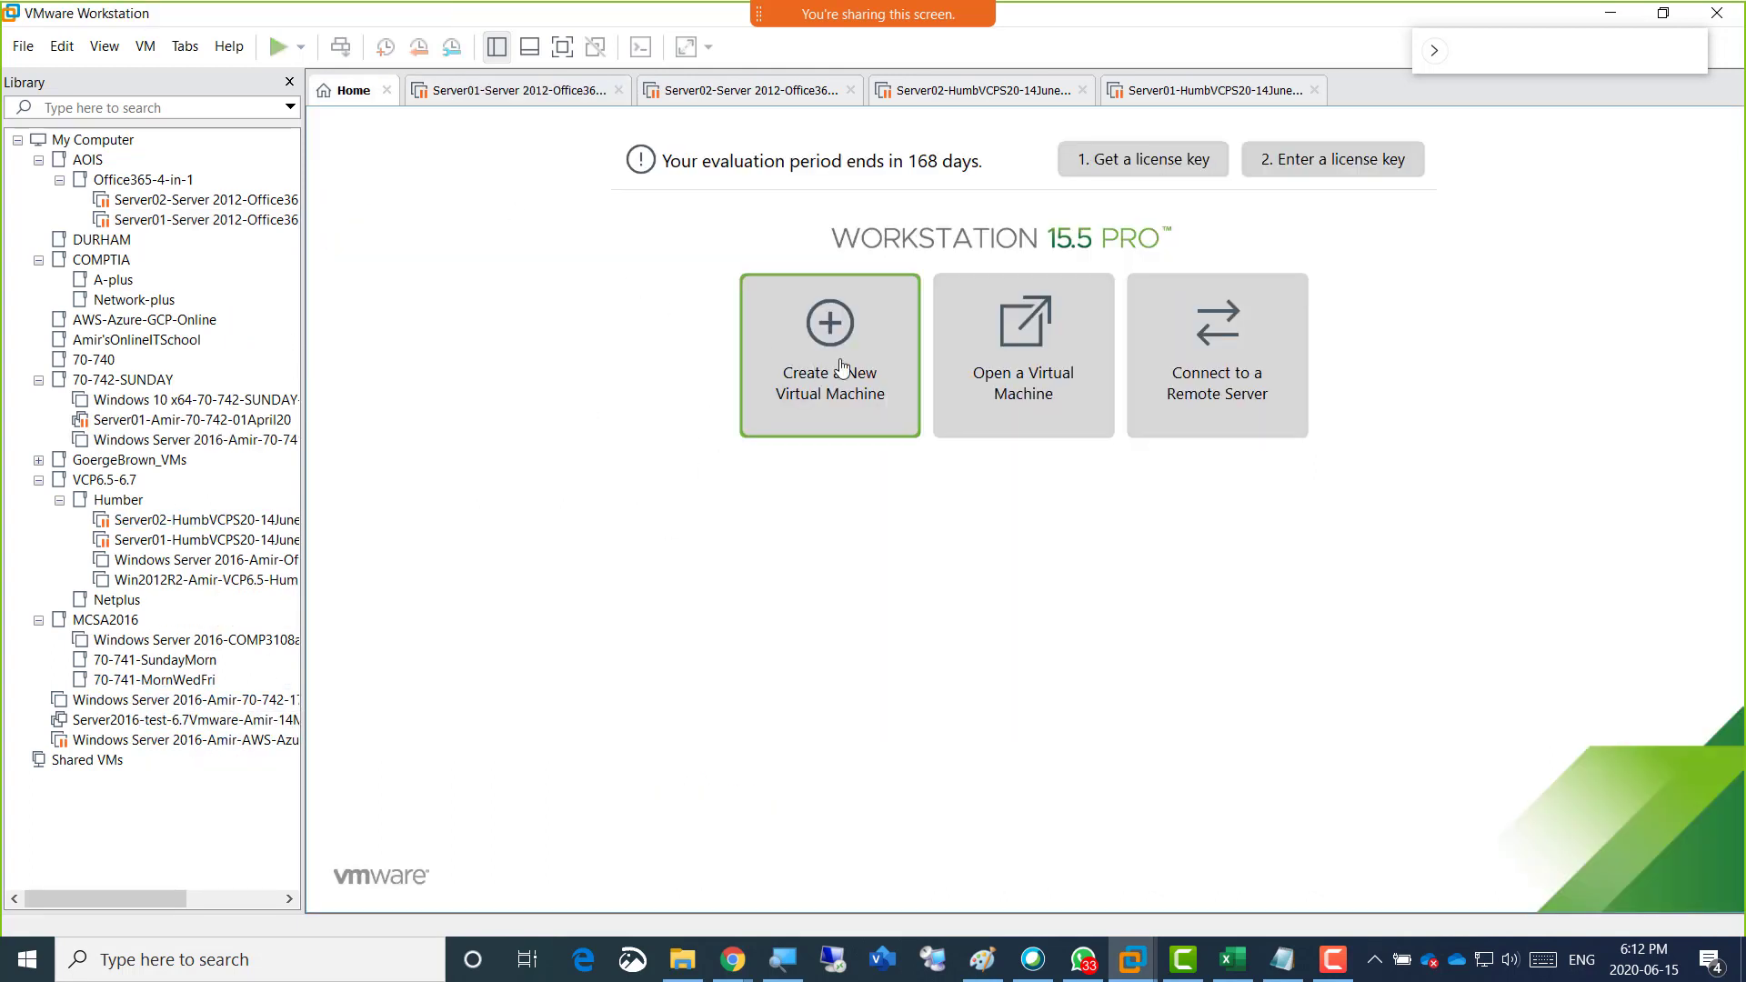
left_click(806, 367)
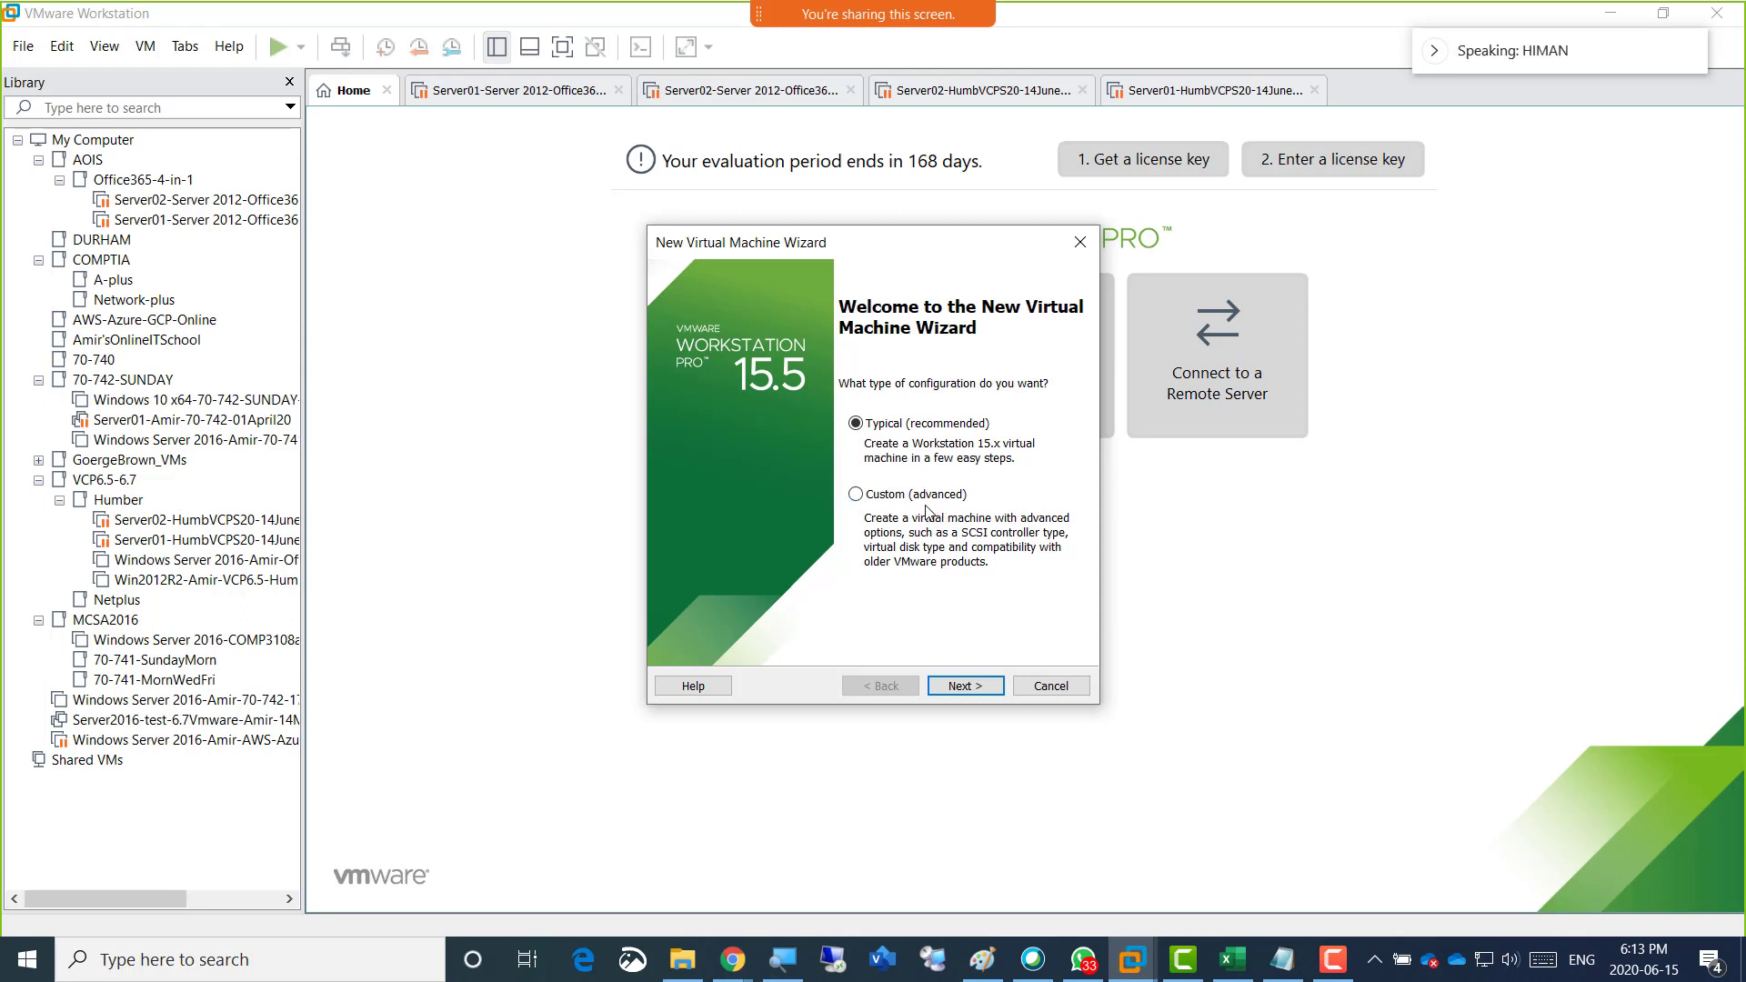
key("XF86AudioRaiseVolume")
key("XF86AudioRaiseVolume")
key("XF86AudioRaiseVolume")
left_click(1069, 691)
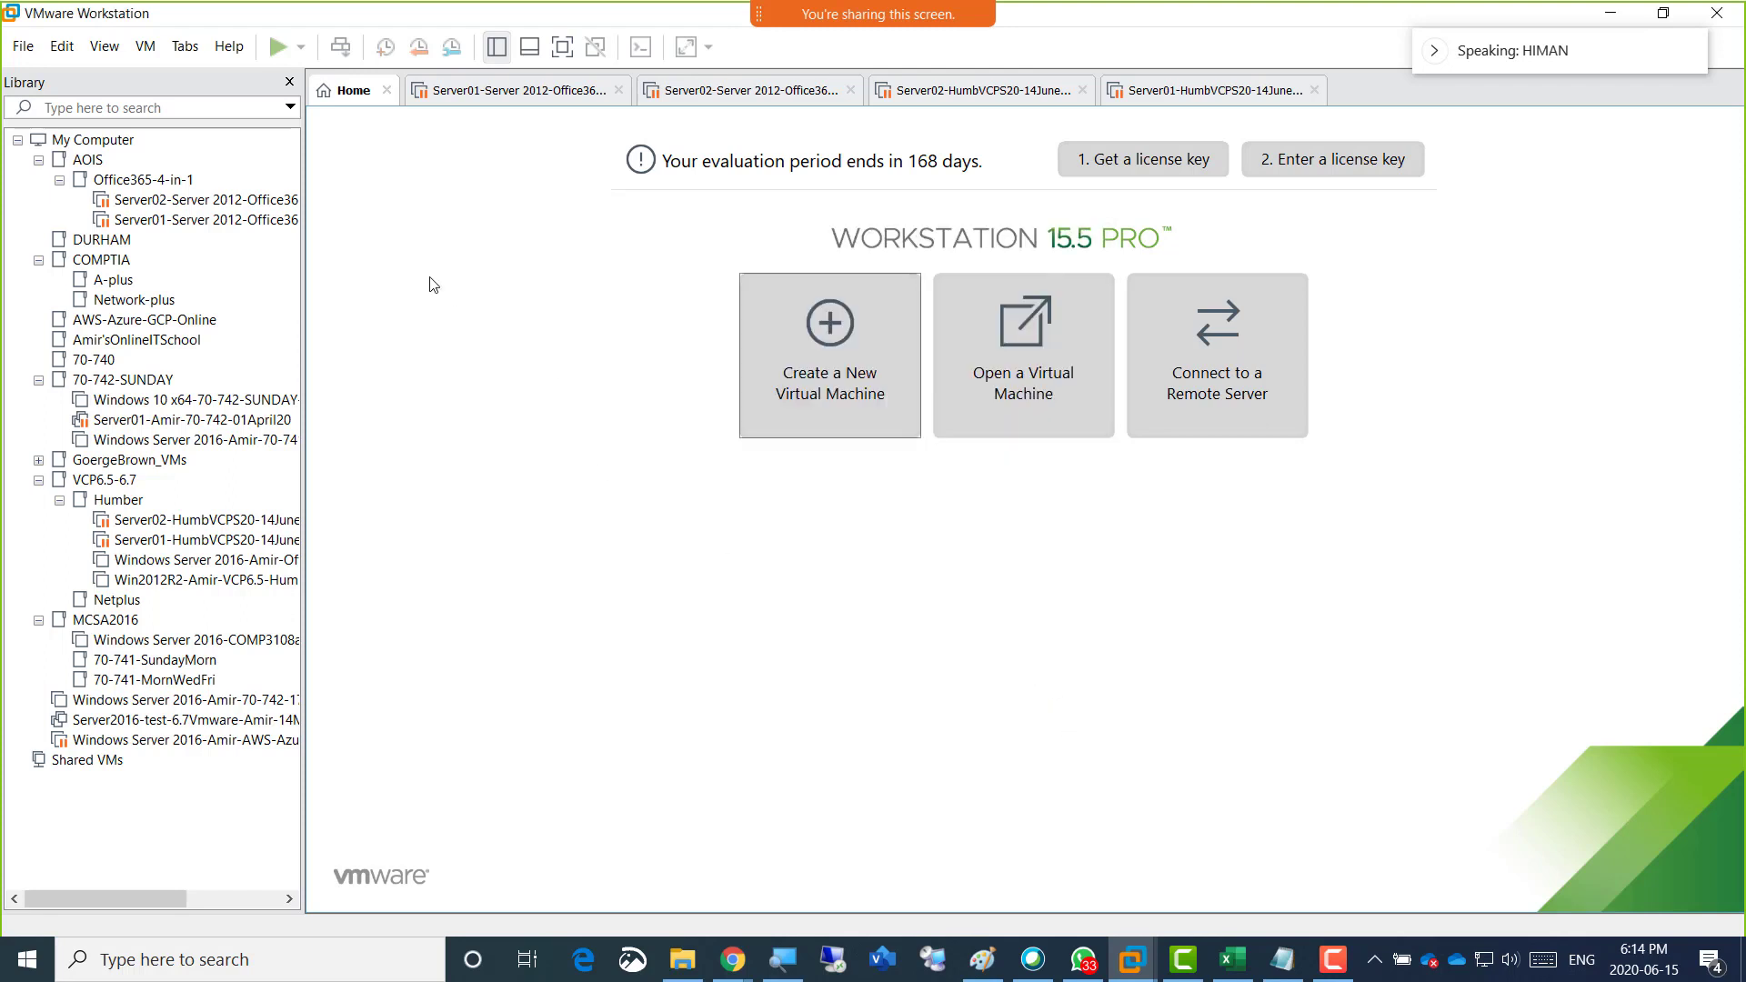
Browse Documents, its Virtual Machines folder, and the C: and D: drives for an existing virtual machine to open.
left_click(24, 54)
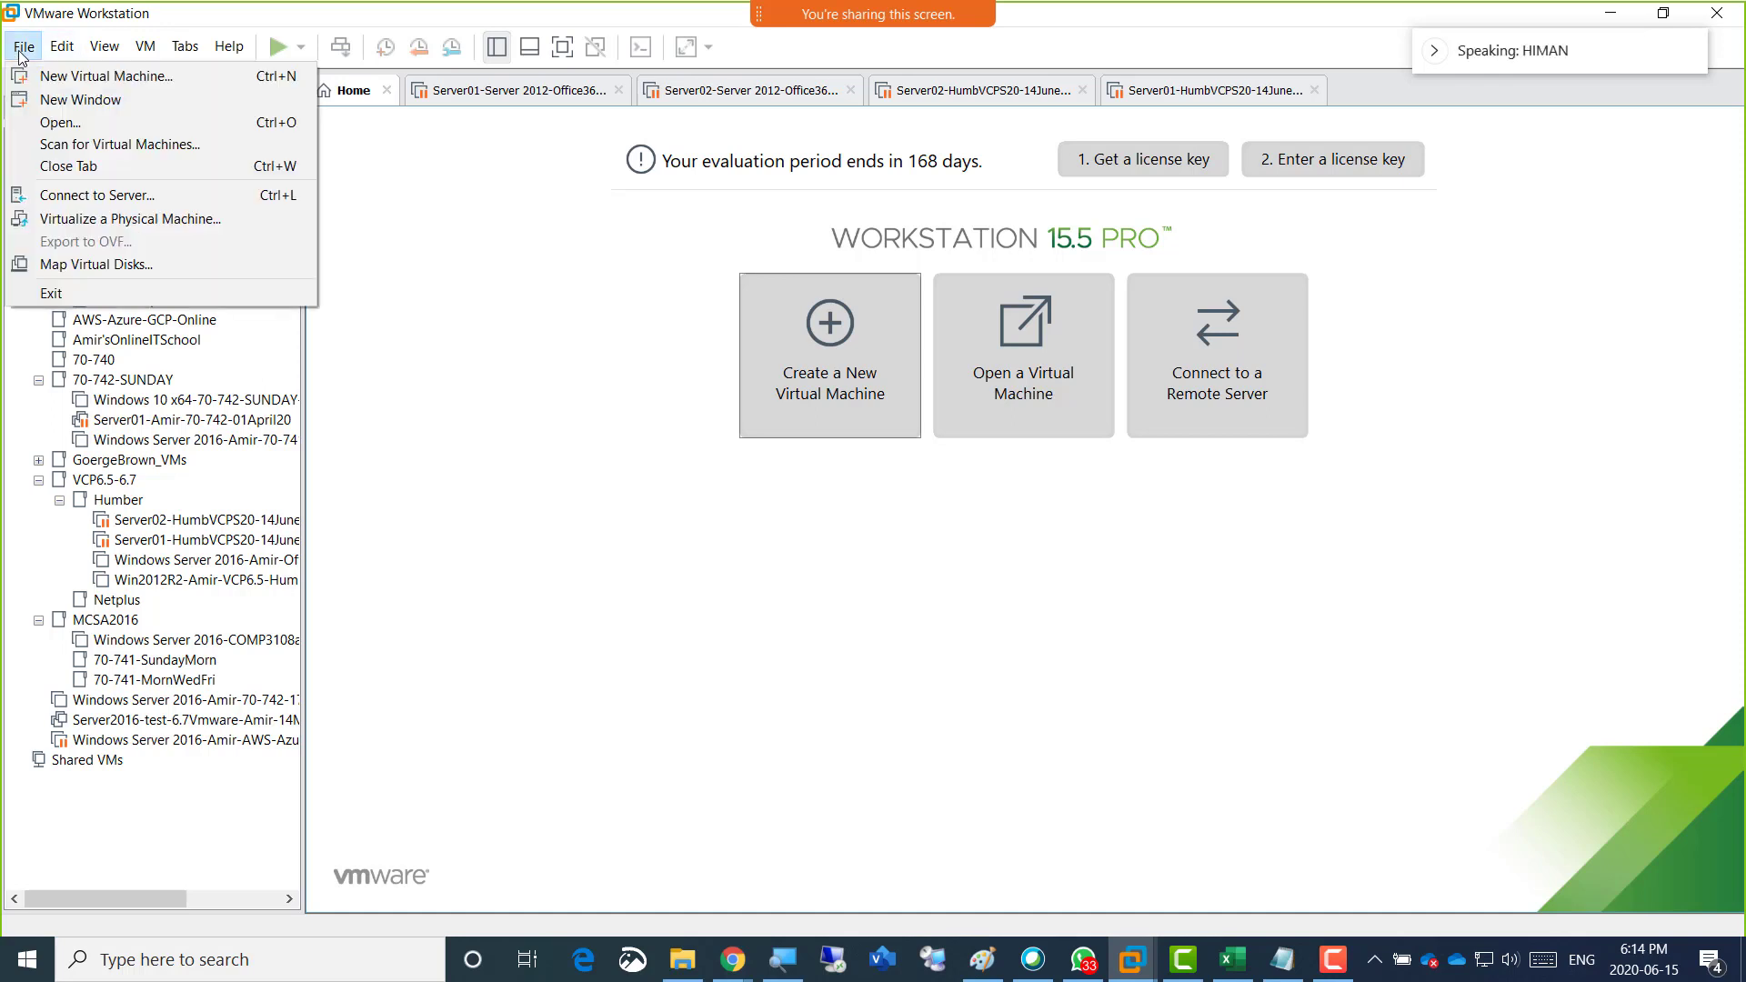
left_click(79, 123)
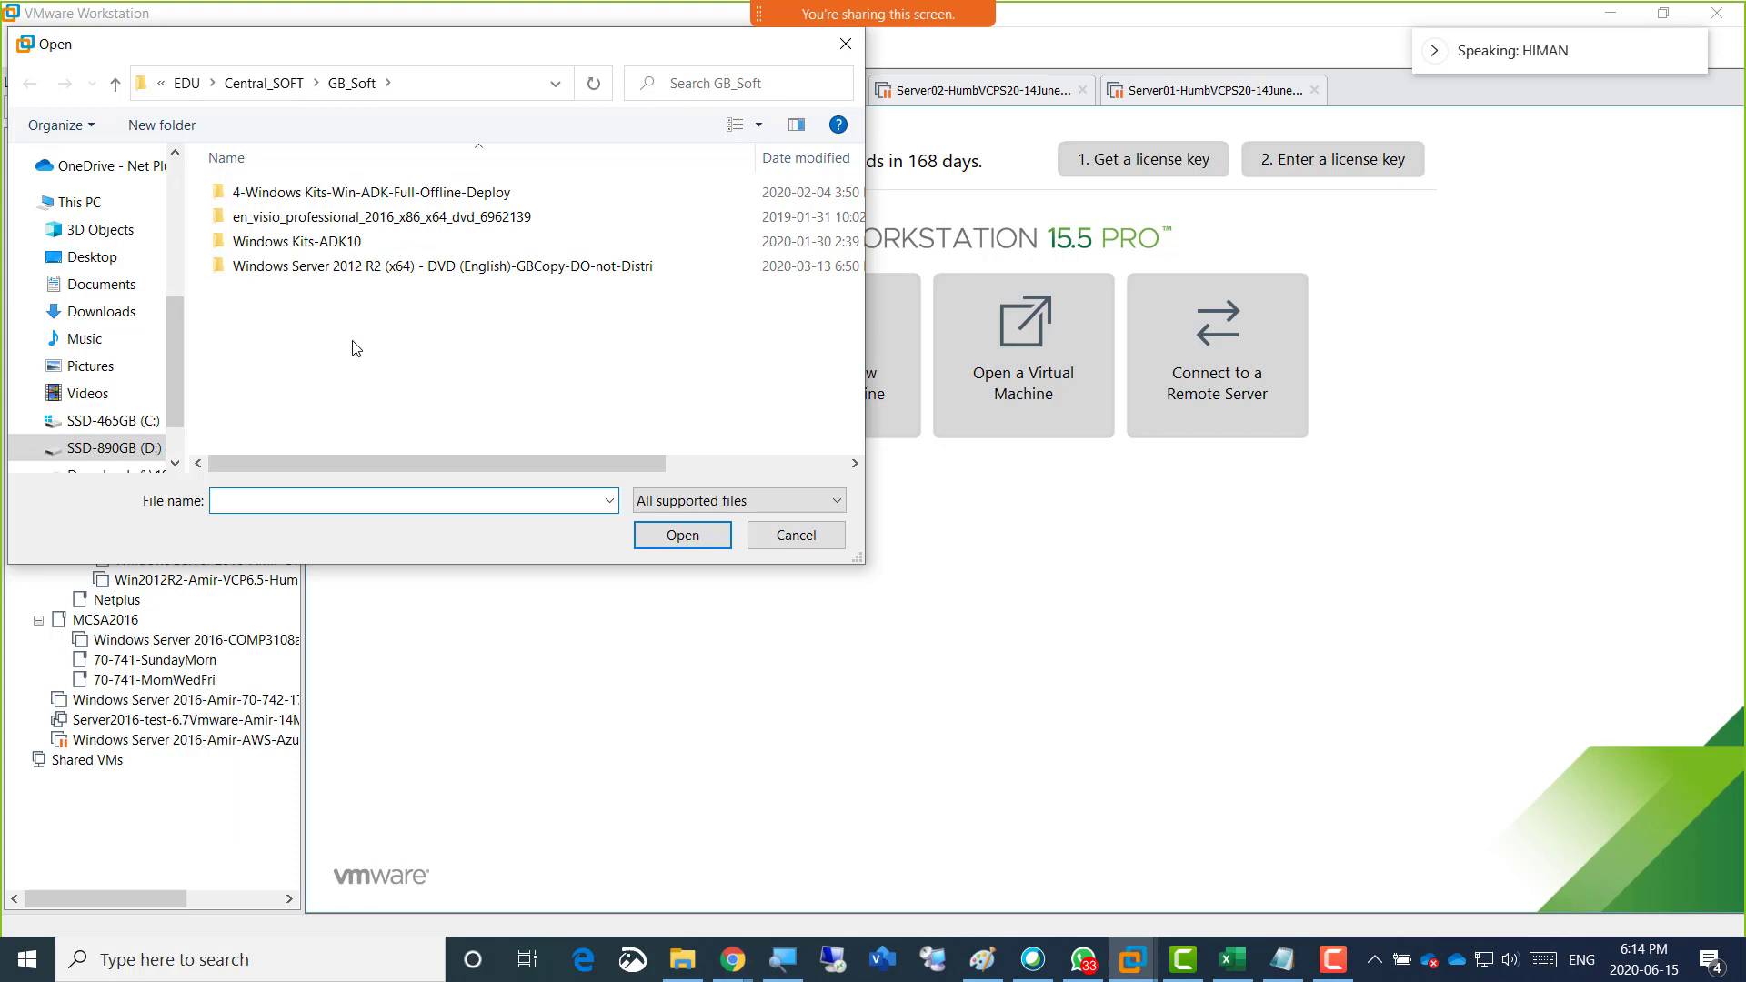
left_click(109, 289)
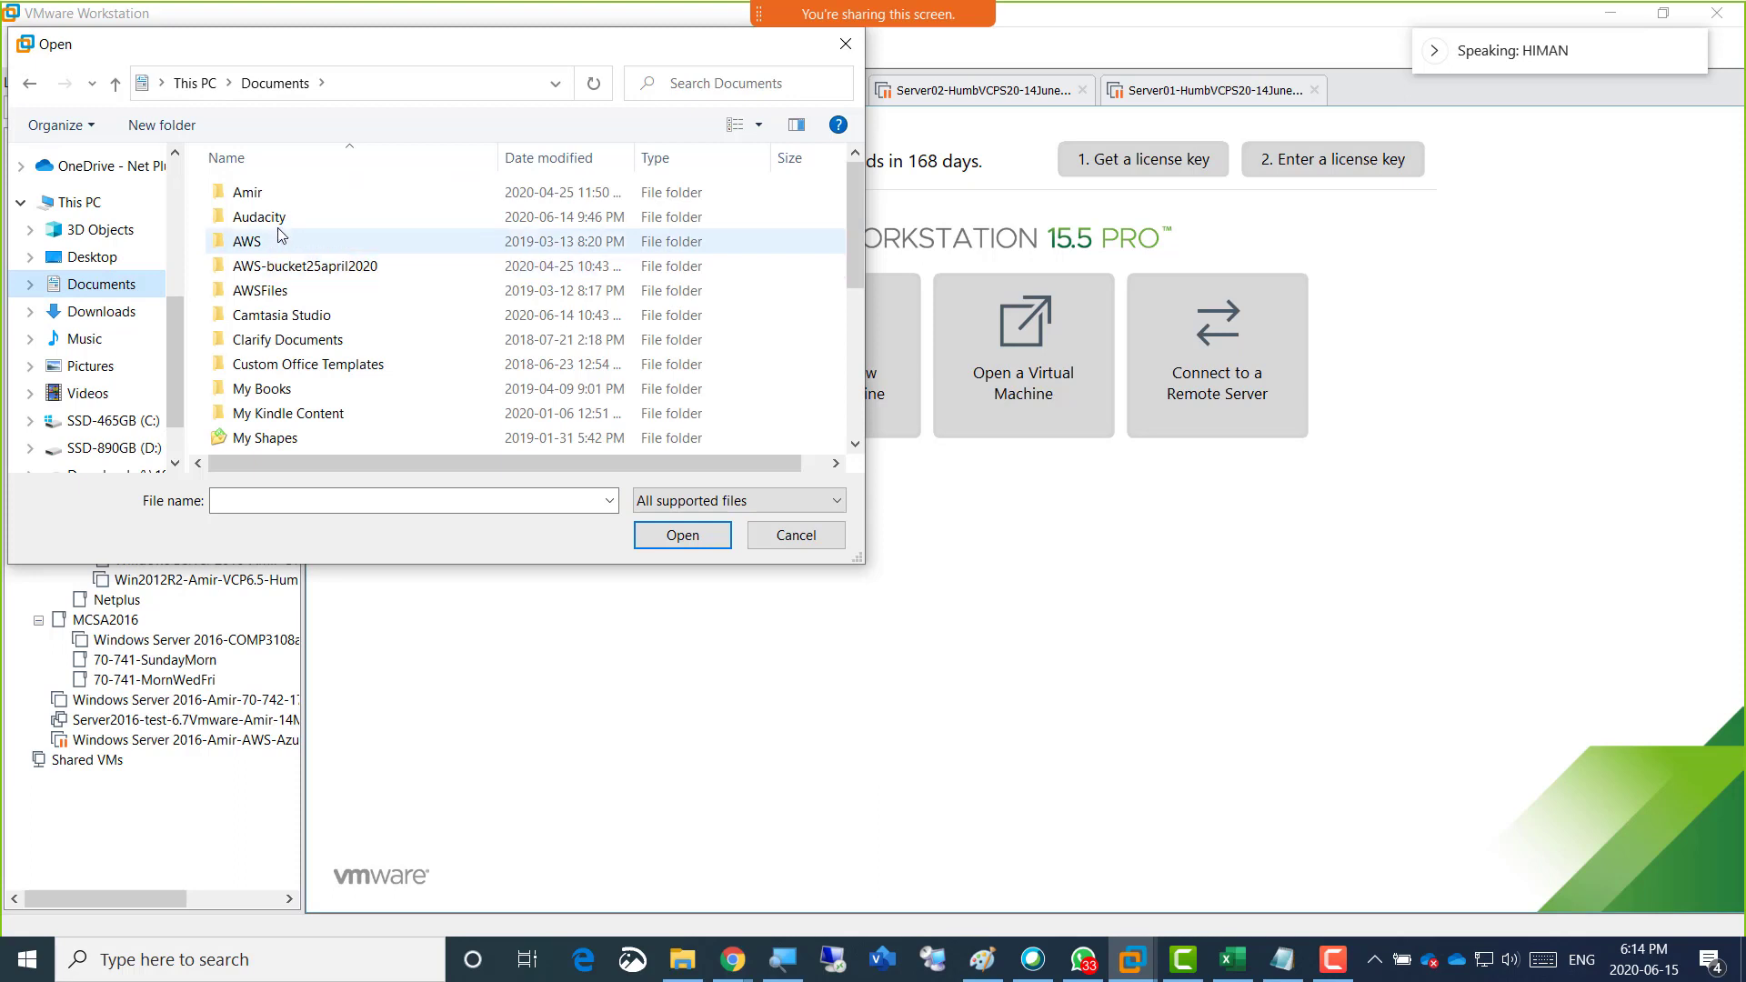
scroll(282, 364, "down", 5)
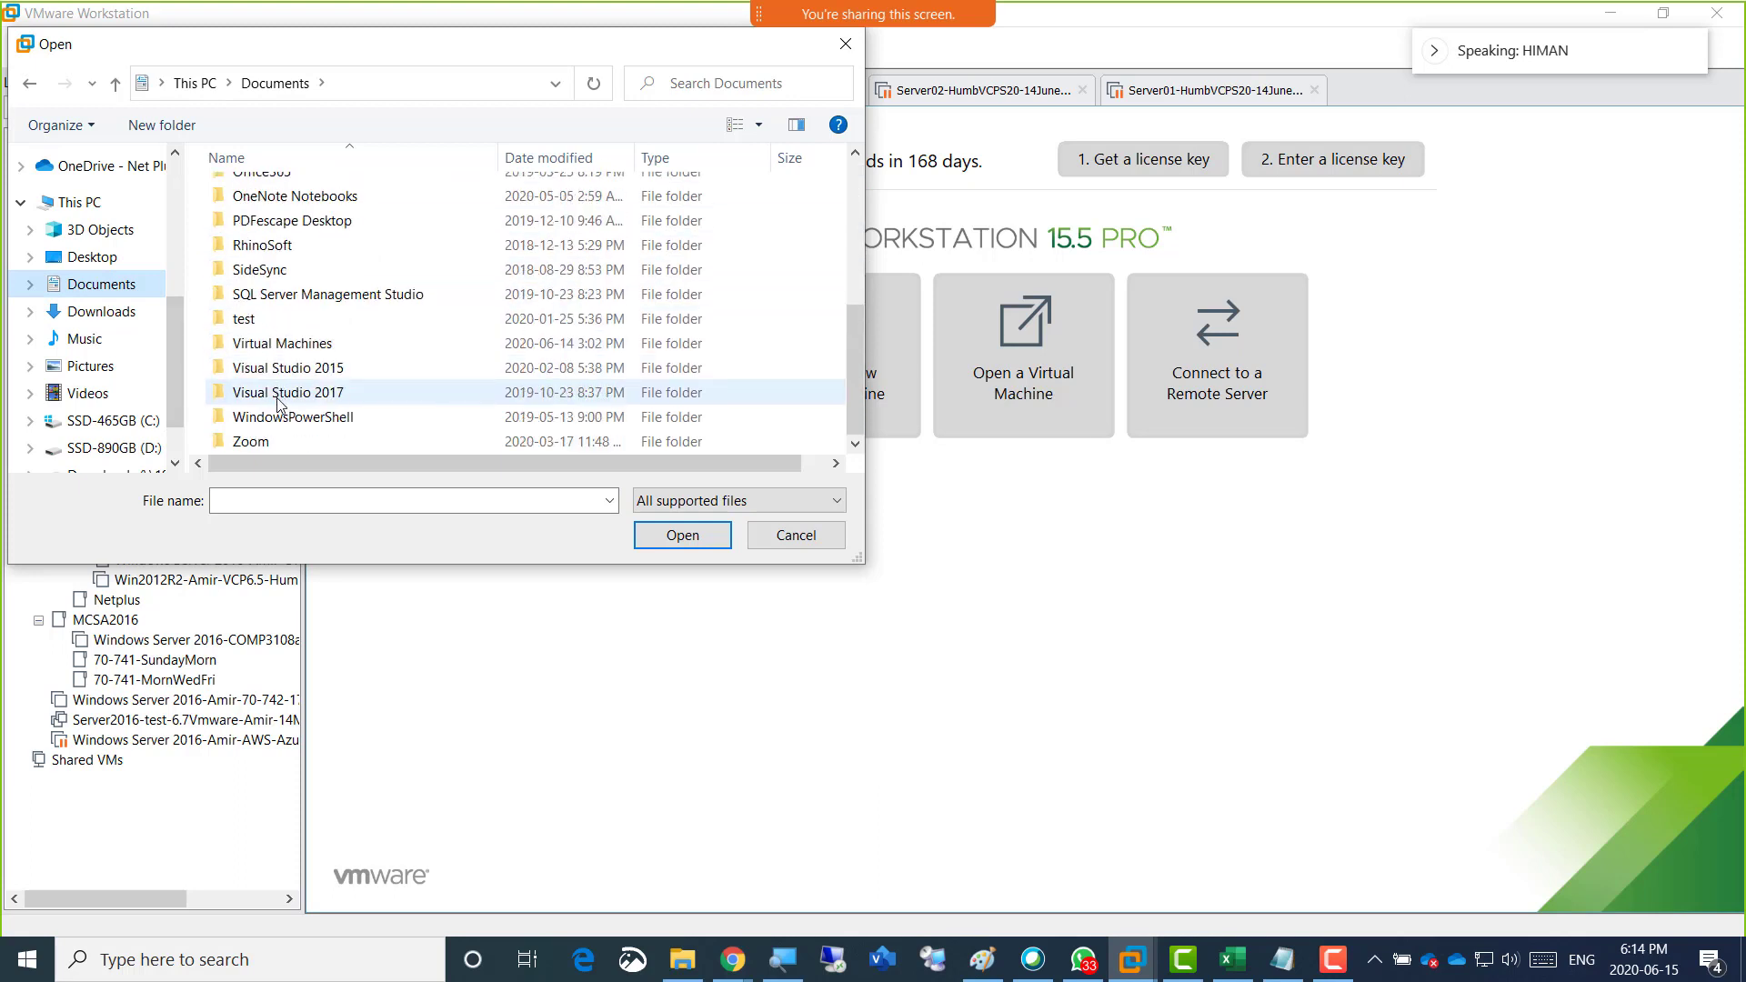
double_click(287, 344)
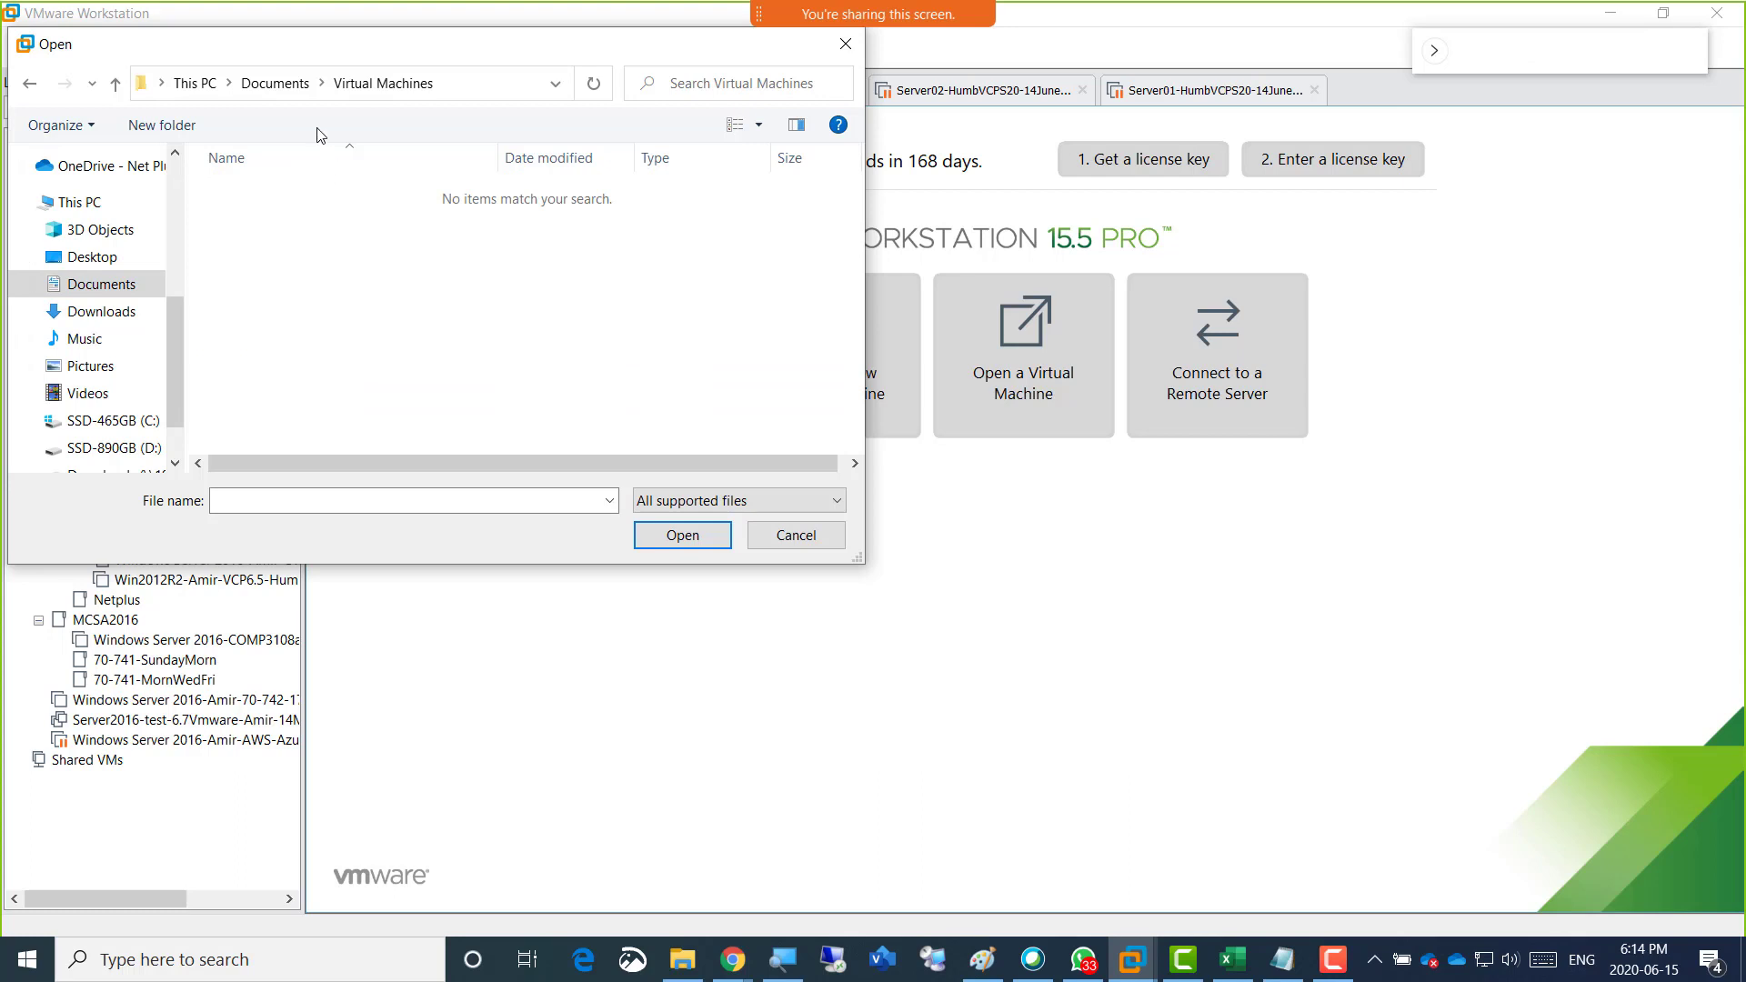
left_click(134, 446)
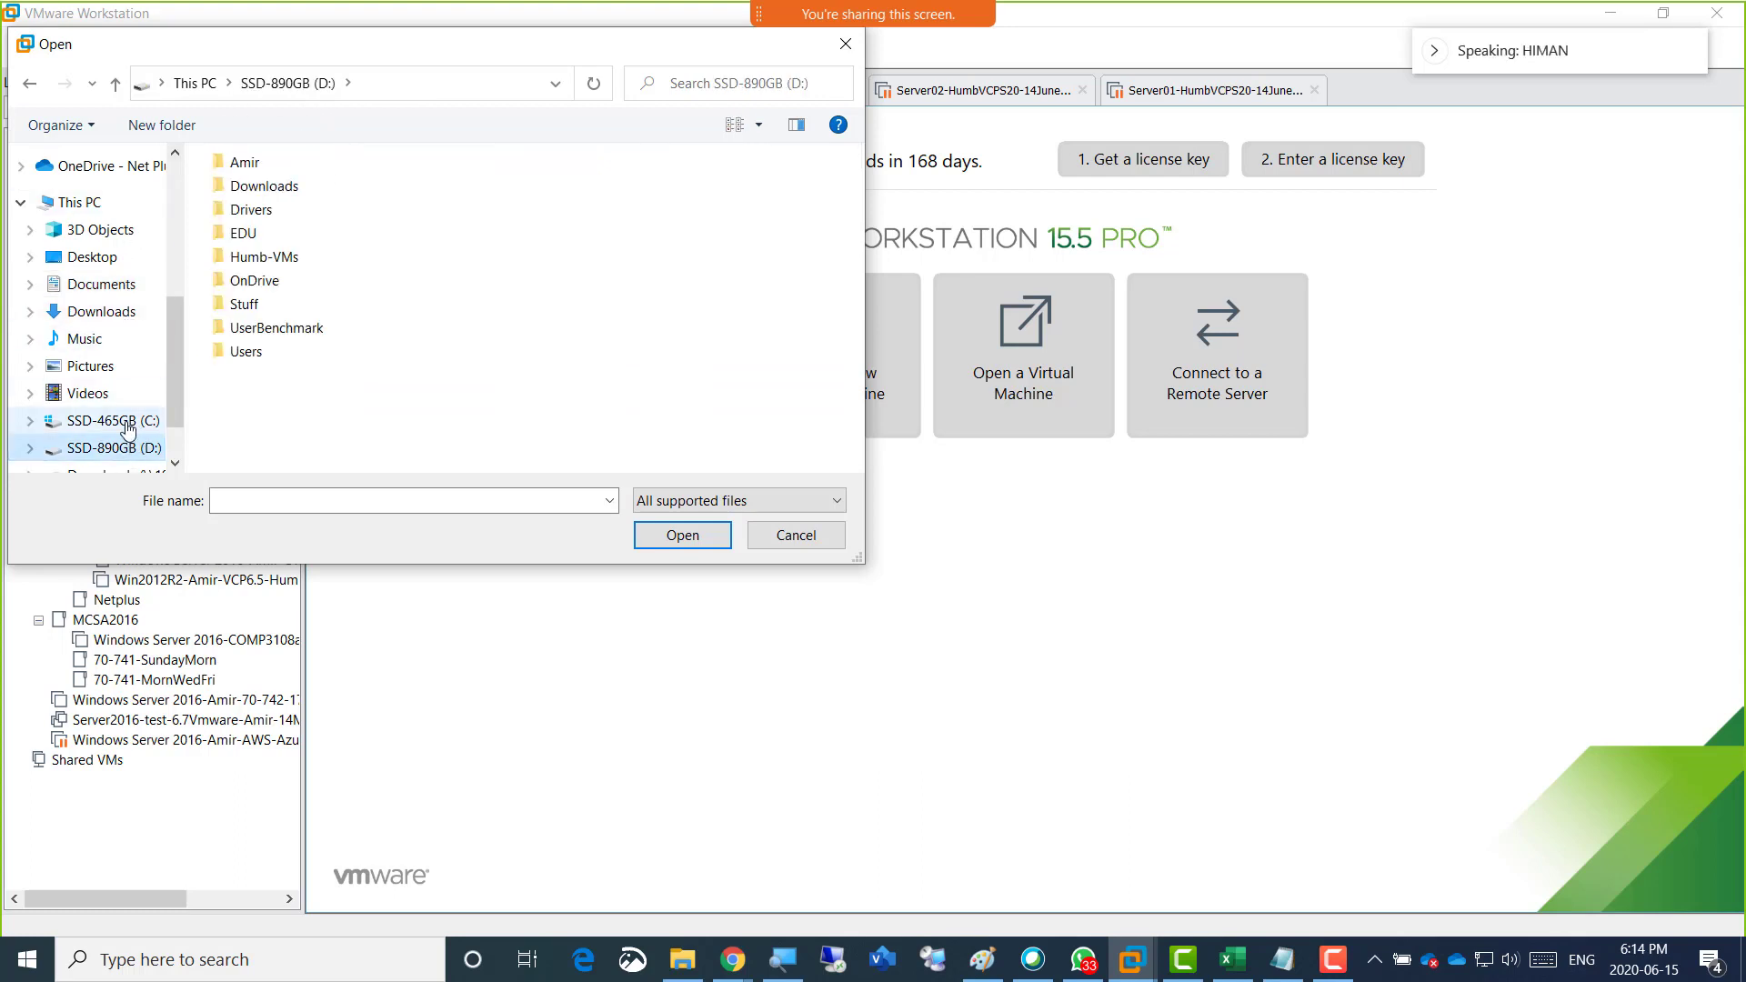
left_click(128, 423)
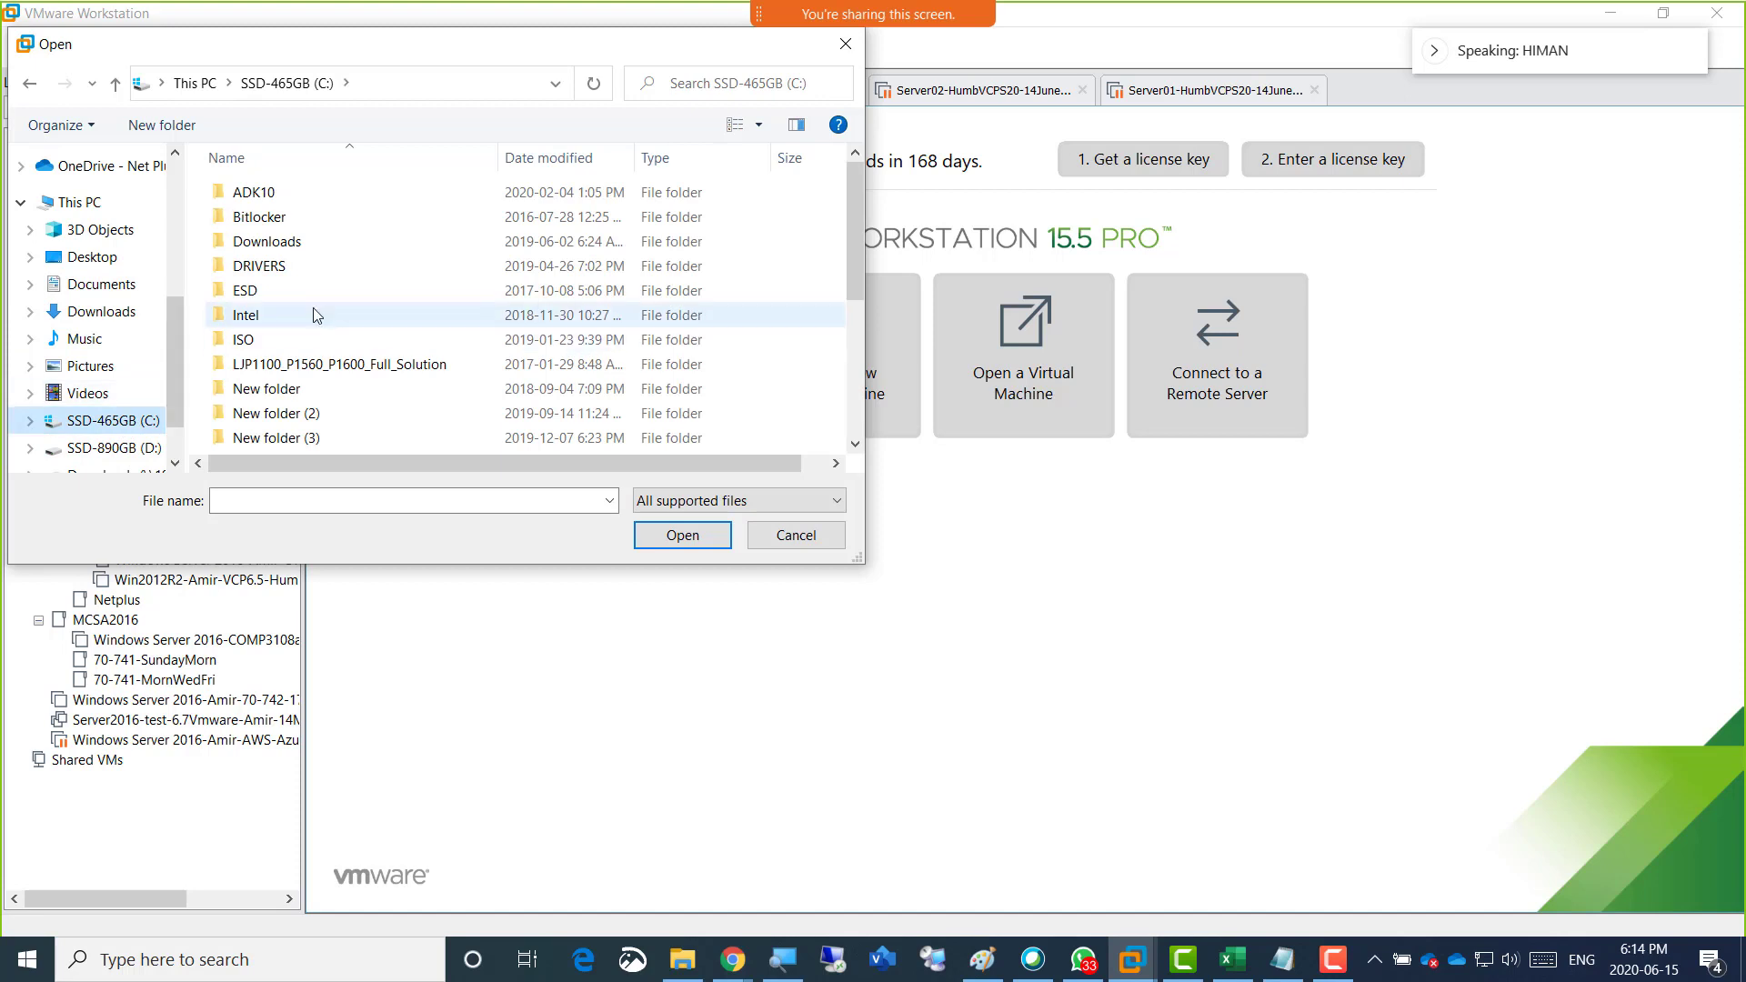
left_click(104, 283)
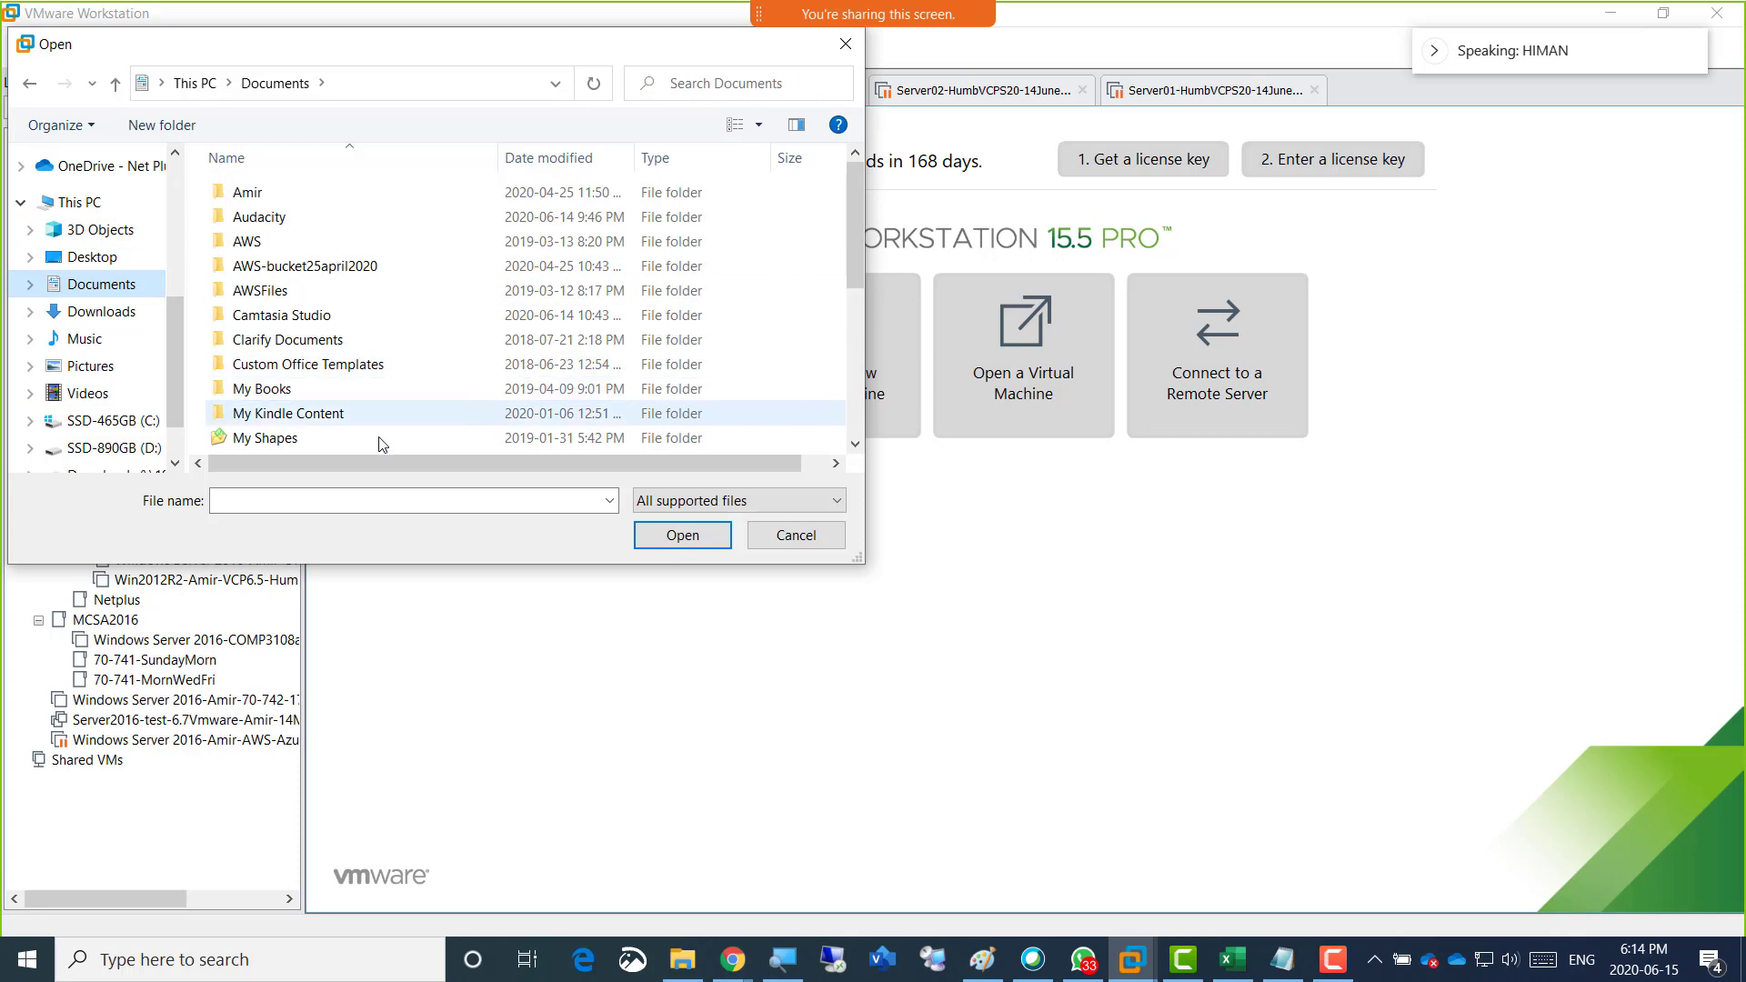
left_click(794, 546)
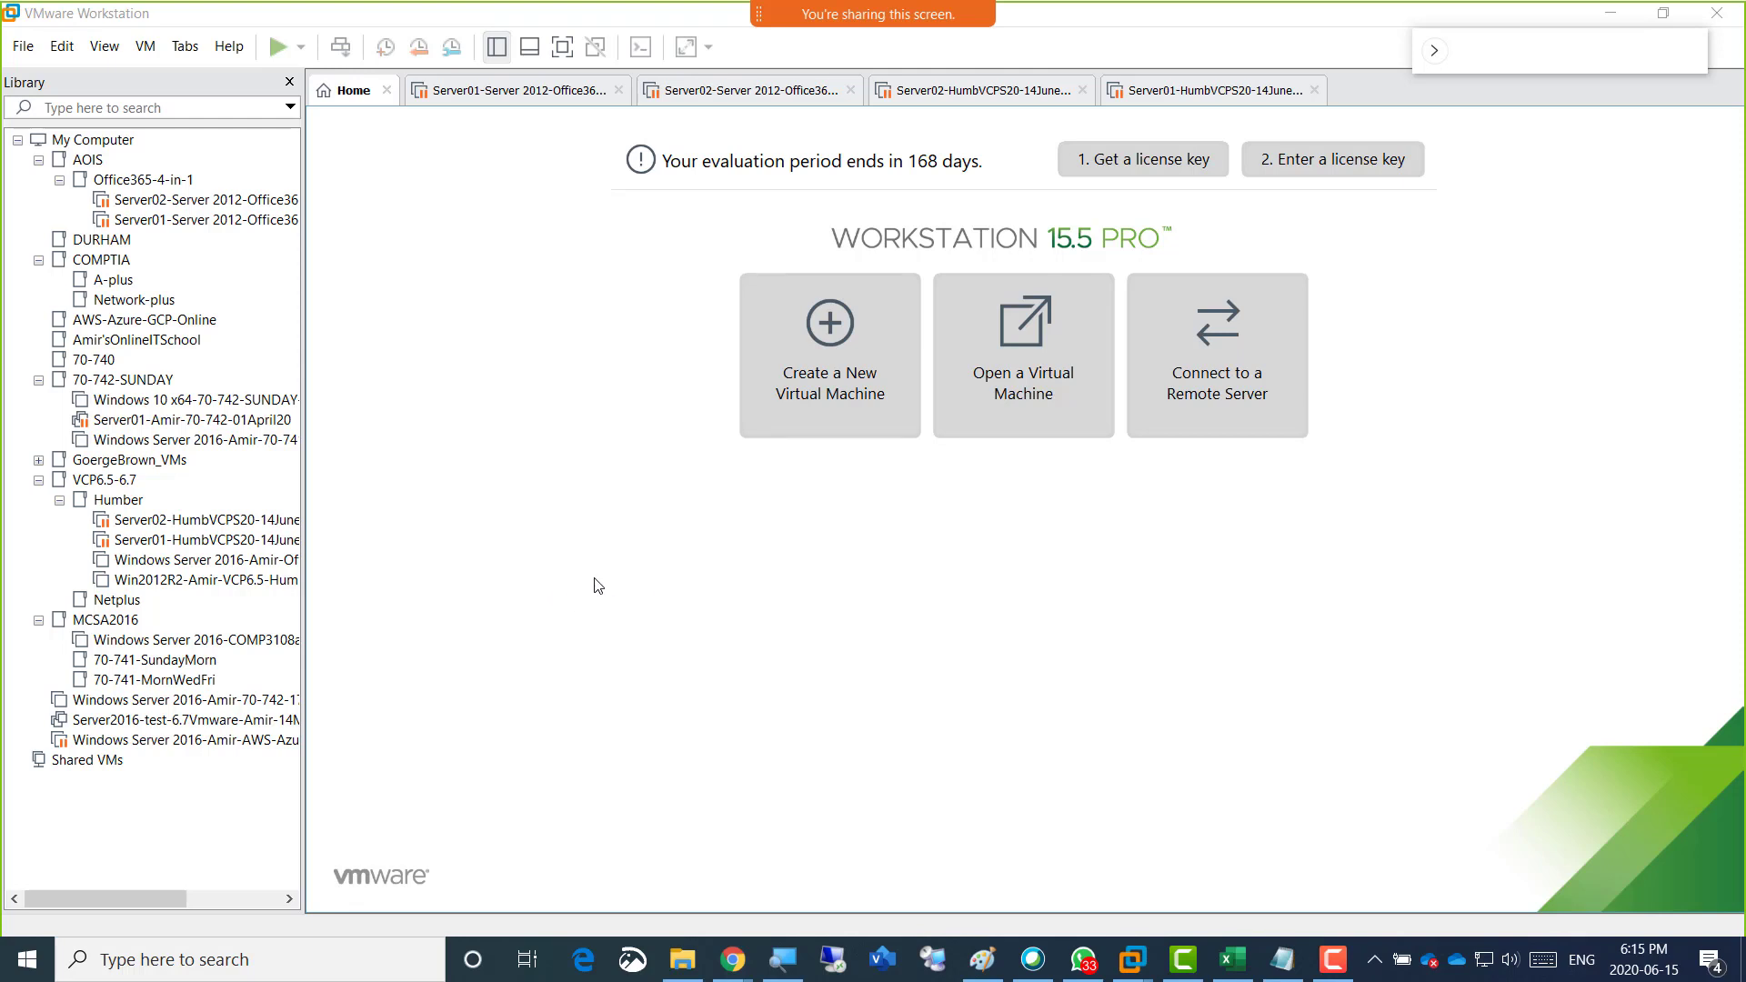
Start a new virtual machine with the Typical configuration and the Windows Server 2016 installer image, continuing without a product key.
left_click(834, 368)
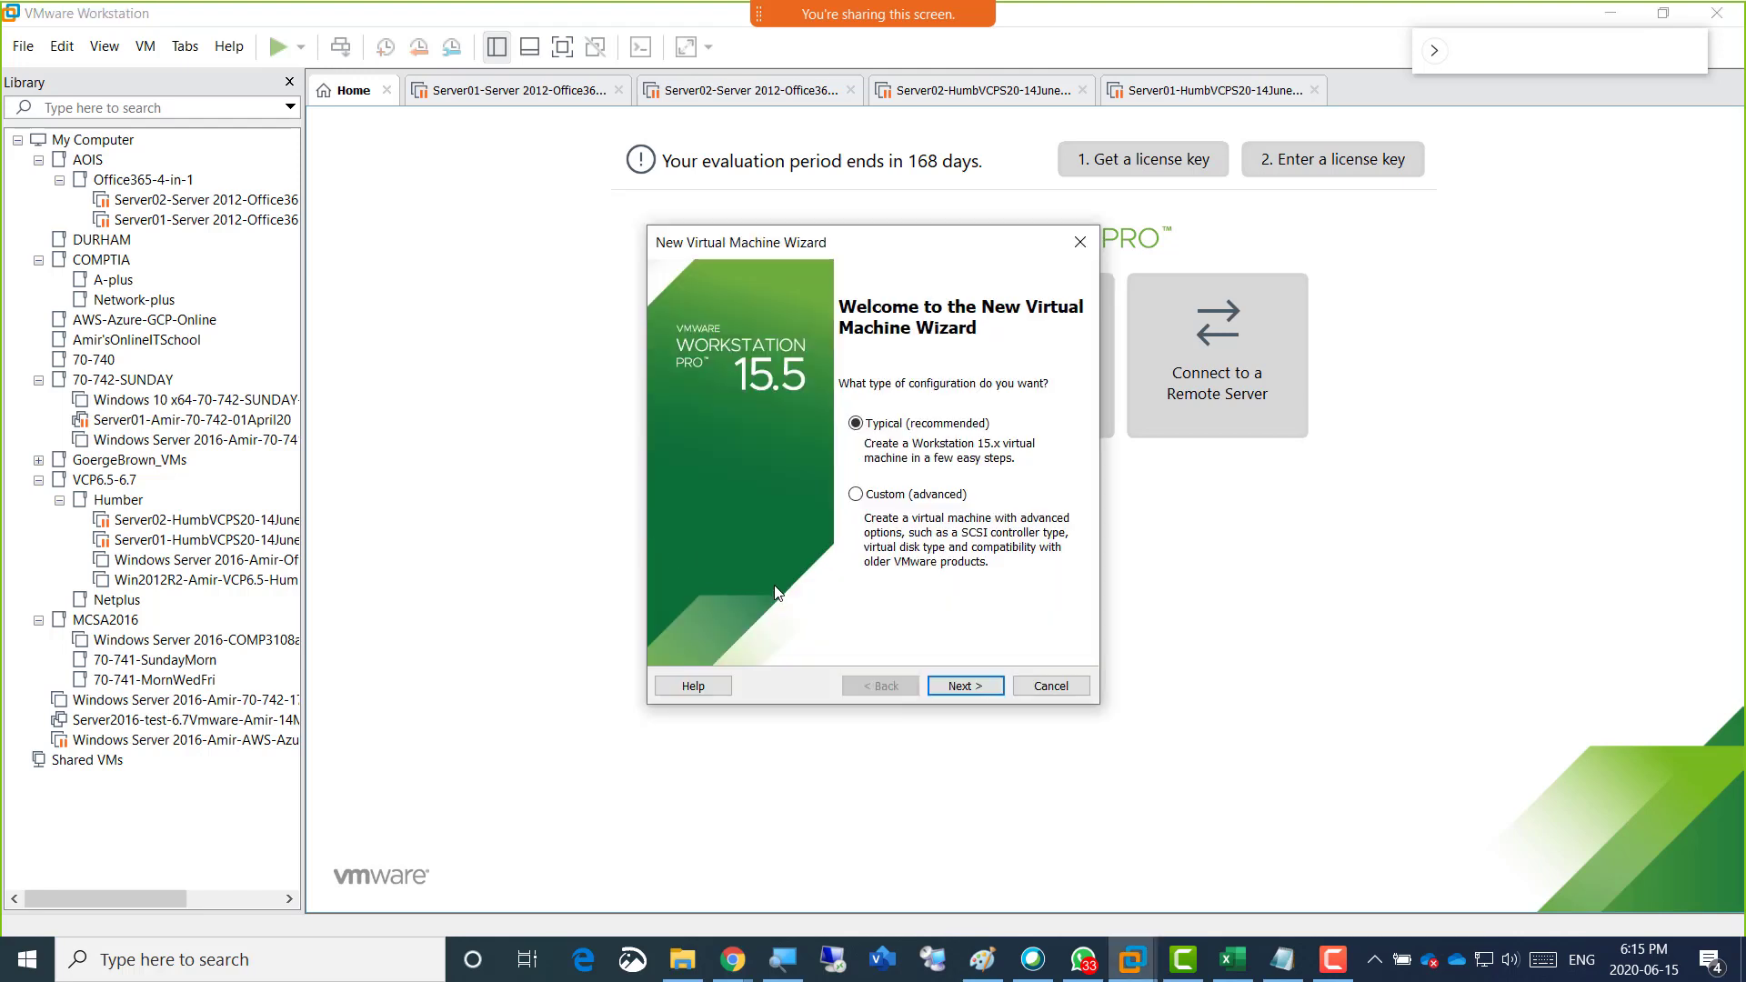
left_click(966, 686)
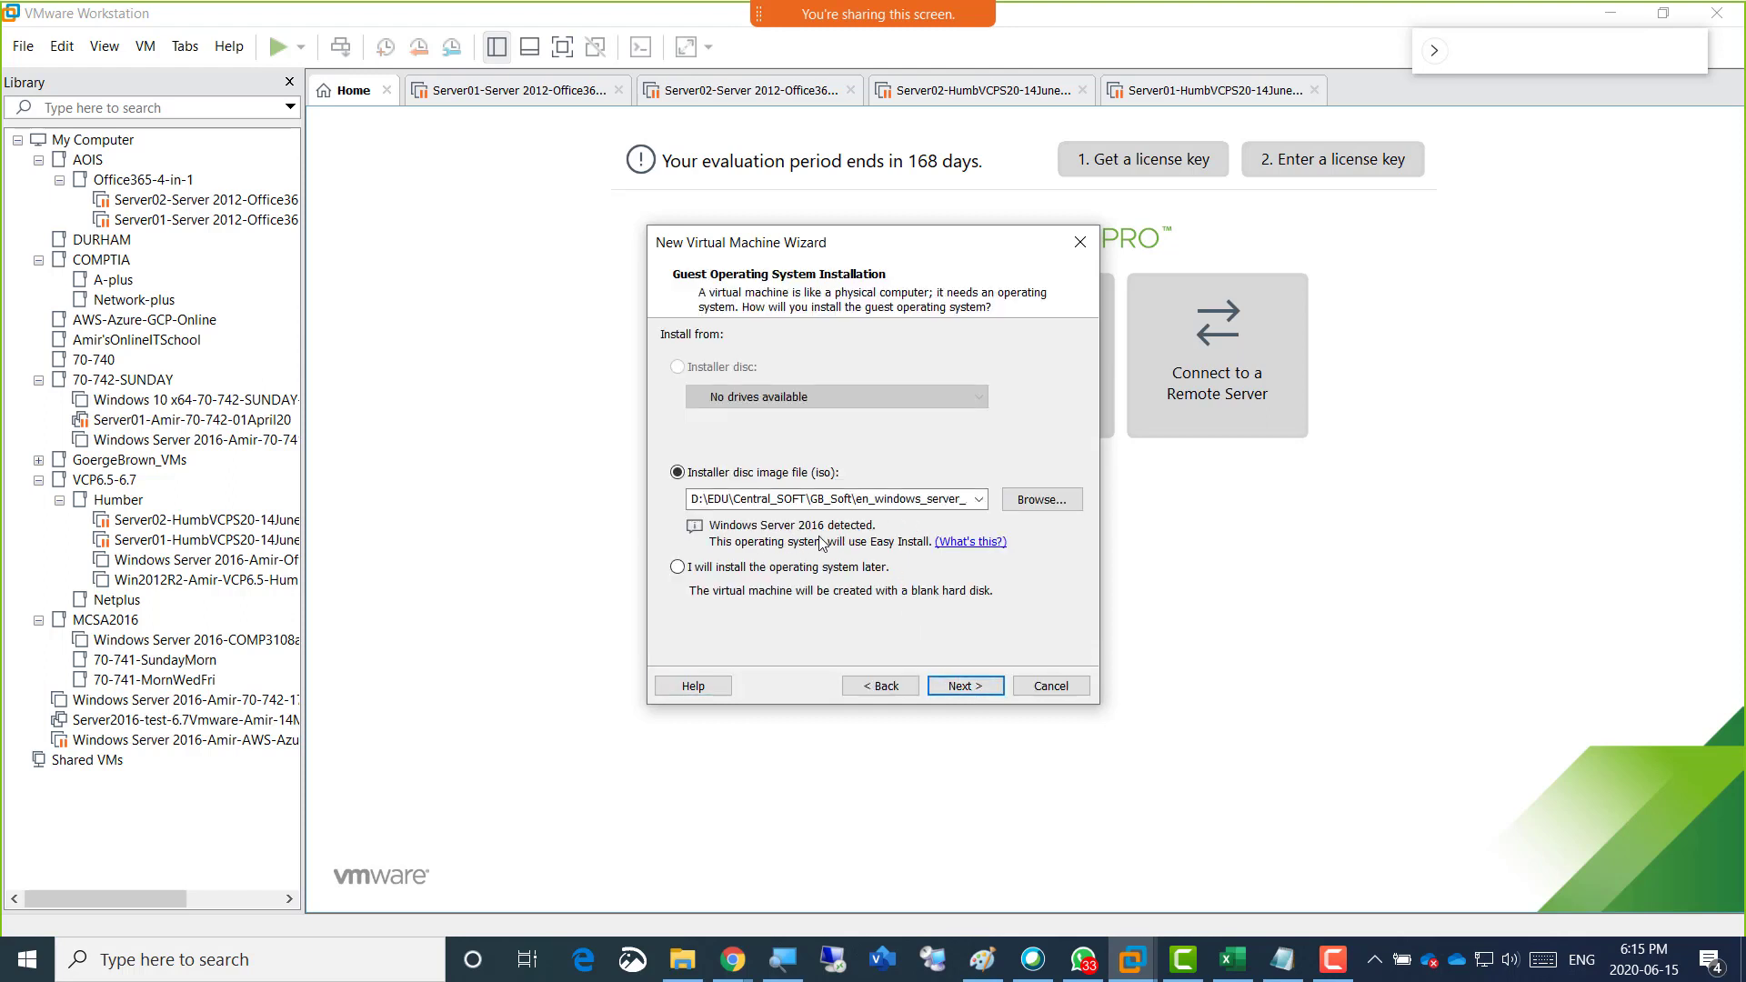
left_click(977, 691)
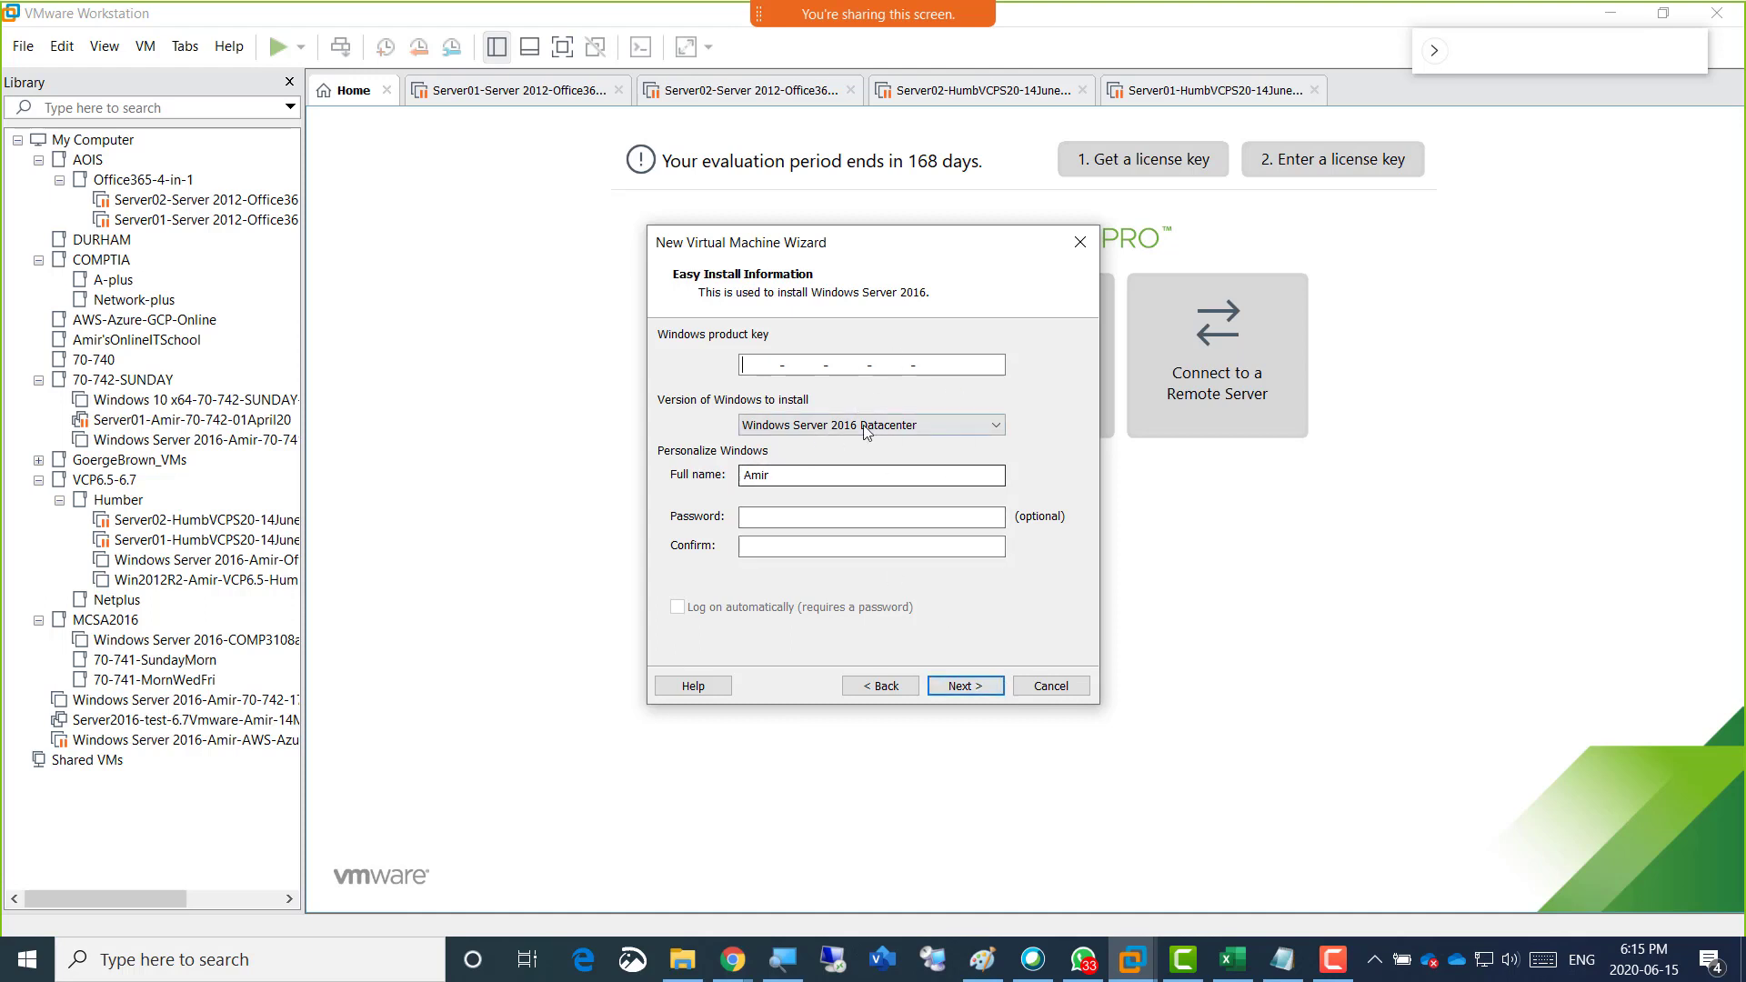
left_click(960, 687)
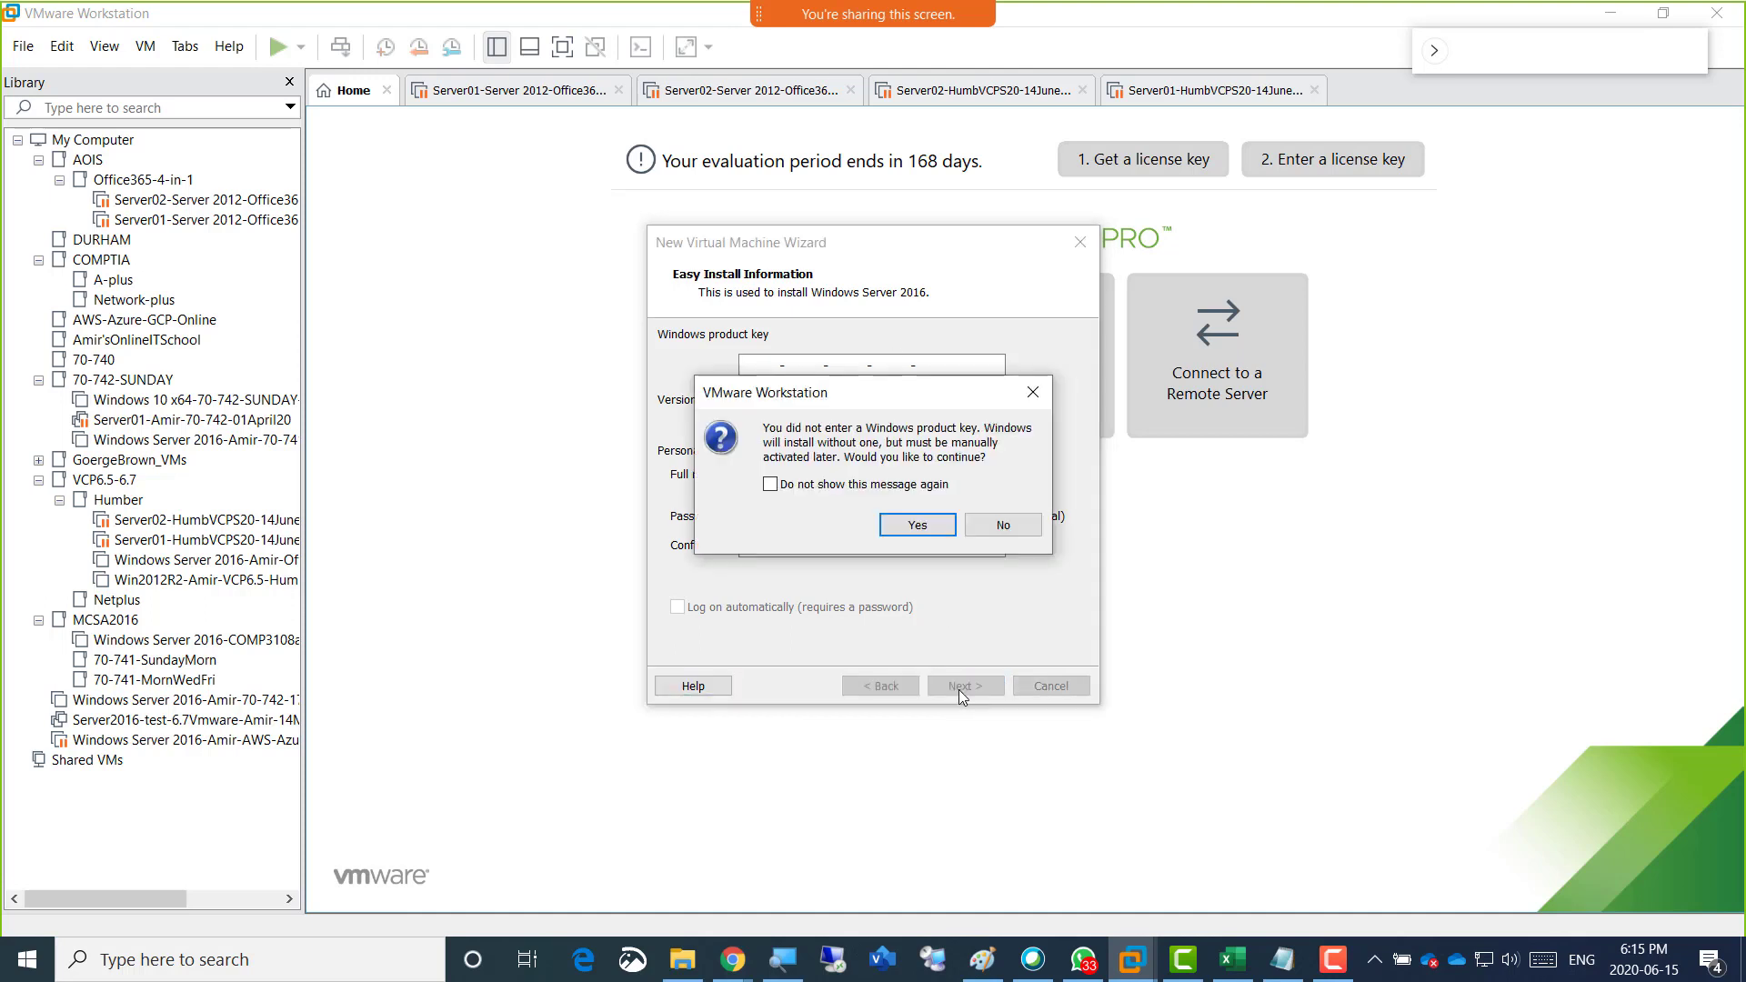
left_click(917, 526)
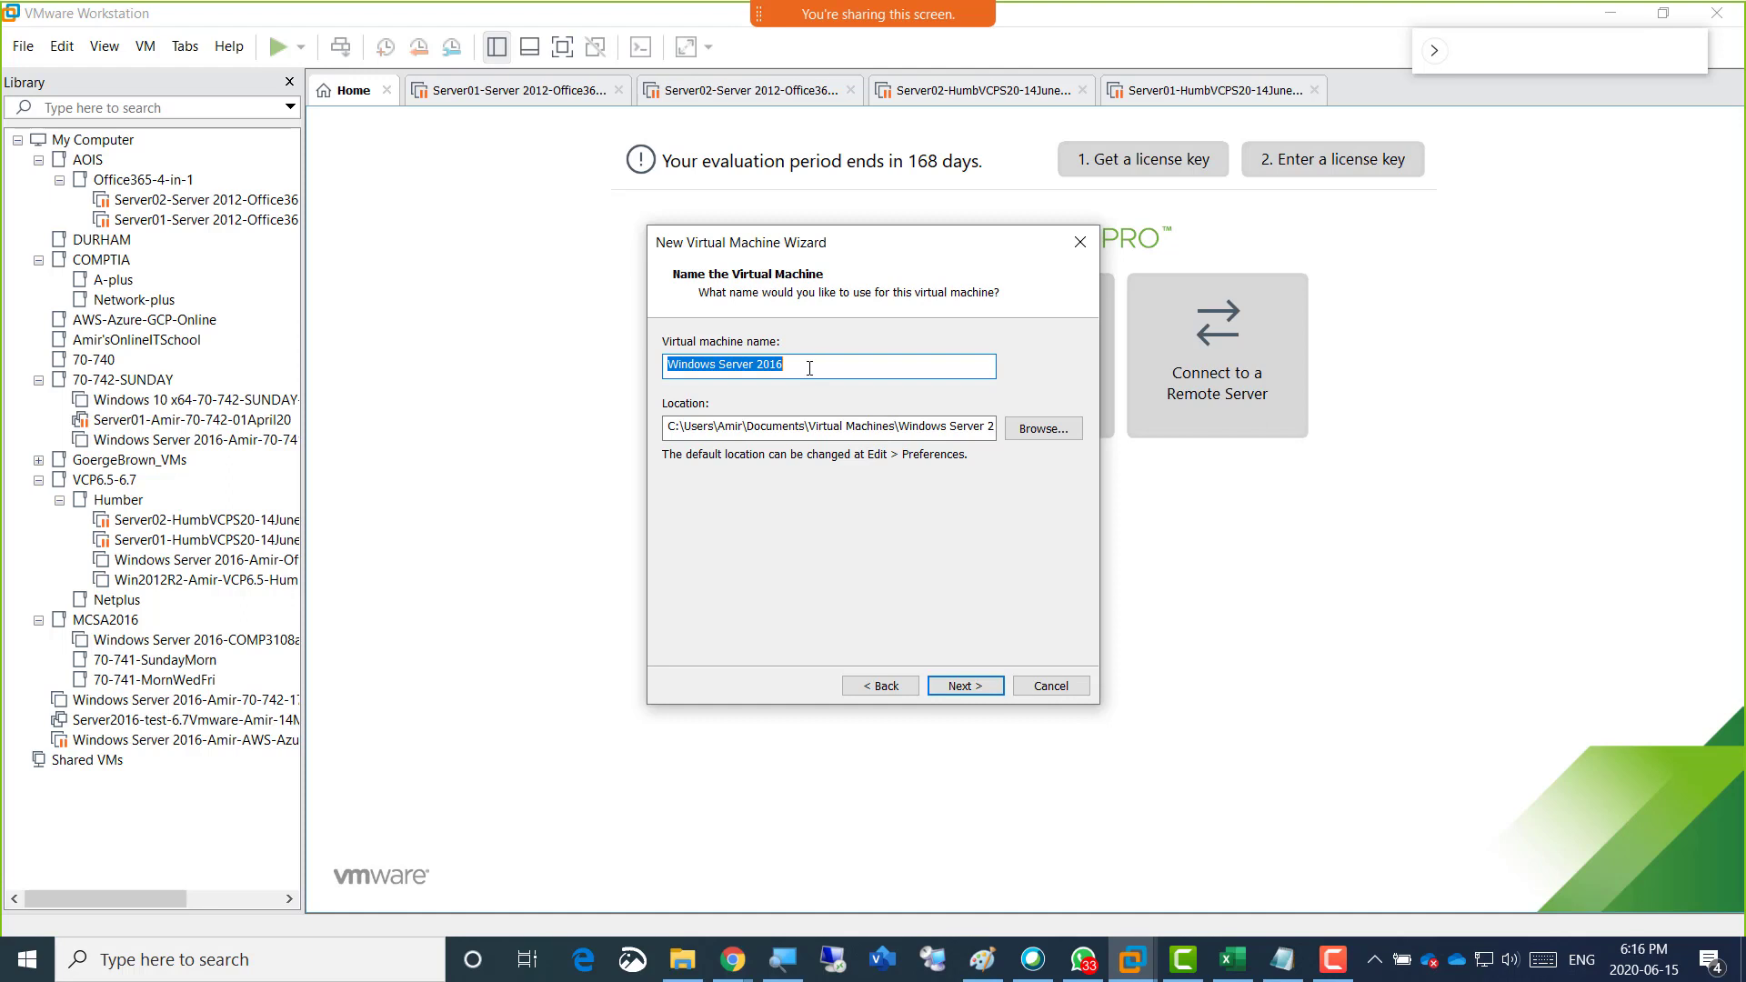
Name the virtual machine with Server01, the instructor's first name, 15june2020 and HumberVCP joined by hyphens, and copy that name.
type("Server01")
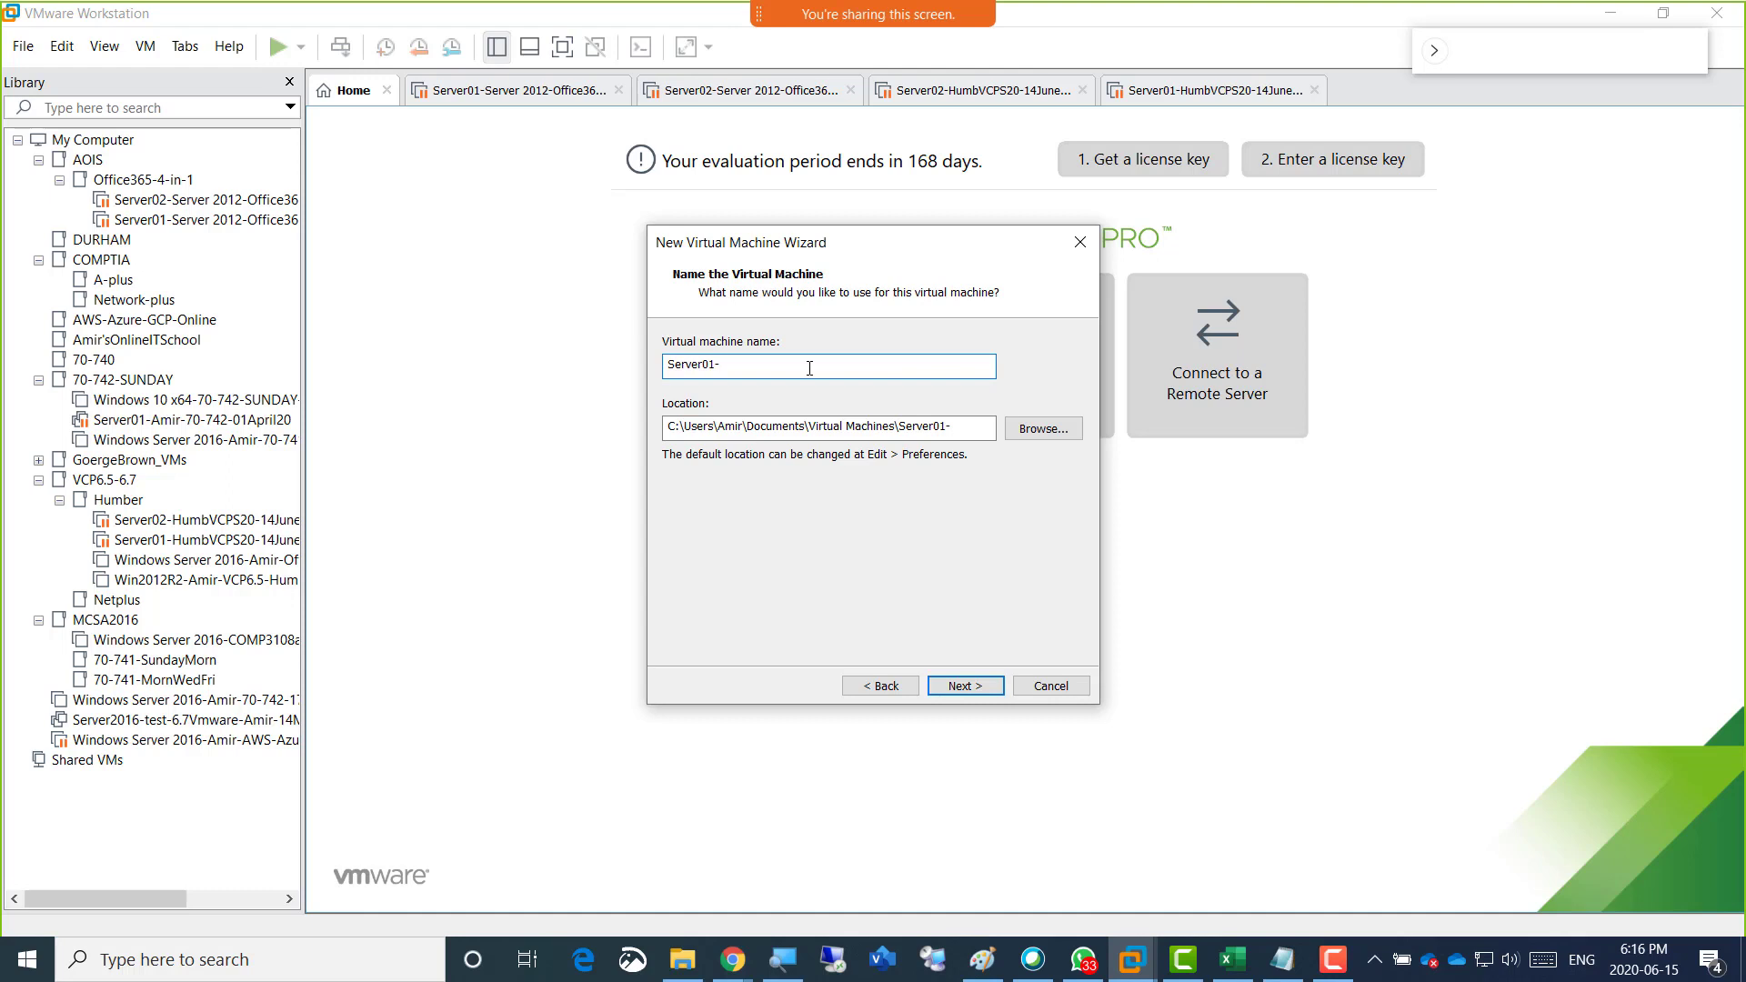
type("-Amir-15june2020-HumberVCP")
key("ctrl+a")
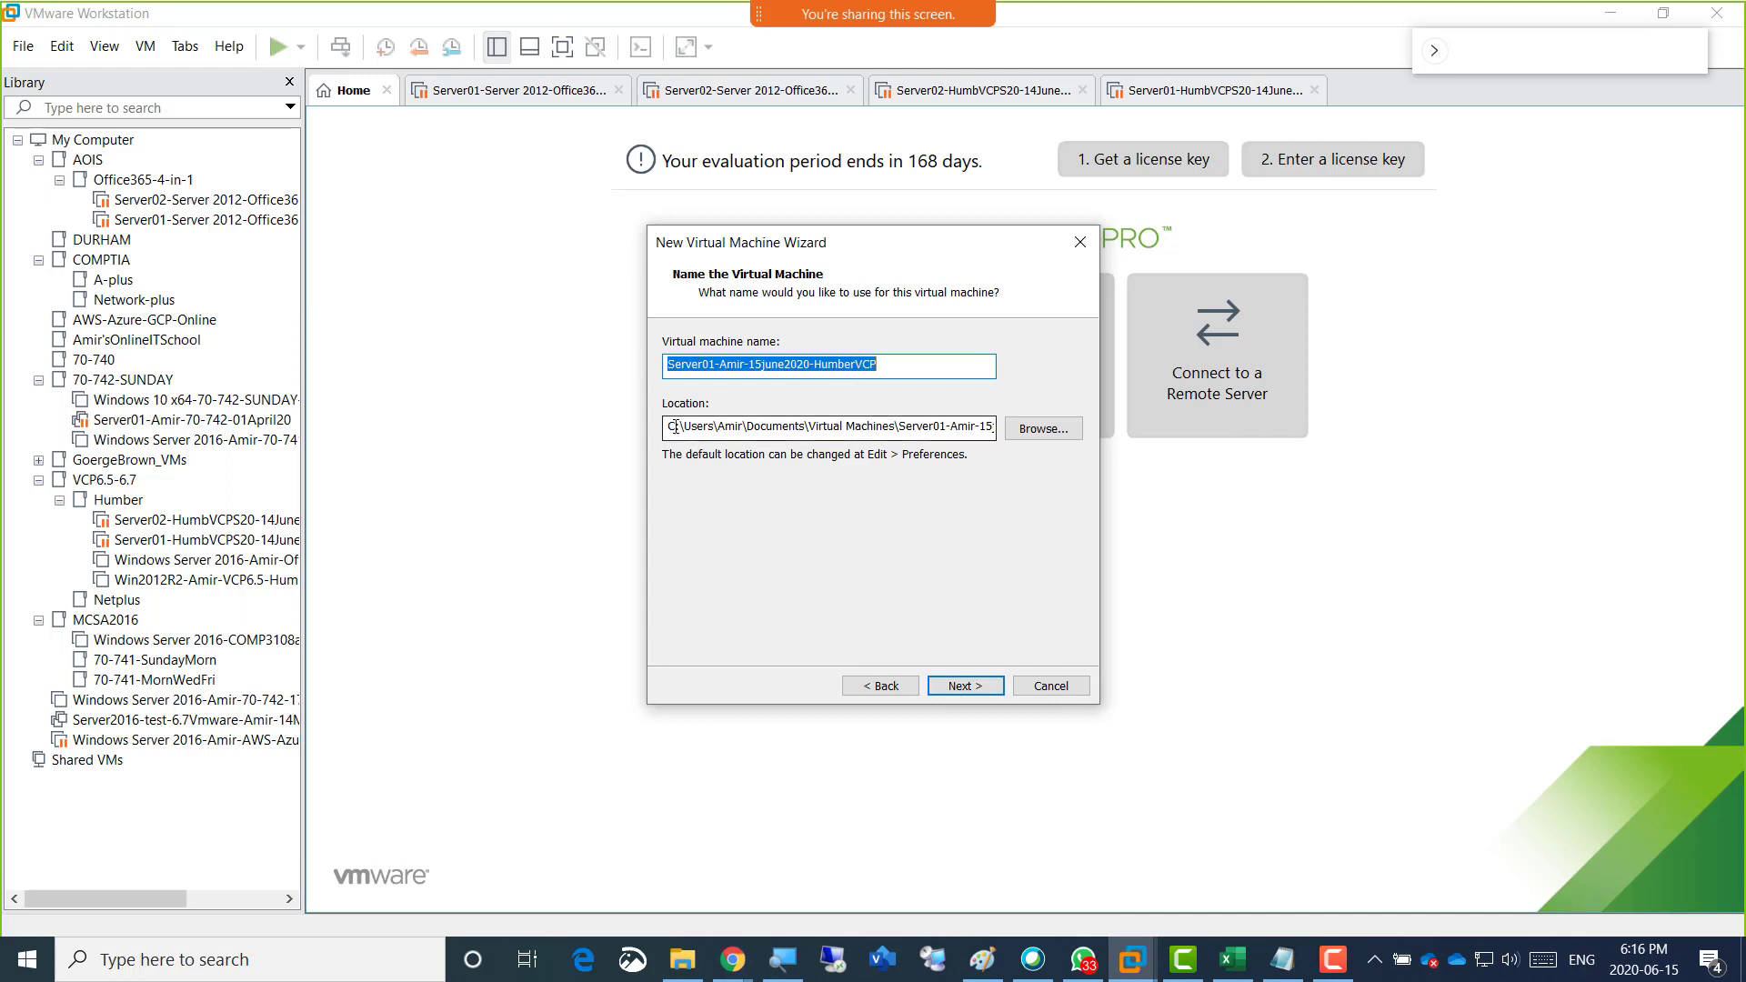
right_click(694, 374)
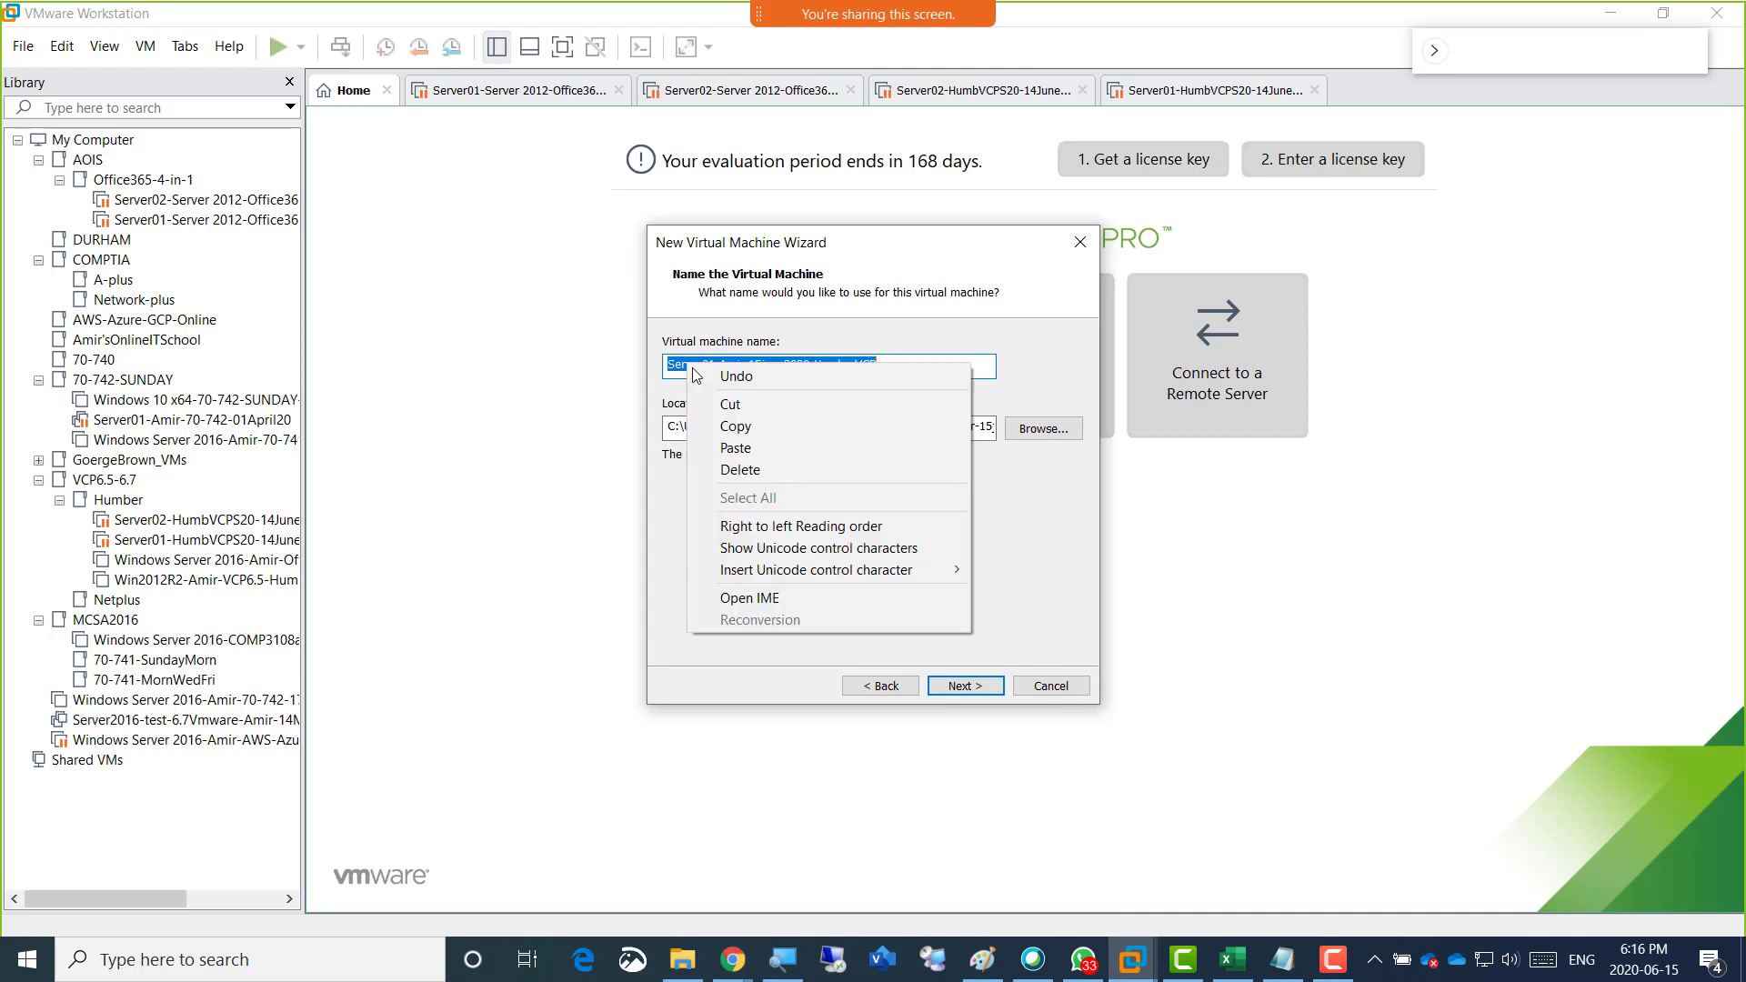
left_click(735, 425)
Change the virtual machine location's drive letter to d and set the maximum disk size to 200 GB.
left_click_drag(674, 425, 663, 425)
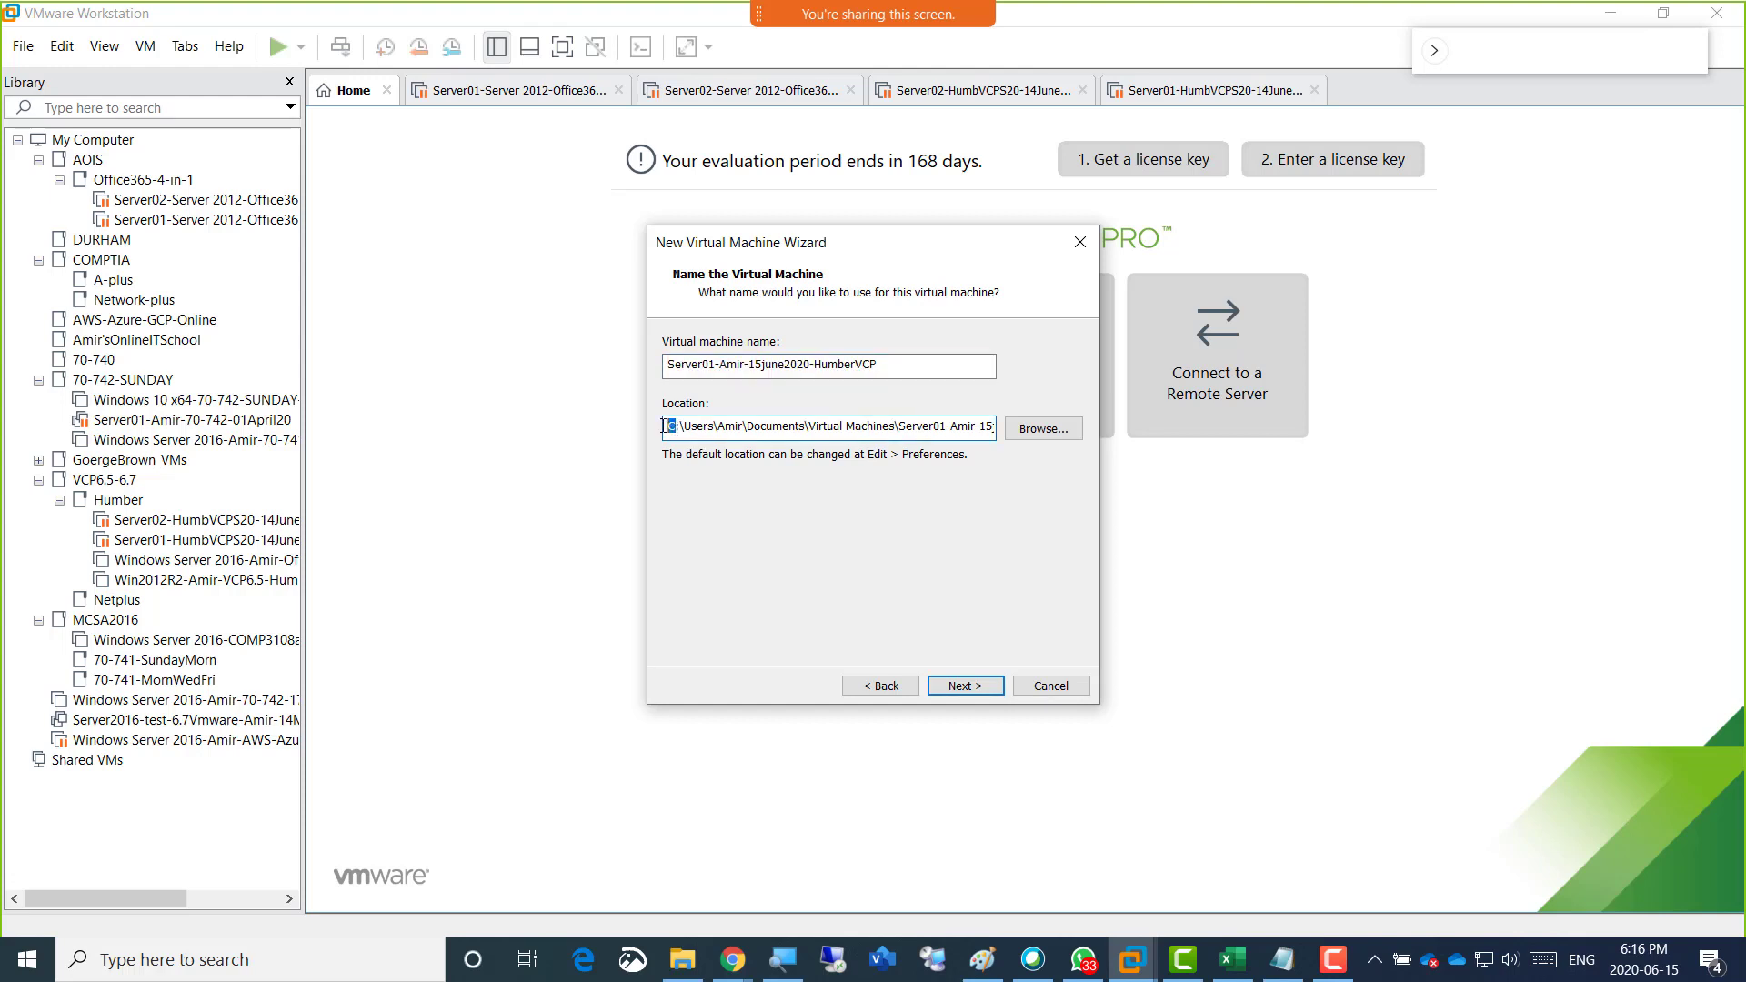
type("d")
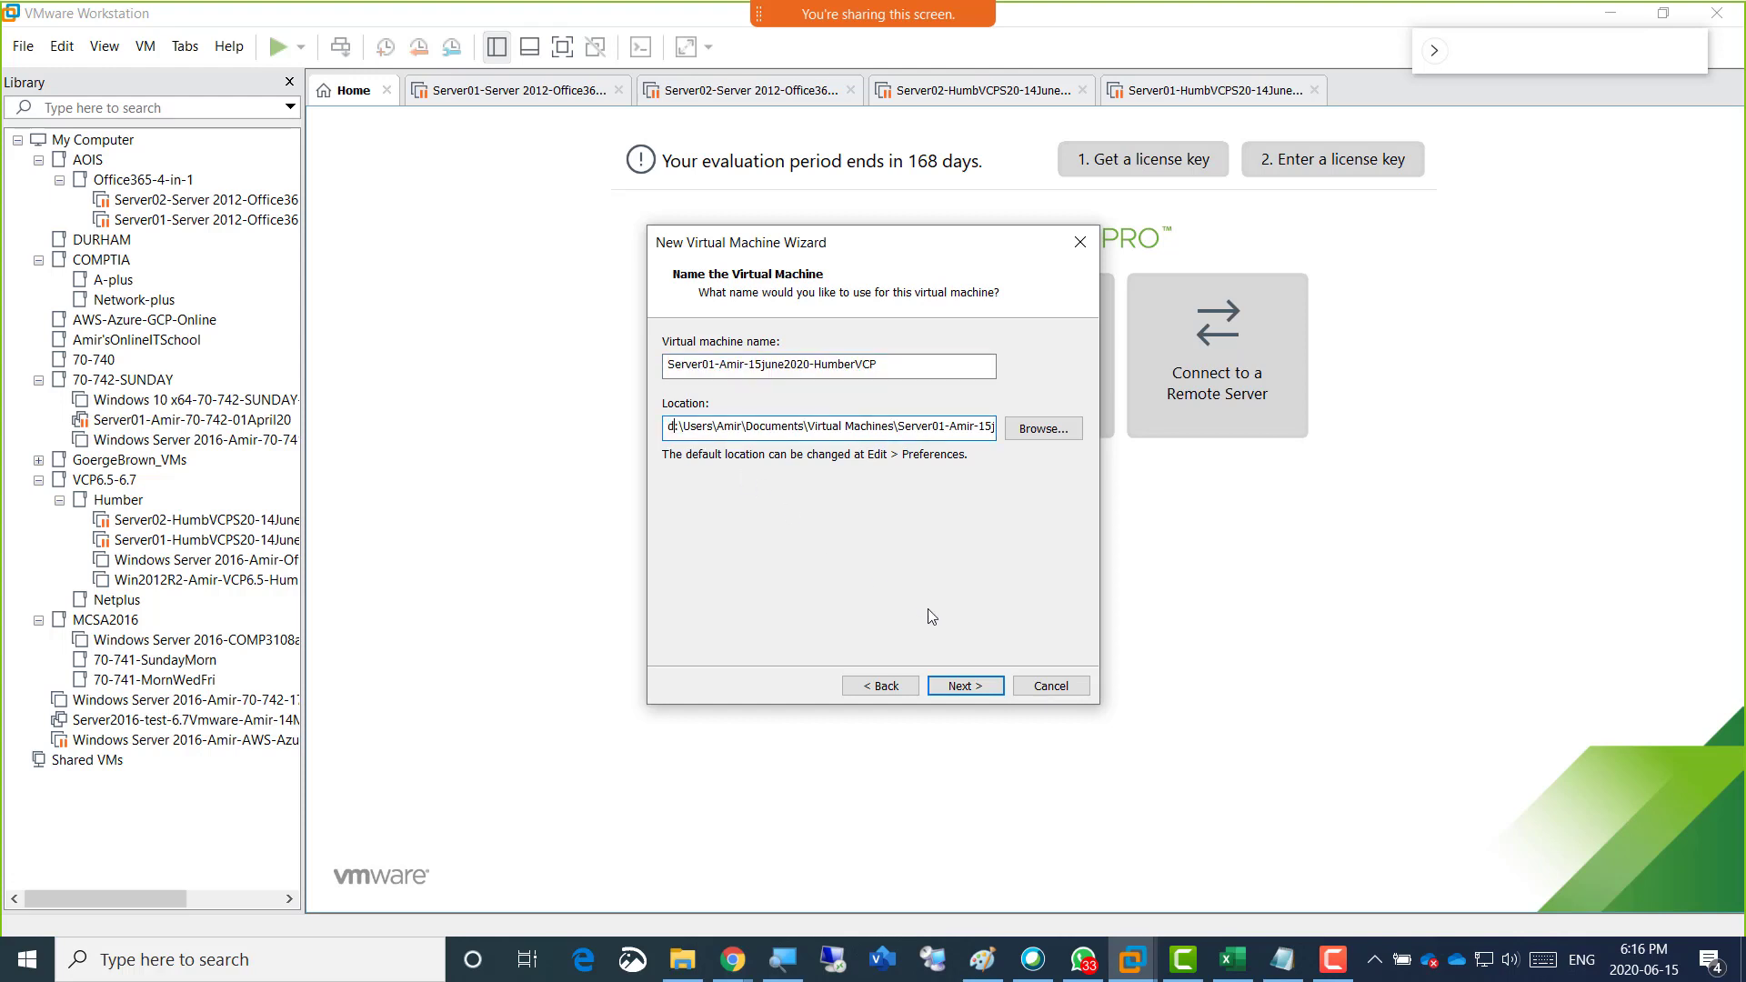
left_click(963, 687)
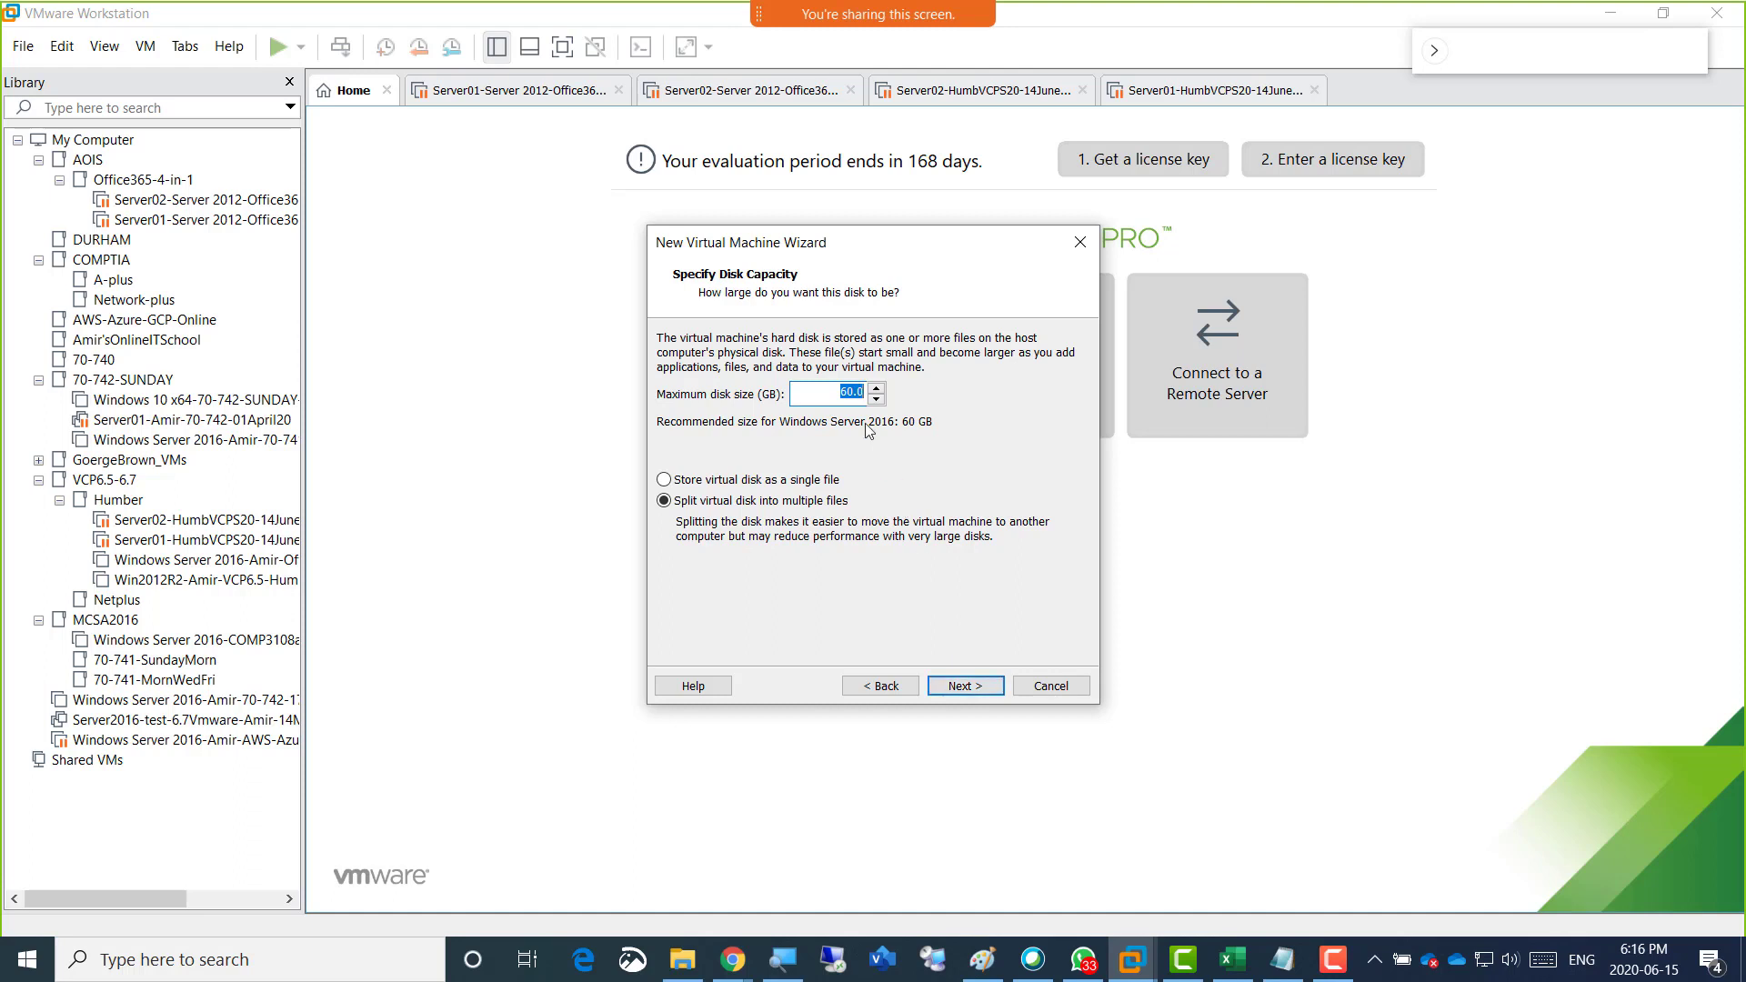
type("200")
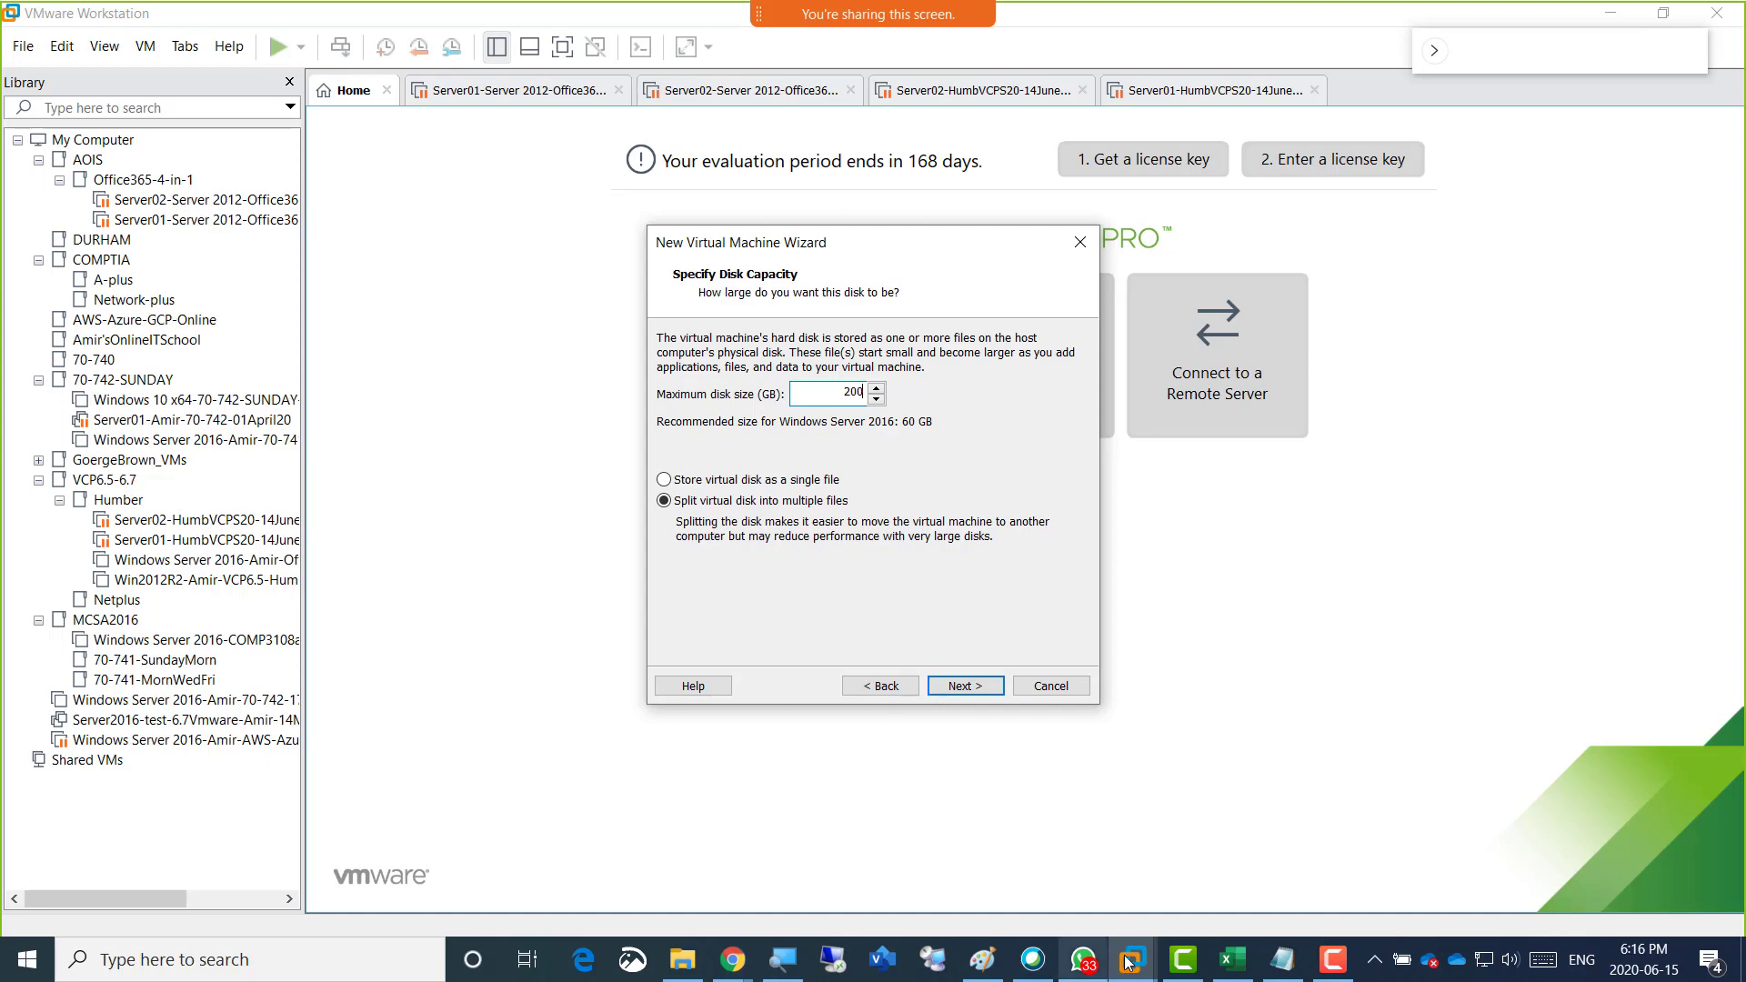
Switch to Paint and open a second, blank Paint window.
left_click(982, 960)
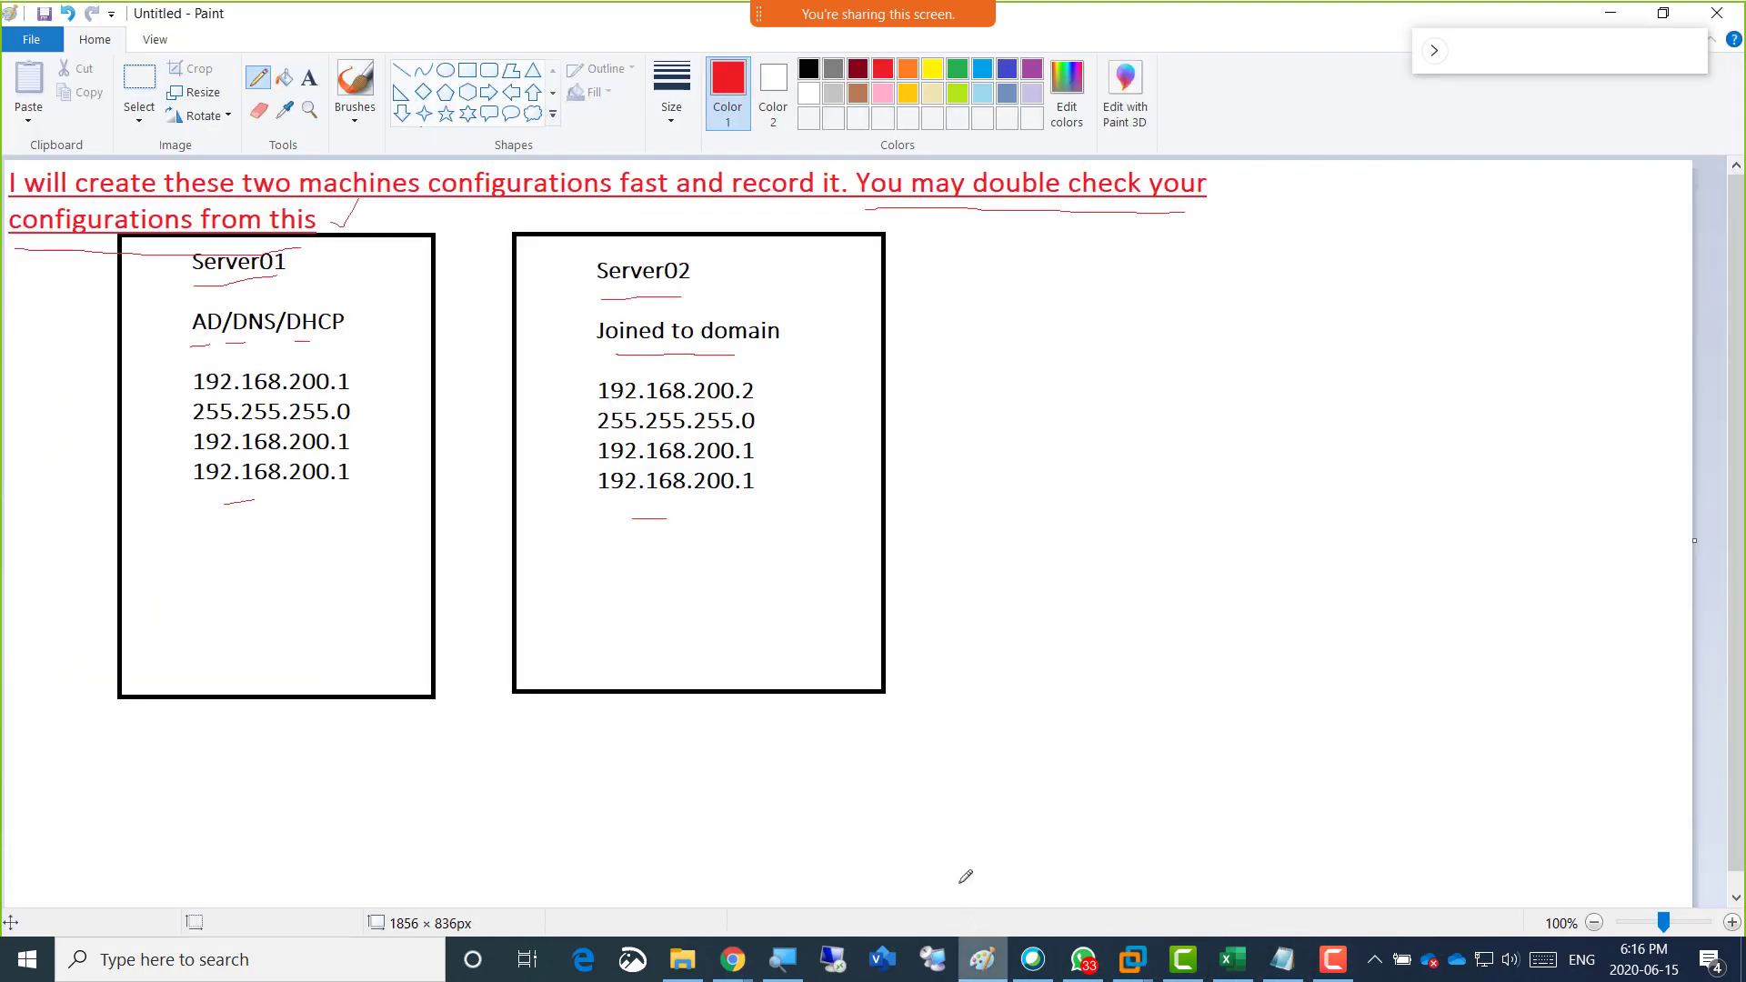
left_click(992, 961)
right_click(989, 957)
left_click(951, 838)
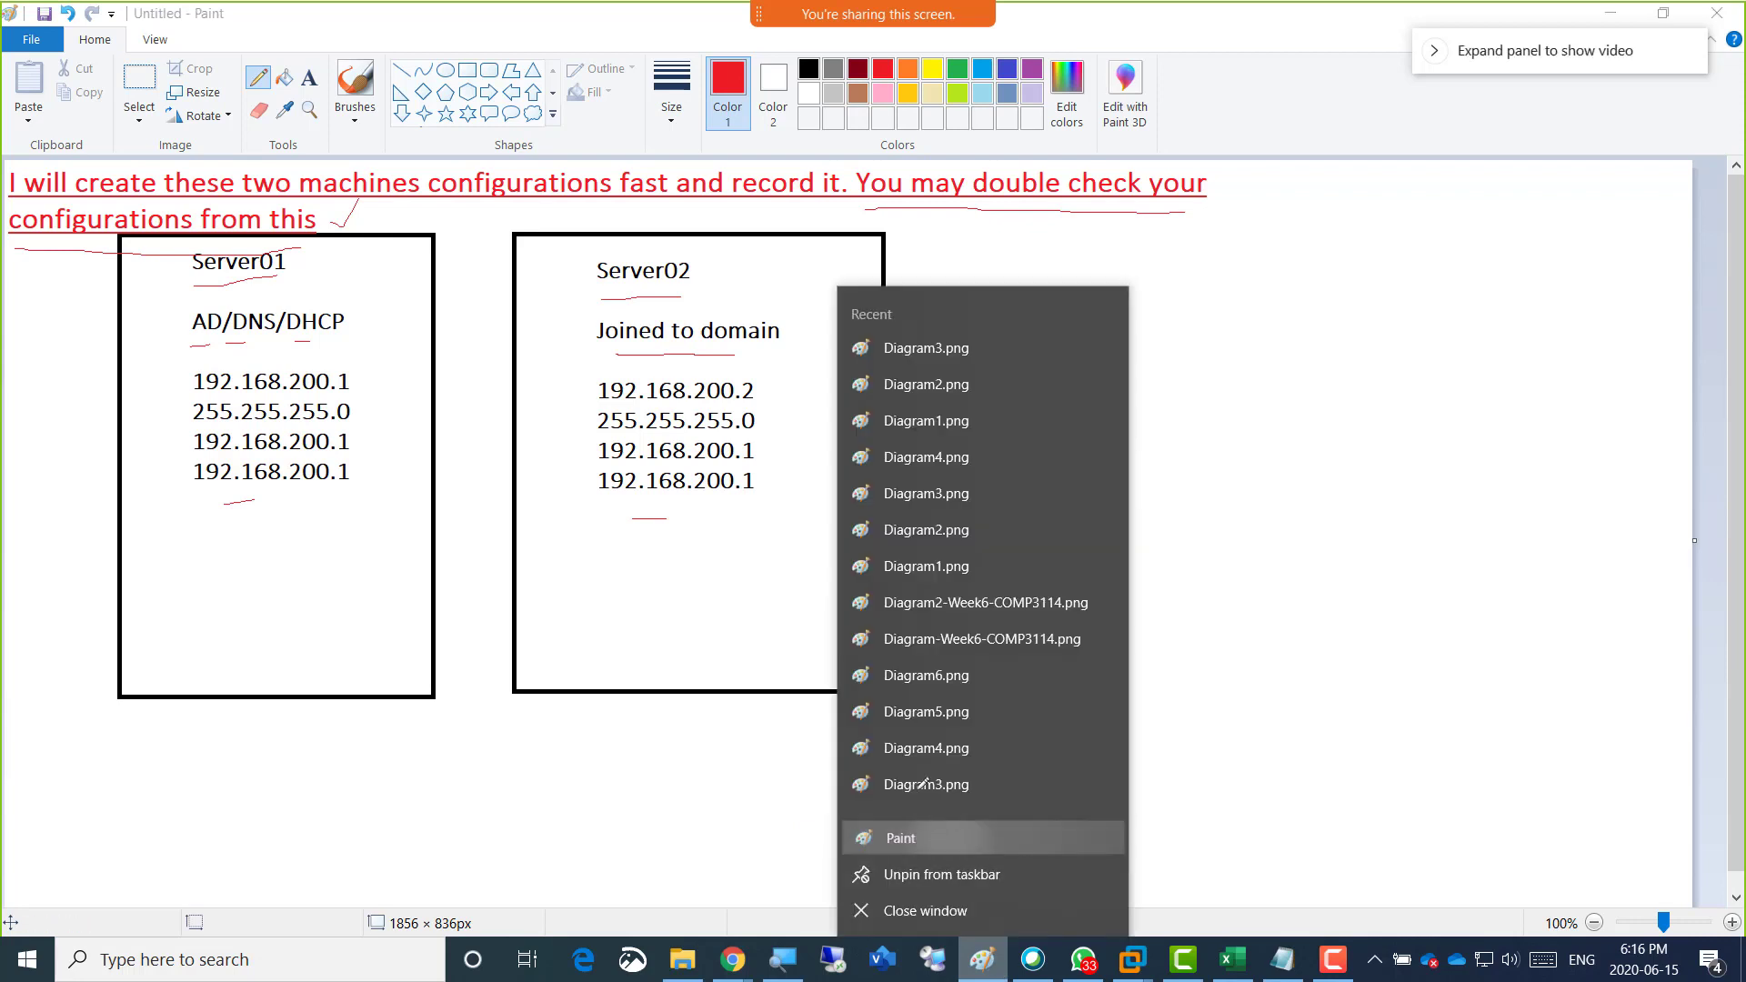
Add a text box near the canvas's upper-left corner with the headings "Thin Provision" and "Thick Provision", separated by blank lines.
left_click(310, 77)
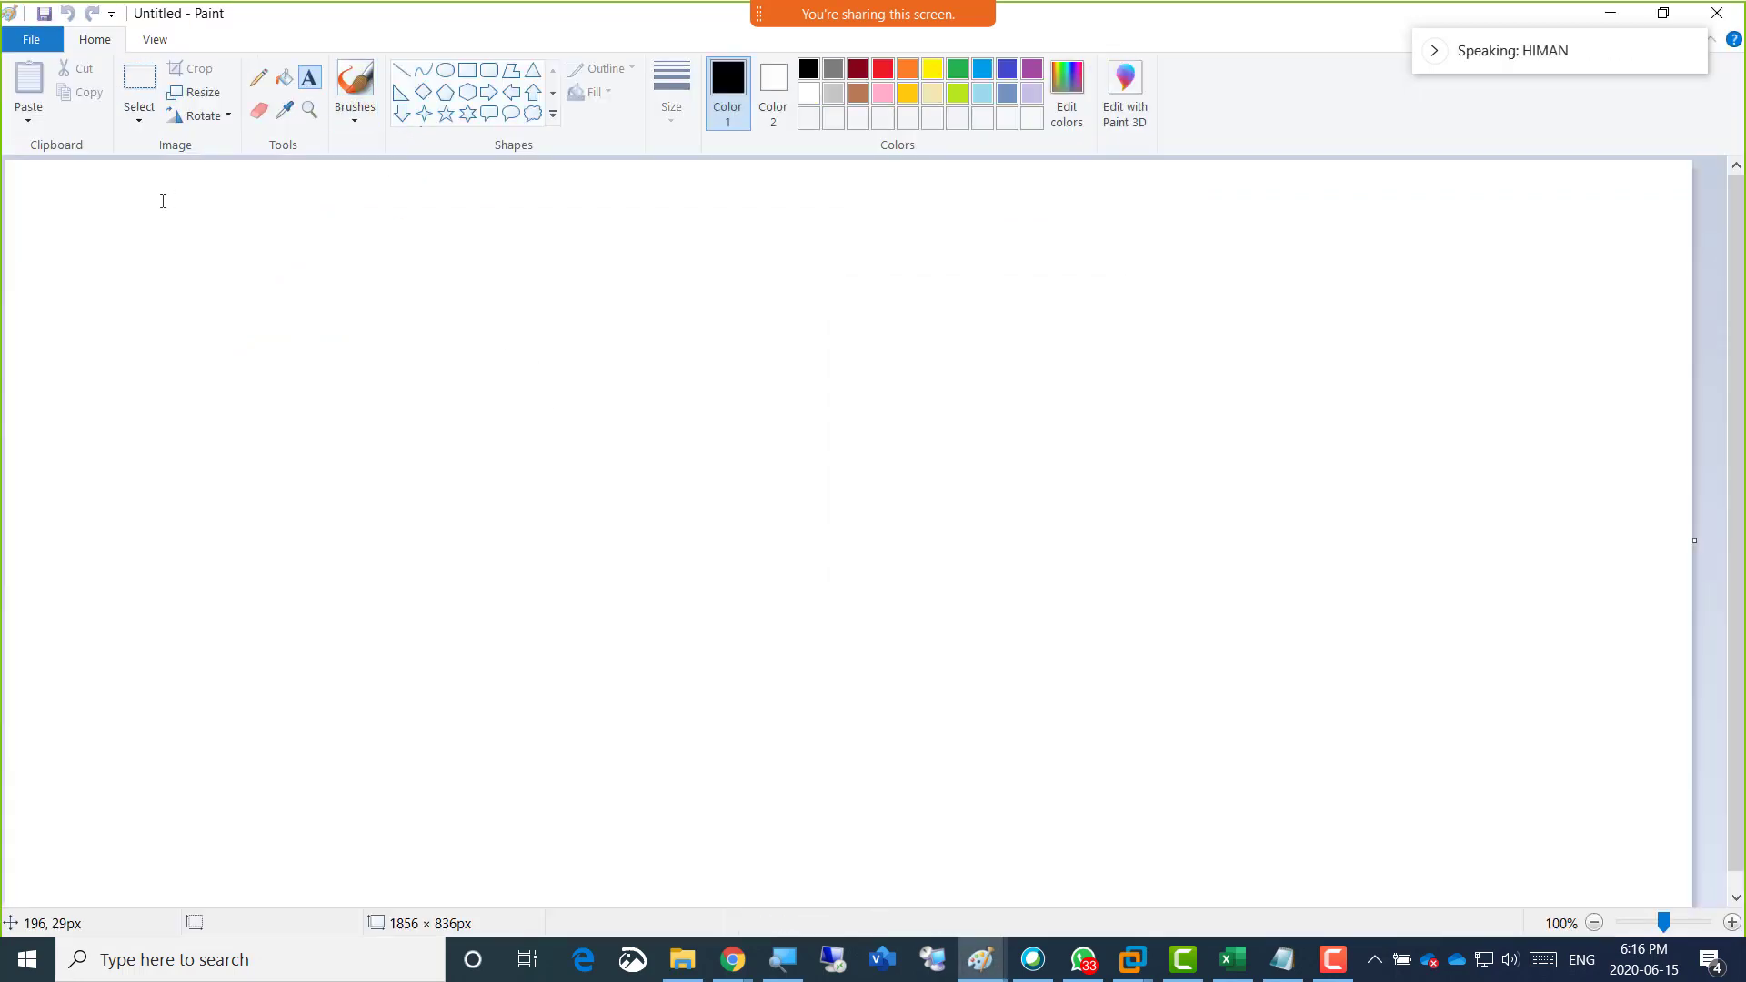
left_click(131, 196)
type("Thin P")
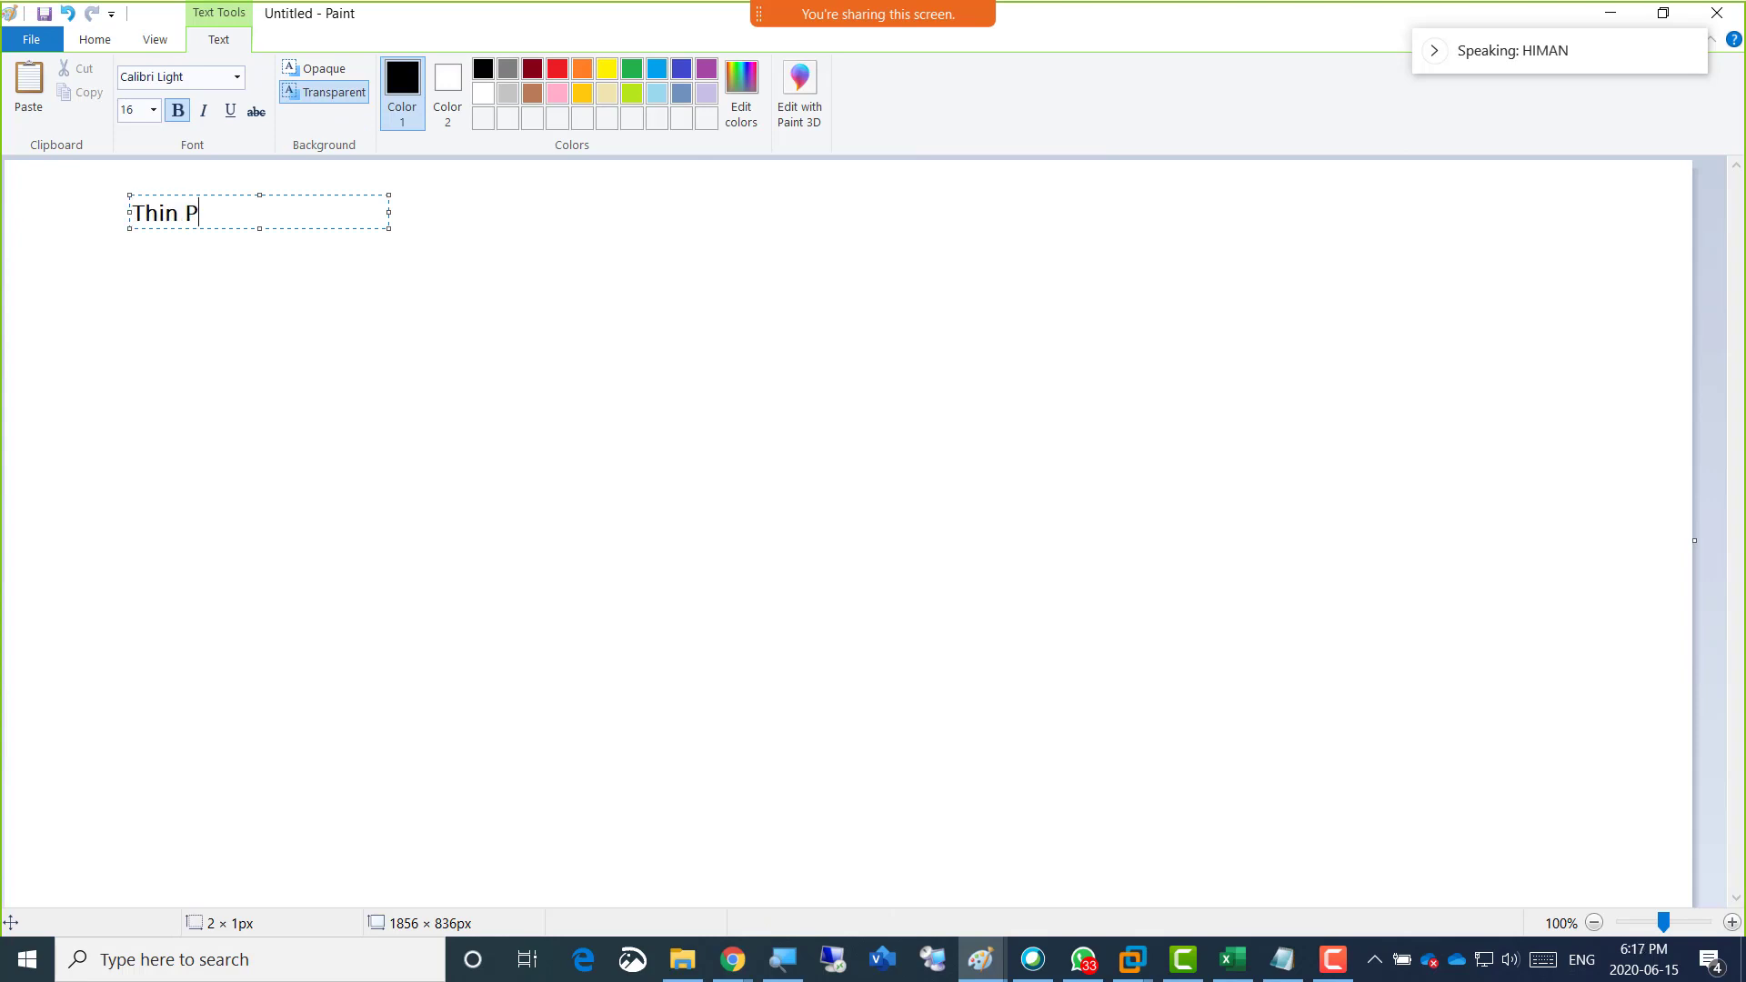
type("rovision")
key("Return")
key("Return")
key("Return")
key("Return")
type("Thick")
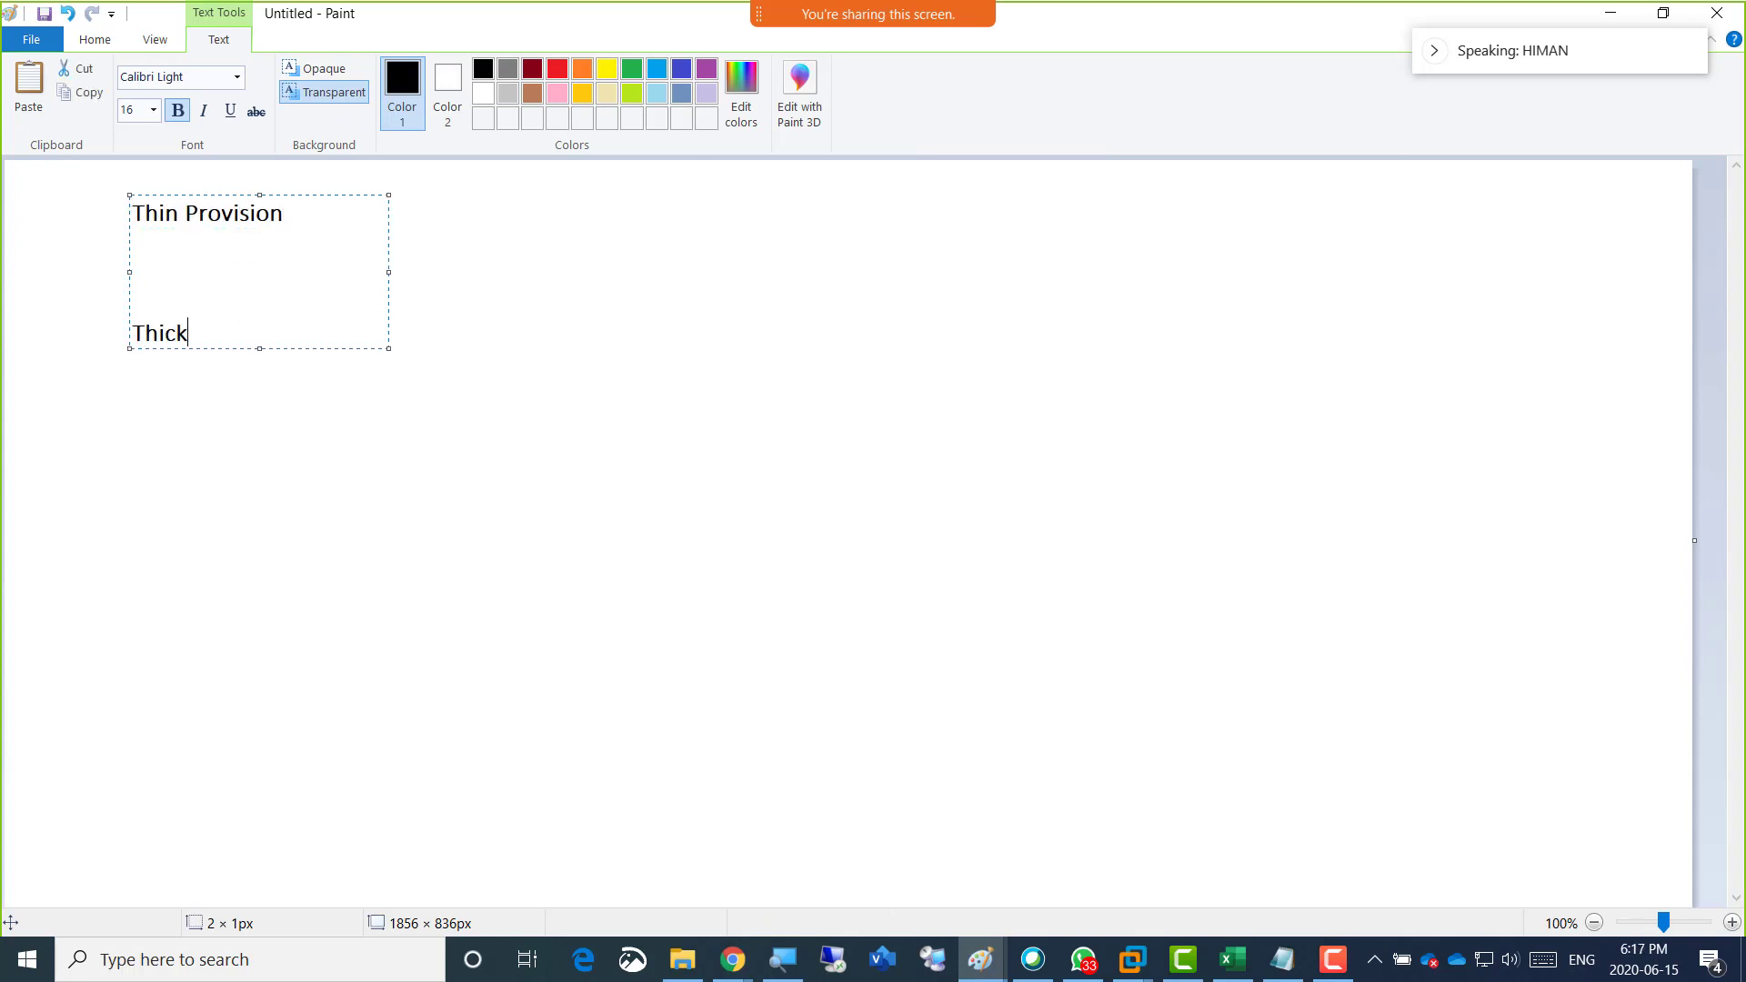
type(" Provision")
Add the note "- does not occupy all physical space on the physical disk" under Thin Provision.
key("Up")
key("Up")
type("- does not occup")
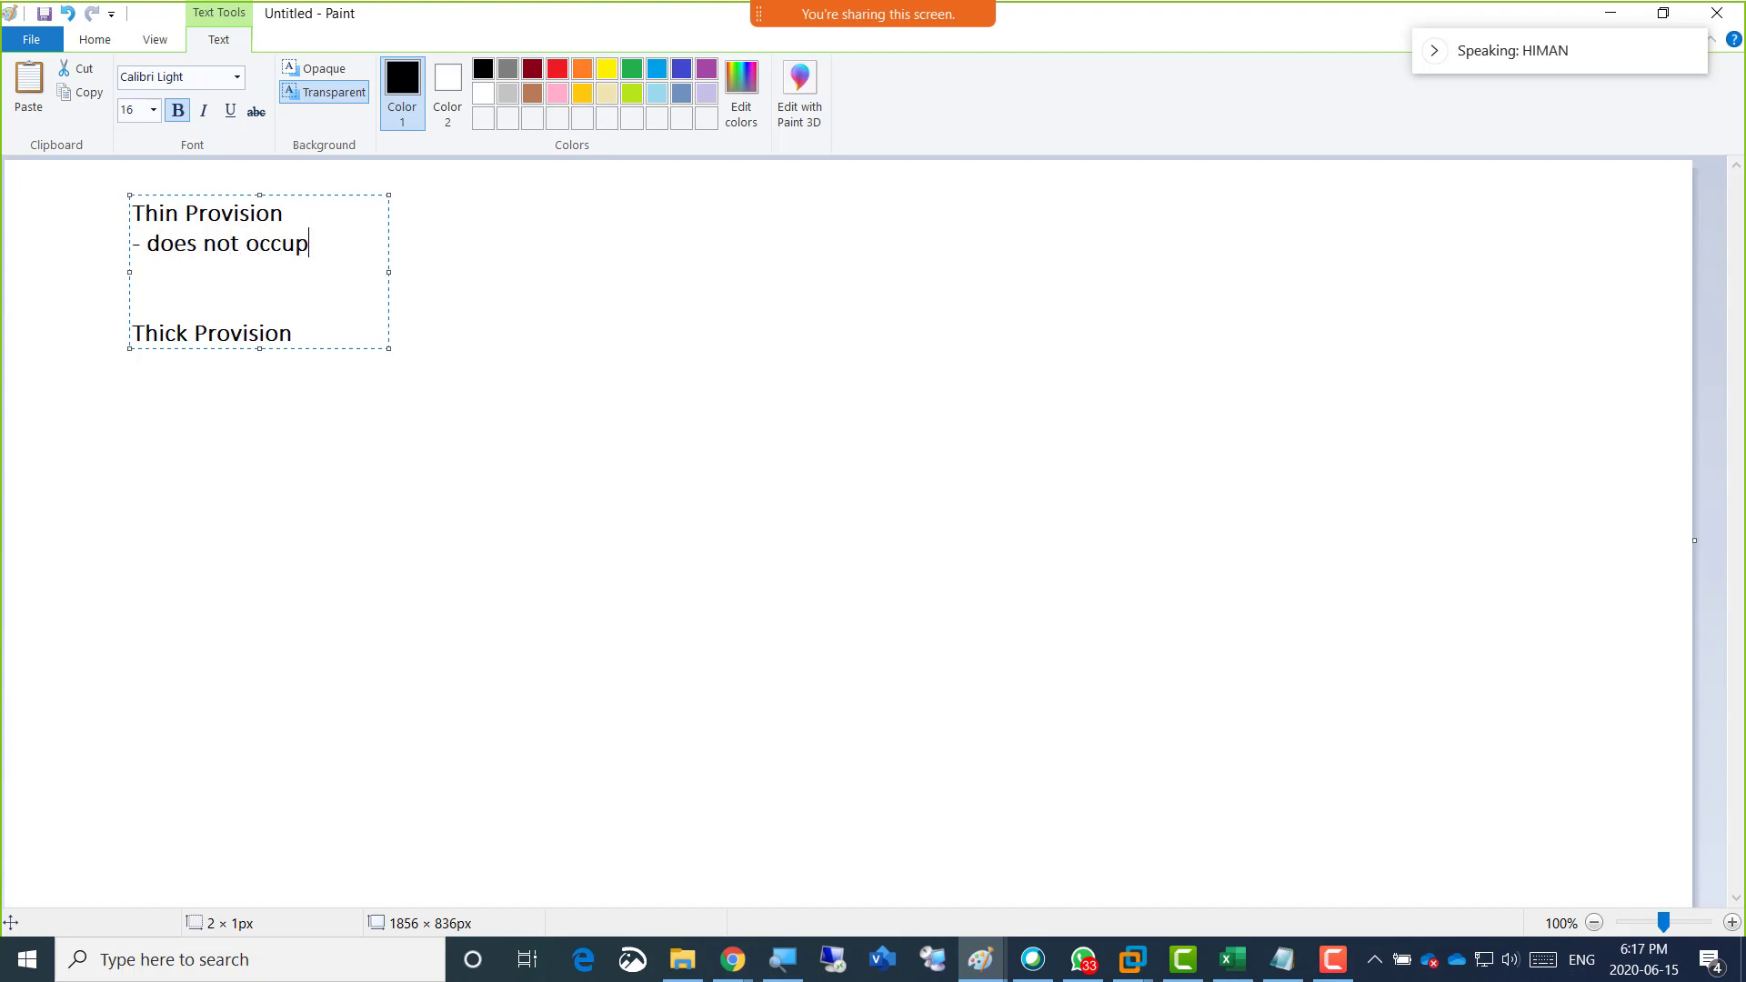
type("y all physicall")
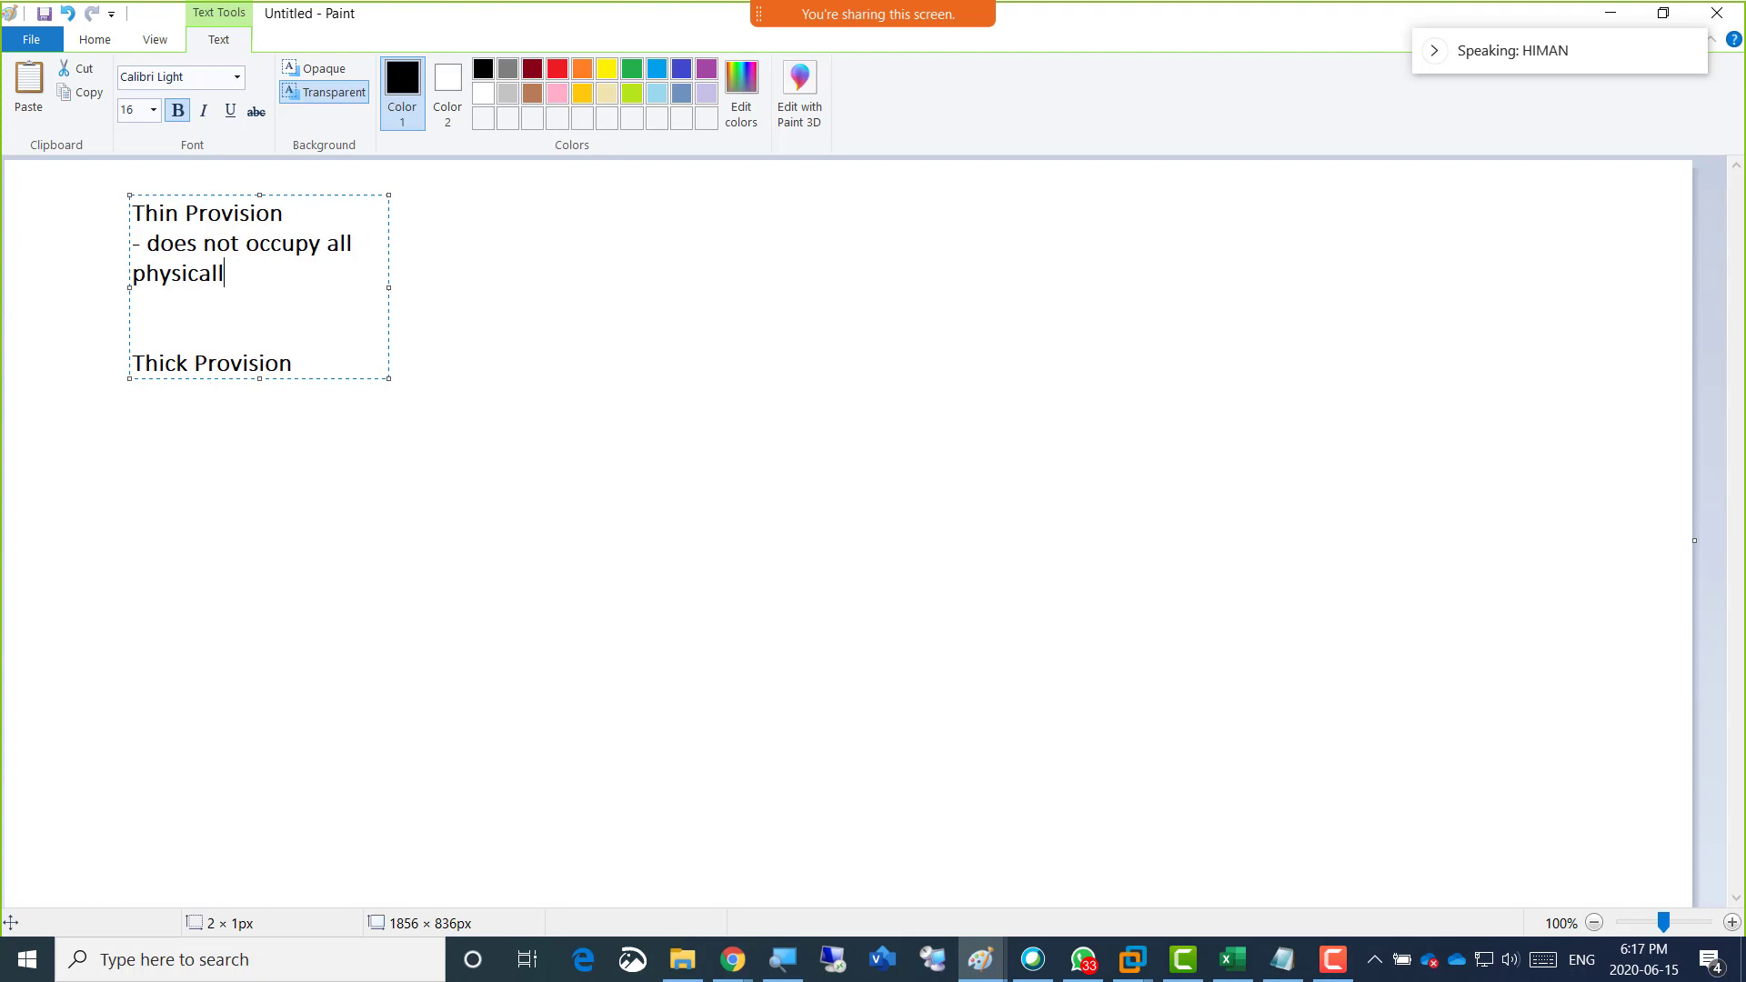
key("BackSpace")
type("space on the physical d")
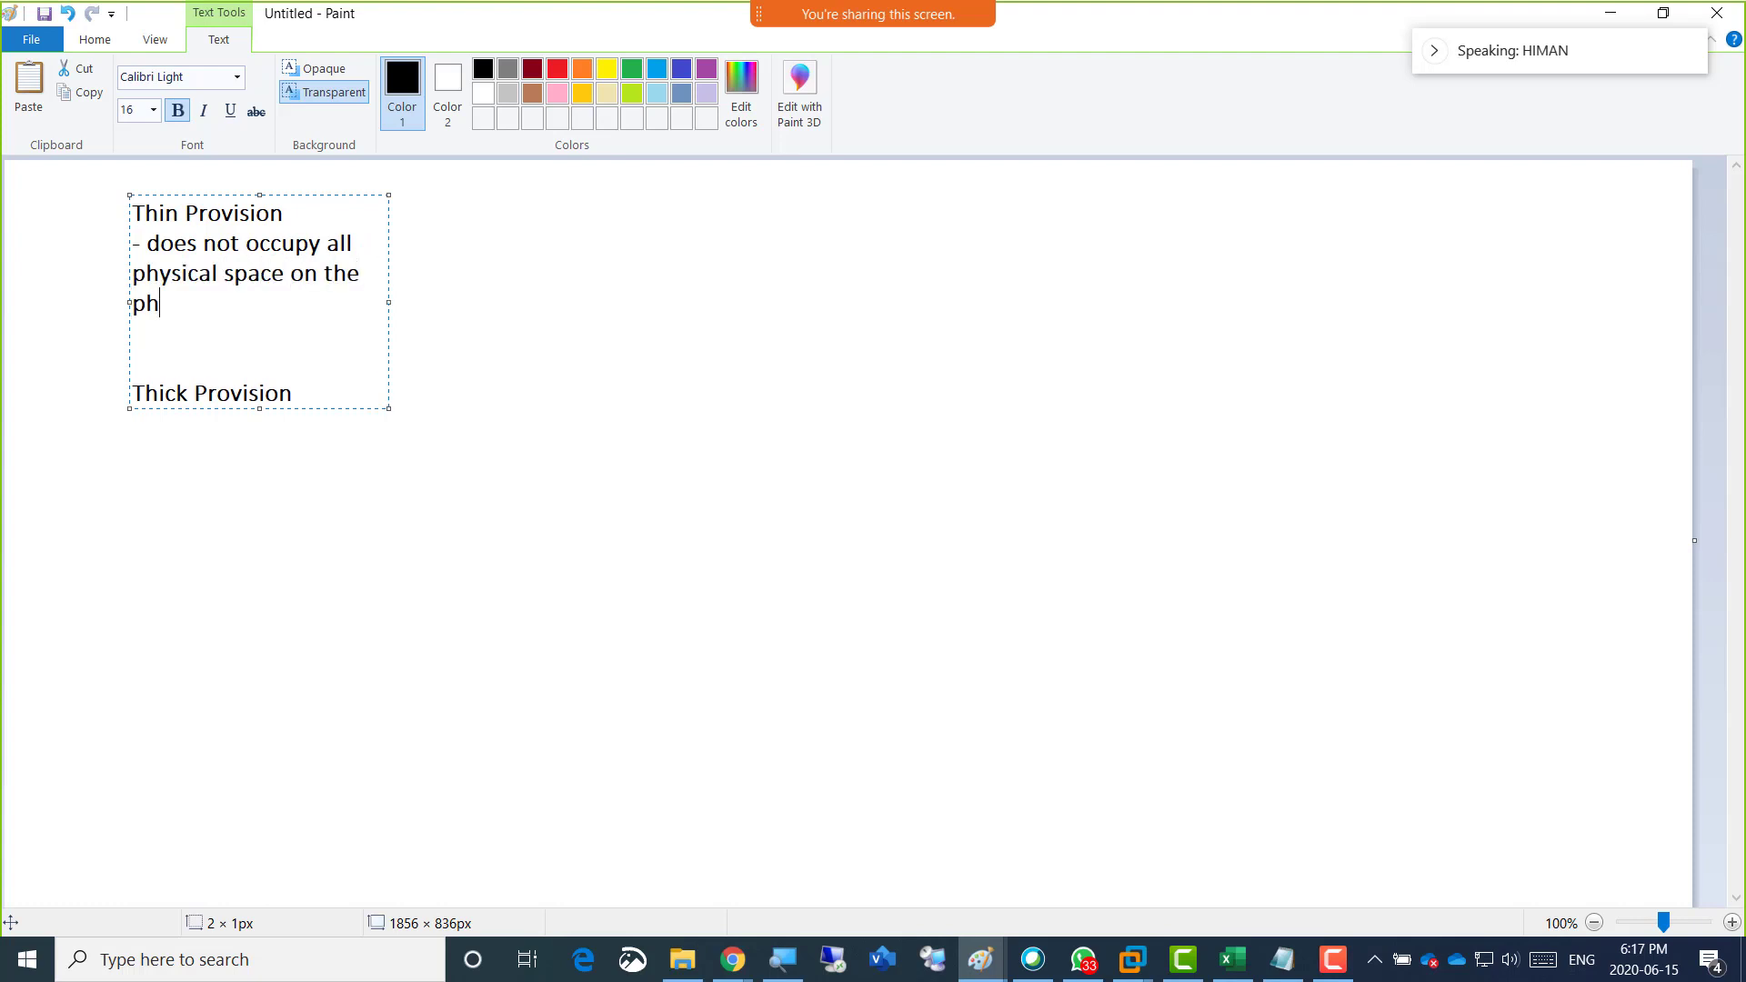
type("isk")
Add the note "- it will occupy space on physical disk" under Thick Provision.
key("Down")
key("Down")
key("Return")
type("- it will occ")
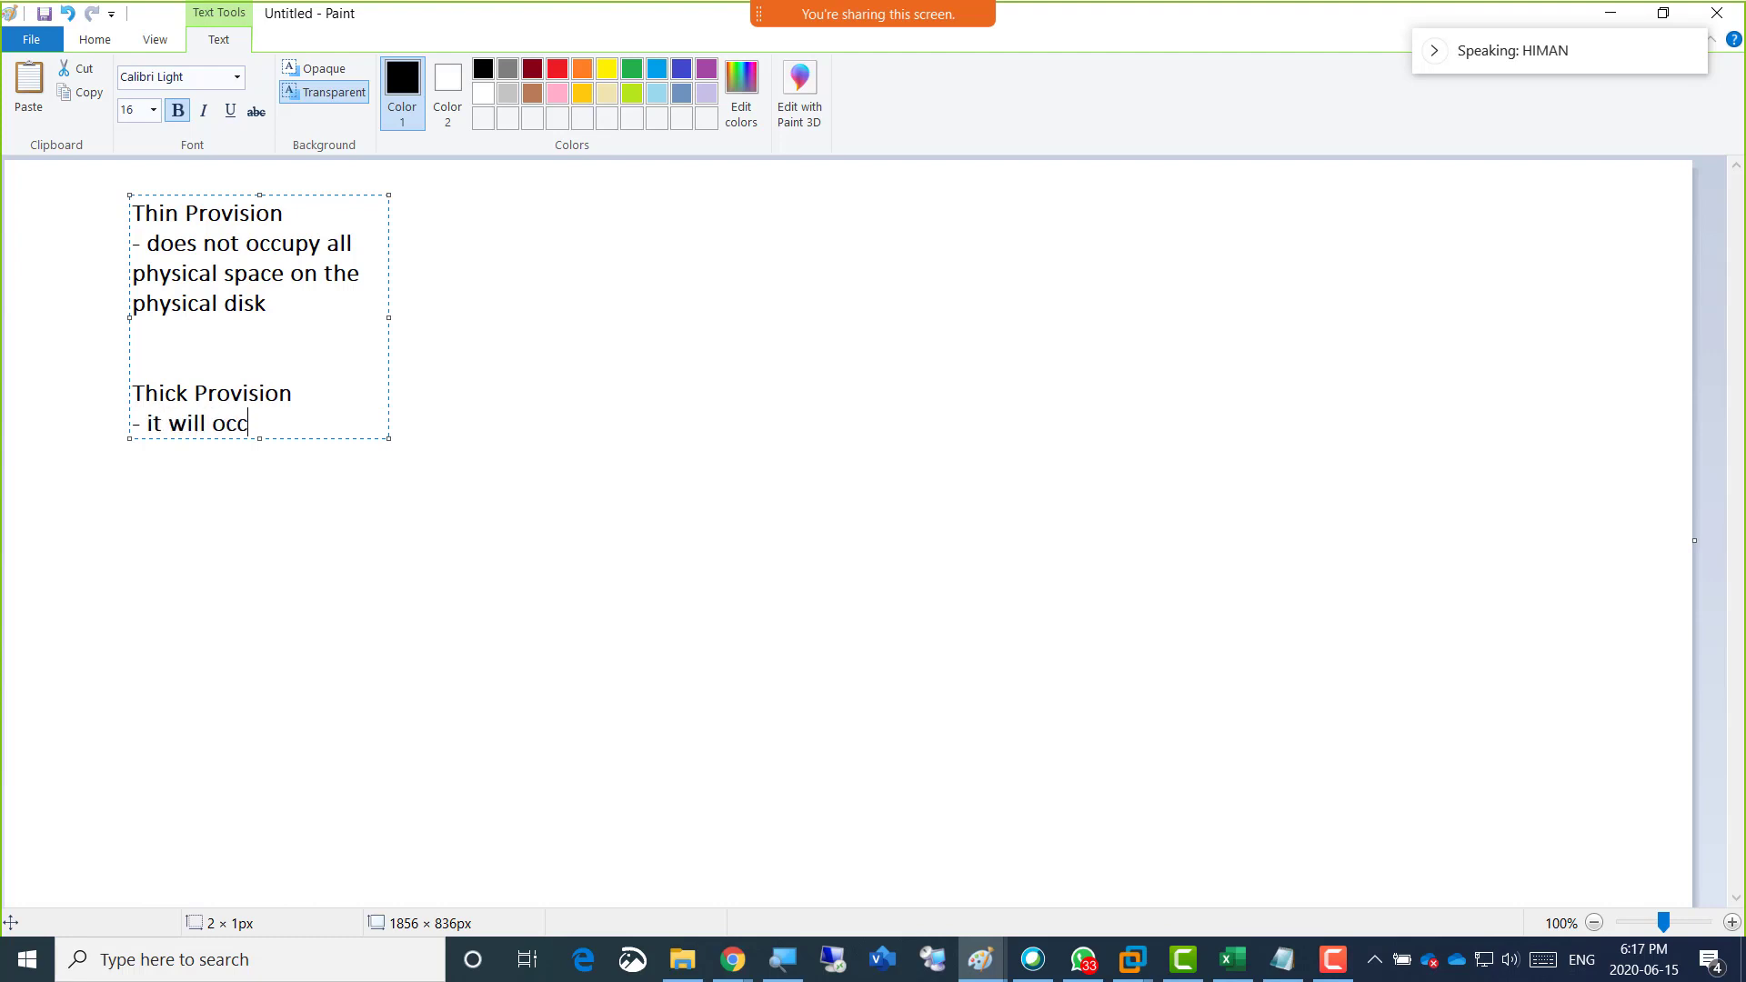
type("upy spa")
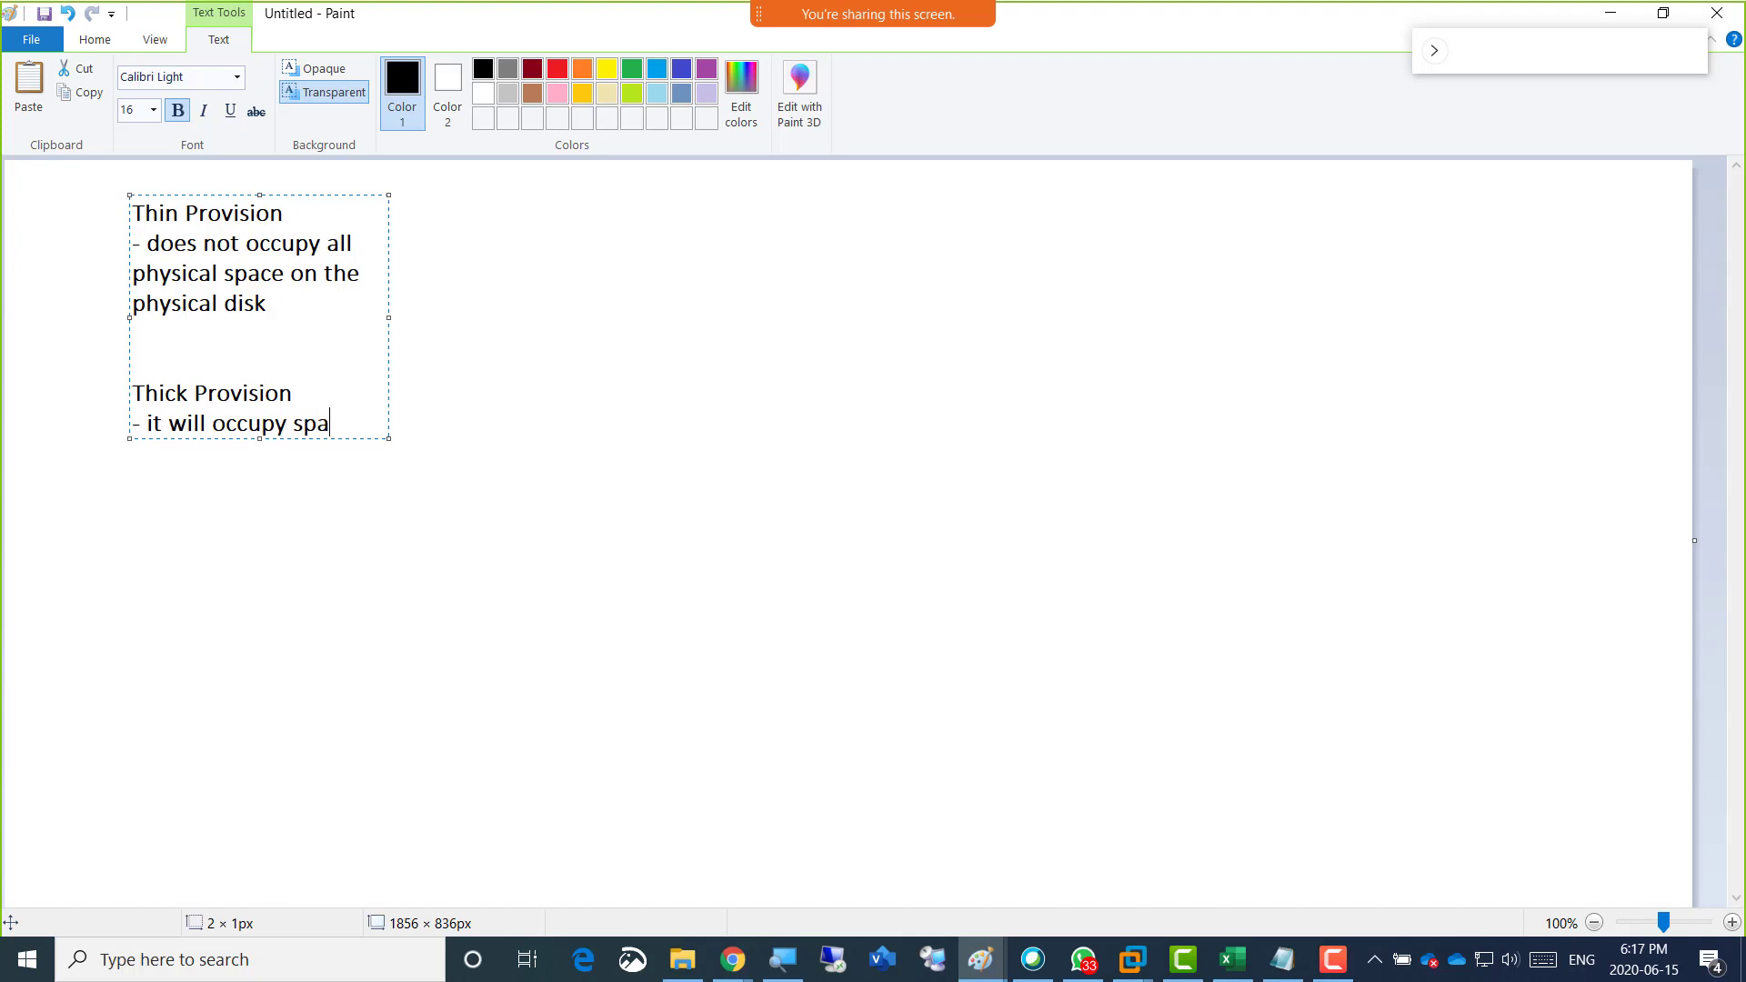
type("ce on physical disk")
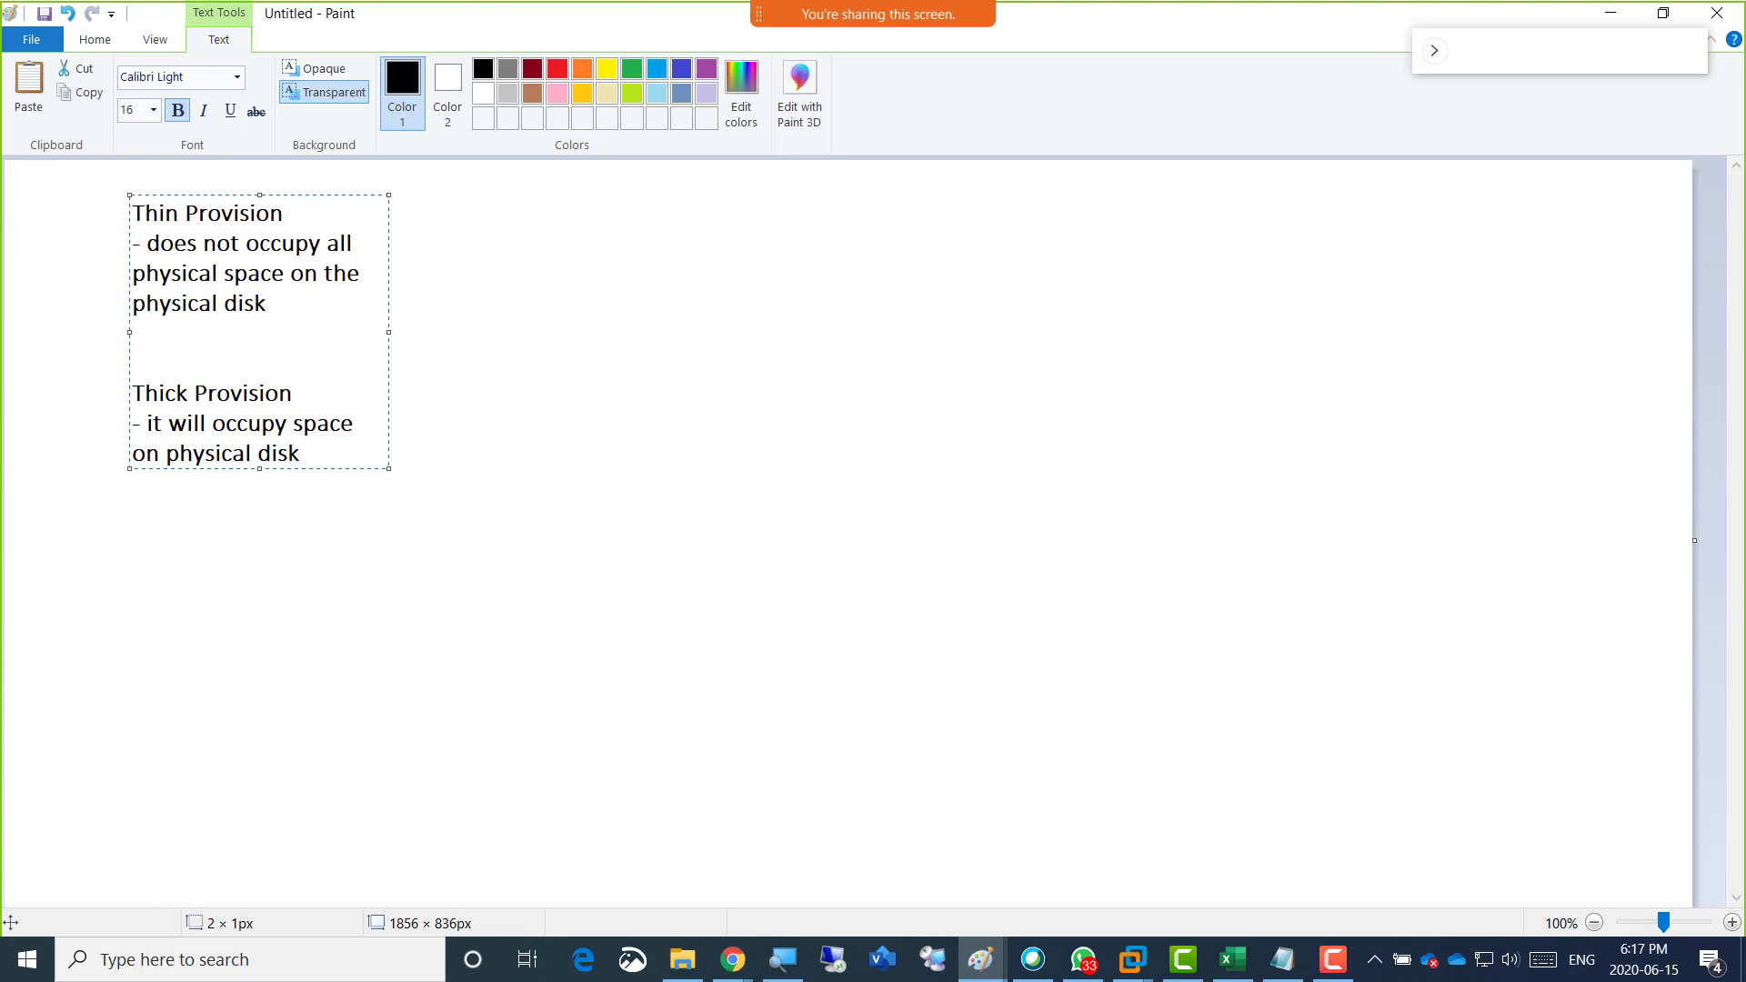
Widen the text box across most of the canvas, to about 1532 × 306 px.
key("Up")
key("Up")
key("Up")
left_click_drag(388, 332, 1518, 353)
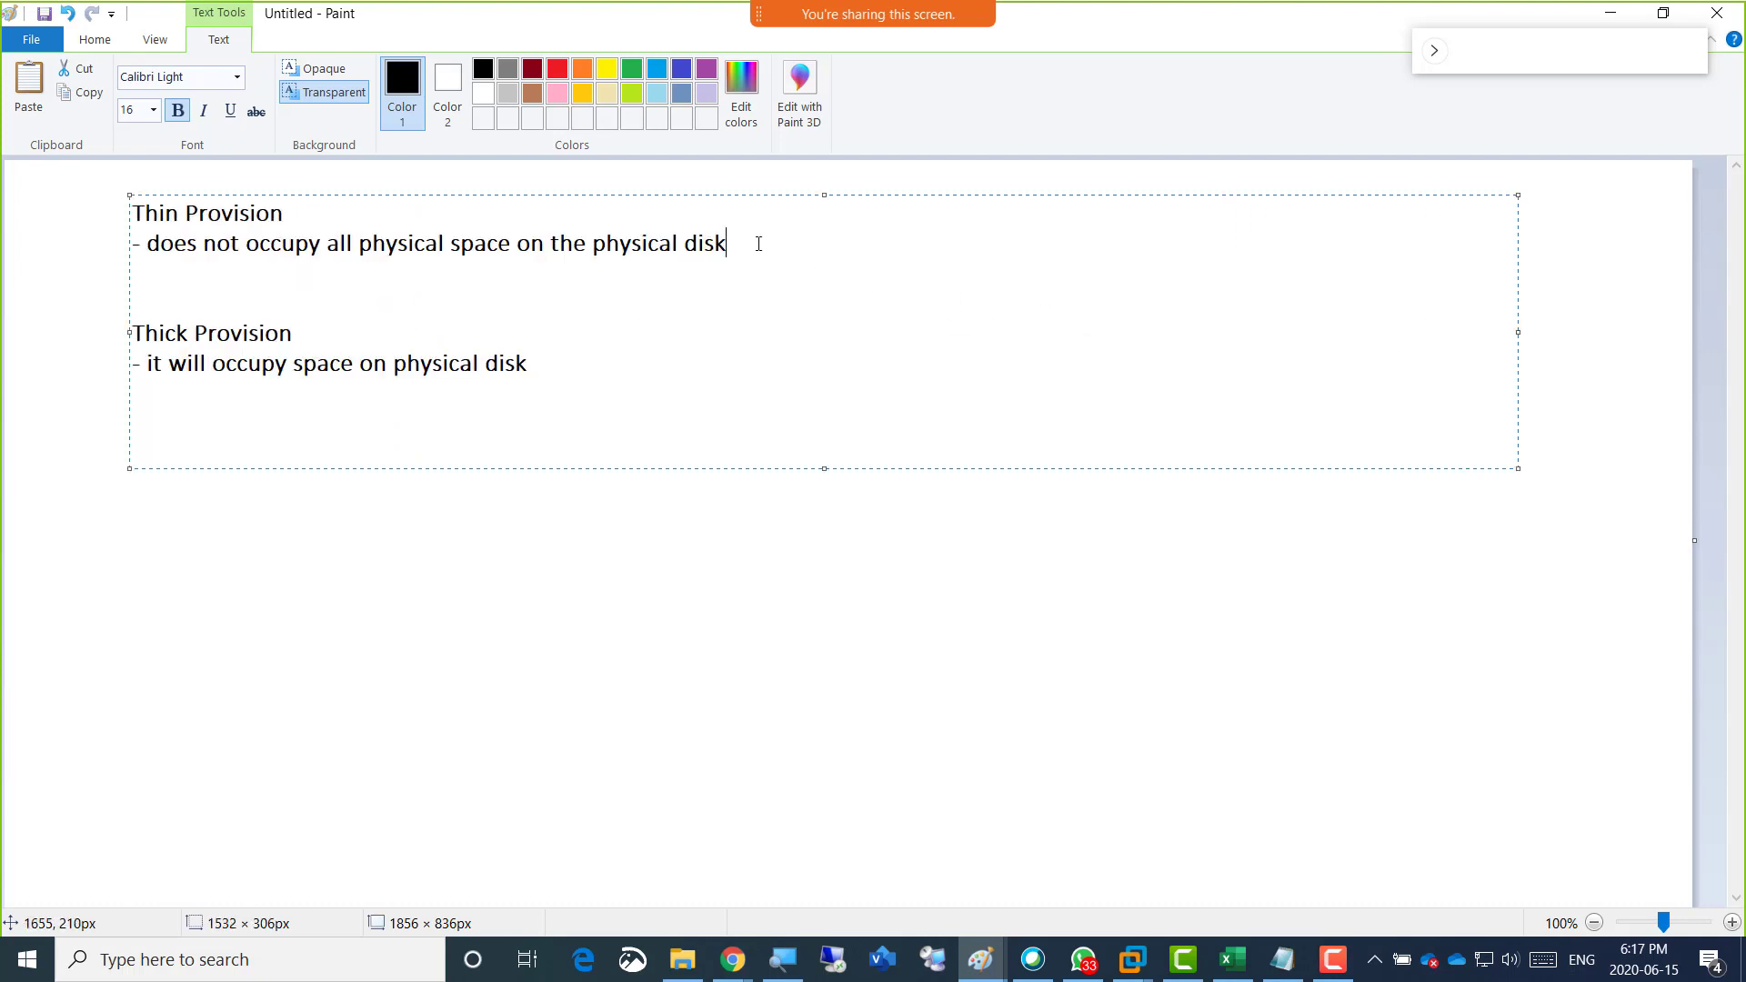
Add a second Thin Provision point reading "- it is used to save space".
key("Return")
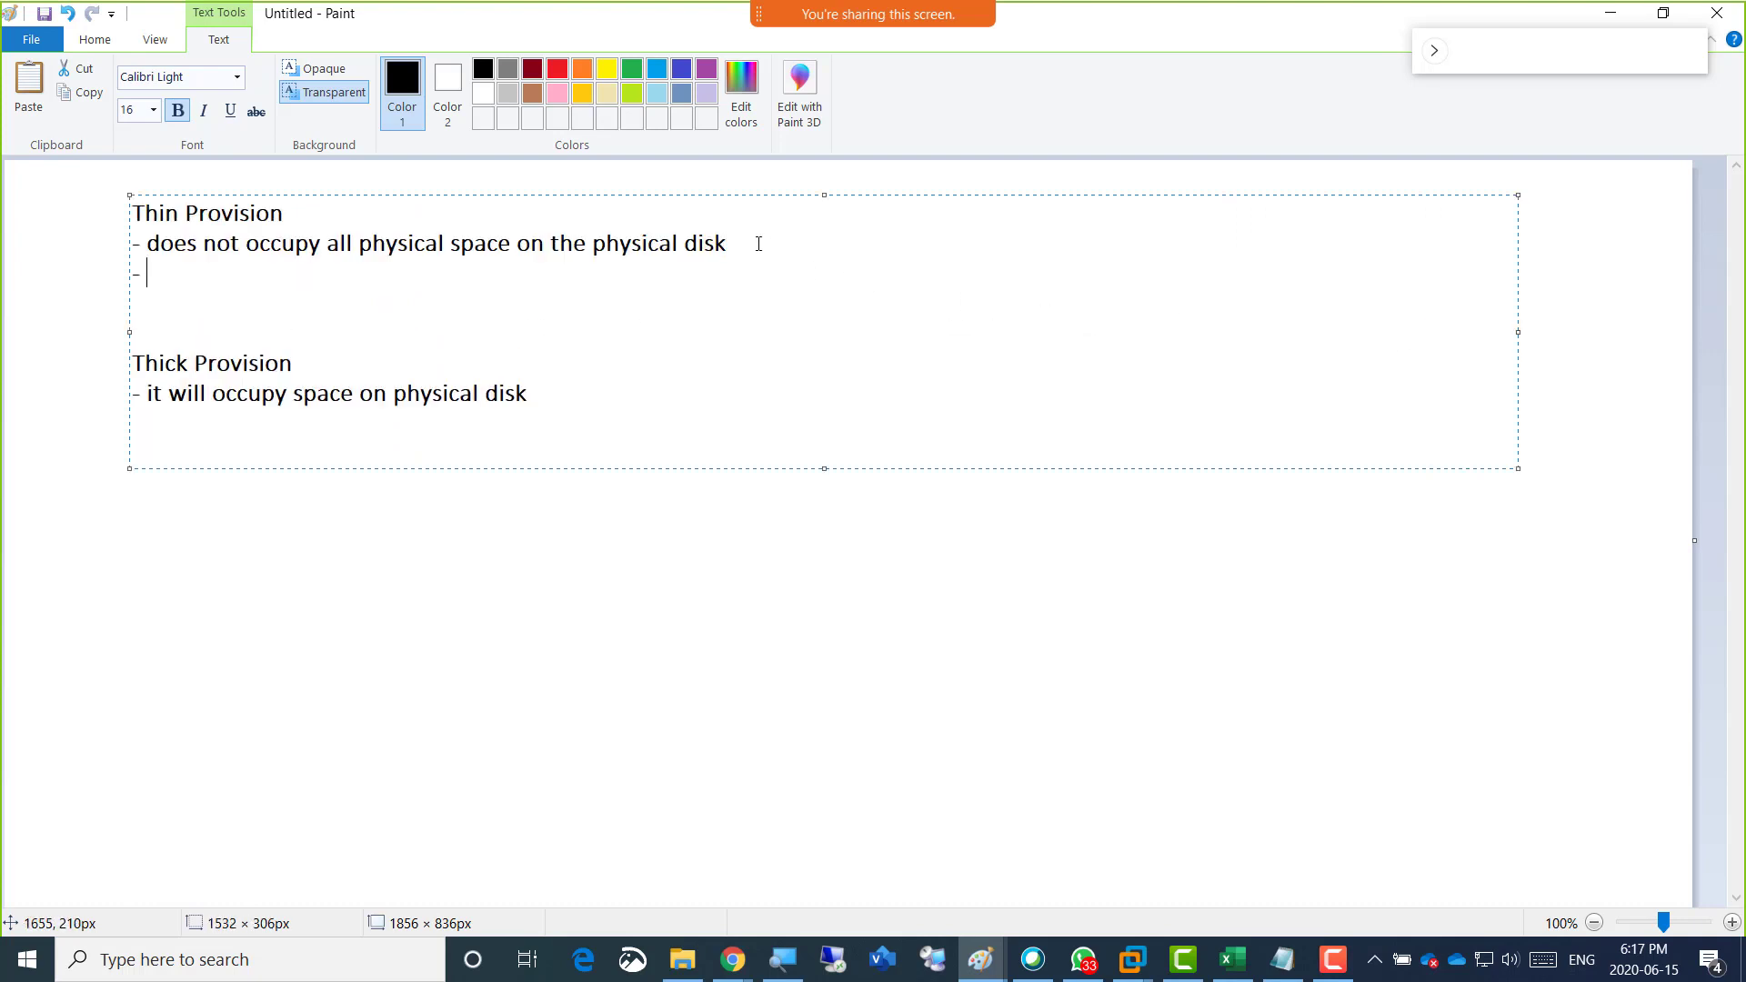
type("- it is used f")
key("BackSpace")
type("to sab")
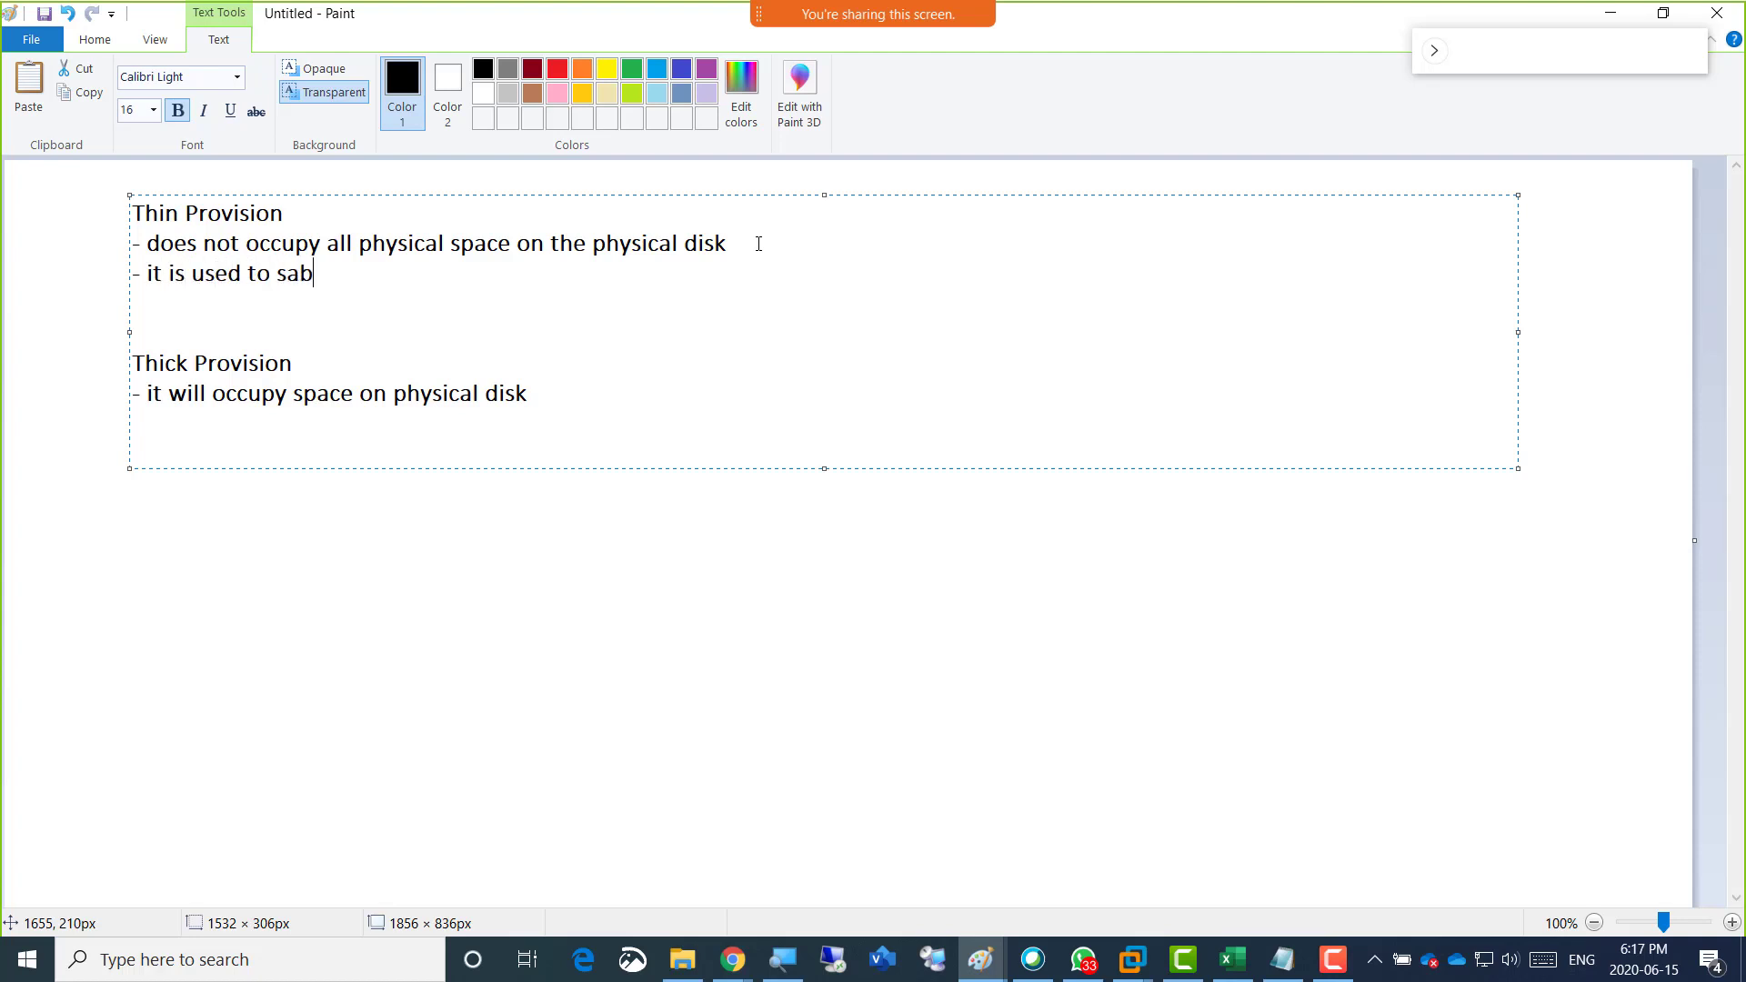
type("e")
key("BackSpace")
key("BackSpace")
type("ve space")
Add a third Thin Provision point reading "- it is not good in performance".
key("Return")
type("- oi")
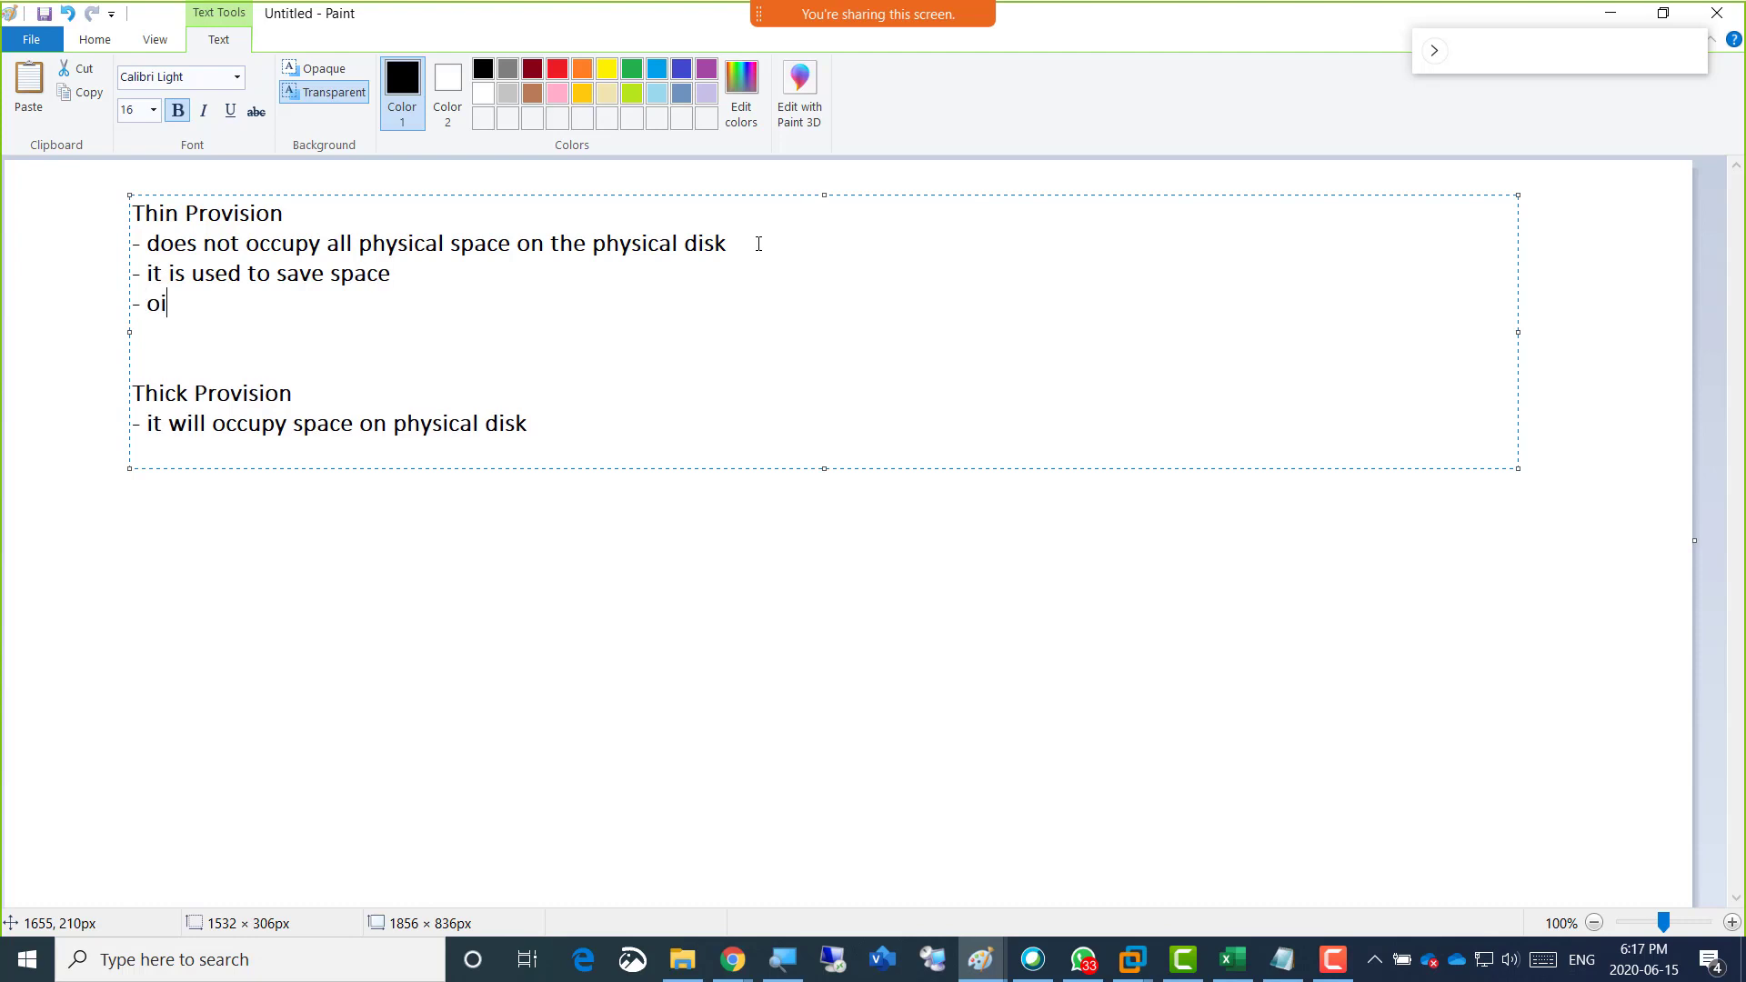
type("t o")
key("BackSpace")
key("BackSpace")
key("BackSpace")
key("BackSpace")
key("BackSpace")
type("it is not good in perf")
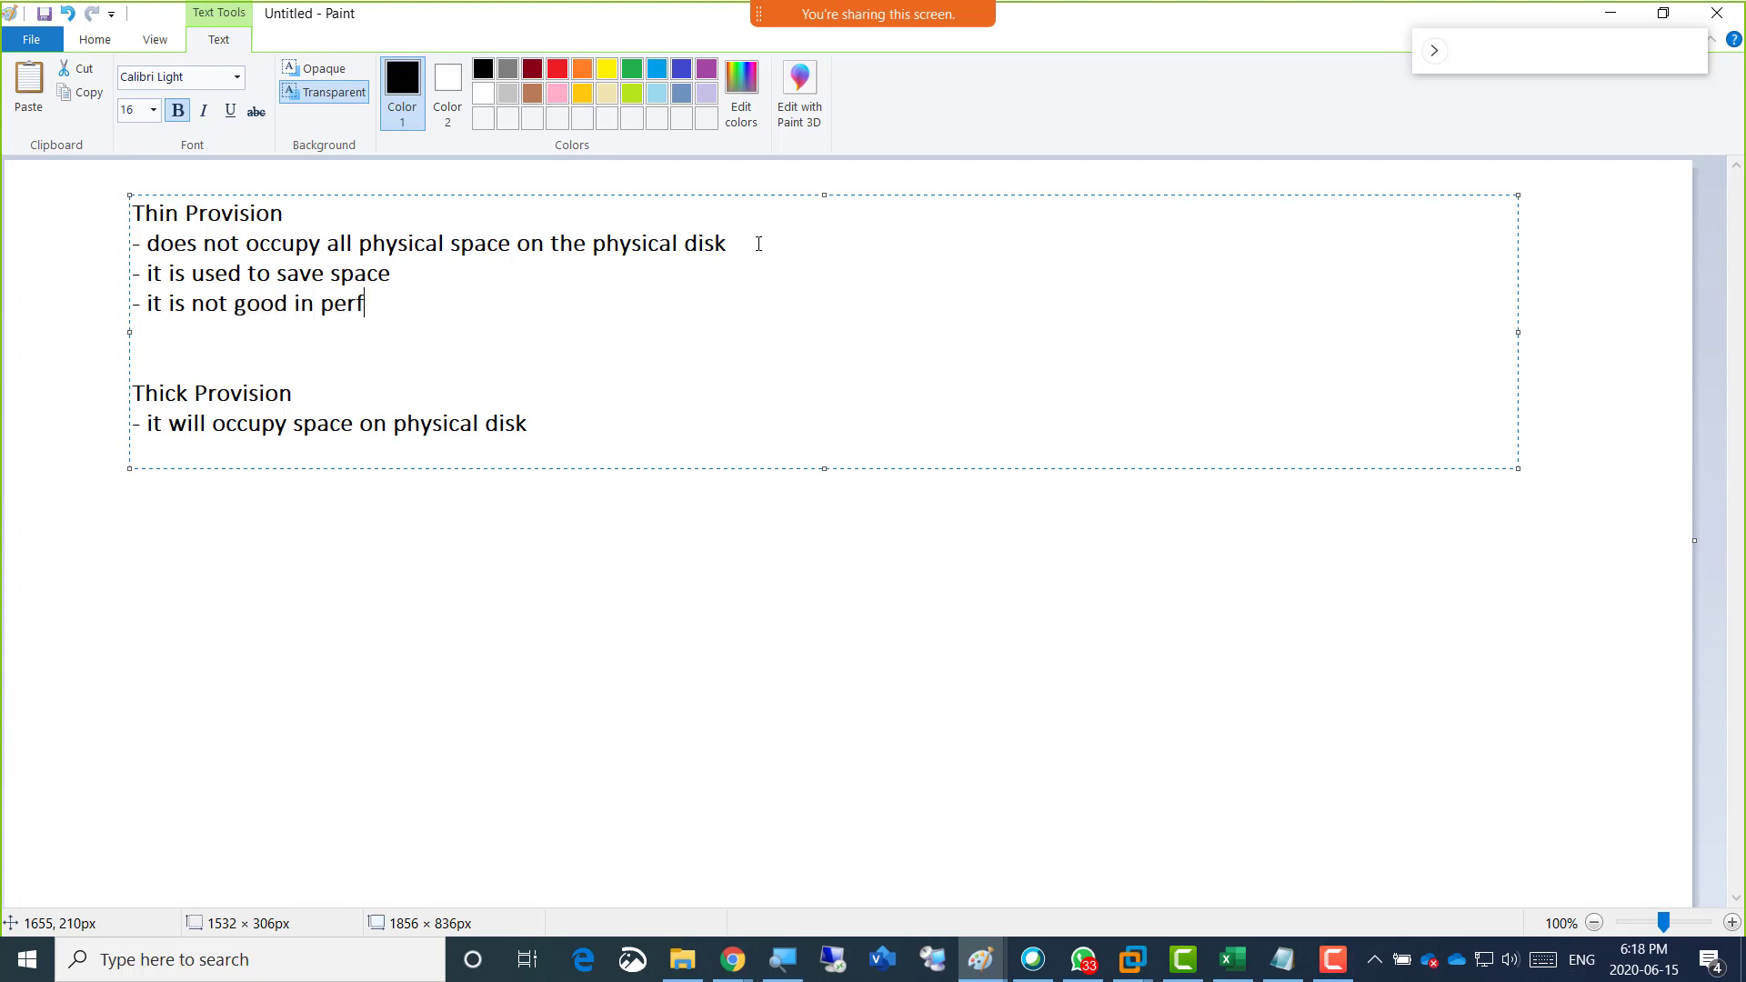
type("ormance")
Add a fourth Thin Provision point reading "- not recommended for datacenters".
key("Return")
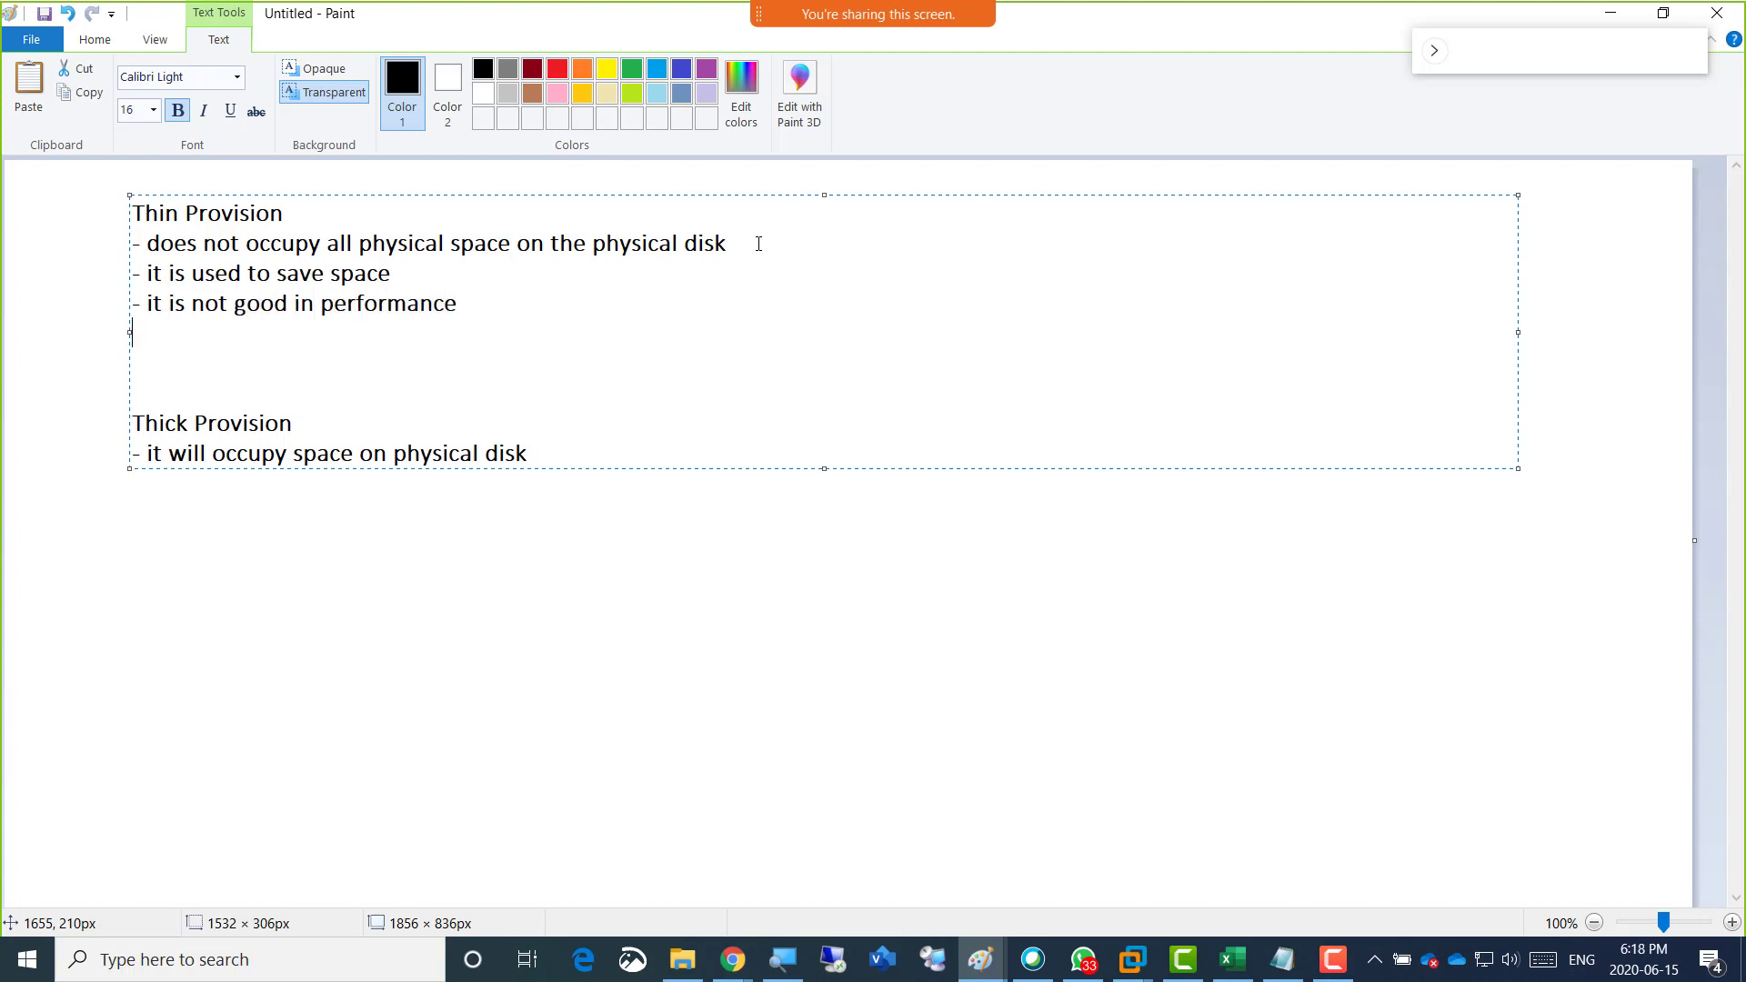
type("- not recommended for ")
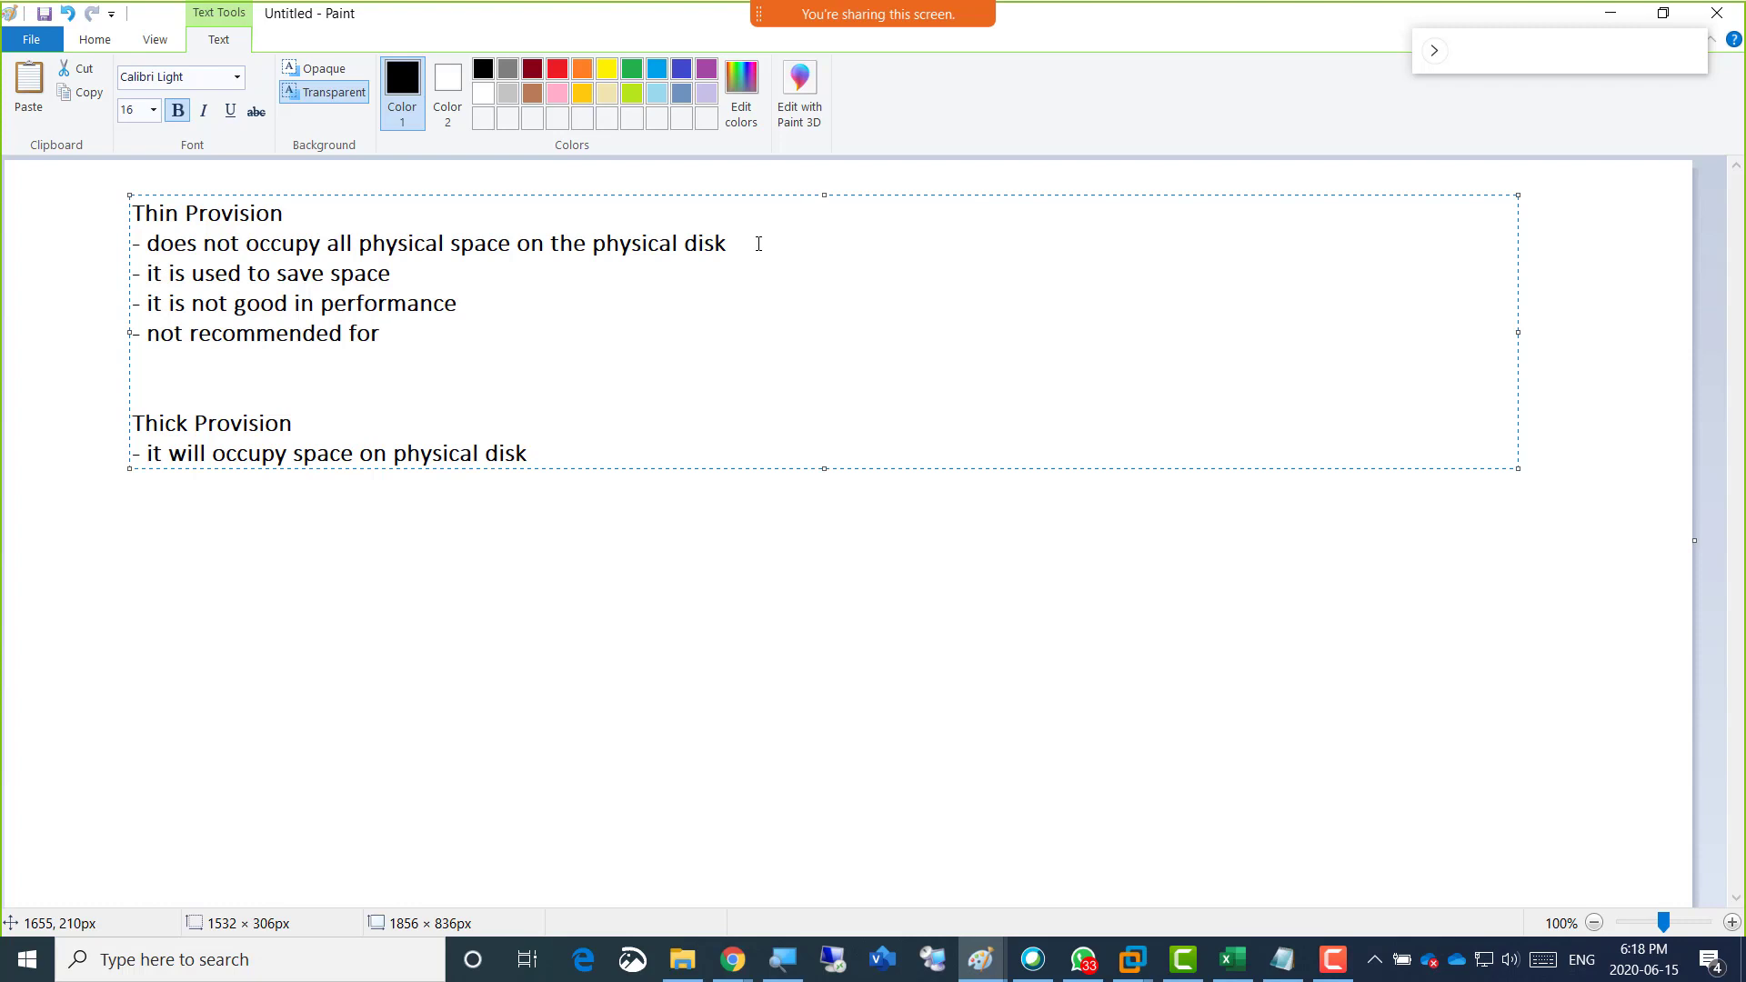
type("datacenters")
Add a second Thick Provision point reading "- gives good performance".
key("Down")
key("Down")
key("Down")
key("Down")
key("Return")
type("- gives")
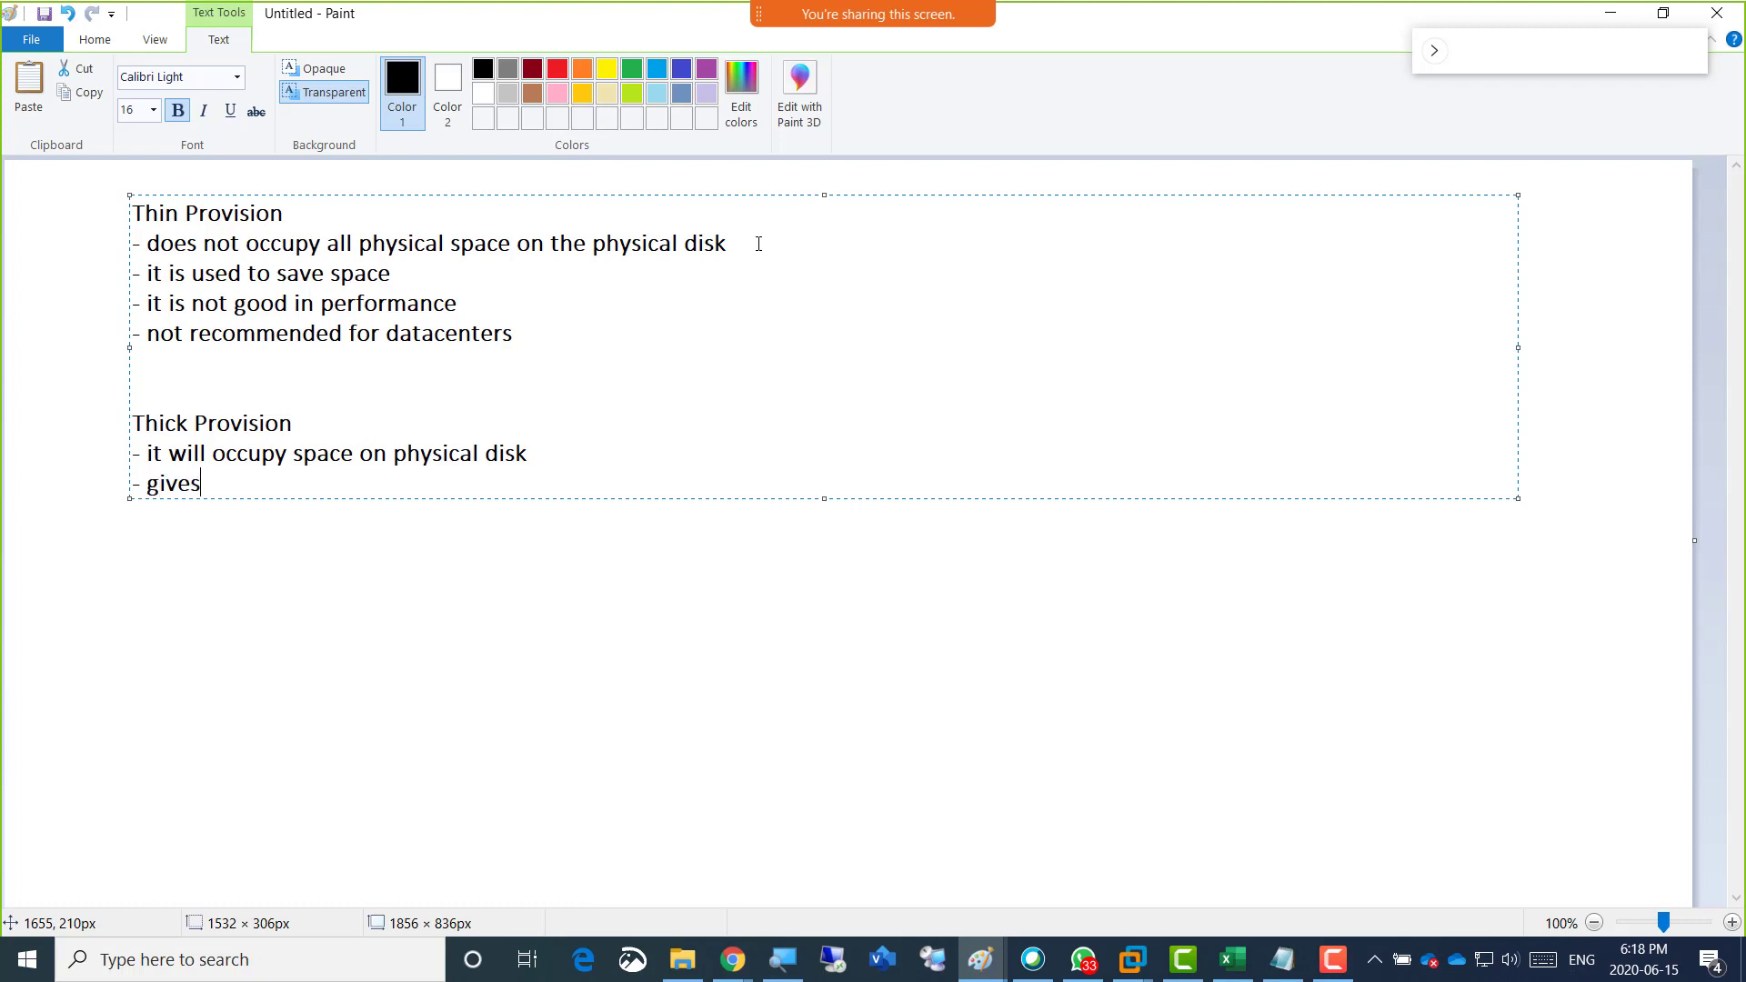
type(" good performance")
Add a third Thick Provision point reading "- used in professional environments / datacenters".
key("Return")
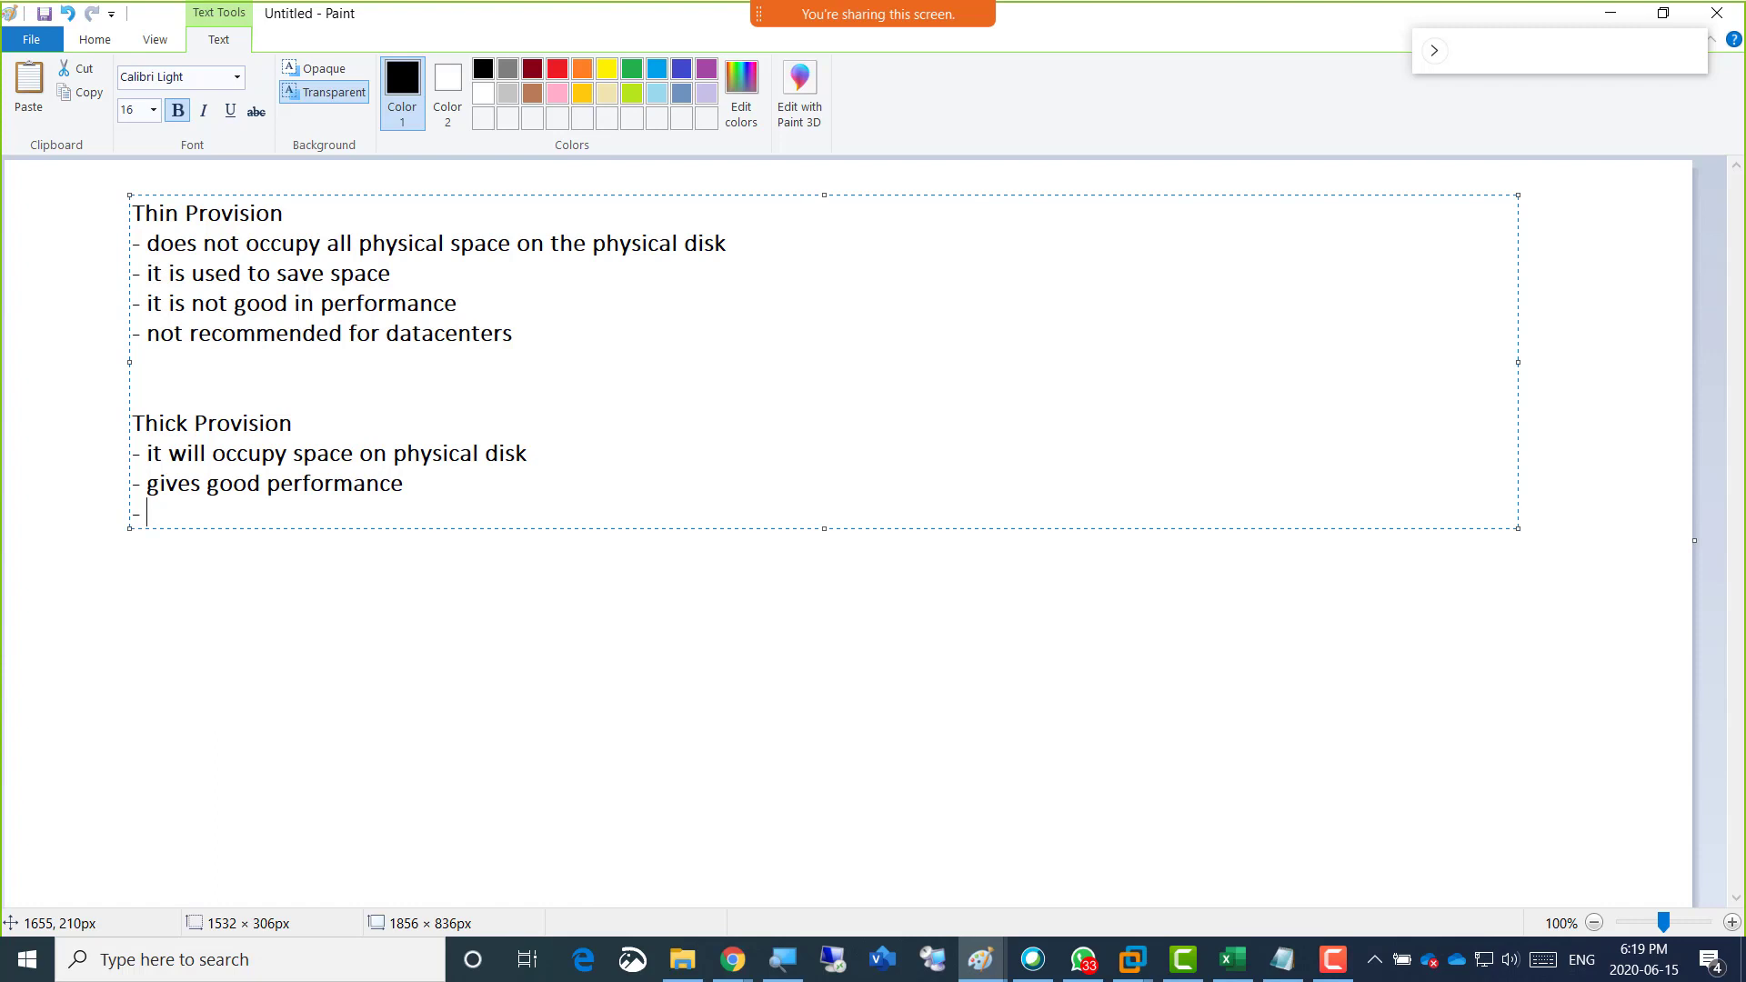
type("- used in professional ")
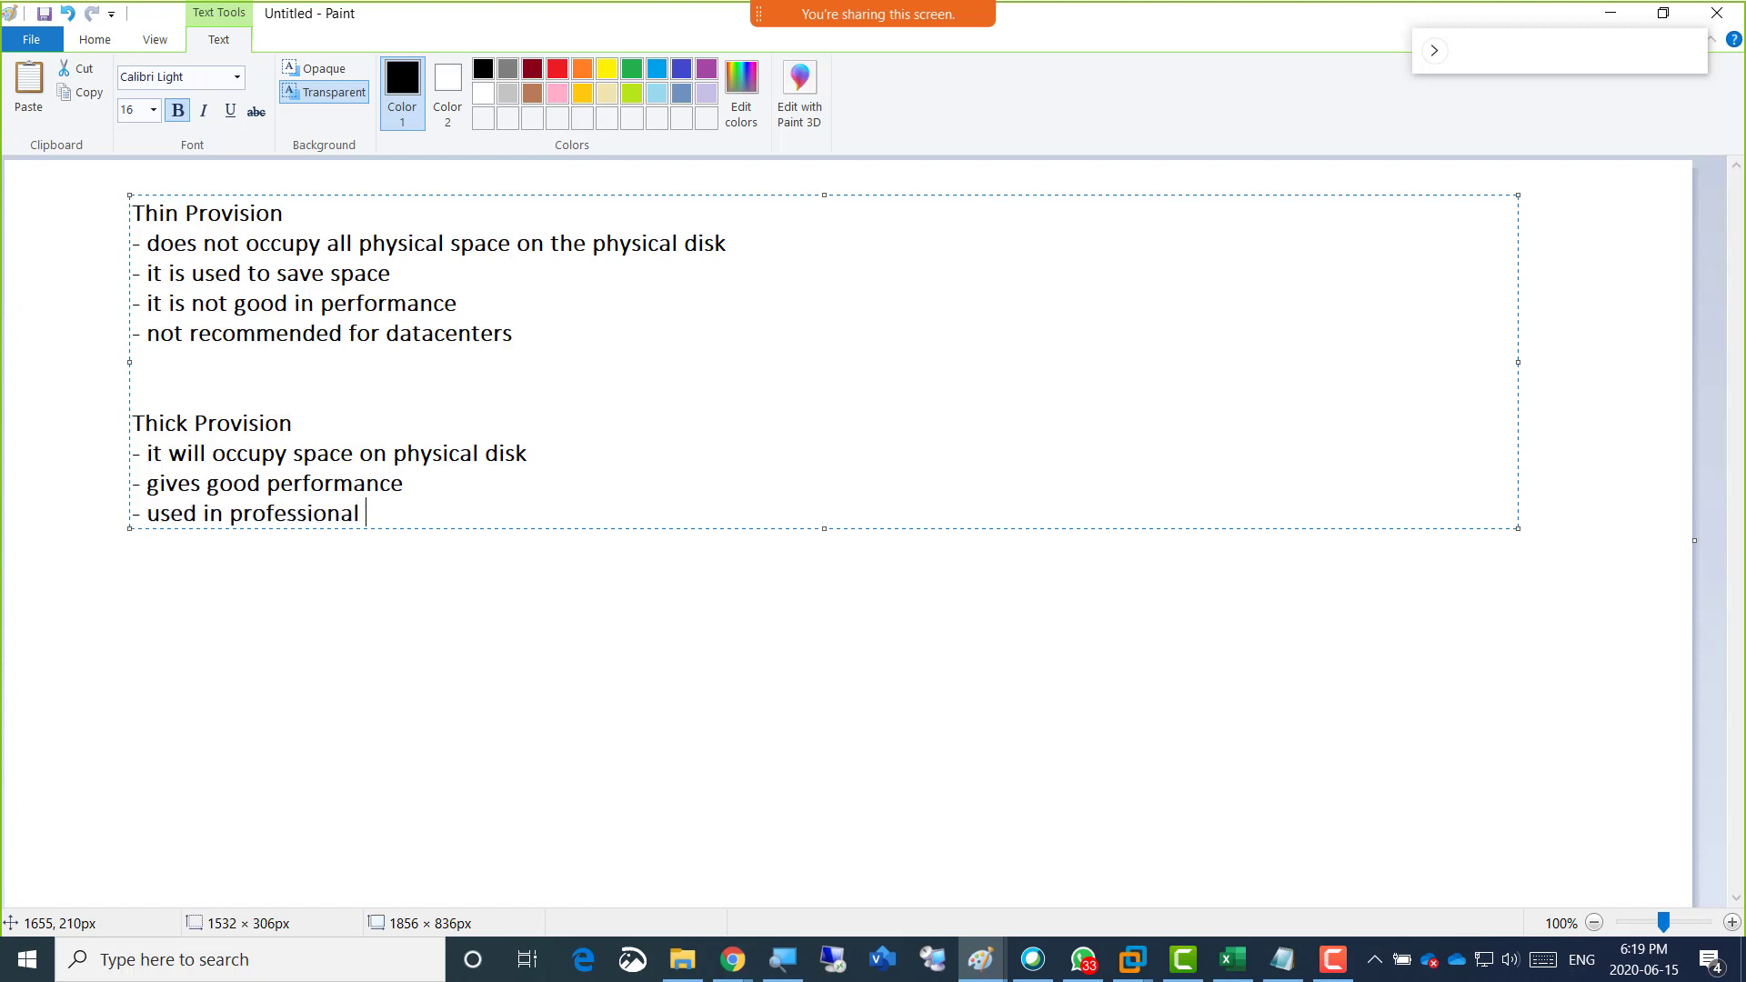
type("environments / datacent")
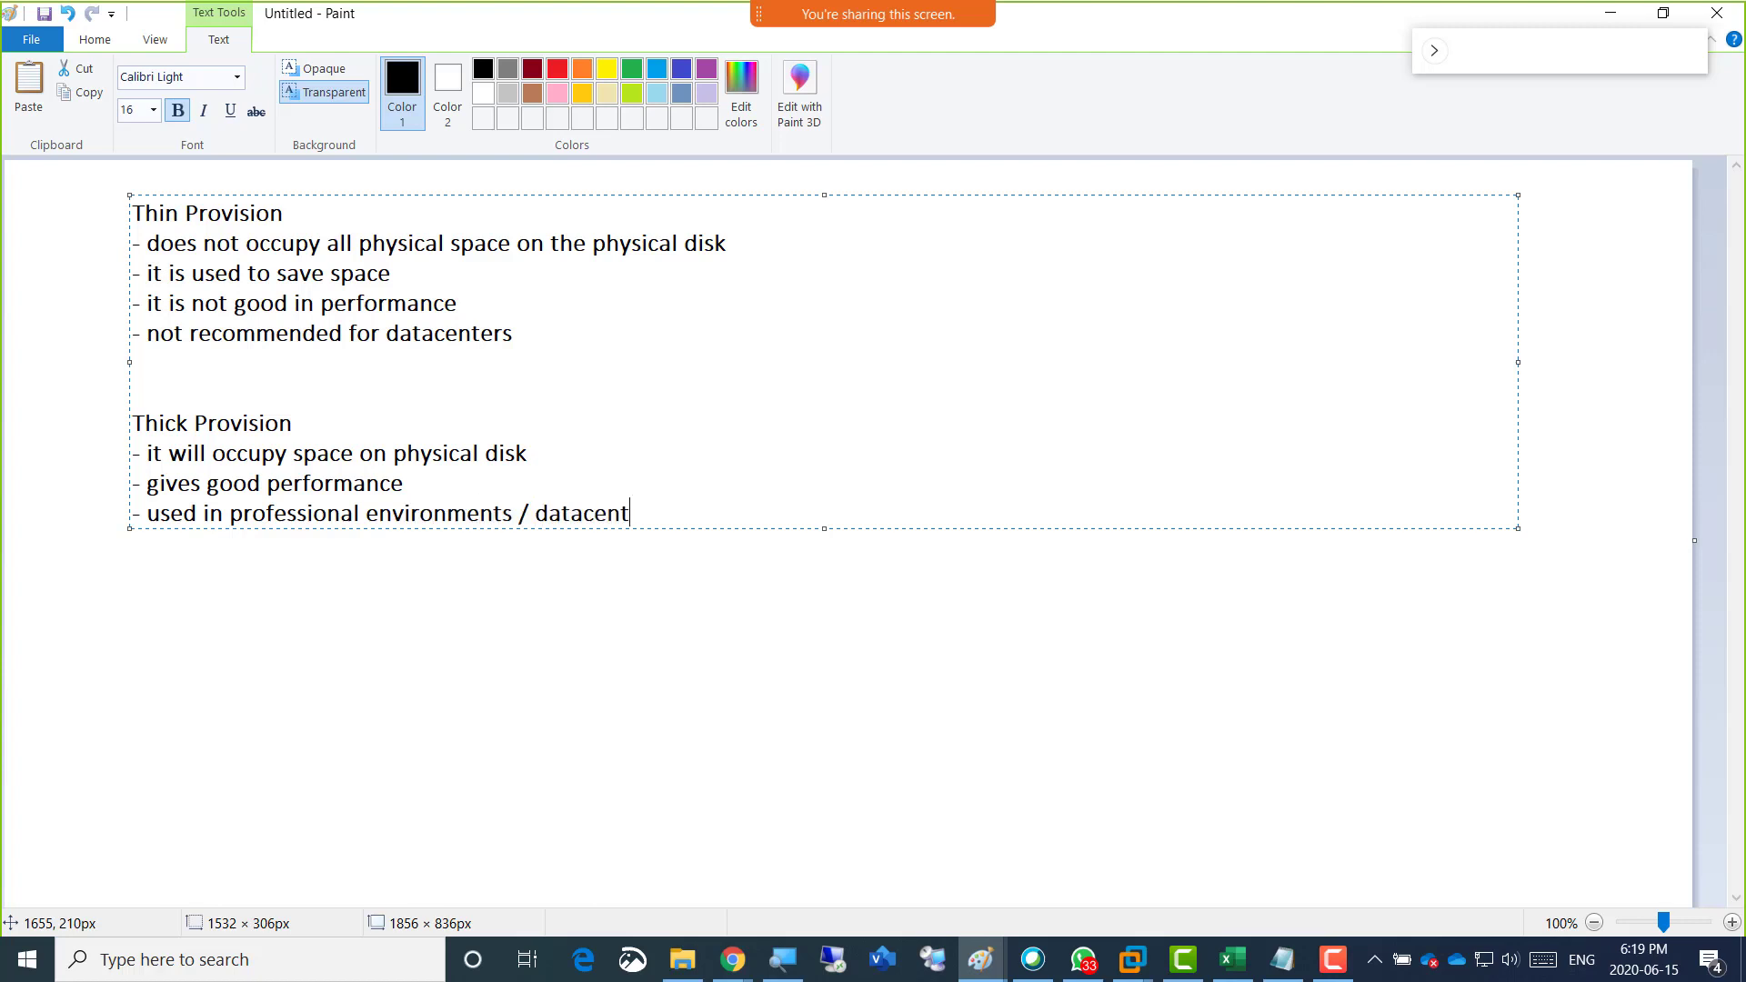
type("ers")
Switch to VMware Workstation and store the virtual disk as a single file, declining the annotation request before continuing to the creation summary.
key("alt+Tab")
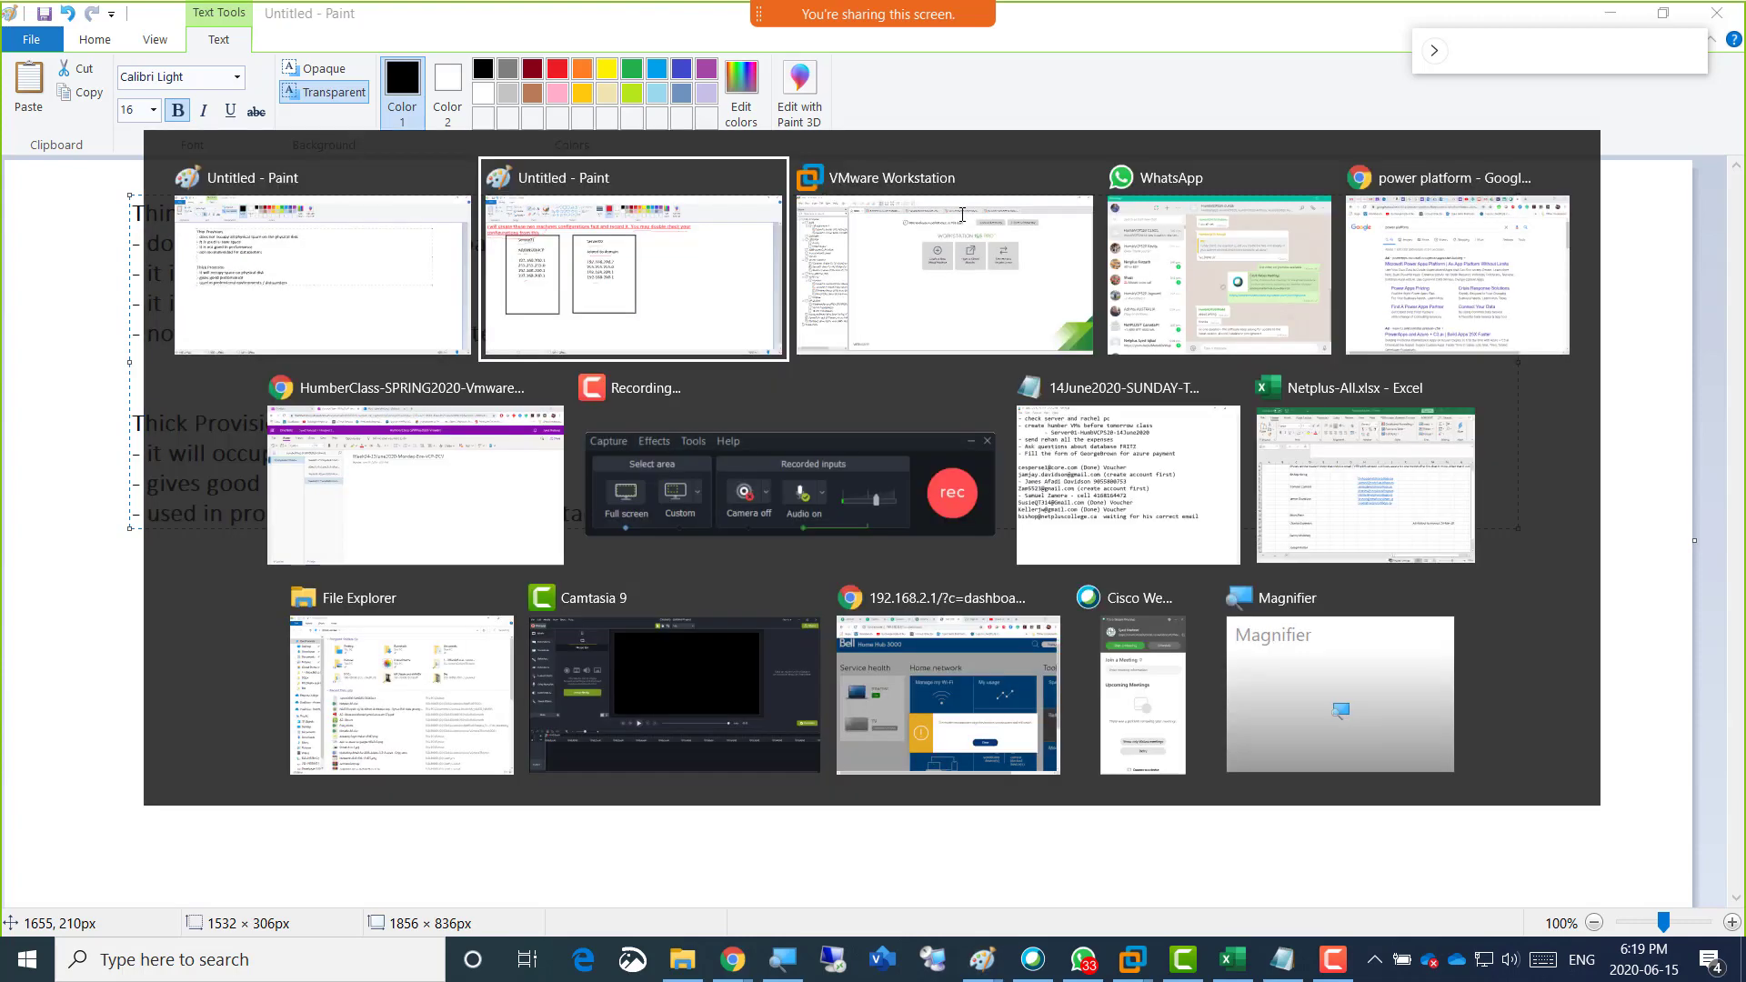
key("alt+Tab")
key("alt+Tab")
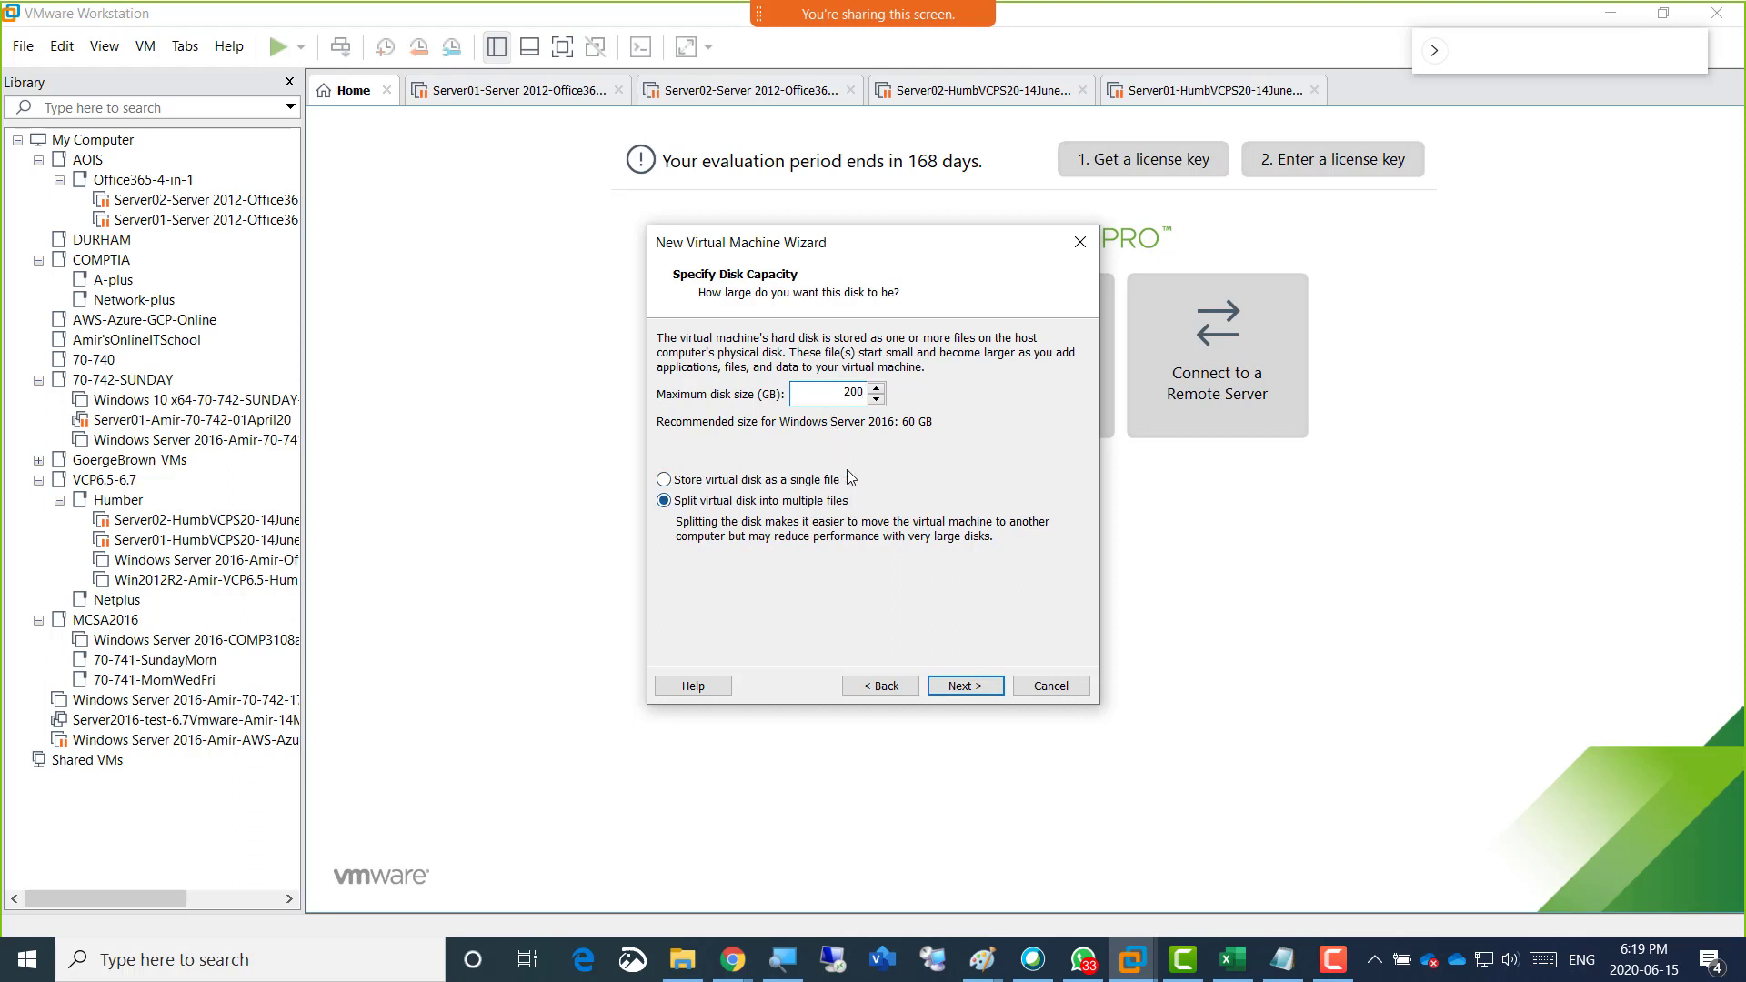
left_click(816, 481)
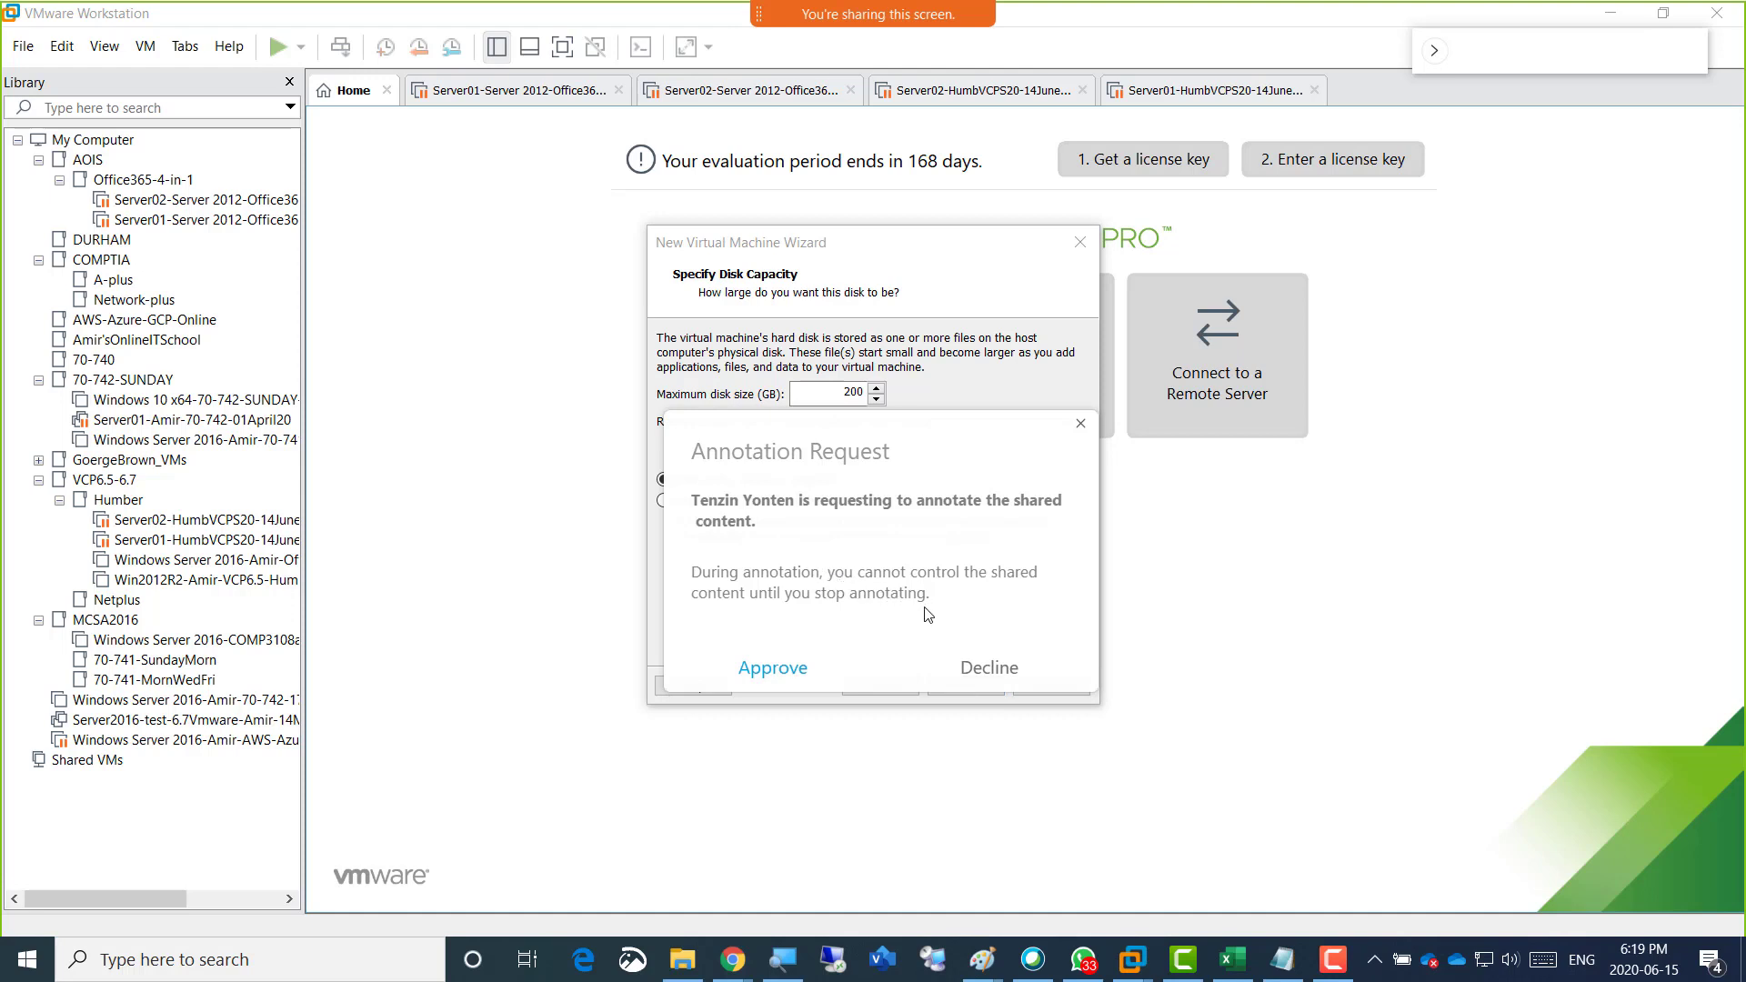
left_click(1018, 679)
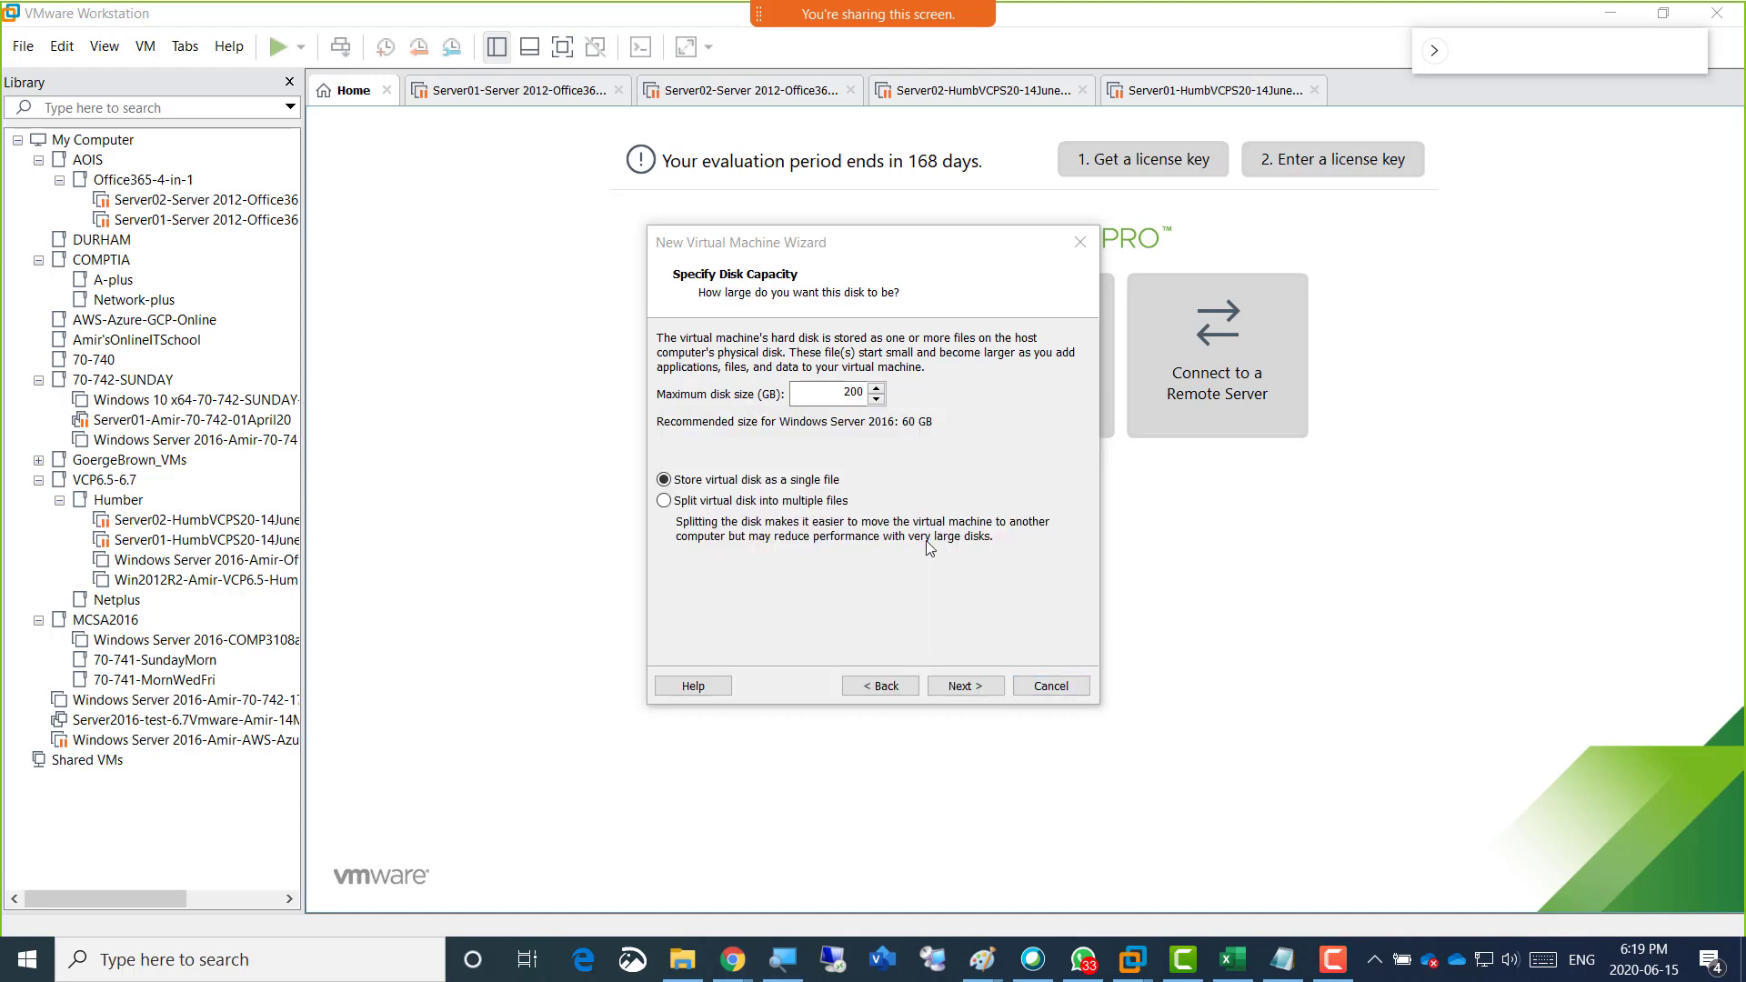
left_click(962, 689)
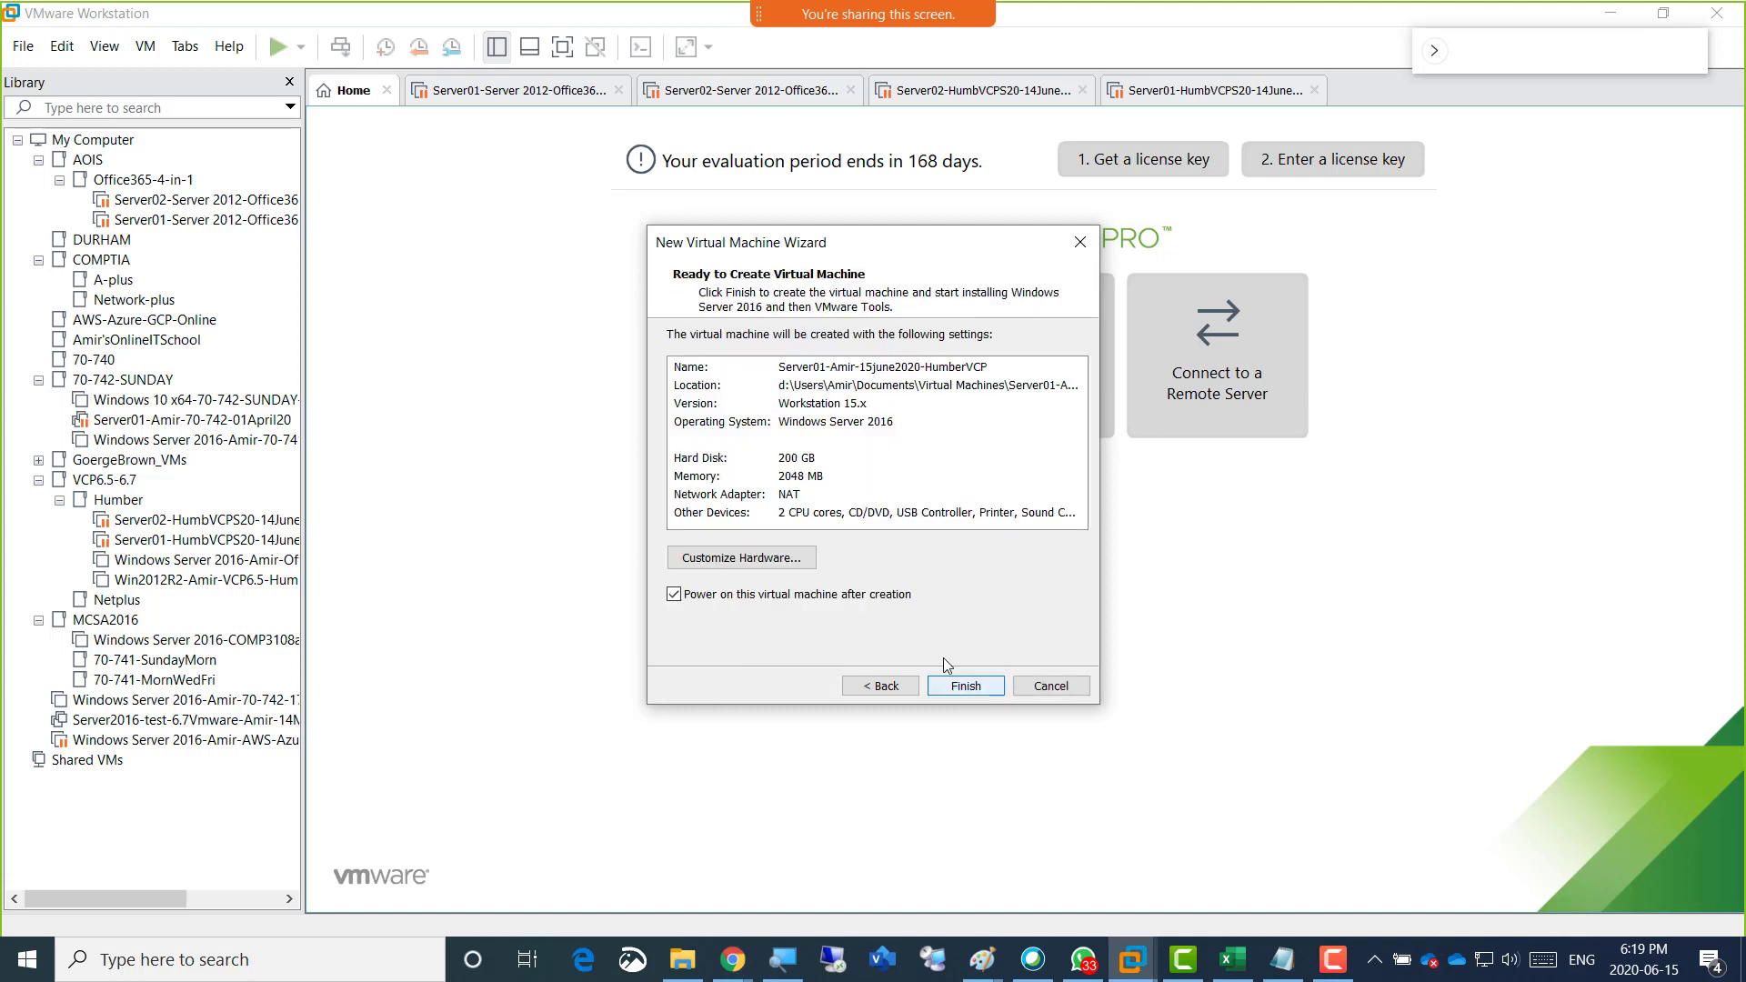
Open the hardware customization for the new Server01 machine and set its memory to 16 GB.
left_click(738, 559)
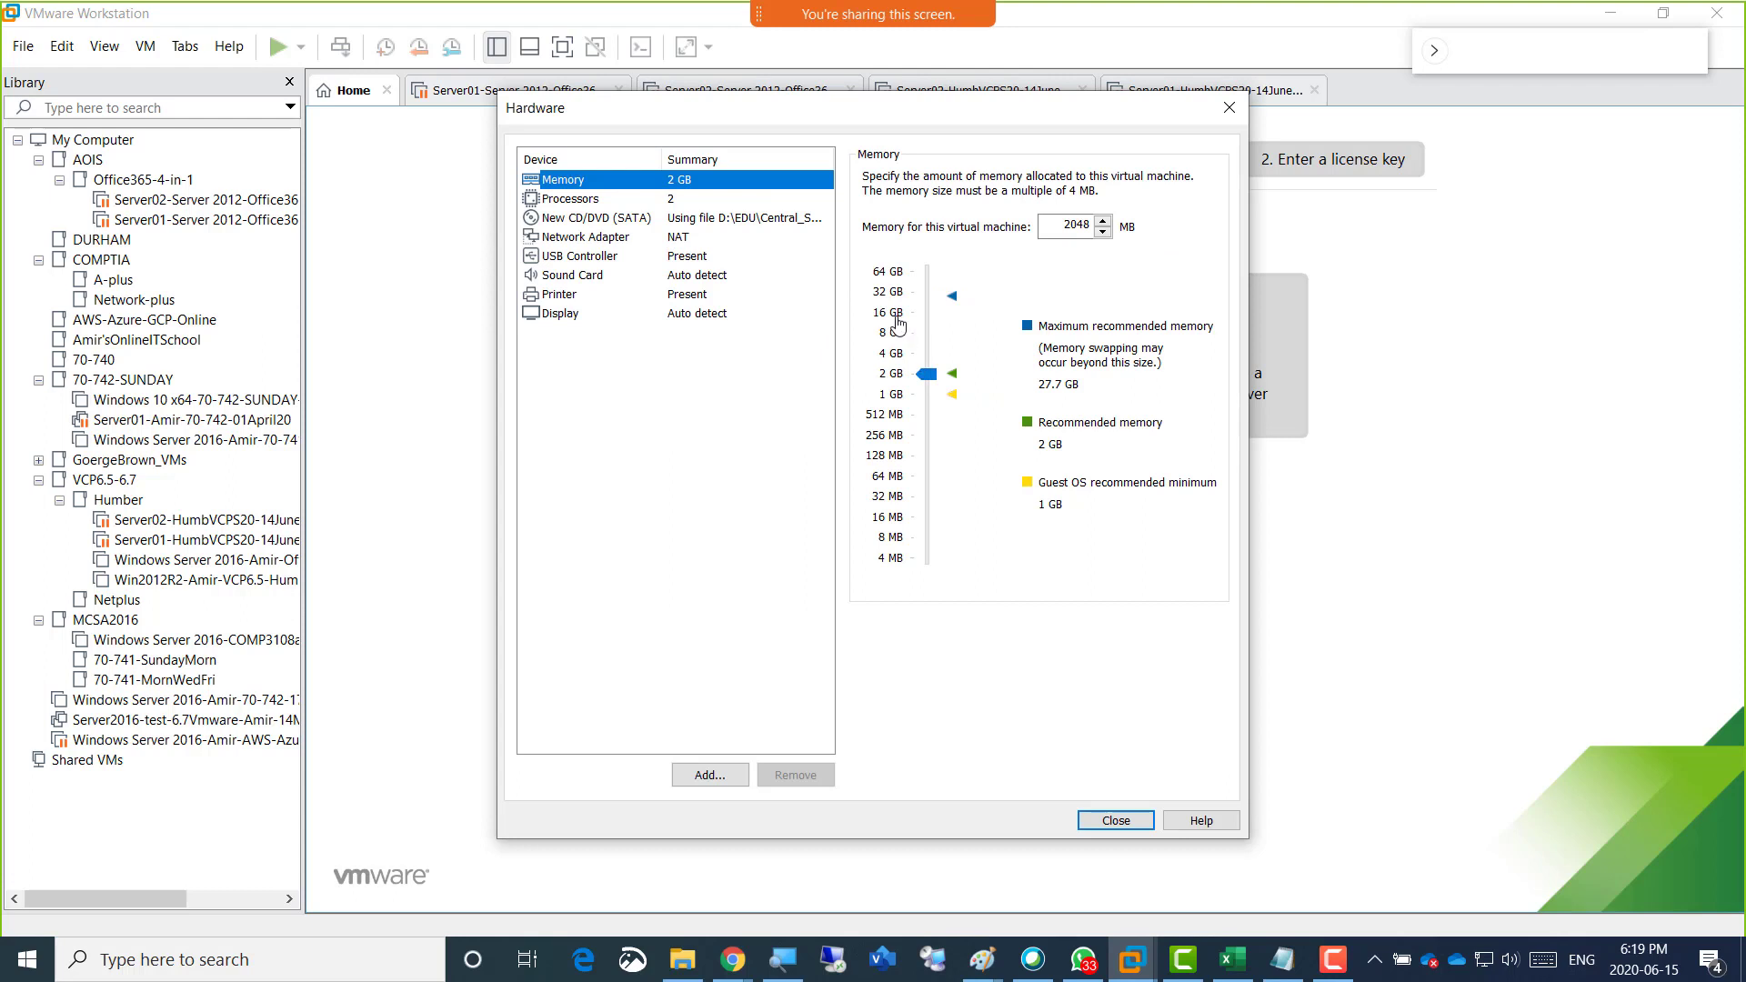
left_click(896, 320)
left_click_drag(928, 316, 931, 308)
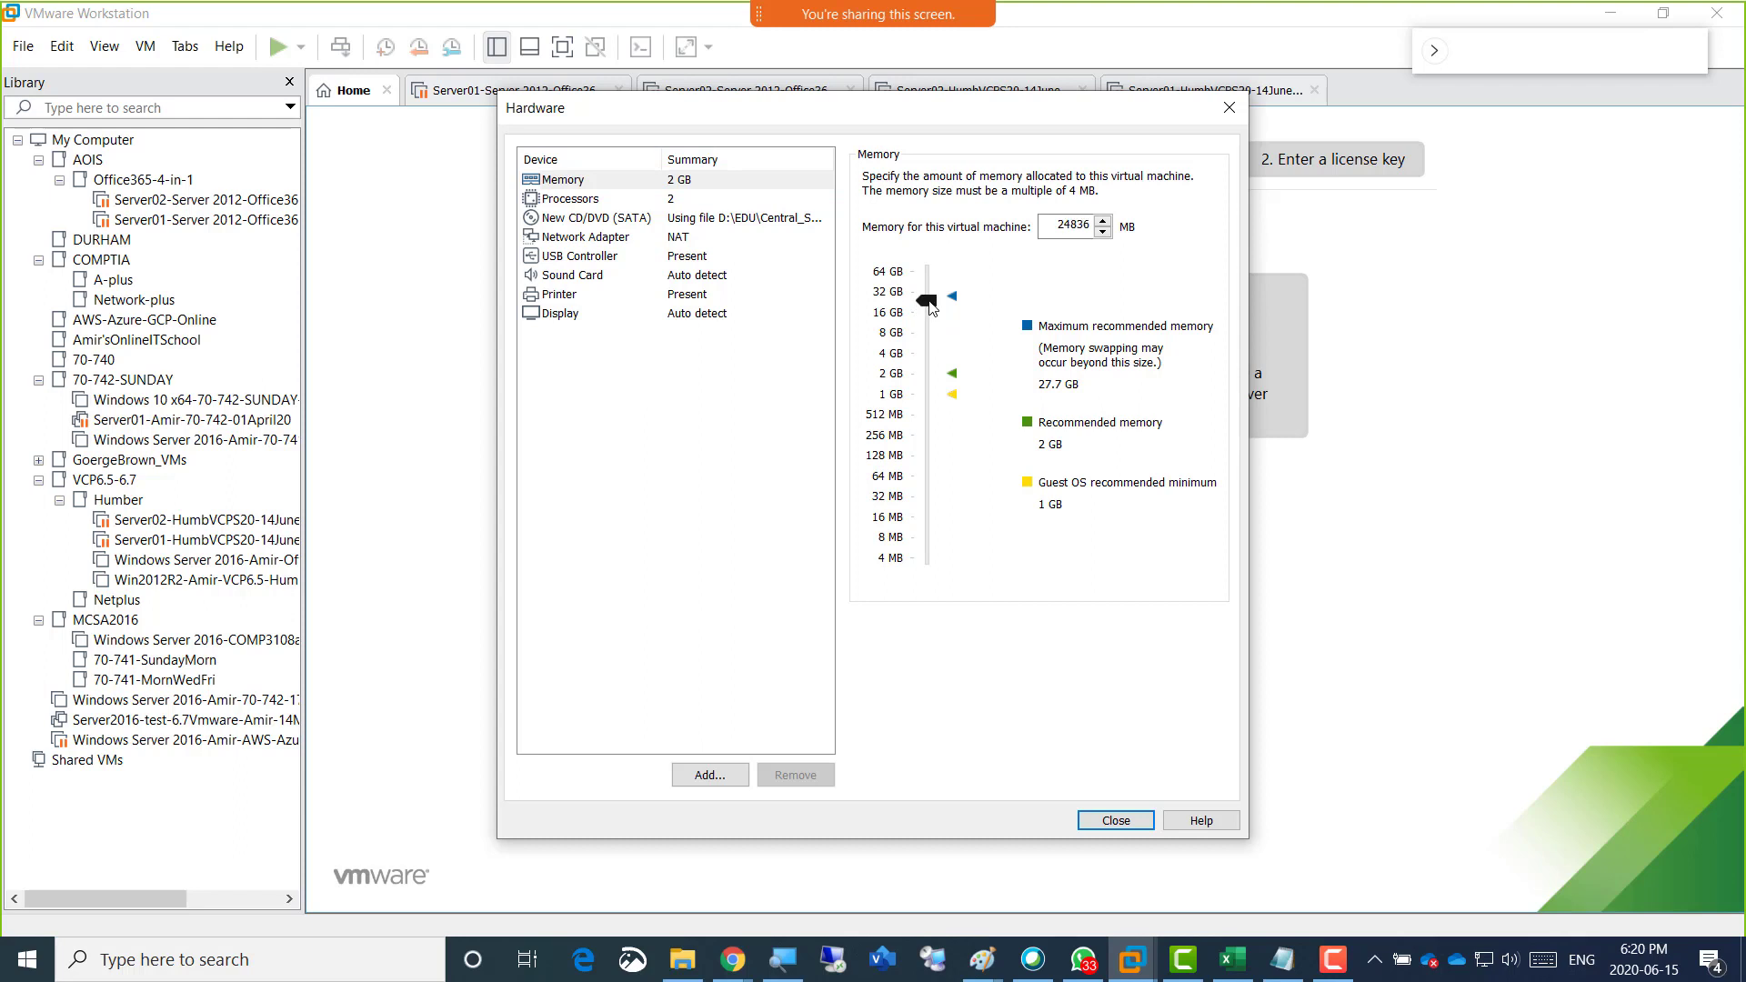
left_click(901, 313)
Set Server01's number of processors to 4.
left_click(677, 200)
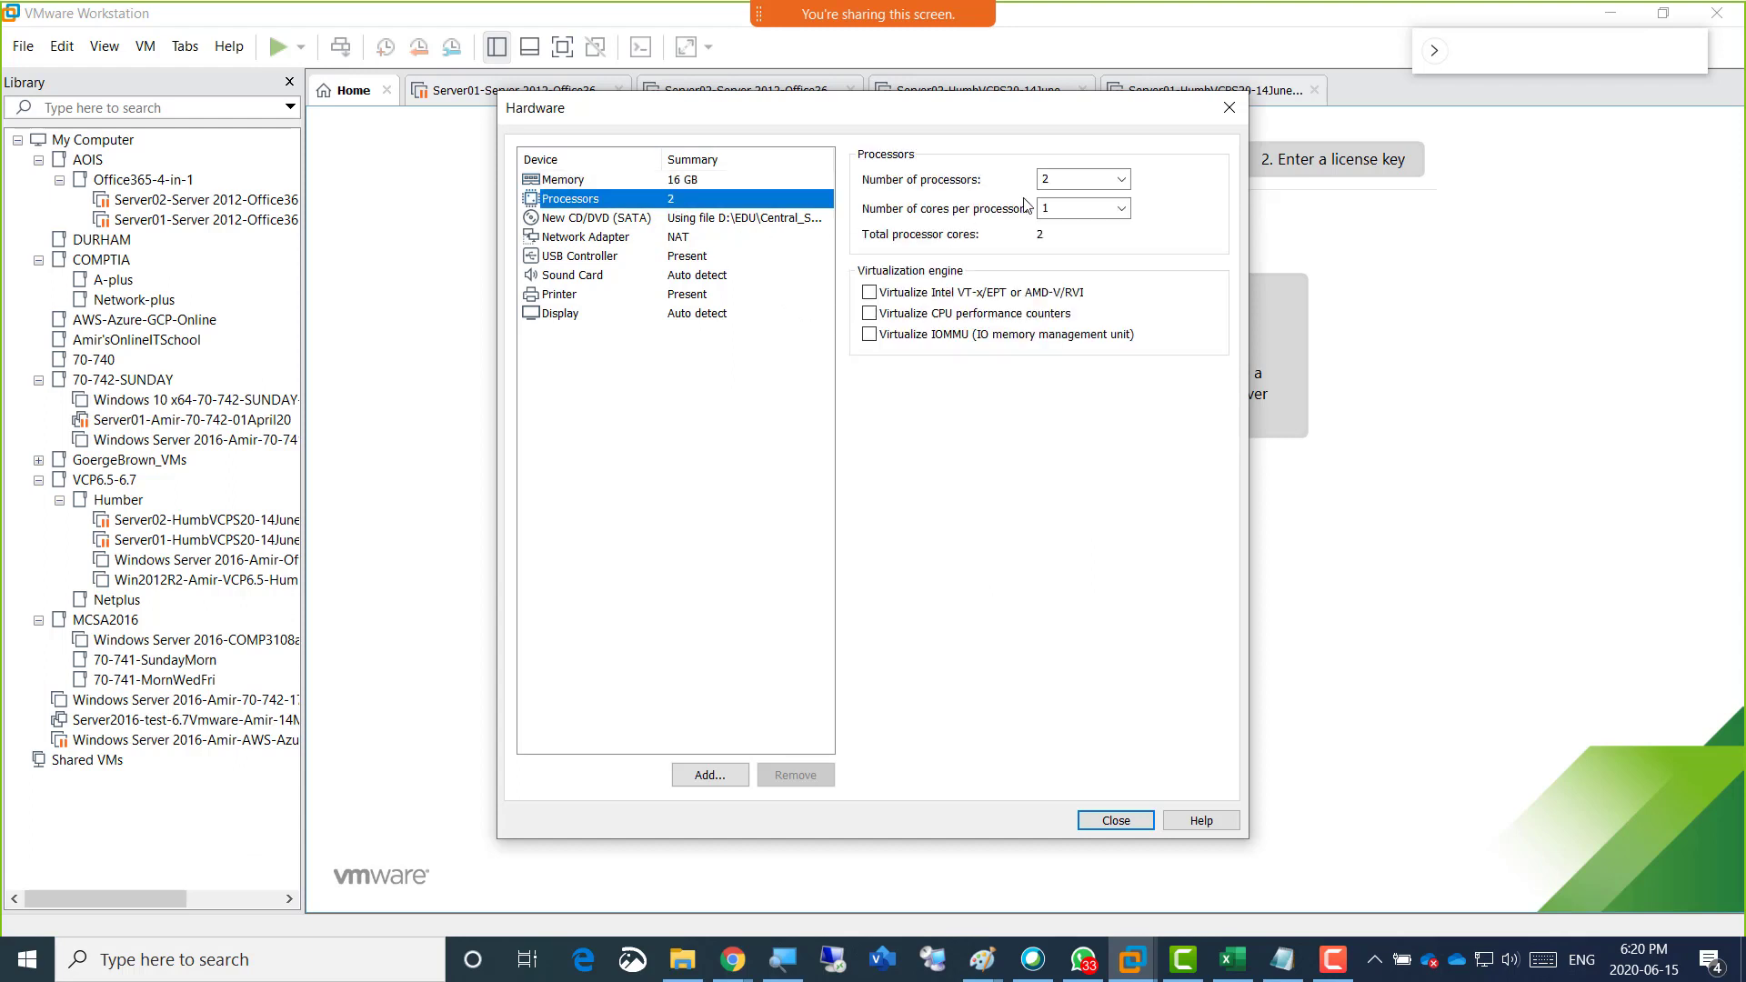
left_click(1059, 184)
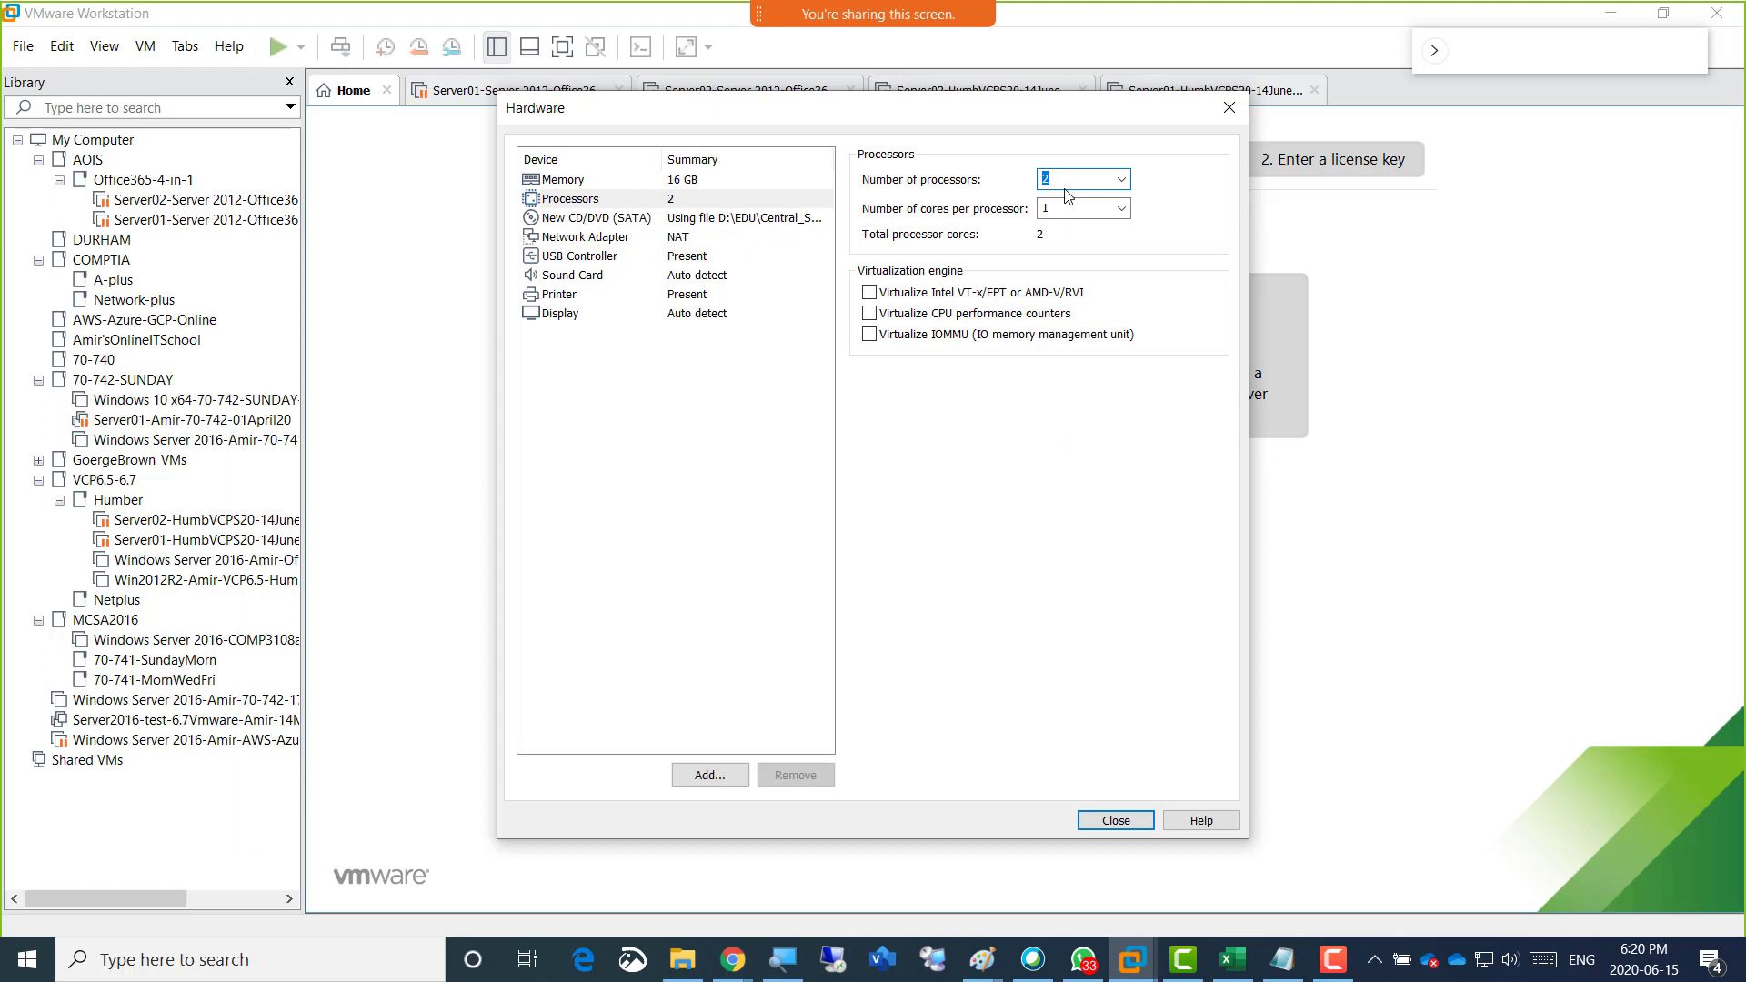
type("4")
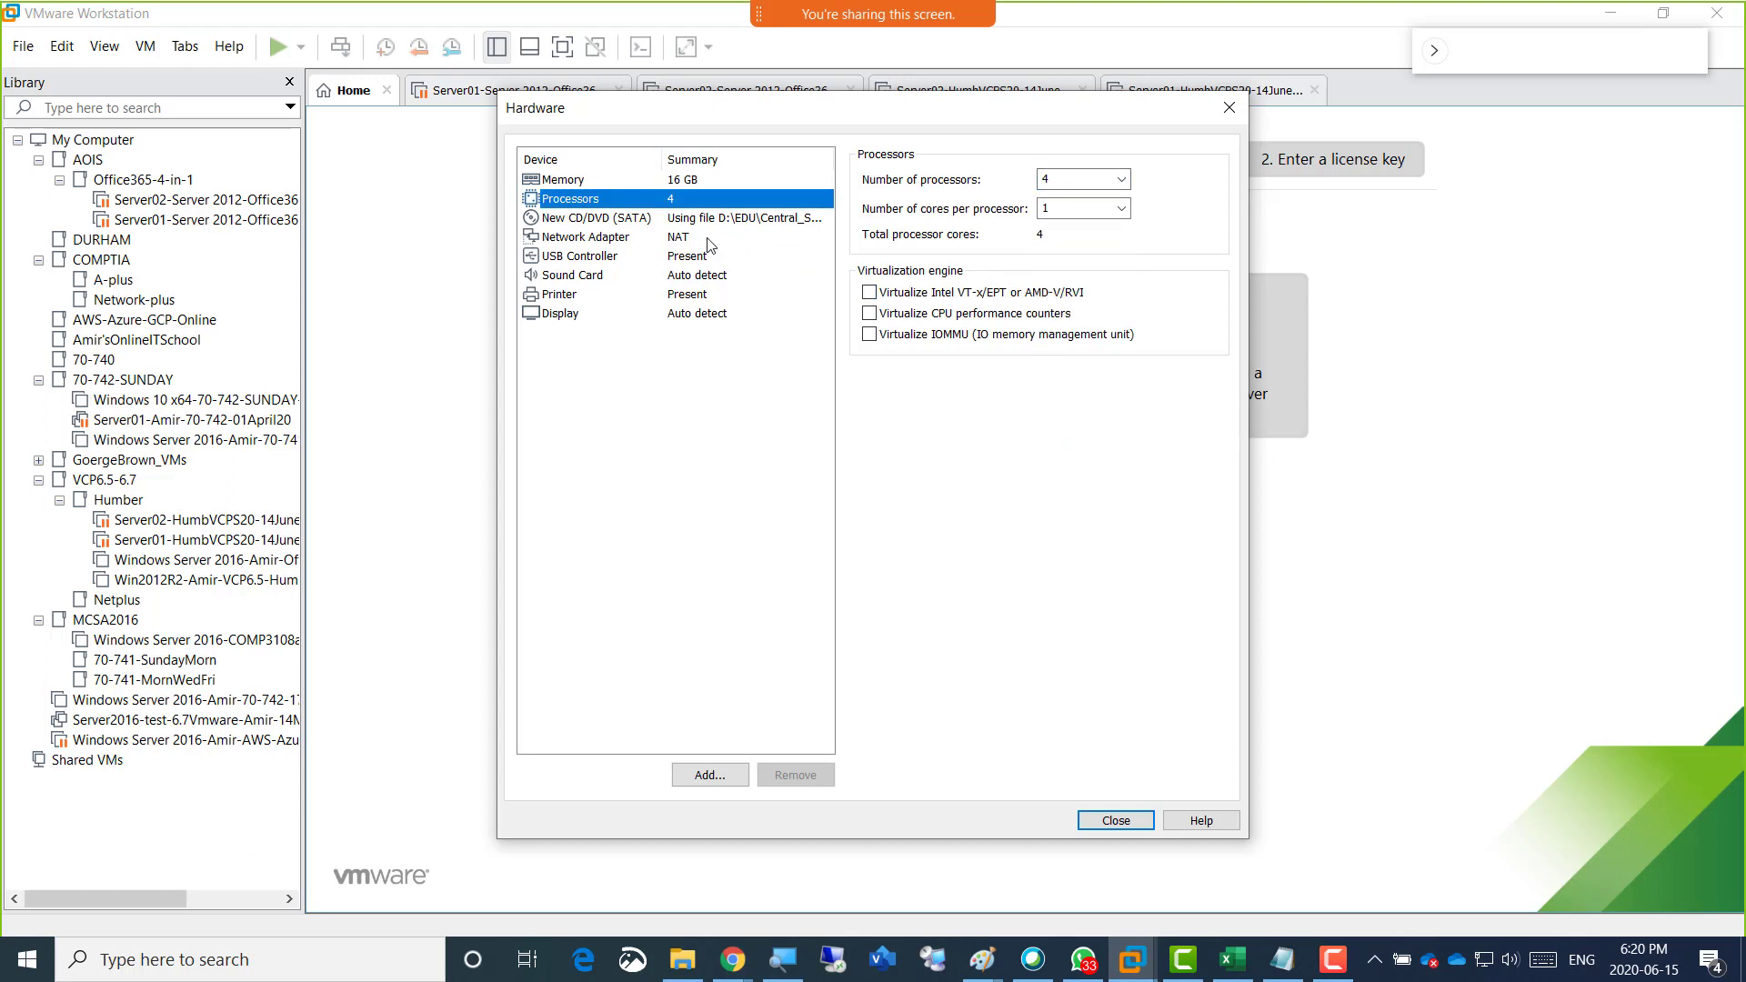
Review Server01's network adapter, memory and processor settings, then accept the hardware and create the machine.
left_click(709, 241)
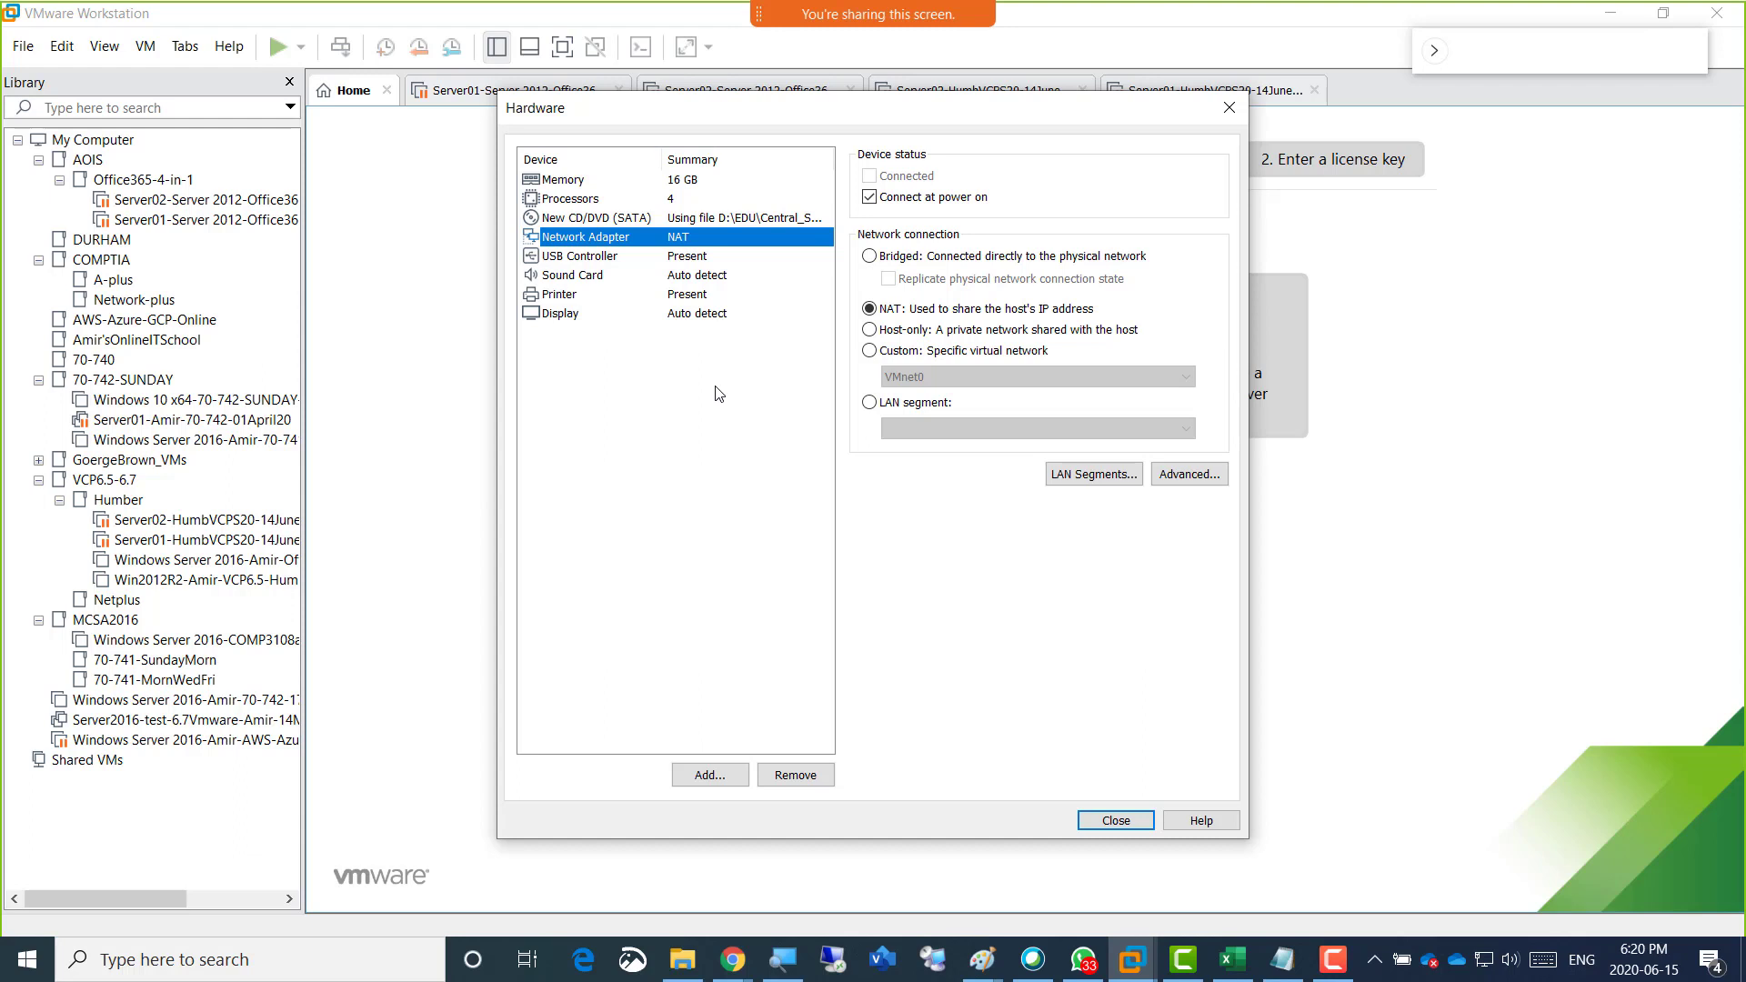
left_click(691, 189)
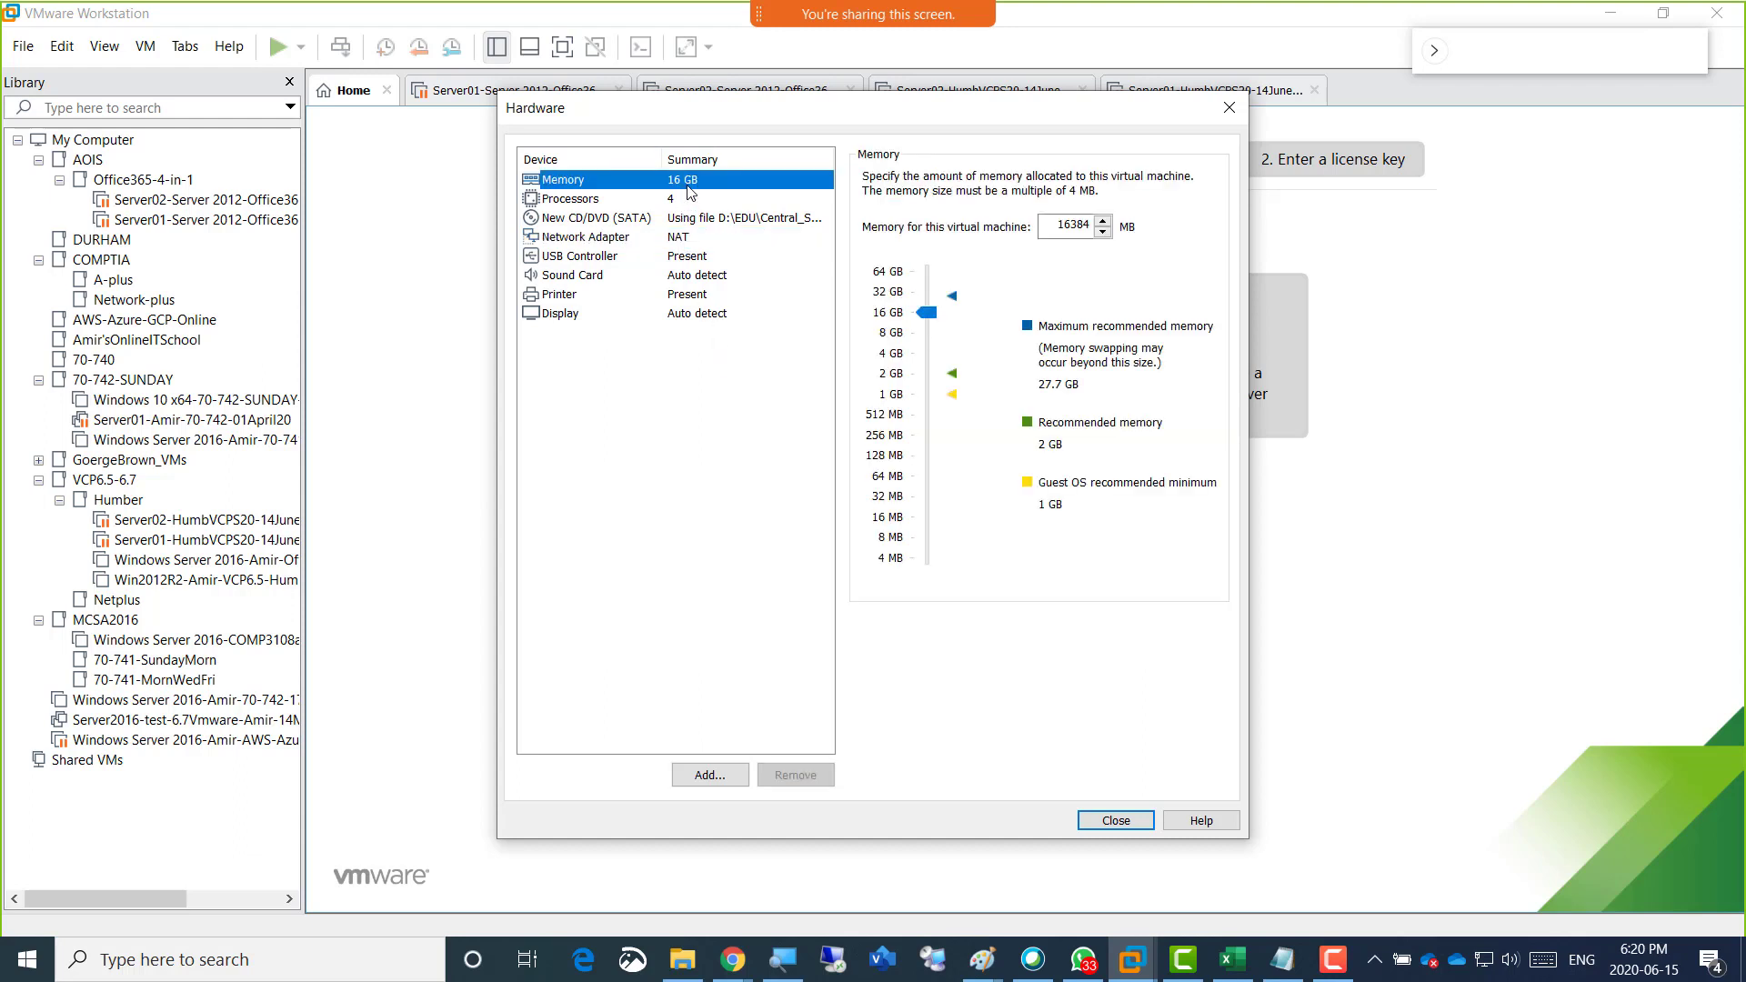
left_click(693, 200)
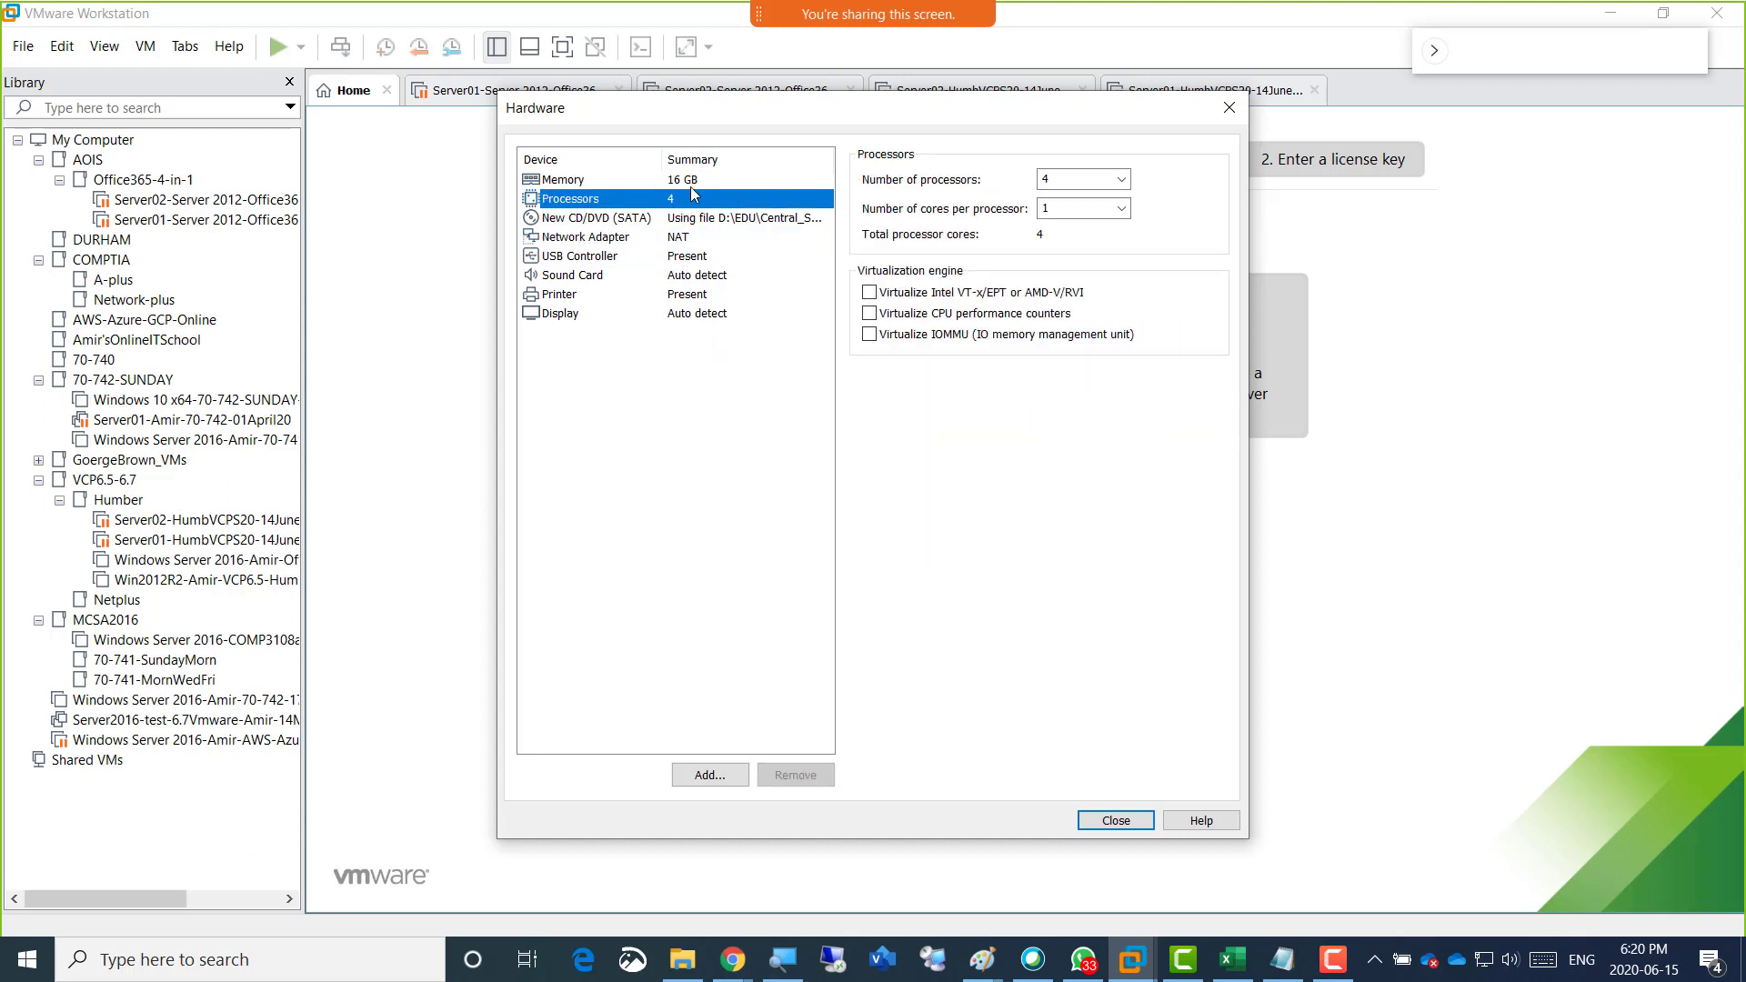
left_click(692, 186)
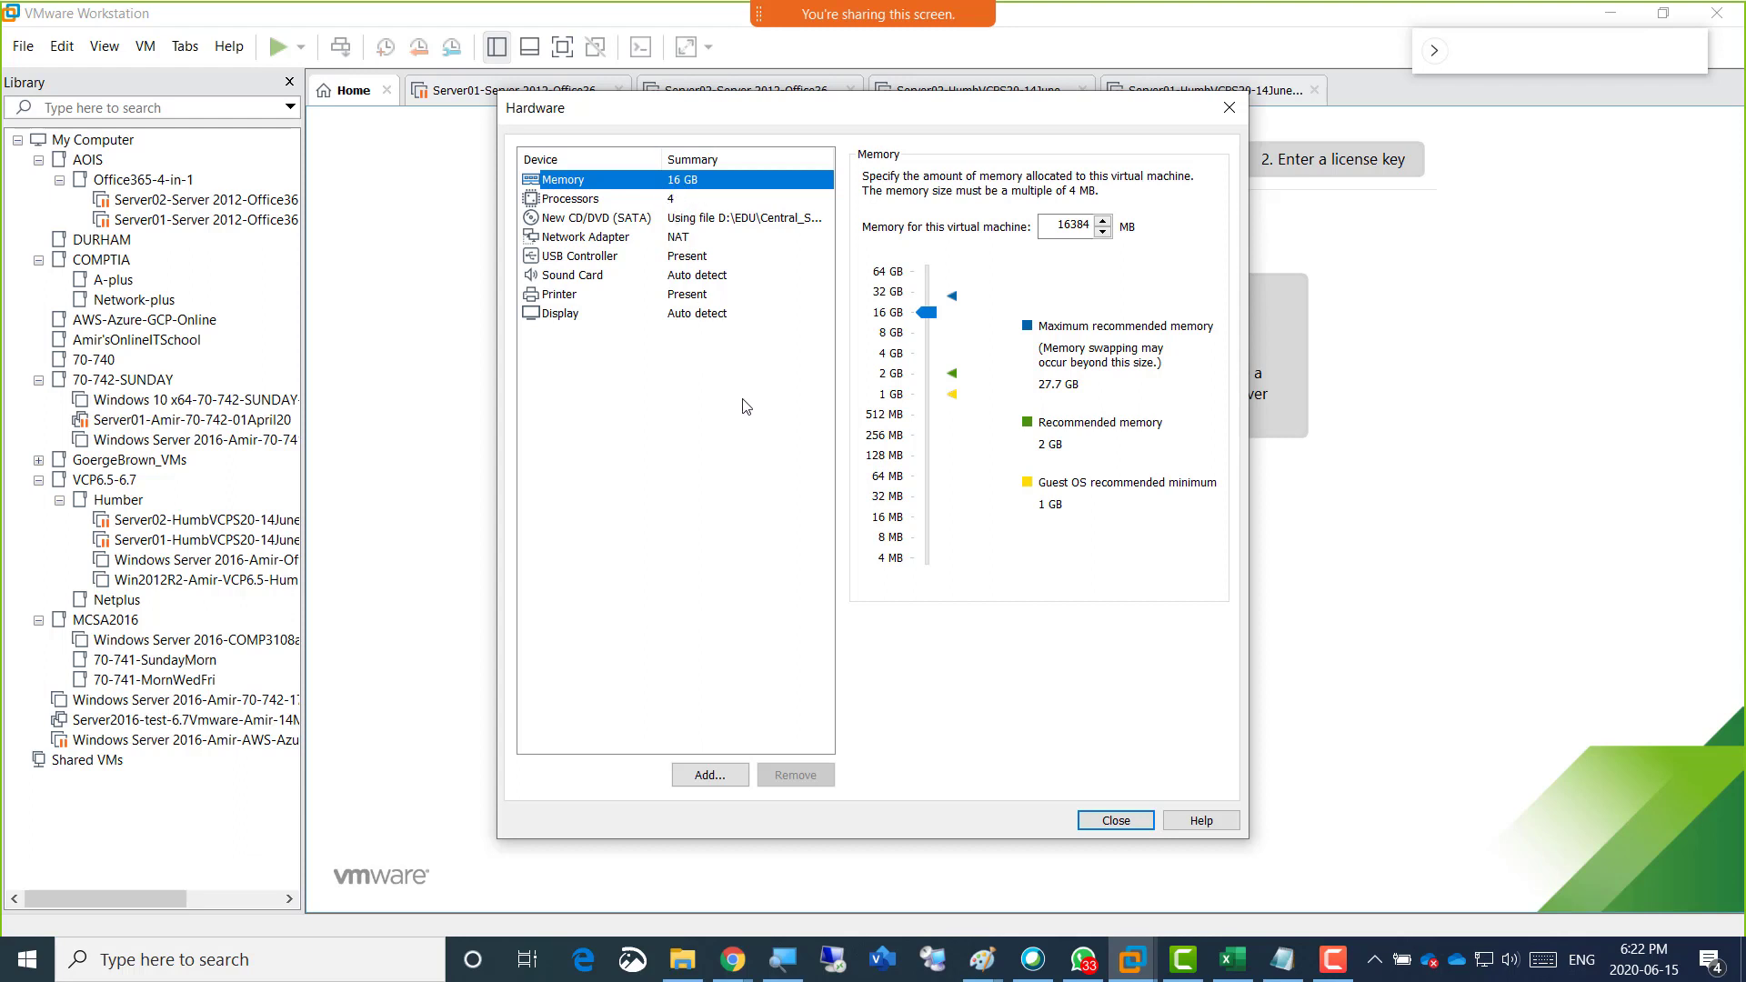
left_click(1115, 820)
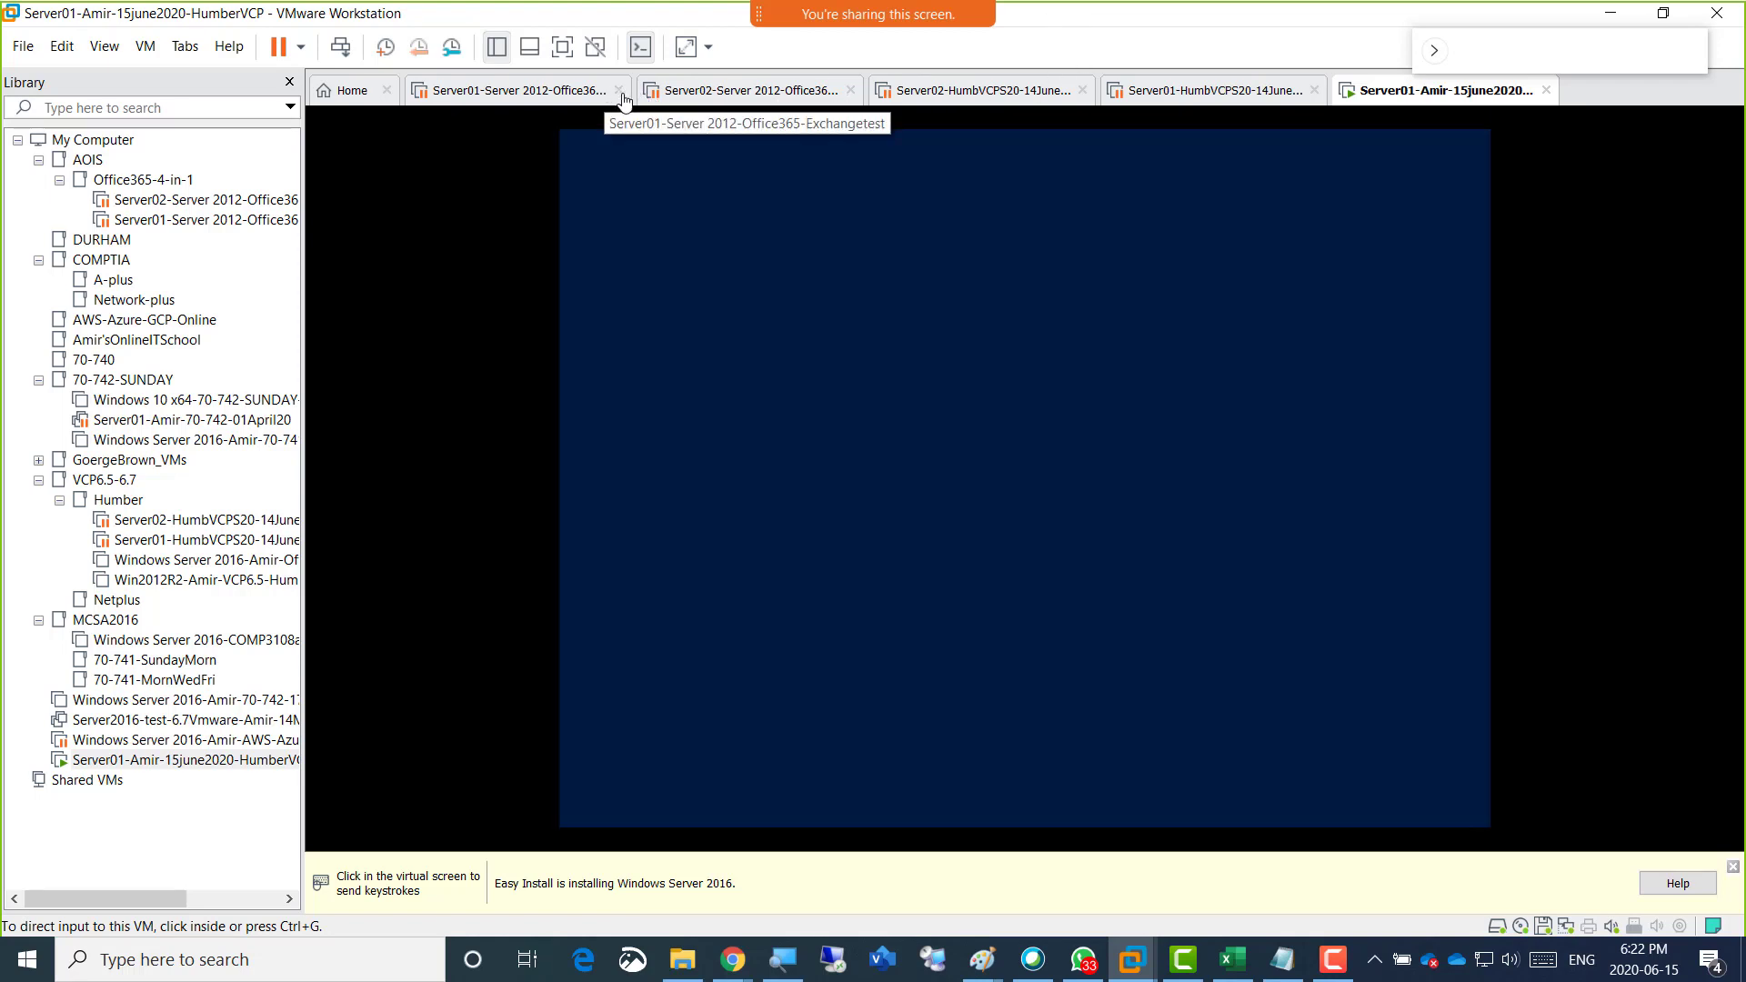
Close the four older virtual machines' views, keeping only Home and the new Server01 machine open.
left_click(618, 91)
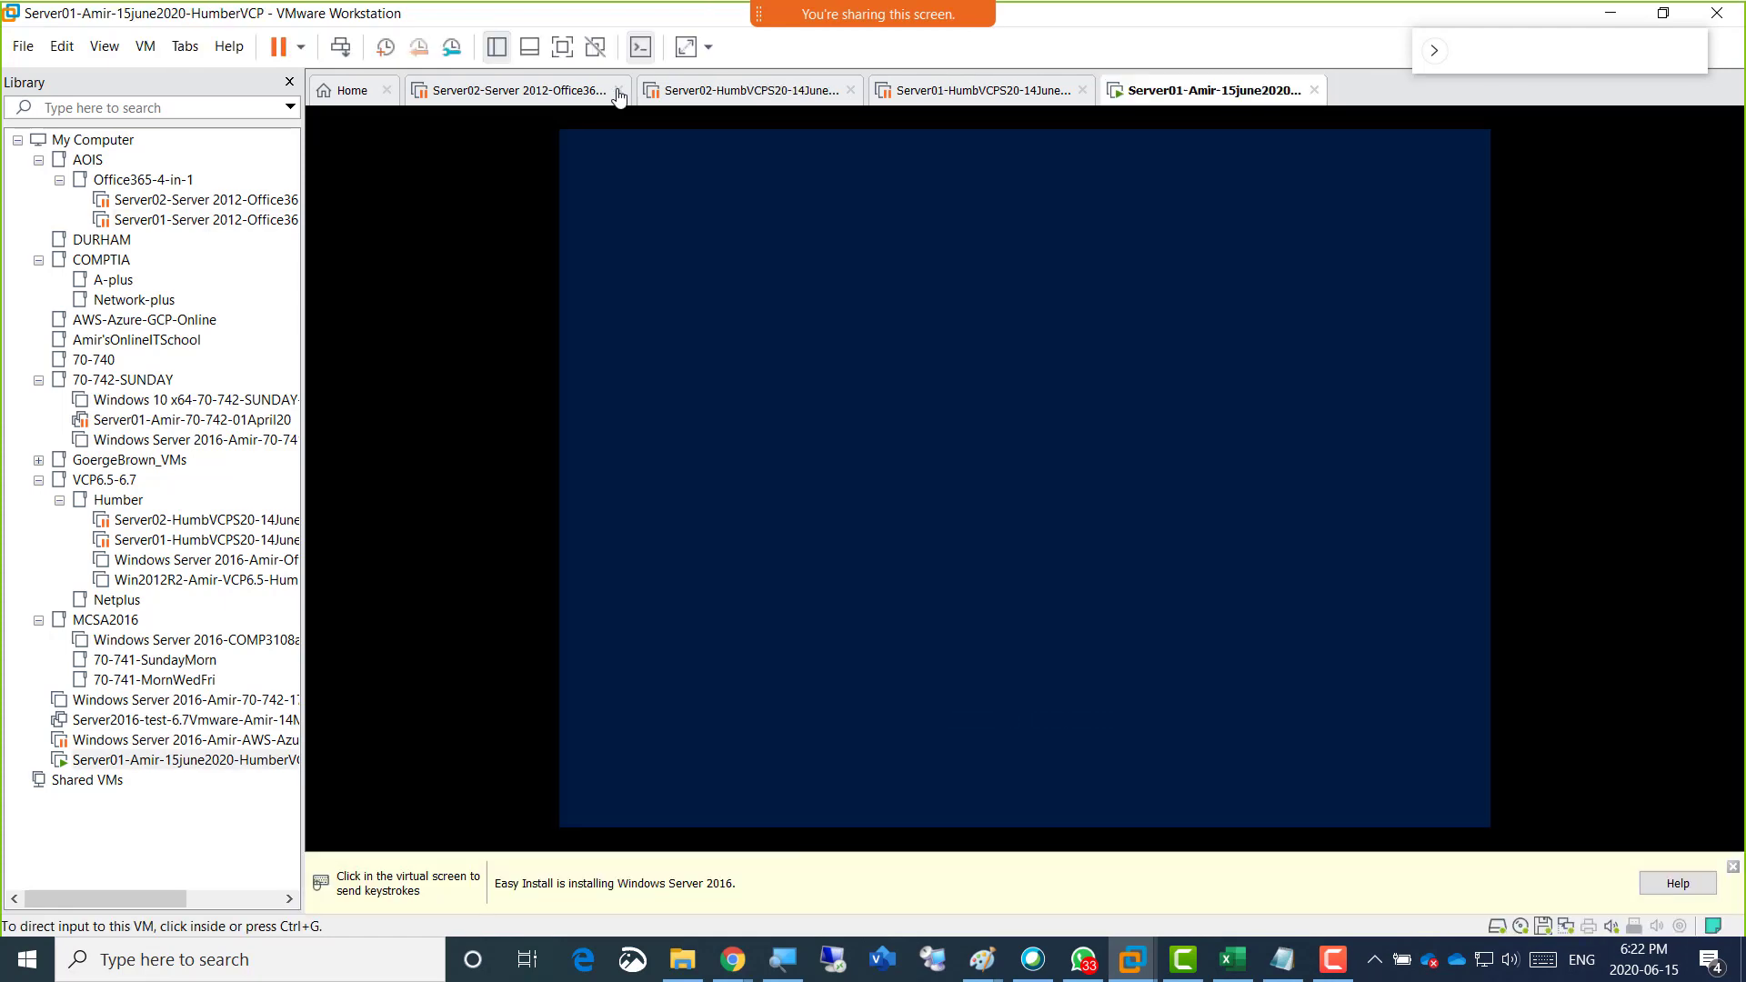
left_click(618, 91)
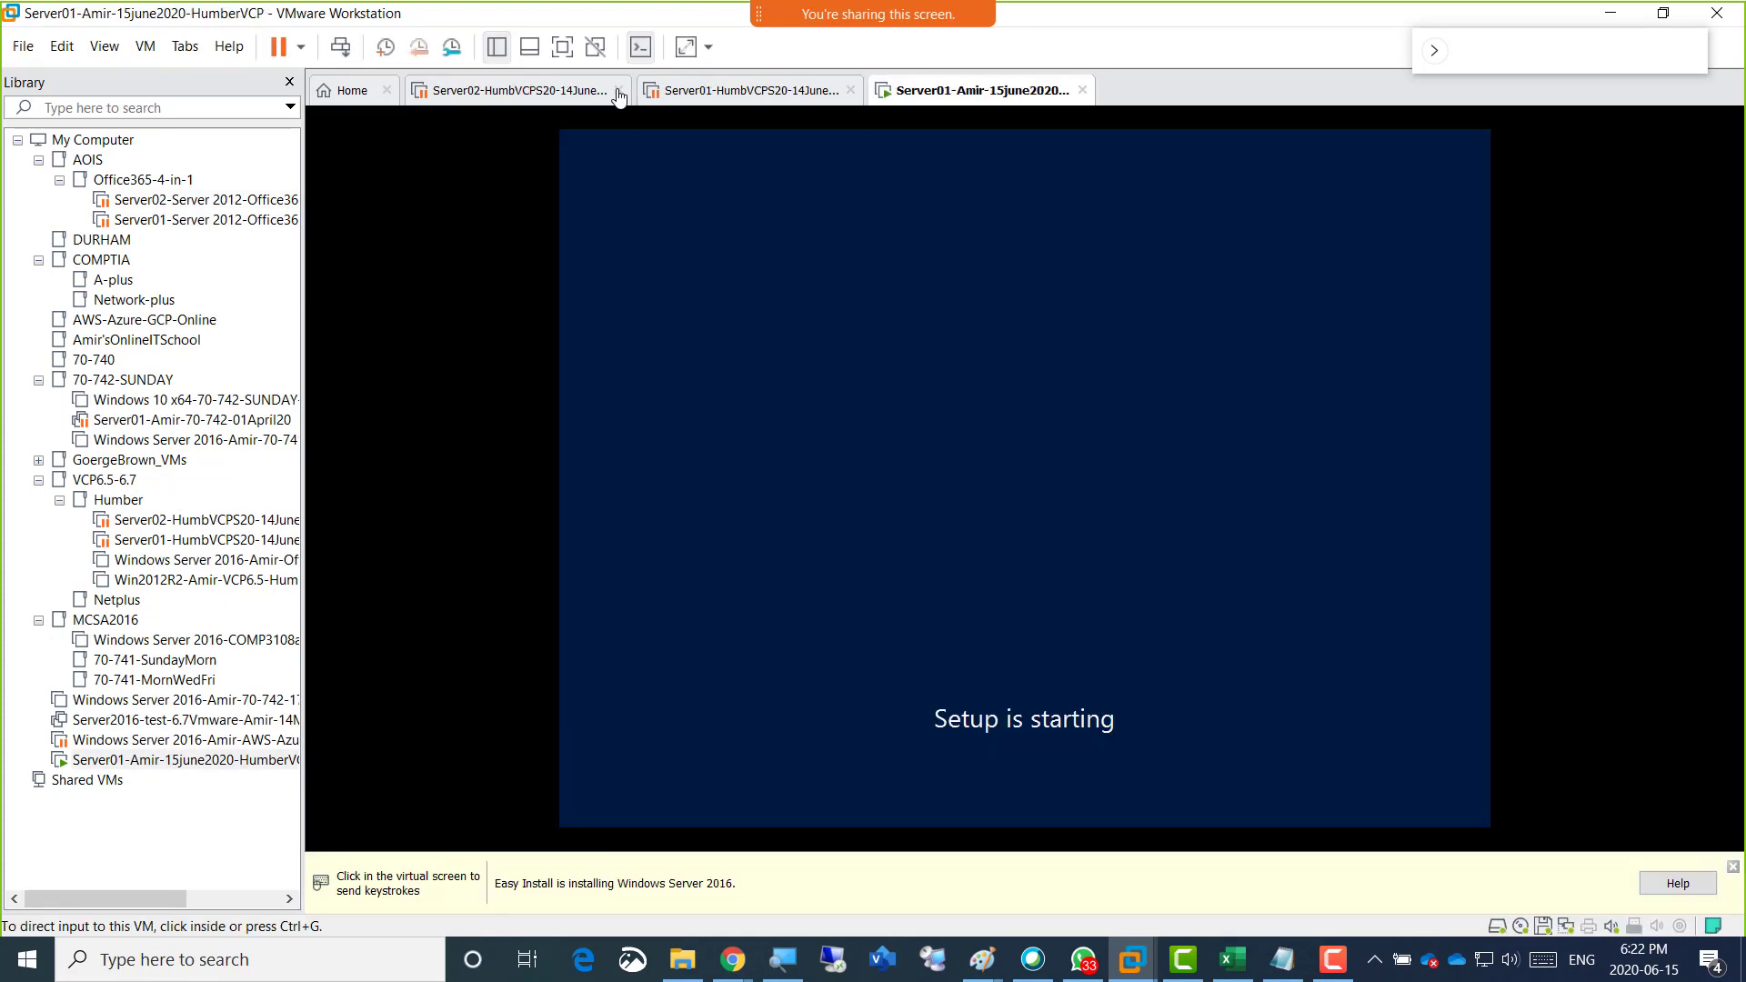
left_click(618, 91)
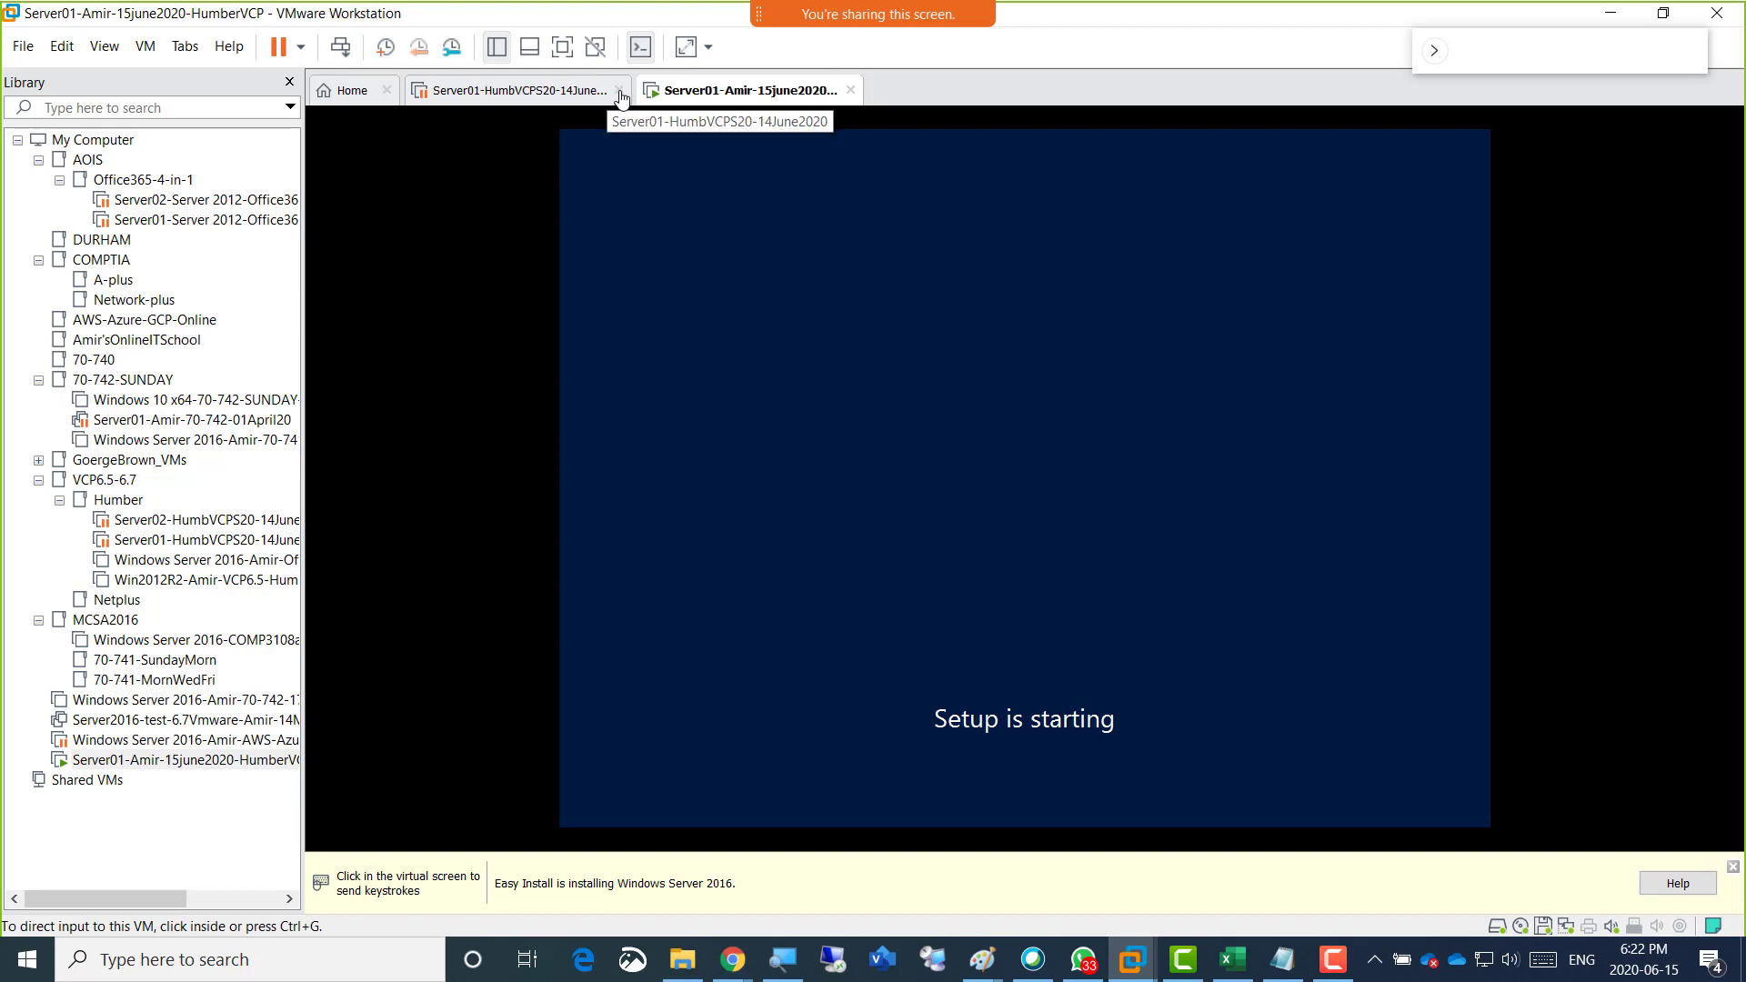
left_click(618, 91)
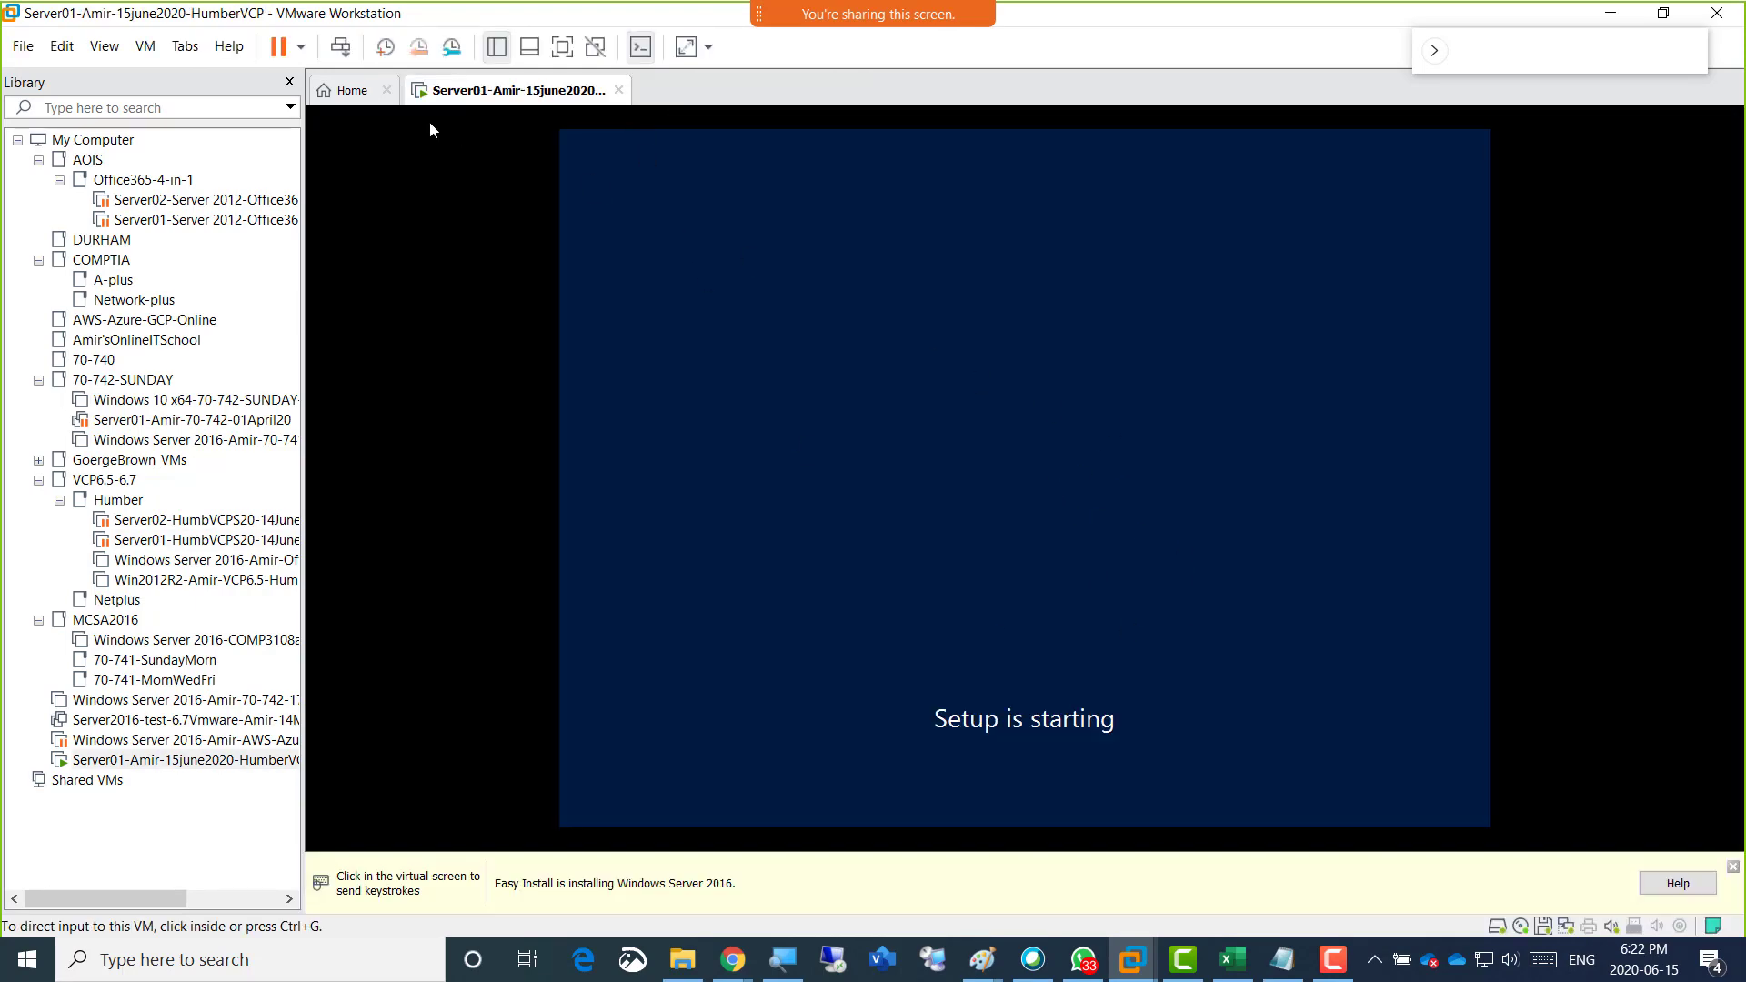
Start a second virtual machine from the Windows Server 2016 ISO, keeping the Datacenter edition and continuing without a product key.
left_click(346, 107)
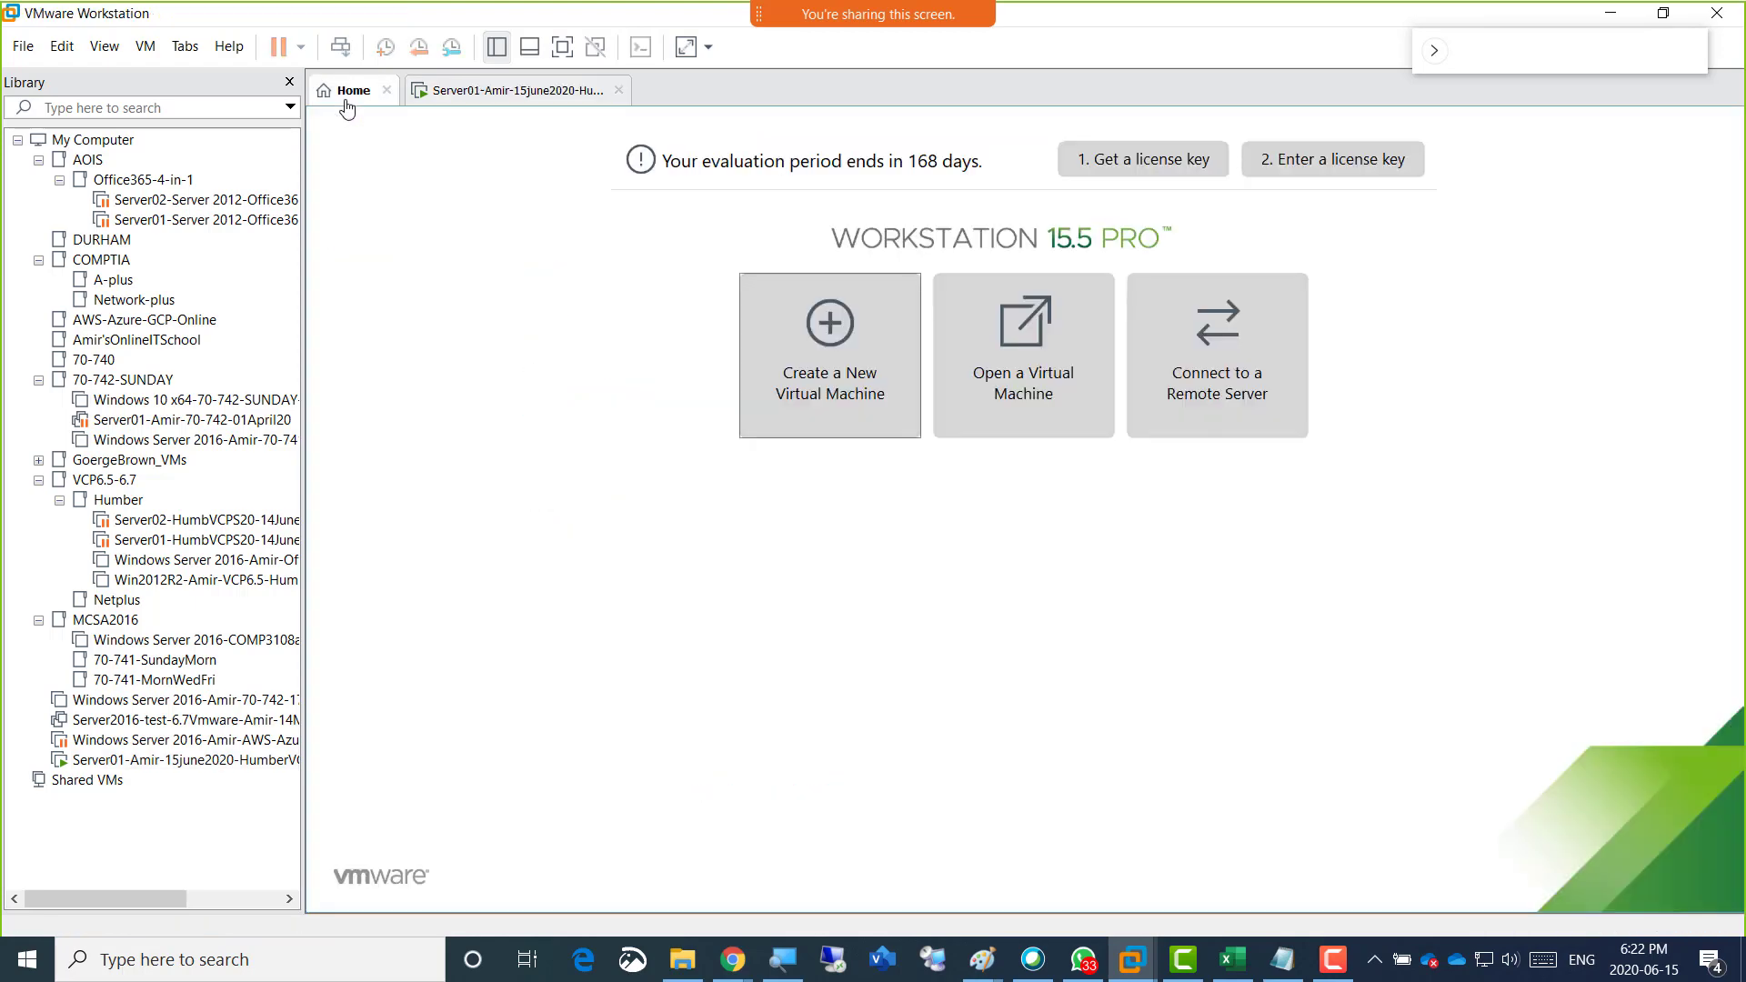
left_click(482, 104)
left_click(351, 92)
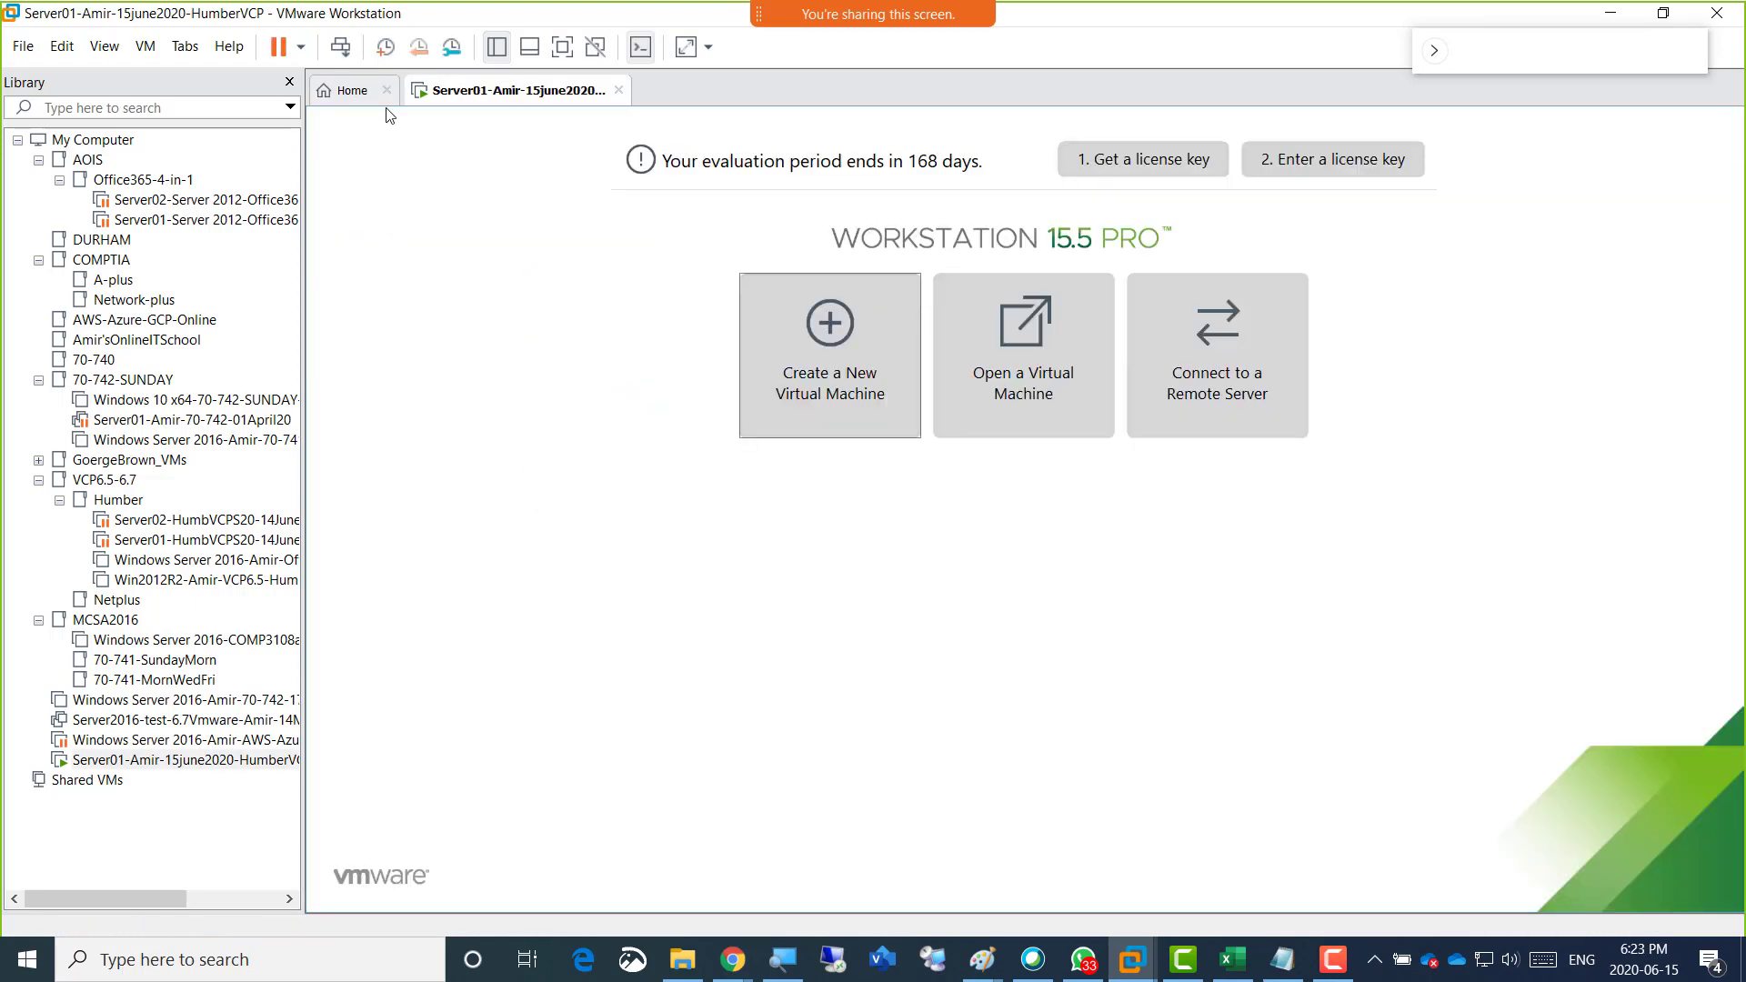
left_click(807, 371)
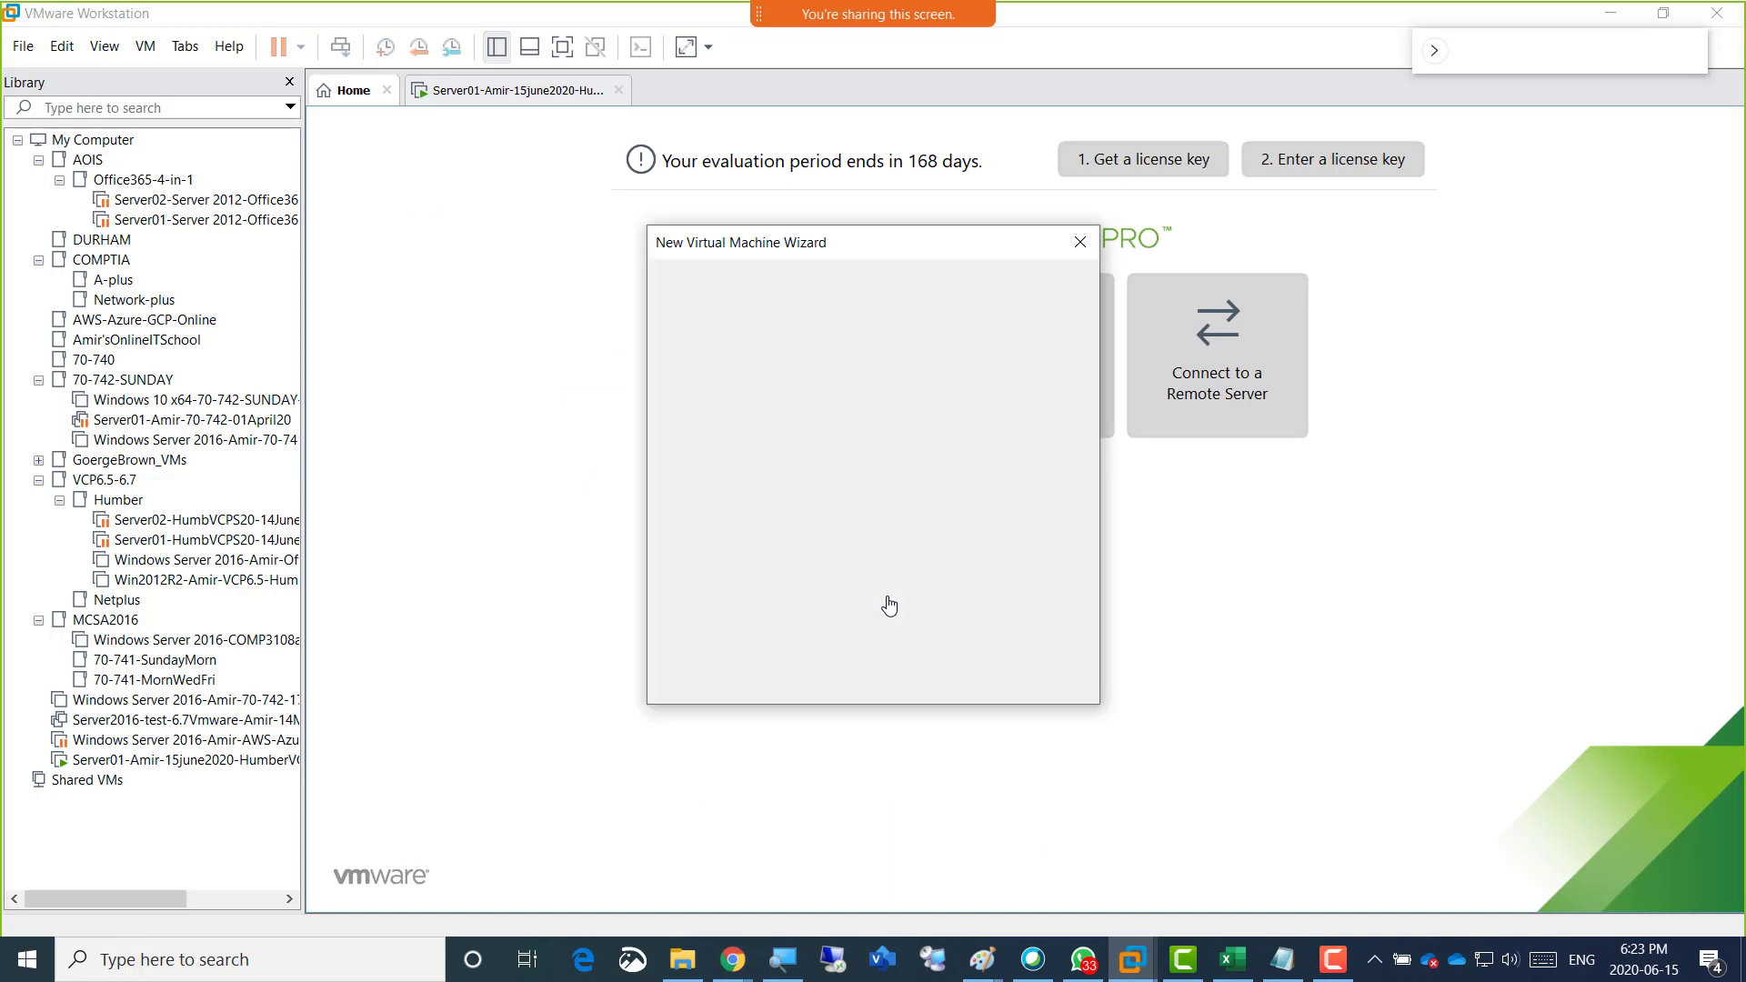
left_click(965, 687)
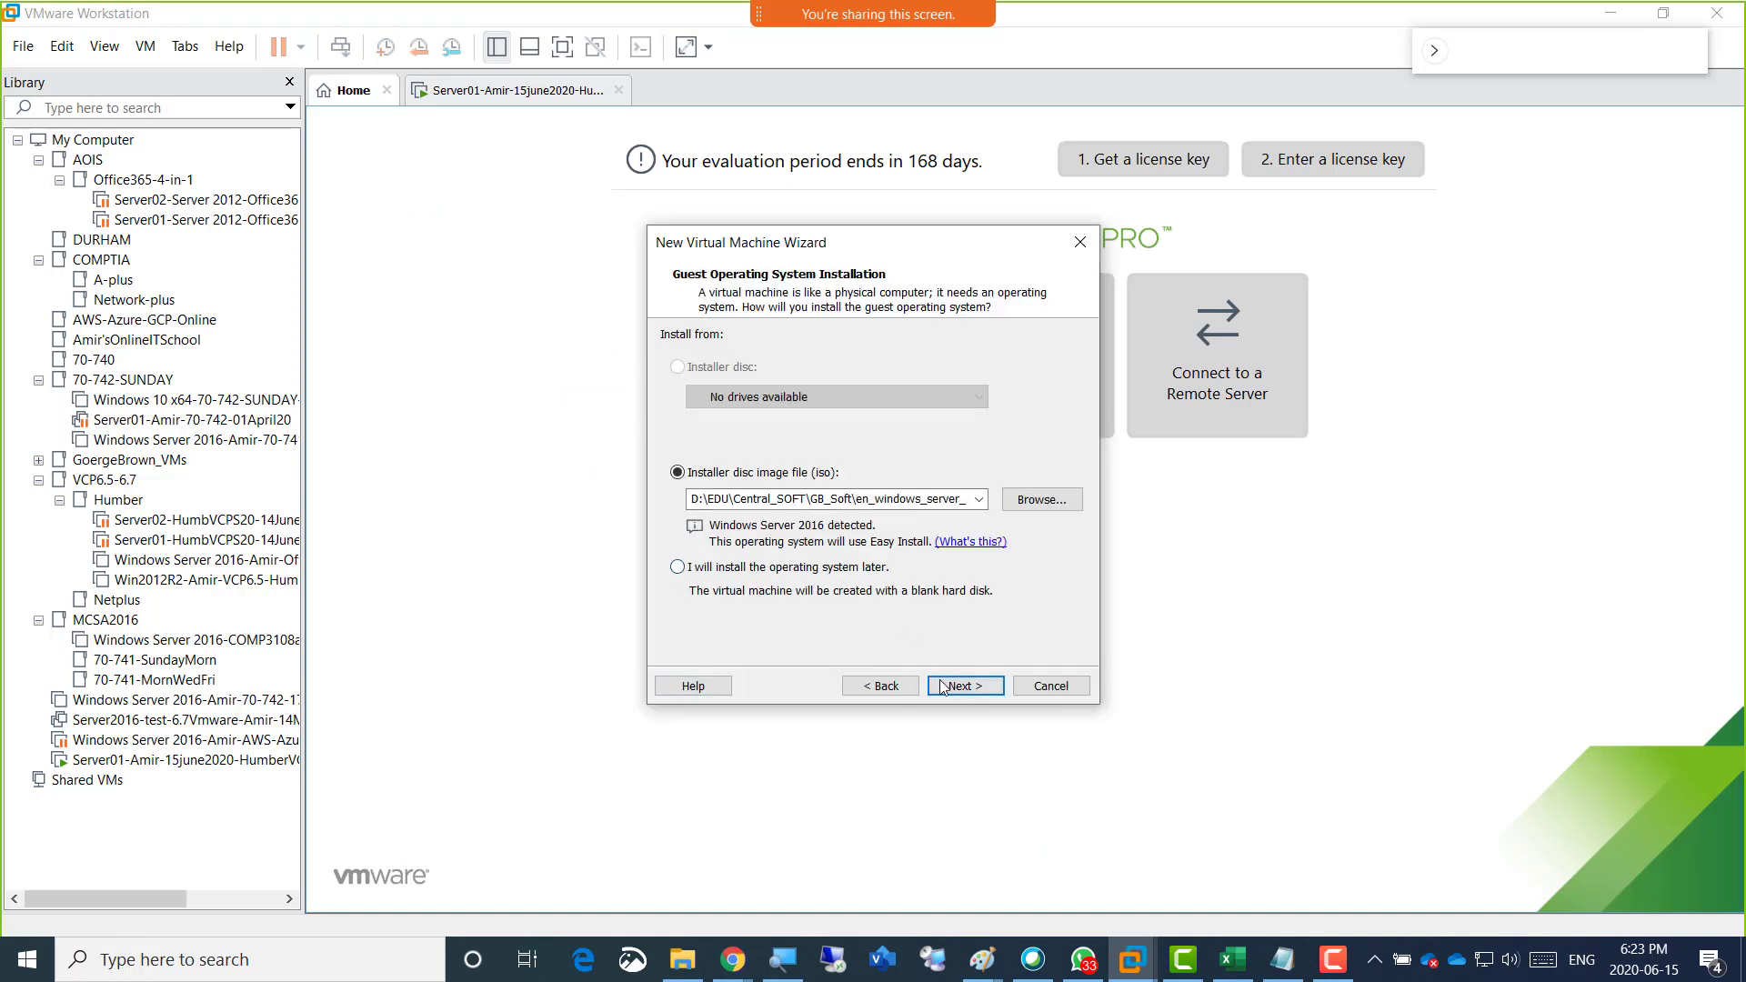
left_click(961, 687)
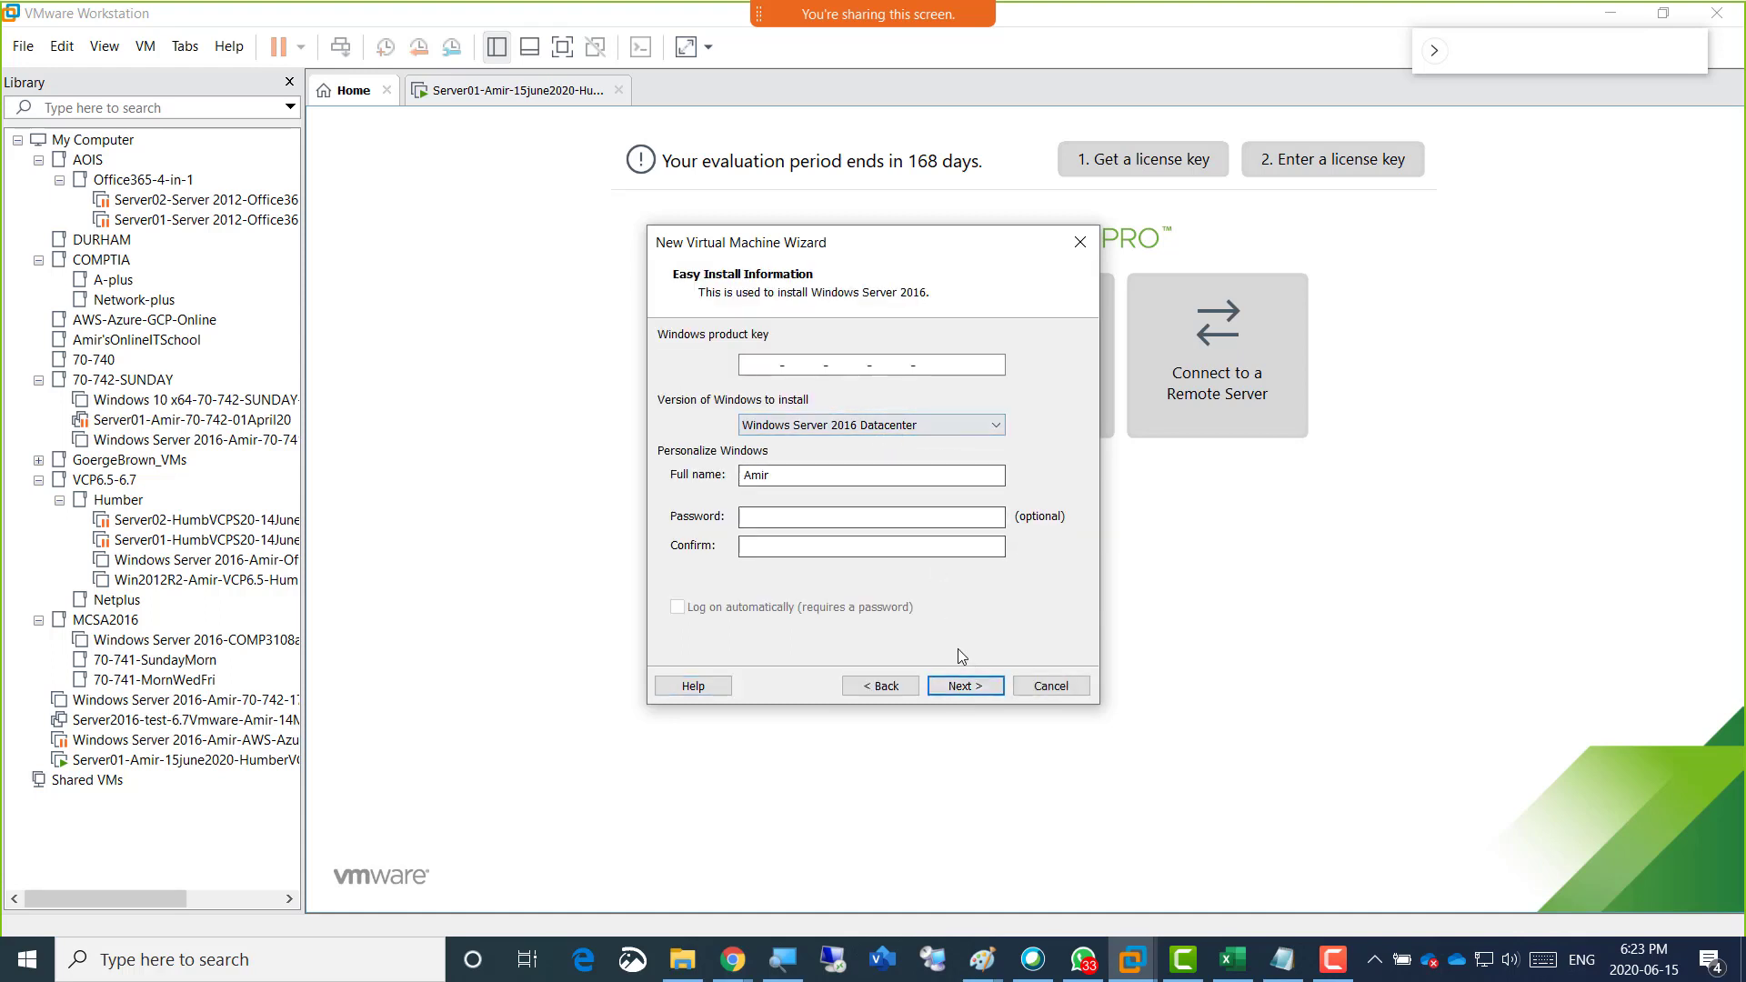
left_click(964, 687)
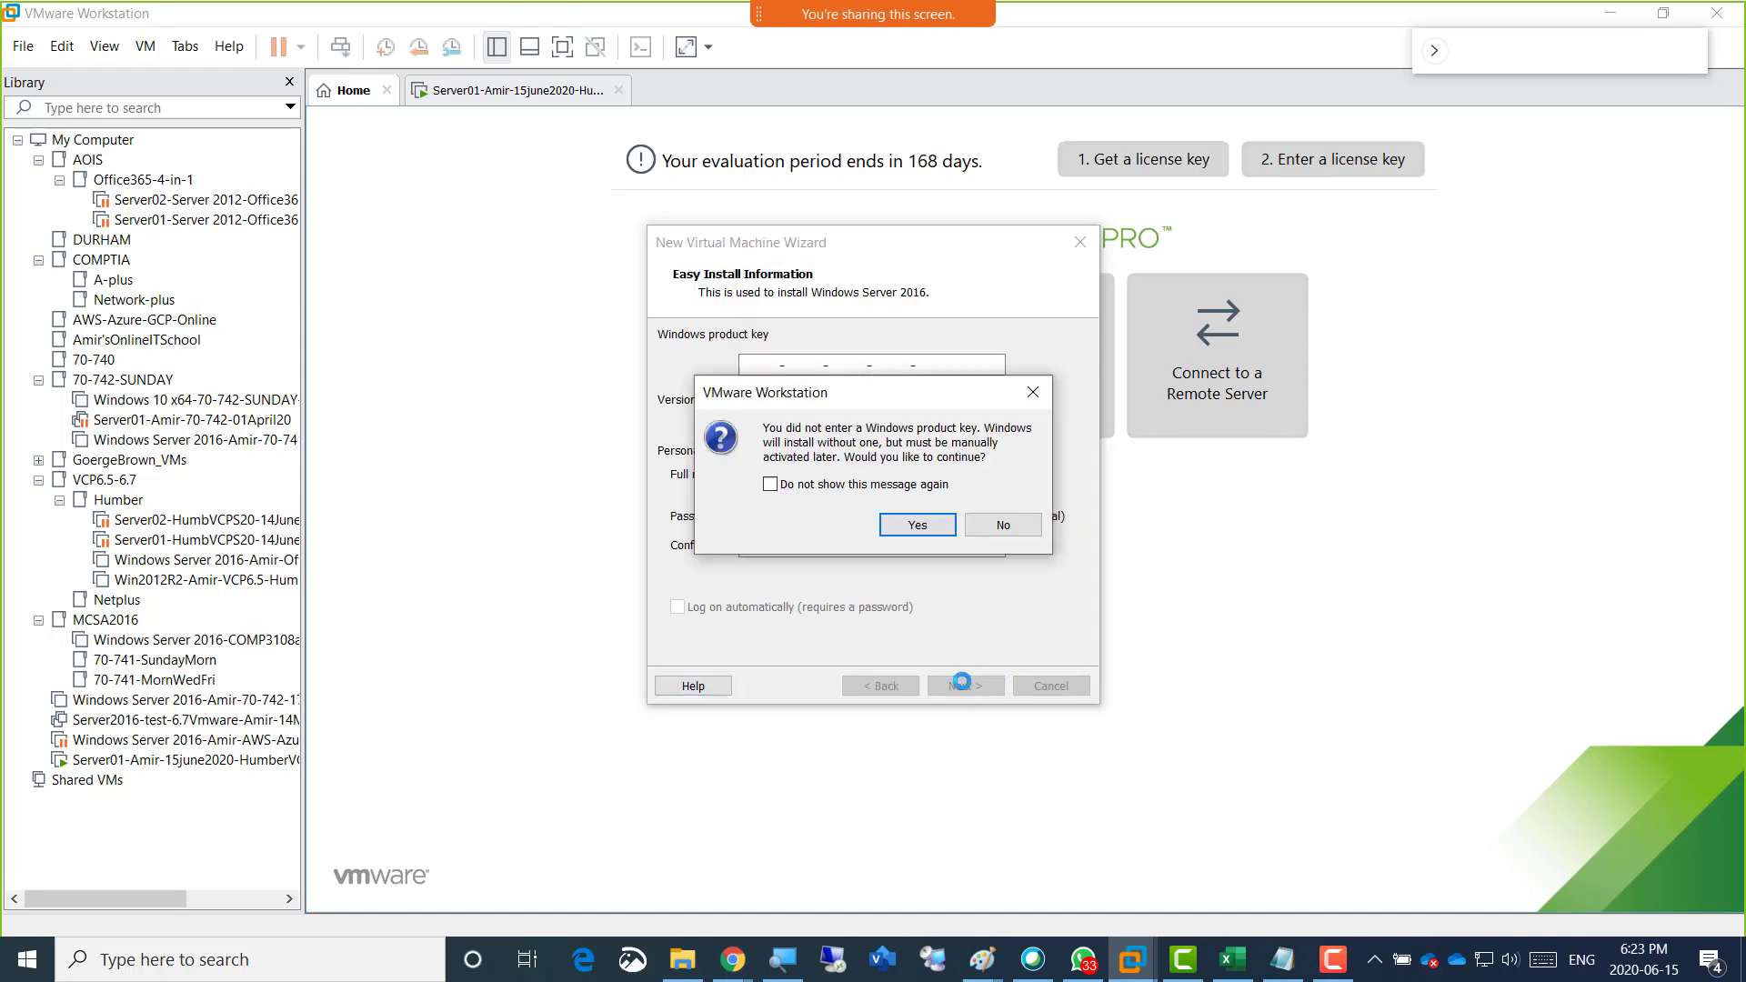
left_click(897, 527)
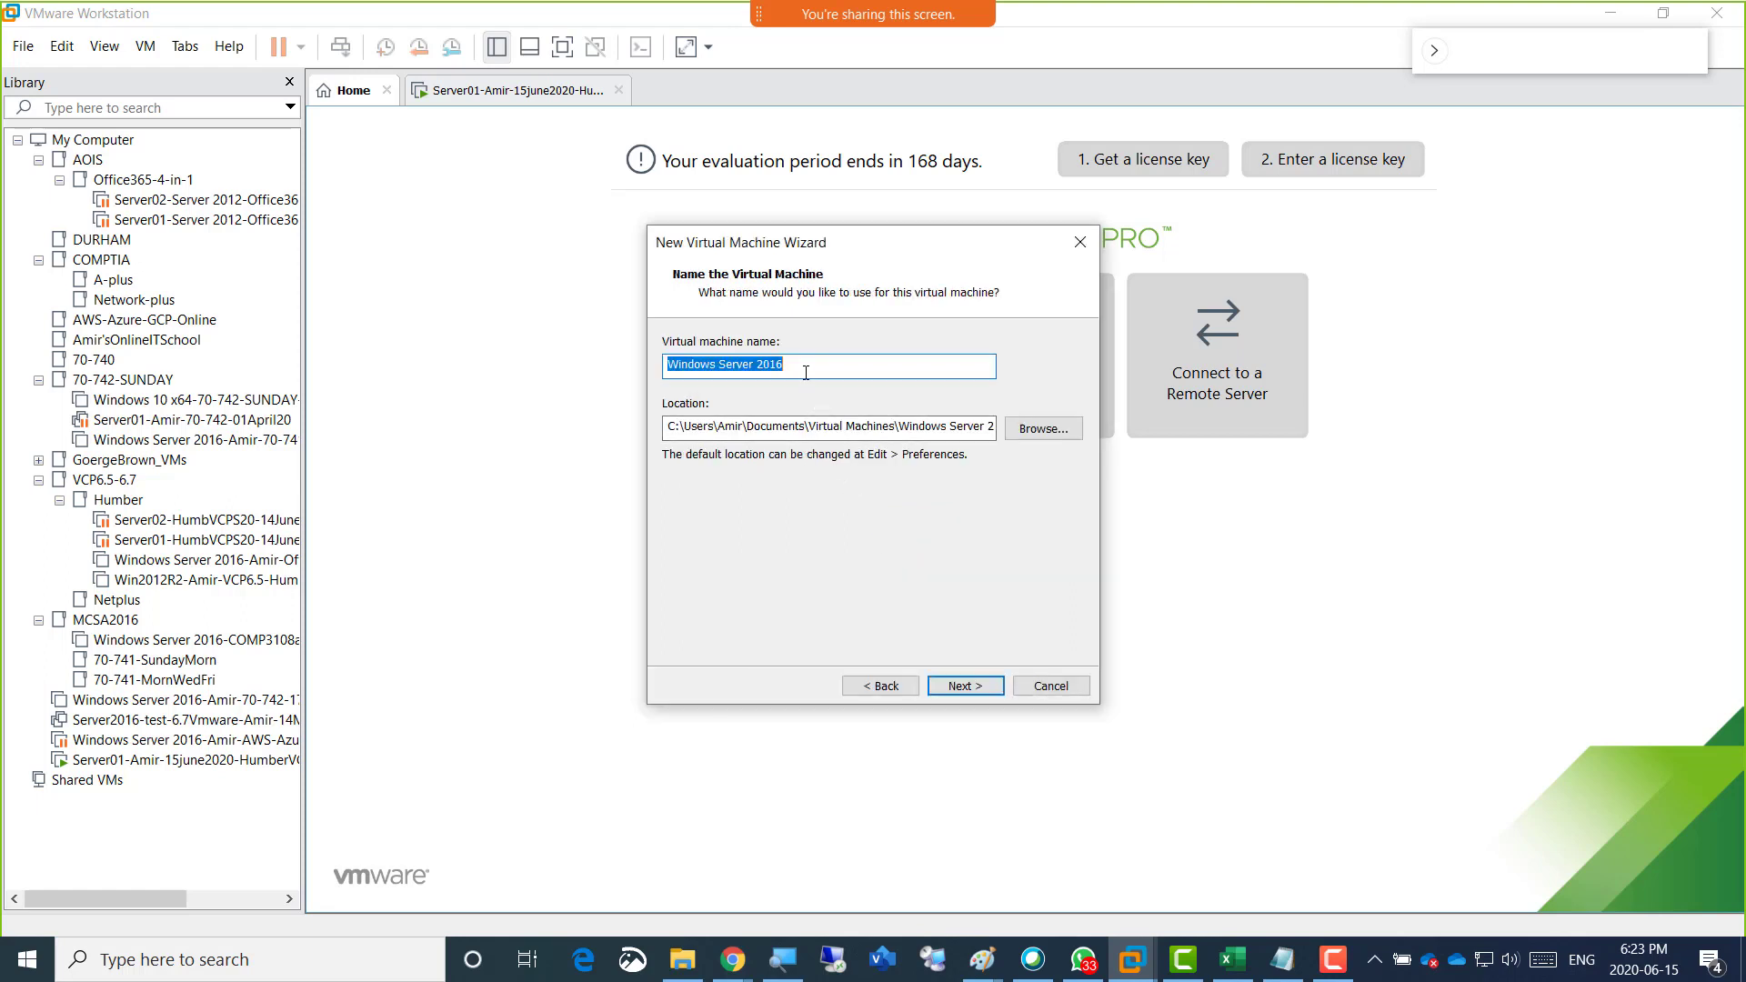
Name the machine after the first one with Server02 in place of Server01, and change its location to drive D.
type("Server01-Amir-15june2020-HumberVCP")
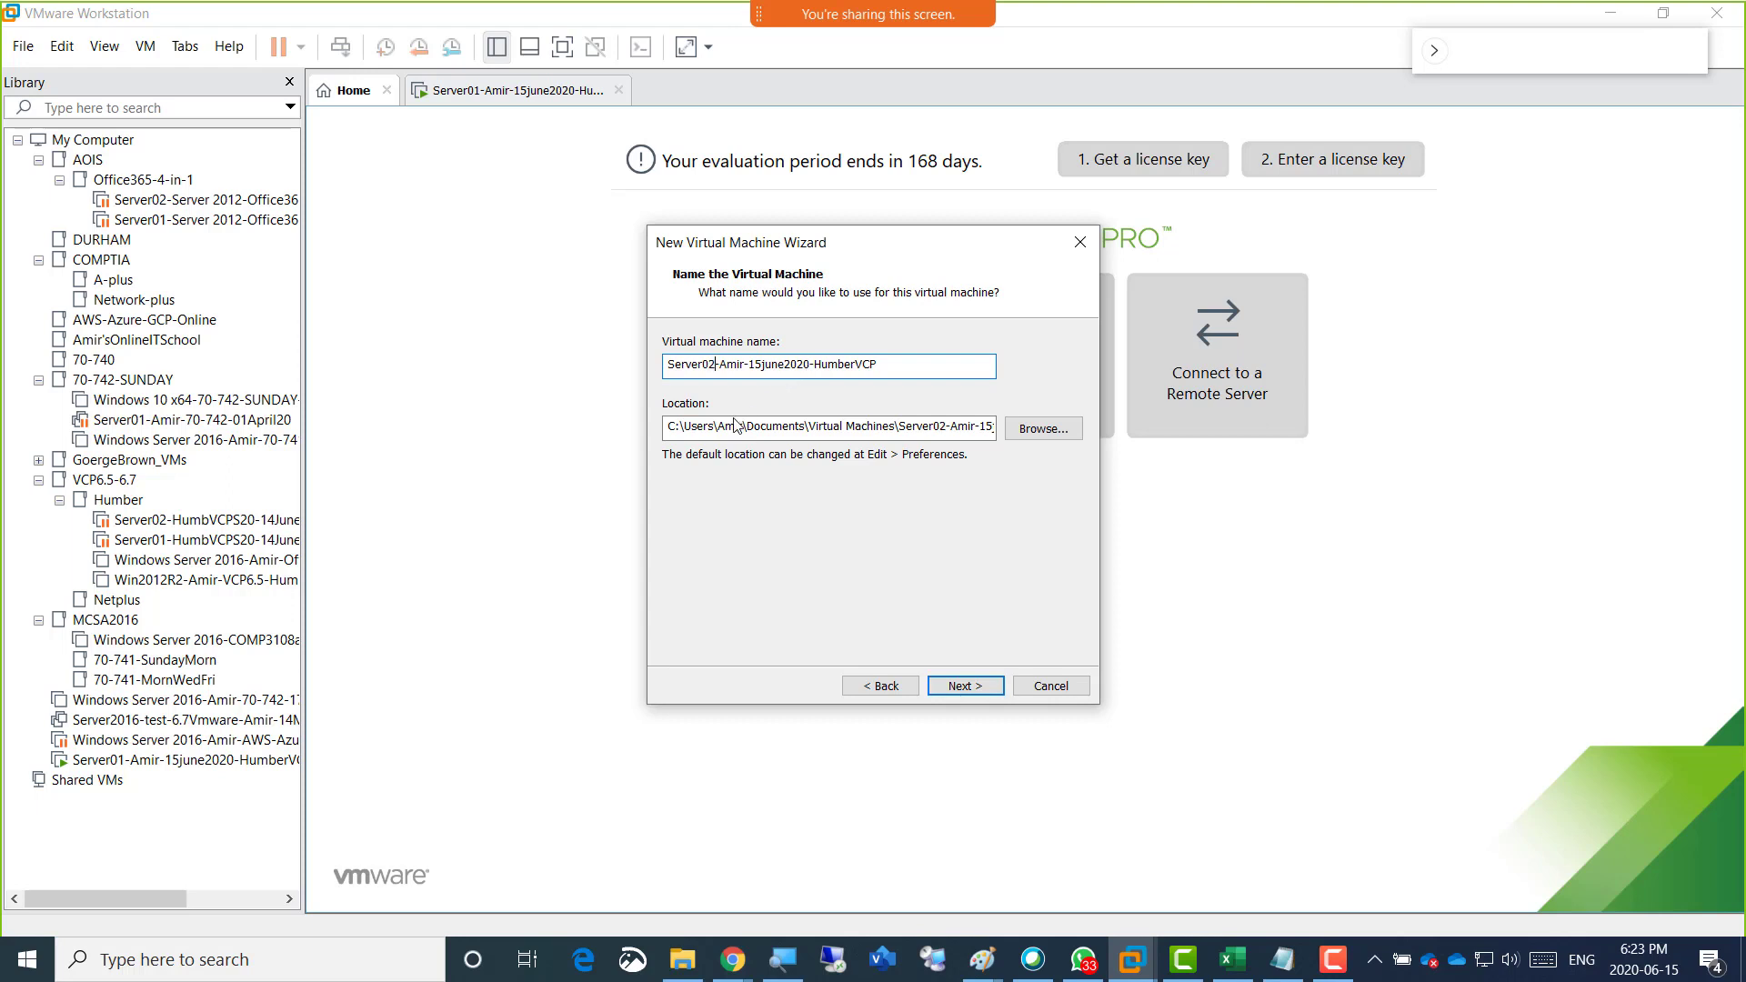
left_click(685, 431)
left_click_drag(673, 426, 659, 427)
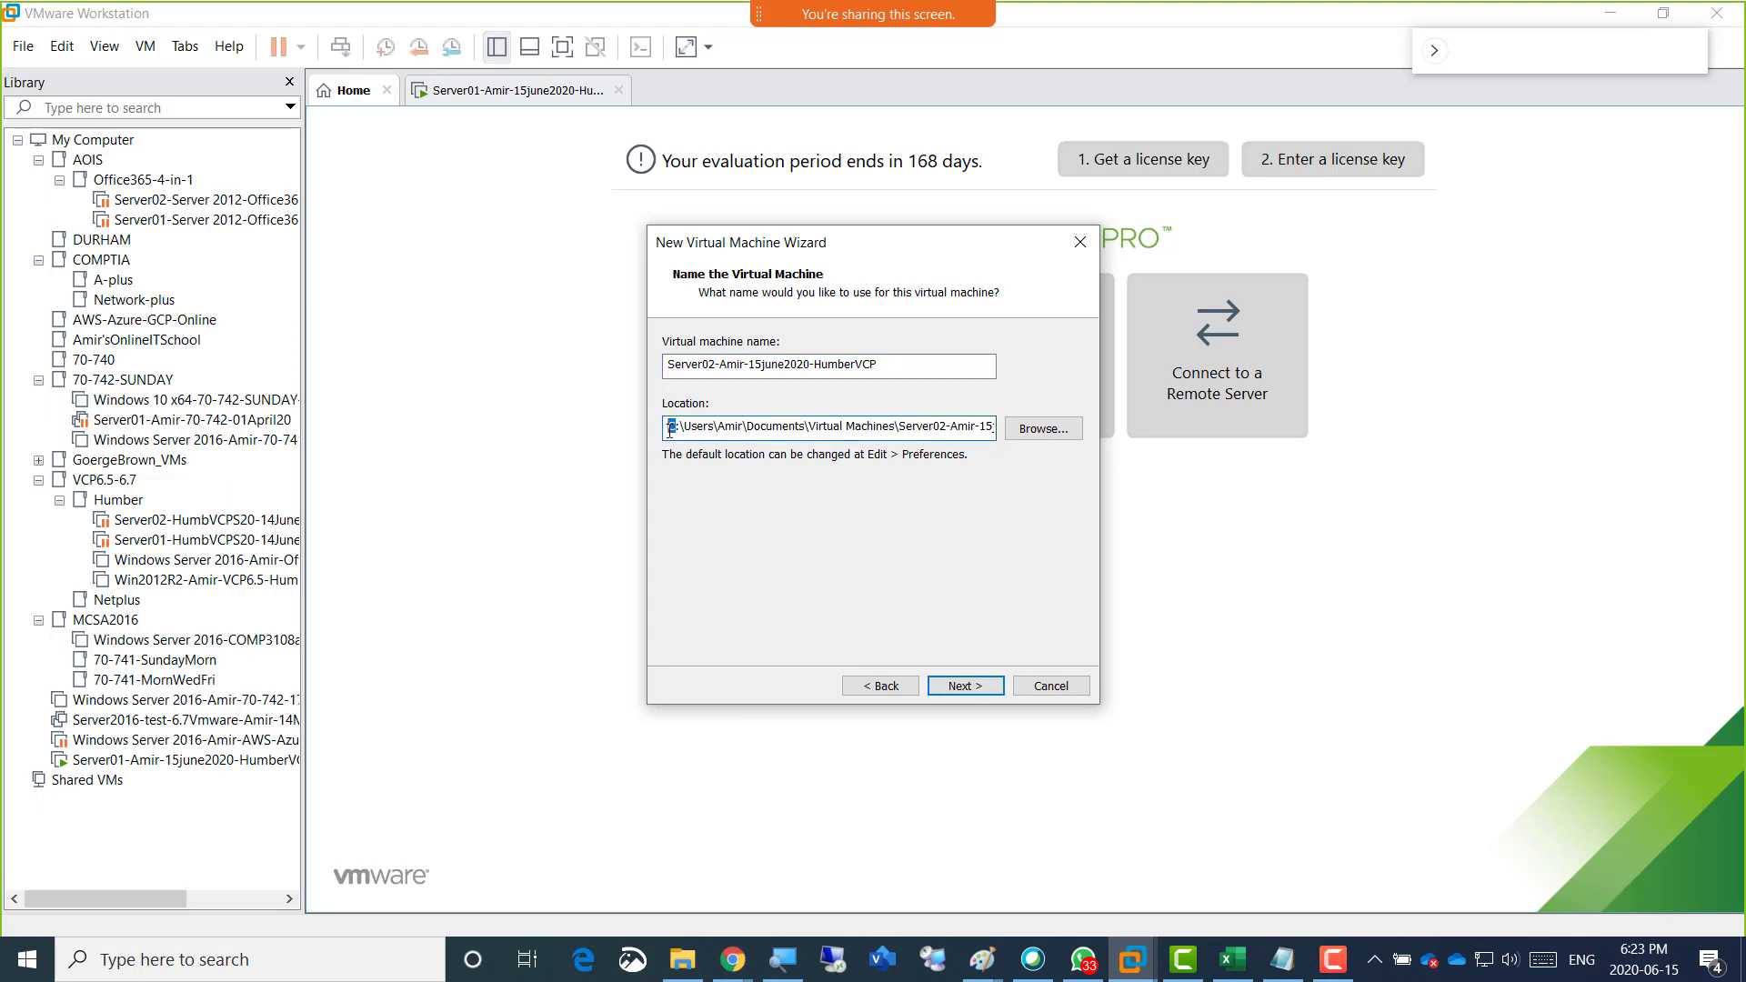
type("d")
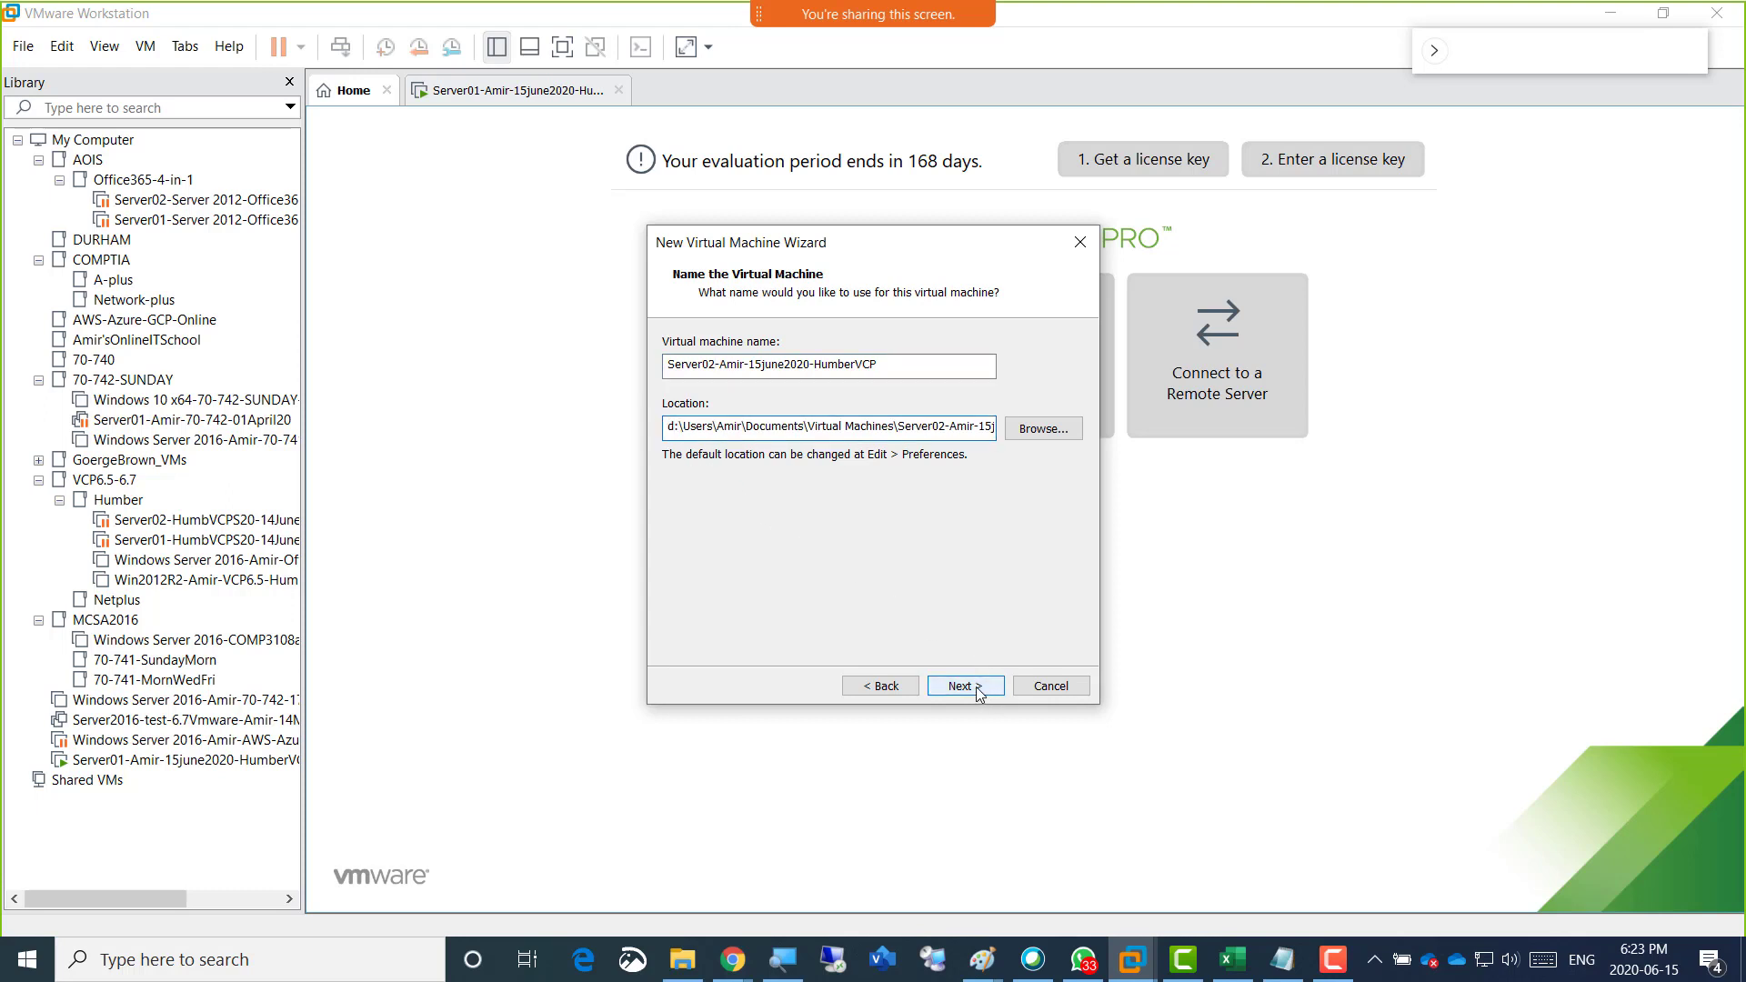
left_click(982, 687)
Set the maximum disk size to 200 GB and store the virtual disk as a single file.
type("20")
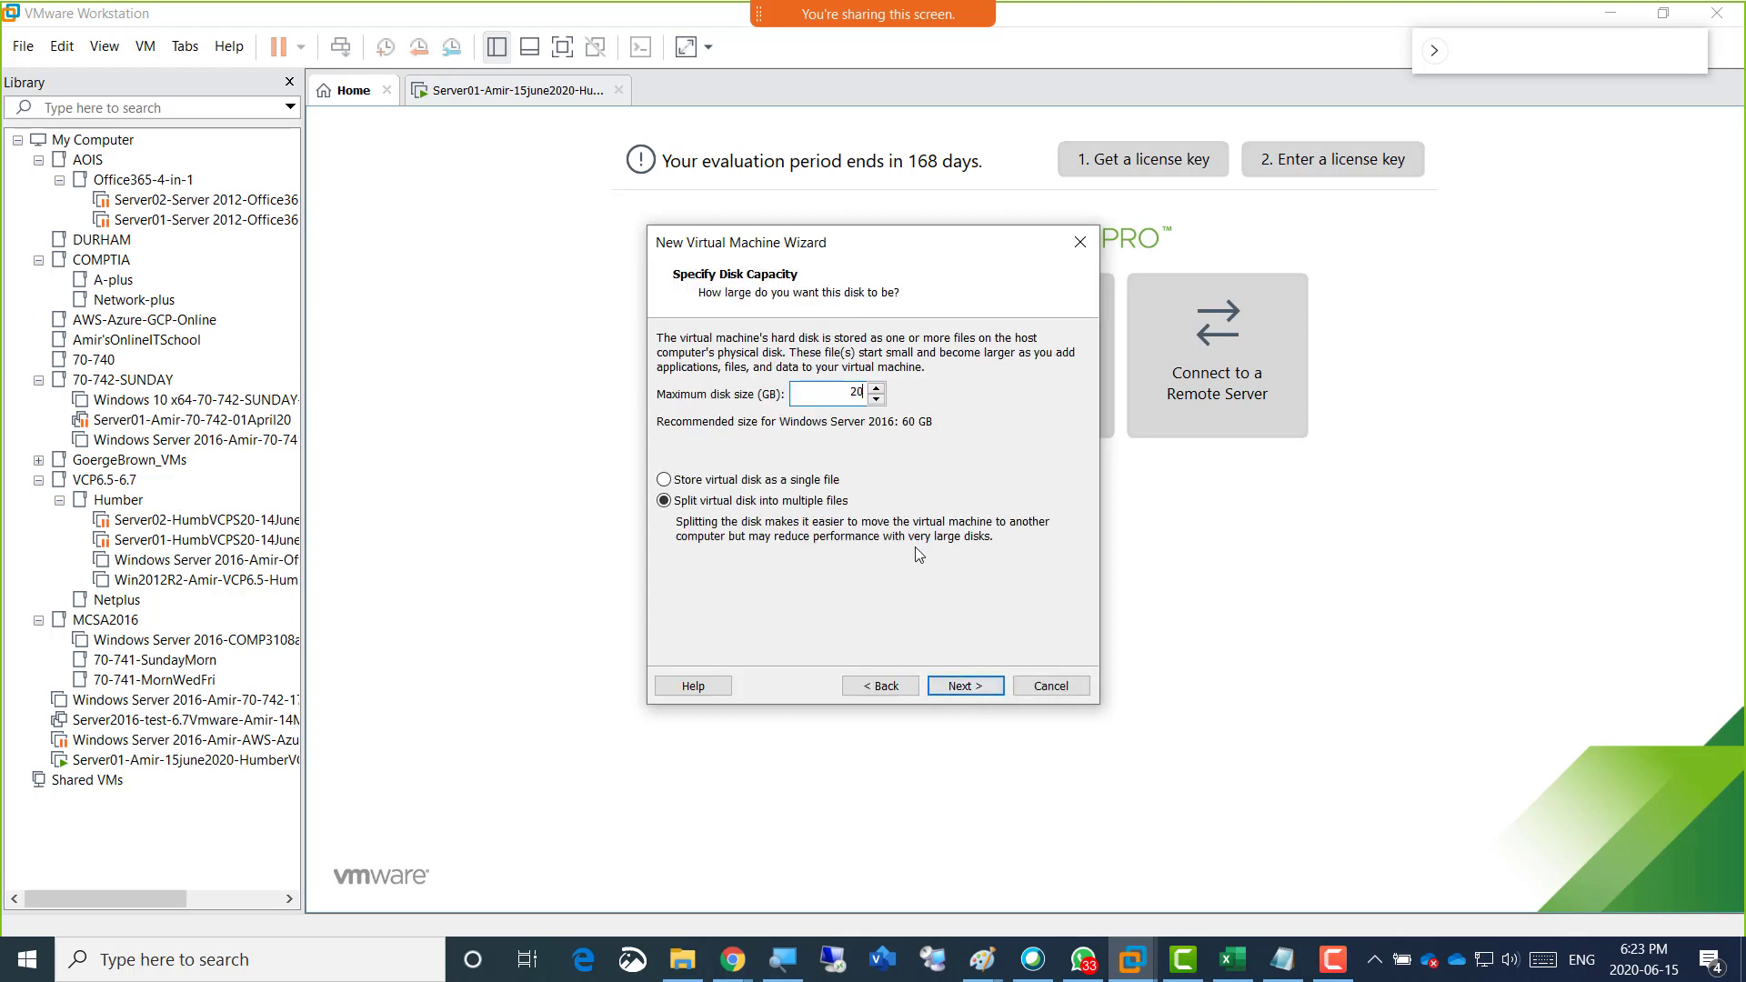
type("0")
left_click(791, 481)
left_click(955, 689)
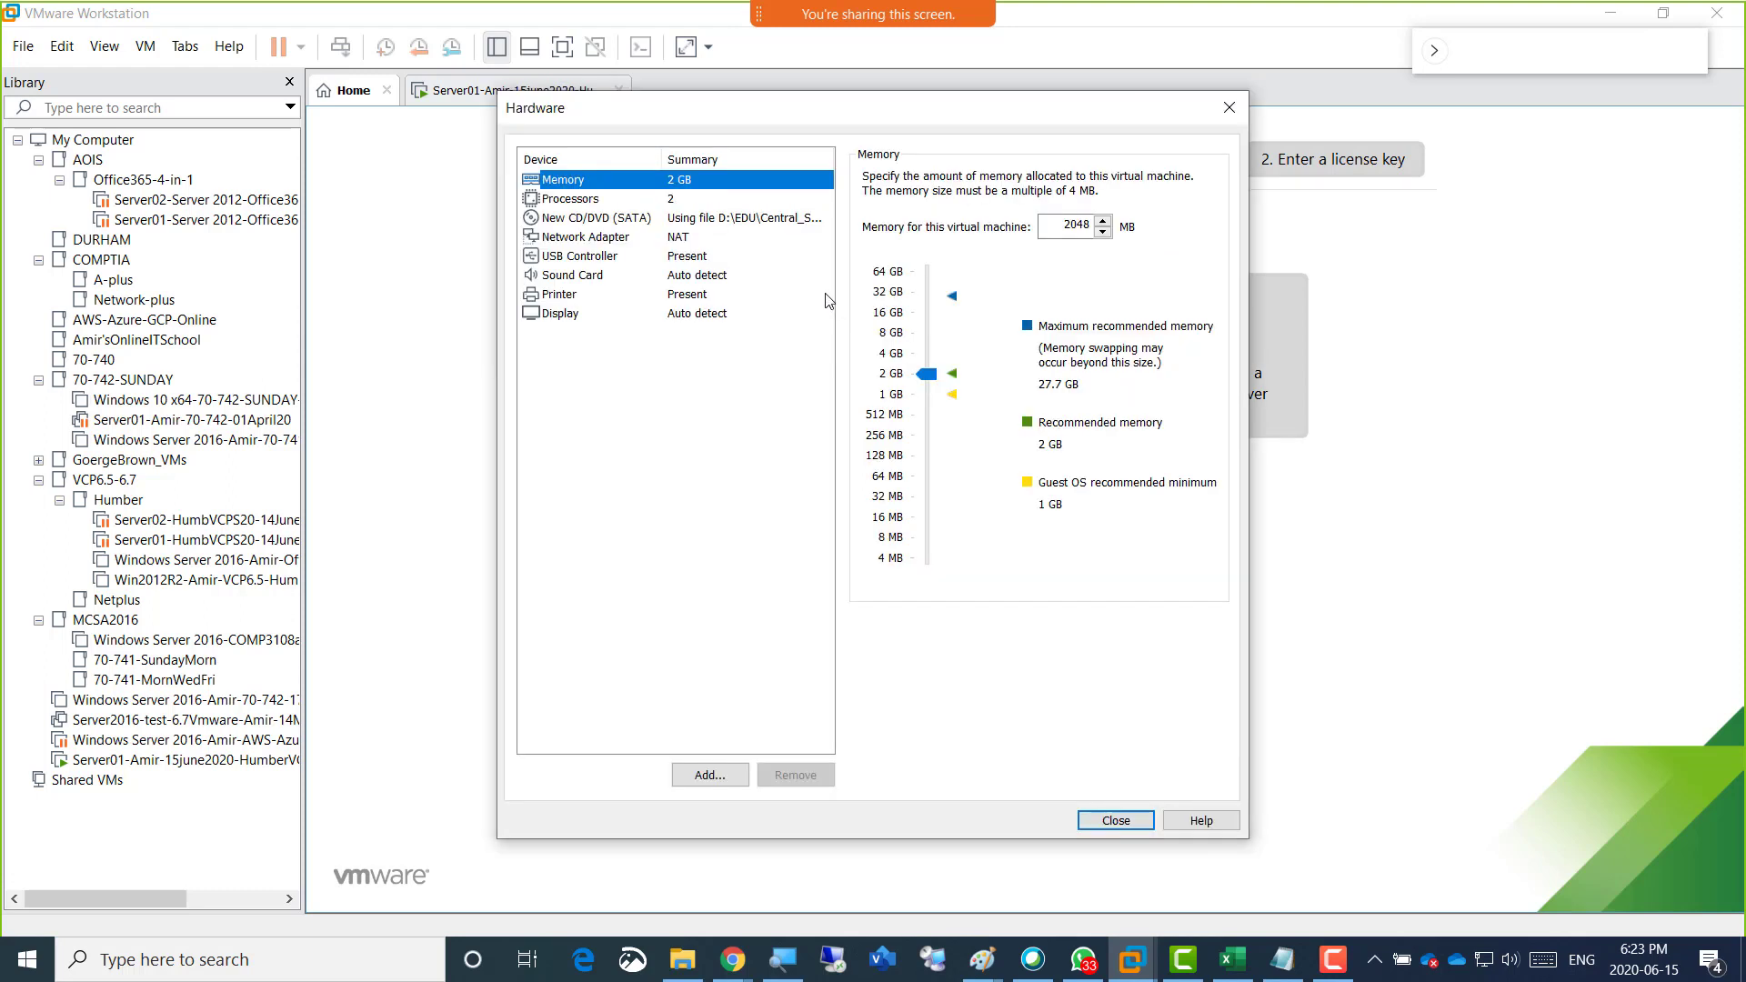
Set Server02's memory to 8 GB in the hardware settings and create the machine.
left_click(896, 336)
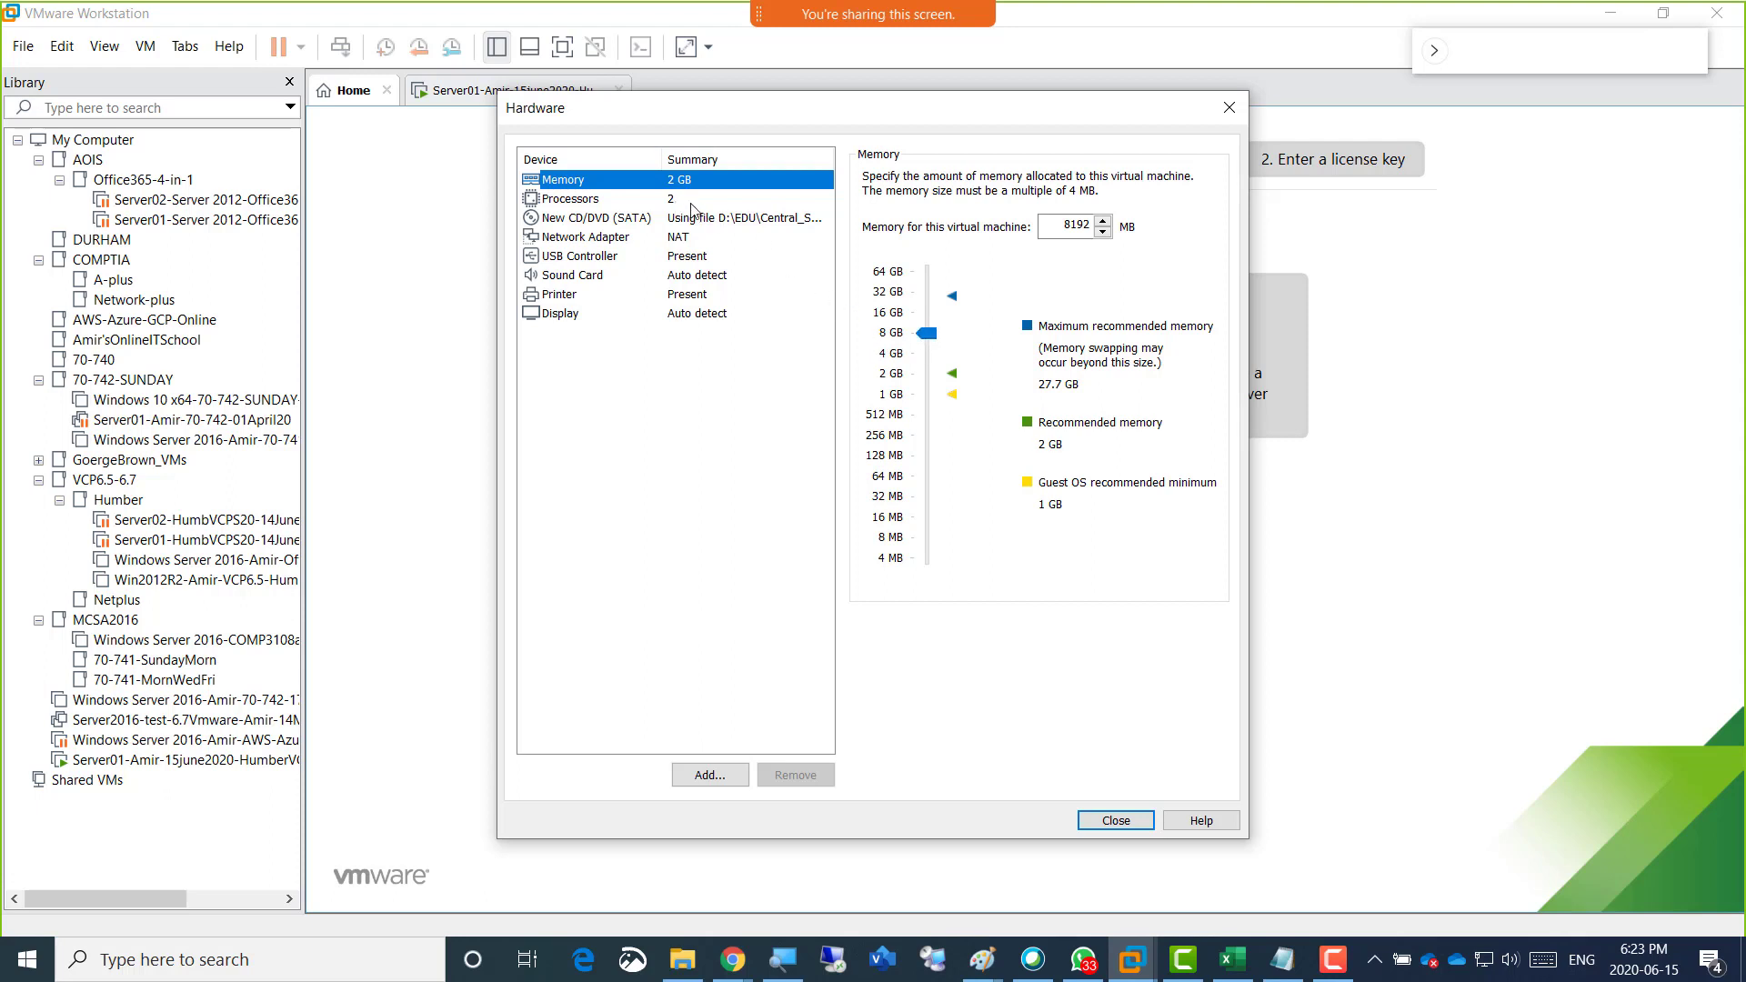
left_click(1115, 820)
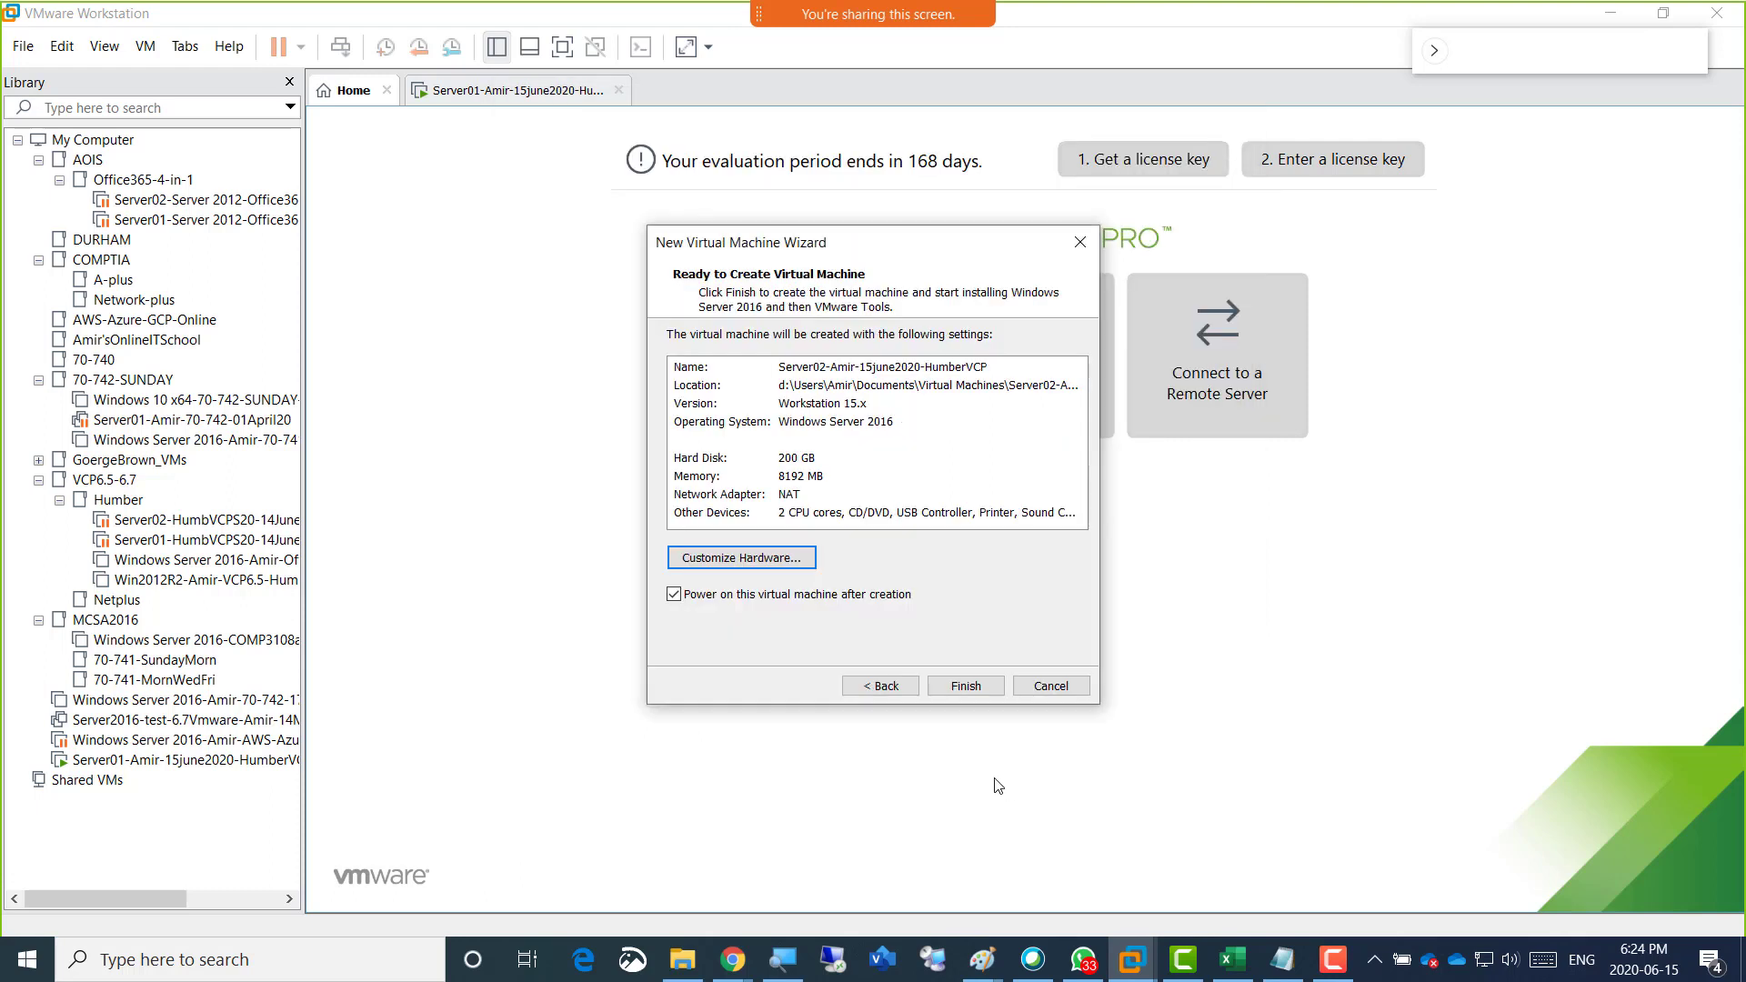
left_click(958, 689)
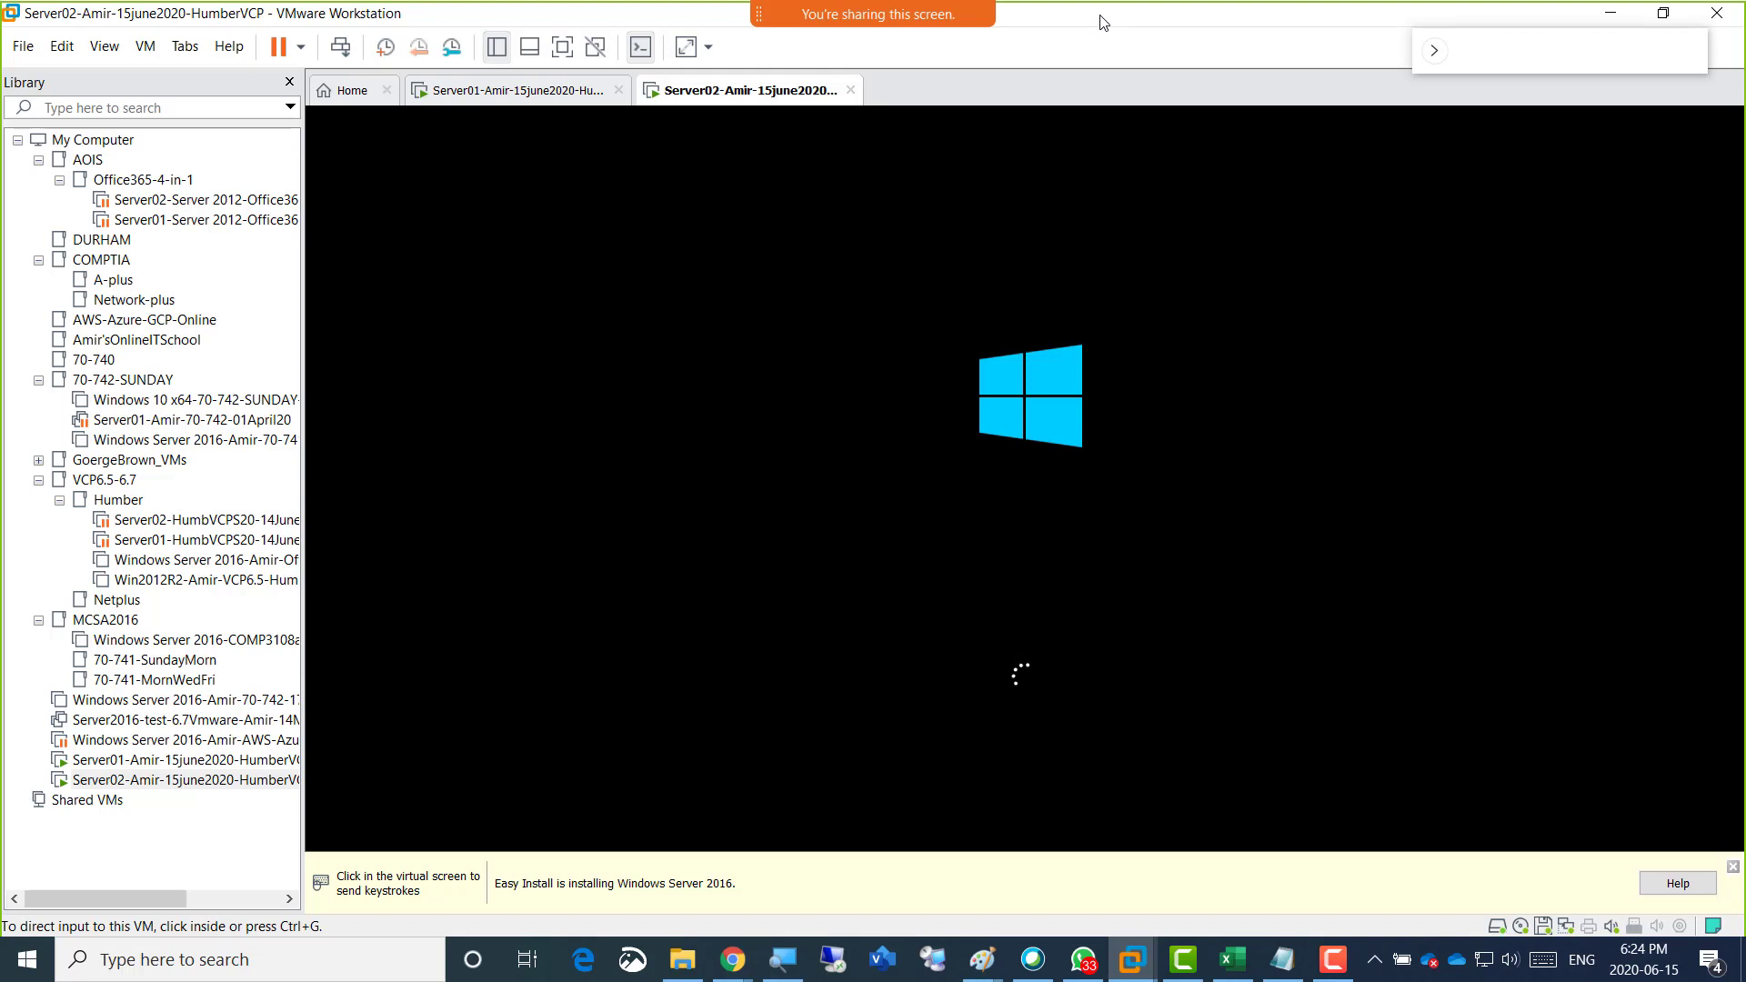
Check the Windows installation progress on both Server01 and Server02.
left_click(513, 92)
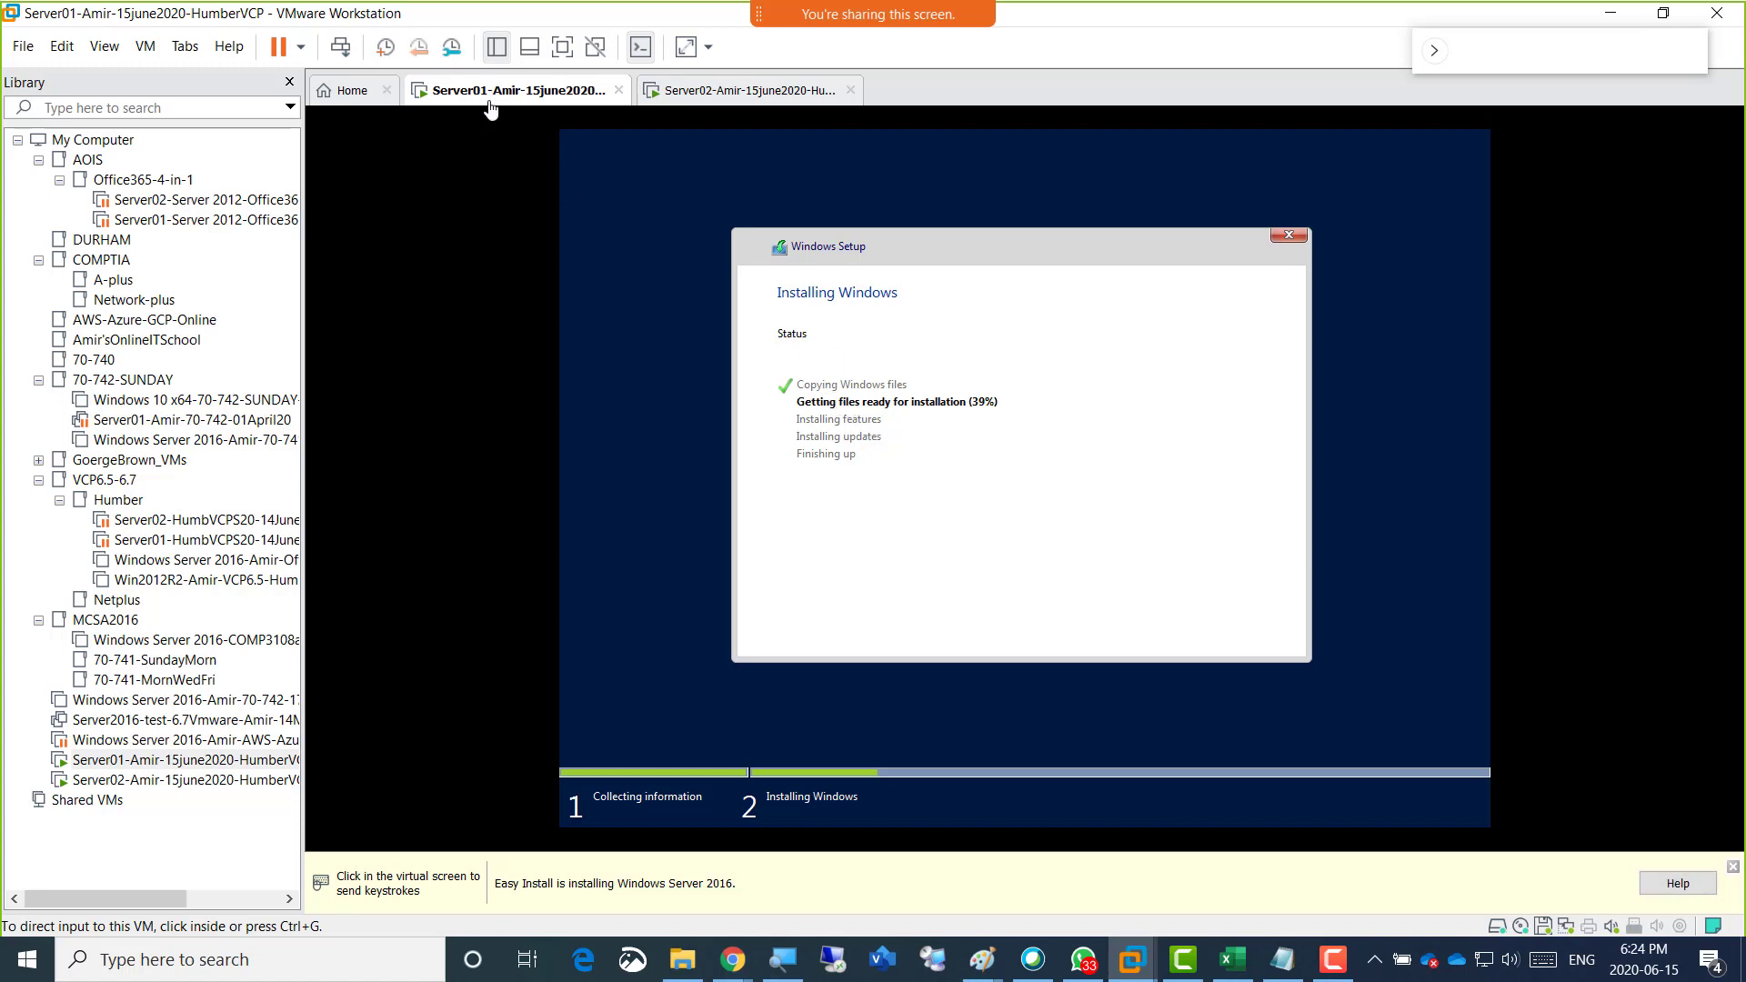
left_click(715, 100)
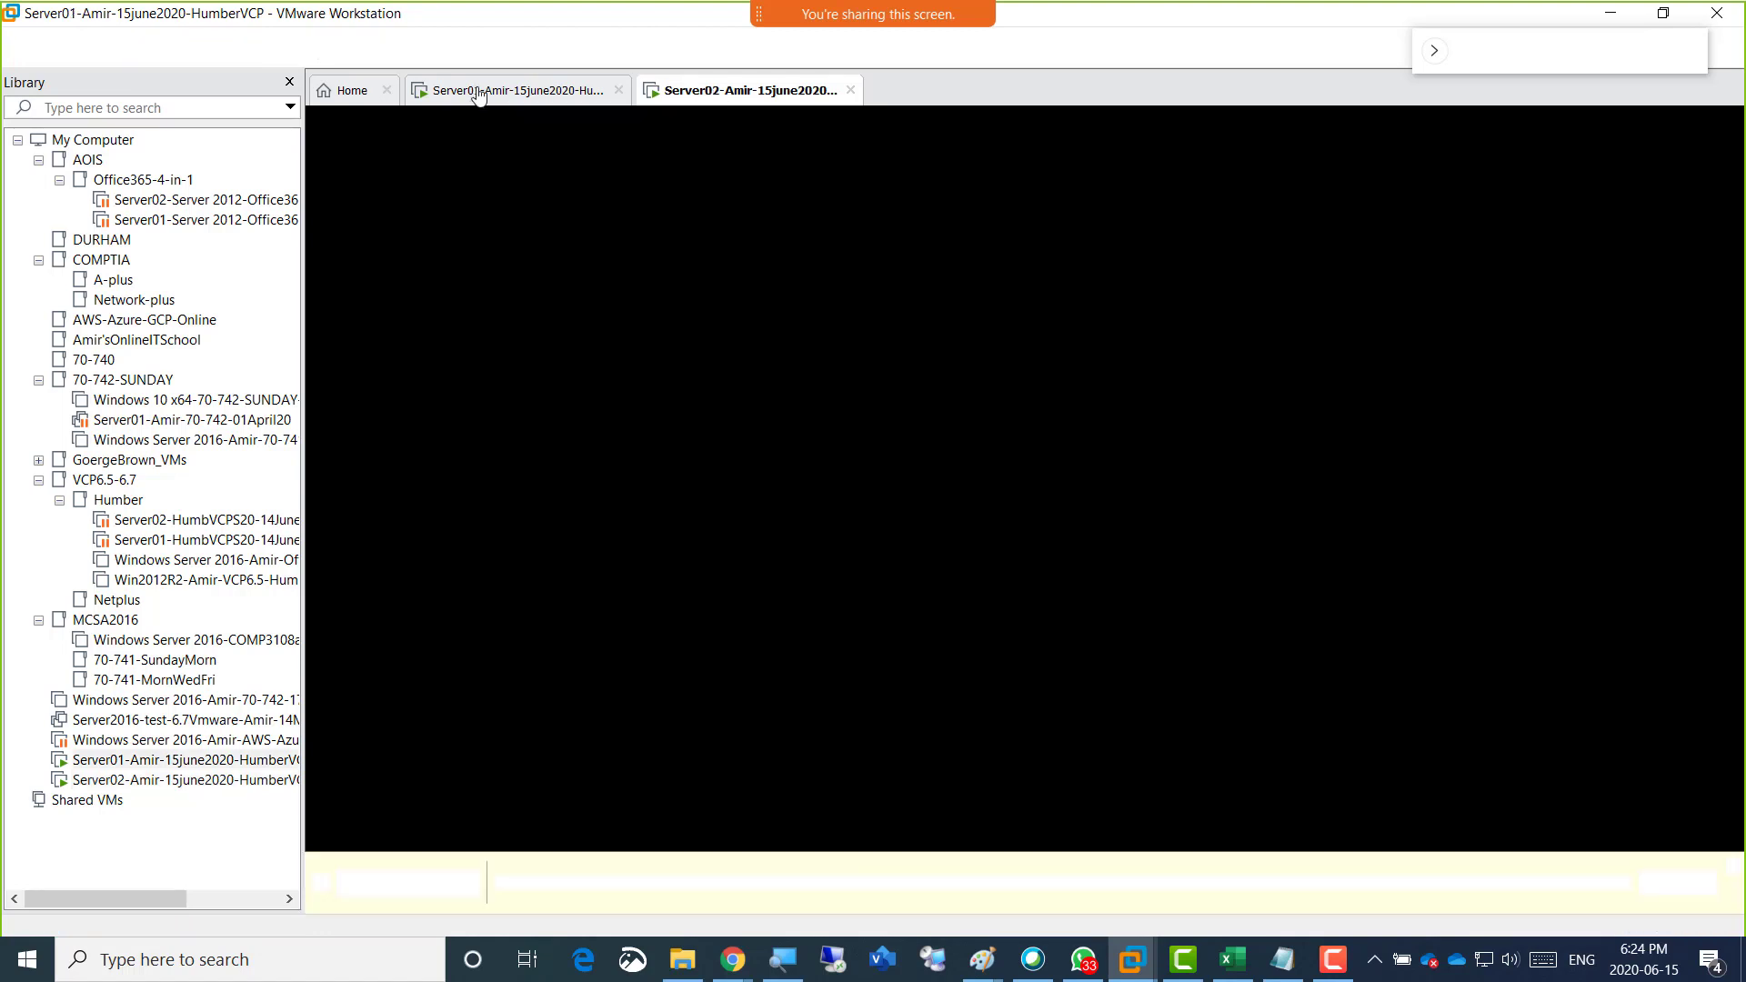
left_click(474, 94)
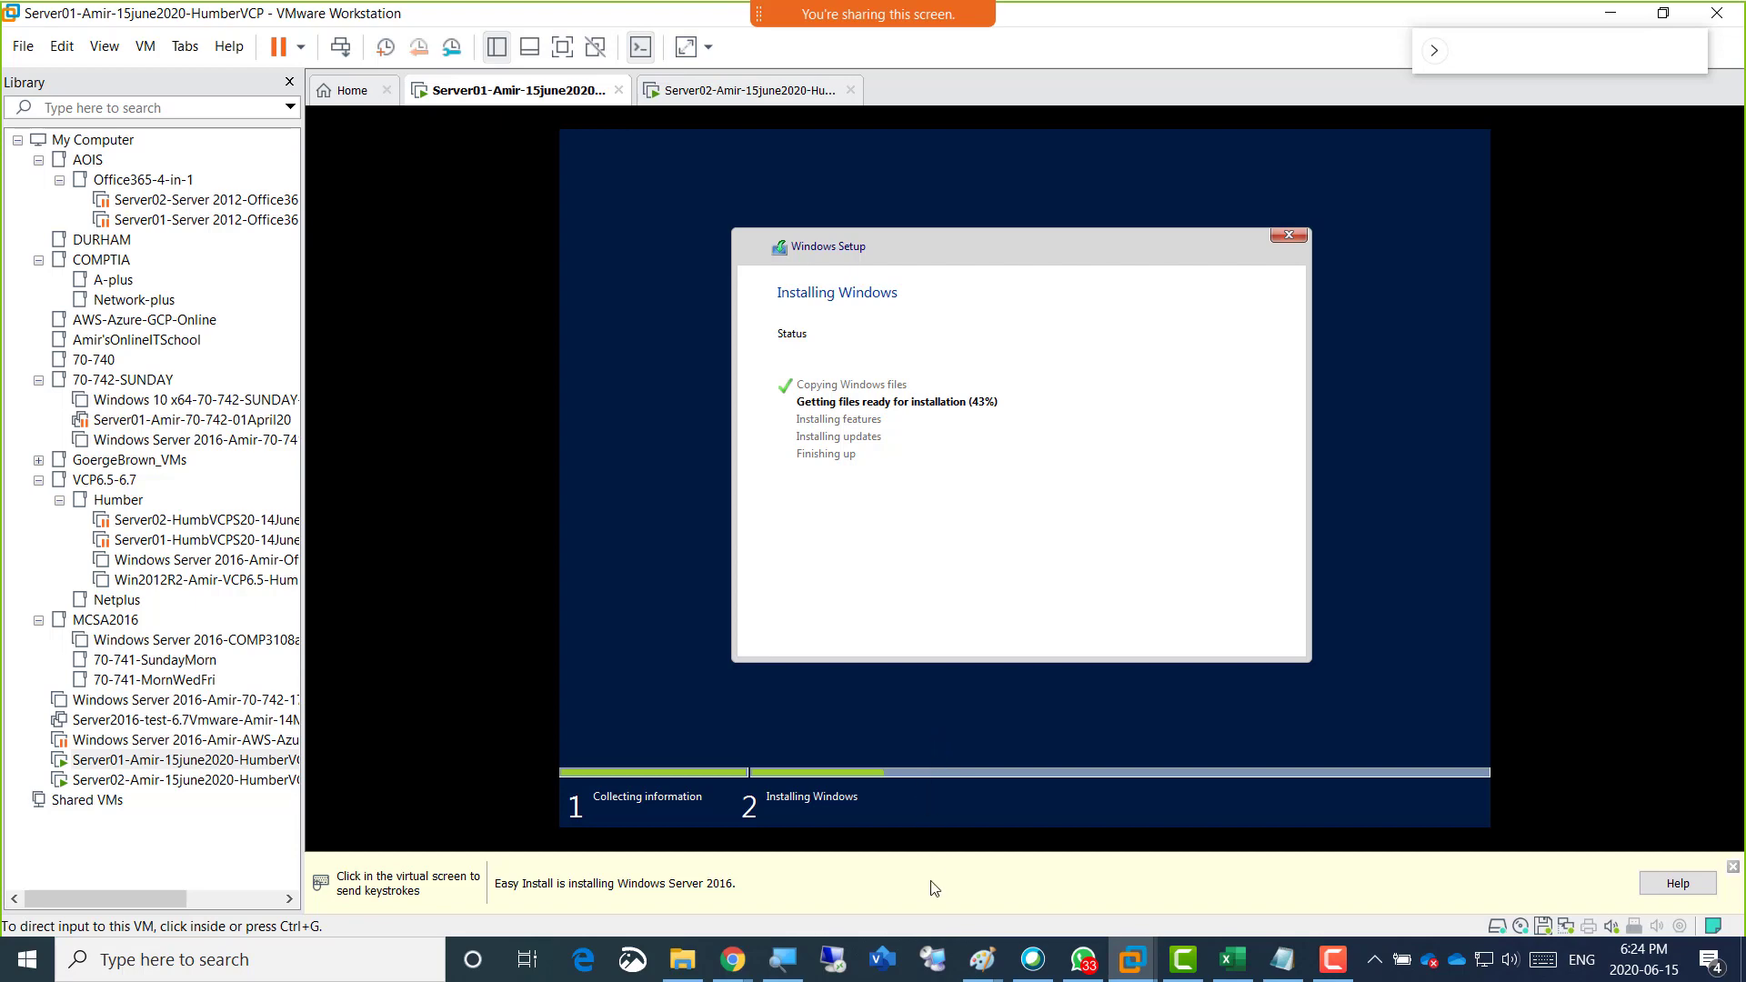
Switch to the Paint drawing that shows the planned Server01 and Server02 roles and IP configurations.
mouse_move(991, 973)
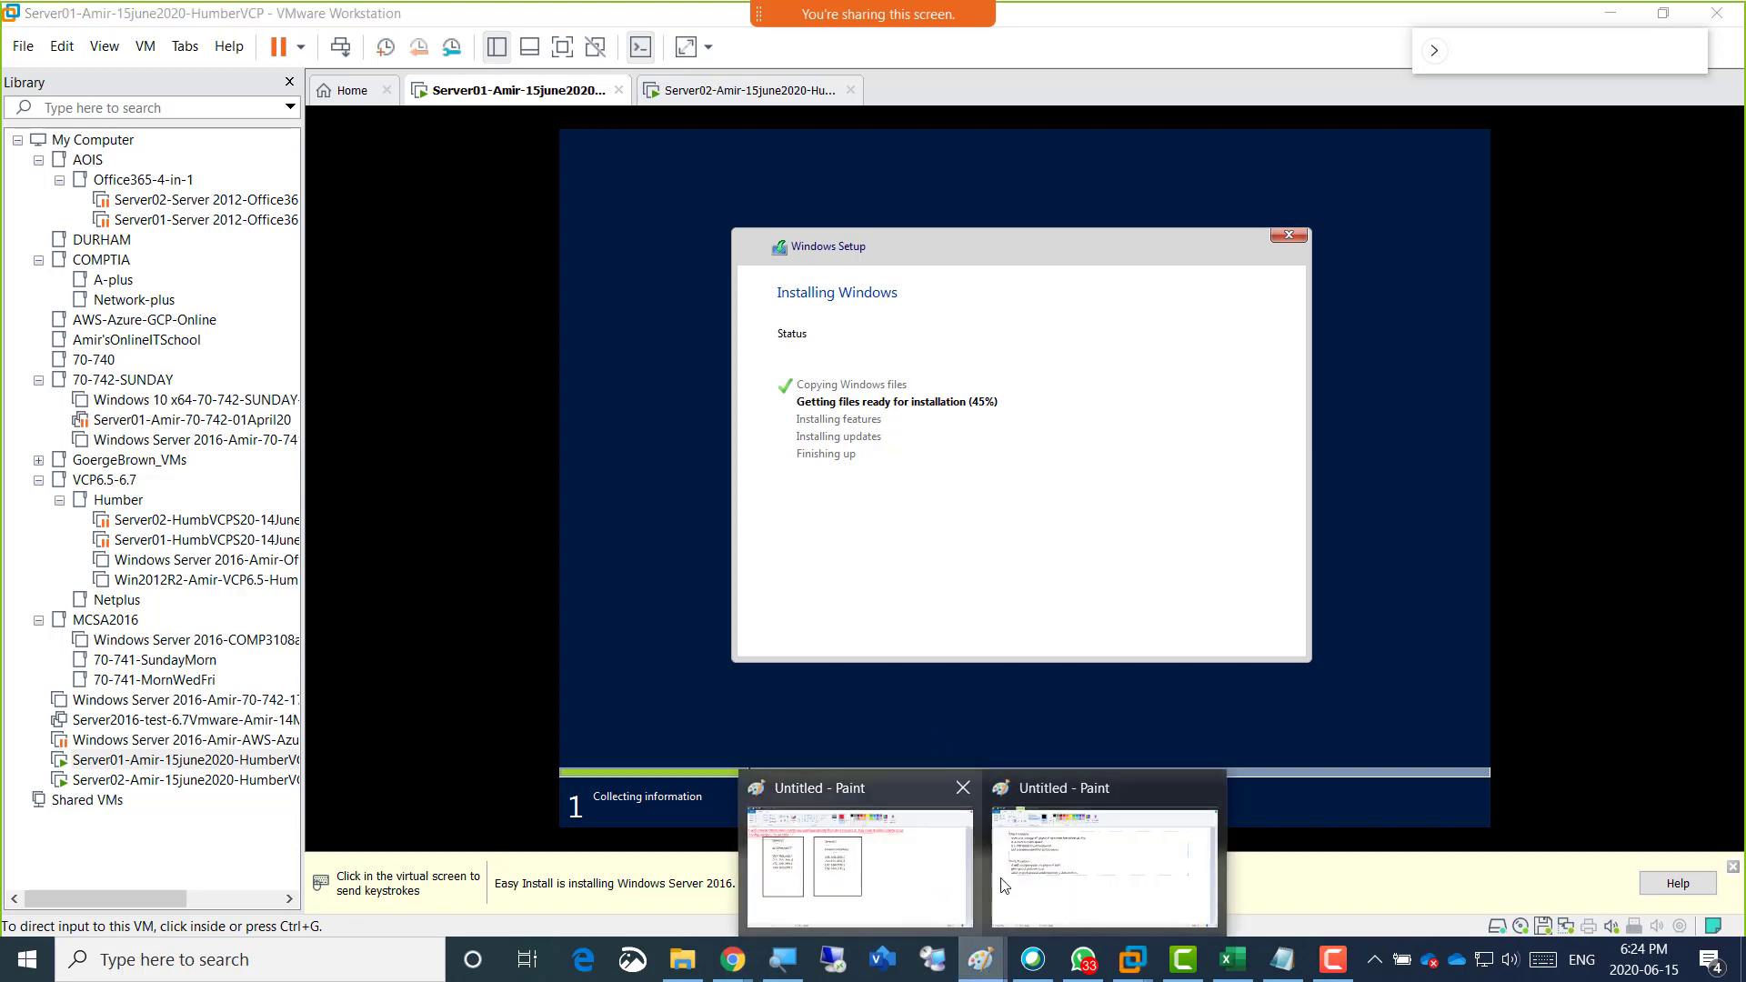
left_click(910, 888)
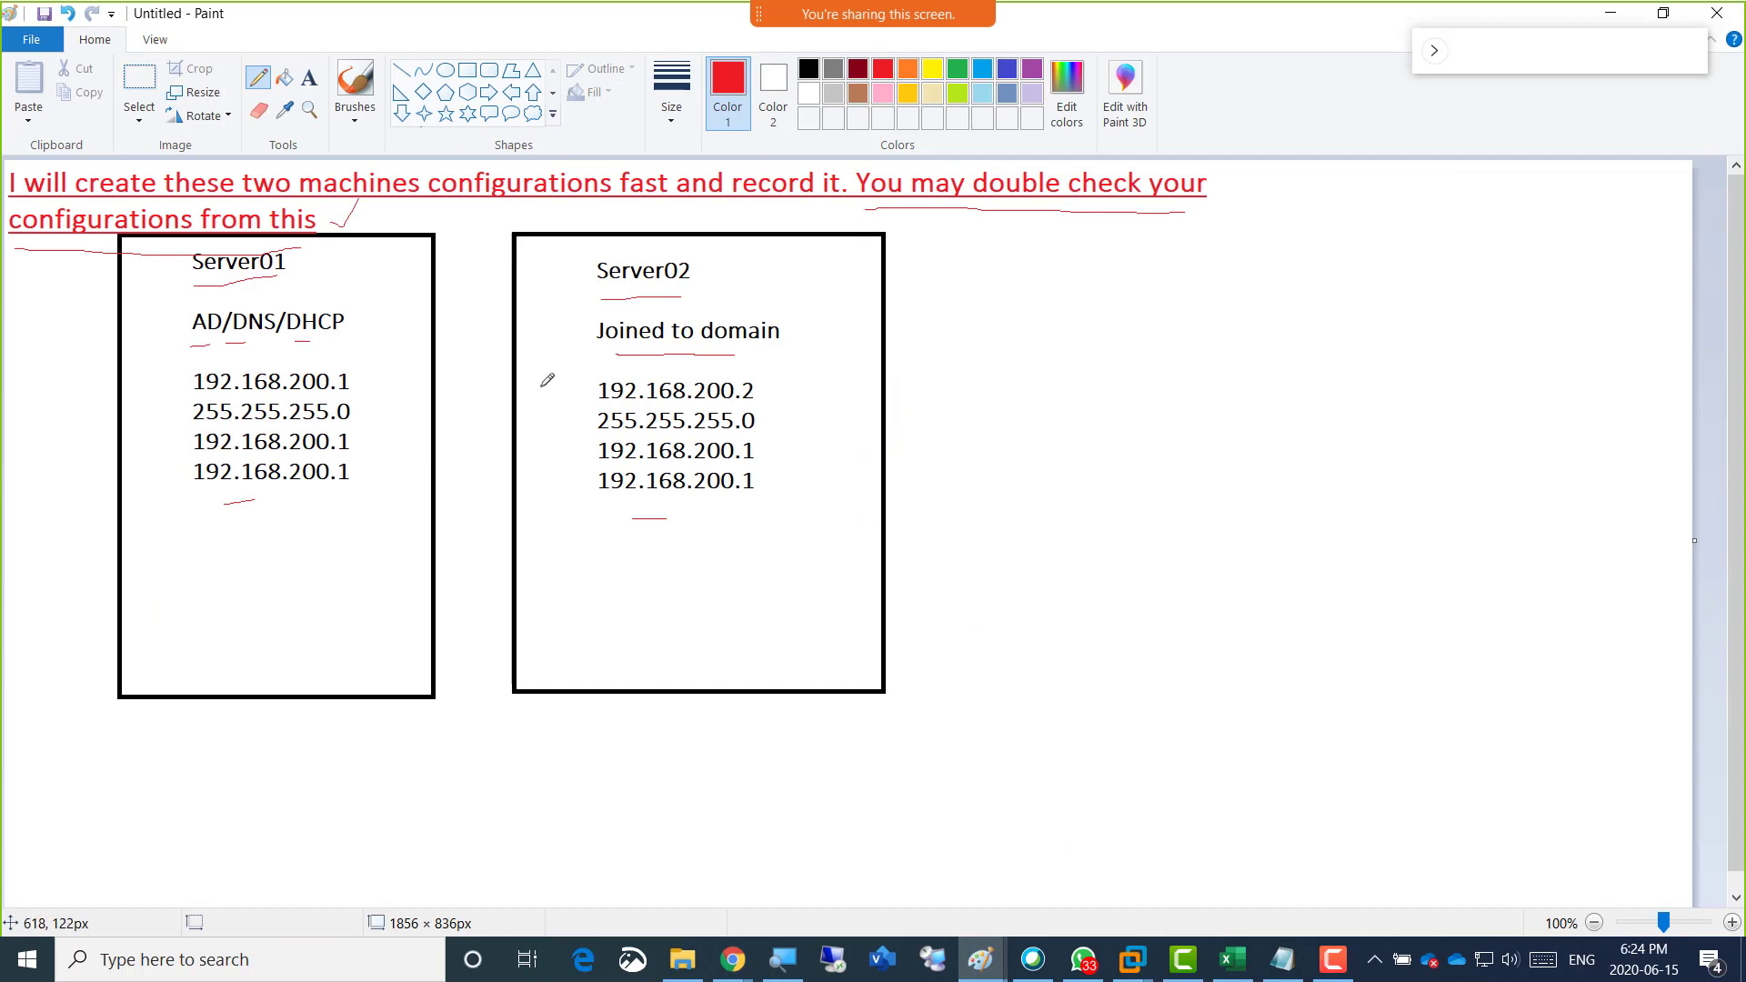
left_click(980, 960)
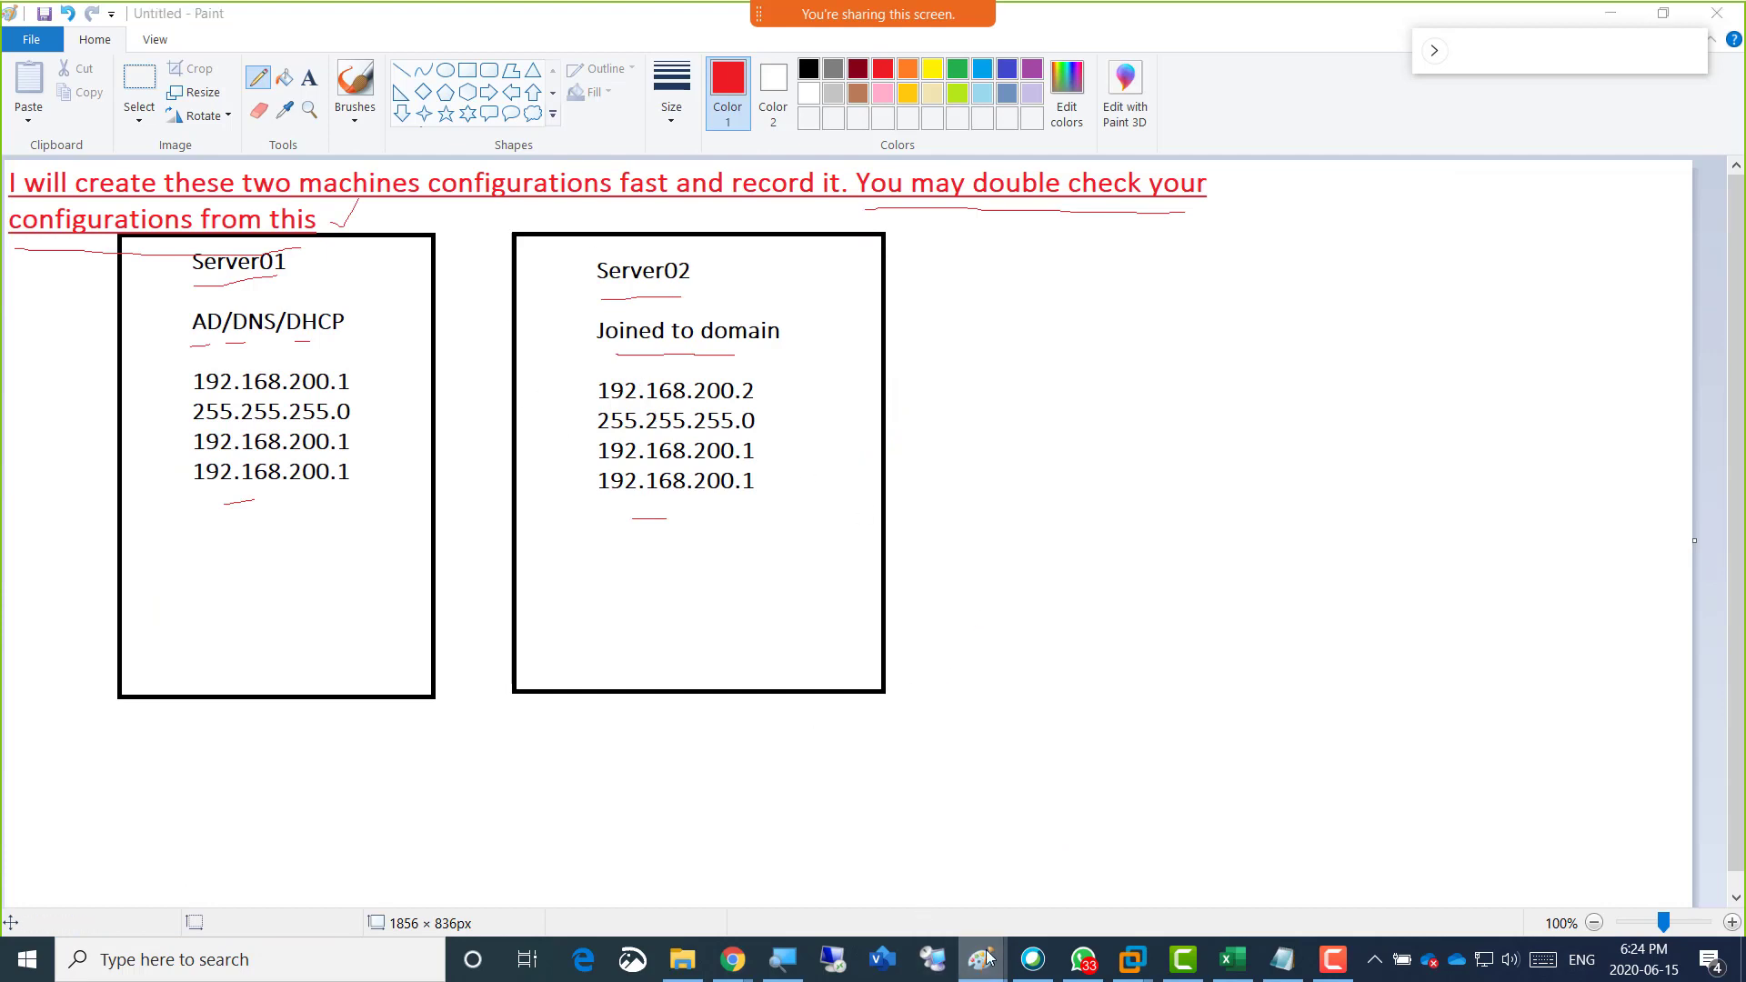
Open a new blank Paint drawing and draw four rectangles side by side, each about 428 px tall.
right_click(981, 960)
left_click(1002, 836)
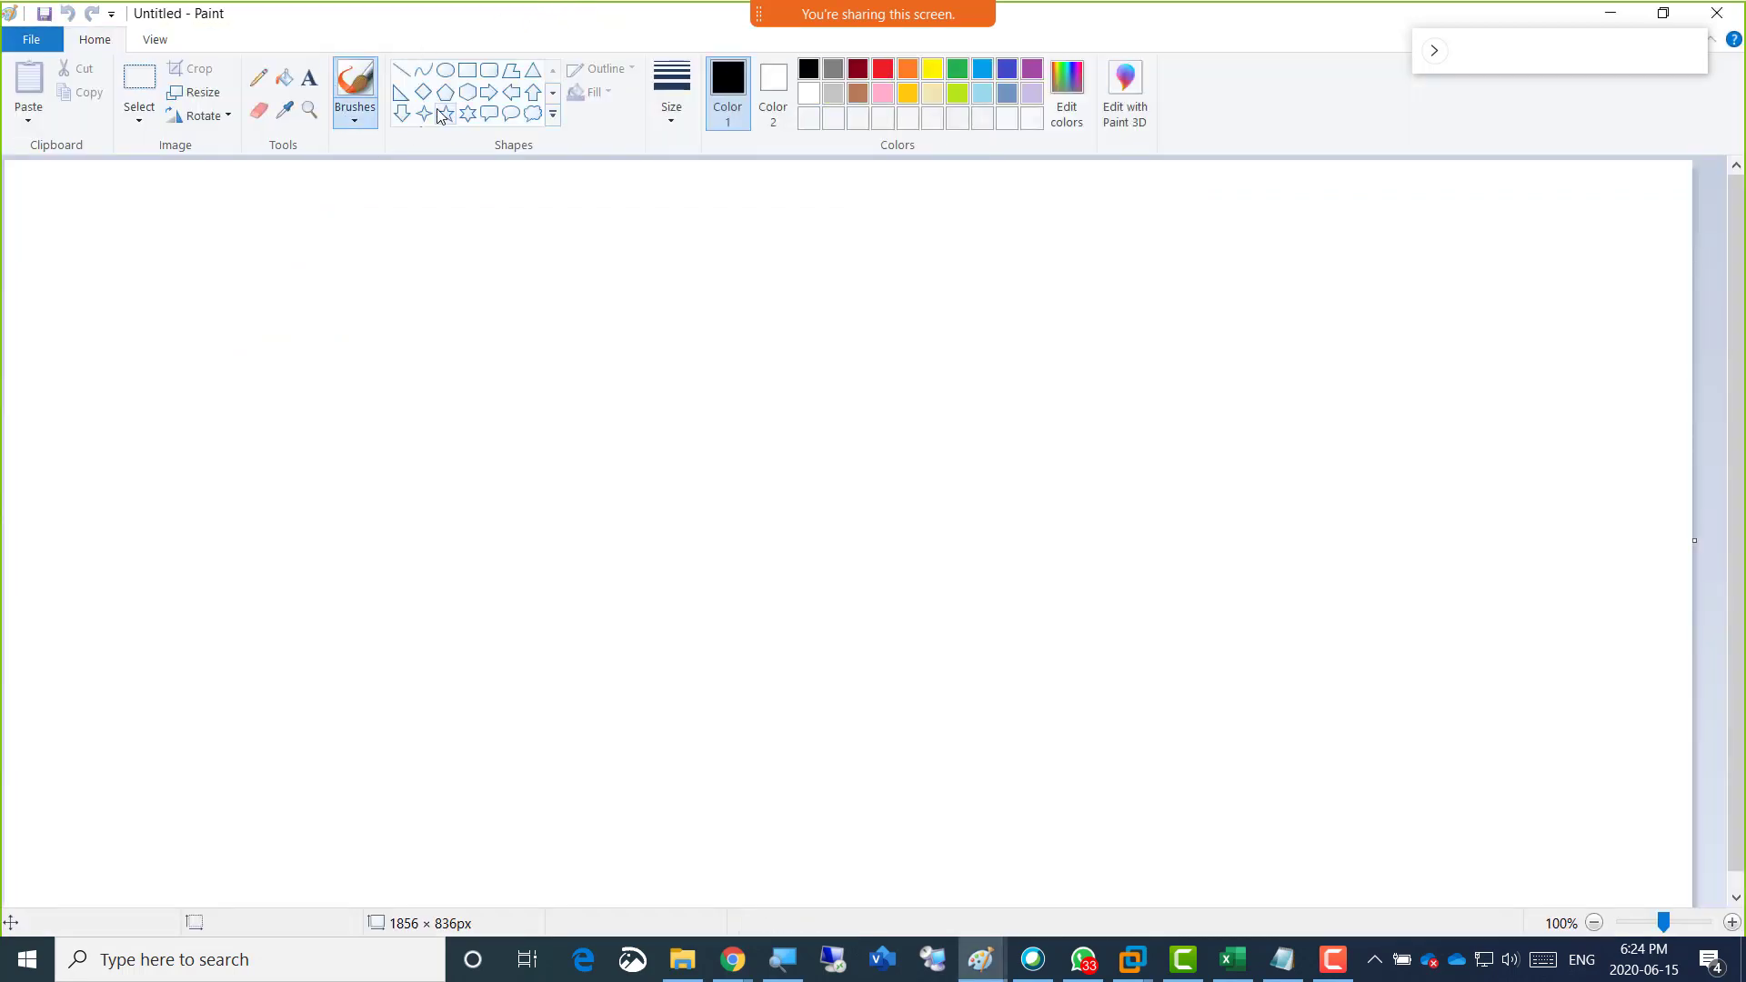
left_click(468, 73)
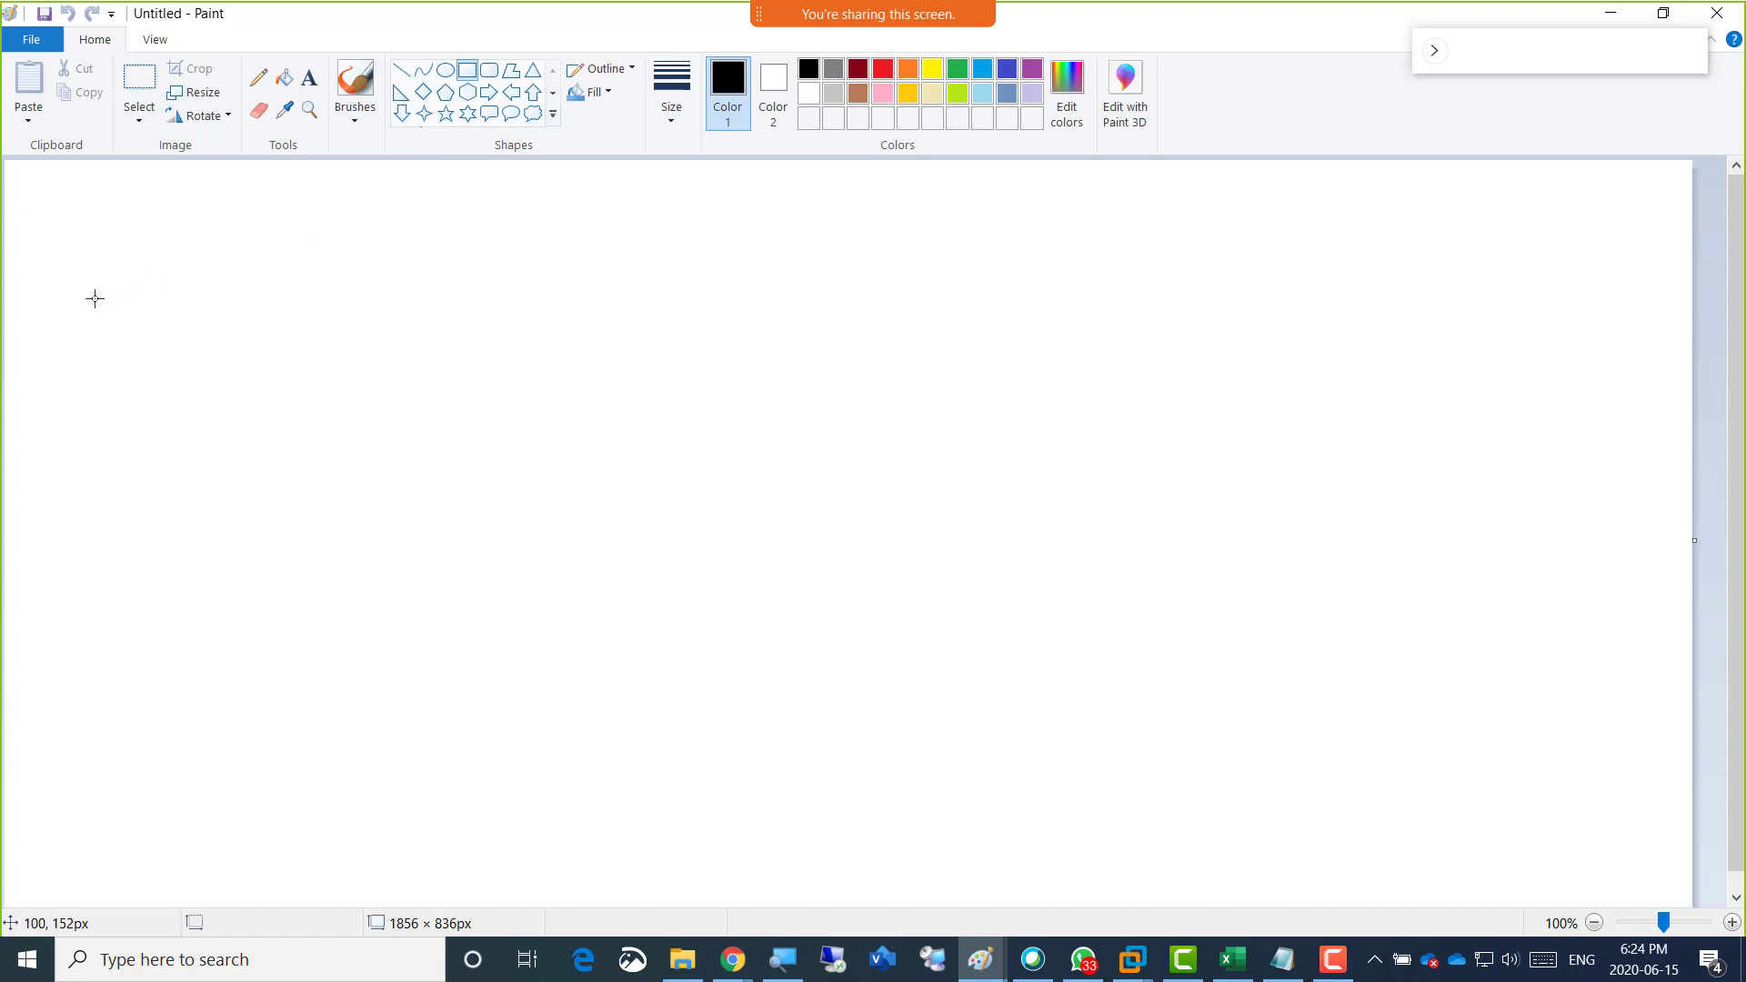
left_click_drag(82, 365, 347, 753)
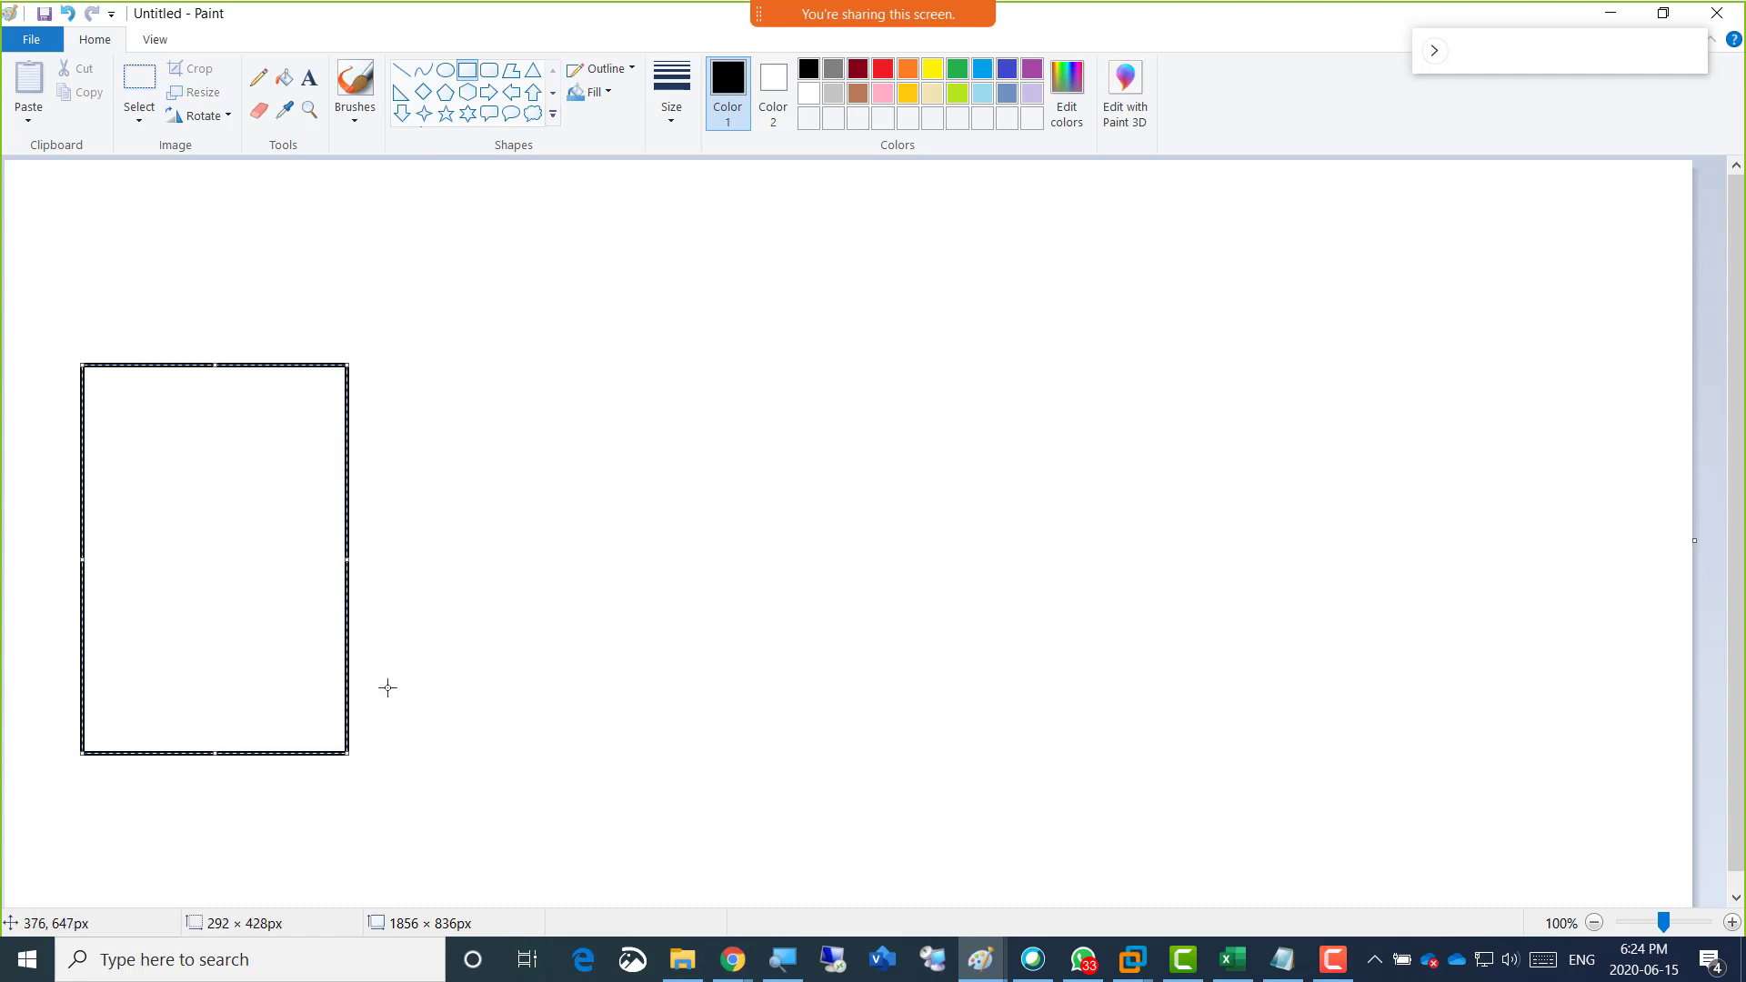
left_click_drag(386, 365, 622, 753)
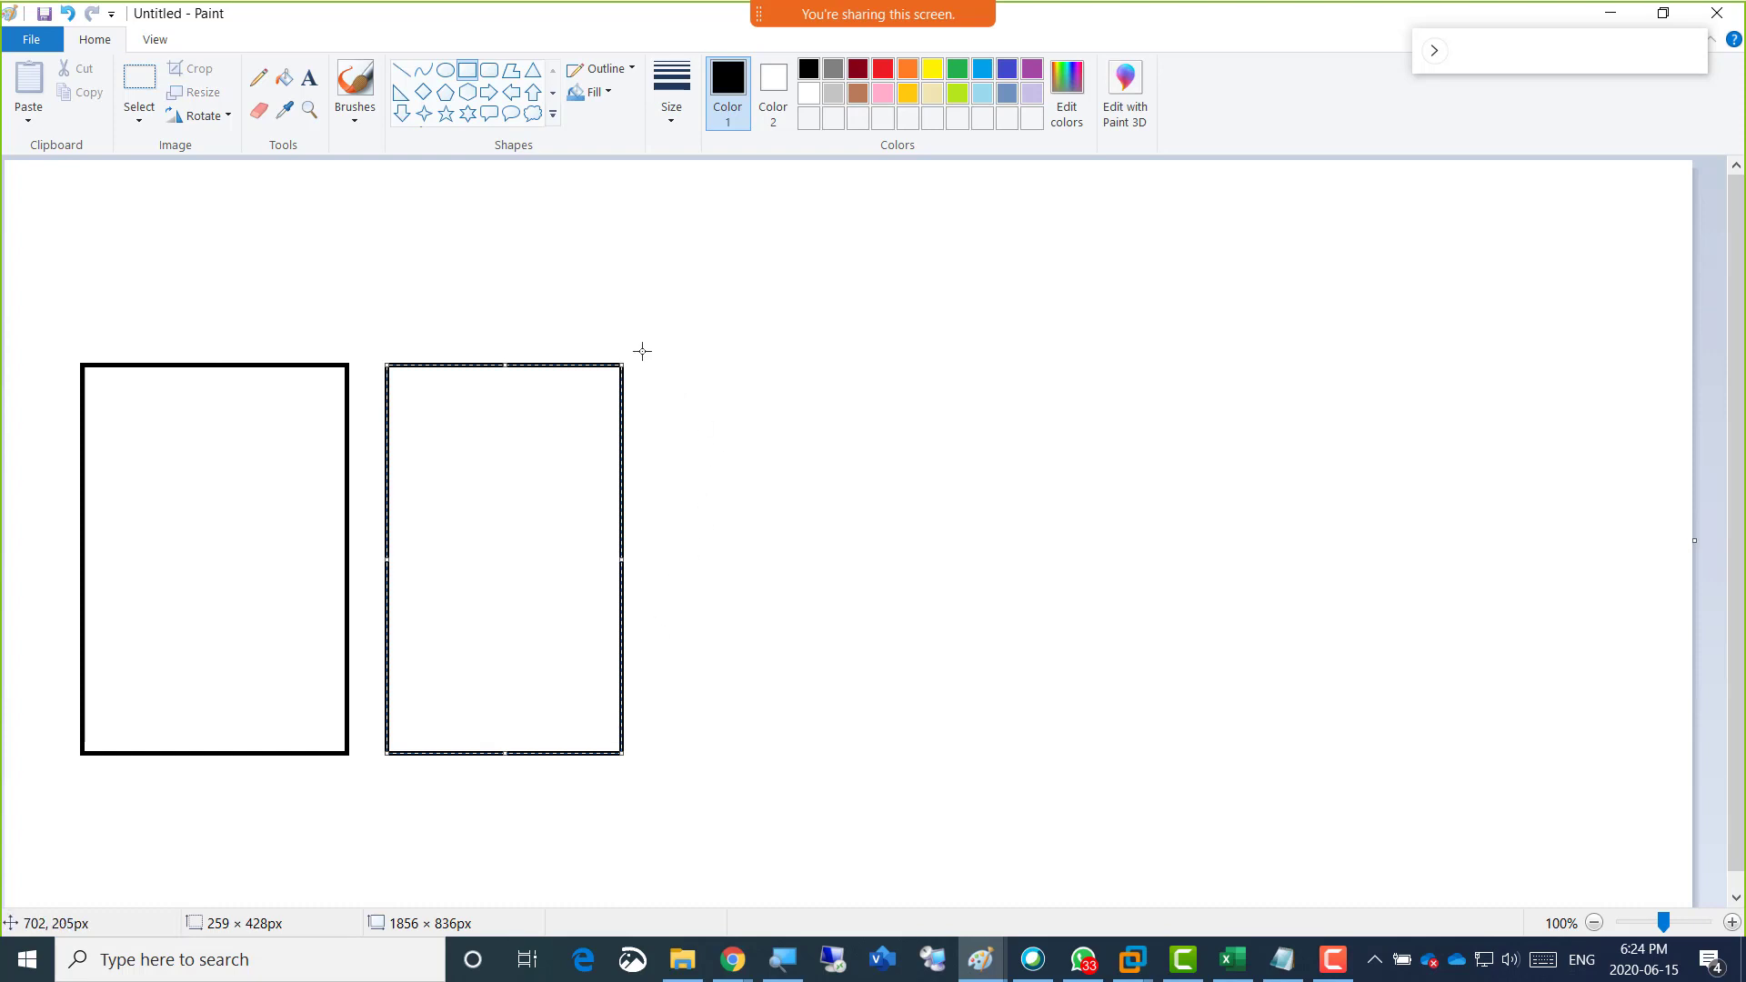
left_click_drag(652, 364, 894, 749)
left_click_drag(925, 360, 1191, 748)
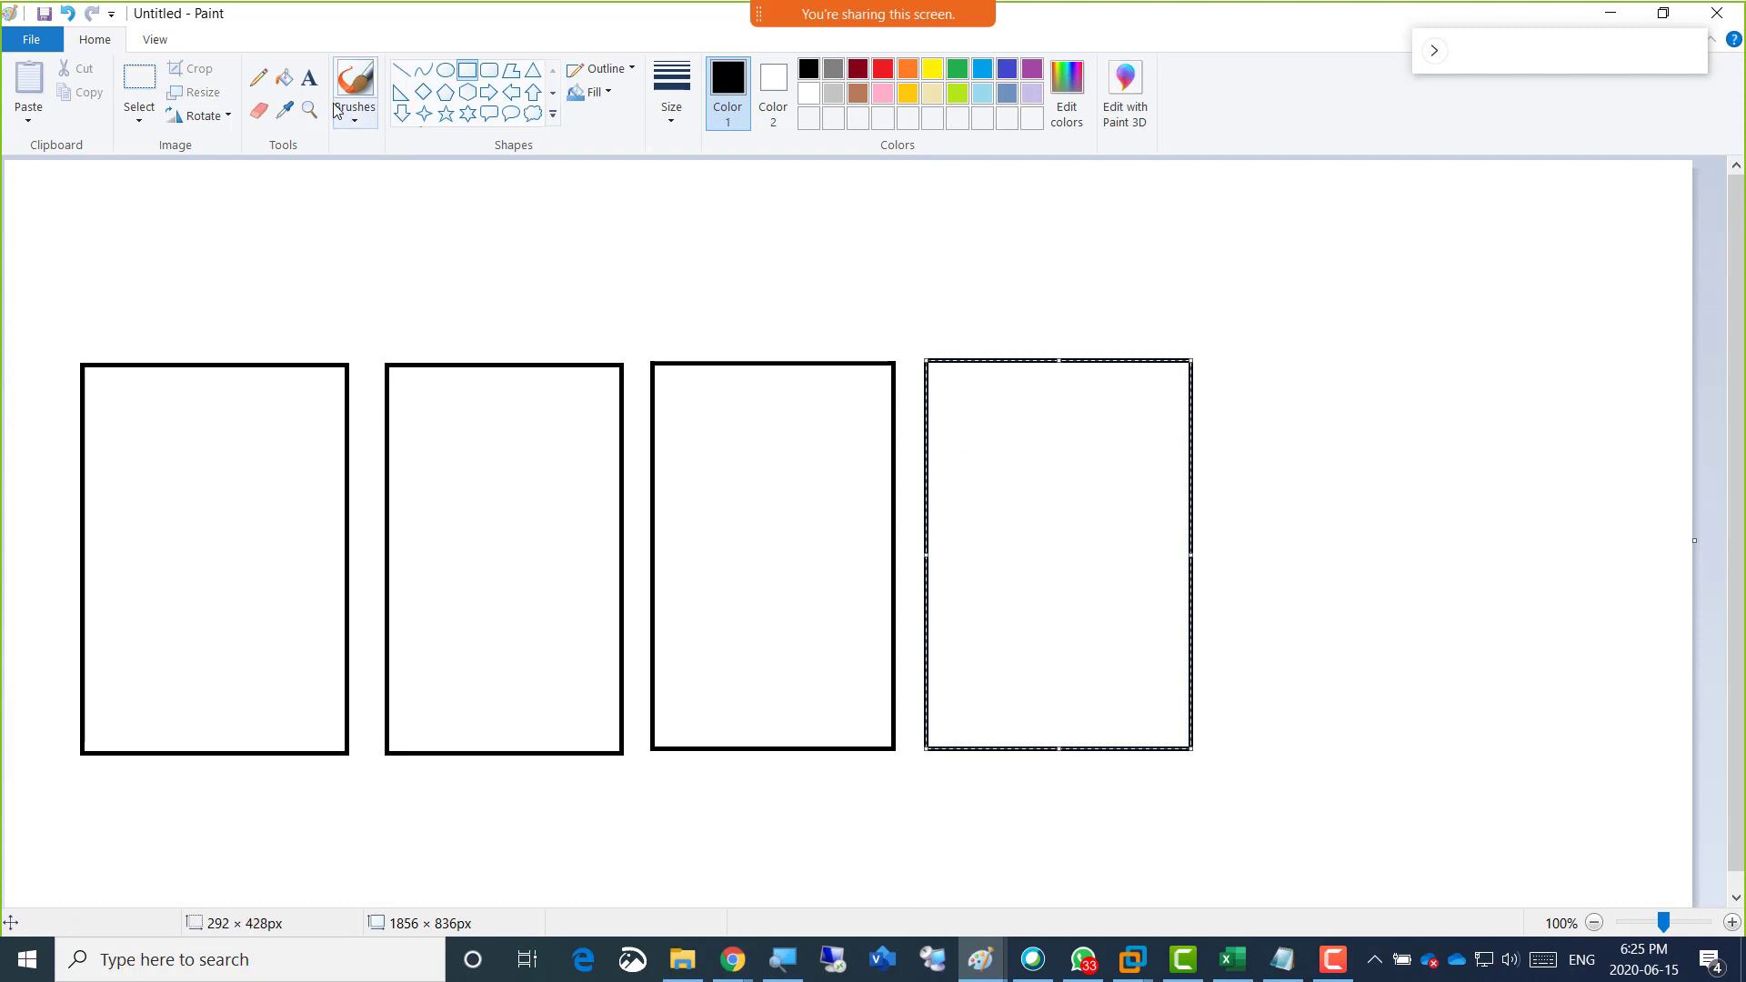
Add a text block with "2GB" above the first rectangle and "Server01" inside it.
left_click(311, 83)
left_click(112, 335)
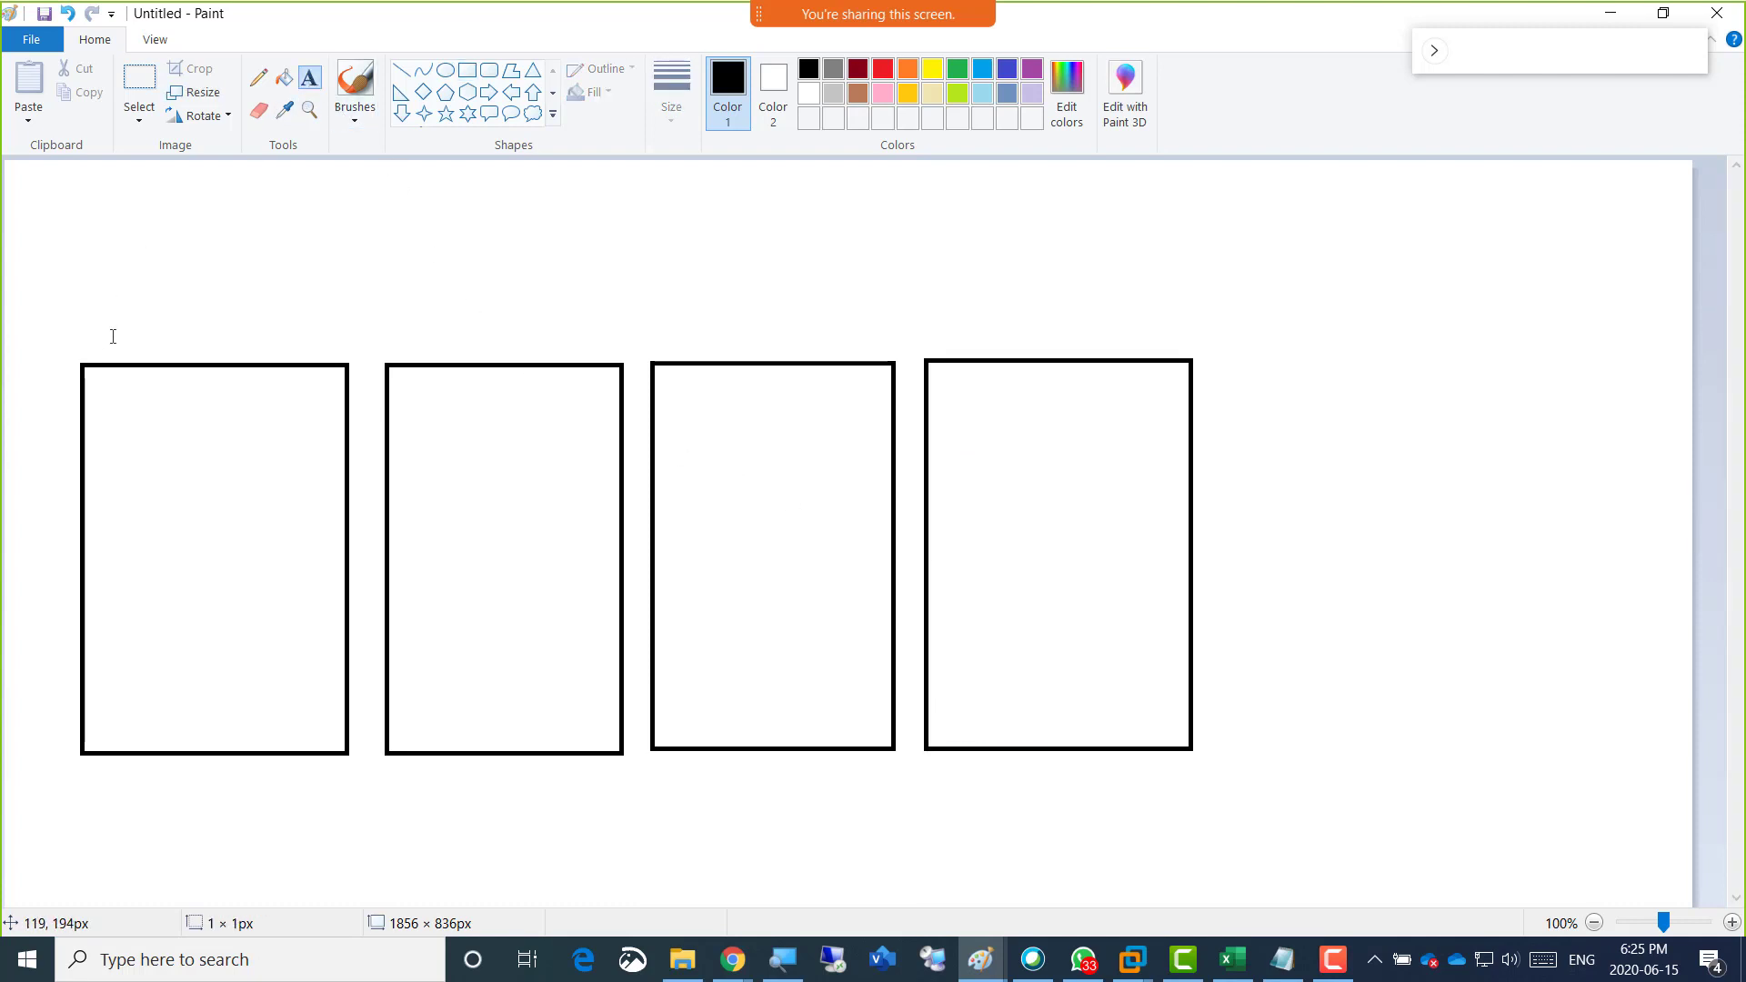
type("2GB")
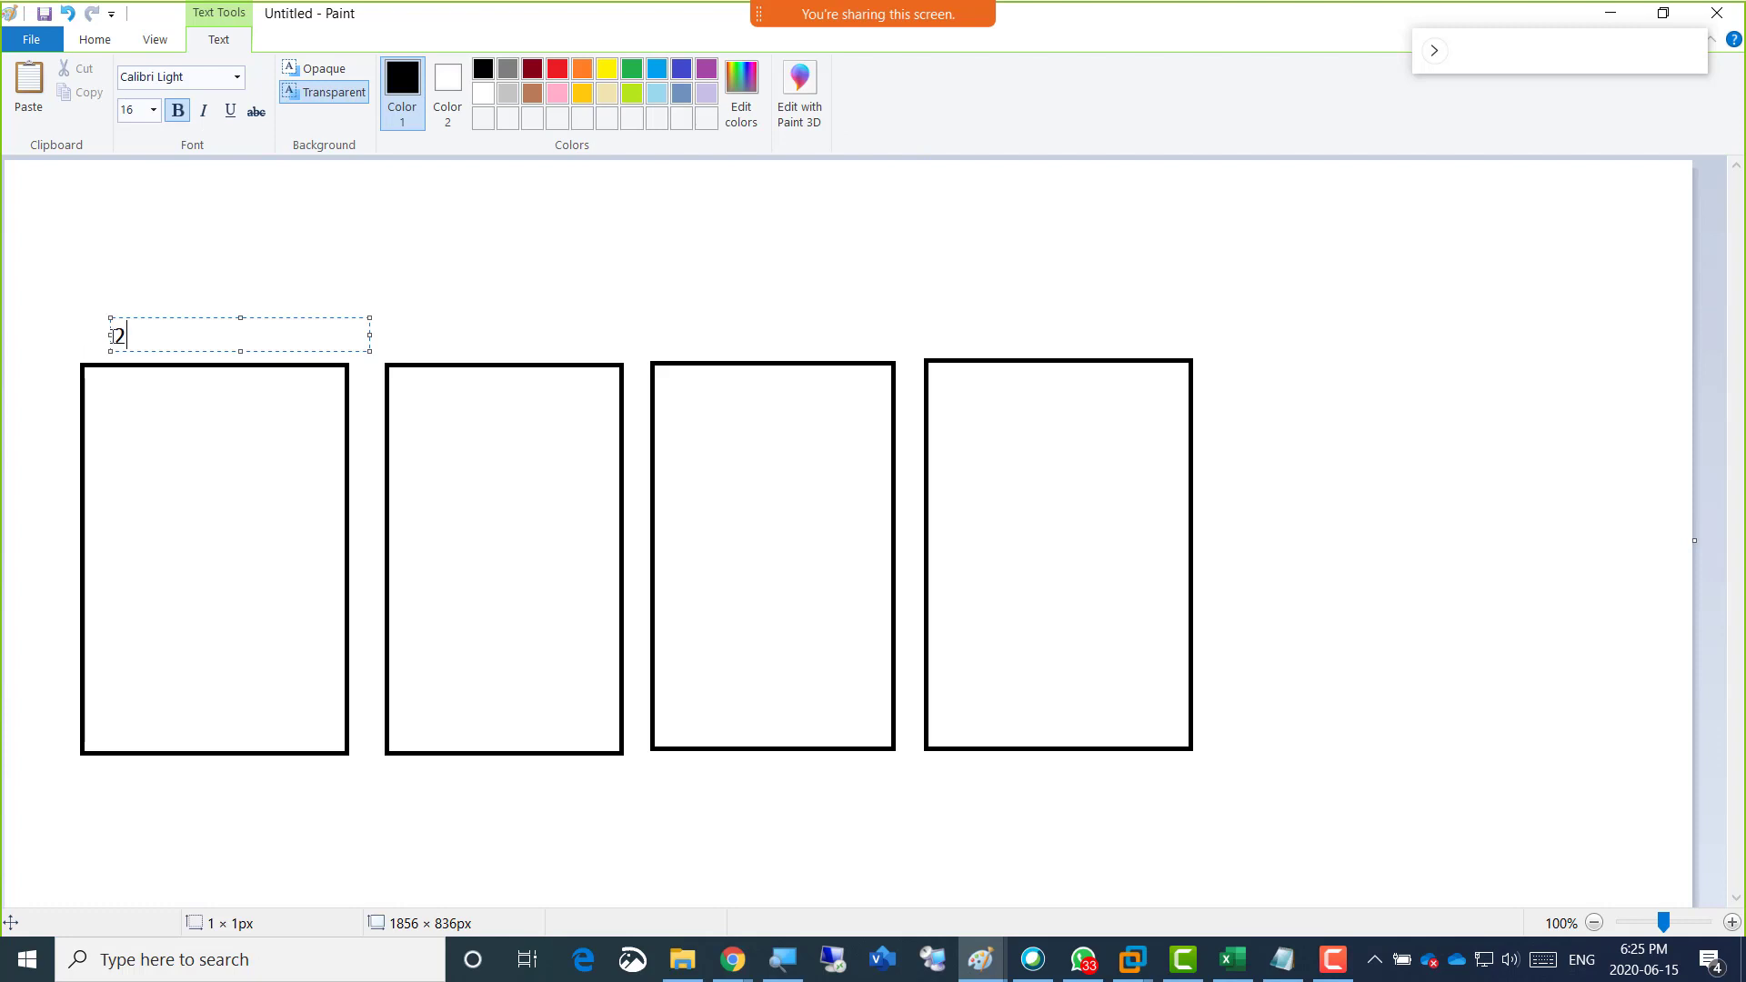
key("Return")
key("Return")
type("Server01")
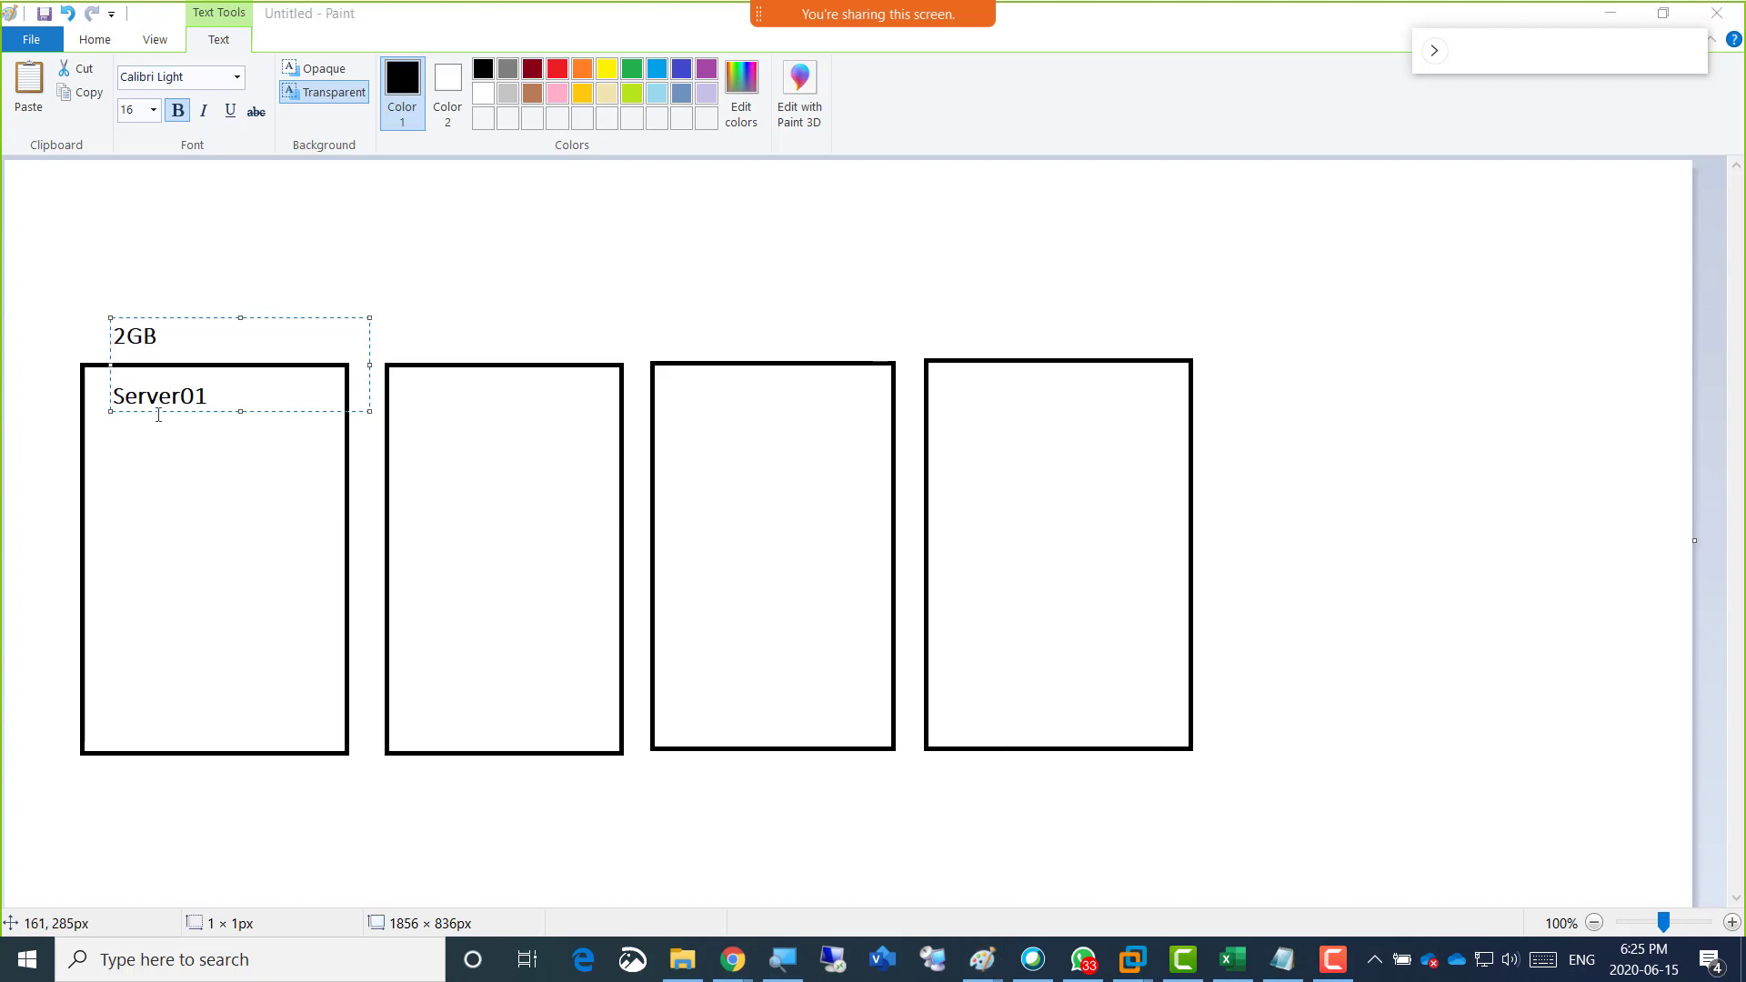
Add the roles "AD/DNS/DHCP" below Server01, separated by a blank line.
left_click(230, 398)
key("Return")
key("Return")
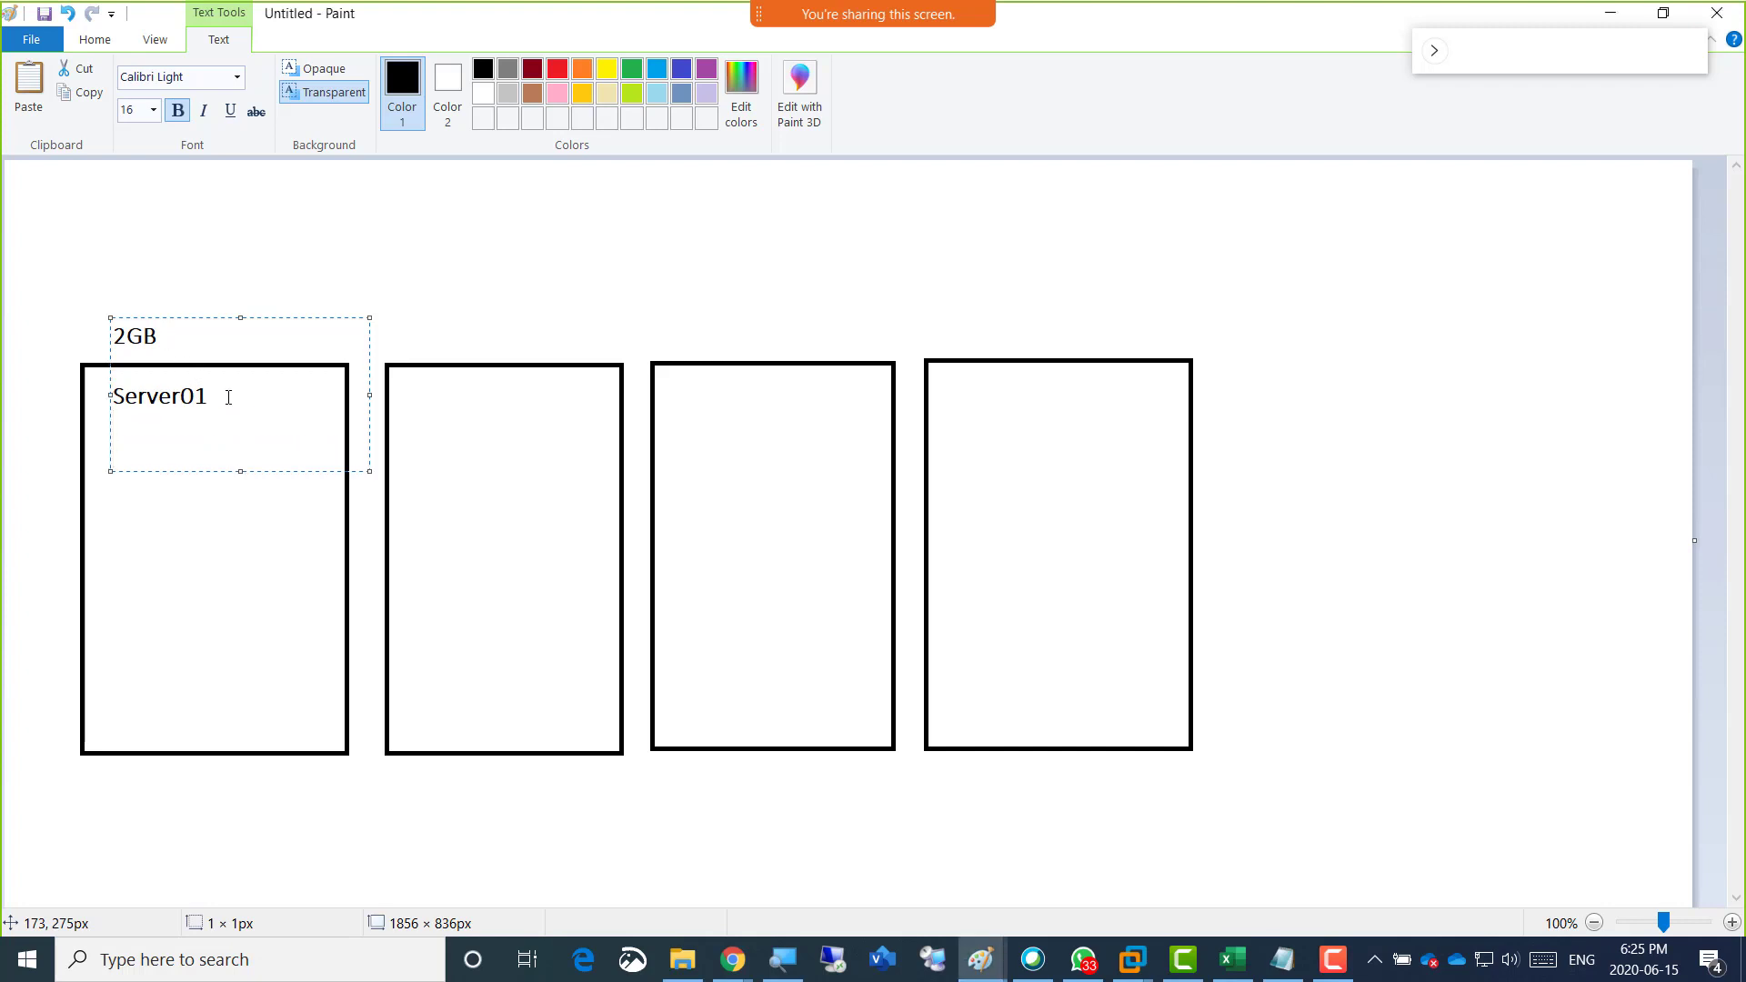
type("AD/DNS/DHCP")
key("Return")
key("Return")
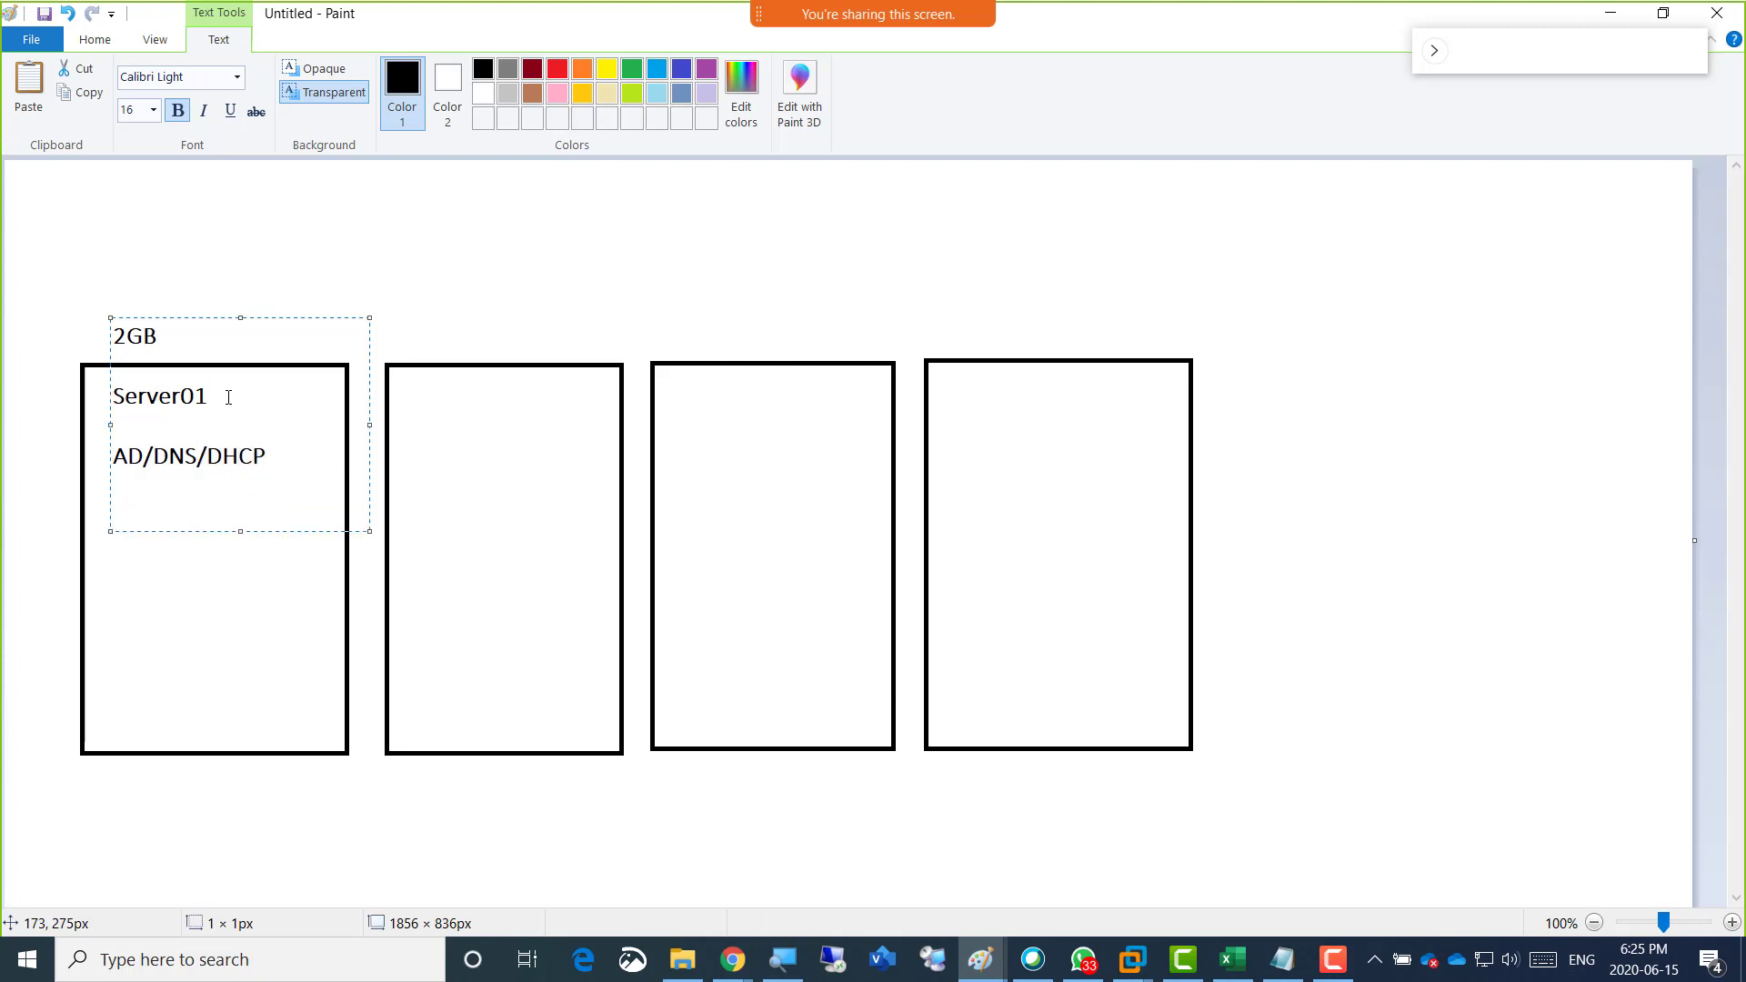
Leave some blank lines below the roles and add "Software" and "SAN" on two lines.
key("Return")
key("Return")
type("Software")
key("Return")
type("SAN")
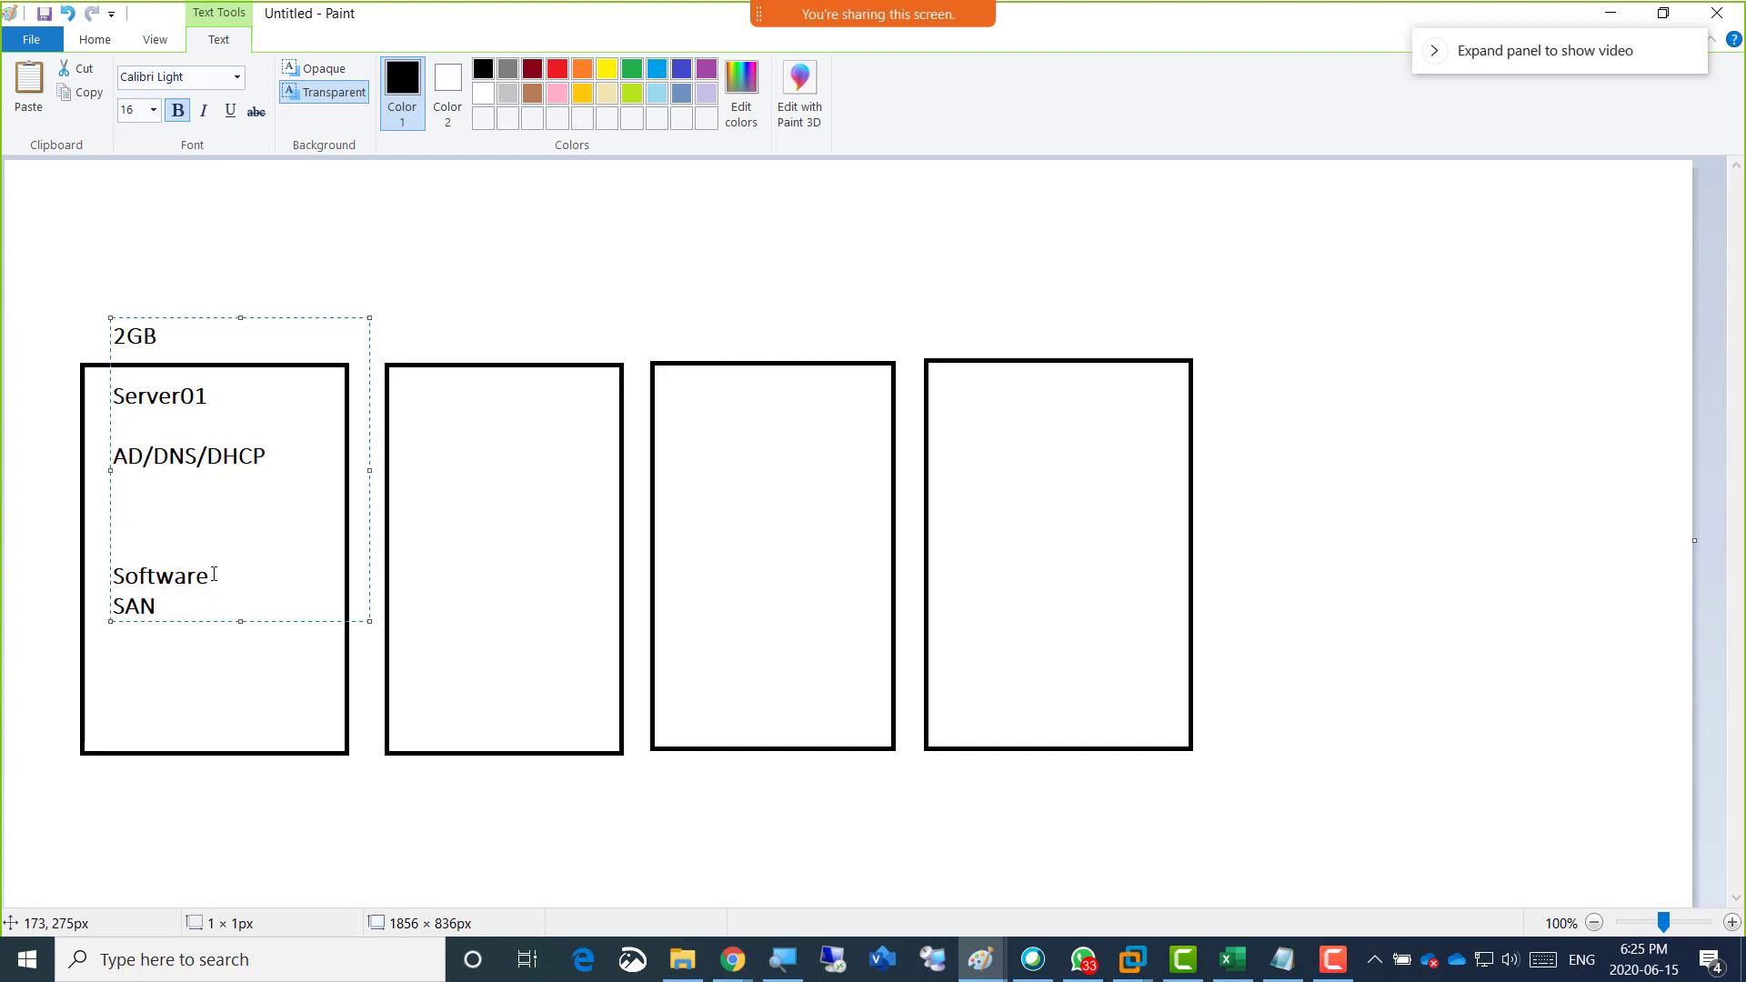
key("Return")
key("Return")
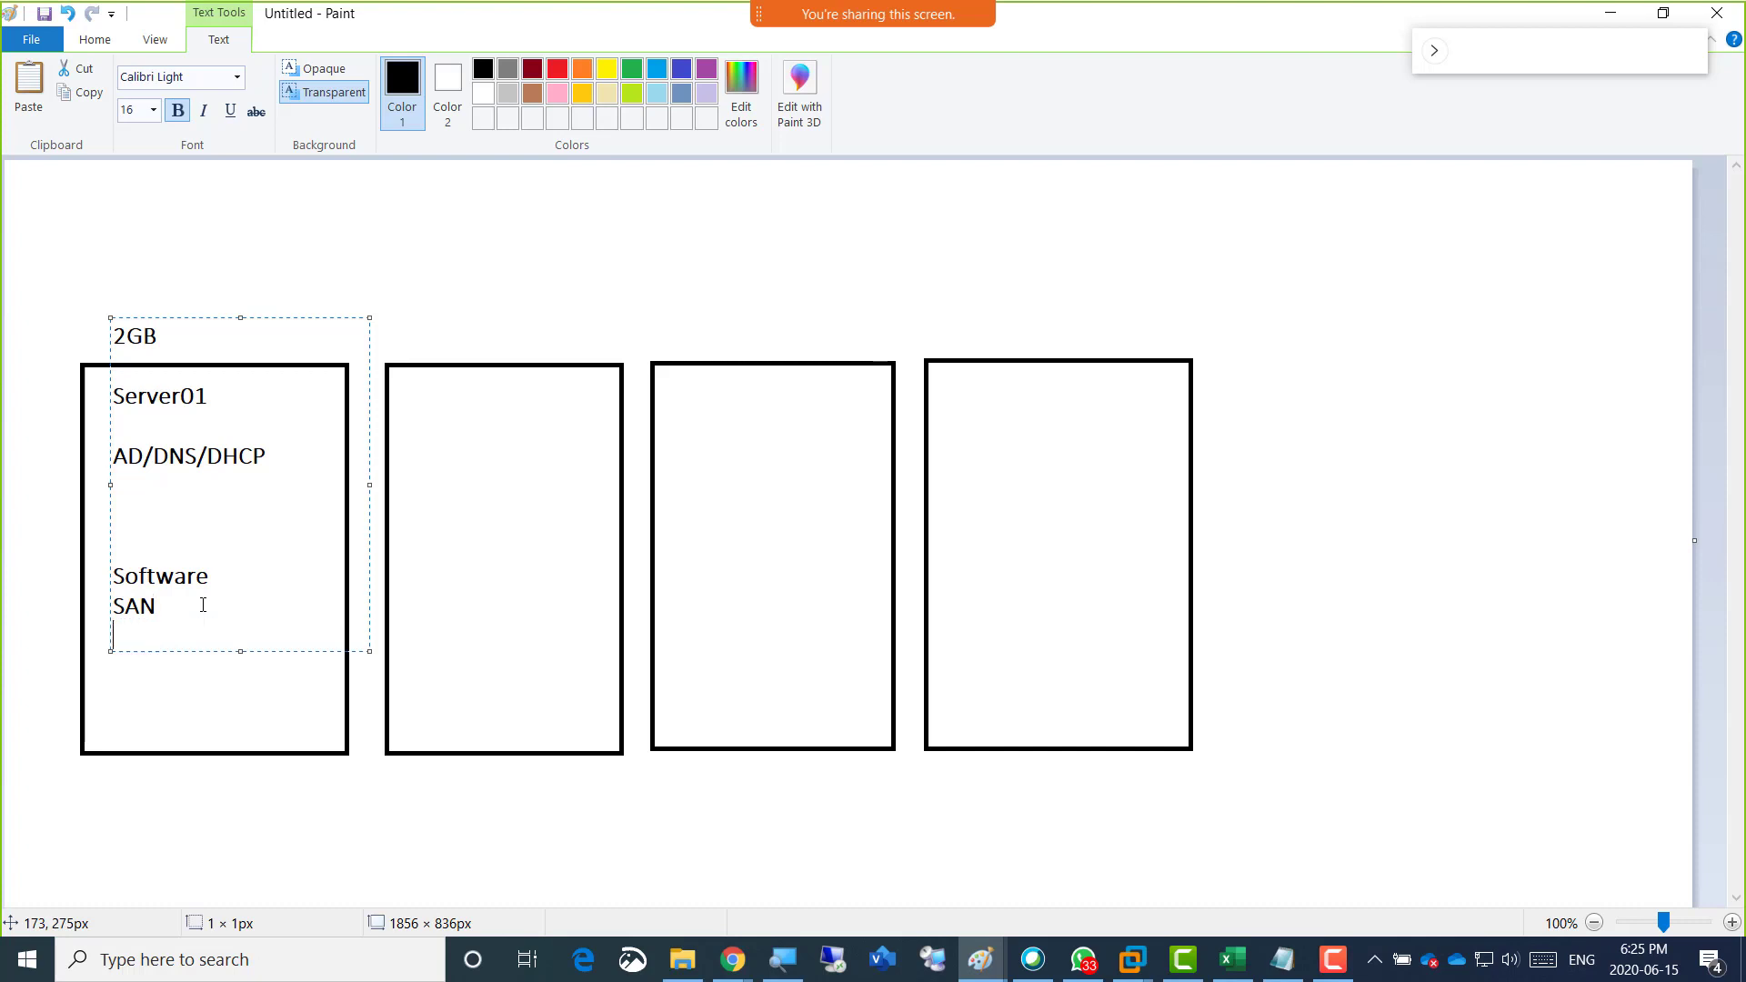
Add the IP address 192.168.200.1 below SAN in the Server01 text block.
type("192.168")
type("/.2")
key("BackSpace")
key("BackSpace")
type("200")
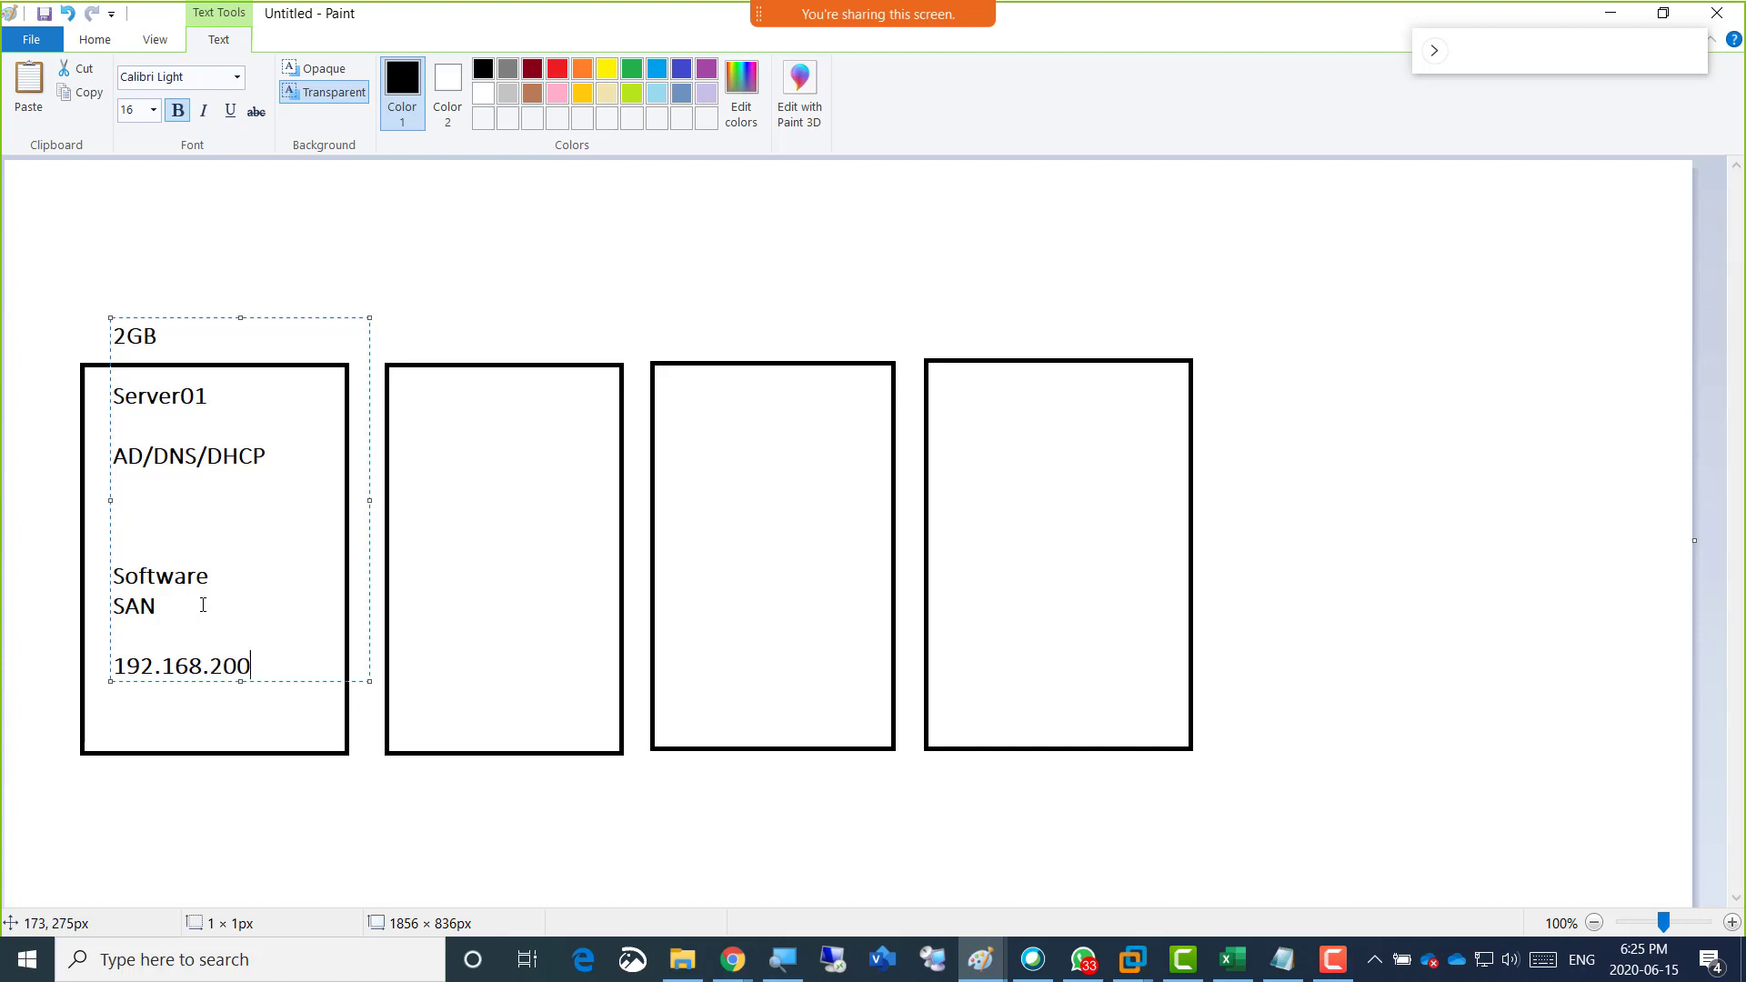
type(".1")
key("Return")
type("168")
type(".2")
type("00/.")
key("BackSpace")
key("BackSpace")
key("BackSpace")
key("BackSpace")
type("192.168.200.")
key("BackSpace")
key("BackSpace")
key("BackSpace")
key("BackSpace")
key("BackSpace")
key("BackSpace")
key("BackSpace")
key("BackSpace")
key("BackSpace")
key("BackSpace")
key("BackSpace")
key("BackSpace")
Add 255.255.255.0 below the IP address, followed by two more lines reading 192.168.200.1.
type("255.255.255.0")
key("Return")
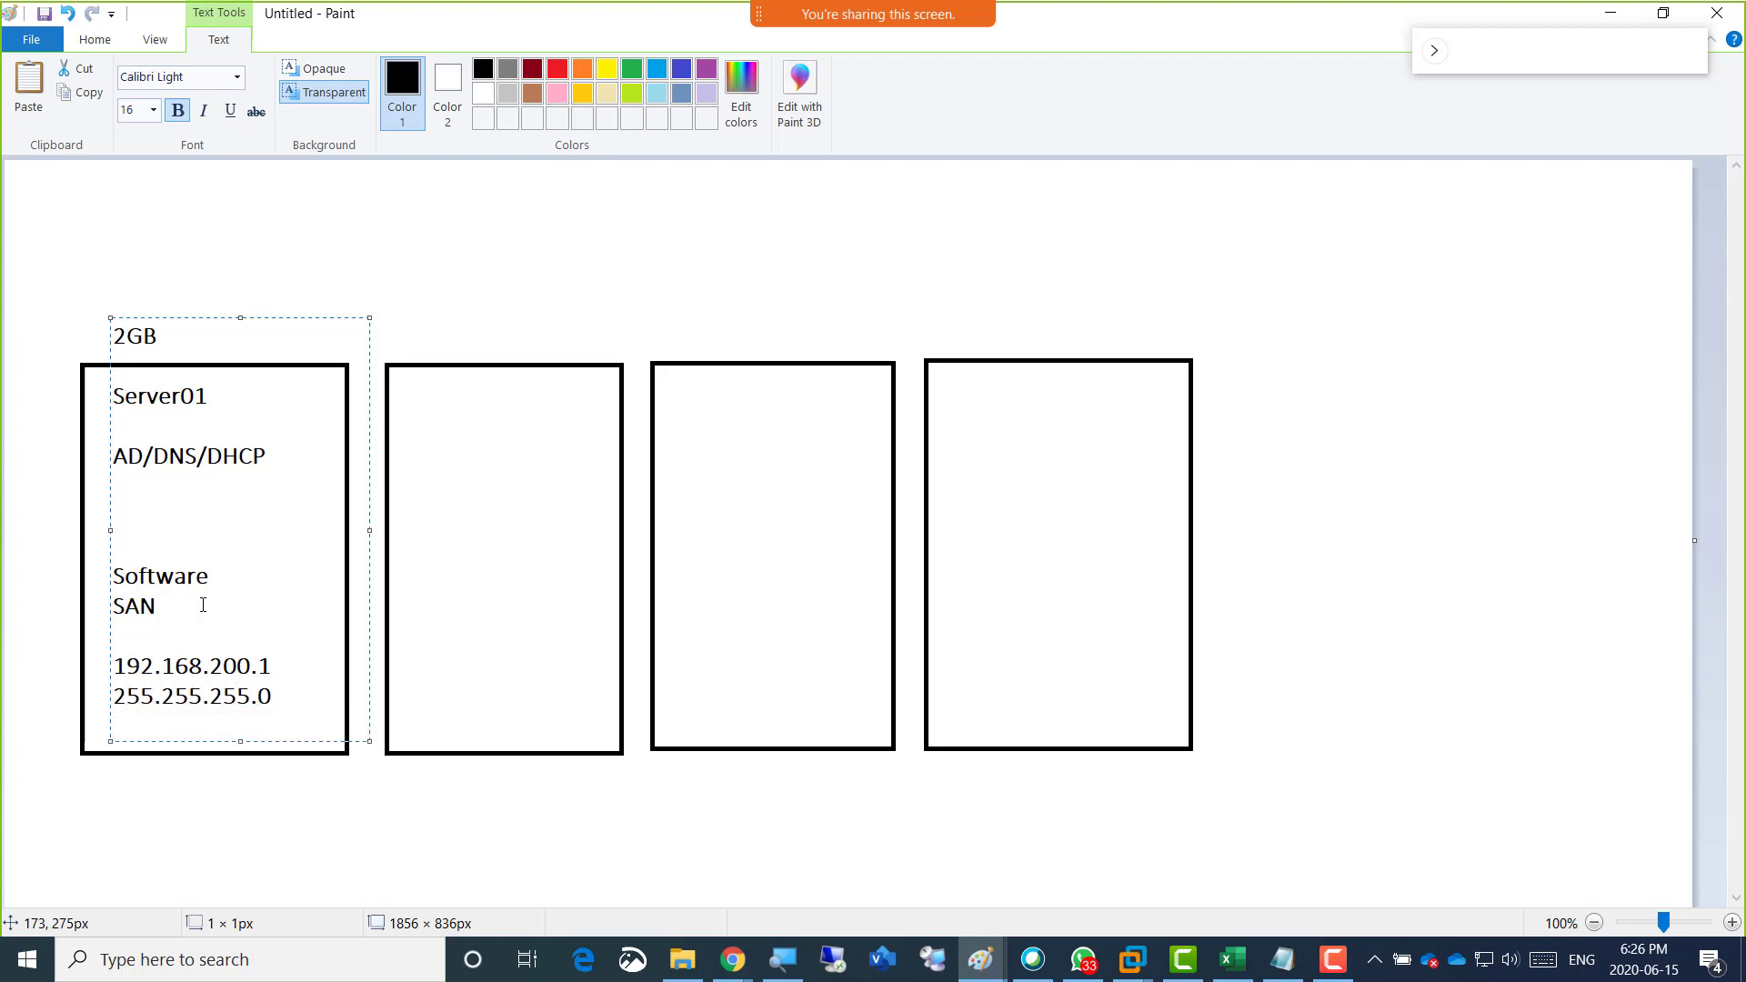
type("192.168.200.1")
key("Return")
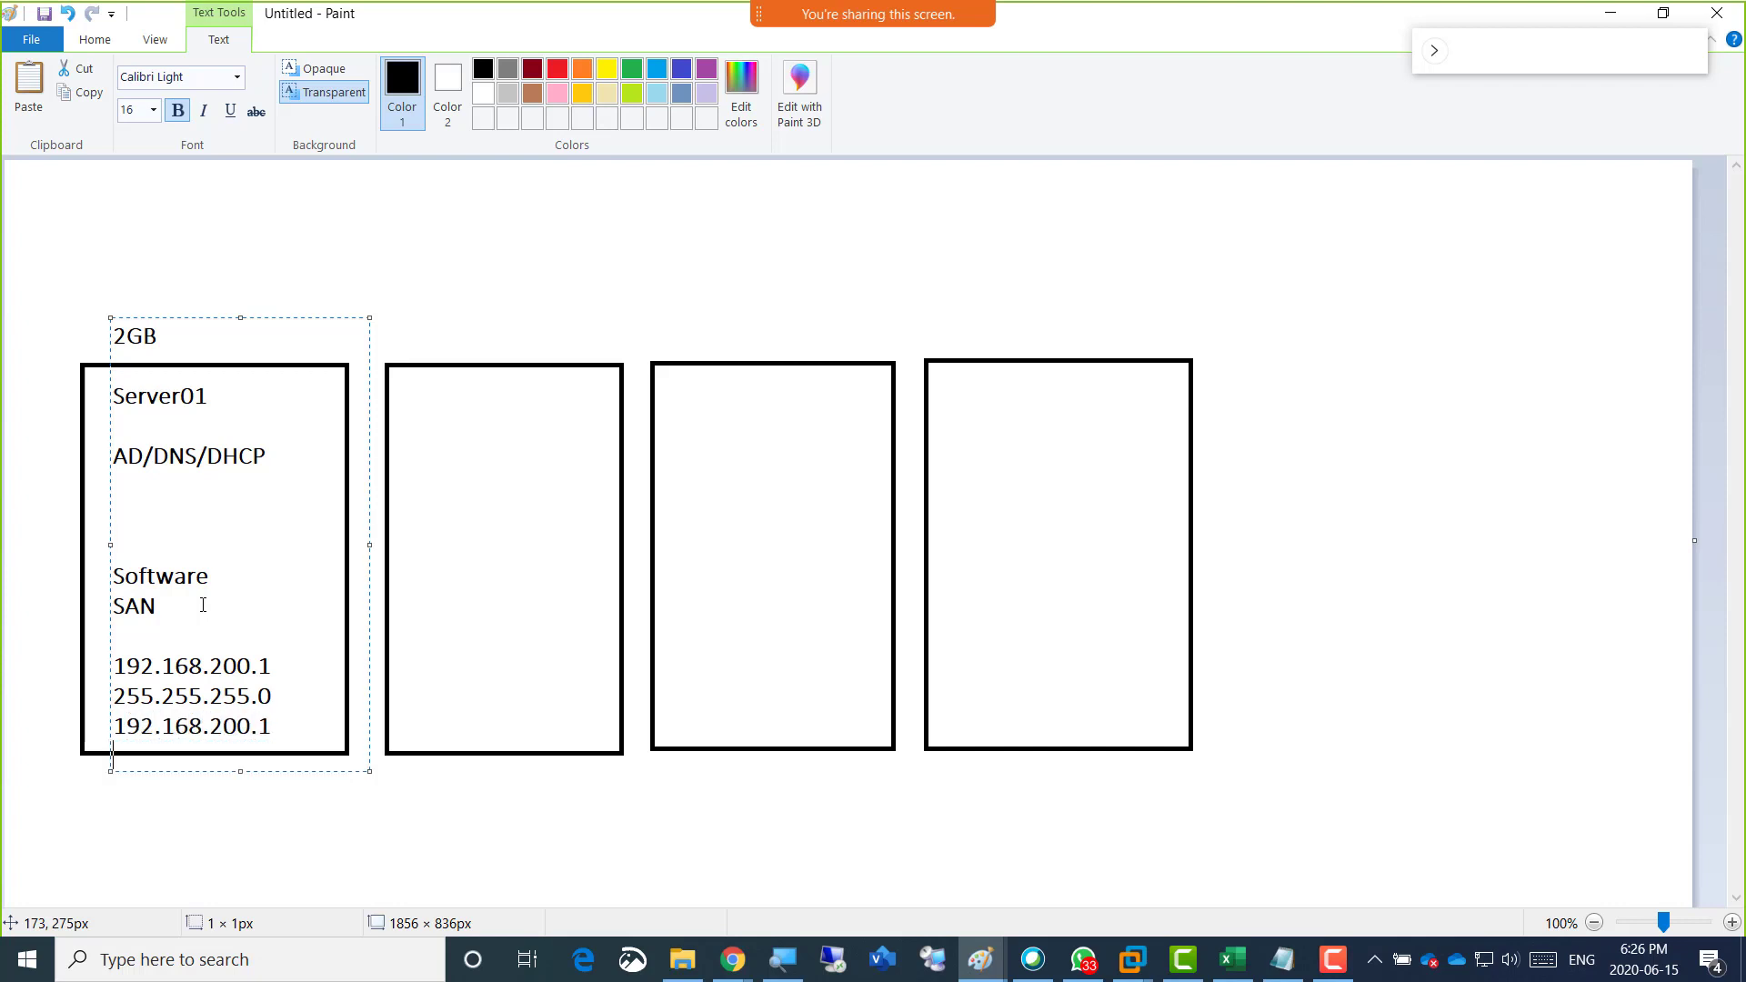
type("192.168.200.1")
Shift the Server01 text block slightly down and color its "2GB" label red.
left_click_drag(177, 318, 167, 331)
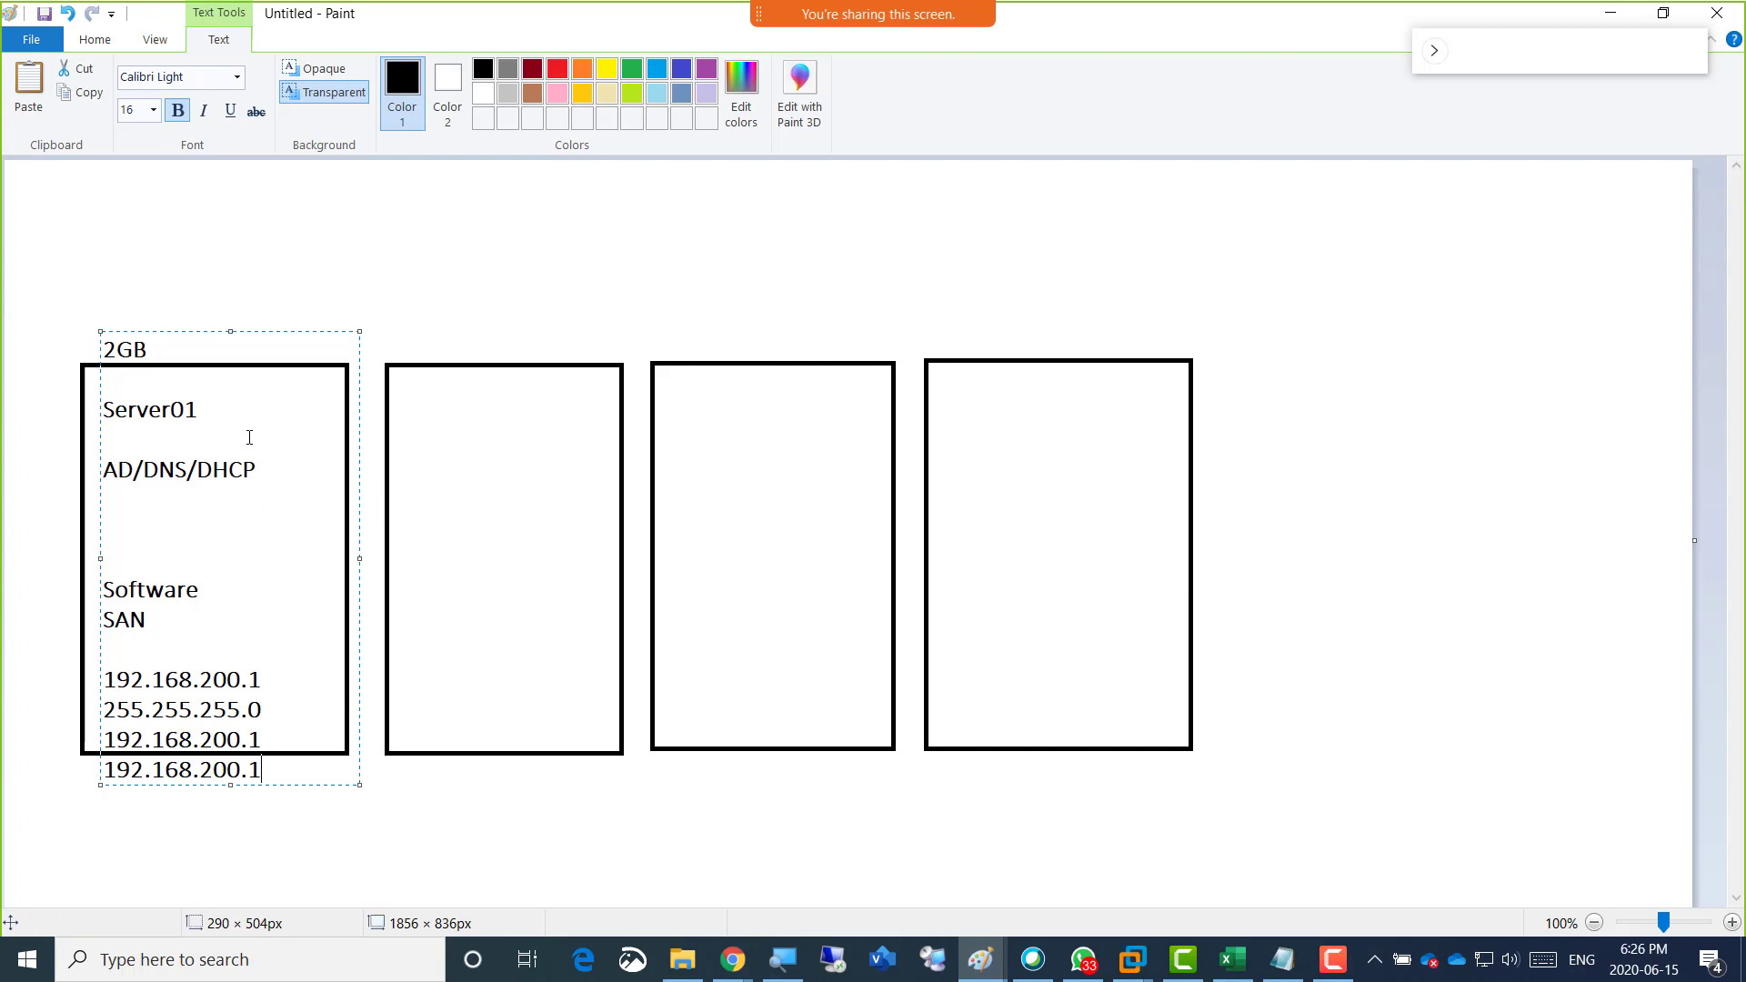
left_click_drag(150, 350, 92, 351)
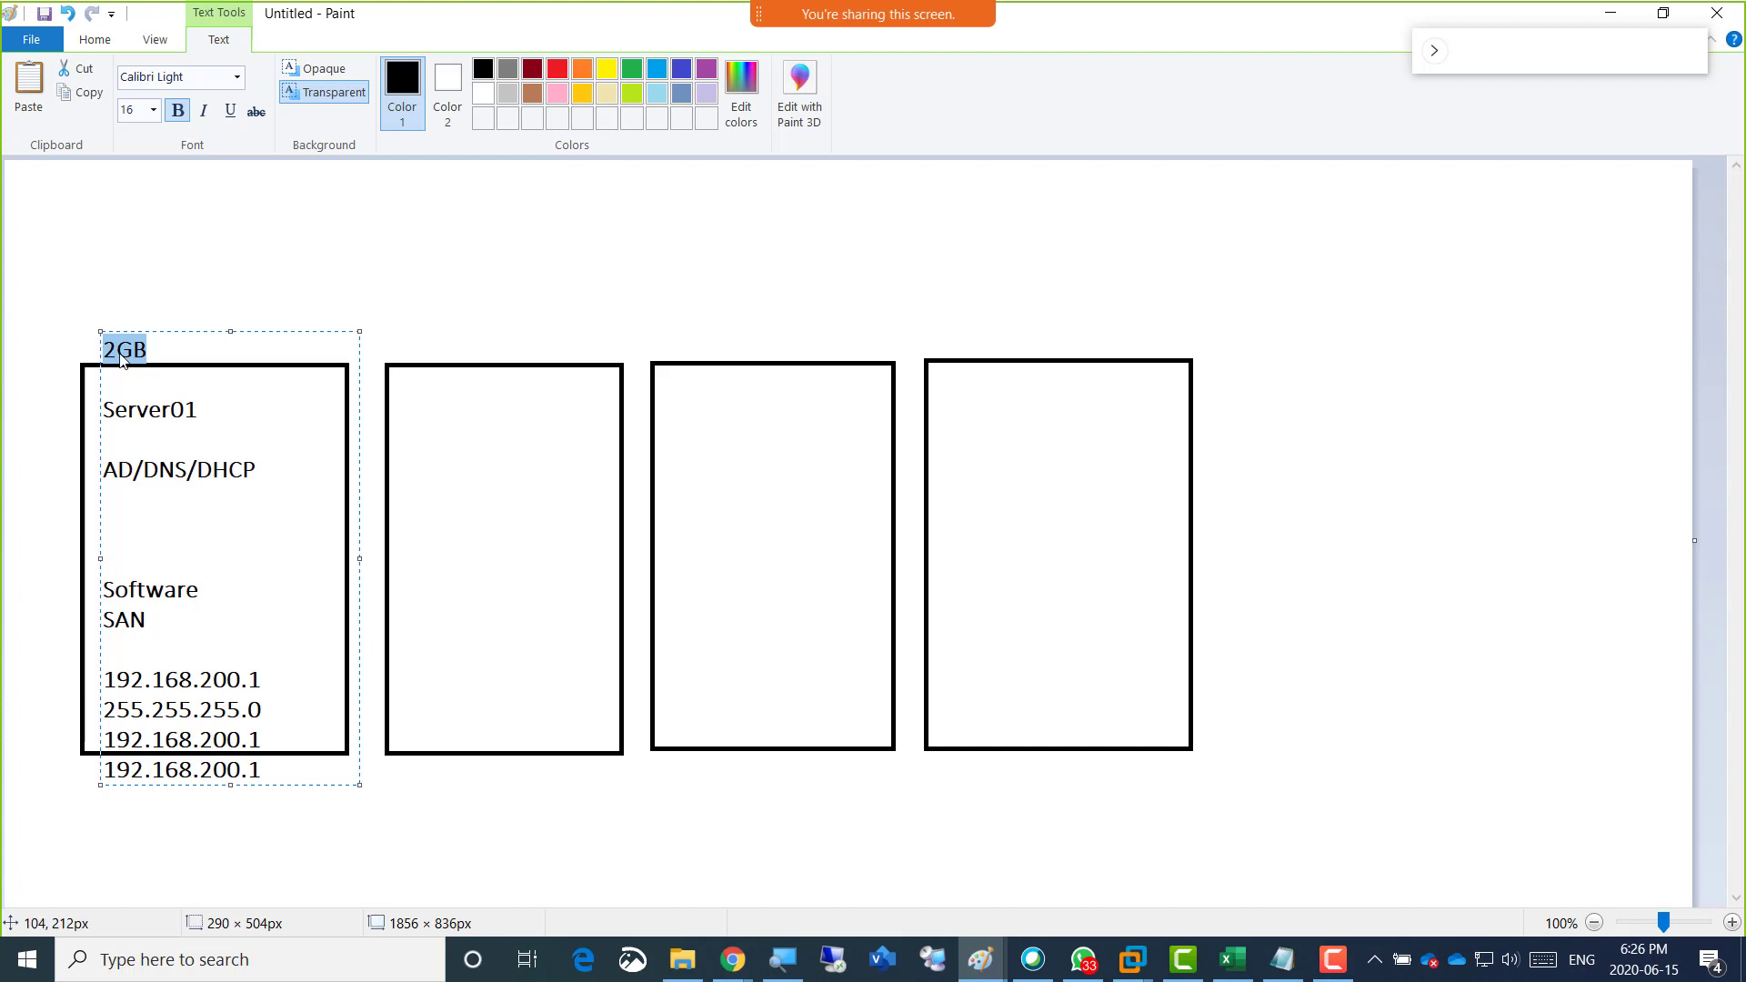
left_click(557, 68)
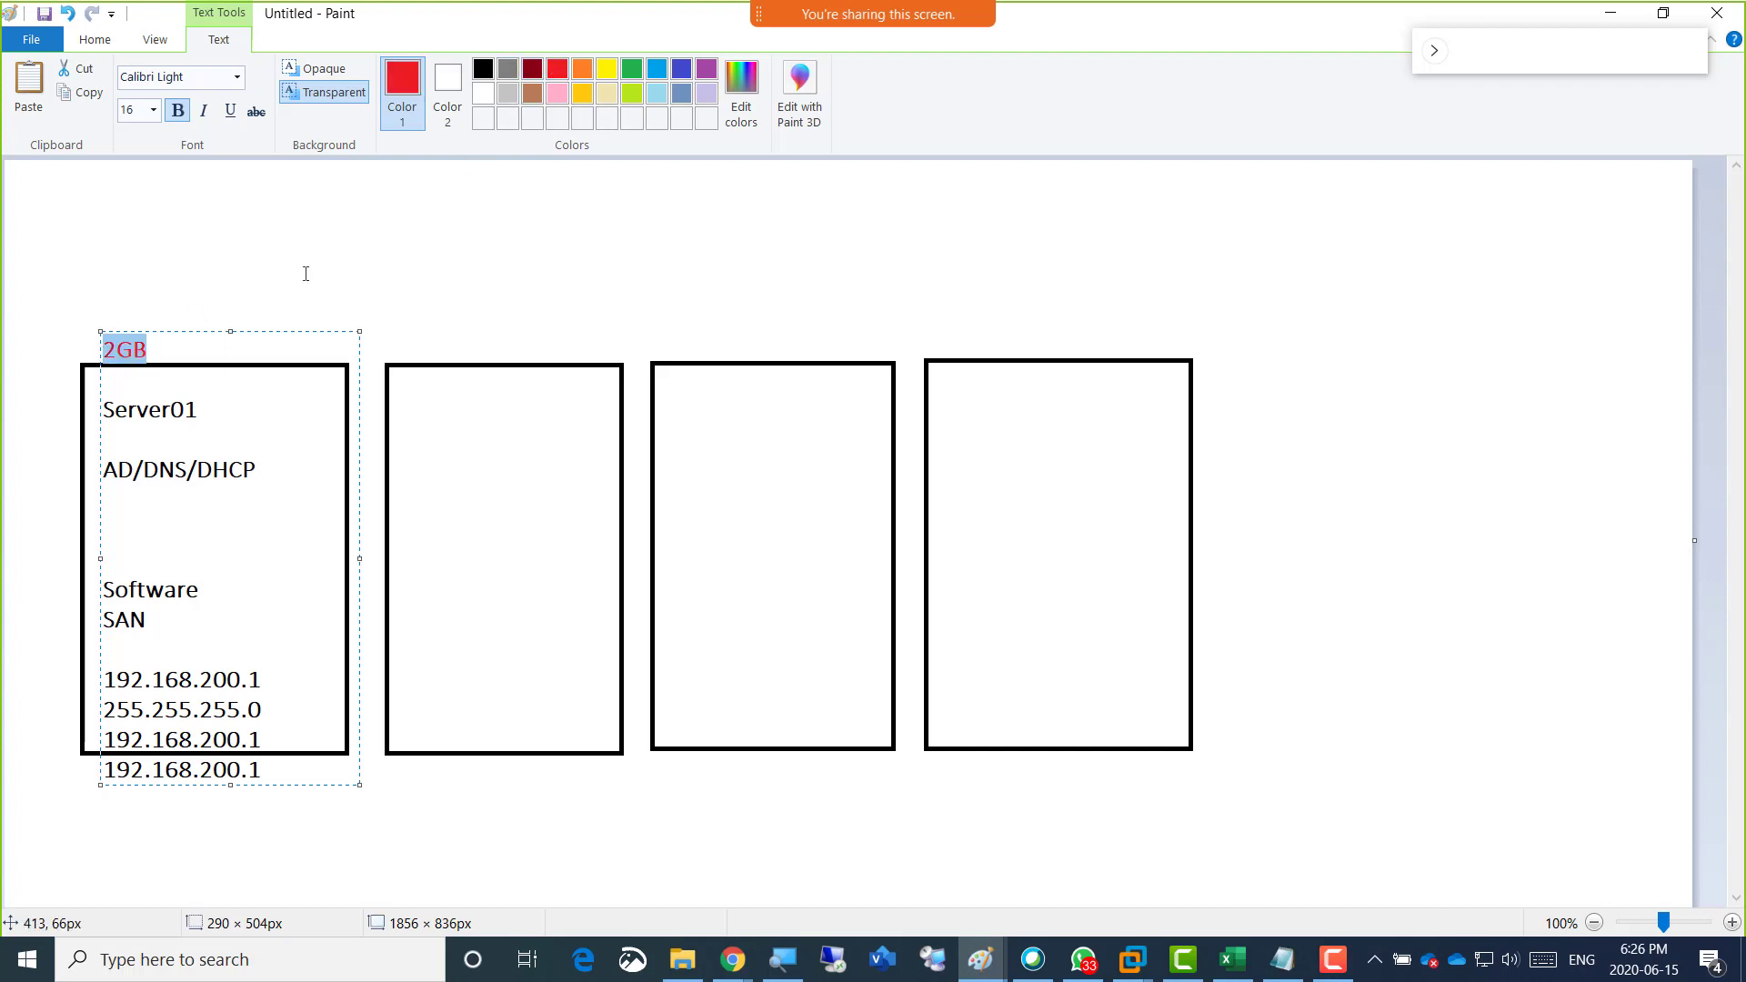
left_click(198, 407)
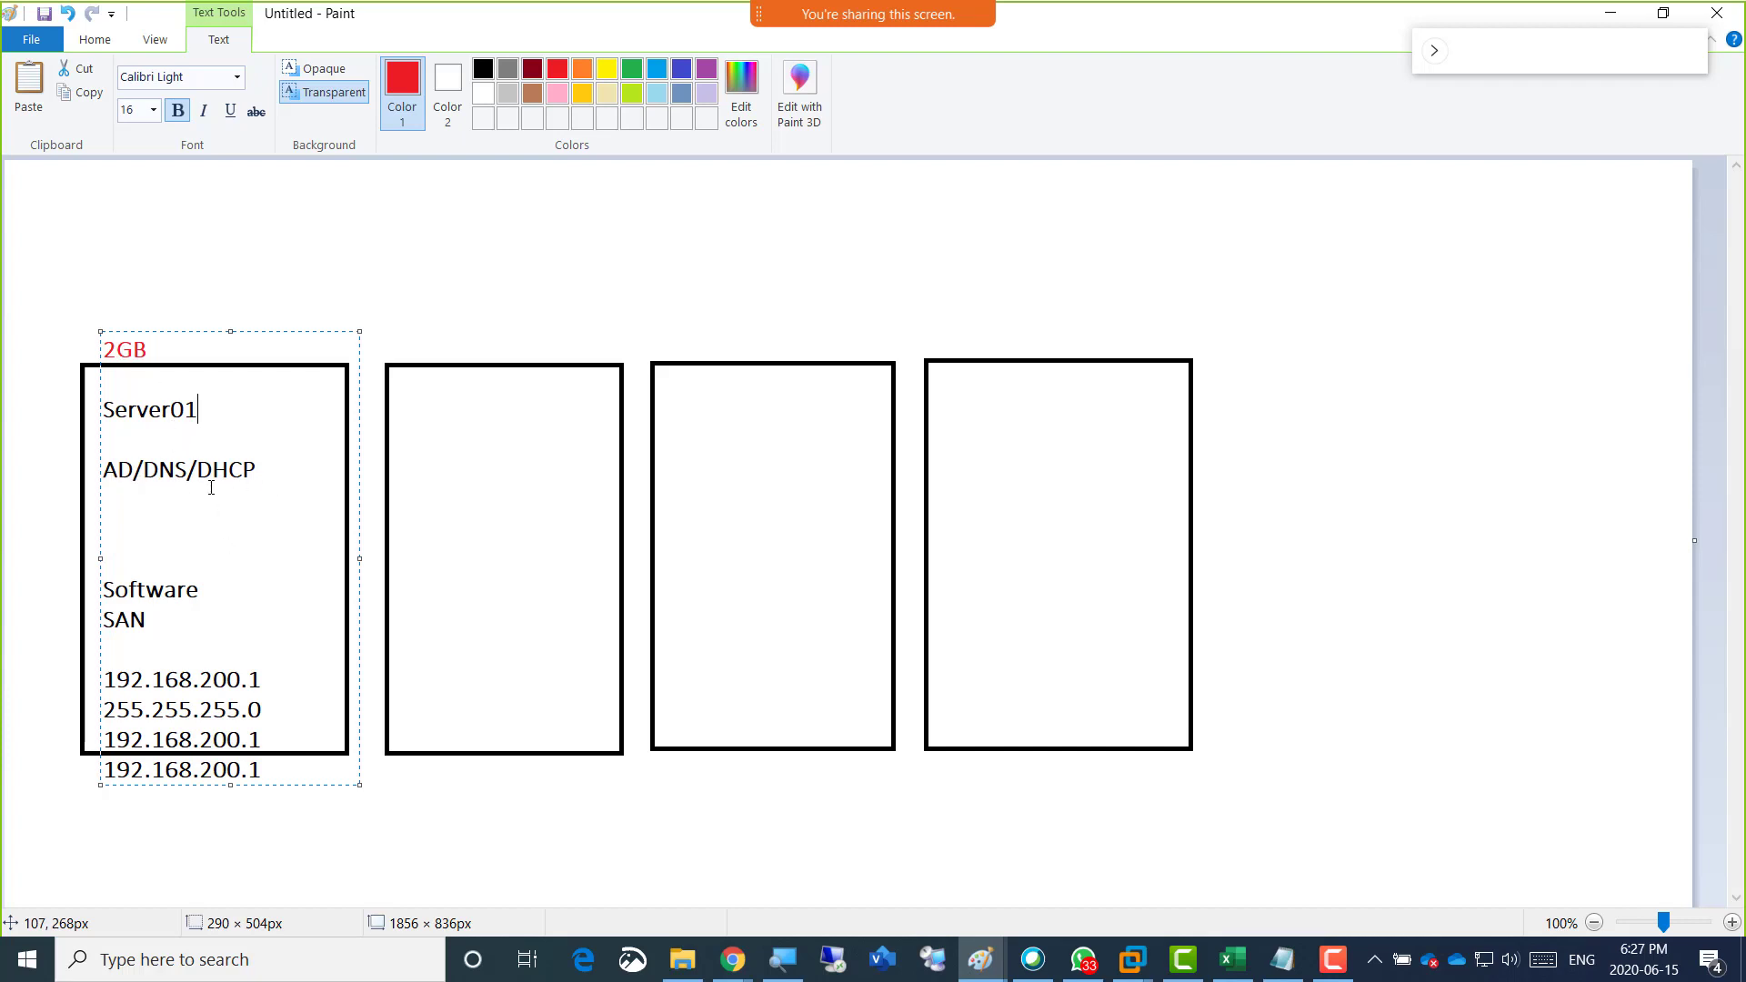
Copy the whole Server01 text block and paste it as a new text block over the second rectangle.
key("ctrl+a")
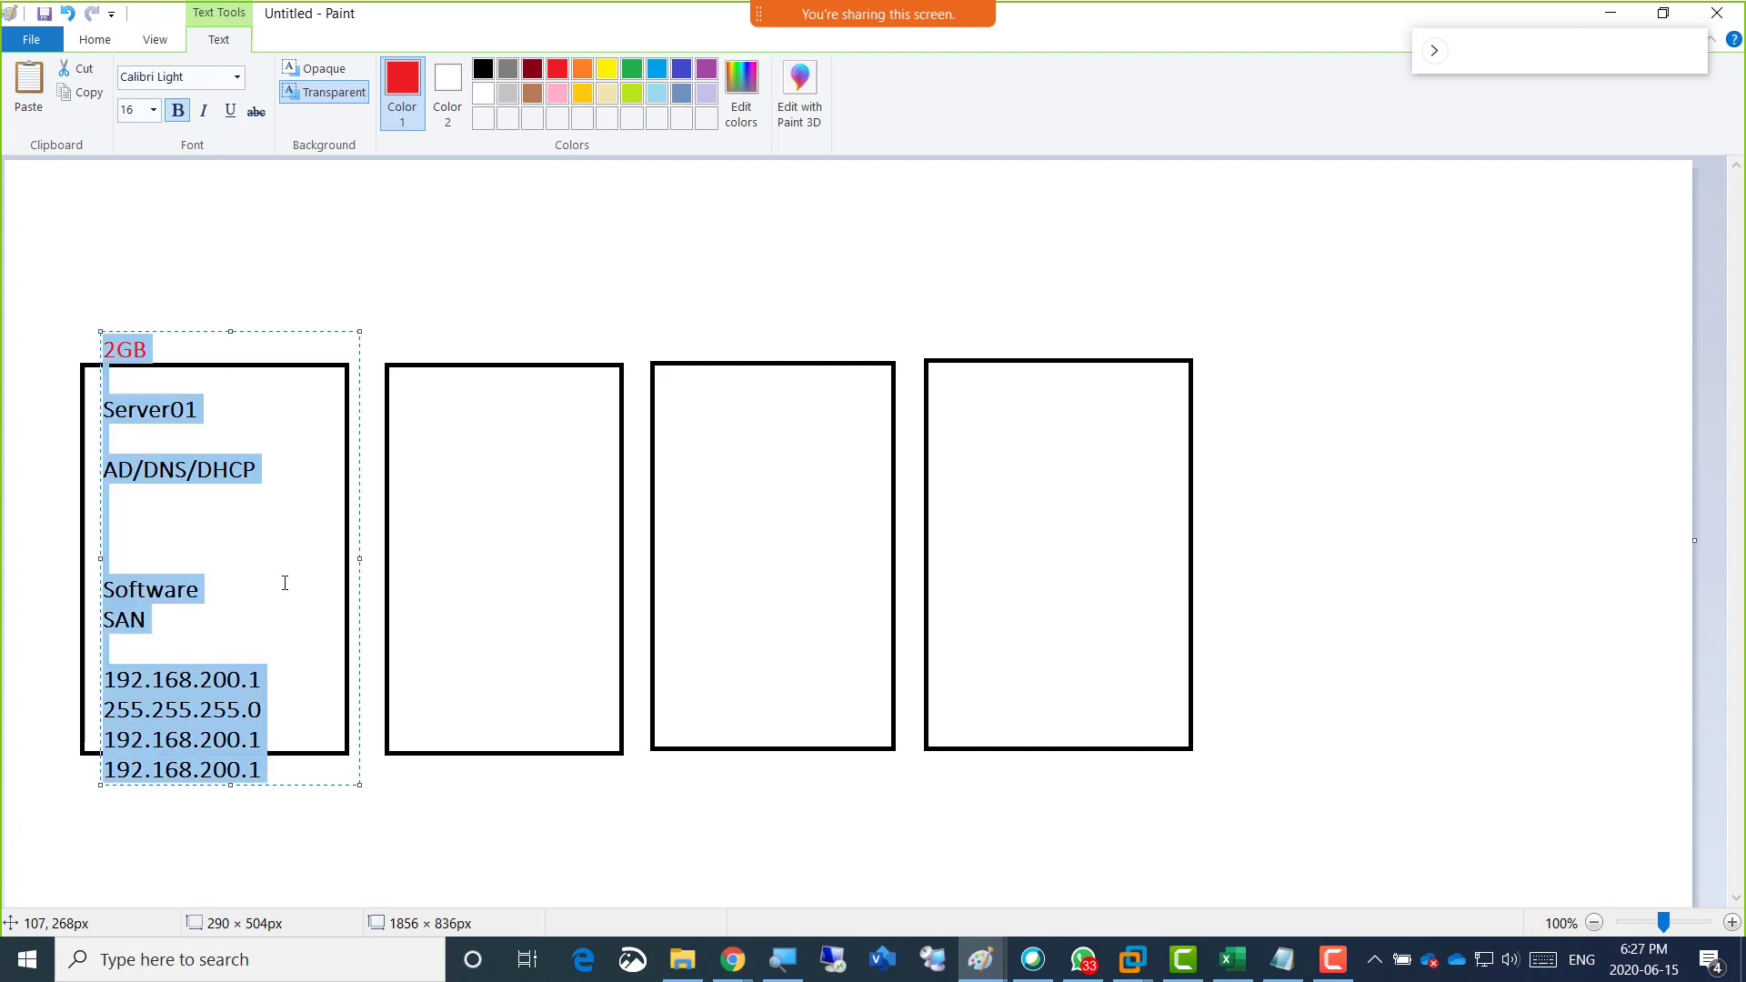
key("ctrl+c")
left_click(404, 338)
left_click(402, 321)
key("ctrl+v")
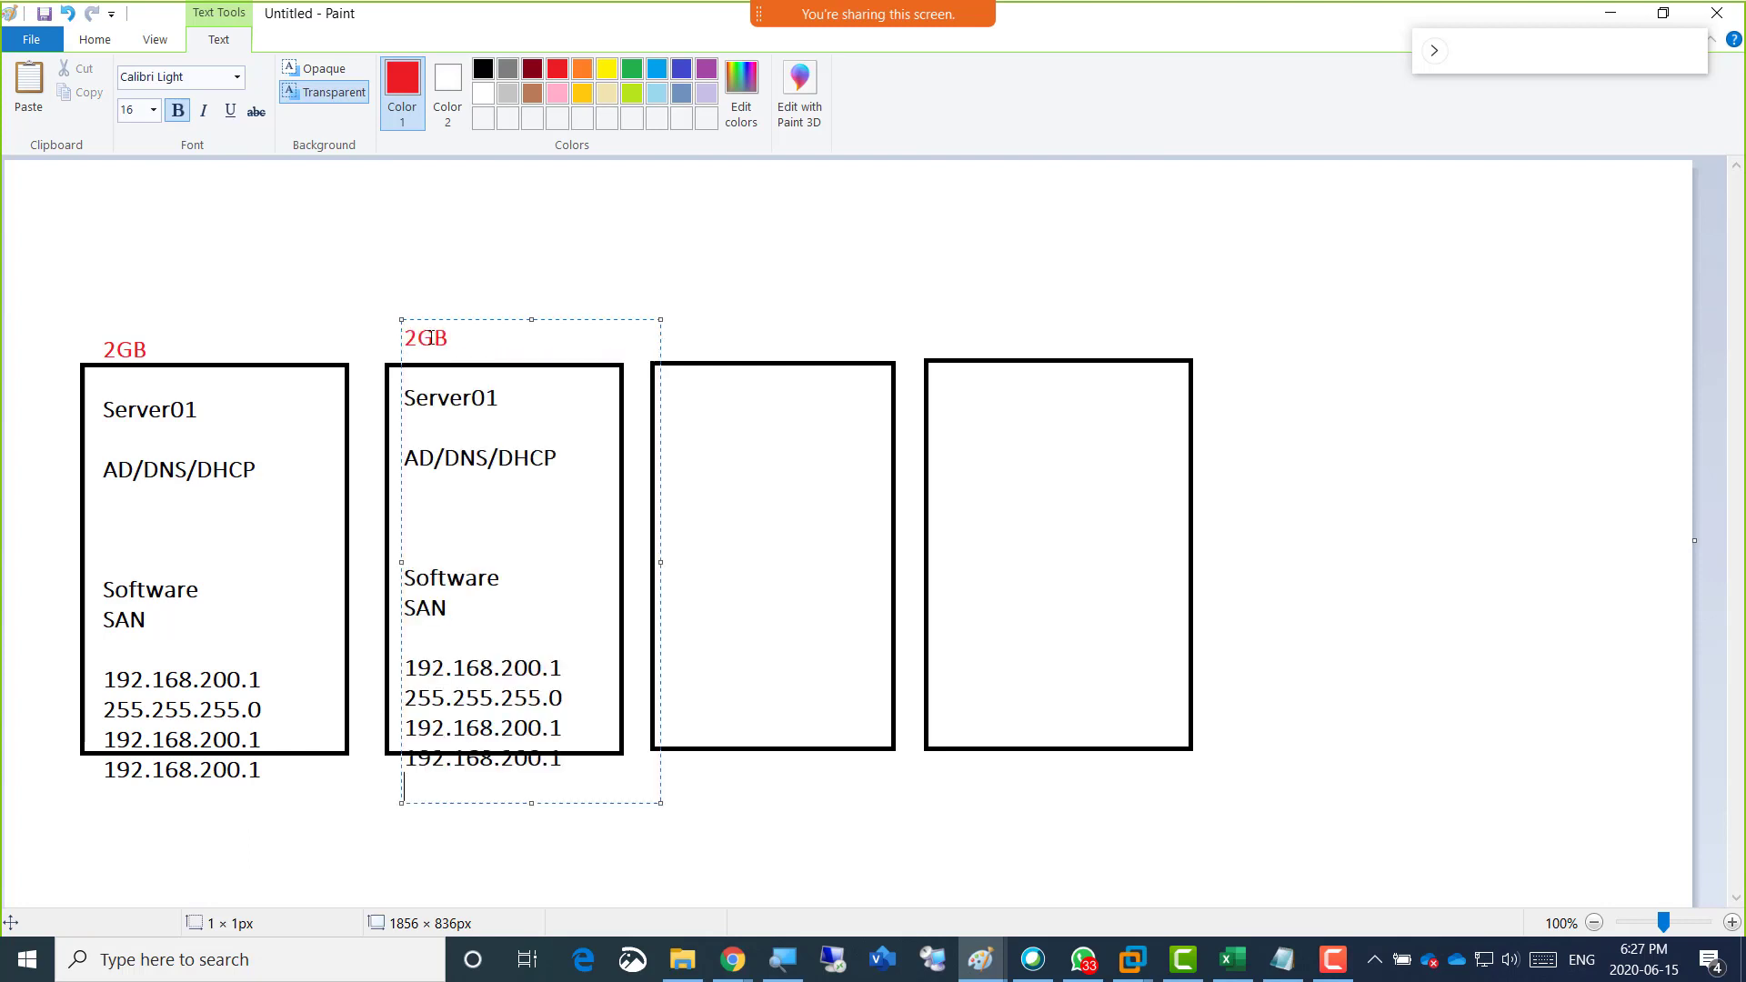
Change the second block's memory label to 8GB and its name to Server02.
left_click_drag(419, 340, 406, 340)
left_click(500, 397)
left_click_drag(500, 398, 490, 400)
type("2")
Replace Server02's AD/DNS/DHCP role with "member Server" and "joined to domain" on two lines, and remove a spare blank line.
left_click_drag(557, 458, 398, 457)
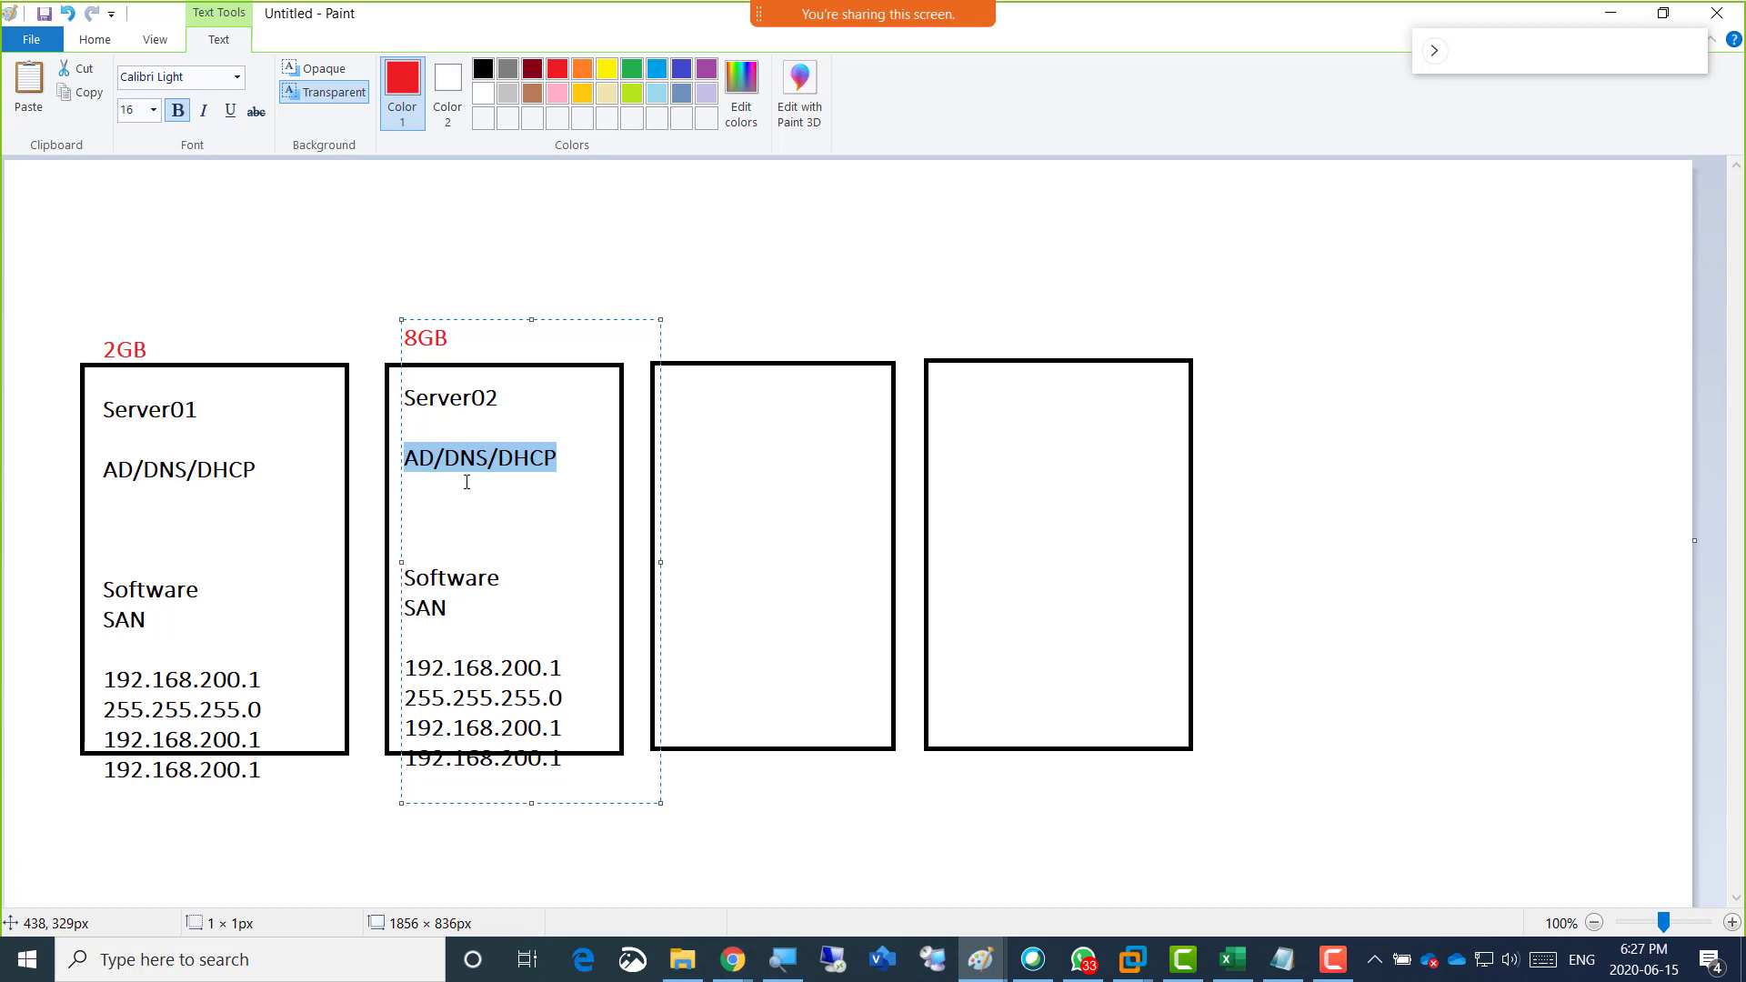
type("member Server")
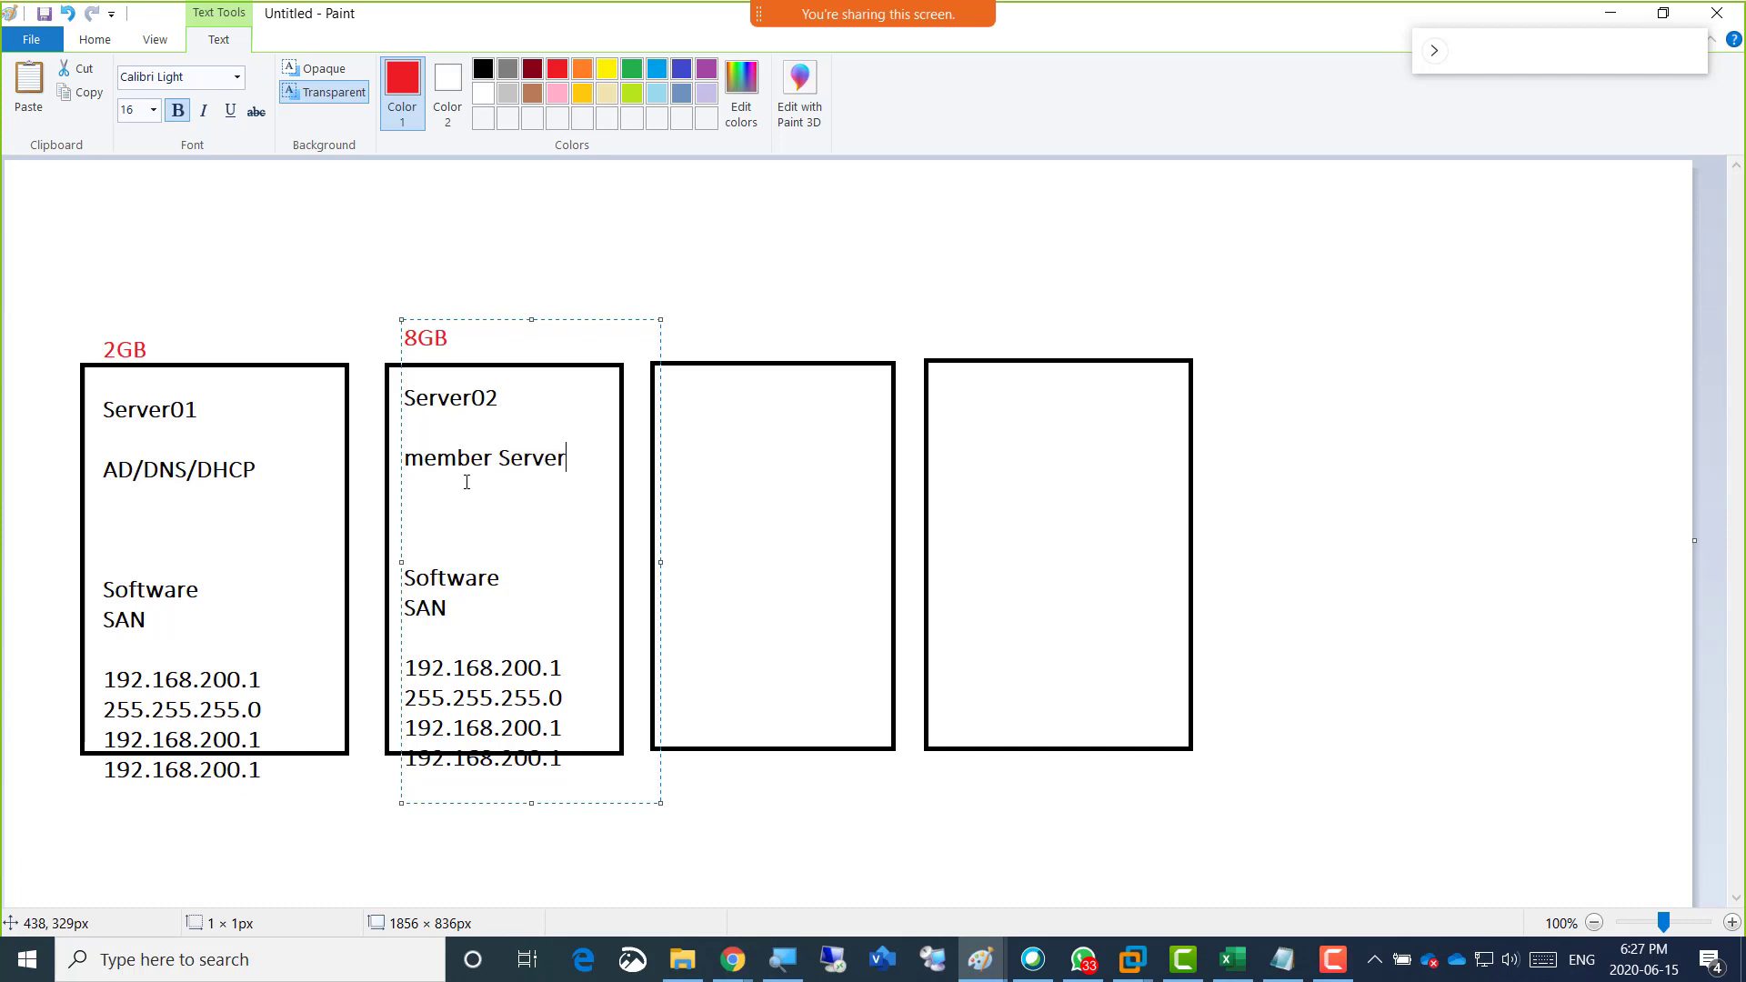
key("Return")
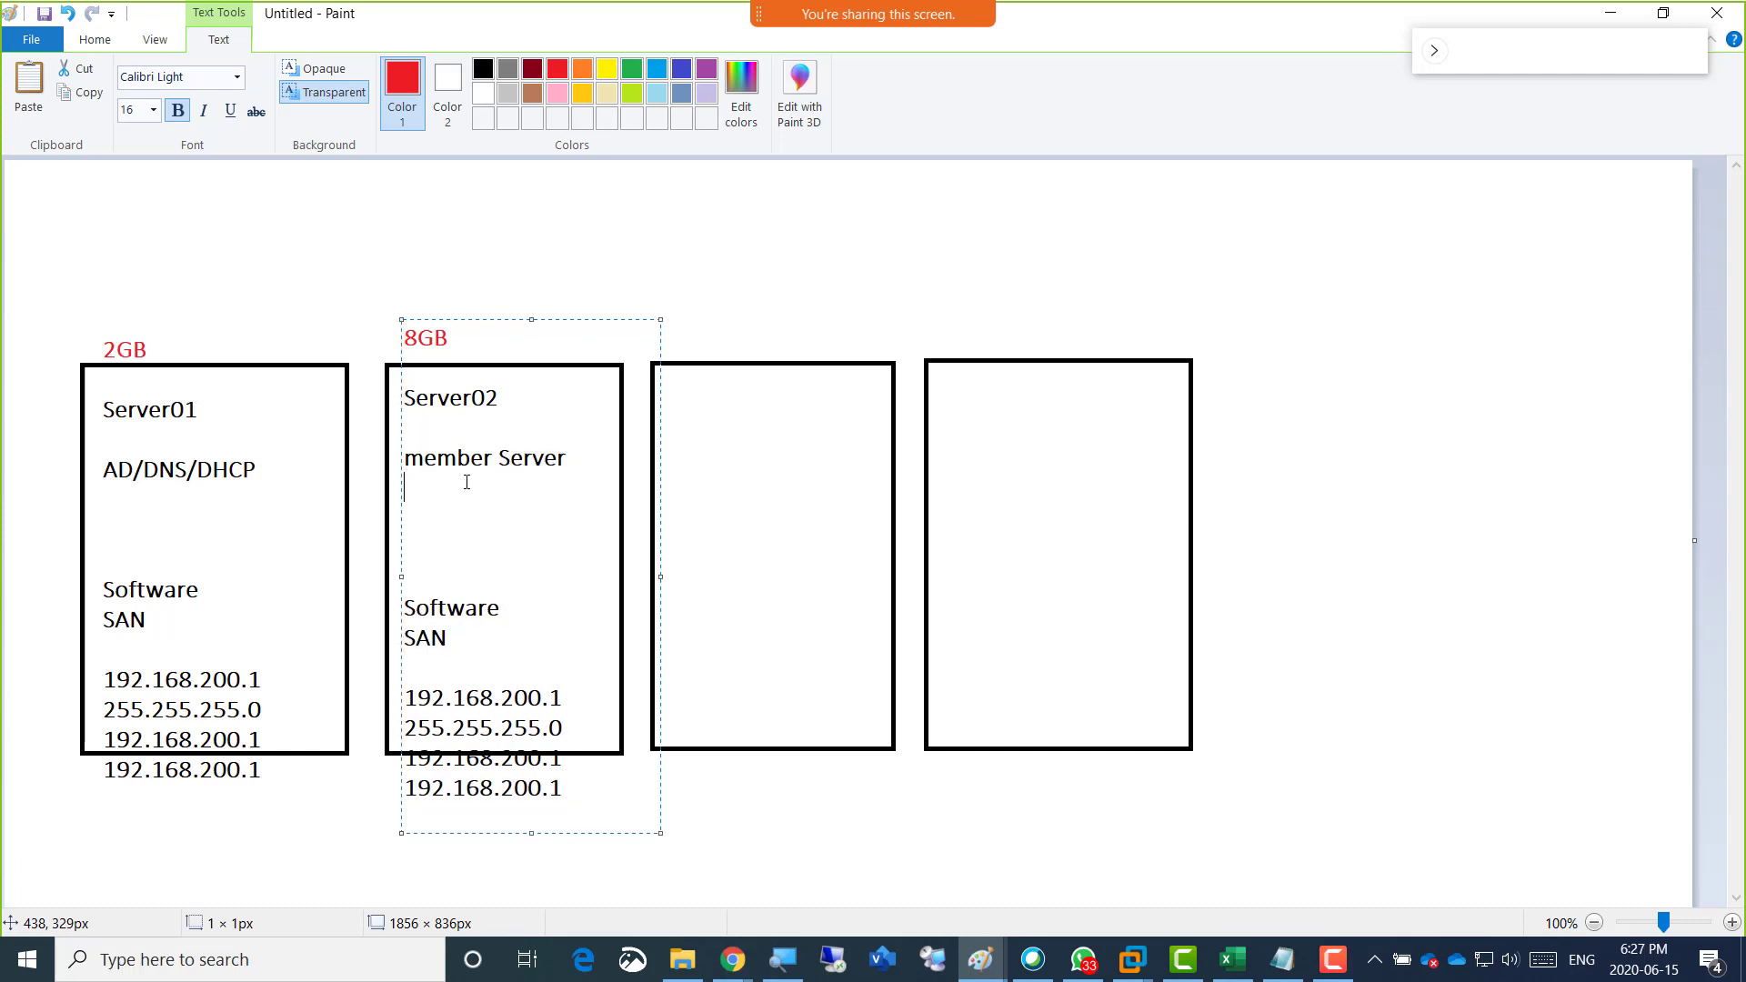
type("joined to domain")
key("BackSpace")
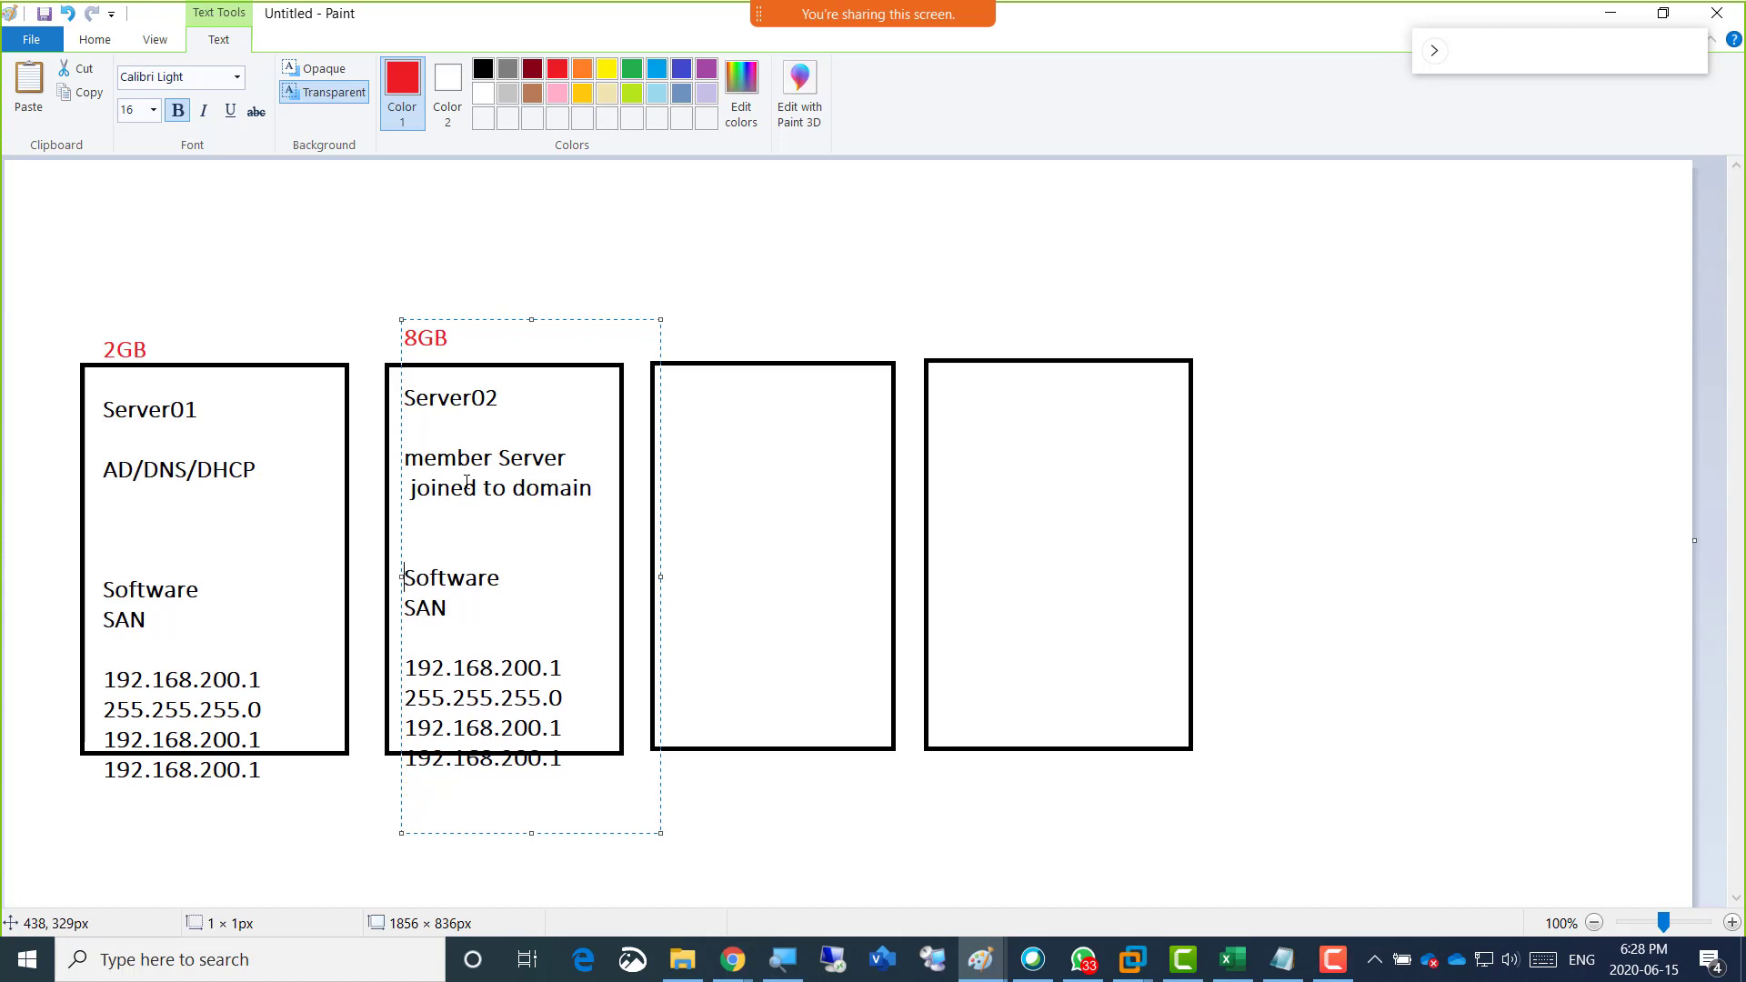
Replace "Software SAN" in the Server02 block with "vCenter" and set its IP address to 192.168.200.2.
key("shift+Down")
key("shift+Down")
type("vCenter")
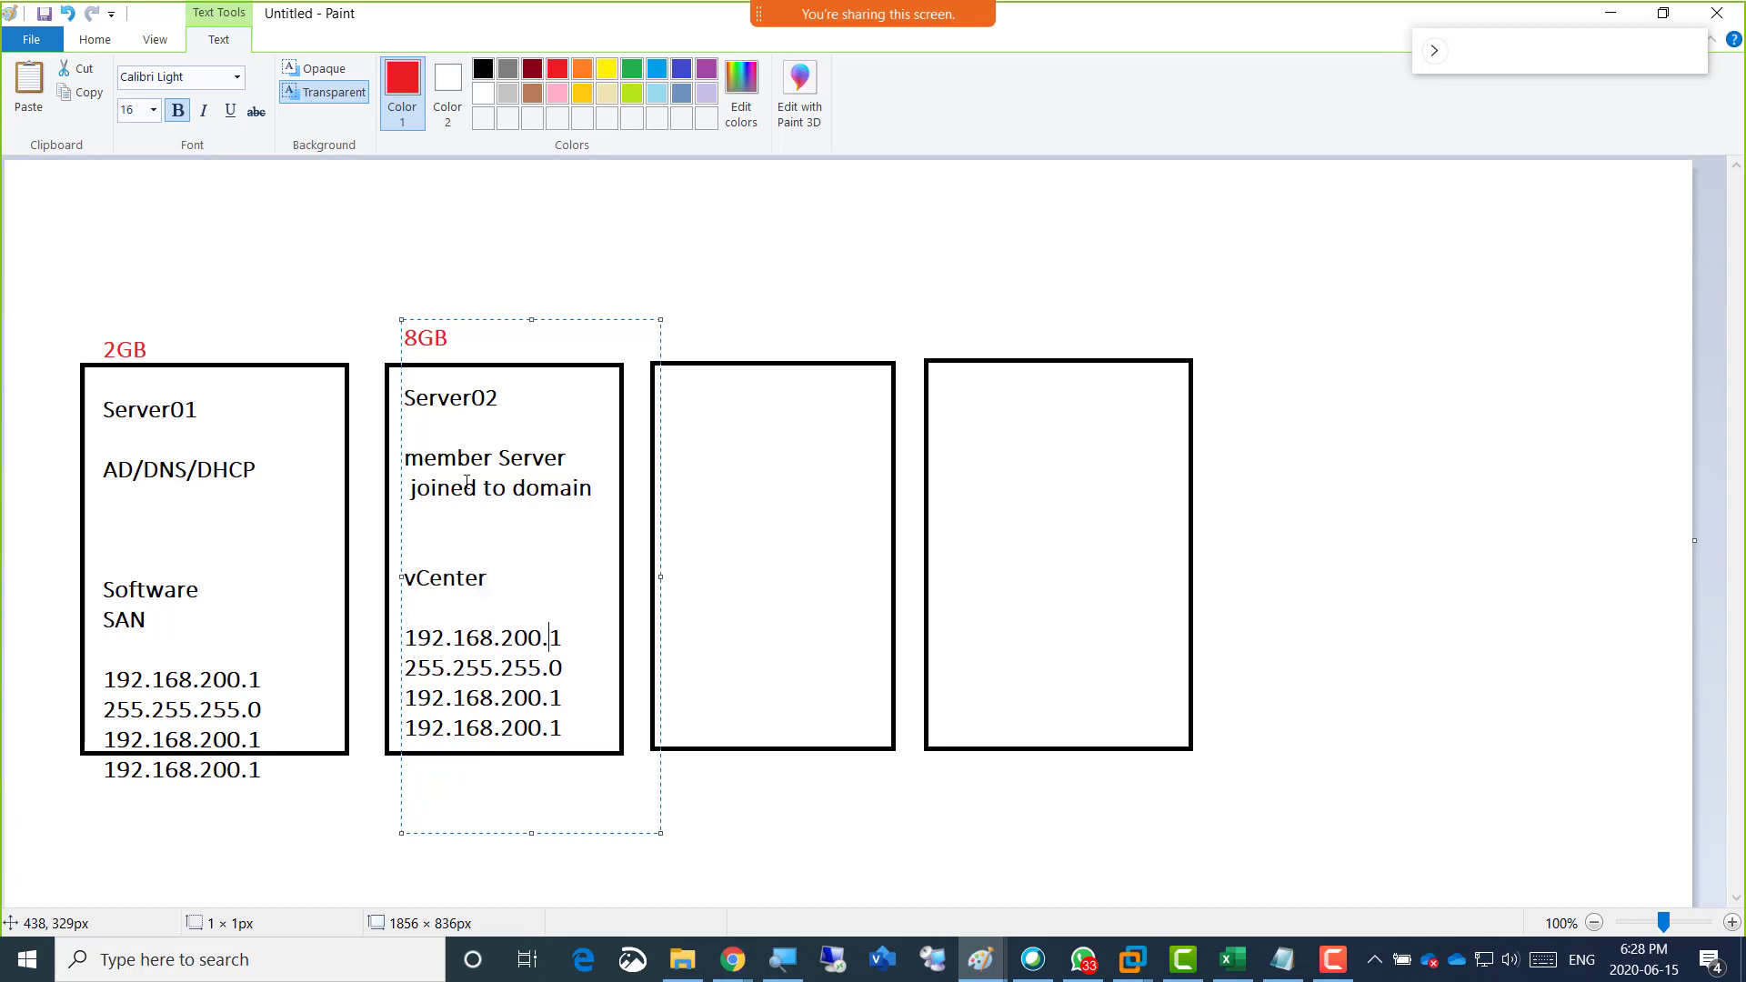
key("shift+End")
type("2")
Paste the copied text block over the third rectangle and change its memory label to 4GB.
left_click(671, 344)
left_click(671, 344)
key("ctrl+v")
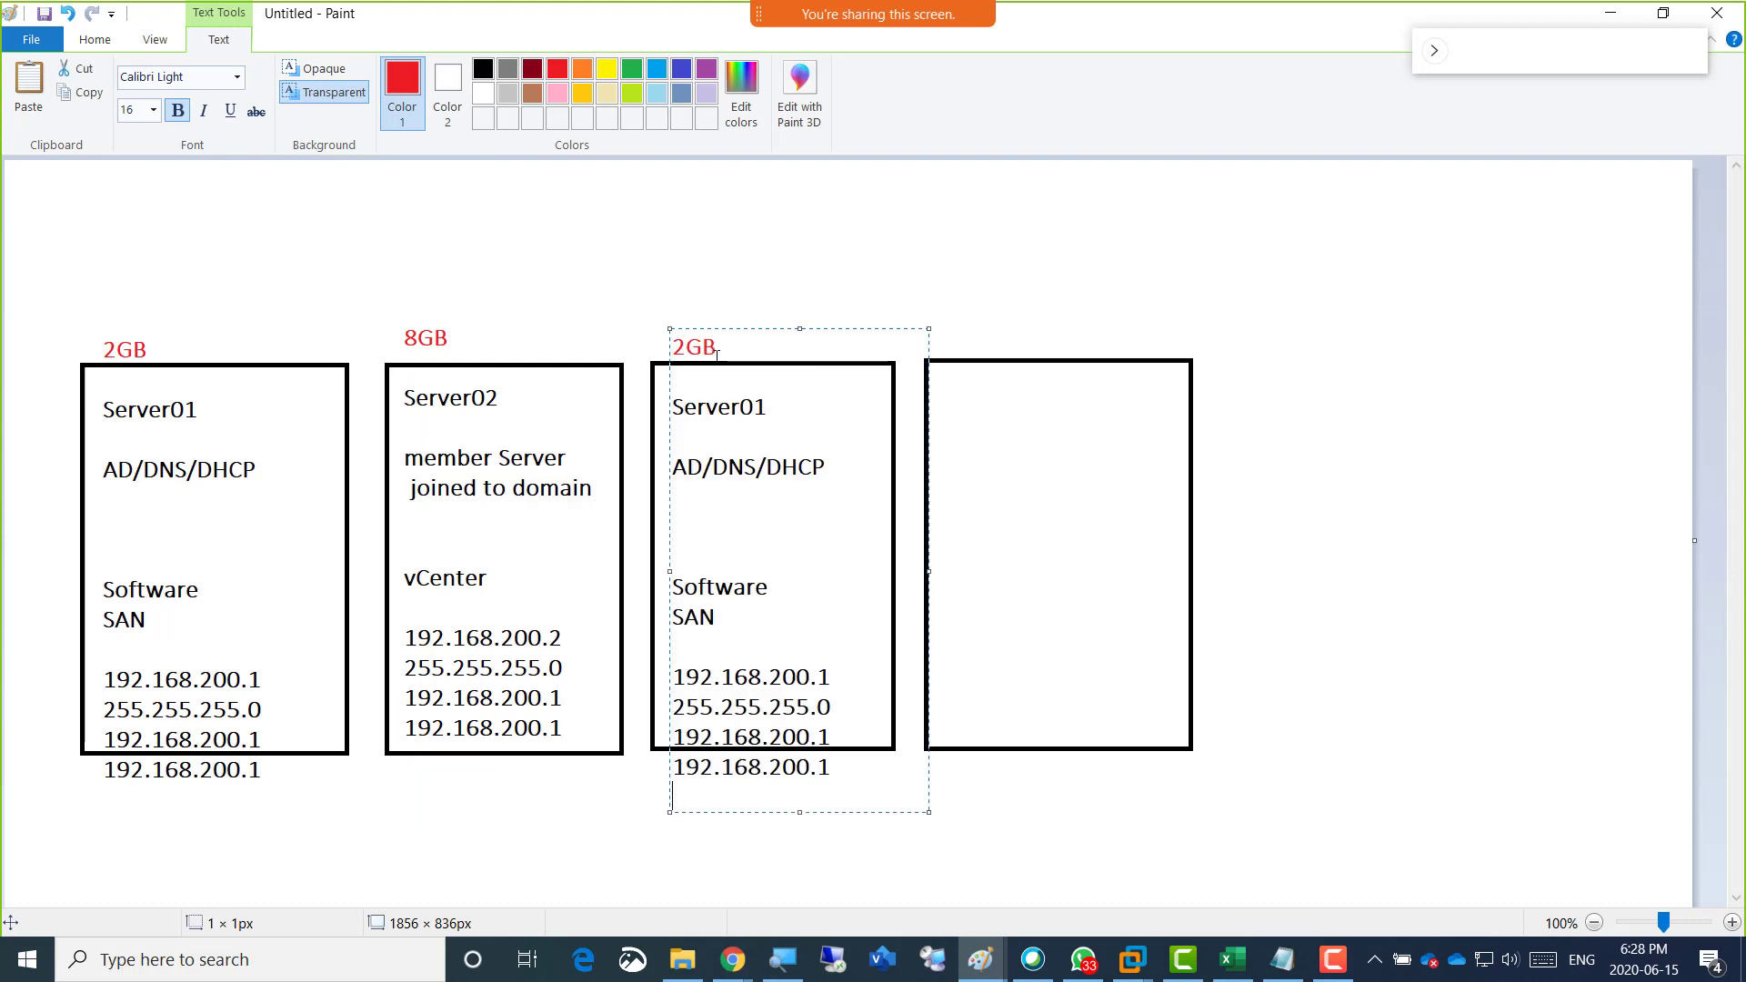
left_click_drag(686, 350, 669, 350)
type("4")
Select the Server01 name in the third rectangle's text block.
left_click_drag(766, 410, 662, 409)
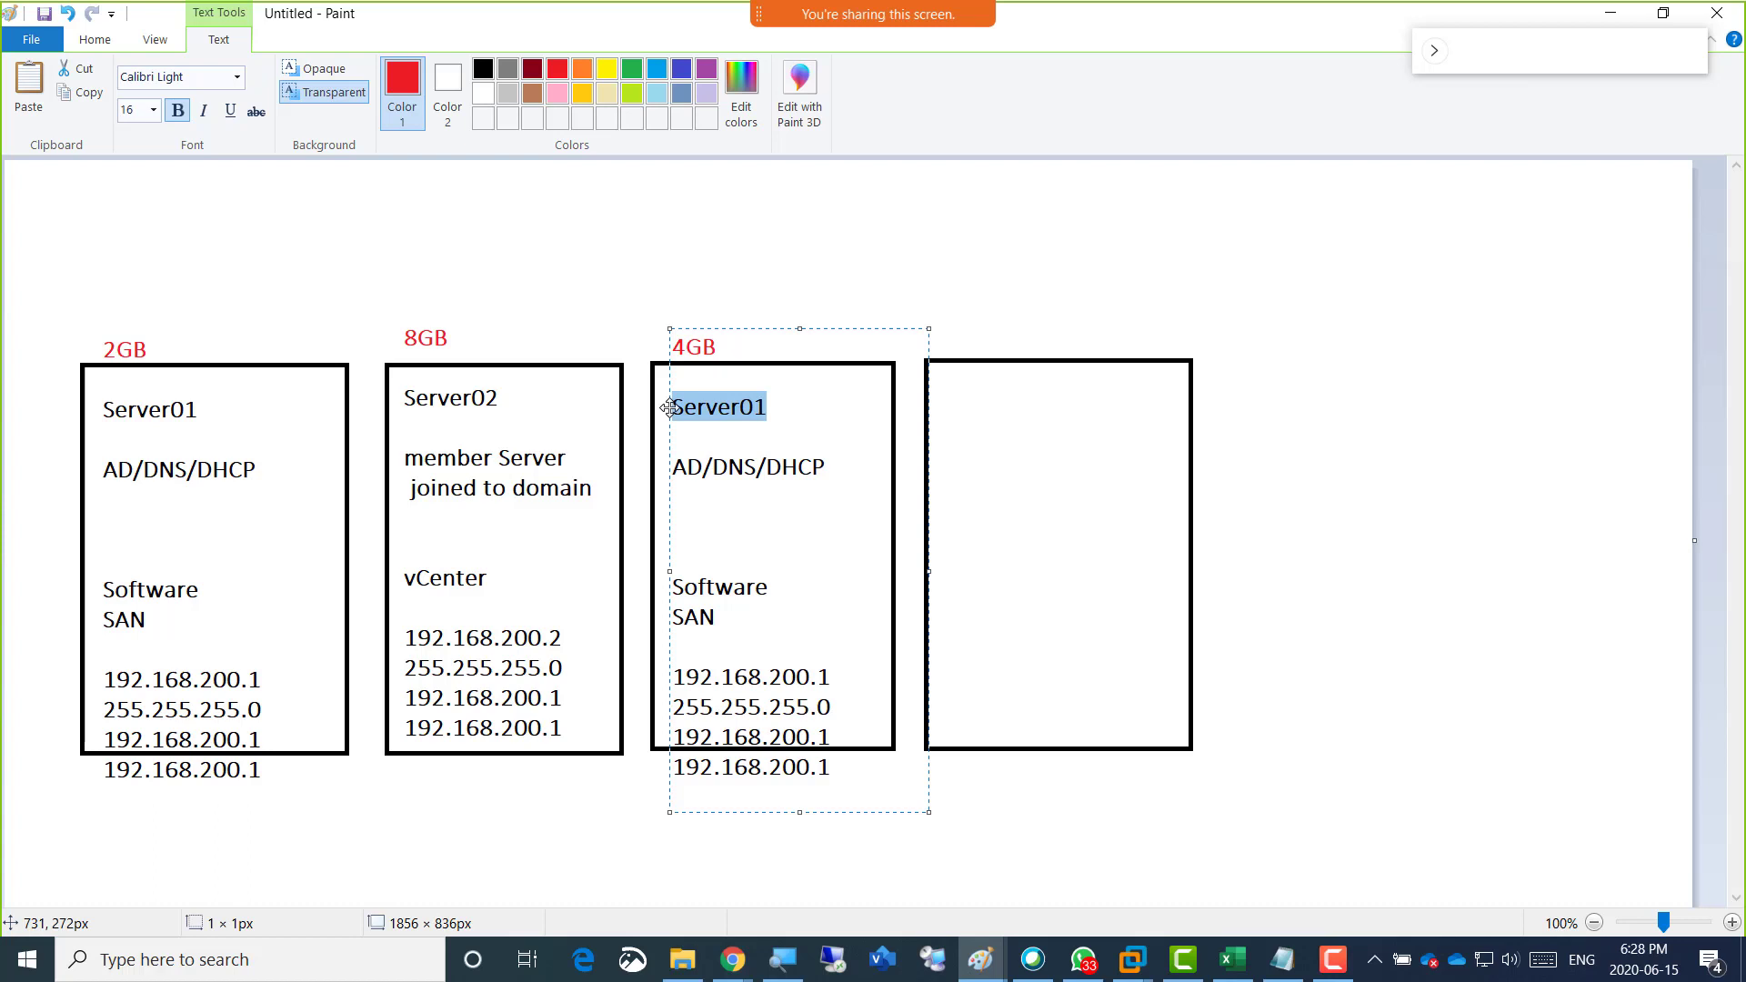
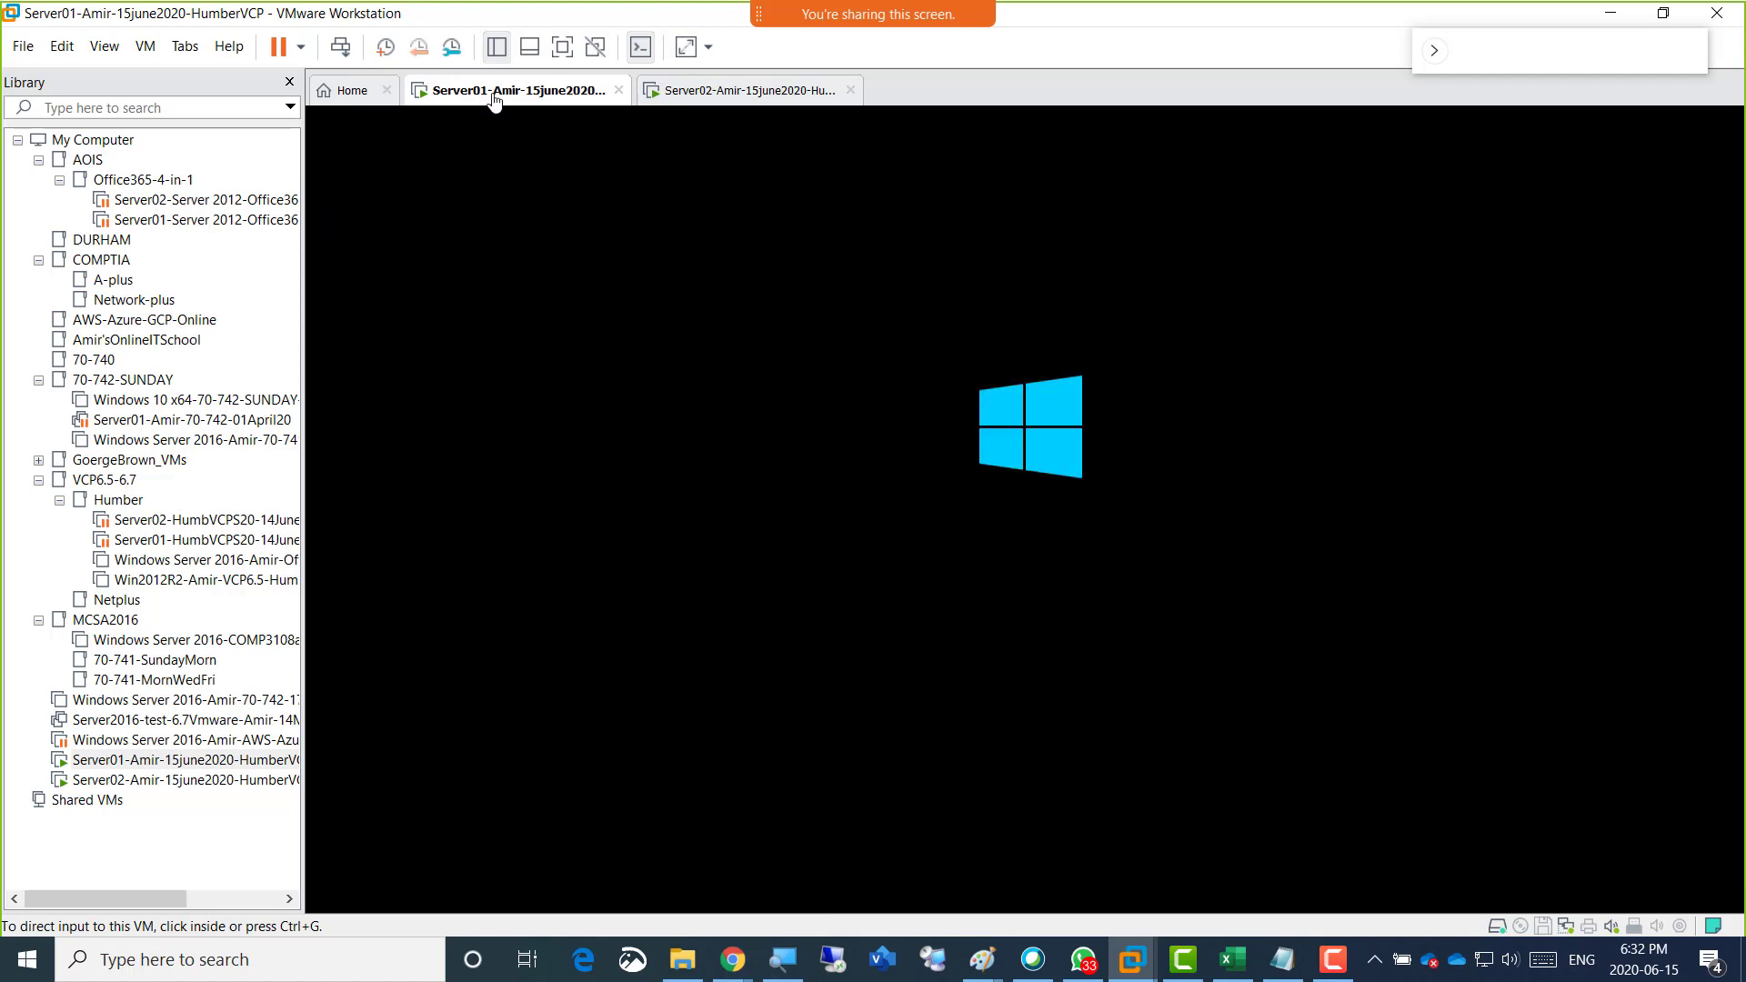
Switch to Paint and add a red note above the diagram reading "Change the RAM of Server01 and Server02".
key("alt+Tab")
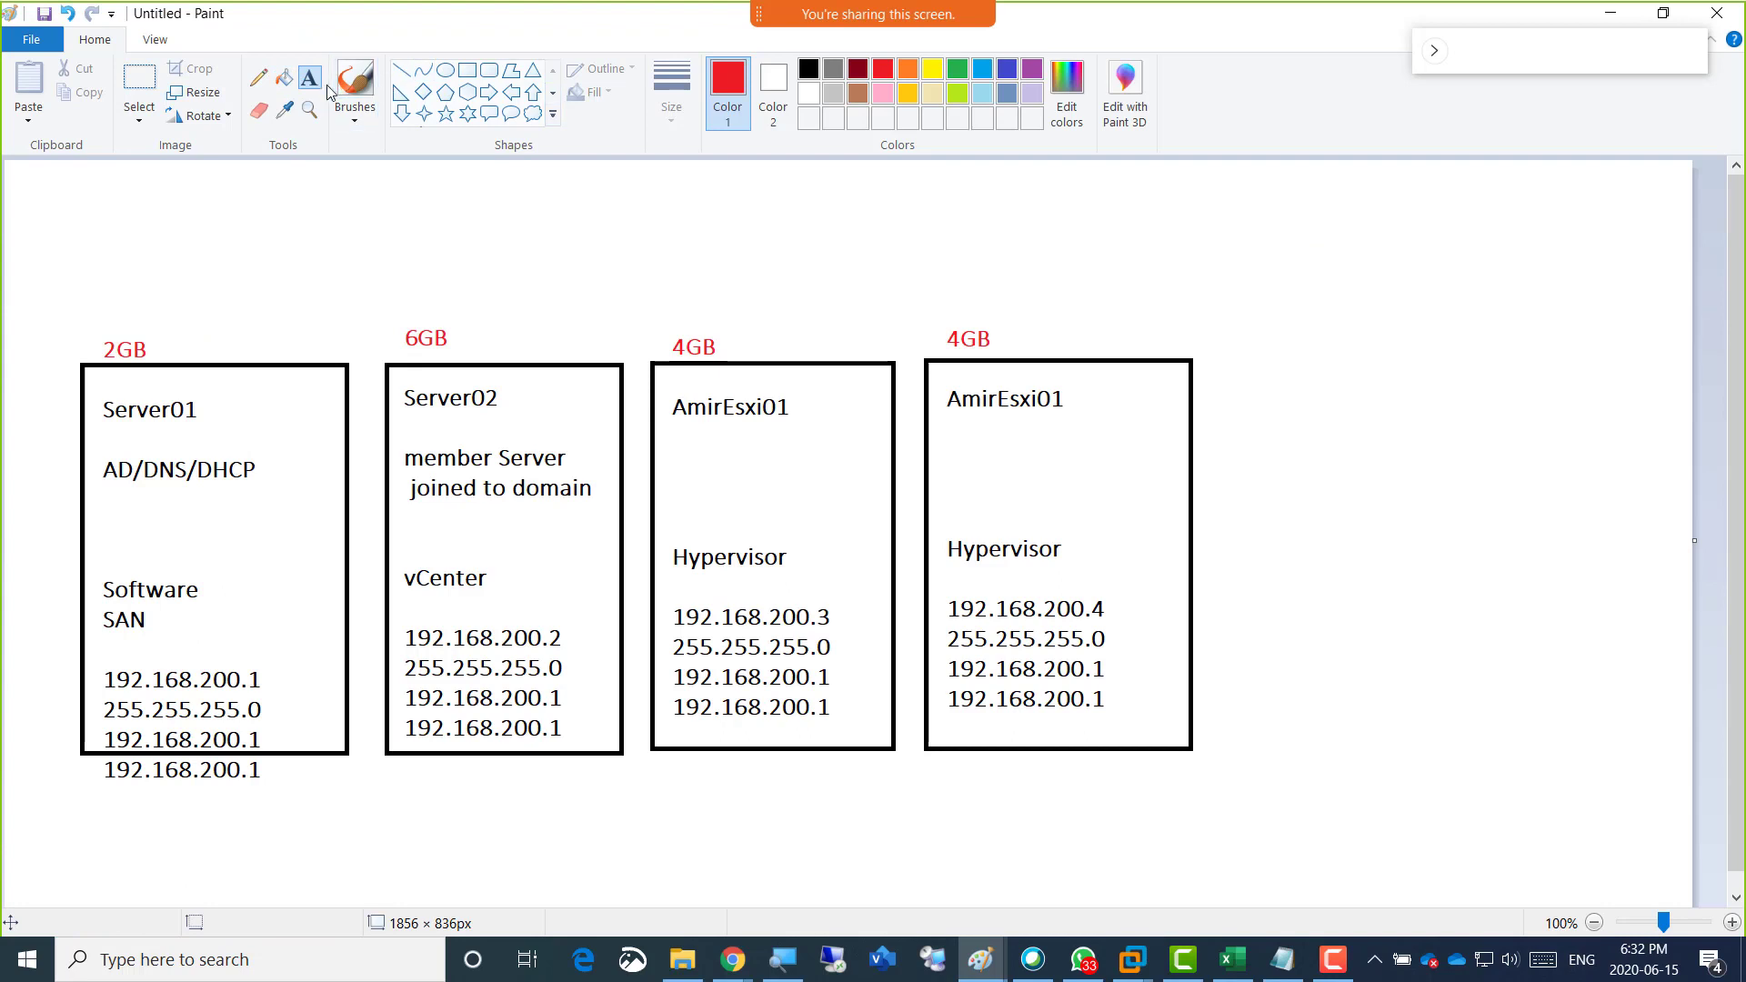
left_click(39, 198)
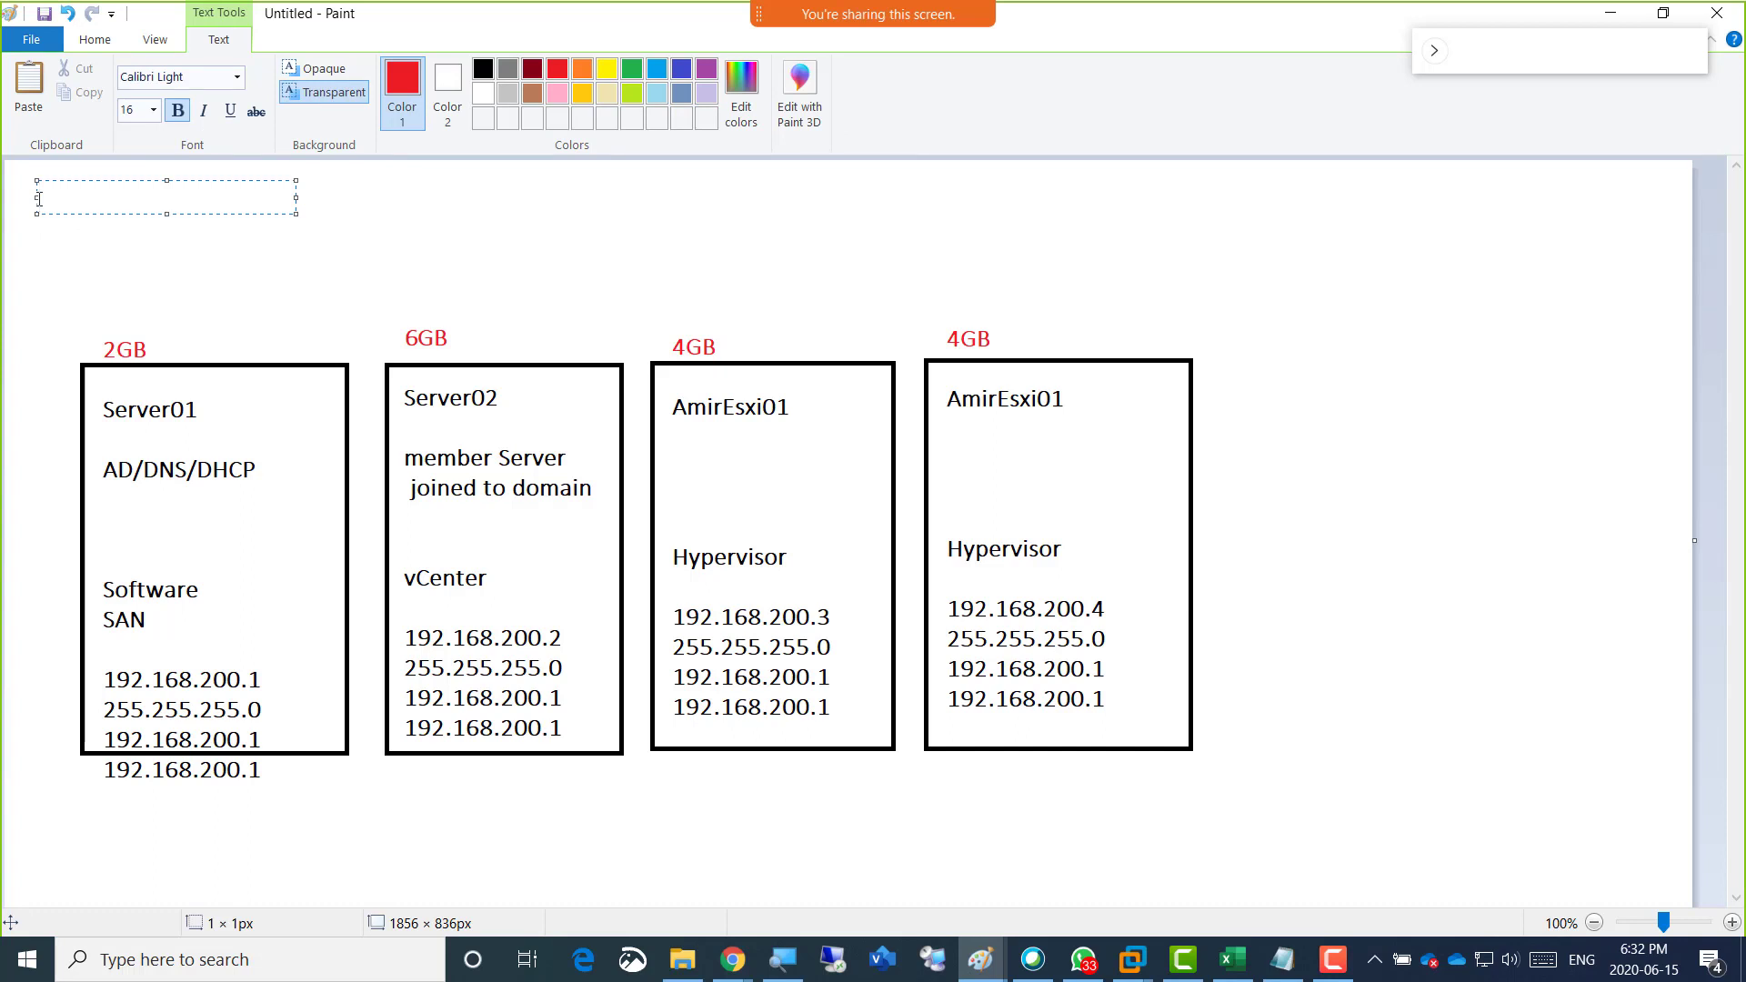
type("Change the RAM of")
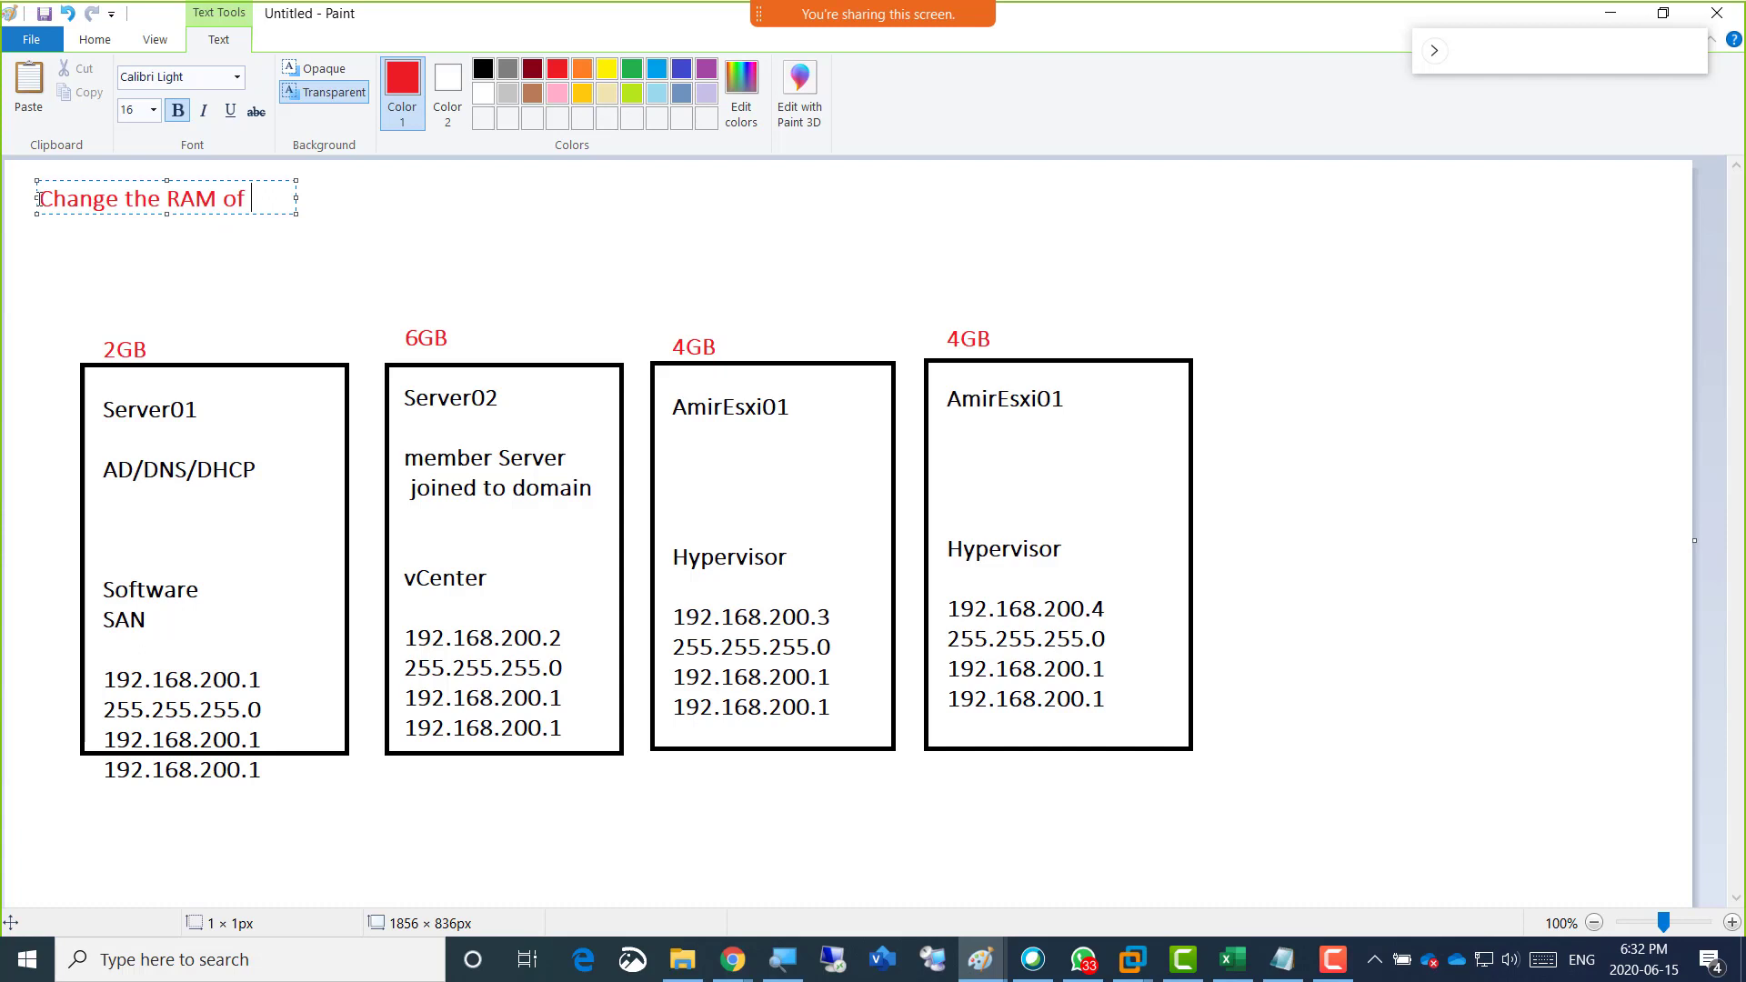
type("Server01 and Server02")
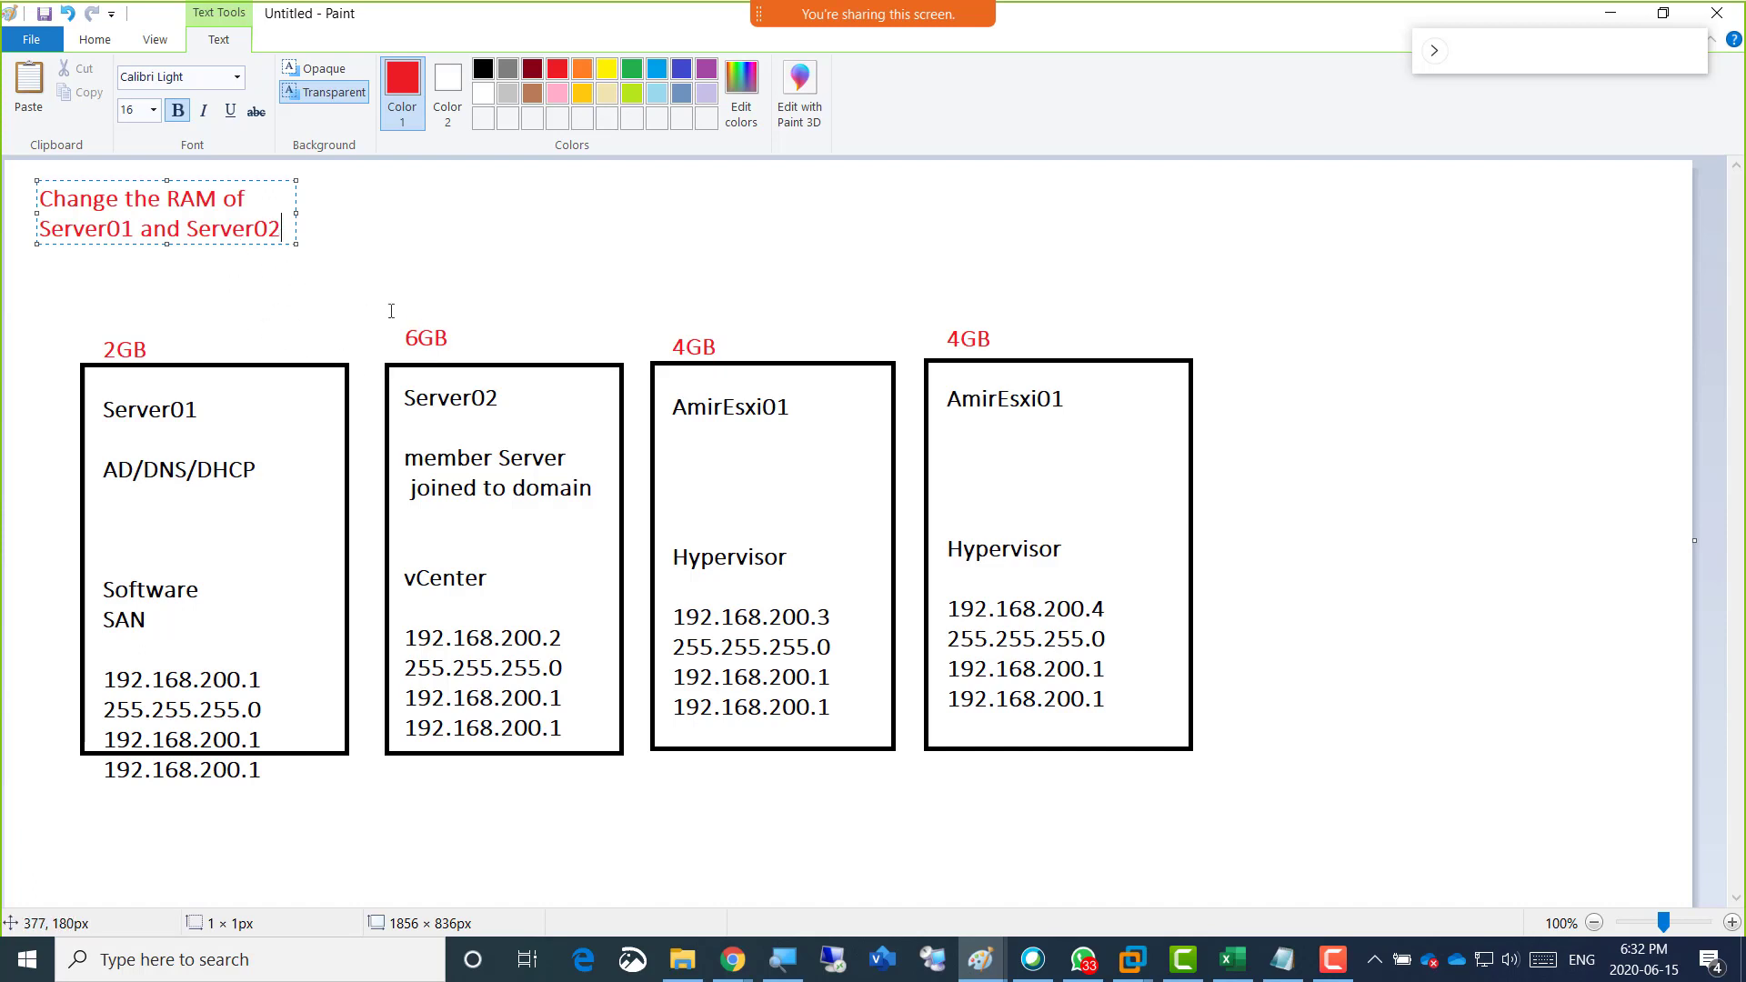
Switch to VMware Workstation and cancel the VMware Tools installation running in the Server02 virtual machine.
key("alt+Tab")
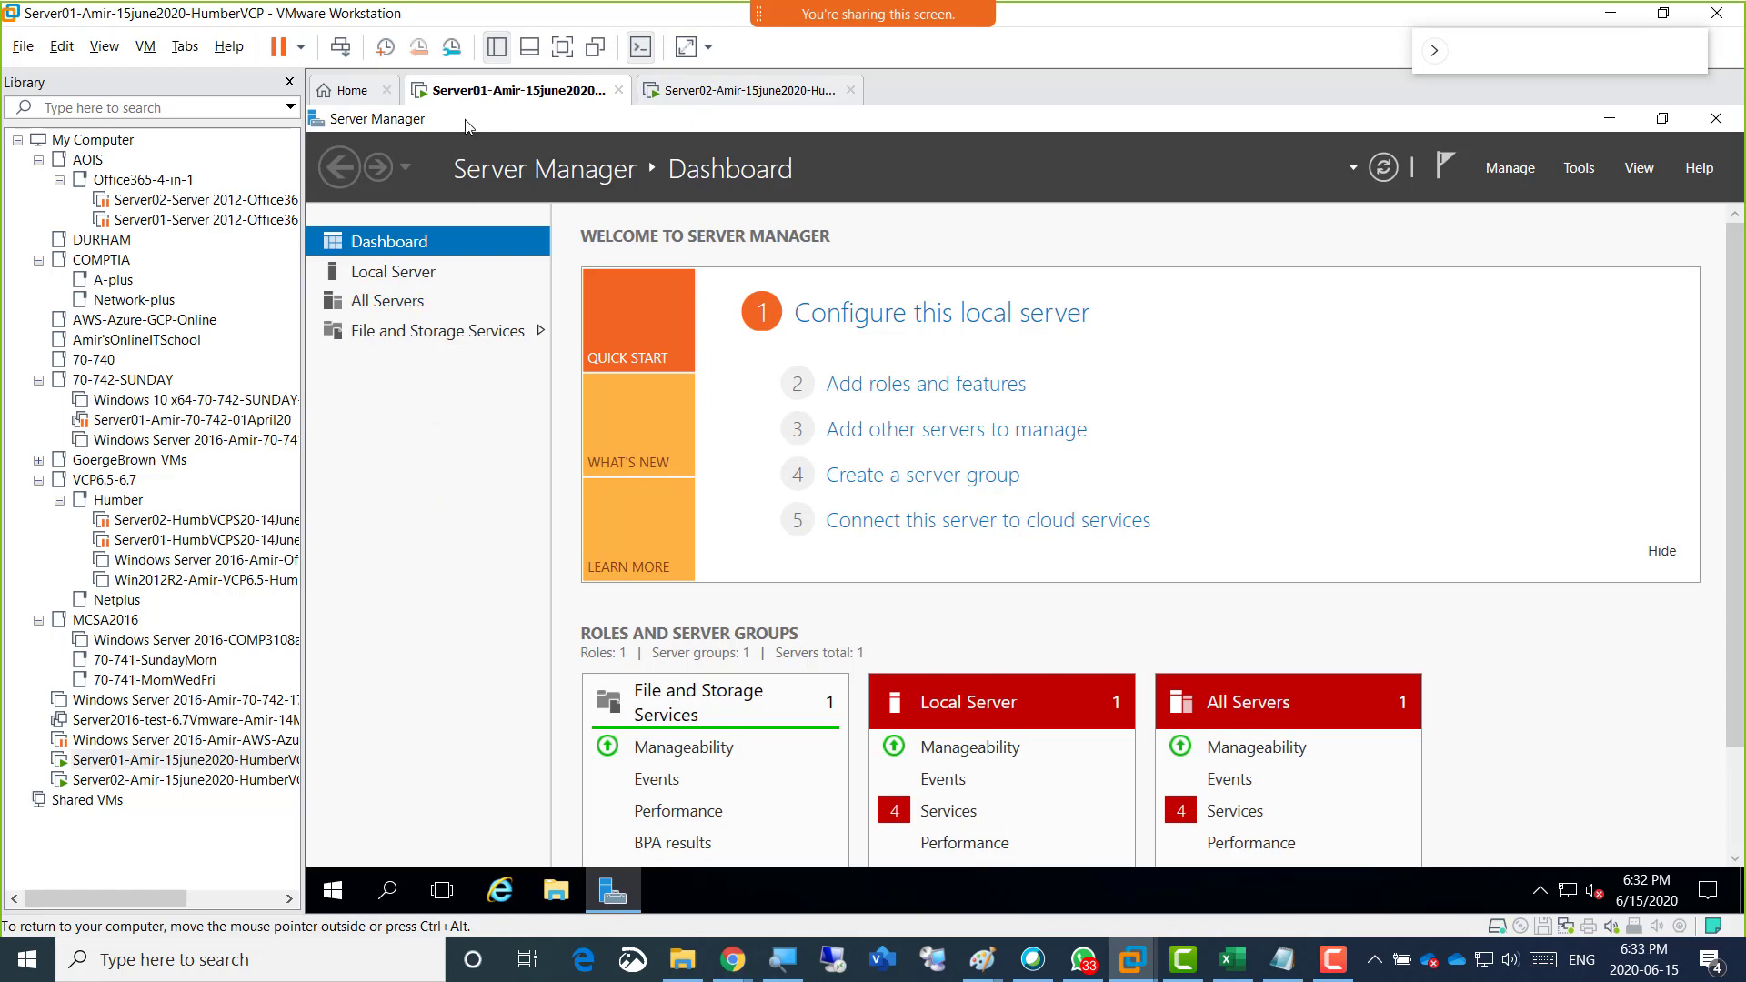
left_click(705, 99)
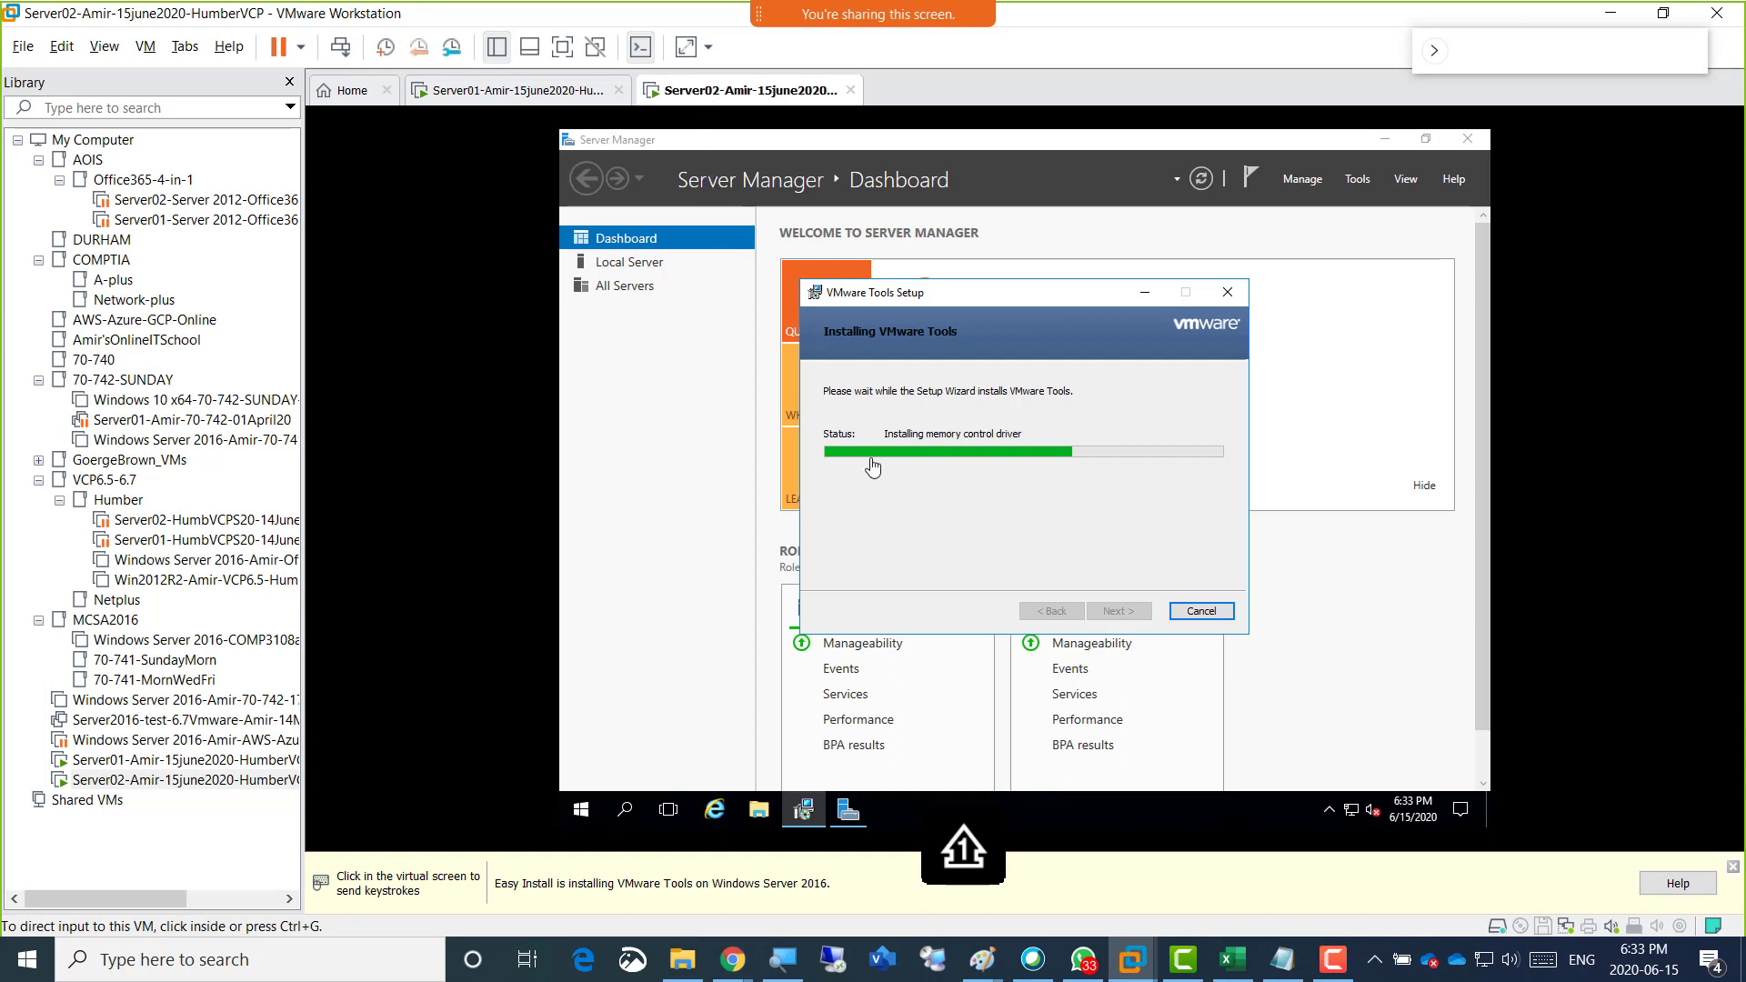
left_click(1202, 616)
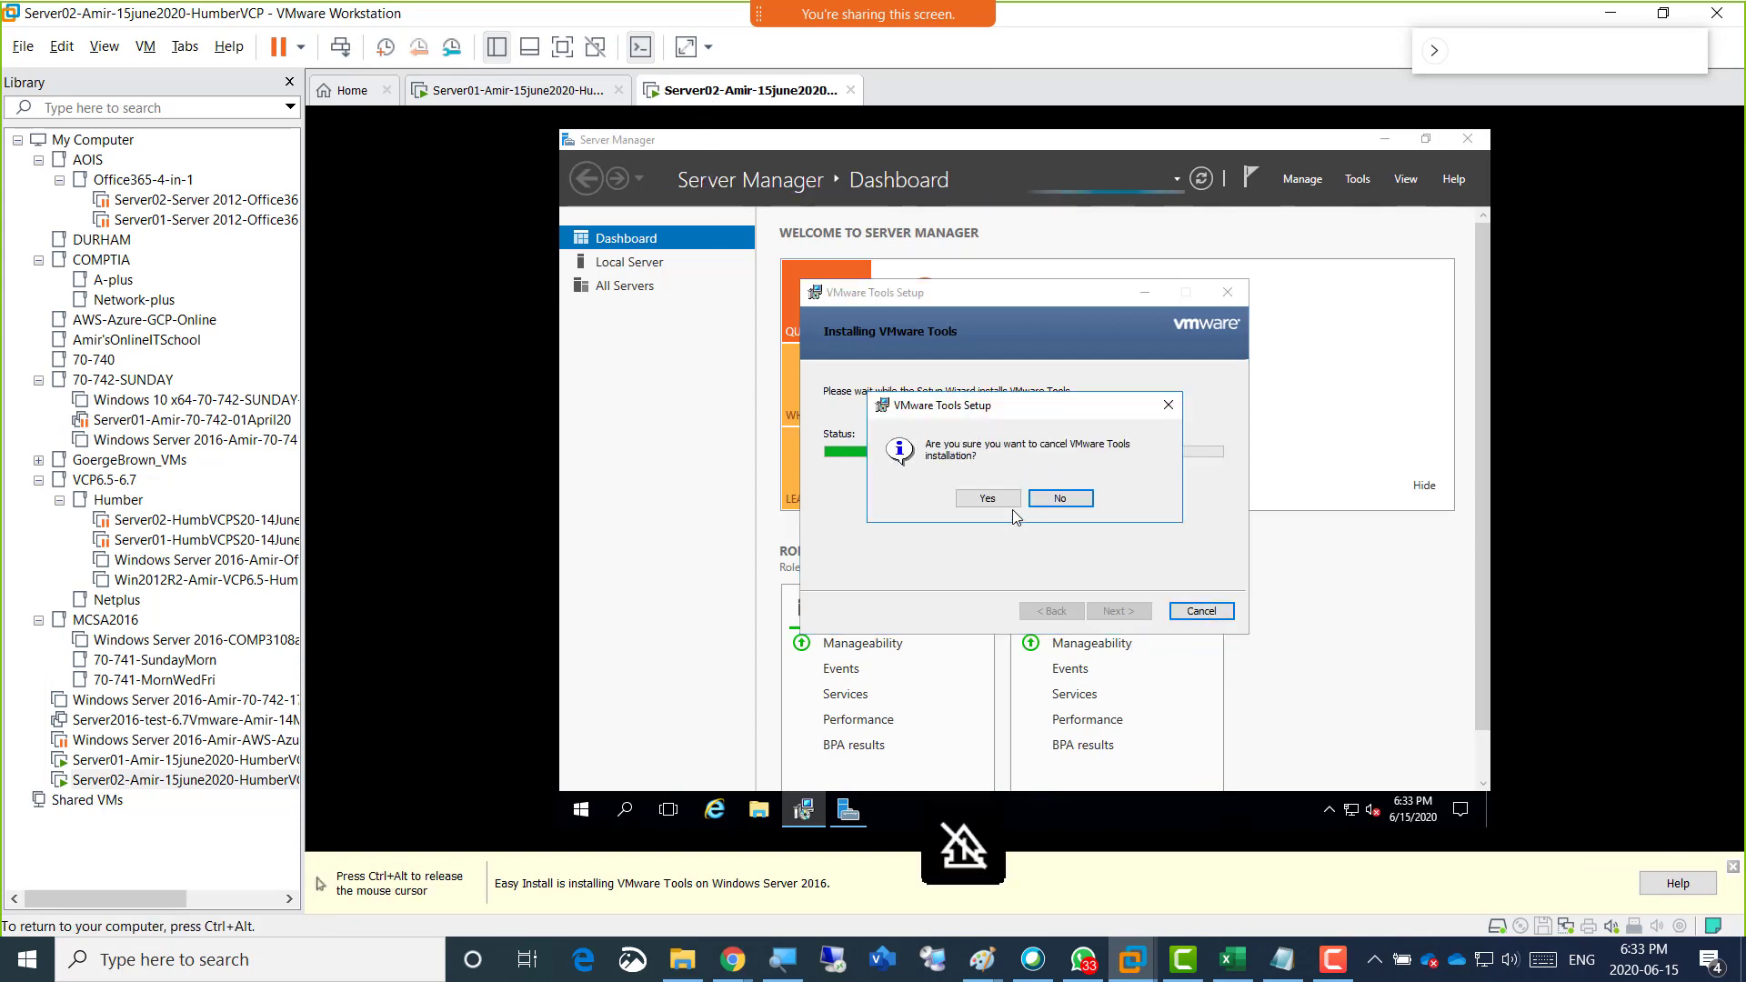
left_click(987, 497)
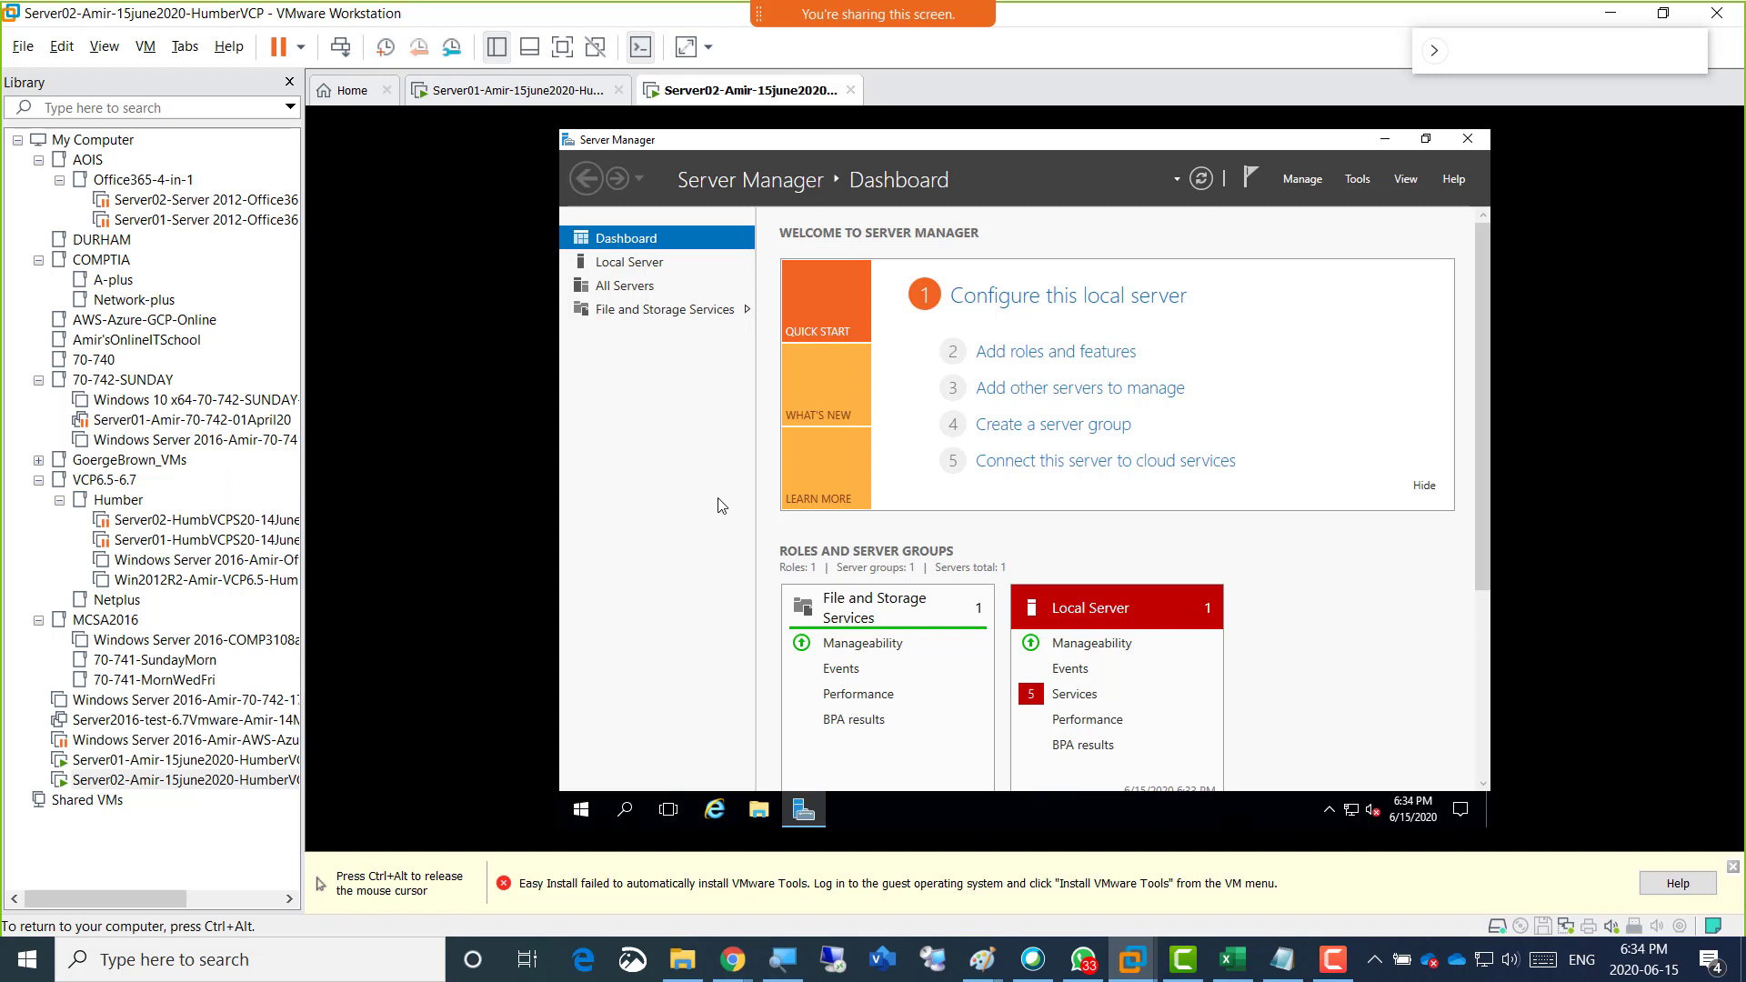
Check the VMware Tools install option for Server02 and the drives in its This PC, and decline the annotation request.
key("ctrl+alt")
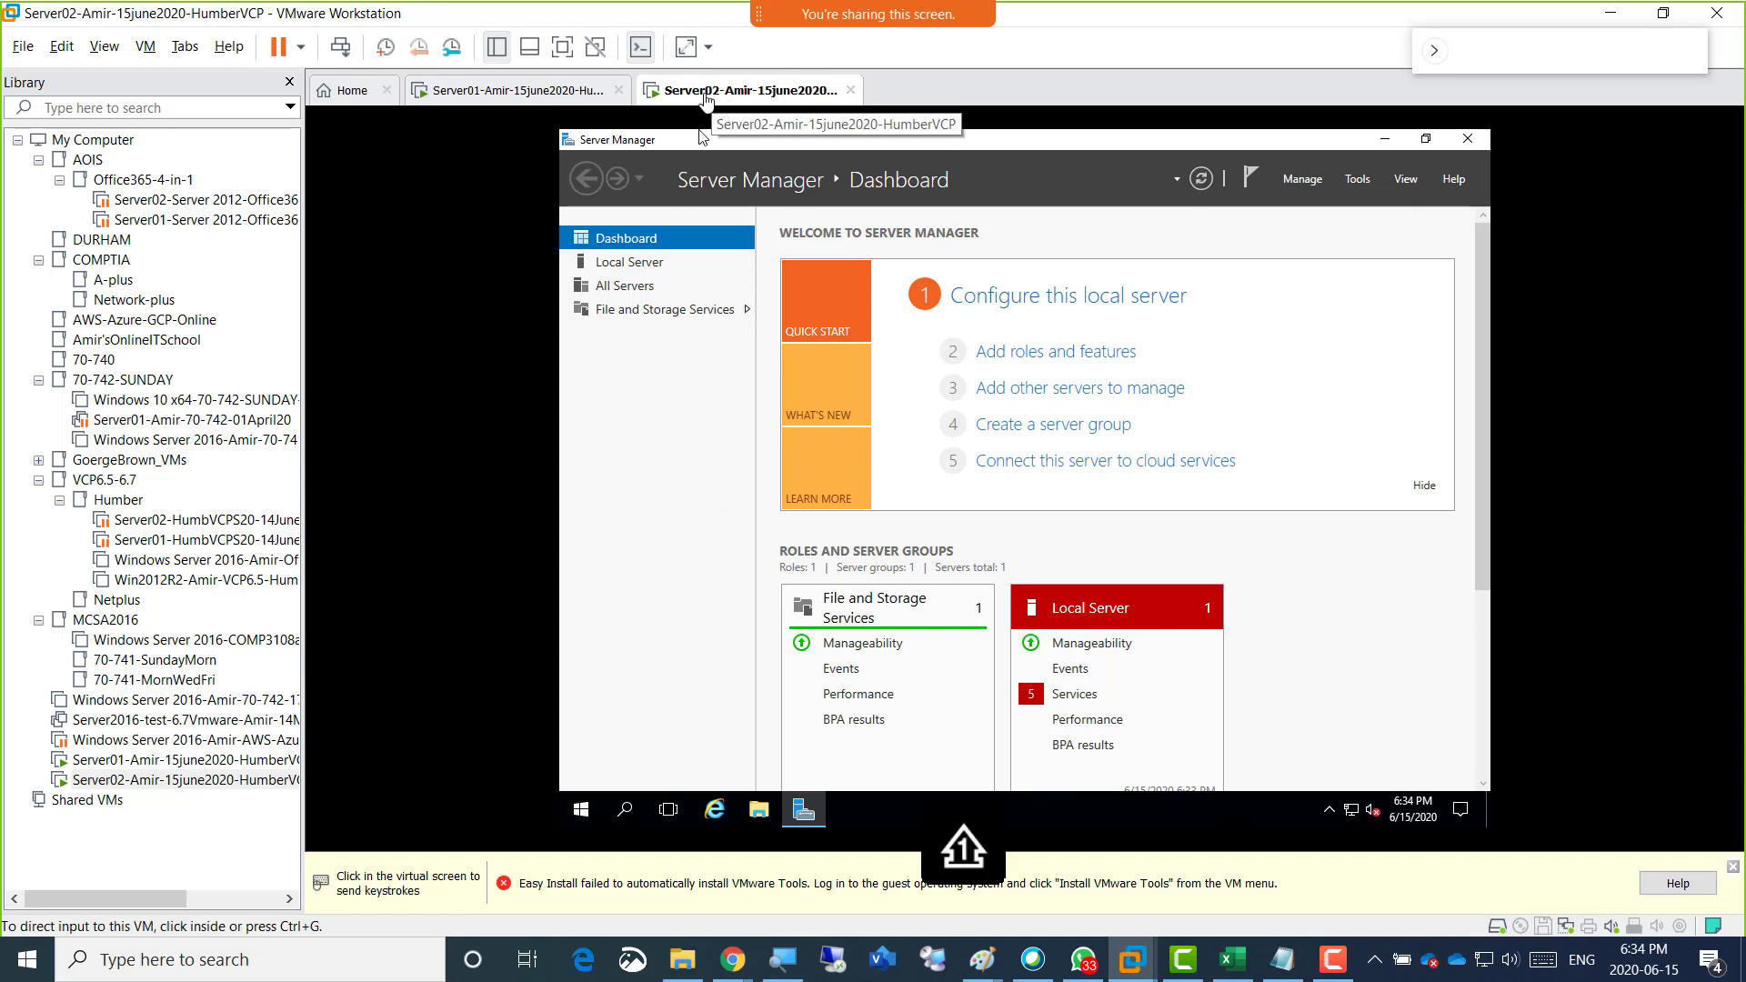
right_click(702, 98)
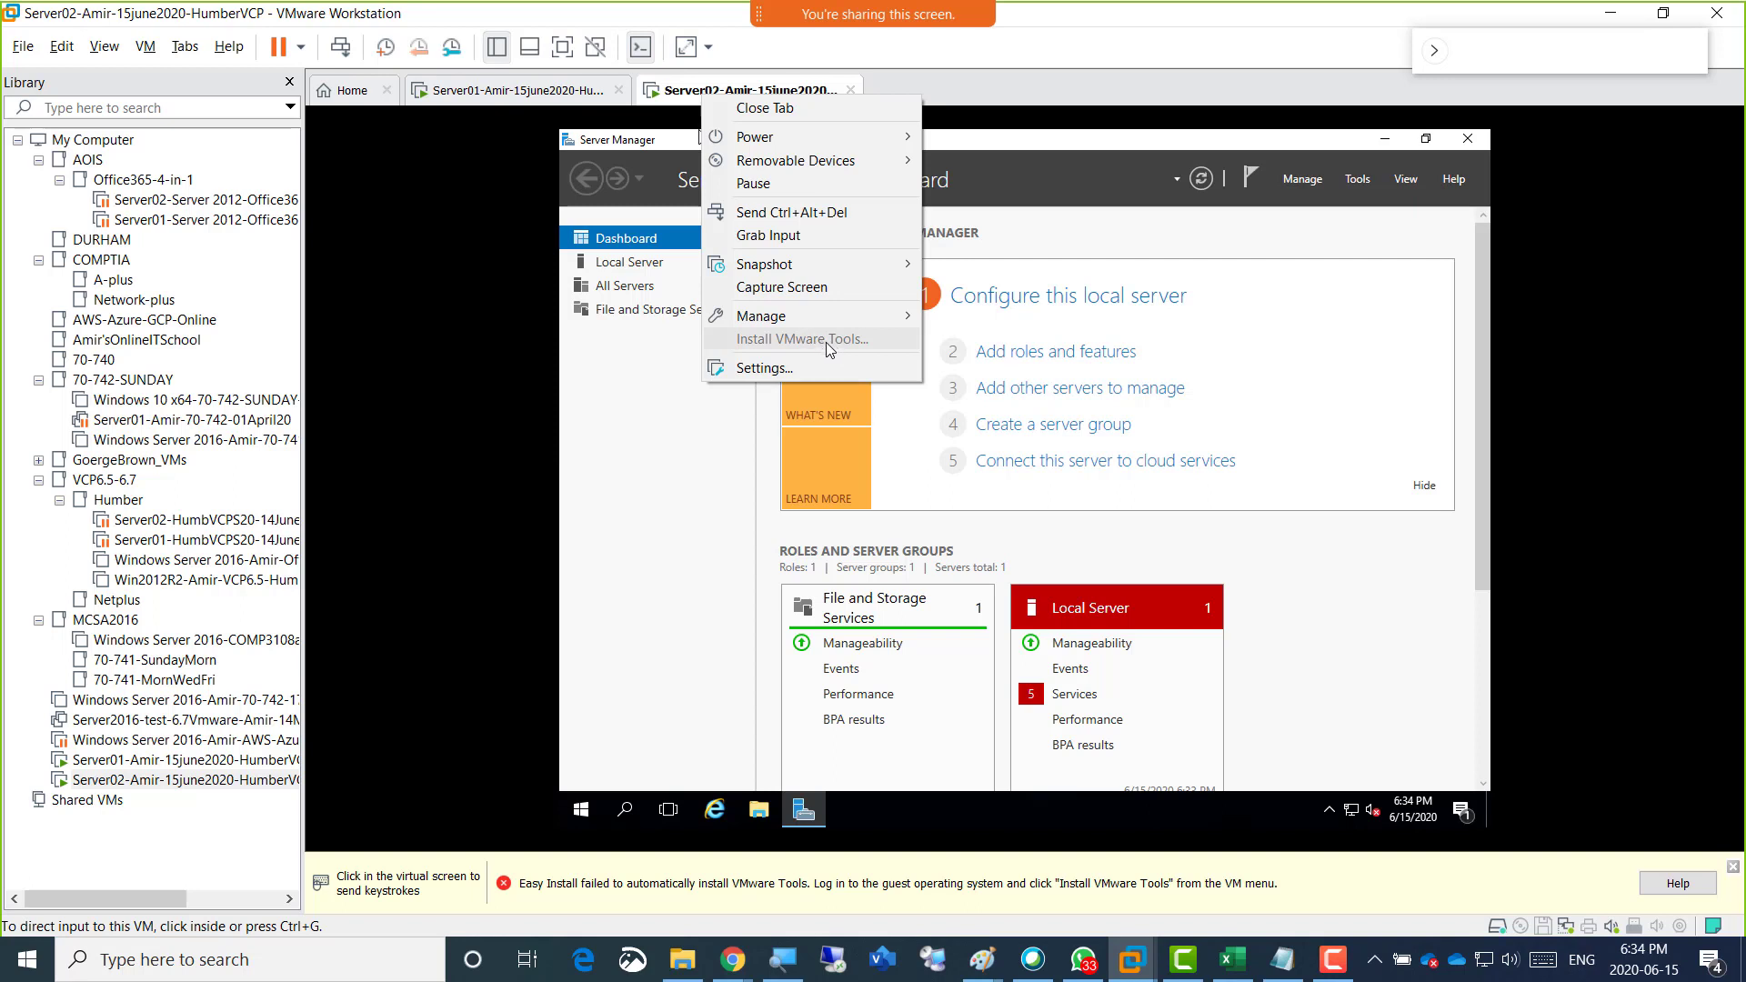
left_click(603, 712)
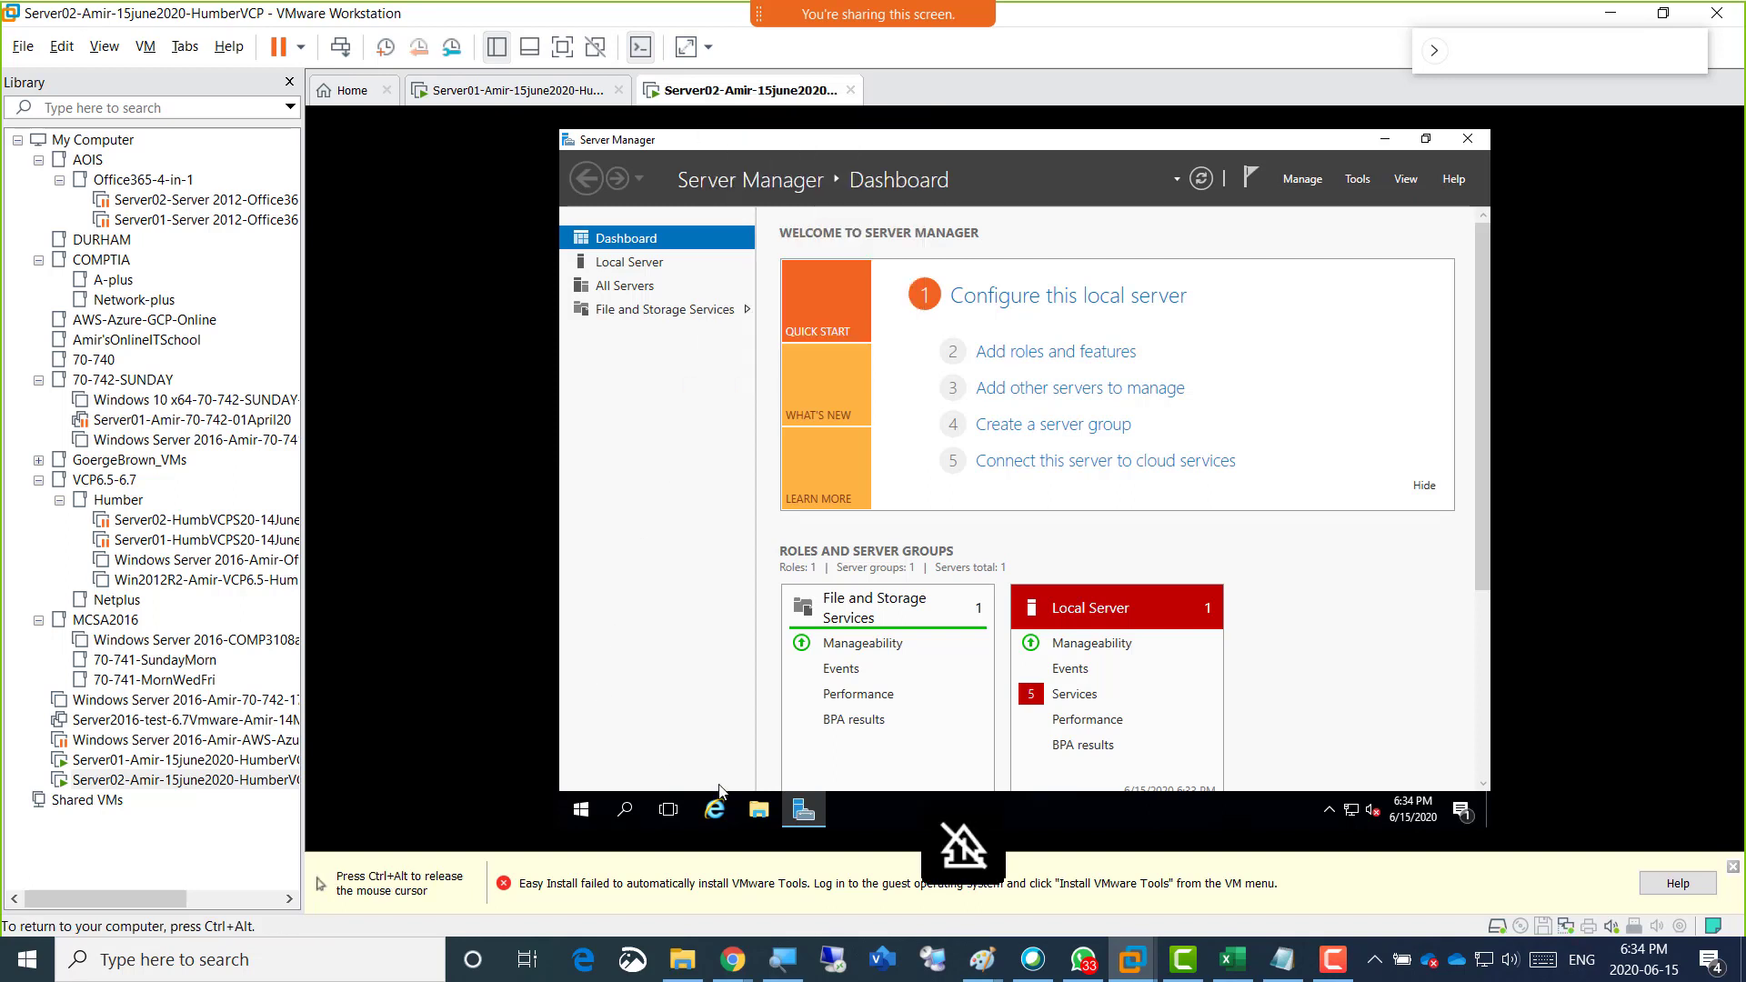
left_click(756, 814)
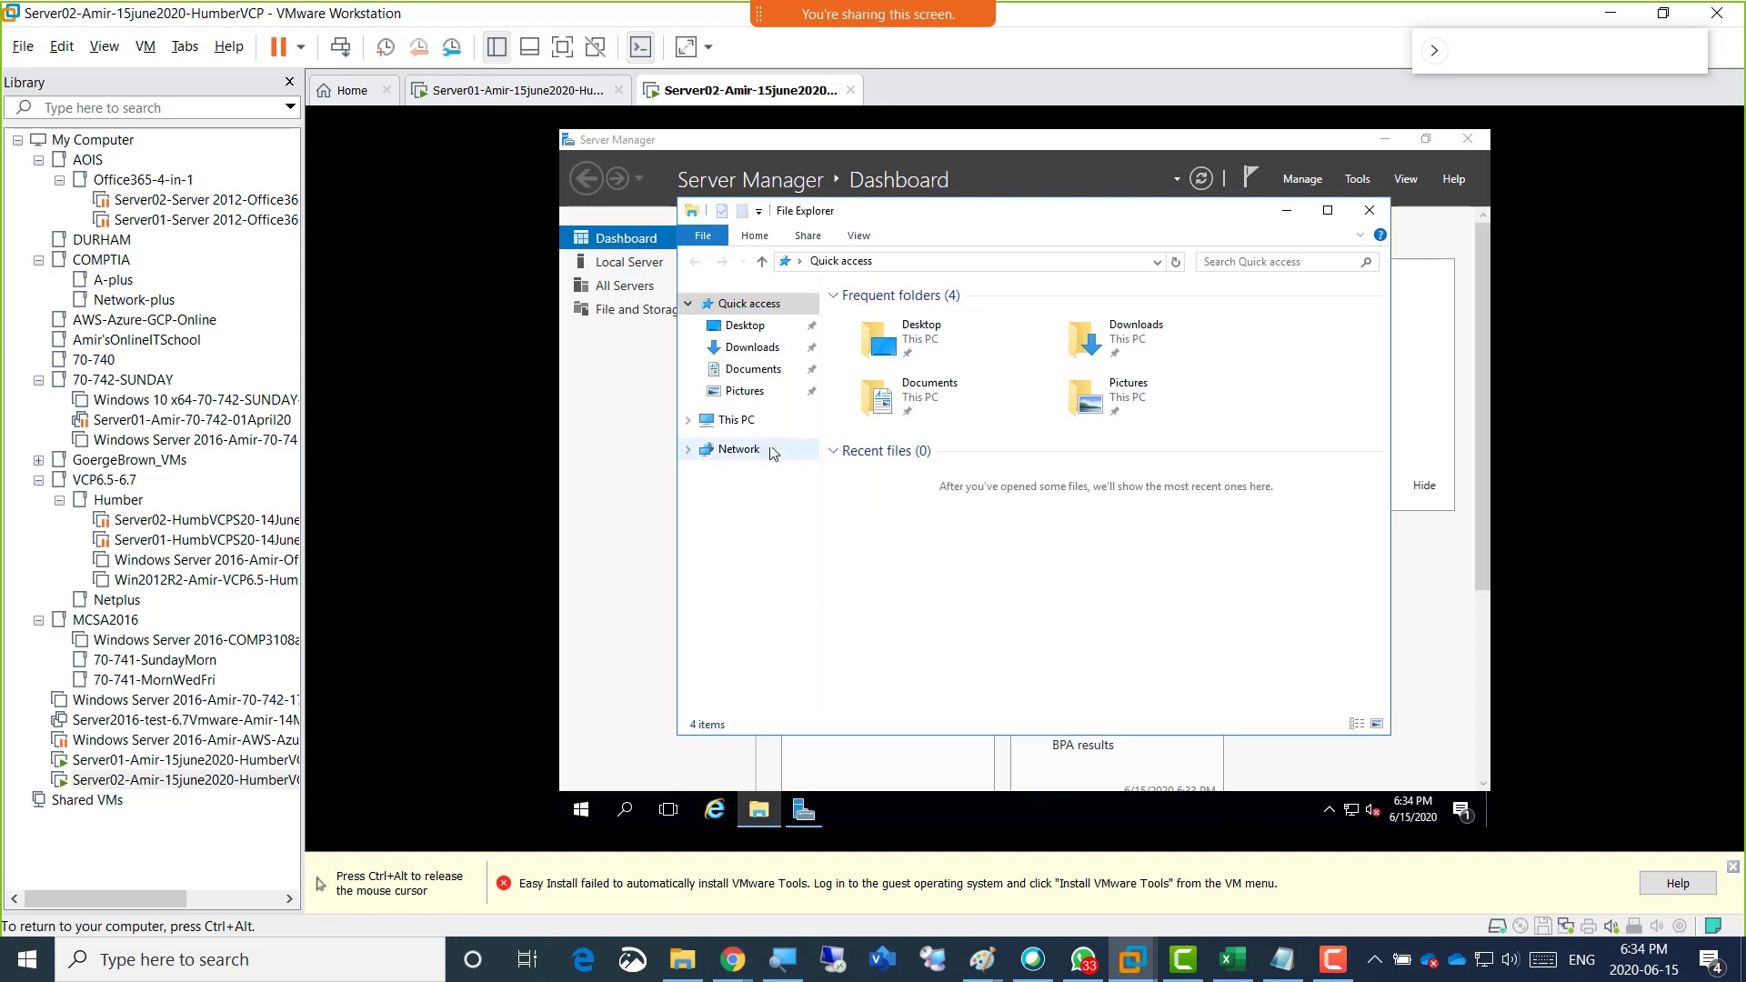
left_click(737, 421)
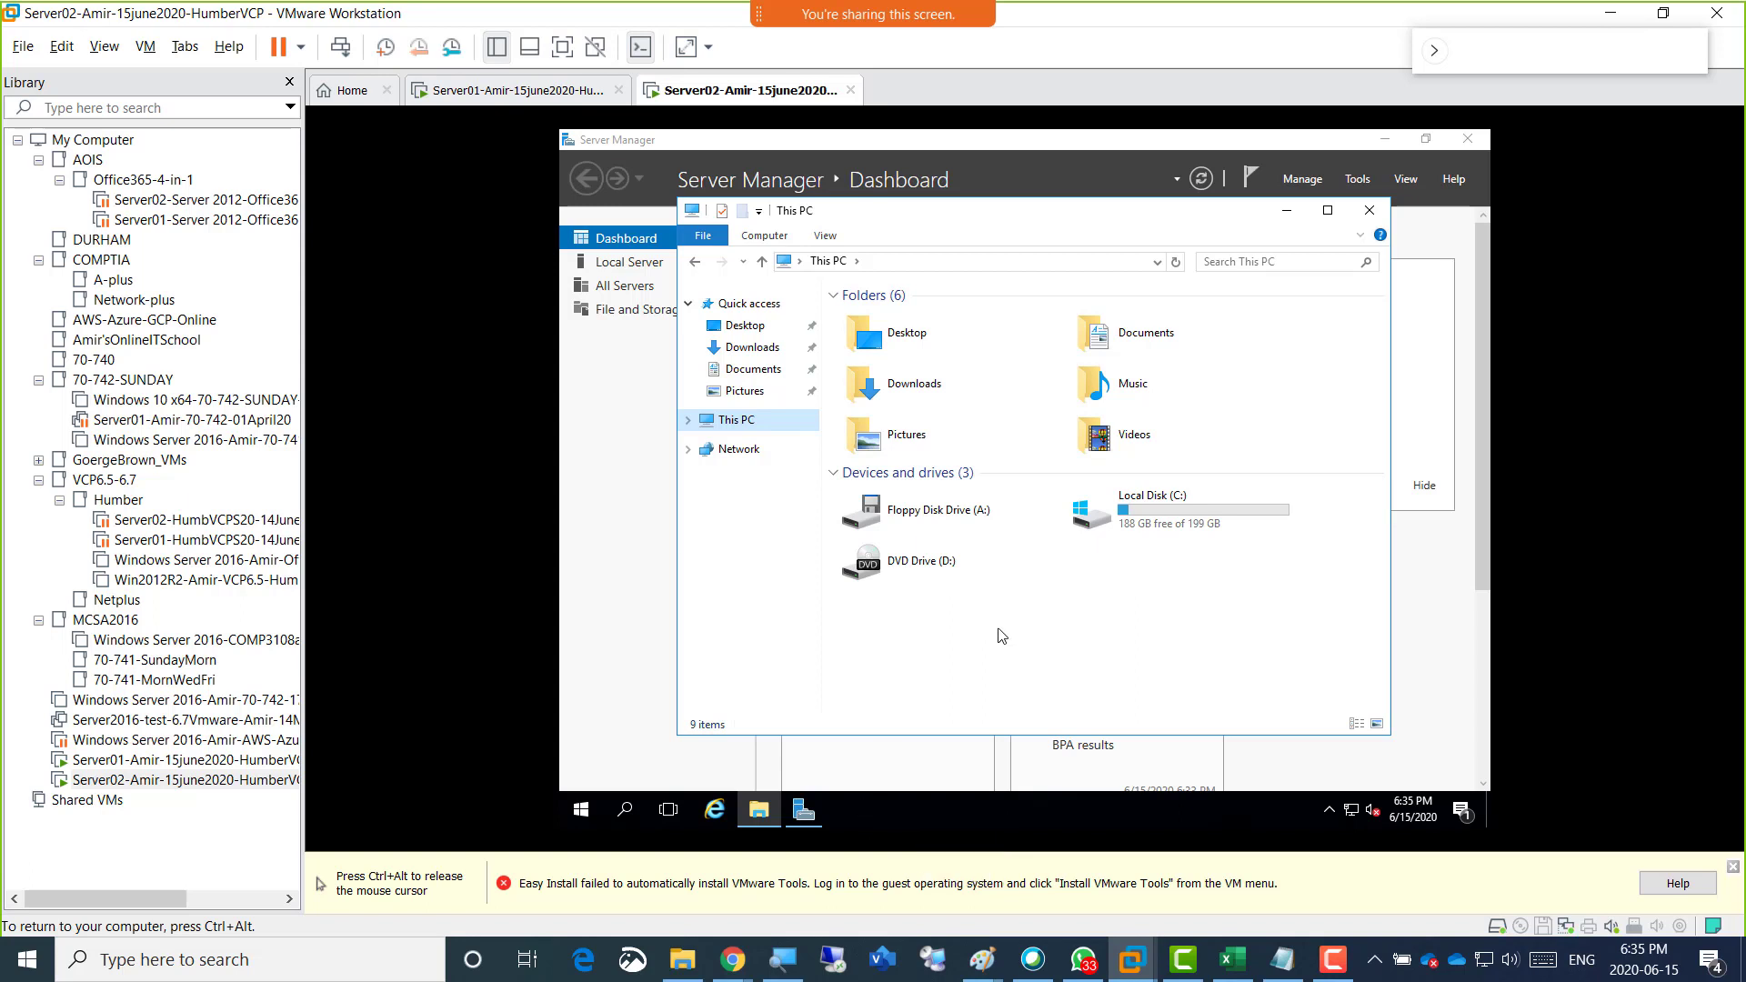
key("ctrl+alt")
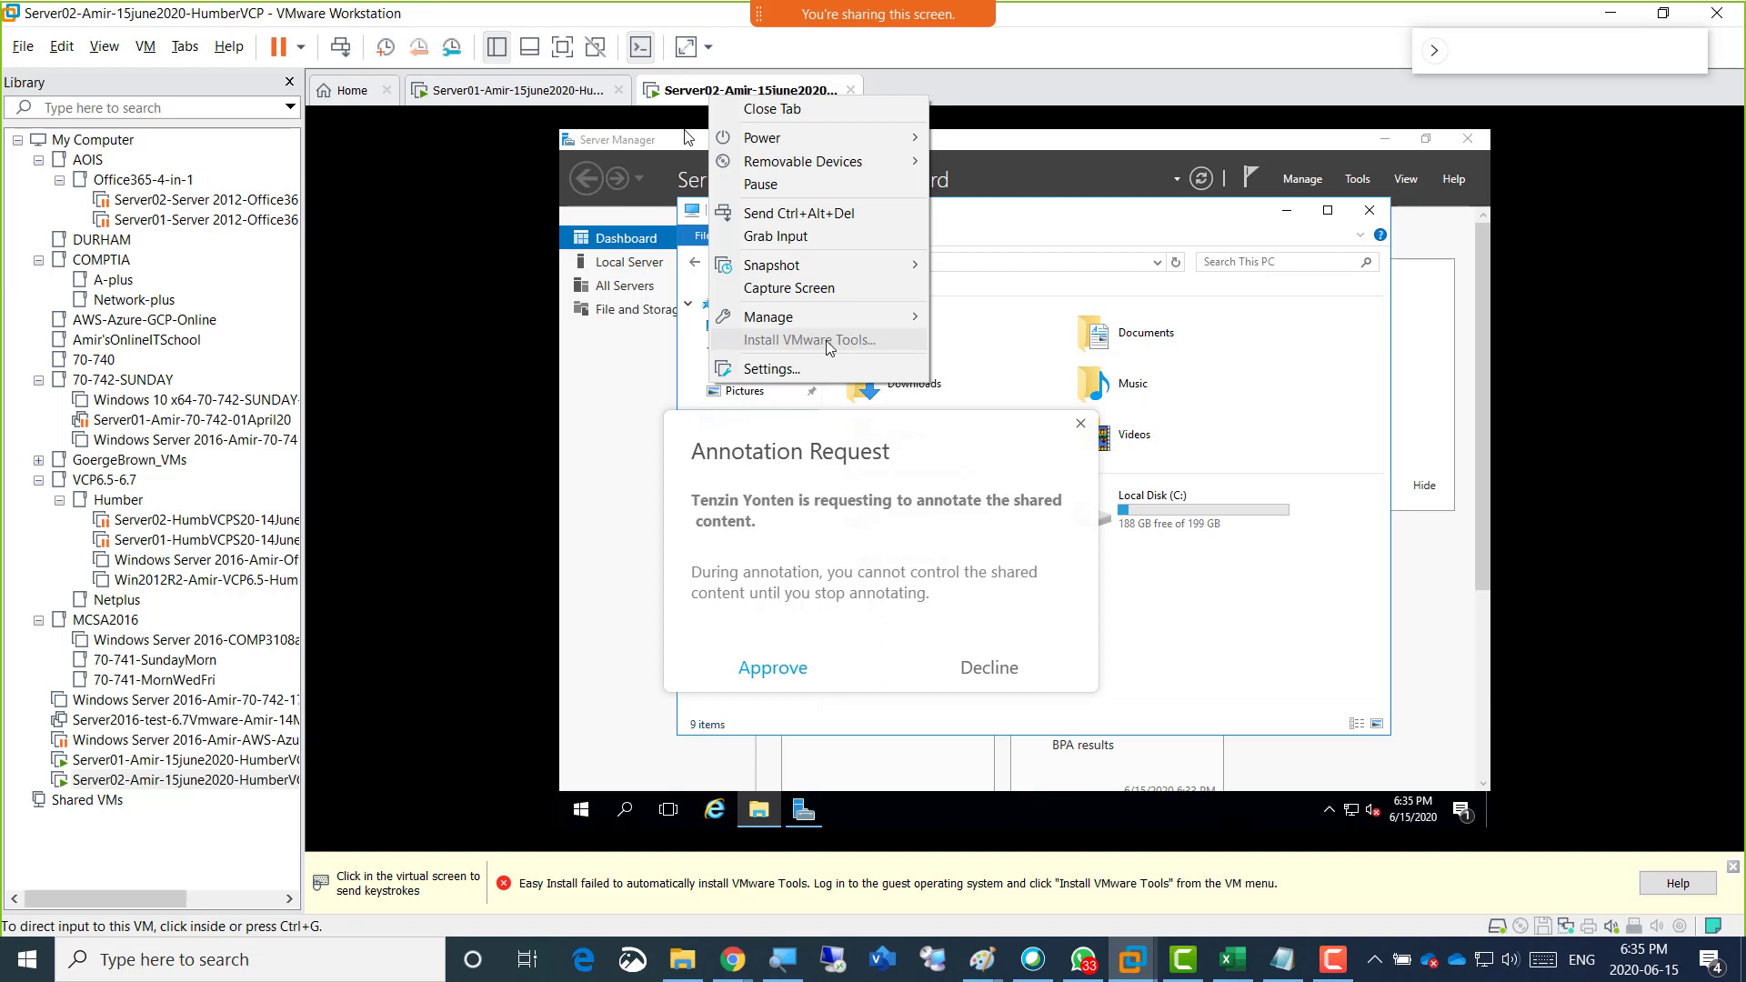
left_click(987, 669)
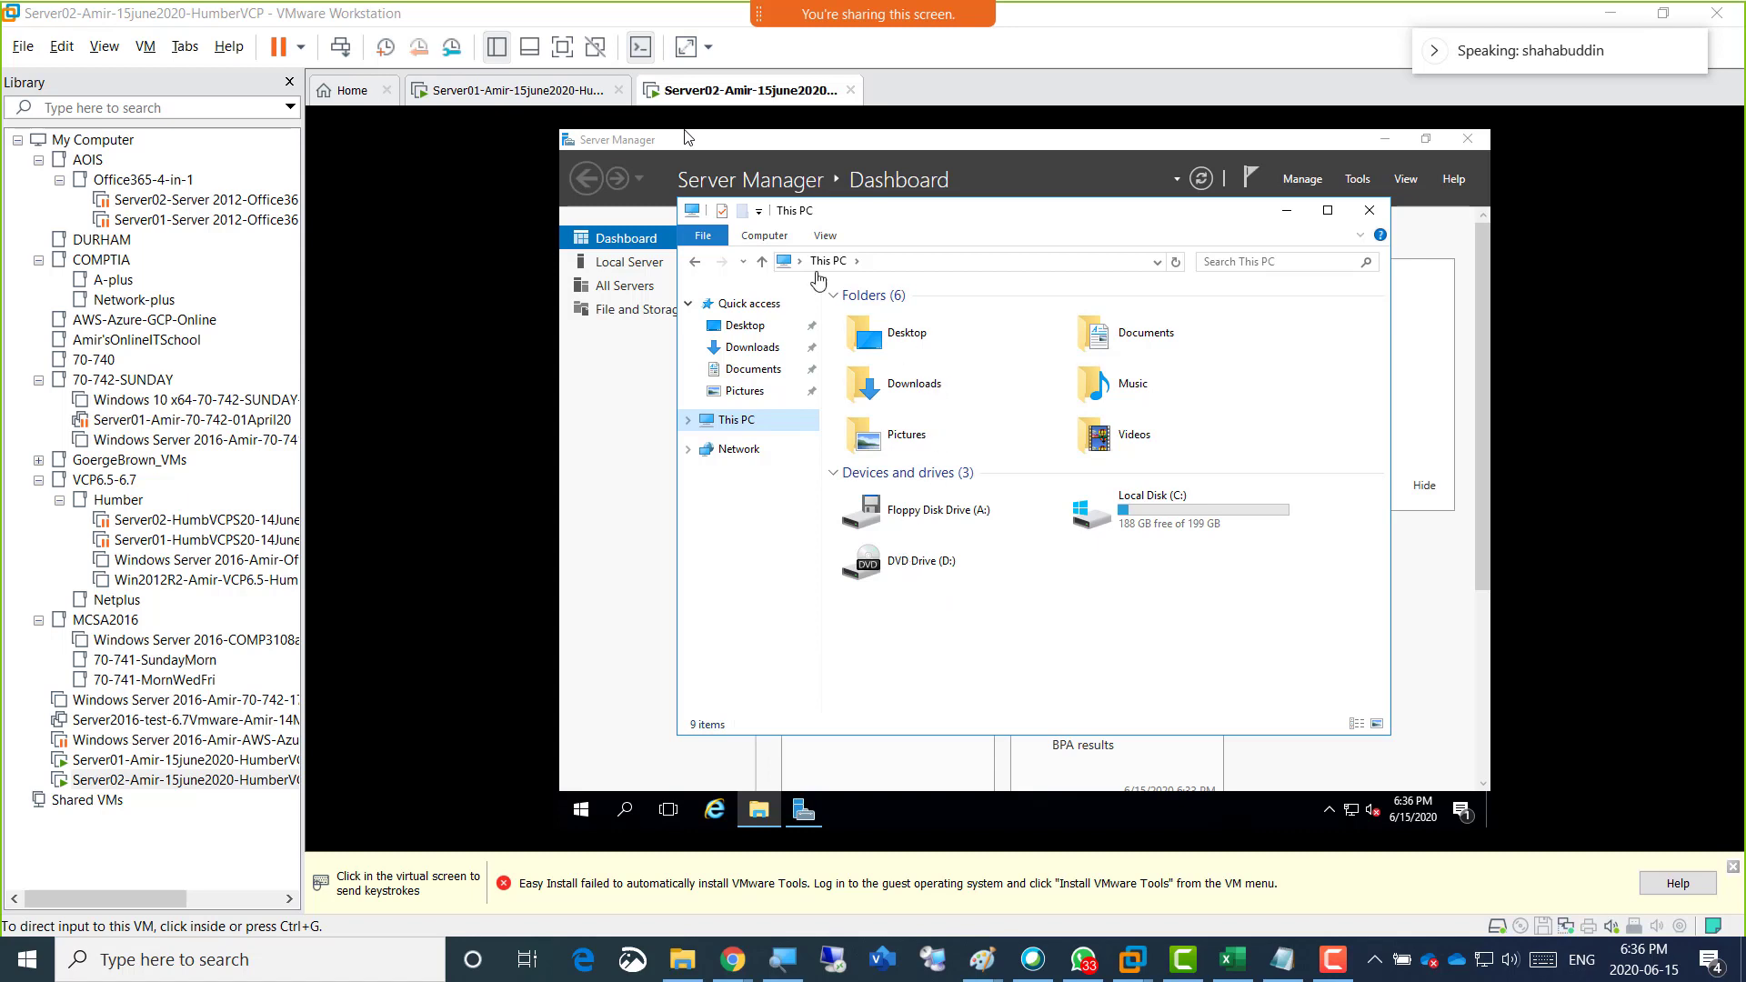
Restart the Server02 guest and release input back to the host.
right_click(730, 95)
mouse_move(900, 136)
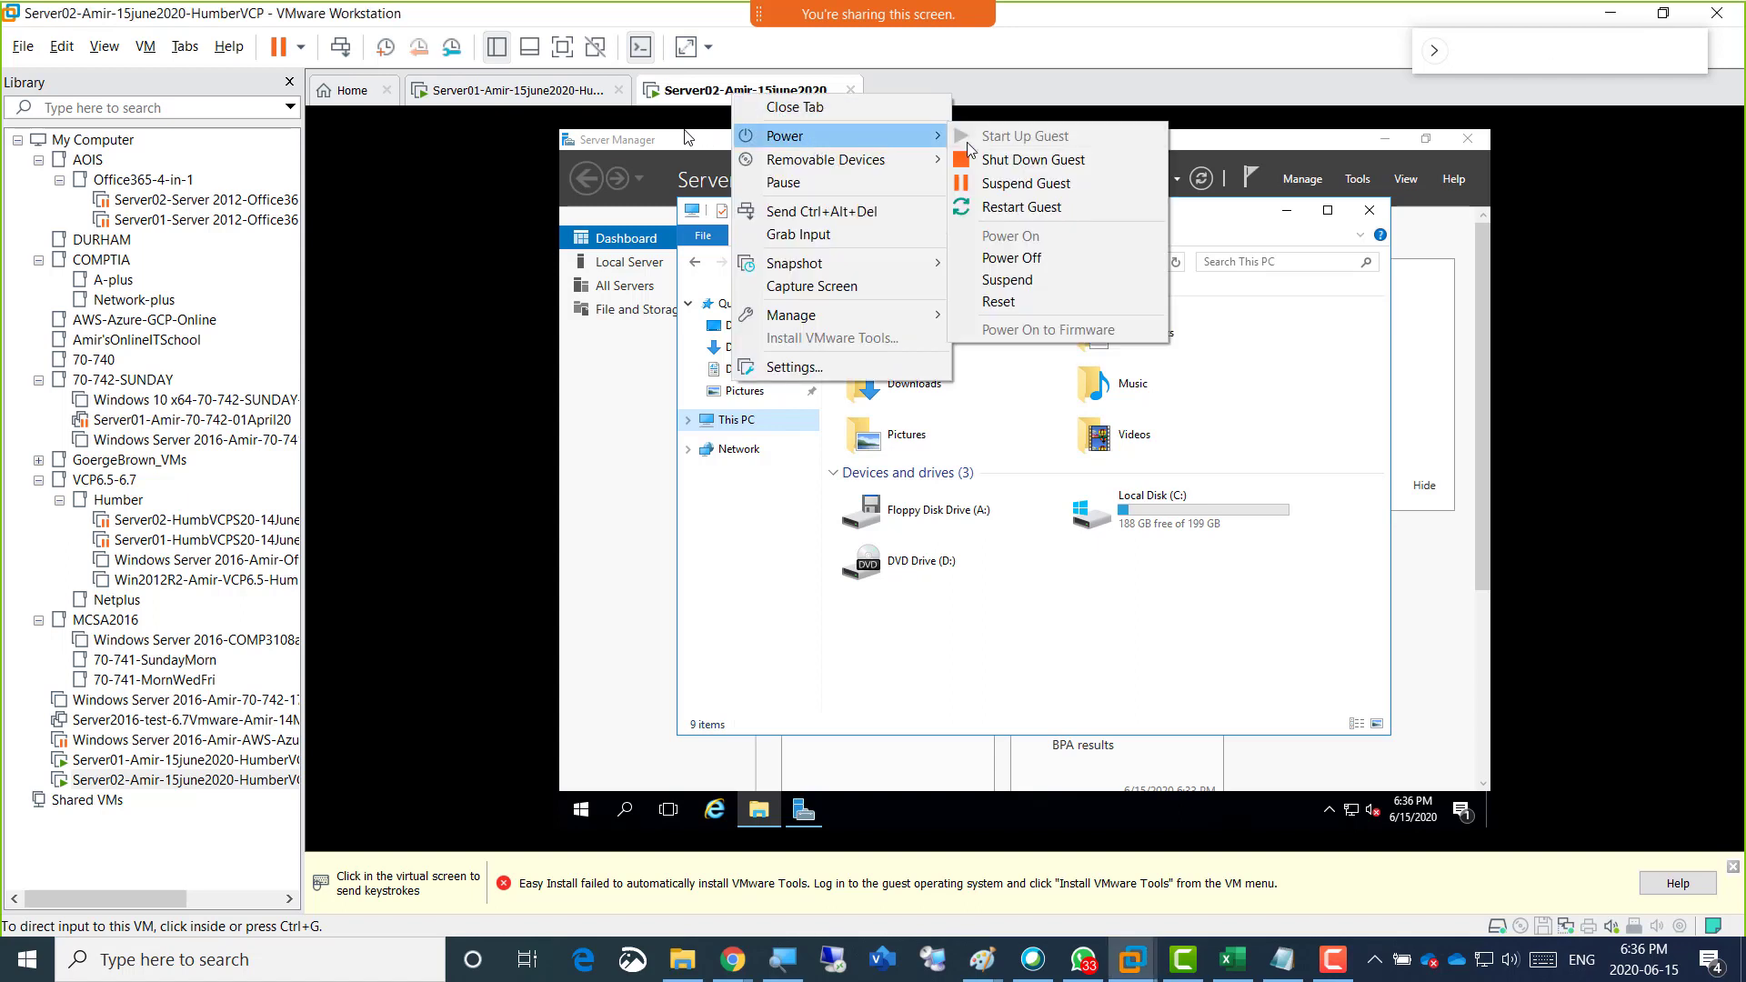
left_click(1050, 219)
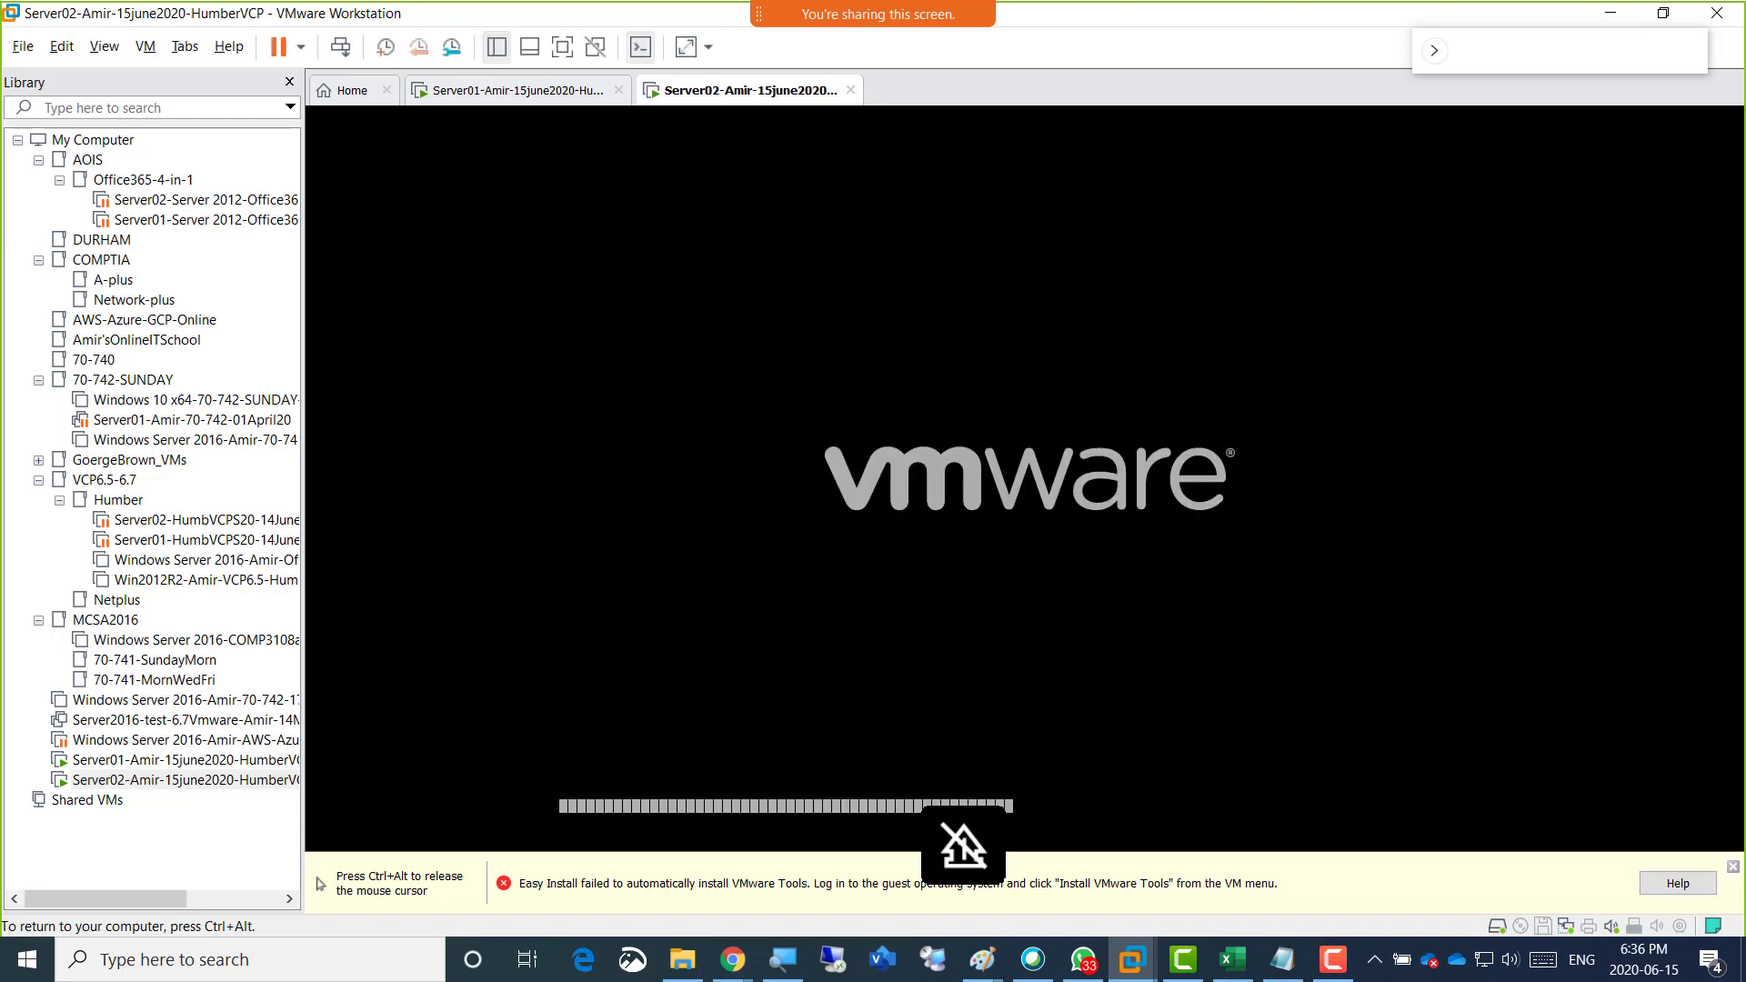
key("ctrl+alt")
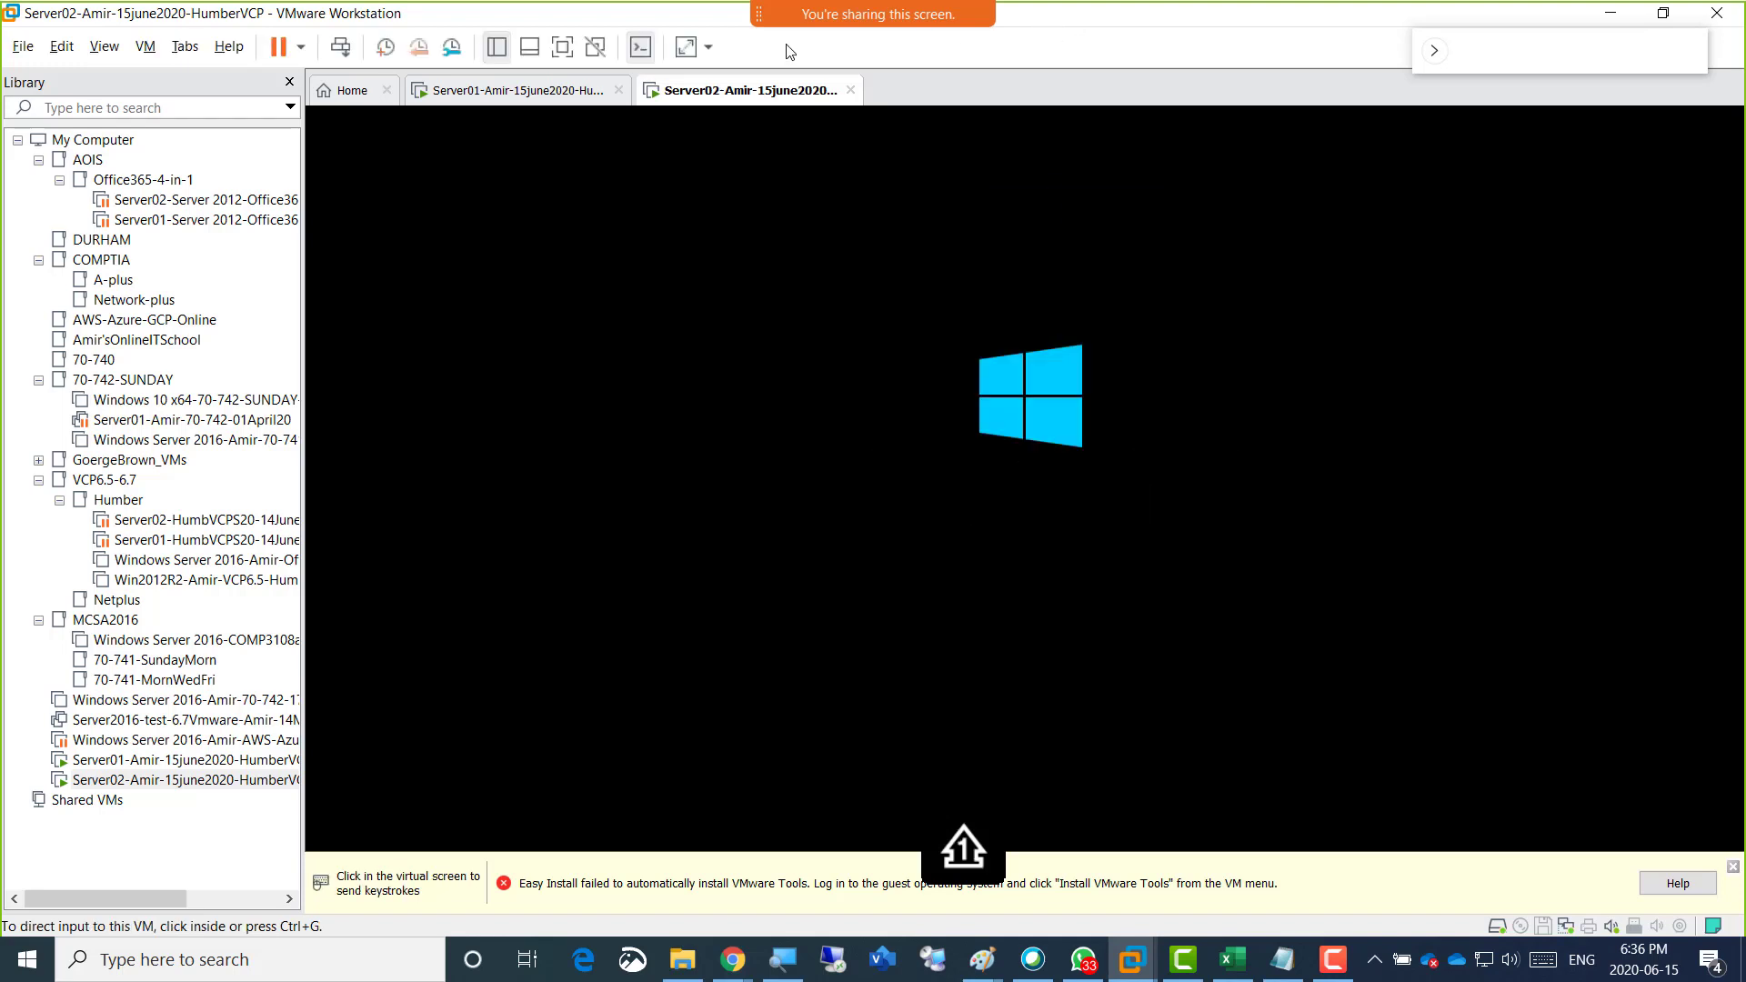
Disable Internet Protocol Version 6 (TCP/IPv6) on Server01's Ethernet0 adapter.
left_click(497, 91)
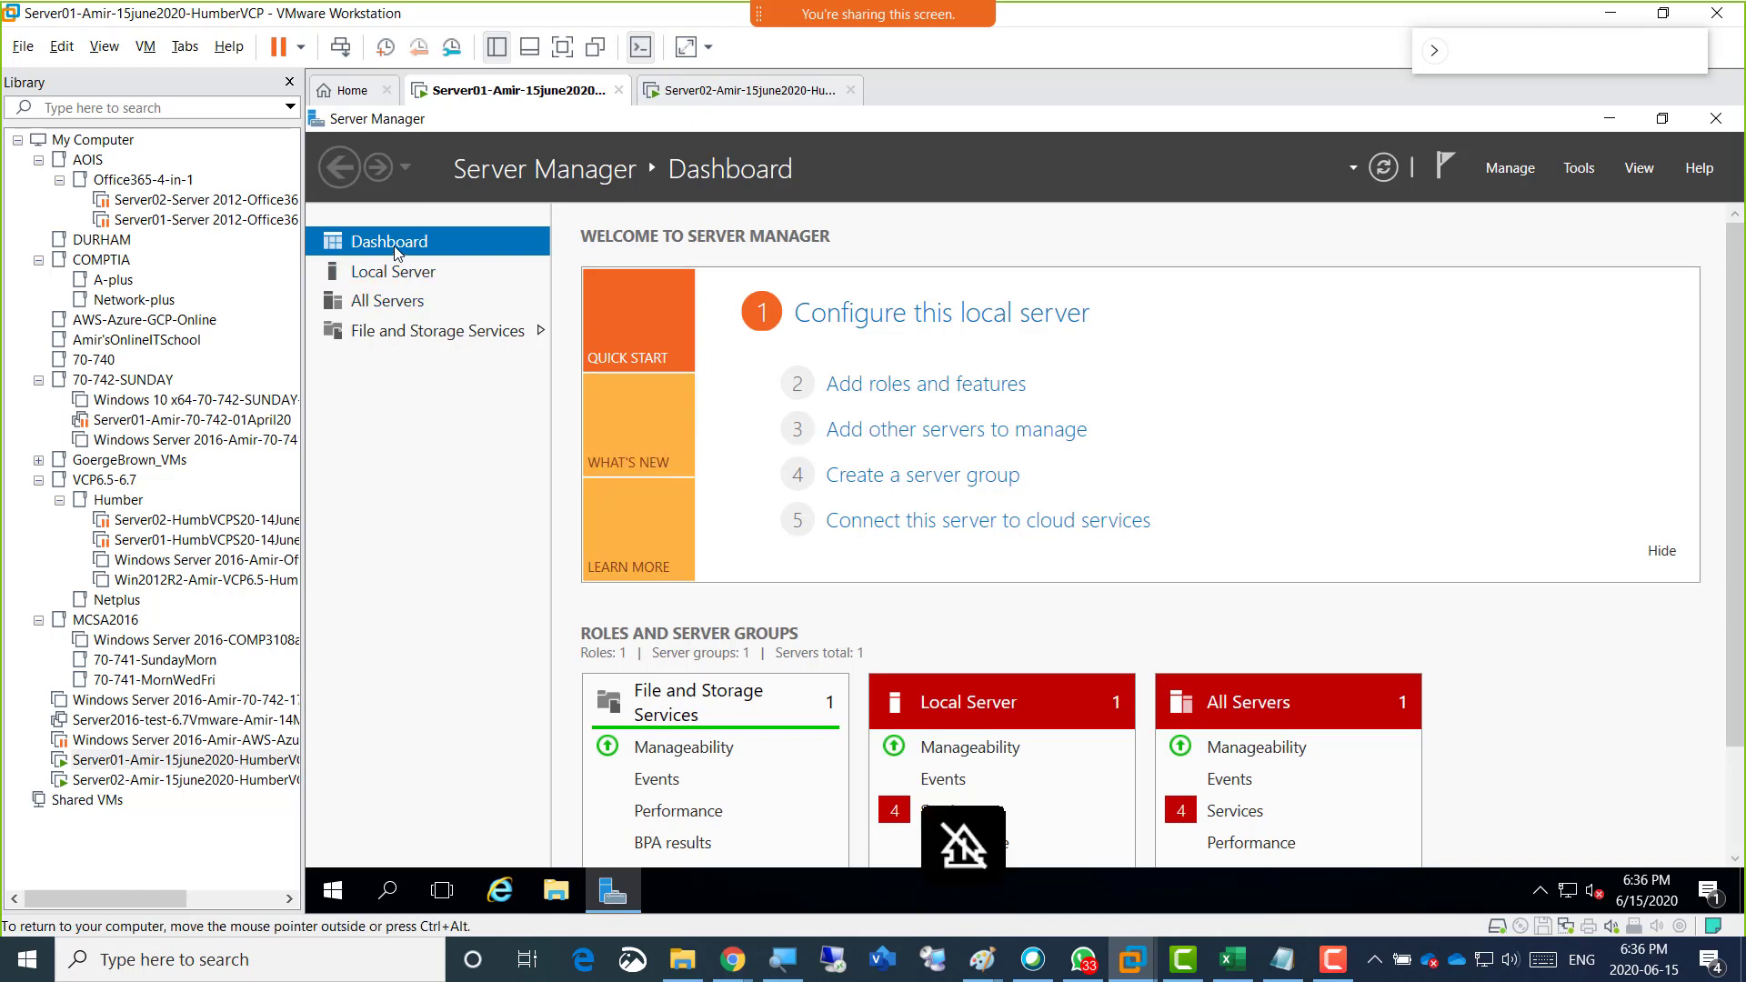
left_click(400, 273)
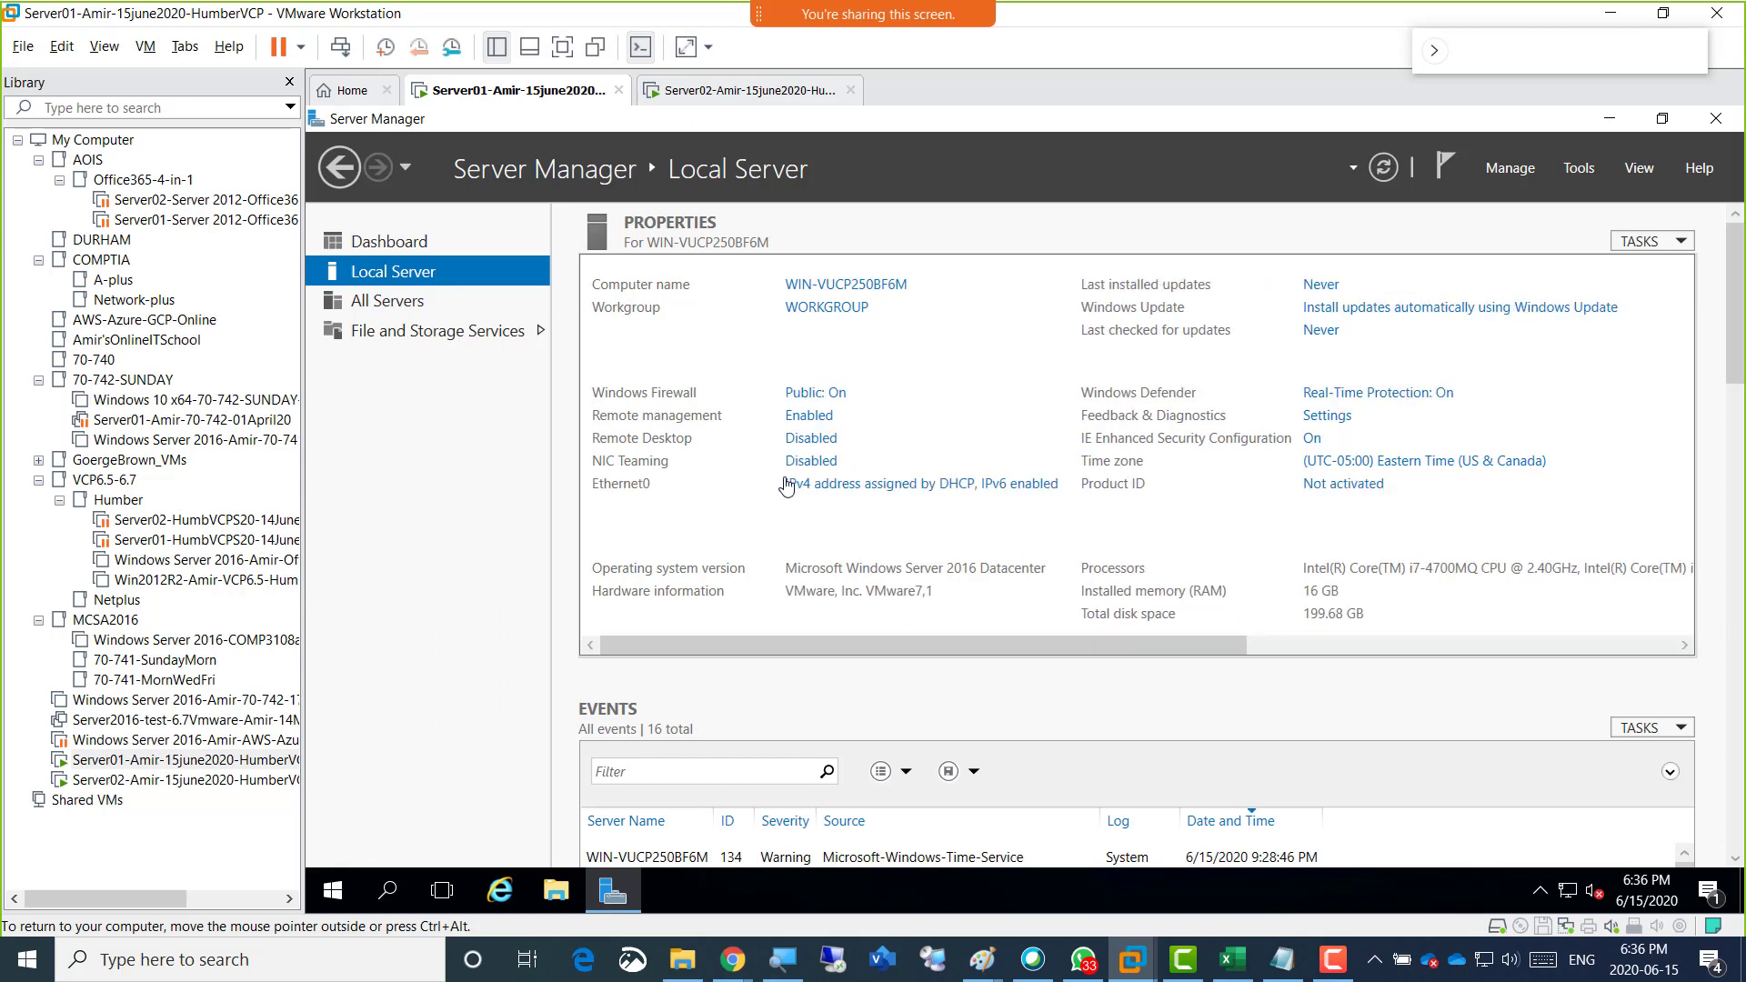
left_click(804, 494)
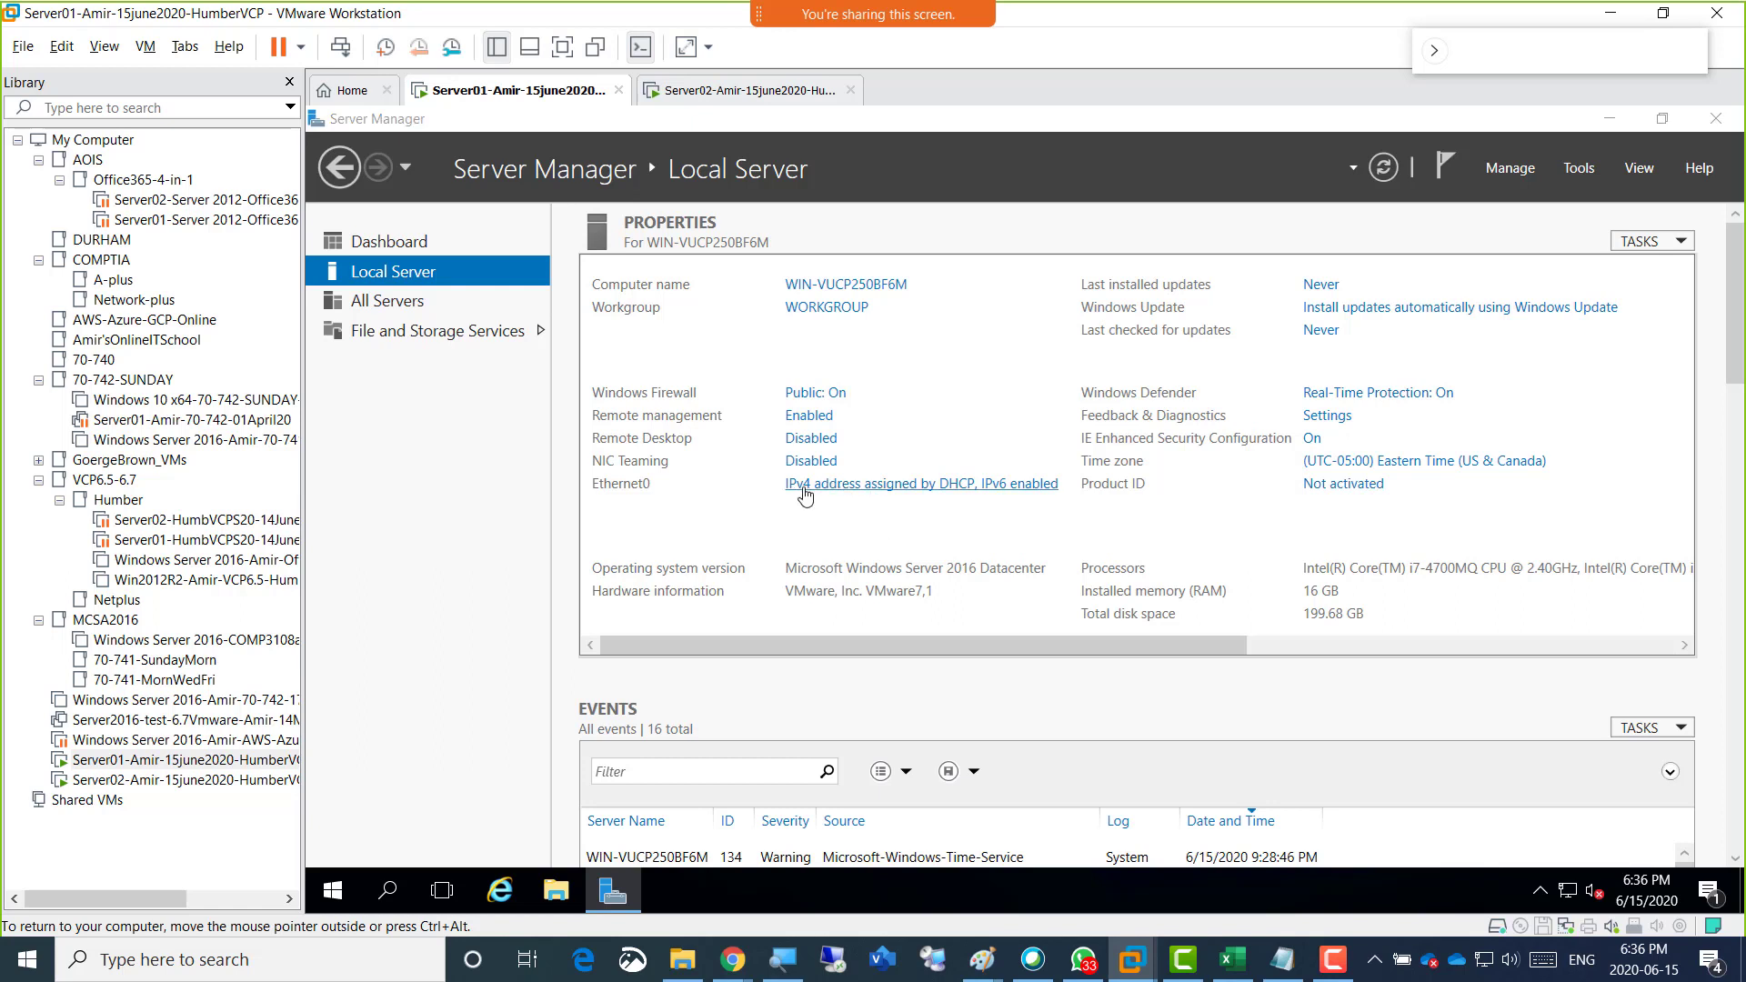
double_click(728, 314)
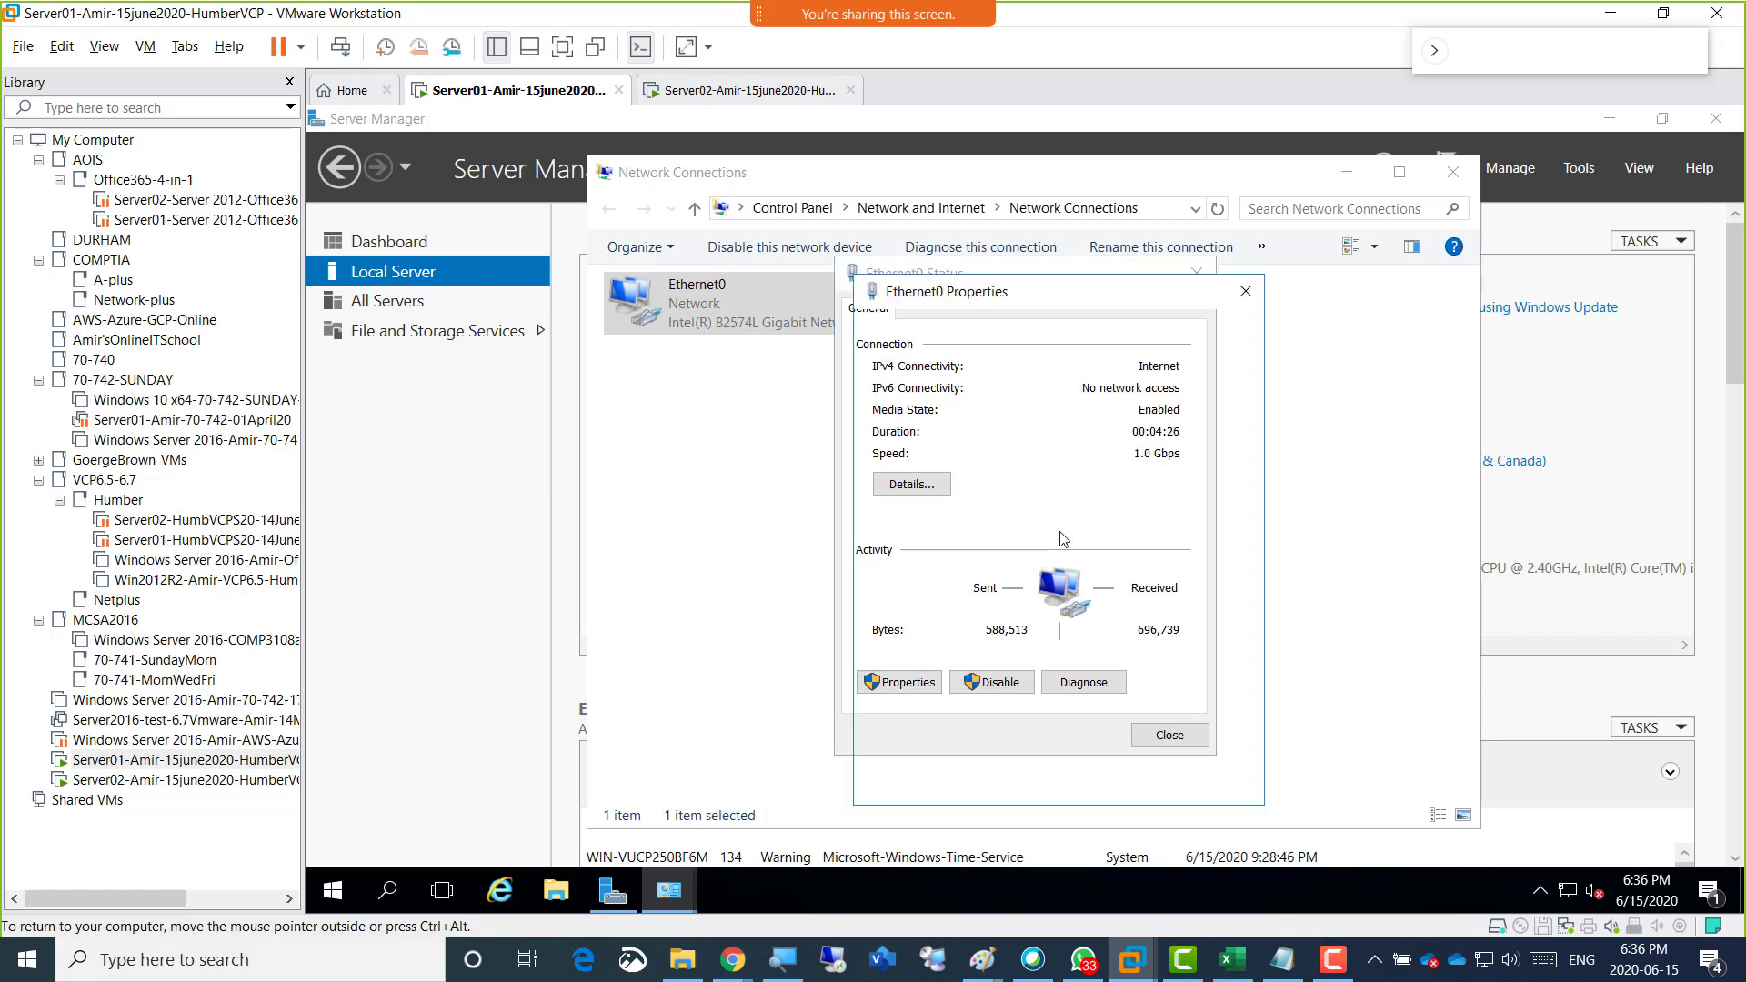
left_click(898, 682)
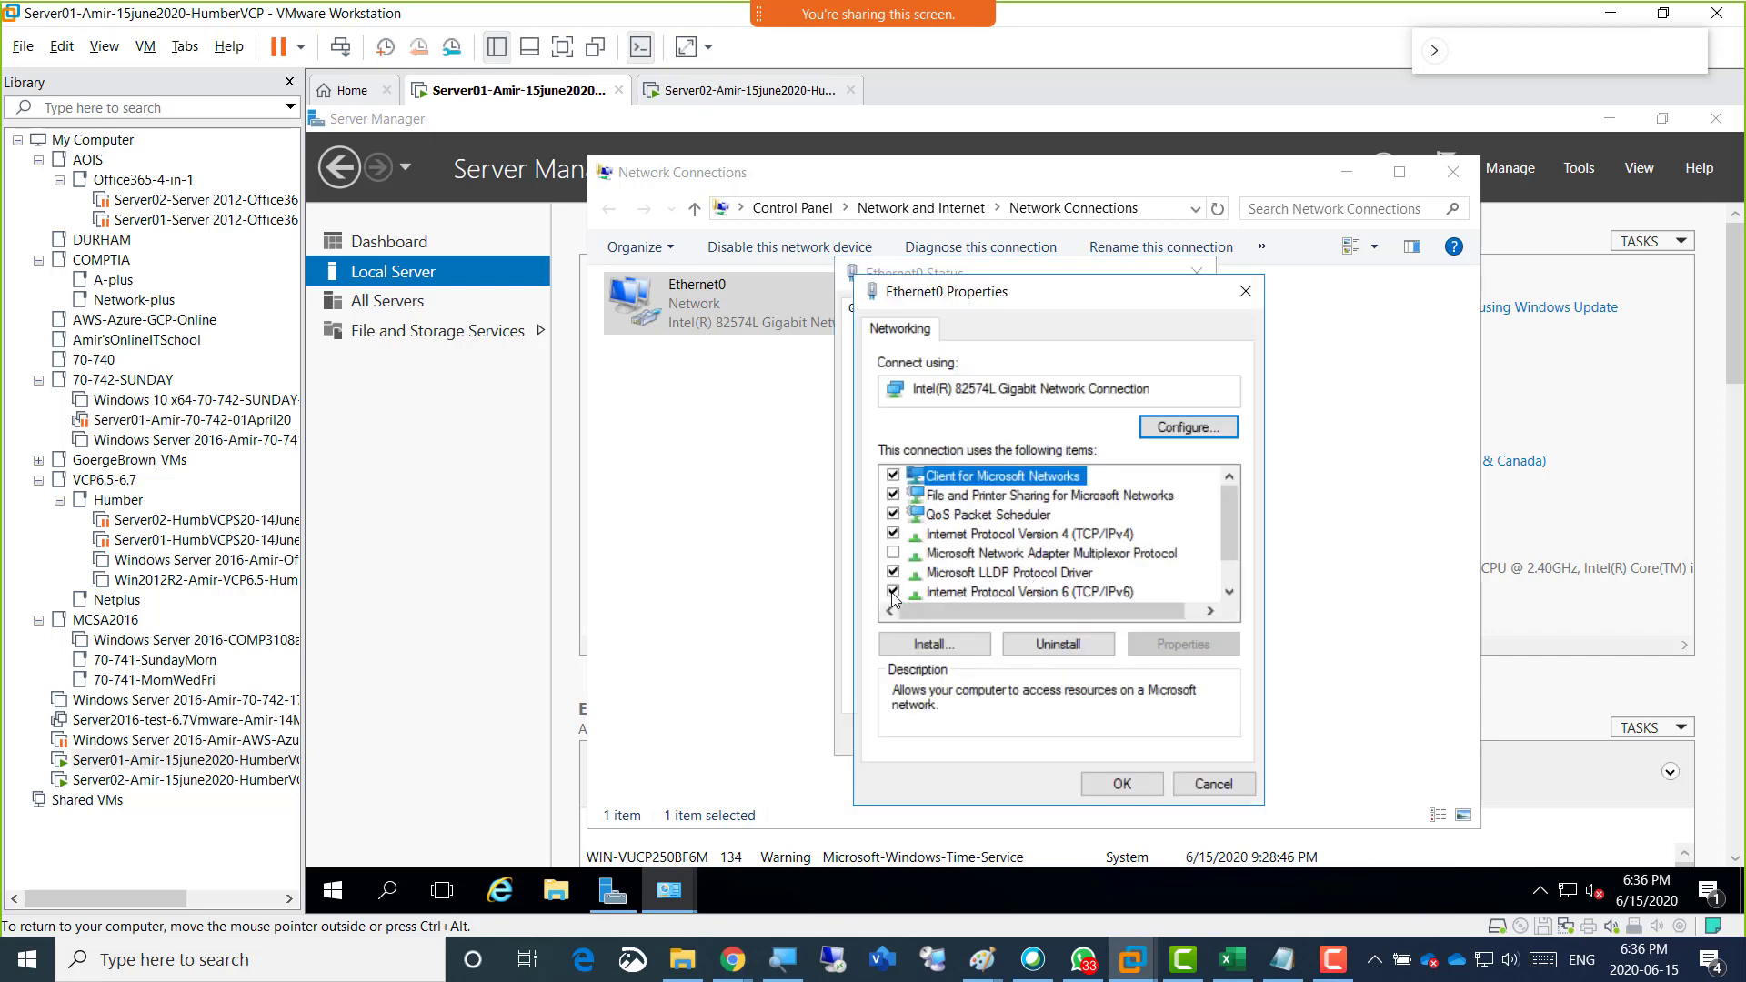
left_click(893, 592)
Give Ethernet0 the static IPv4 address 192.168.200.1 with subnet mask 255.255.255.0 and default gateway 192.168.200.1.
double_click(1018, 537)
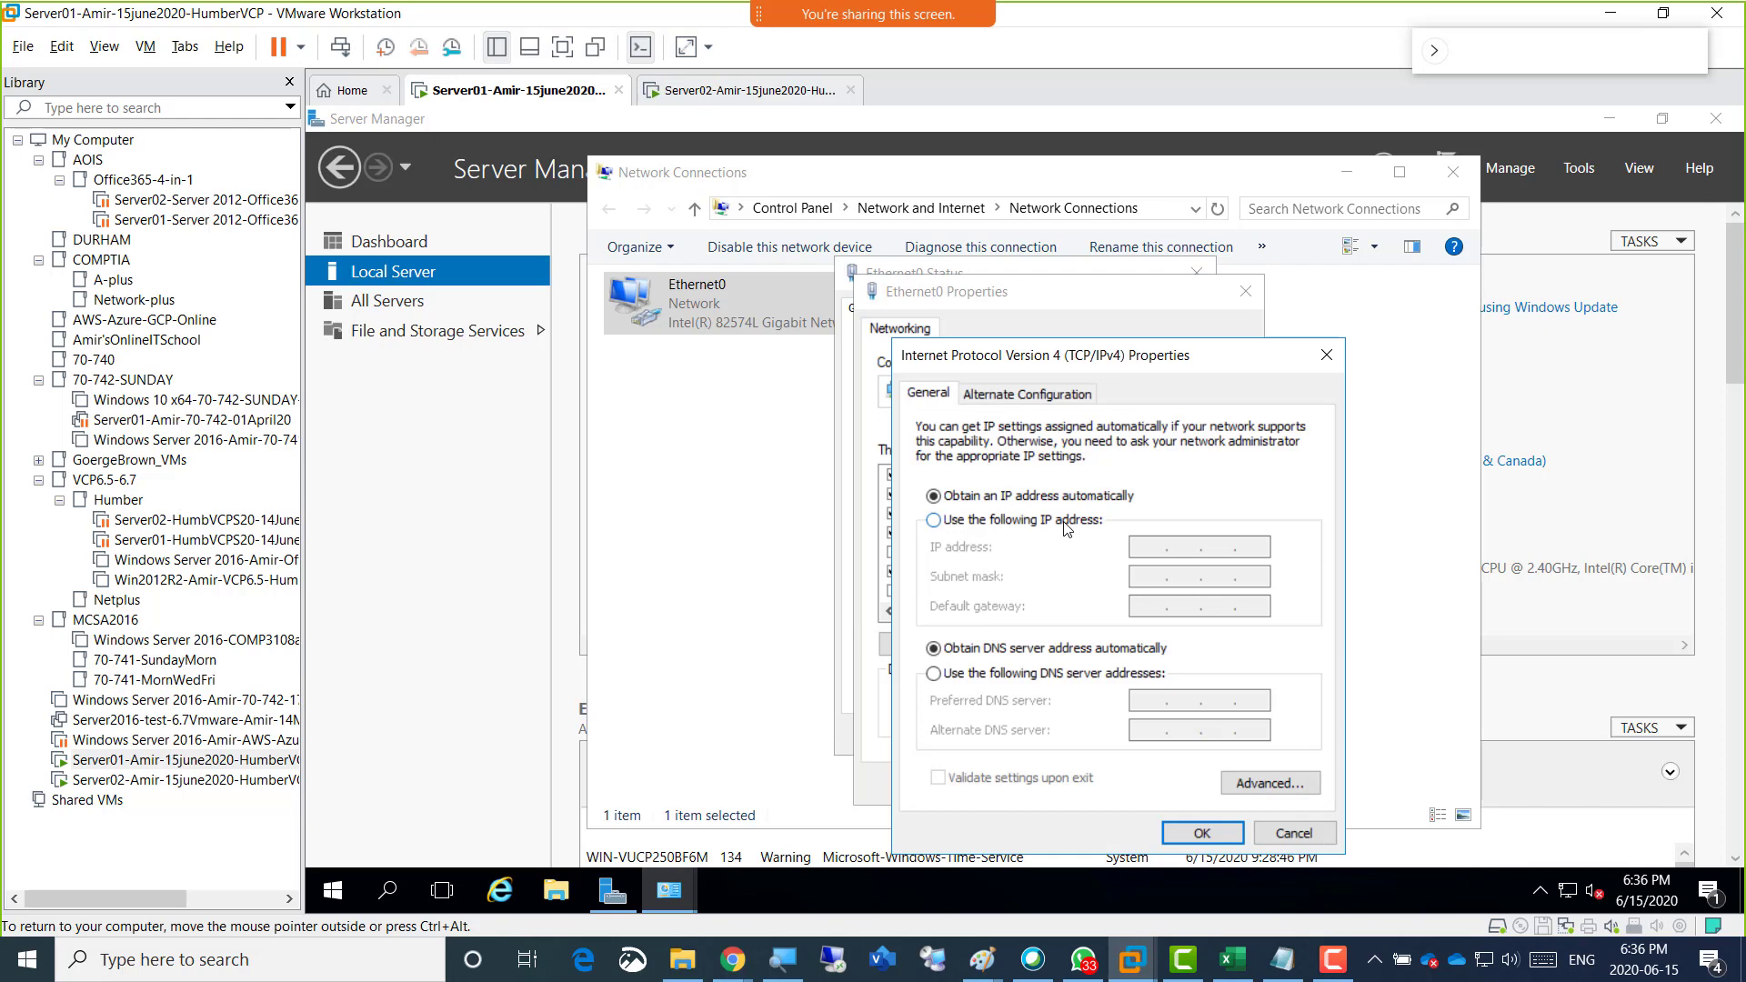
left_click(1066, 520)
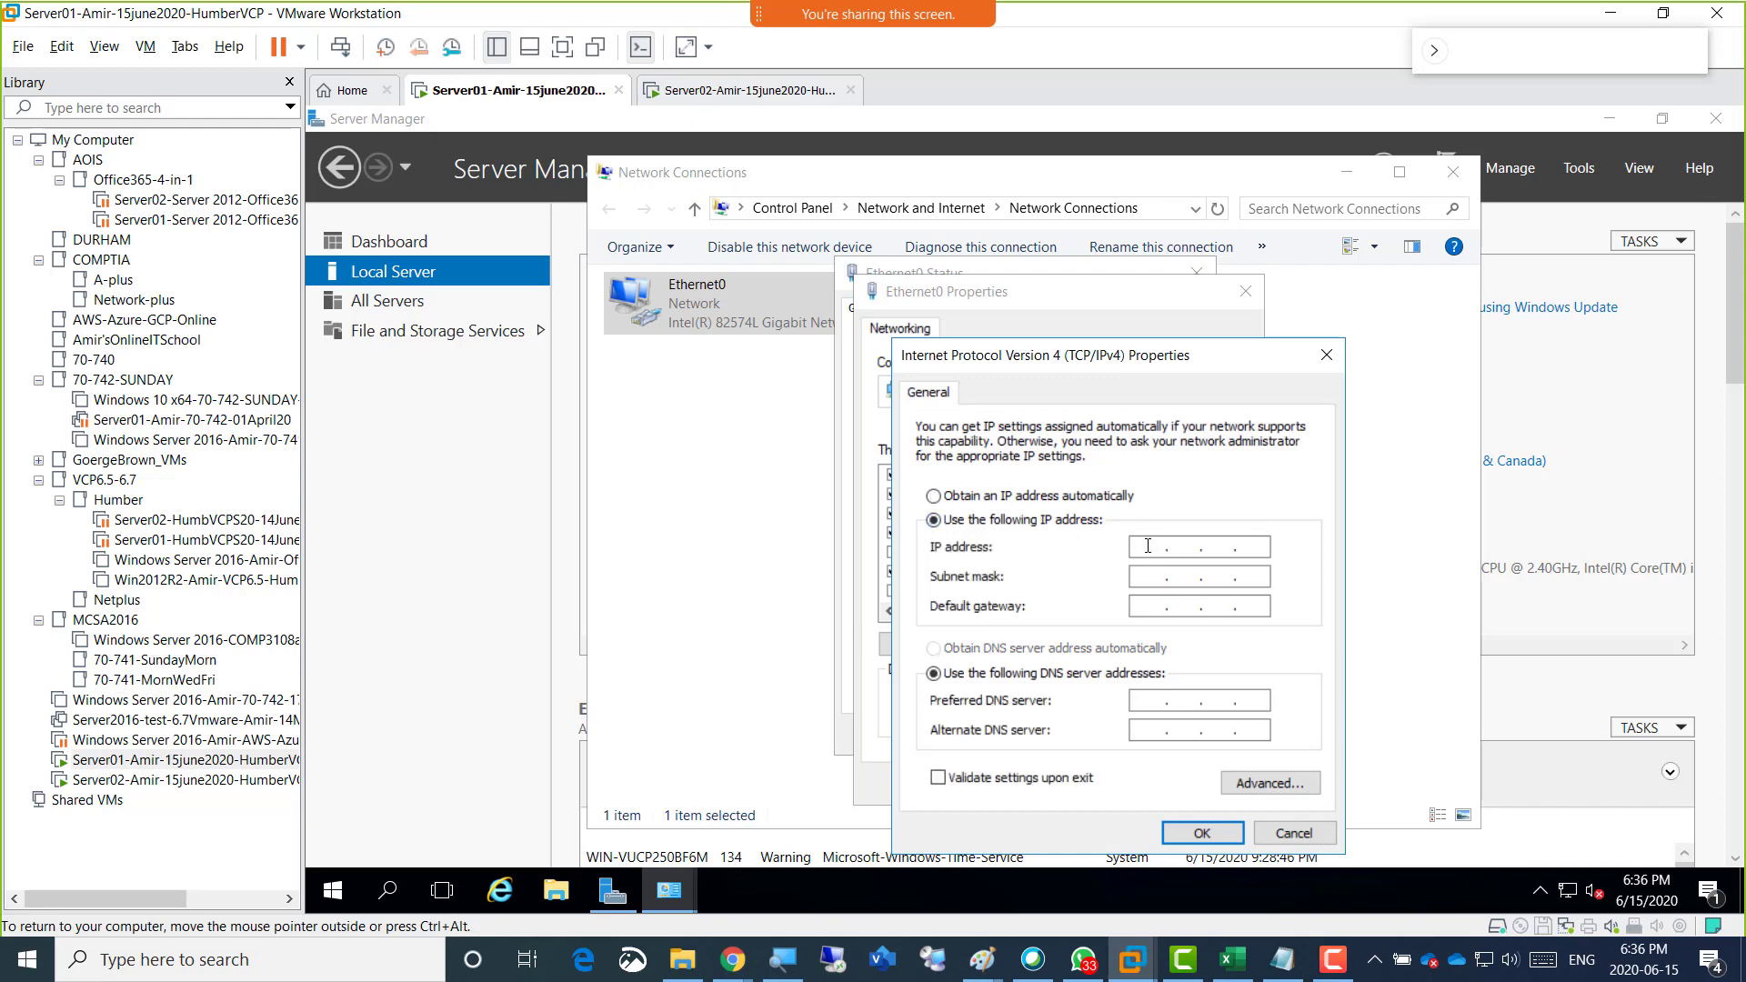
type("192 . 168 . 200 .")
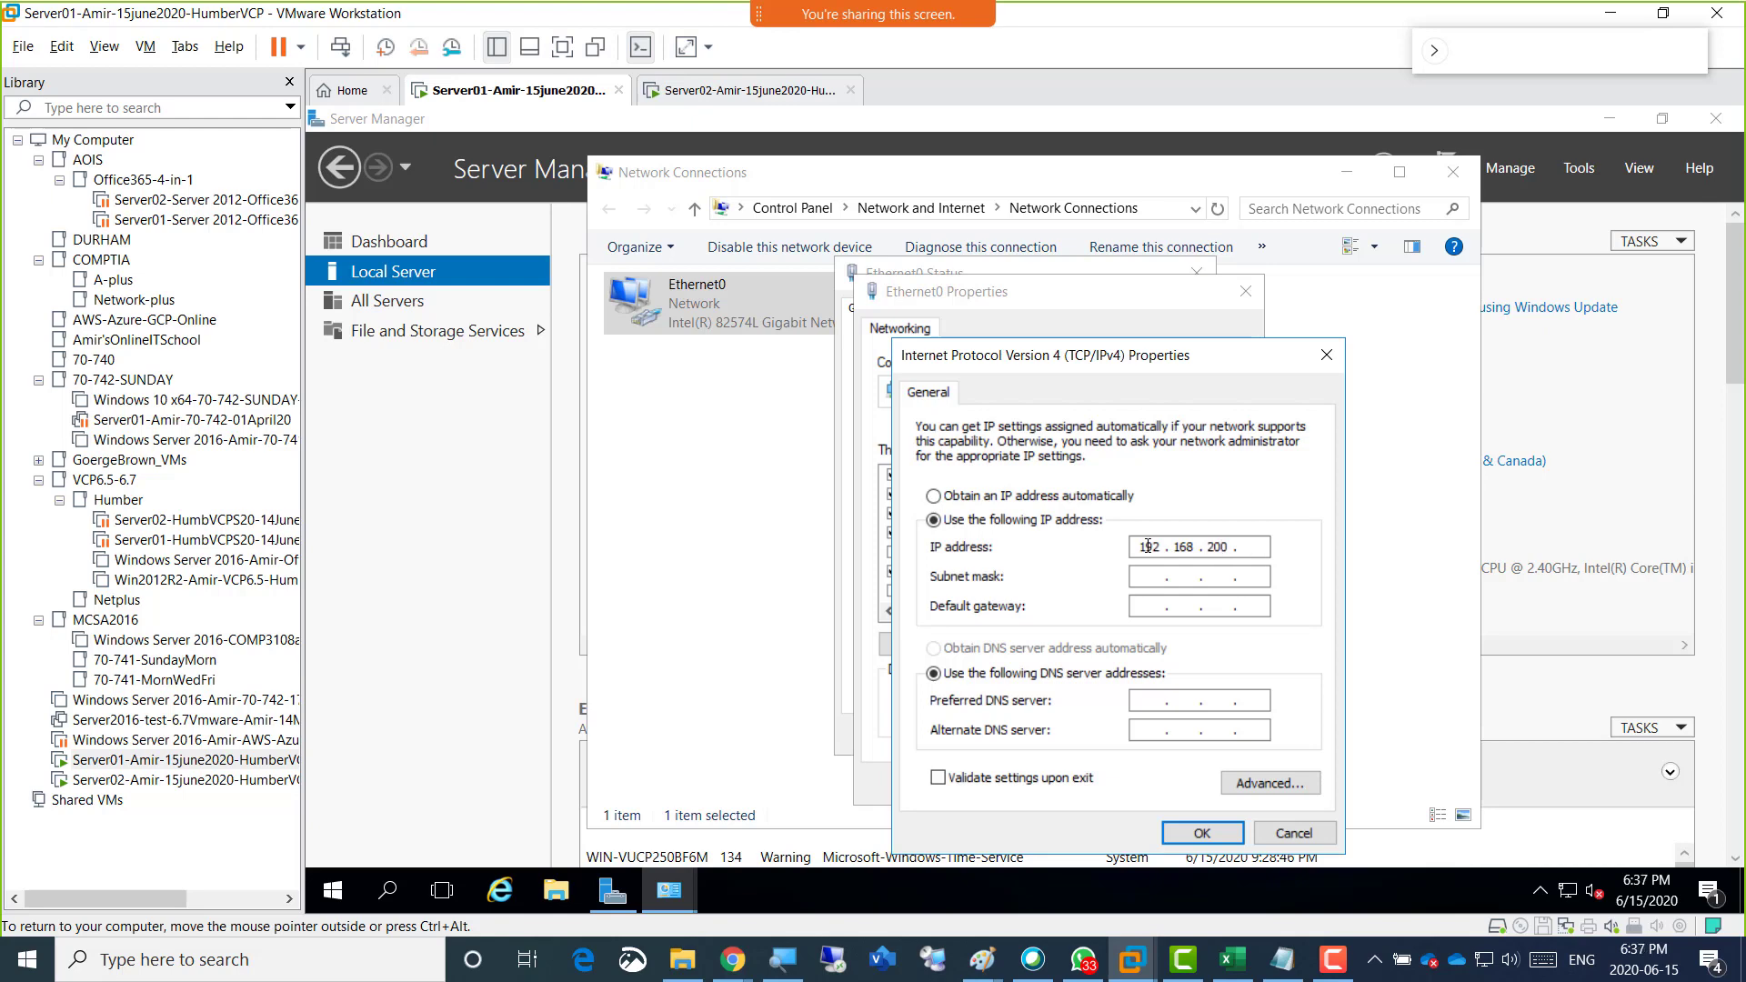
key("Tab")
key("Tab")
type("192.168.200.1")
key("Tab")
key("Tab")
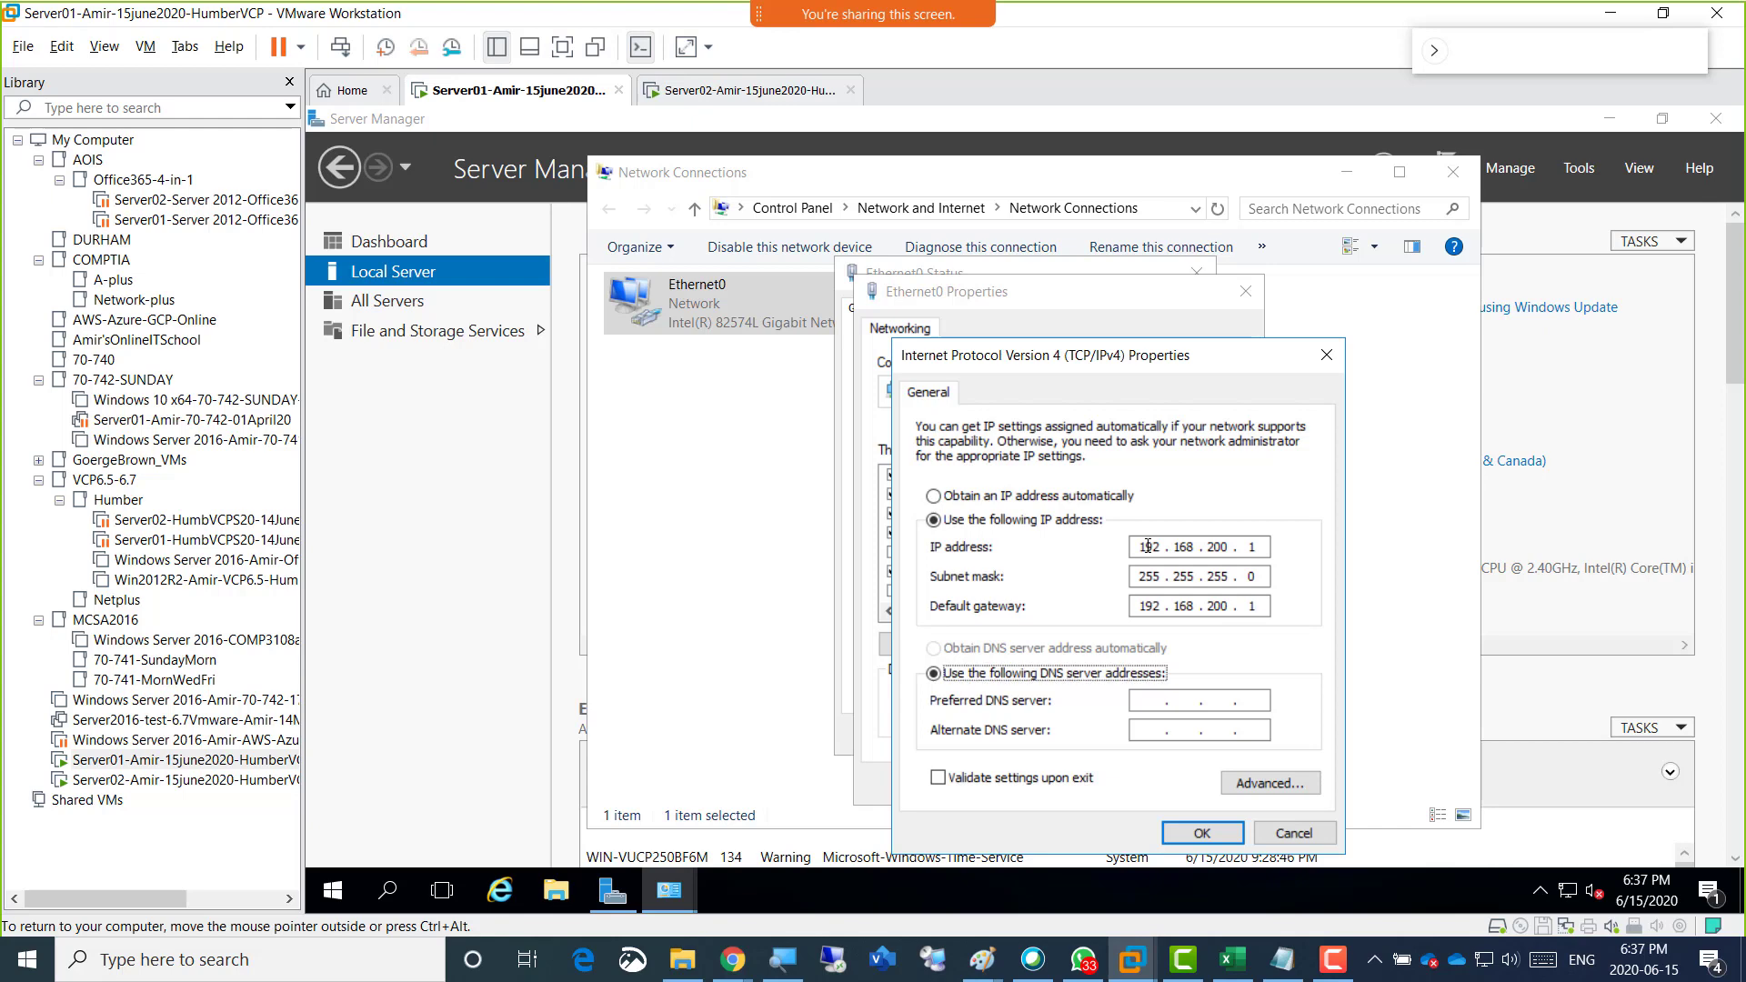
Set the preferred DNS server to 192.168.200.1 and apply the Ethernet0 settings.
type("192 . 168 . 200 . 1")
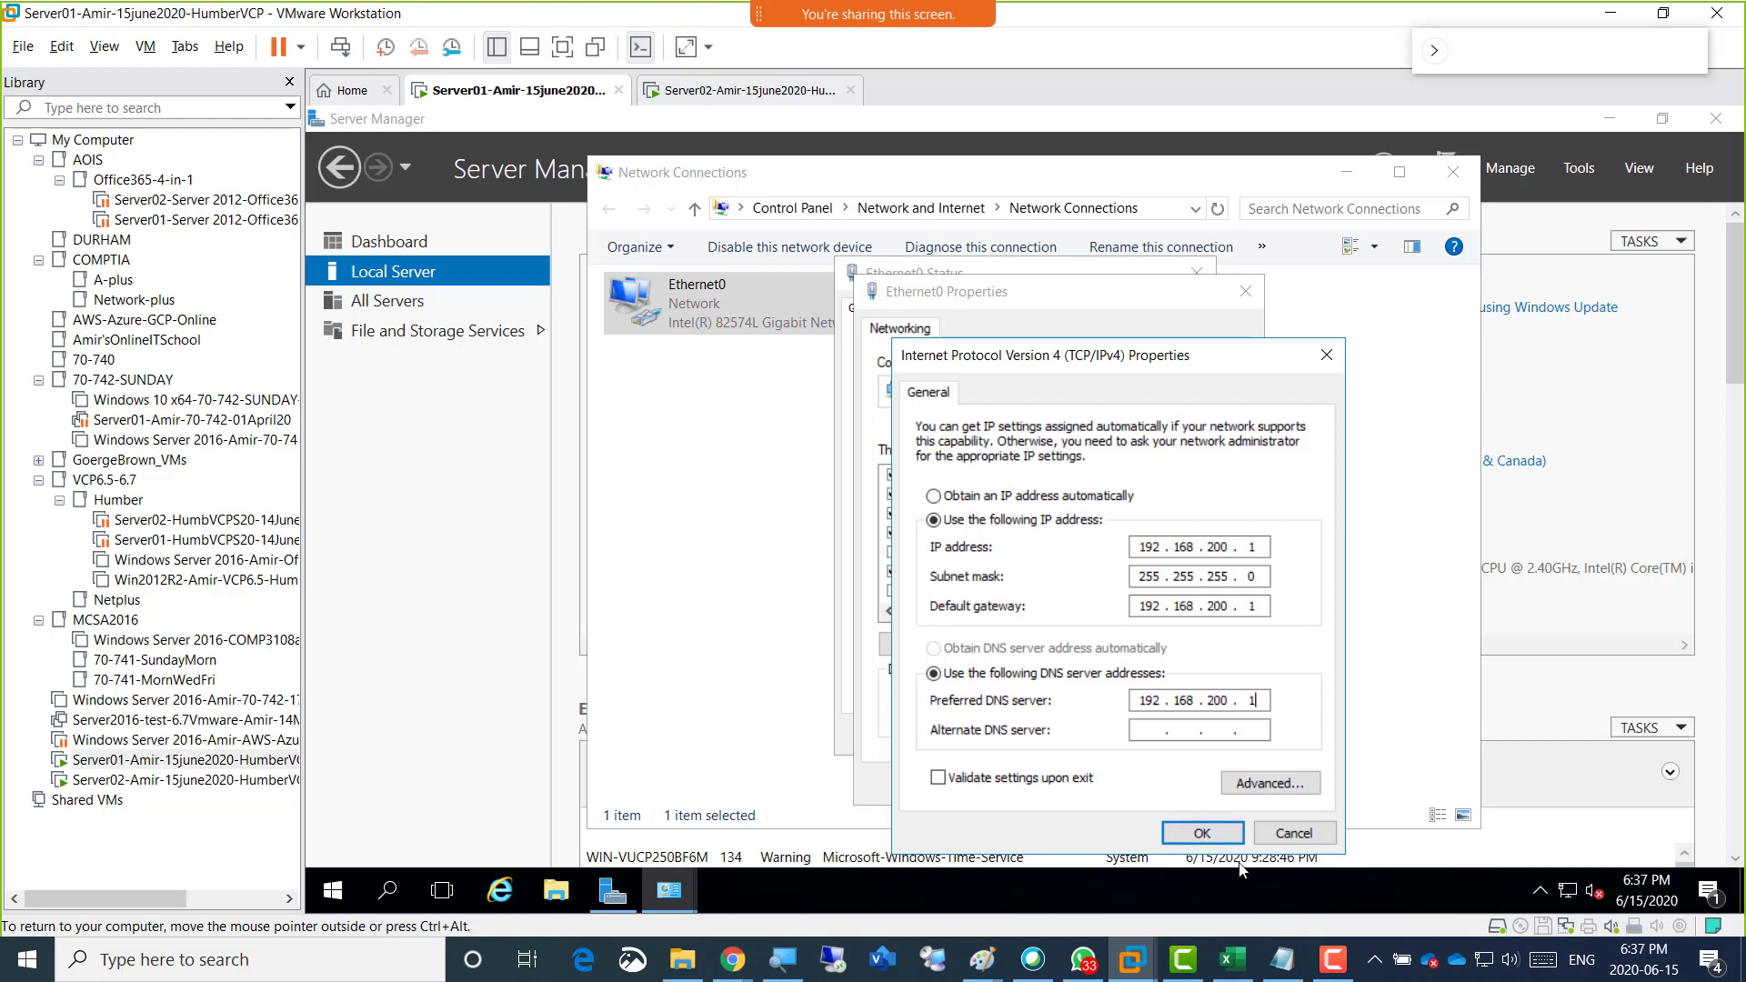
left_click(1198, 831)
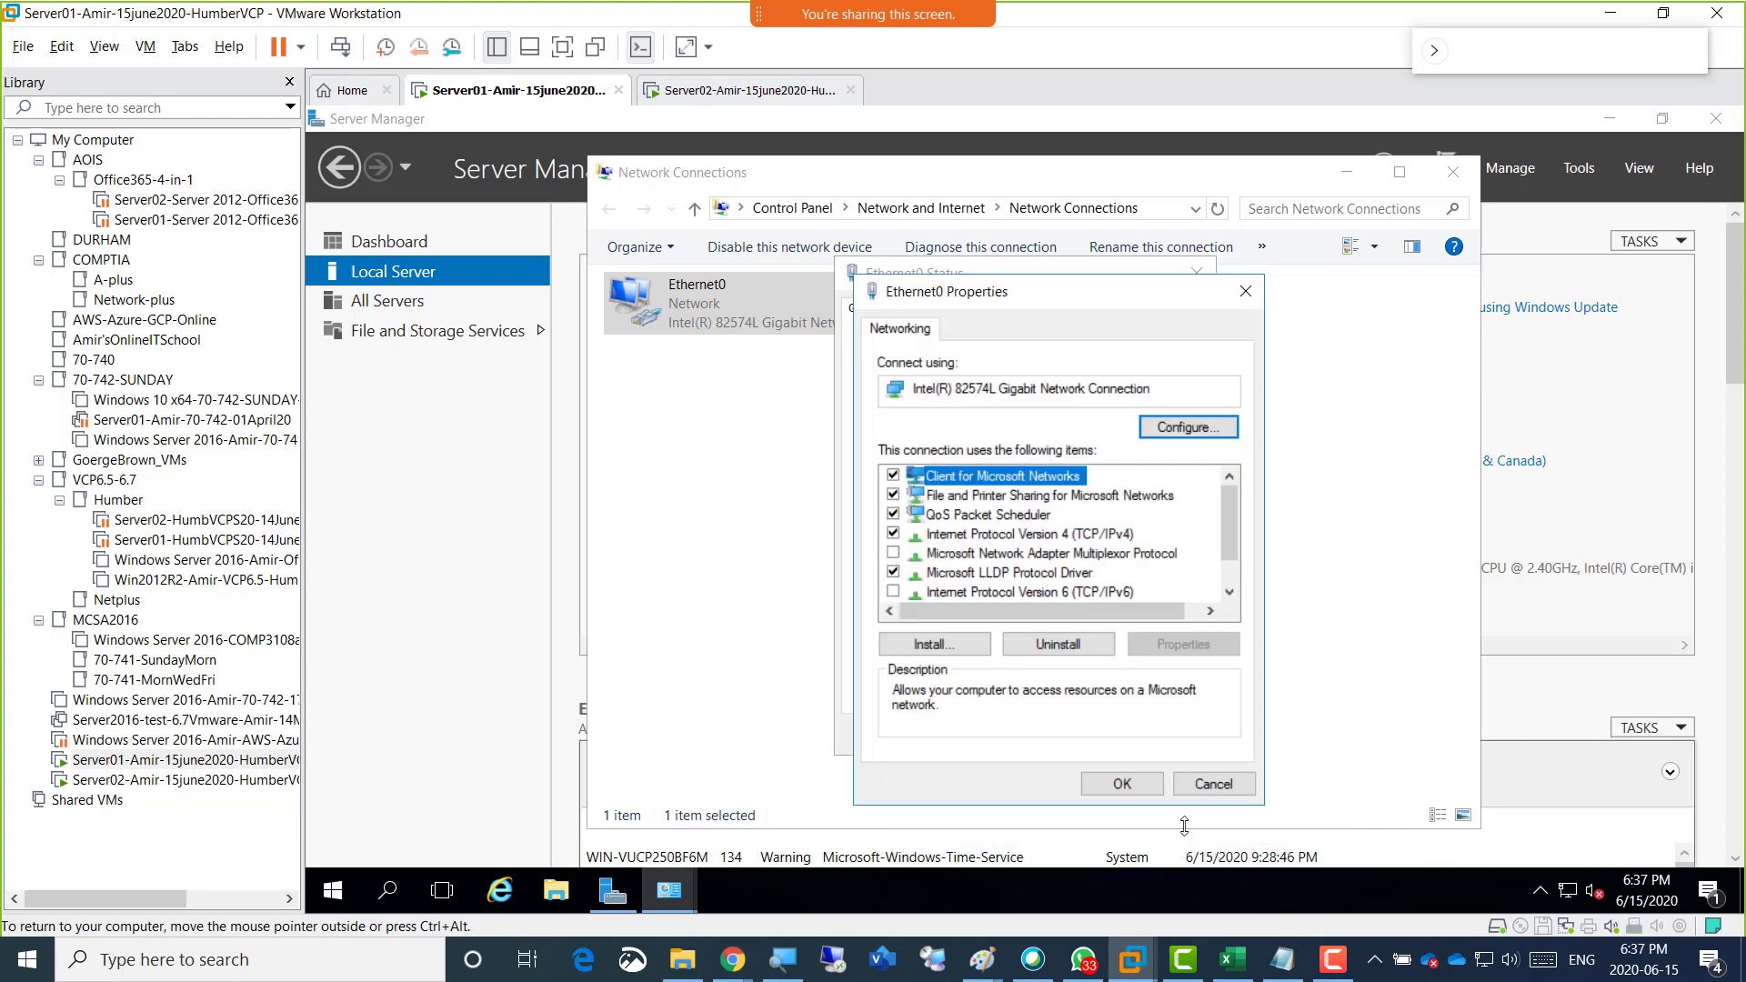
left_click(1121, 782)
left_click(1142, 738)
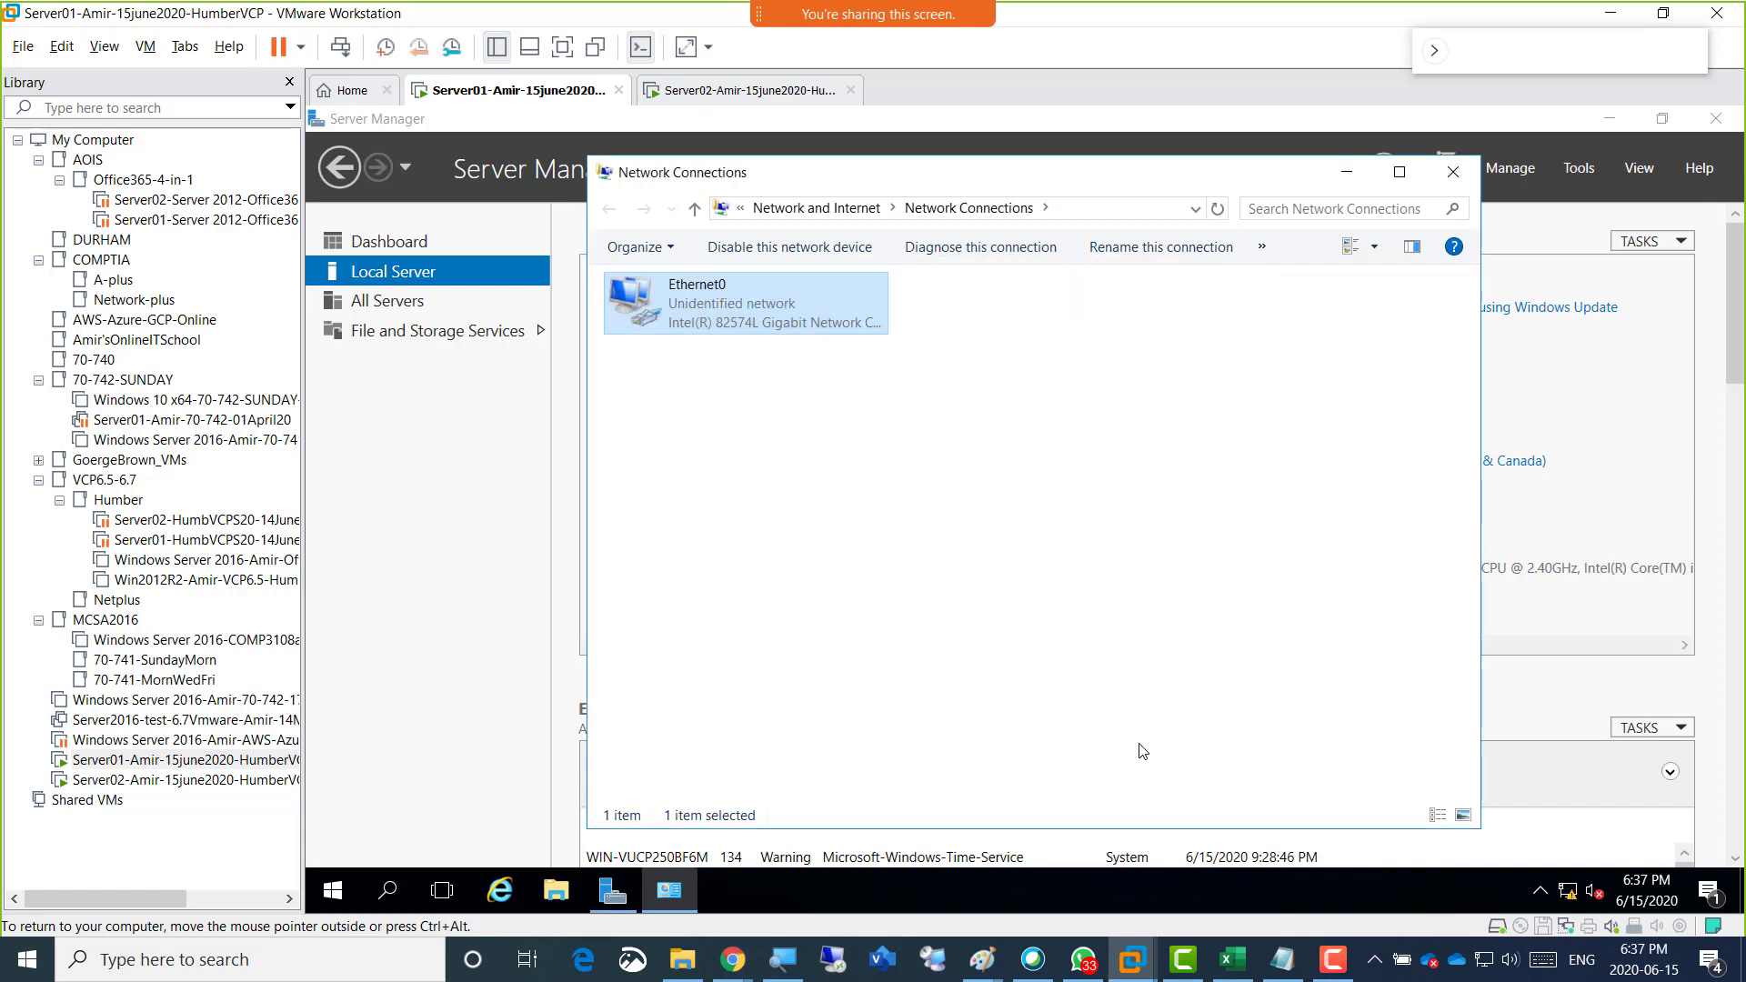
Change the computer name of the Server01 virtual machine's Windows system to Server01, keeping it in WORKGROUP.
left_click(437, 331)
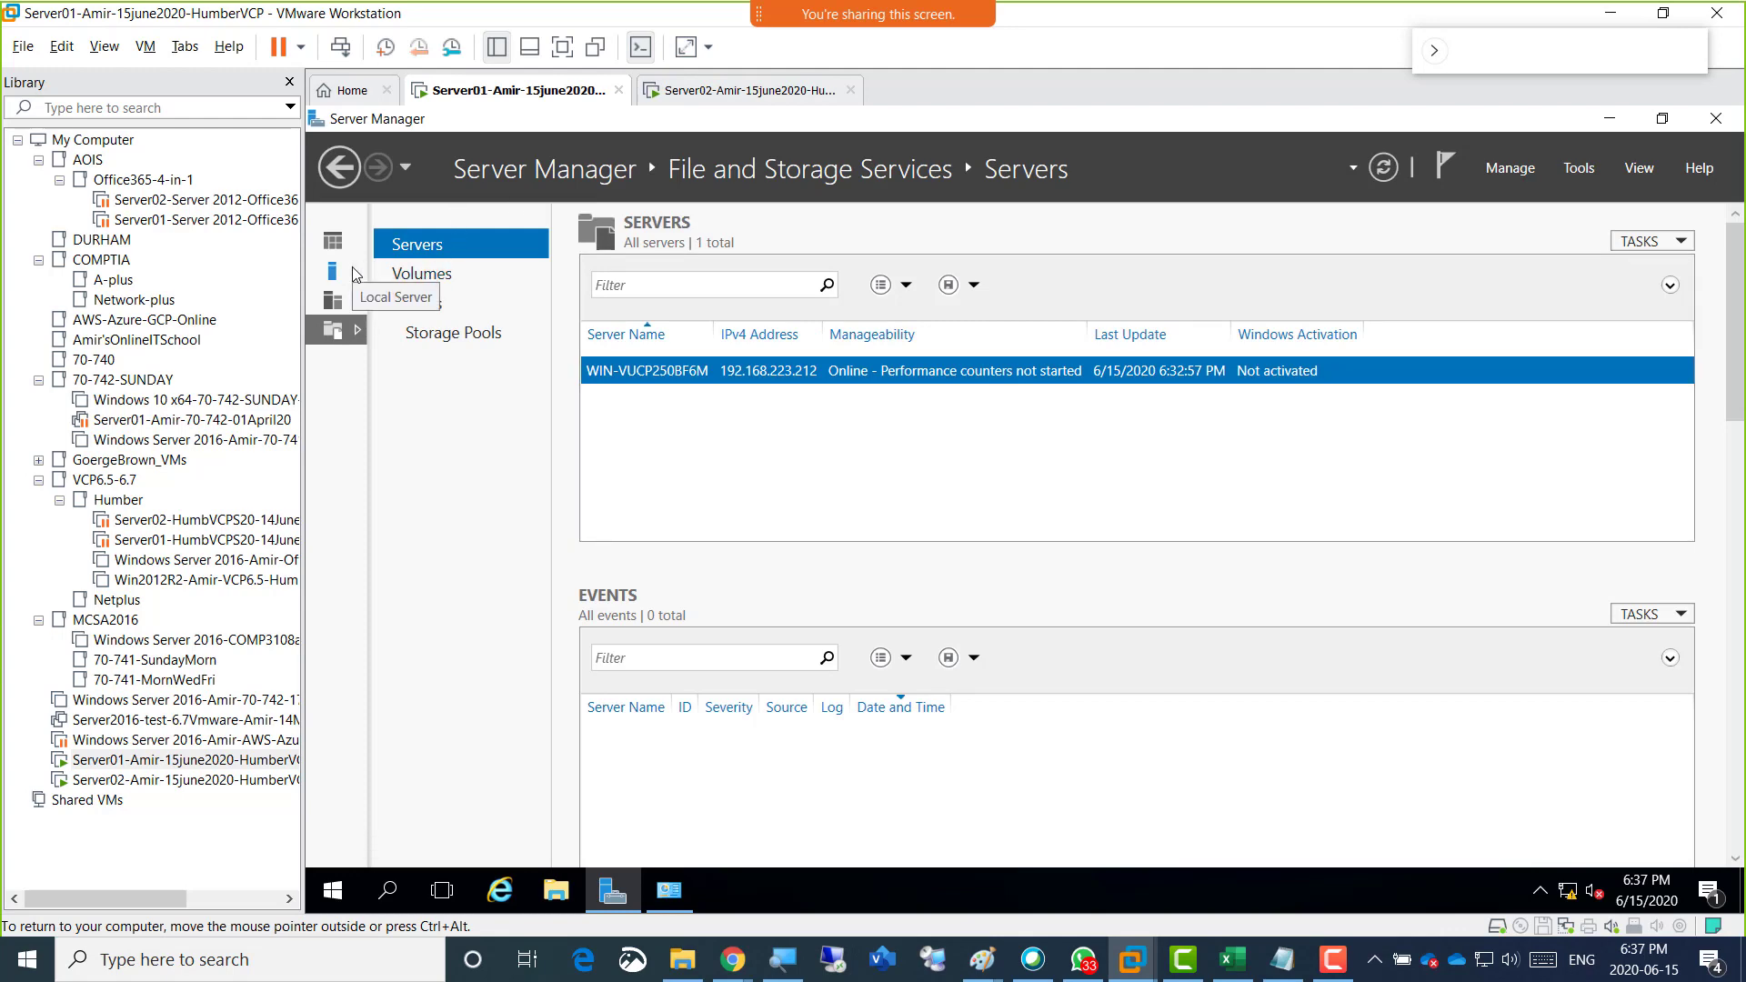
left_click(354, 272)
left_click(873, 284)
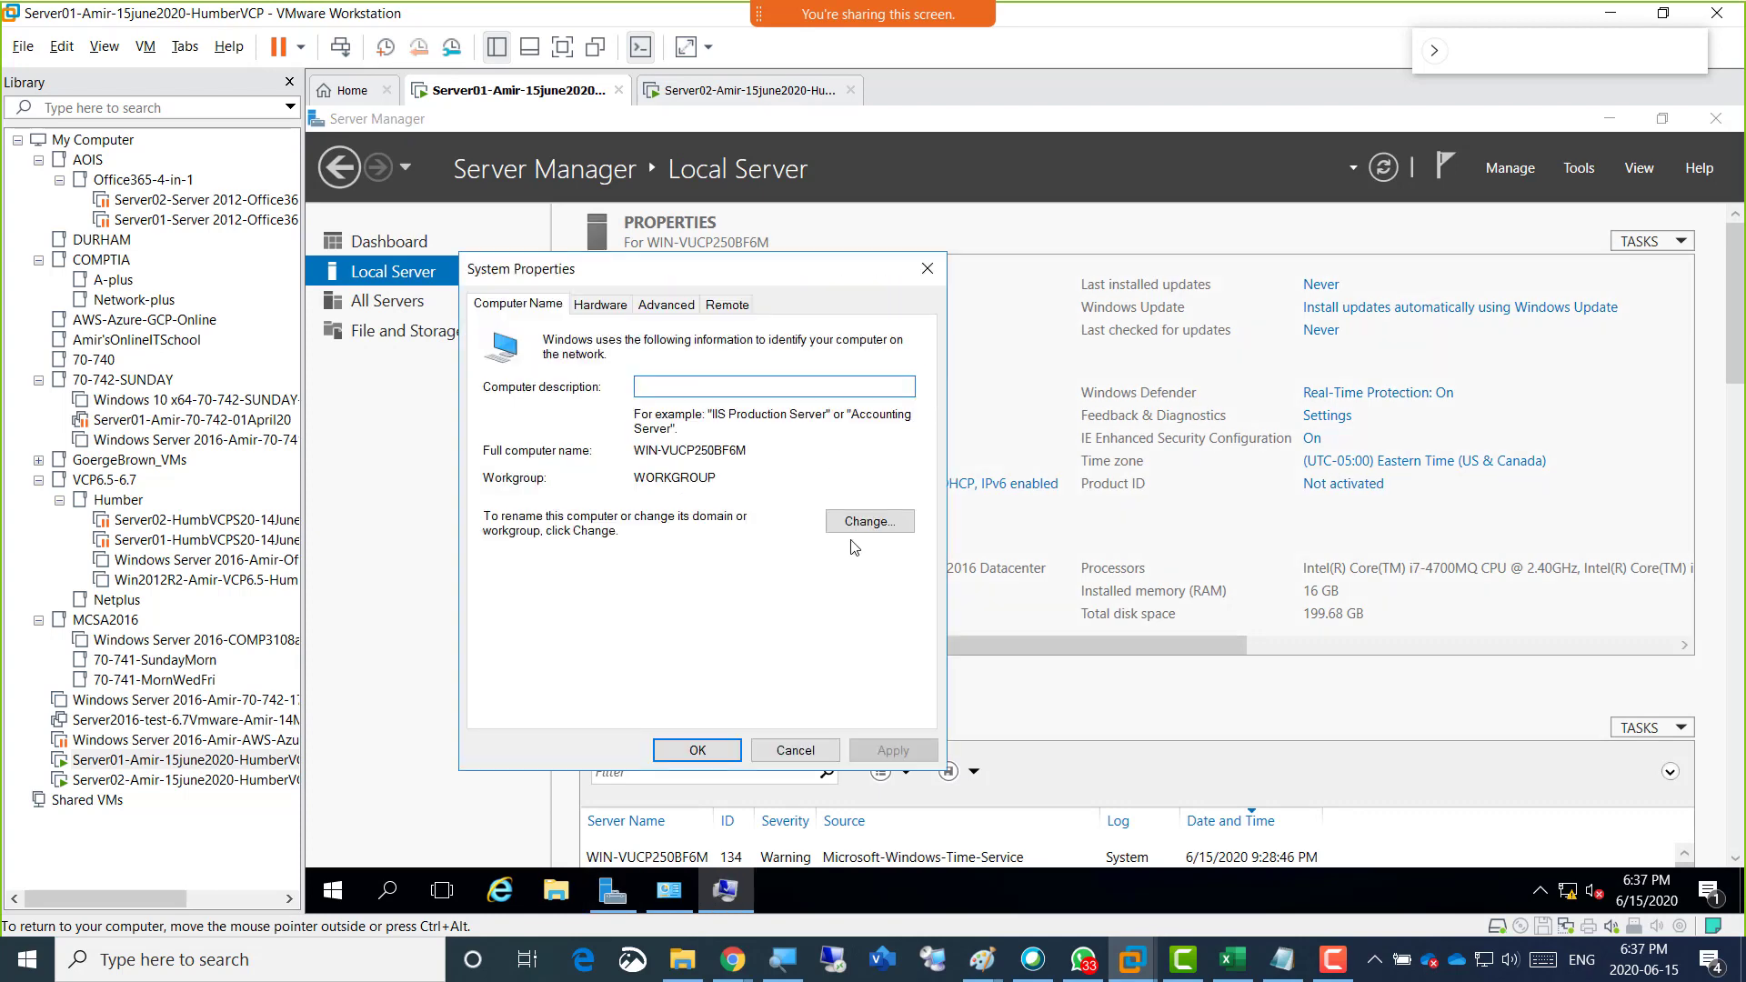
left_click(865, 522)
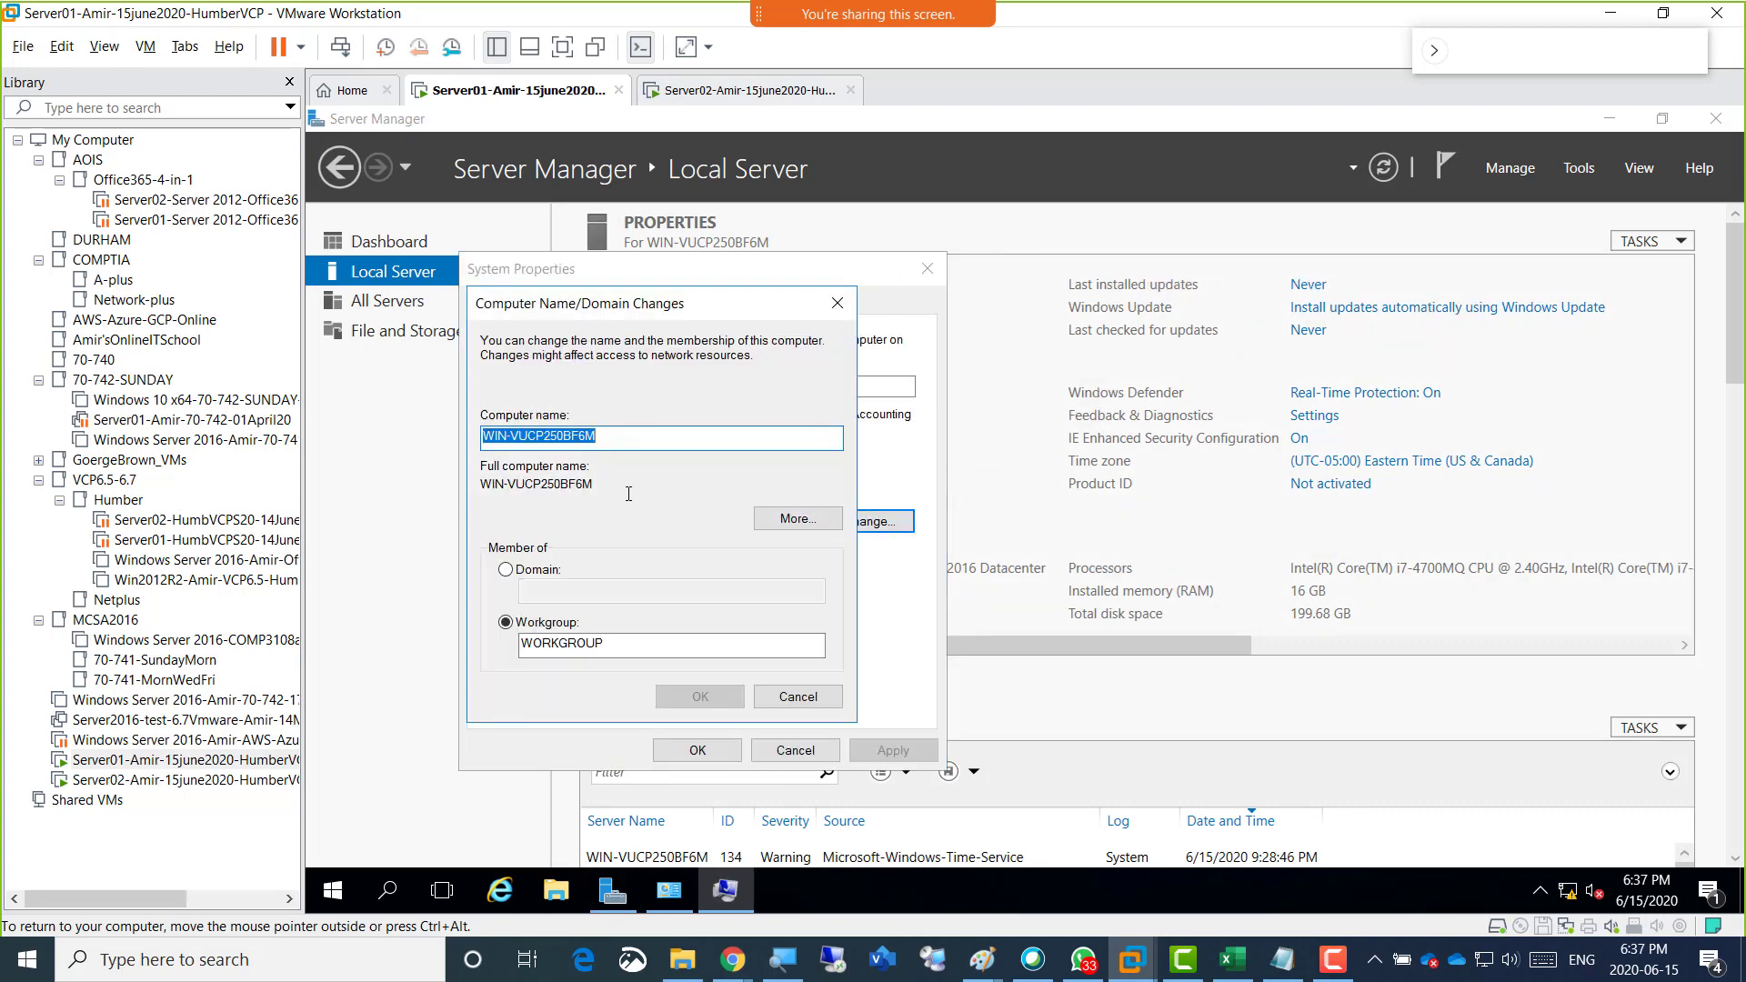
type("Server01")
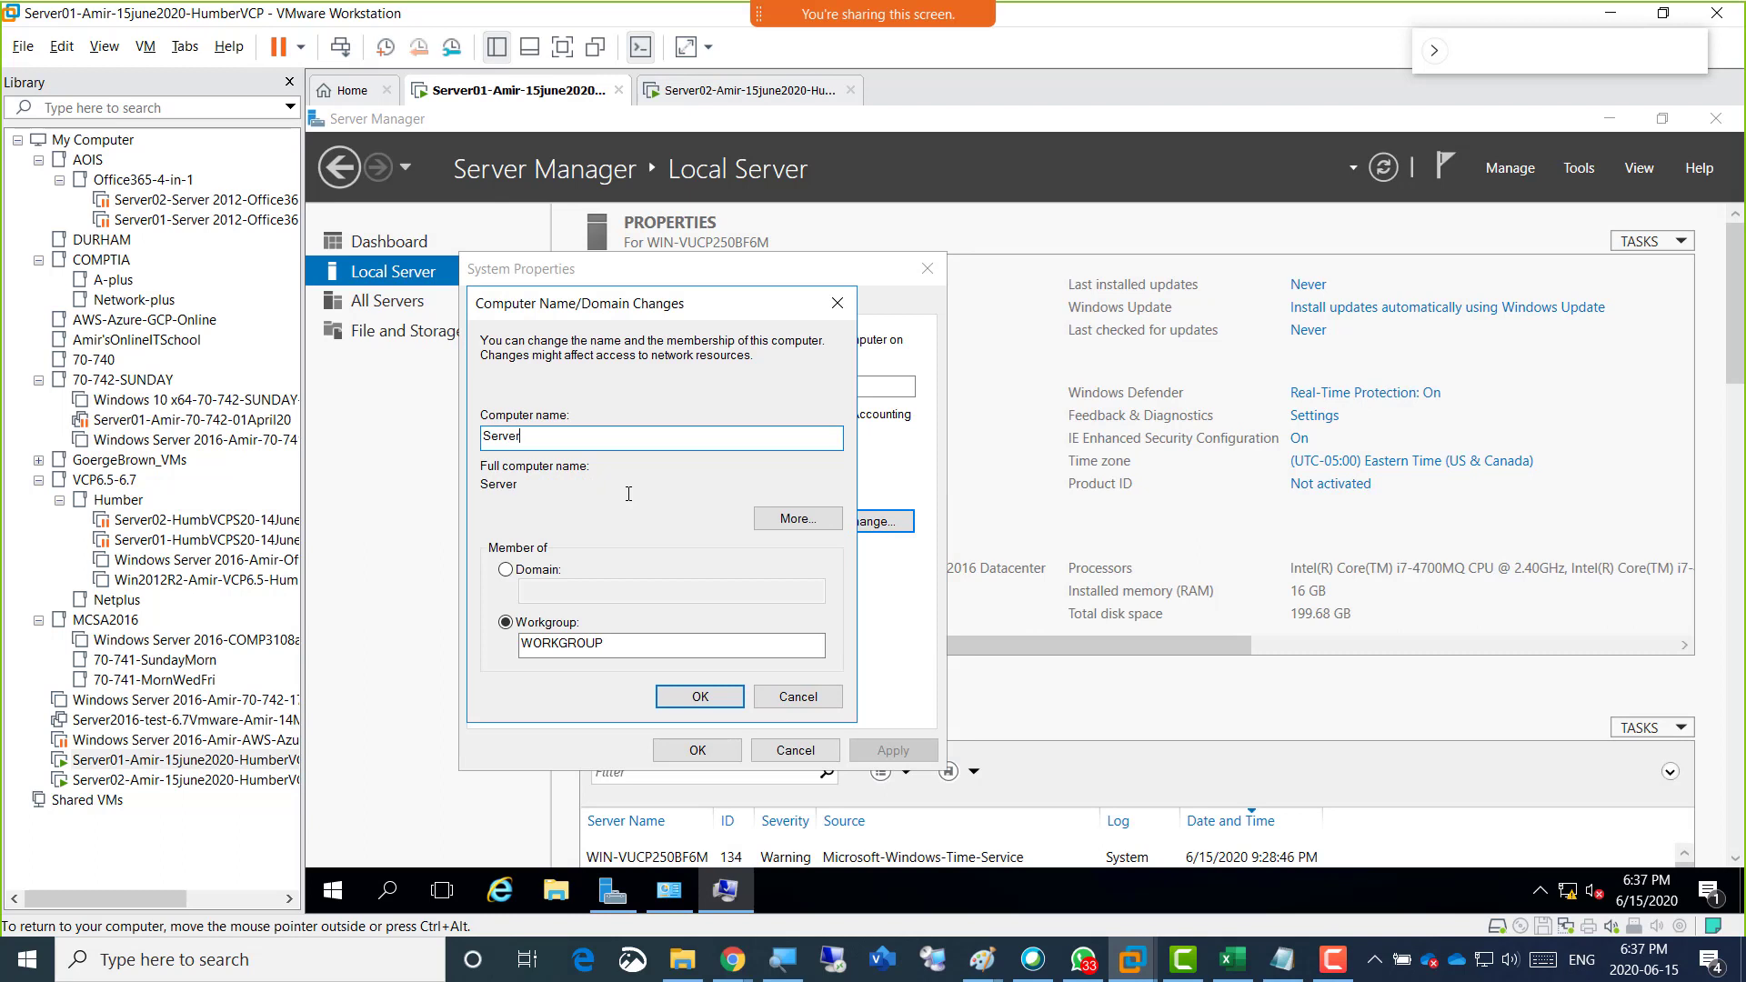
left_click(694, 696)
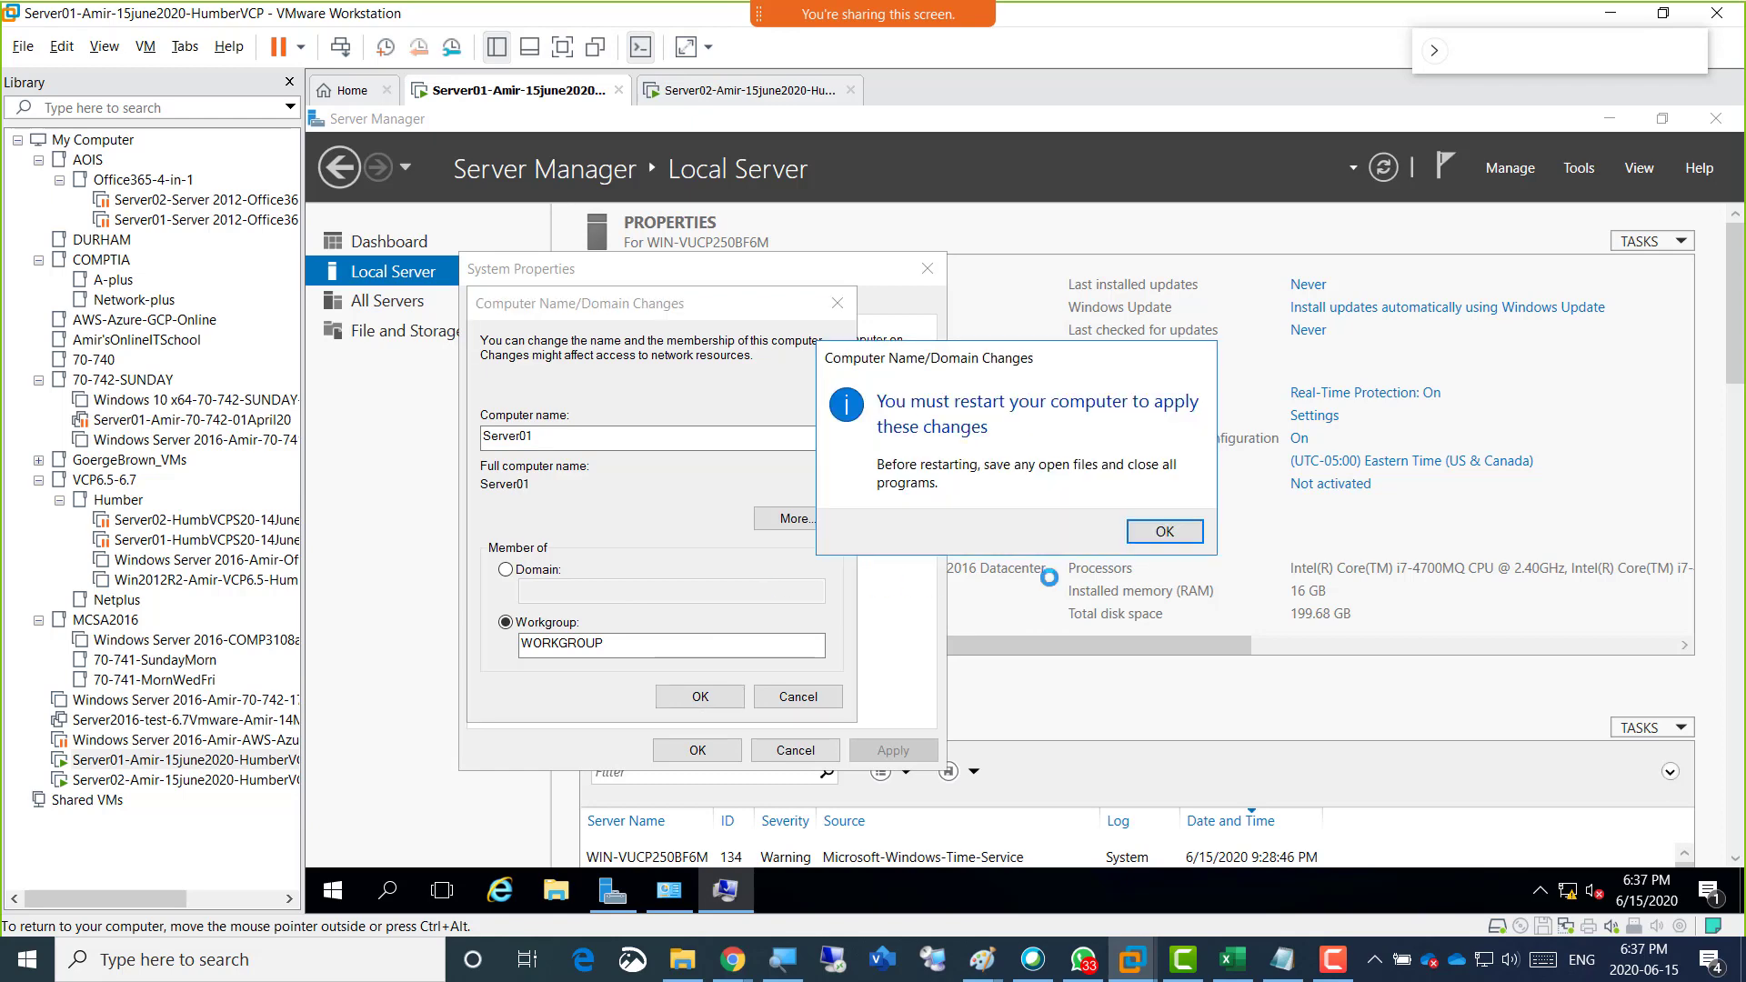
Acknowledge the restart notice, close System Properties, and restart Server01 to apply the new computer name.
left_click(1137, 533)
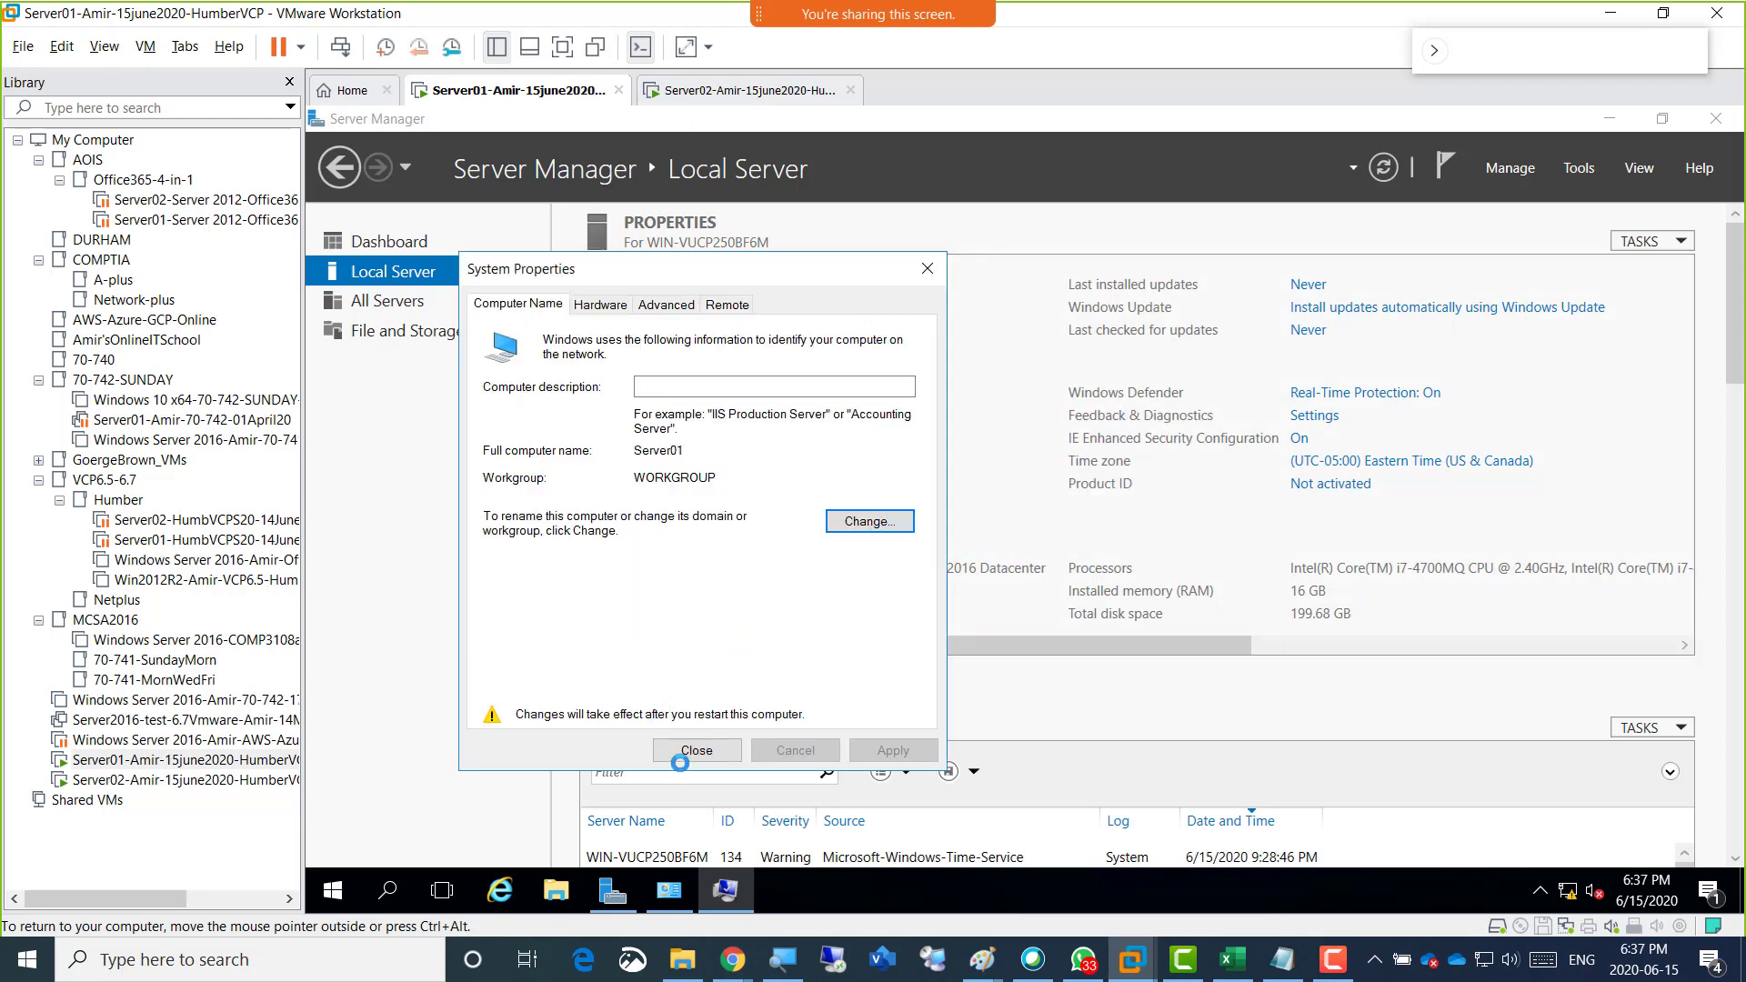
left_click(680, 753)
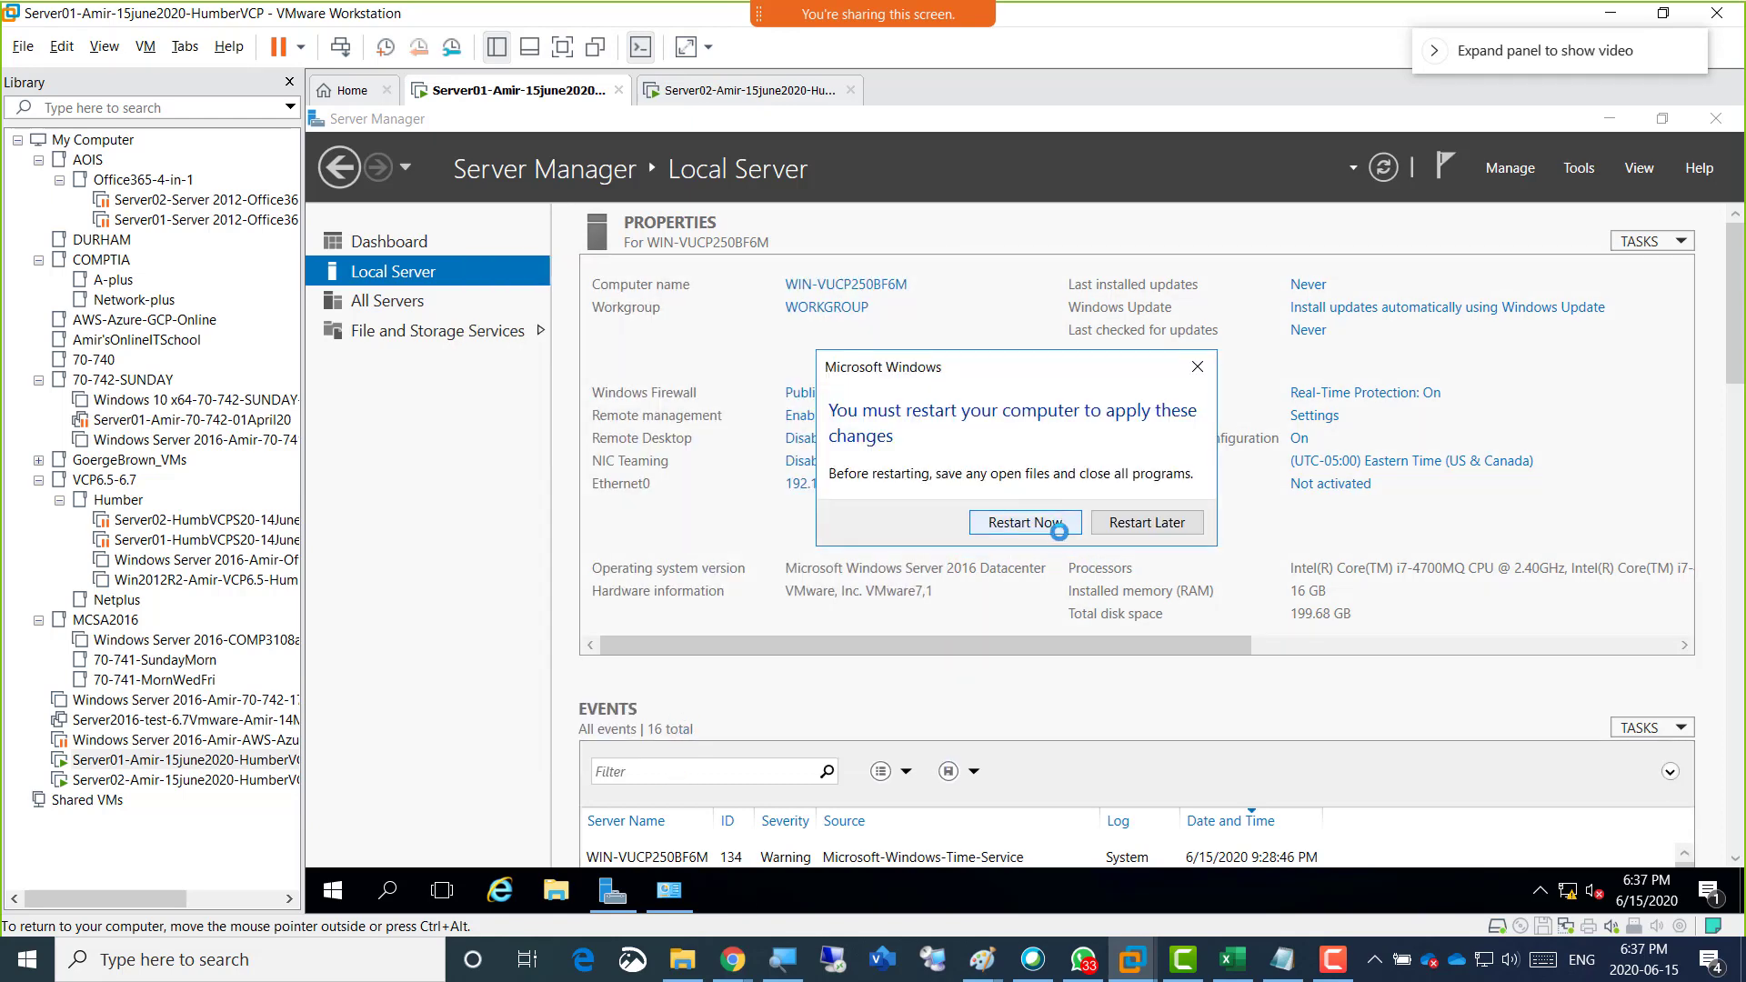
left_click(1045, 525)
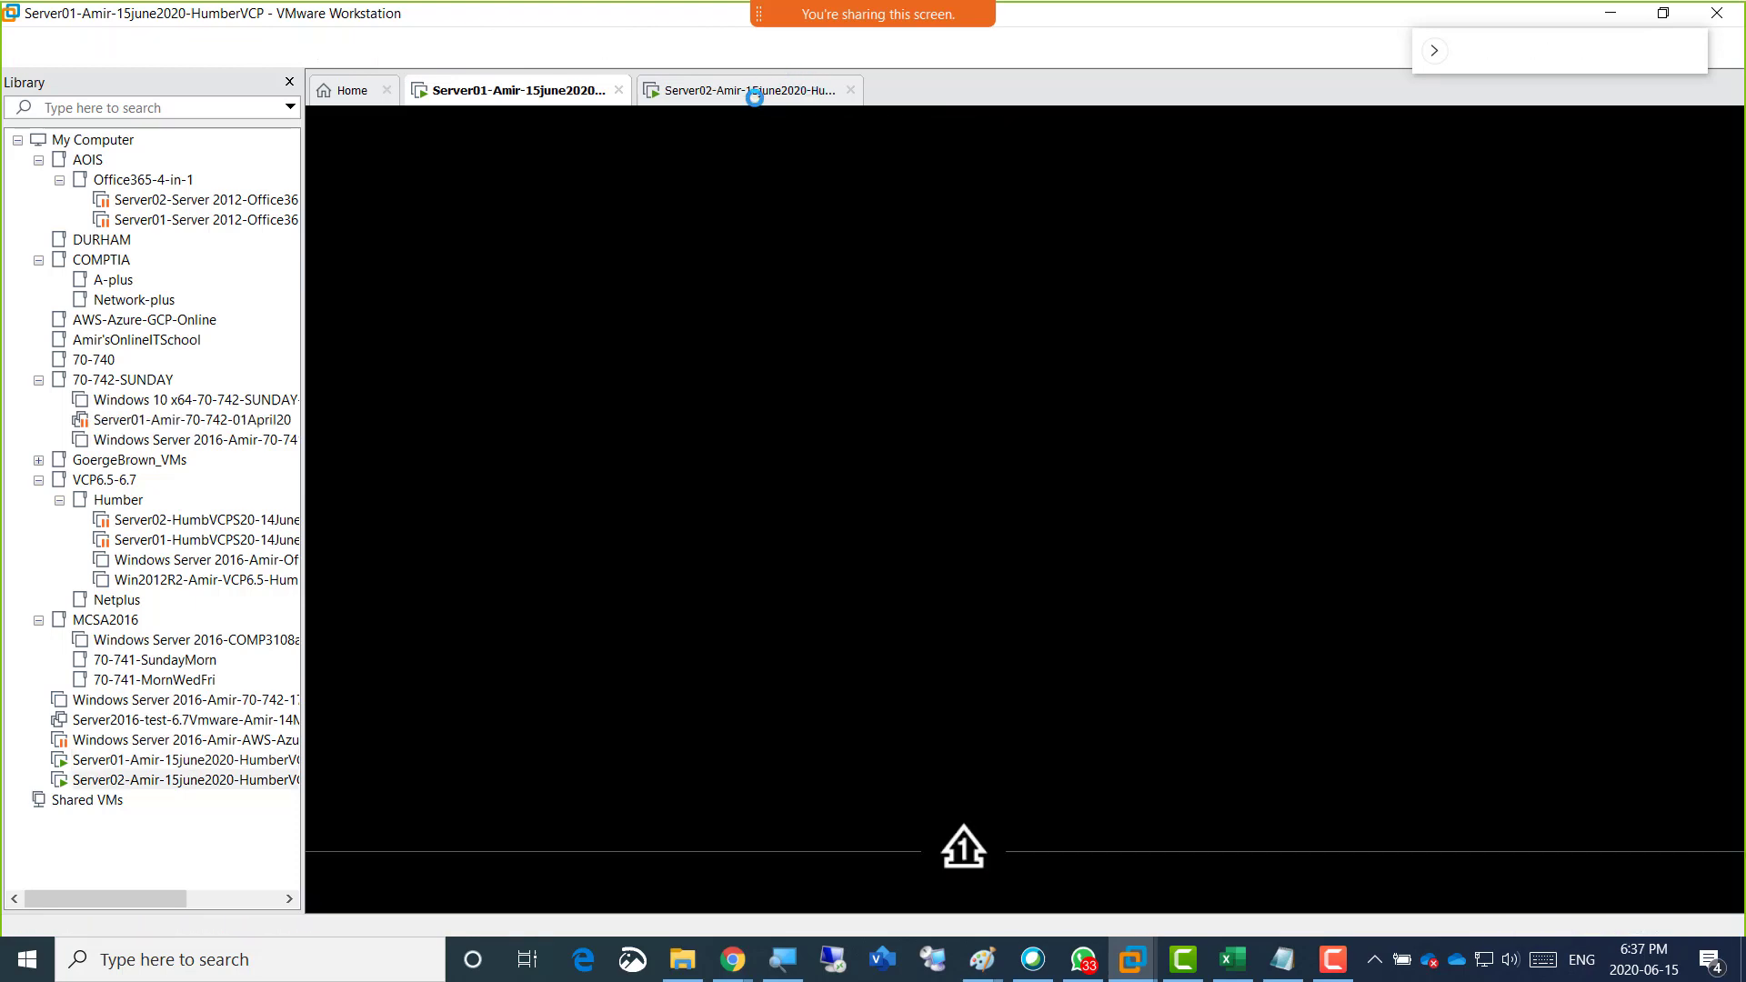
Switch to the Server02 virtual machine and dismiss its Shutdown Event Tracker without giving a reason.
left_click(755, 91)
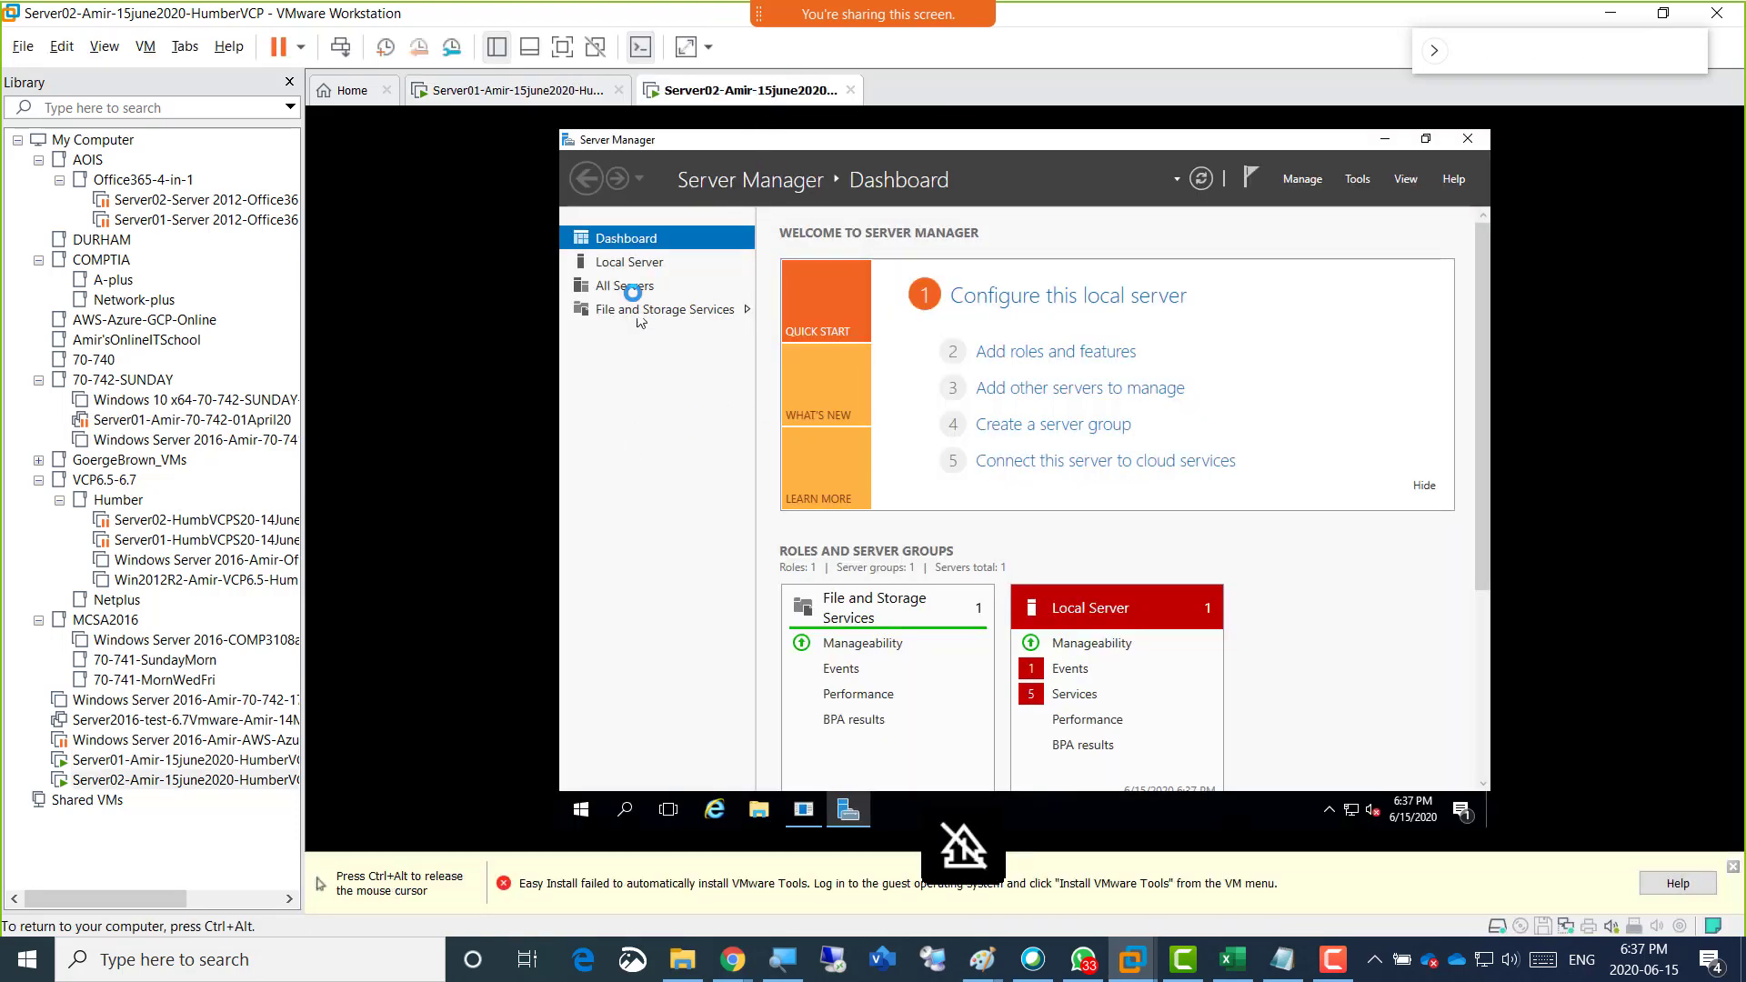
right_click(724, 94)
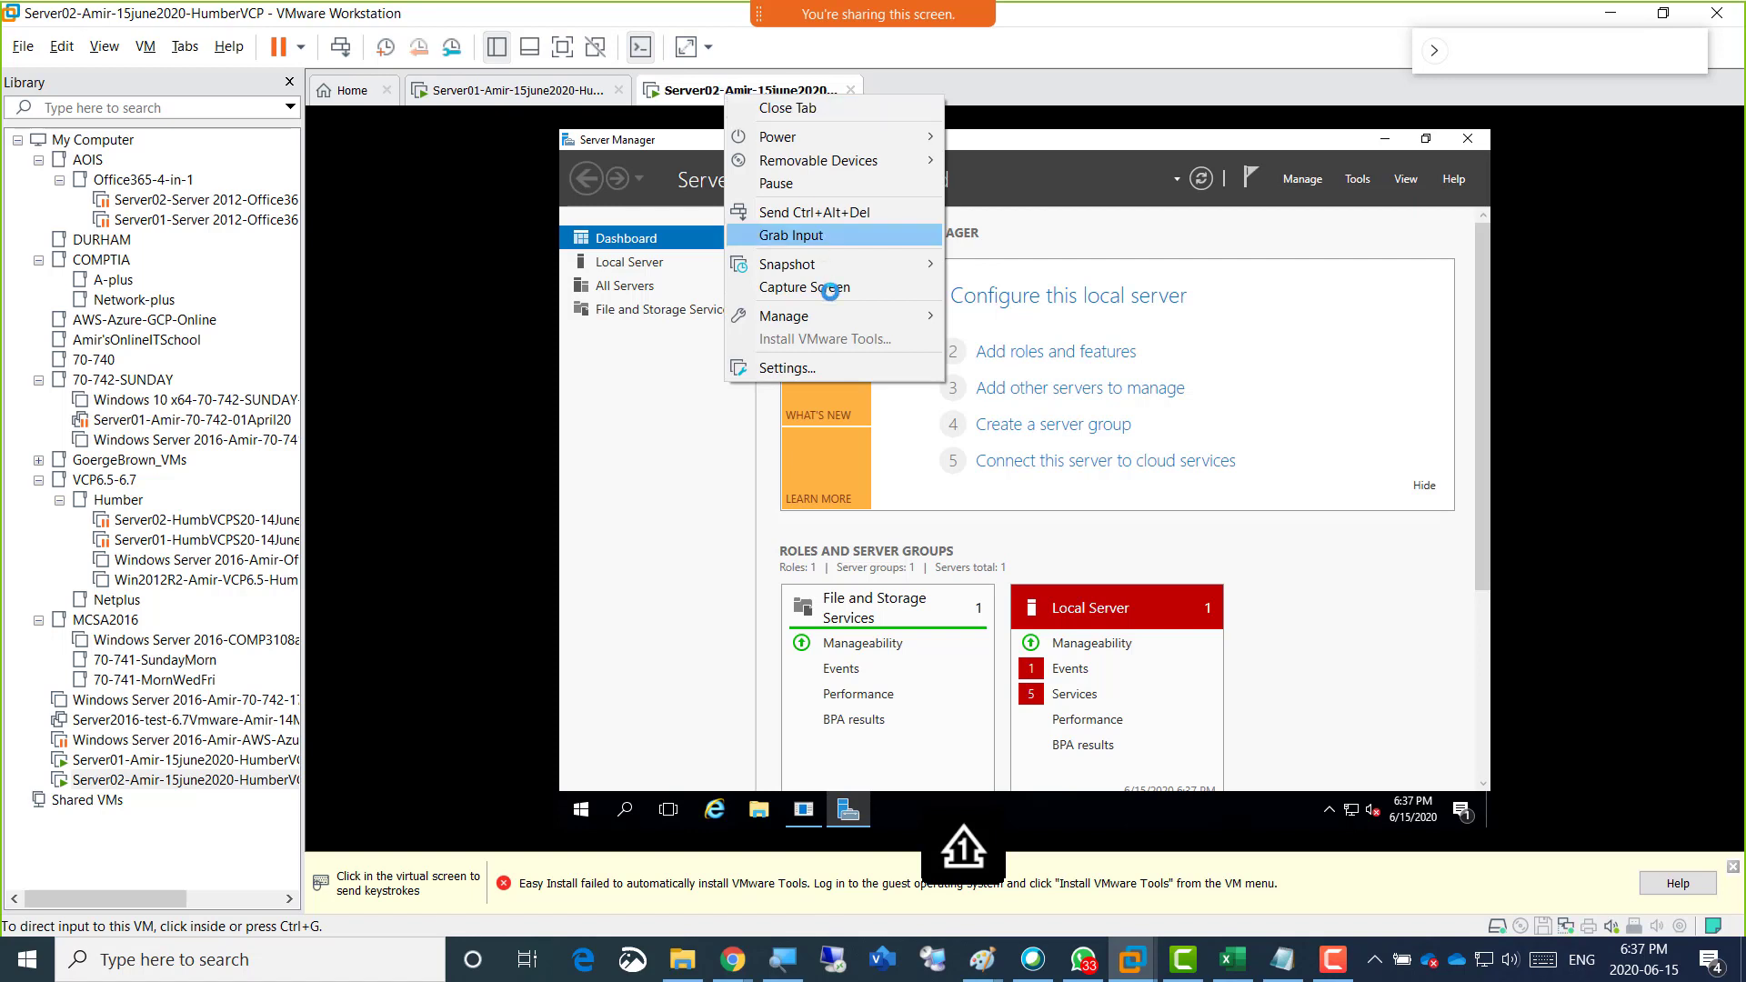
left_click(606, 481)
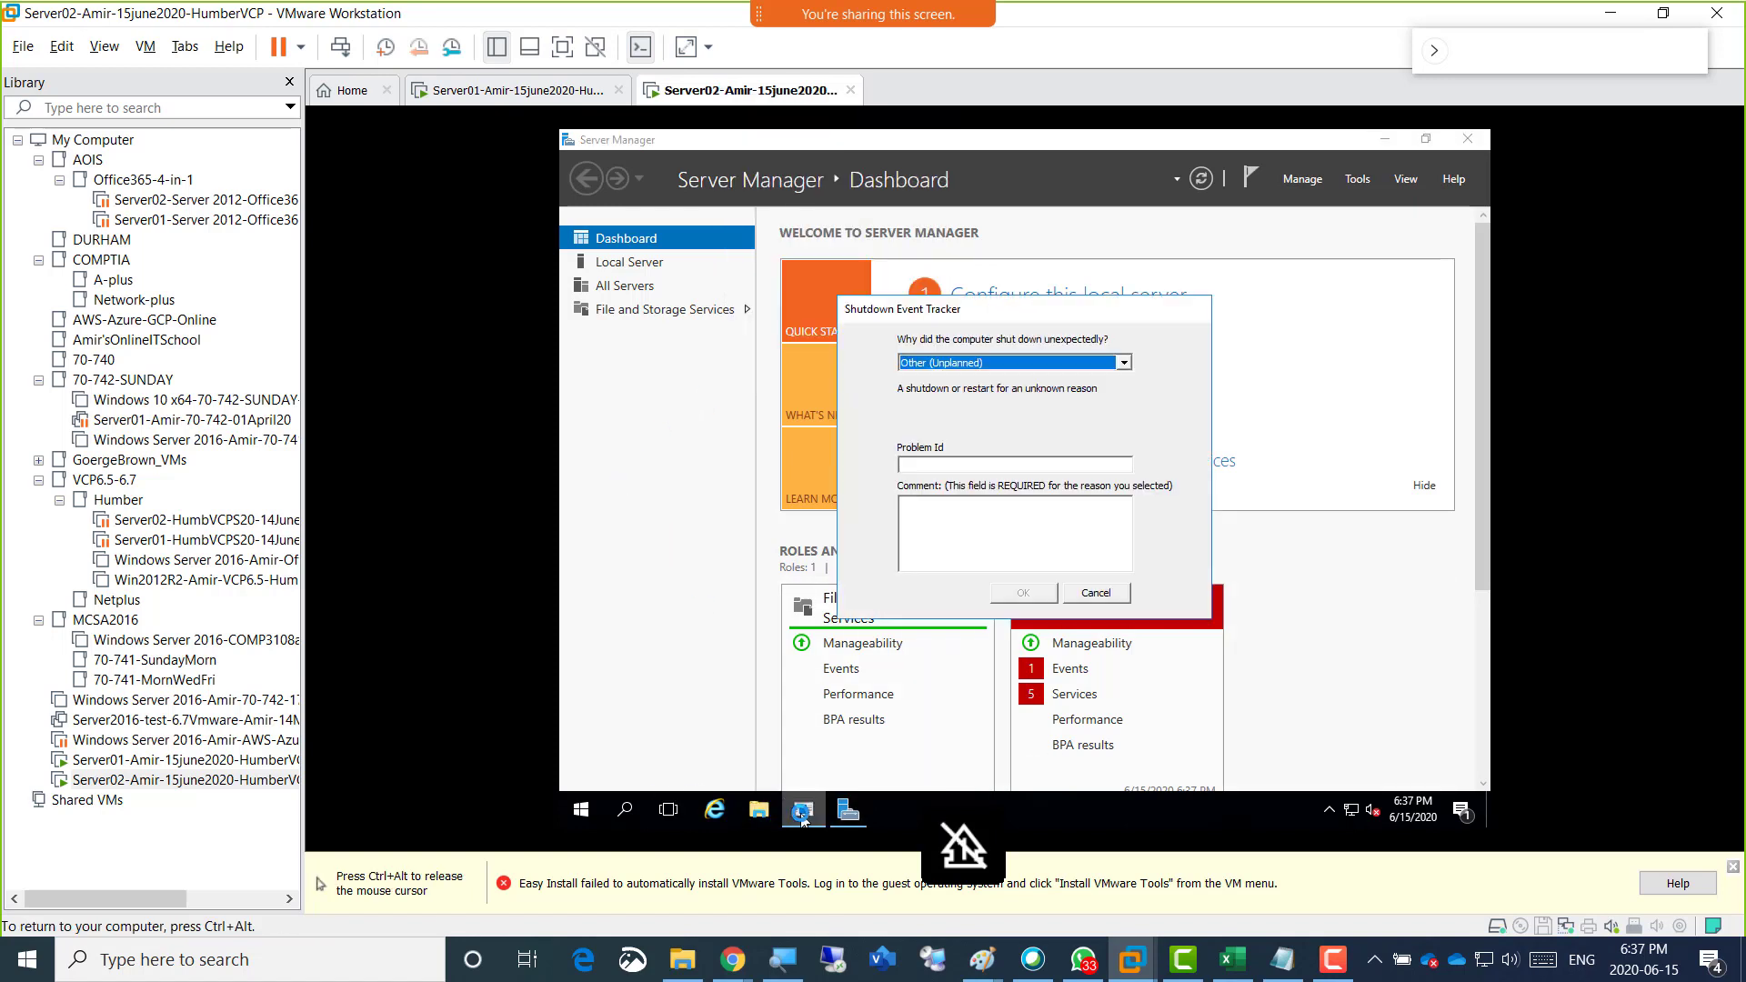
left_click(1097, 592)
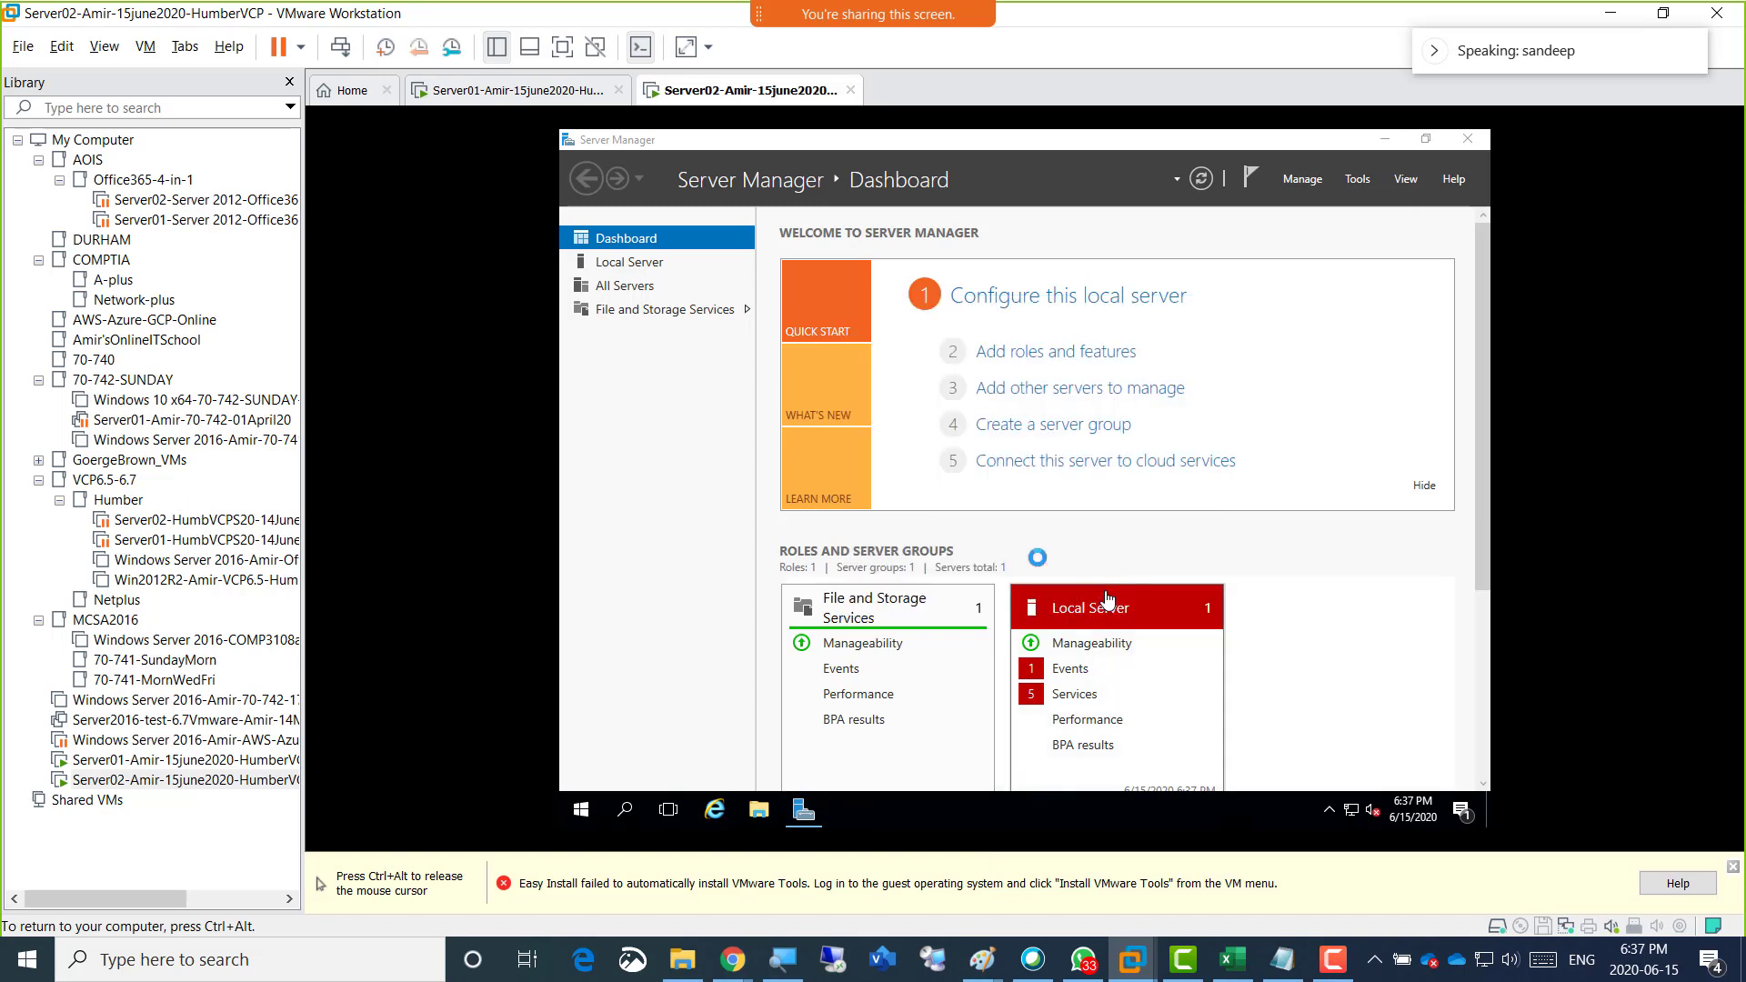
On Server01, start the Add Roles and Features Wizard, keeping the default installation type and Server01 as destination server.
key("ctrl+alt")
left_click(509, 90)
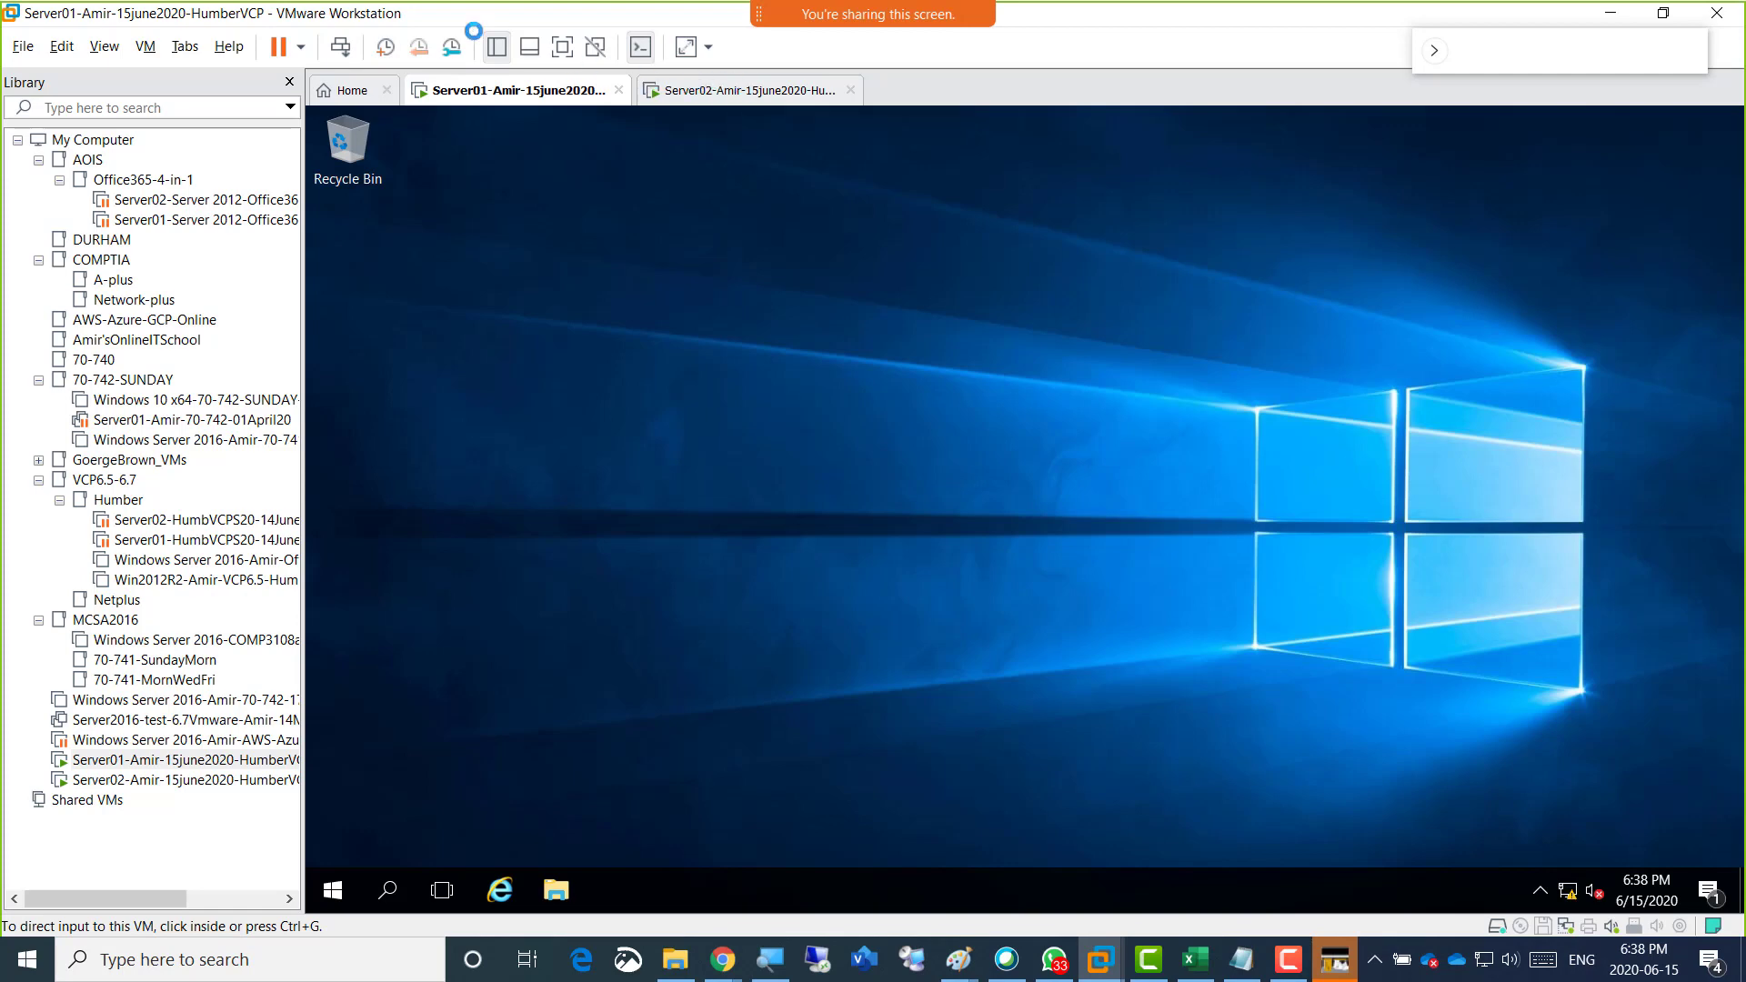
left_click(705, 90)
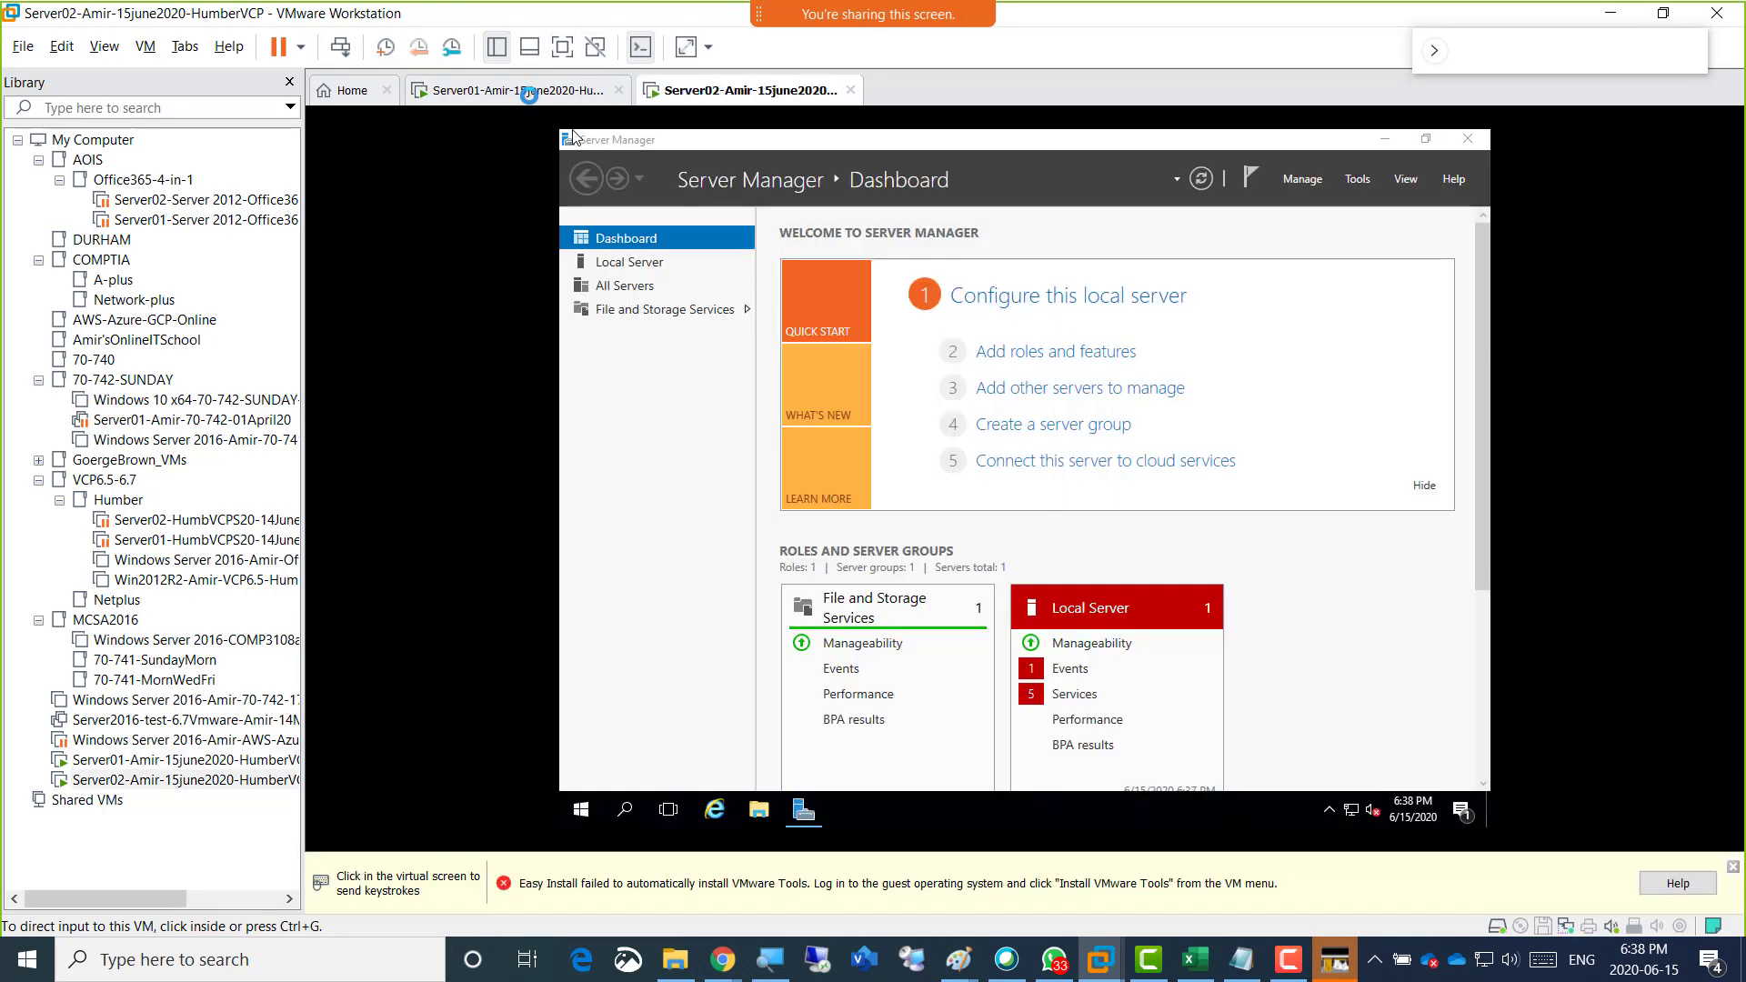
left_click(542, 90)
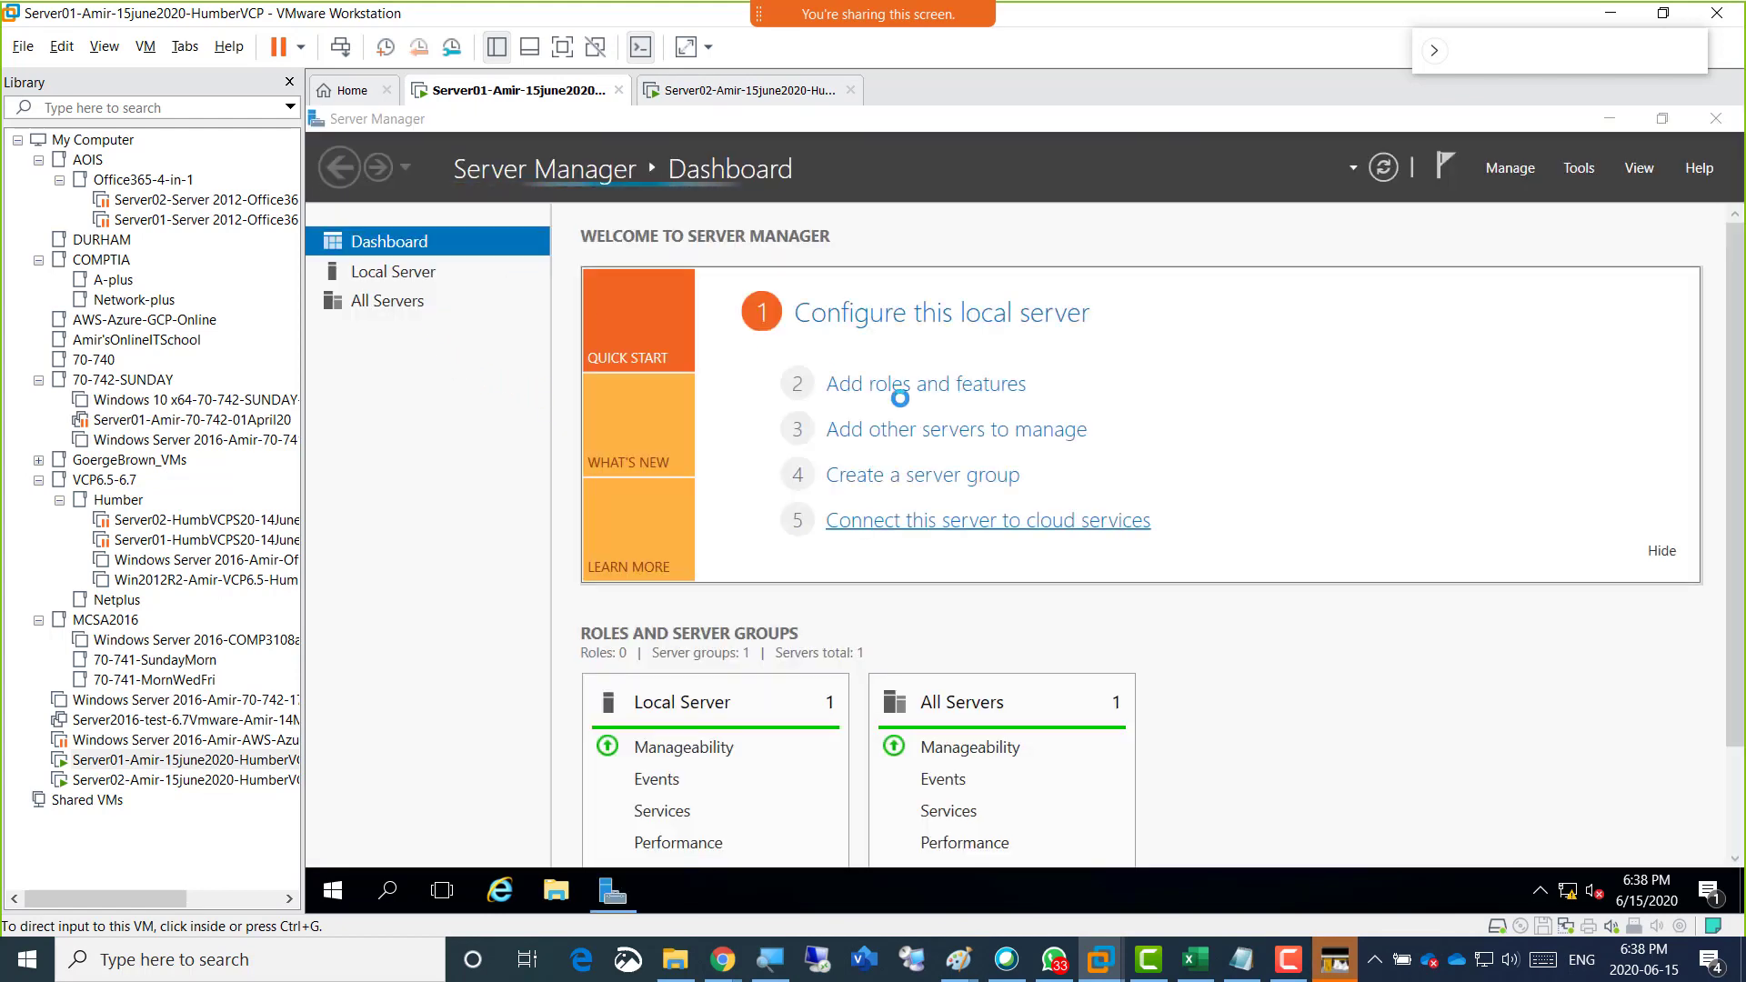
left_click(922, 387)
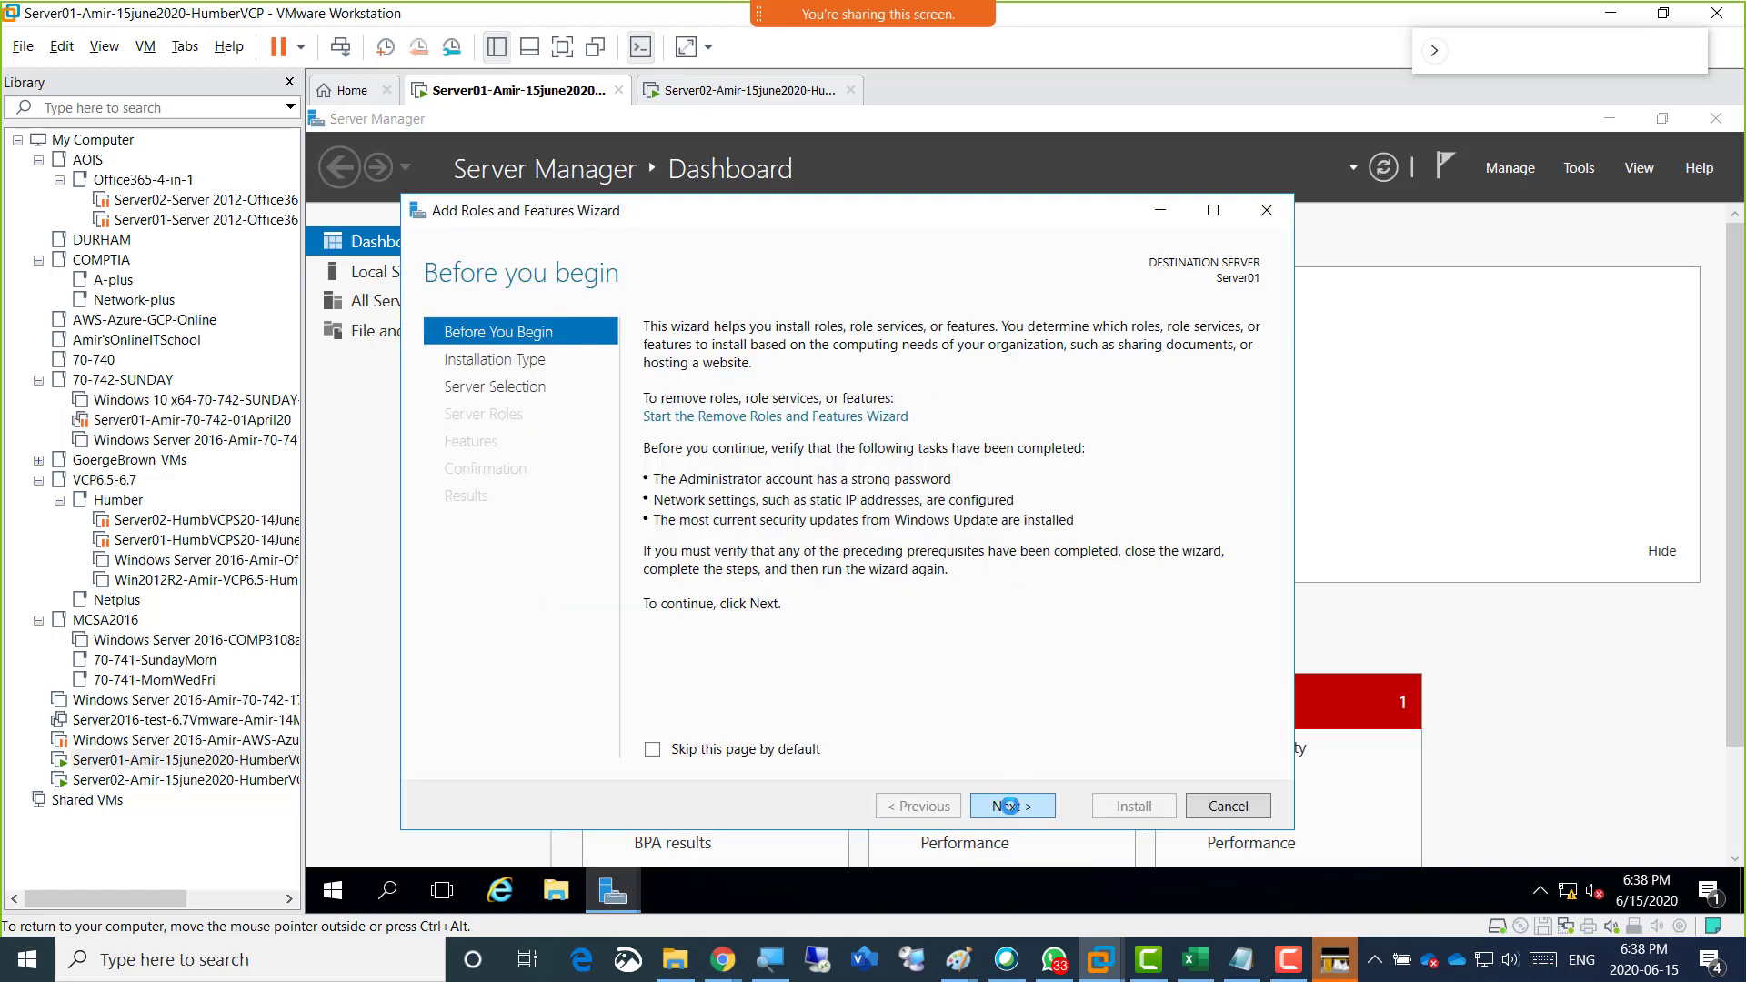
left_click(1008, 805)
left_click(1008, 806)
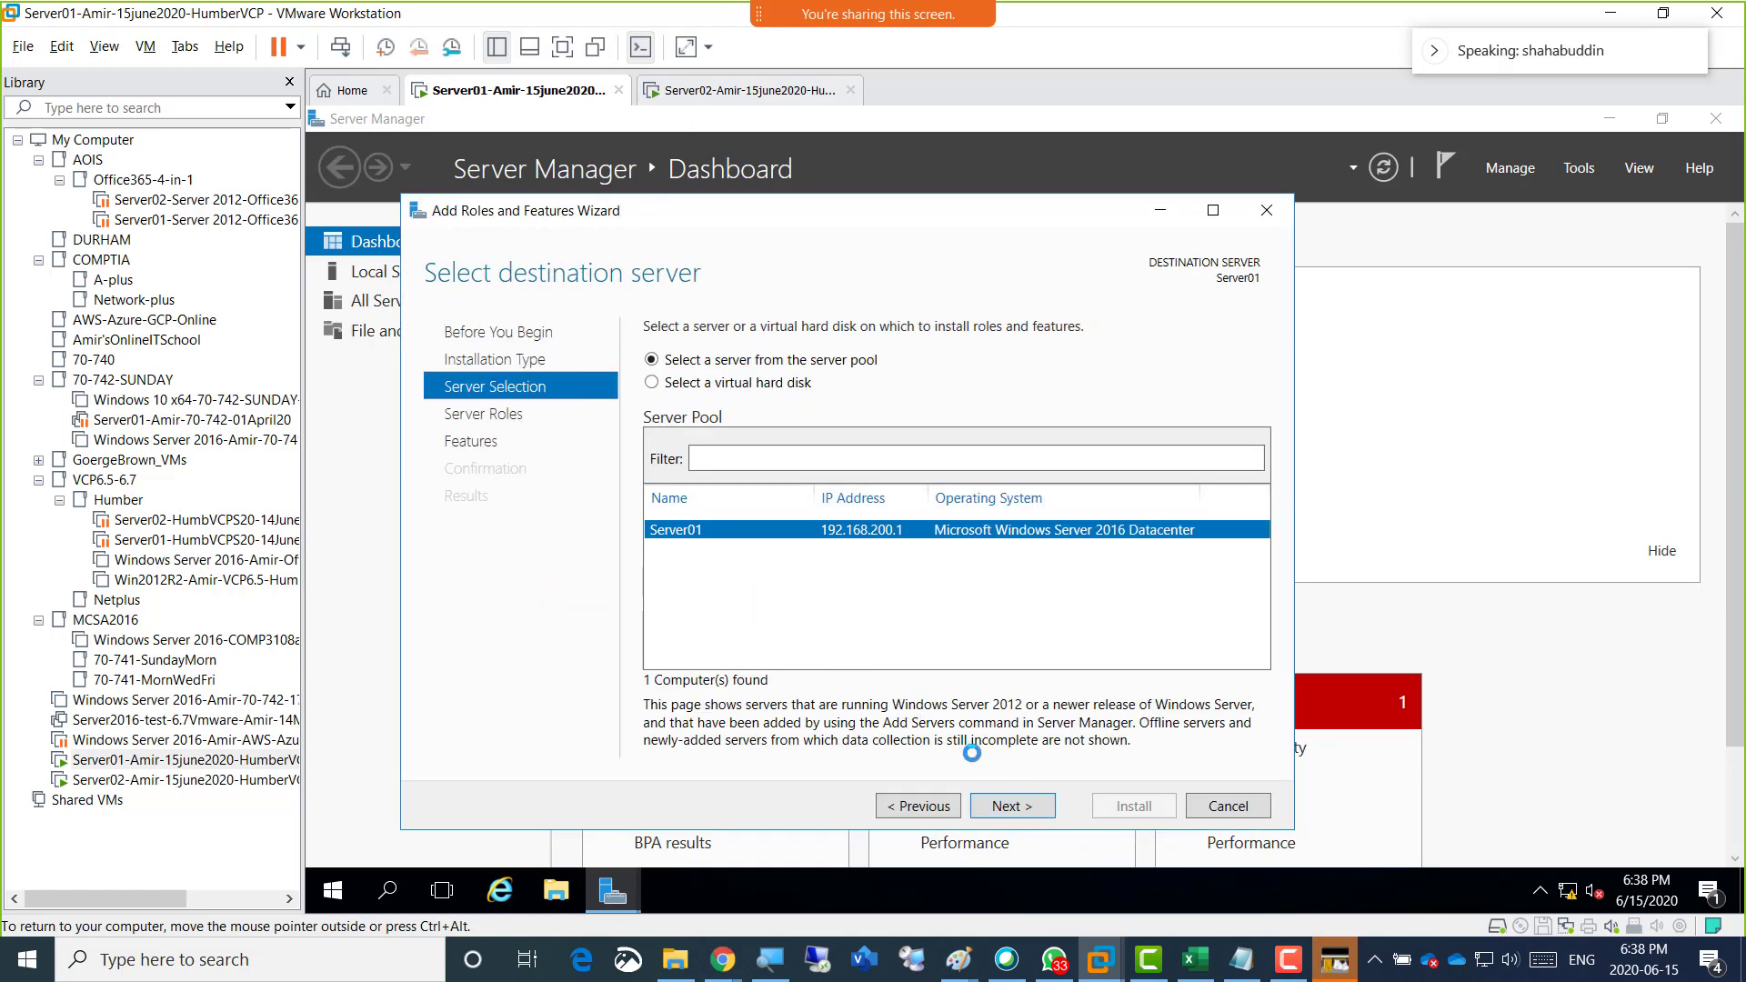
left_click(1004, 803)
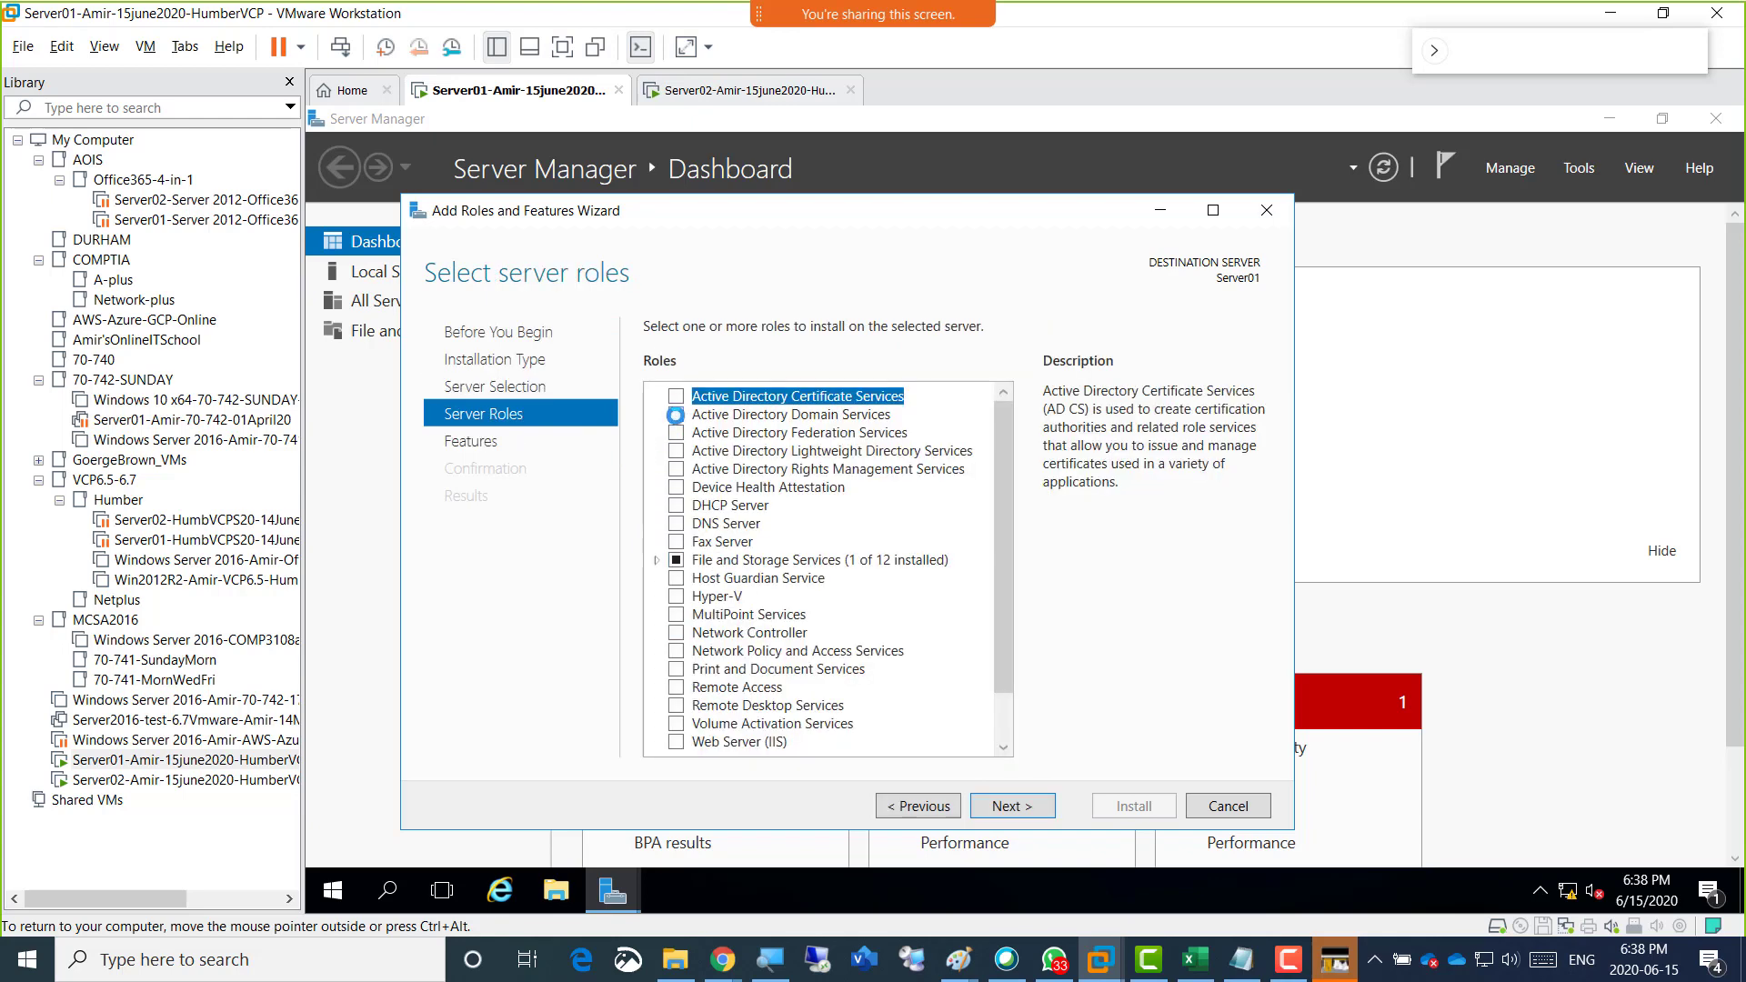
Select the Active Directory Domain Services and DHCP Server roles, including the features and management tools they require.
left_click(675, 415)
left_click(921, 715)
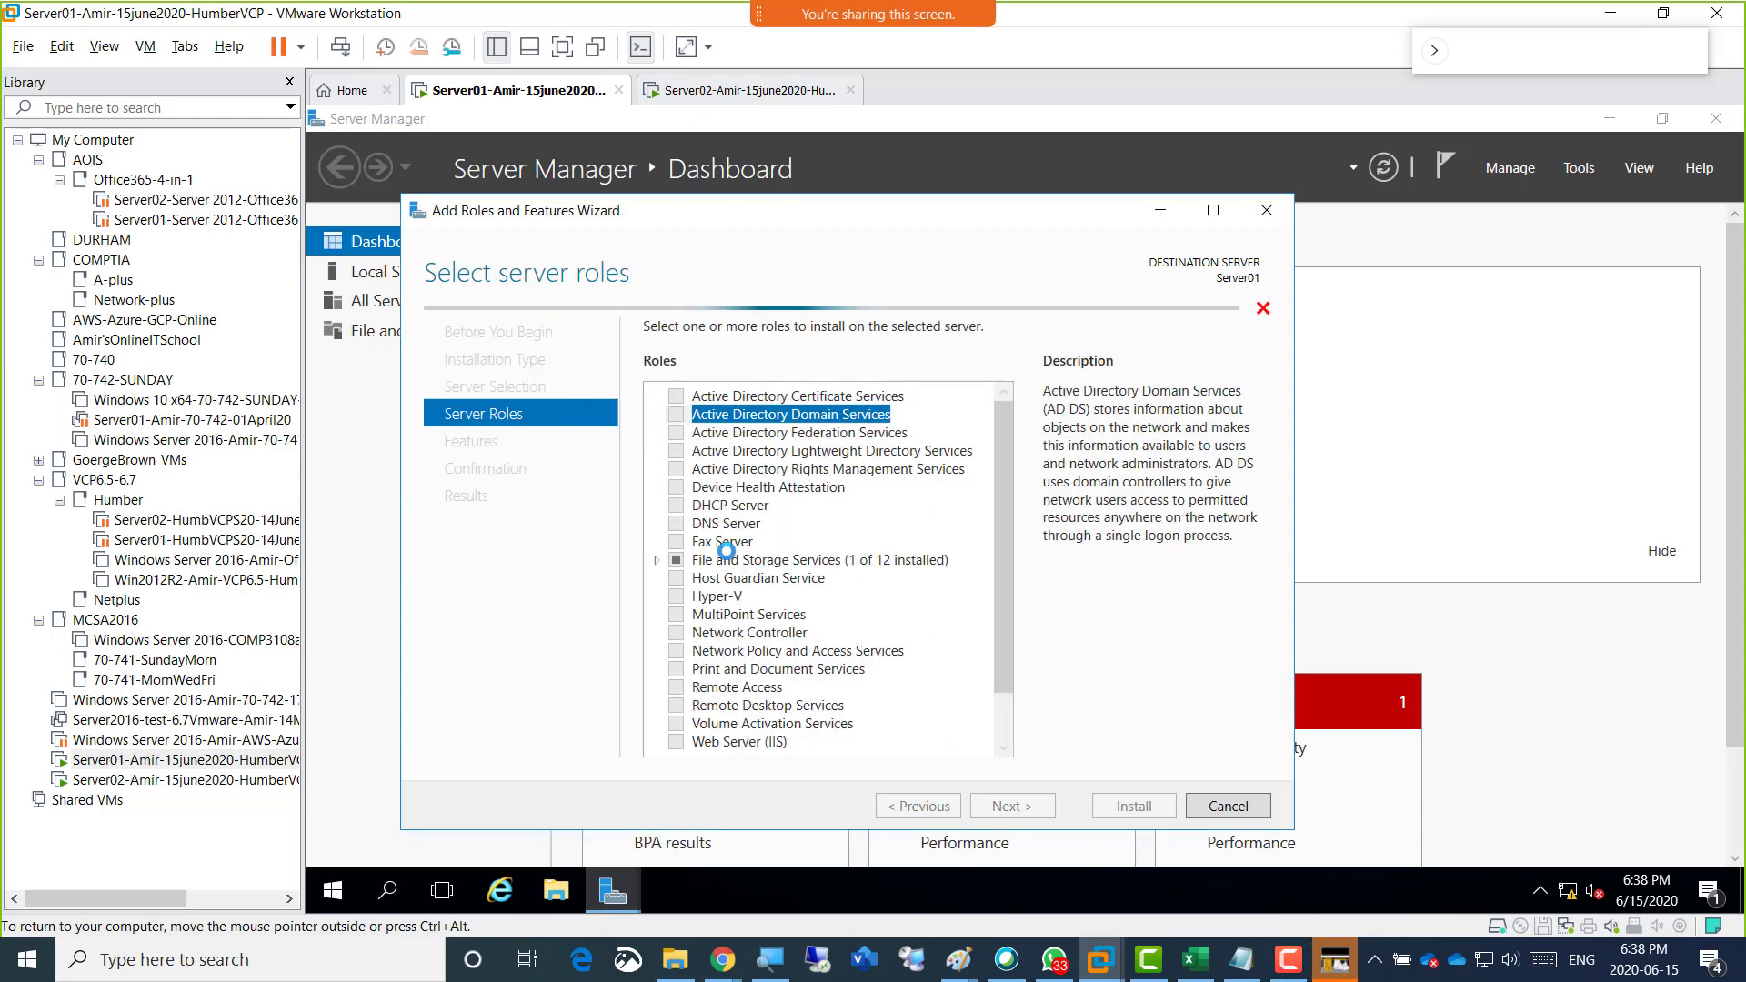
left_click(676, 505)
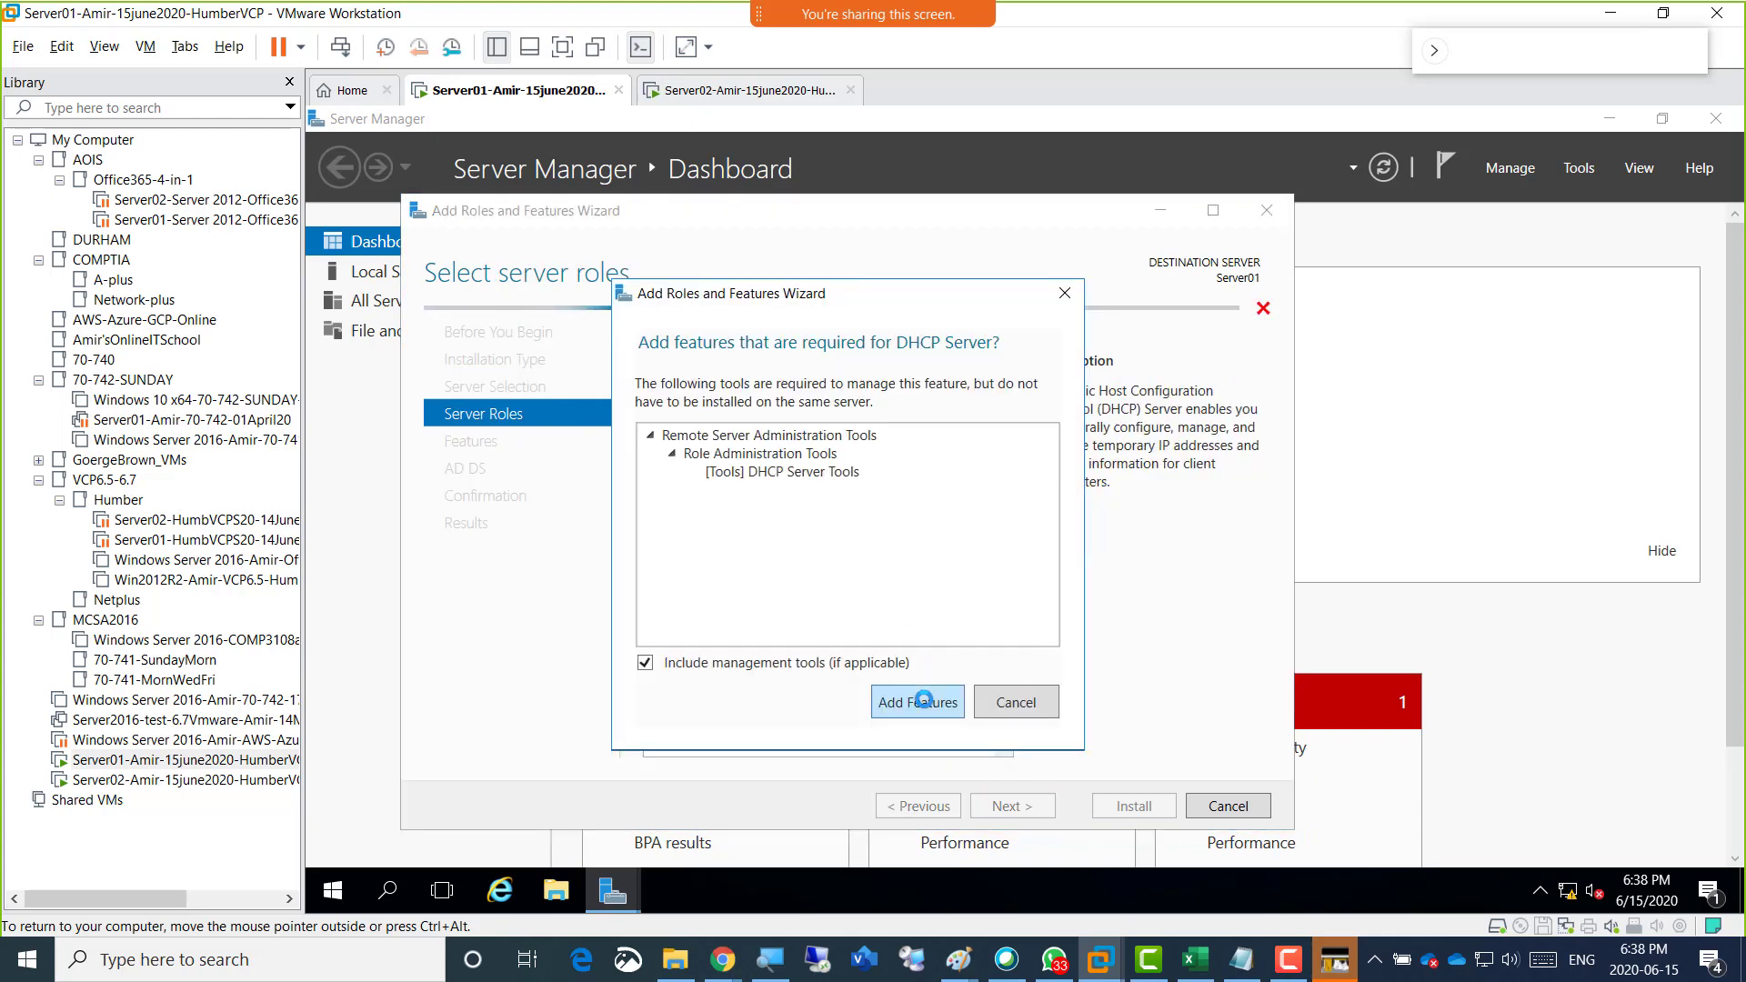
left_click(920, 702)
left_click(1009, 806)
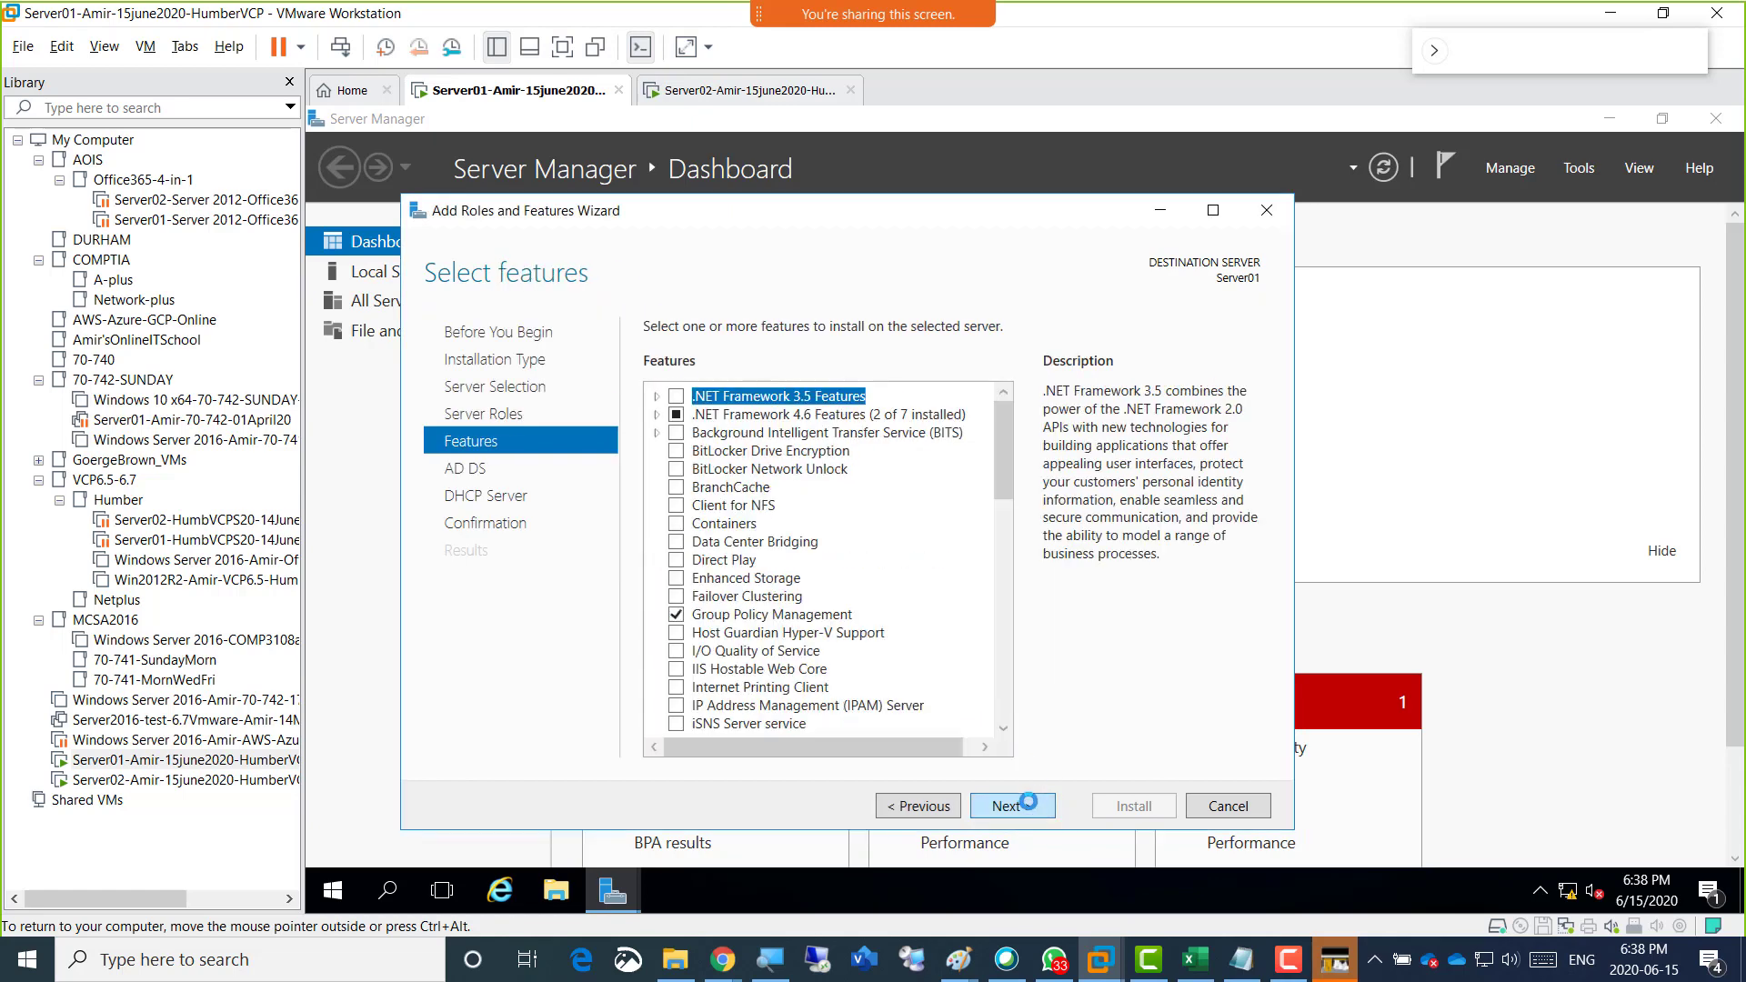
Keep the default features, allow Server01 to restart automatically if required, and start installing the selected roles.
left_click(1009, 806)
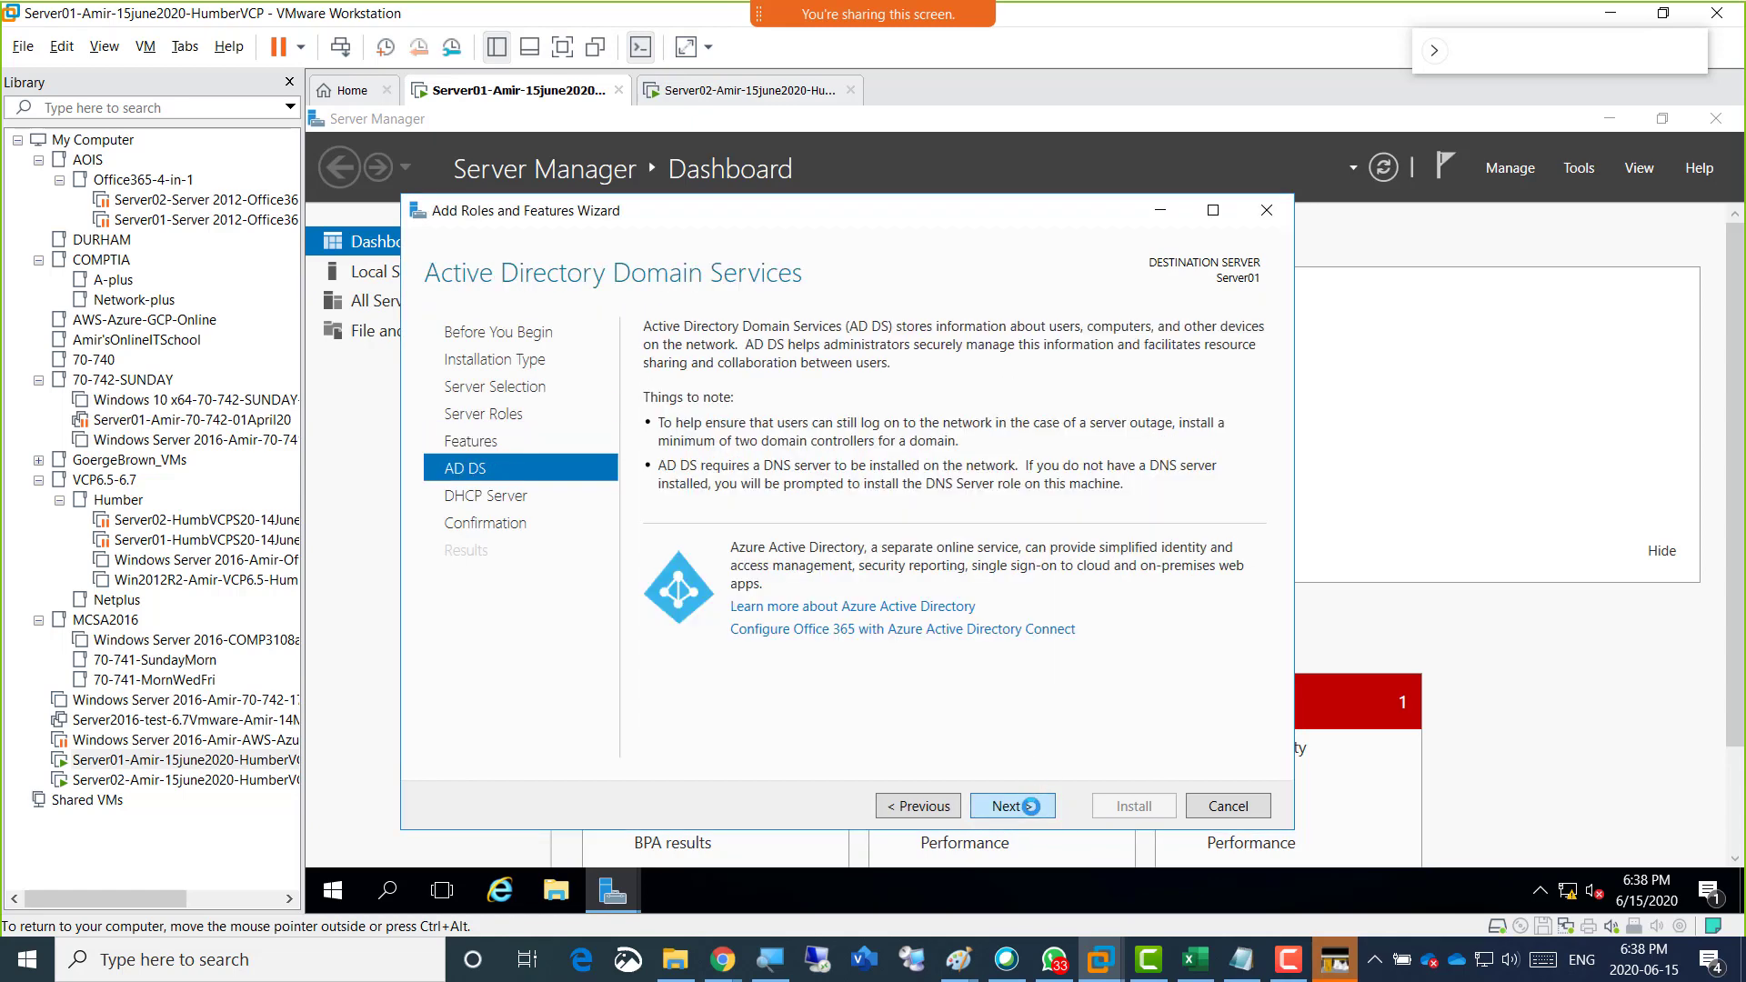
left_click(1010, 806)
left_click(1025, 806)
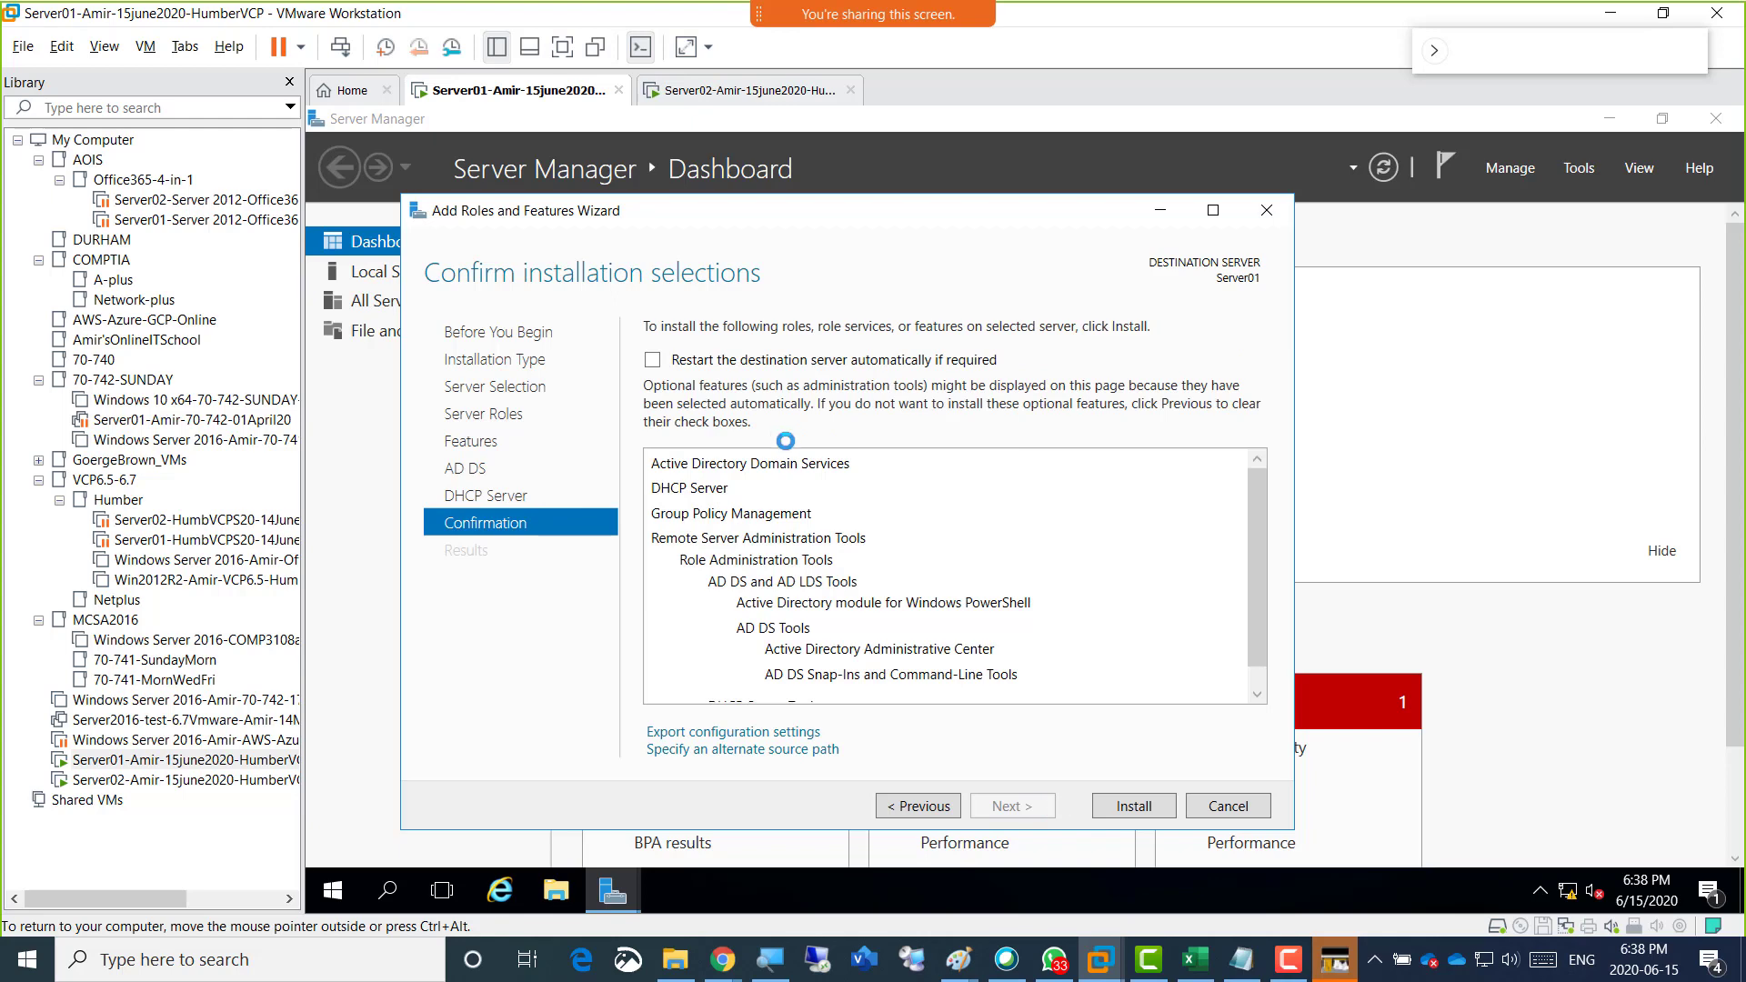
left_click(752, 359)
left_click(1110, 586)
left_click(1125, 804)
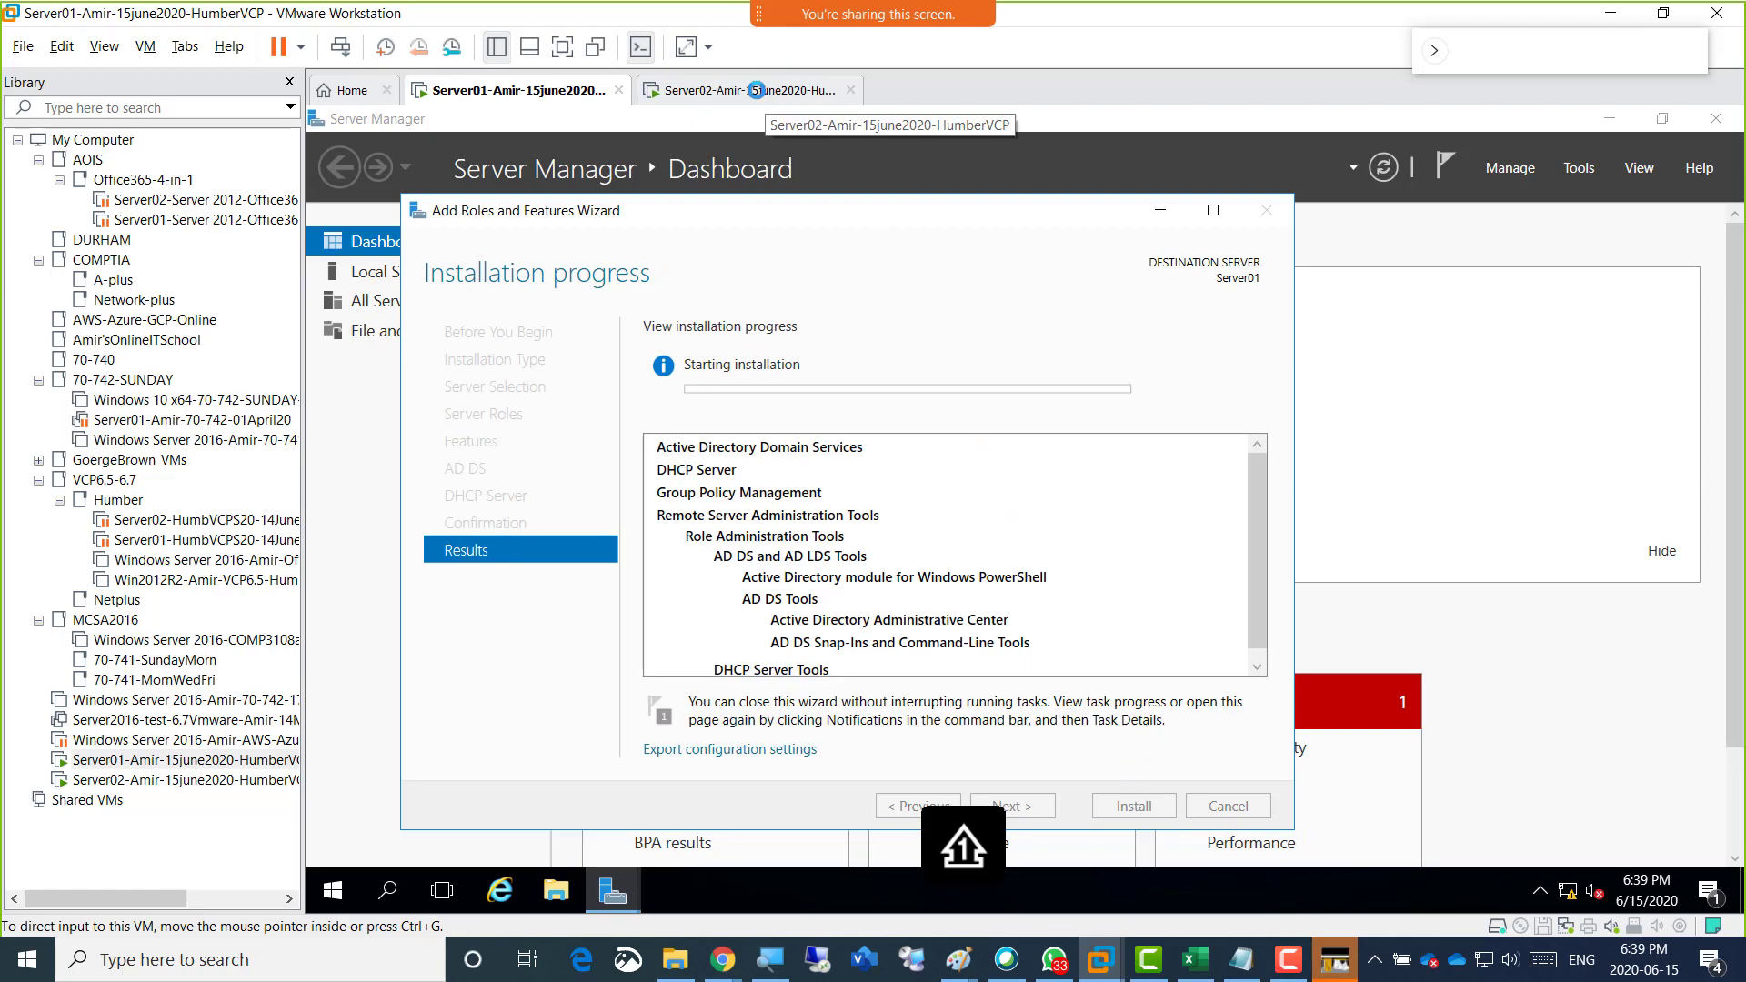
On Server02, uninstall Microsoft Visual C++ 2015-2019 Redistributable (x64) through Programs and Features.
left_click(700, 88)
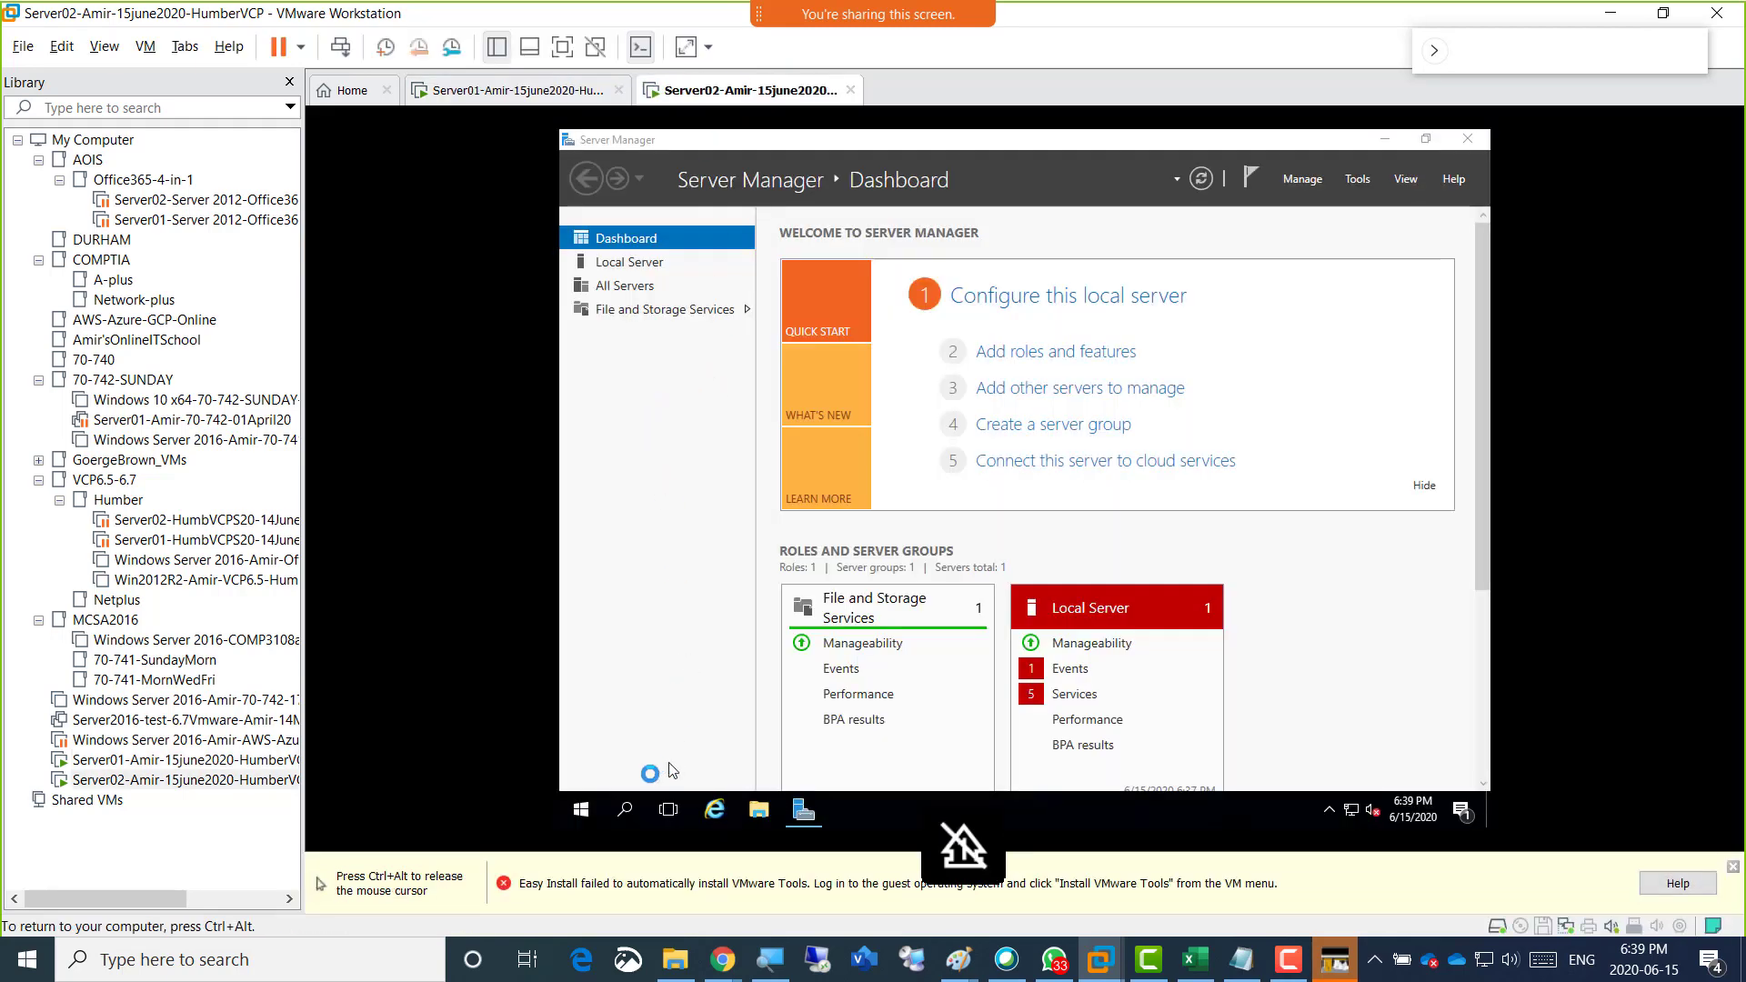
right_click(587, 812)
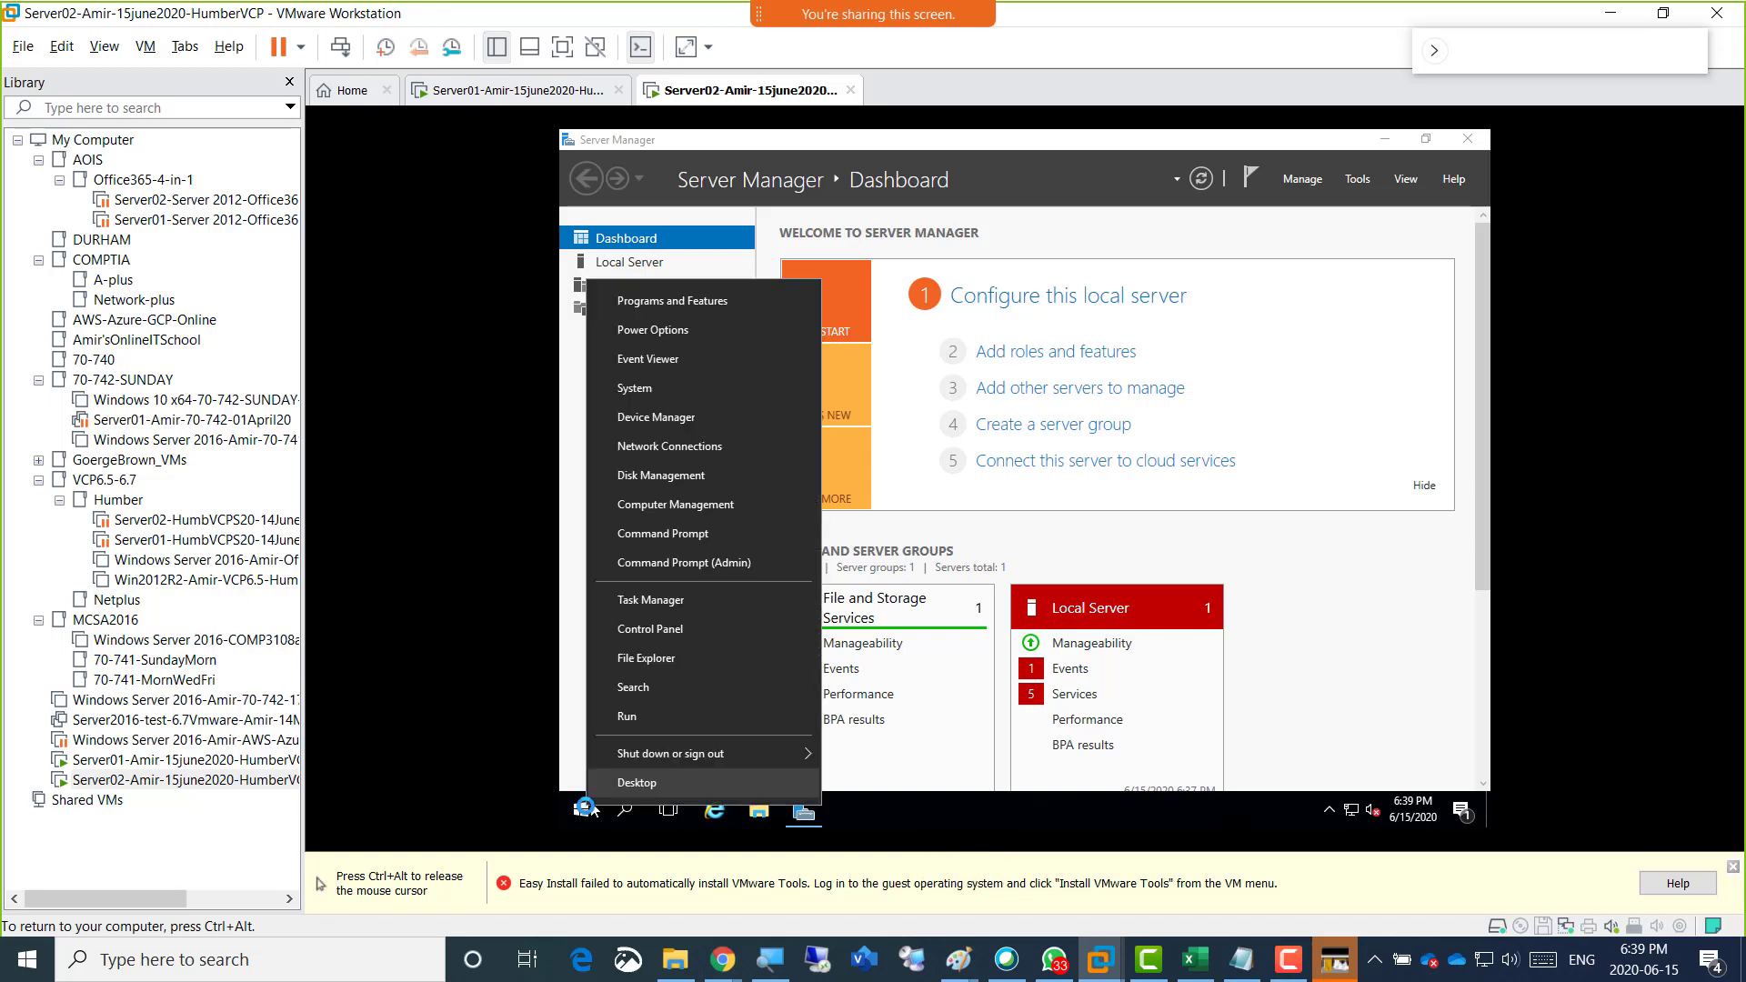
left_click(700, 301)
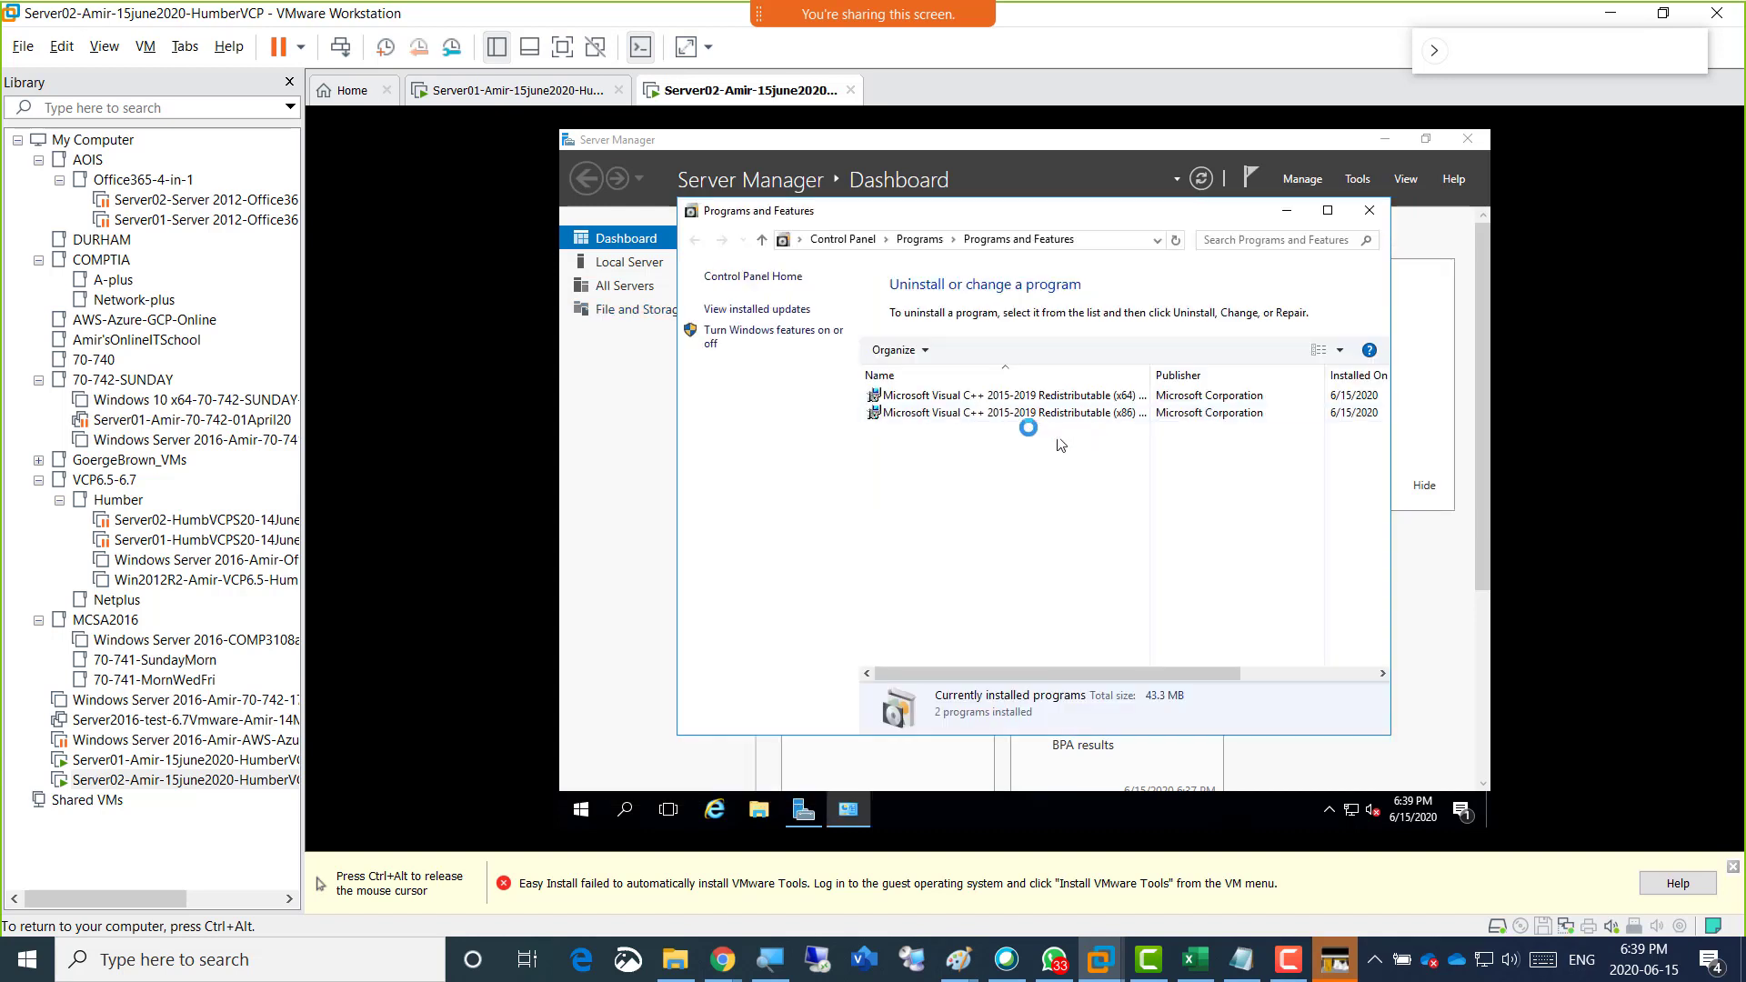
left_click(1046, 396)
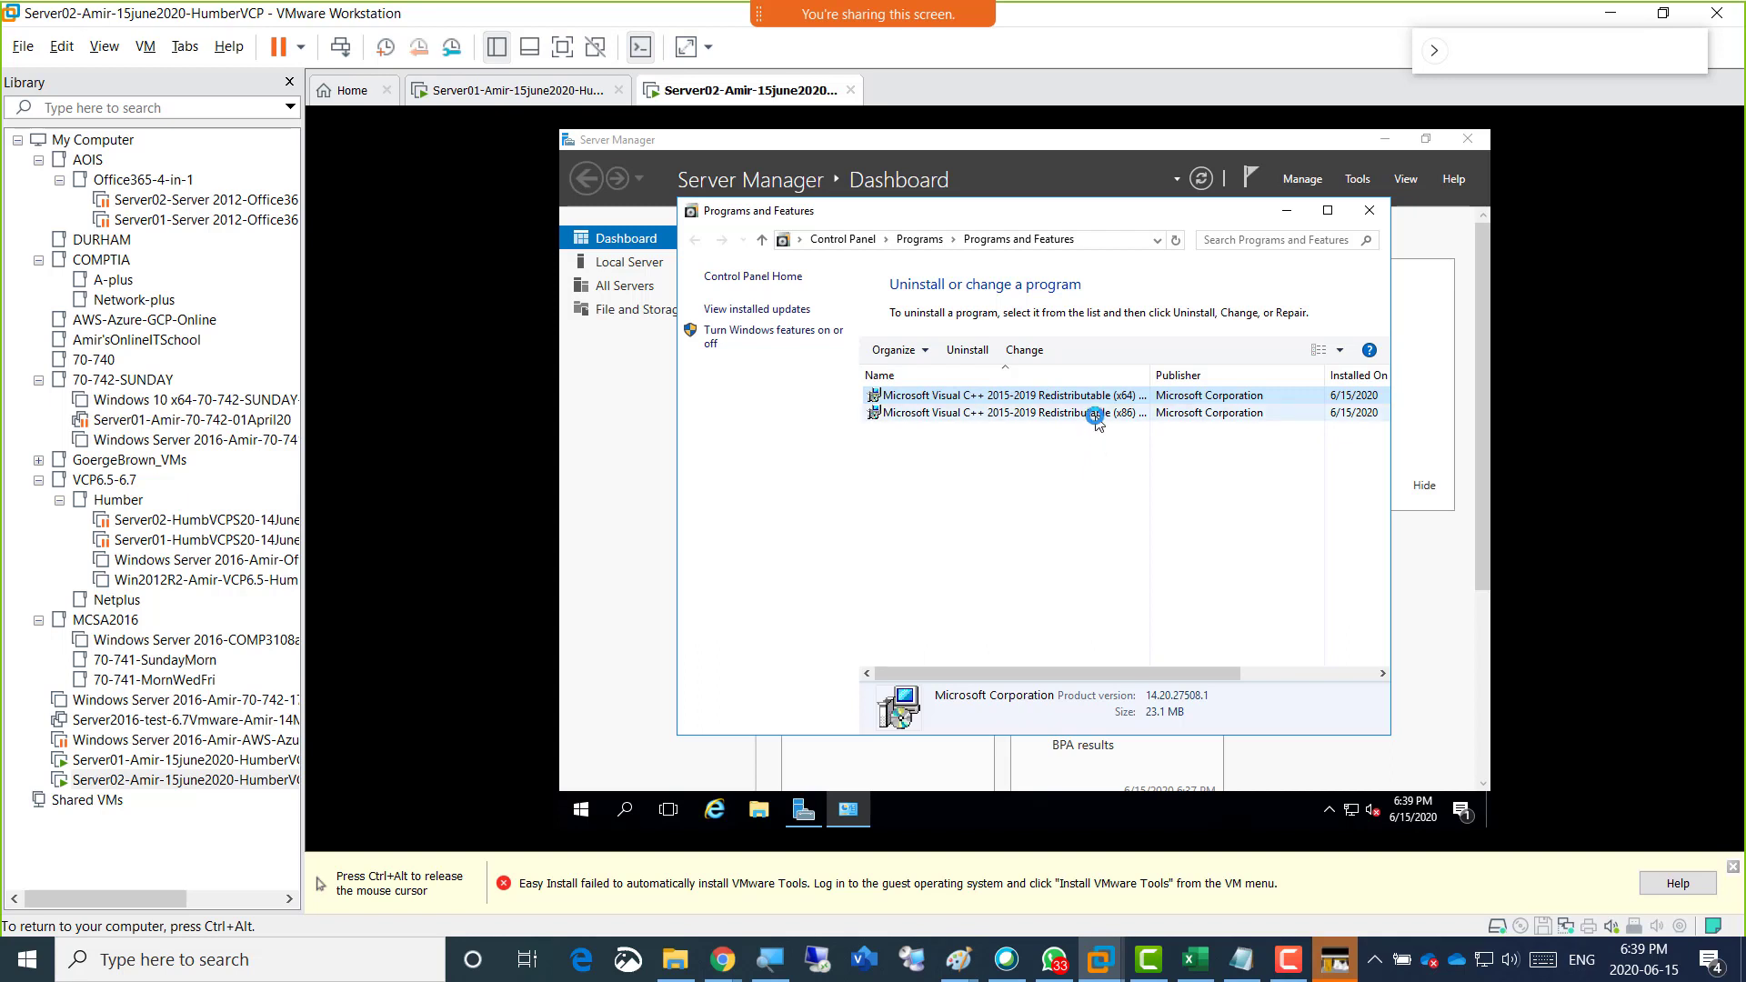
right_click(1083, 397)
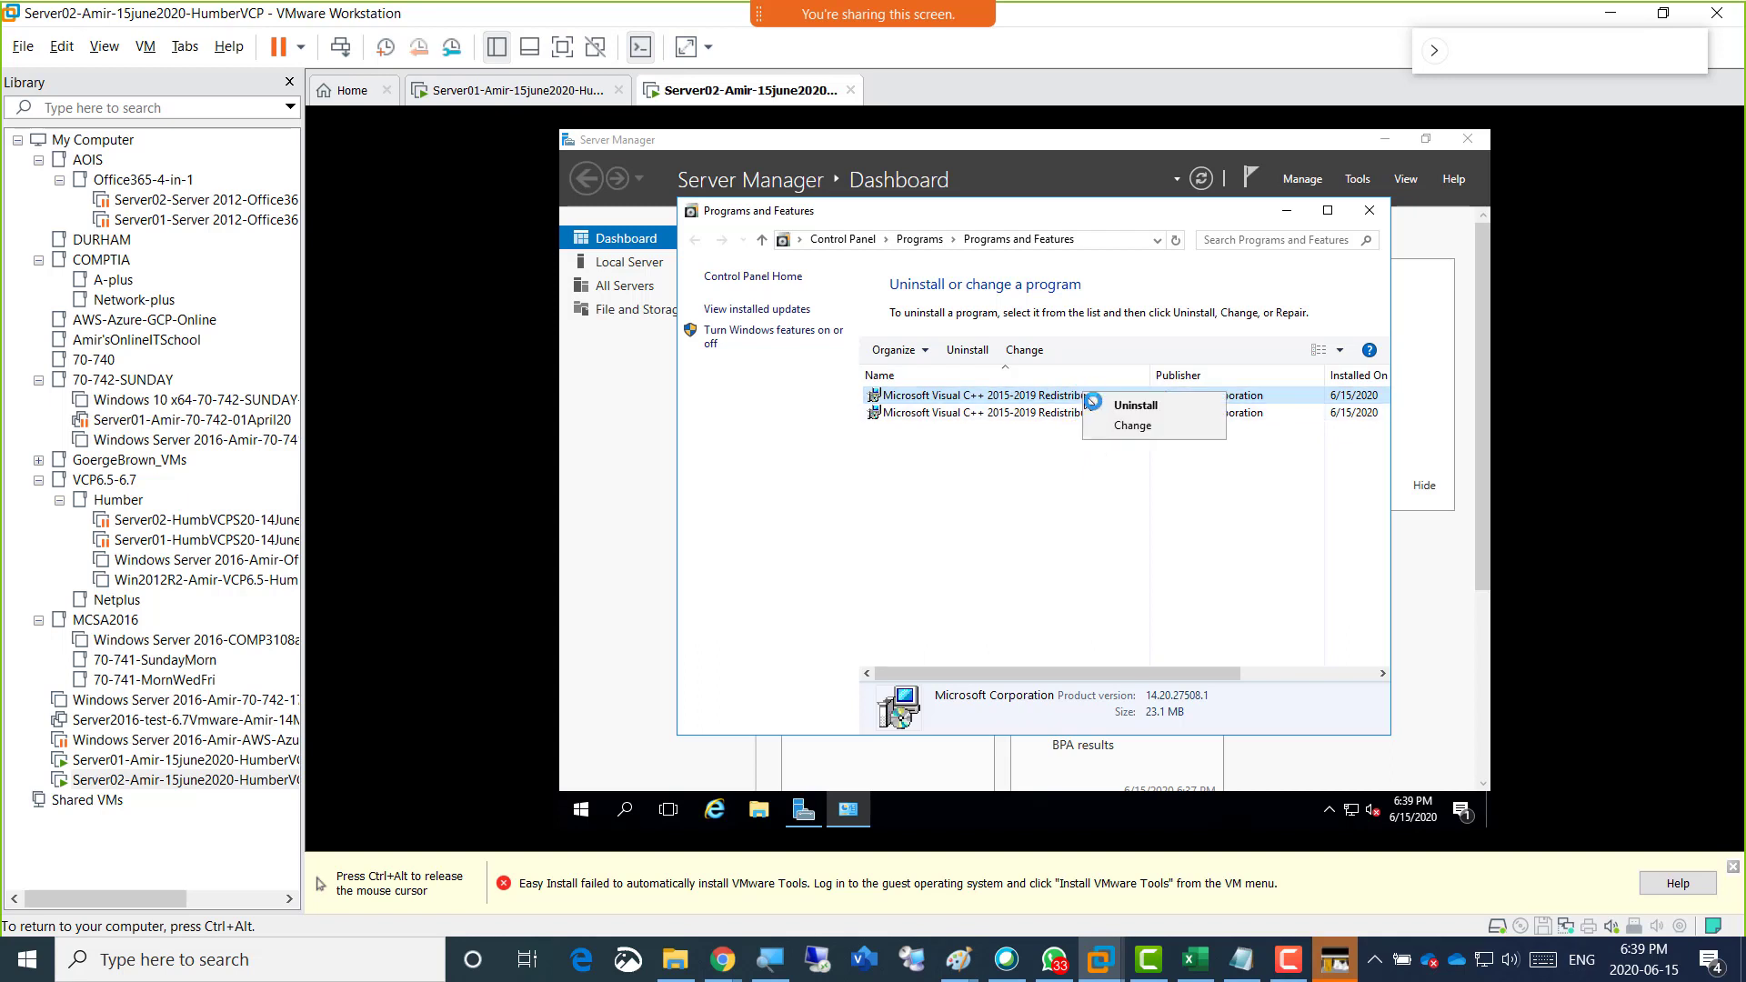
left_click(1114, 403)
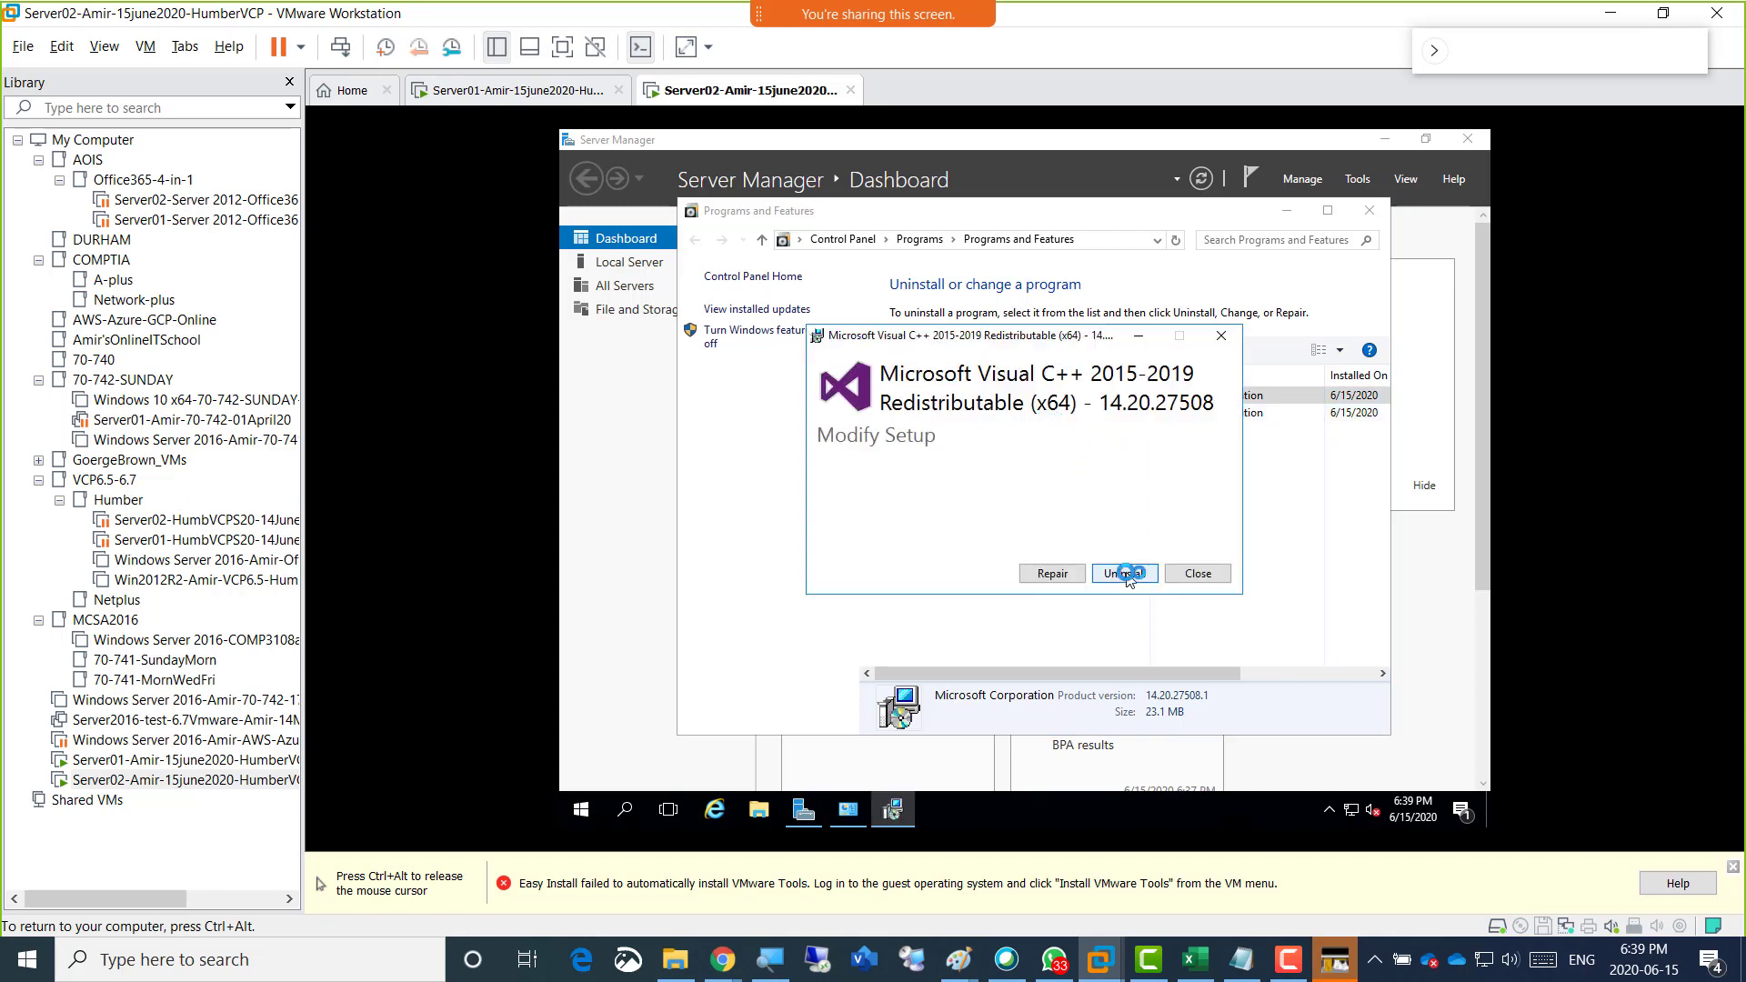
left_click(1124, 575)
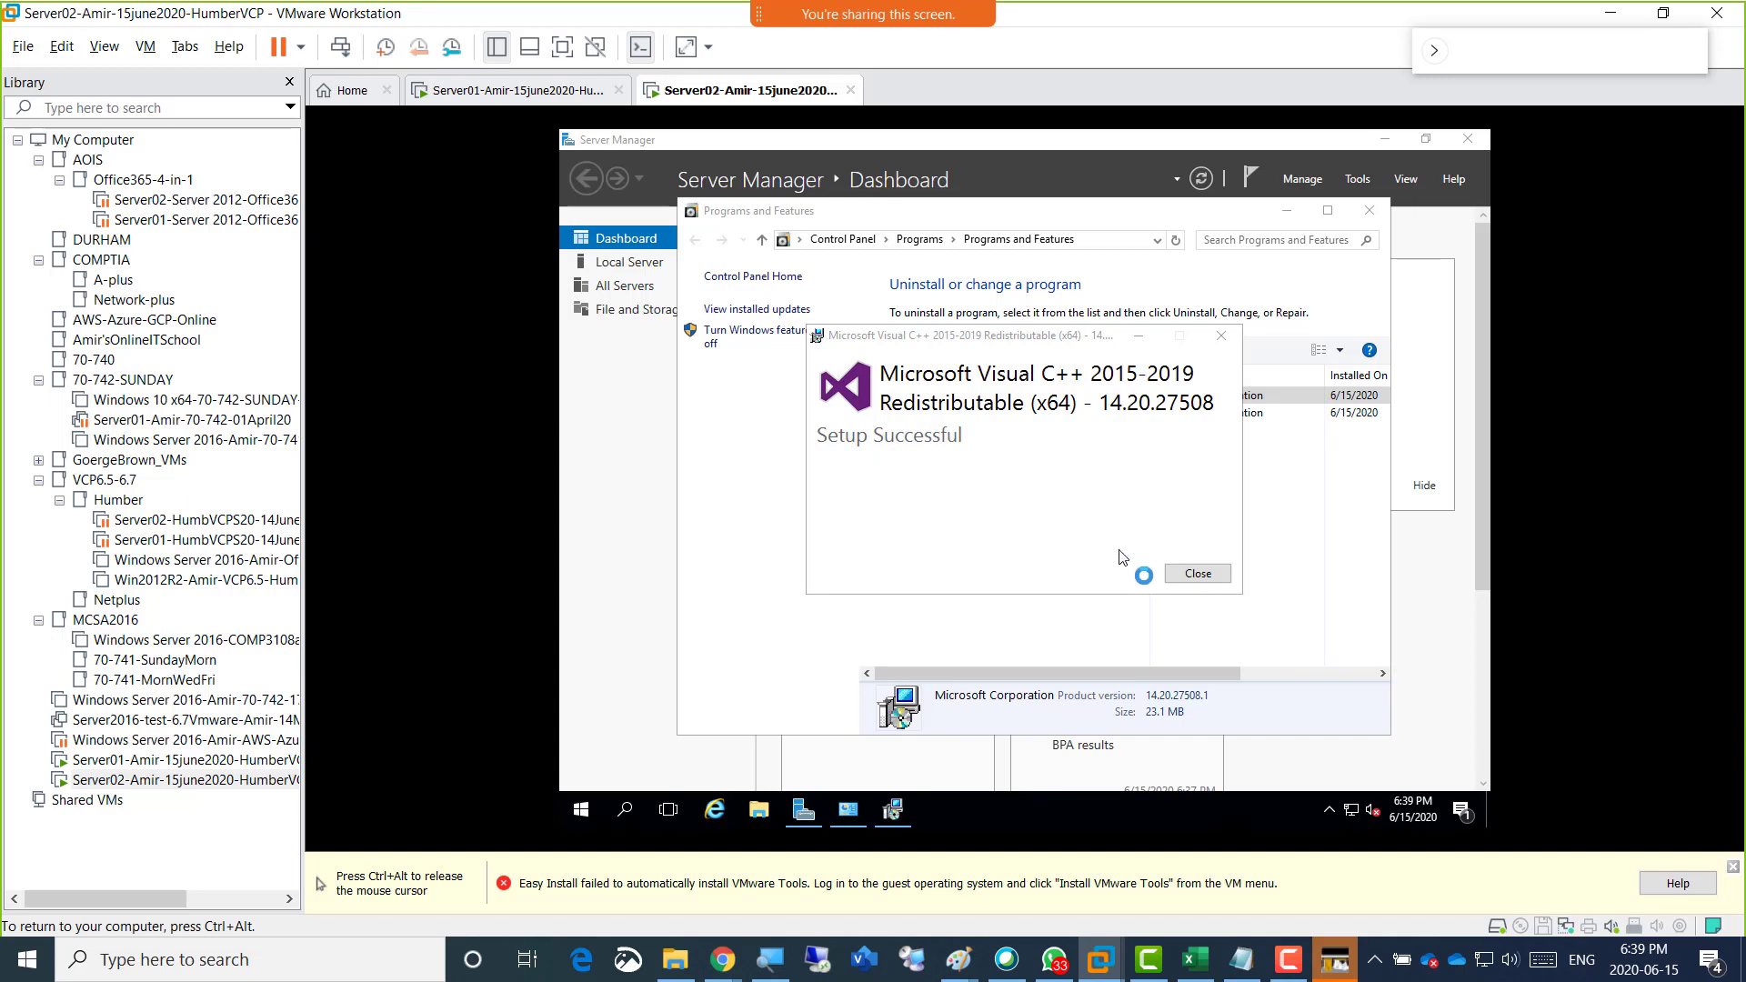
left_click(1191, 573)
Uninstall Microsoft Visual C++ 2015-2019 Redistributable (x86) from Server02.
right_click(1010, 400)
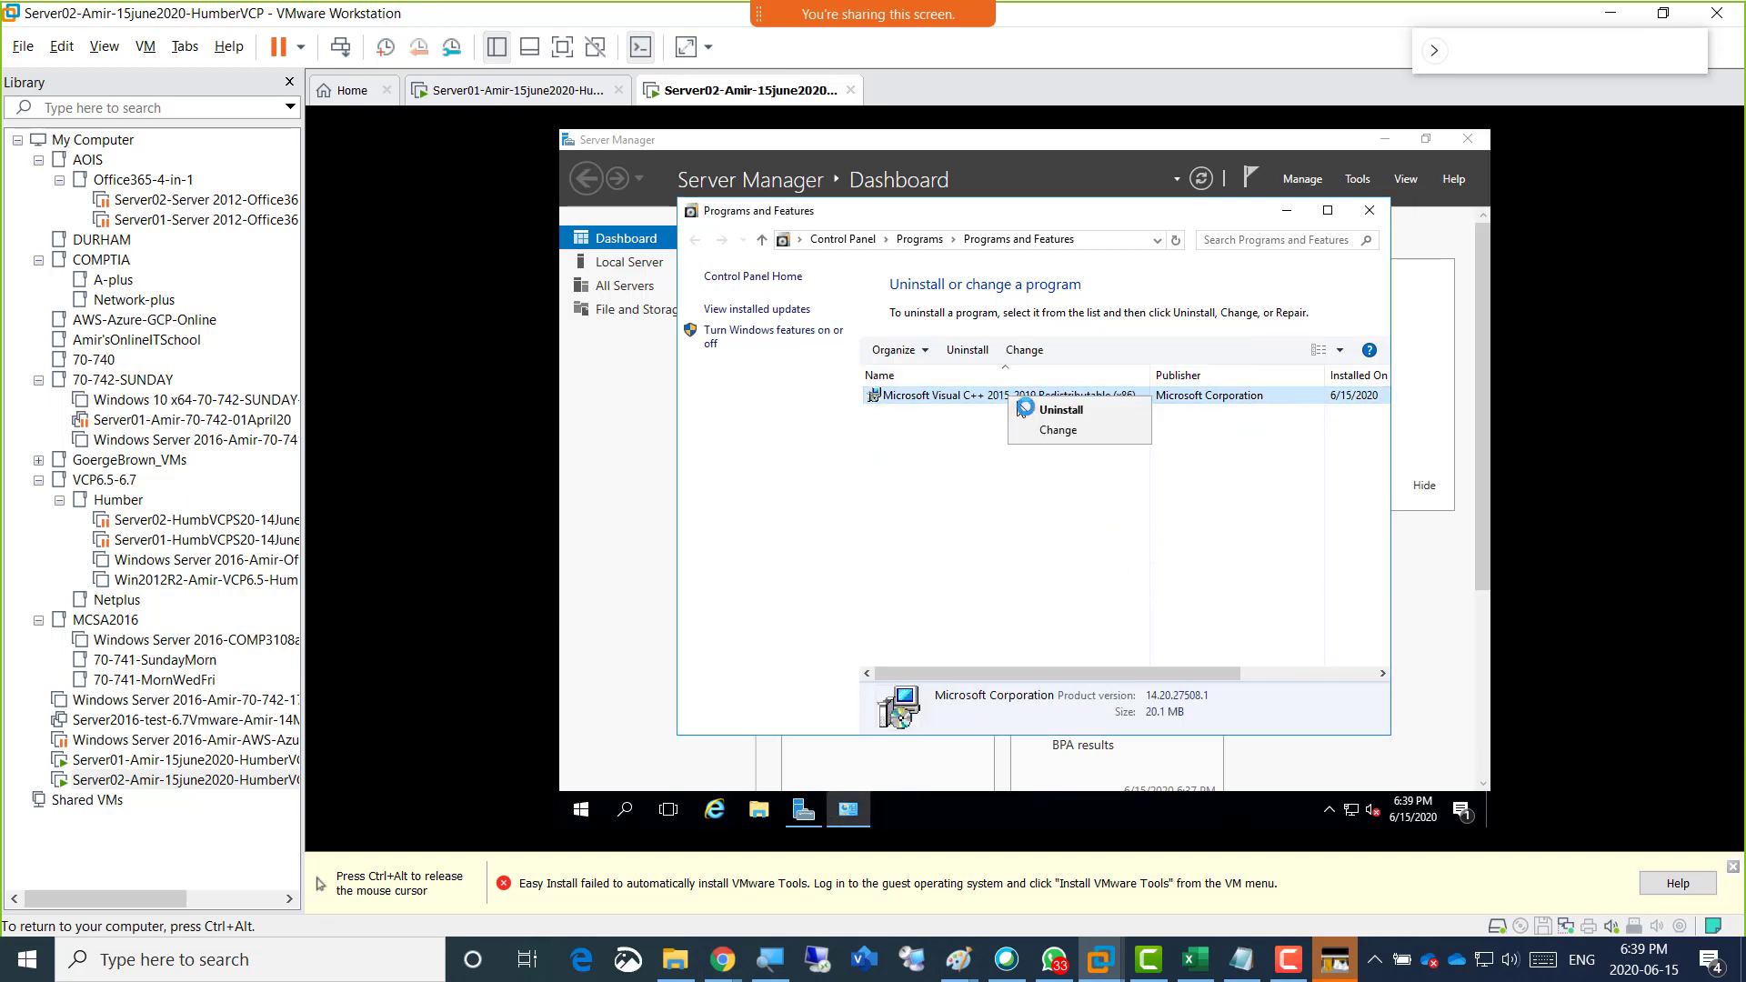
left_click(1040, 410)
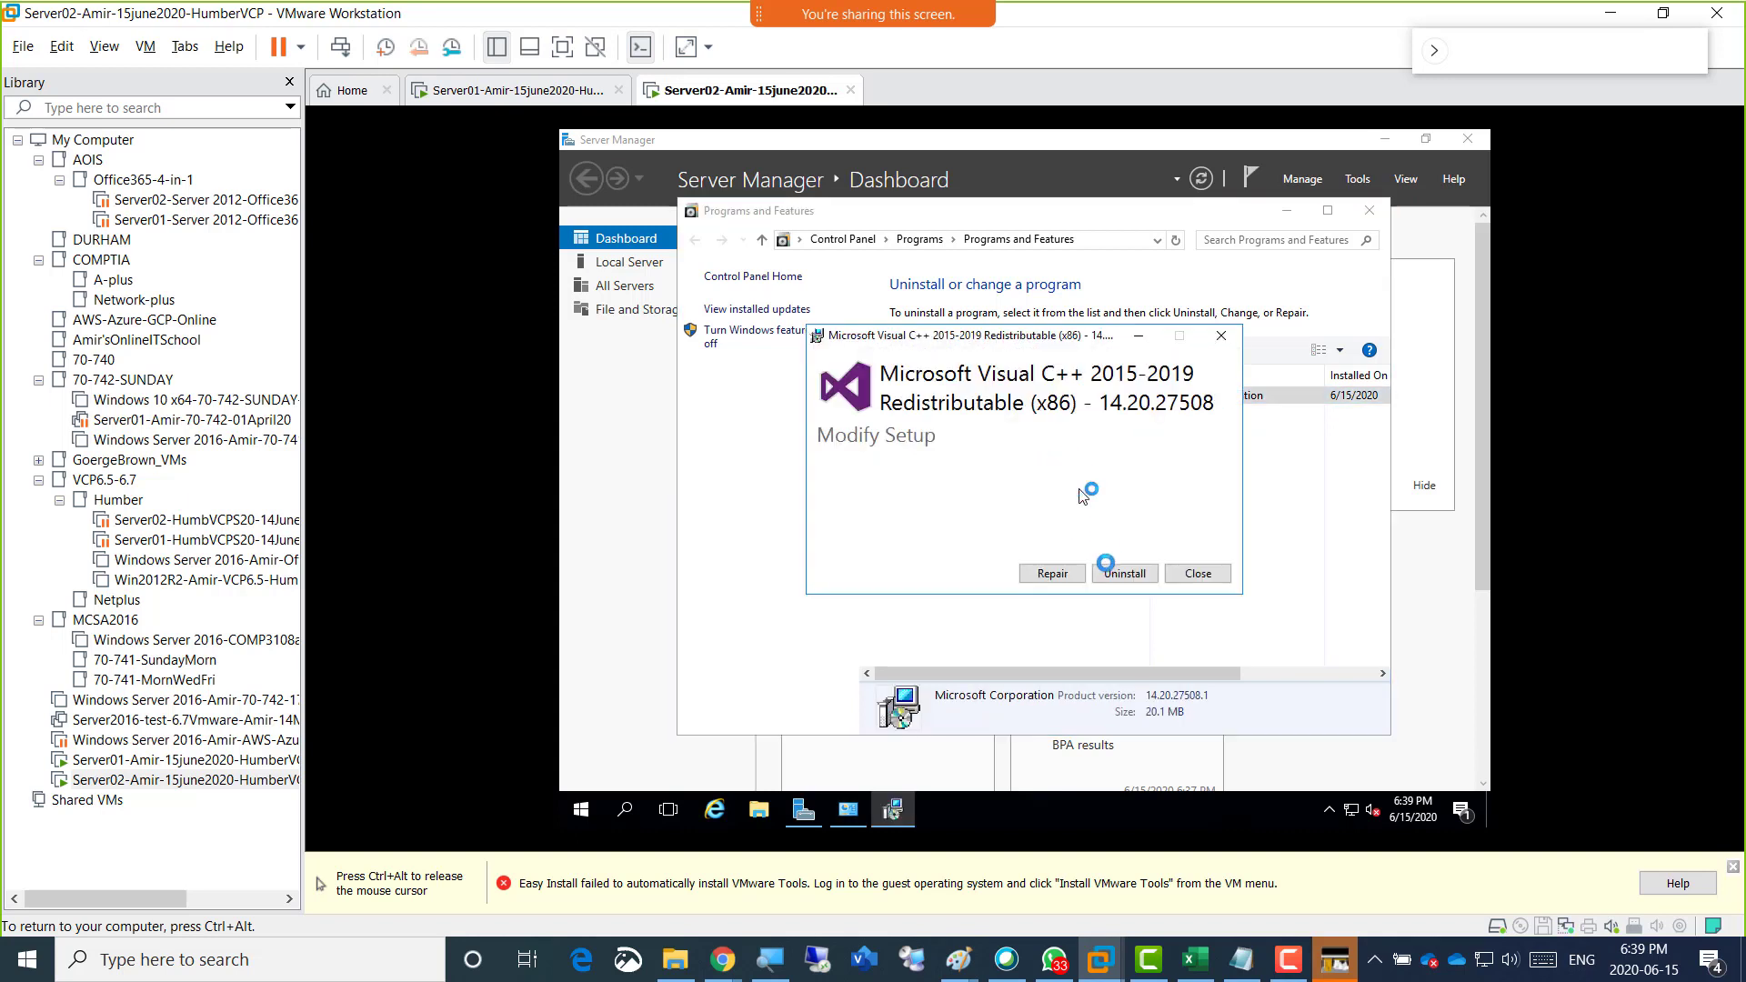
left_click(1123, 575)
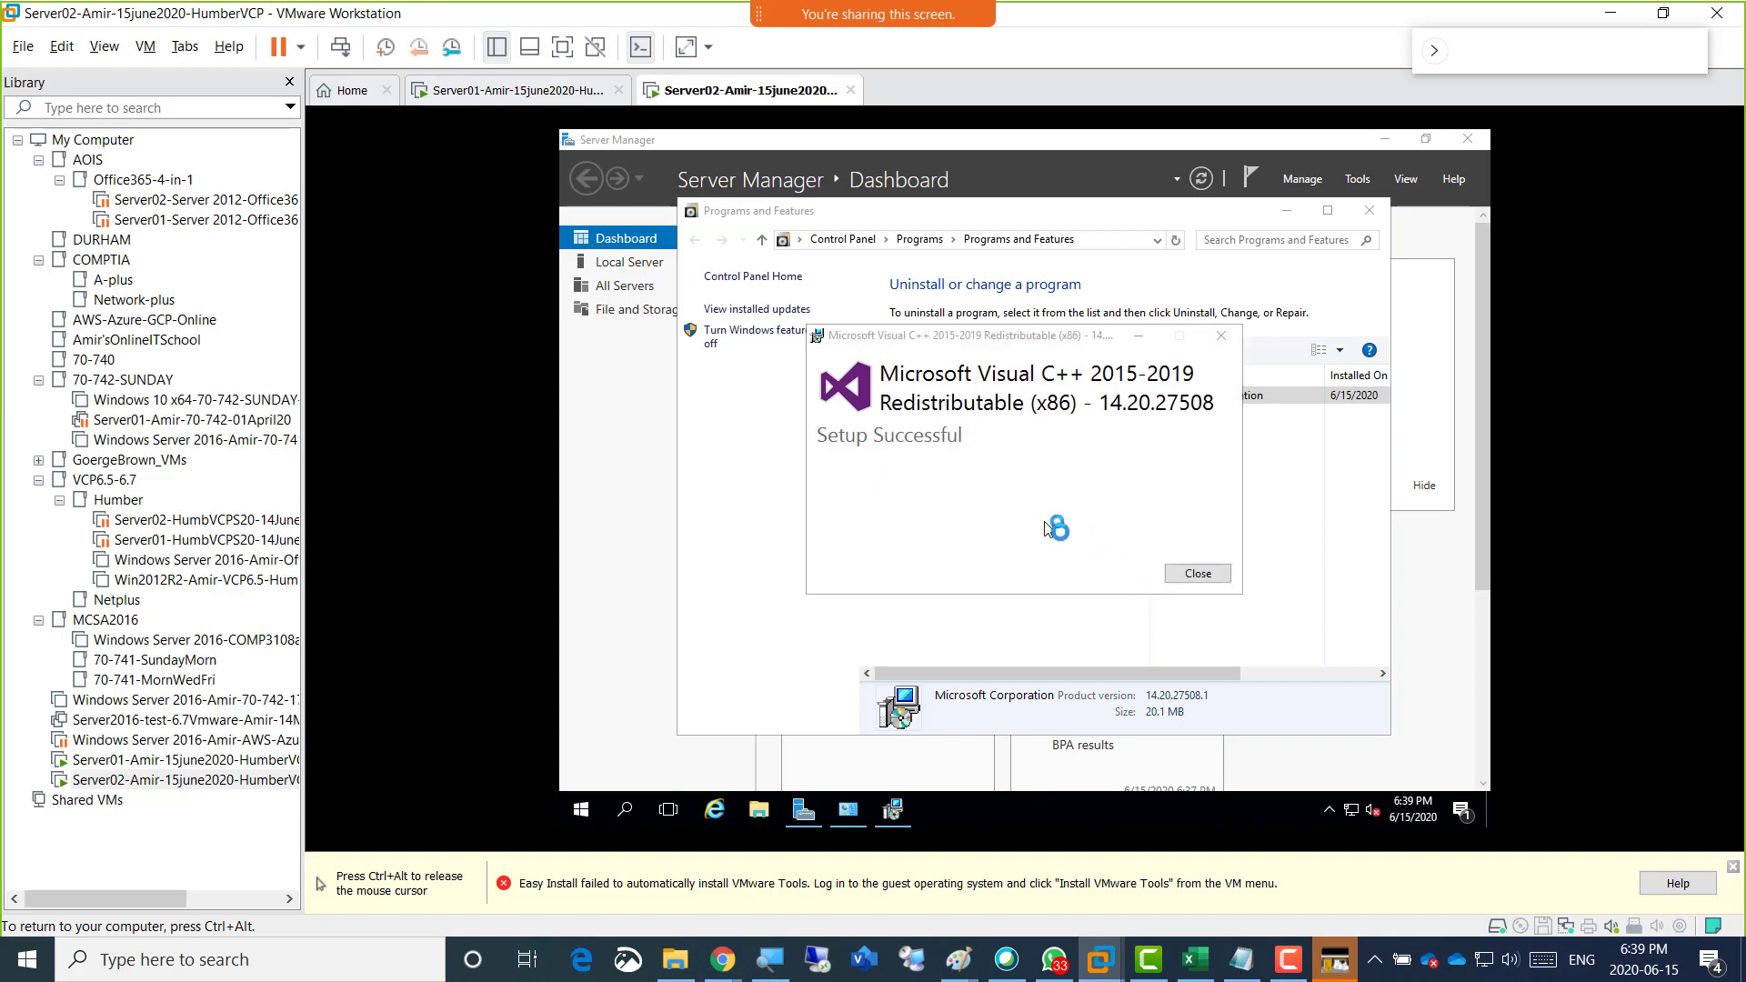
left_click(1193, 575)
Release the cursor from the virtual machine and restart the Server02 guest.
key("ctrl+alt")
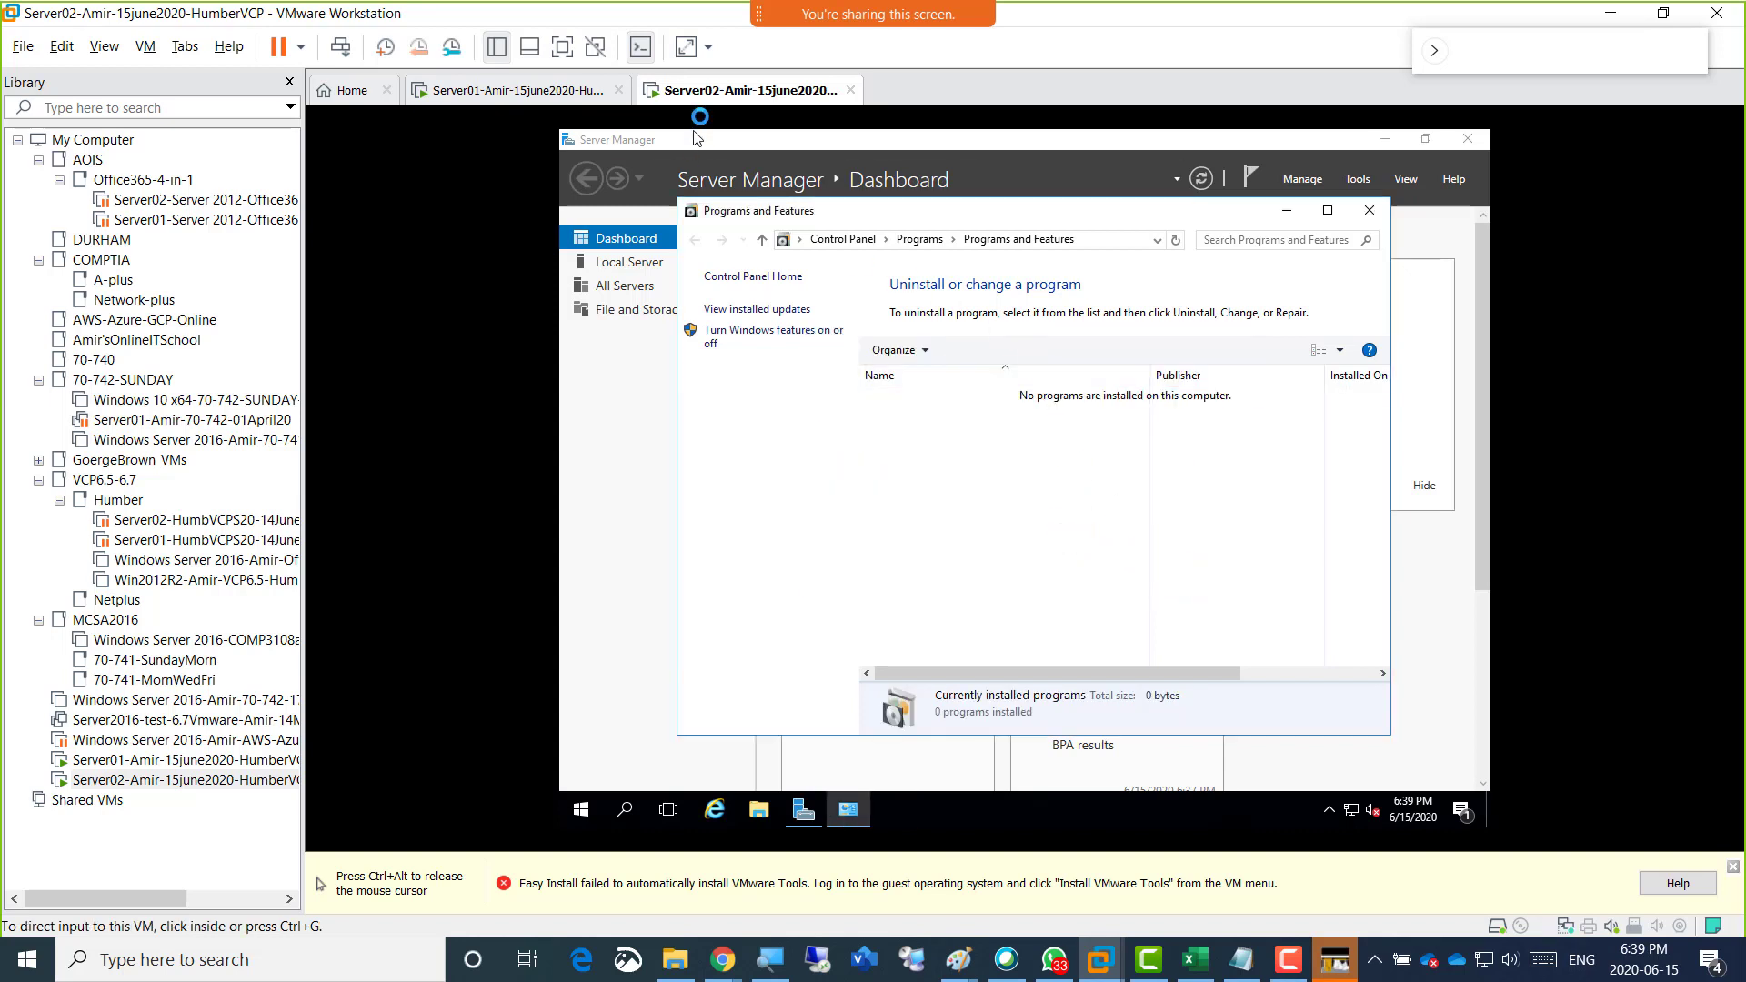
right_click(702, 91)
mouse_move(877, 133)
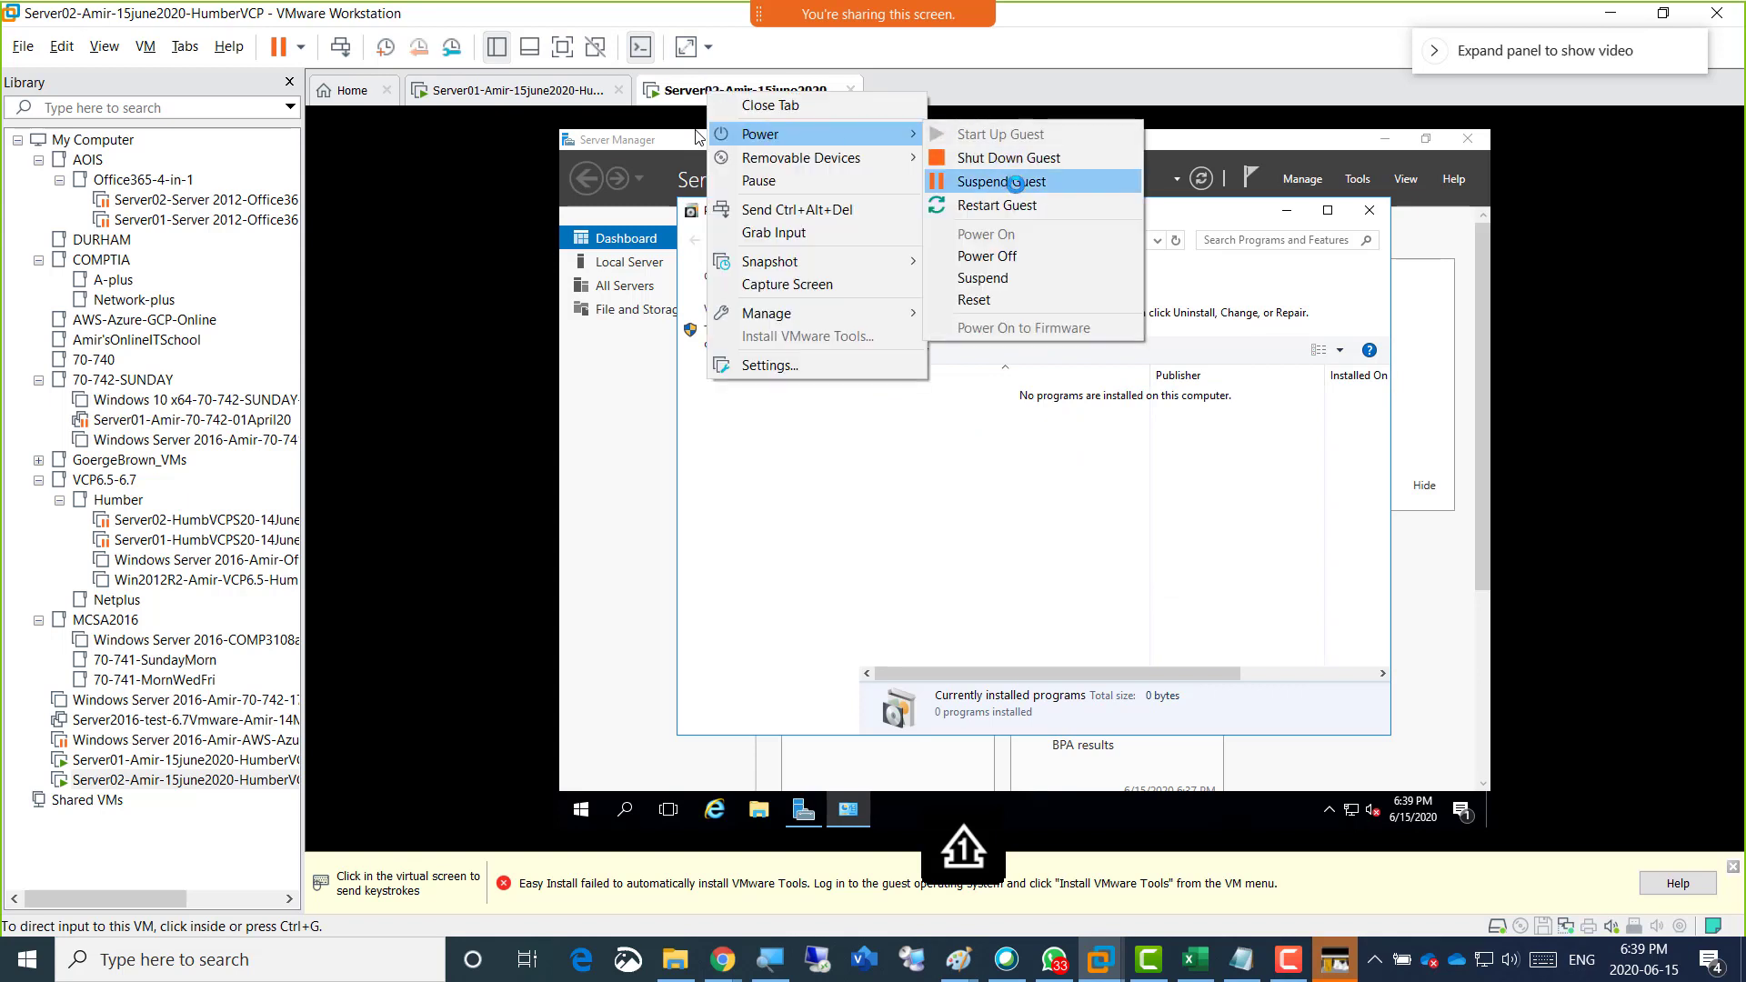
left_click(1004, 203)
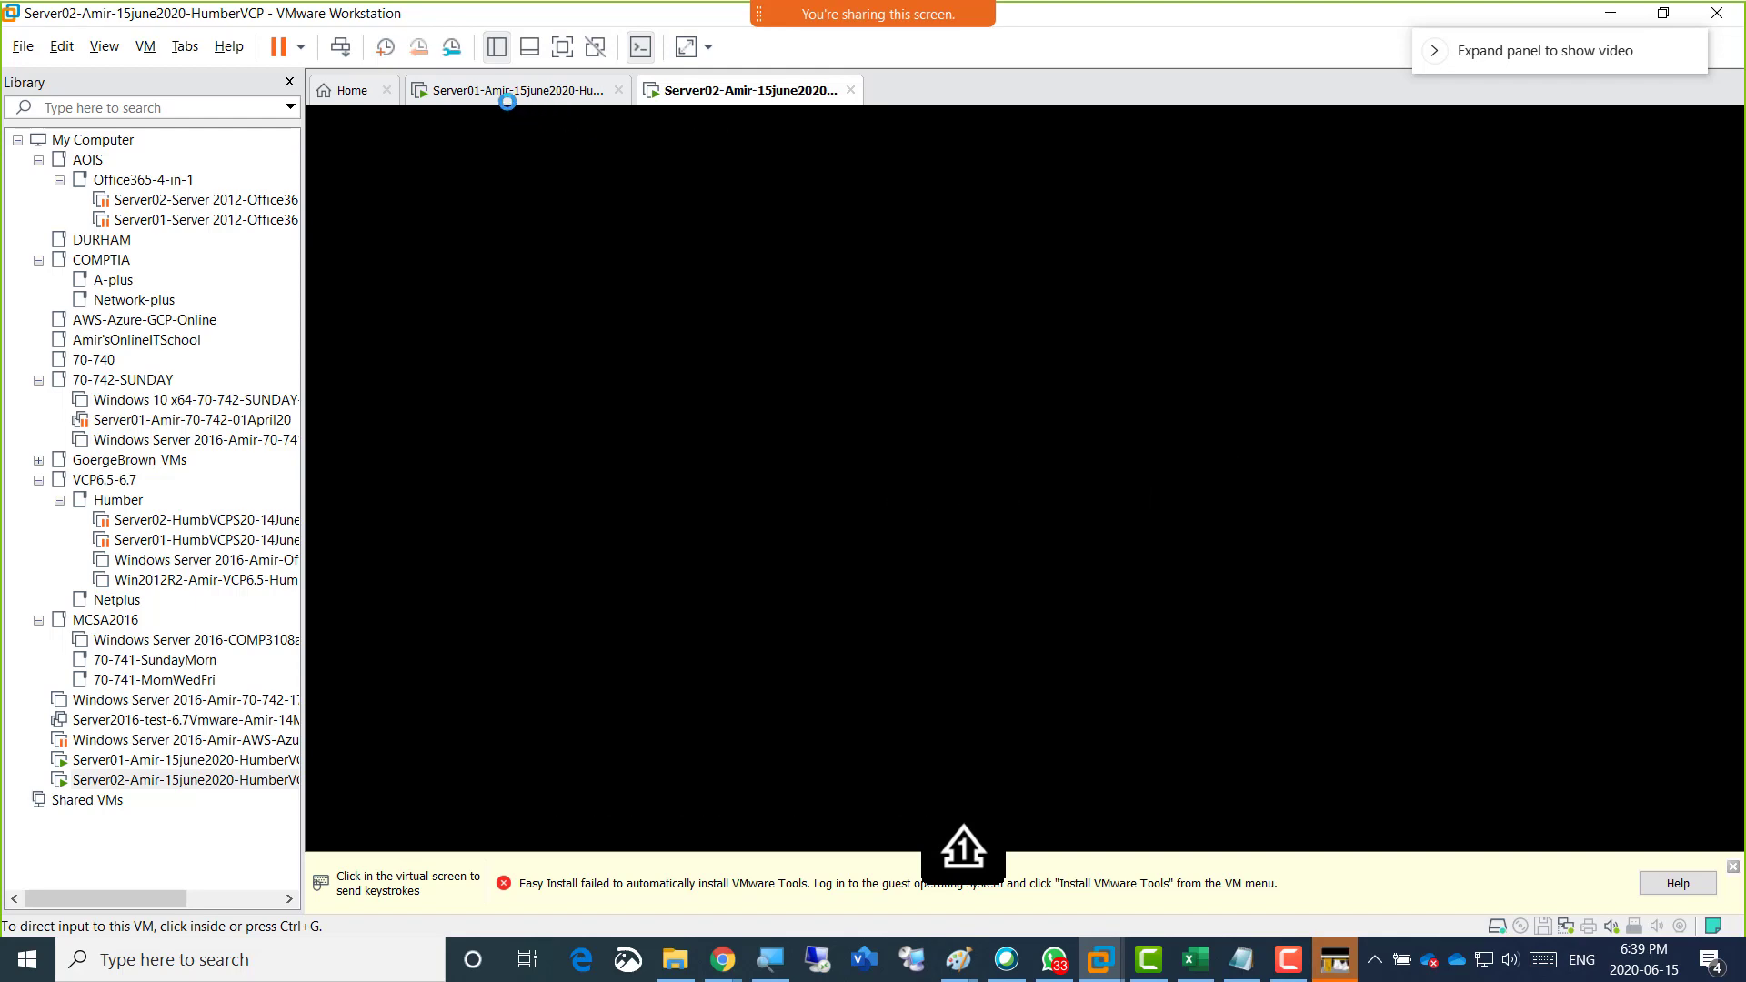
Return to Server01, switch to the four-machine lab diagram in Paint, and start an orange text box beside the RAM note.
left_click(603, 100)
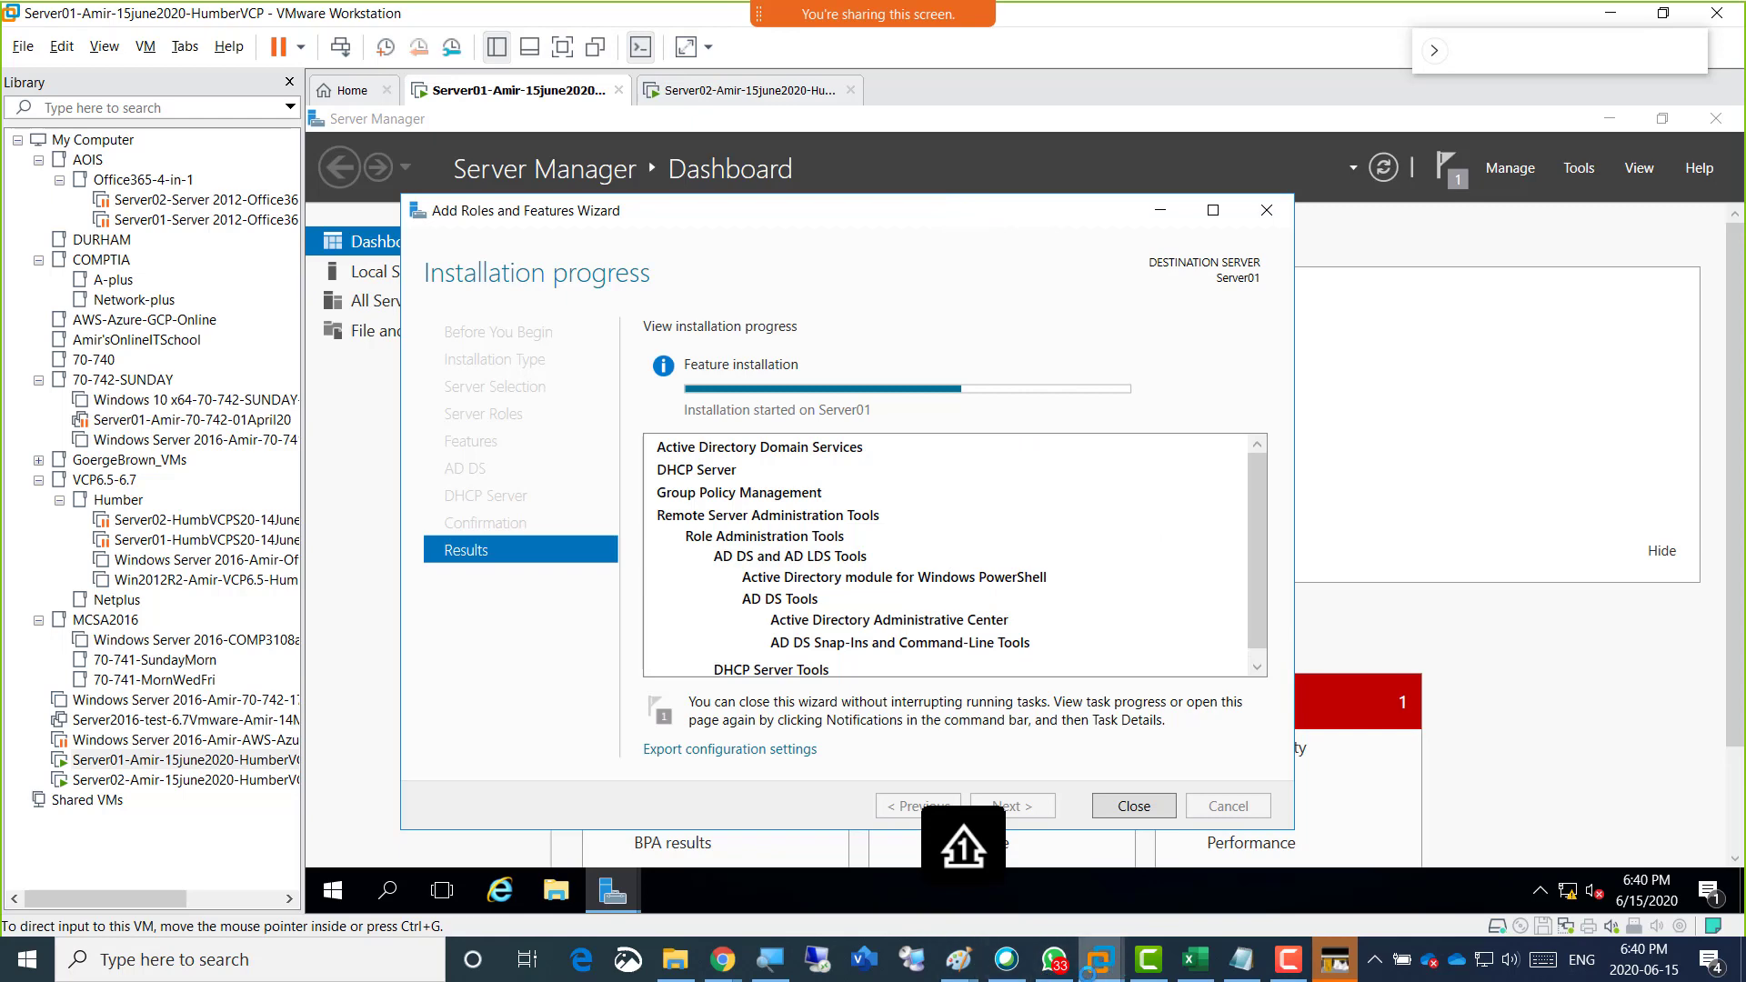
mouse_move(980, 960)
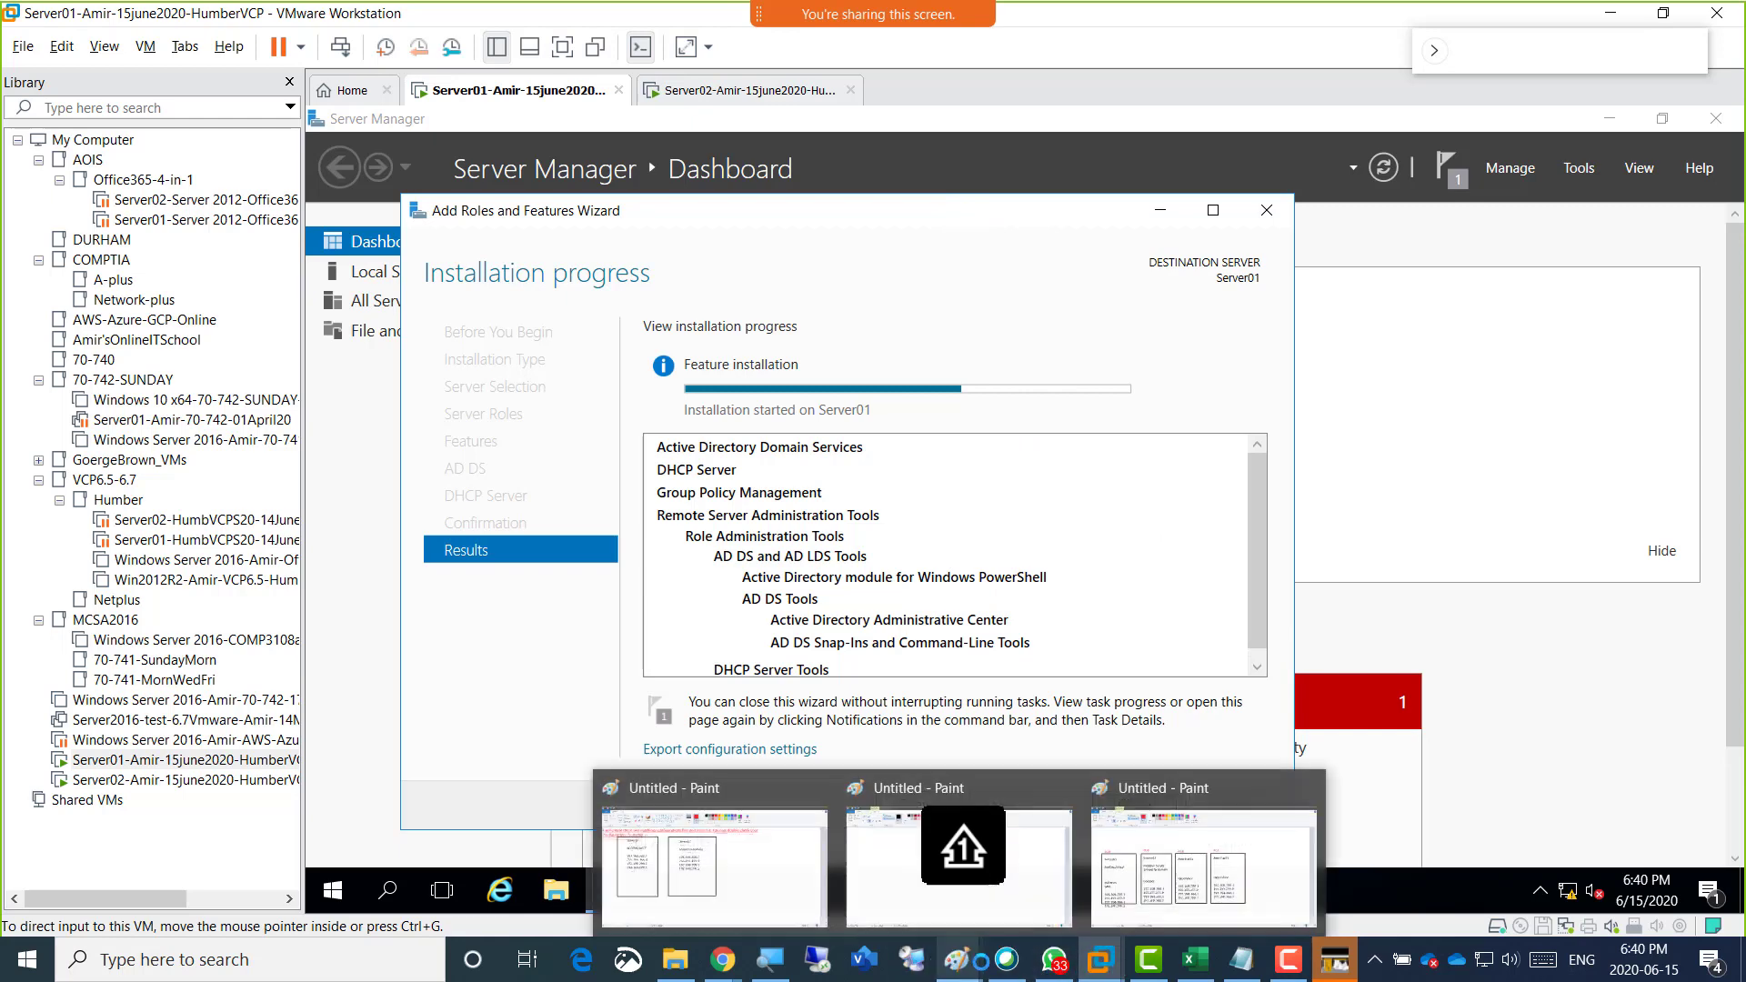
left_click(1128, 870)
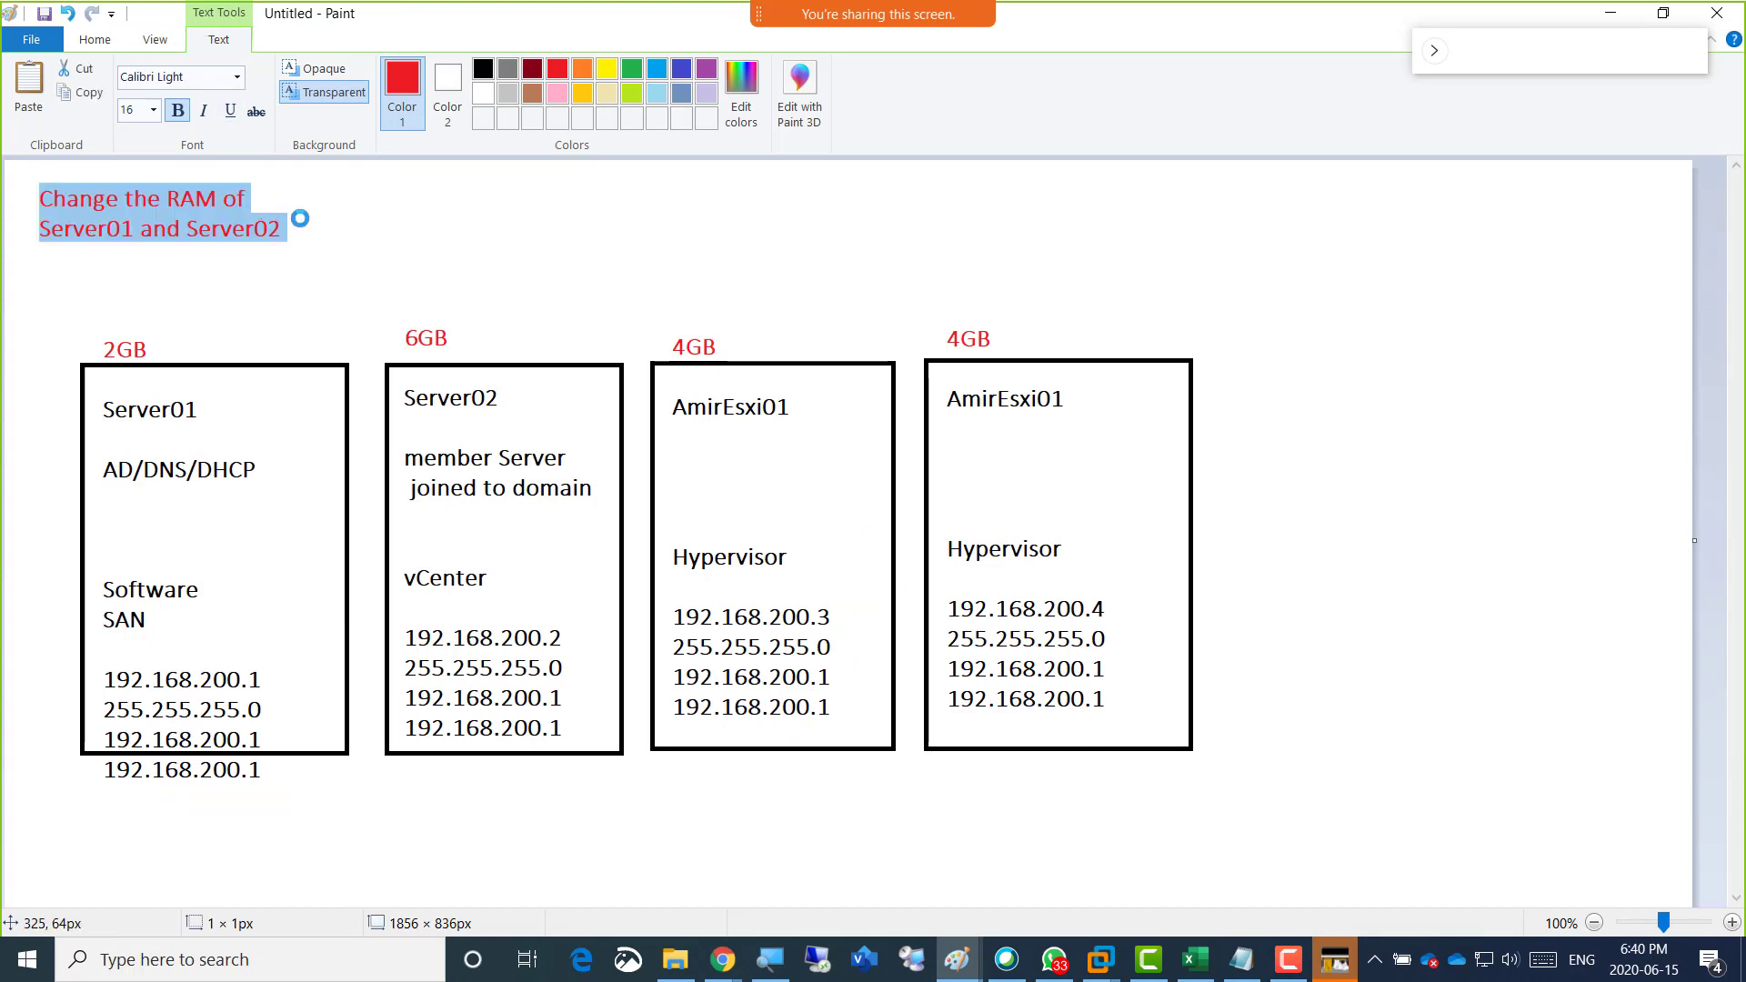
left_click(355, 237)
left_click(908, 68)
left_click(507, 166)
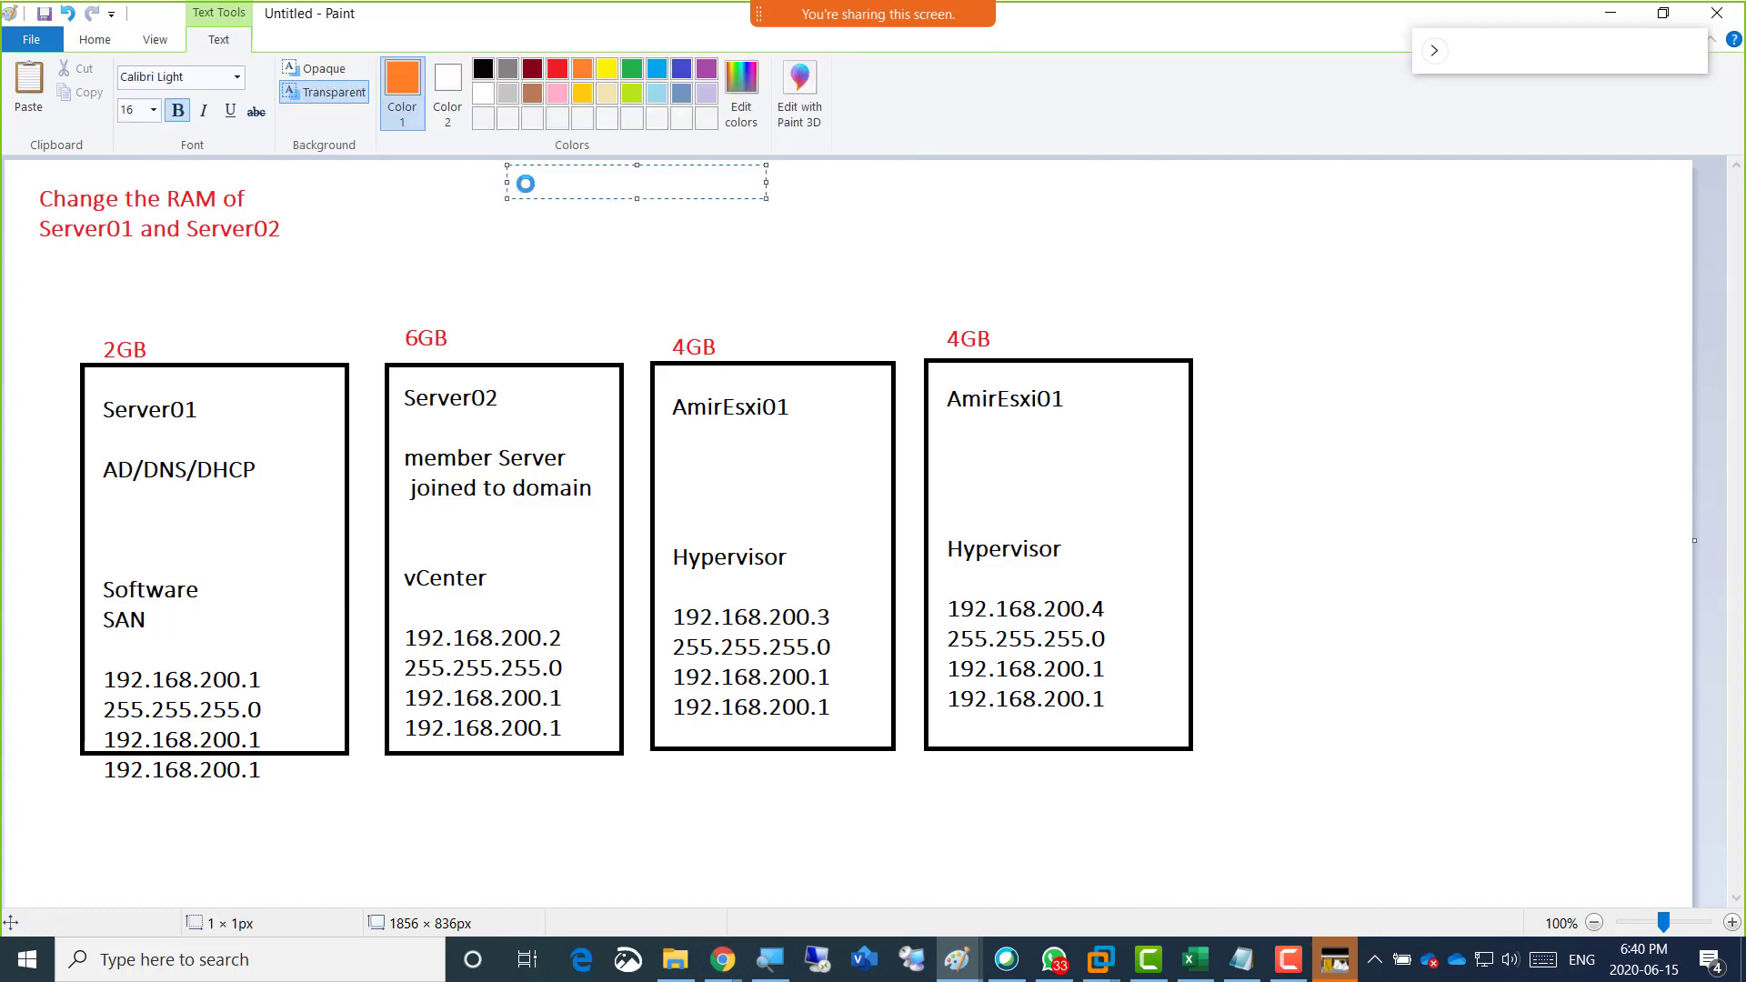
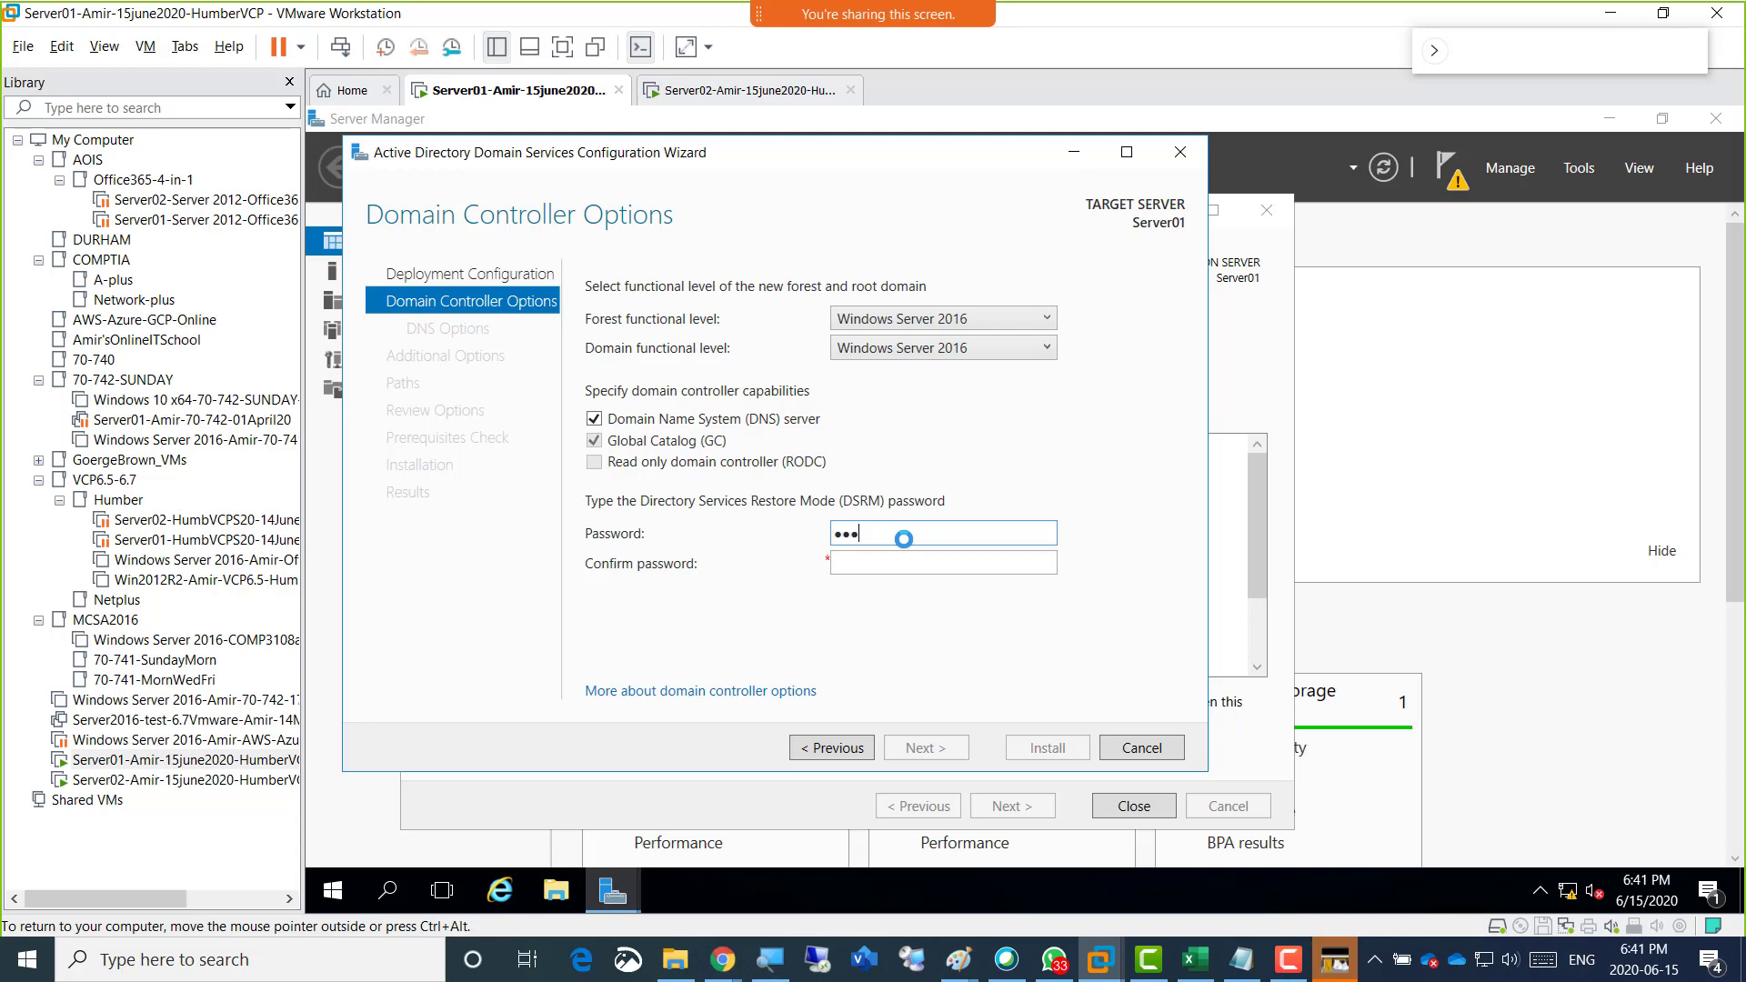
Enter and confirm the Directory Services Restore Mode password for the new domain controller and continue past Domain Controller Options.
key("Tab")
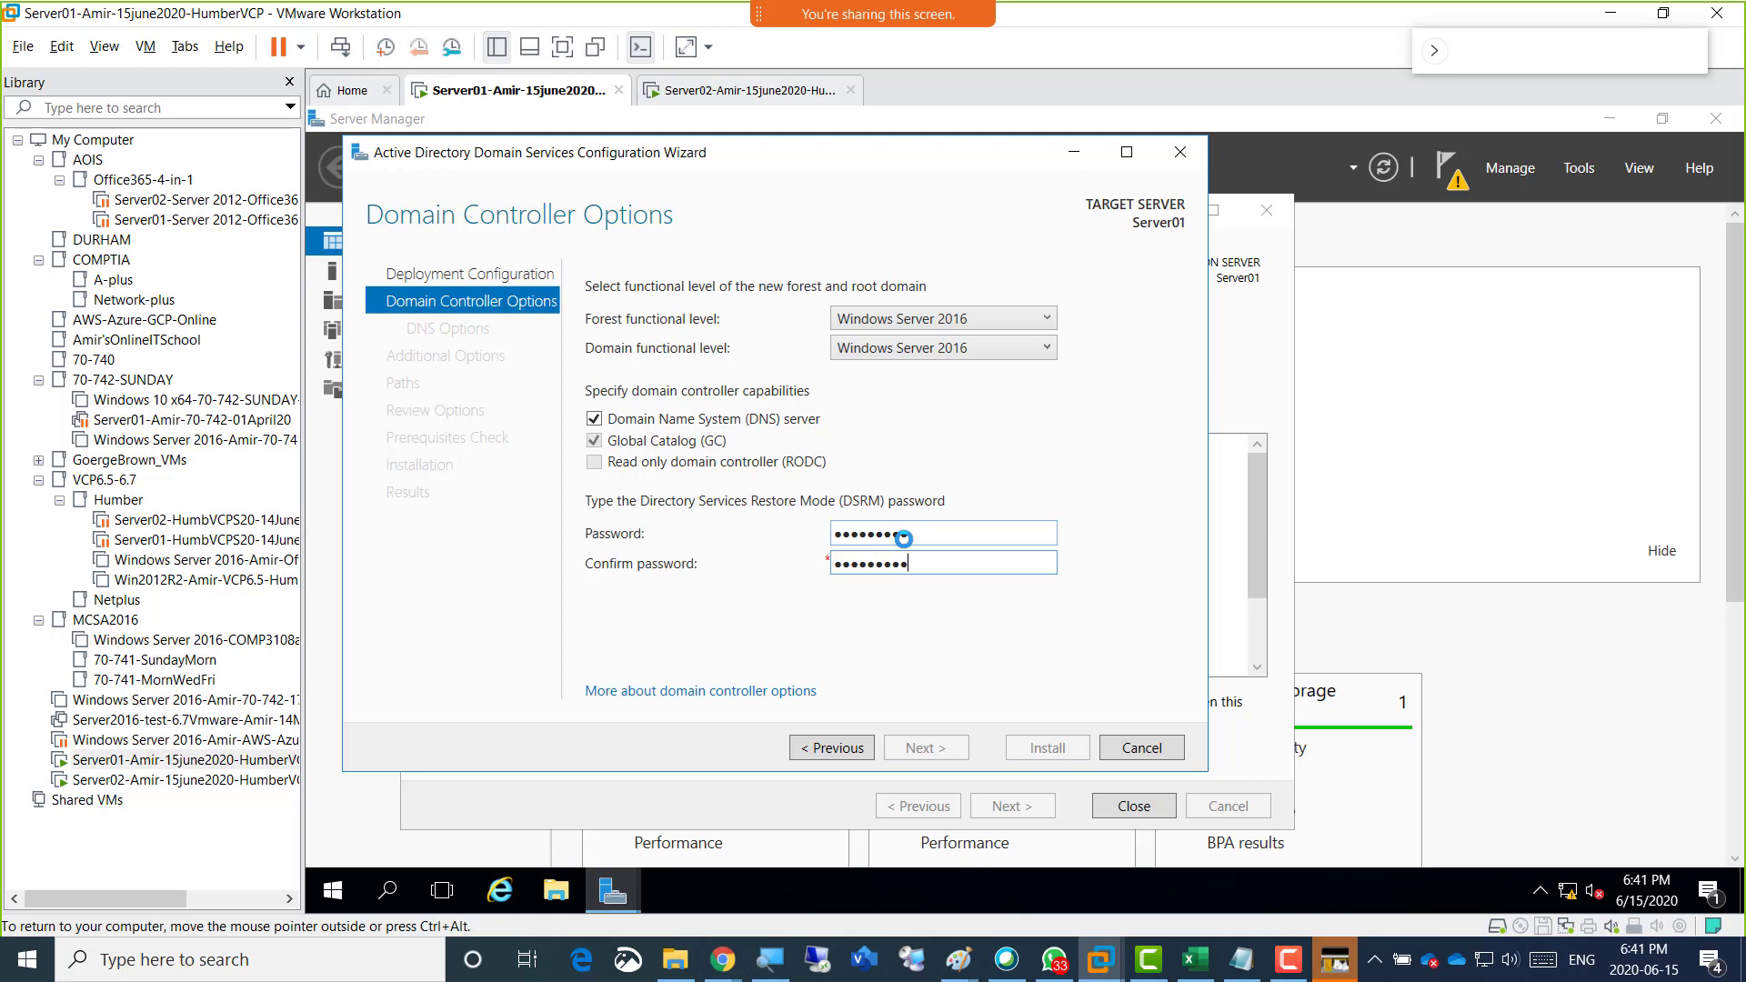
key("Tab")
key("Tab")
left_click_drag(932, 539, 778, 535)
type("Pa")
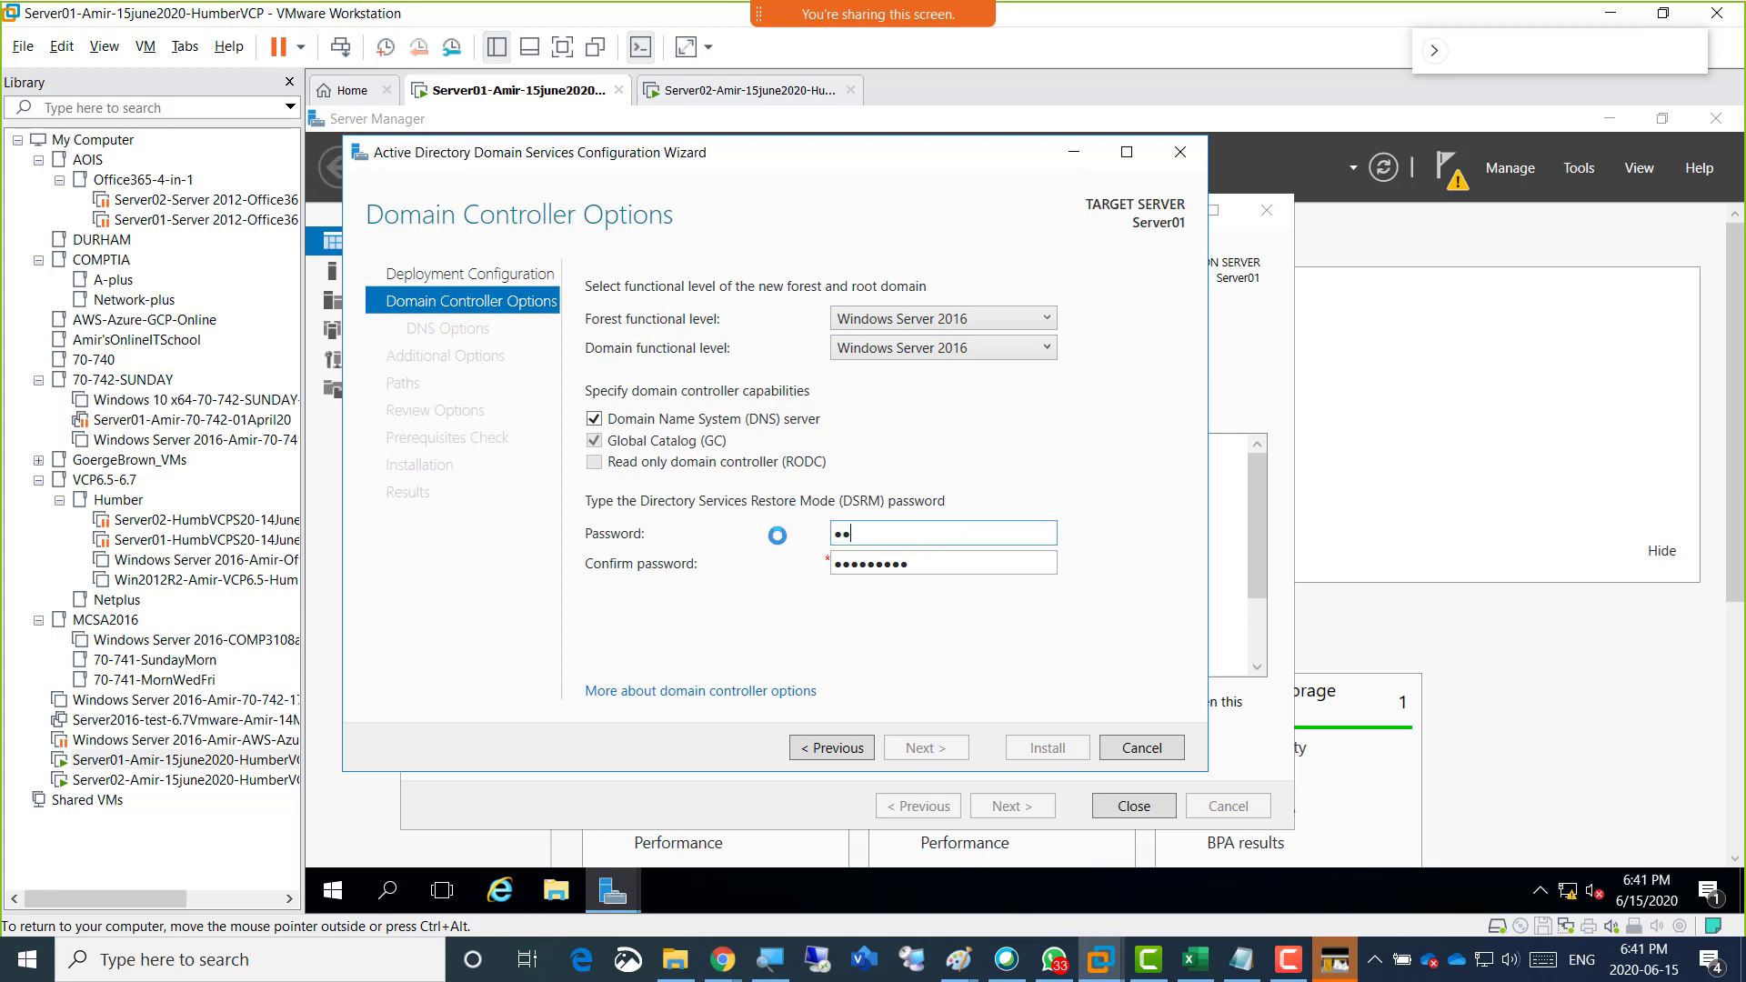
type("ssword1")
key("Tab")
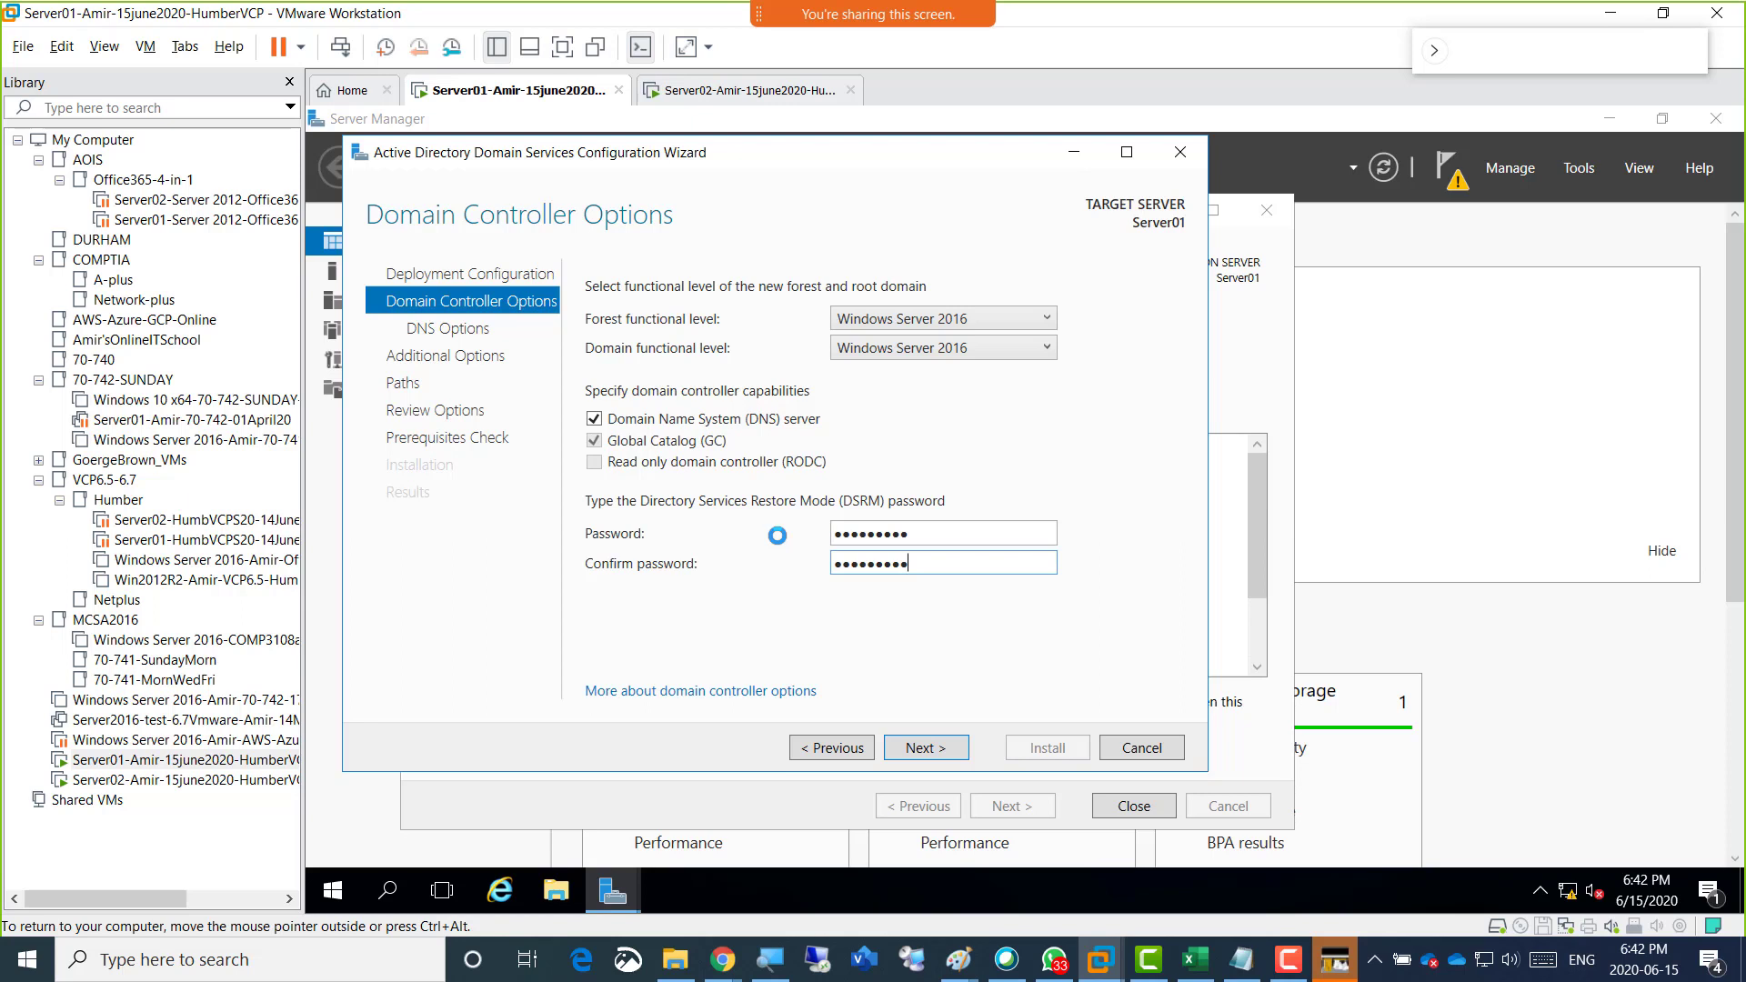
left_click(942, 749)
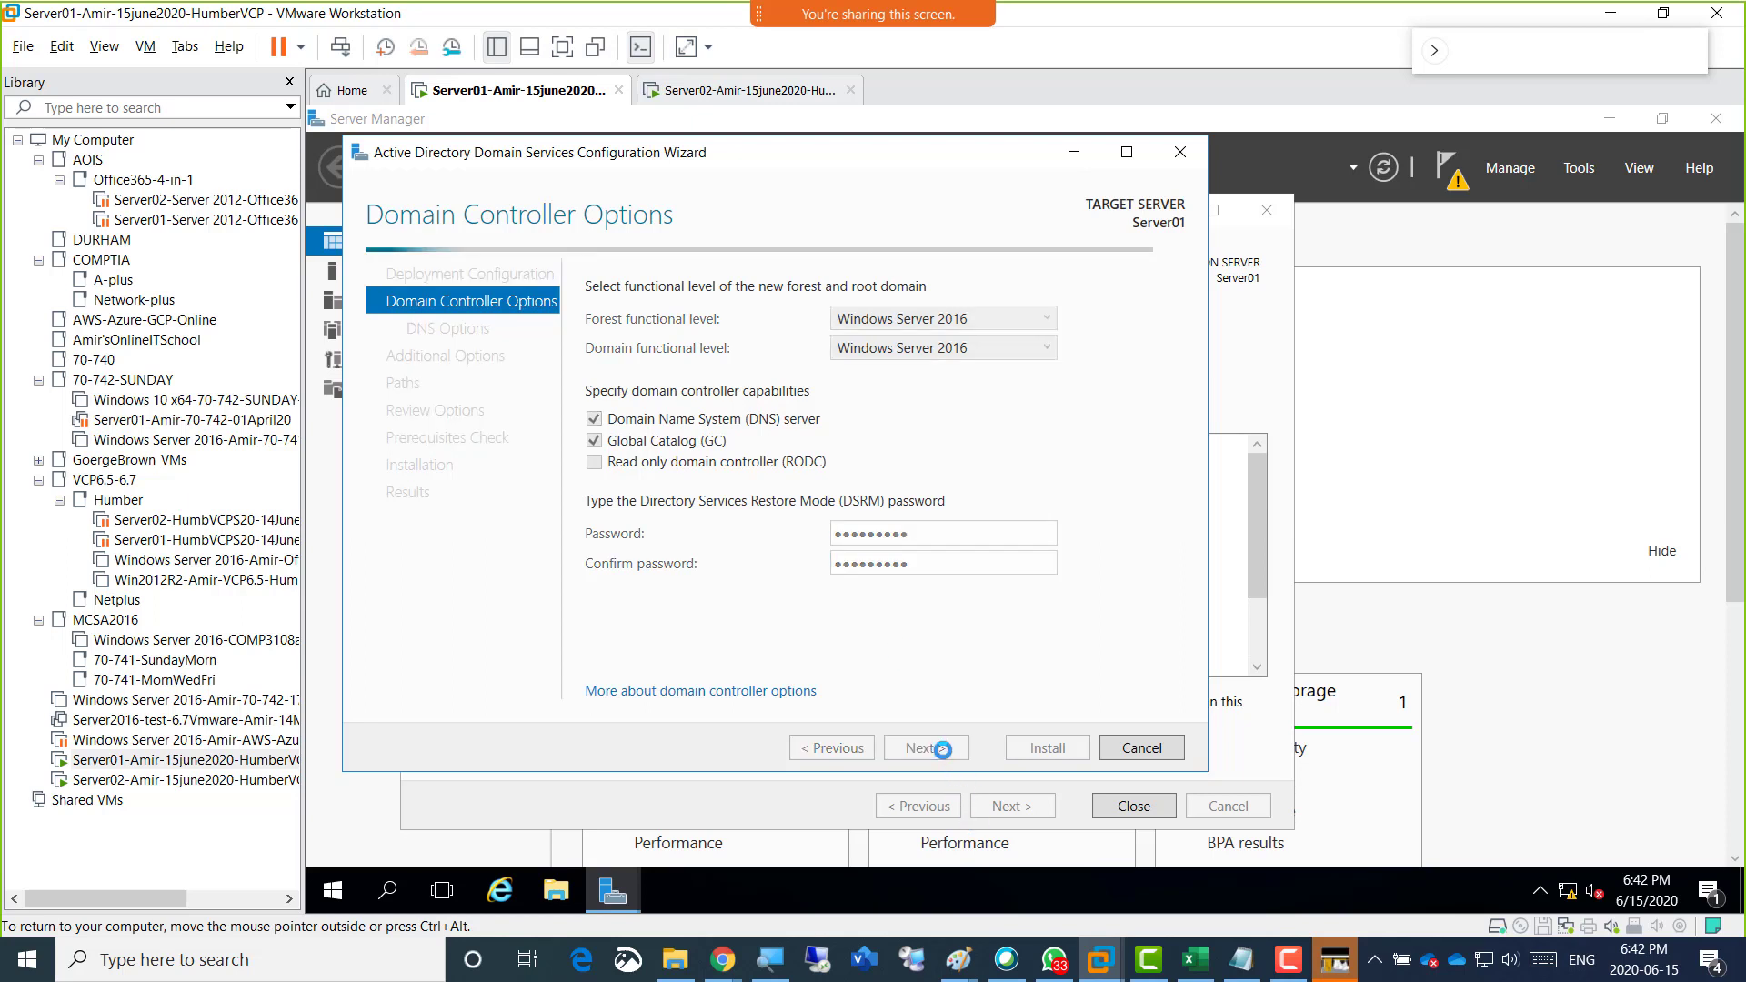
Accept the DNS options, NetBIOS name HUMBER and default AD DS folder paths, and proceed to the prerequisites check.
left_click(942, 749)
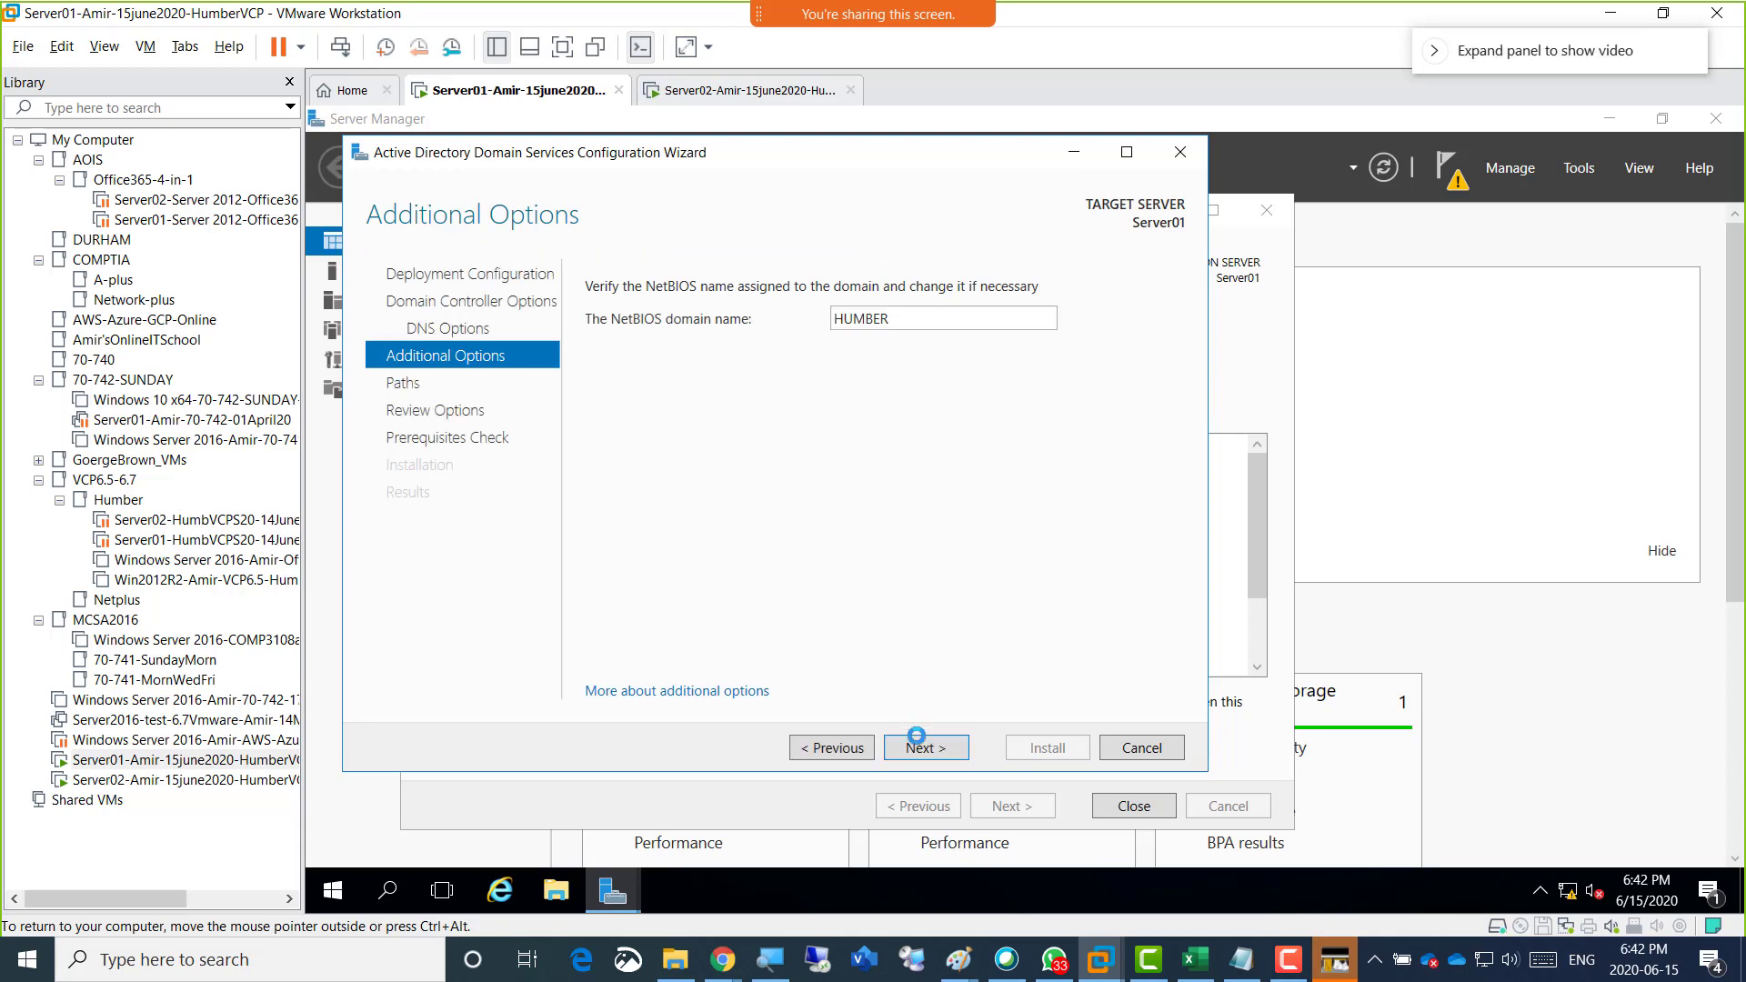
left_click(922, 748)
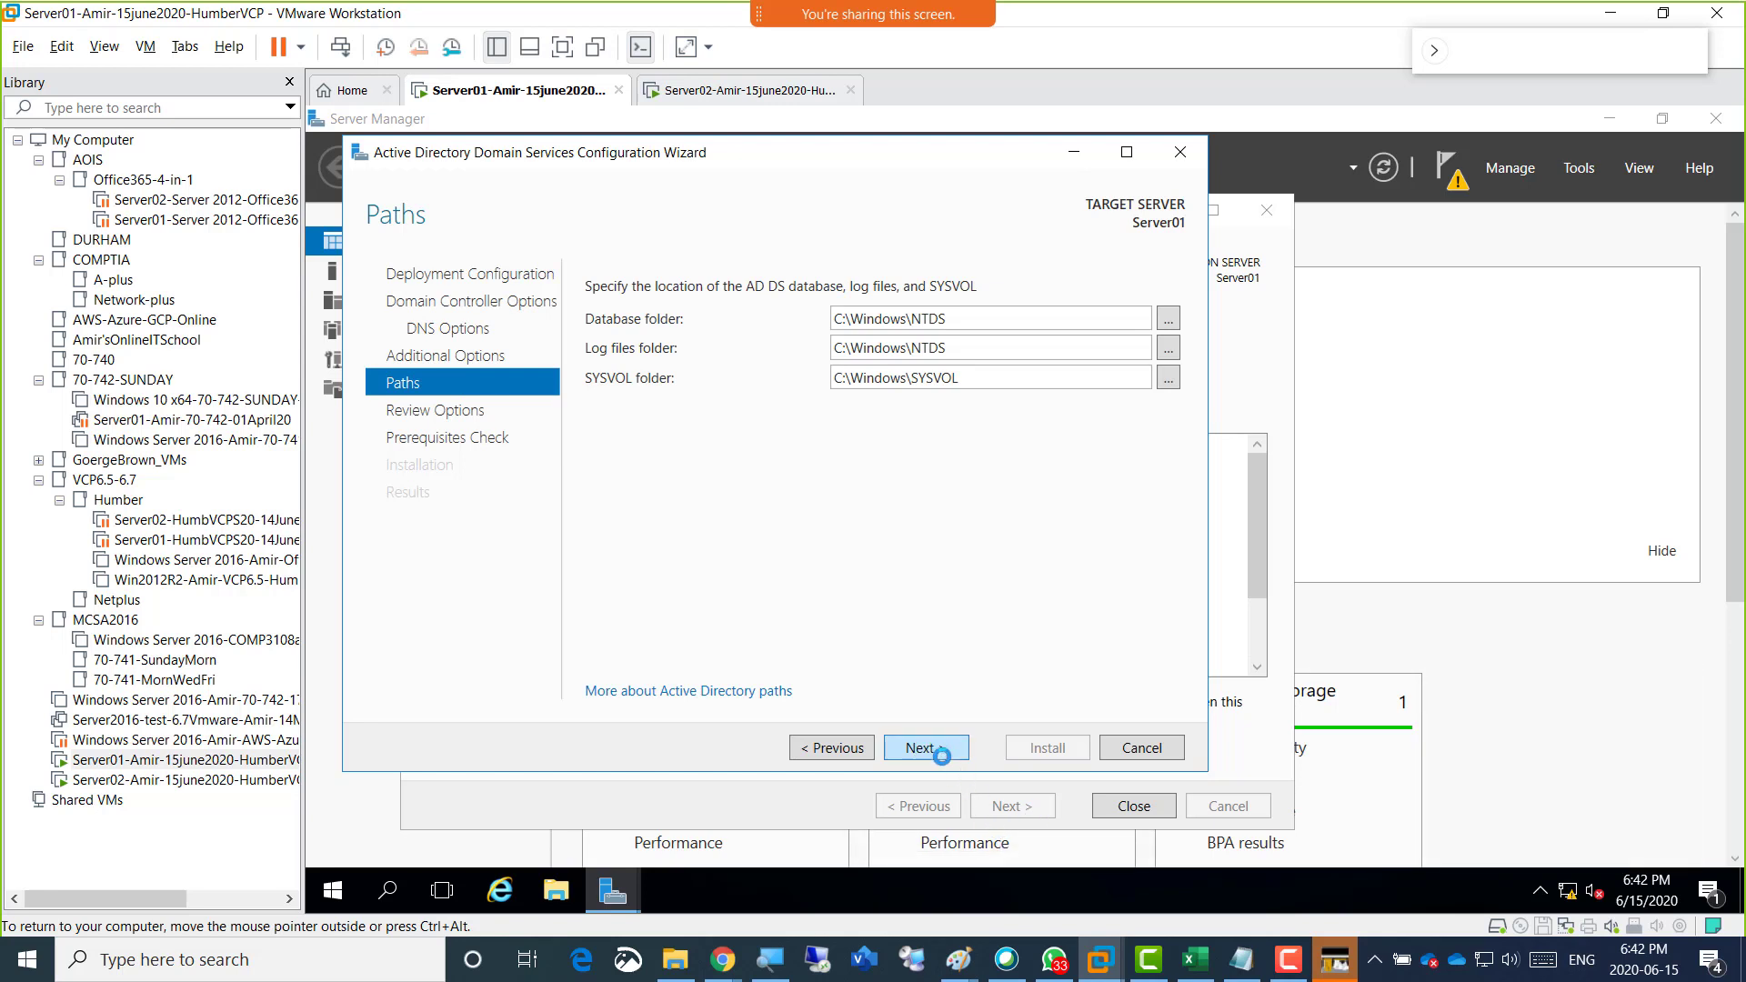
left_click(935, 747)
left_click(935, 748)
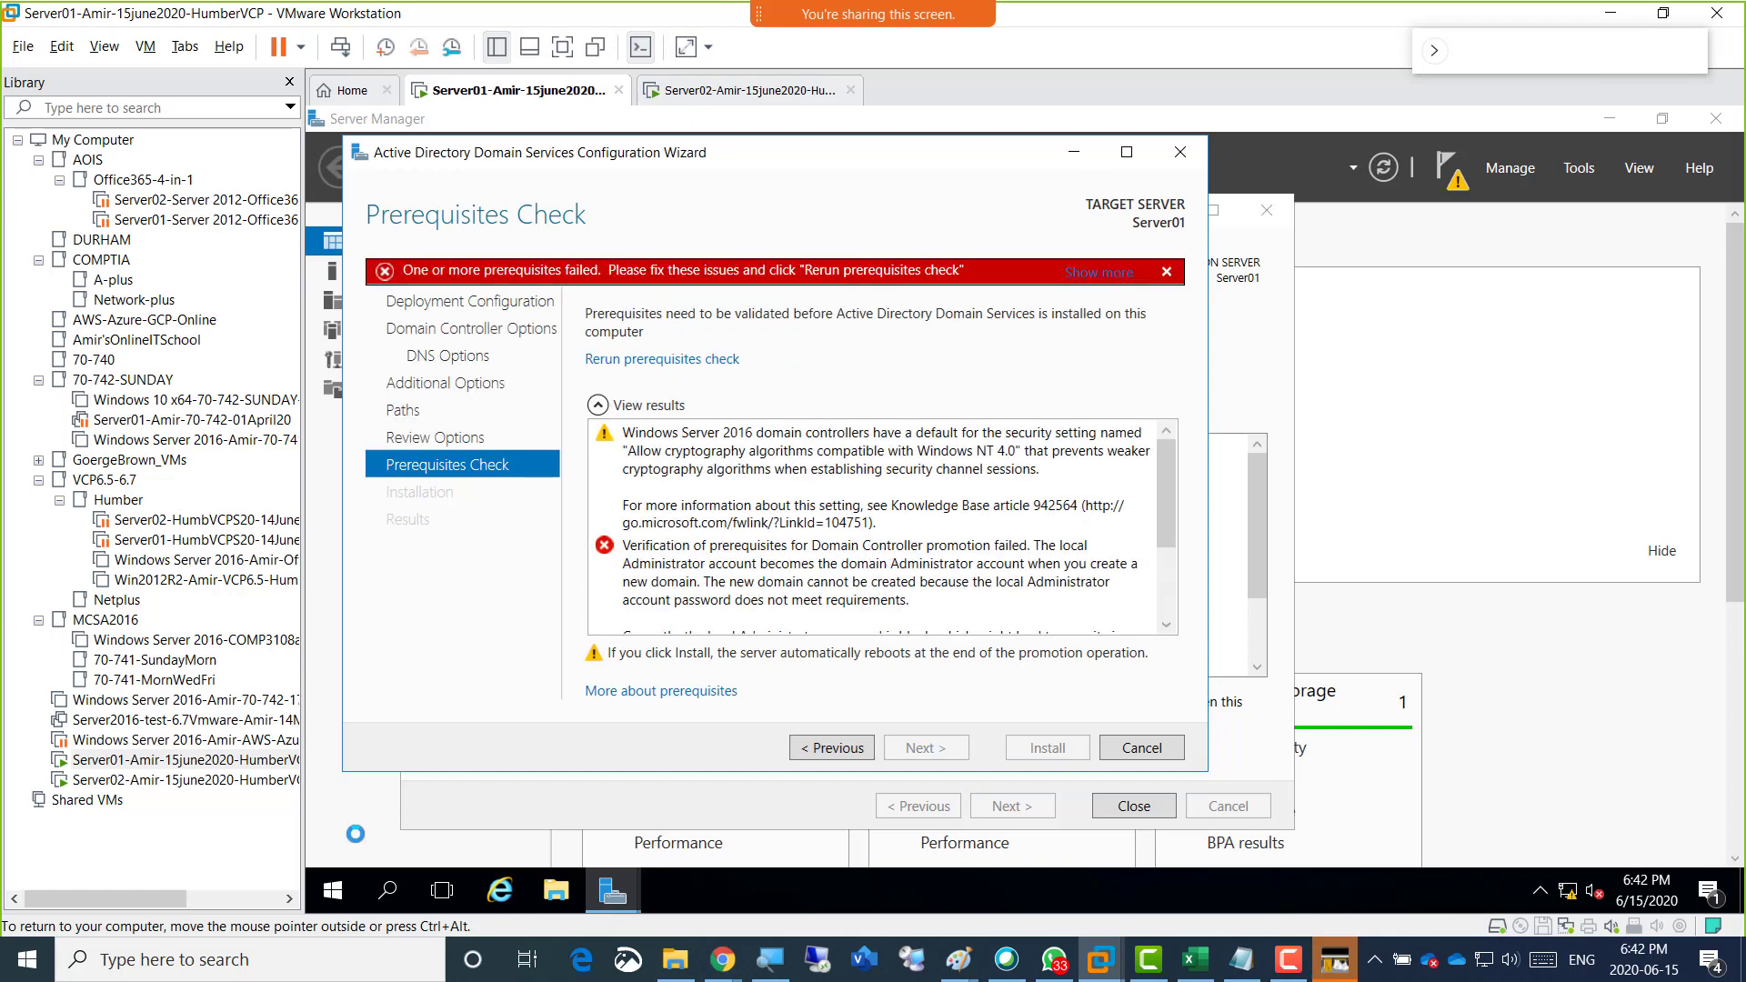
Set a new password for the local administrator account with net user in an elevated Command Prompt, and minimize the console.
right_click(331, 890)
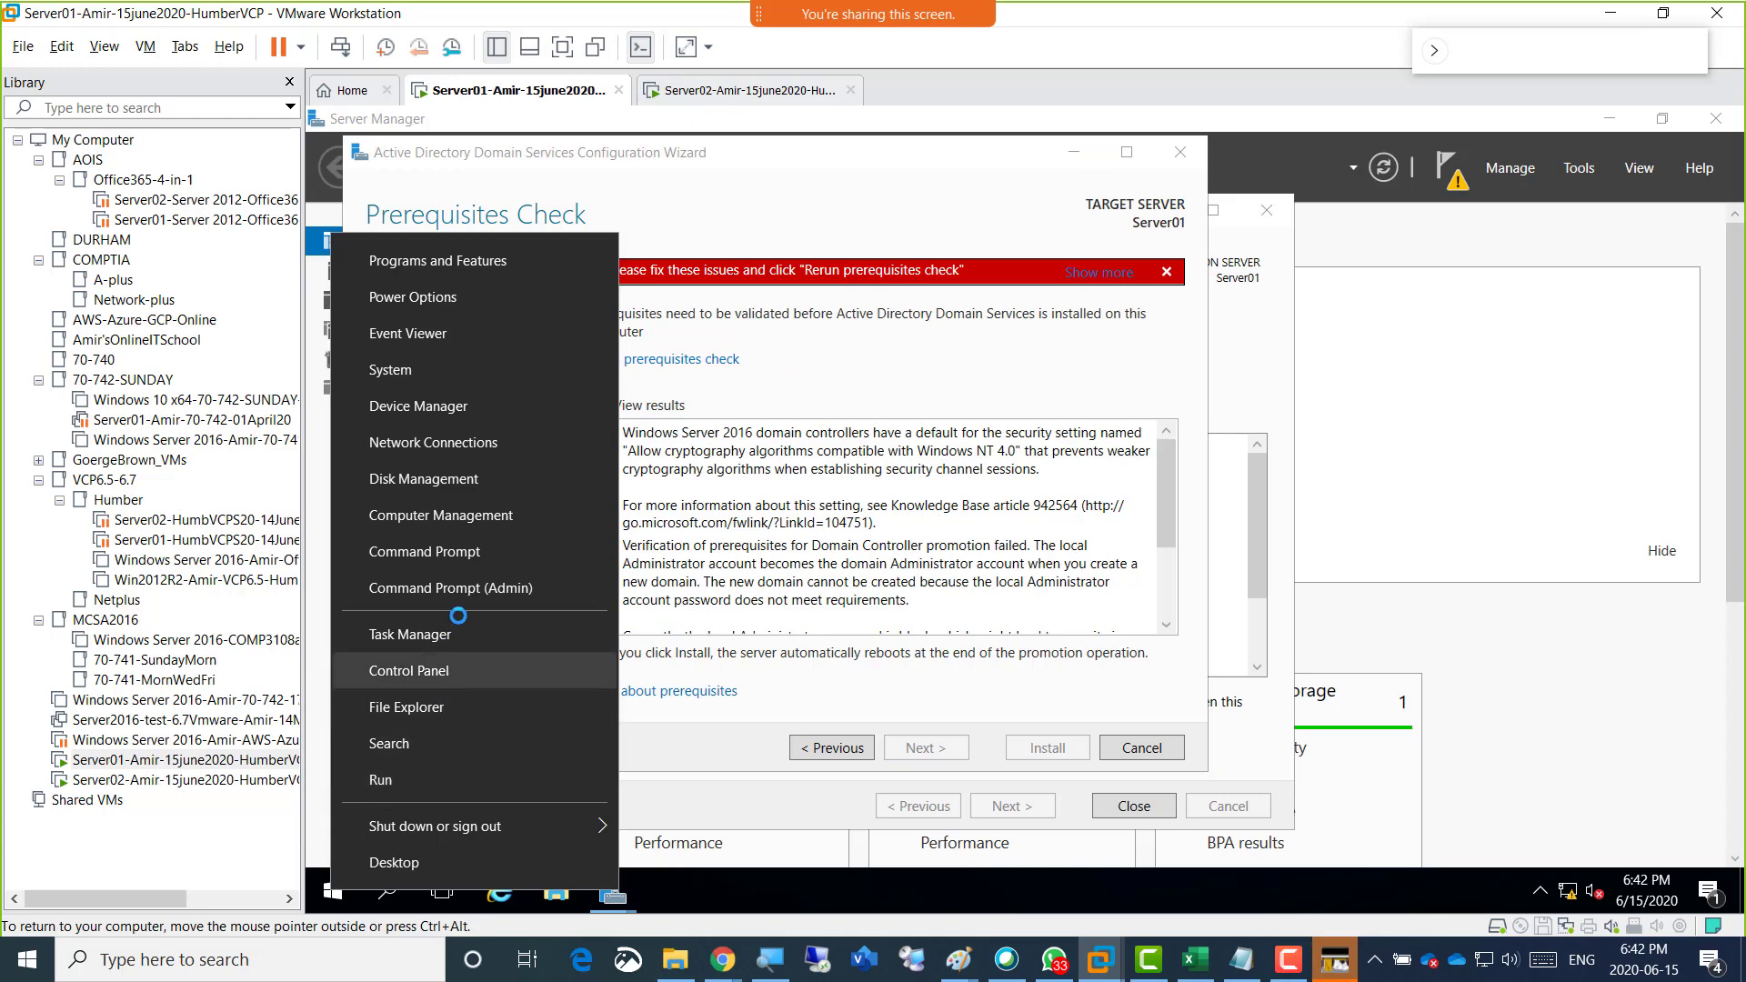
left_click(460, 589)
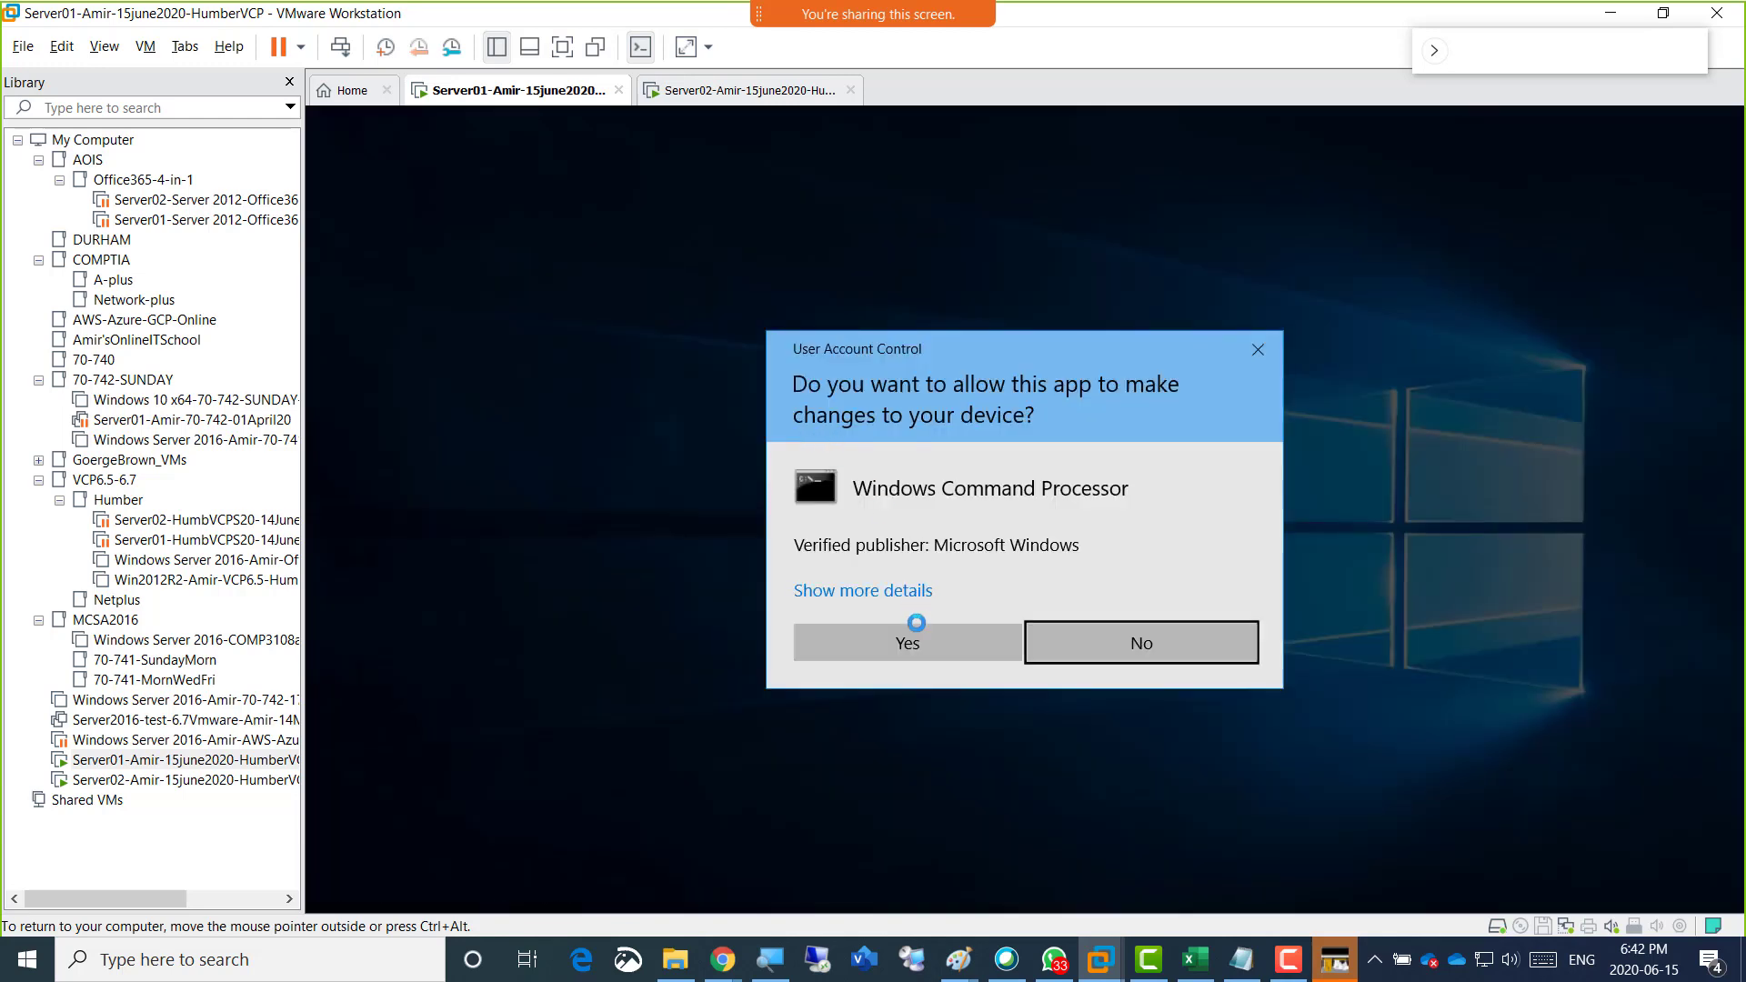
left_click(911, 634)
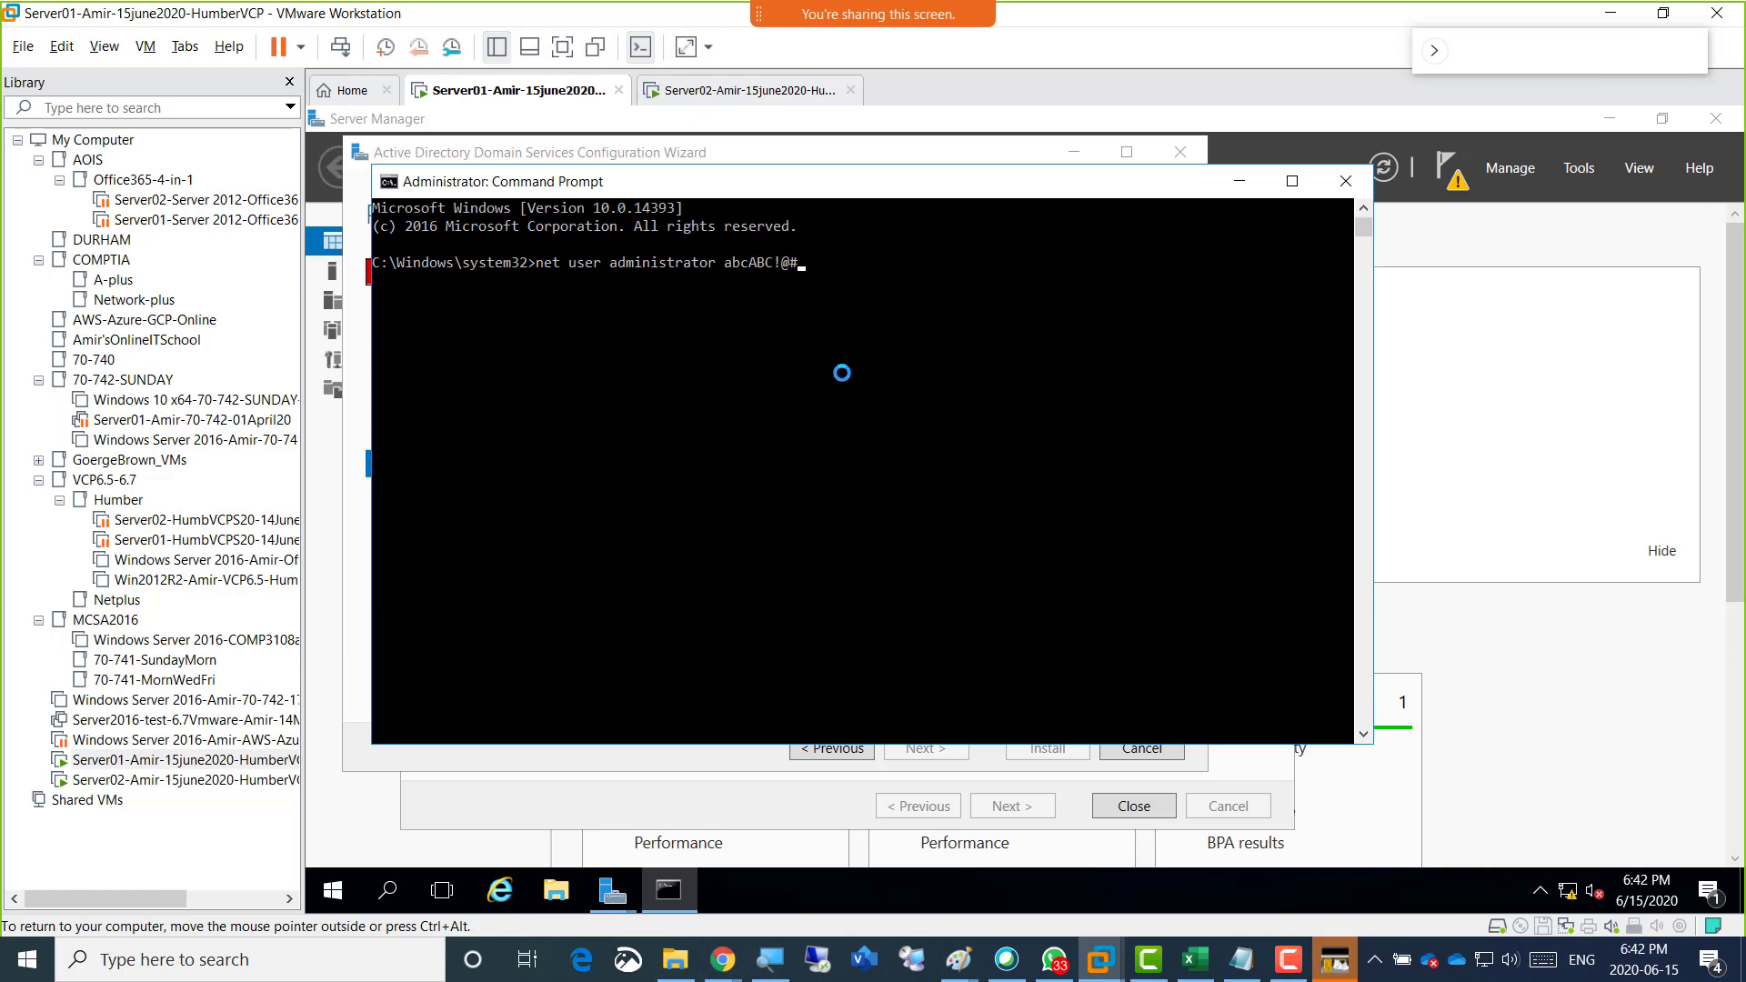
key("Return")
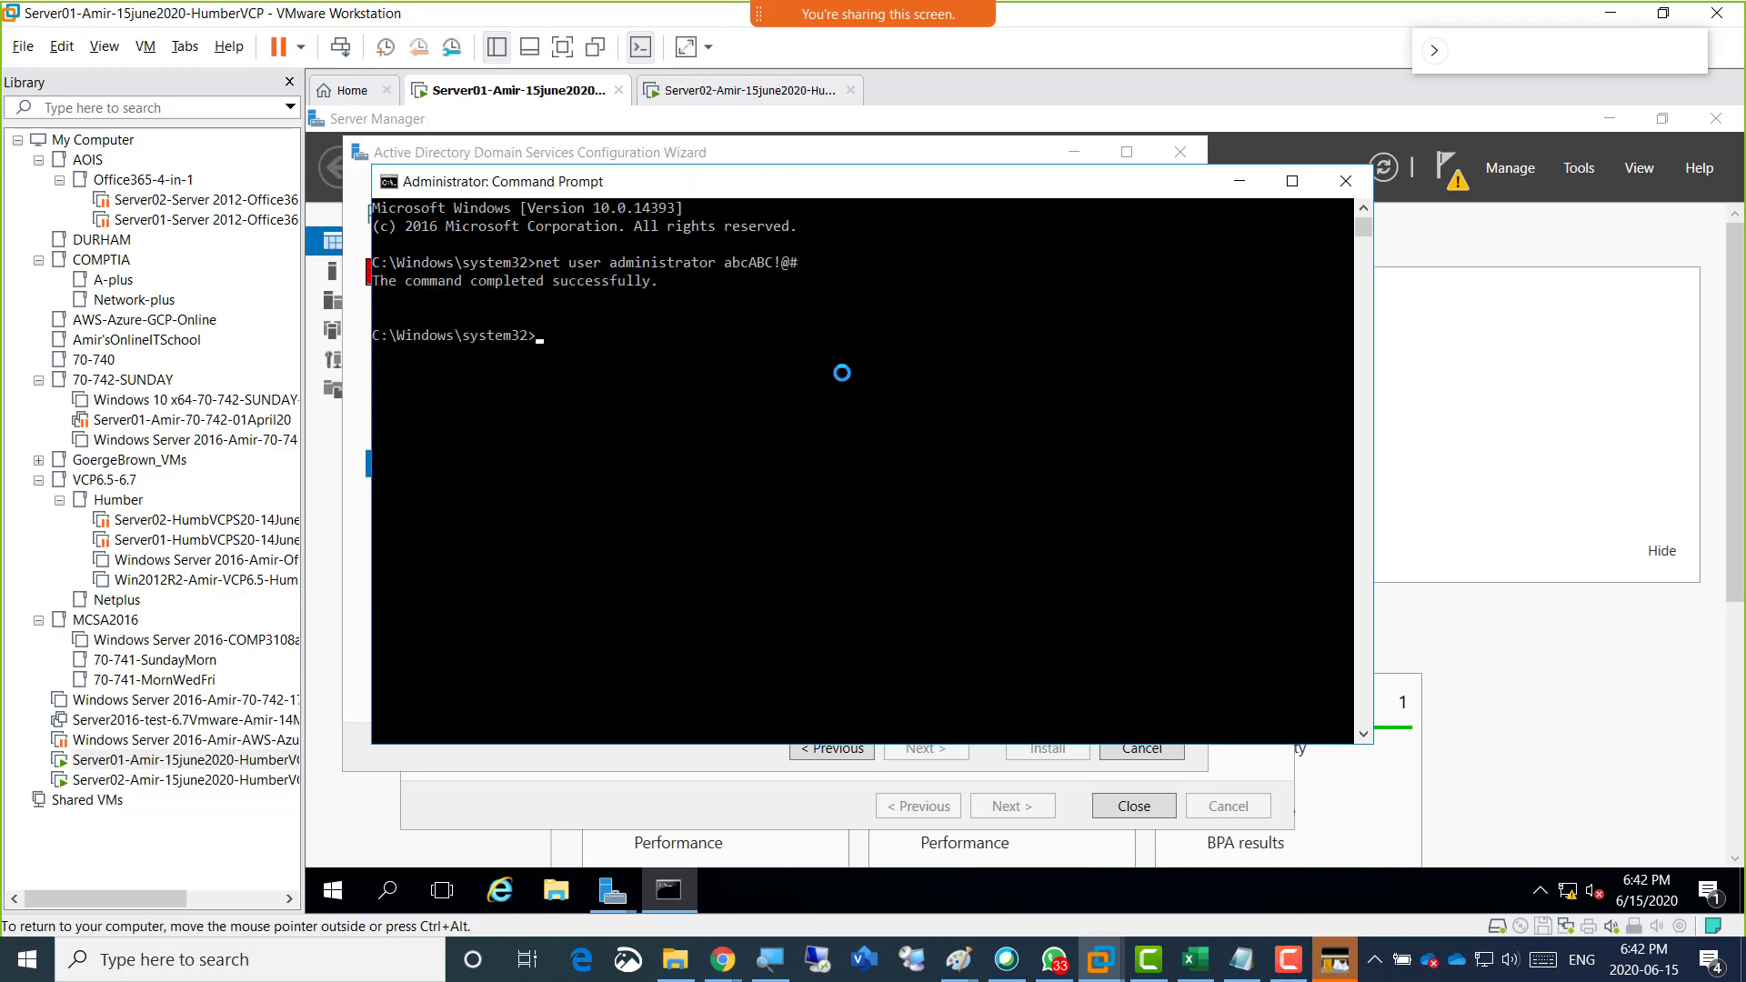
left_click(1238, 180)
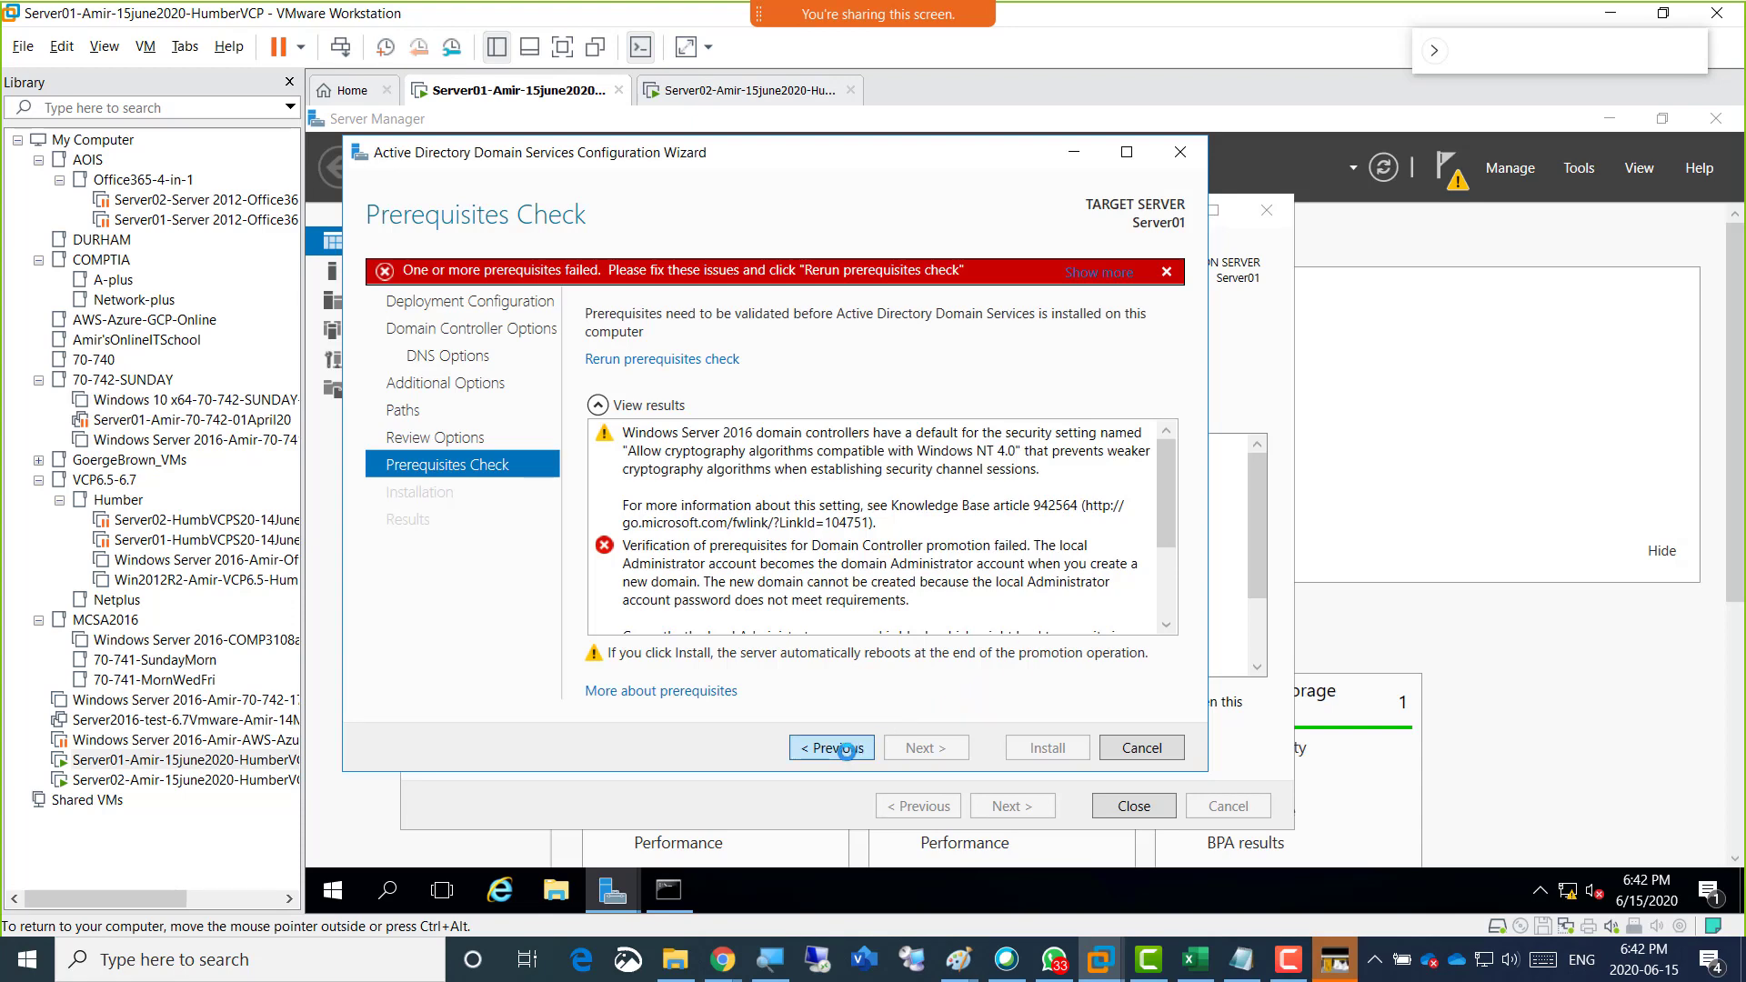
Go back to the review of options, rerun the prerequisites check and start the domain controller installation.
left_click(846, 749)
left_click(846, 748)
left_click(920, 746)
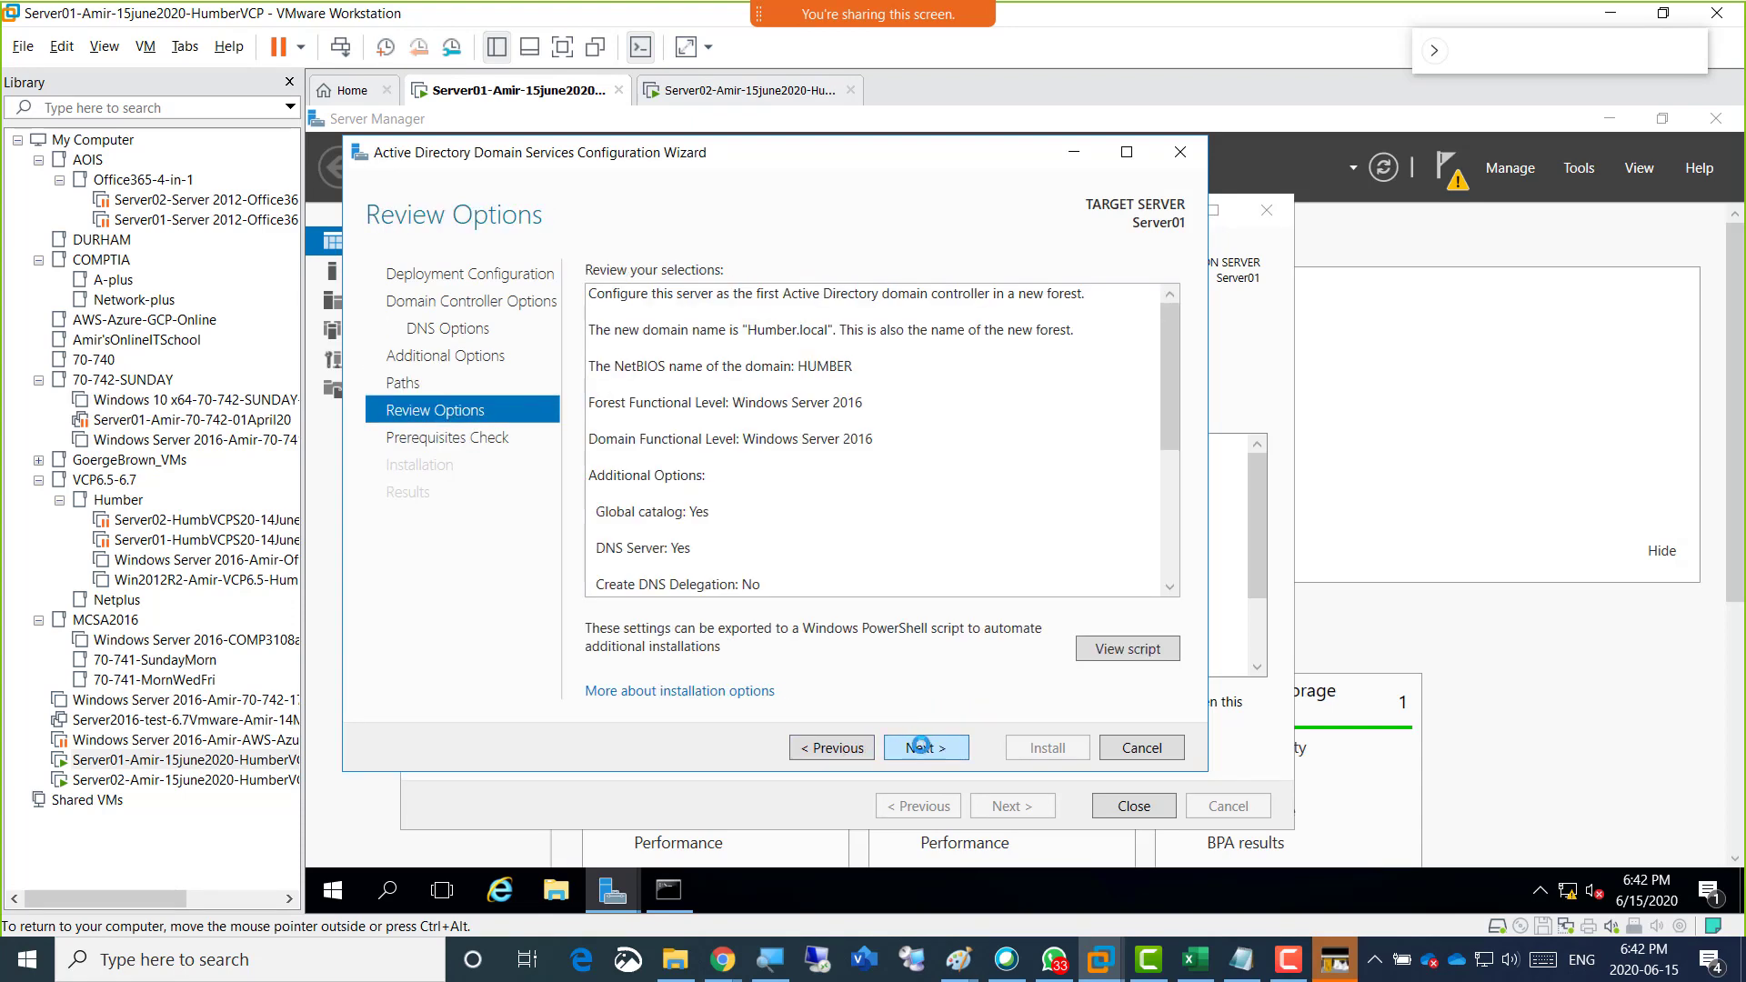
left_click(920, 745)
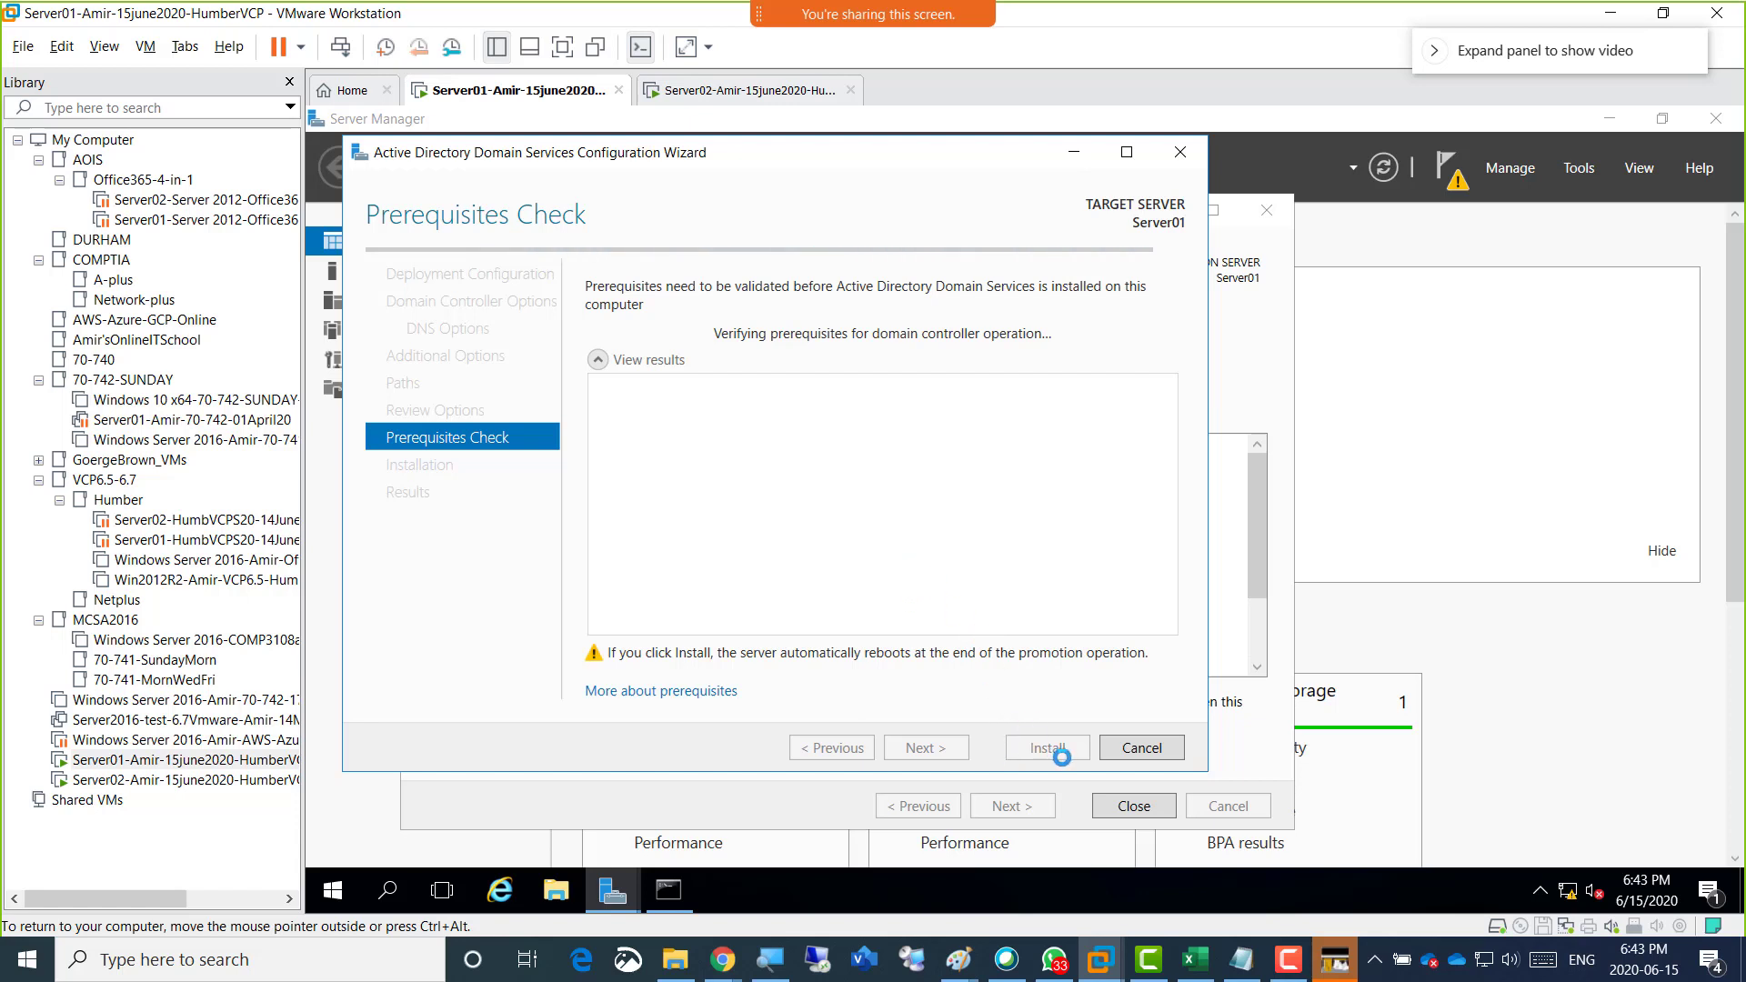
left_click(1050, 747)
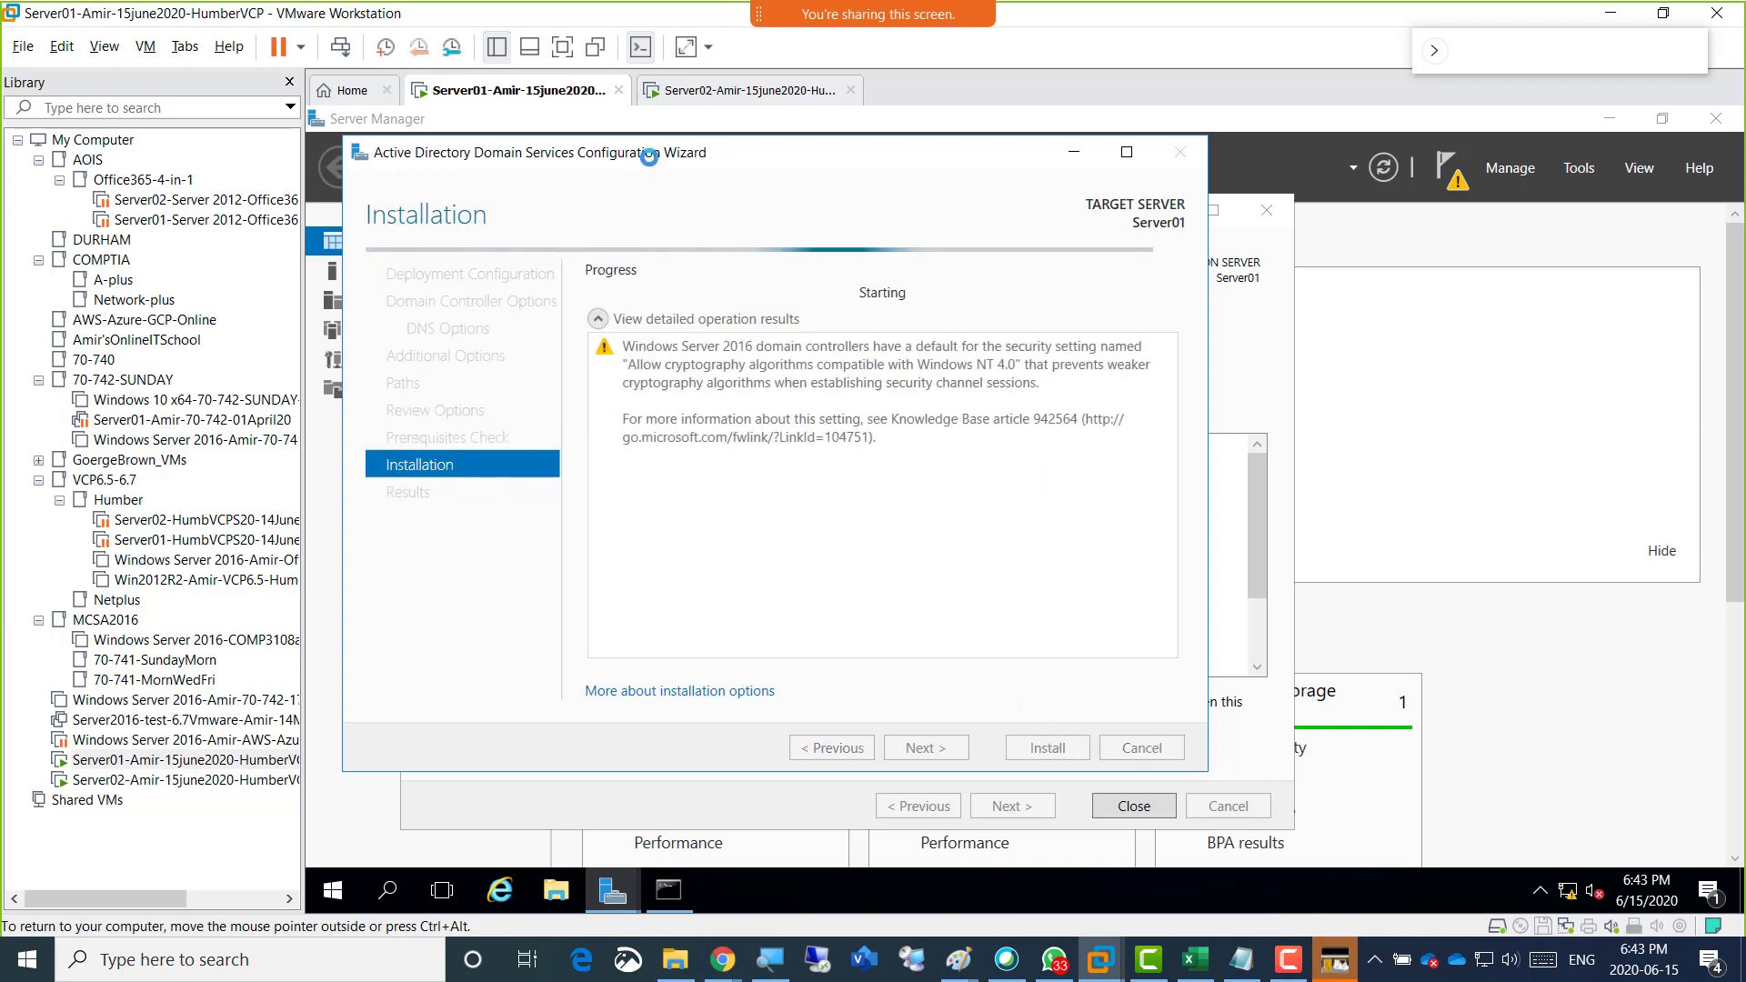
On Server02, open the Ethernet0 adapter's properties from Local Server and disable Internet Protocol Version 6 (TCP/IPv6).
left_click(691, 90)
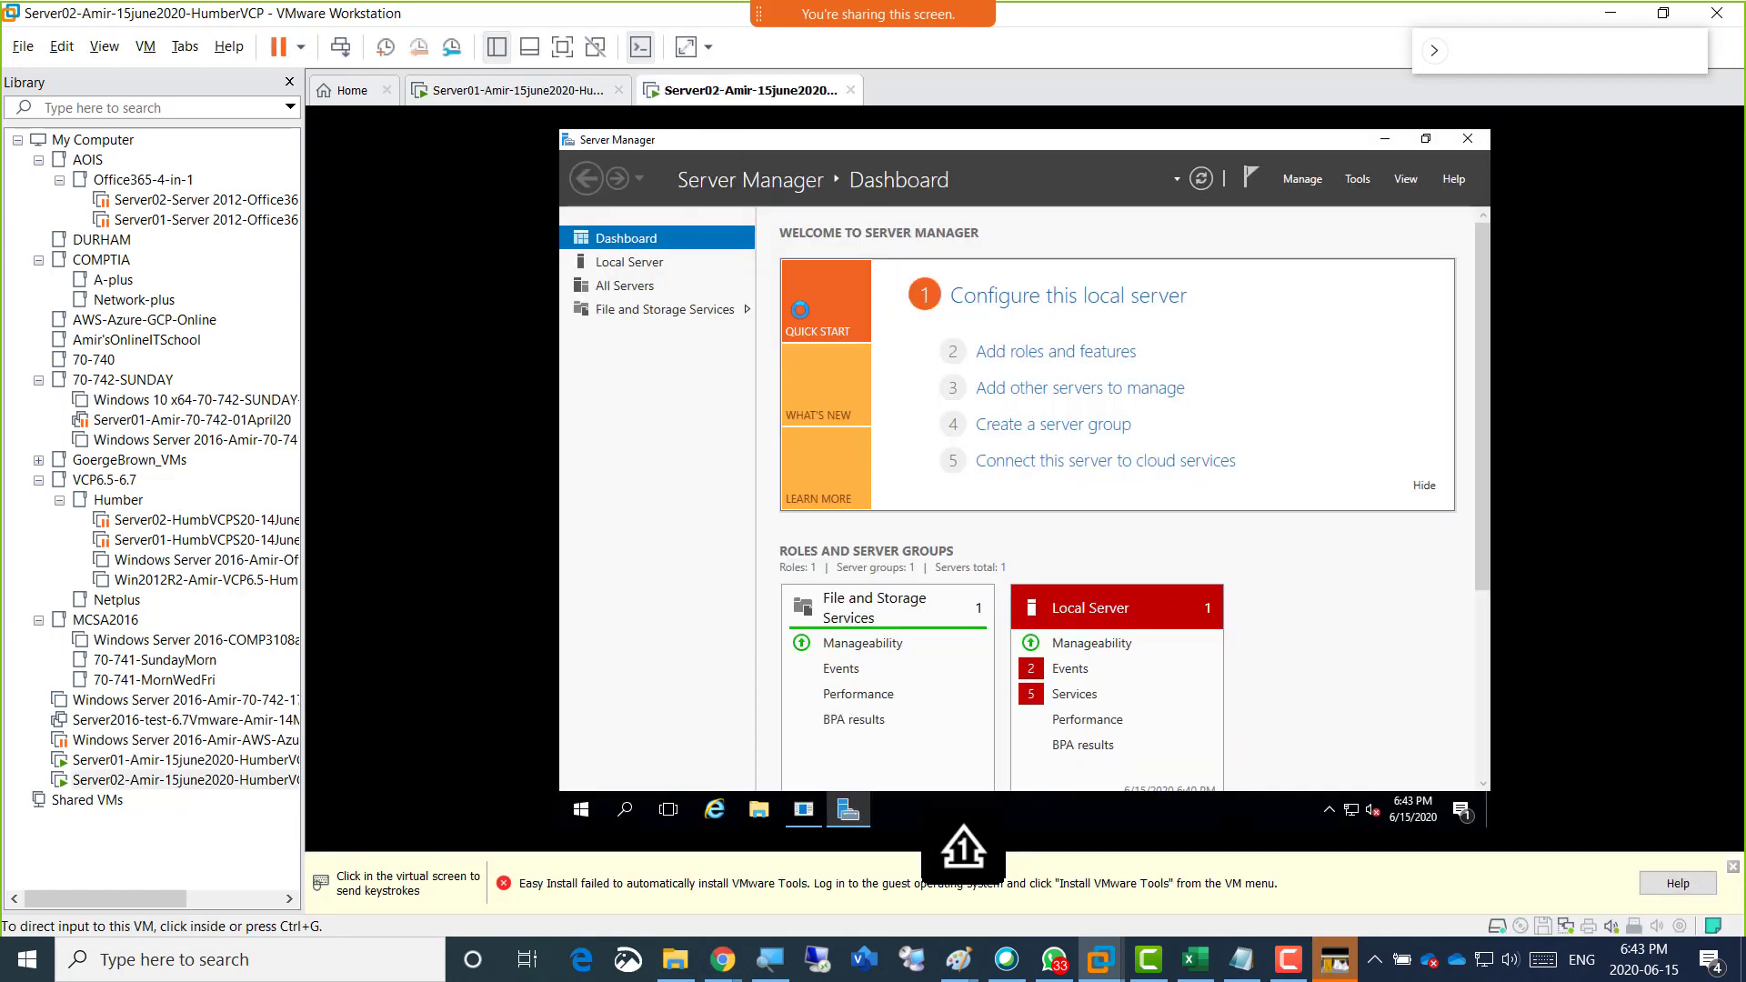
left_click(671, 507)
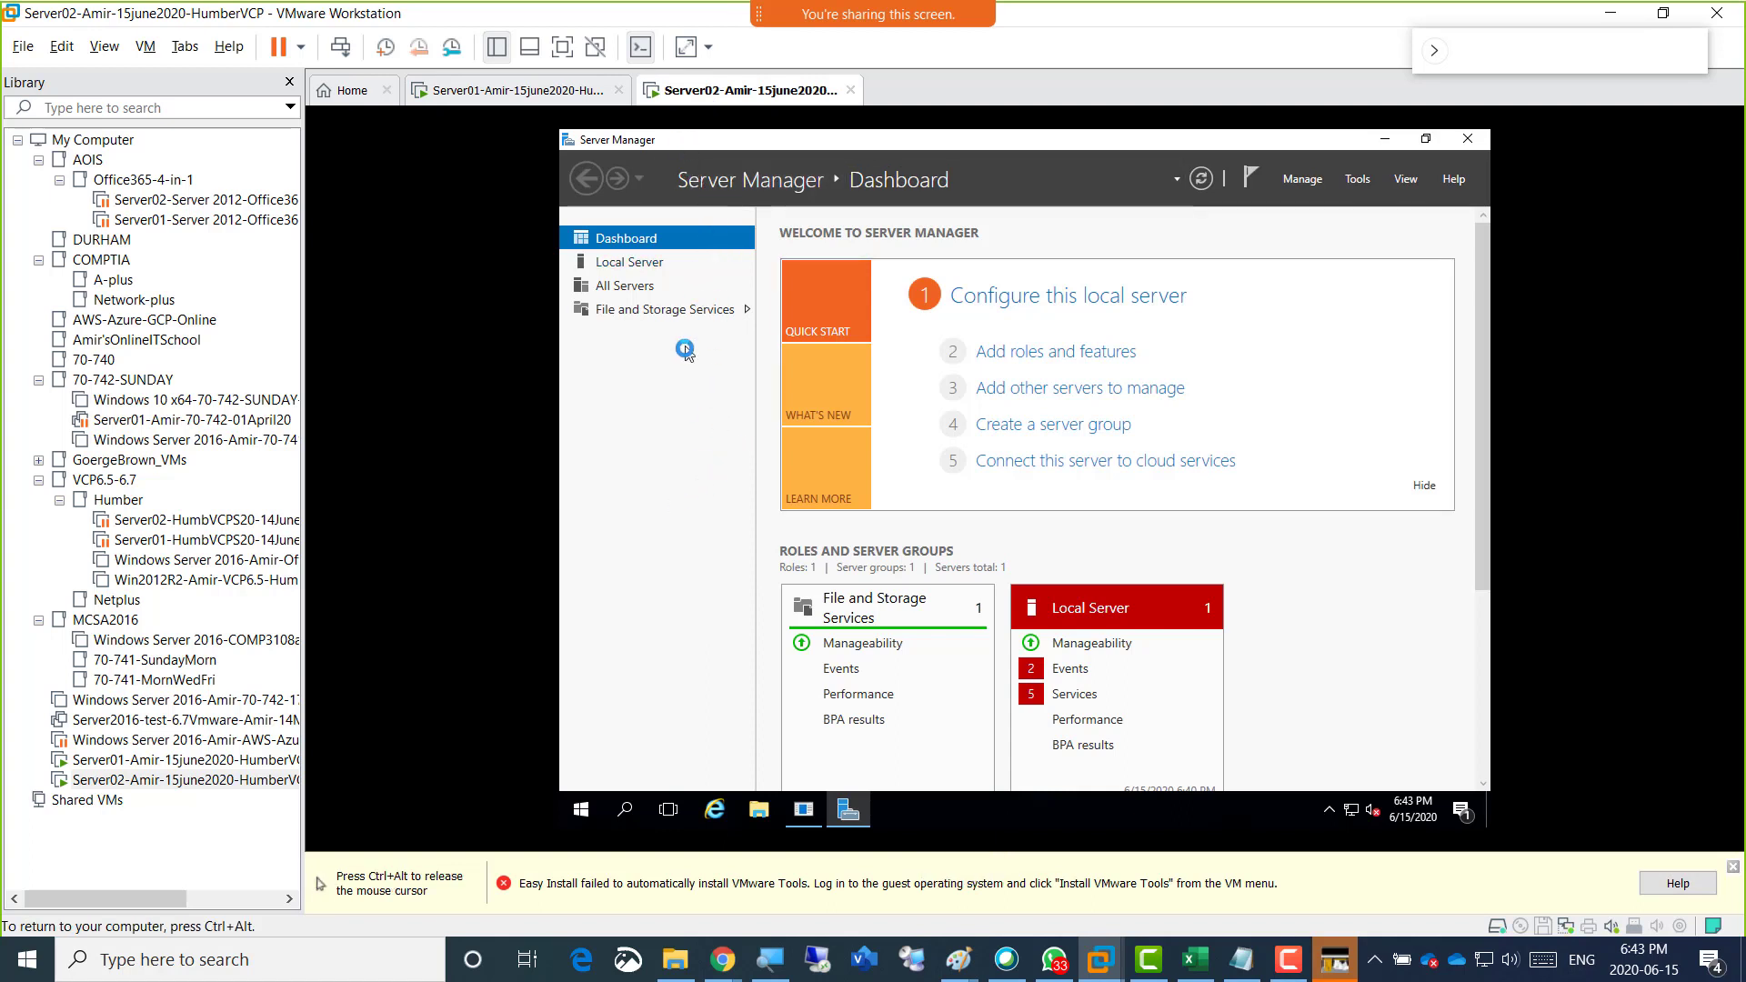
left_click(650, 262)
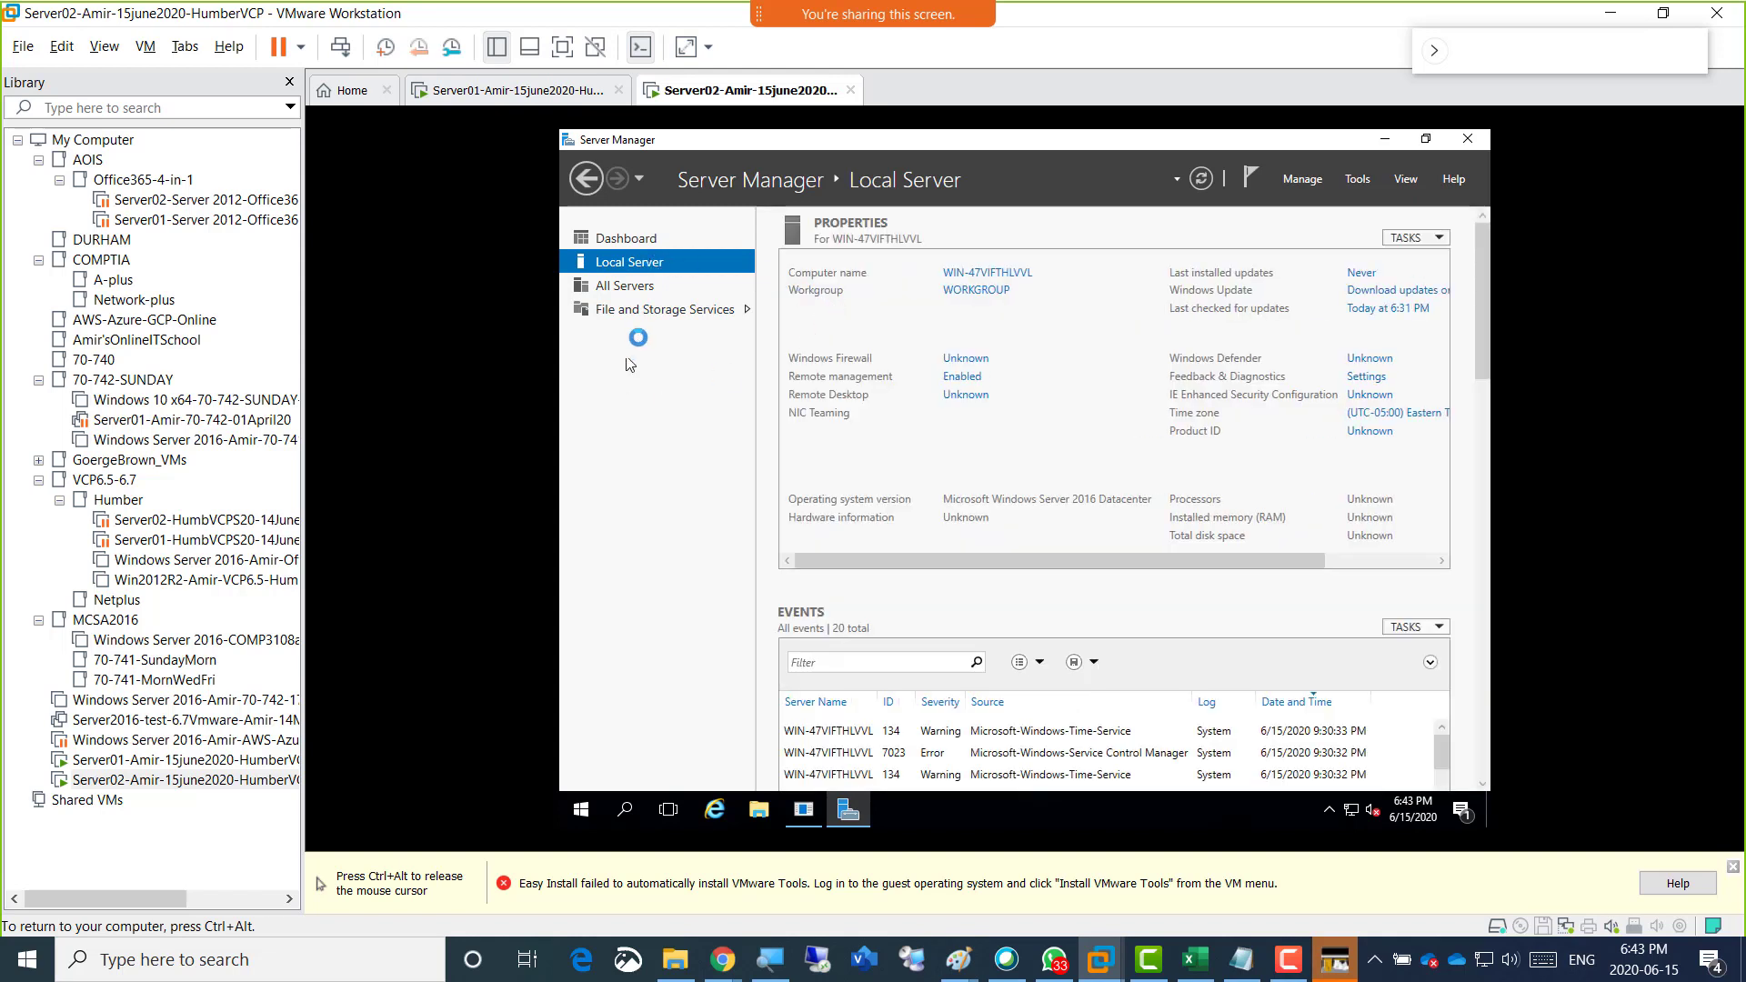
left_click(1017, 432)
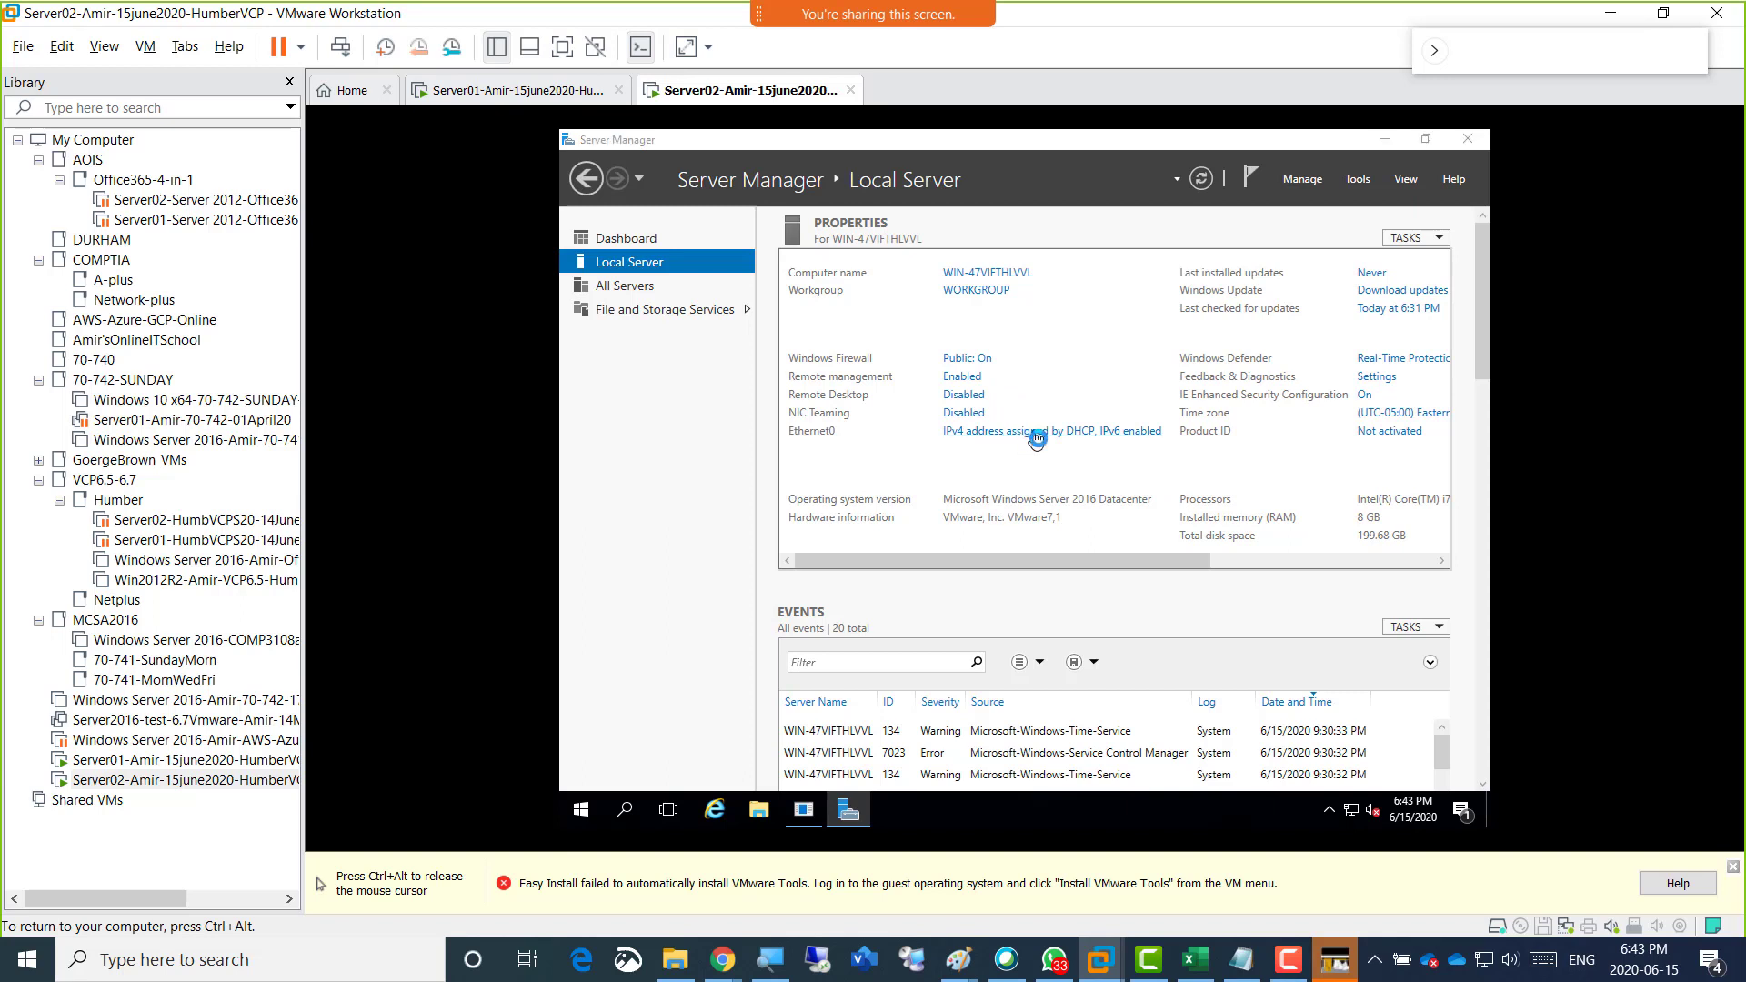
left_click(772, 330)
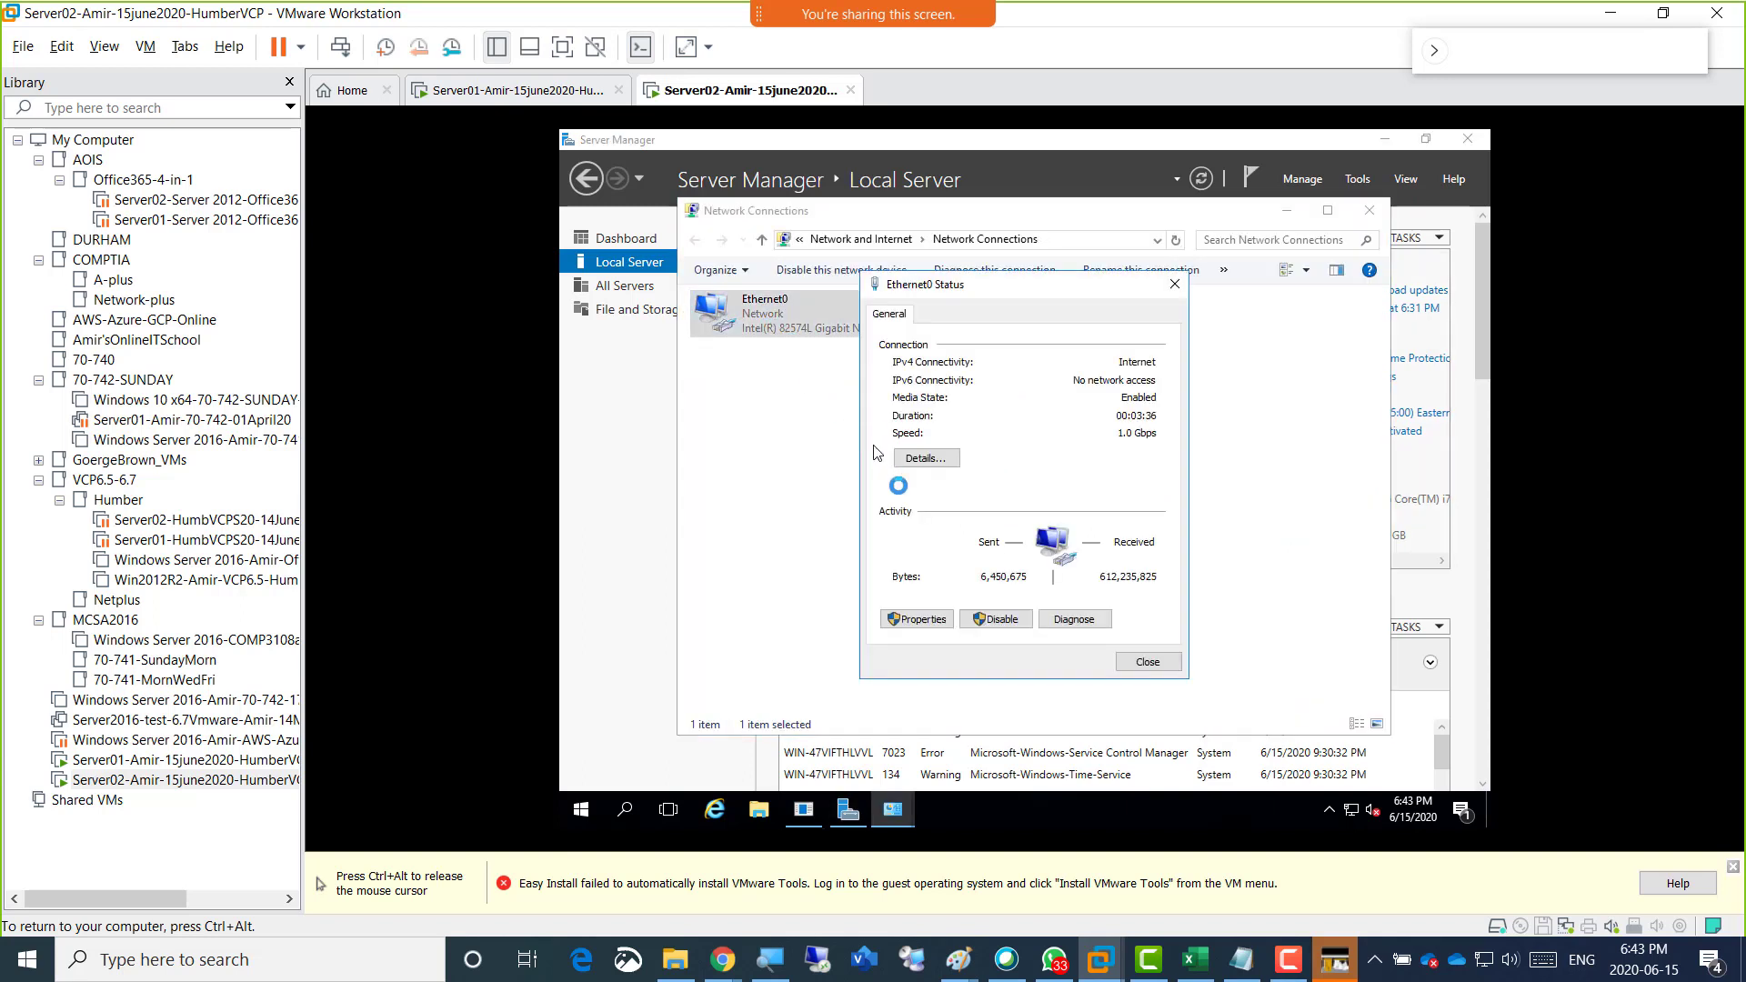
left_click(947, 619)
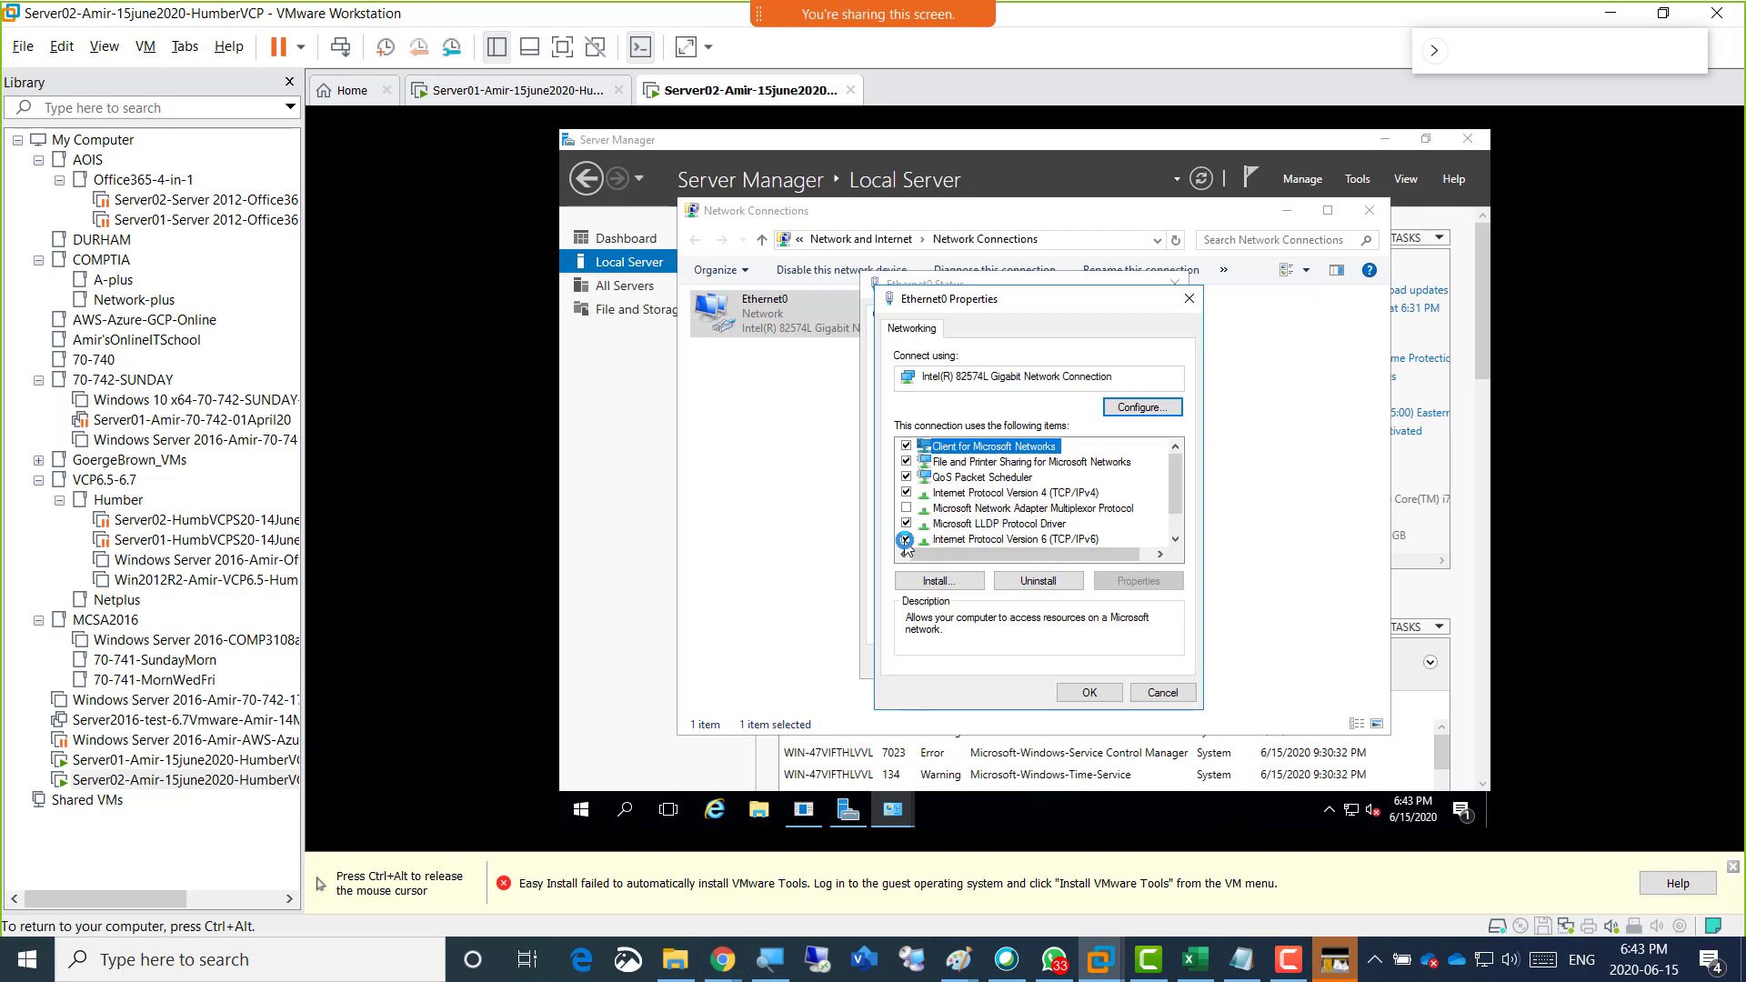
left_click(923, 538)
Assign Ethernet0 static IPv4 address 192.168.200.2, mask 255.255.255.0, gateway 192.168.200.1 and preferred DNS 192.168.200.1, and close the network windows.
double_click(1024, 492)
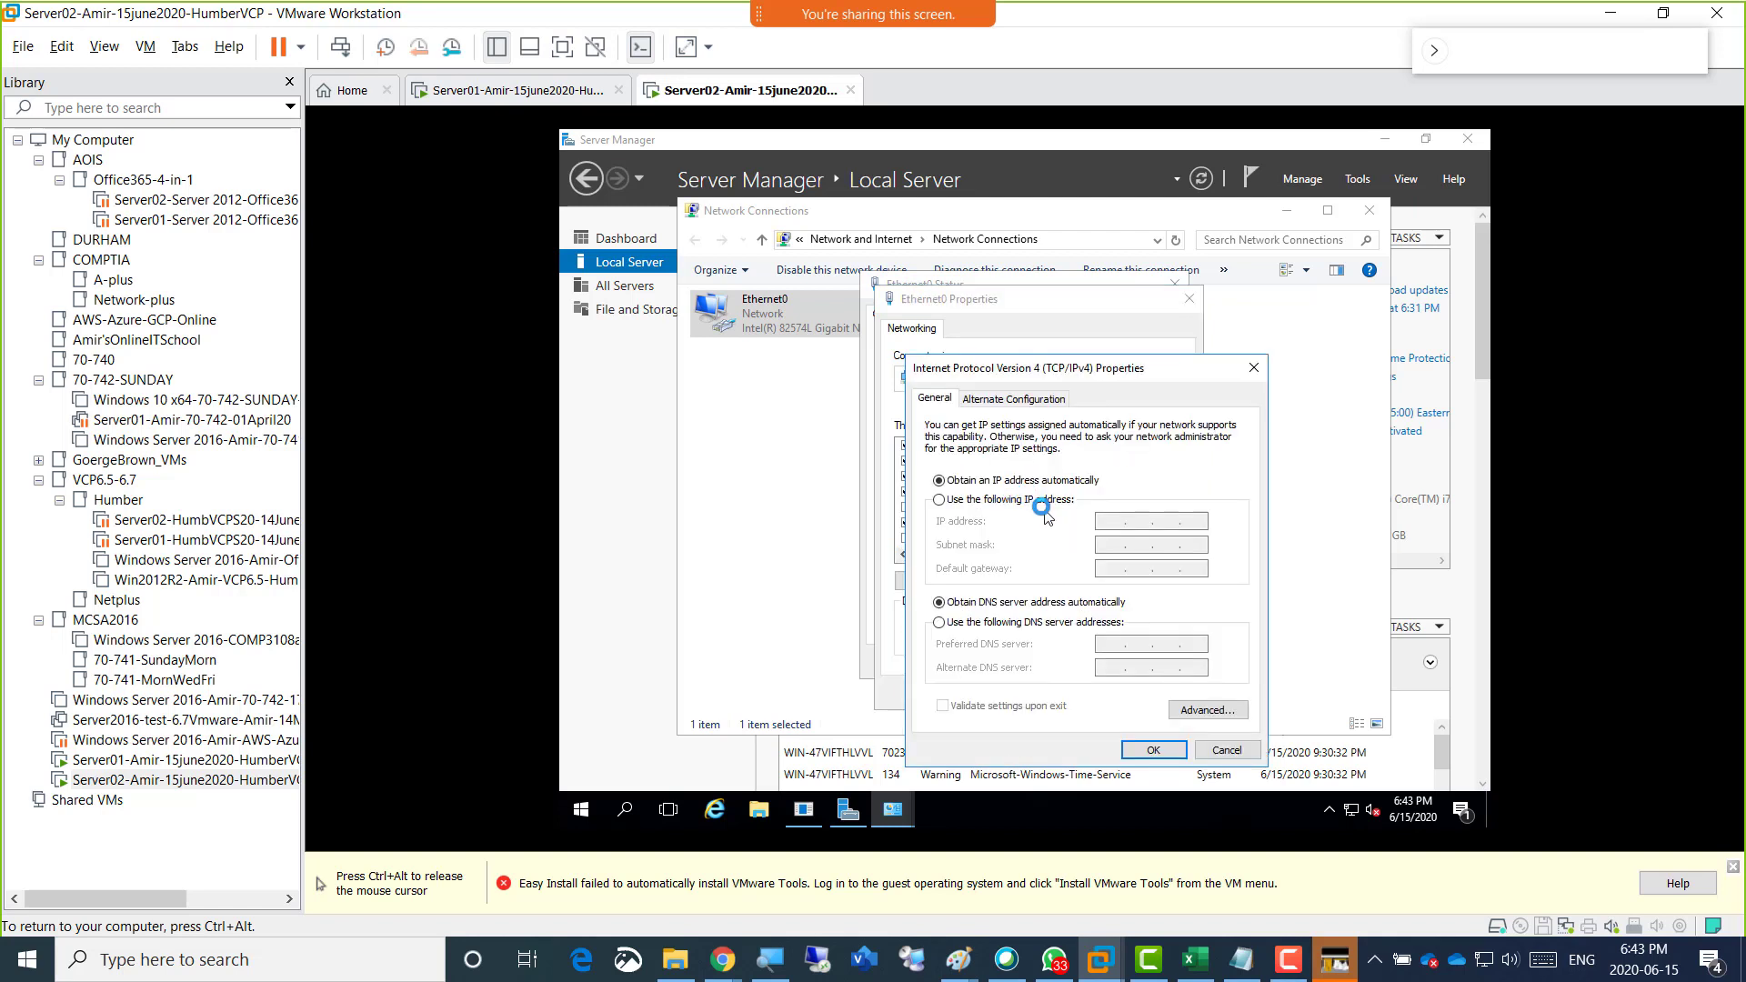
left_click(1035, 500)
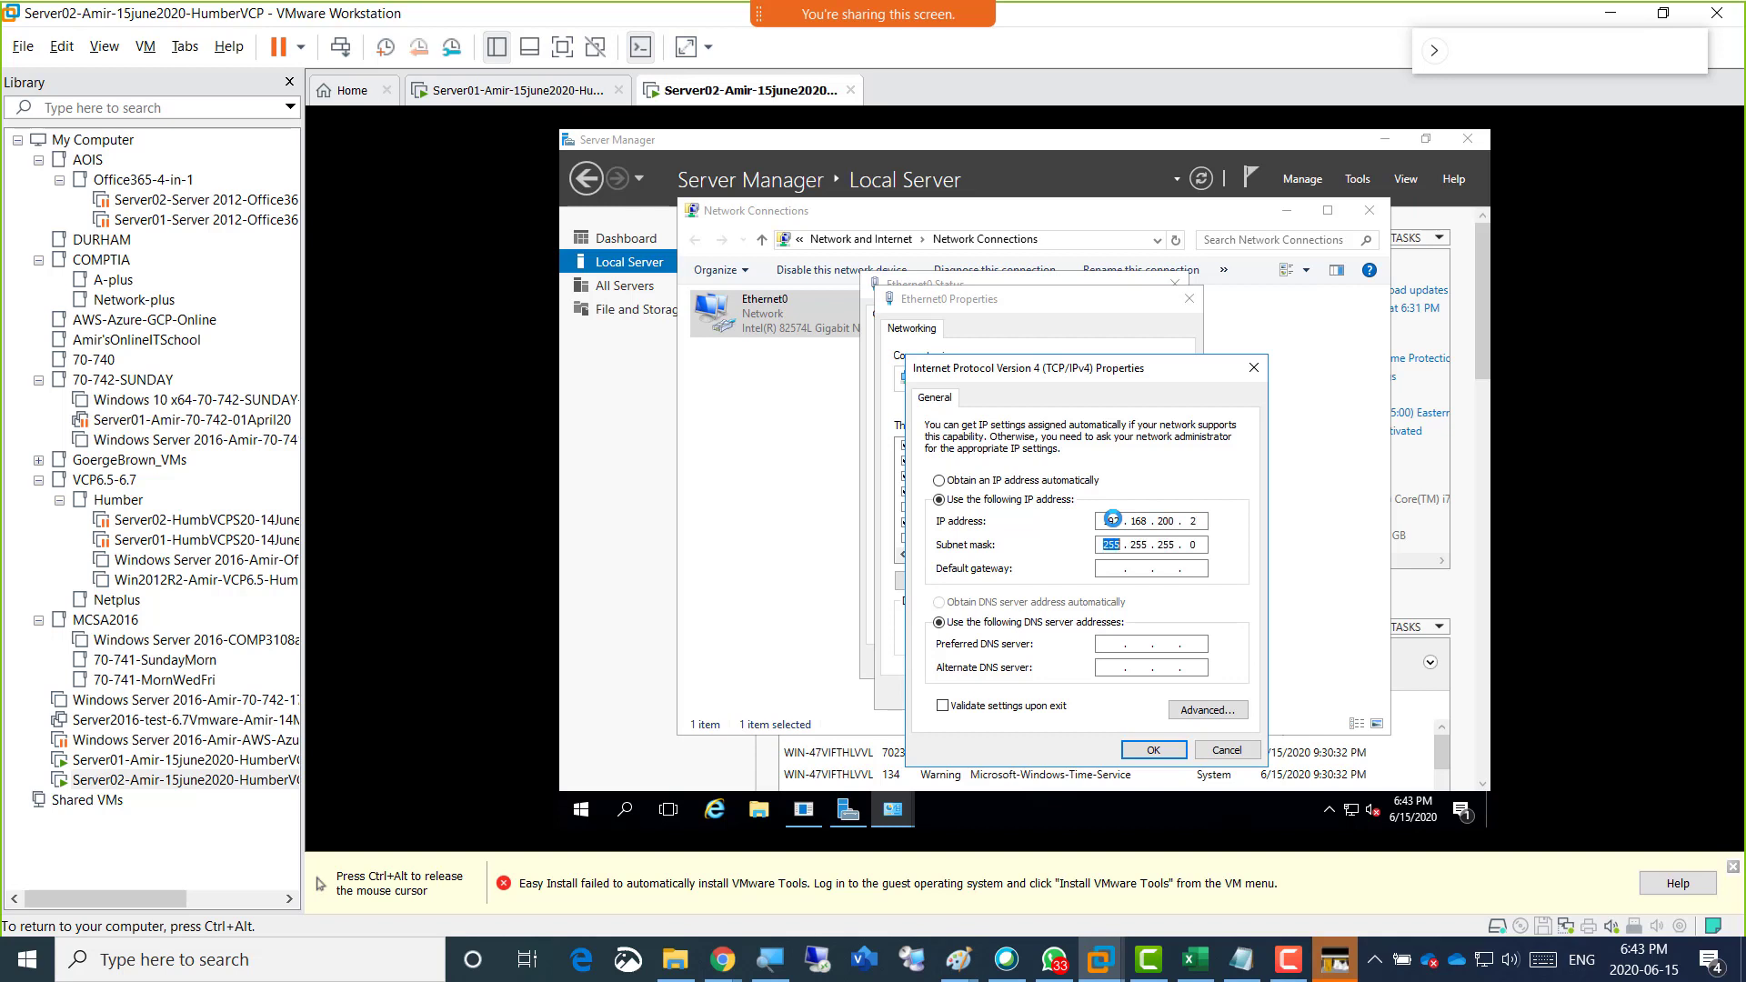
type("192 . 168 . 200 . 1")
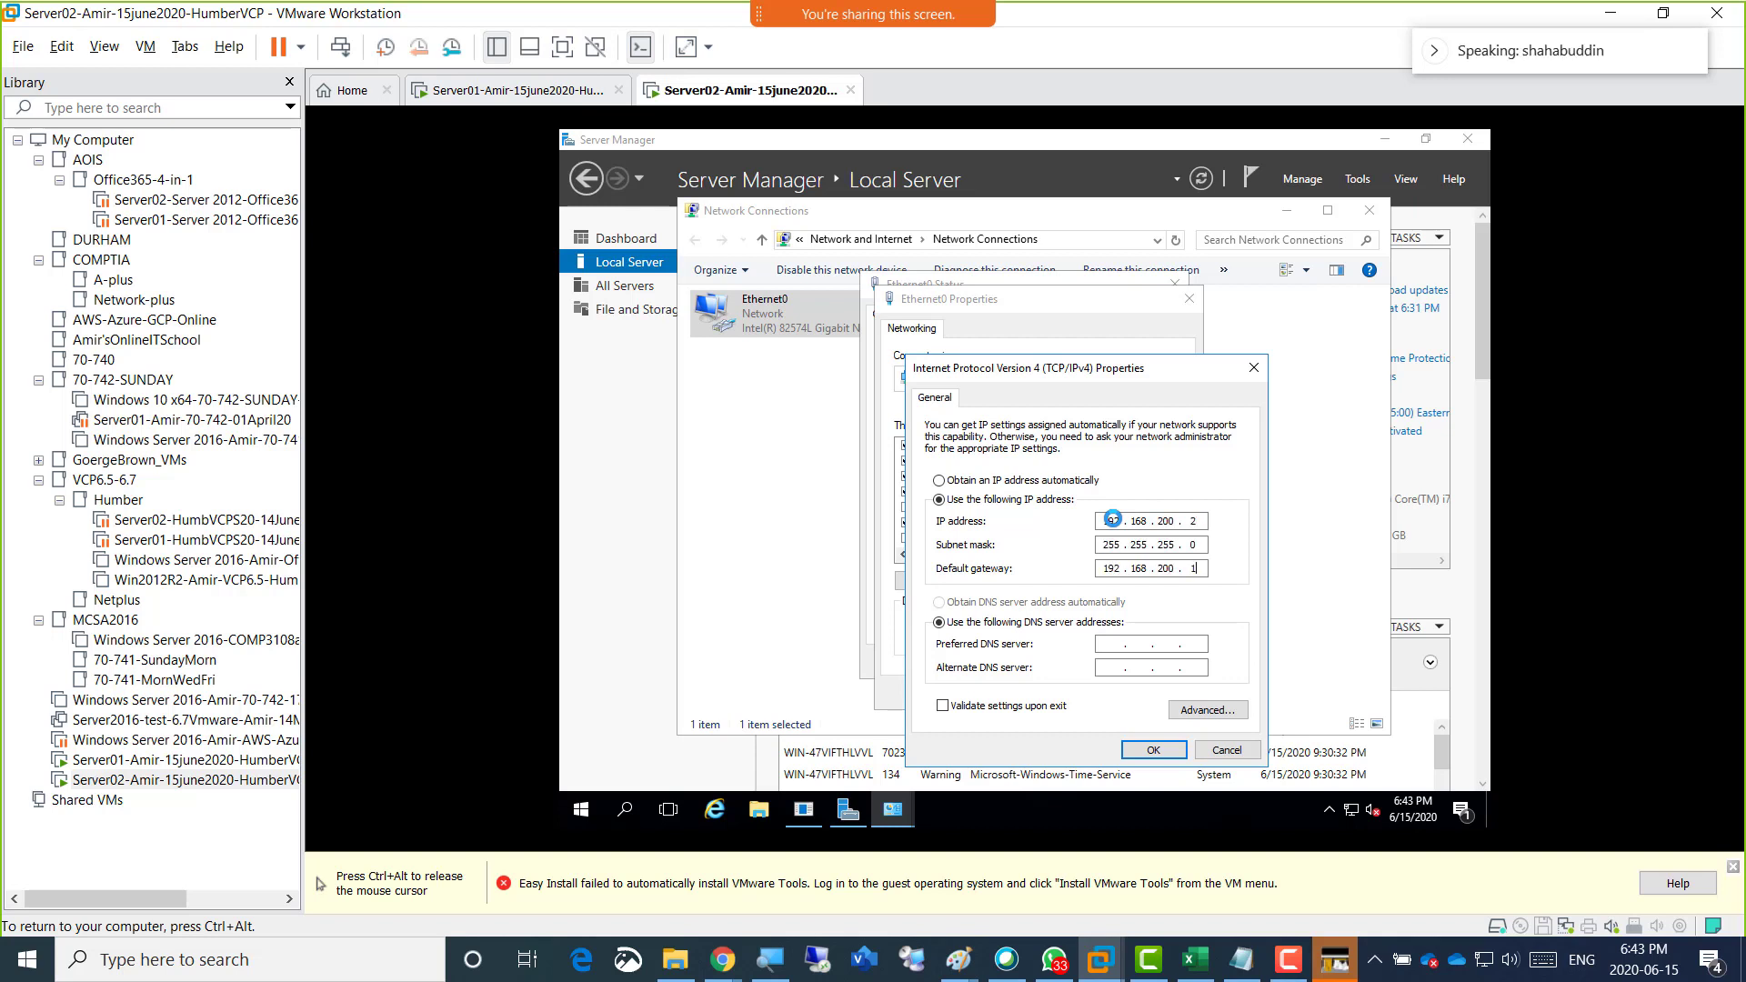
key("Tab")
key("Tab")
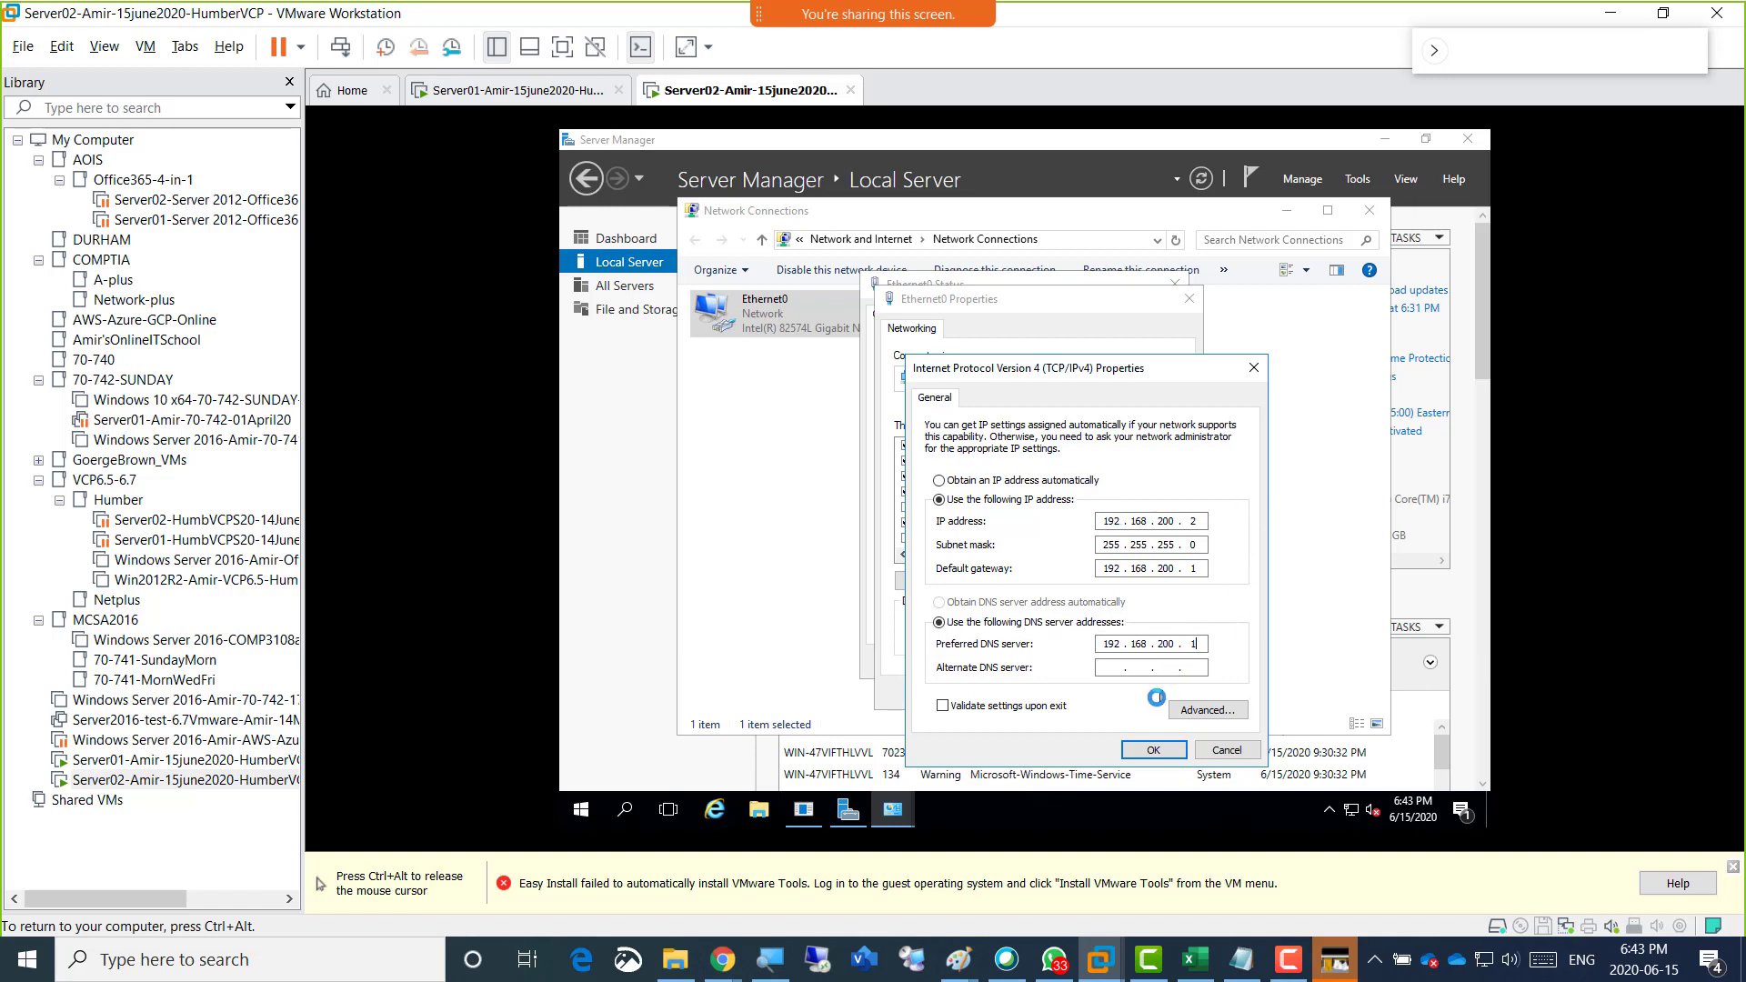
left_click(1145, 751)
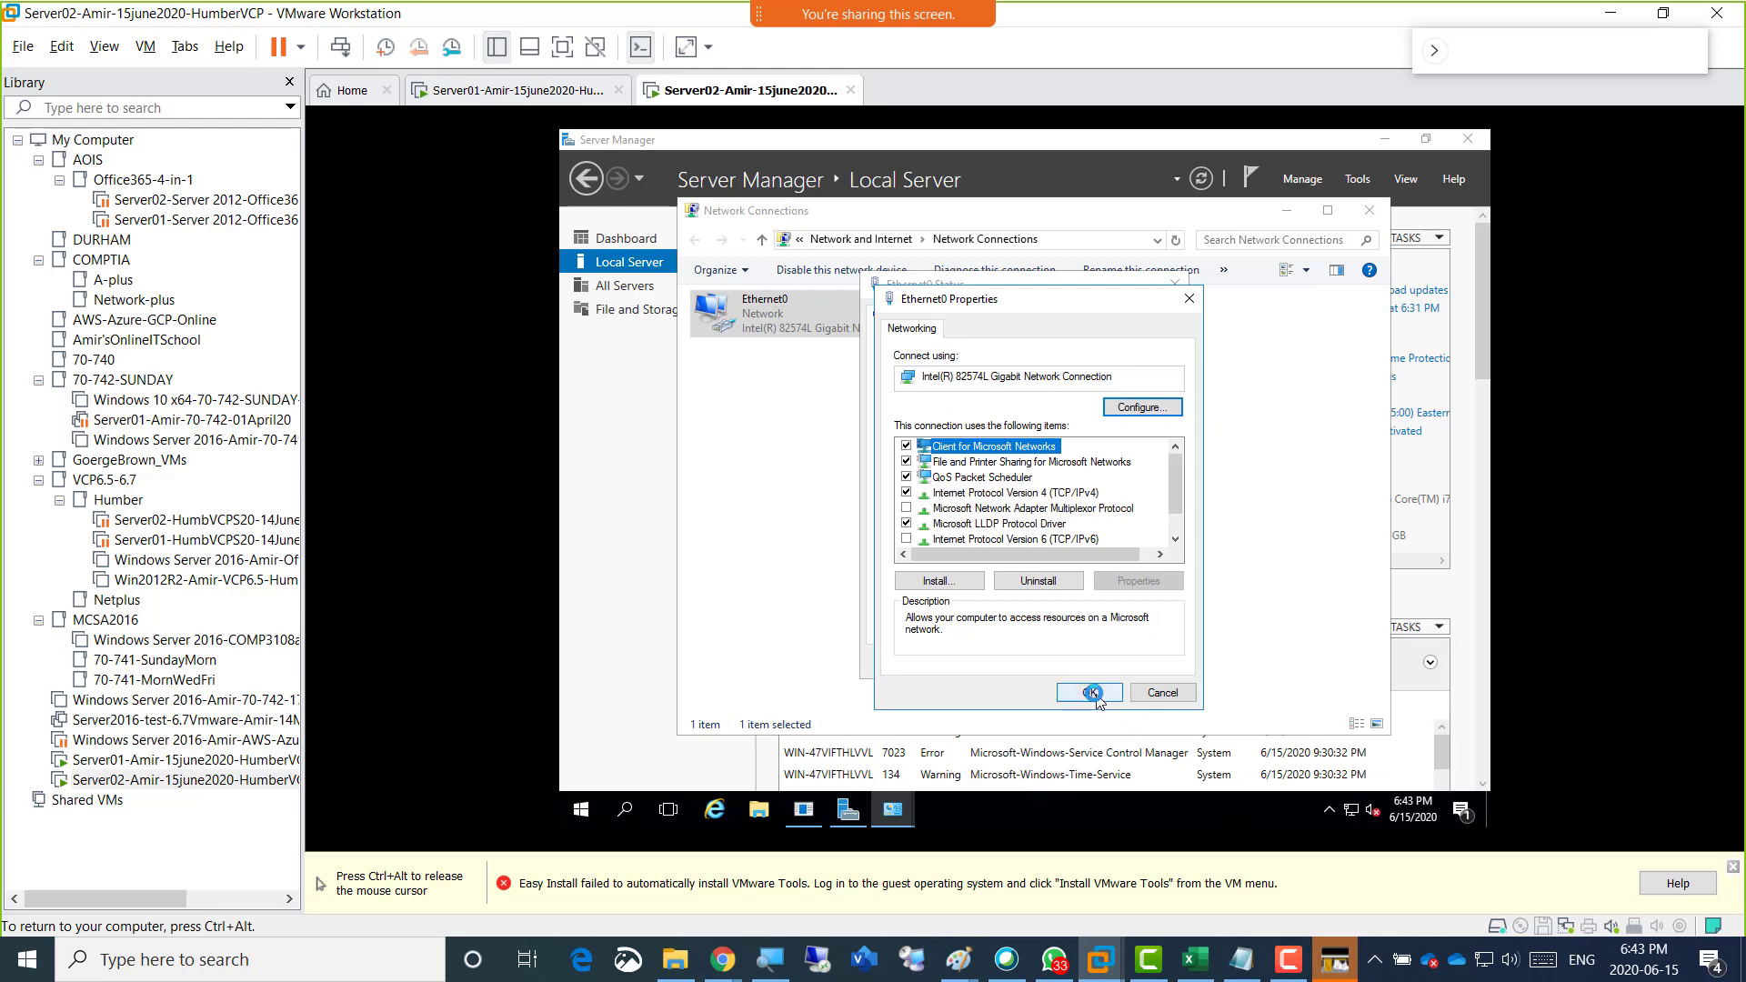
left_click(1103, 693)
left_click(1137, 673)
left_click(1368, 210)
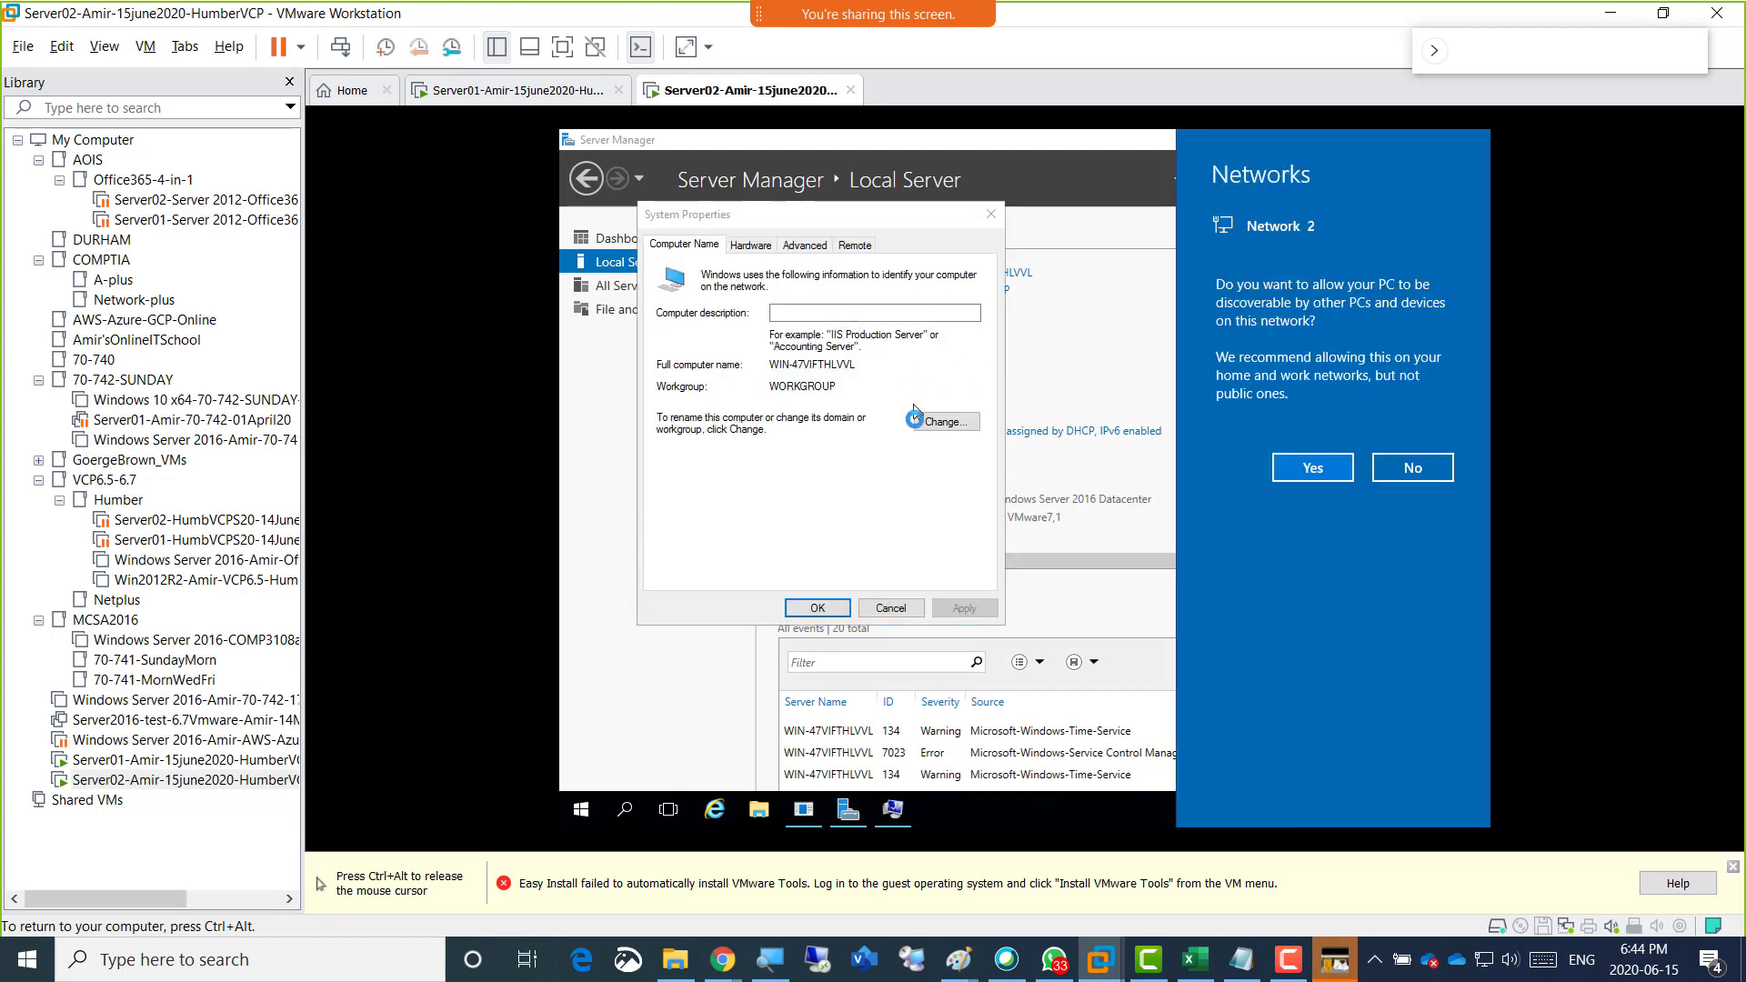
Rename the computer to Server02 in System Properties, keeping it in WORKGROUP, and apply the change.
left_click(928, 431)
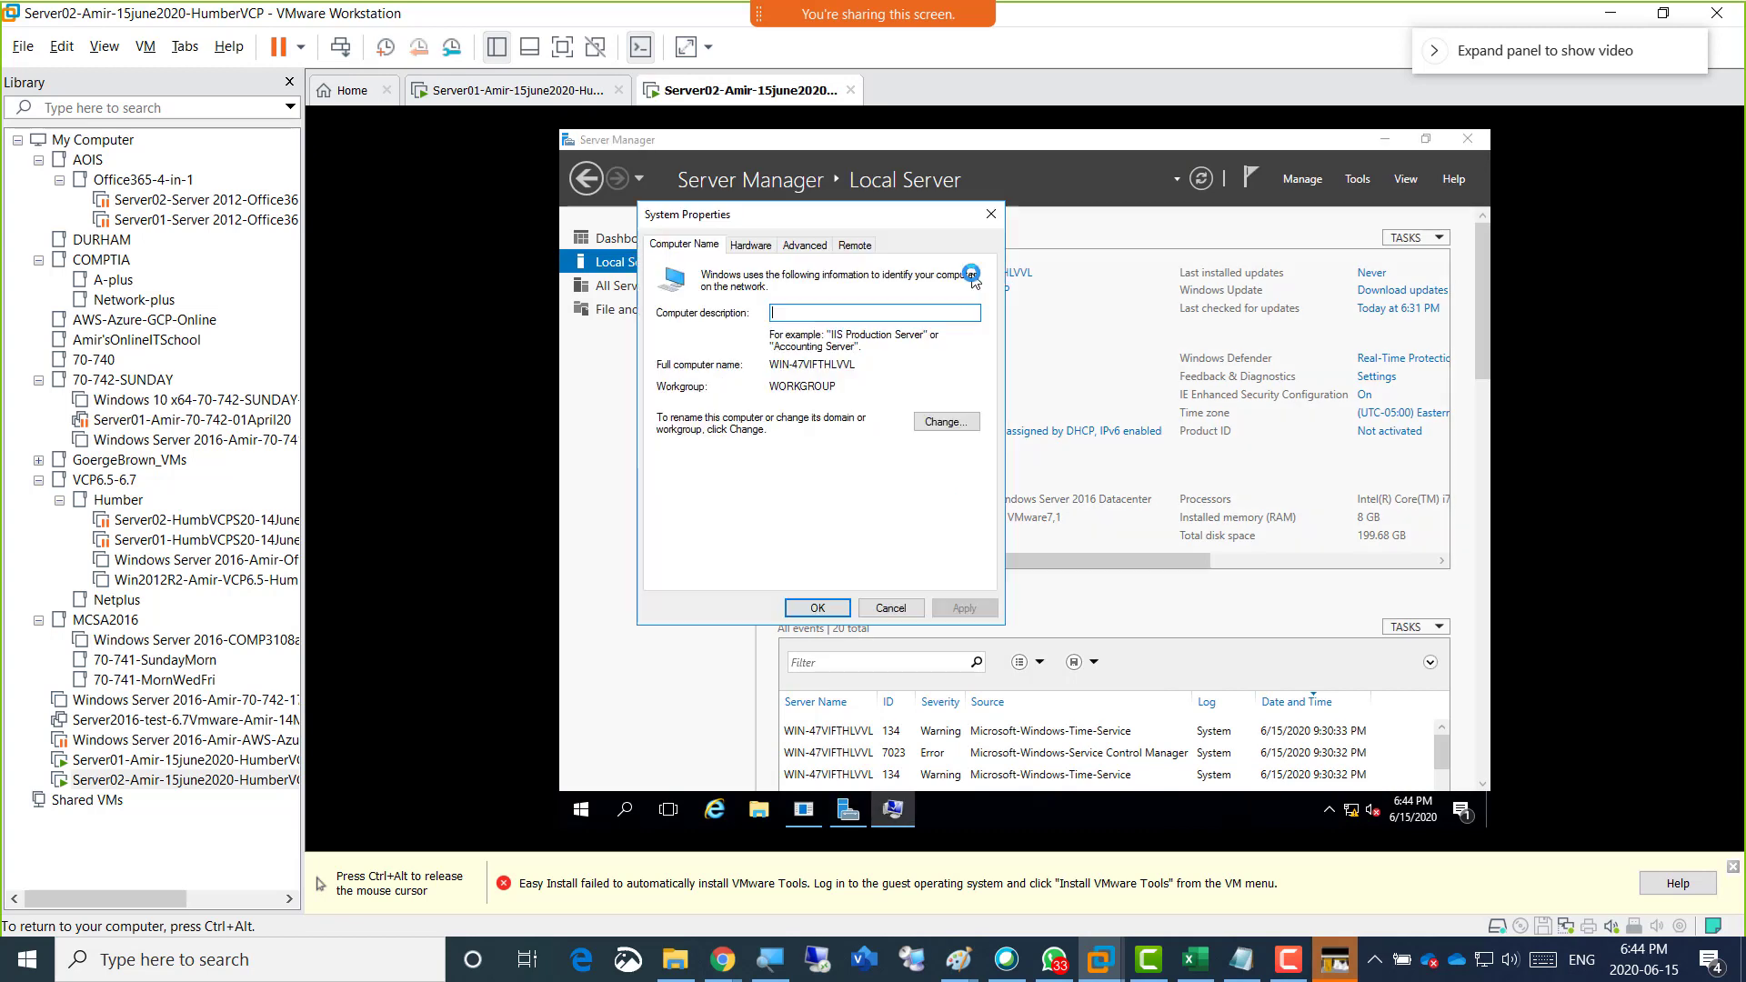
left_click(955, 421)
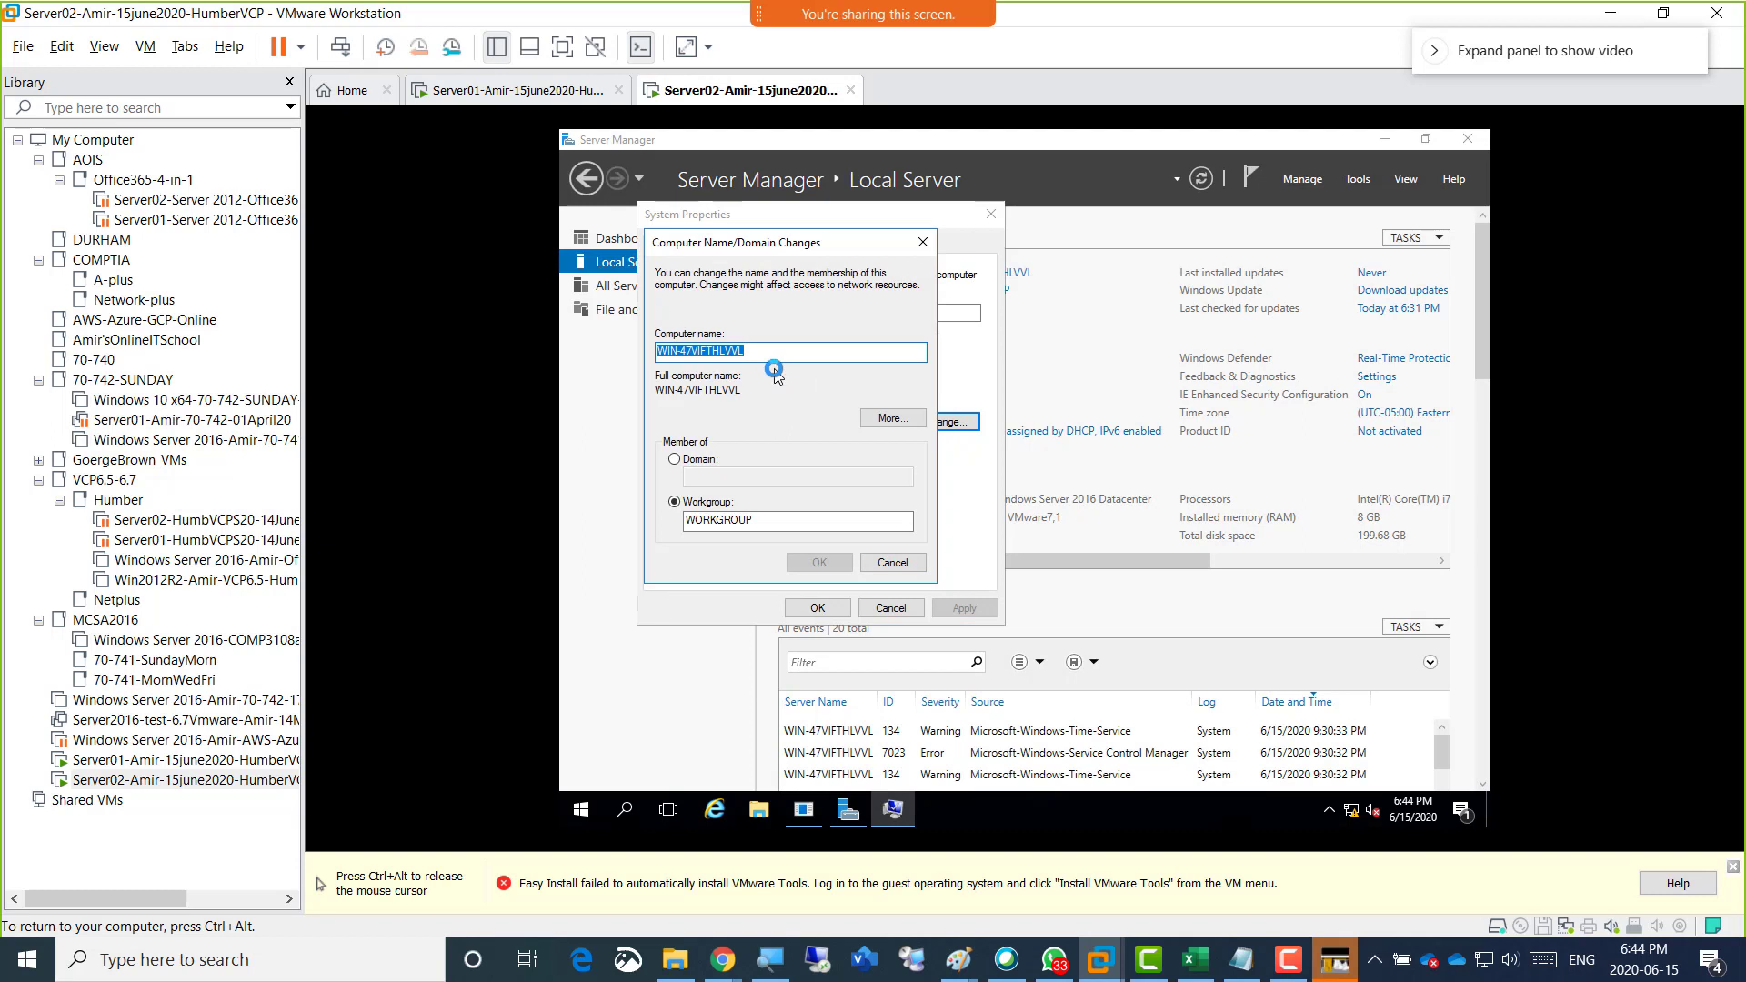
type("Server02")
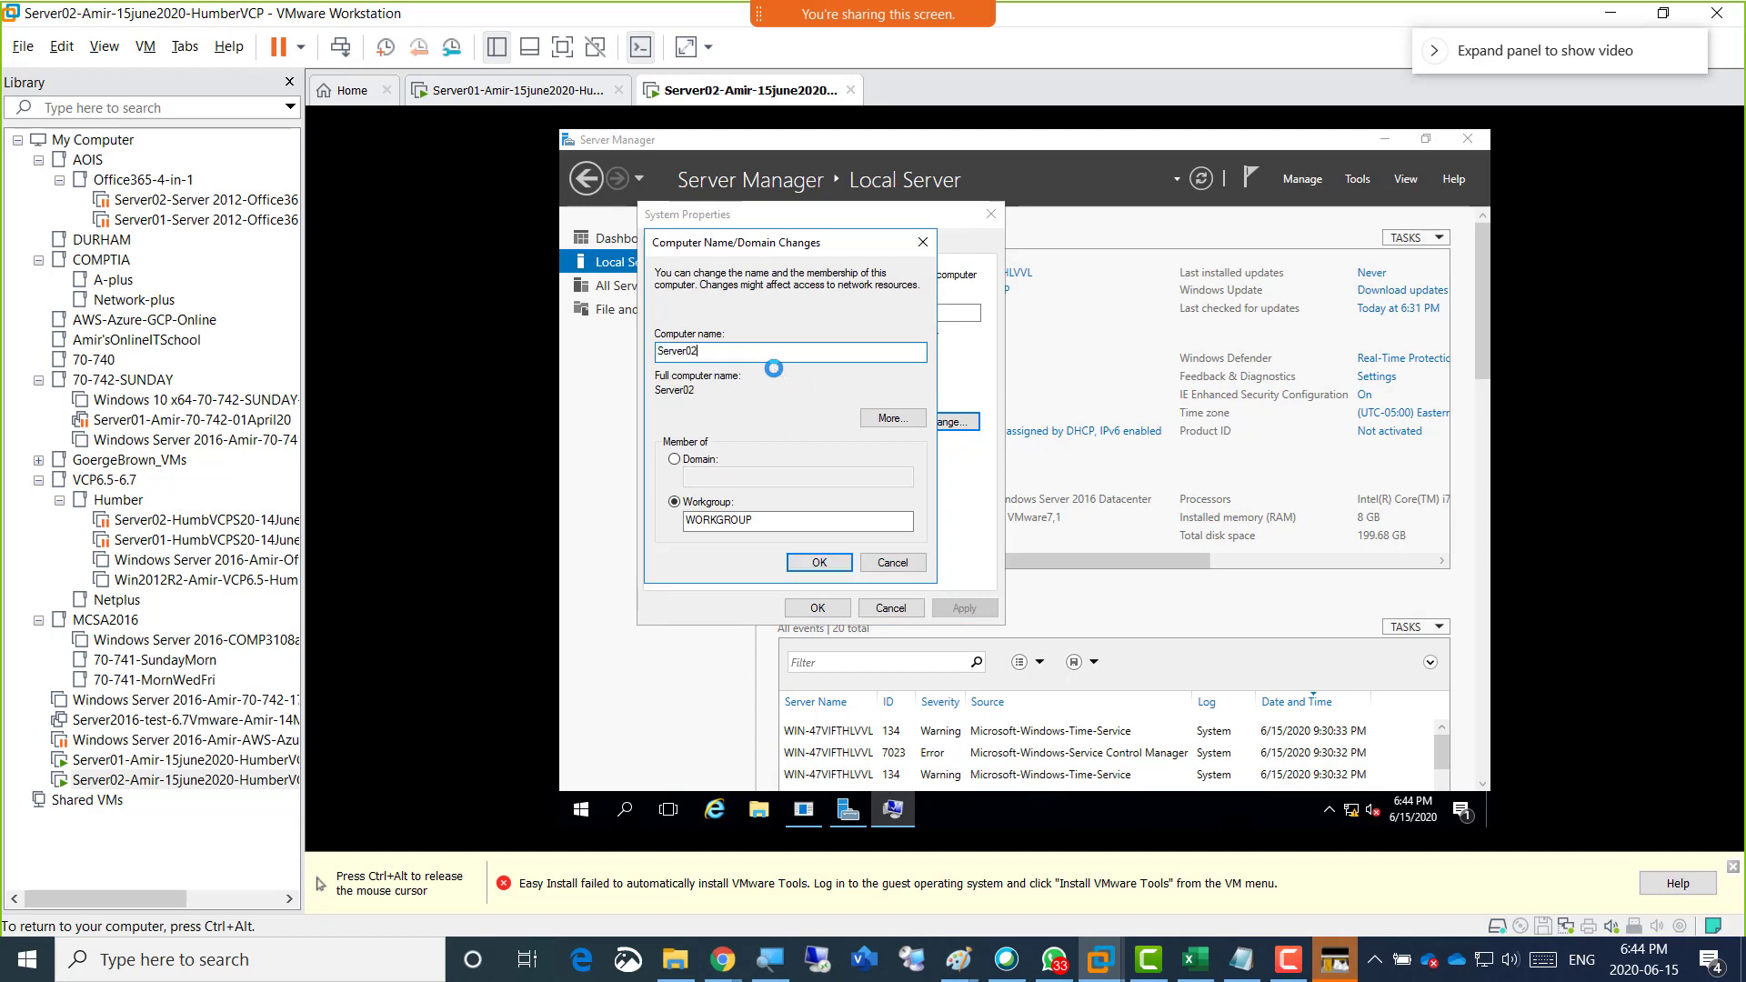
left_click(818, 560)
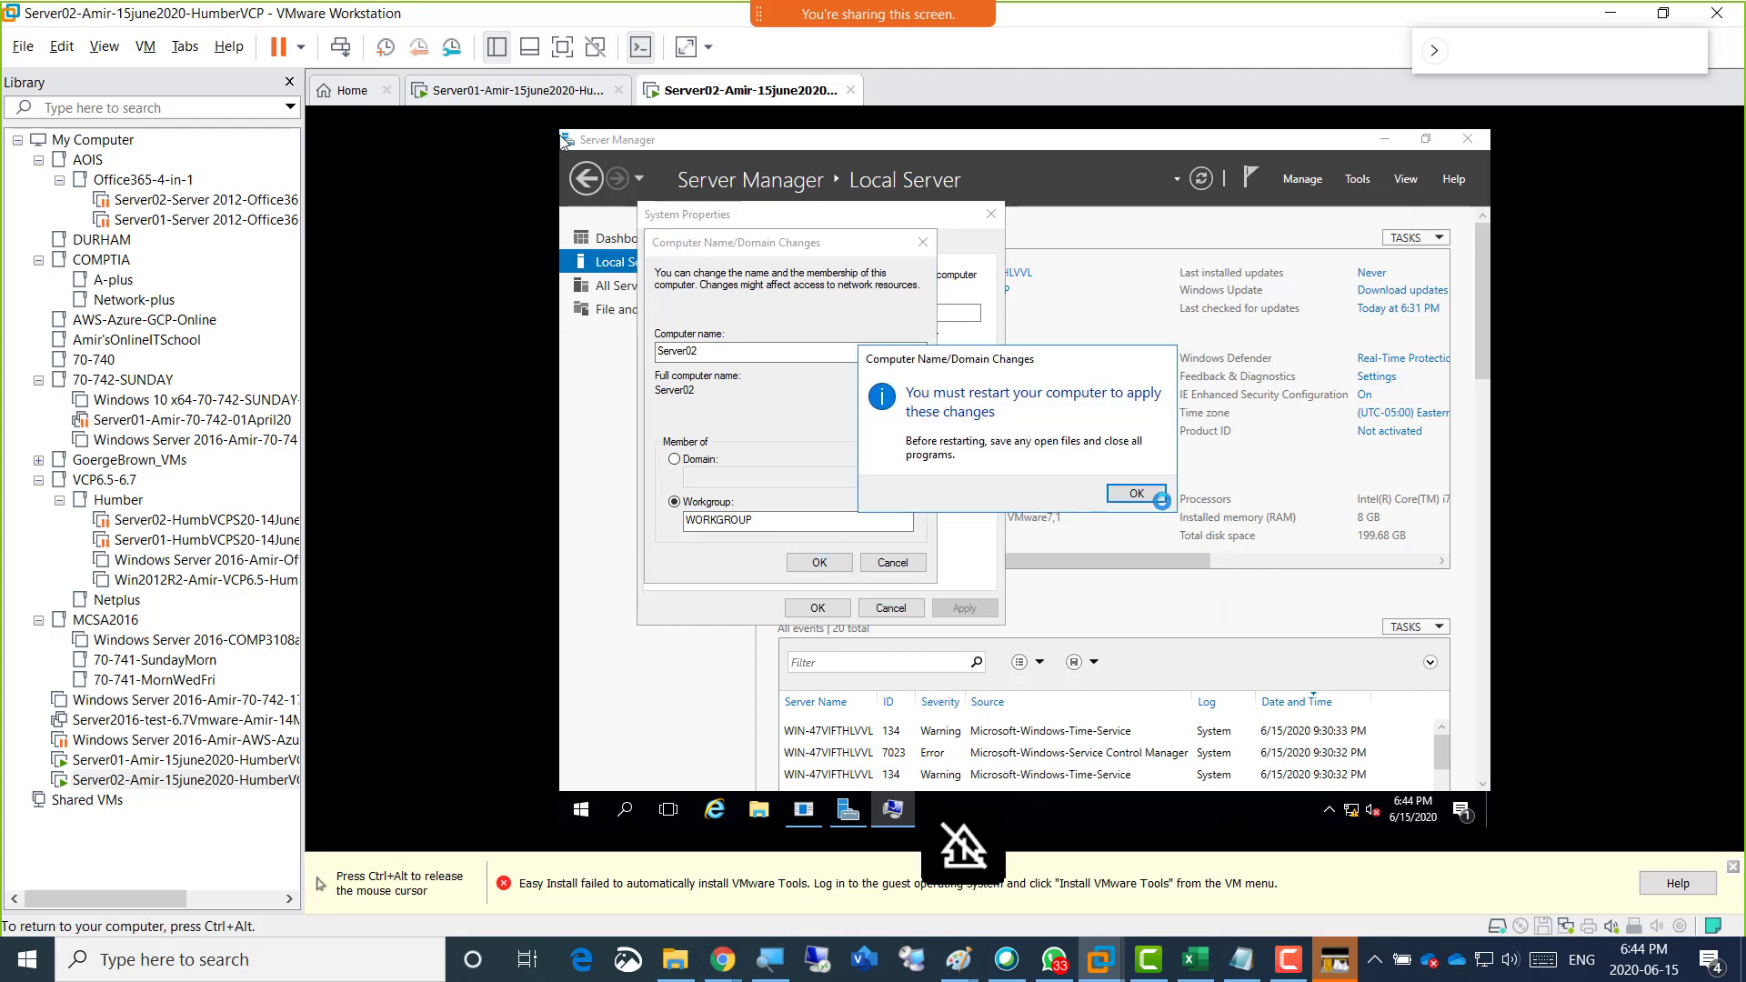
left_click(1137, 493)
left_click(816, 608)
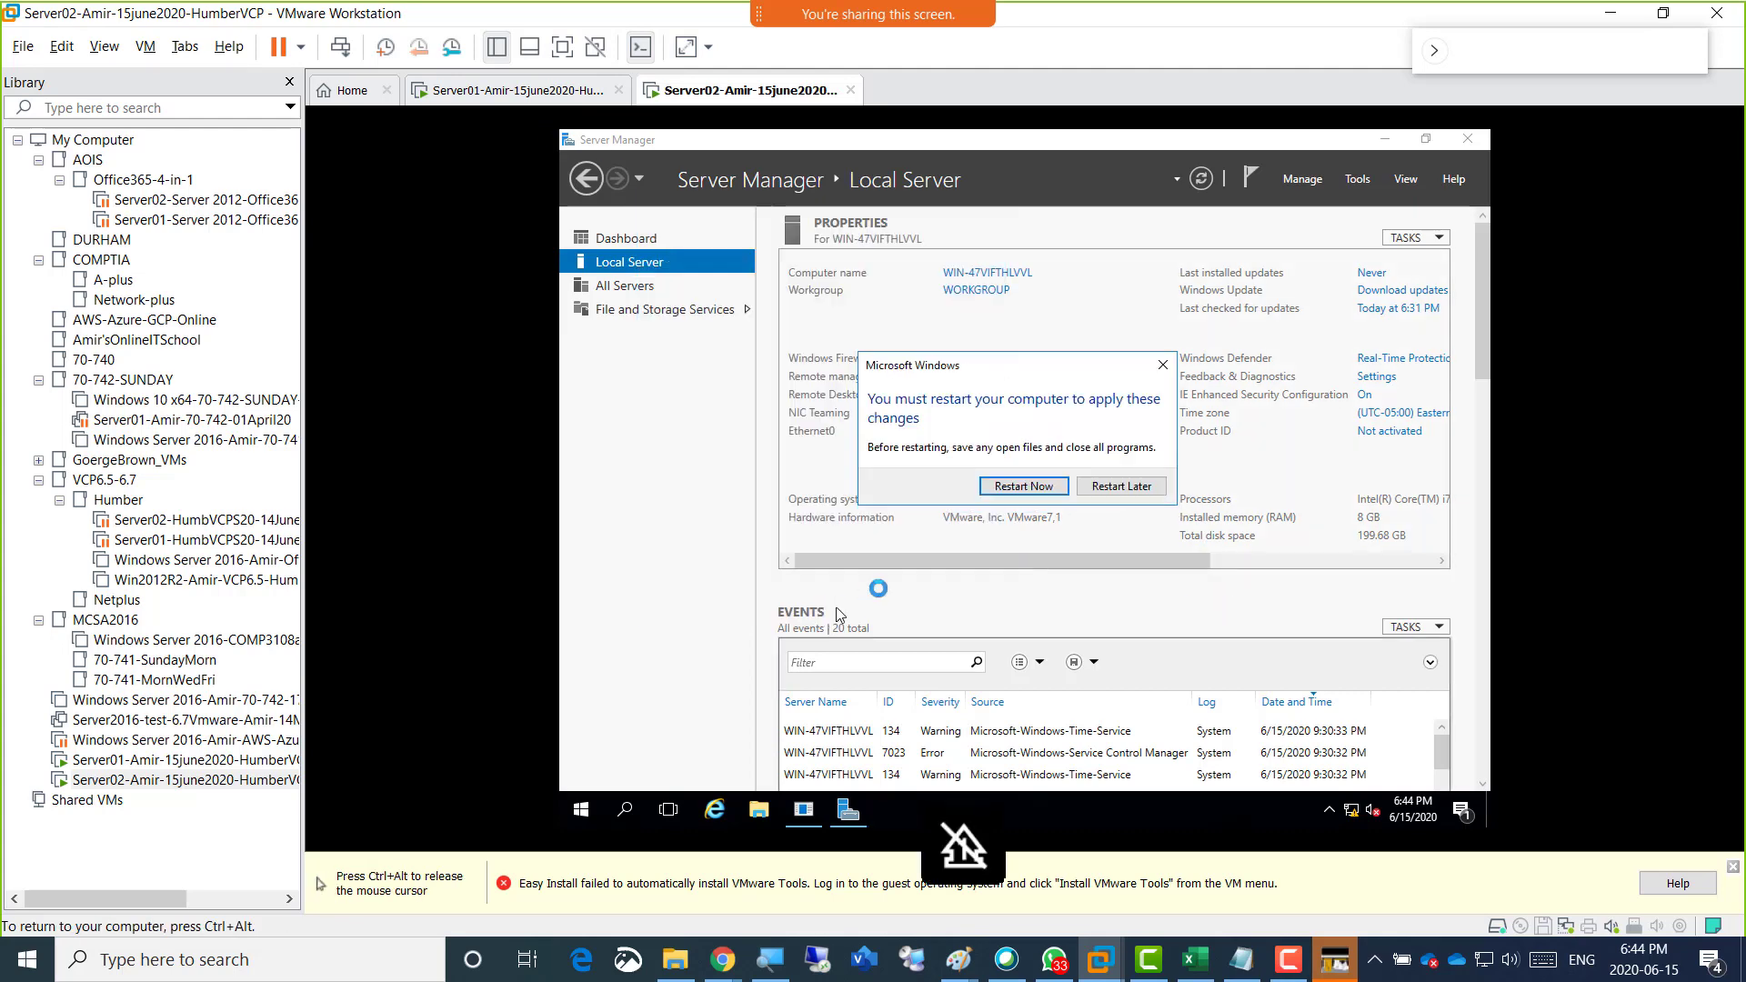
Restart Server02 to apply the new computer name and check the domain controller promotion on Server01 while it reboots.
left_click(1009, 490)
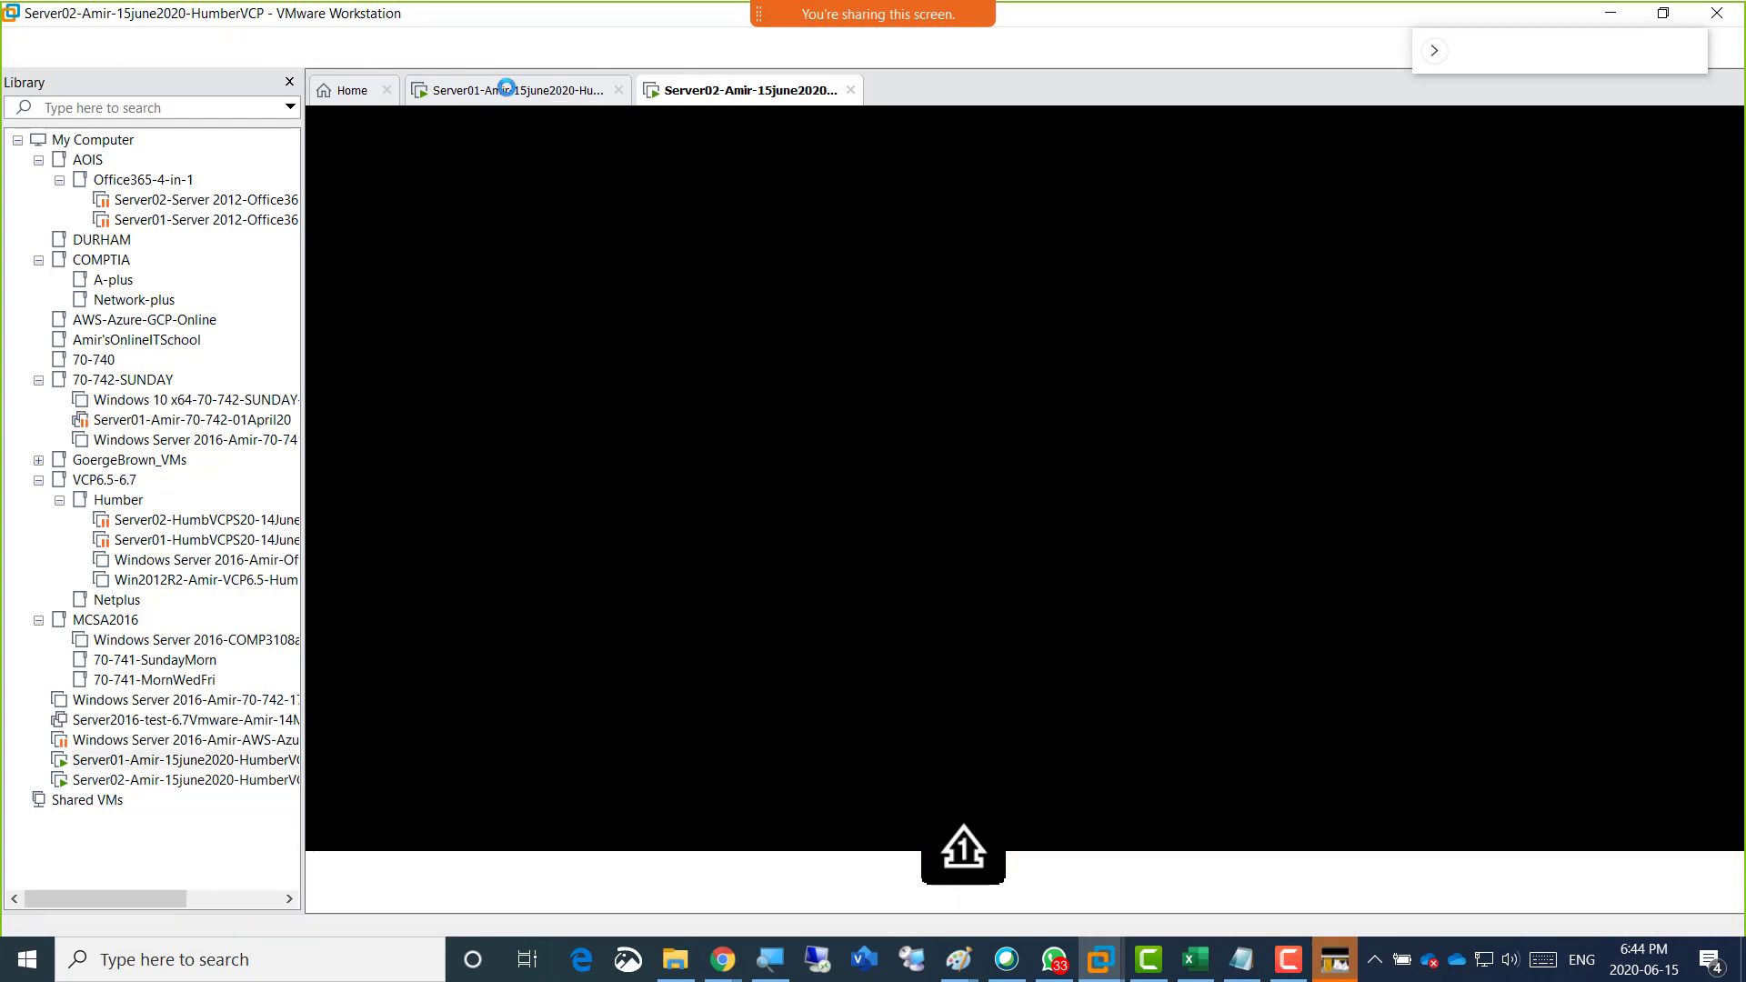
left_click(509, 90)
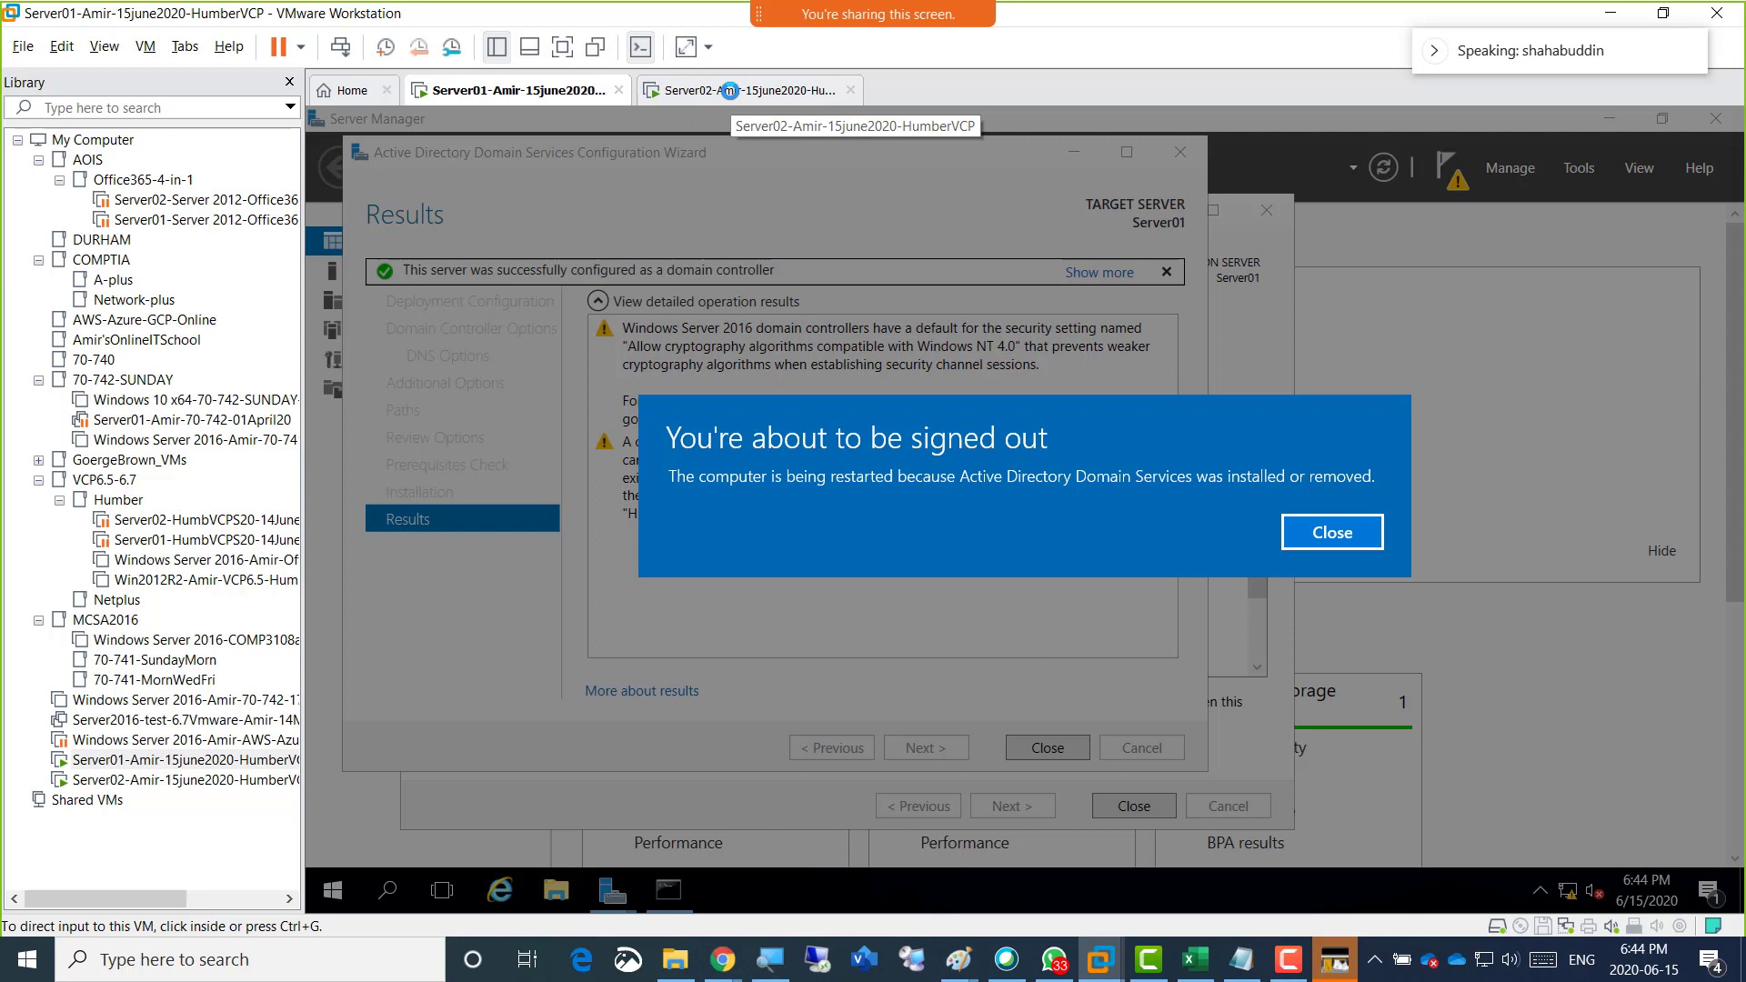
left_click(731, 90)
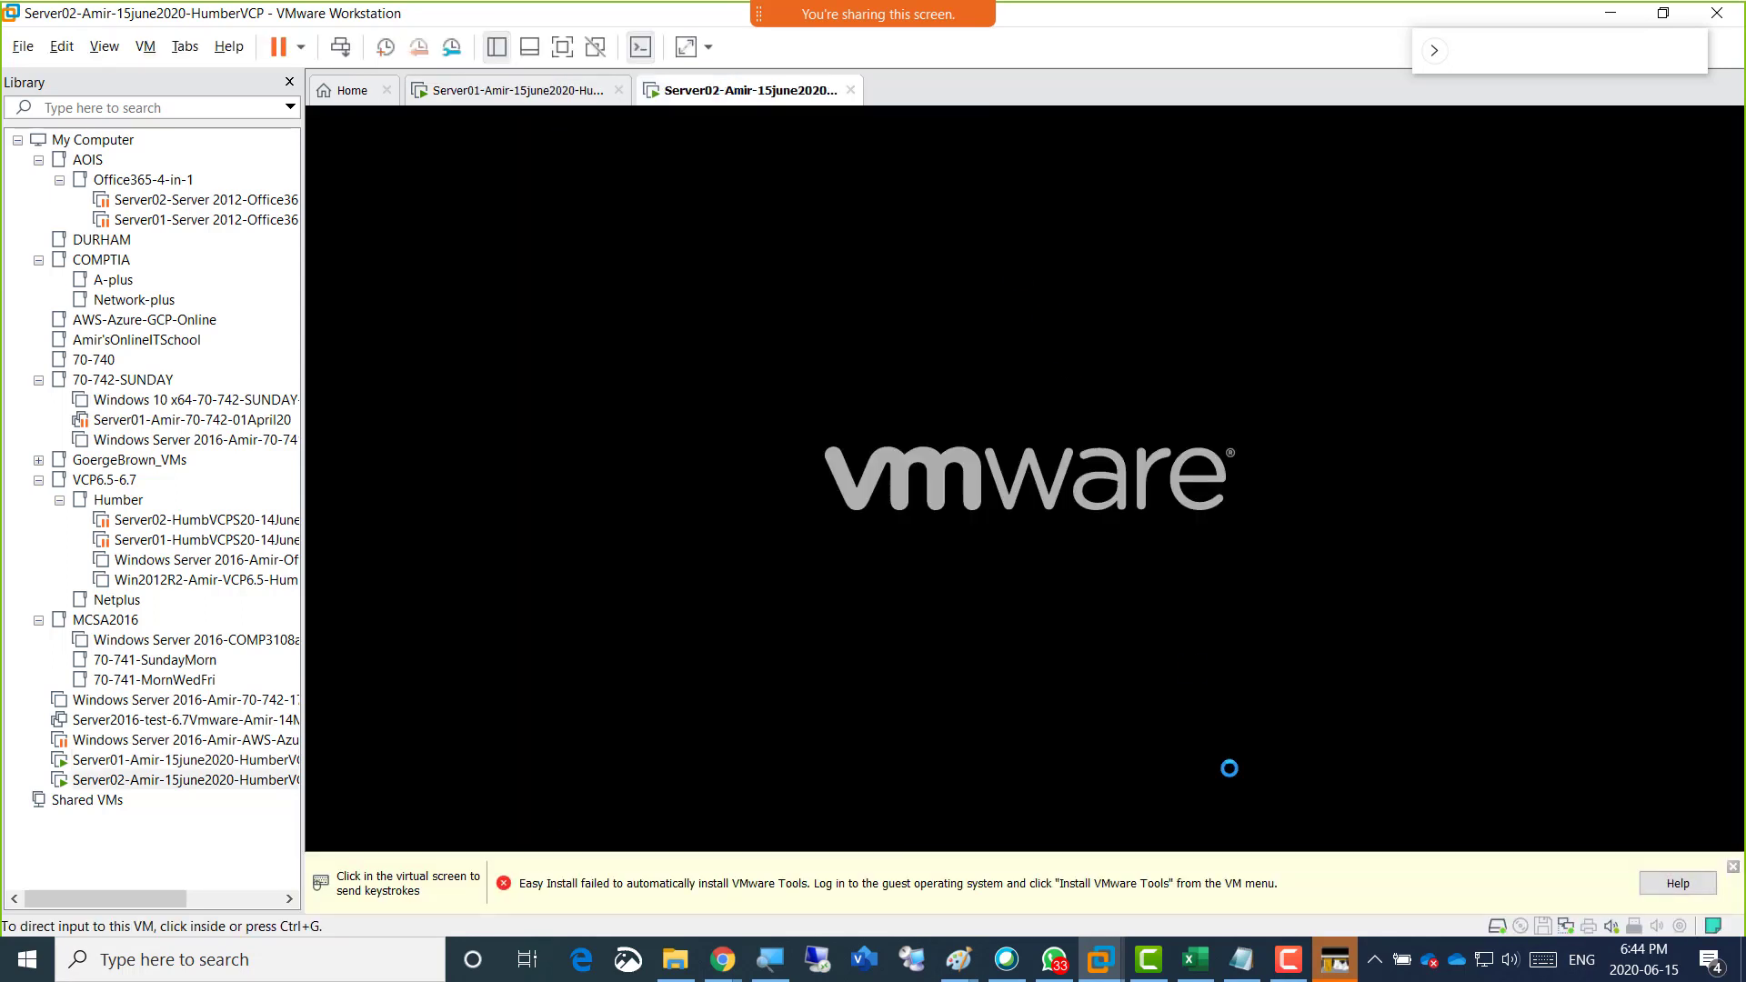
left_click(1287, 959)
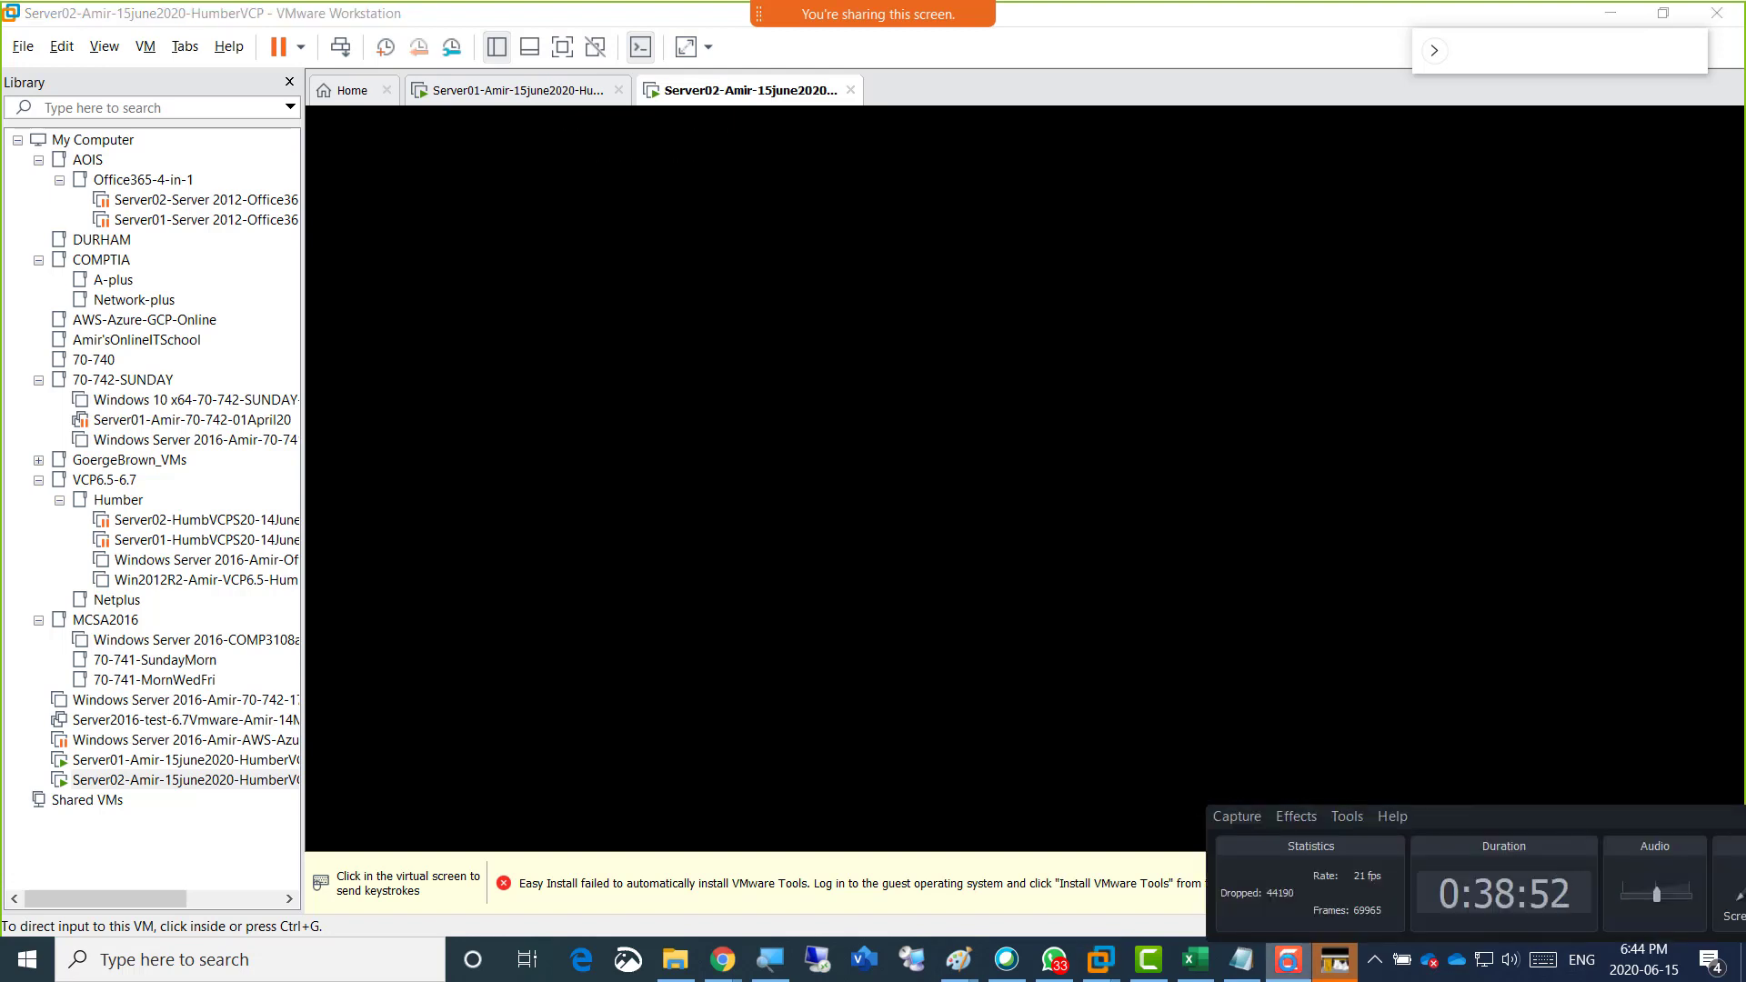
left_click(1288, 959)
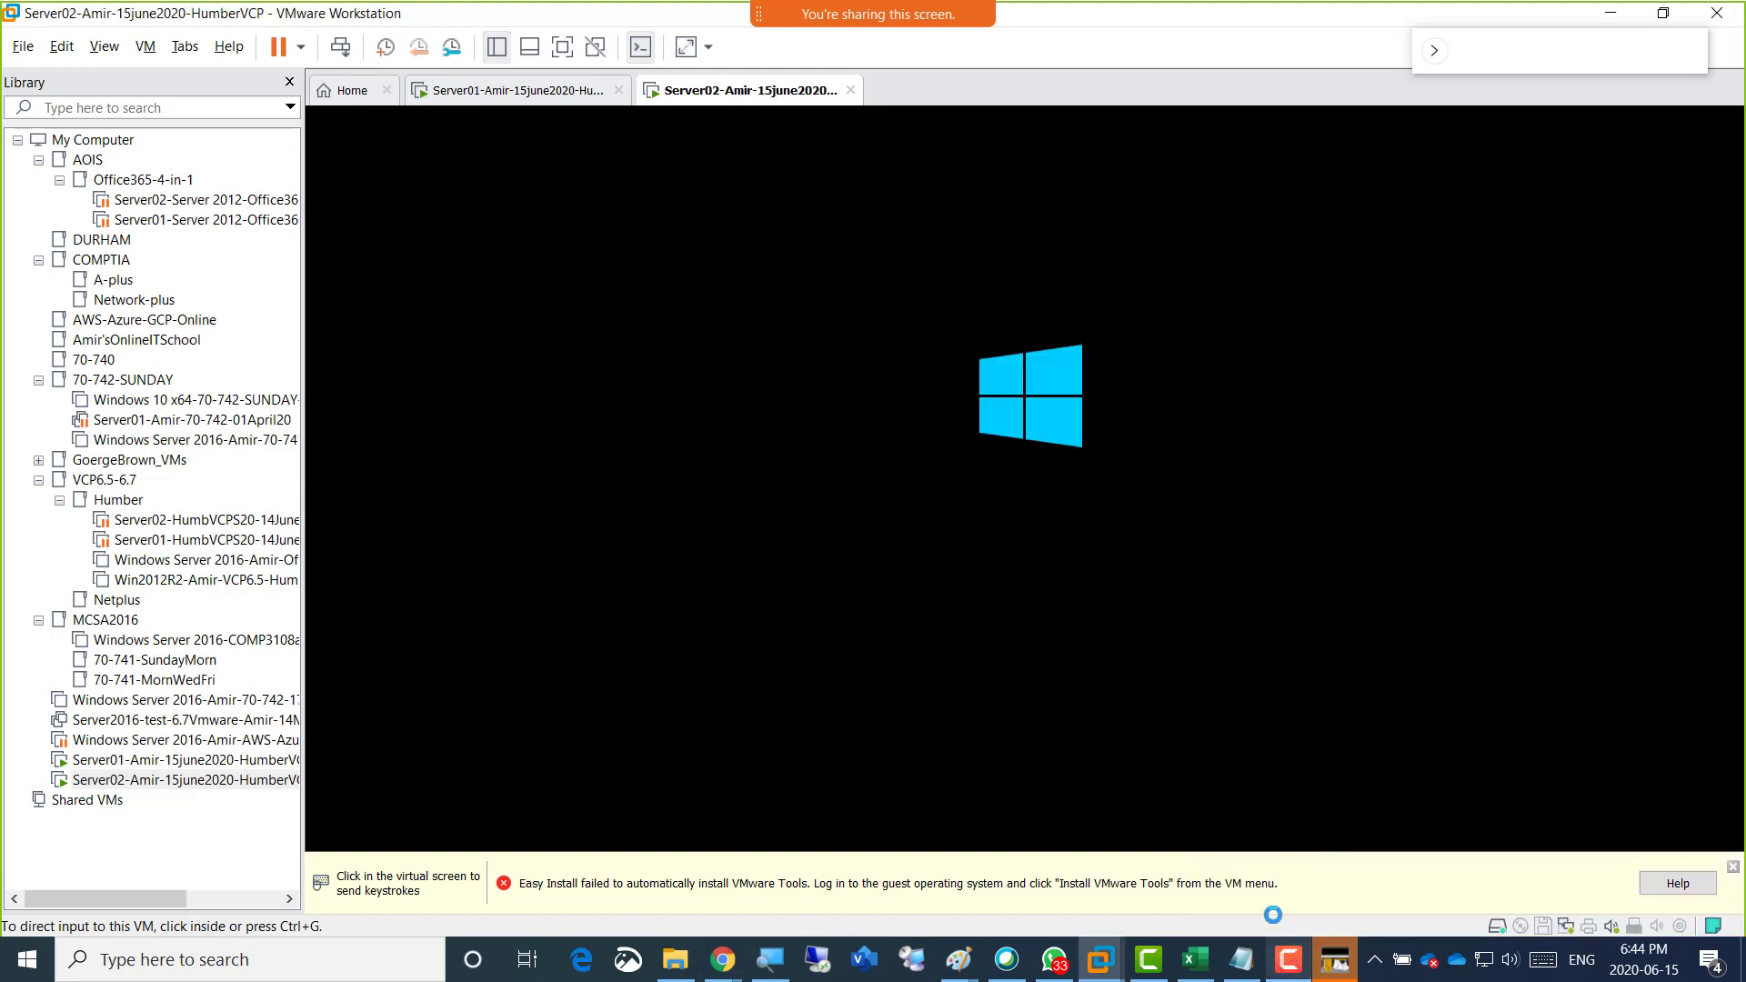
Check the restart progress of the Server01 virtual machine and switch to the Paint drawing with the four-machine lab plan.
left_click(509, 87)
left_click(715, 90)
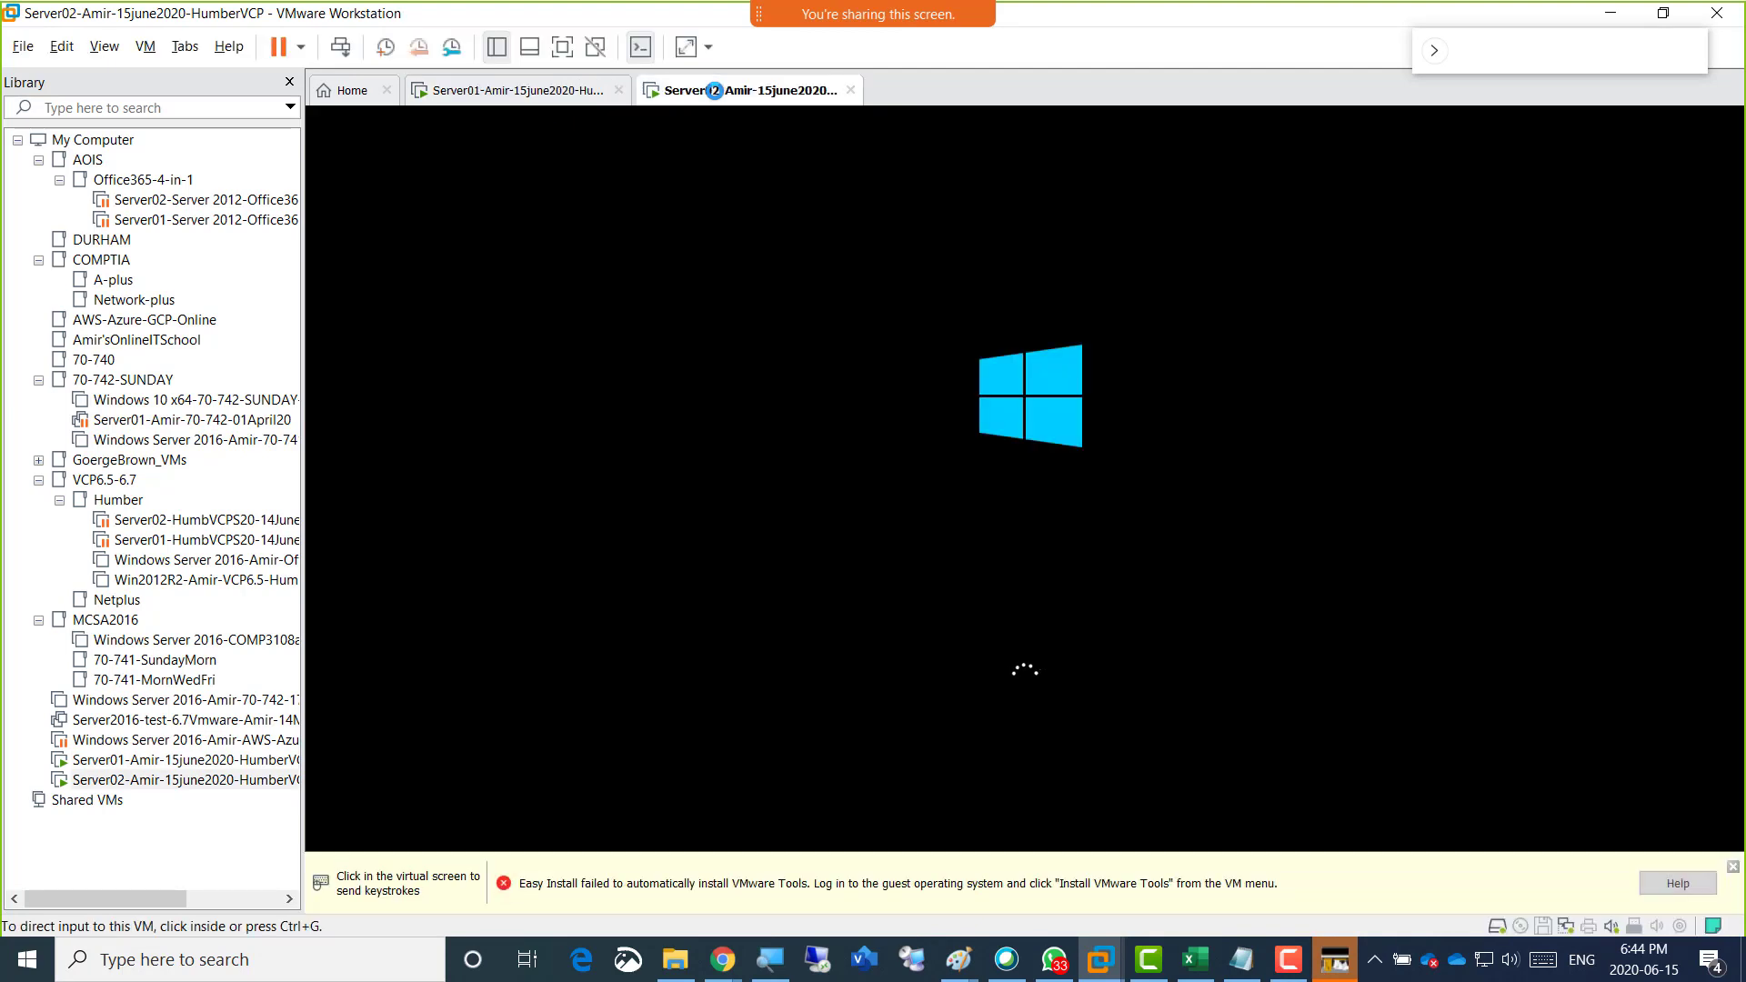
left_click(535, 90)
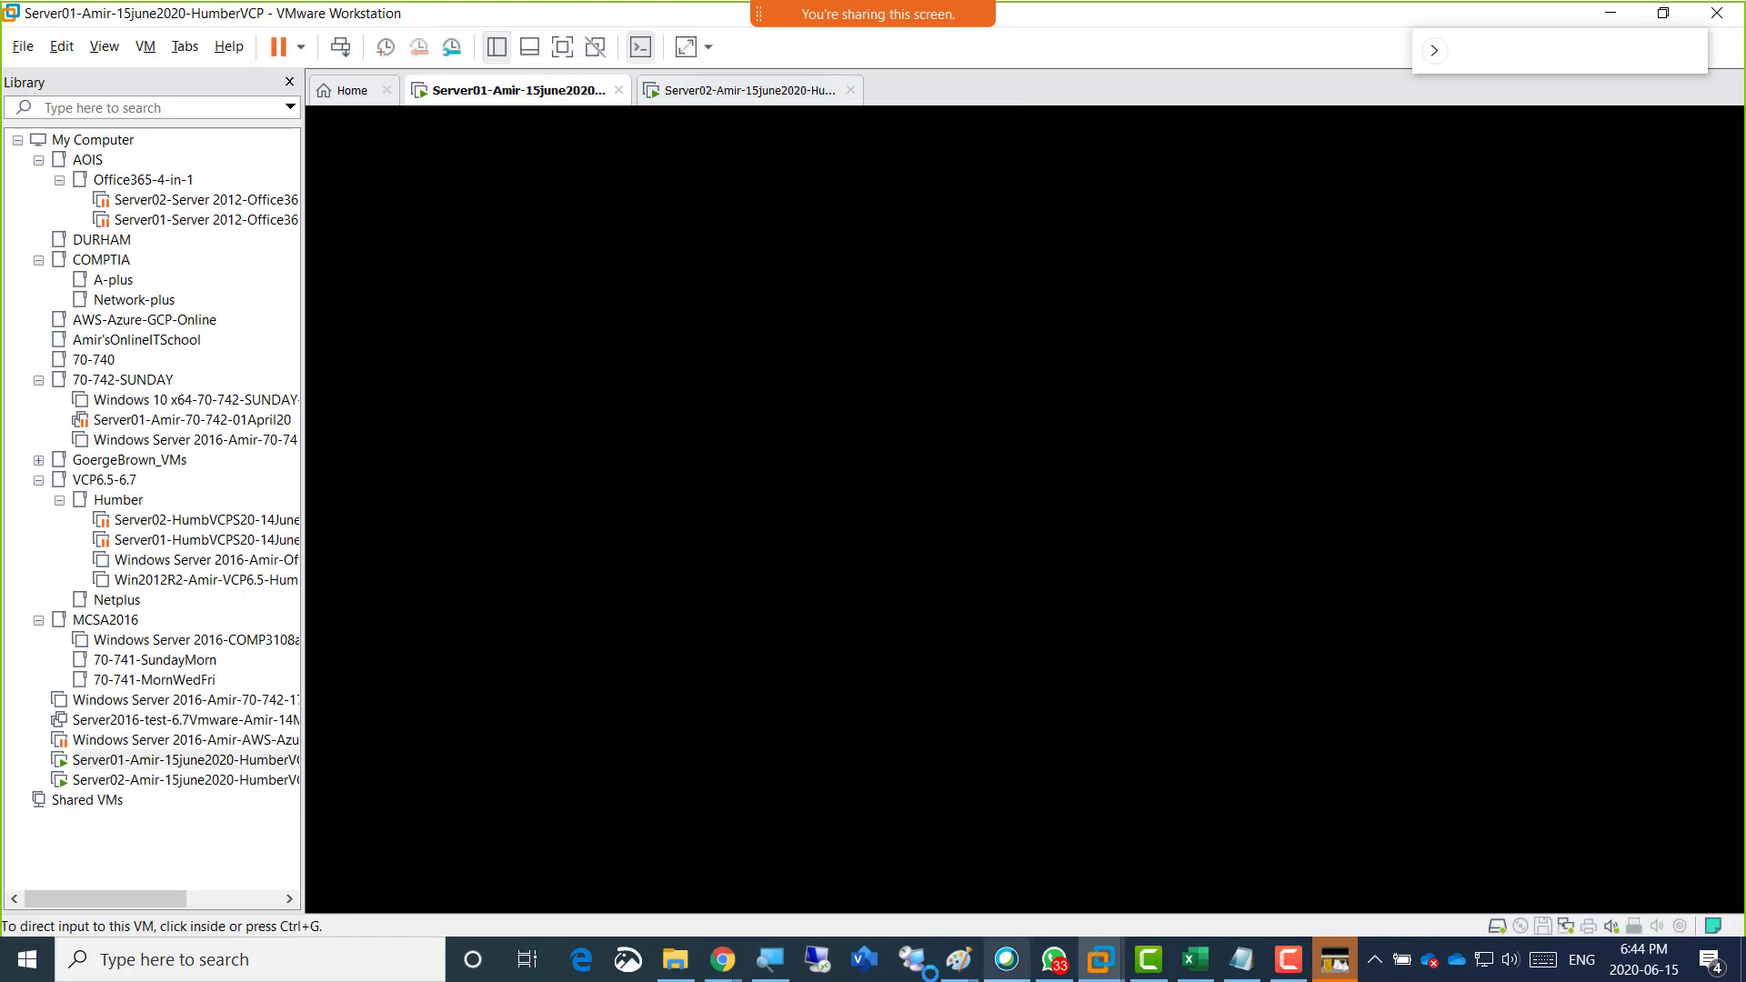
mouse_move(959, 959)
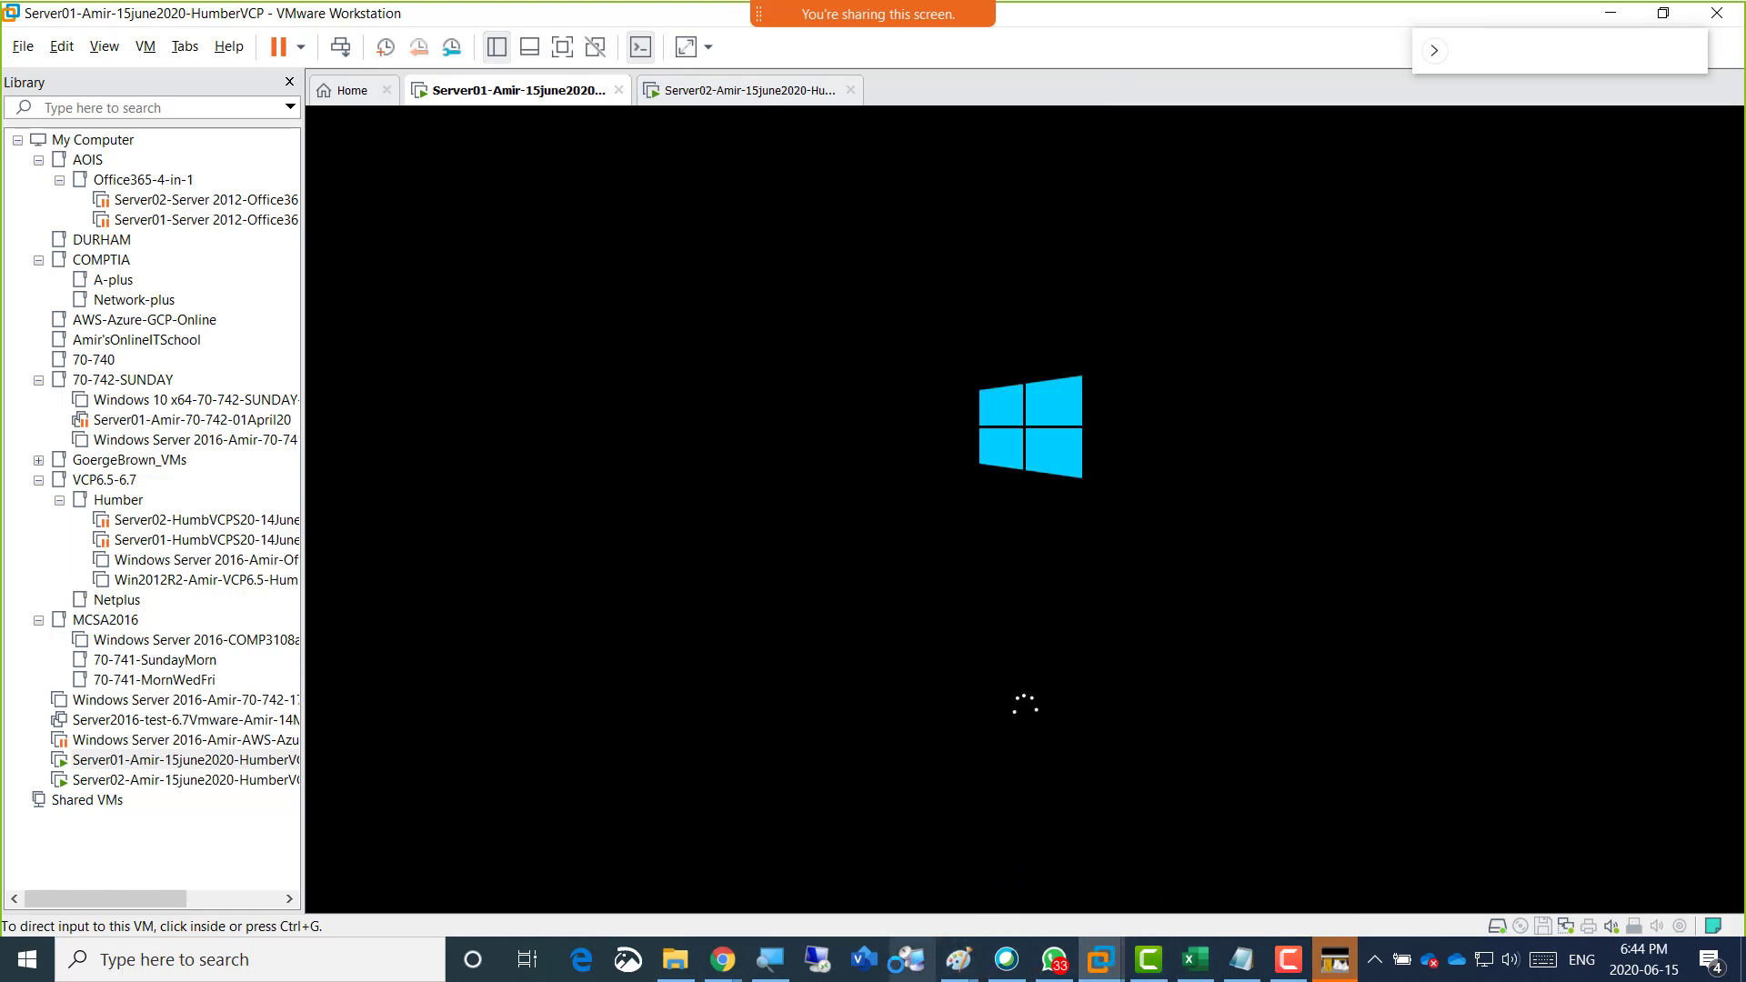
mouse_move(957, 959)
left_click(1146, 875)
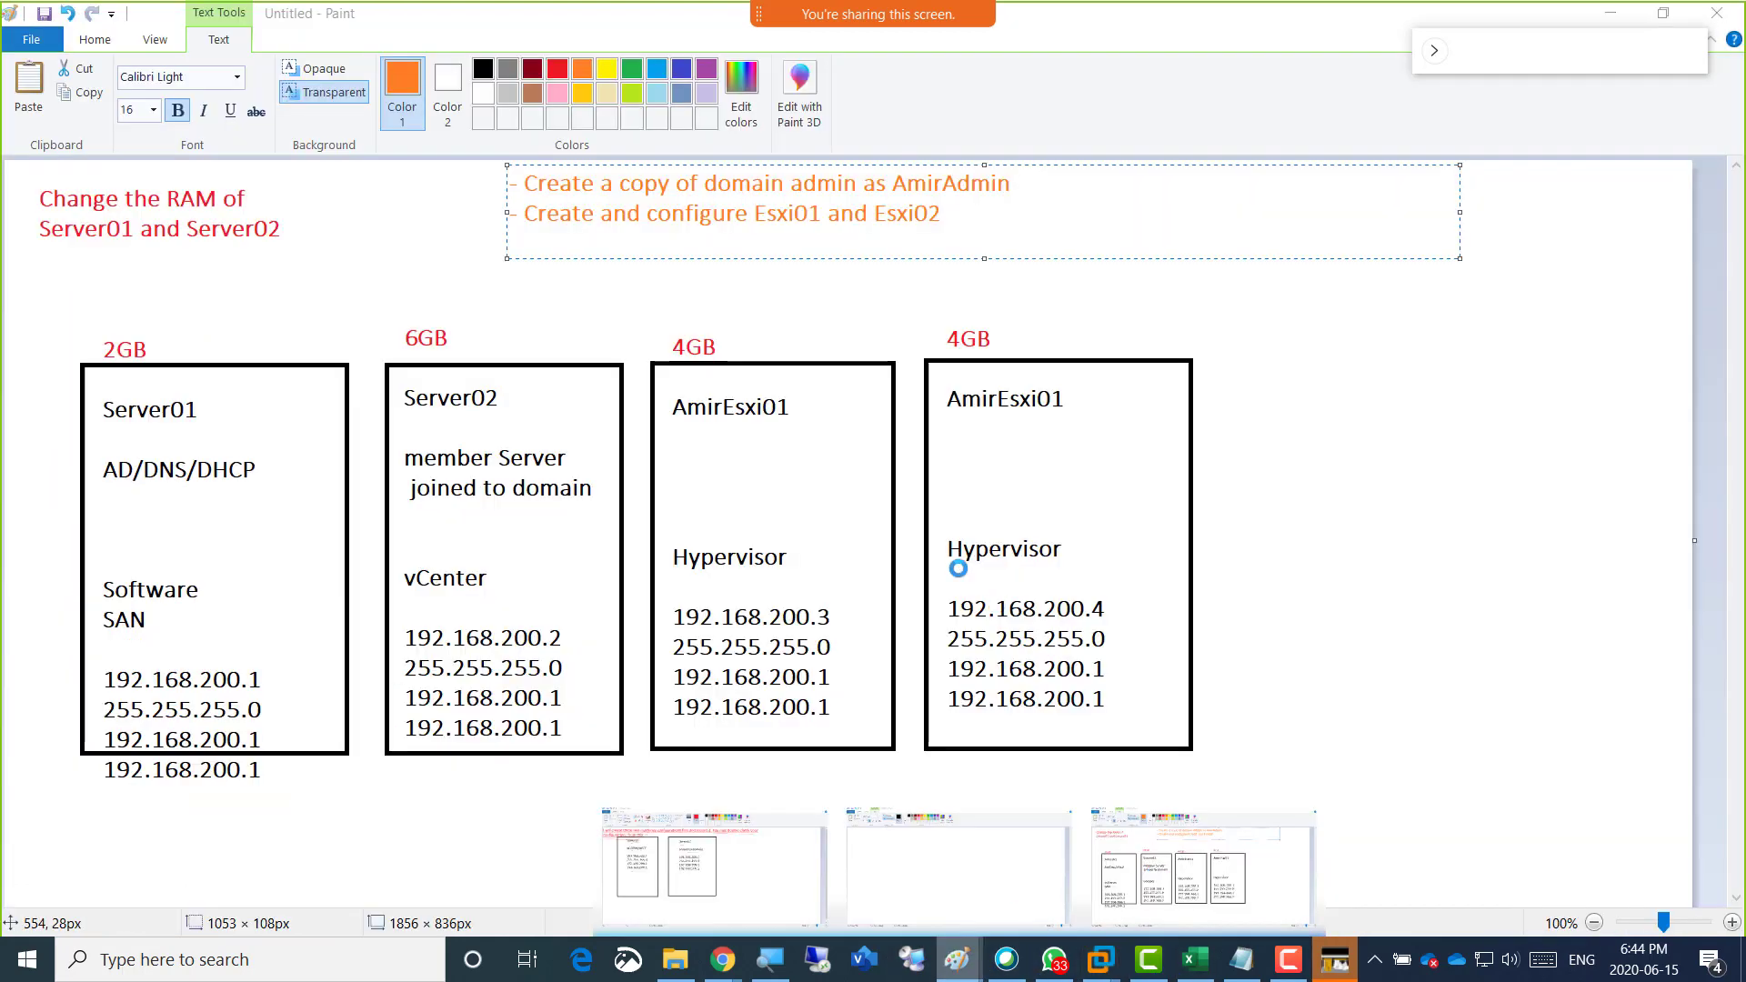
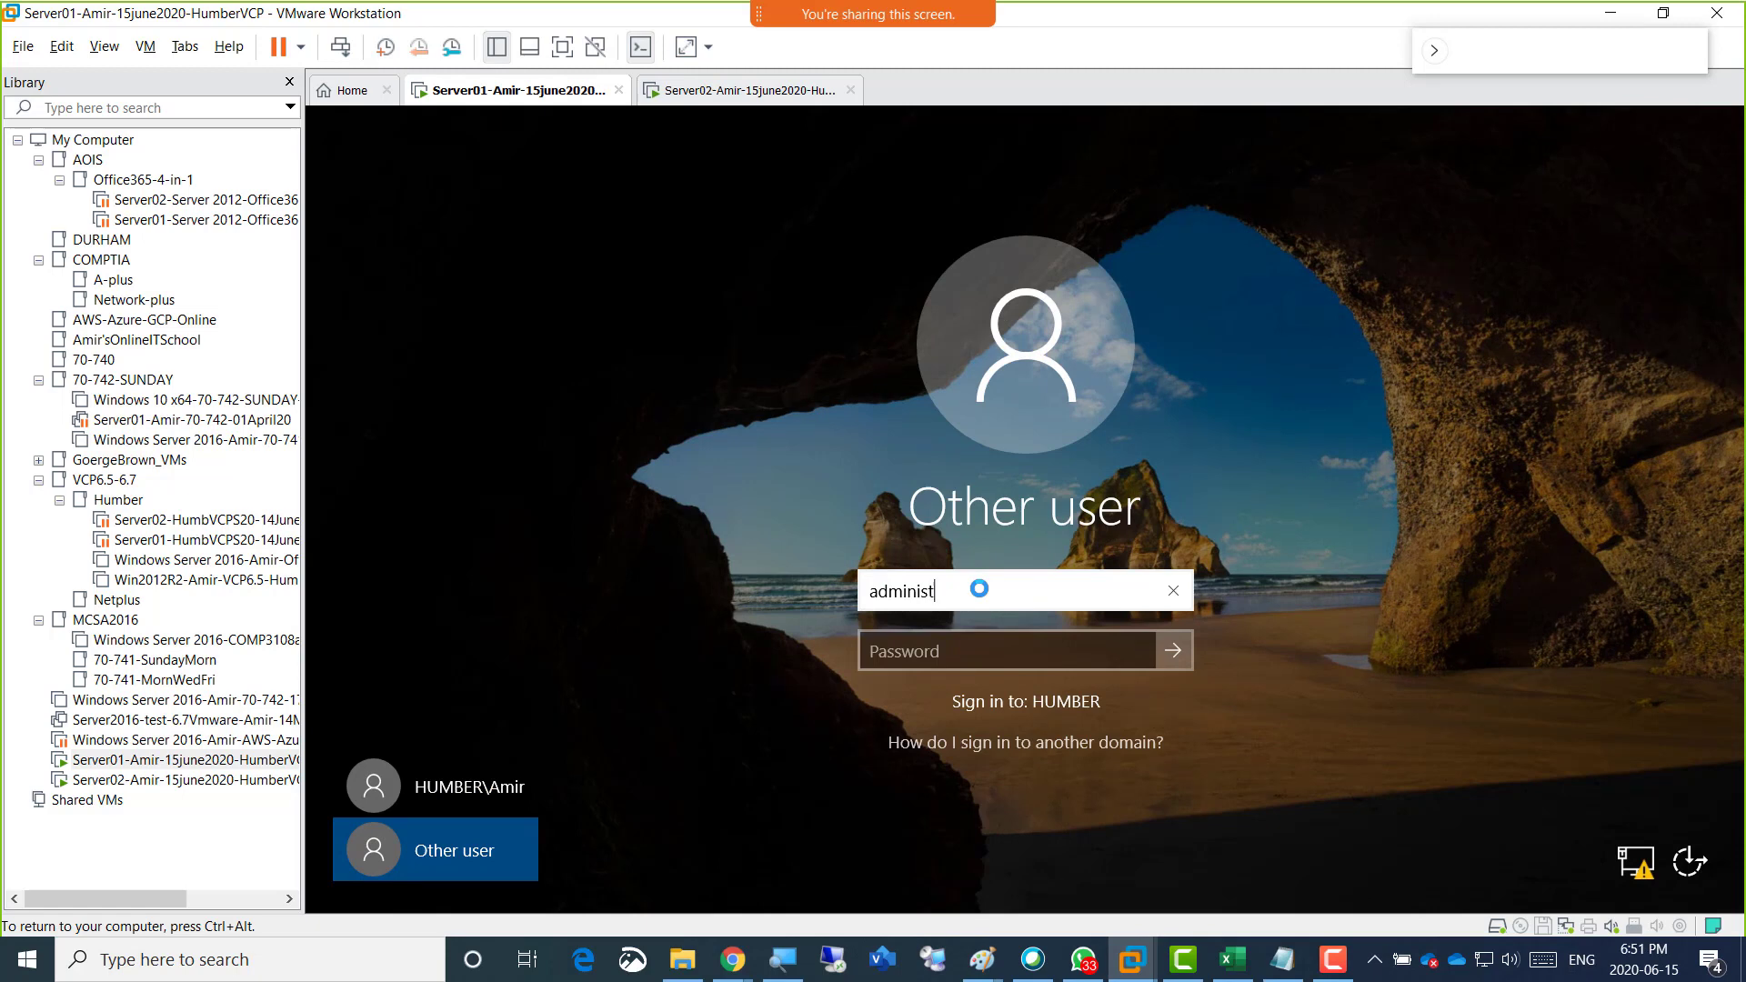
Sign in to Server01 with the HUMBER domain's administrator account by entering its user name and the account password.
type("or")
key("Tab")
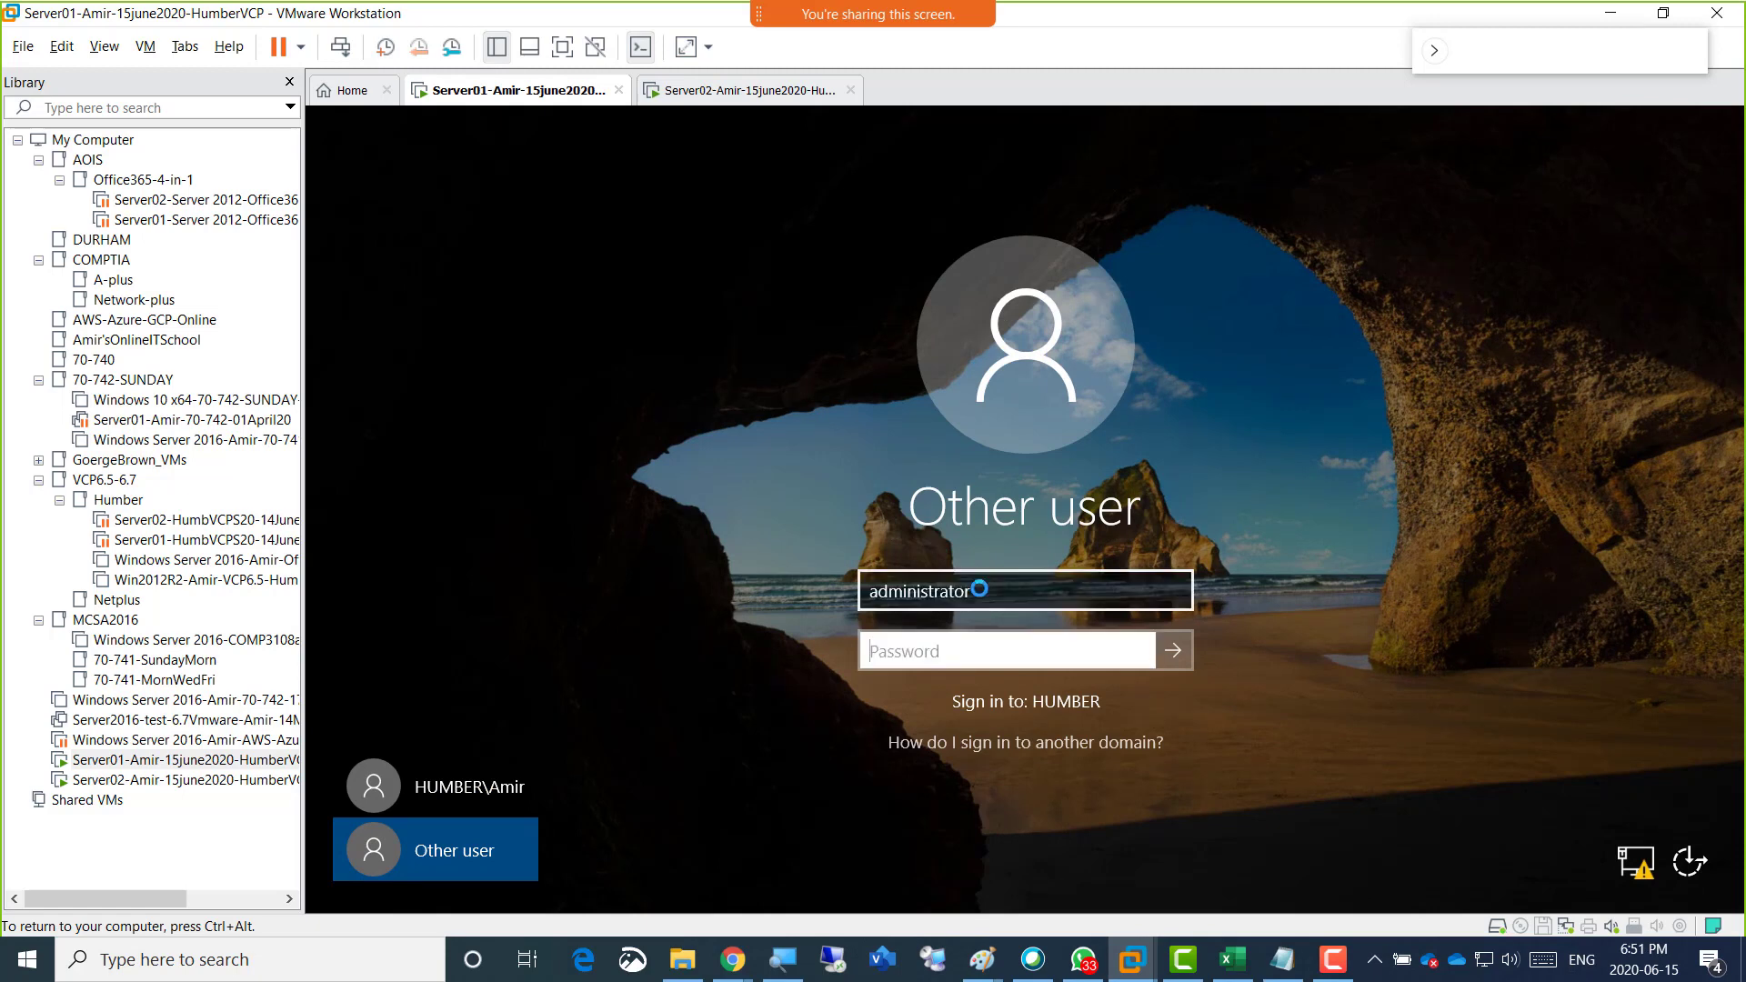
type("•••••••")
key("Return")
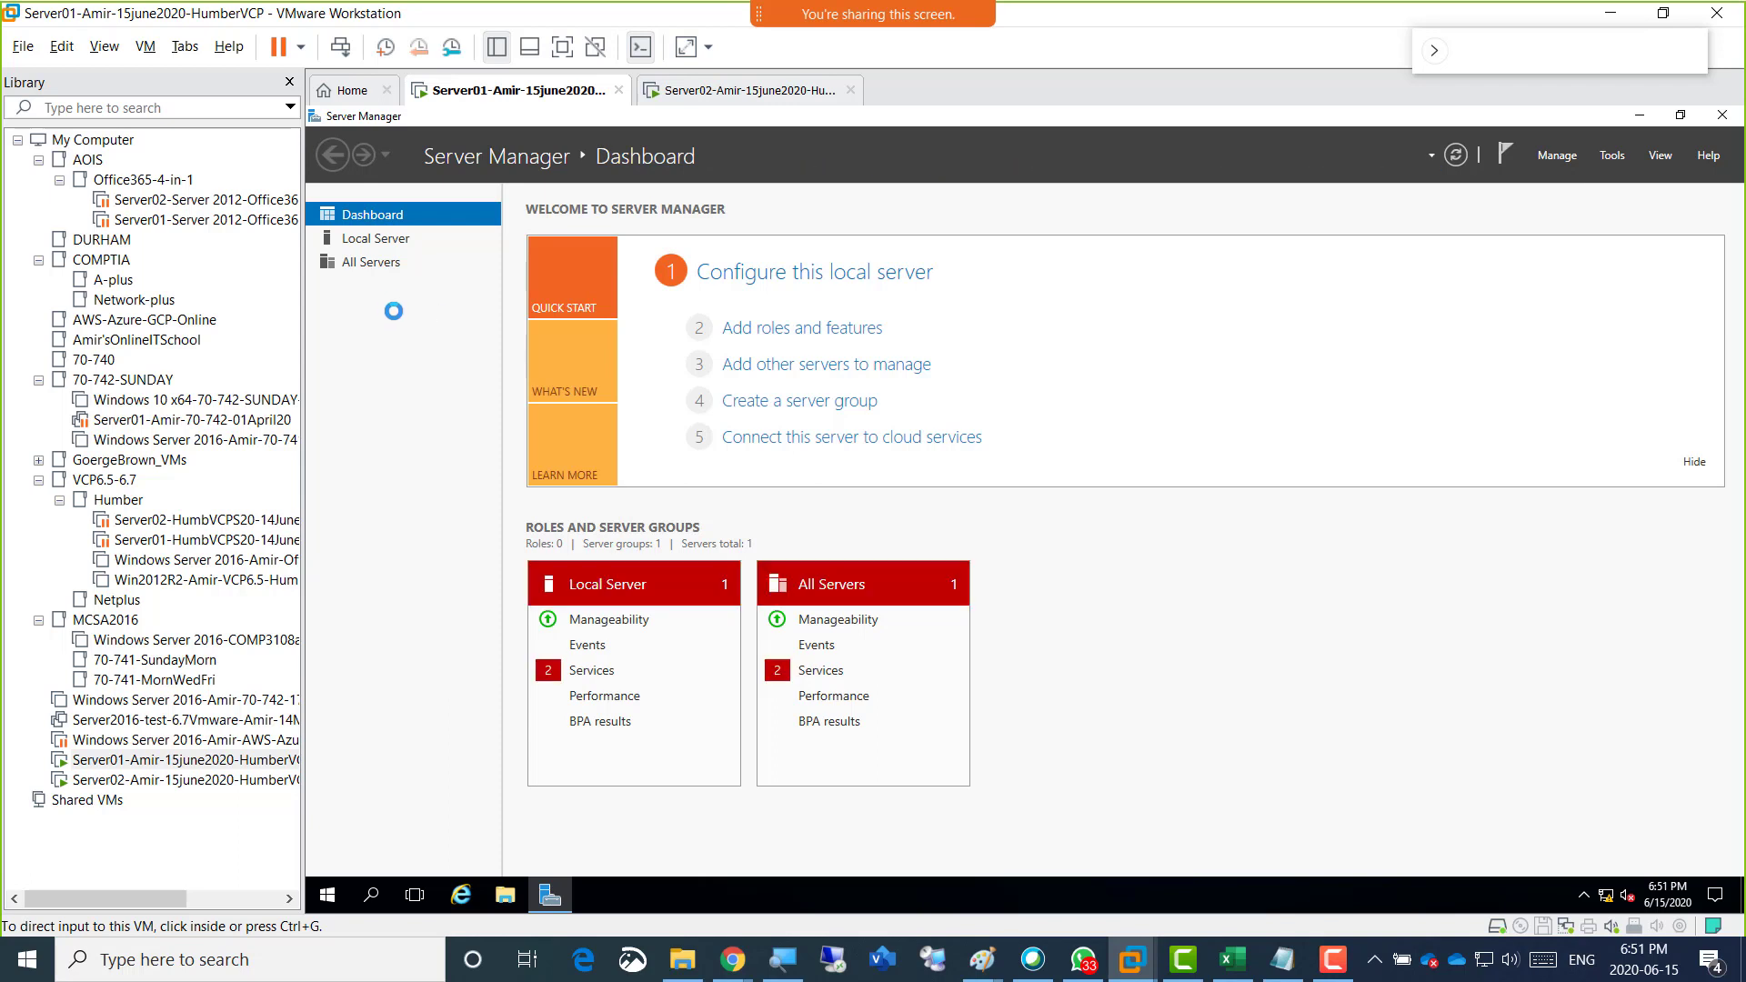
In the two-server Paint drawing, add the red text note "FQDN should be showing fine" beside the Server02 box.
left_click(981, 959)
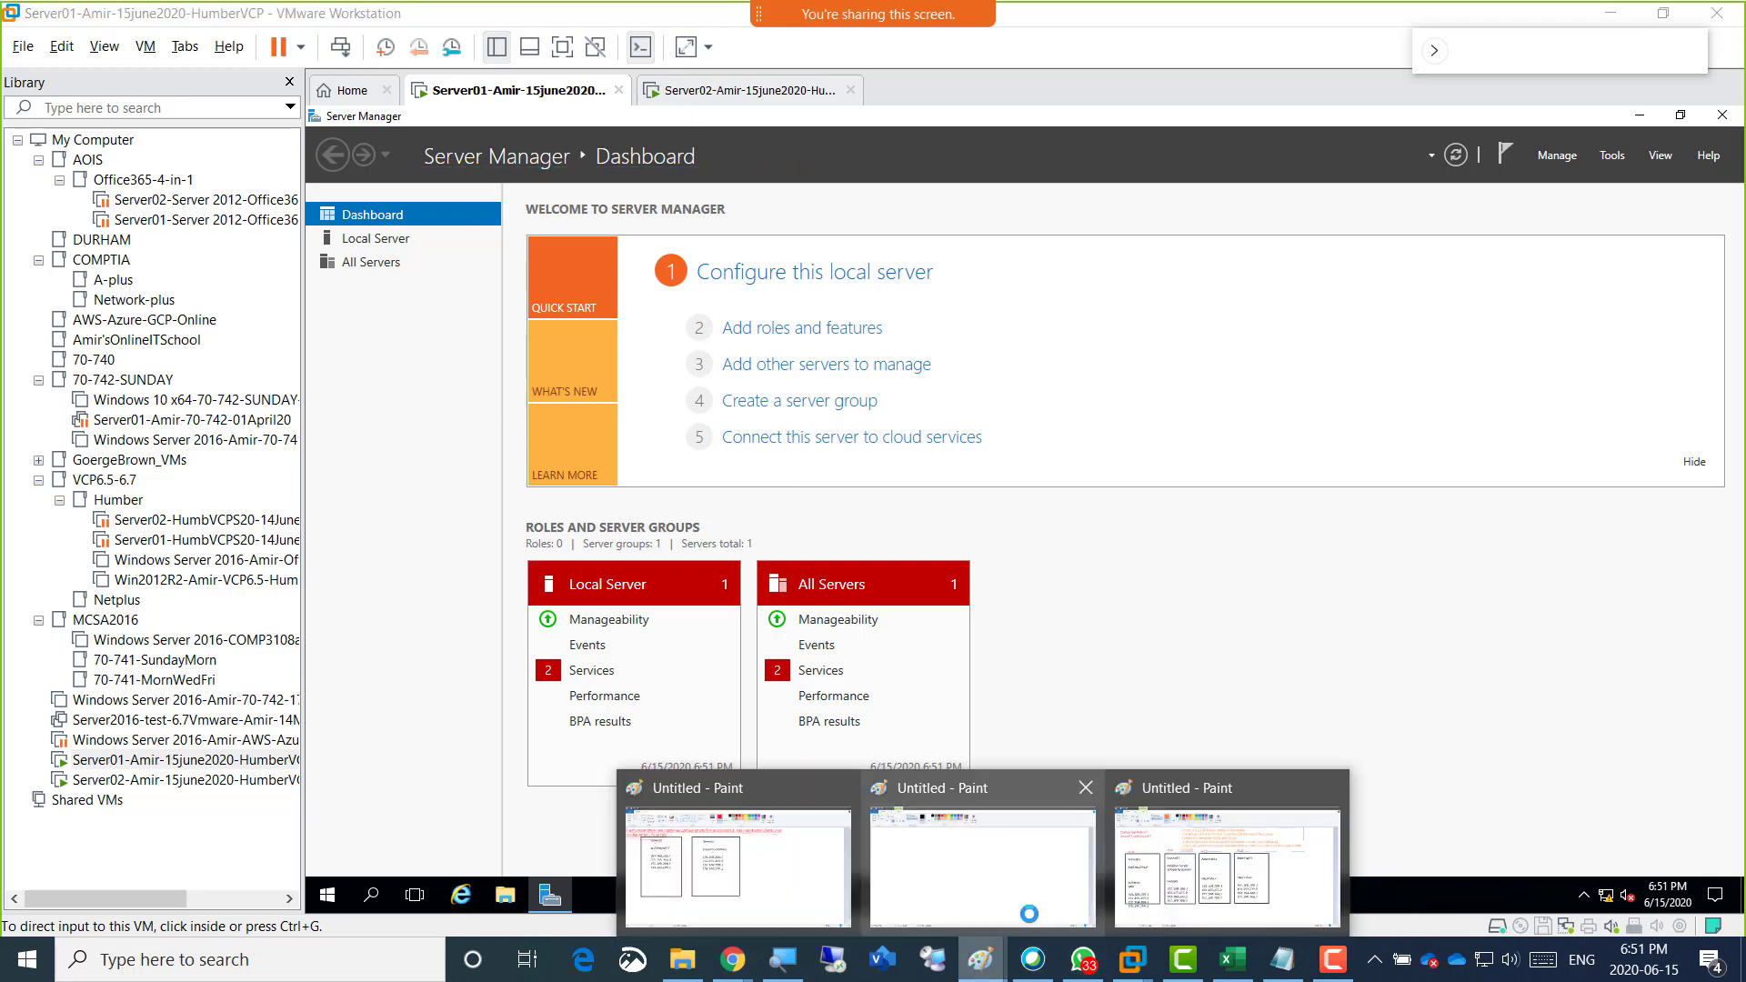
left_click(790, 887)
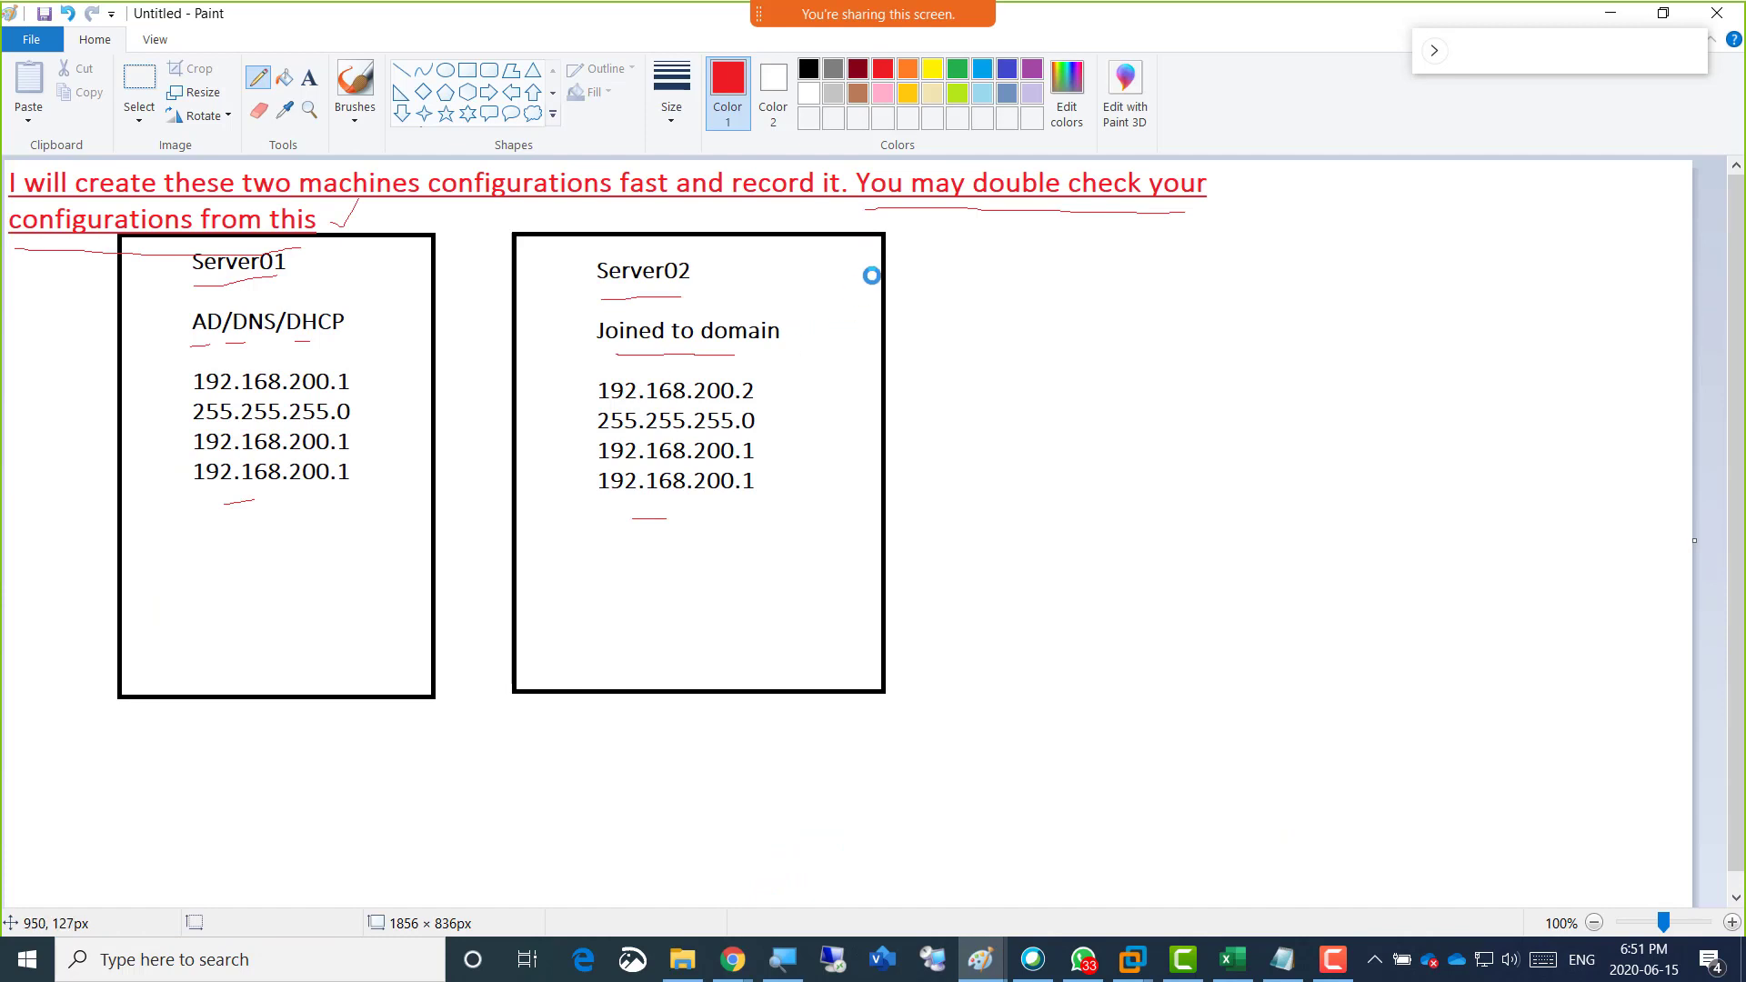
left_click(310, 77)
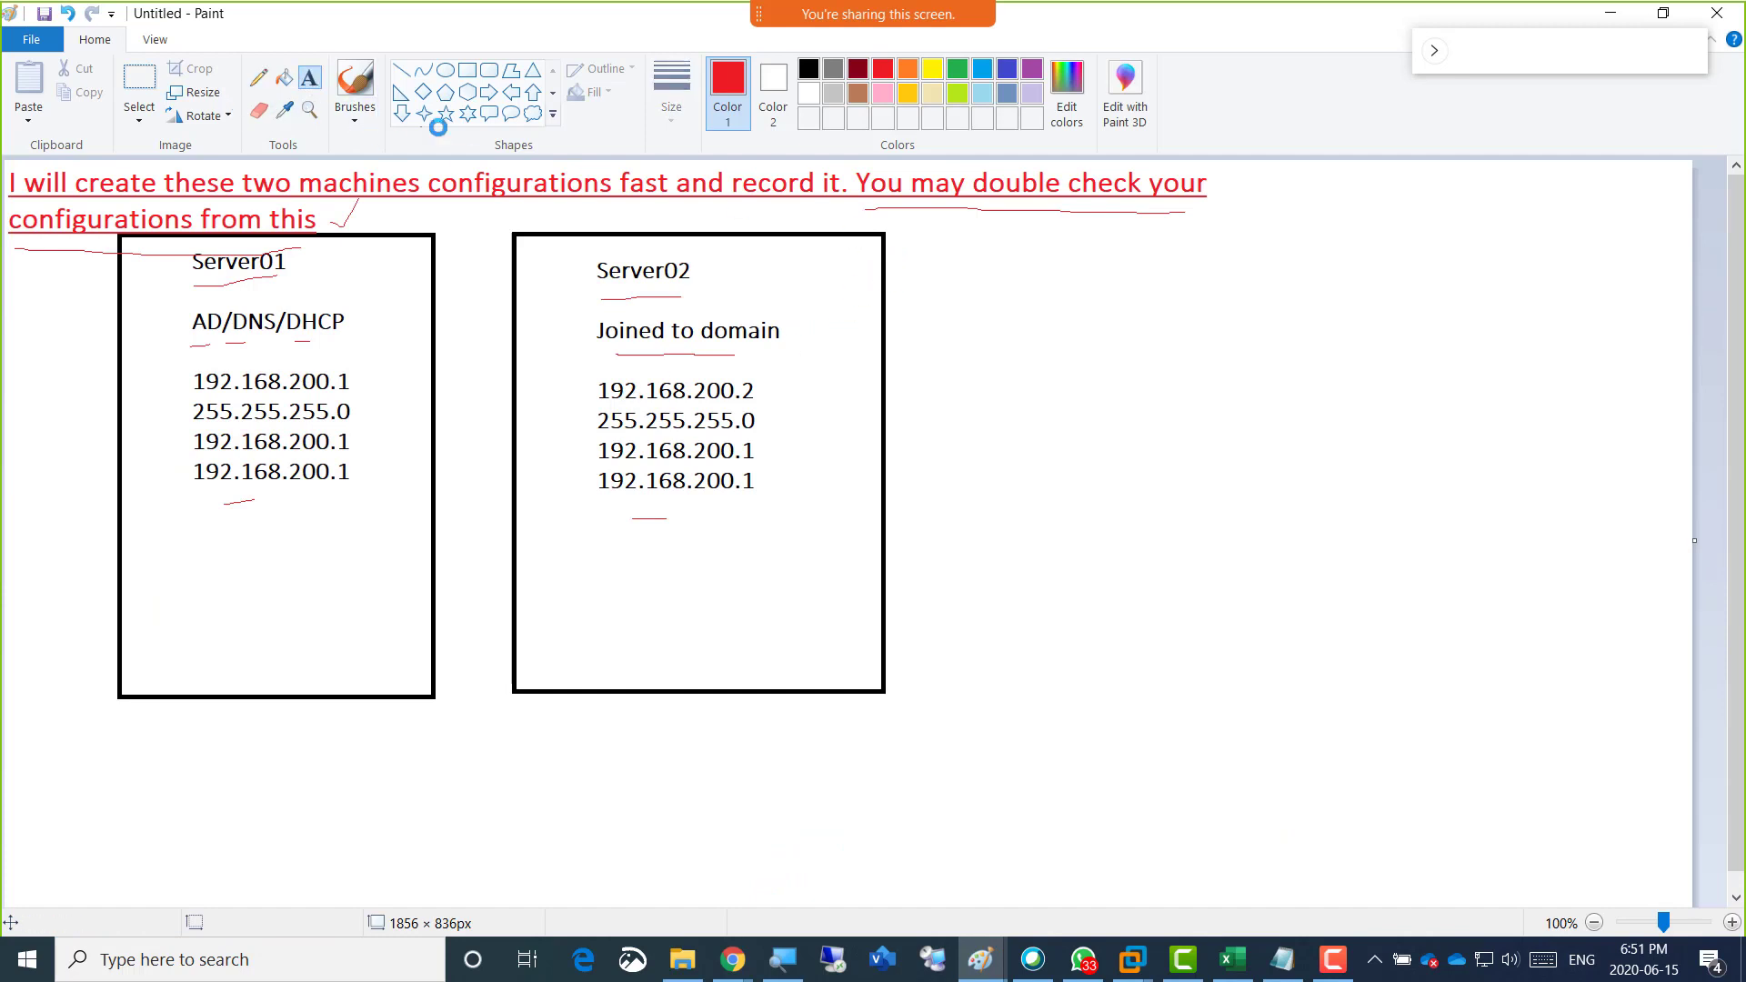
left_click(945, 270)
type("F")
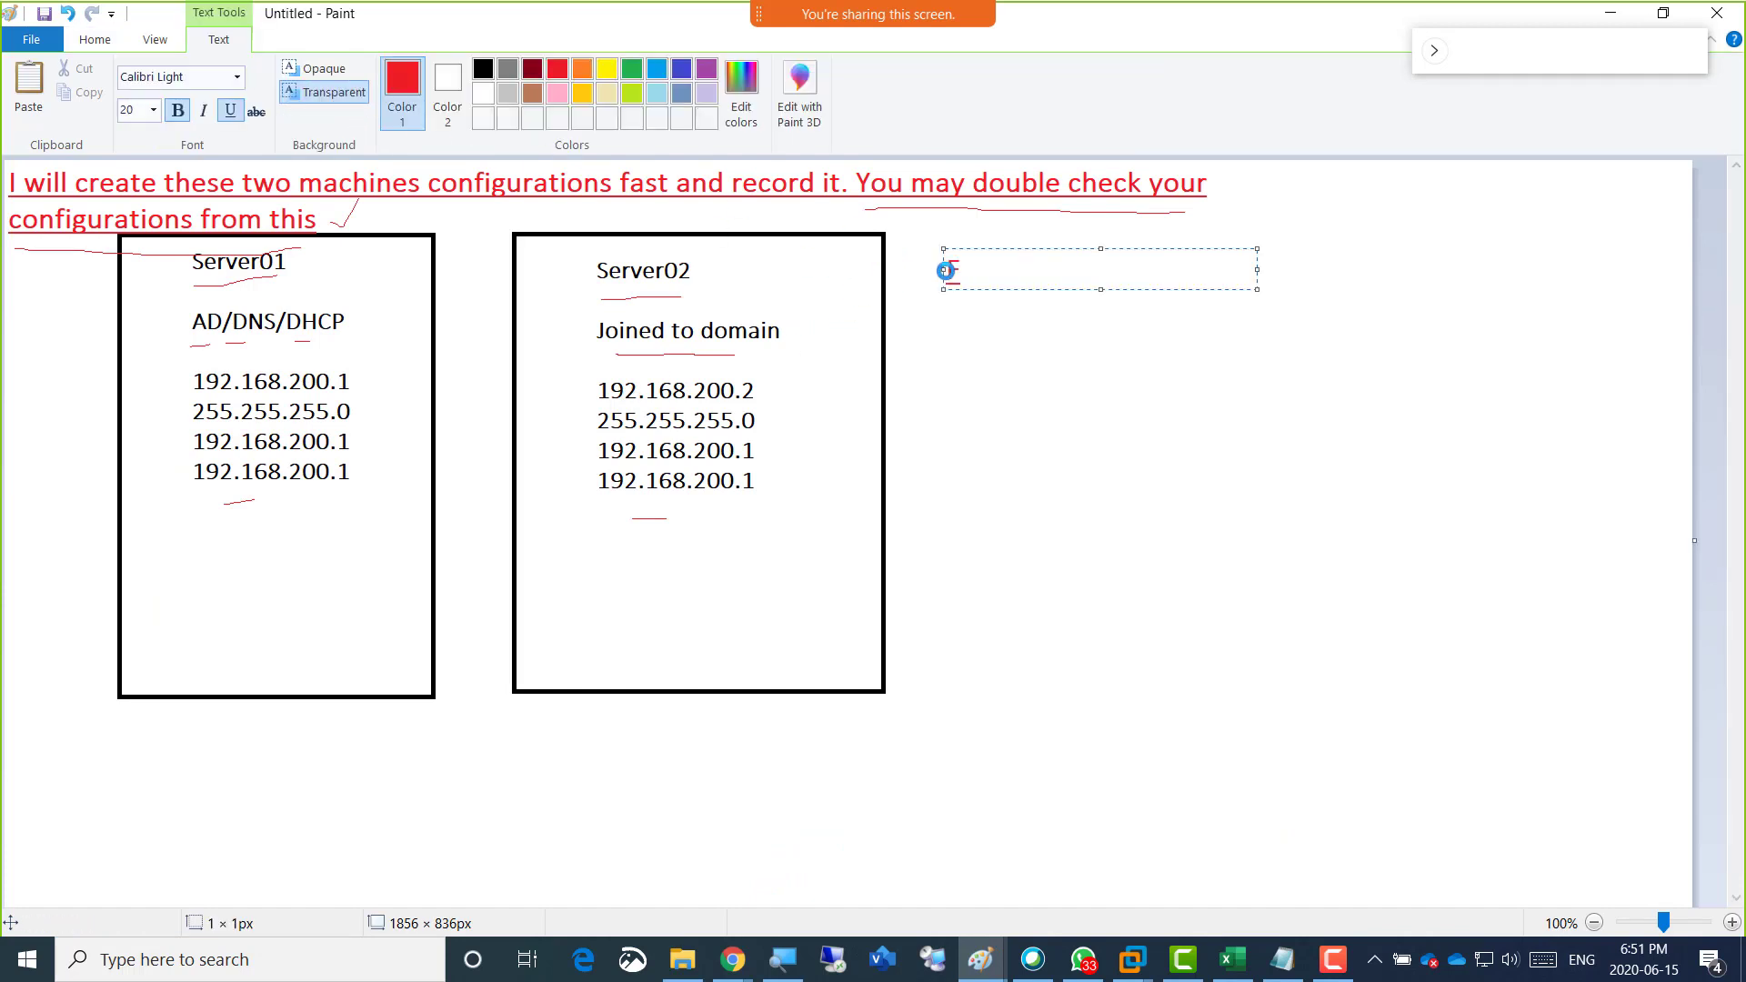
type("QDN shou")
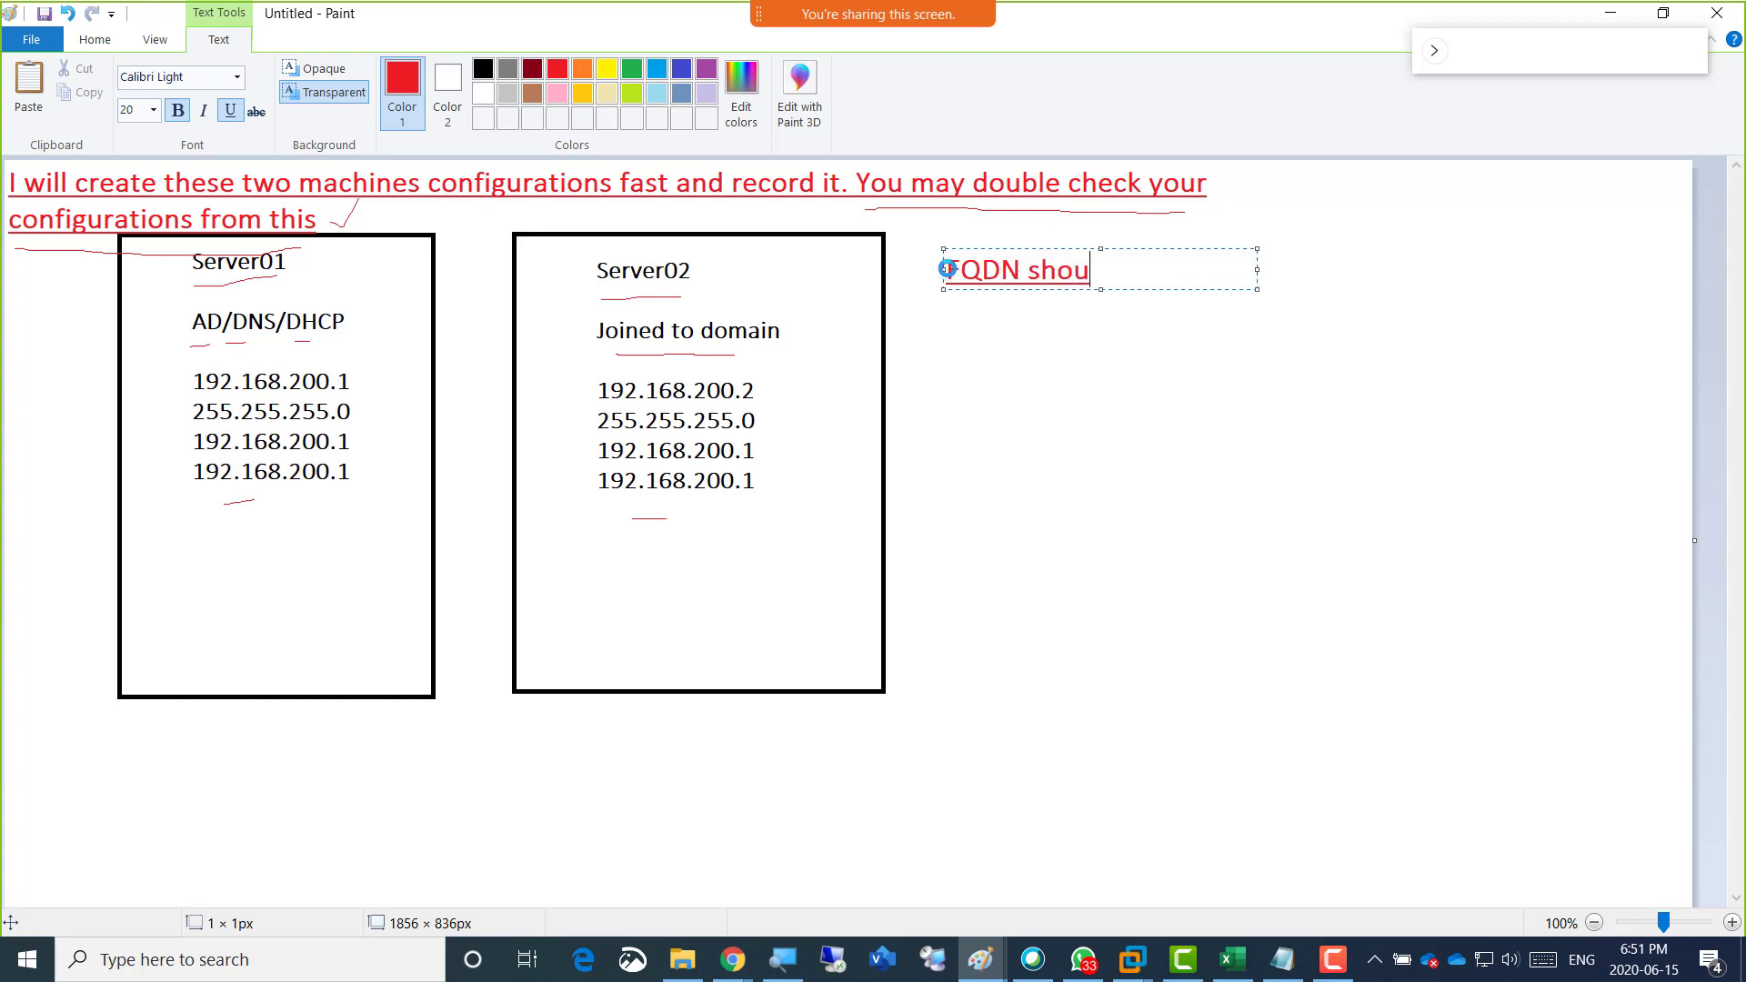
type("ld be showing fine")
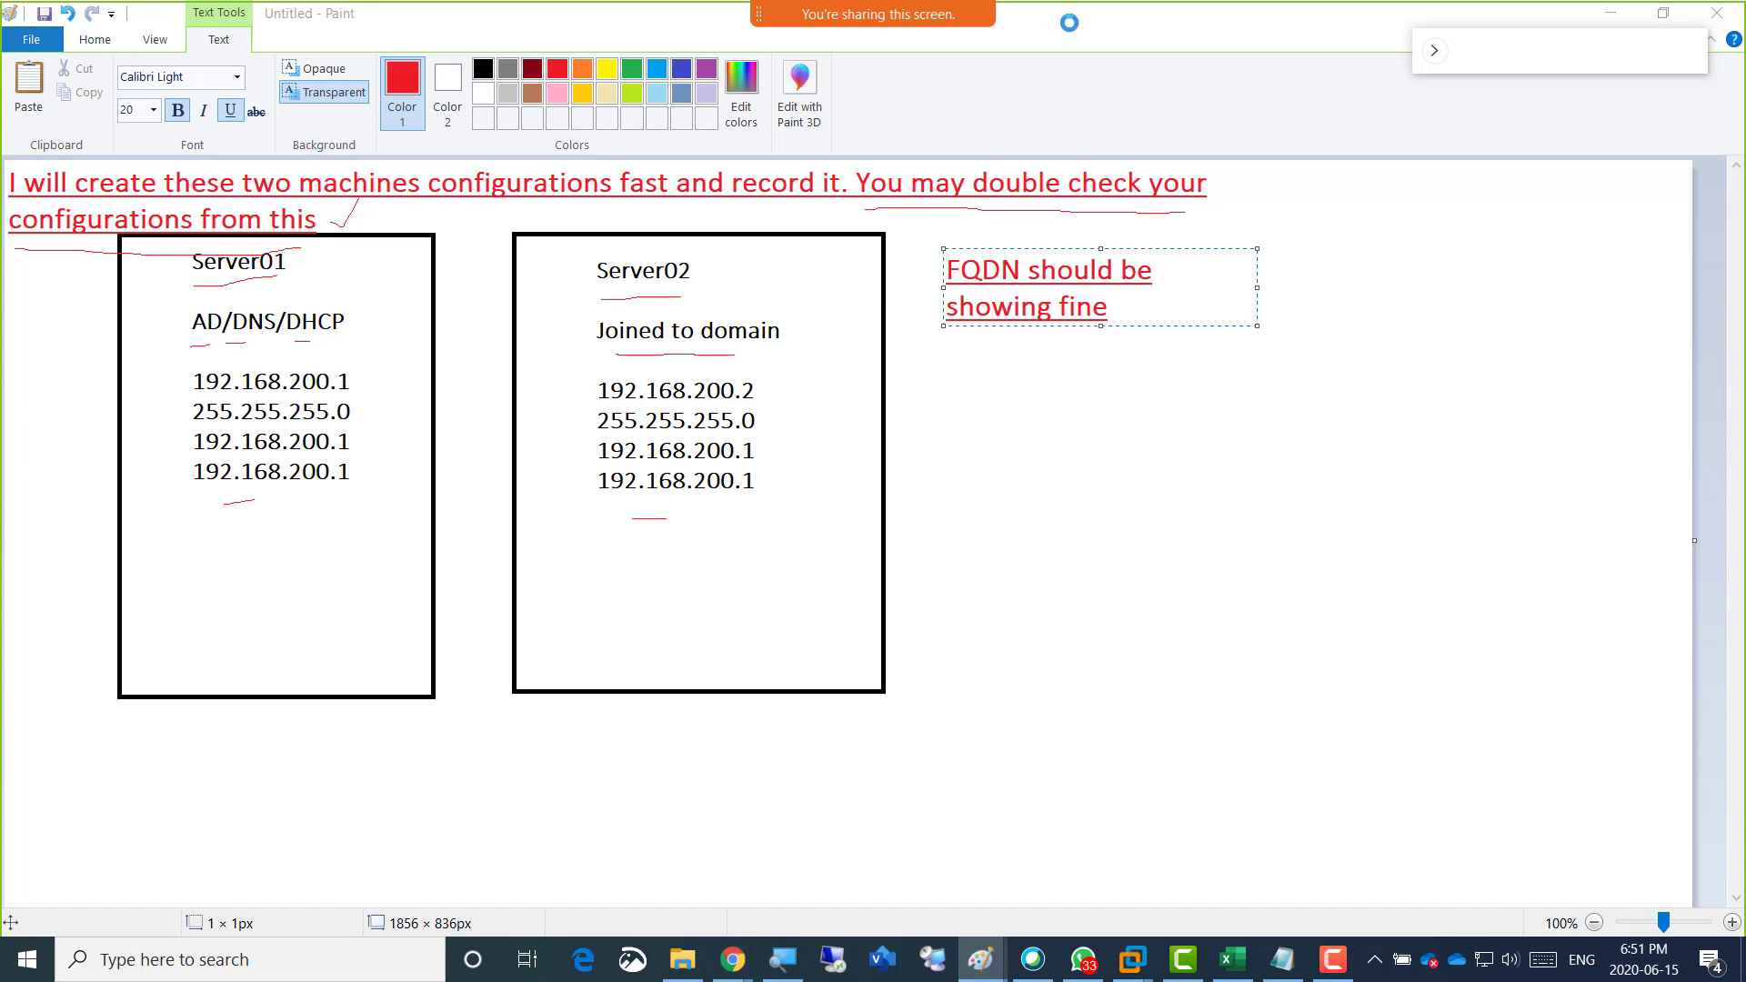
Return to Server01, open DNS Manager and check the server01 host record in the Humber.local forward lookup zone.
key("alt+Tab")
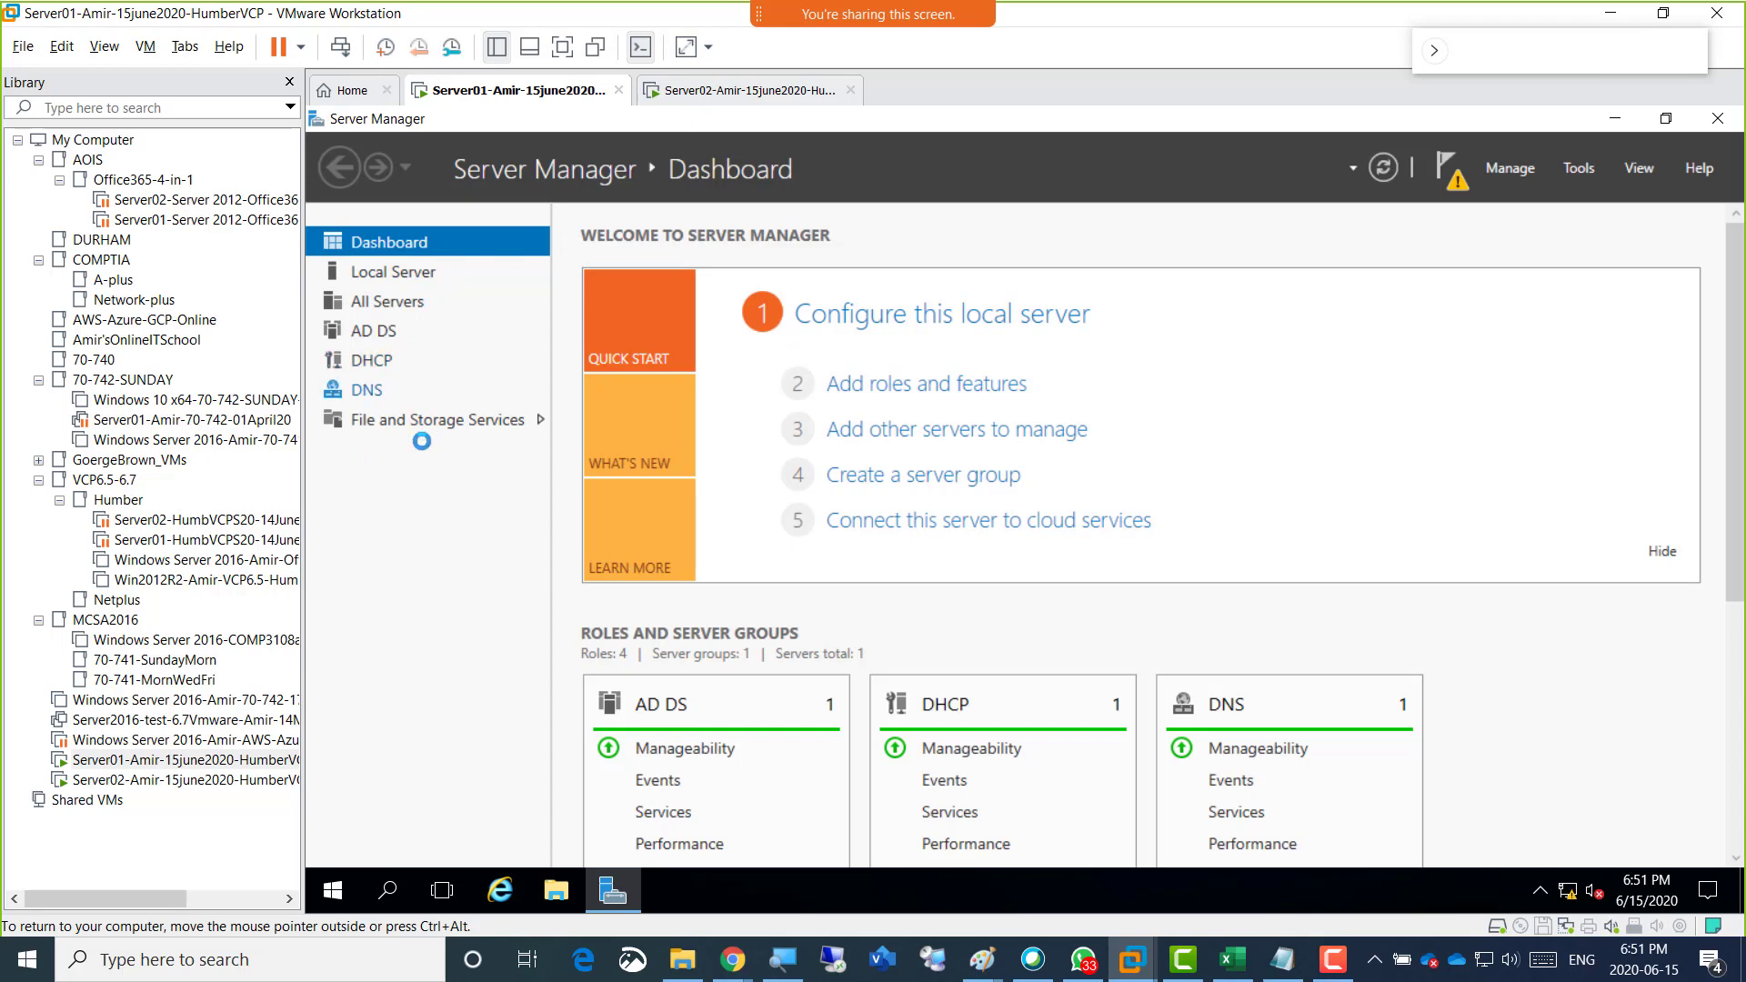
left_click(1561, 169)
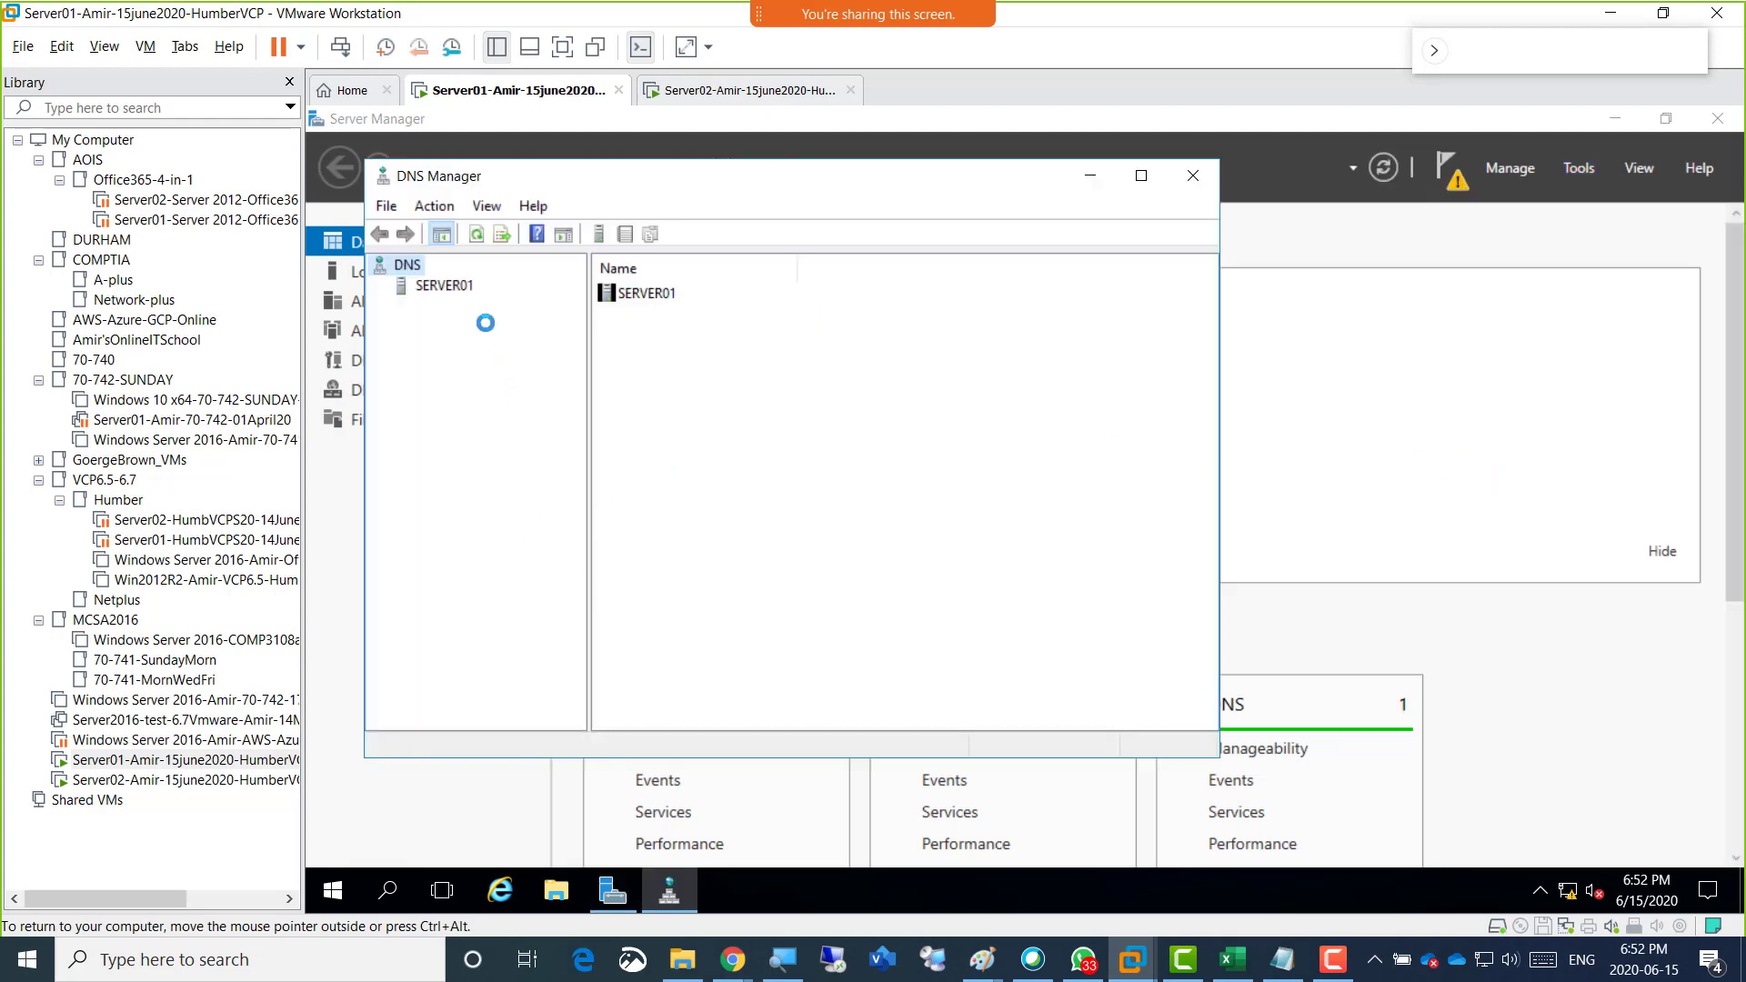
left_click(442, 285)
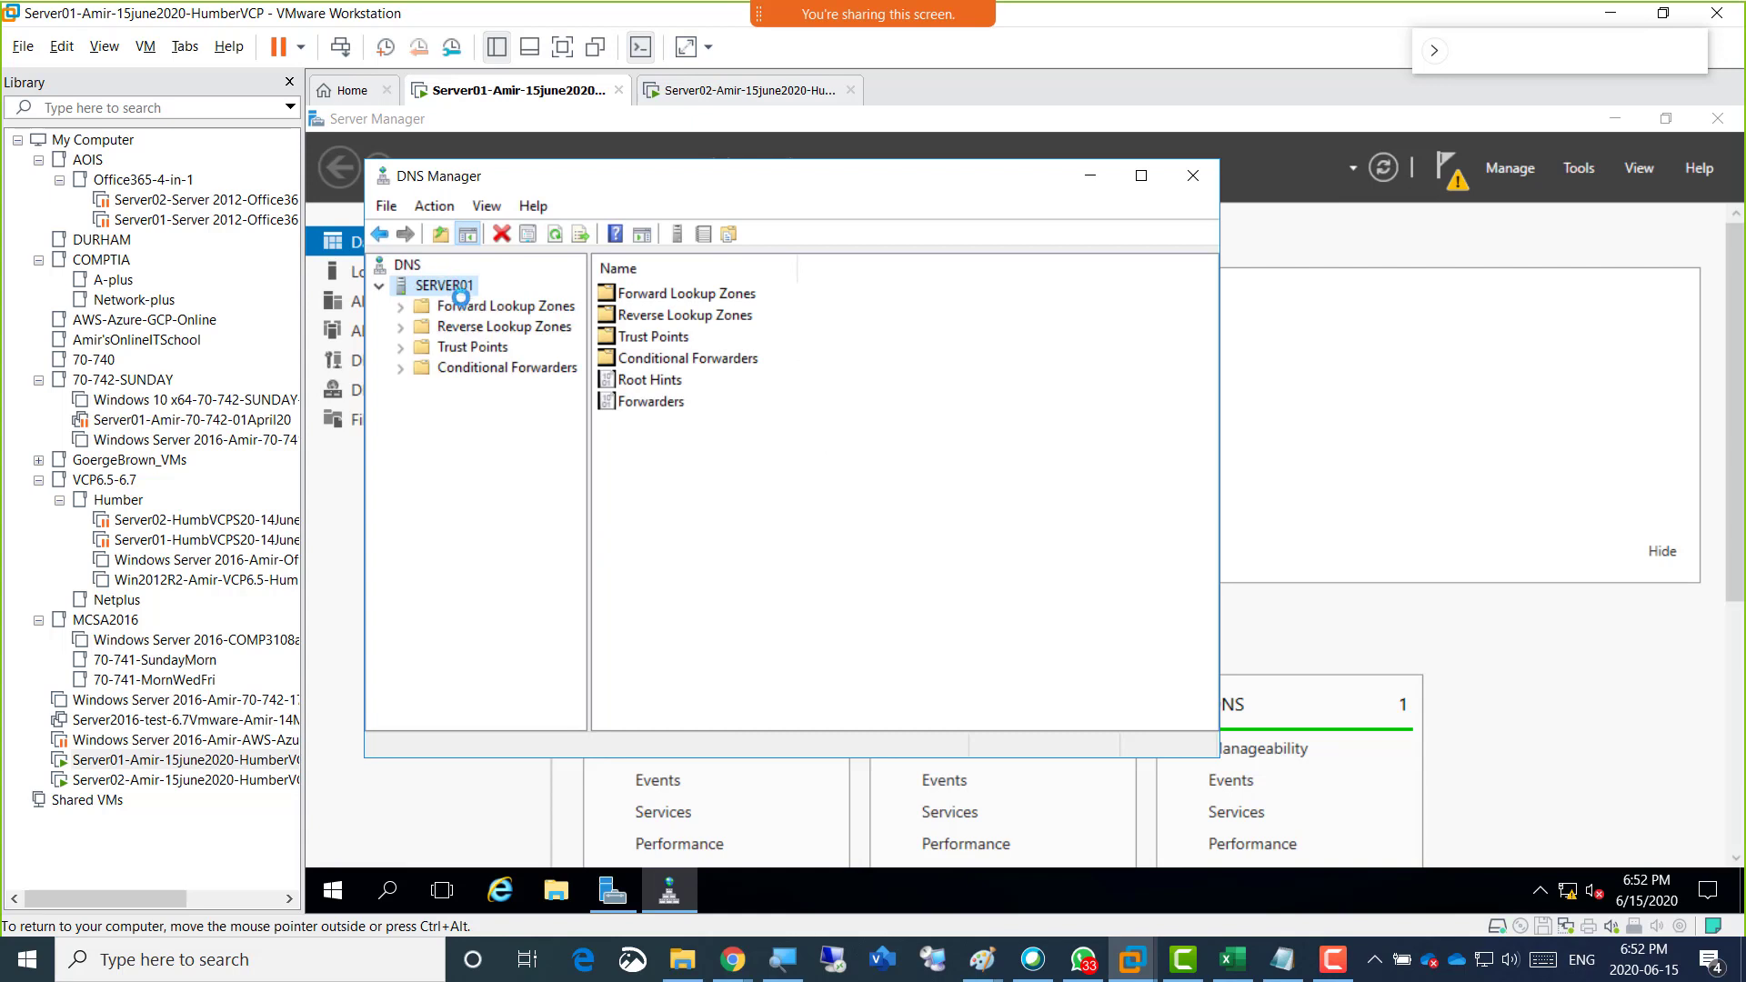
double_click(462, 306)
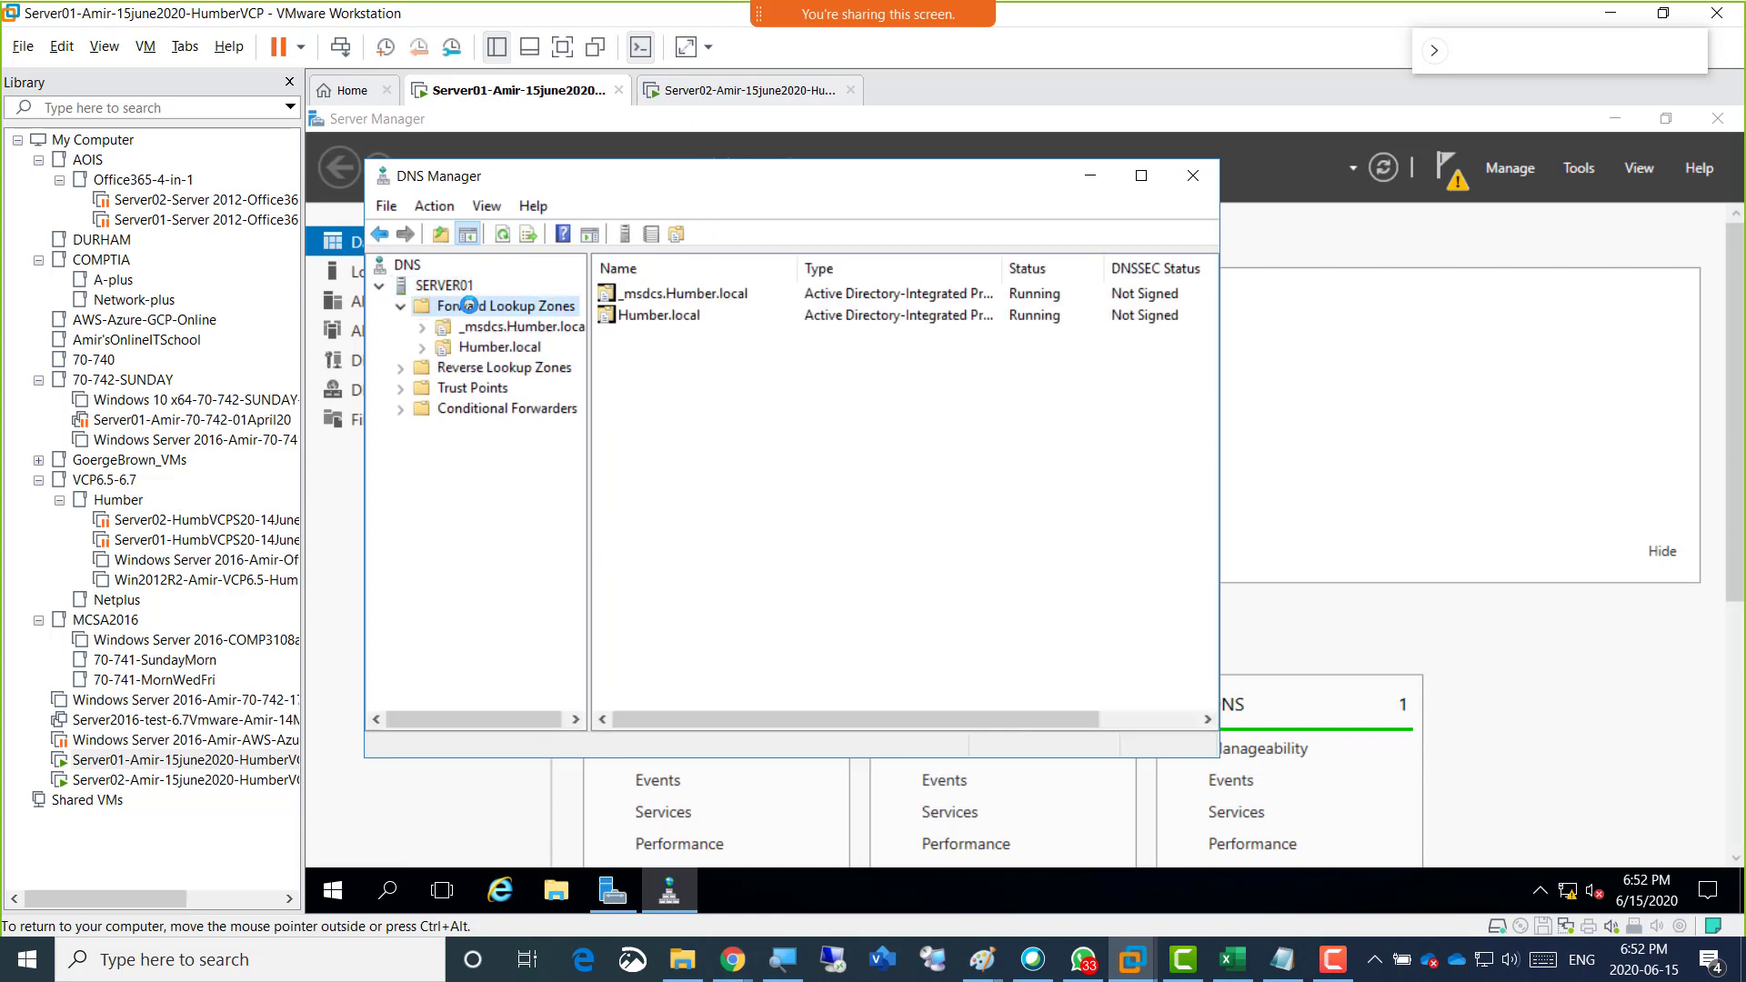
left_click(506, 349)
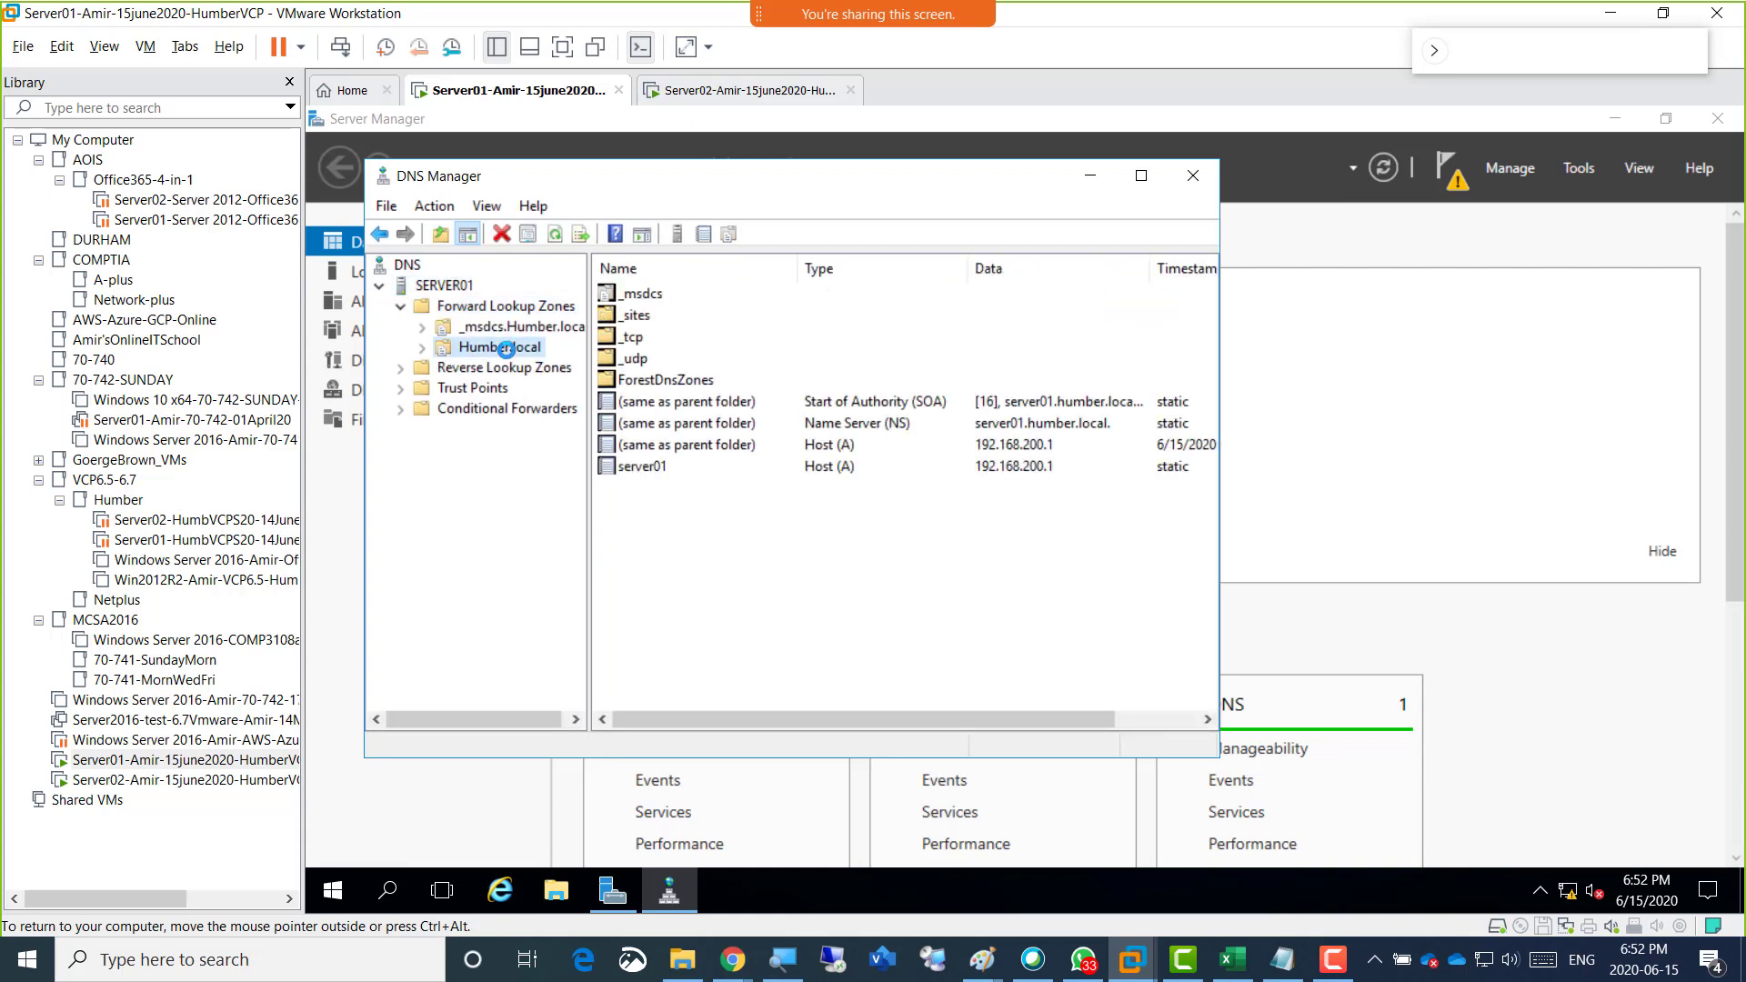
left_click(641, 465)
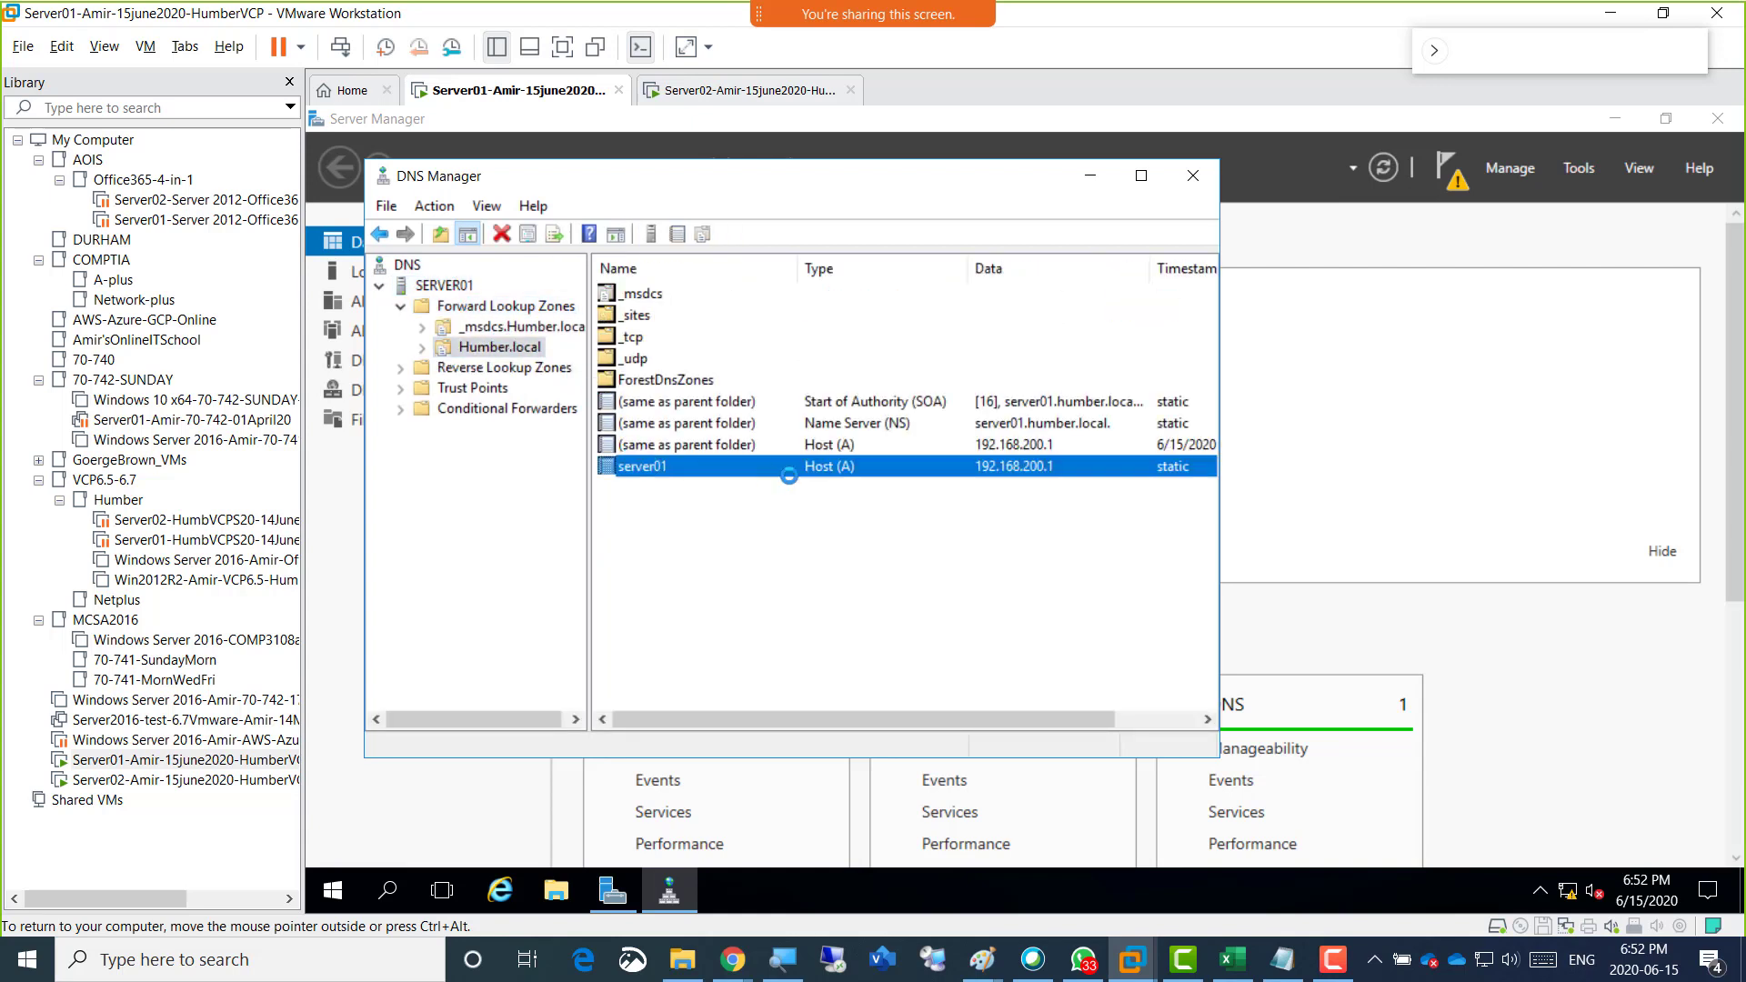
Start a new reverse lookup zone as an Active Directory-stored primary zone, replicated to all DNS servers on domain controllers in the Humber.local domain.
left_click(454, 368)
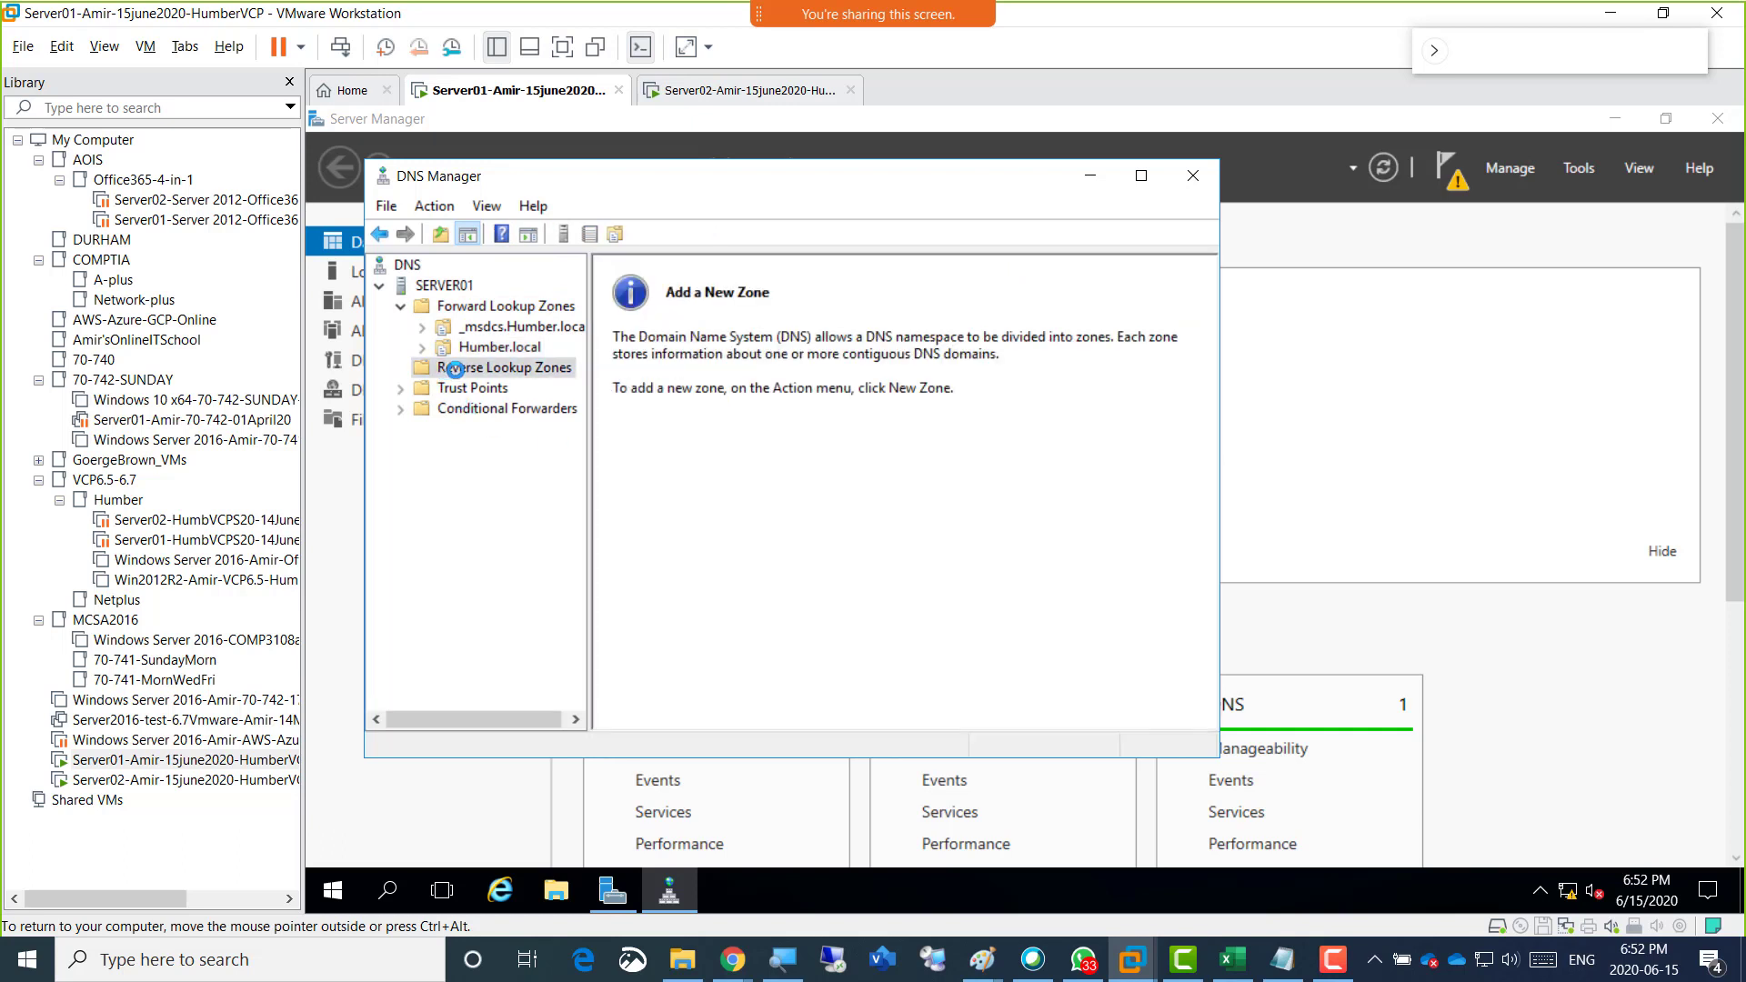
right_click(502, 367)
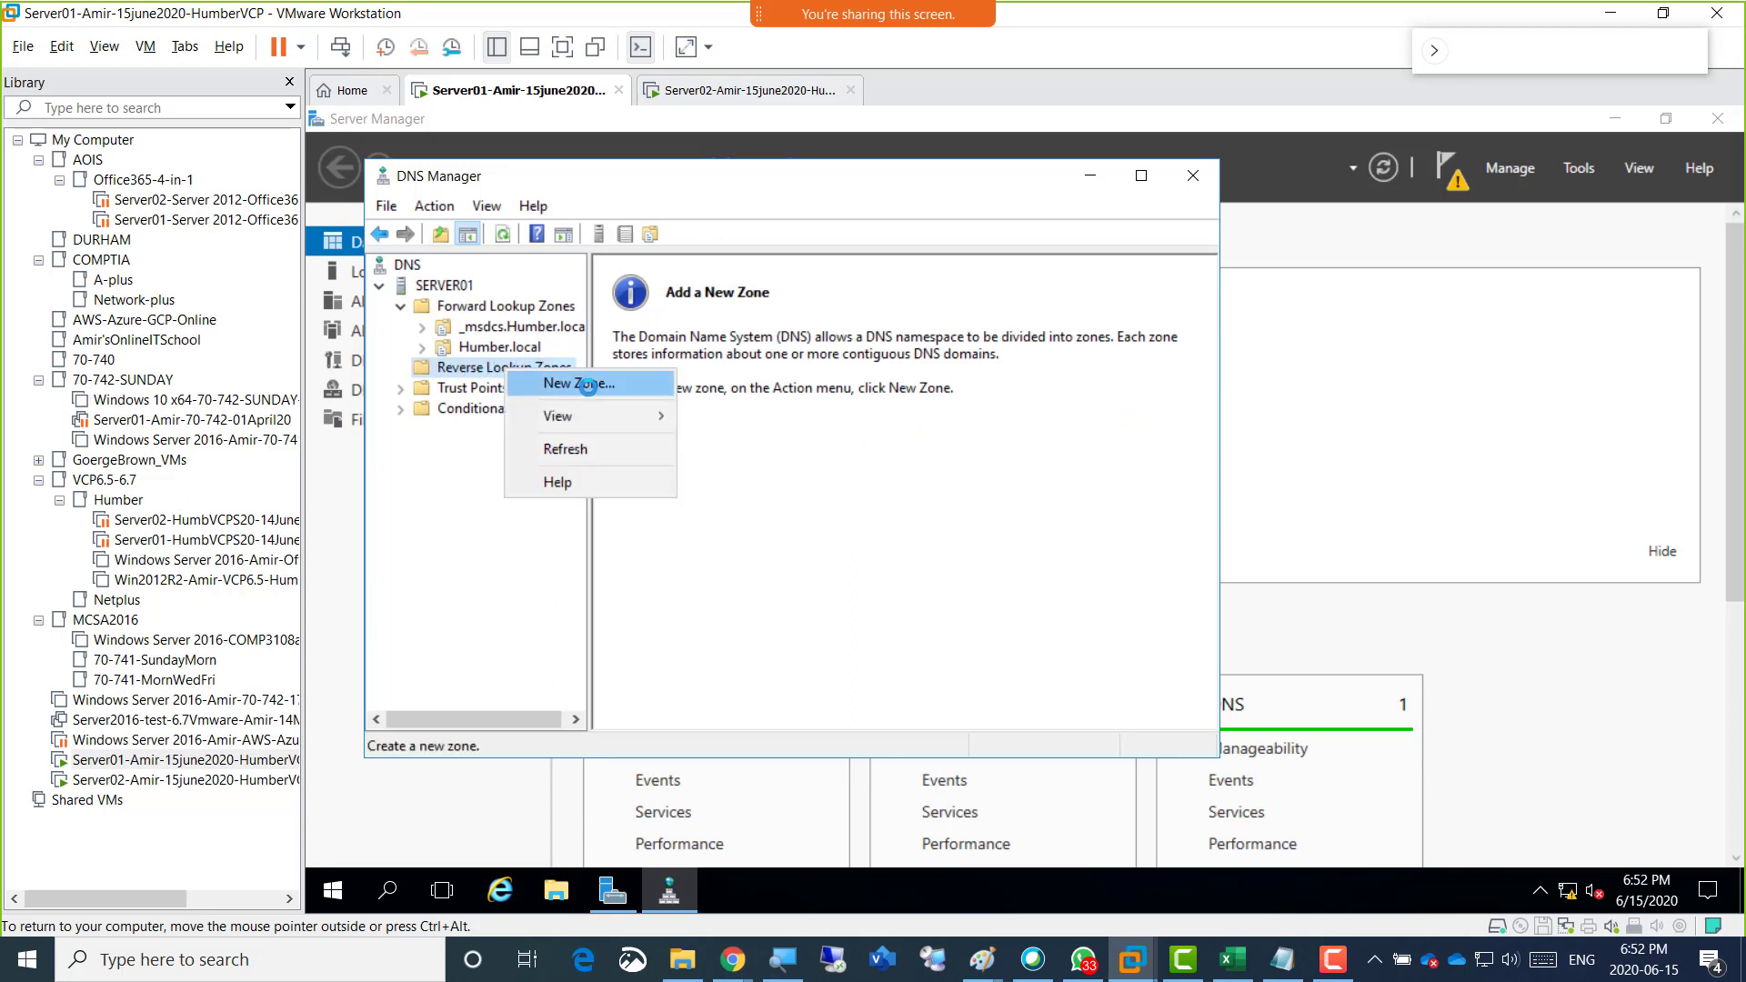
left_click(588, 385)
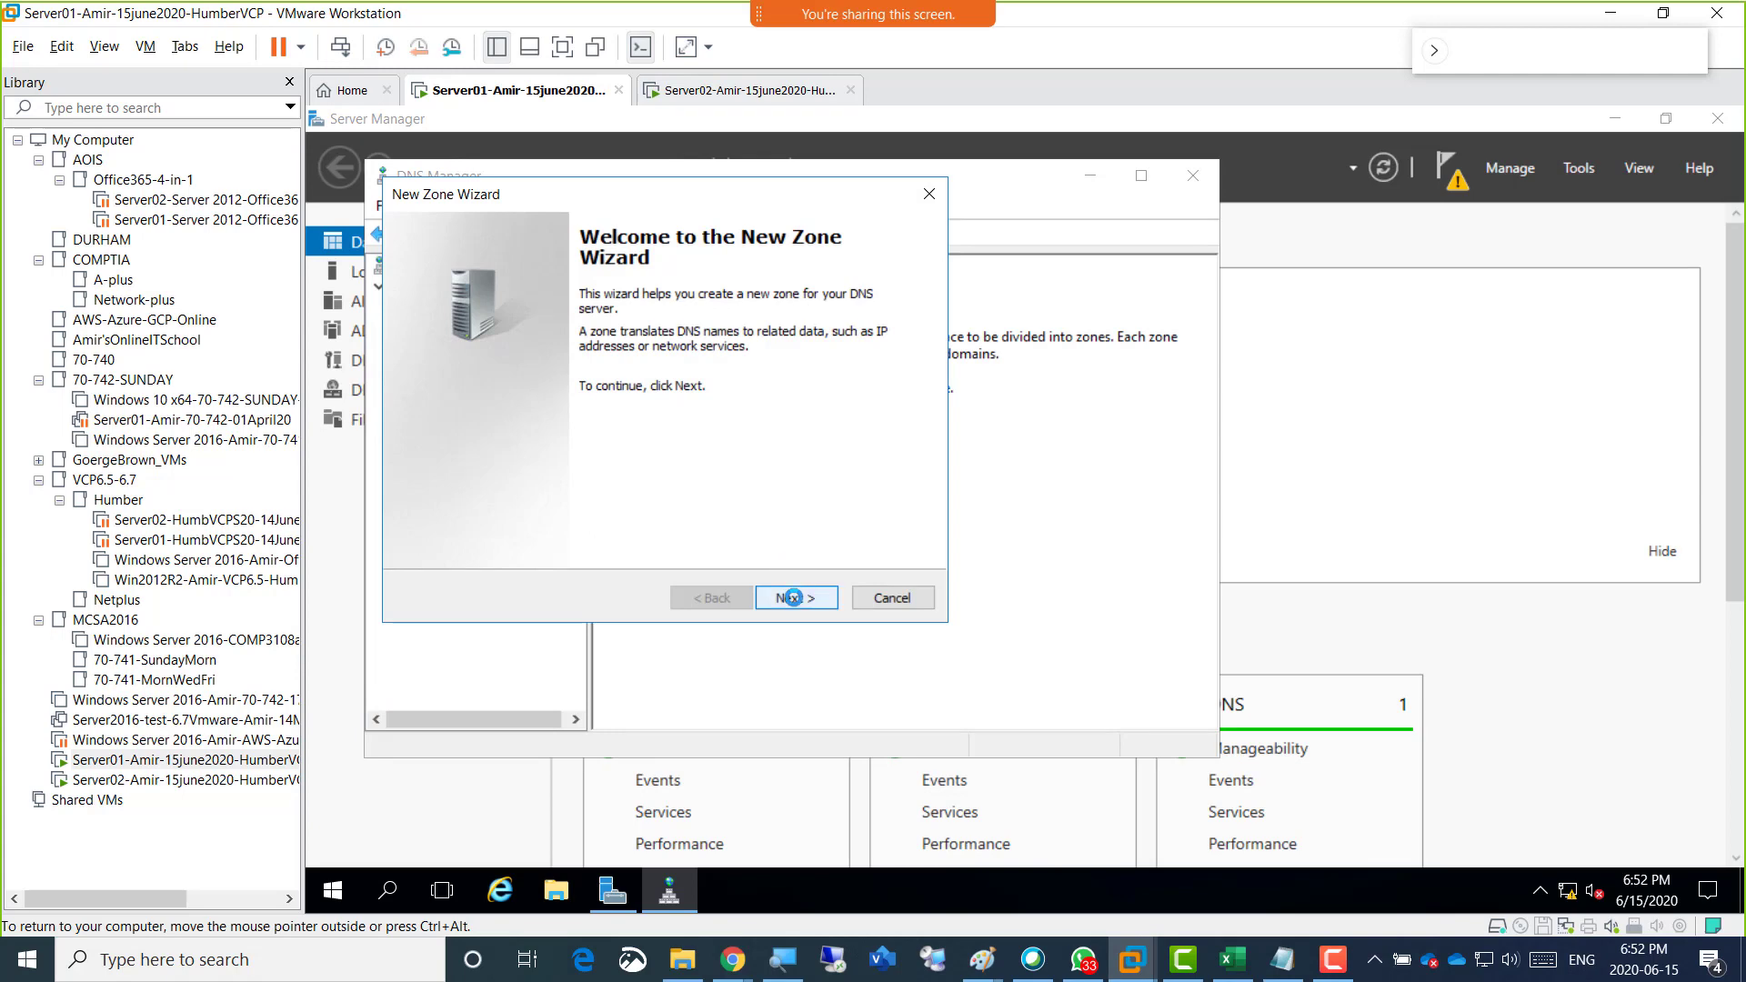
left_click(793, 597)
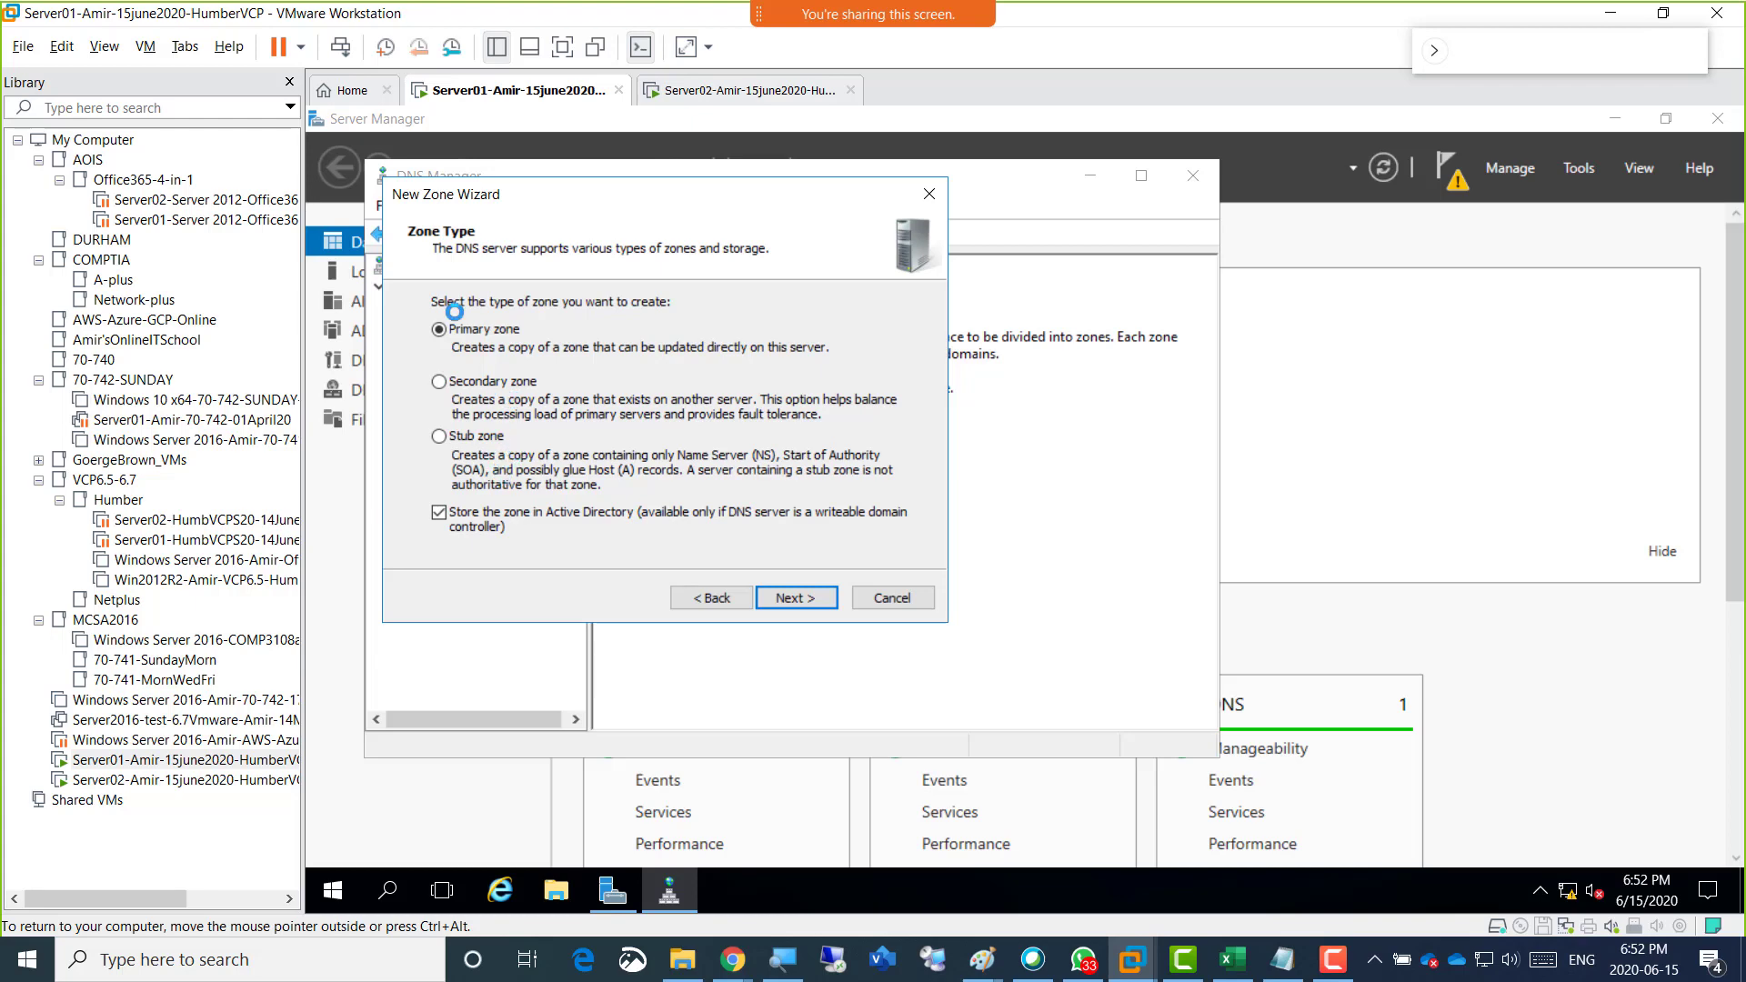
left_click(803, 598)
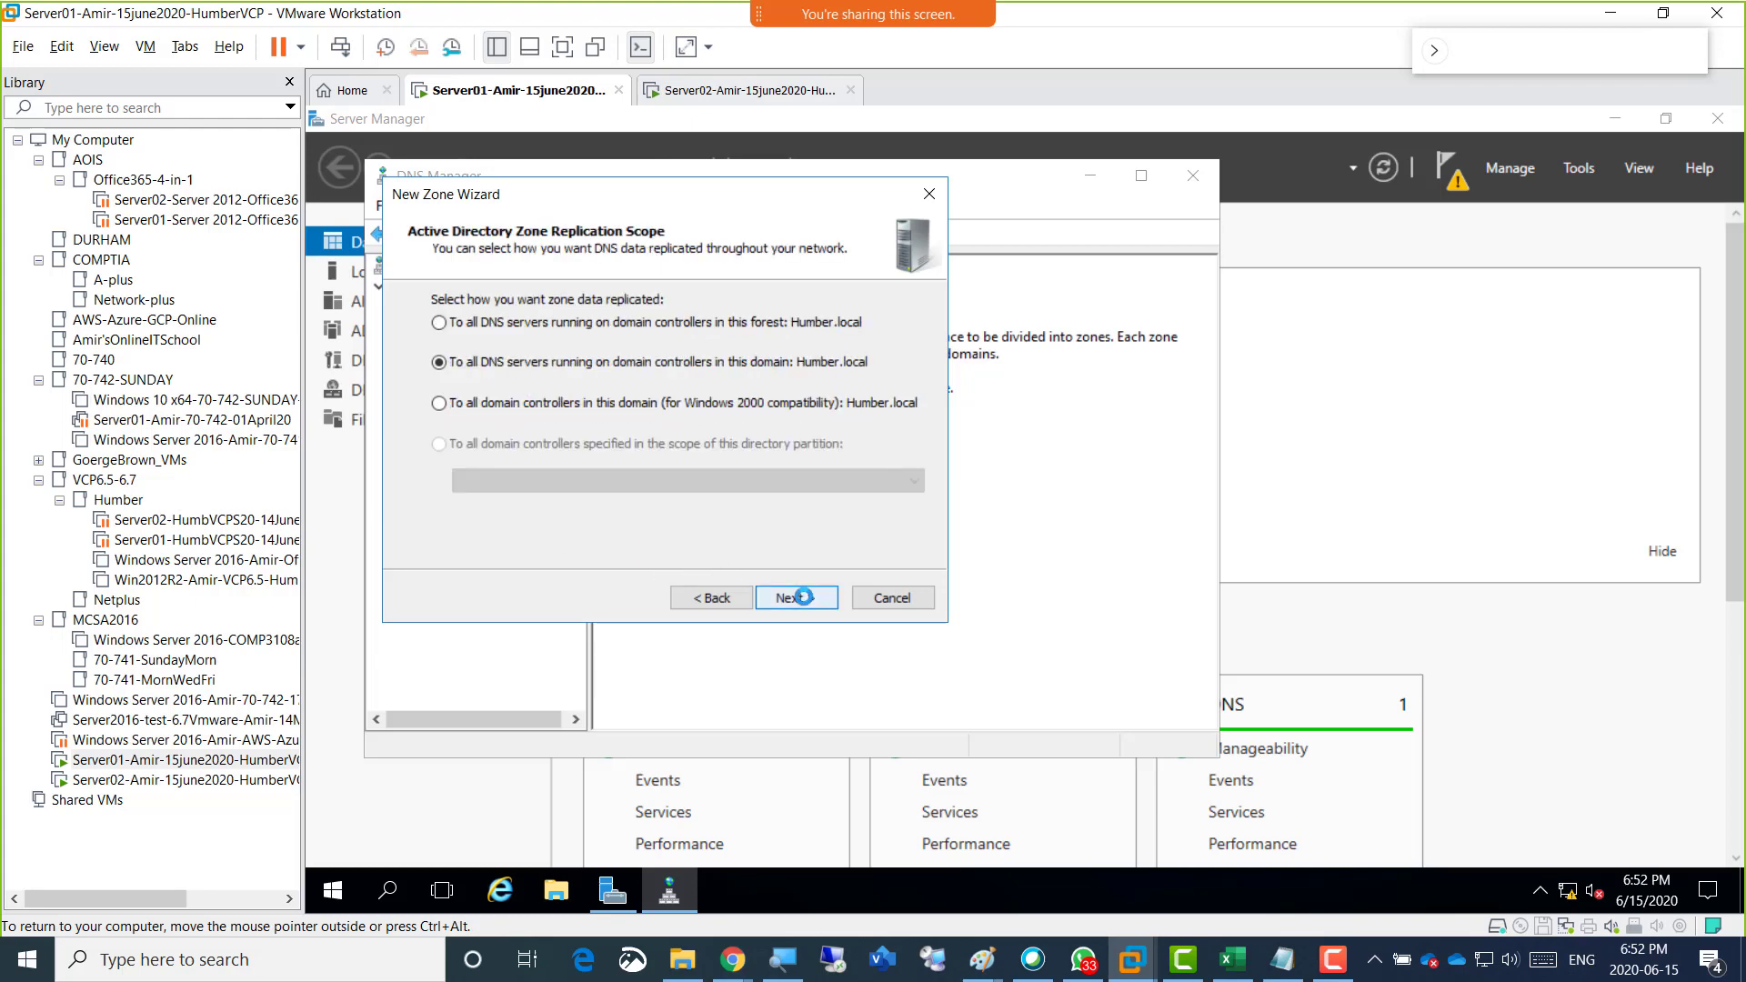
left_click(803, 597)
left_click(796, 595)
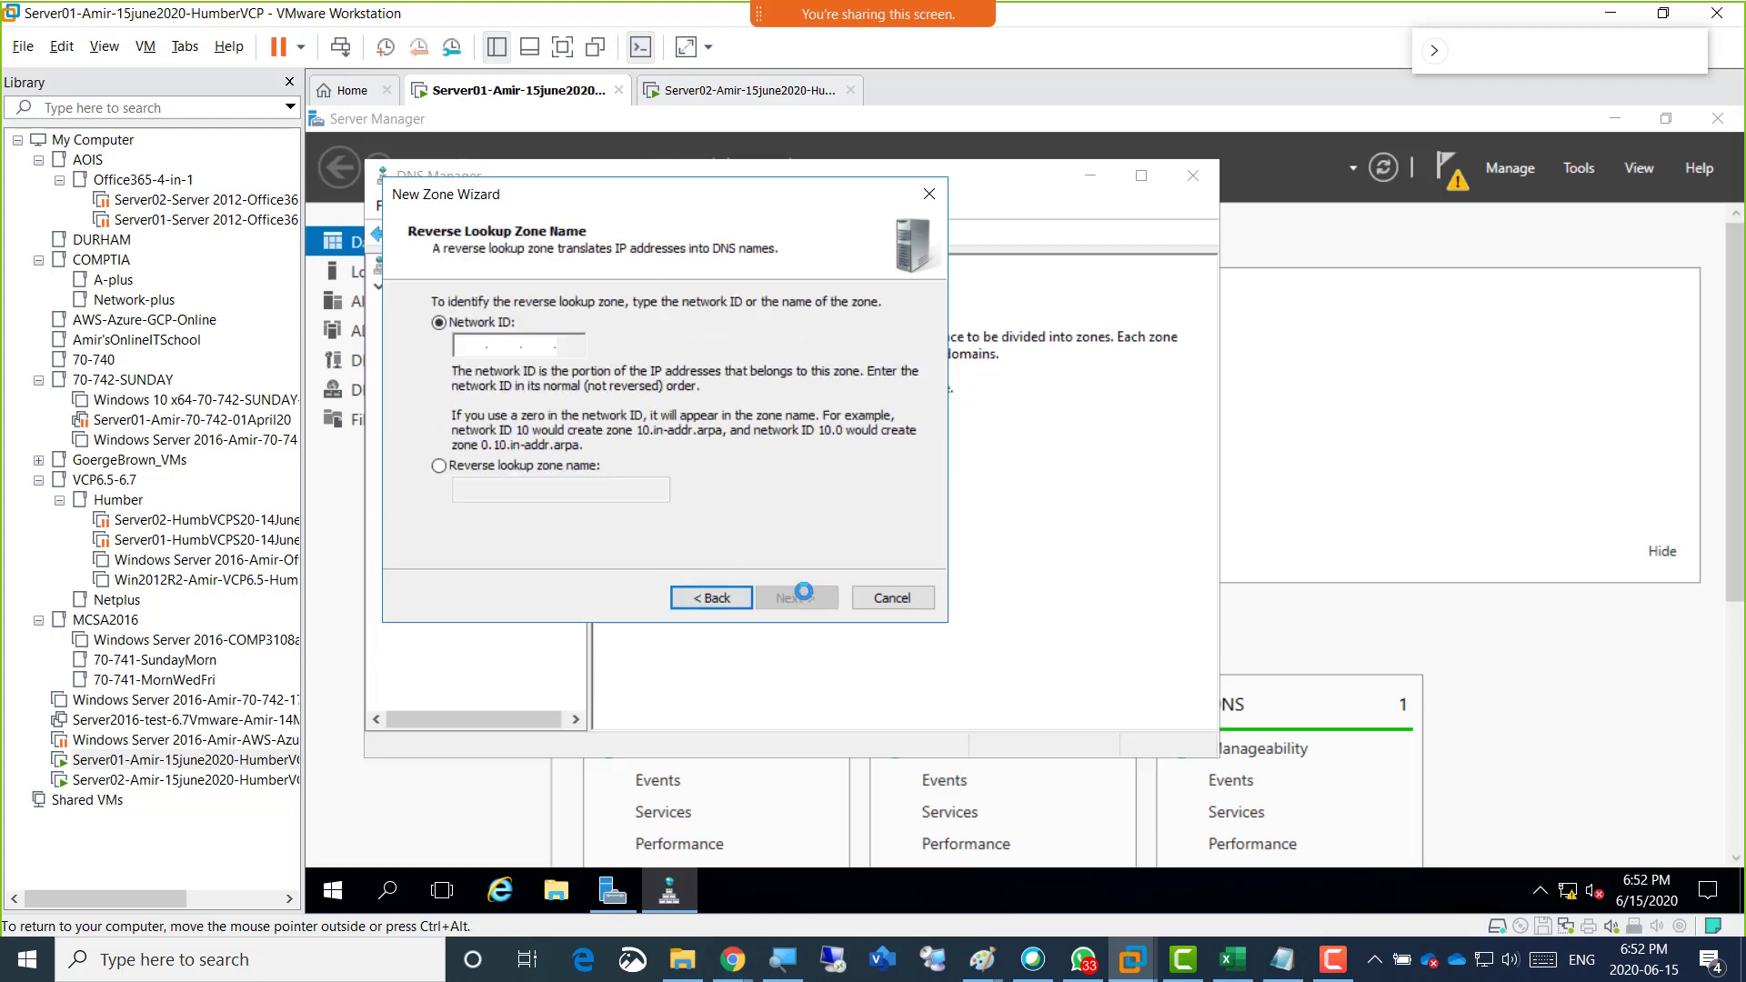
Set the reverse lookup zone's network ID to 192.168.200, allow only secure dynamic updates and finish creating the zone.
left_click(463, 346)
type("192.168.2")
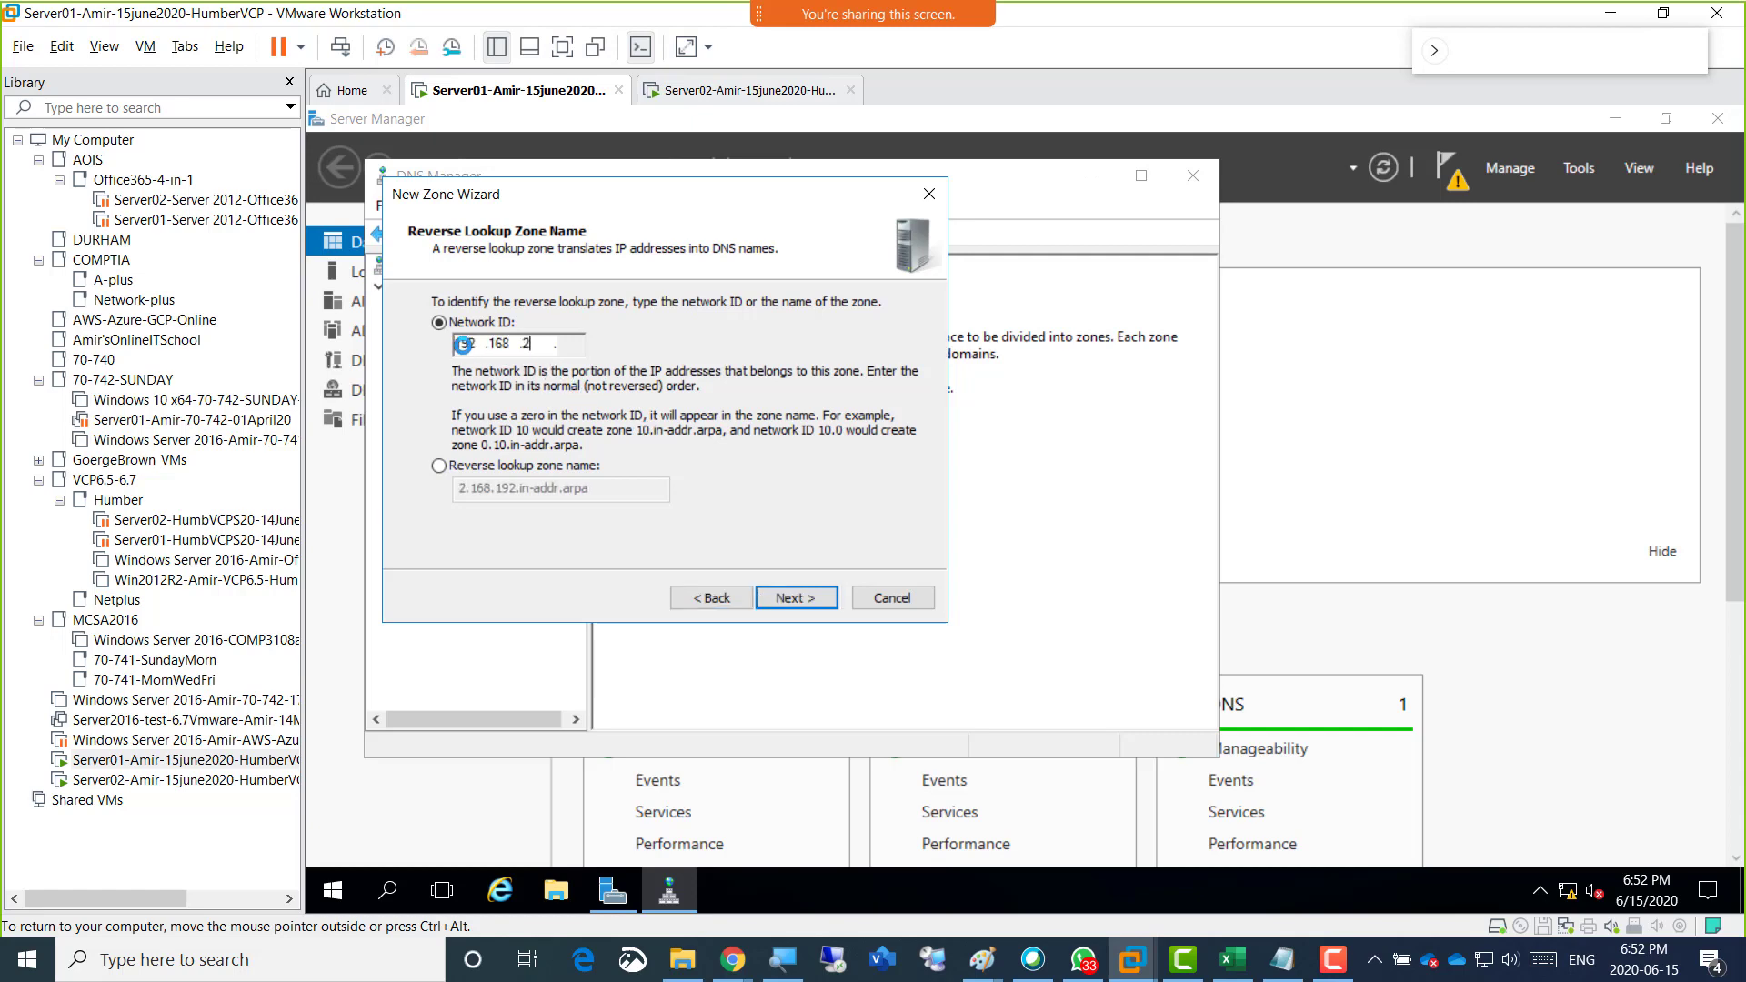
type("00")
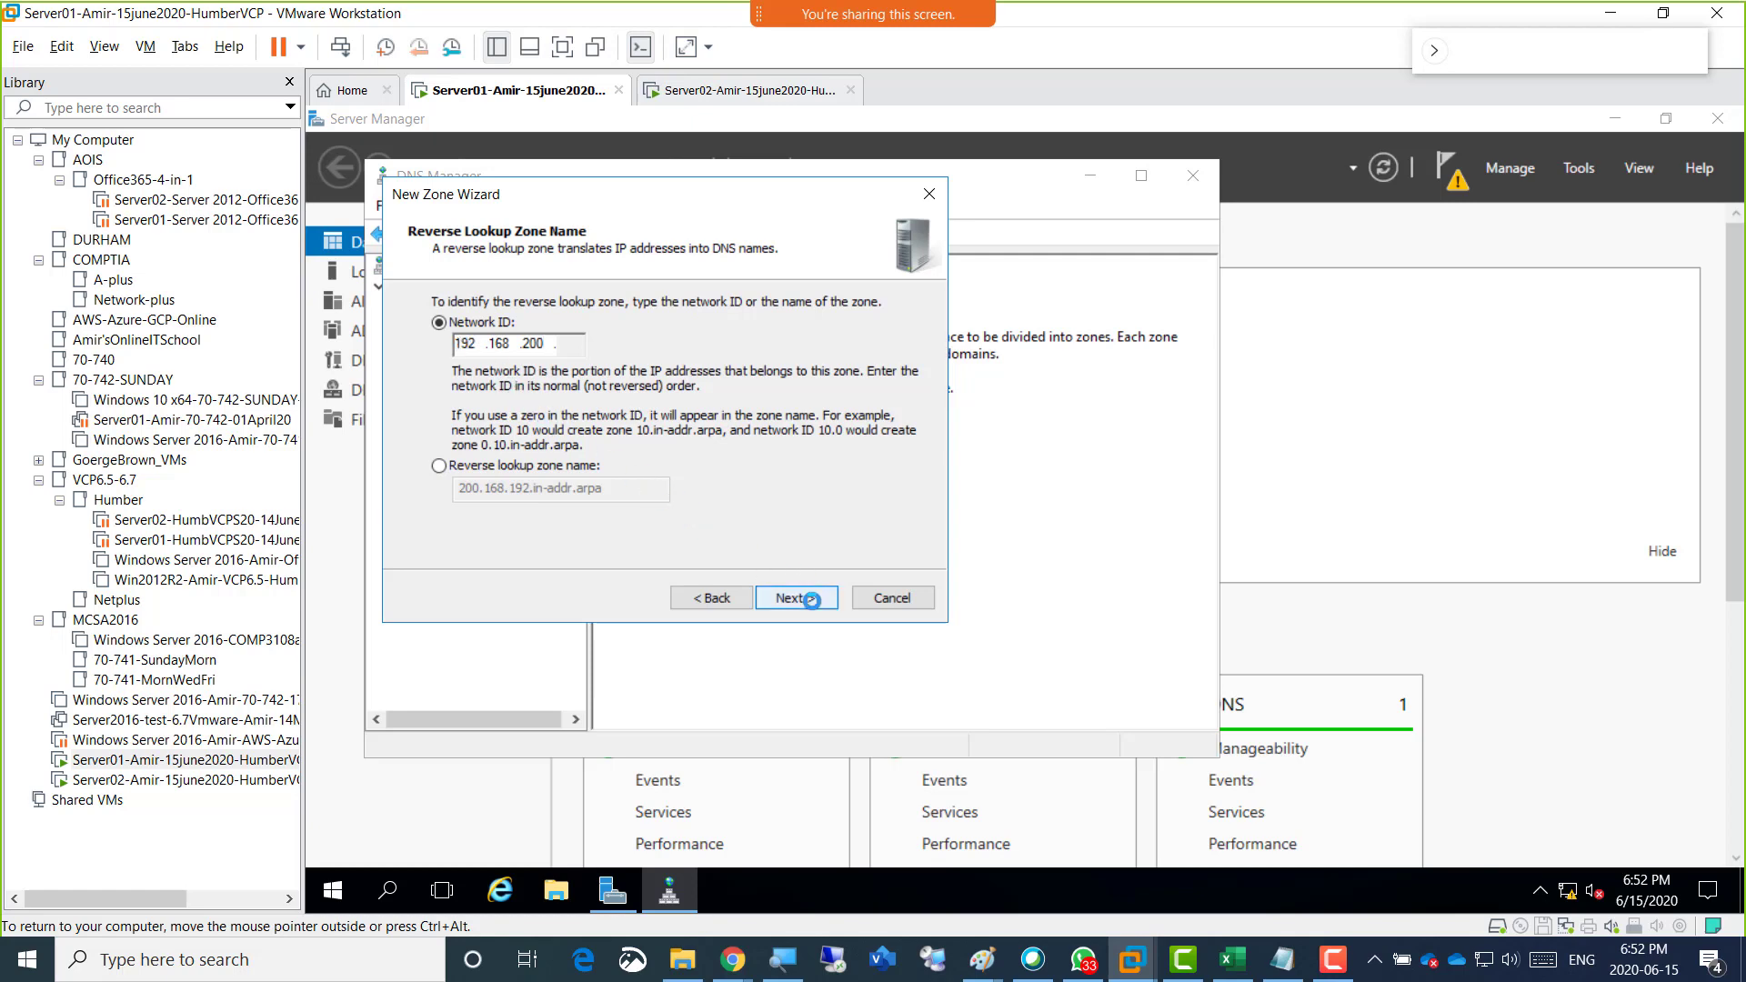
left_click(810, 600)
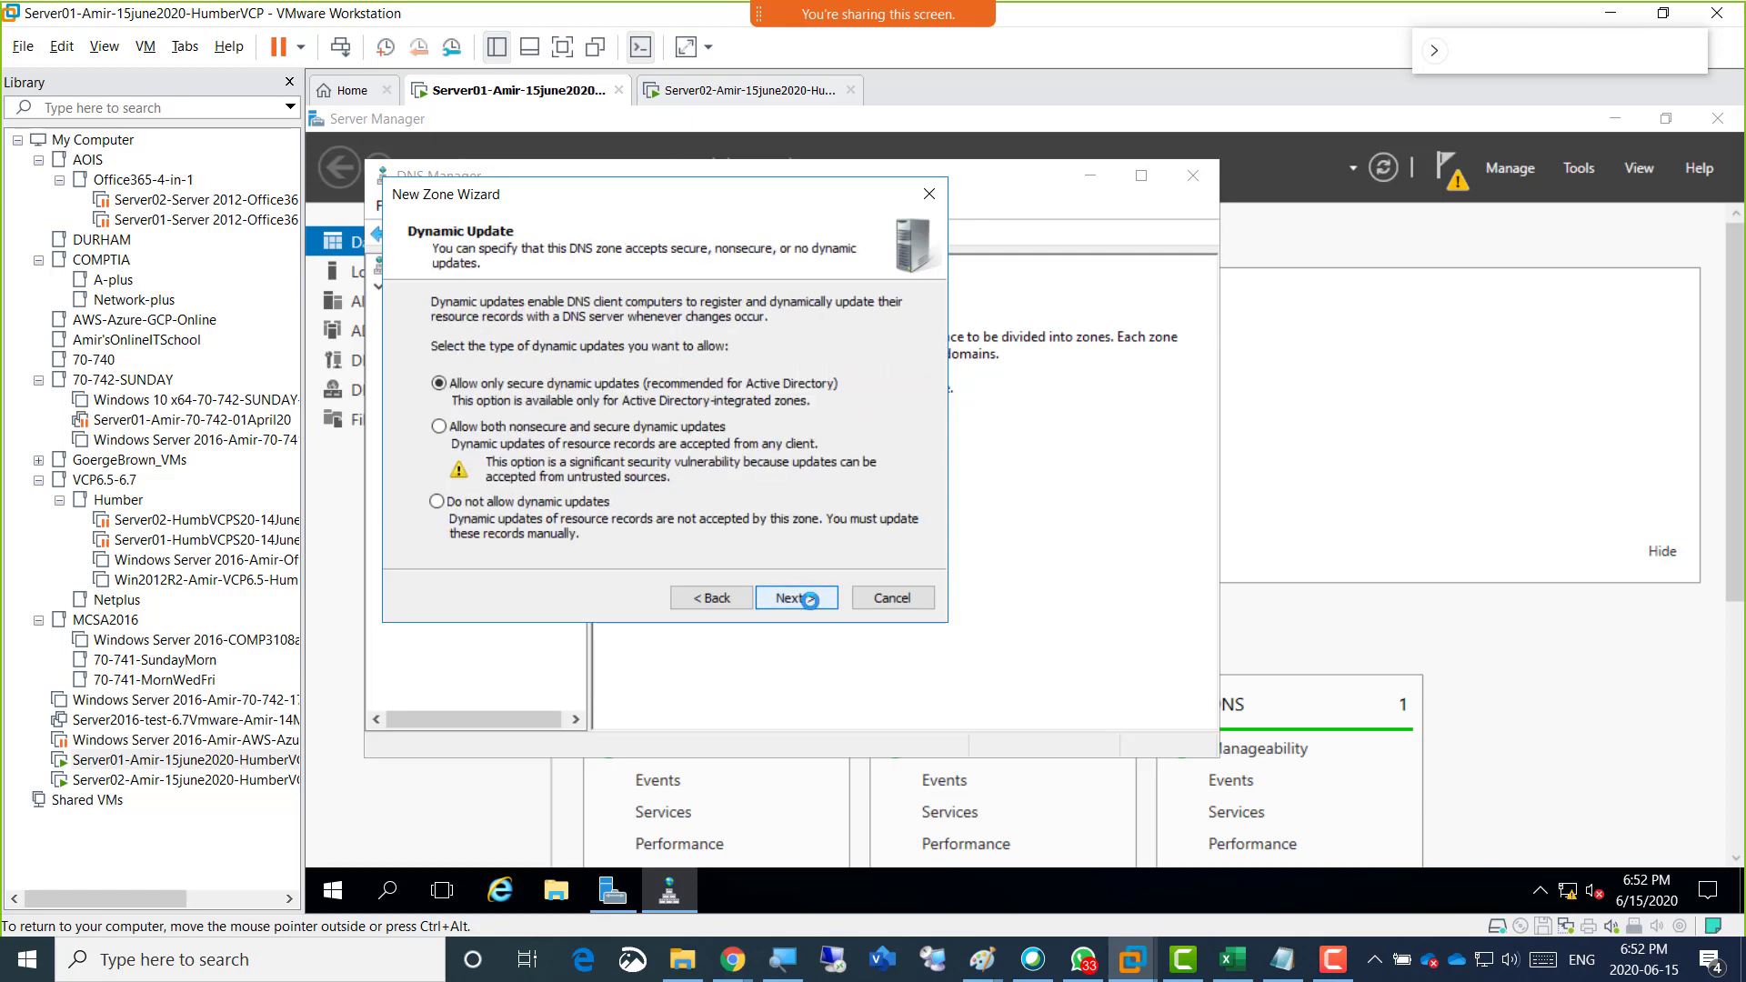
left_click(809, 600)
left_click(809, 601)
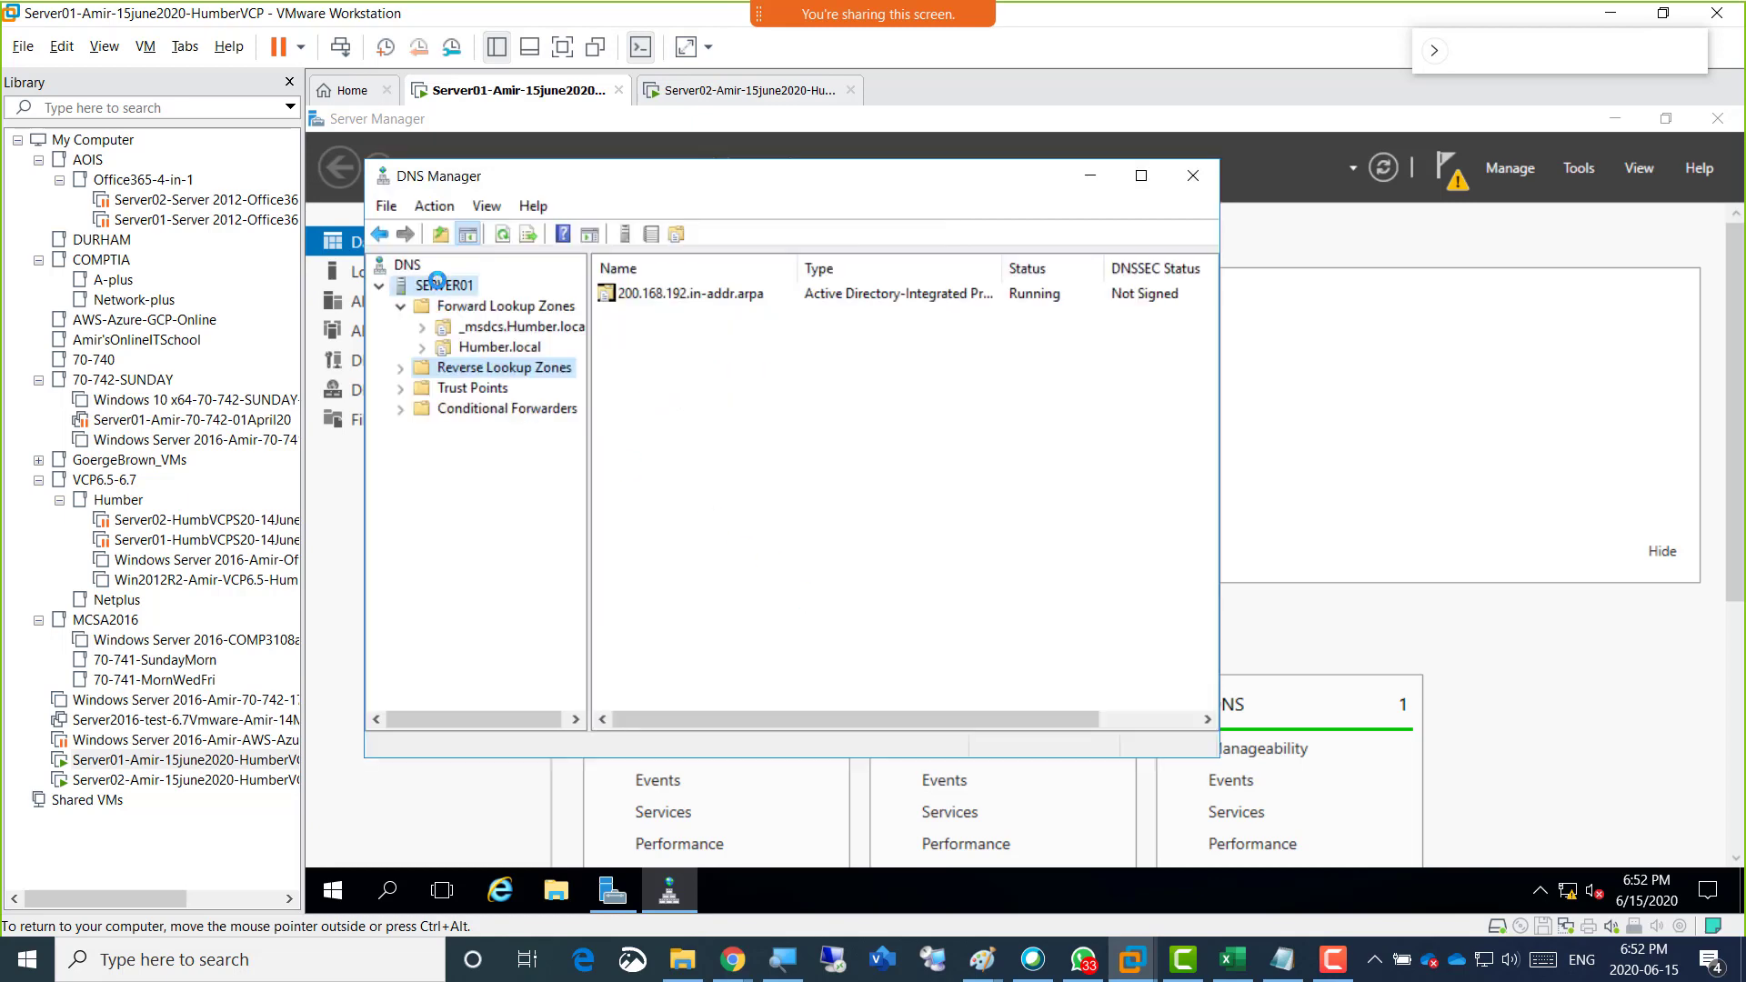
Reload SERVER01 in DNS Manager and run nslookup in an administrator Command Prompt to check the default DNS server name.
right_click(437, 282)
left_click(555, 560)
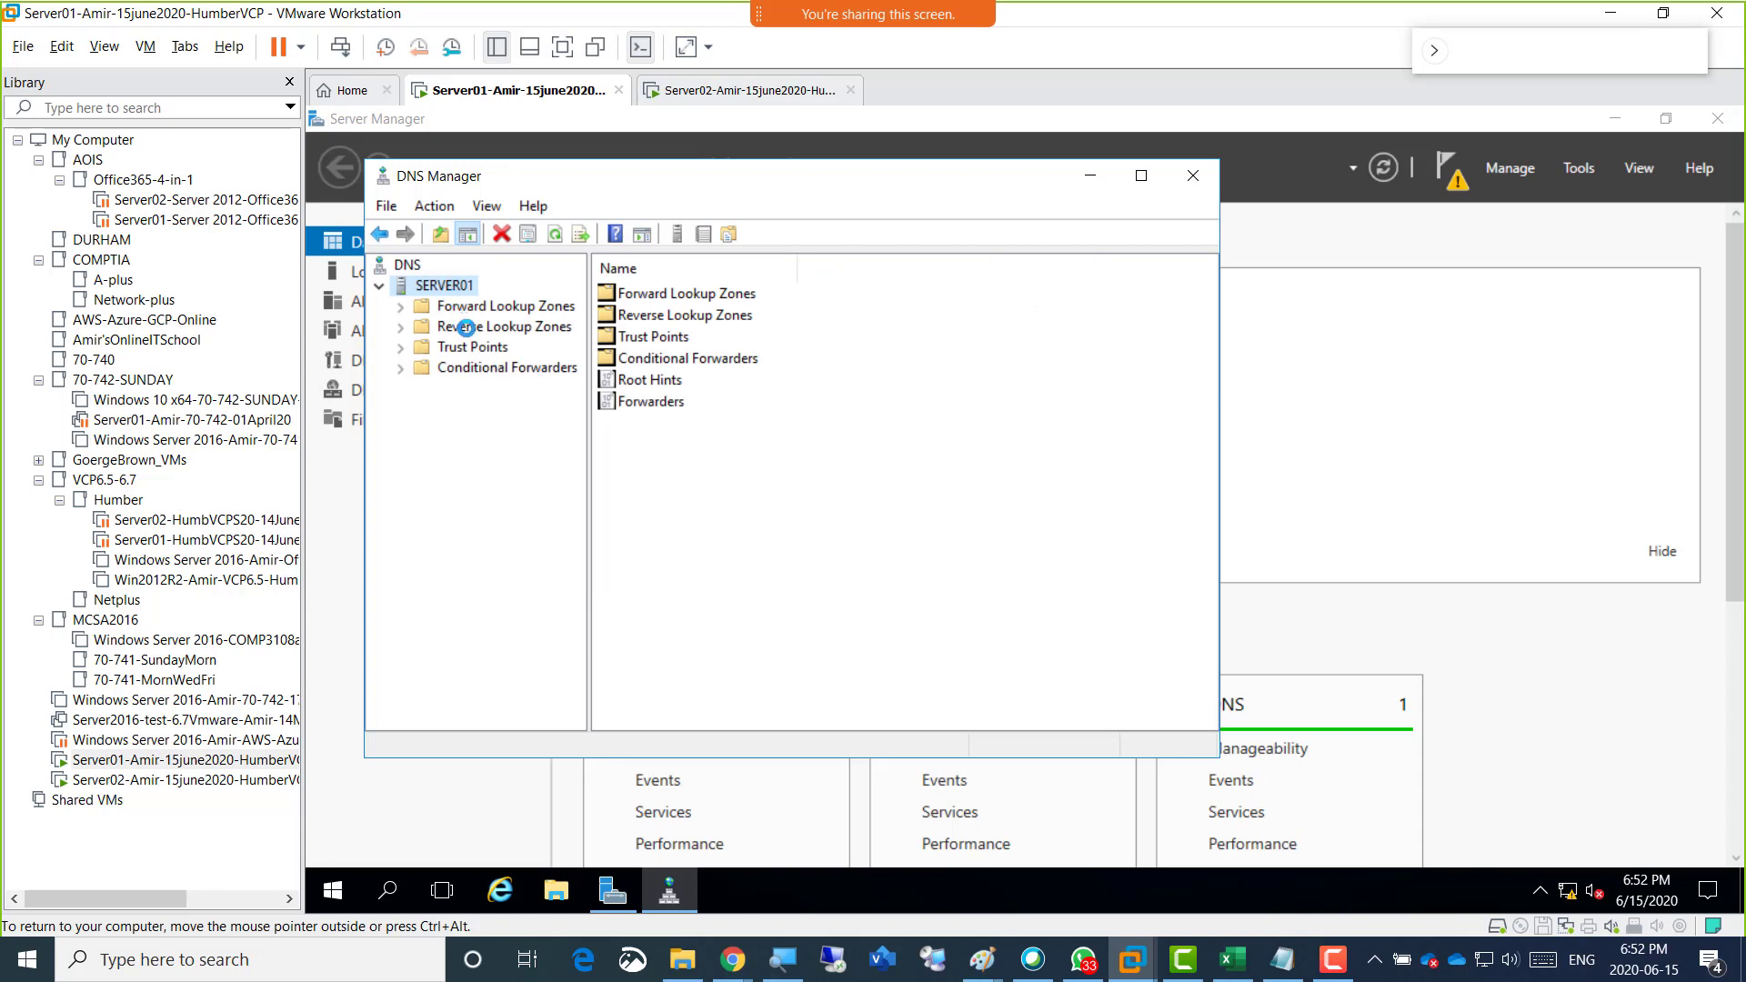
right_click(338, 882)
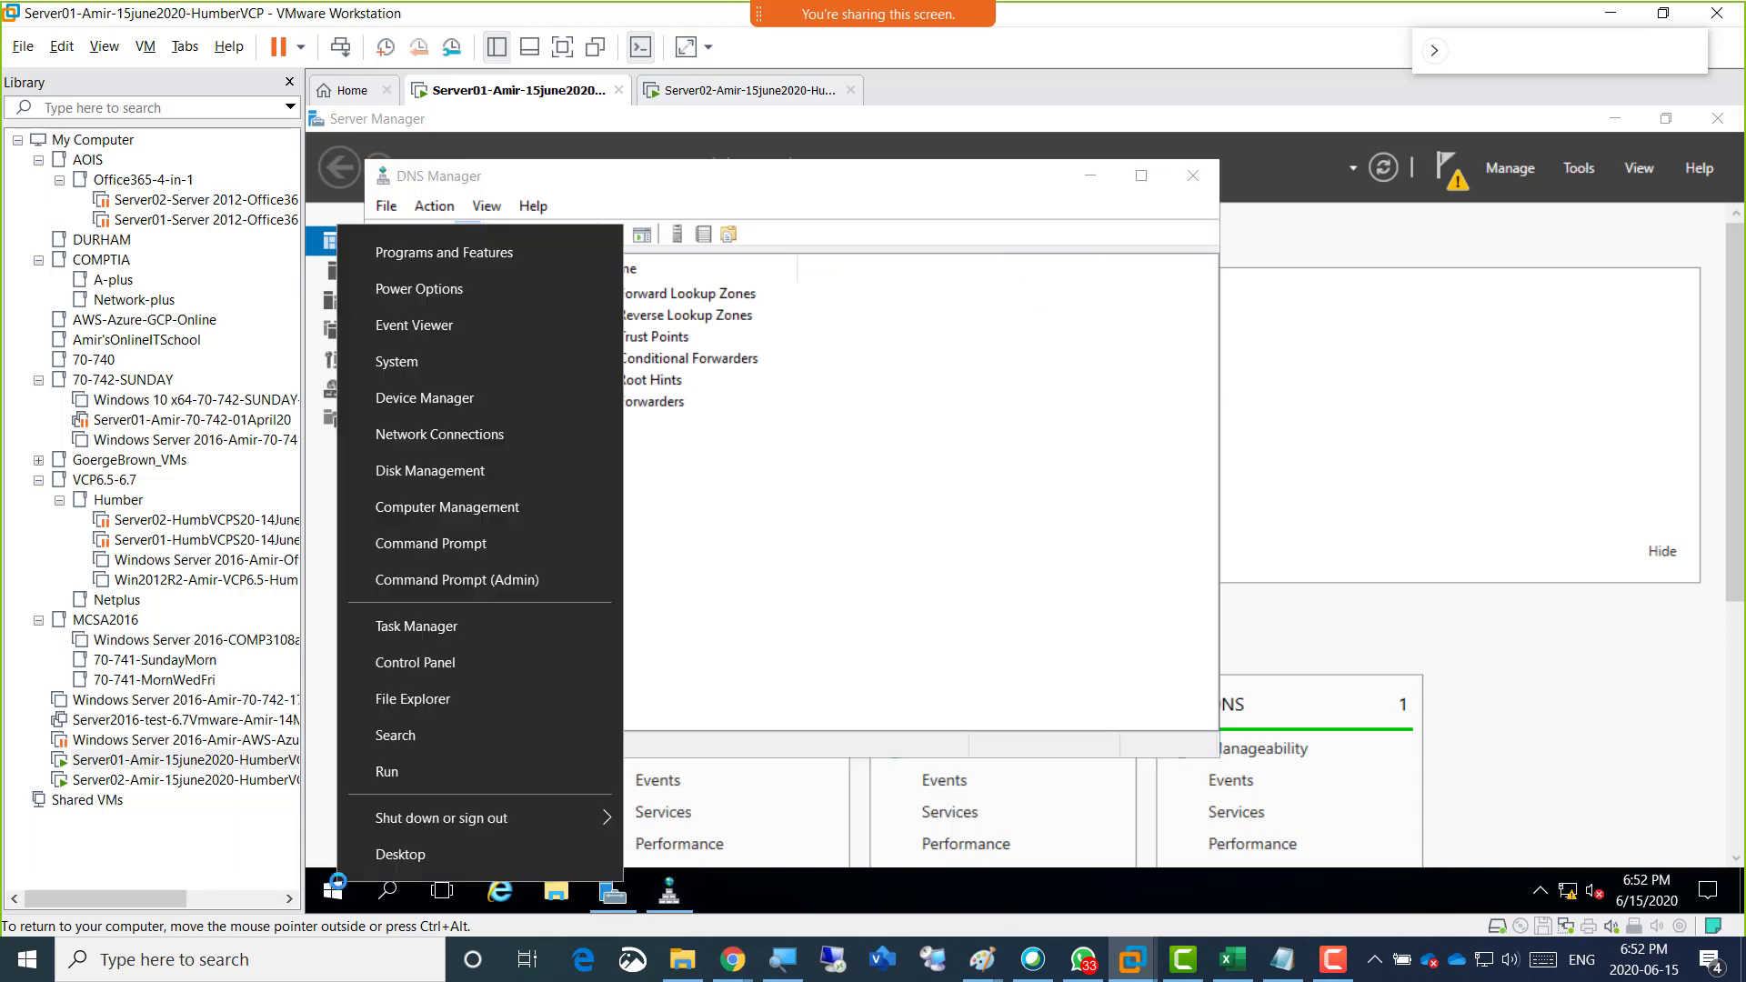
left_click(459, 586)
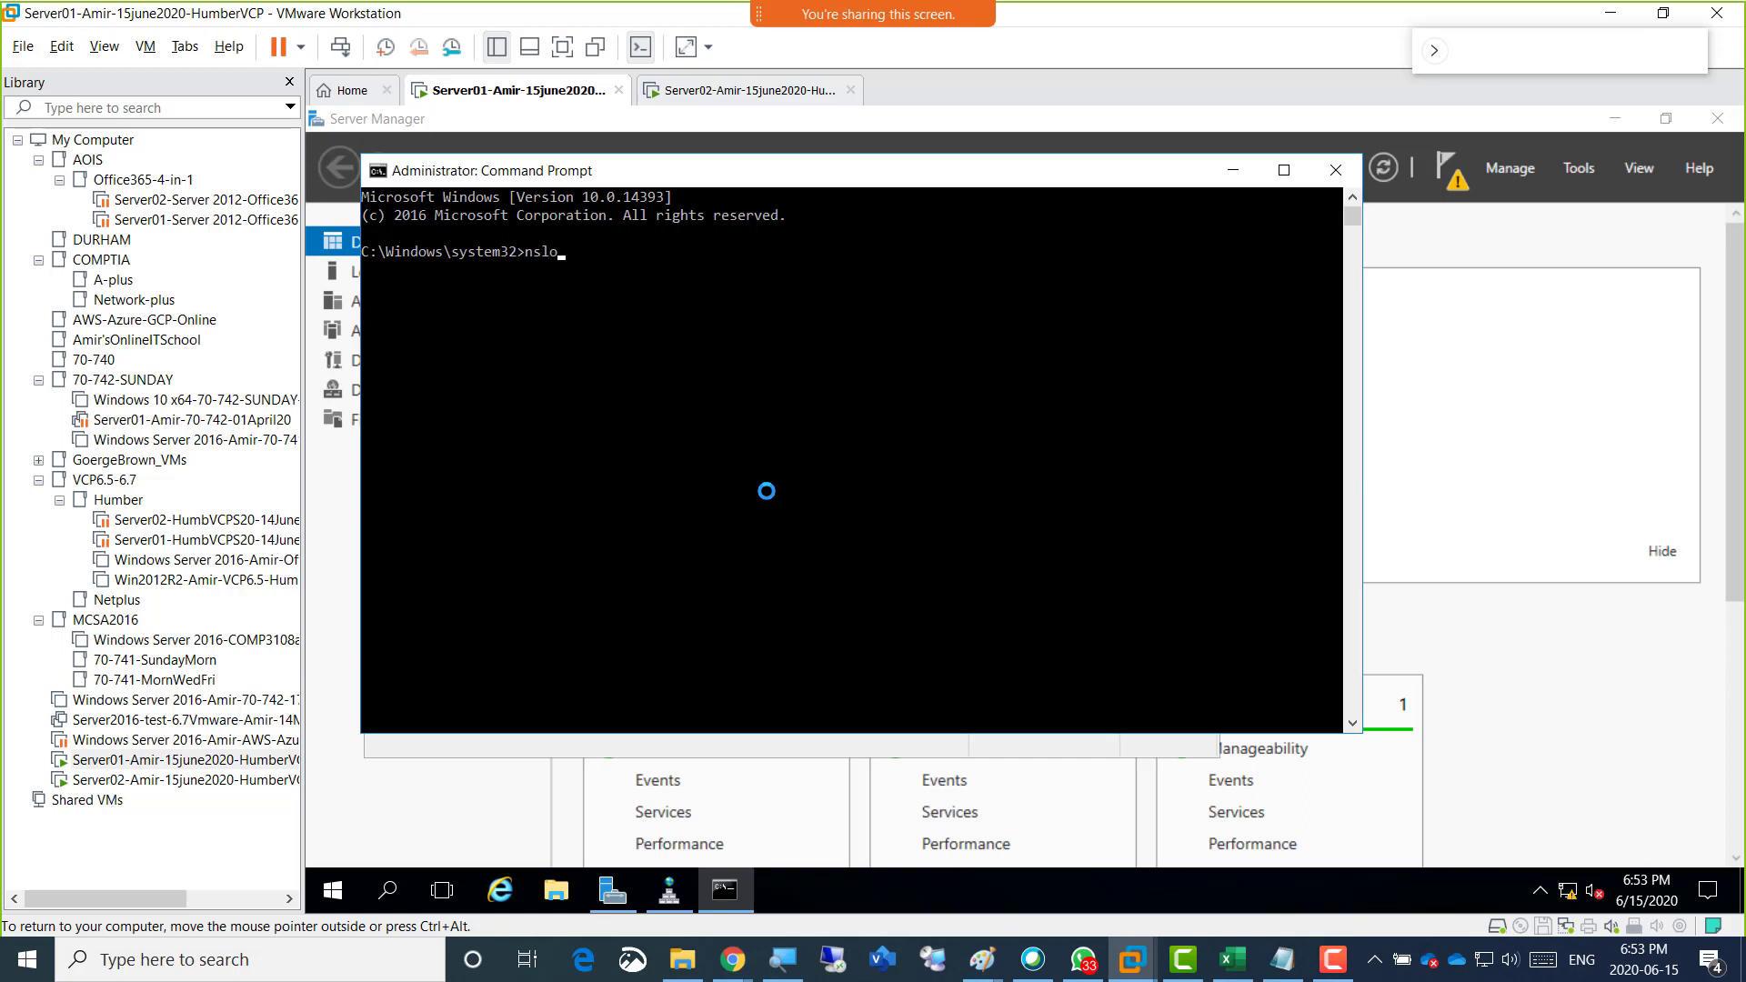
key("Return")
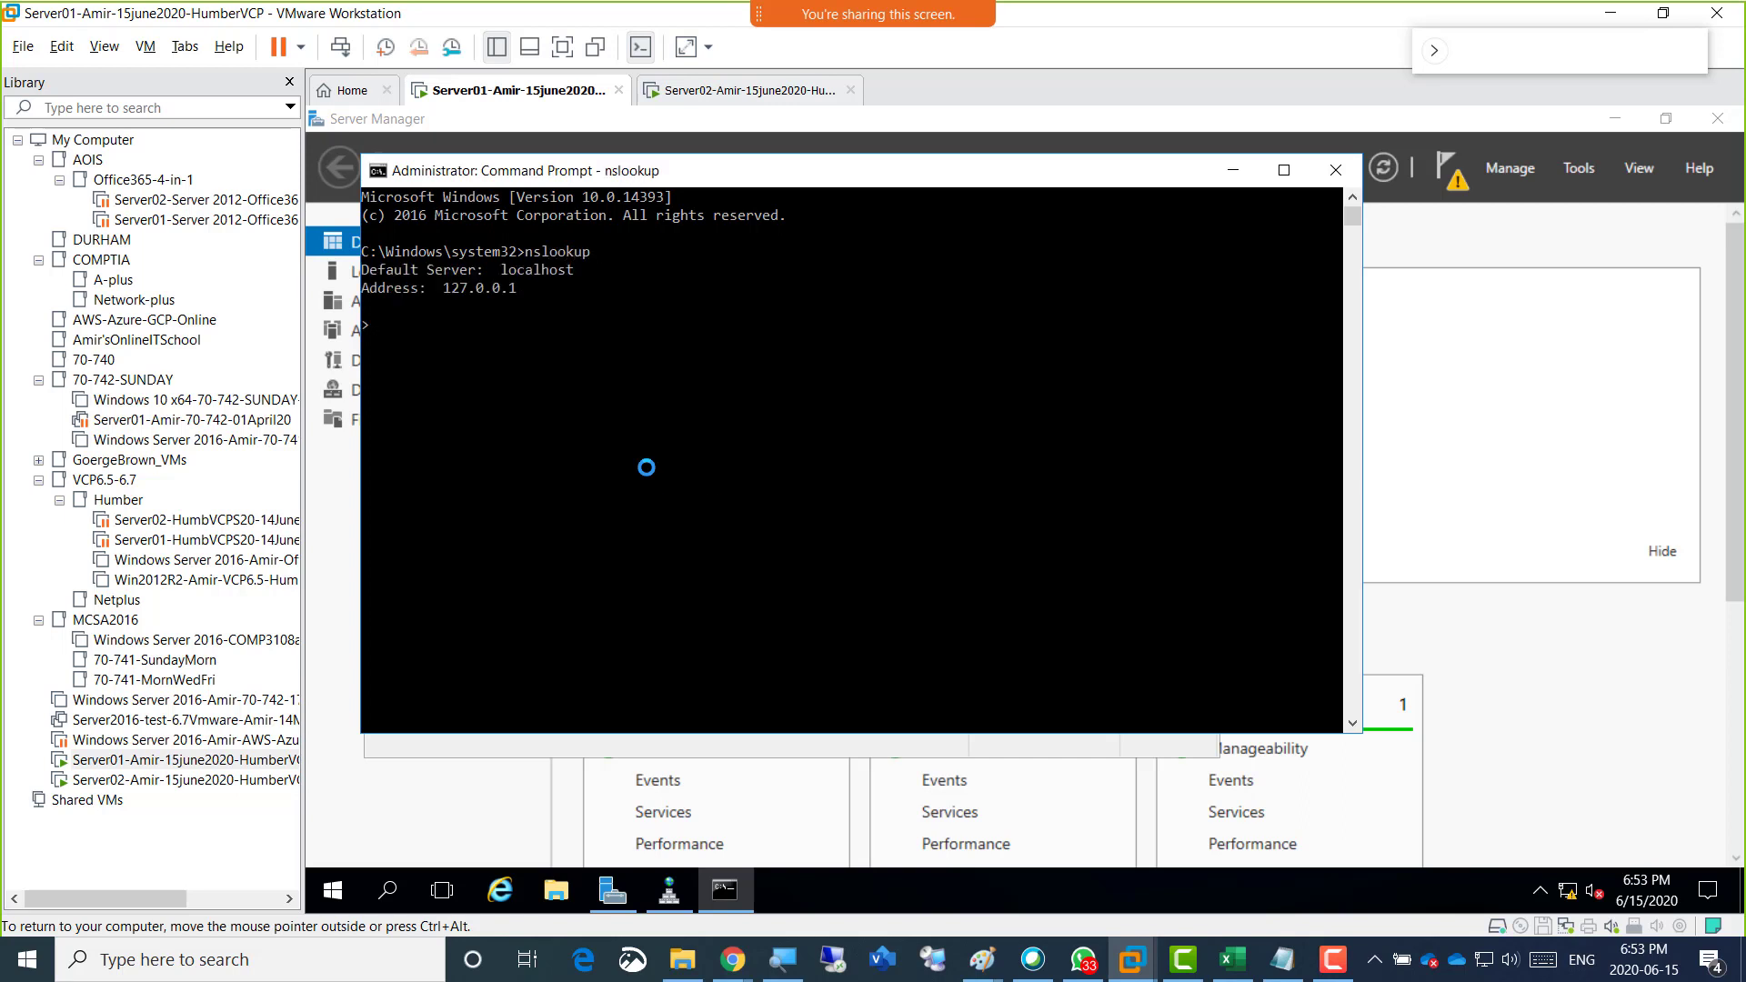
Set the preferred DNS server to 192.168.200.1 in Ethernet0's IPv4 properties on Server01 and close the adapter's dialogs.
left_click_drag(557, 170, 954, 172)
left_click(337, 272)
left_click(381, 272)
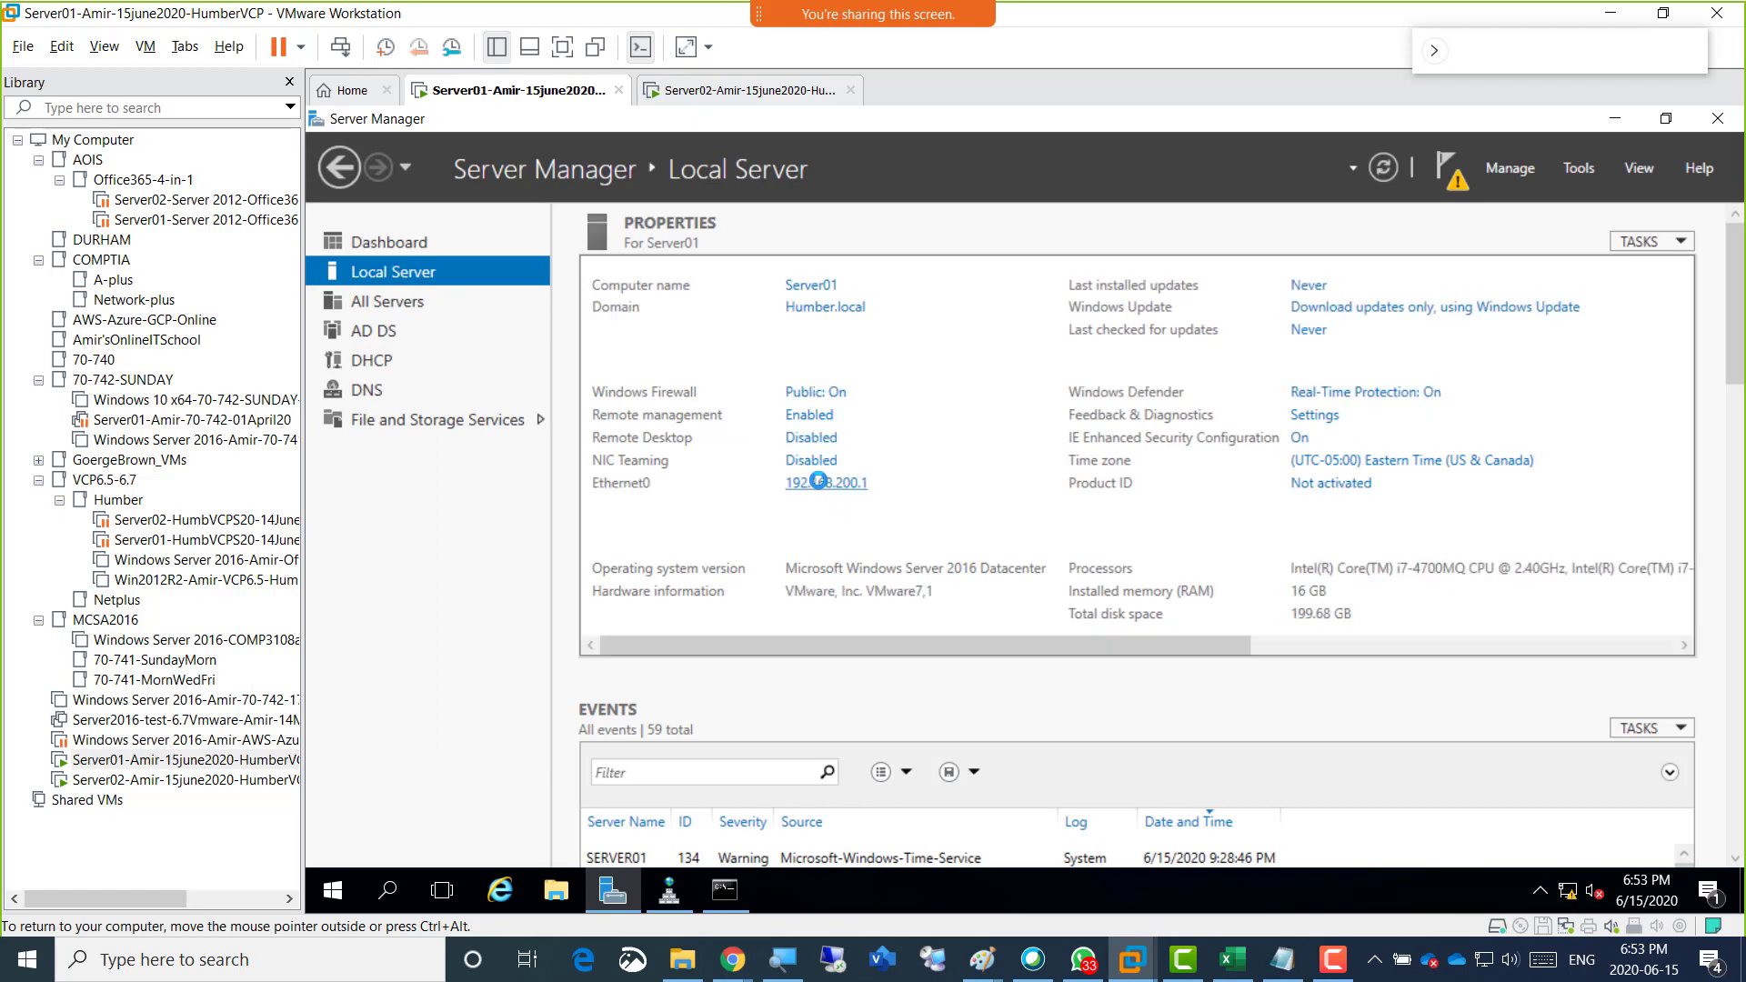
left_click(819, 481)
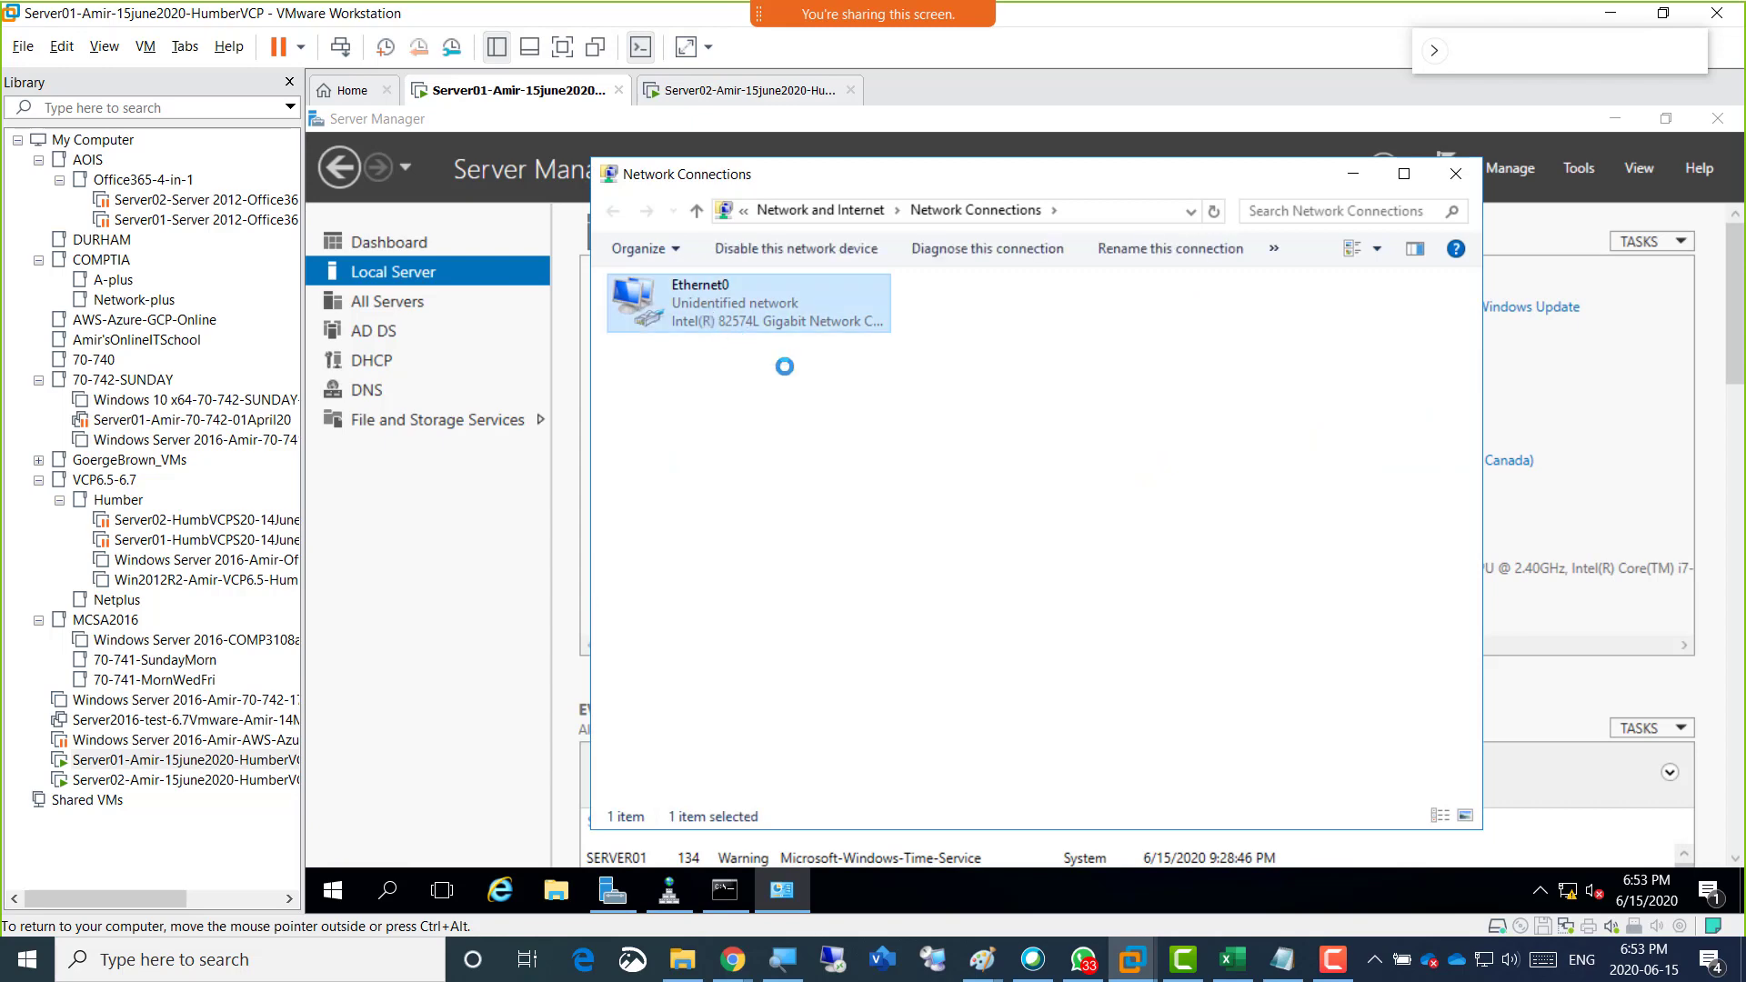
left_click(891, 682)
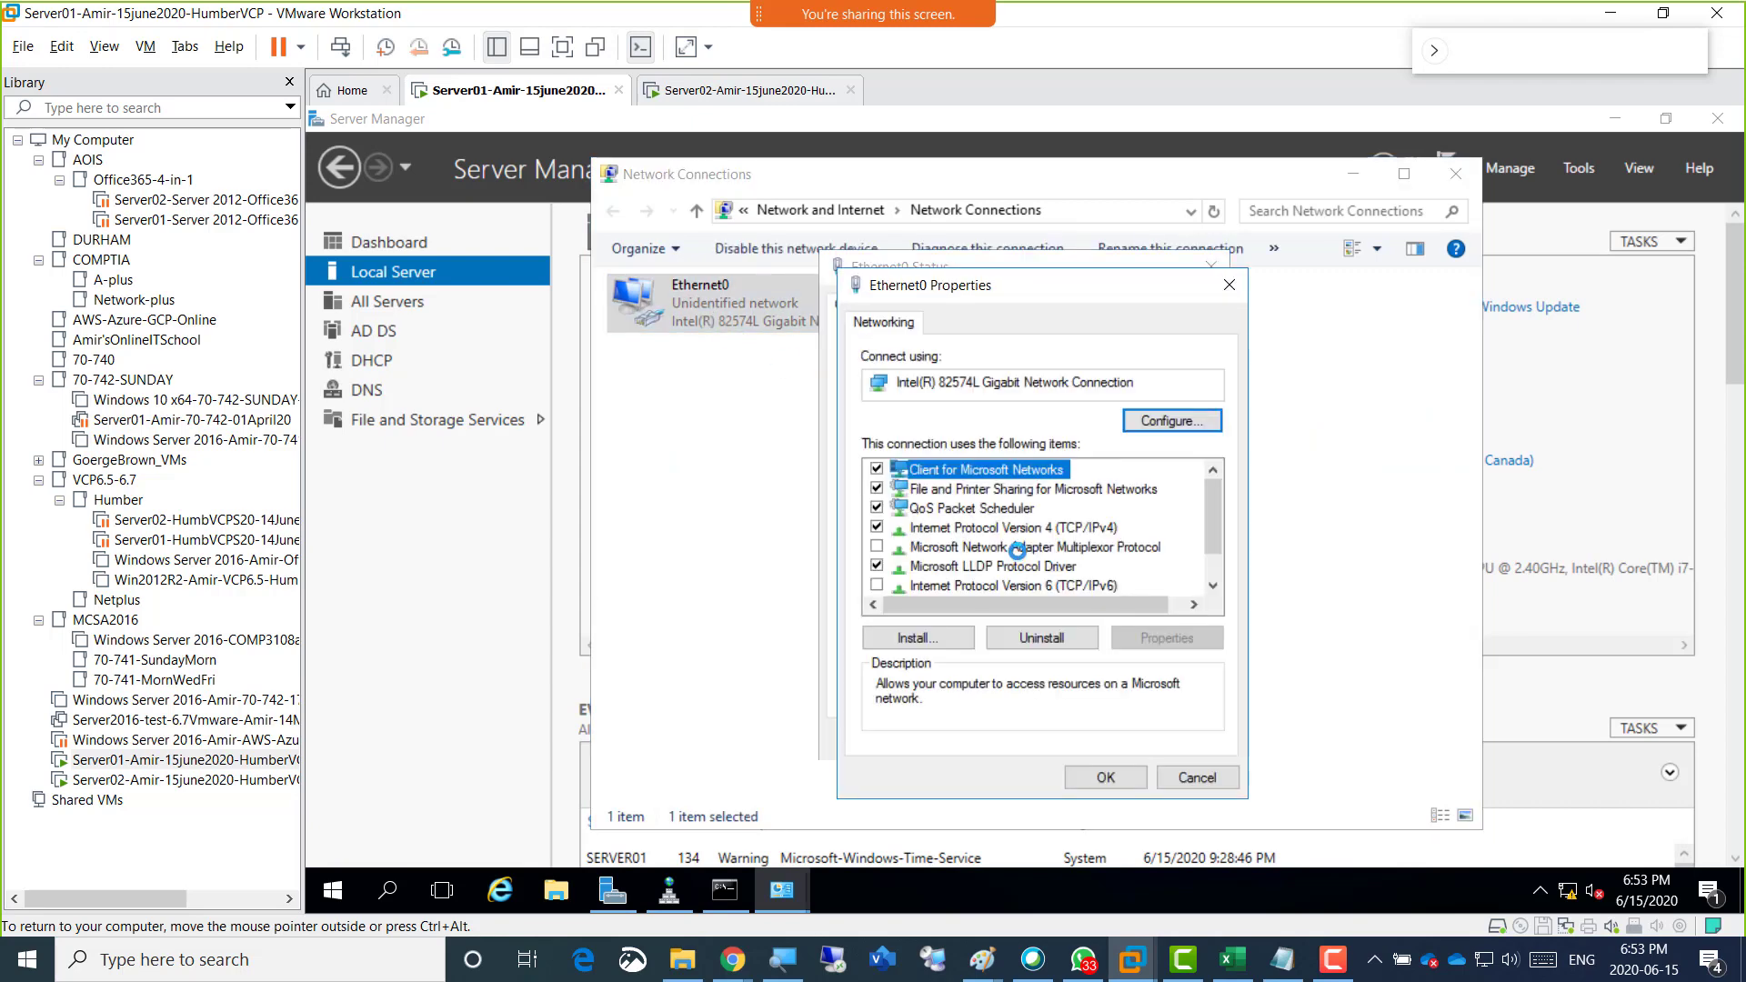
double_click(1011, 528)
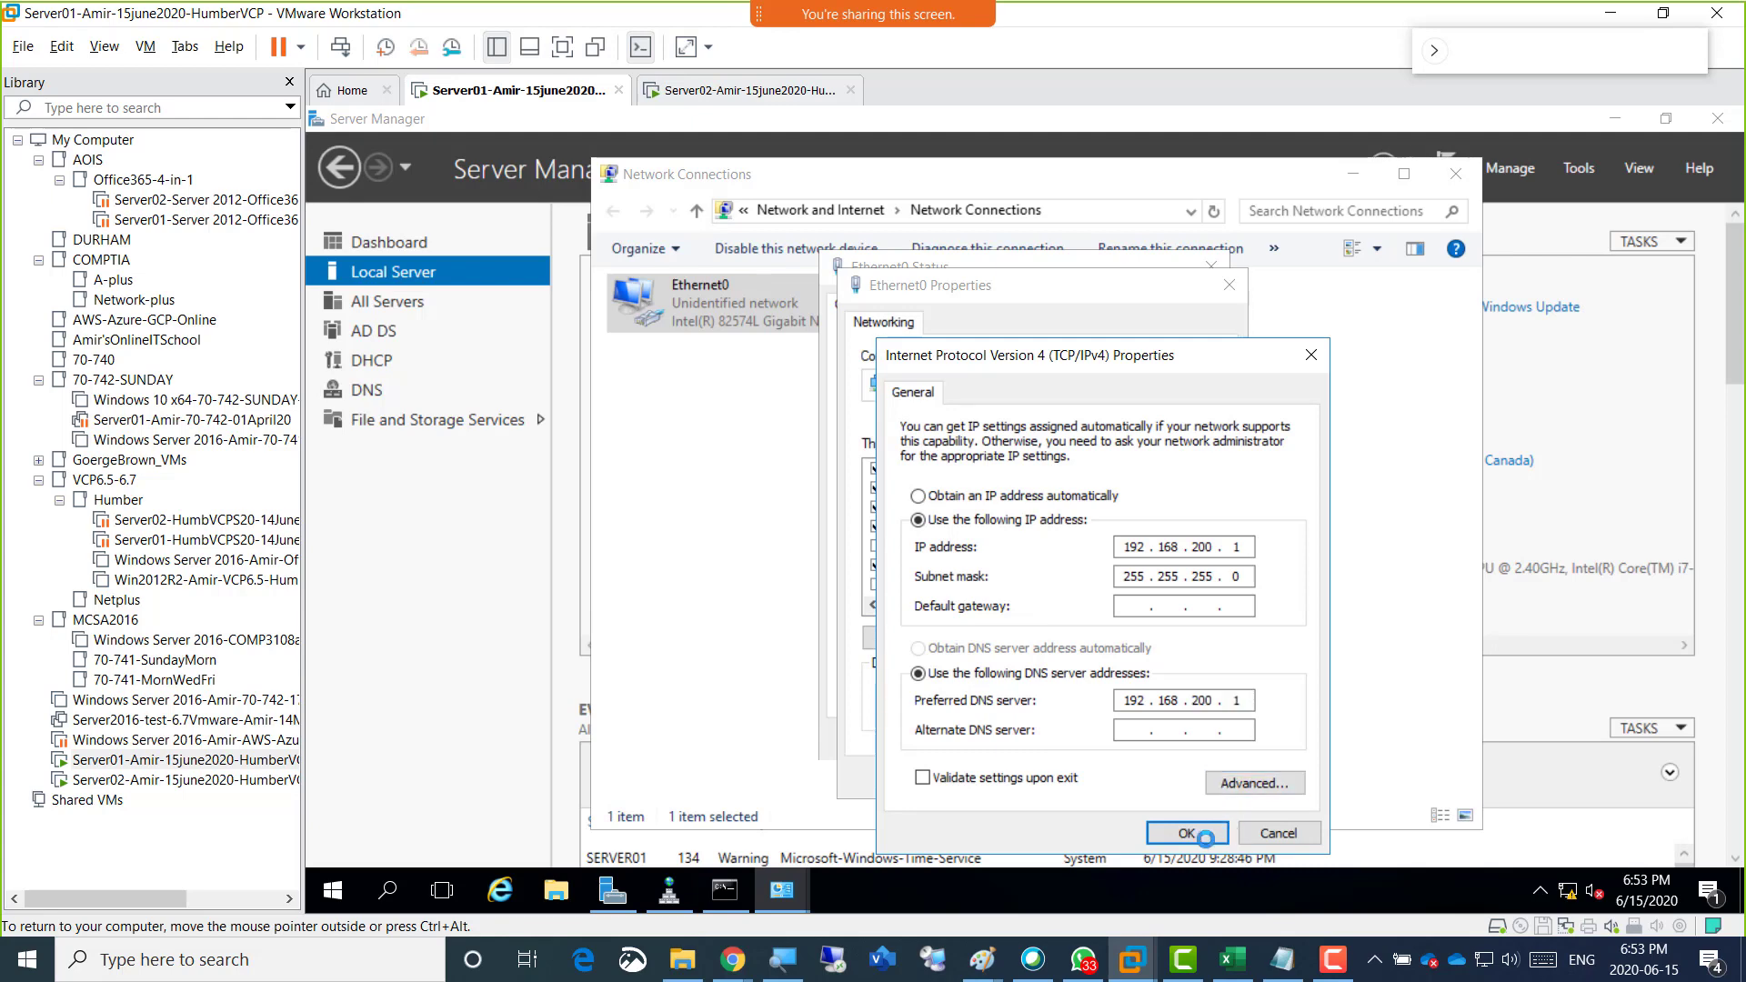
left_click(1180, 834)
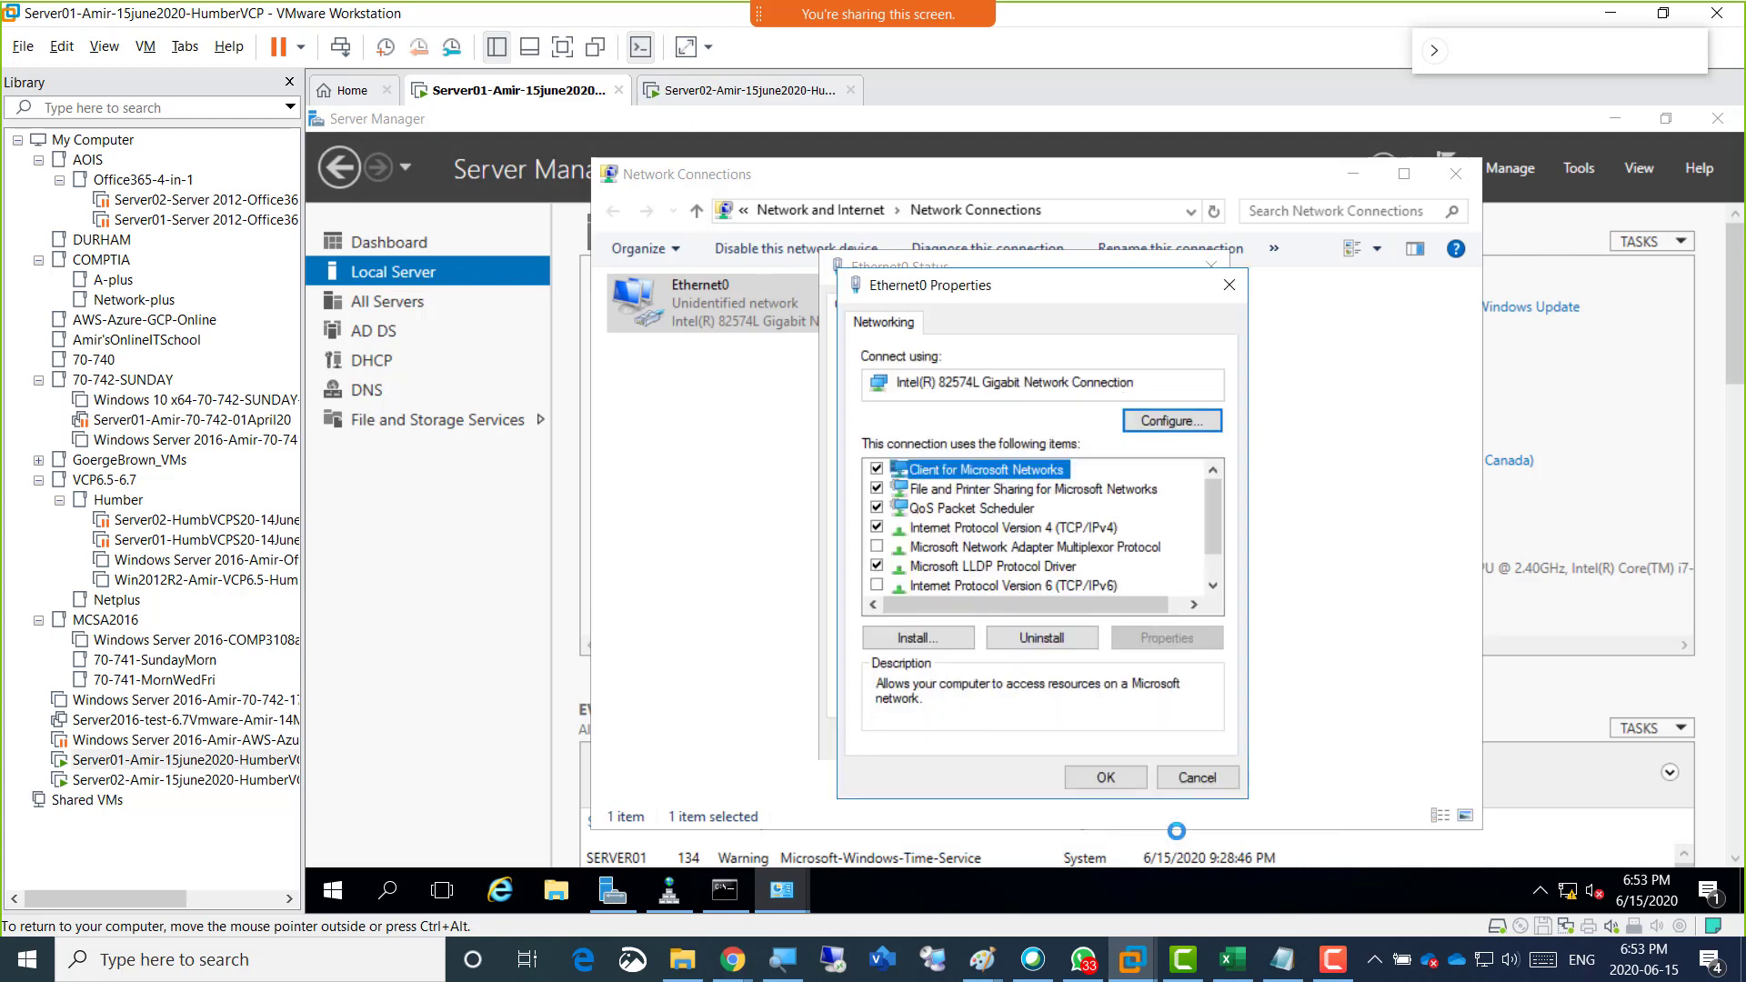
left_click(1102, 777)
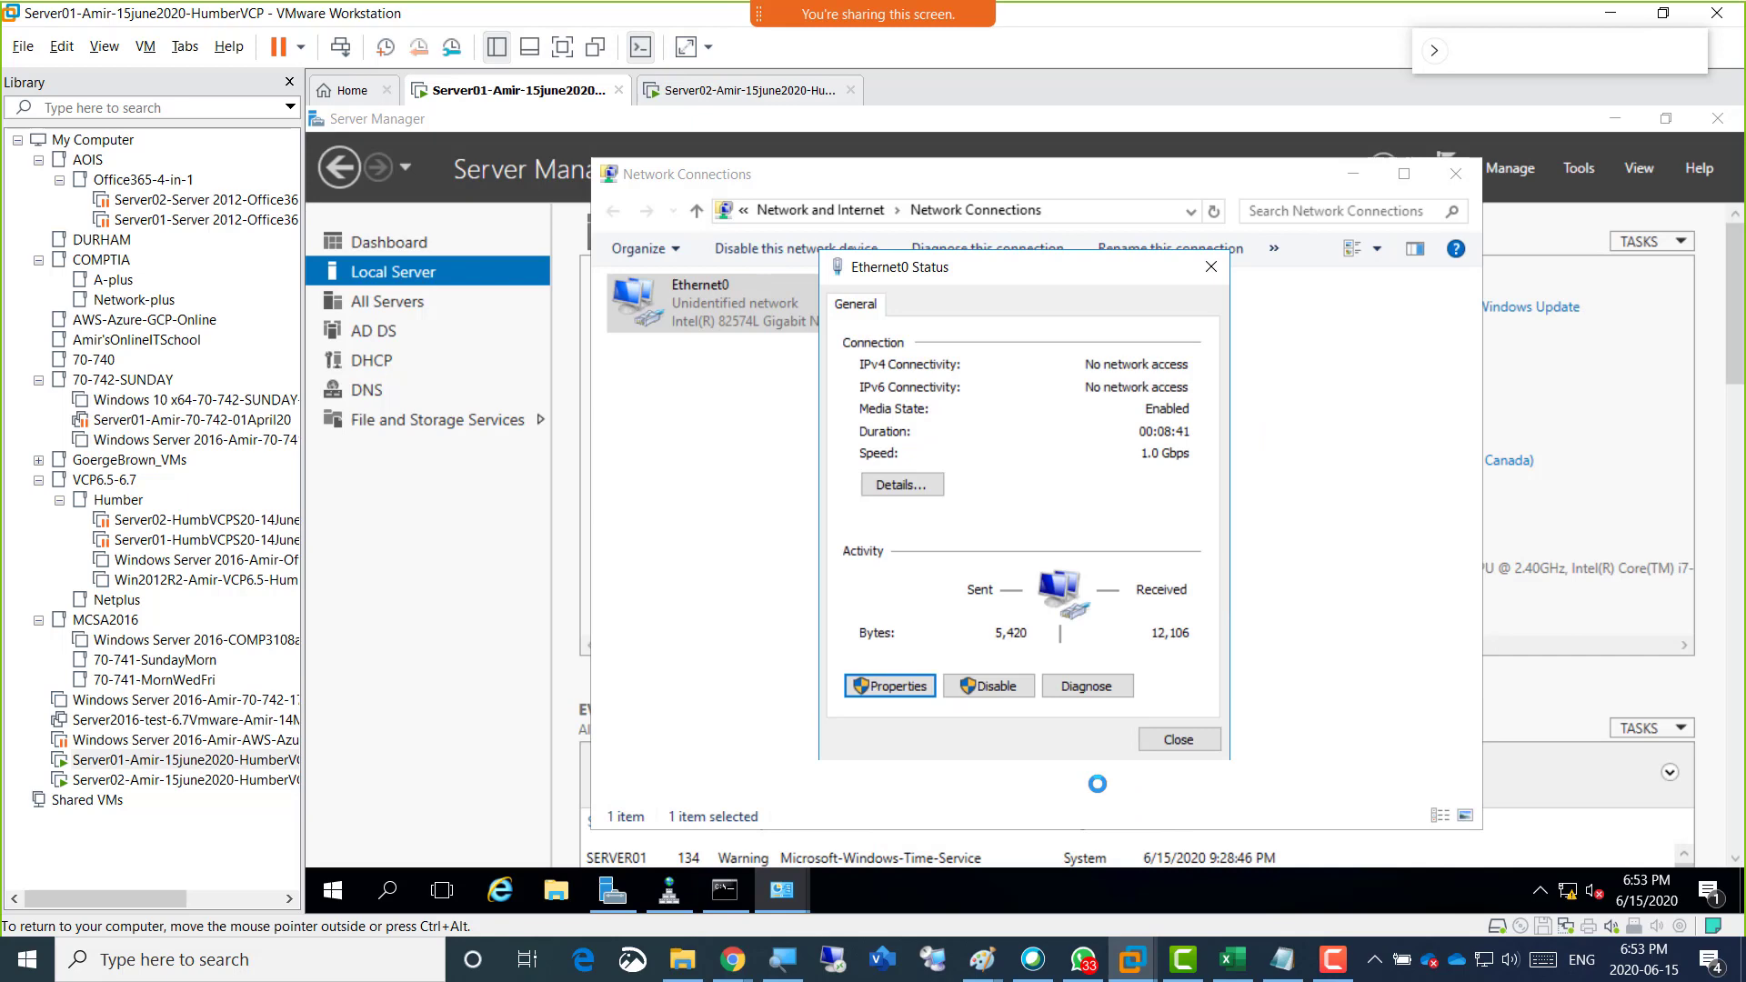
left_click(1155, 741)
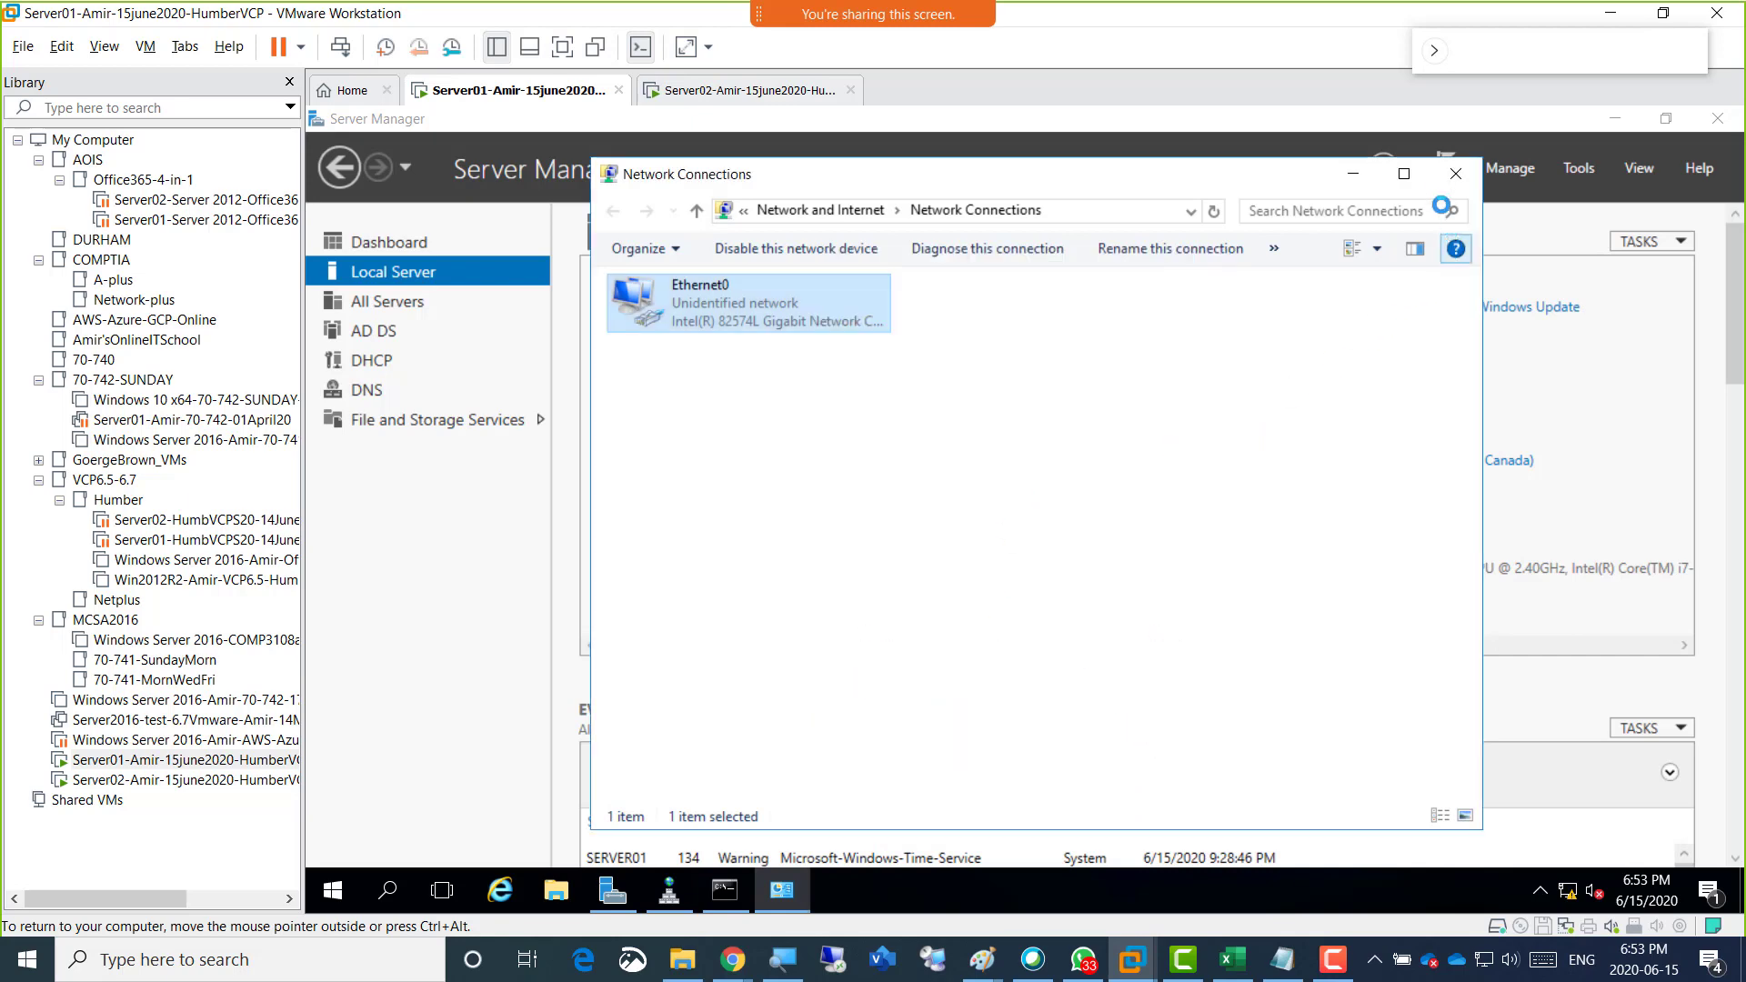
Close the Network Connections window, exit the running nslookup session in Command Prompt and run nslookup again to check the default DNS server.
left_click(1456, 174)
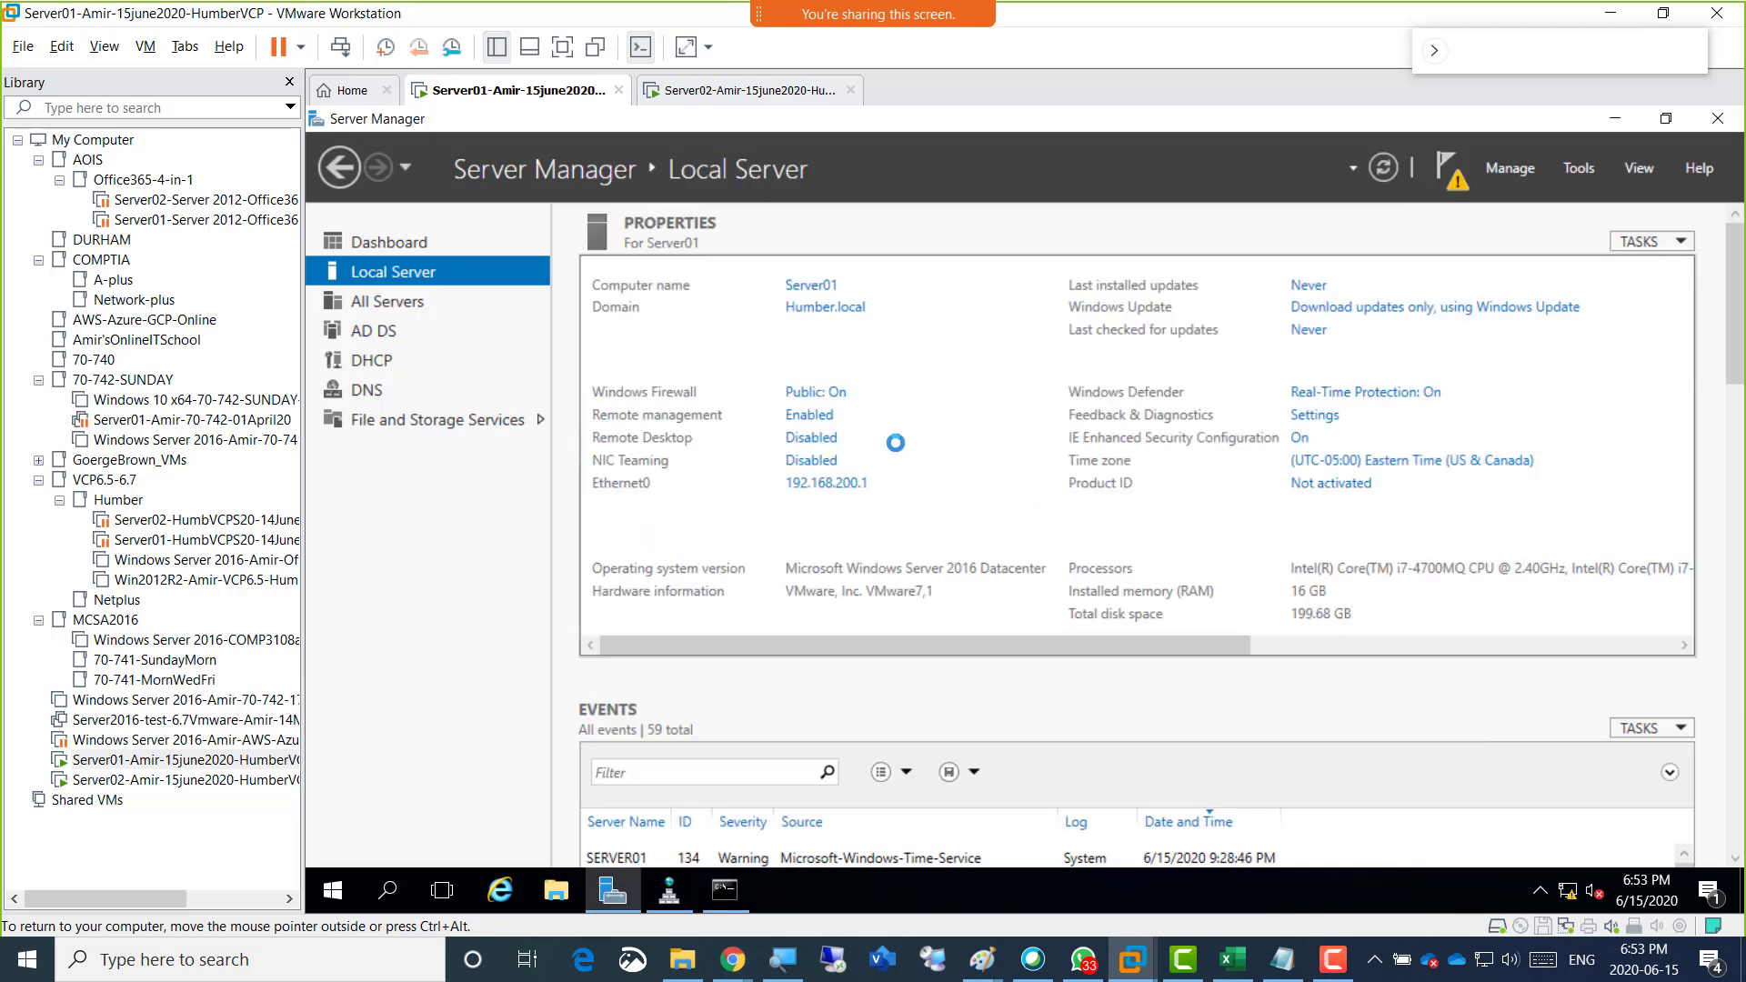
left_click(724, 888)
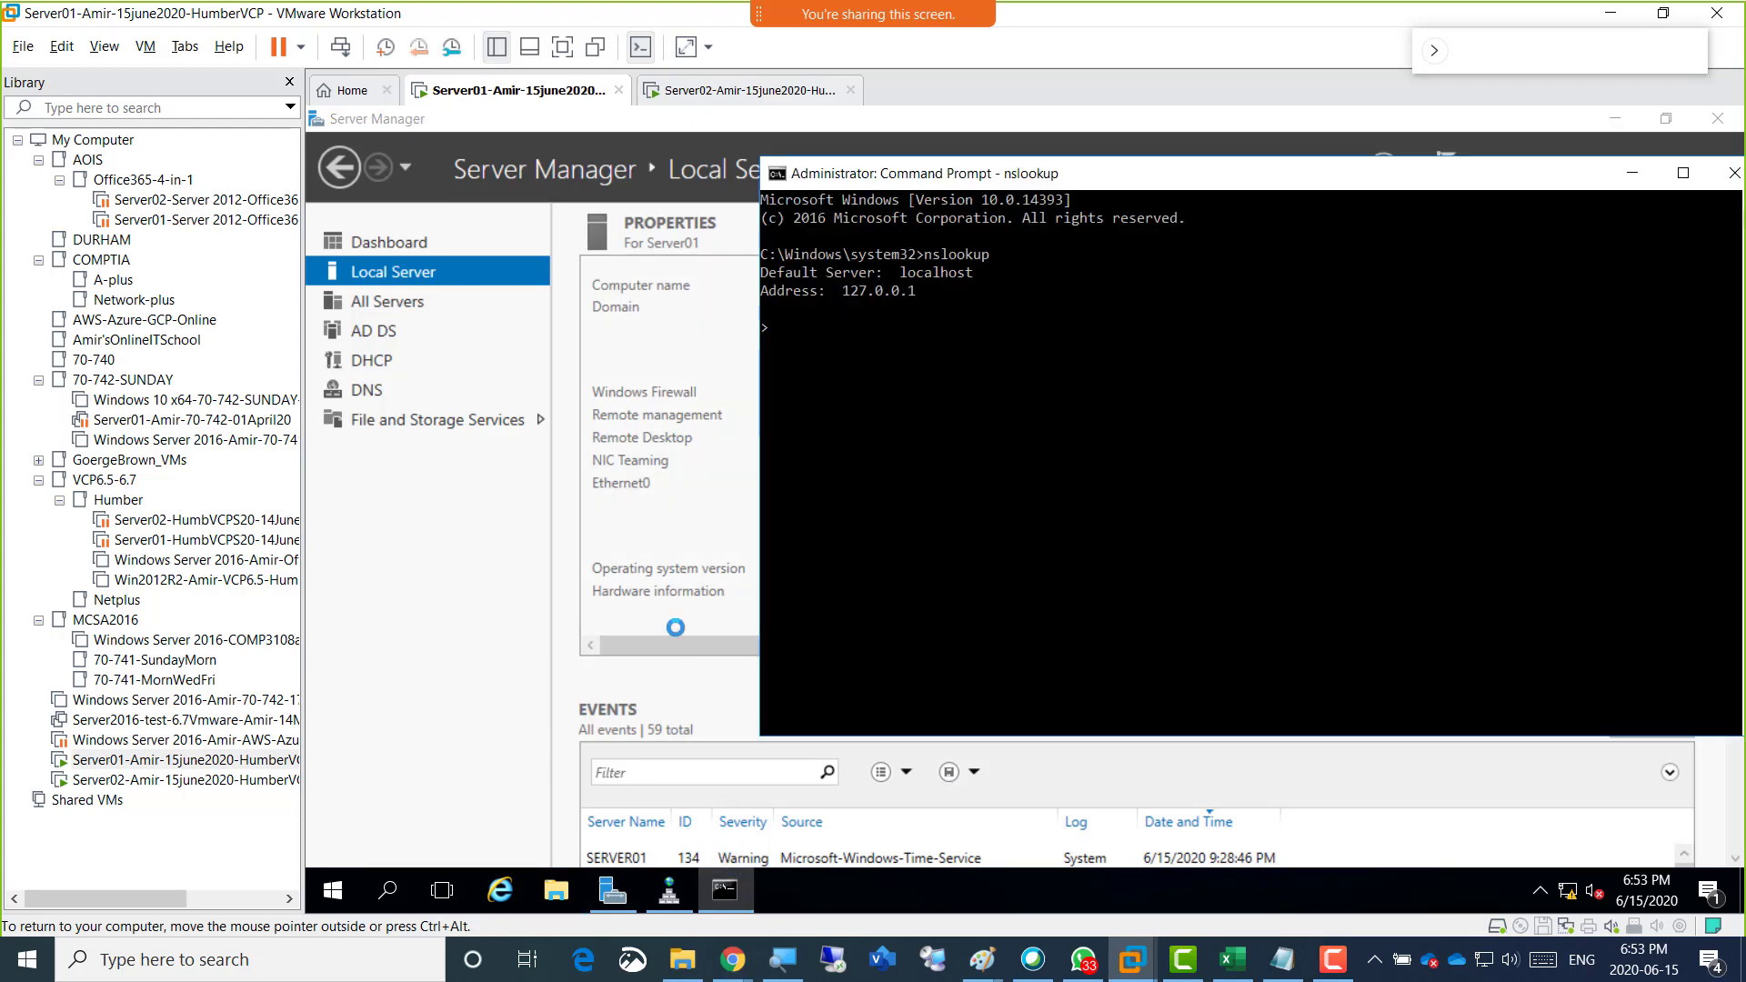
left_click(920, 434)
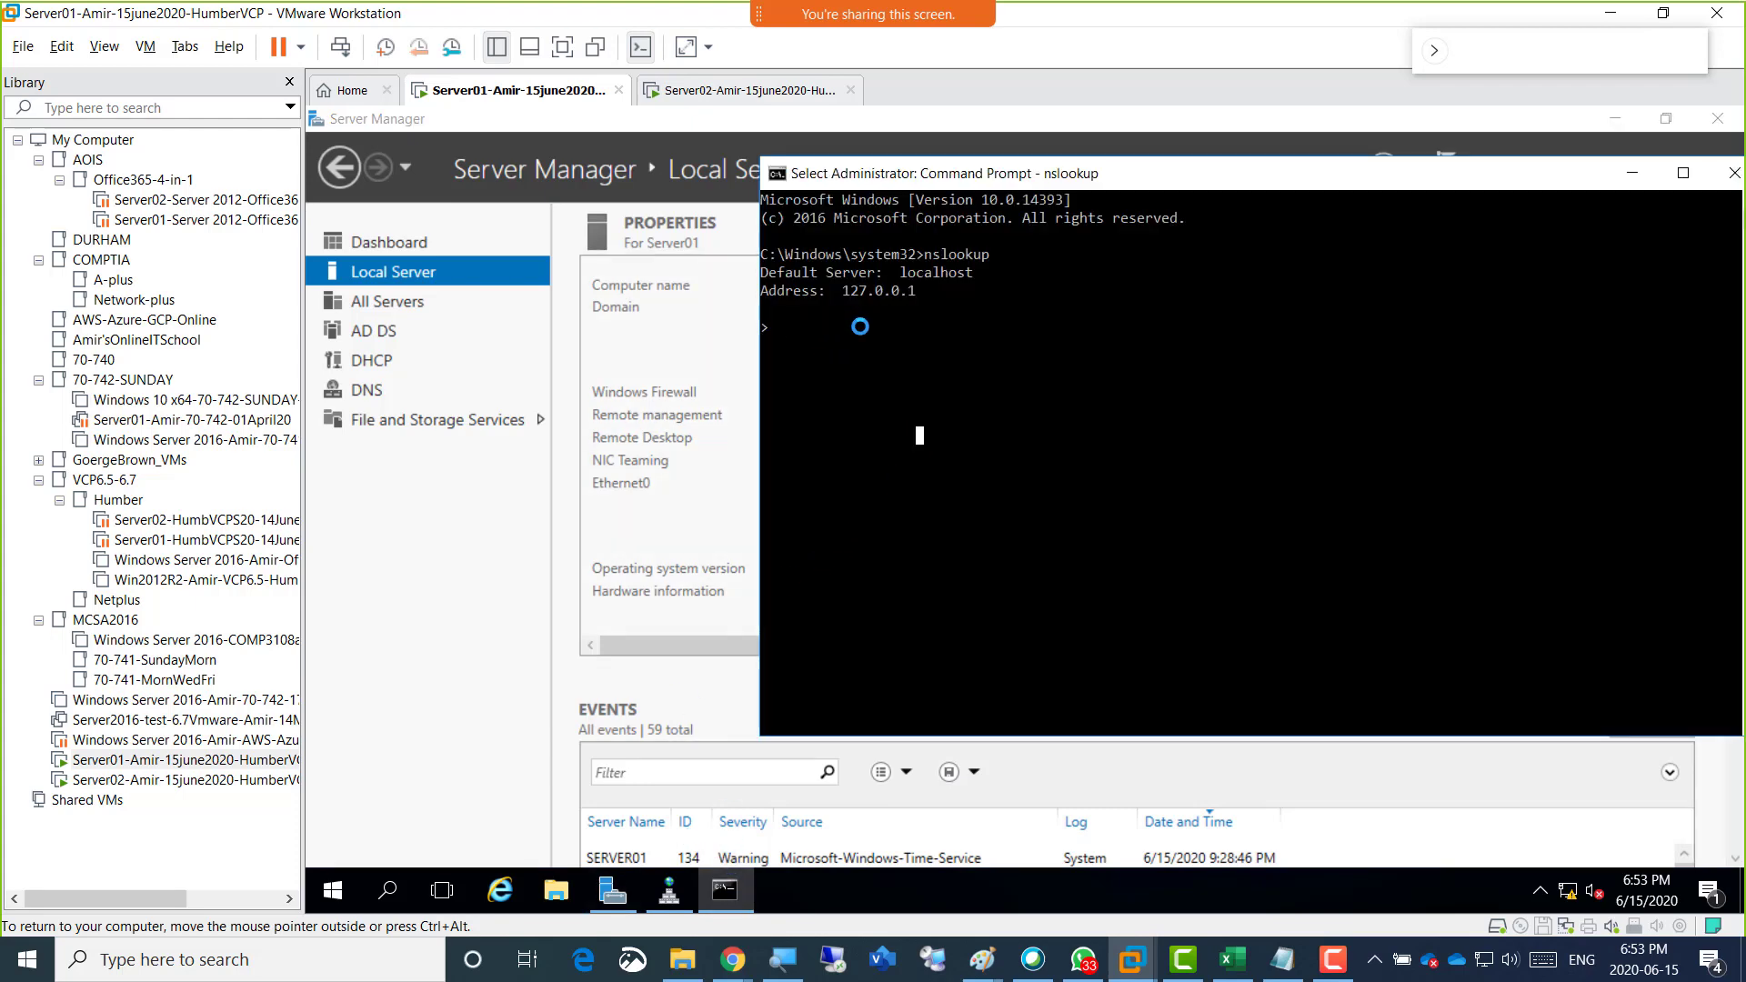
key("Escape")
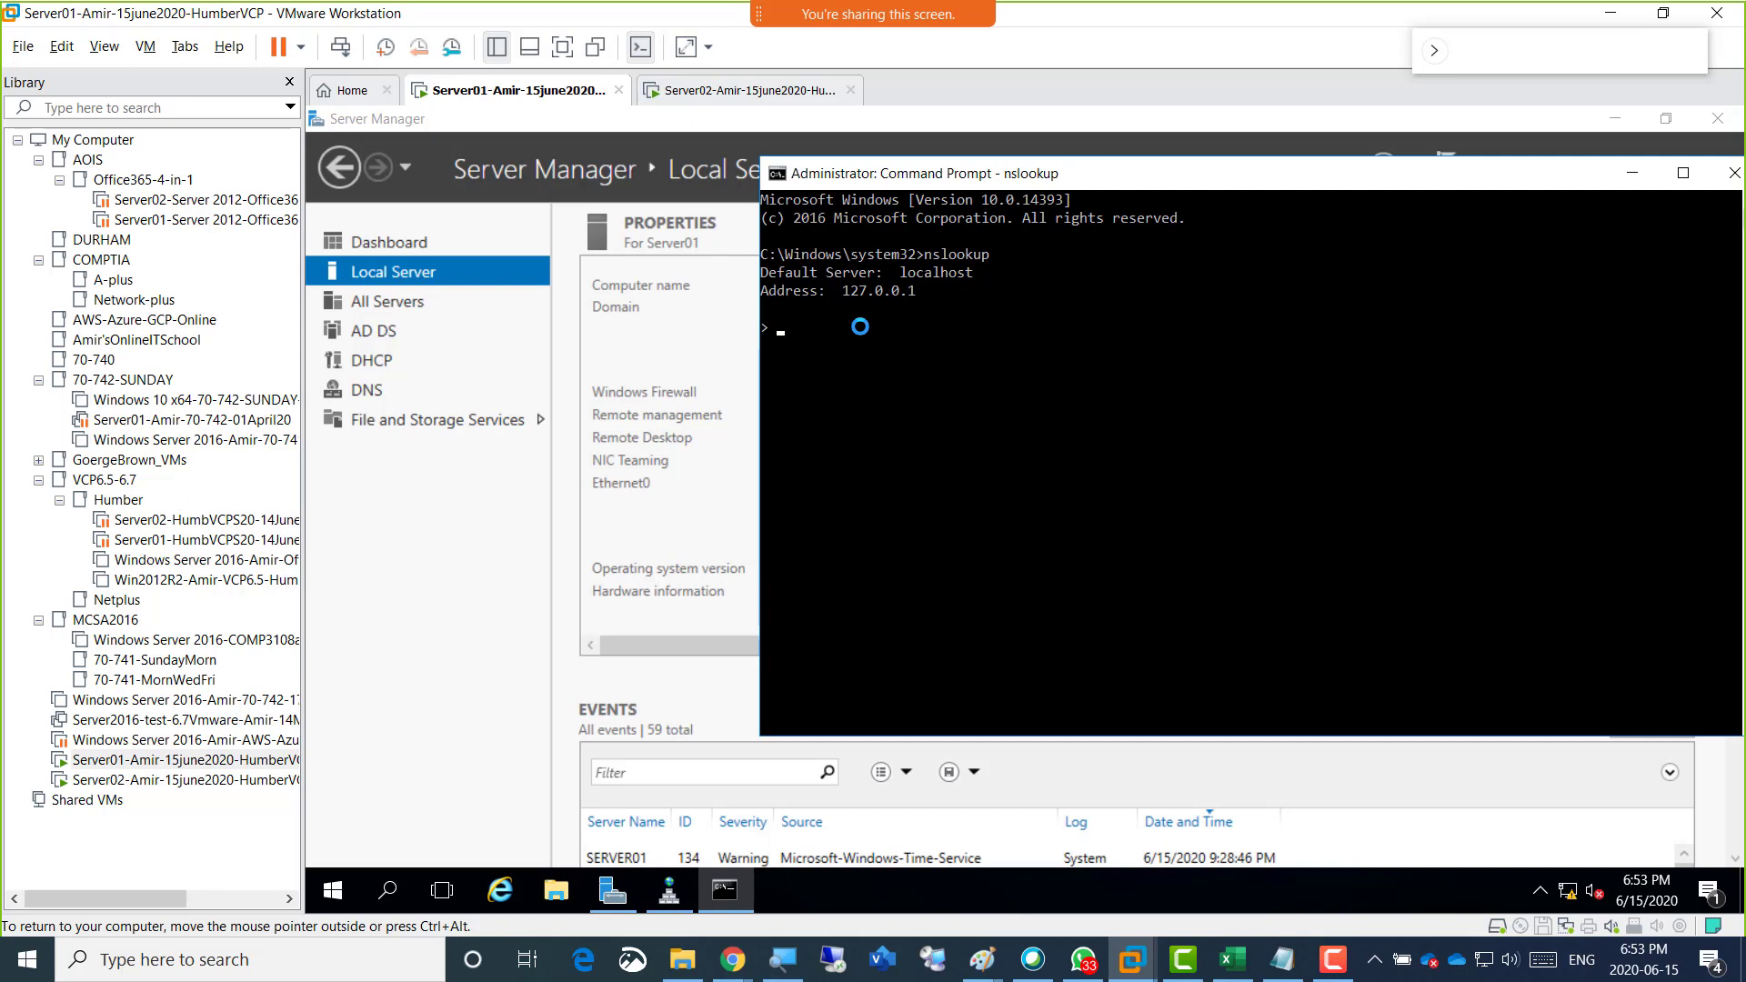
left_click(860, 327)
key("ctrl+c")
key("ctrl+c")
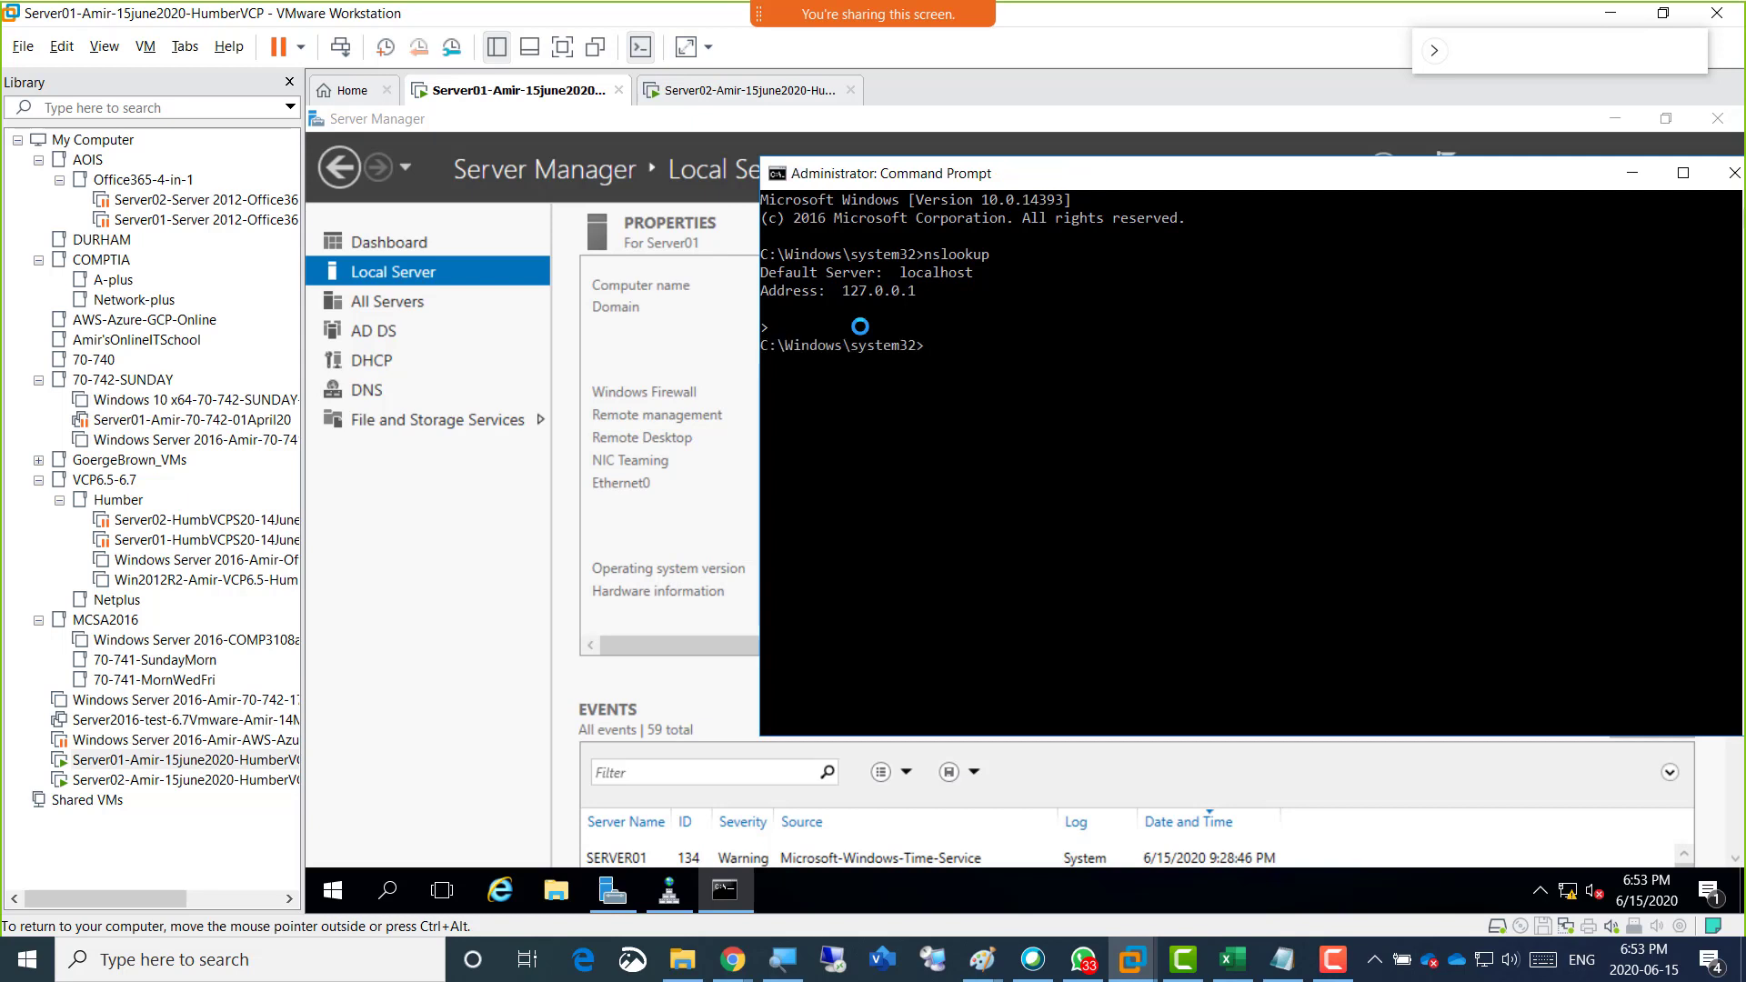
key("Up")
key("Return")
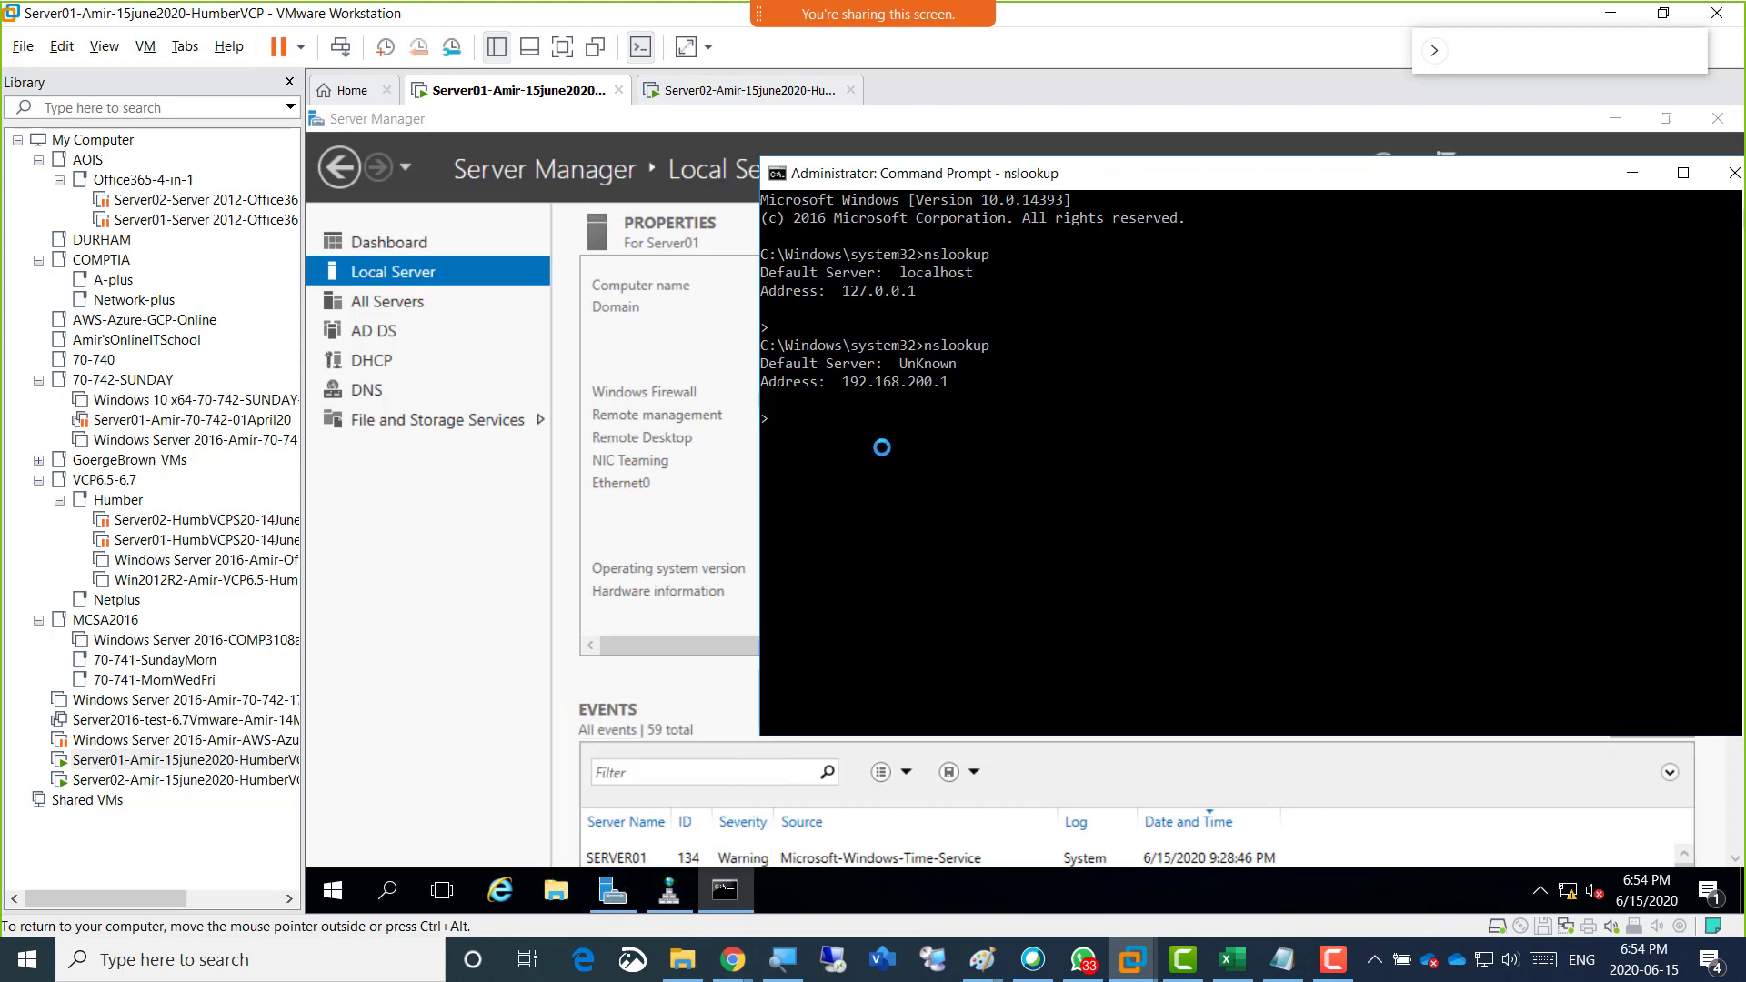
Exit nslookup, flush the DNS resolver cache with ipconfig /flushdns and re-register the DNS records with ipconfig /registerdns.
key("ctrl+c")
key("Return")
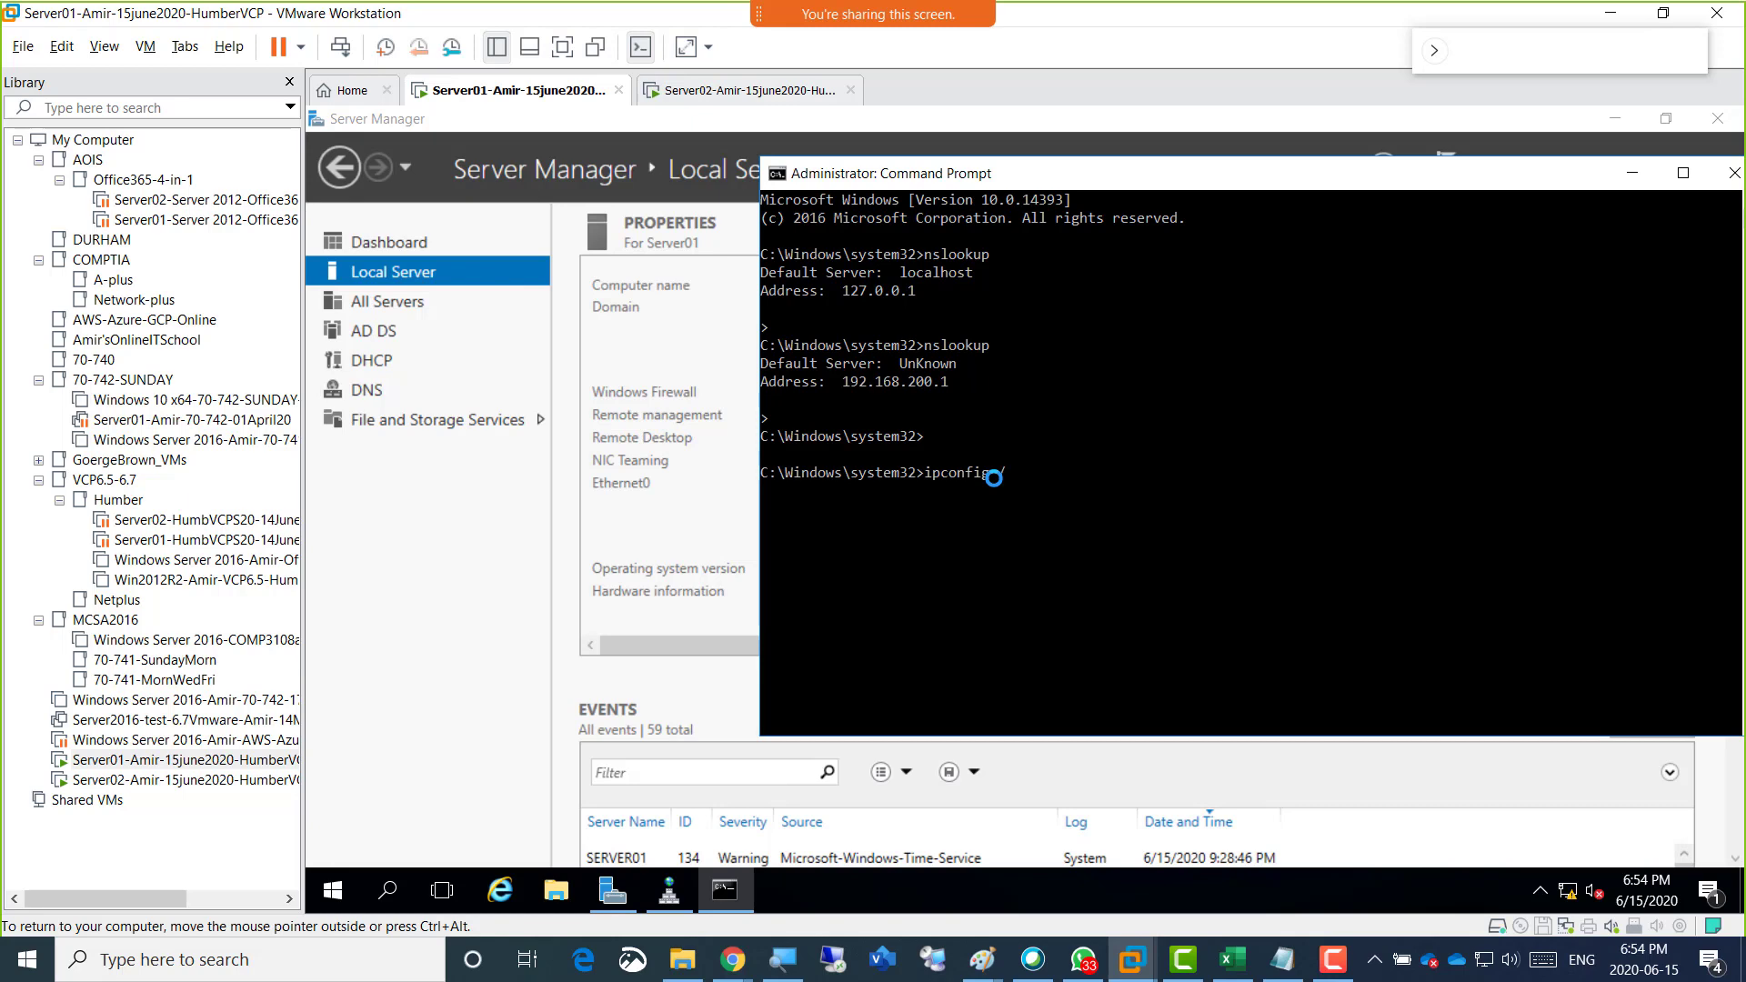
key("Return")
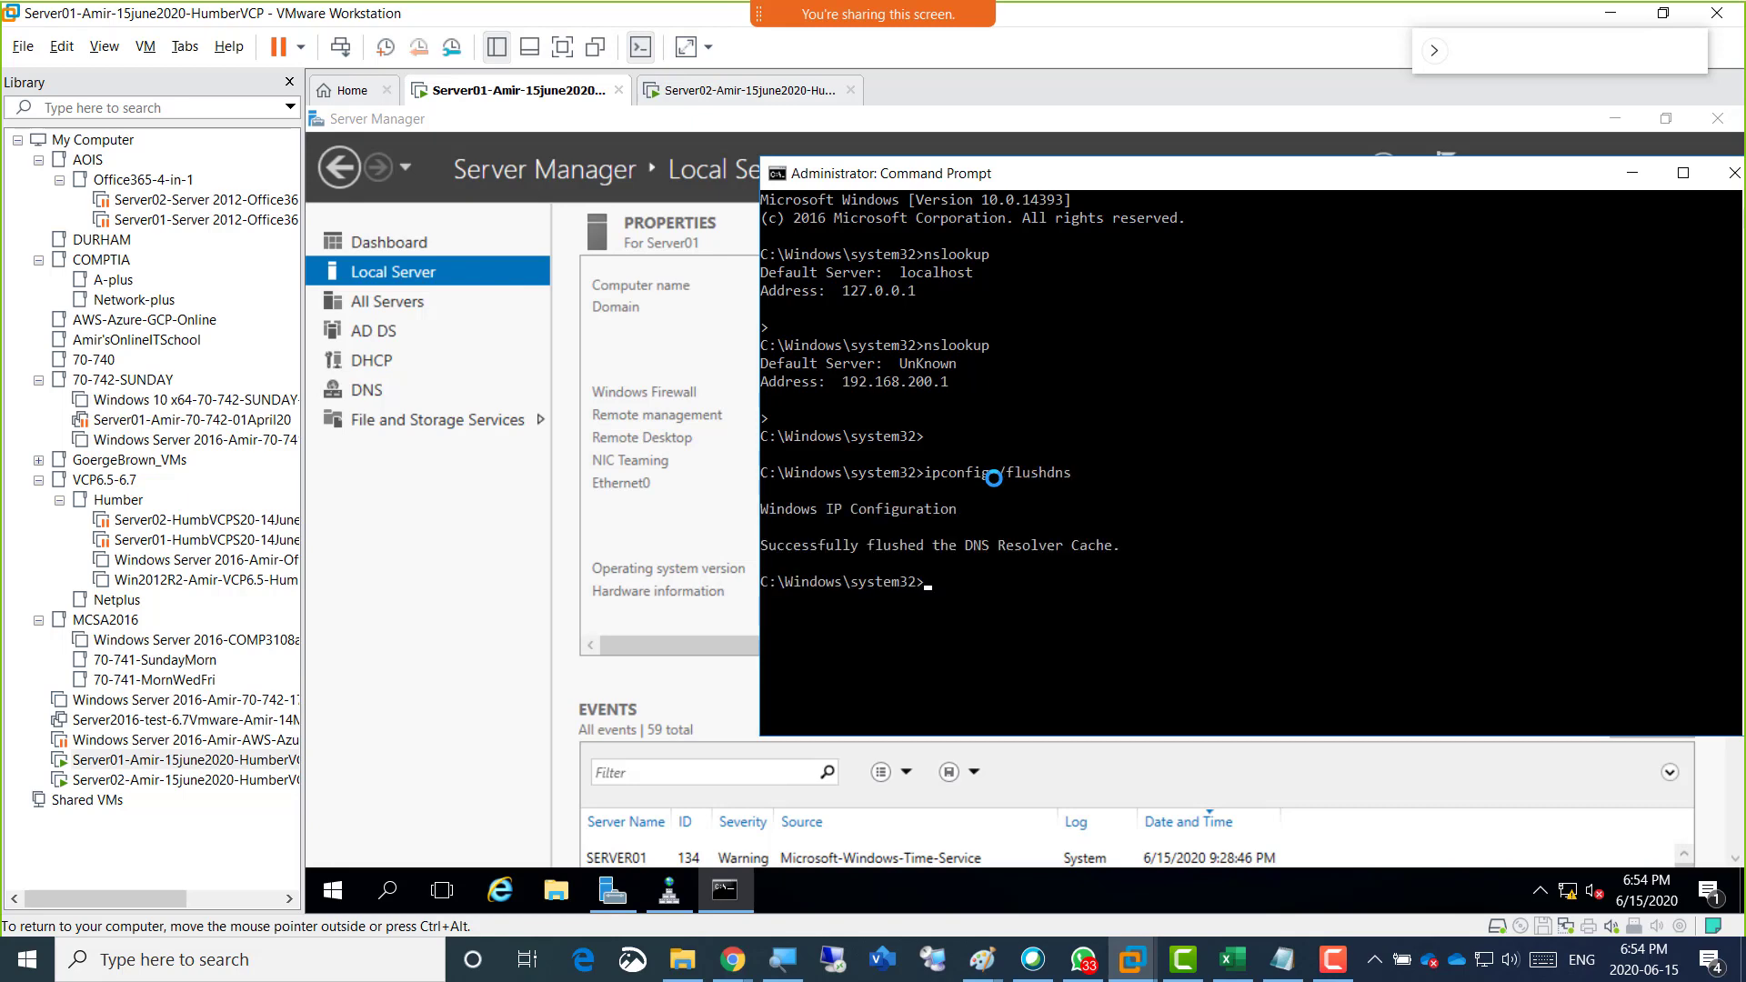
key("Up")
type("reg")
key("Return")
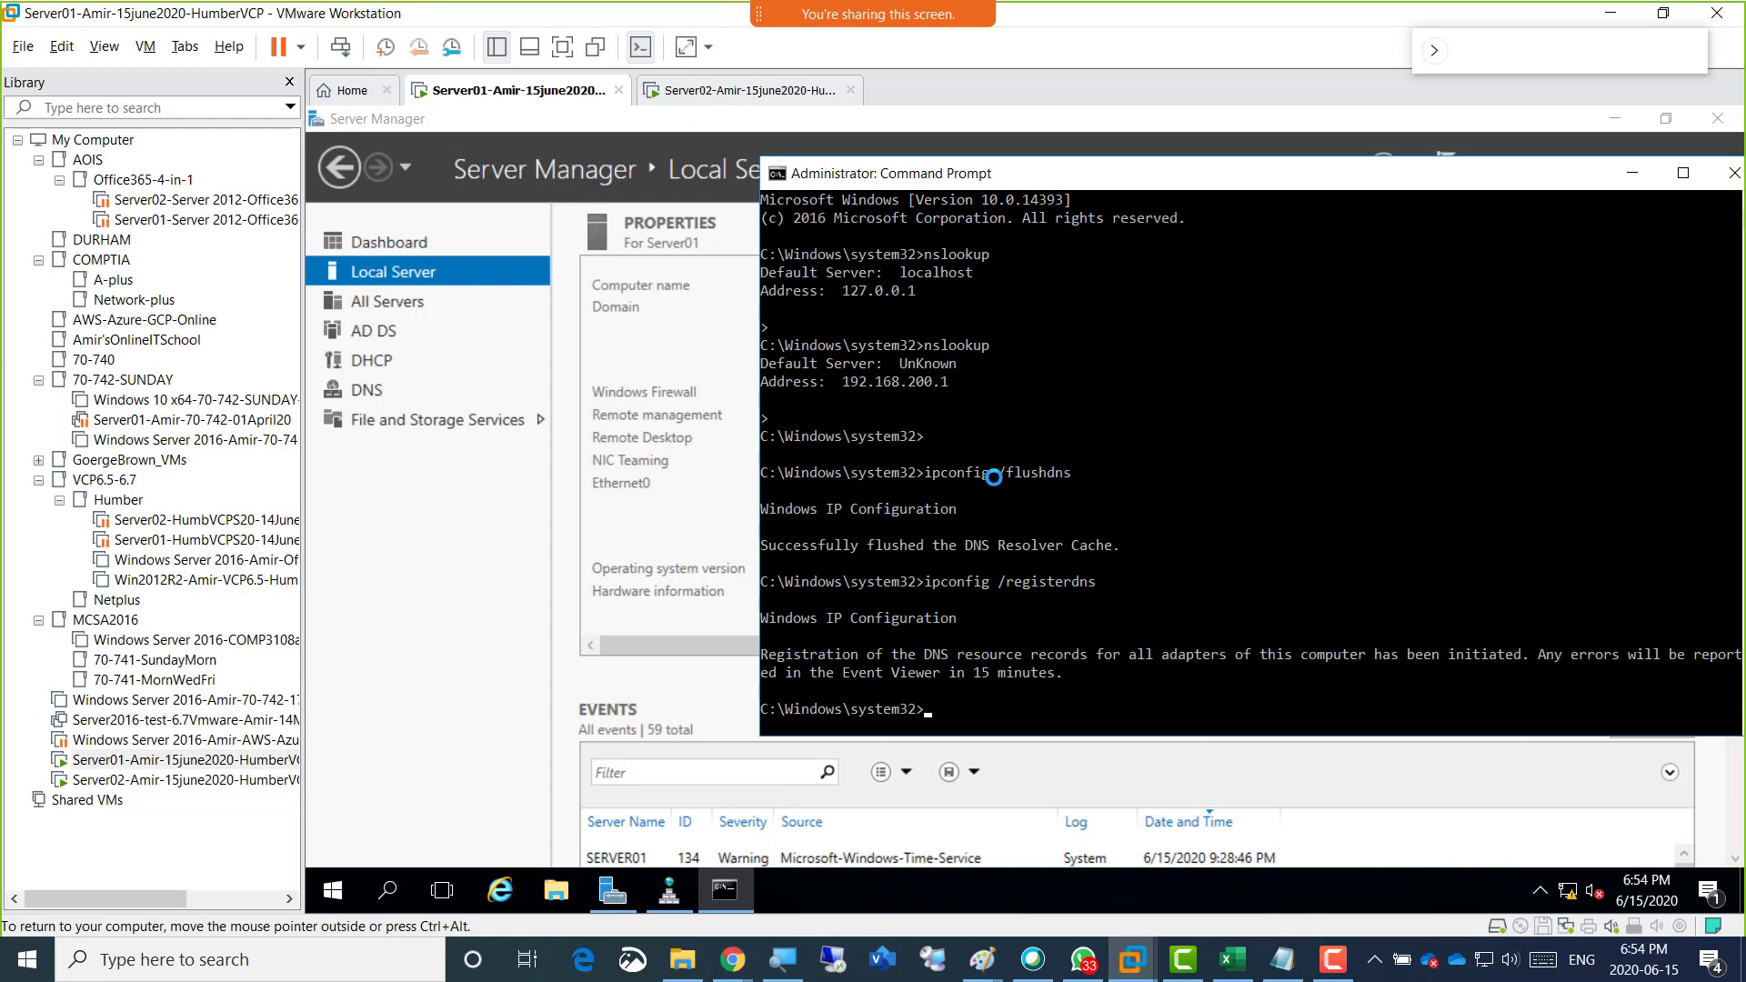
Run nslookup once more to verify the default server's name, exit it and minimize the Command Prompt.
key("Up")
key("Up")
key("Up")
key("Return")
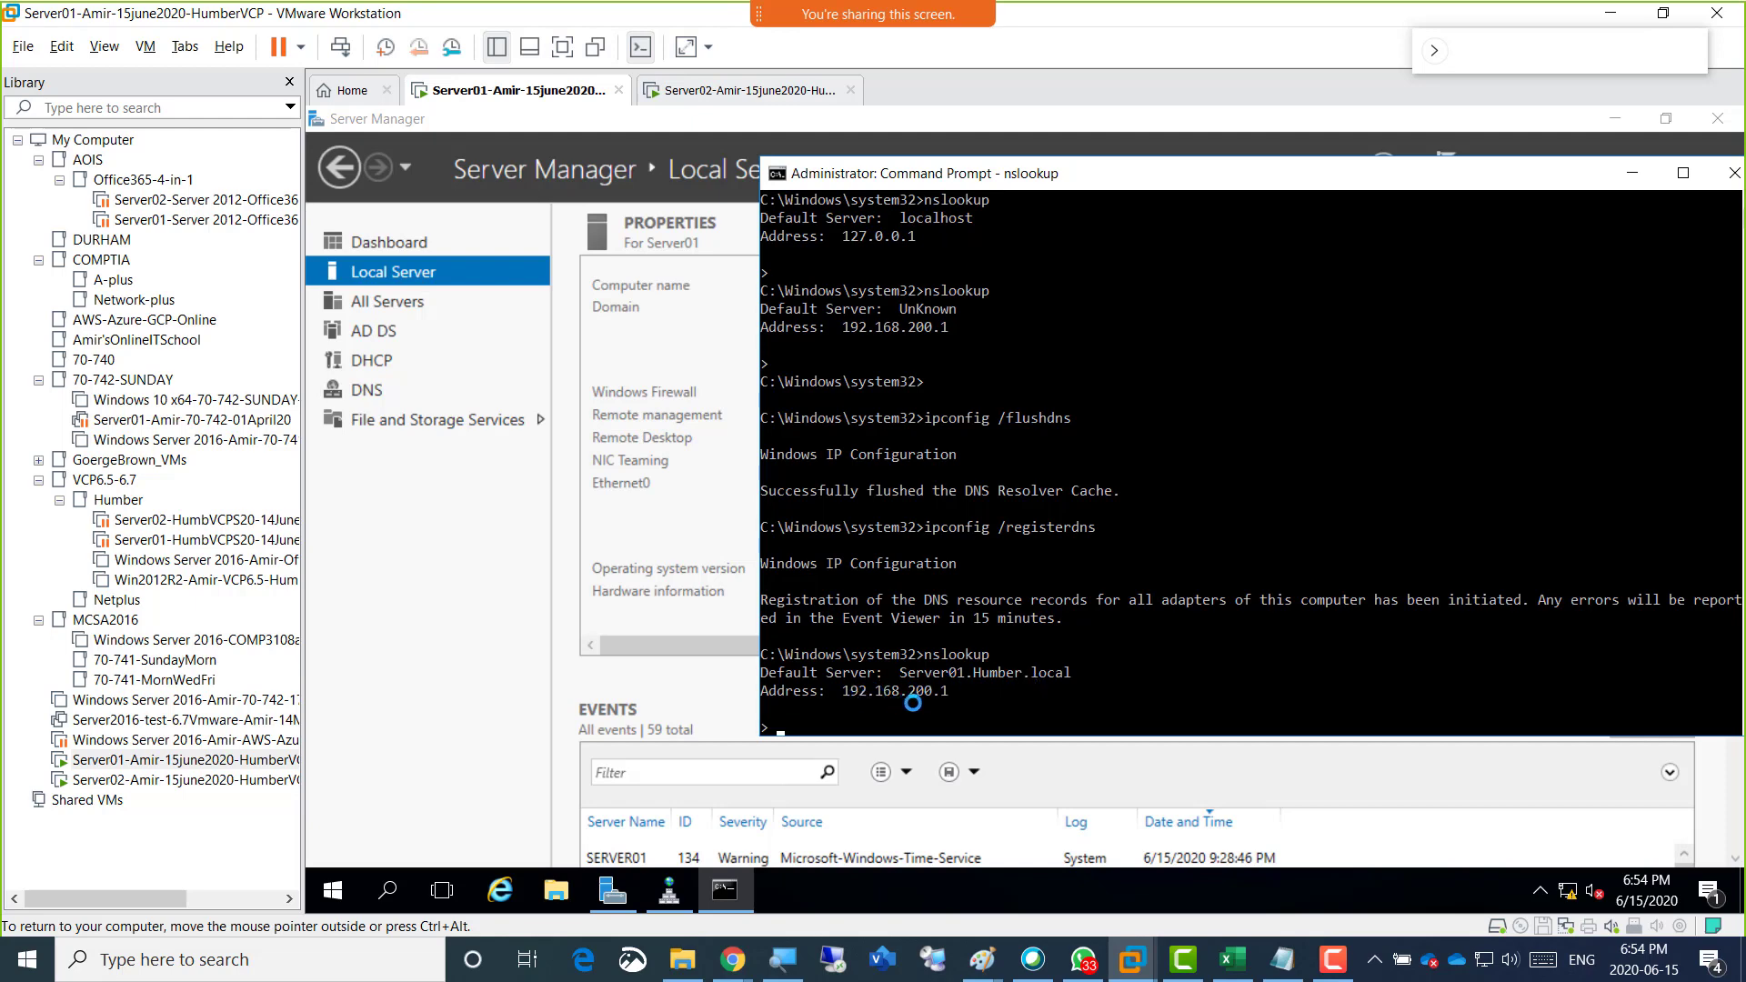
key("ctrl+c")
key("Return")
key("Return")
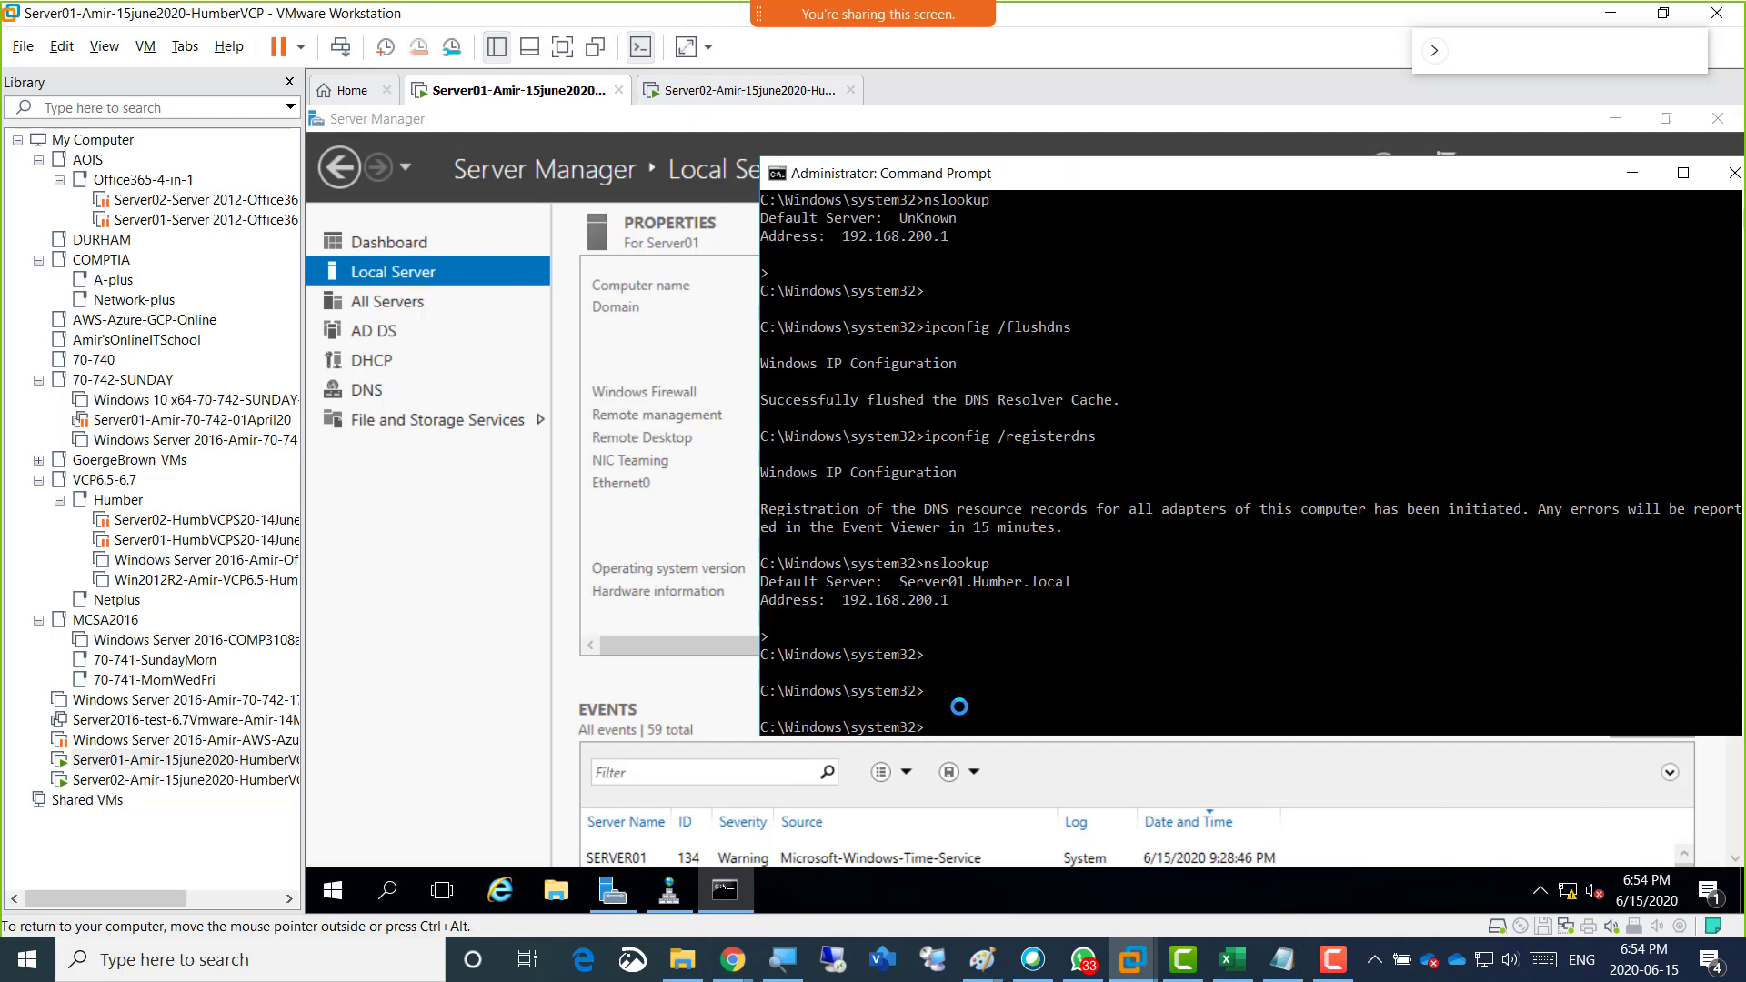
left_click(1632, 172)
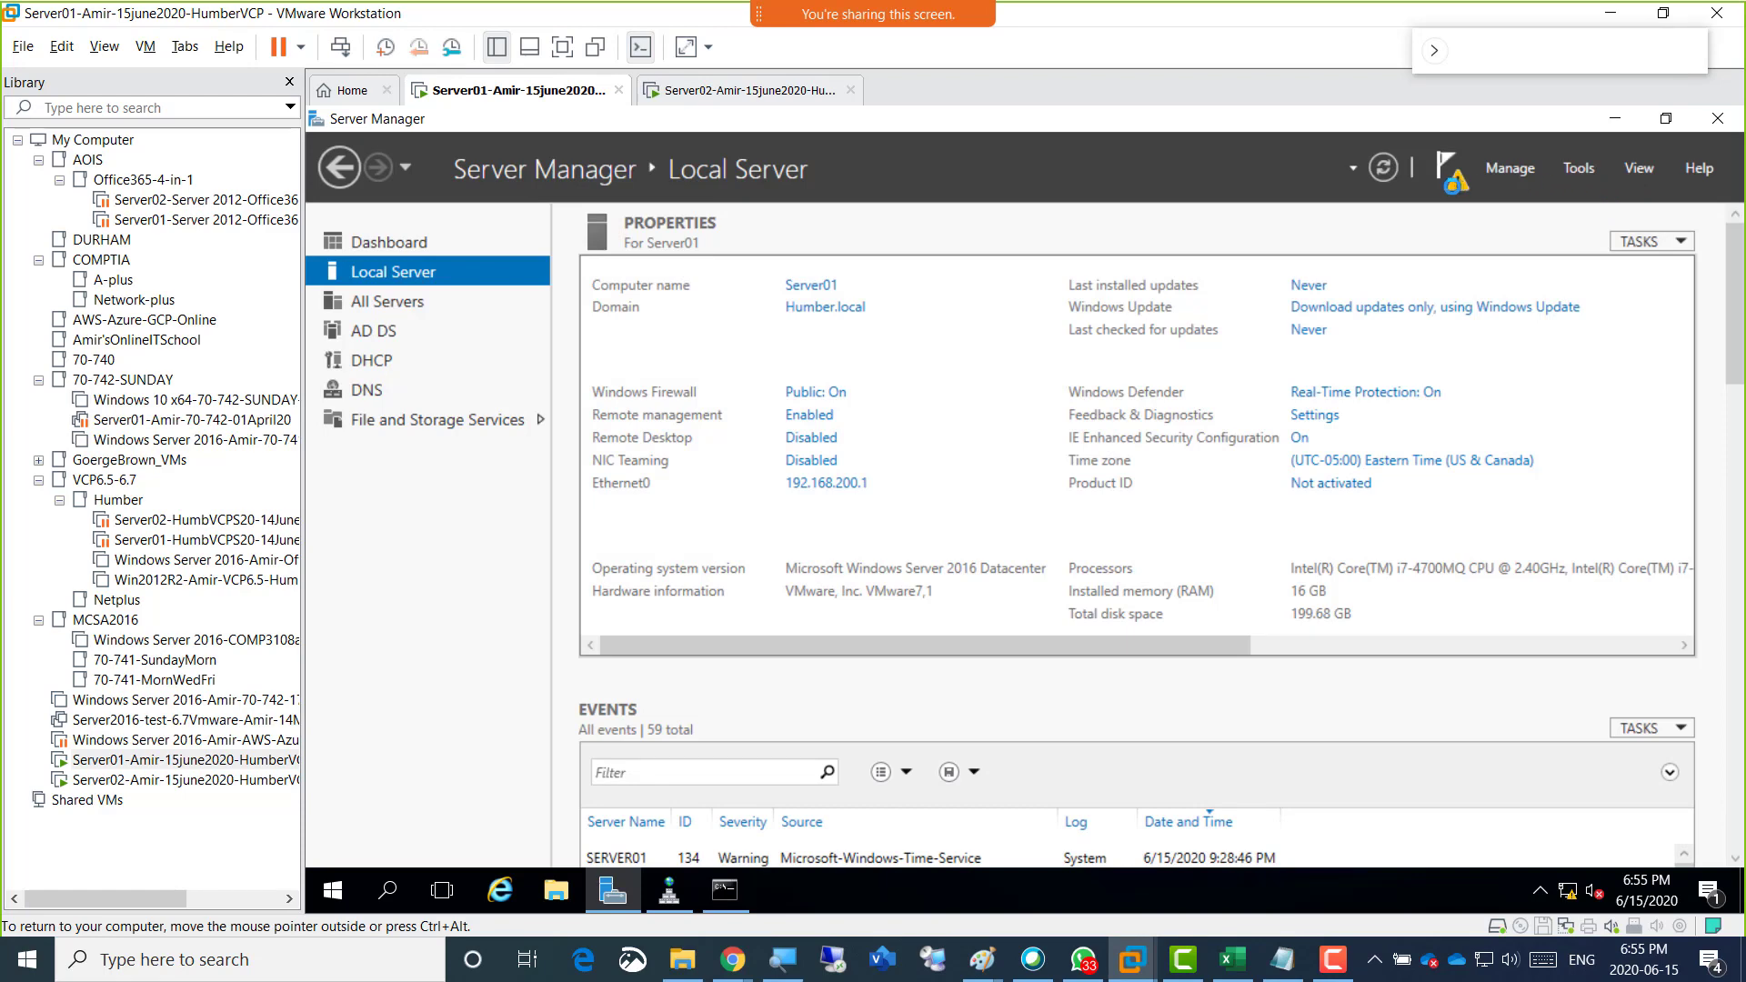
Complete the pending DHCP post-install configuration, authorizing the server in AD DS with the HUMBER\administrator credentials.
left_click(1453, 180)
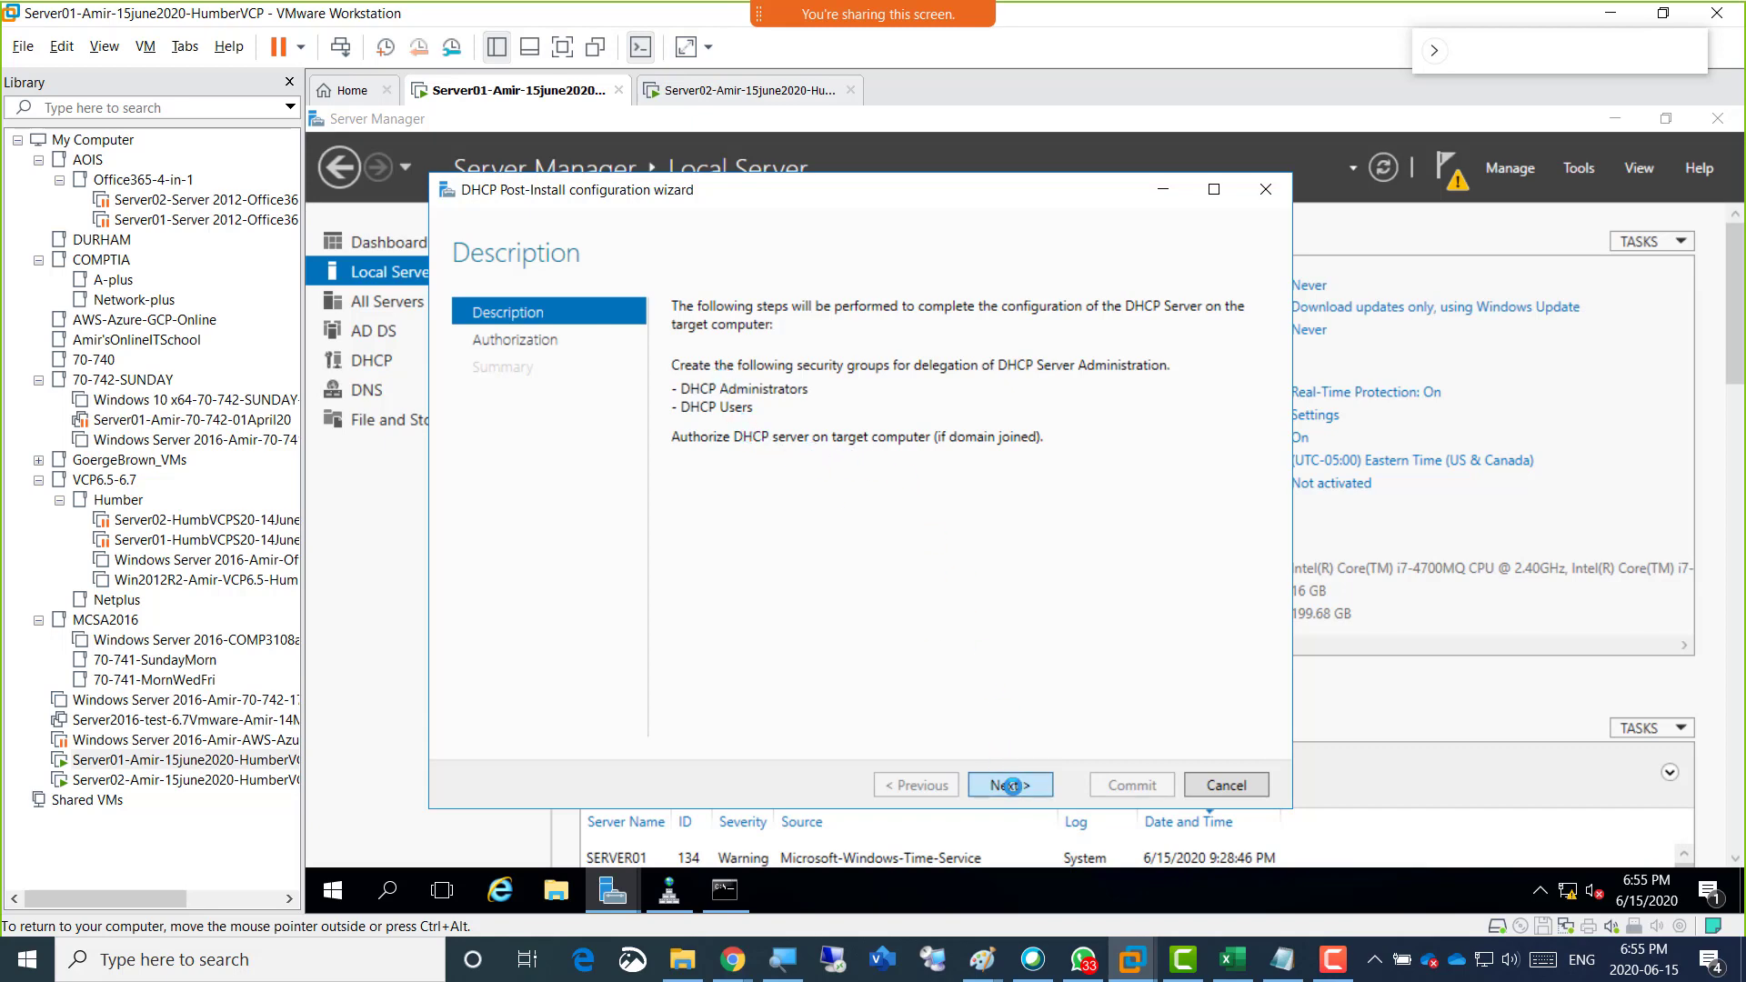
left_click(1012, 786)
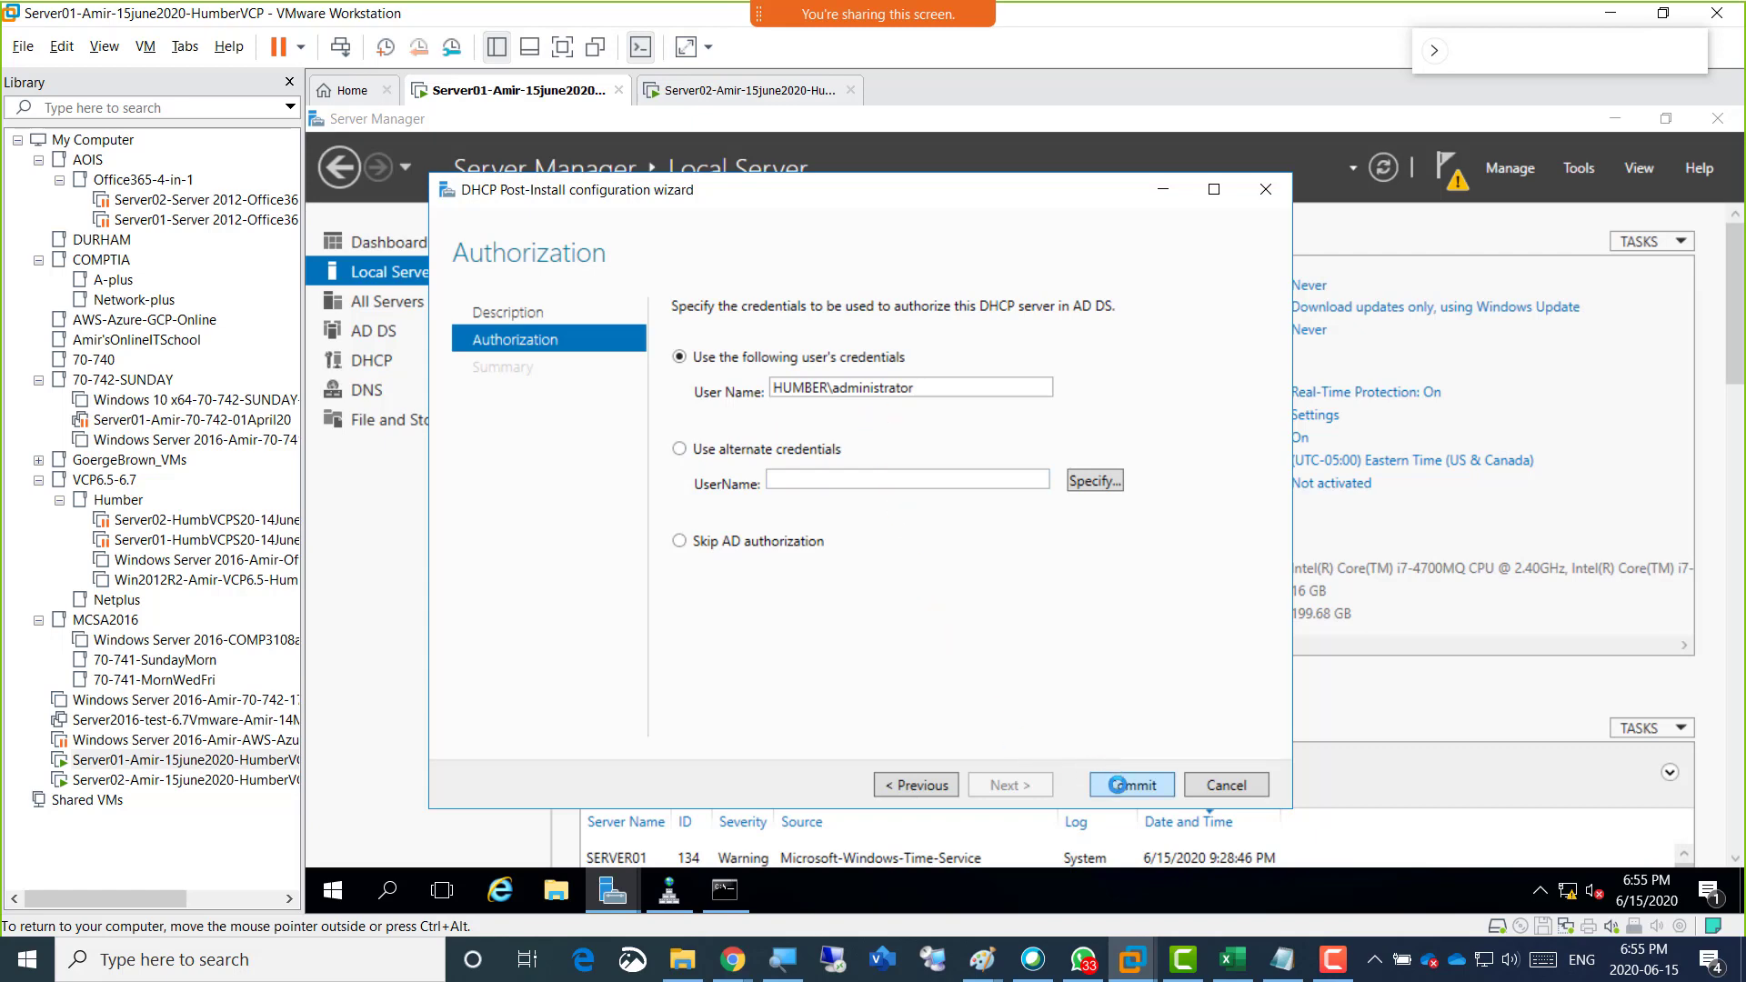
left_click(1117, 785)
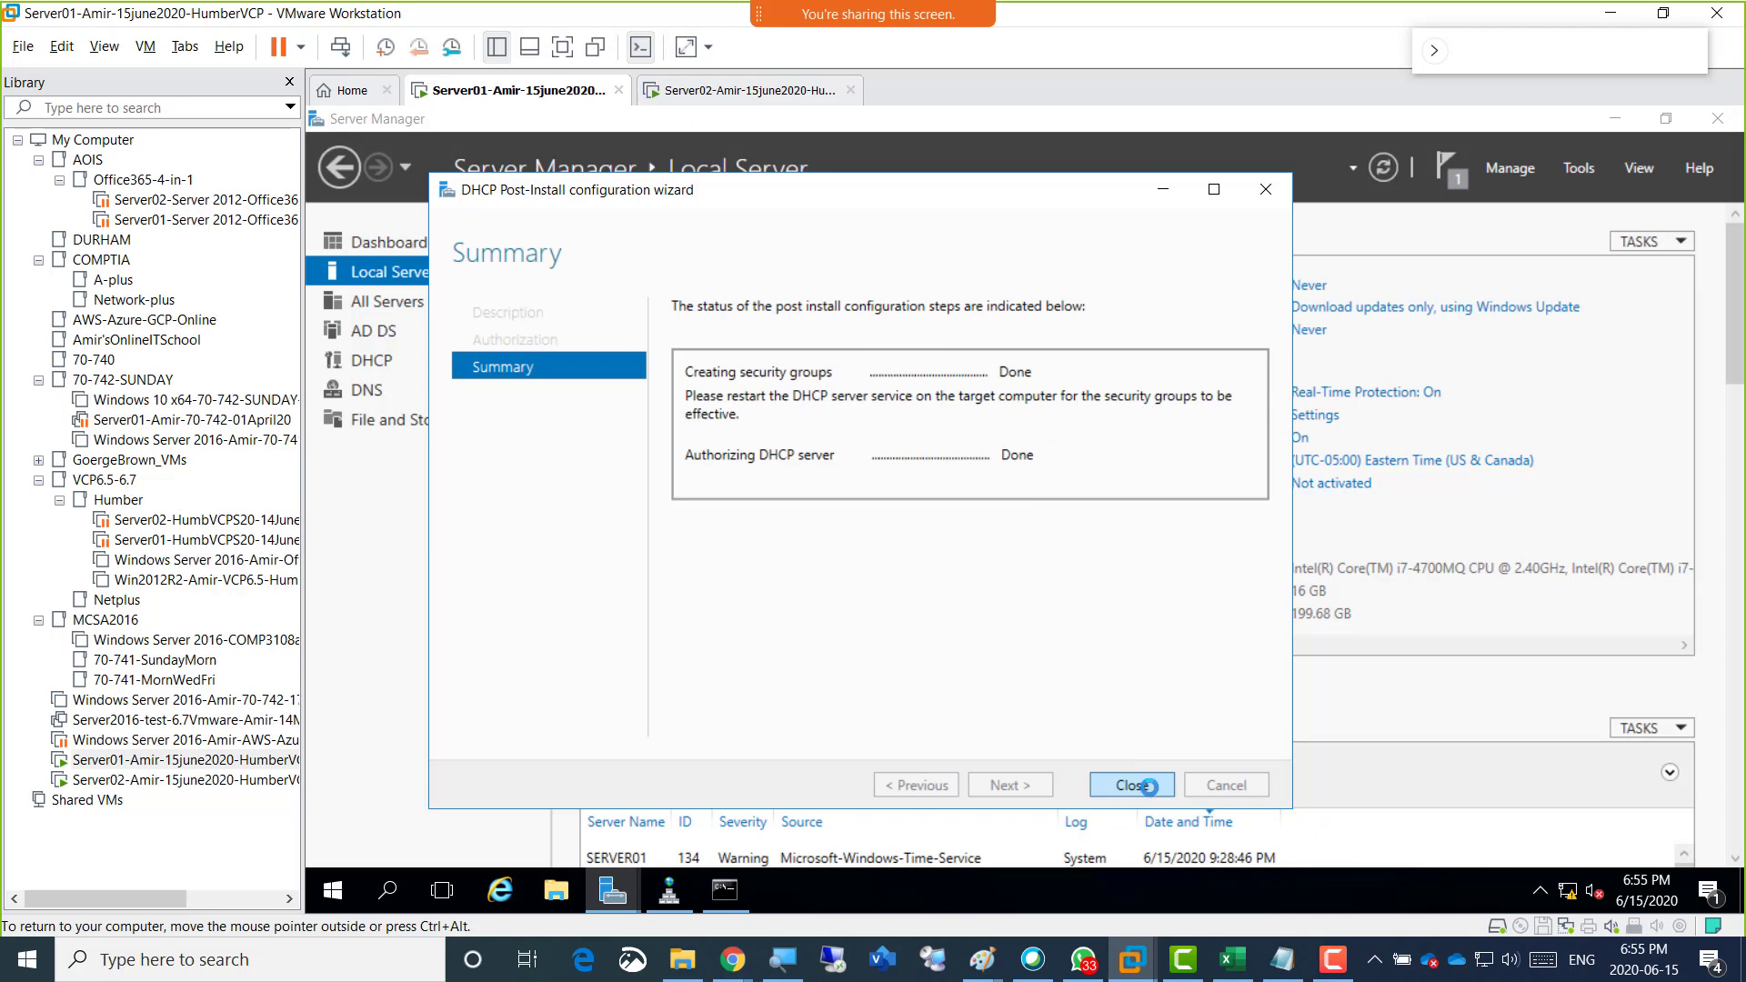
left_click(1148, 786)
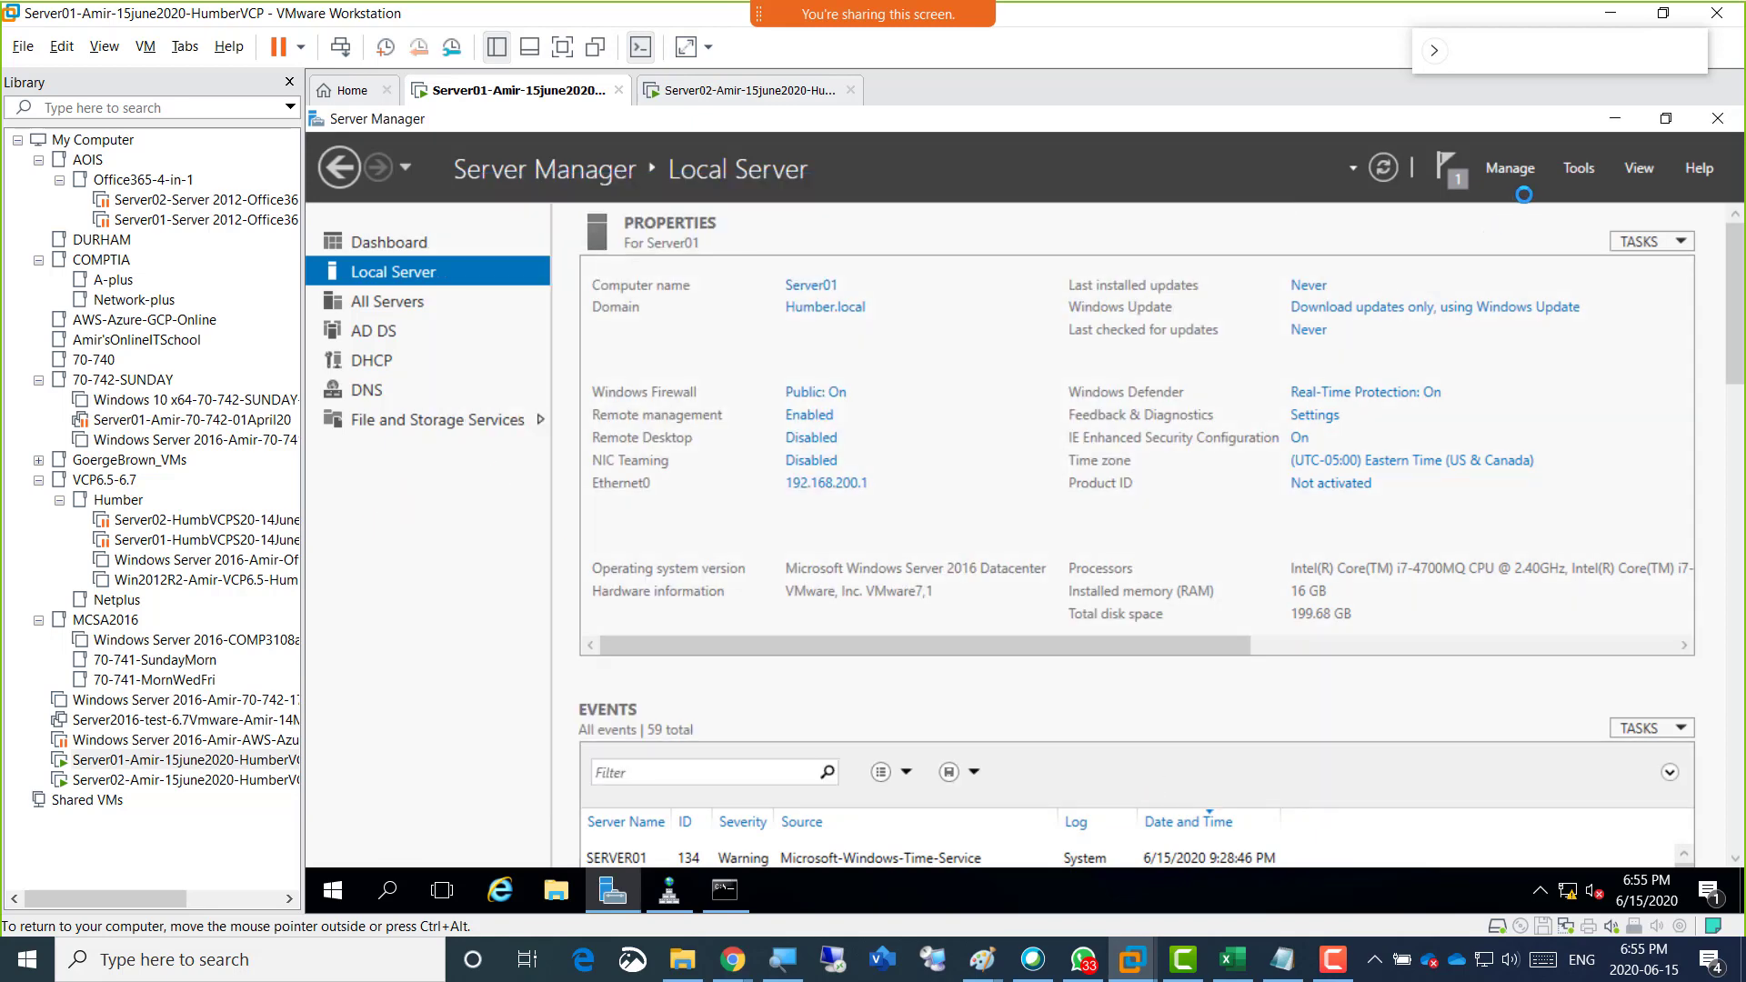
Open the DHCP console and start a new IPv4 scope named CompanyScope on server01.humber.local.
left_click(1578, 168)
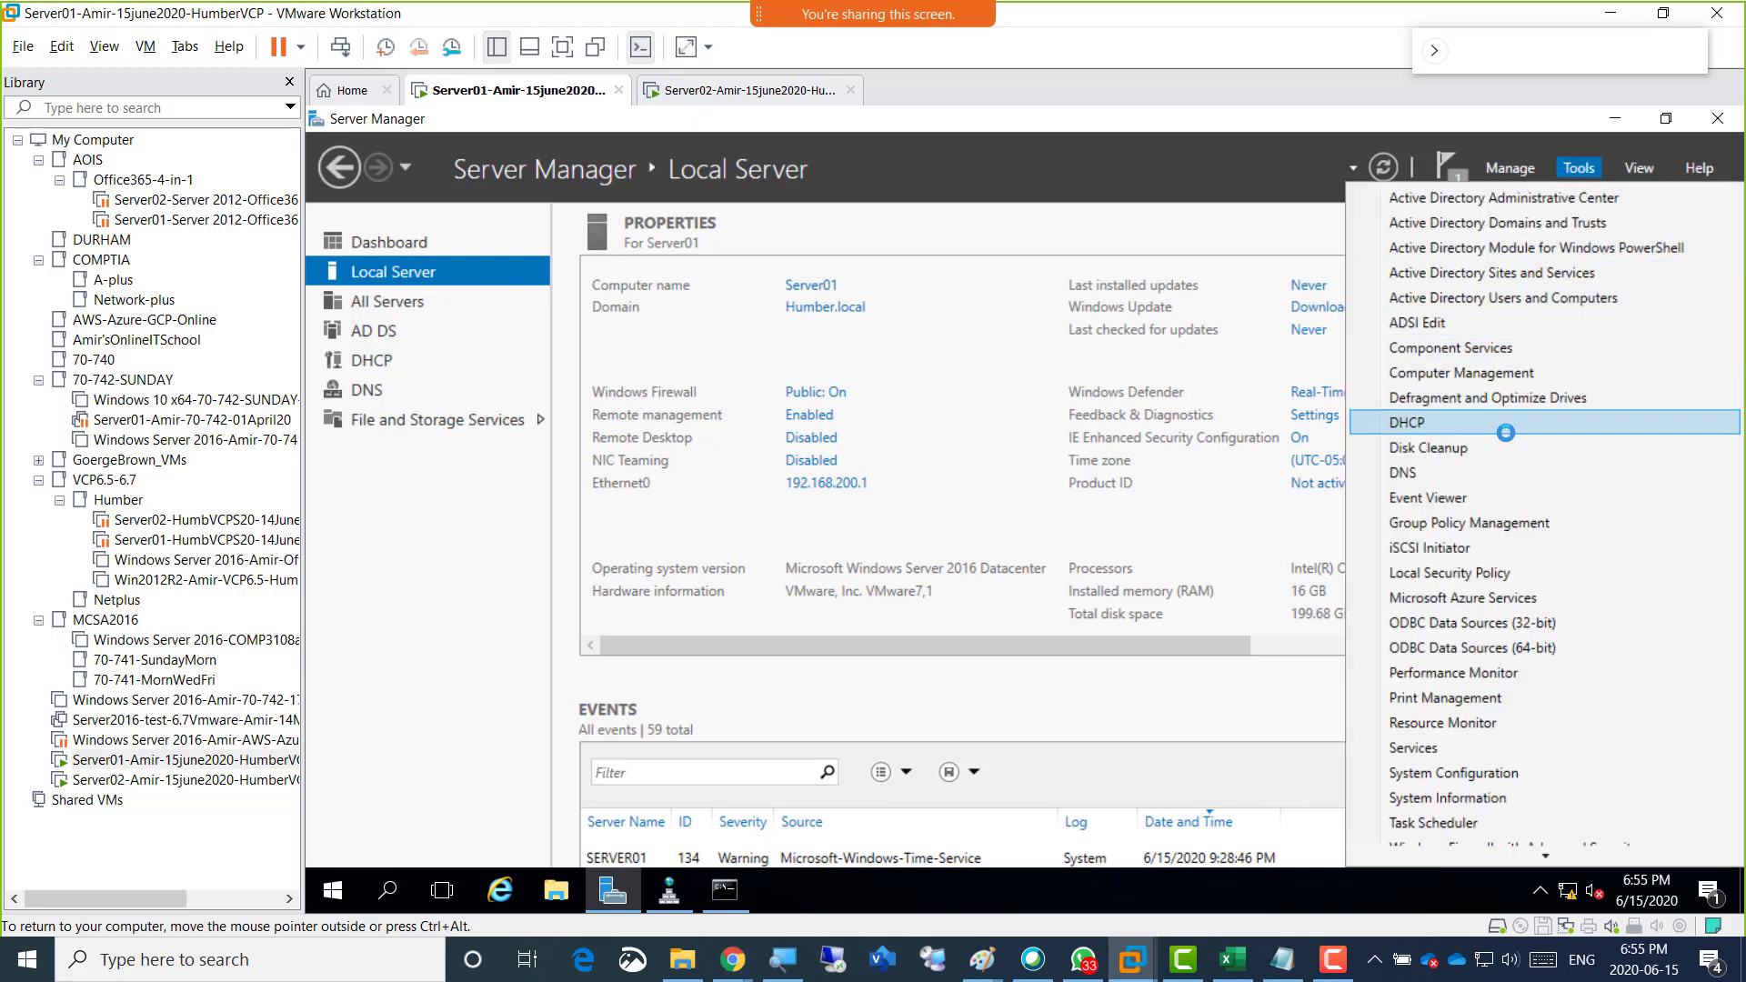
left_click(1429, 424)
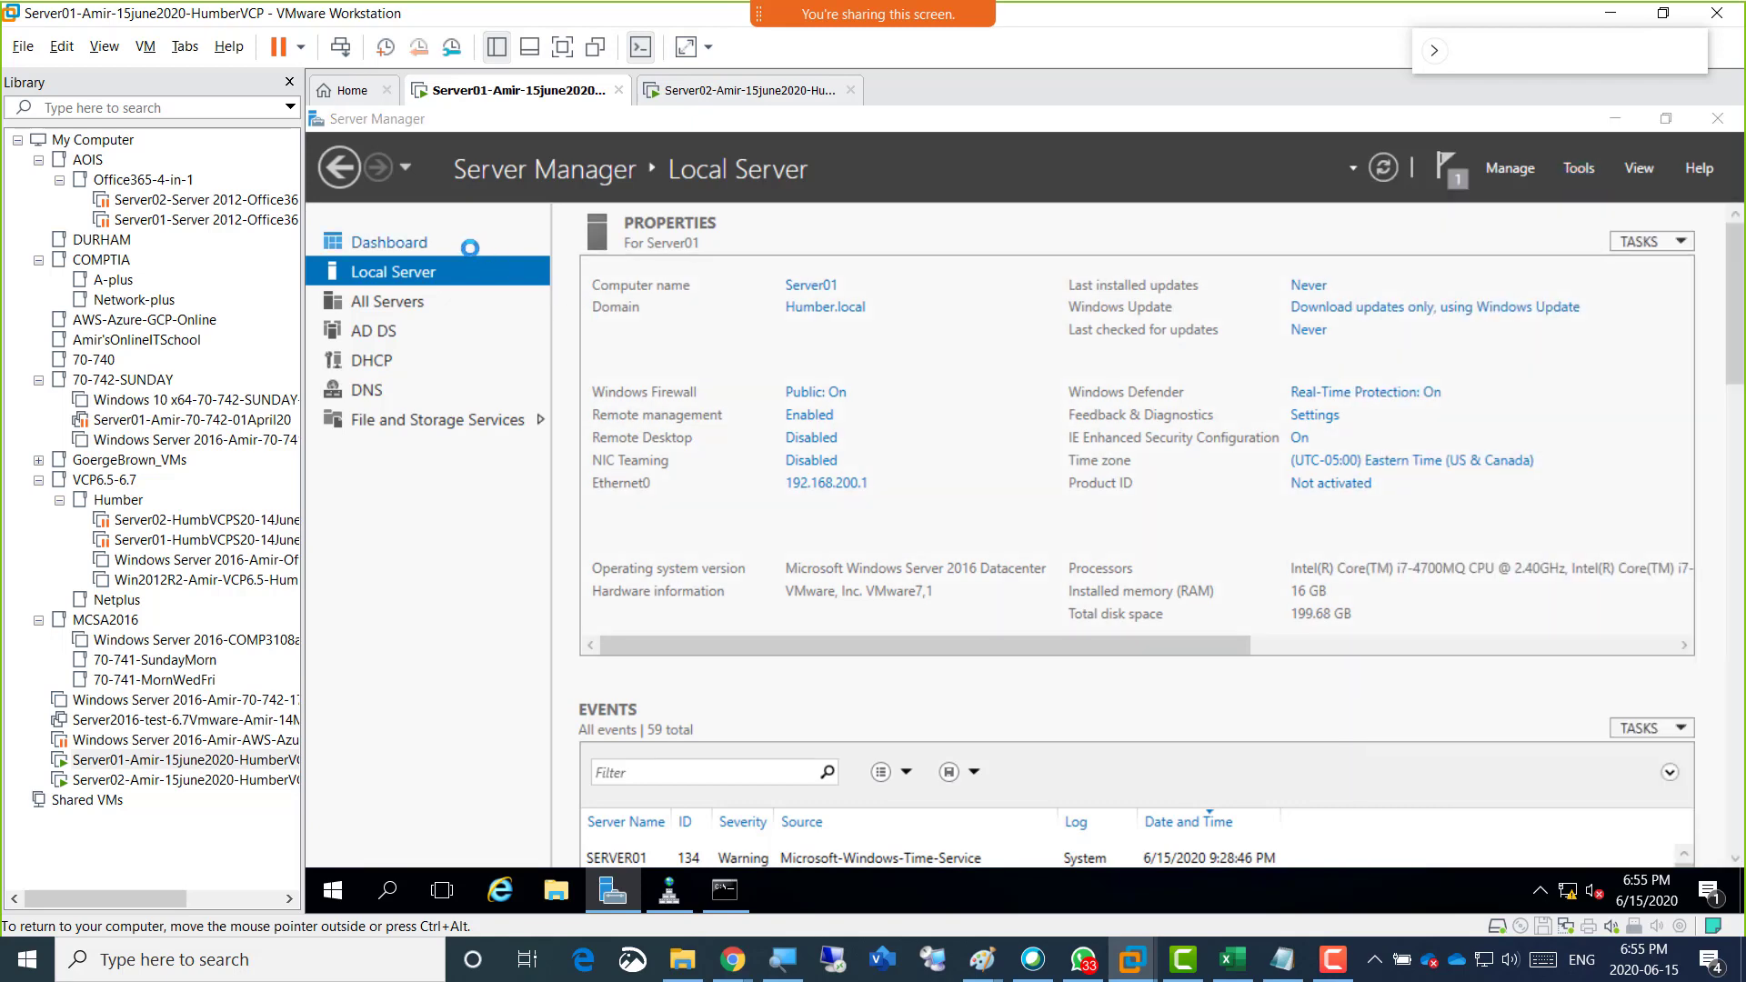
double_click(548, 192)
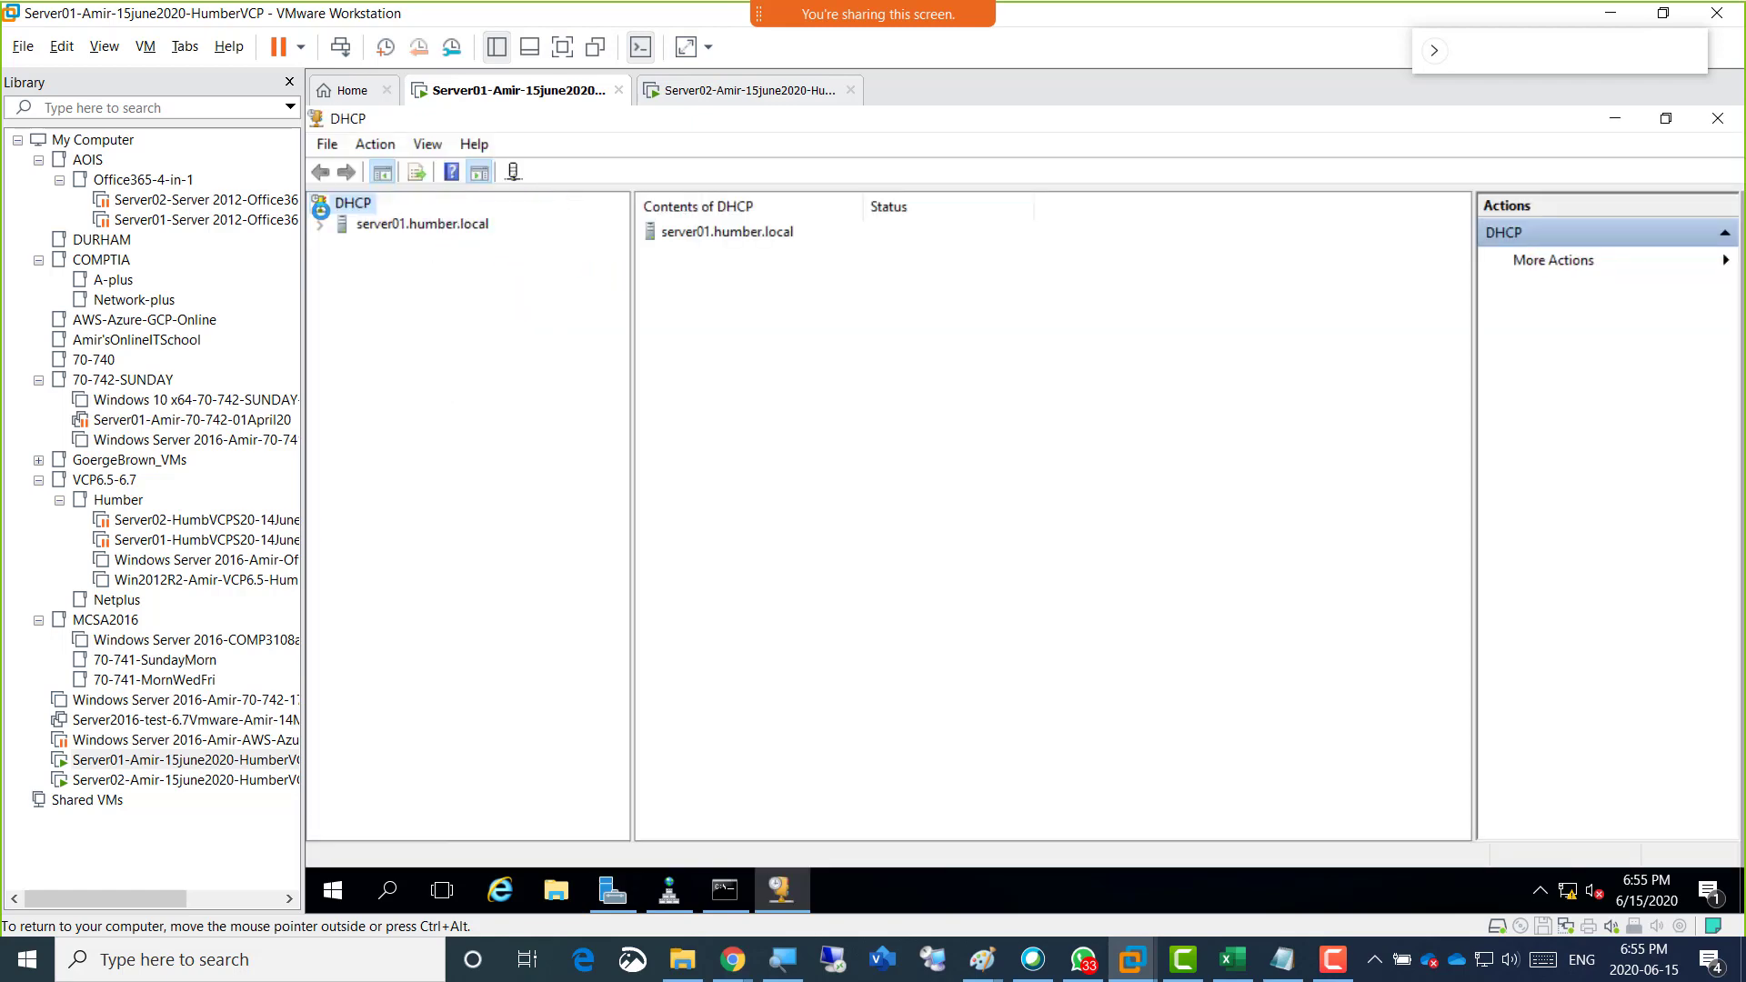
left_click(320, 225)
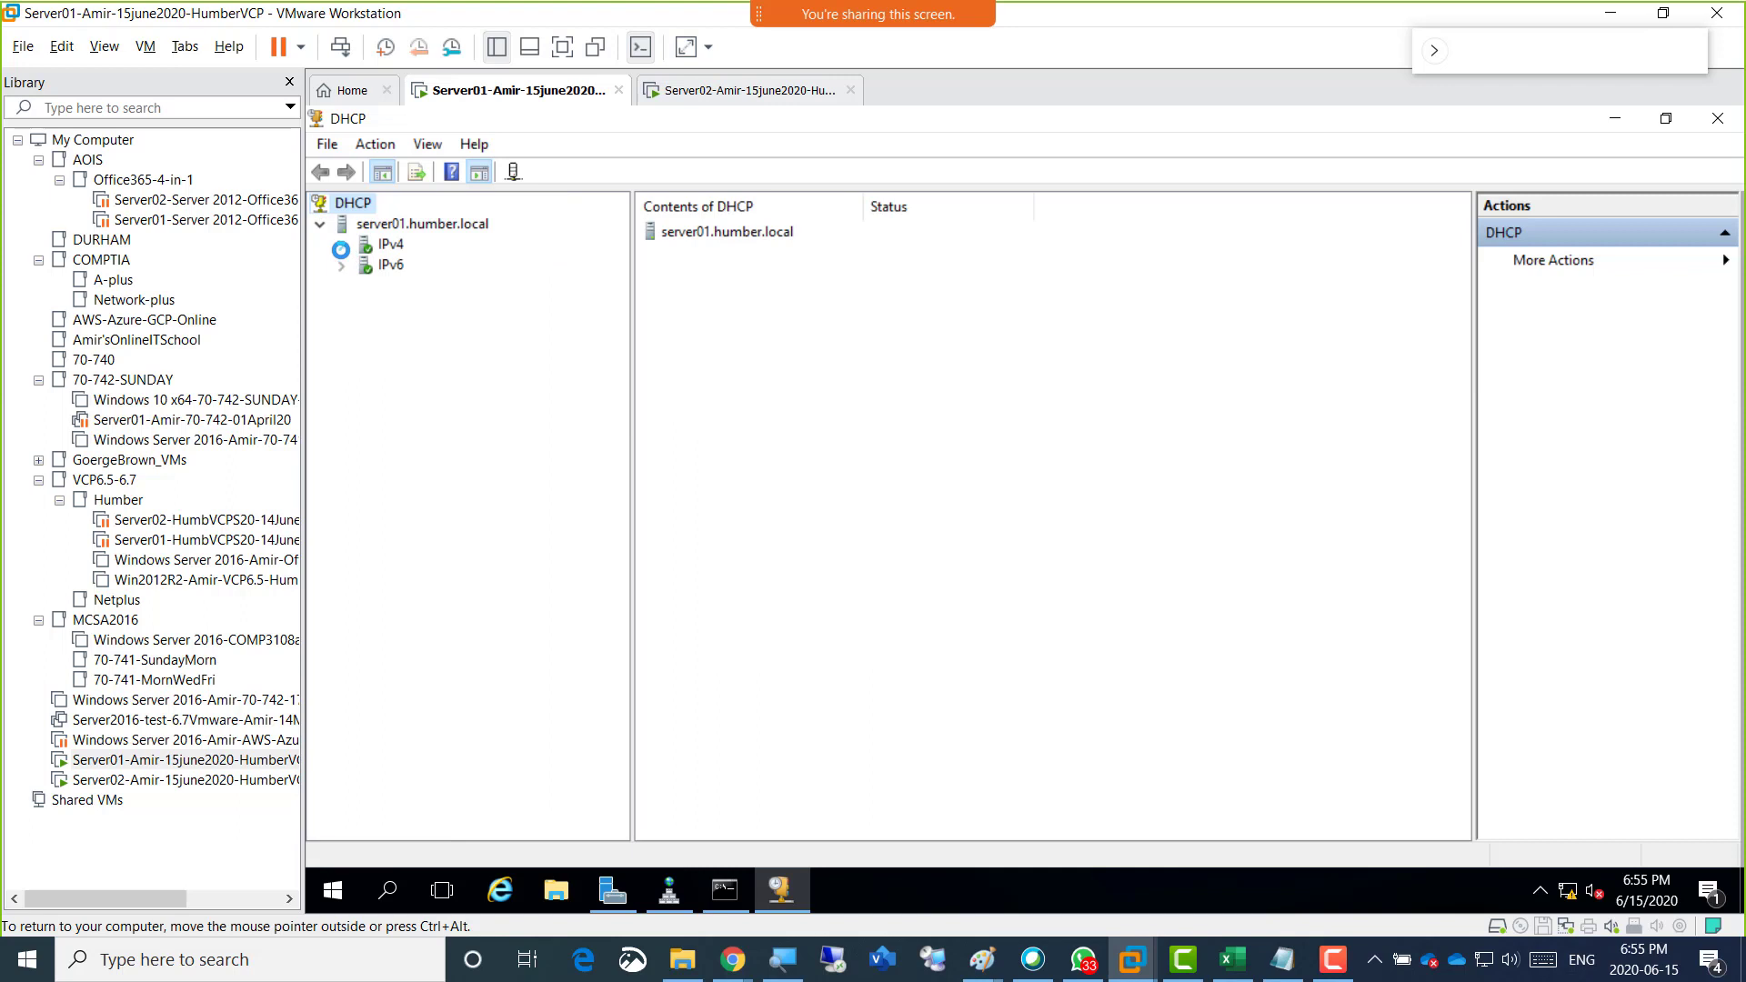
left_click(341, 245)
right_click(399, 246)
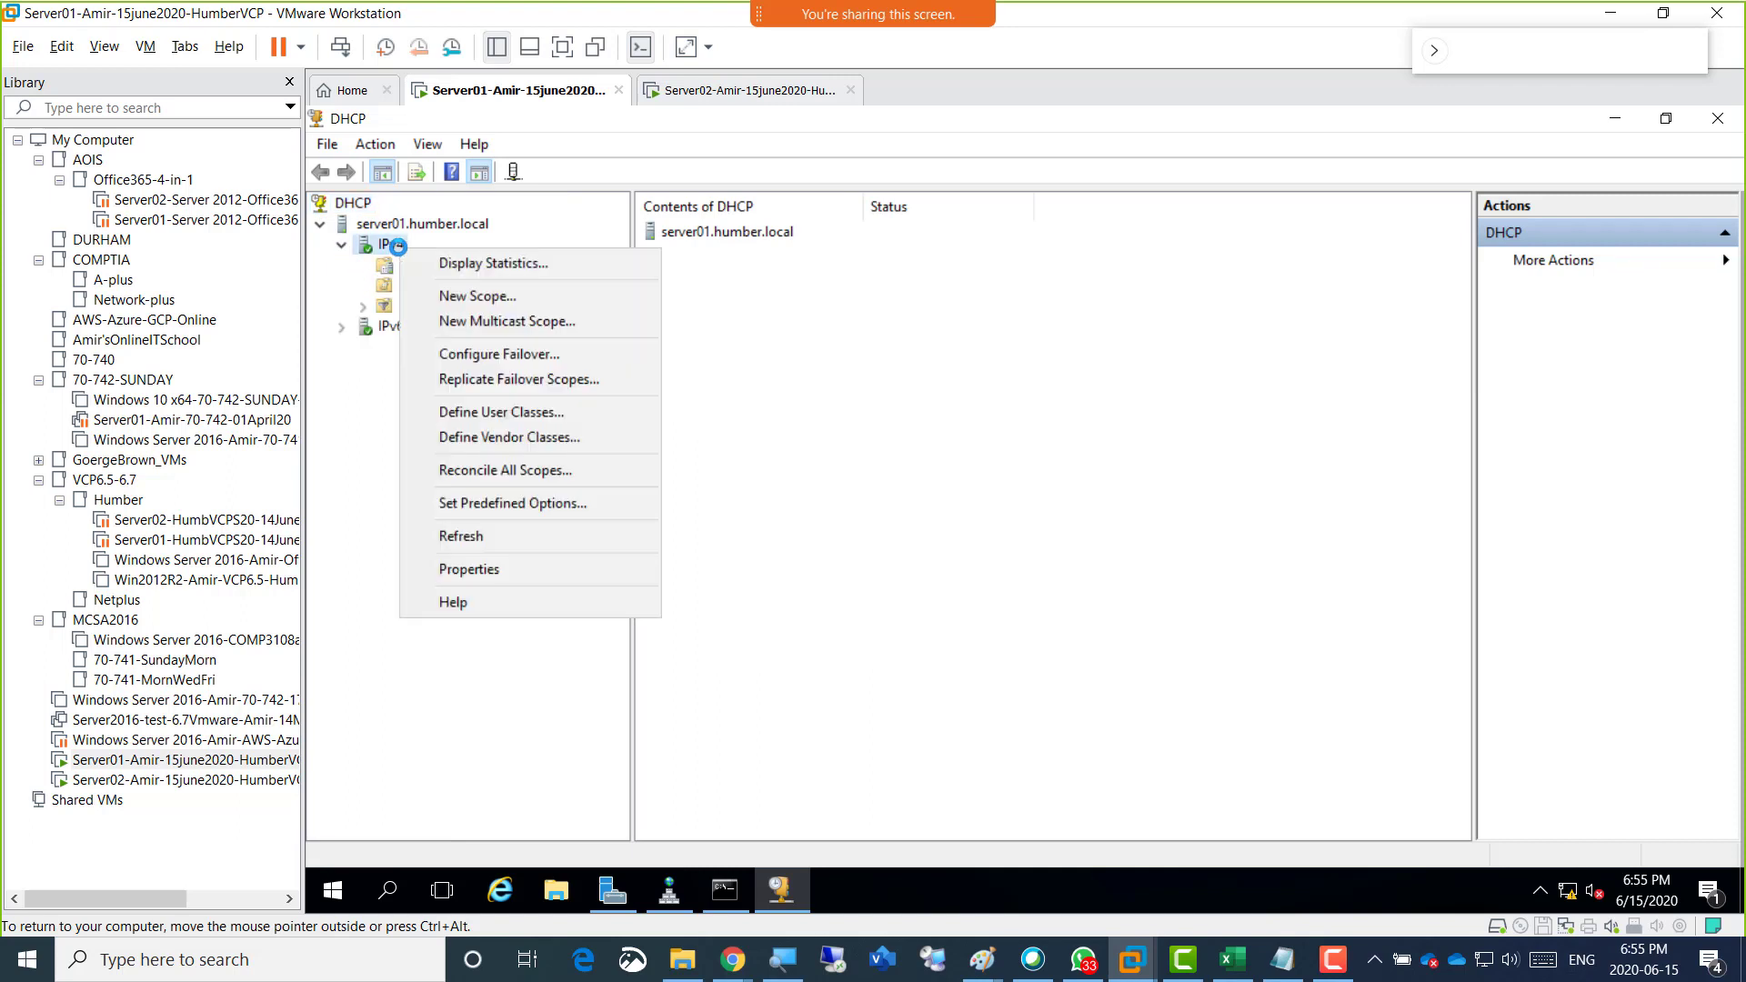
left_click(523, 296)
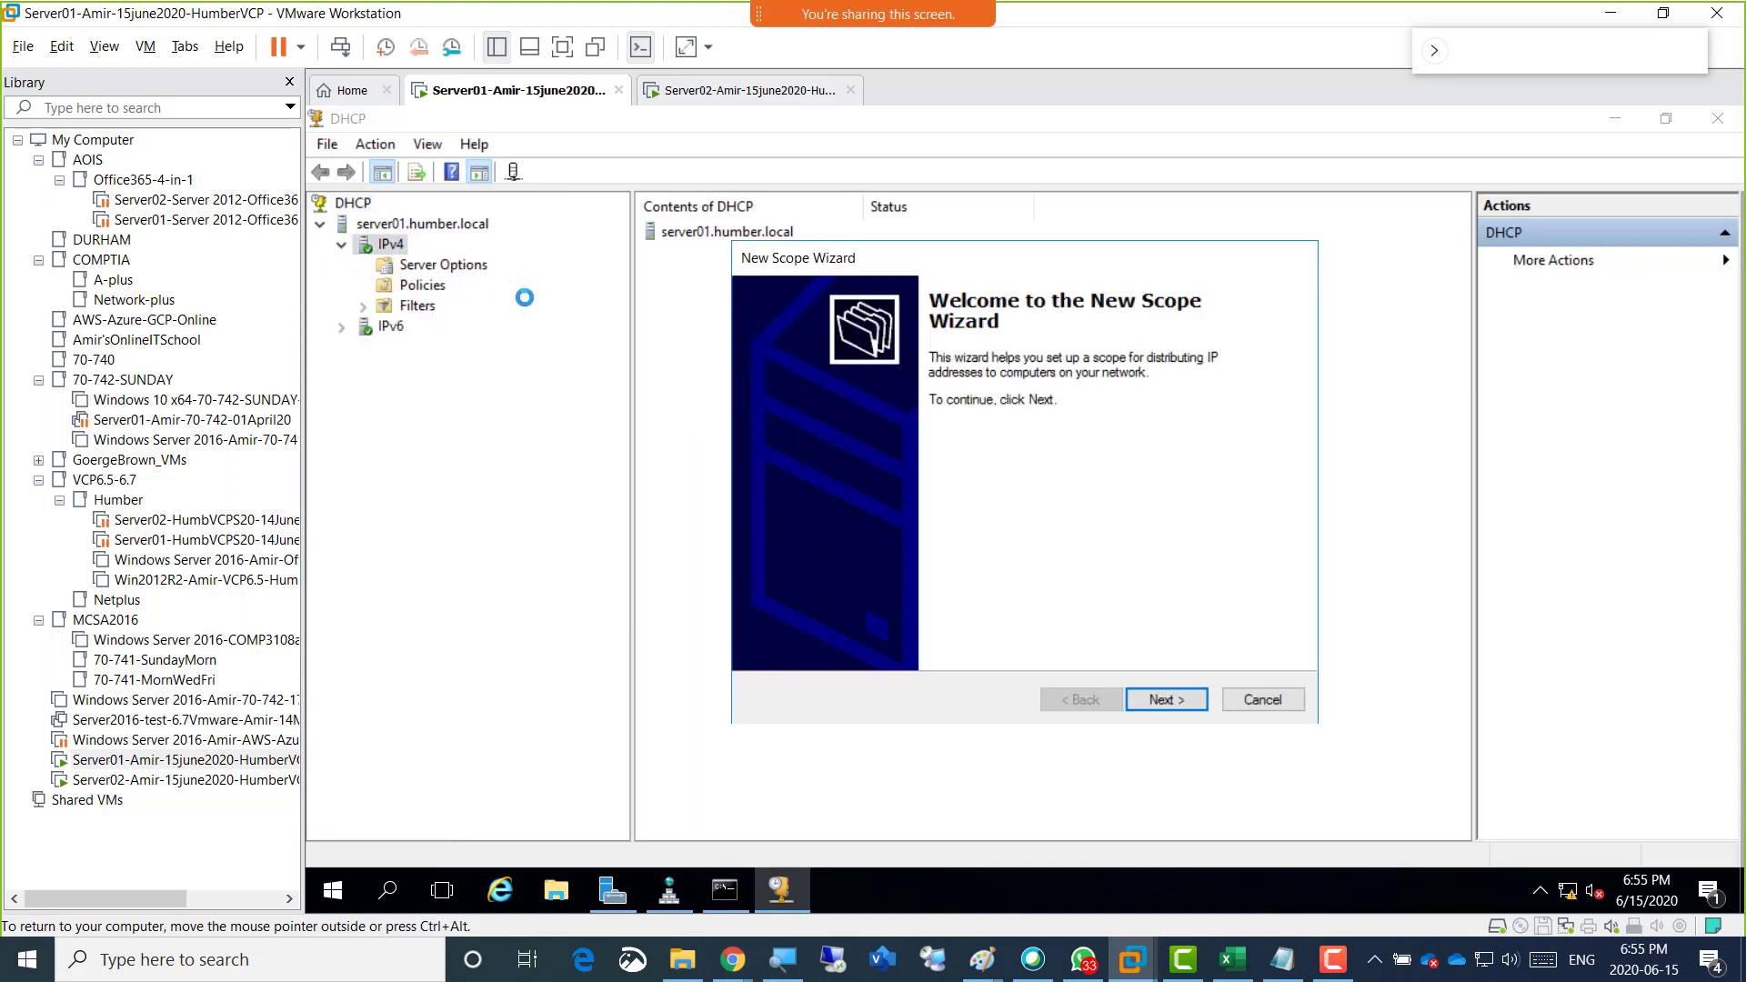
left_click(1158, 699)
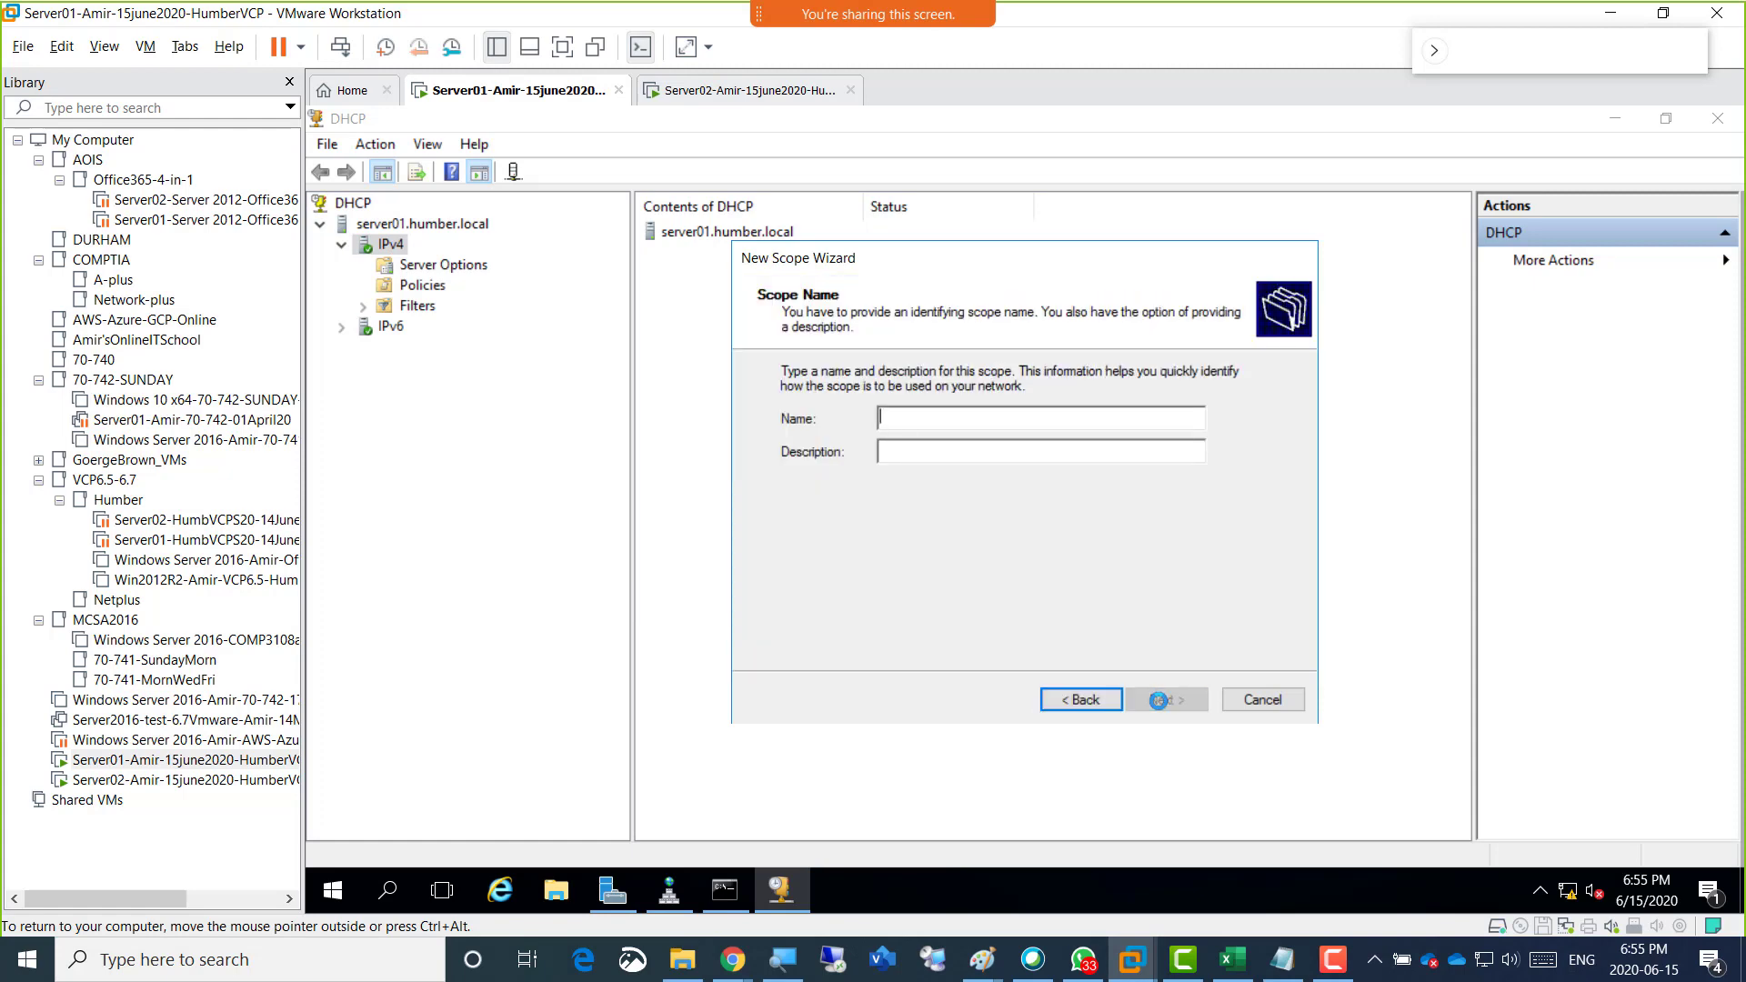
type("CompanyScope")
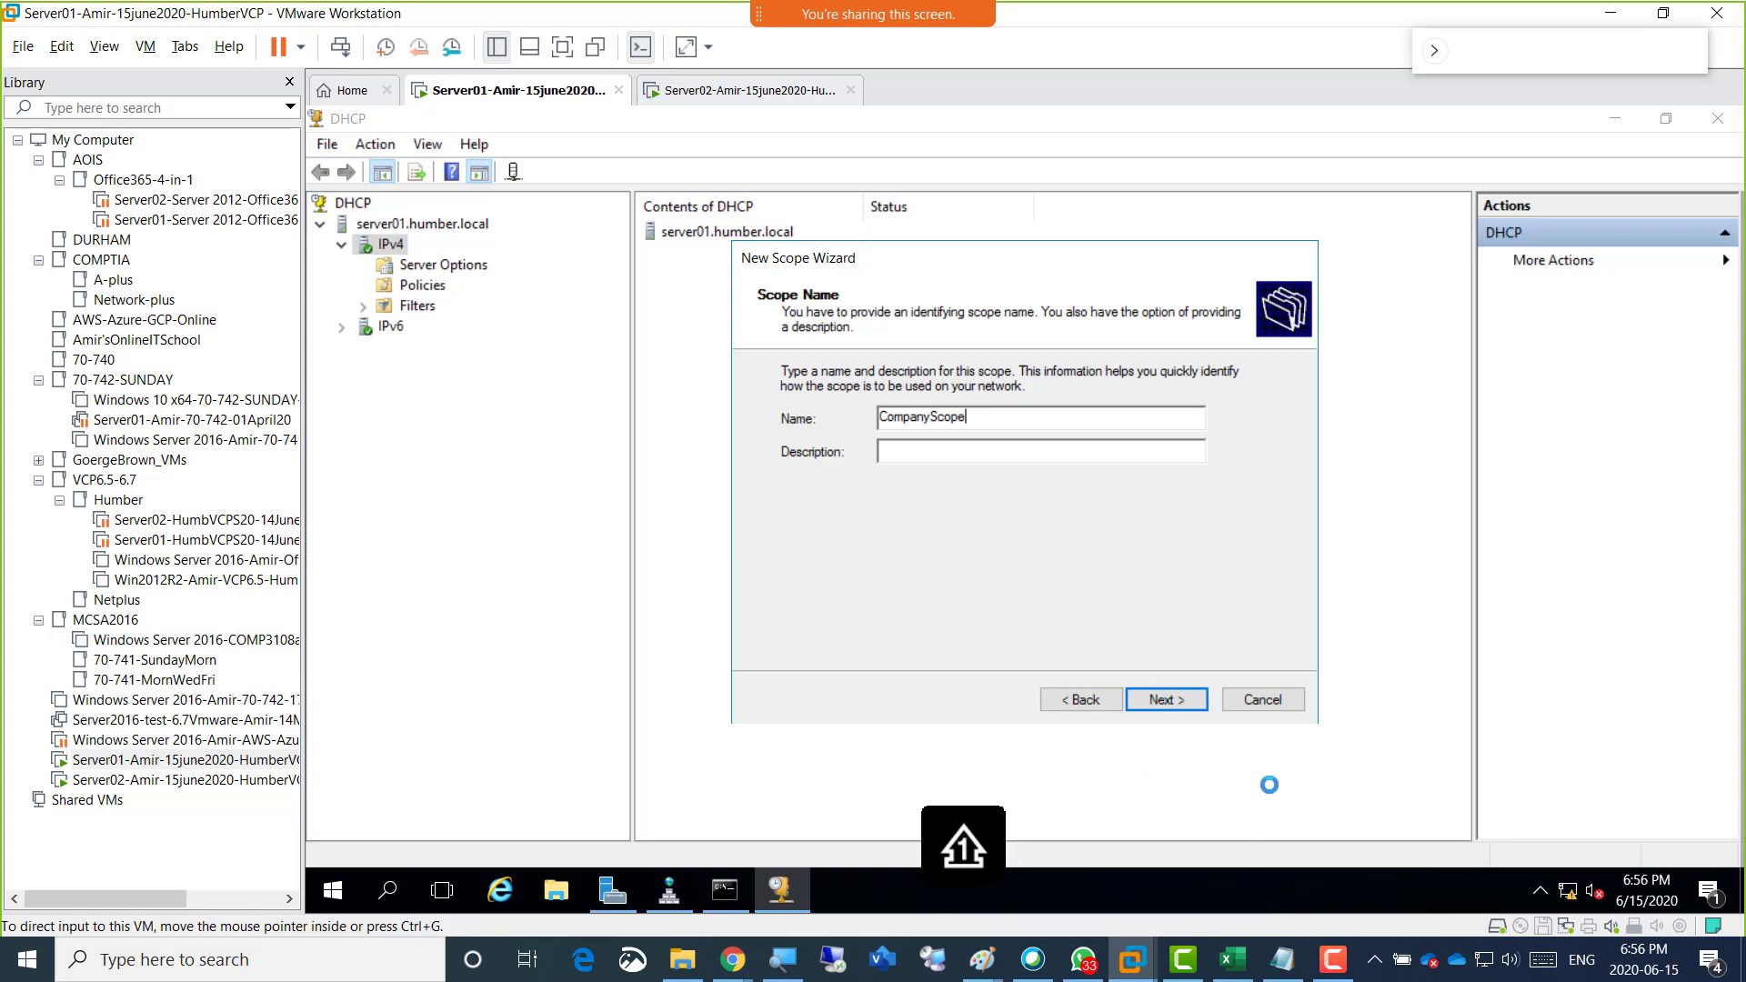
left_click(1163, 700)
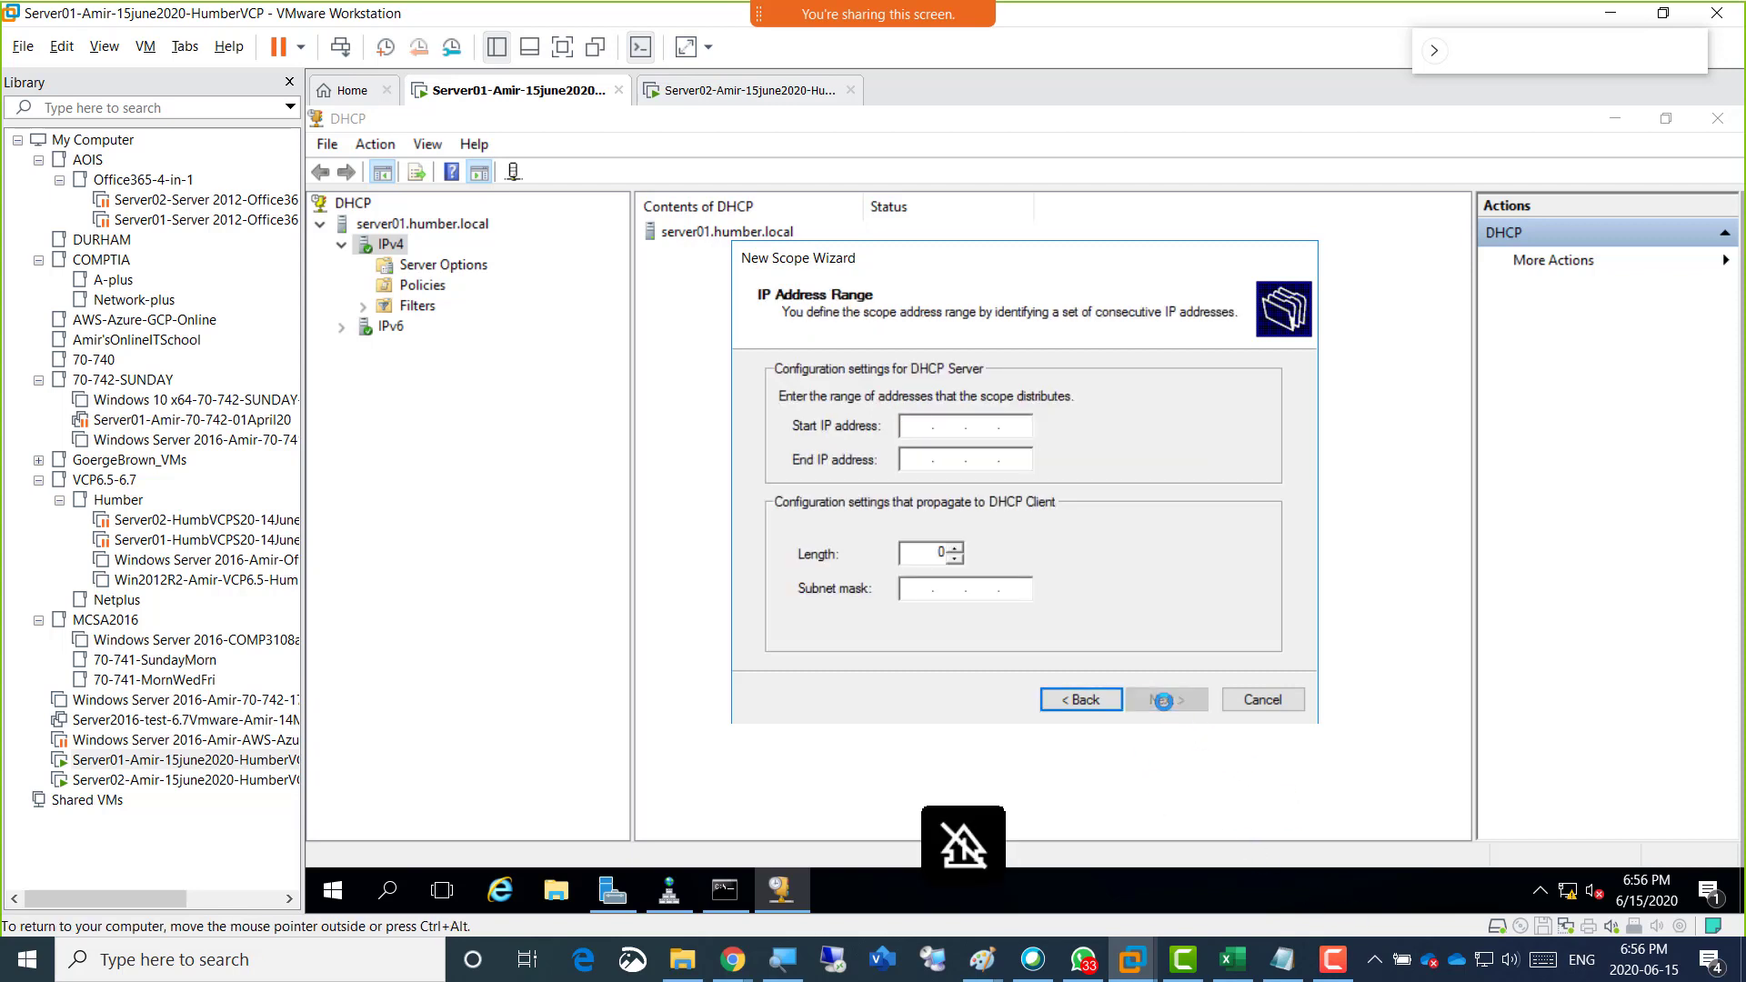
Define the scope's address range starting at 192.168.200.50, add no exclusions and keep the default lease duration.
type("192 . 168 . 20")
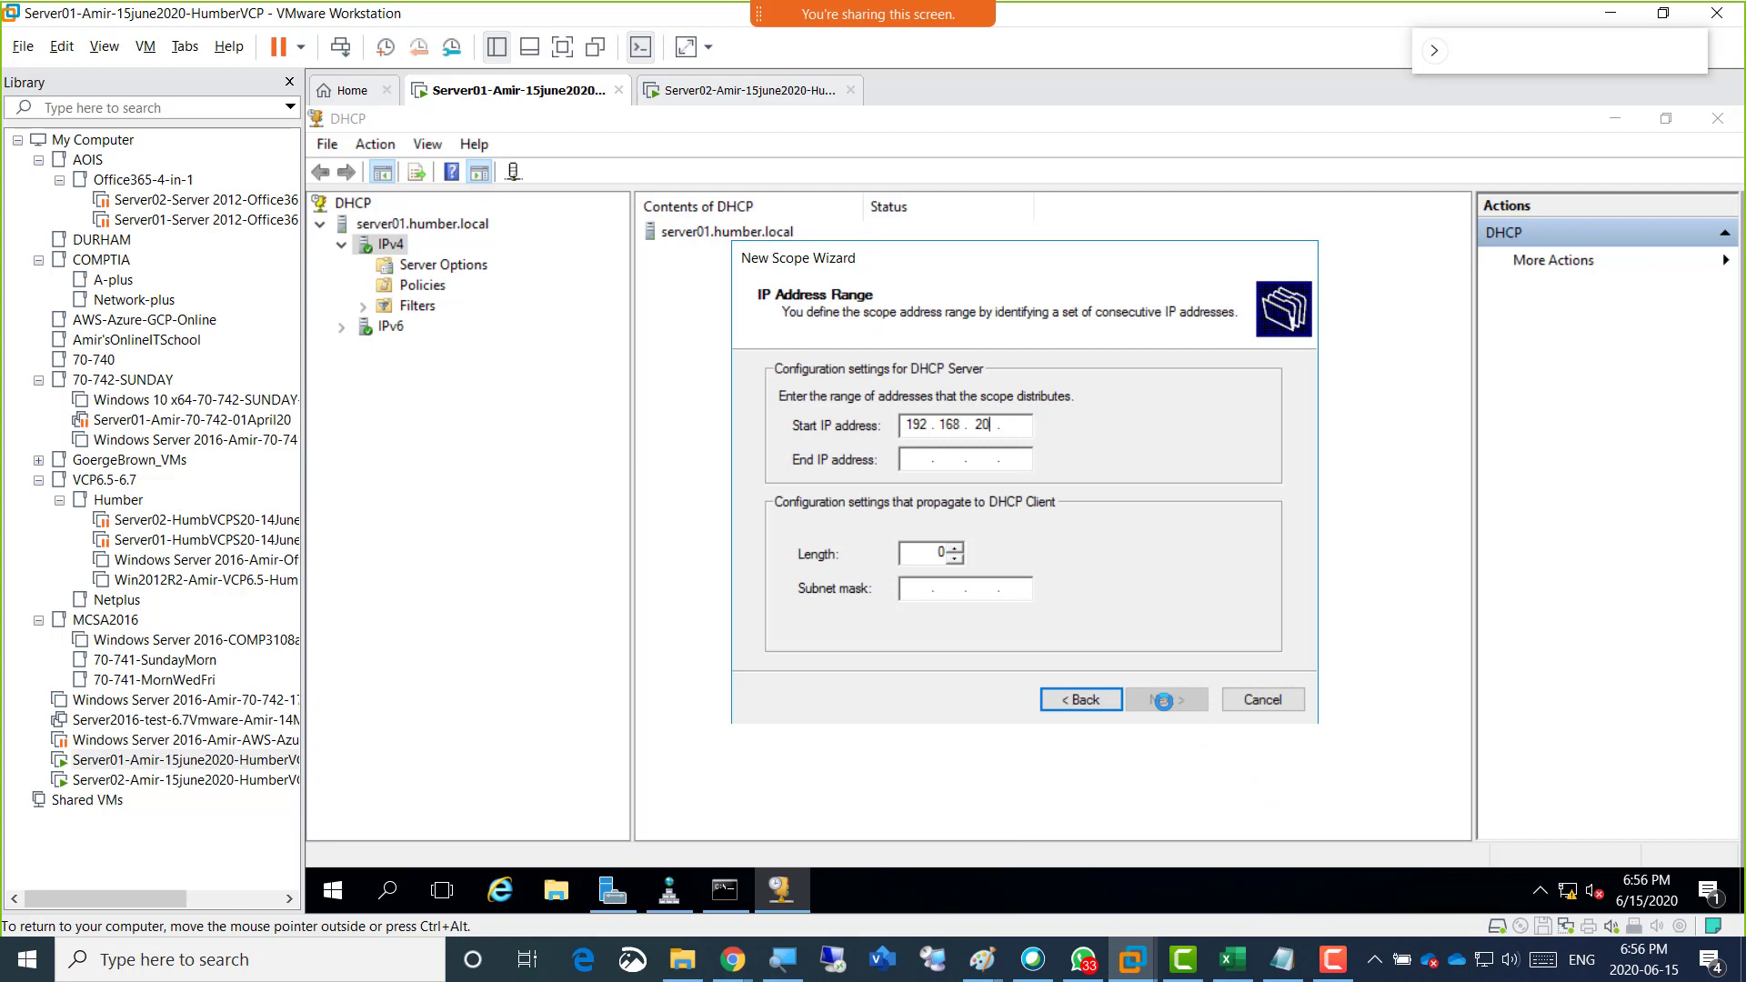
type("0 . 50")
key("Tab")
type("192.168.")
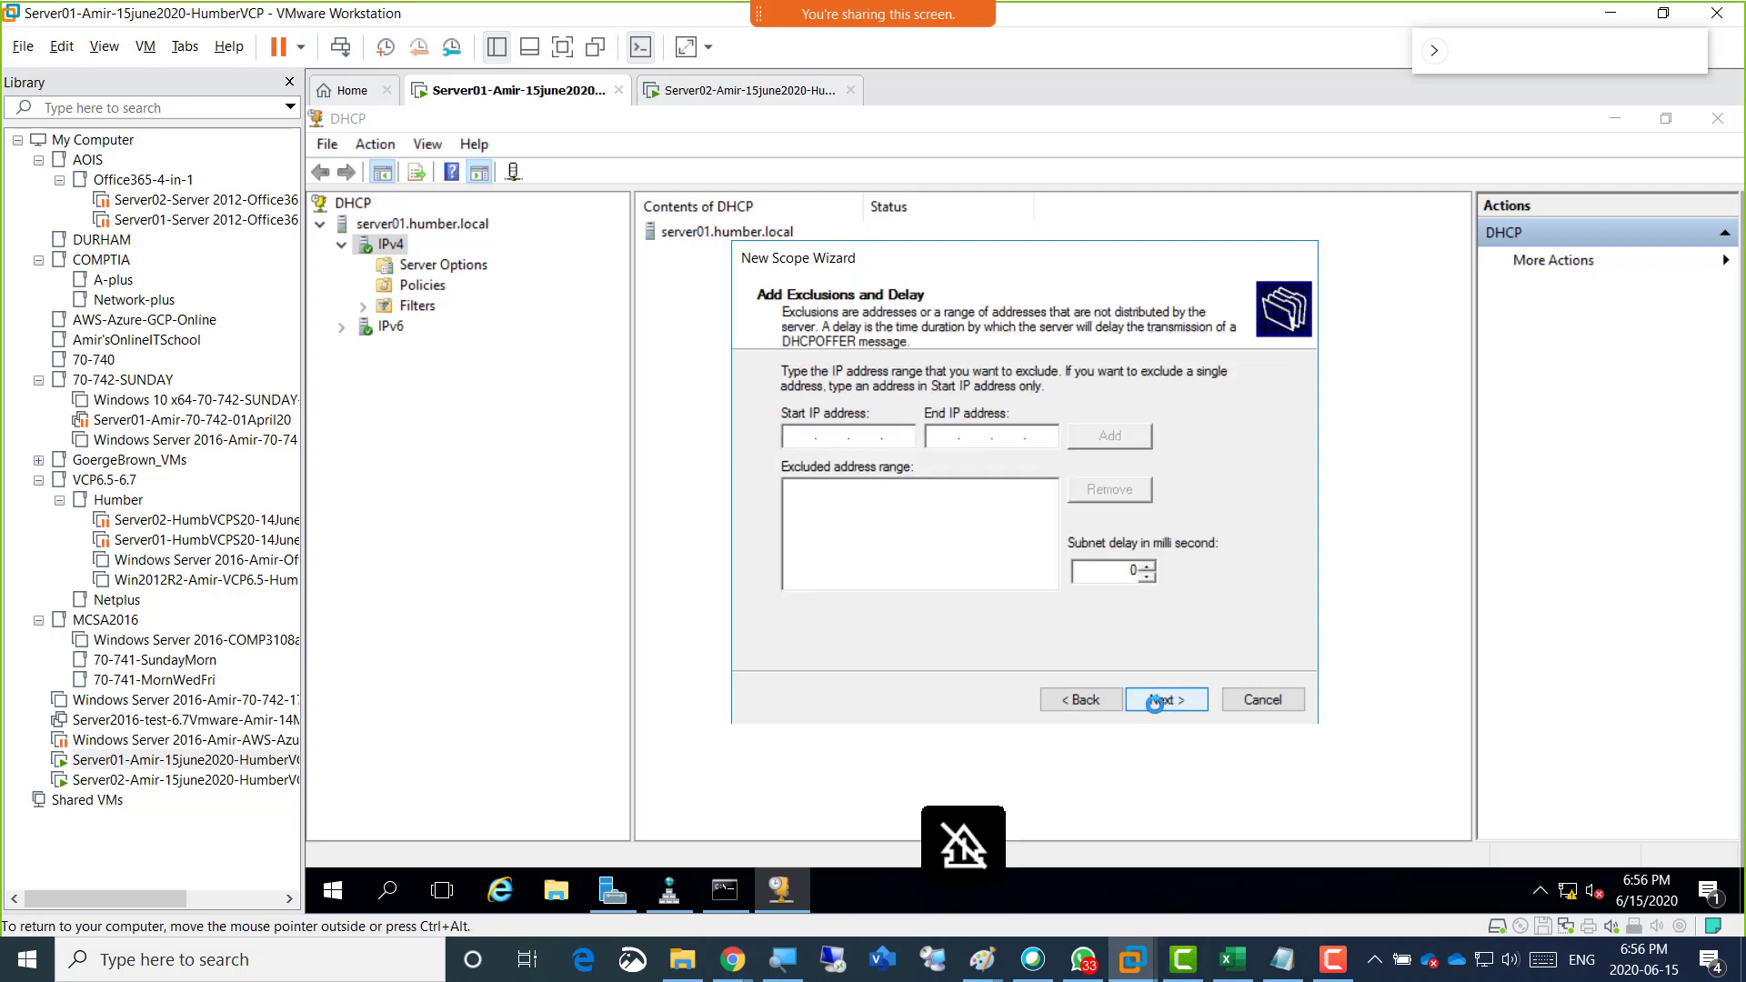
left_click(1155, 700)
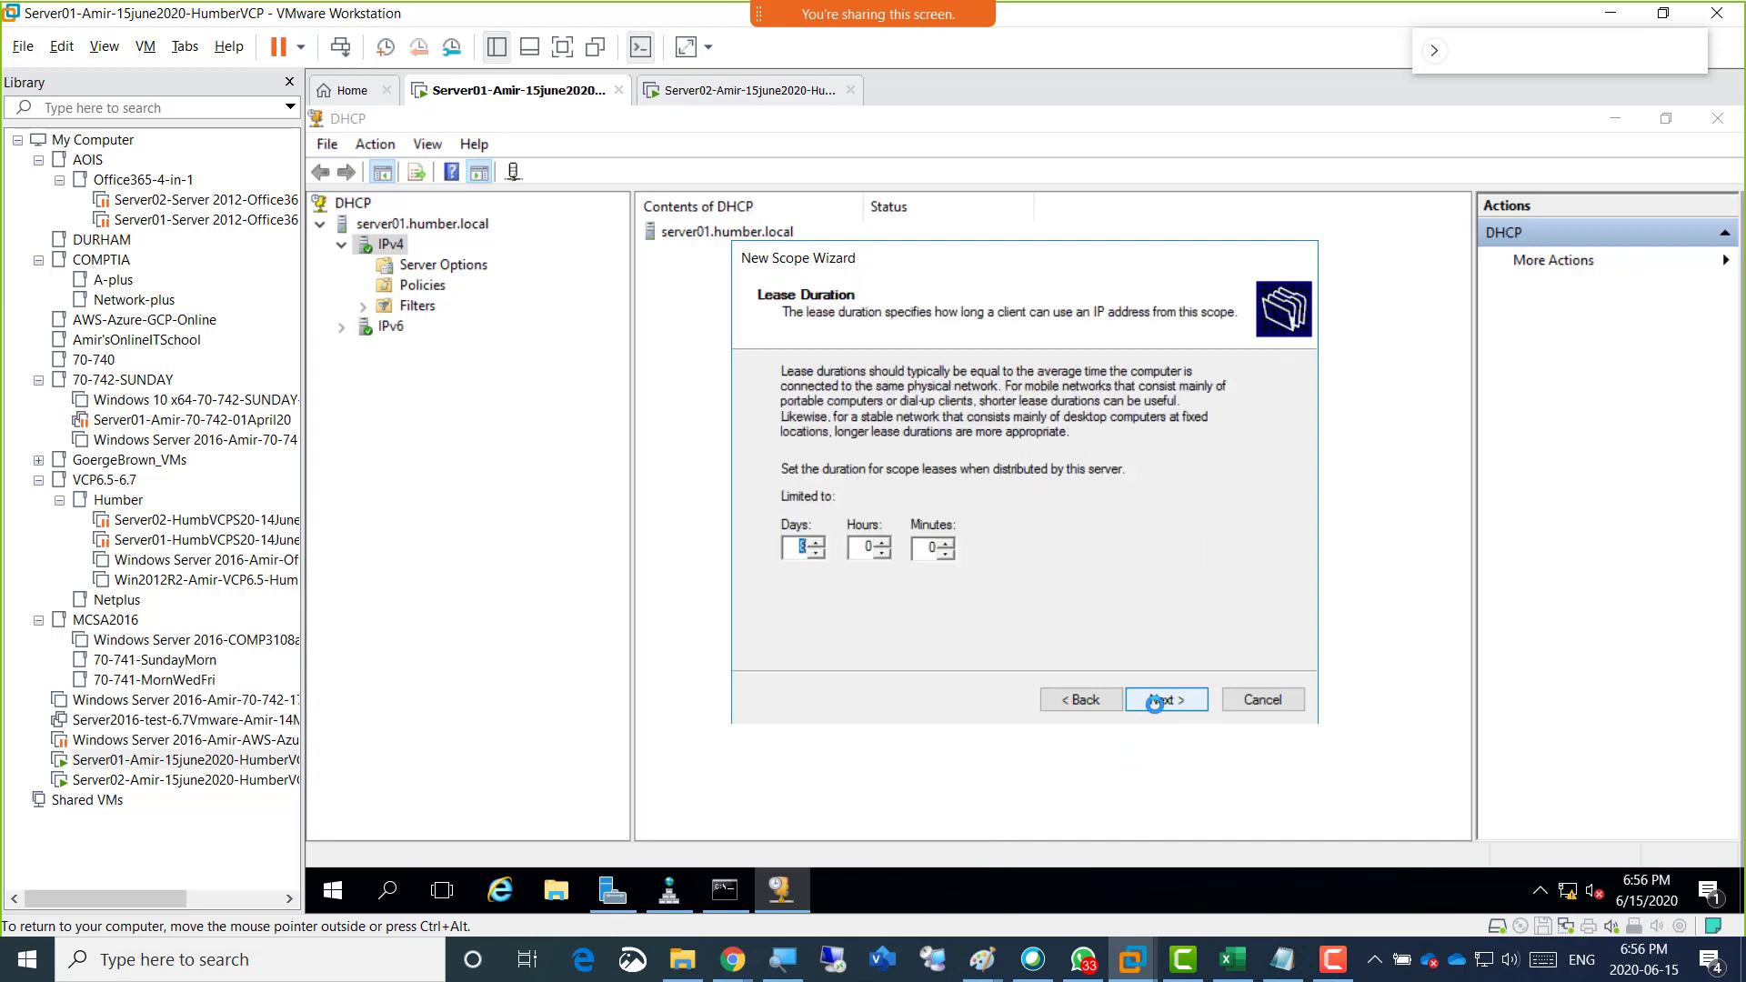
left_click(1164, 701)
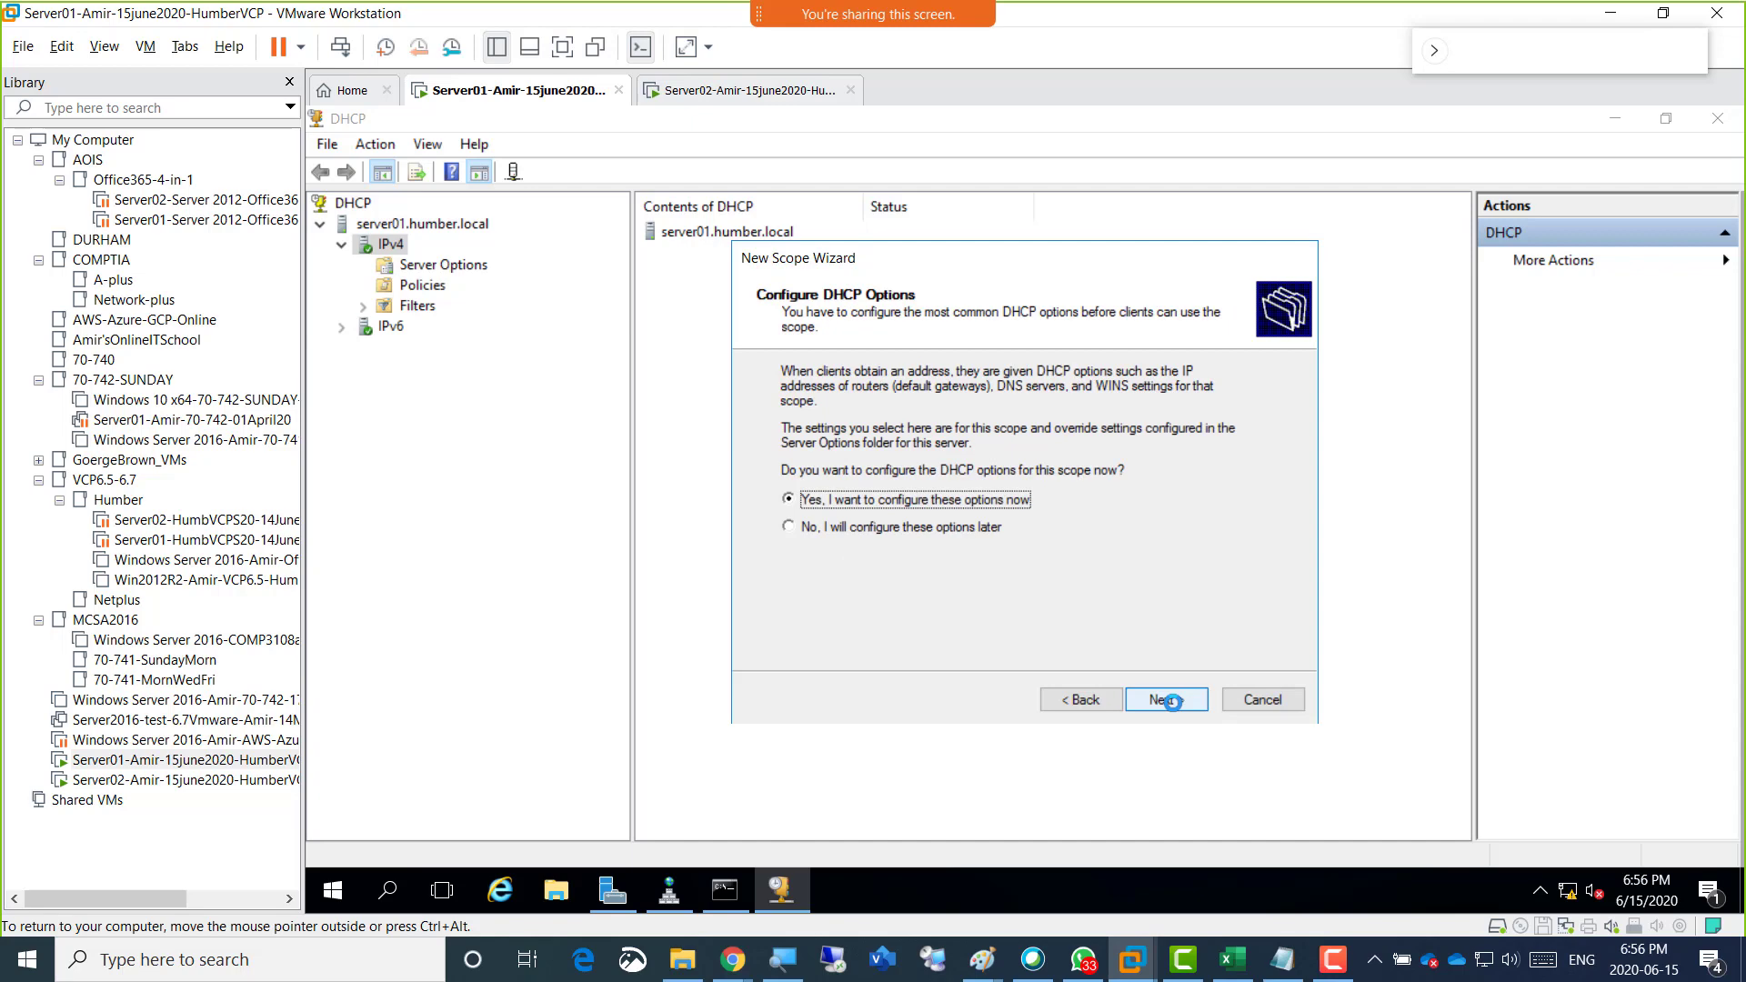
Choose to configure the scope's DHCP options now and add 192.168.200.1 as the router (default gateway).
left_click(1172, 701)
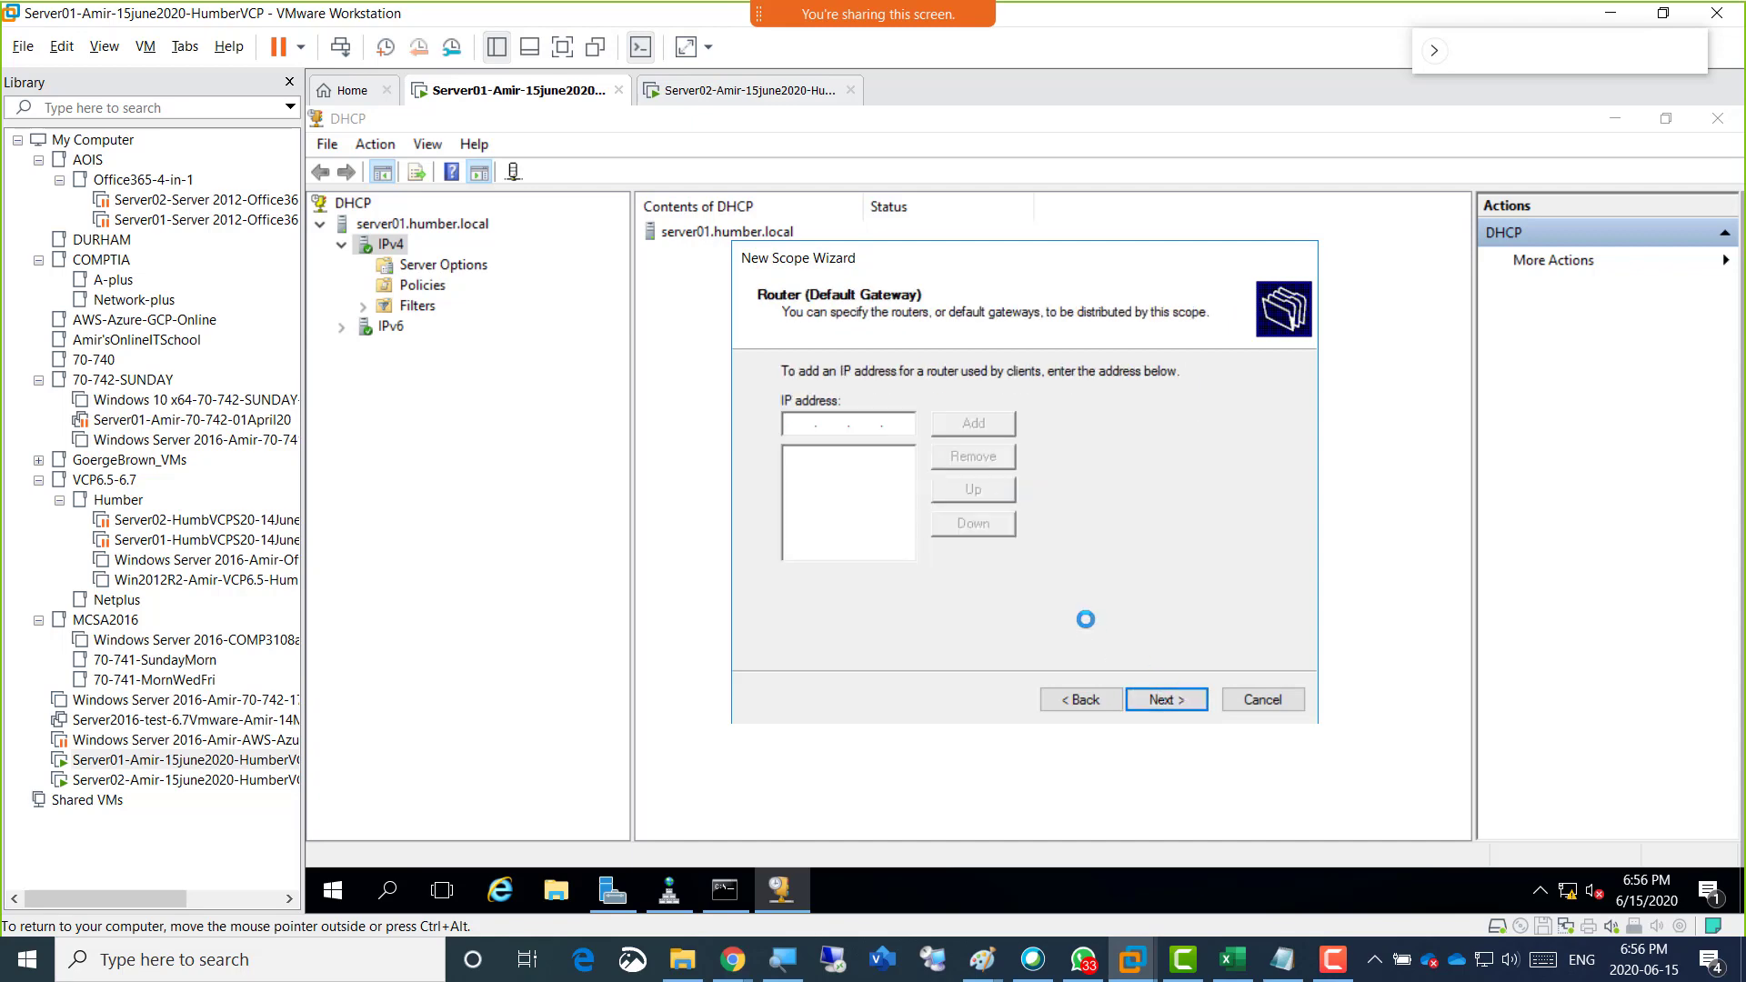
type("192 . 168 . 200 . 1")
left_click(965, 419)
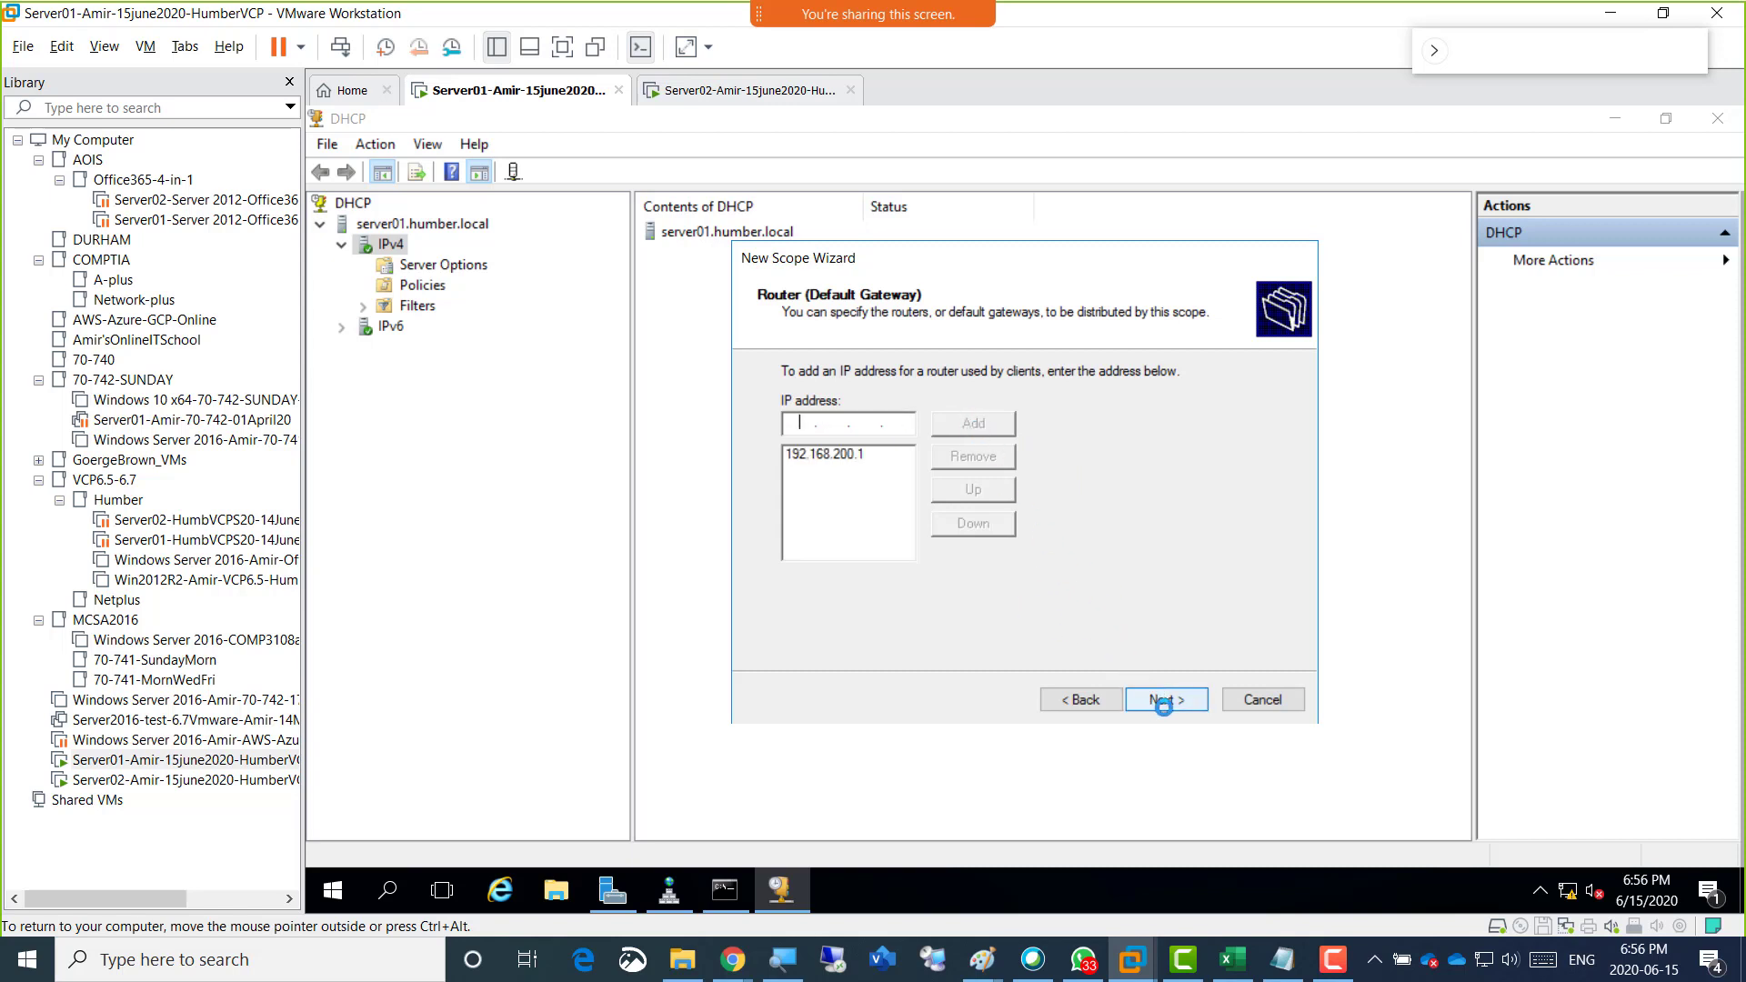
left_click(1168, 701)
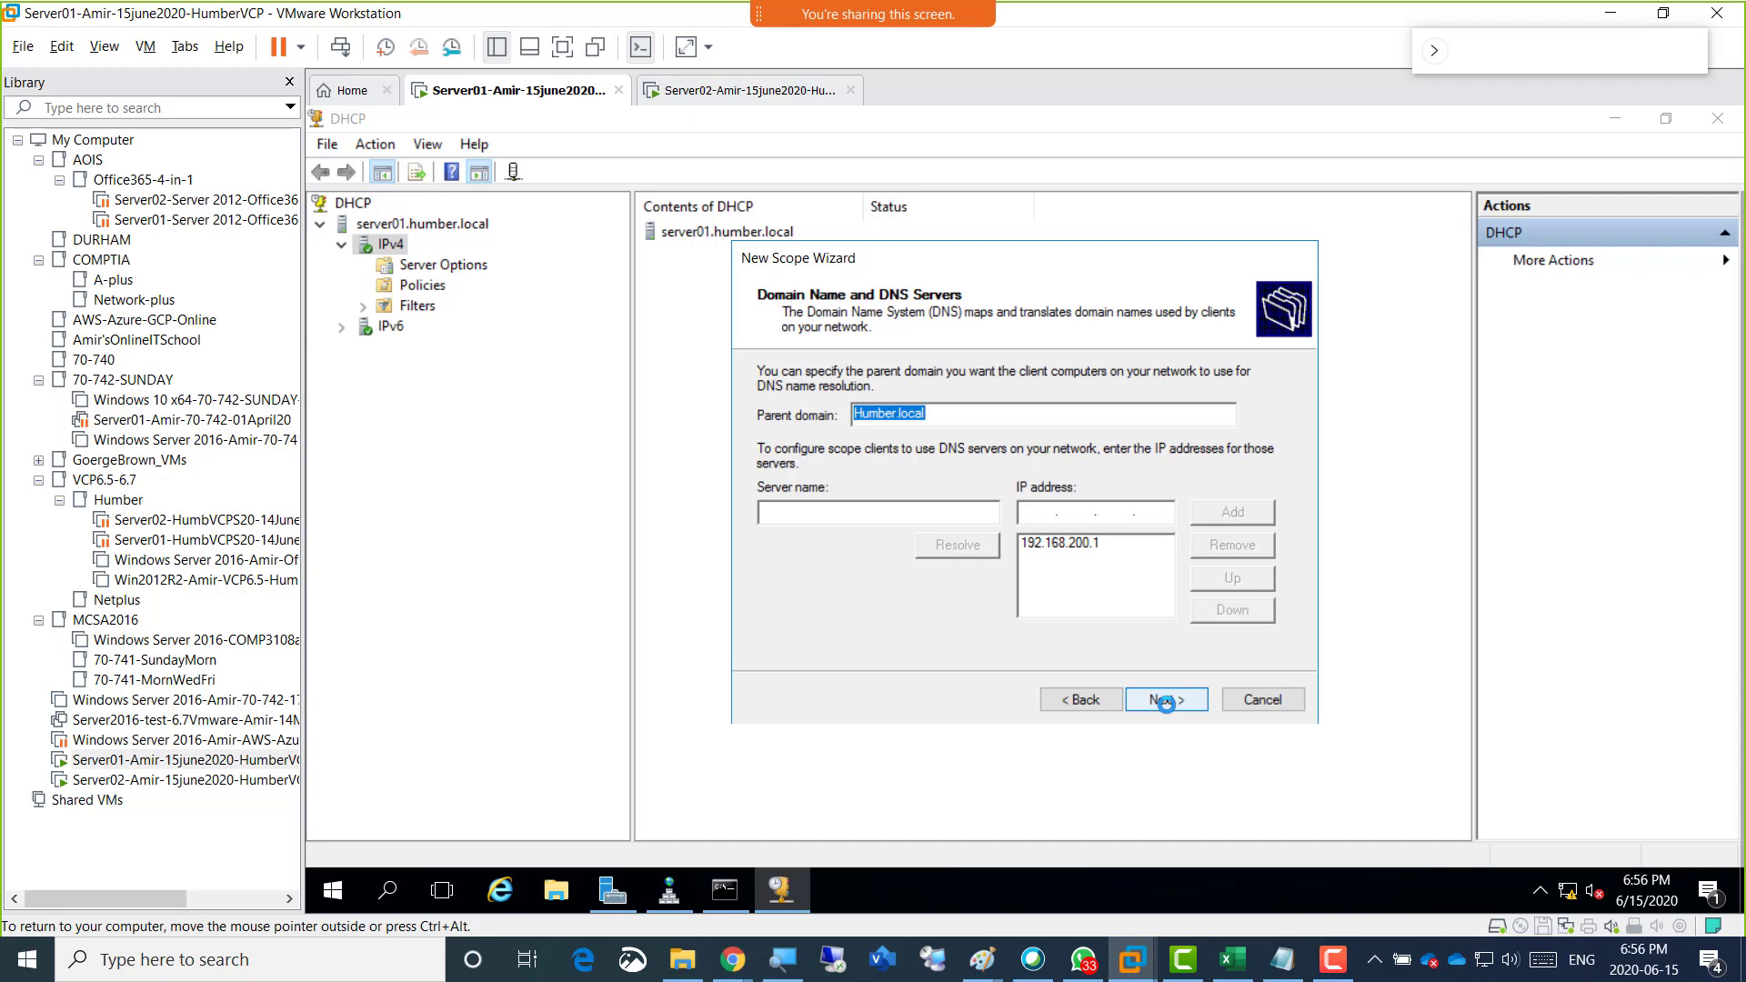
Keep Humber.local and DNS server 192.168.200.1 for the scope, leave WINS empty, finish the scope and close the DHCP console.
left_click(1166, 702)
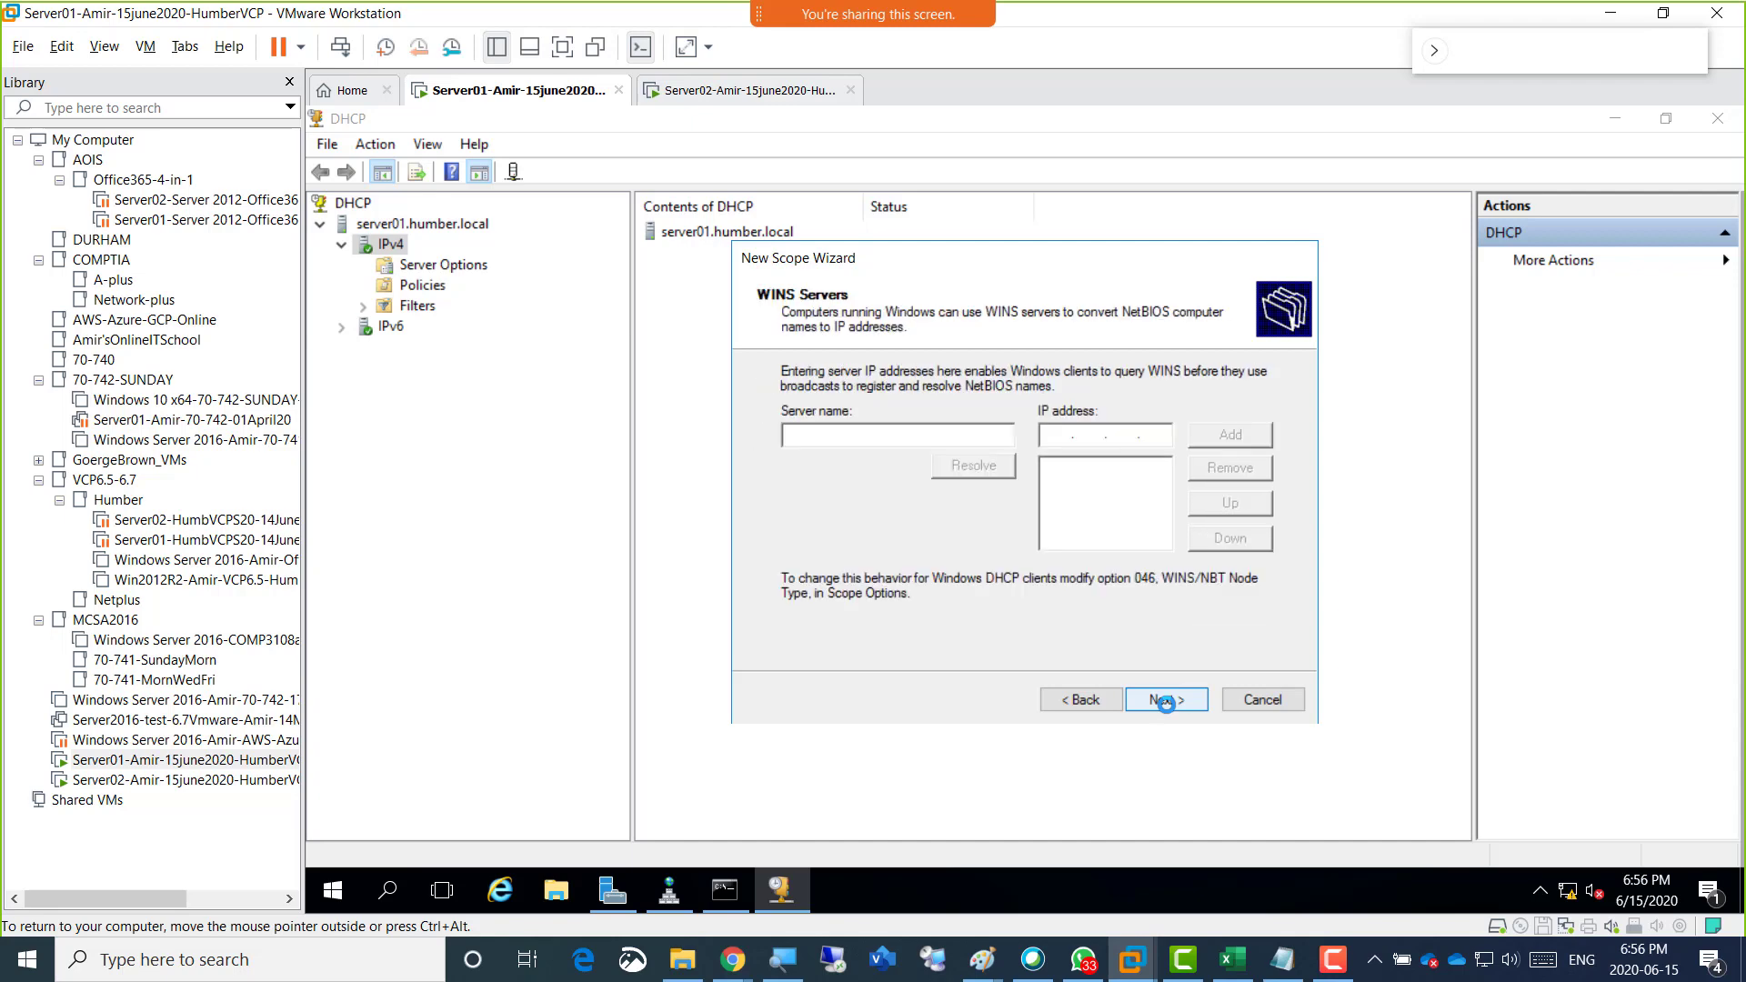
left_click(1165, 702)
left_click(1166, 702)
left_click(1166, 702)
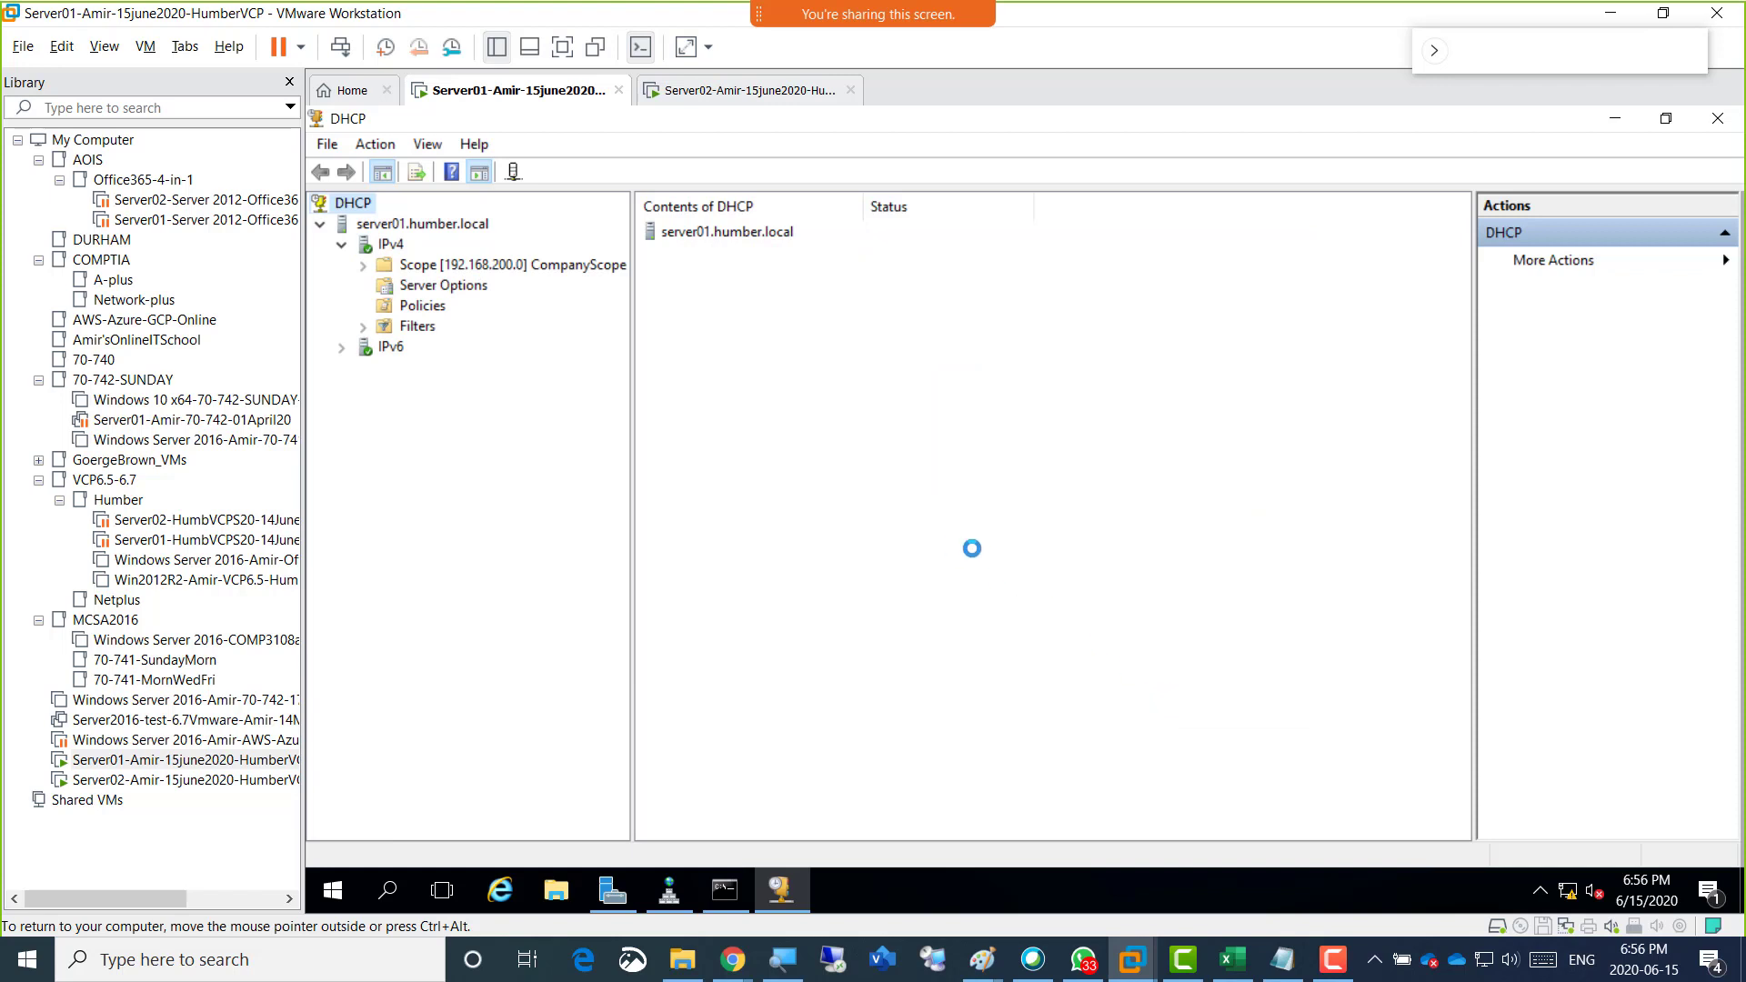
left_click(1718, 119)
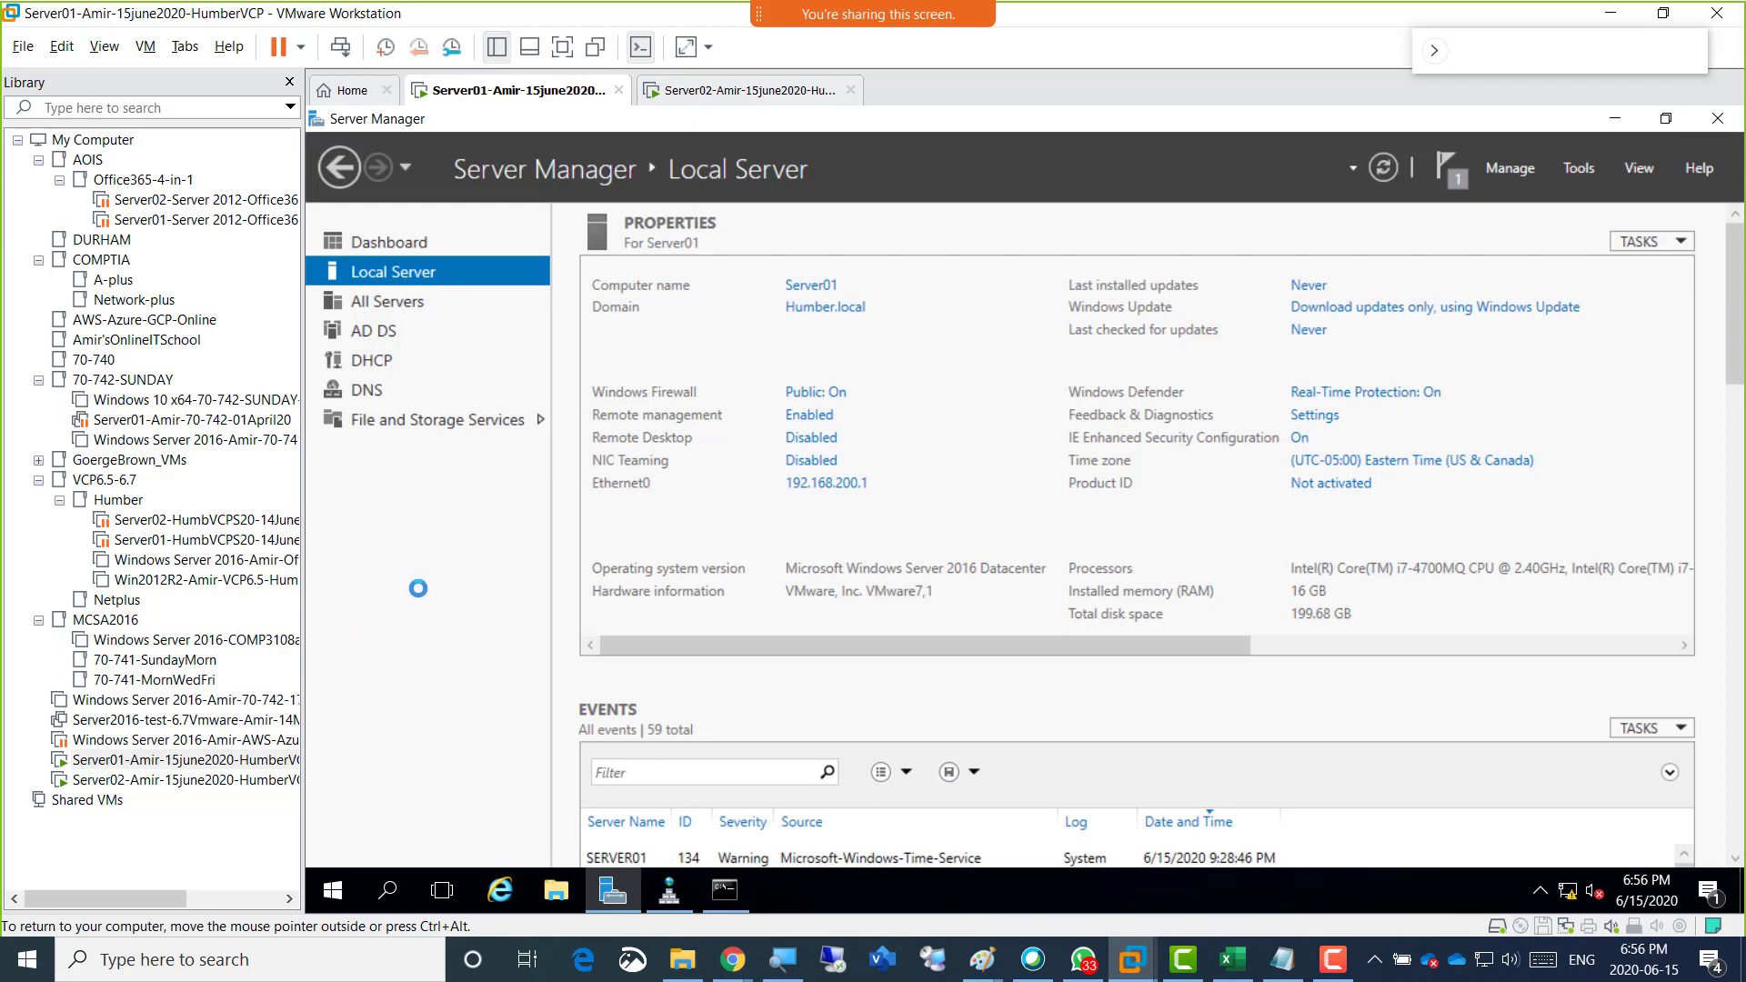
On the Server02 virtual machine, change the computer's membership from a workgroup to the humber.local domain.
left_click(716, 93)
left_click(645, 423)
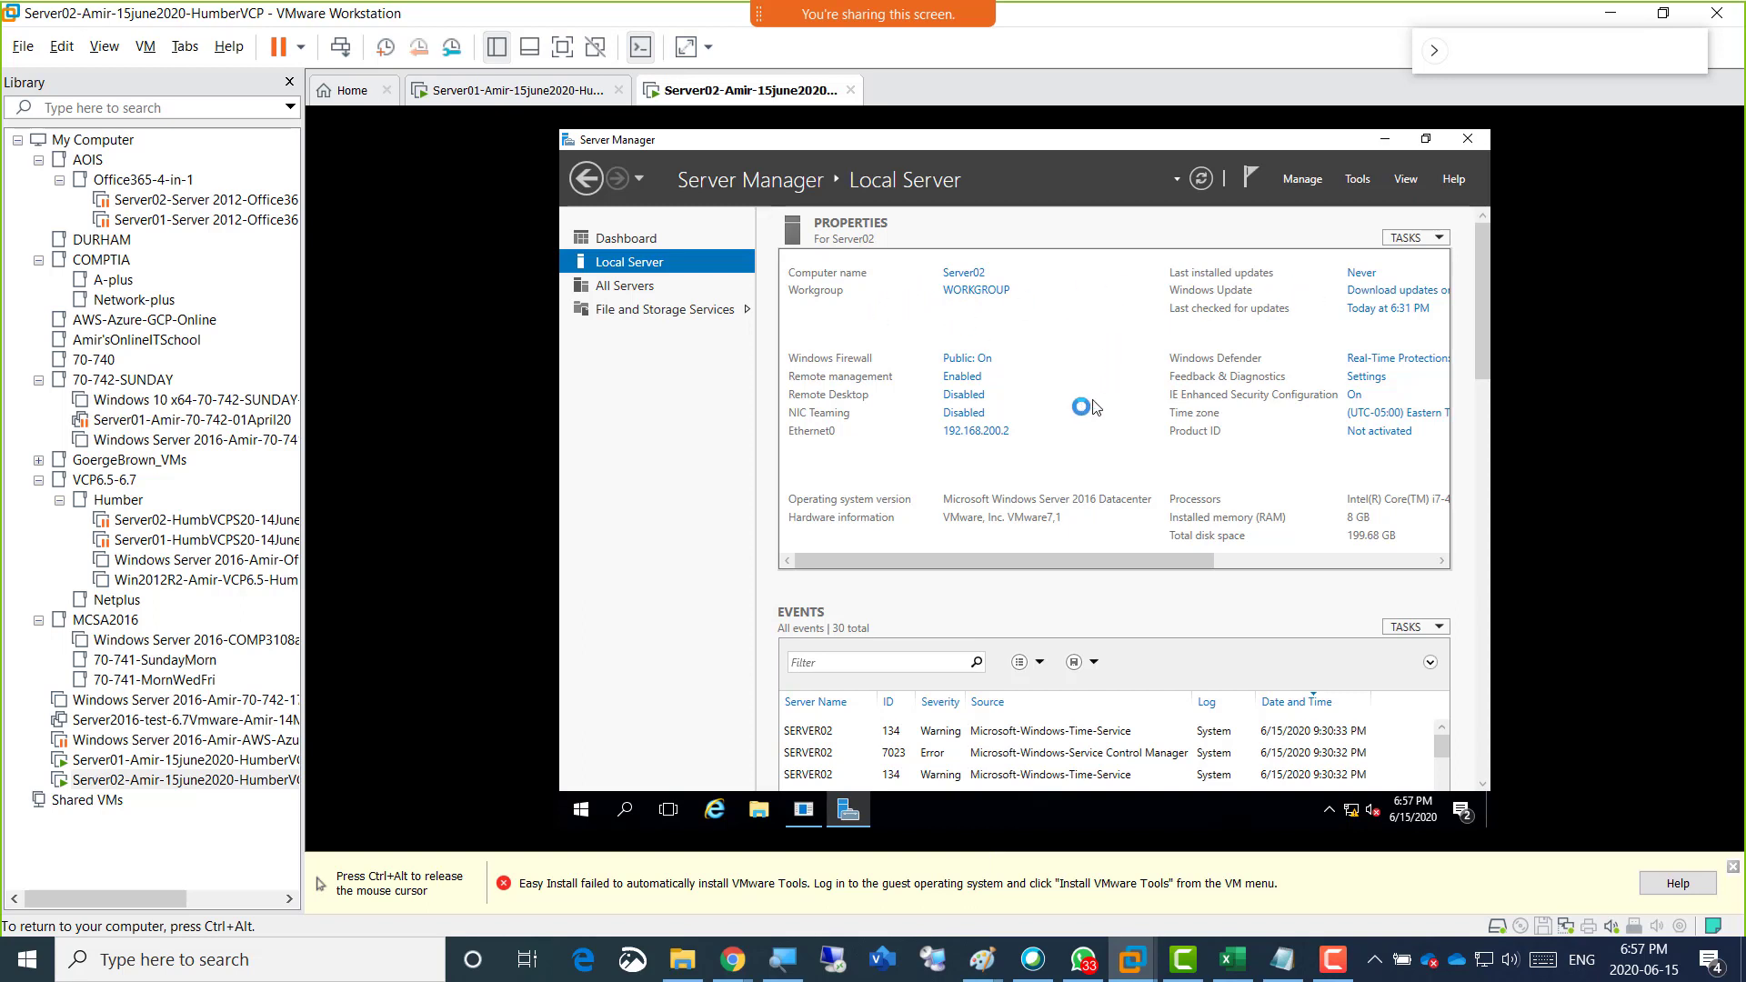
left_click(976, 289)
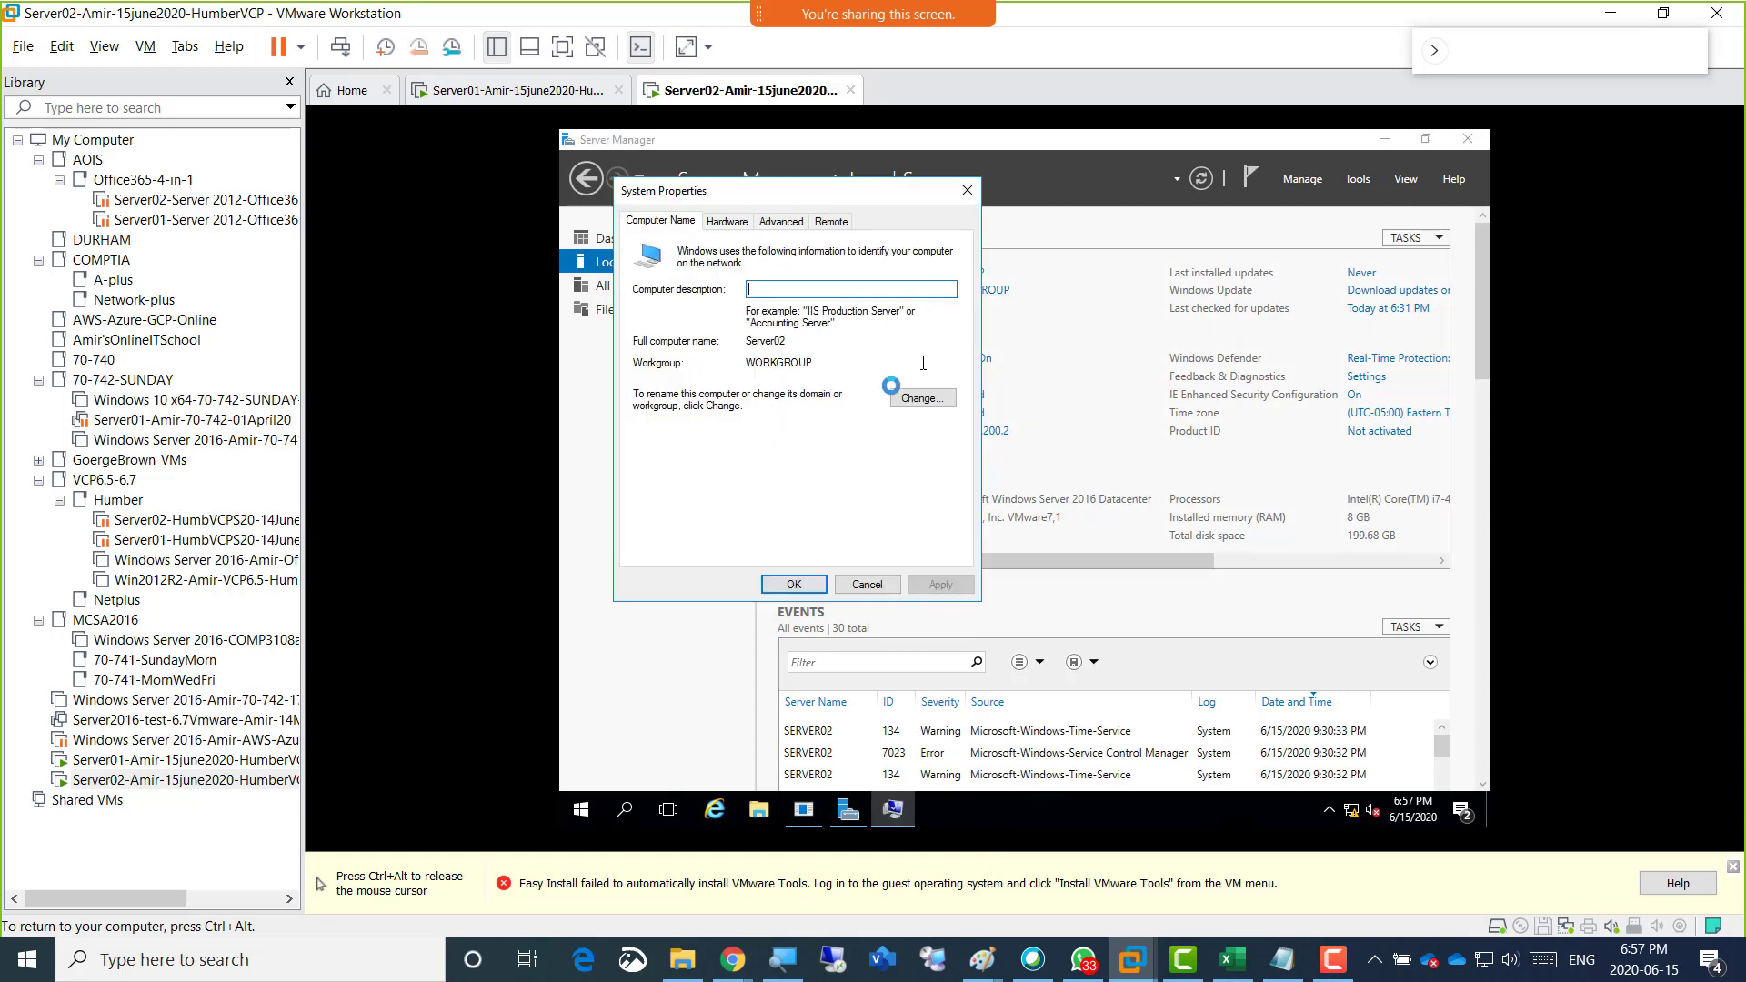
left_click(935, 401)
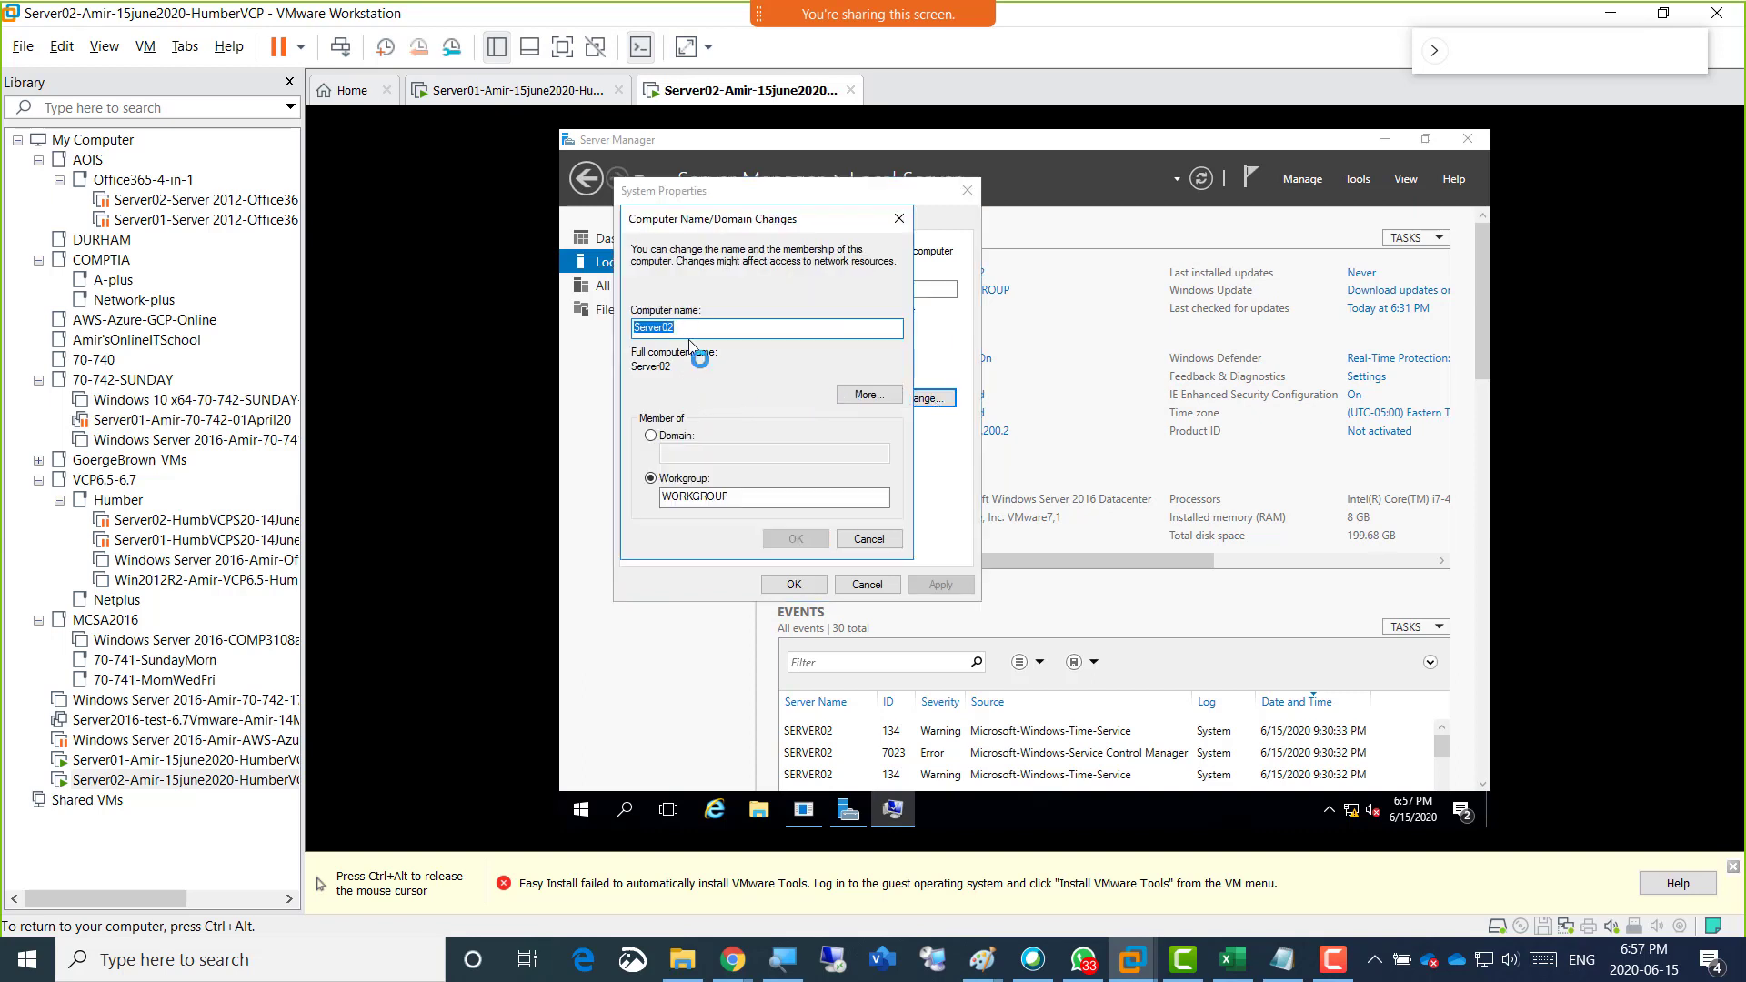
left_click(668, 437)
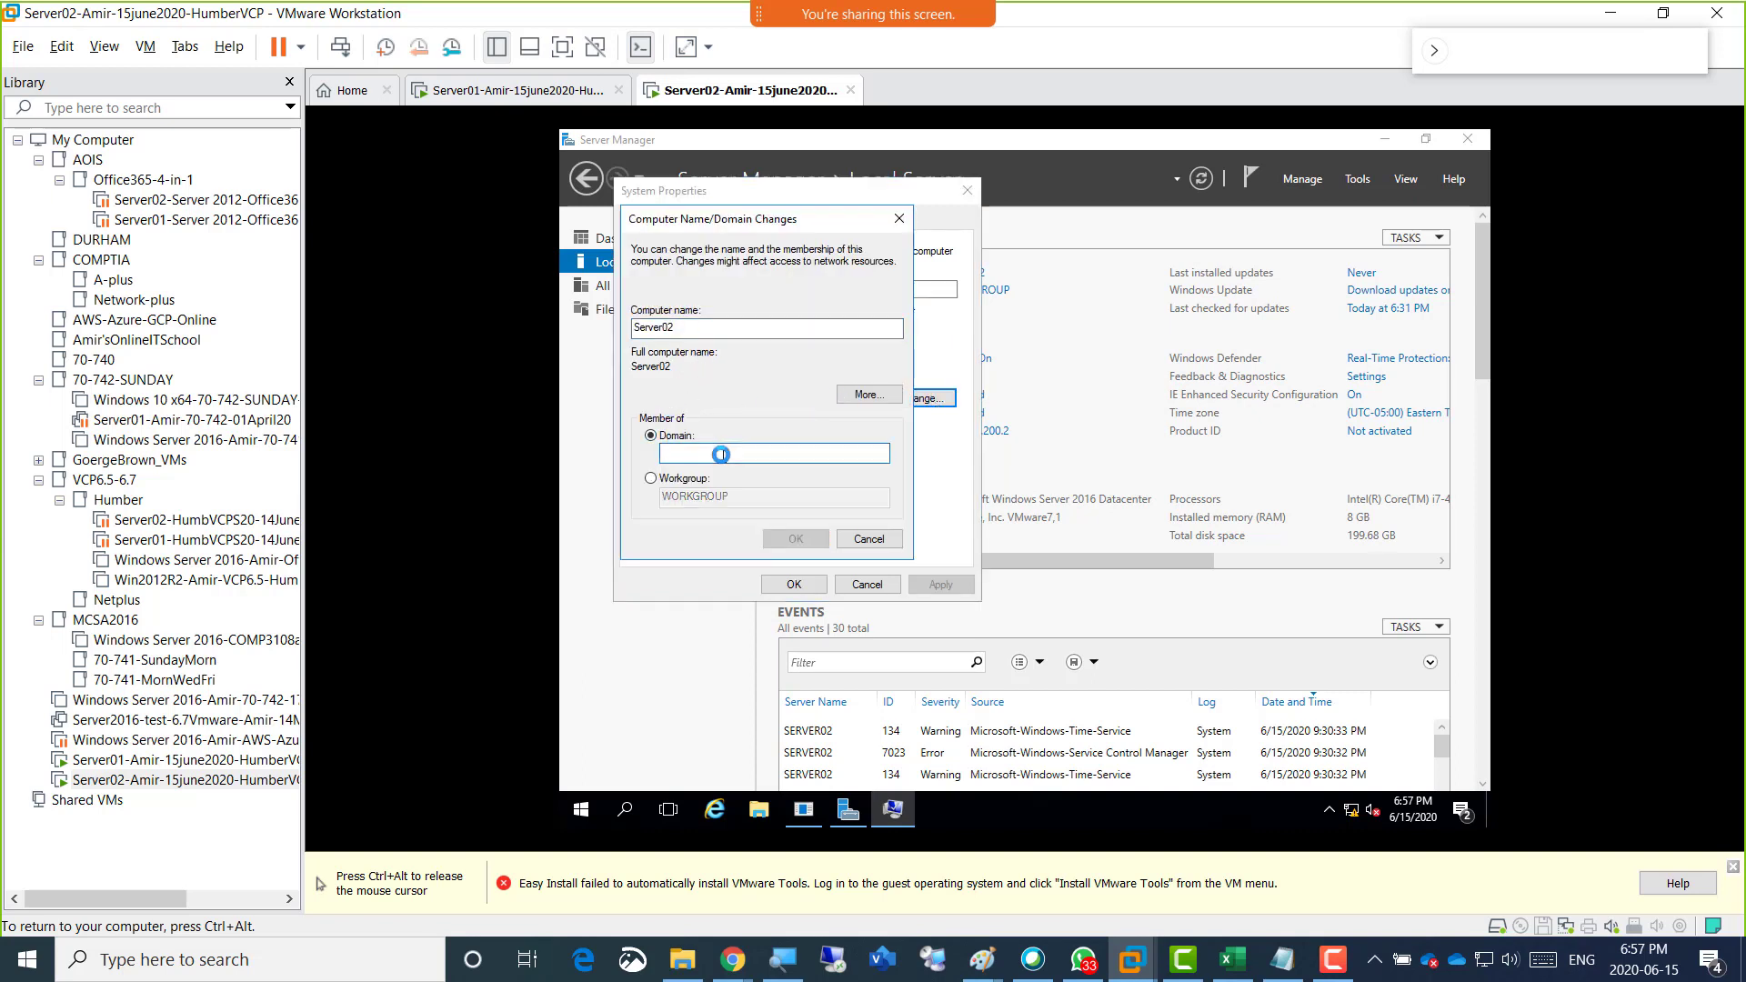
type("humber.local")
key("Return")
Authorize the domain join with the administrator account and its password, acknowledge the confirmation, close System Properties and restart Server02.
type("amd")
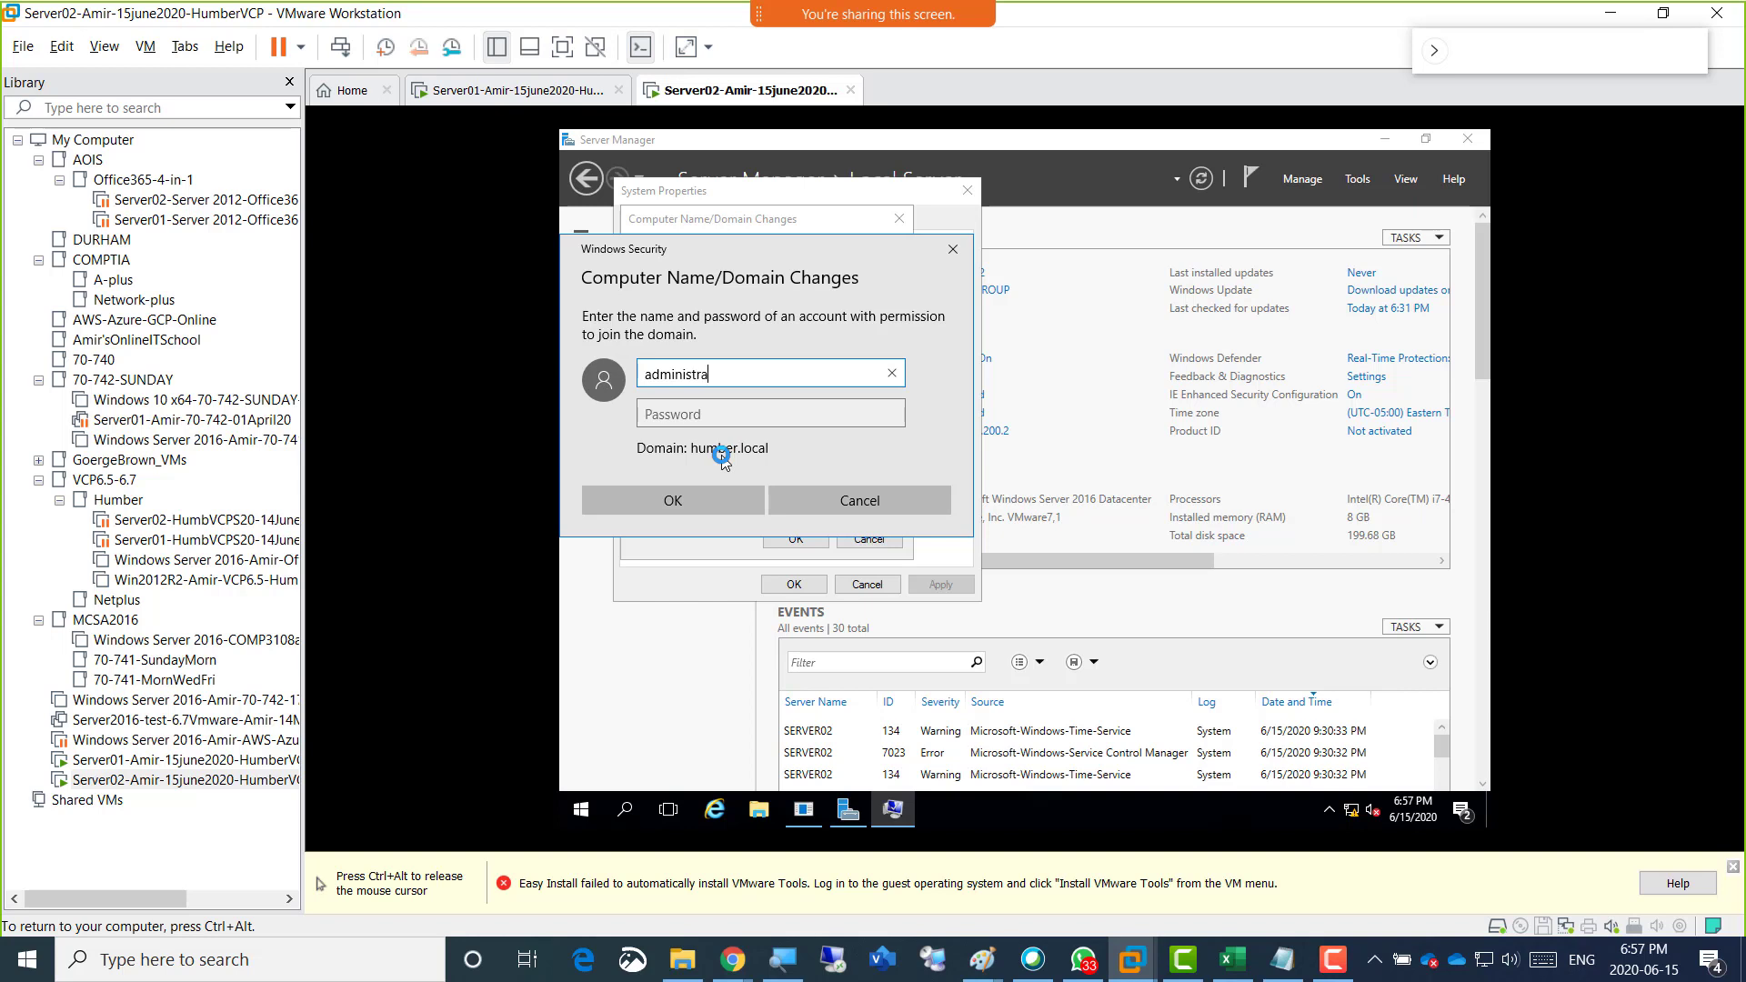
key("Tab")
type("P")
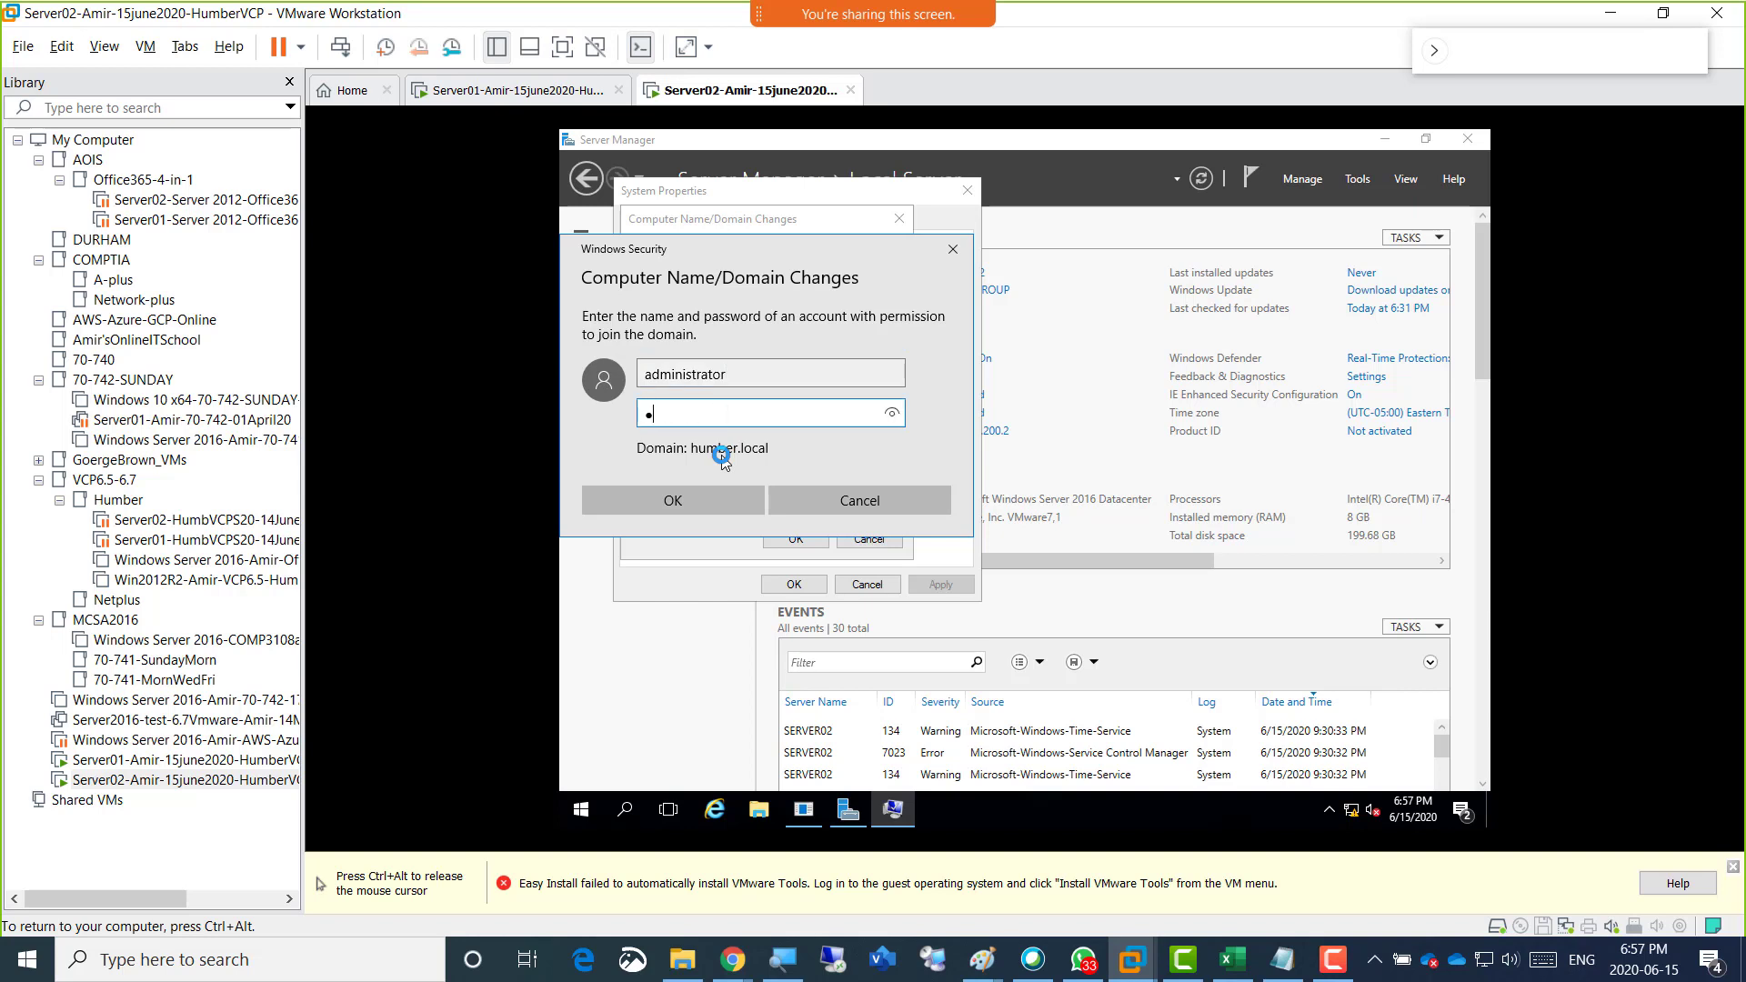
key("Return")
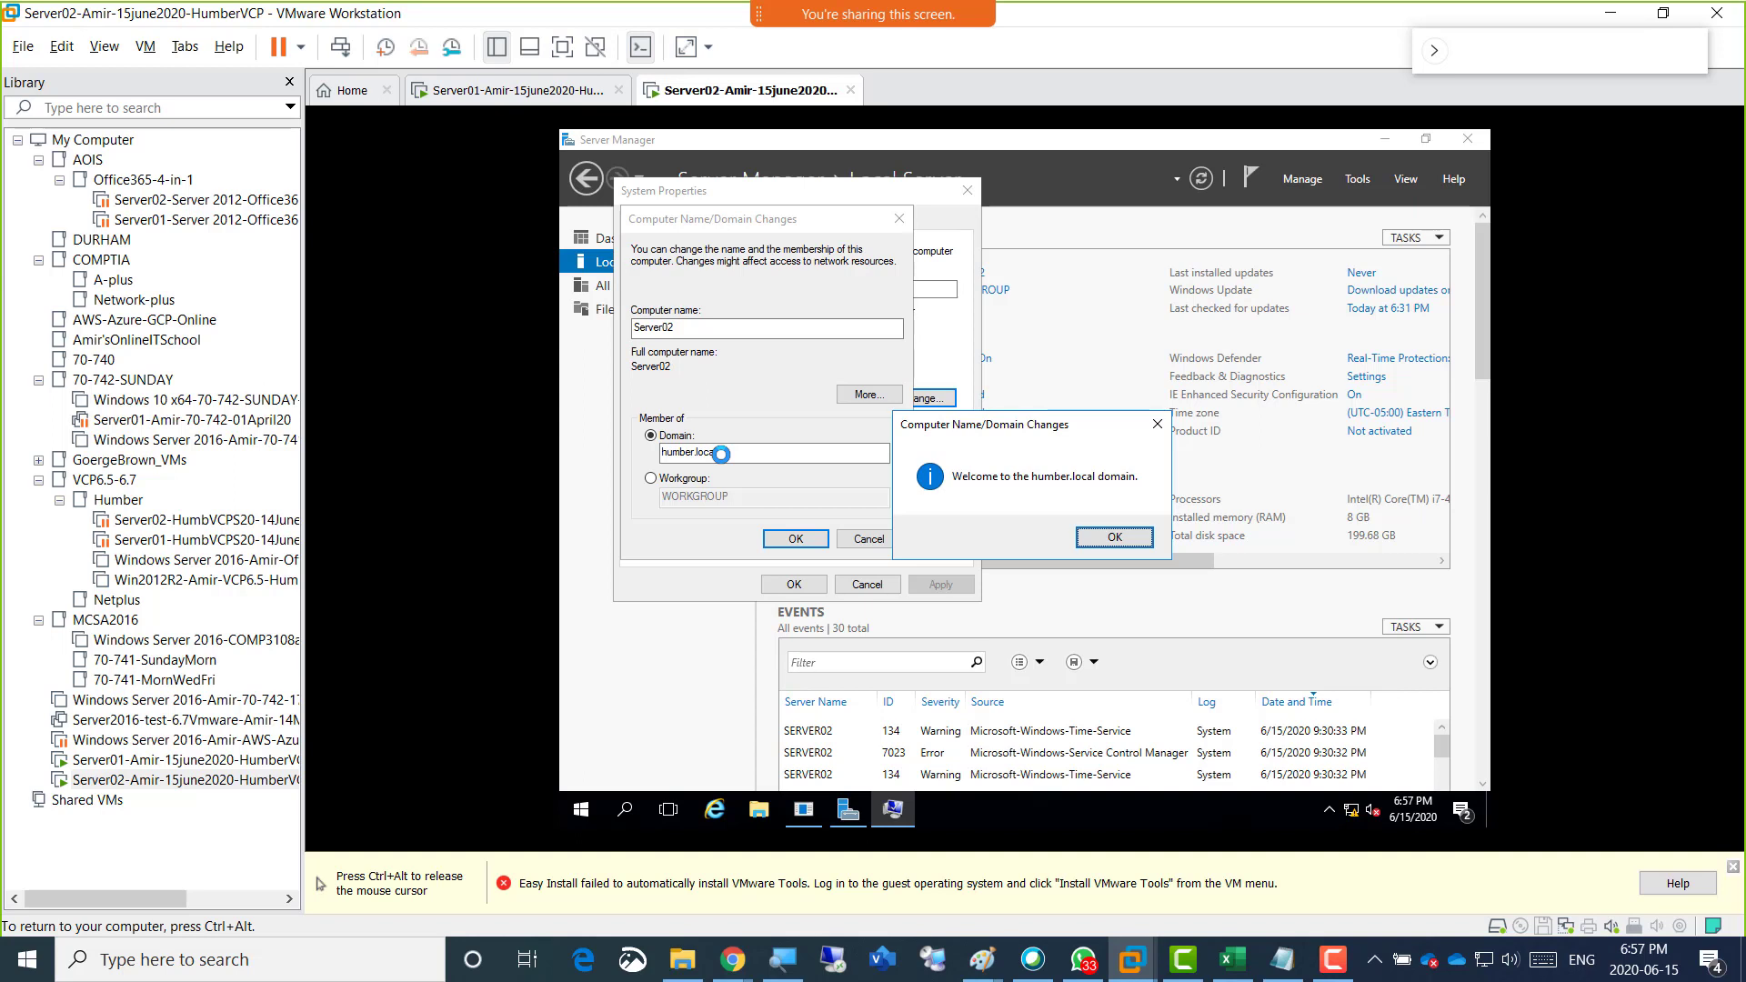
left_click(1114, 537)
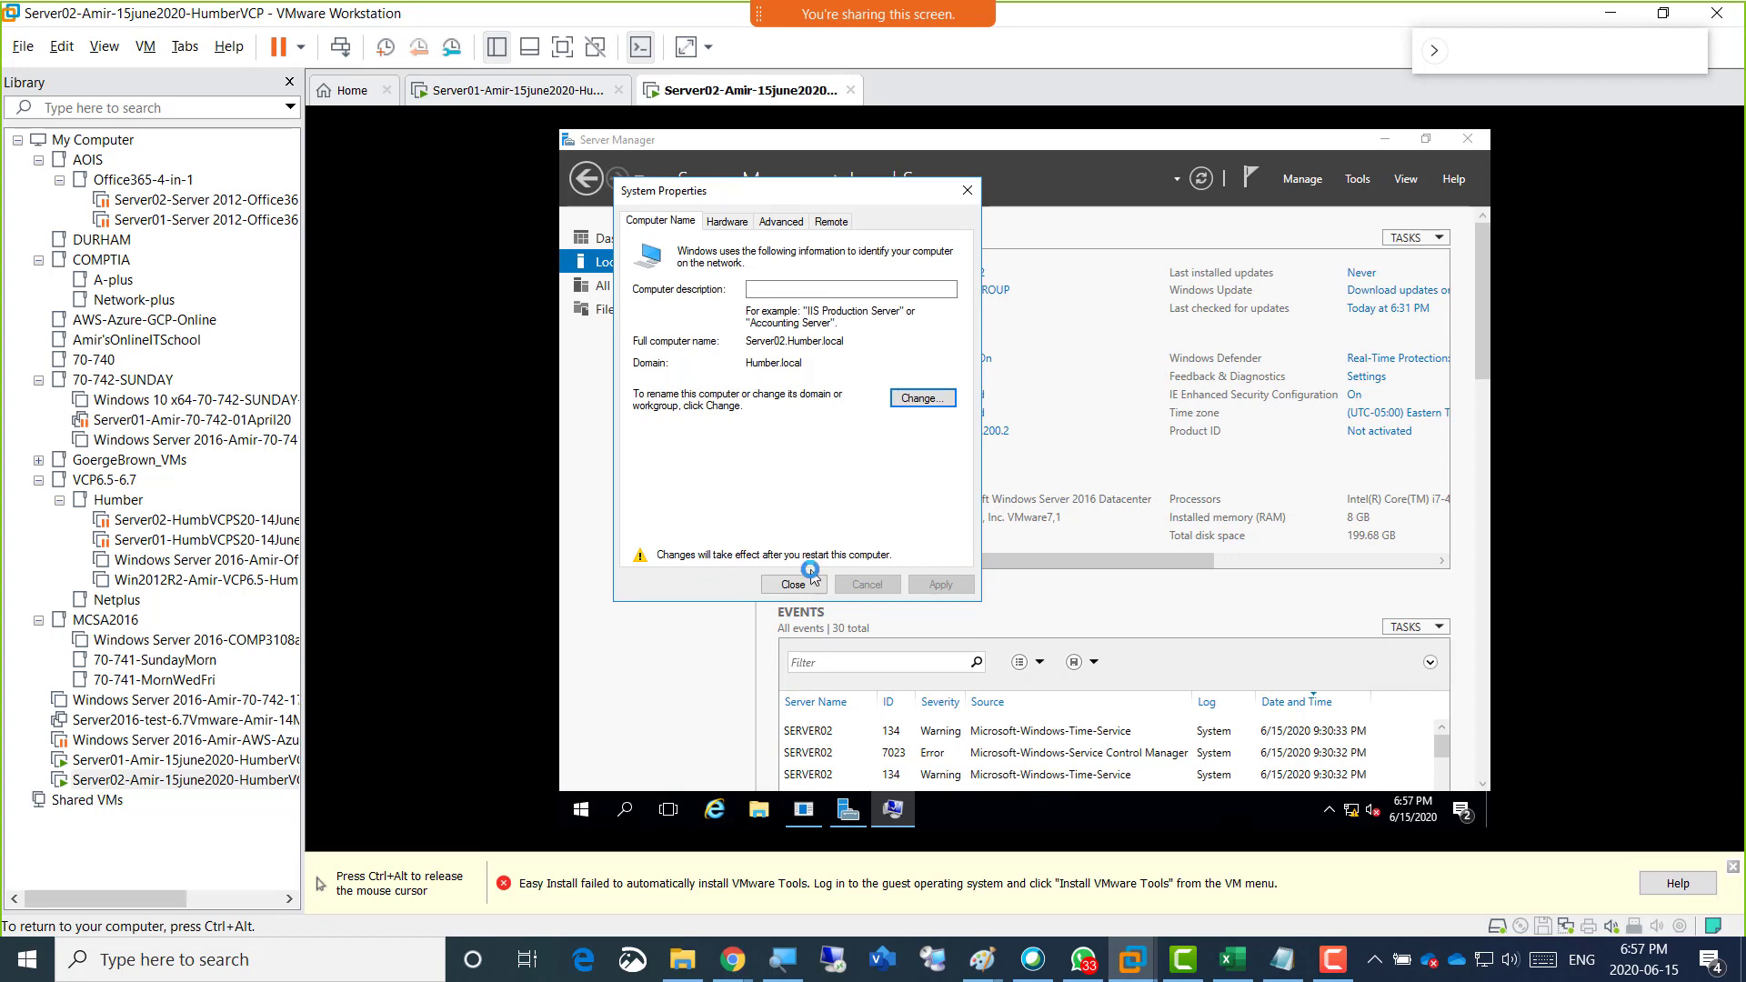
left_click(793, 584)
left_click(1004, 488)
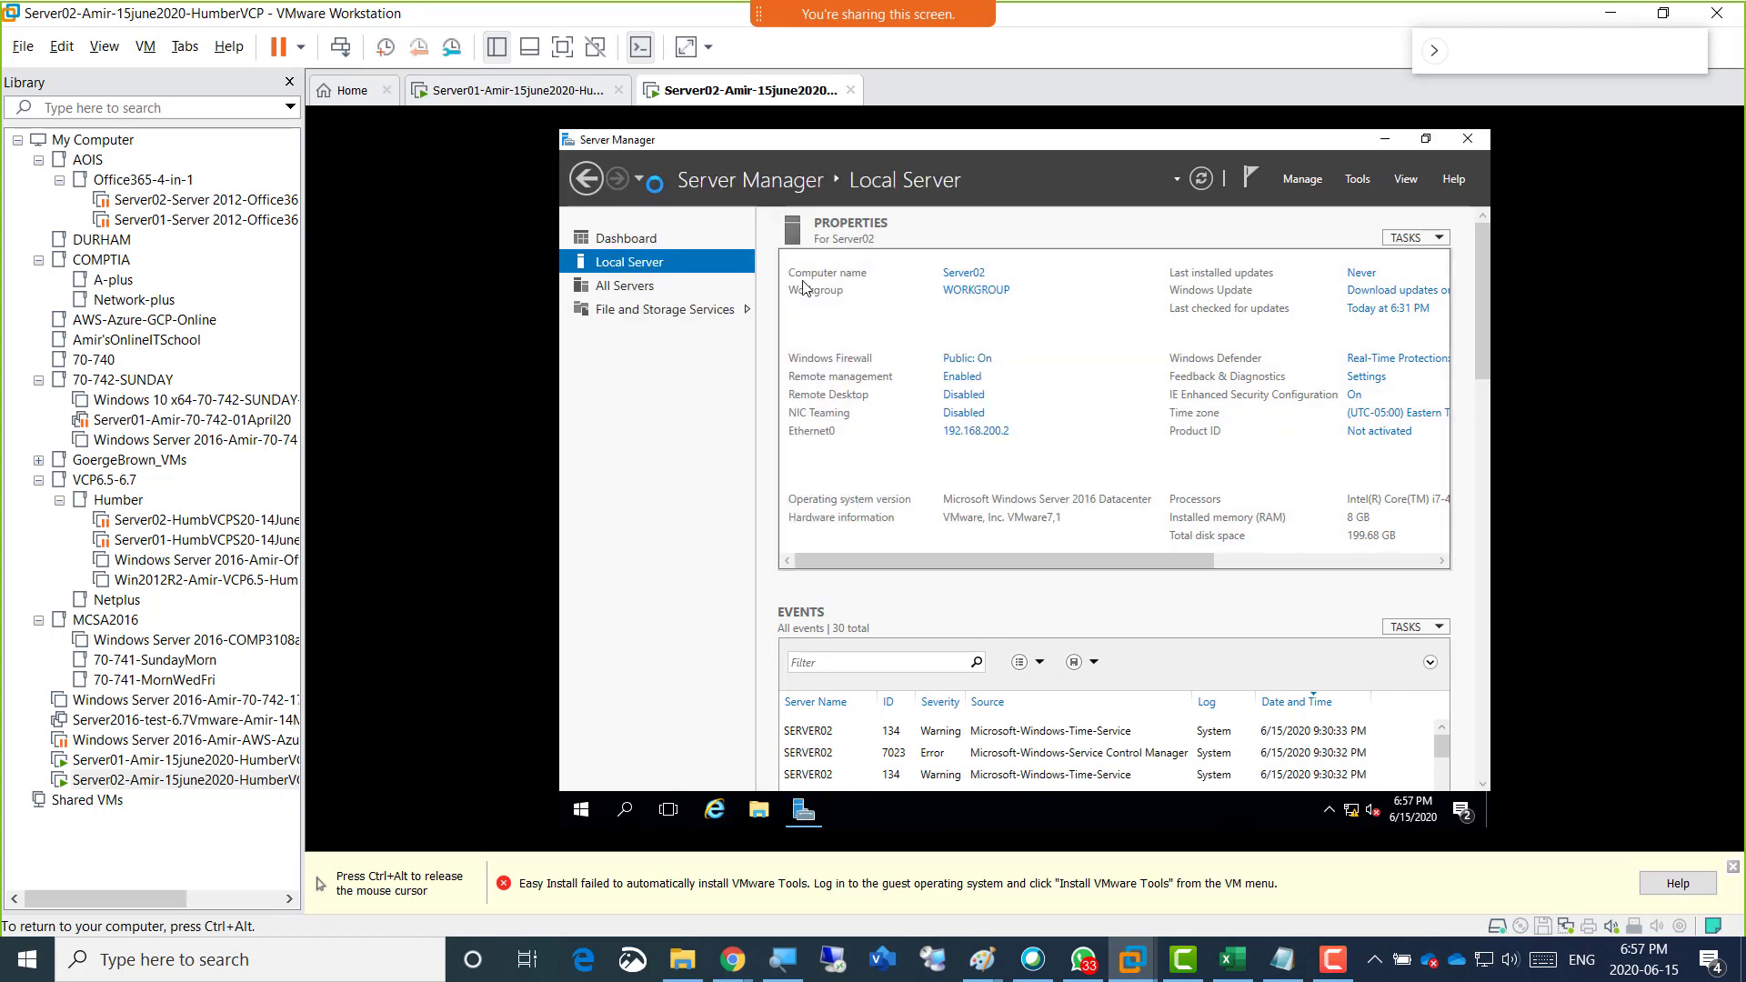
Return to Server01, open the DHCP console at full size, select server01.humber.local and widen the console tree.
left_click(509, 91)
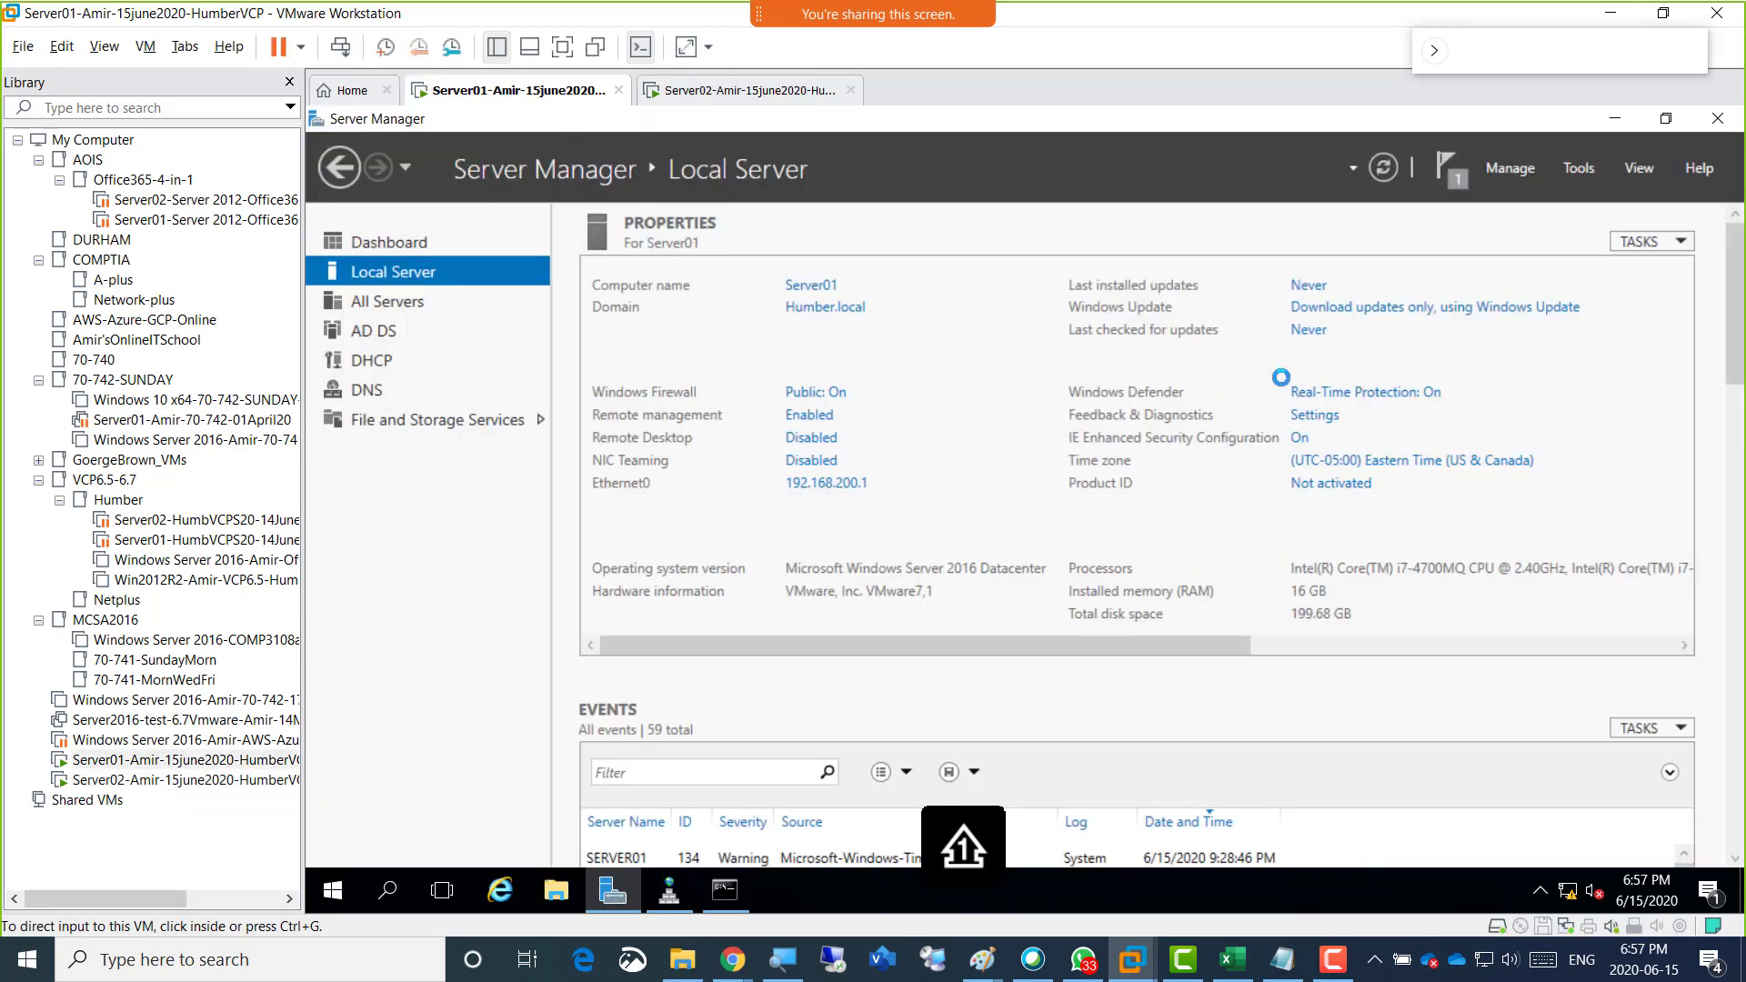
left_click(1580, 167)
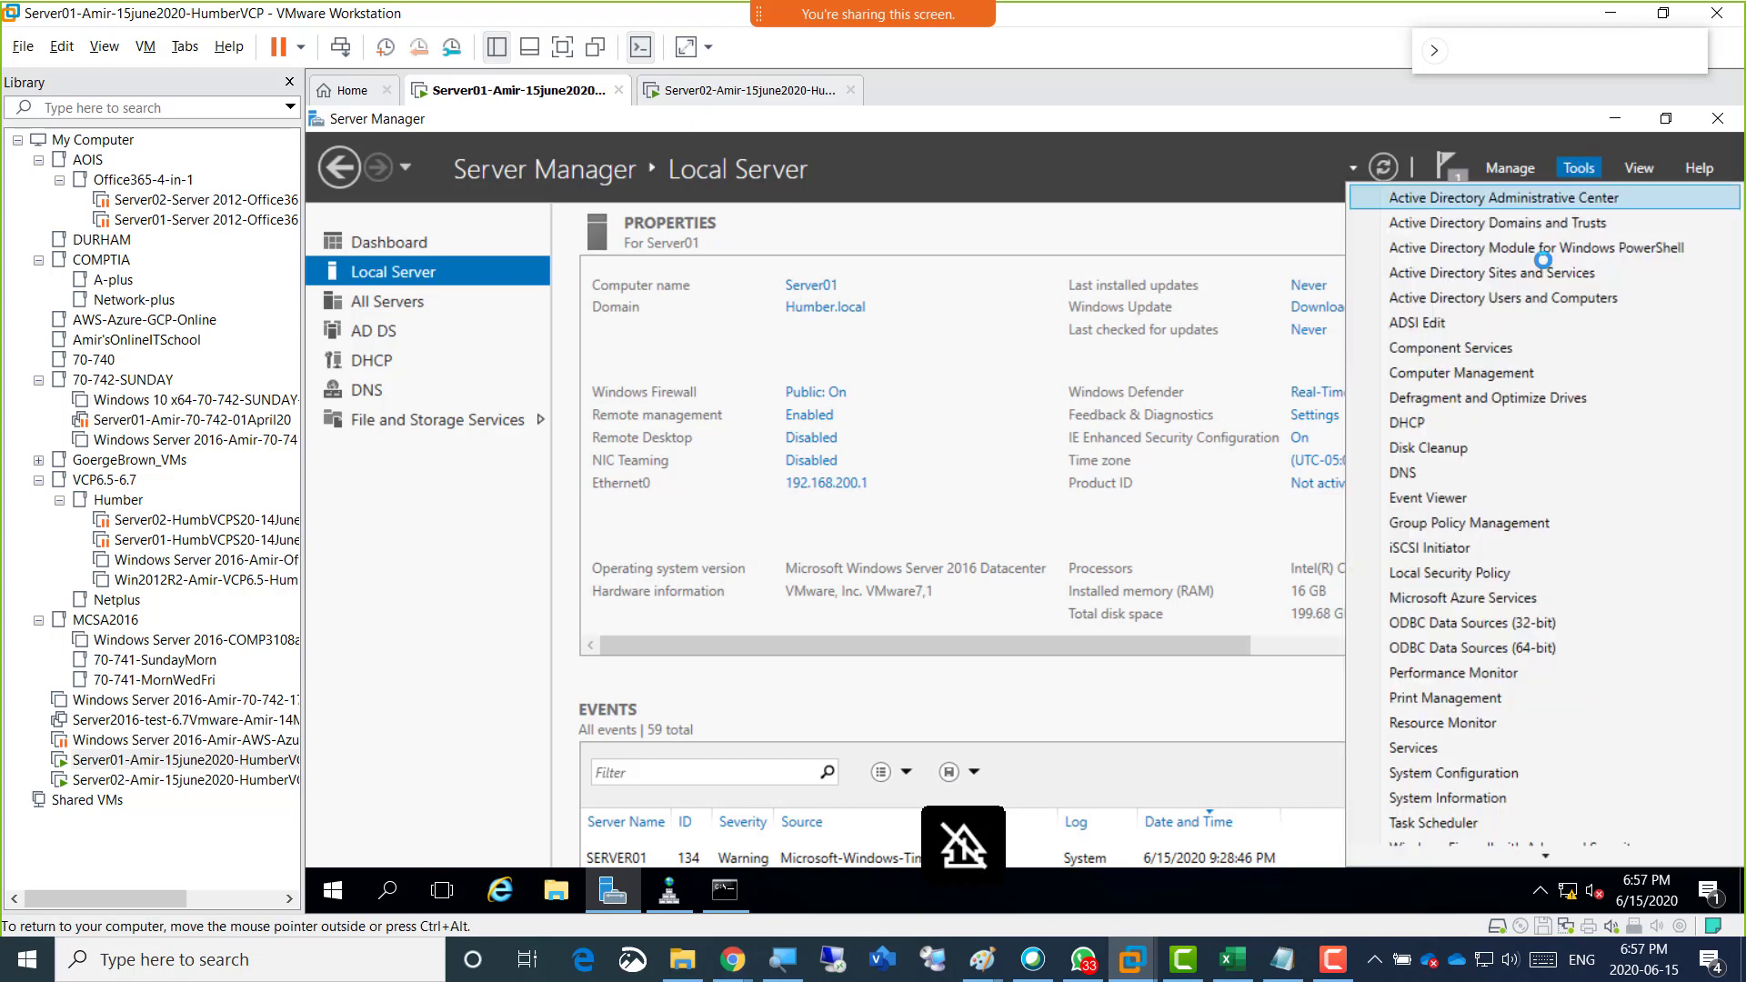
left_click(1448, 425)
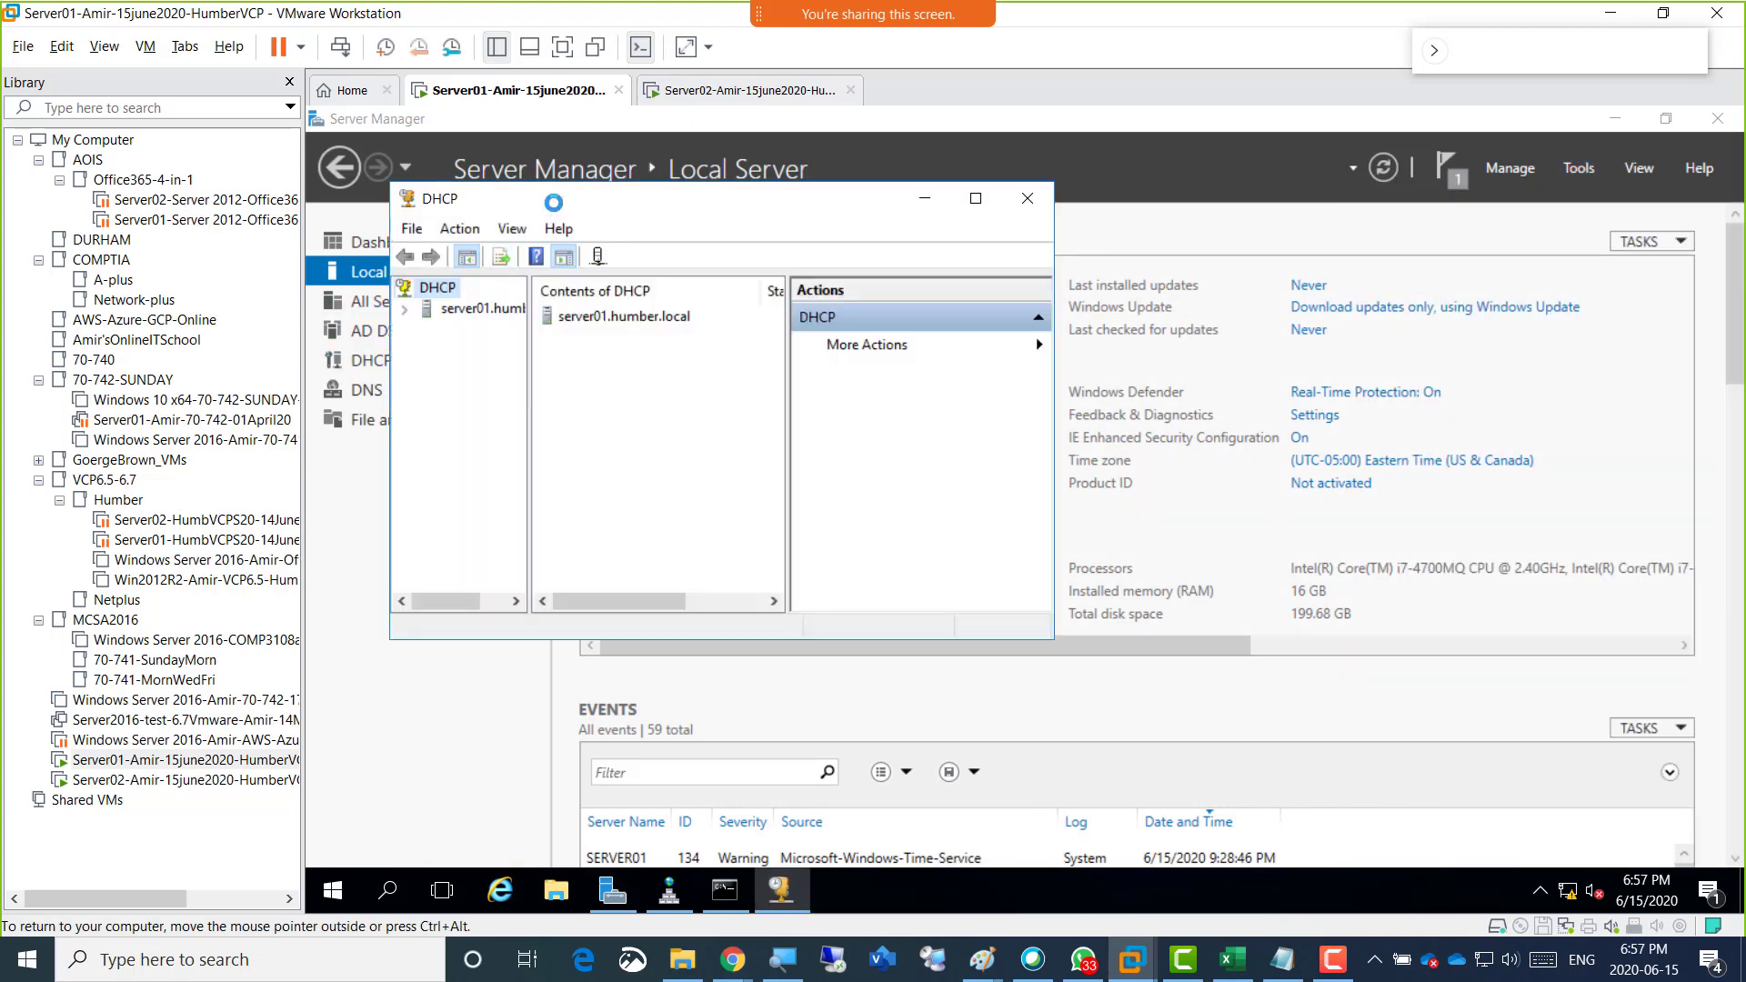
left_click(387, 224)
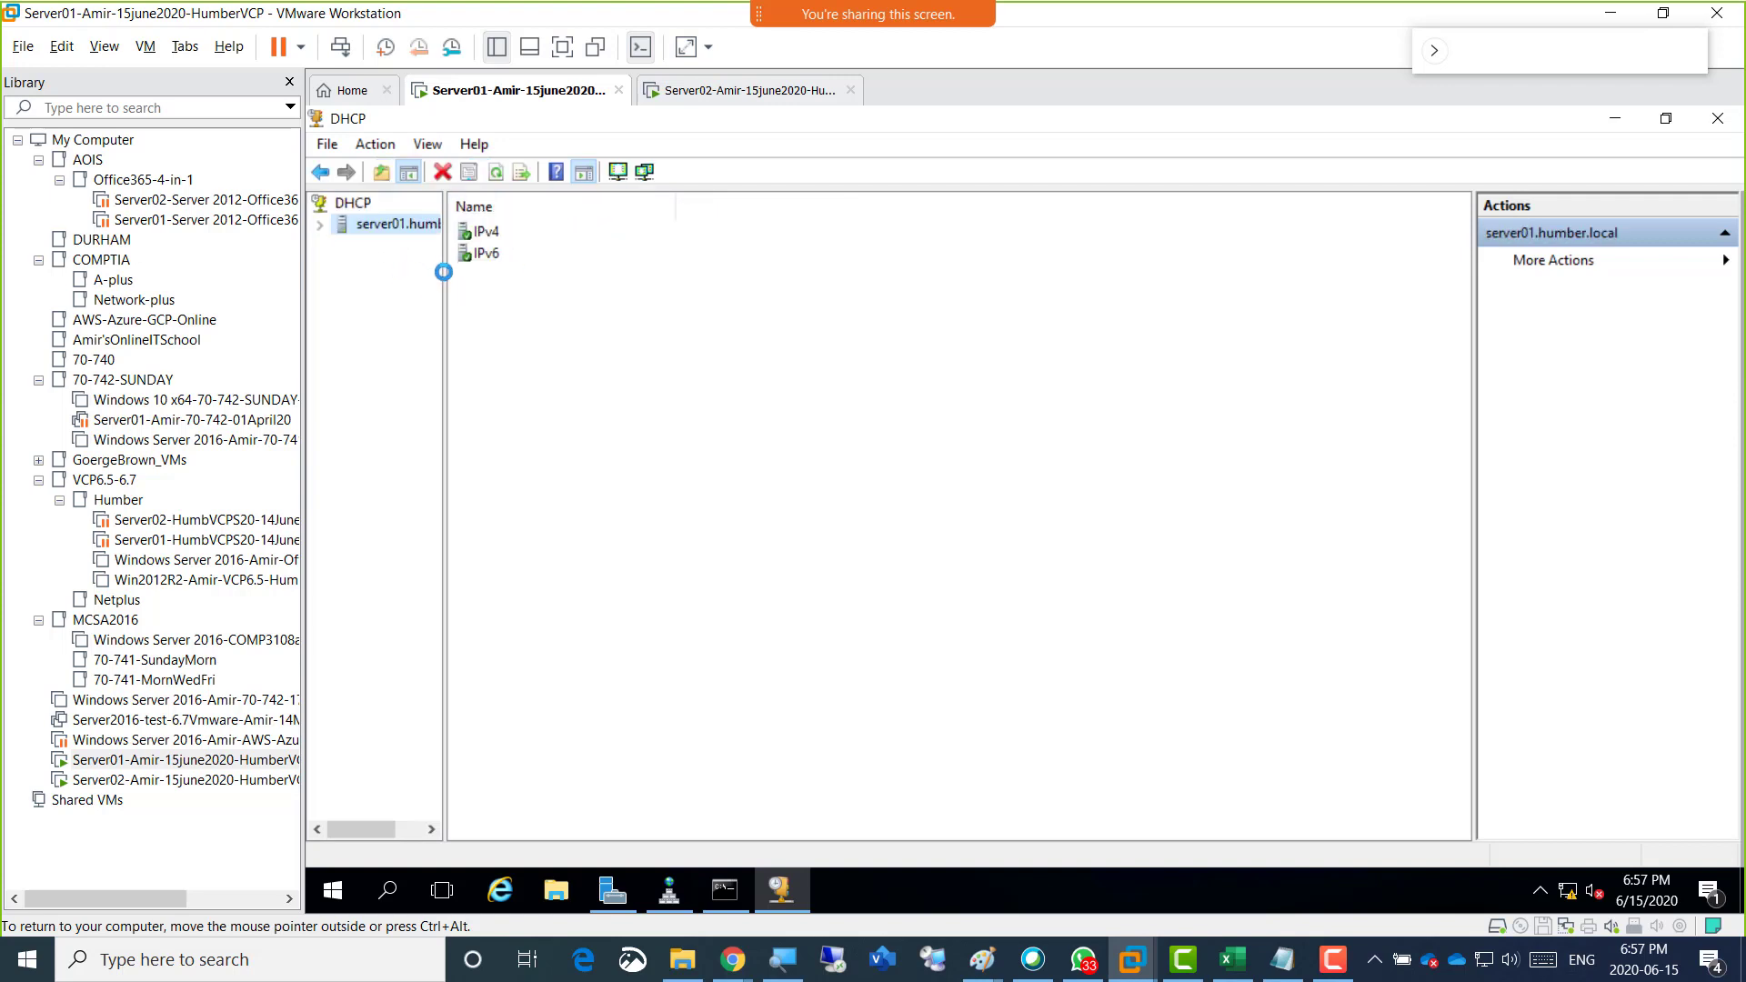
left_click_drag(442, 269, 809, 272)
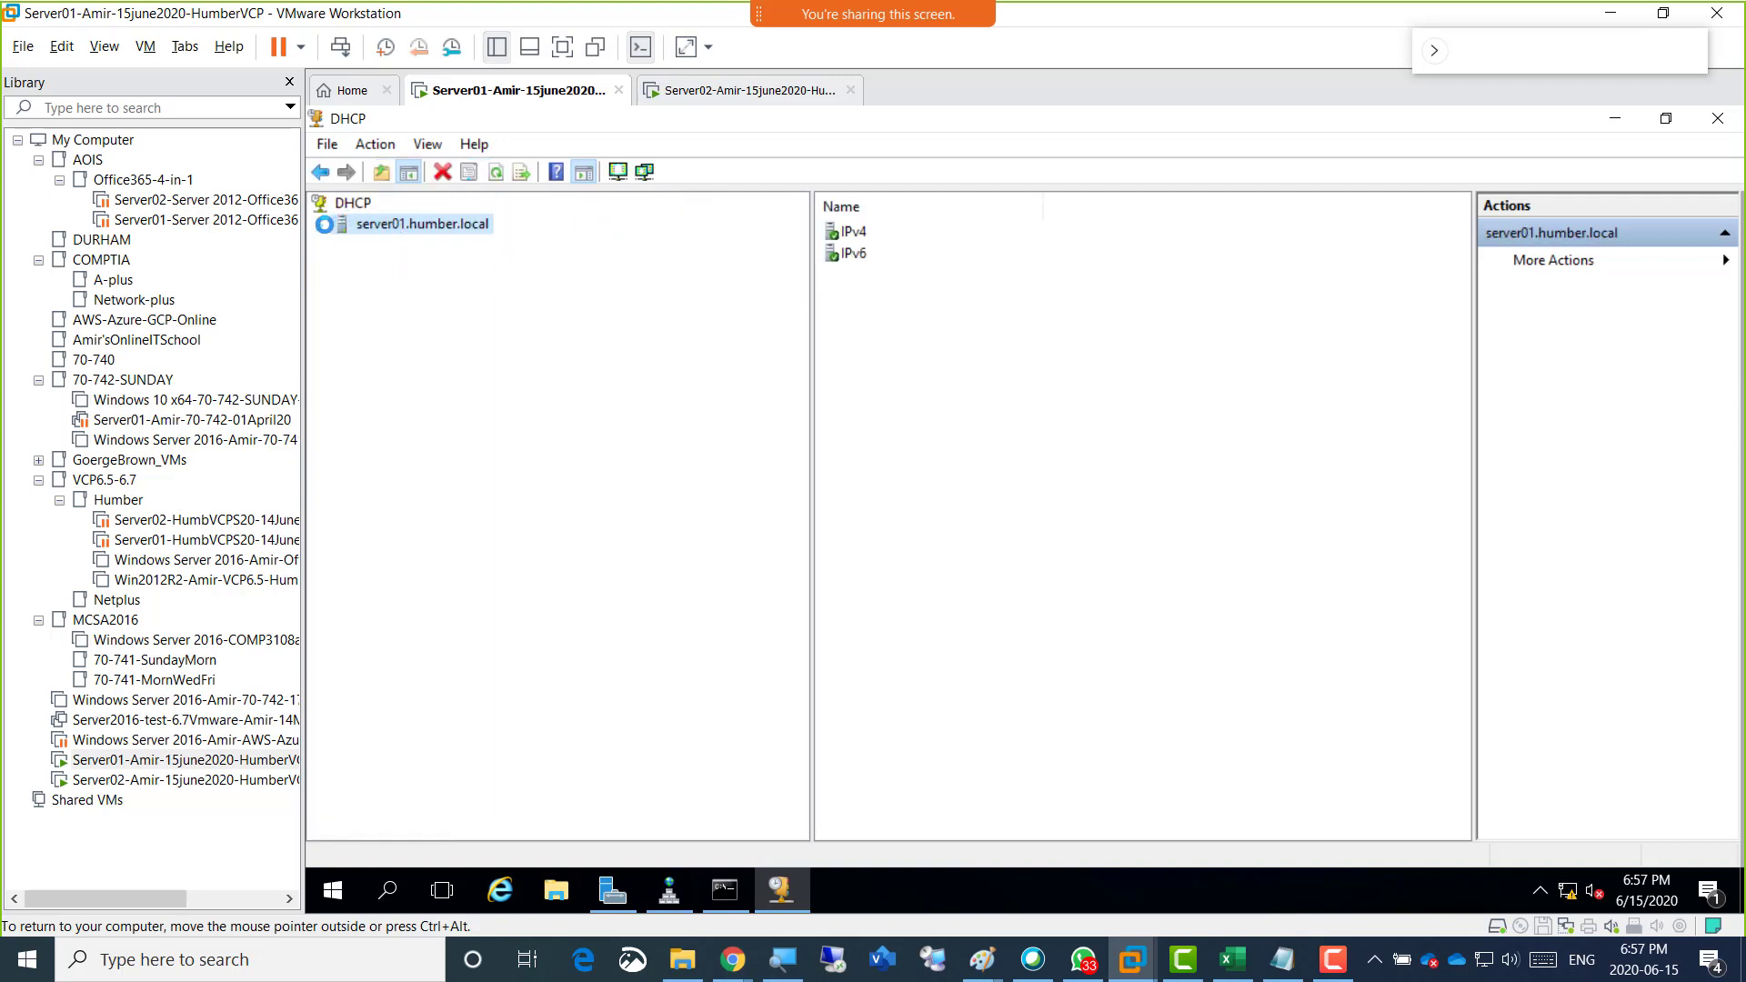
Expand server01.humber.local down to CompanyScope under IPv4 and examine the scope's address pool.
left_click(319, 224)
left_click(391, 245)
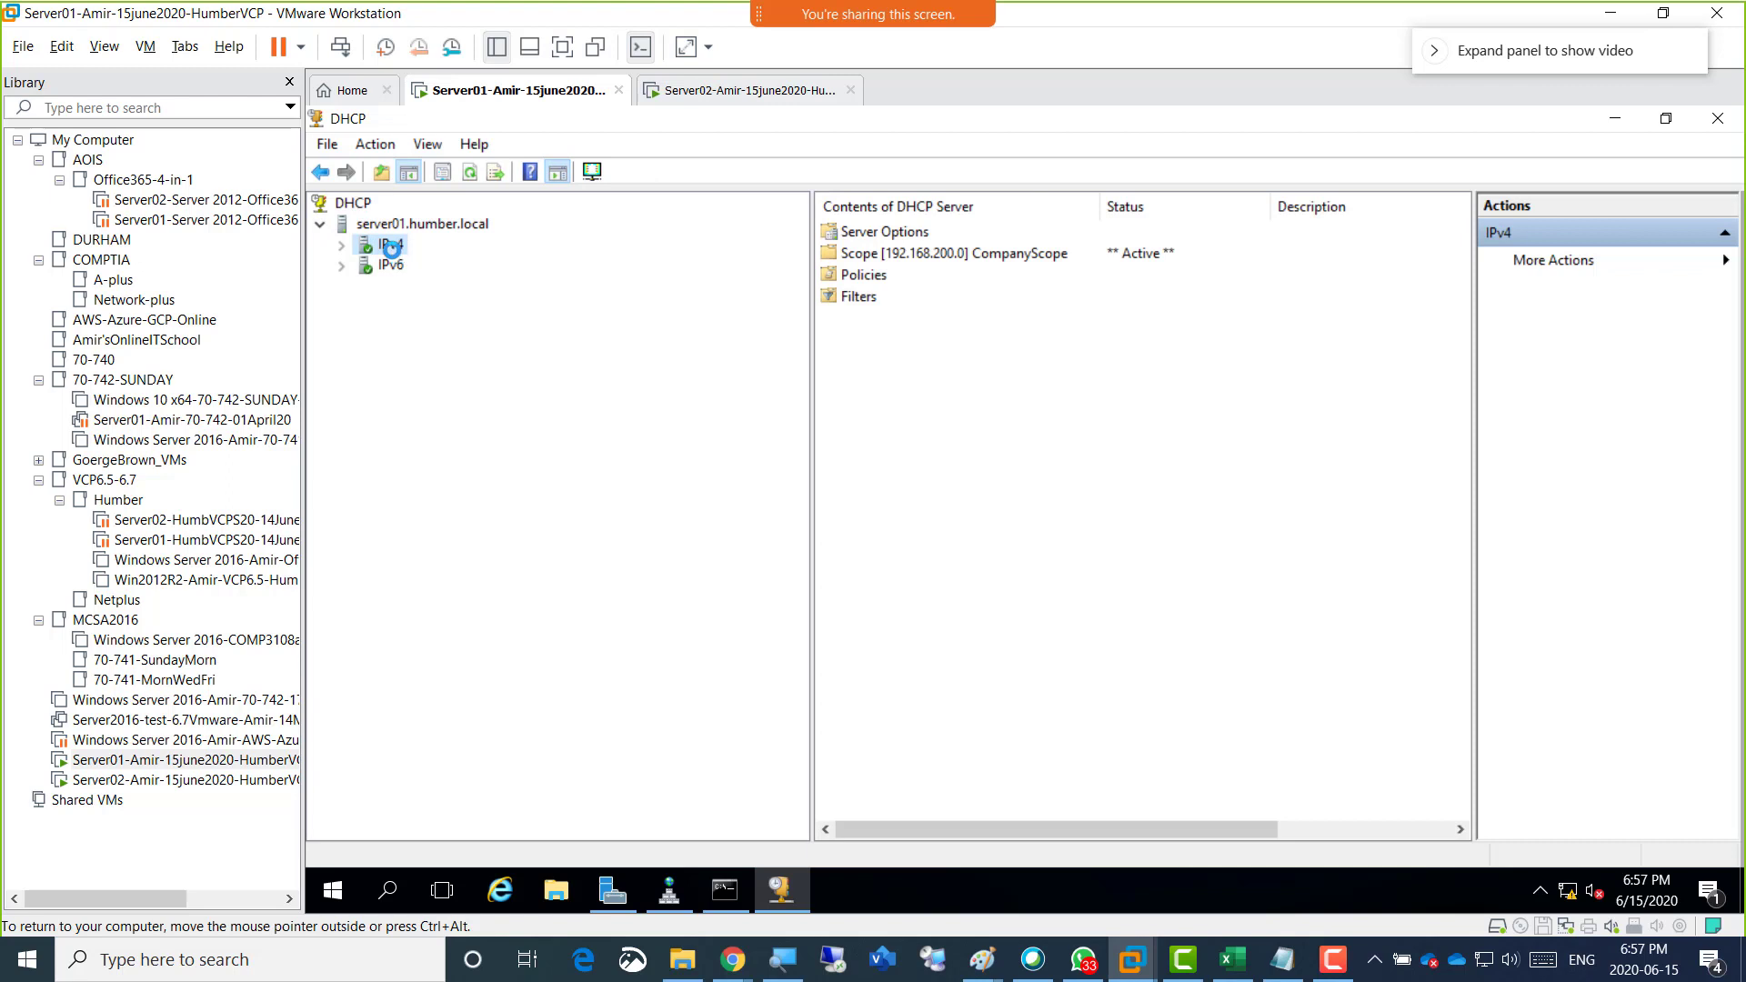
double_click(396, 251)
double_click(456, 286)
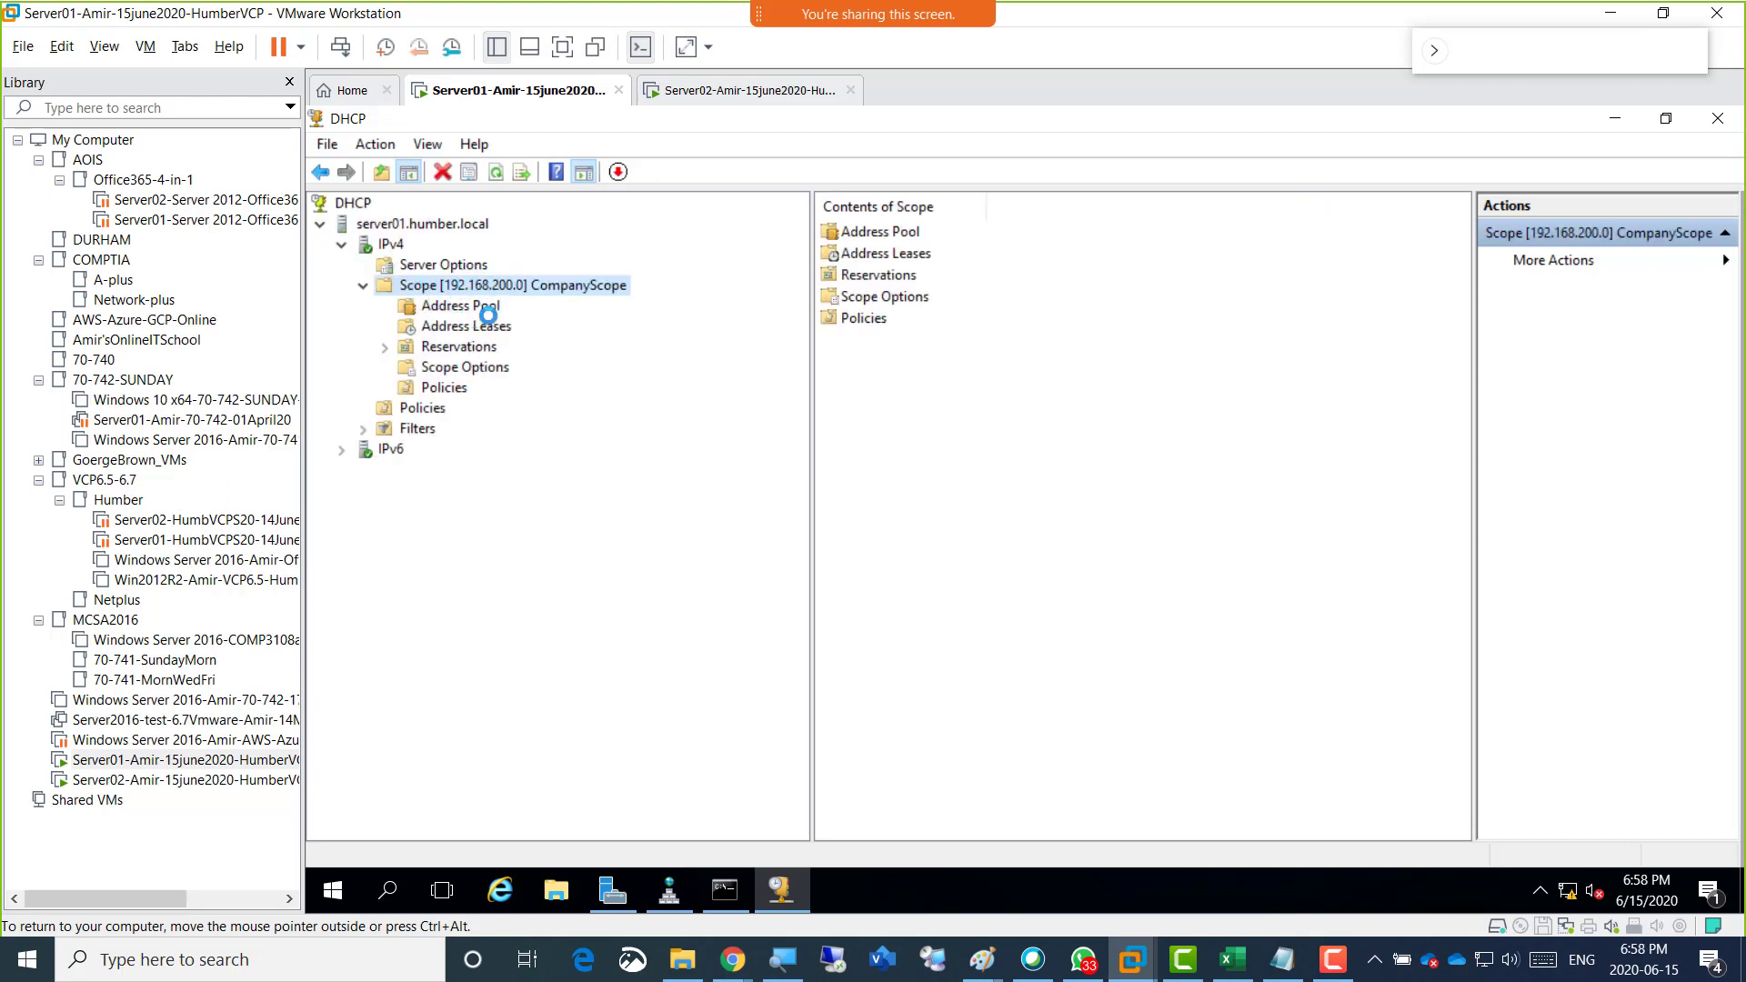
left_click(473, 308)
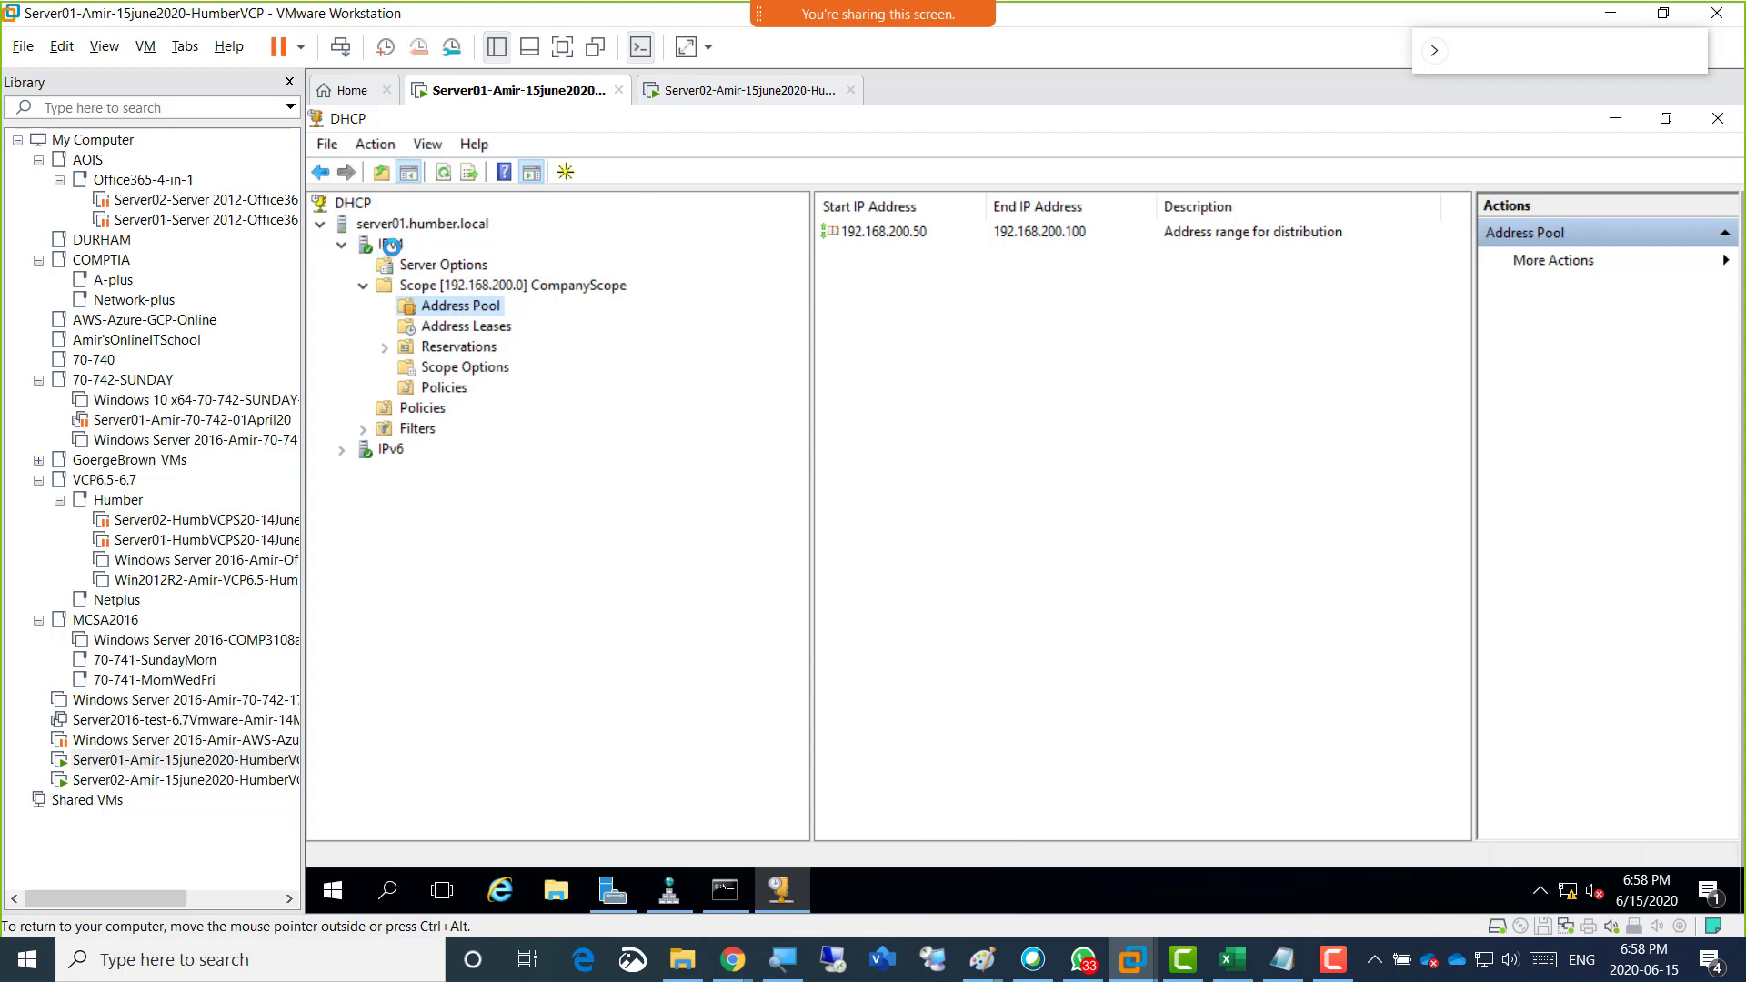
Review the authorization and service control tasks available for server01.humber.local and the activation commands available for CompanyScope.
right_click(391, 246)
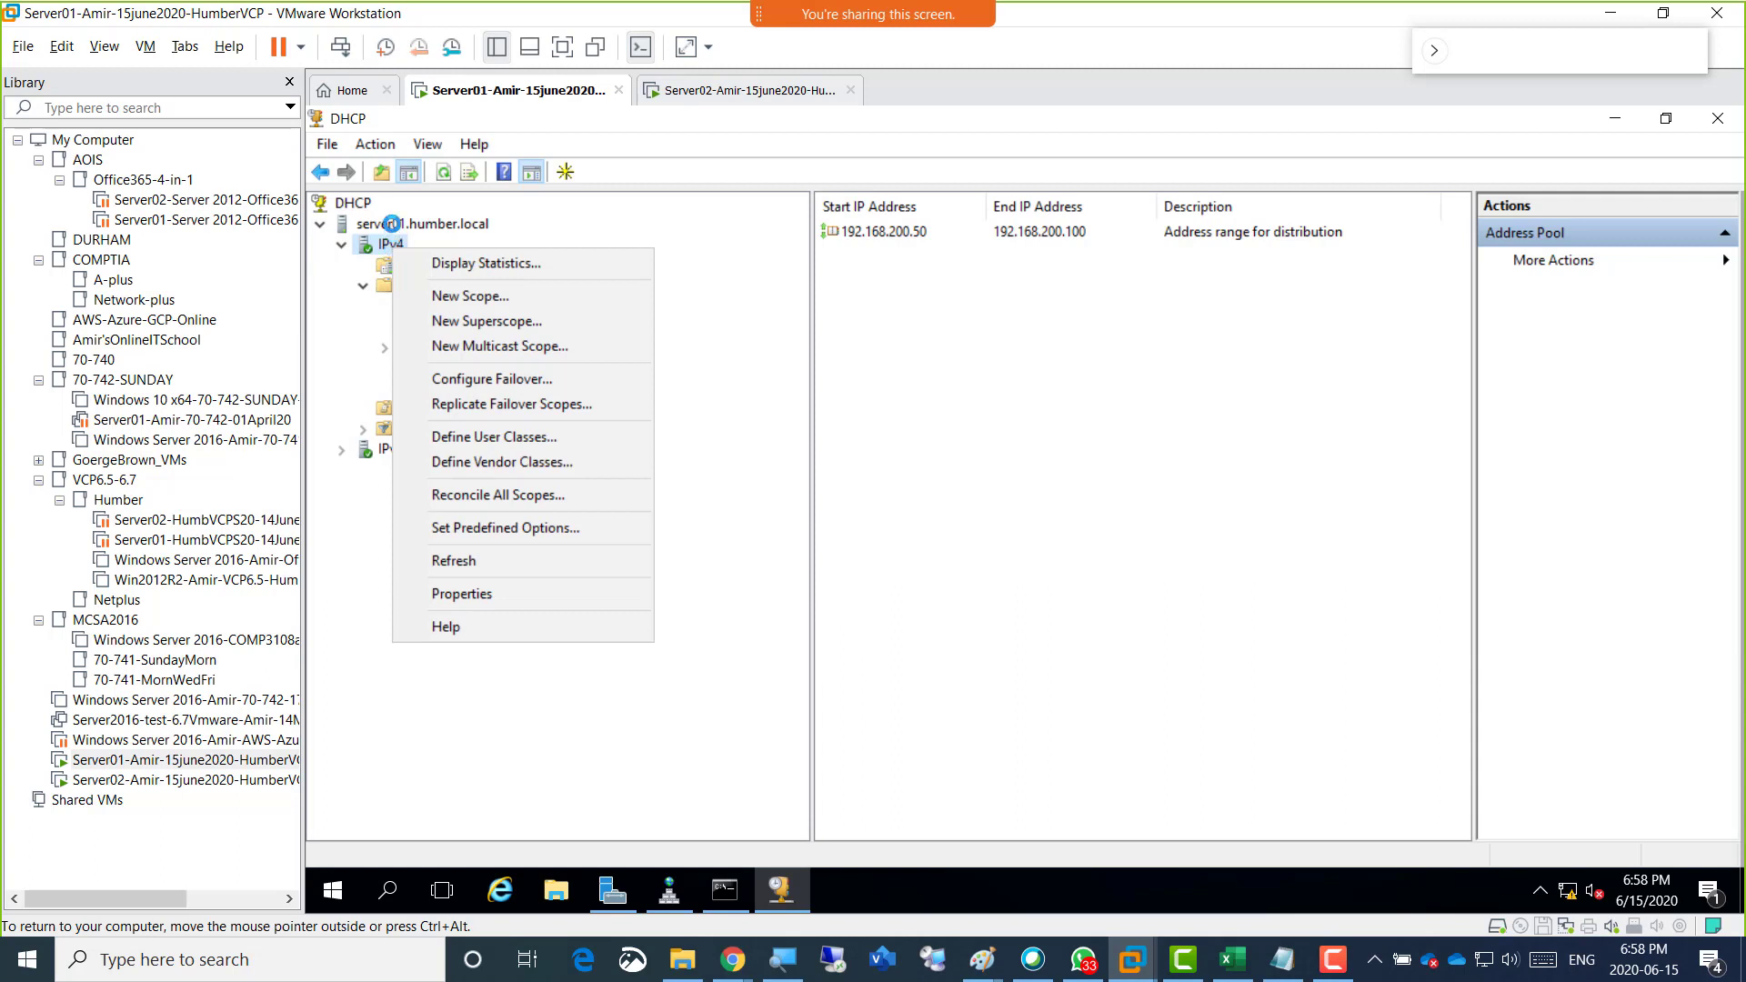
right_click(374, 224)
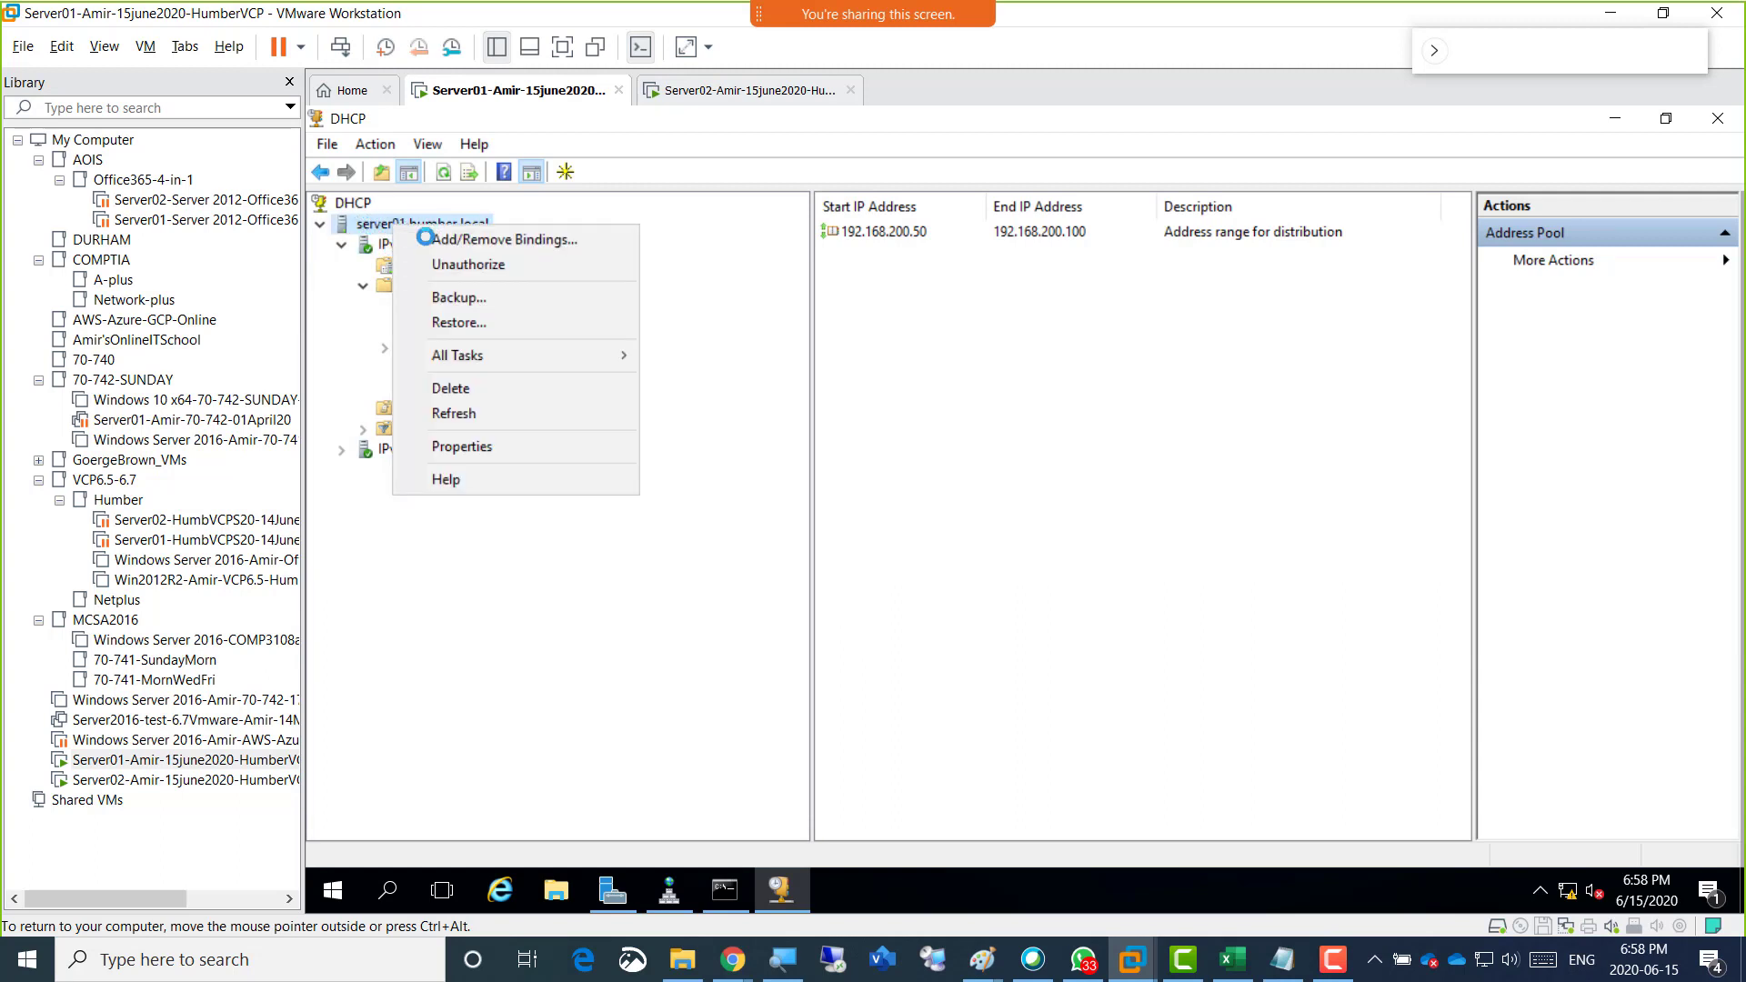
mouse_move(518, 354)
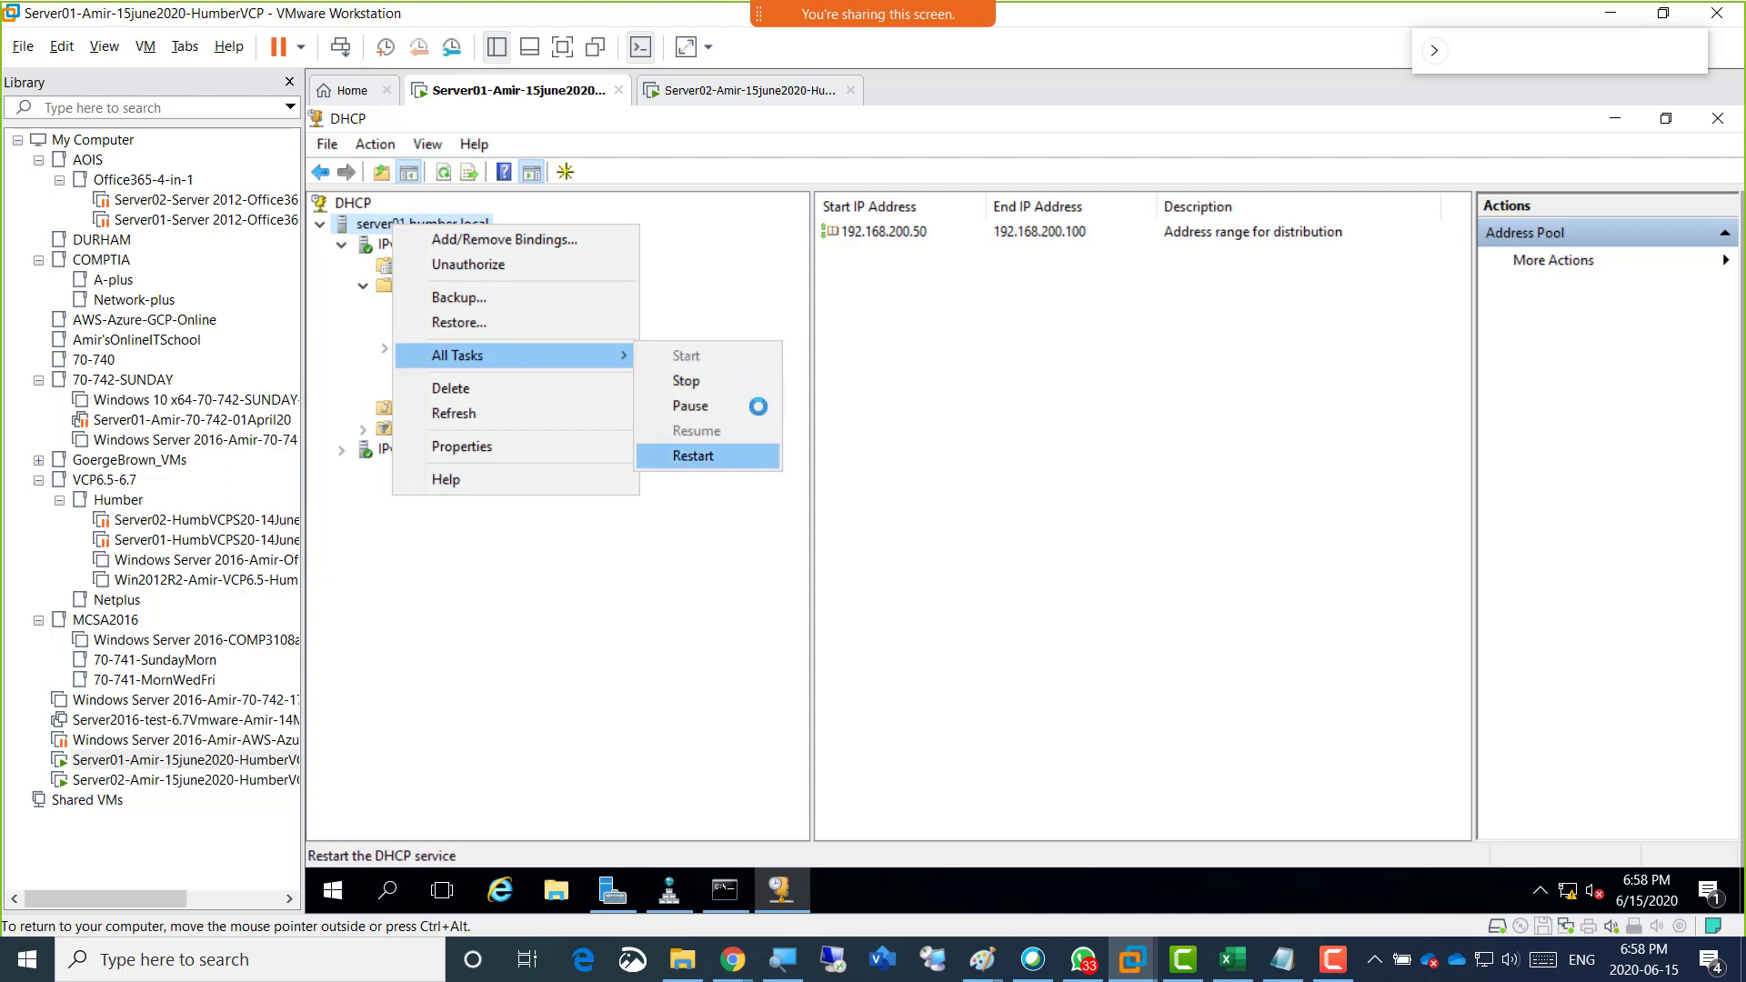
left_click(1105, 456)
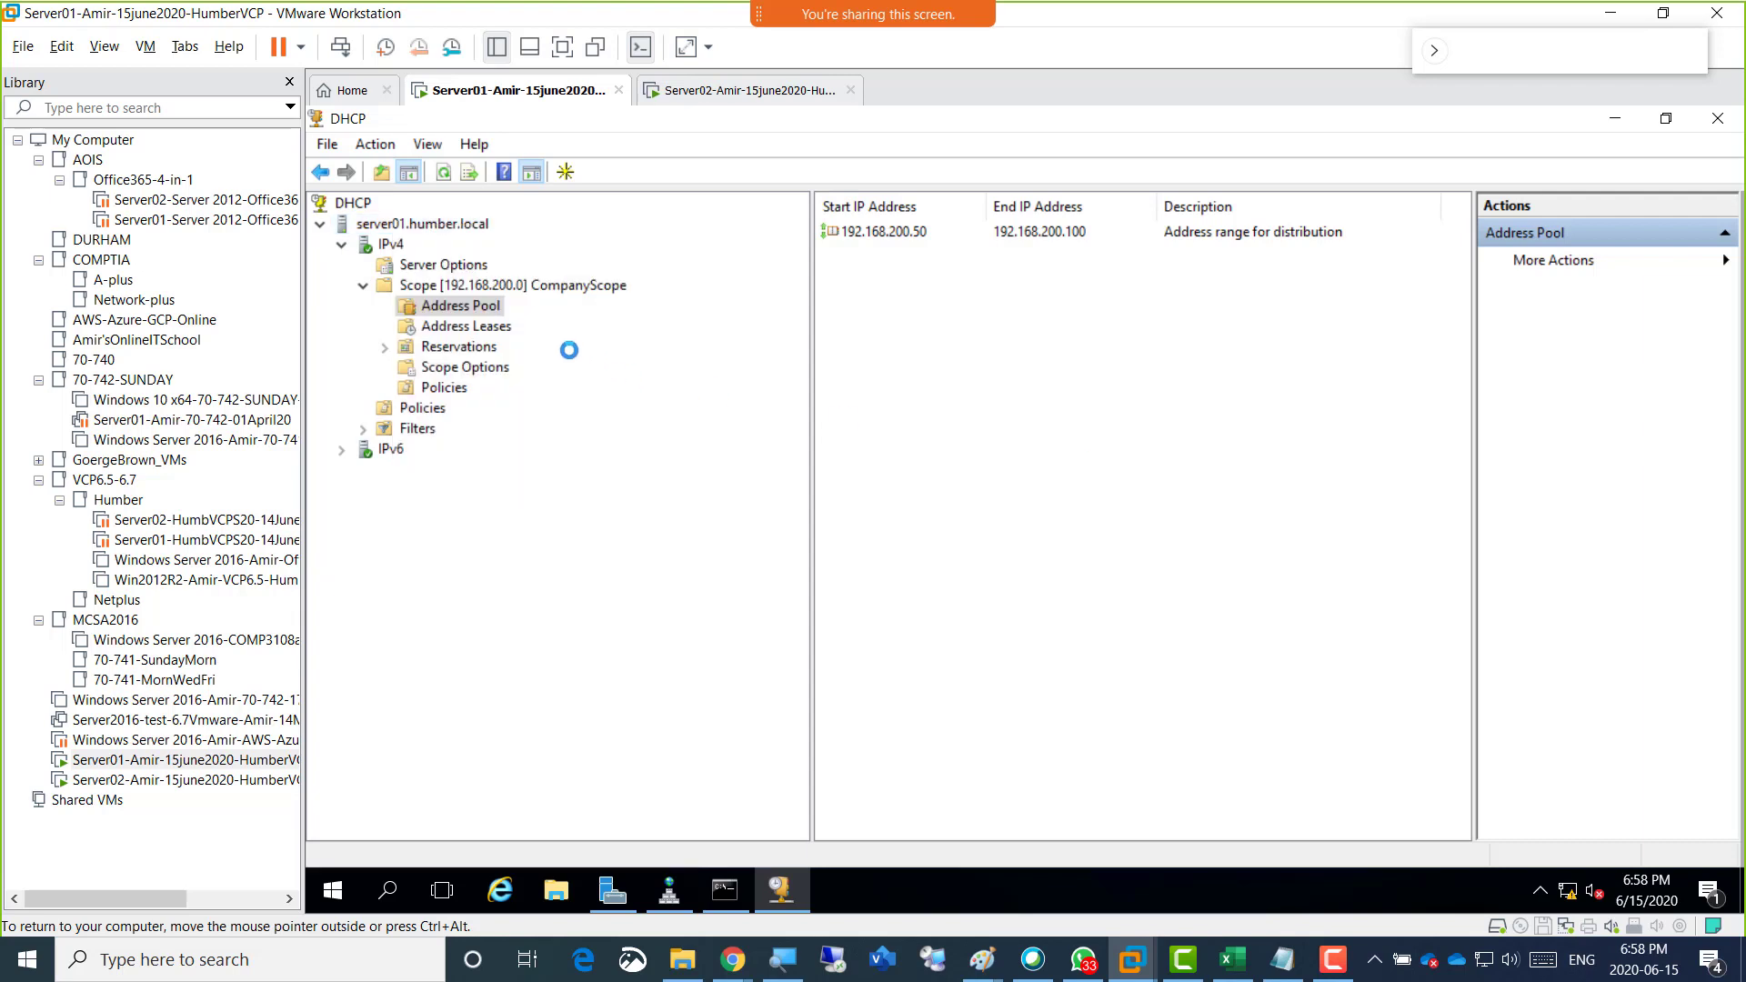
left_click(509, 284)
right_click(510, 286)
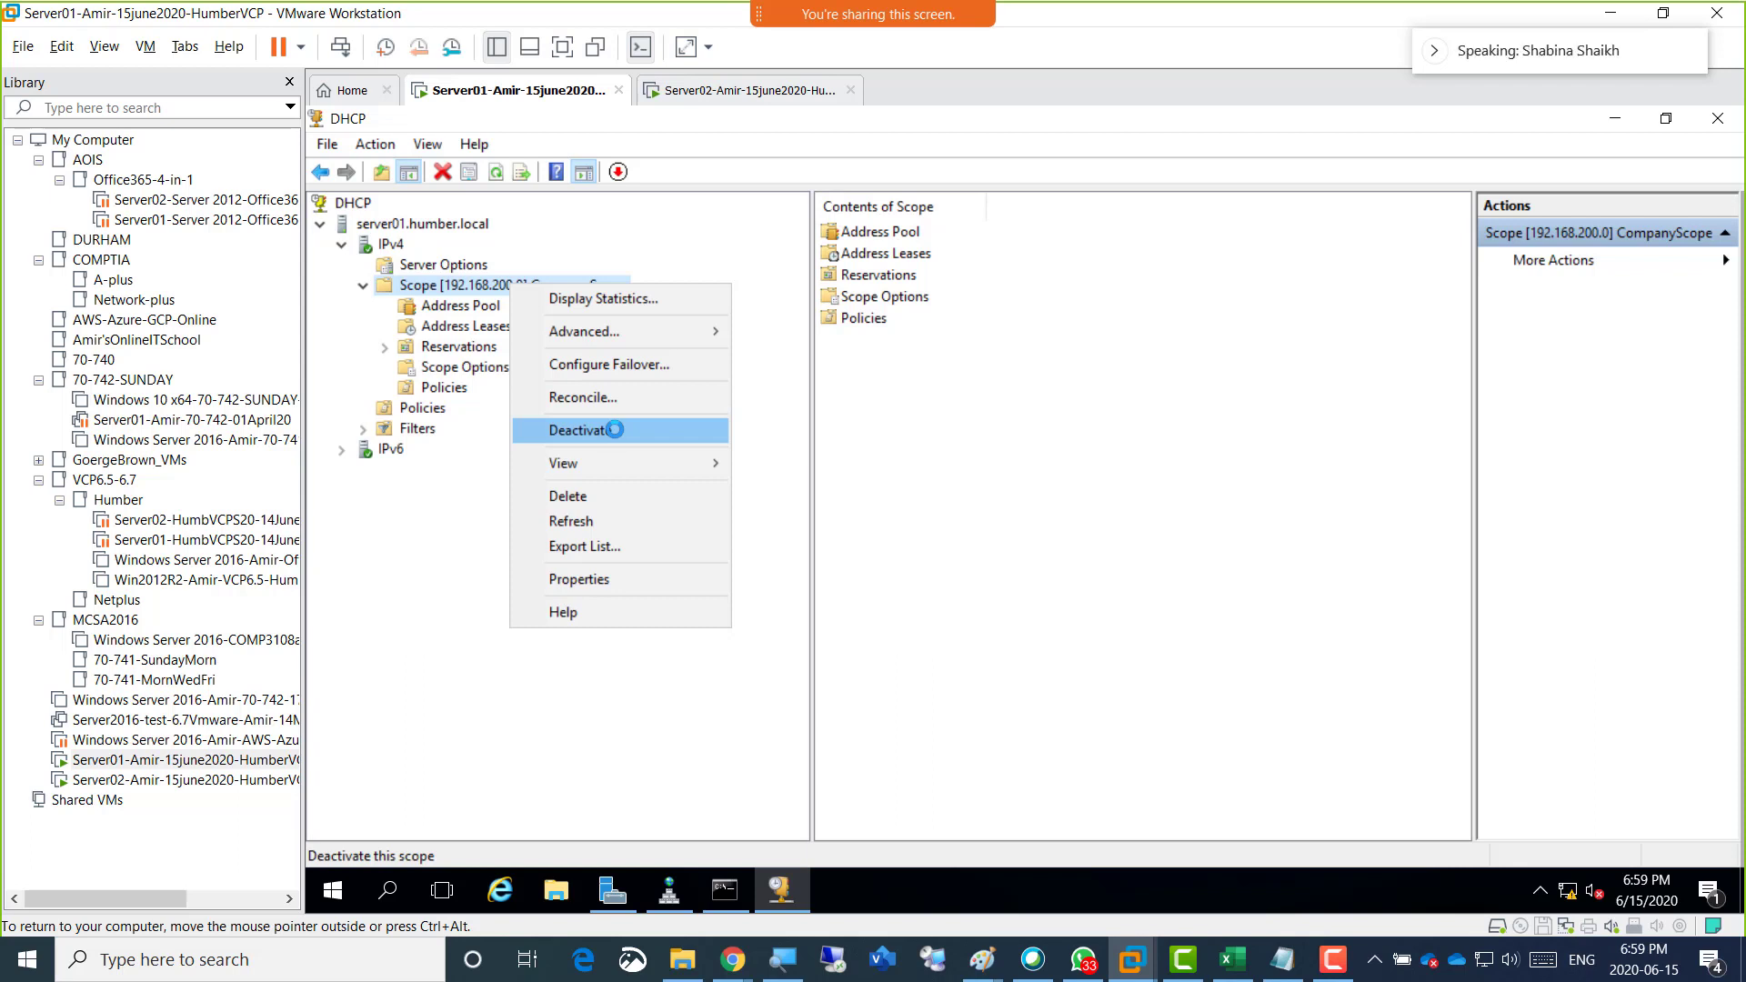
right_click(456, 224)
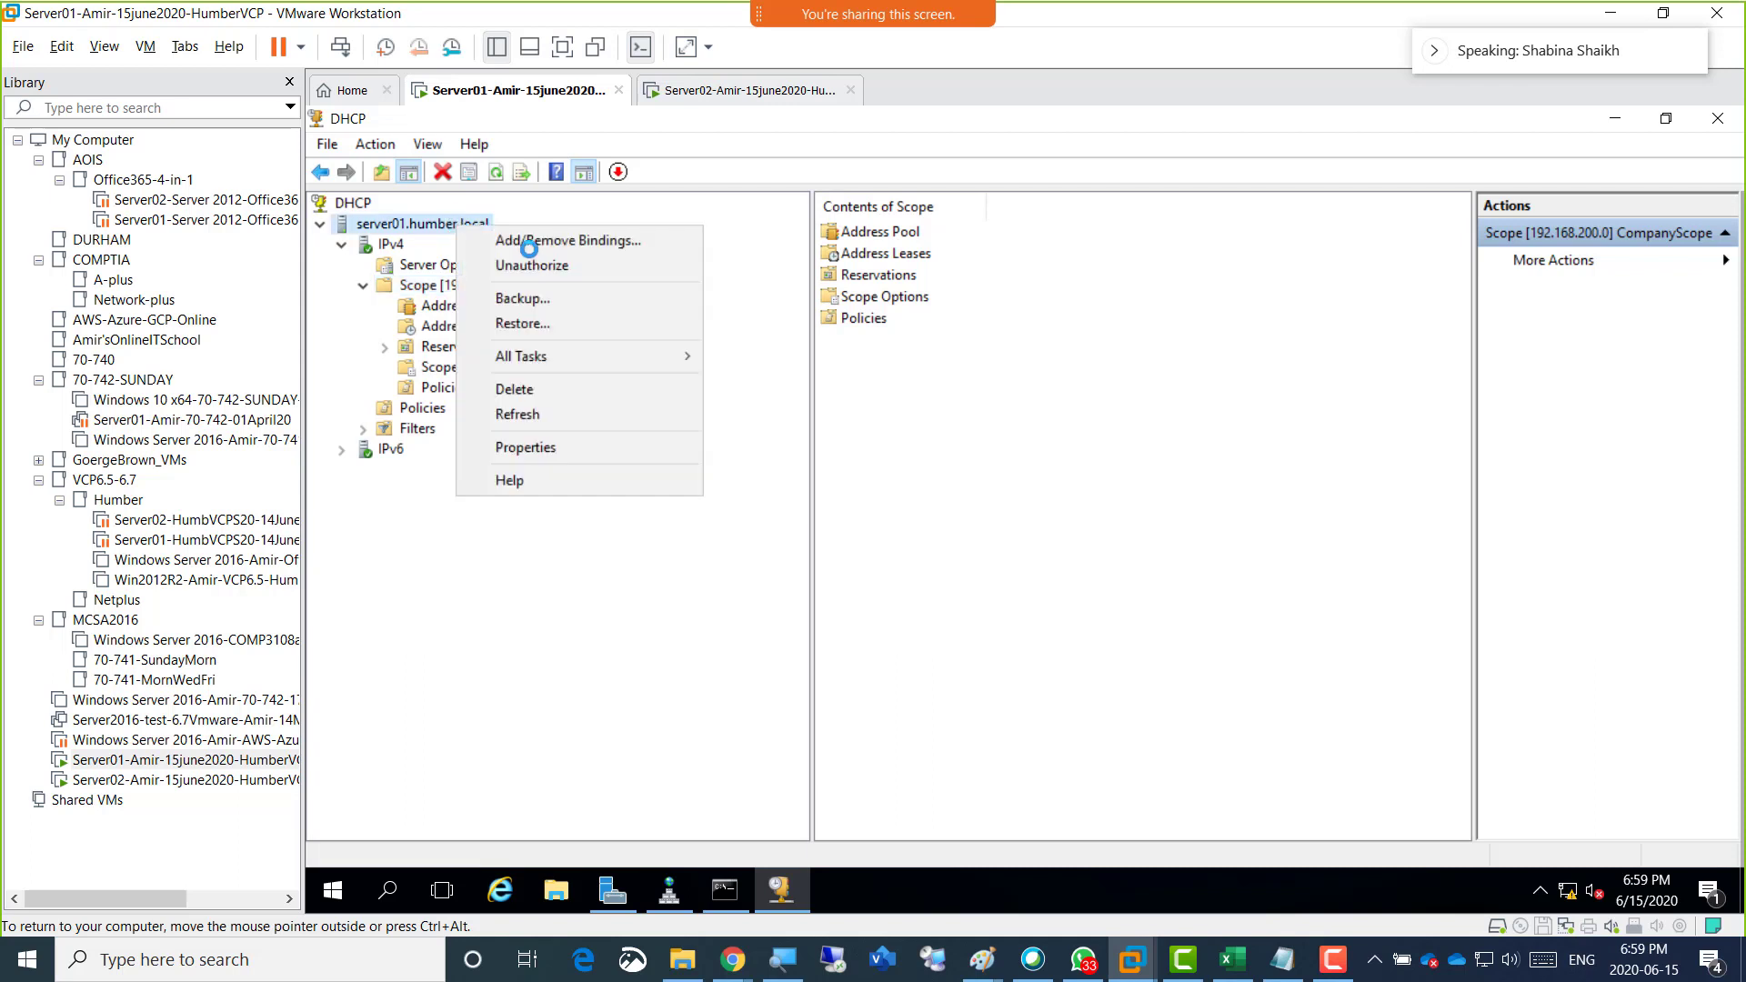
mouse_move(630, 355)
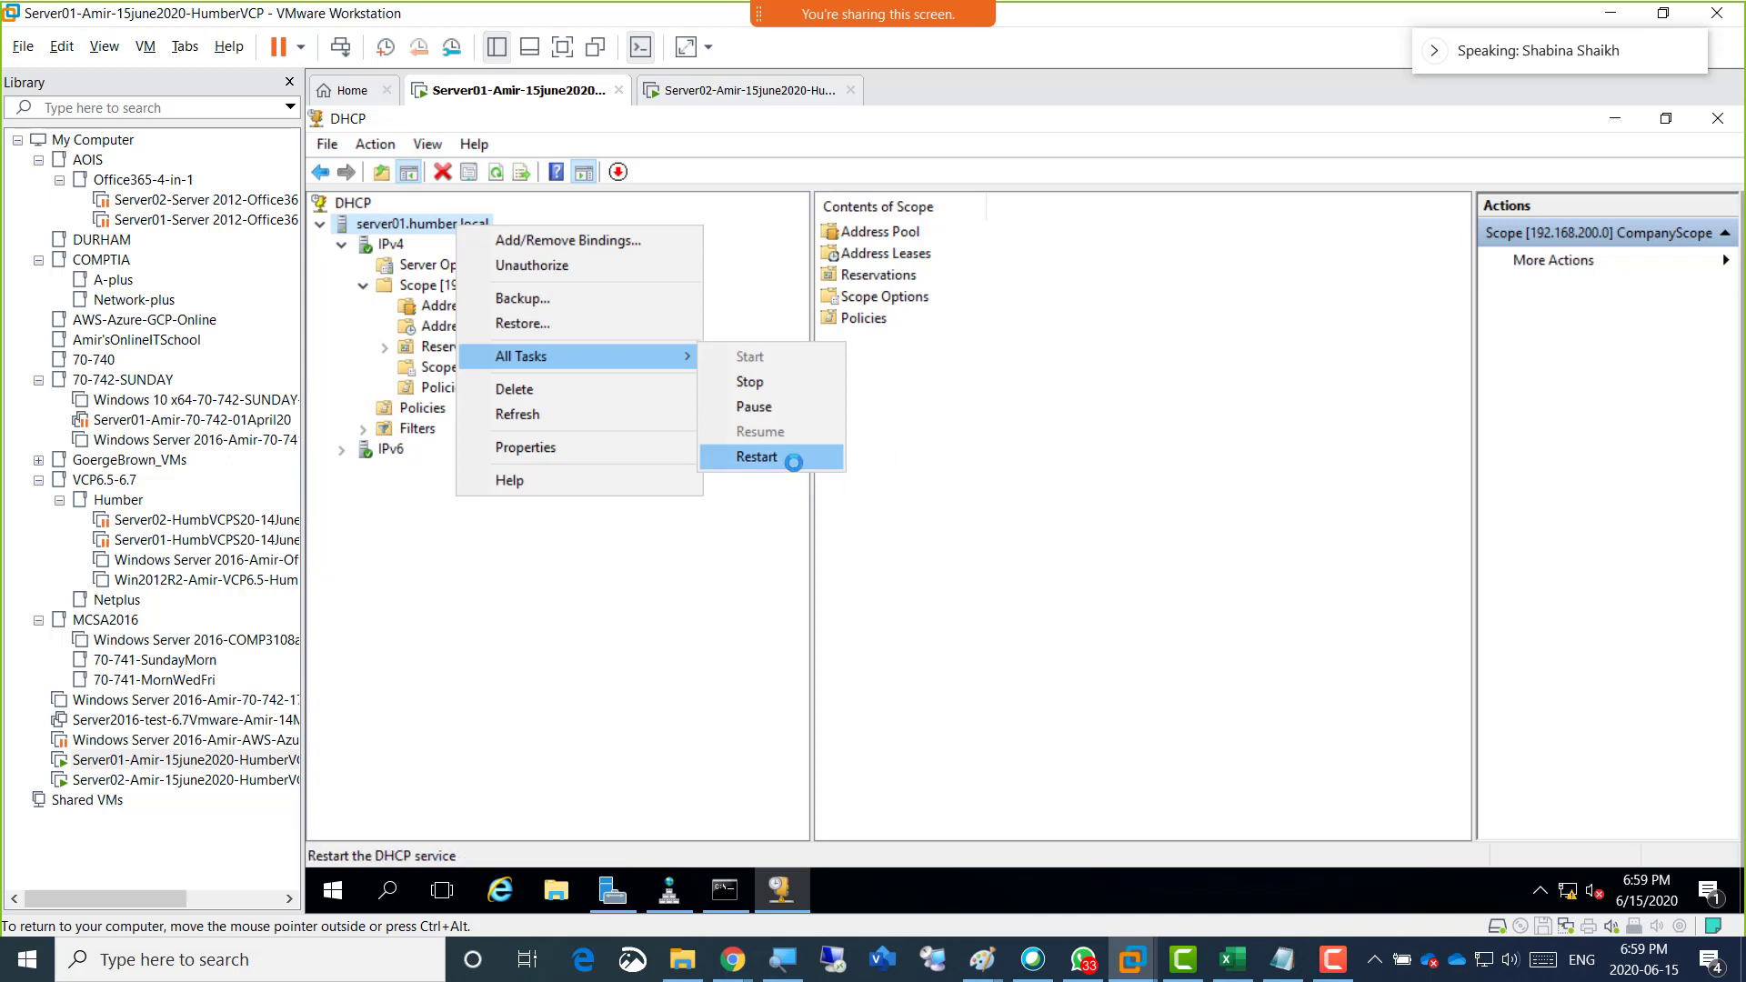
left_click(928, 464)
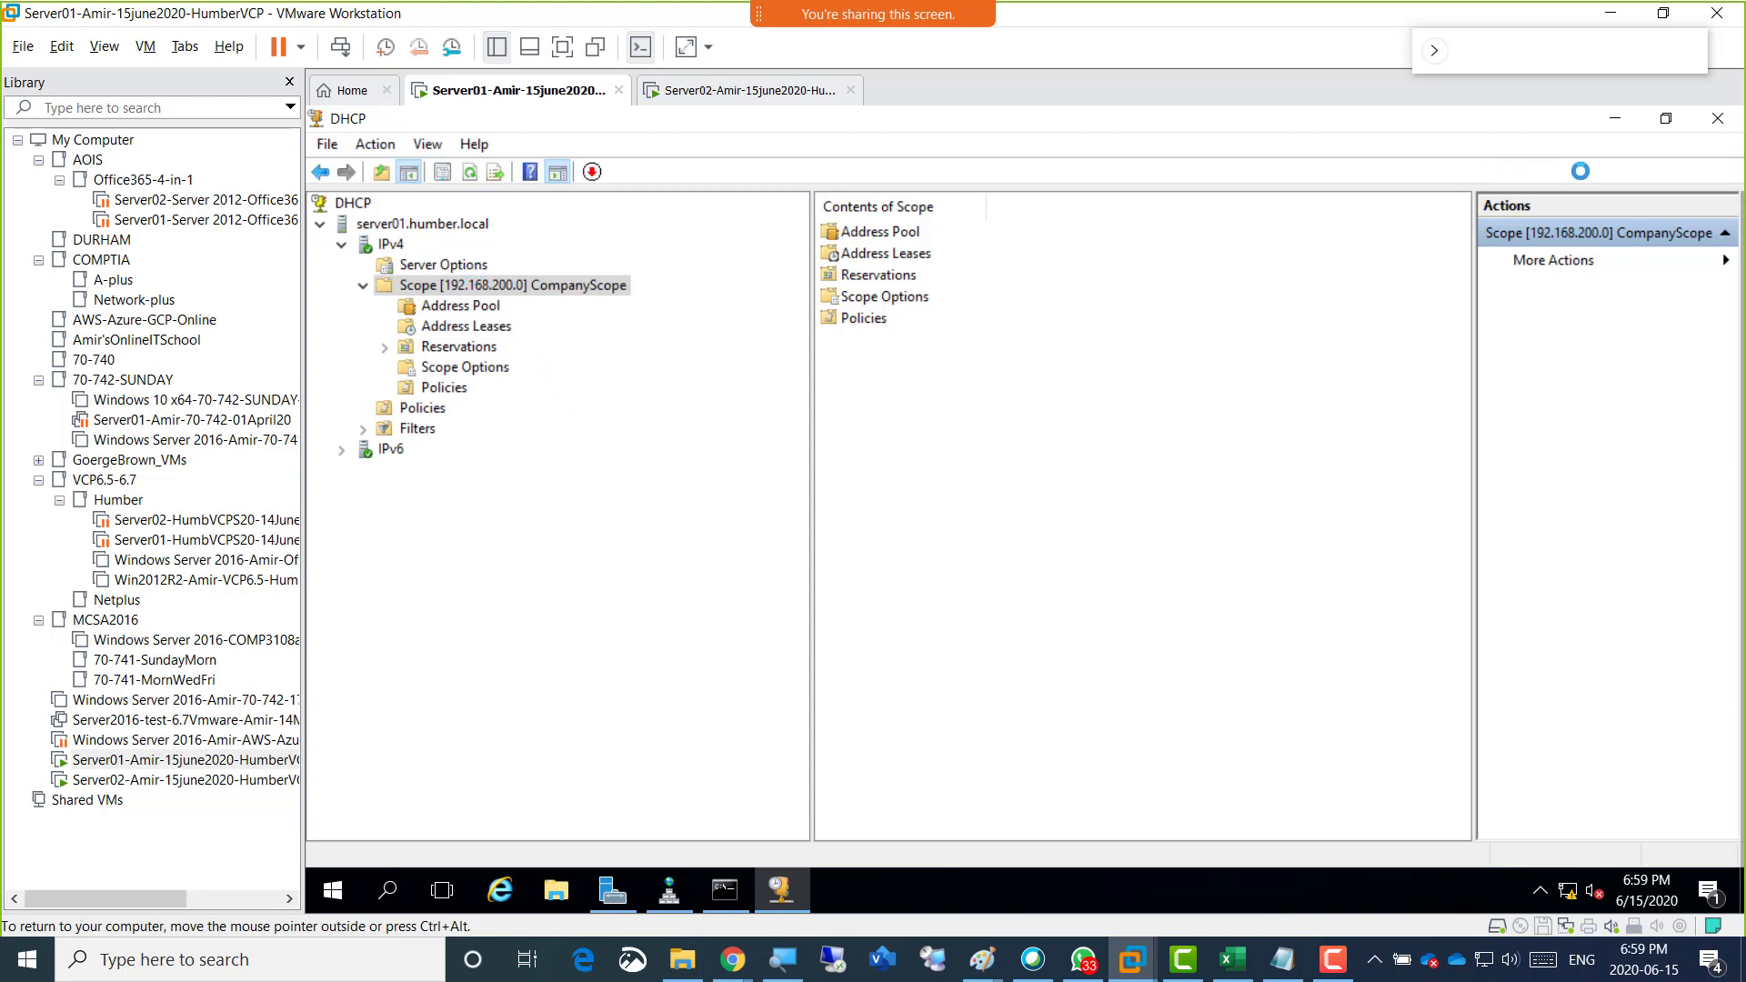
Minimize the DHCP console, check Server Manager's notifications and bring the DHCP console back.
left_click(1615, 118)
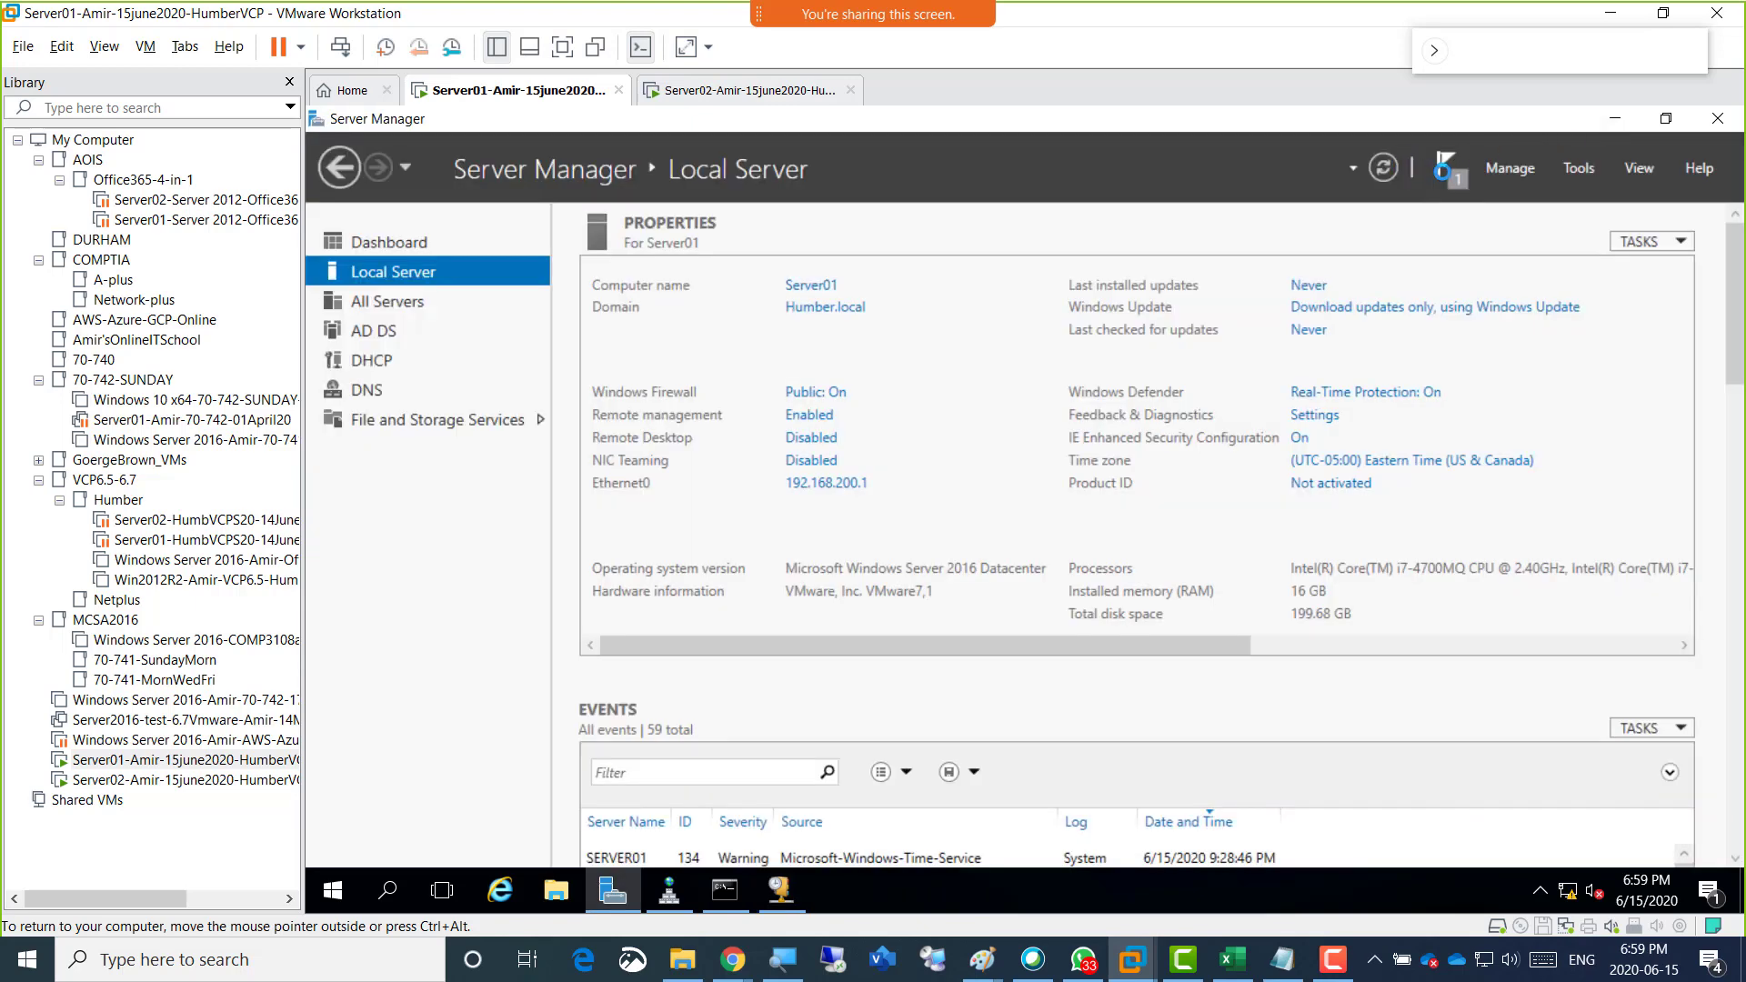
left_click(1443, 170)
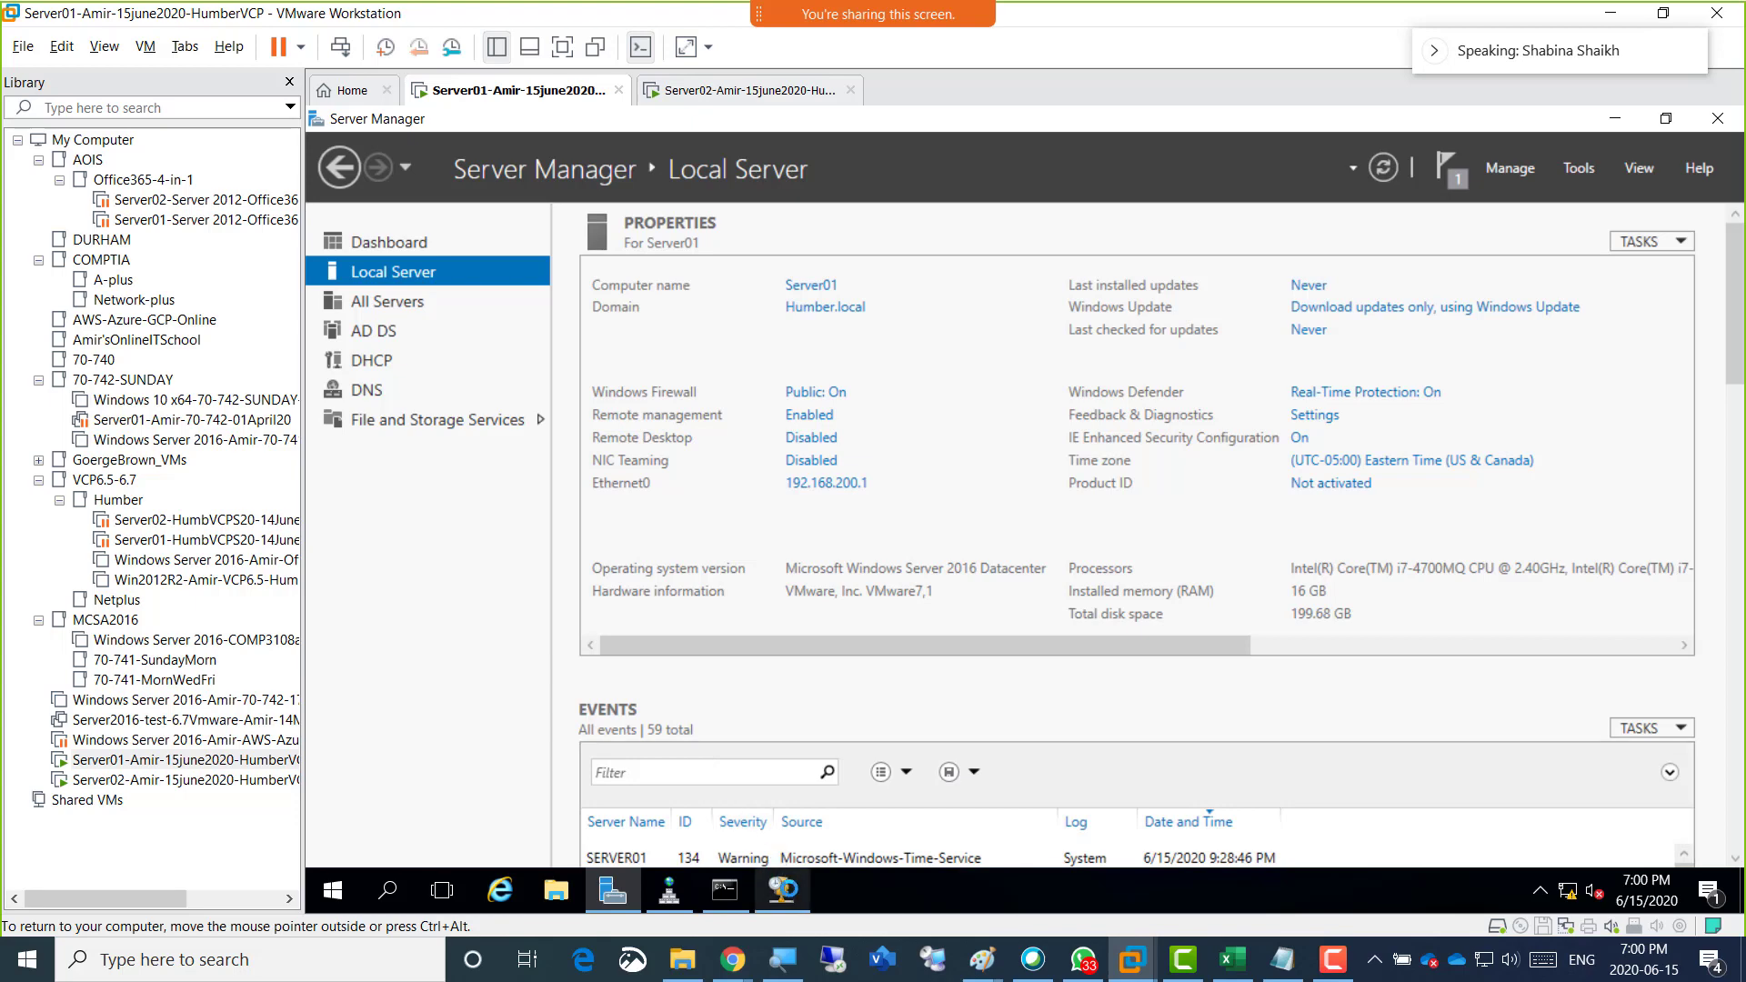
left_click(780, 890)
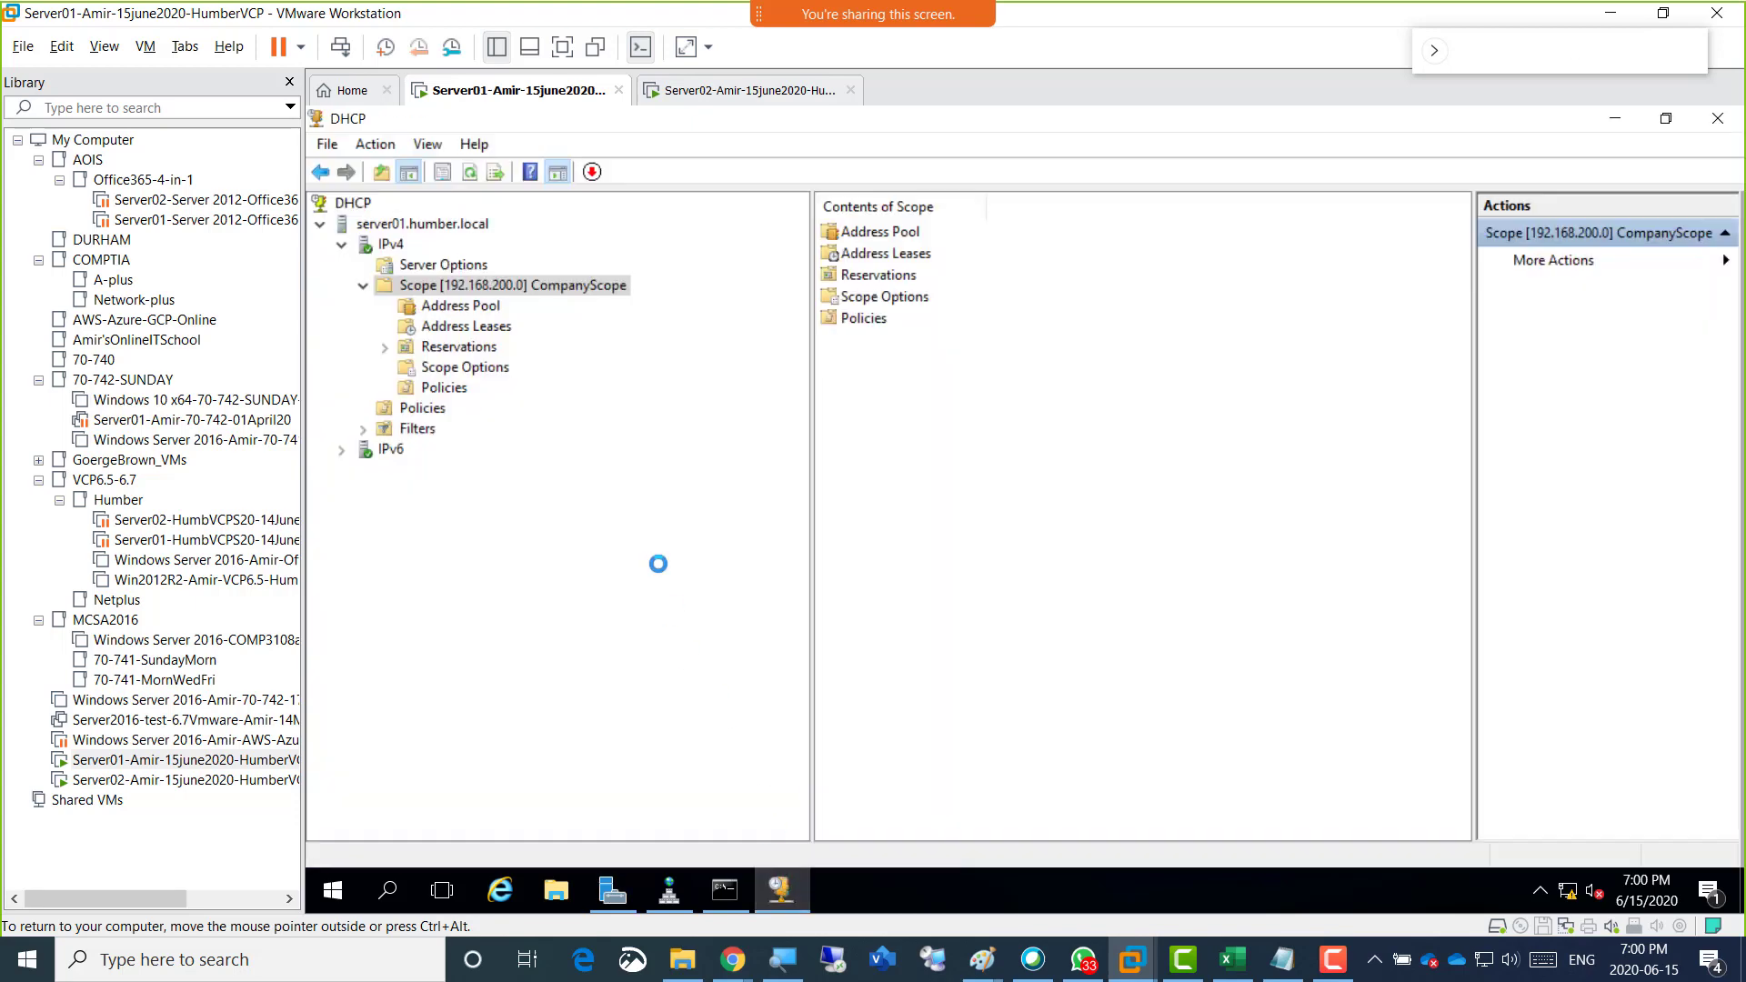
Recheck the service tasks available for server01.humber.local and the commands offered for CompanyScope.
left_click(389, 227)
right_click(389, 226)
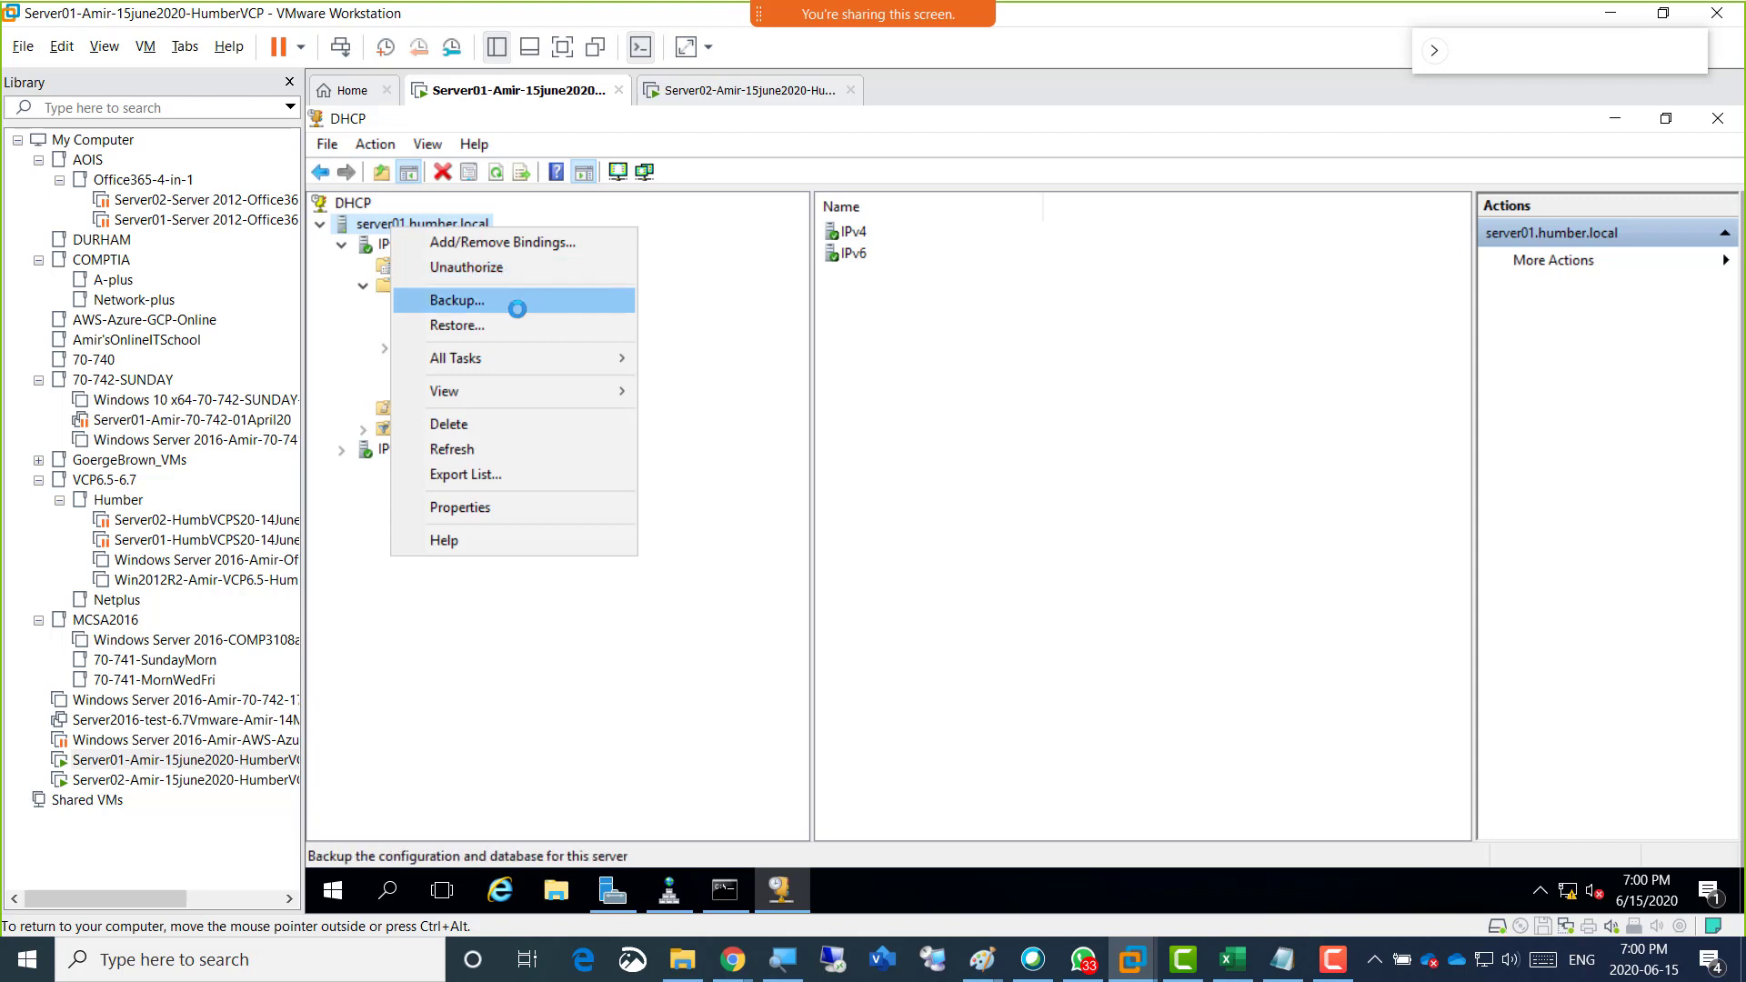
mouse_move(624, 359)
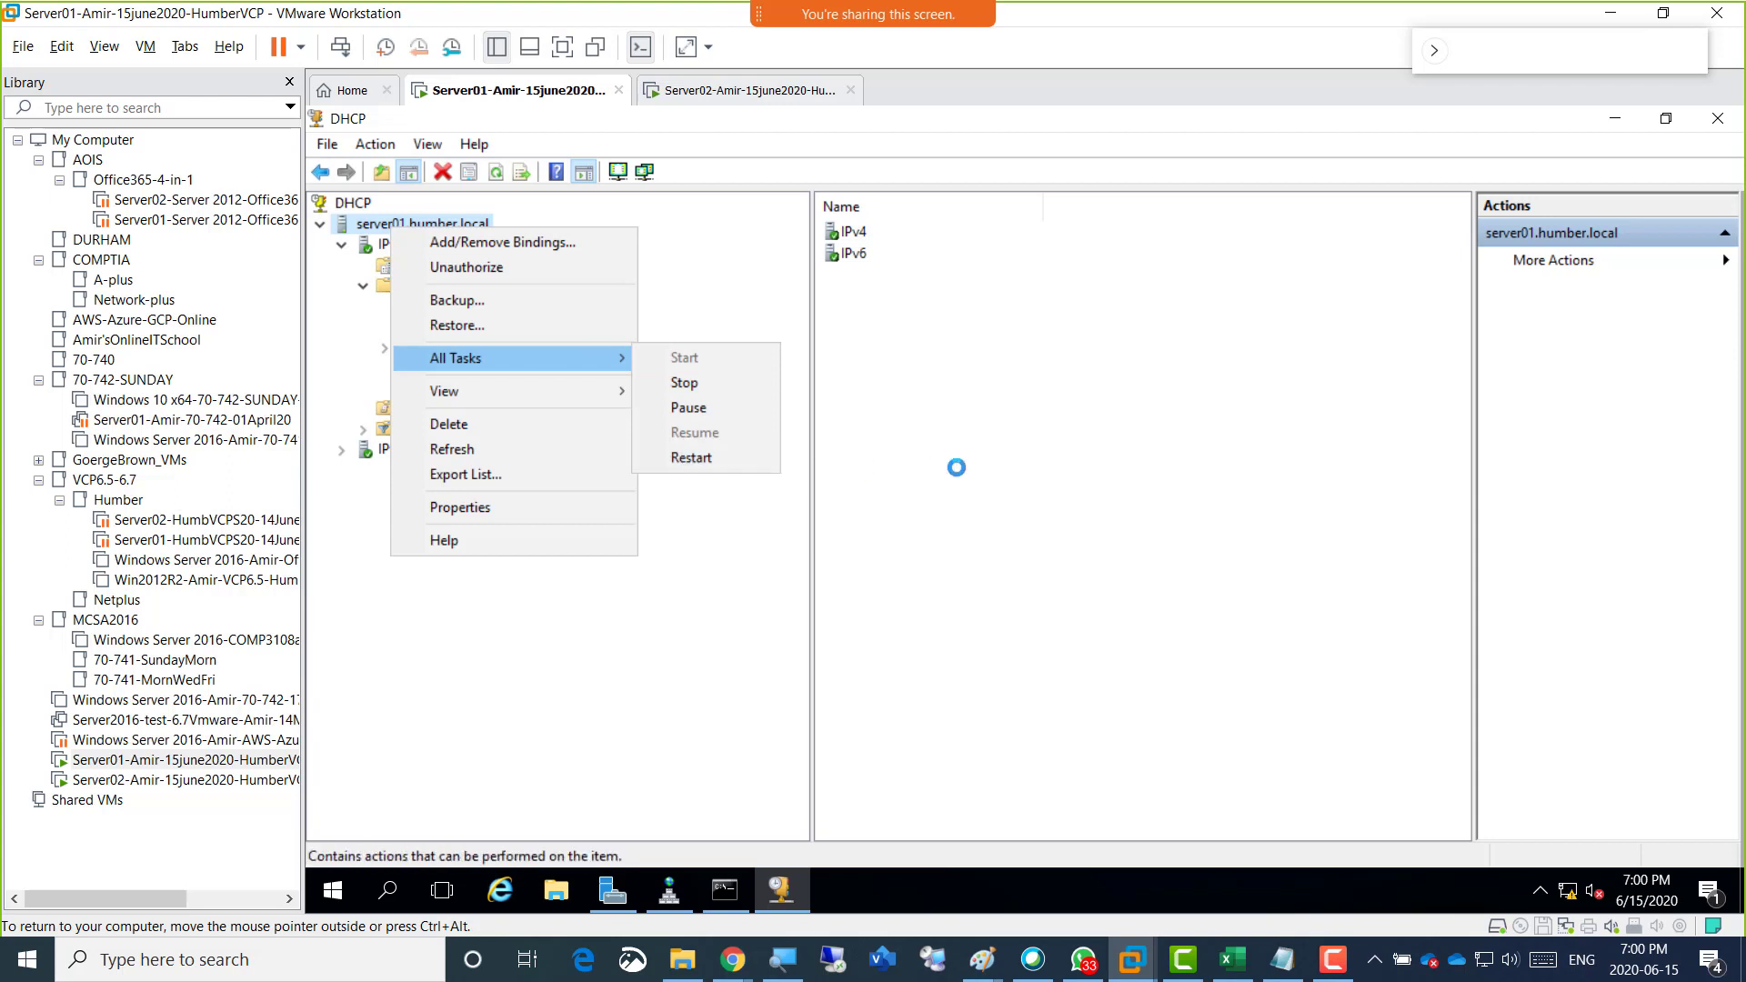
left_click(969, 455)
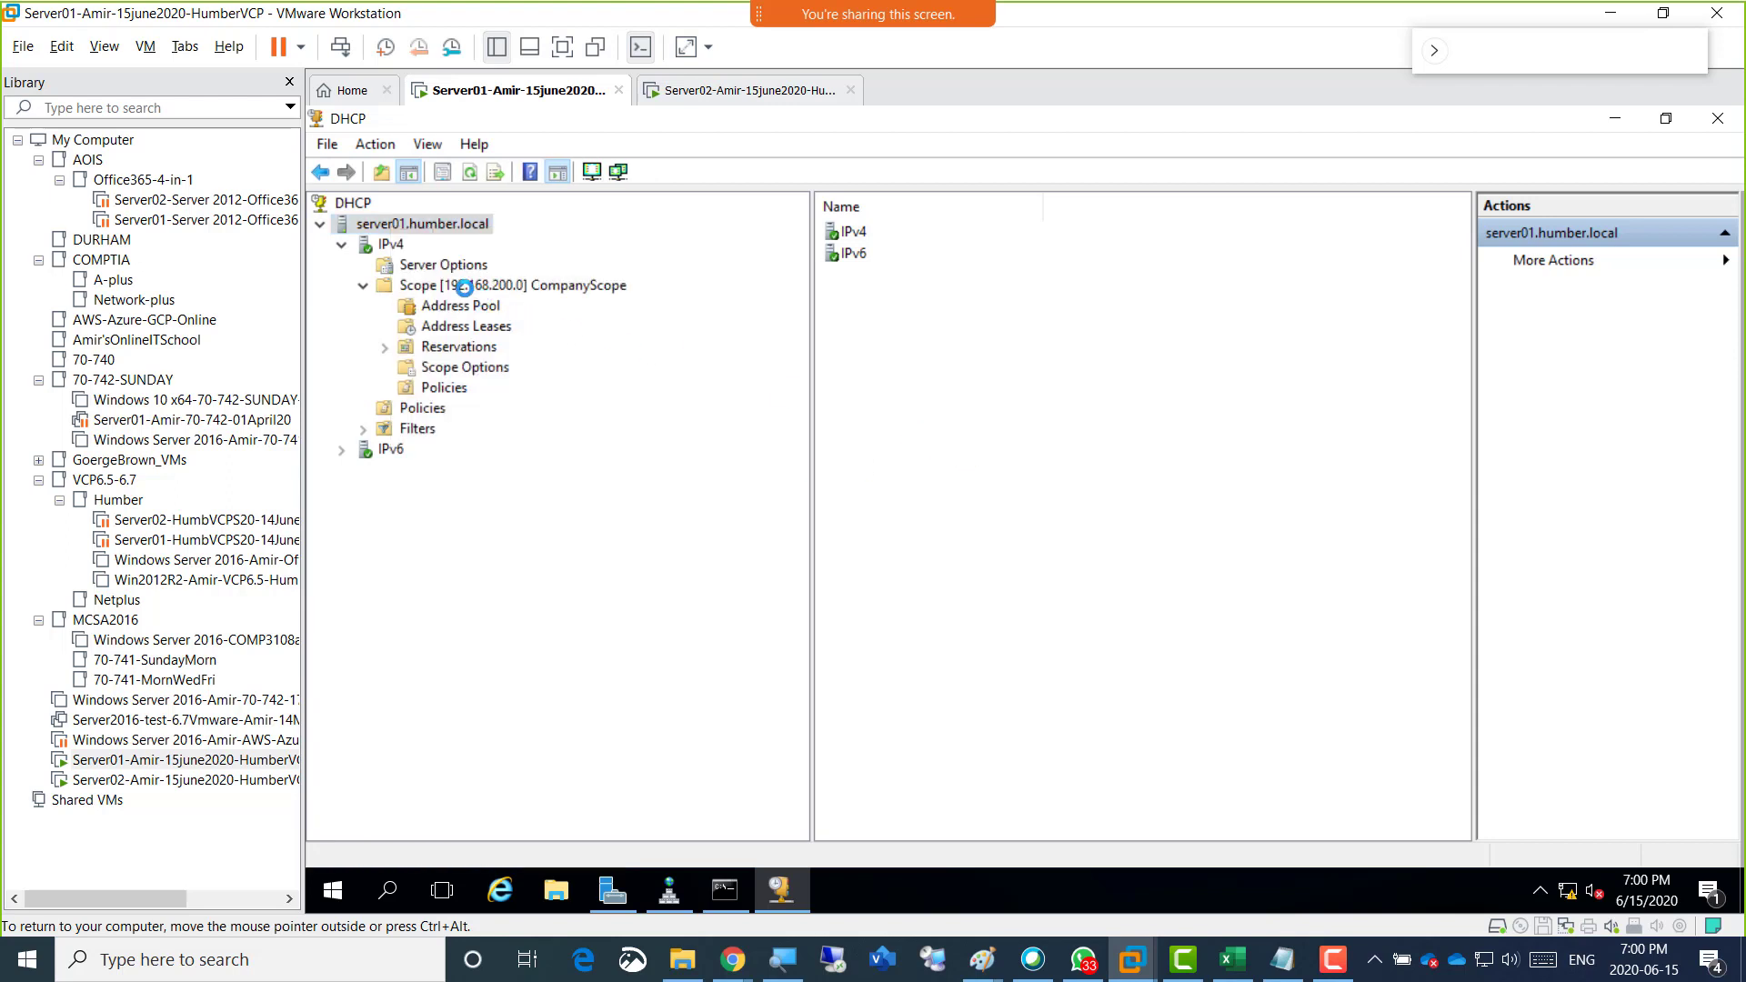
left_click(464, 286)
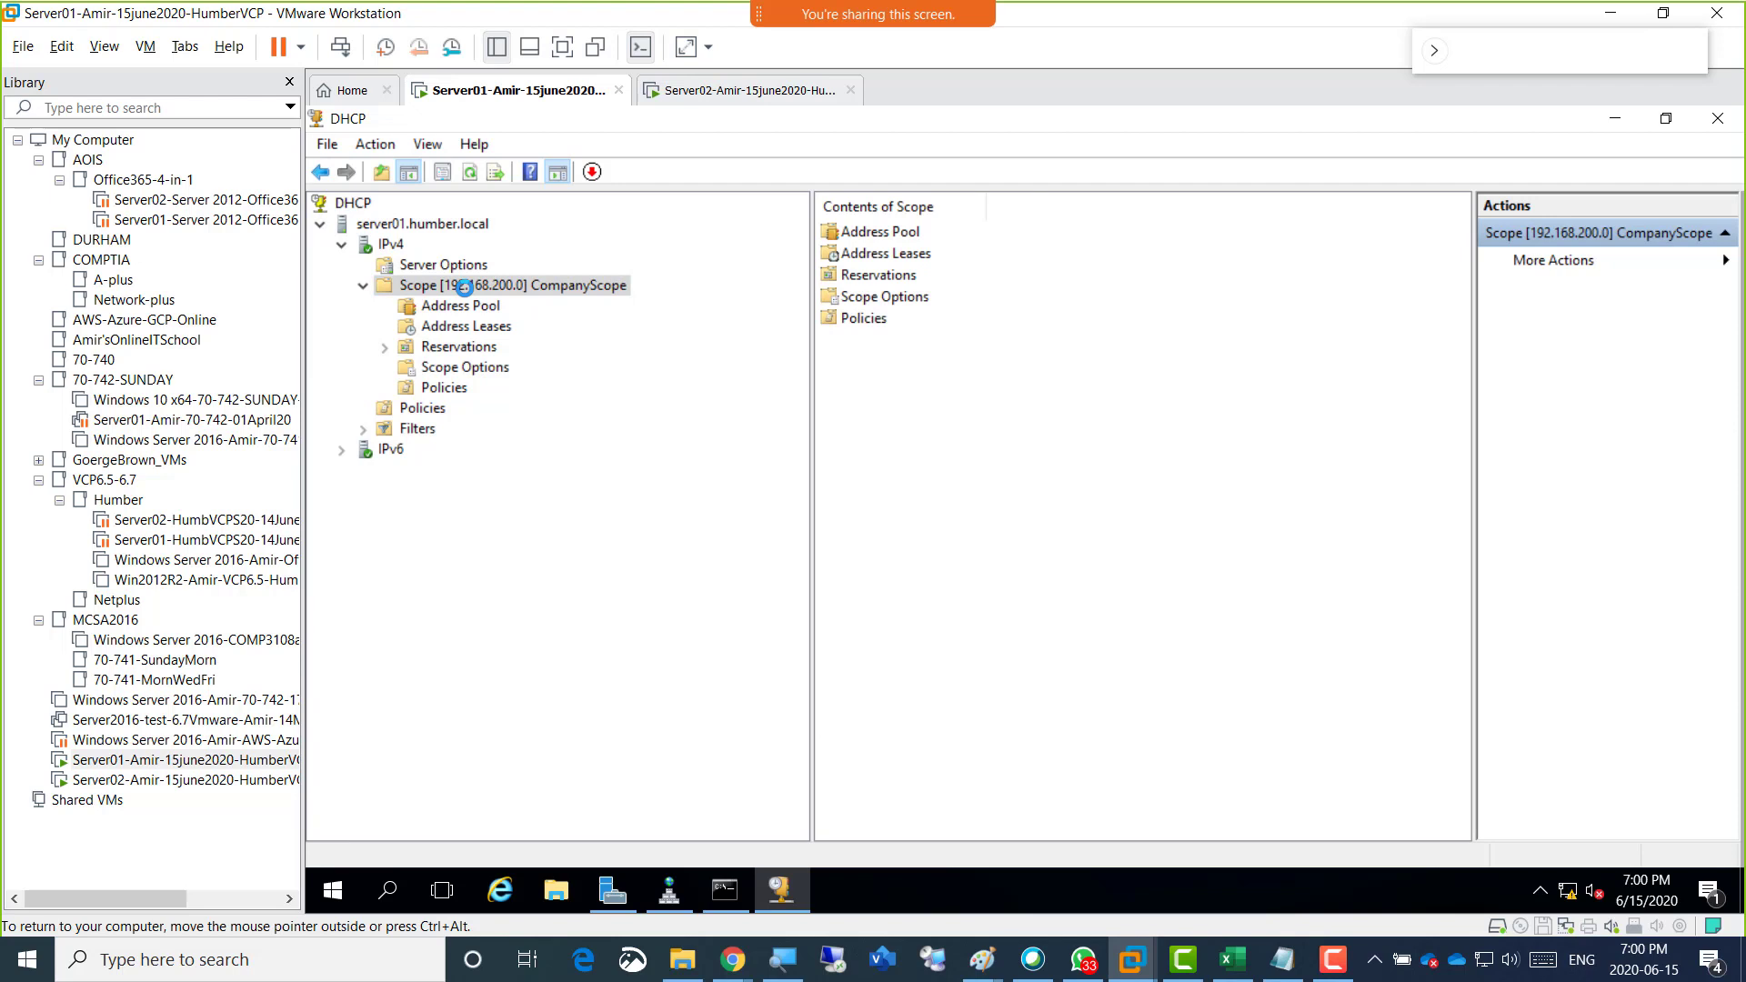
right_click(464, 286)
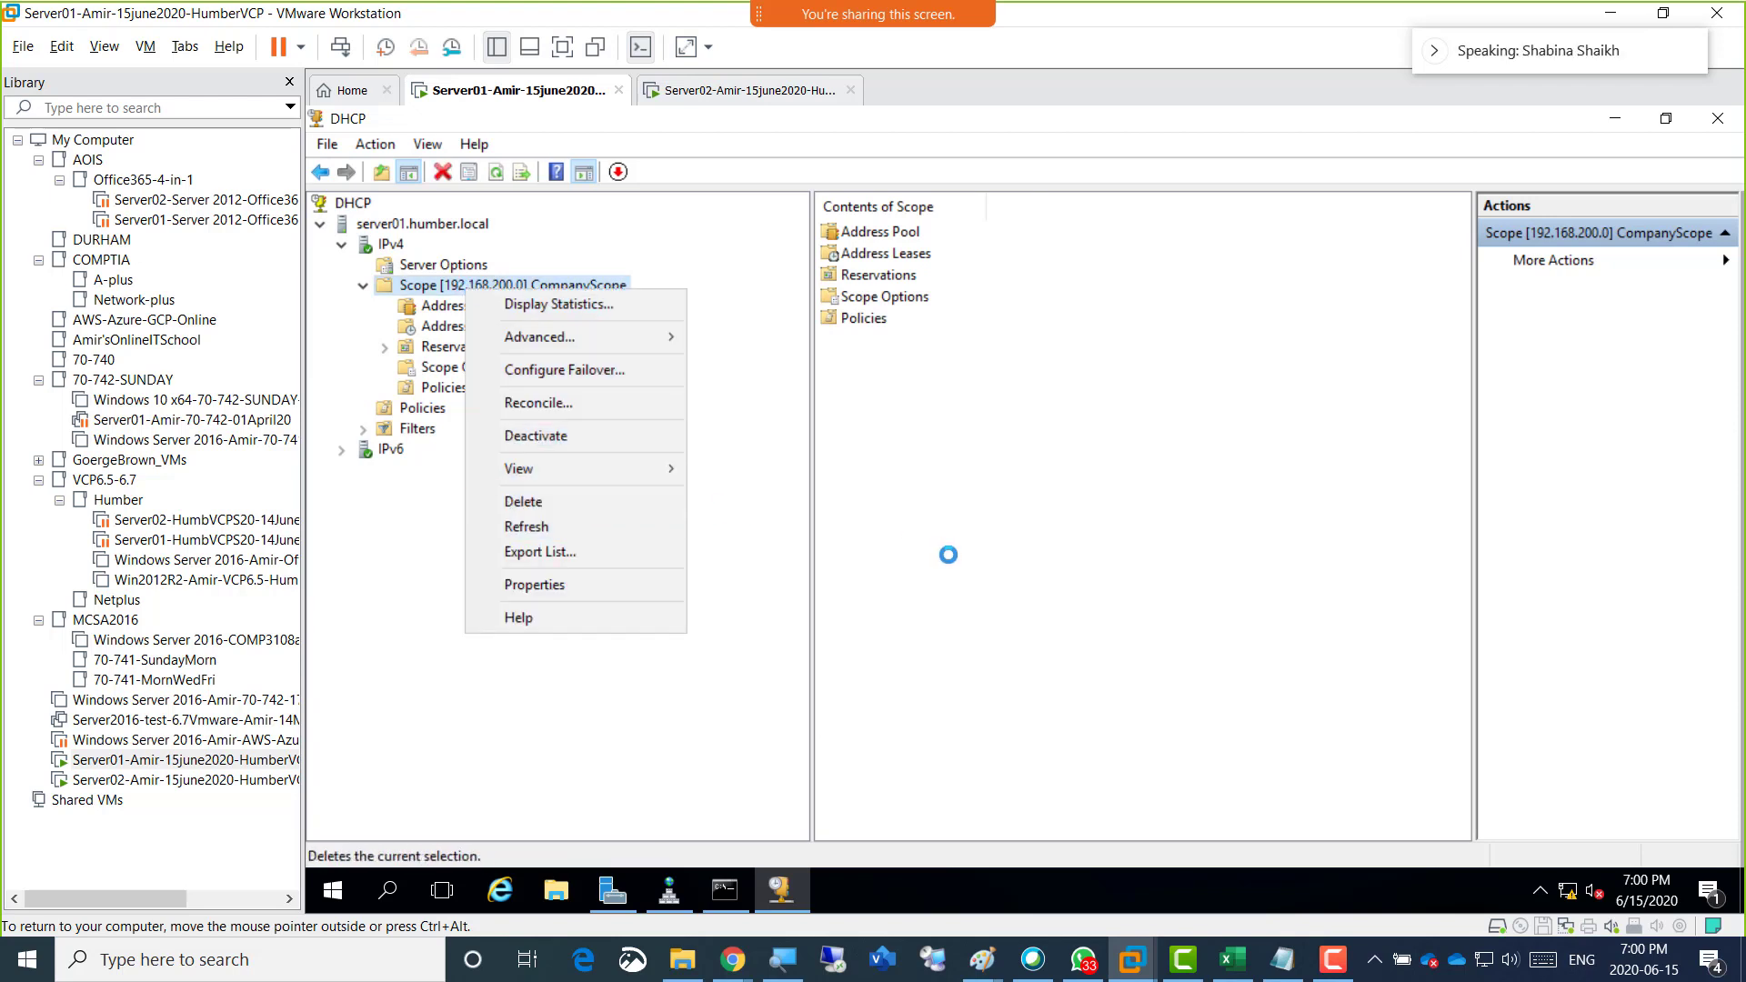
left_click(947, 554)
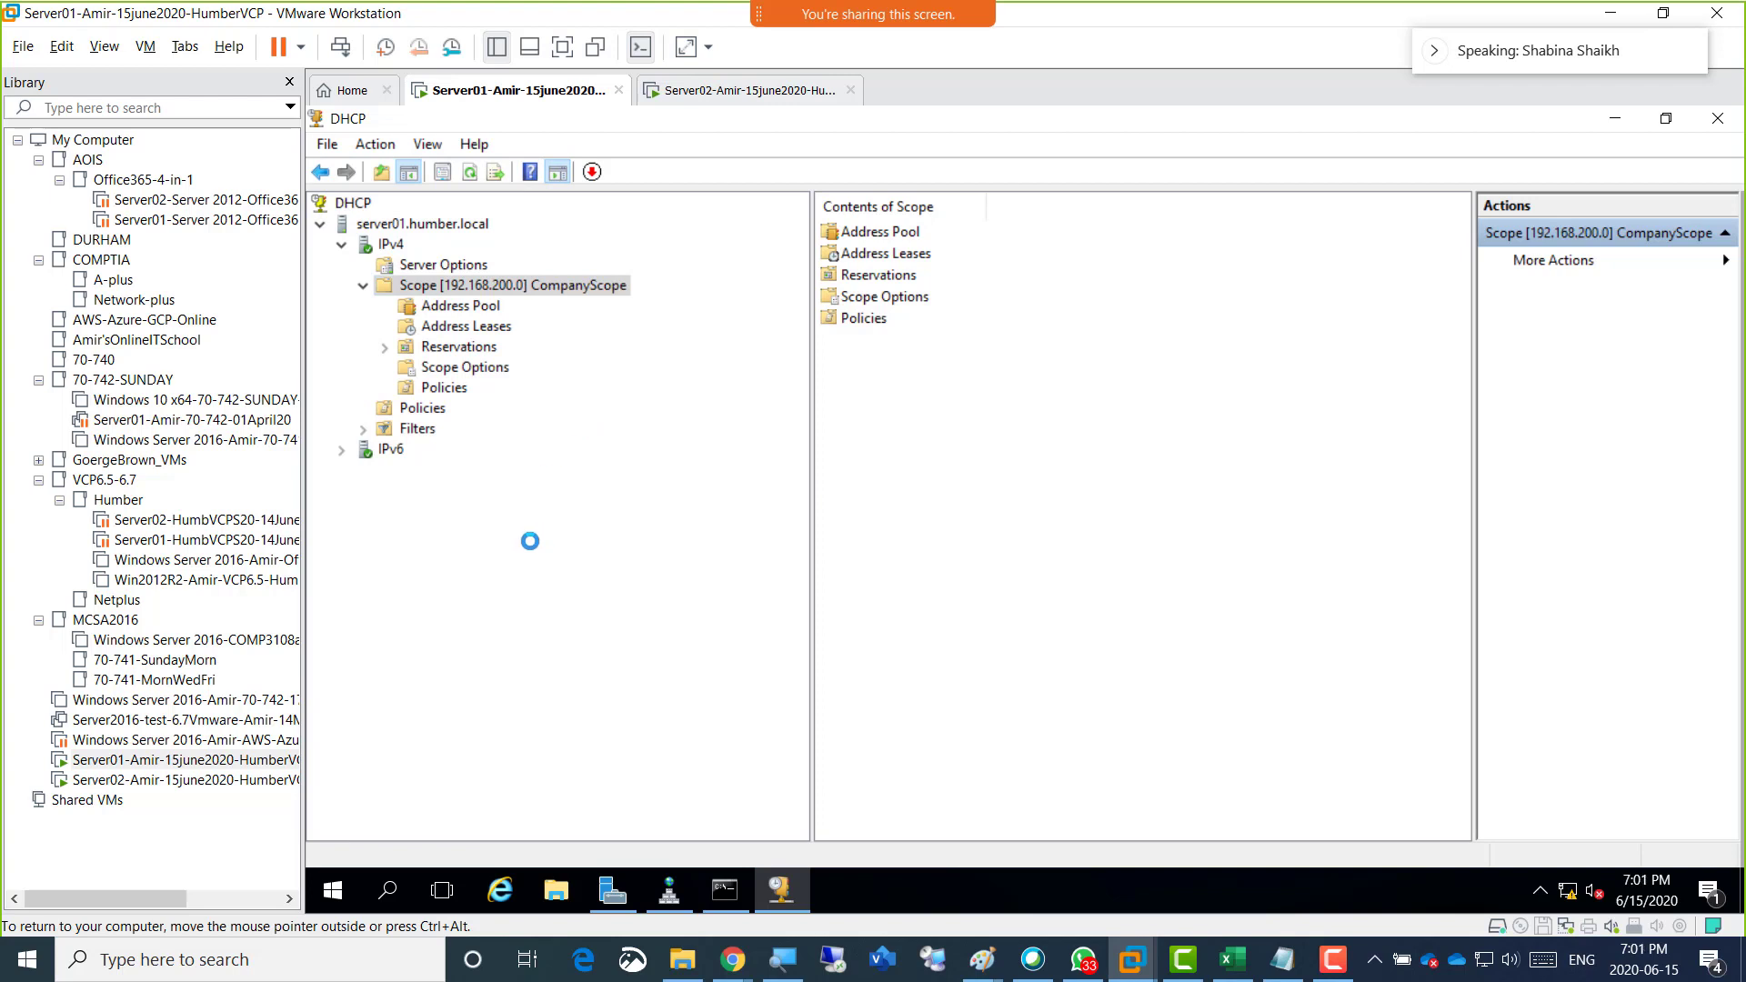
Review the commands for IPv4 and server01.humber.local, check the IPv4 contents' status, and close the DHCP console.
right_click(381, 251)
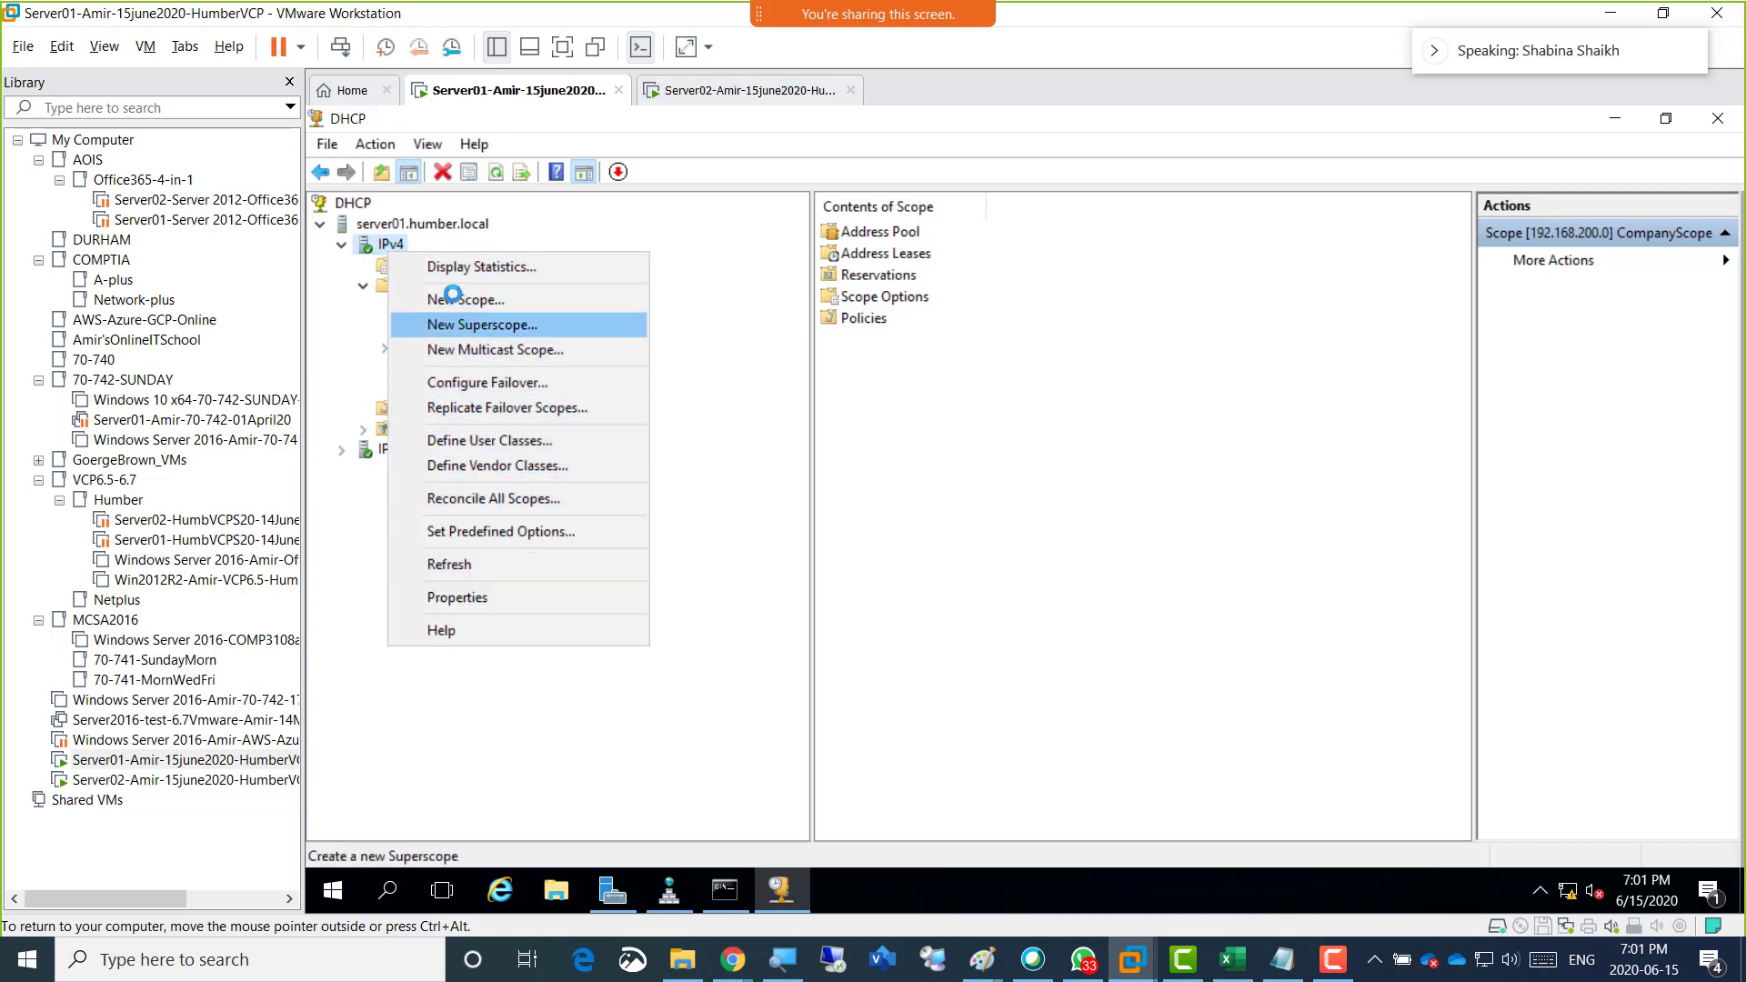
right_click(396, 225)
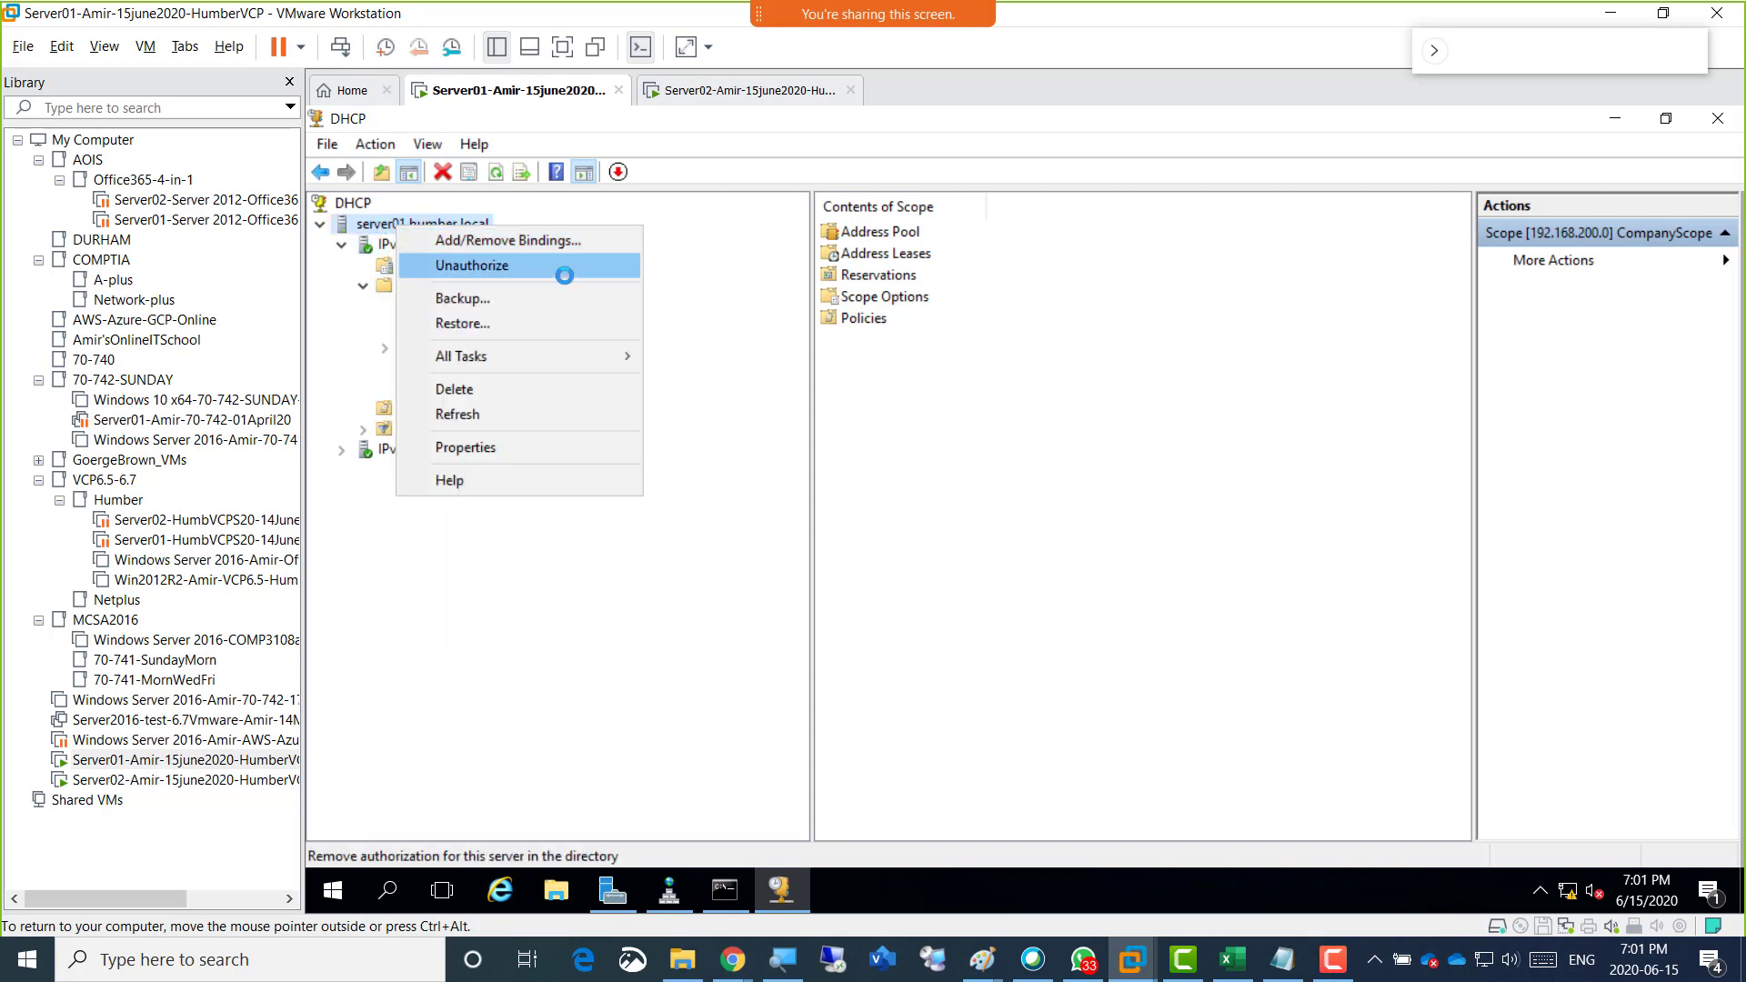
mouse_move(577, 356)
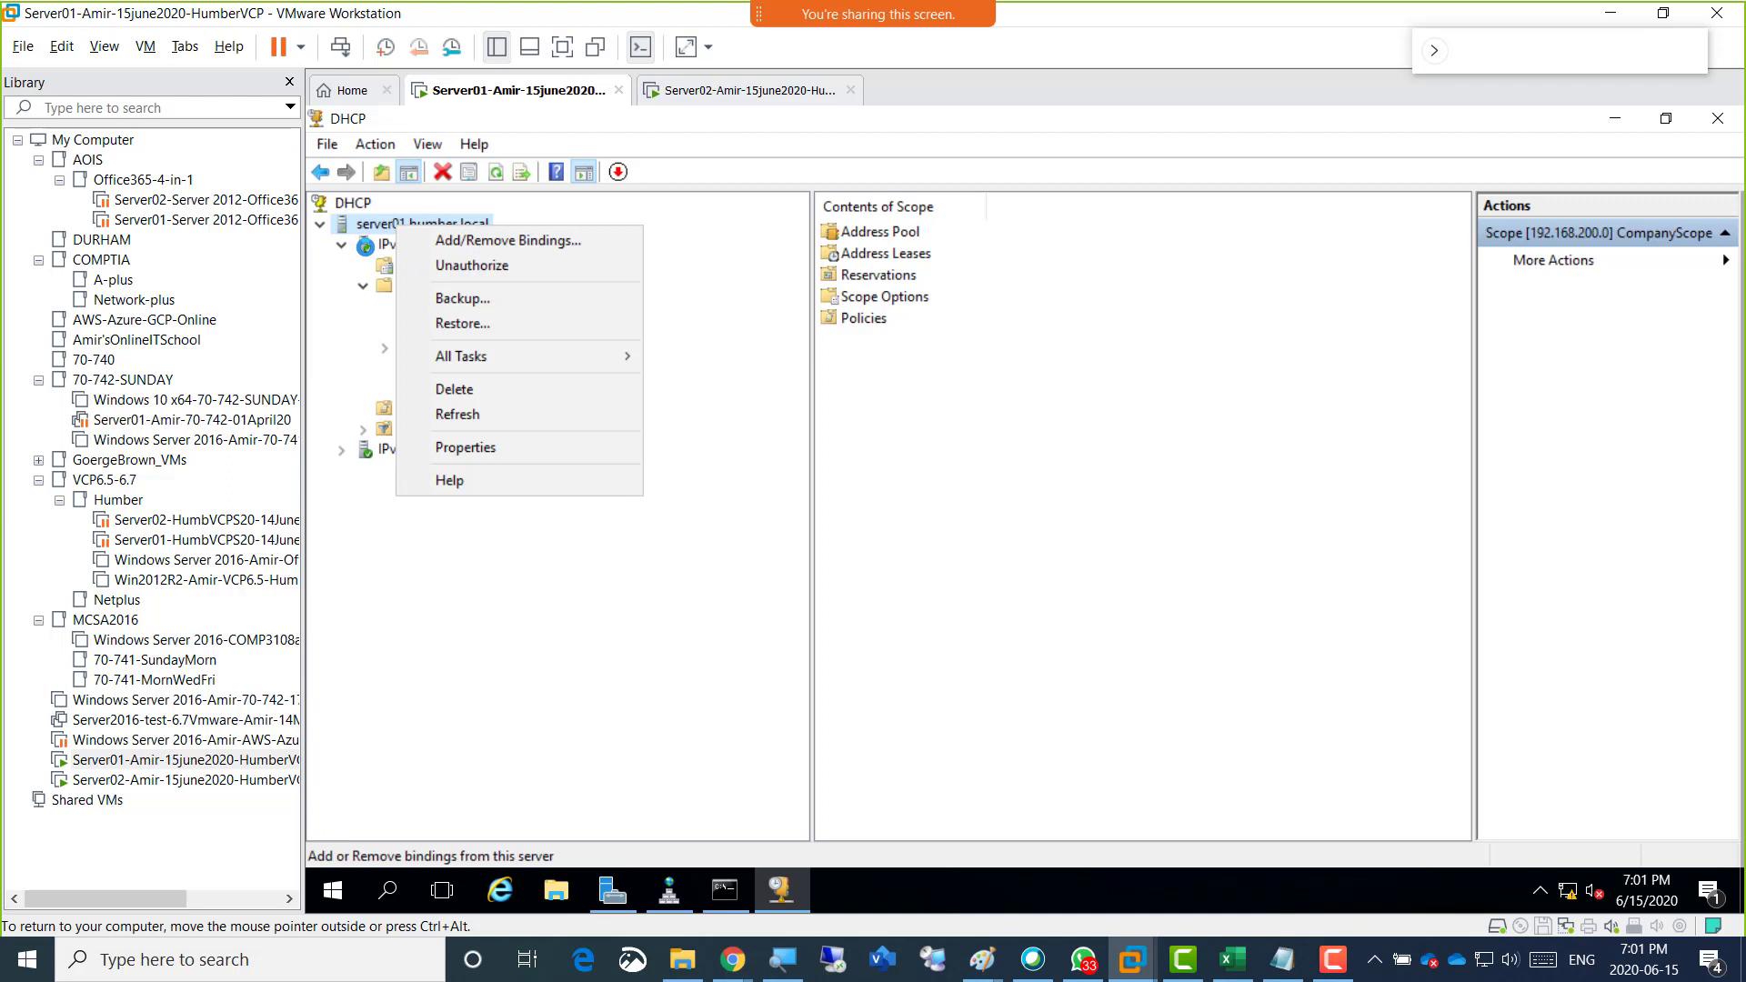
left_click(385, 243)
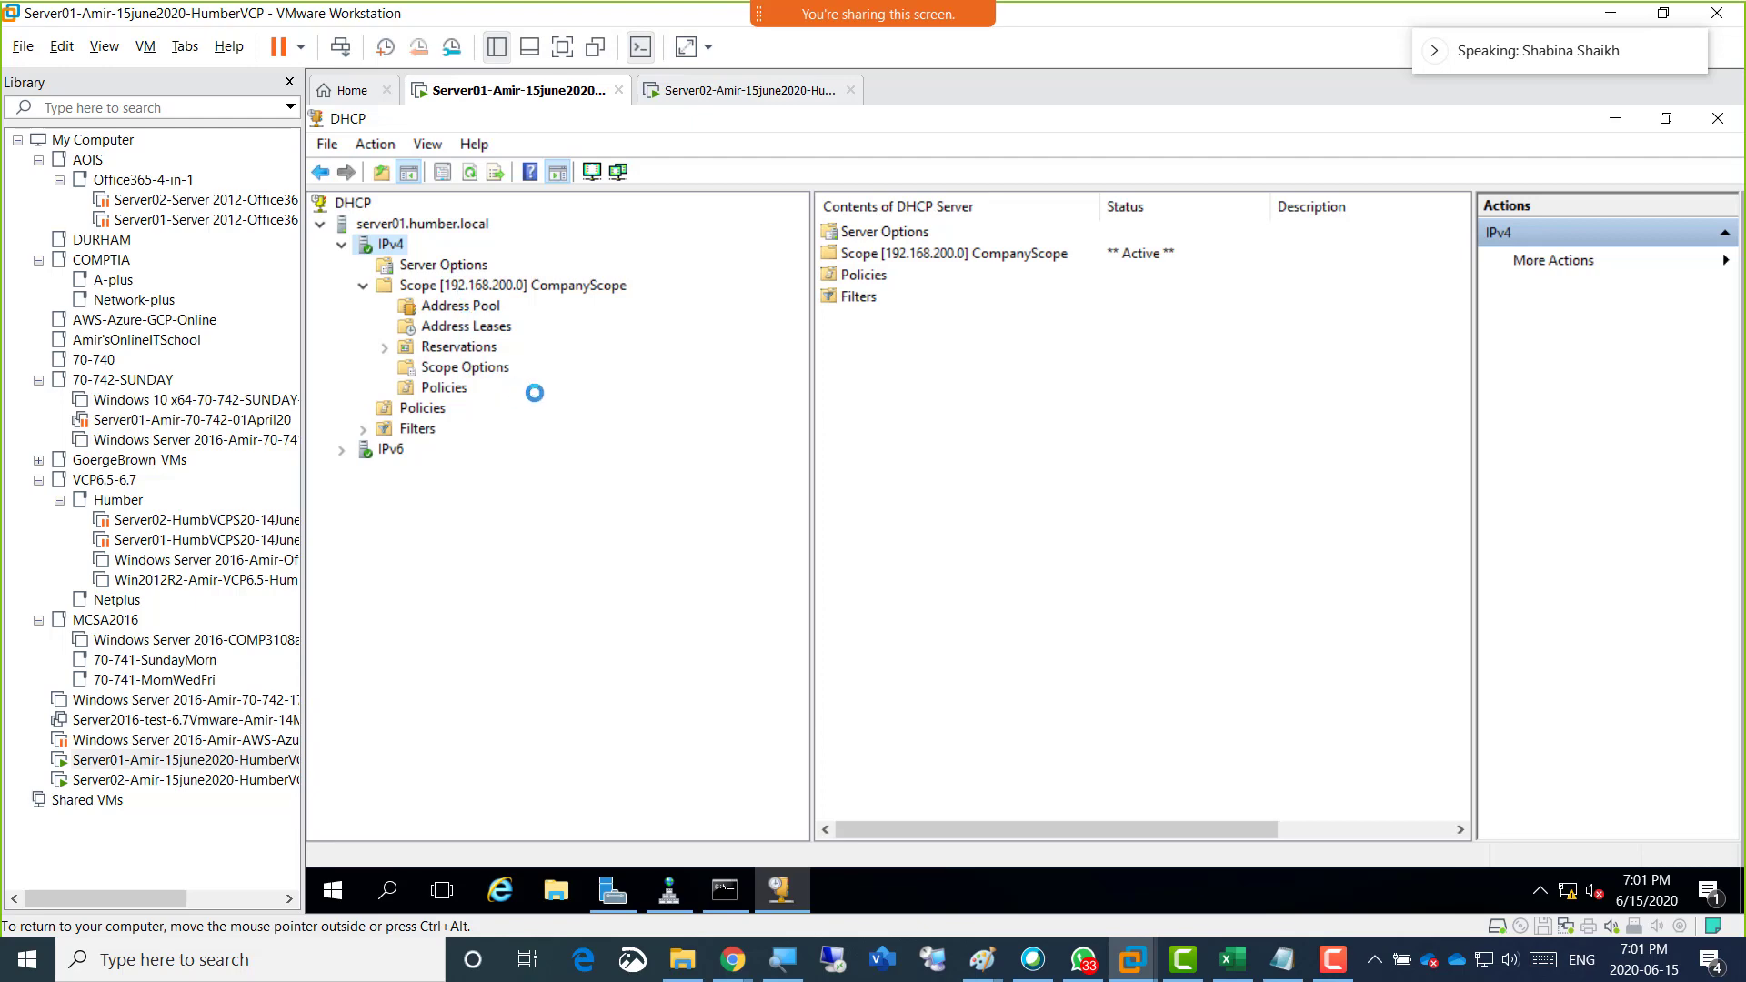
left_click(1713, 119)
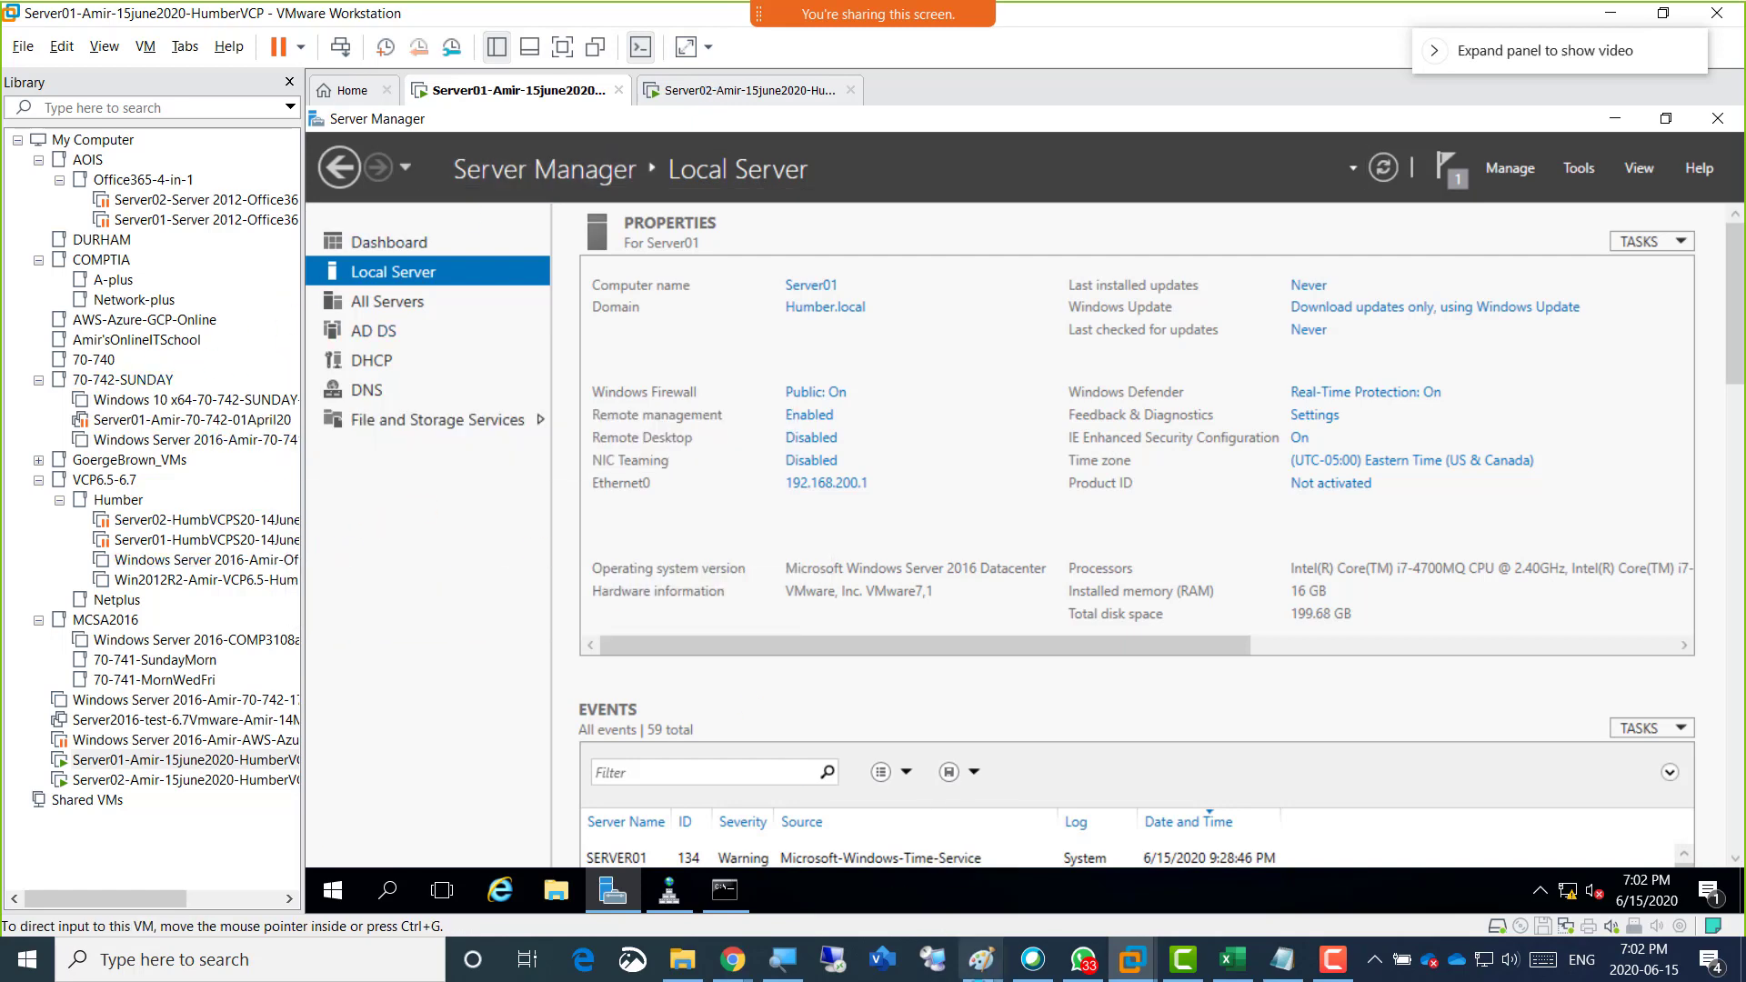
Switch to the Paint lab diagram and add the note "DHCP Scope should be green and authorized" below the FQDN note.
left_click(984, 960)
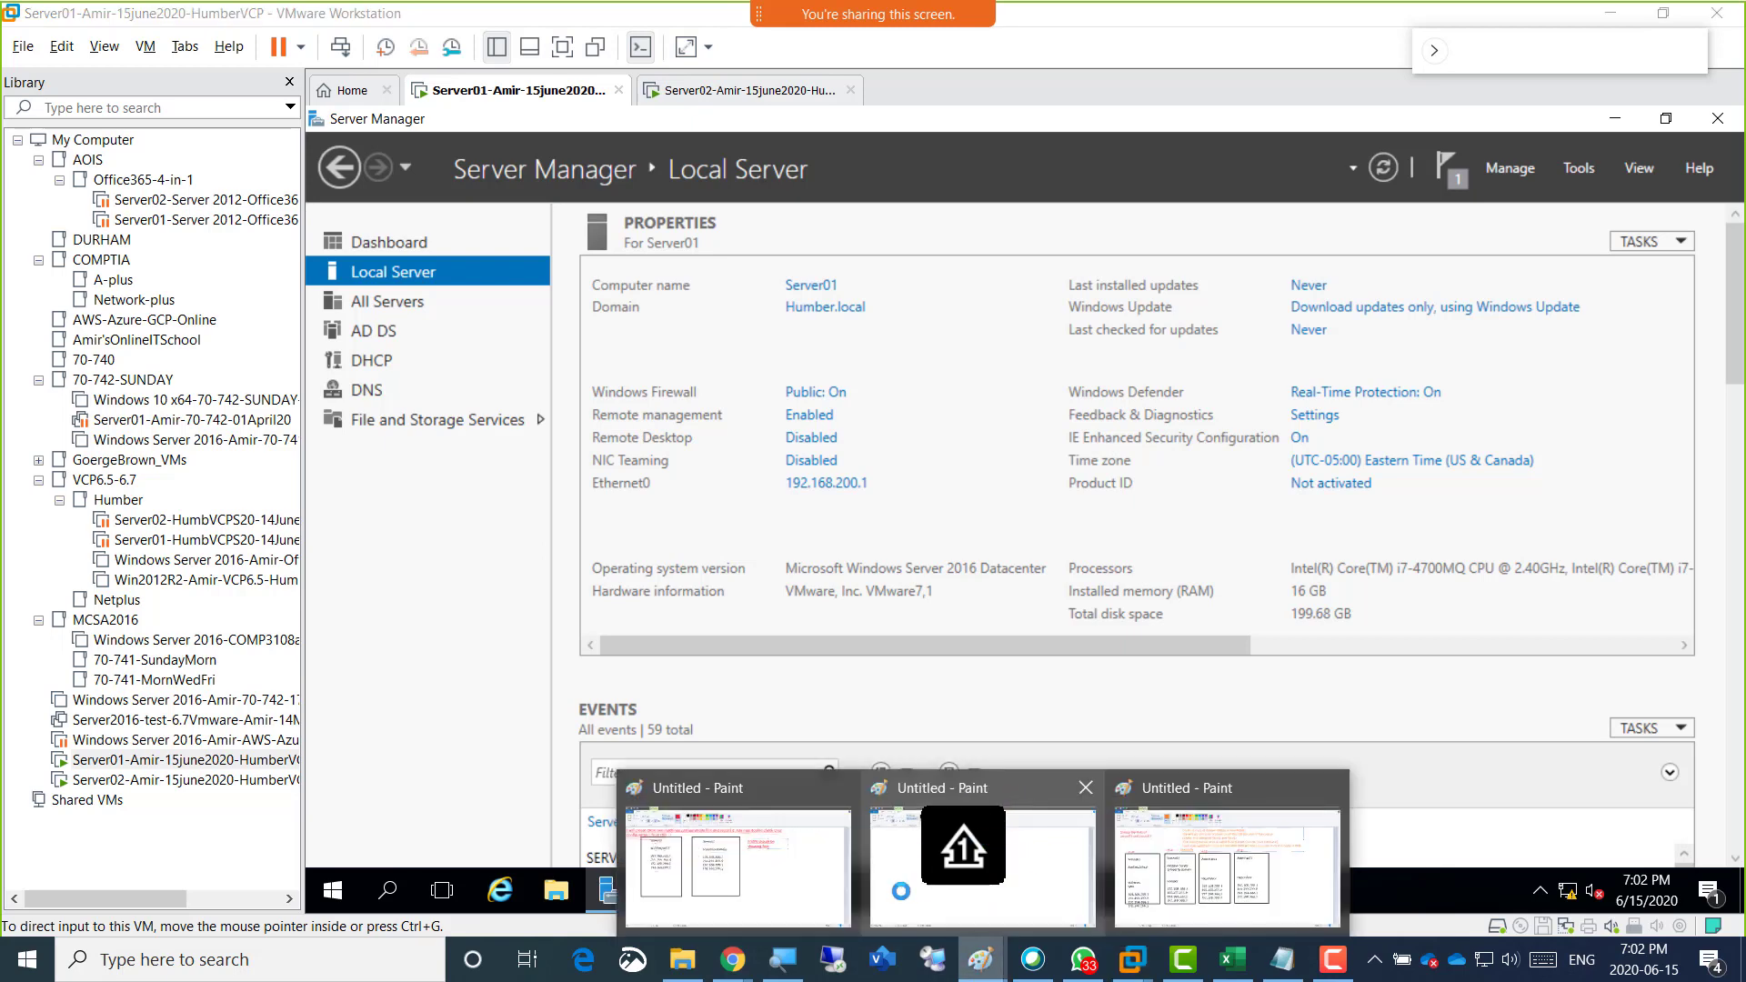
left_click(800, 896)
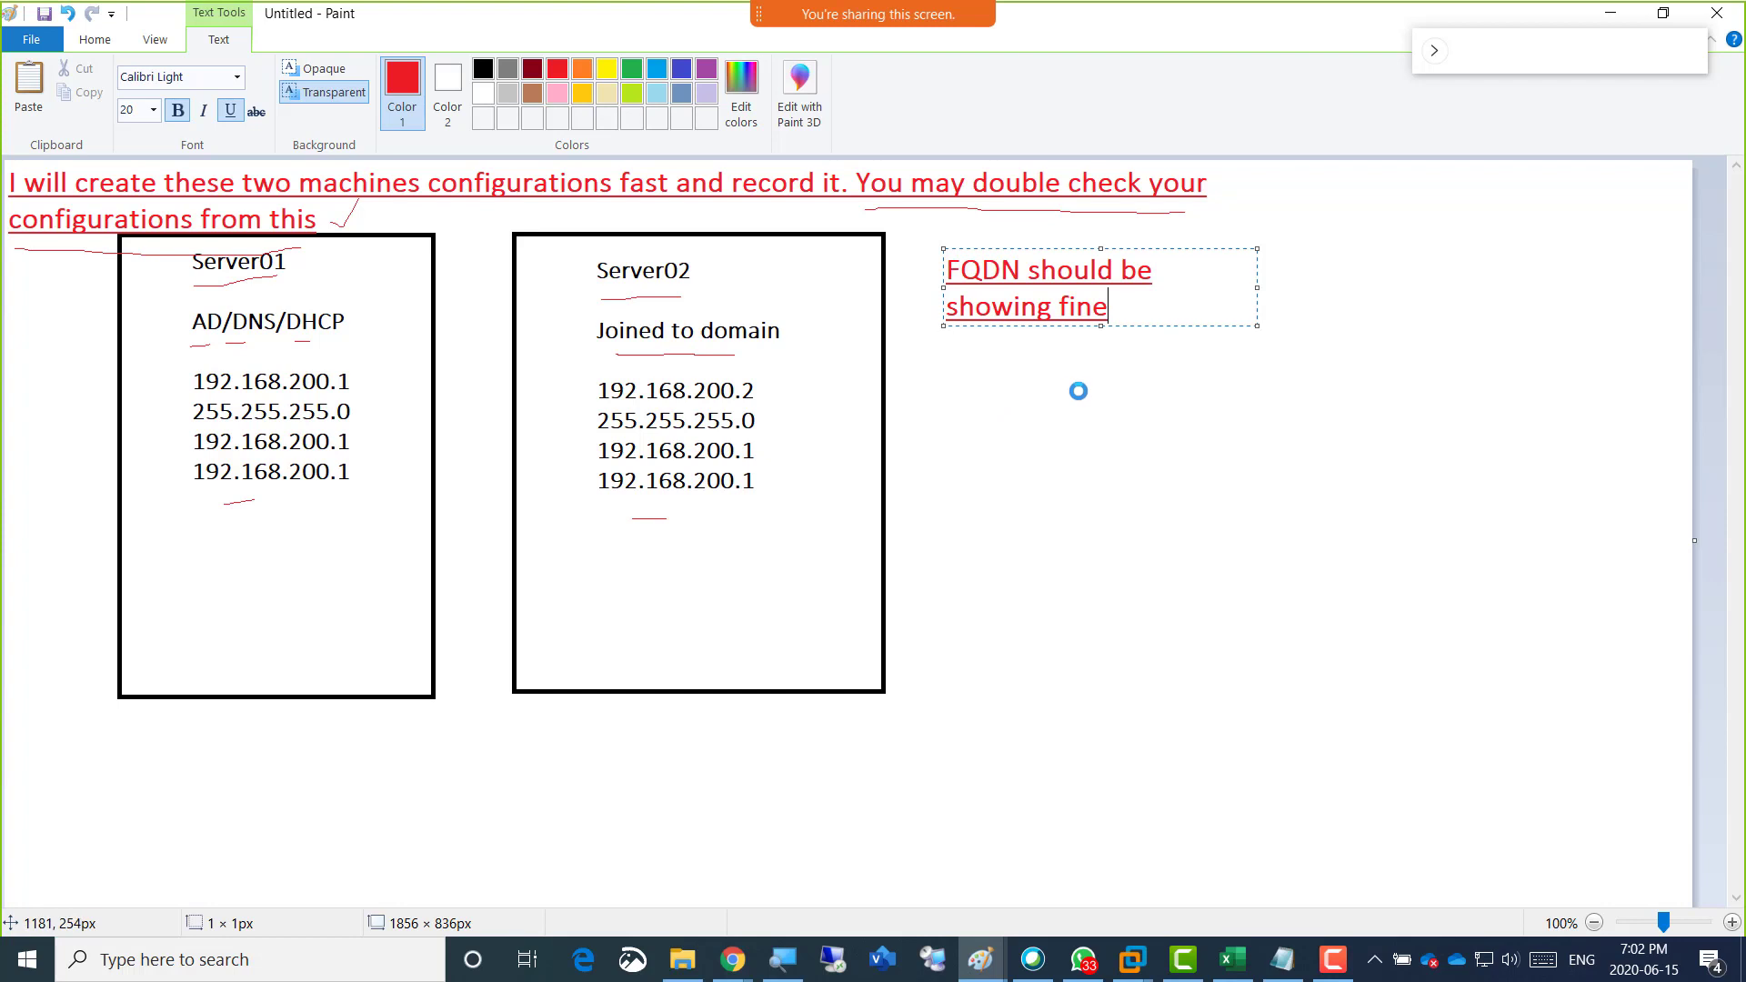
key("Return")
key("Return")
type("DHCP Sc")
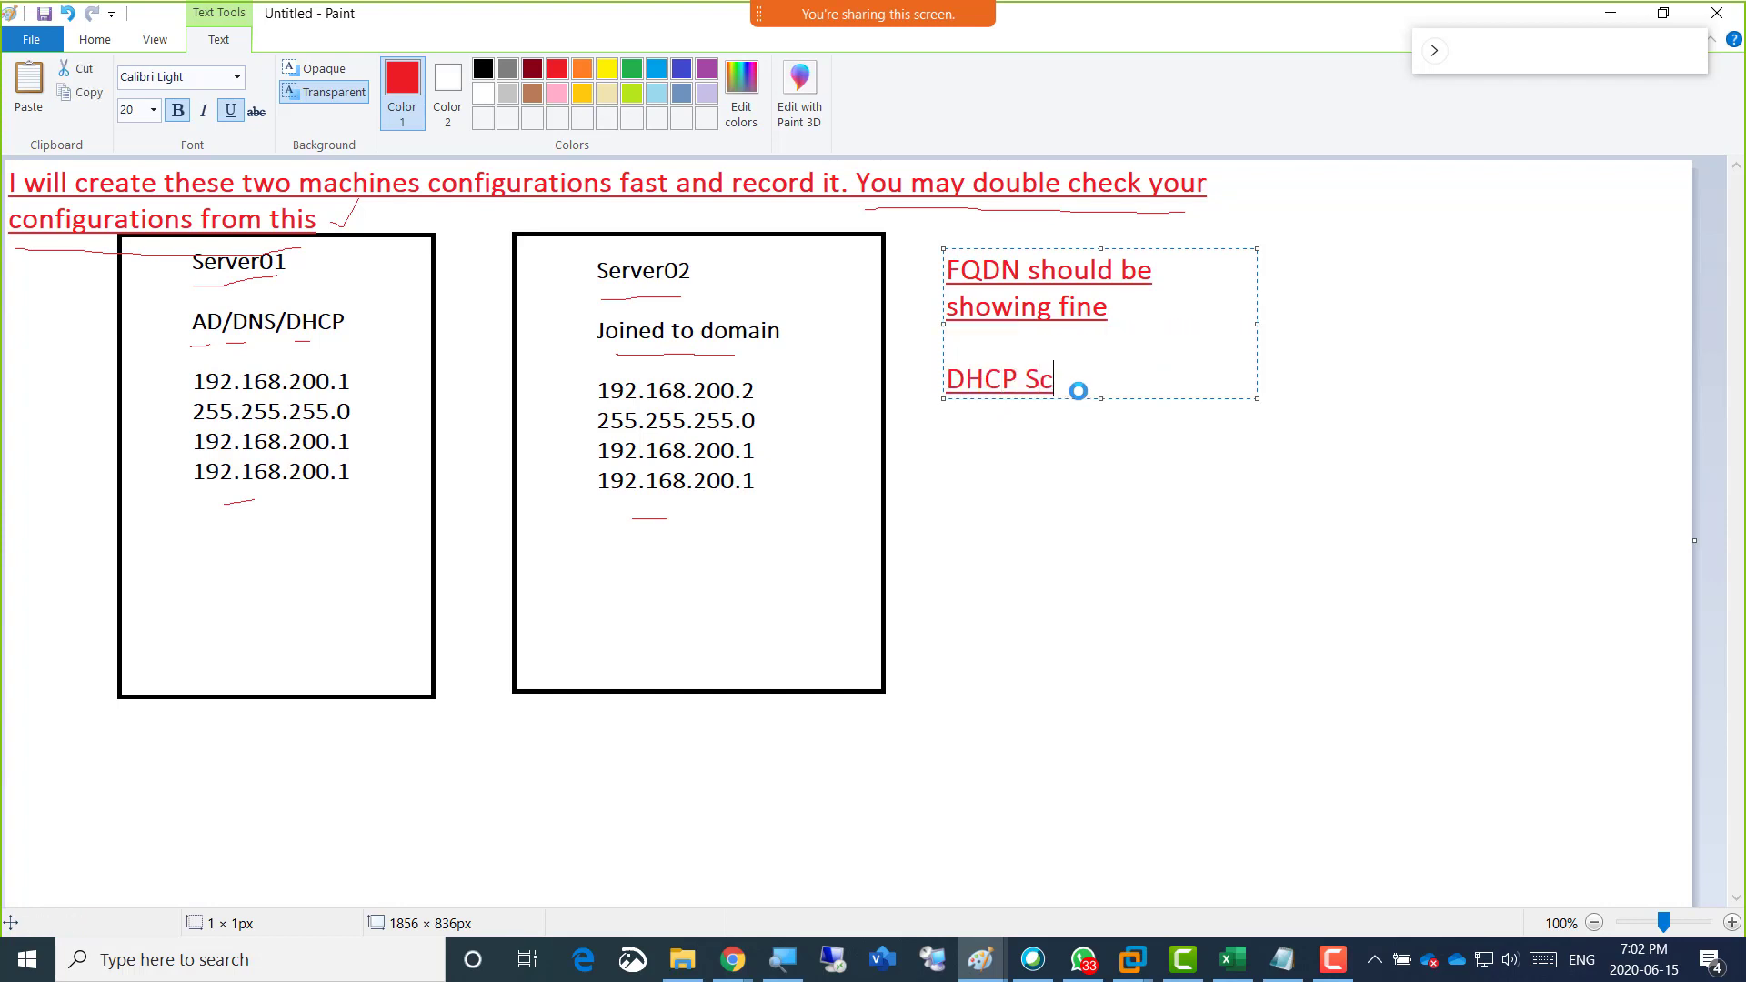
type("ope  should ")
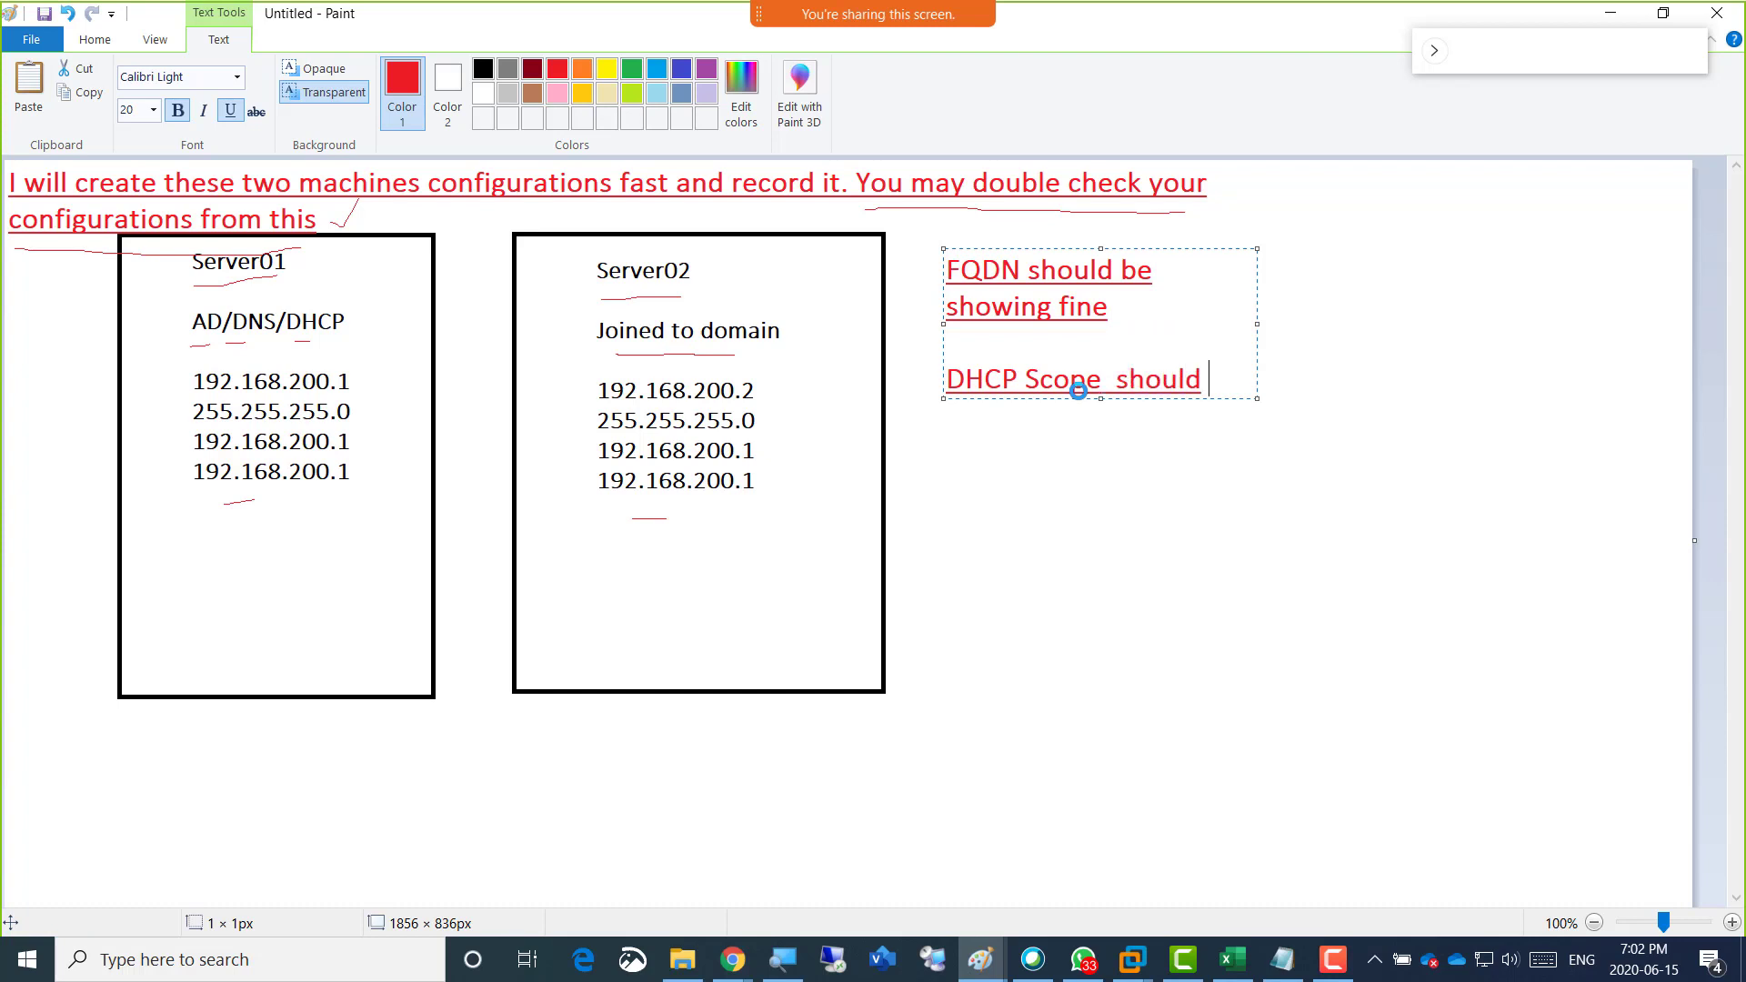
type("be green and ")
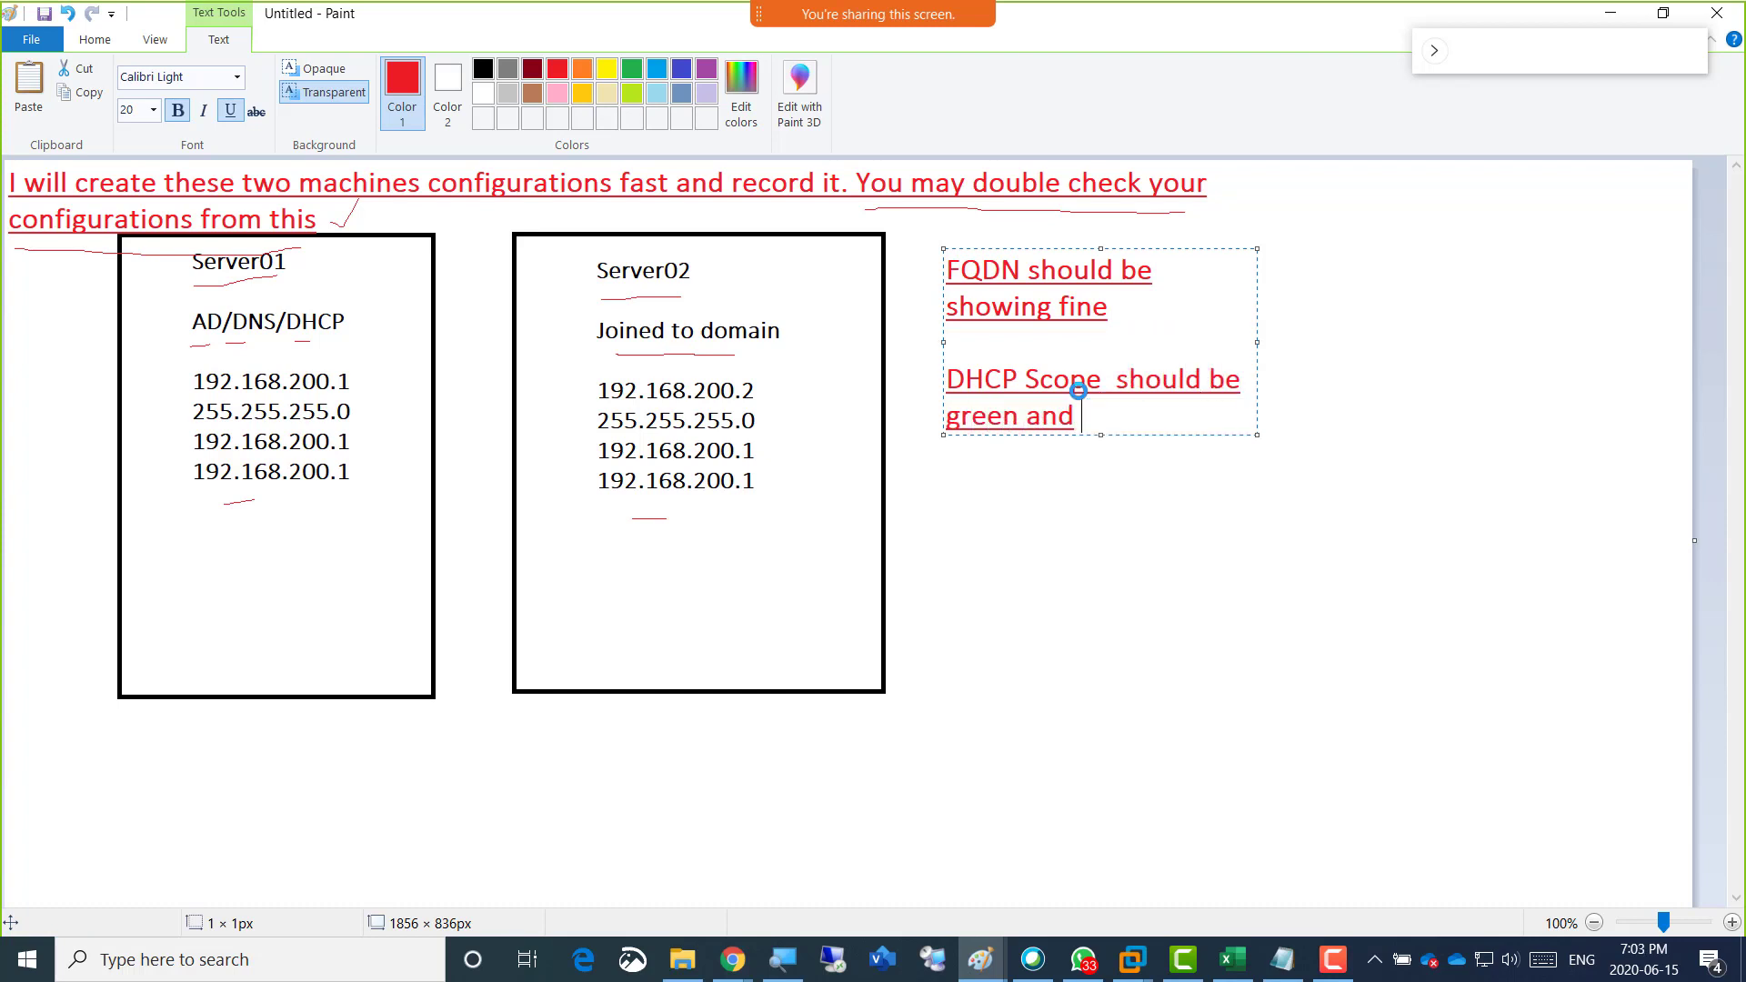
type("authorized")
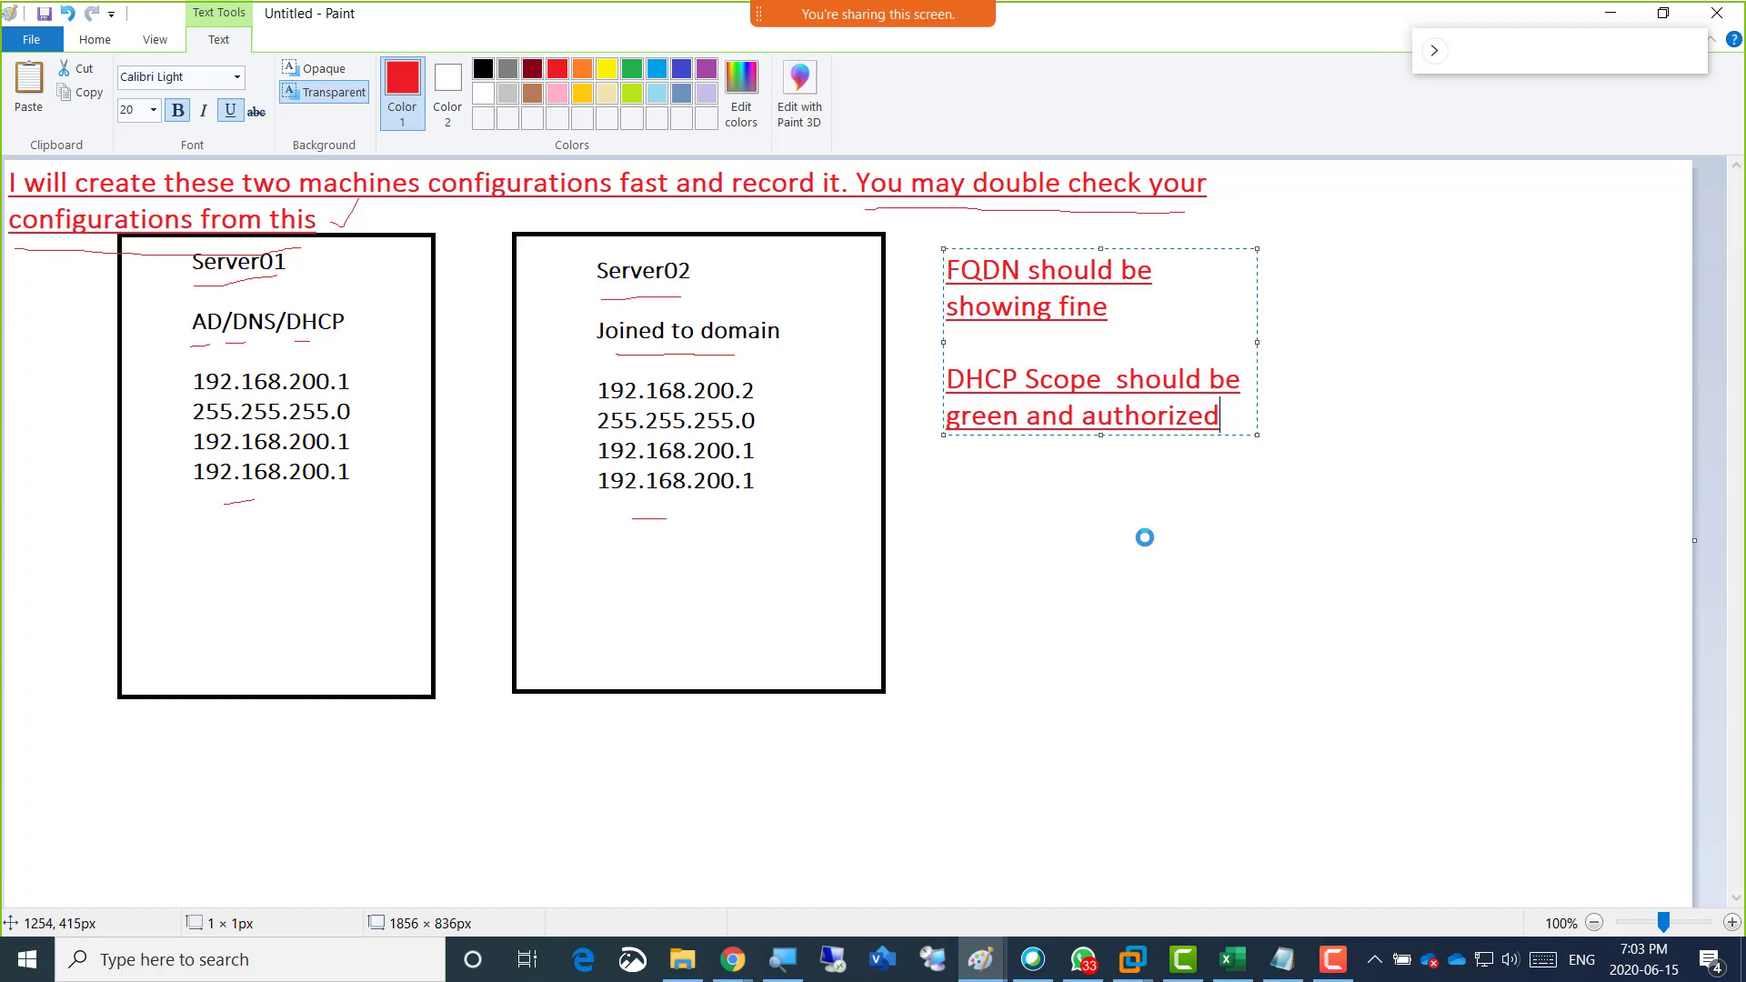
left_click(1118, 628)
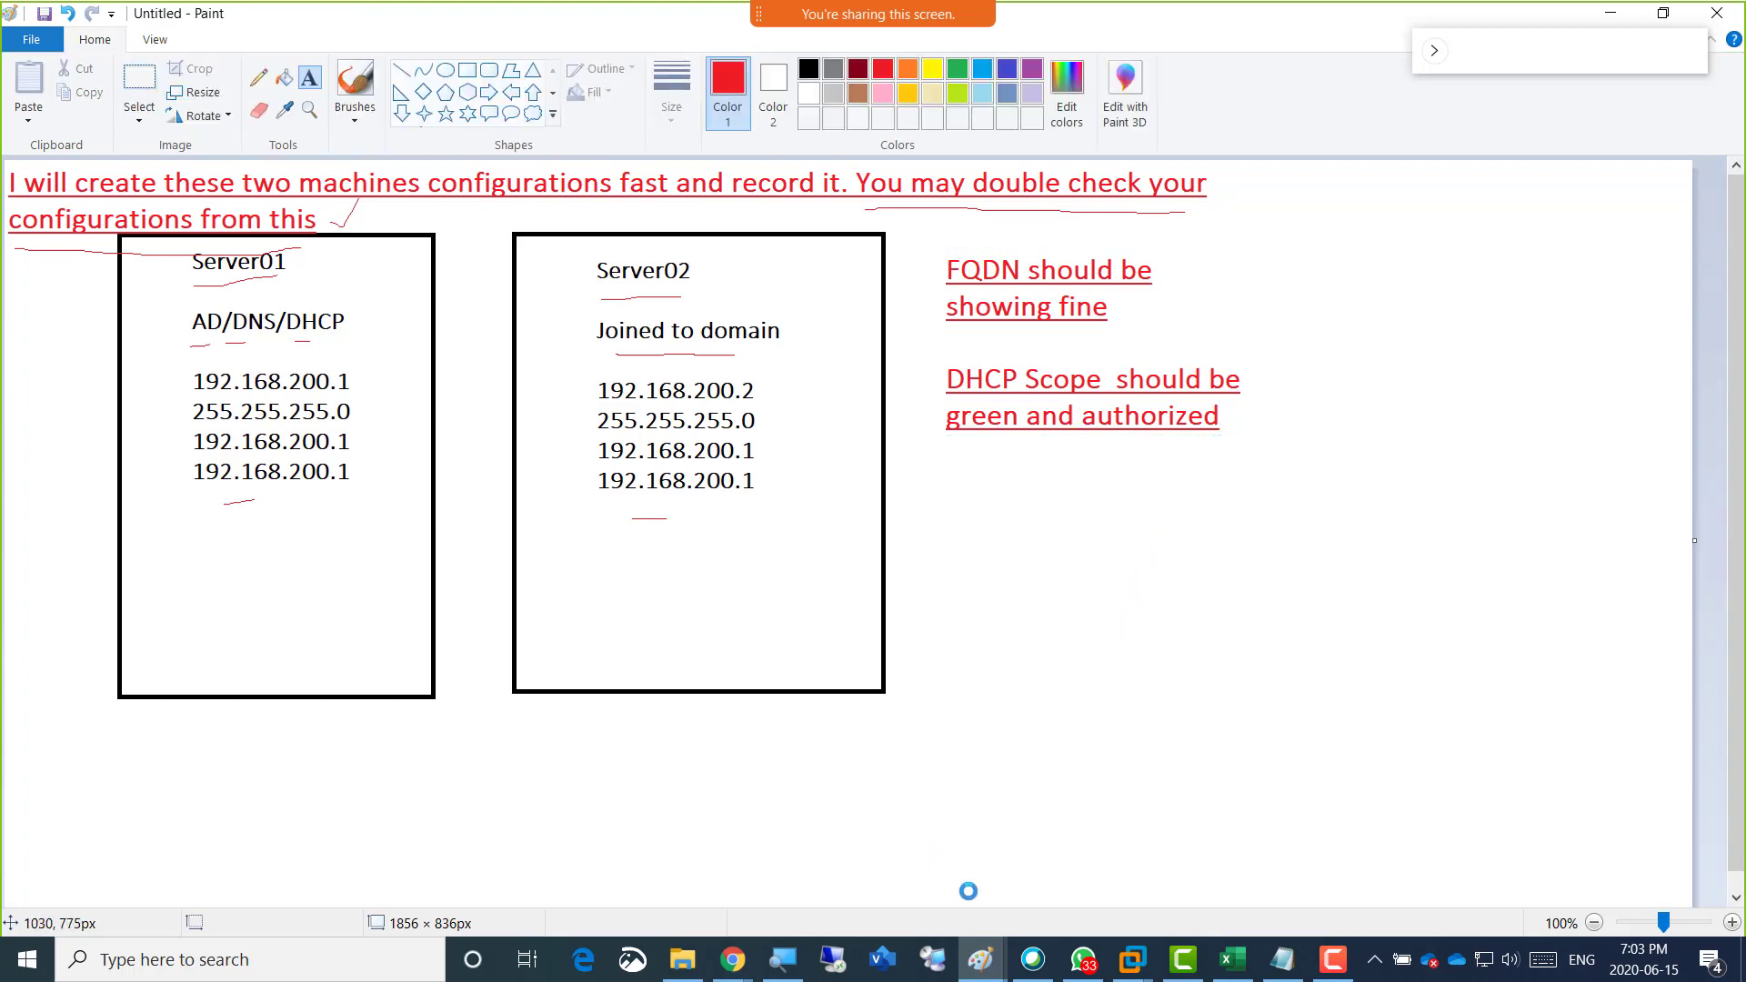
Switch back to VMware Workstation, unlock Server02's screen and choose to sign in as another user.
left_click(1133, 959)
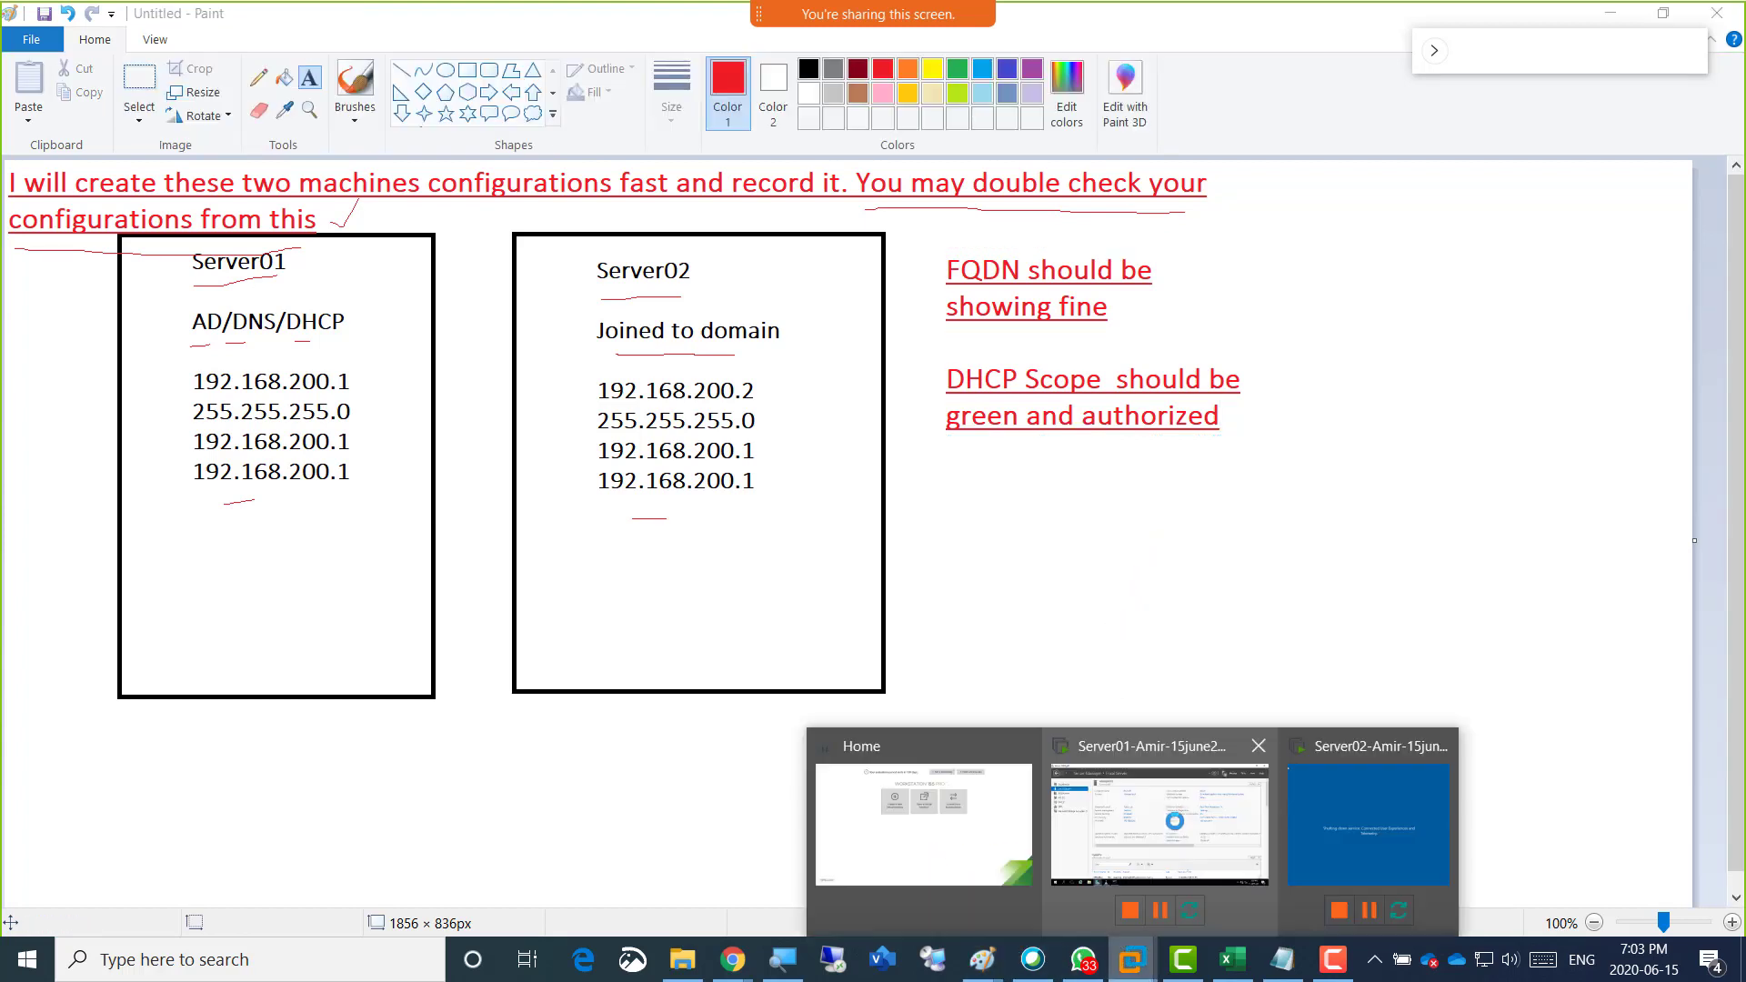
left_click(1175, 821)
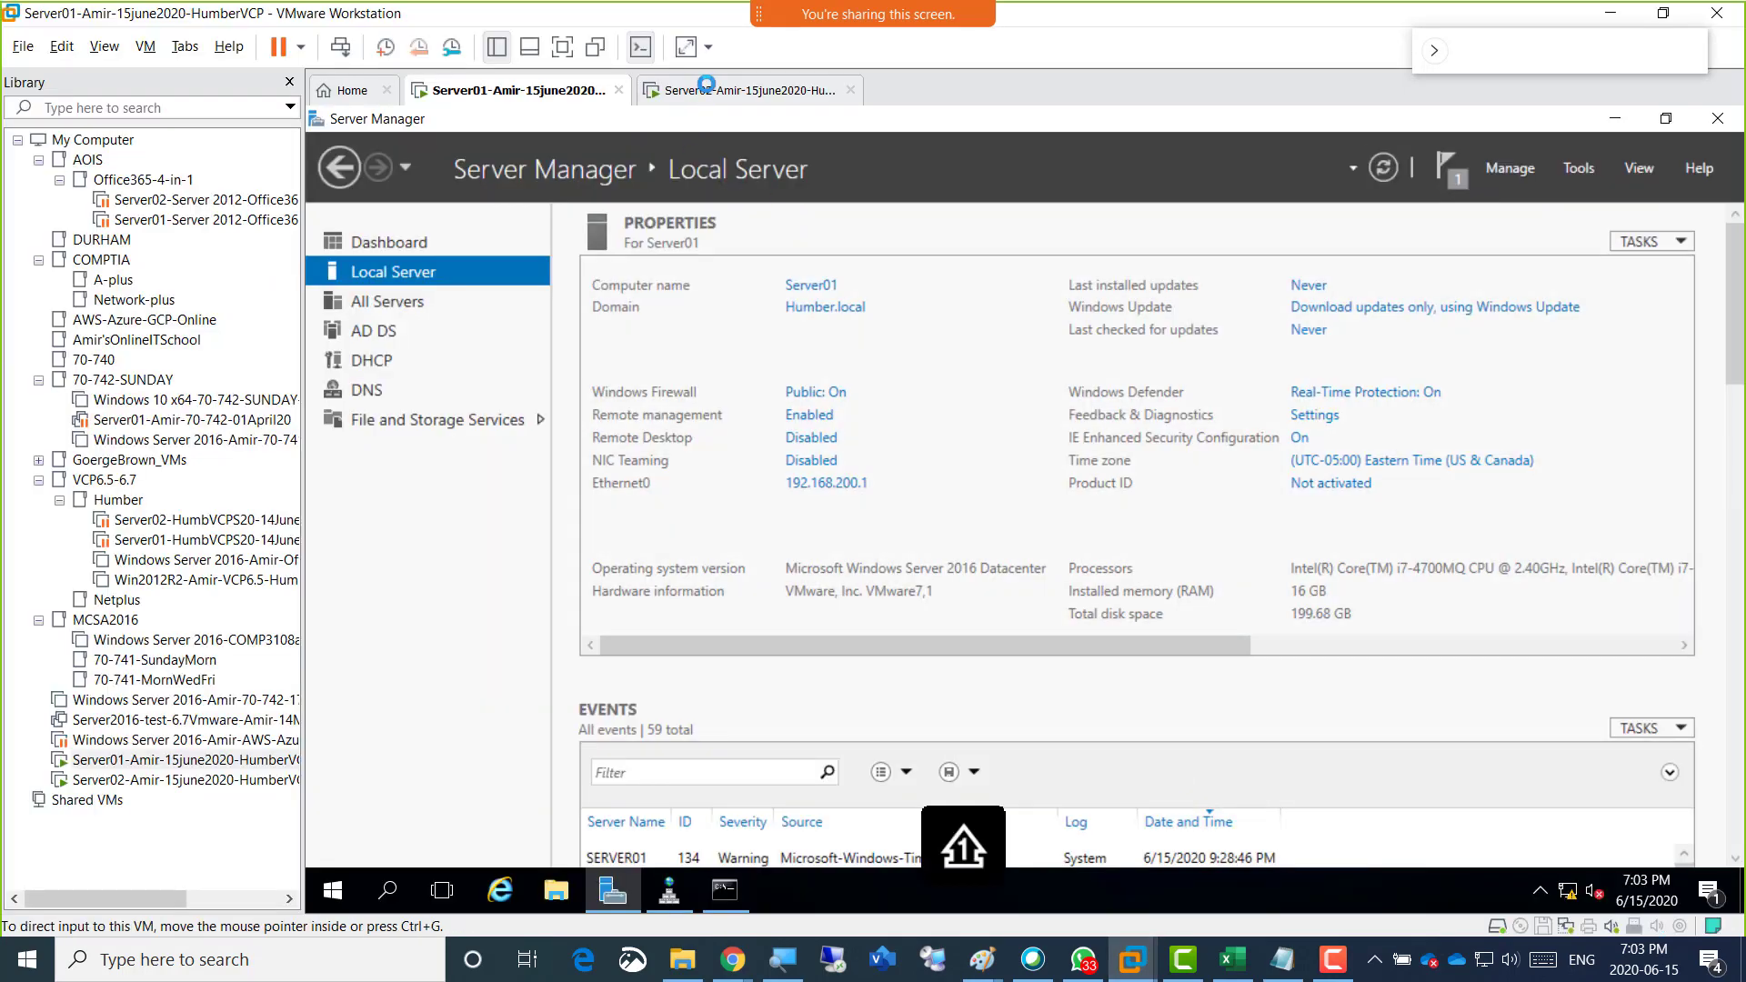
left_click(706, 90)
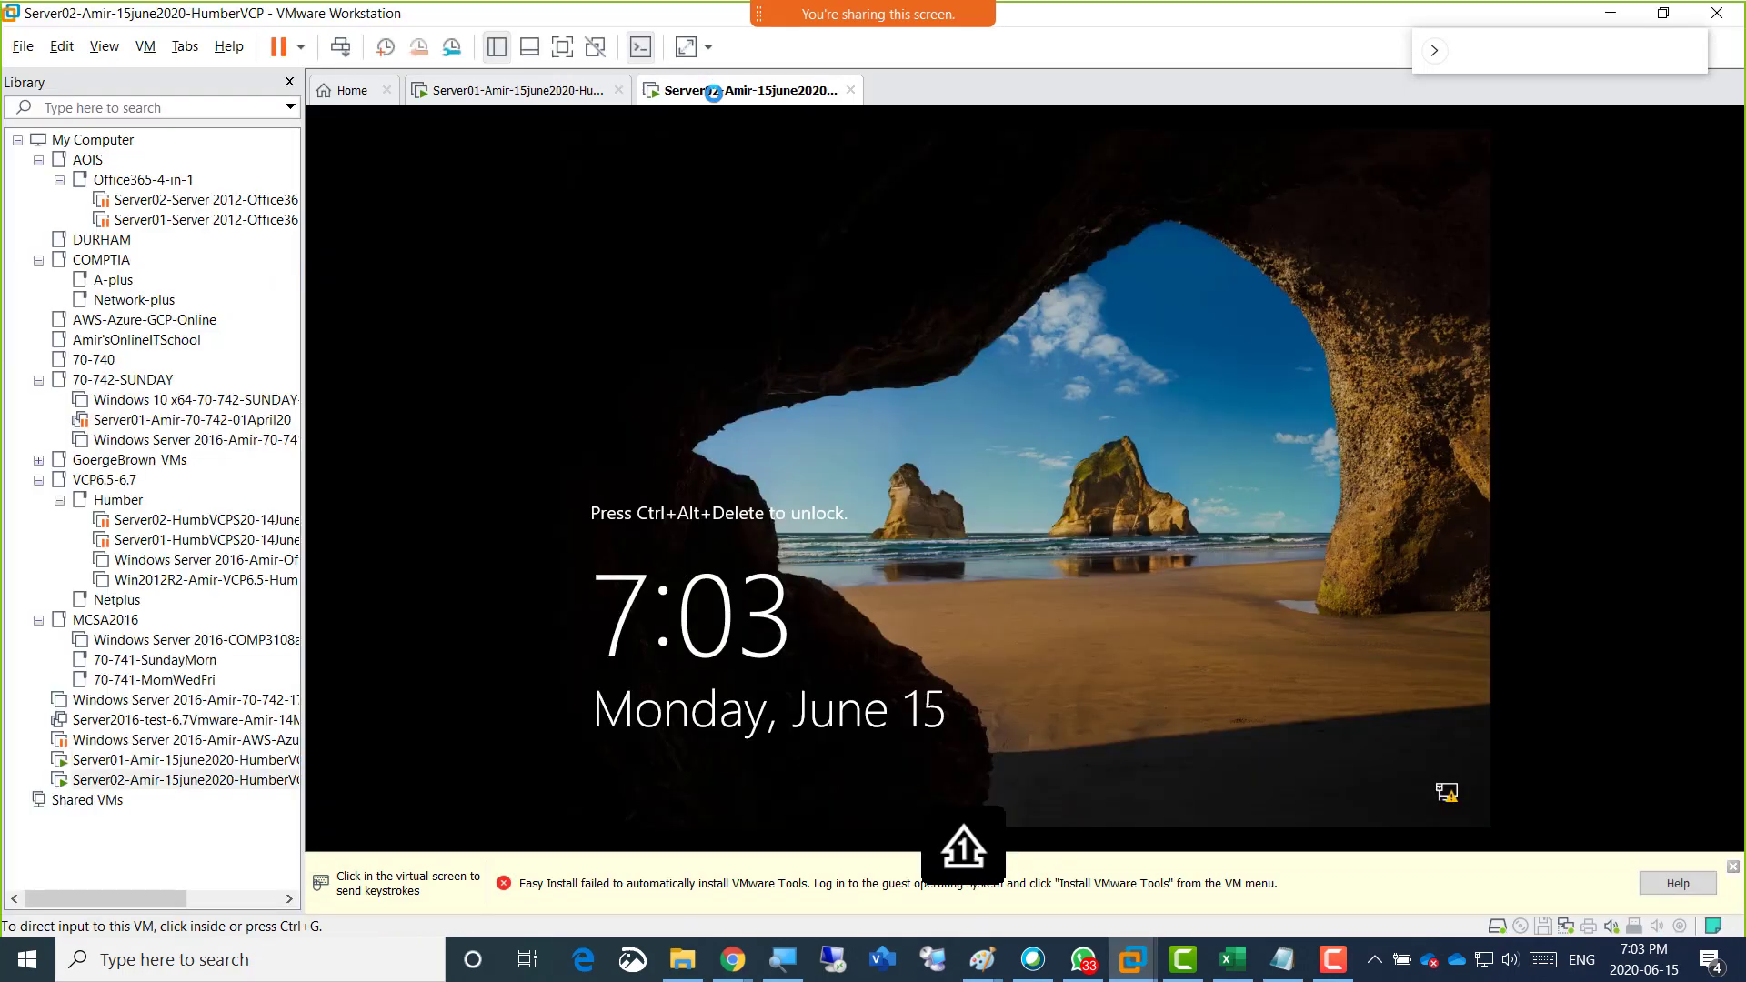
left_click(341, 47)
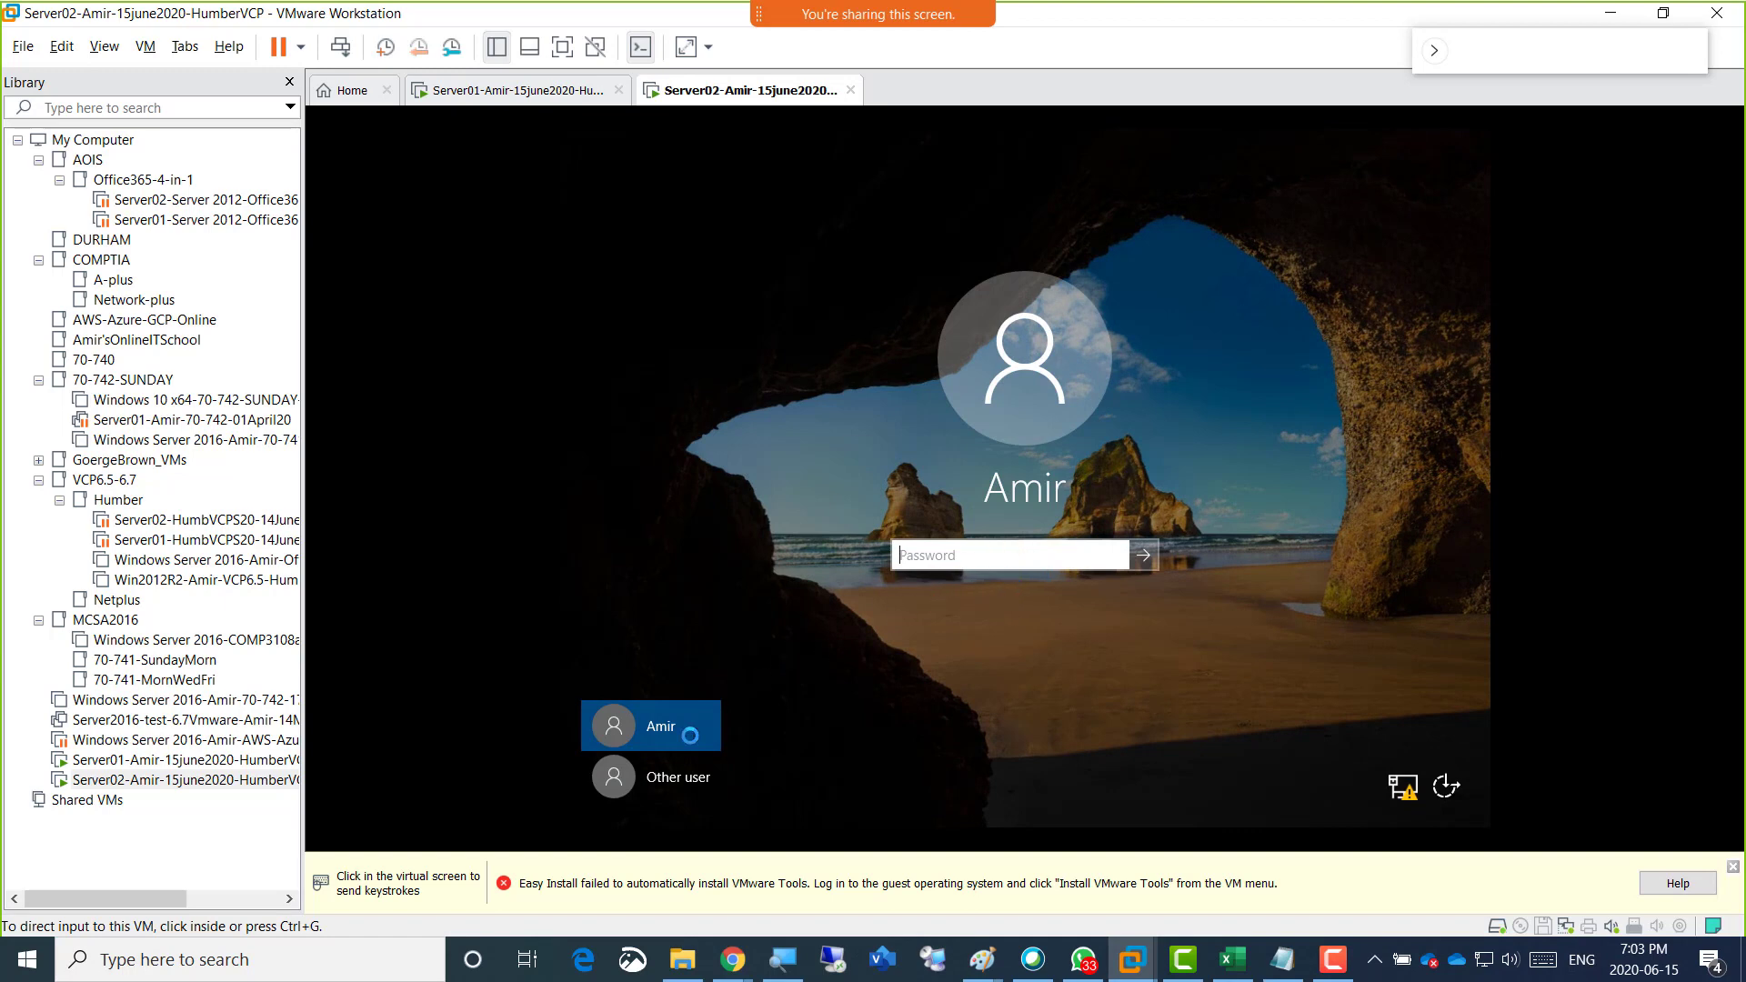
left_click(695, 782)
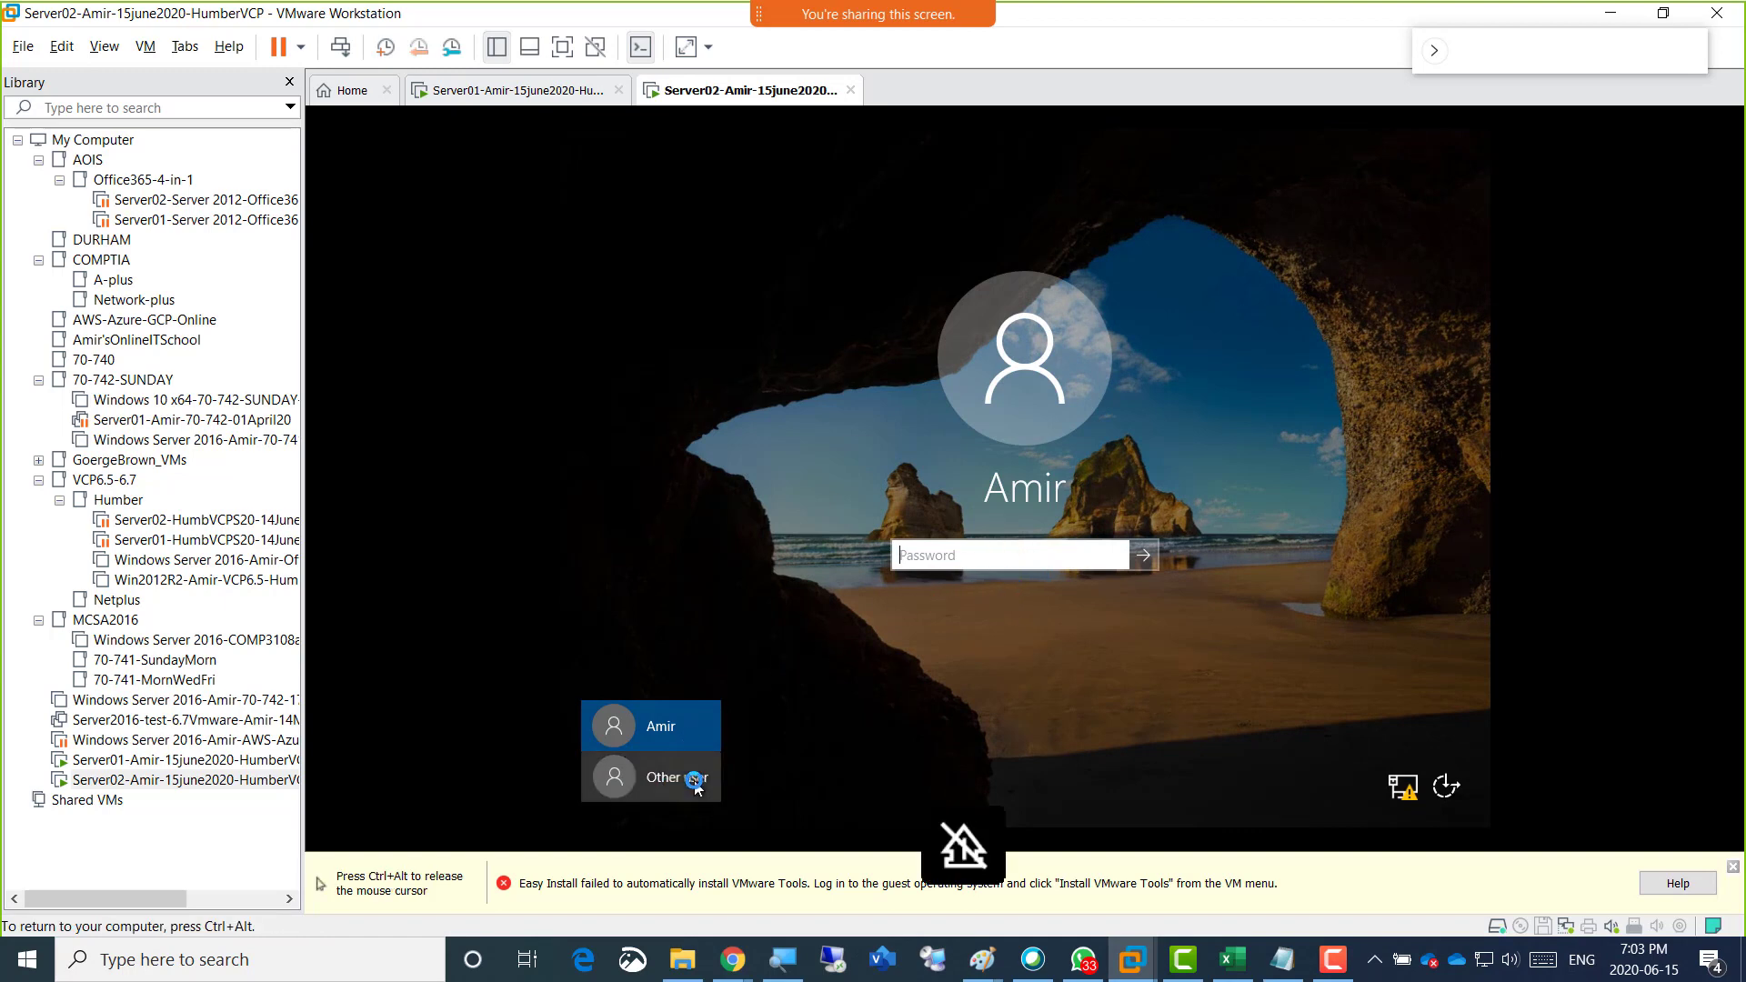
left_click(695, 782)
Sign in to Server02 as humber\administrator with the account password.
left_click(1021, 545)
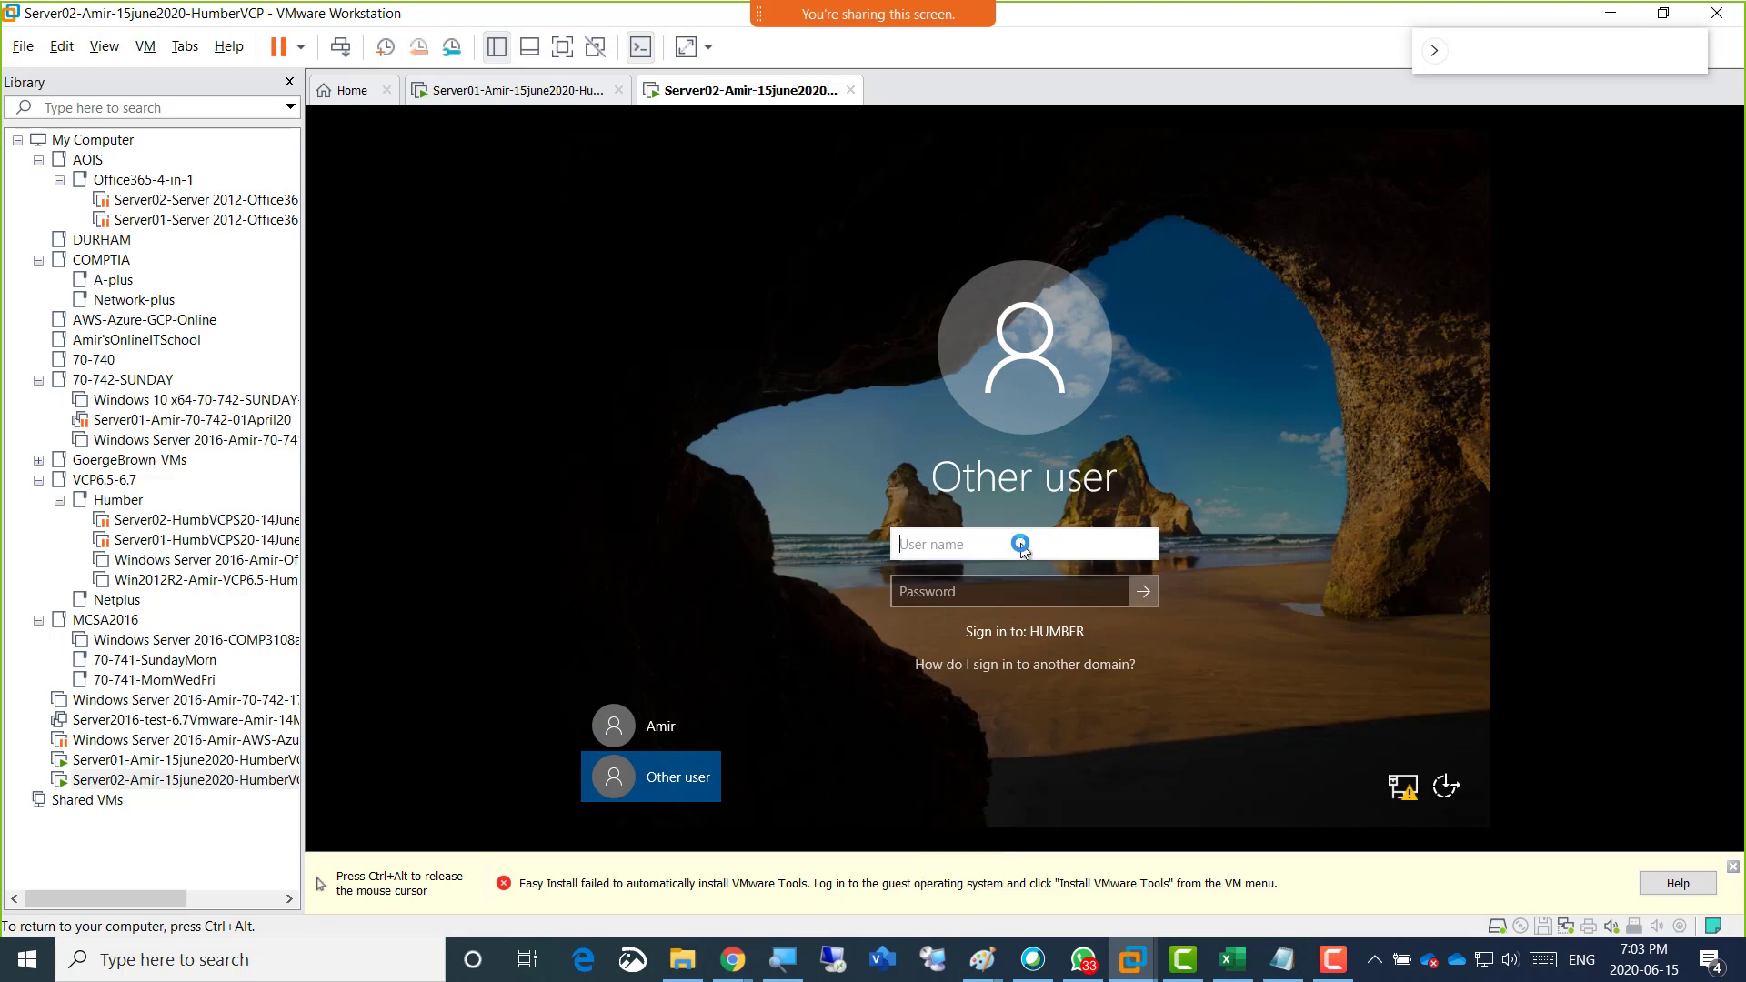
type("humber\\adminis")
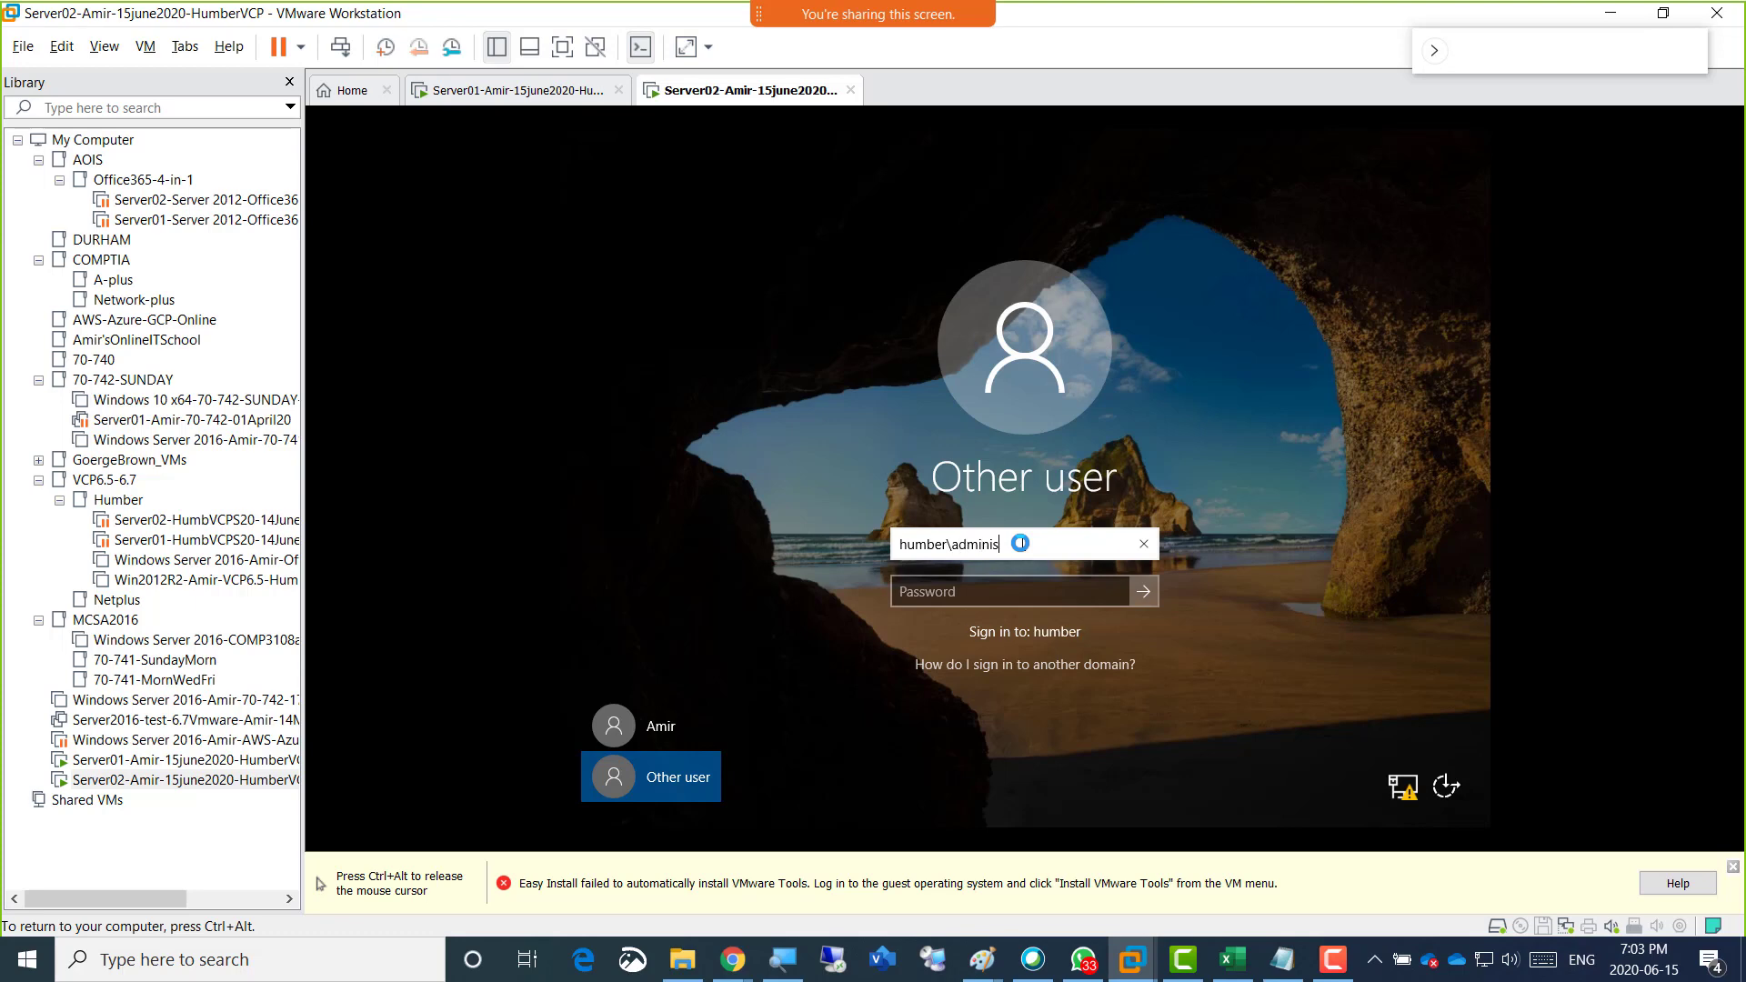
type("trator")
key("Tab")
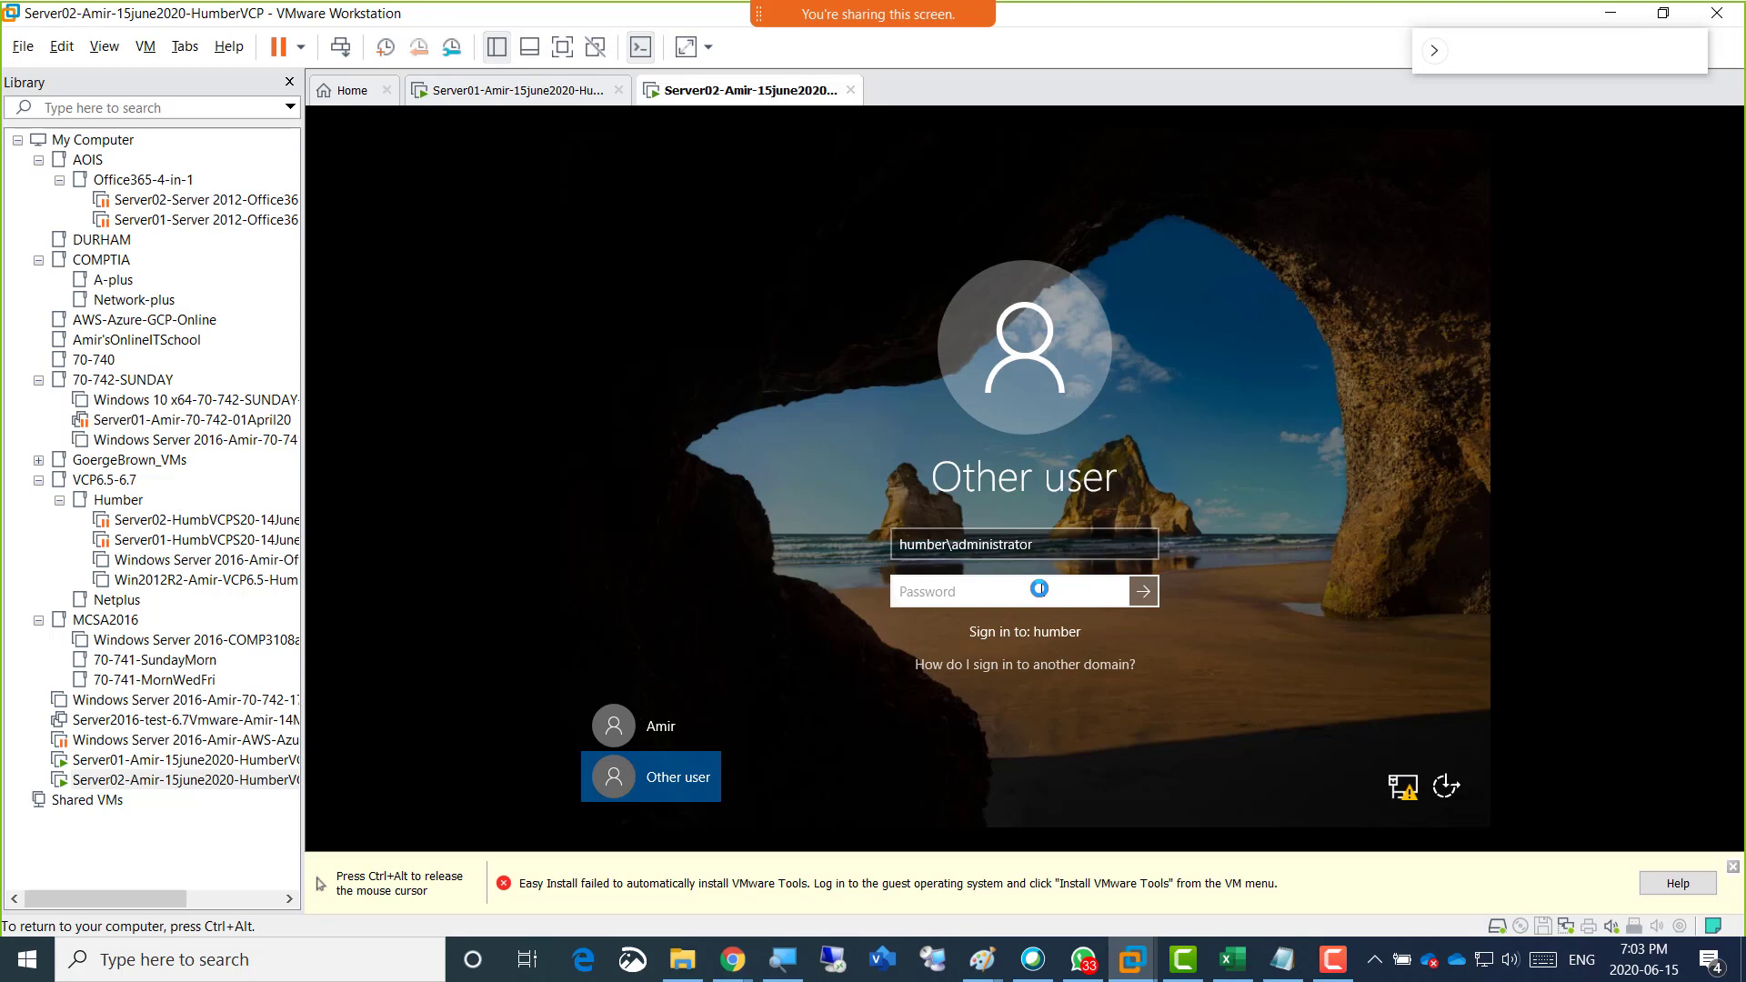
type("Pa$$w0rd")
key("Return")
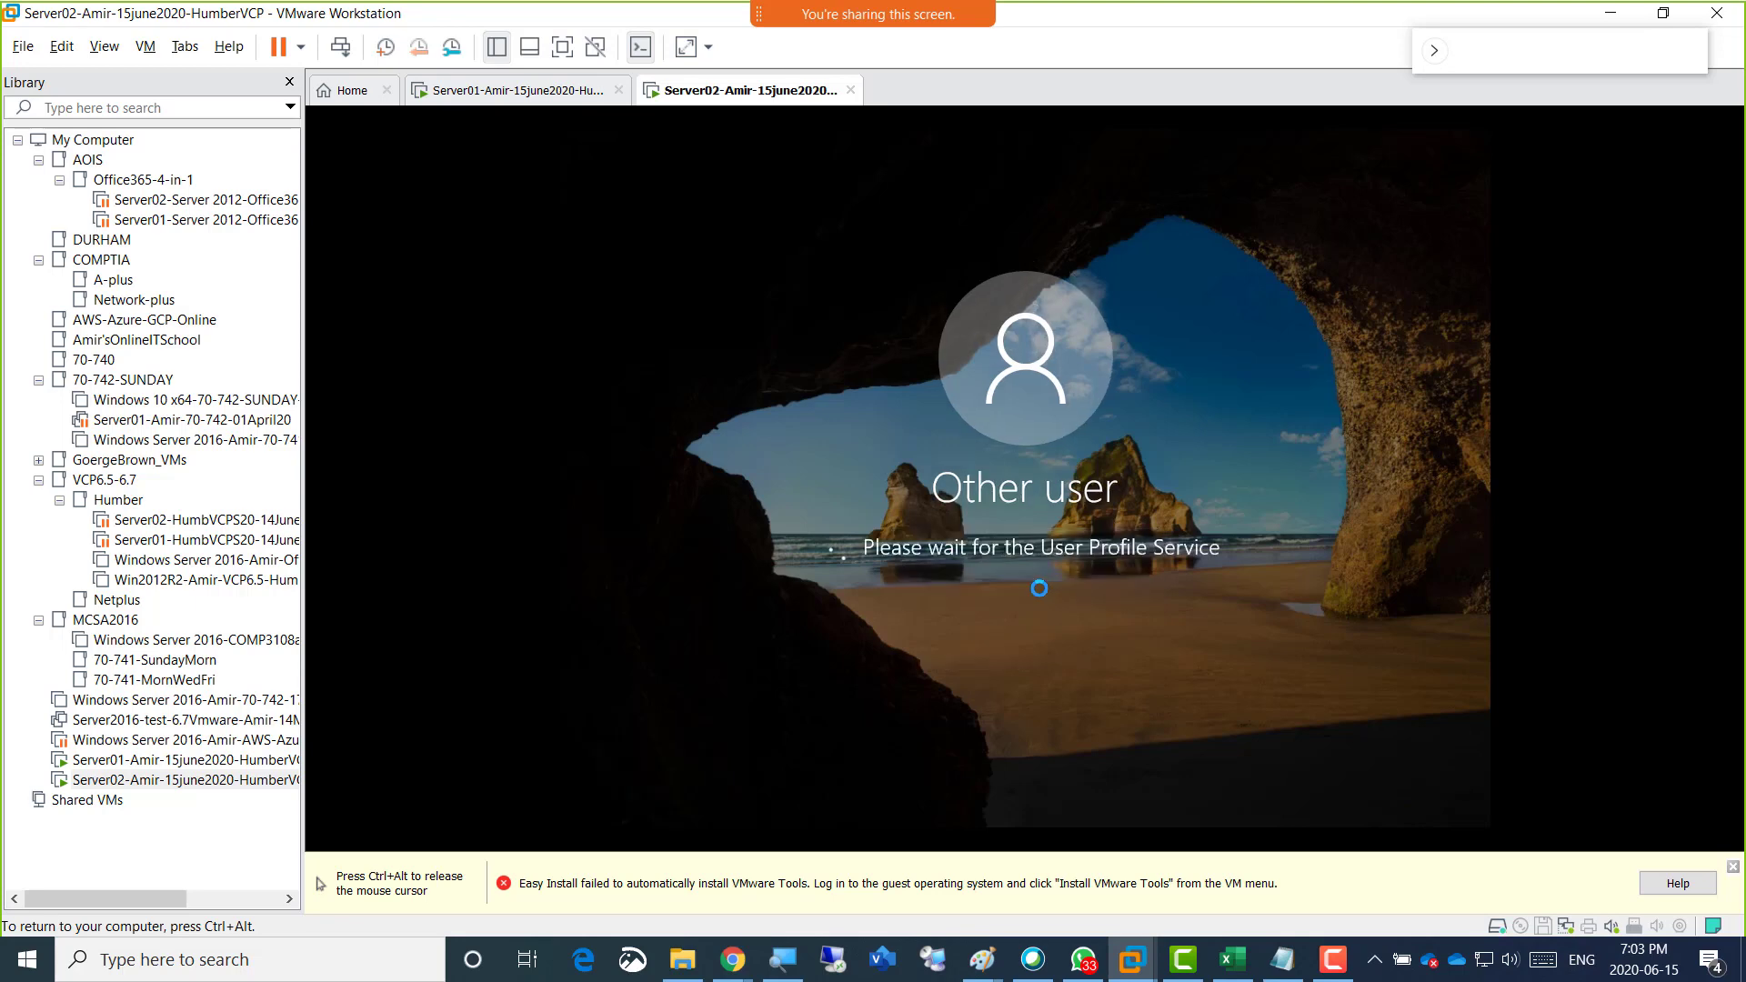
Release input from Server02 and switch to Server01 during the sign-in.
key("ctrl+alt")
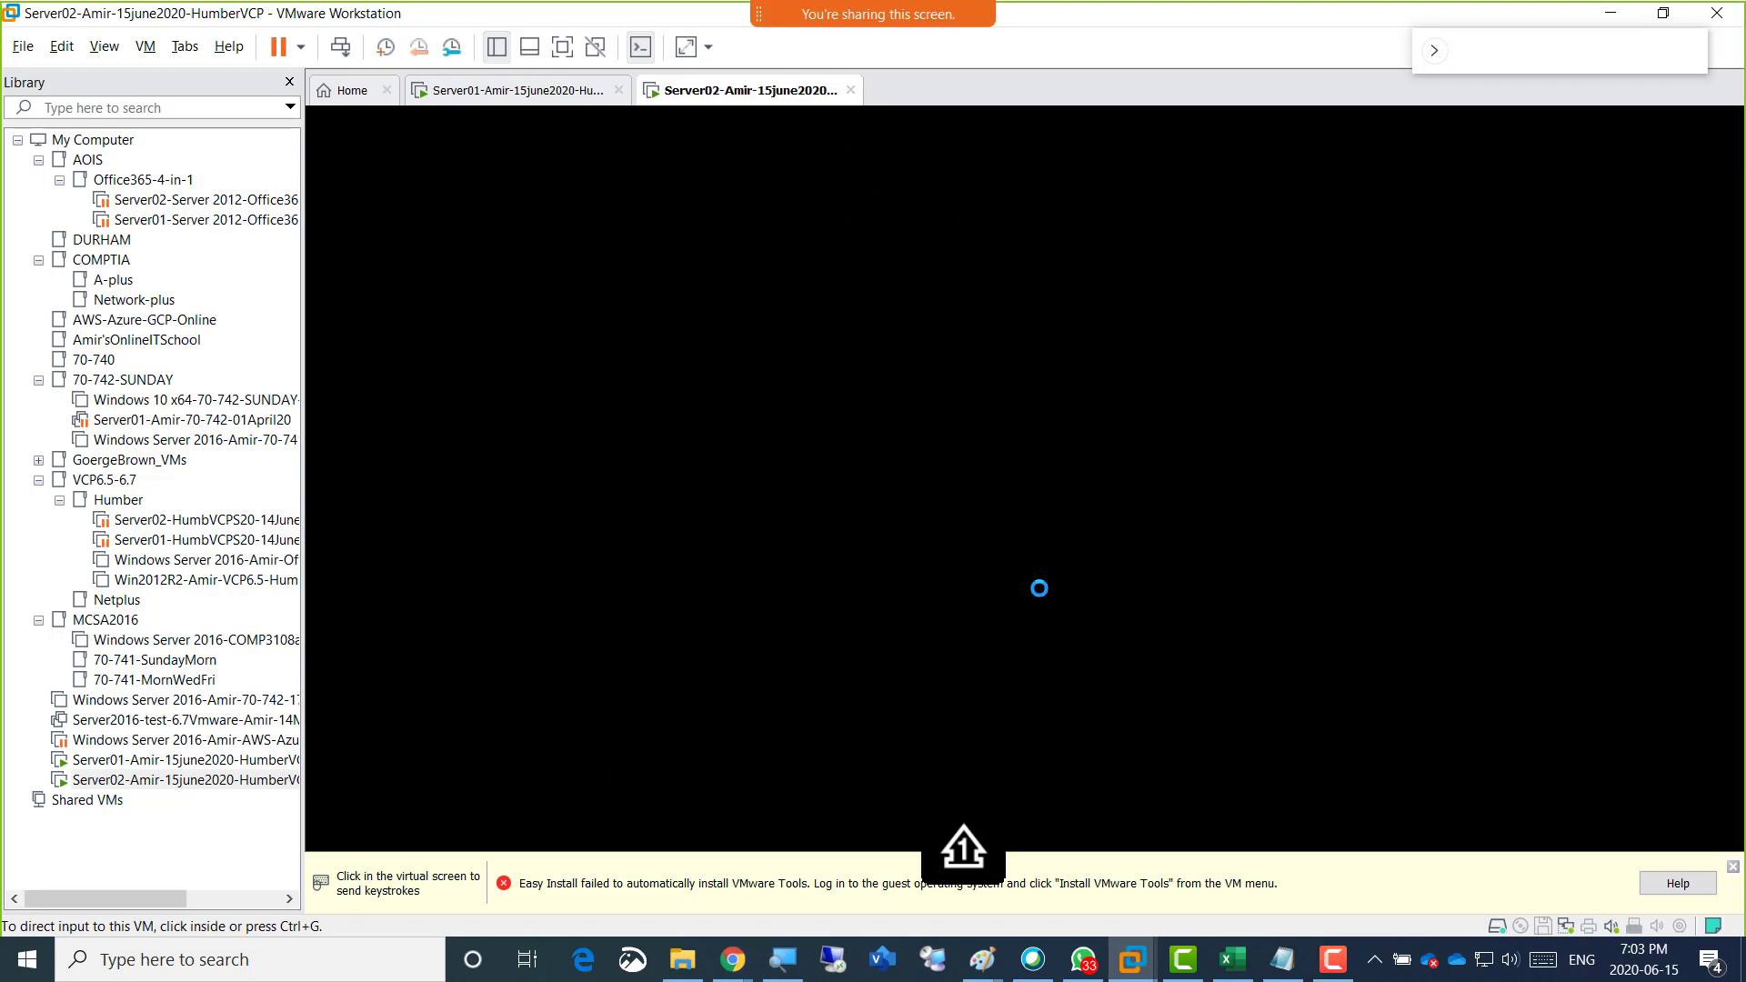
left_click(511, 92)
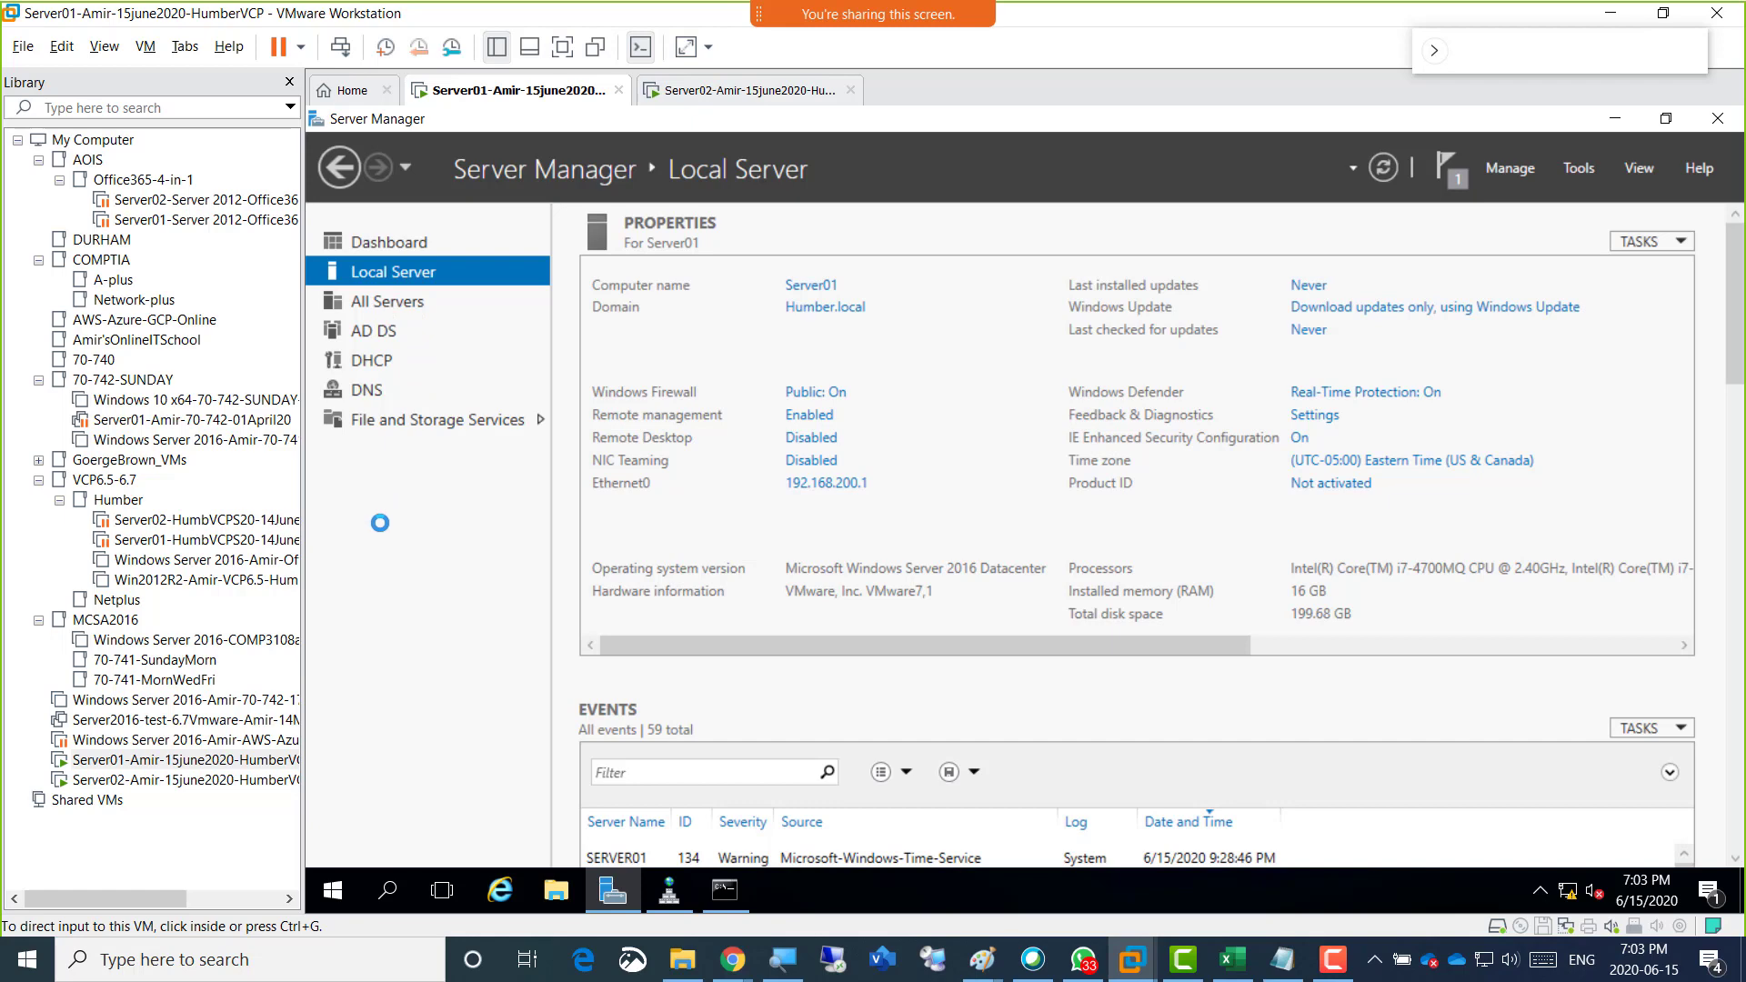
left_click(380, 523)
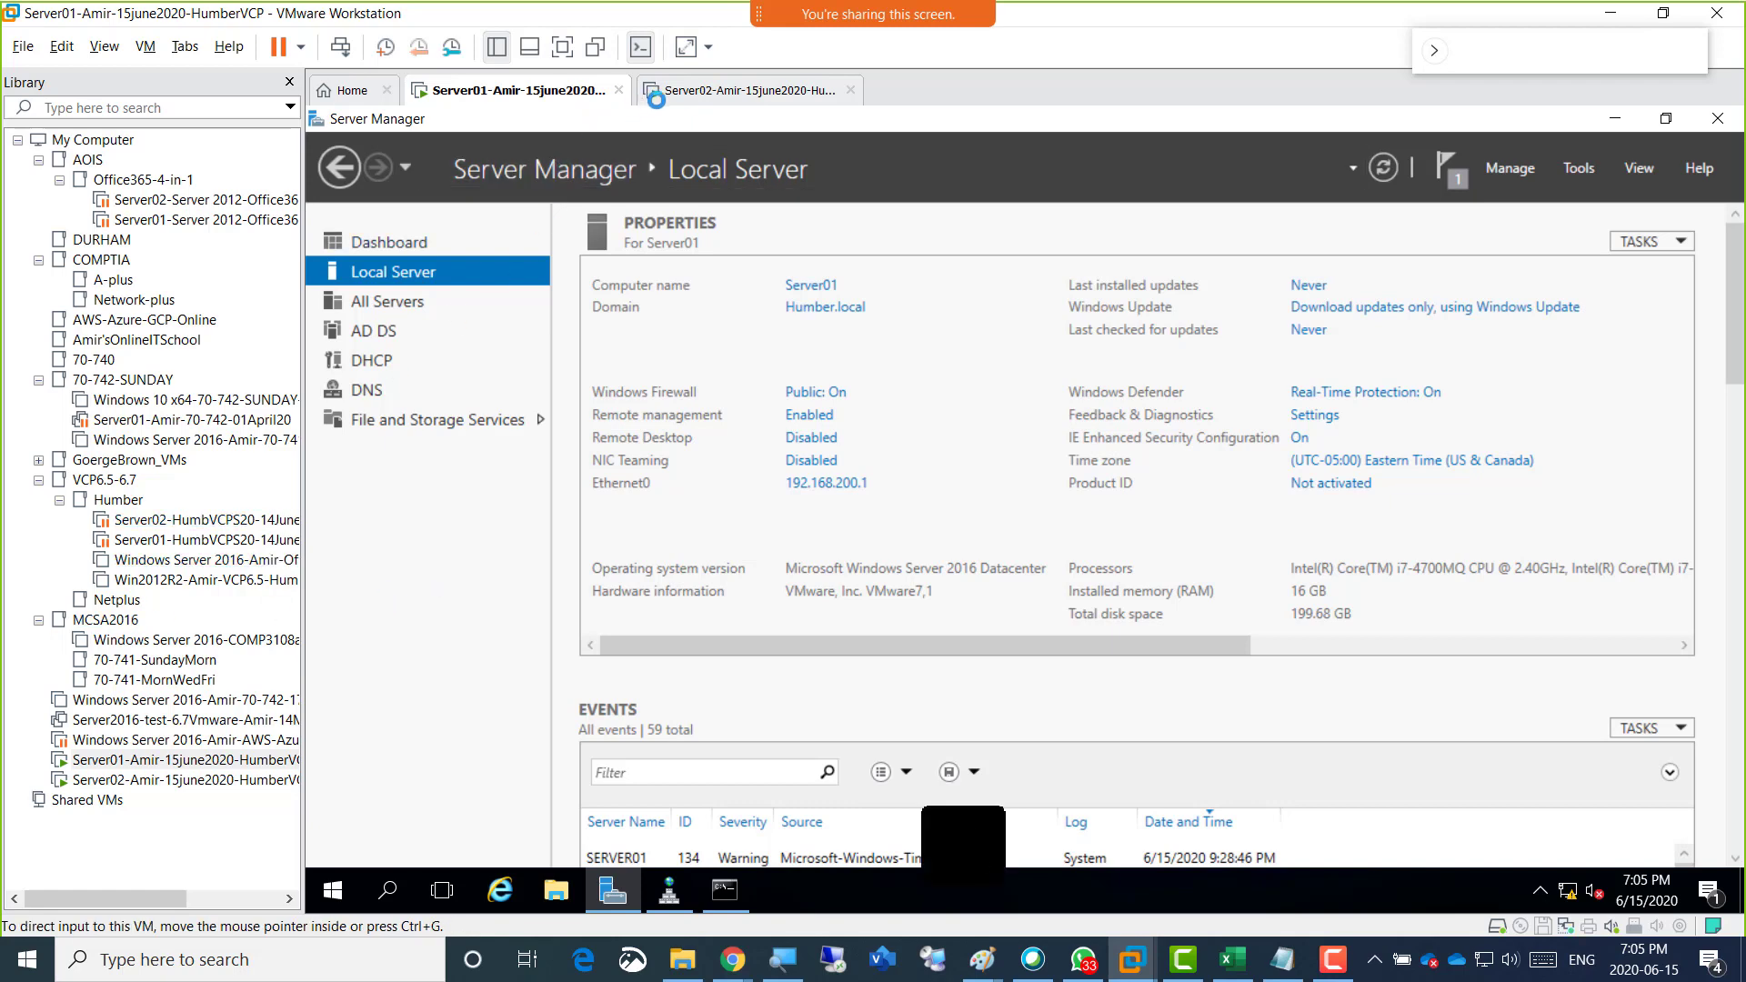
Switch to Server02 and view its Local Server properties in Server Manager.
left_click(701, 94)
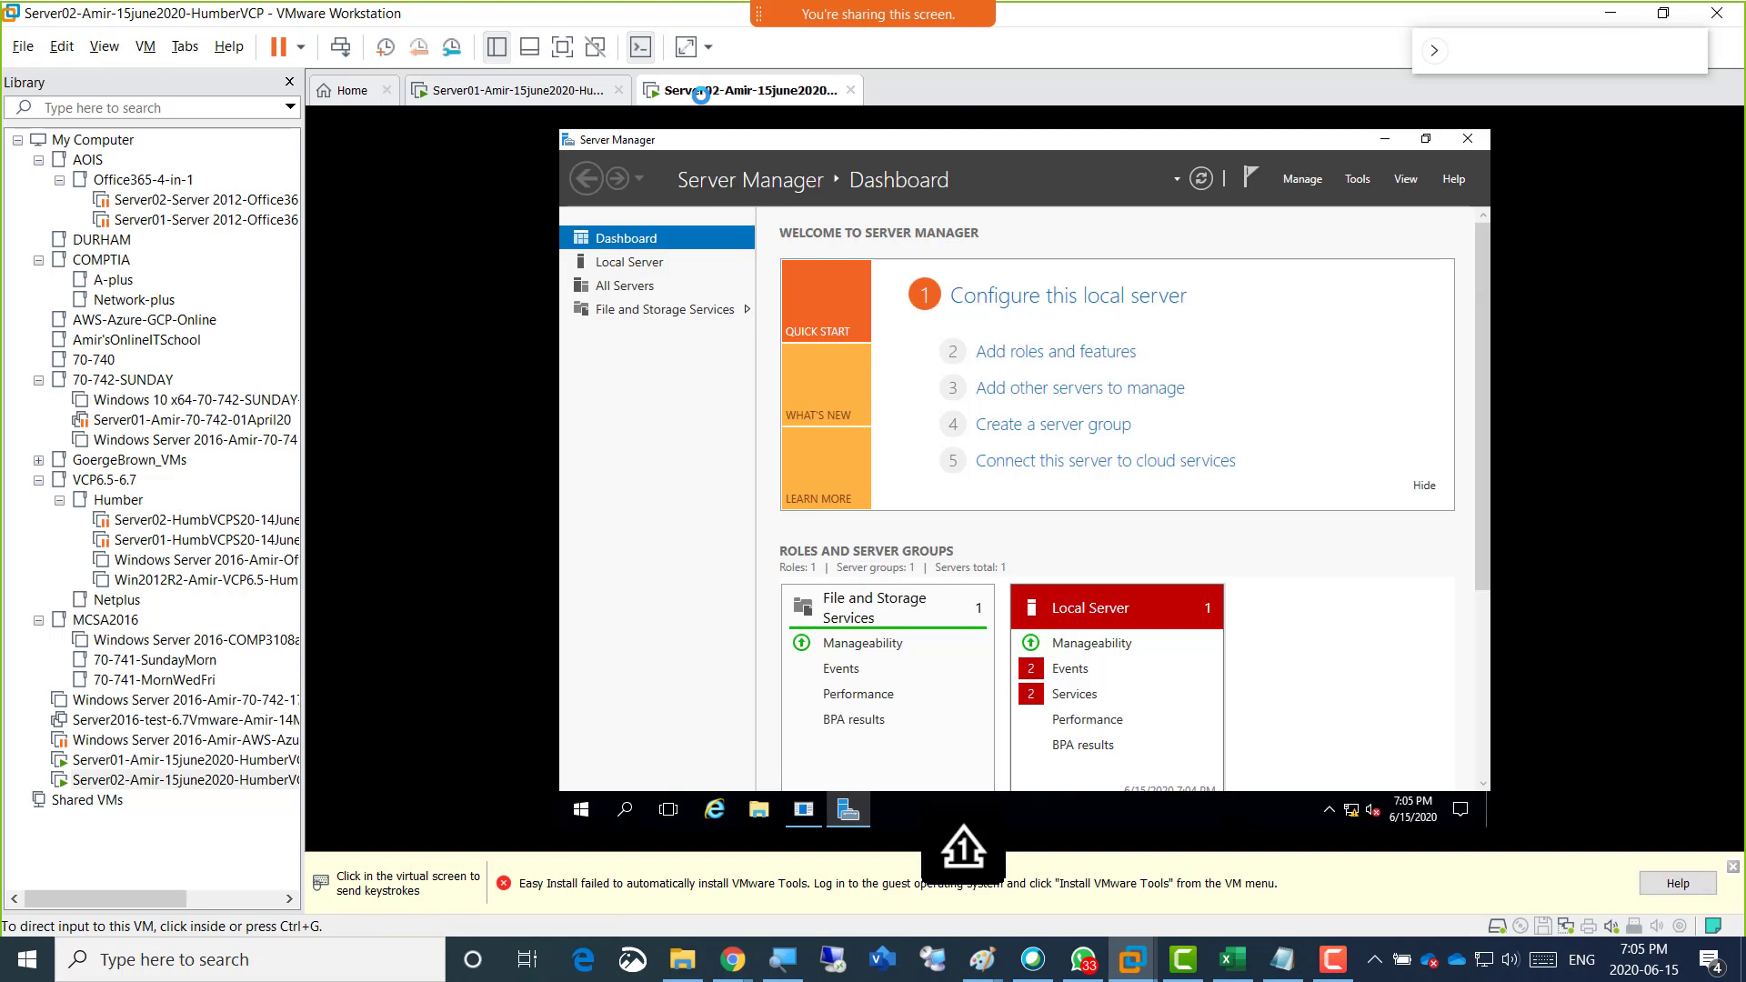
left_click(649, 399)
left_click(637, 262)
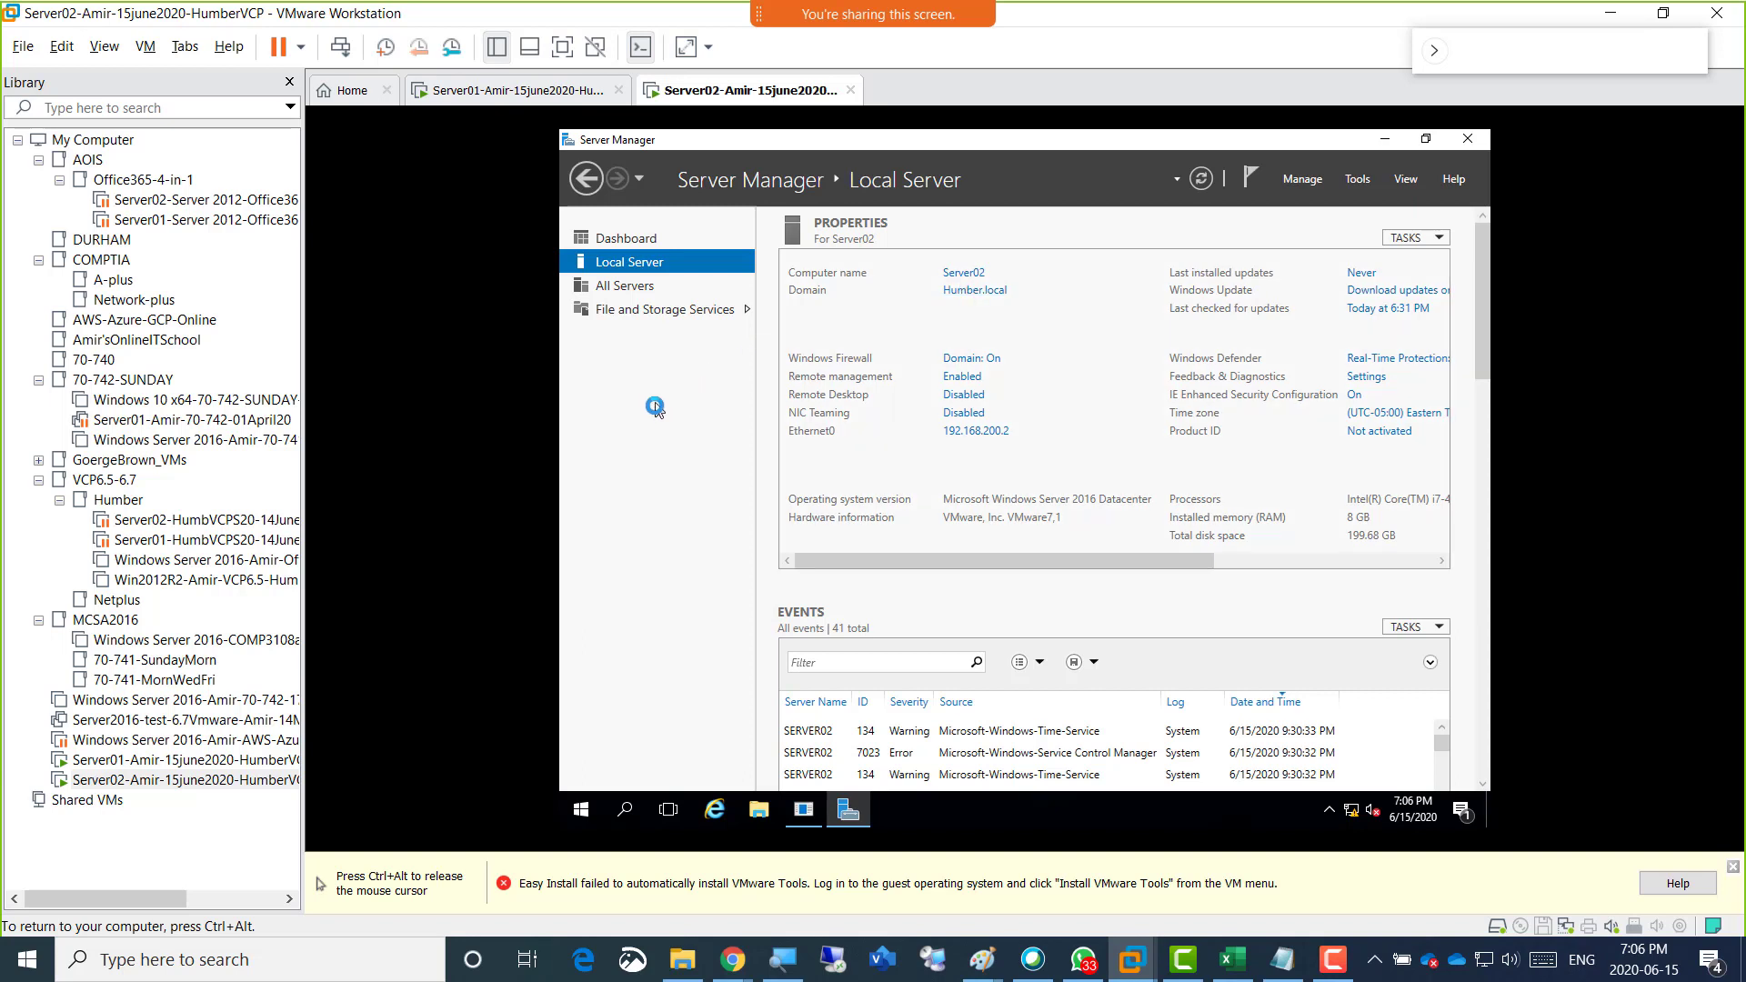
Switch to Server01, open Active Directory Users and Computers, and select the built-in Administrator account in Humber.local's Users container.
key("ctrl+alt")
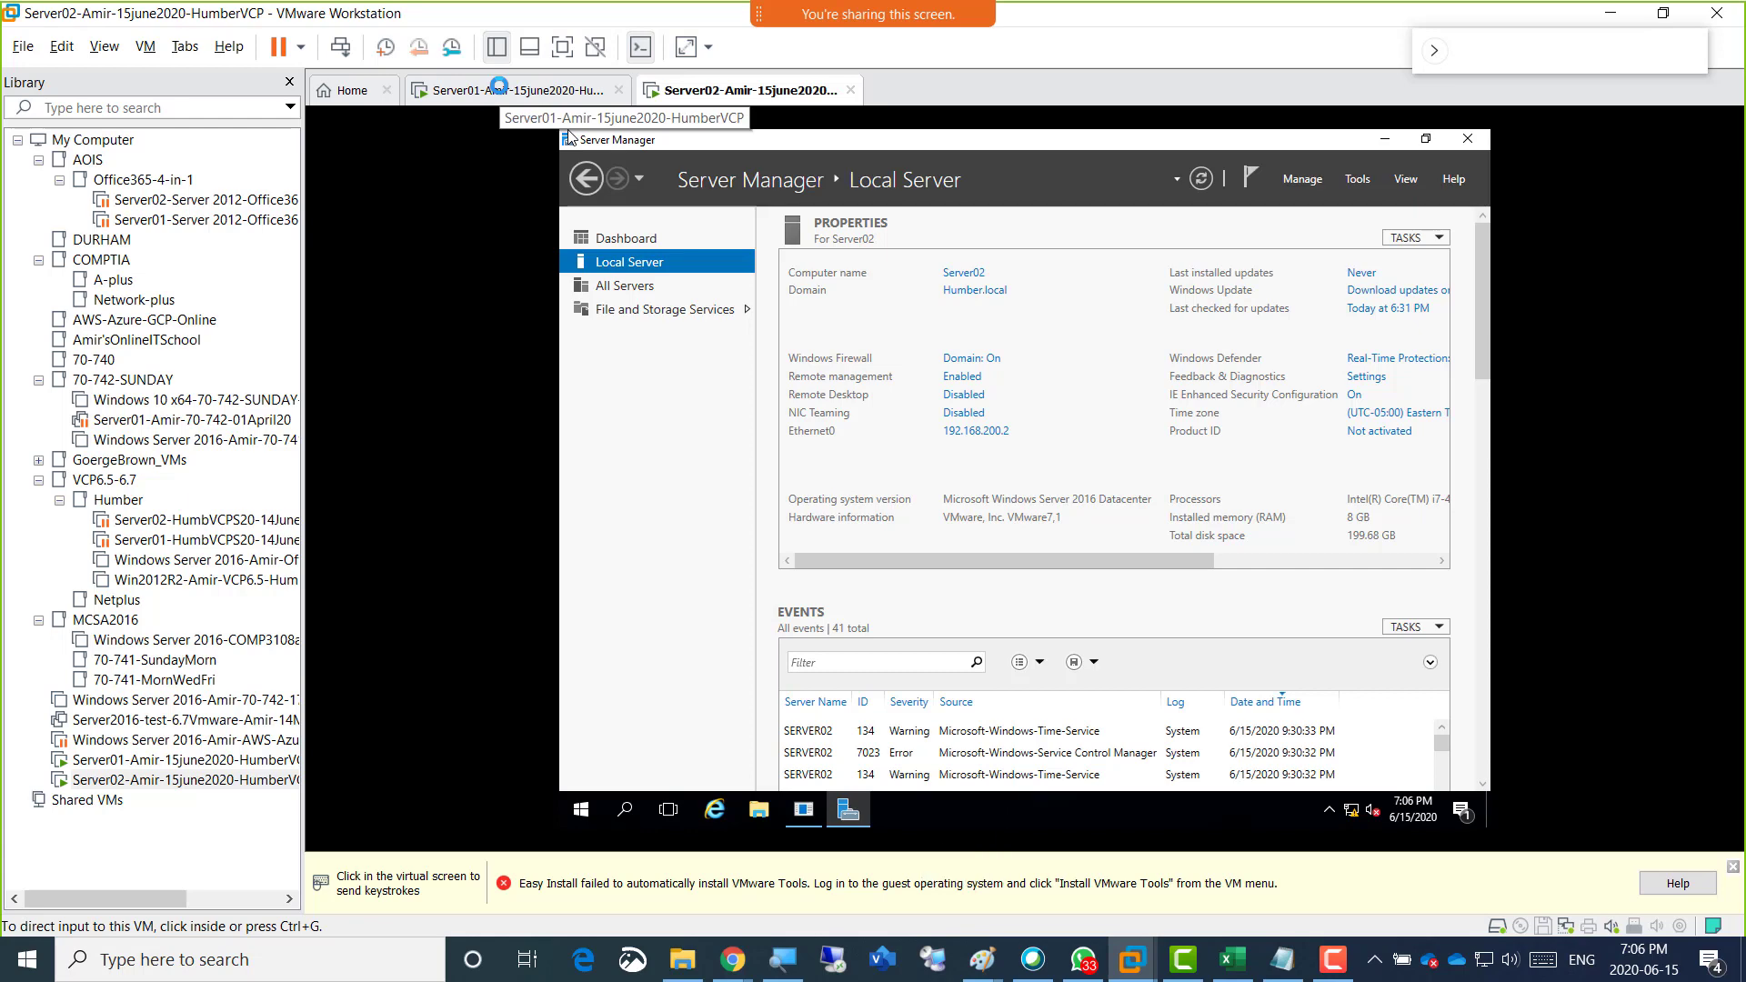
left_click(498, 88)
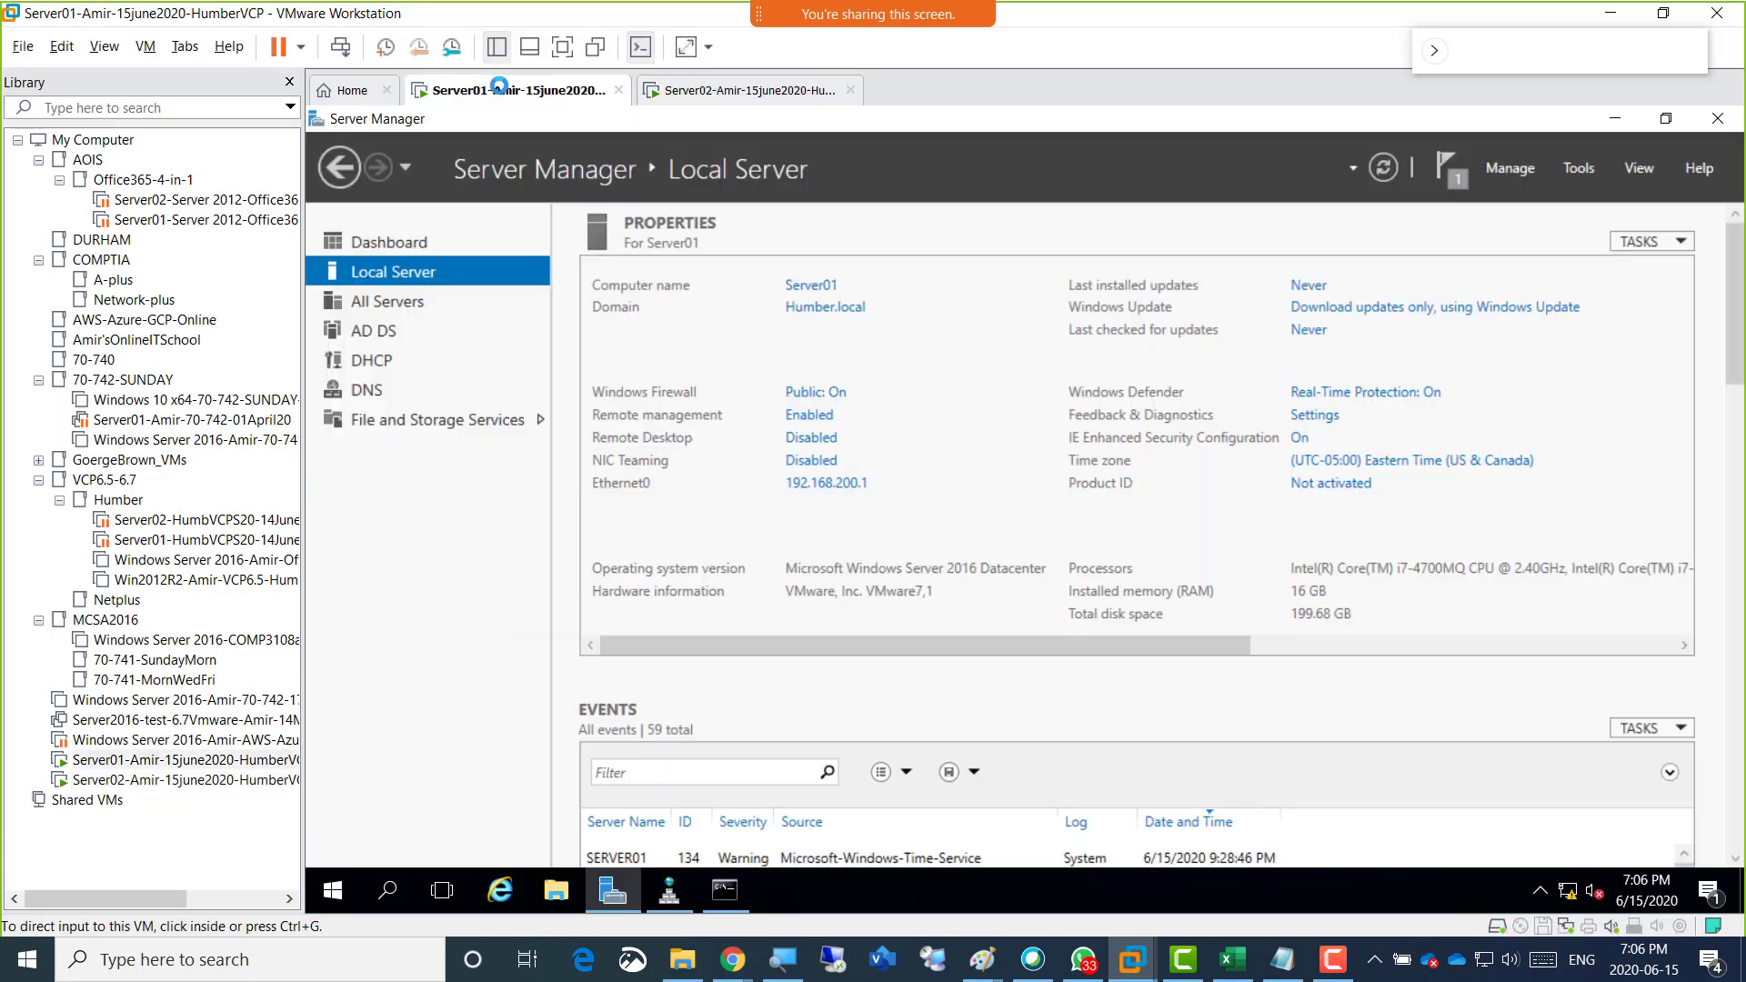
left_click(418, 543)
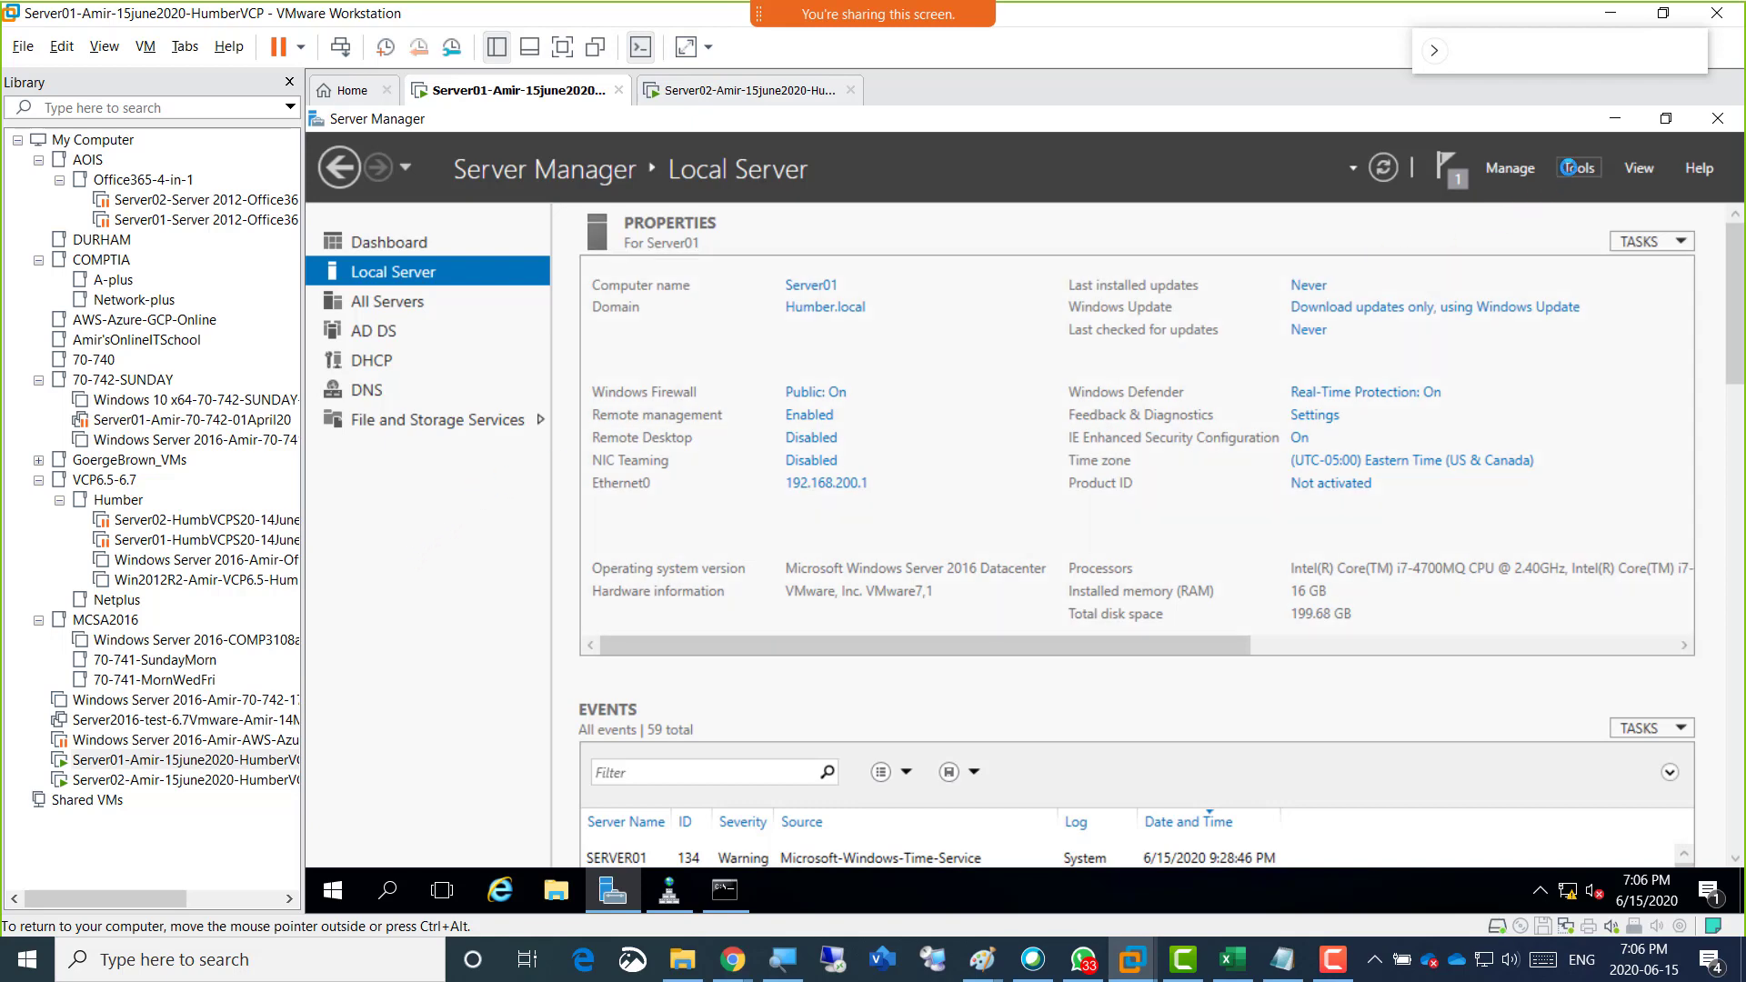
left_click(1570, 170)
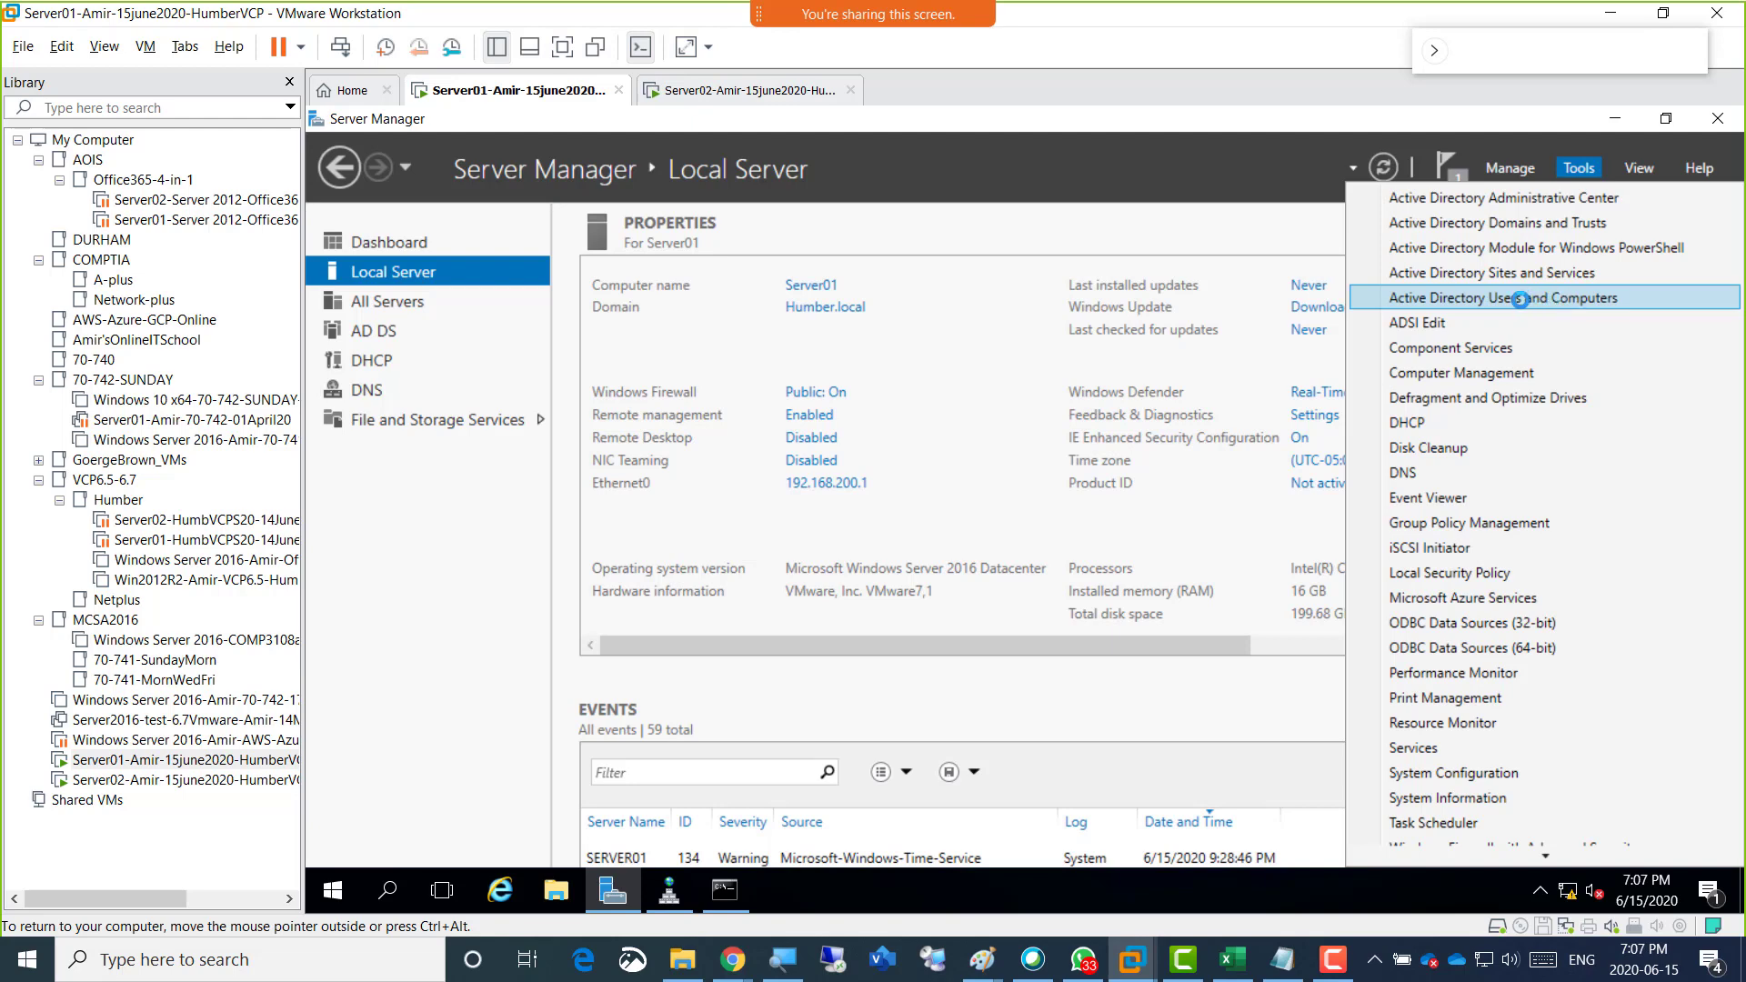
left_click(1519, 299)
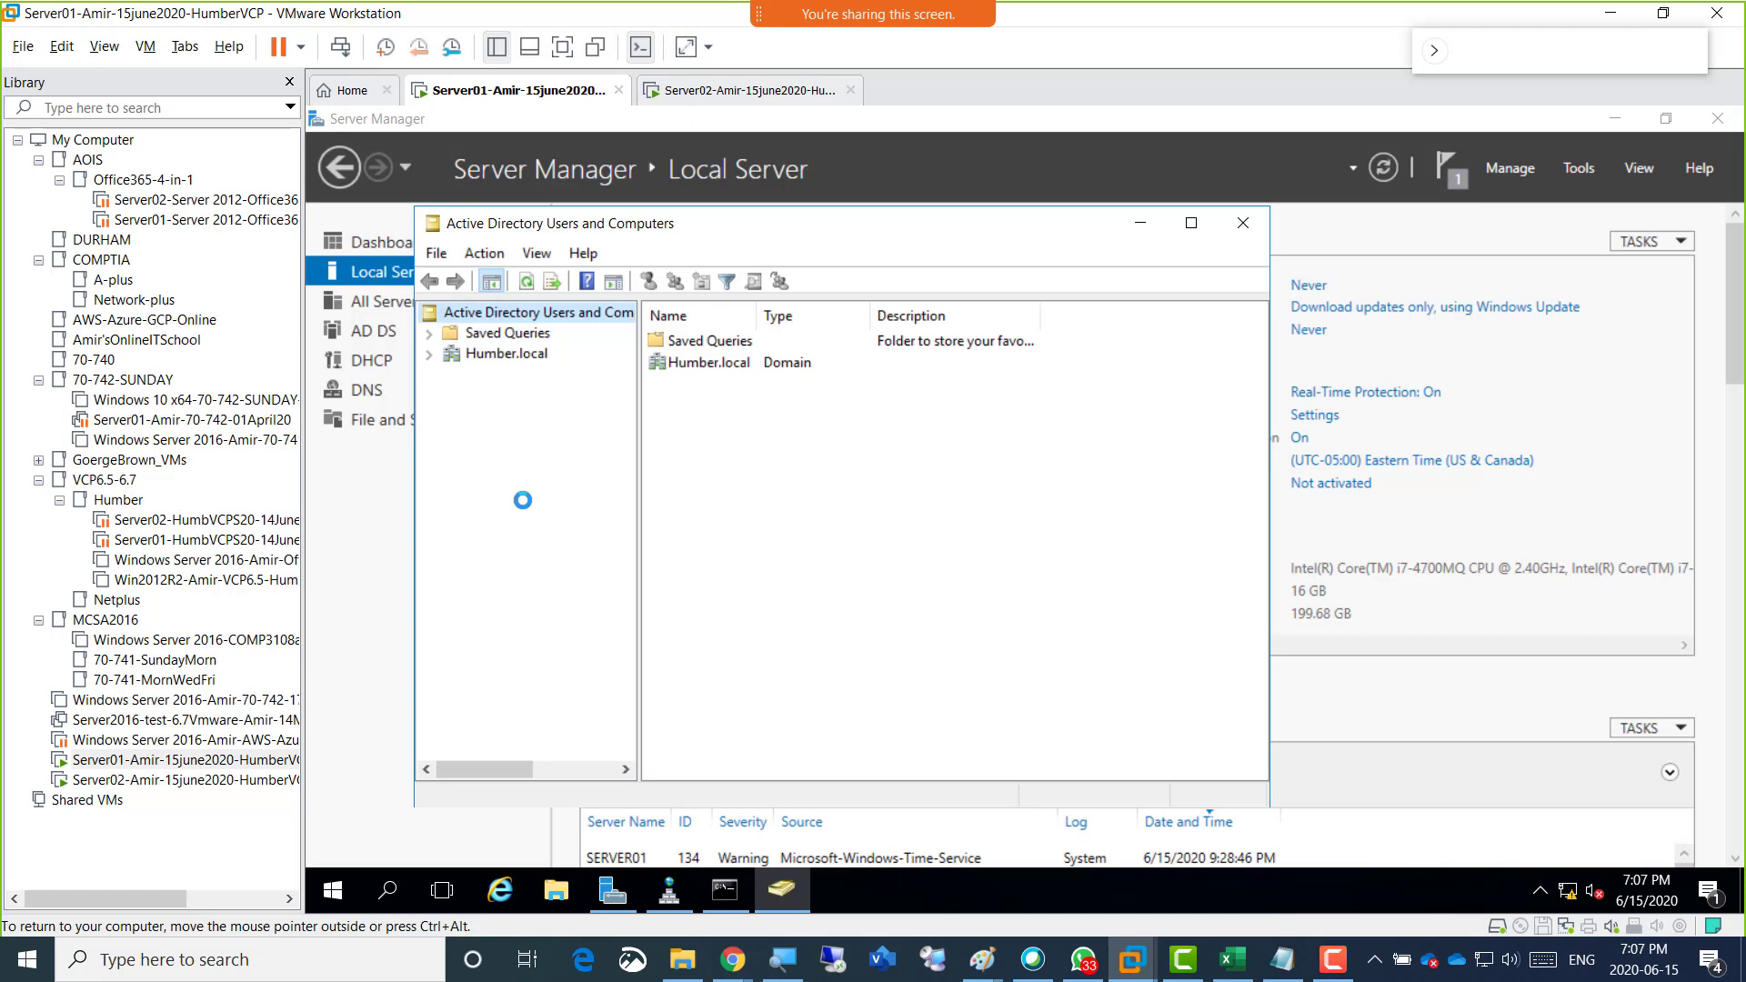
left_click(431, 355)
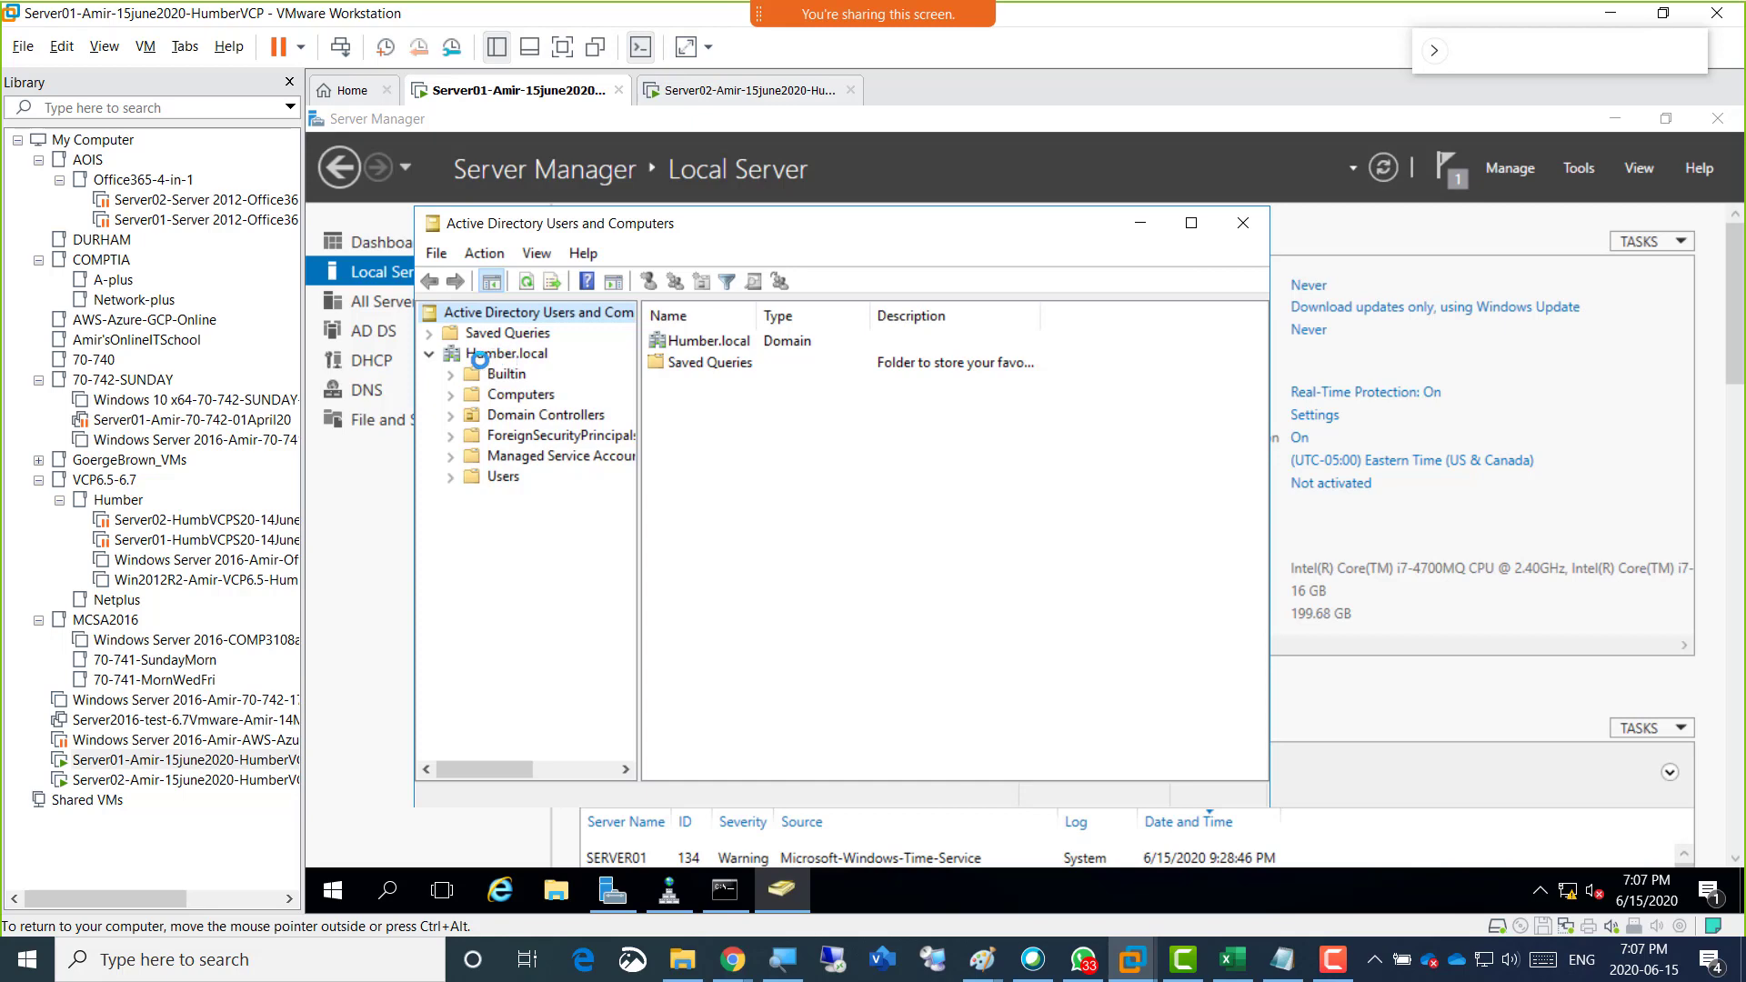
left_click(503, 476)
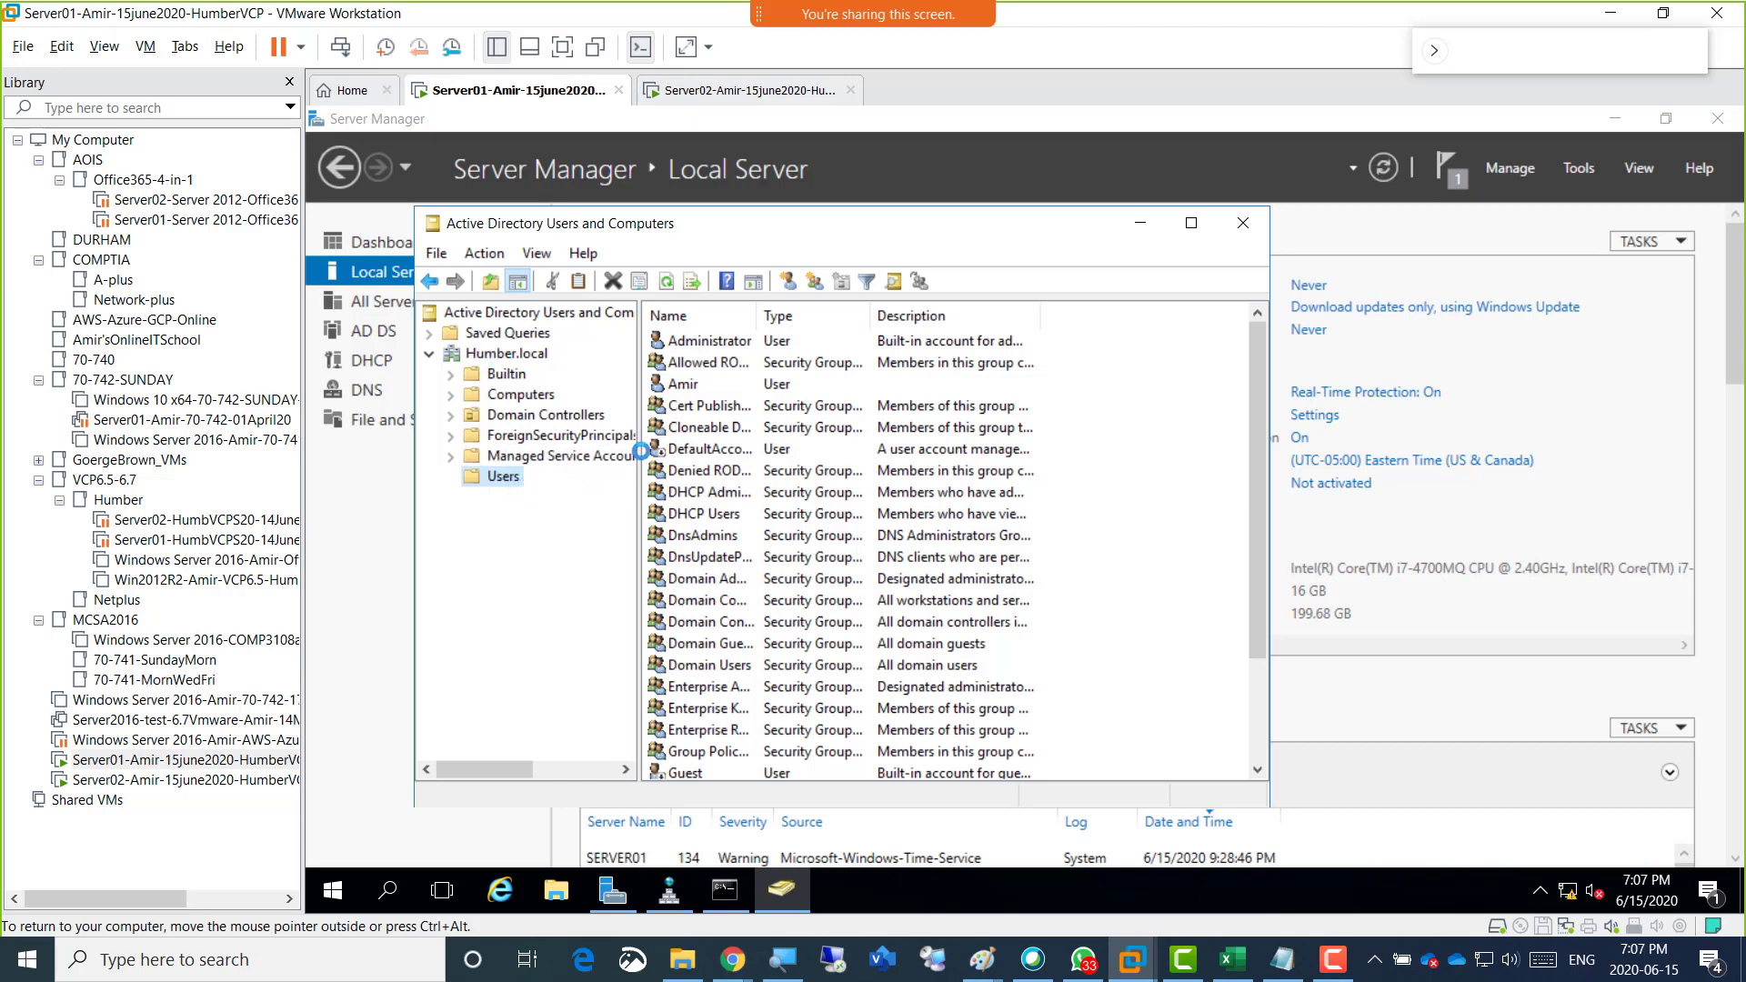
left_click(728, 338)
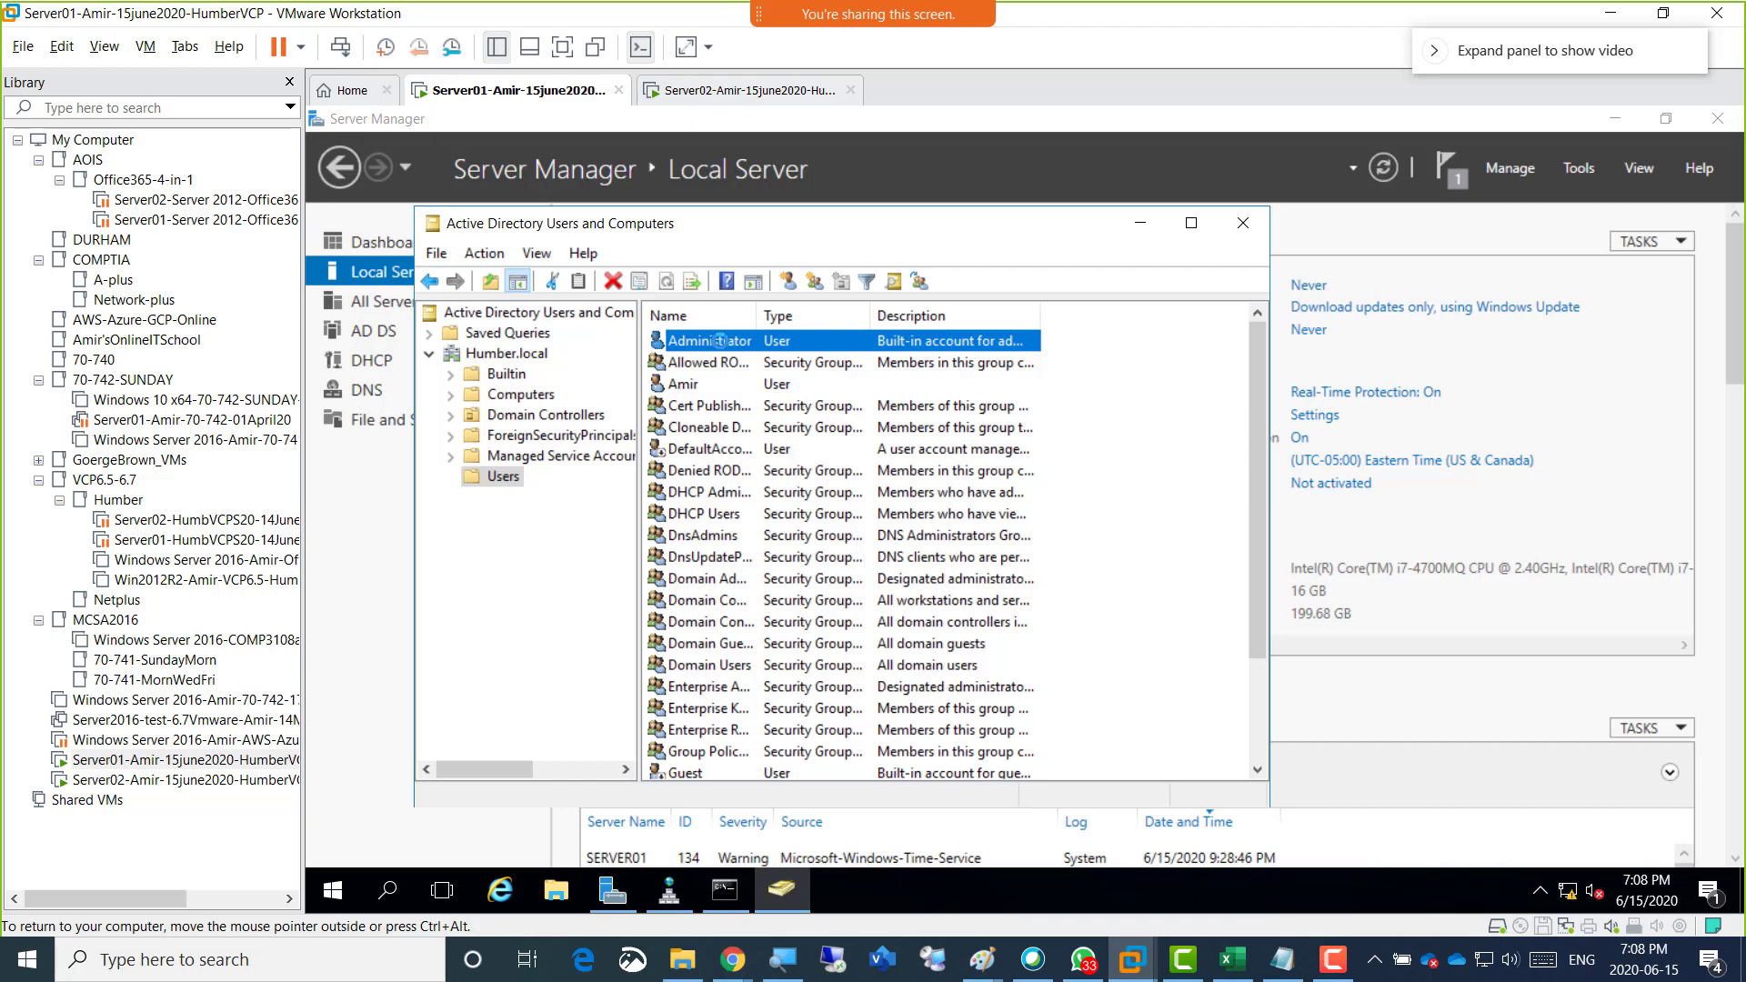
Compare Server02's Local Server properties with Server01's domain Users list by switching between the two virtual machines, ending on Server01.
left_click(722, 92)
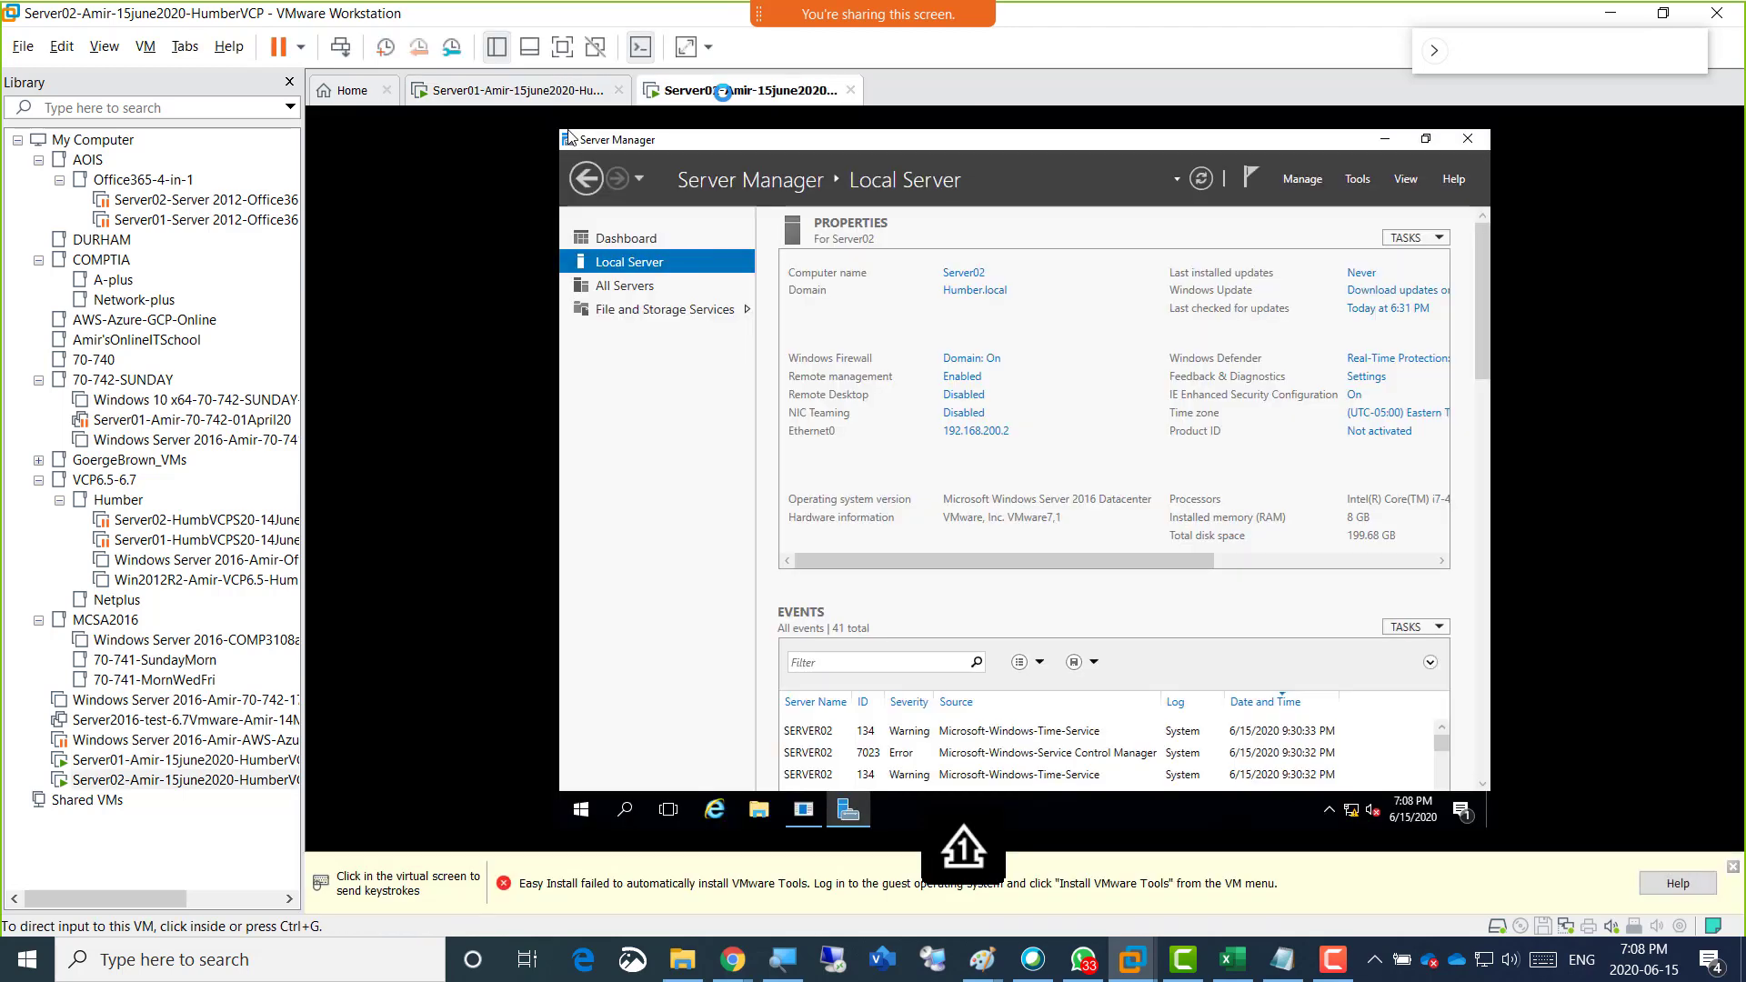
left_click(678, 479)
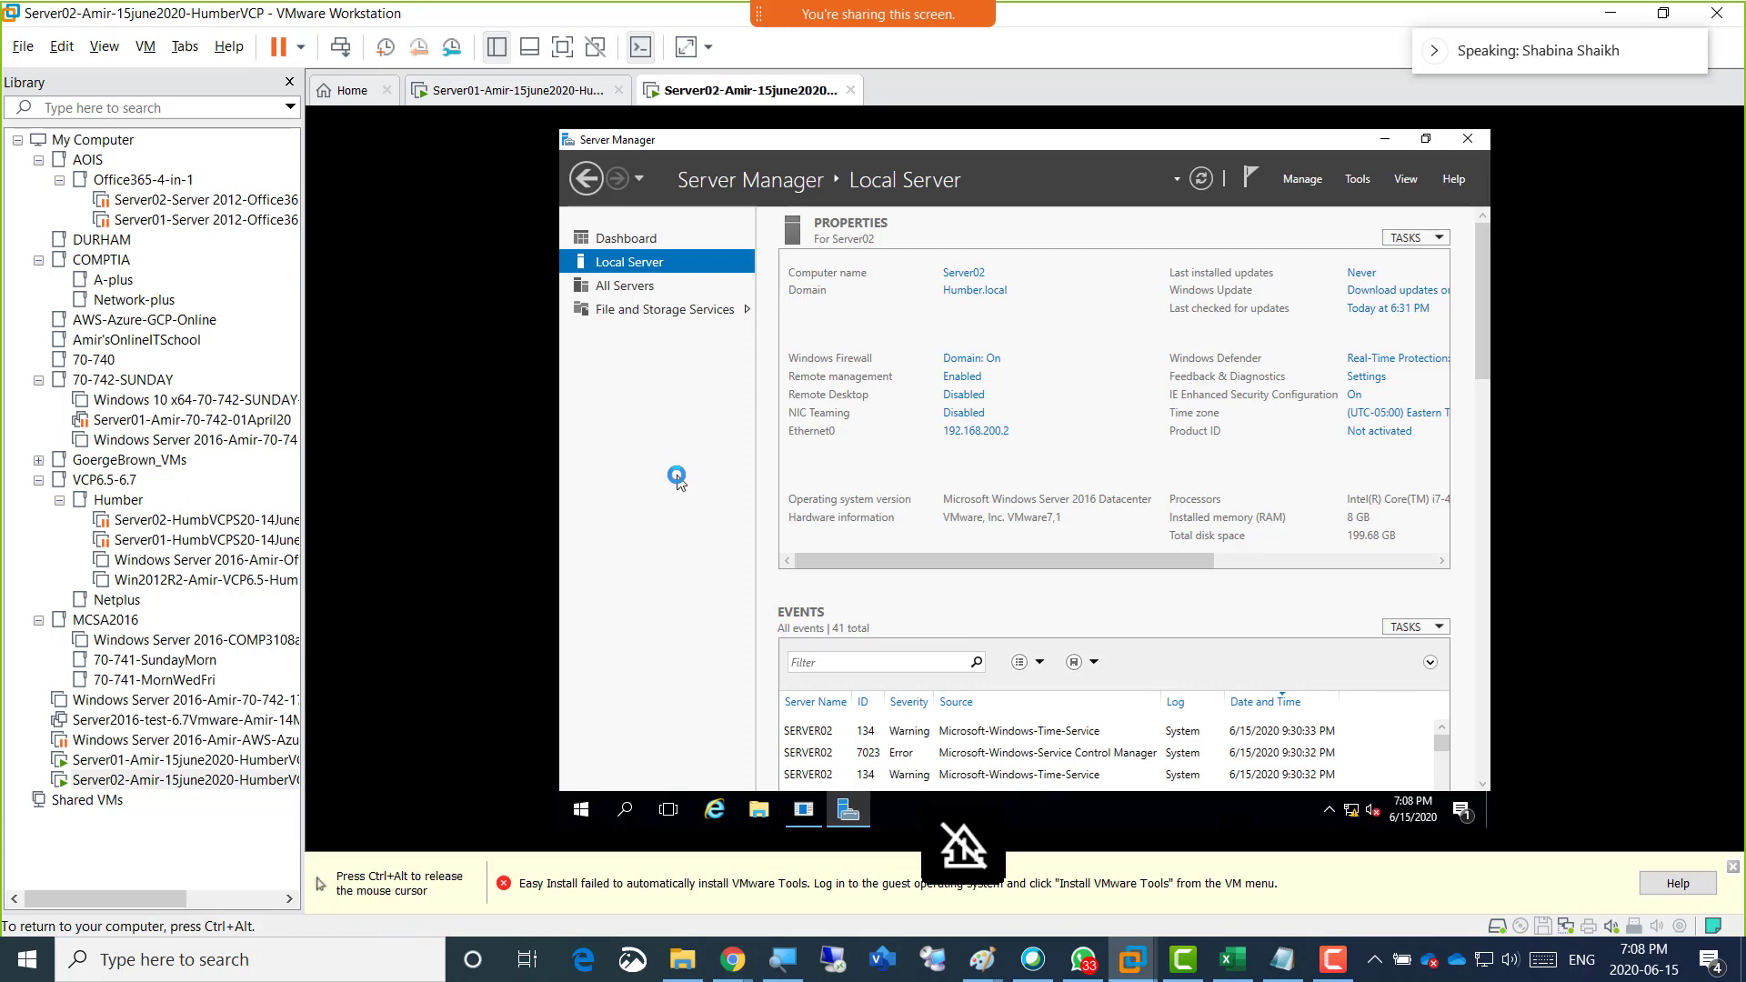
left_click(507, 90)
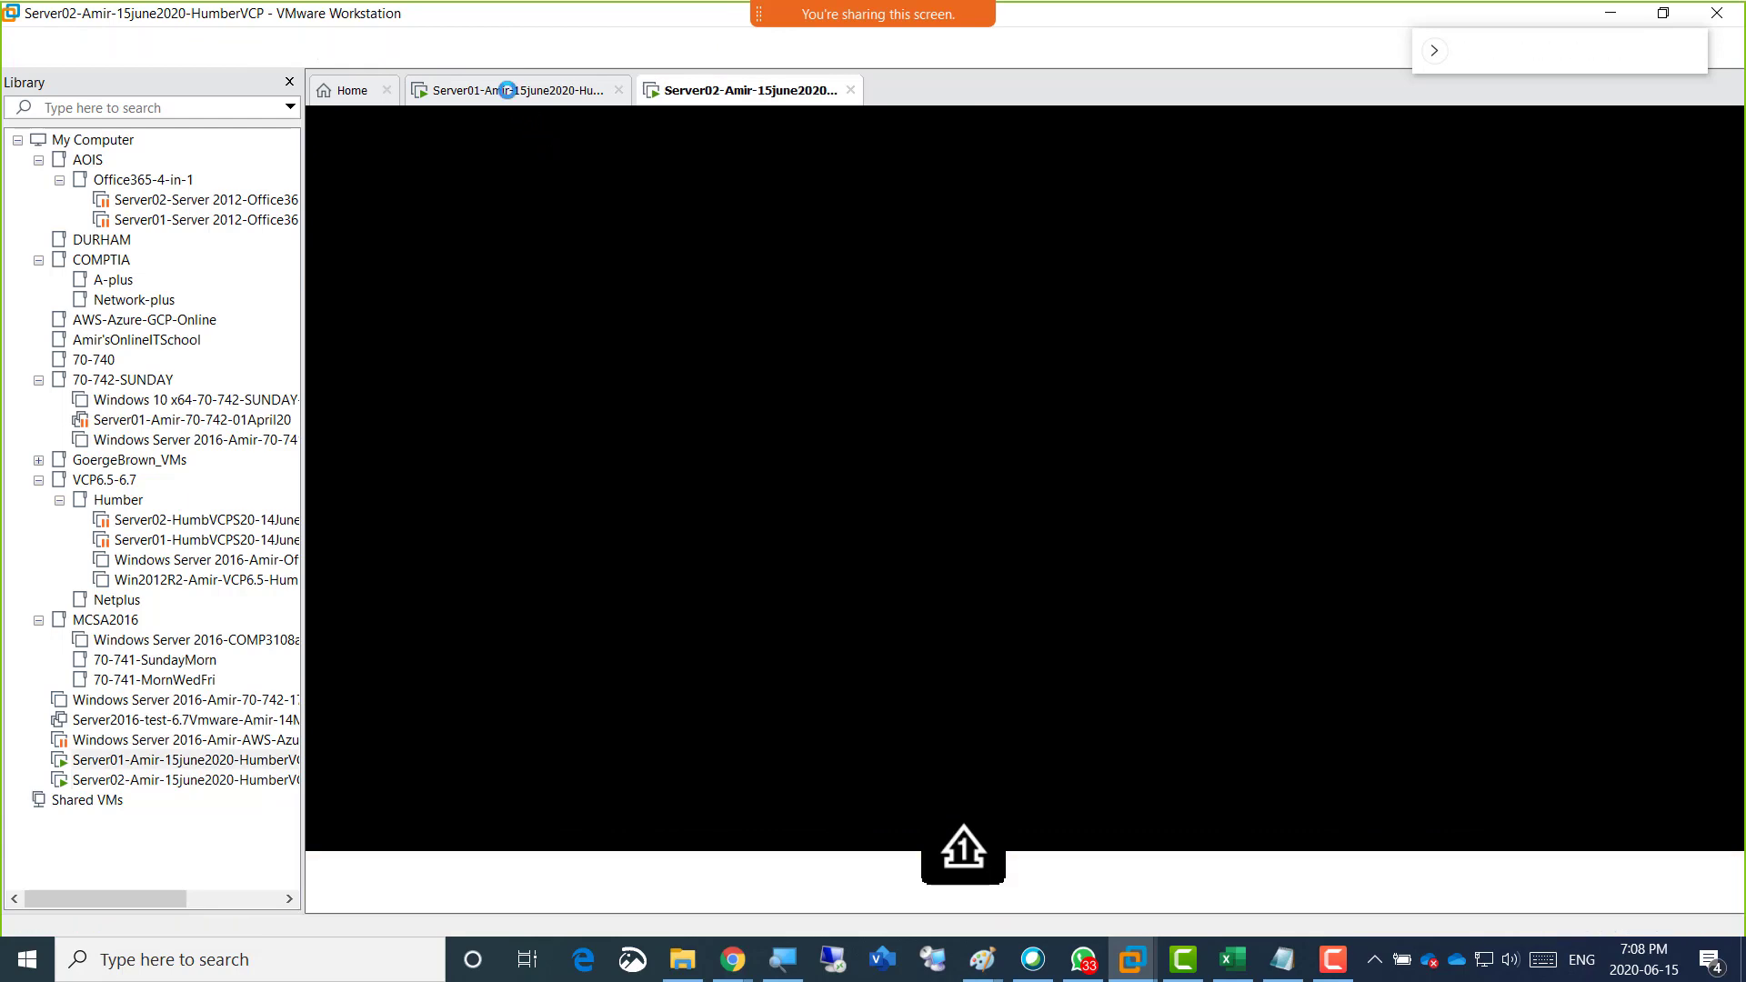
left_click(673, 97)
left_click(684, 429)
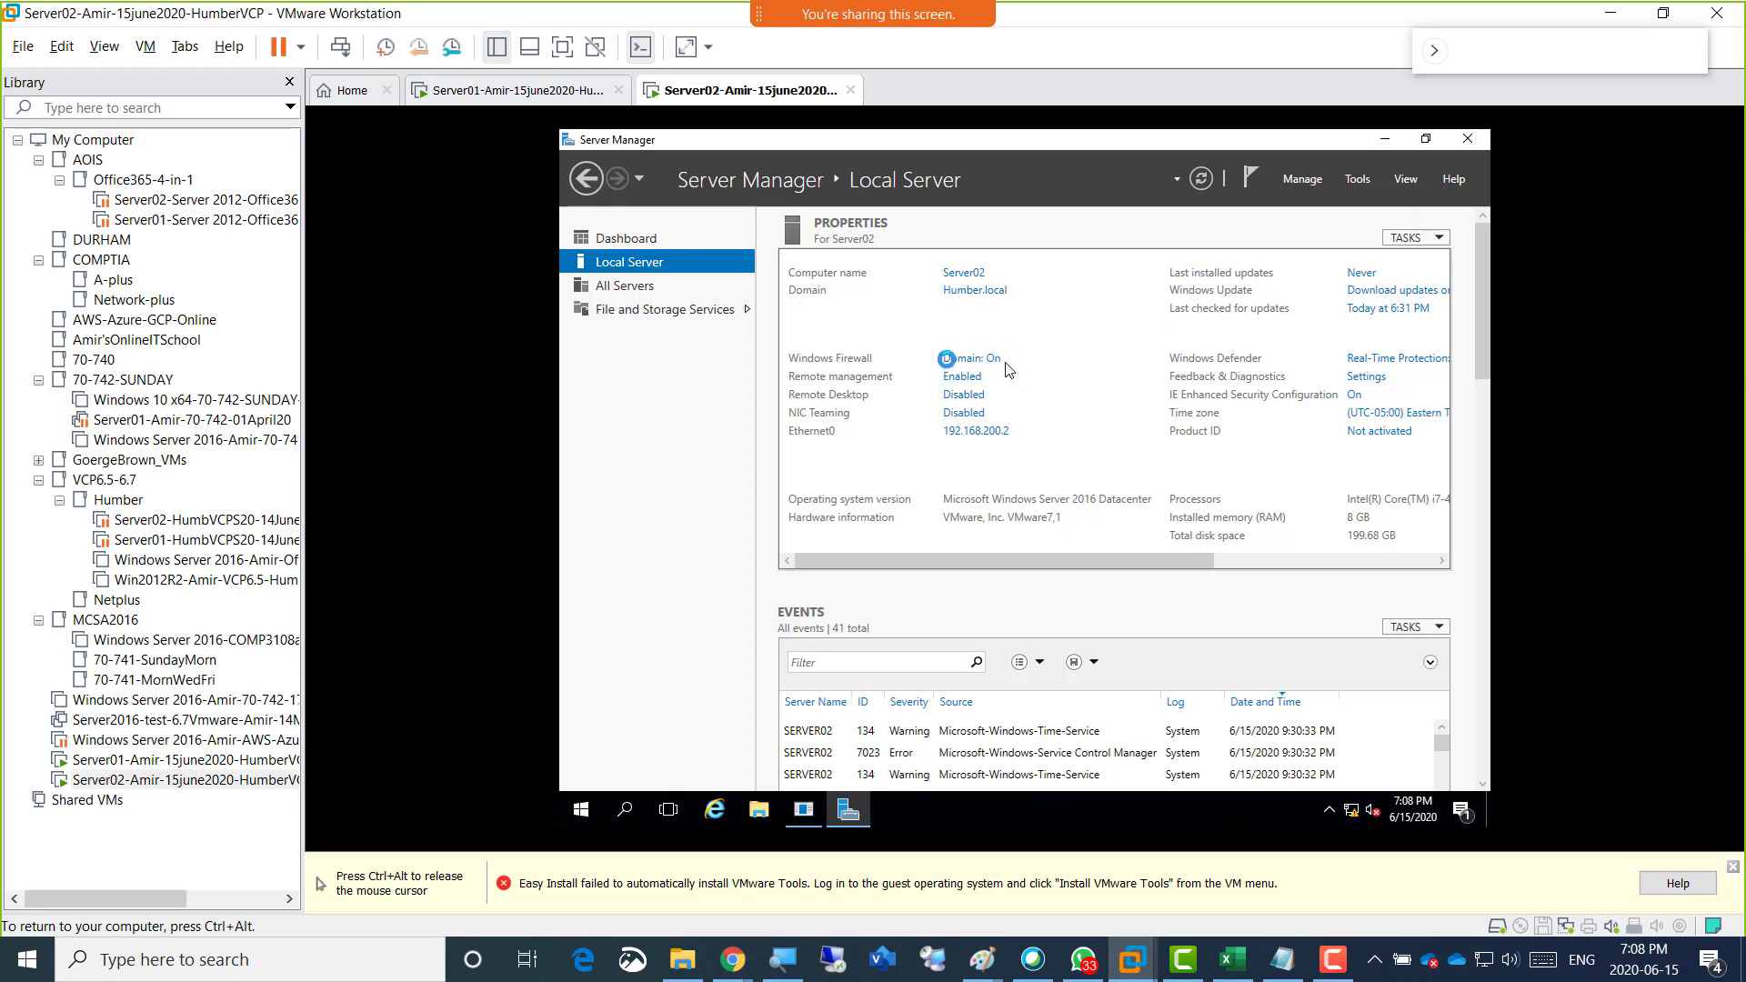
key("ctrl+alt")
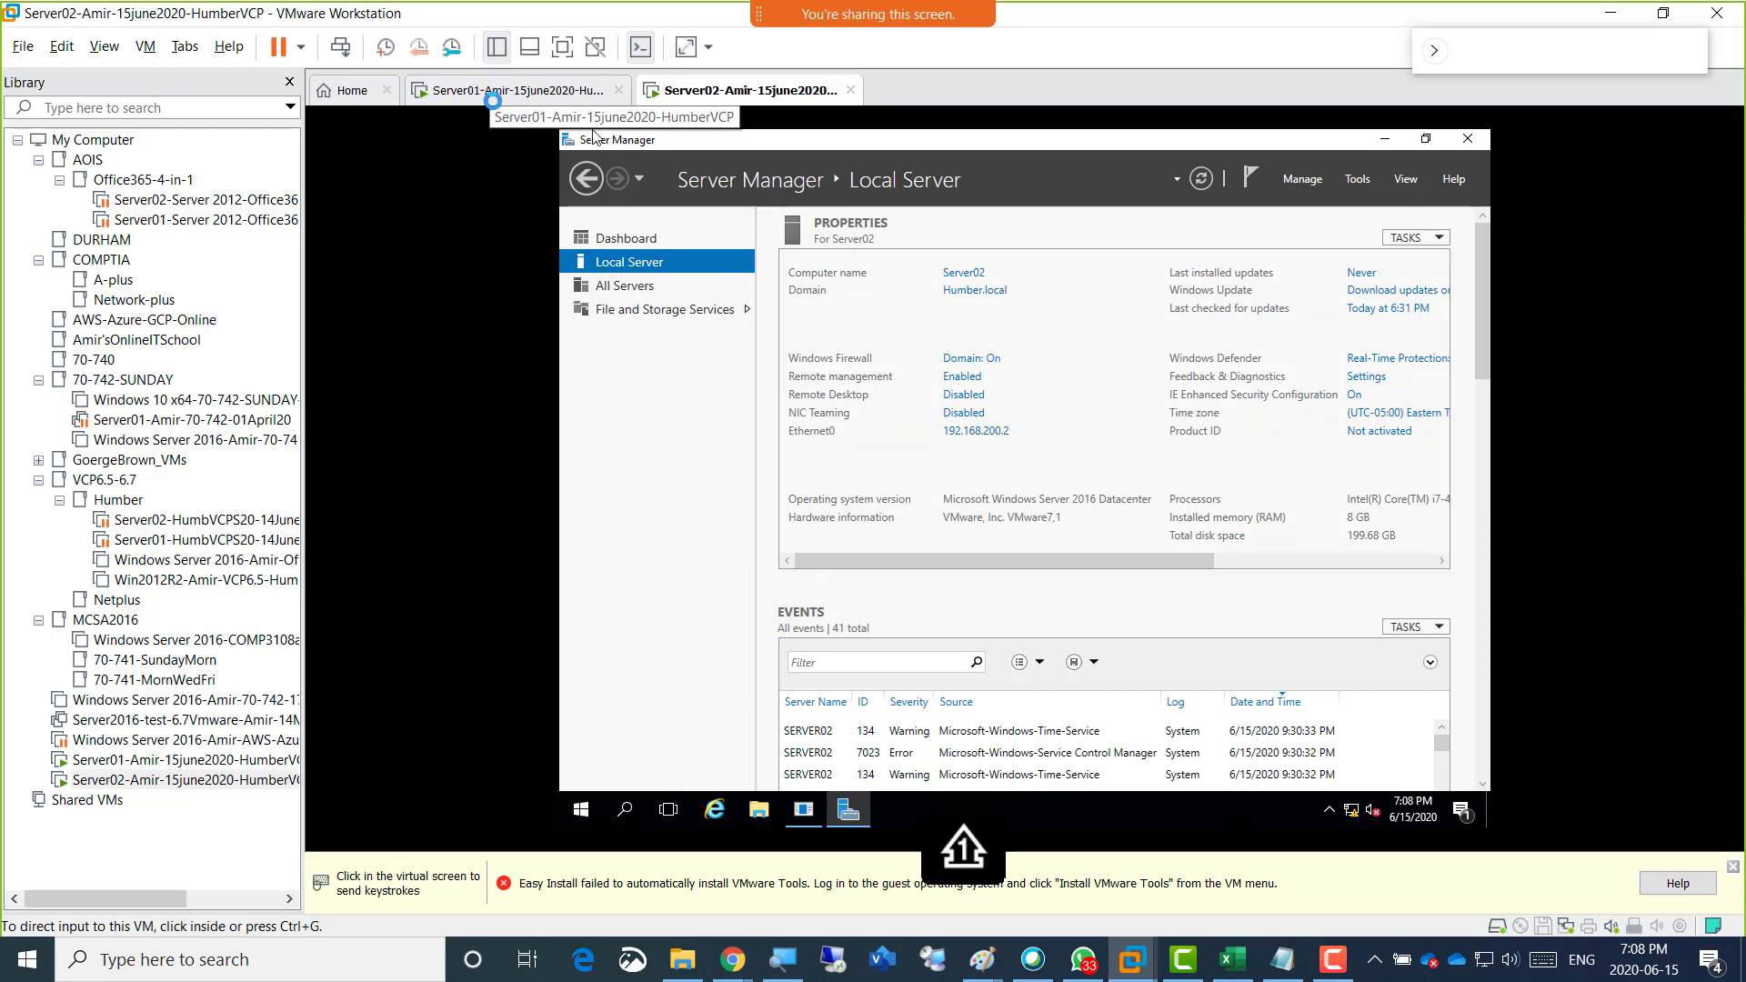
left_click(493, 96)
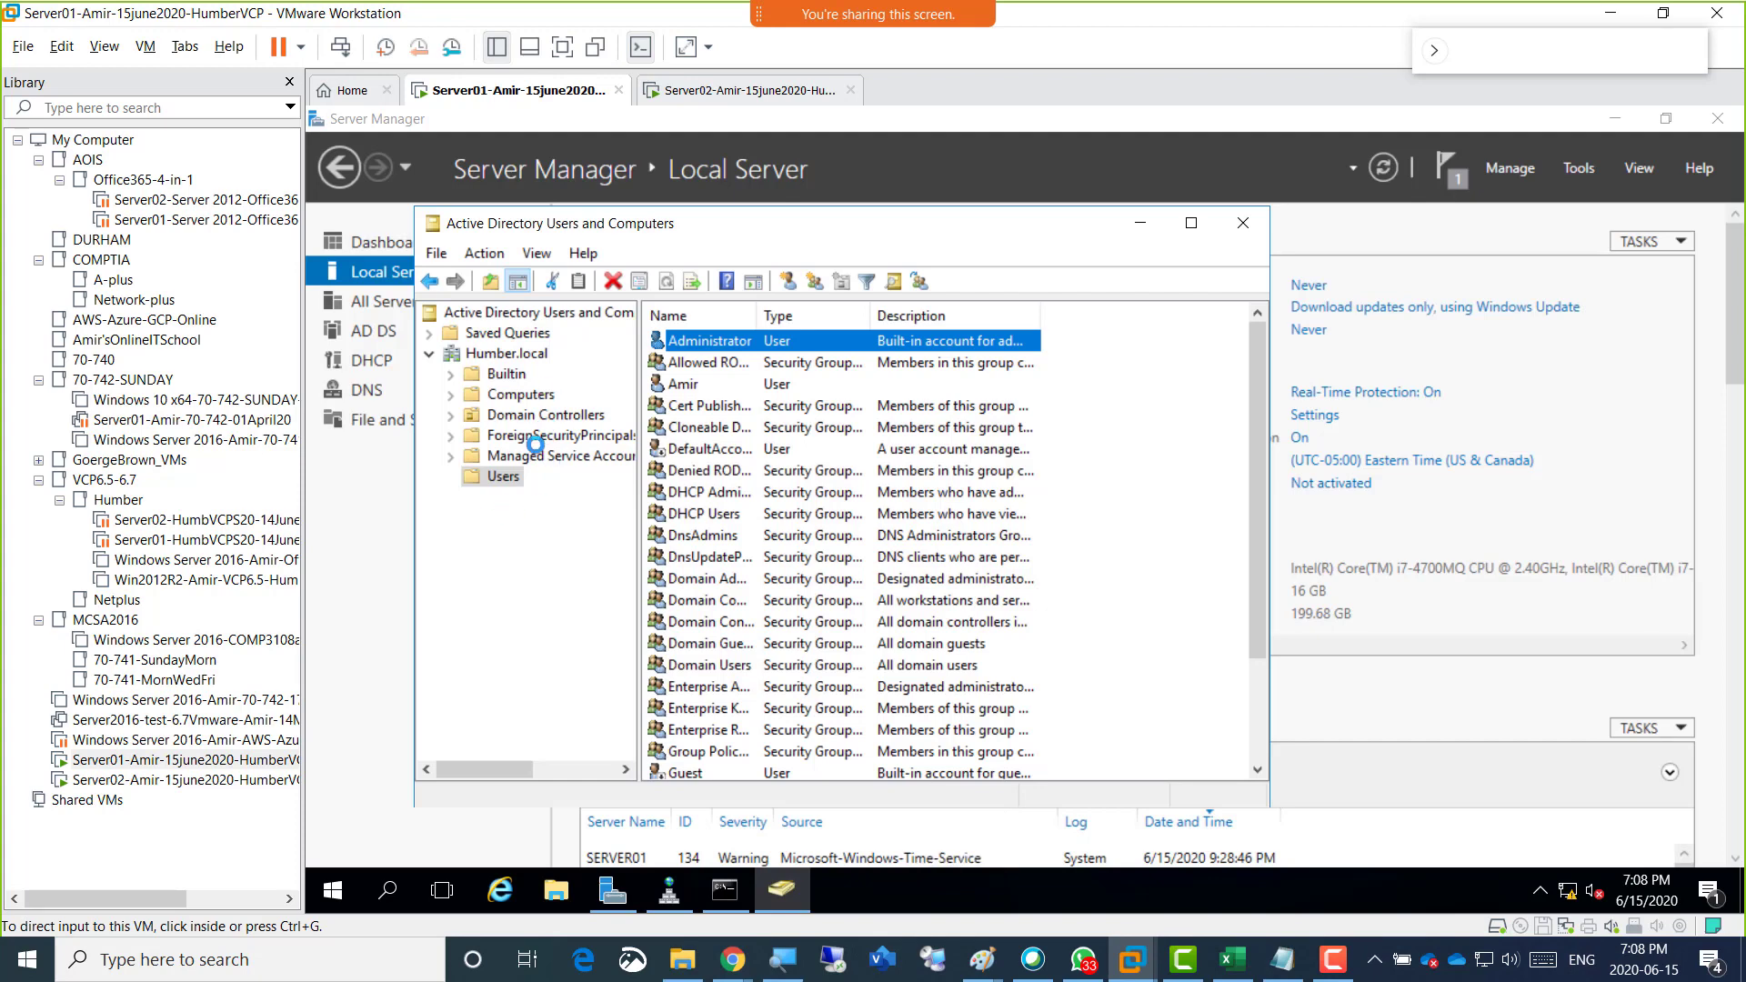
left_click(519, 525)
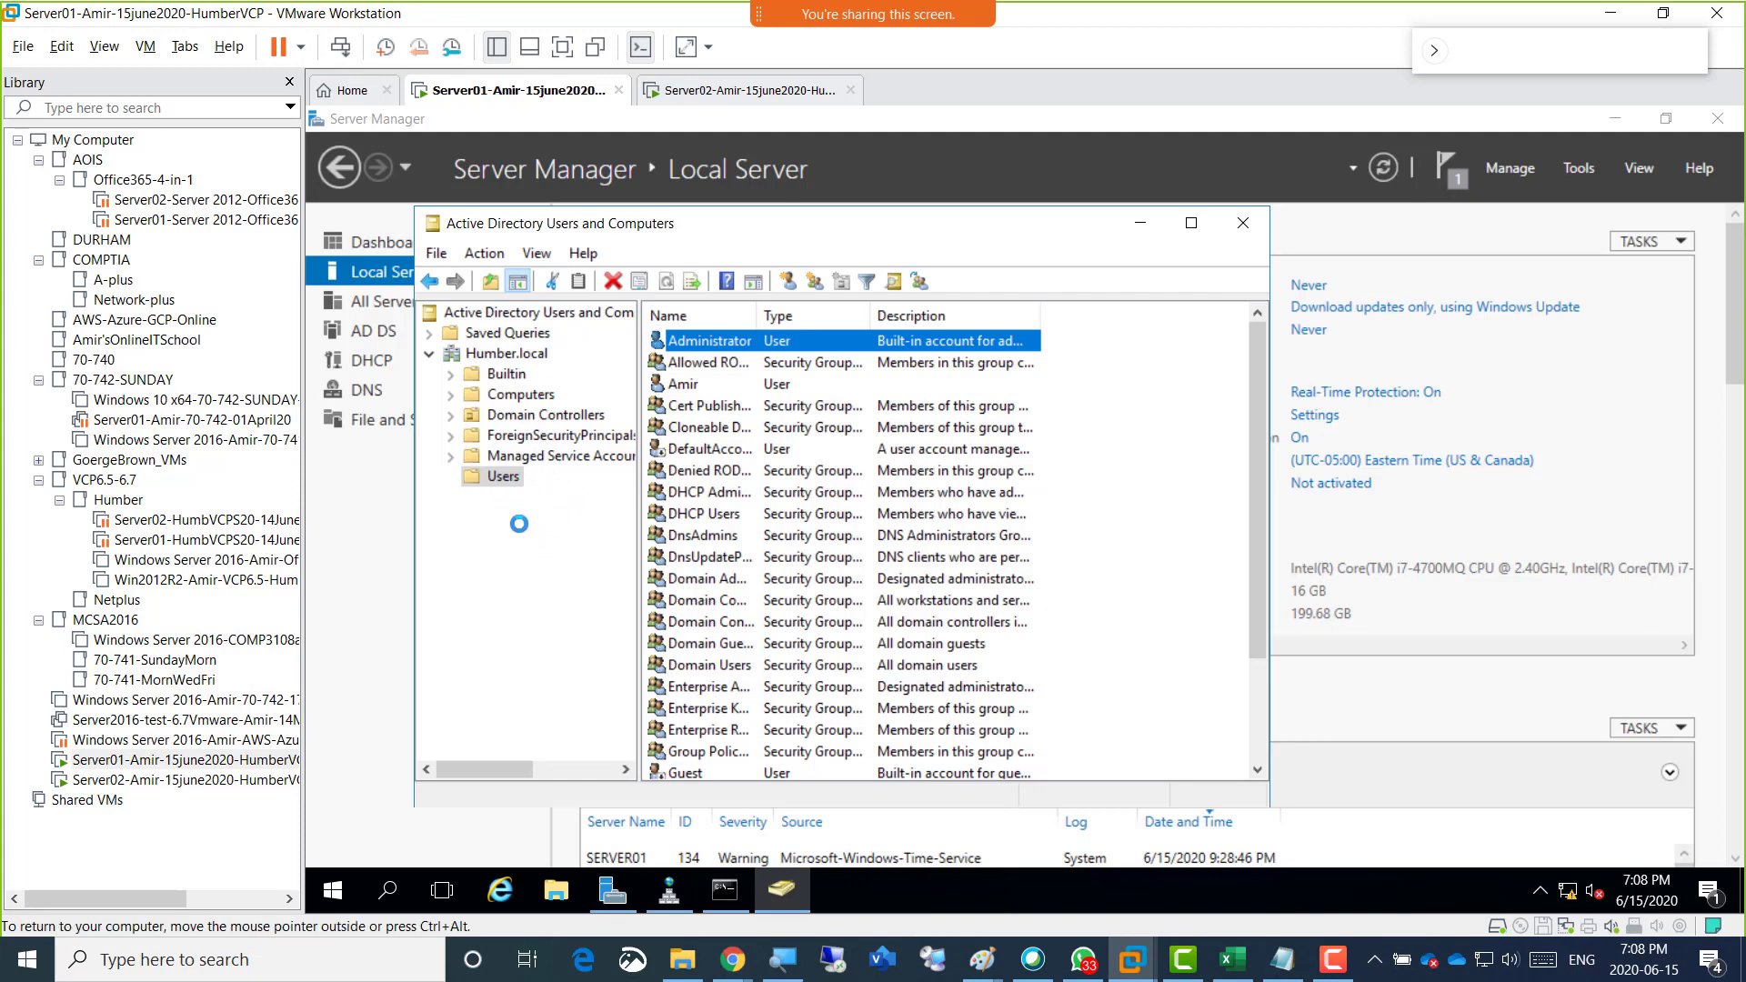
View Server Manager's list of administrative tools on Server01, and return to the Administrator account in the domain's Users container.
left_click(1578, 166)
left_click(1579, 167)
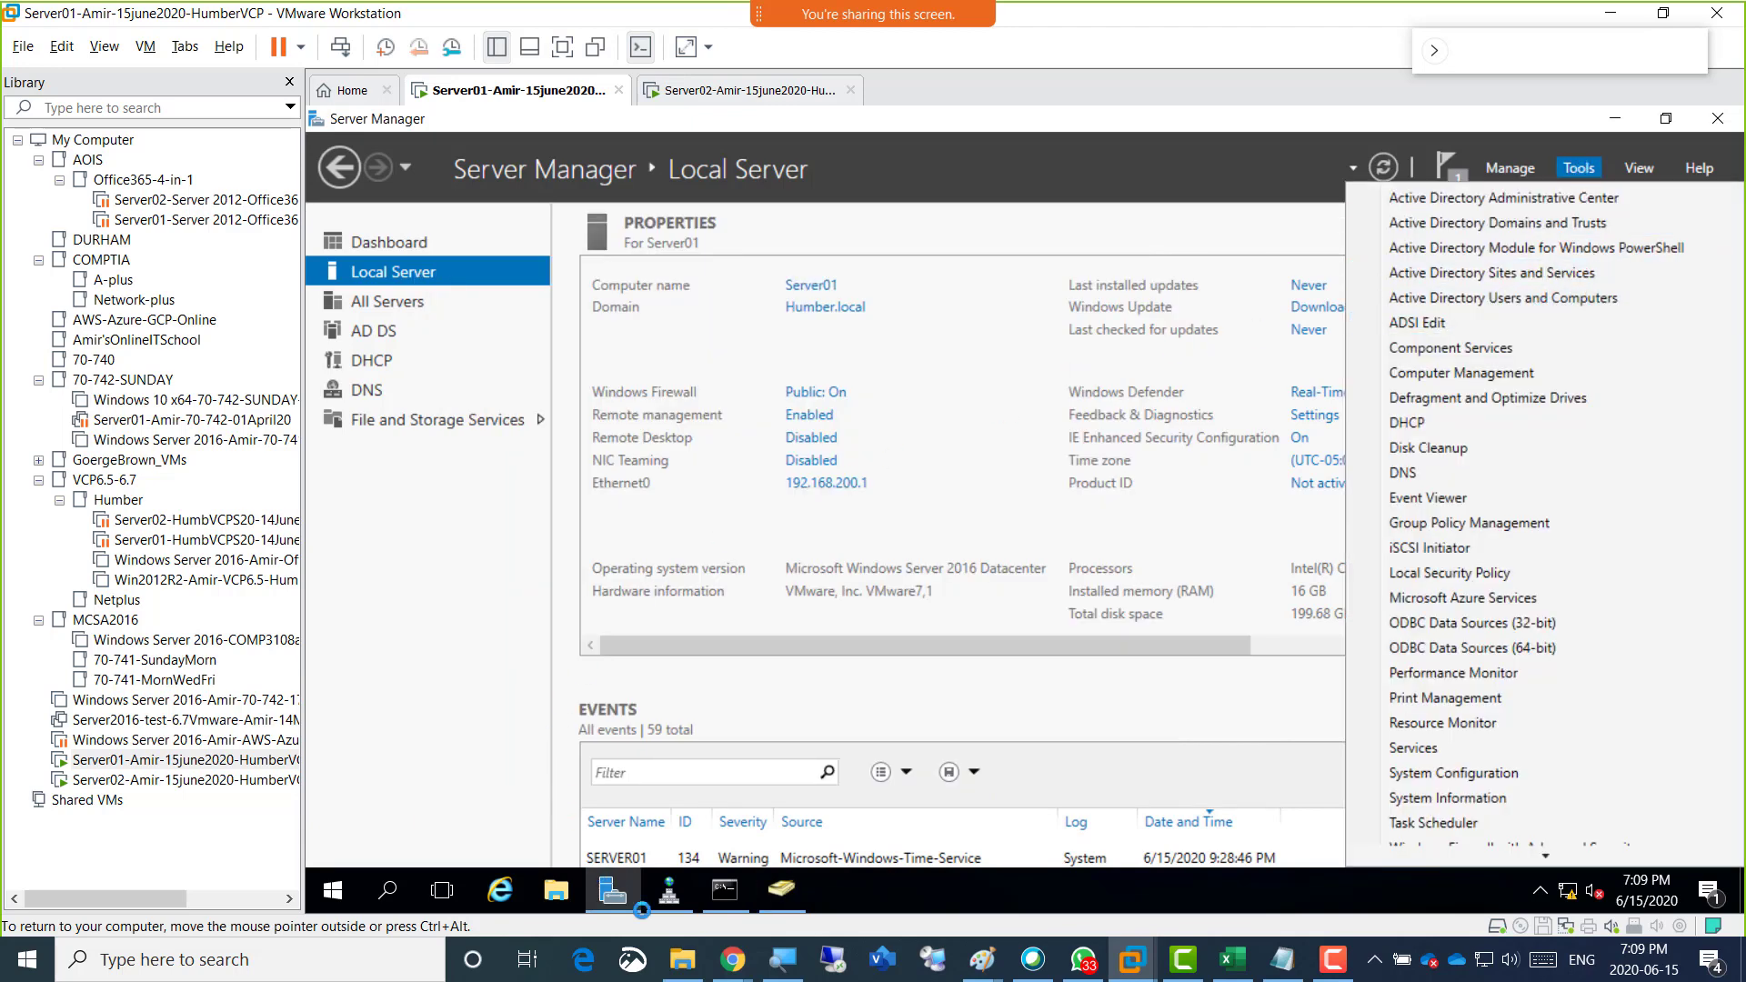
left_click(780, 889)
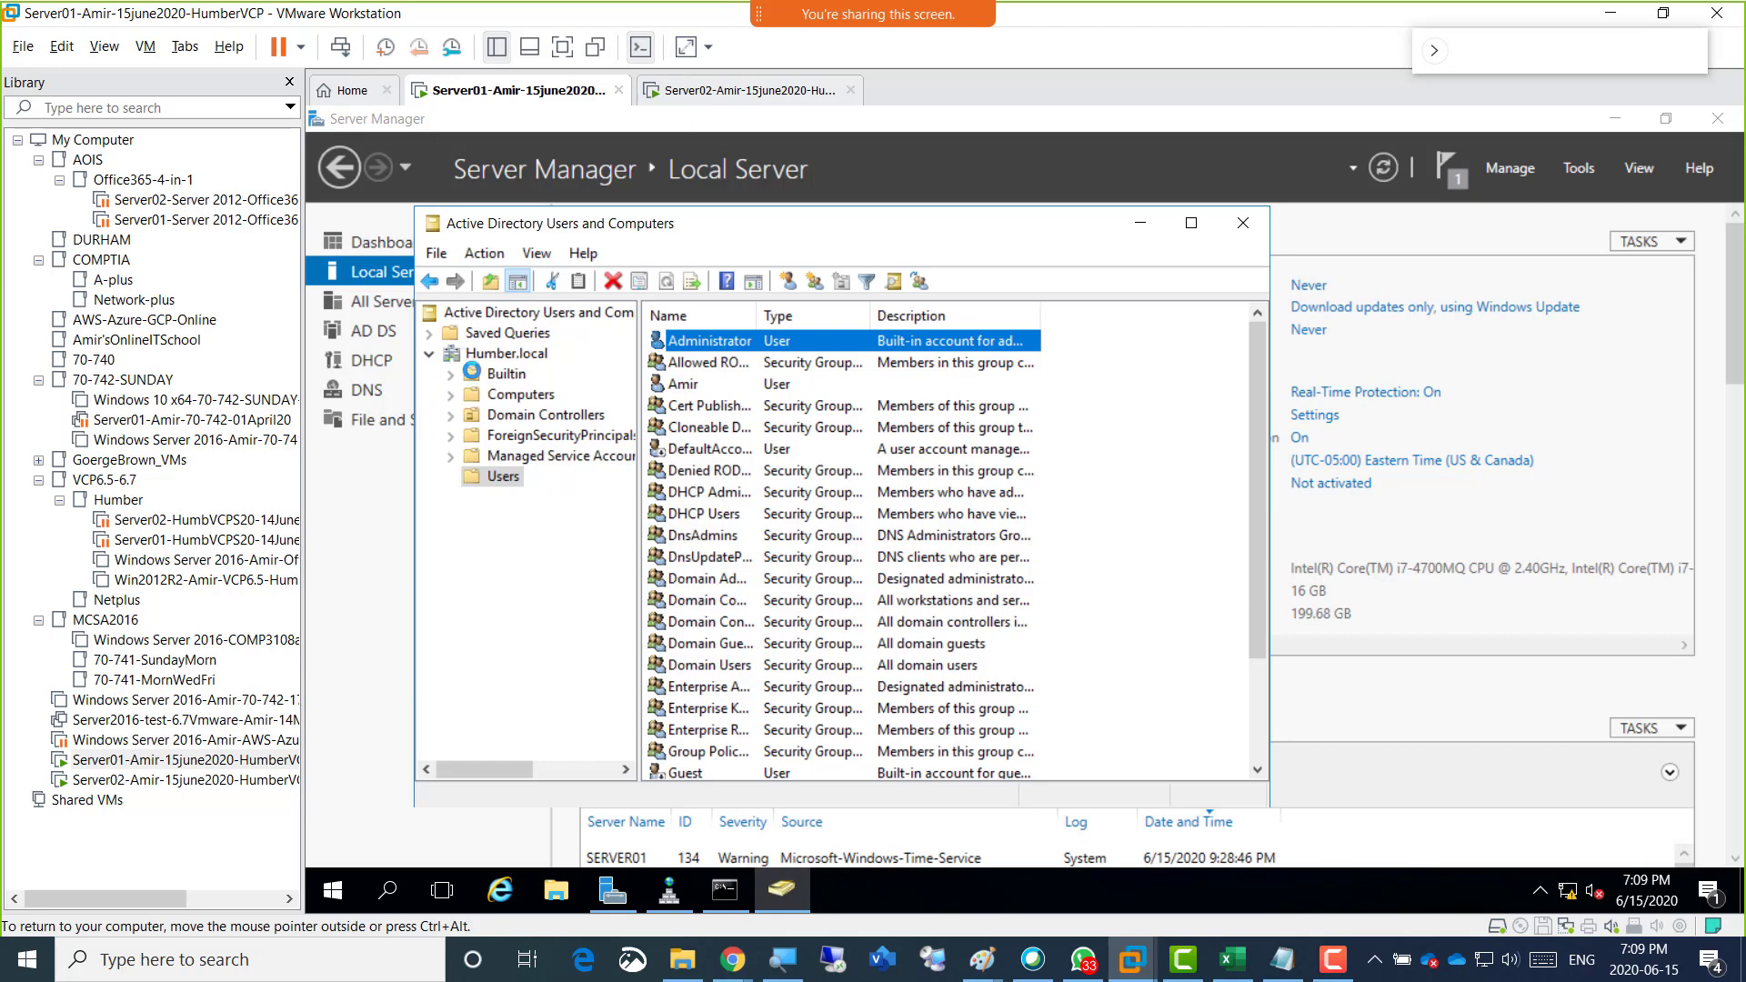
left_click(506, 477)
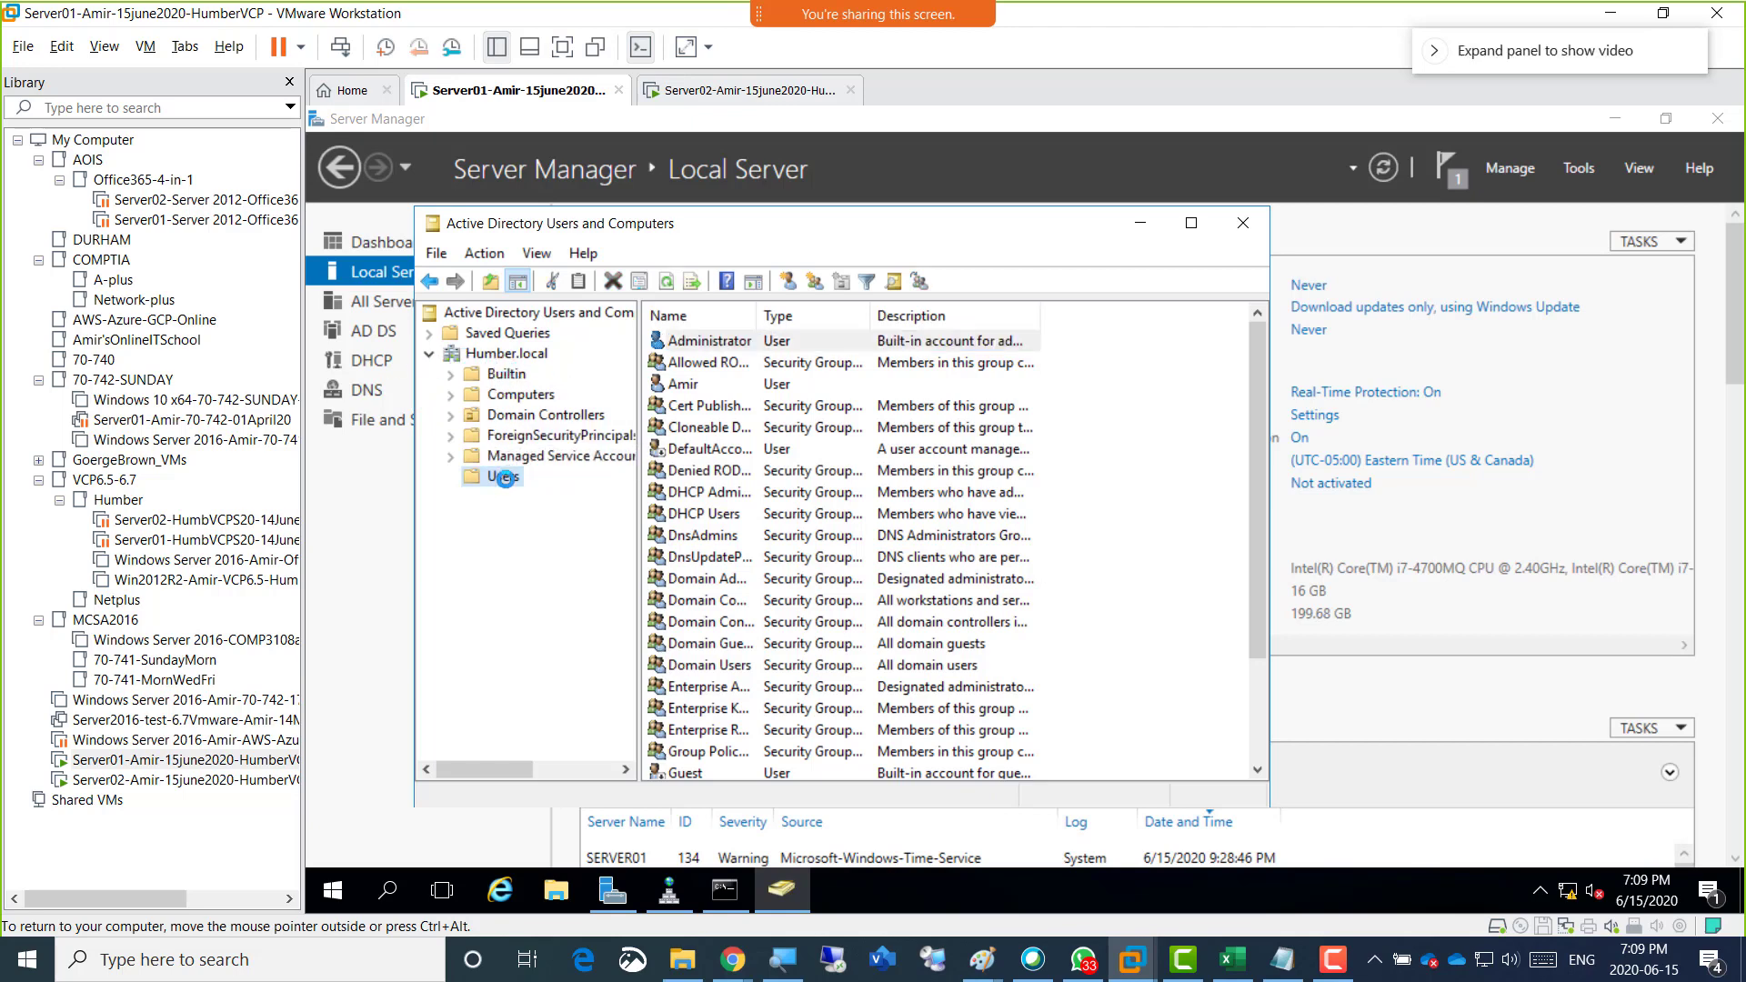
left_click(687, 342)
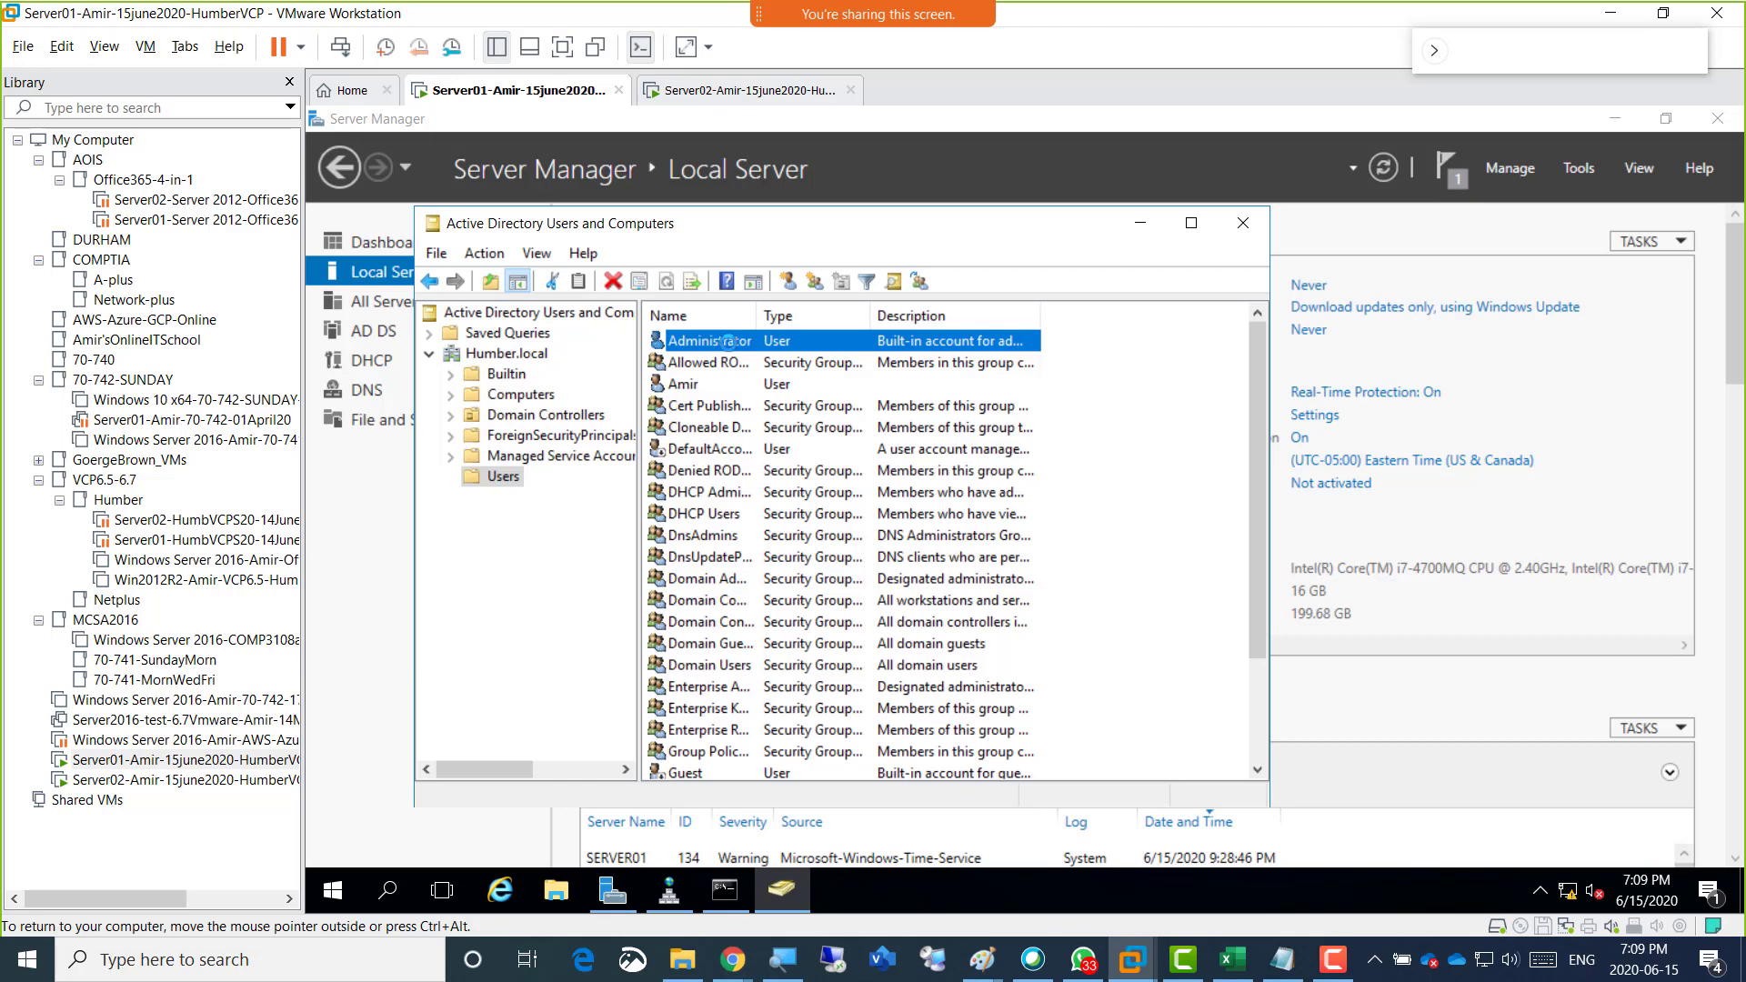
Start a copy of the built-in Administrator account, enter the new administrative user's first name and copy the full name.
right_click(728, 342)
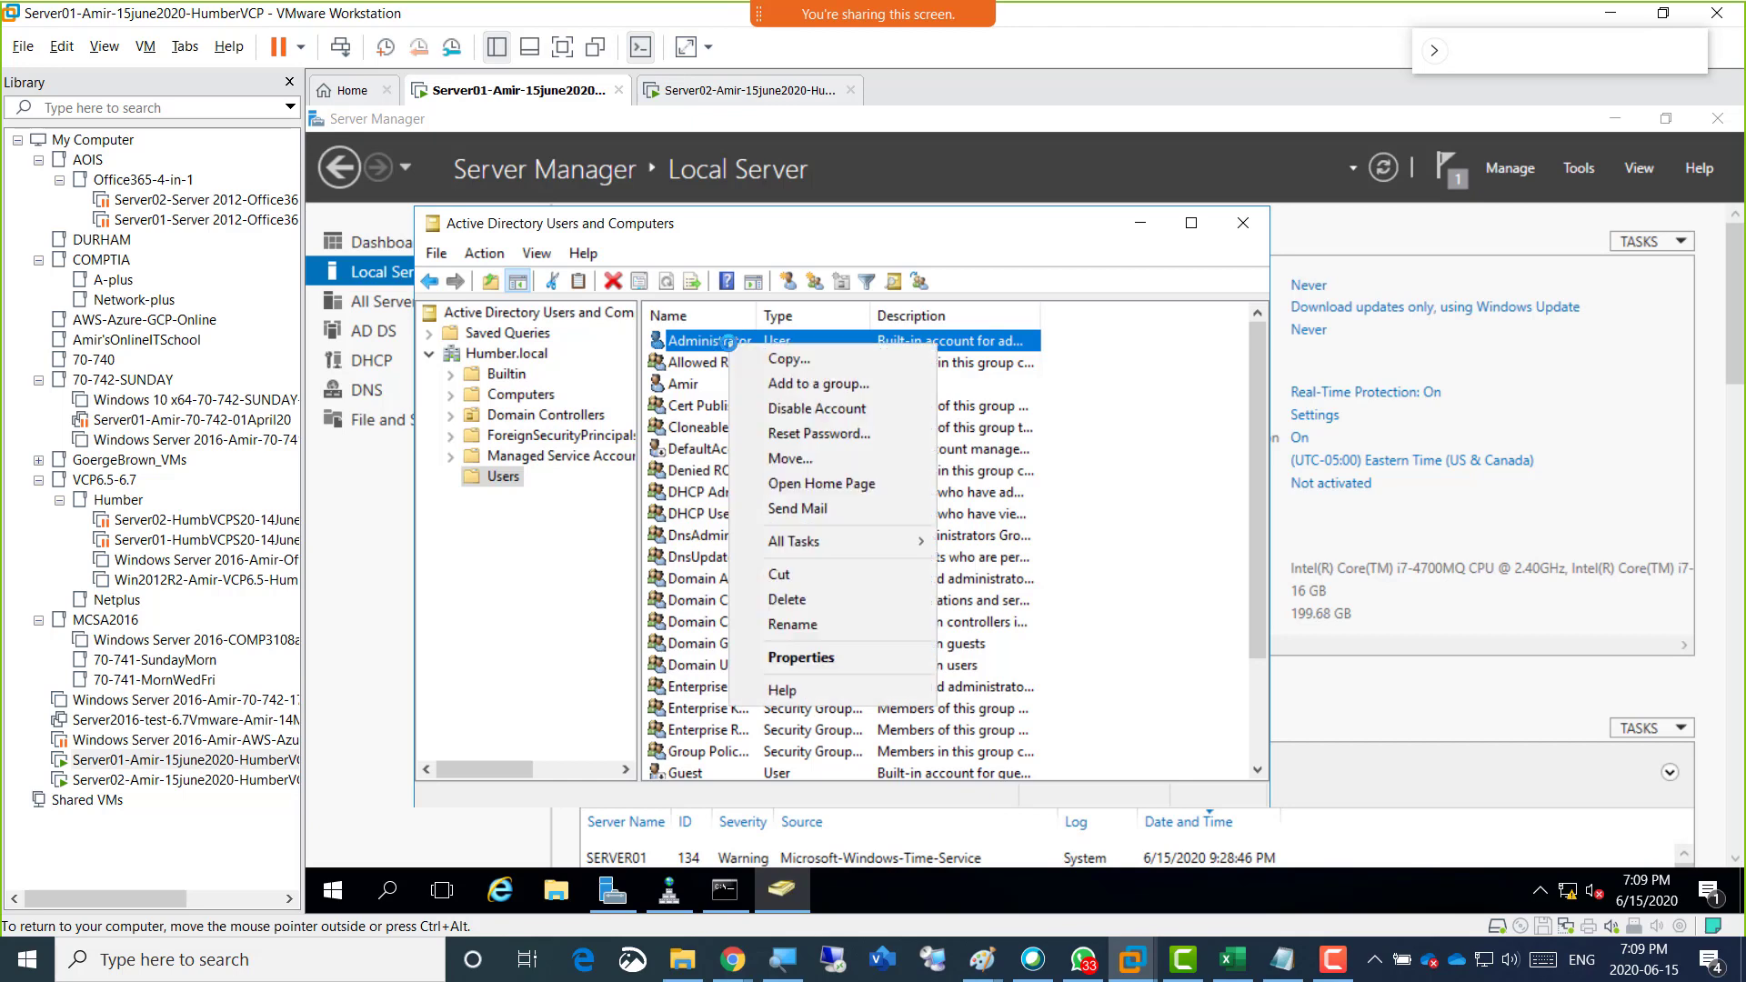
left_click(852, 360)
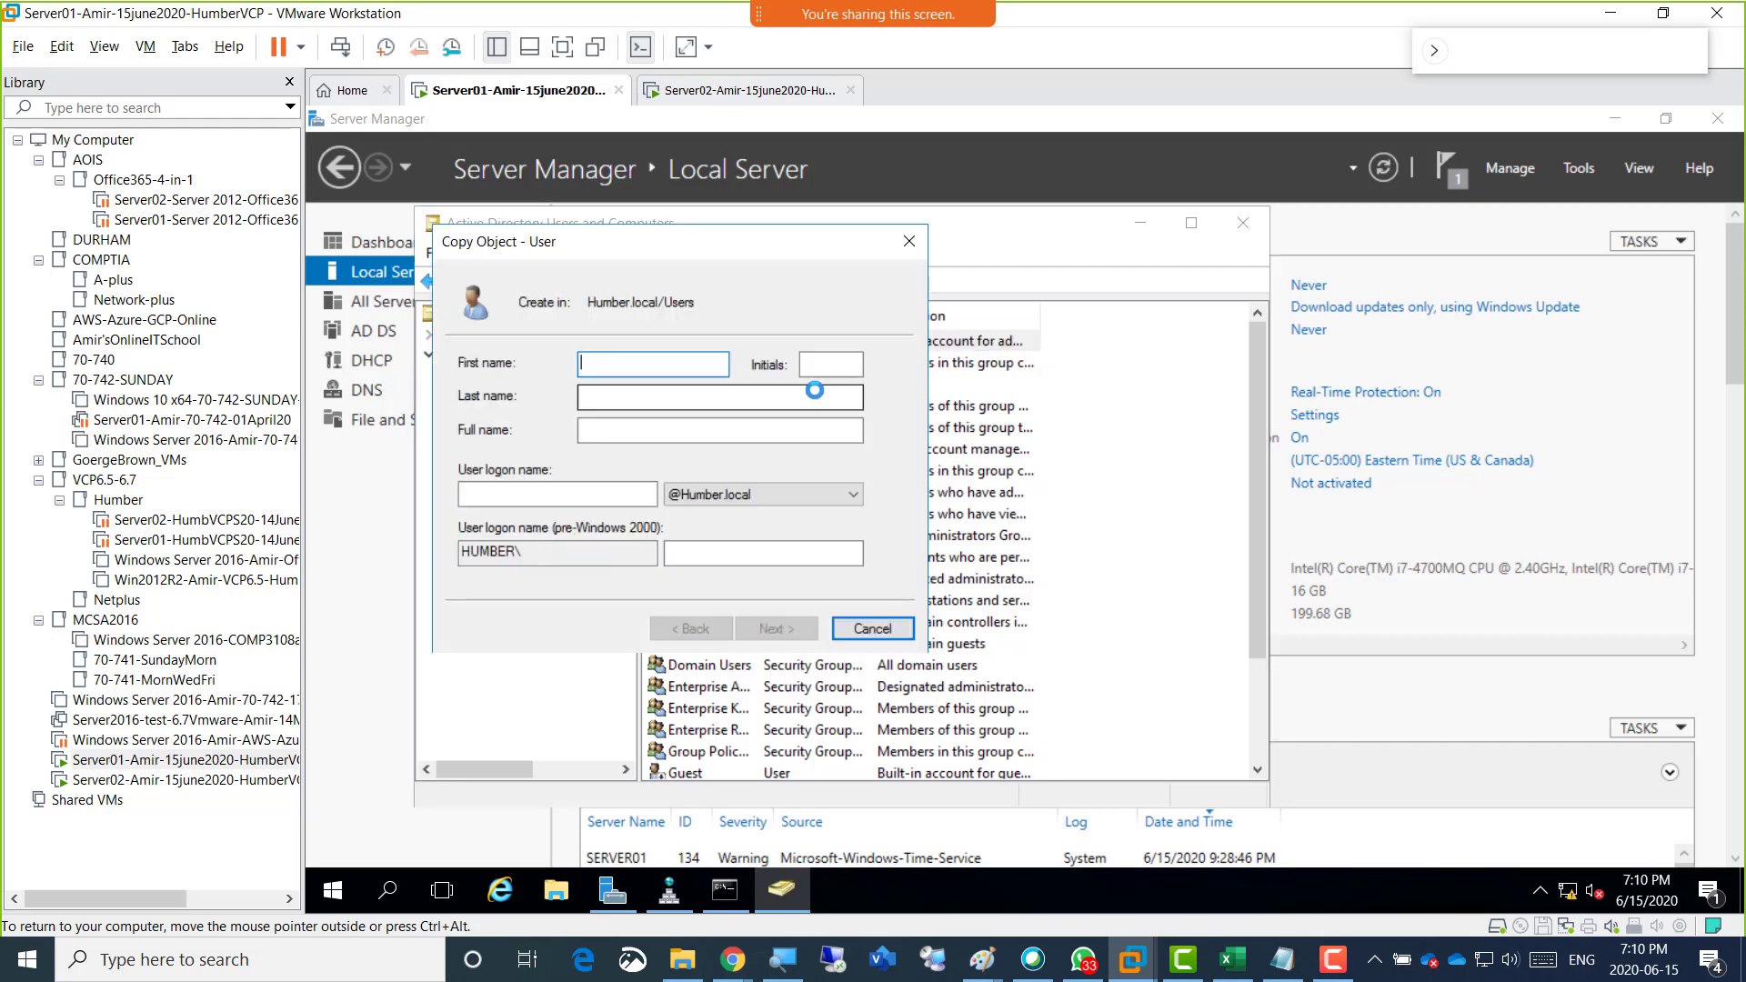
type("AmirAdmin")
left_click(780, 430)
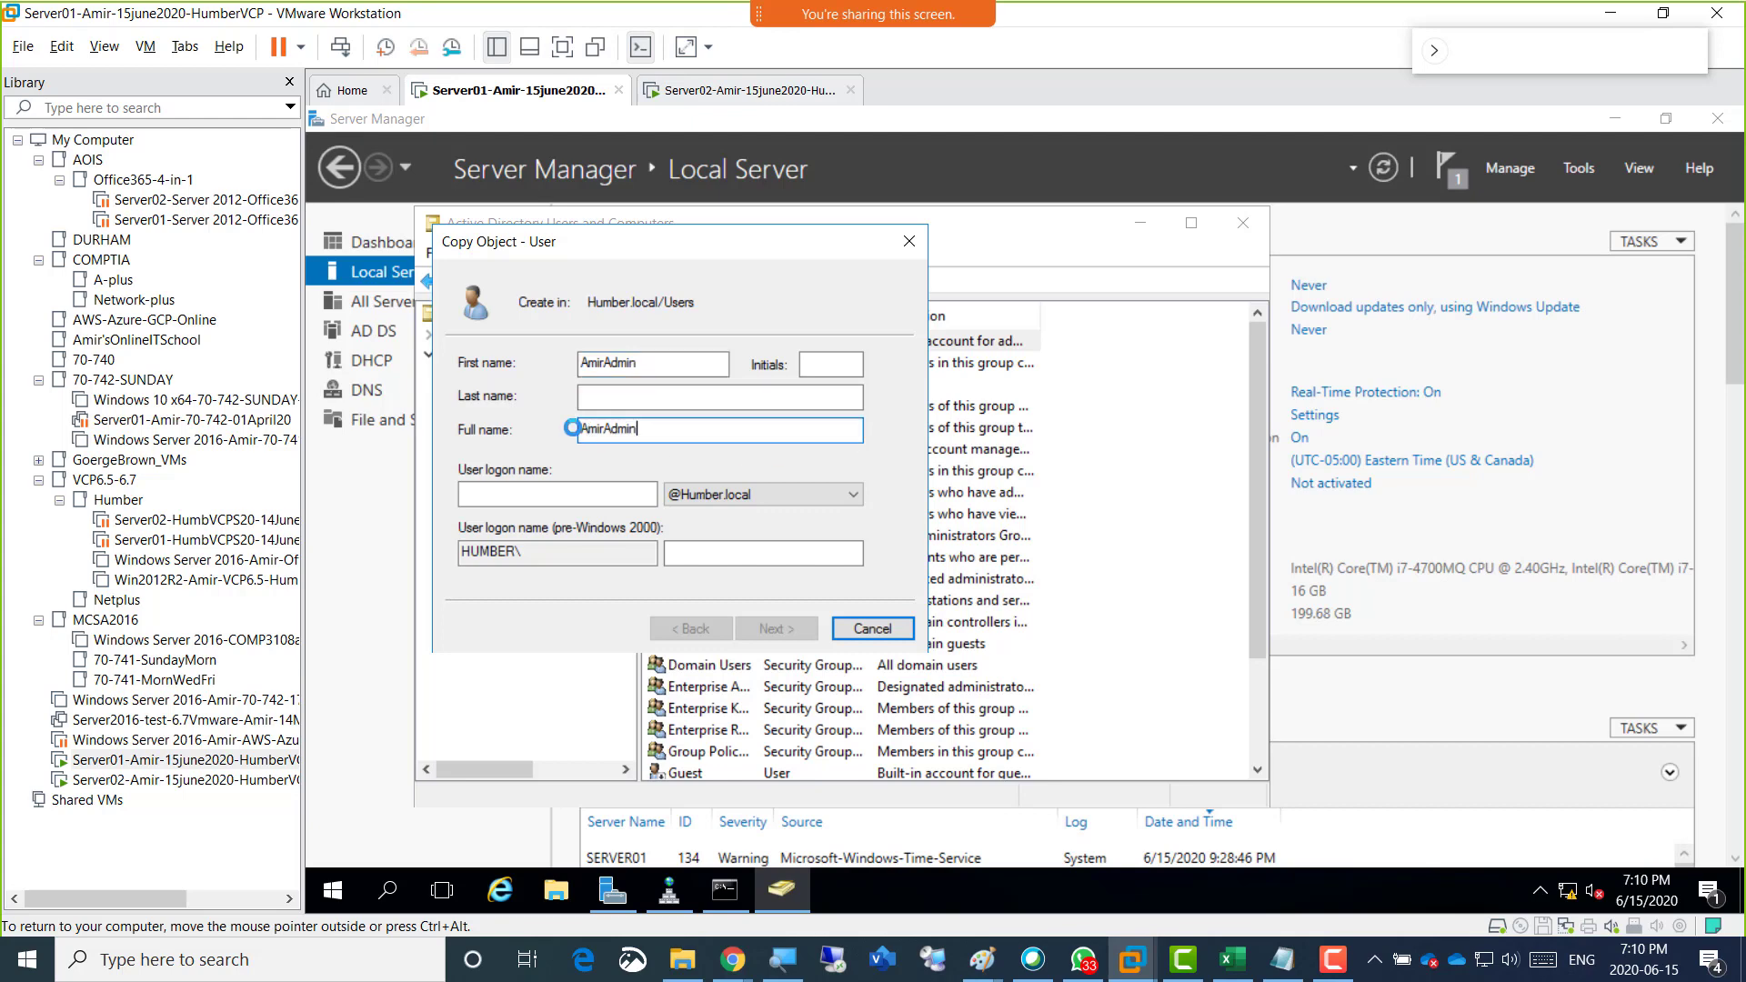
left_click_drag(573, 428, 556, 424)
key("ctrl+c")
right_click(618, 433)
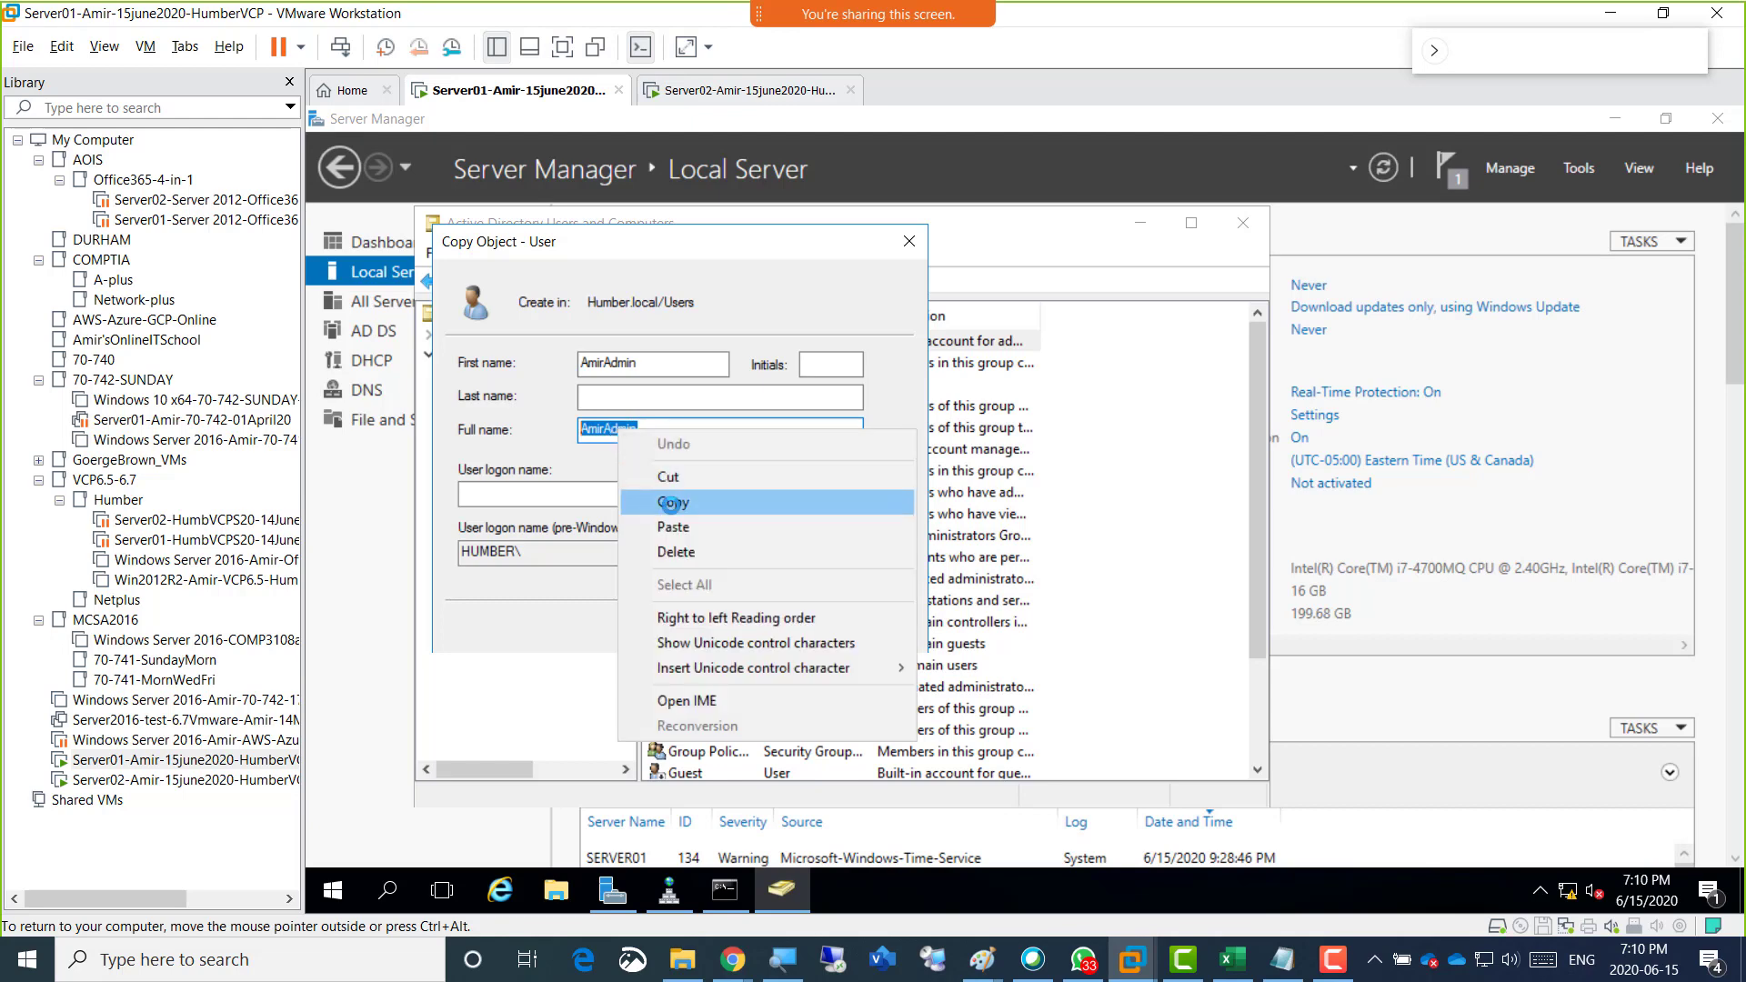
left_click(674, 503)
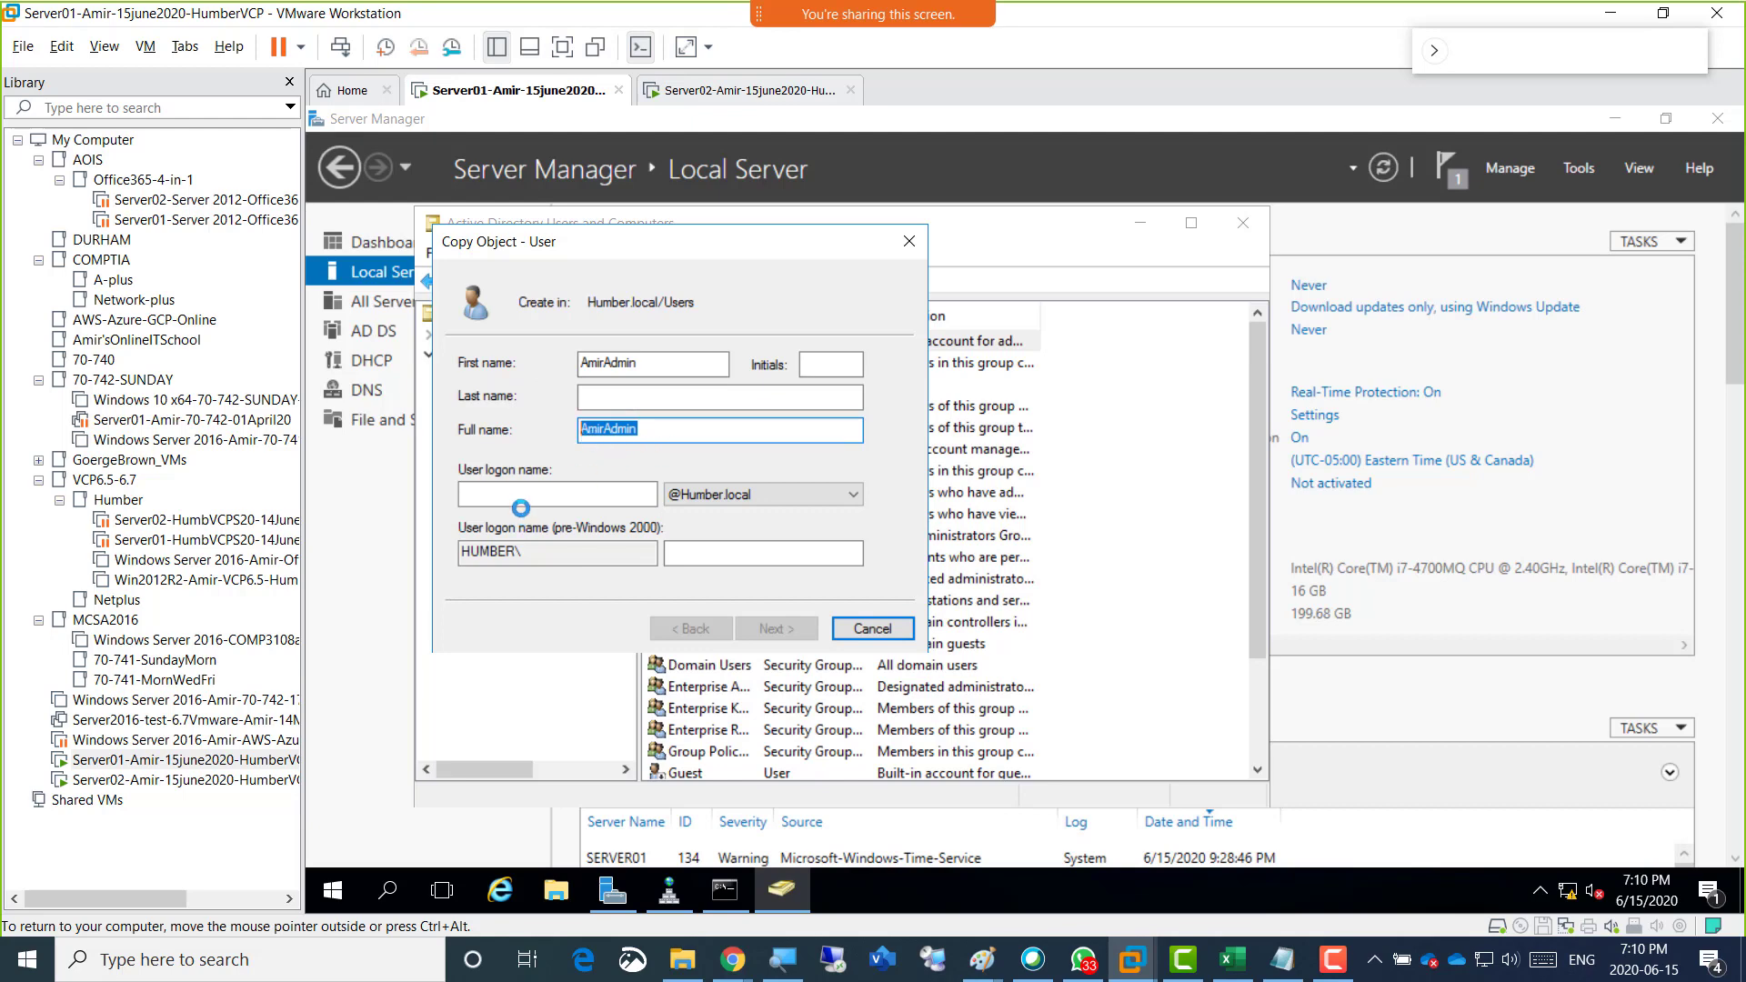
left_click(516, 496)
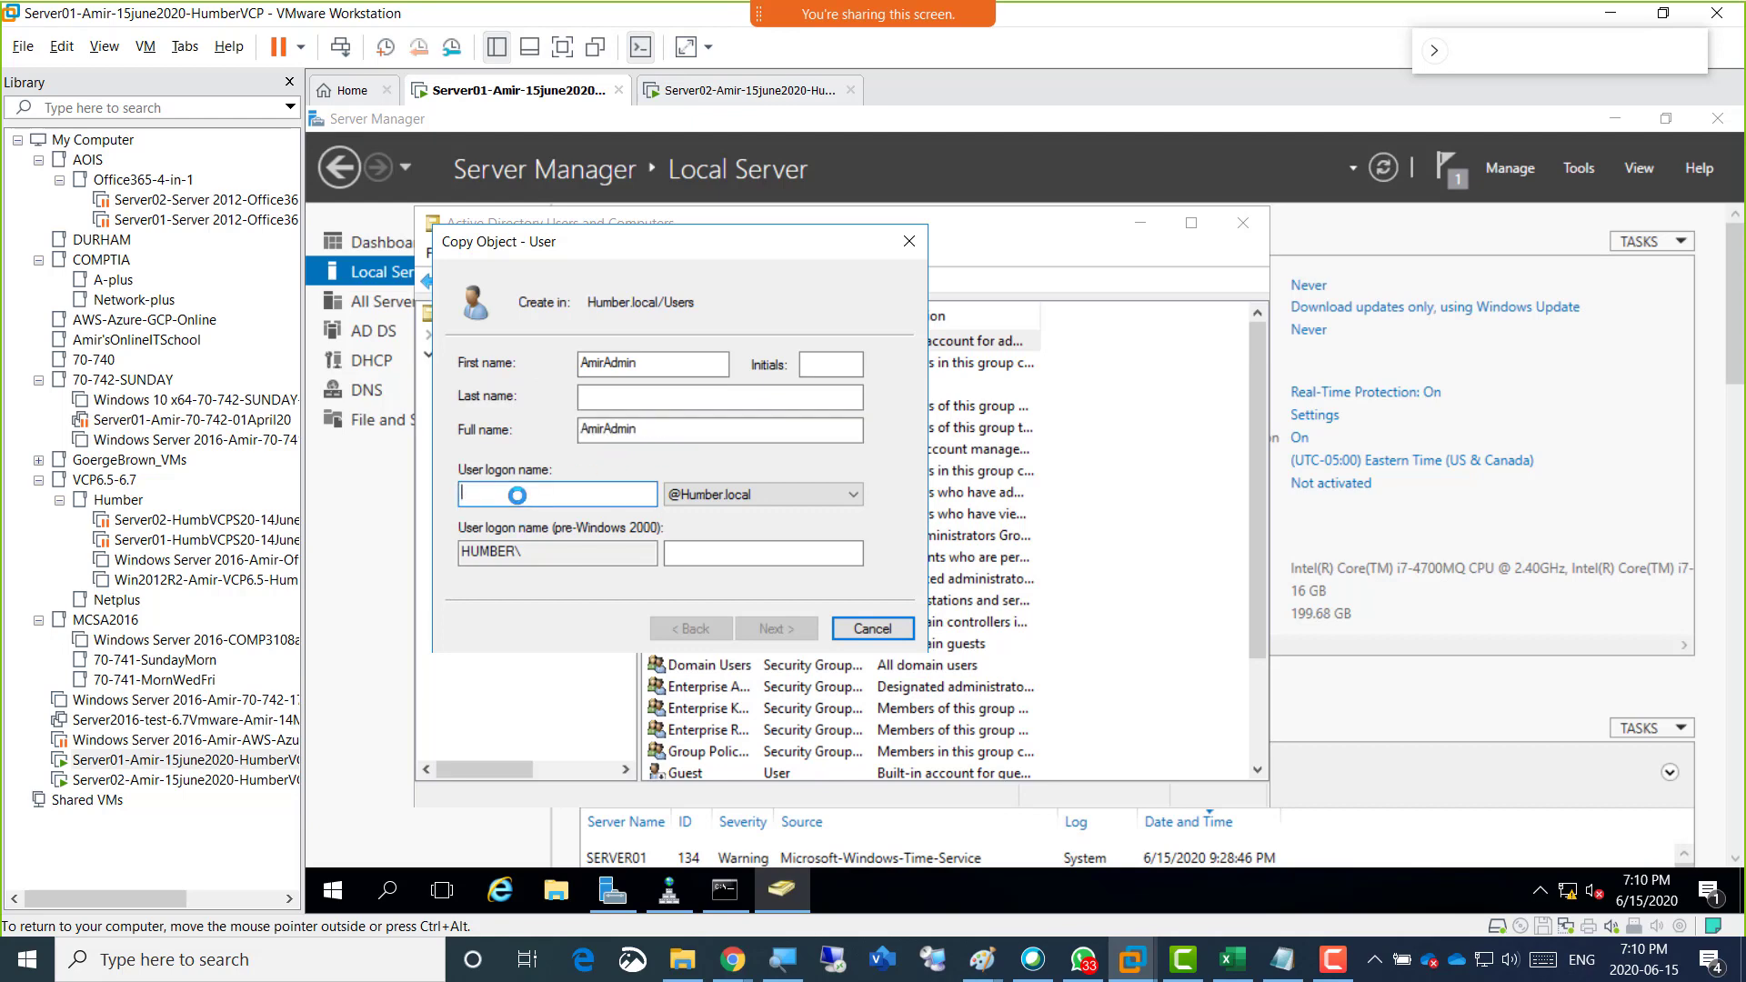
right_click(516, 495)
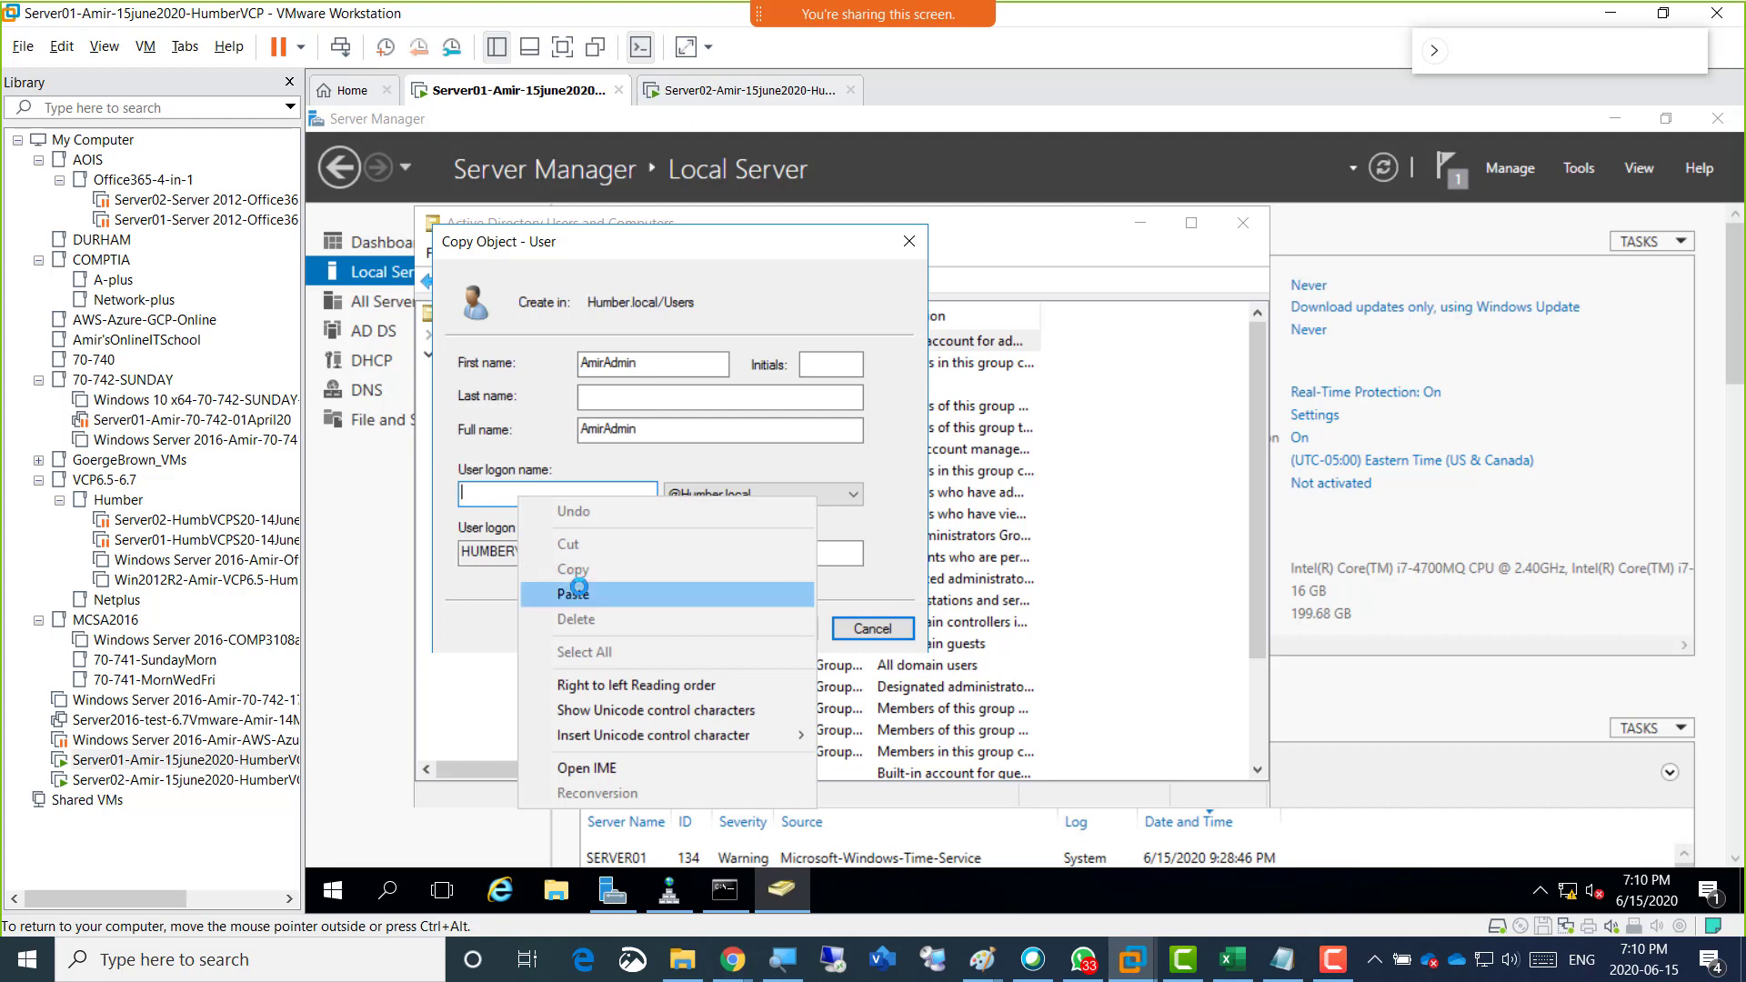
left_click(575, 584)
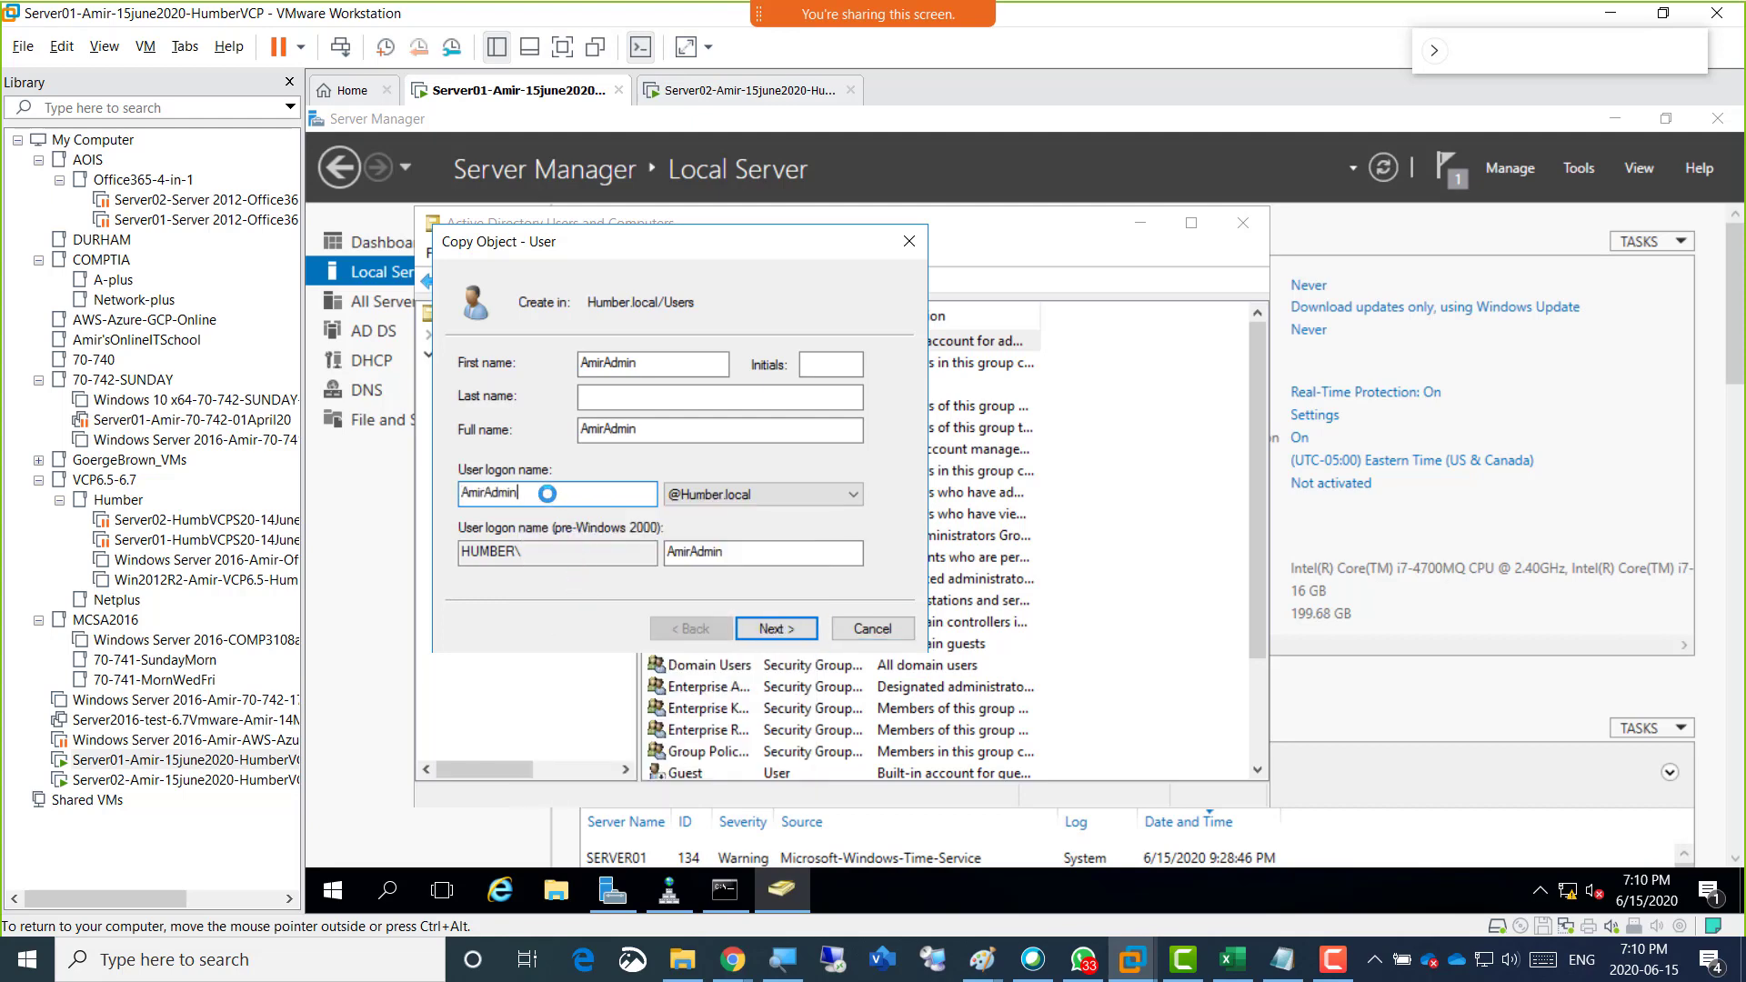
left_click(742, 552)
left_click(627, 378)
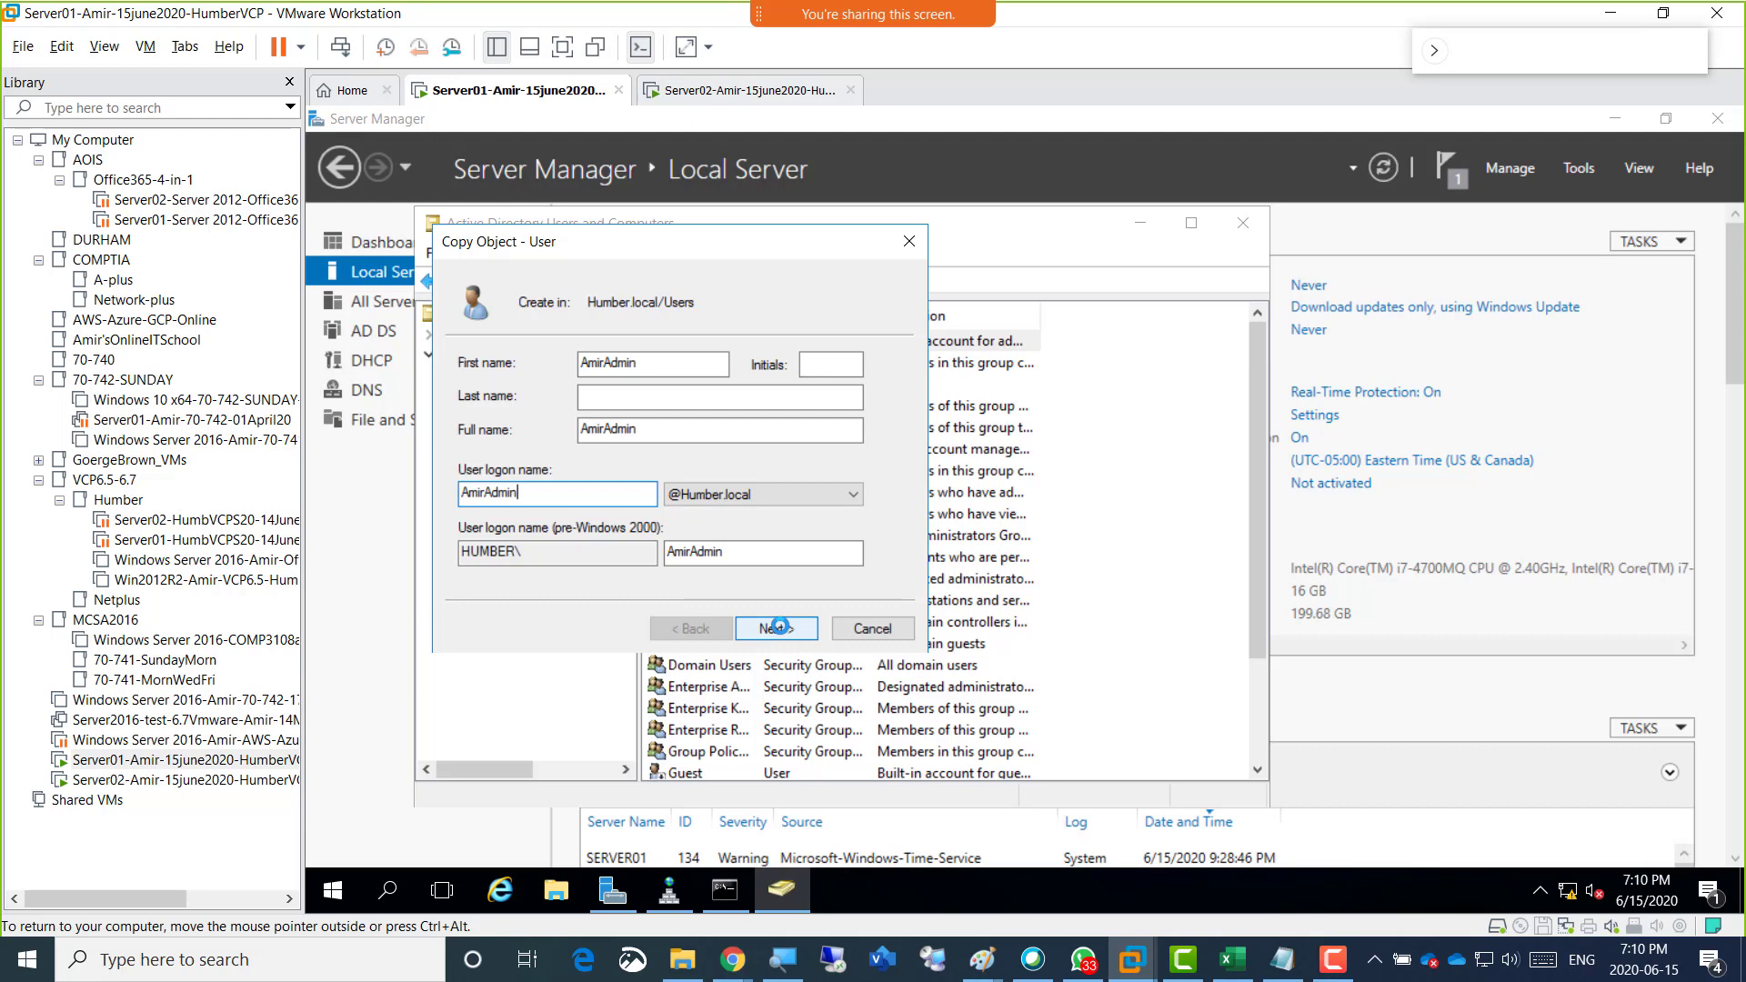
left_click(777, 628)
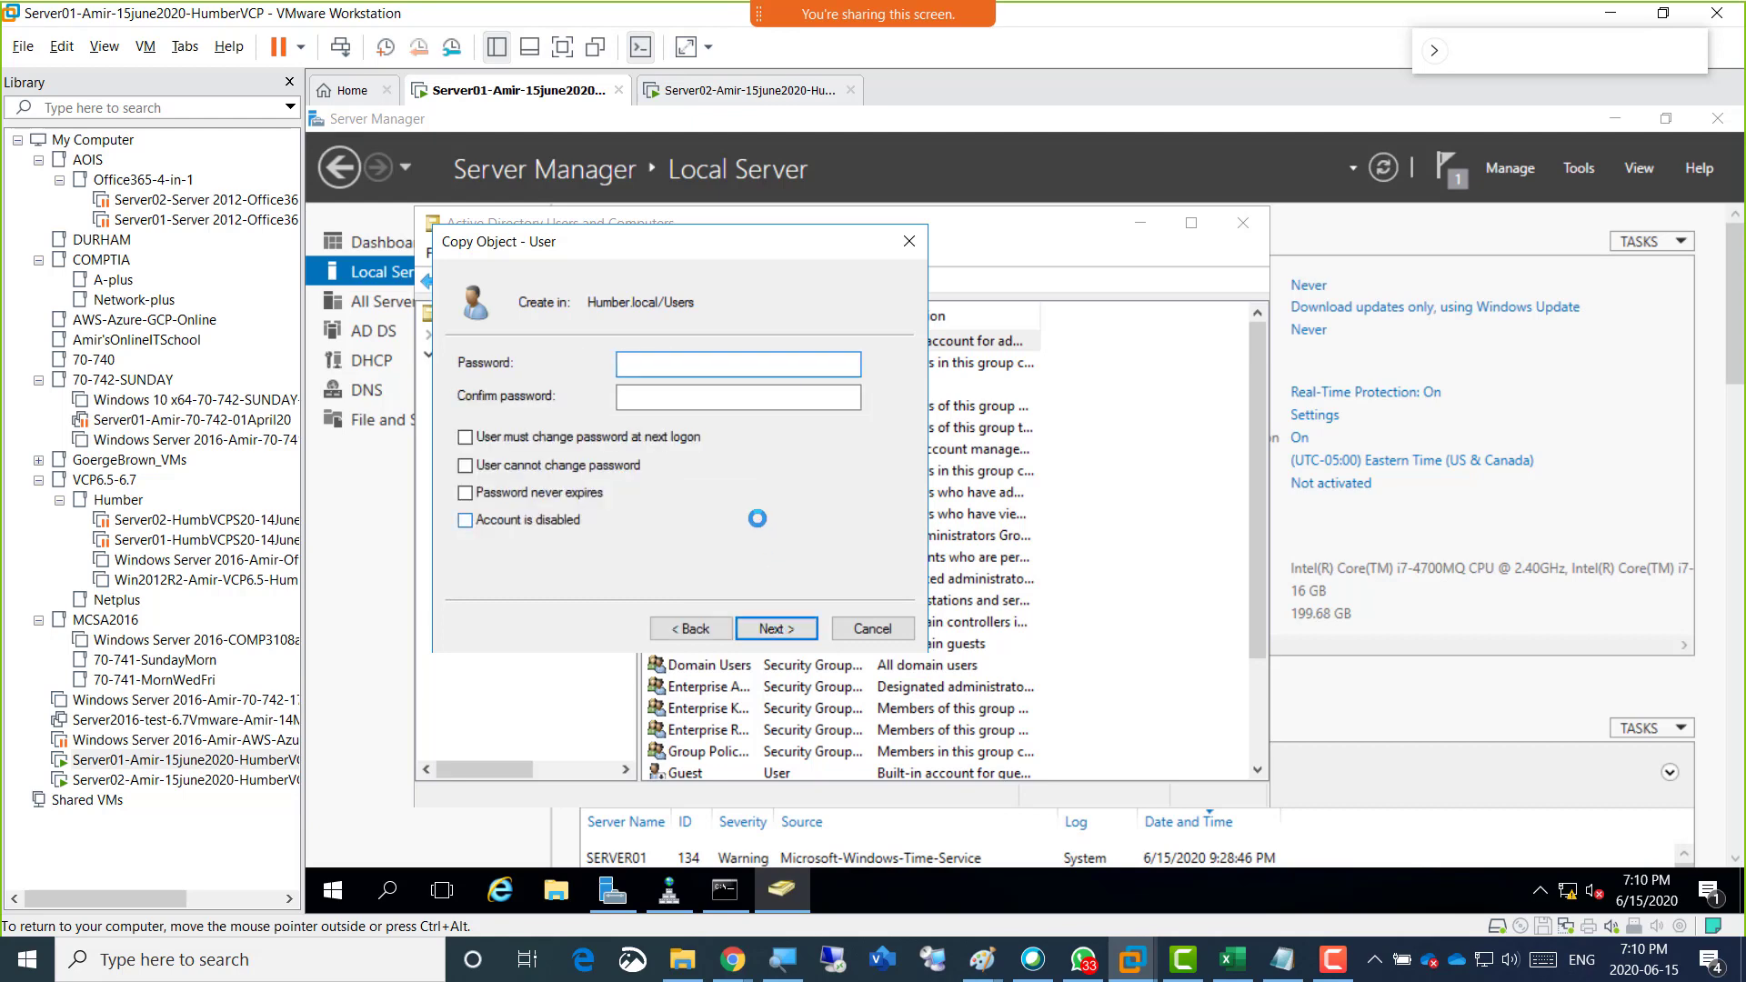
Enter and confirm the password for the copied user account, and cancel the account copy.
type("•••••••••")
key("Tab")
type("••")
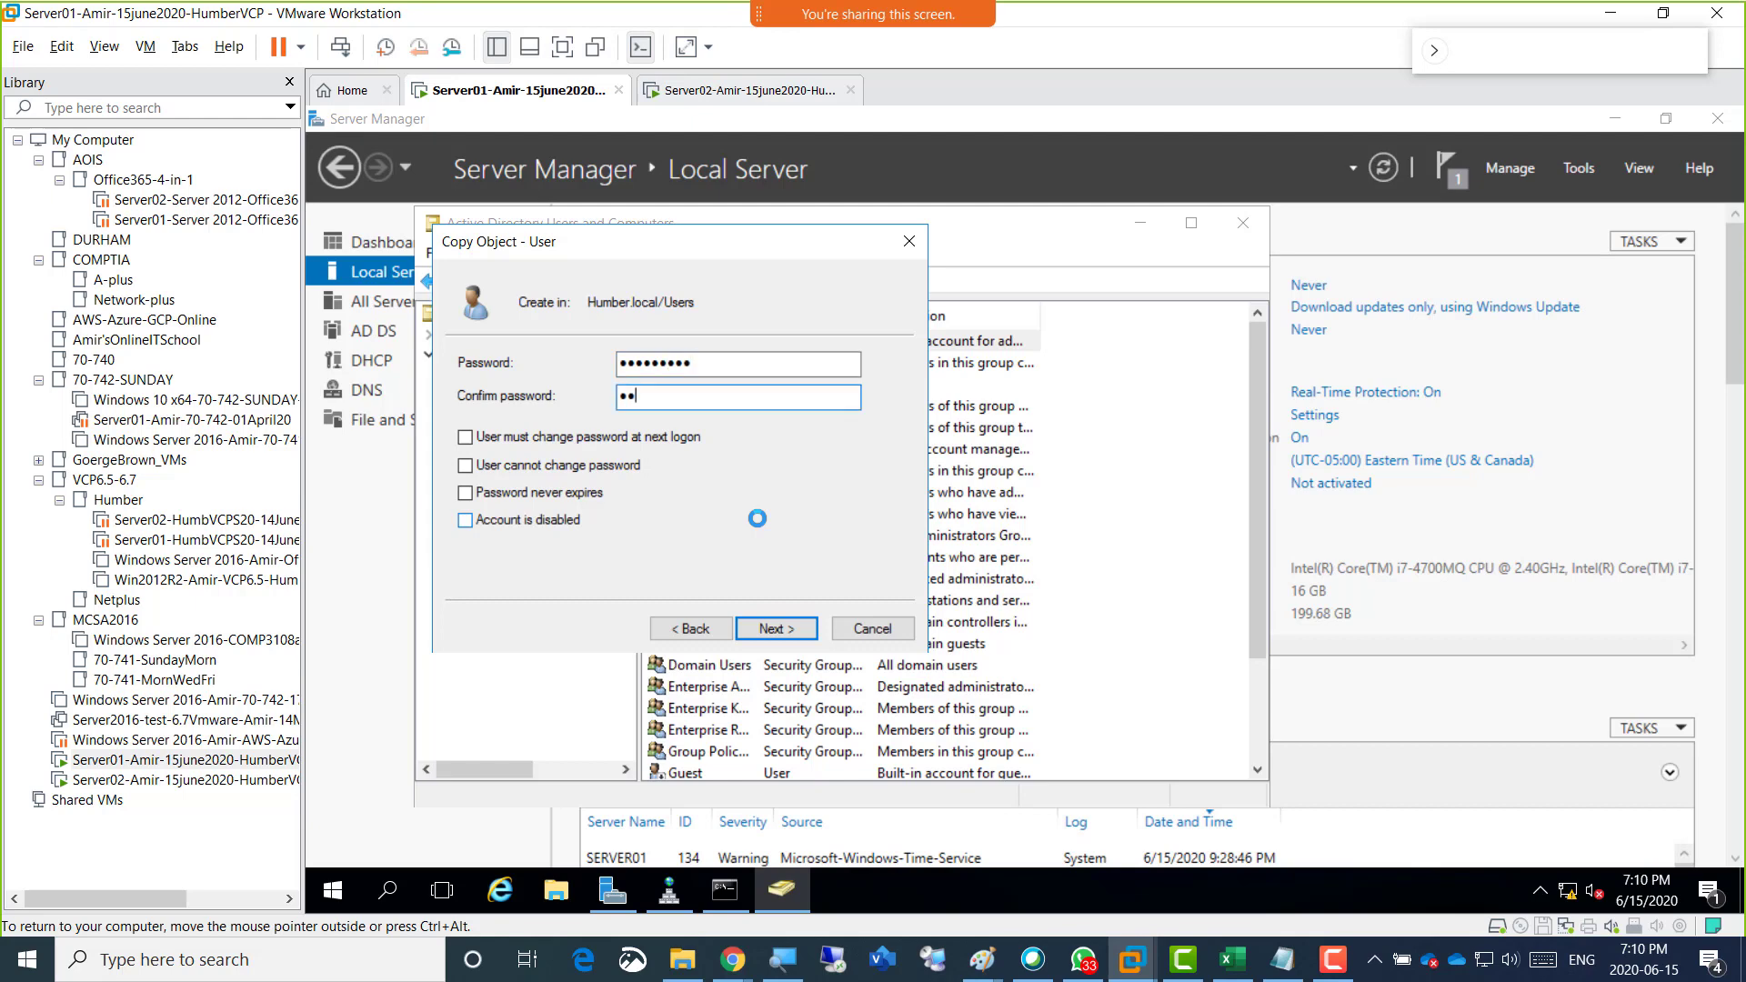
key("BackSpace")
key("BackSpace")
type("••••••••")
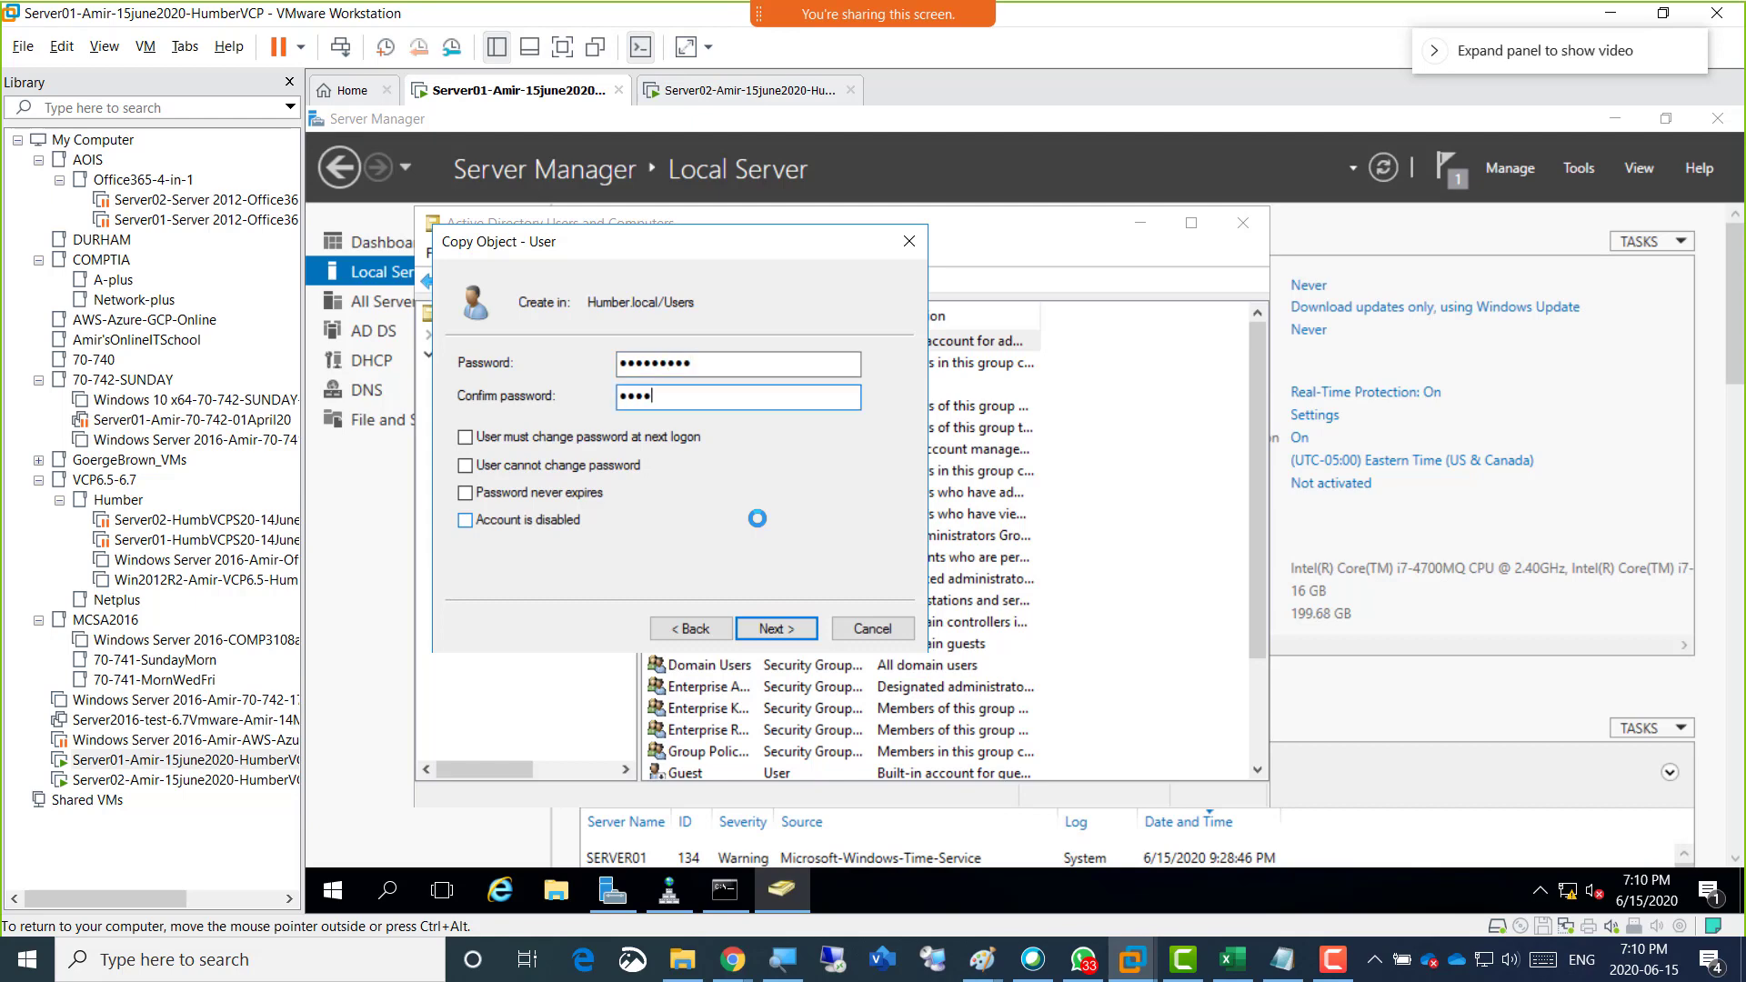
type("•")
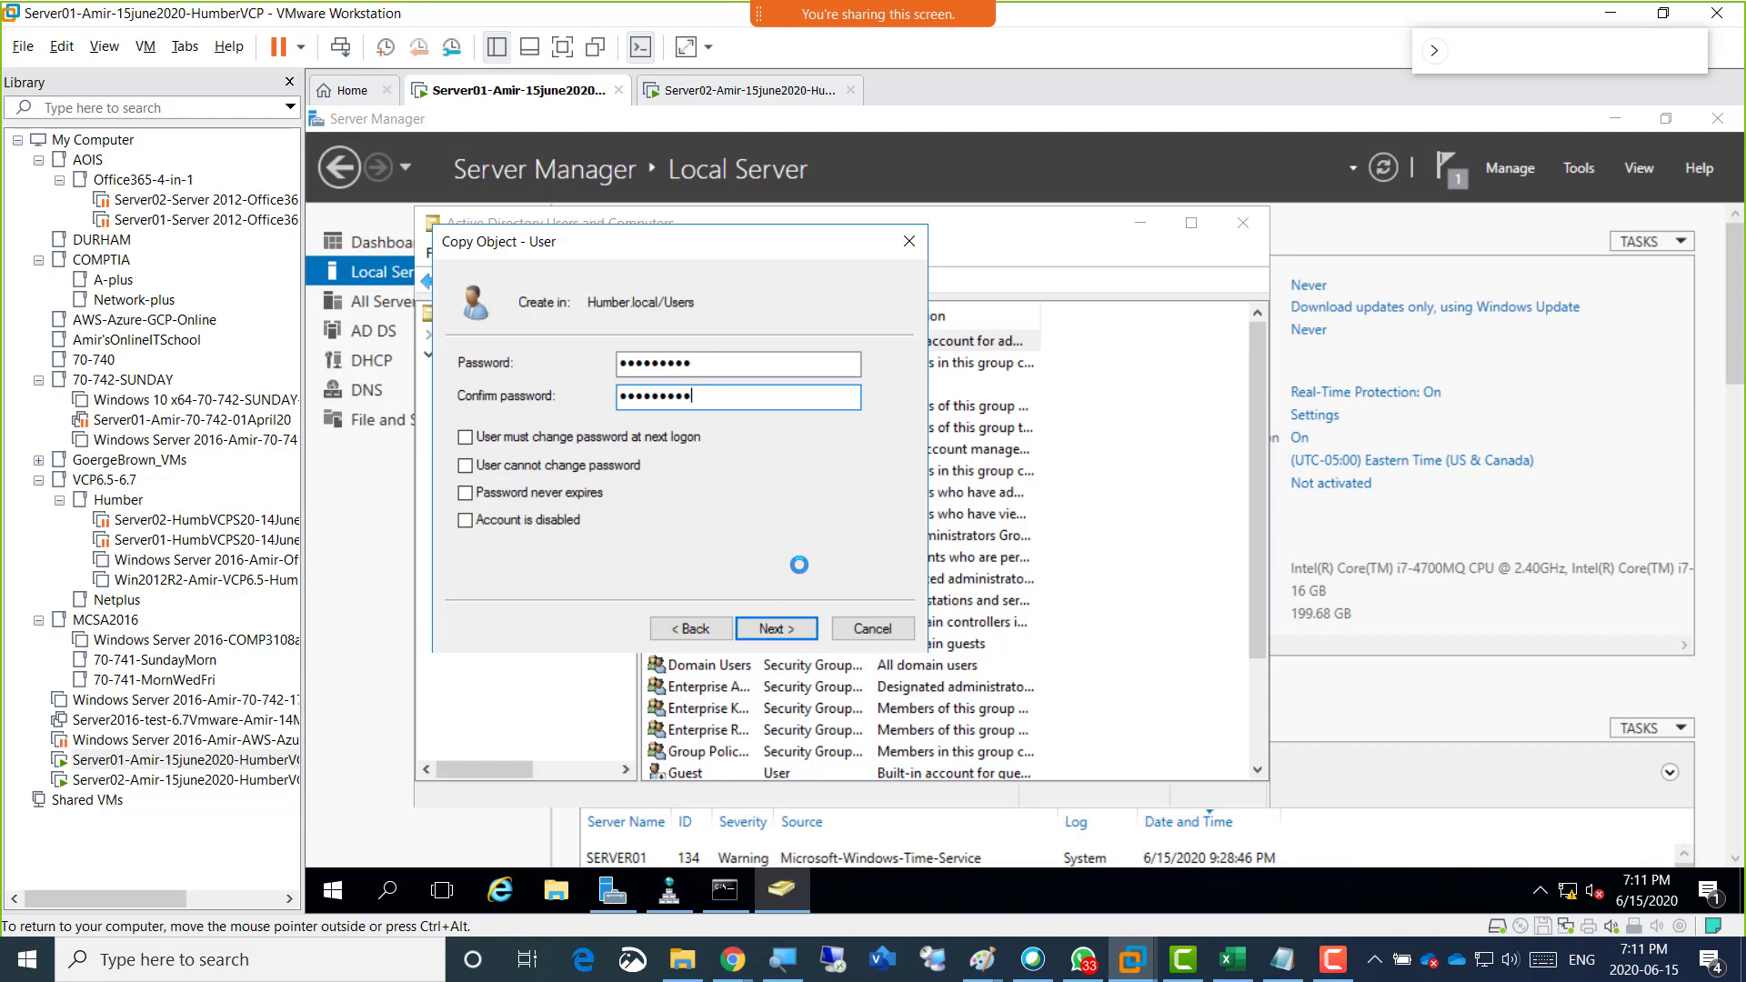
left_click(859, 627)
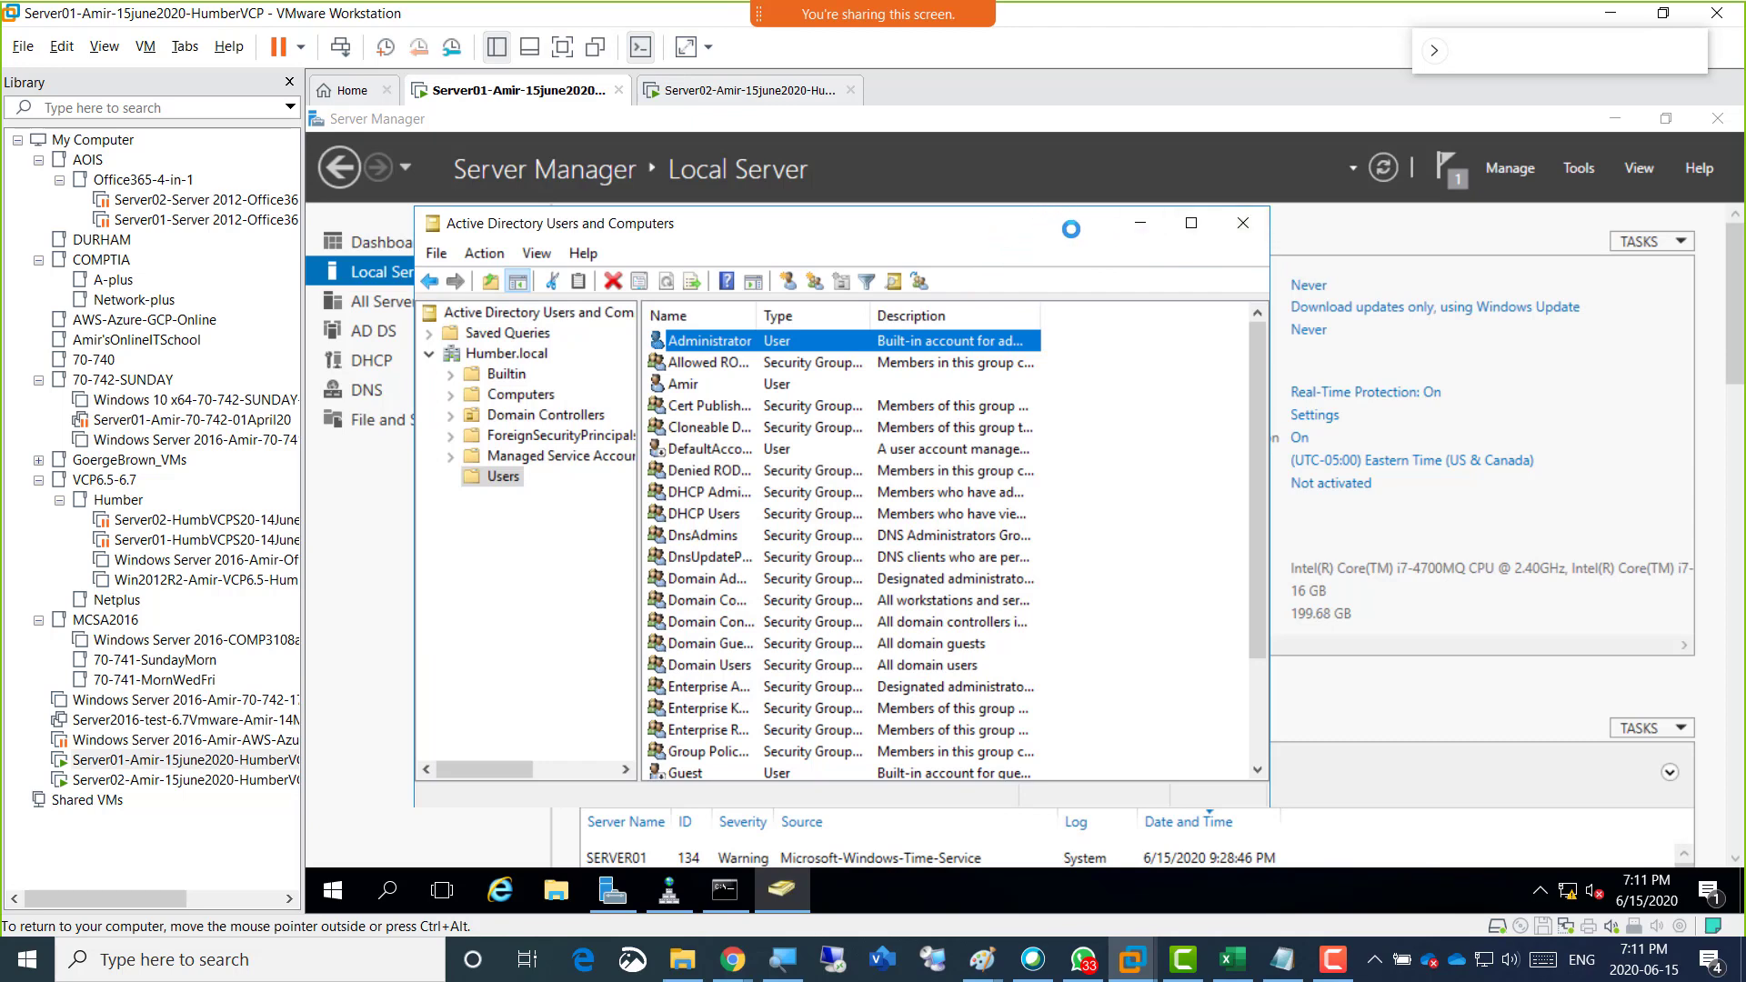
View the containers of the Humber.local domain in Active Directory Users and Computers.
left_click(539, 357)
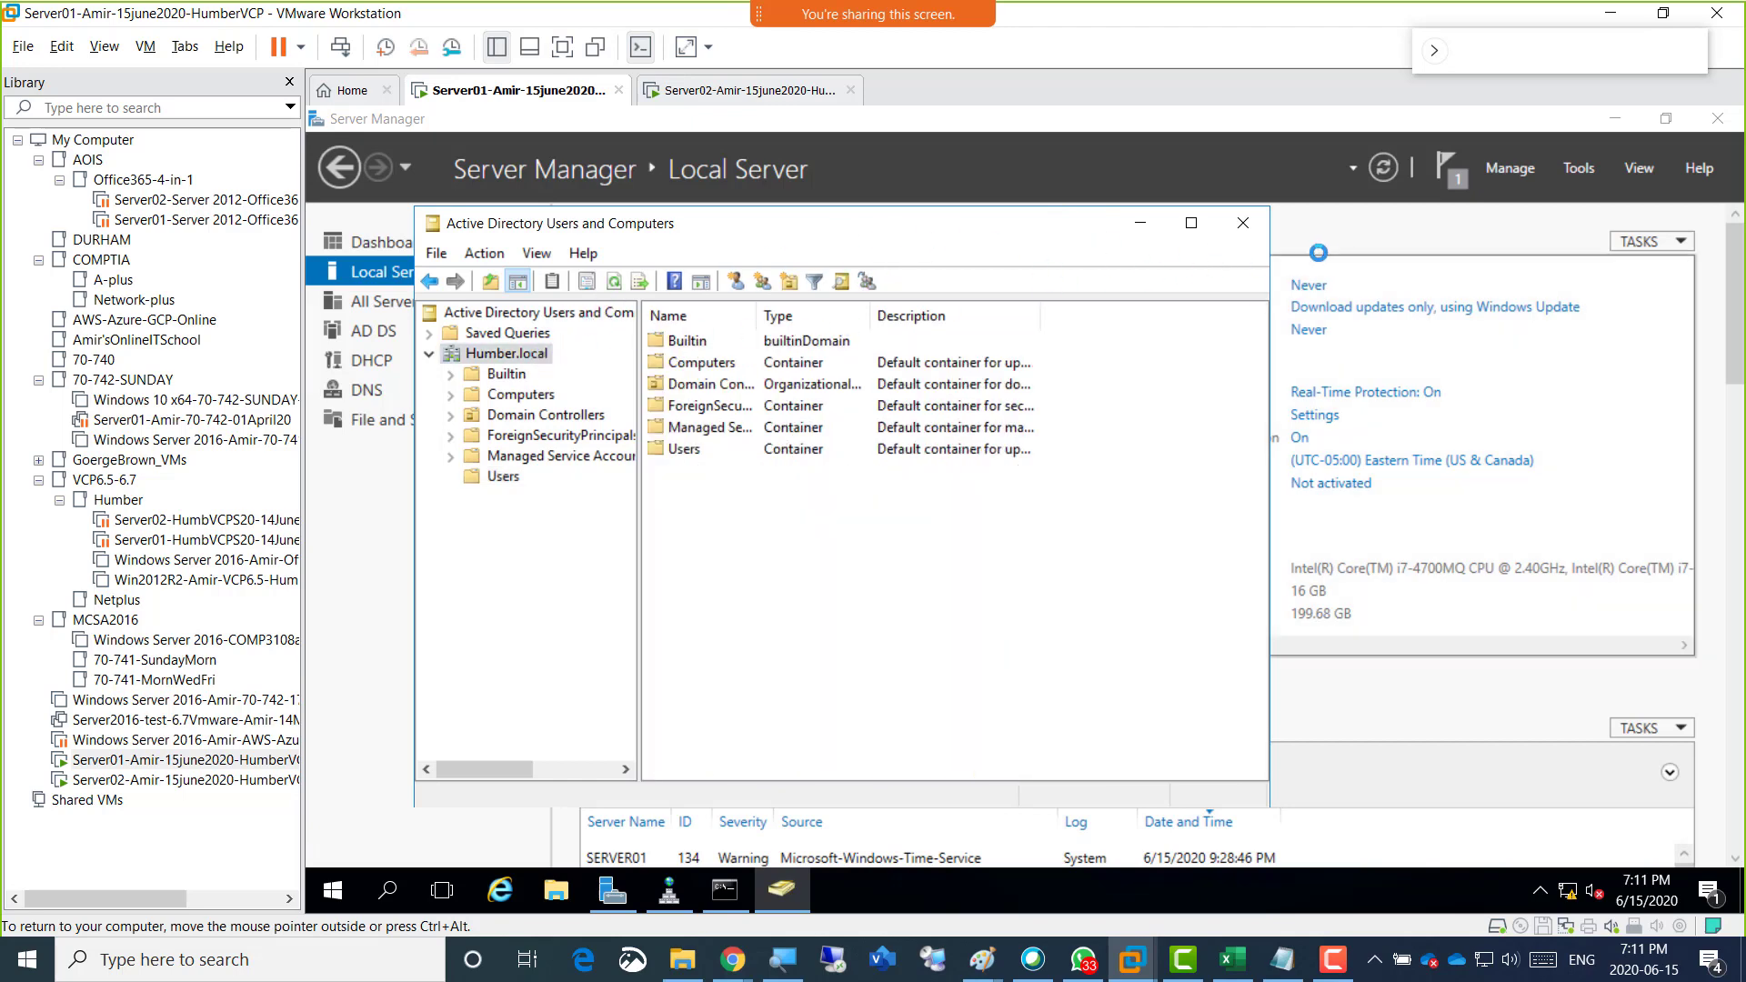
Reopen Active Directory Users and Computers and view the actions available for the Administrator account in the Users container of Humber.local.
left_click(1242, 223)
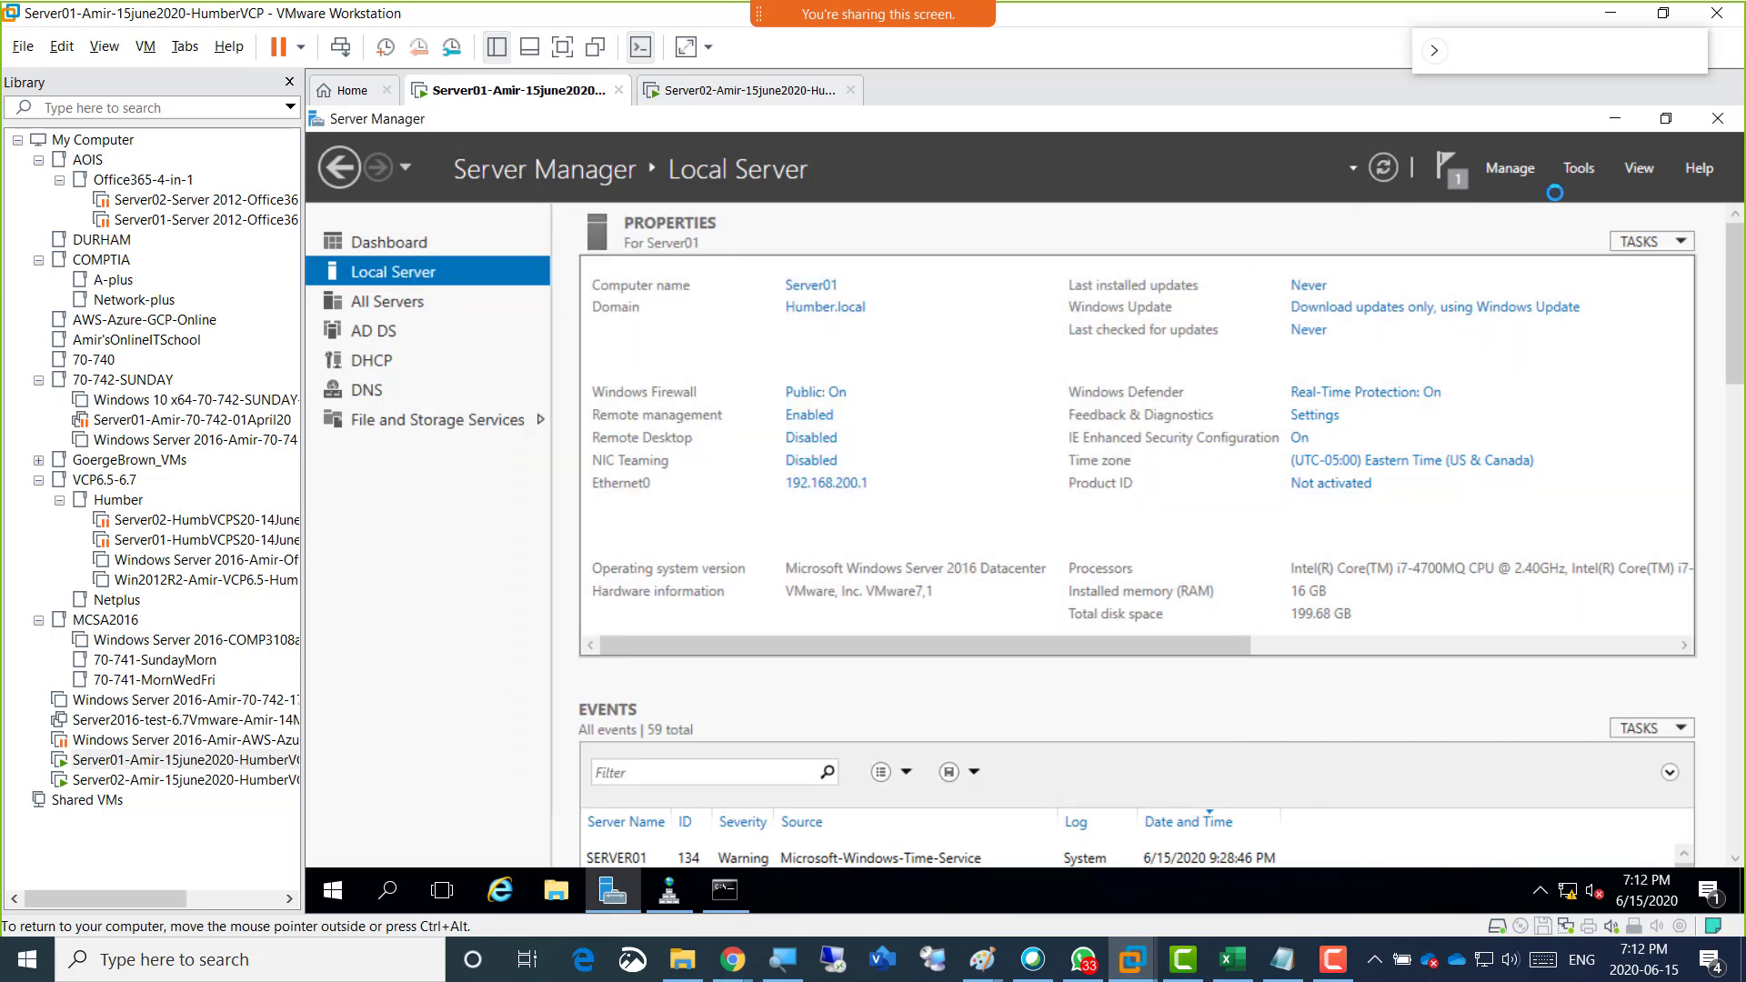
left_click(1579, 170)
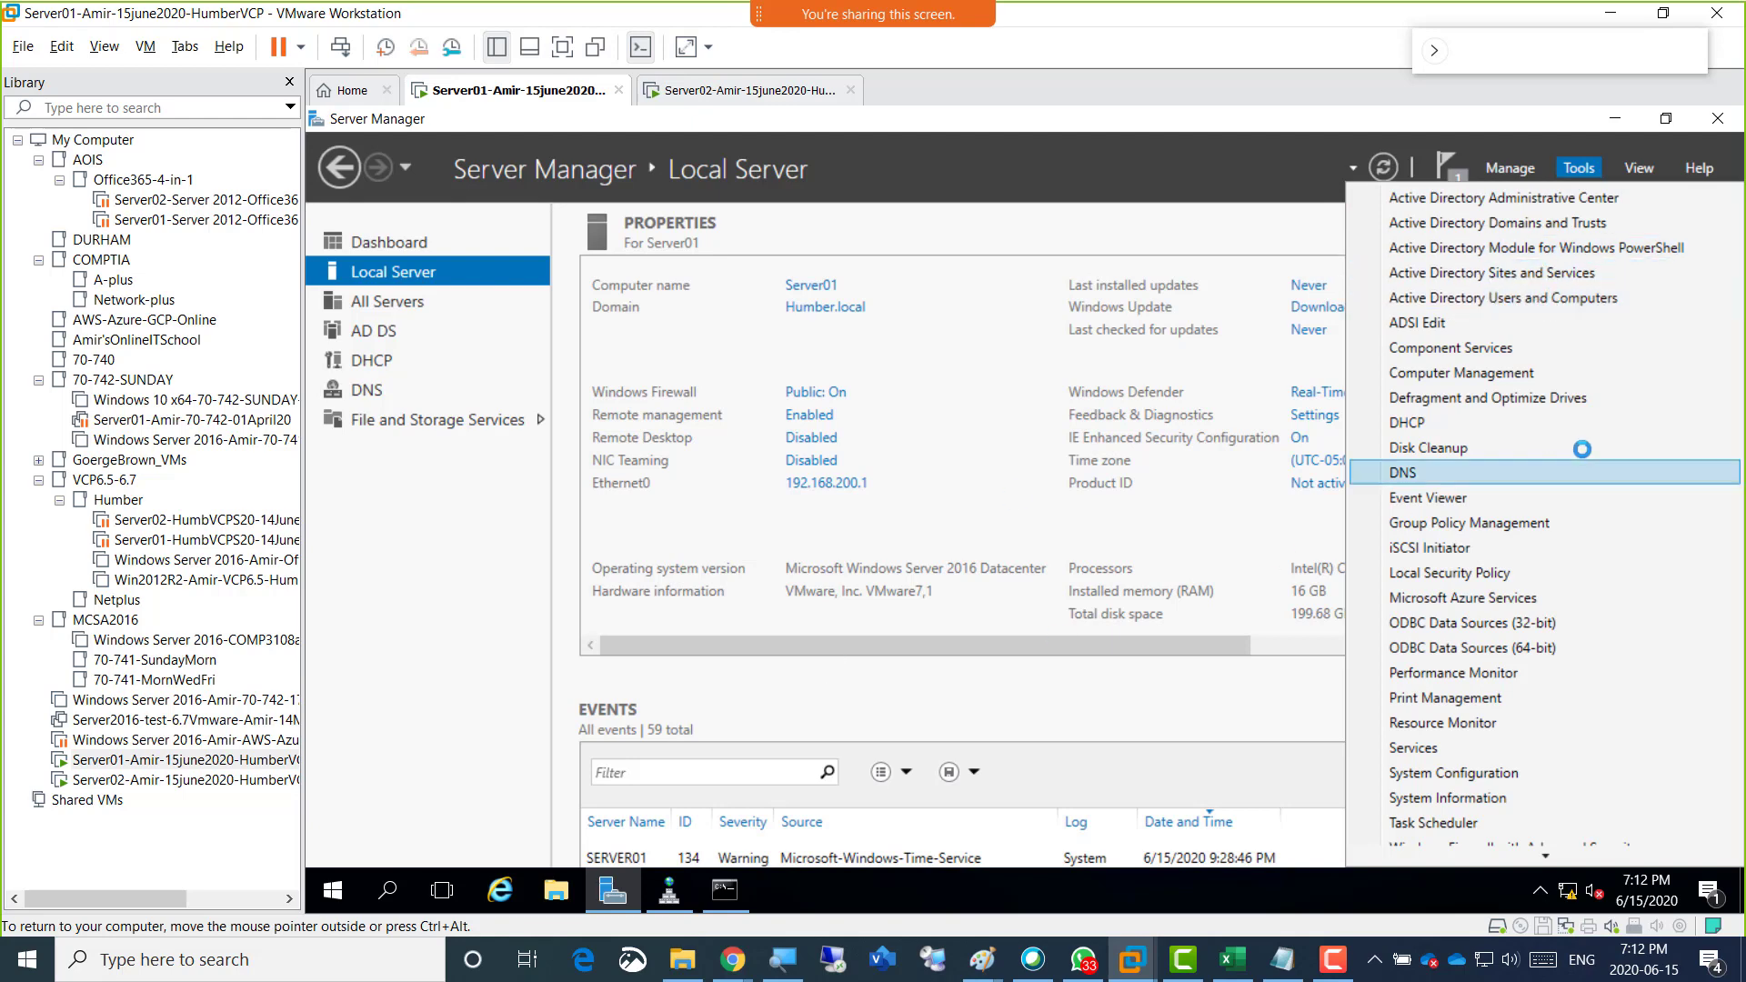
left_click(1530, 300)
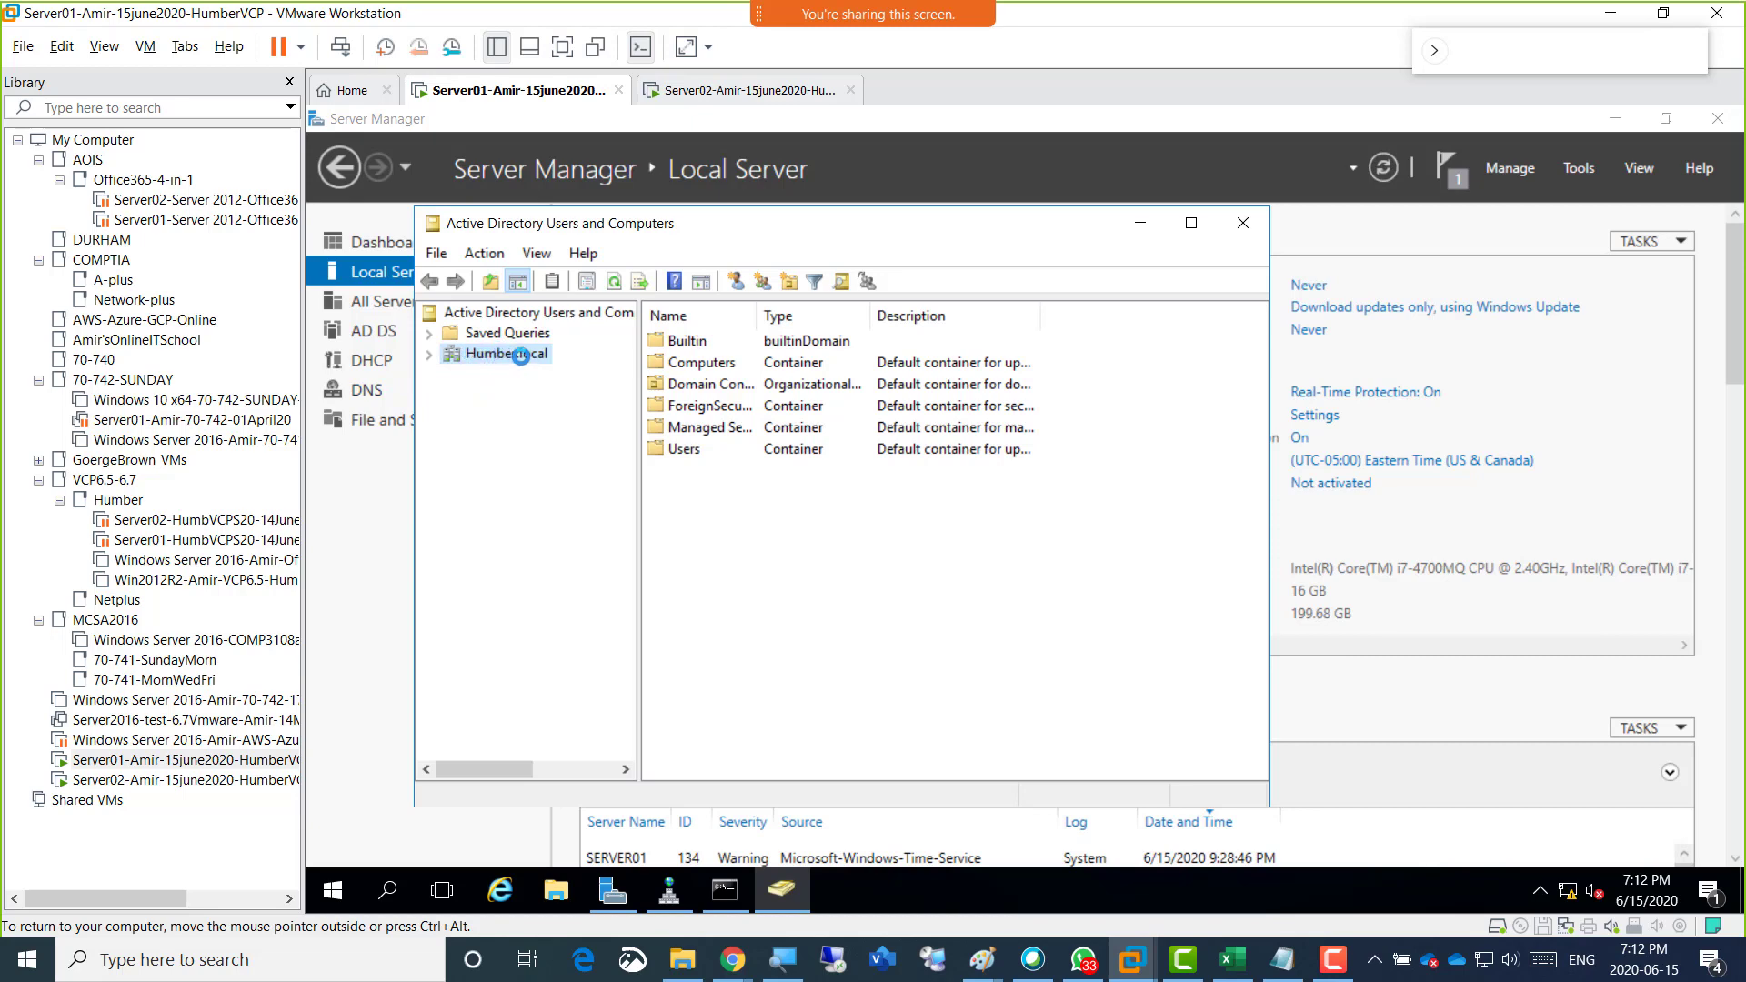
left_click(431, 353)
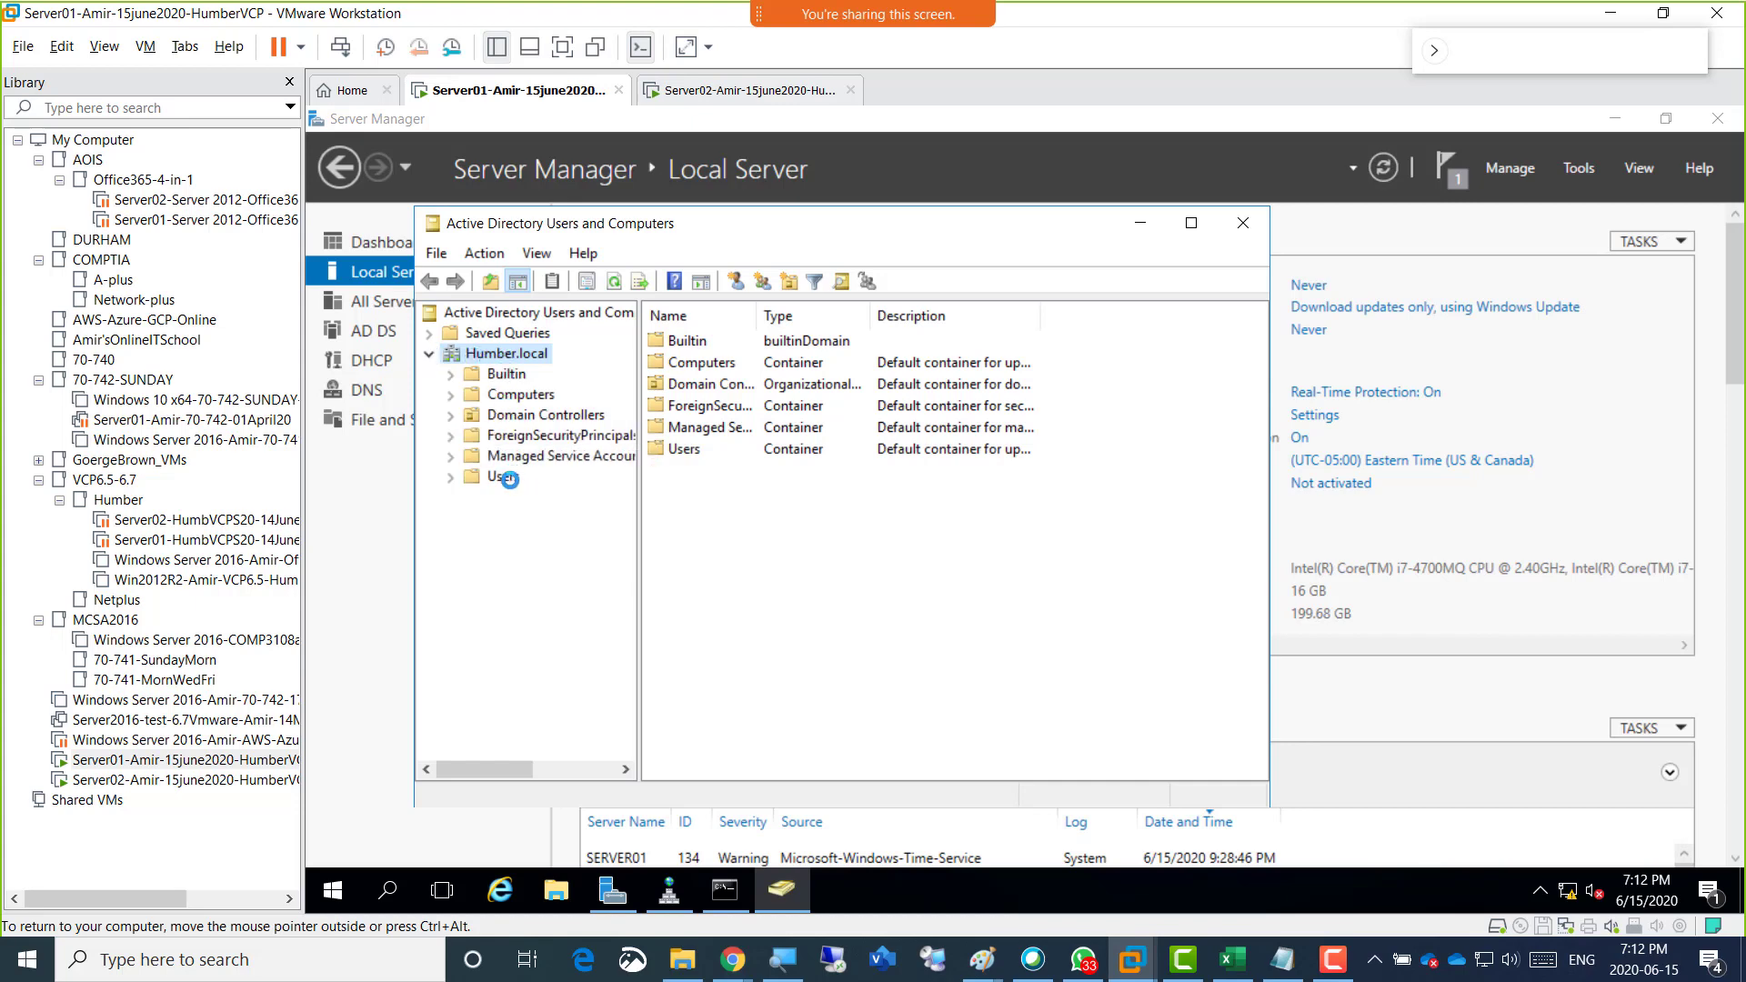
left_click(505, 477)
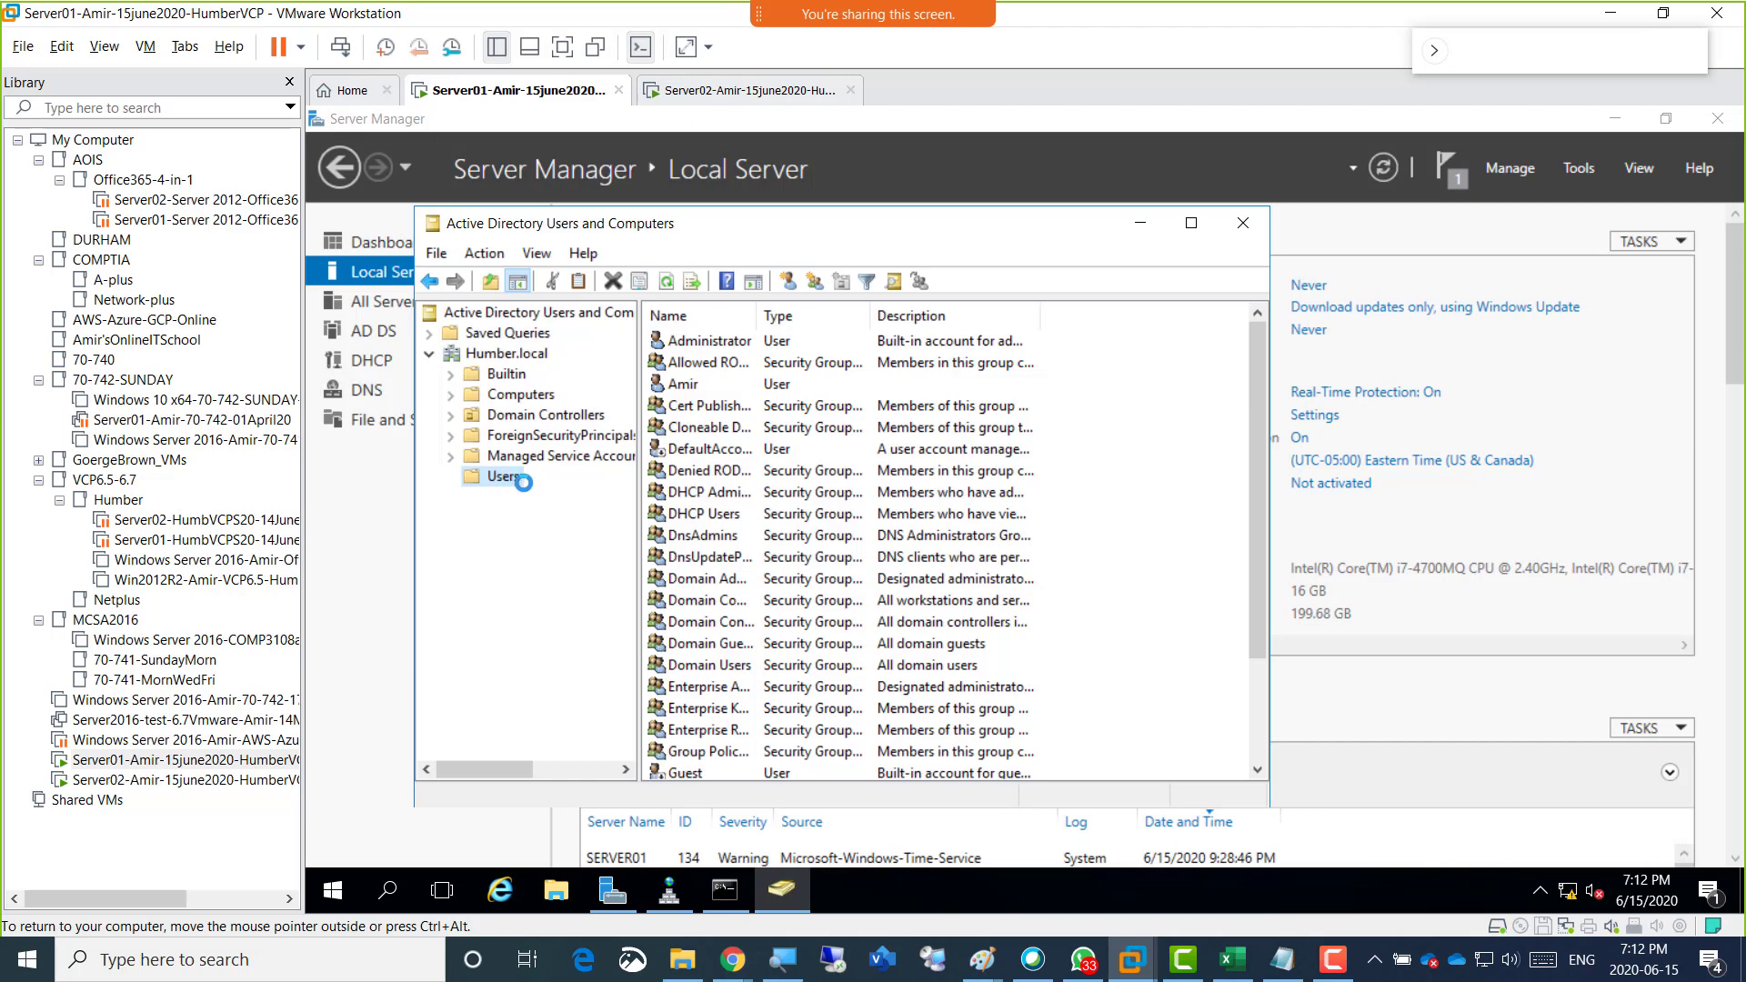
left_click(691, 340)
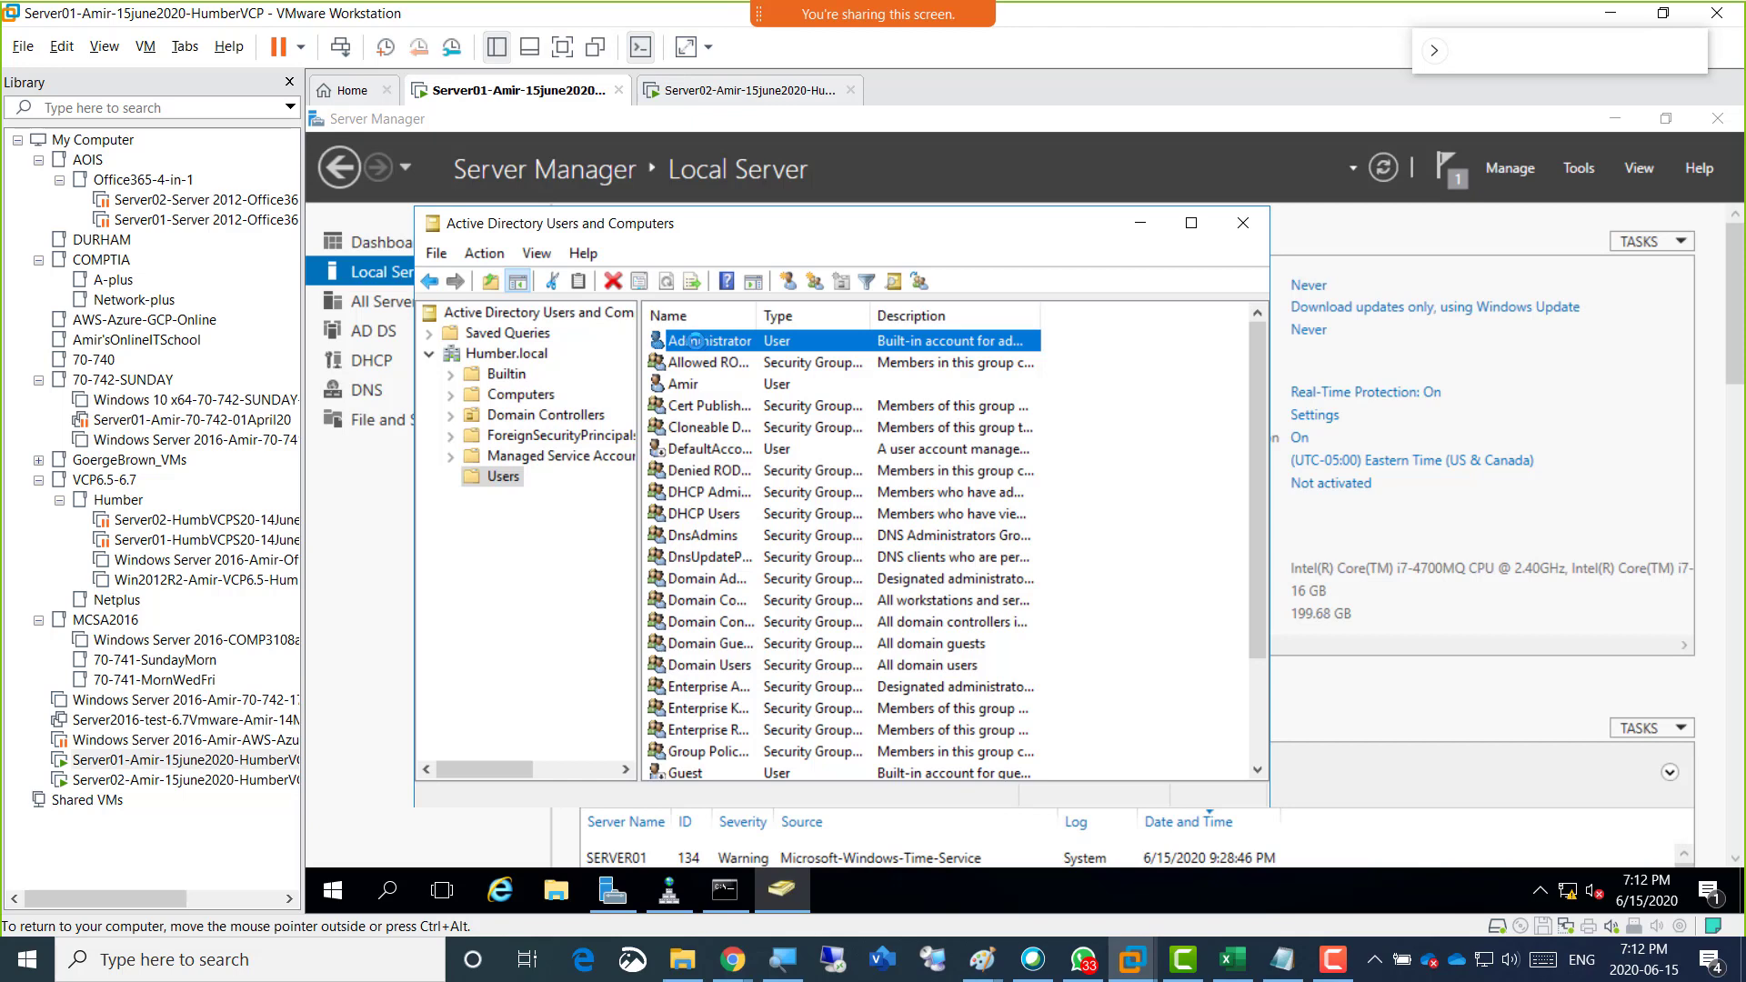
right_click(694, 341)
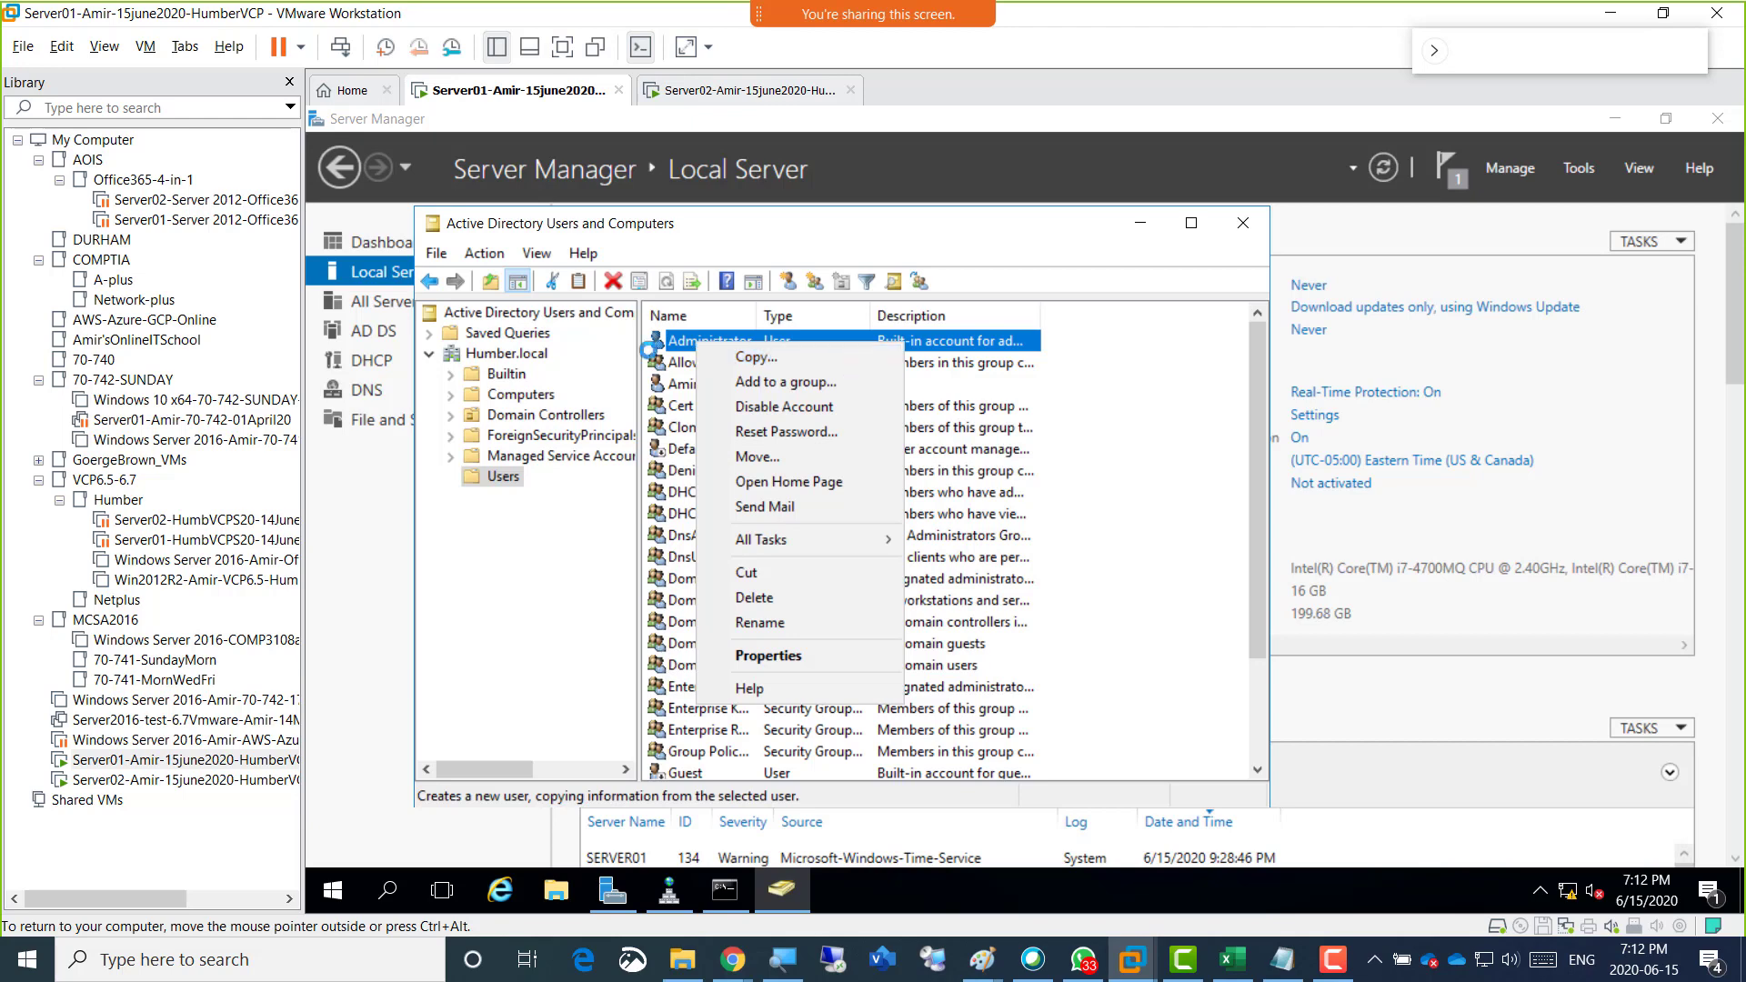
left_click(512, 478)
left_click(512, 477)
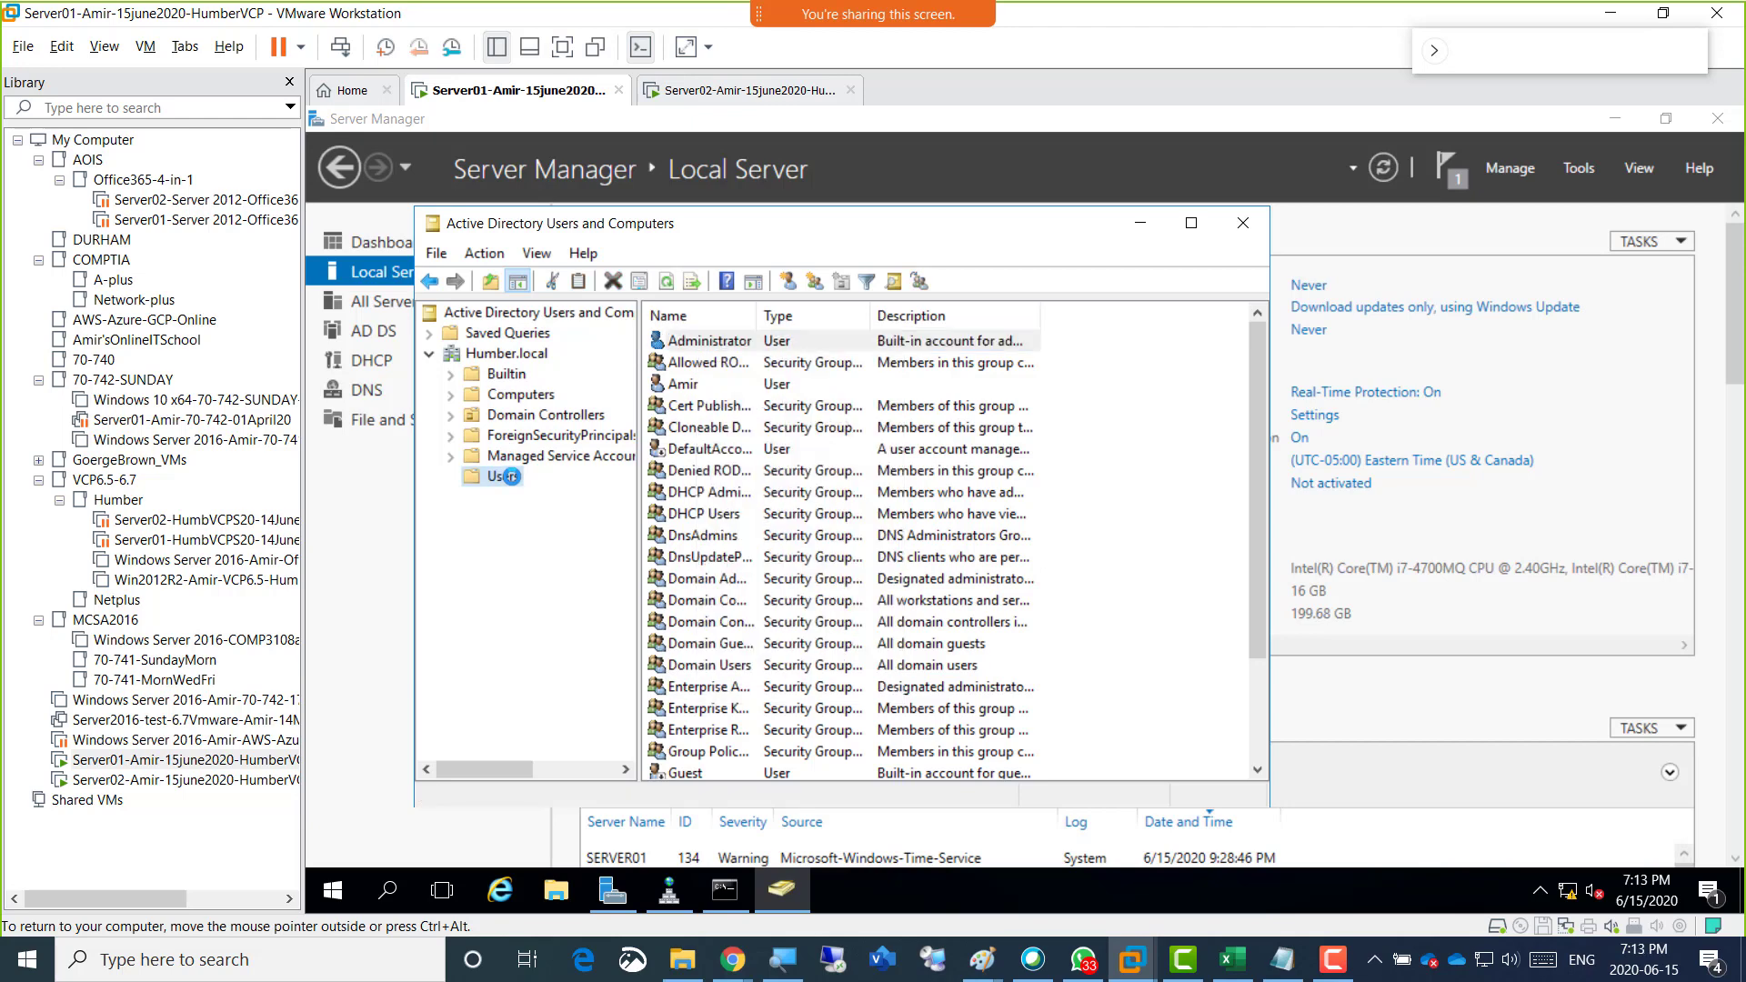
Close and relaunch Active Directory Users and Computers, and open the Users container under Humber.local.
left_click(1235, 226)
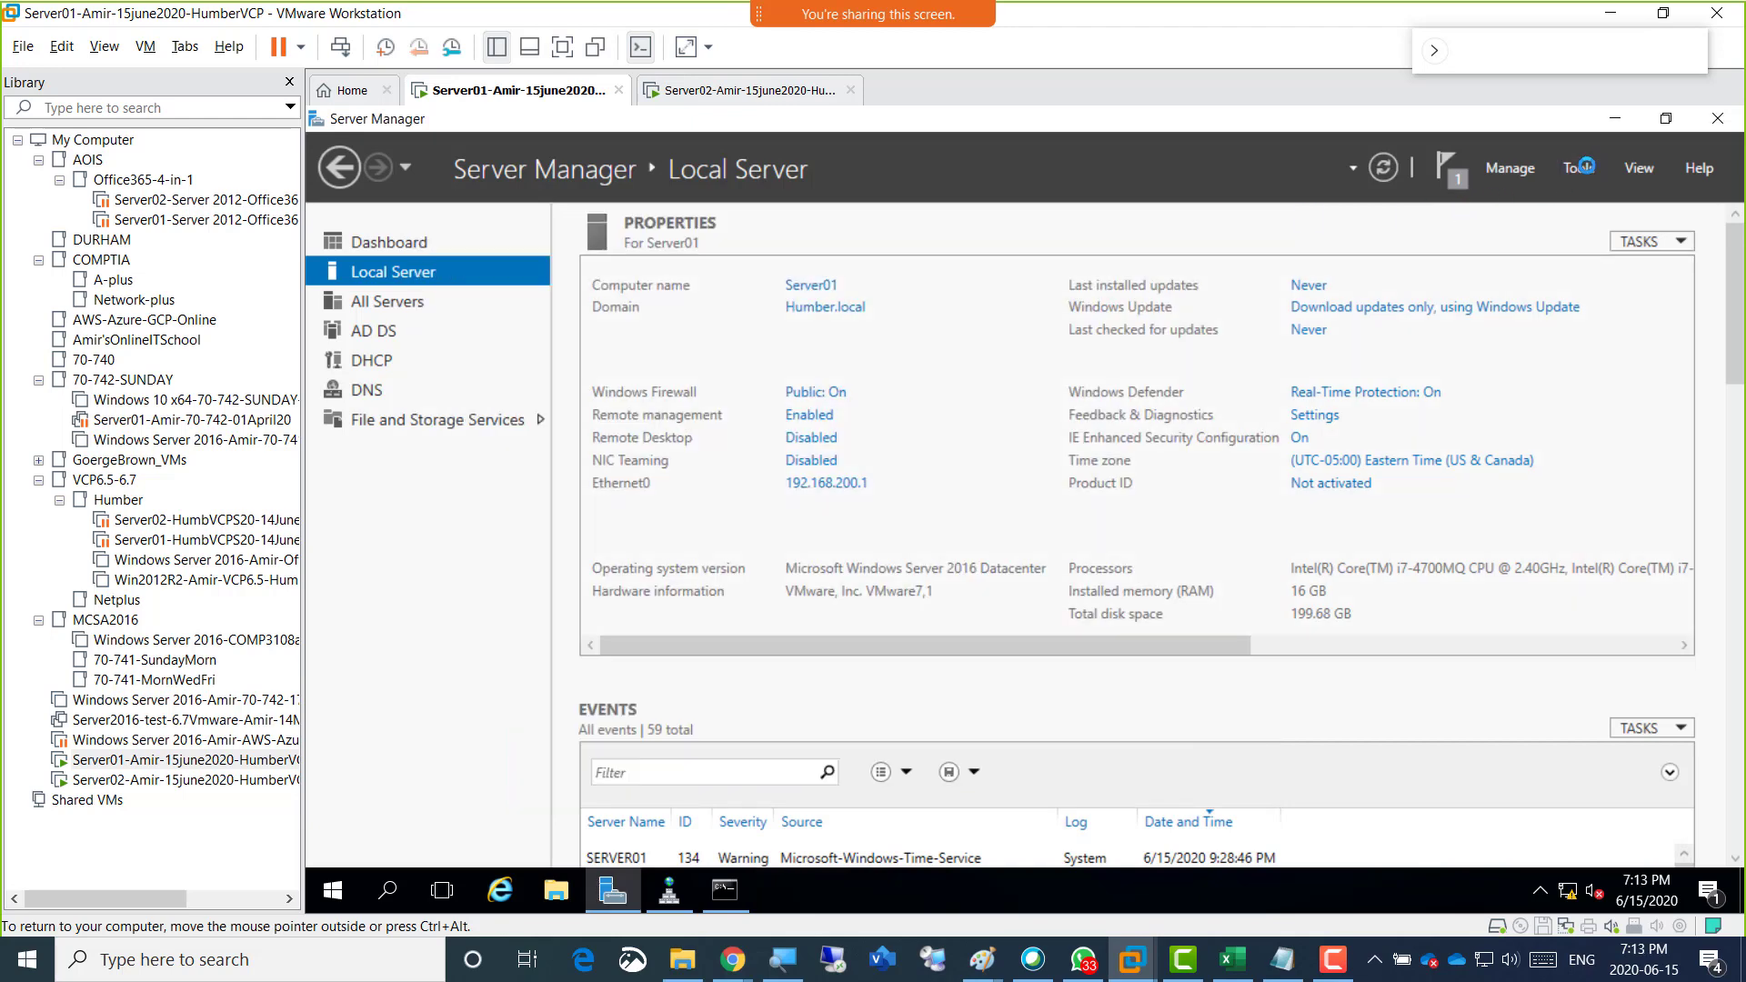
left_click(1578, 168)
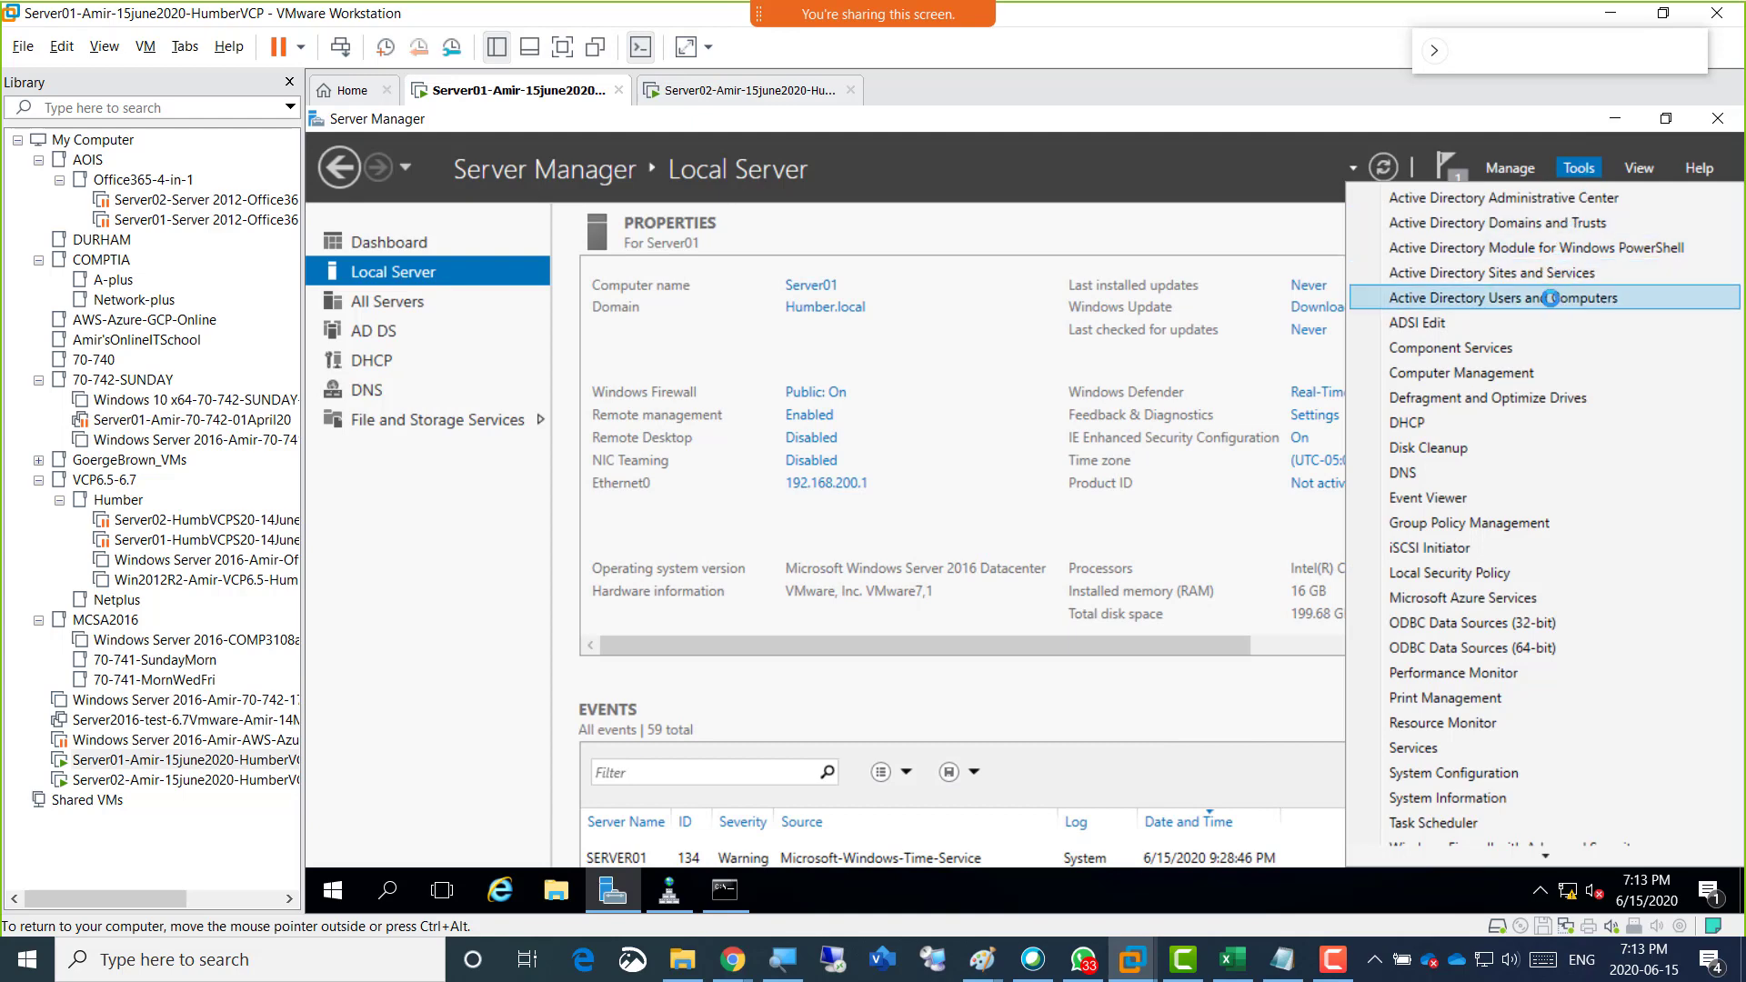
left_click(1550, 297)
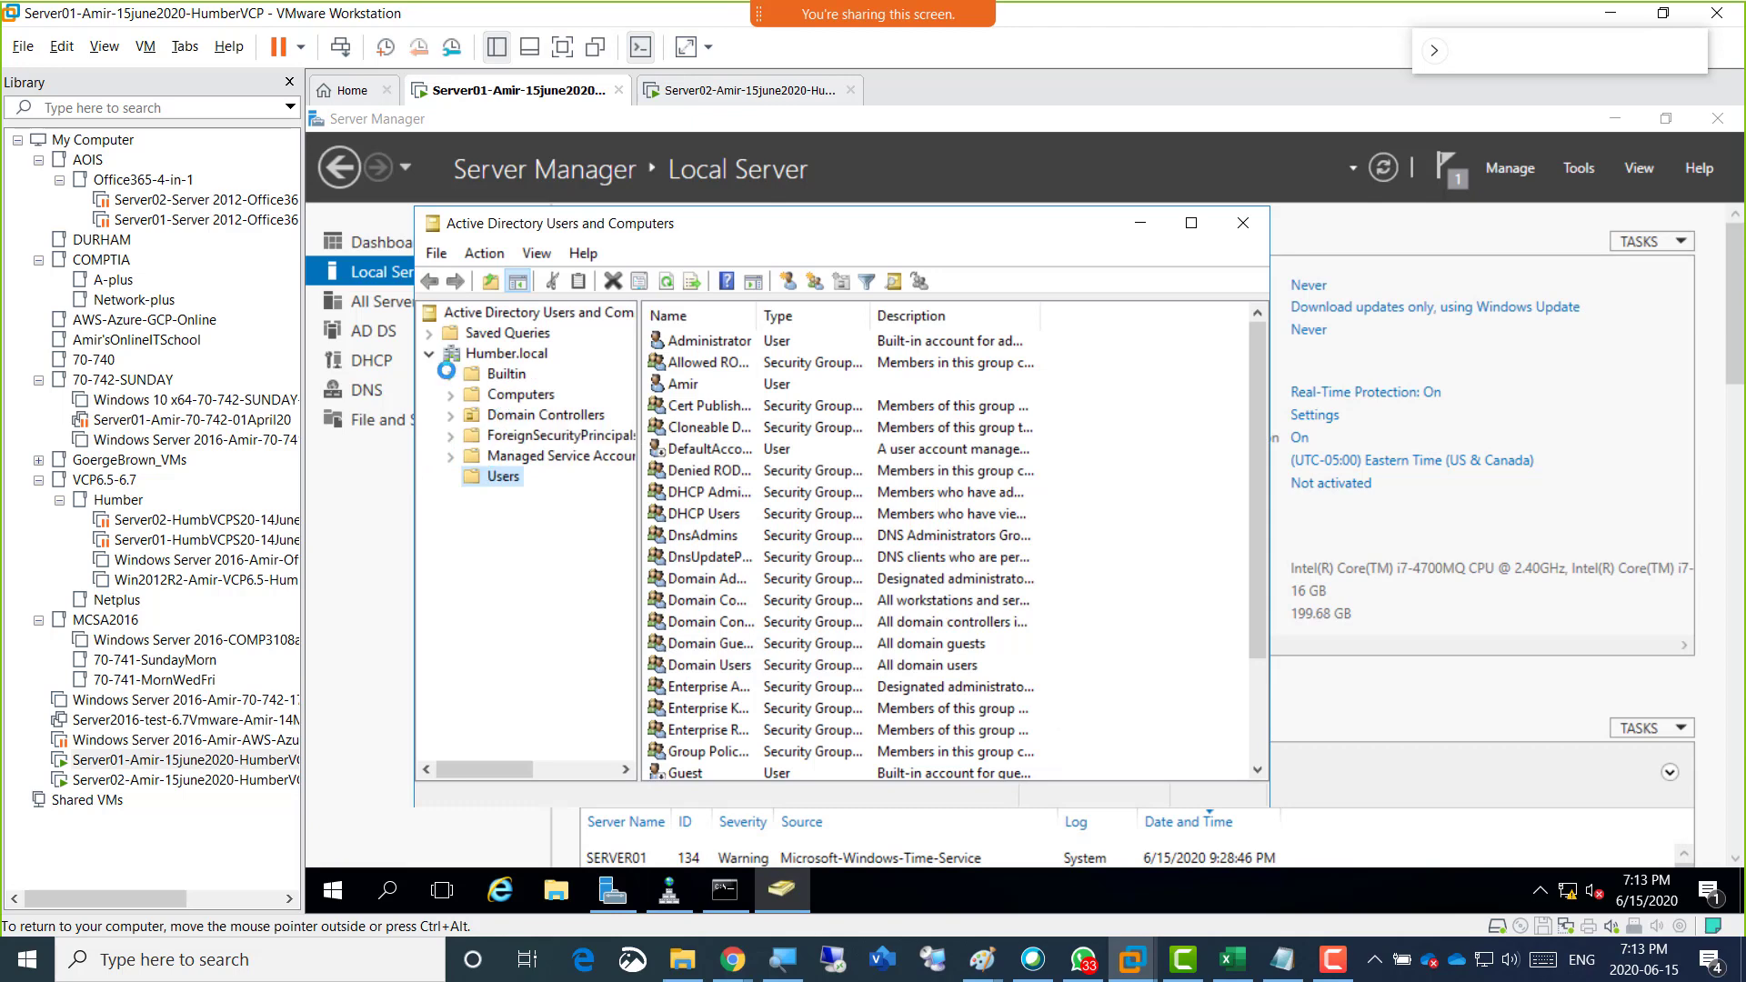
left_click(428, 354)
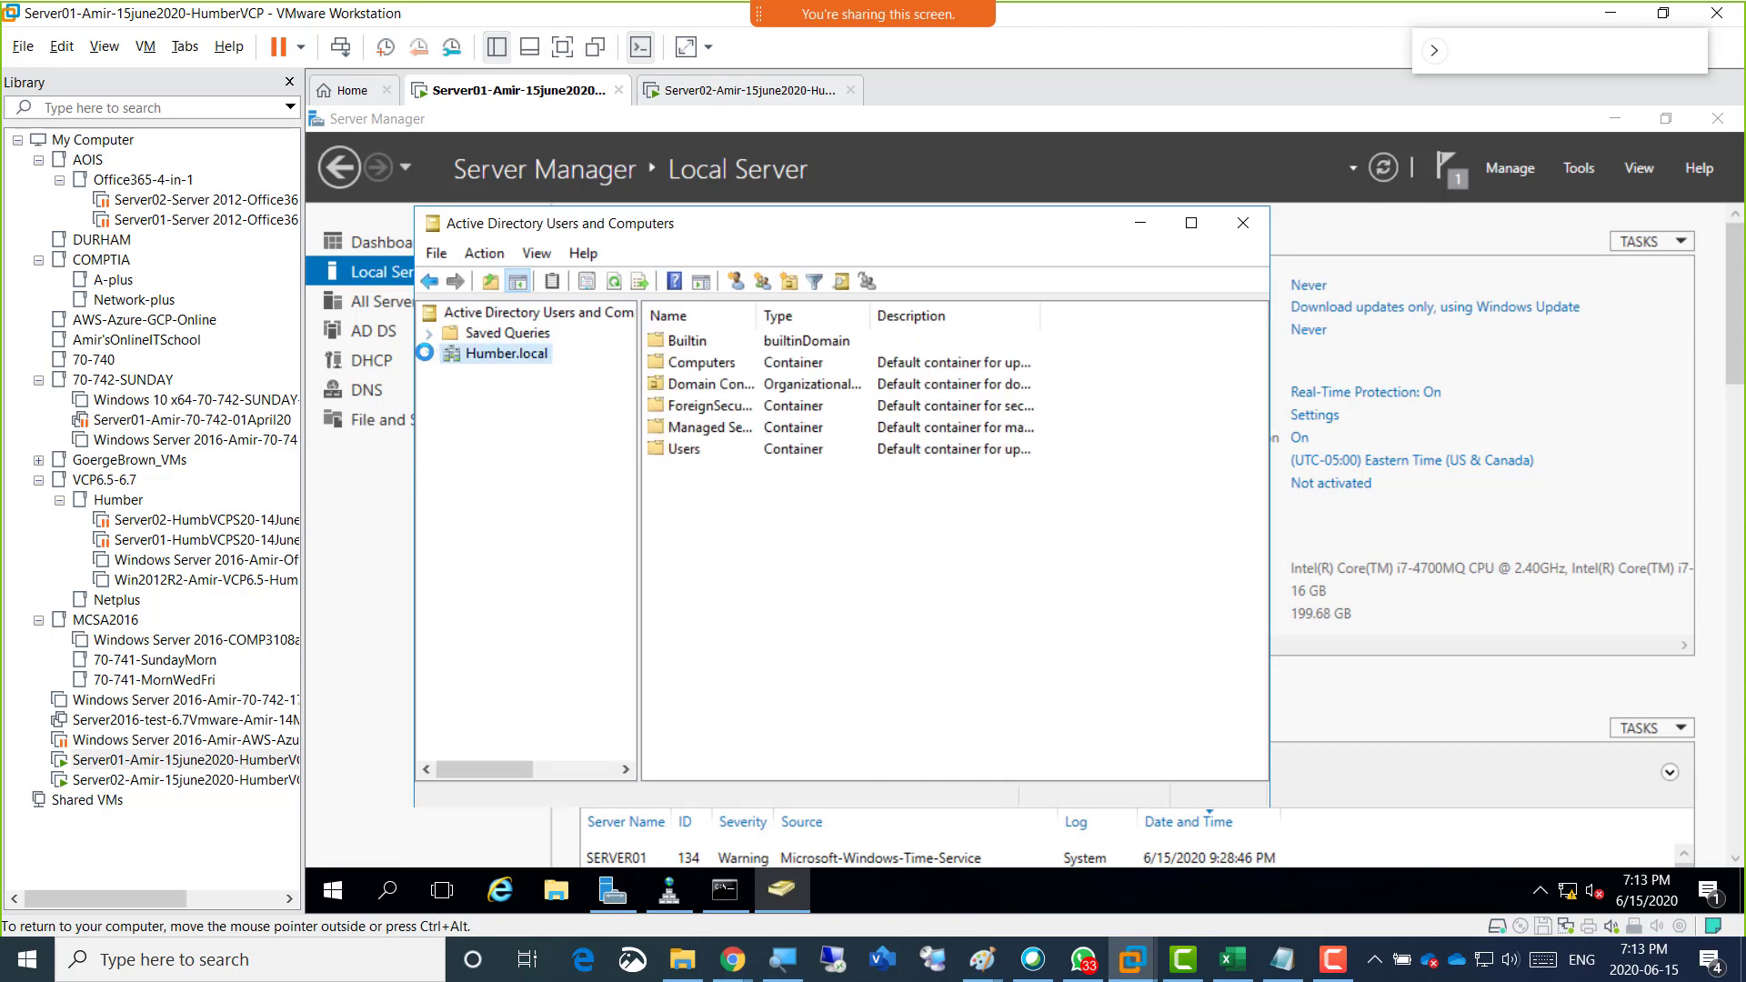
left_click(428, 353)
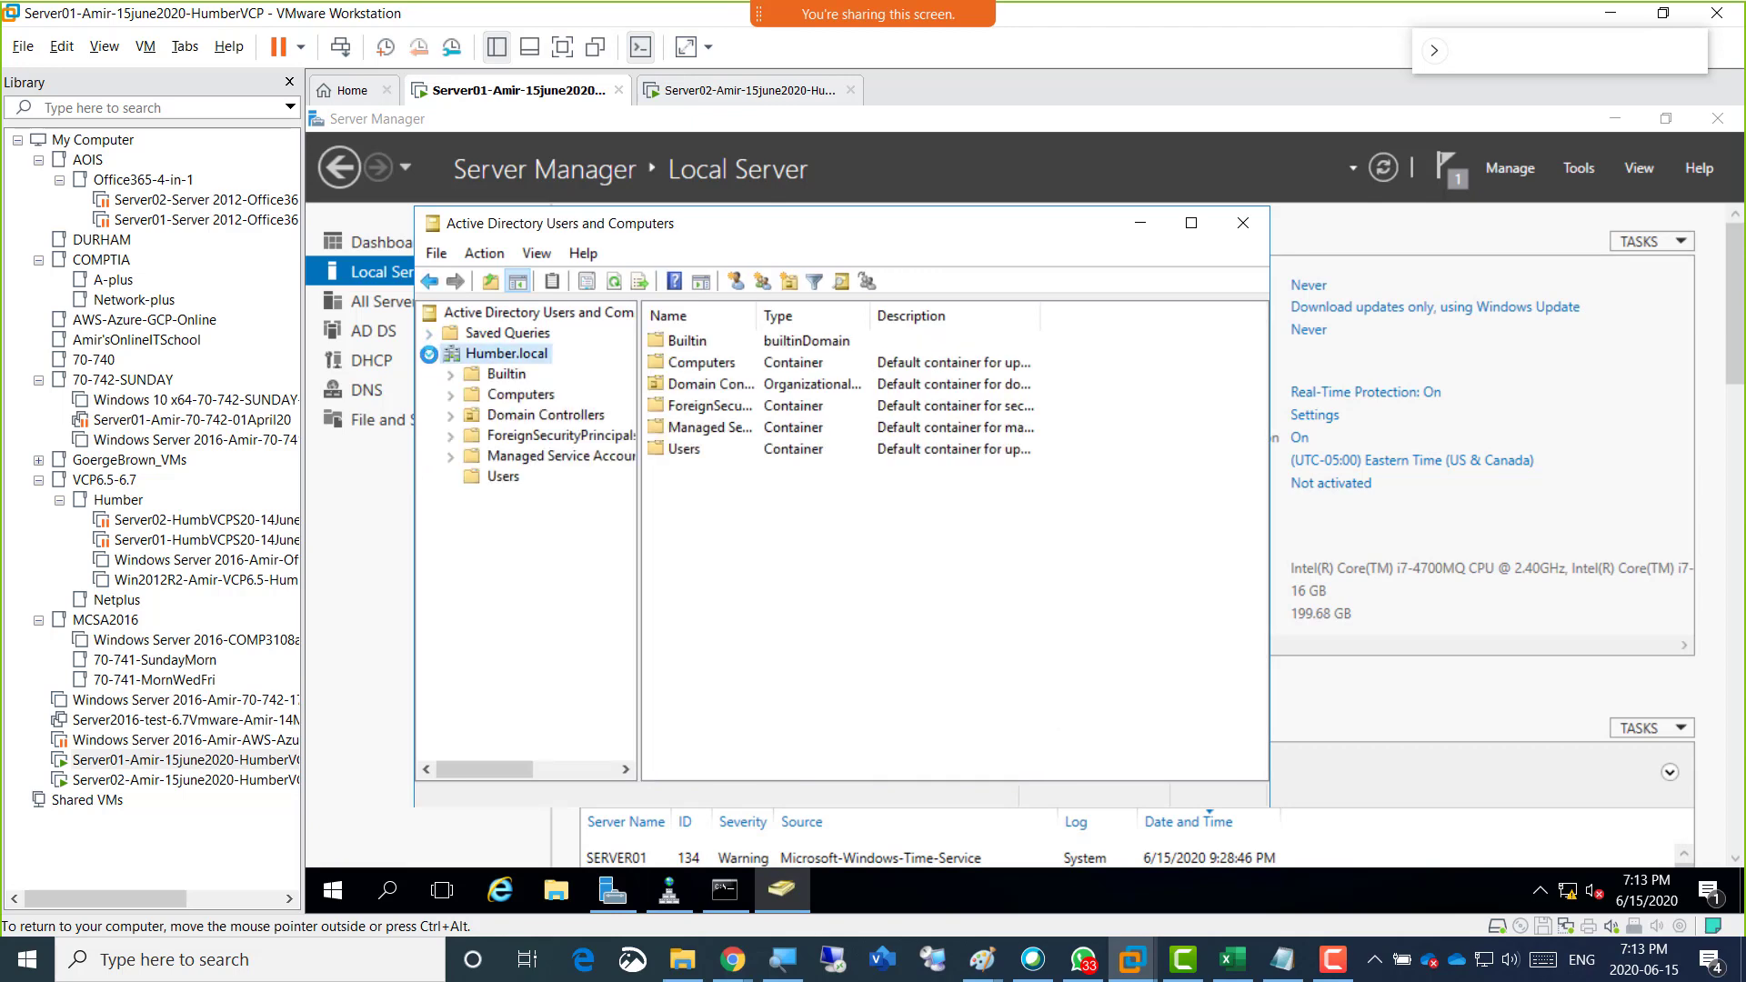
left_click(506, 473)
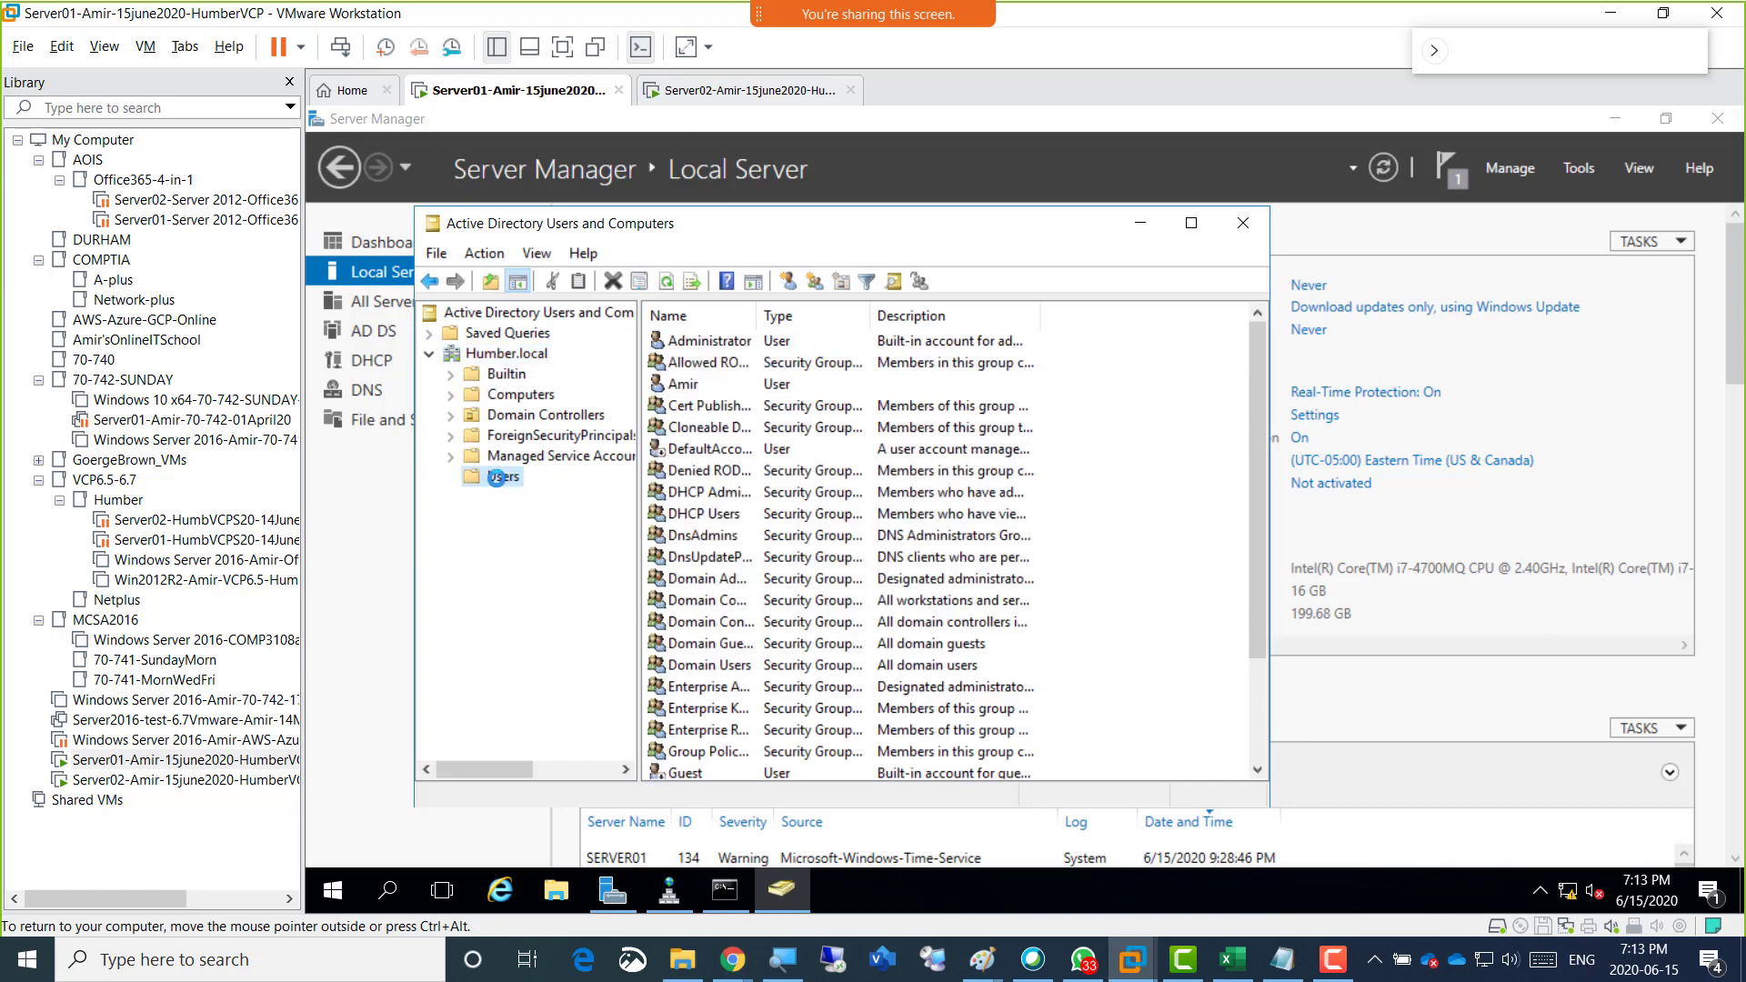
Start a copy of the built-in Administrator account, enter the new administrative user's first name and copy that name.
left_click(699, 340)
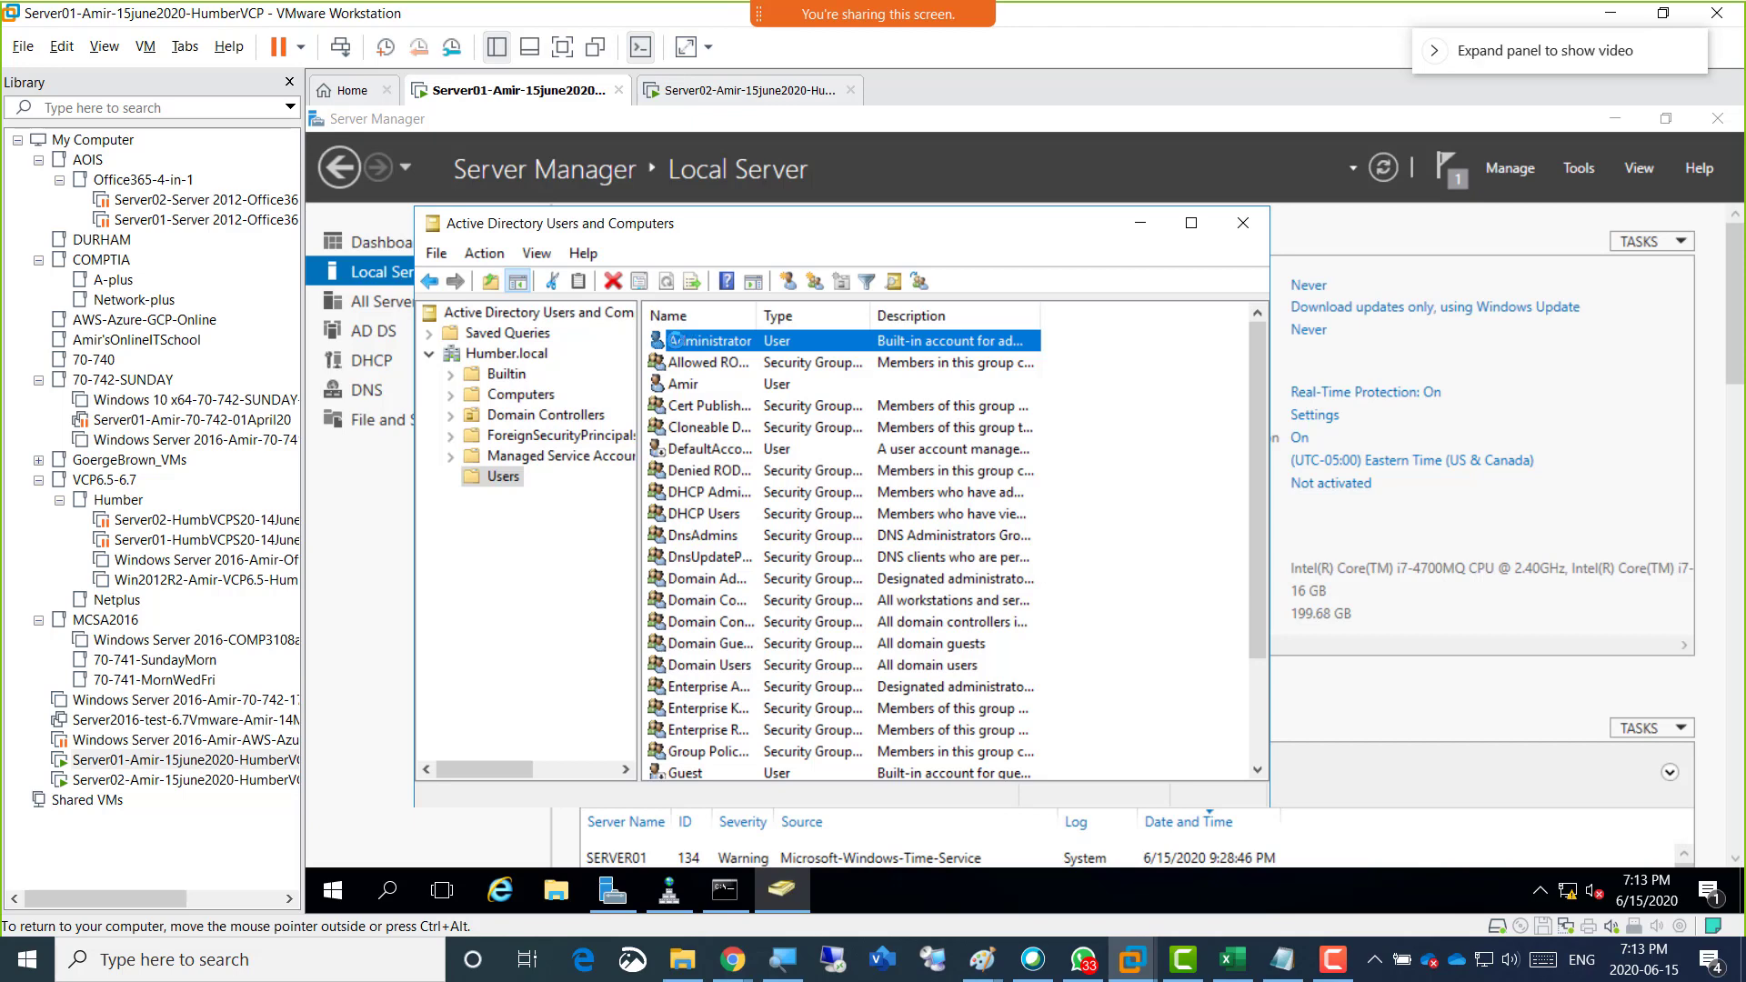
right_click(676, 340)
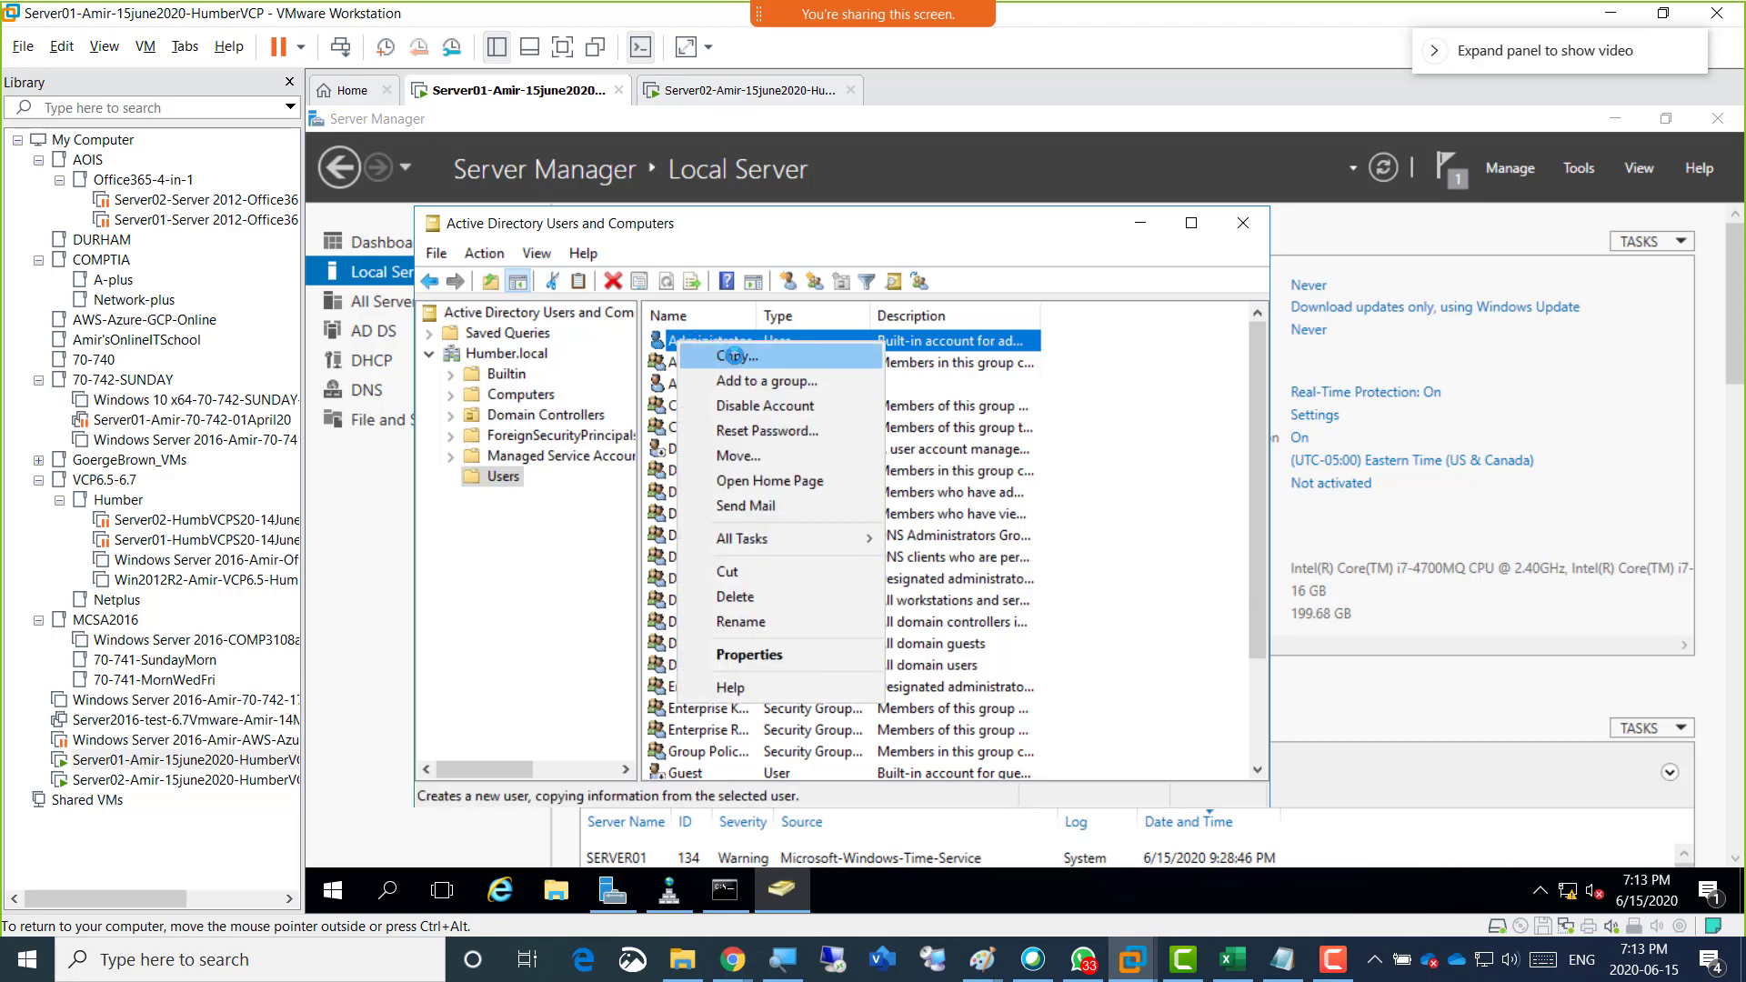
left_click(732, 353)
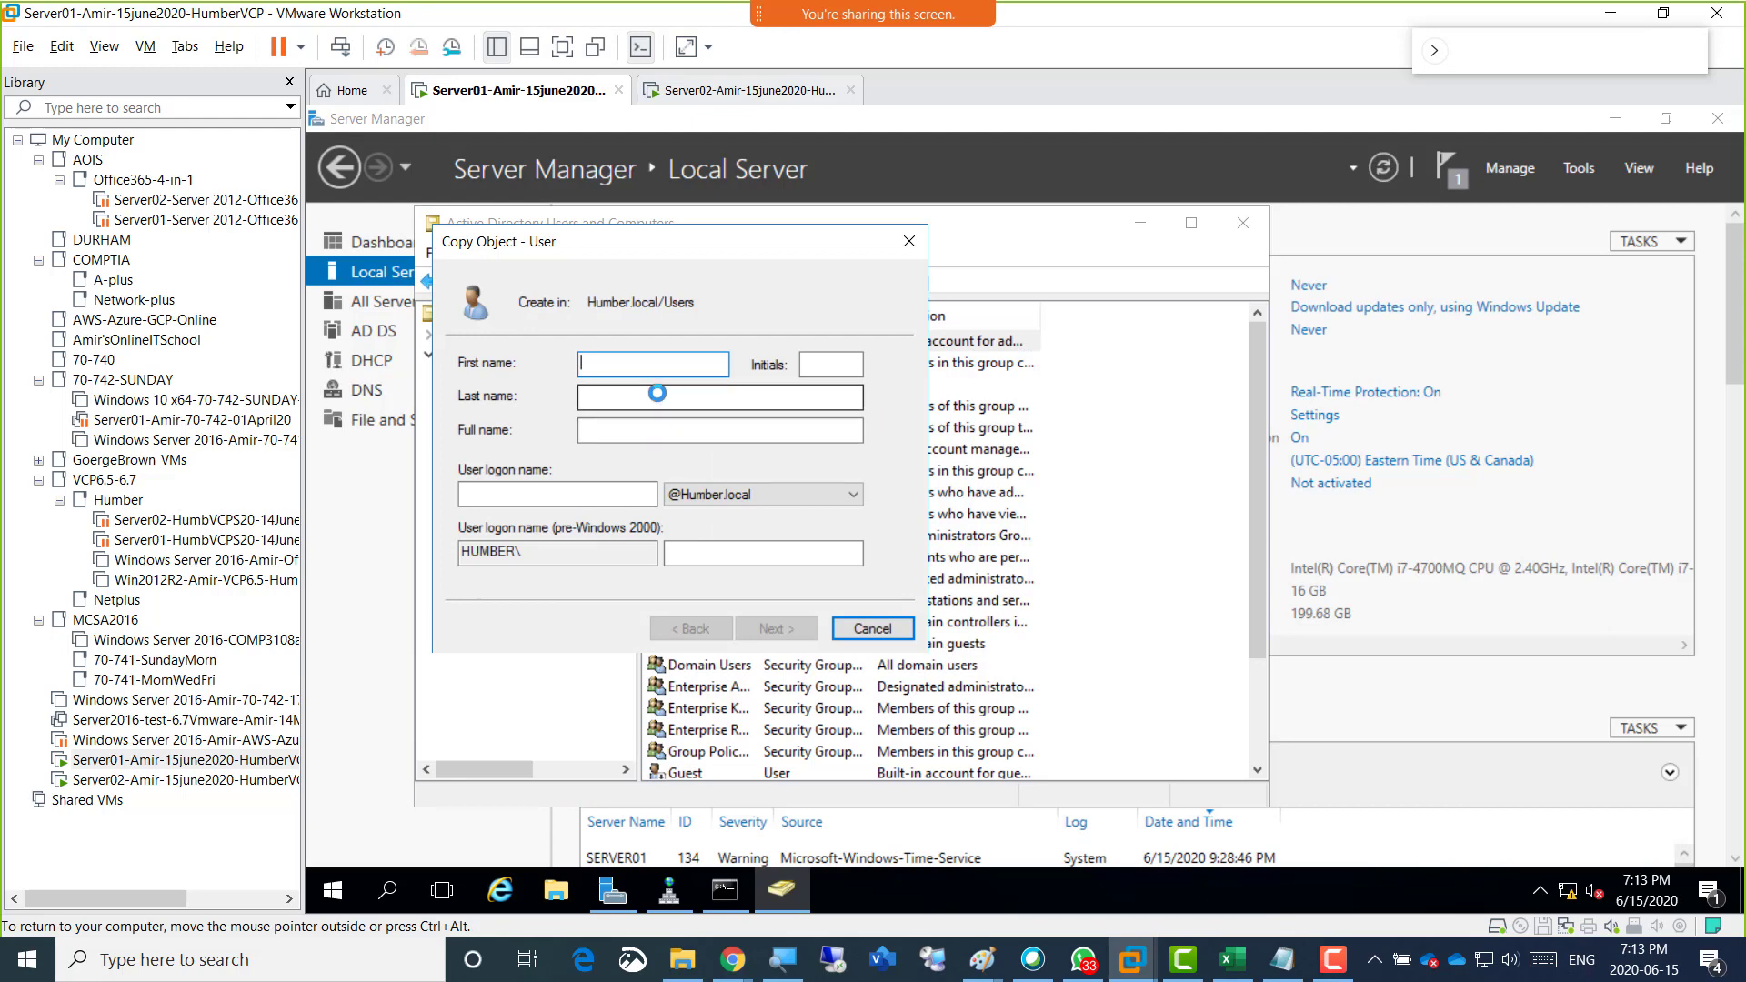
type("AmirAdmin")
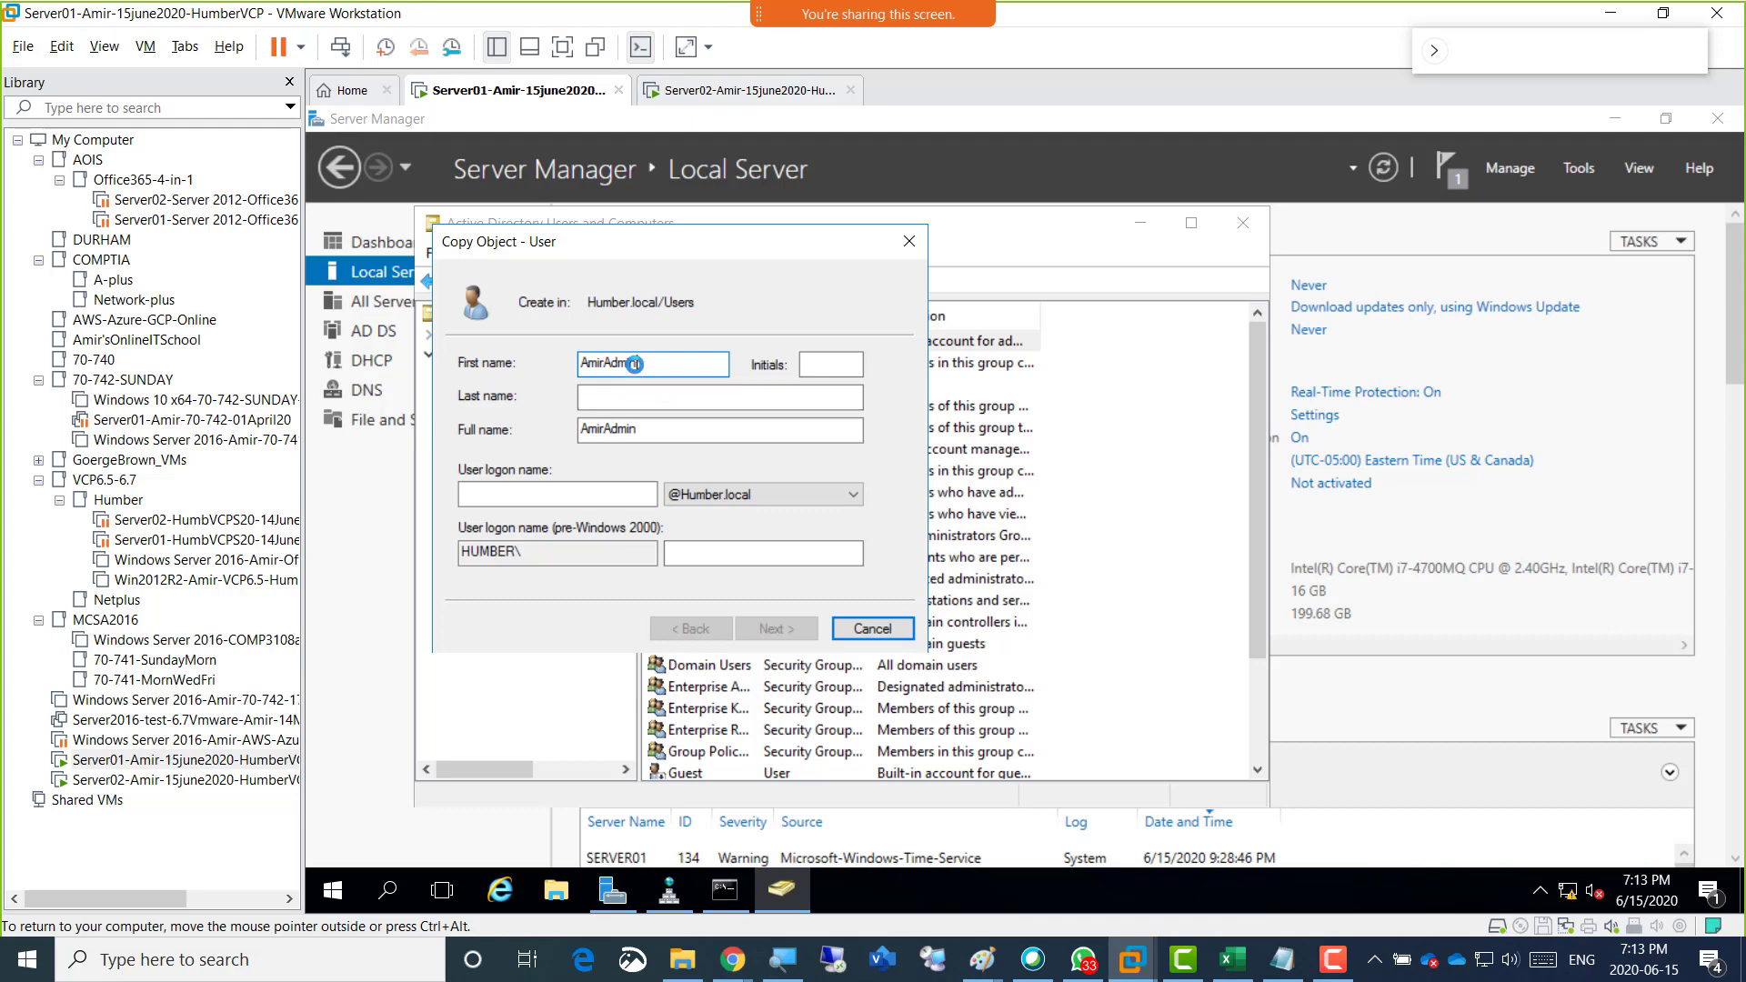
left_click_drag(634, 364, 557, 361)
right_click(590, 358)
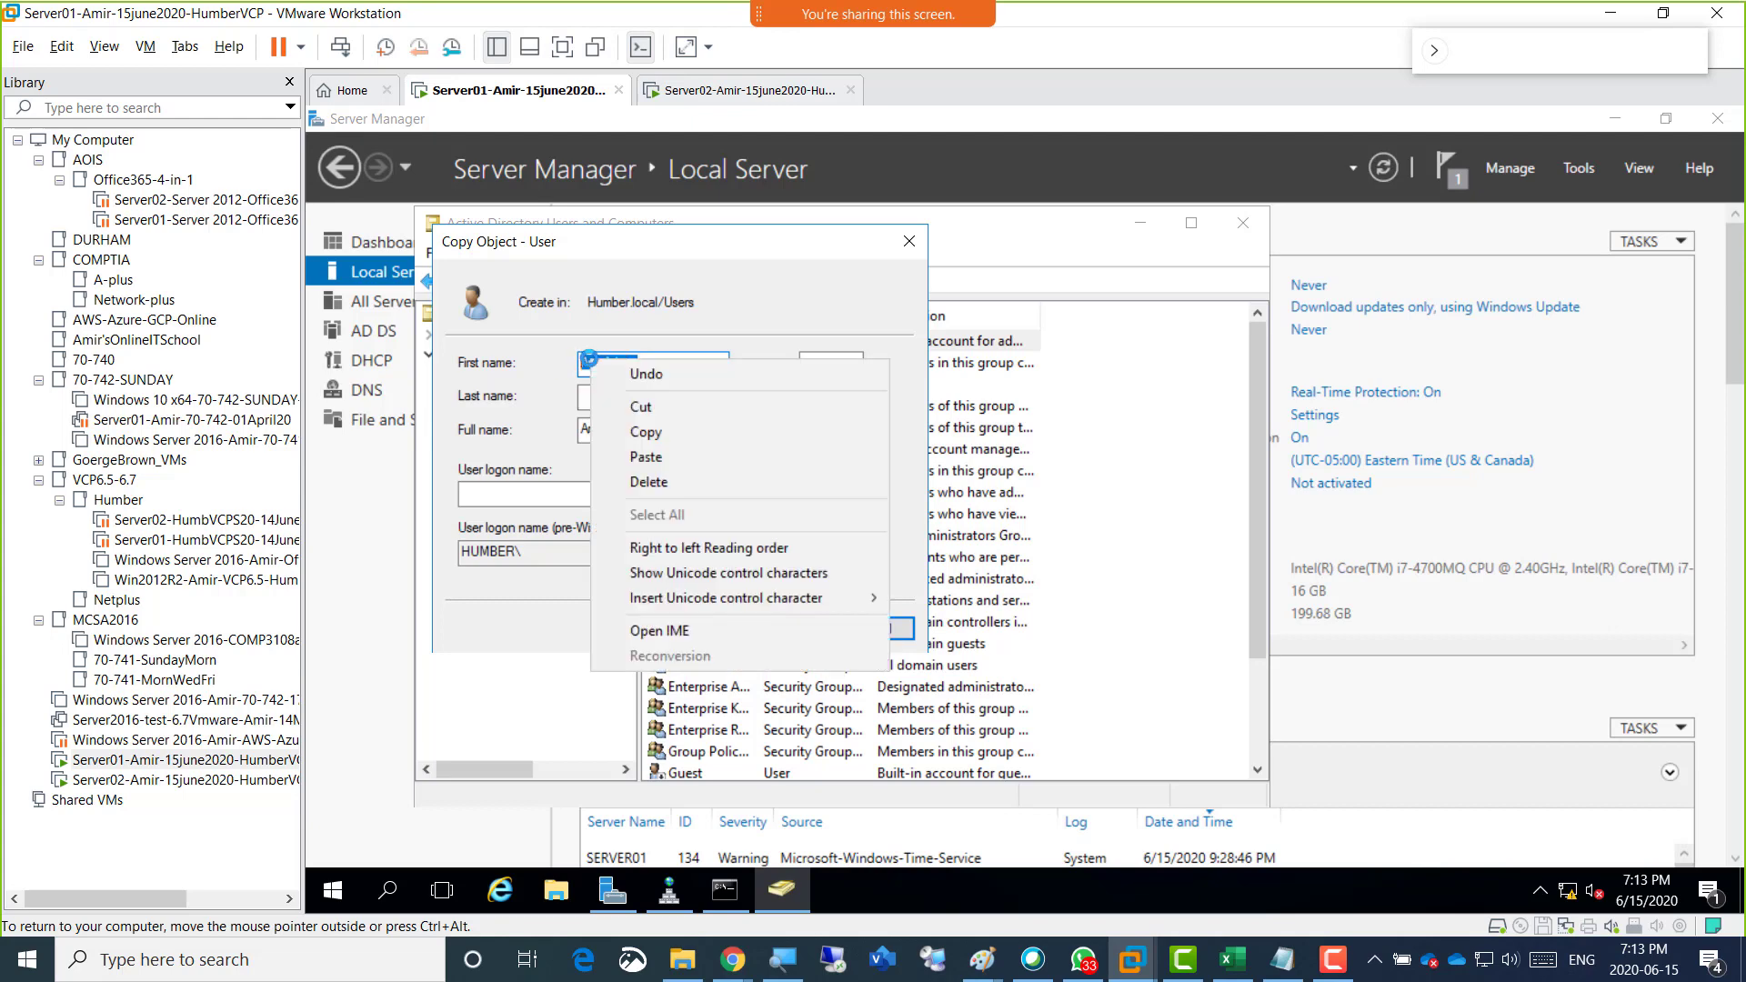
left_click(644, 432)
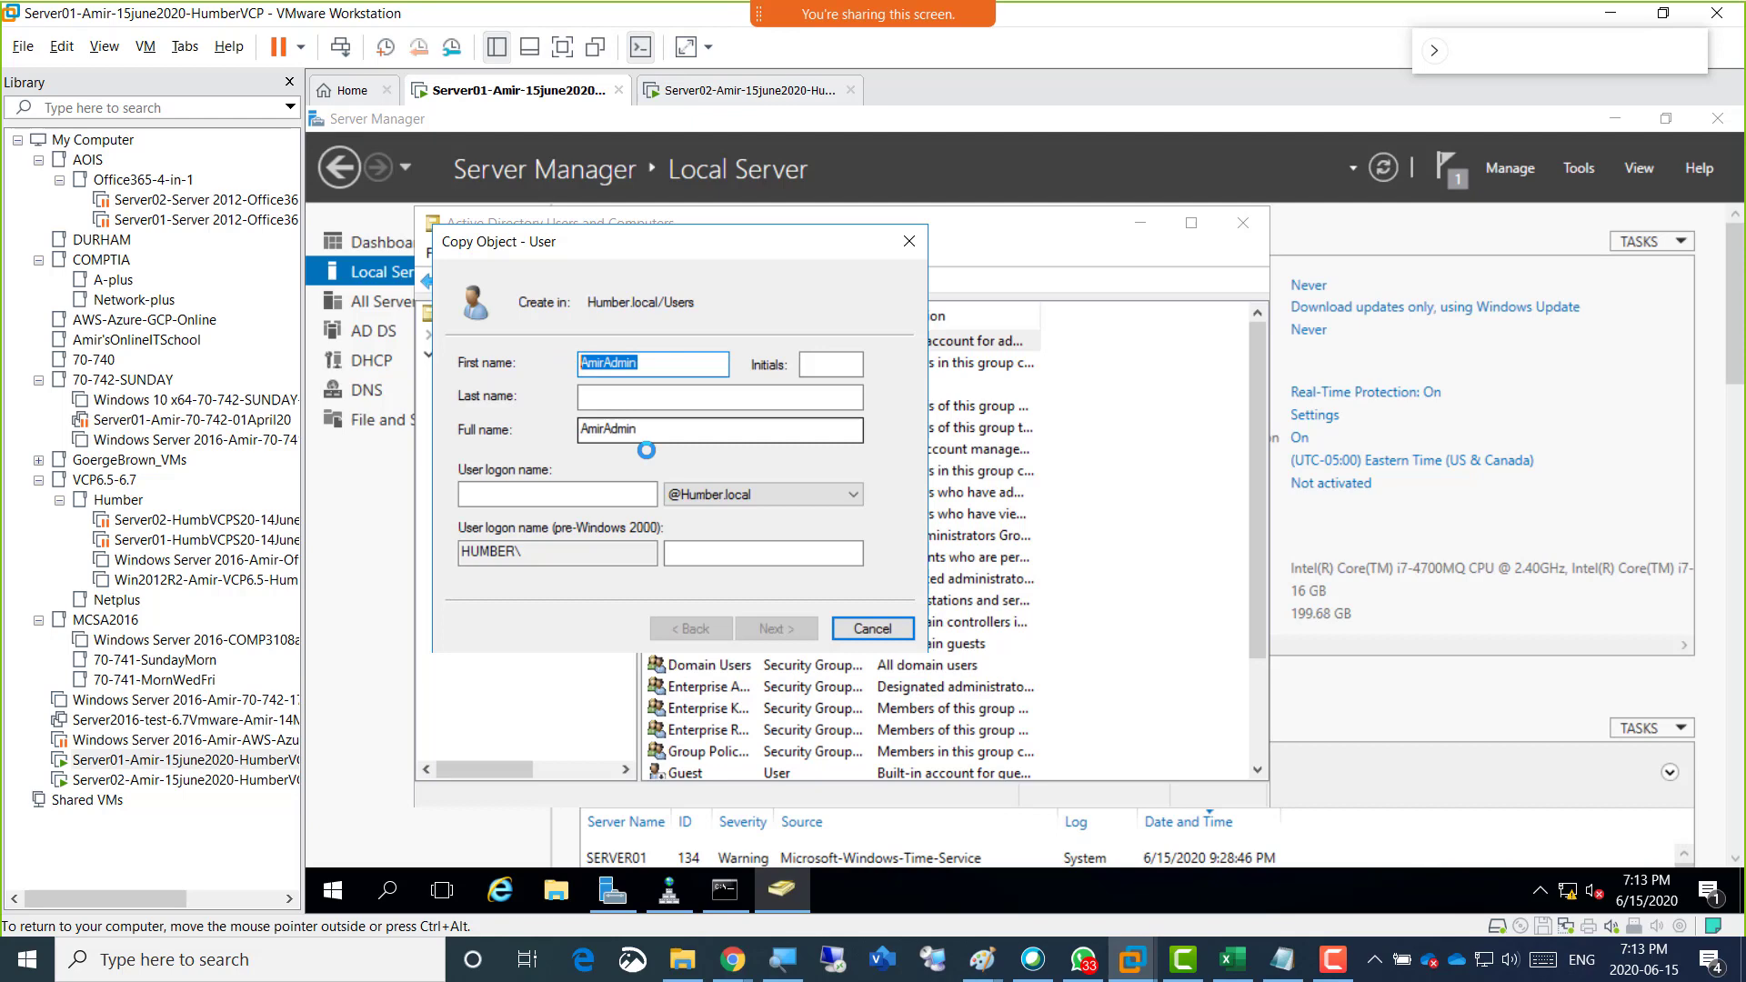
left_click(561, 493)
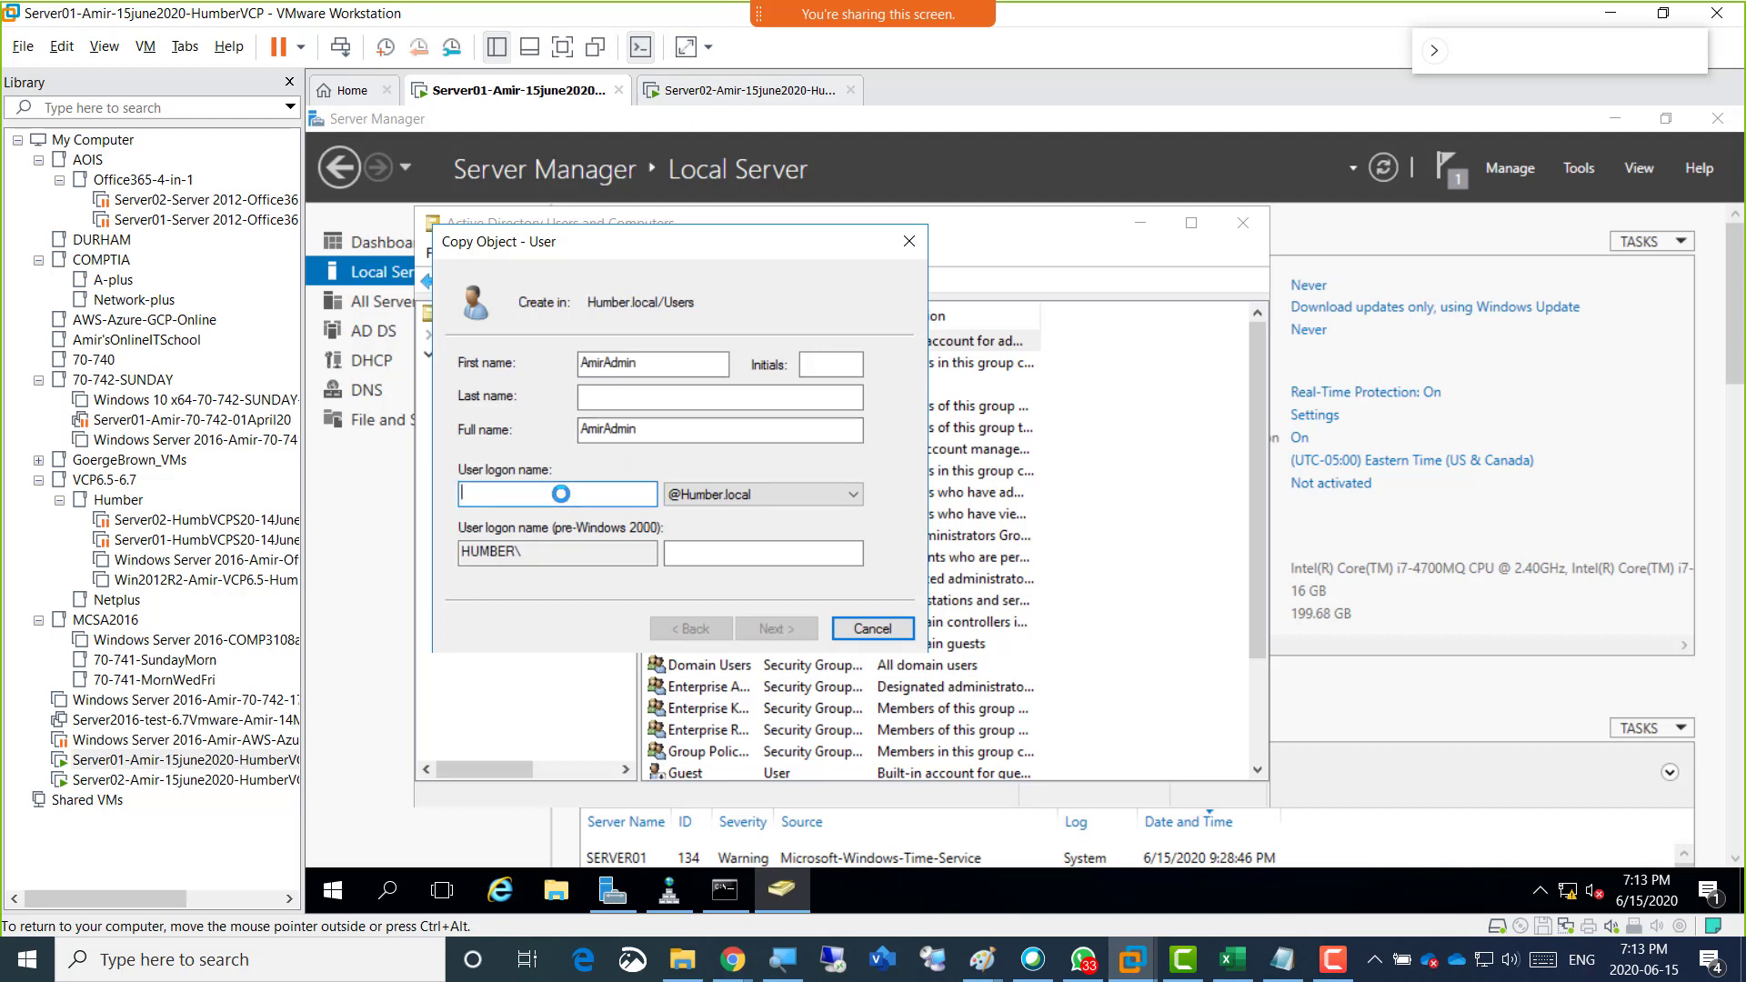
key("ctrl+v")
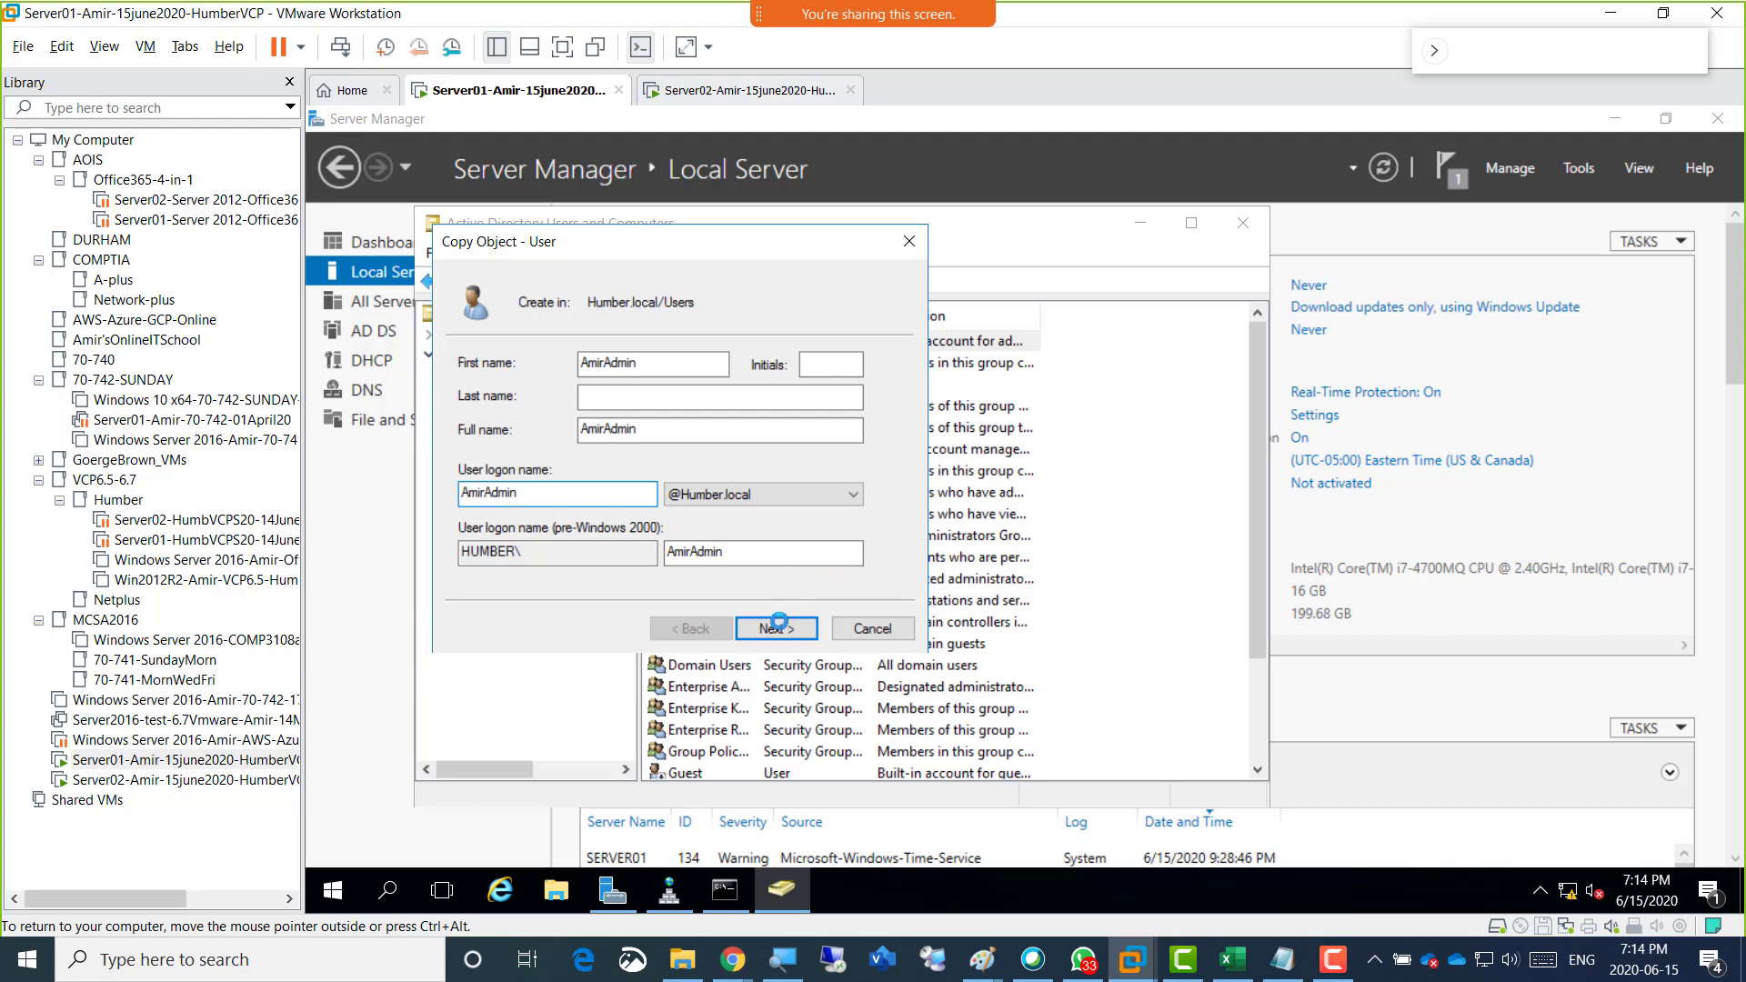
left_click(778, 623)
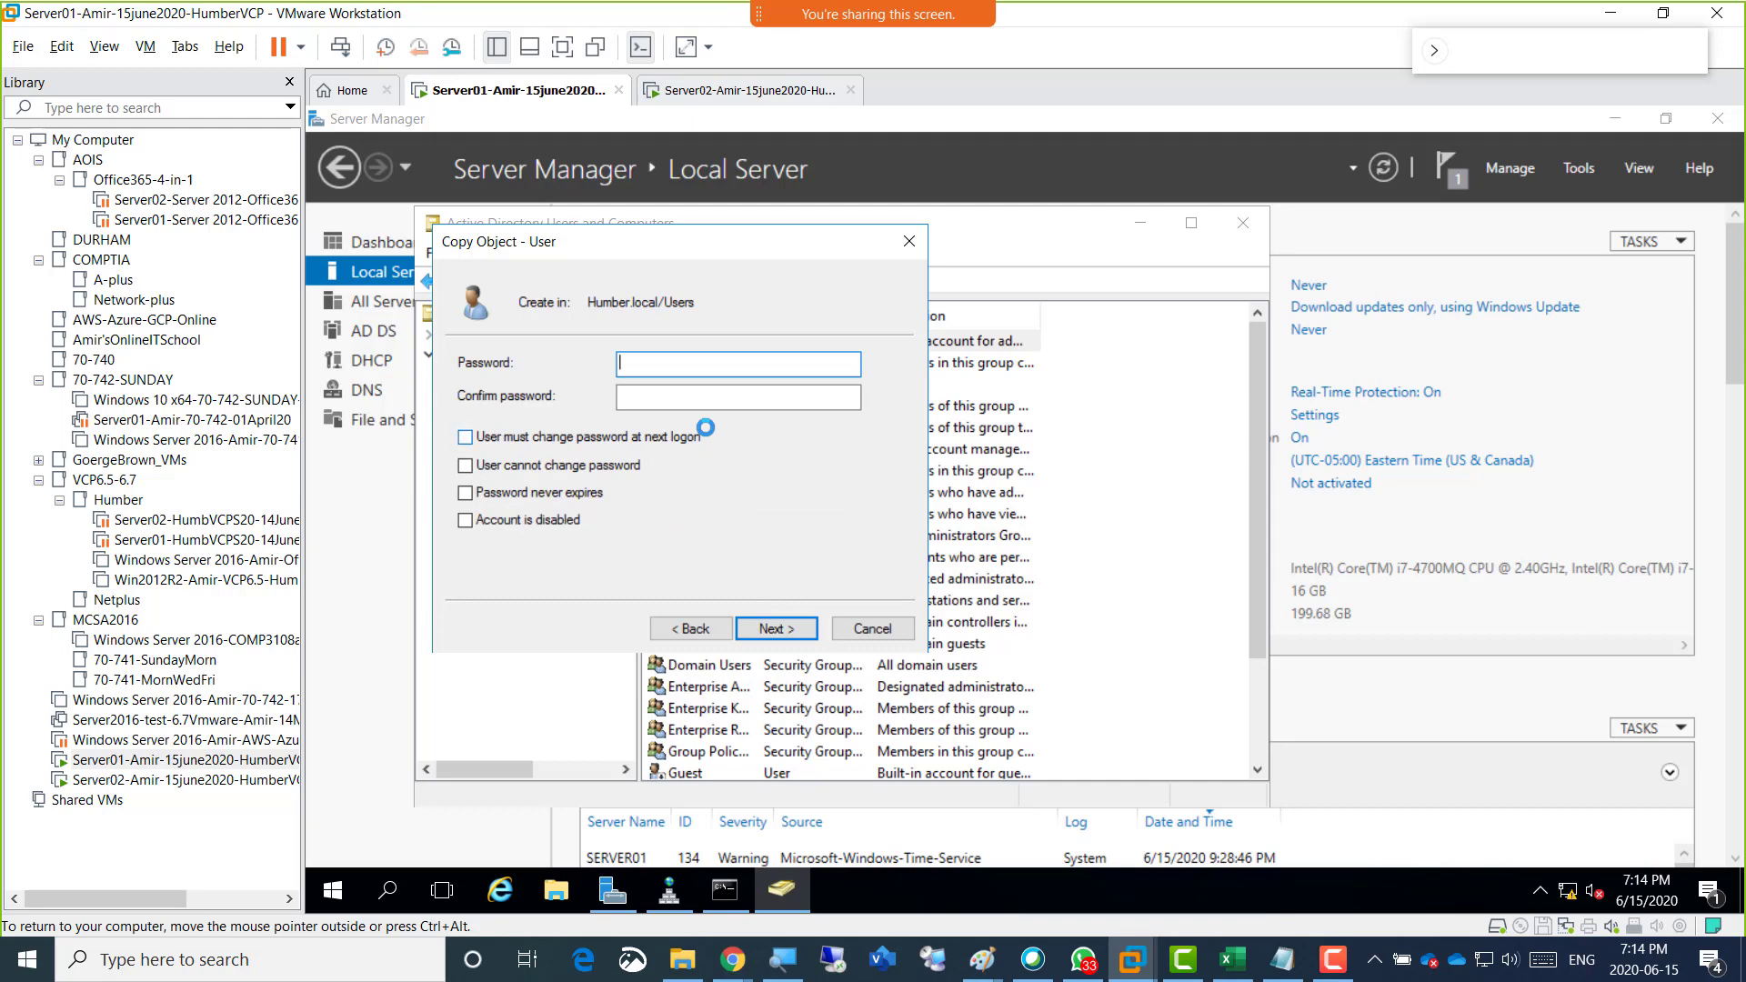
Enter and confirm the new account's password and set the password to never expire.
type("Pa$$w0")
key("Tab")
type("Pa$$w0r")
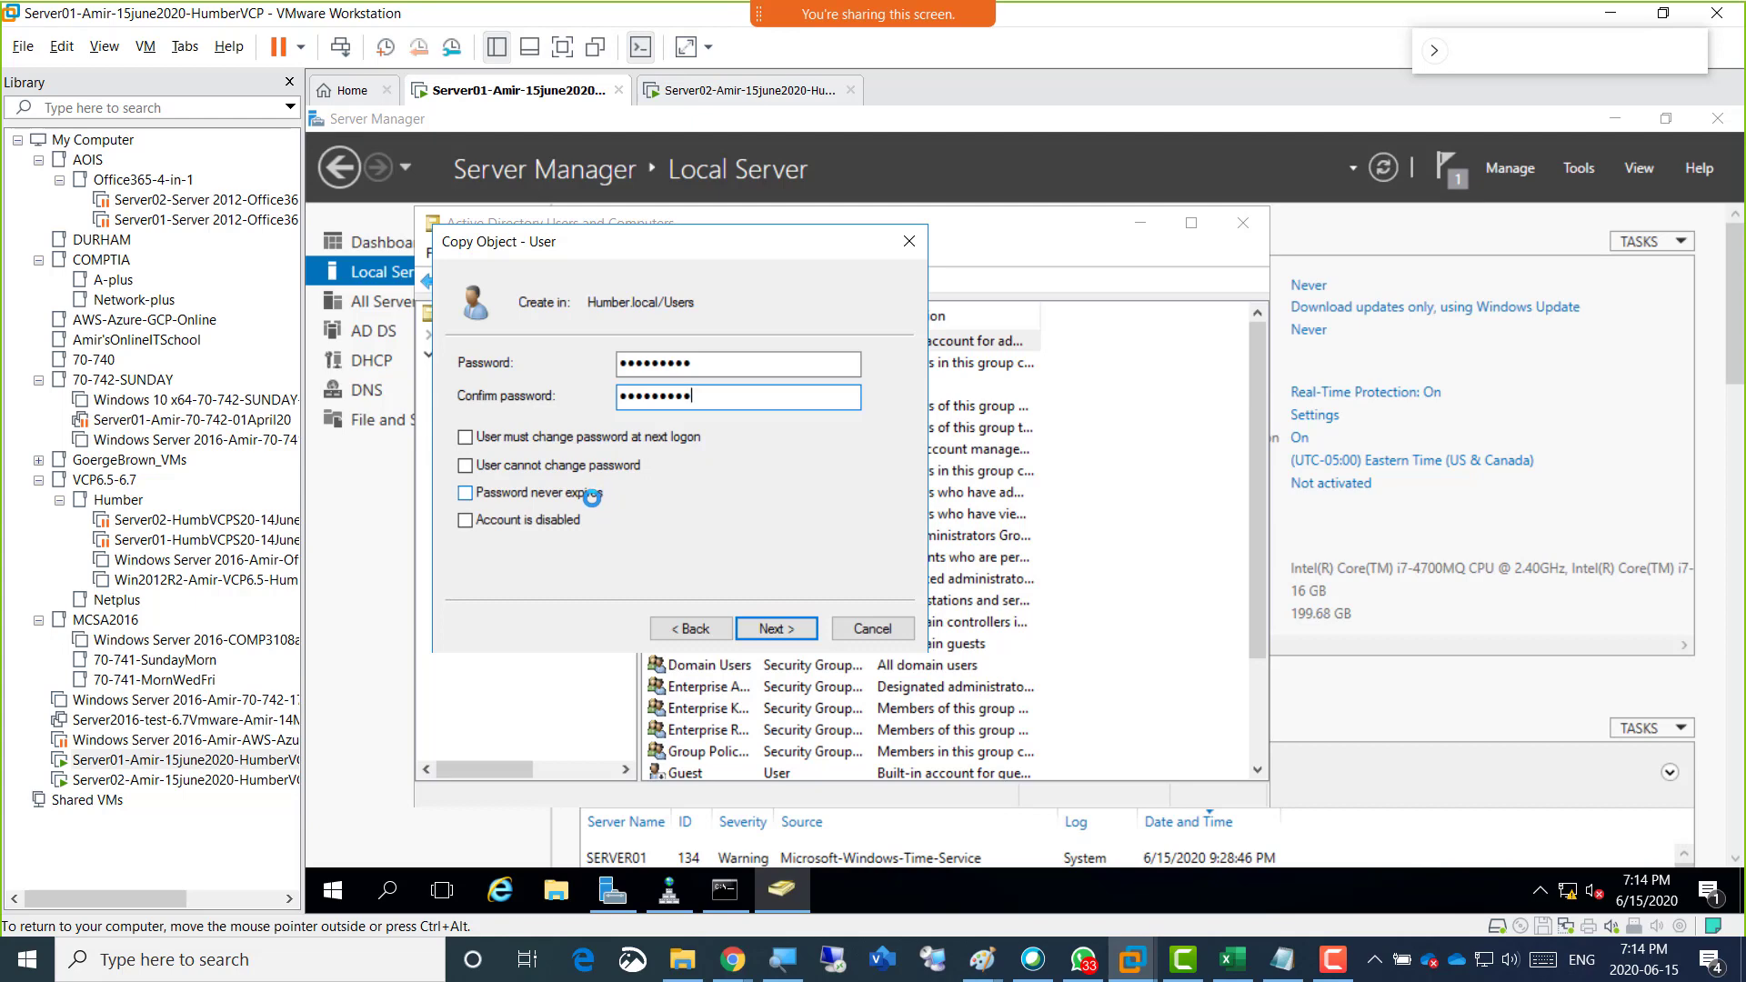
left_click(461, 493)
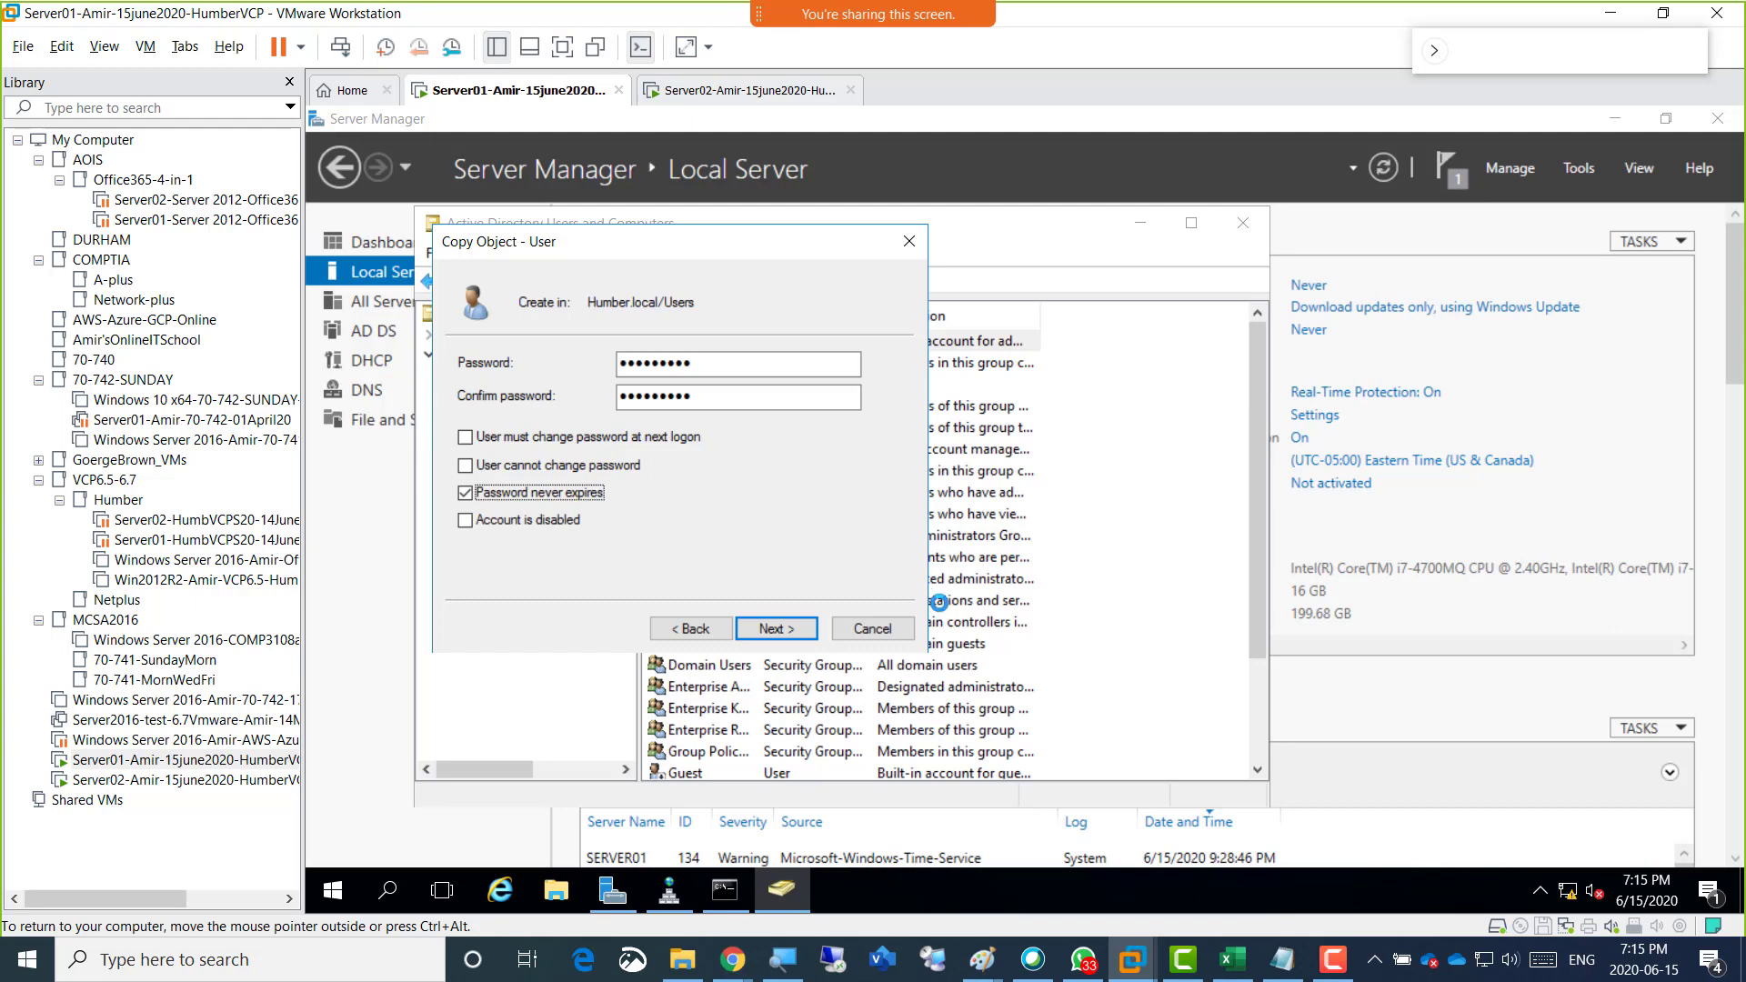
Recheck the name and password settings of the copied account and finish creating it in Humber.local/Users.
left_click(683, 625)
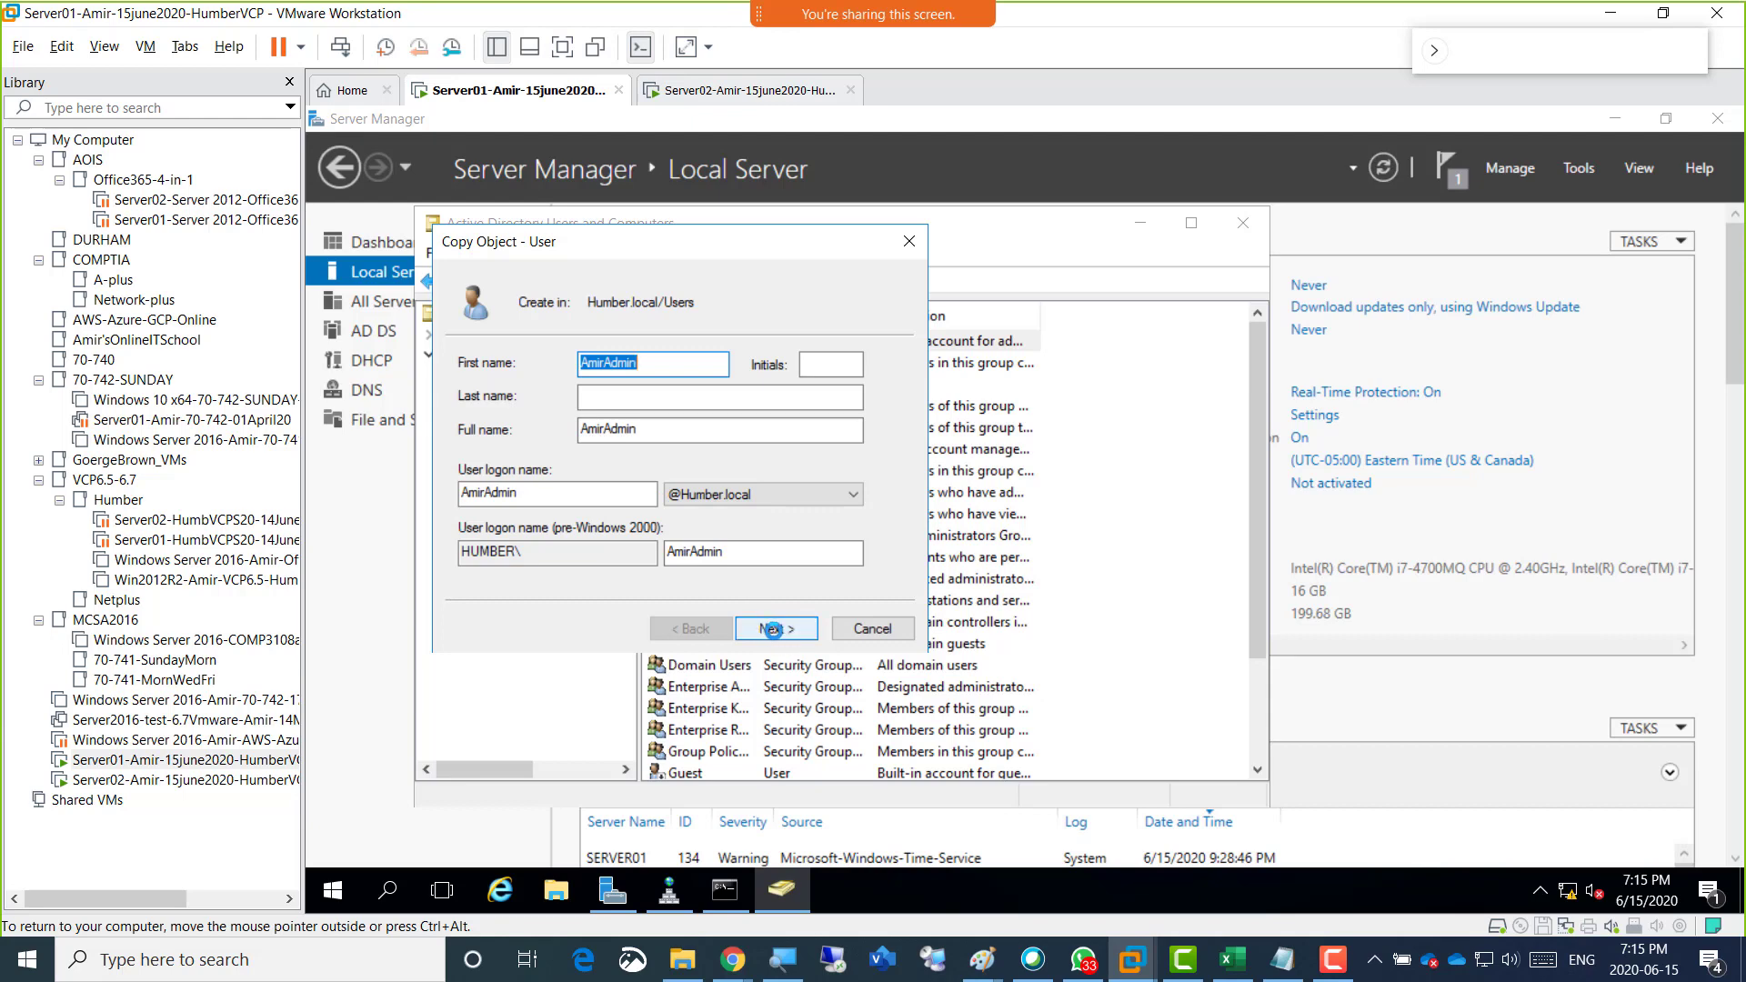
left_click(772, 628)
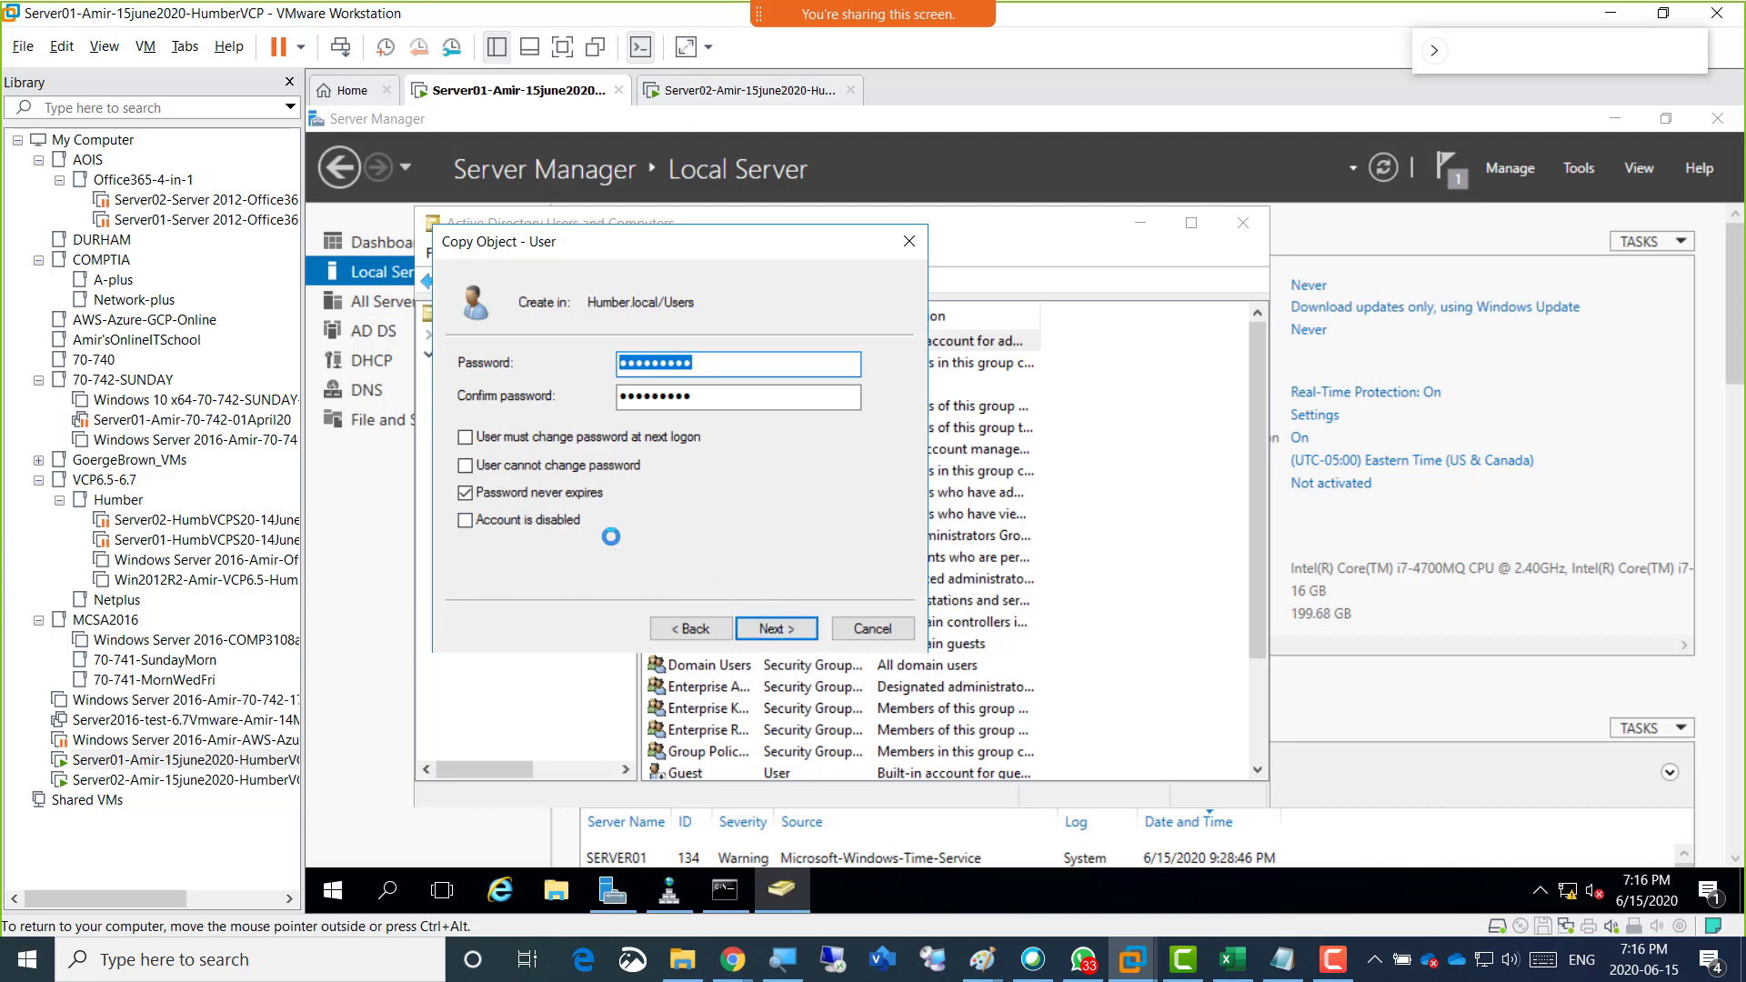
left_click(792, 628)
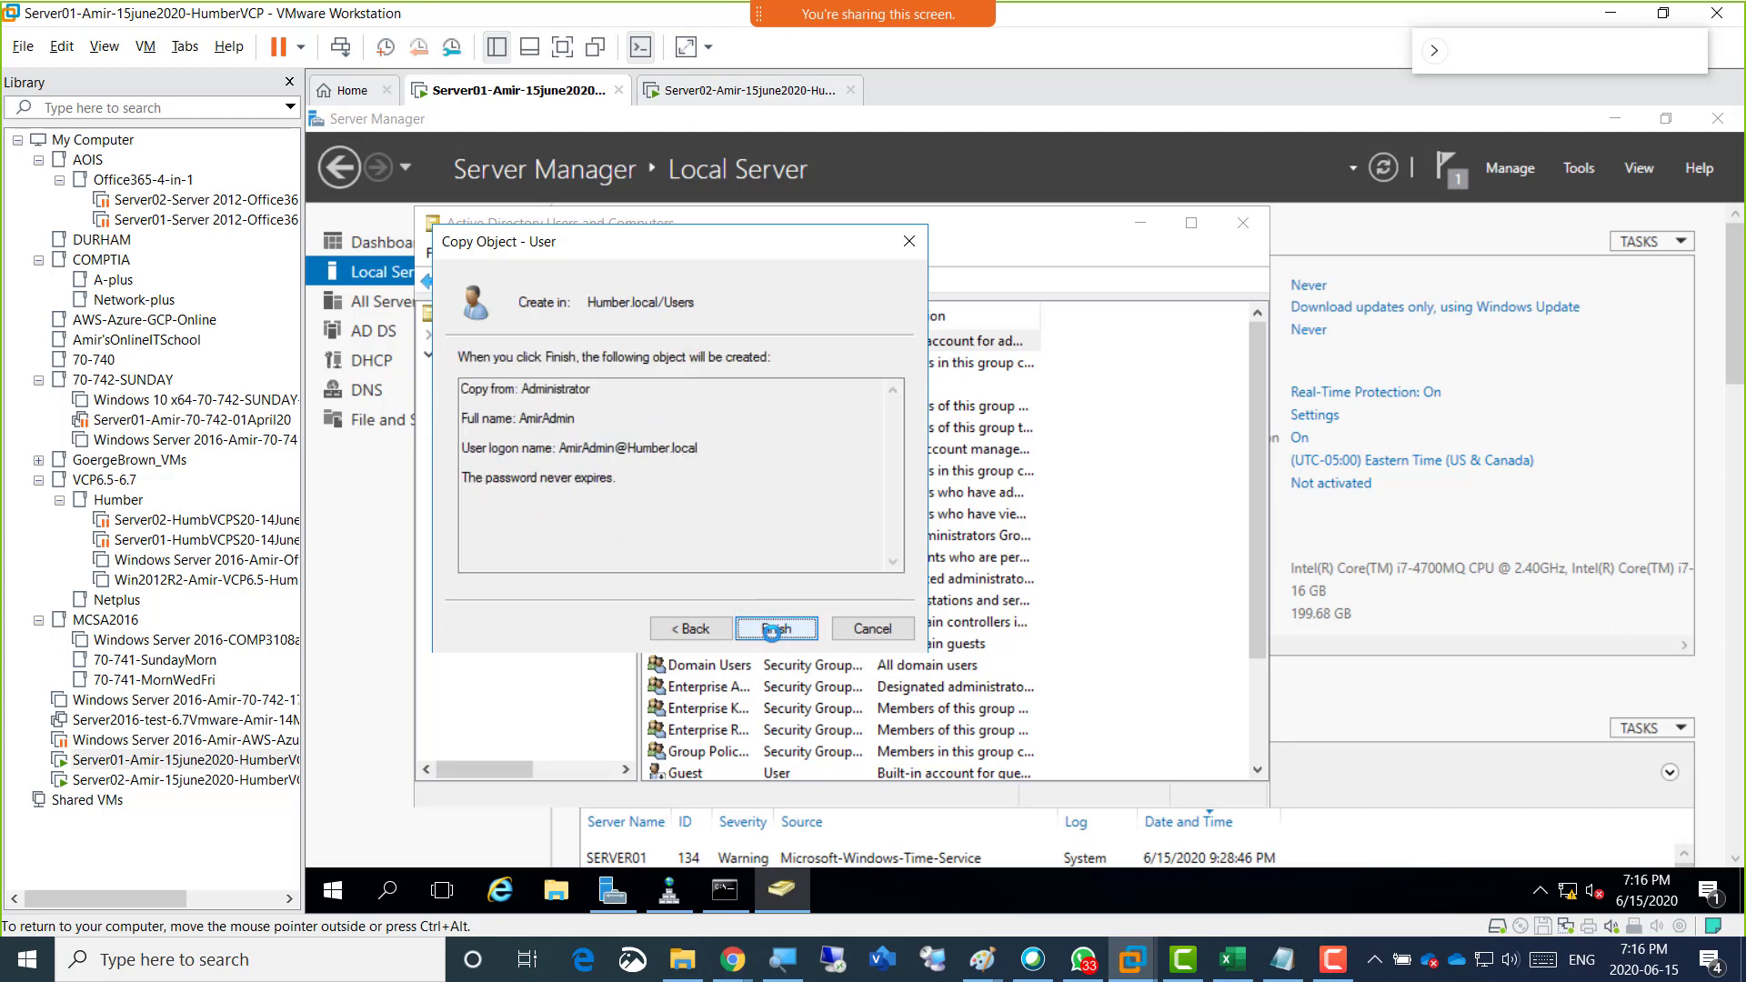
left_click(775, 628)
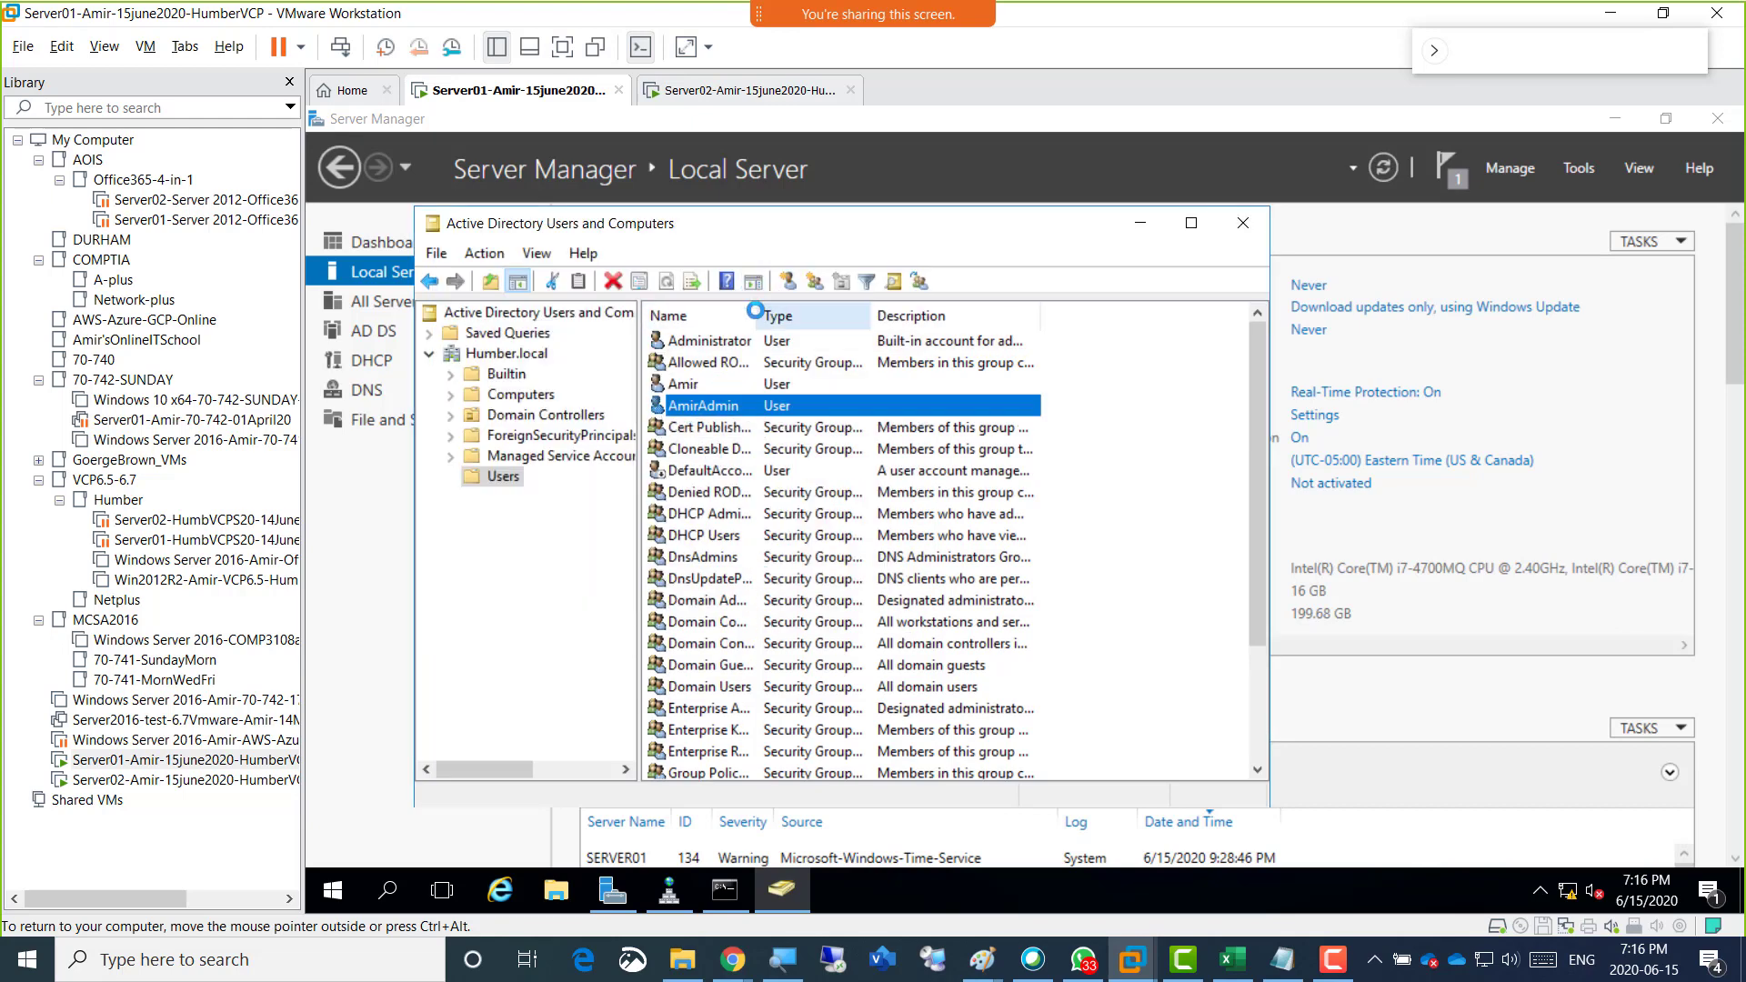
Widen the Name column of the Users list to show the full names and select the new administrative account.
left_click_drag(756, 313, 862, 314)
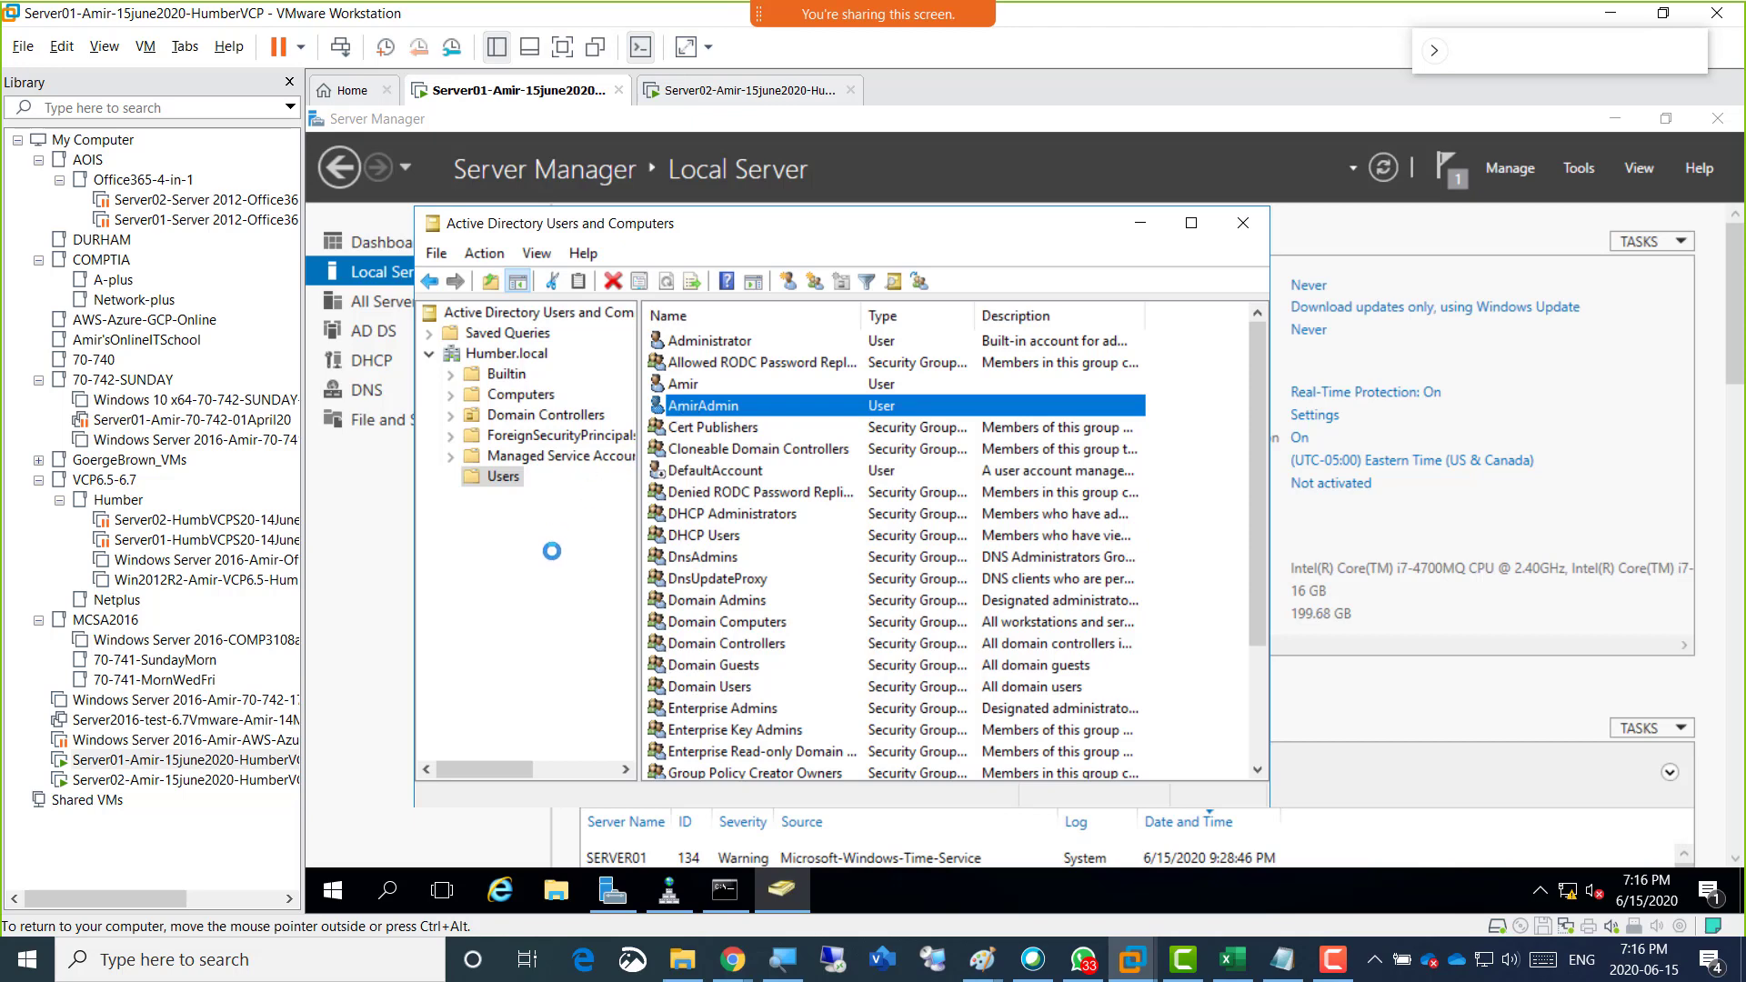
key("ctrl+alt")
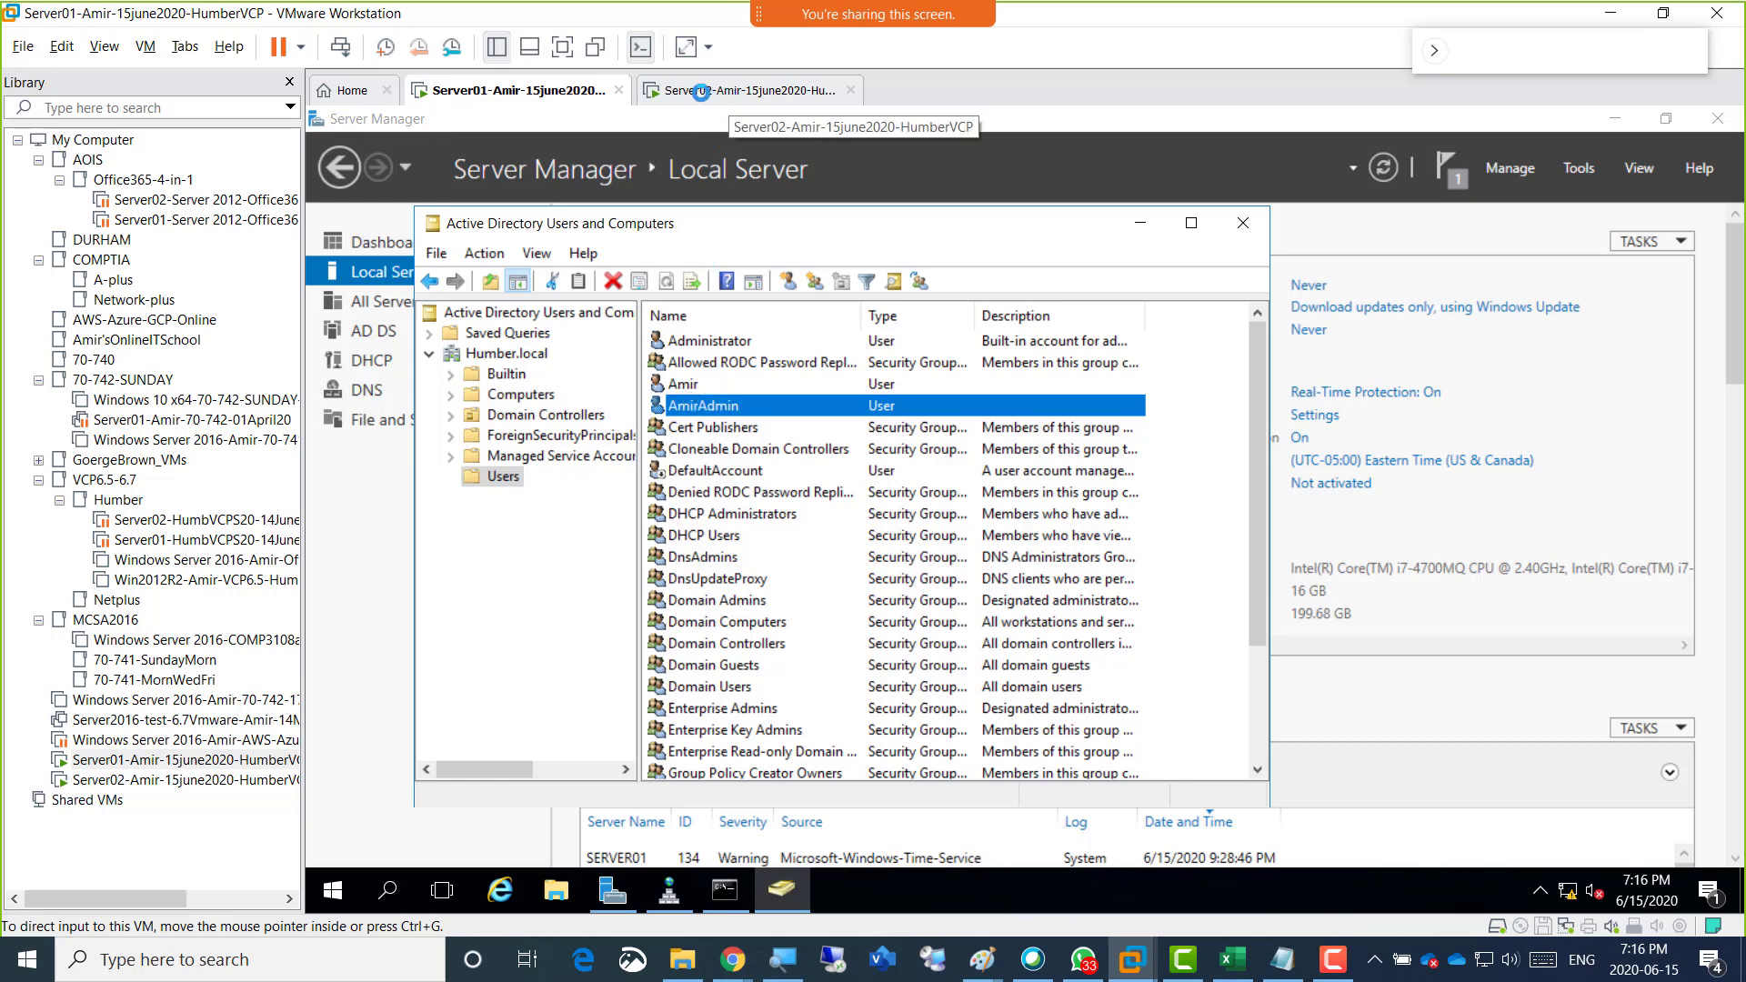
left_click(696, 414)
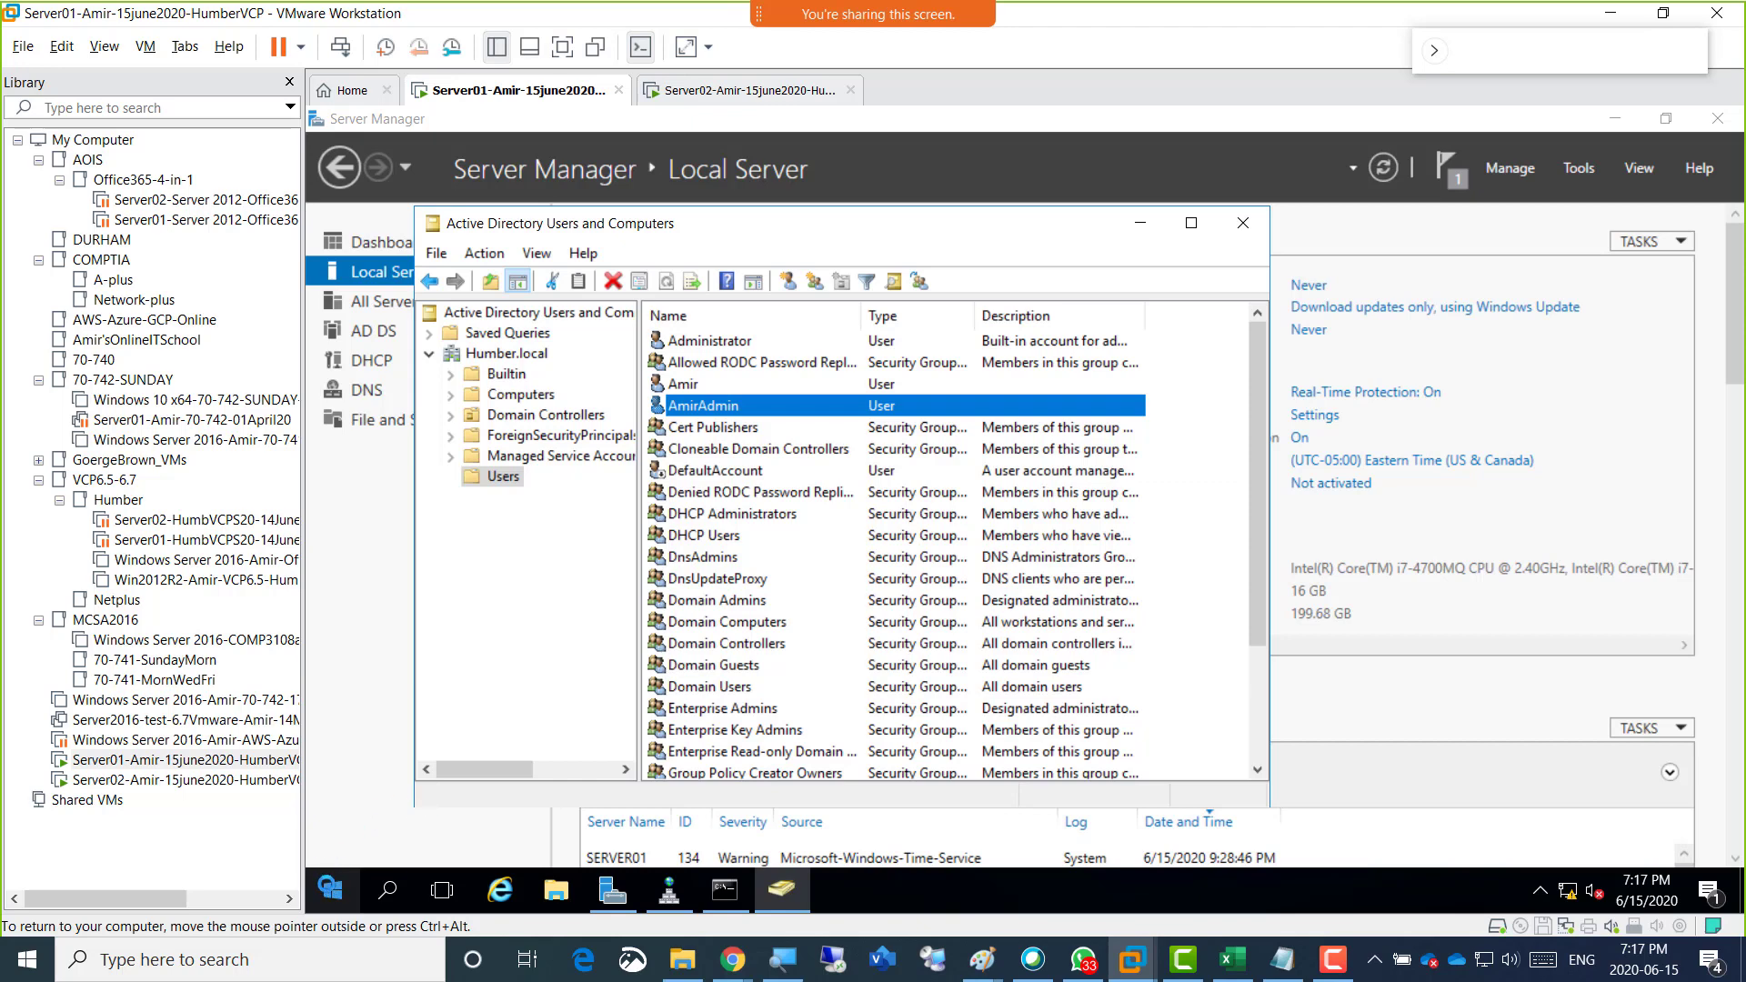
Sign out of the current session on Server01 and open its sign-in screen for Other user.
right_click(332, 889)
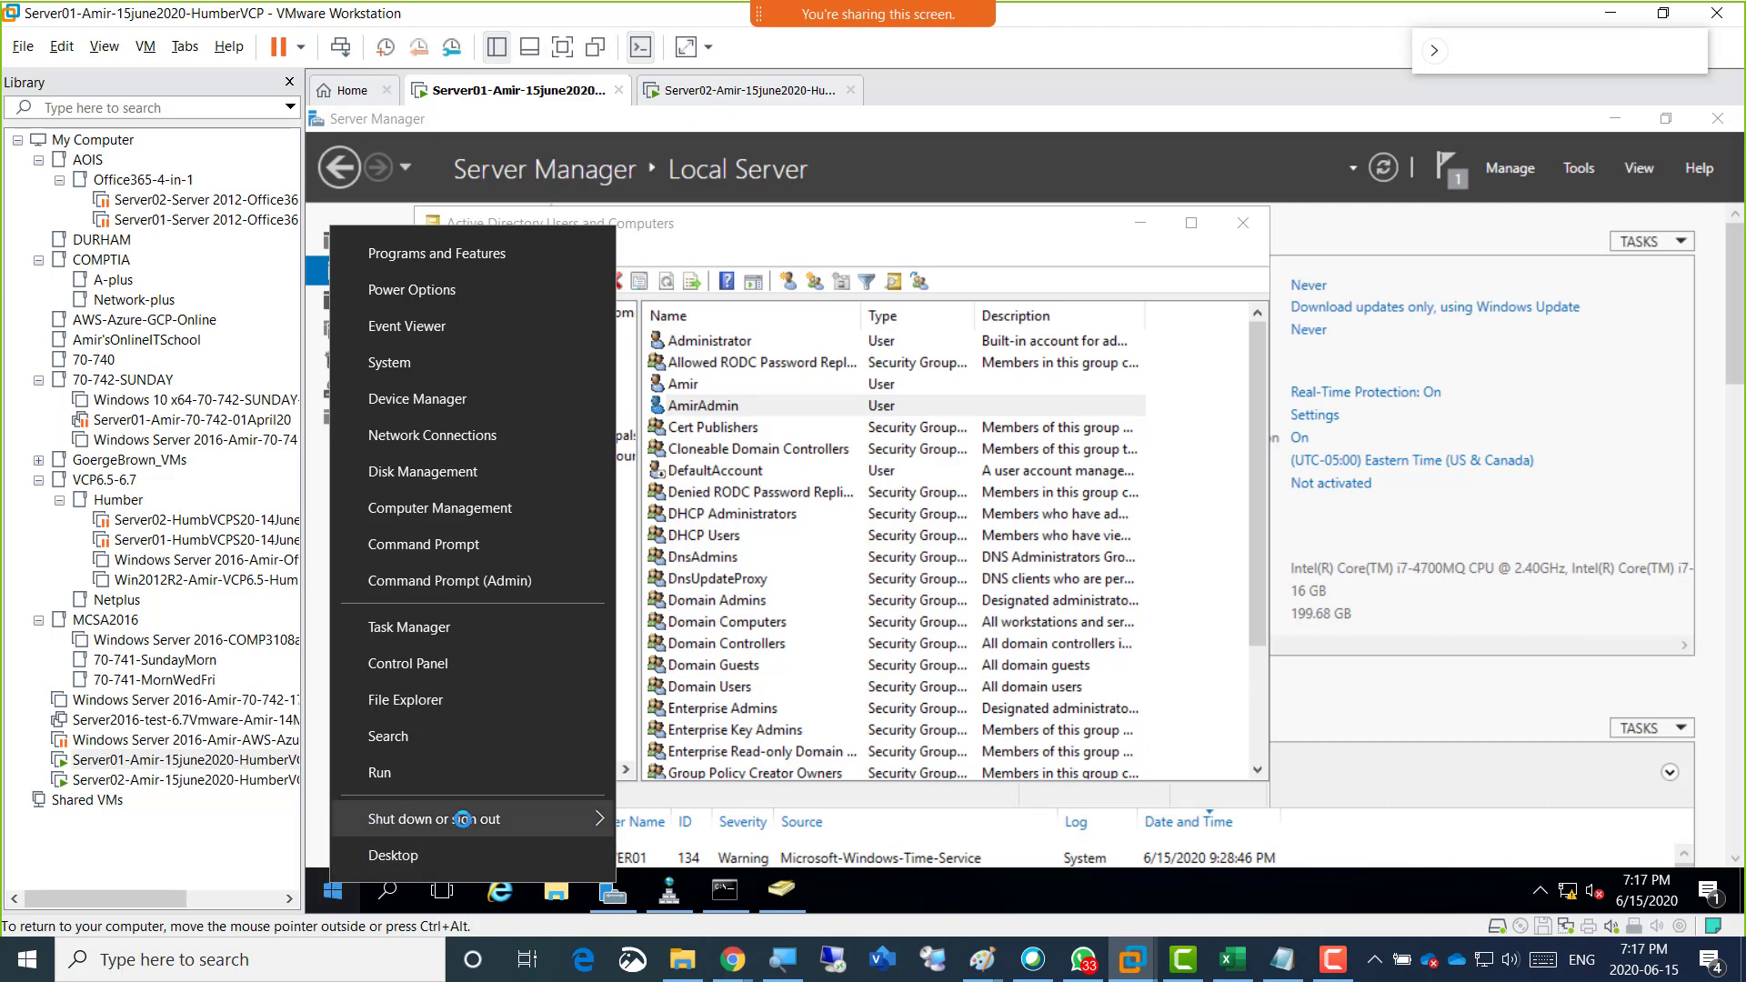
mouse_move(599, 815)
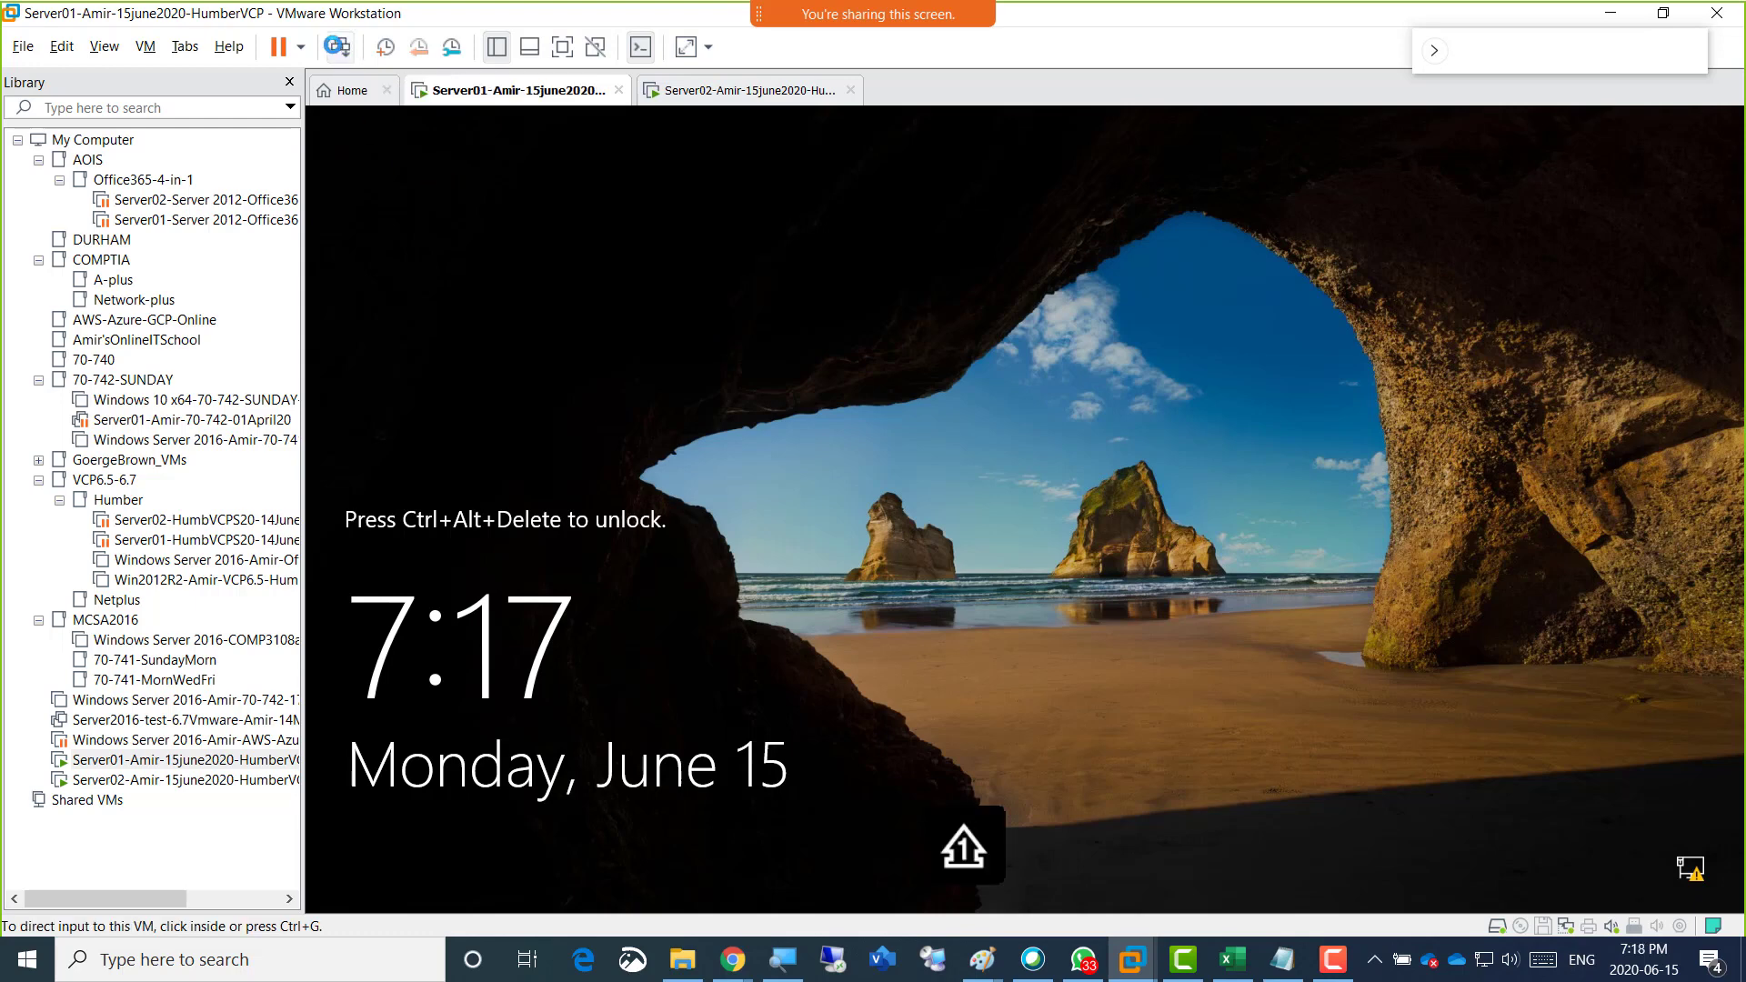
left_click(340, 48)
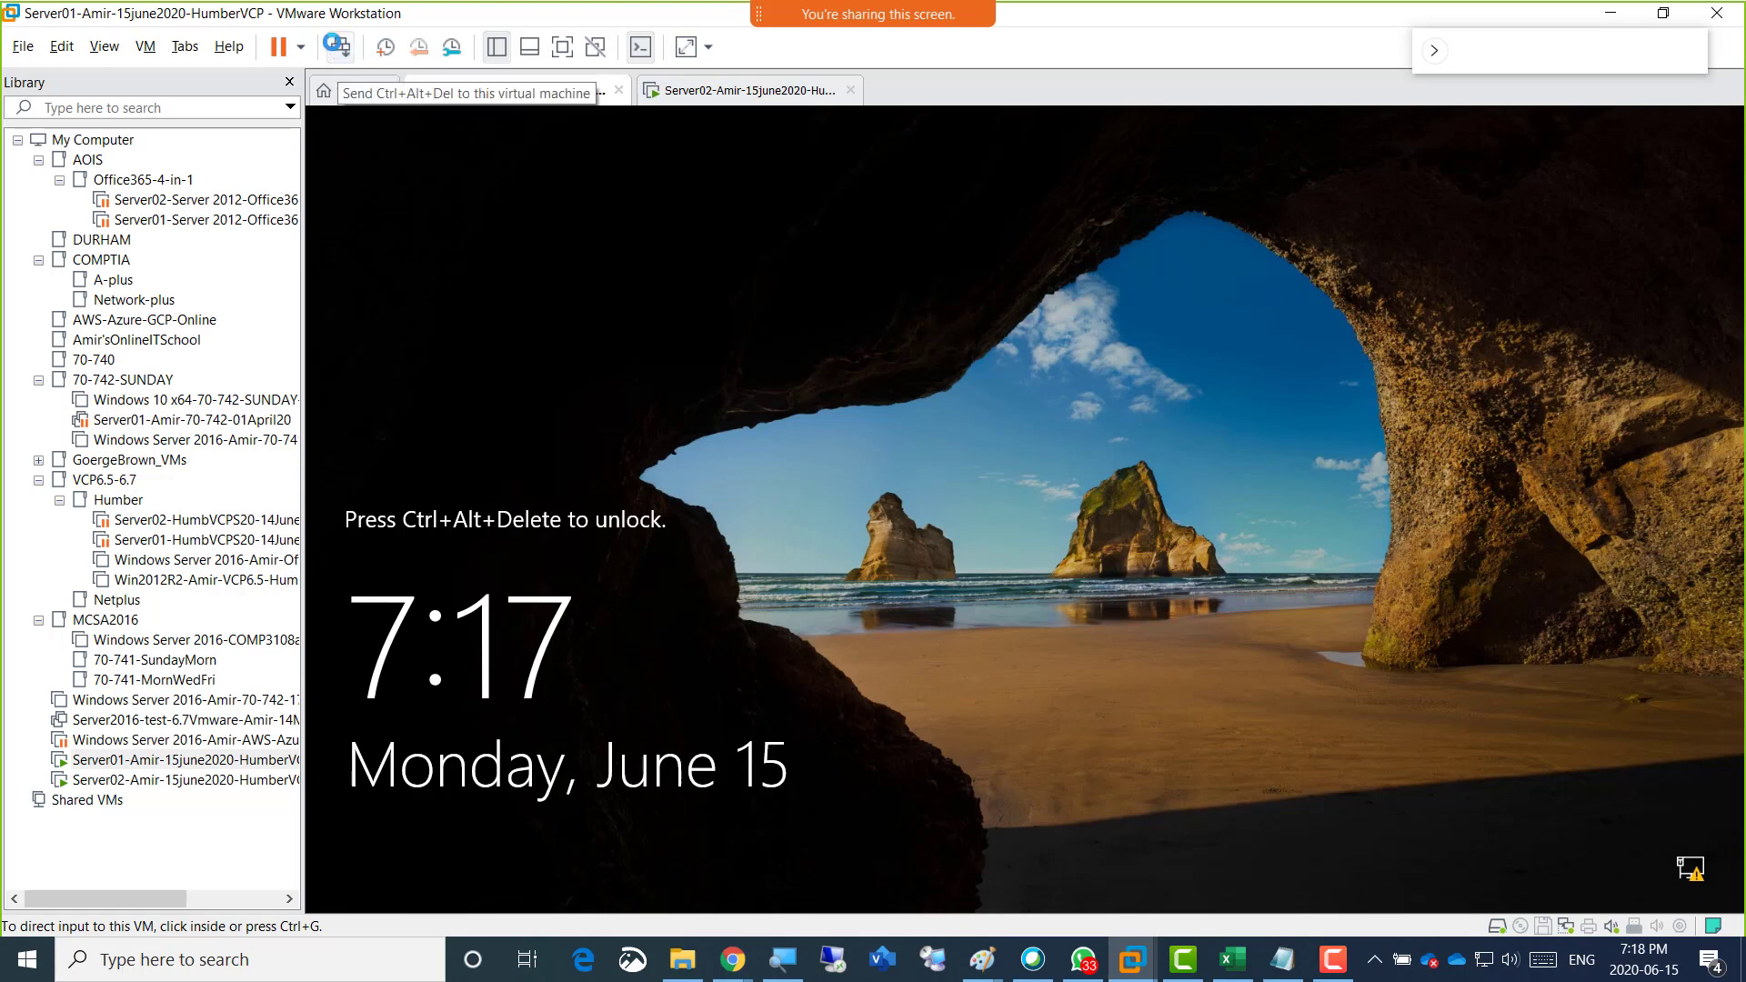
left_click(890, 552)
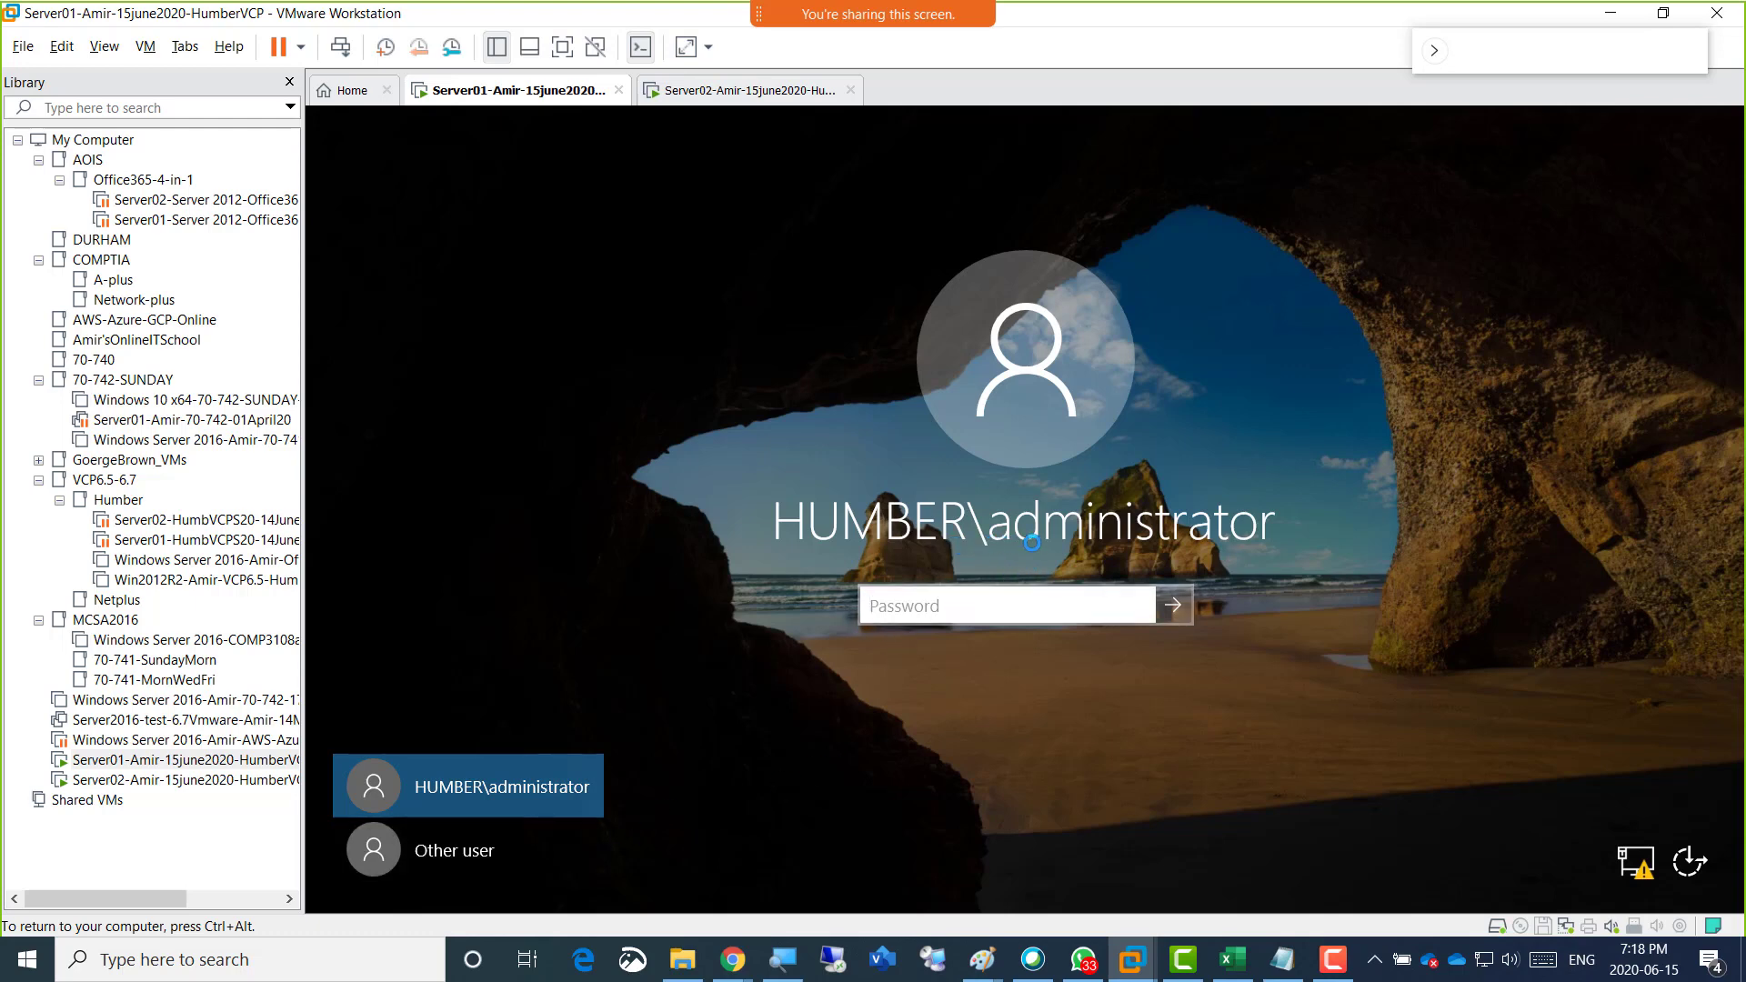
left_click(479, 857)
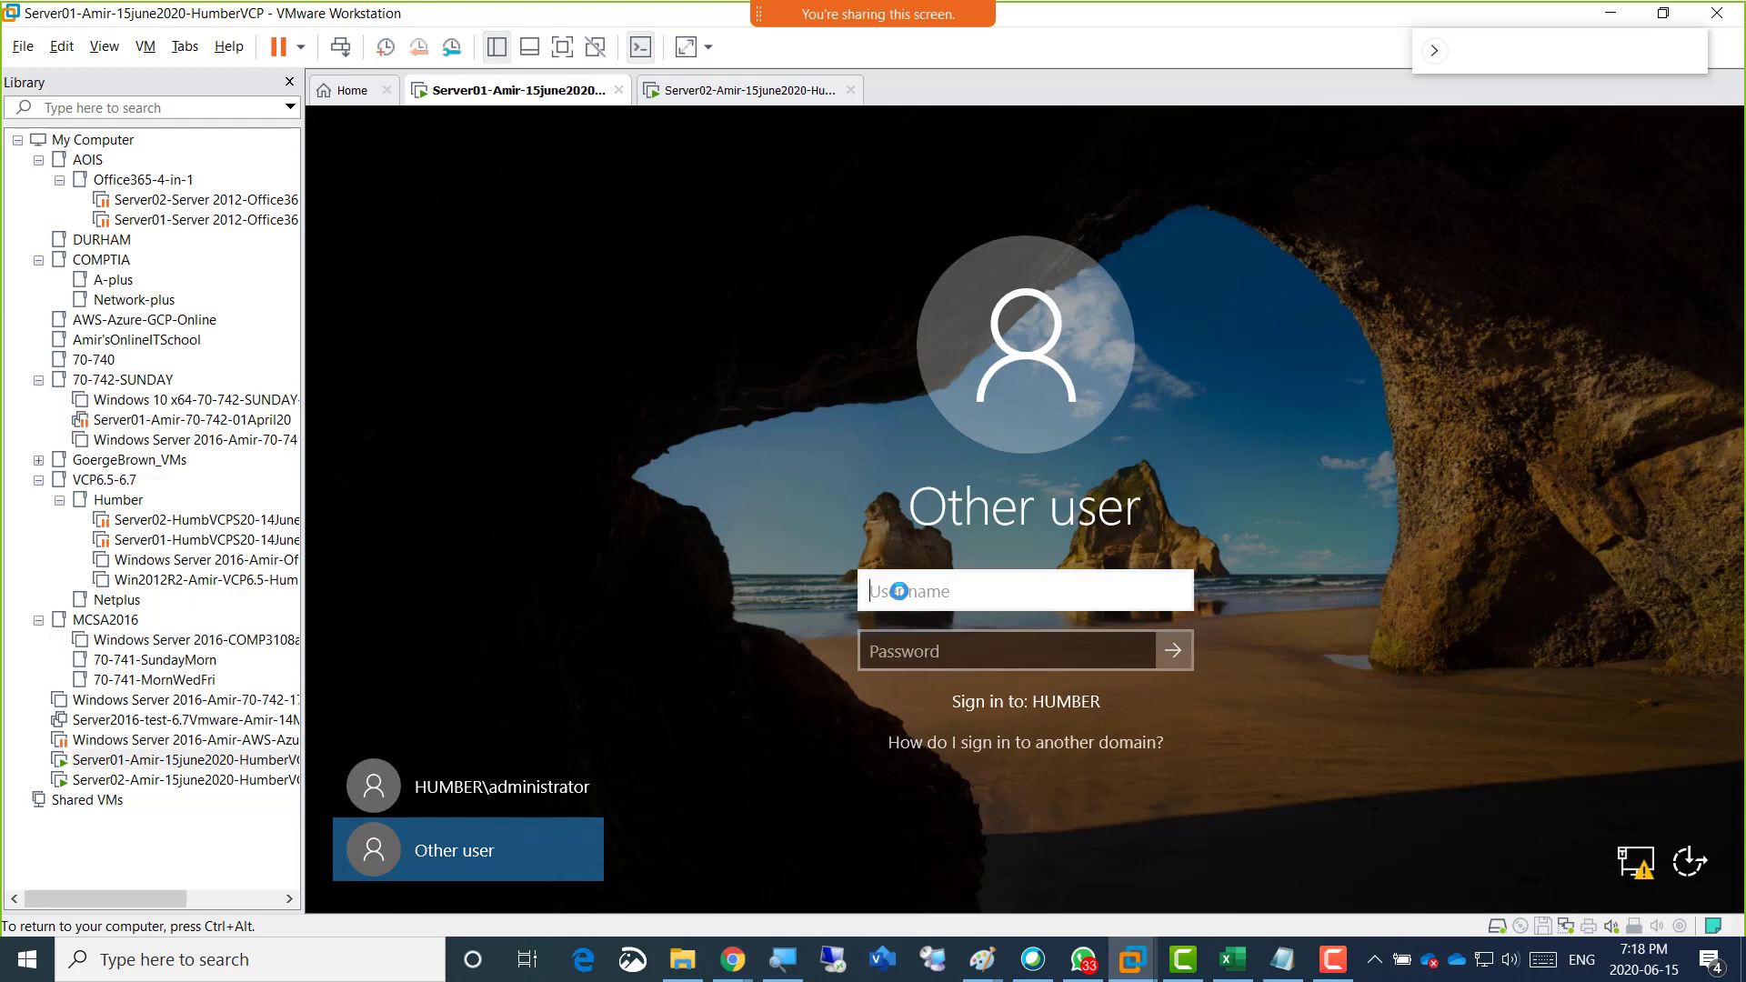
Enter the new administrative account's user name and password for HUMBER, reveal the password to check it, and sign in on Server01.
type("AmirAdmin")
key("Tab")
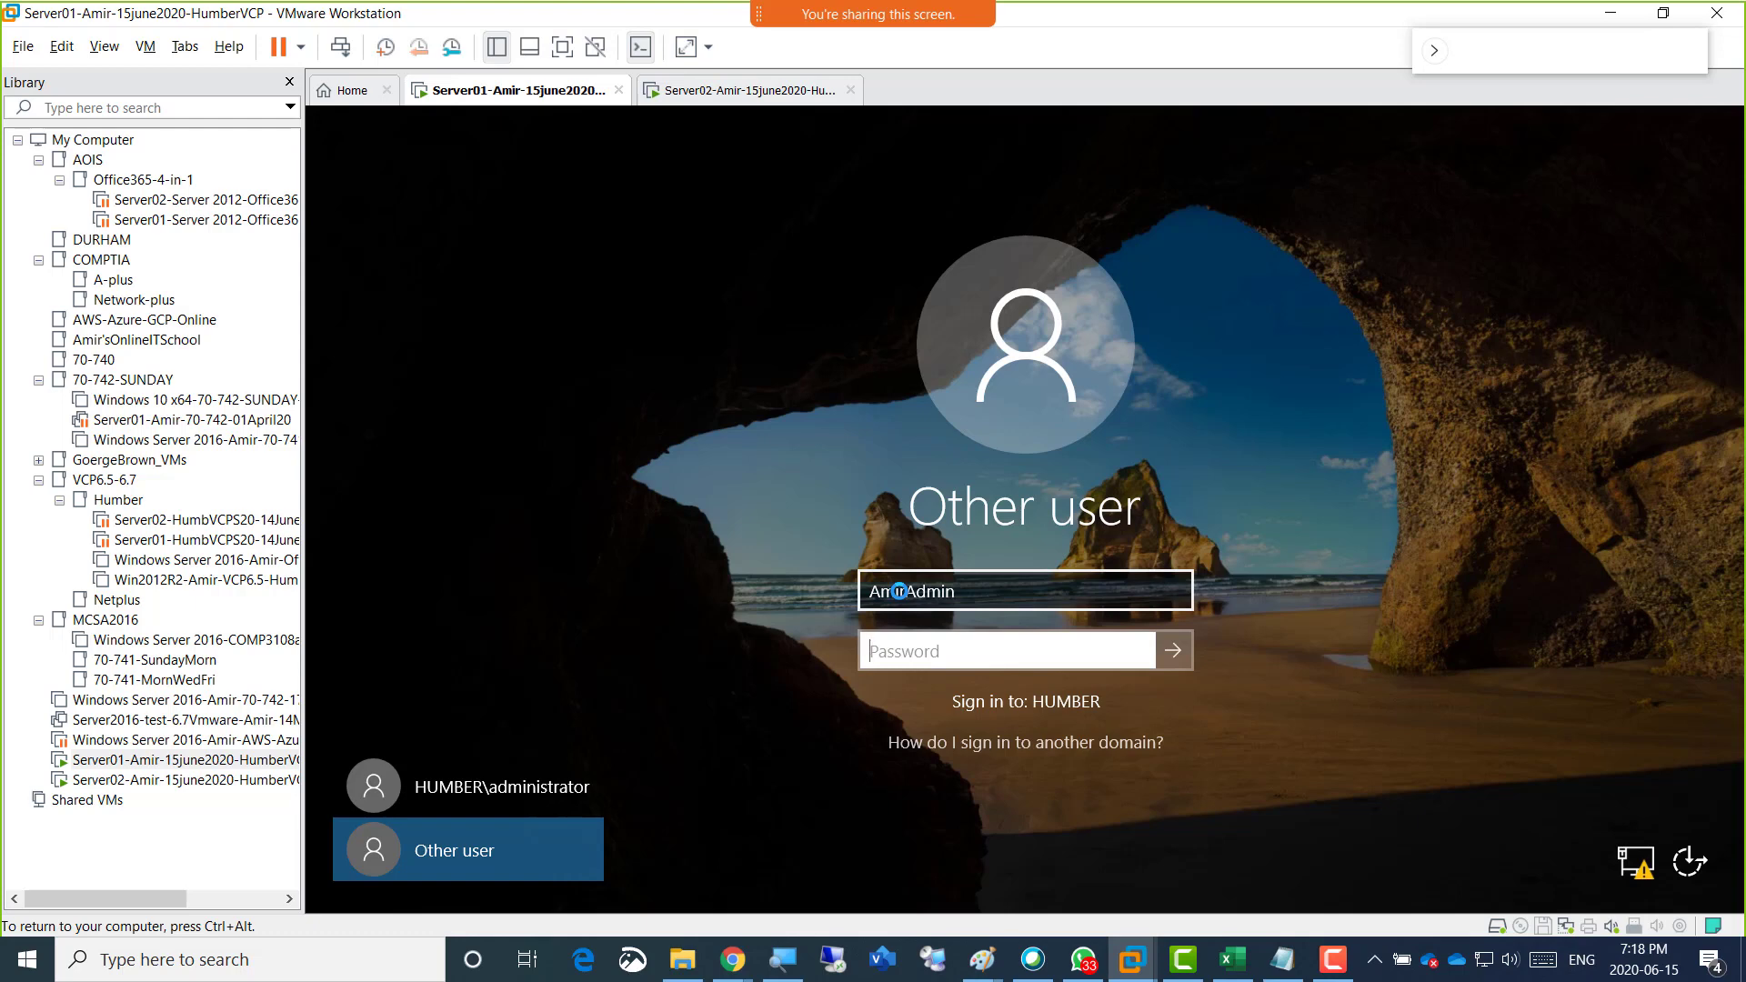
type("Pa$$w0rd")
type("•")
left_click(1136, 649)
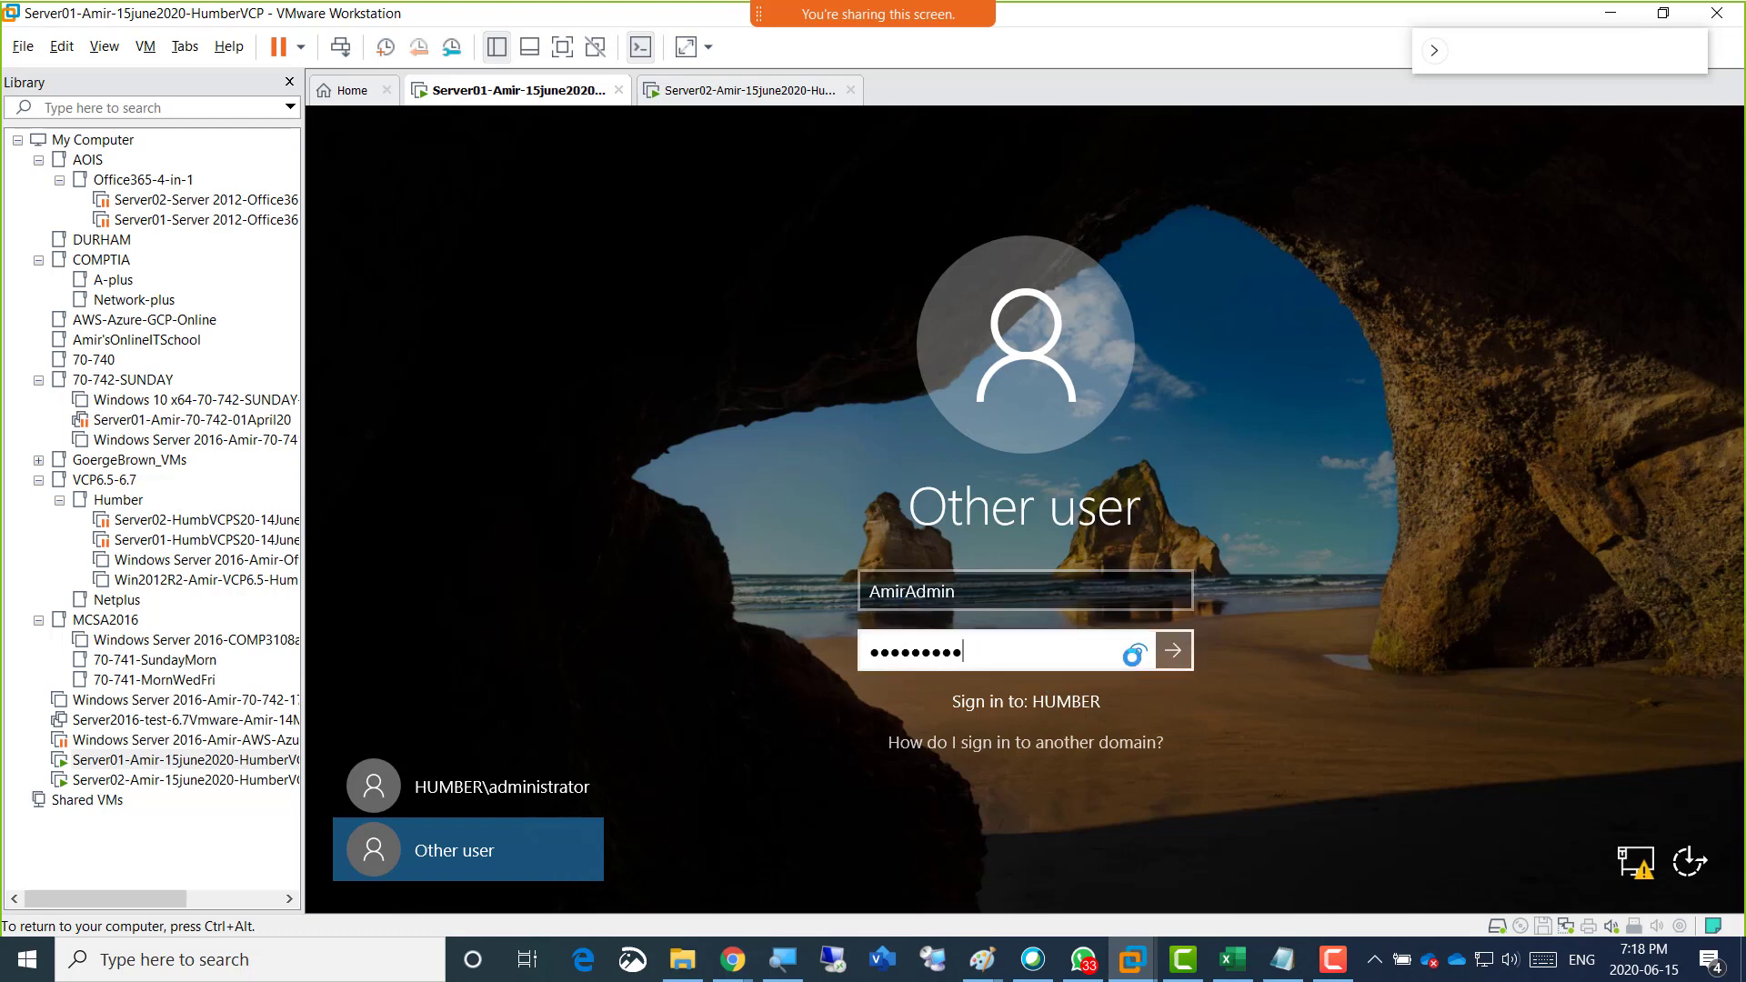
left_click(1133, 650)
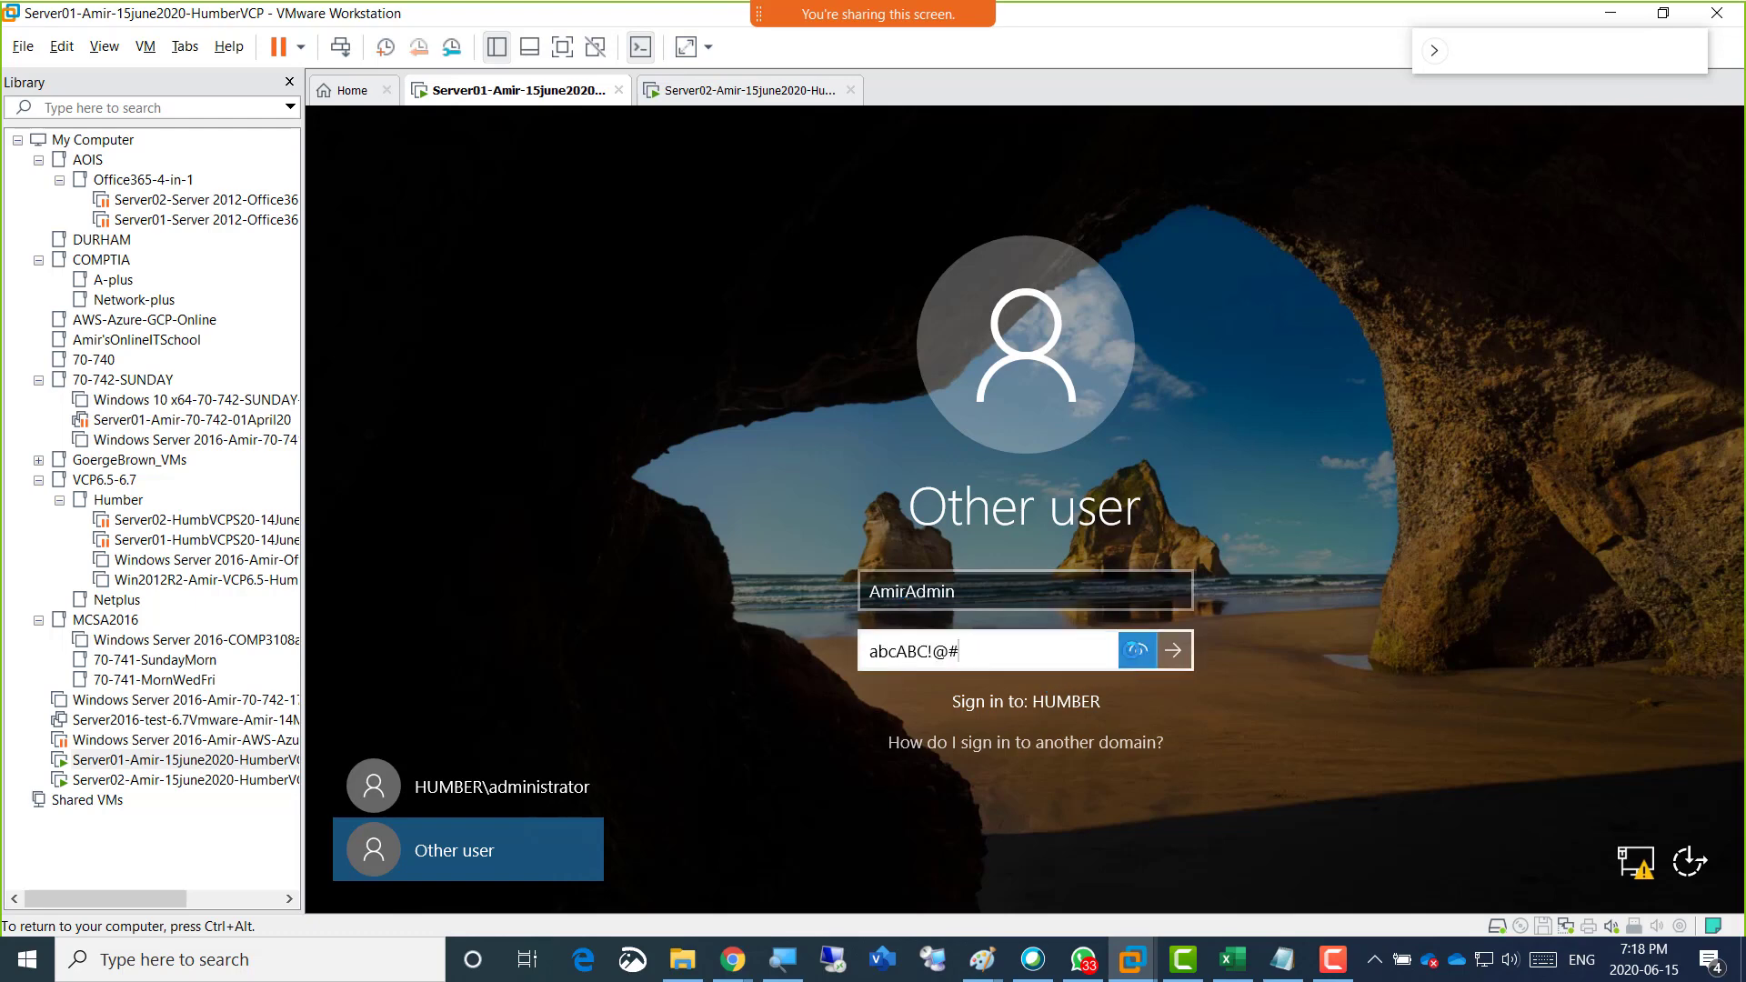
left_click(1131, 650)
left_click(1135, 649)
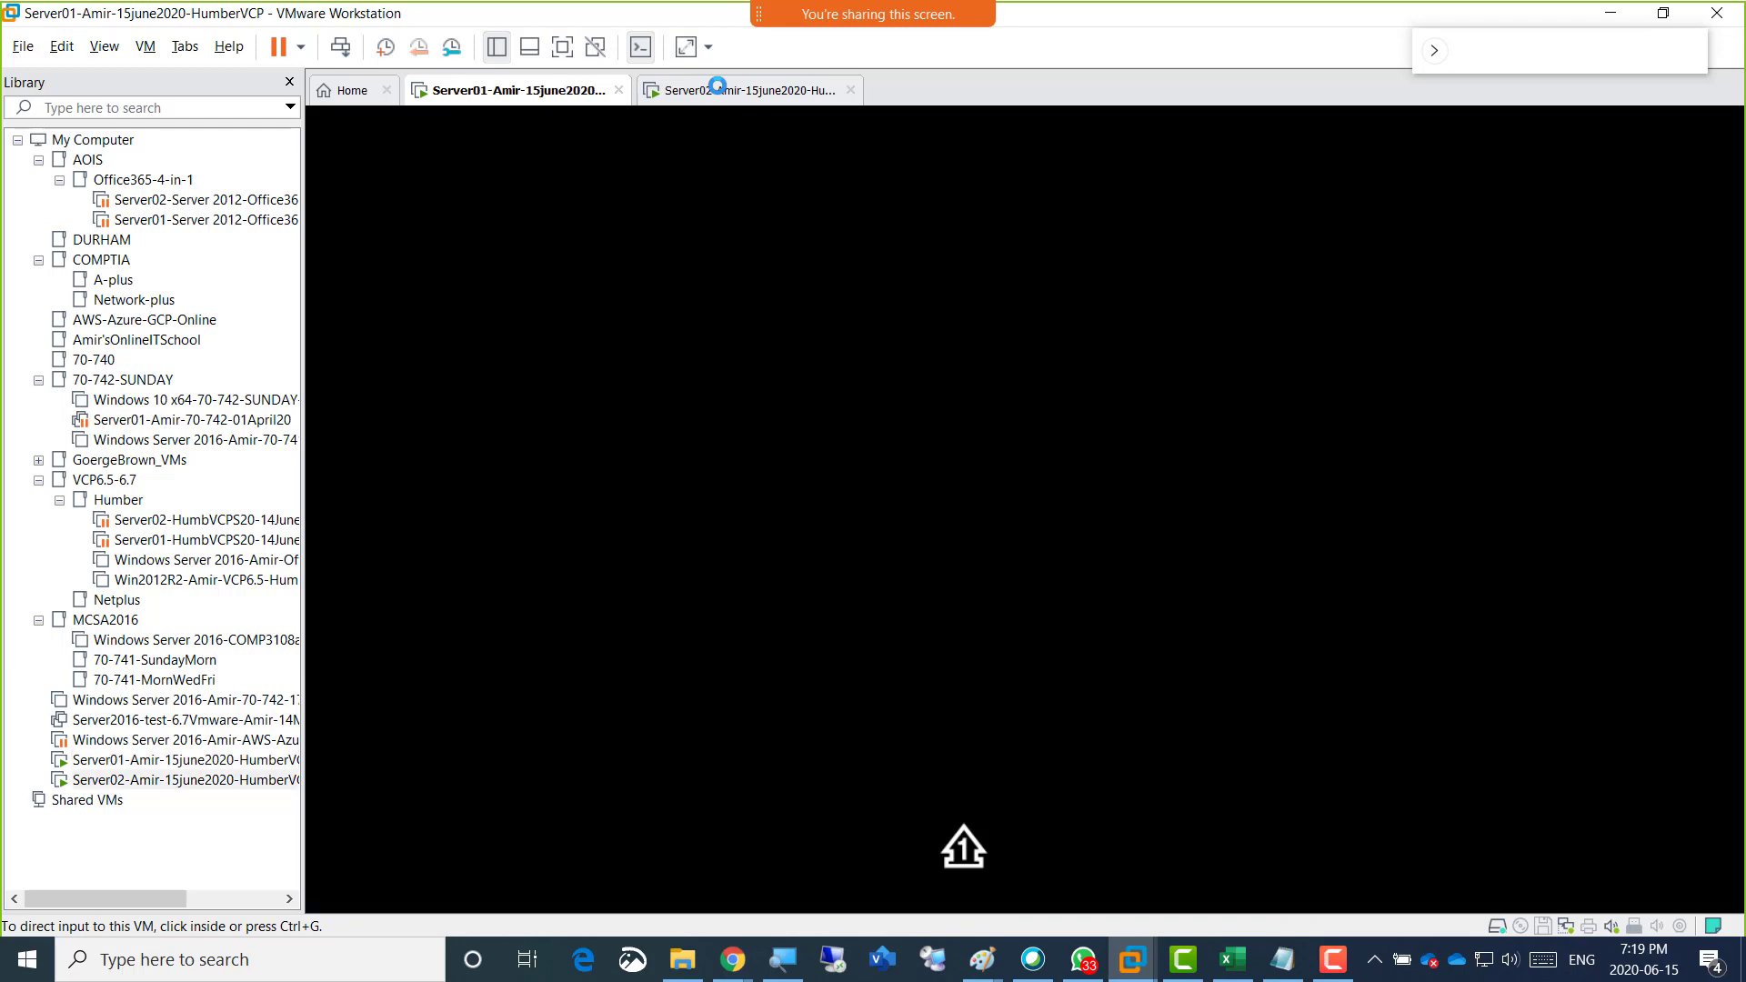
Switch to the Server02 virtual machine, sign out of its current session and bring up its sign-in screen.
left_click(718, 87)
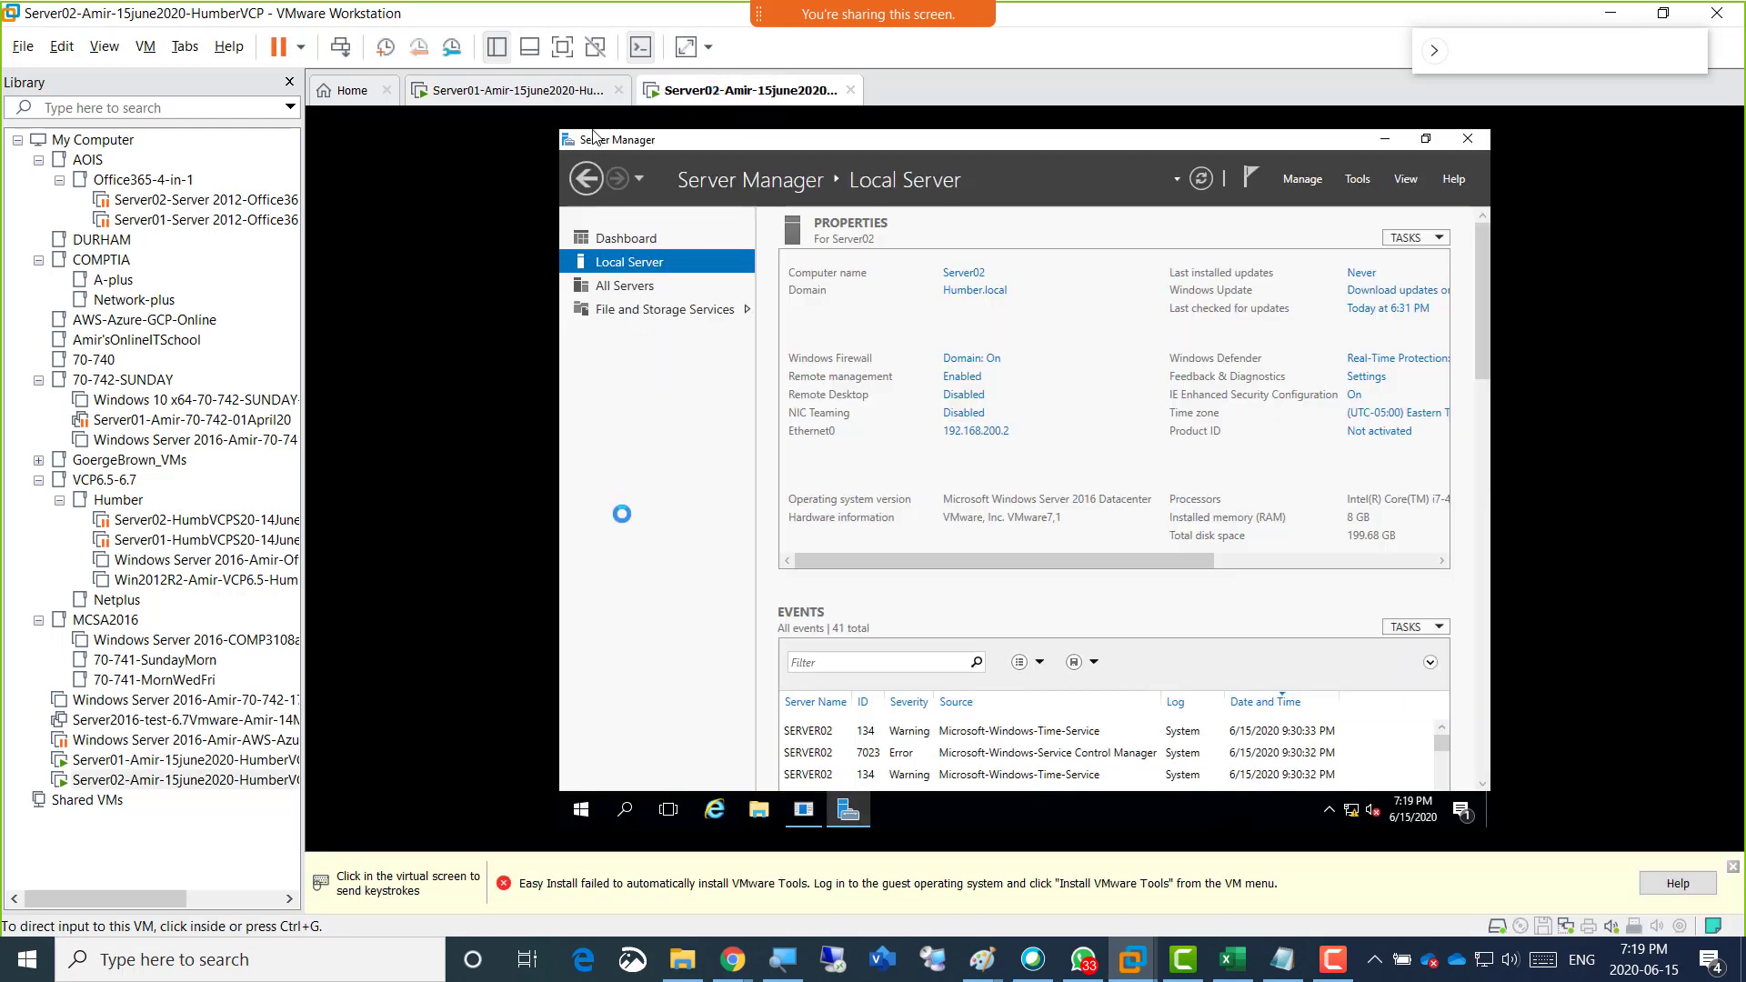
left_click(622, 520)
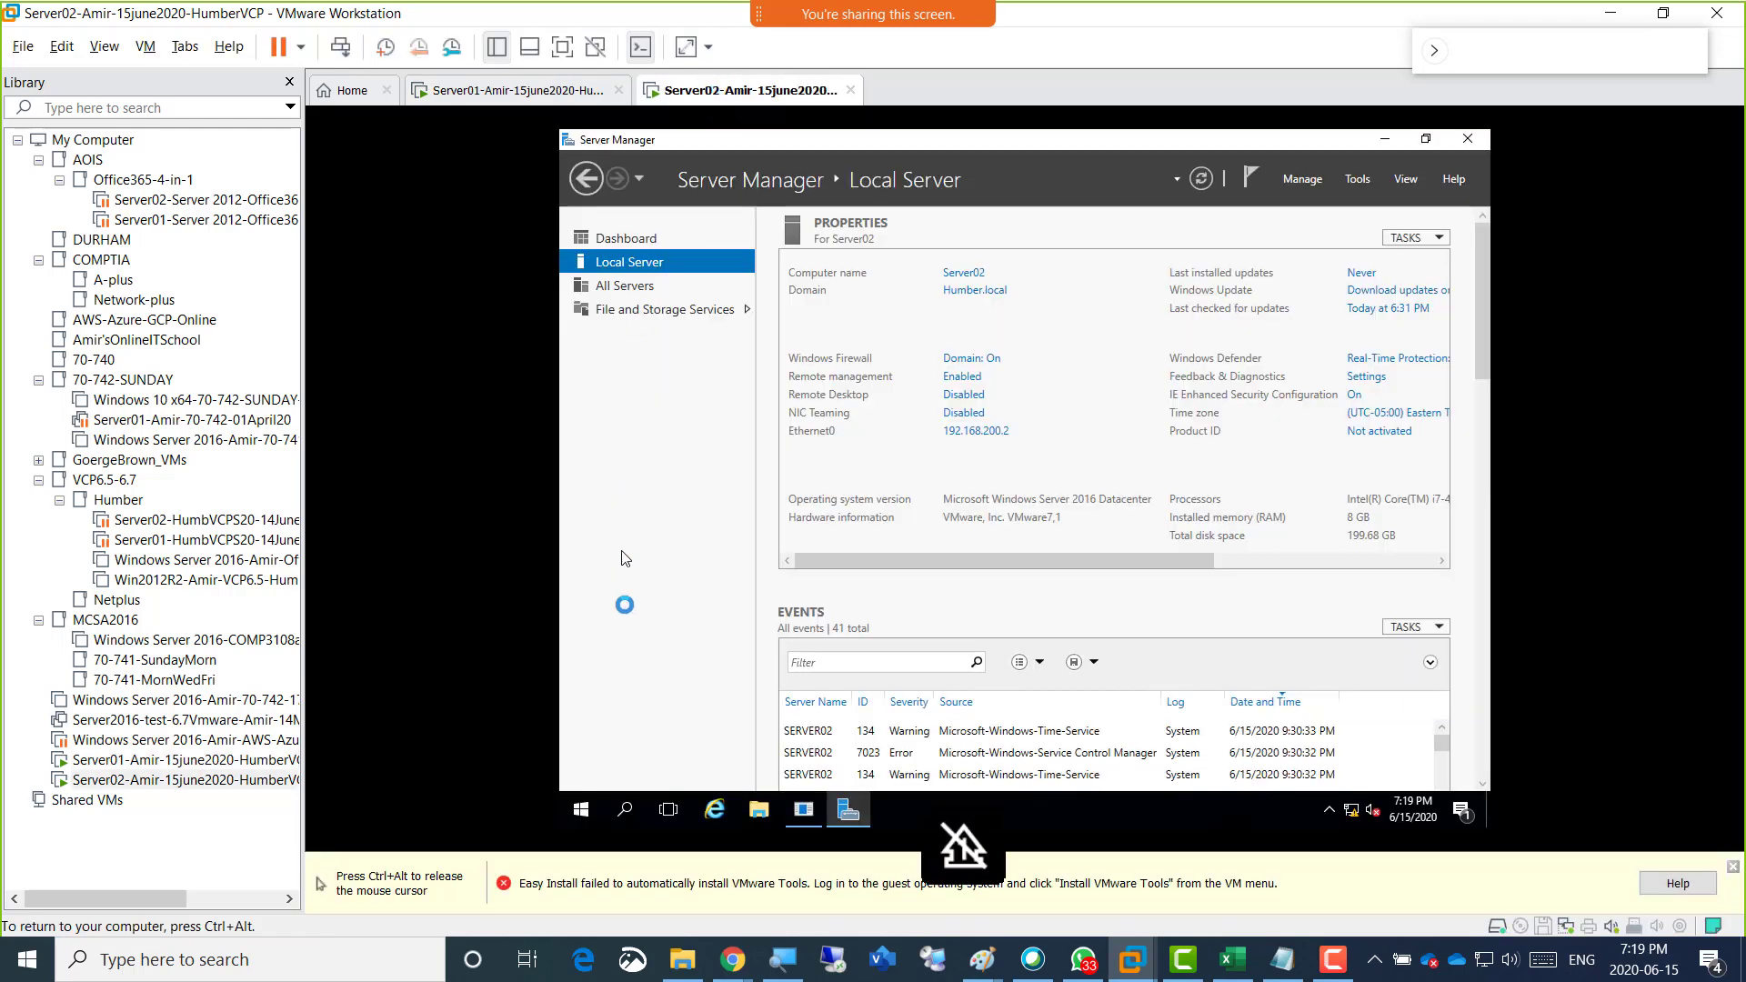
right_click(579, 808)
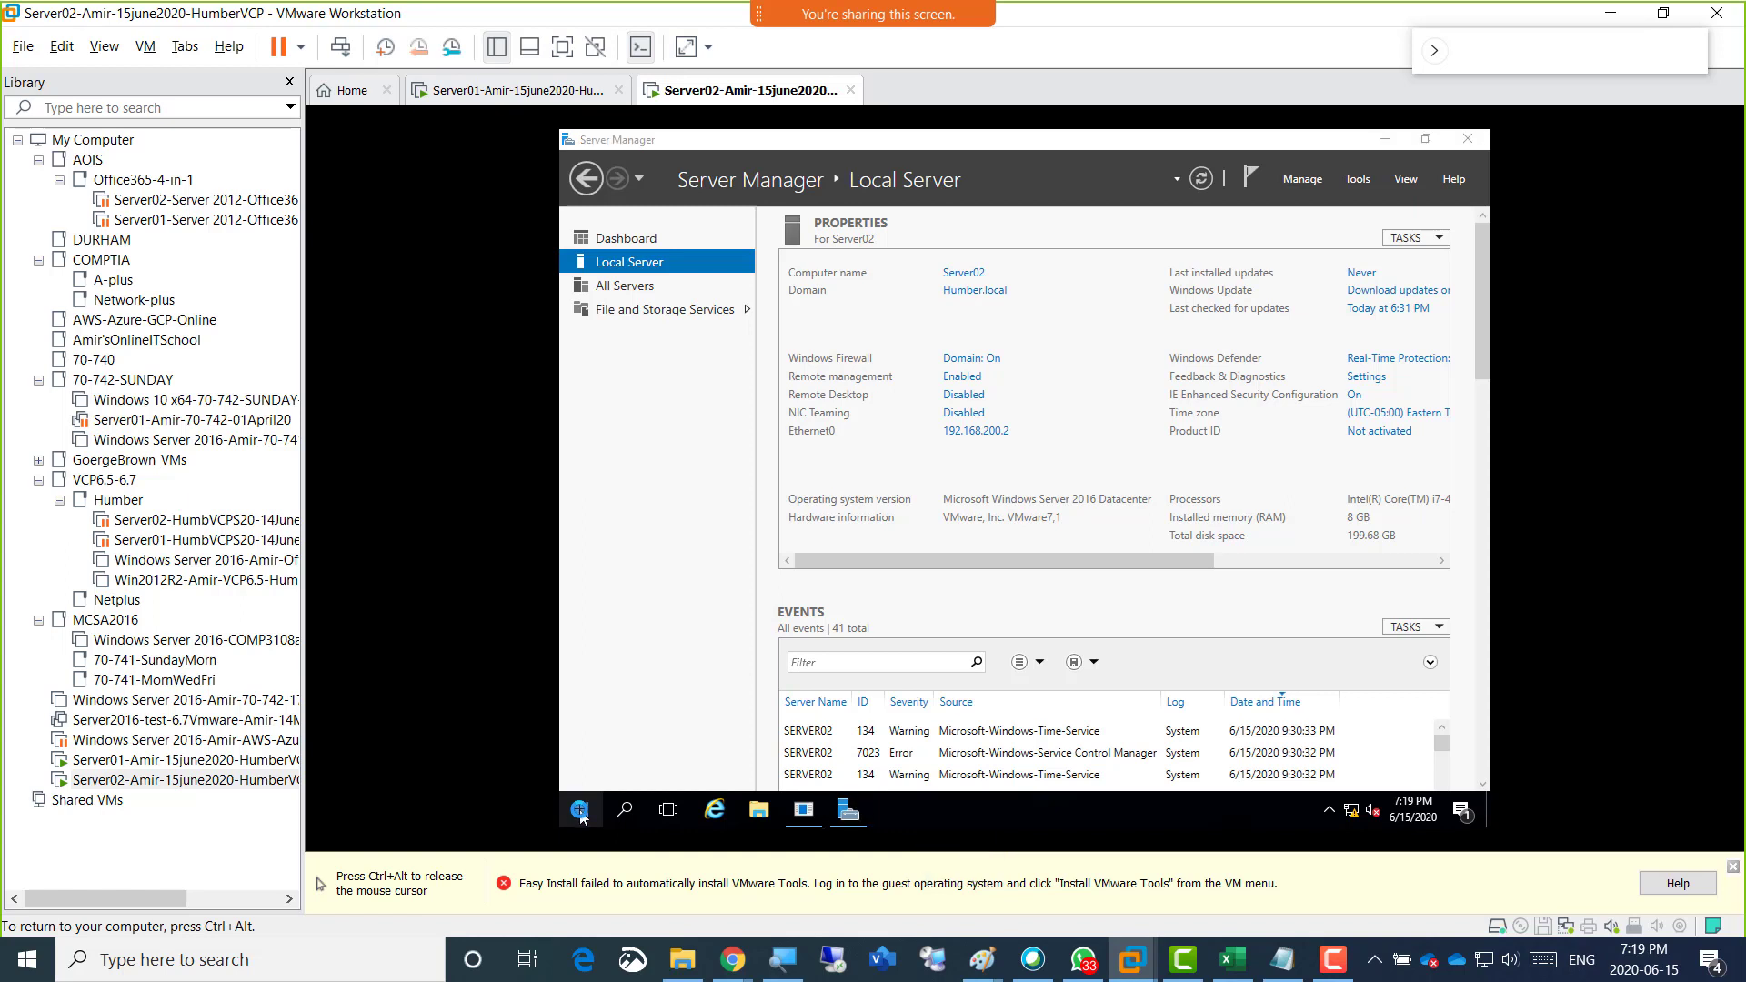
mouse_move(700, 762)
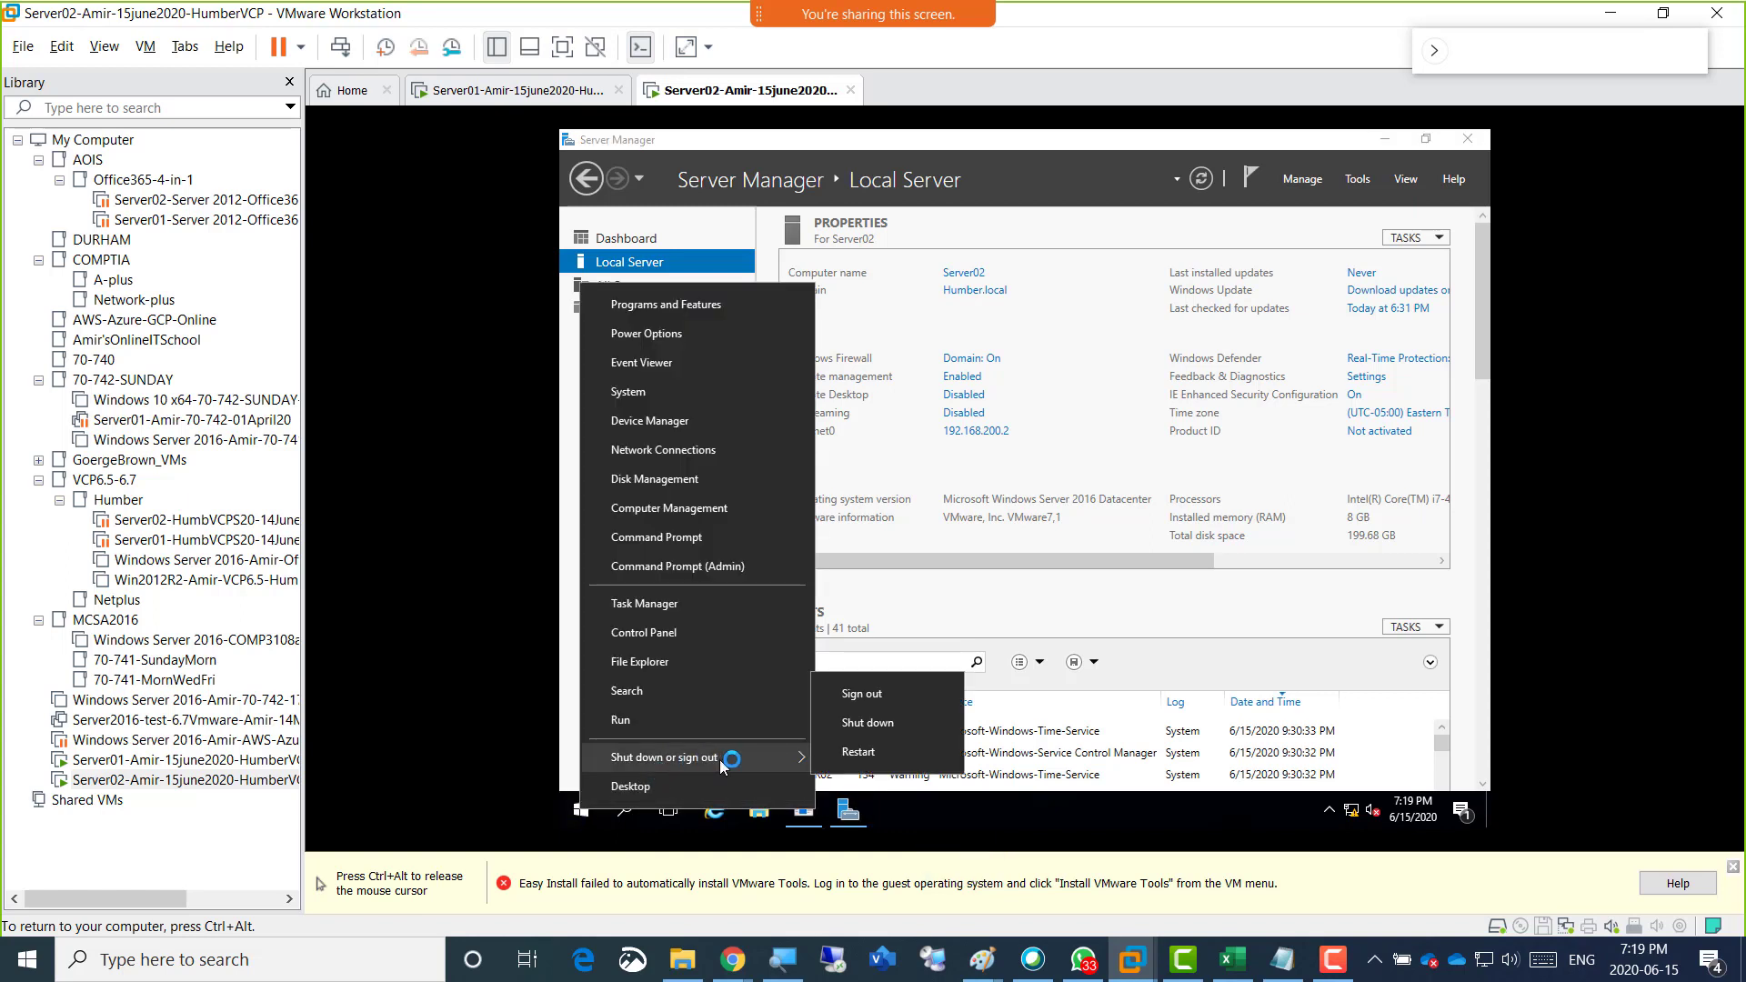
left_click(873, 695)
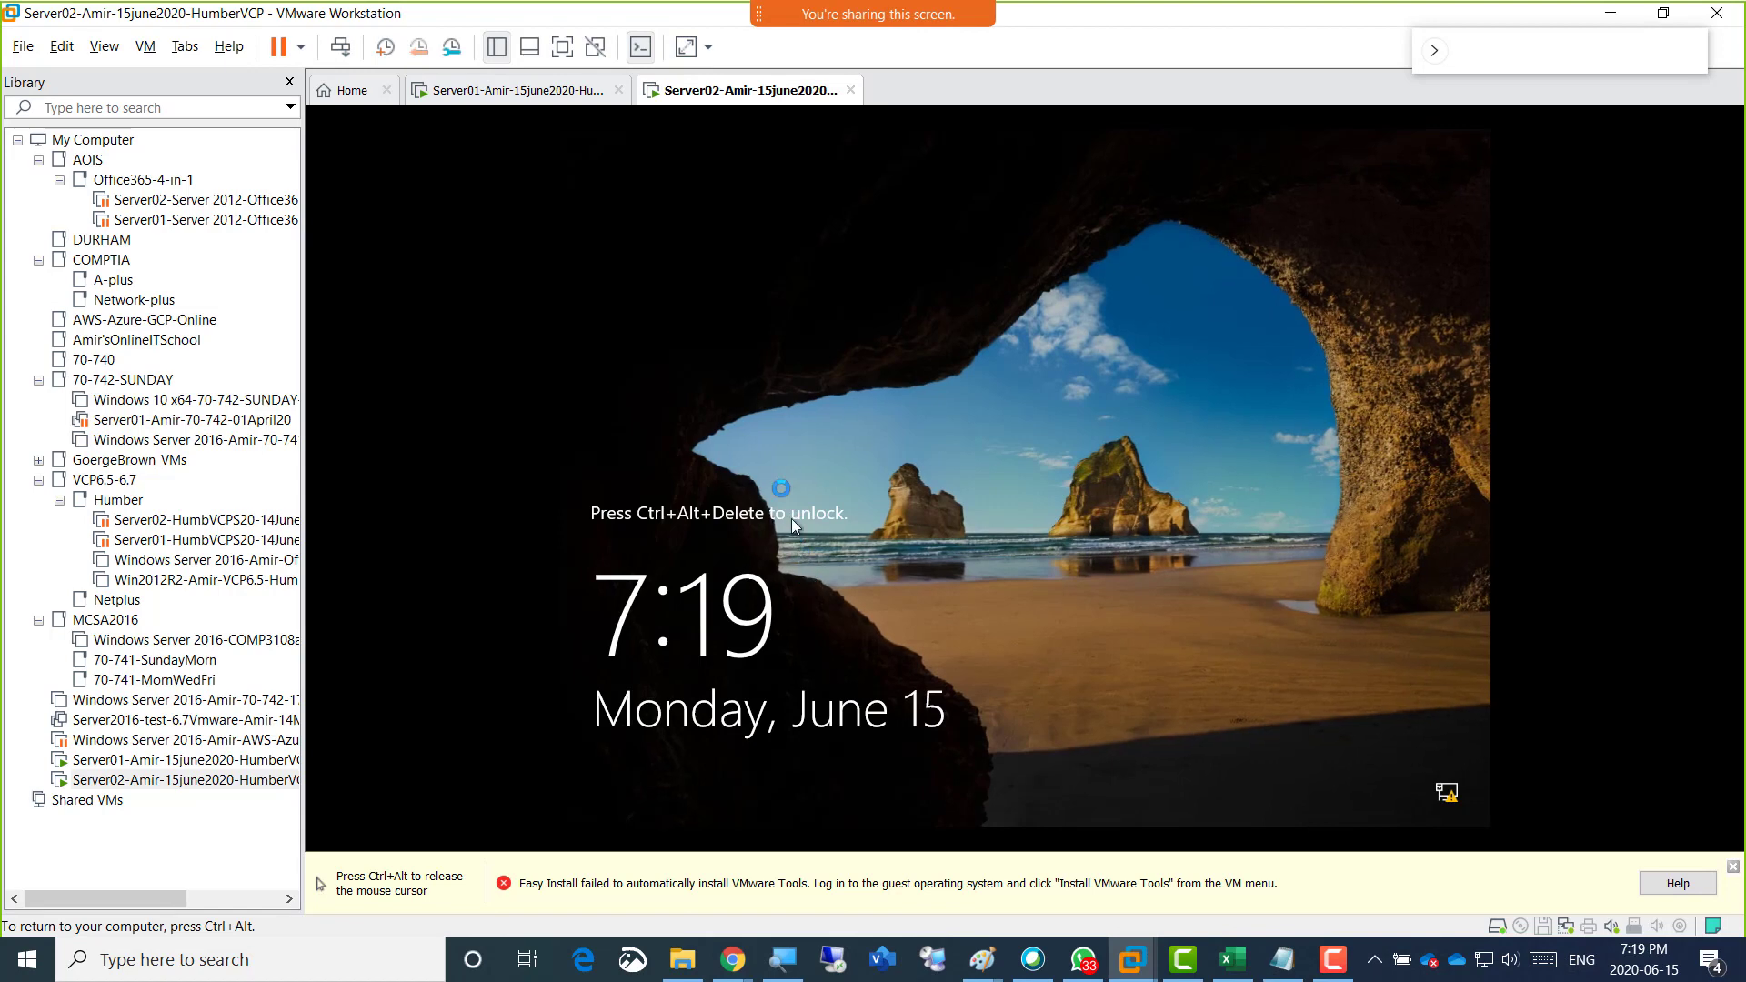
key("ctrl+alt")
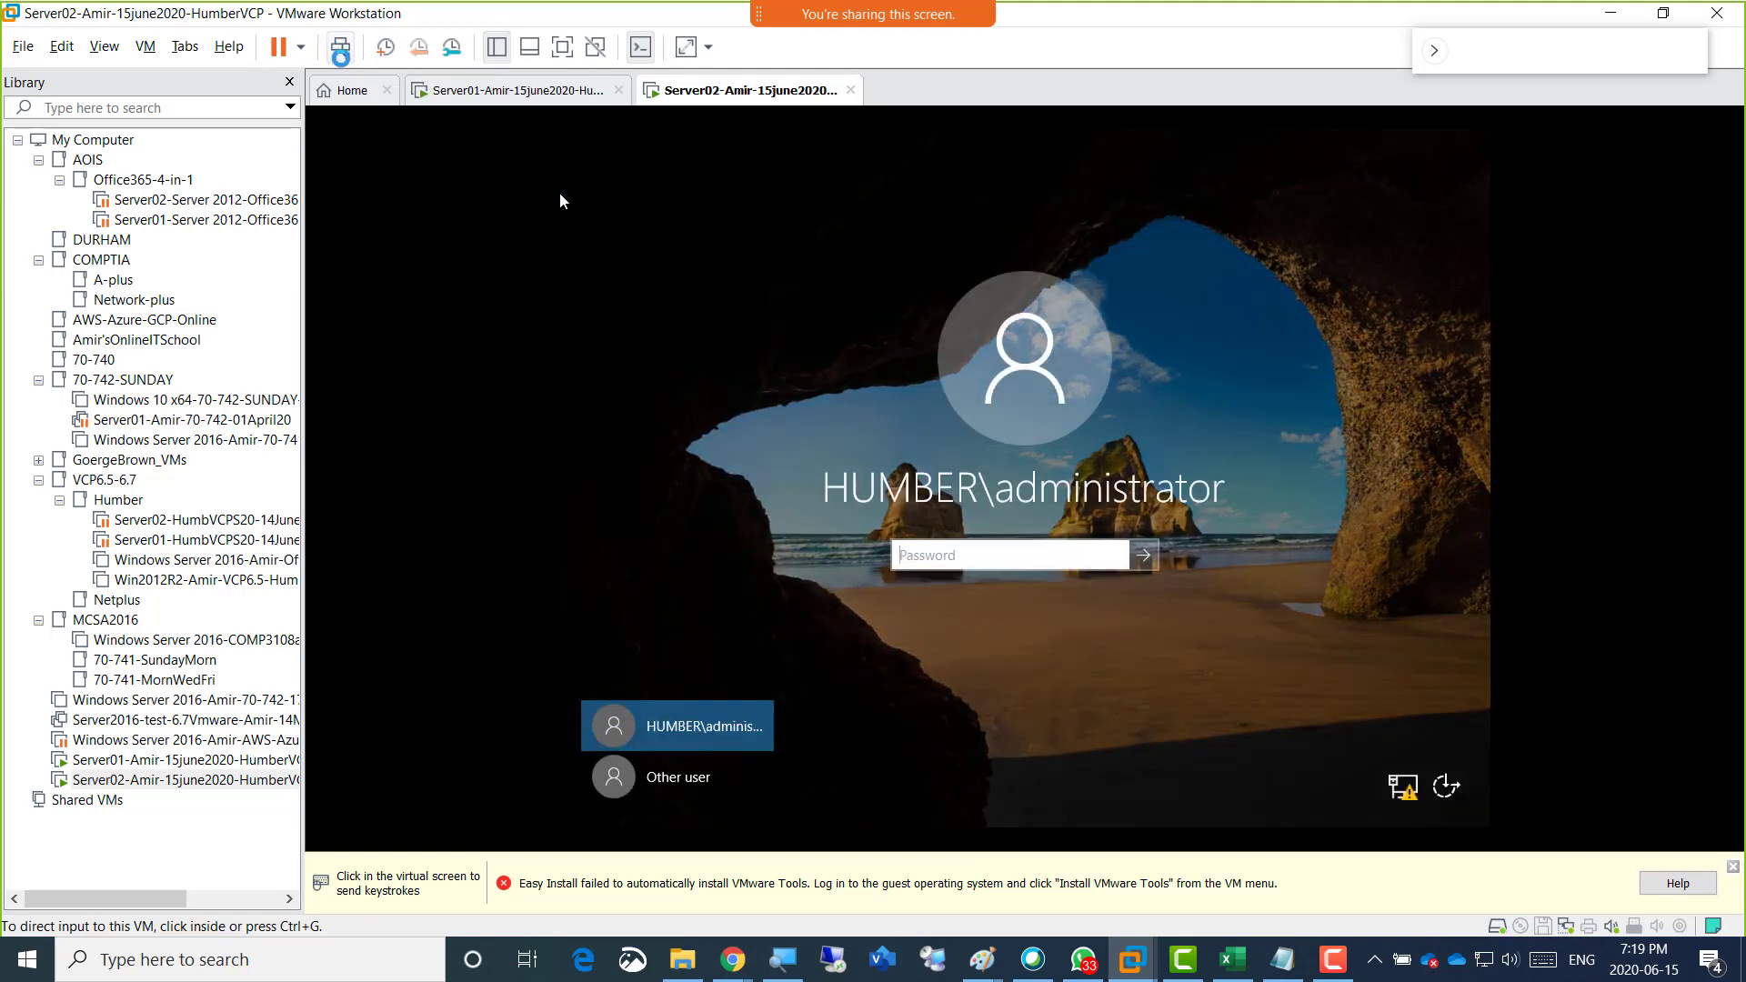
Choose Other user on Server02 and sign in to HUMBER with the administrative account's user name and password.
left_click(657, 730)
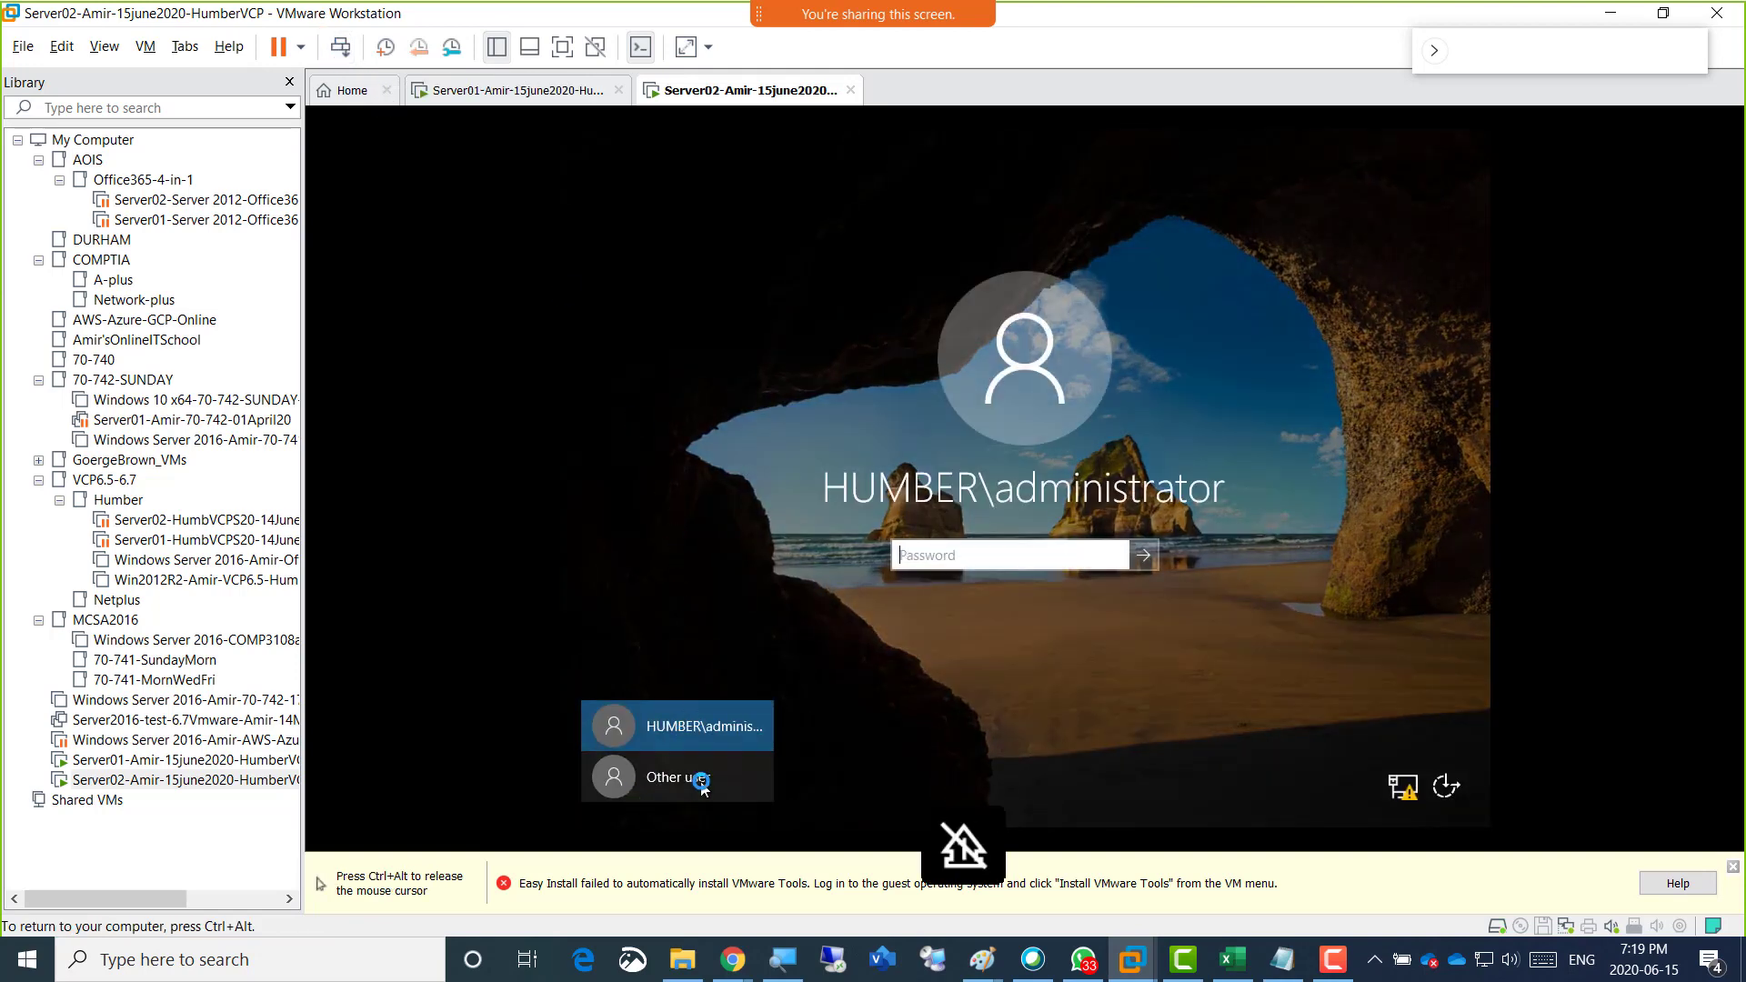
left_click(670, 780)
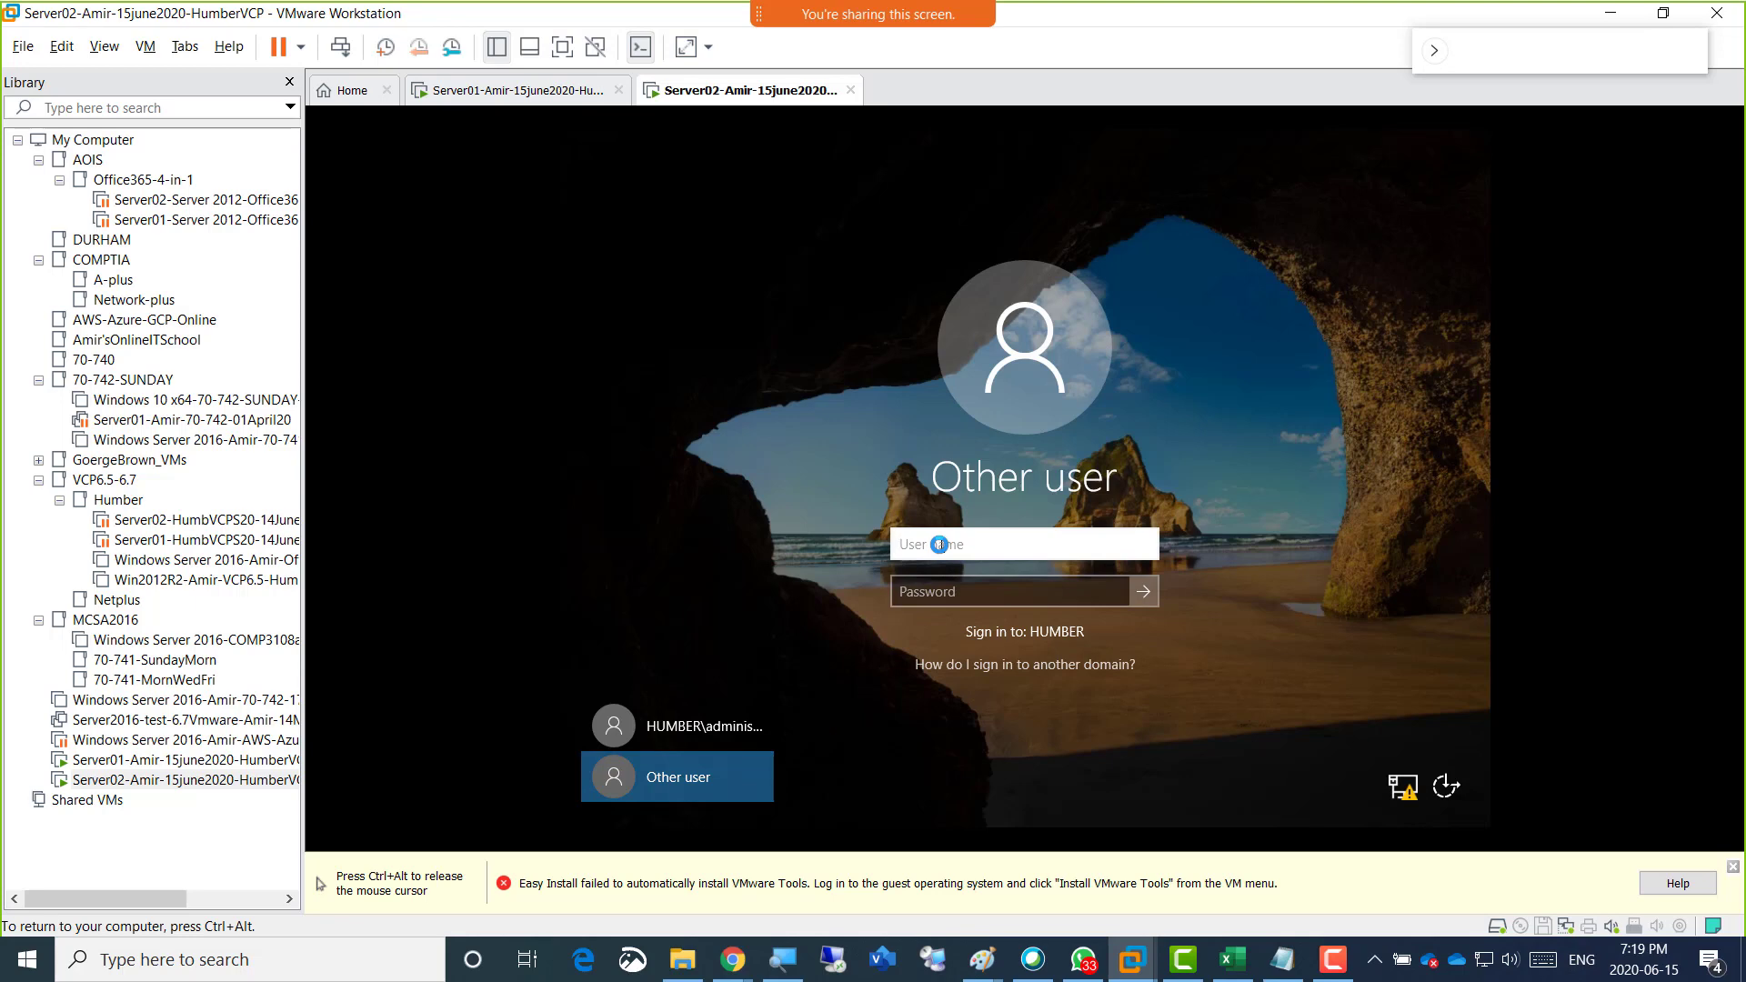
type("Amir\\admin")
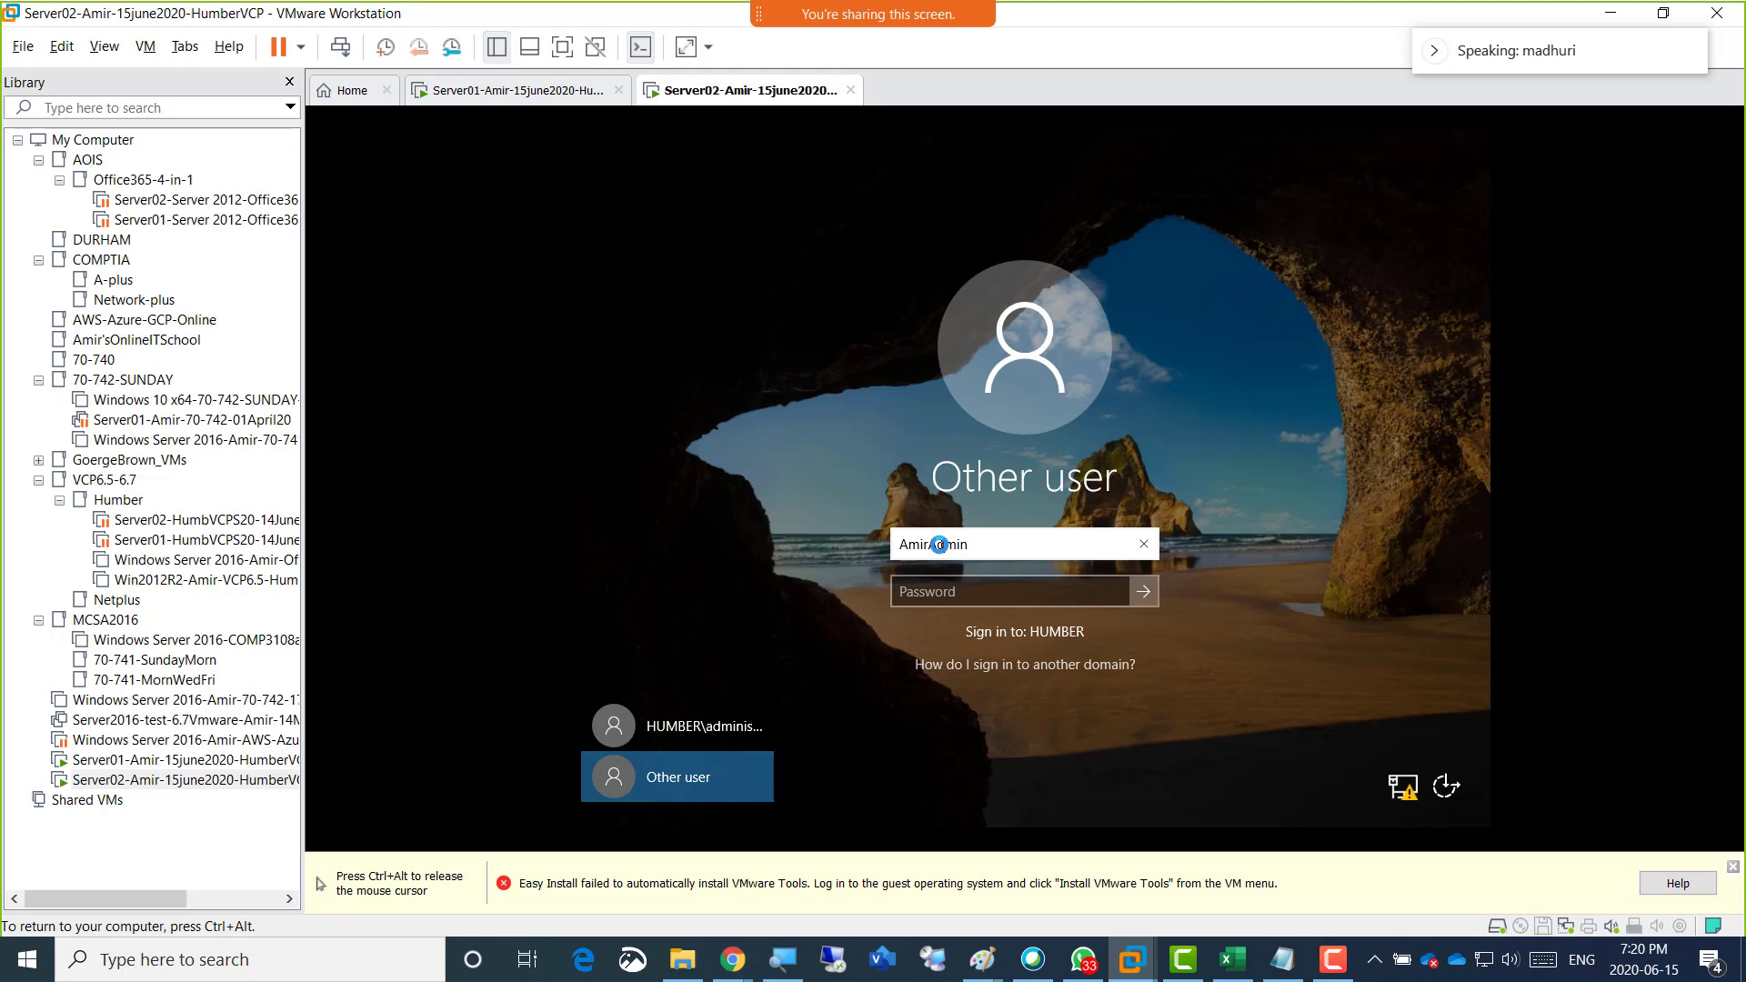
key("Tab")
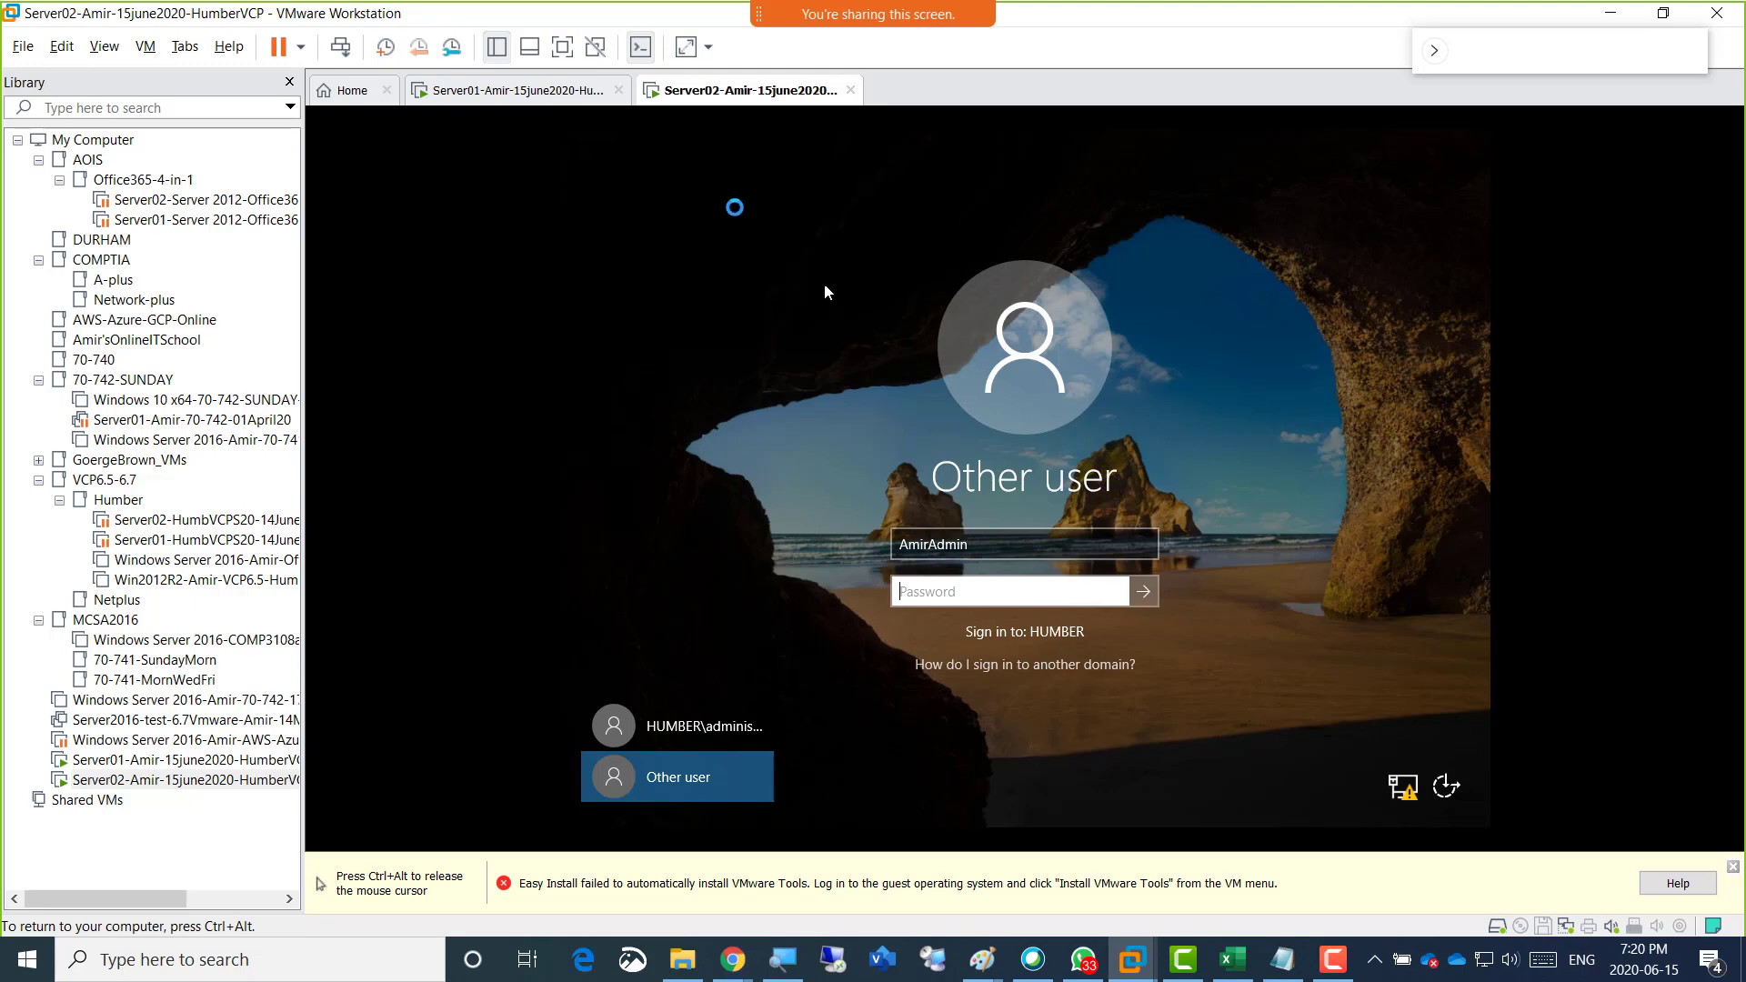
key("ctrl+alt")
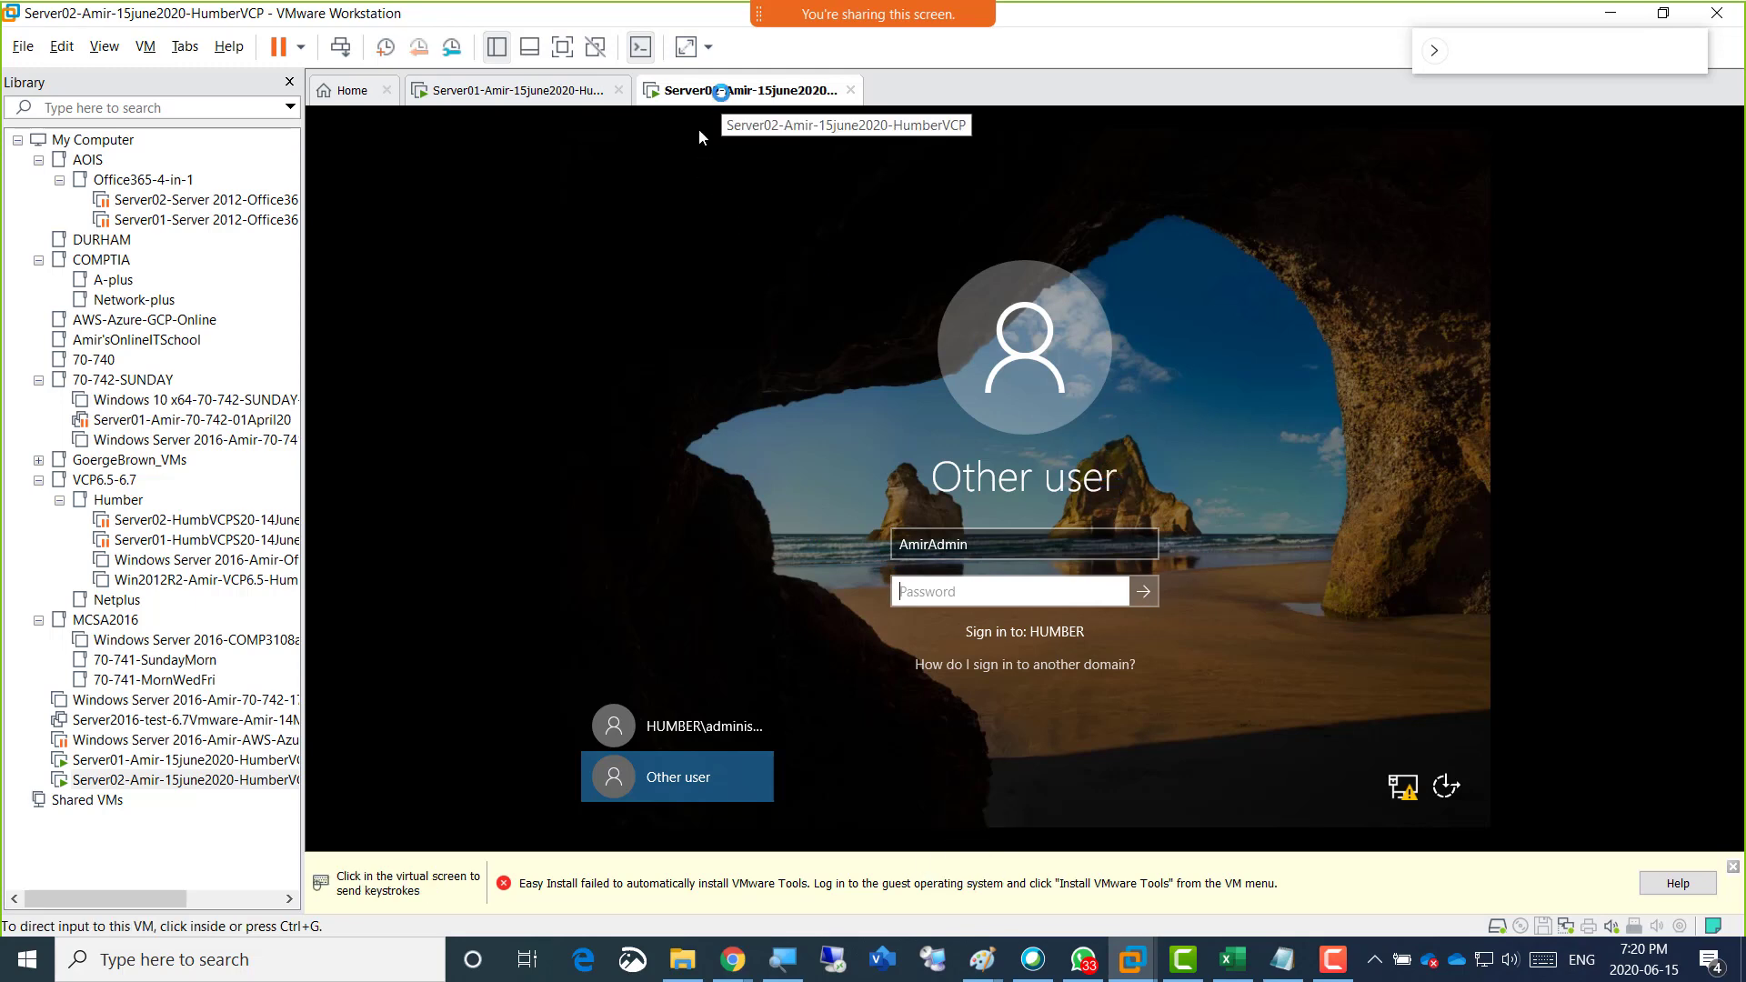
left_click(855, 334)
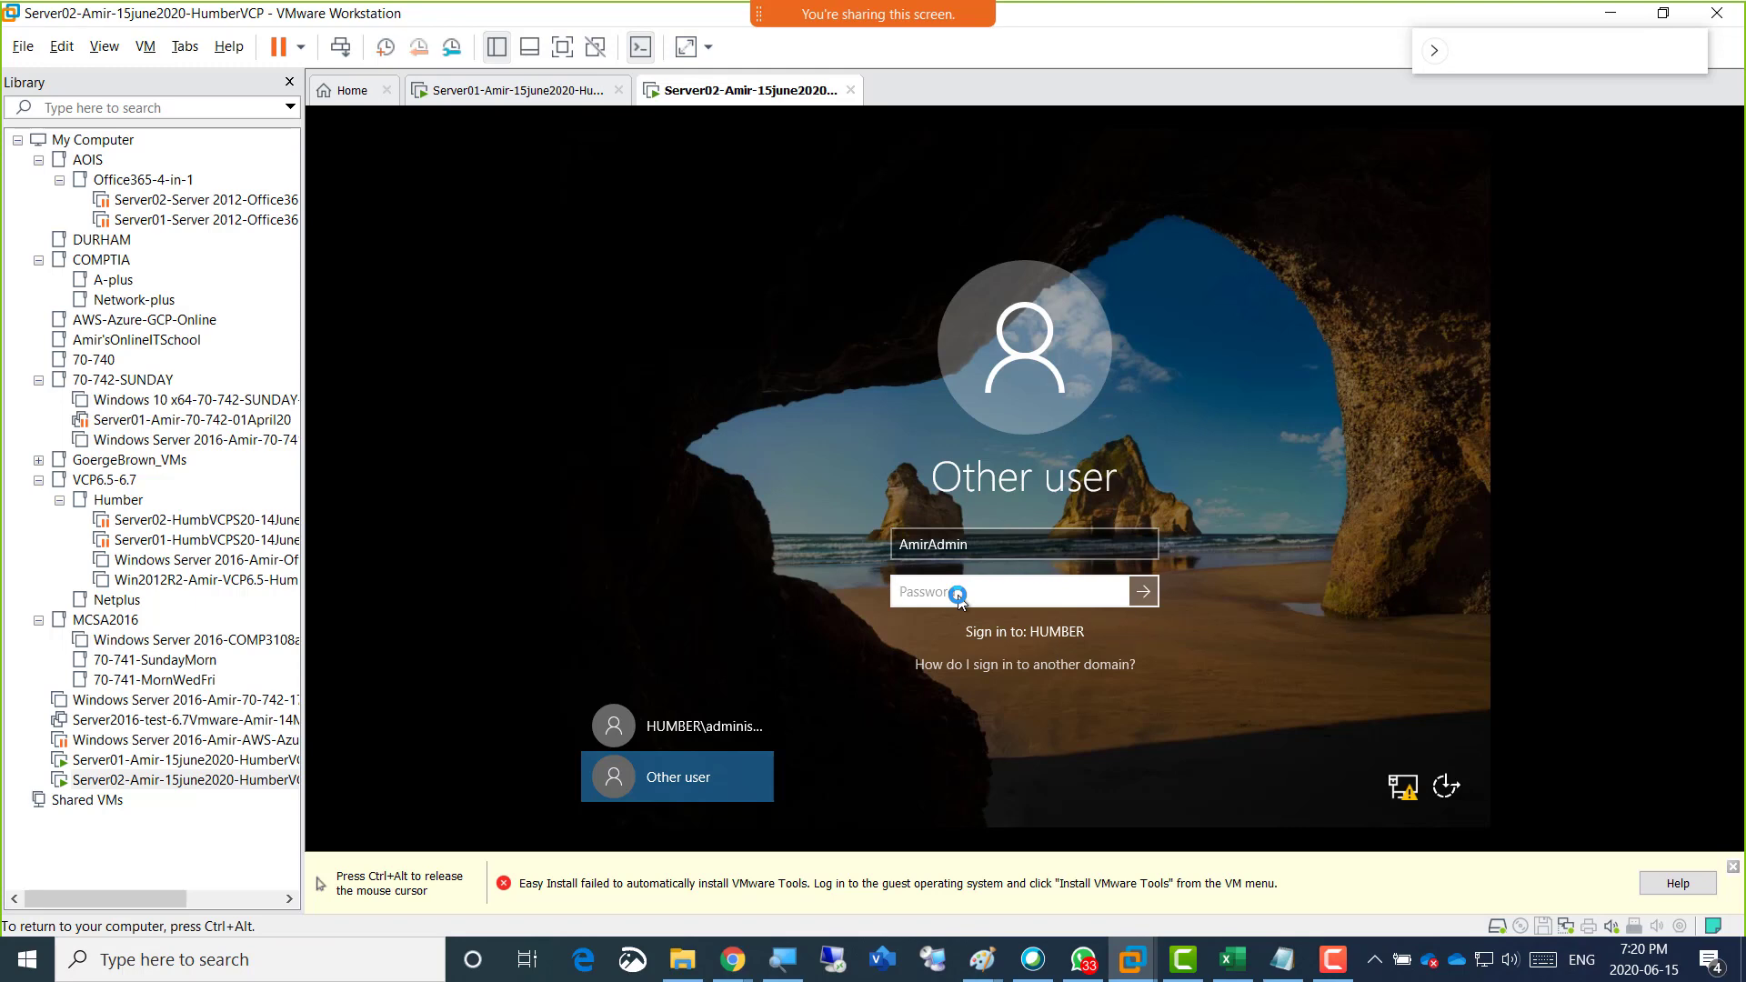
type("••••••")
key("Return")
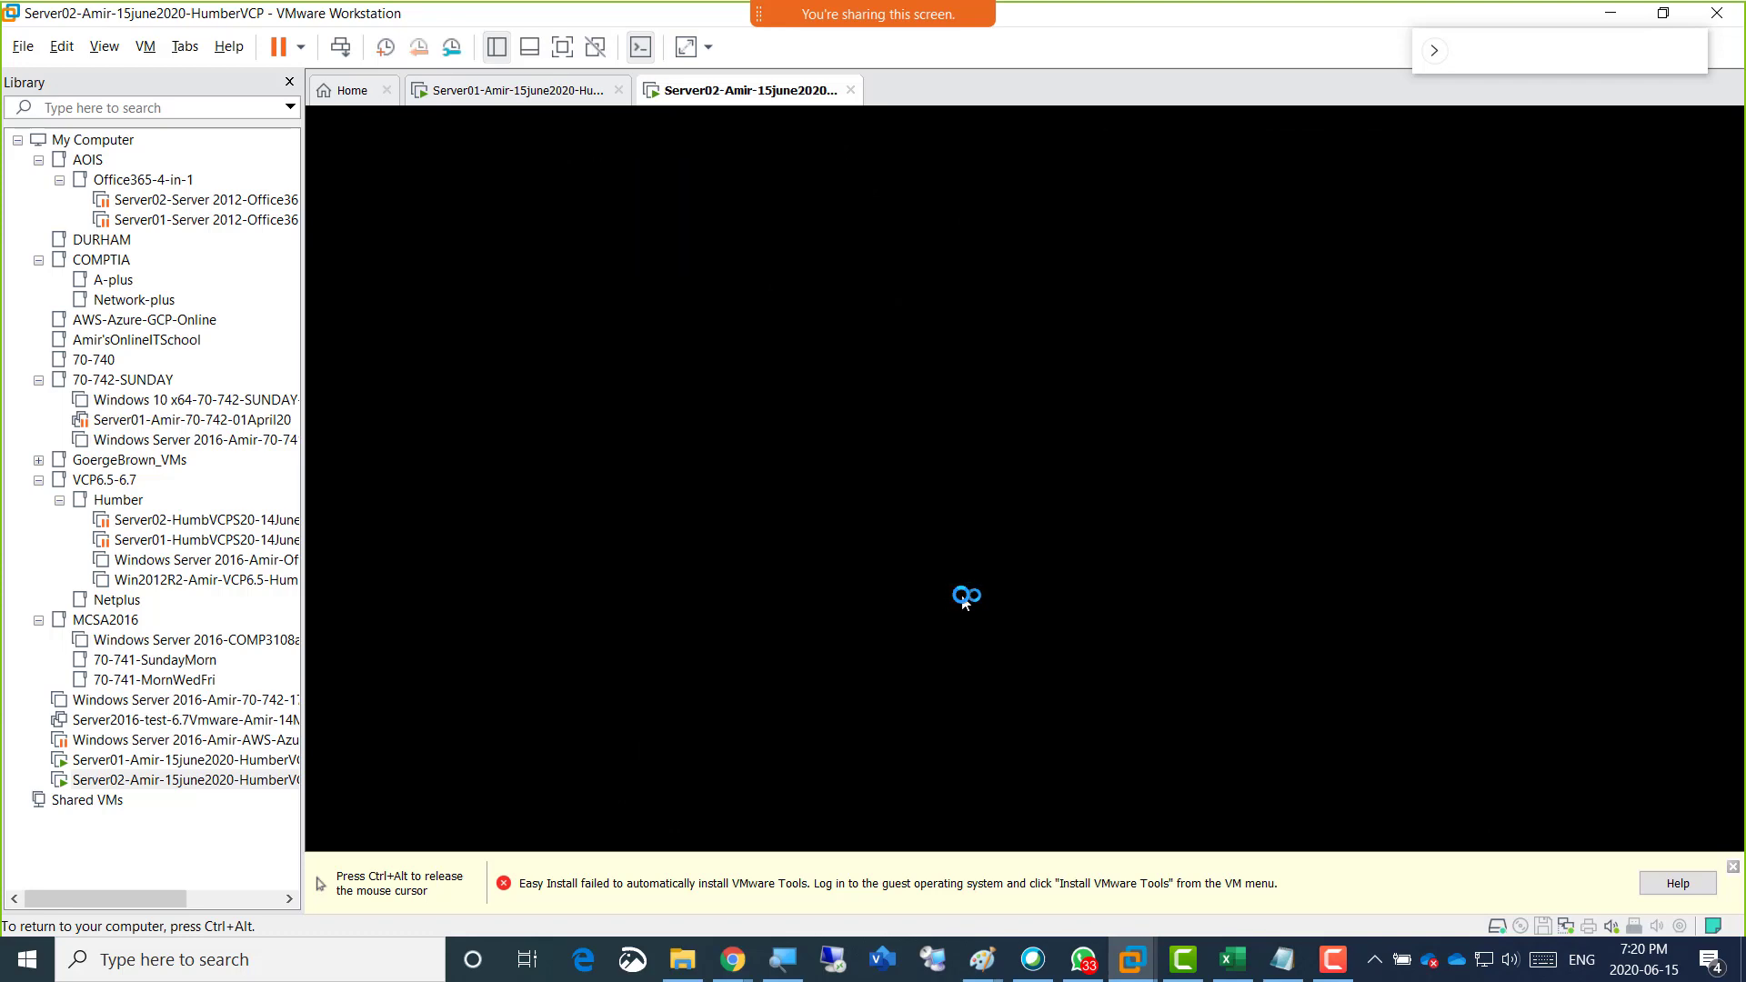
Cancel the Shutdown Event Tracker dialog on Server02 without giving a shutdown reason.
key("ctrl+alt")
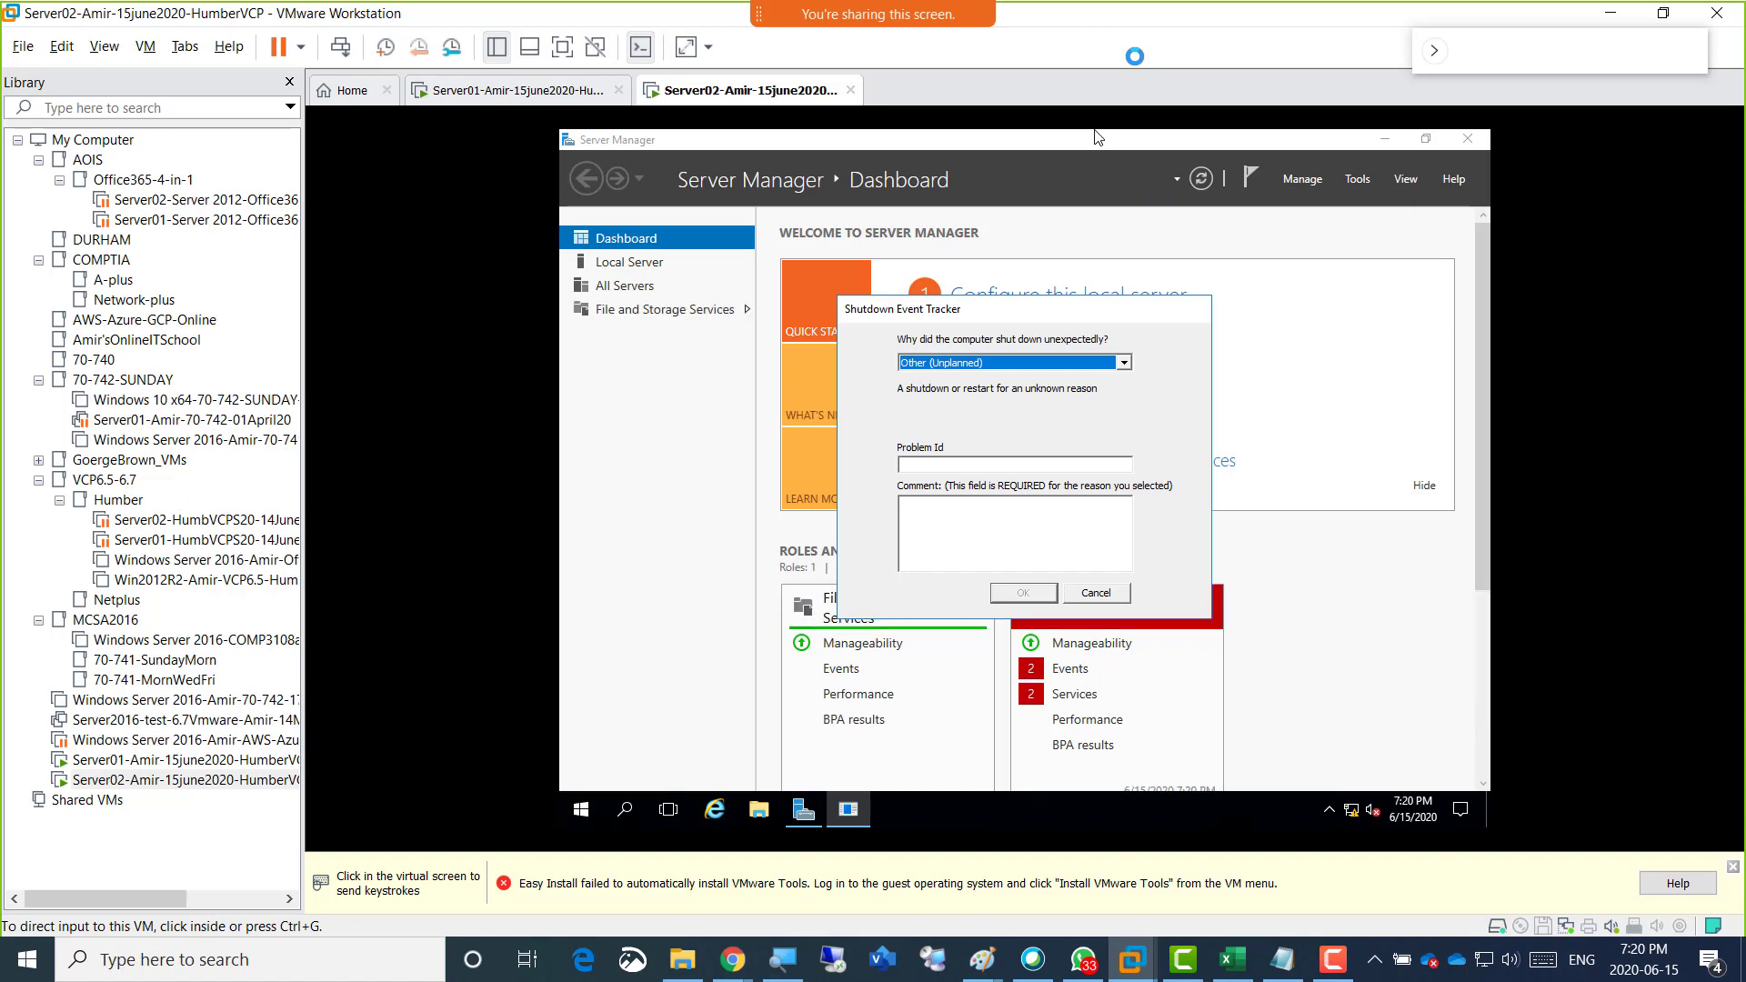
left_click(1098, 137)
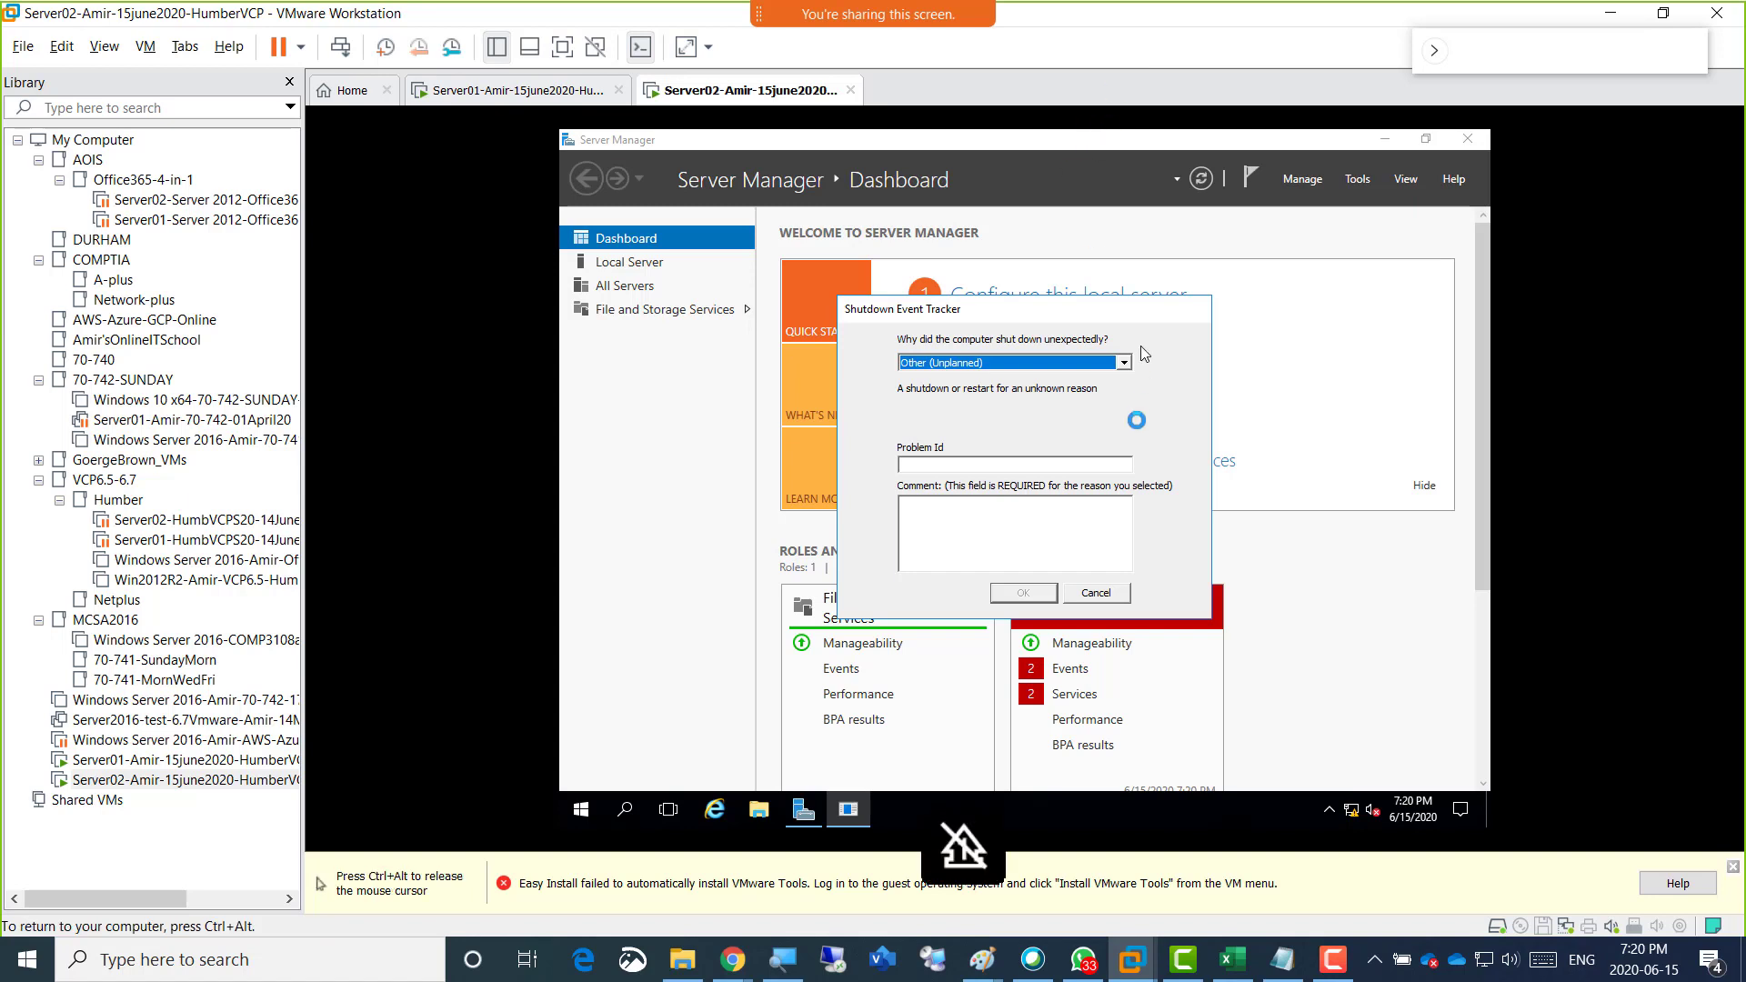
left_click(1096, 593)
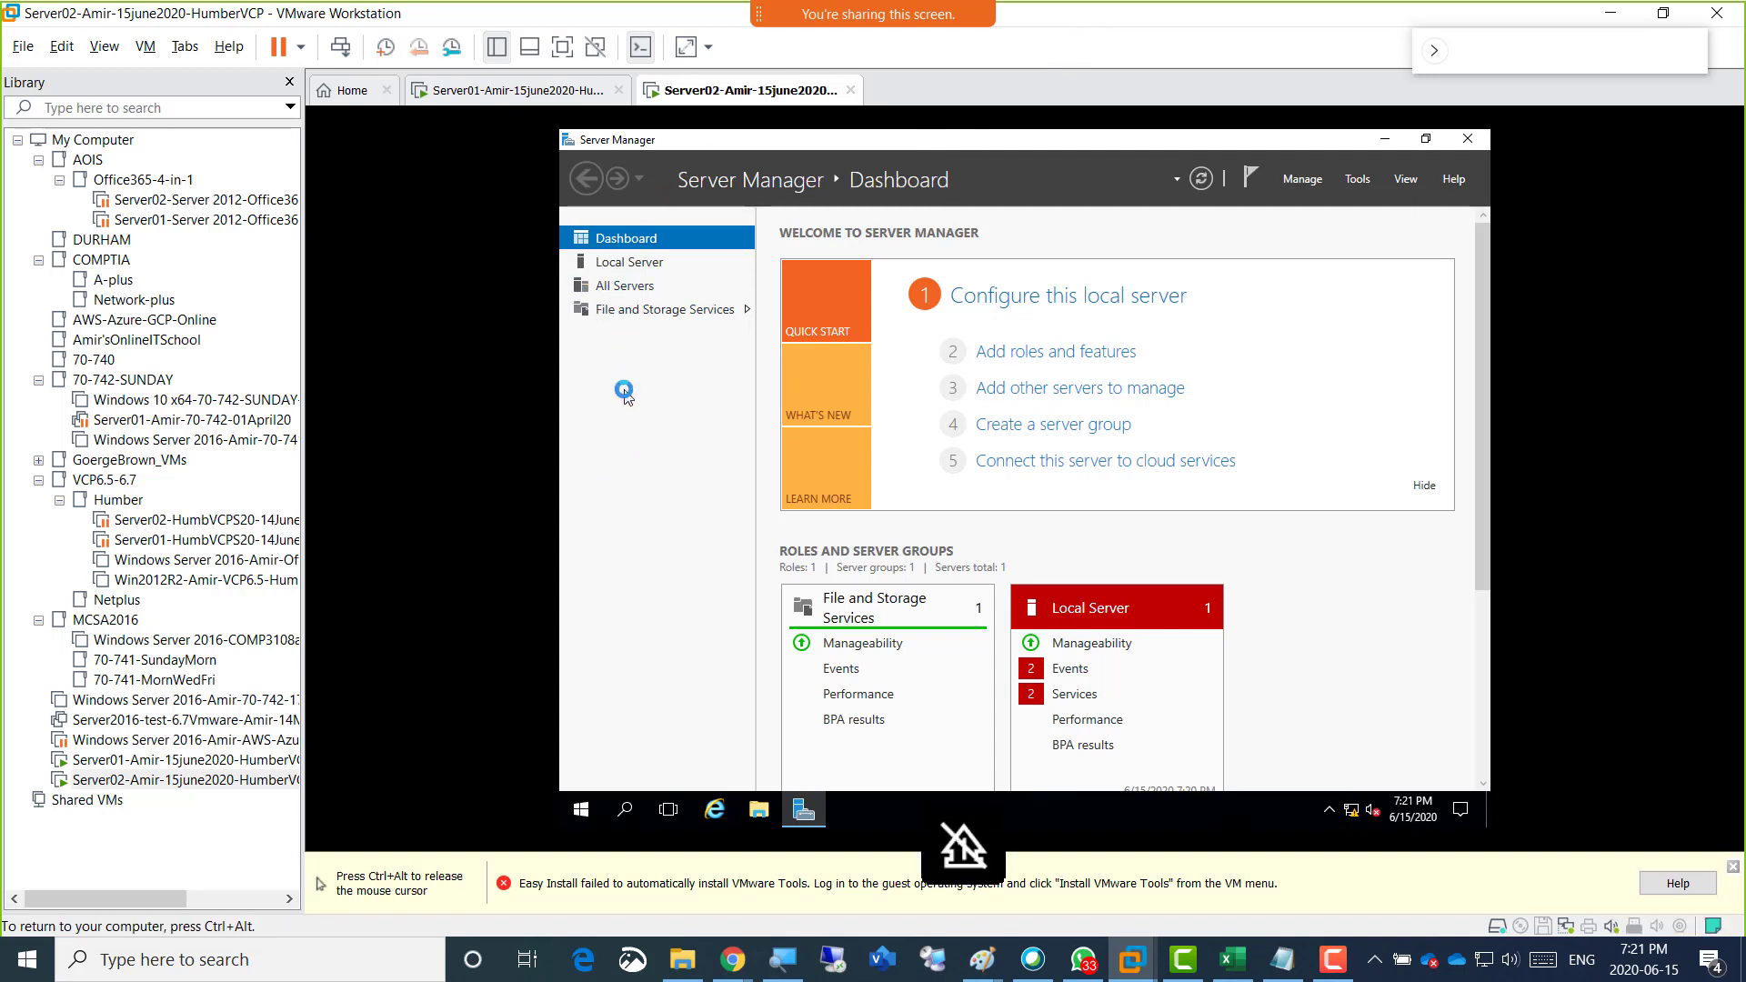
key("ctrl+alt")
left_click(1095, 137)
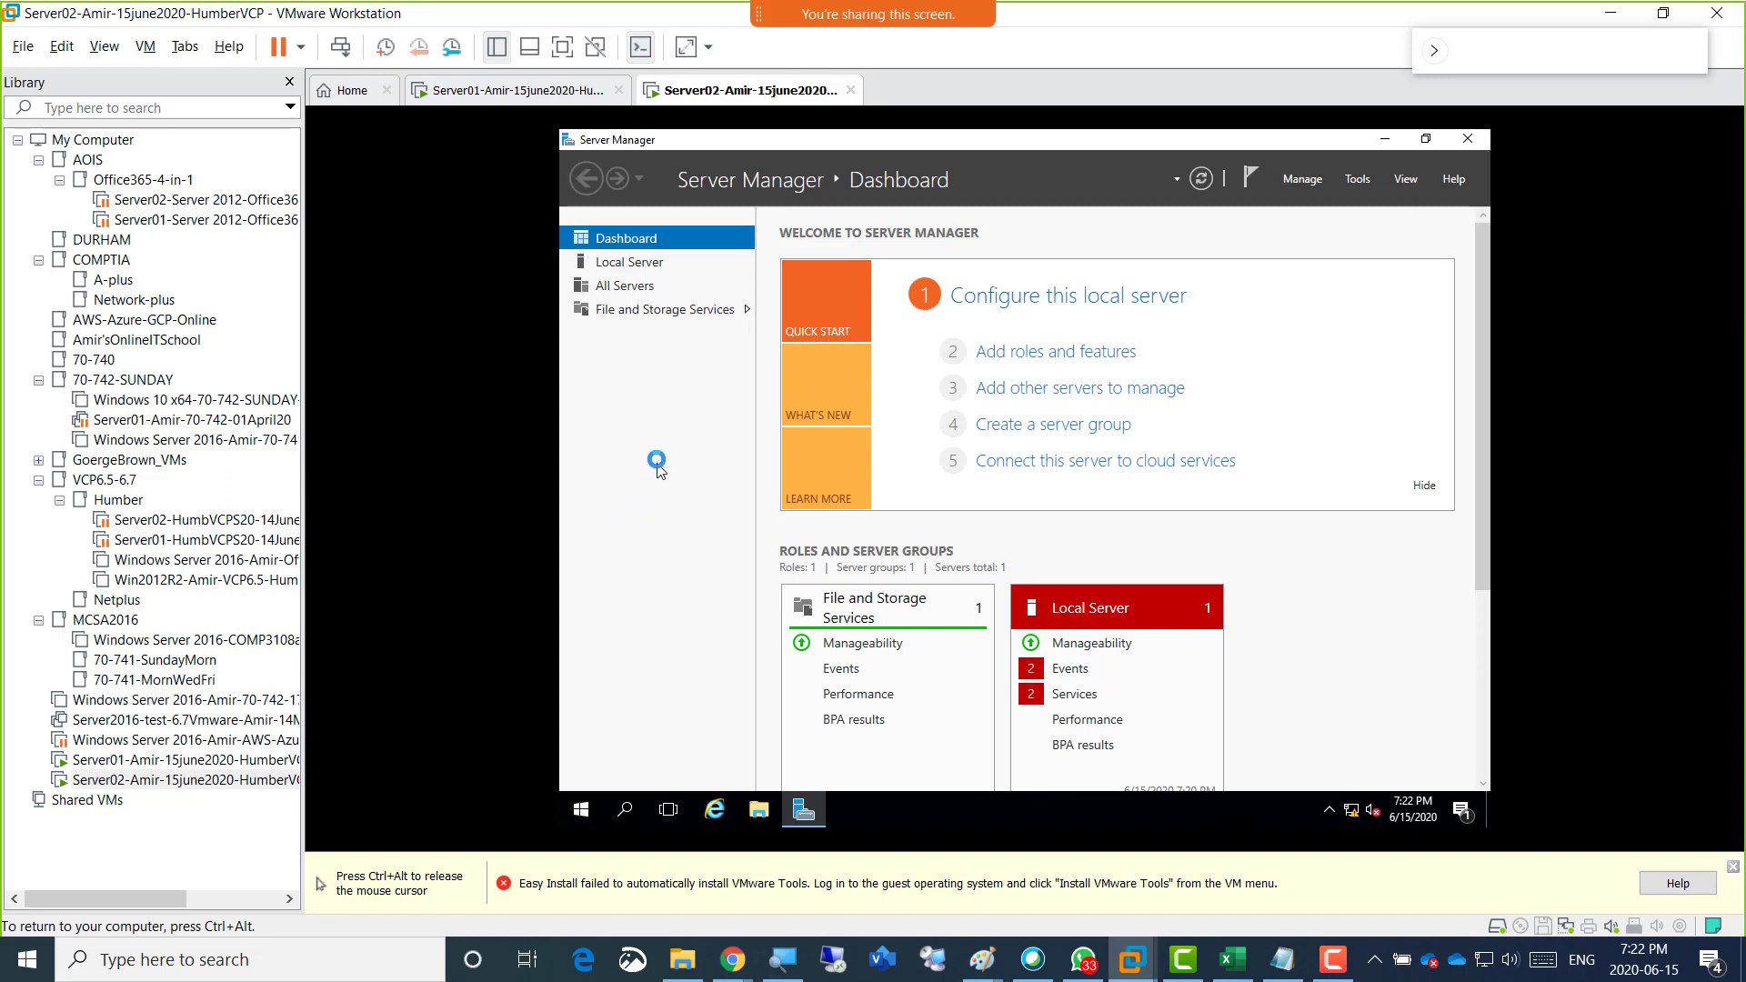
key("ctrl+alt")
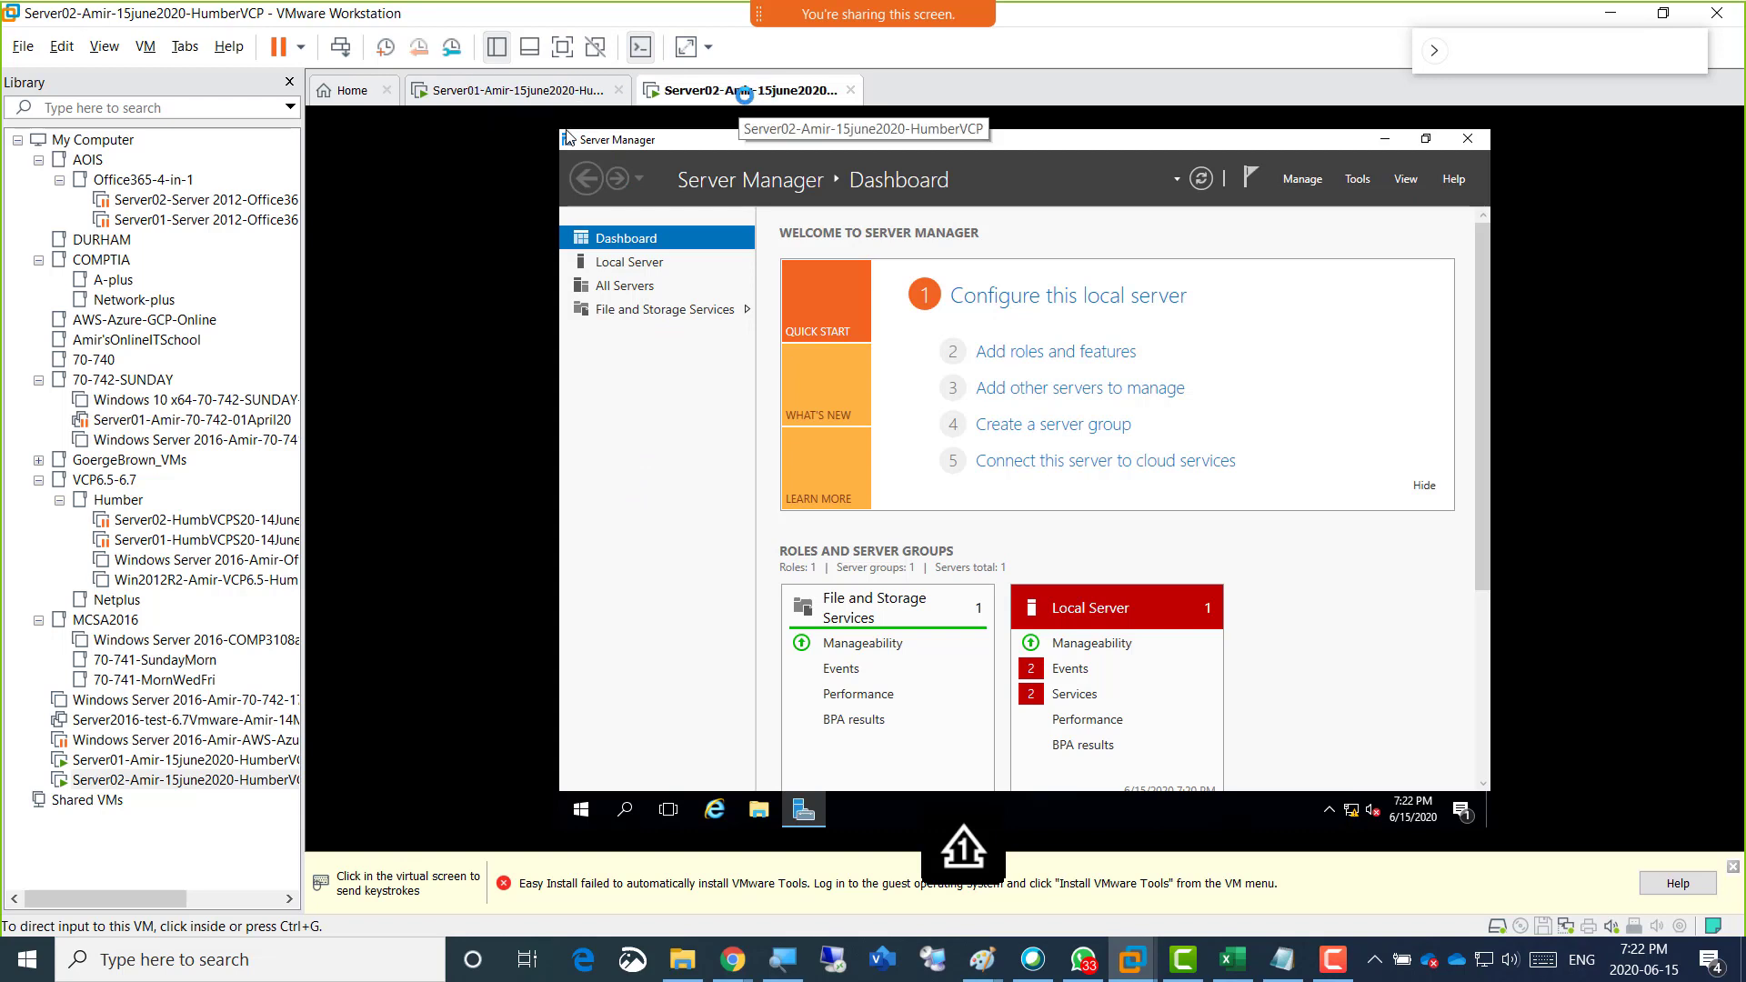
left_click(624, 444)
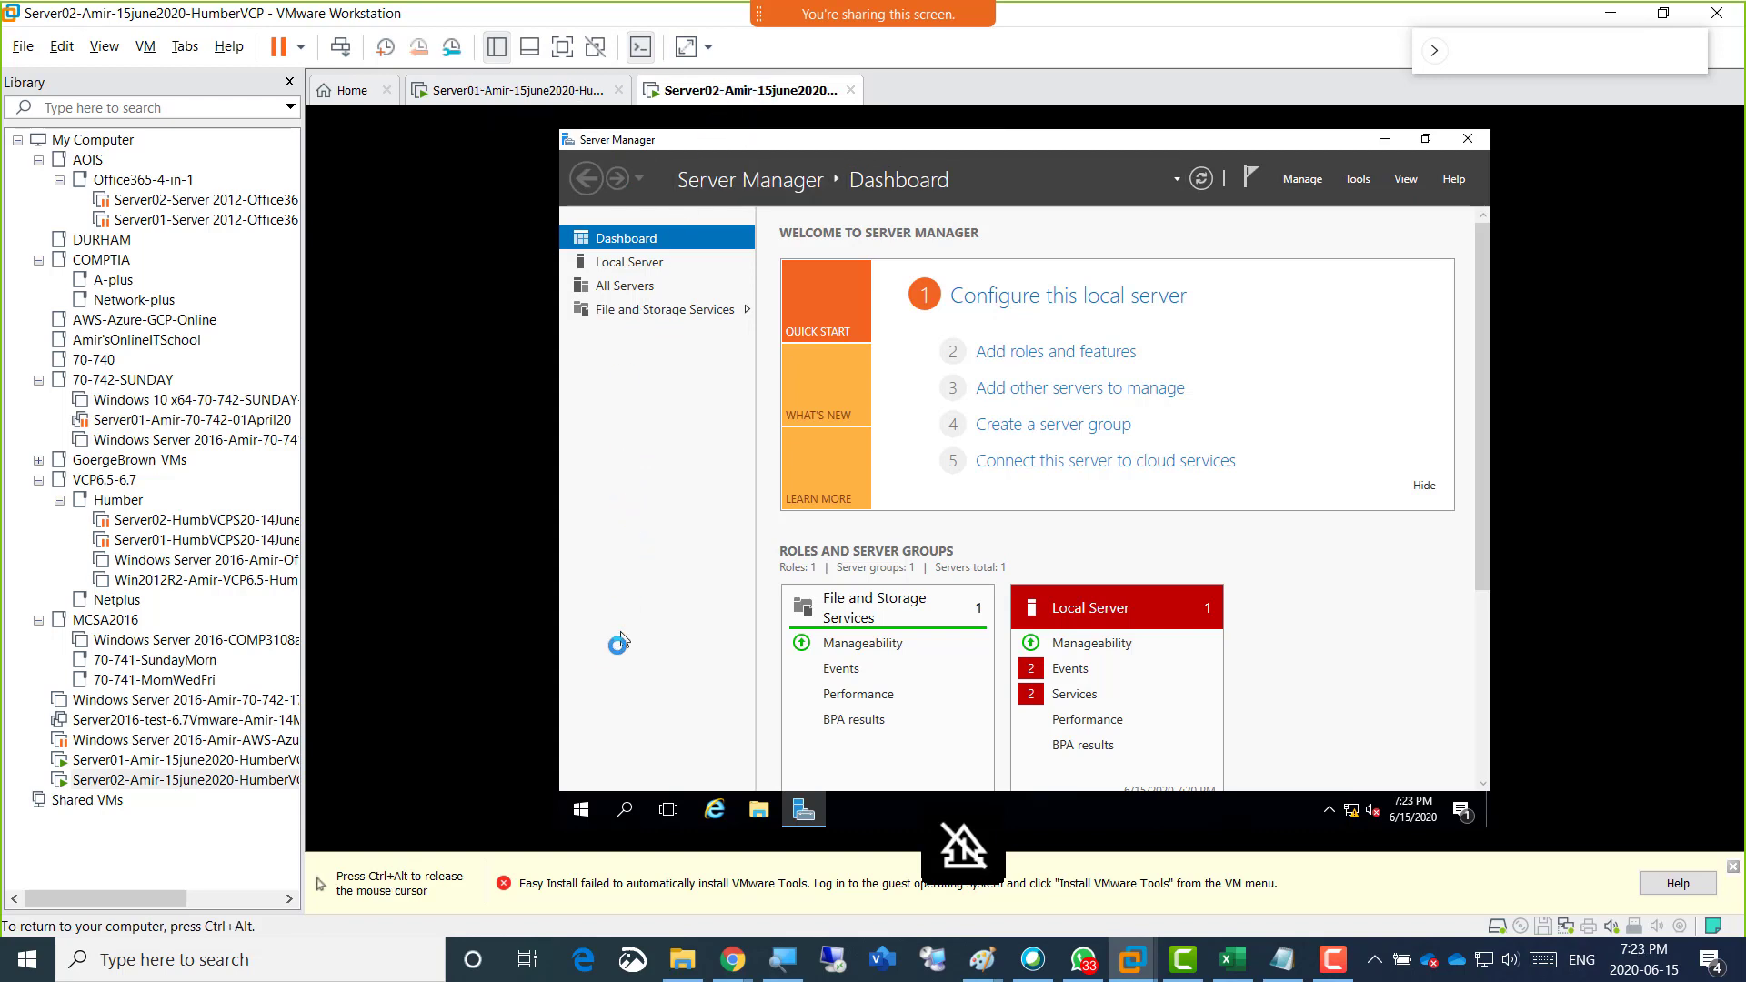
Open an elevated Command Prompt on Server02 and allow it to make changes to the device.
right_click(582, 810)
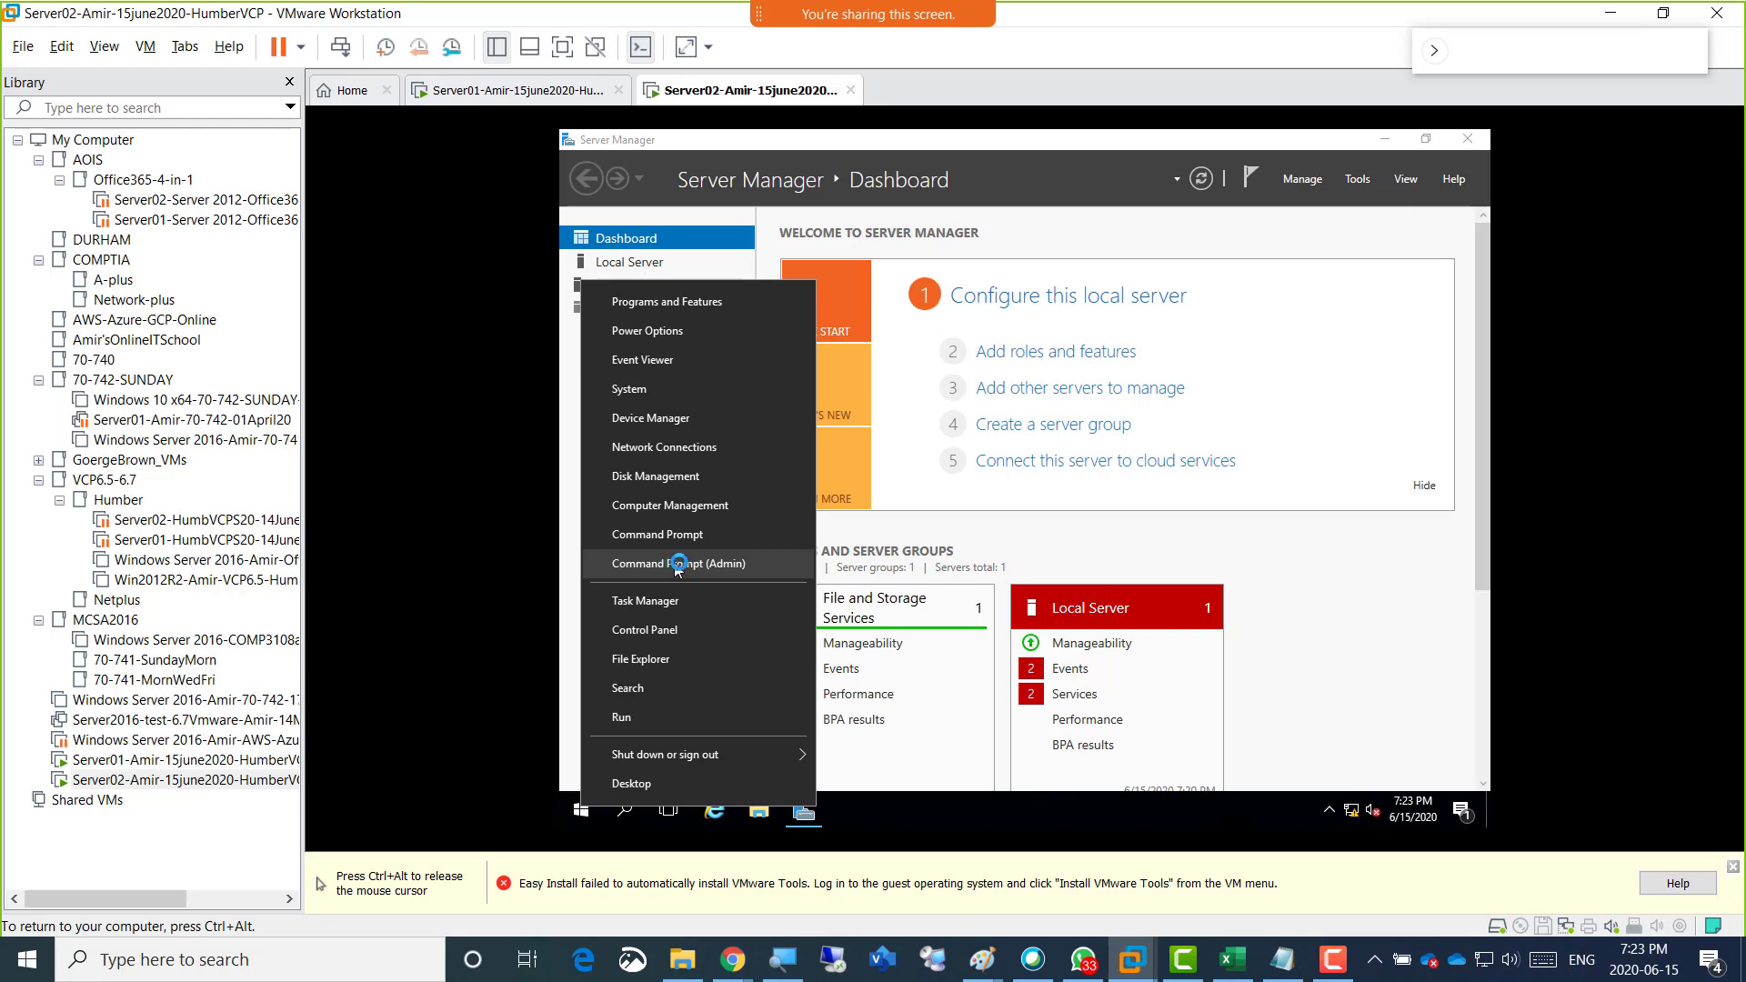
left_click(682, 564)
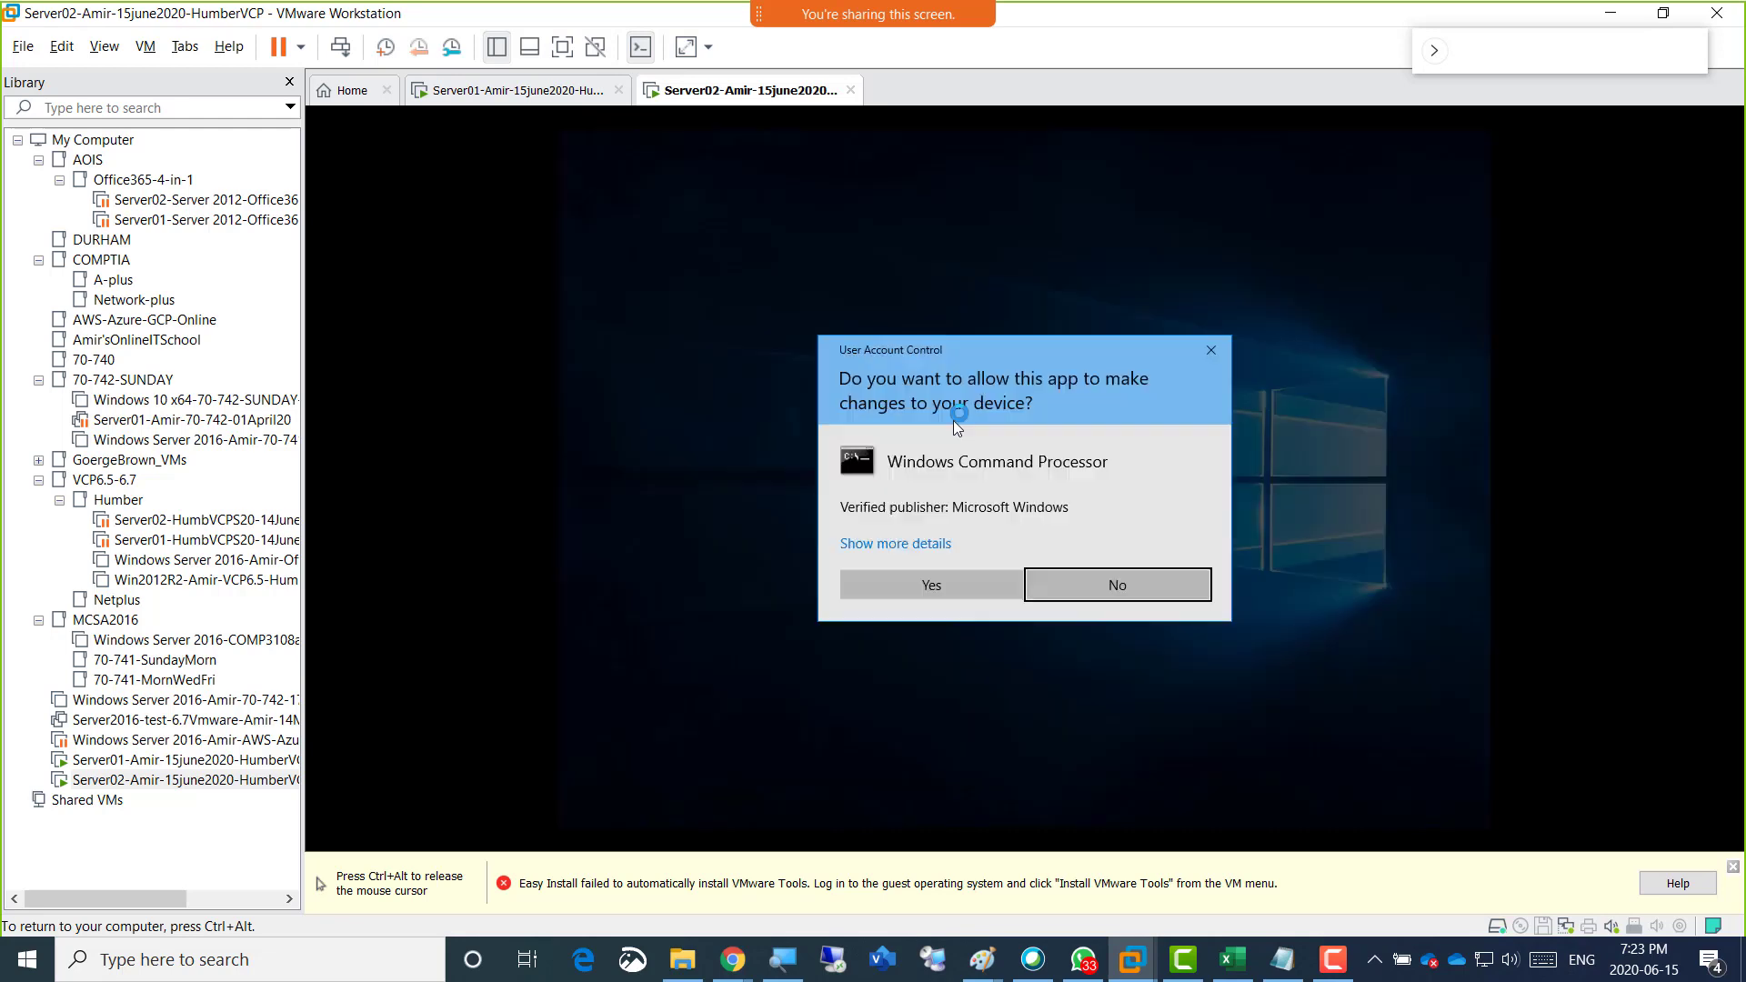
left_click(936, 584)
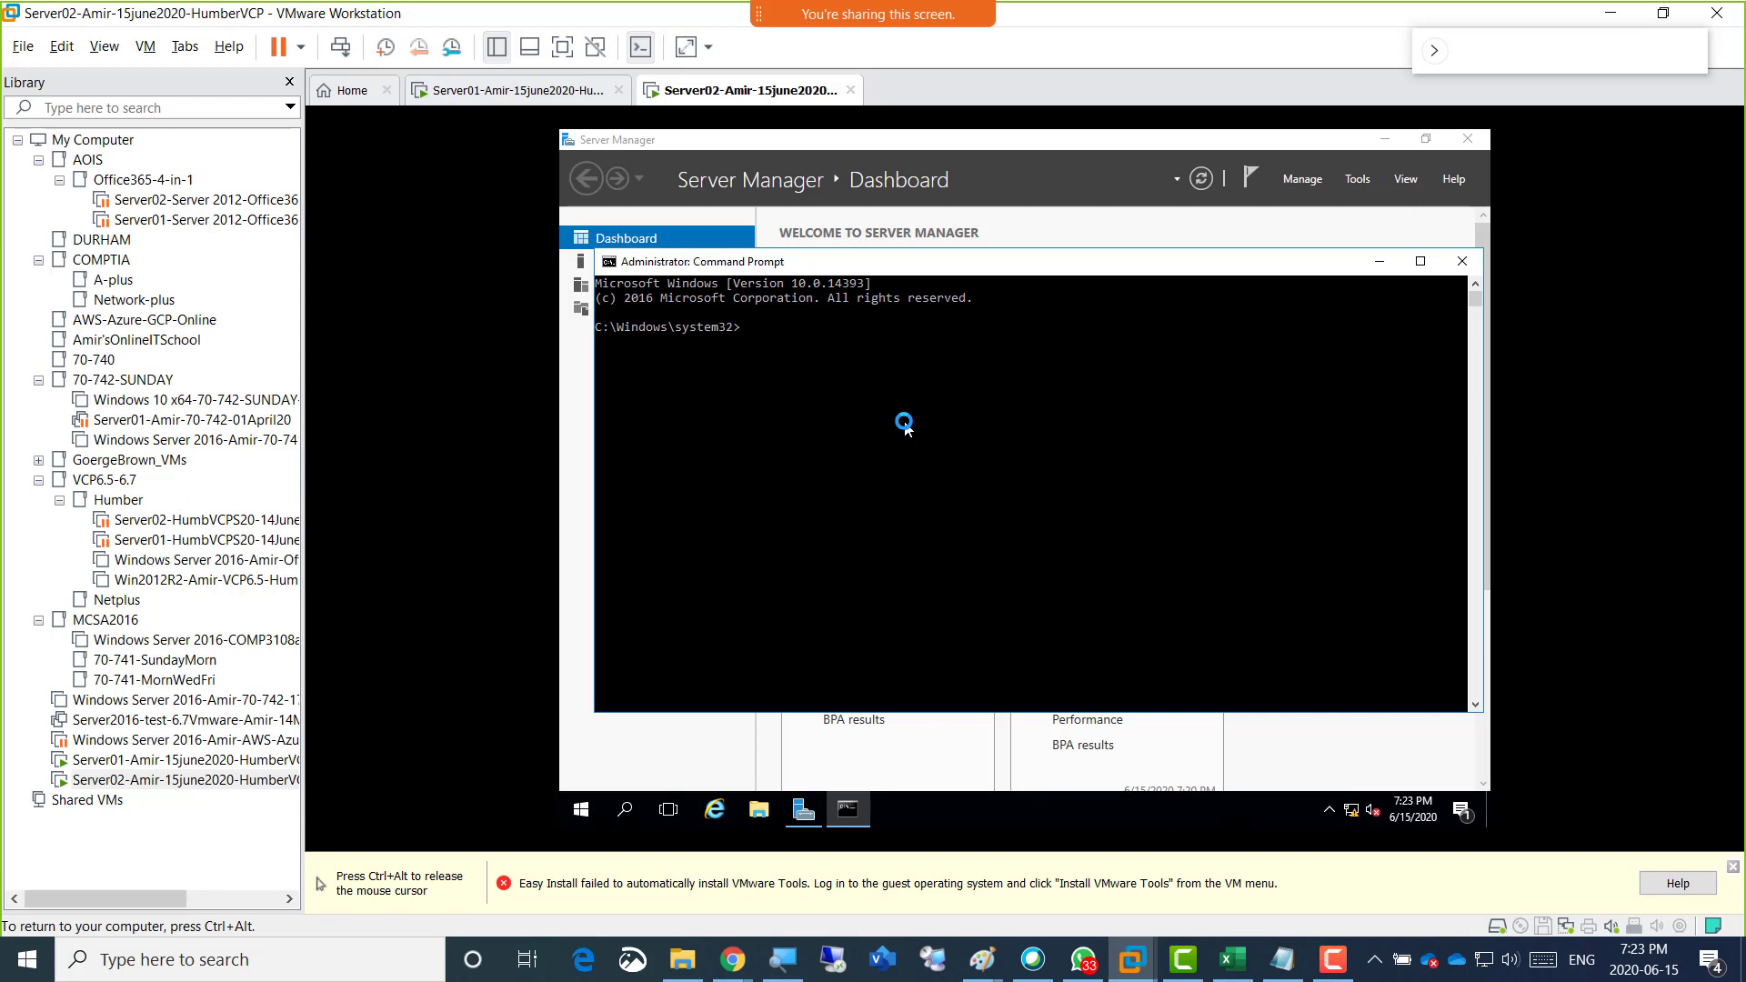
Run whoami and hostname in the Server02 Command Prompt to show the signed-in account and the machine name.
type("whoami")
key("Return")
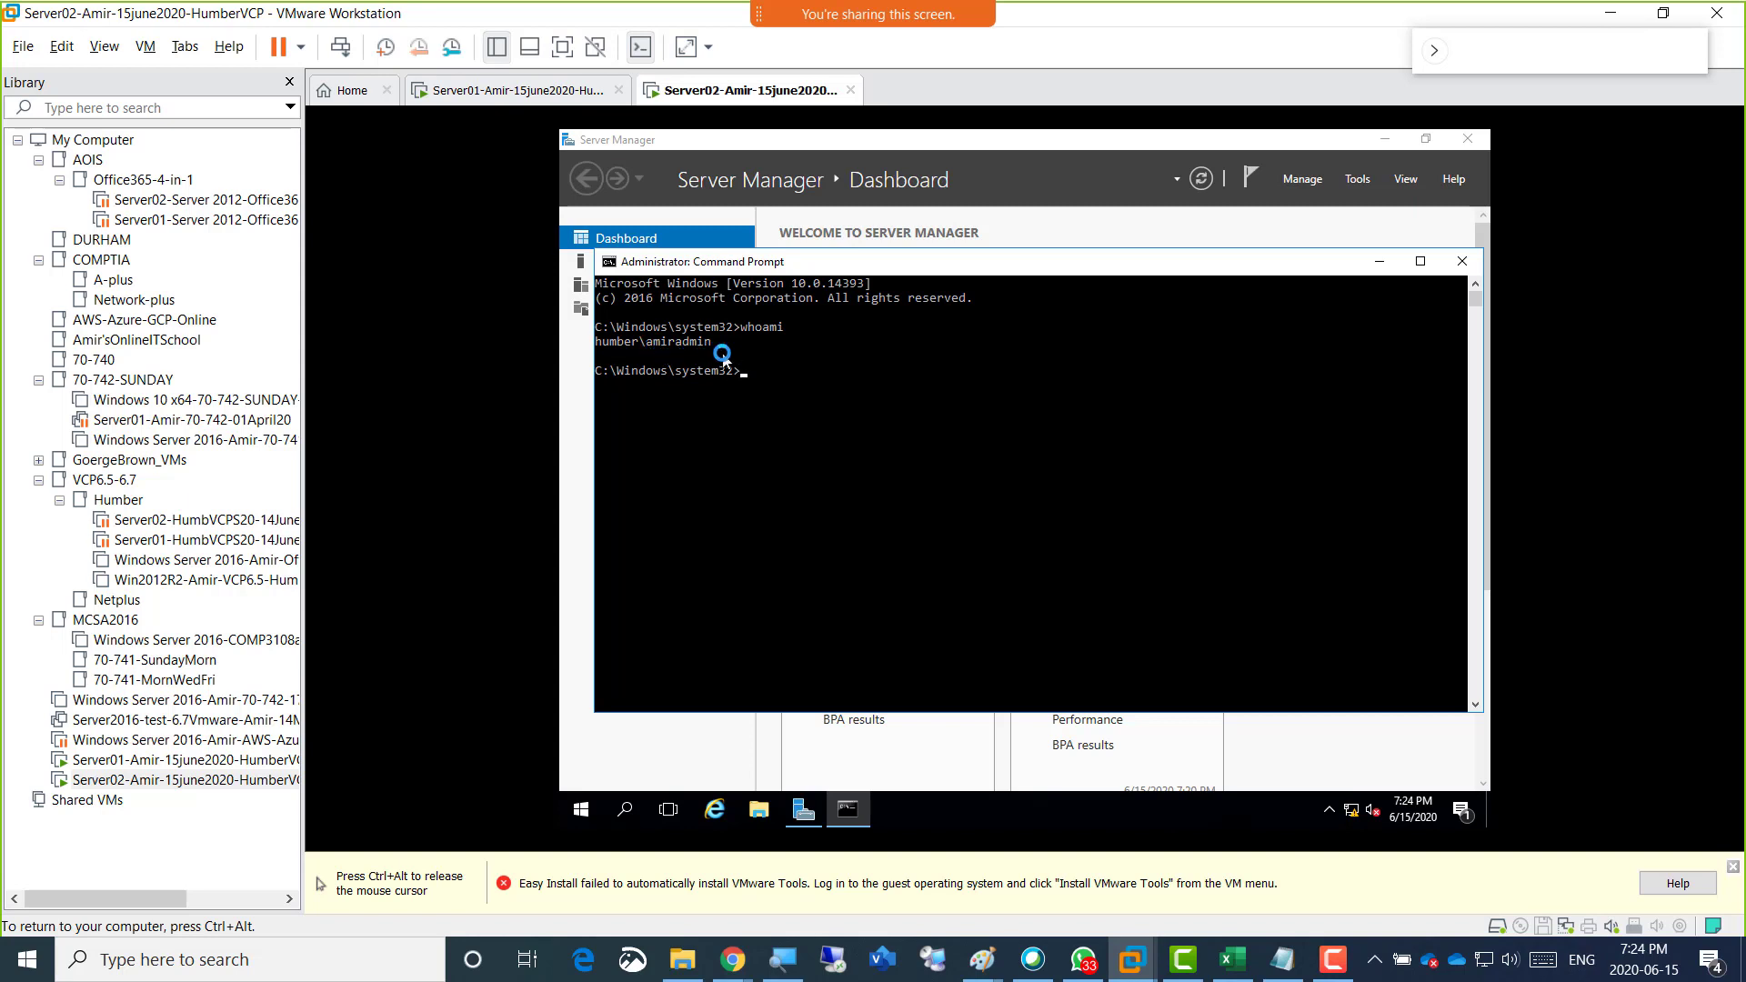
key("ctrl+alt")
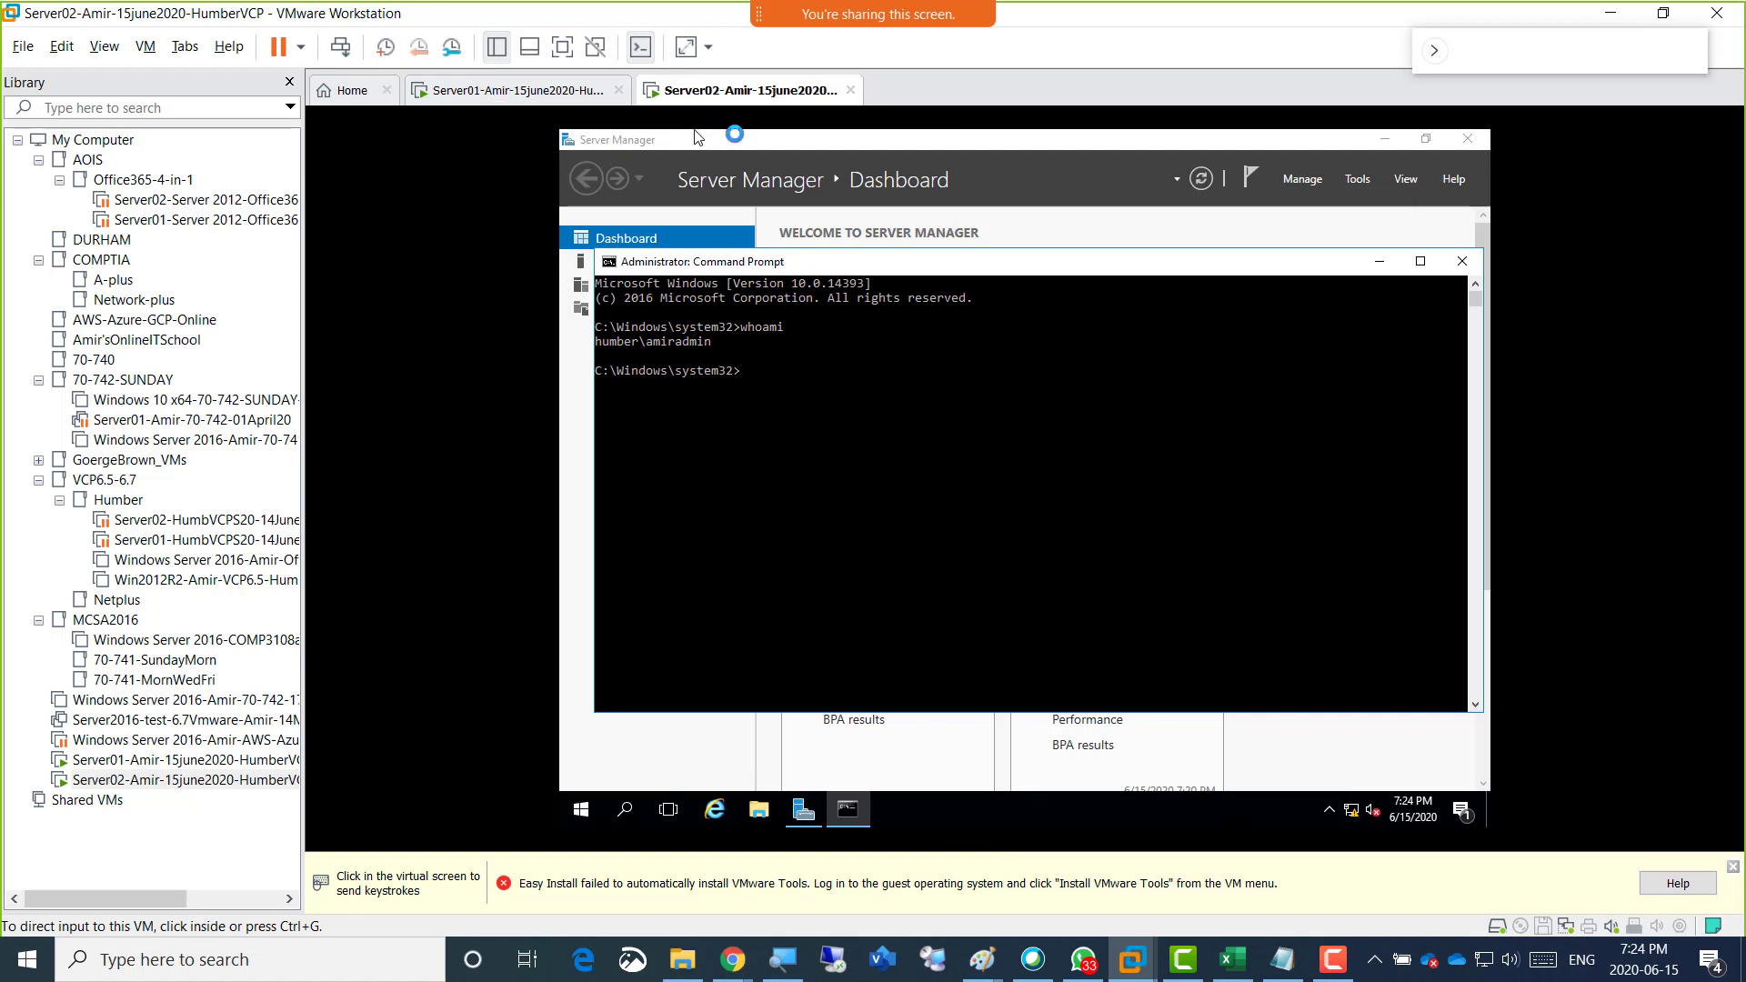
left_click(723, 182)
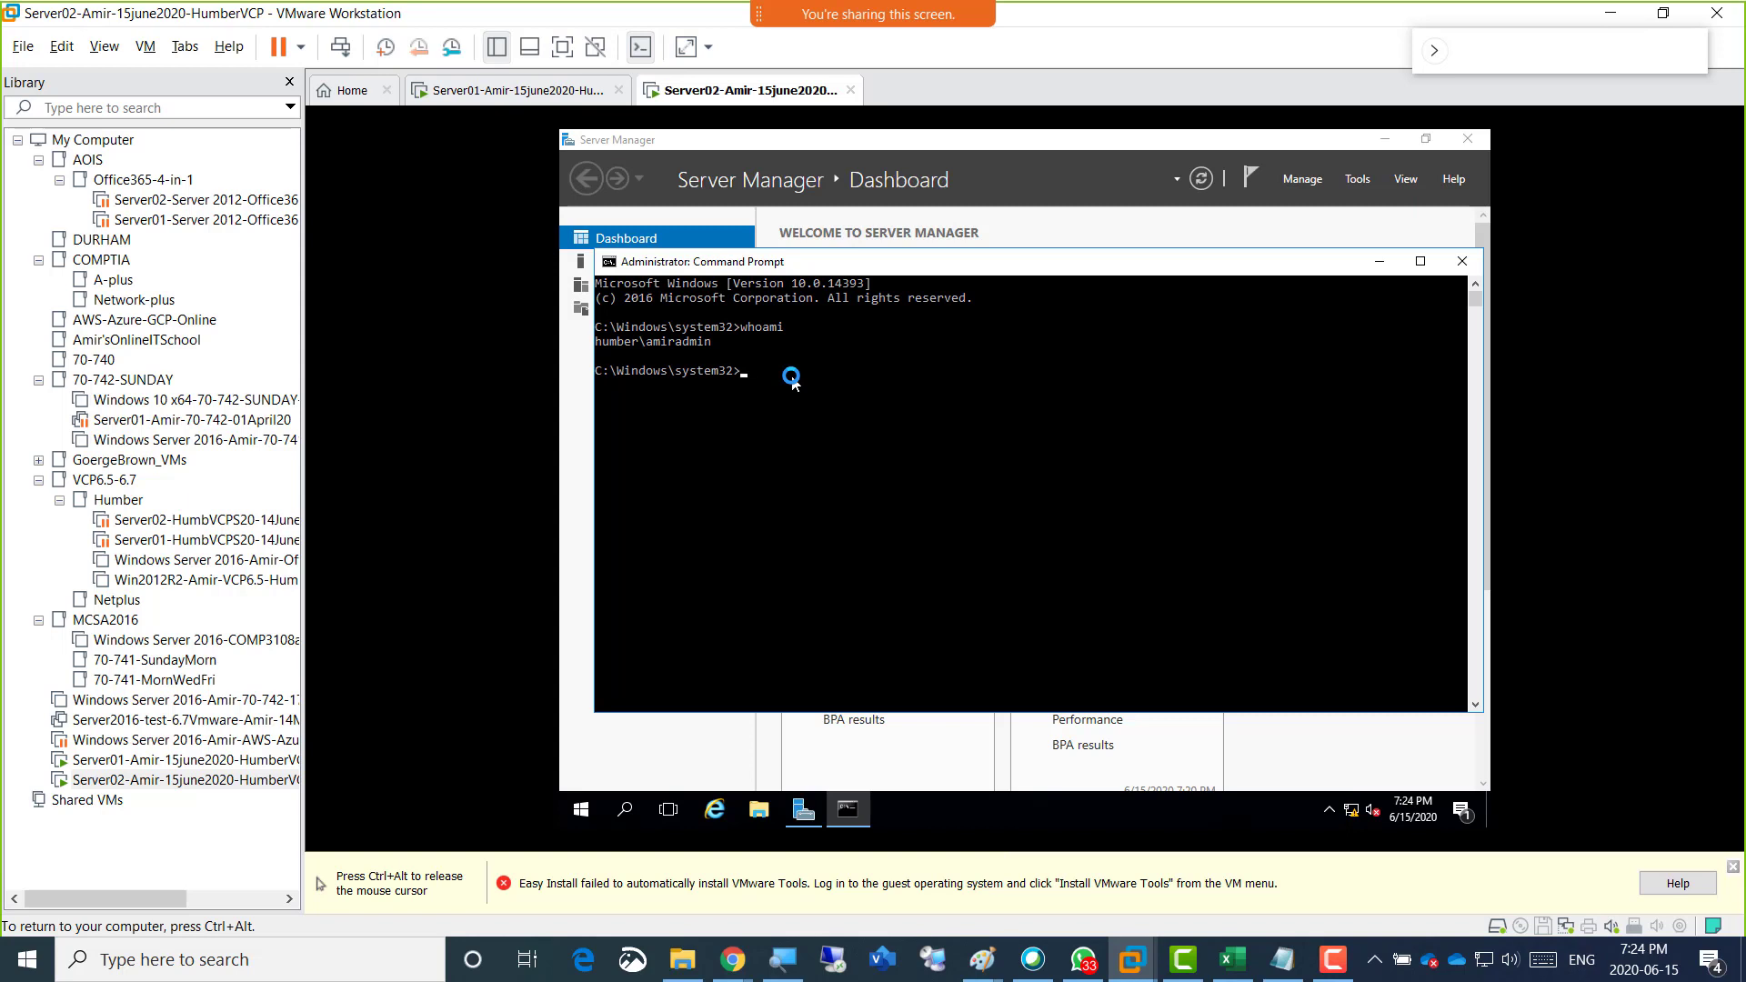
type("hostn")
type("ame")
key("Return")
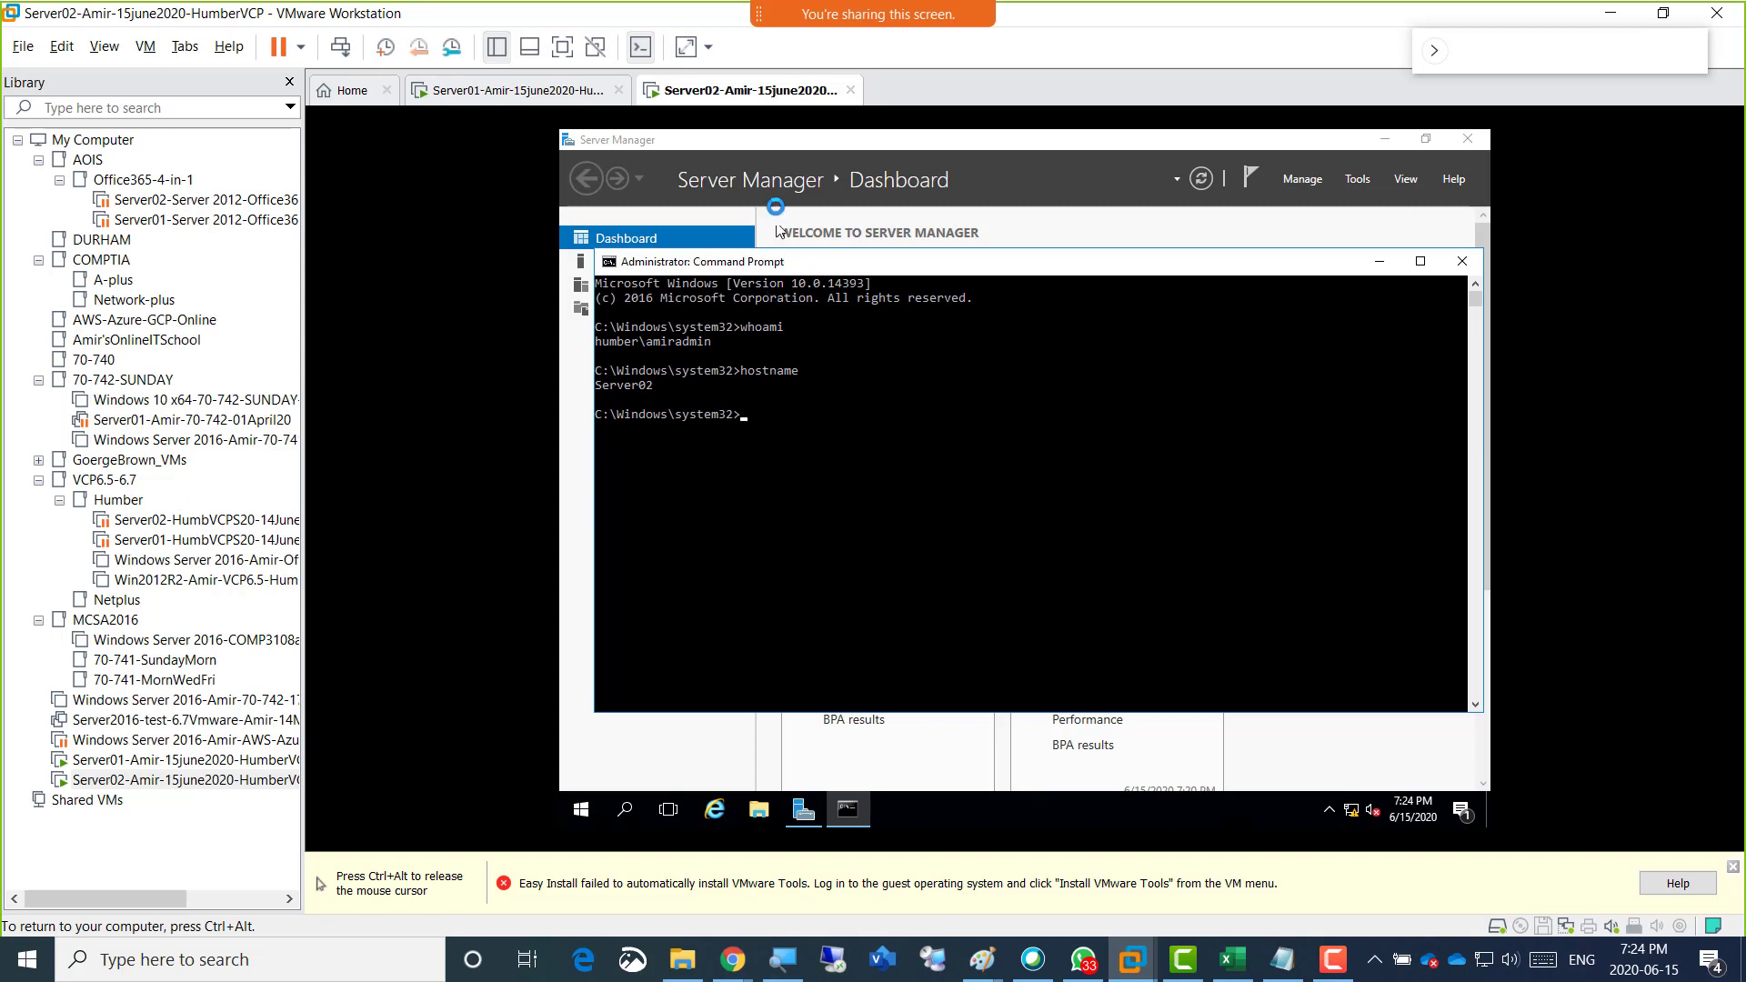
key("ctrl+alt")
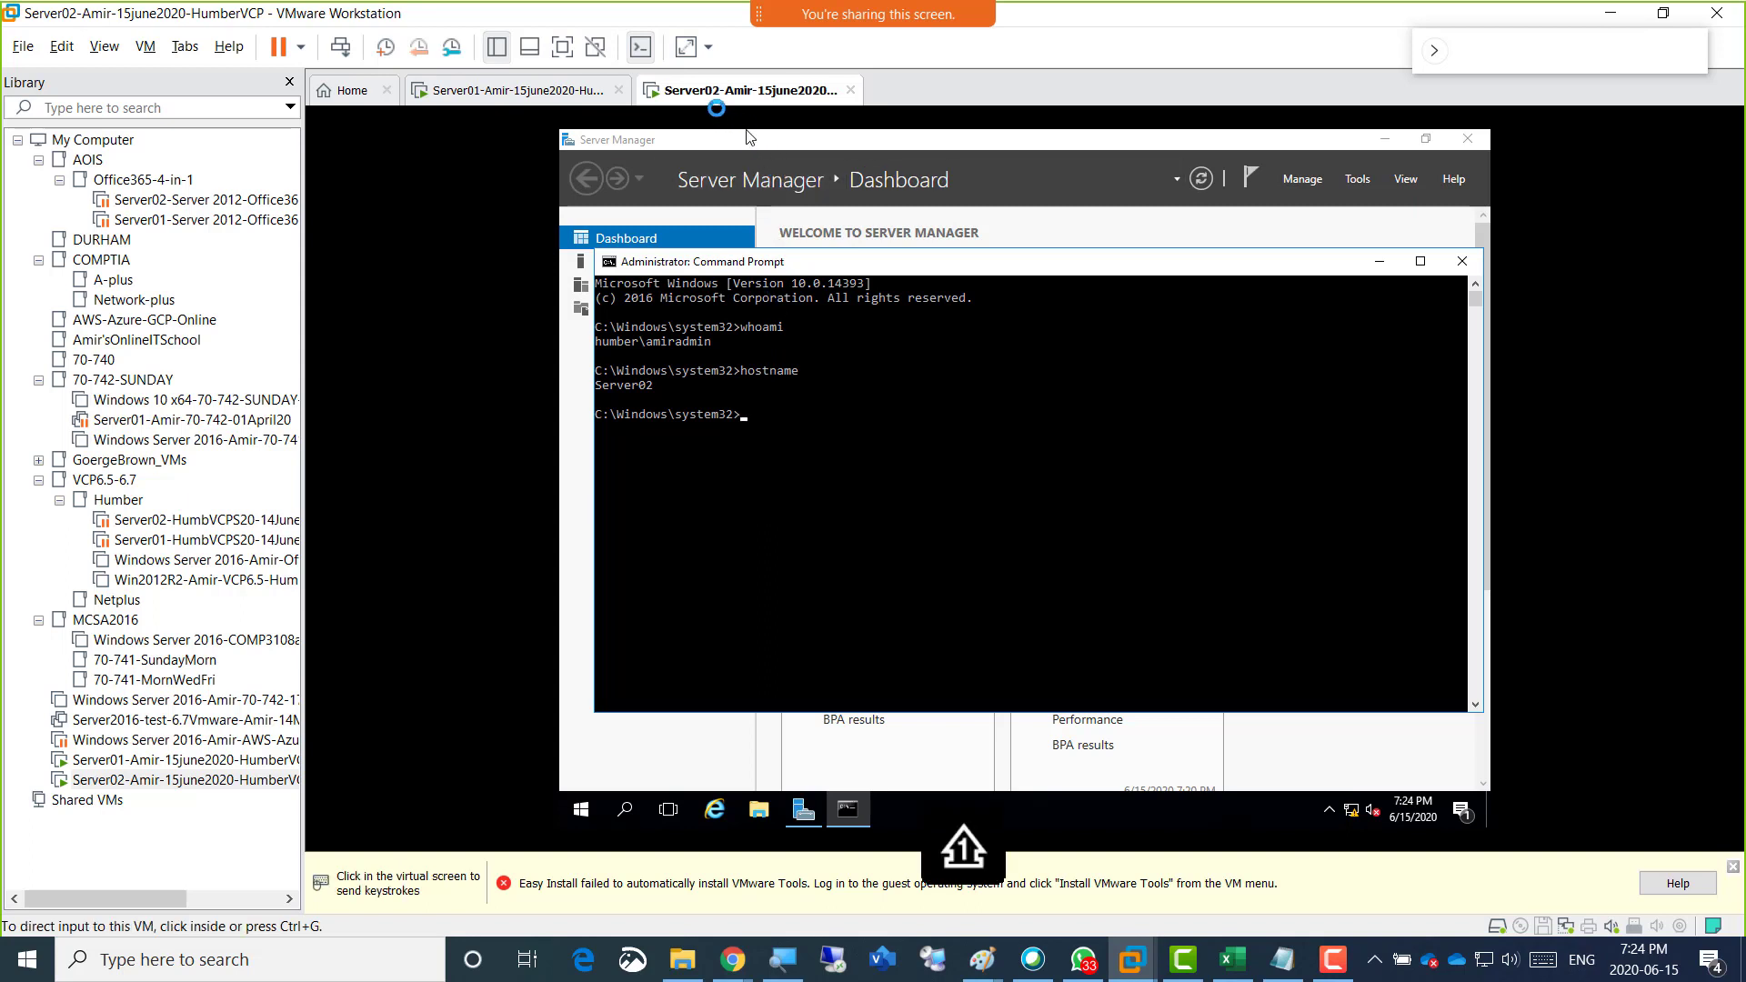
left_click(748, 137)
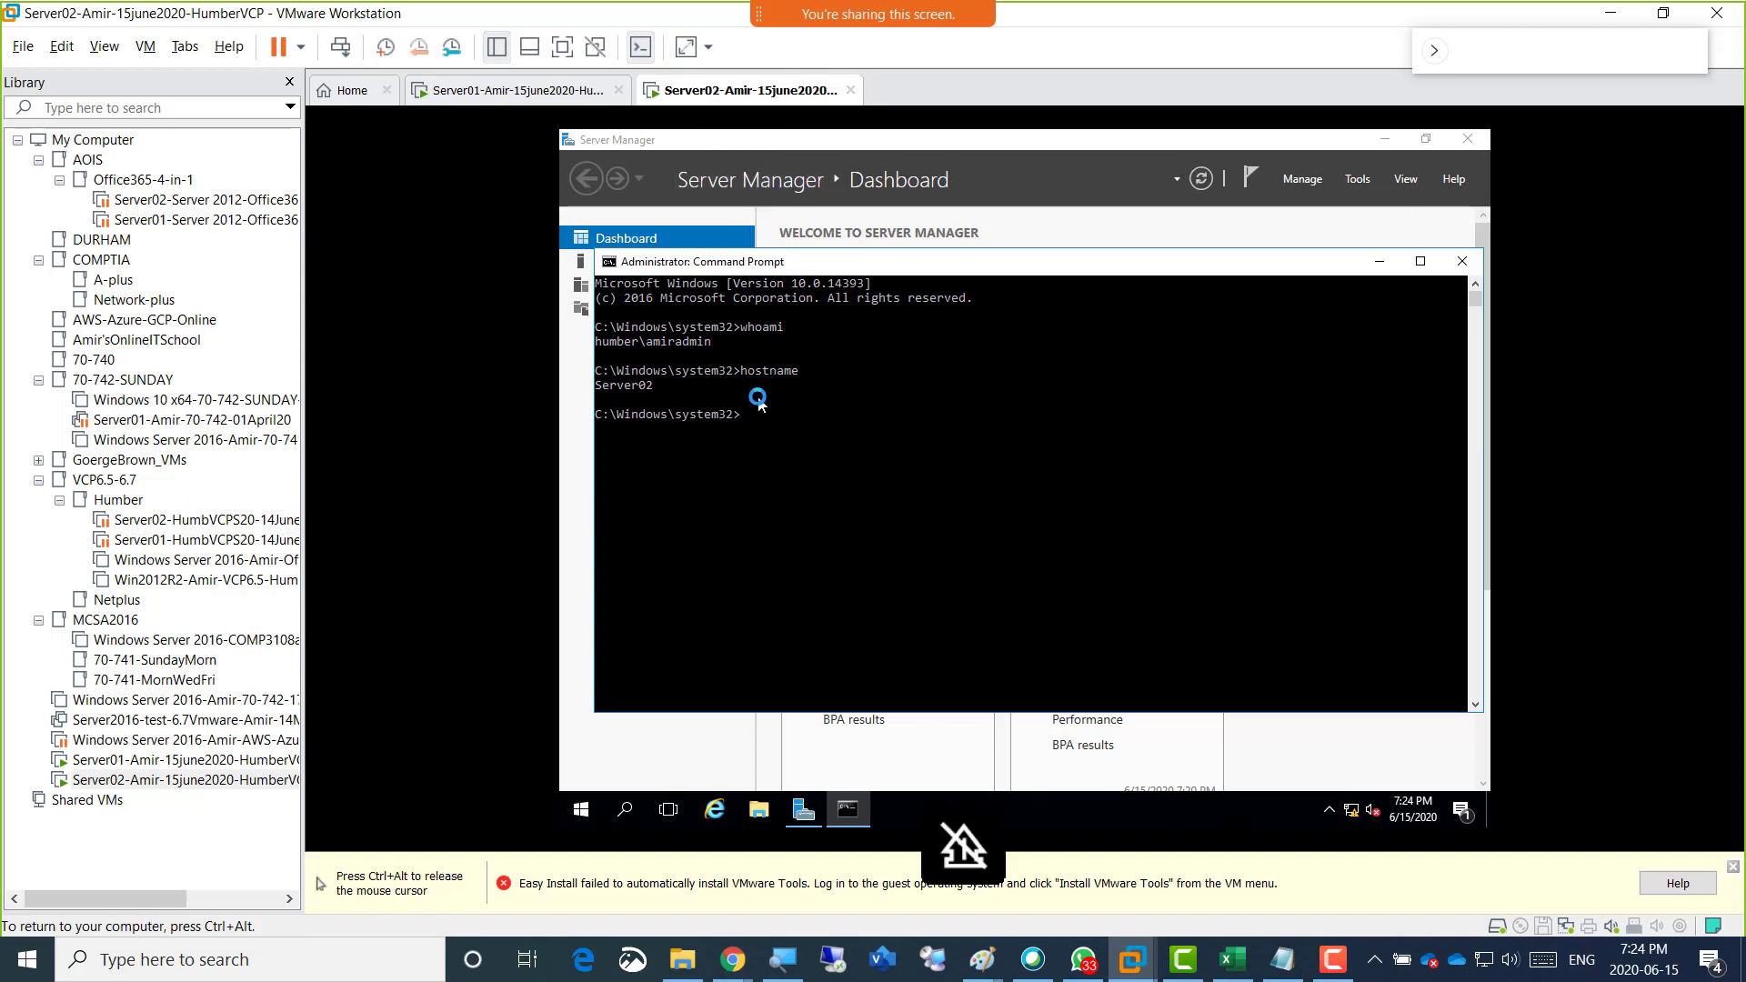
key("ctrl+alt")
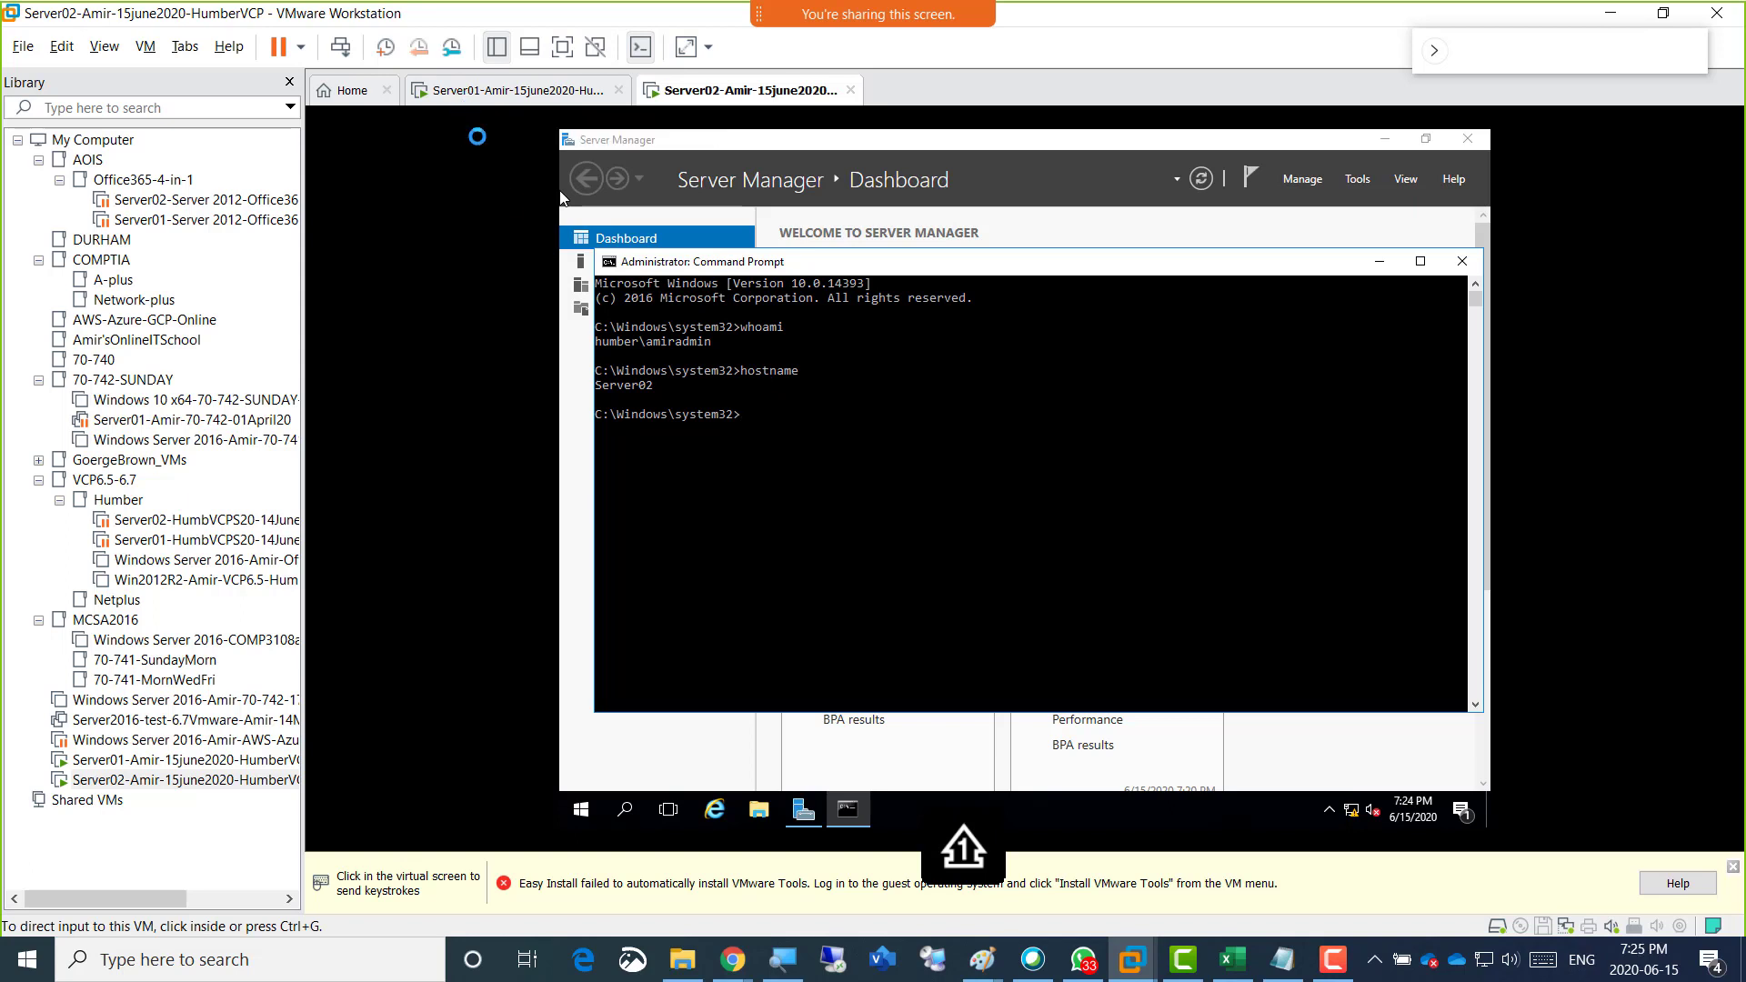
left_click(478, 136)
key("ctrl+alt")
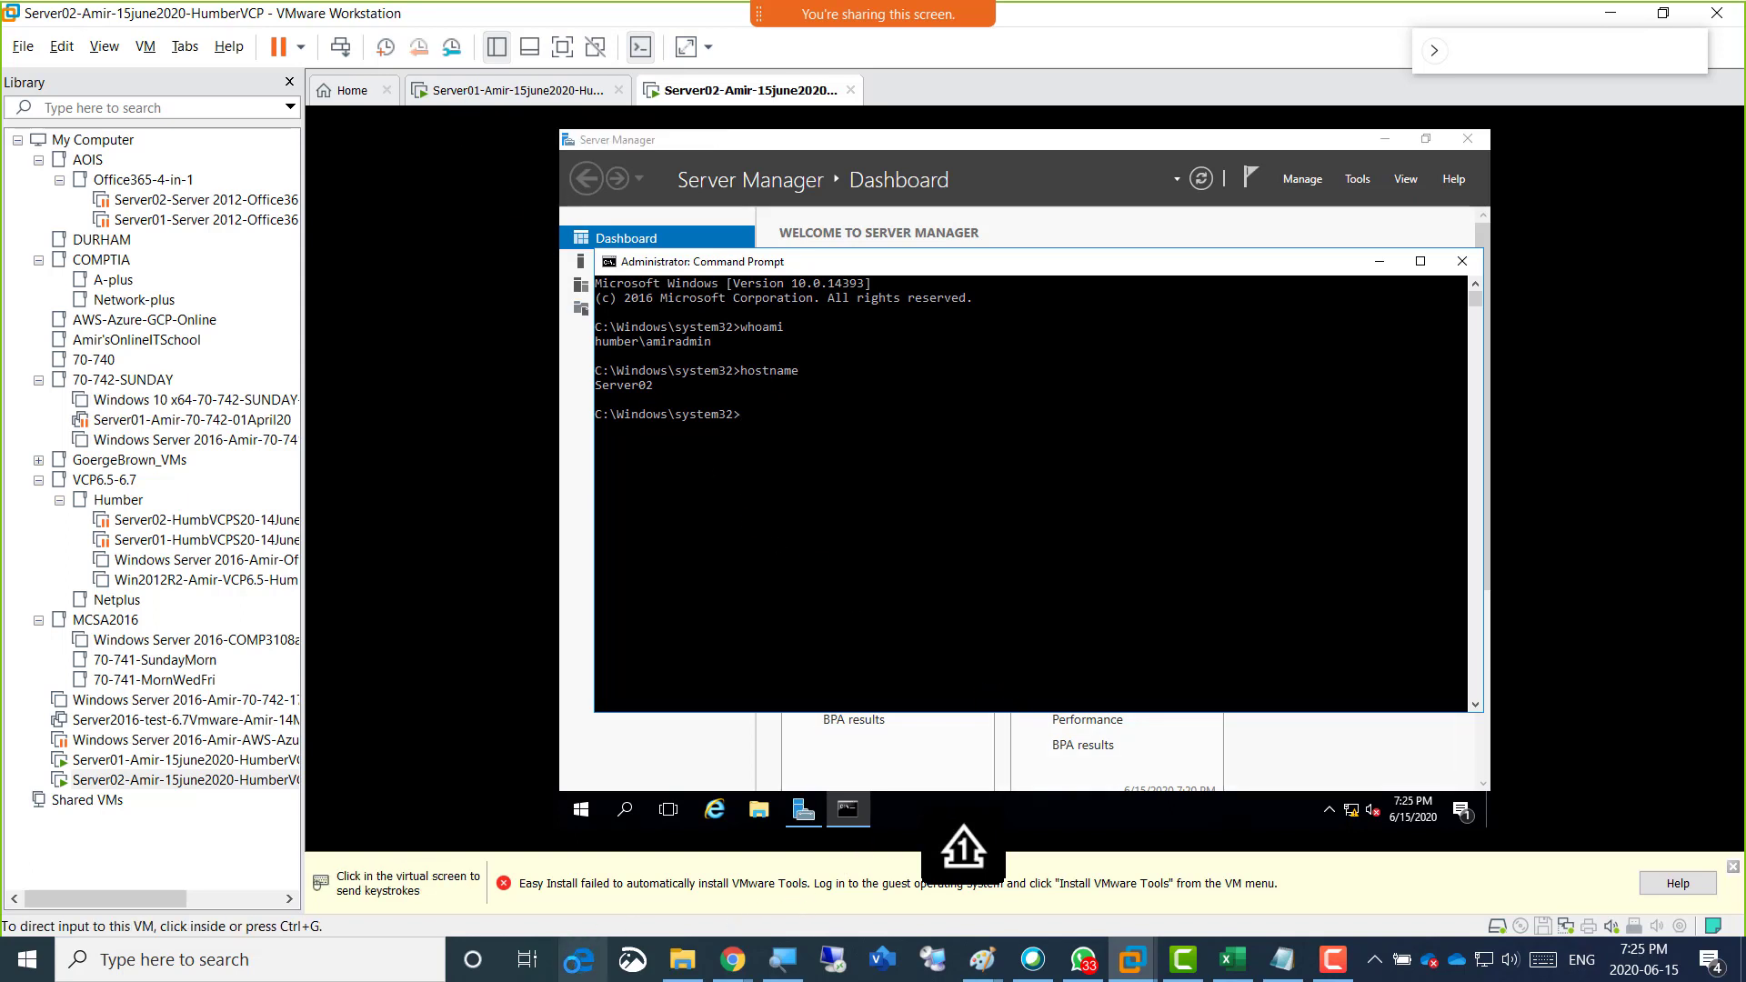
left_click(578, 959)
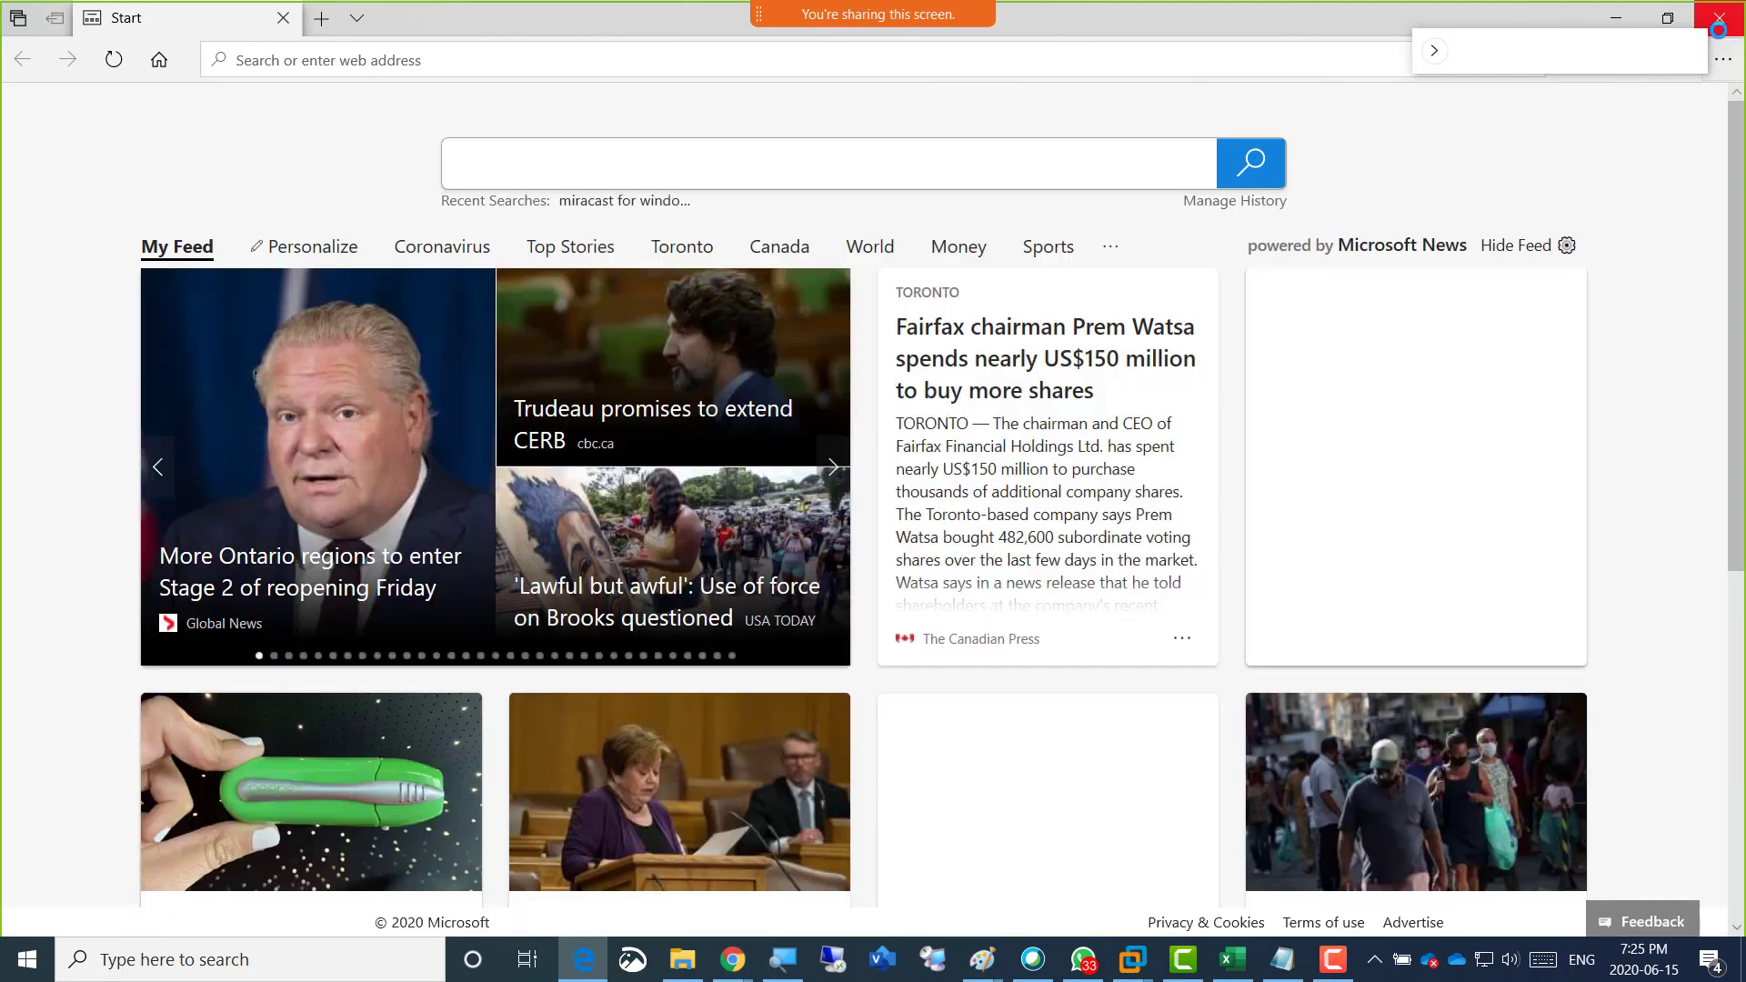
left_click(1717, 29)
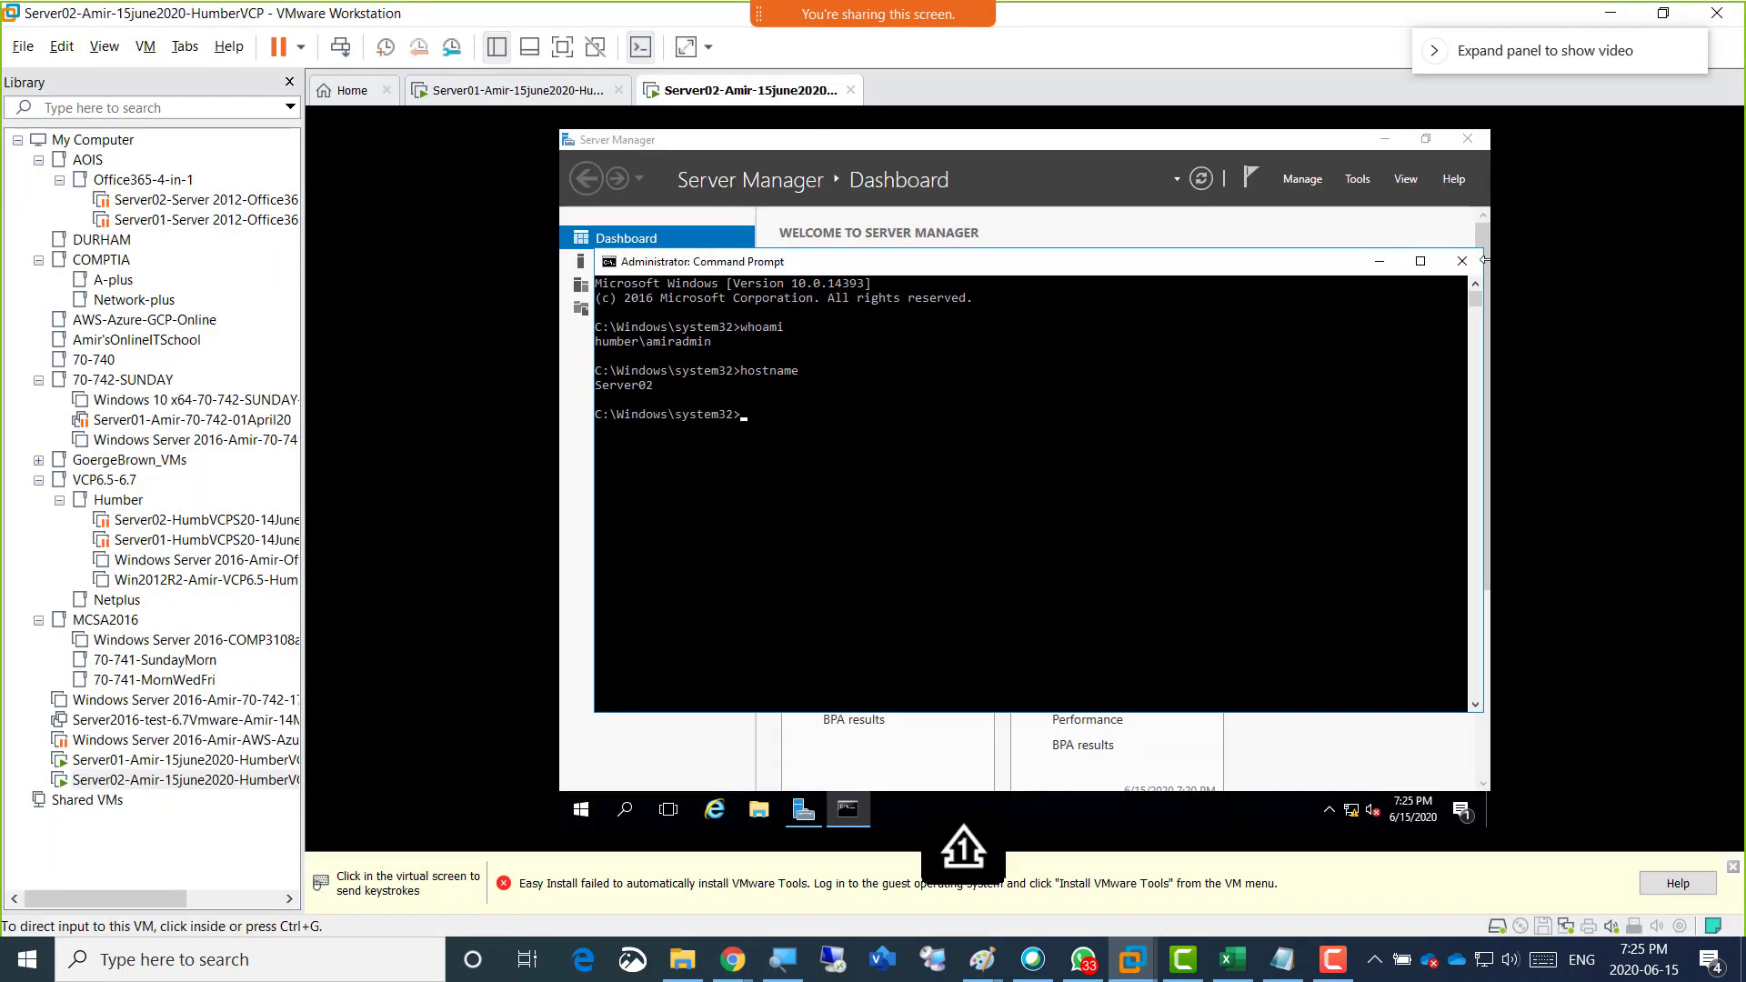
Switch to the OneNote Week04 class page in Chrome and write "Screenshot 1 = username, machine name of Server02".
mouse_move(732, 959)
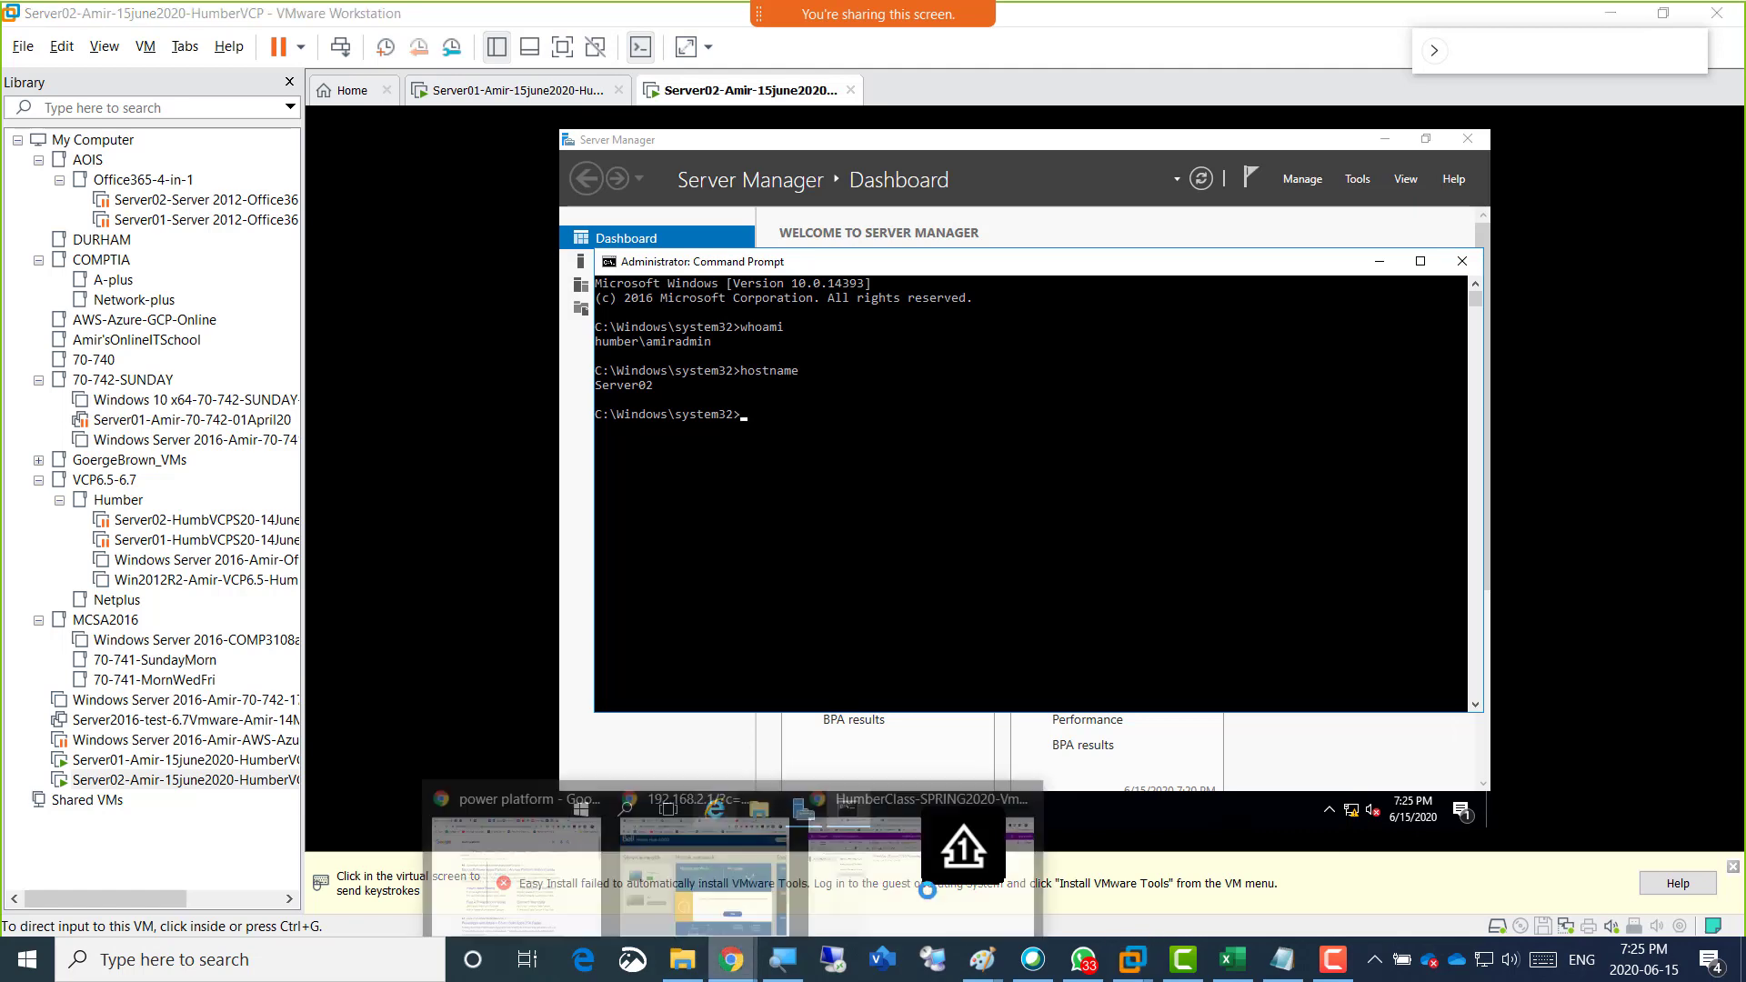
left_click(926, 889)
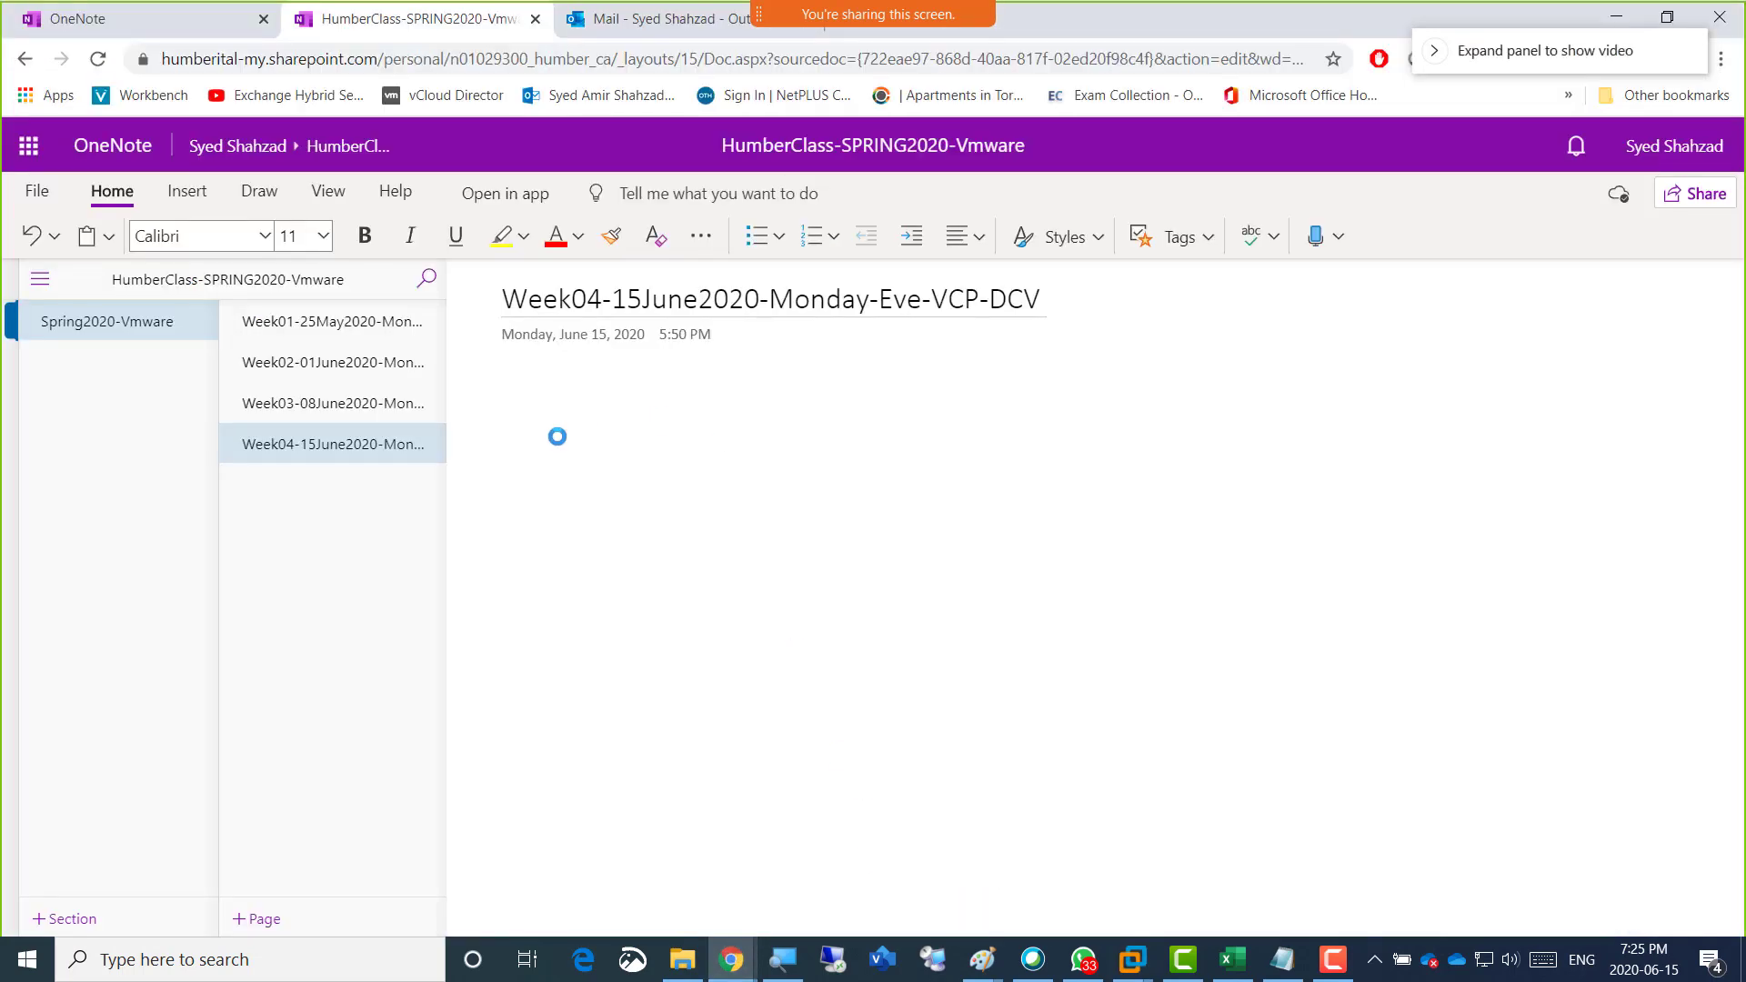
type("Screenshot 1 =")
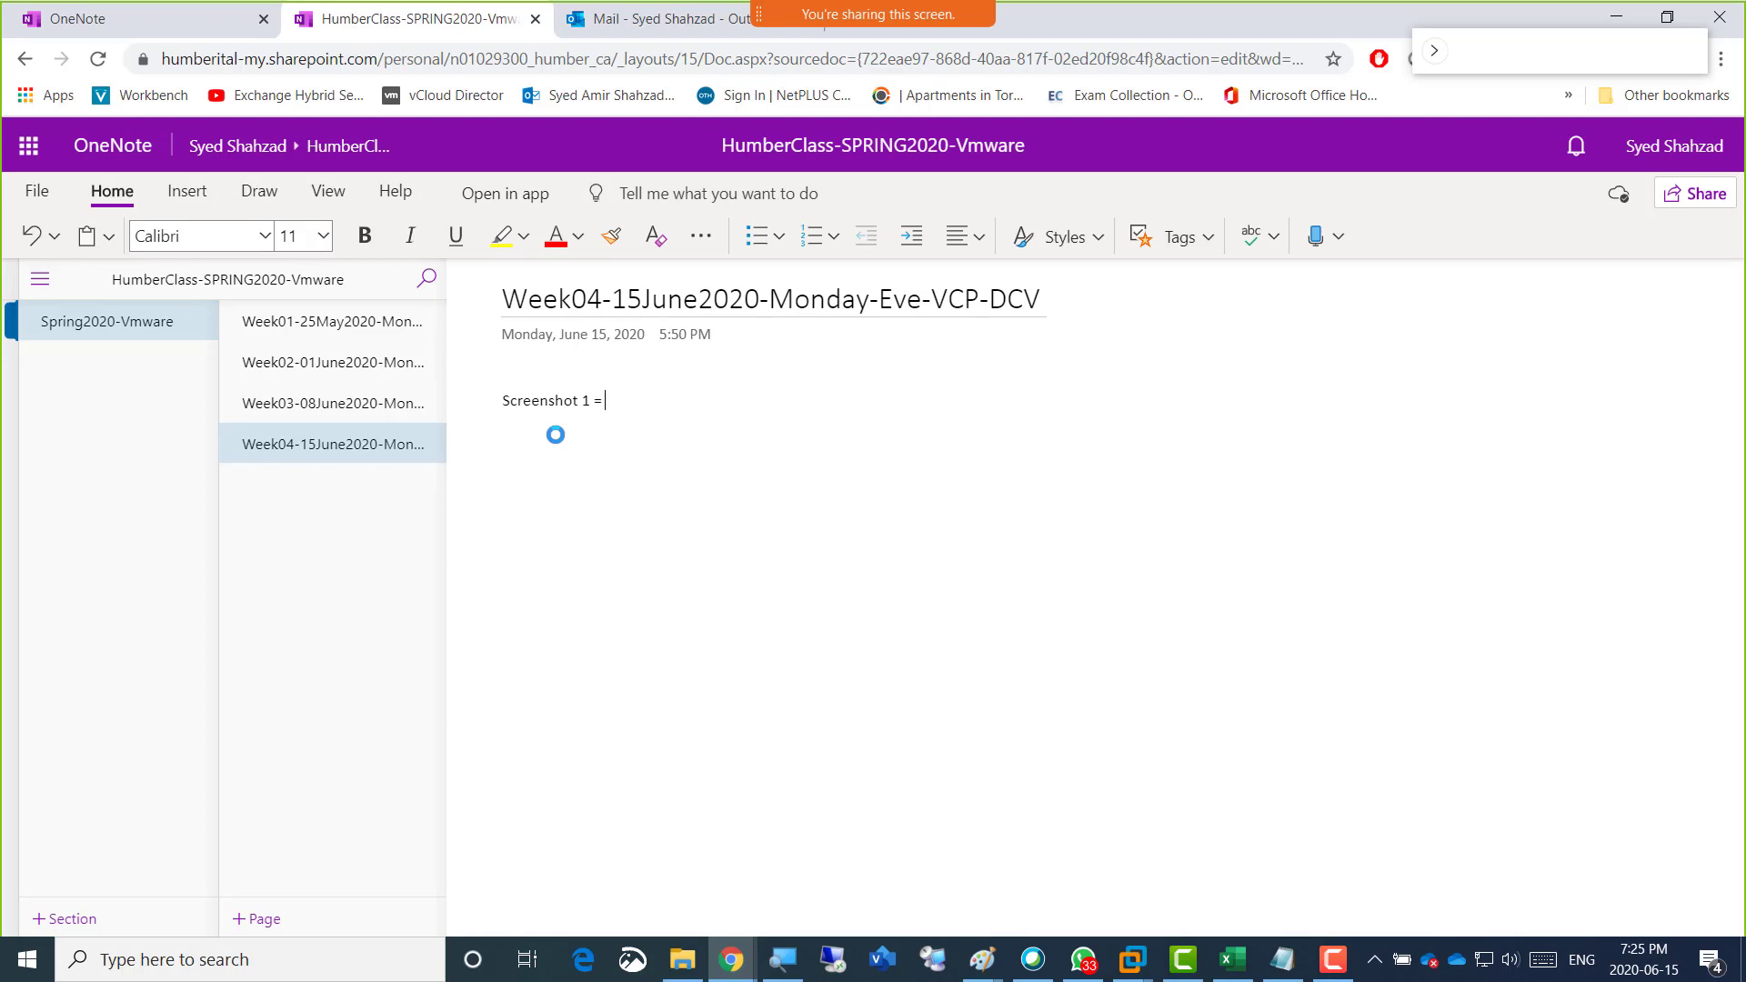
type("username, machine name of Se")
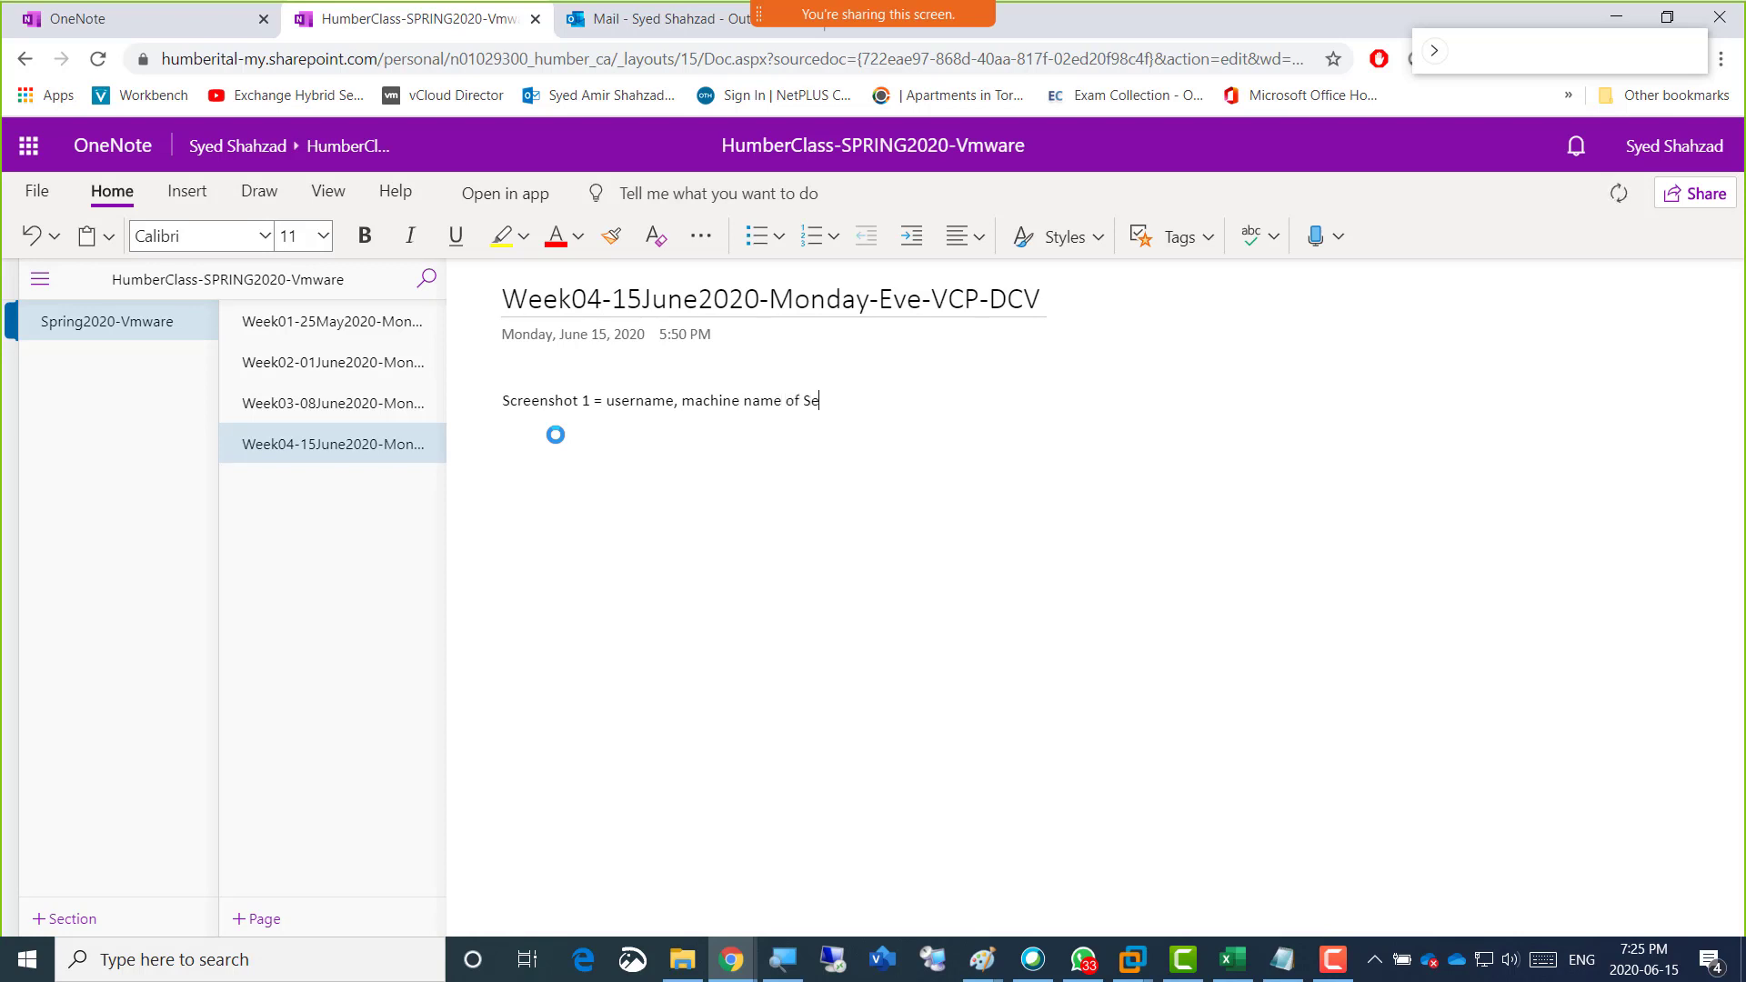
type("rver02")
Duplicate the screenshot line in the notes and change the copy to "Screenshot 2 = username, machine name of Server01".
key("ctrl+a")
key("ctrl+c")
key("Right")
key("ctrl+v")
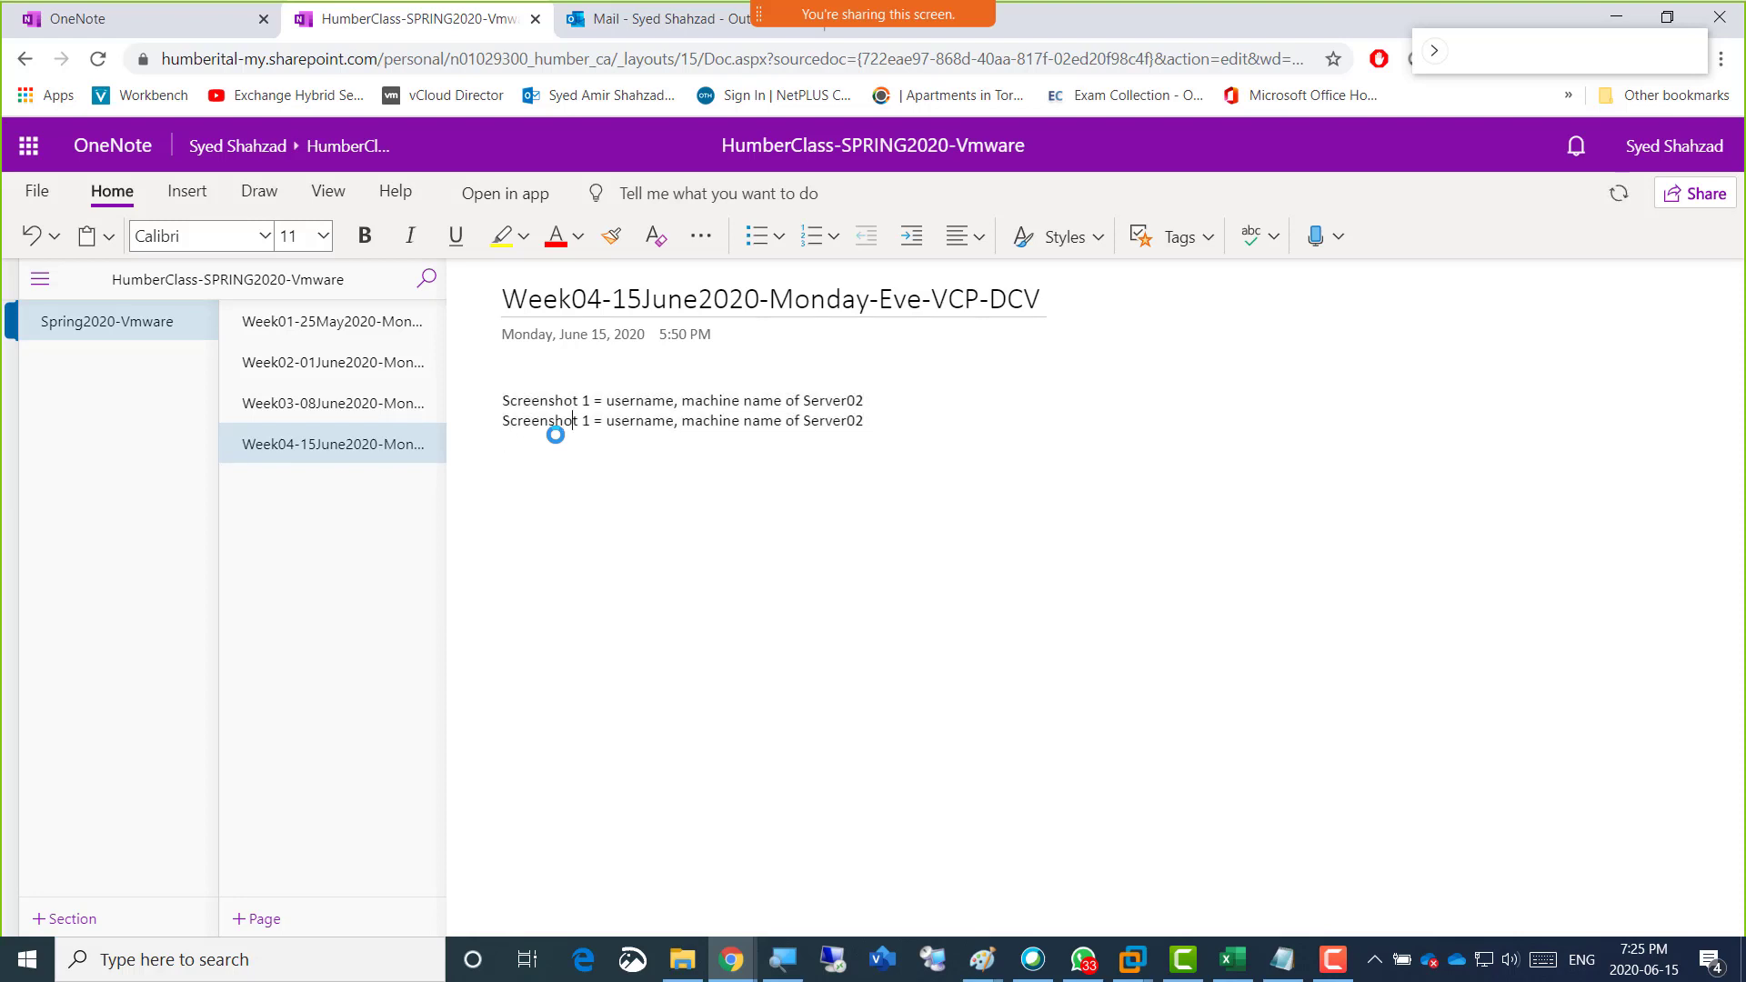
key("shift+Right")
type("2")
key("End")
key("ctrl+Left")
key("End")
key("shift+Left")
type("1")
left_click(880, 420)
key("Return")
Switch back to VMware Workstation, show the Server01 virtual machine and open an elevated Command Prompt on it.
key("alt+Tab")
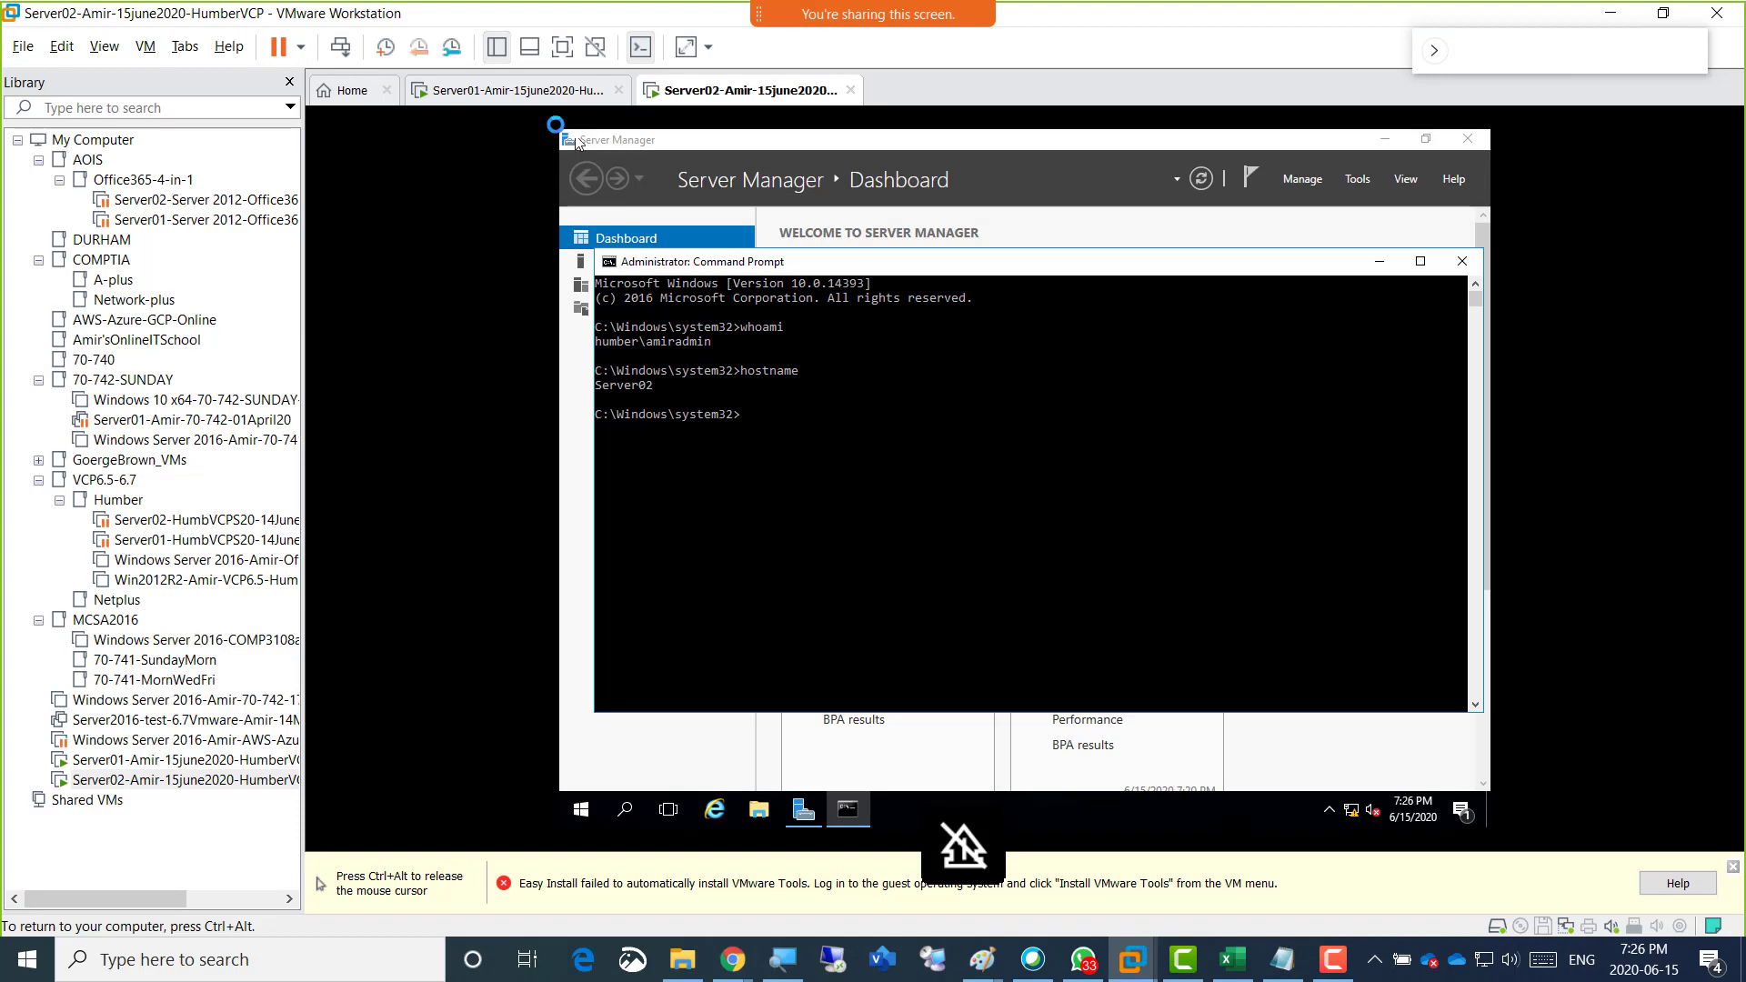
key("ctrl+alt")
left_click(495, 91)
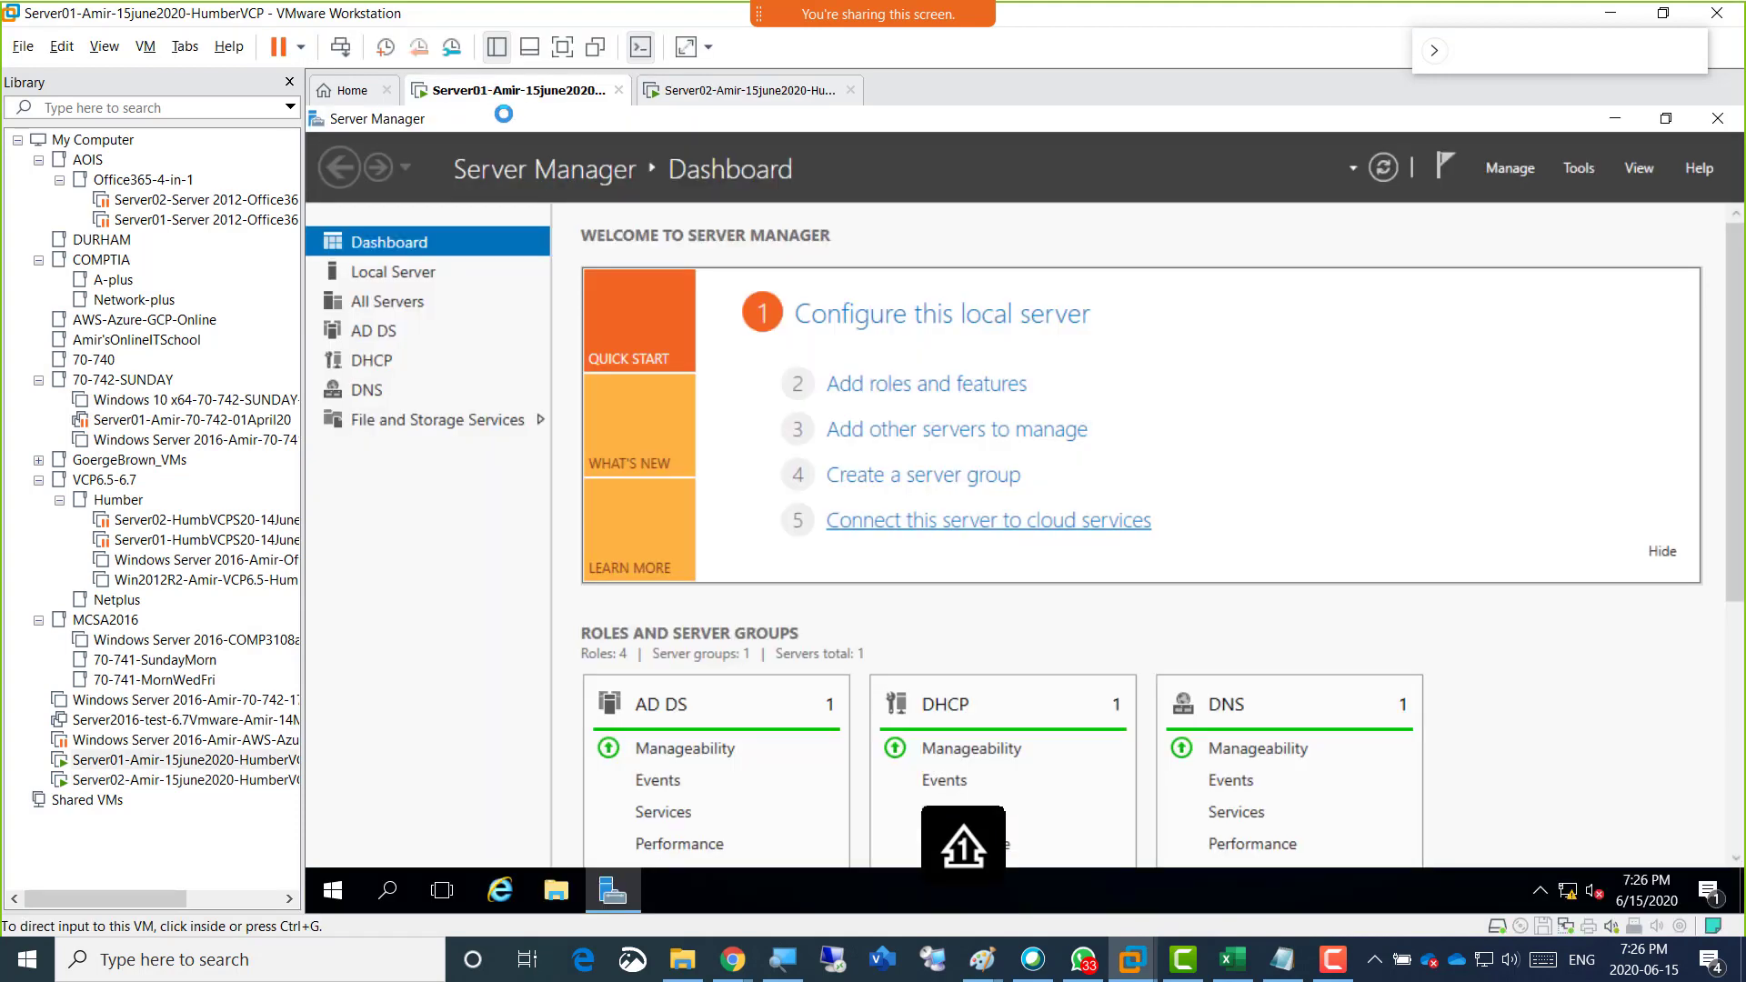
right_click(332, 891)
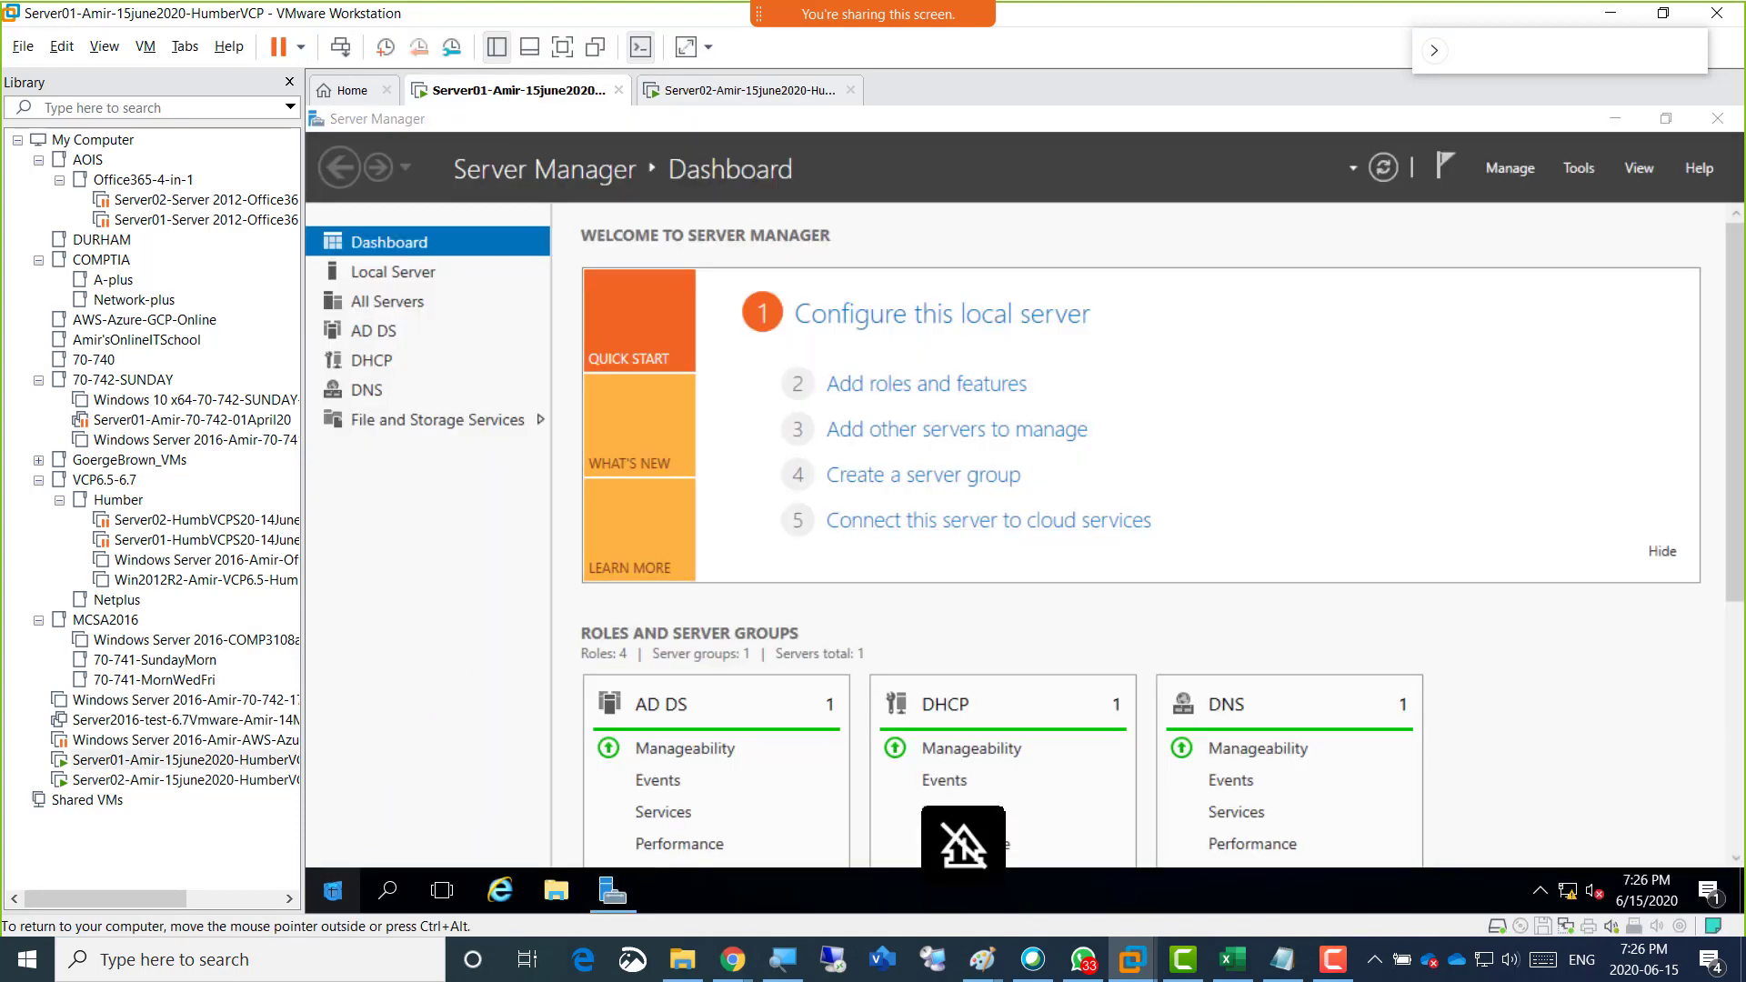
left_click(479, 591)
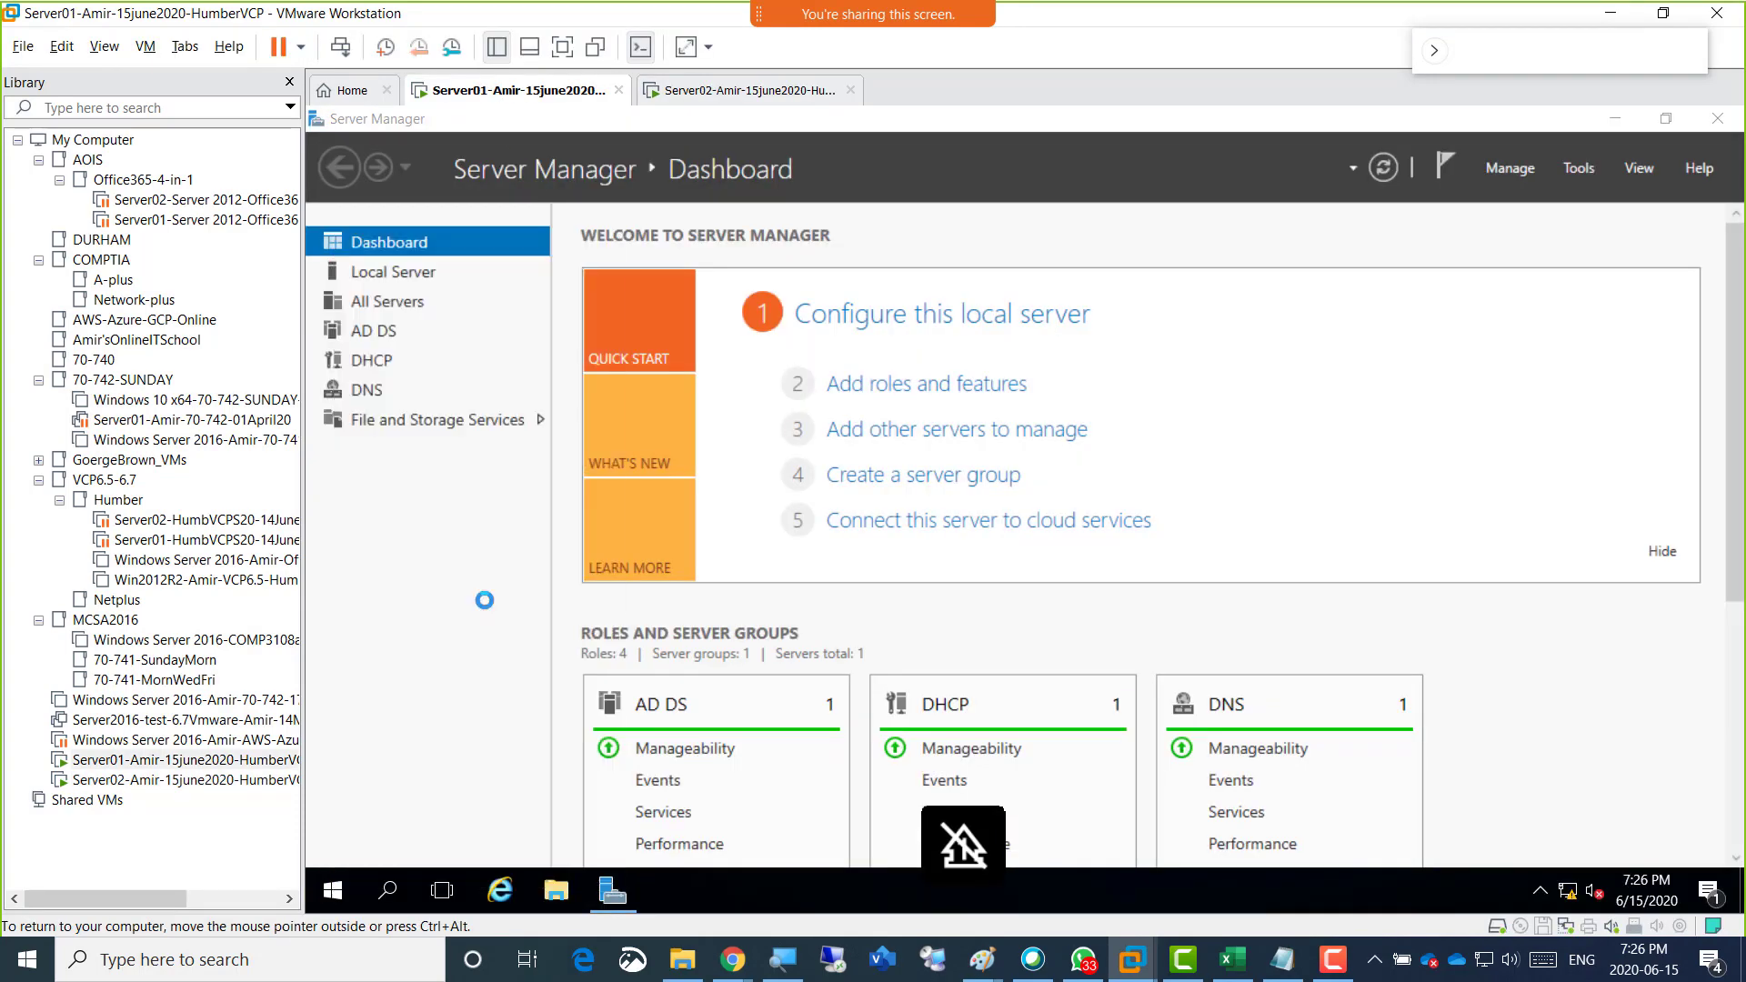
left_click(861, 643)
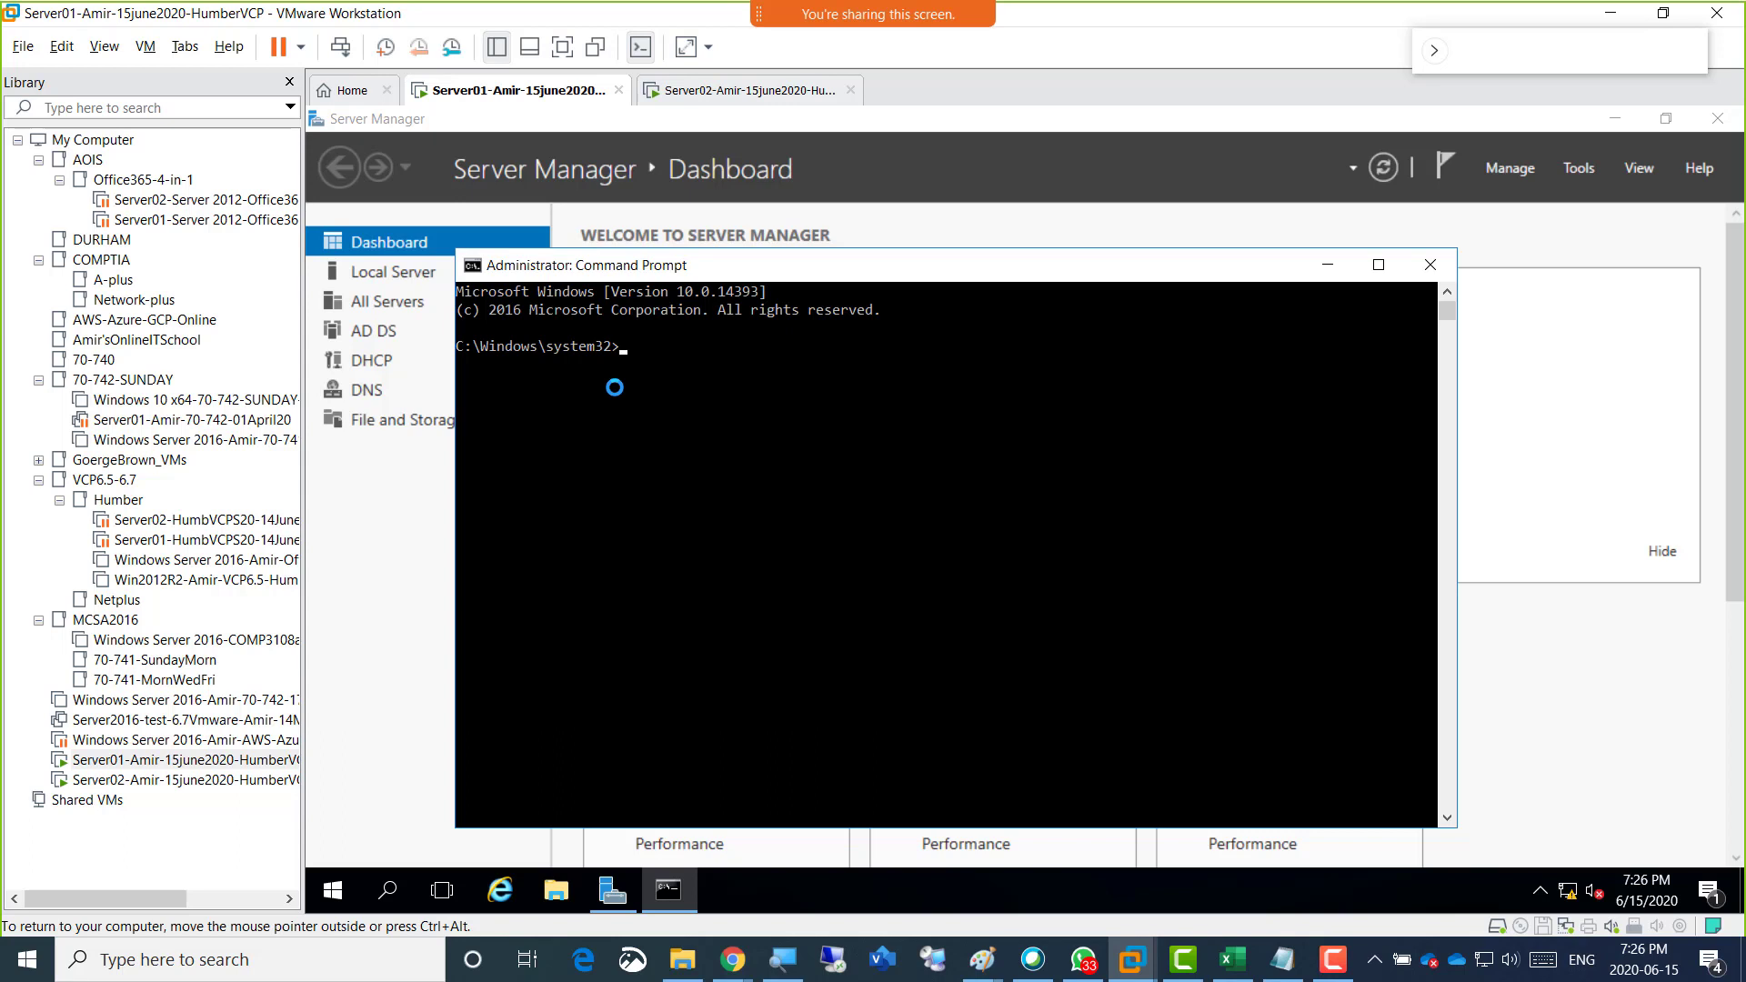
Run whoami and hostname in the Server01 Command Prompt to show the signed-in account and the machine name.
type("whoami")
key("Return")
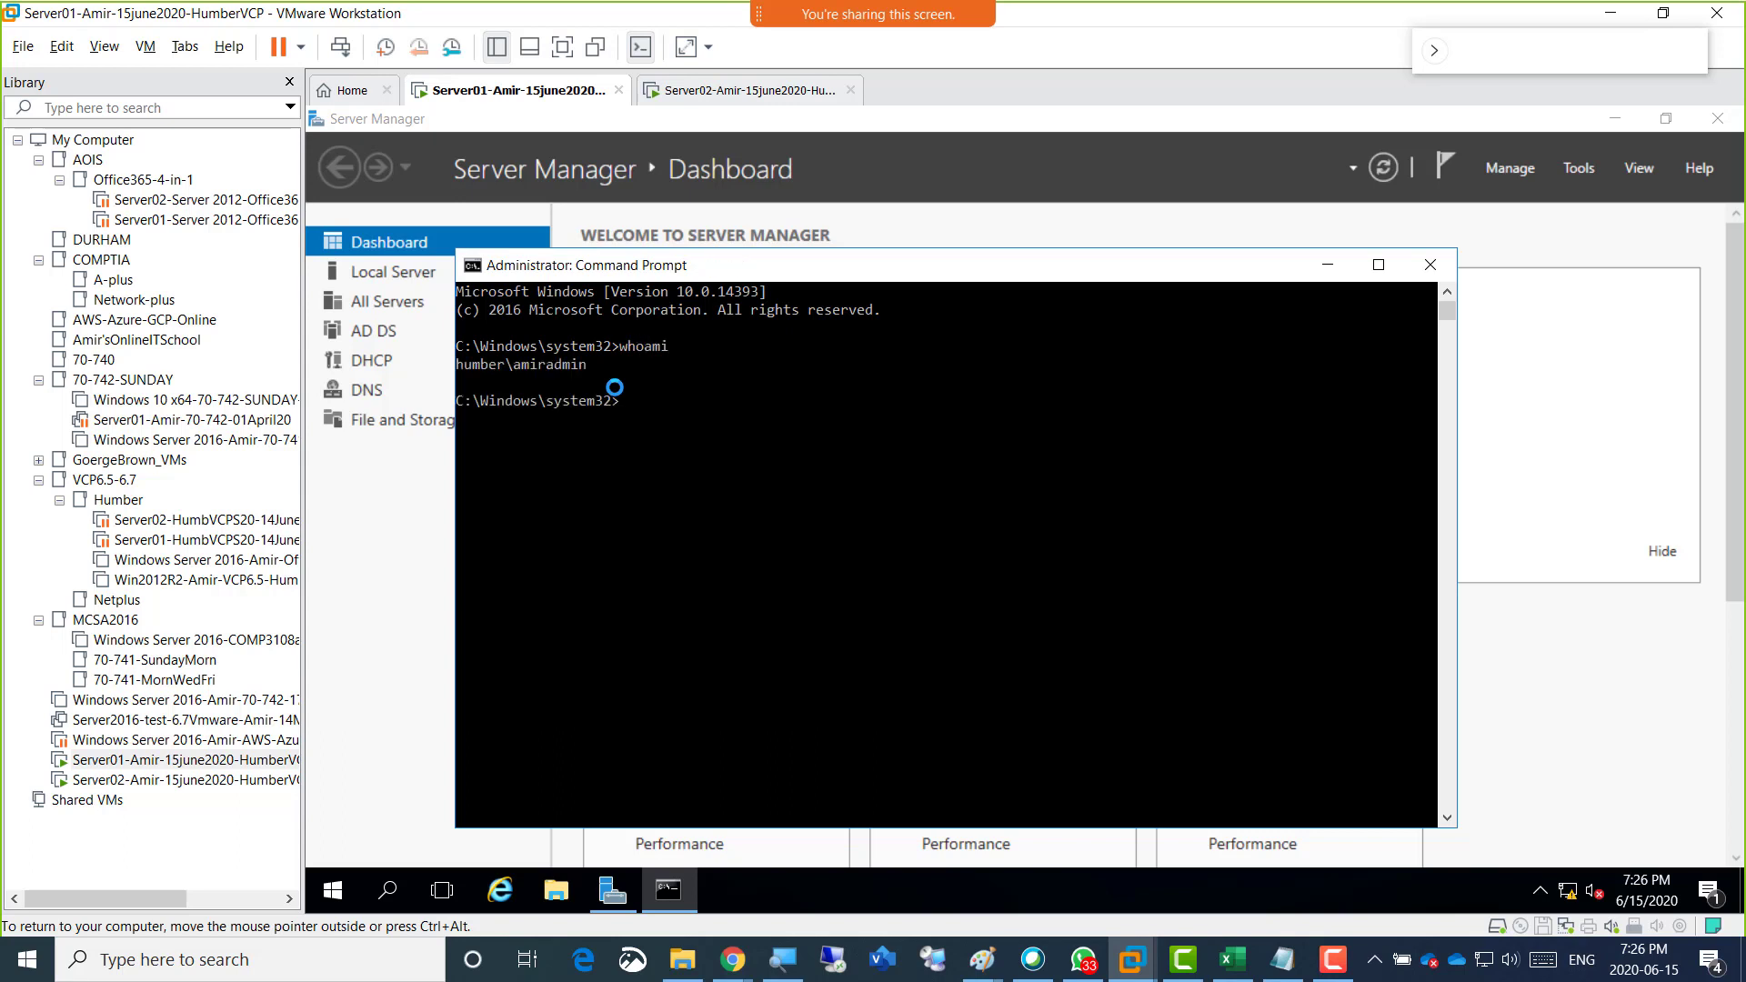
type("hostname")
key("Return")
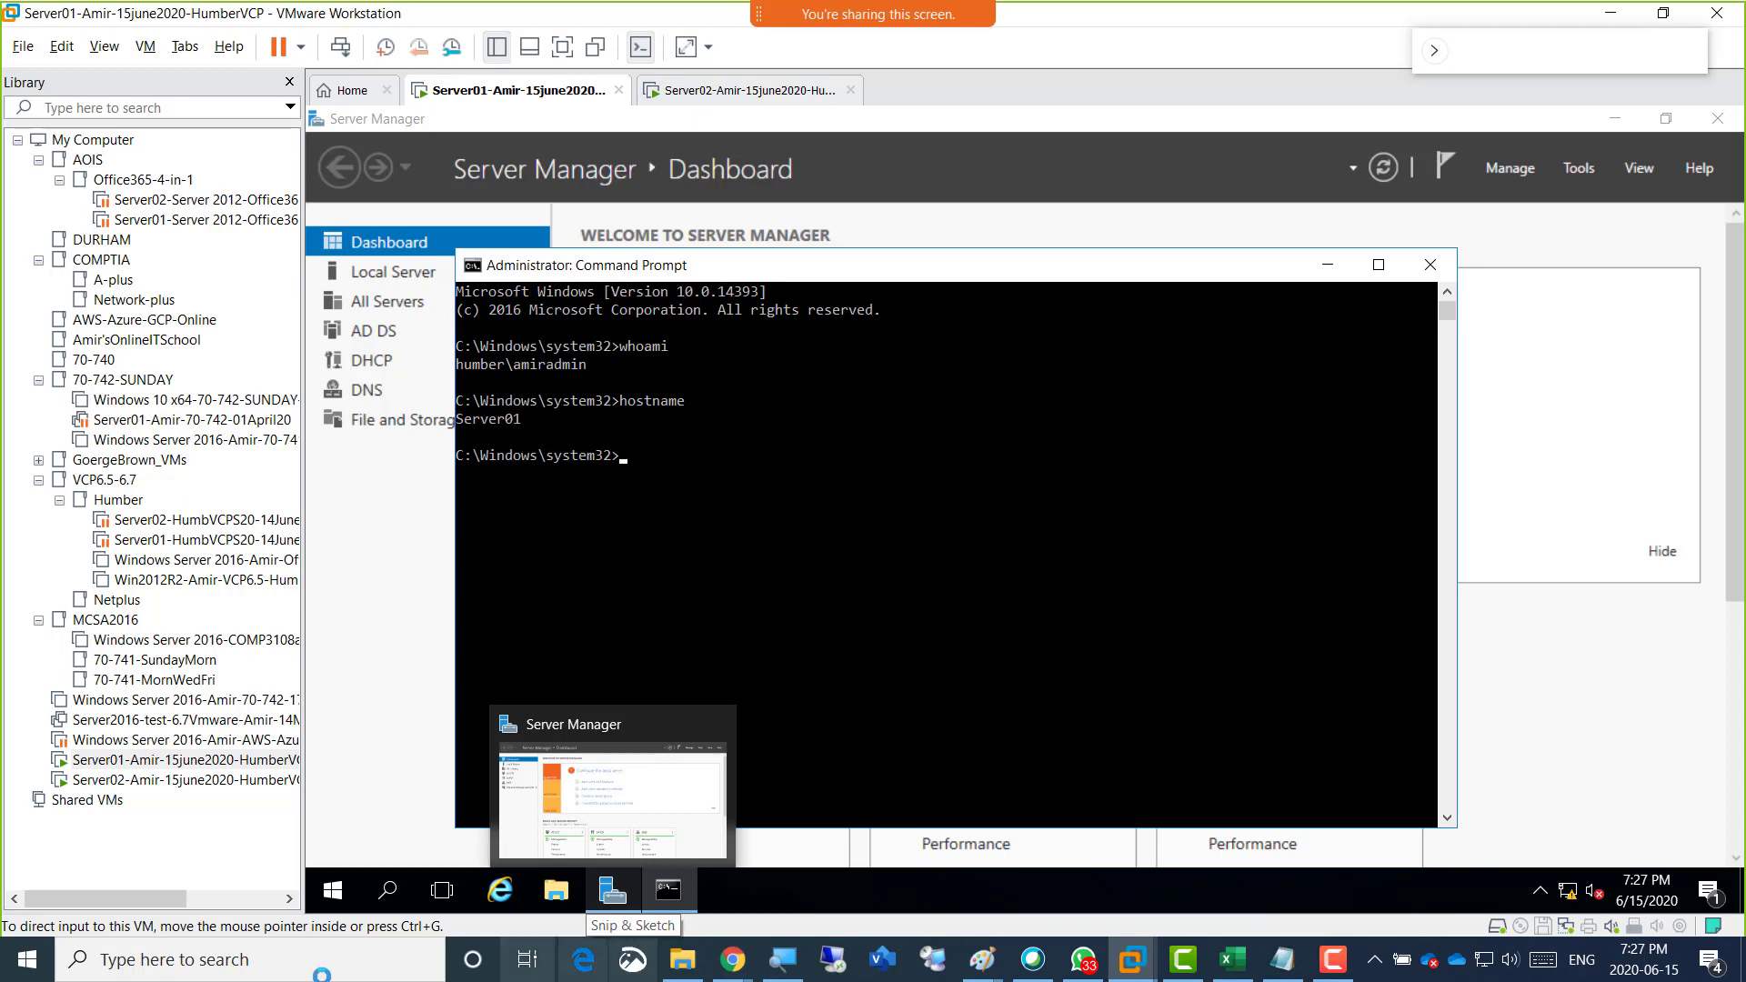
Search the host computer for "snipping tool" and open the Snipping Tool.
left_click(256, 960)
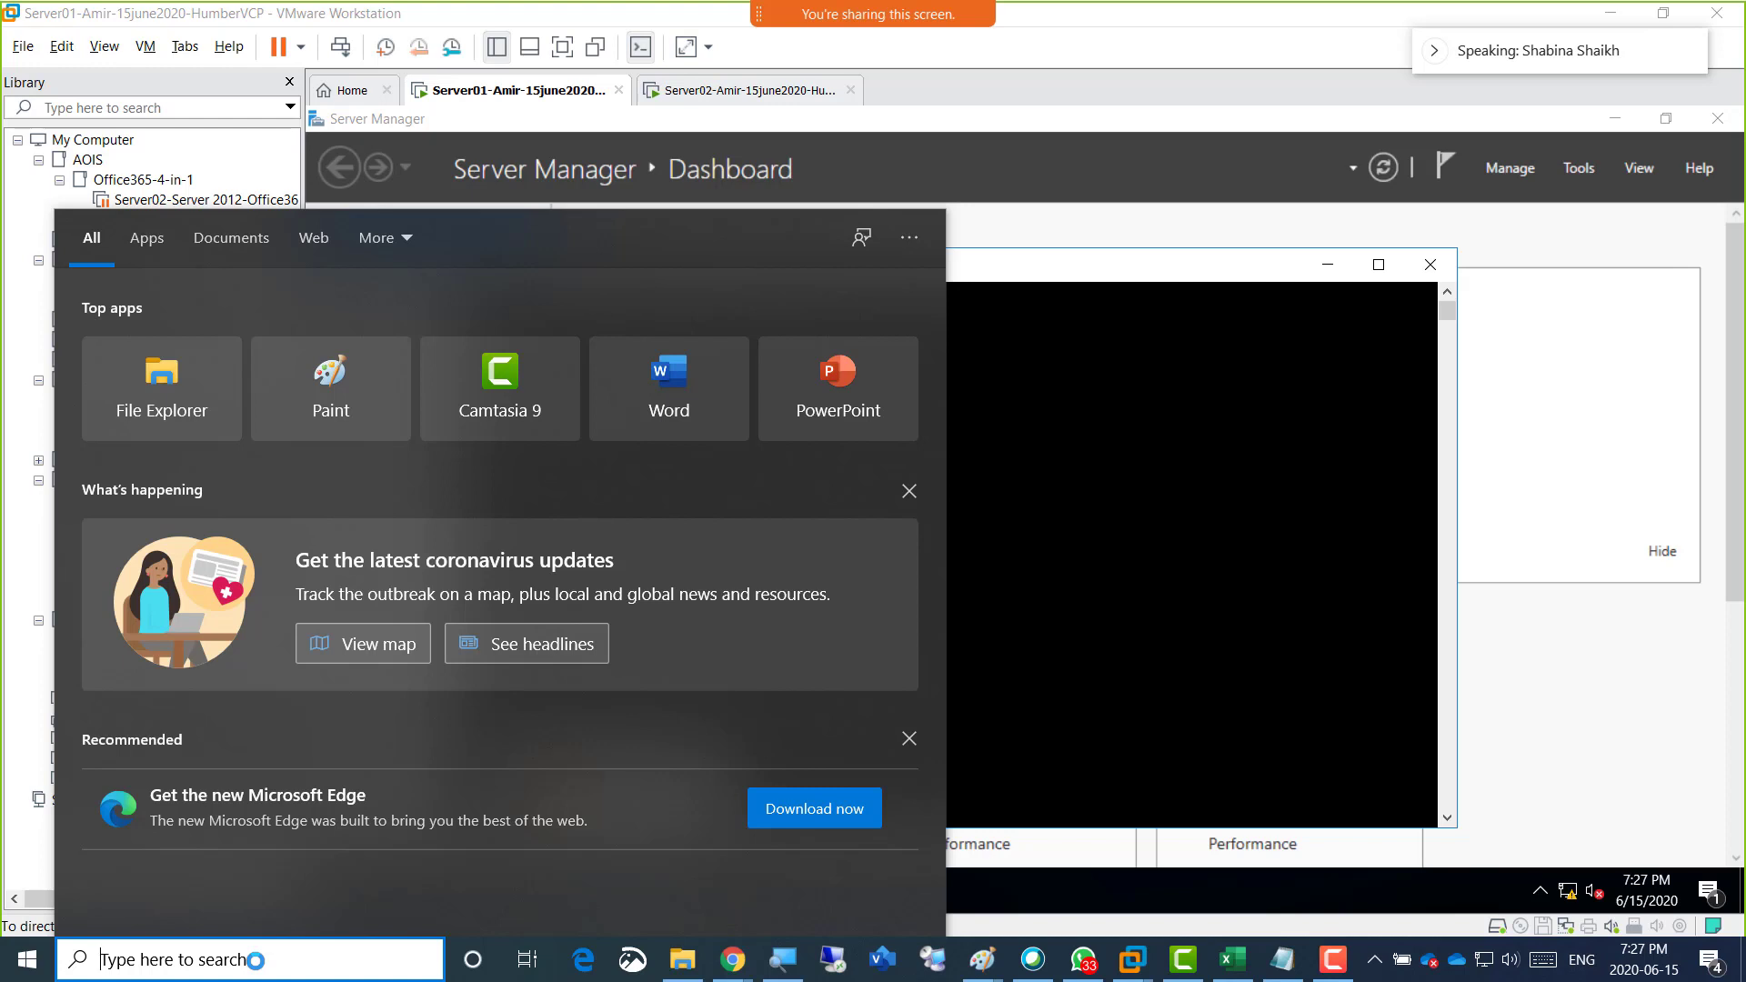
type("s")
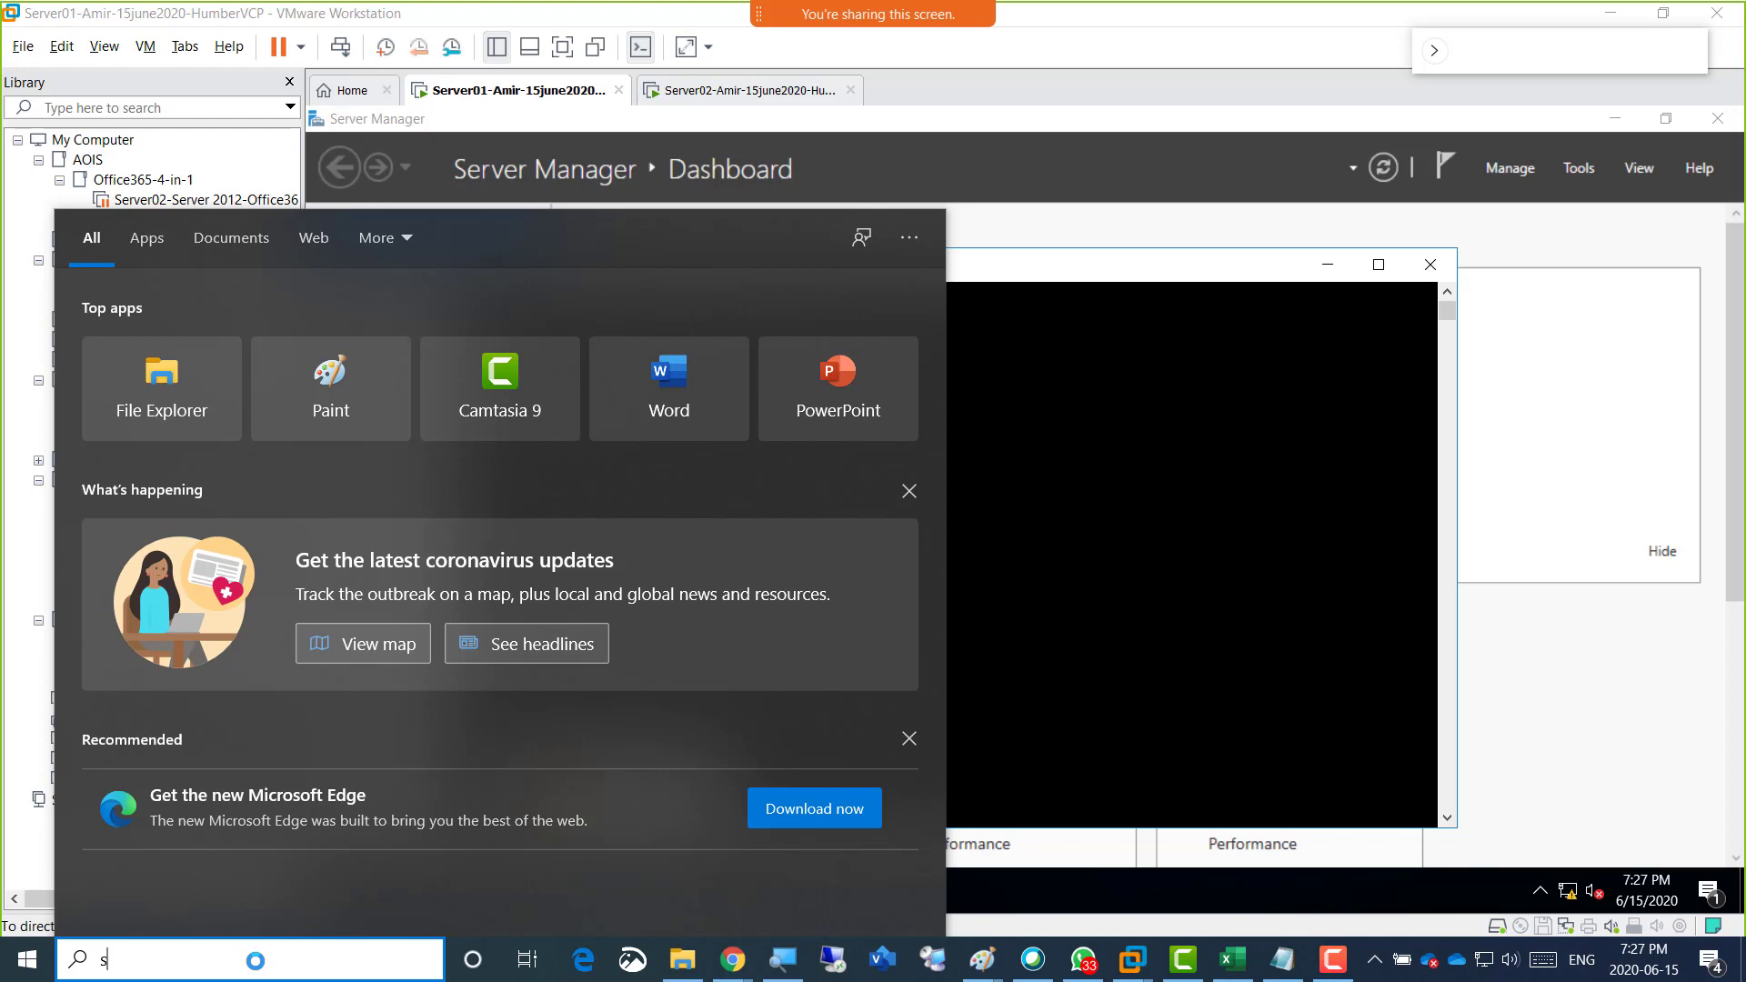
type("nipping")
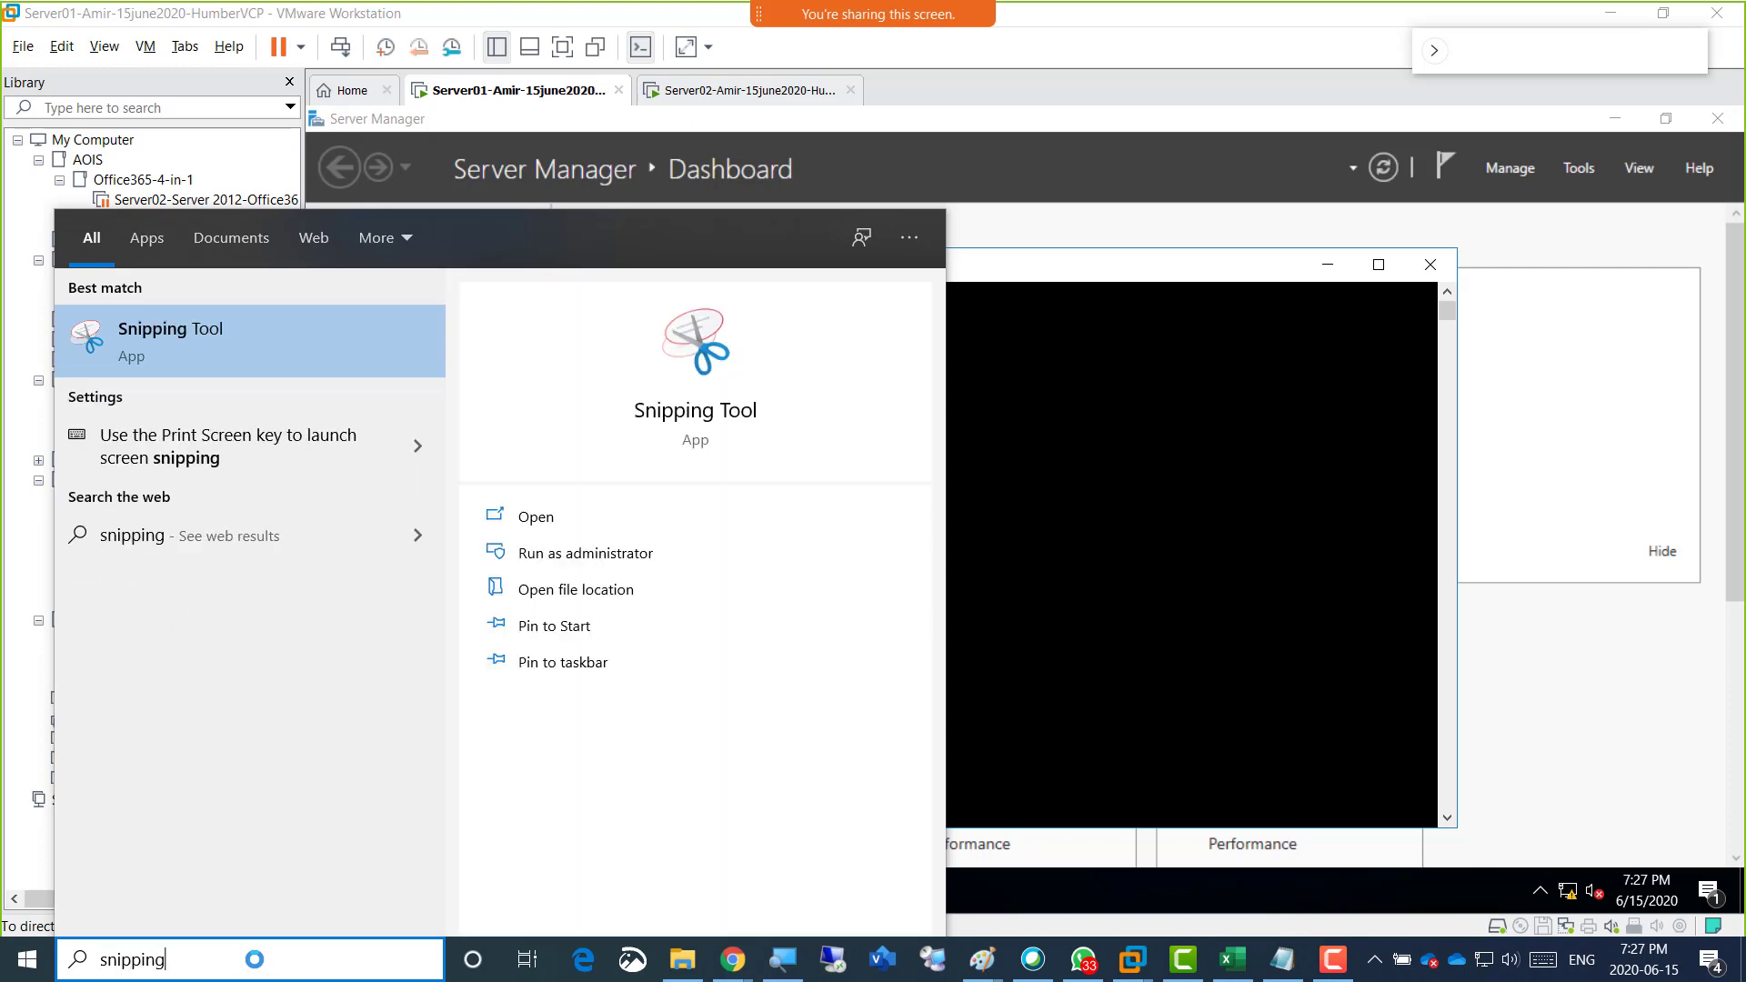
type(" tool")
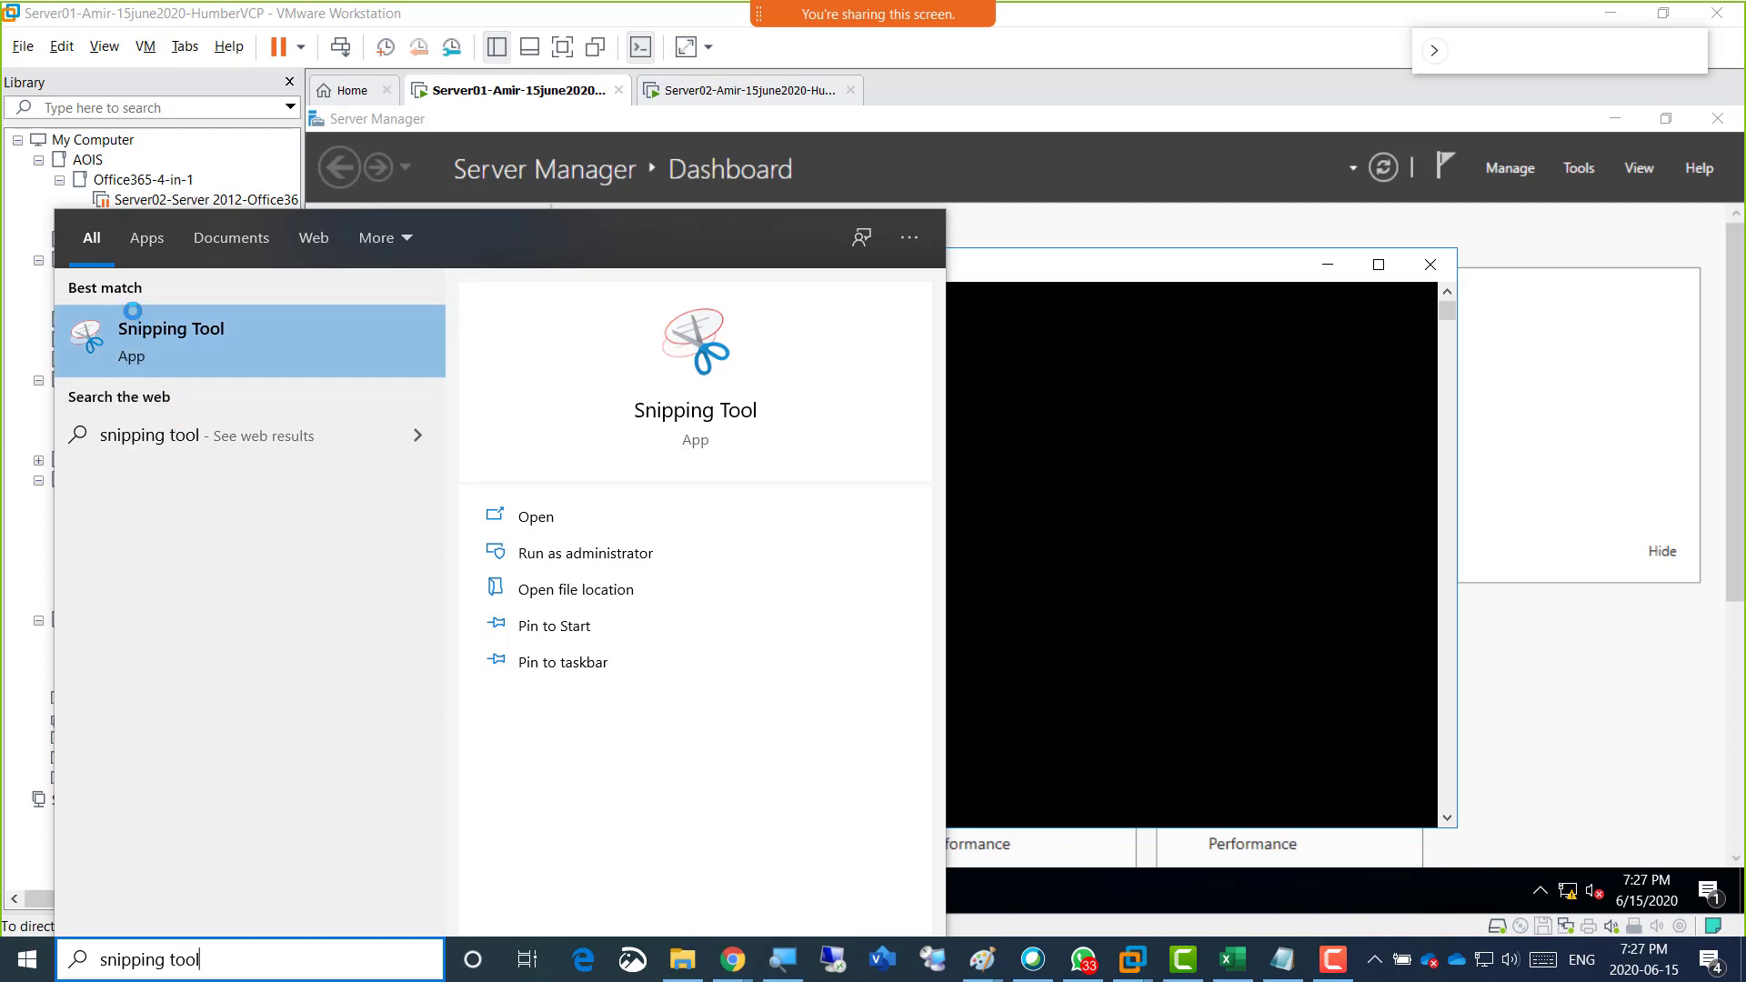
left_click(182, 346)
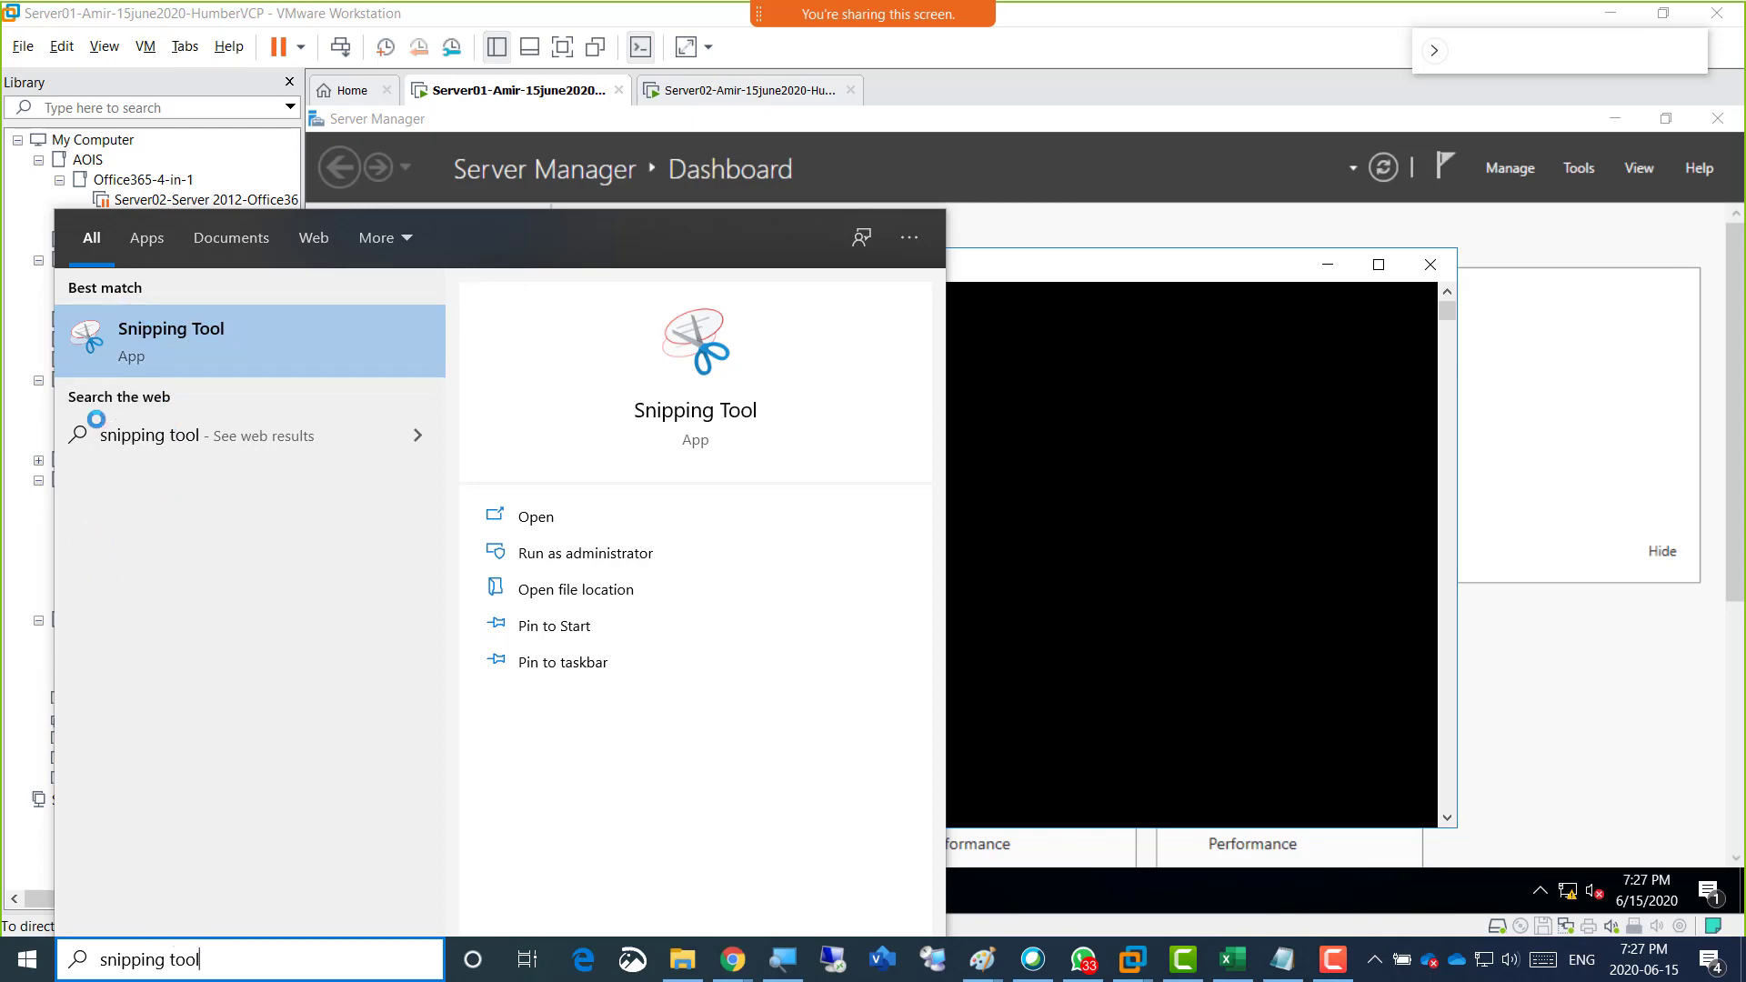
left_click(186, 344)
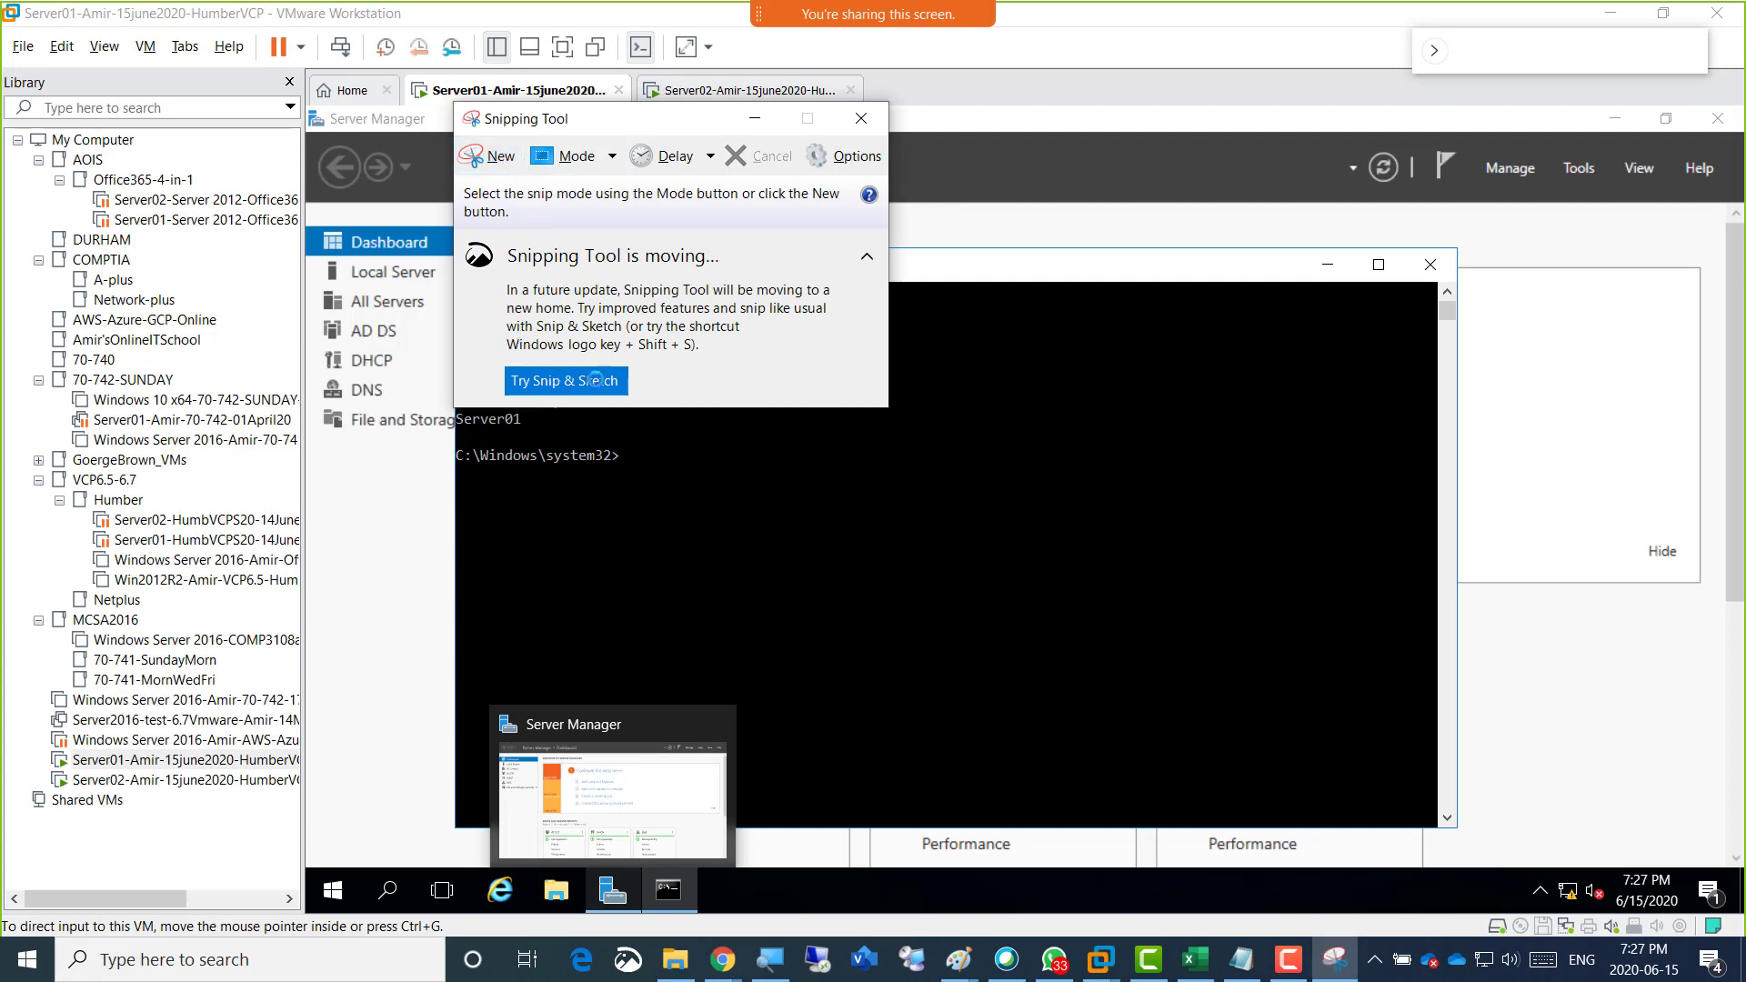
Capture a new snip of the Server01 screen that includes the Command Prompt with the whoami and hostname output.
left_click(480, 159)
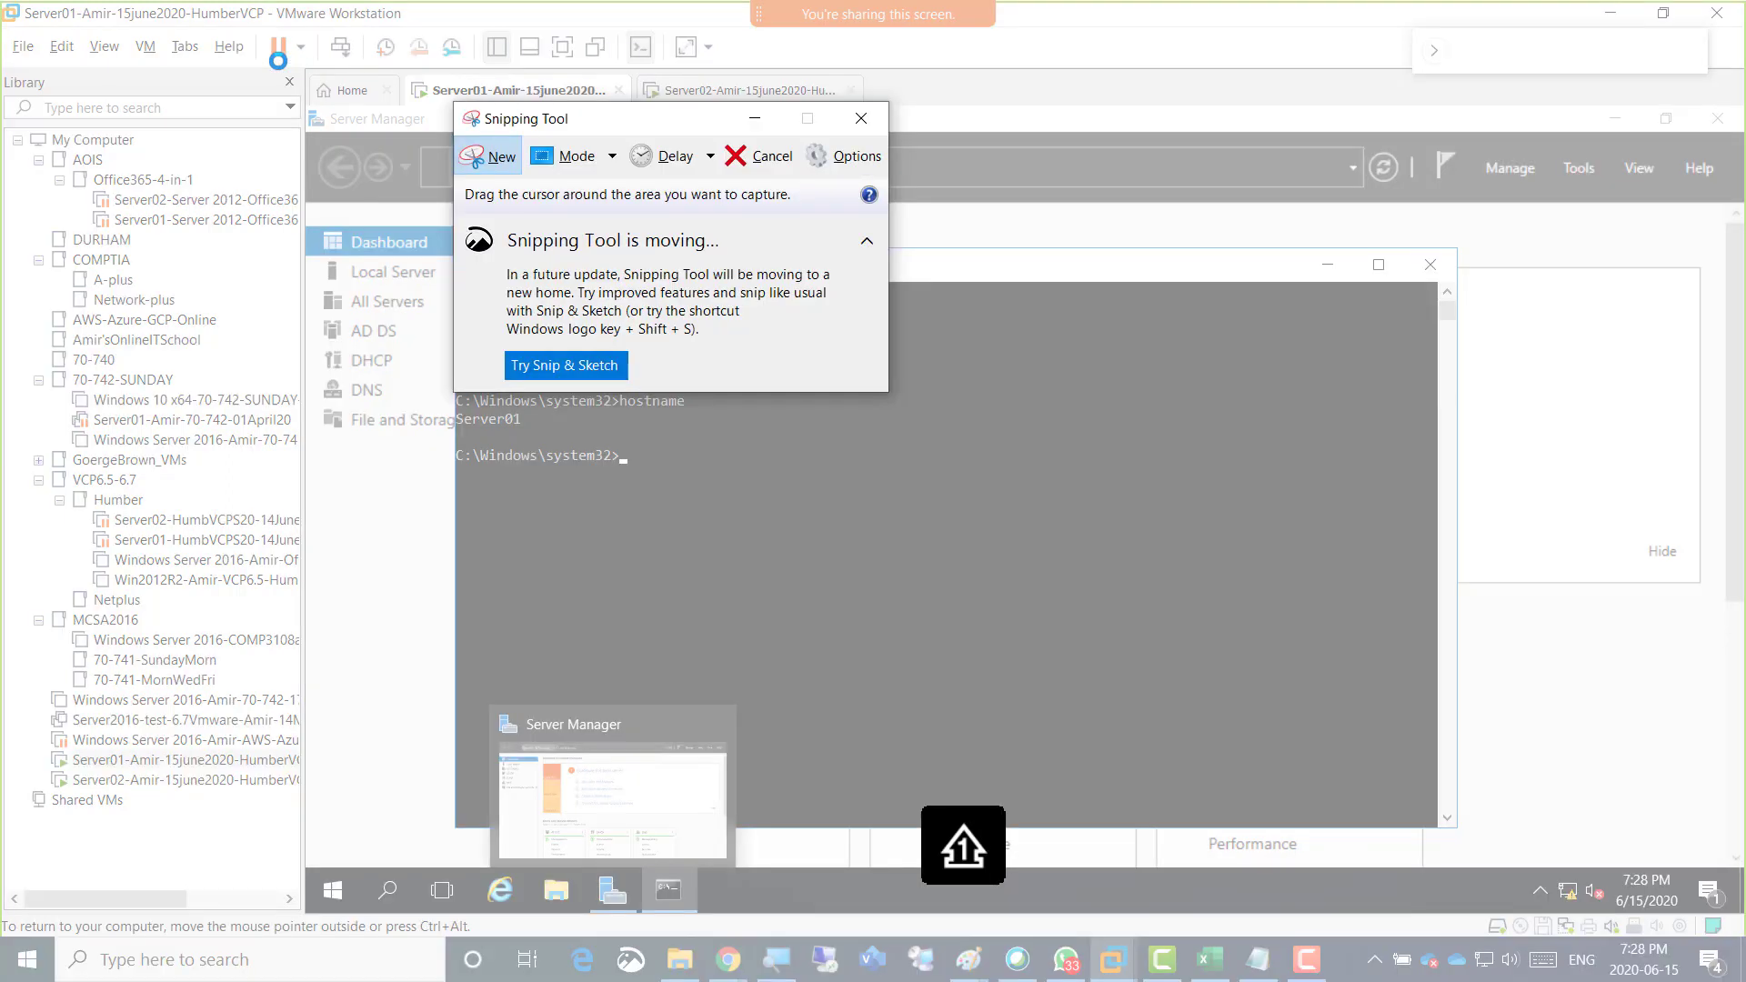
left_click_drag(279, 60, 911, 344)
left_click_drag(965, 401, 1621, 865)
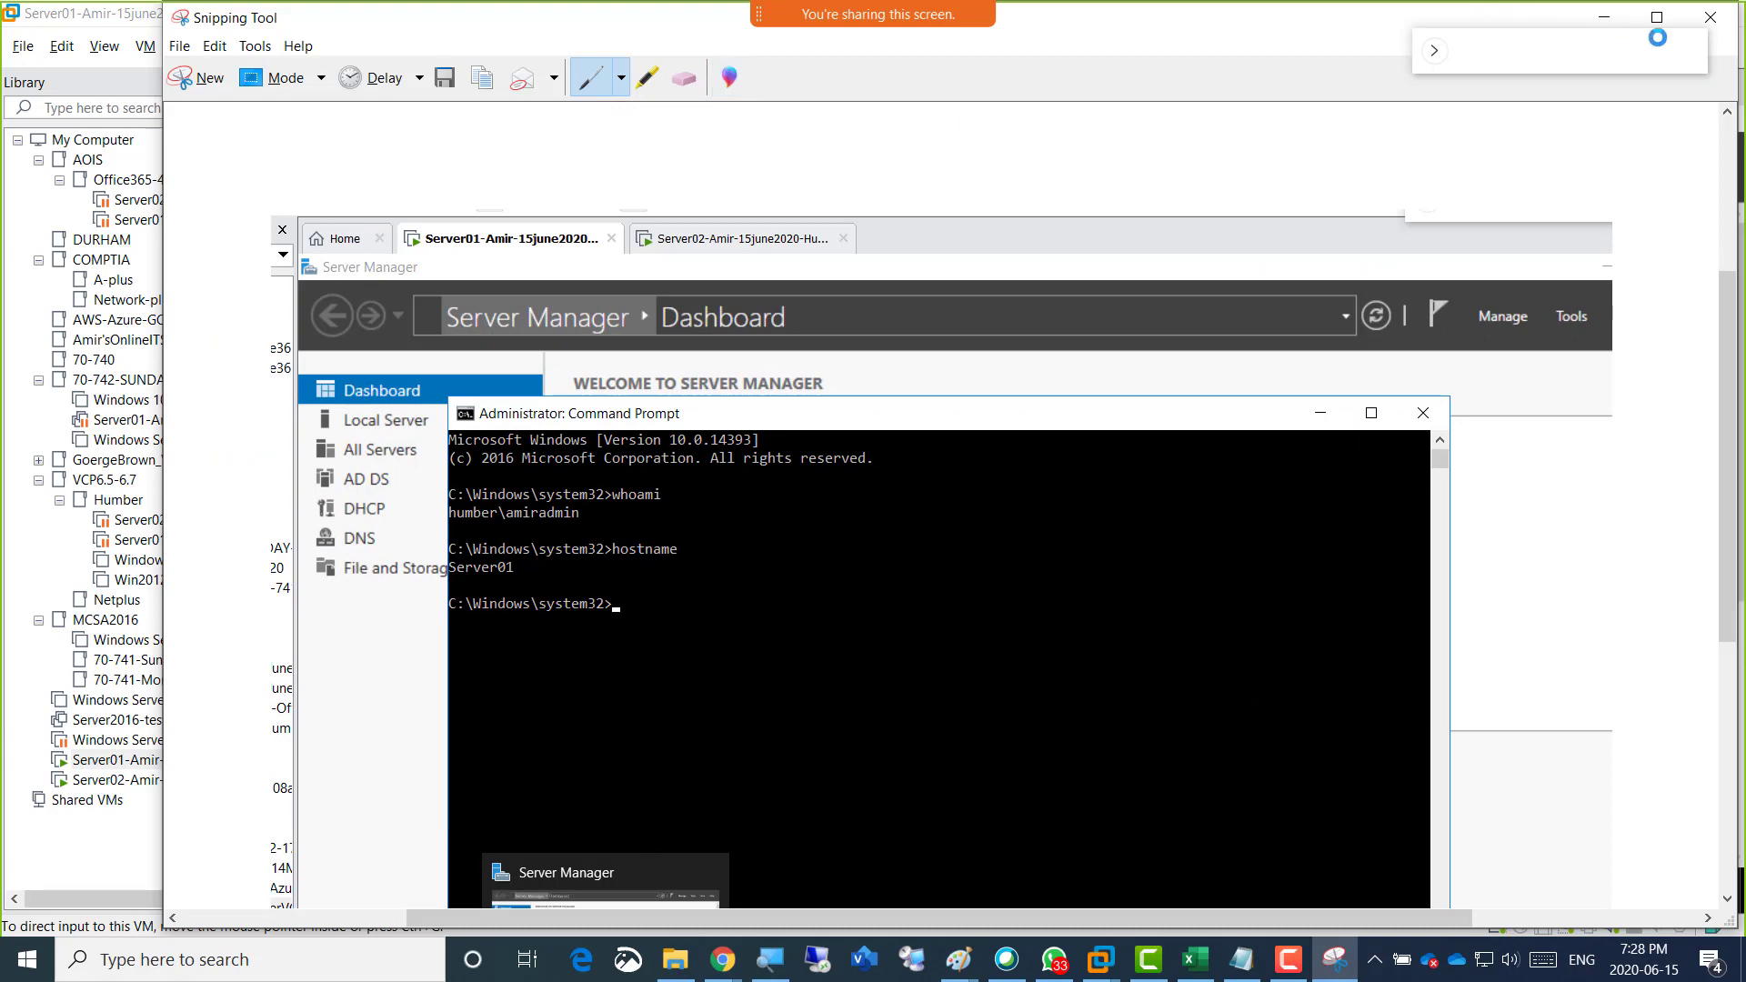
Close the Snipping Tool without saving the Server01 snip, and dismiss the empty Snip & Sketch window.
left_click(1714, 18)
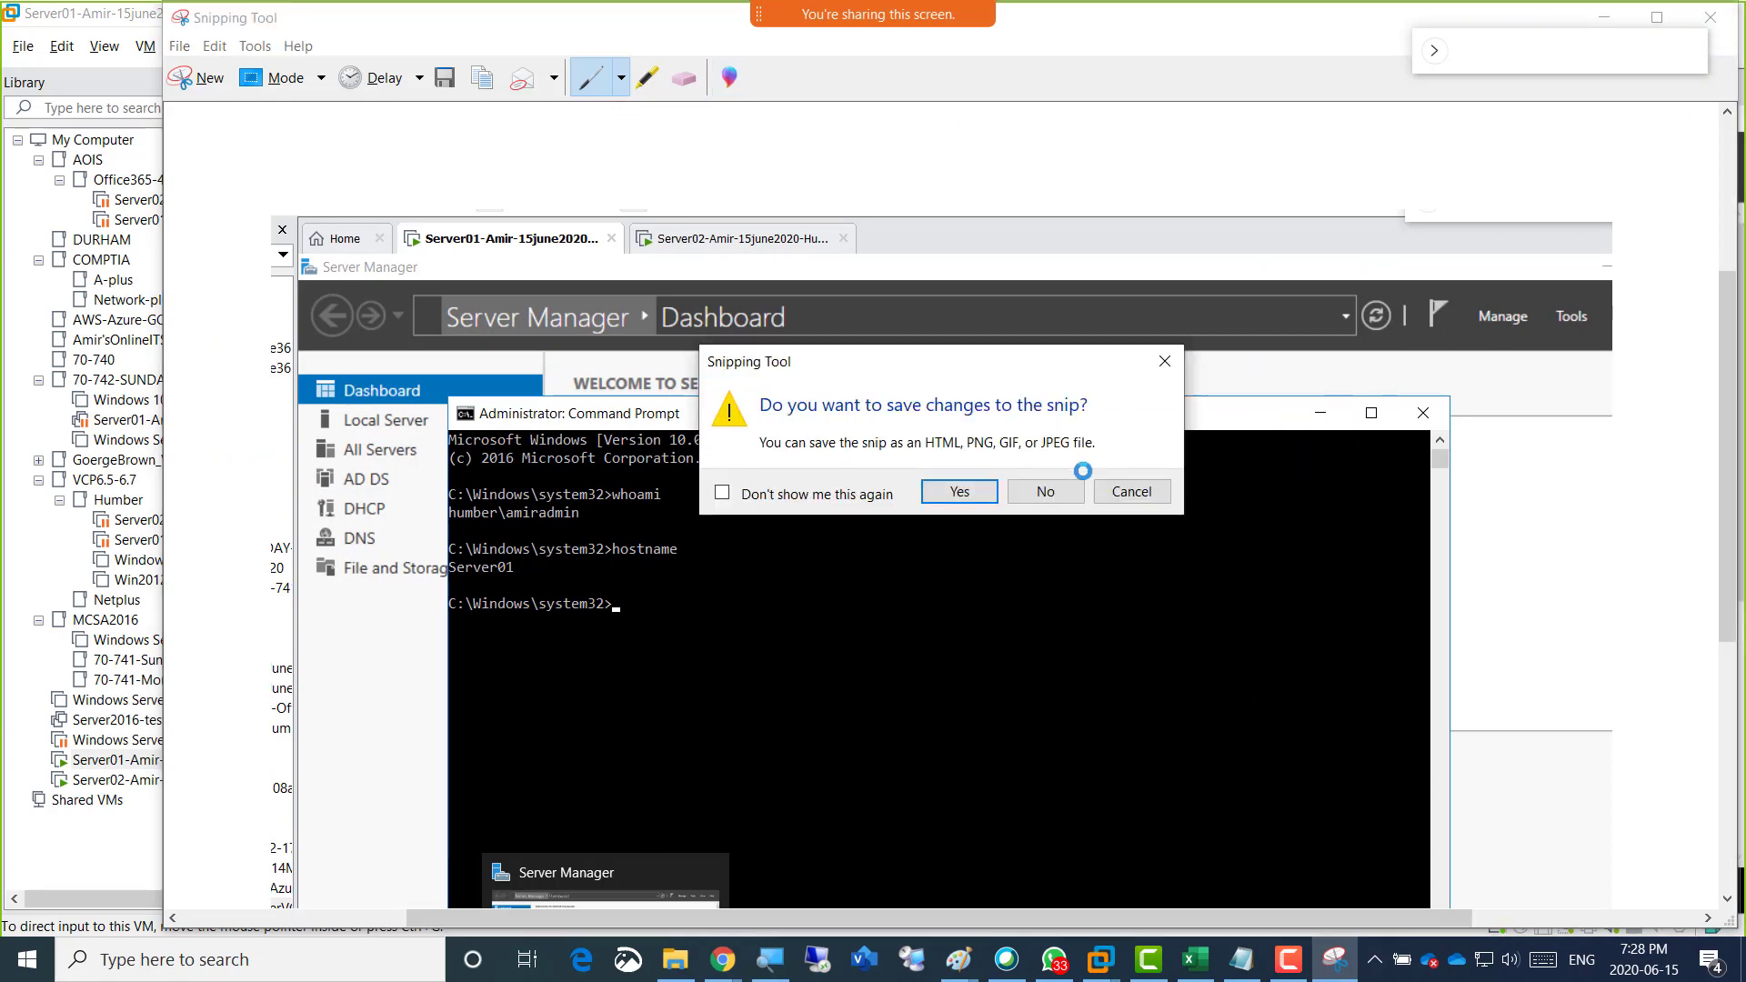
left_click(1045, 491)
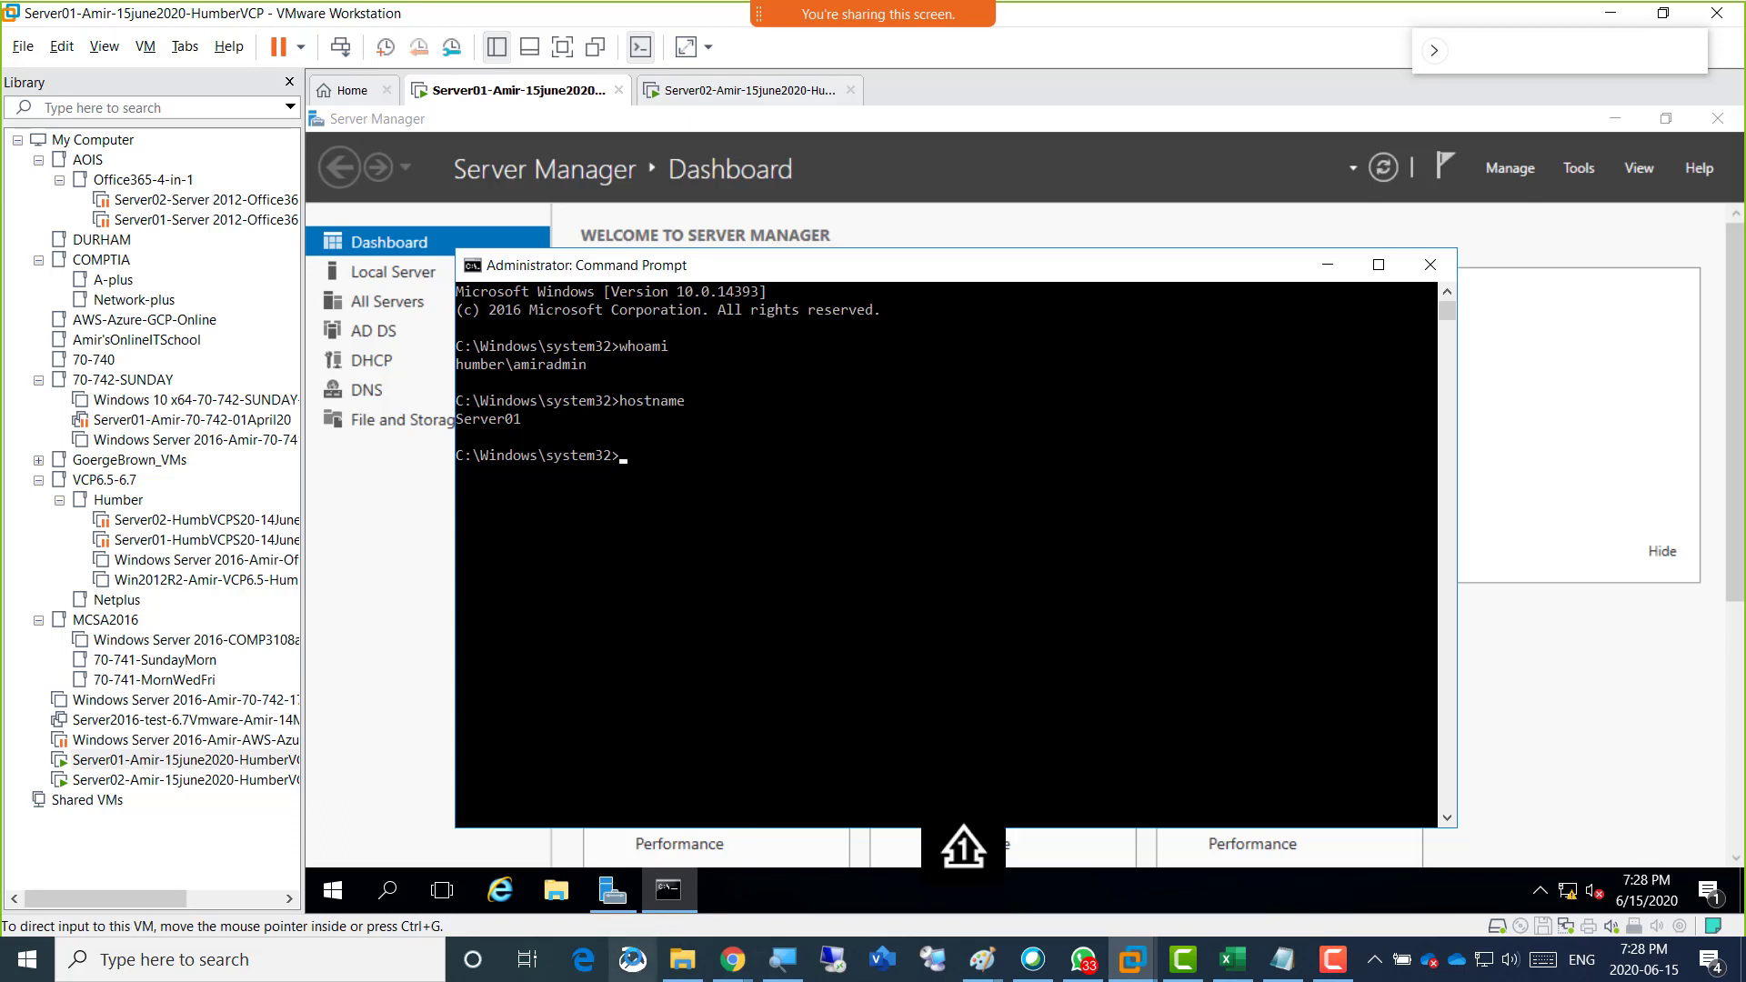
left_click(631, 959)
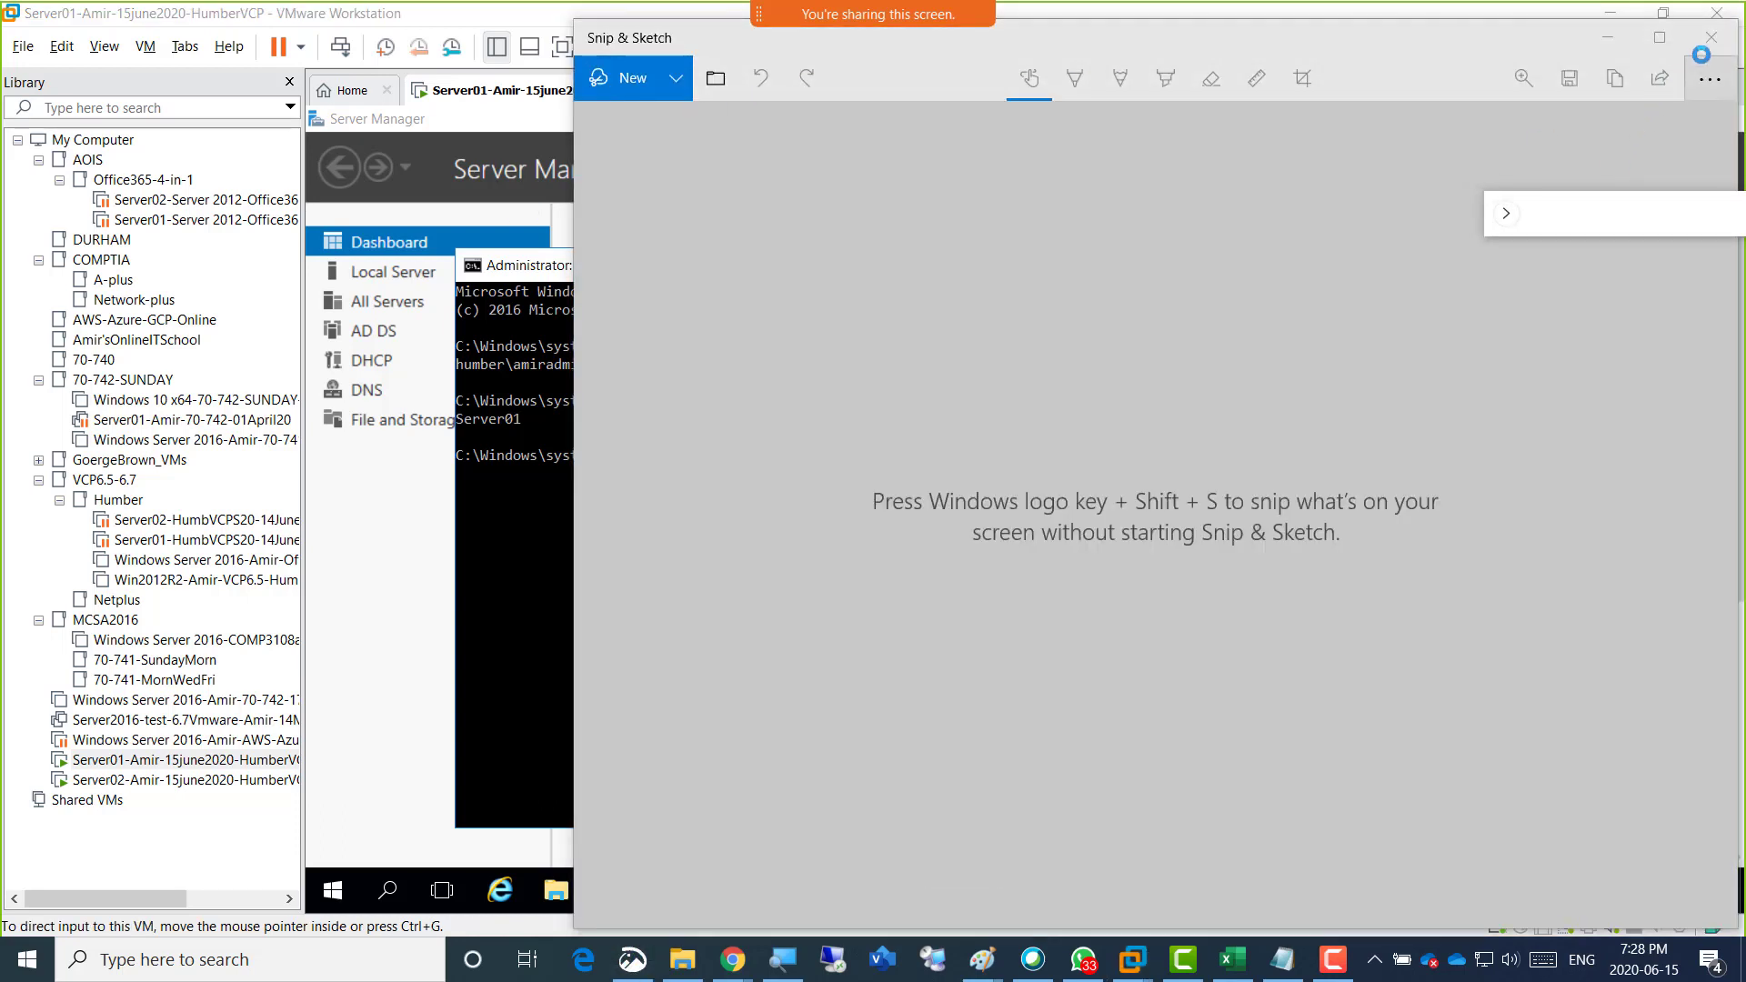
left_click(1709, 38)
Show the Server02 virtual machine and capture its screen with the whoami and hostname output using Snip & Sketch.
left_click(723, 95)
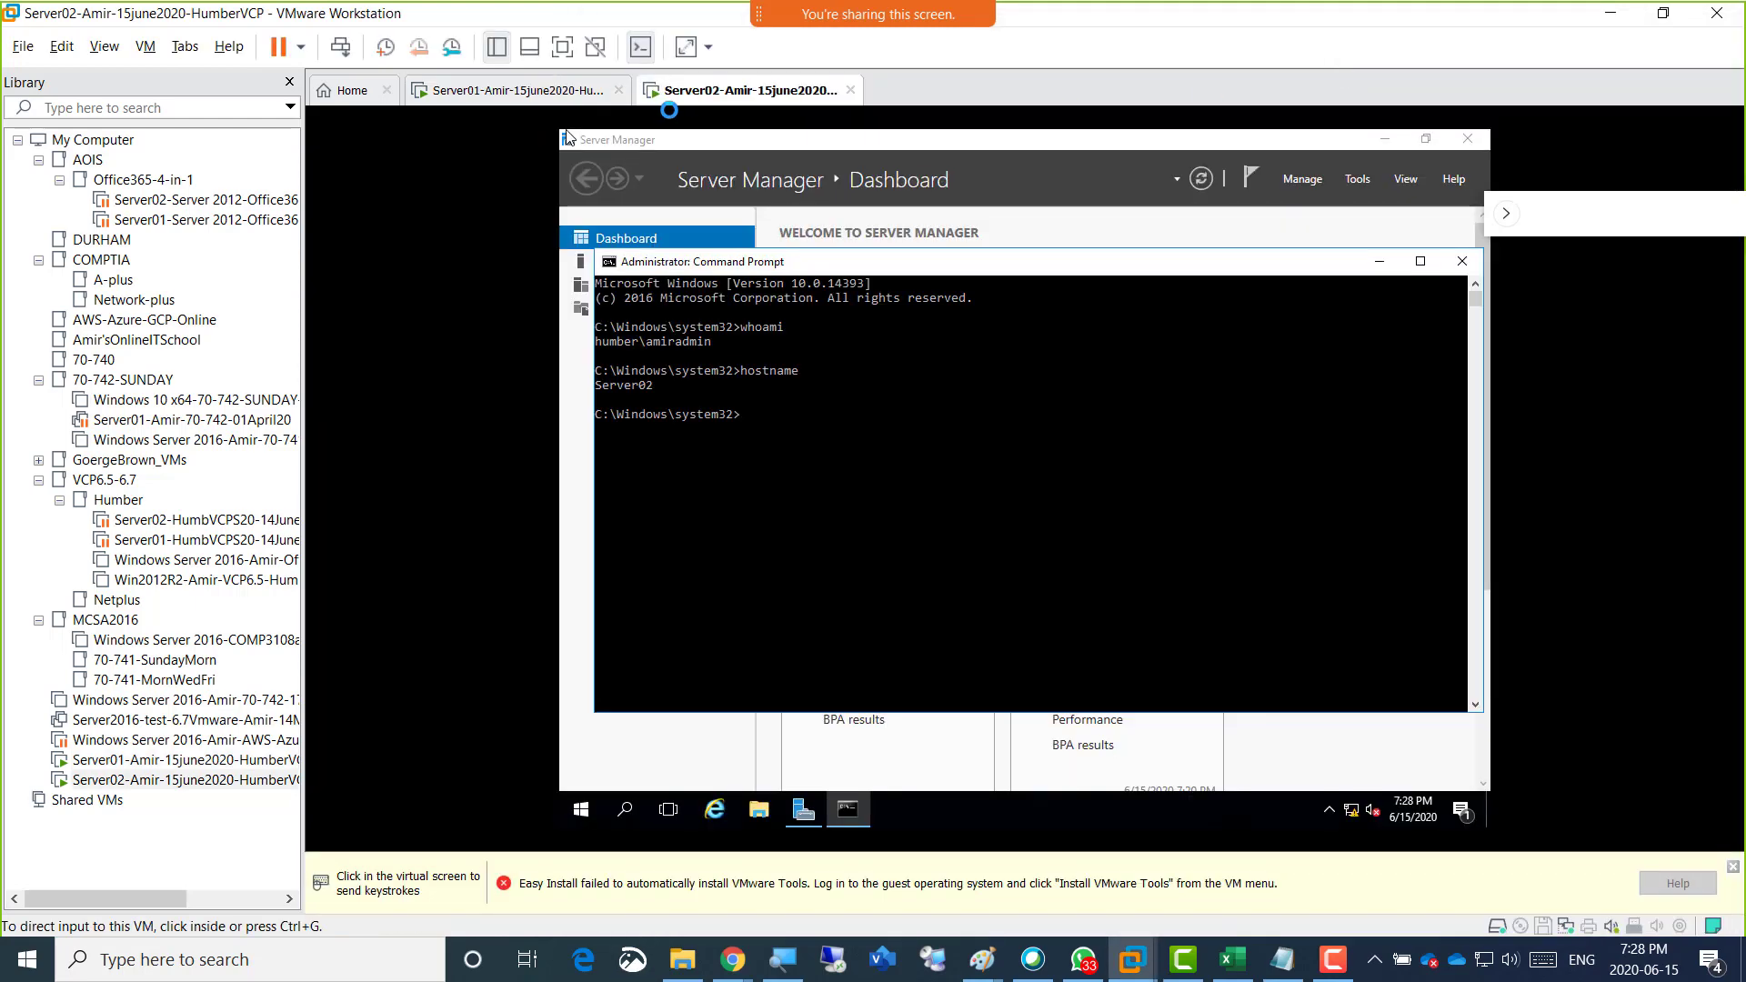
left_click(632, 960)
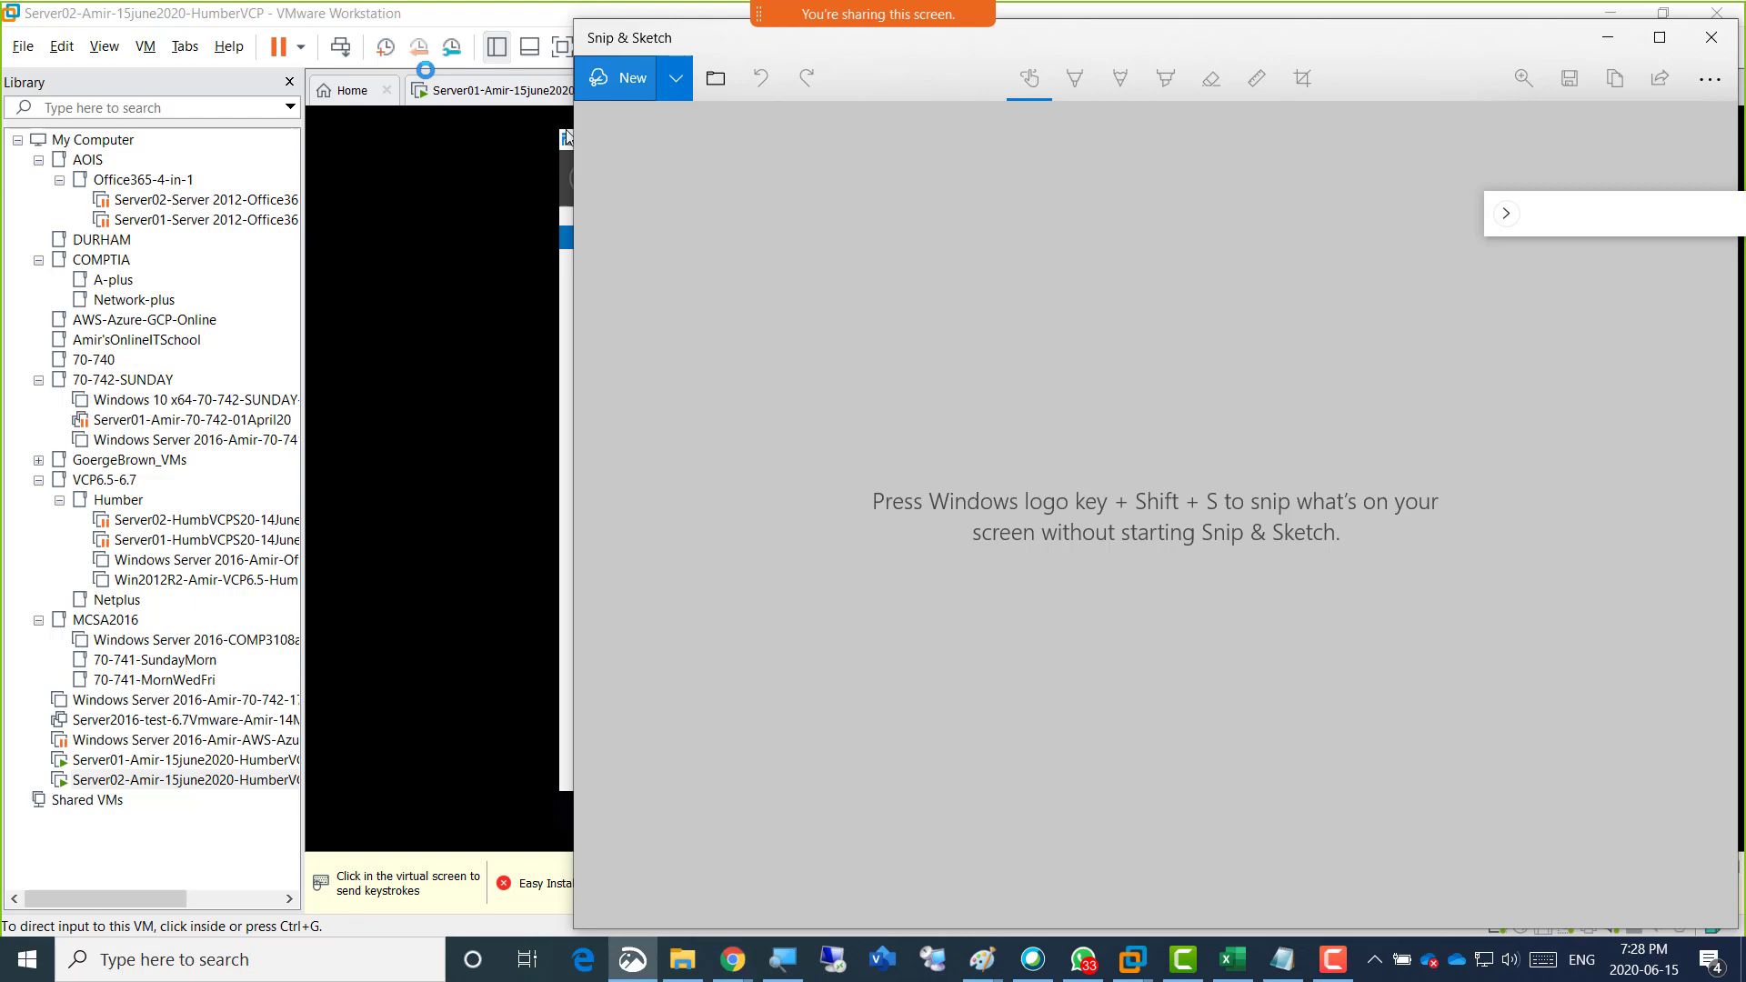
left_click(624, 74)
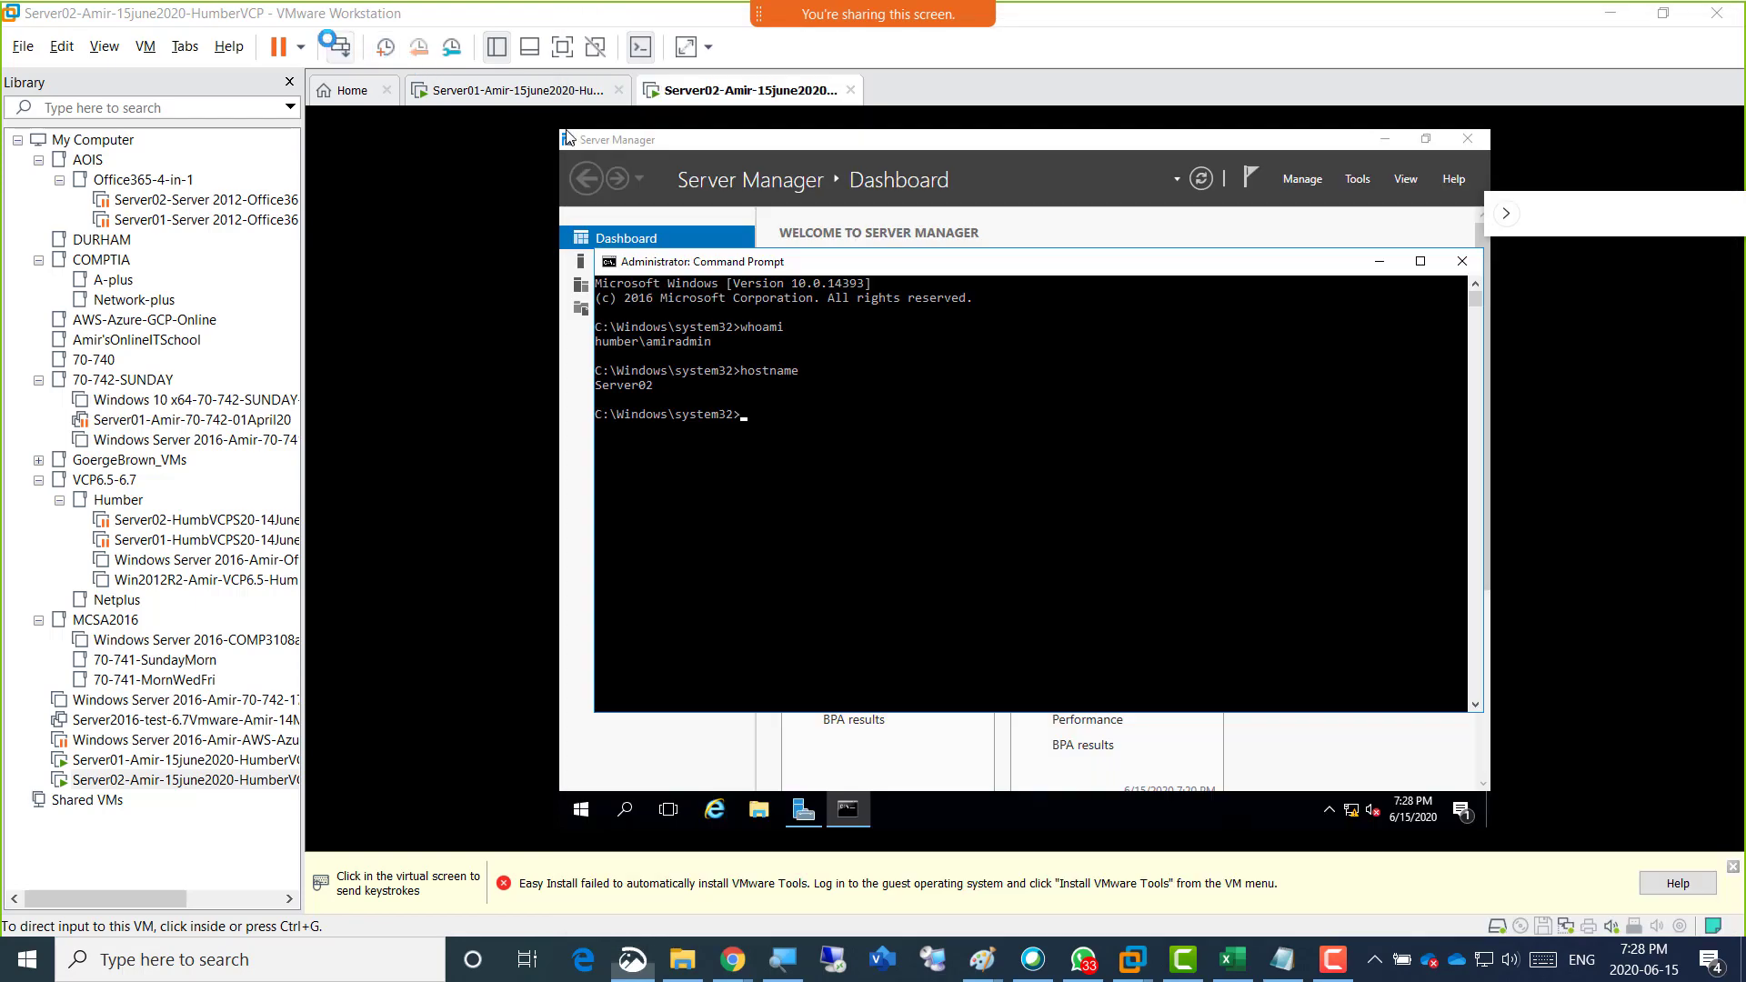
left_click_drag(321, 23, 1644, 905)
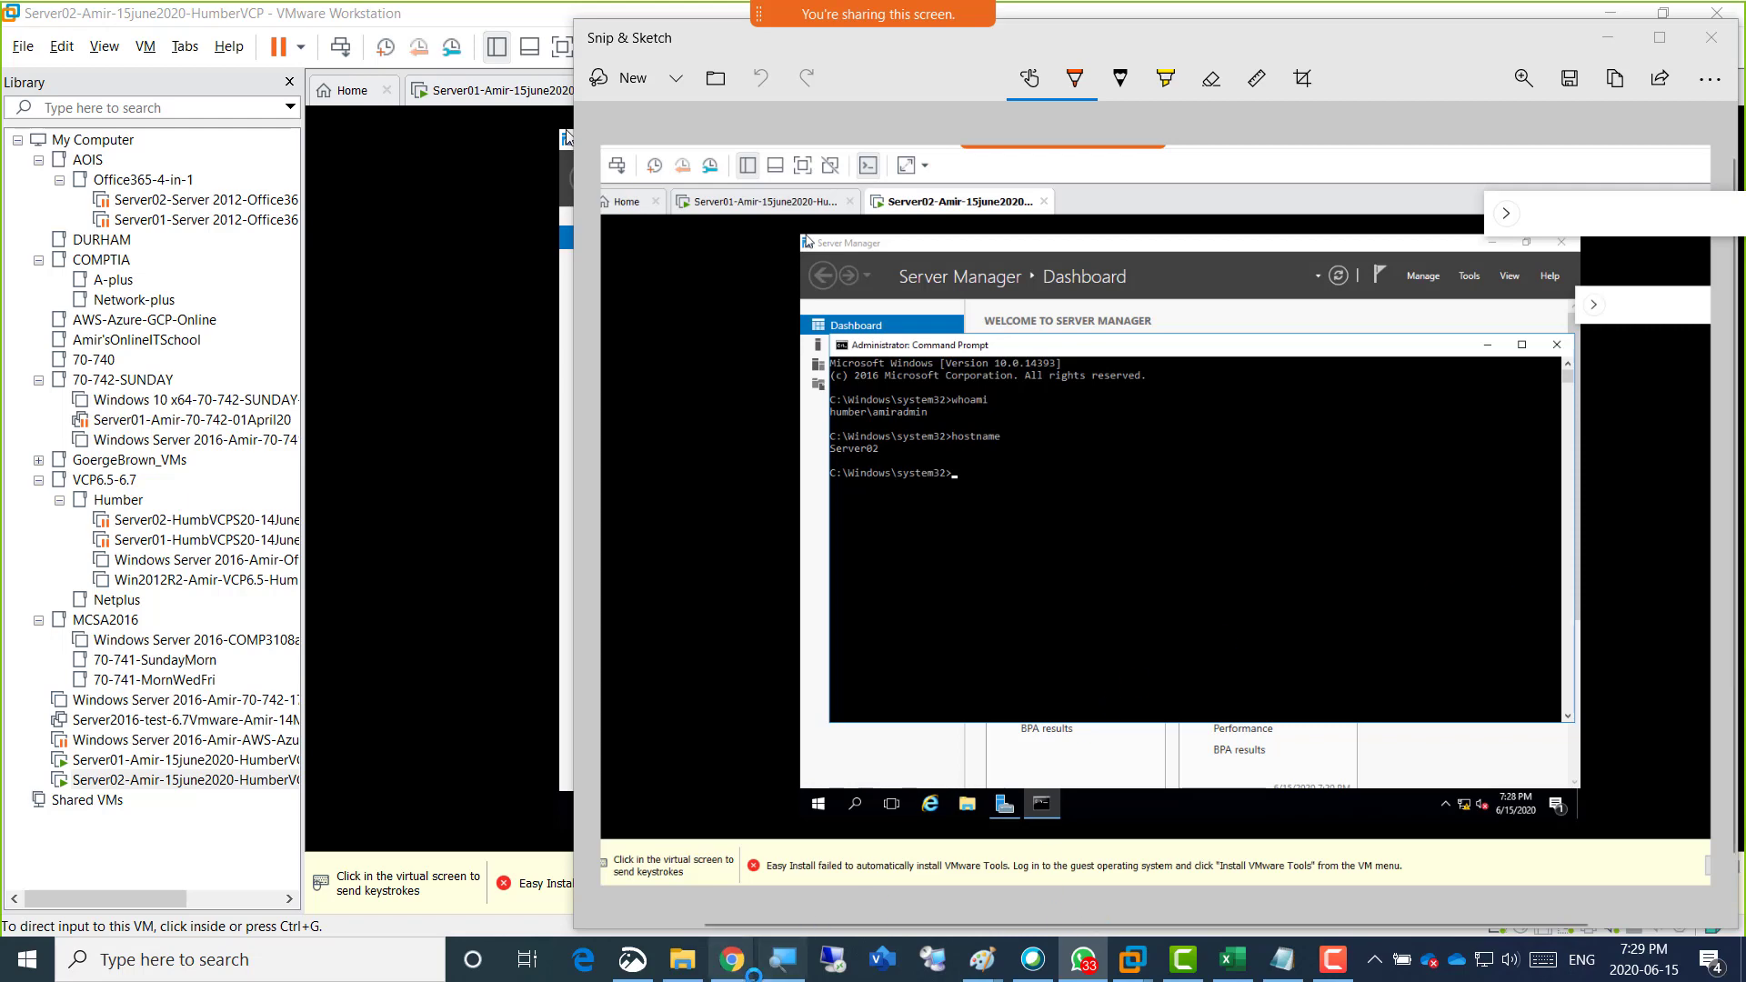
Switch to the HumberClass-SPRING2020-Vmware notebook in OneNote and paste the Server02 snip below the "Screenshot 1" line.
mouse_move(754, 973)
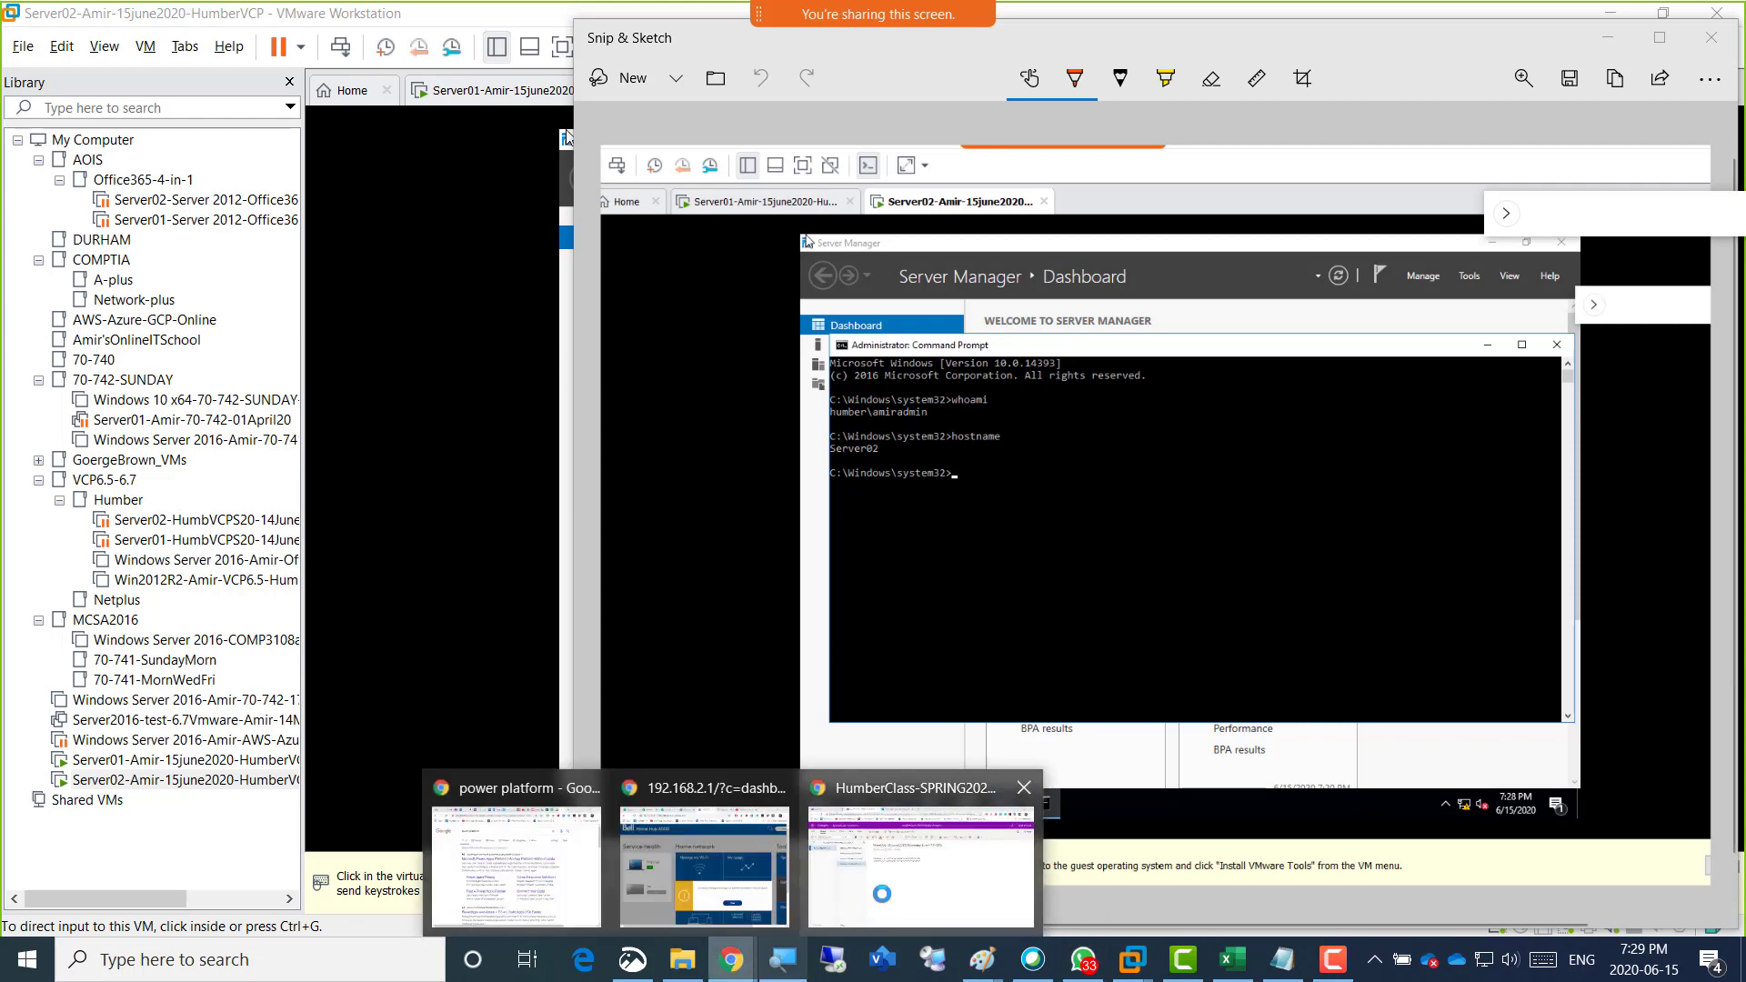
left_click(881, 894)
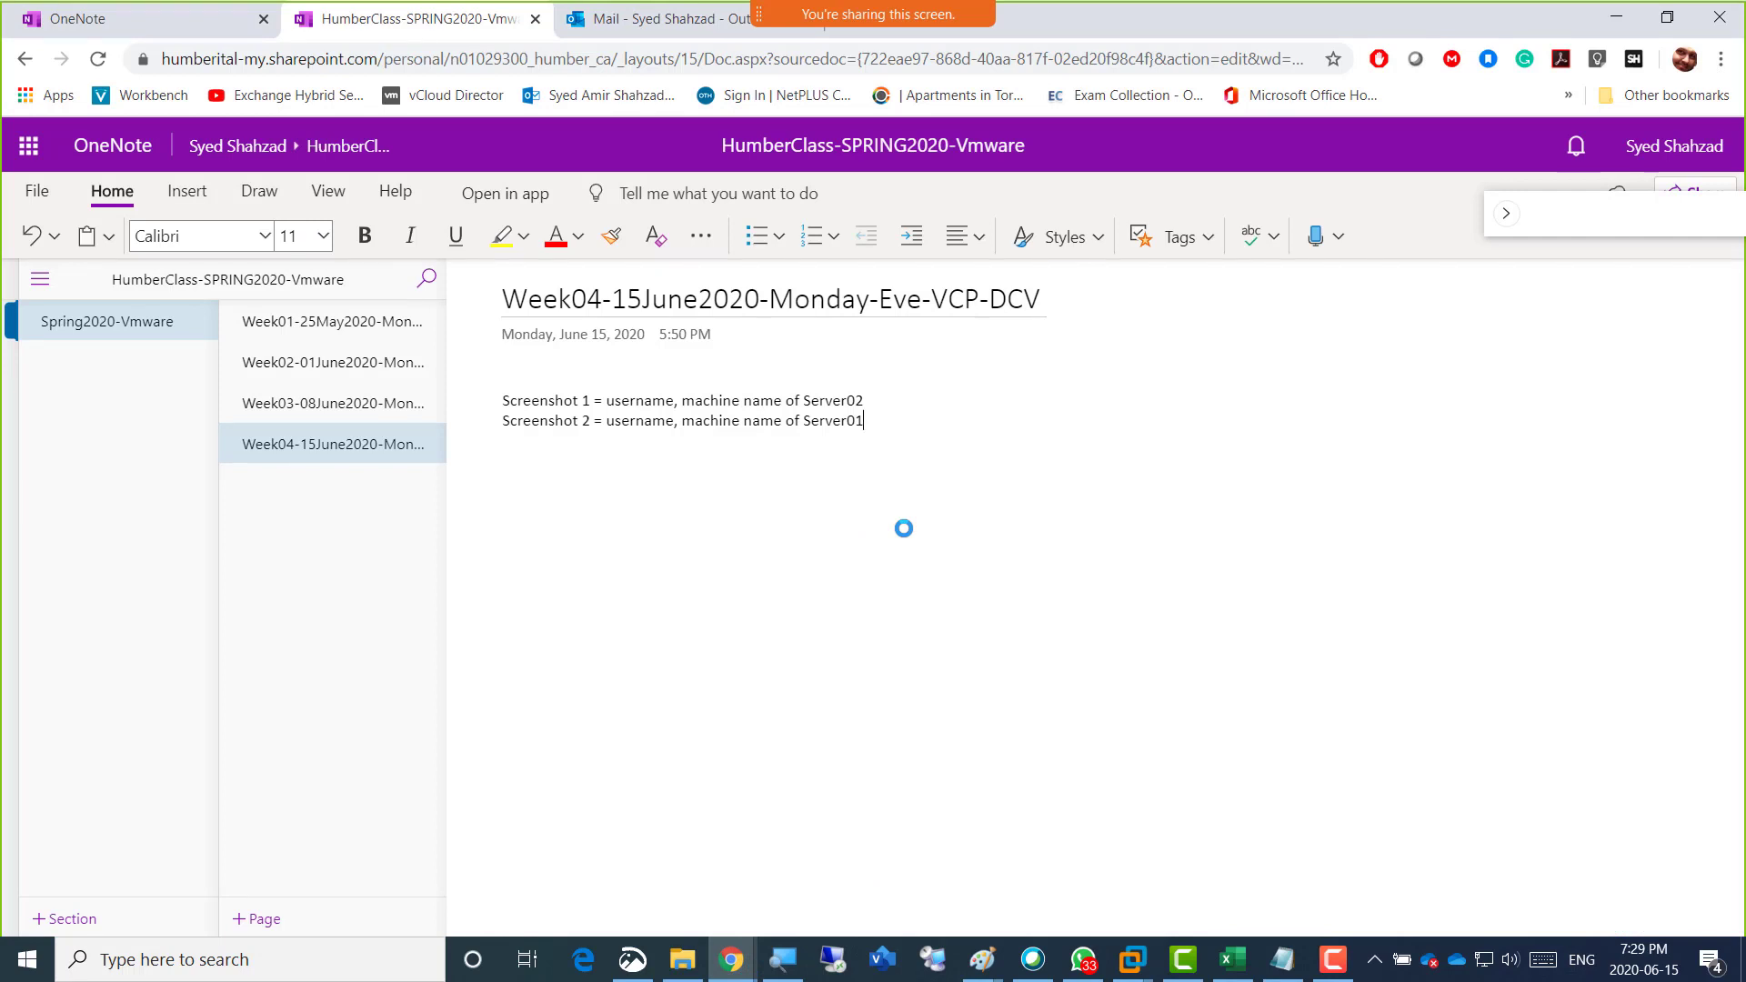
key("Up")
key("Return")
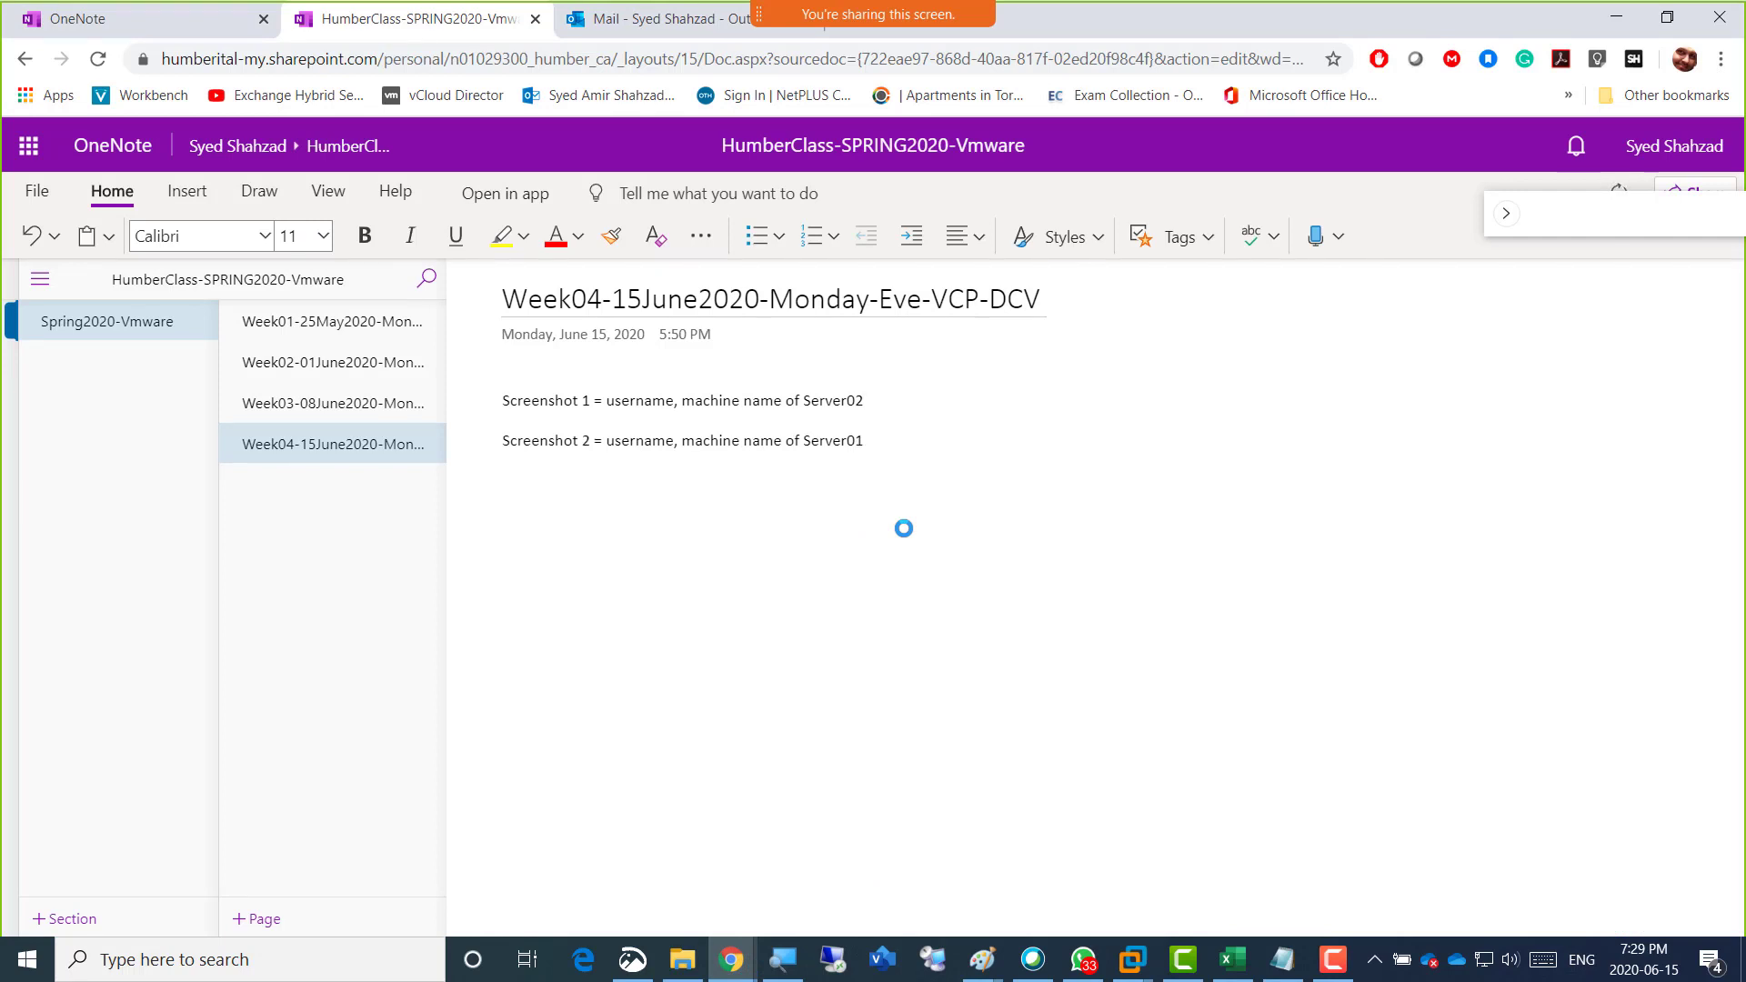
key("ctrl+v")
Set the font size of the "Screenshot 2" and "Screenshot 1" caption lines to 20.
key("Down")
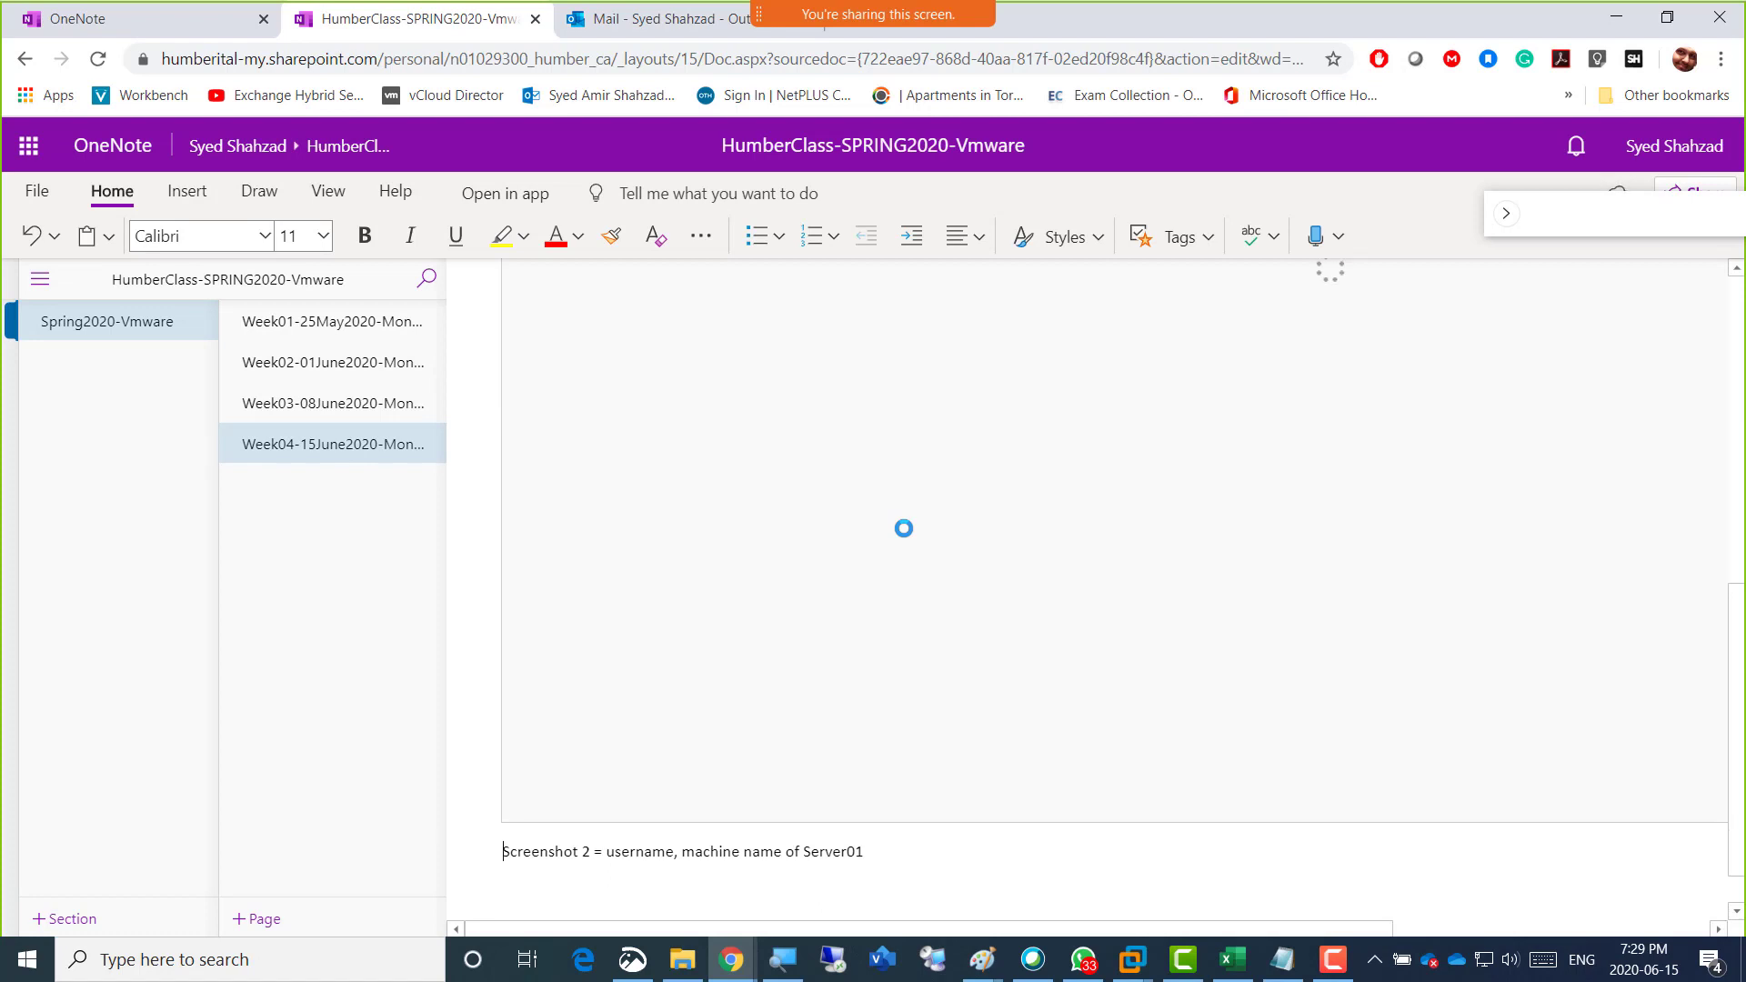
key("shift+Down")
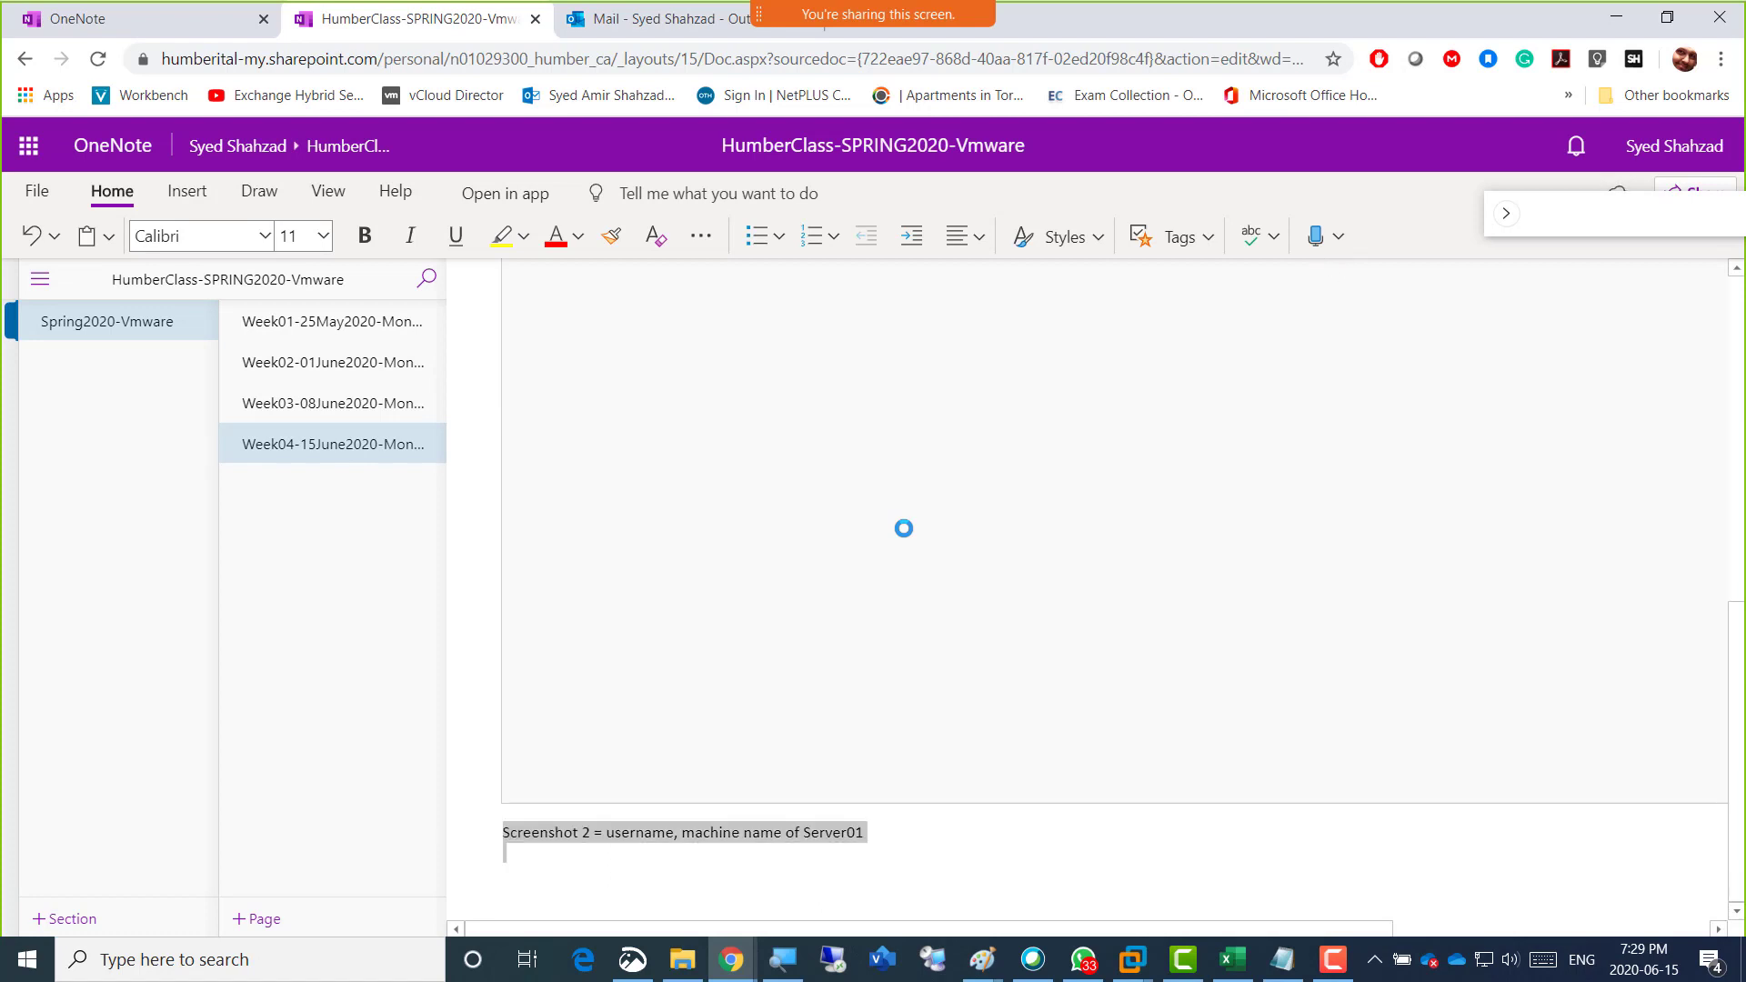
left_click(323, 235)
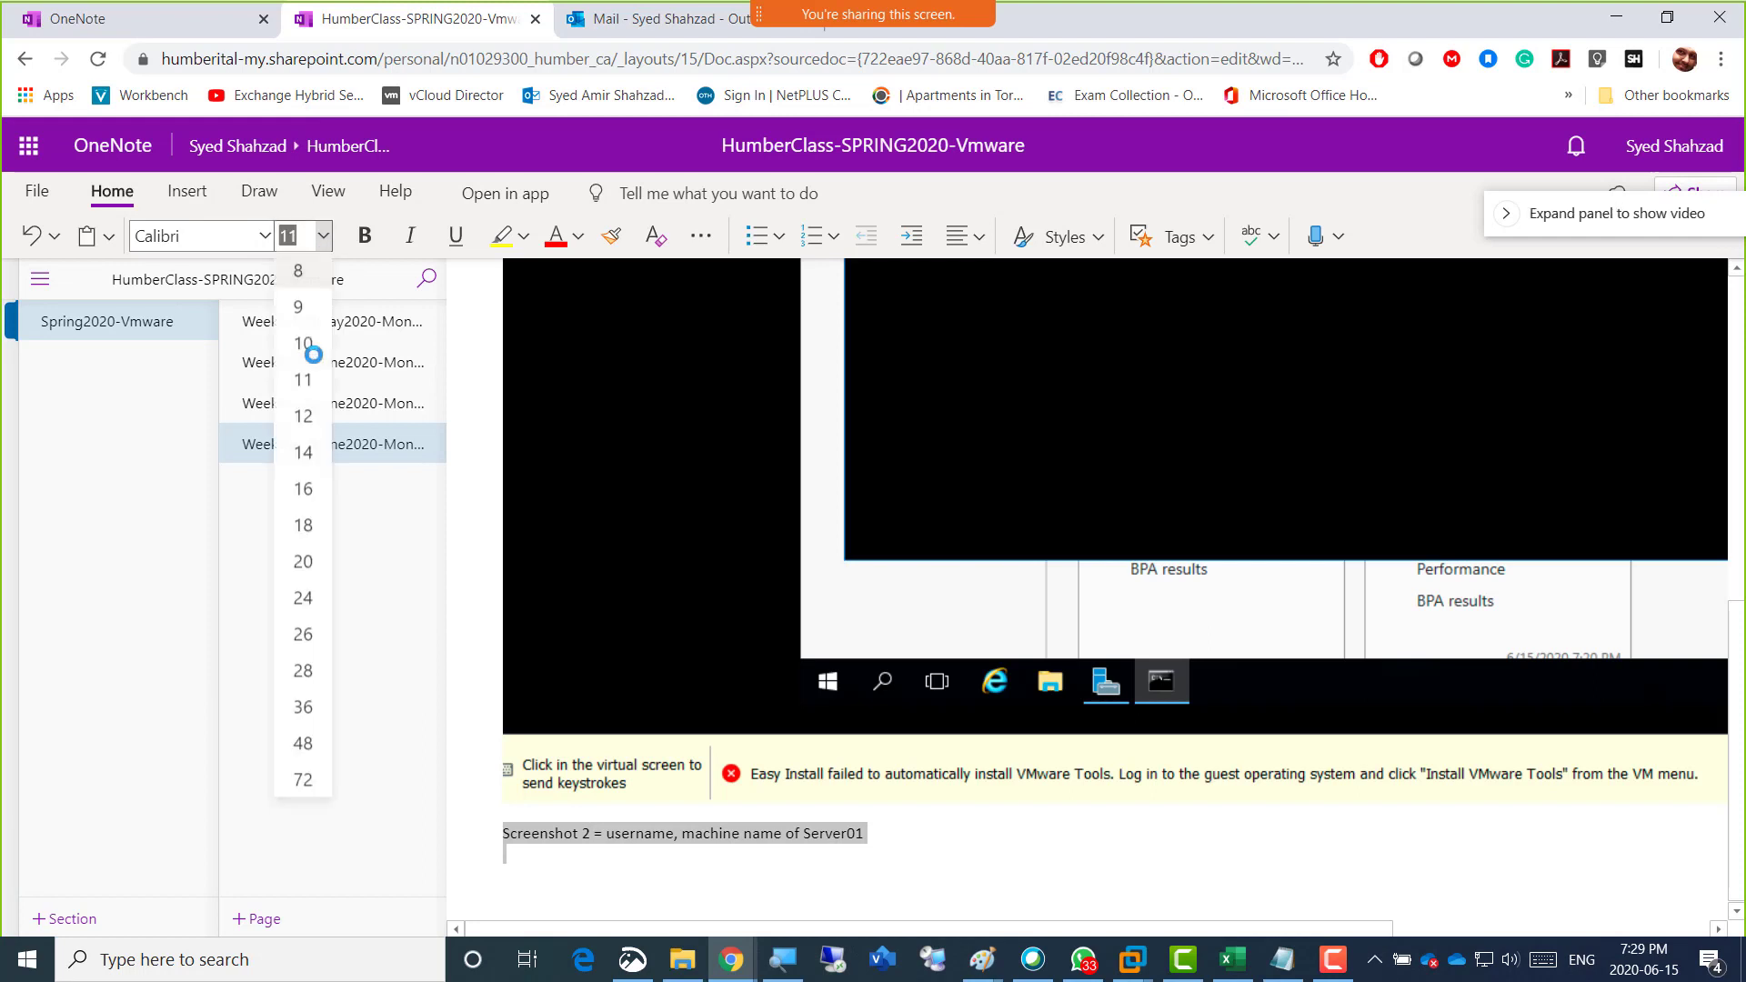
left_click(302, 559)
scroll(777, 784, "up", 8)
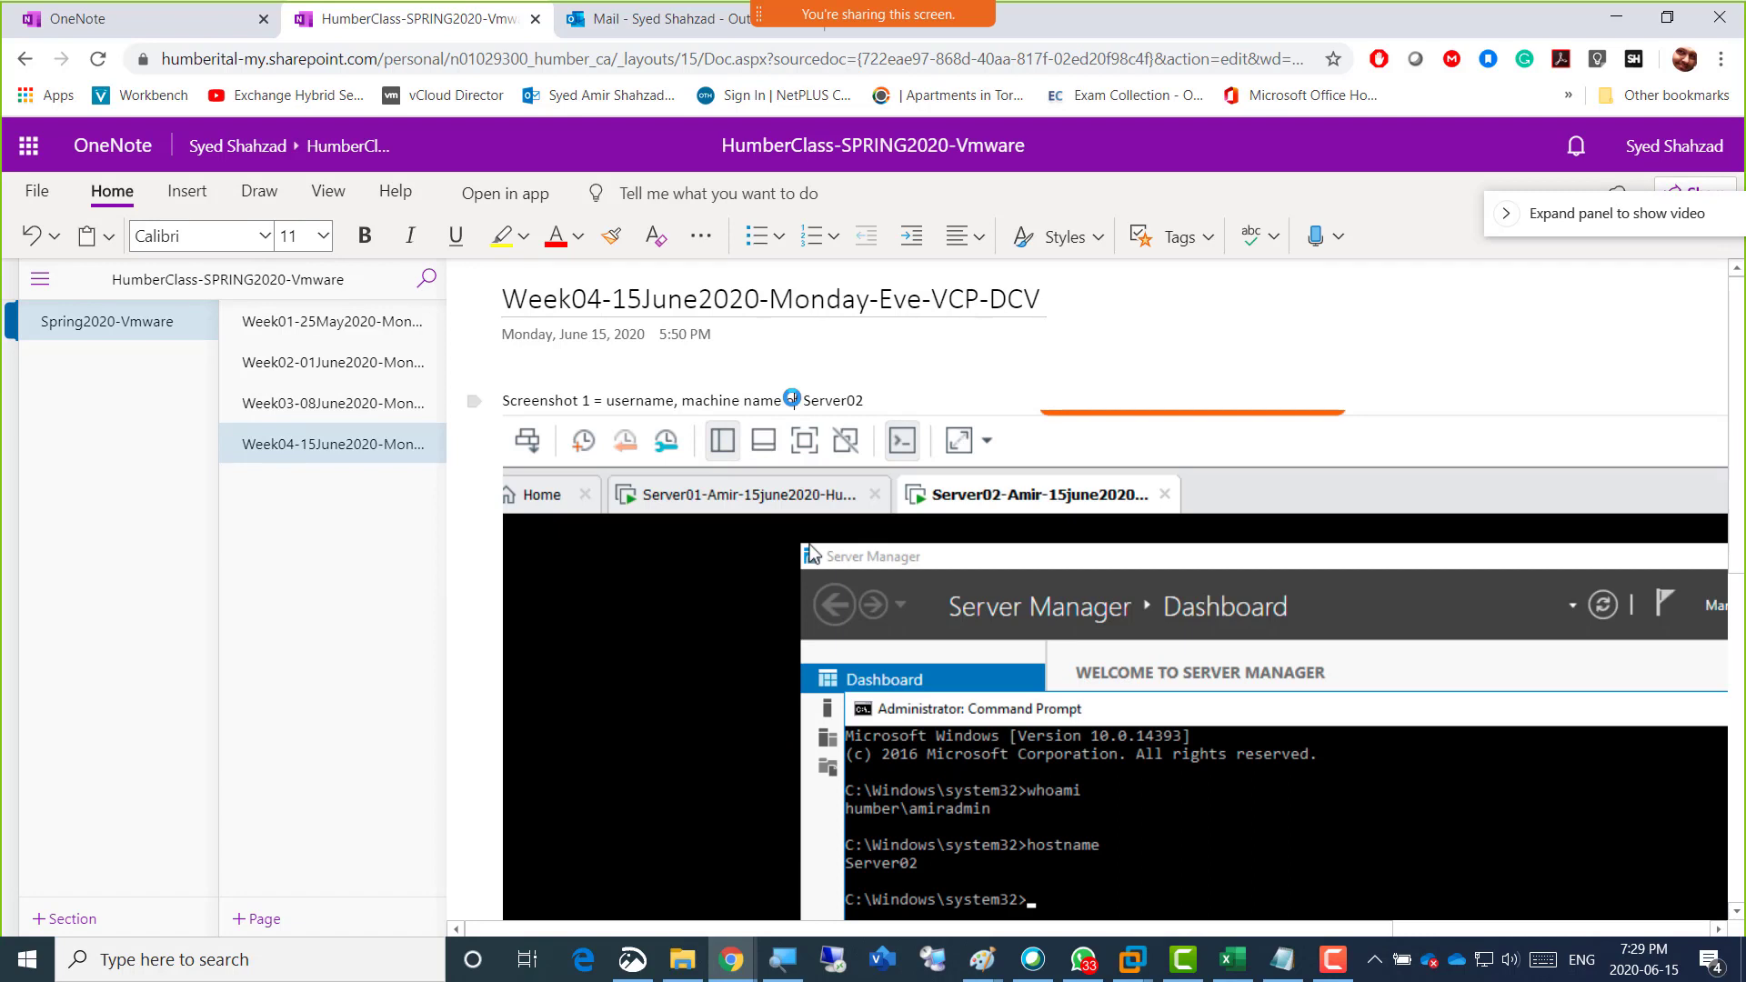
left_click_drag(863, 400, 496, 391)
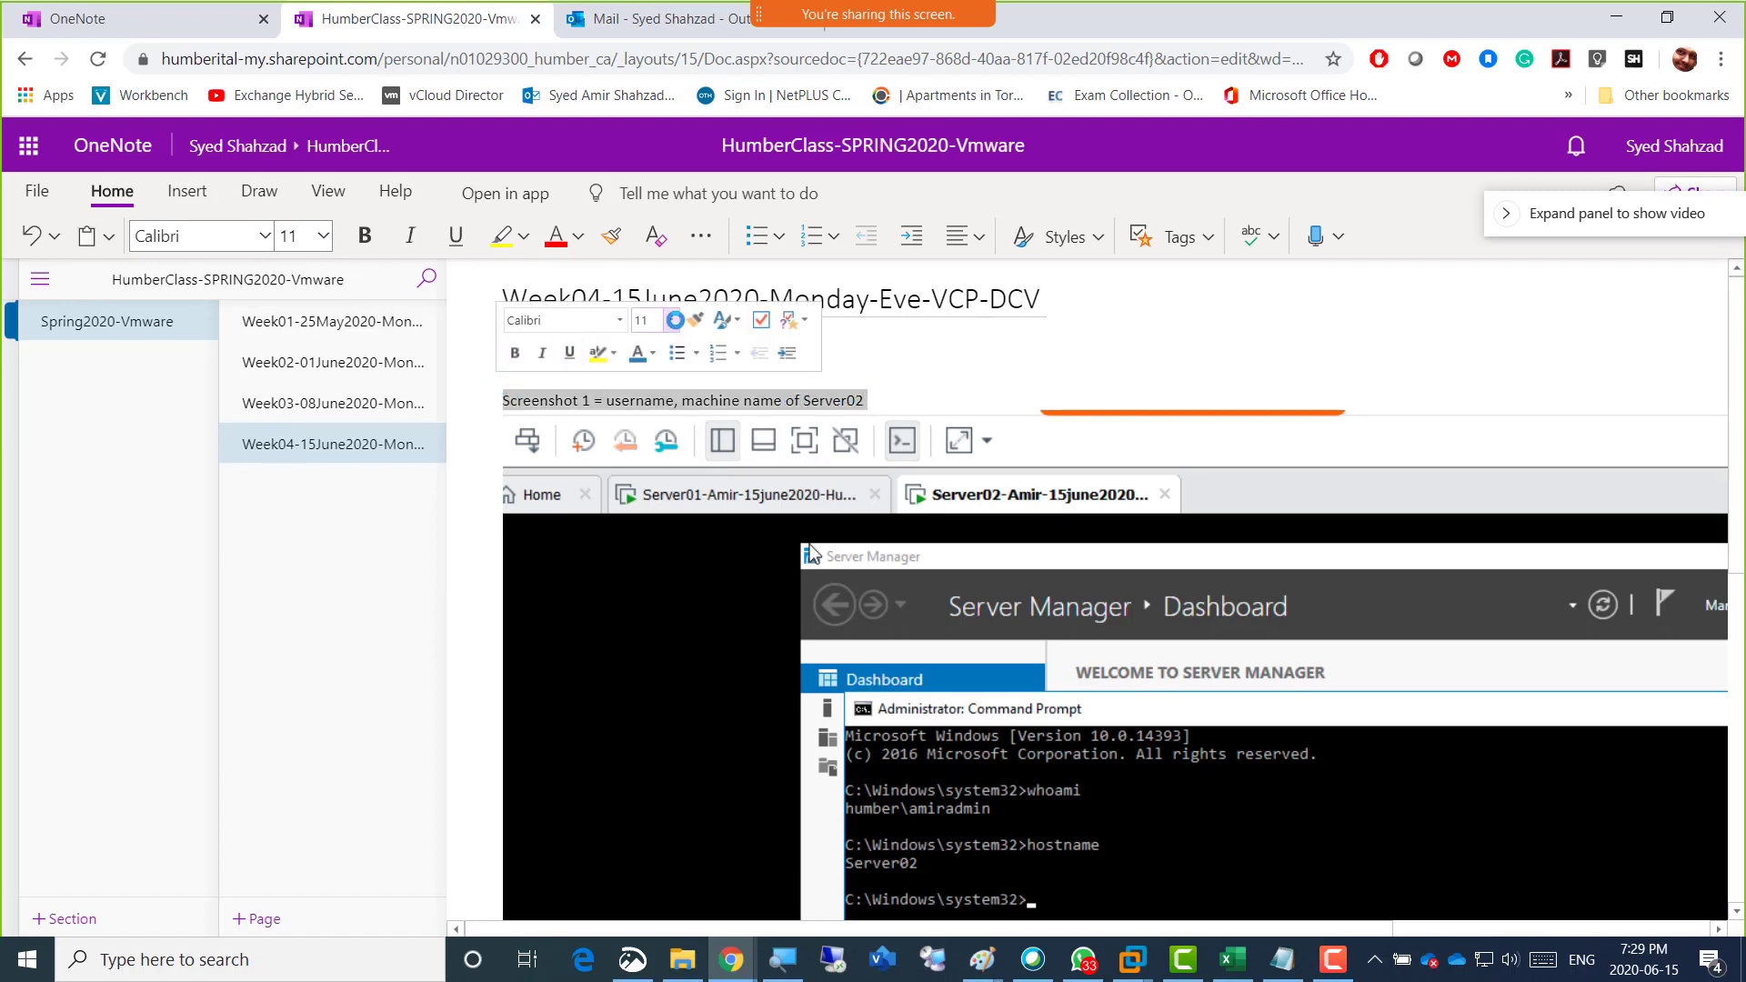
left_click(670, 322)
left_click(653, 576)
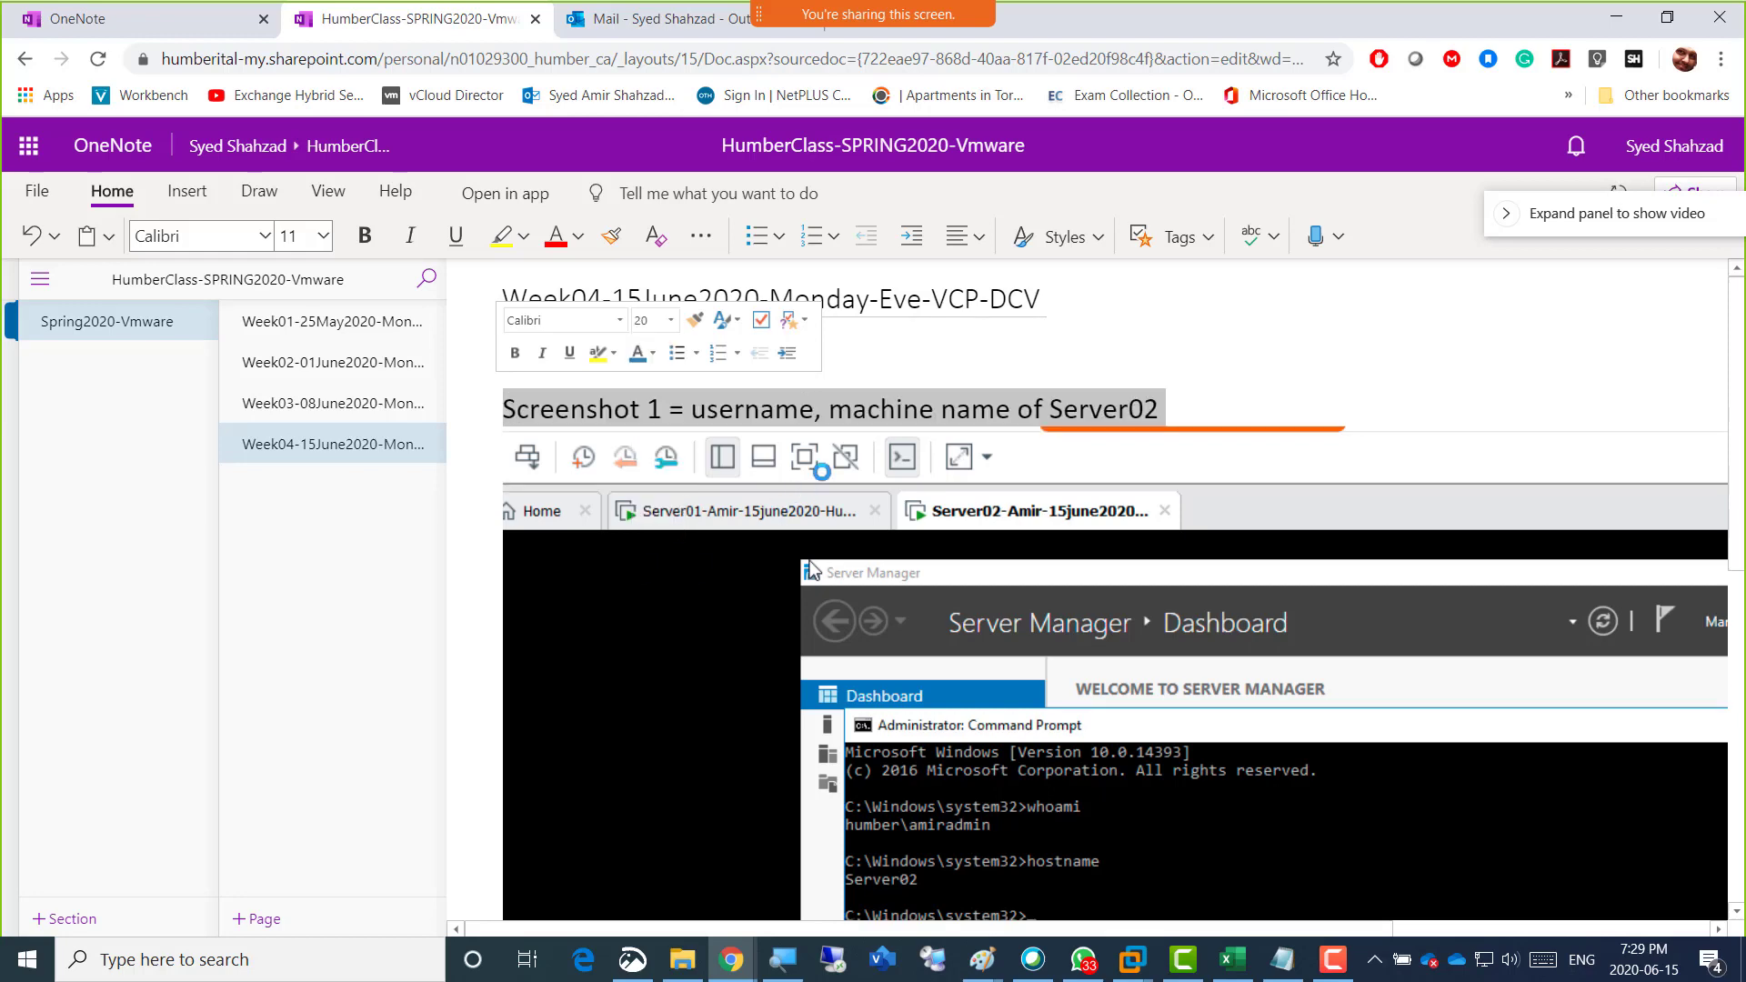
scroll(866, 430, "down", 10)
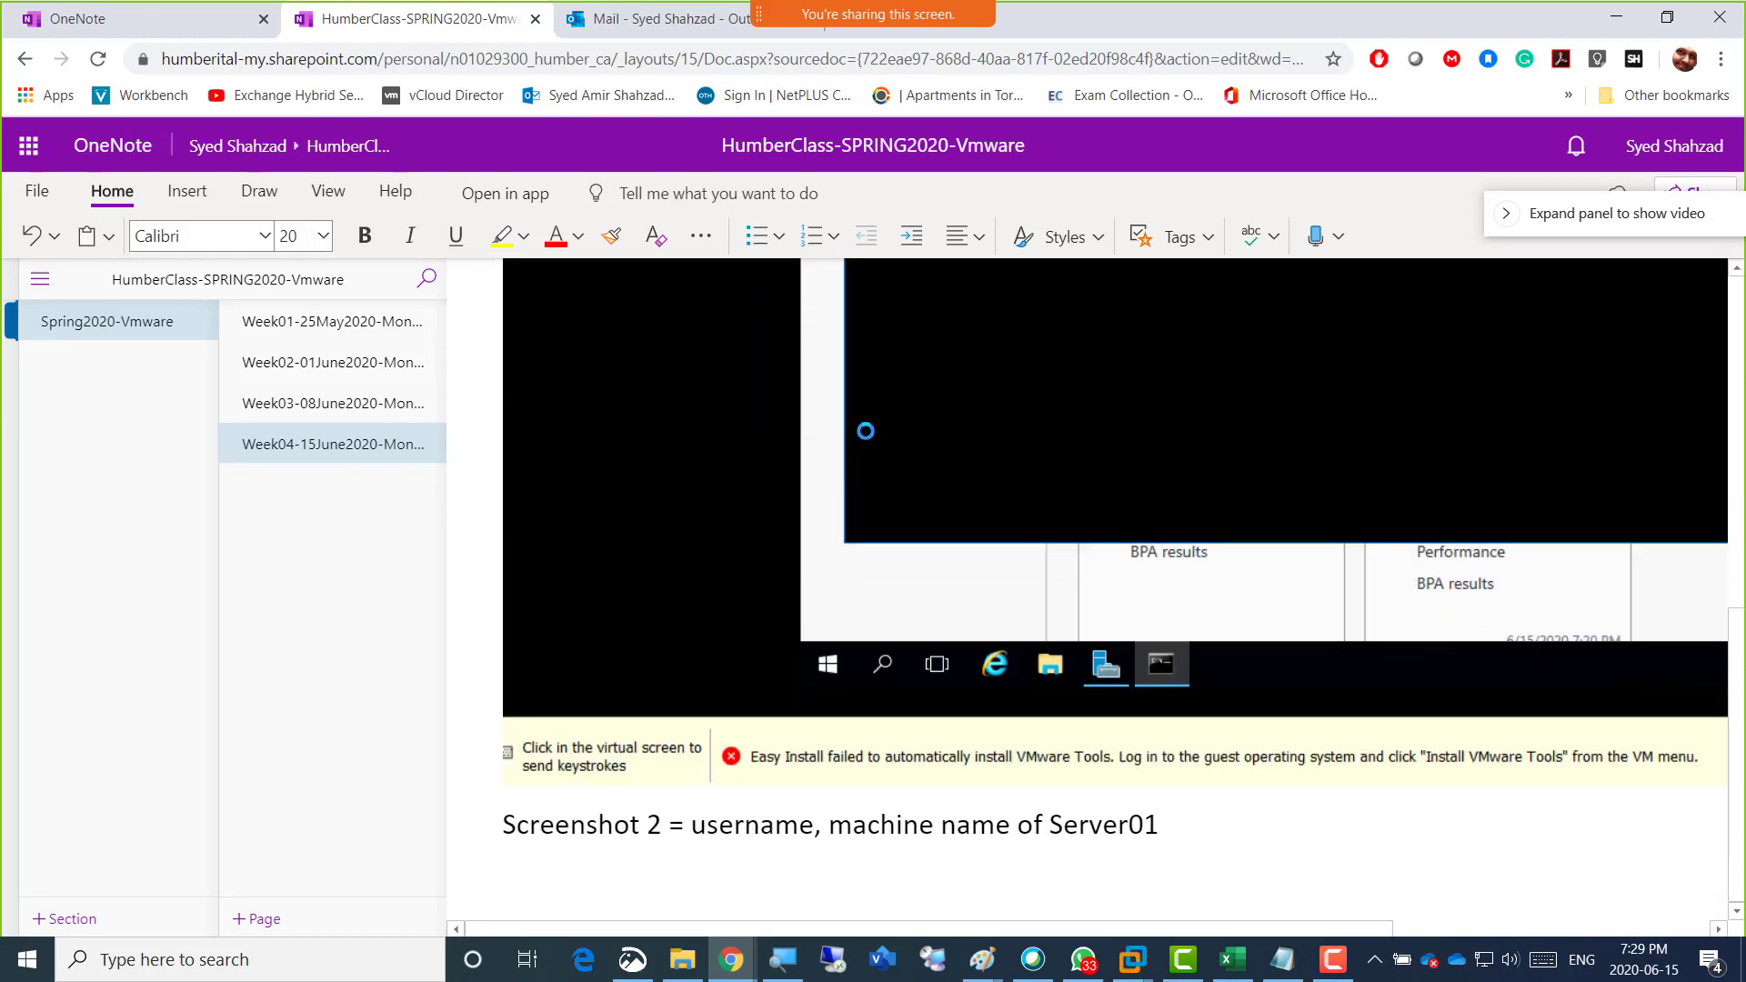
Switch to VMware Workstation, show the Server01 virtual machine and snip its screen with the whoami and hostname output in Snip & Sketch.
key("alt+Tab")
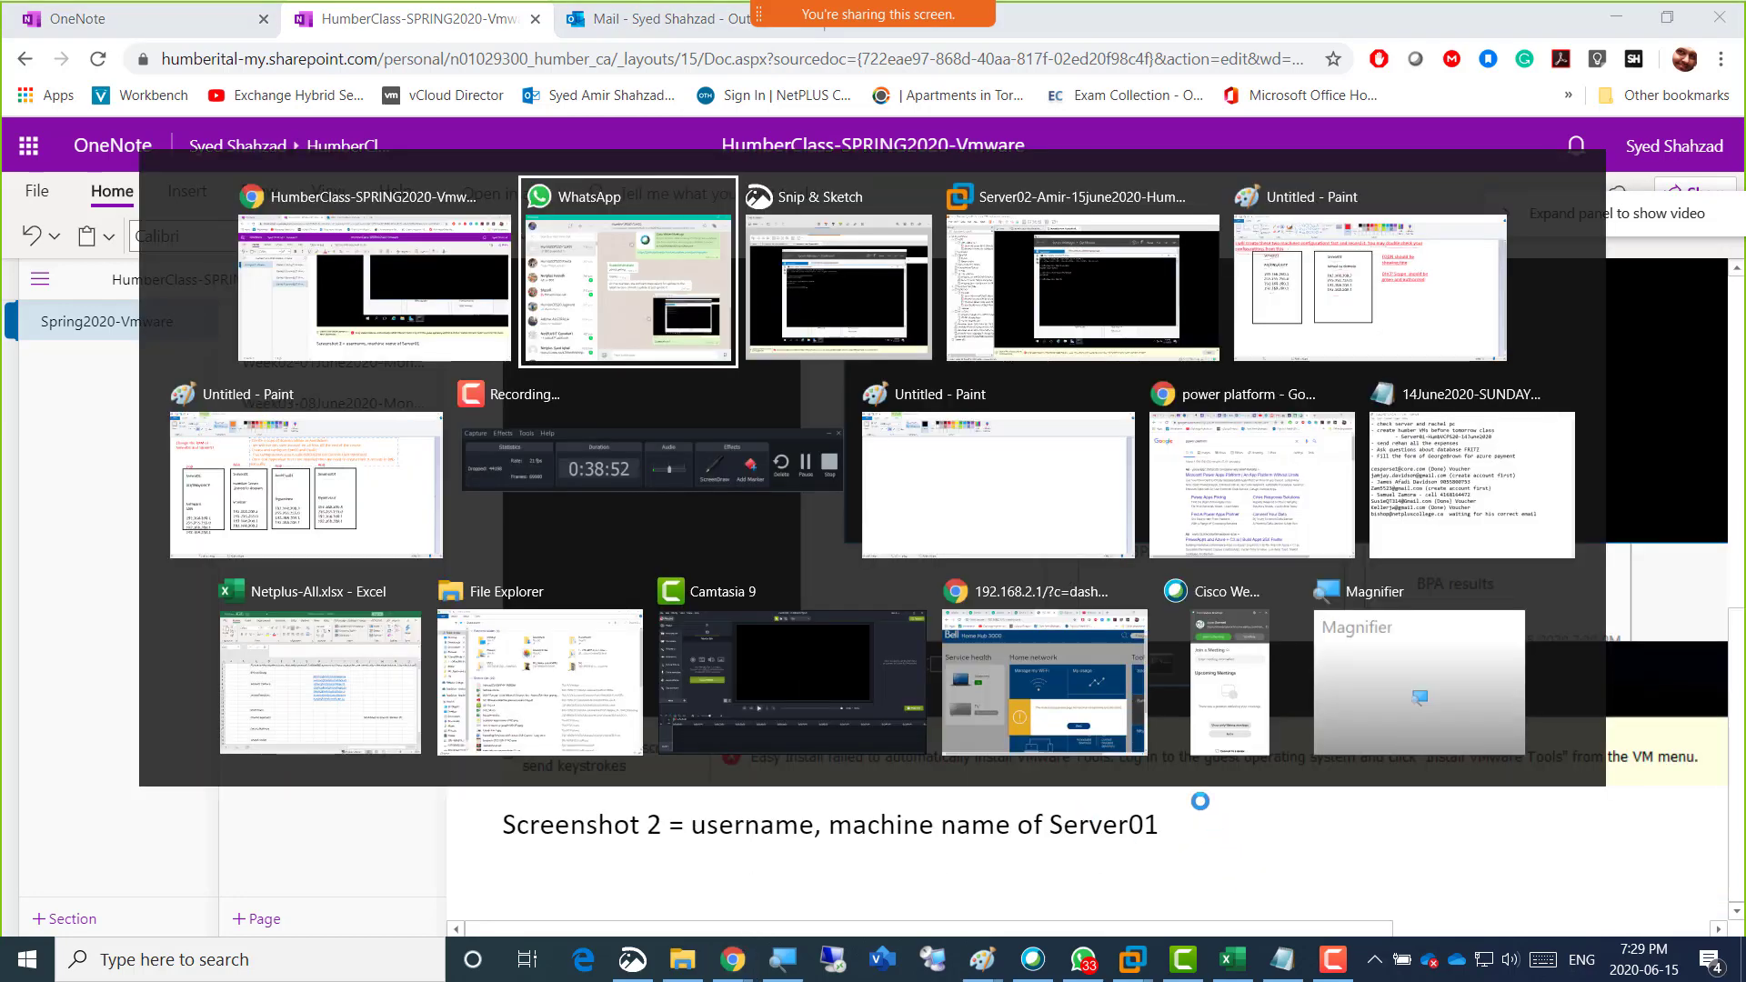
key("Tab")
key("Tab")
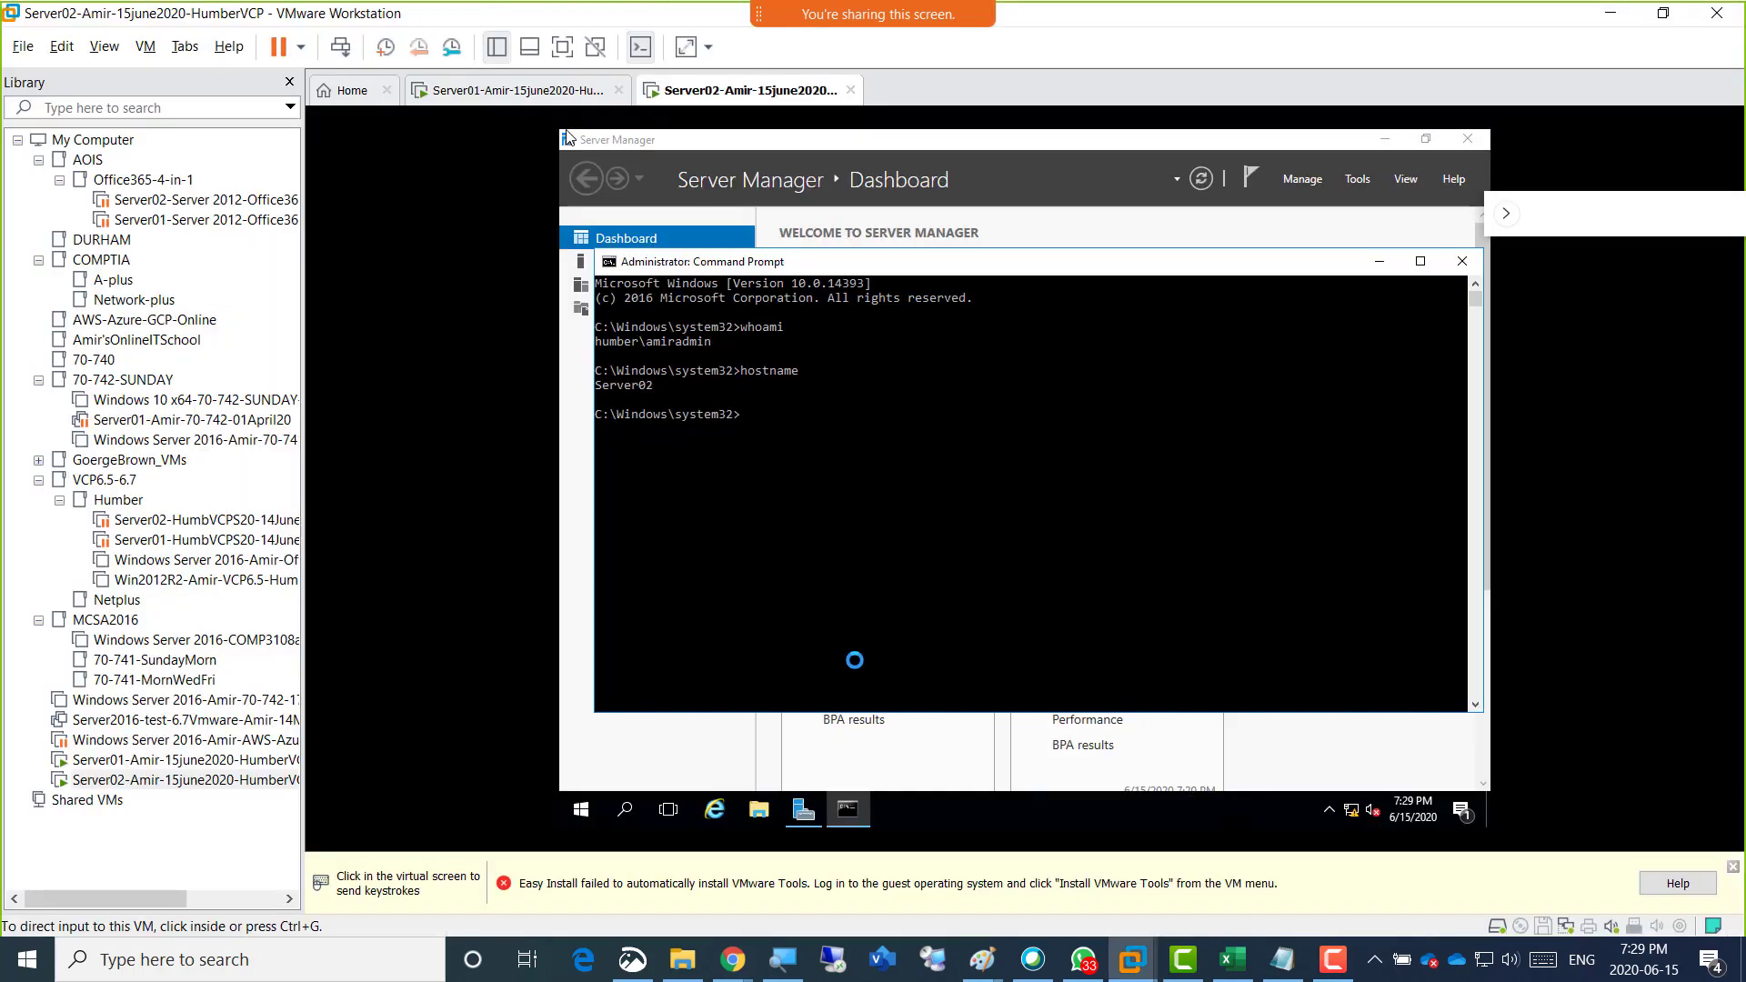
left_click(513, 91)
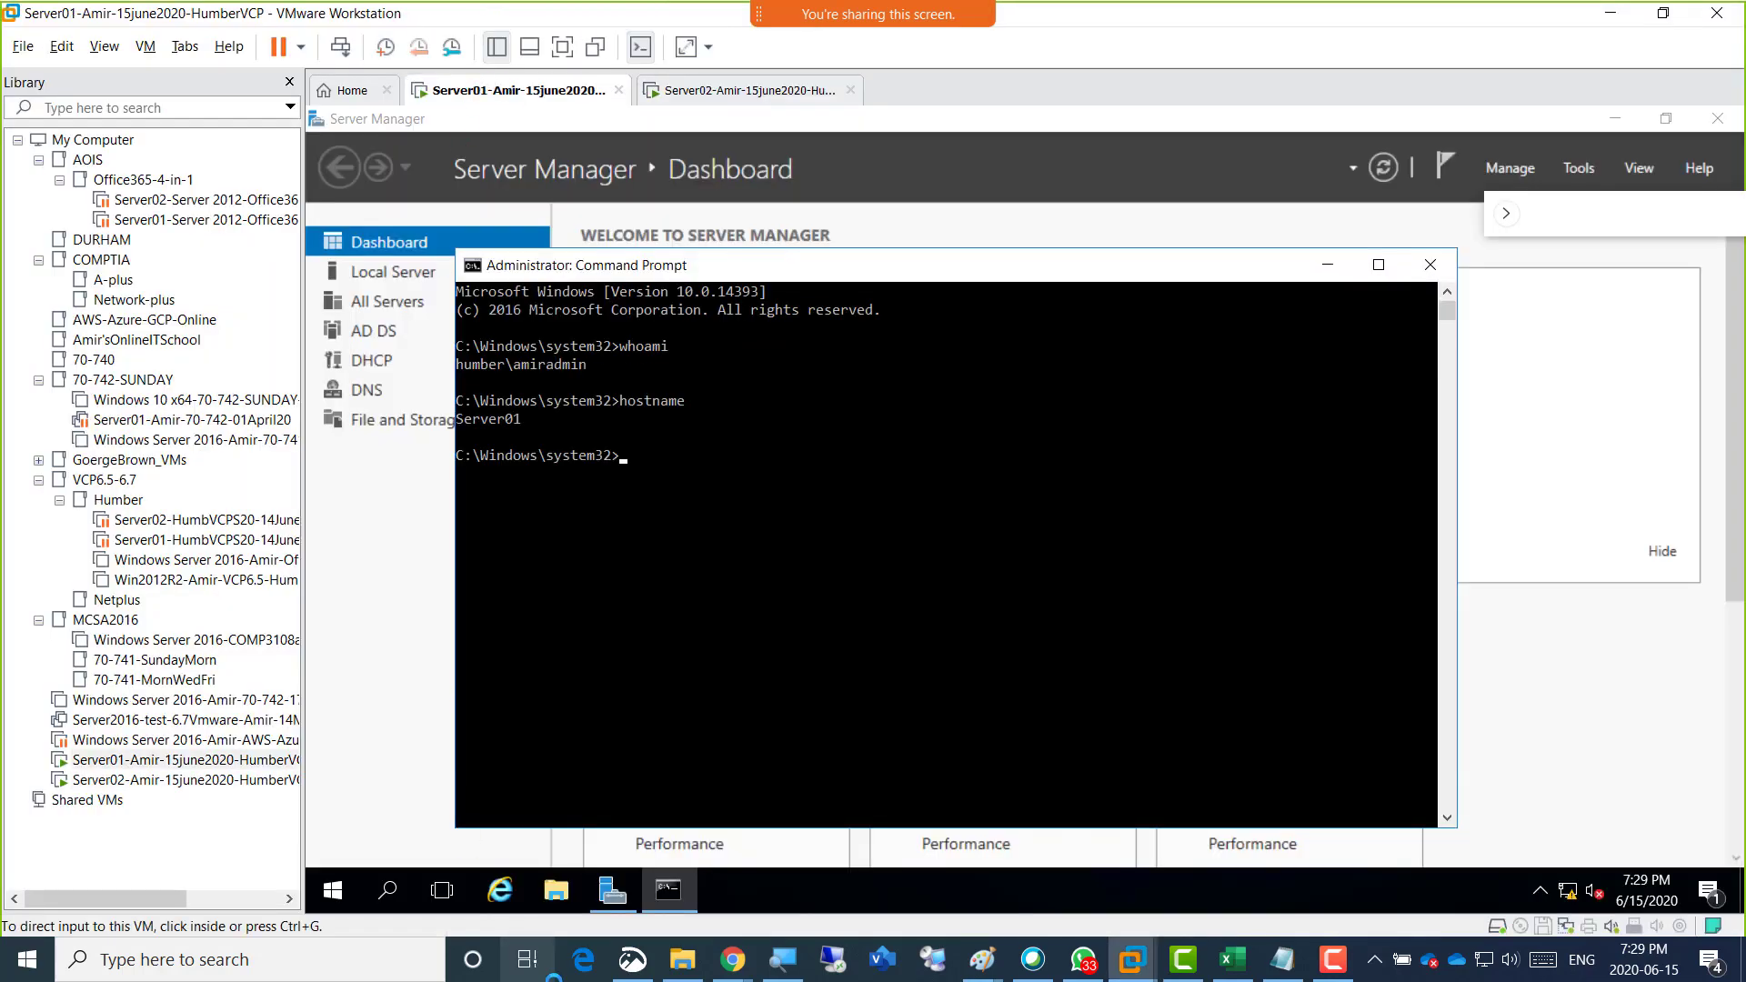
left_click(632, 960)
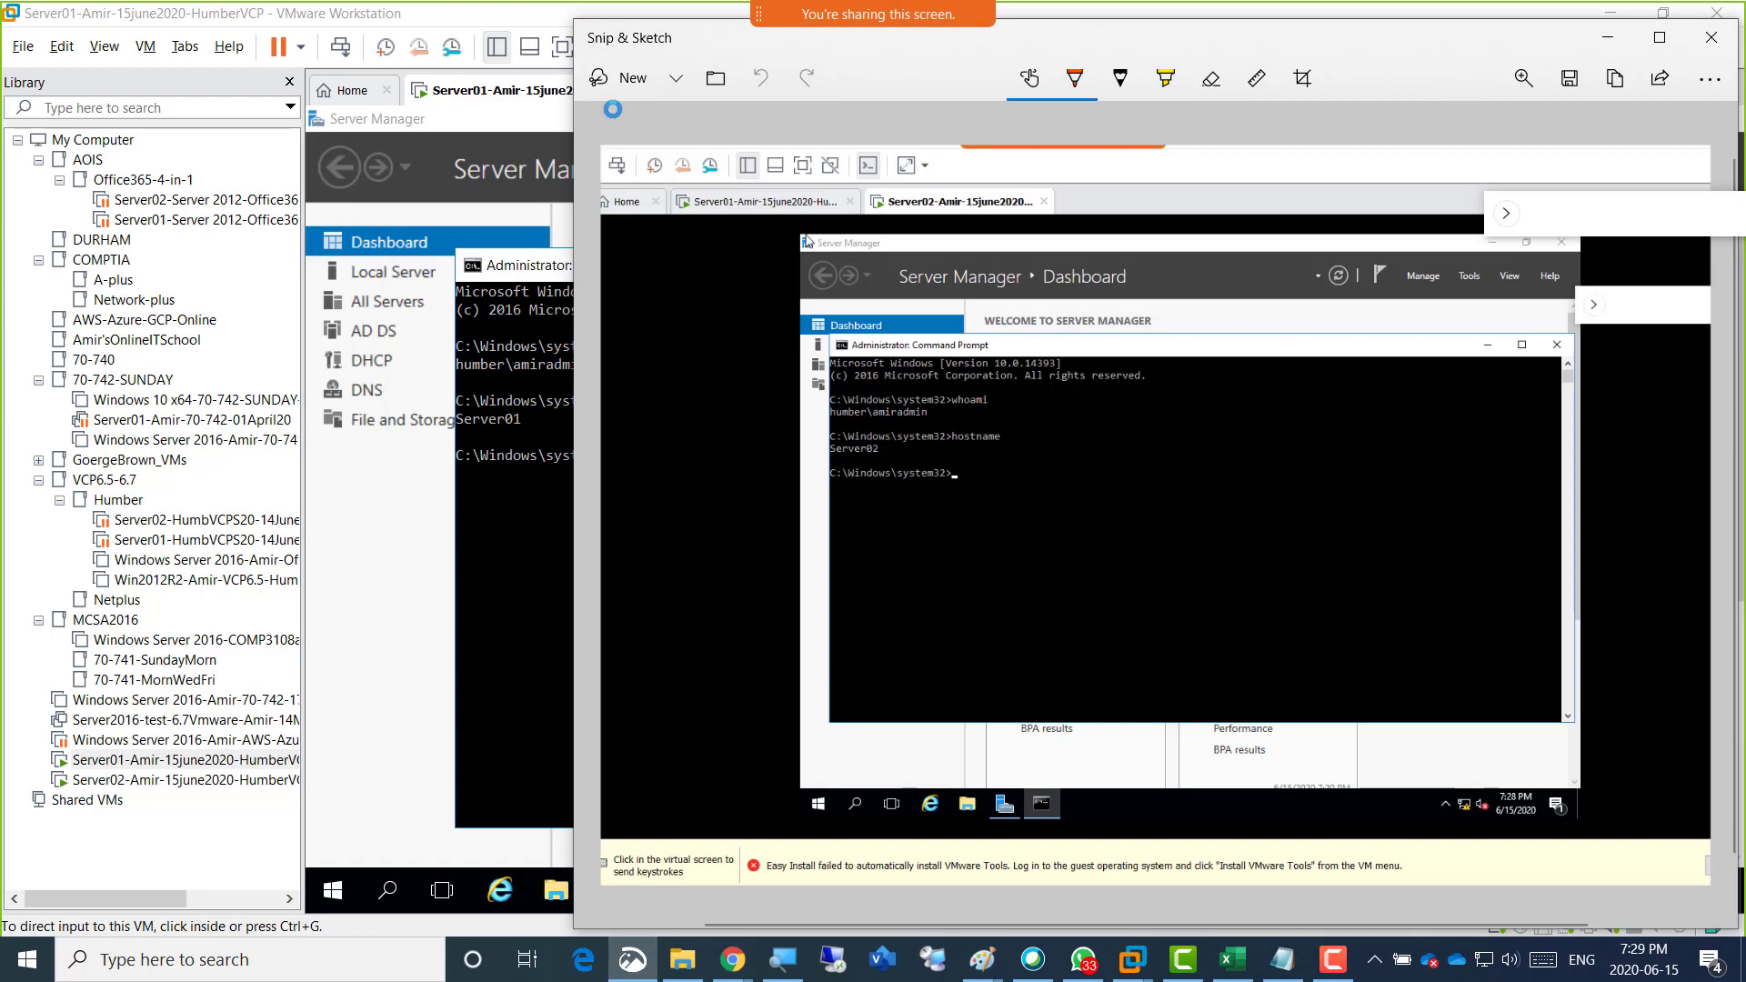
left_click(611, 81)
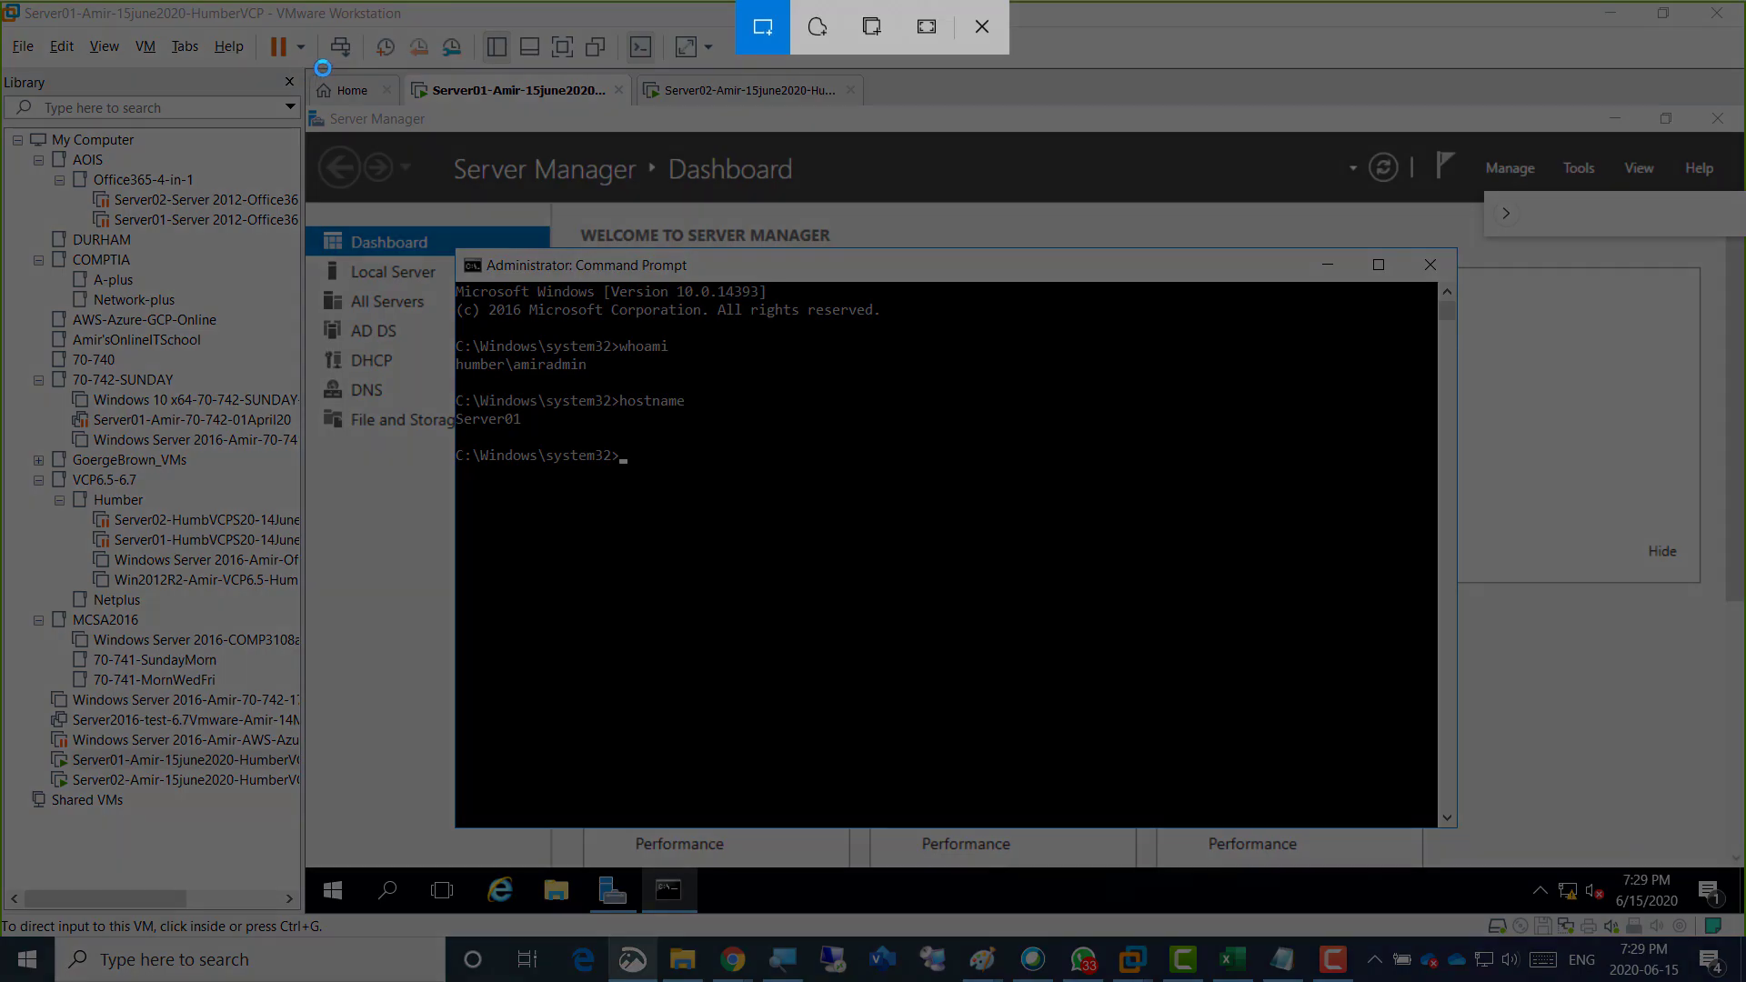
left_click_drag(317, 68, 1212, 631)
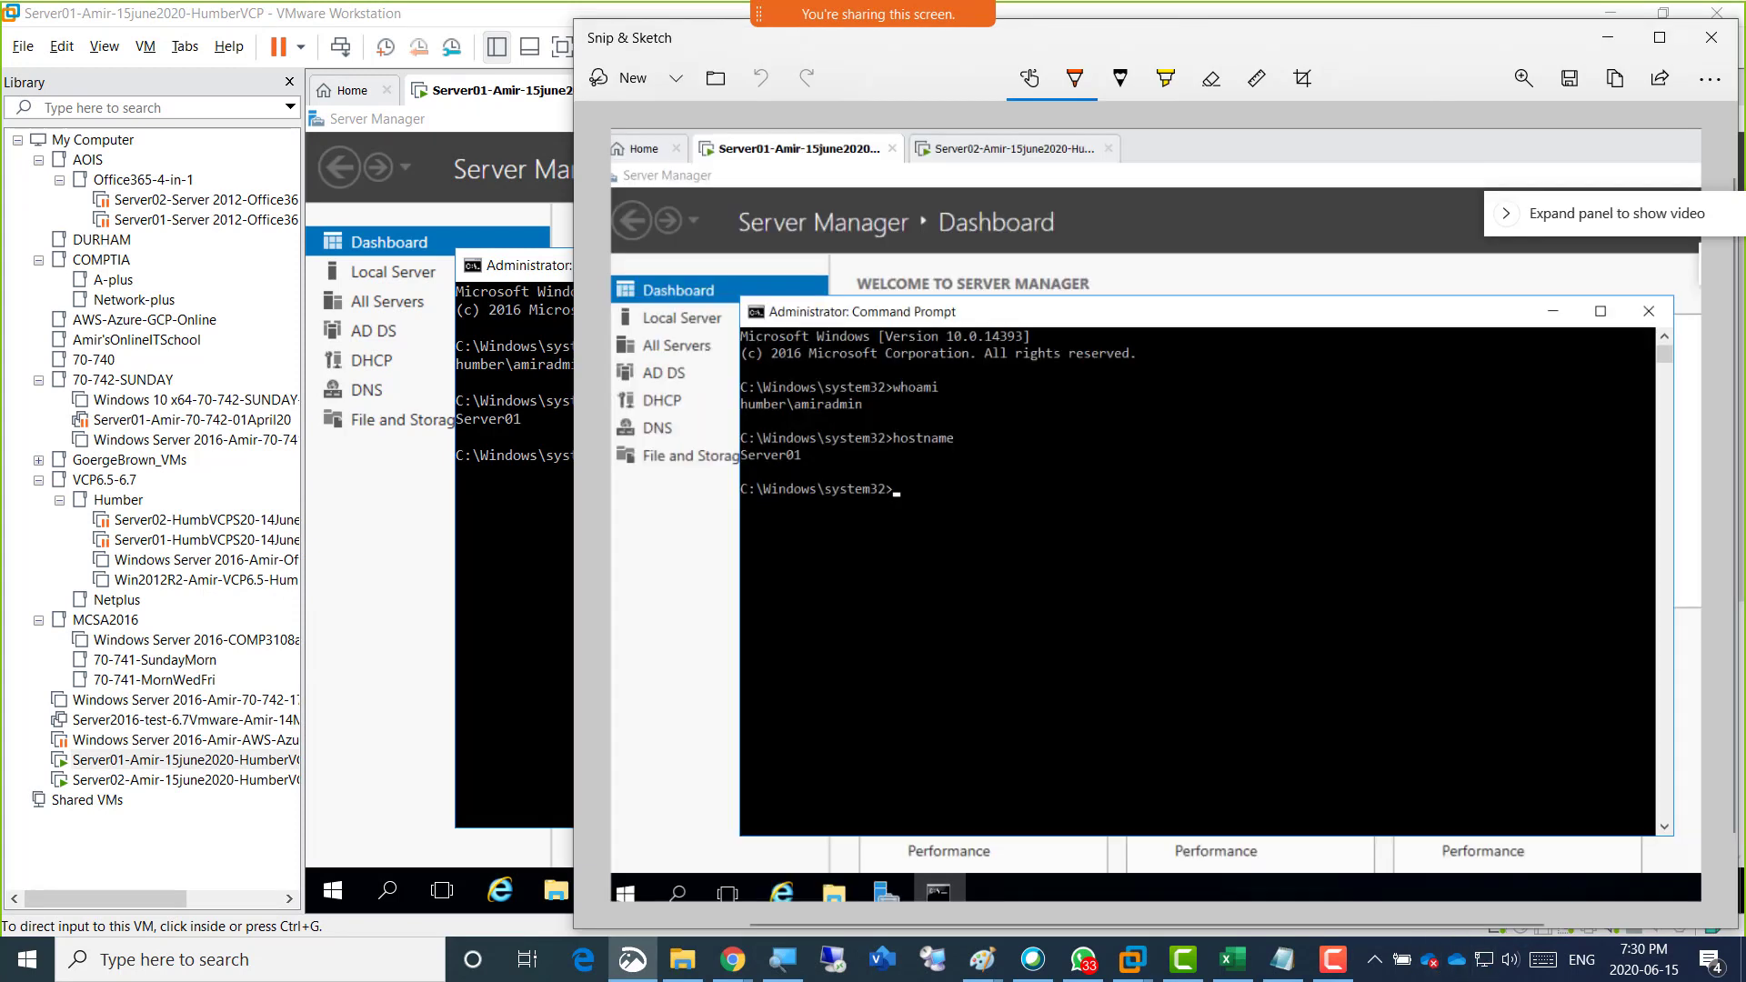
Minimize Snip & Sketch and move the Server01 Command Prompt window slightly upward on the virtual machine's desktop.
left_click(1083, 959)
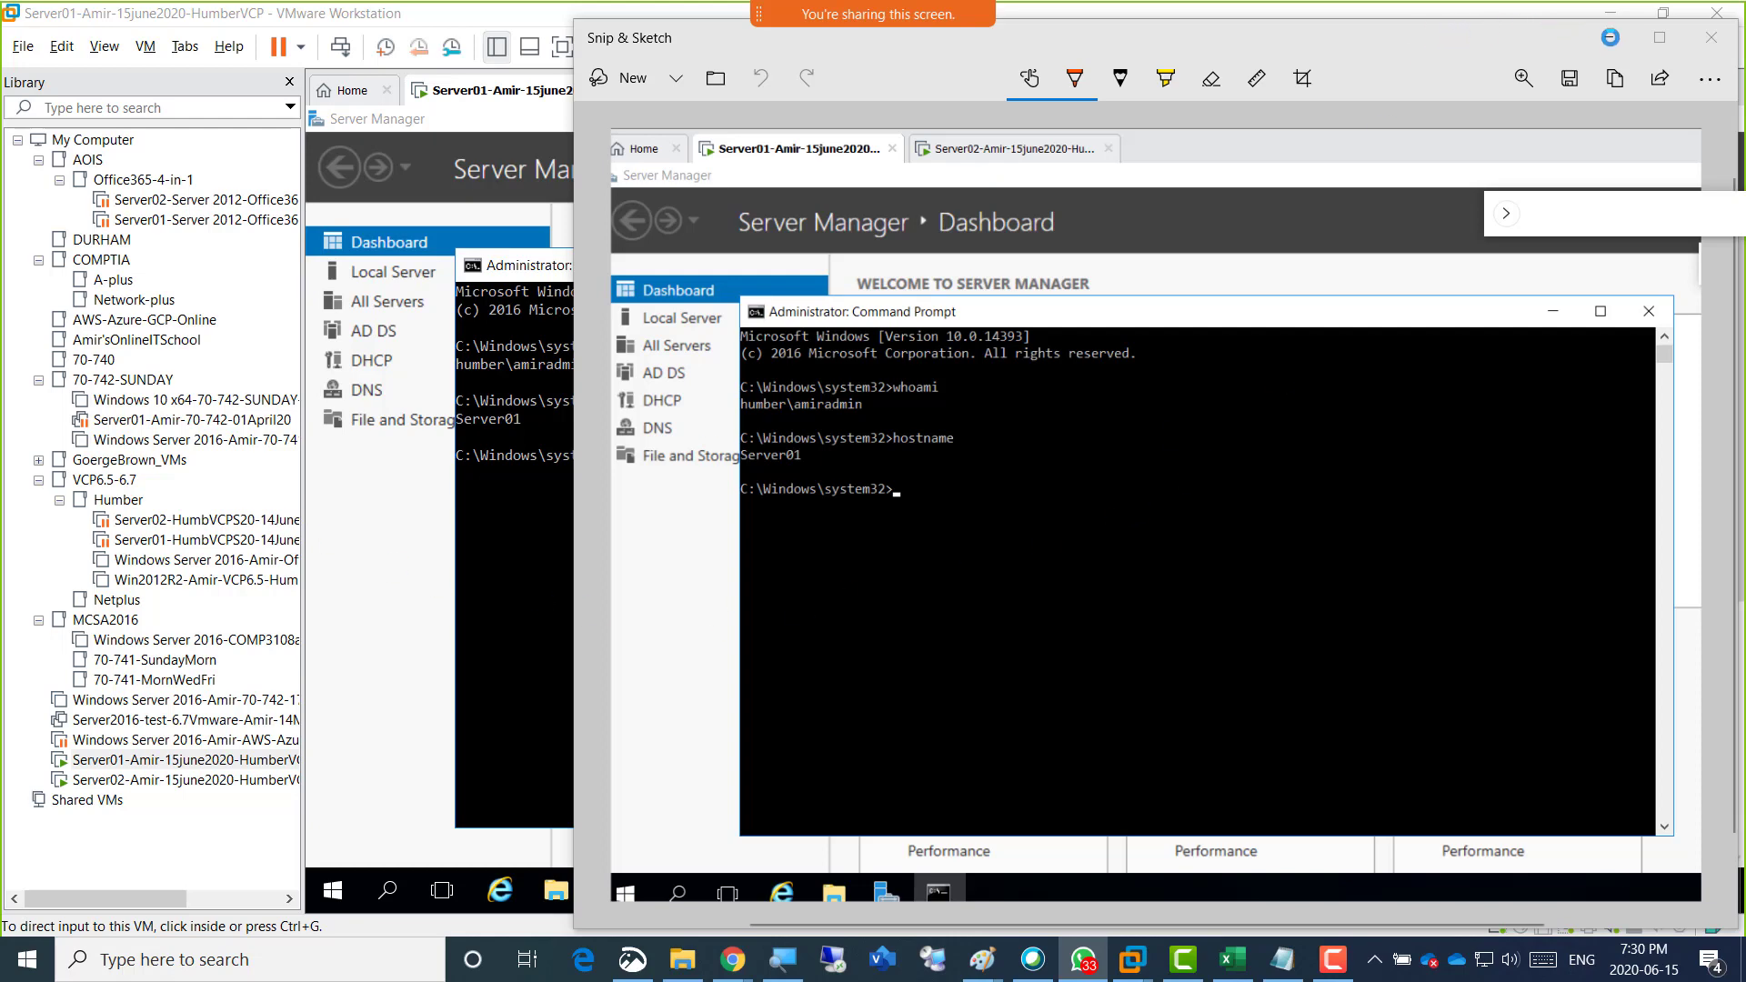
left_click(1611, 38)
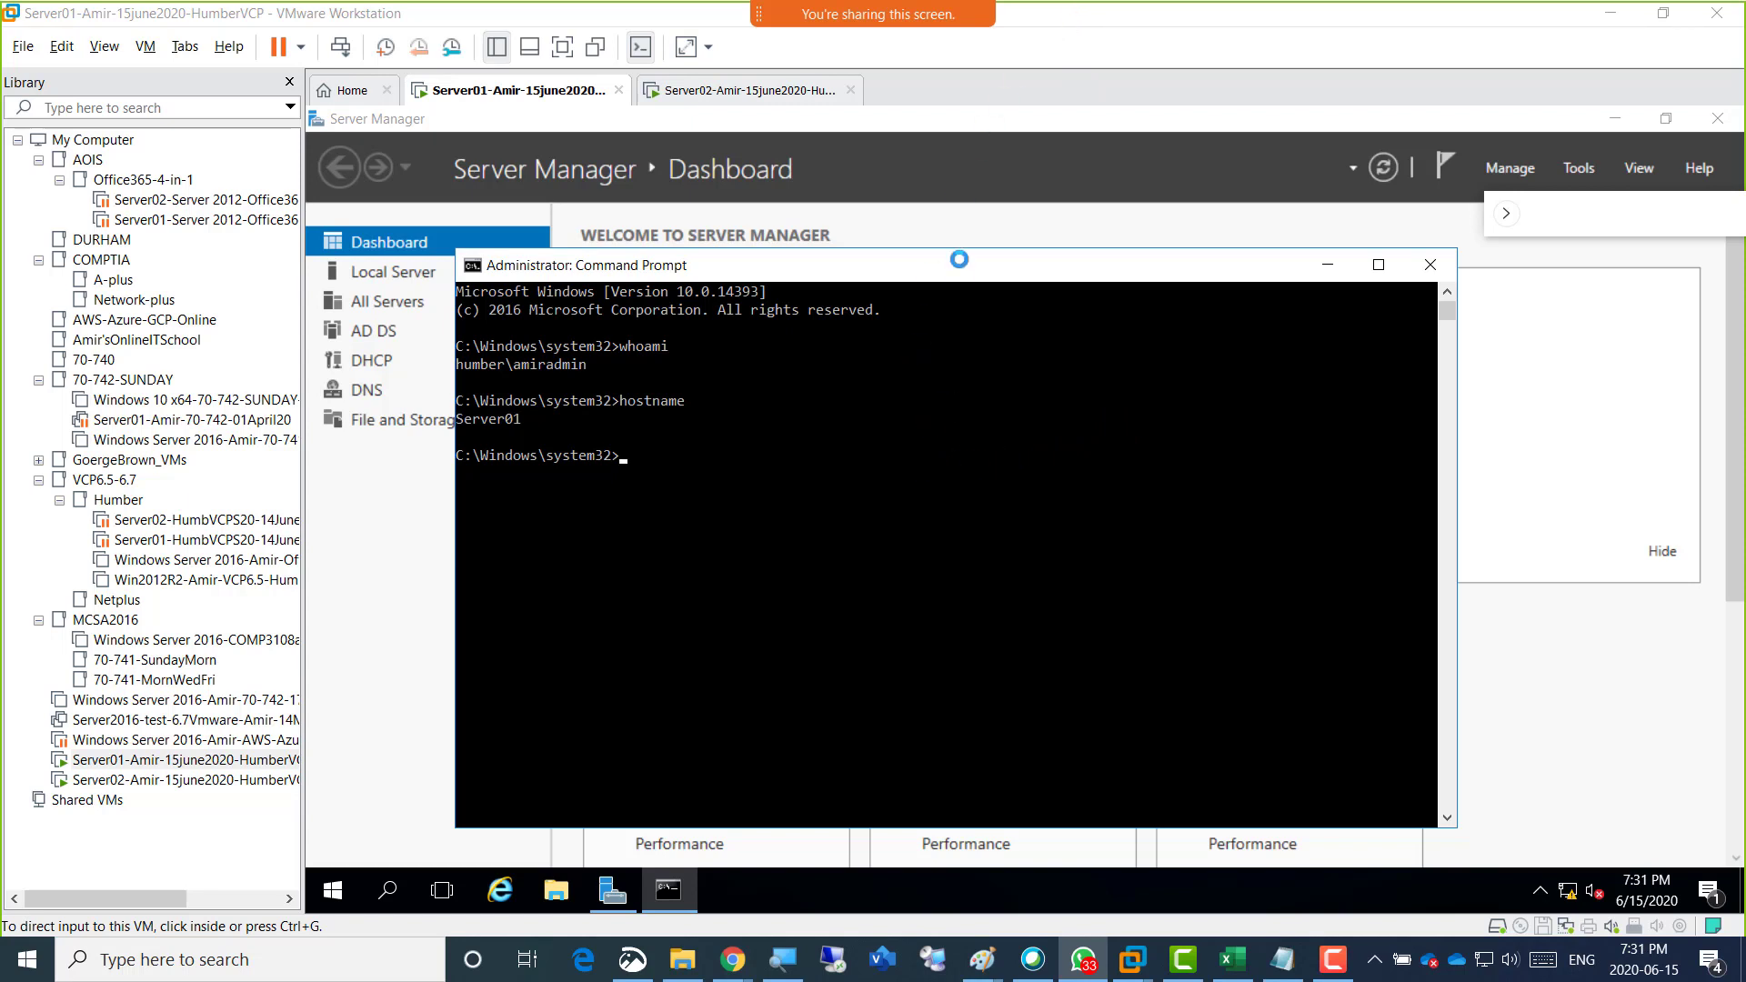
left_click(1033, 16)
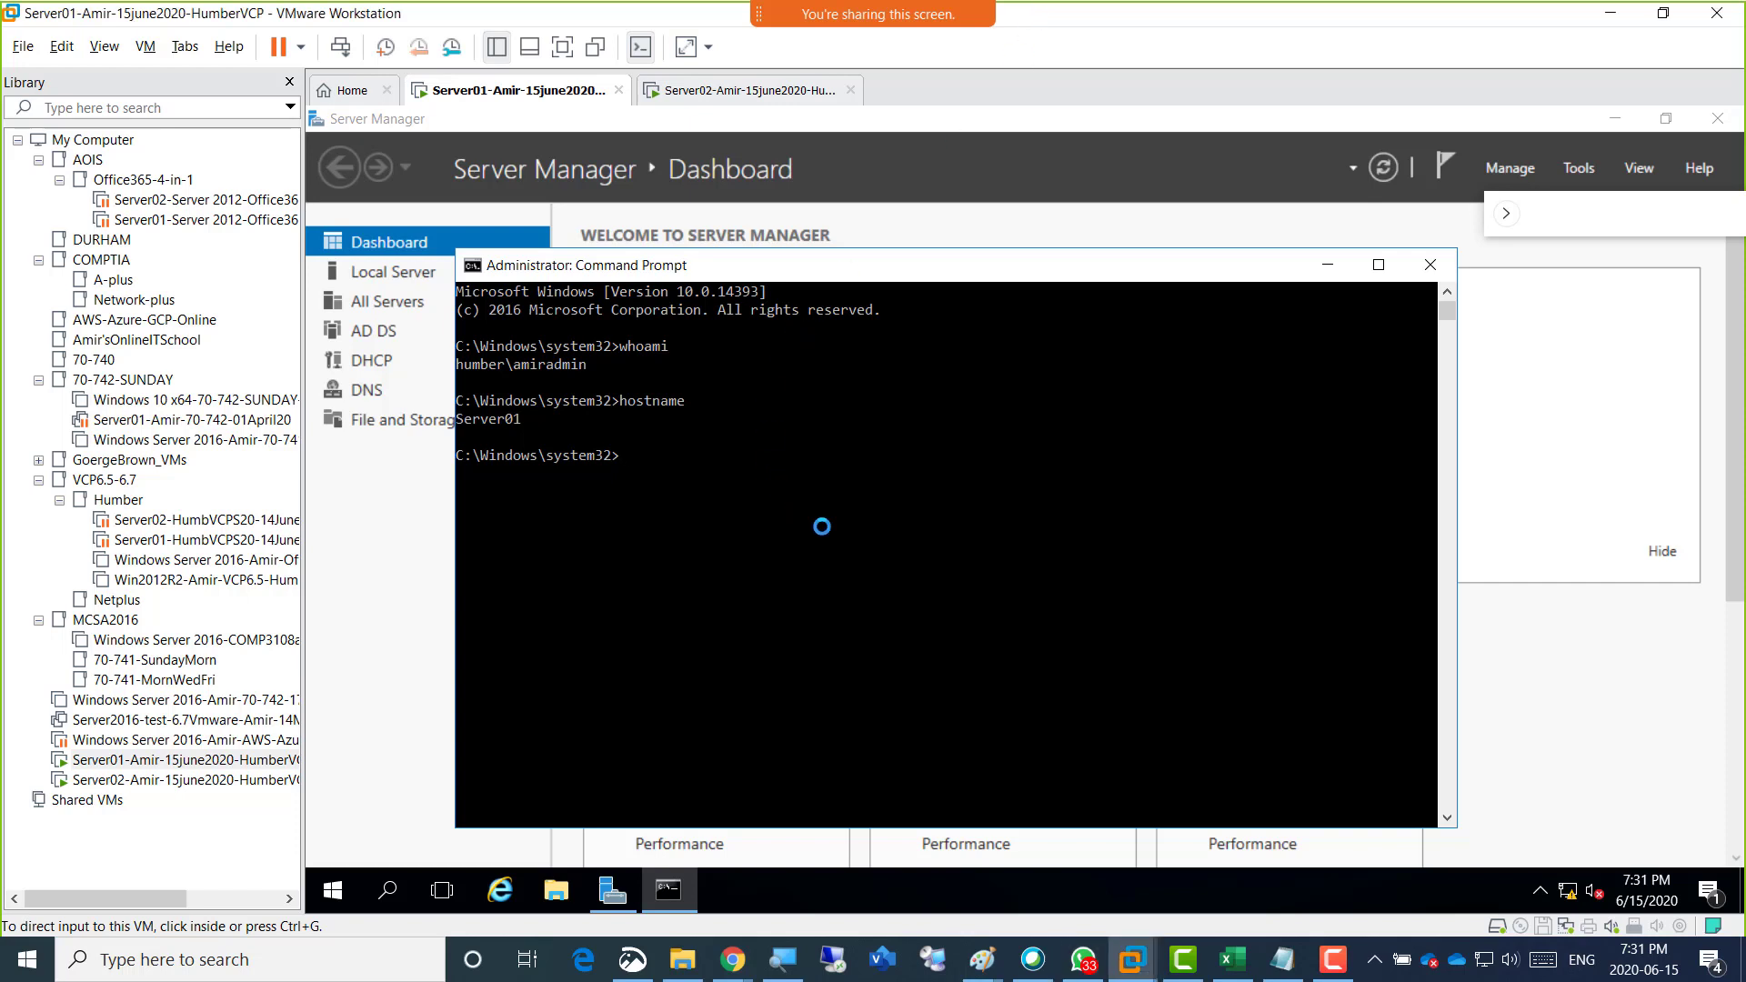
left_click(788, 521)
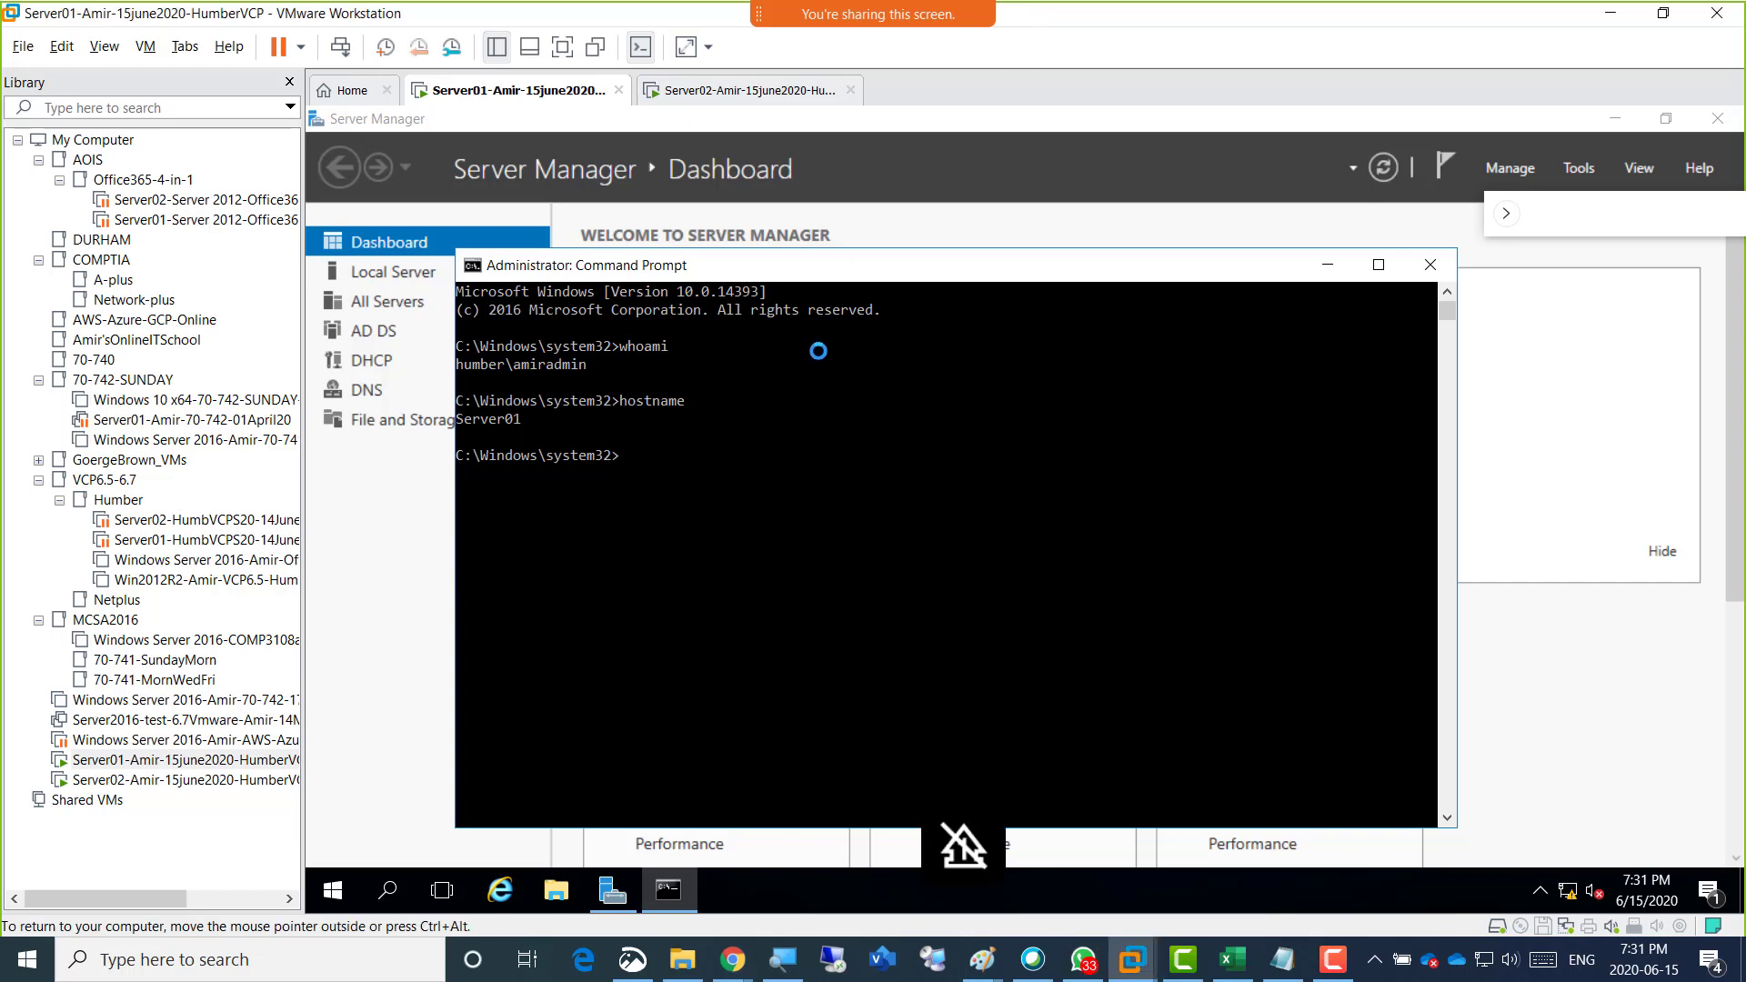
left_click_drag(850, 272, 882, 197)
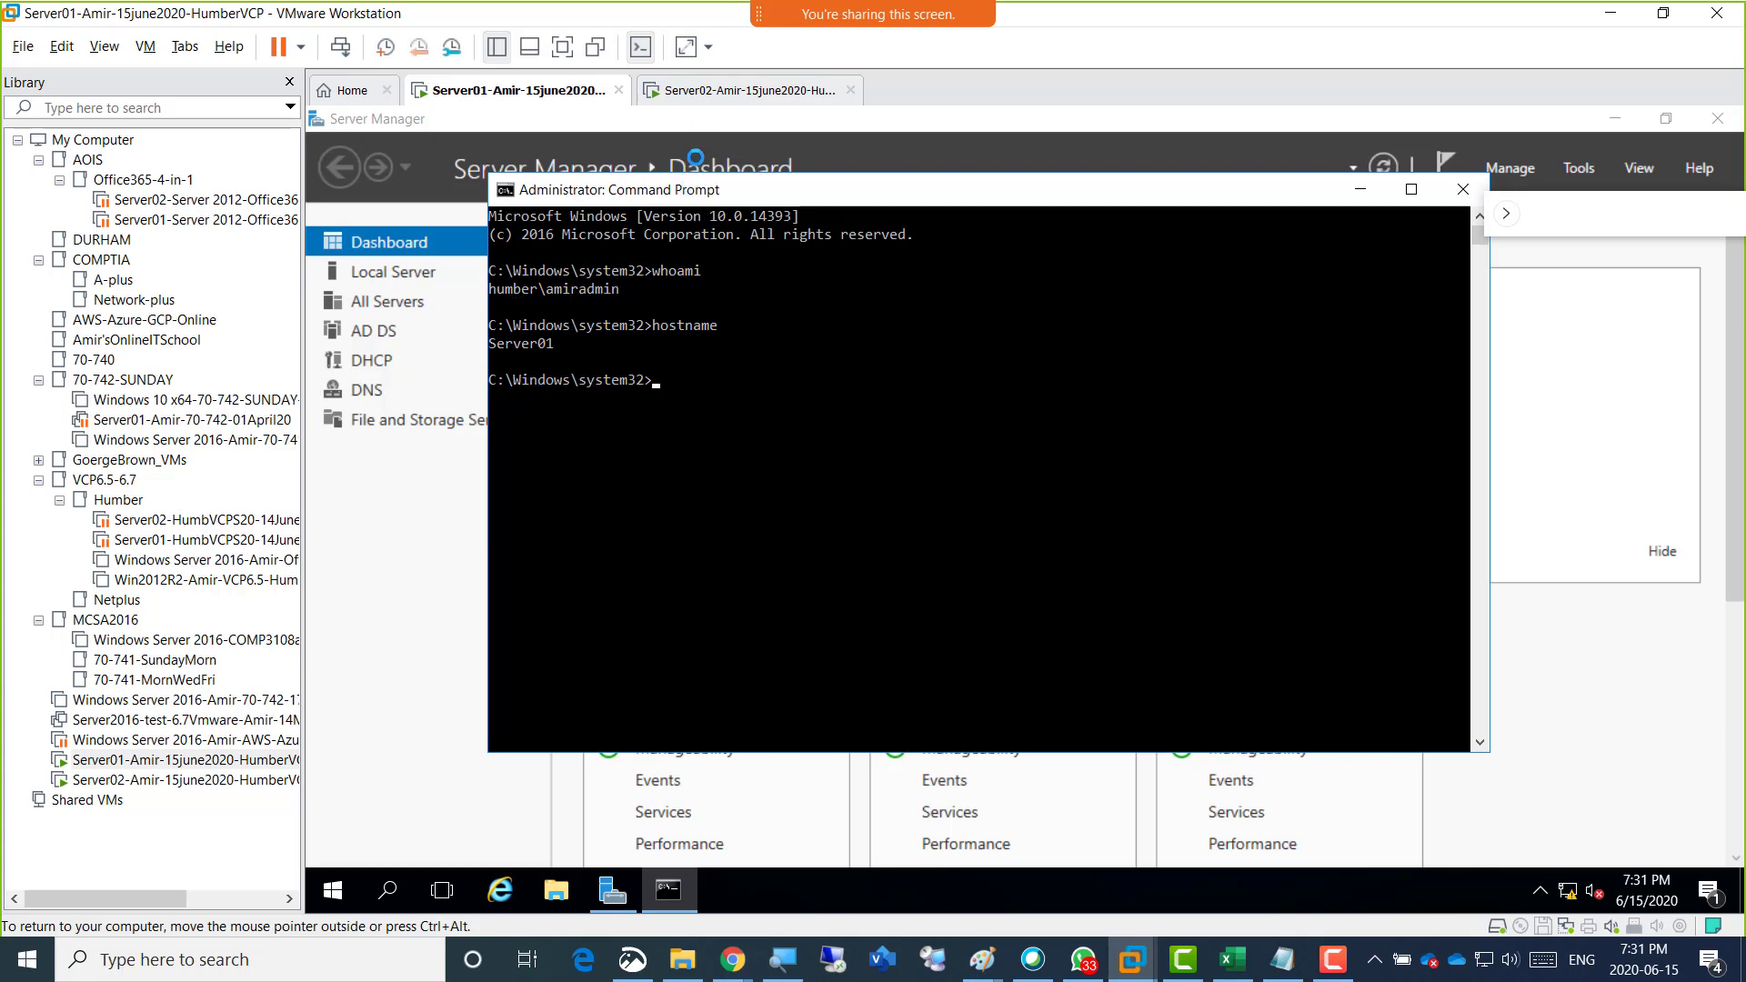
Compare the whoami and hostname output in the Command Prompts of the Server02 and Server01 virtual machines.
left_click(701, 98)
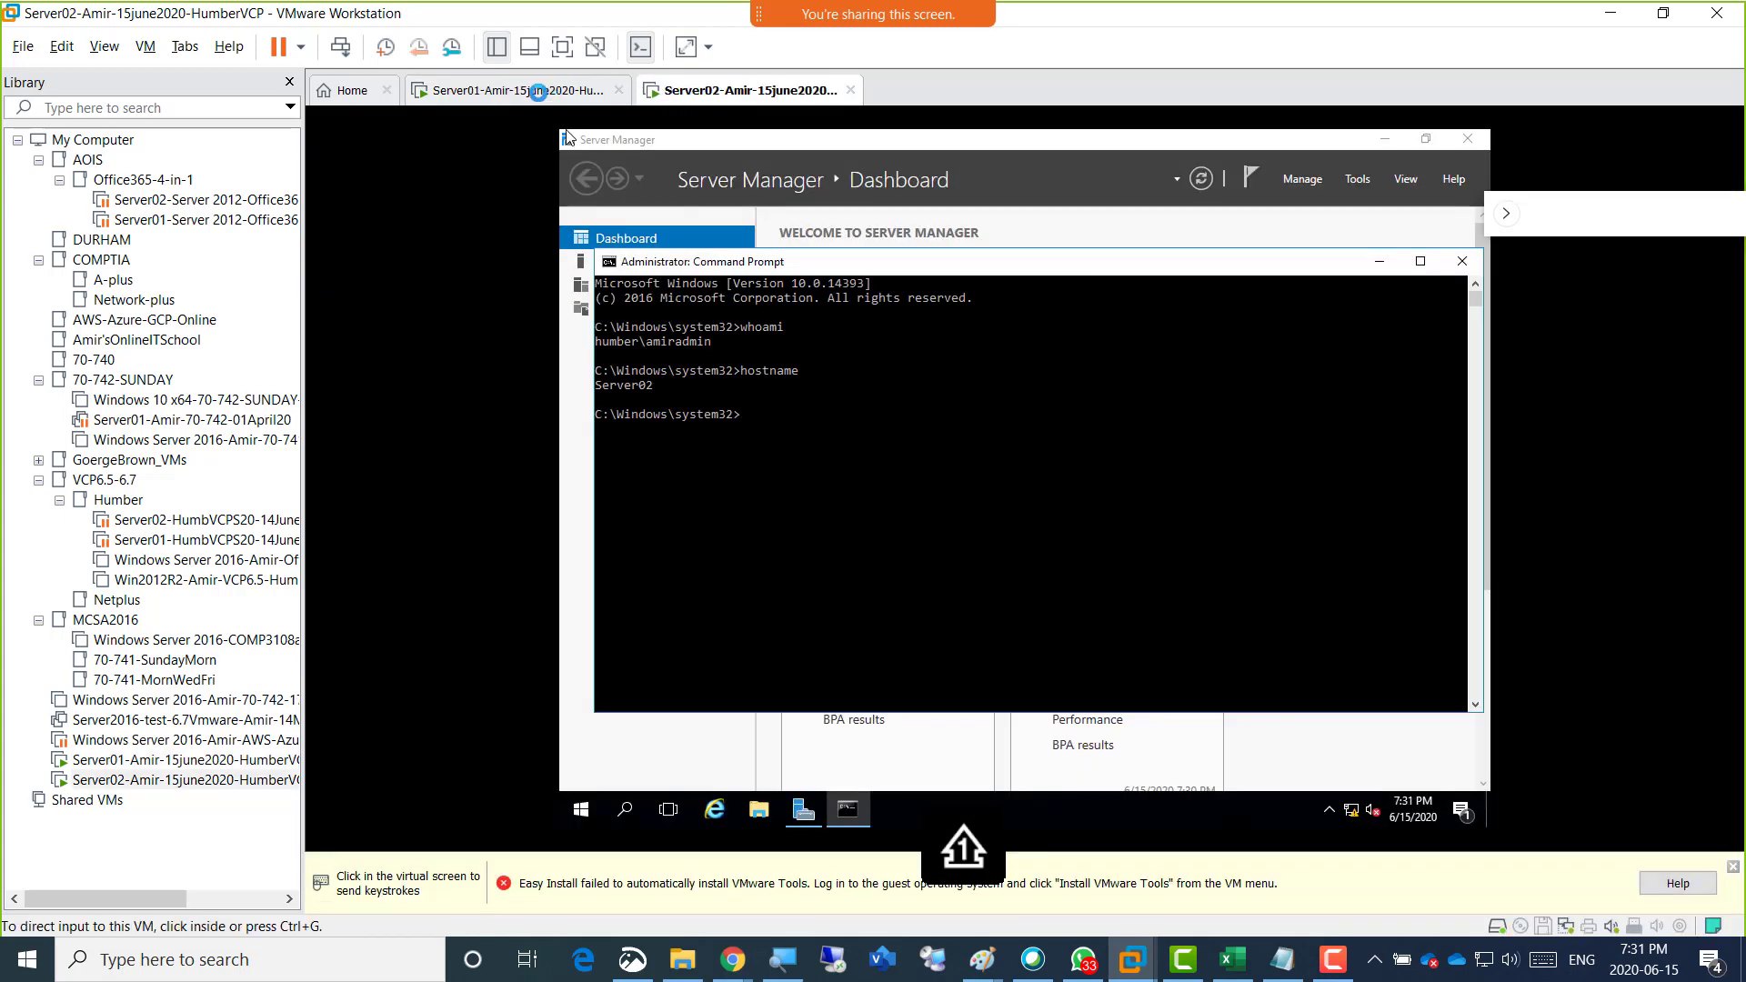
left_click(537, 92)
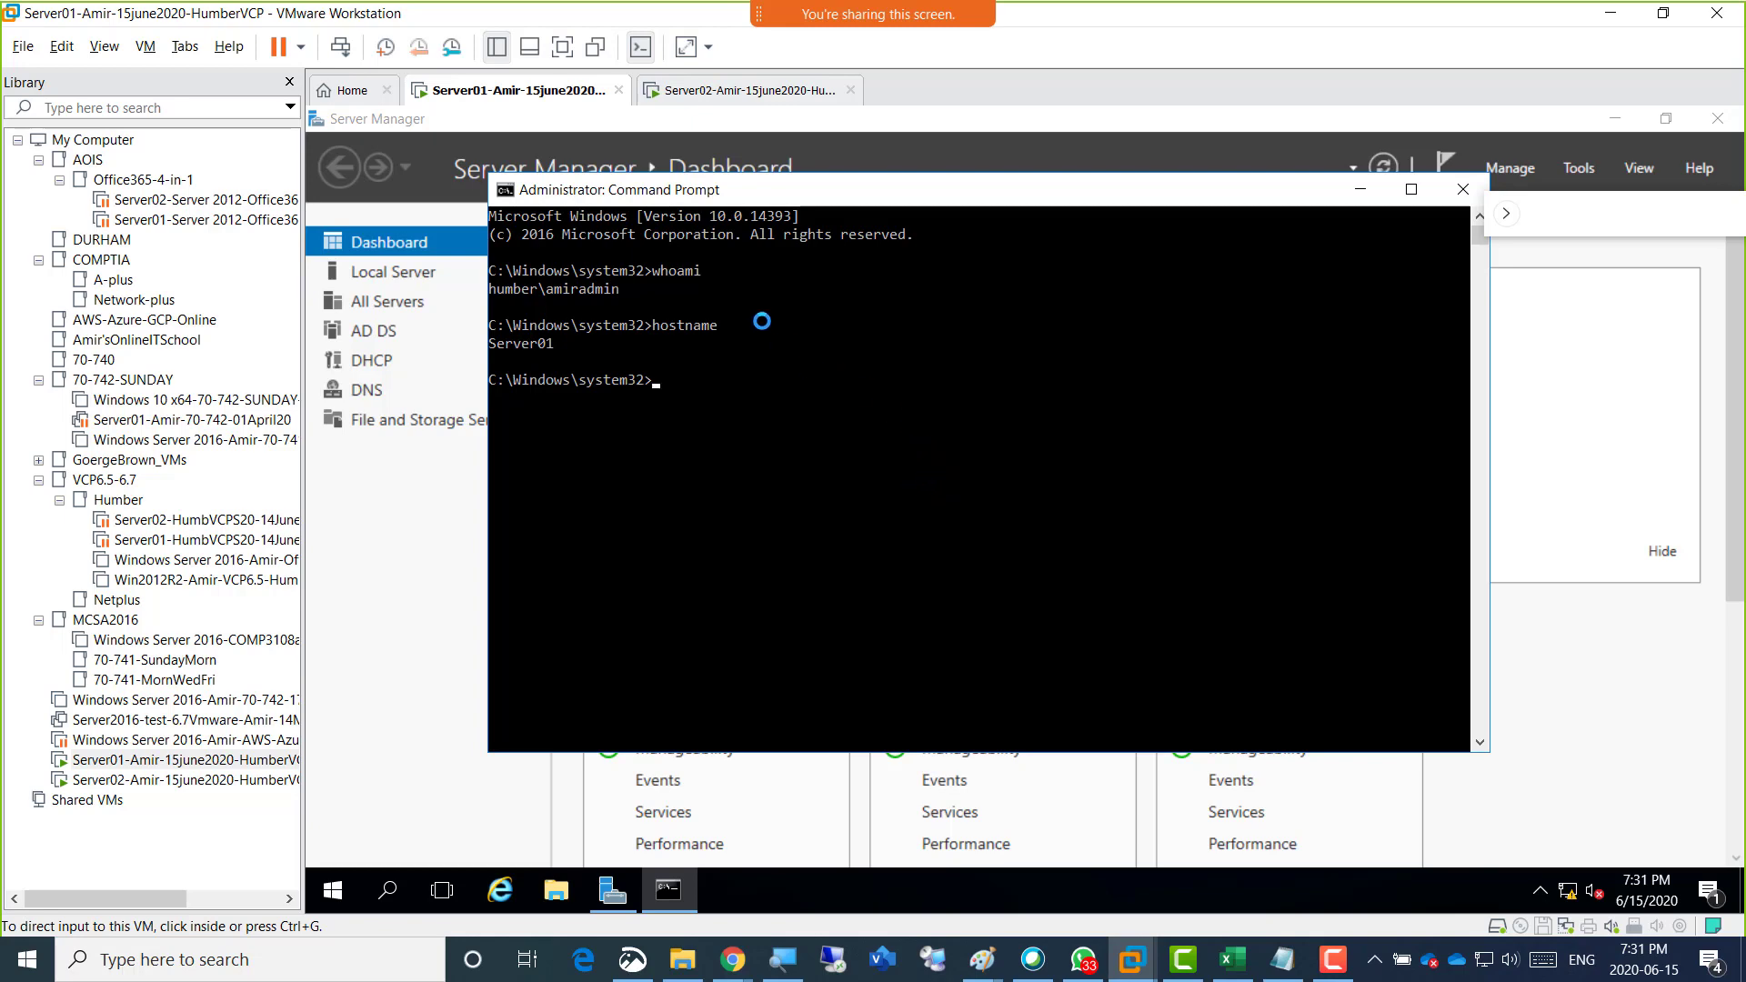
left_click(712, 92)
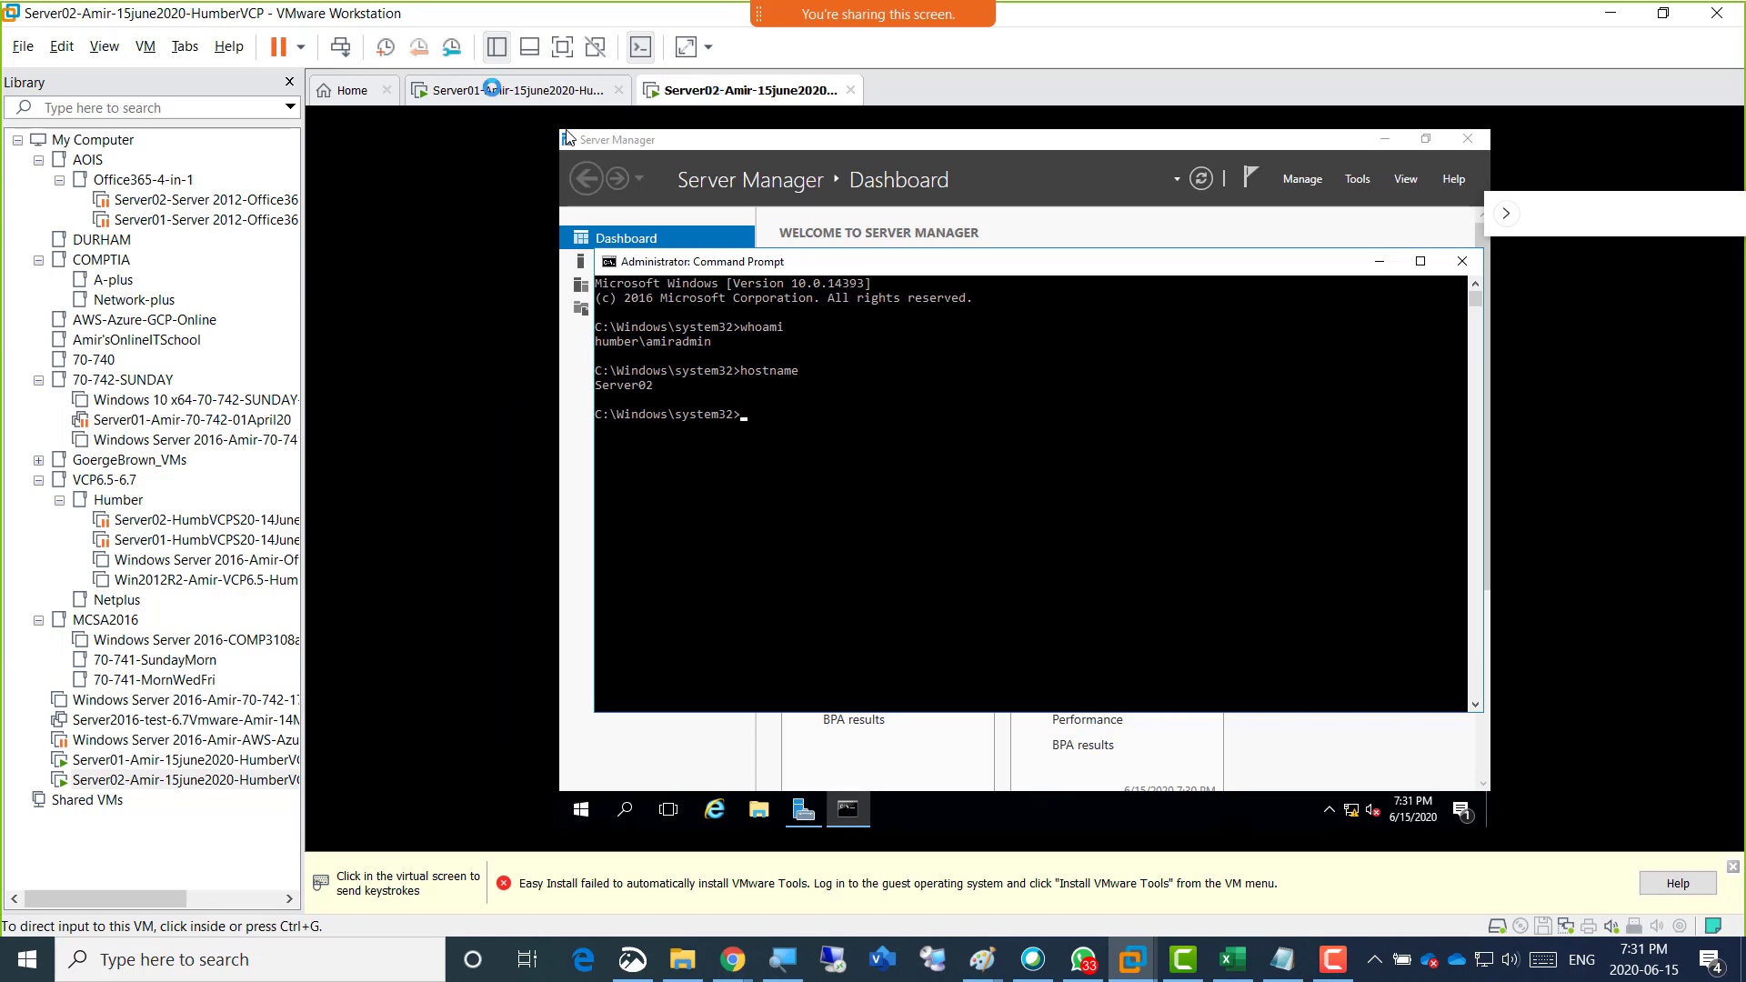
left_click(492, 88)
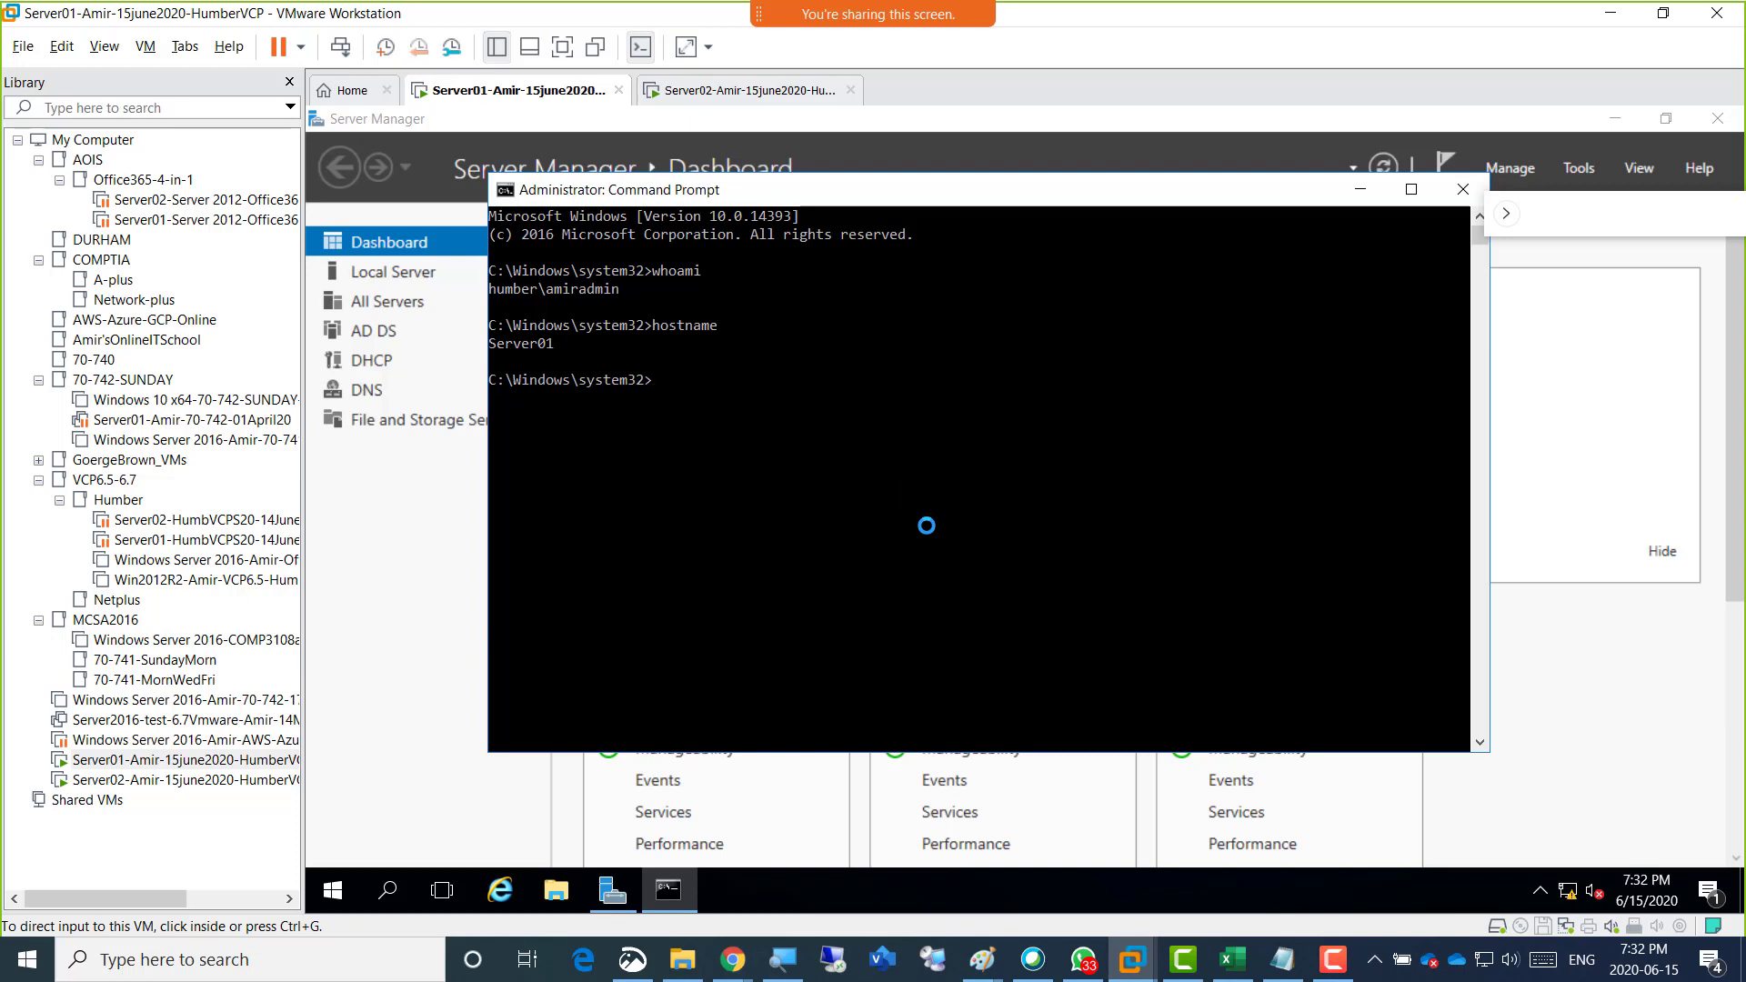
left_click(688, 442)
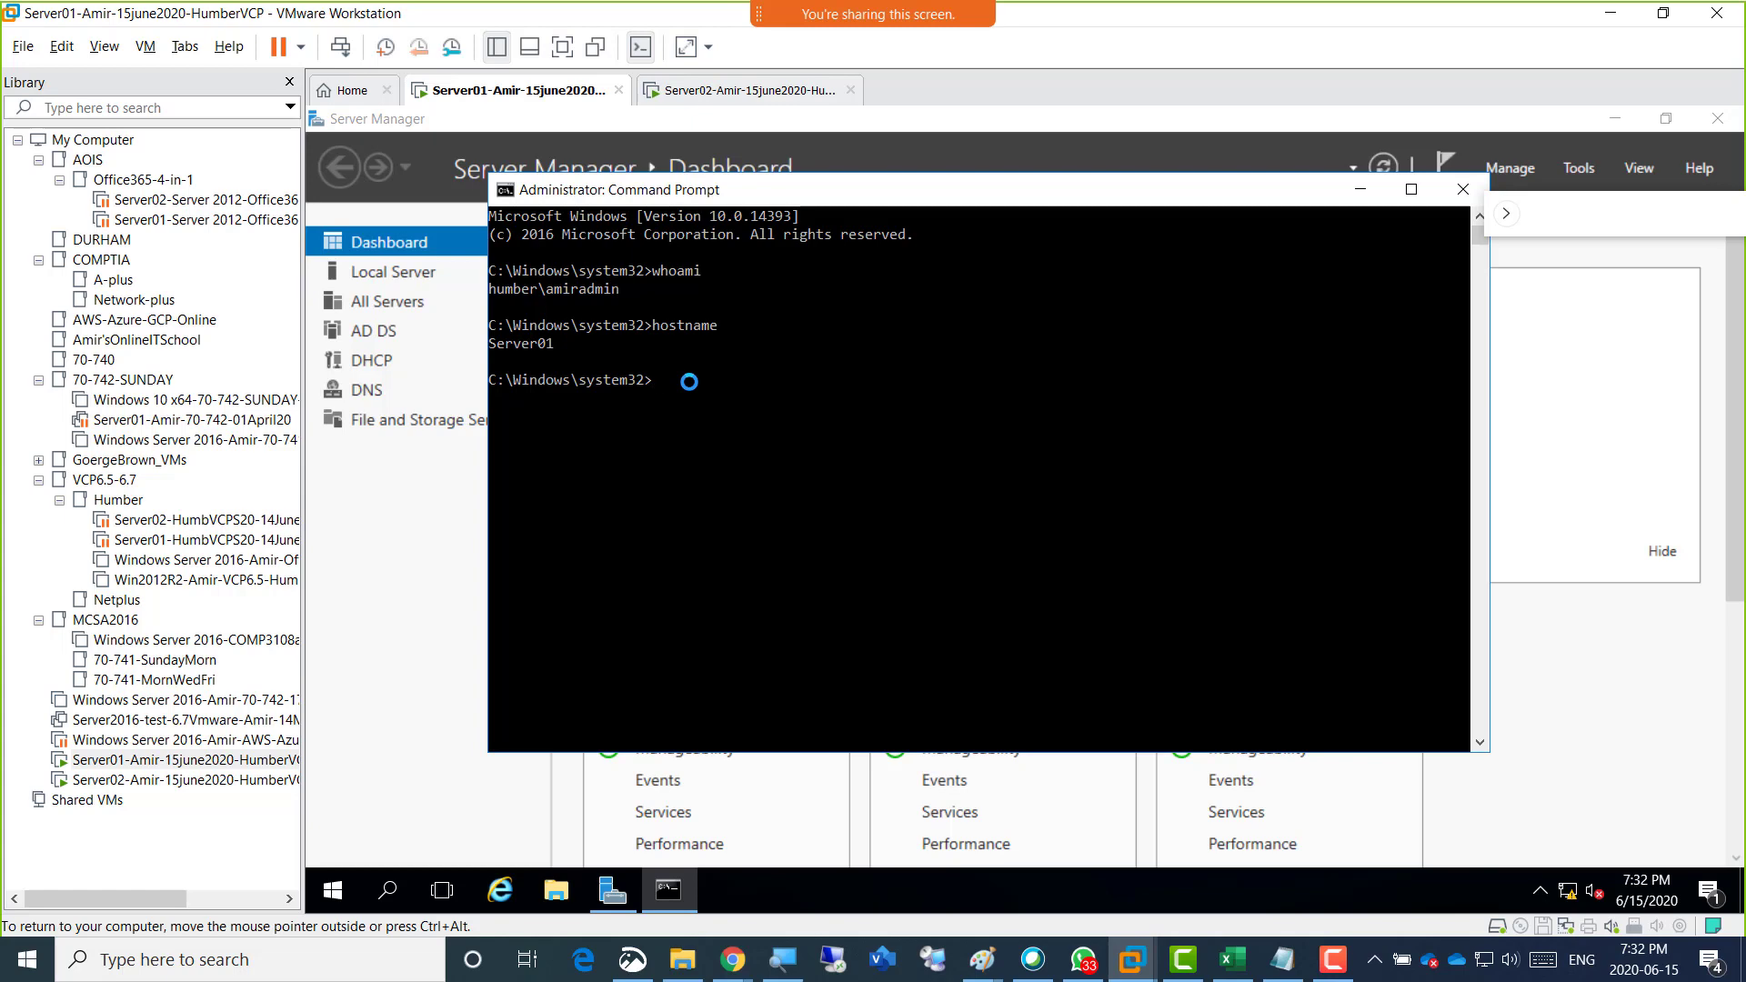
Show the Server02 virtual machine and view its shut down or sign out options without choosing any.
left_click(716, 91)
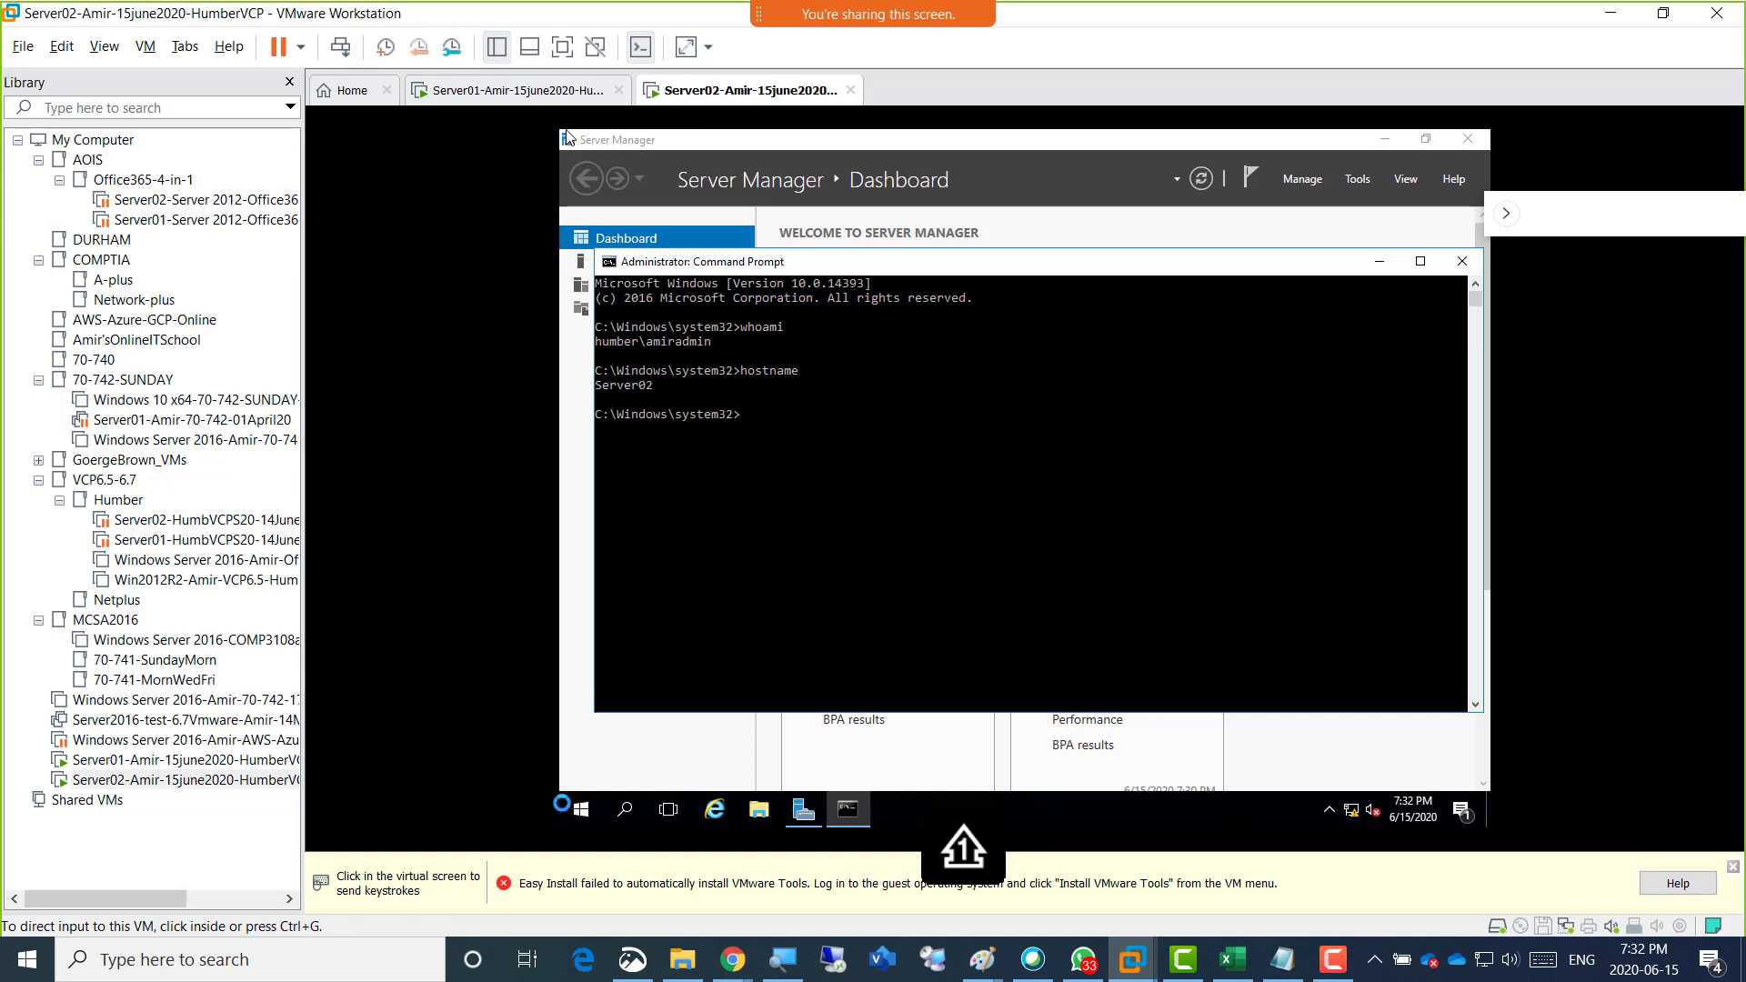
left_click(578, 809)
right_click(578, 809)
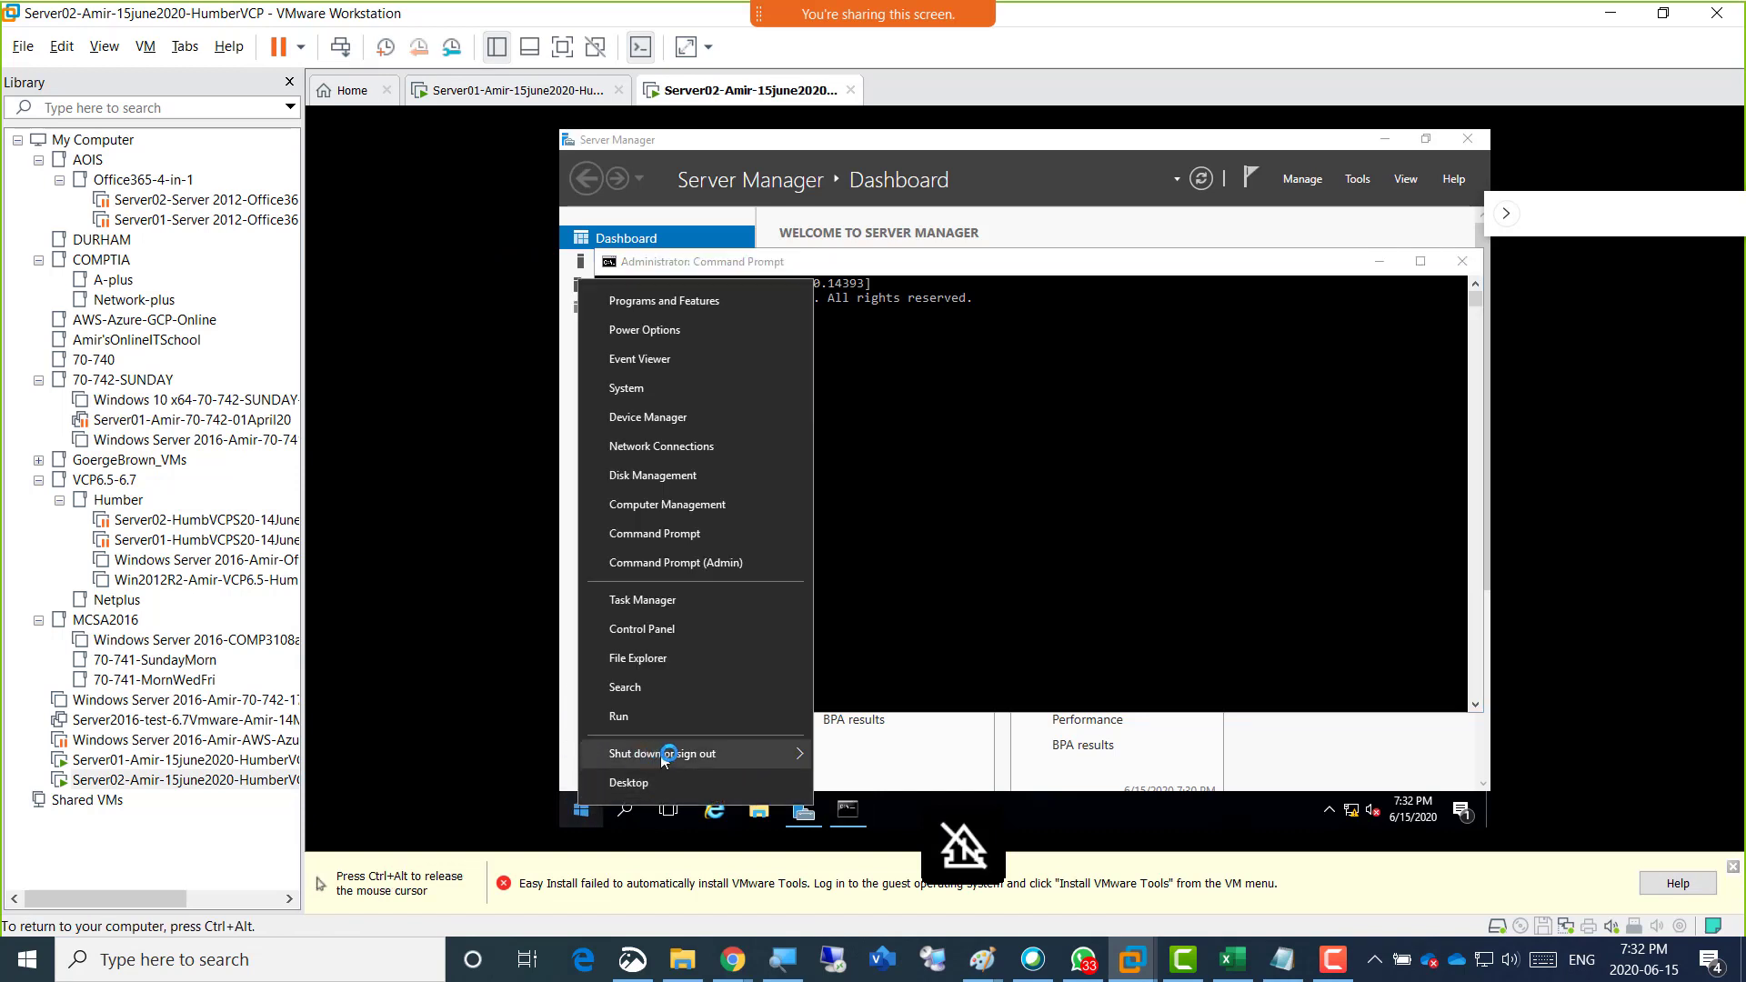
mouse_move(718, 753)
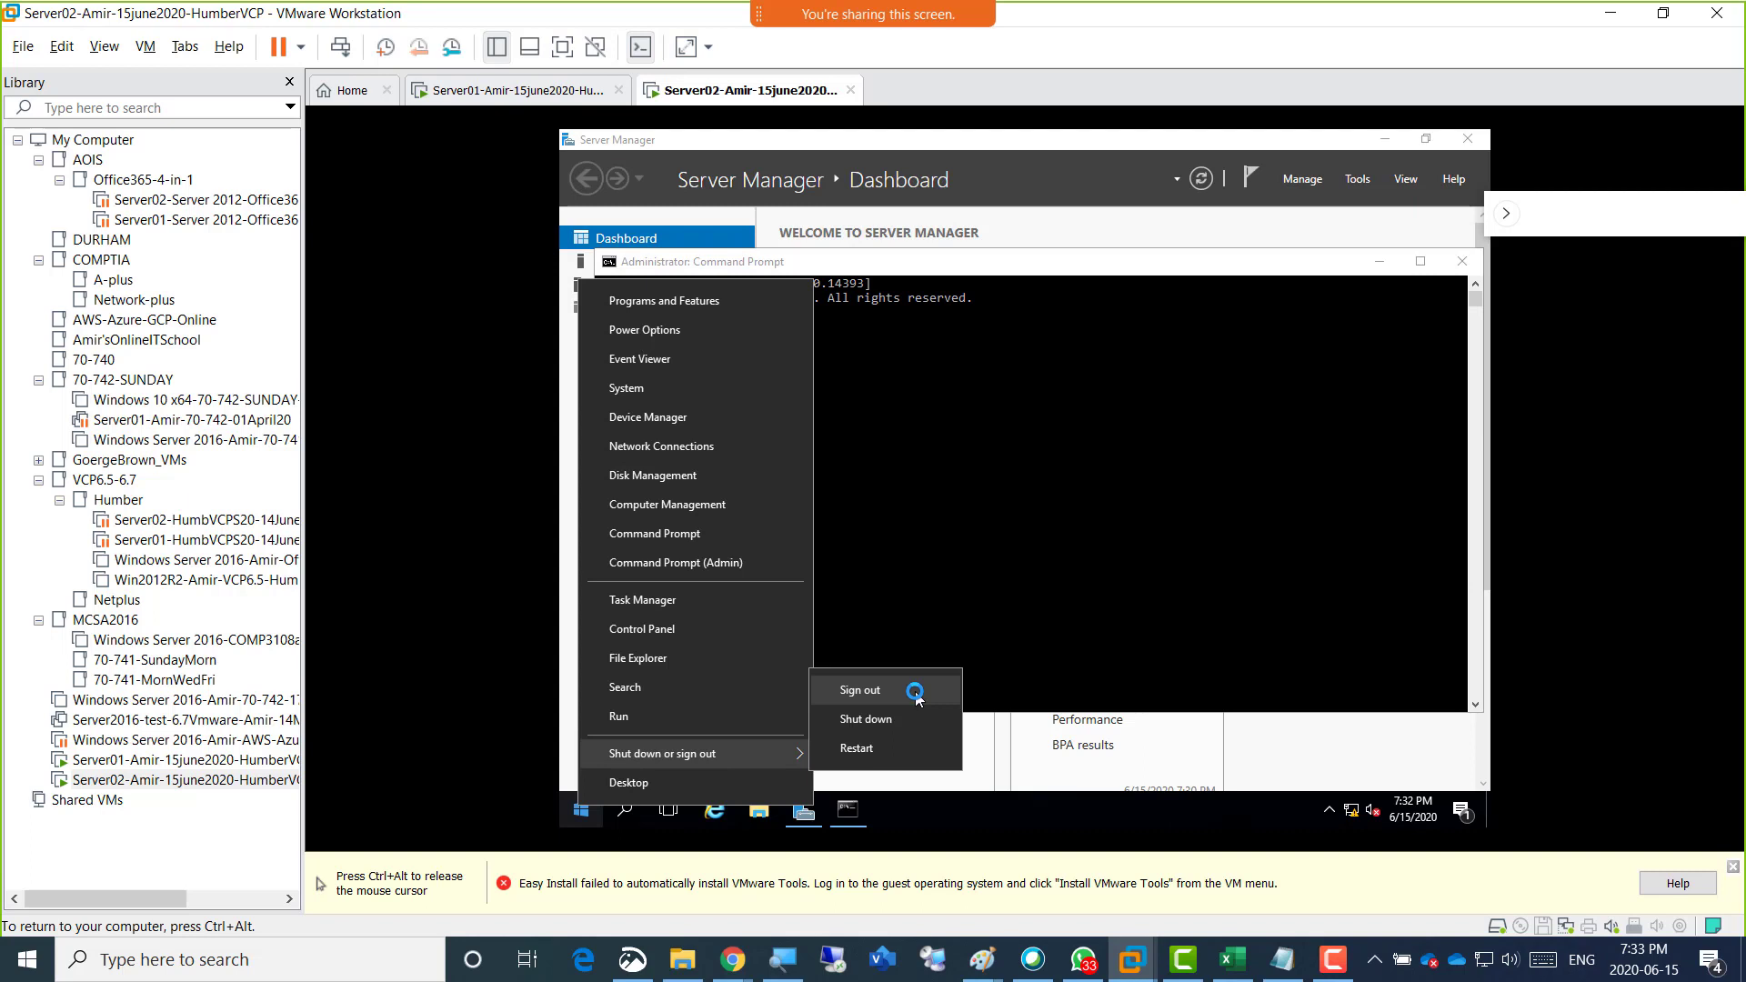
key("ctrl+alt")
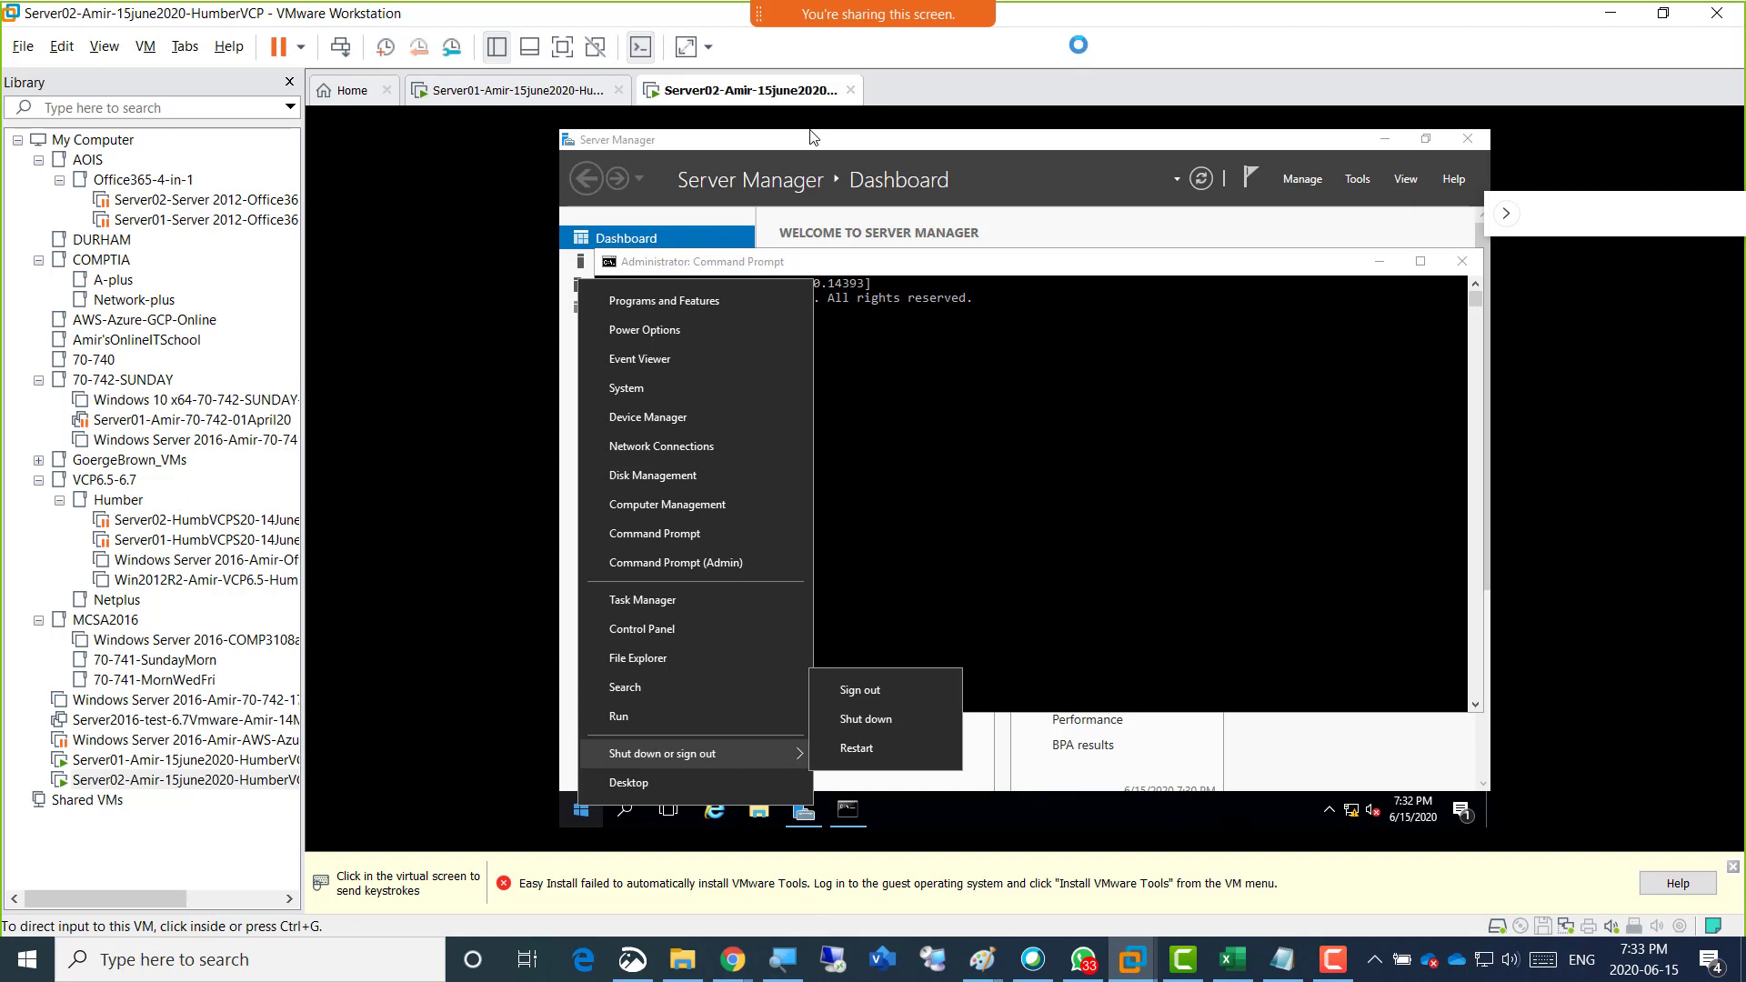
left_click(972, 221)
left_click(897, 389)
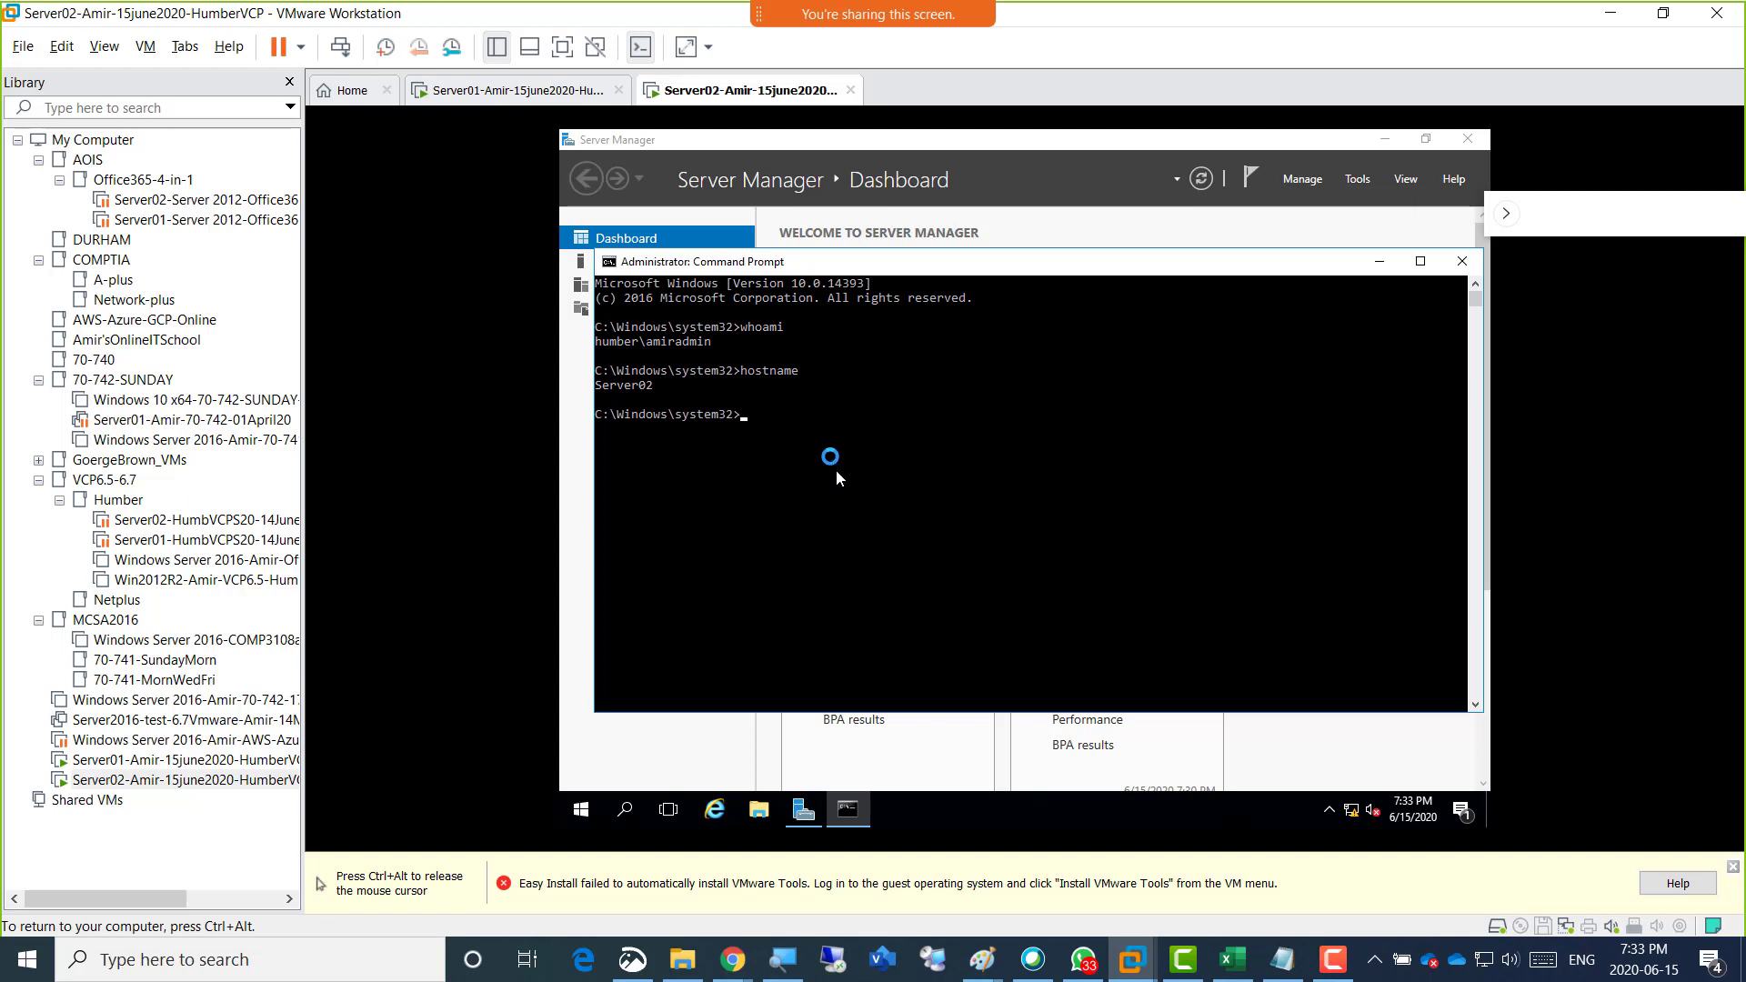
key("ctrl+alt")
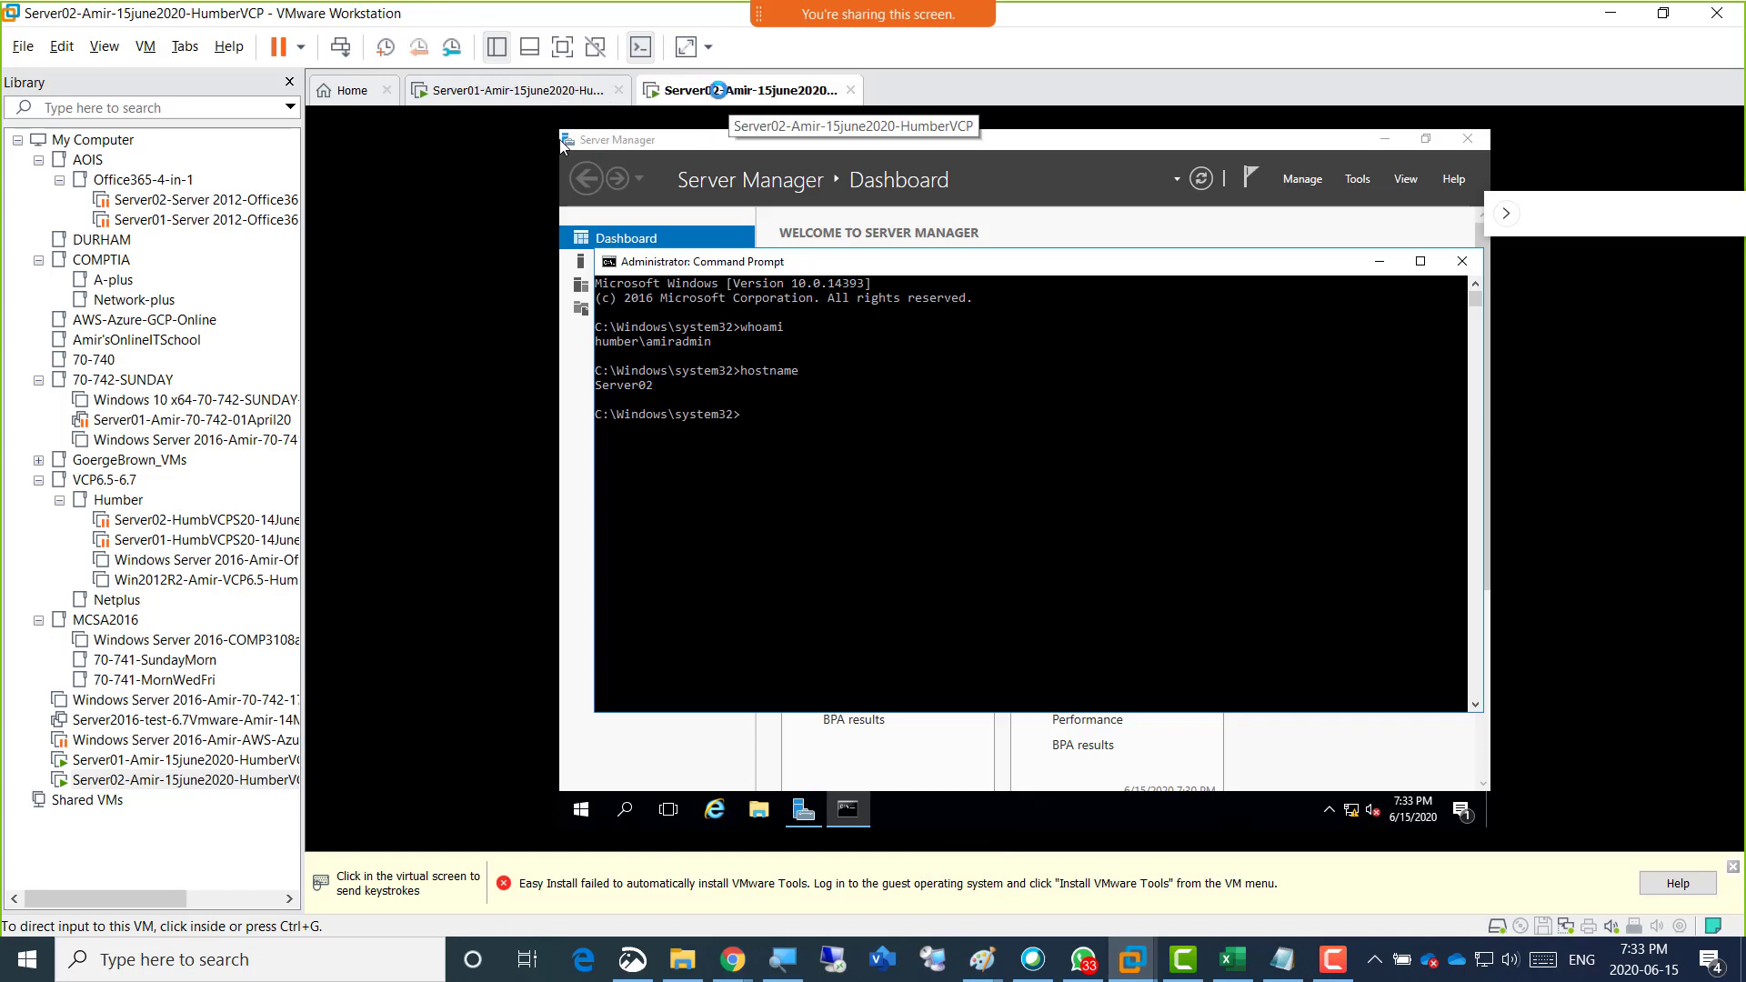
left_click(714, 400)
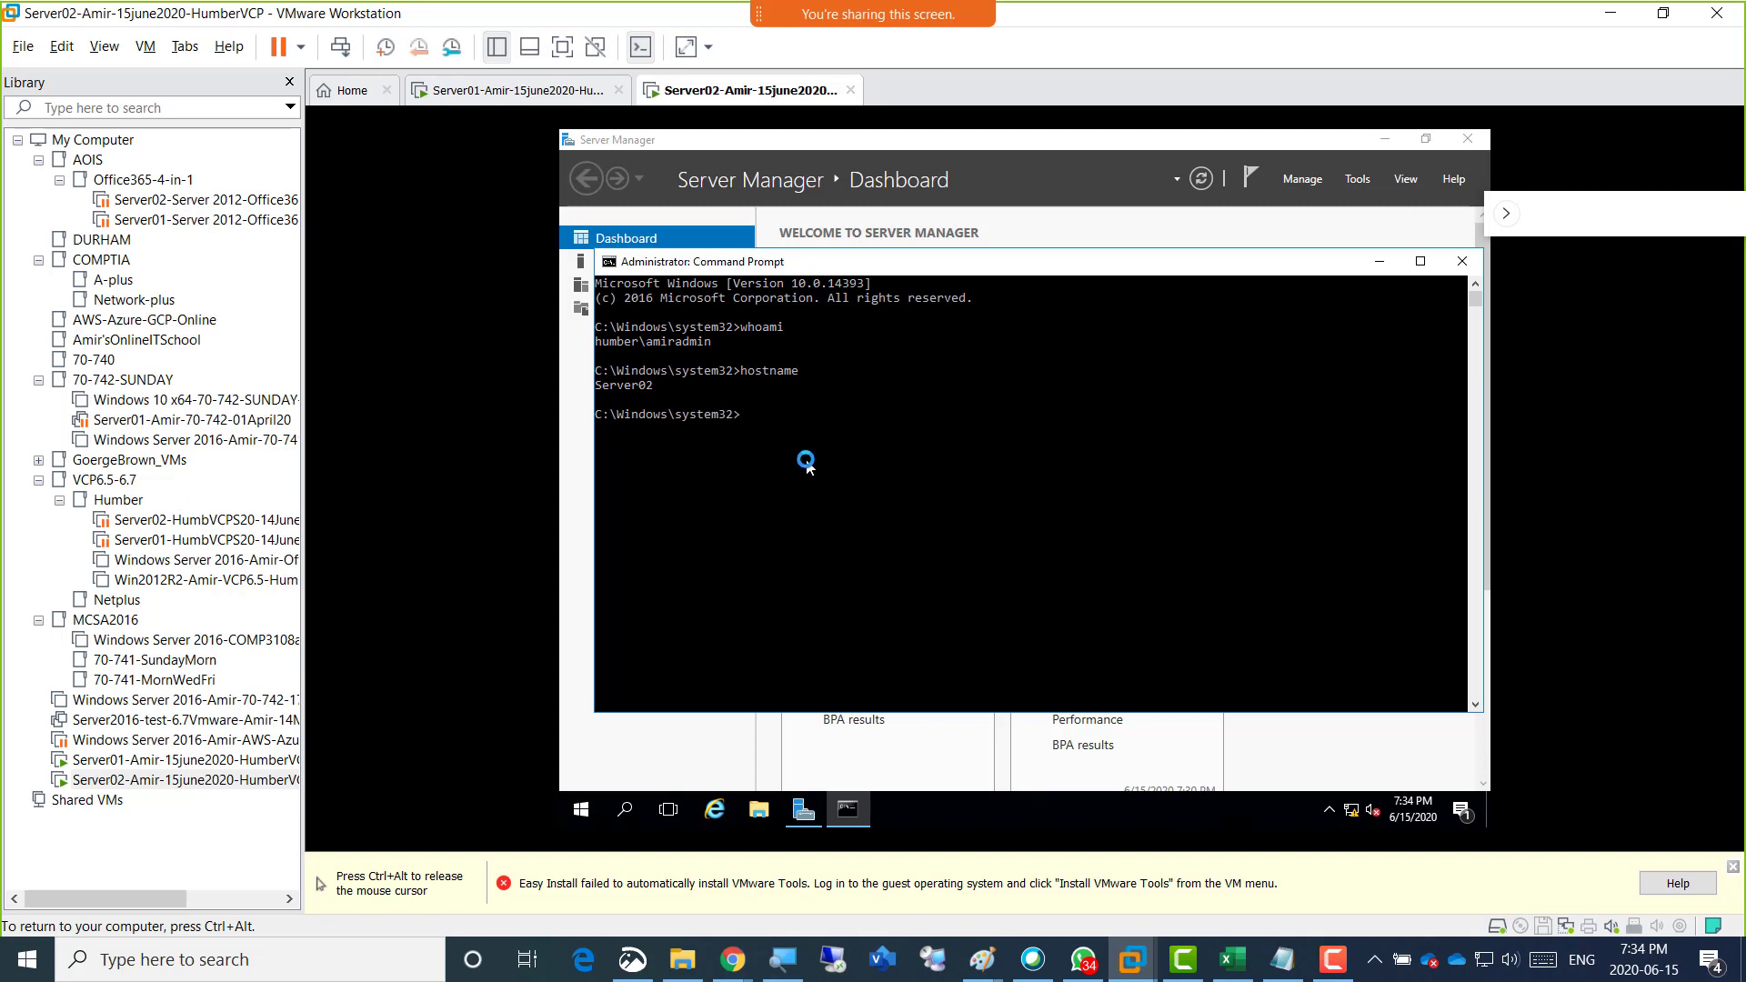
key("ctrl+alt")
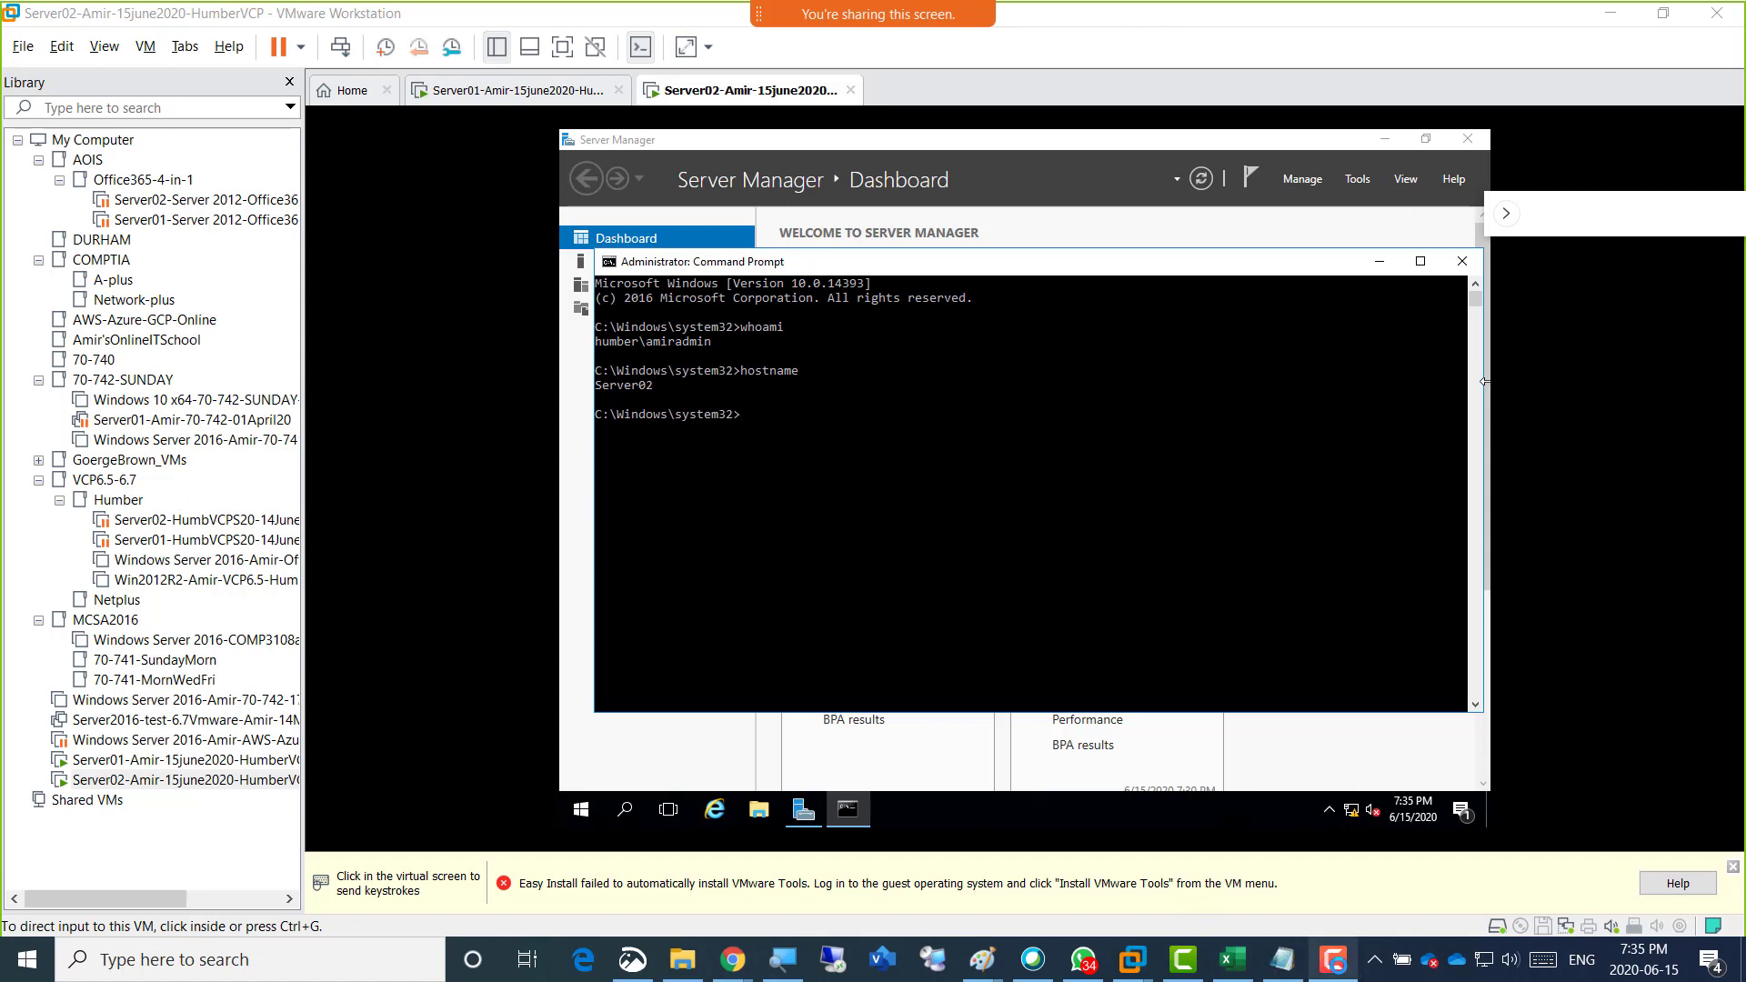
left_click(1333, 959)
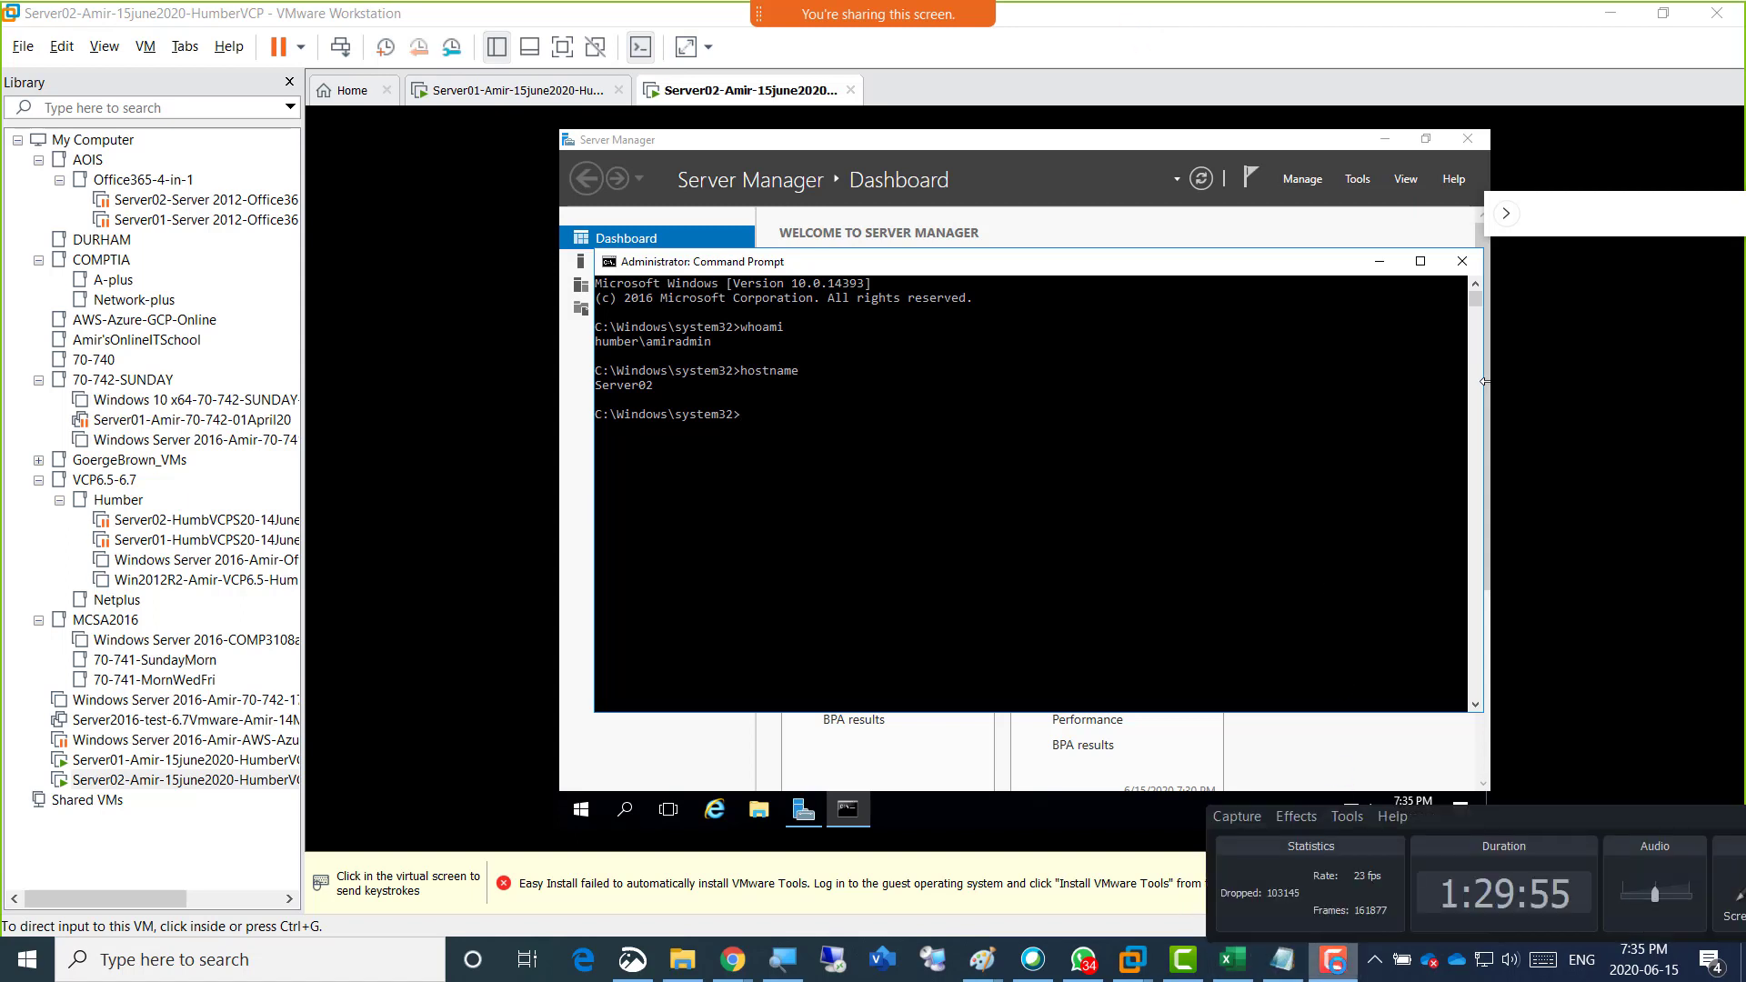
left_click(1337, 966)
left_click(1189, 510)
key("ctrl+alt")
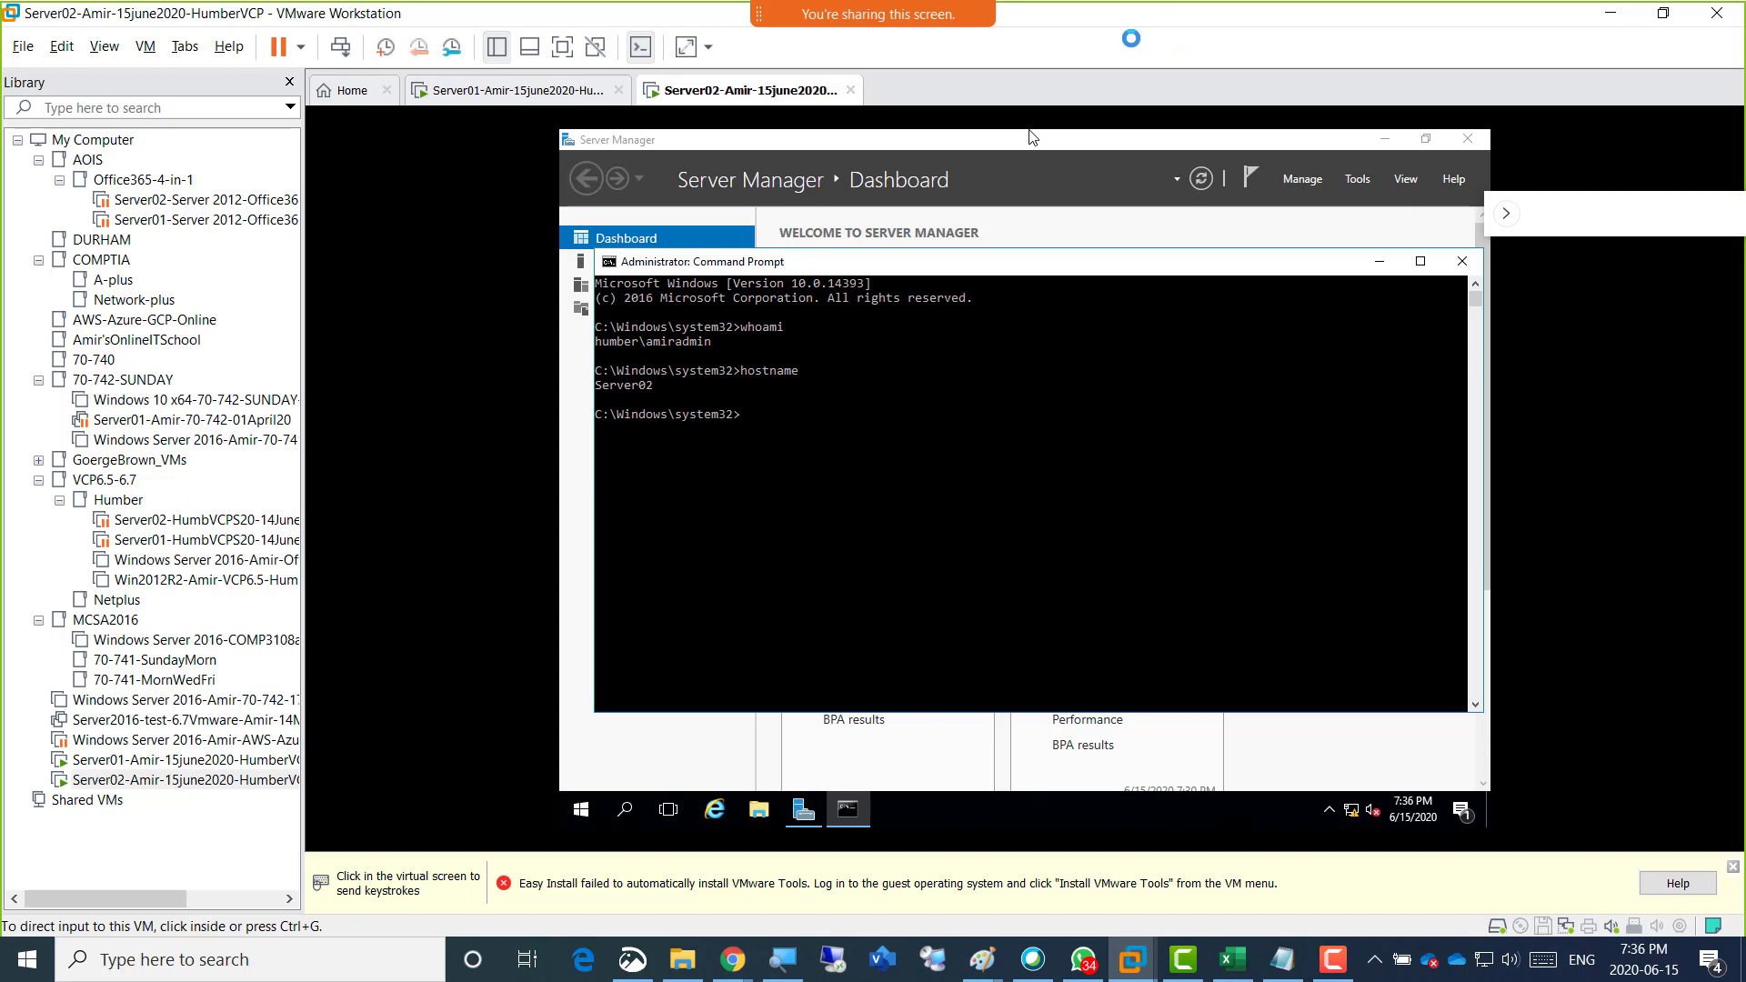
Switch to the Paint server diagram, commit its open text box, and select and copy the diagram with its notes, about 1630 × 703 px.
mouse_move(984, 959)
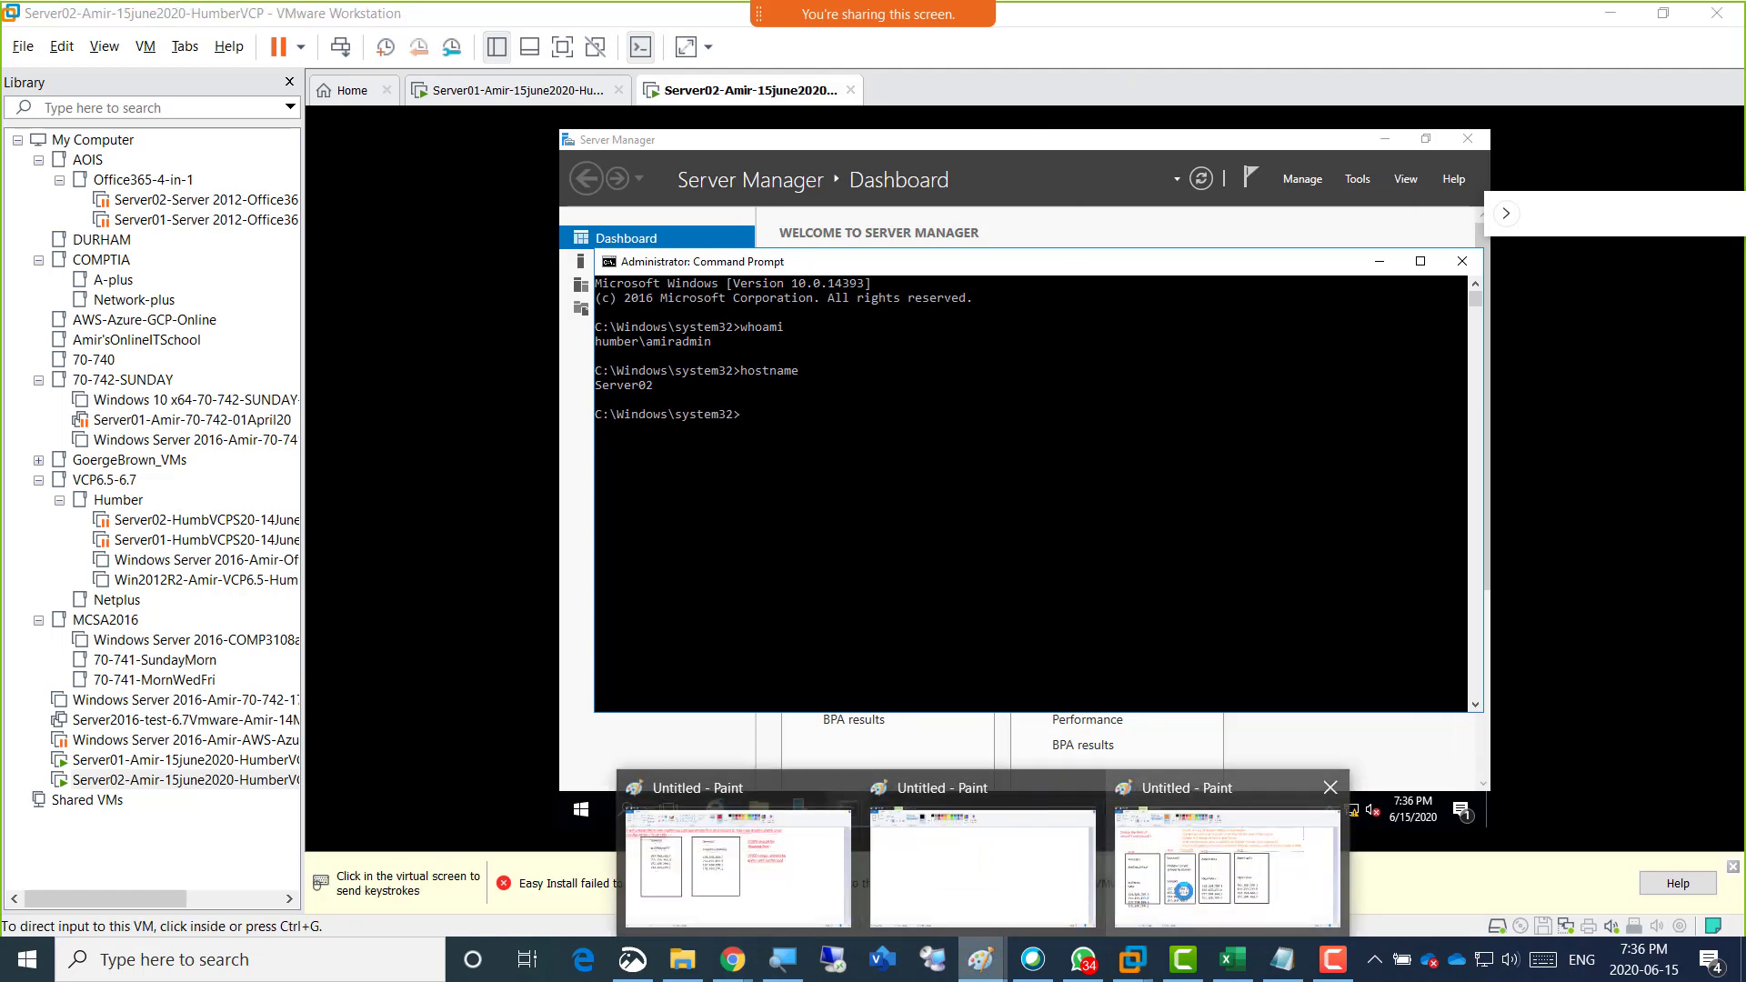
left_click(1183, 891)
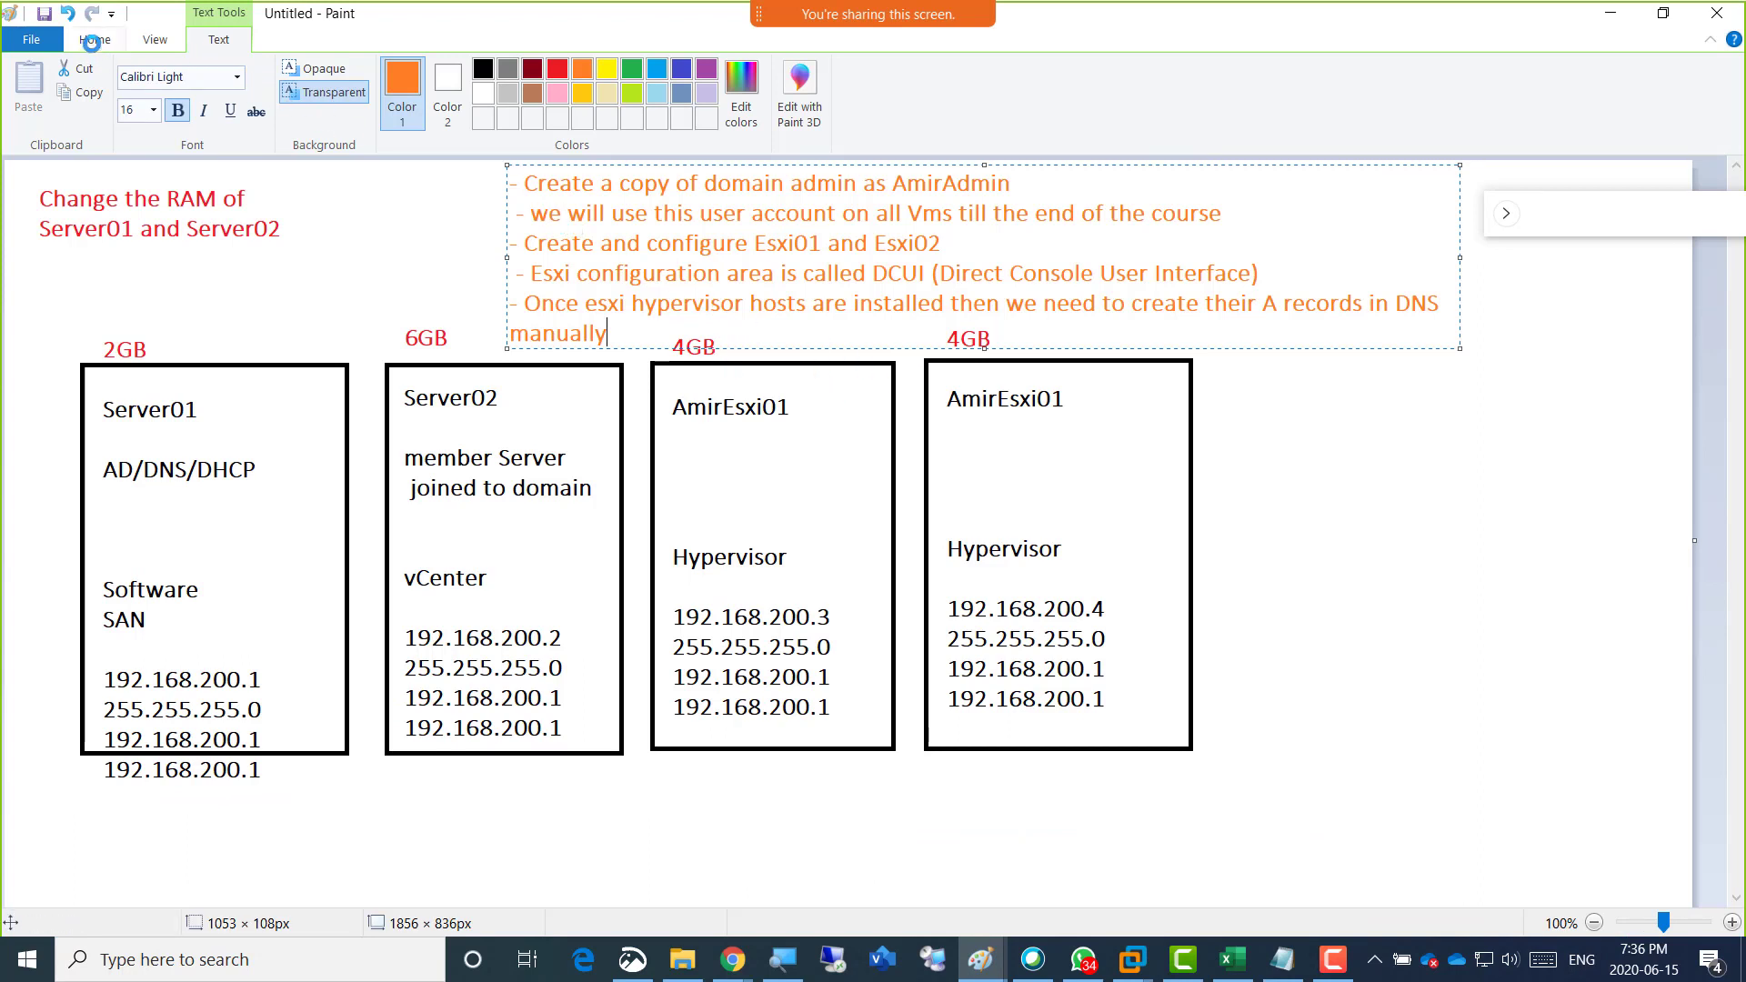
left_click(639, 243)
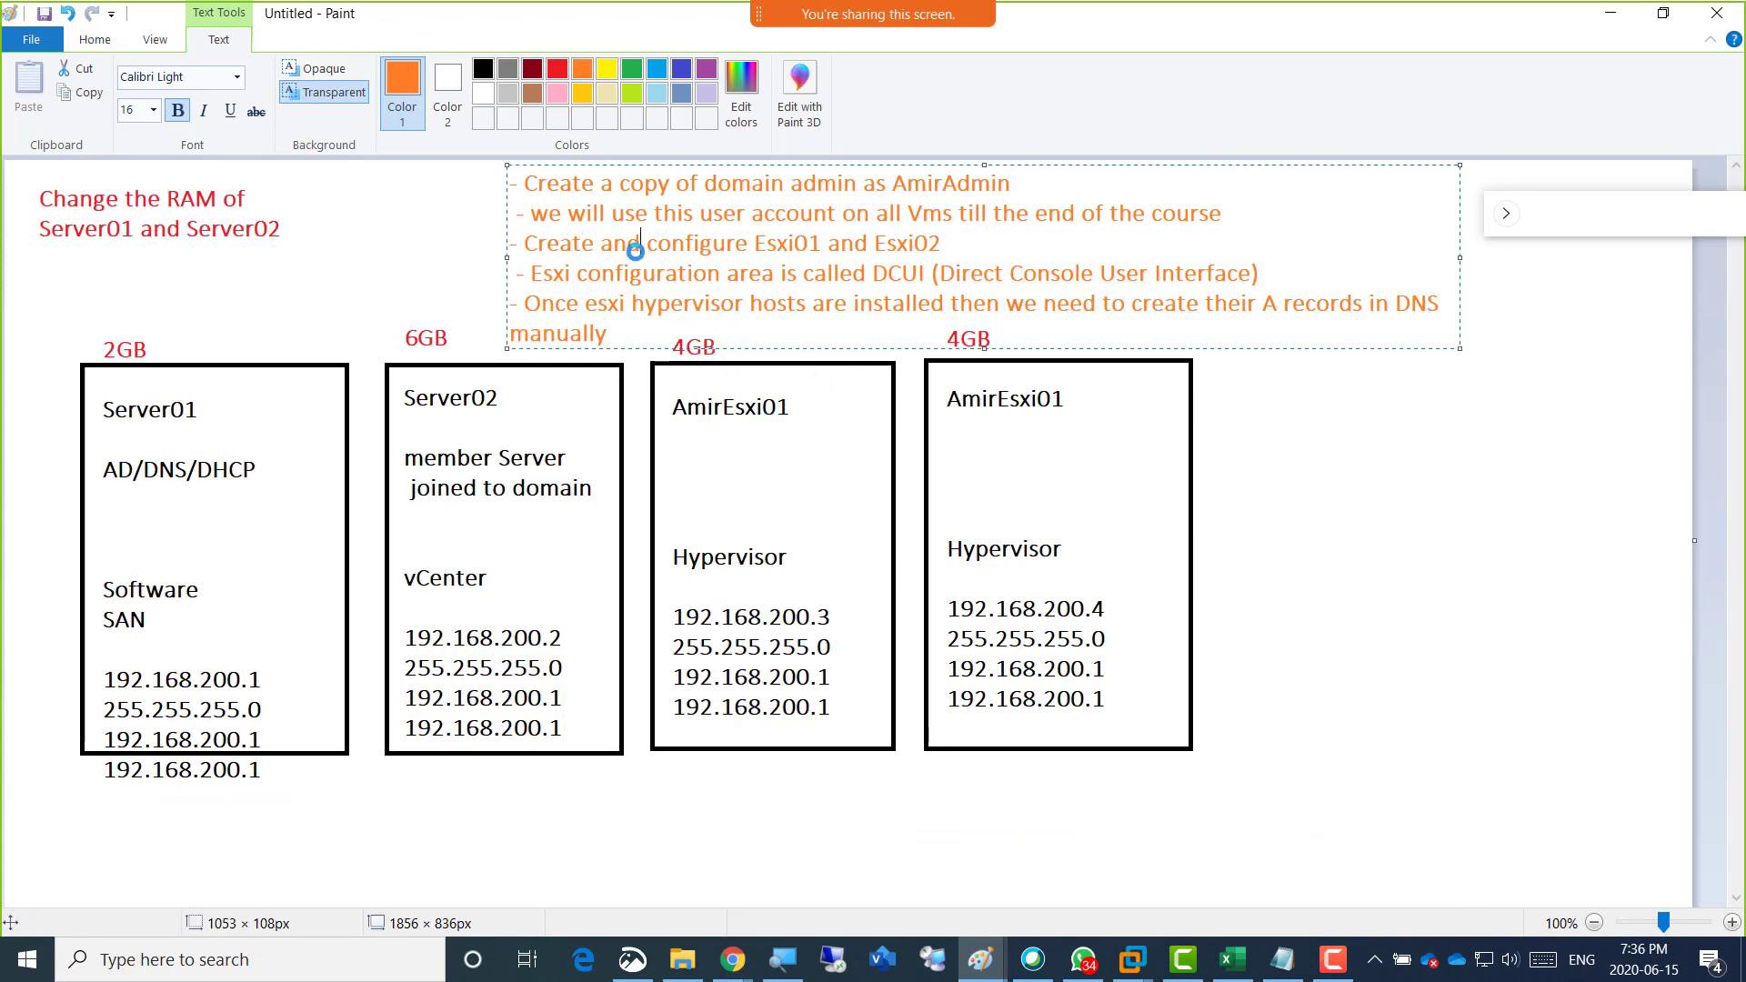
left_click(382, 227)
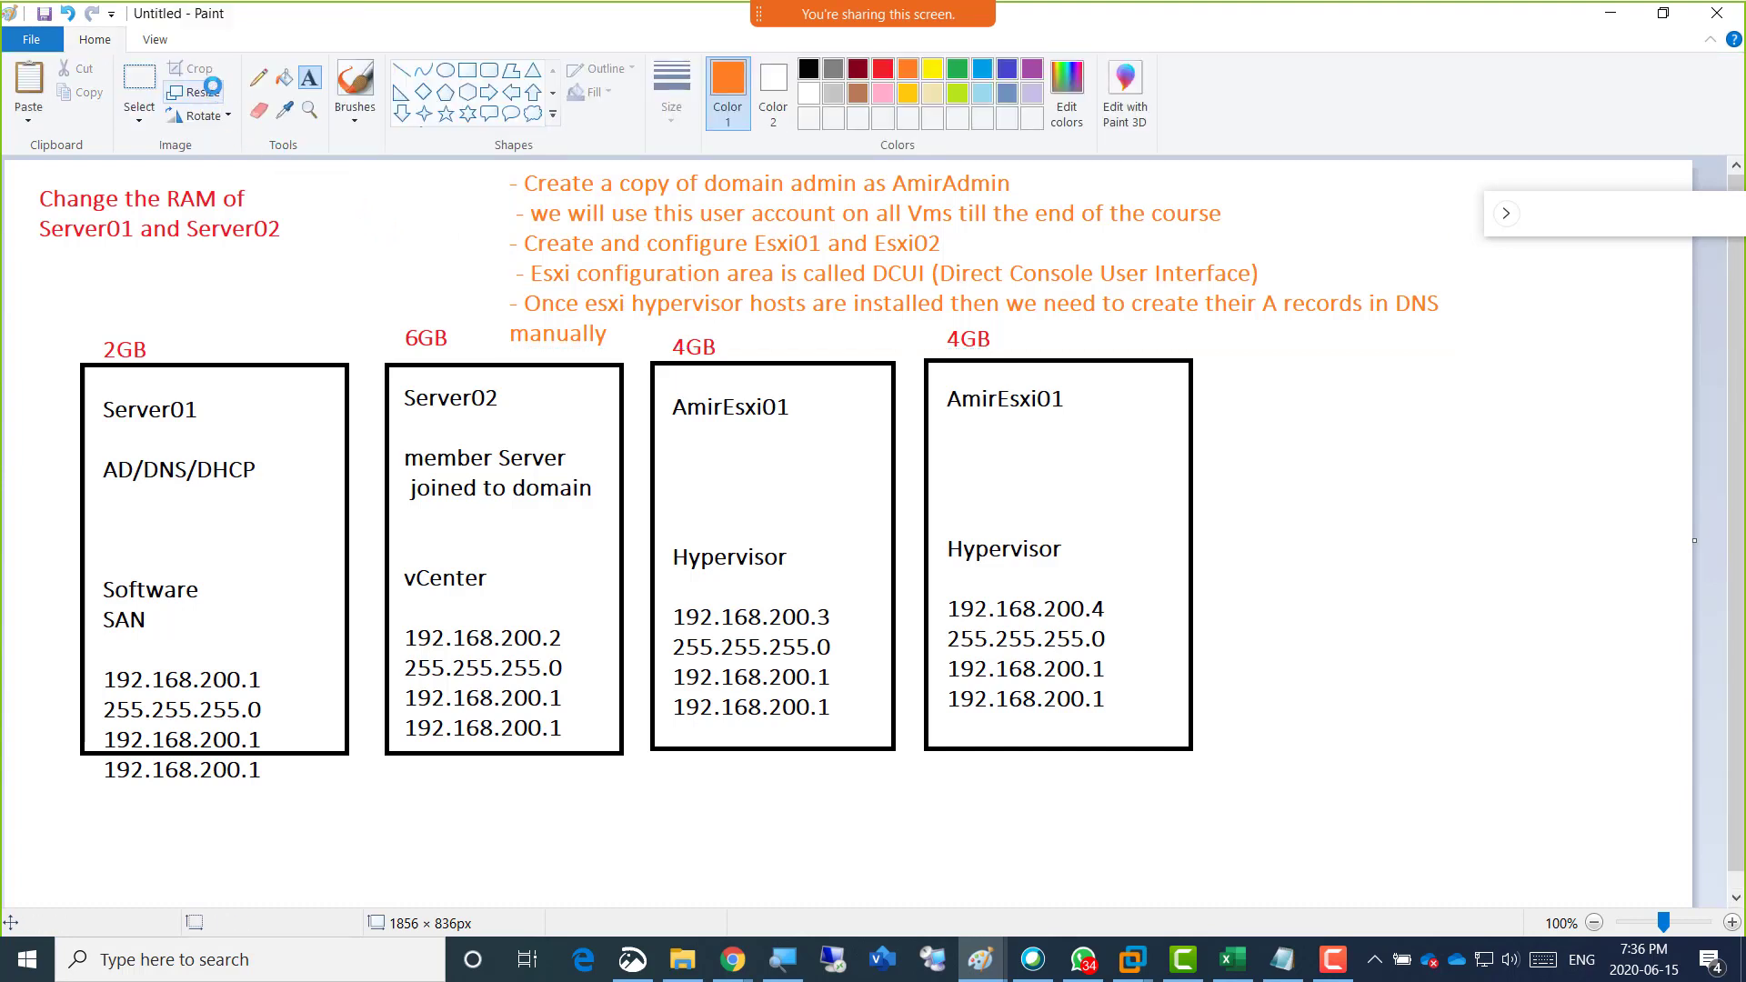
left_click(143, 75)
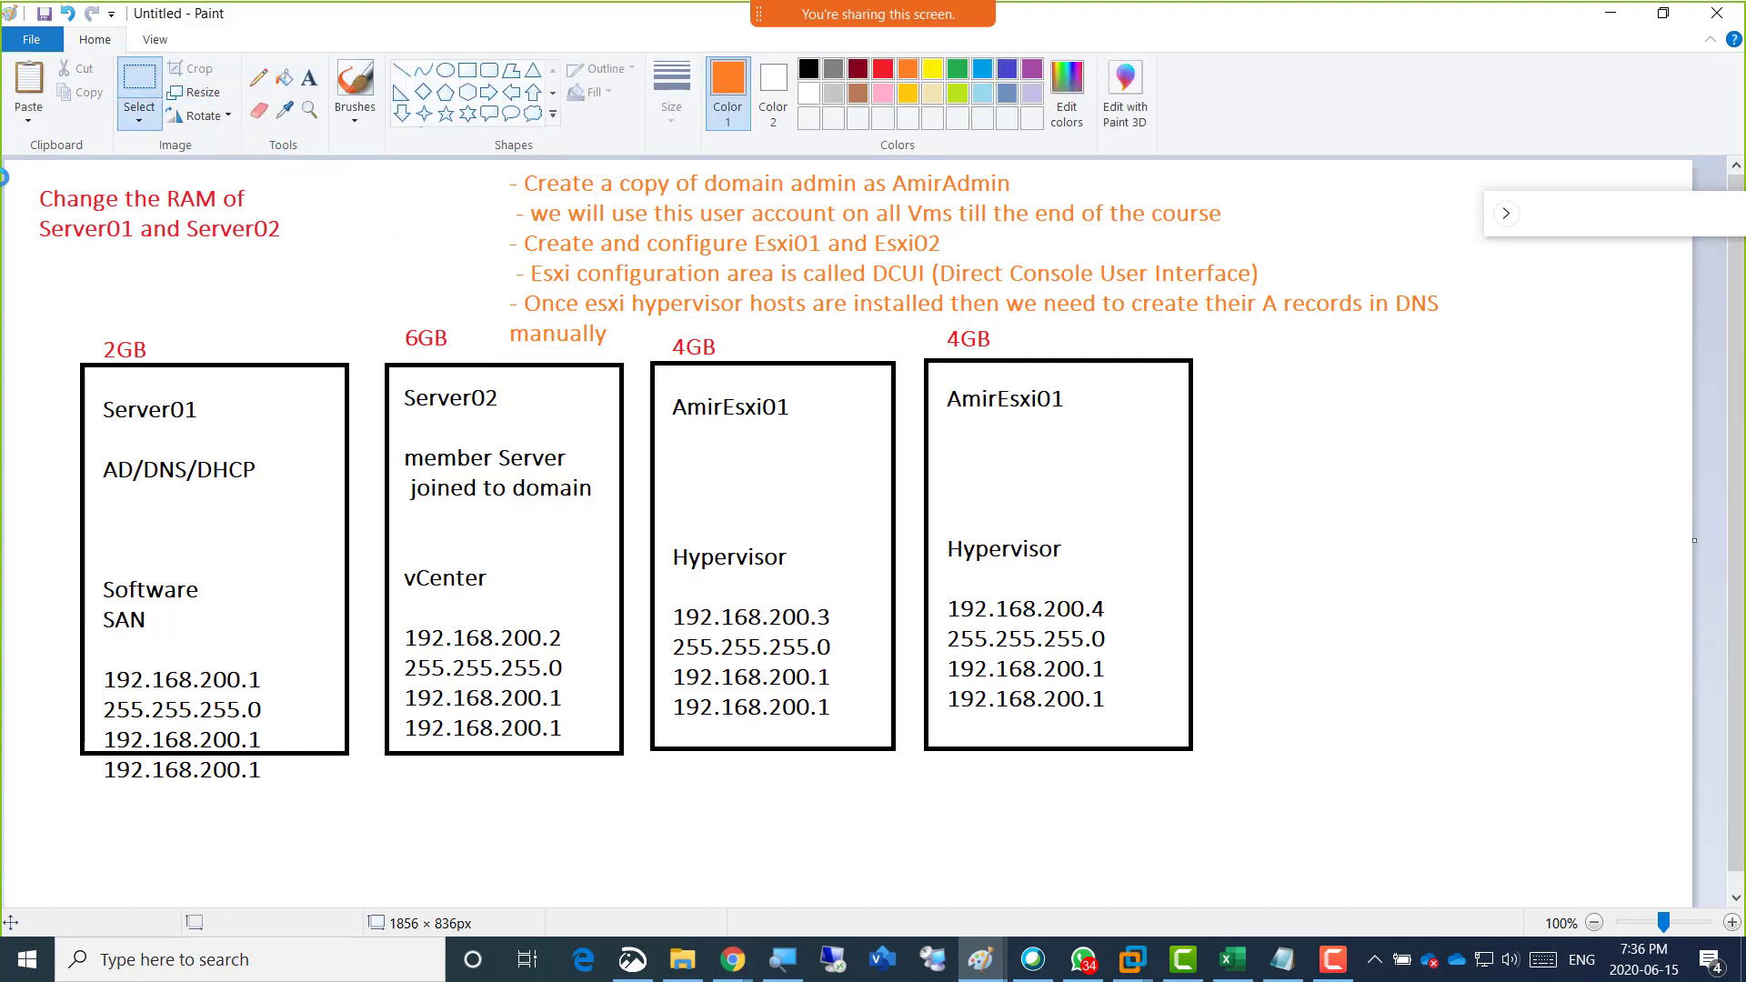
left_click_drag(11, 162, 1491, 800)
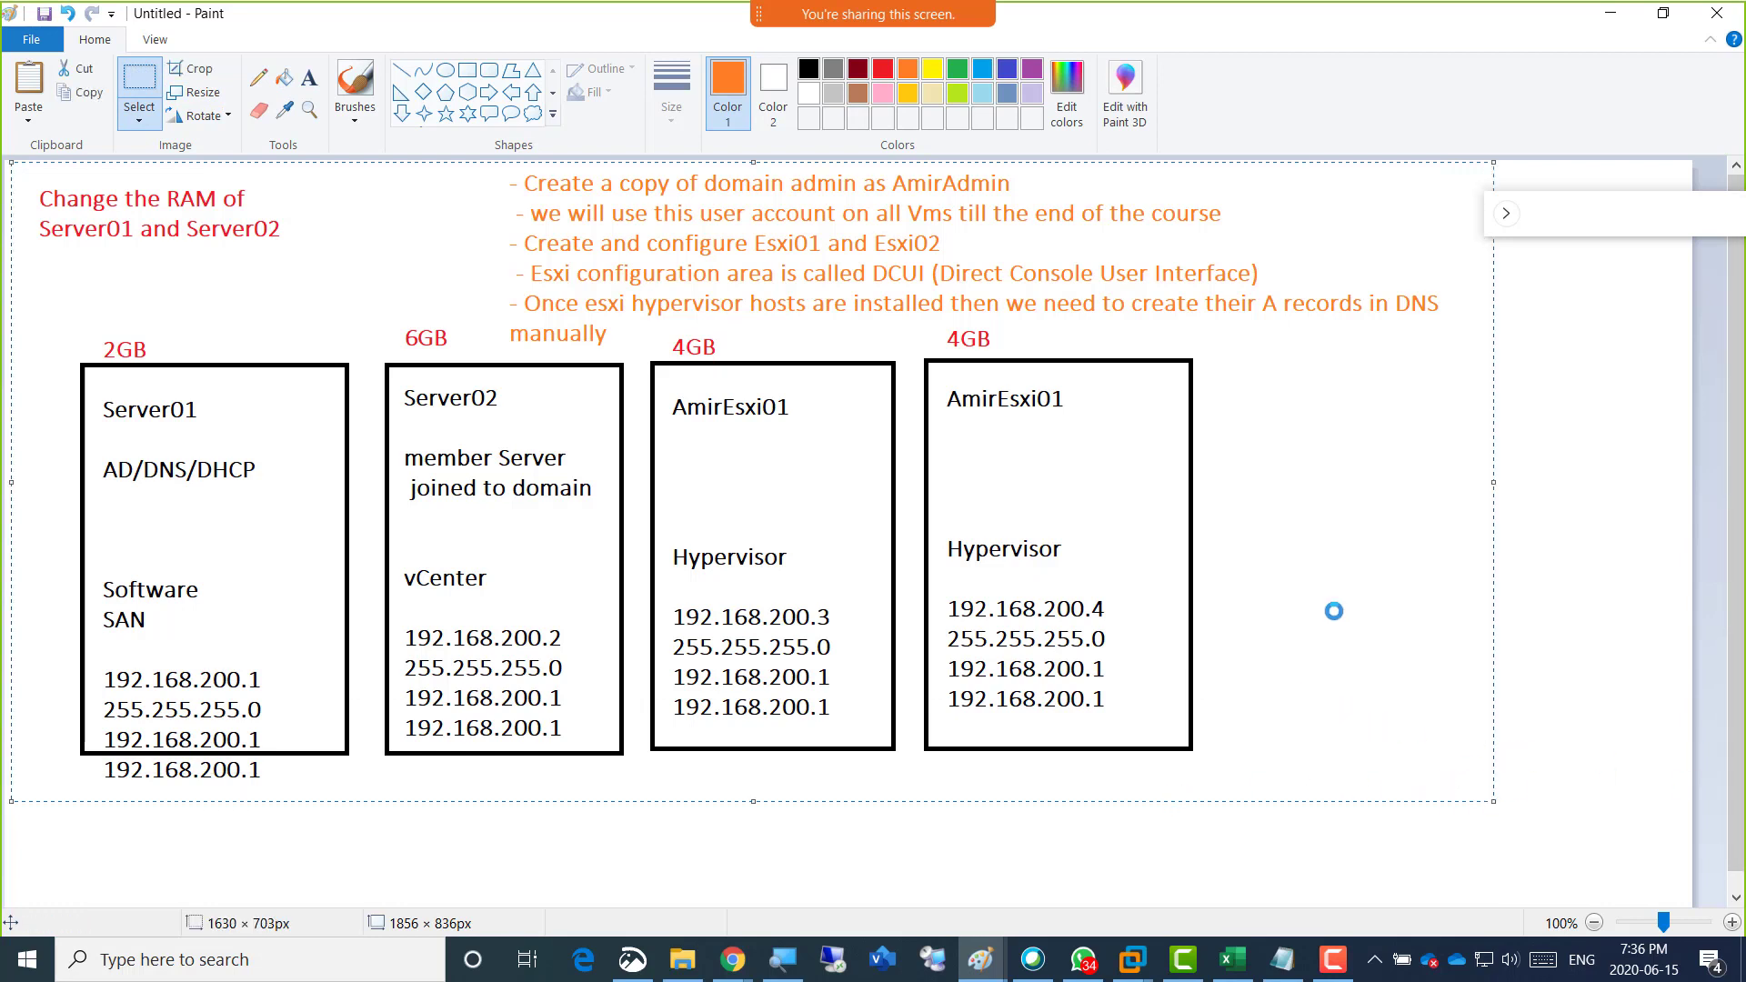
Switch to the Week04 OneNote page and paste the copied server diagram on a new line below the "Screenshot 2" caption.
key("alt+Tab")
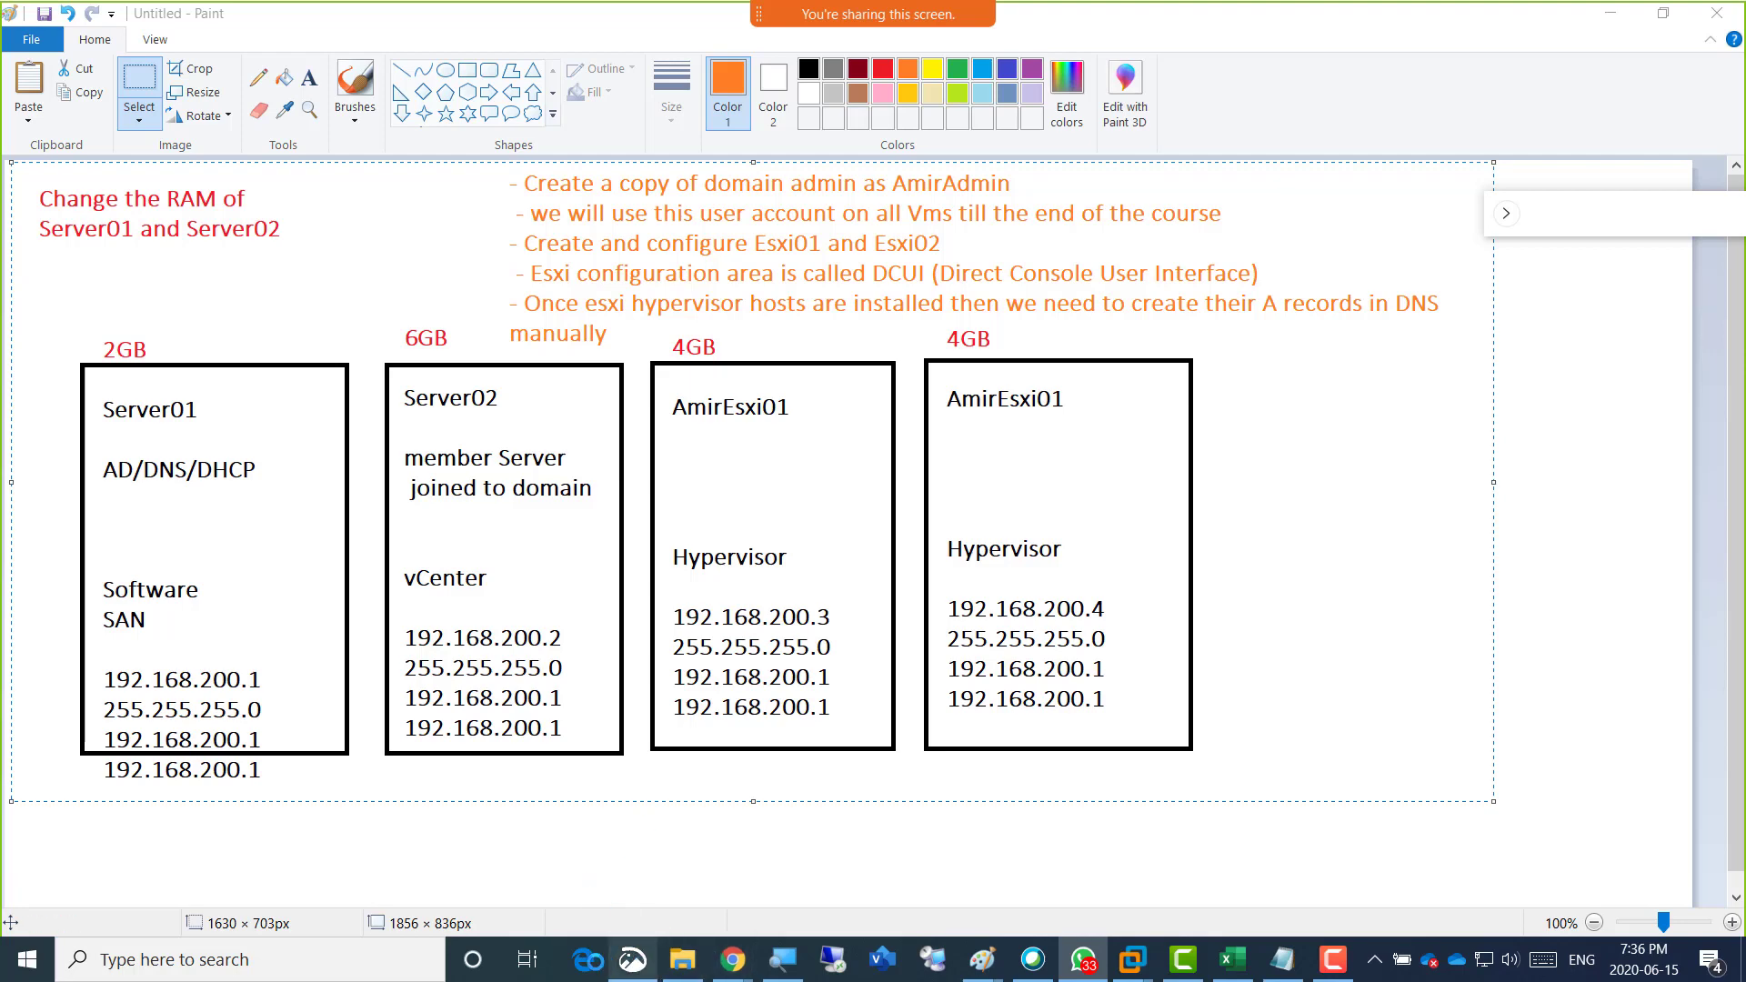
mouse_move(732, 959)
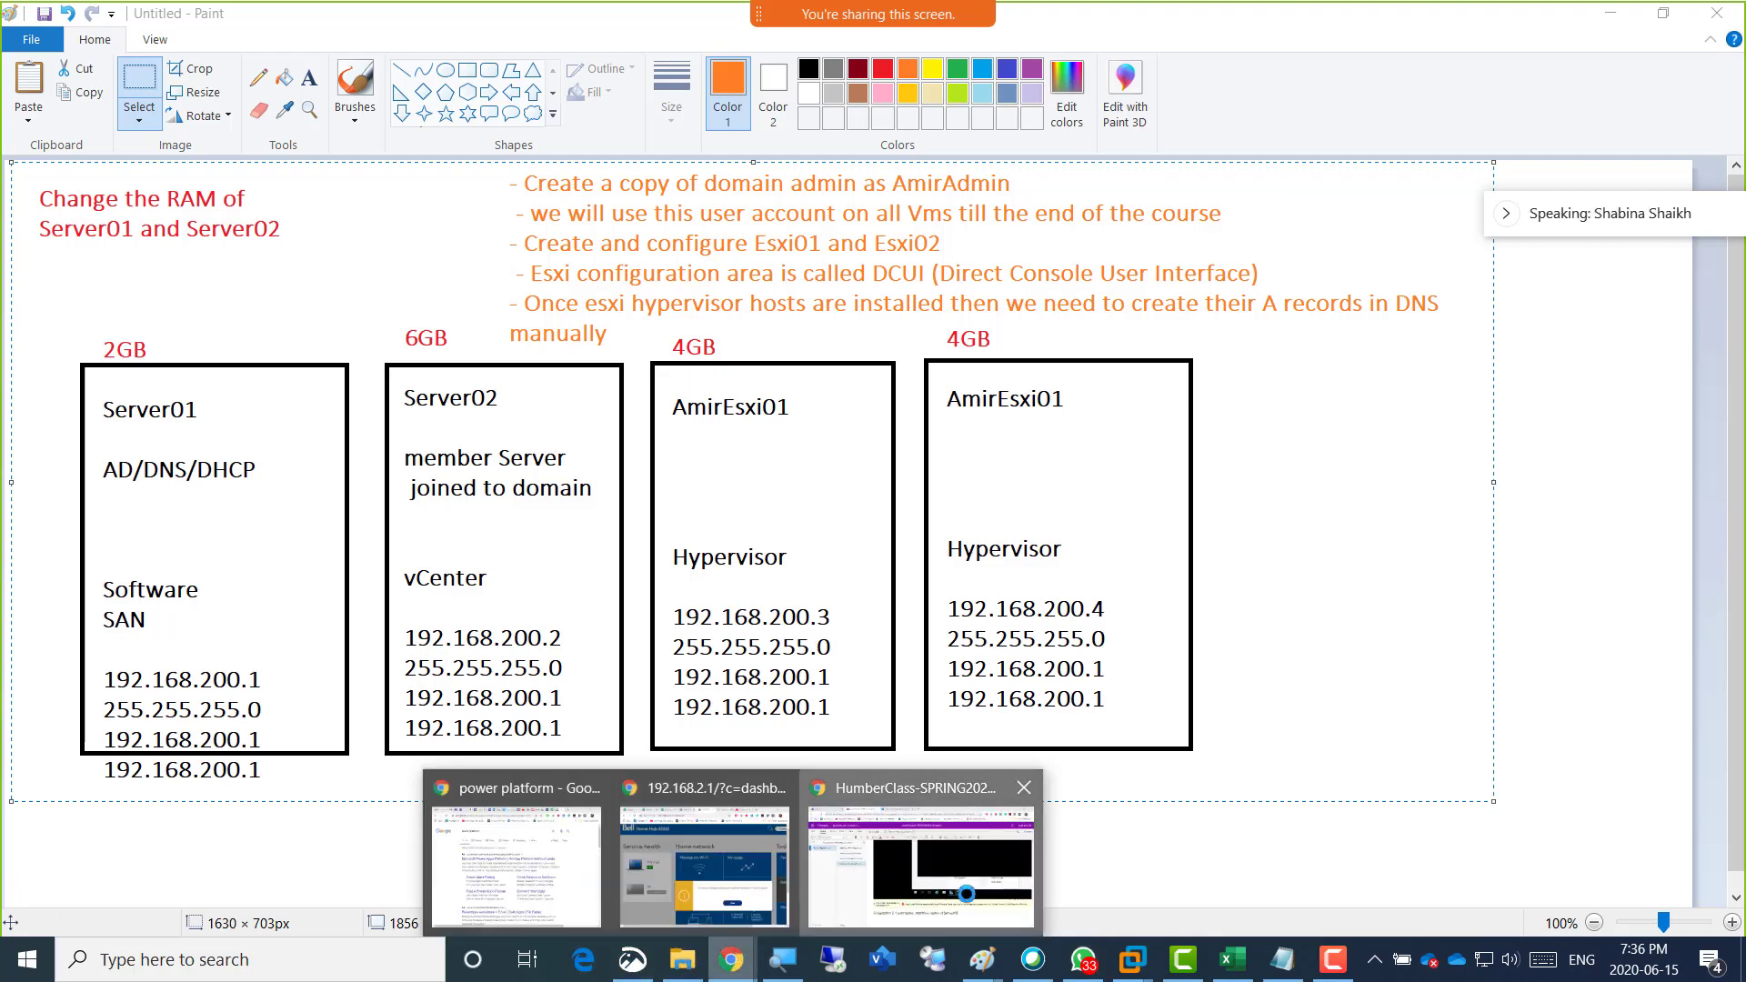
left_click(966, 894)
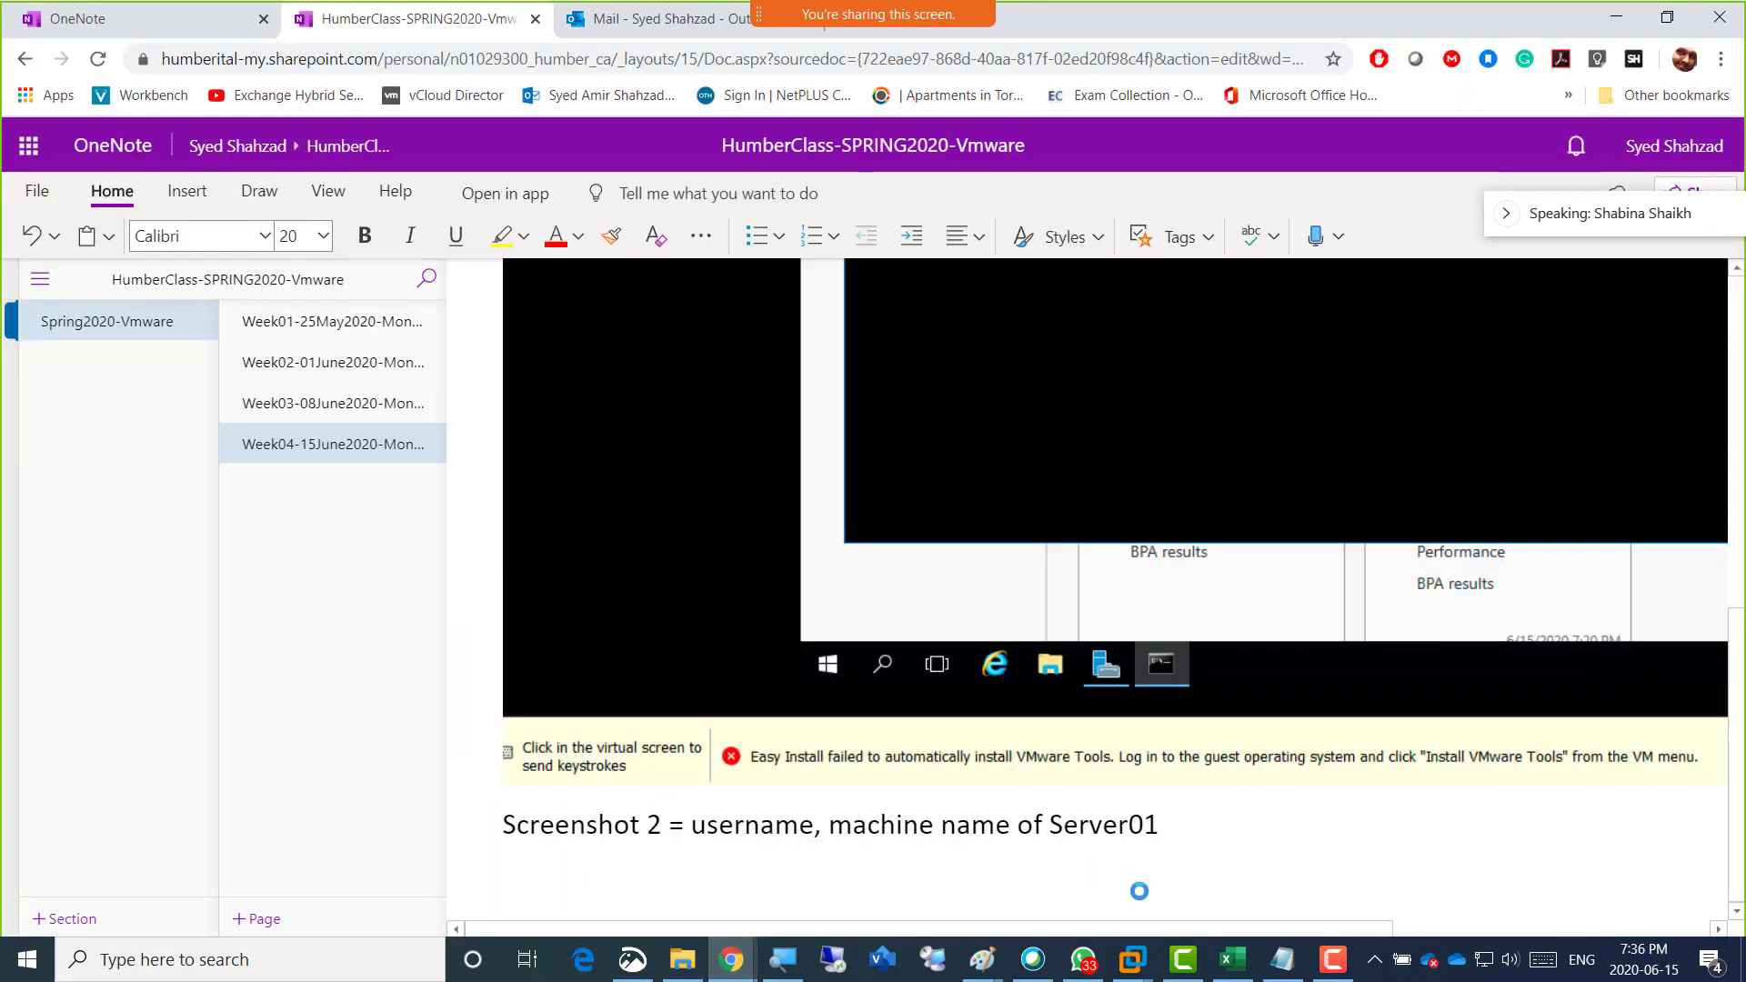
left_click(1162, 824)
key("Return")
key("ctrl+v")
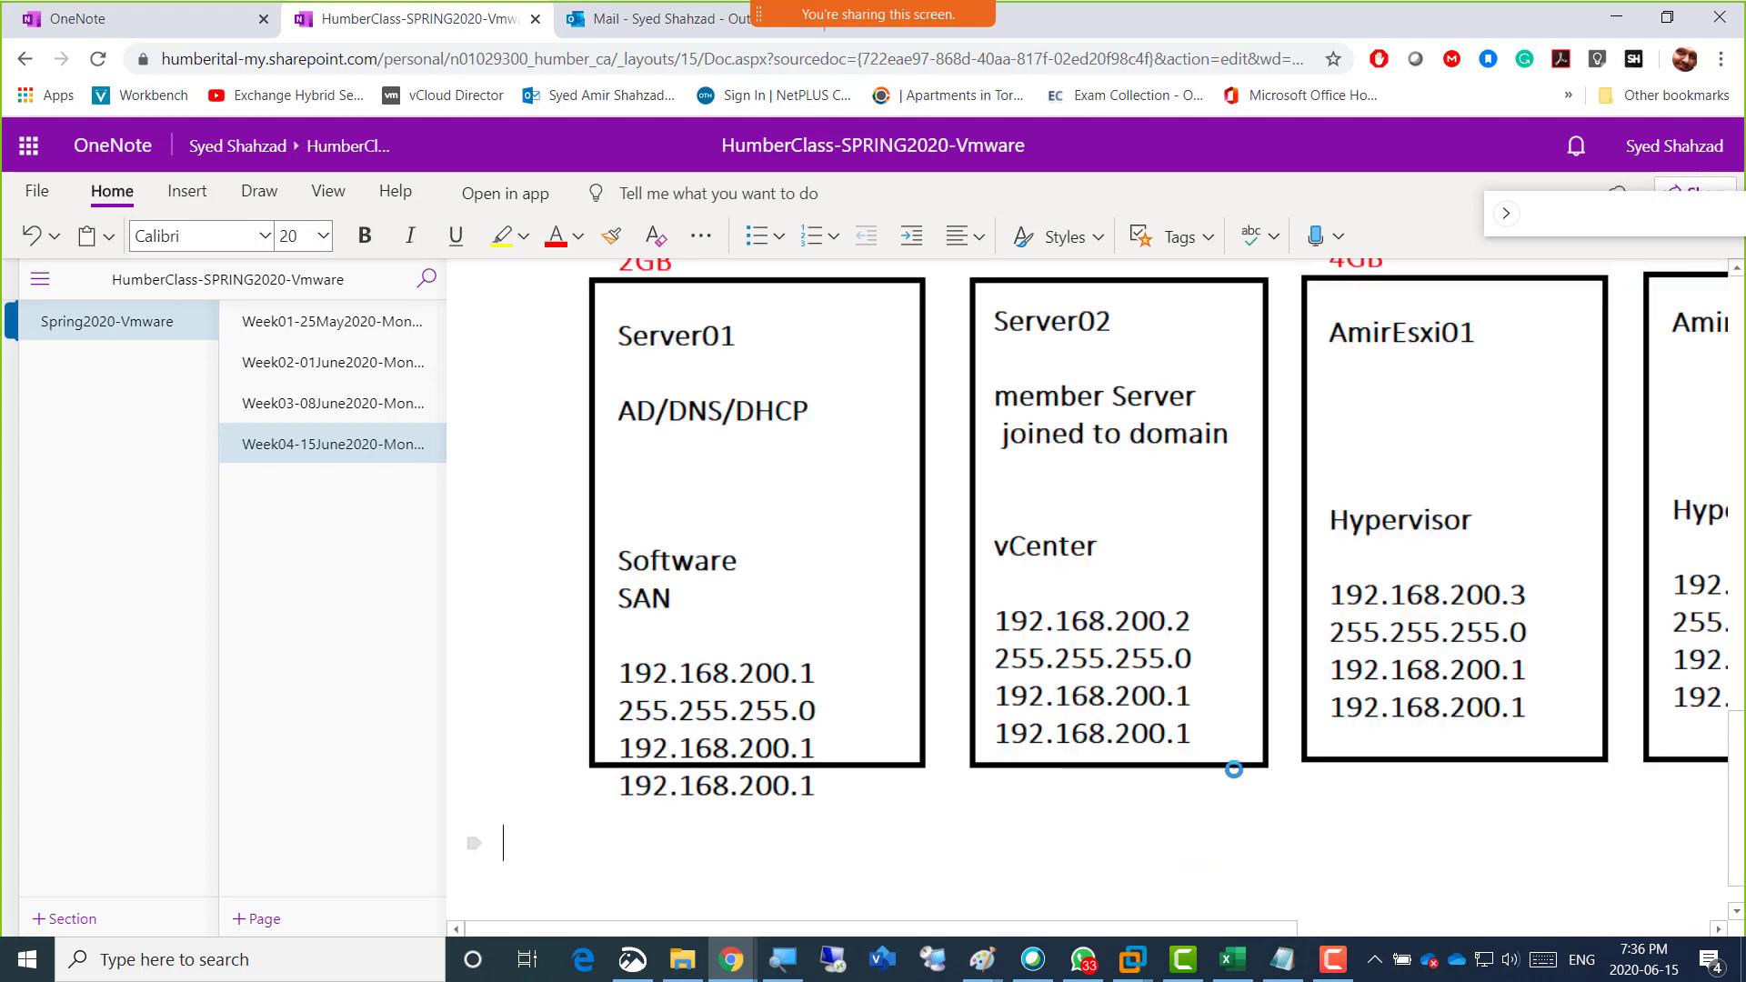
scroll(1149, 668, "up", 3)
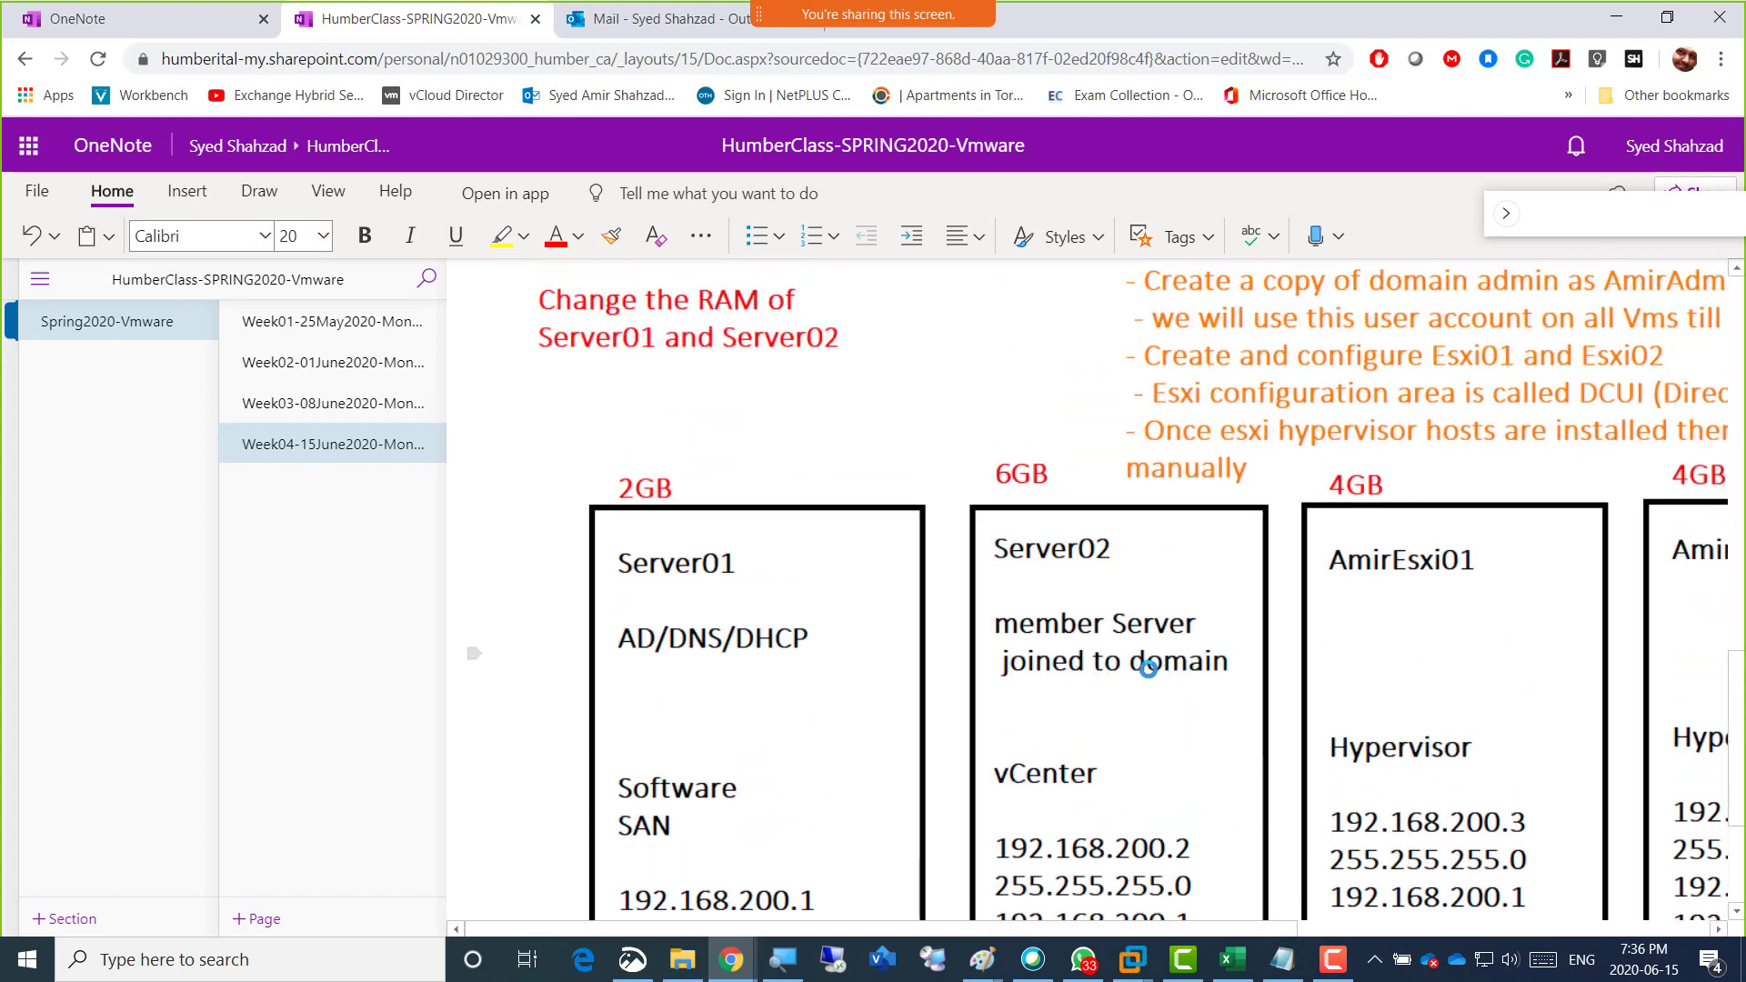
scroll(1074, 666, "up", 2)
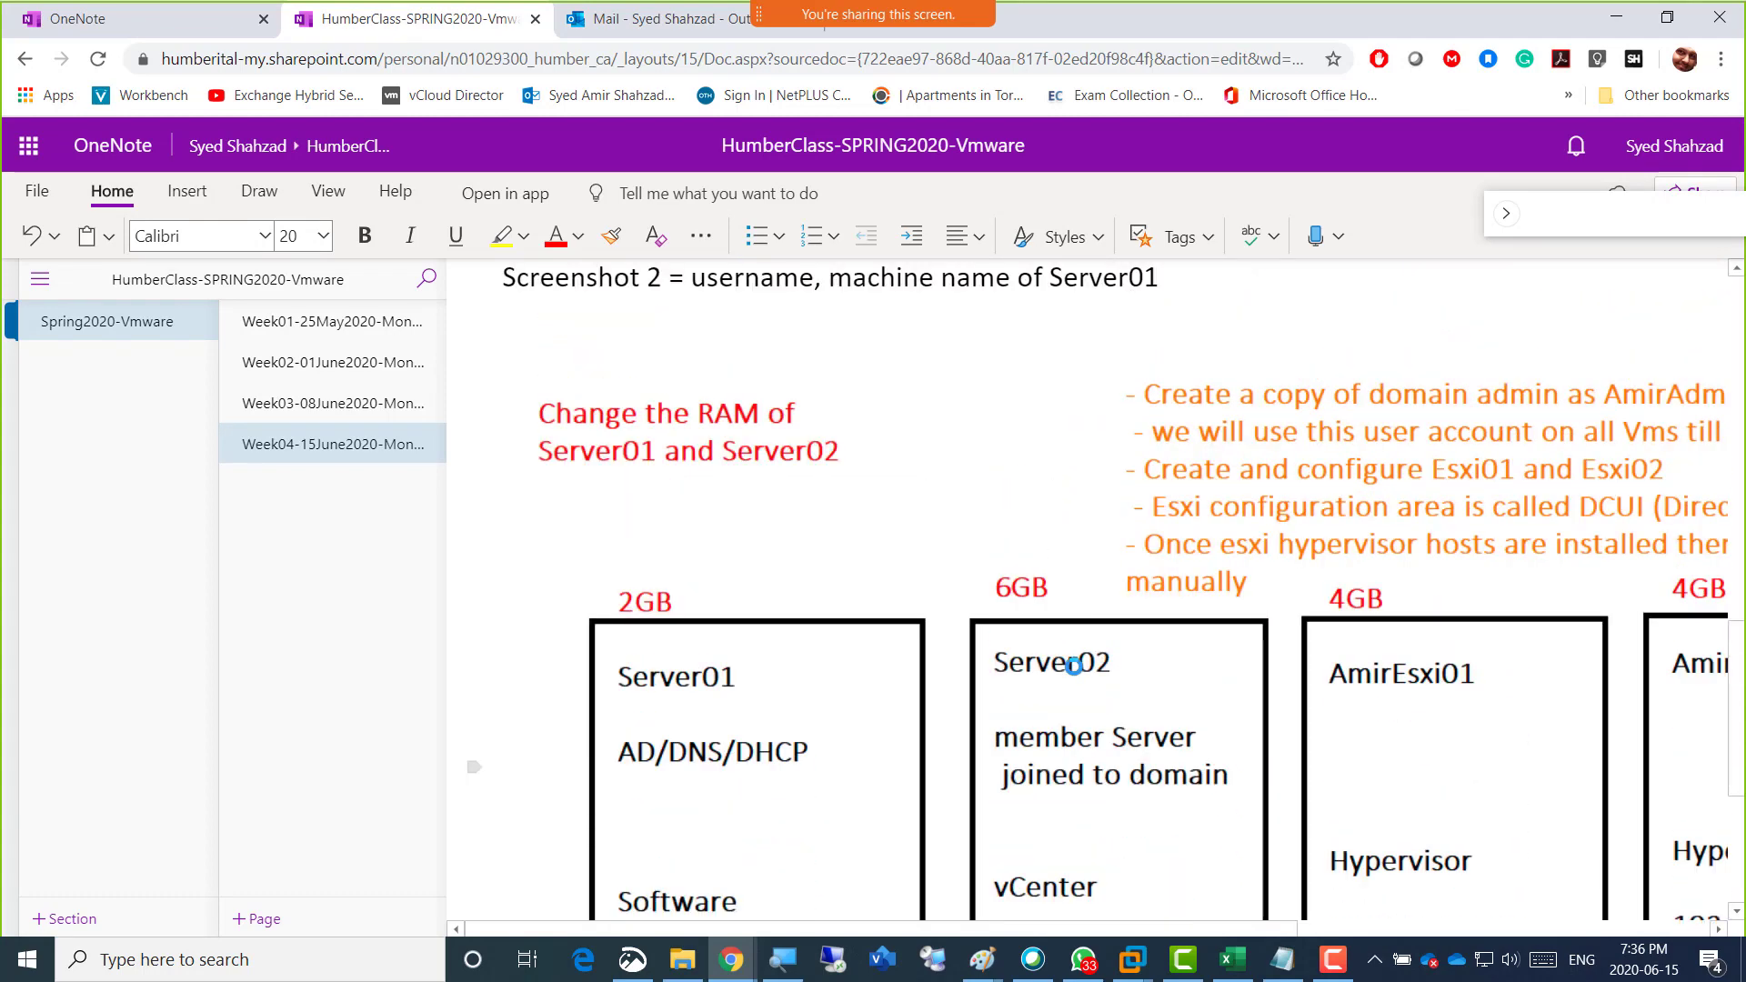
key("alt+Tab")
key("alt+Tab")
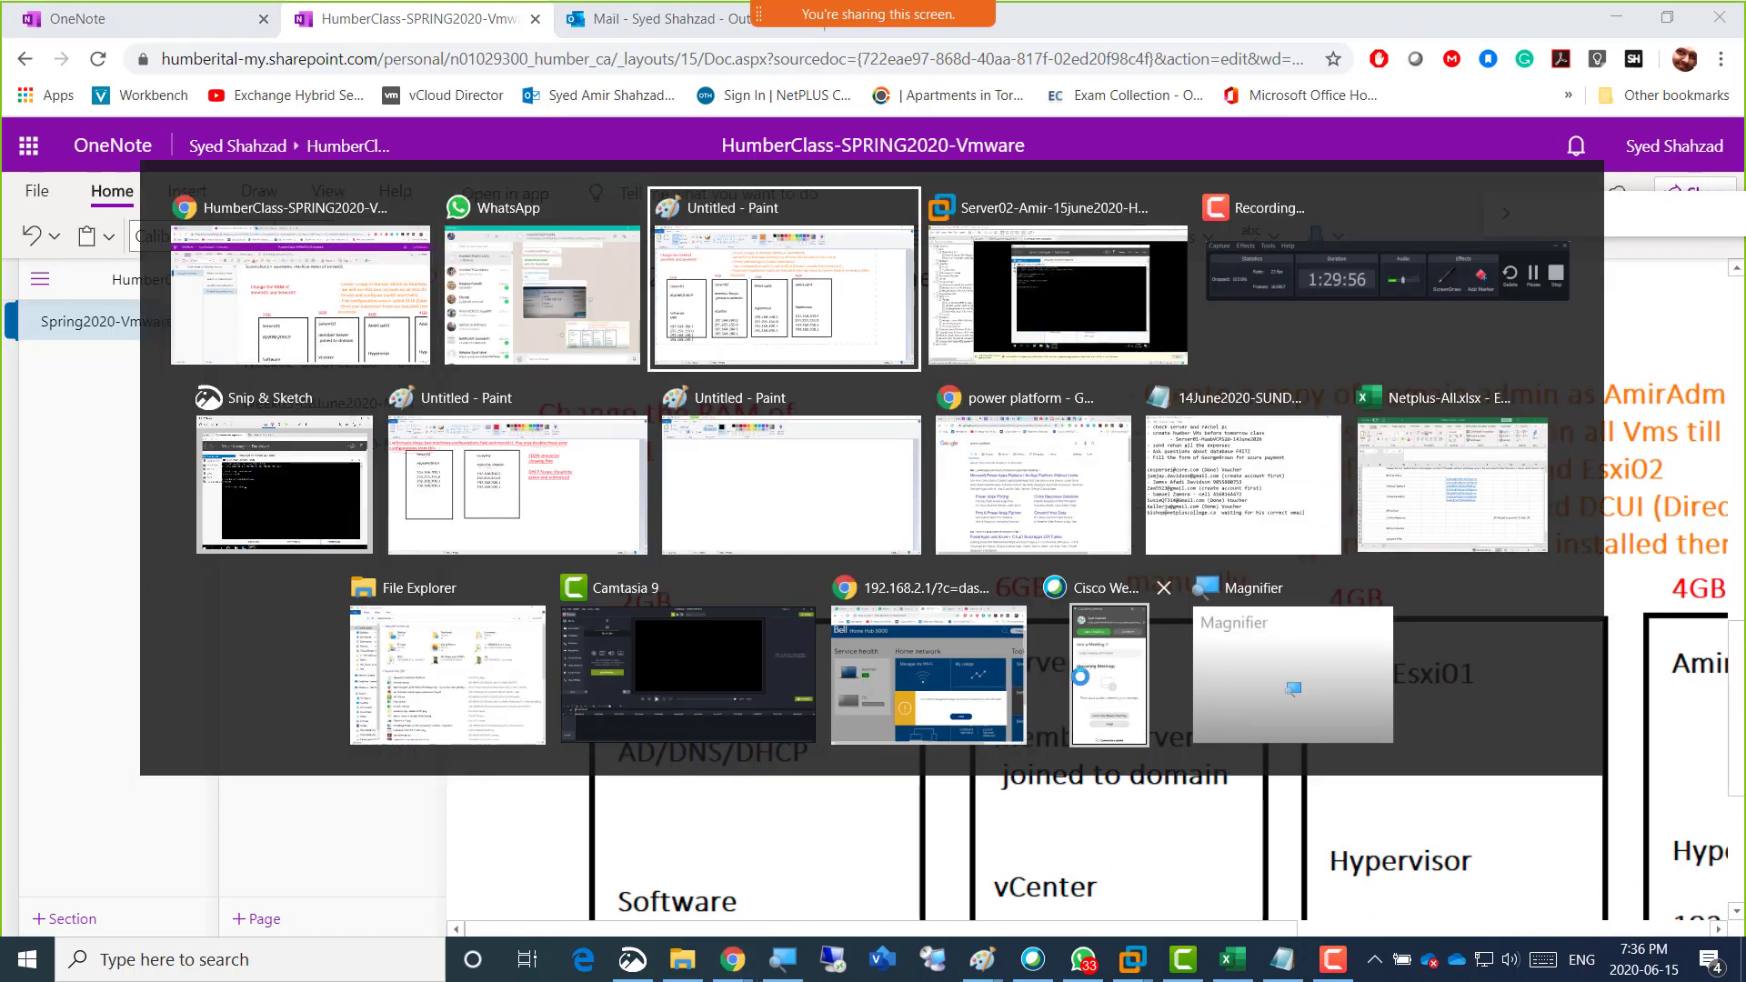
key("alt+Tab")
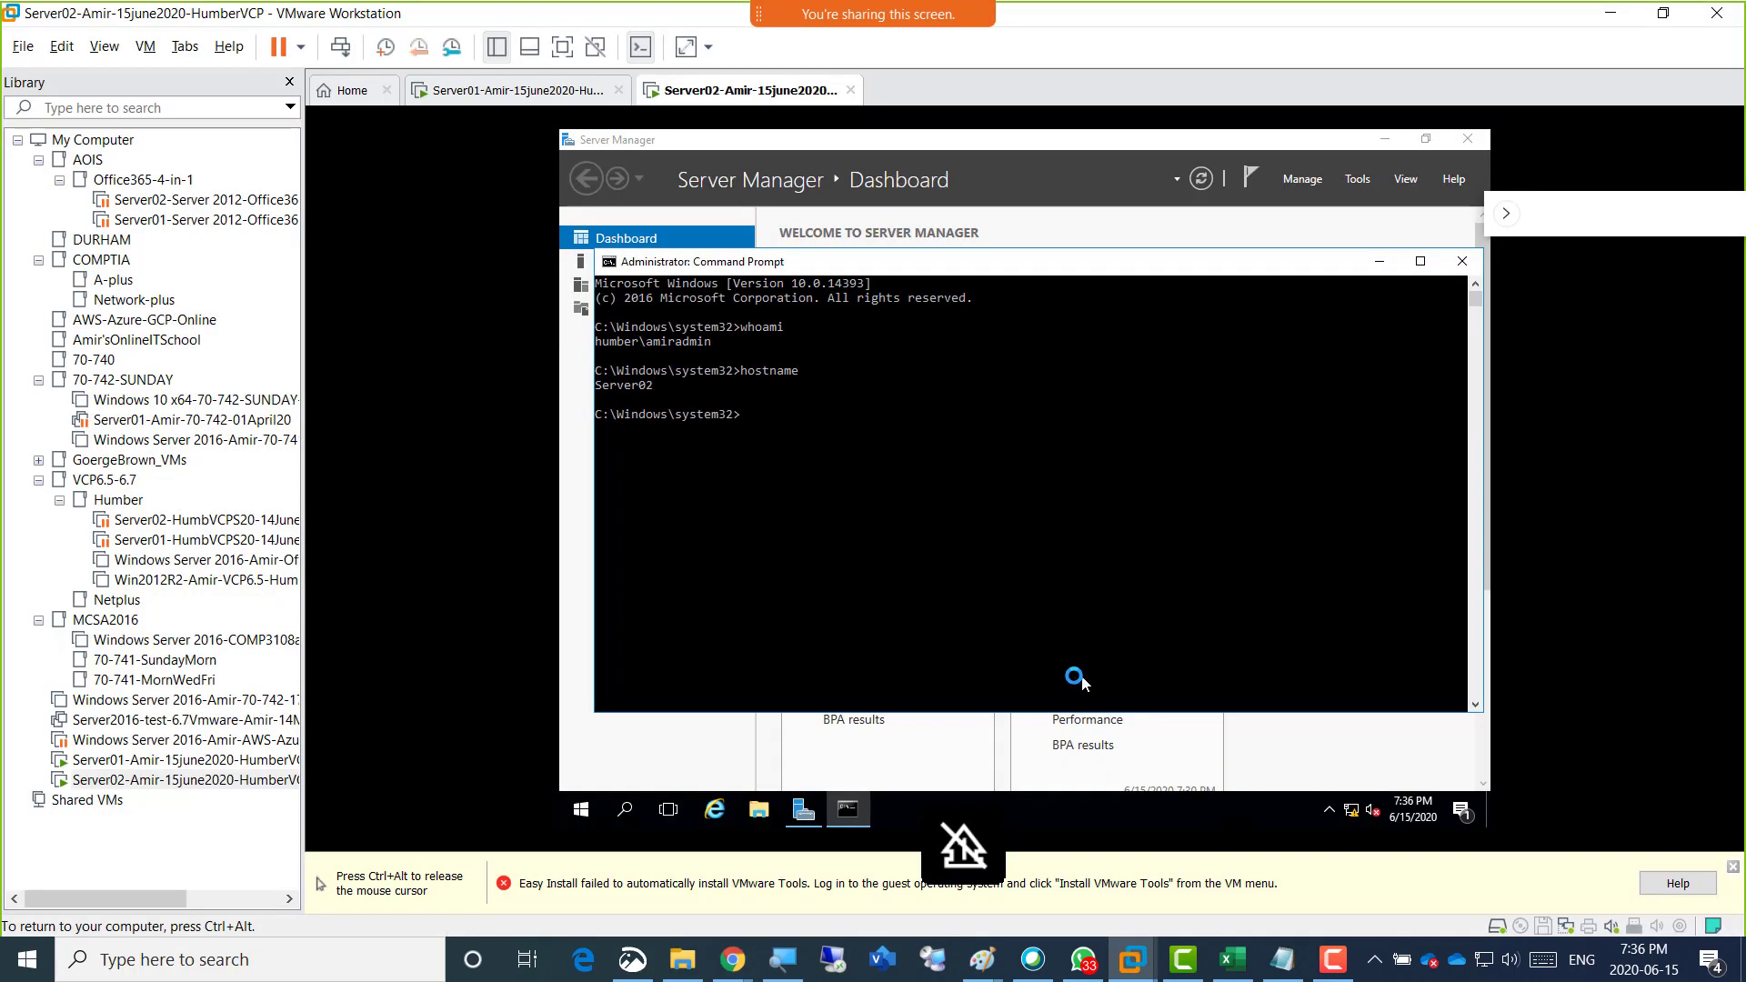
key("ctrl+alt")
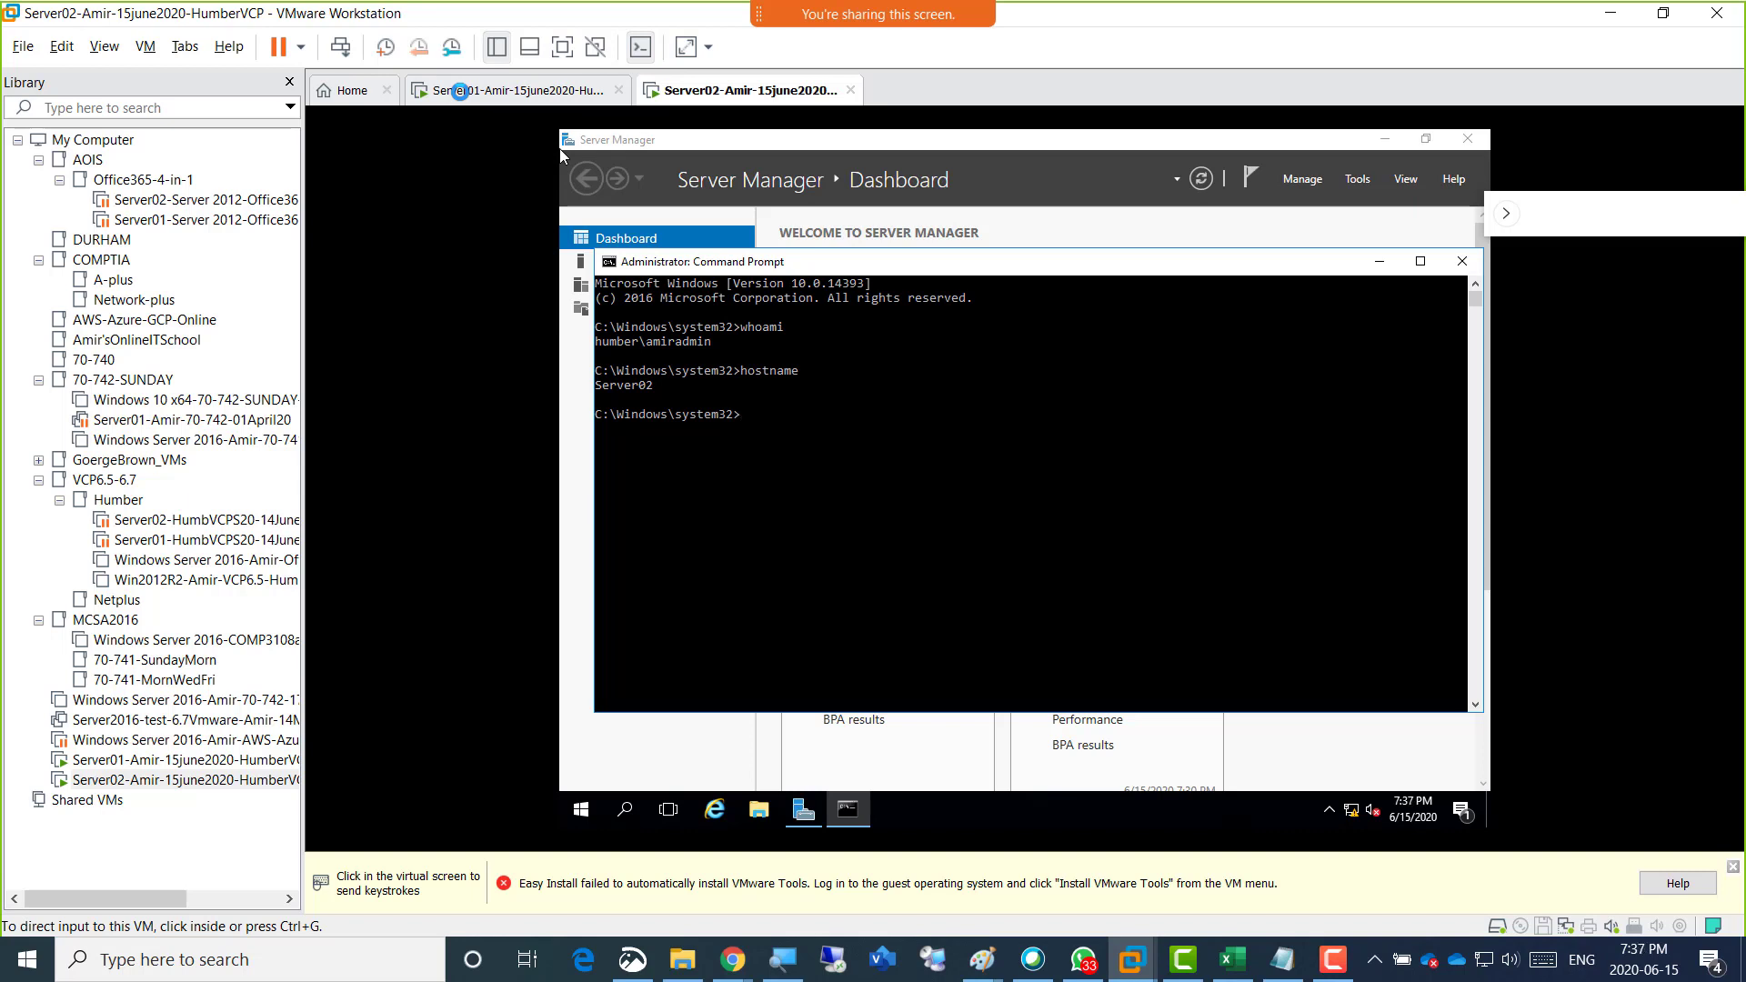
key("shift")
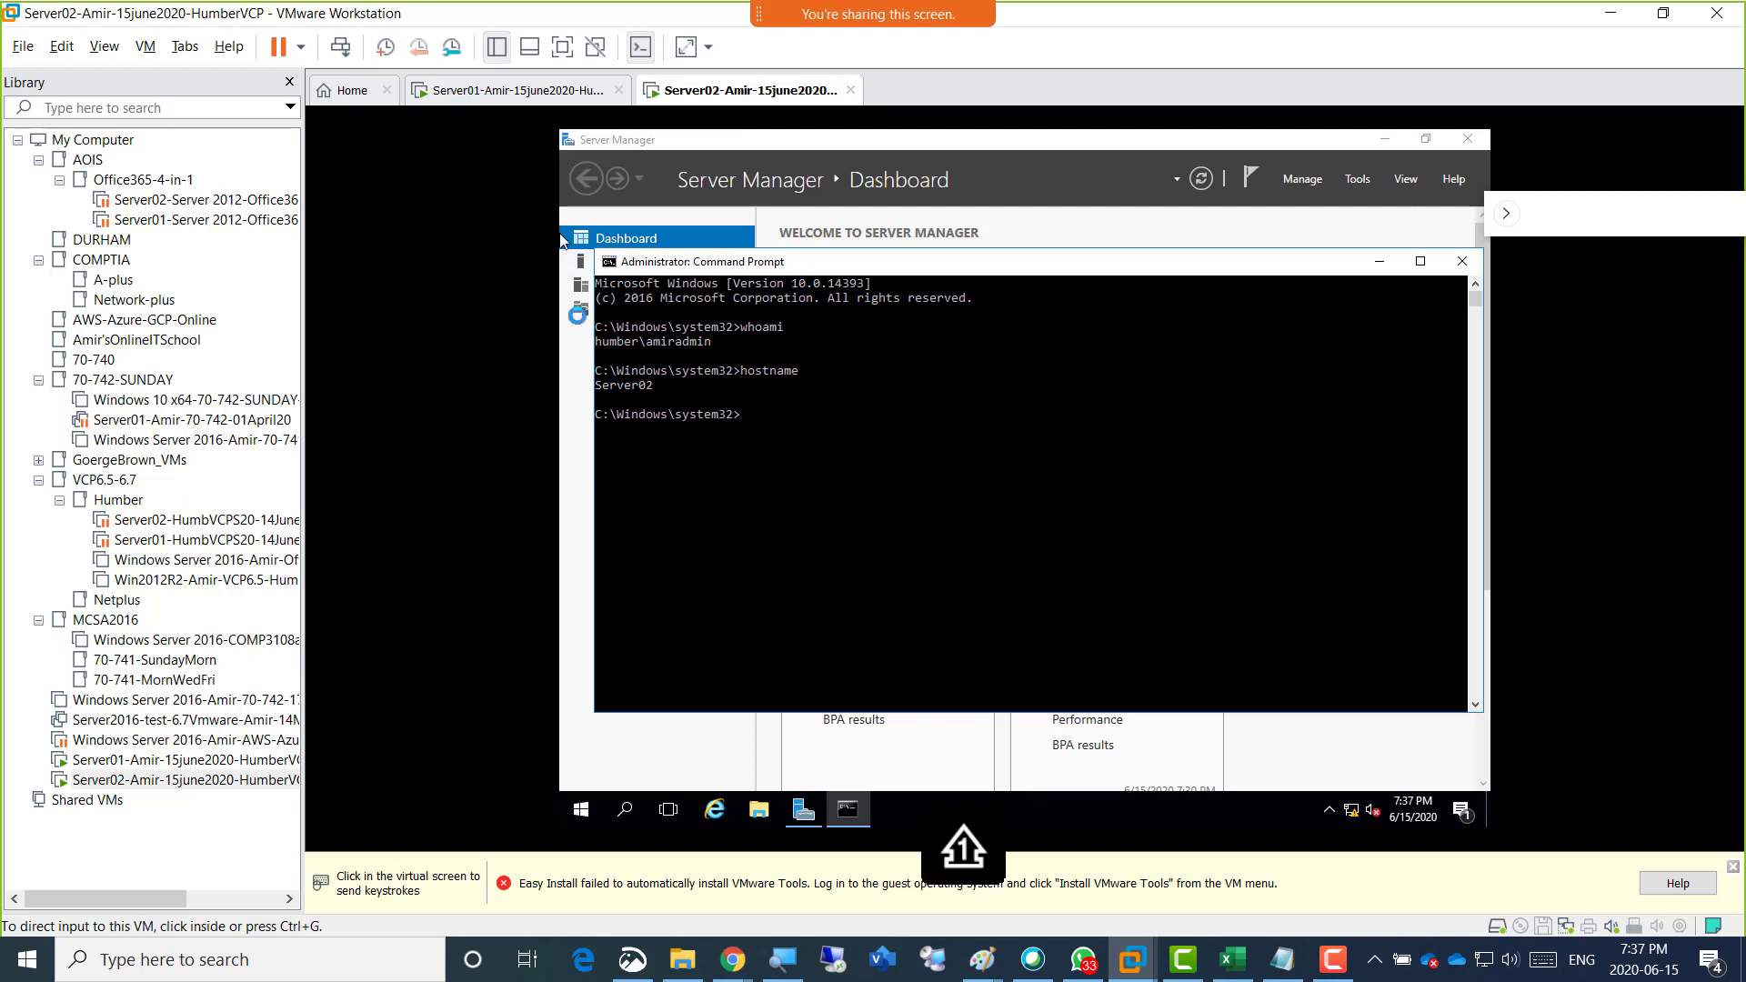
left_click(942, 481)
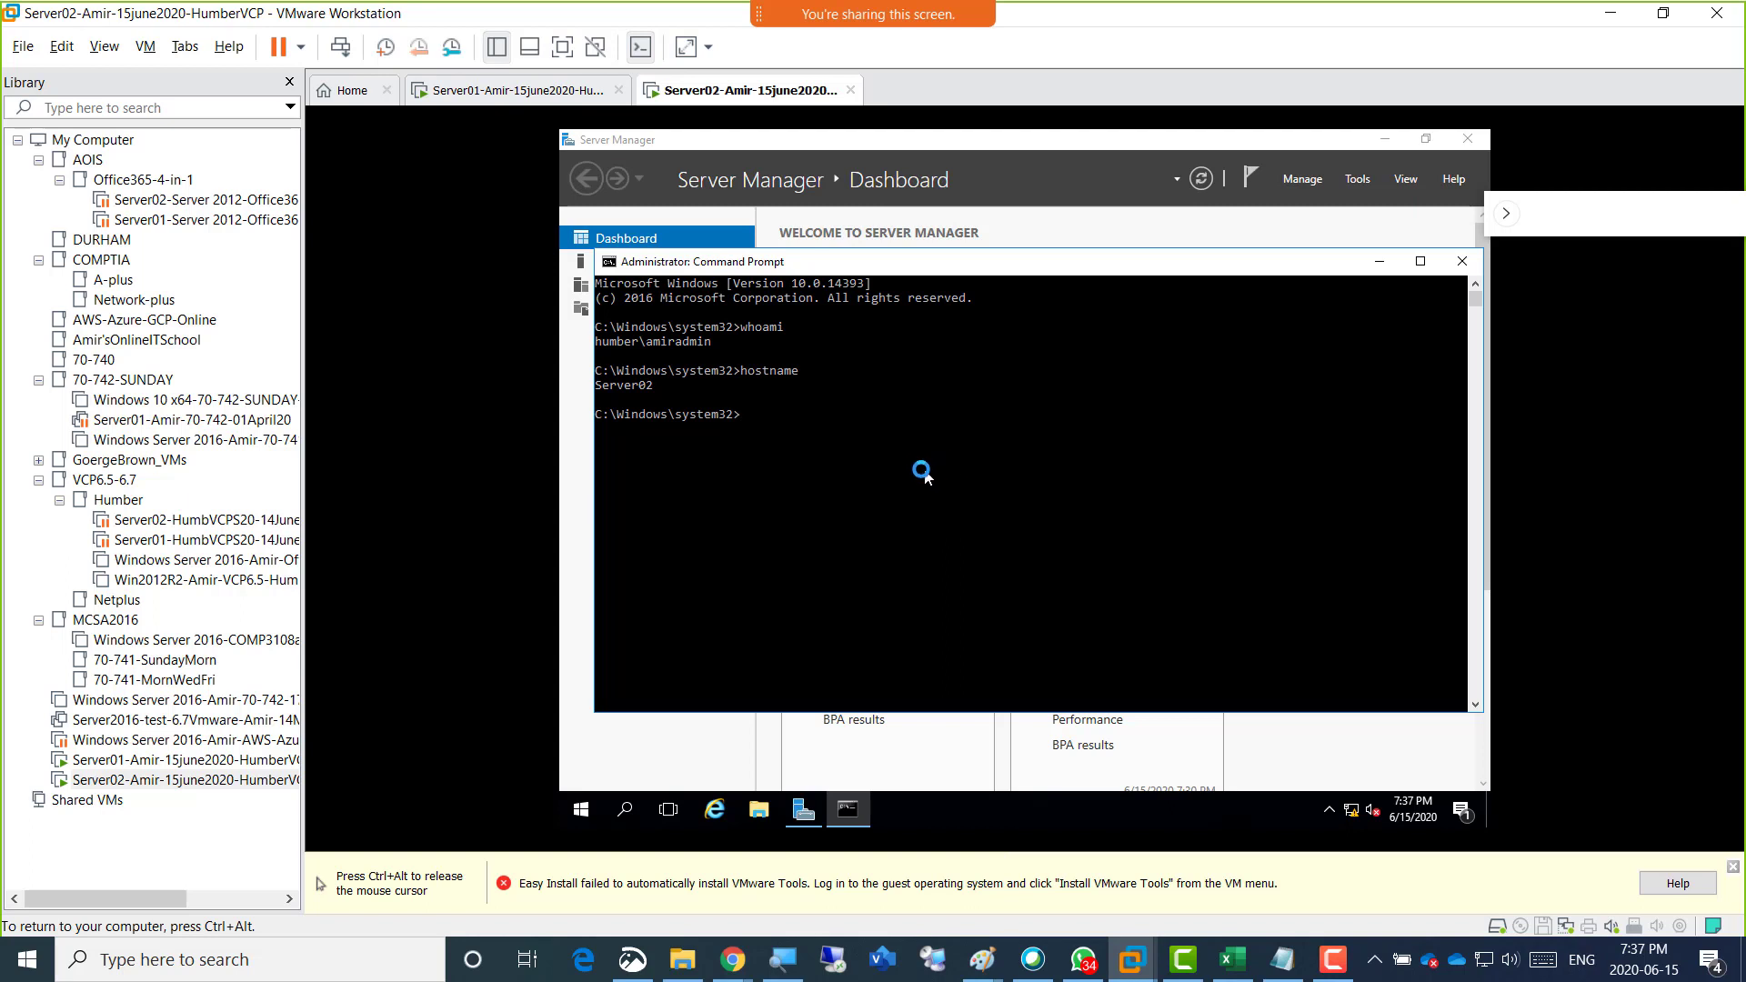
key("ctrl+alt")
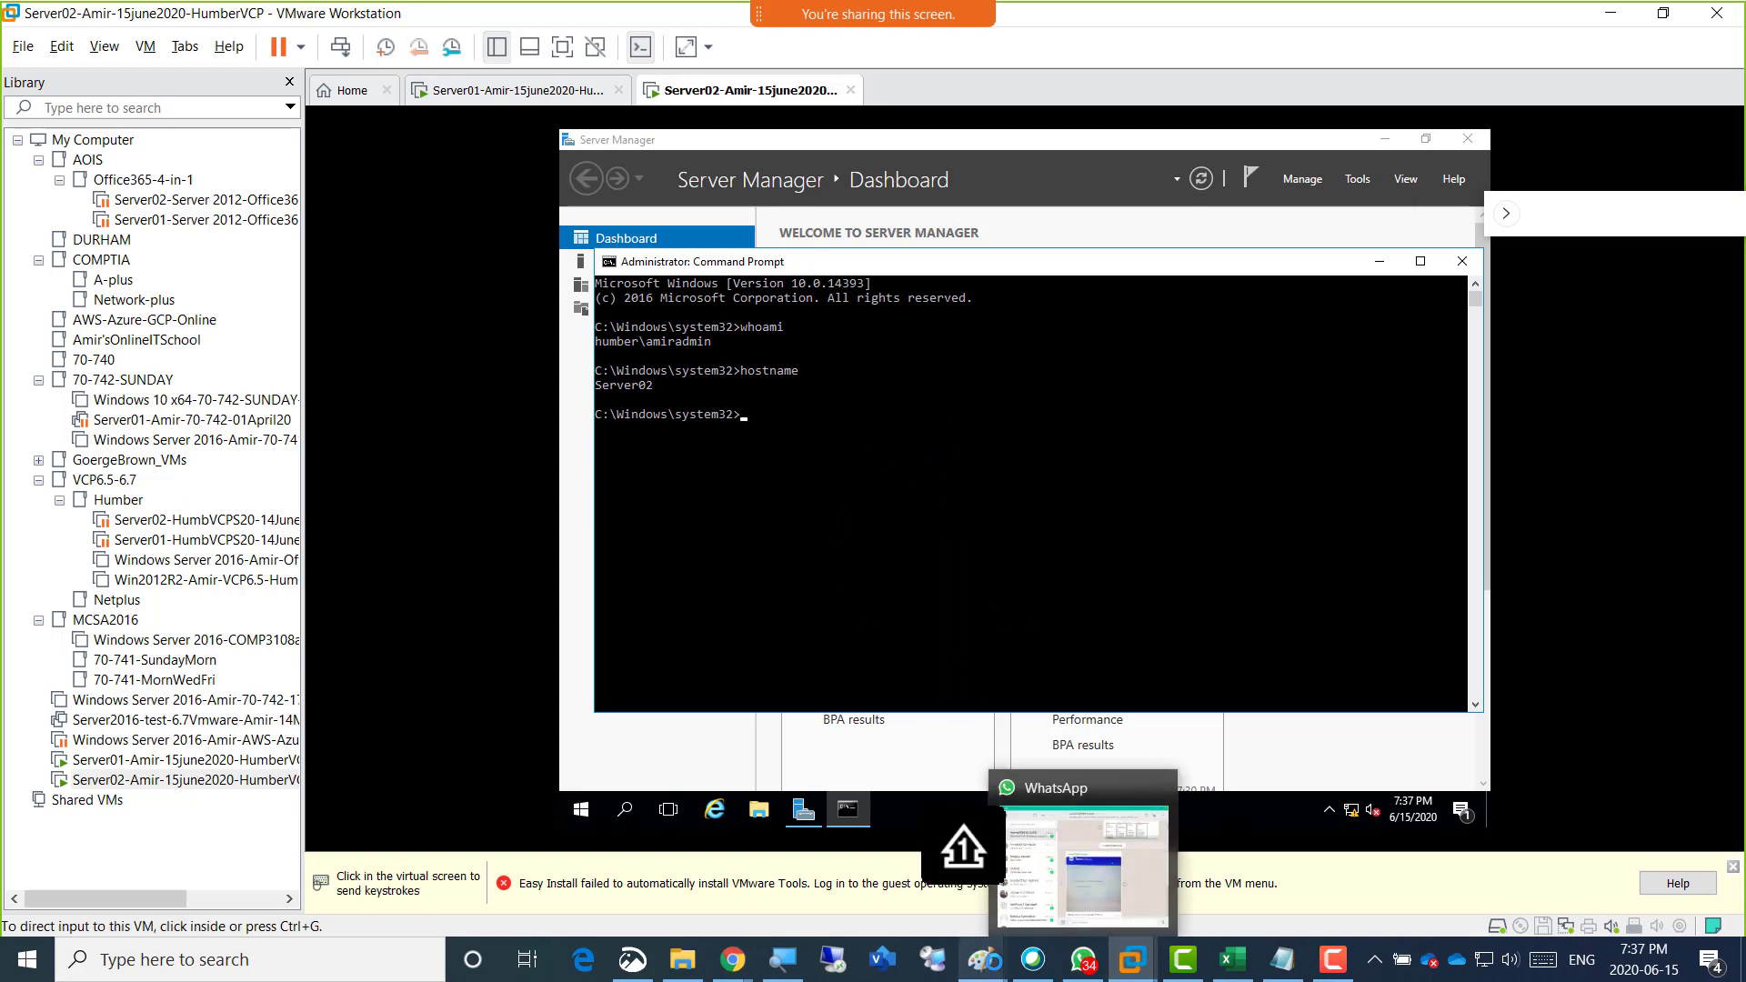
Switch to the Paint server diagram and start an orange note below the boxes reading "What is your underlying HARDW", removing the mistyped letters.
mouse_move(982, 959)
left_click(1180, 882)
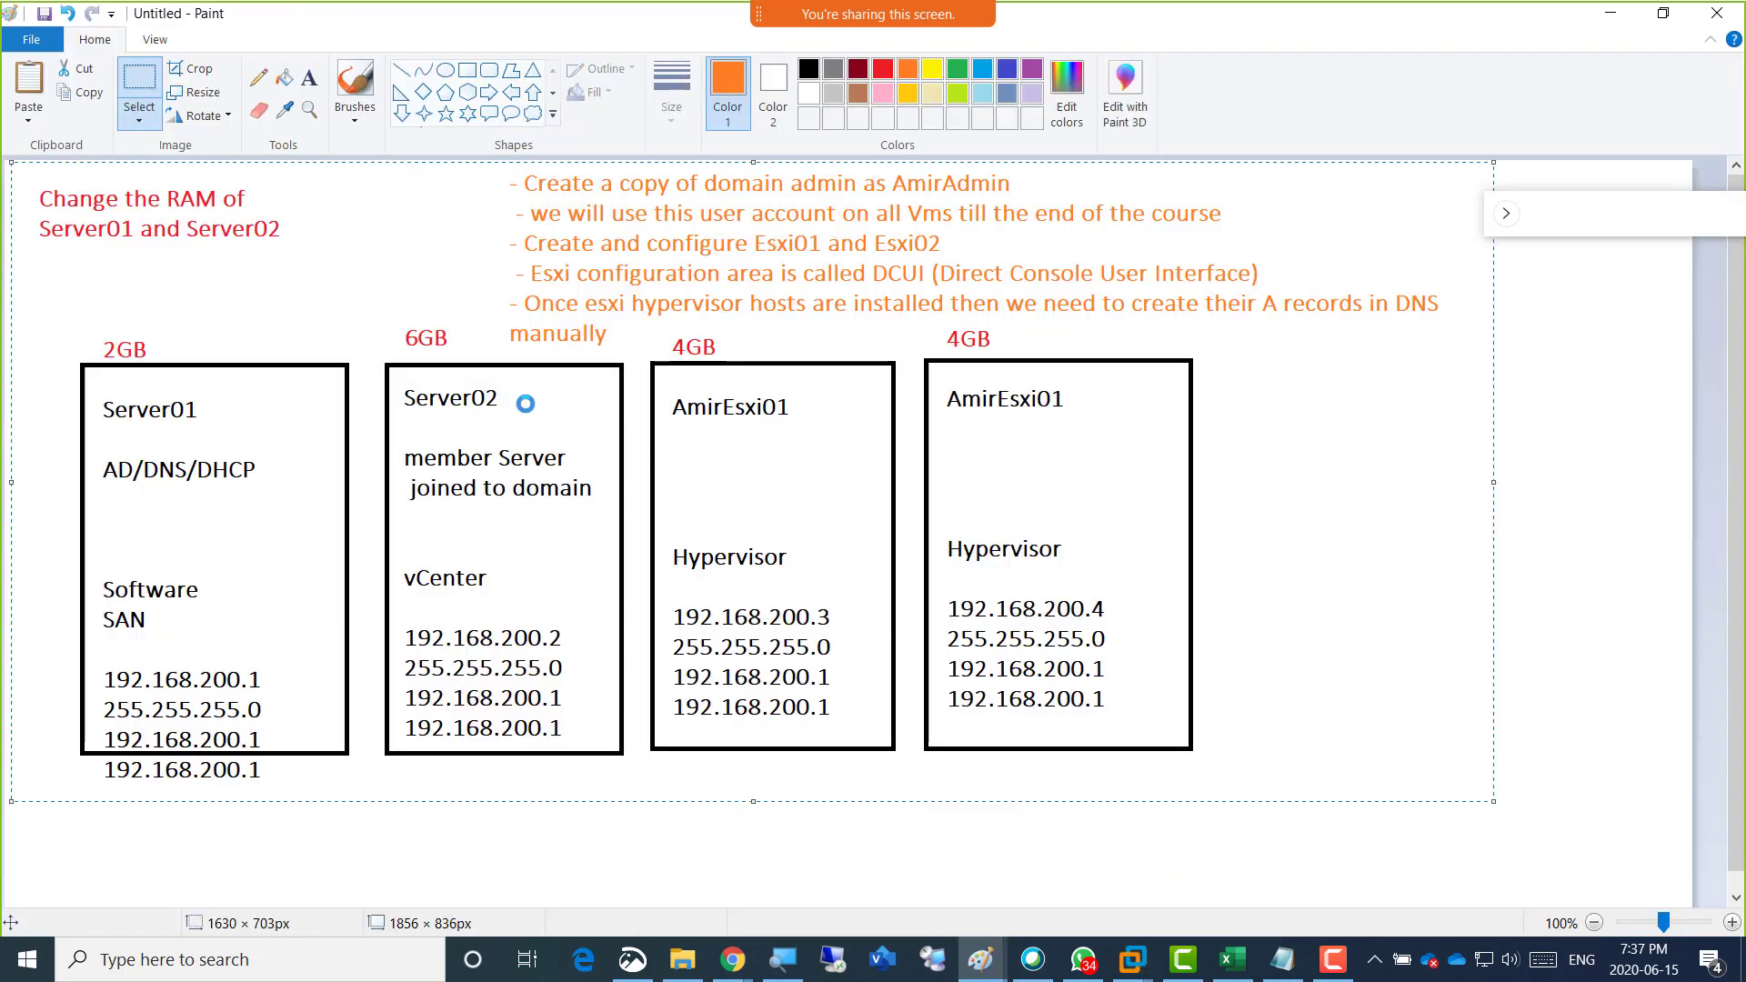
left_click(309, 78)
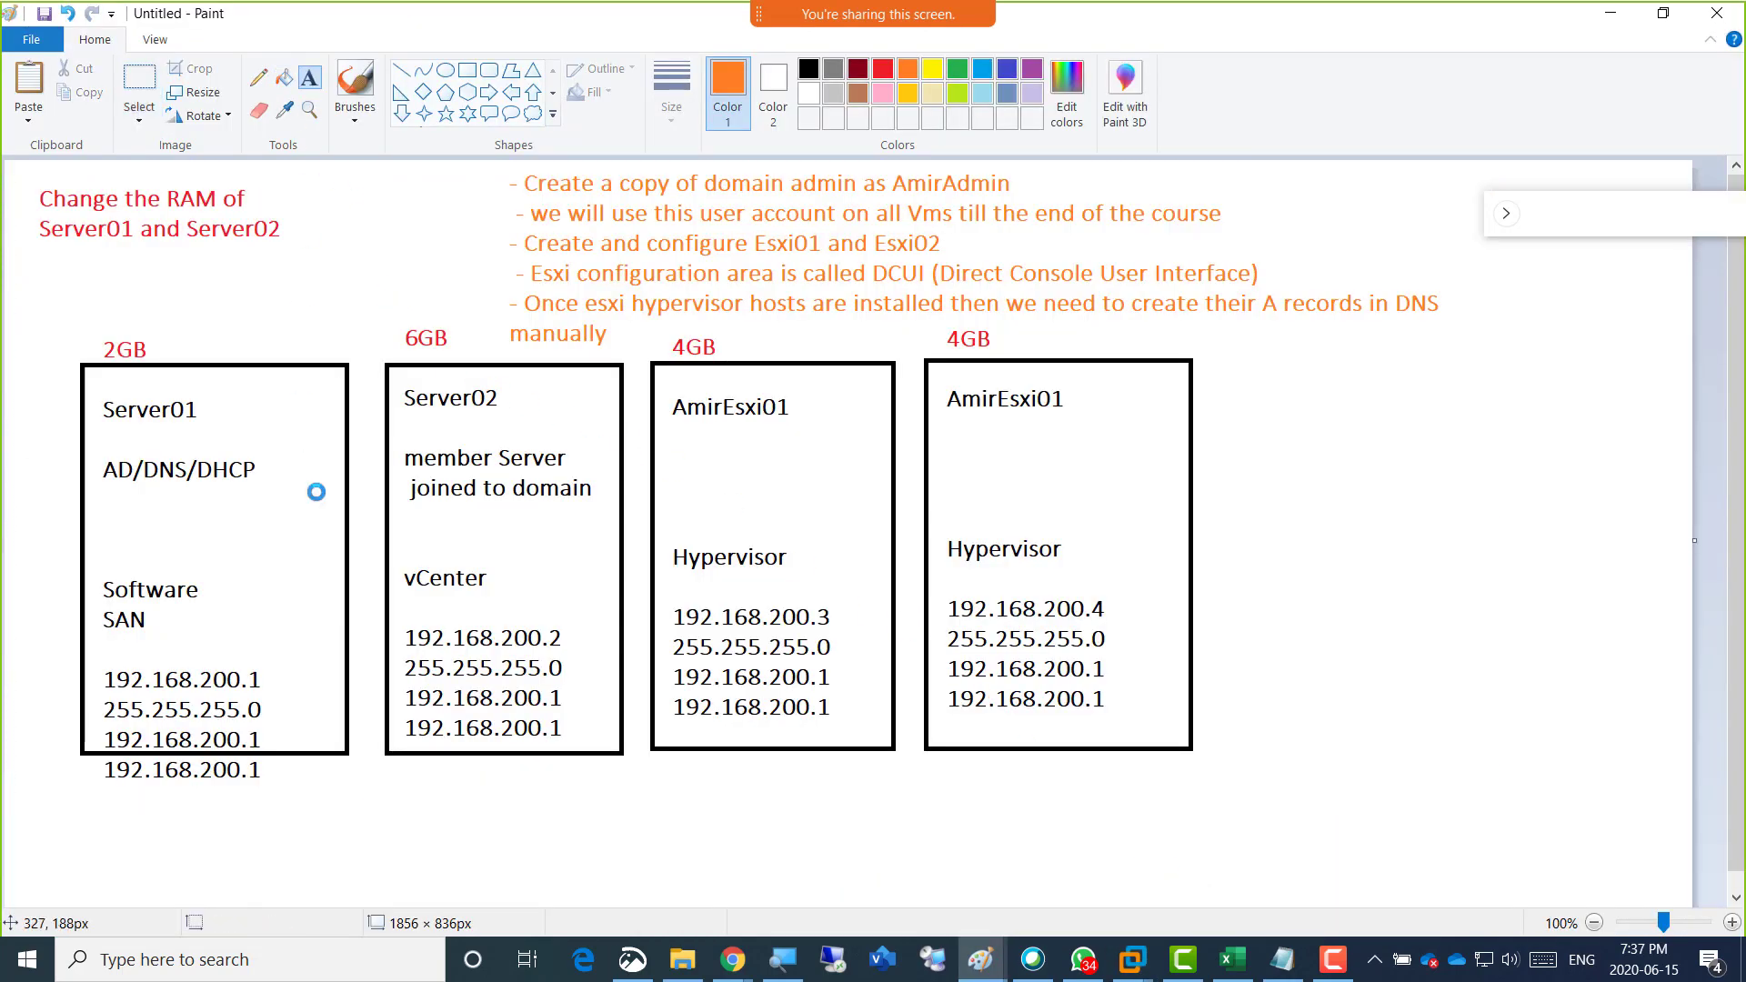
left_click(260, 855)
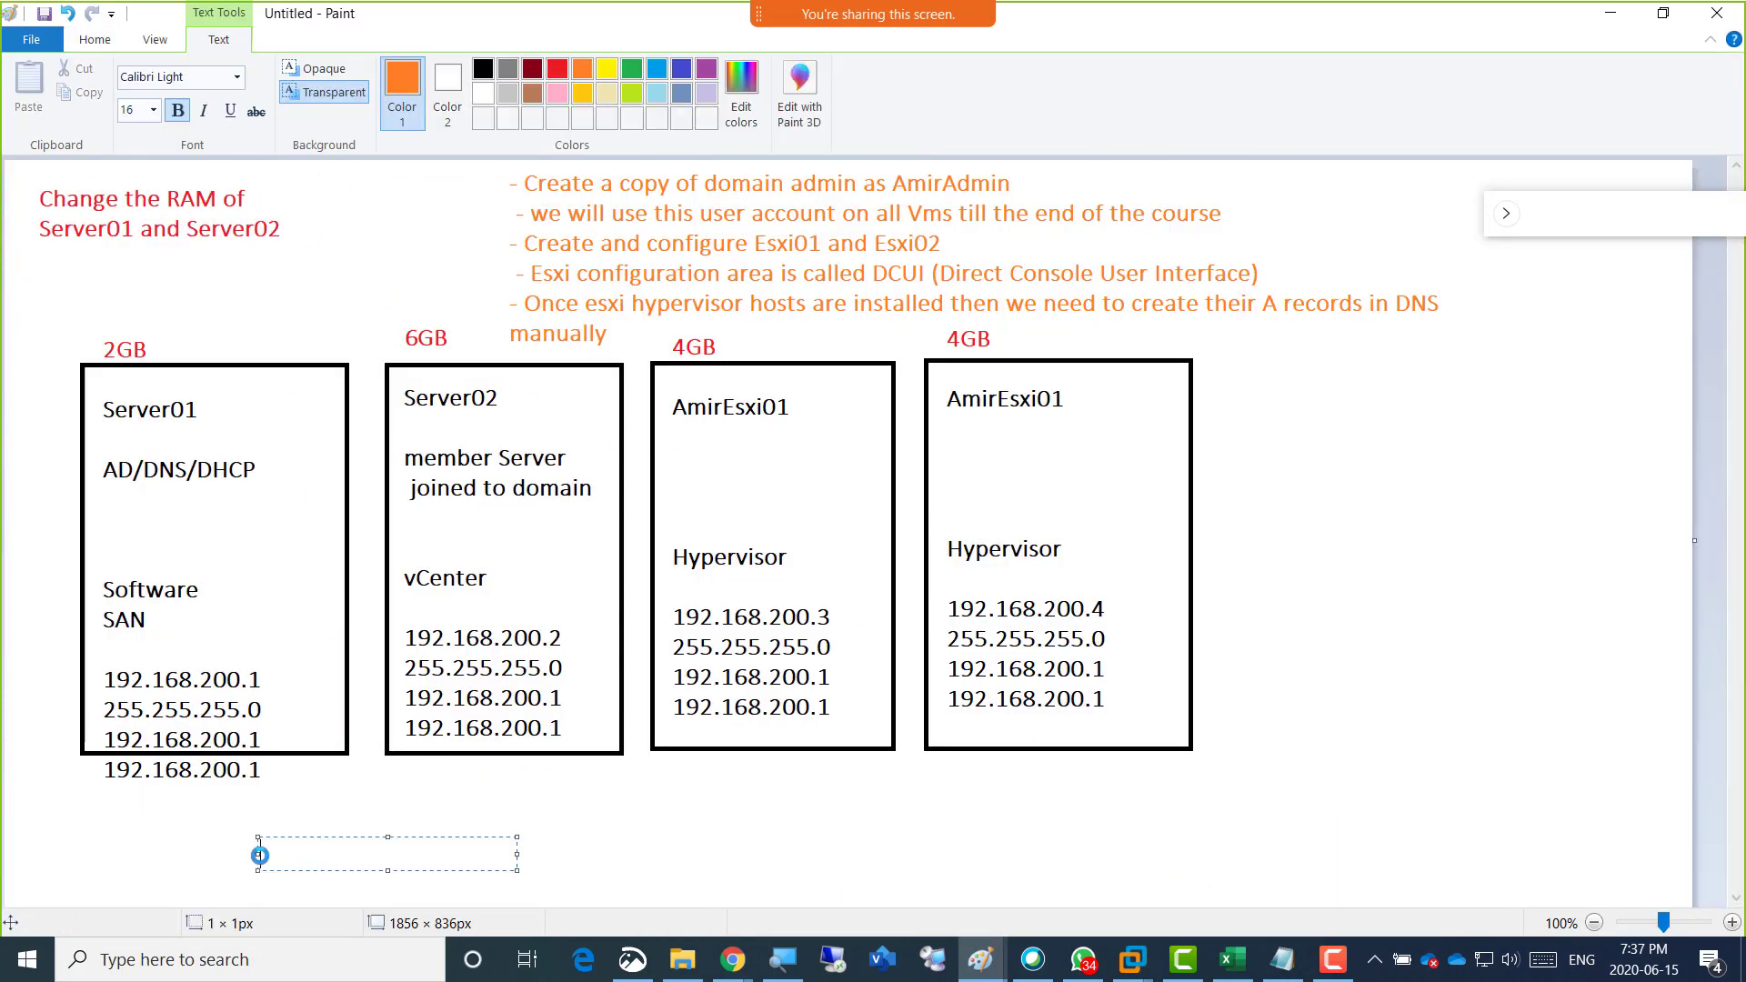
type("What is your underly")
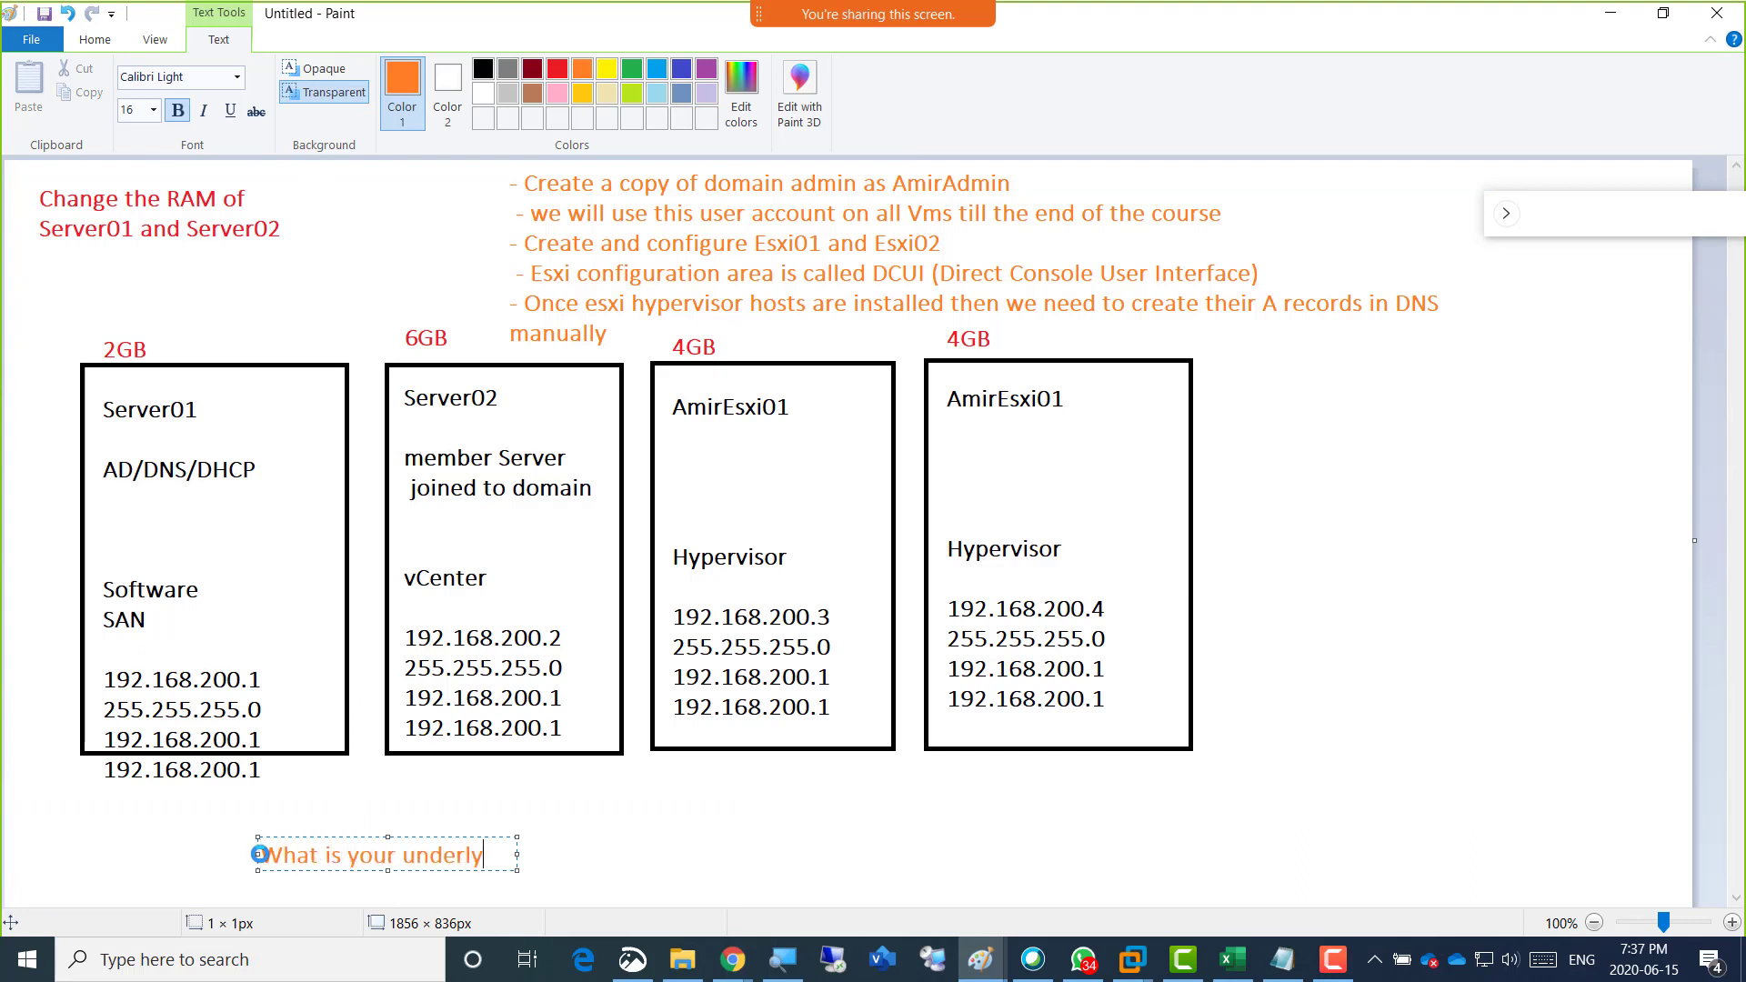
type("ing HARDWQAR")
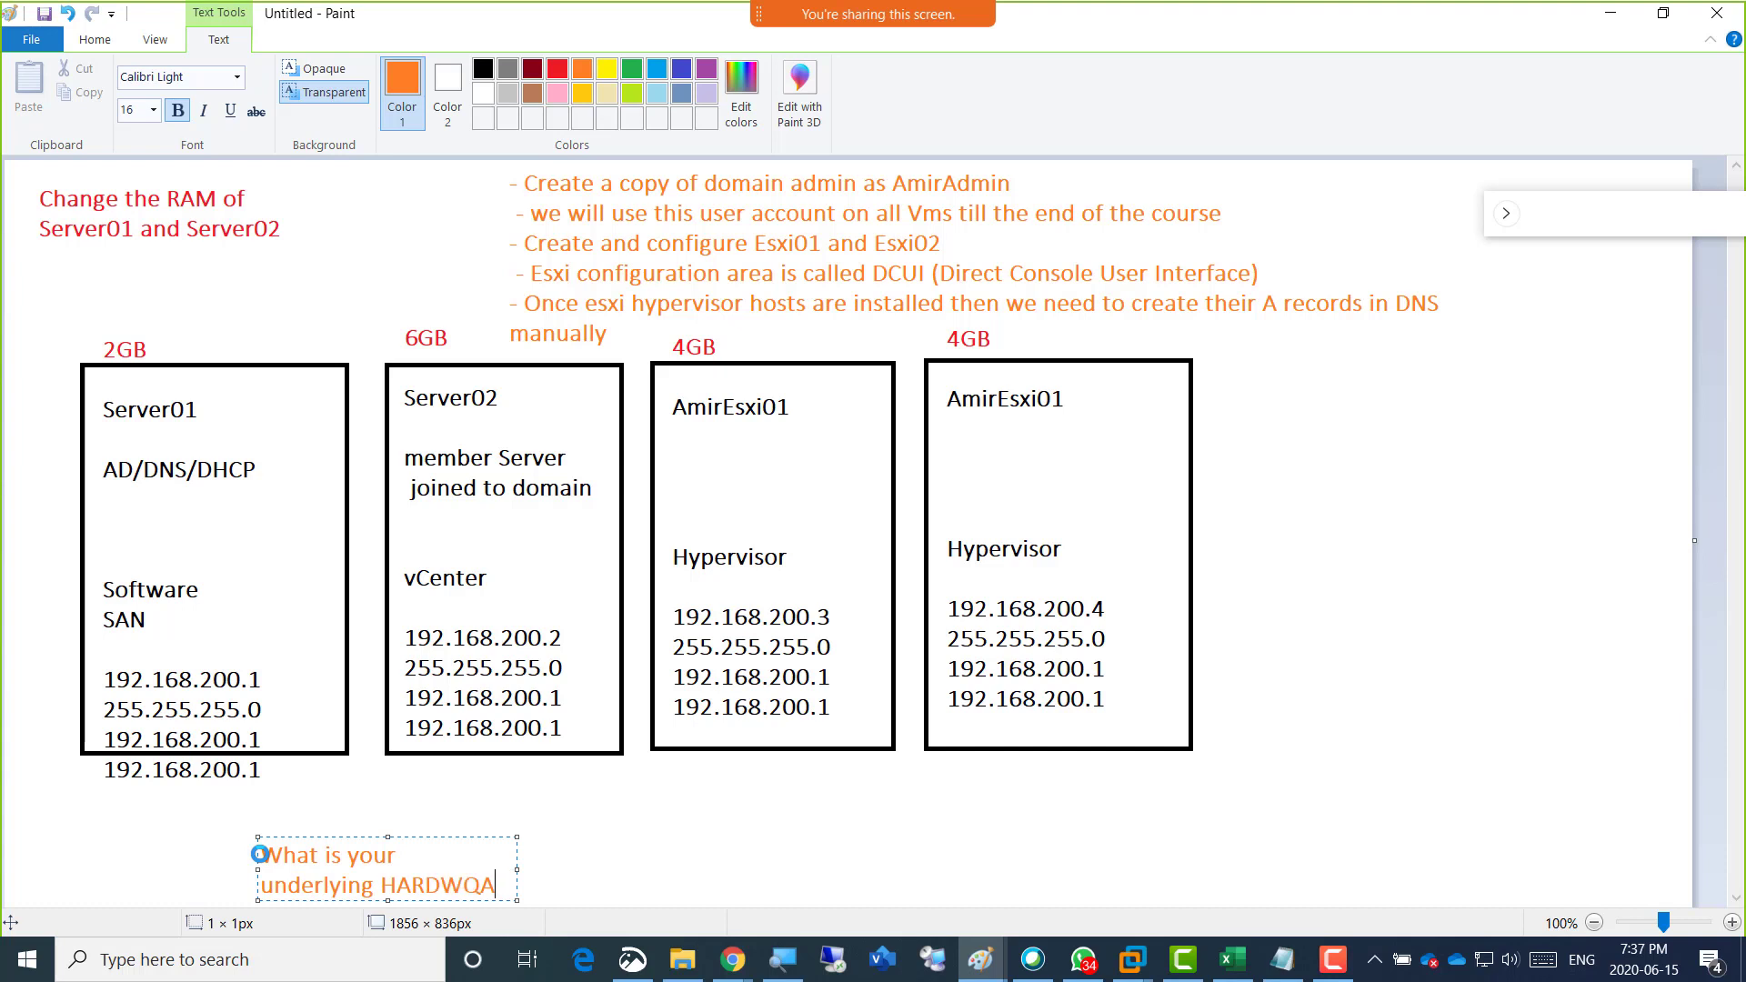
key("BackSpace")
key("BackSpace")
key("BackSpace")
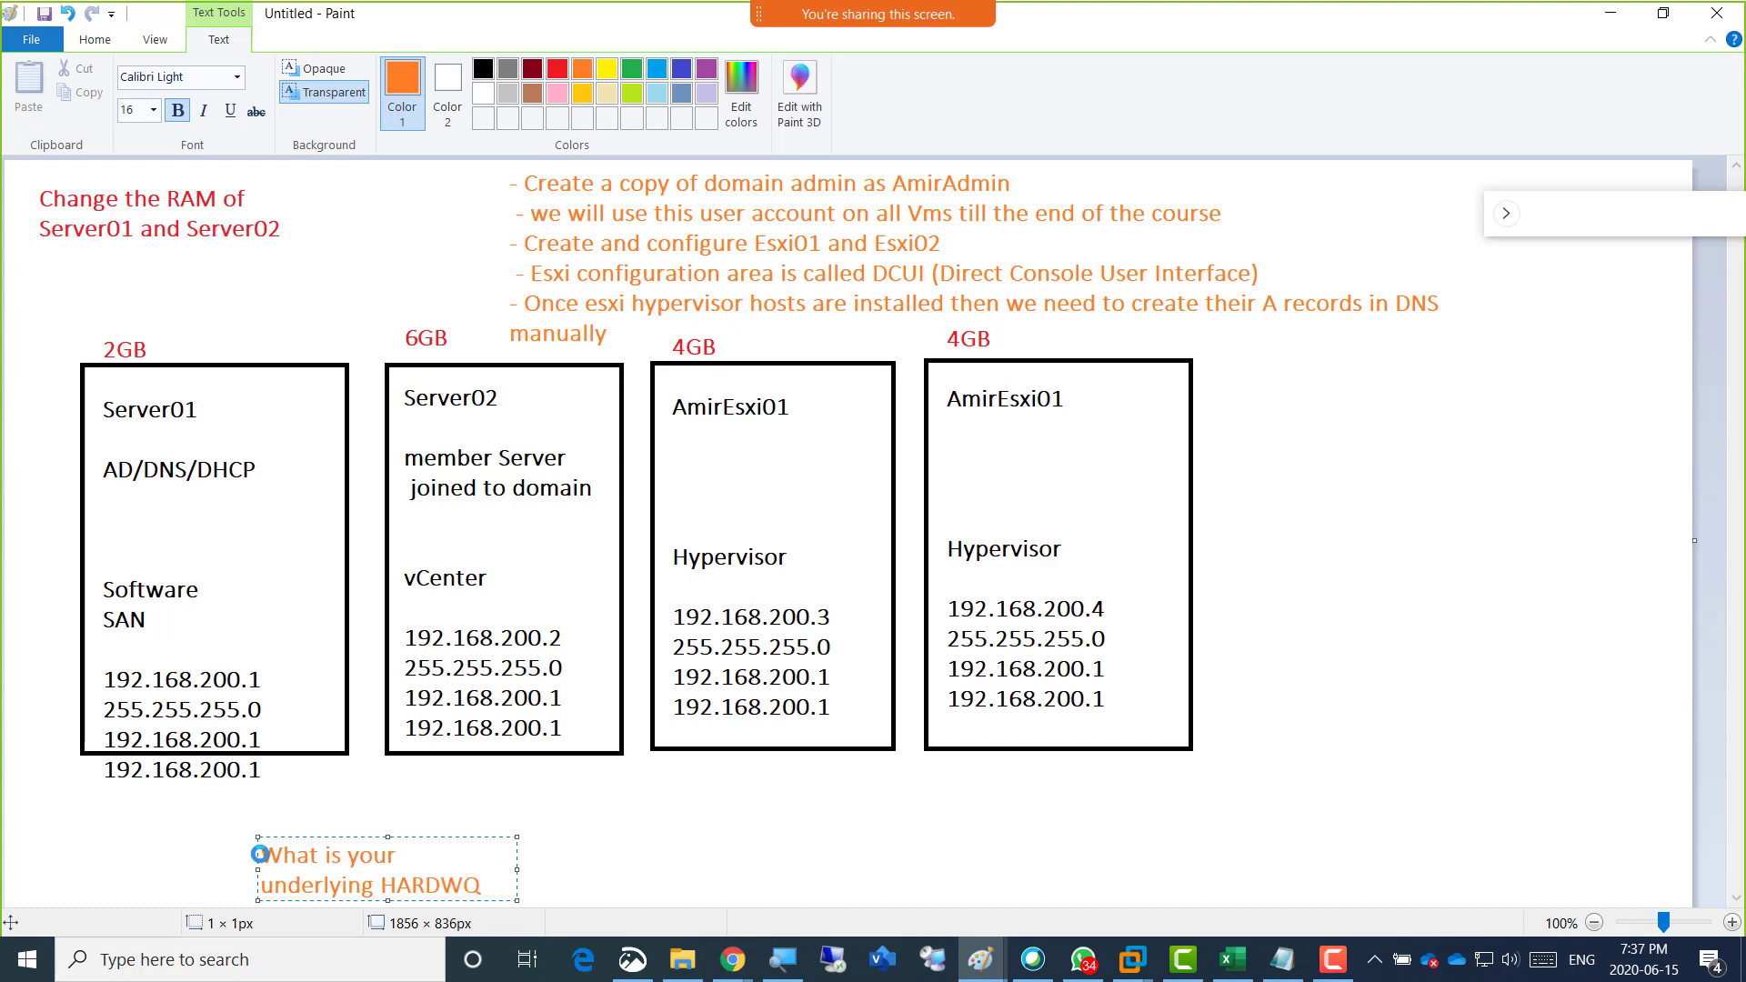
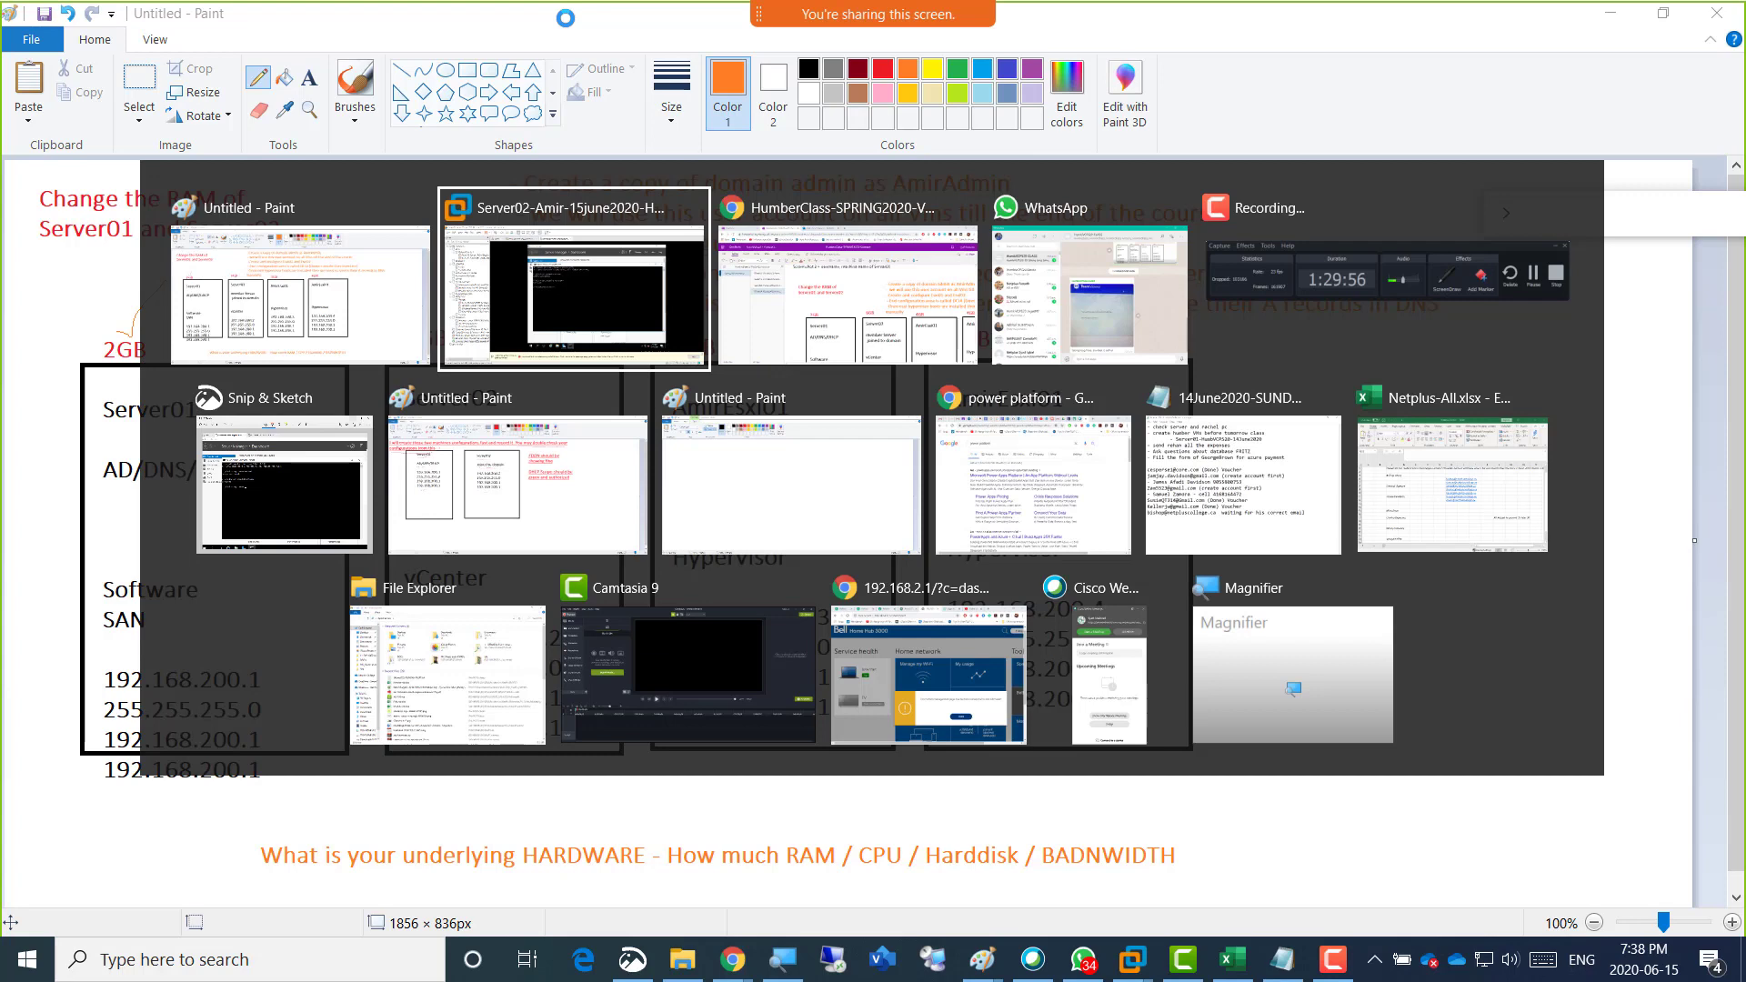
Switch to VMware Workstation and show the Server01 virtual machine.
key("alt+Tab")
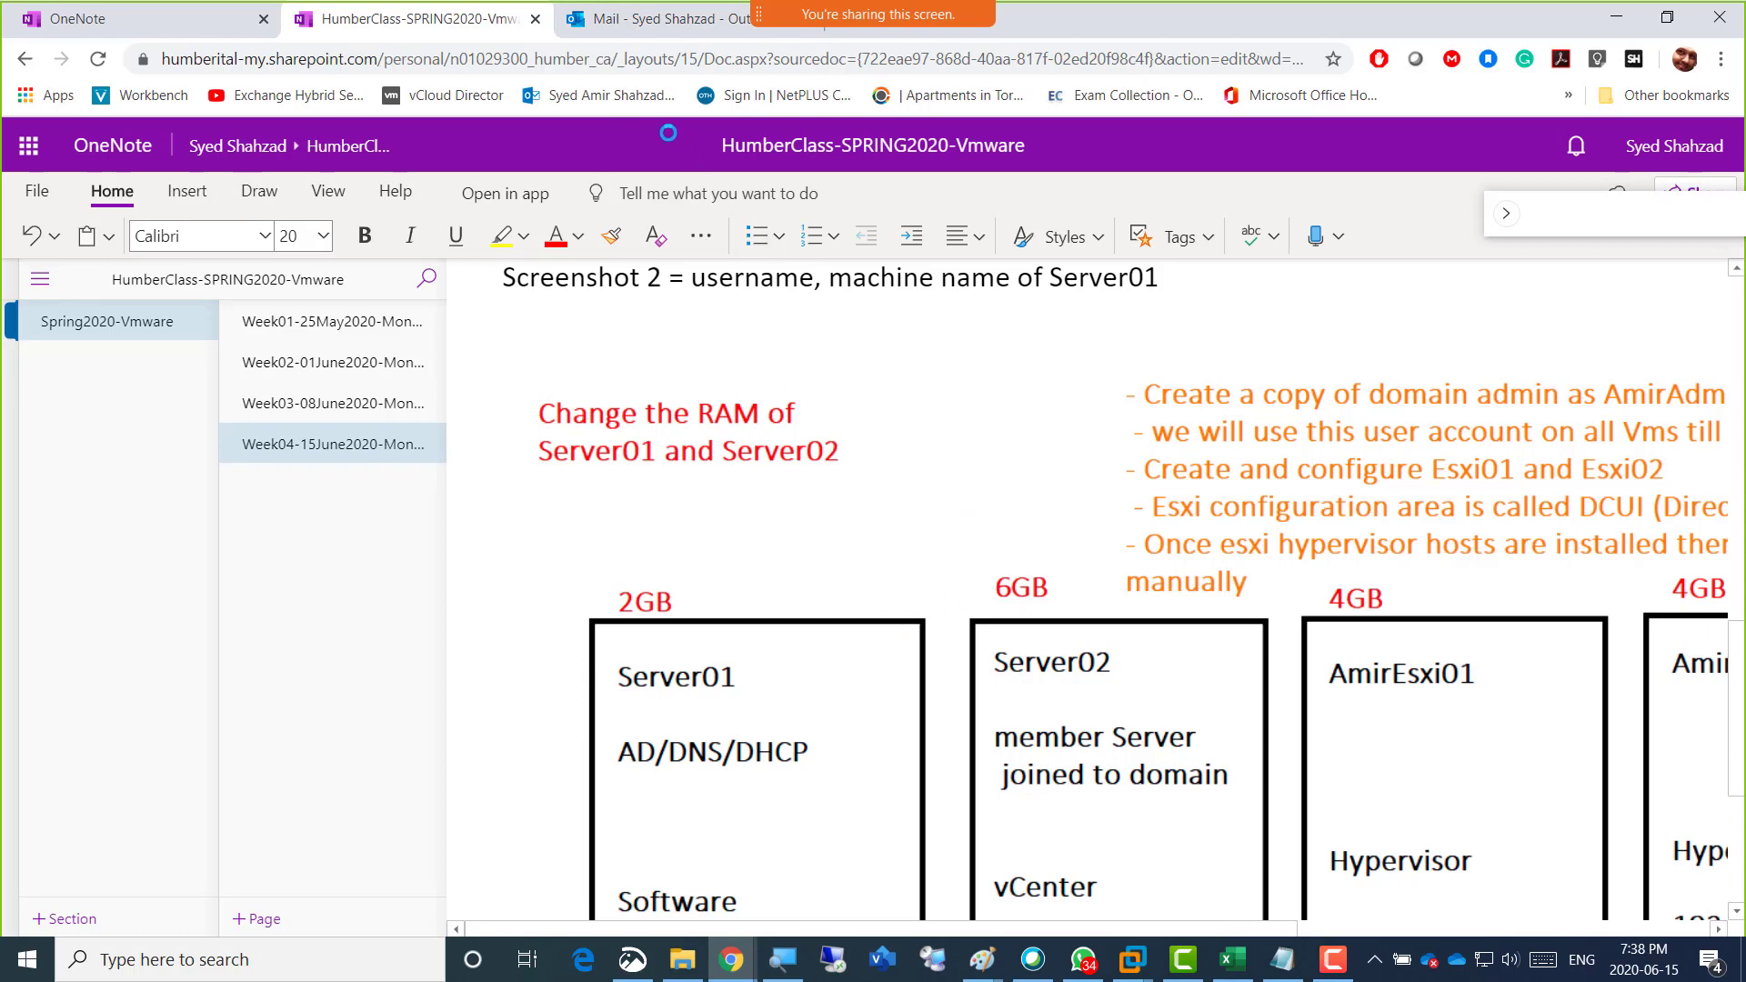
key("alt+Tab")
key("alt+Tab")
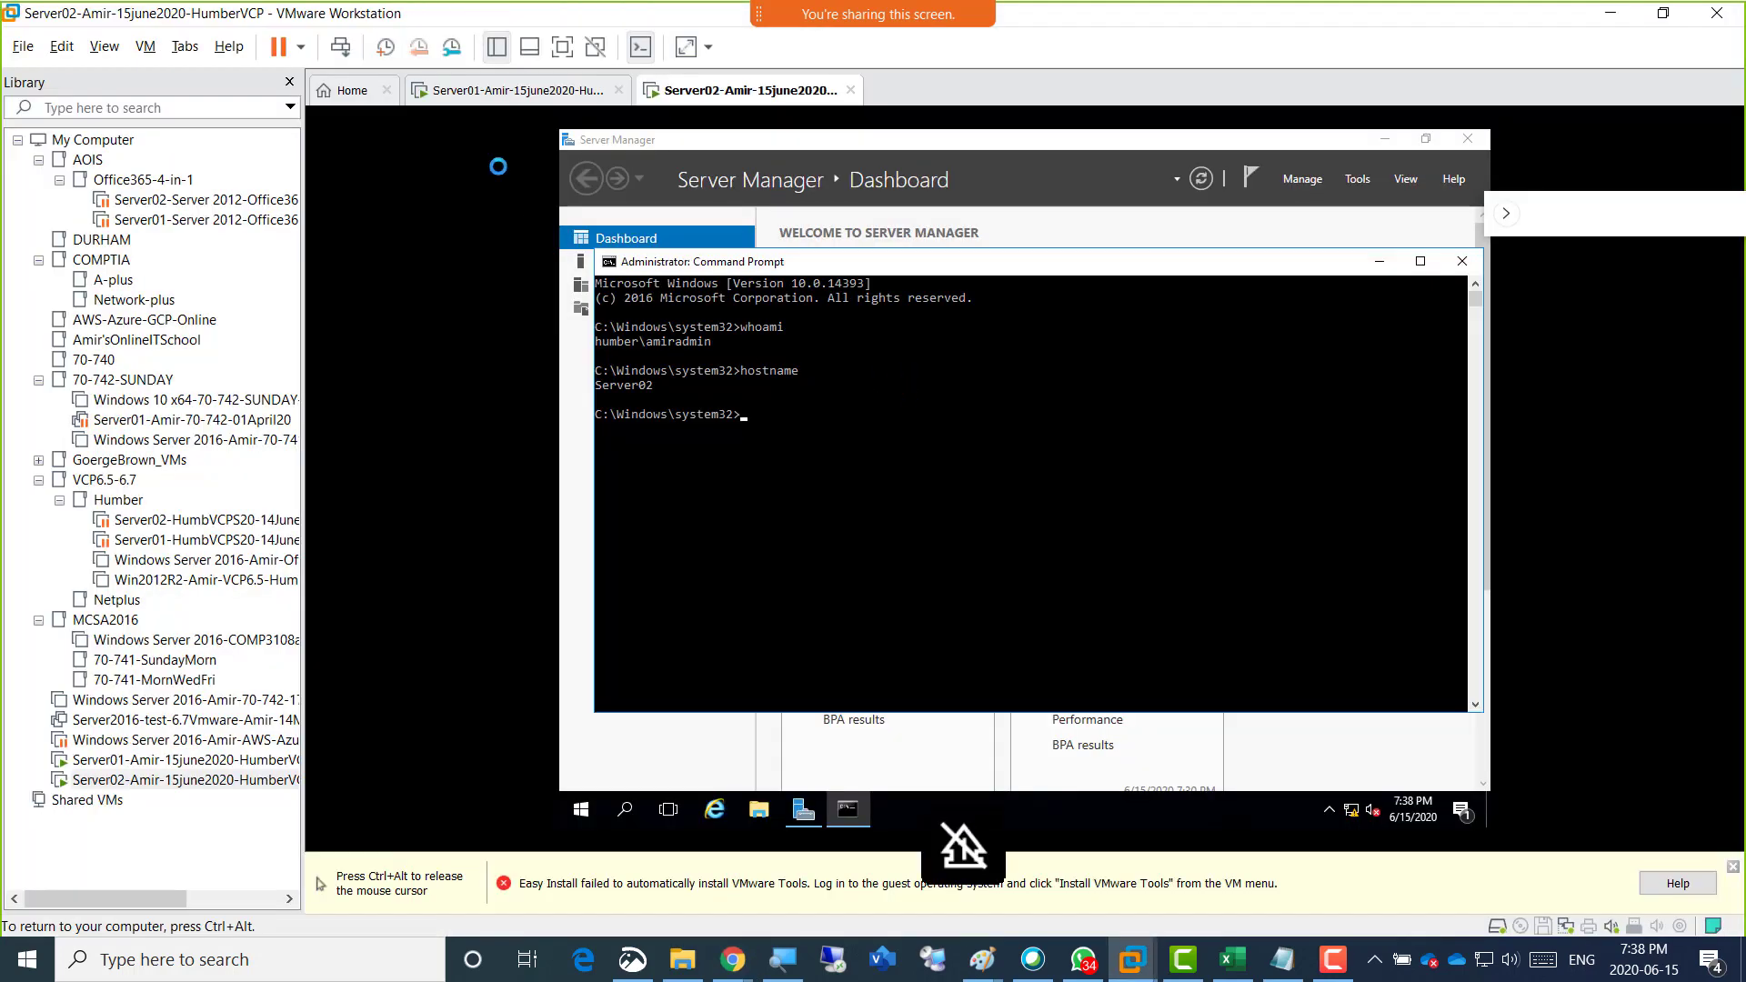
left_click(472, 91)
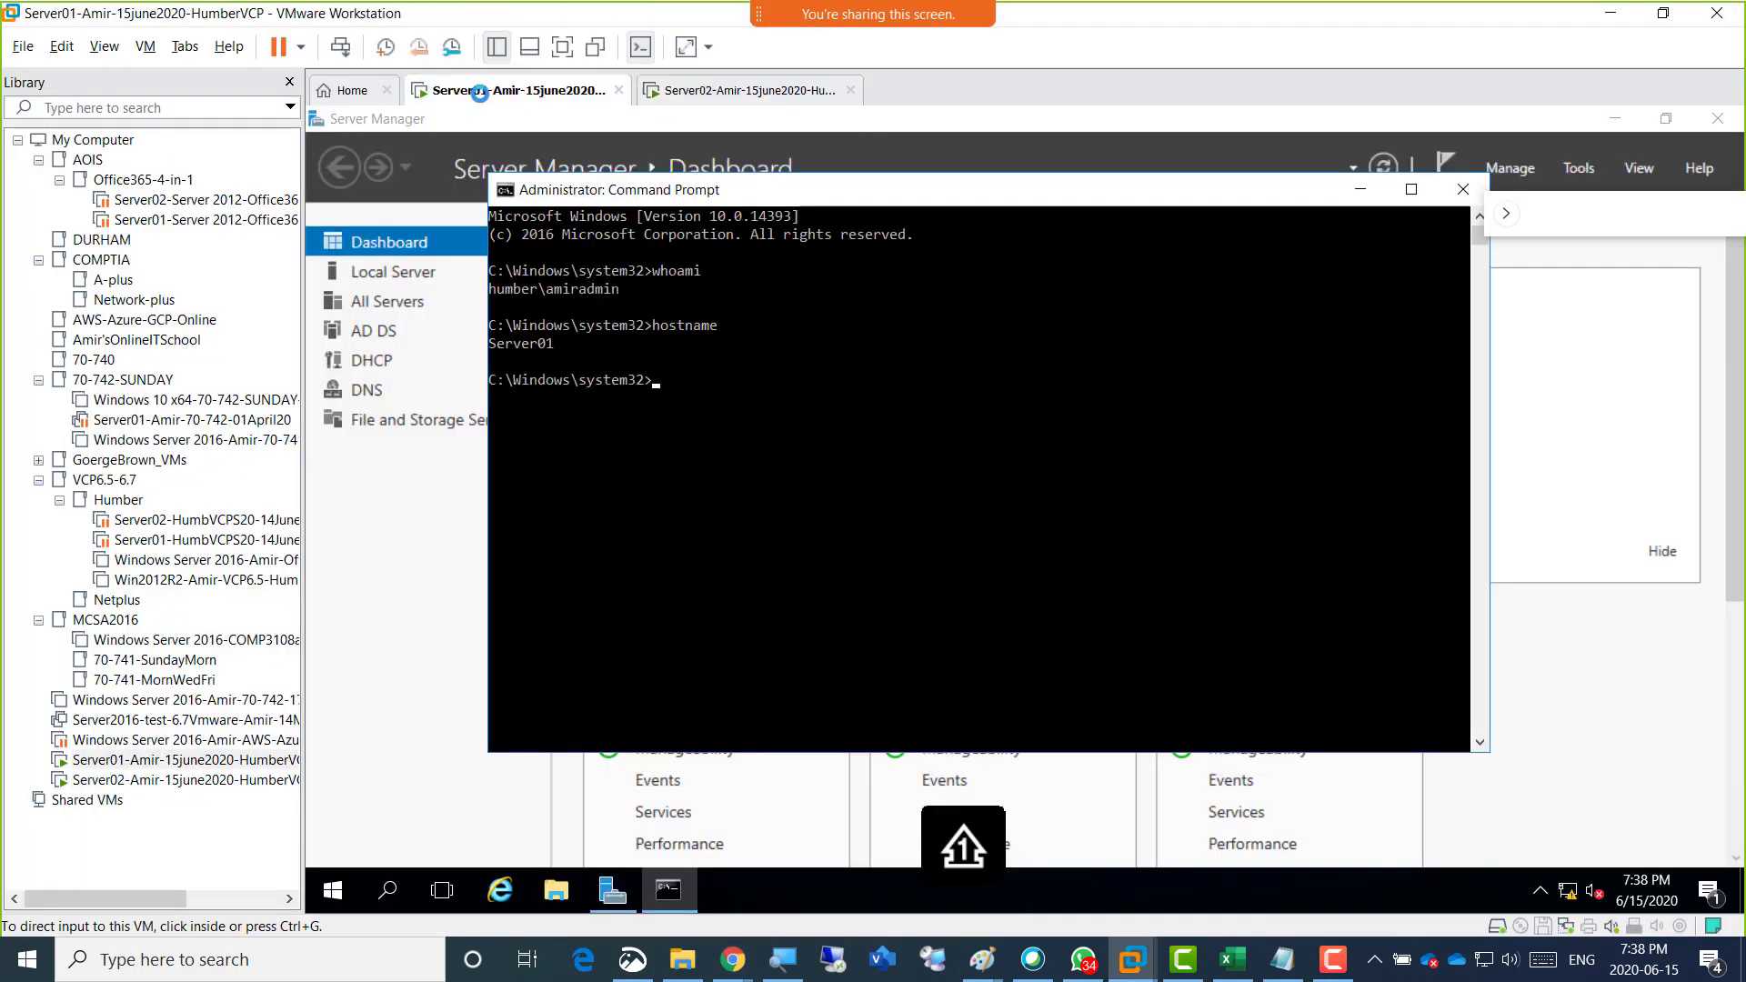
Open the settings of the running Server01 virtual machine and try to set its number of processors to 2.
right_click(479, 94)
mouse_move(590, 136)
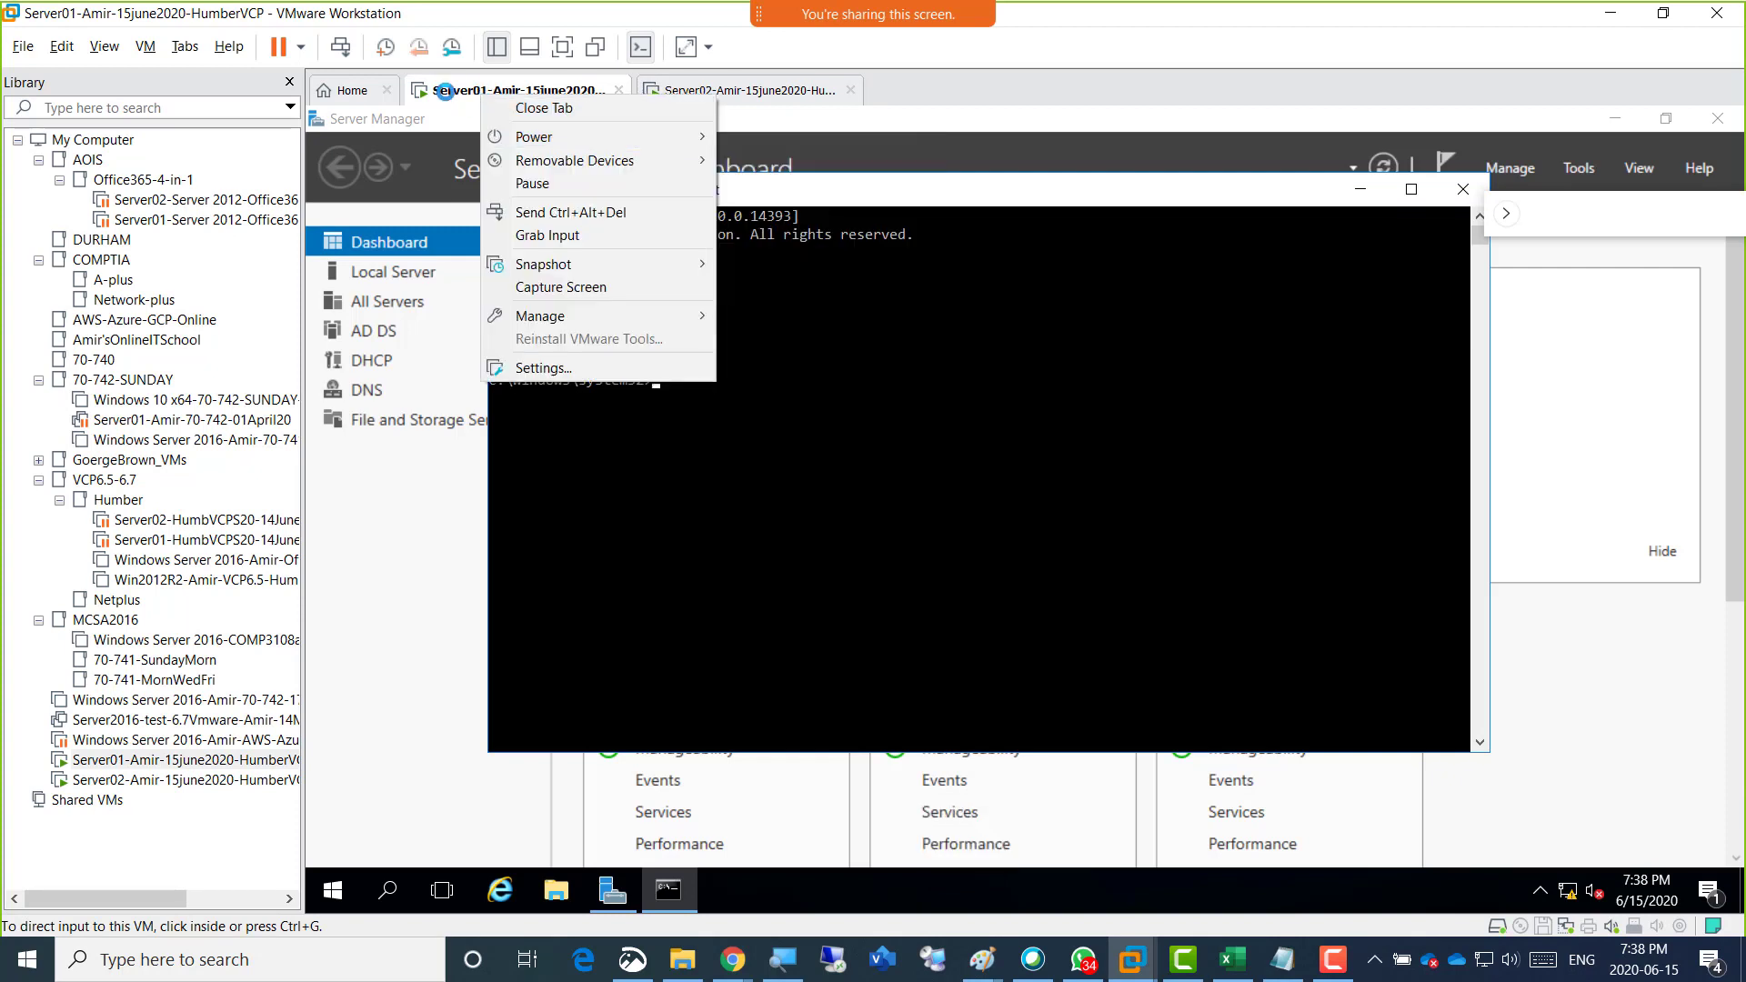
left_click(604, 389)
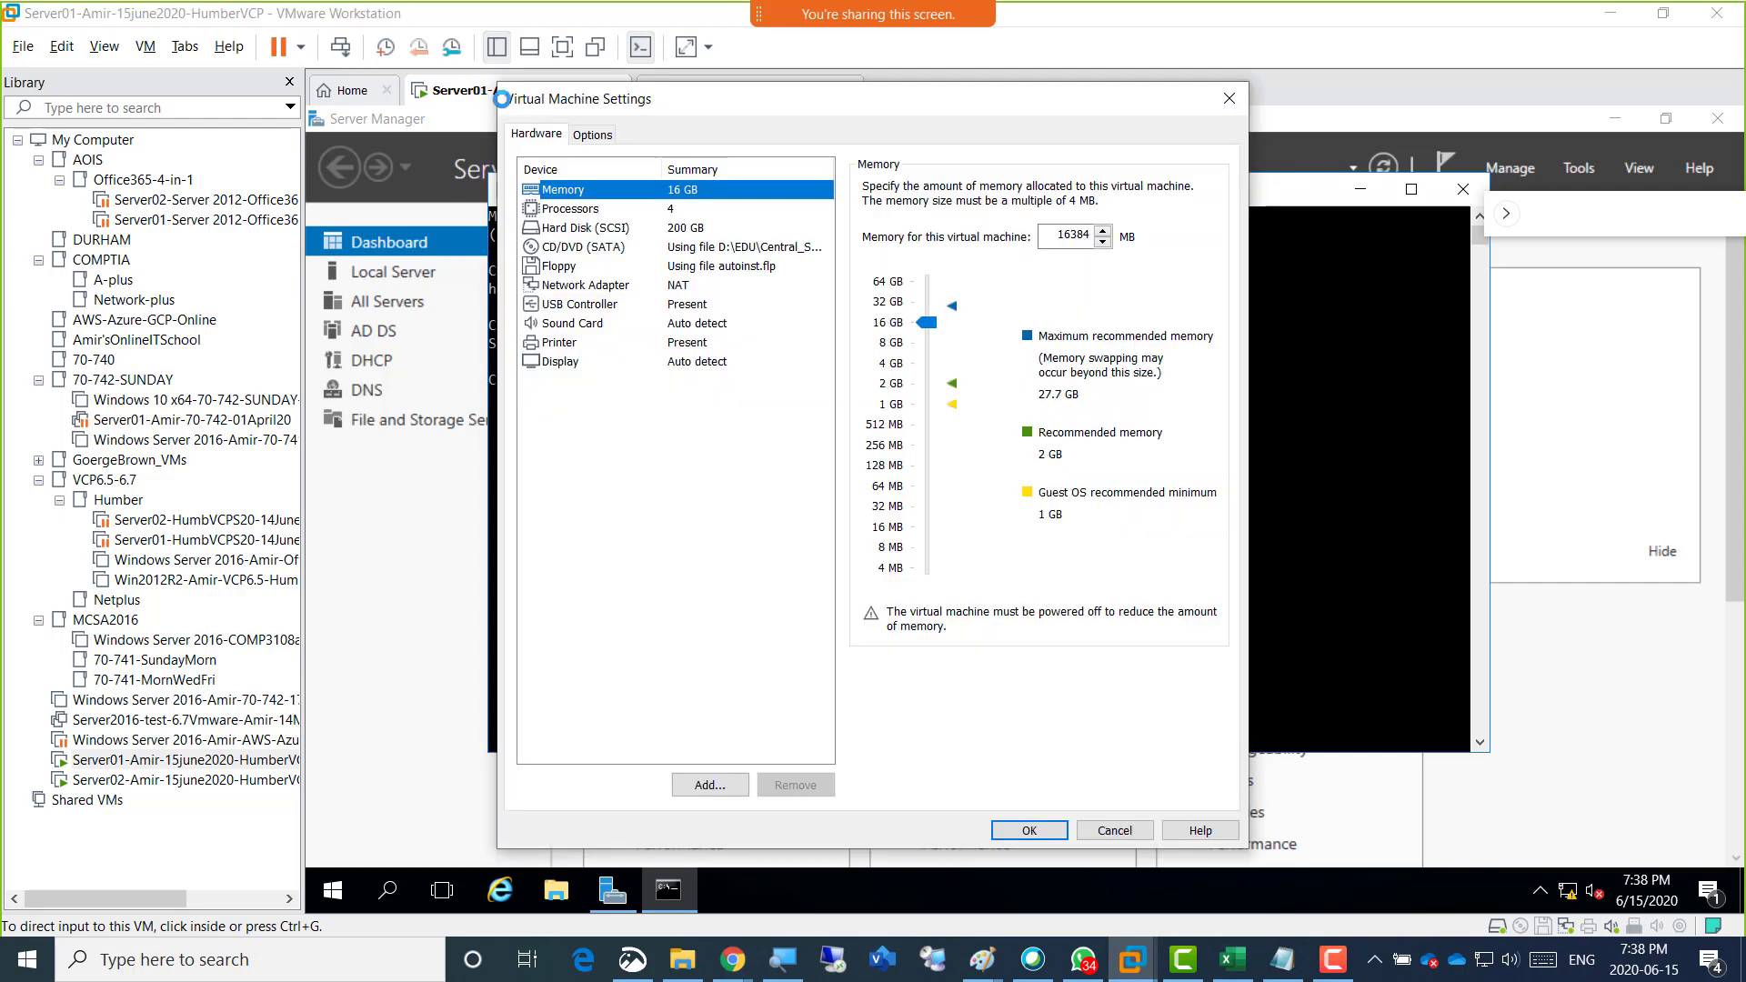
left_click(688, 210)
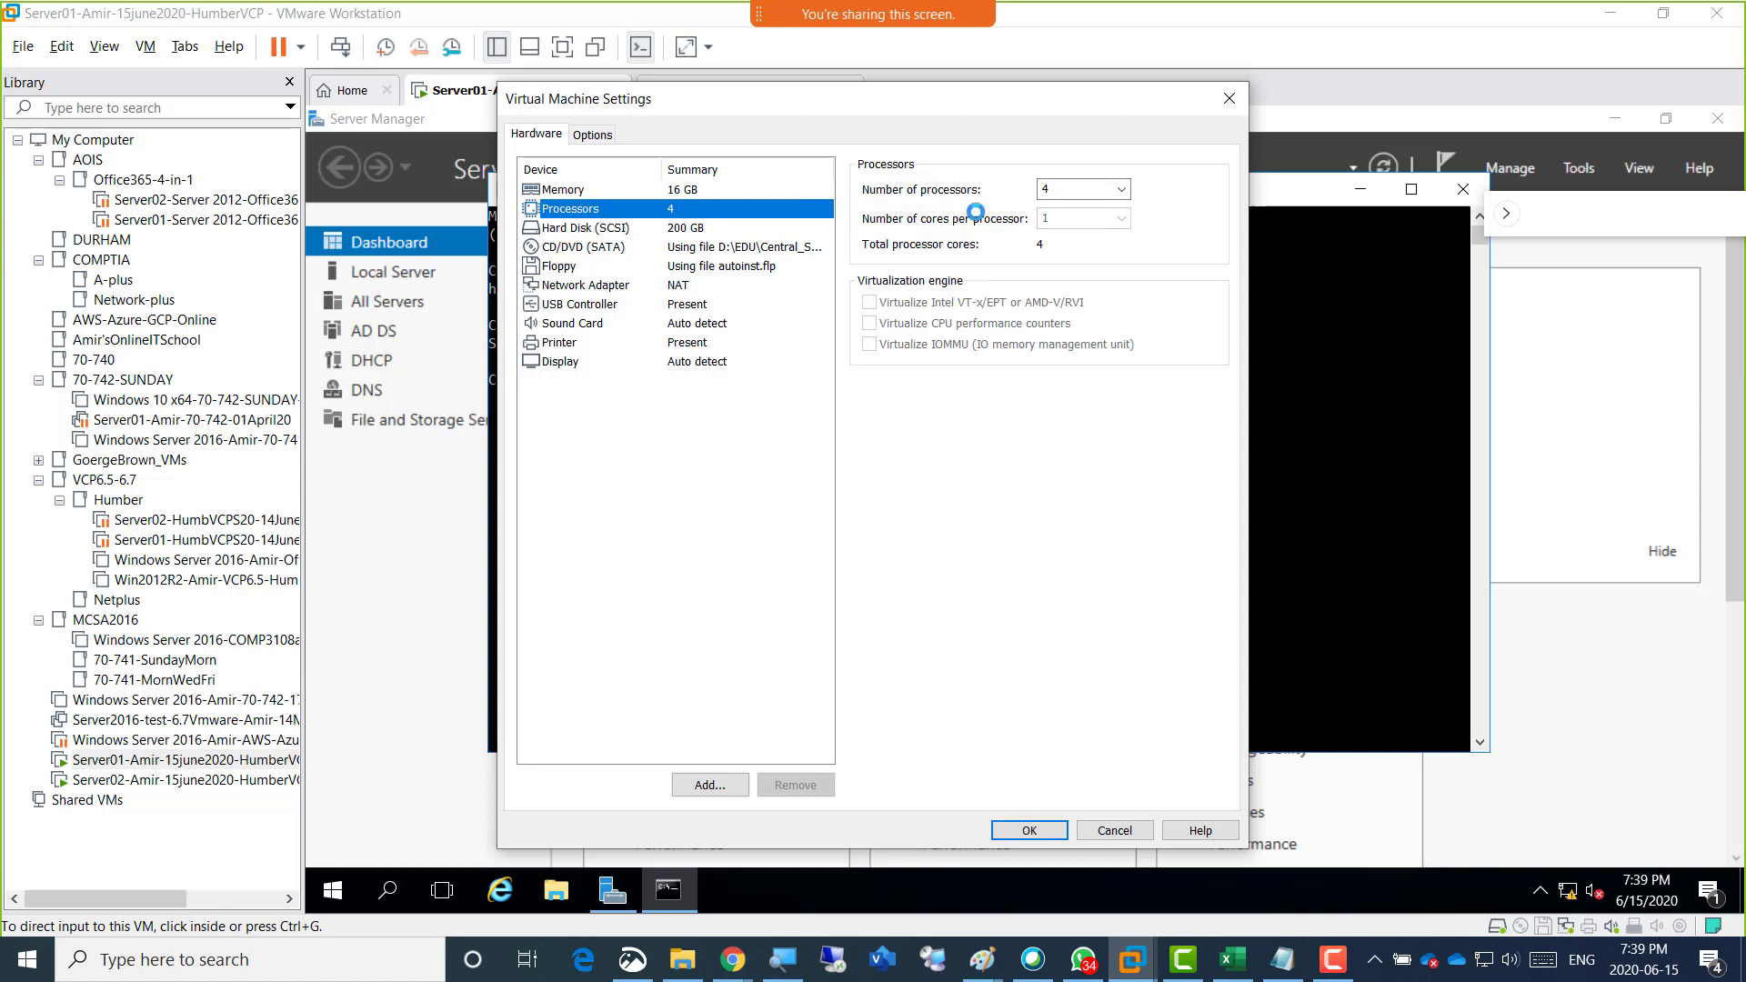
left_click(1070, 190)
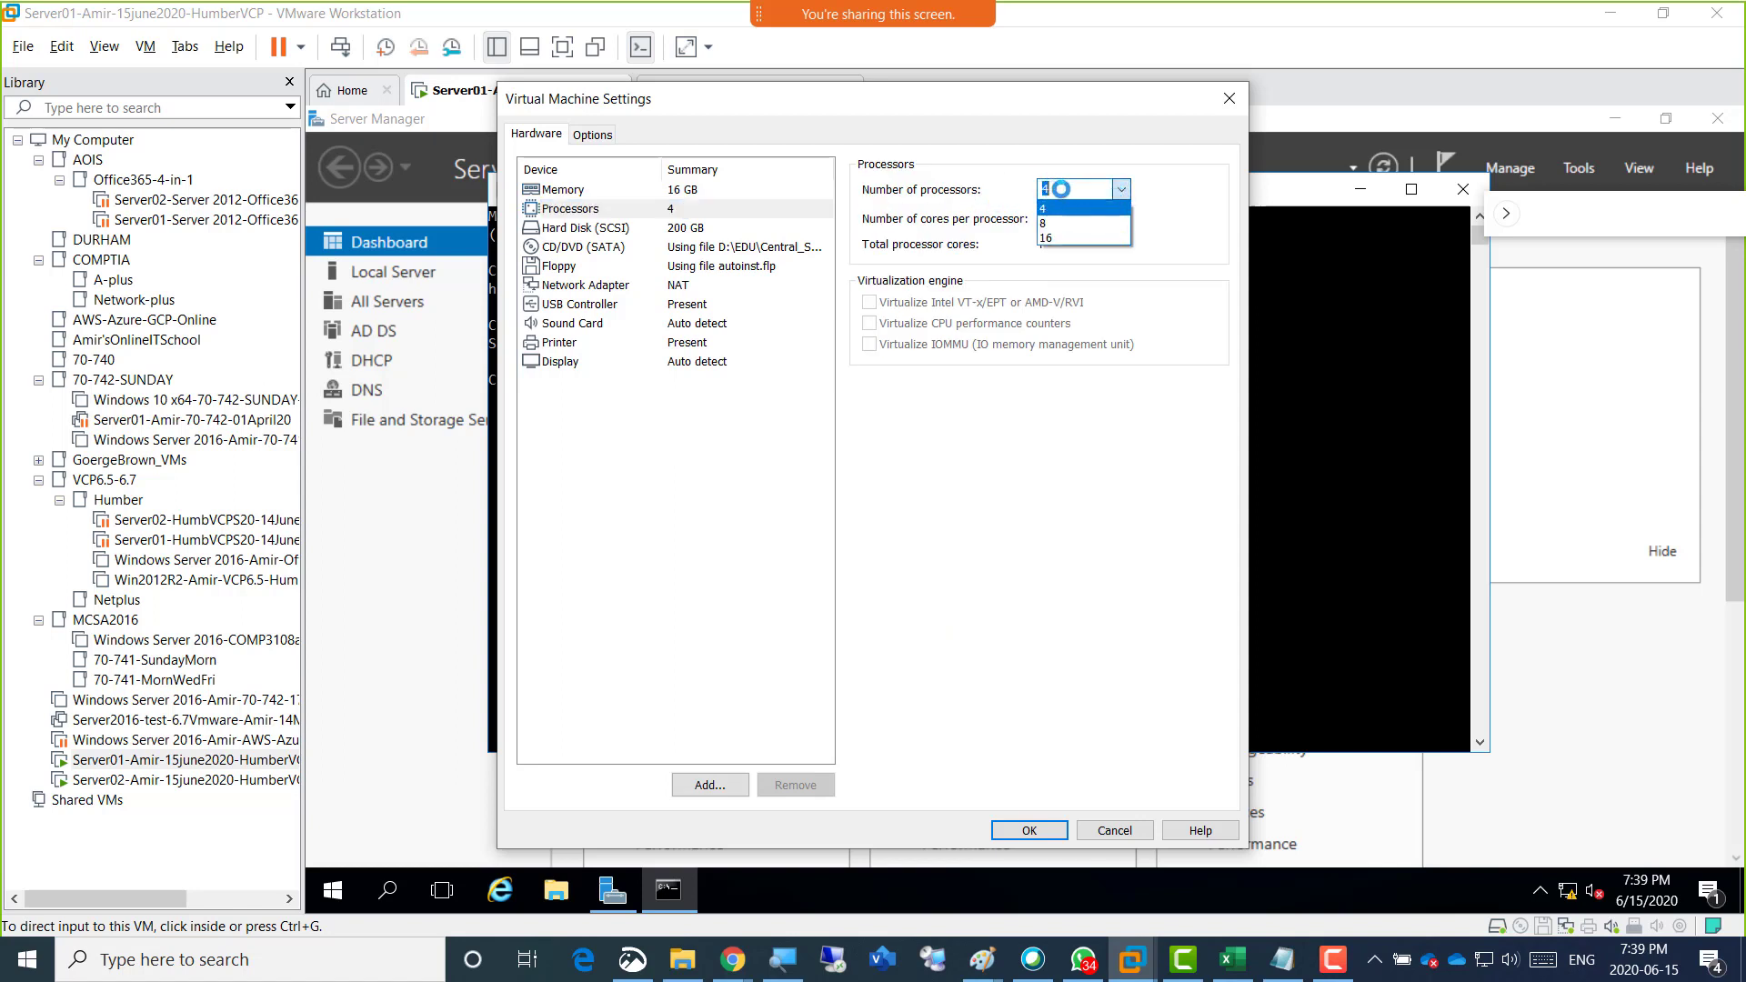
left_click(1062, 189)
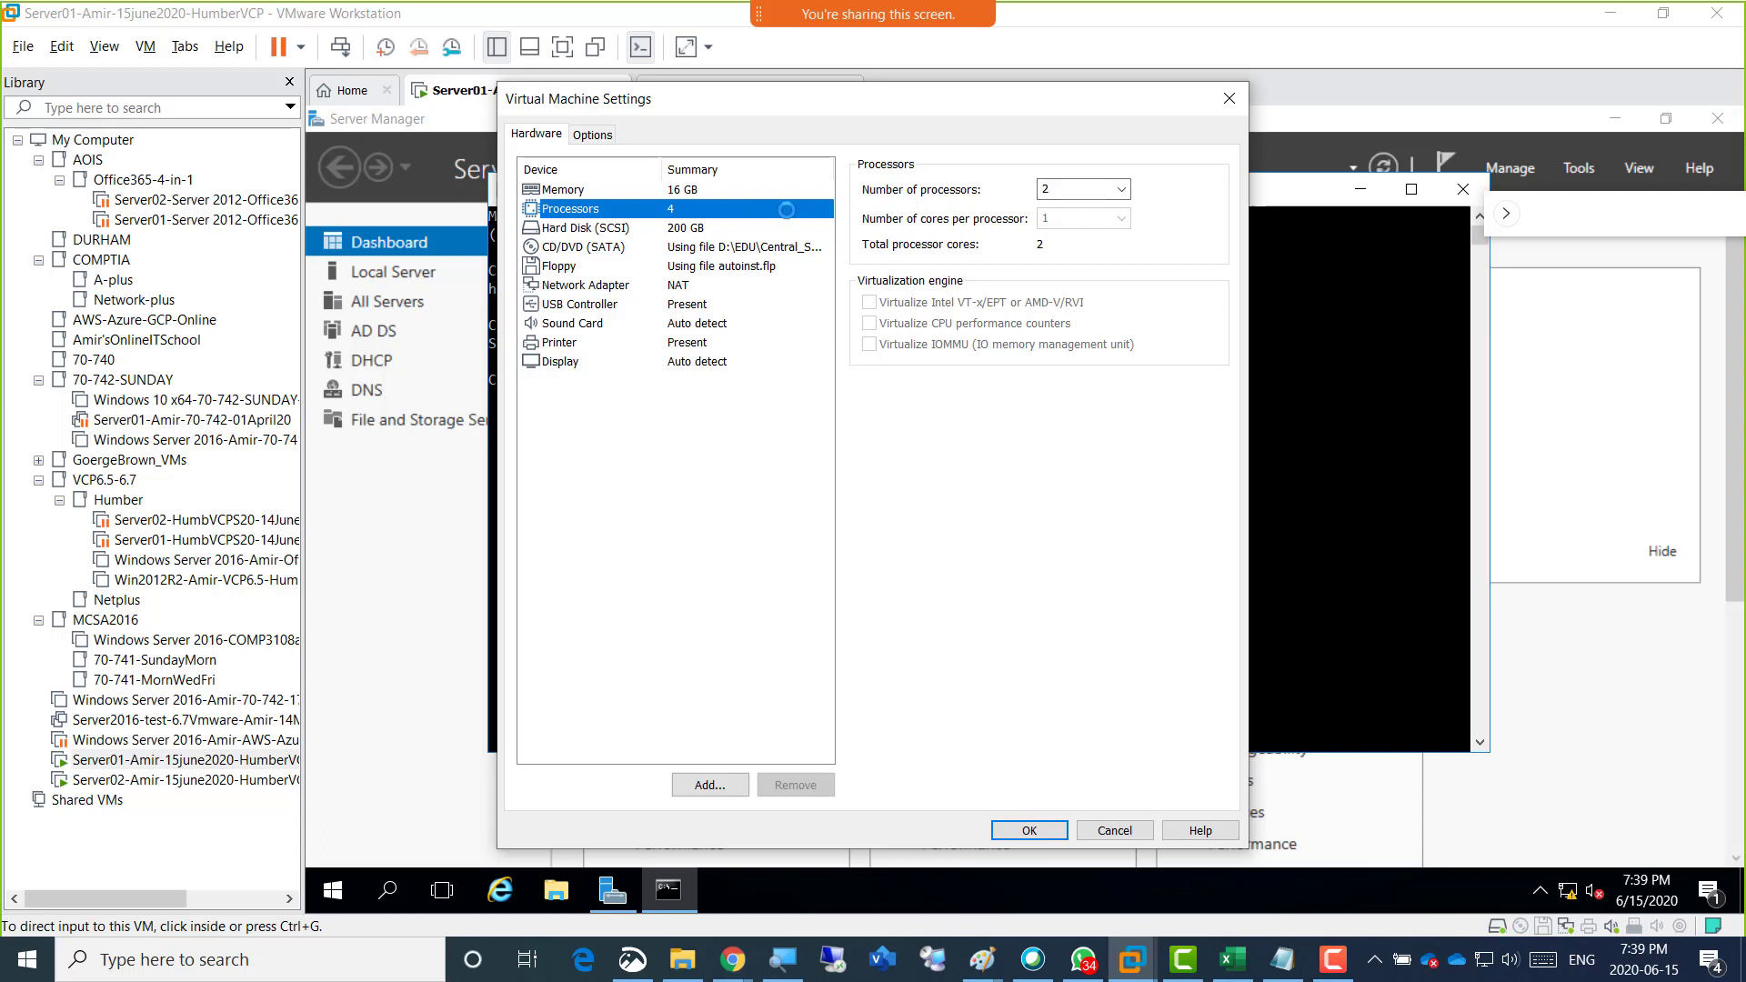
Review Server01's hard disk, memory and processor settings, then confirm the settings dialog.
left_click(688, 228)
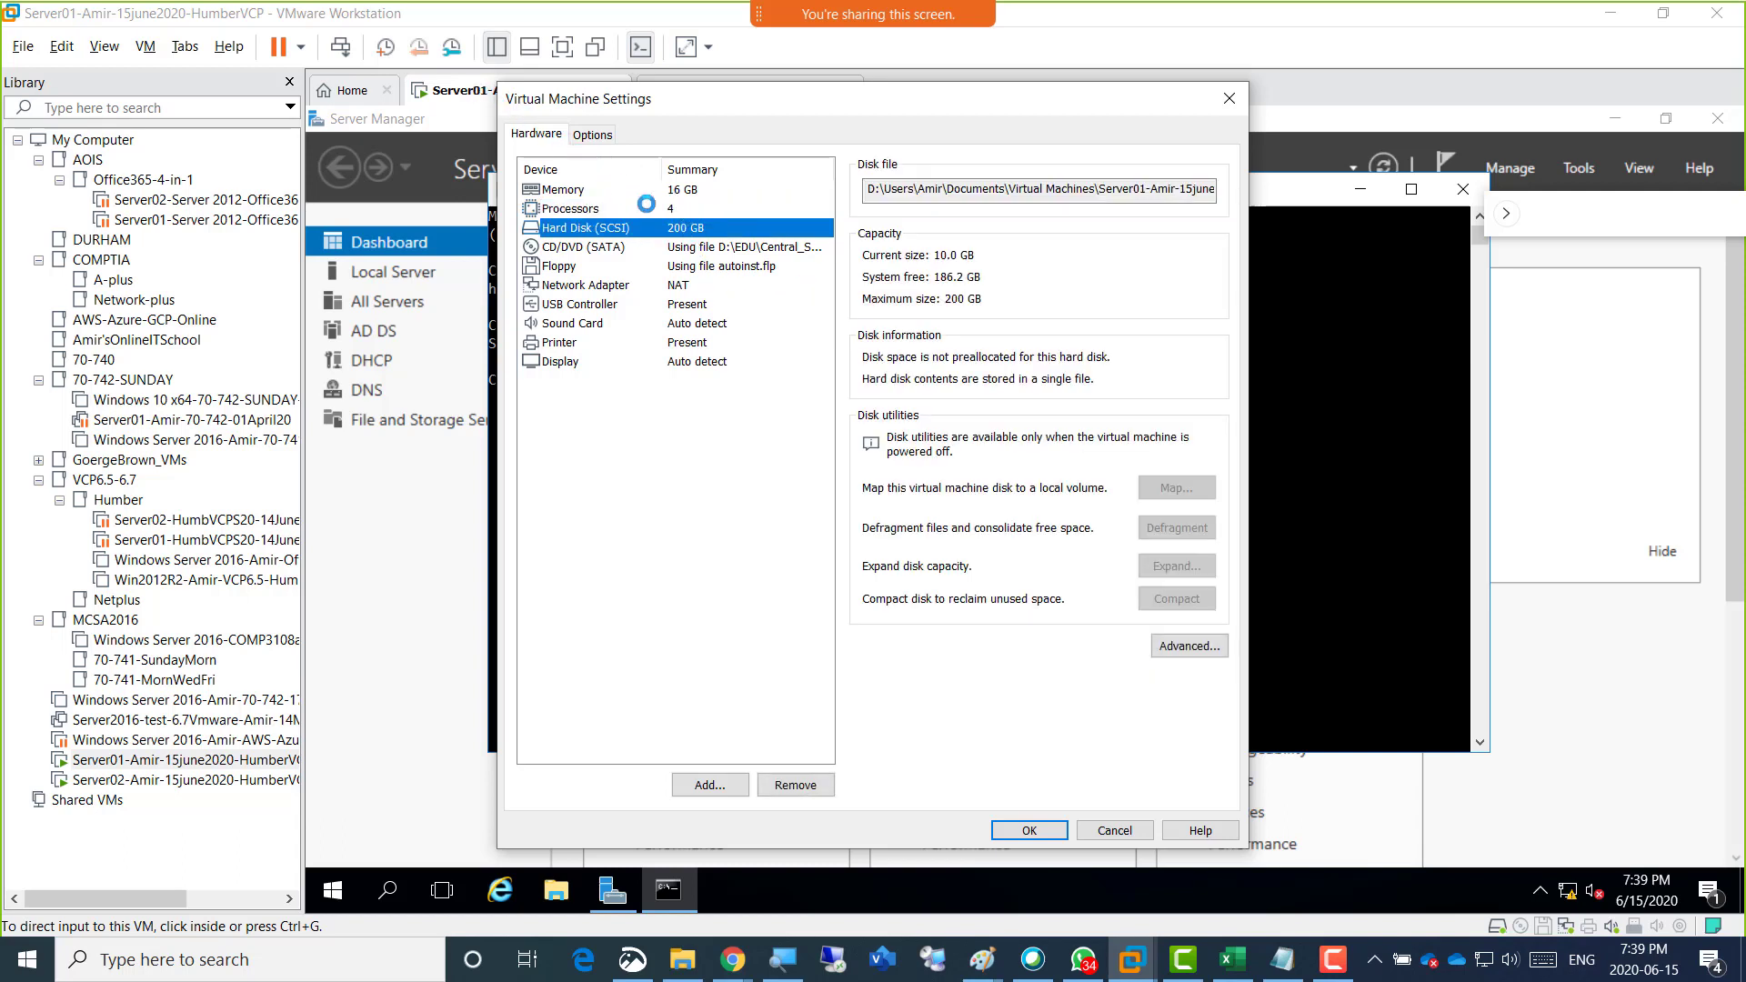
left_click(686, 190)
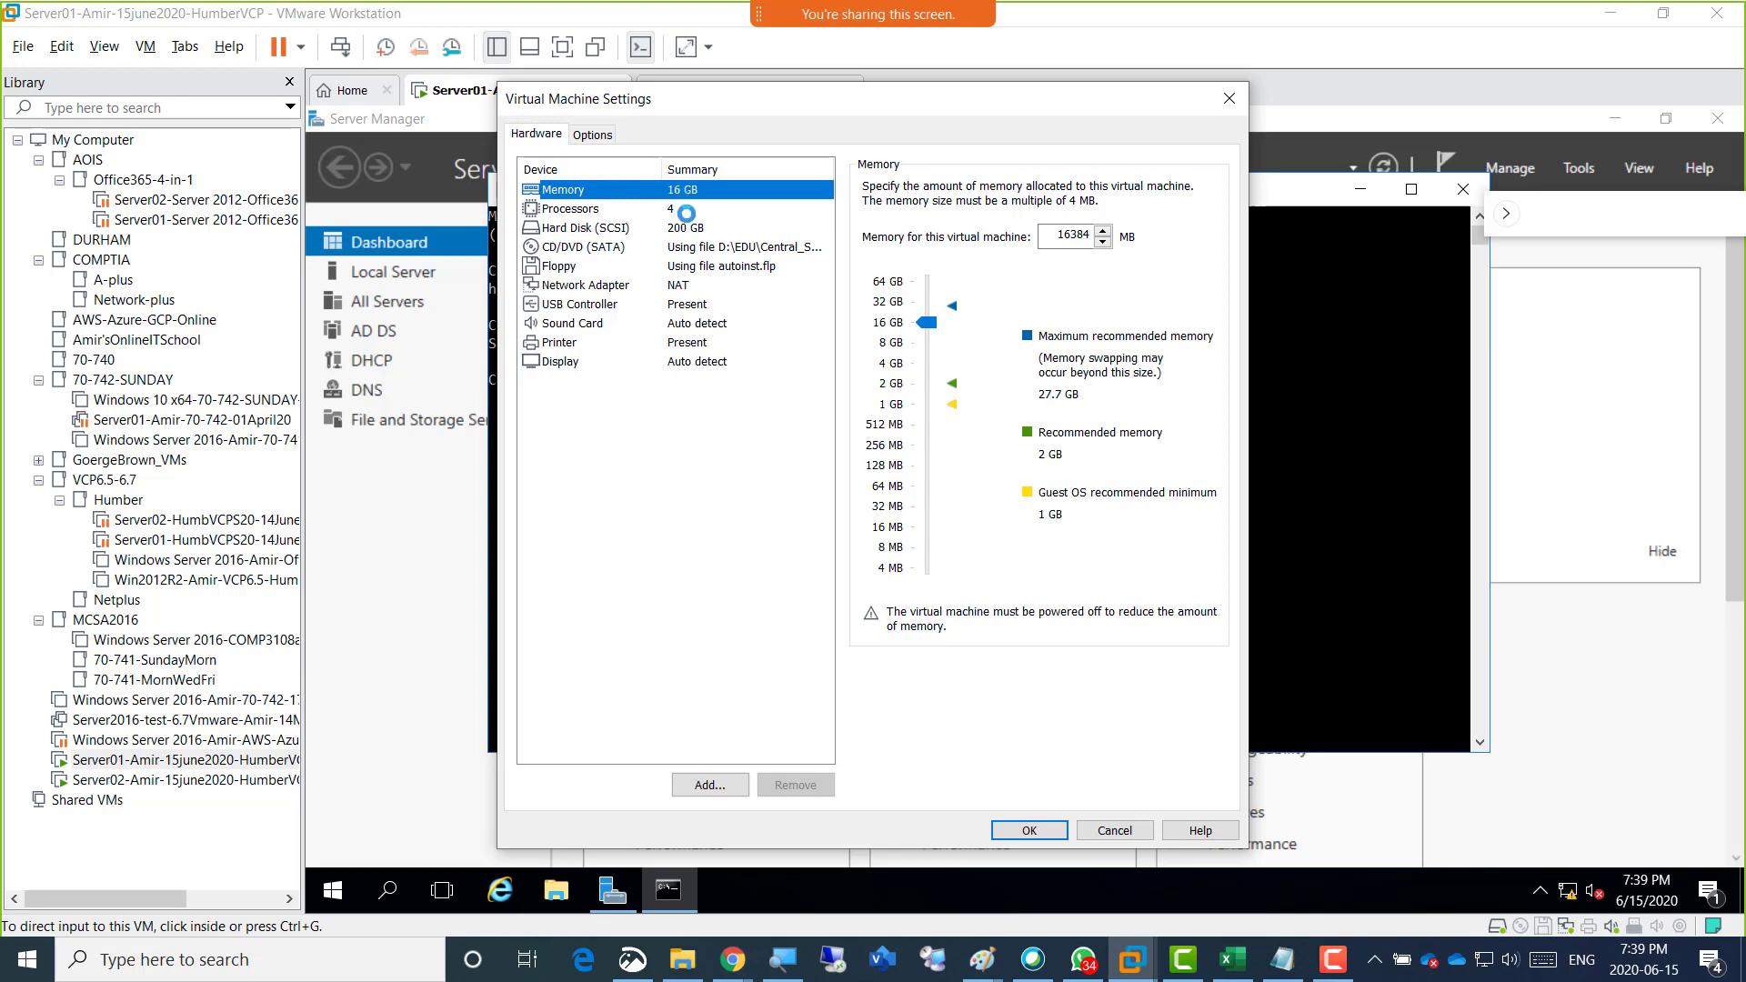
left_click(673, 226)
left_click(673, 209)
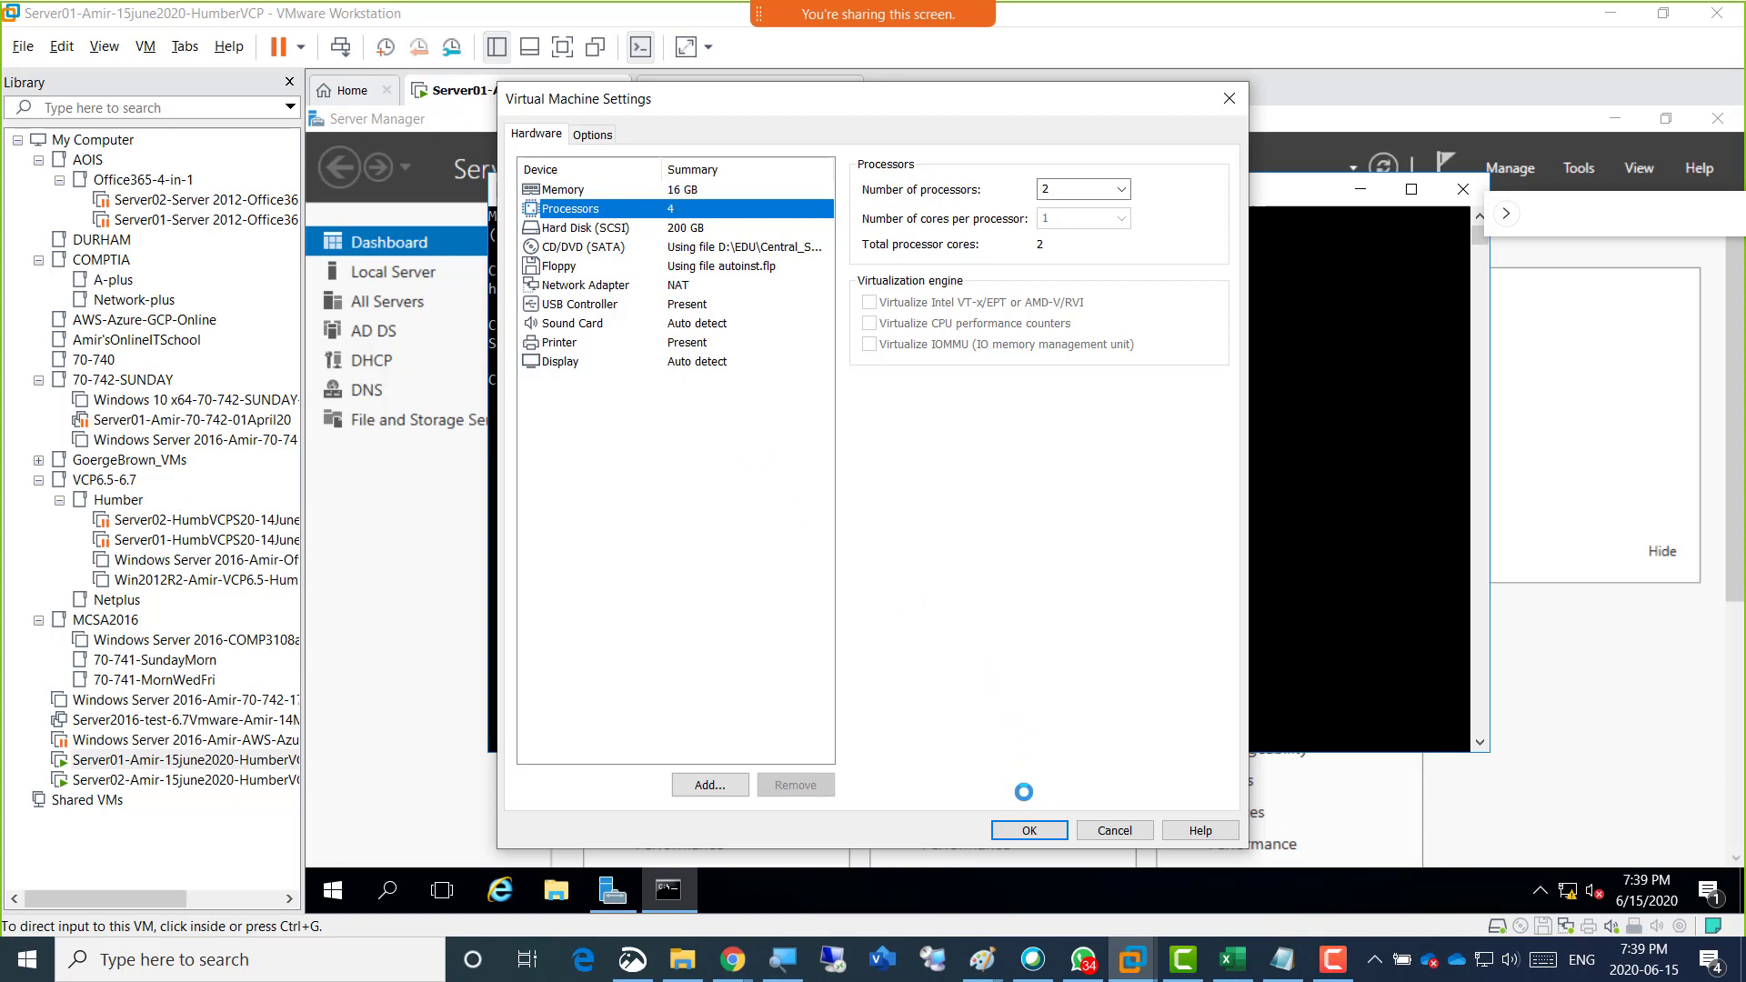
left_click(1026, 826)
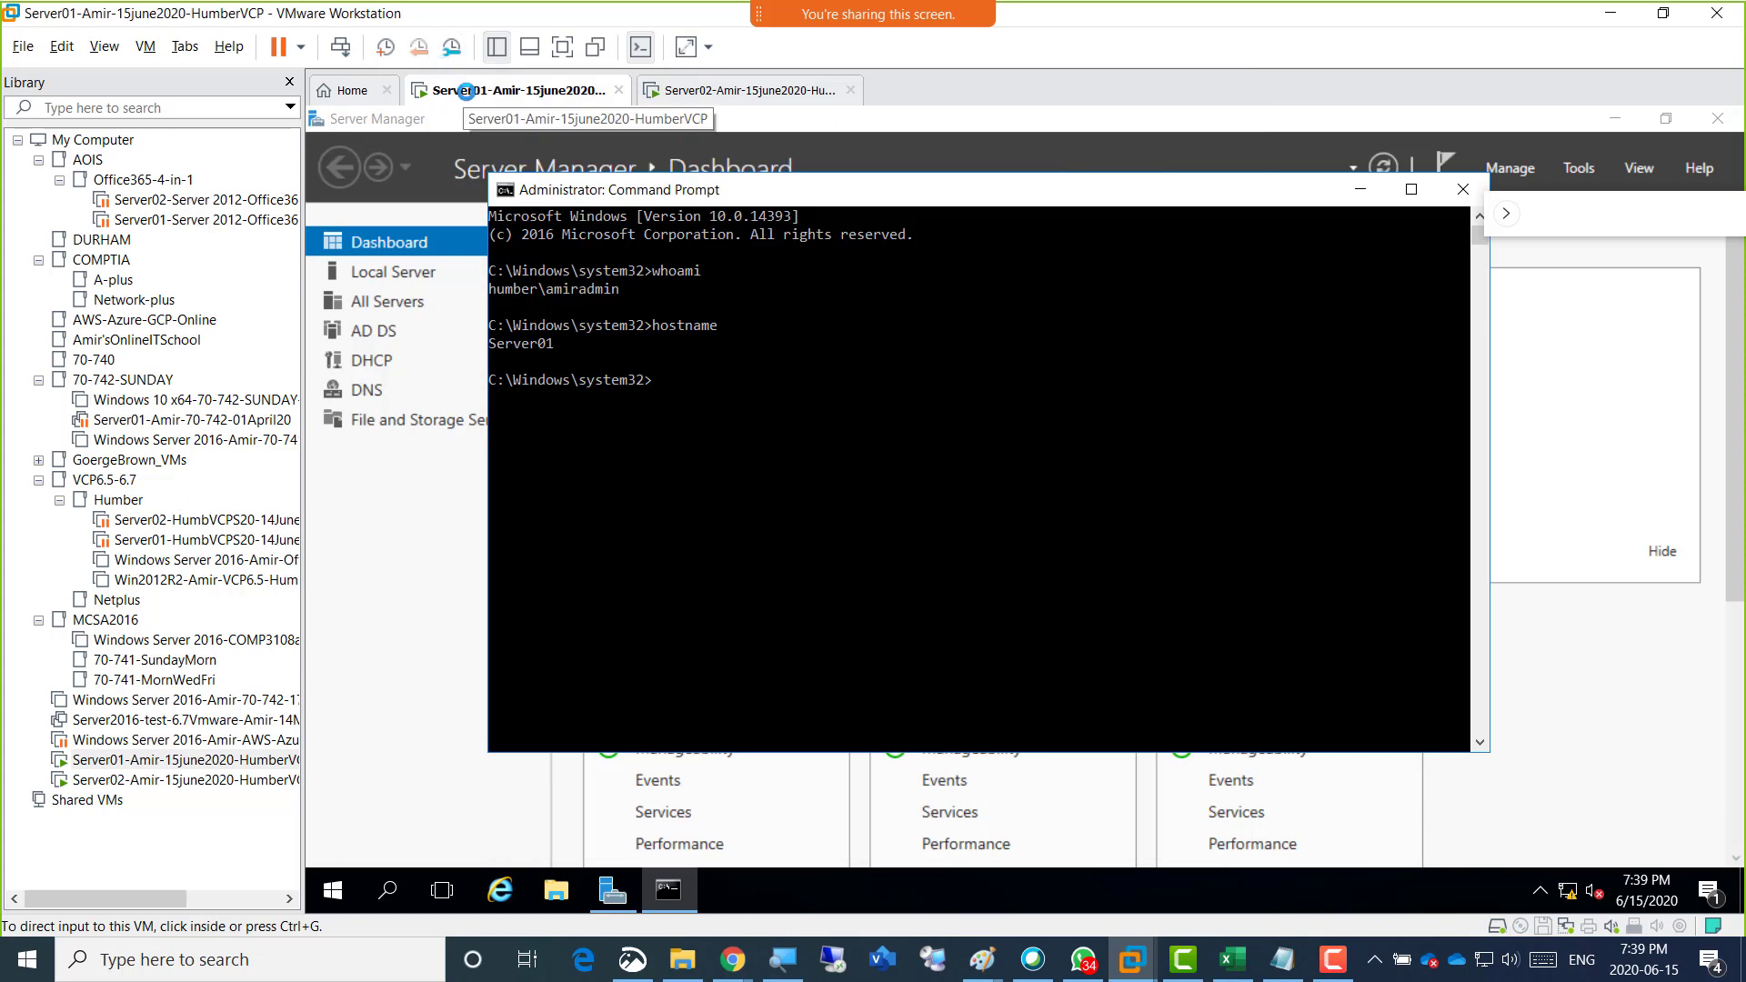
Shut down the Server01 guest.
right_click(457, 90)
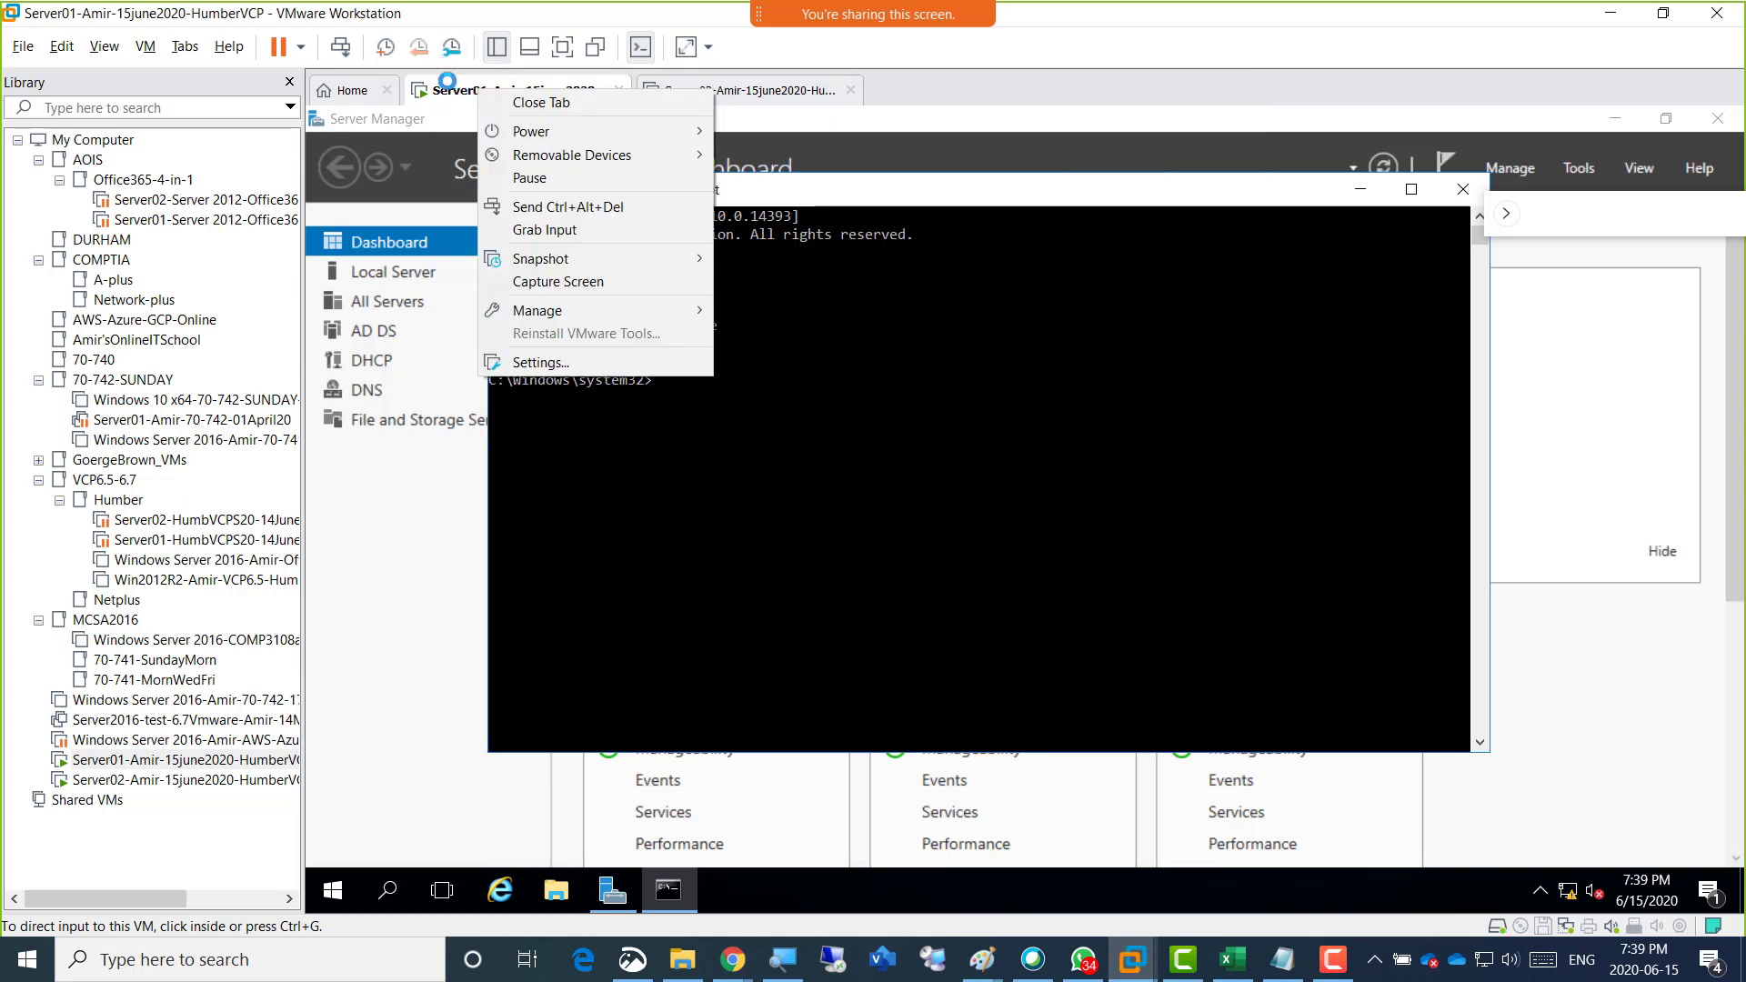
mouse_move(571, 130)
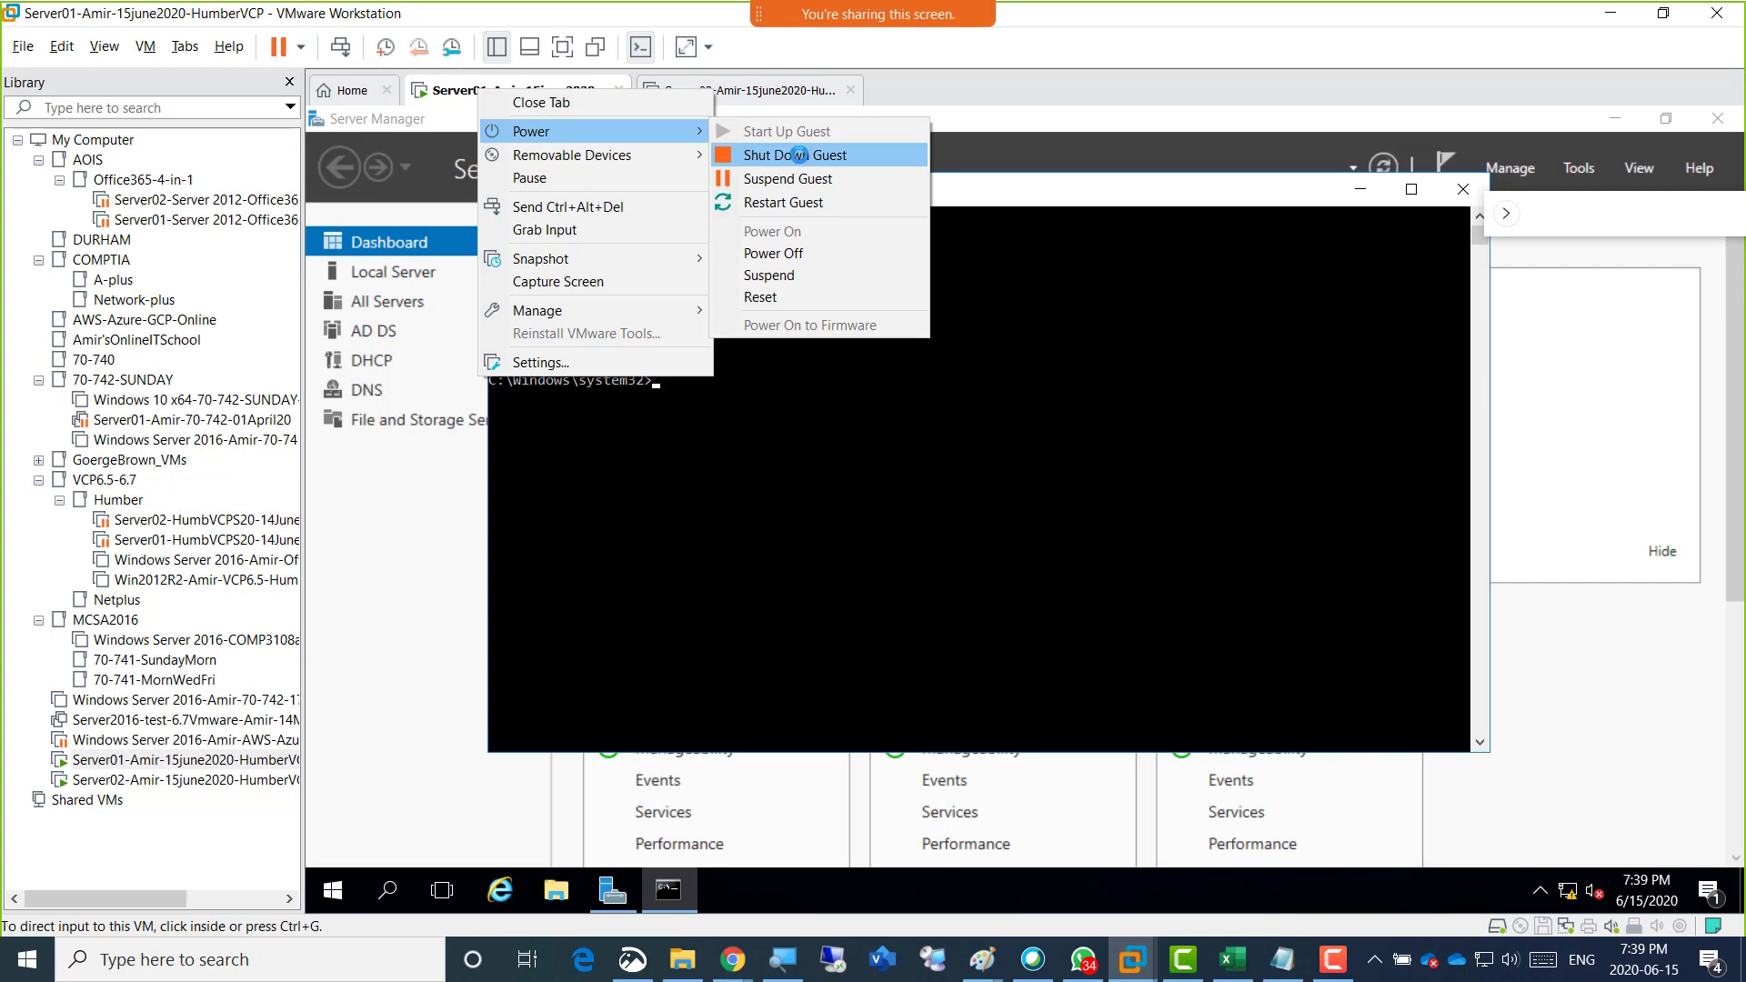
left_click(798, 154)
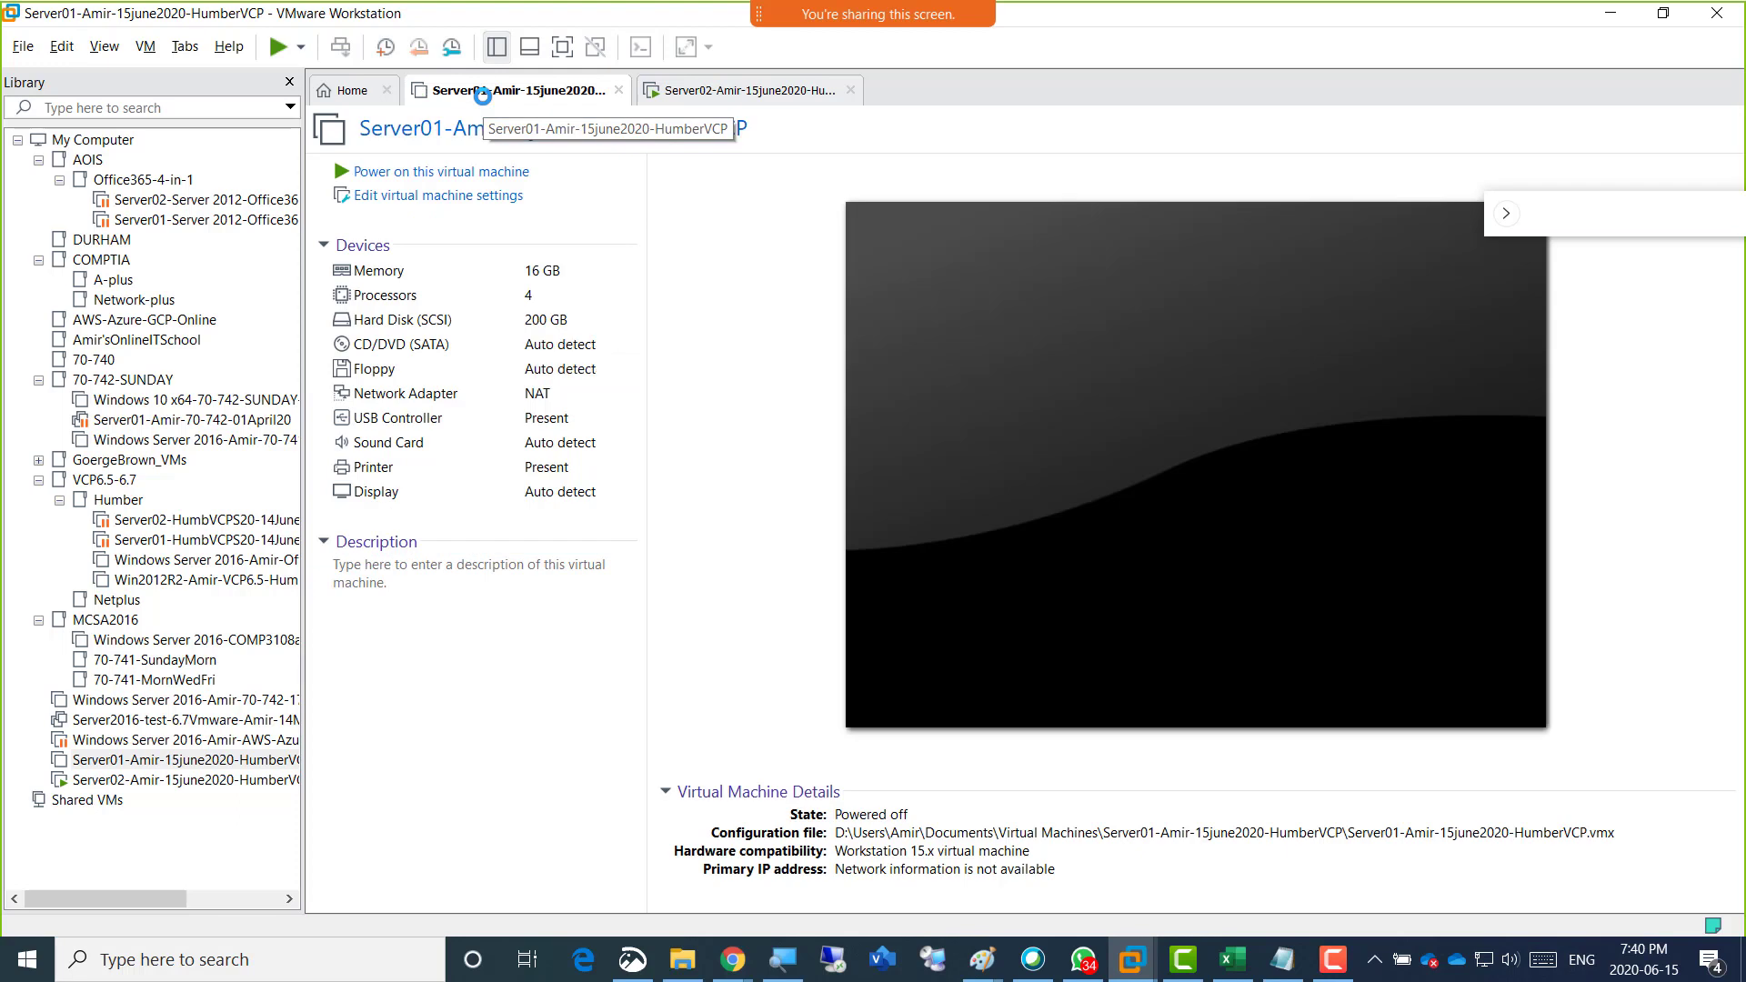
Set Server01's memory to 2 GB and its number of processors to 2, recheck both settings and apply them.
left_click(446, 269)
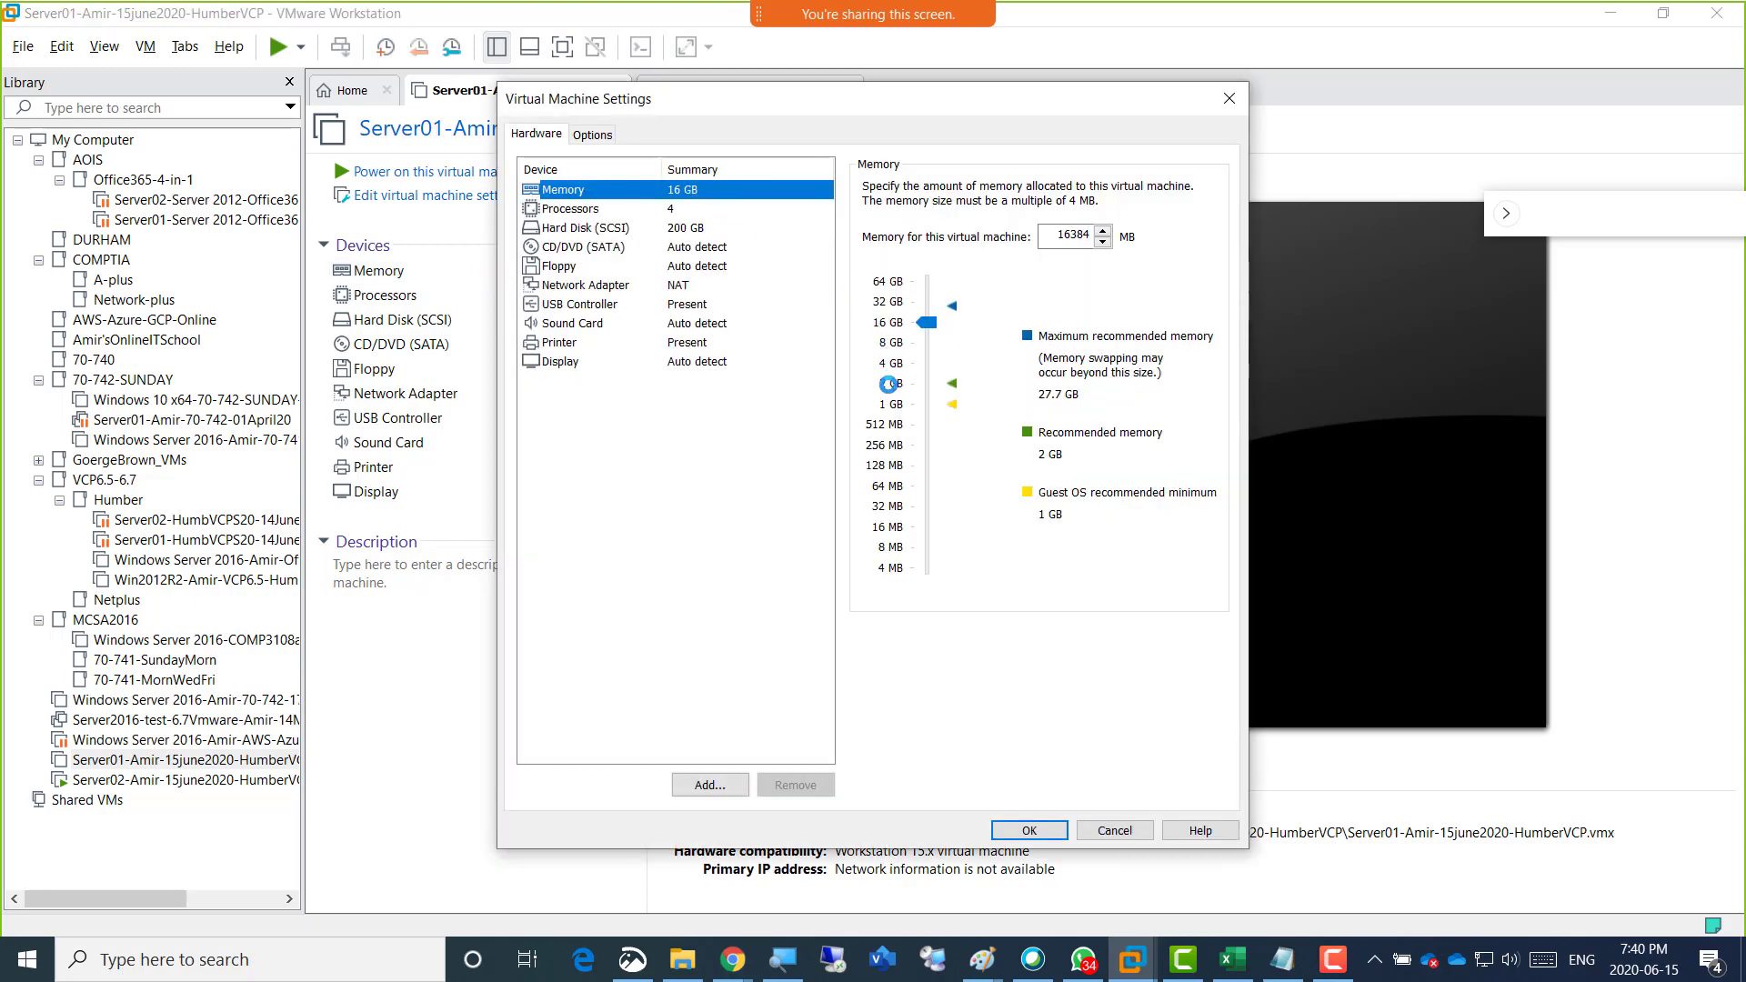
left_click(890, 382)
left_click(677, 209)
left_click(1077, 189)
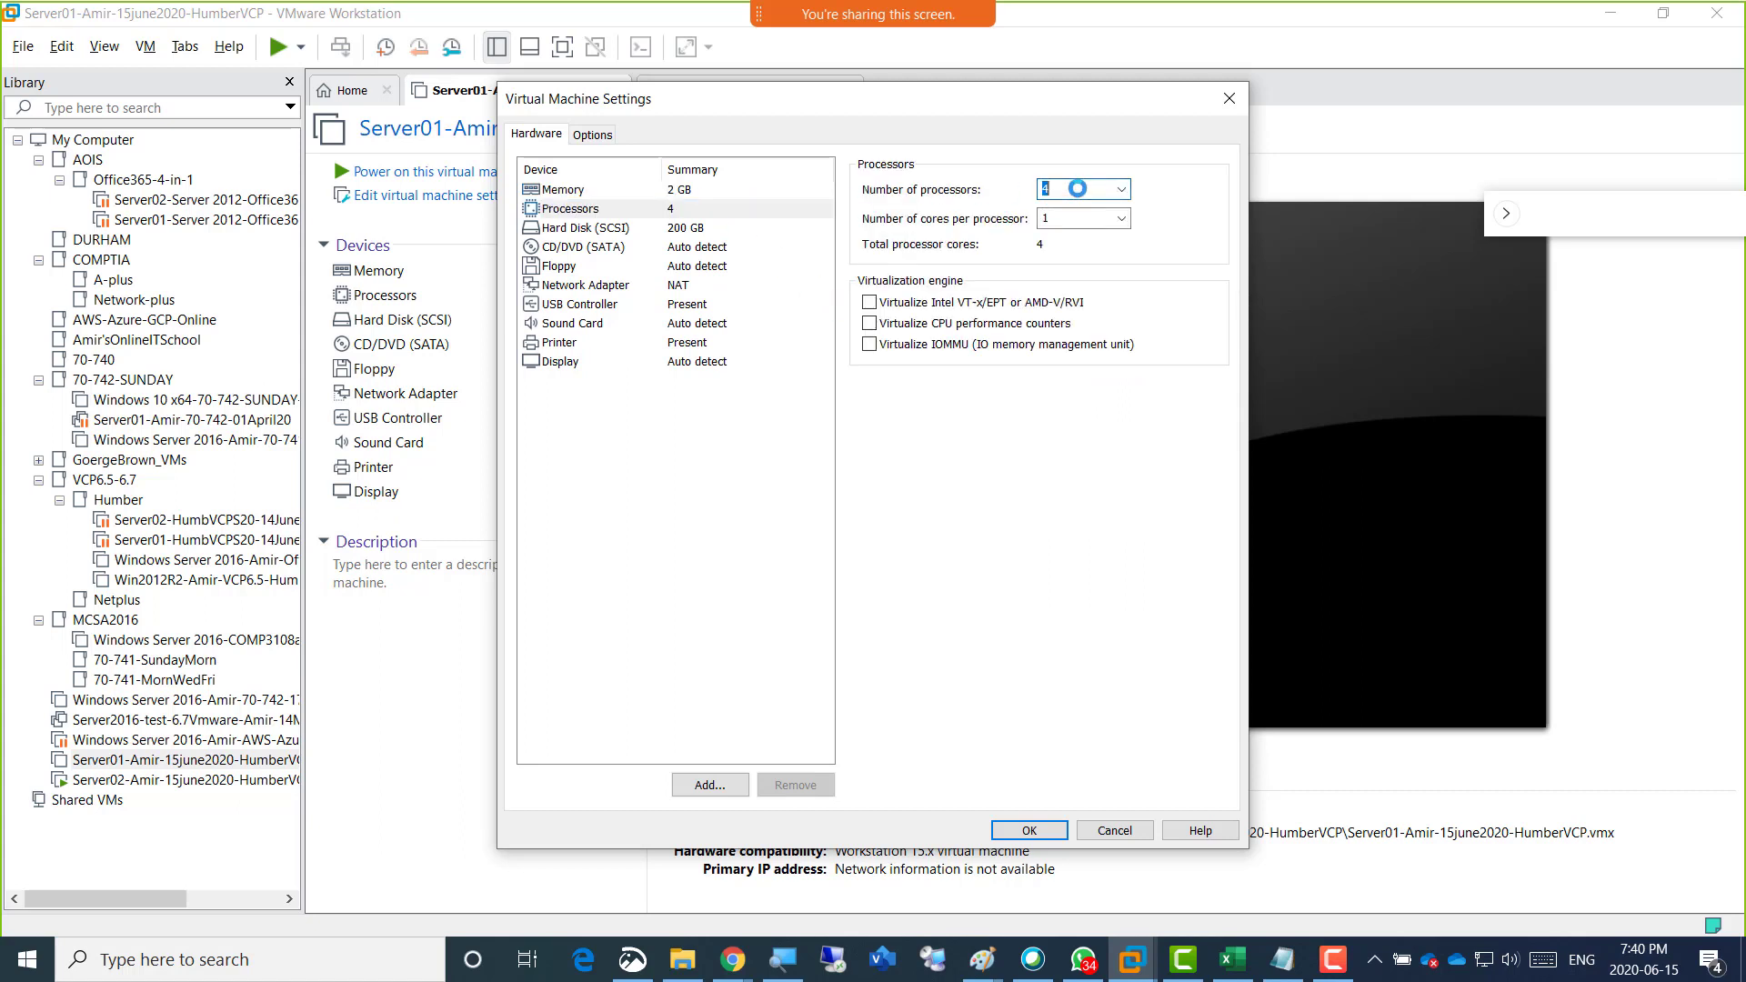
type("2")
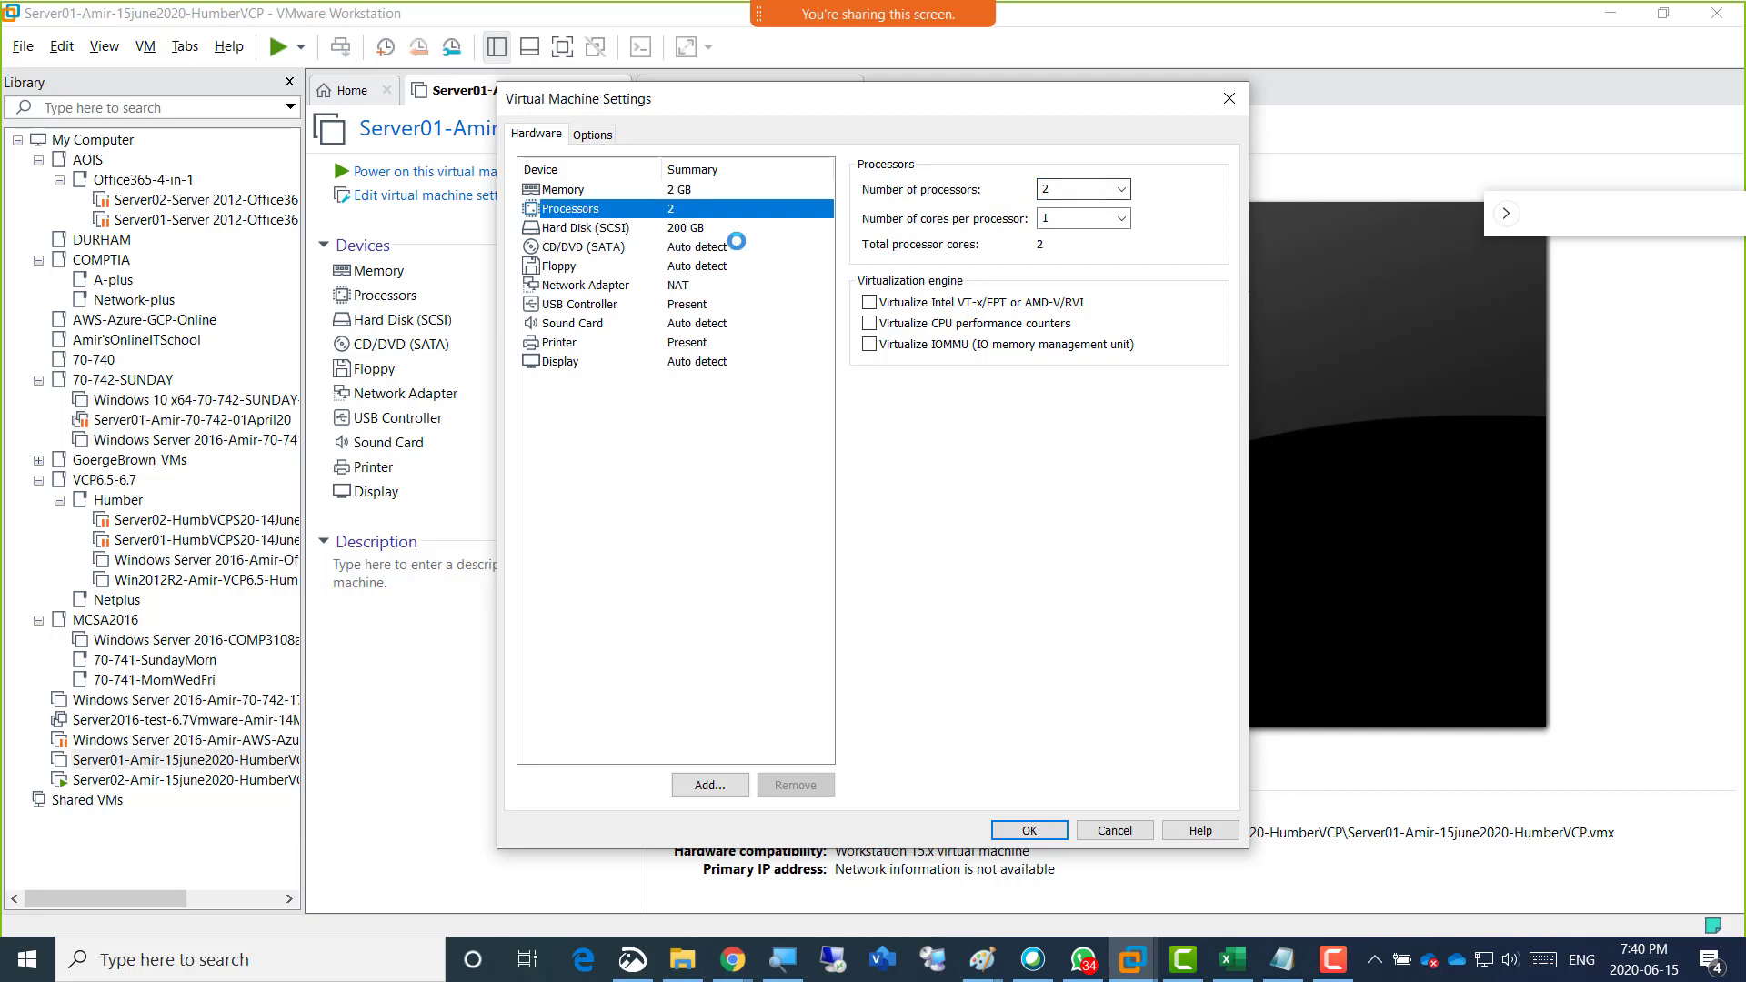
left_click(700, 228)
left_click(682, 191)
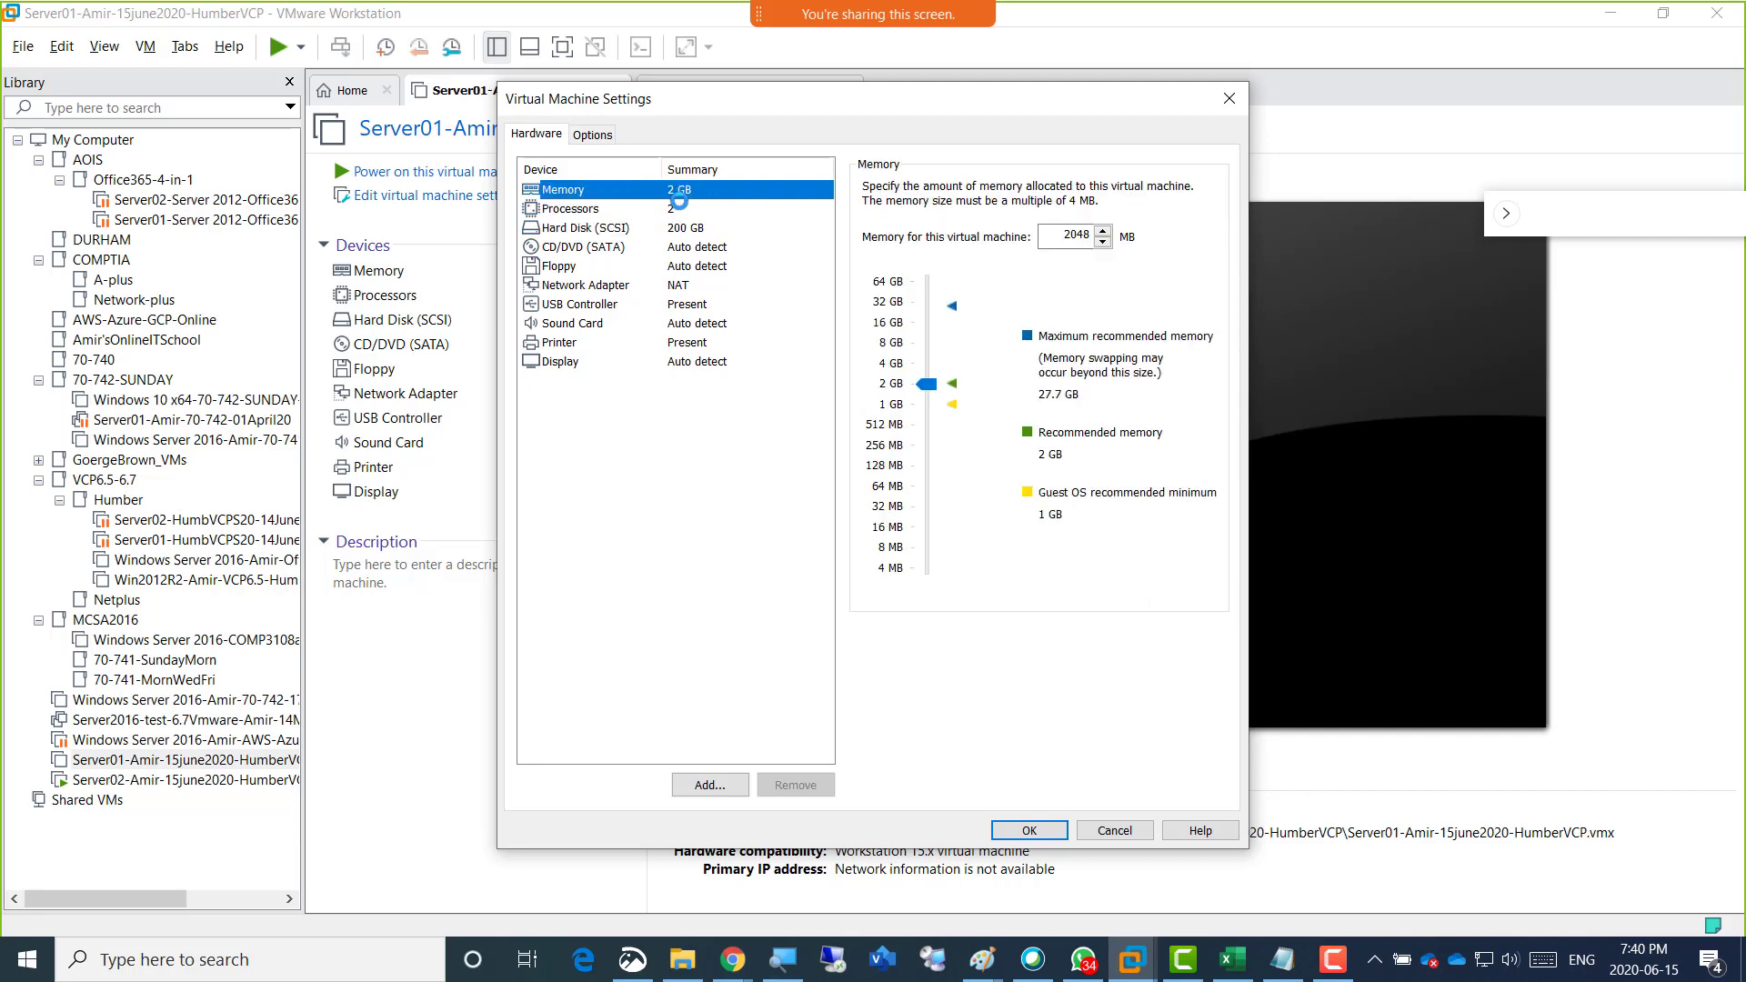
left_click(672, 207)
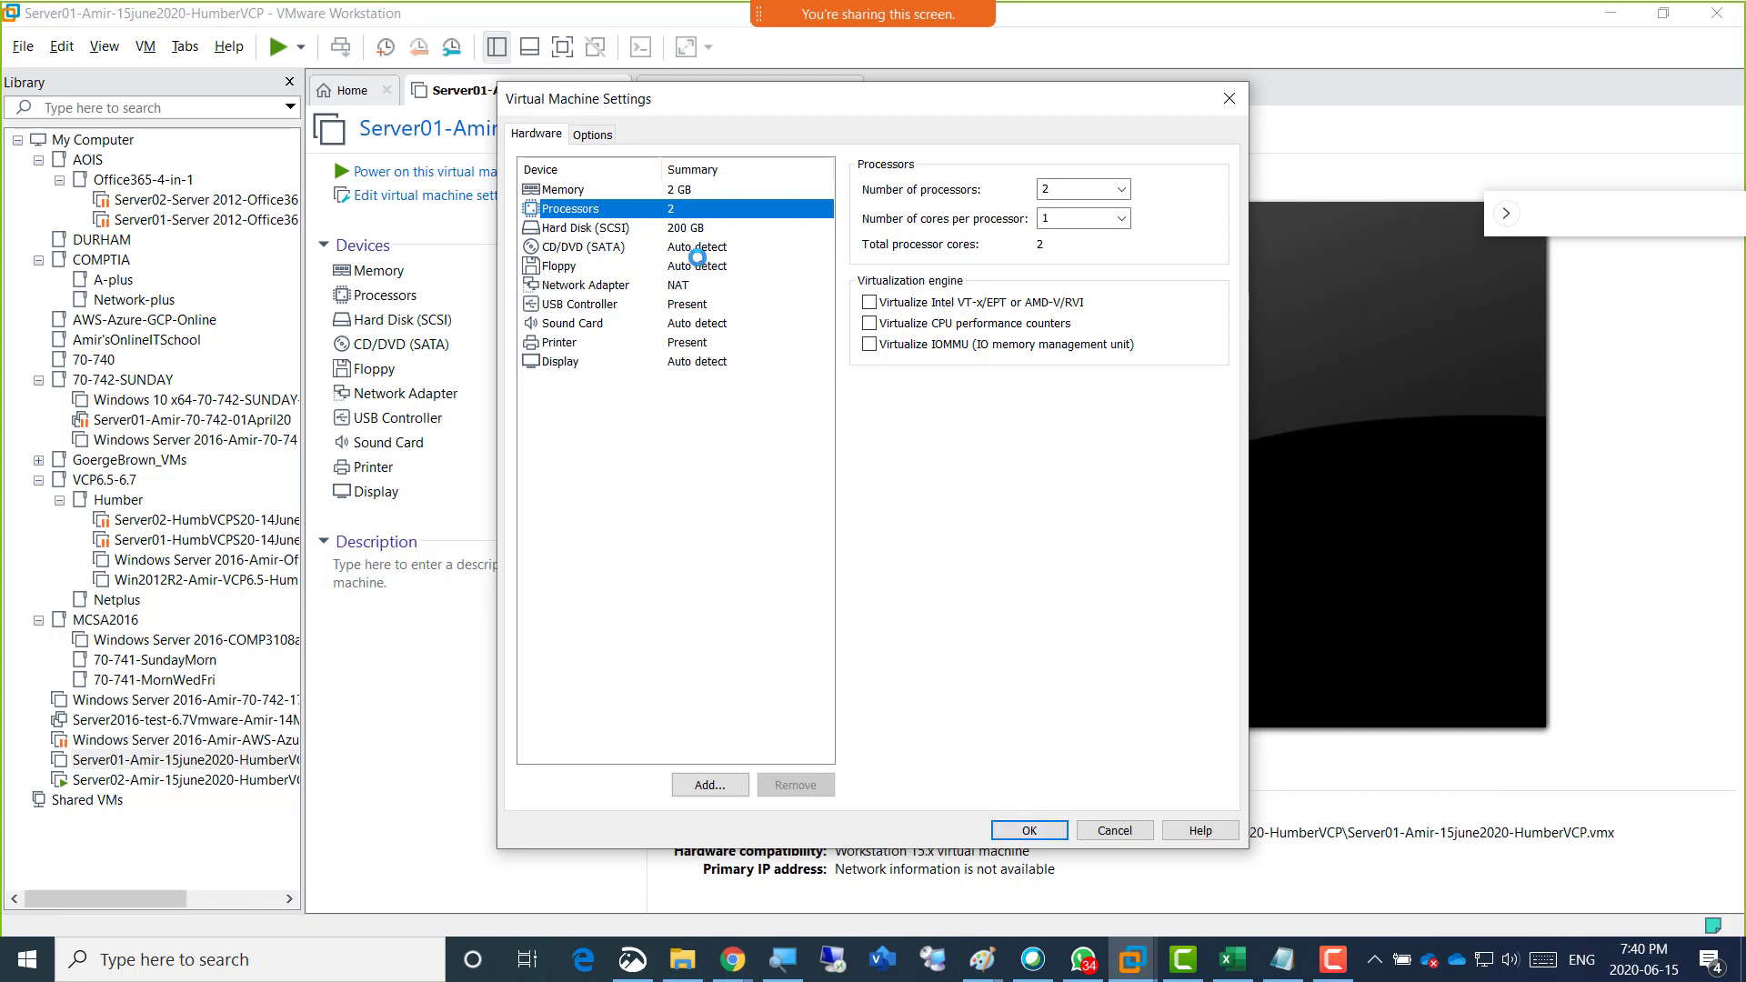
left_click(676, 192)
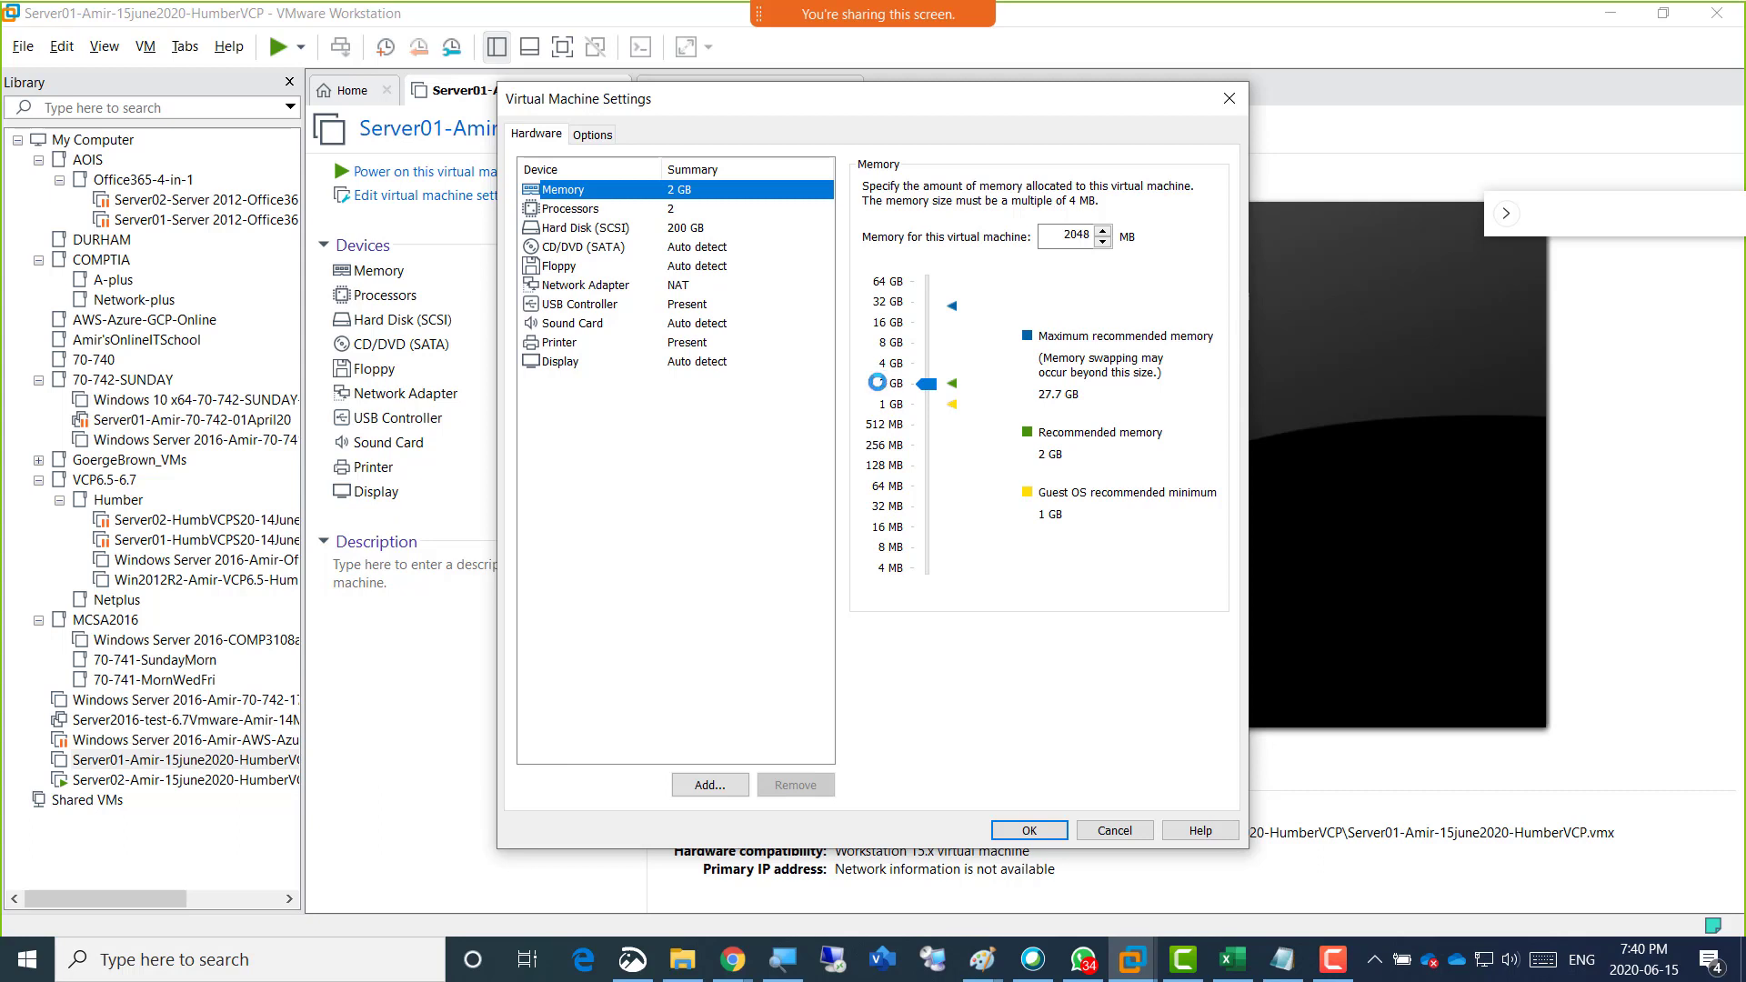
left_click(1025, 828)
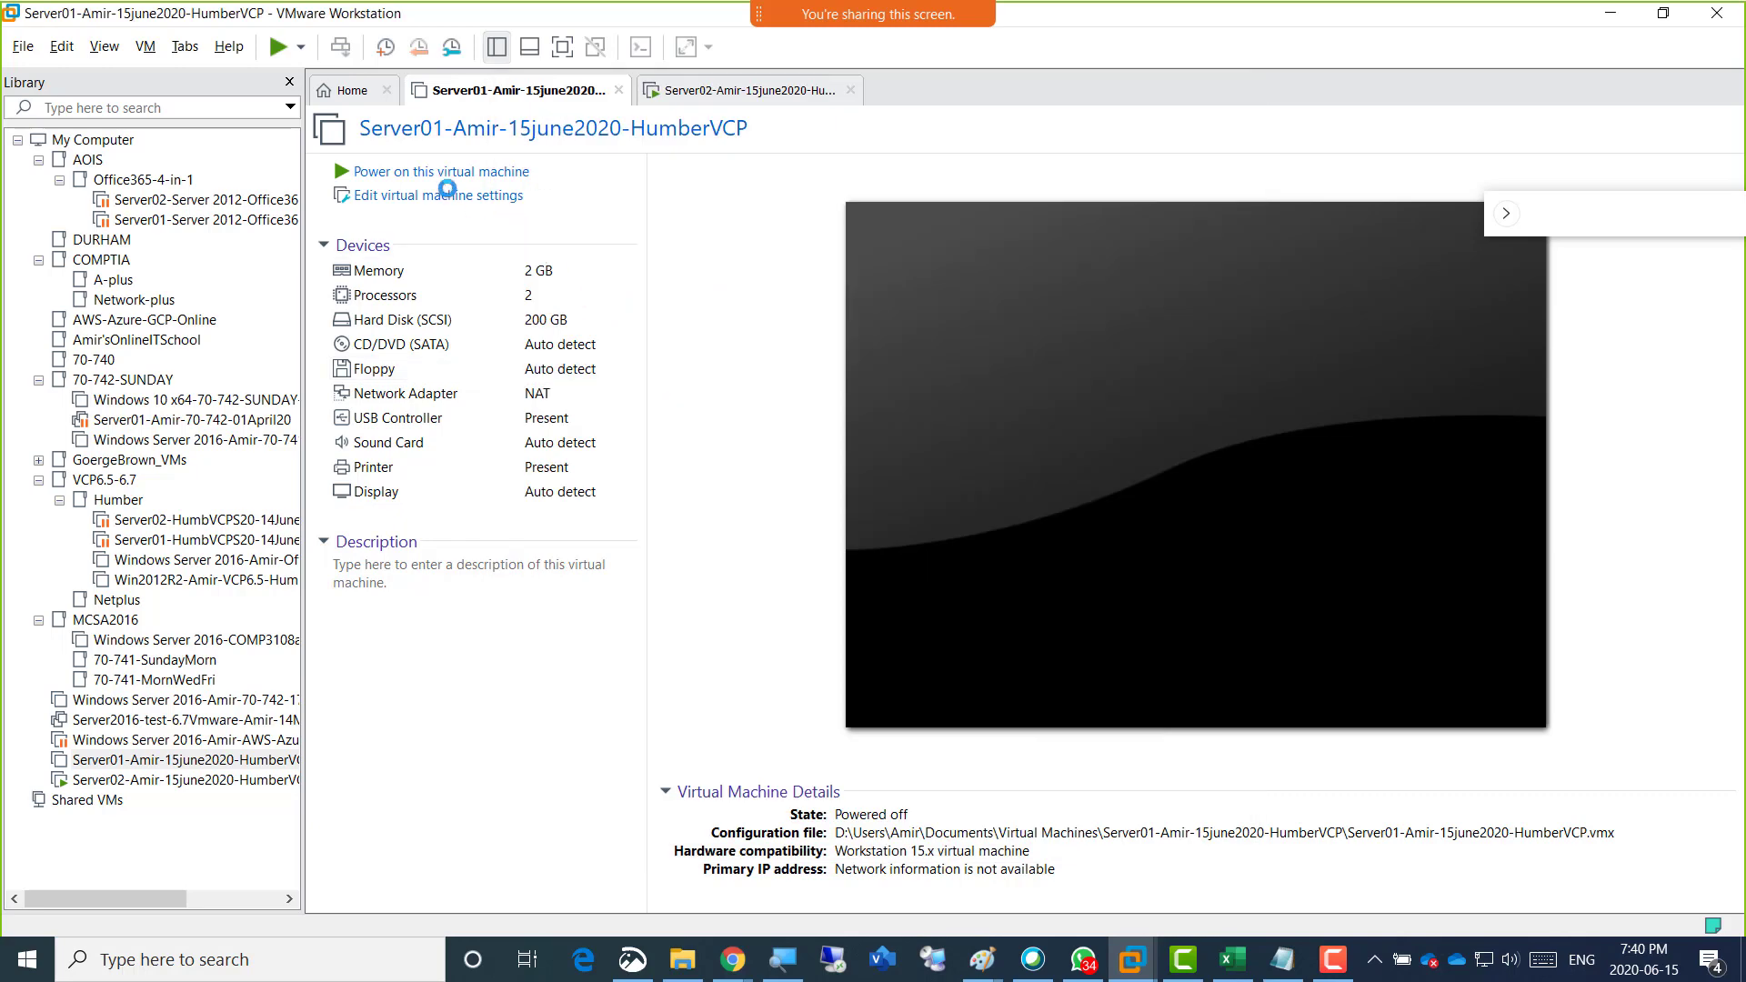
Power on Server01 and decline connecting the unavailable sata0:1 device at every power-on.
left_click(441, 171)
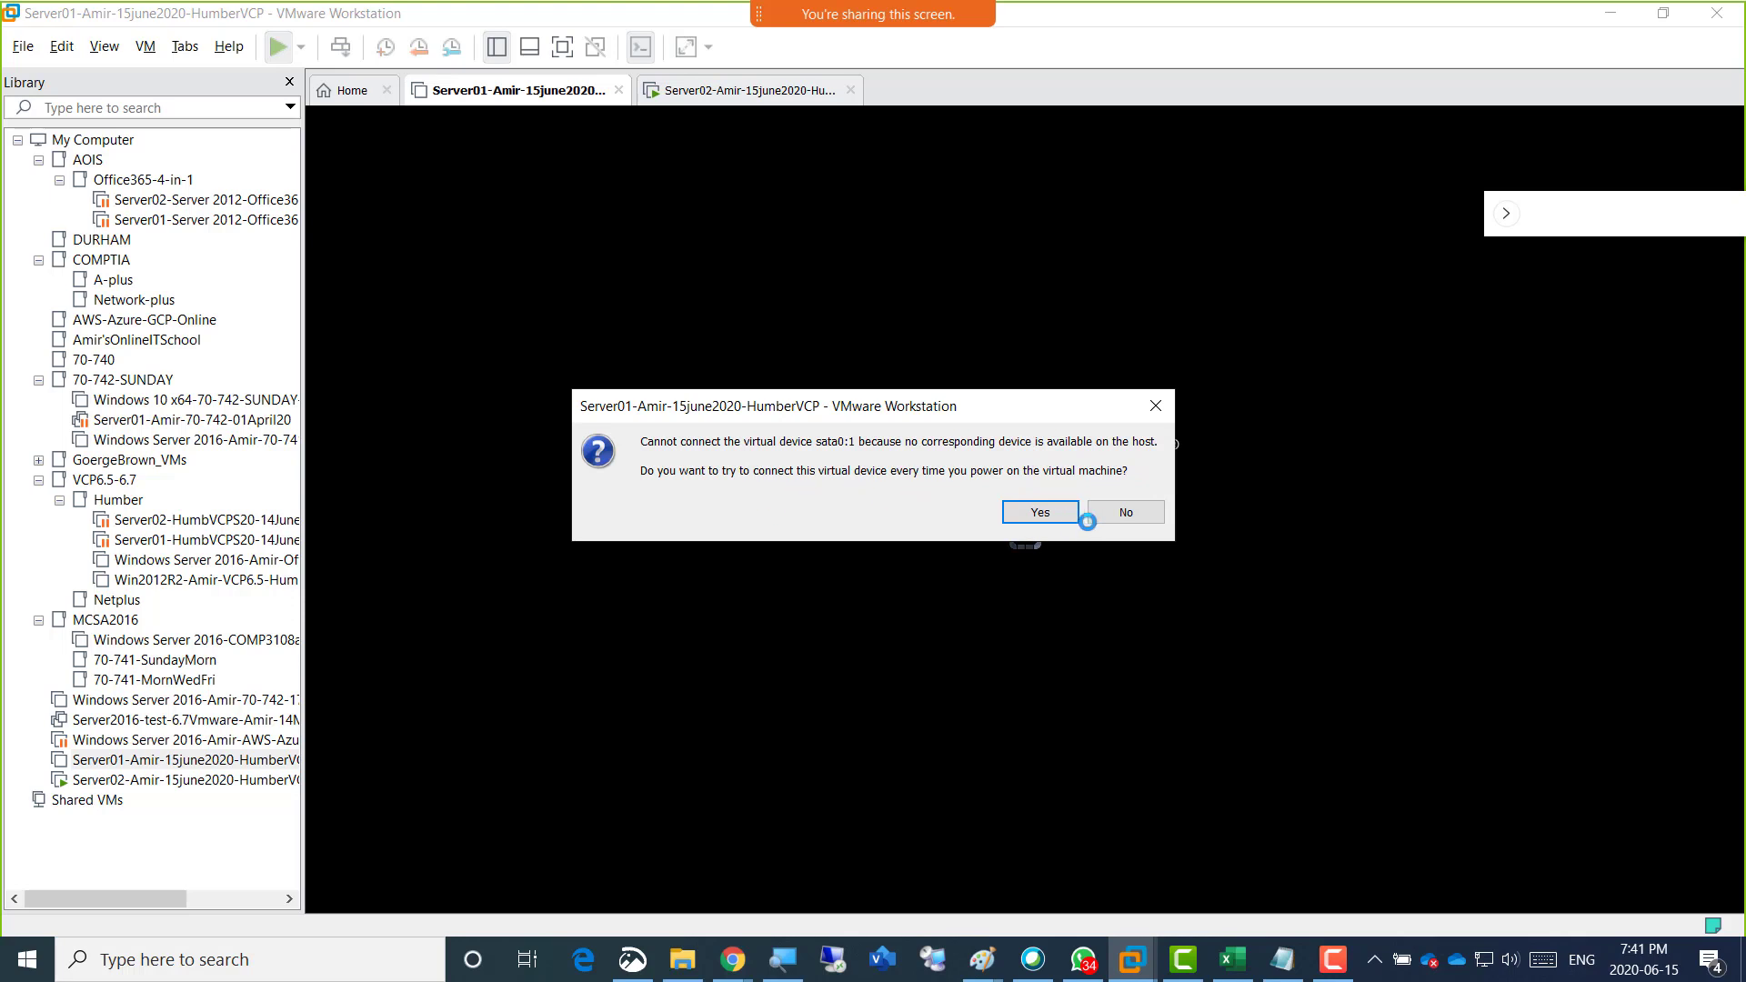
left_click(1144, 514)
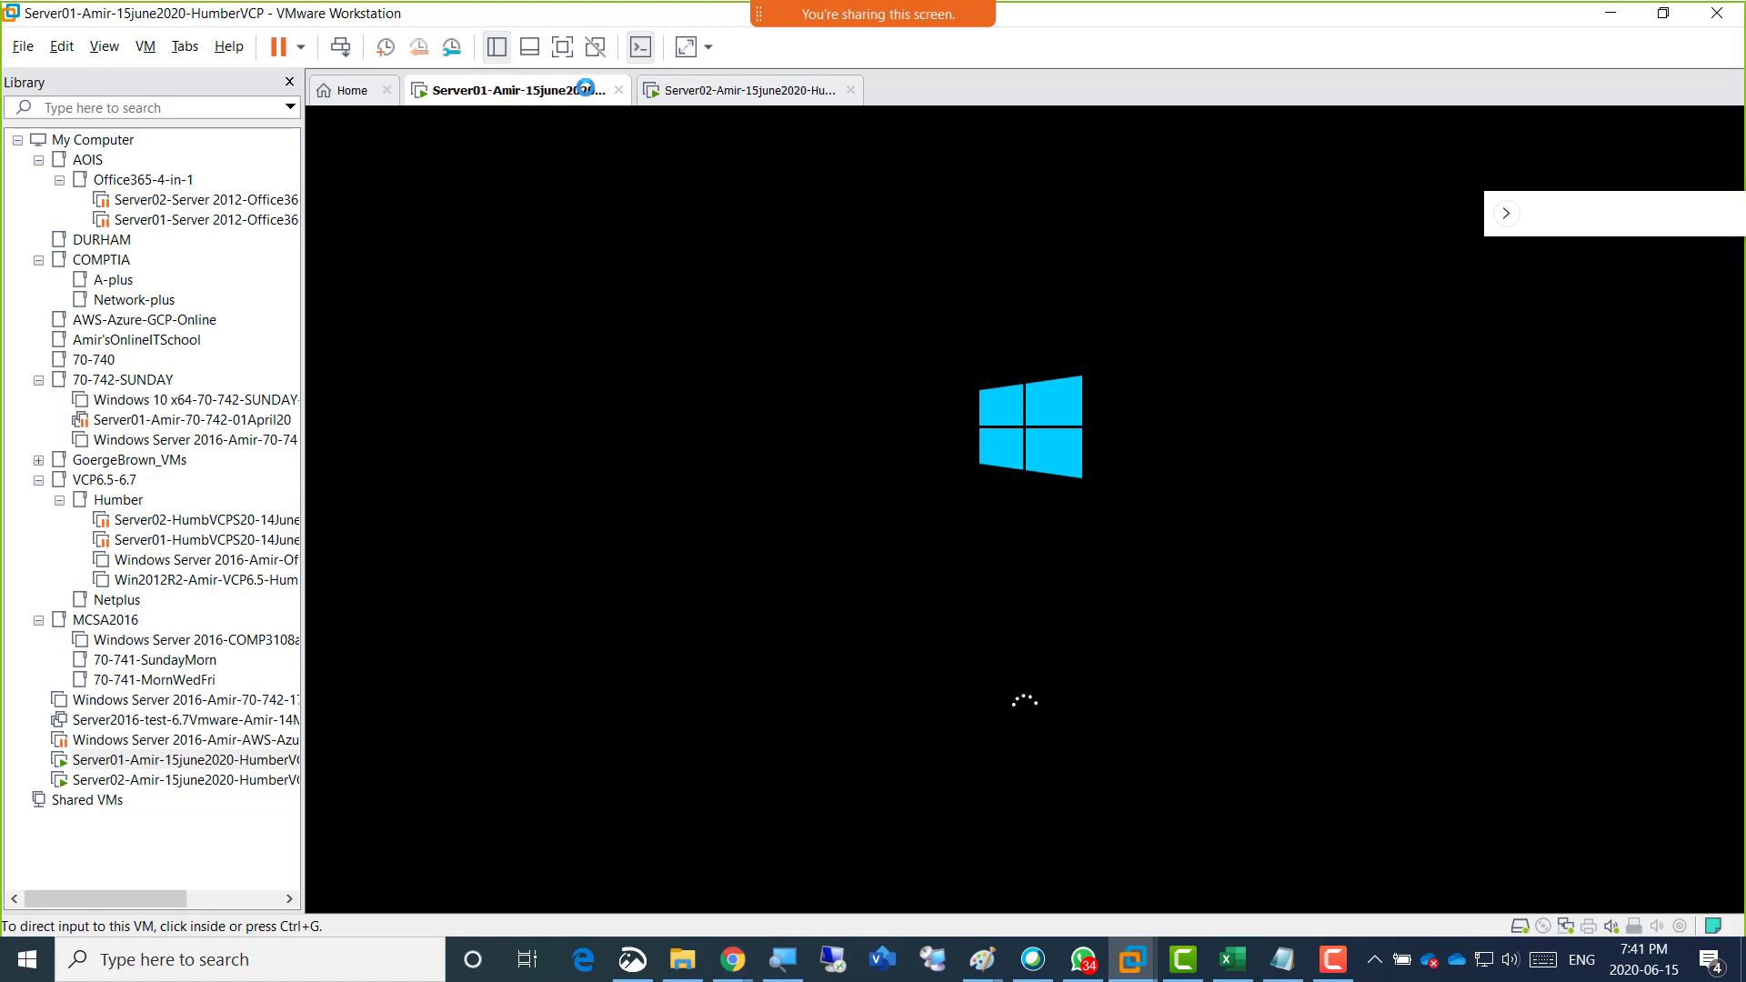
Show the Server02 virtual machine and examine the processor and memory allocation in its settings.
left_click(721, 89)
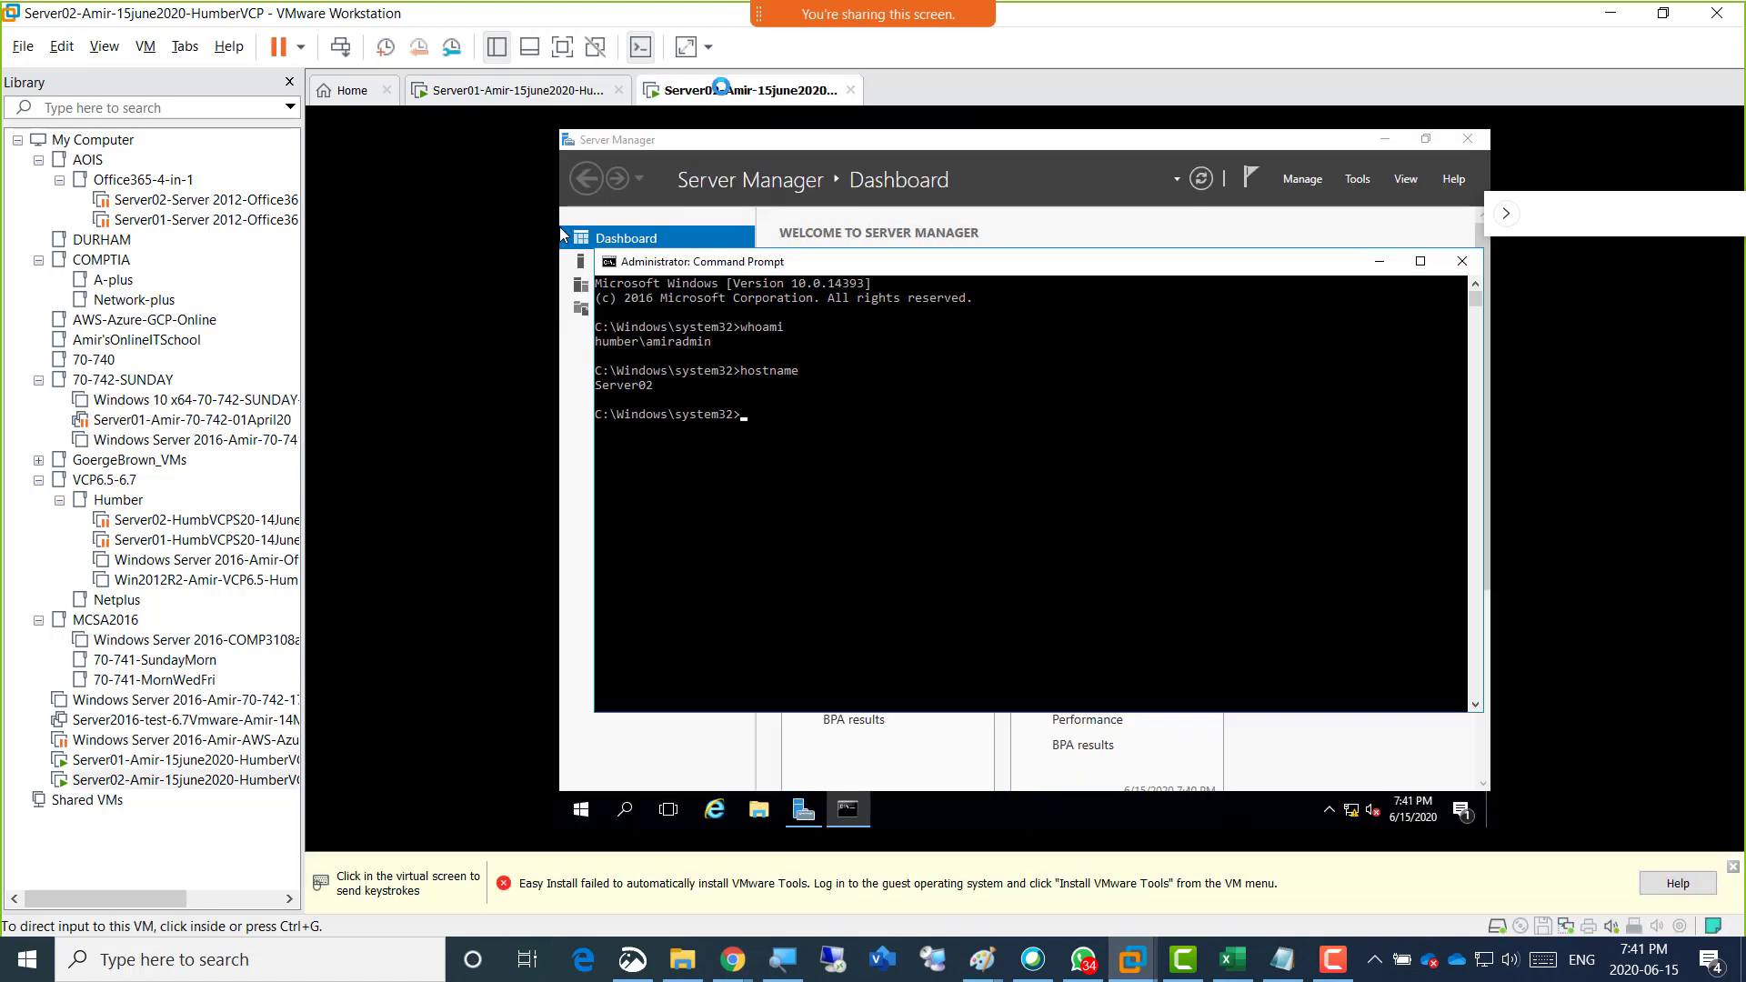
right_click(721, 88)
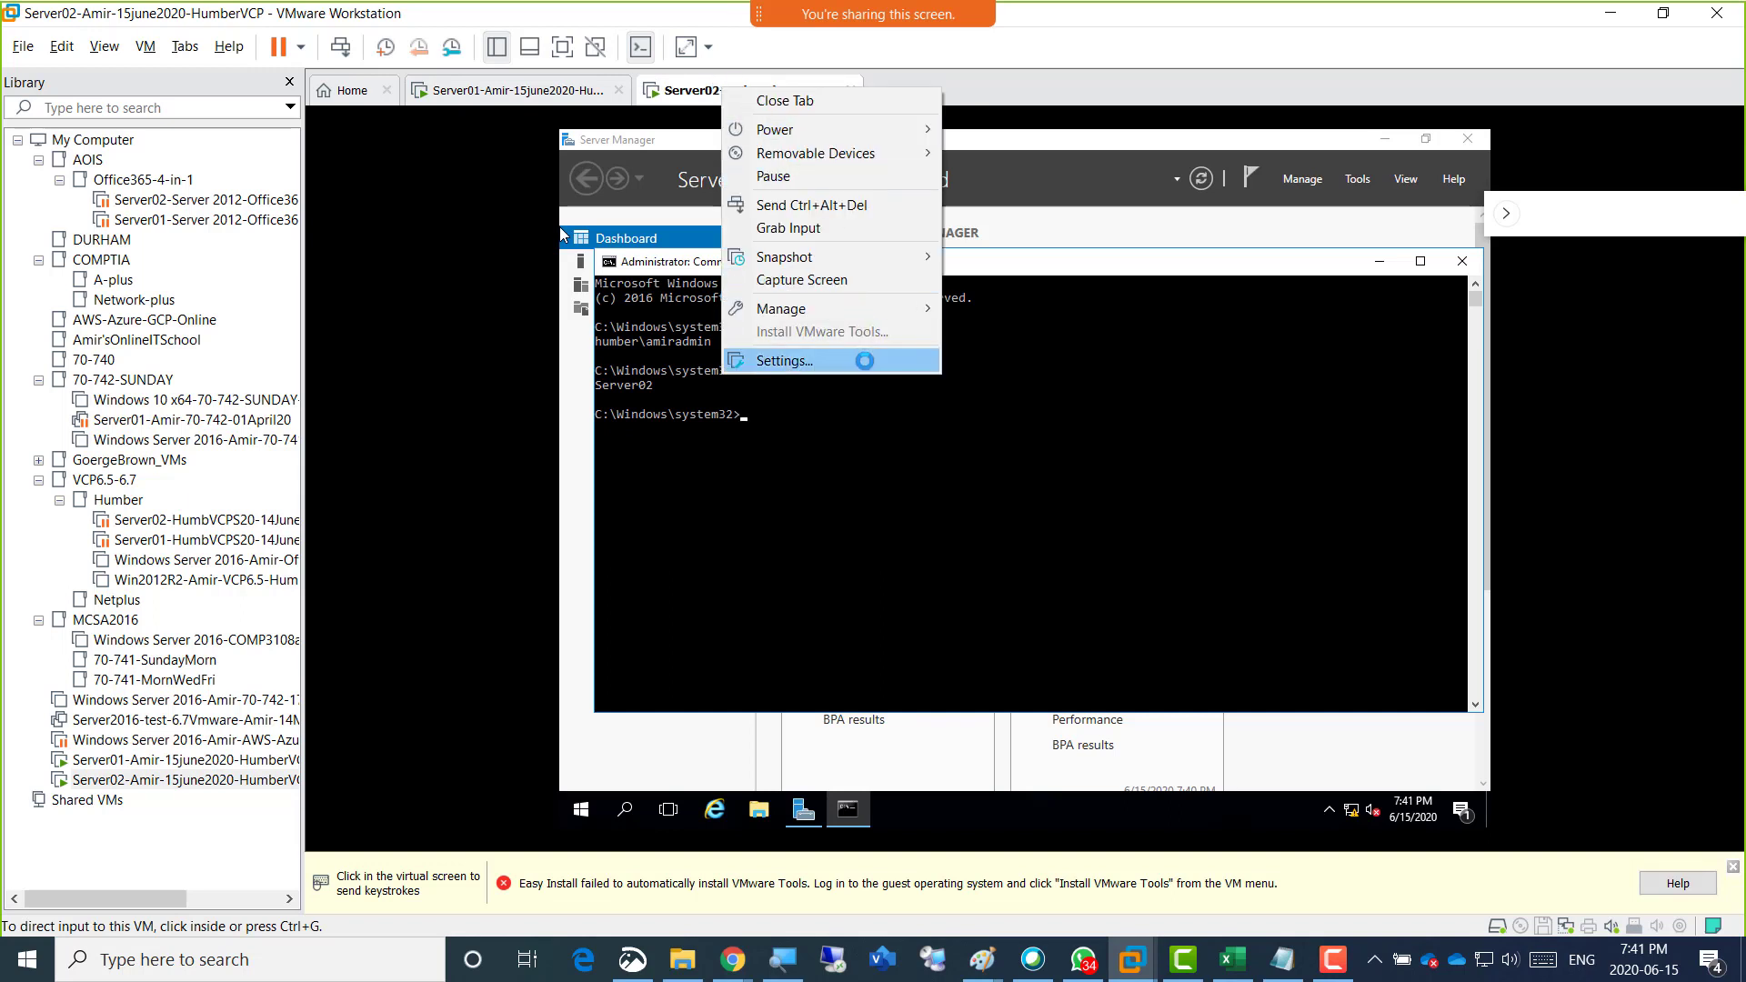
left_click(864, 360)
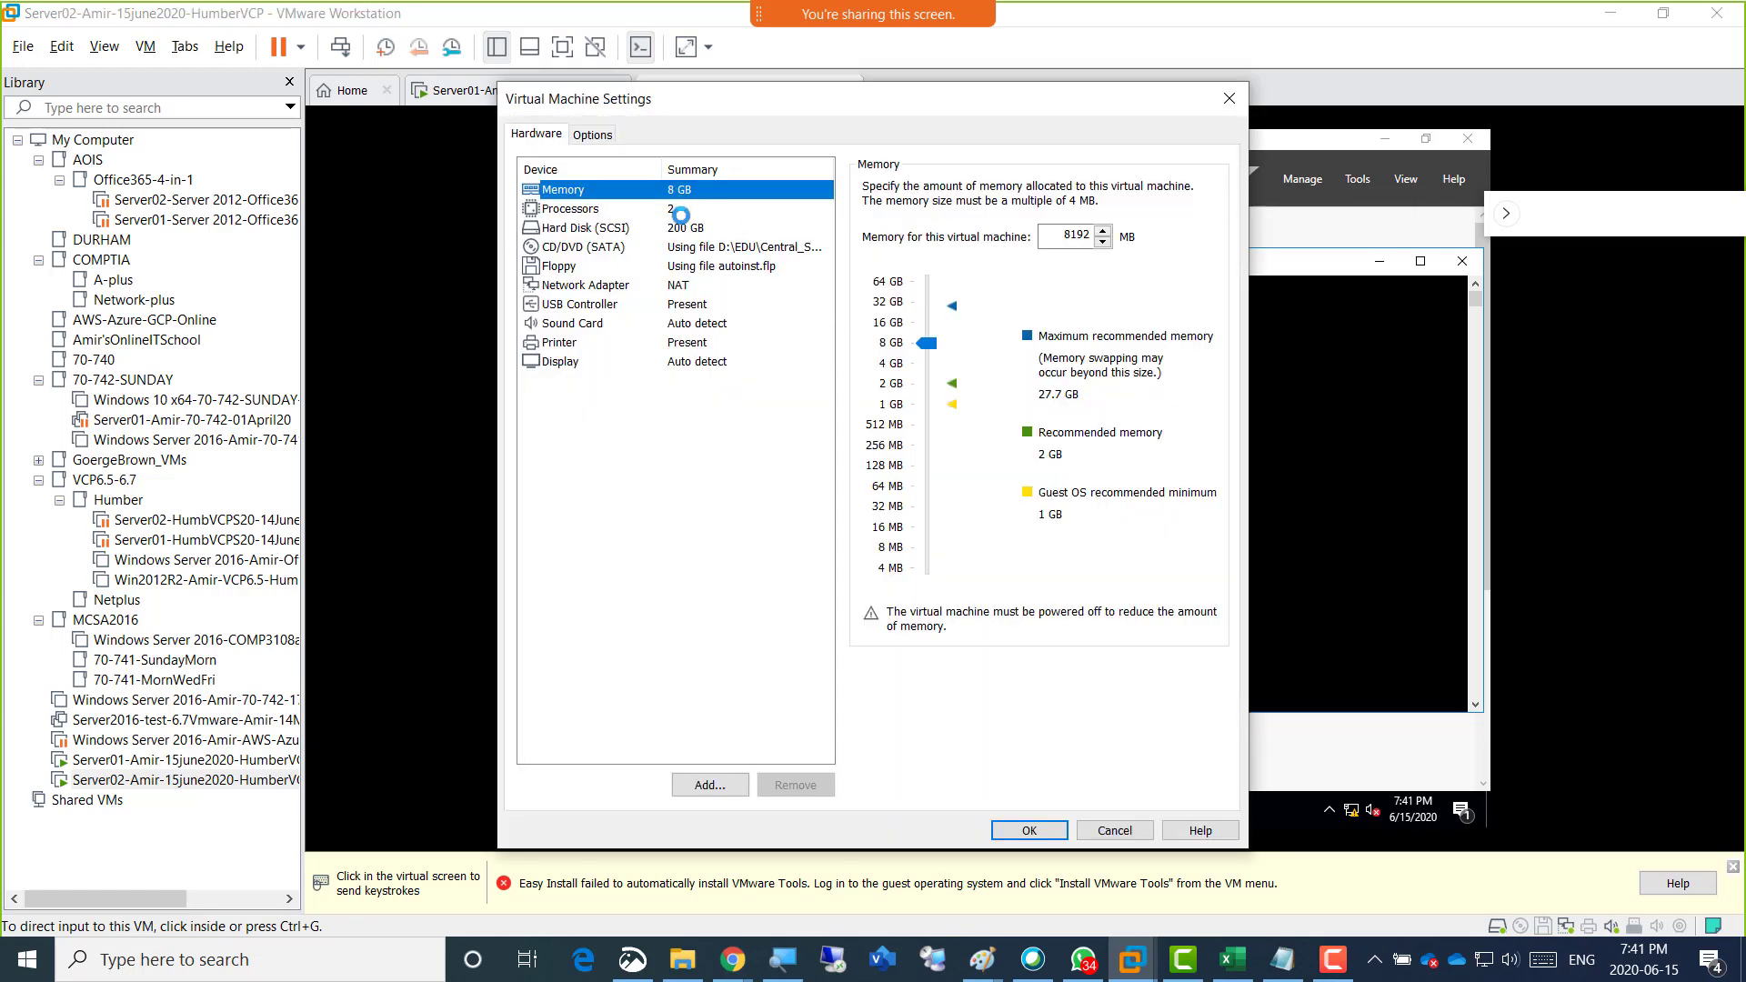
left_click(681, 210)
left_click(688, 190)
Check the RAM planned for Server02 in the Paint server diagram, then return to VMware Workstation and close Server02's settings.
left_click(980, 960)
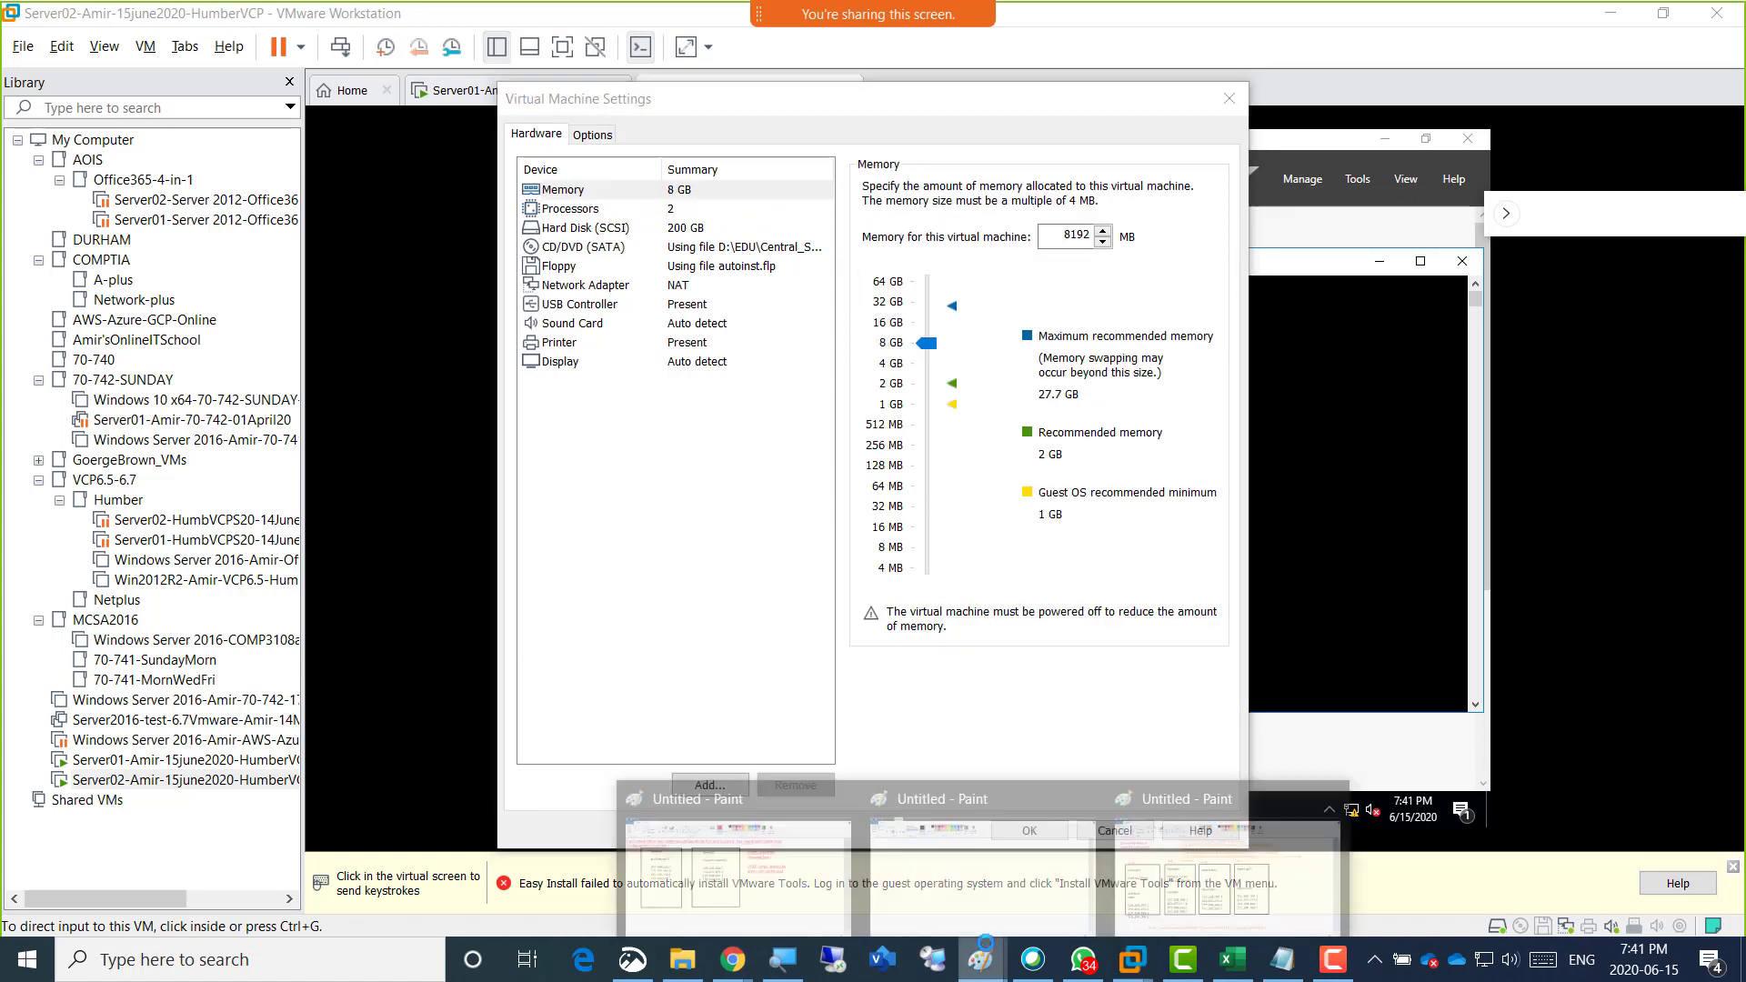
left_click(759, 861)
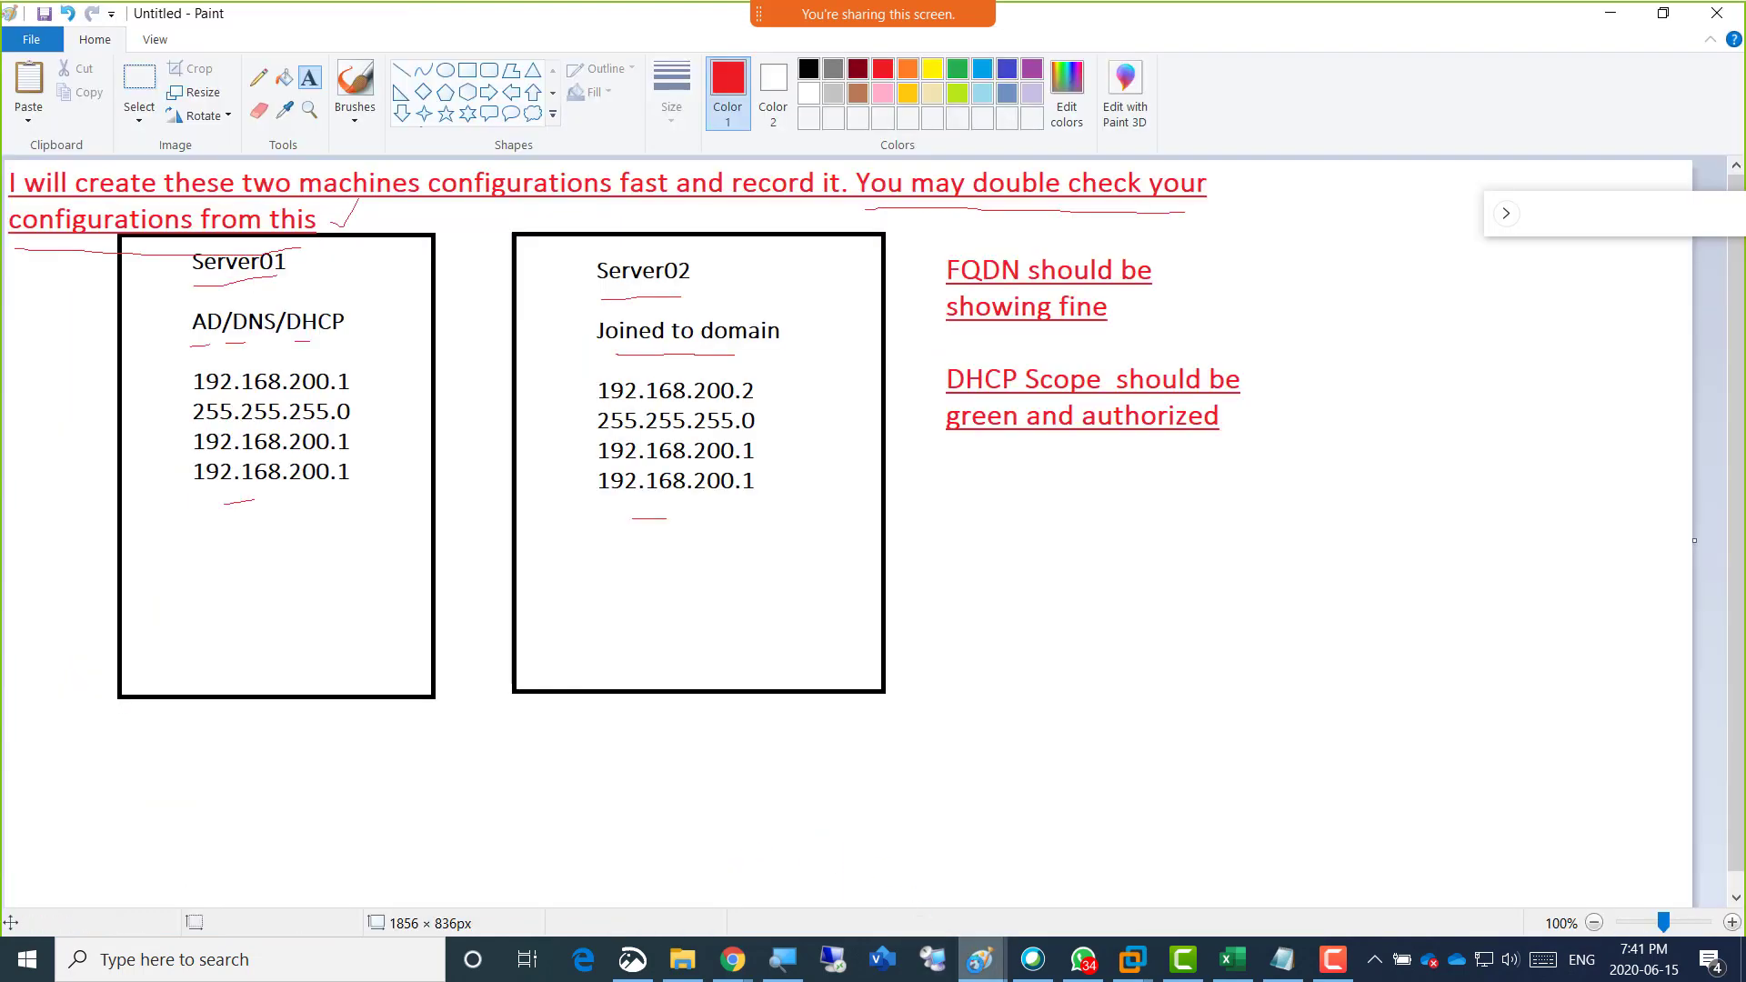
mouse_move(980, 959)
left_click(1141, 866)
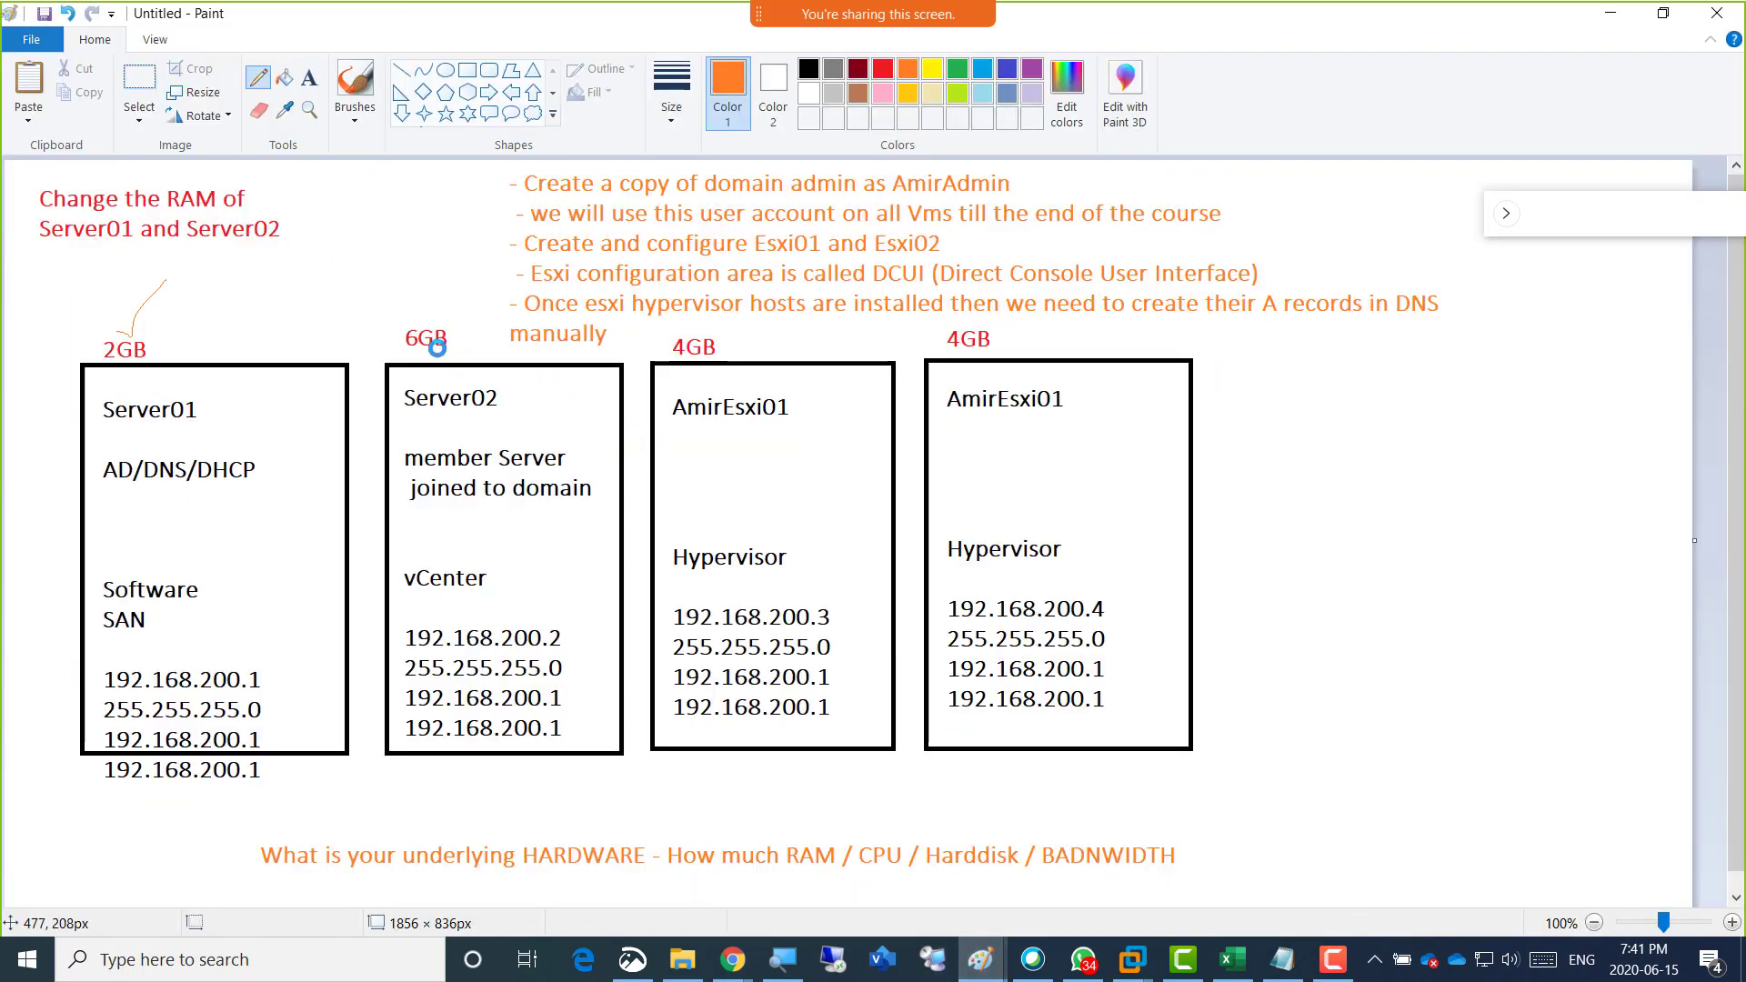
key("alt+Tab")
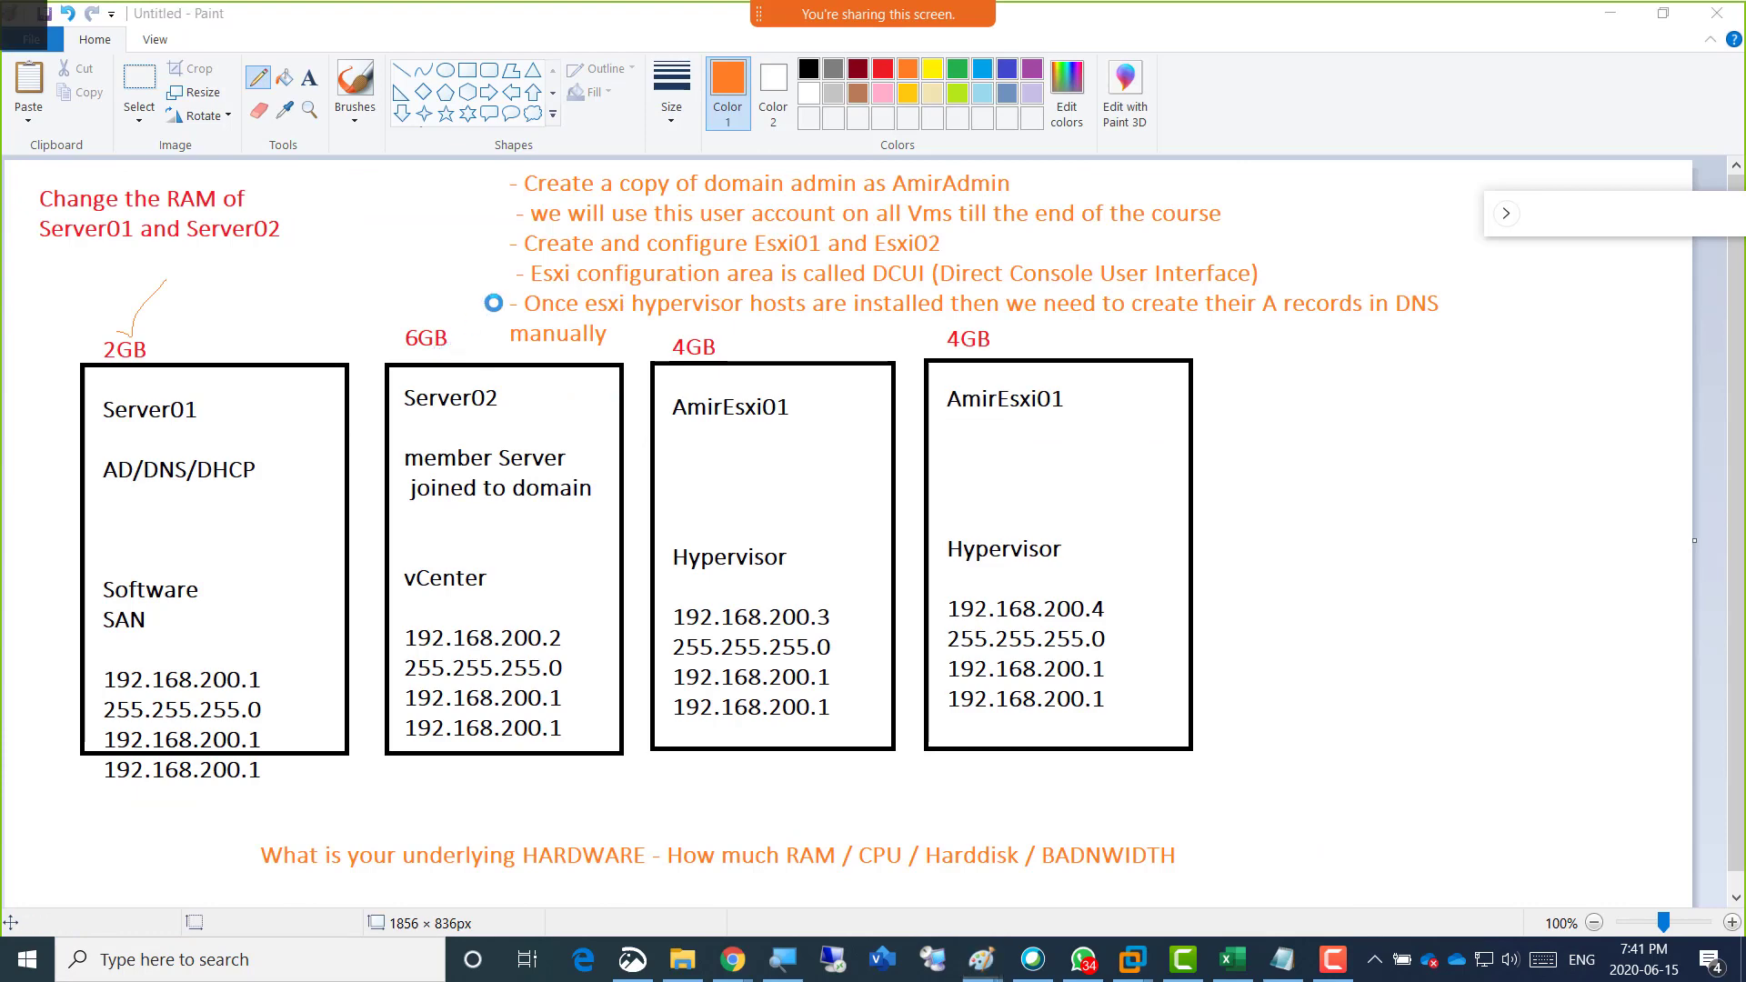
key("alt+Tab")
key("alt+Tab")
key("Tab")
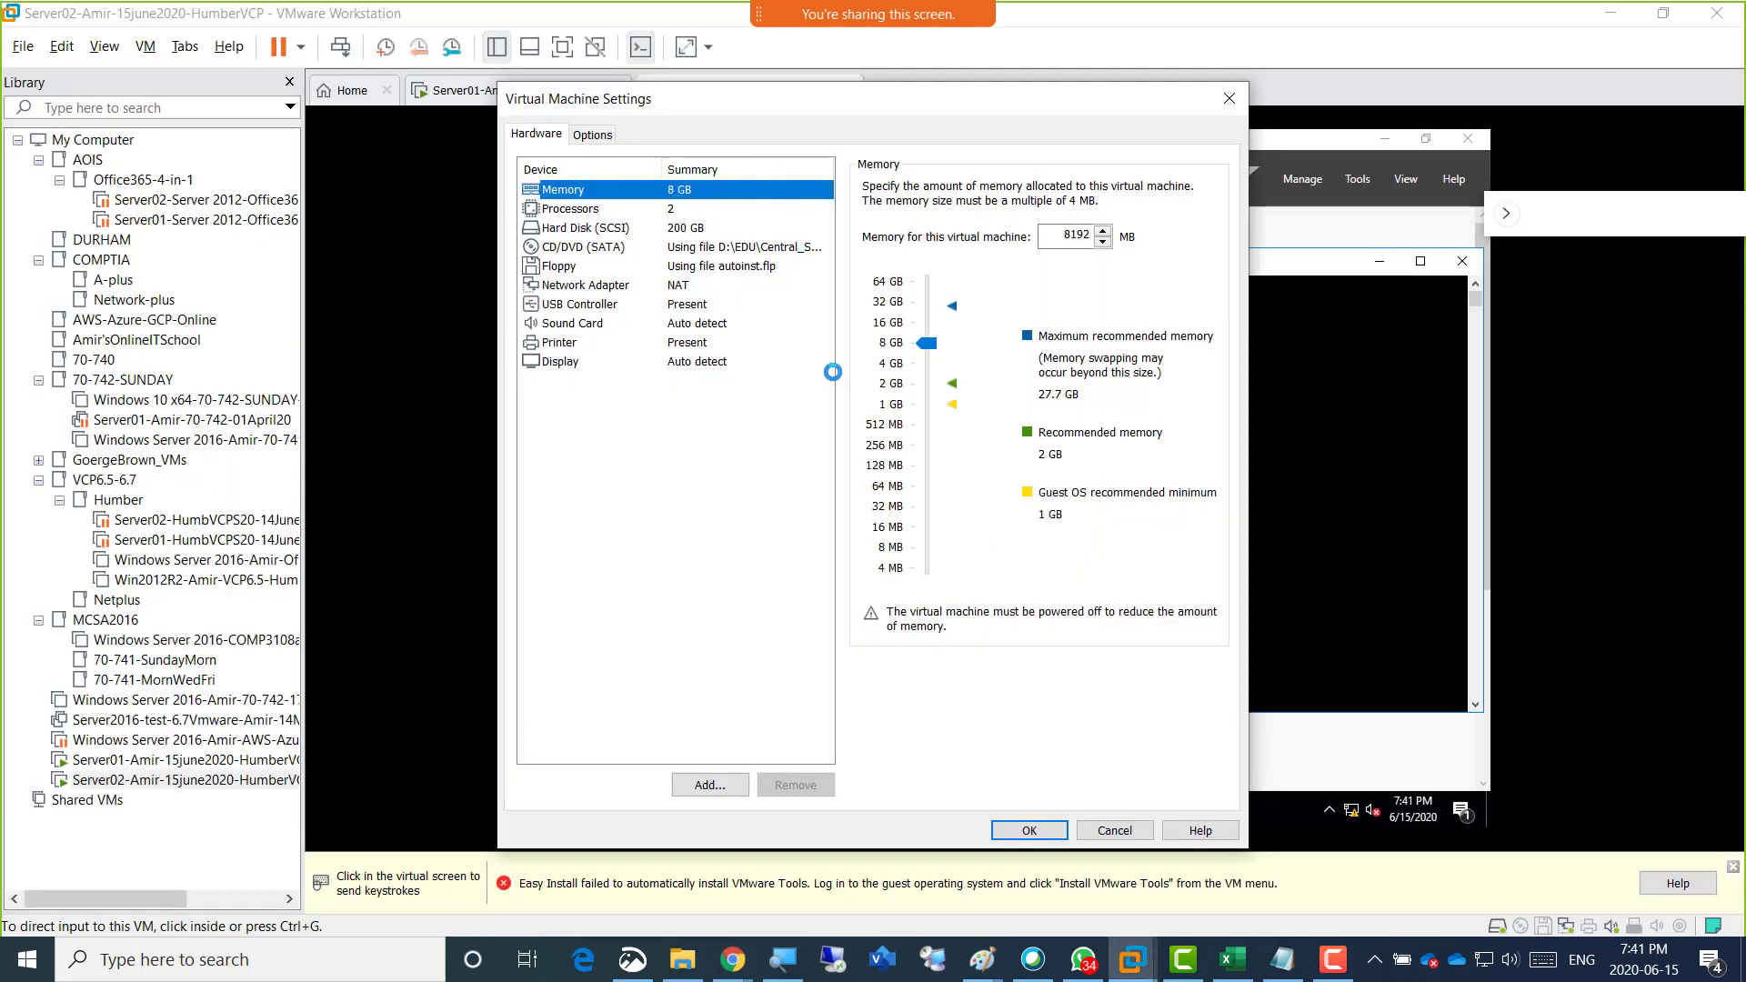
left_click(1043, 830)
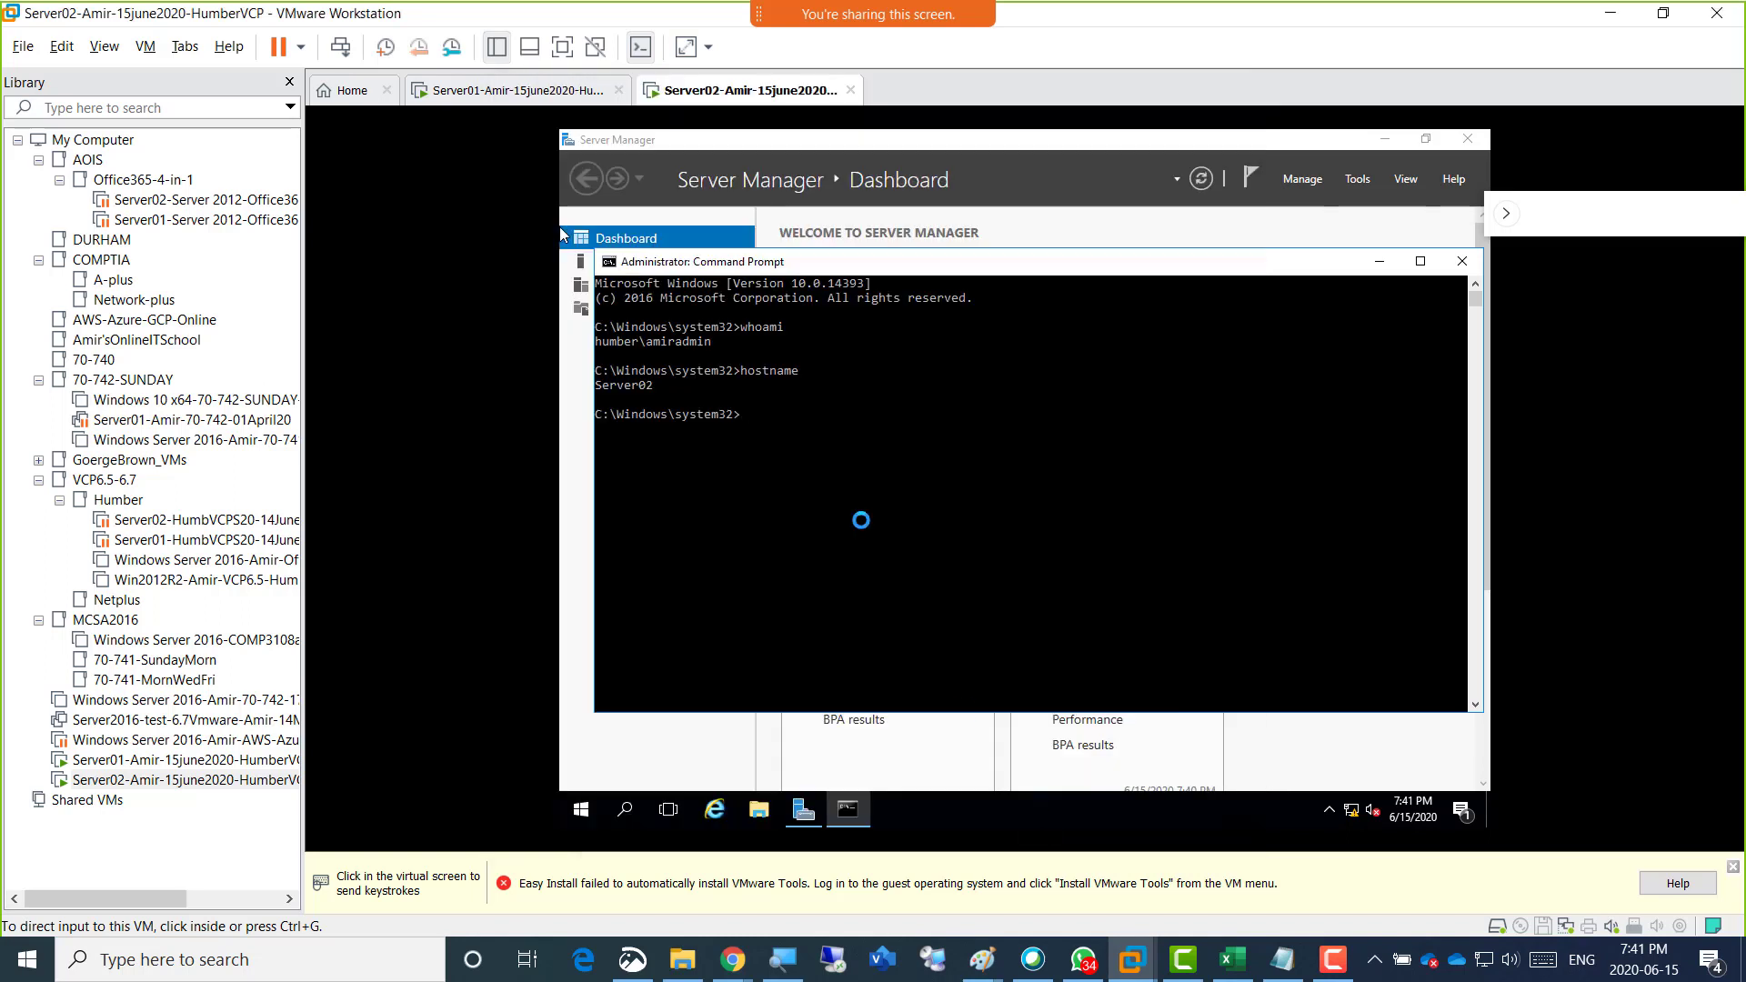
Shut down the guest operating system of the Server02 virtual machine.
right_click(709, 82)
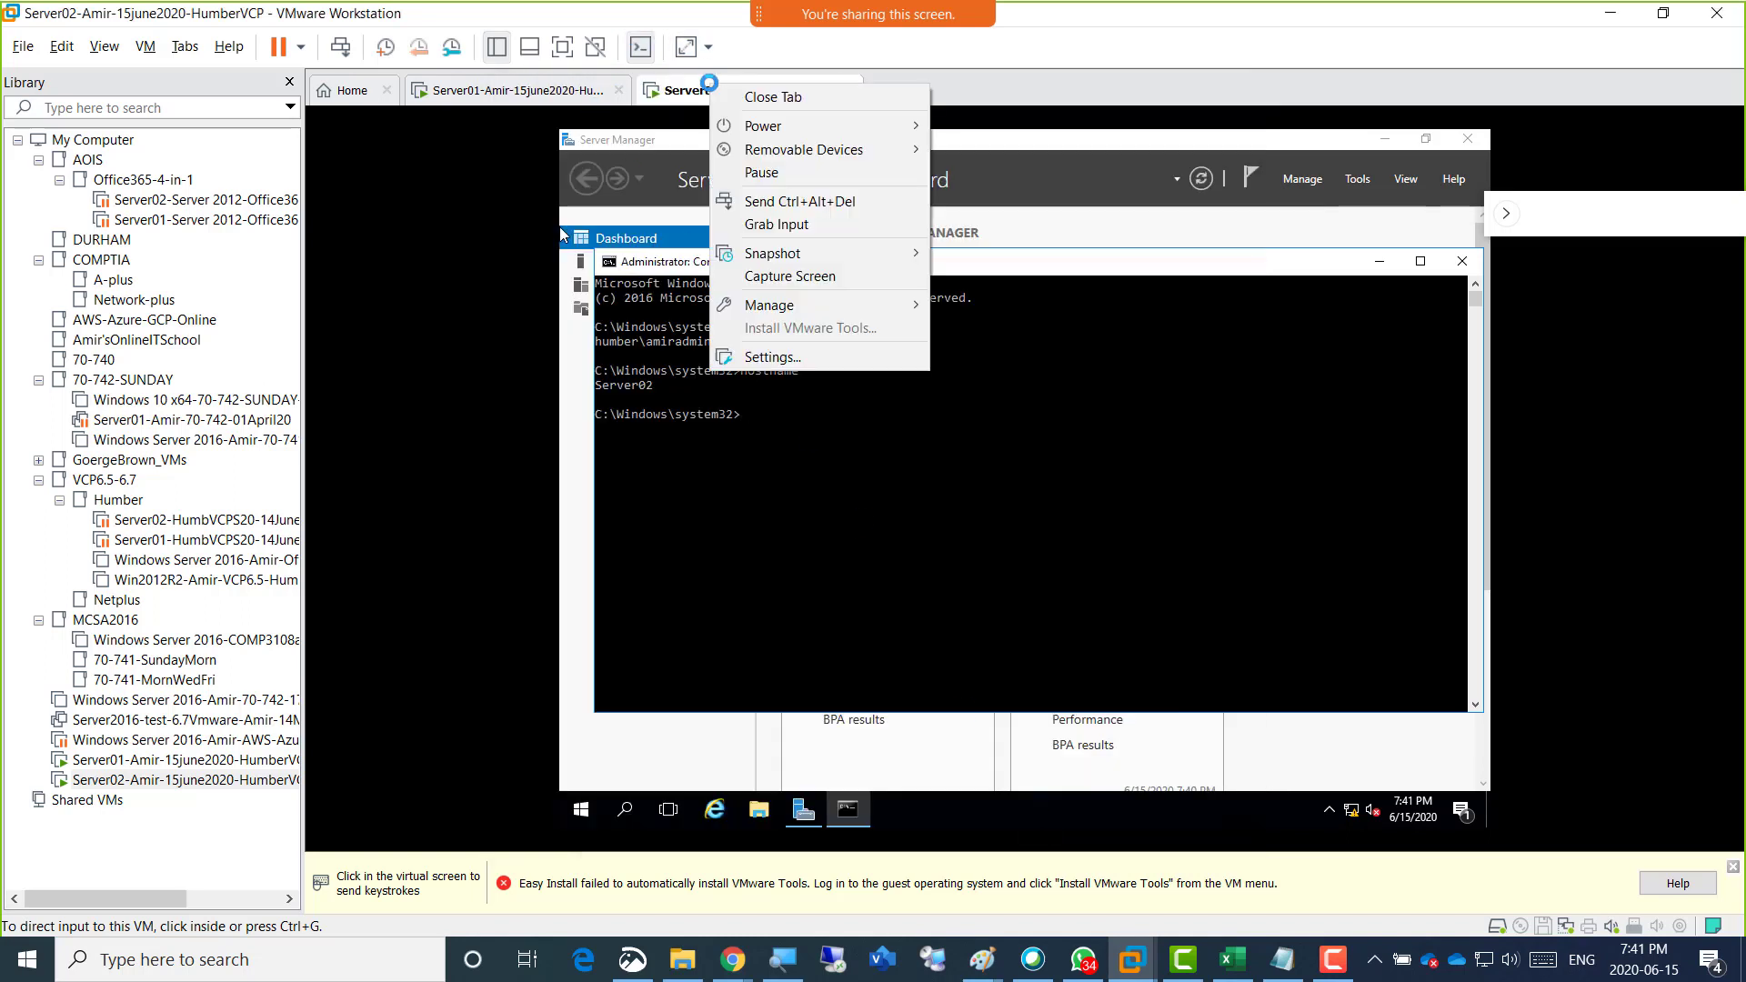
mouse_move(815, 128)
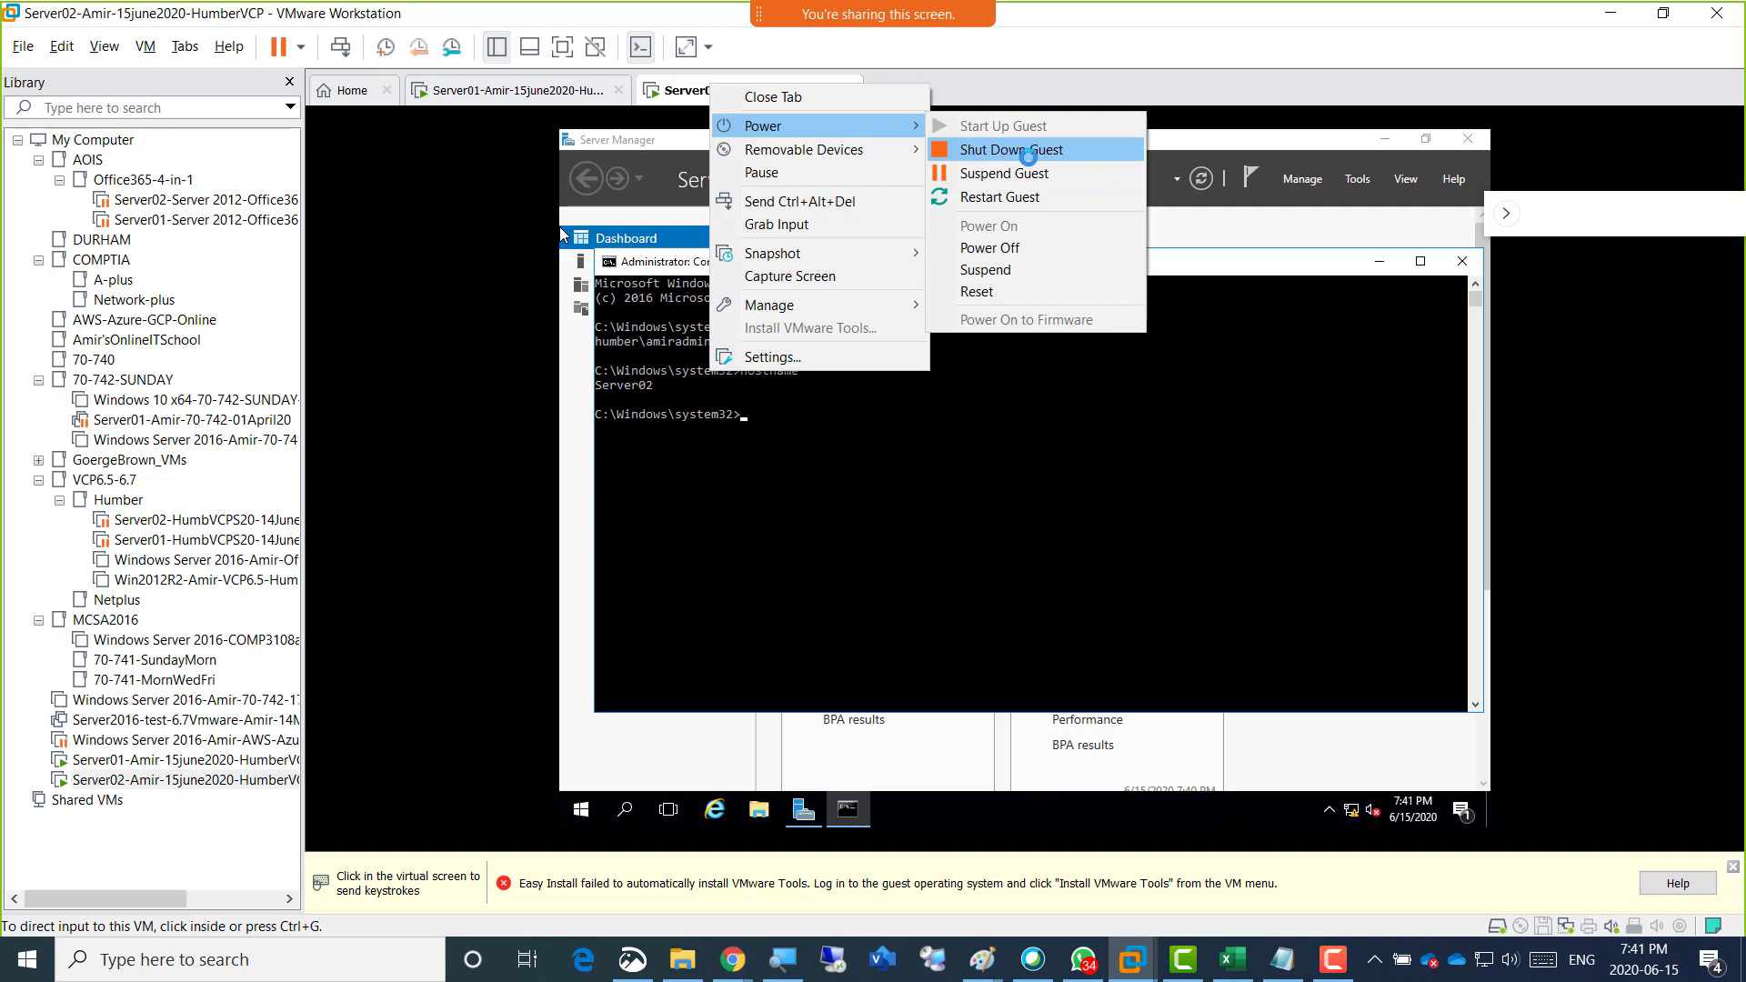
left_click(1013, 150)
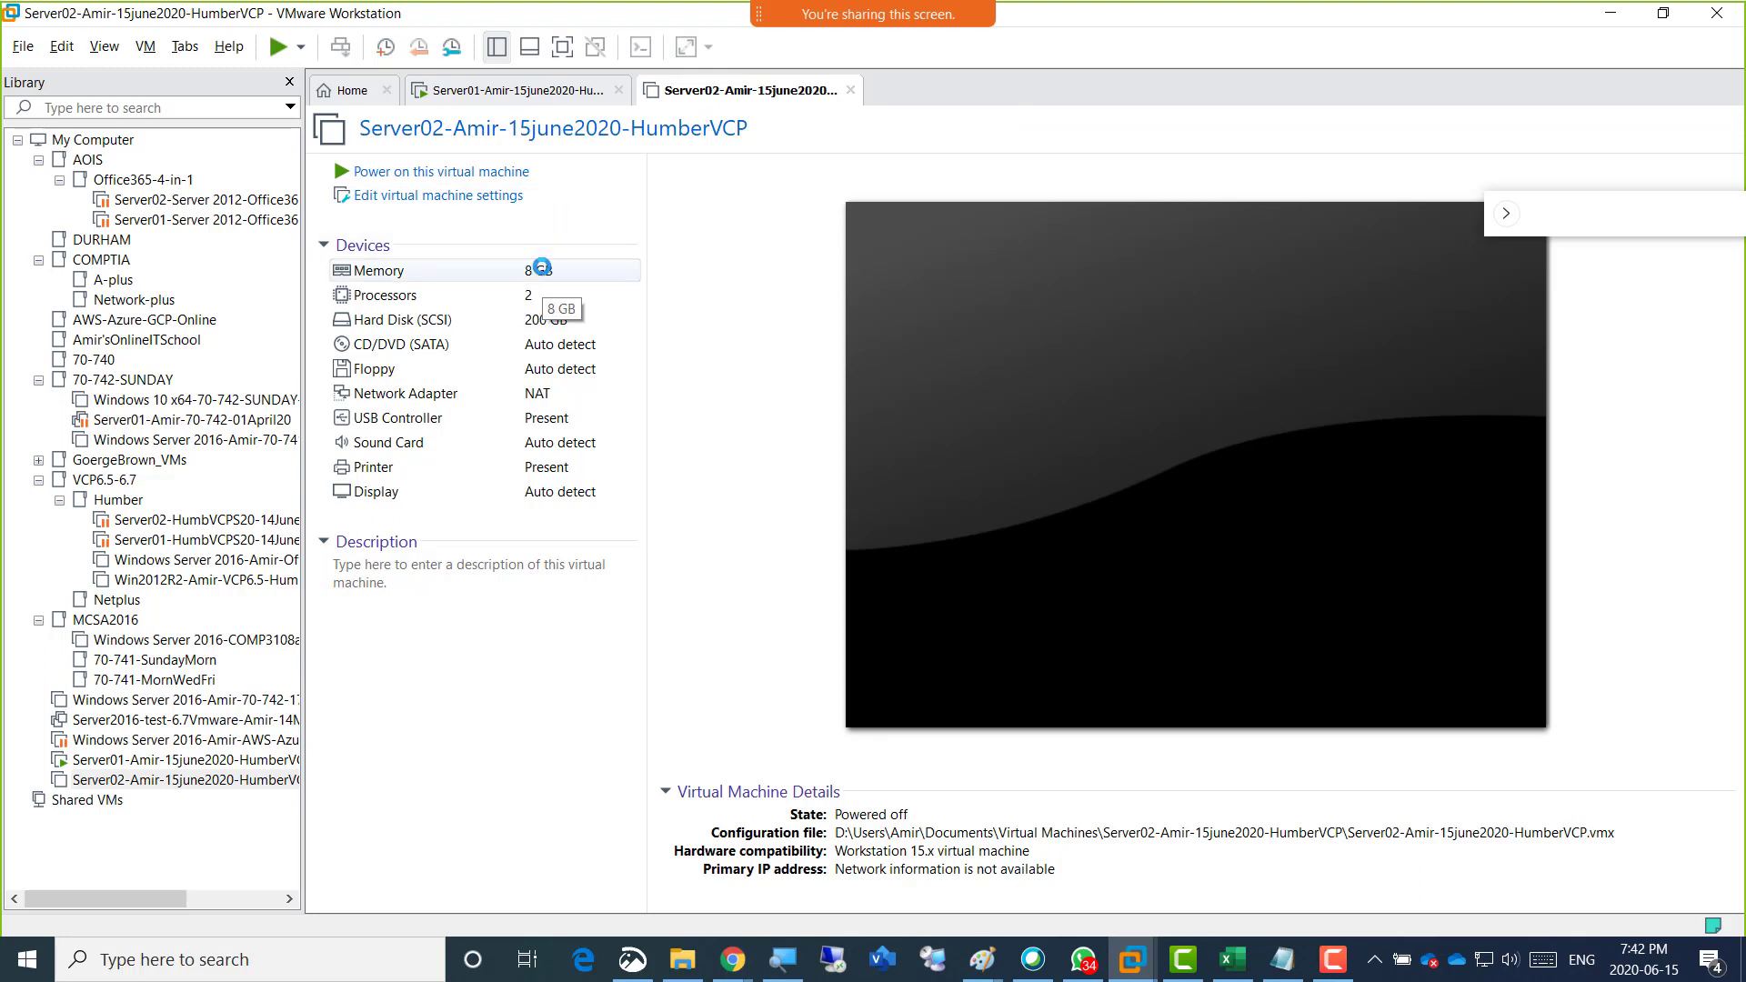
Set Server02's memory to 6144 MB in its virtual machine settings.
left_click(484, 270)
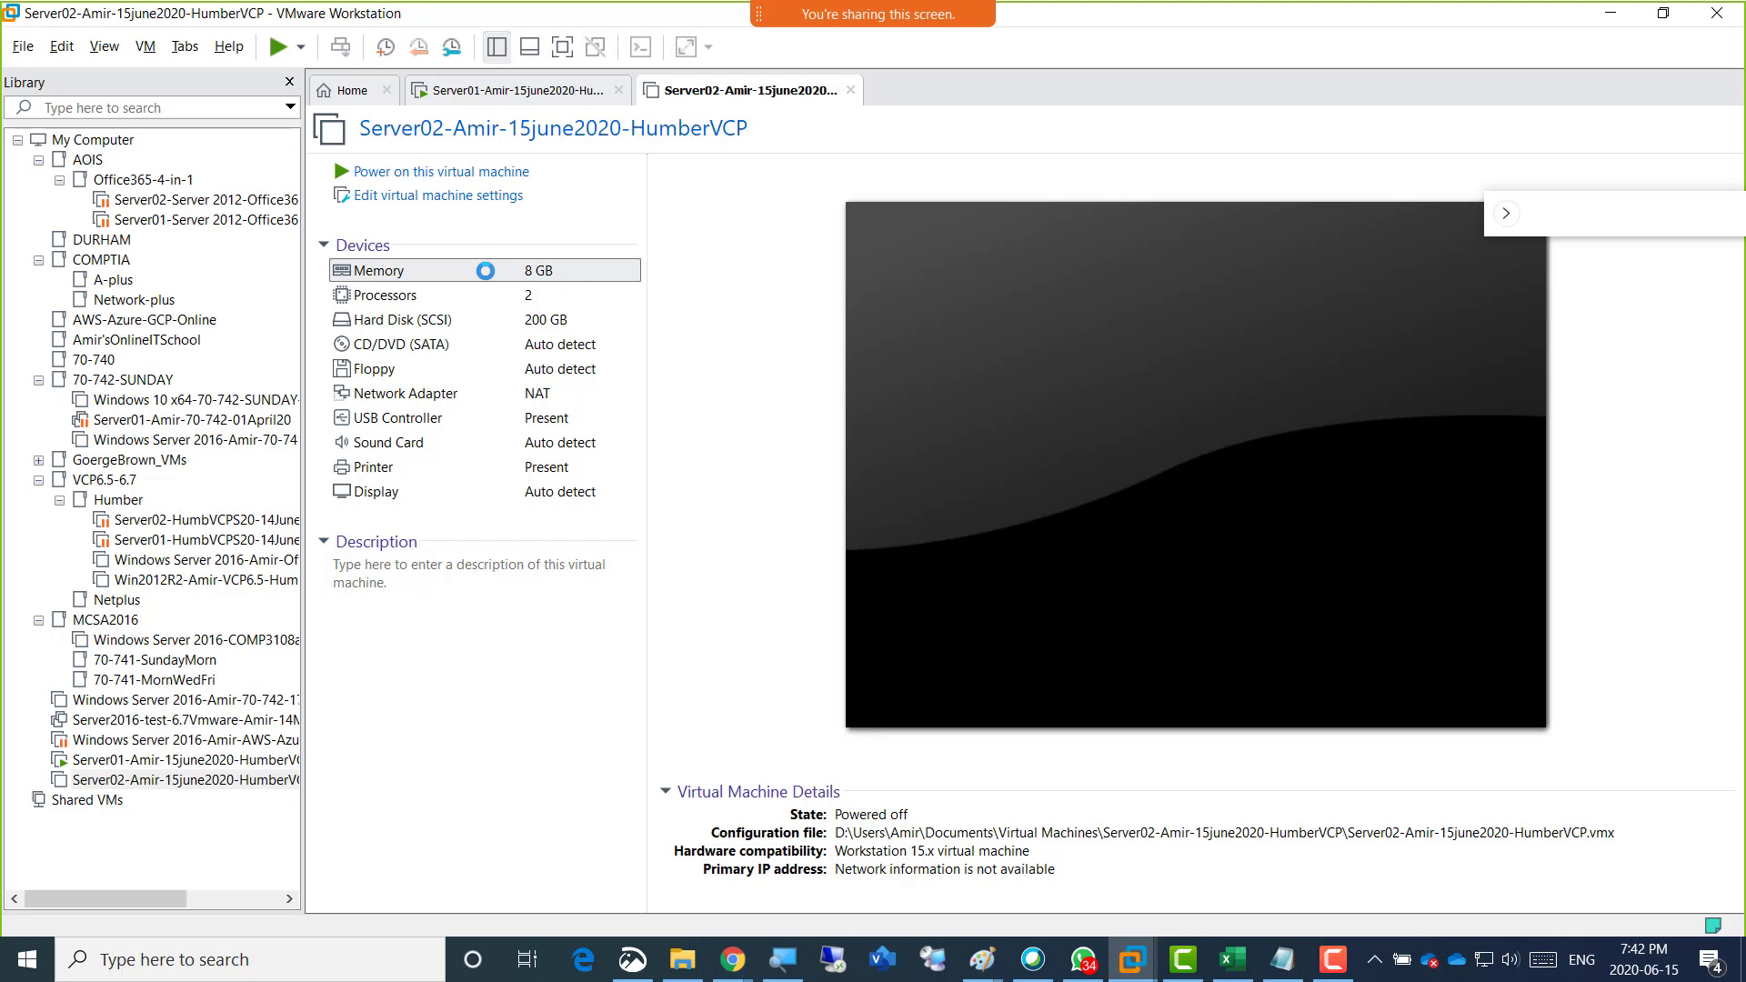
double_click(485, 270)
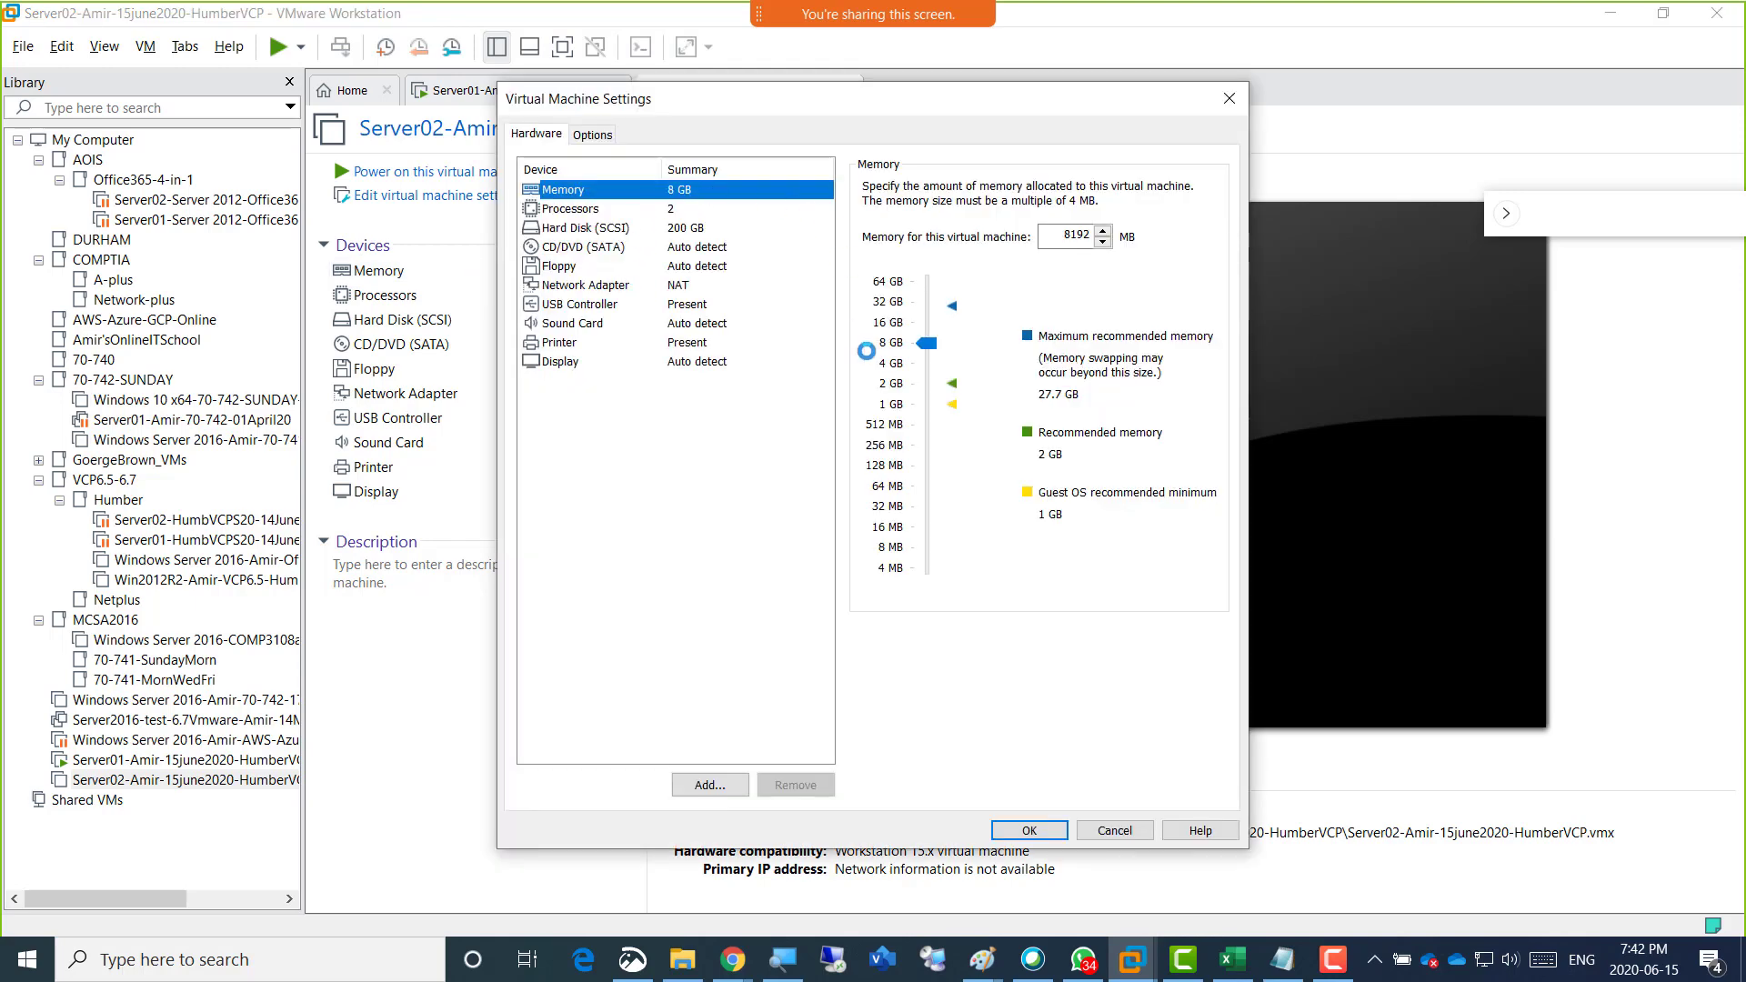
left_click(889, 383)
left_click_drag(923, 381, 921, 354)
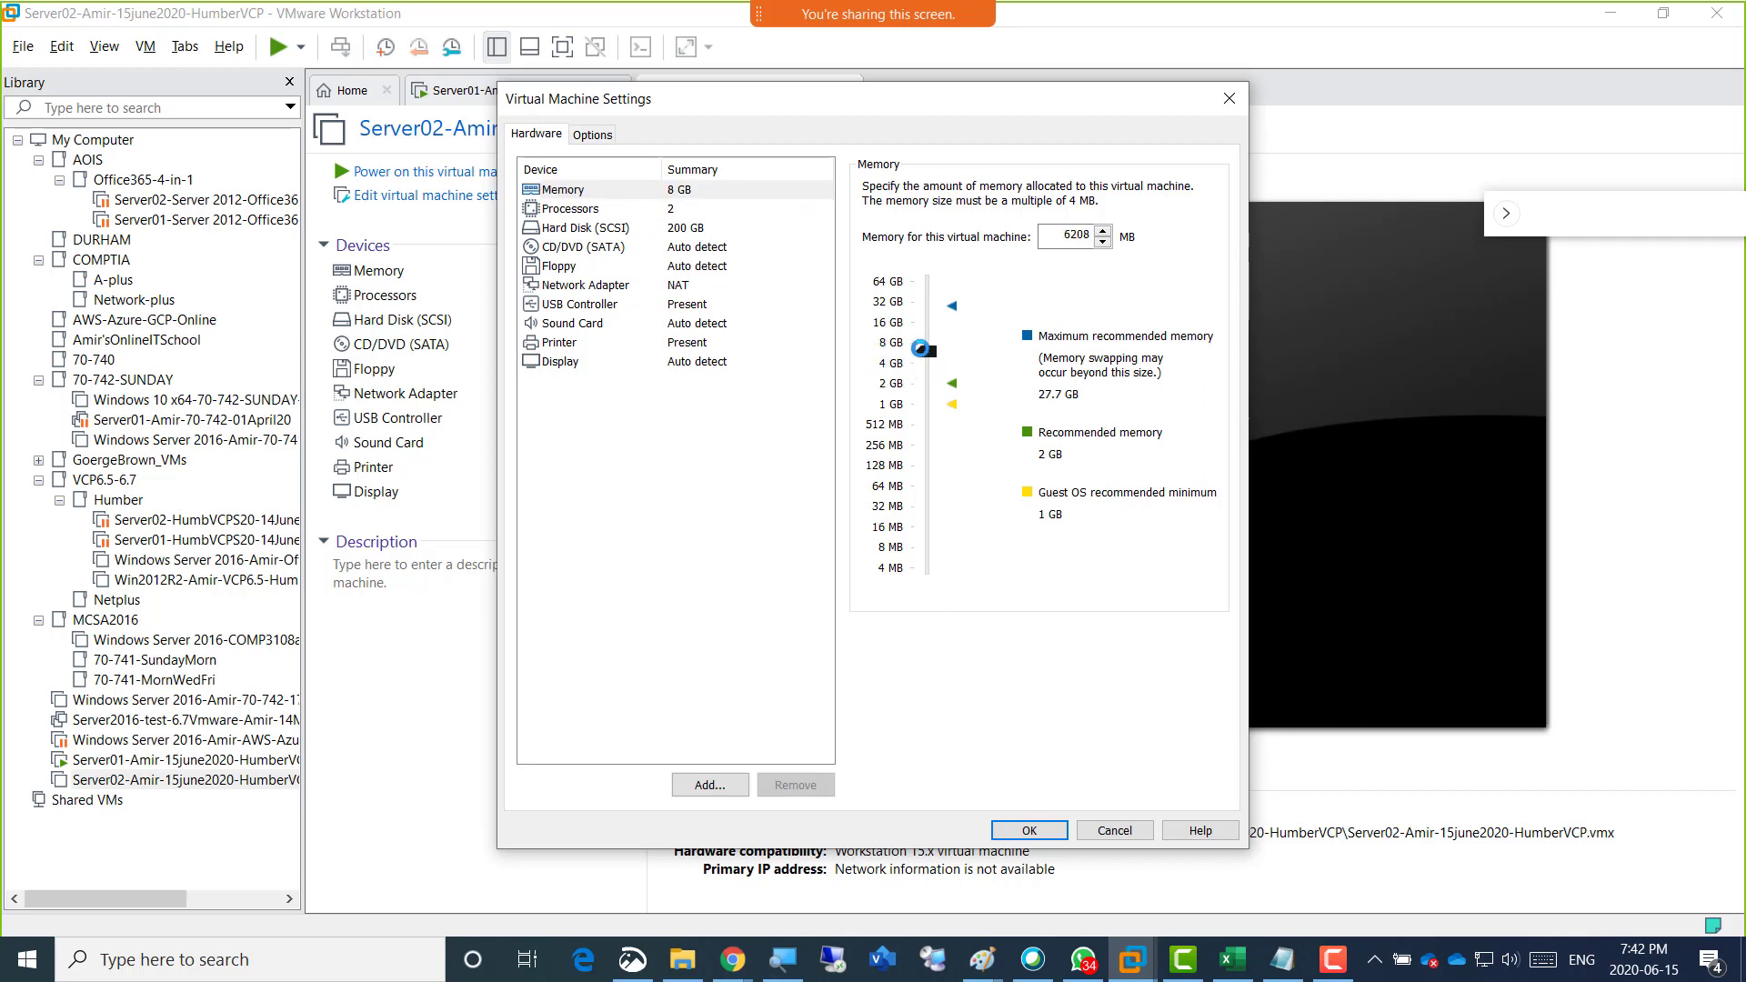
left_click(1061, 235)
left_click_drag(1061, 235, 1094, 235)
left_click(1054, 234)
left_click_drag(1055, 235, 1123, 233)
left_click(677, 208)
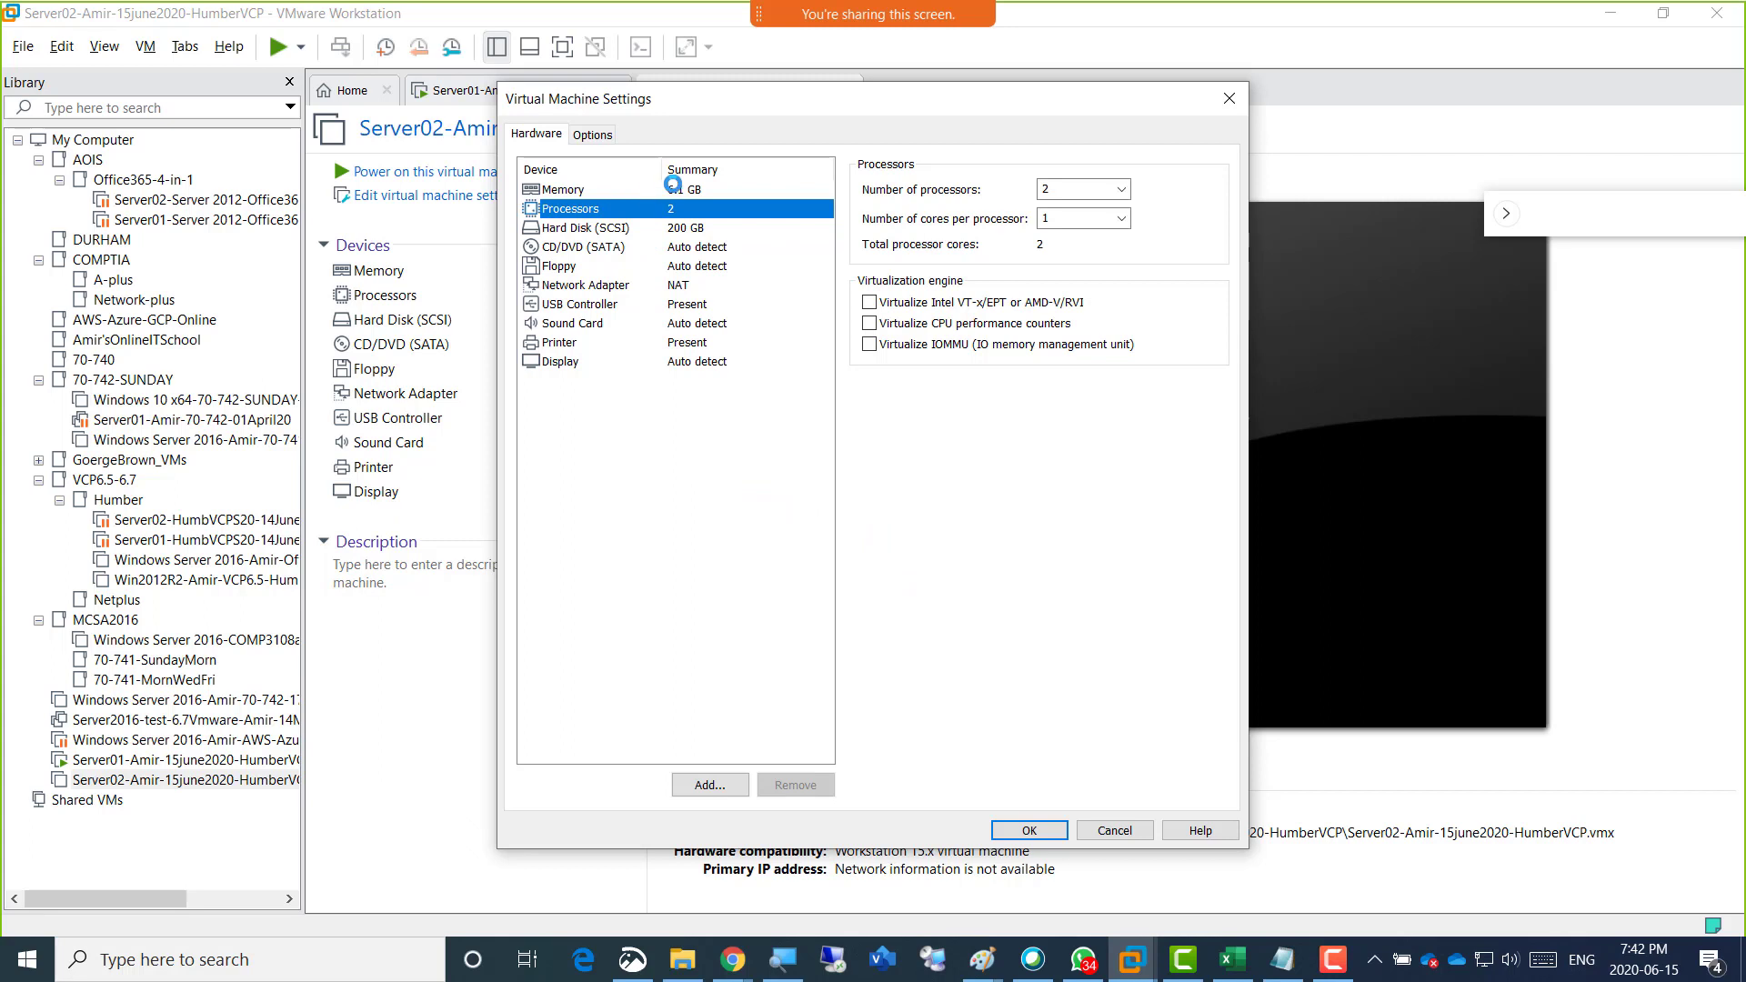
left_click(673, 186)
left_click(1061, 237)
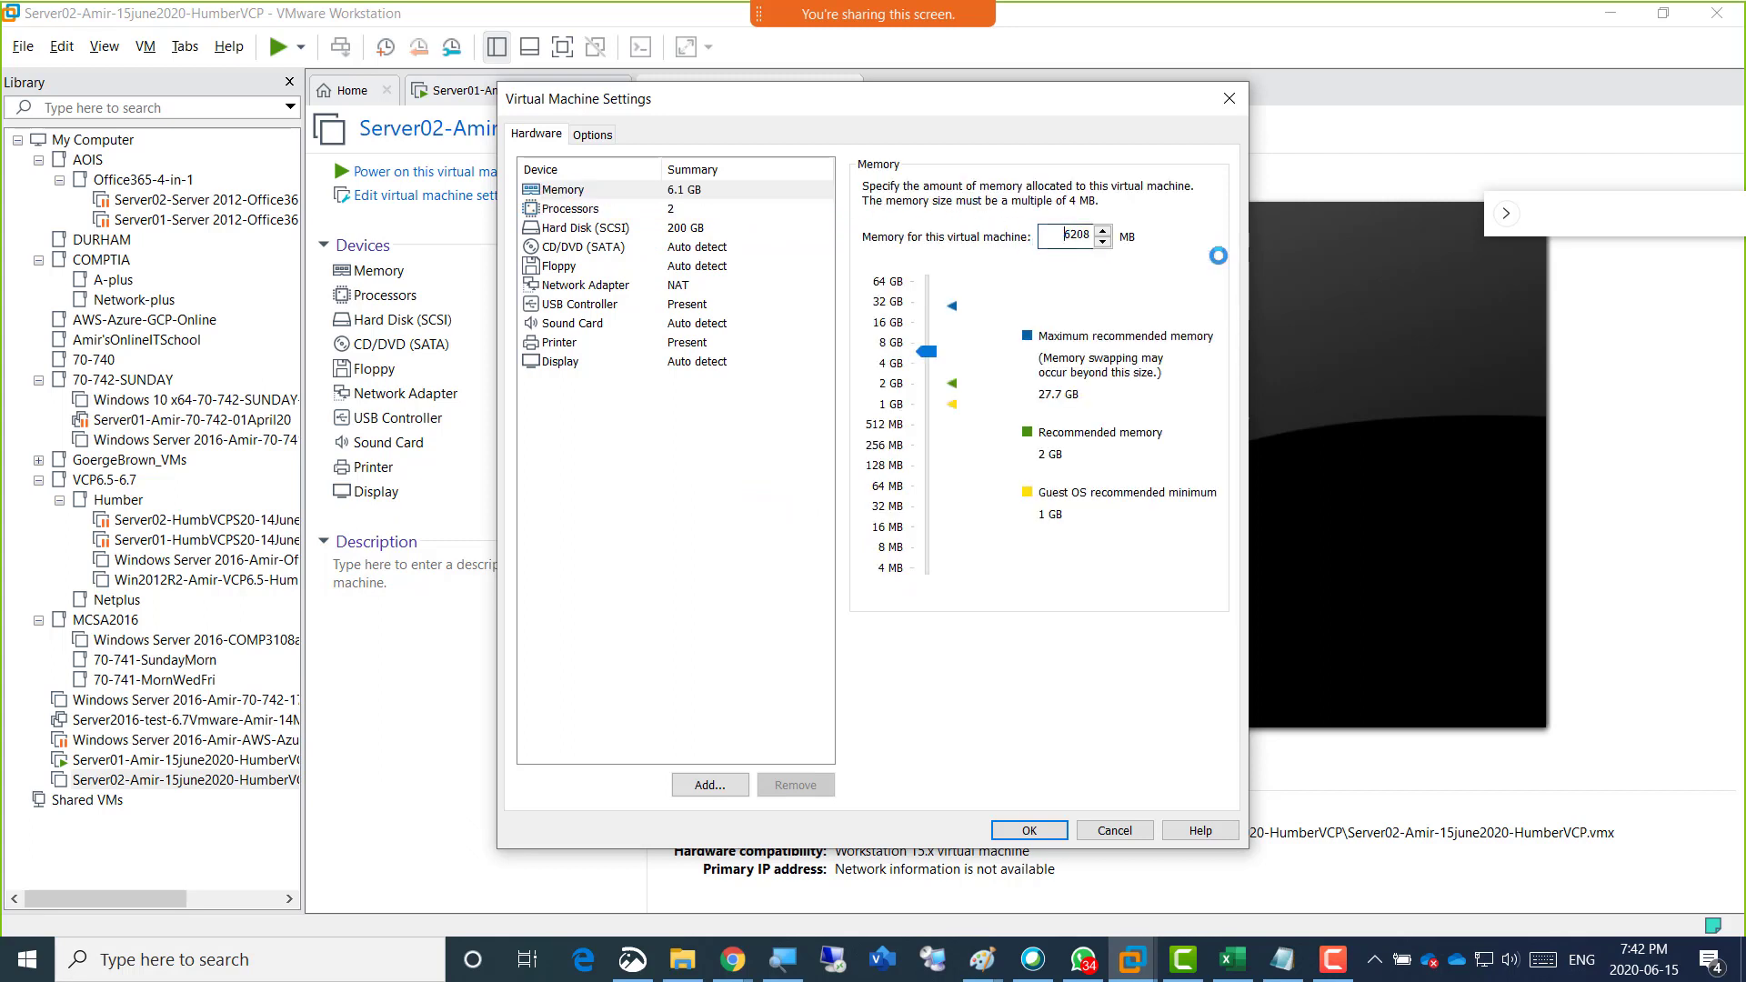
left_click_drag(1219, 255, 1213, 245)
type("6144")
Recheck Server02's processor and memory settings and apply them.
left_click(713, 210)
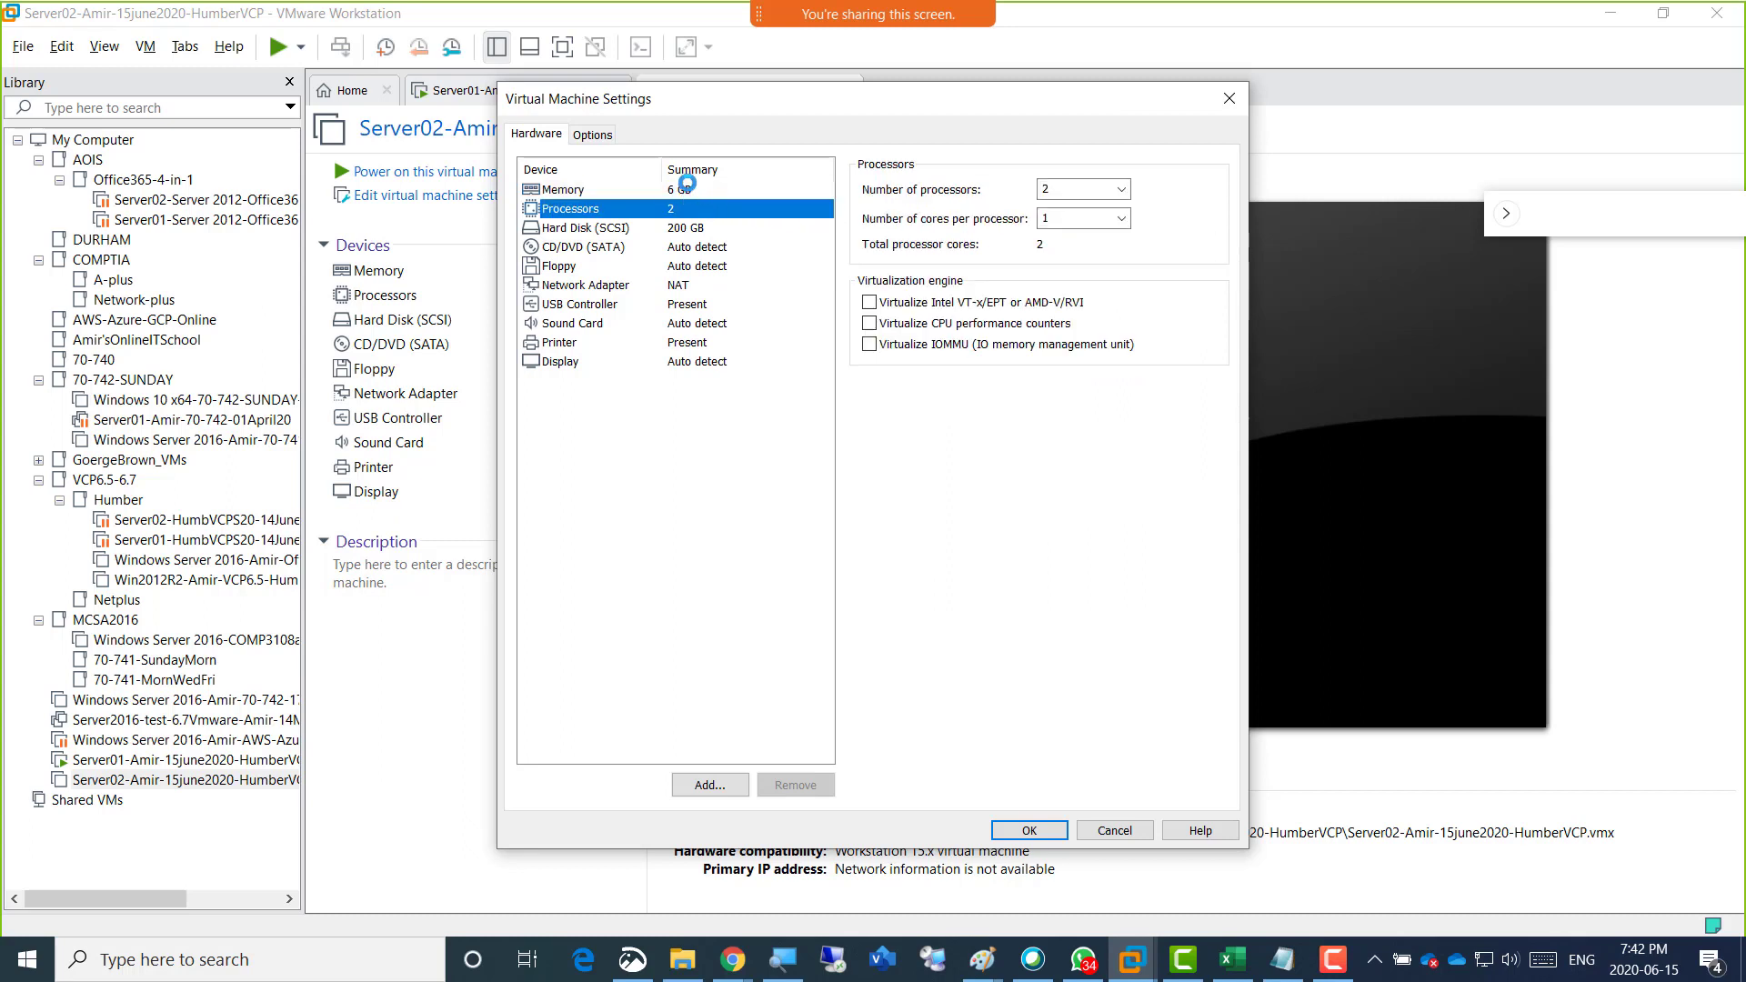
left_click(661, 188)
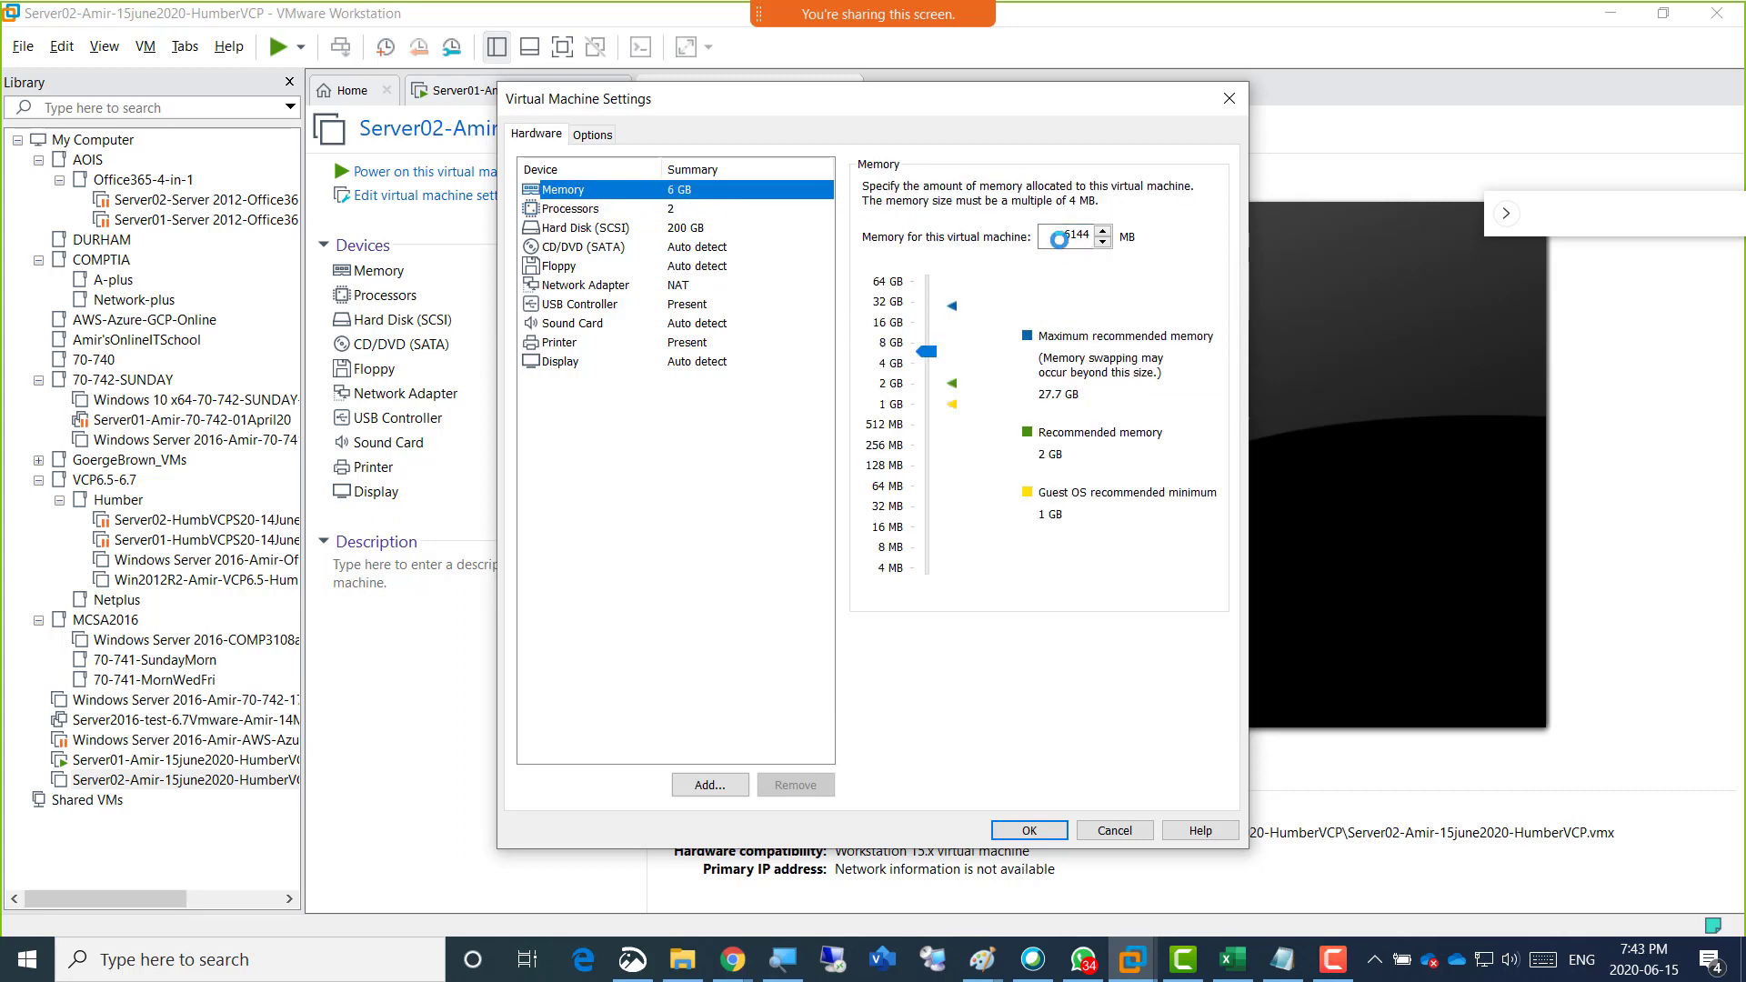
double_click(1073, 235)
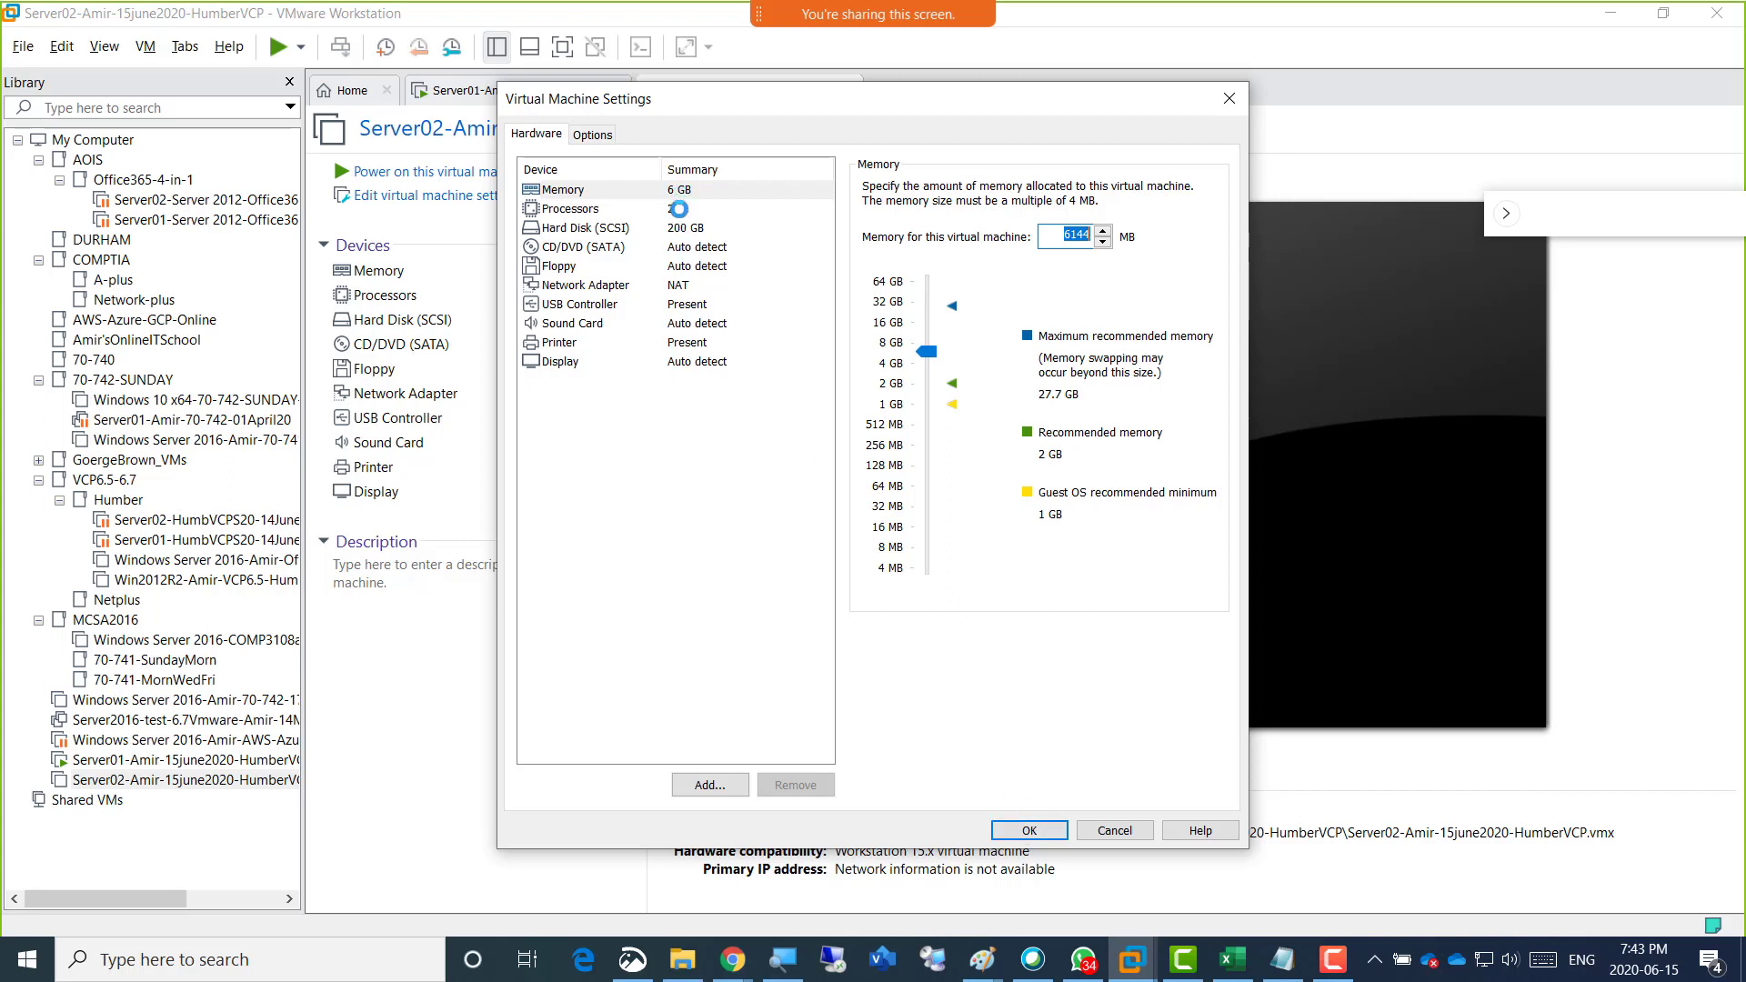
left_click(1014, 829)
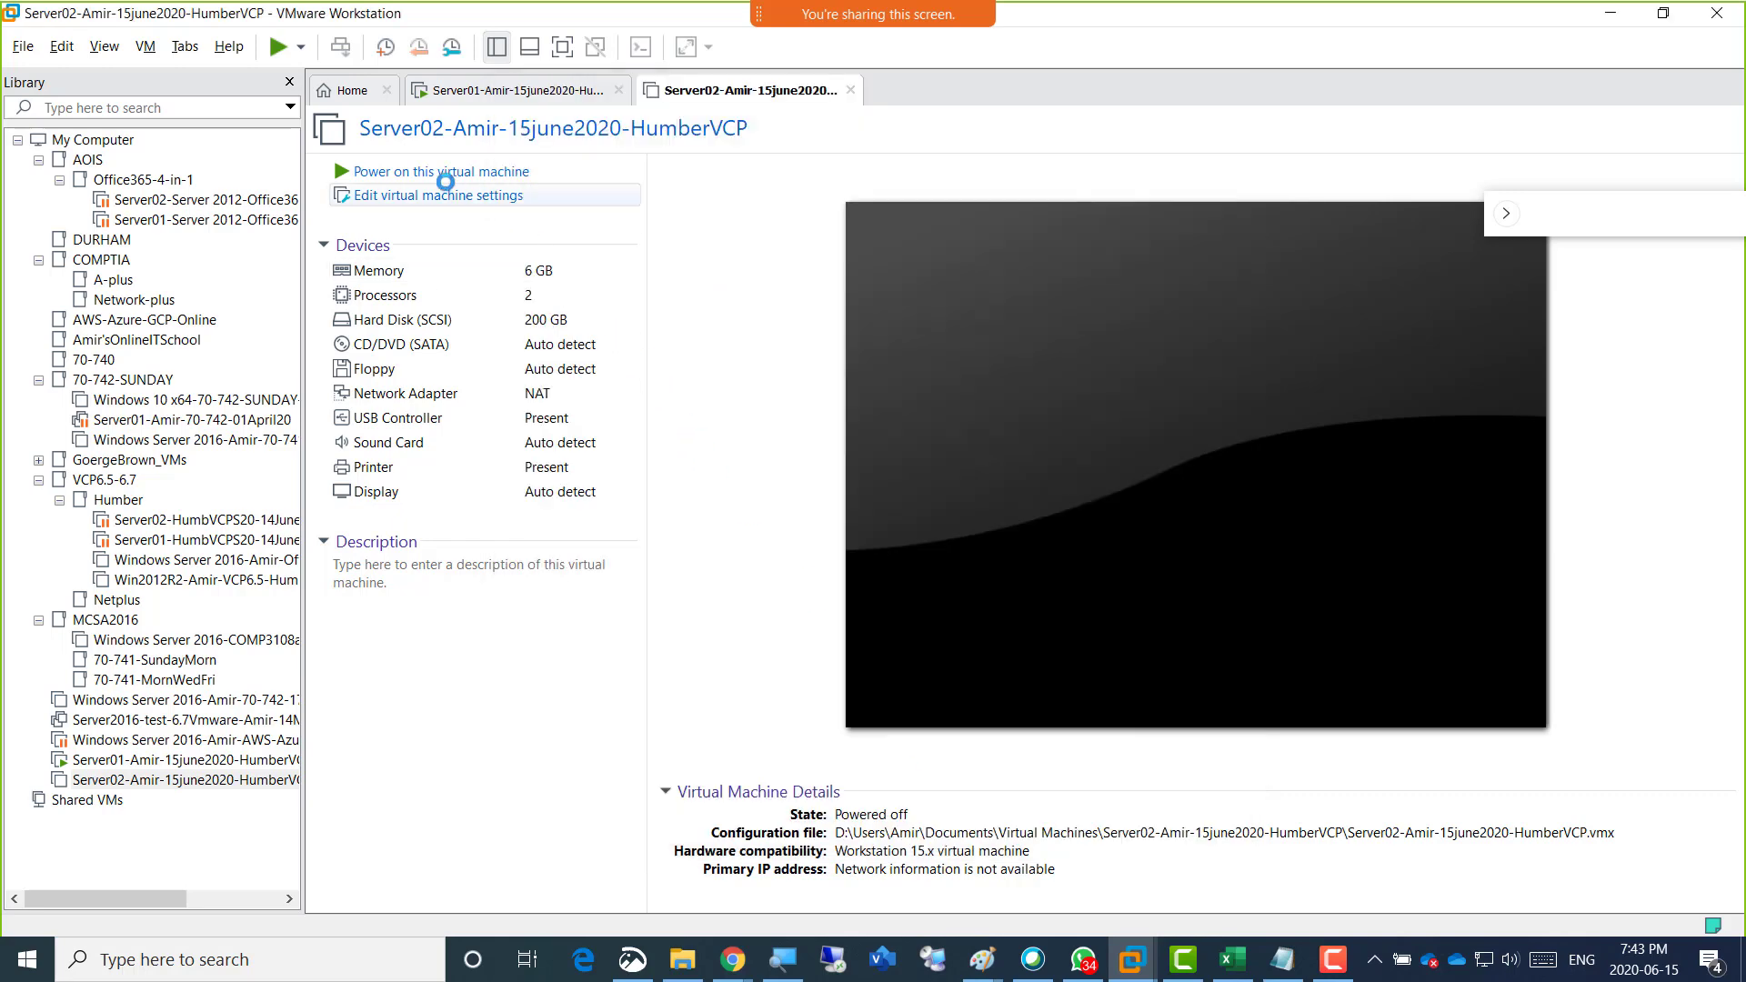
Power on Server02 and decline connecting the unavailable sata0:1 device at every power-on.
left_click(524, 171)
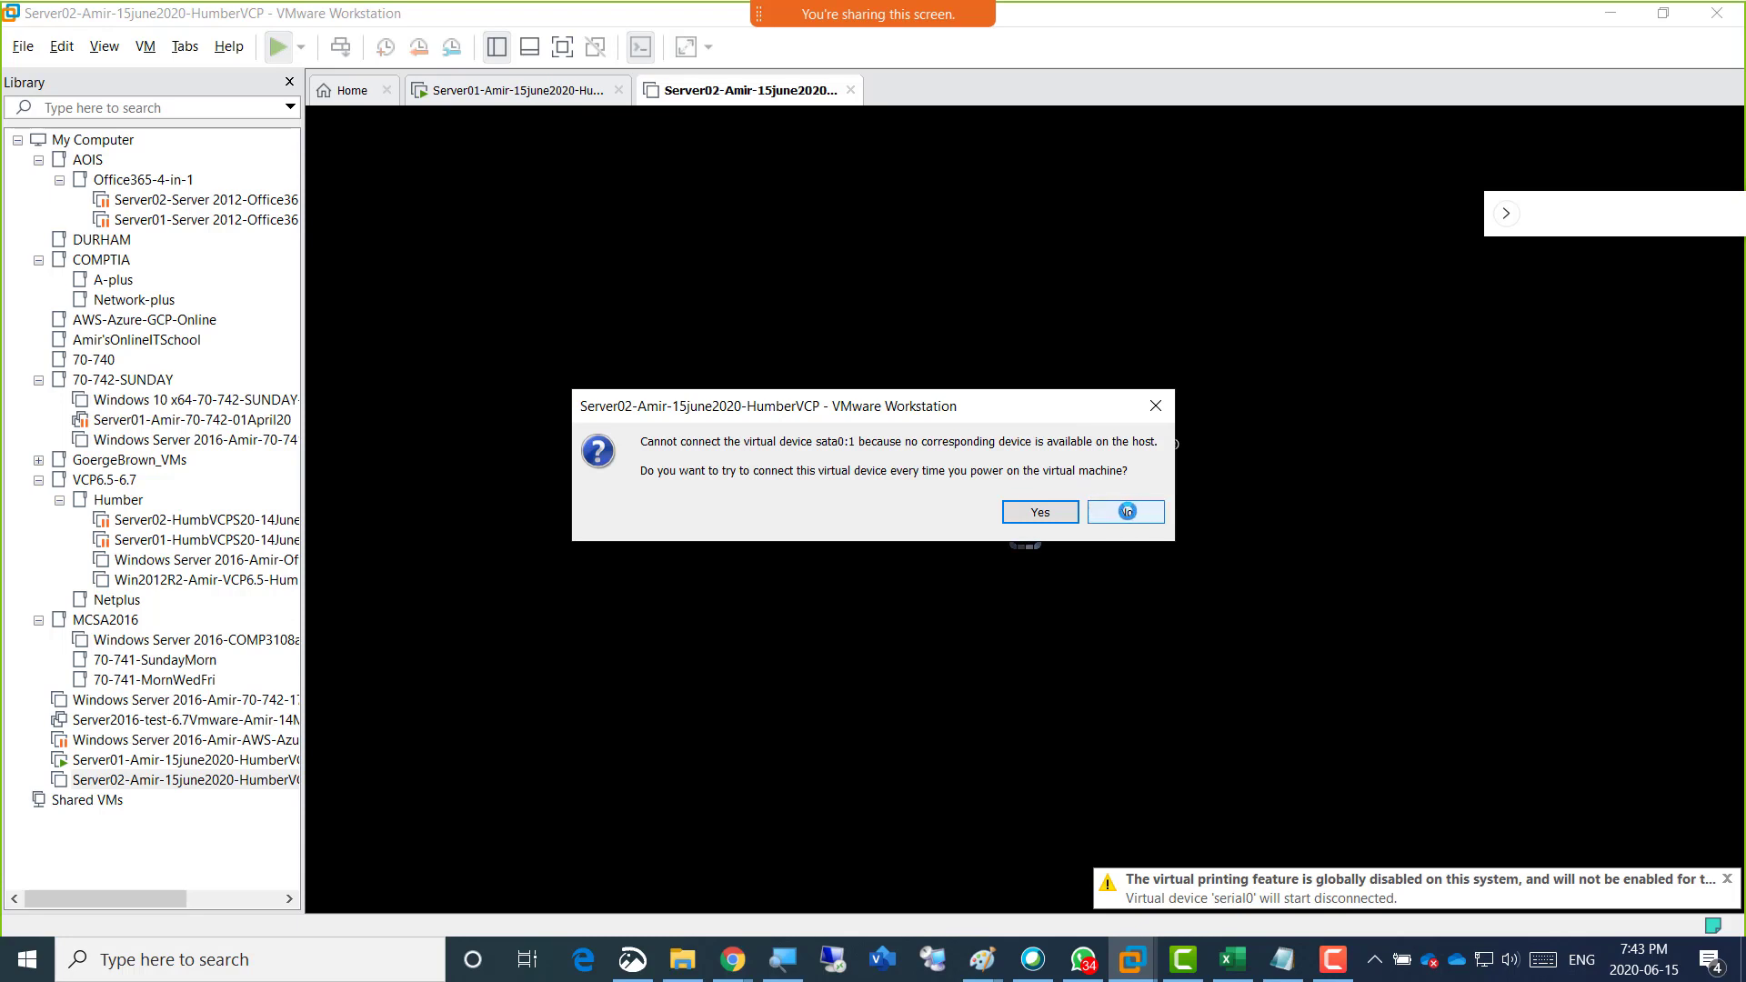
left_click(1127, 512)
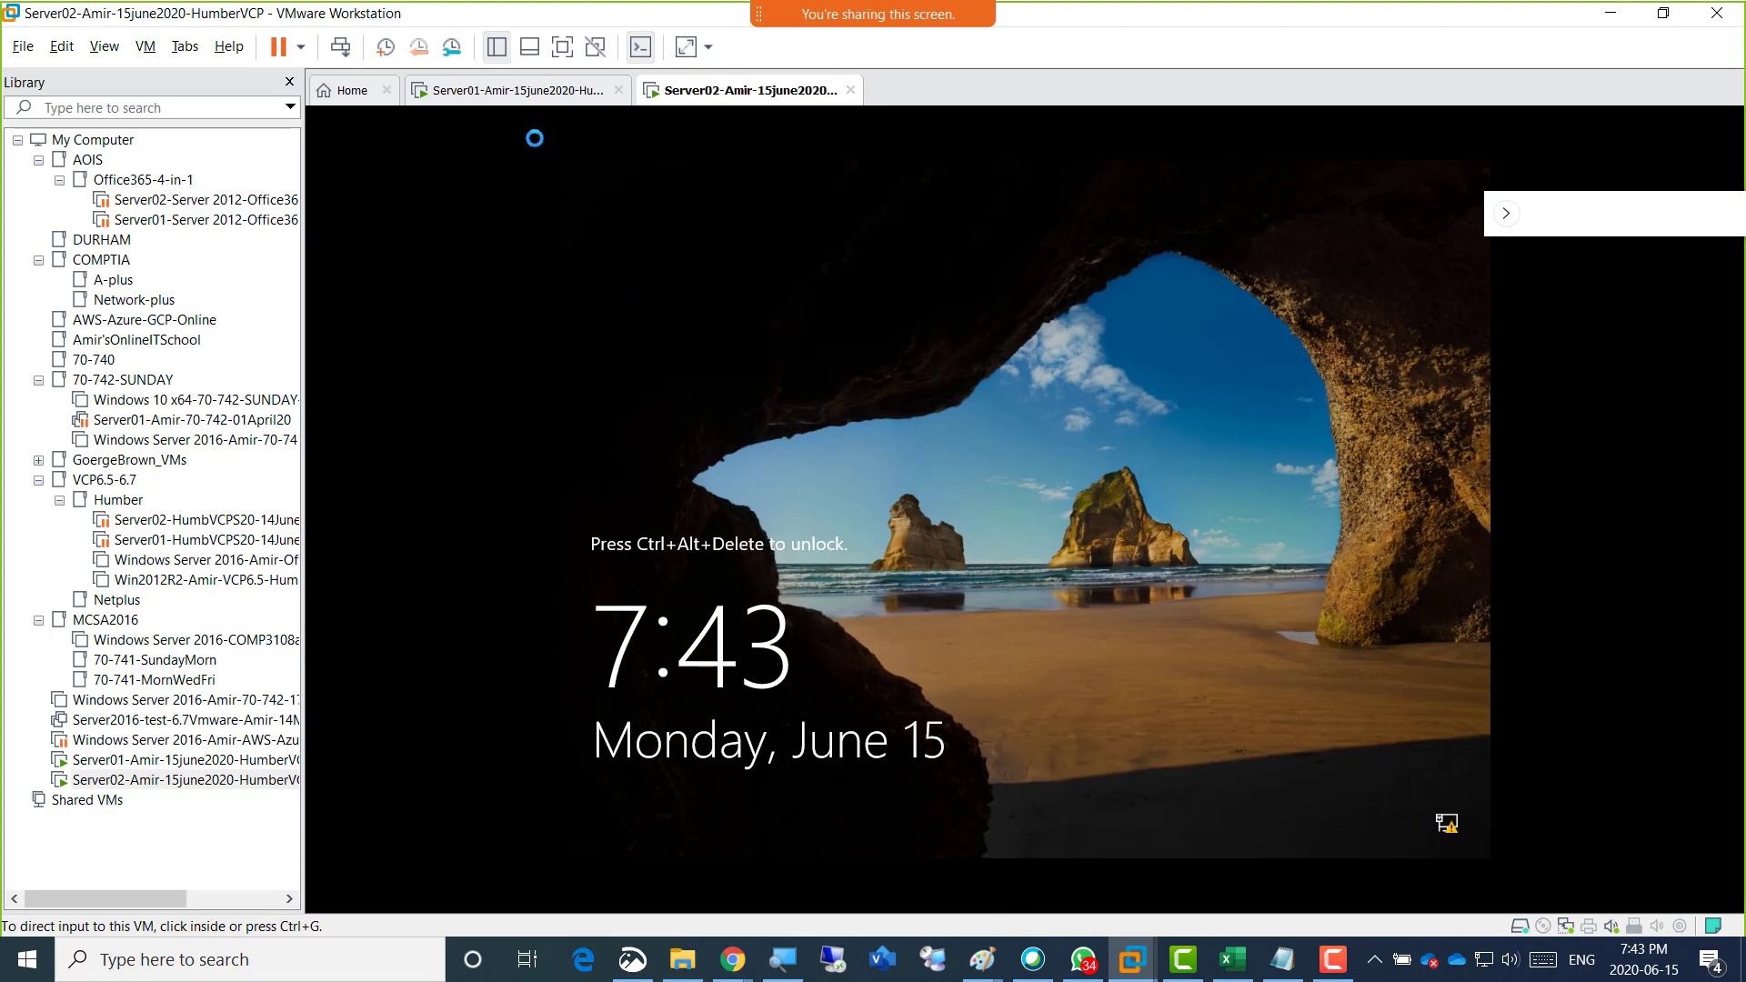
Show the Server01 virtual machine and sign out of its current Windows session.
left_click(504, 93)
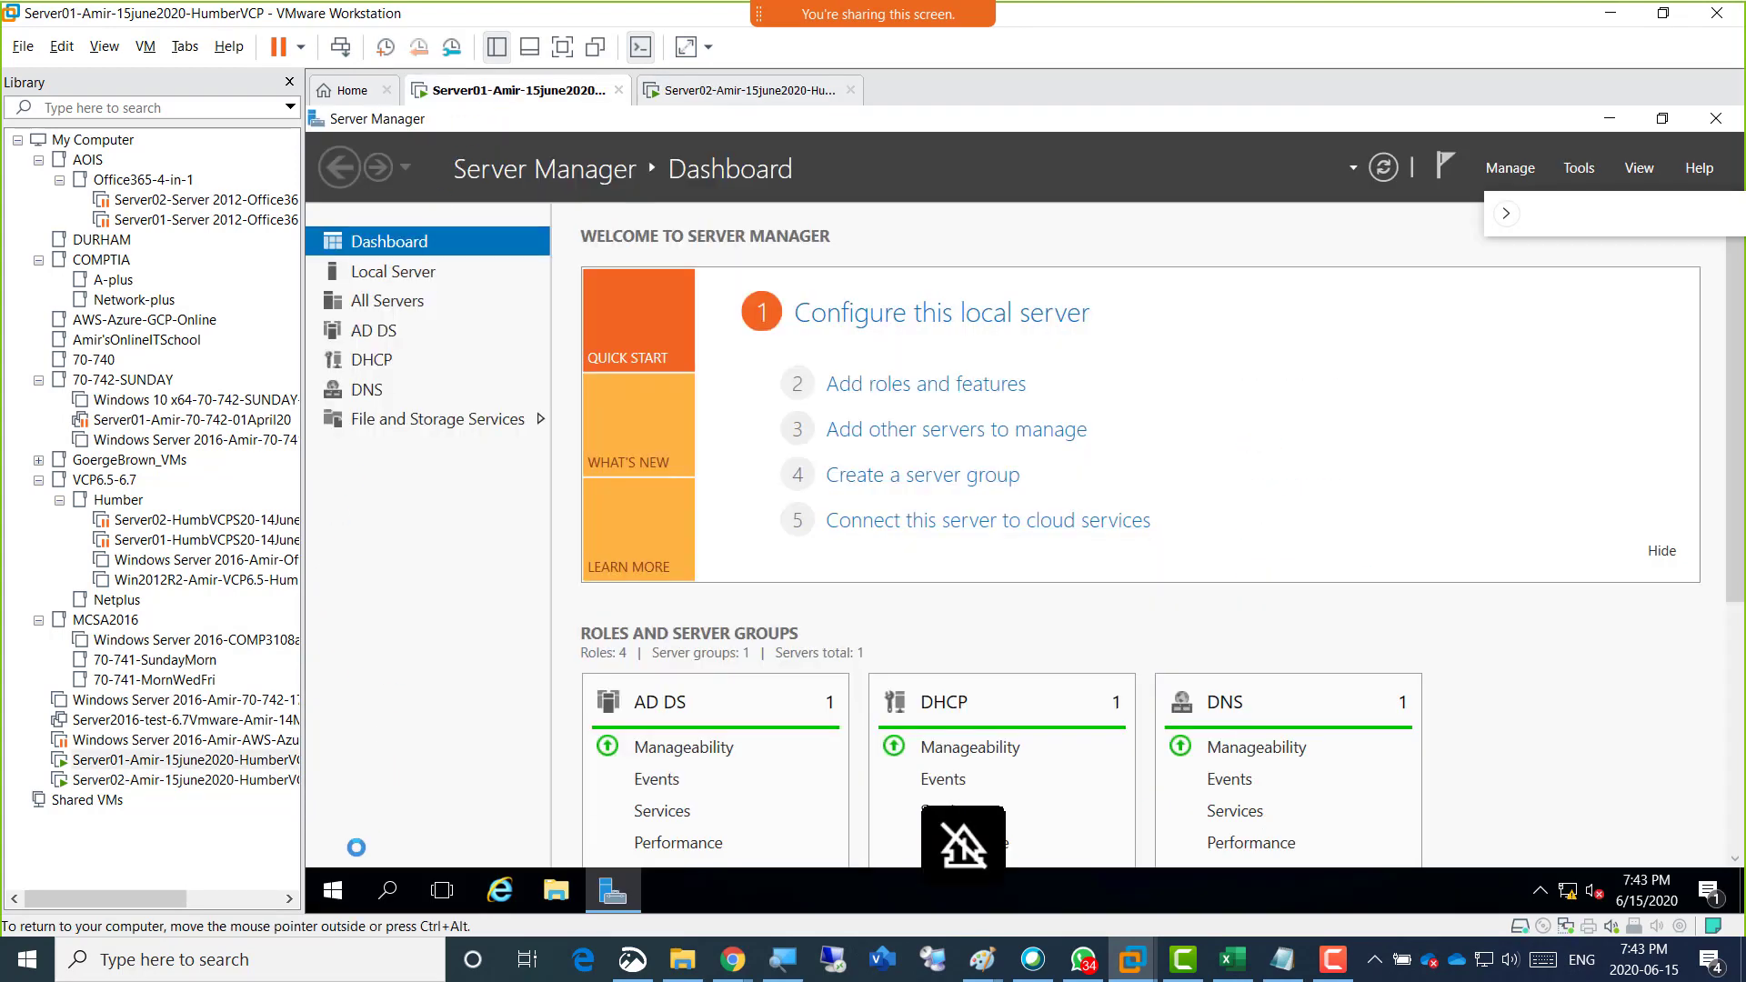
right_click(334, 891)
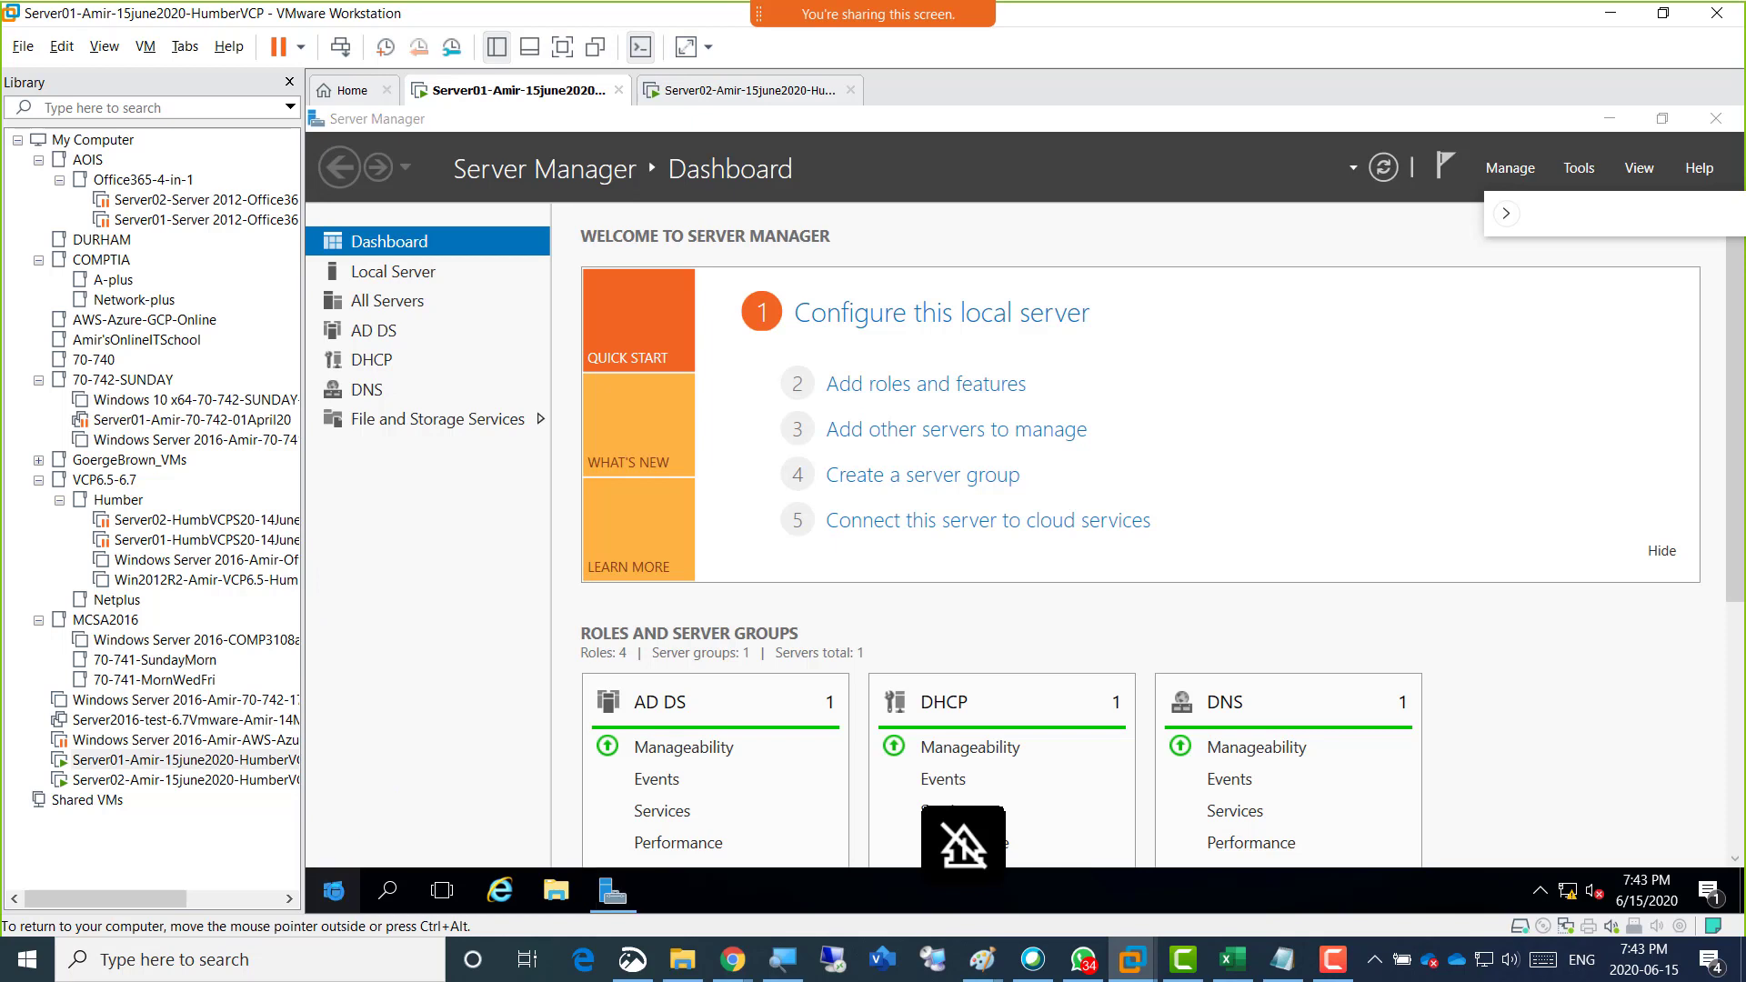
mouse_move(496, 829)
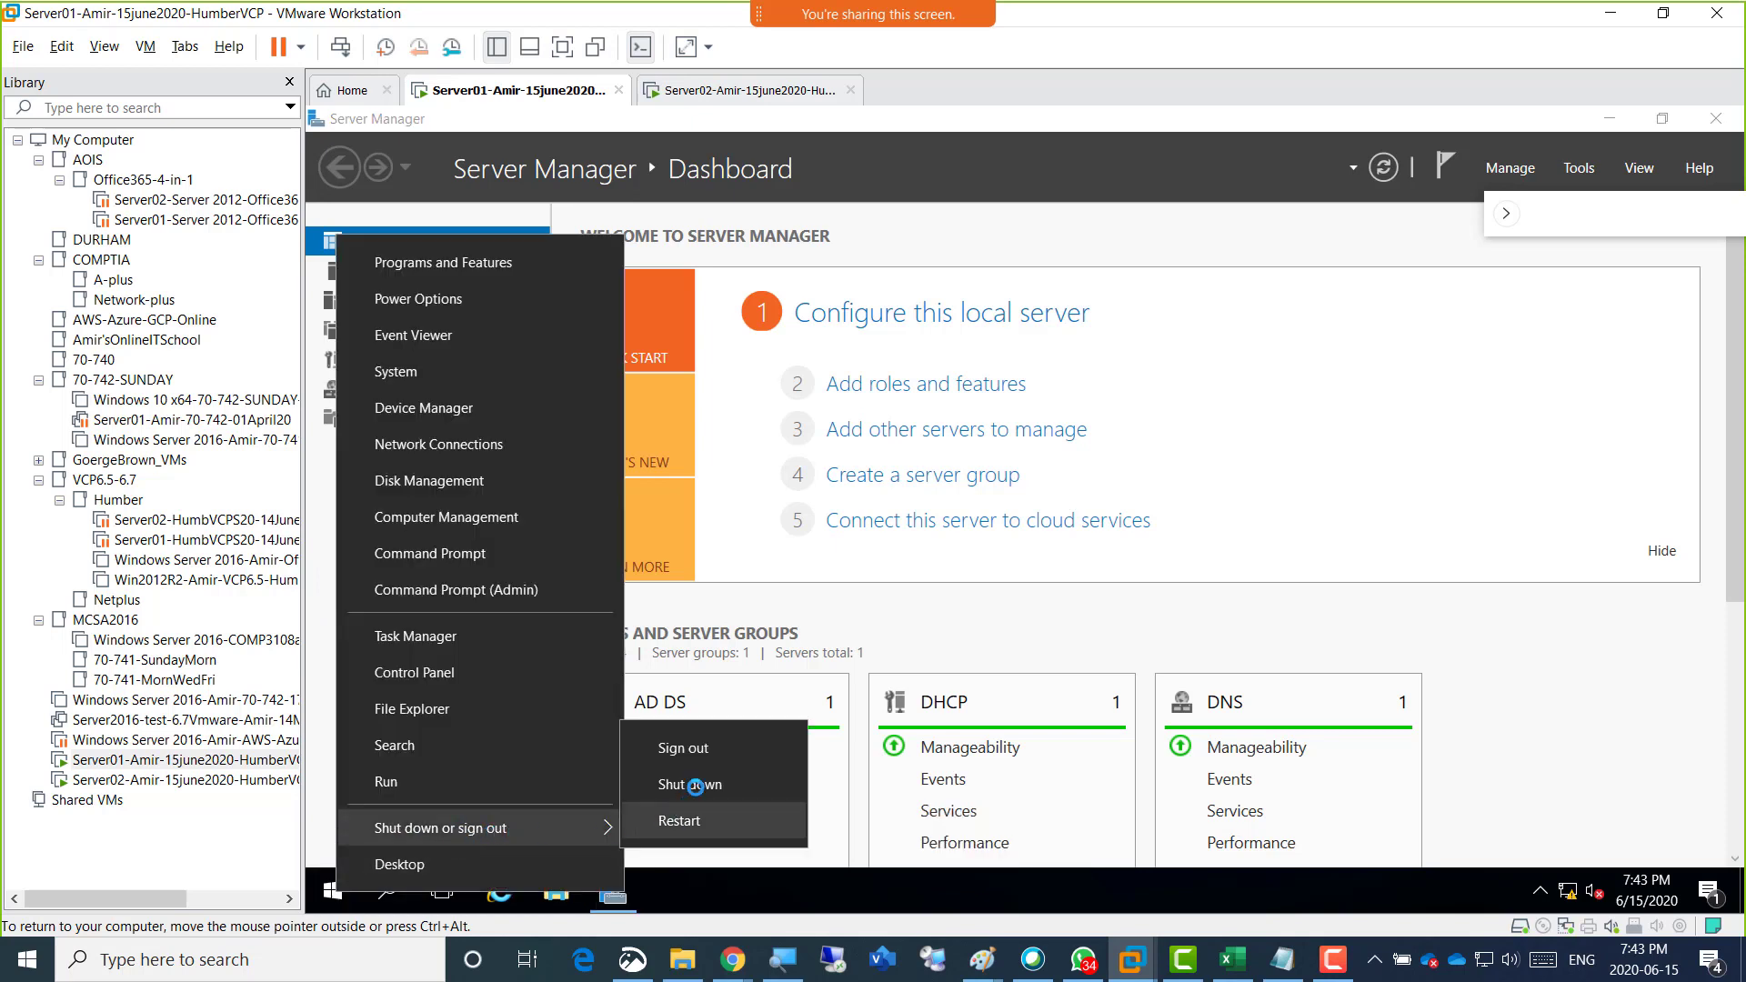
left_click(688, 746)
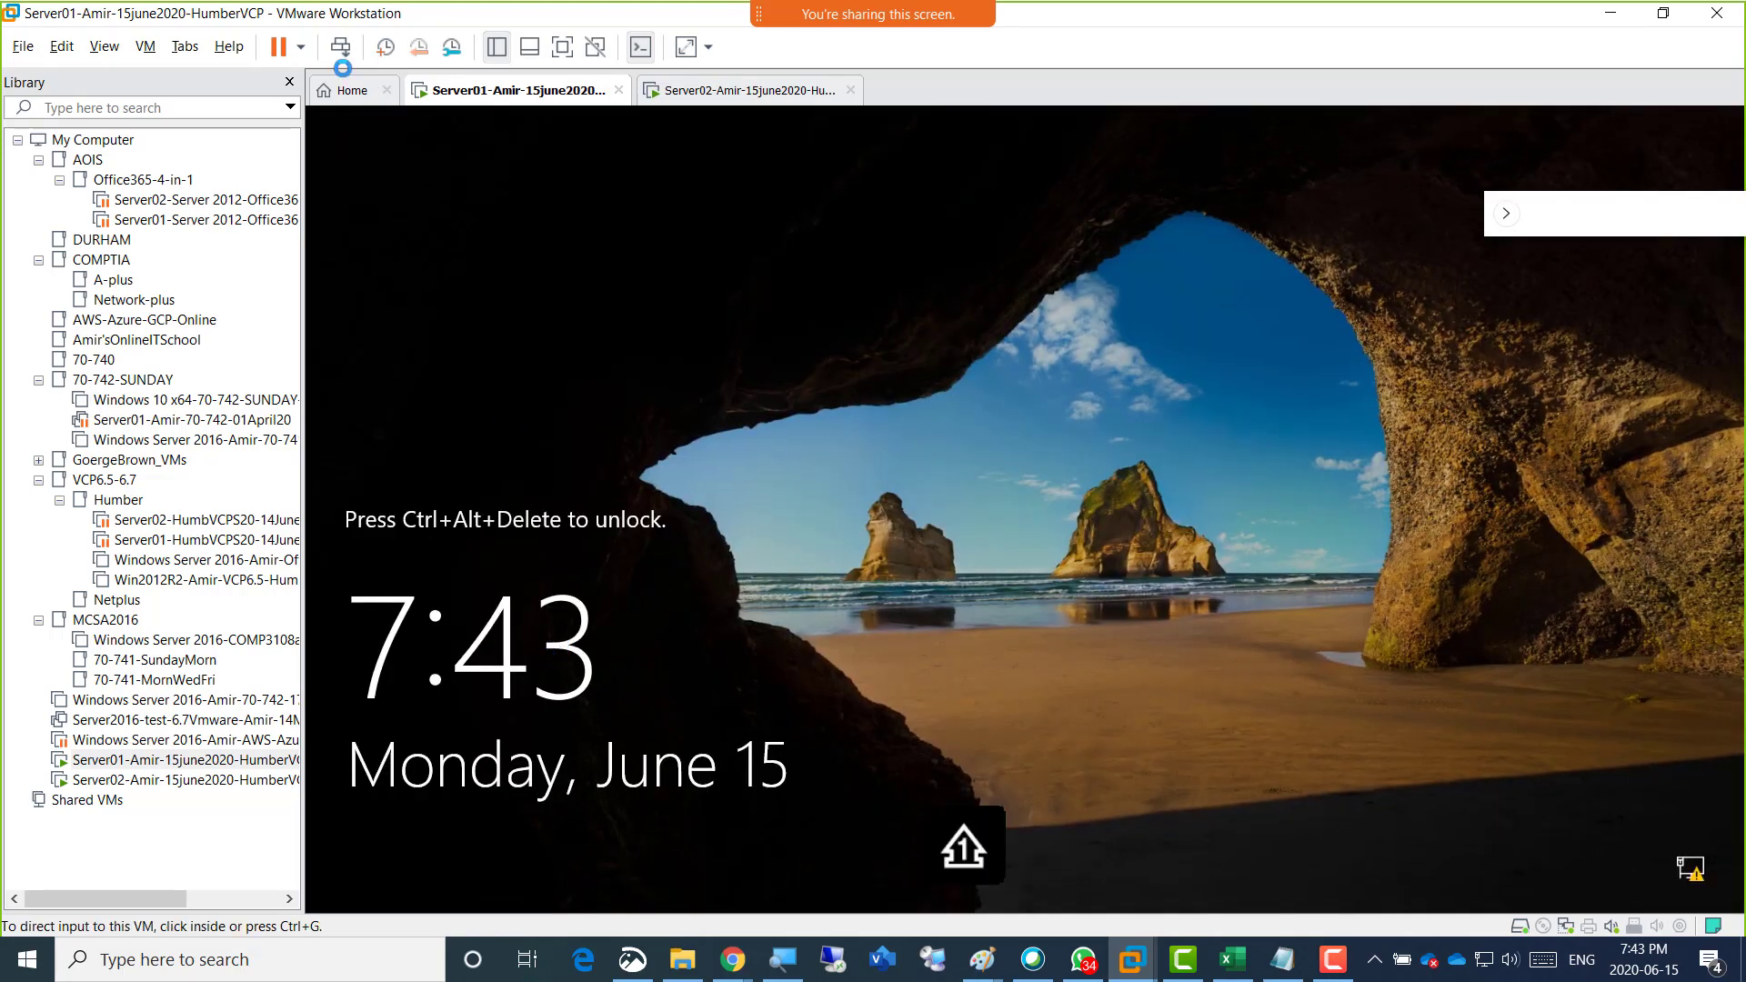
Unlock Server01 and sign in to the HUMBER domain as another user, entering the domain admin copy's user name and account password.
left_click(340, 50)
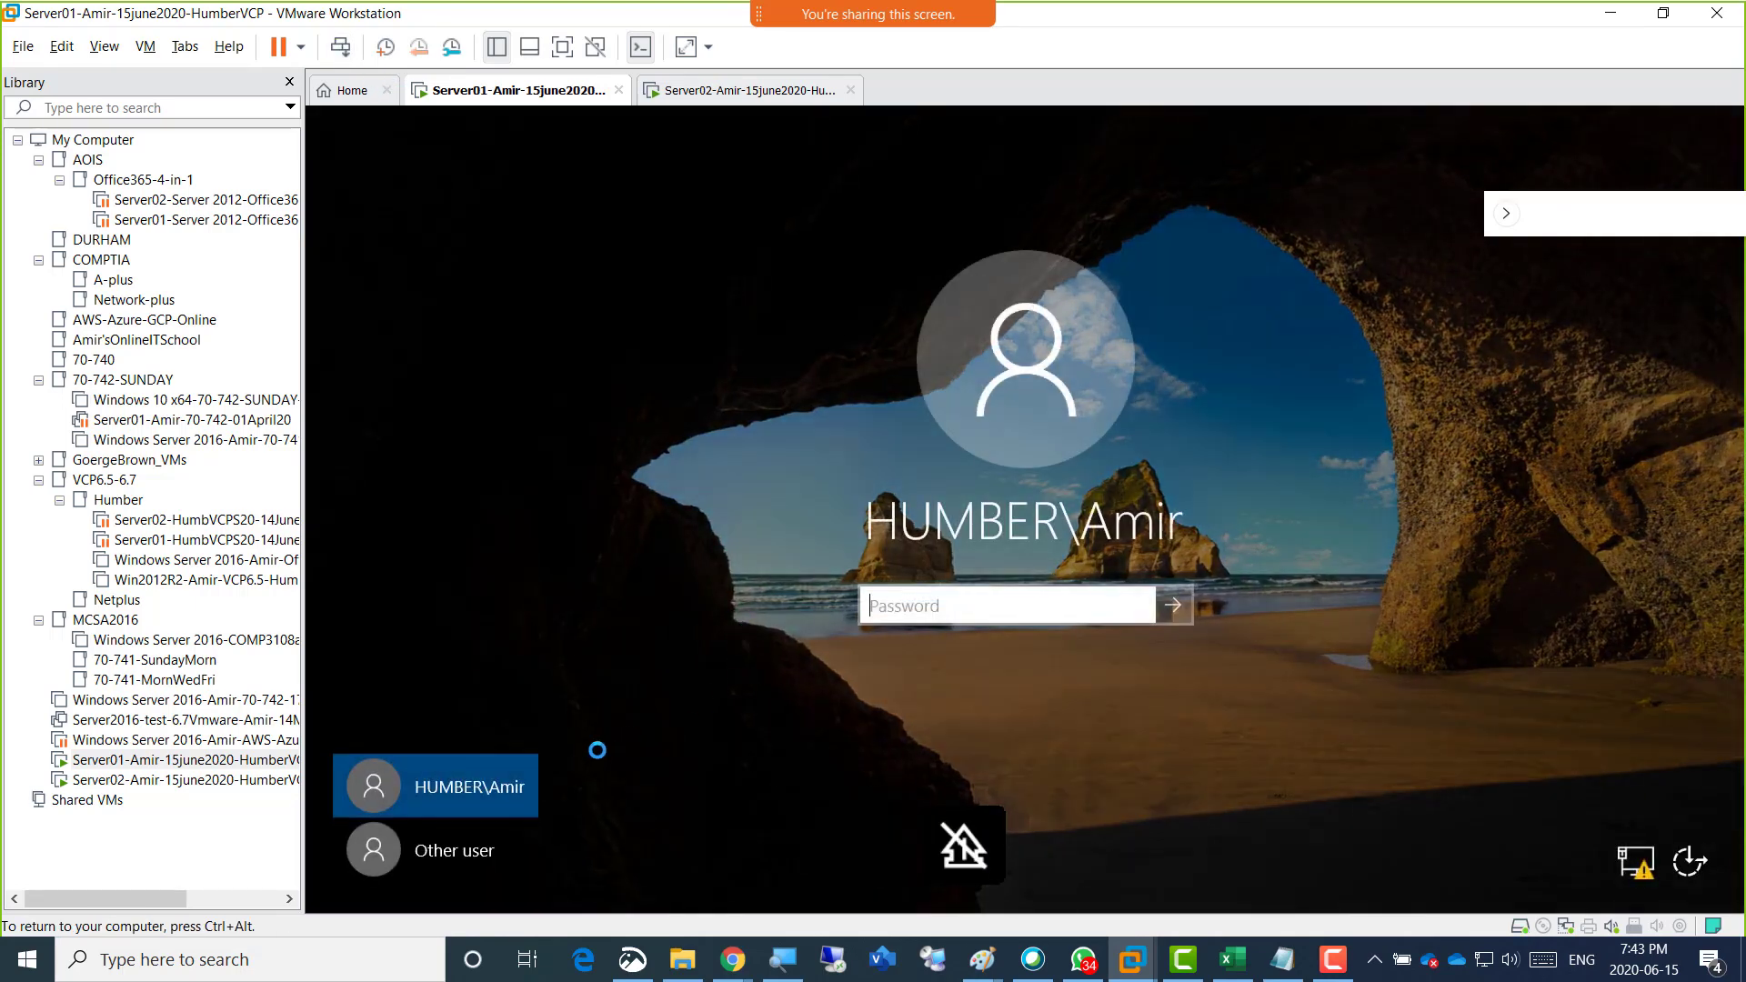
left_click(459, 841)
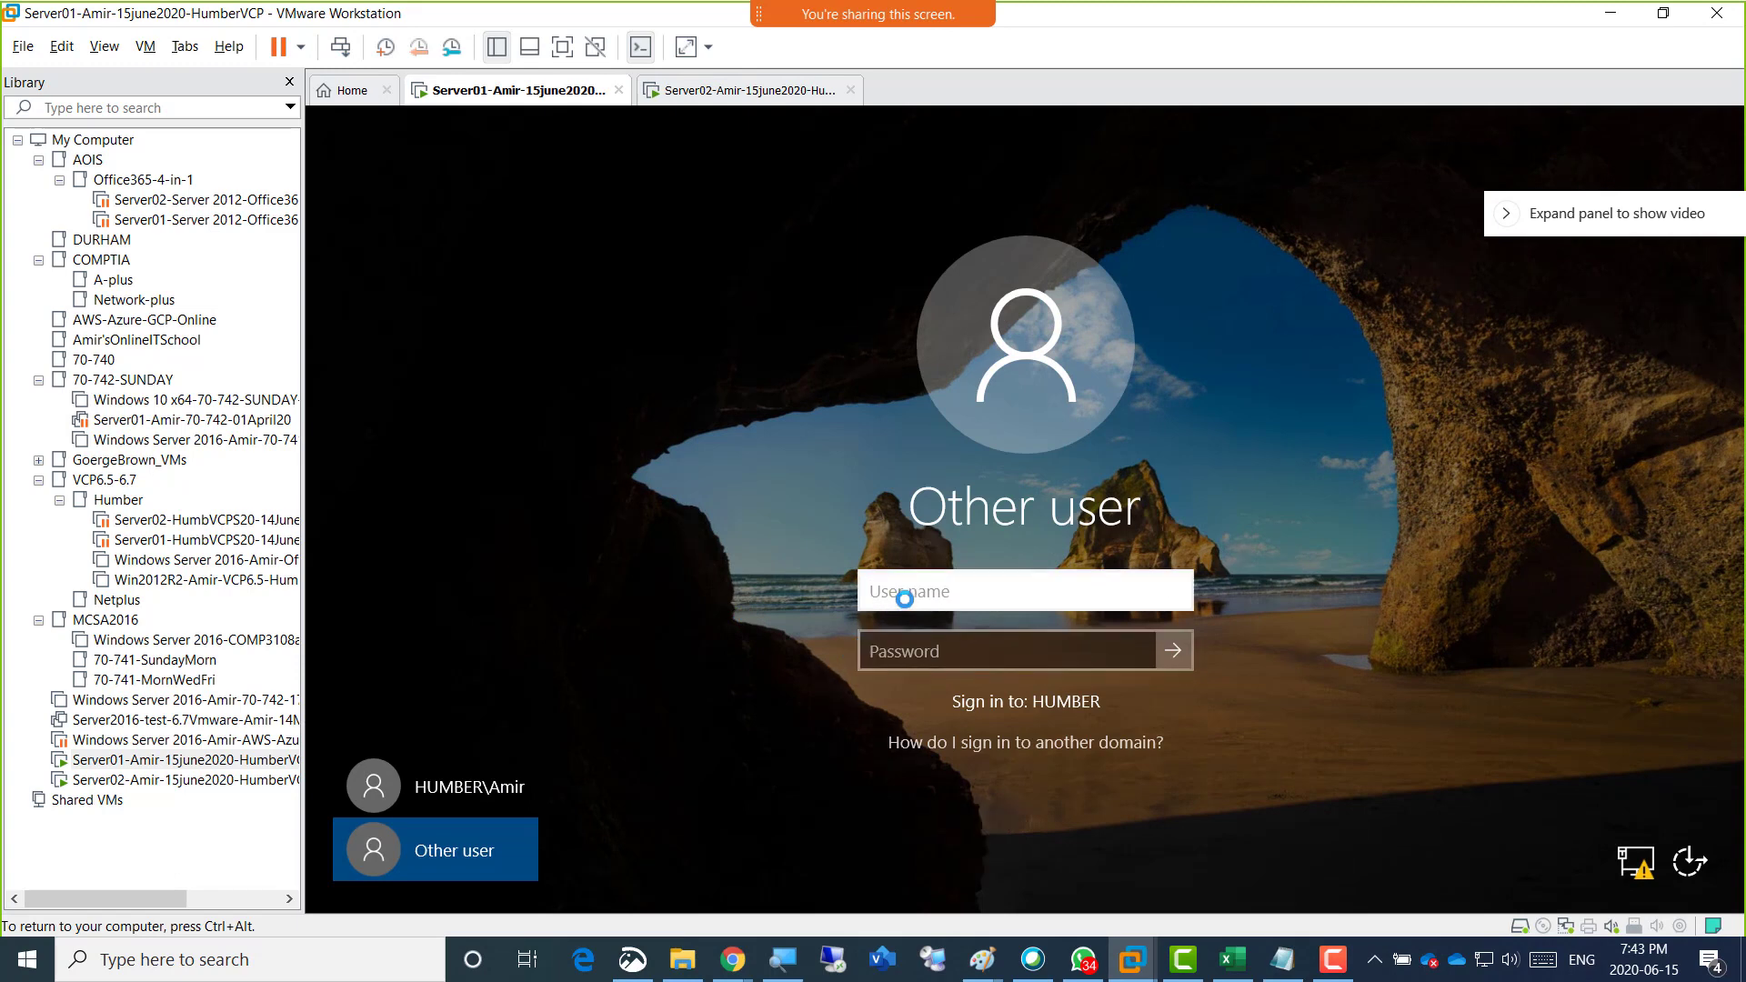
type("AmirAdmin")
key("Tab")
type("P")
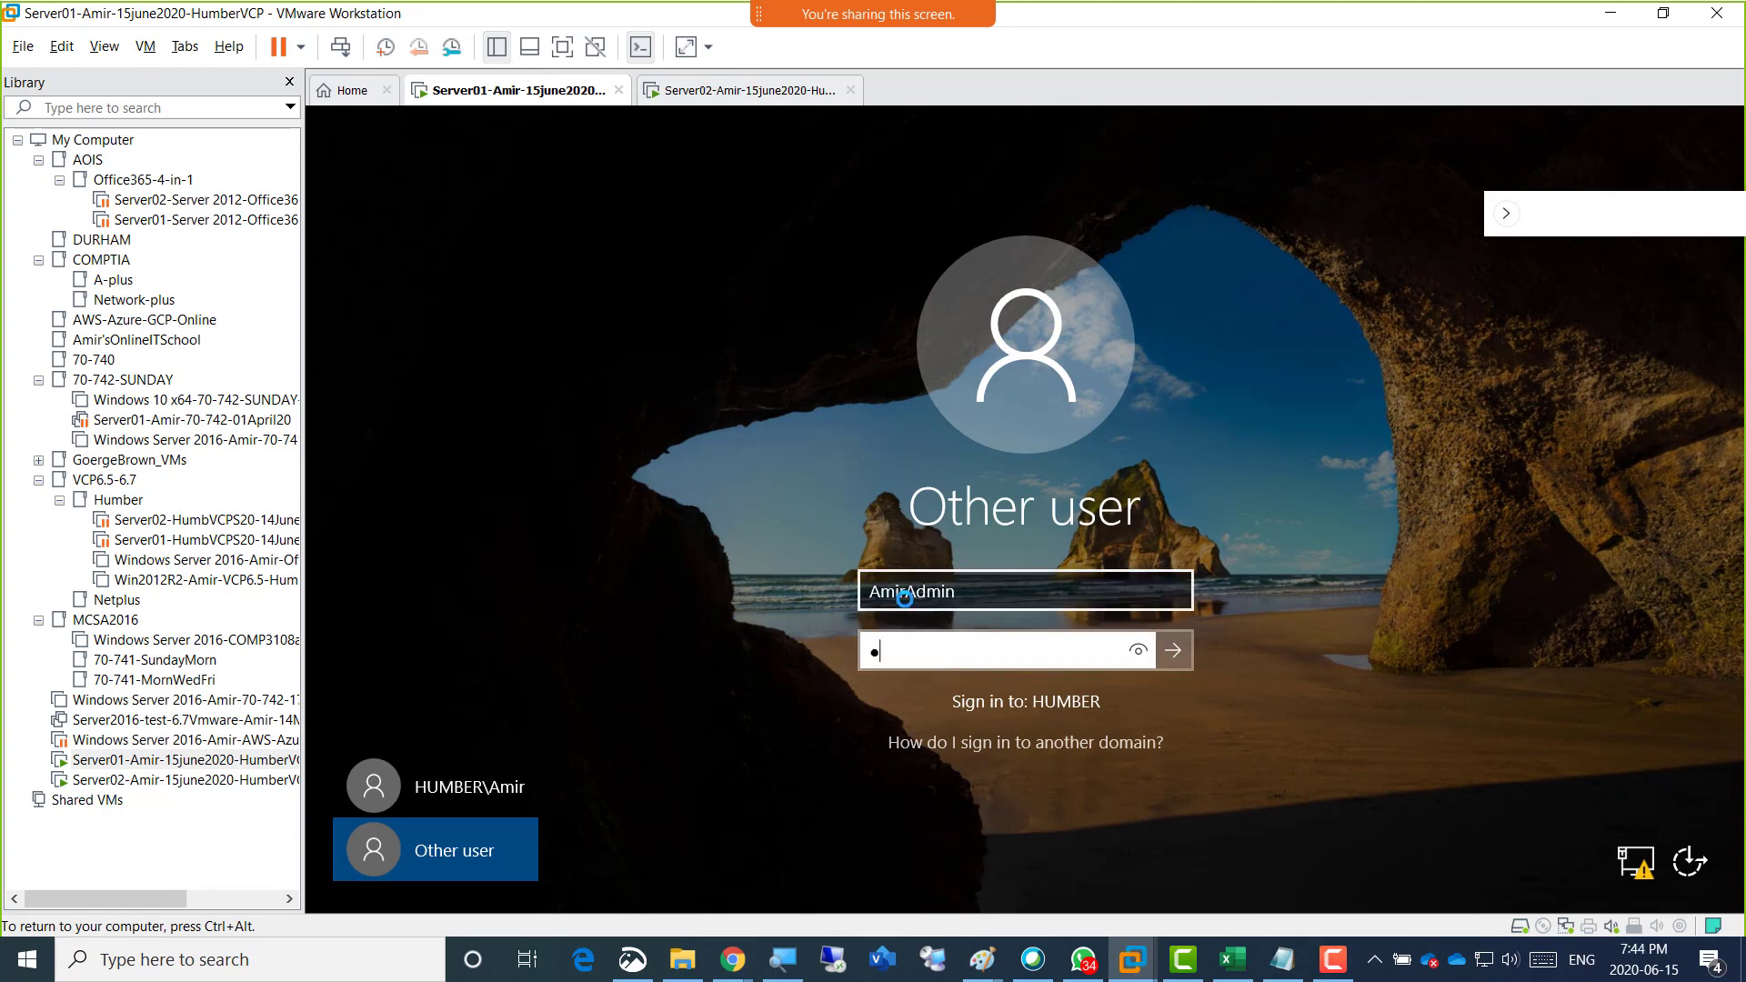
key("Return")
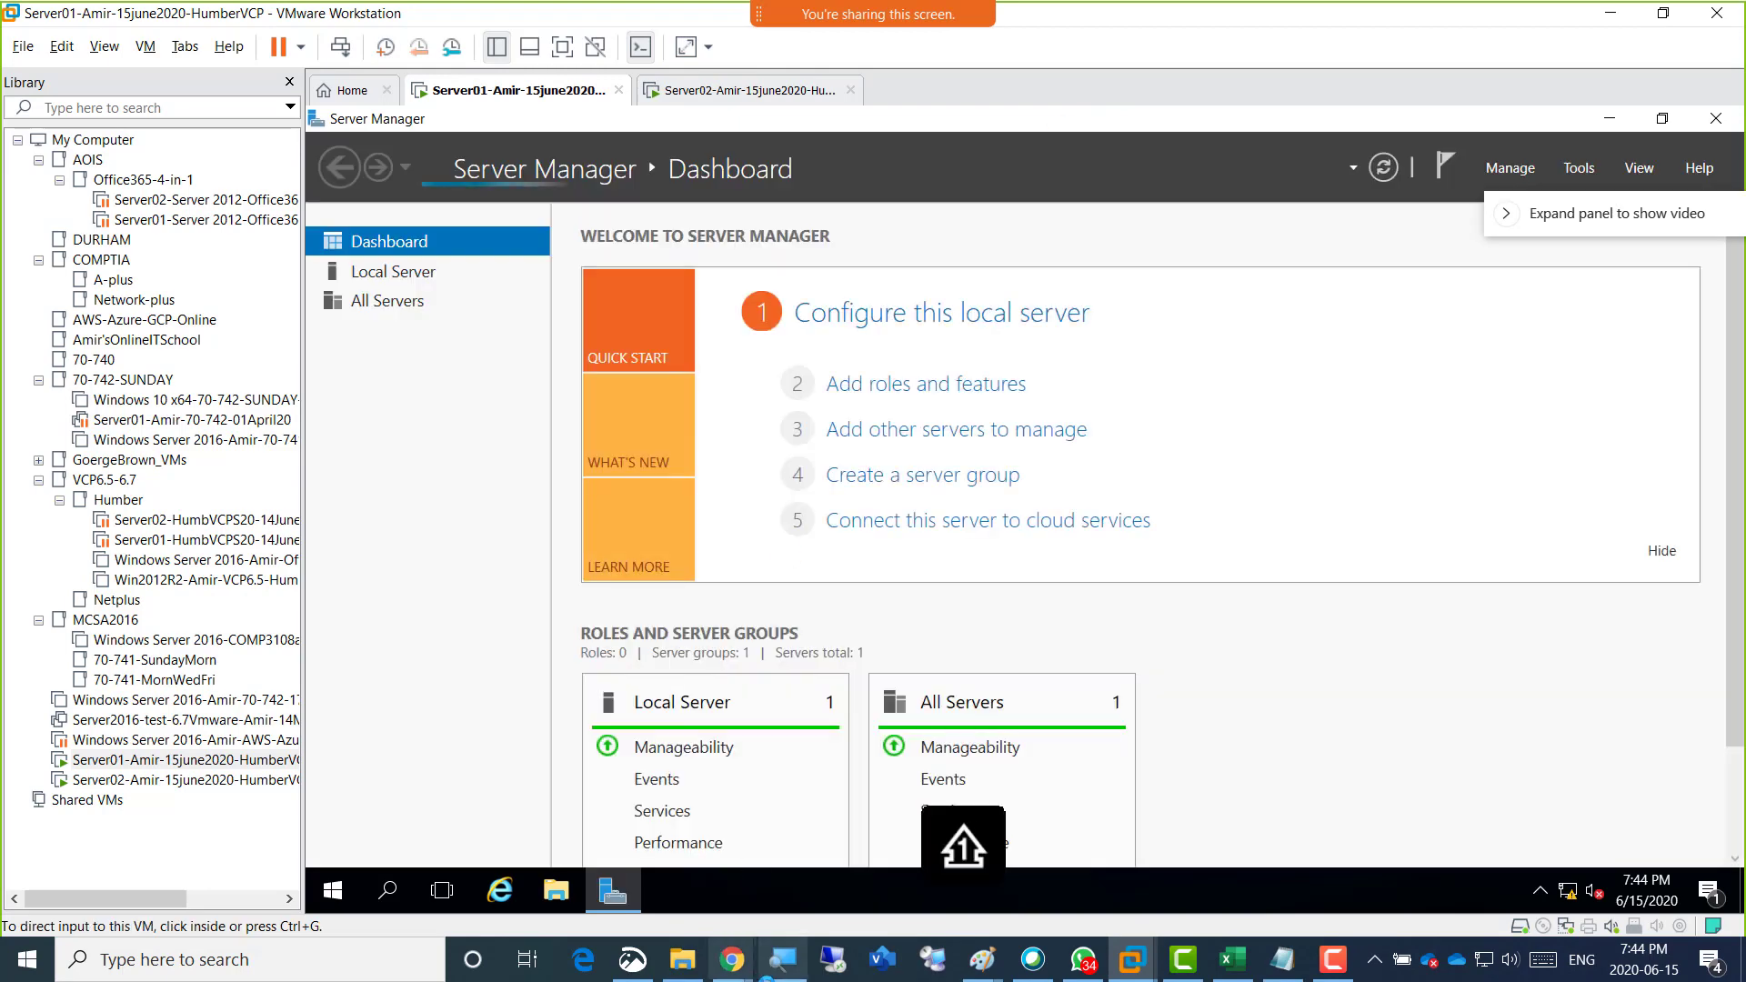
Switch to Paint and review the planned server diagram with the four machines.
left_click(996, 970)
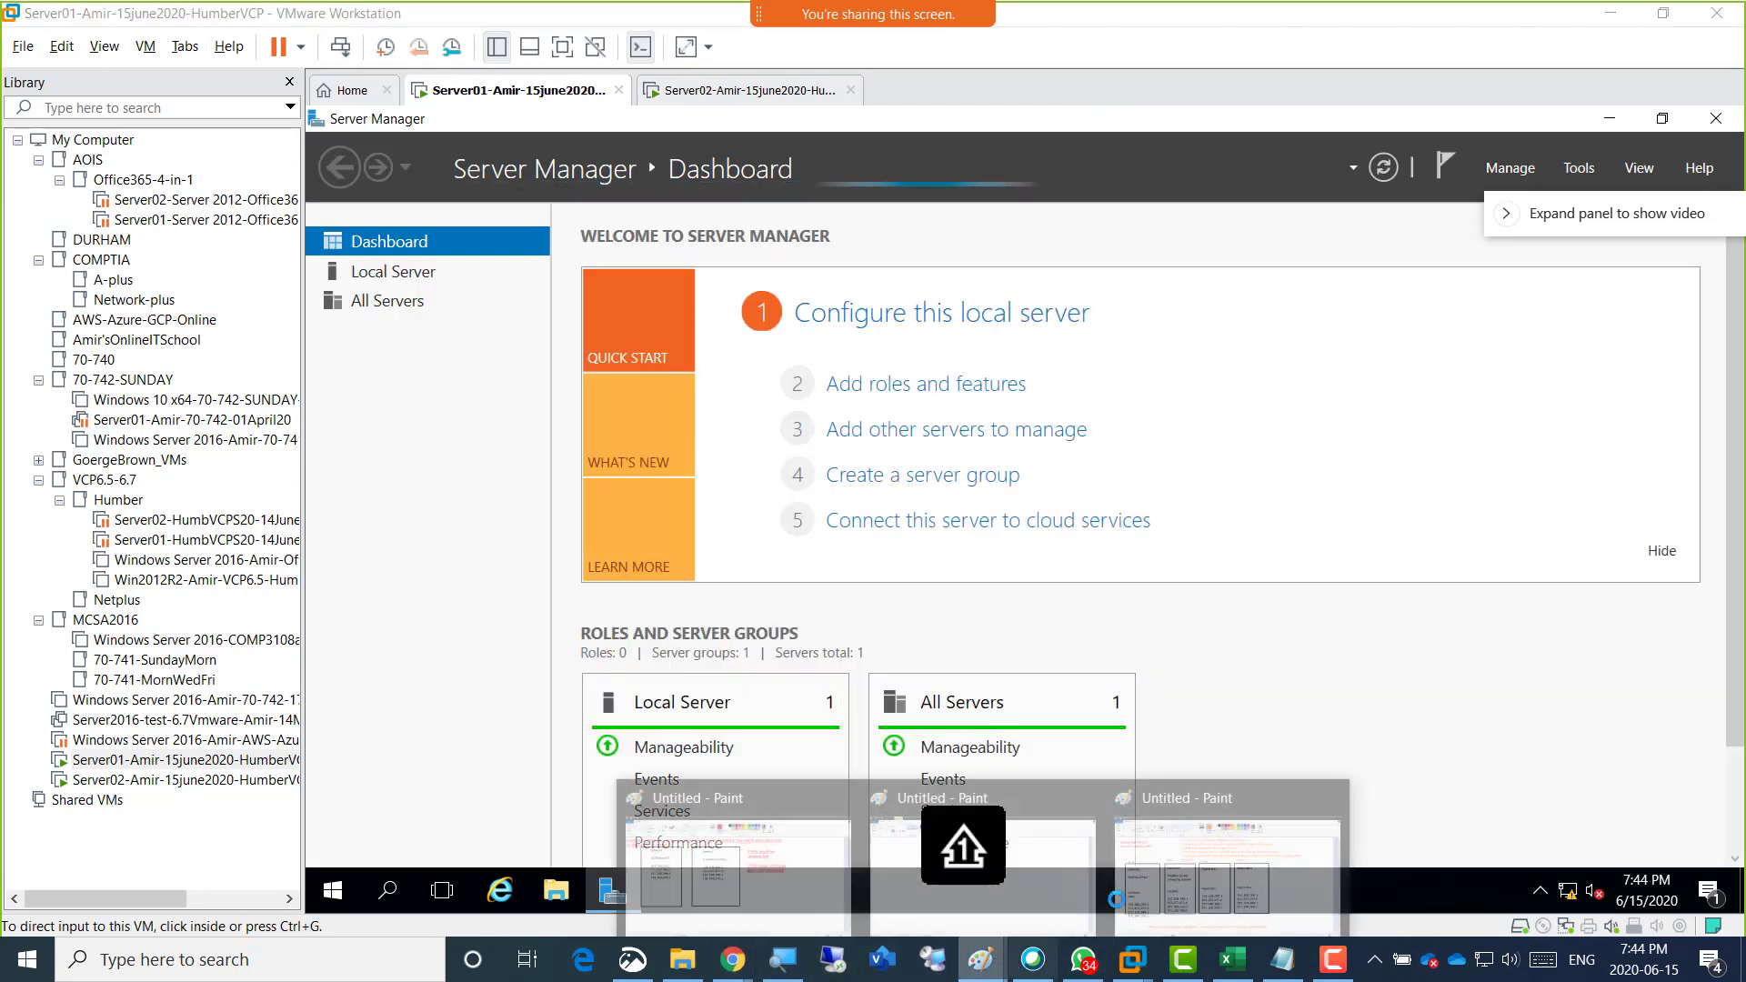
left_click(1173, 878)
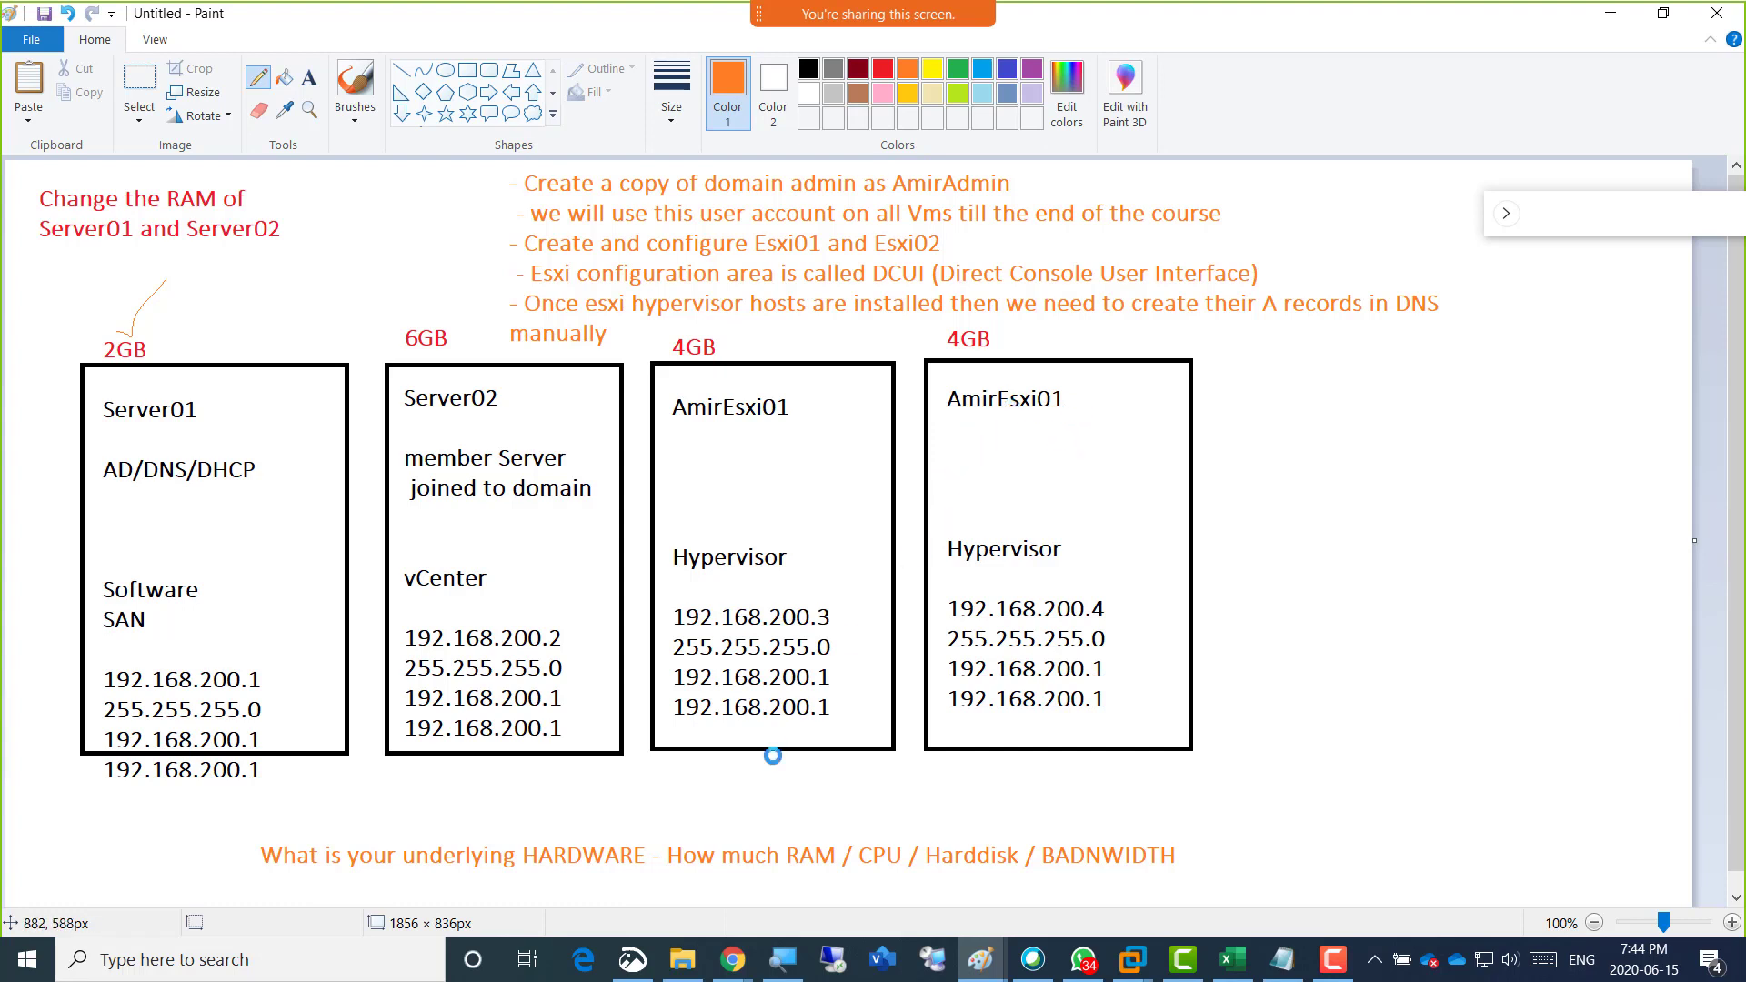
Open File Explorer and browse to the Hub-Soft folder under EDU\Central_SOFT on drive D.
left_click(682, 959)
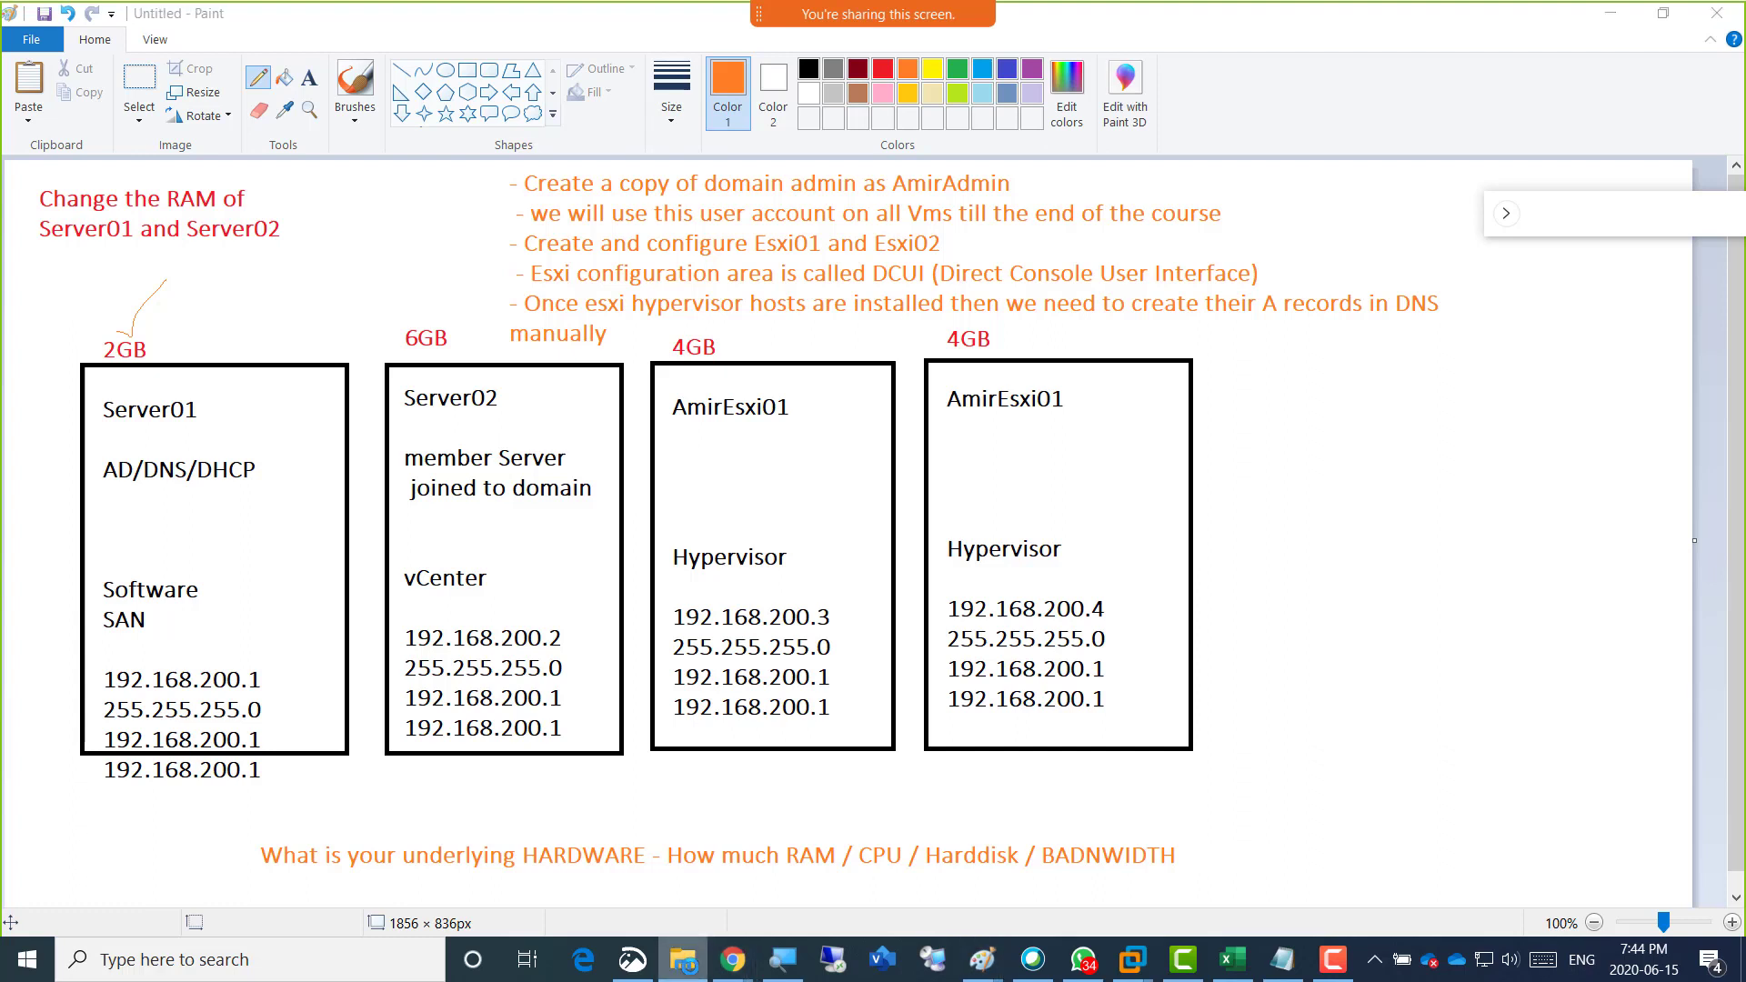
left_click(691, 968)
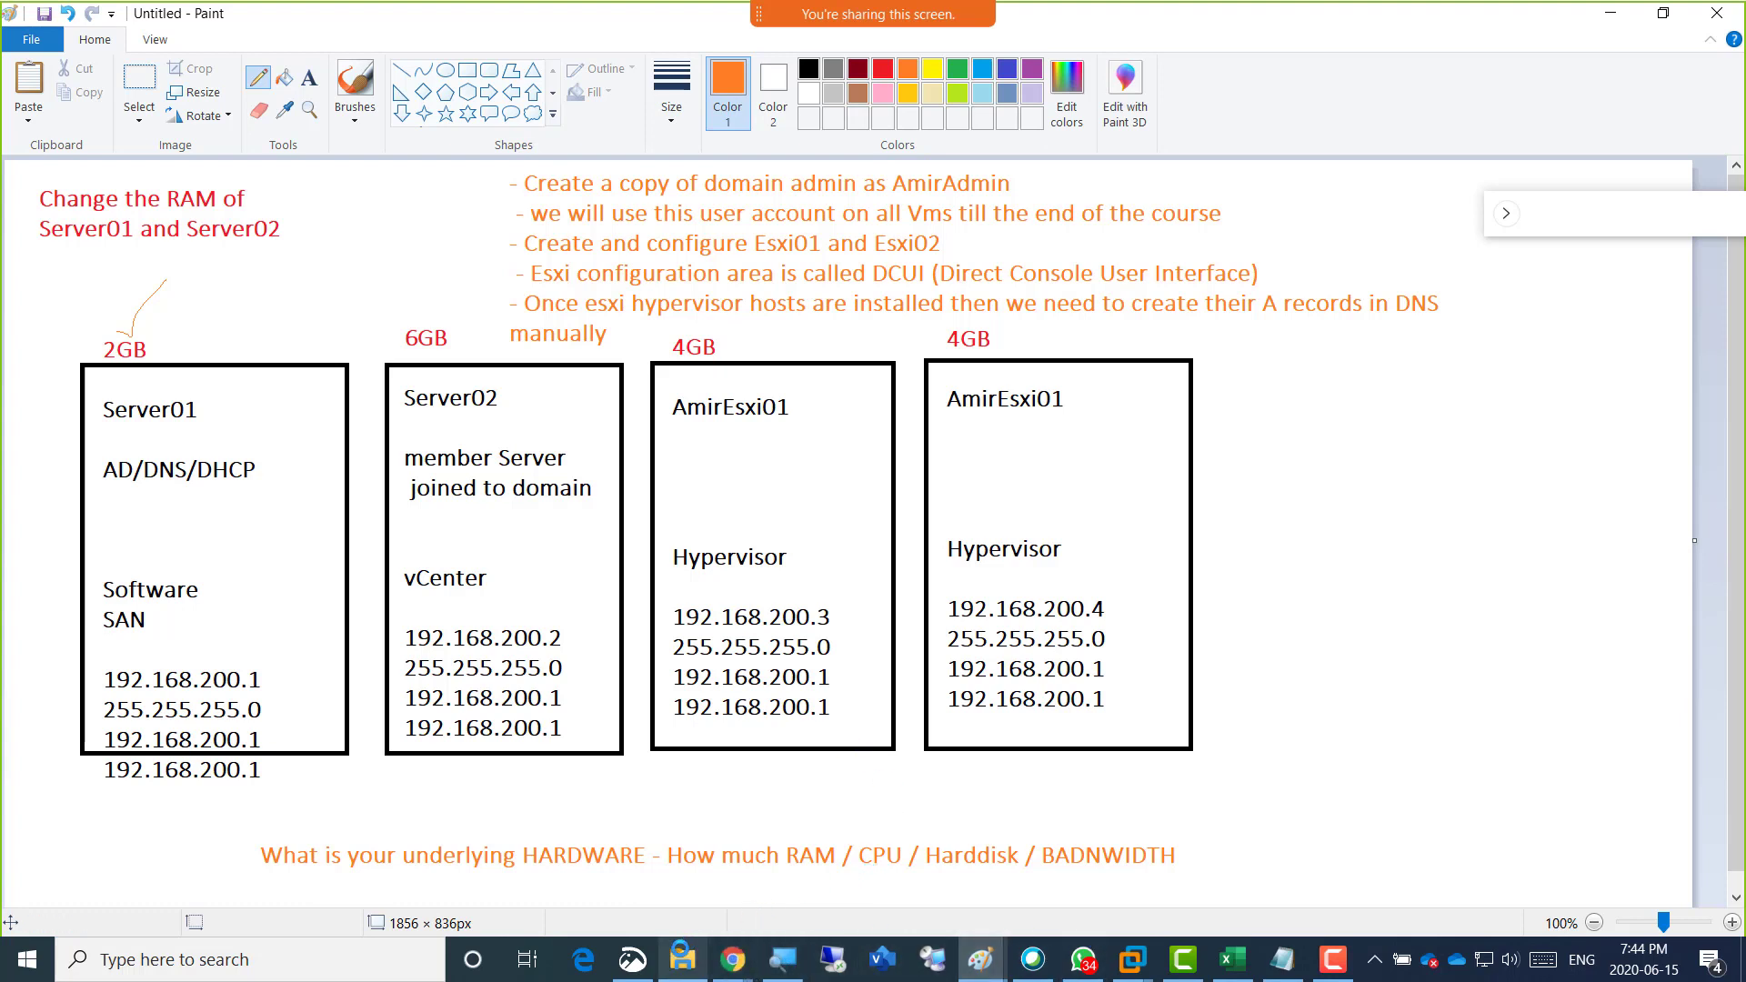
left_click(682, 959)
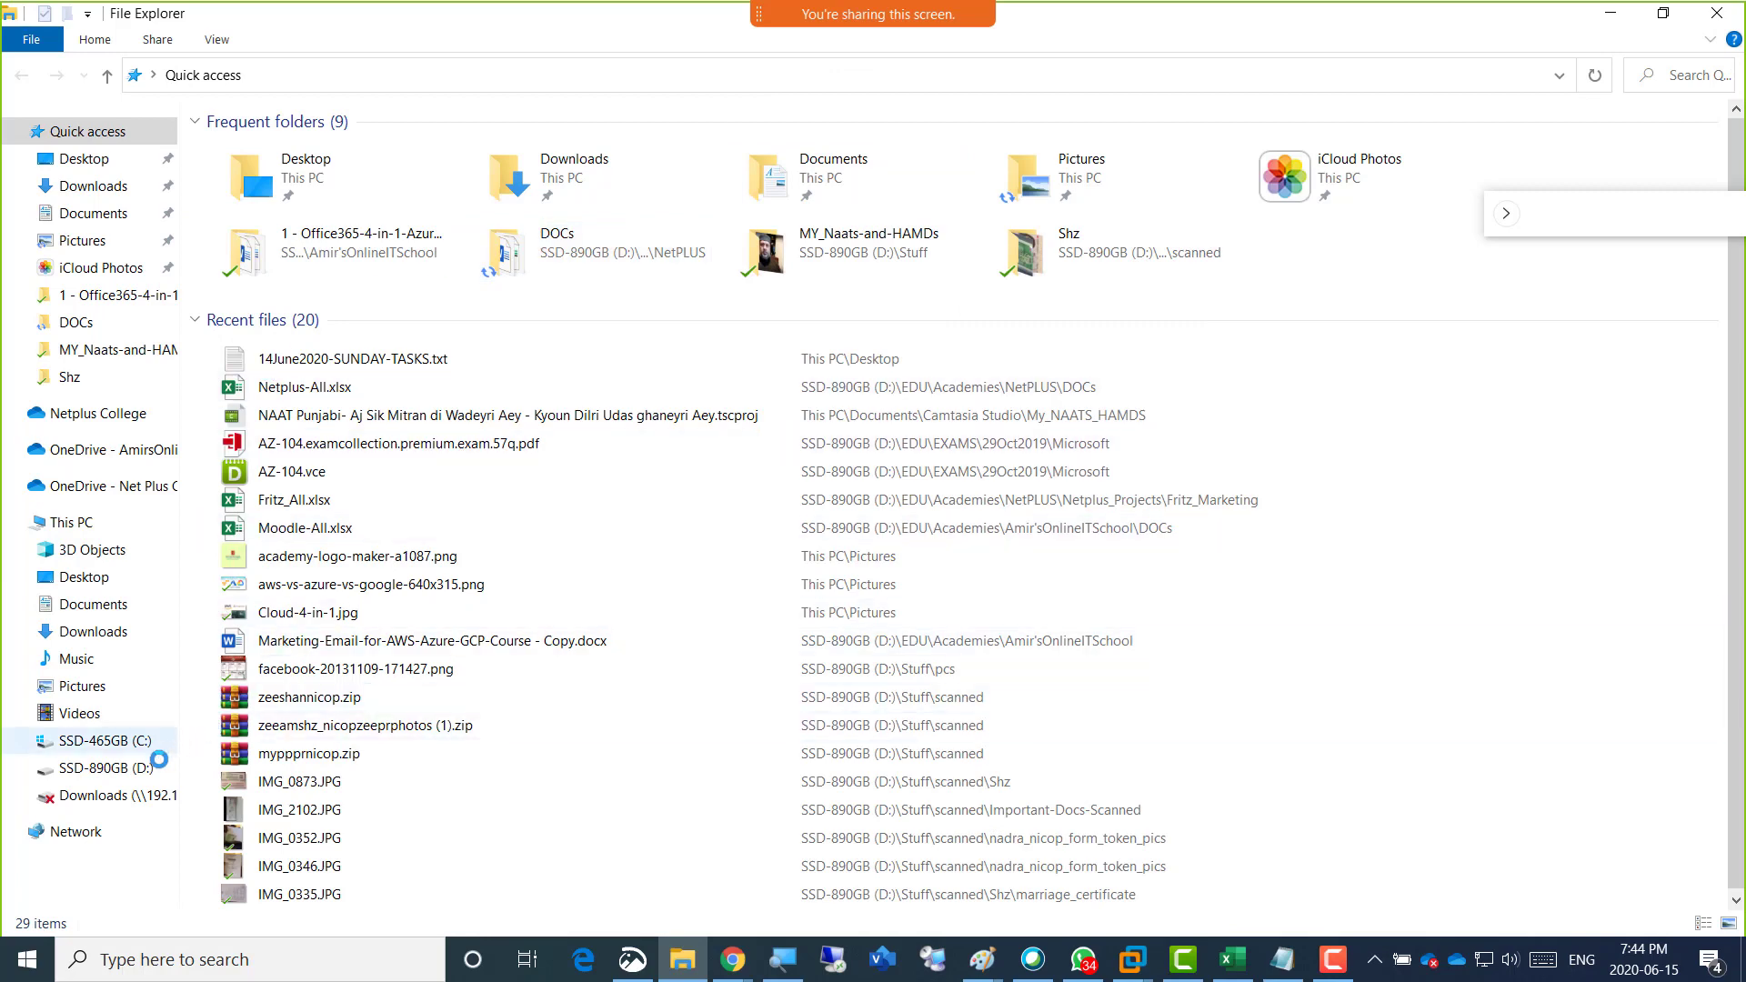
left_click(130, 768)
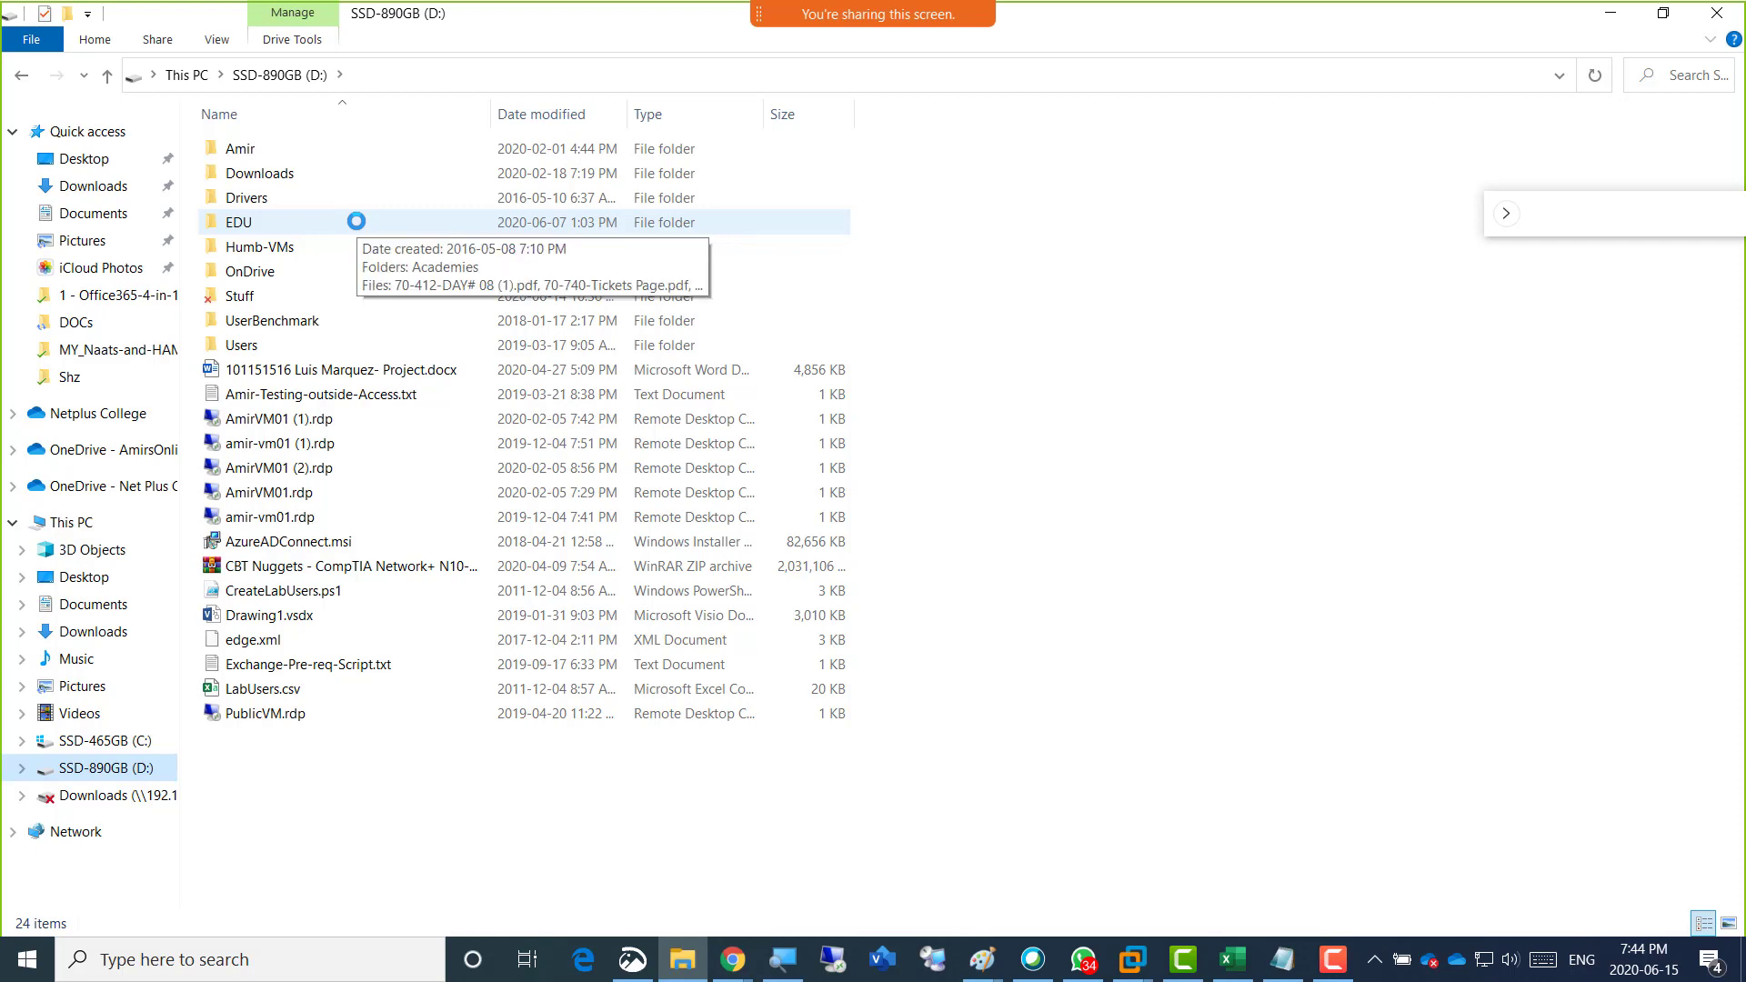
double_click(251, 223)
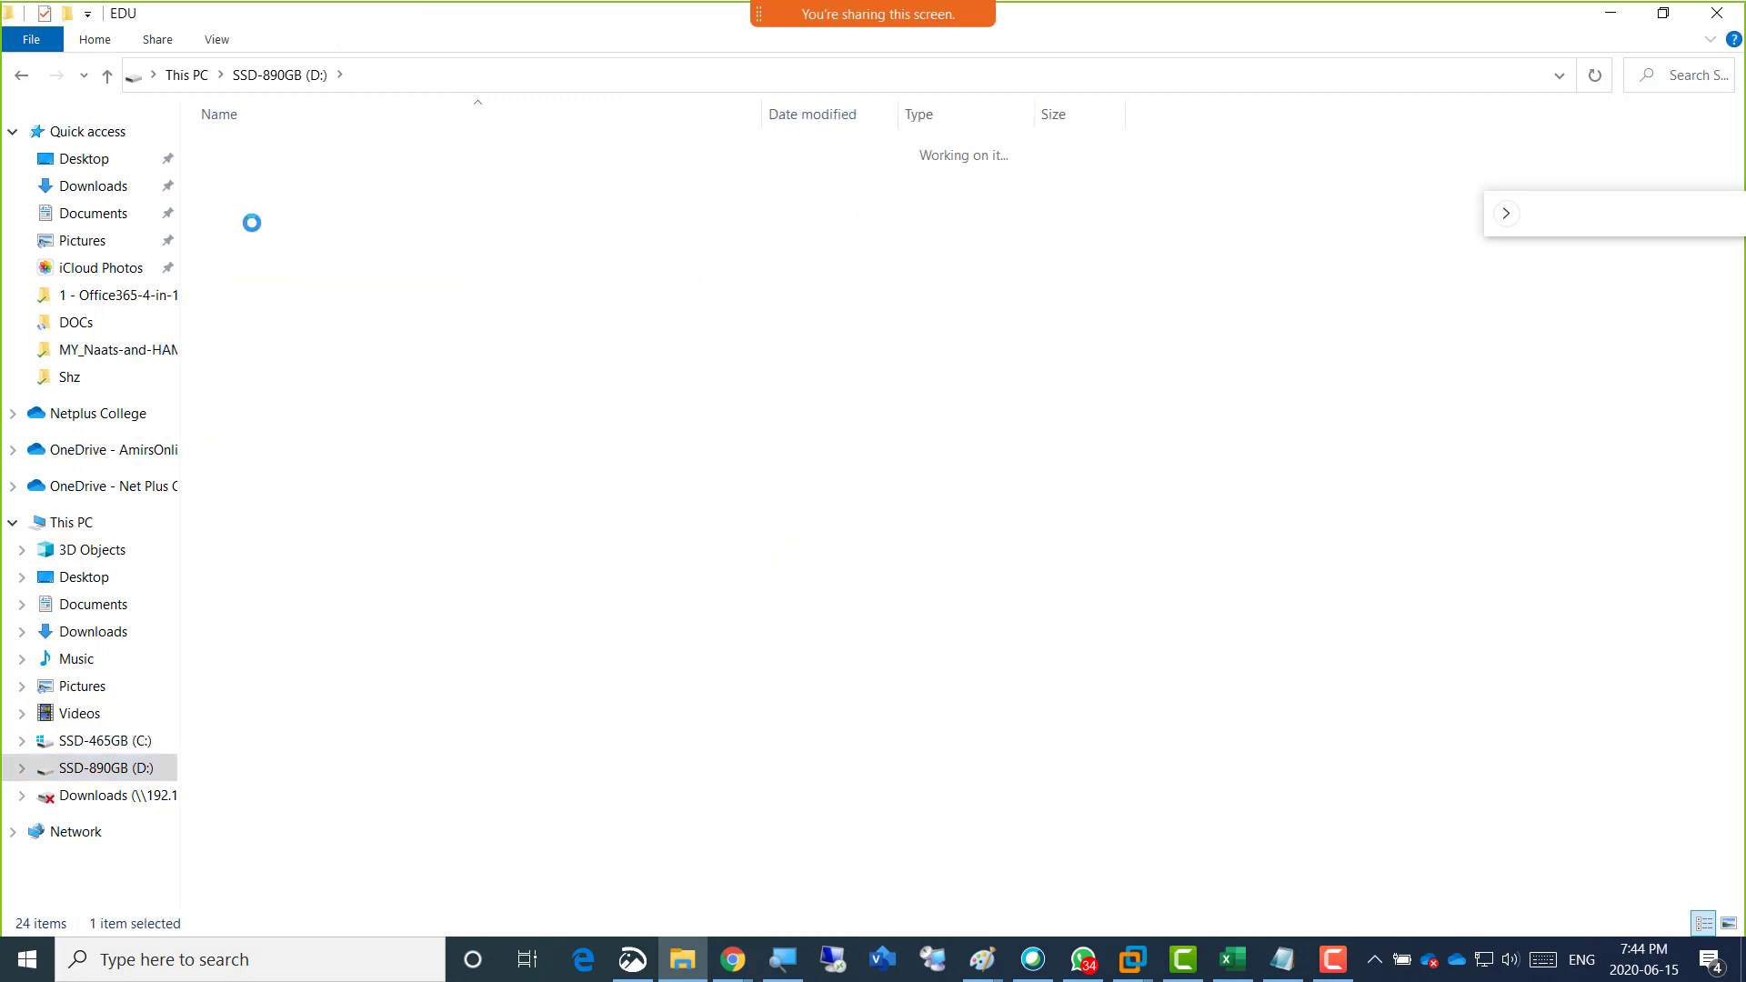
double_click(287, 198)
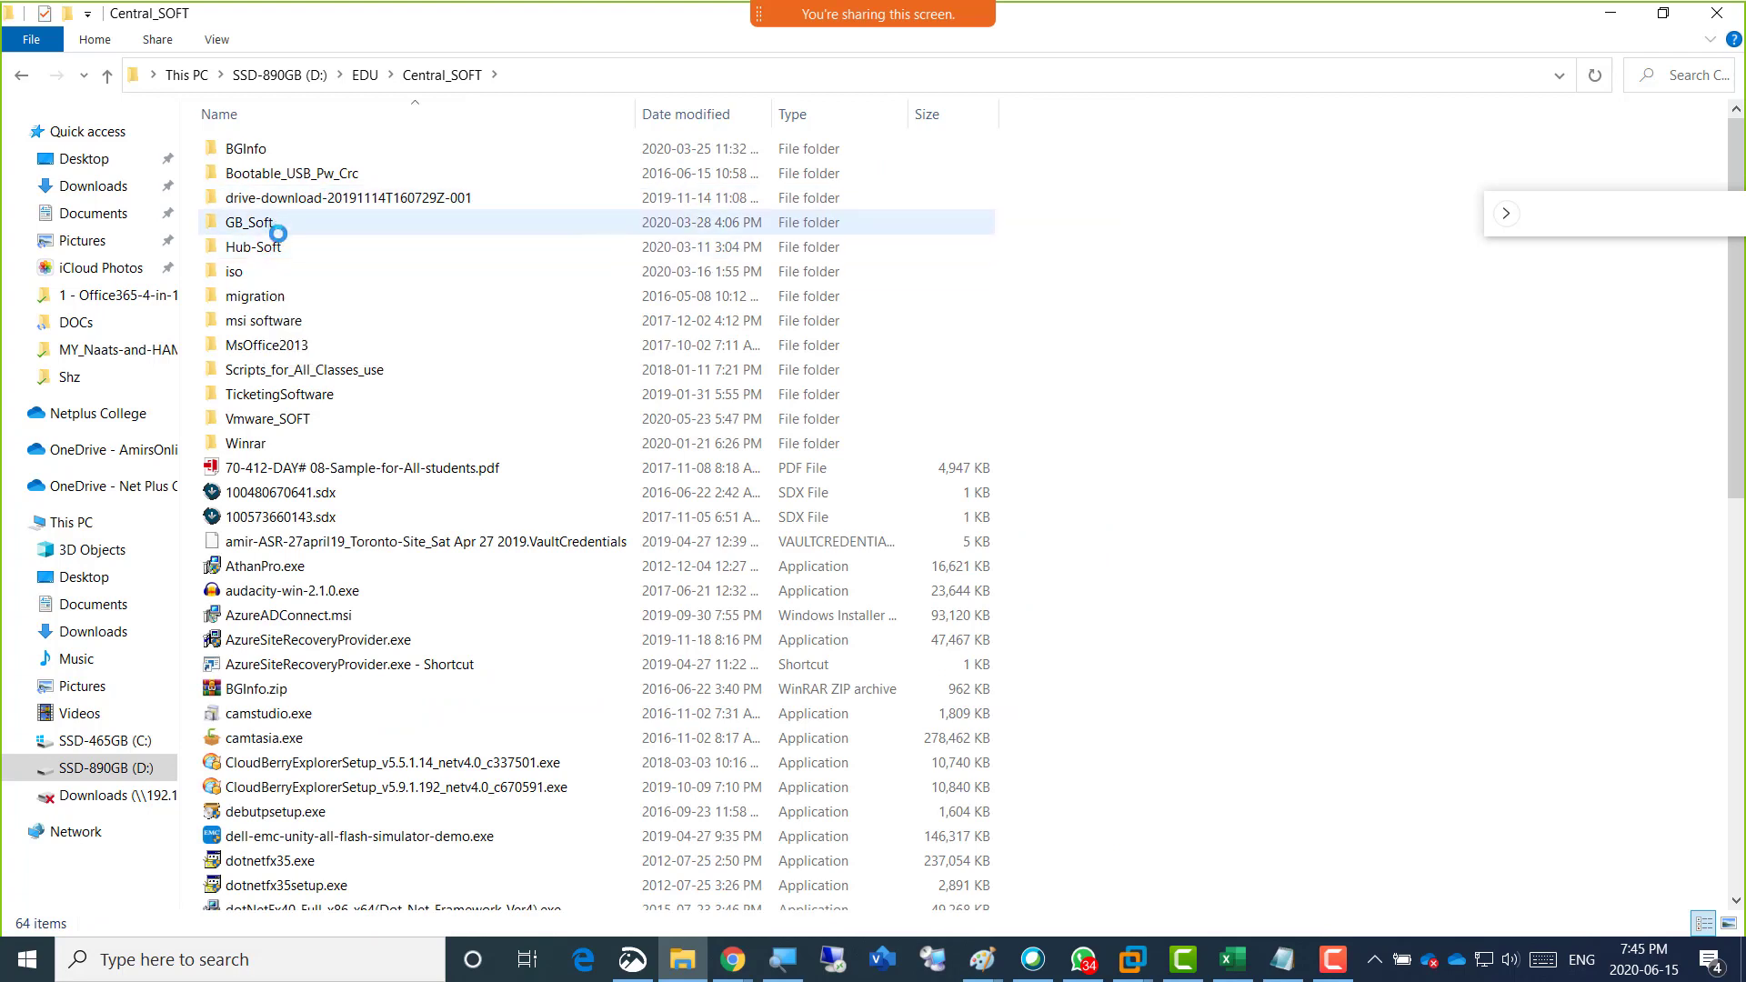
double_click(267, 246)
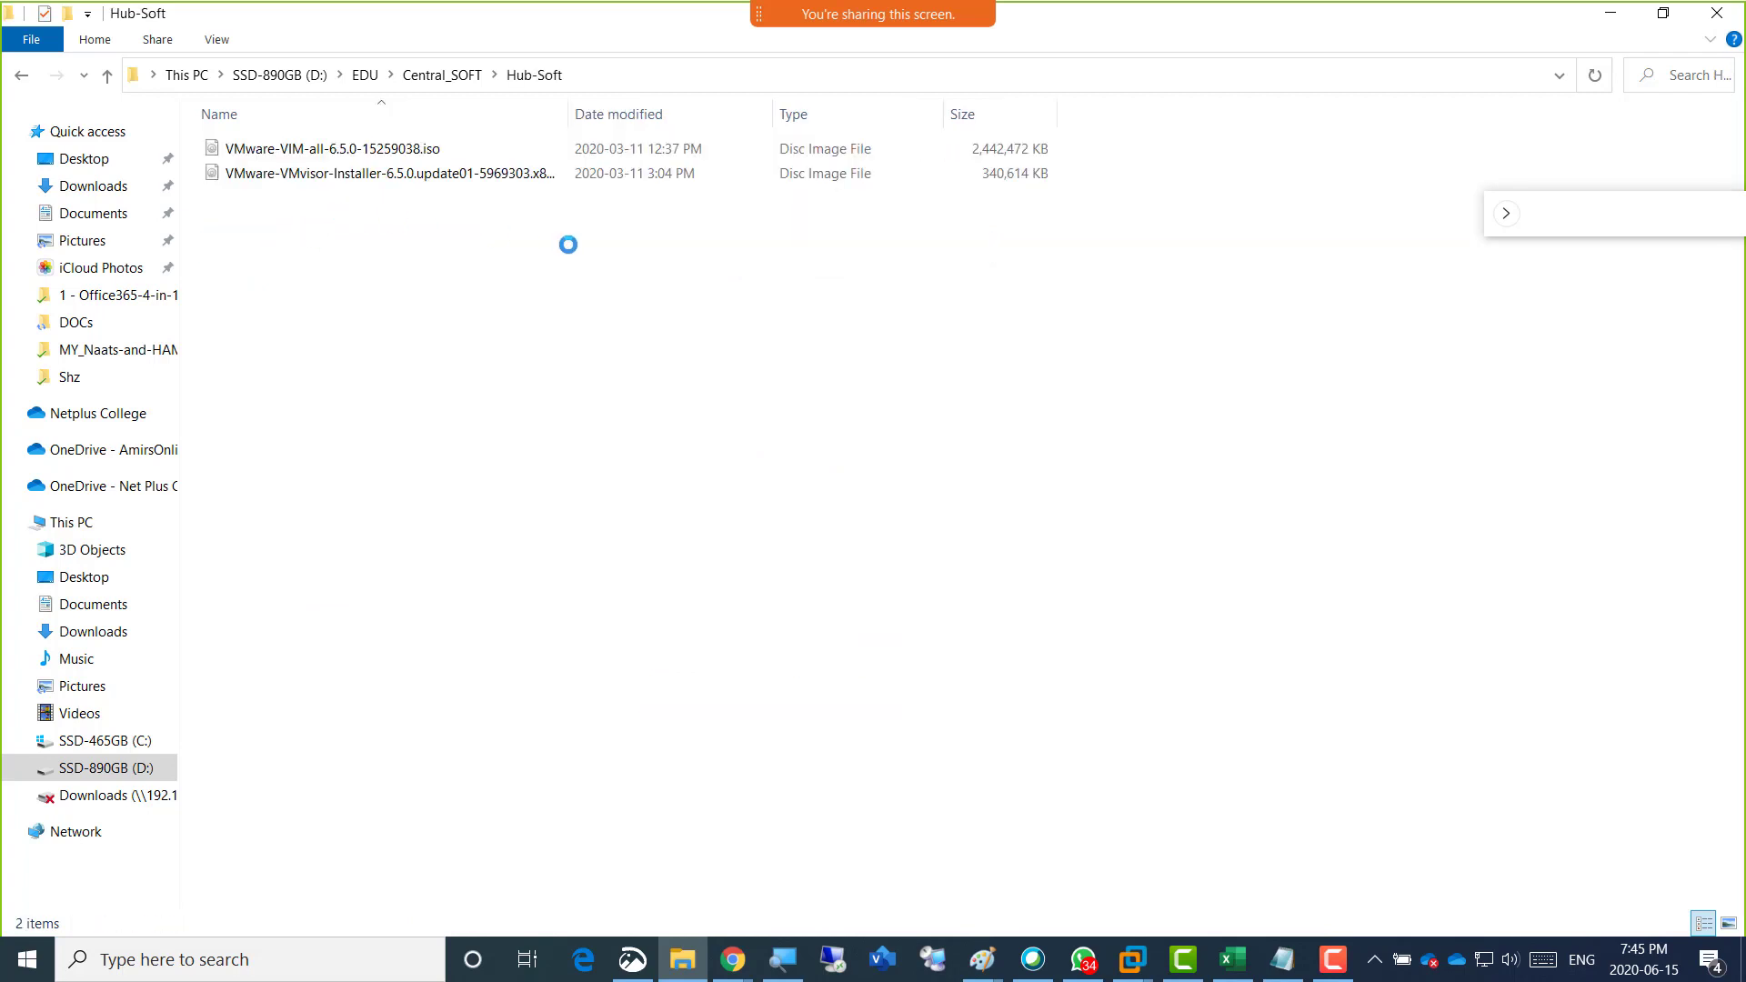
Magnify the VMware ISO files in Hub-Soft to 250% with Magnifier, examine their names, and zoom back out.
left_click(782, 959)
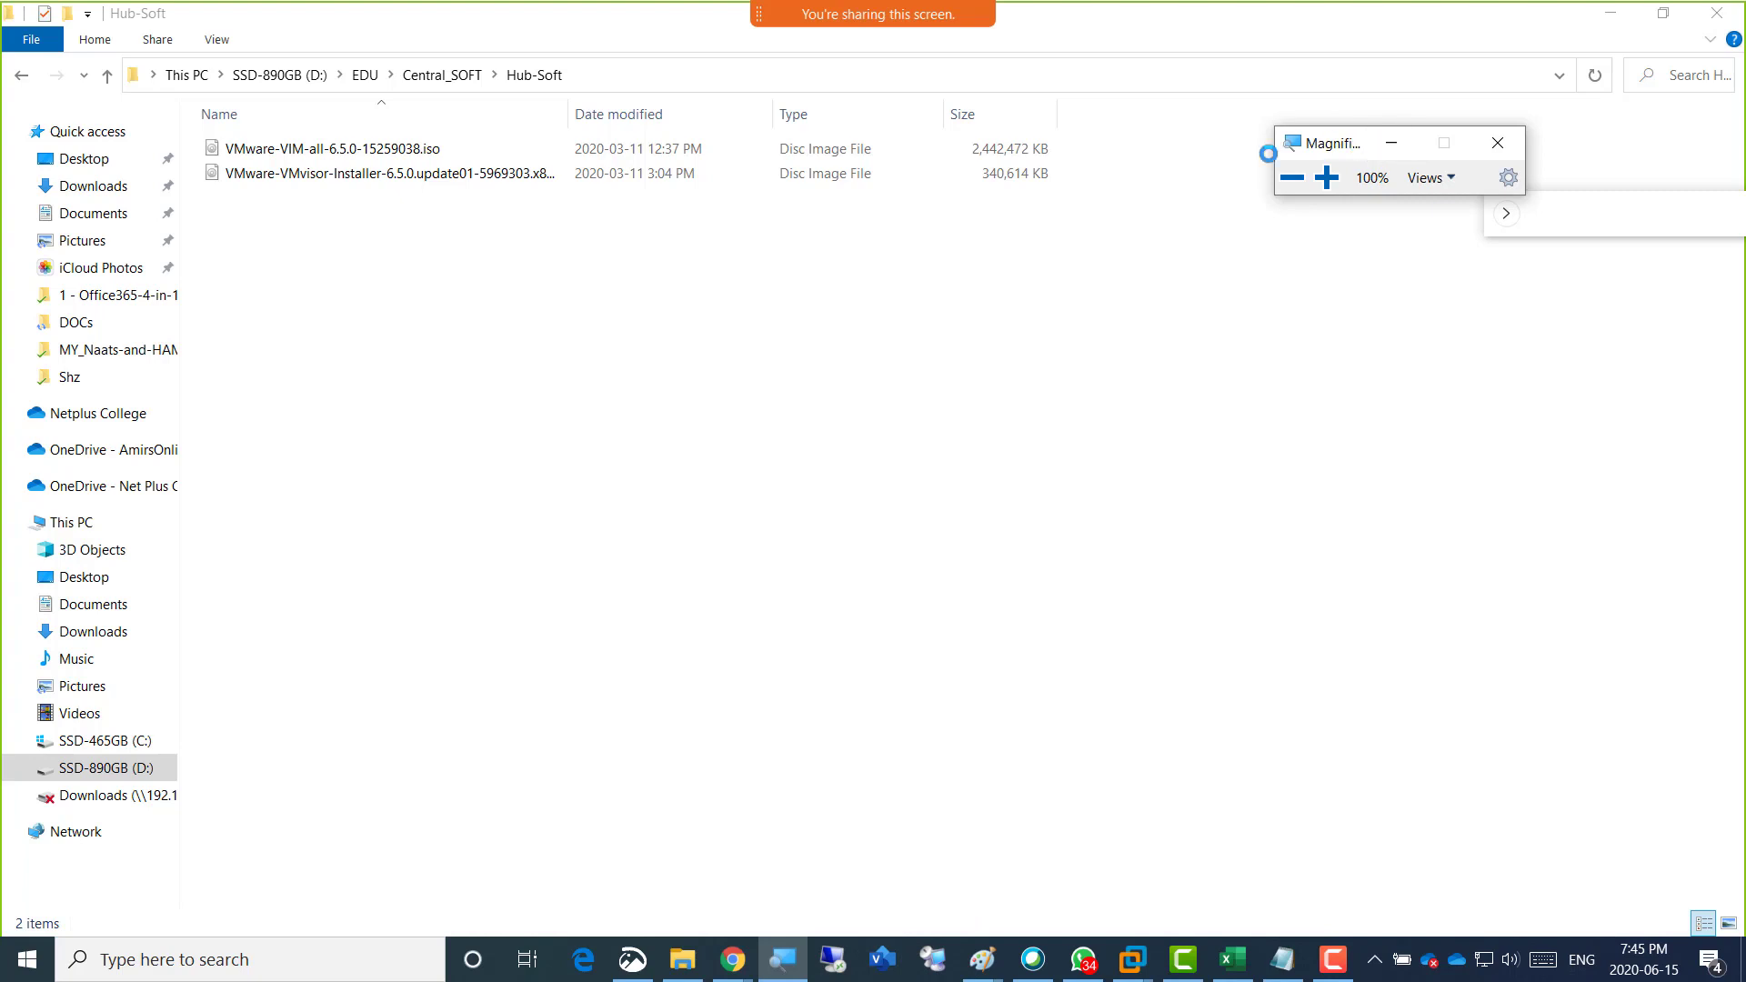
left_click_drag(1375, 157, 525, 375)
left_click(476, 397)
left_click(476, 398)
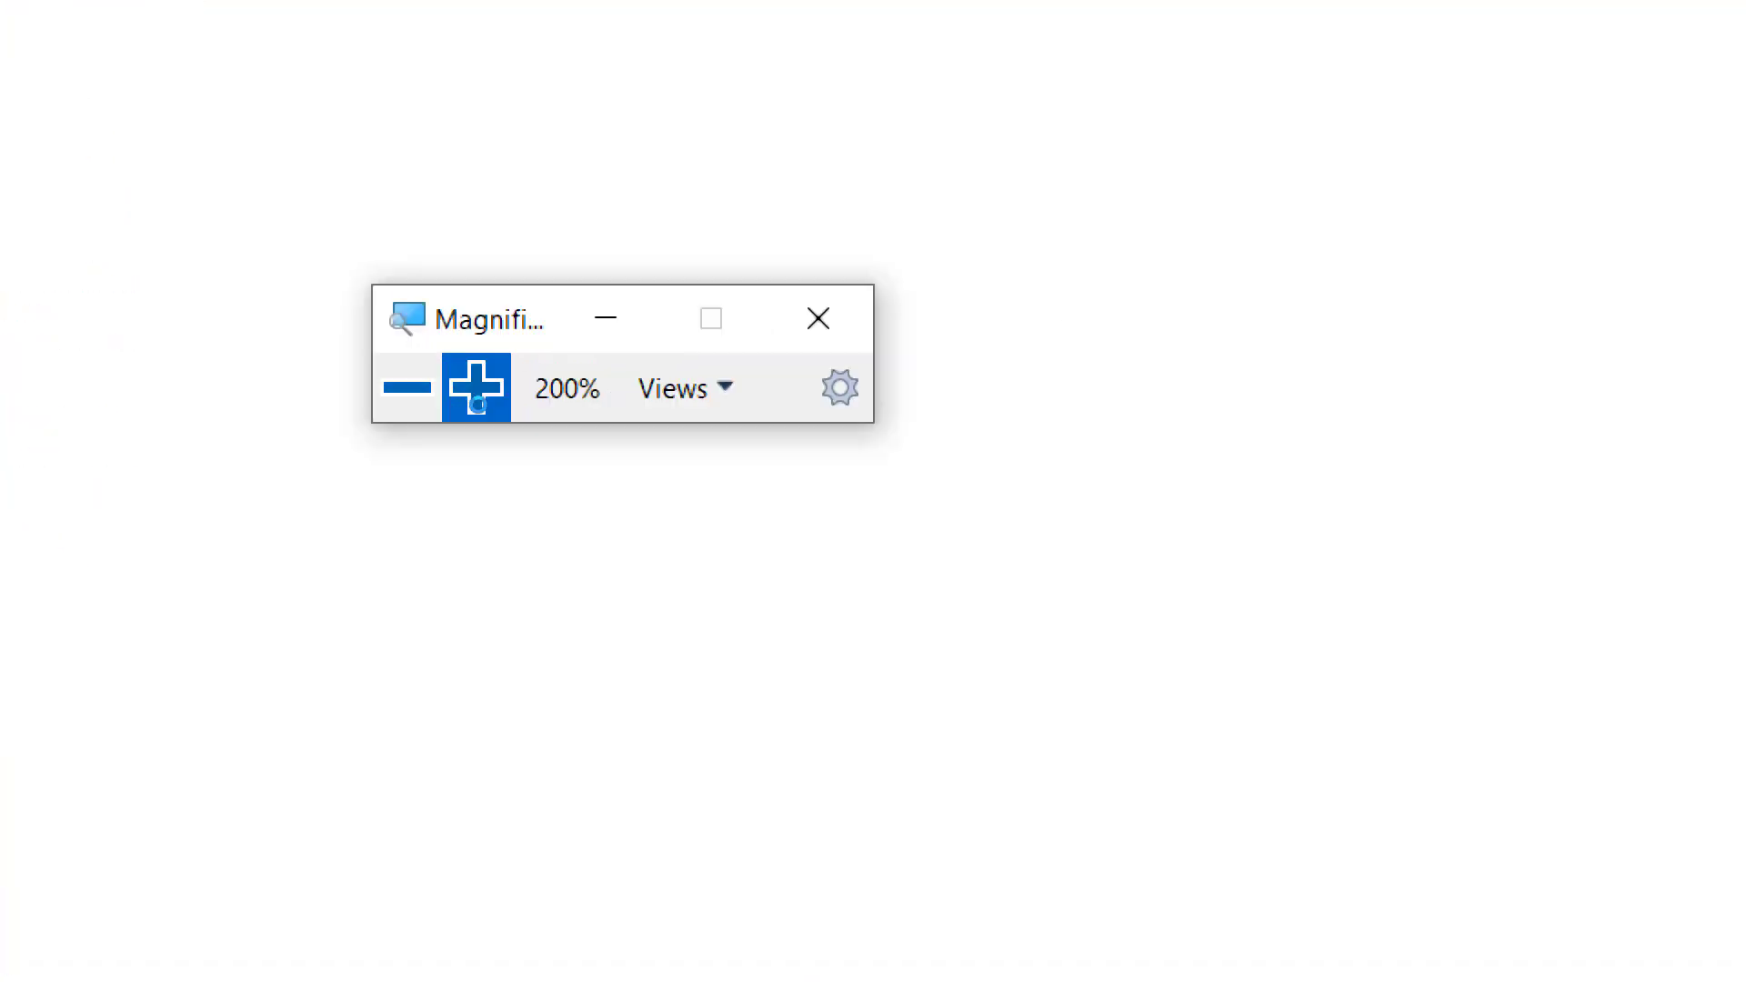
left_click(476, 397)
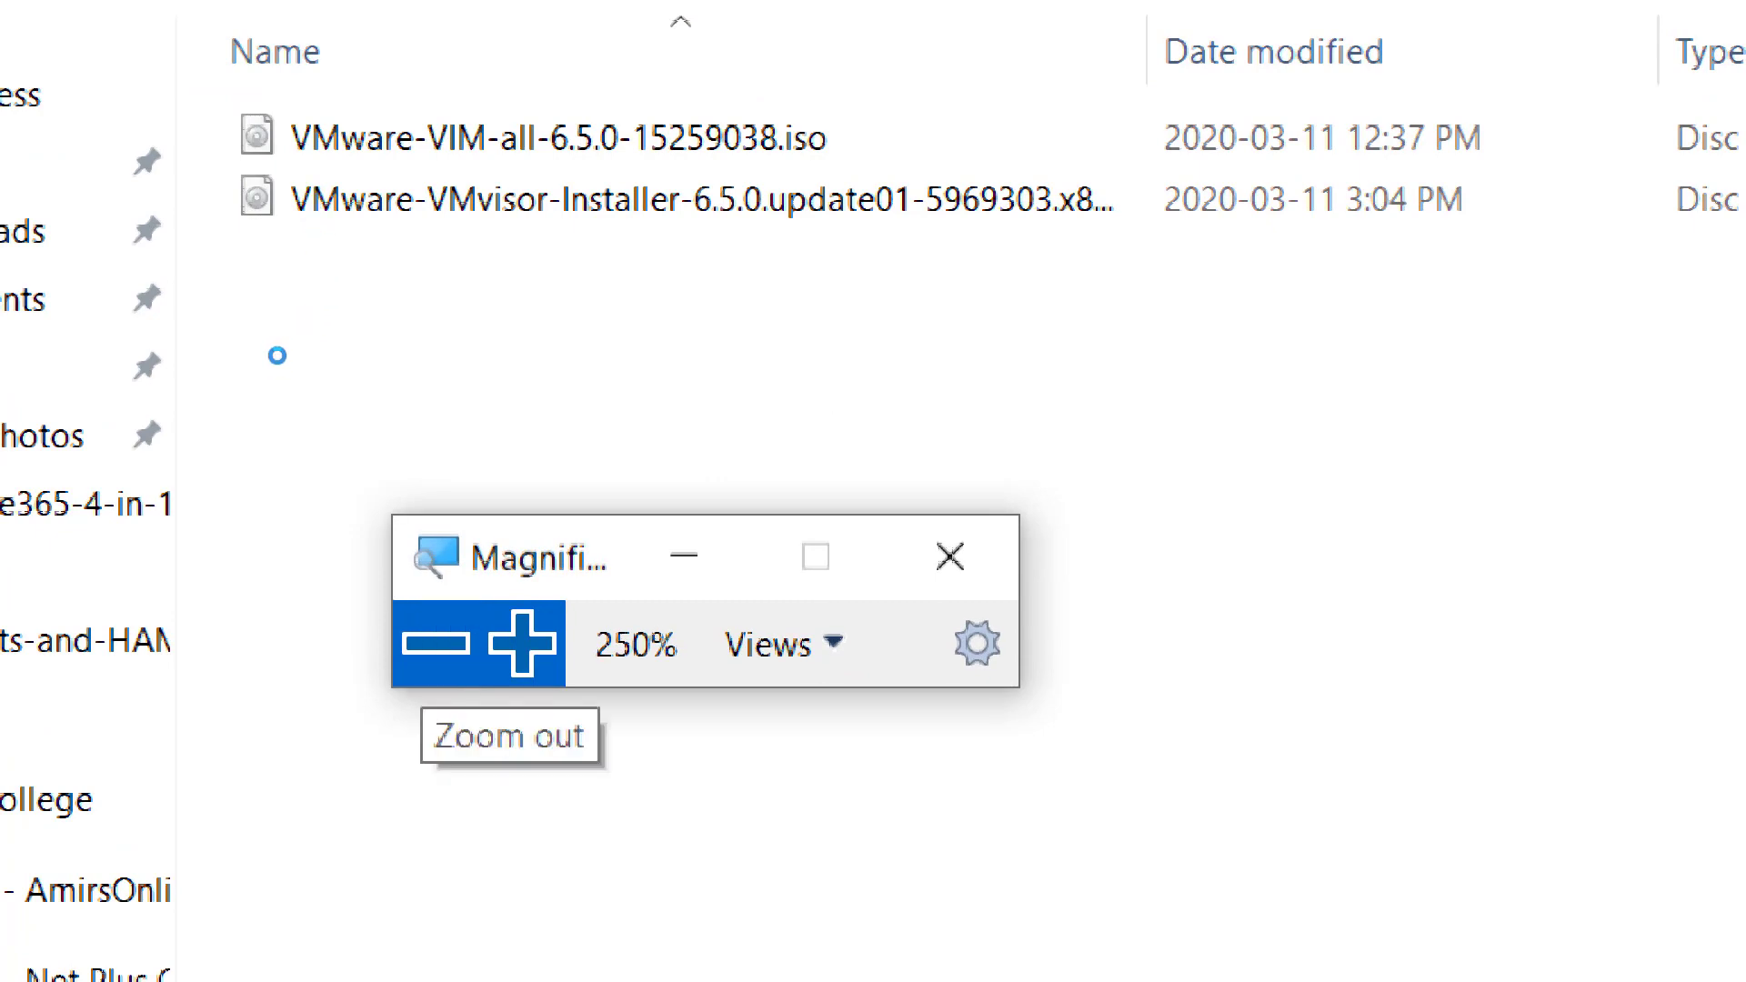
left_click(435, 642)
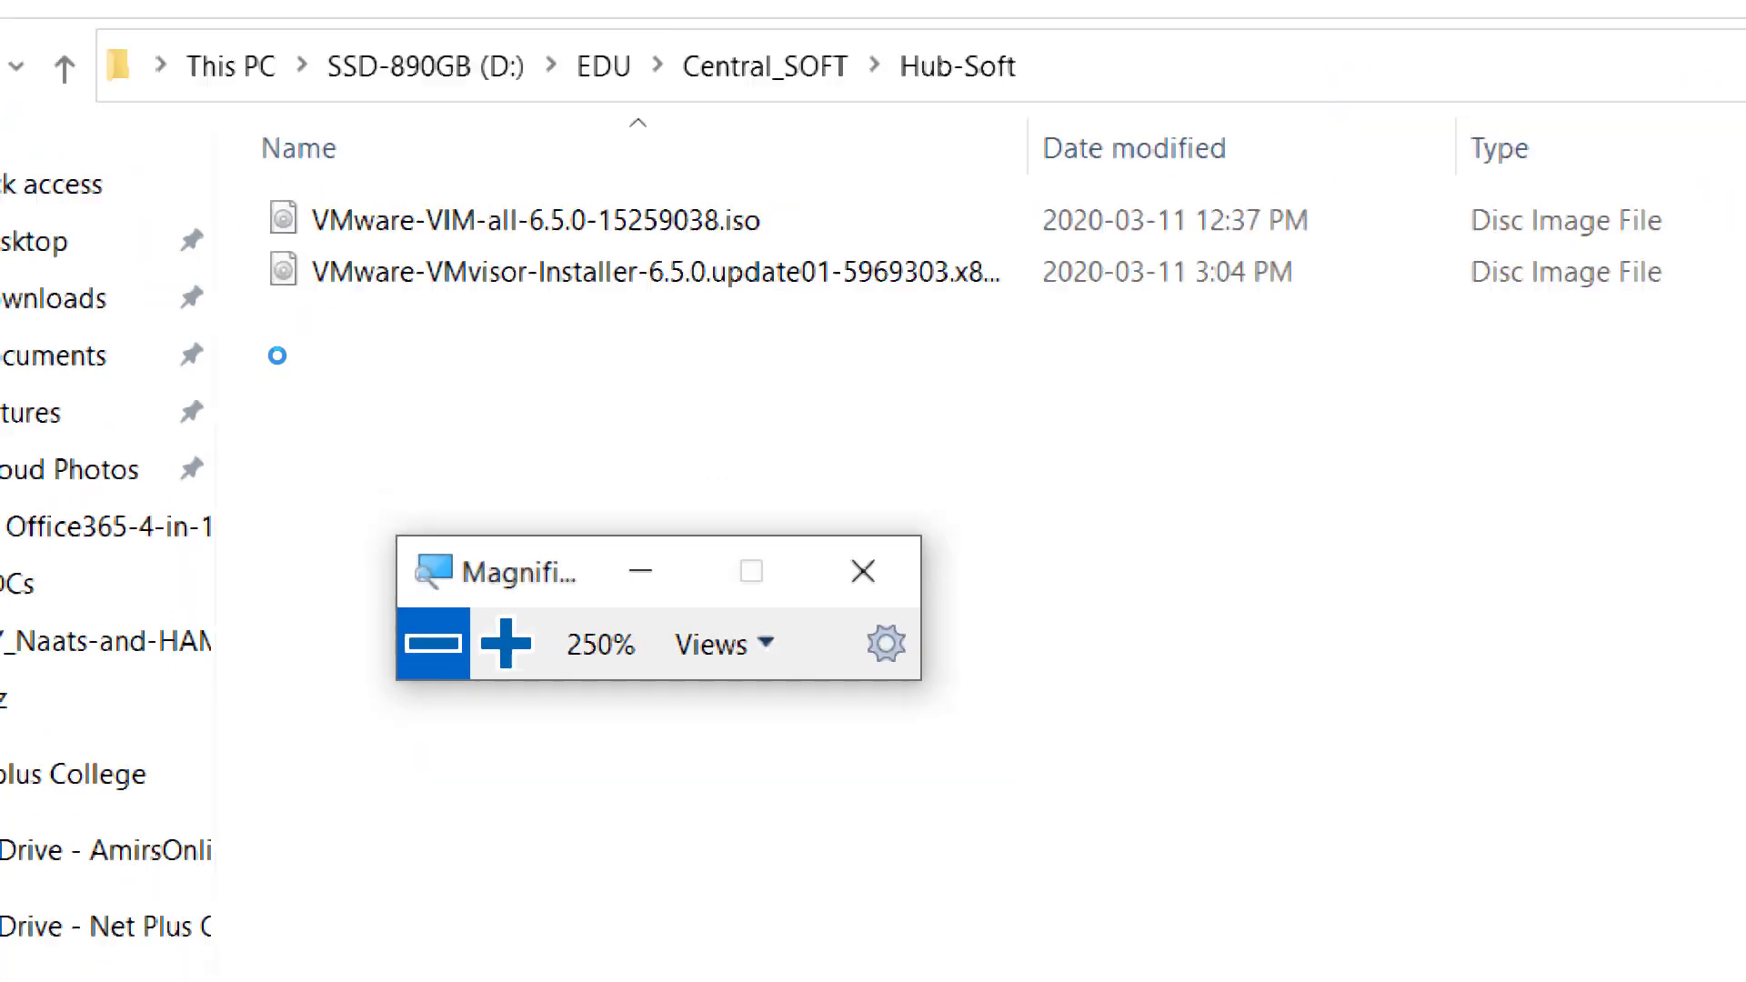
Magnify the two VMware ISO entries again to 250% to compare them, return to 100%, and move the Magnifier window clear of the files.
left_click(424, 526)
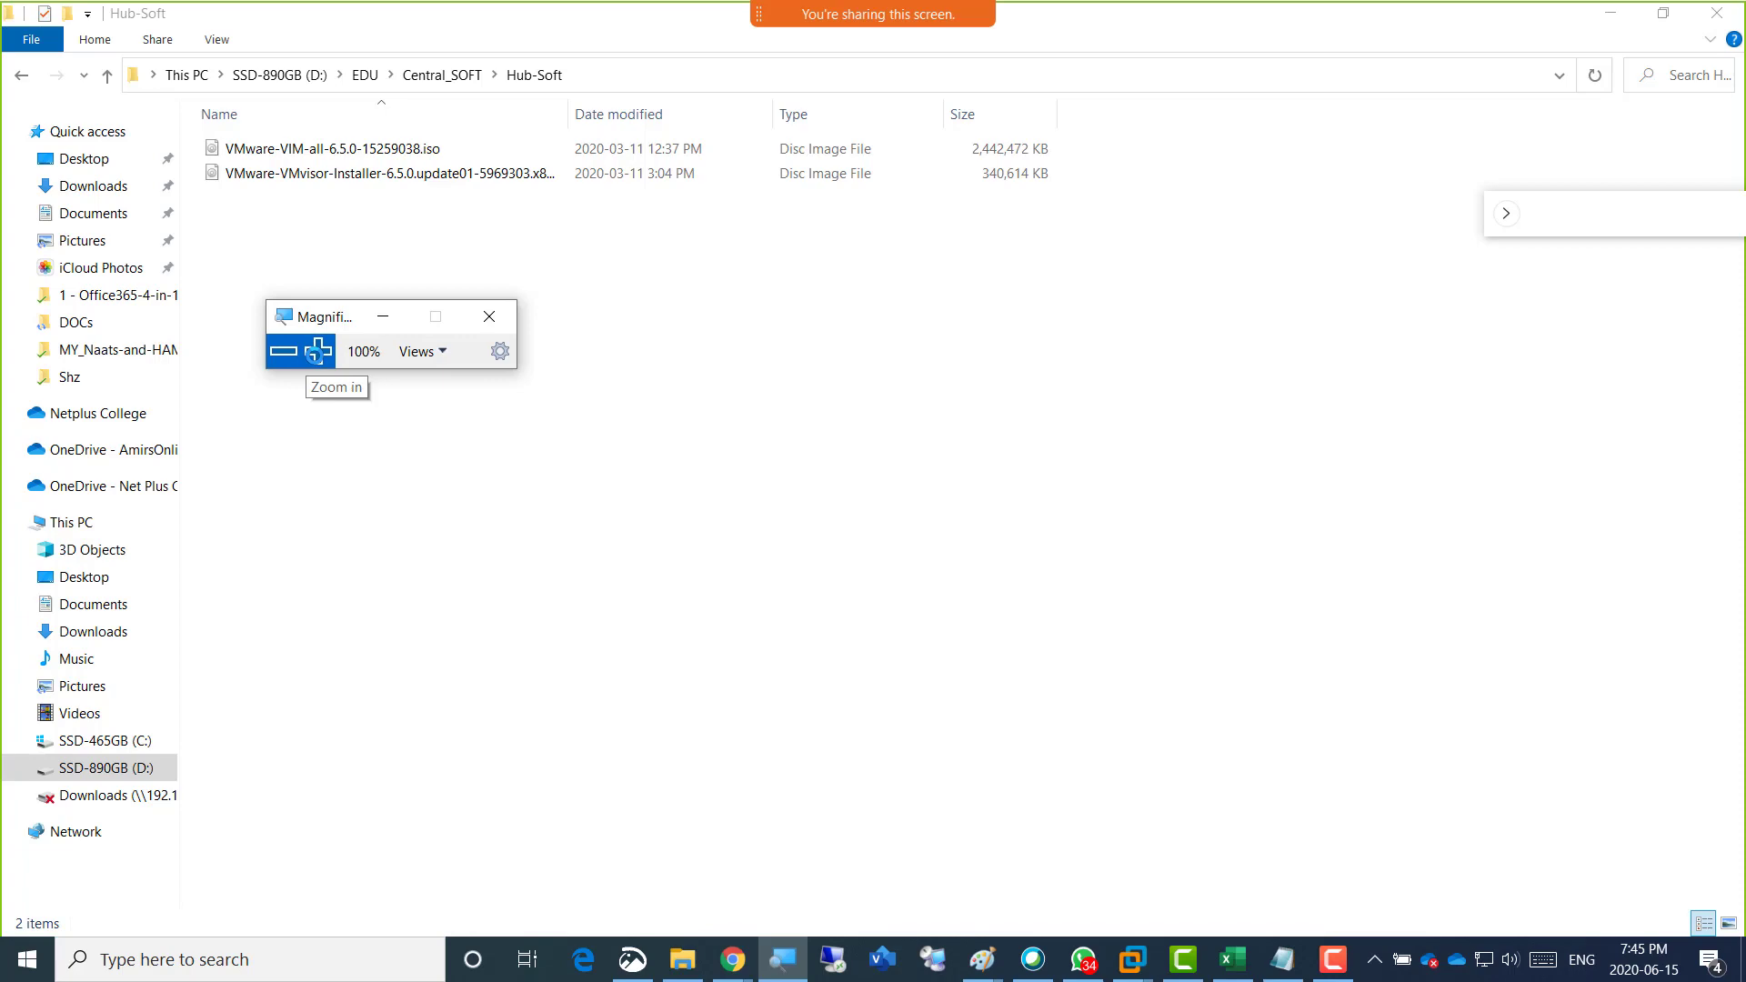
left_click(316, 351)
left_click(317, 351)
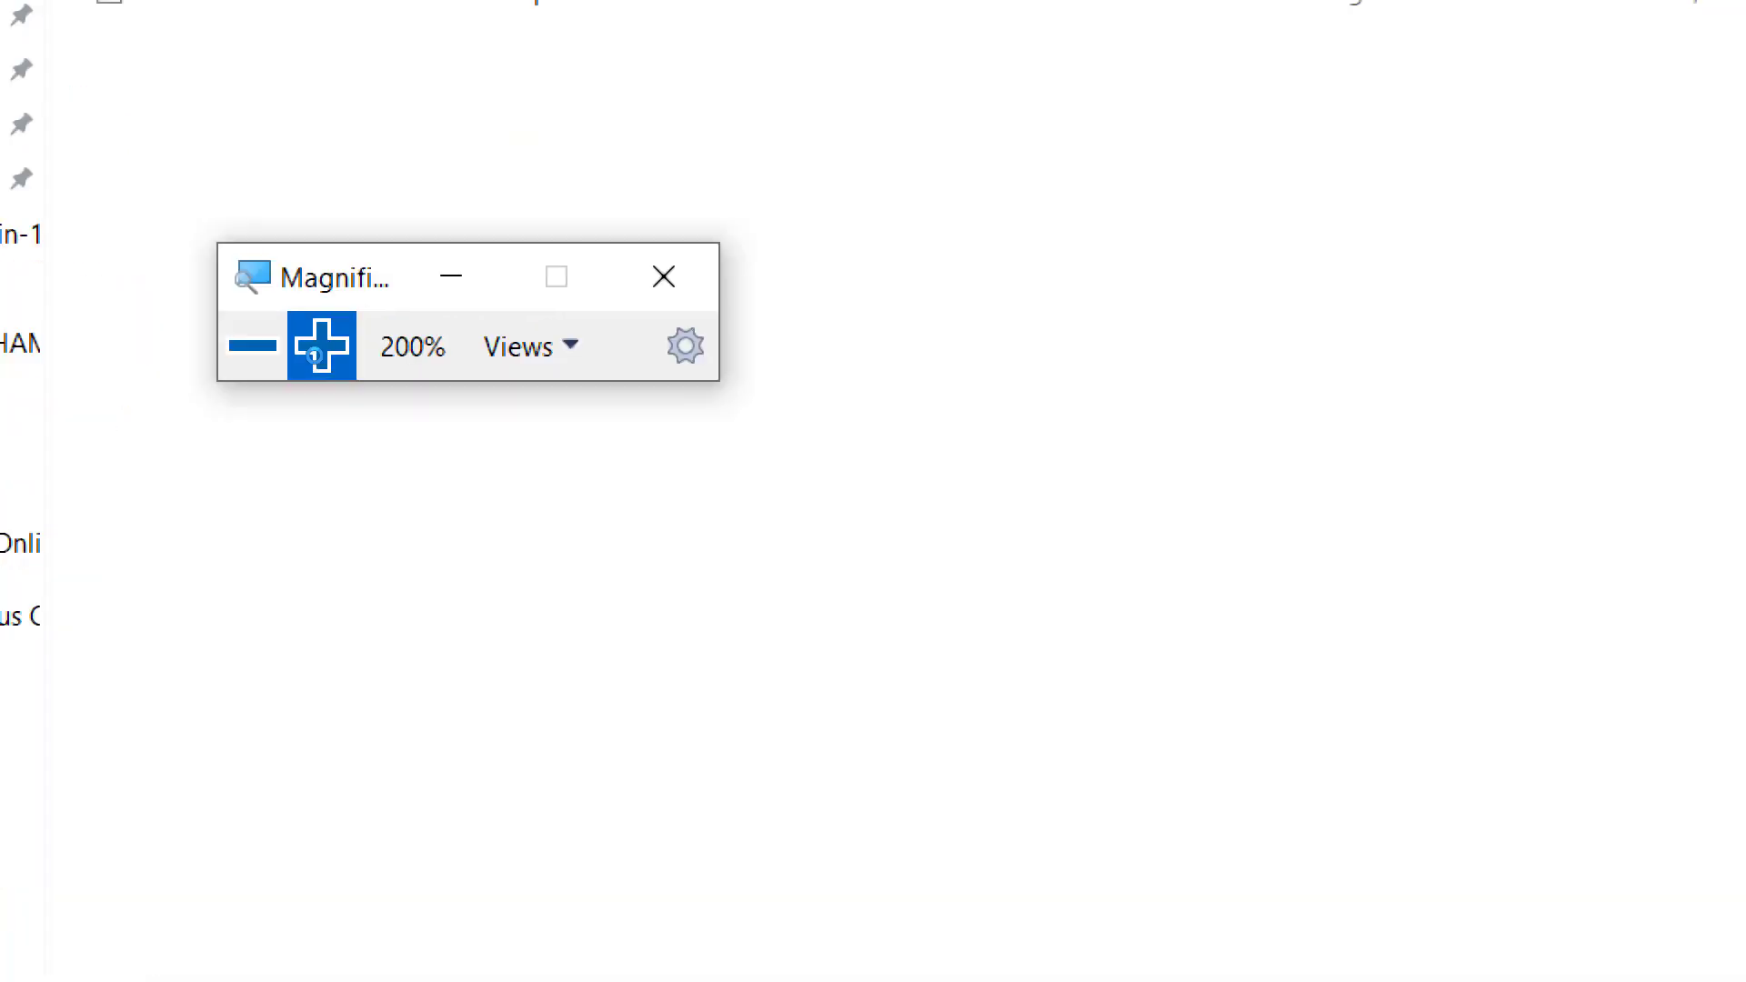
left_click(316, 351)
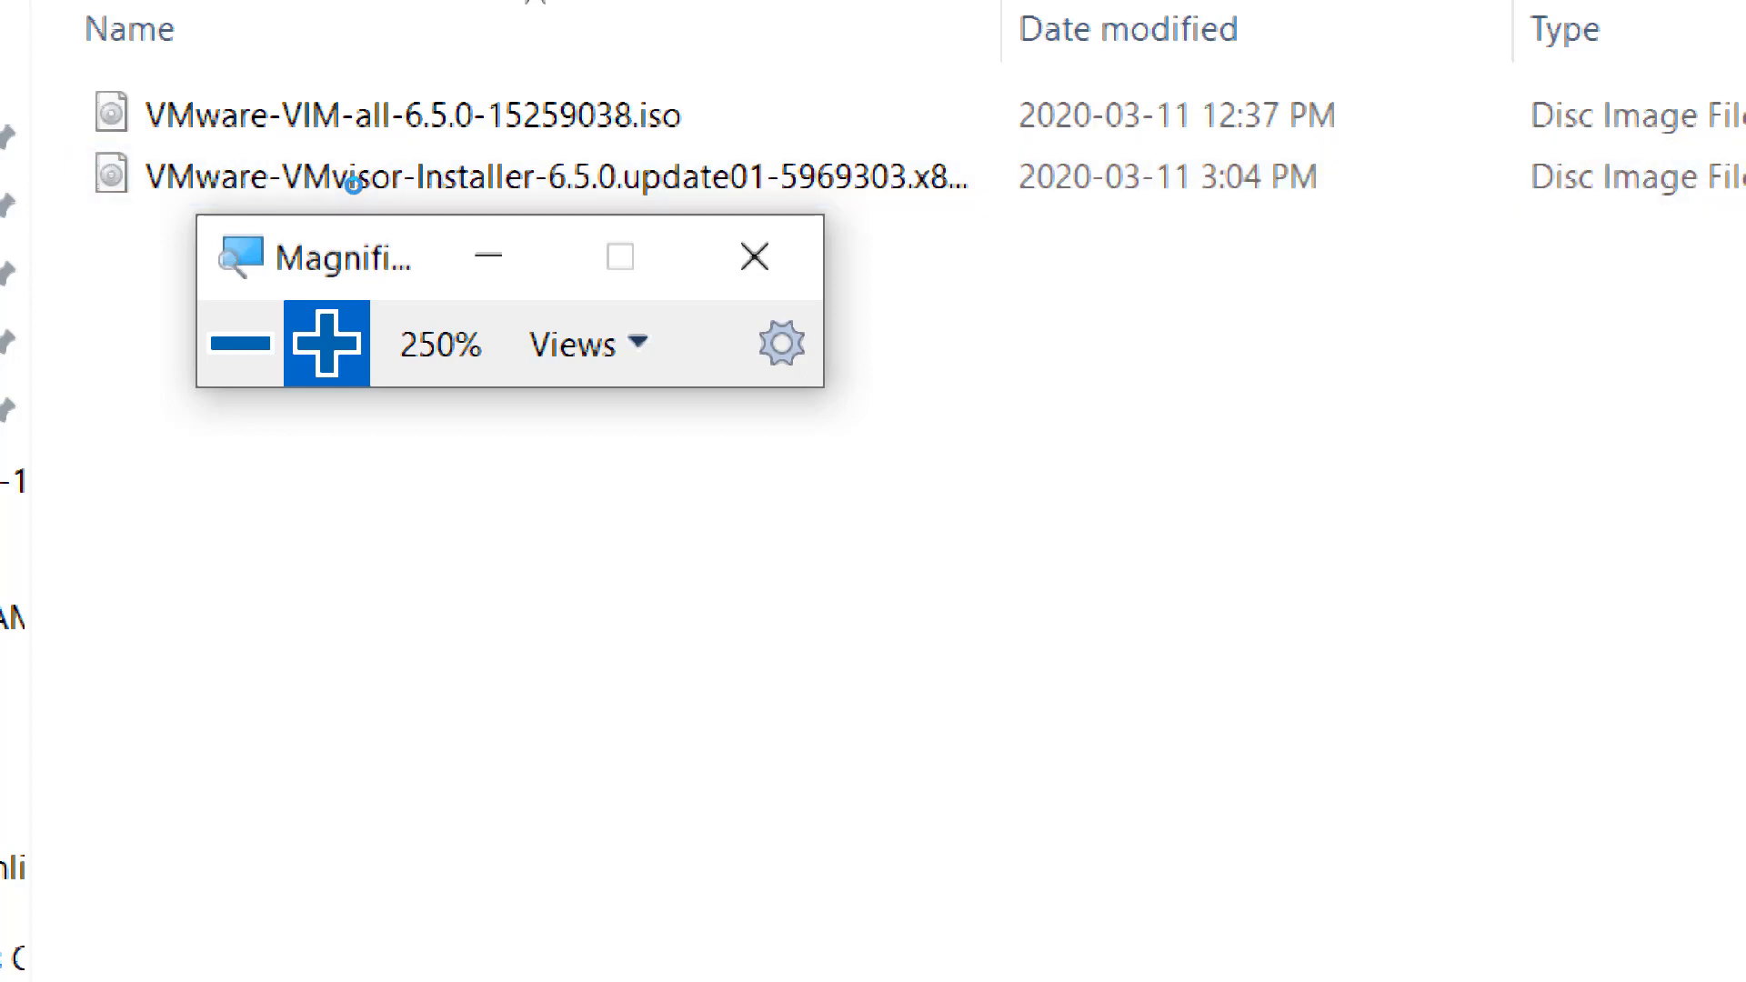
key("super+minus")
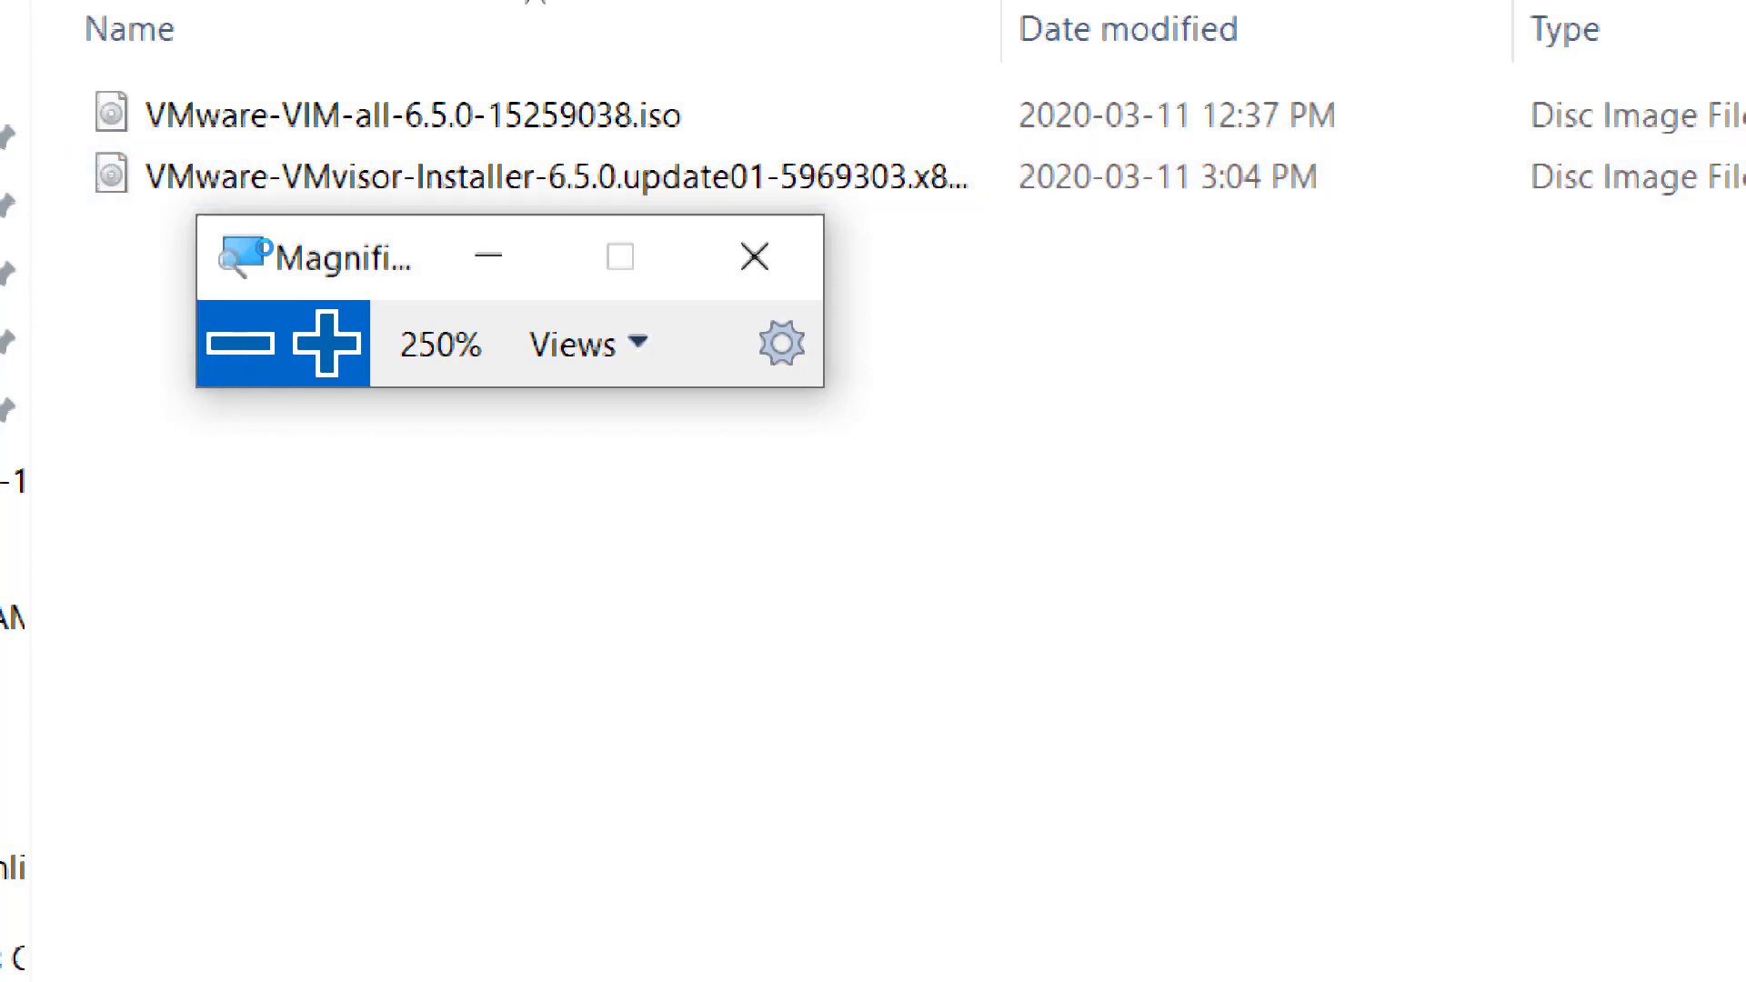
left_click(264, 243)
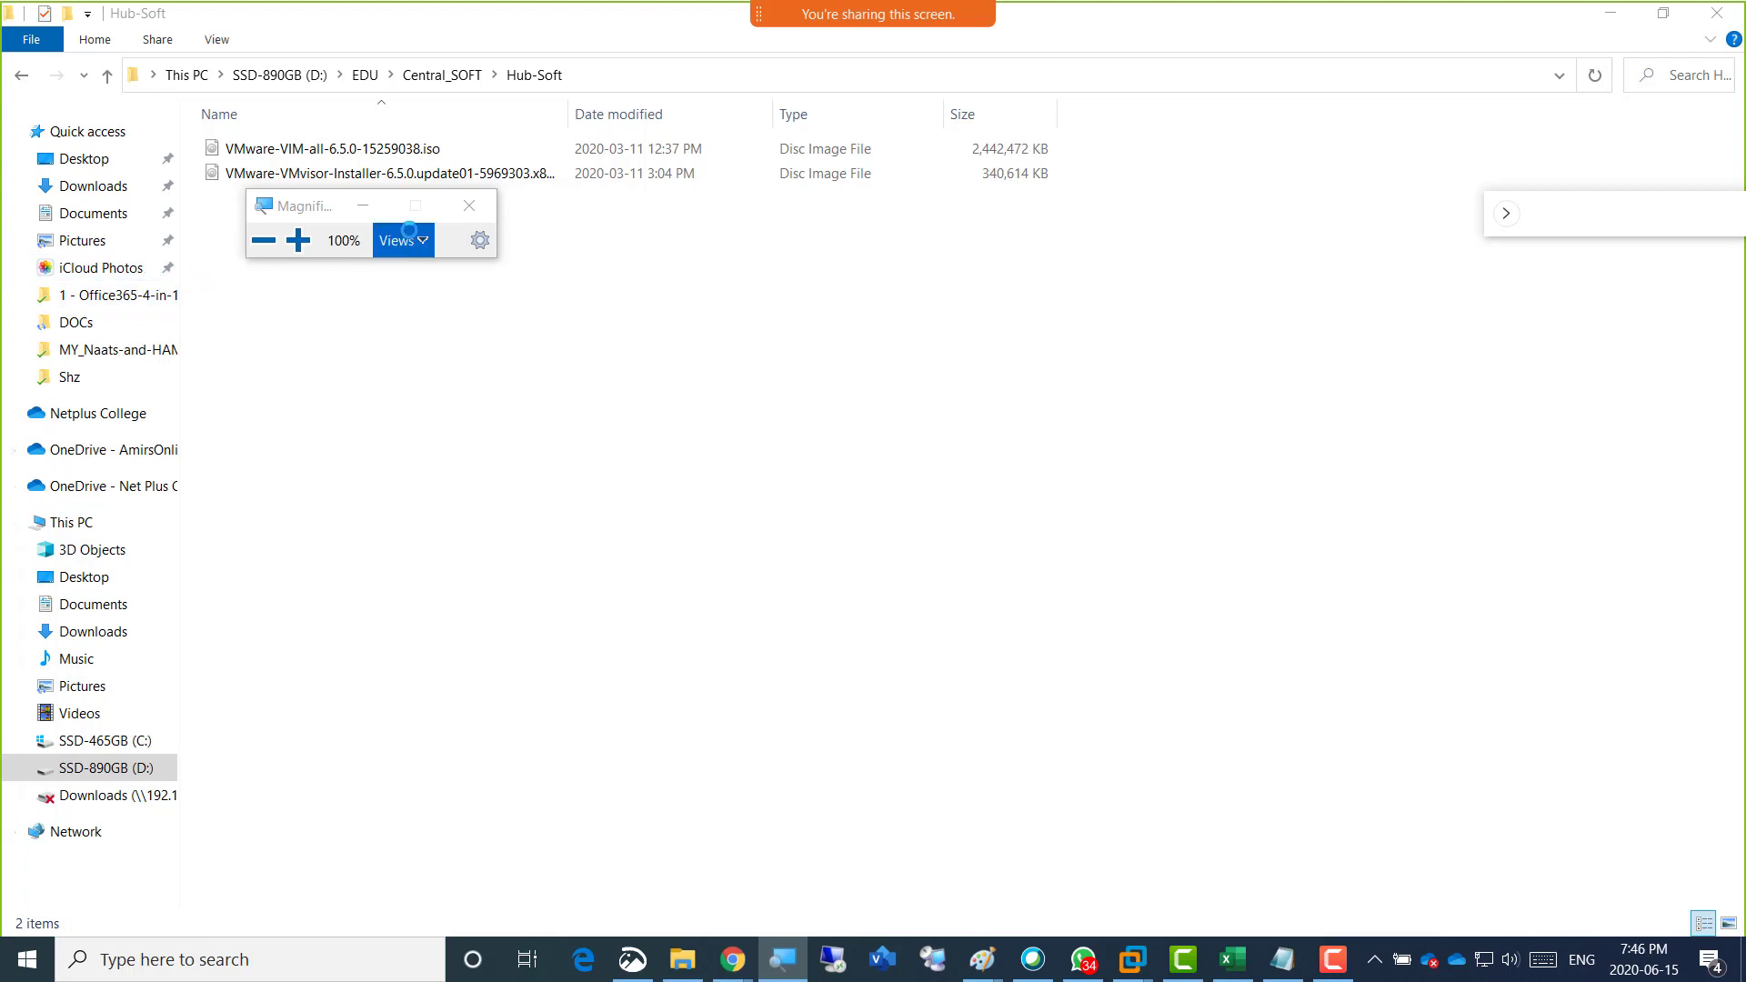
left_click_drag(316, 207, 560, 334)
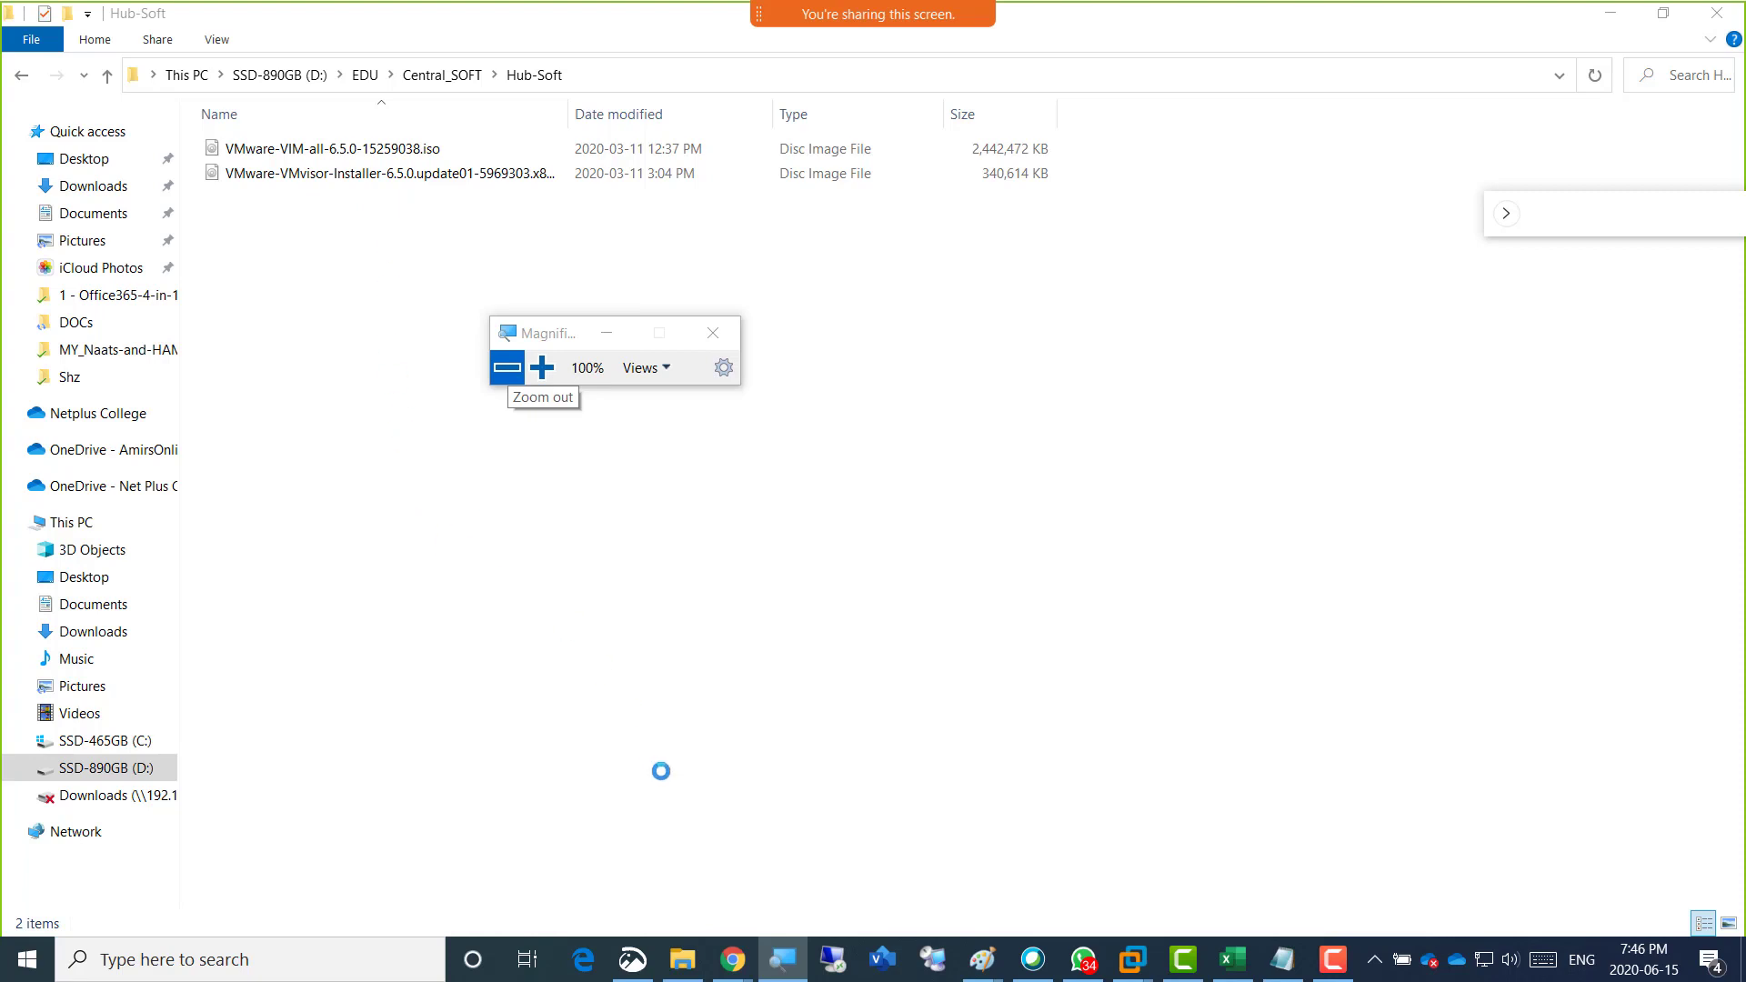
Switch to the Vmware-6.5 folder in Google Drive and examine the VMware-VMvisor-Installer ISO, keeping the Magnifier window clear of the file list.
mouse_move(730, 960)
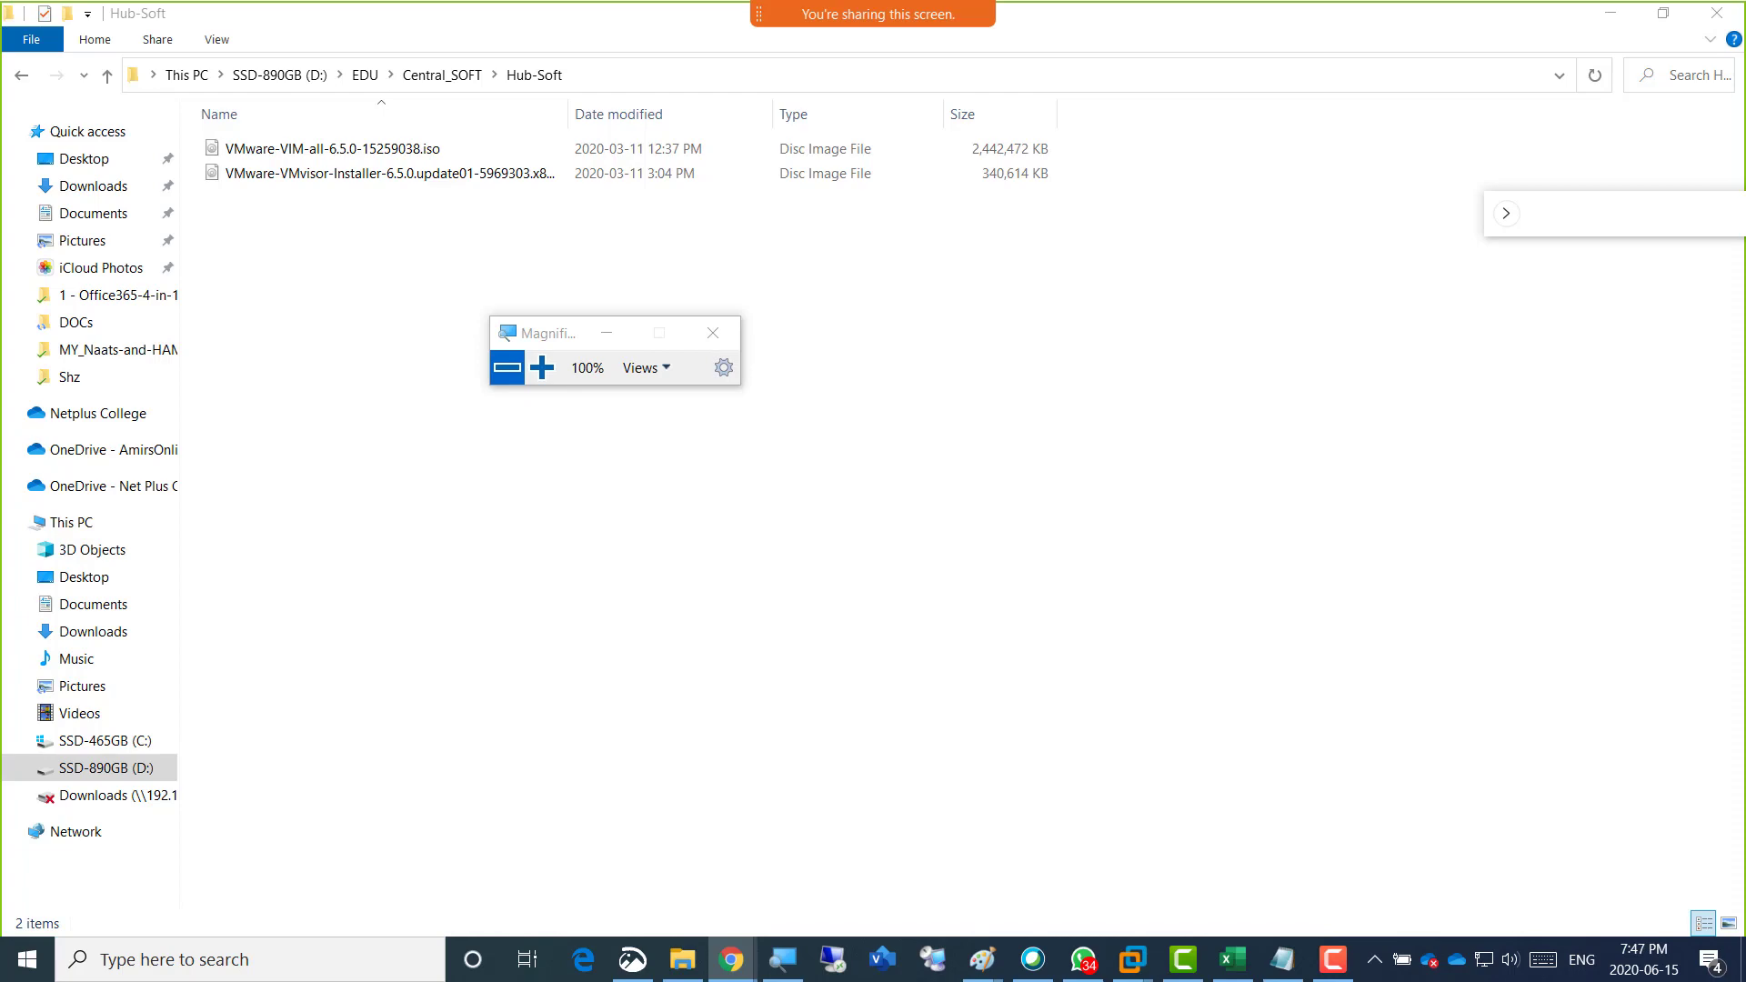
left_click_drag(1745, 236, 691, 284)
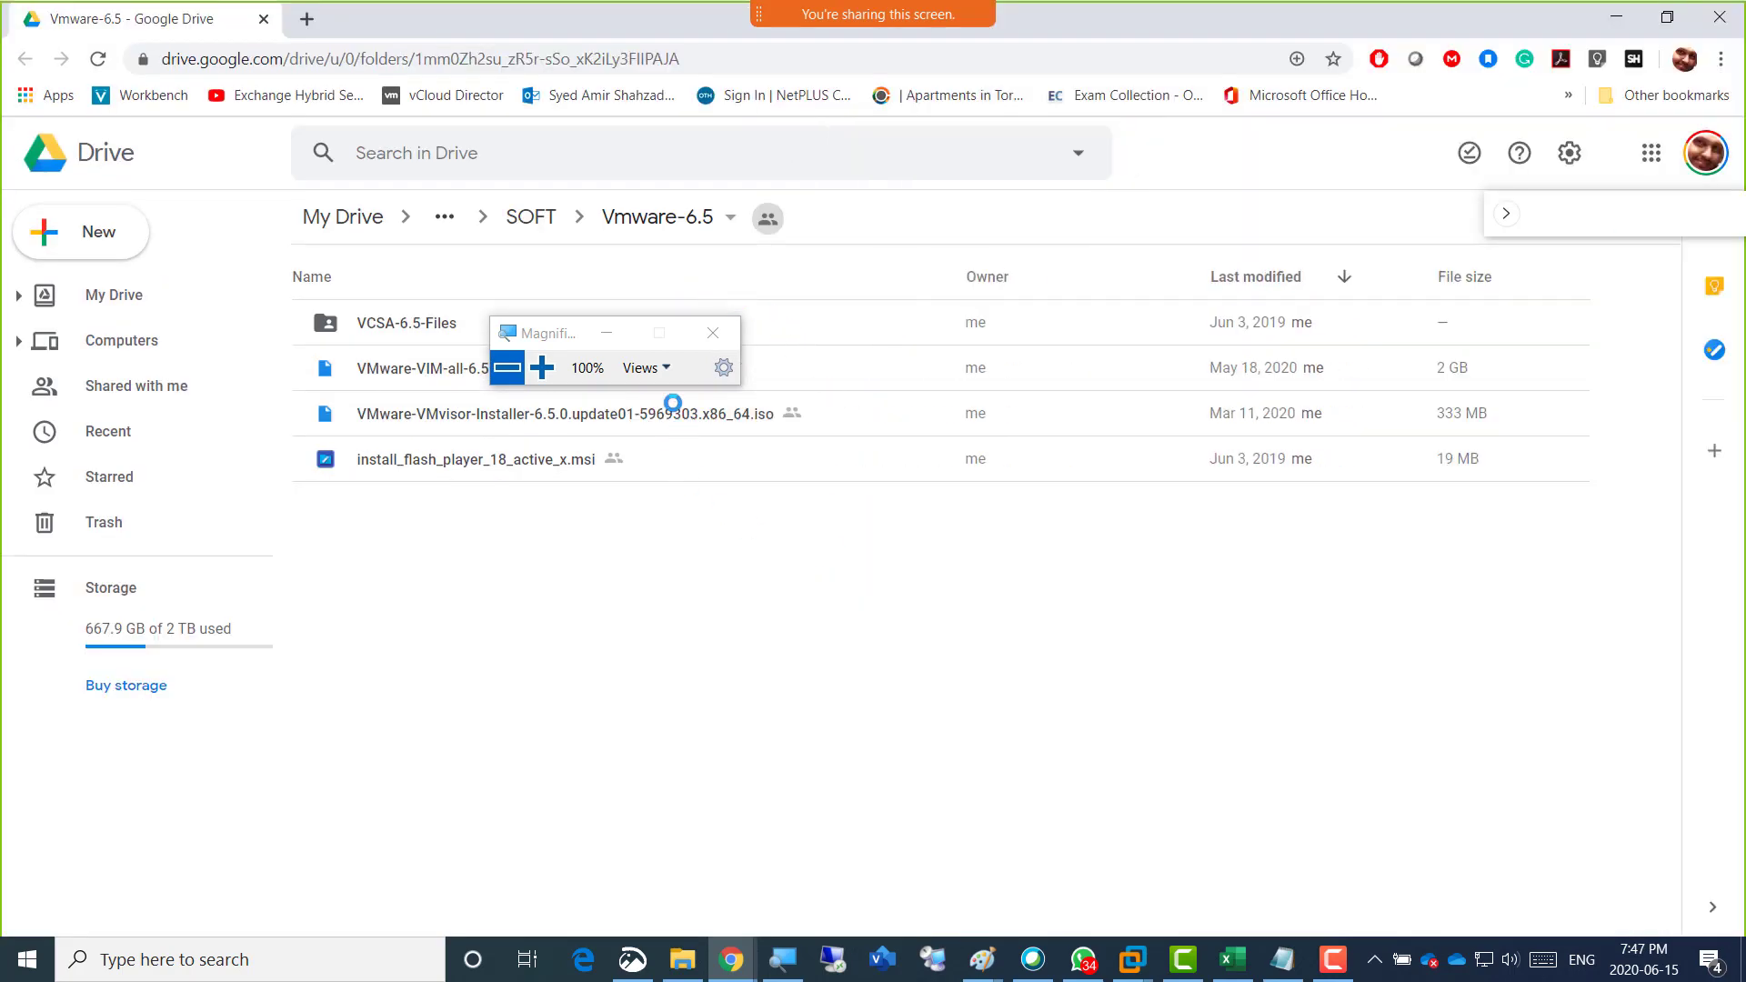
left_click_drag(551, 335, 538, 546)
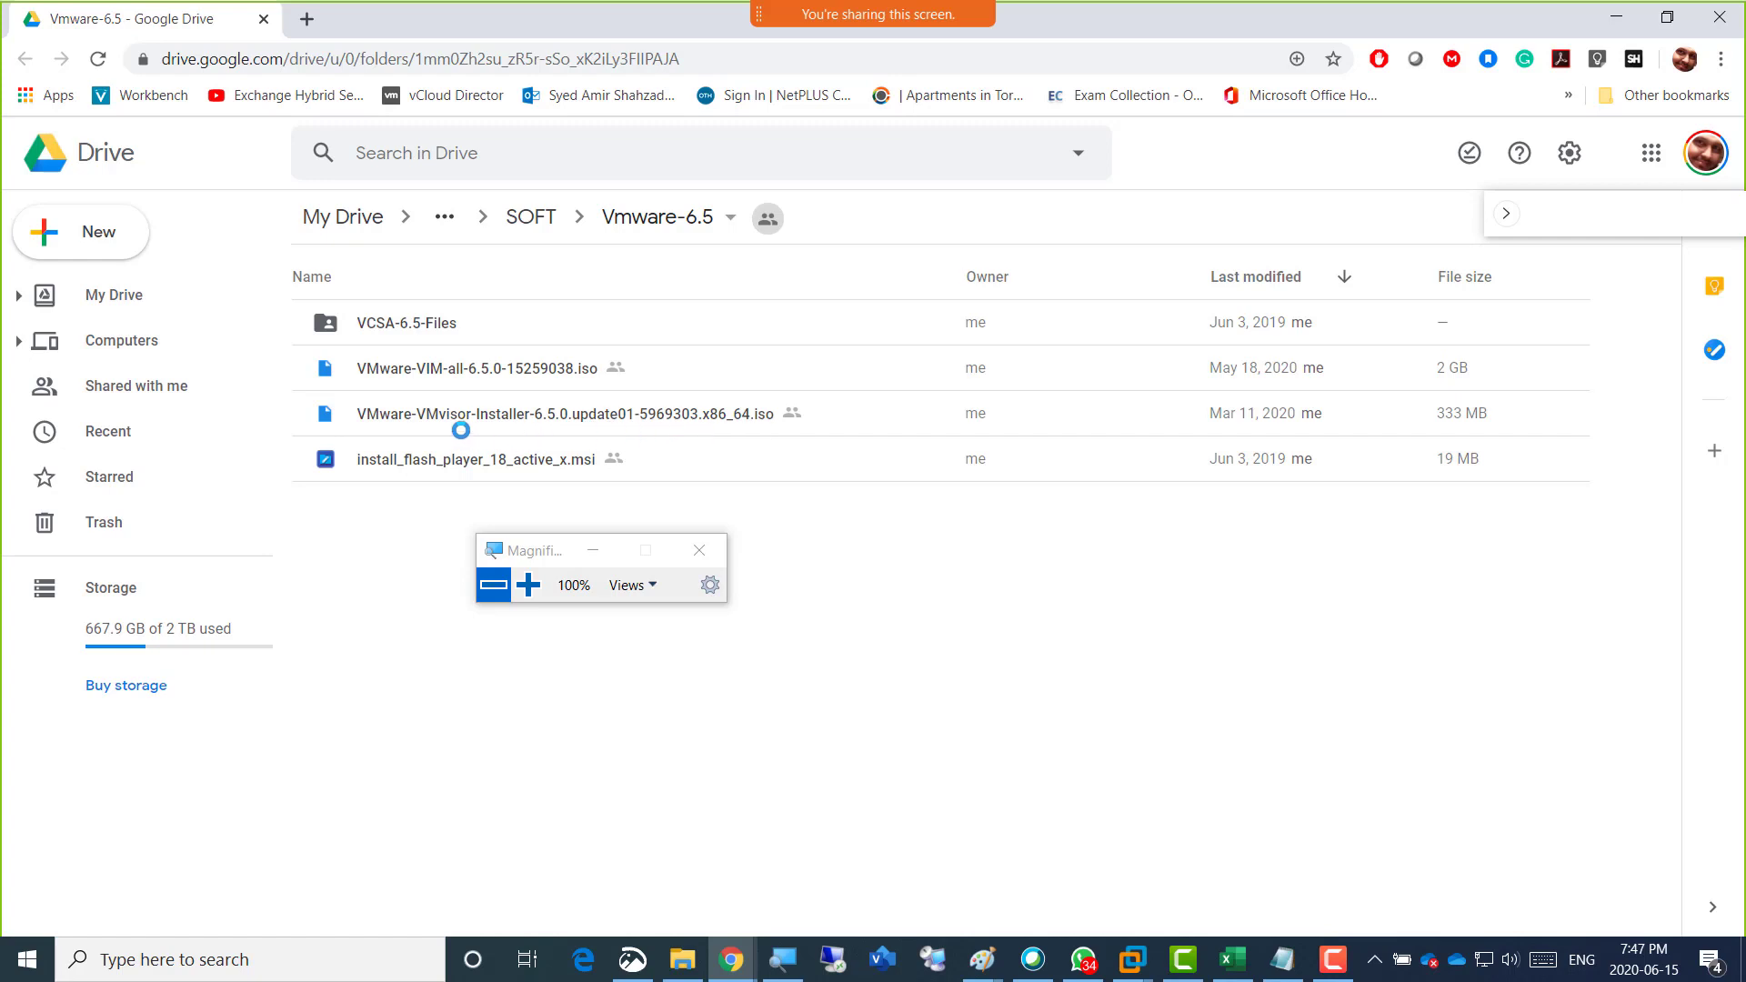
left_click(496, 417)
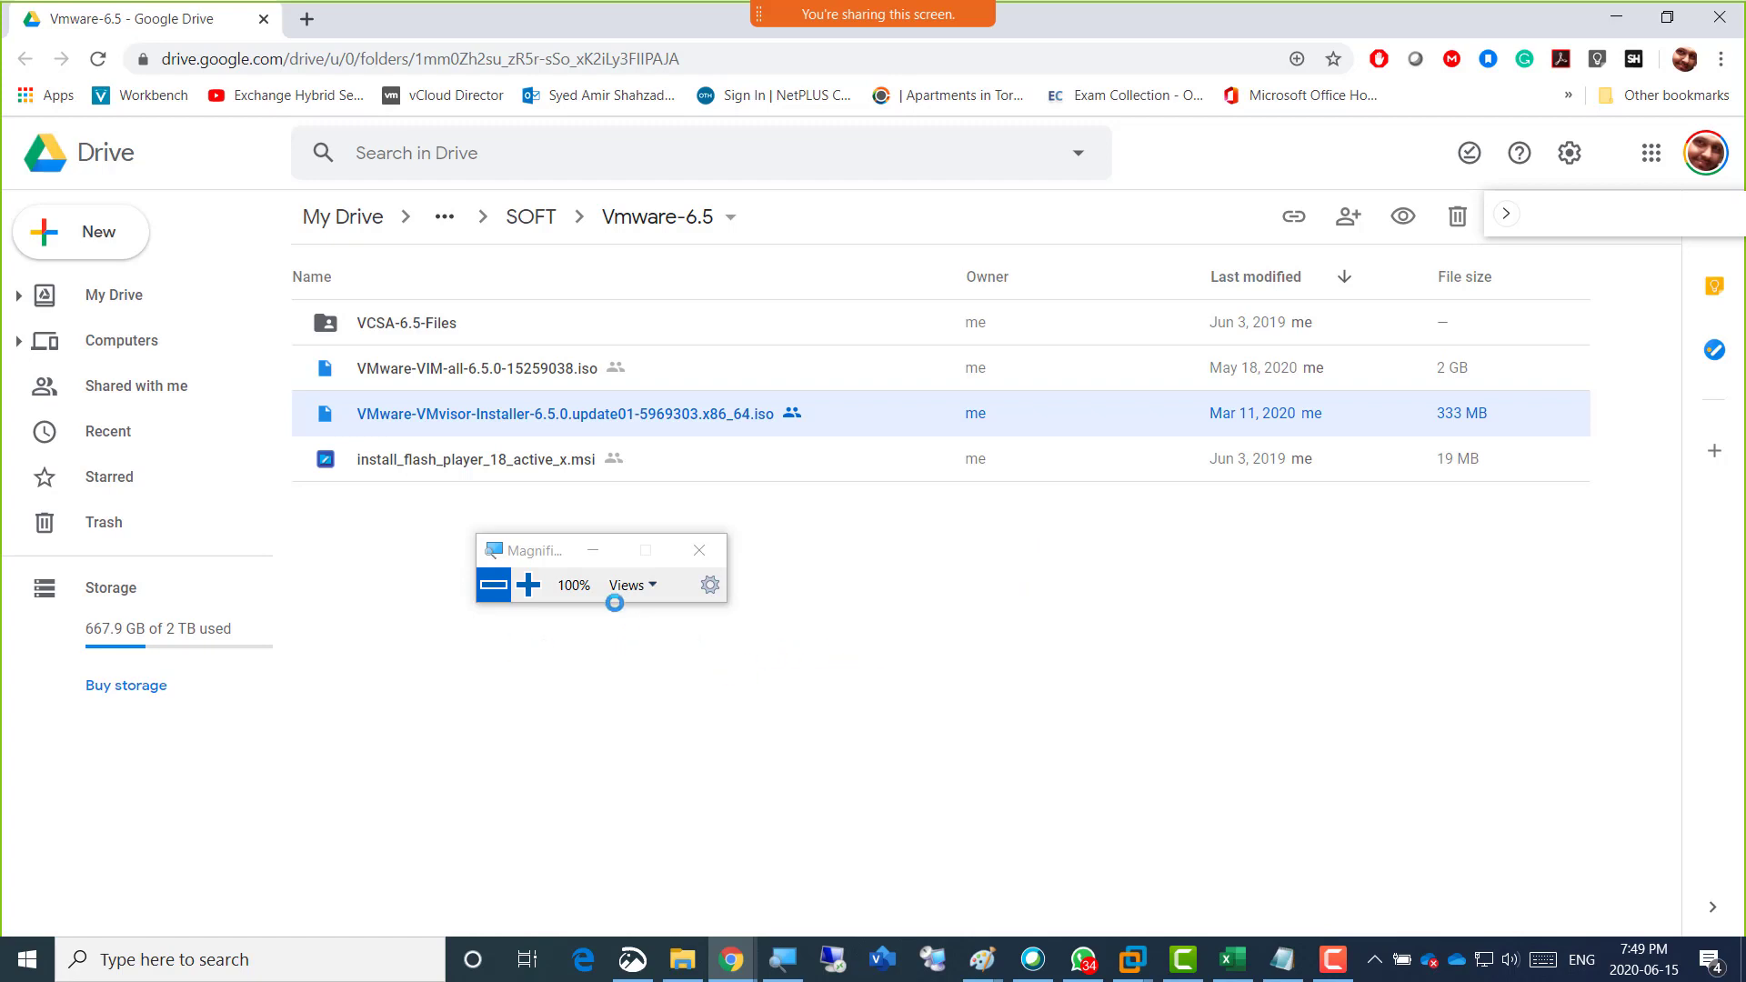
left_click_drag(534, 550, 1451, 579)
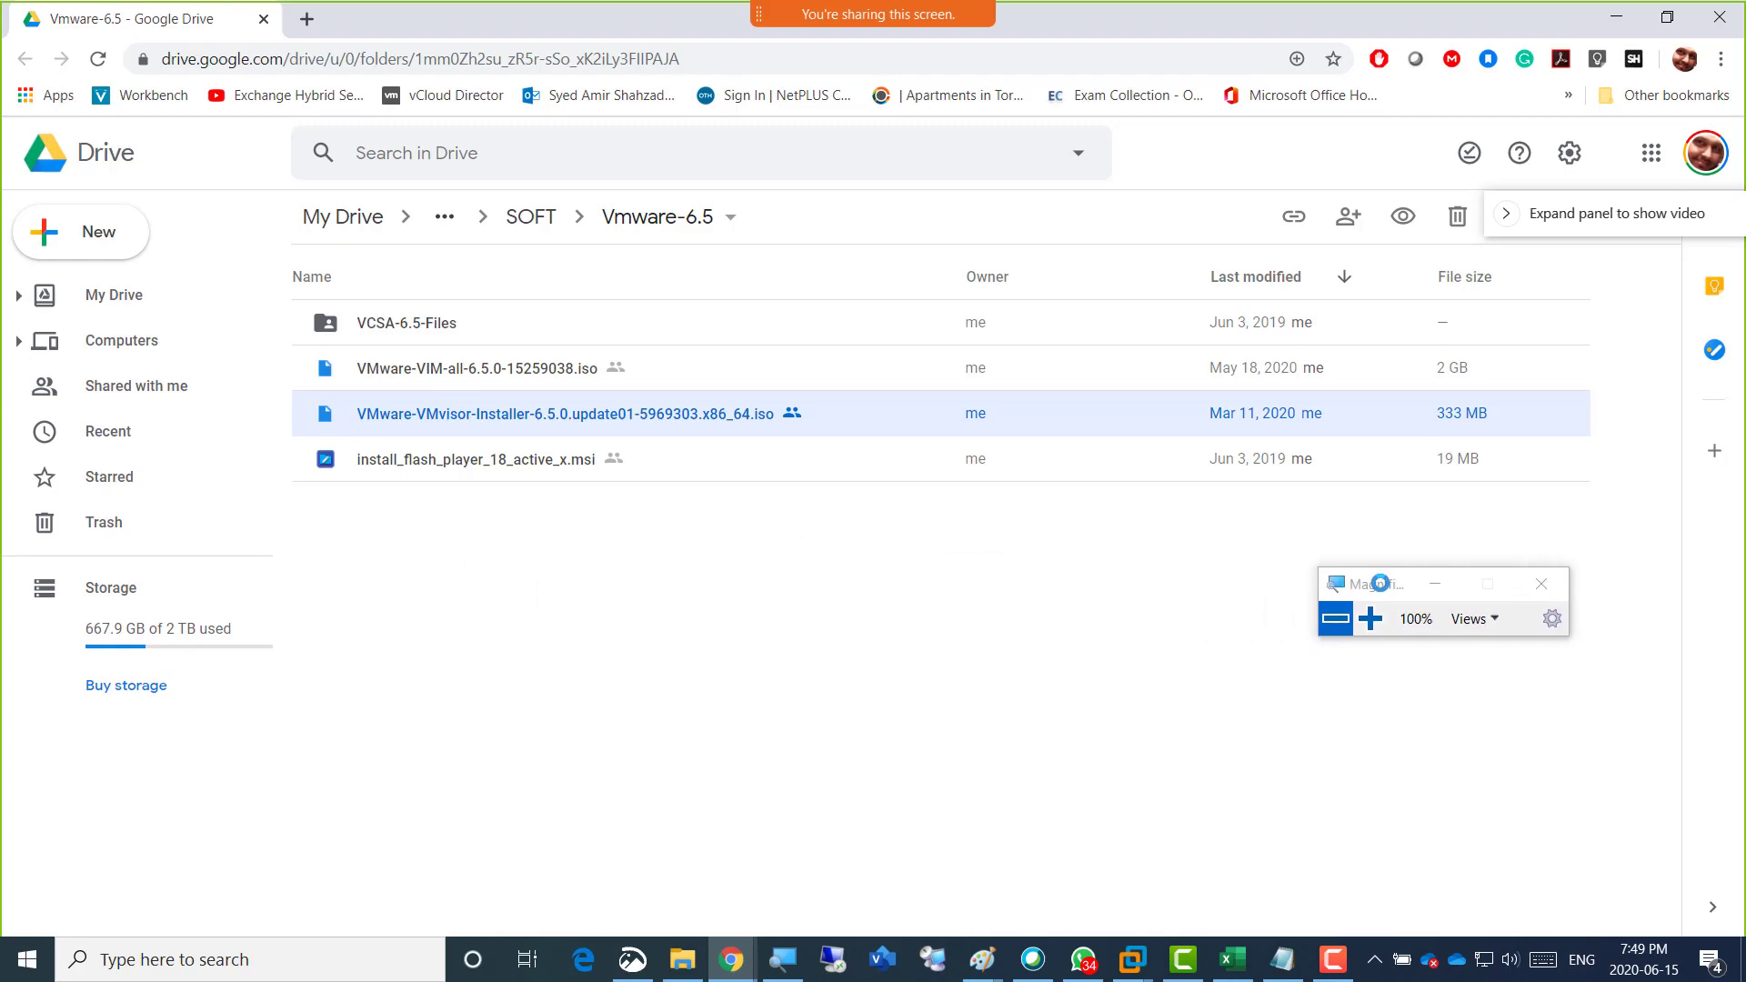
left_click(727, 598)
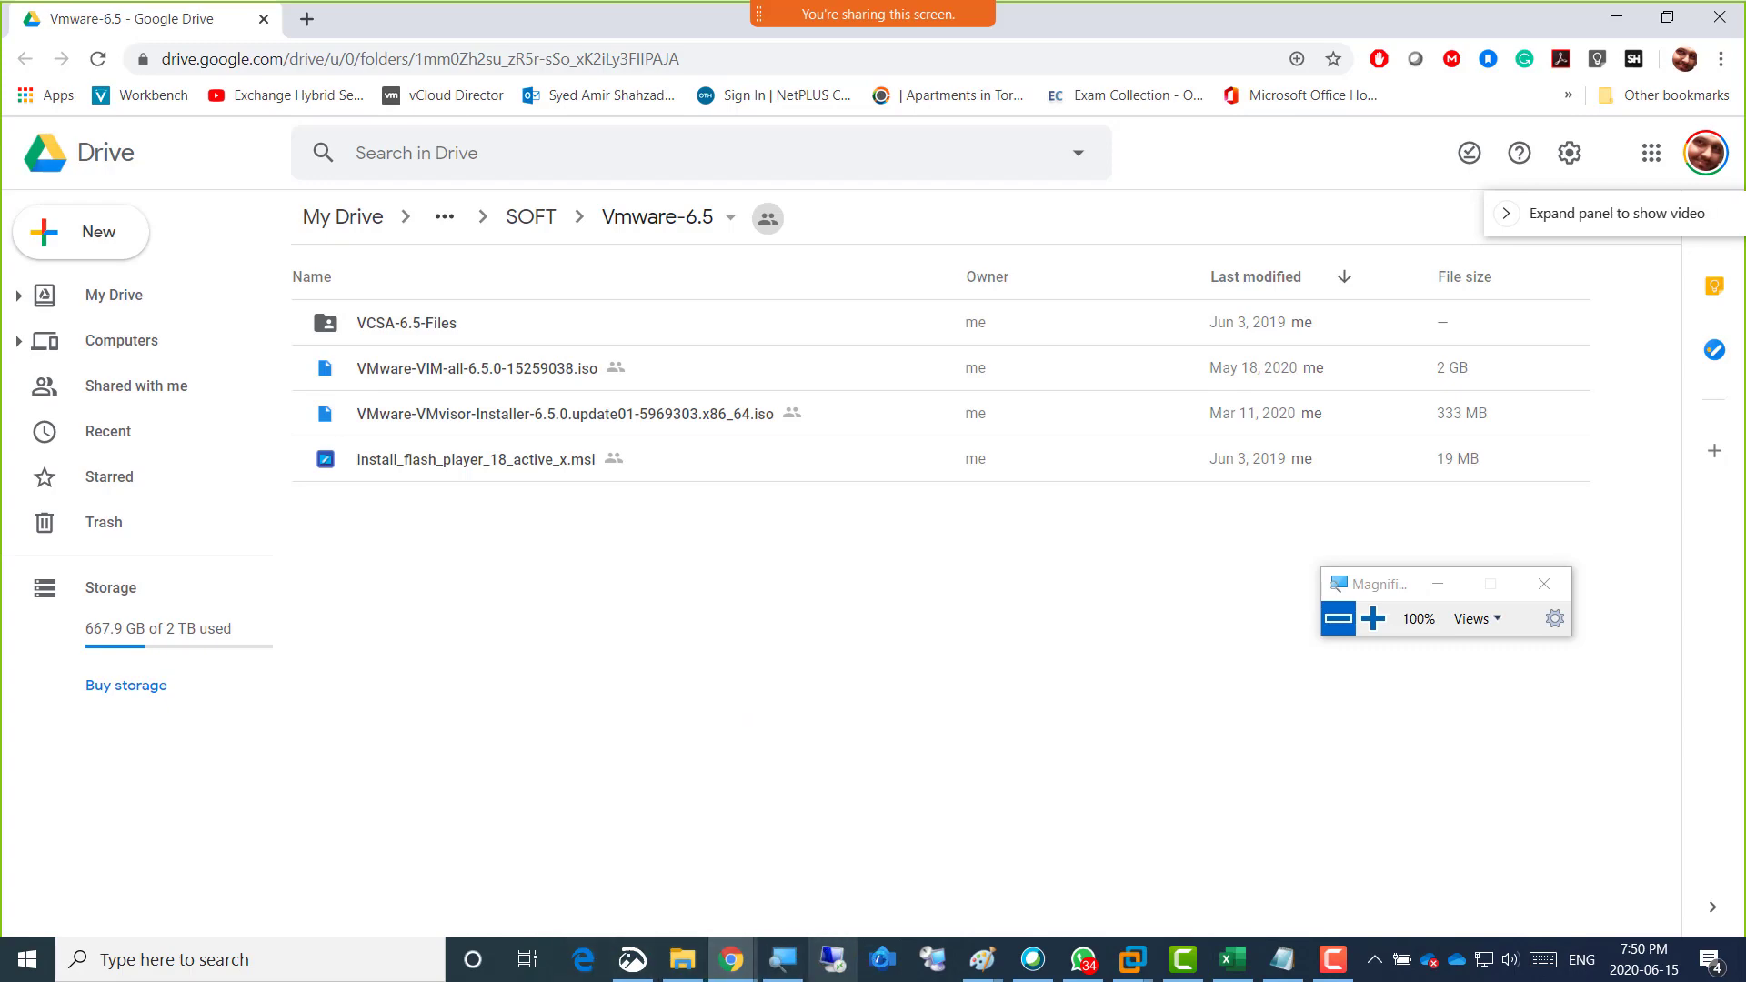
Switch to the HumberClass-SPRING2020-Vmware notebook in OneNote and add the line "-----BREAK ----- 15Min ---Class" below the server diagram.
left_click(733, 962)
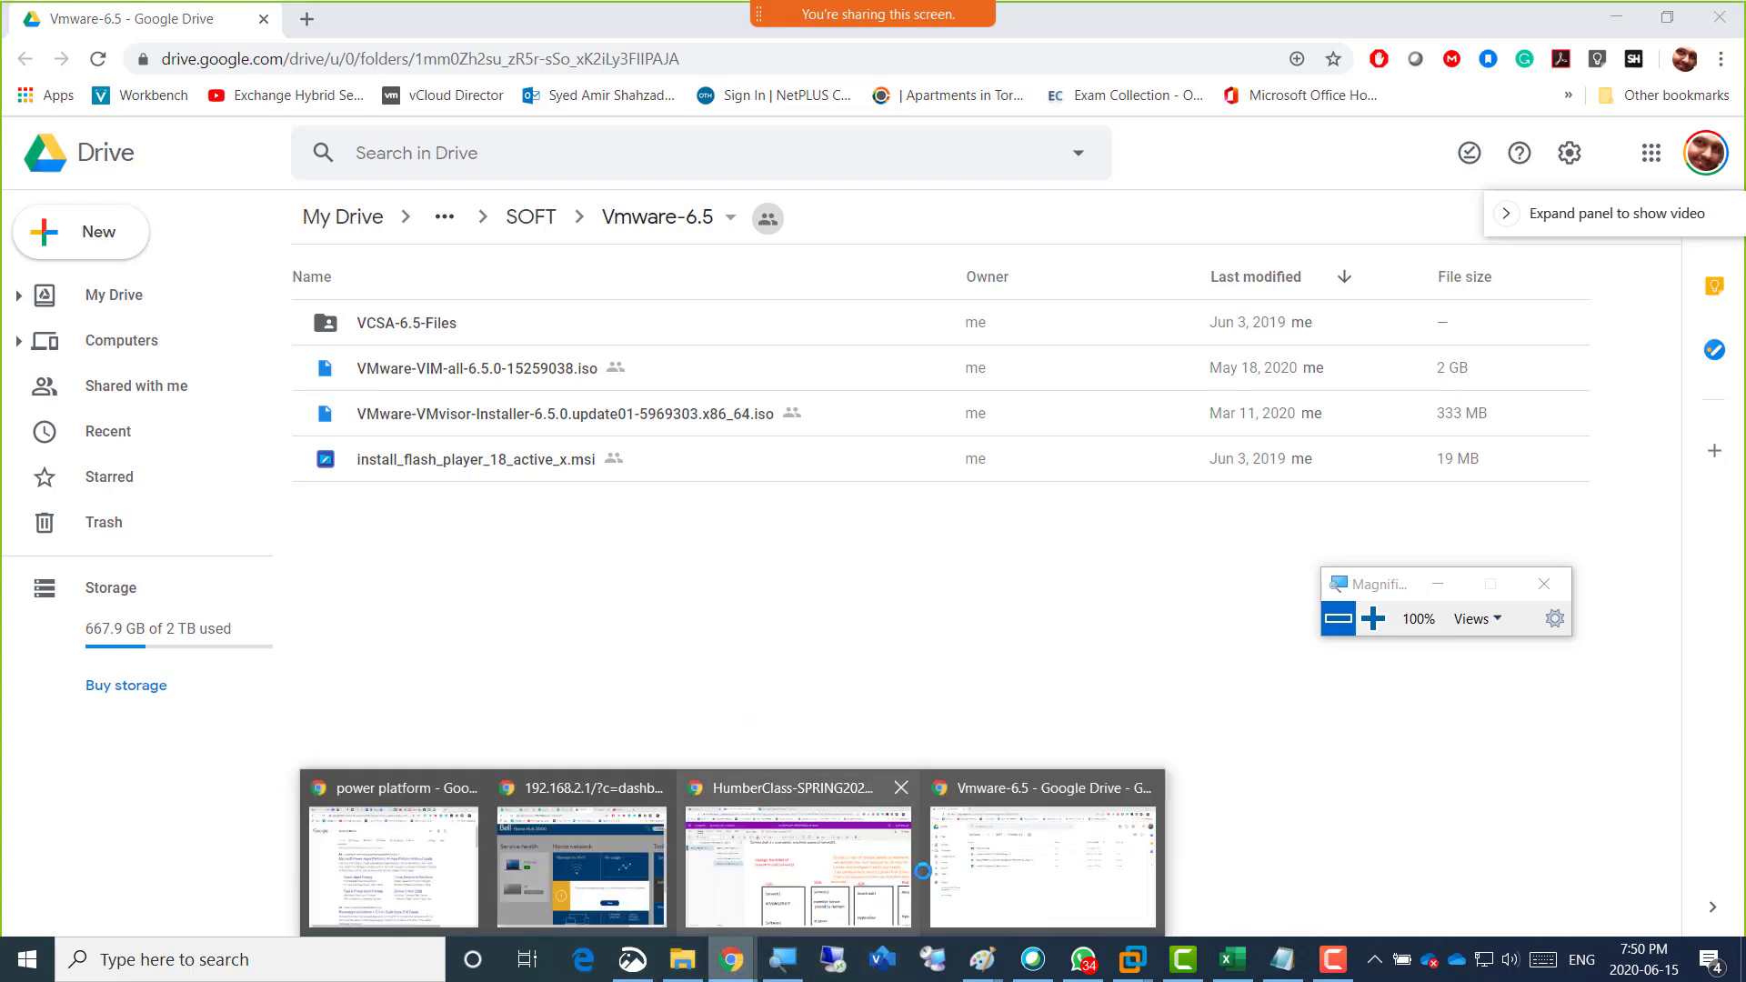
left_click(867, 869)
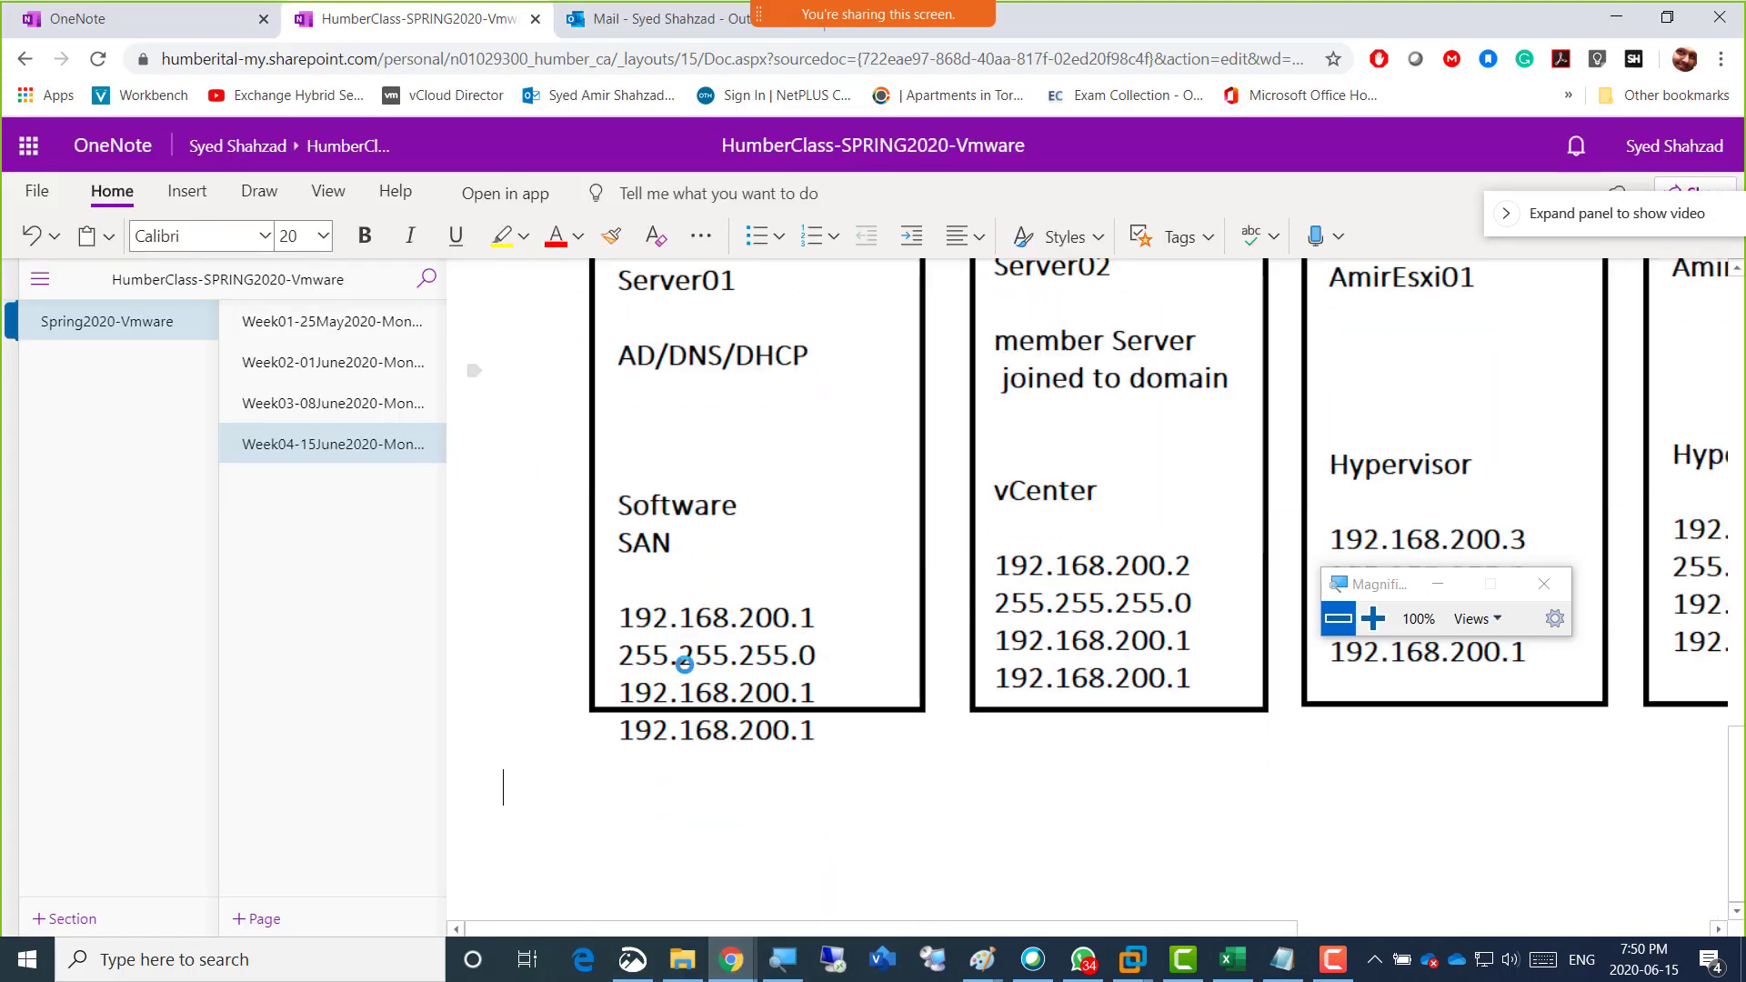
type("-----")
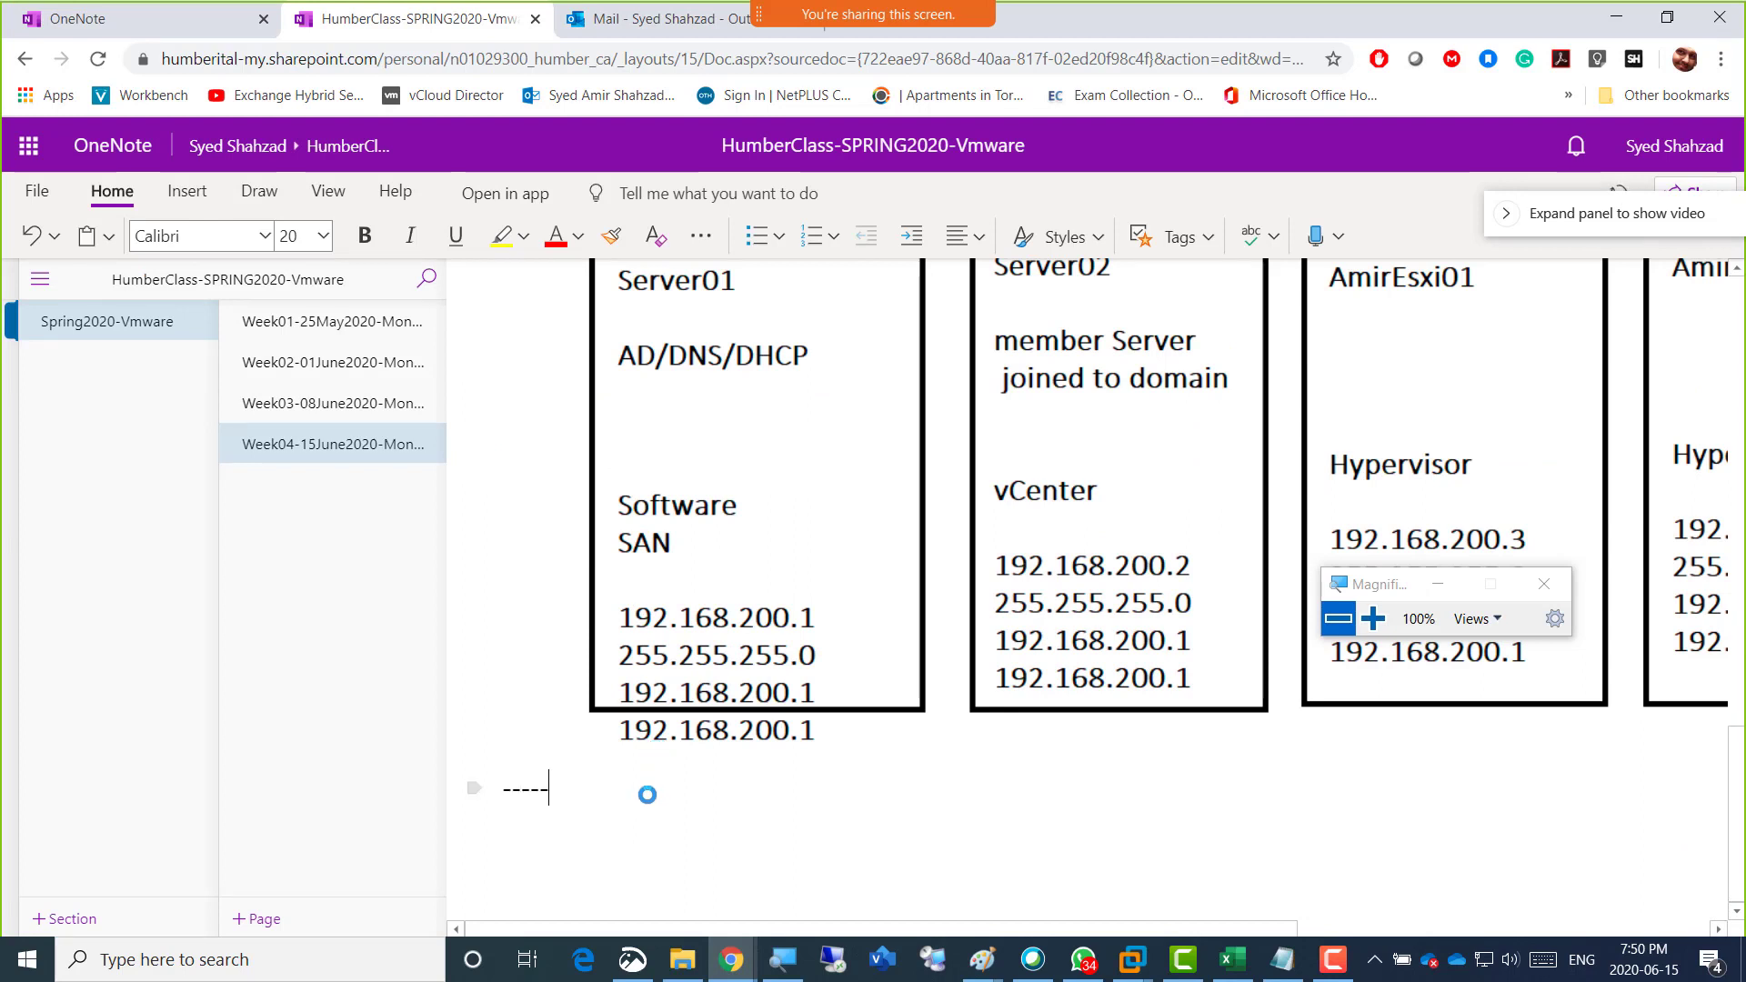
type("BREAK -----")
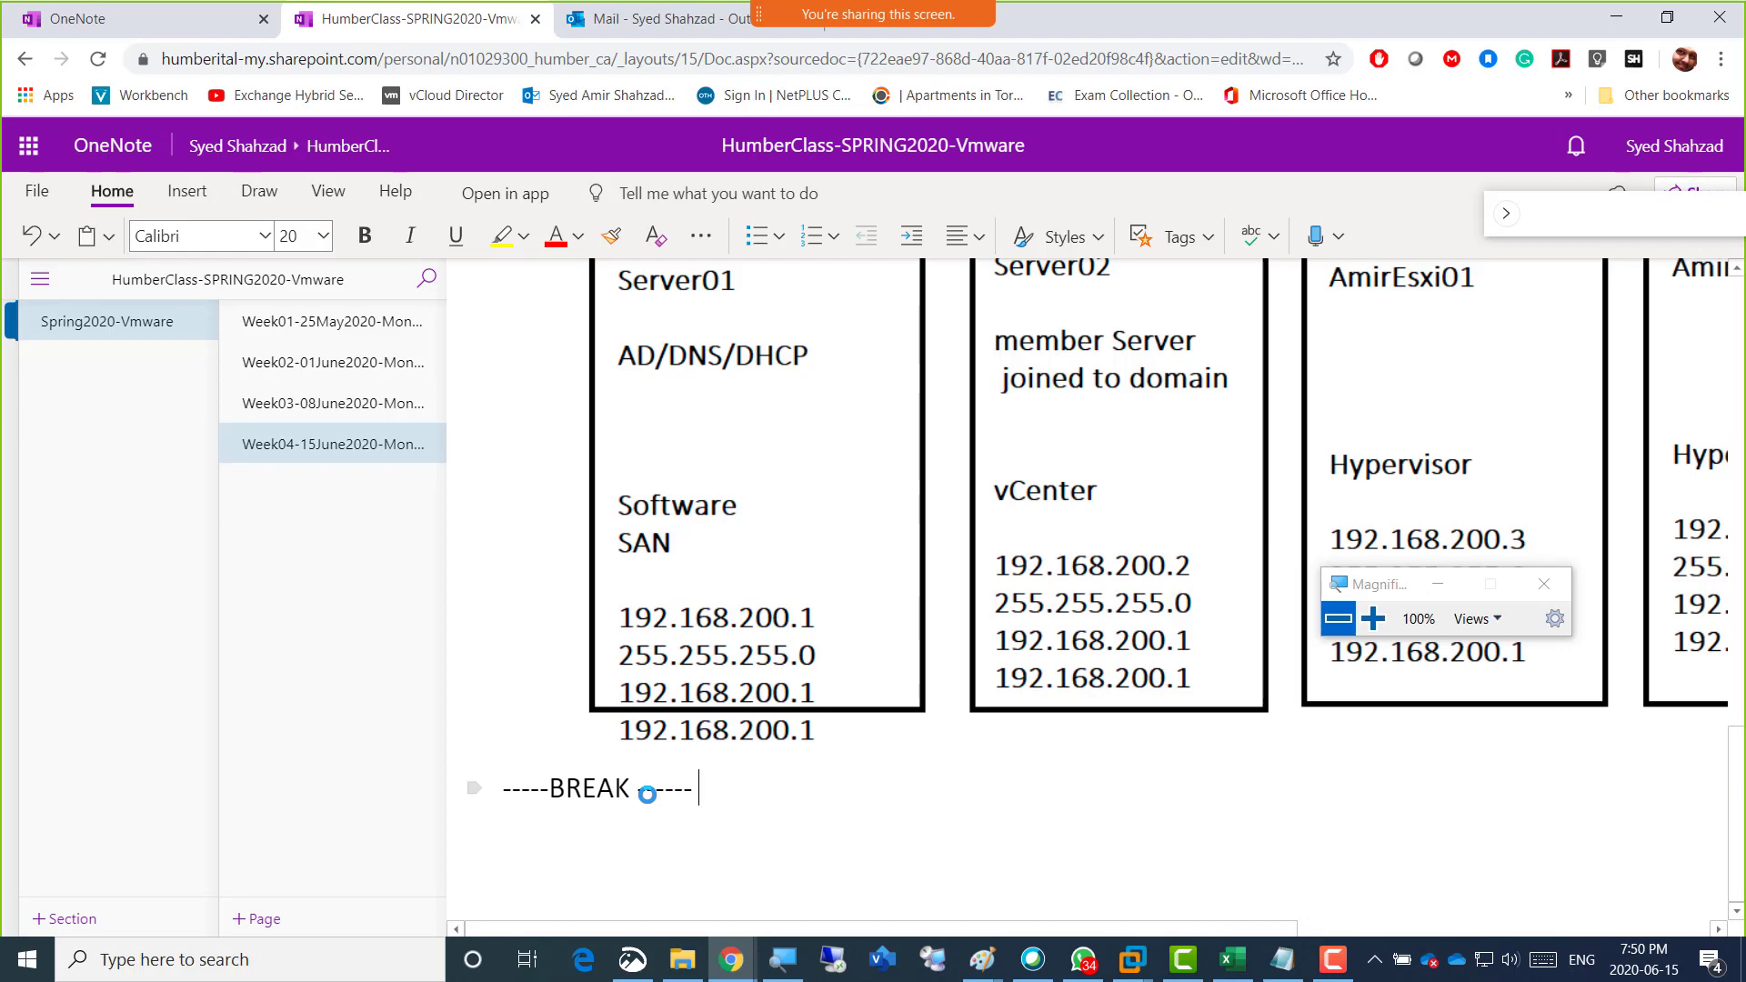
type("15Min ---Class")
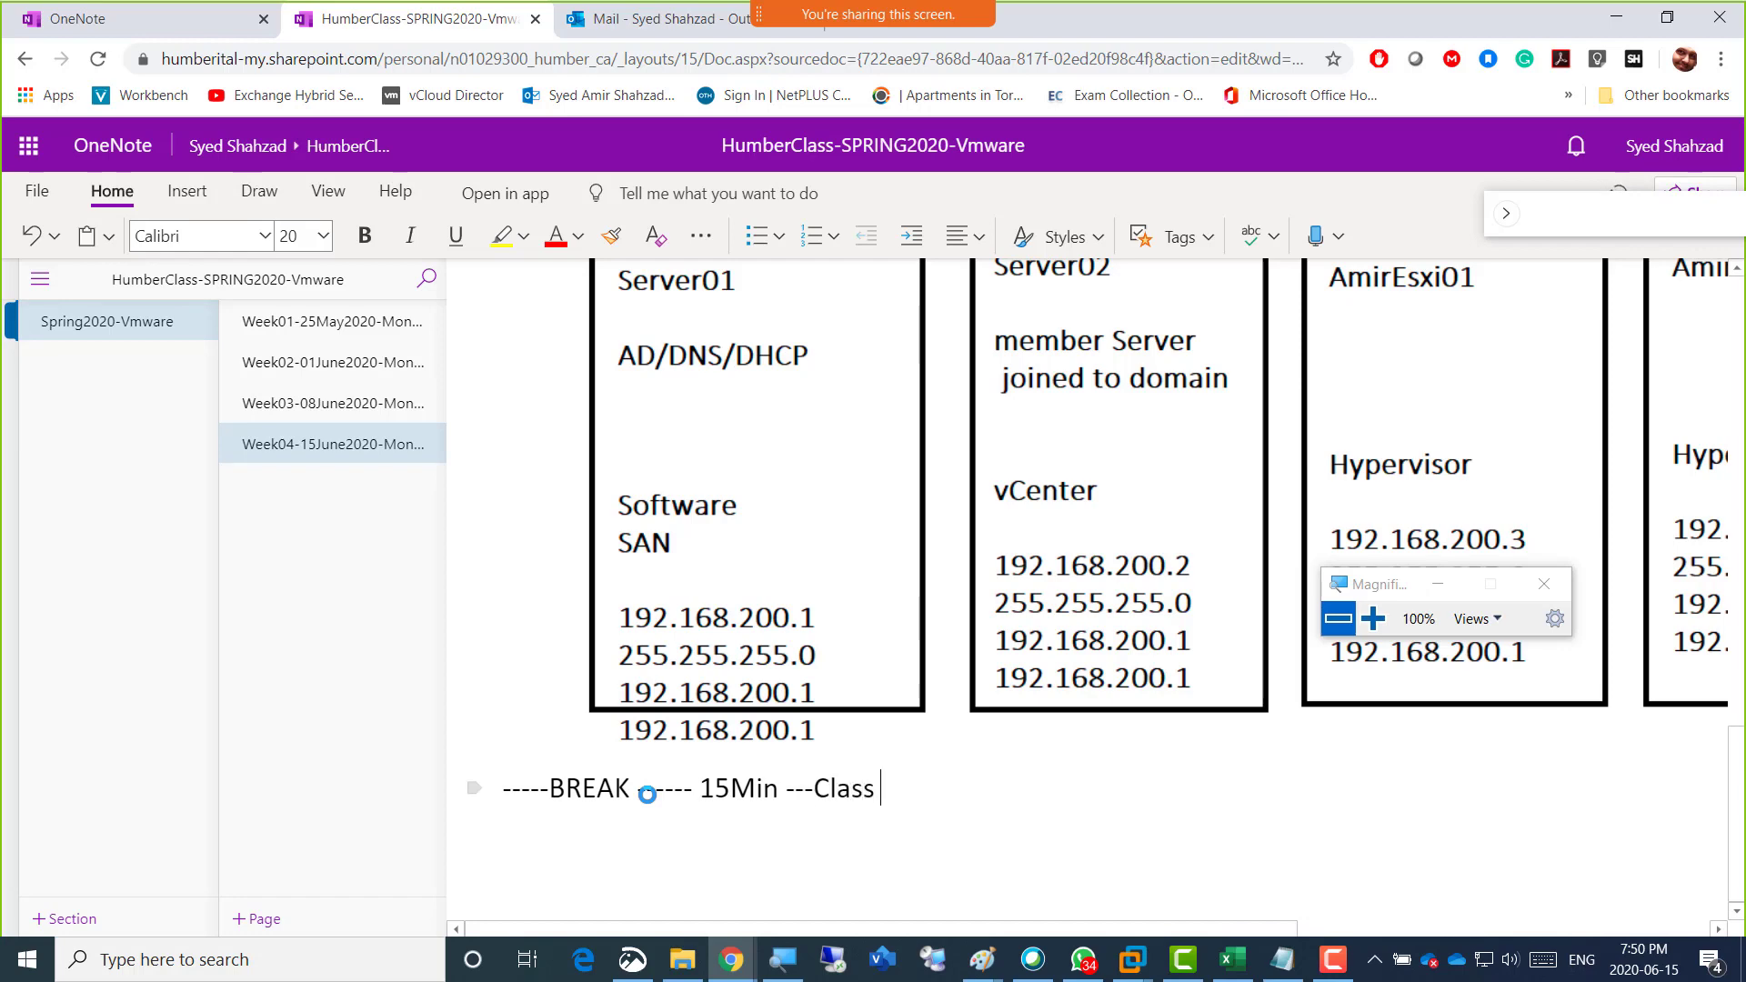
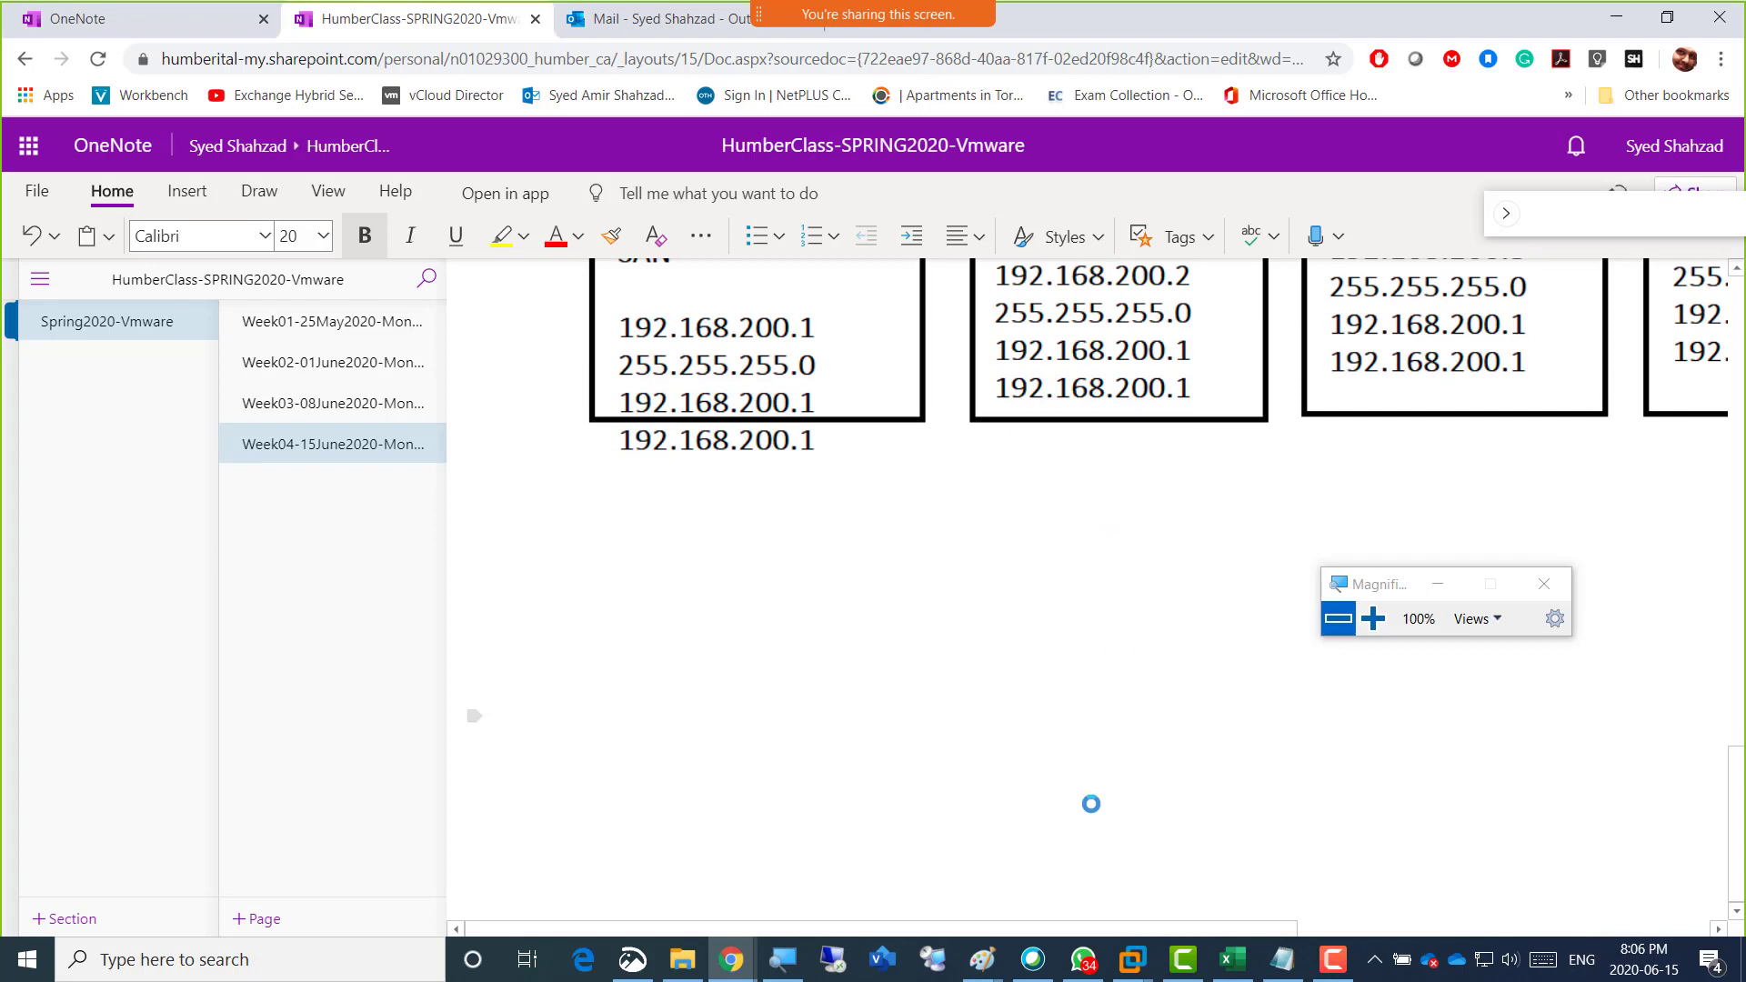
Switch to VMware Workstation's home page and start a new virtual machine with the Typical (recommended) configuration.
left_click(1133, 964)
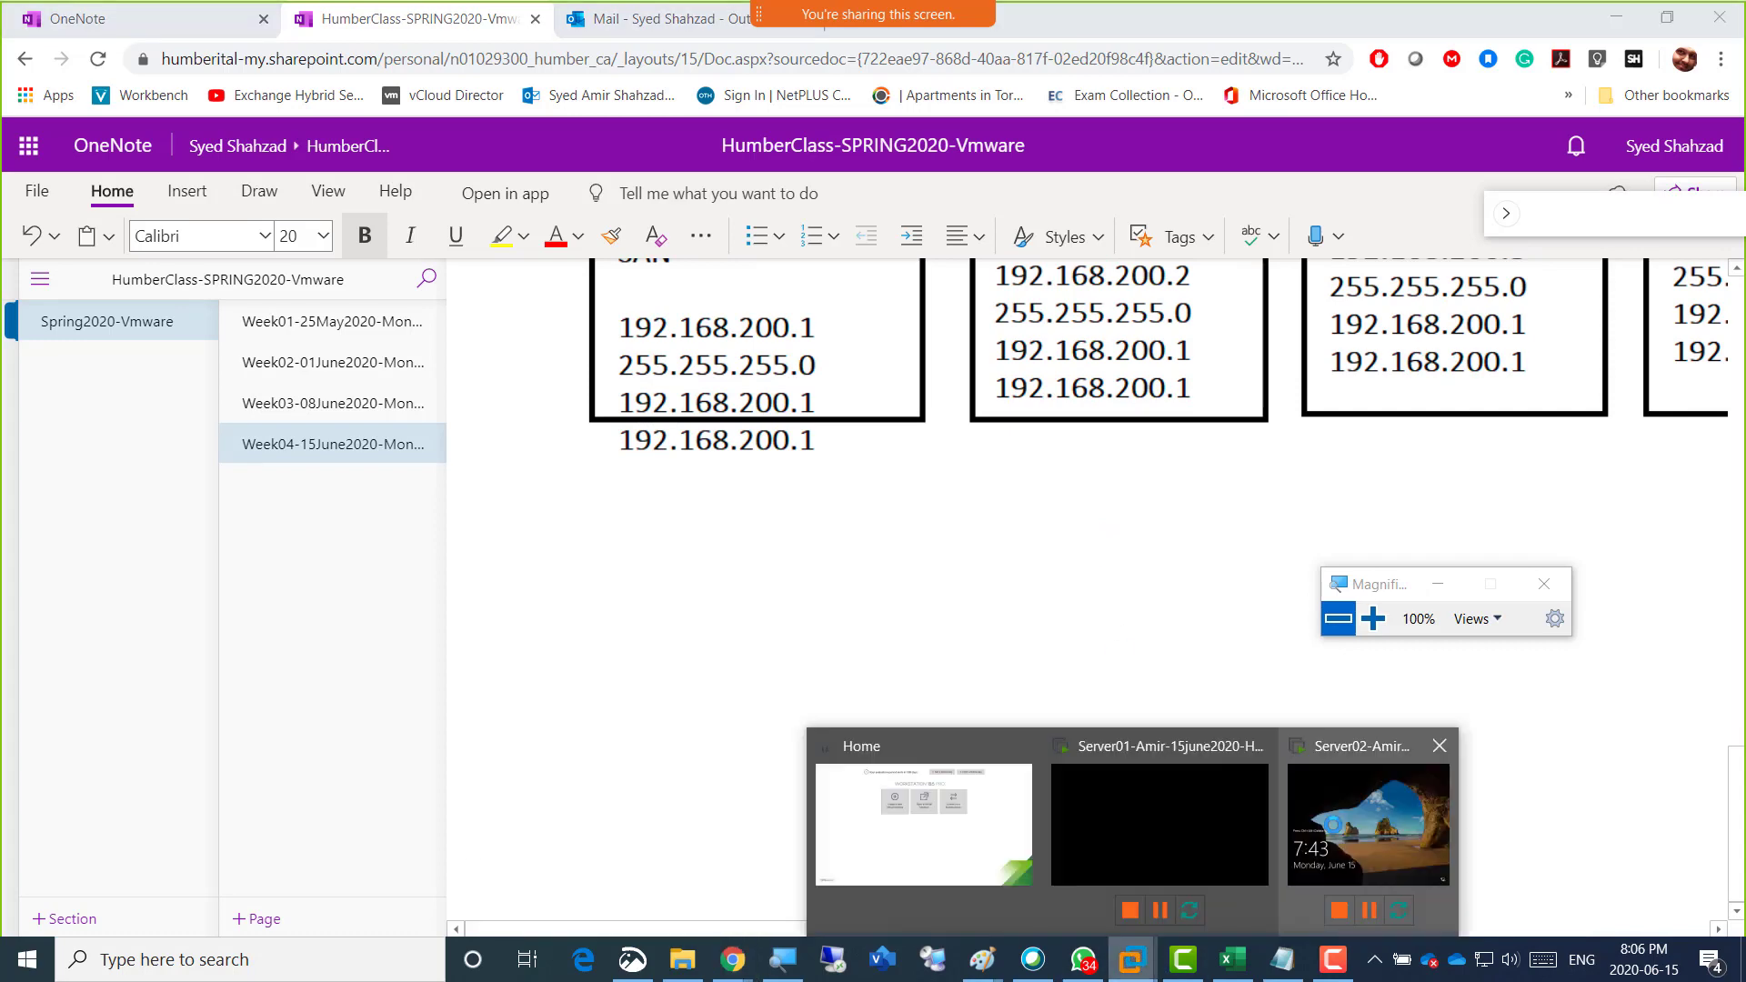
left_click(1336, 823)
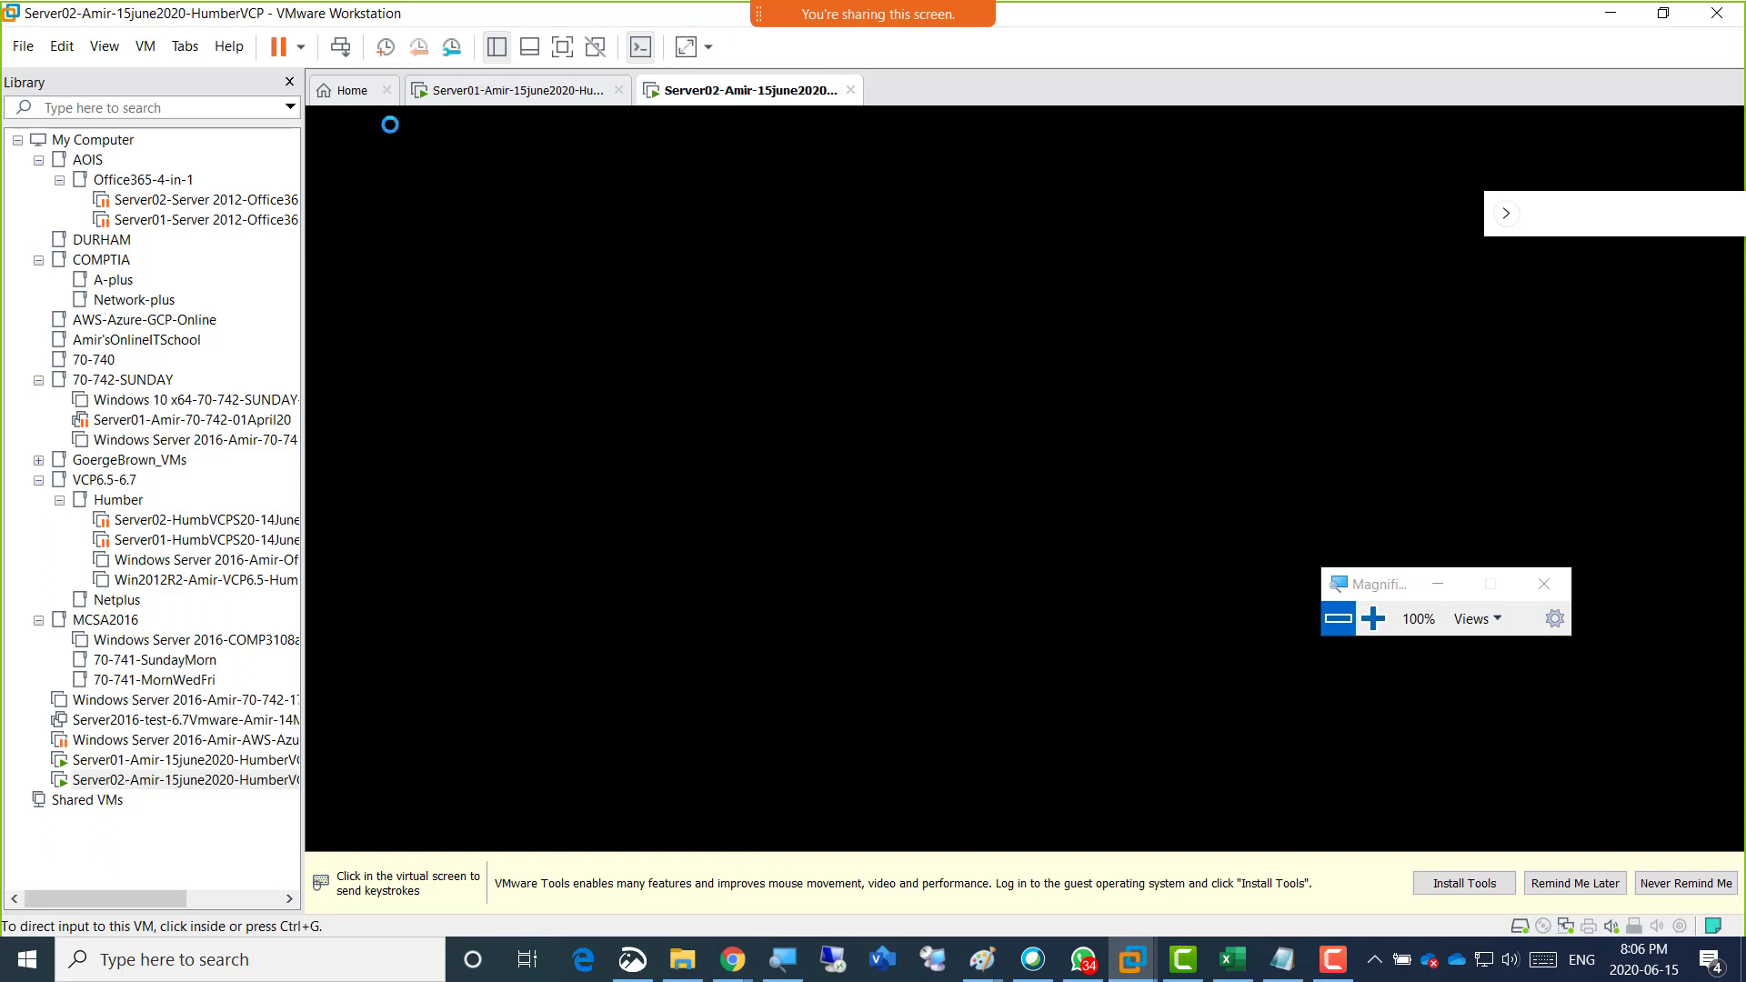
left_click(337, 96)
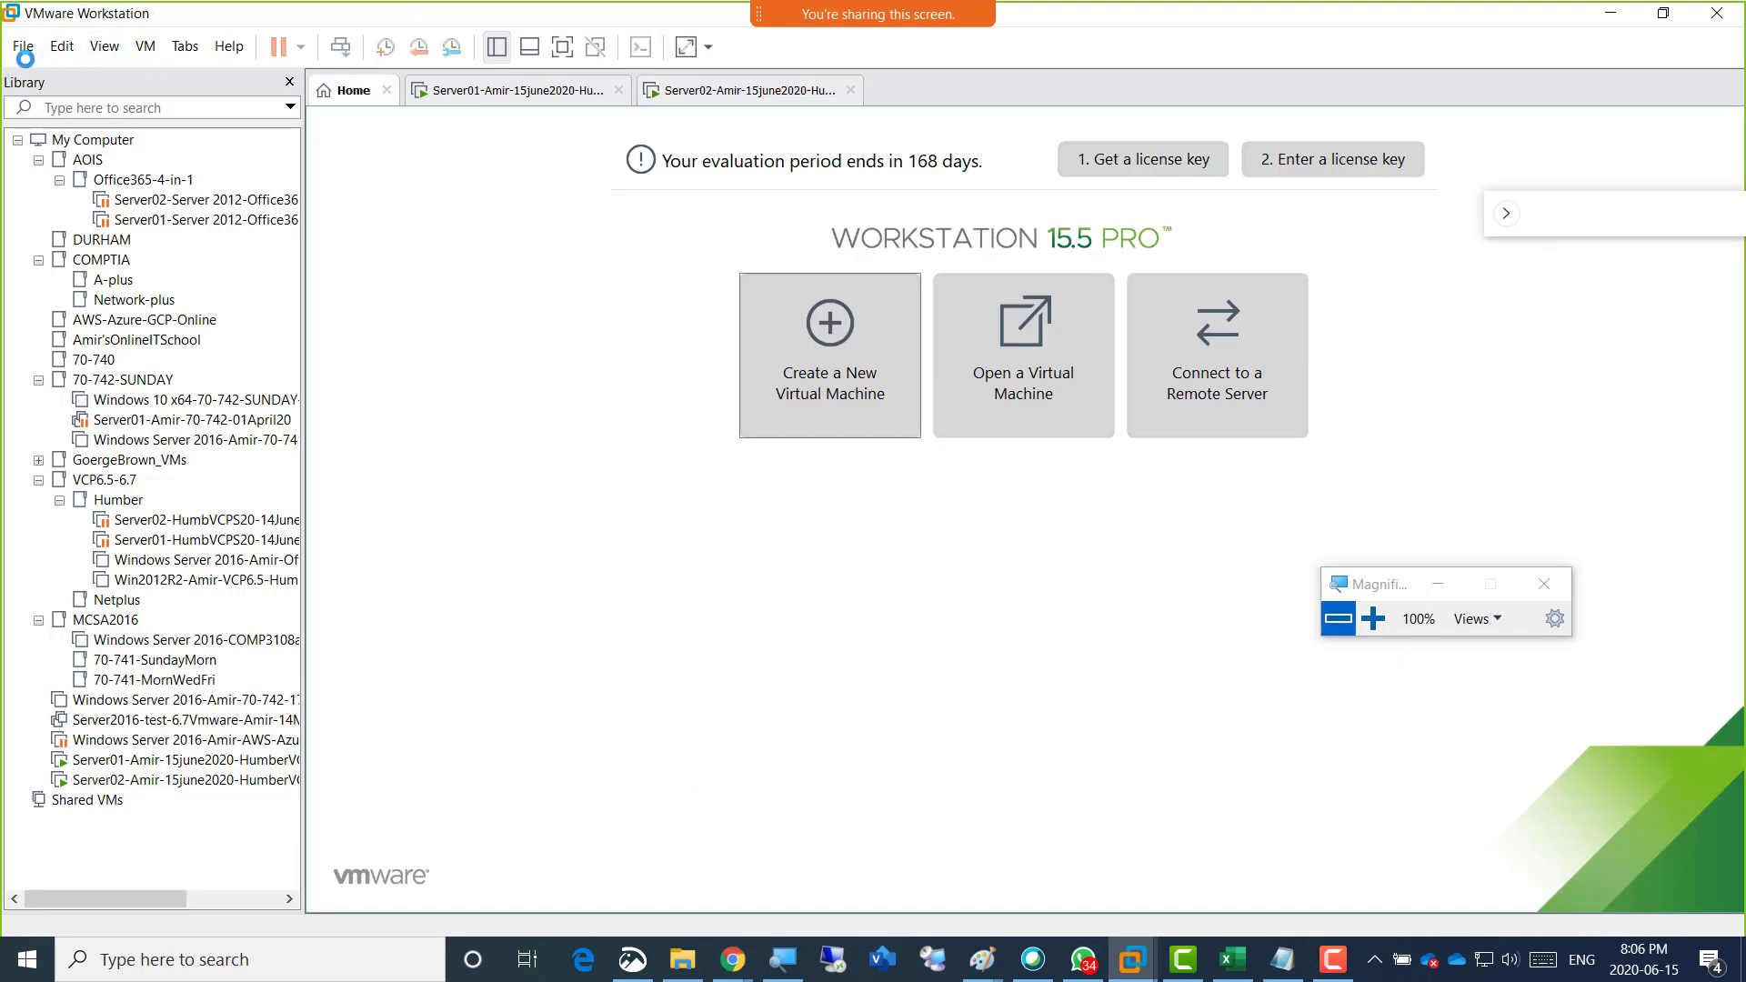
left_click(21, 49)
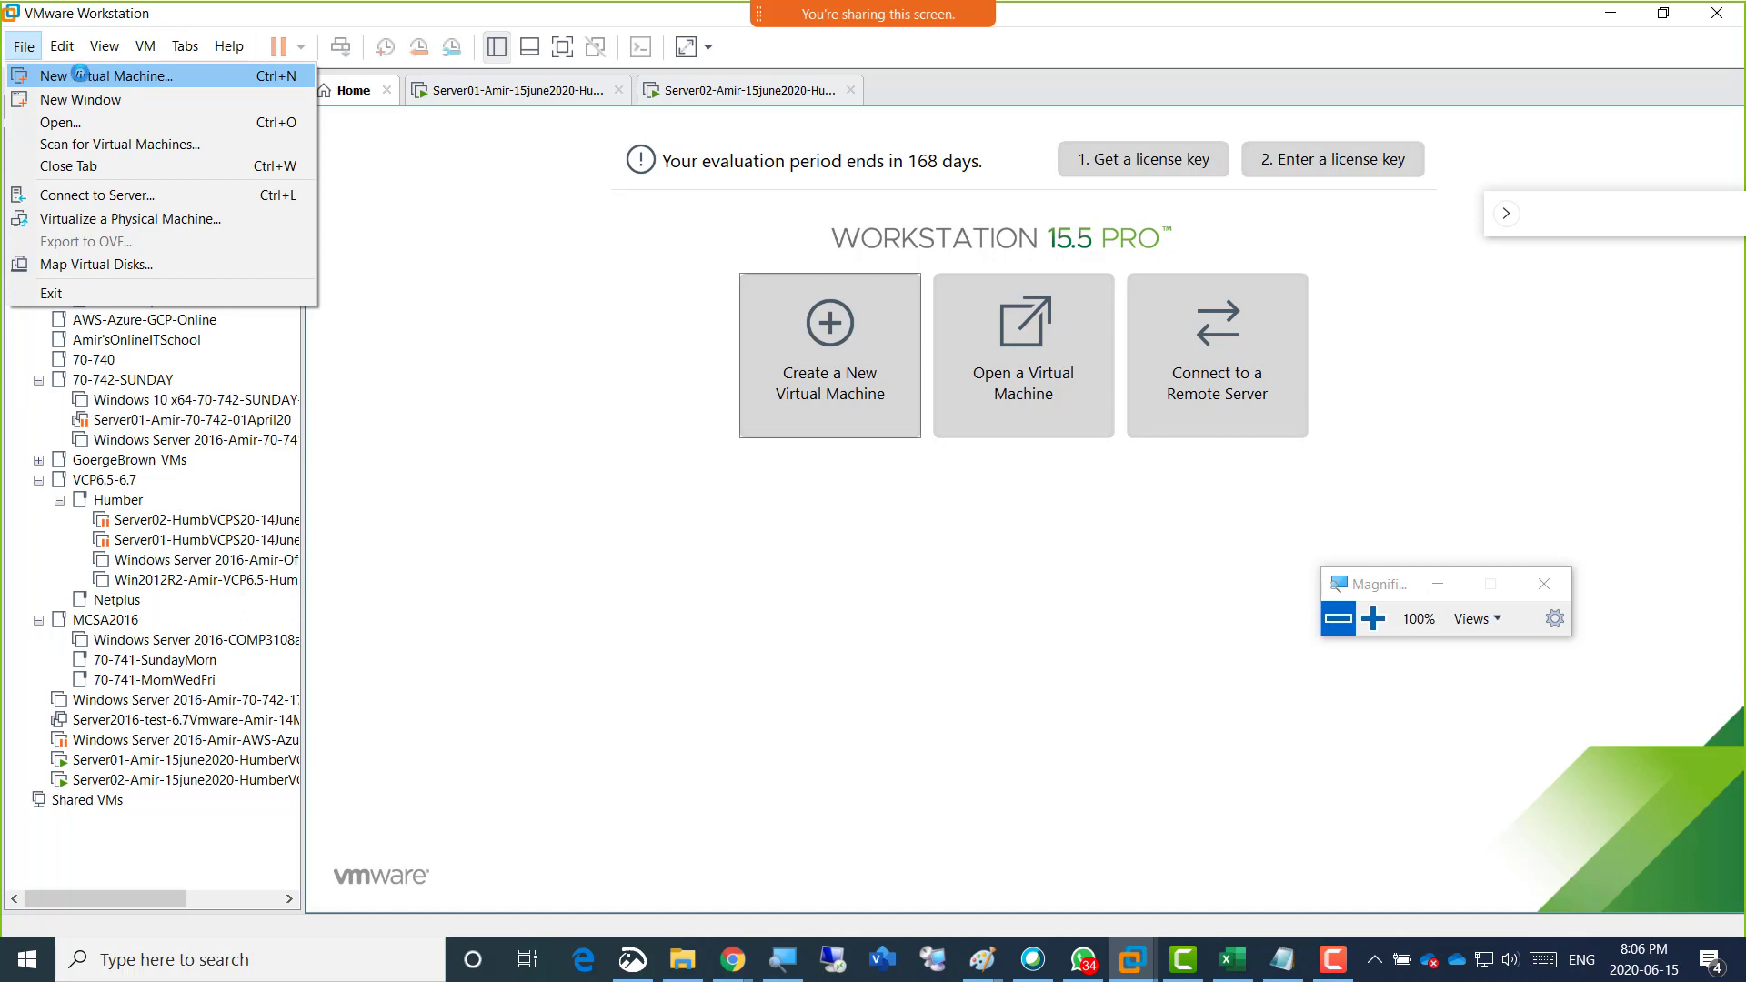
left_click(858, 598)
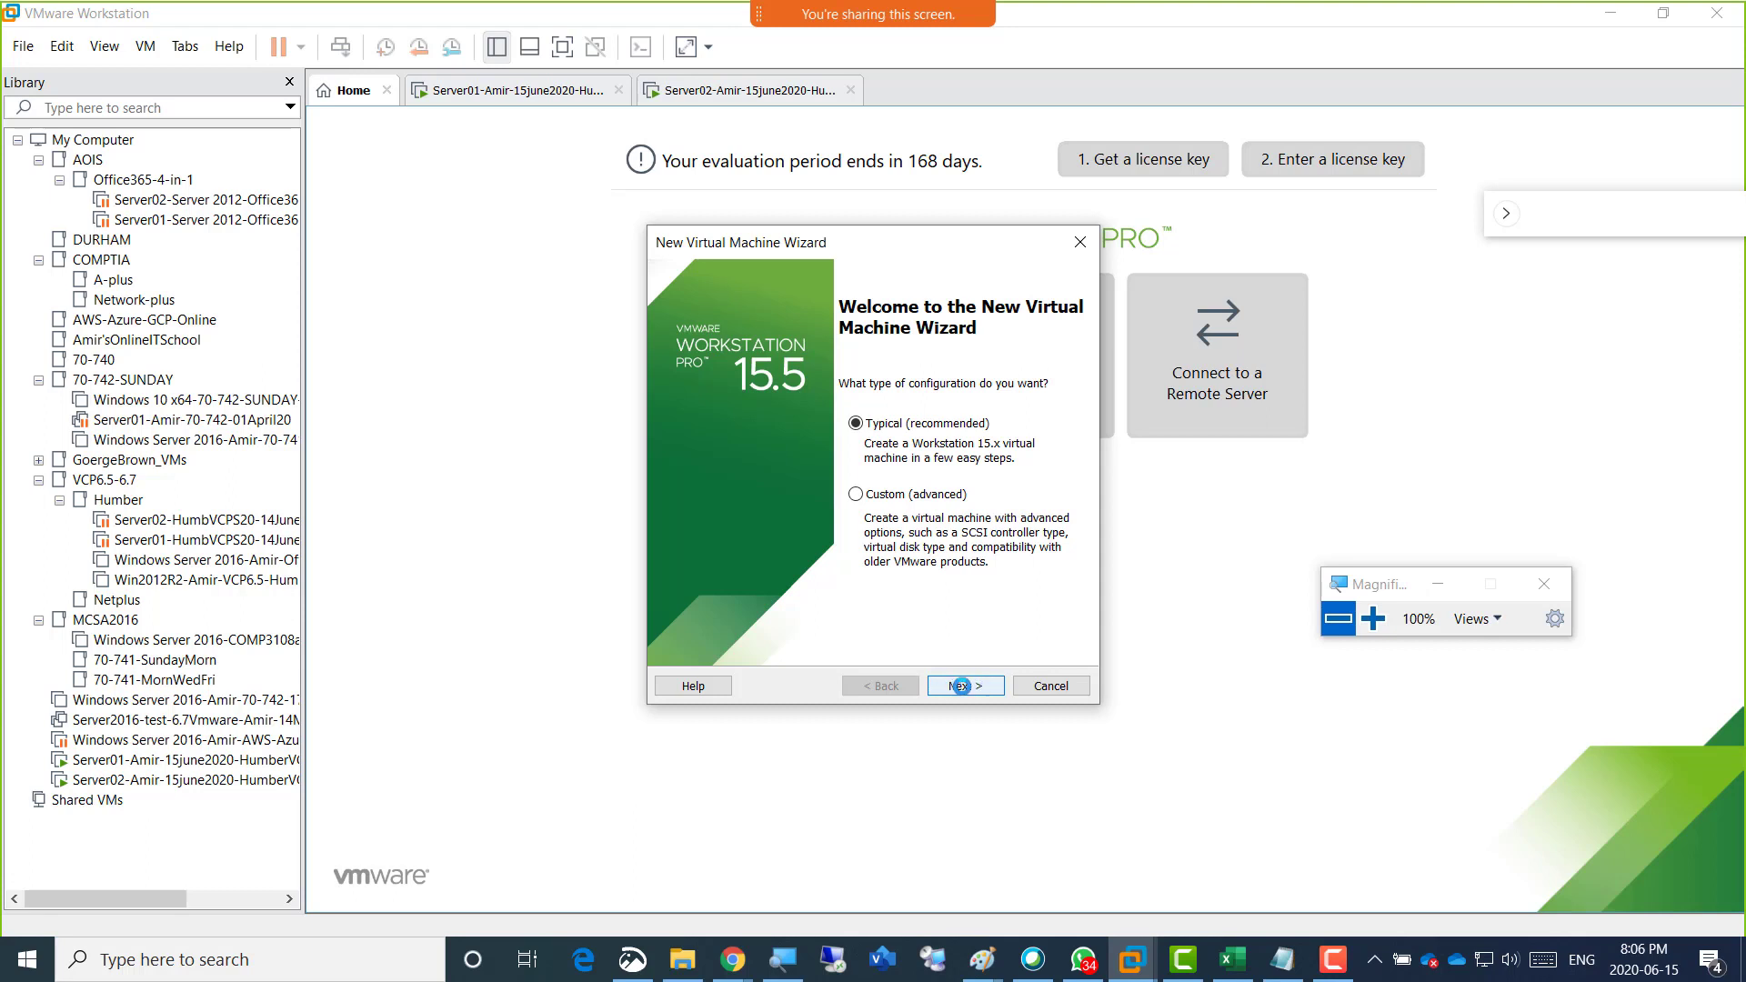
left_click(962, 686)
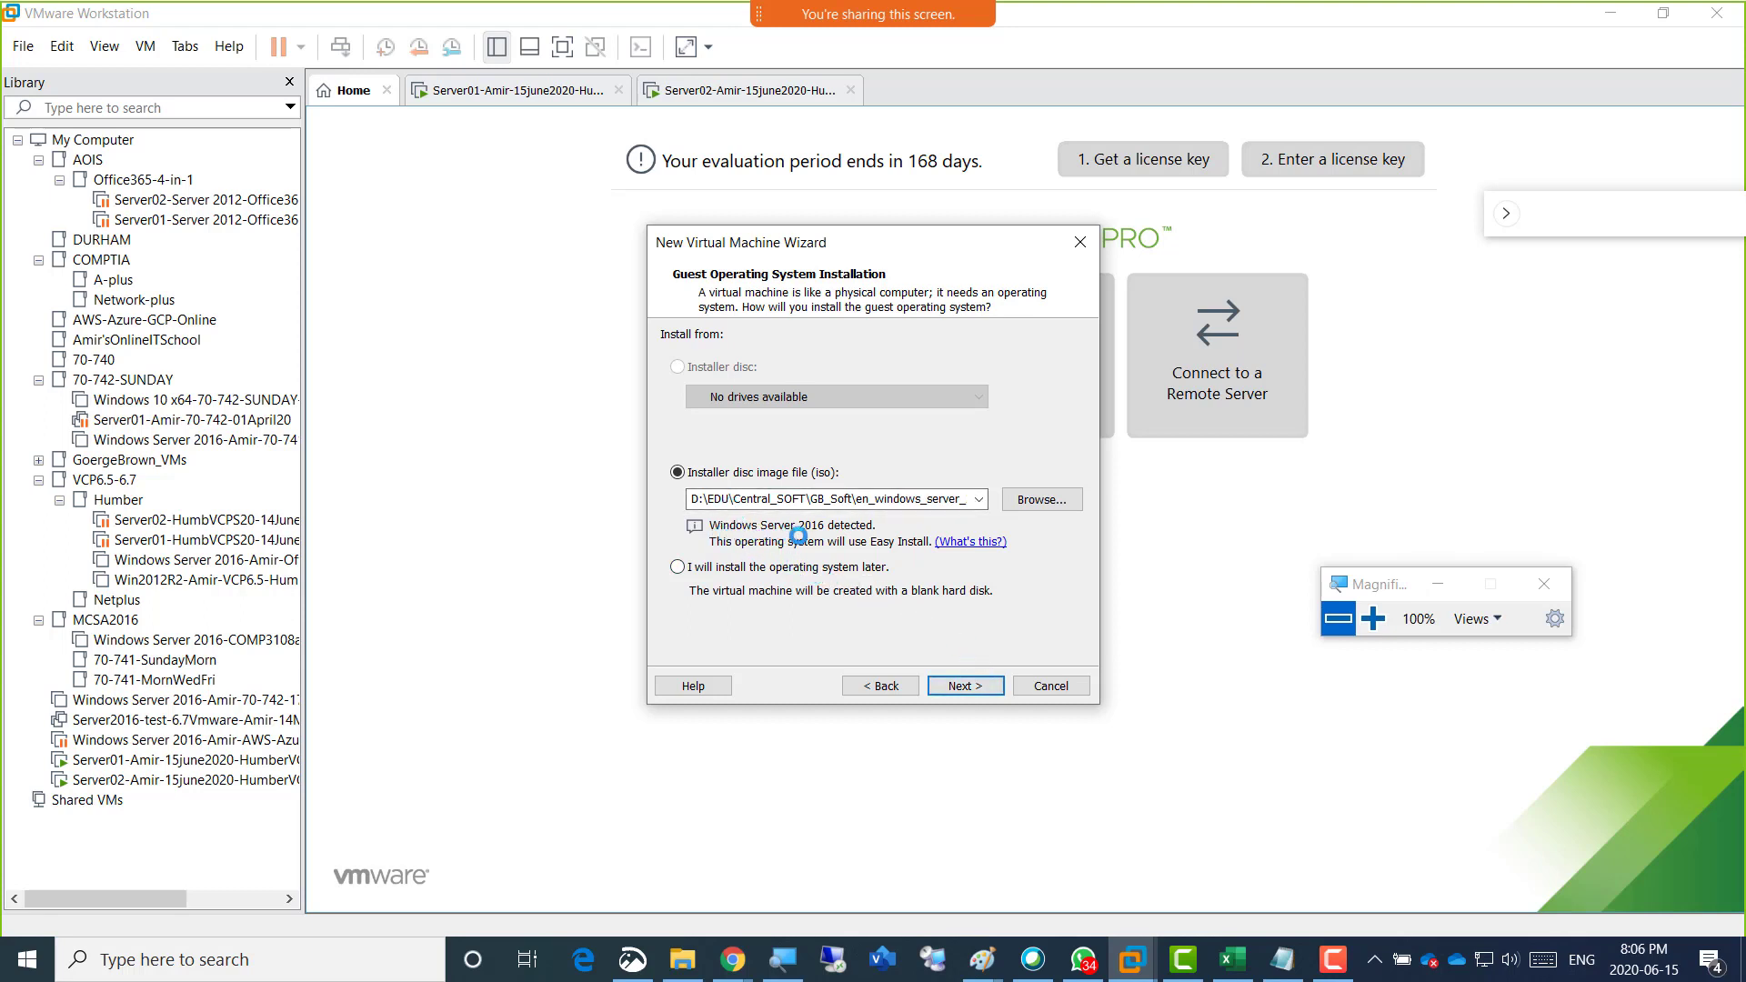
Choose VMware-VMvisor-Installer-6.5.0.update01-5969303.x86_64.iso from D:\EDU\Central_SOFT\Hub-Soft as the installer disc image and continue to naming.
left_click(1043, 503)
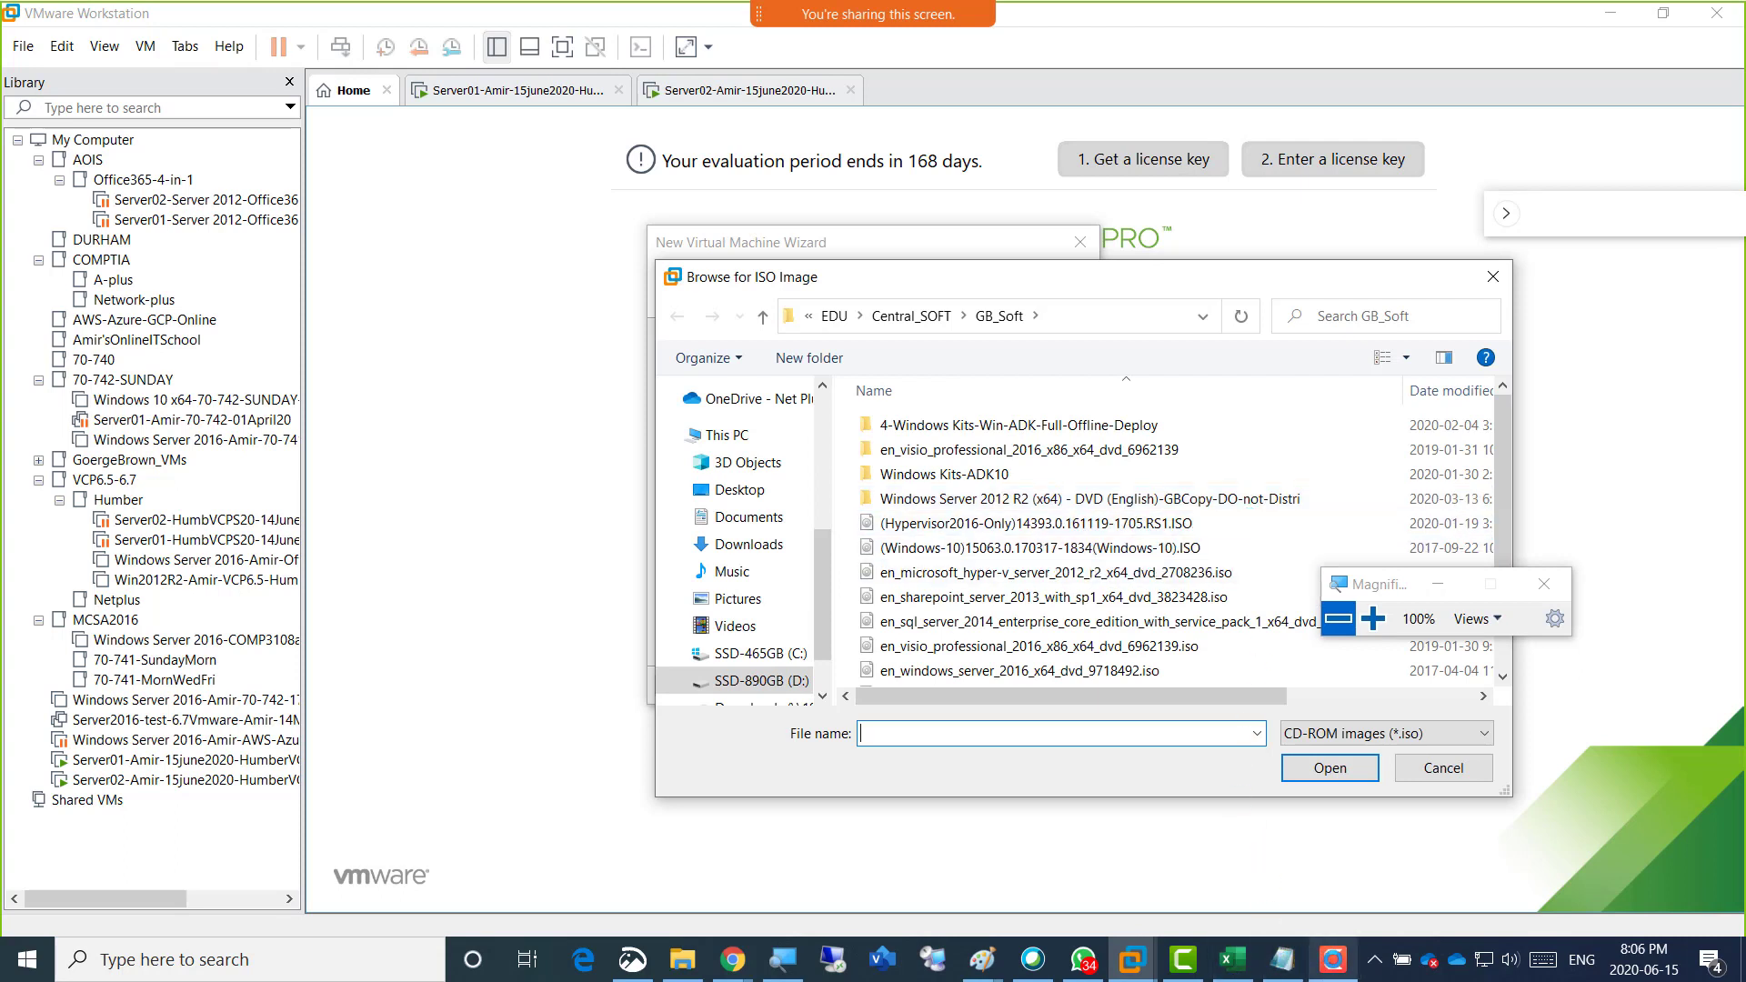
left_click(1333, 960)
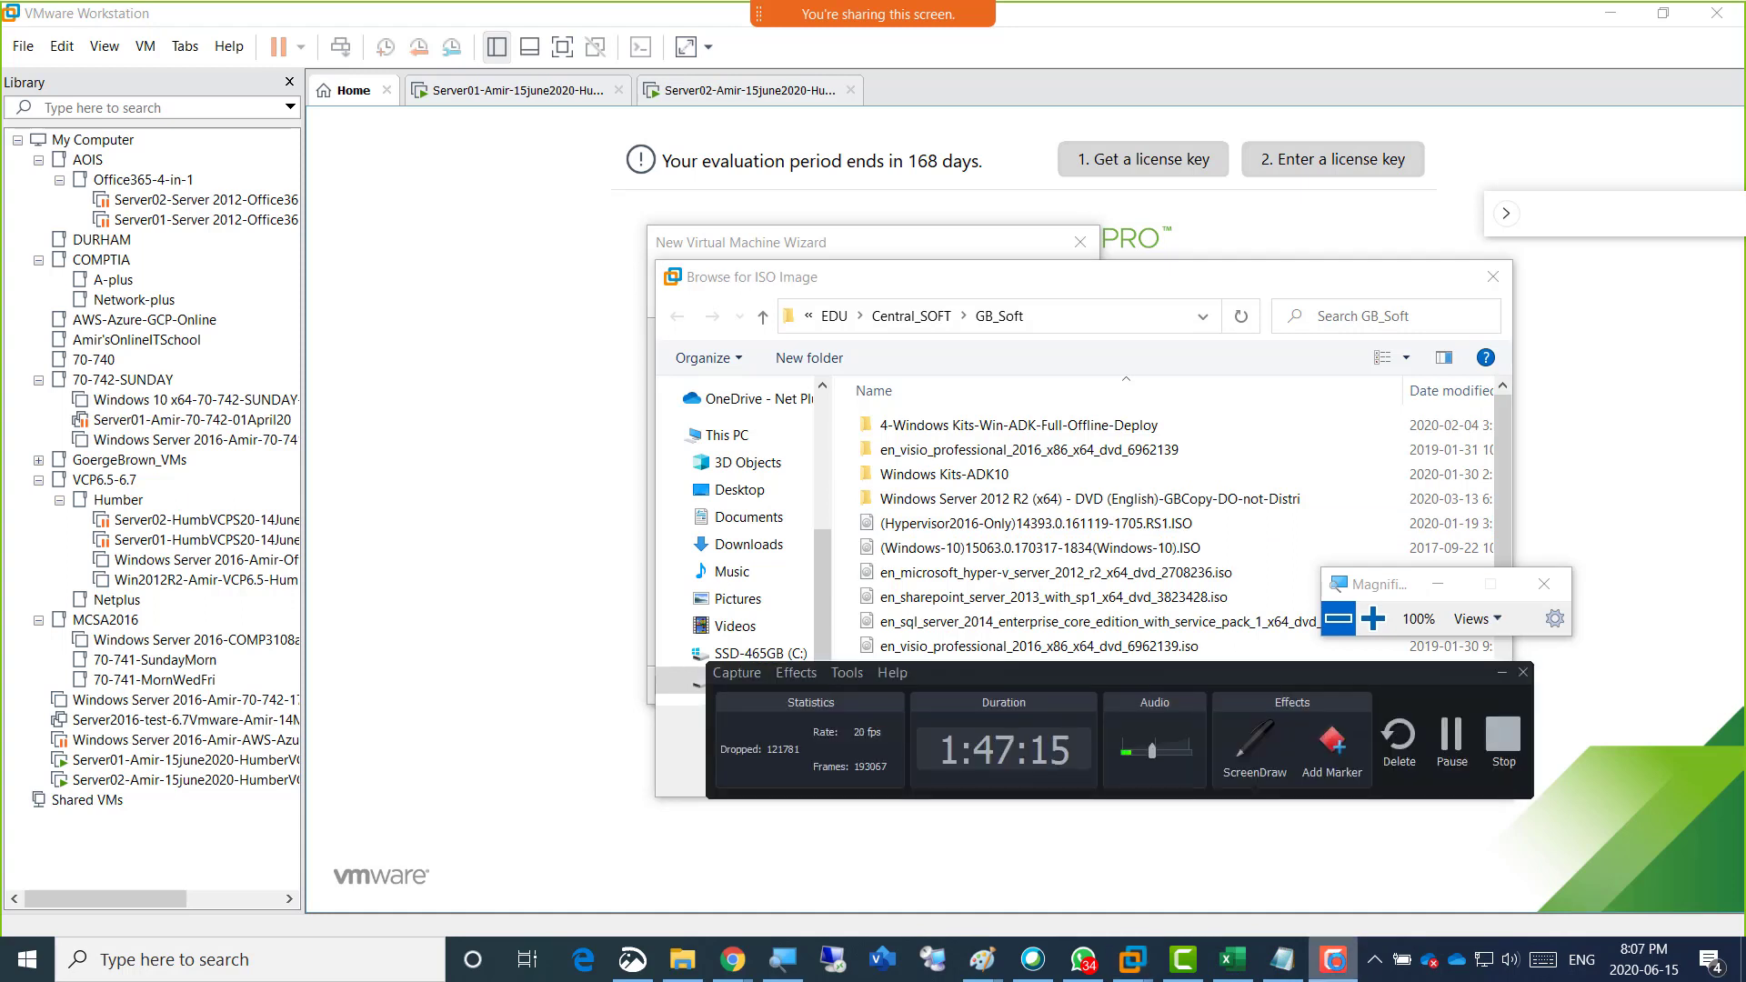
left_click(1335, 961)
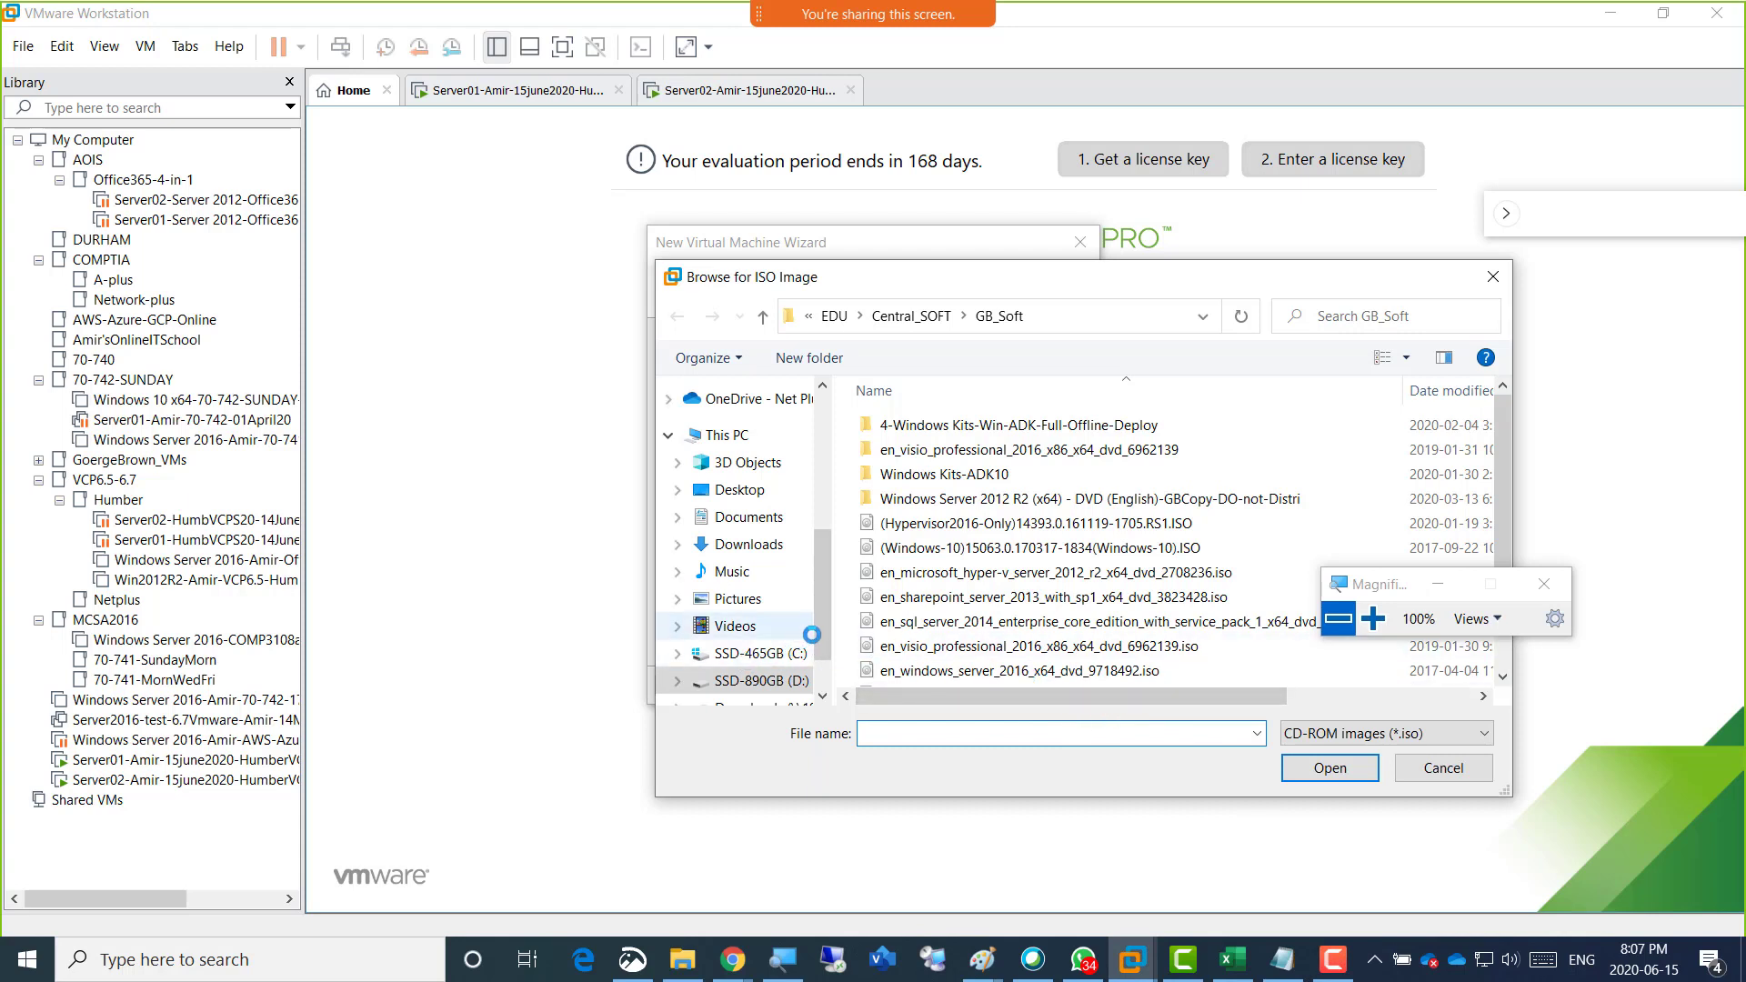
scroll(819, 630, "up", 1)
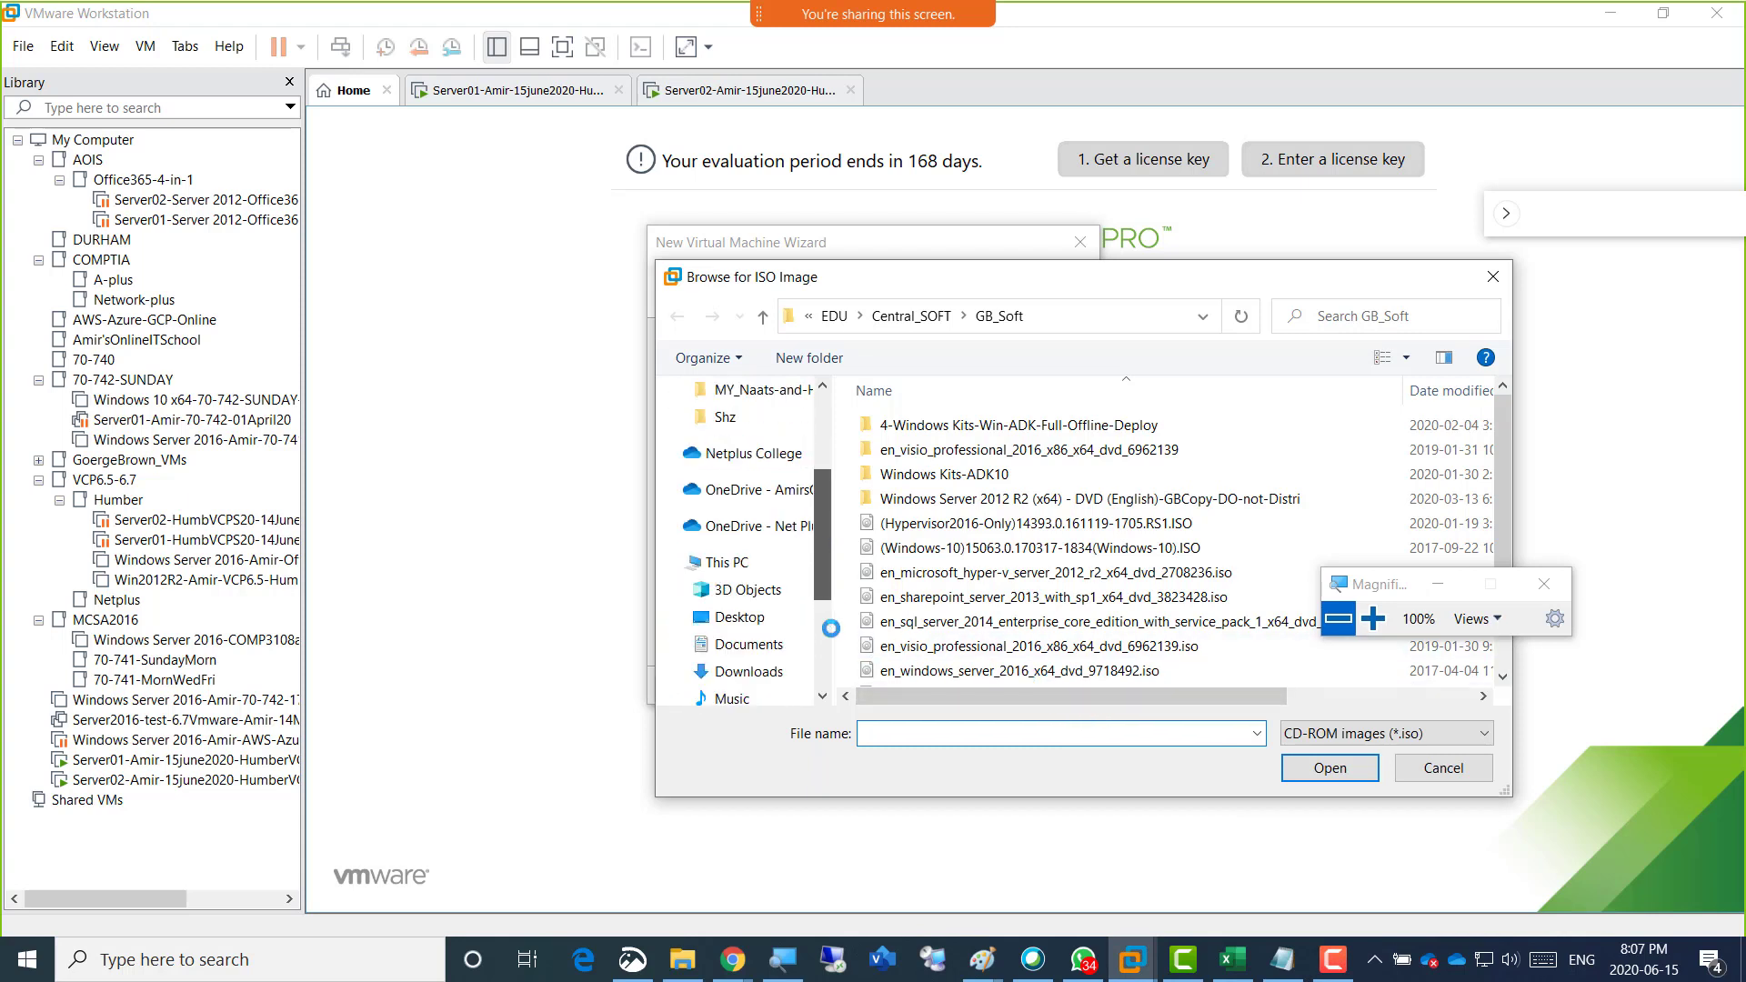
scroll(808, 612, "down", 2)
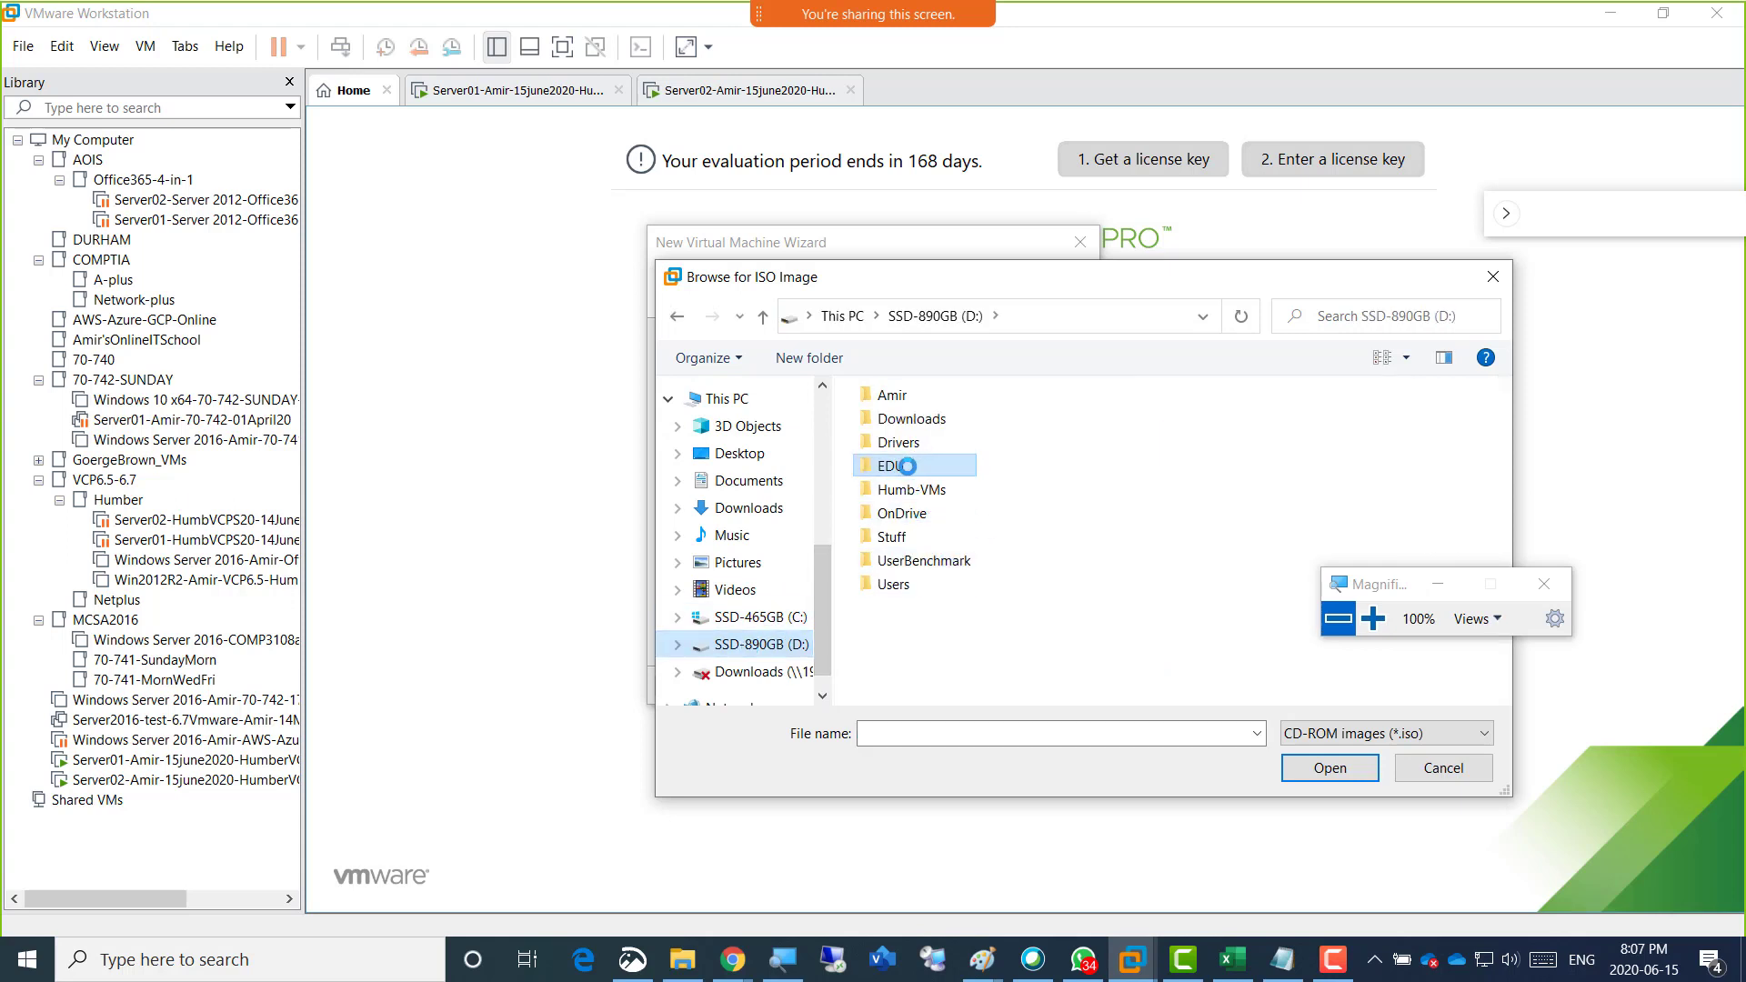
double_click(907, 466)
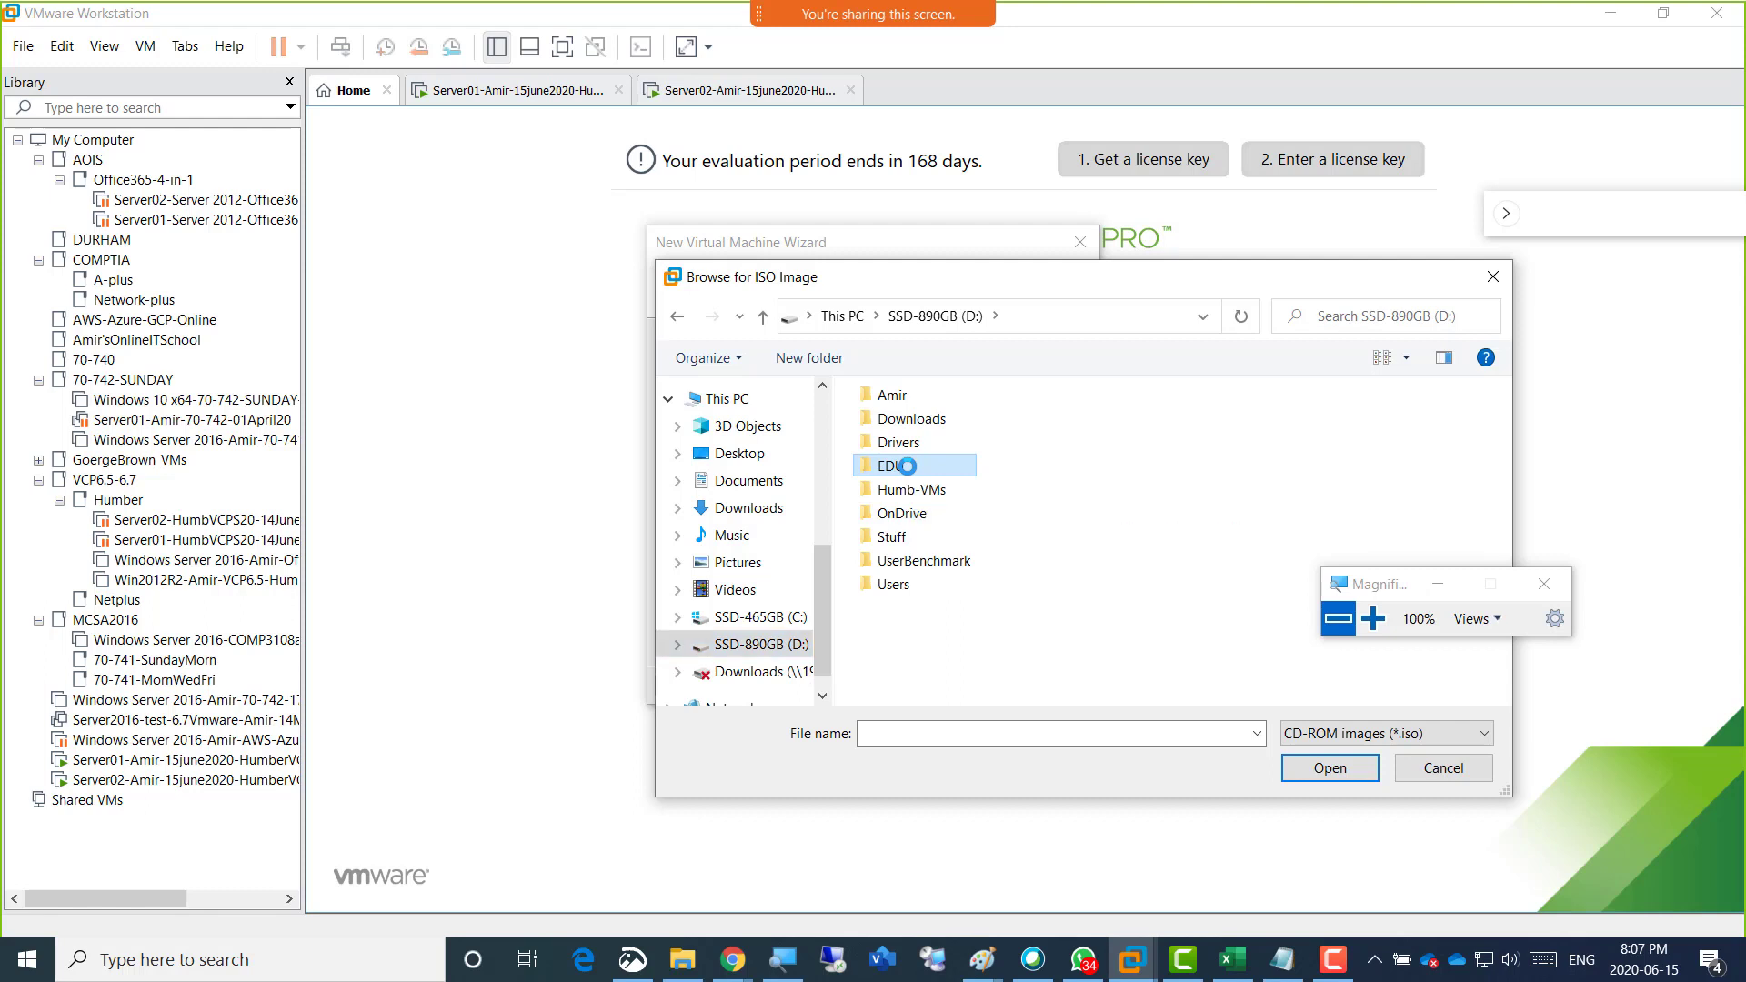
double_click(942, 472)
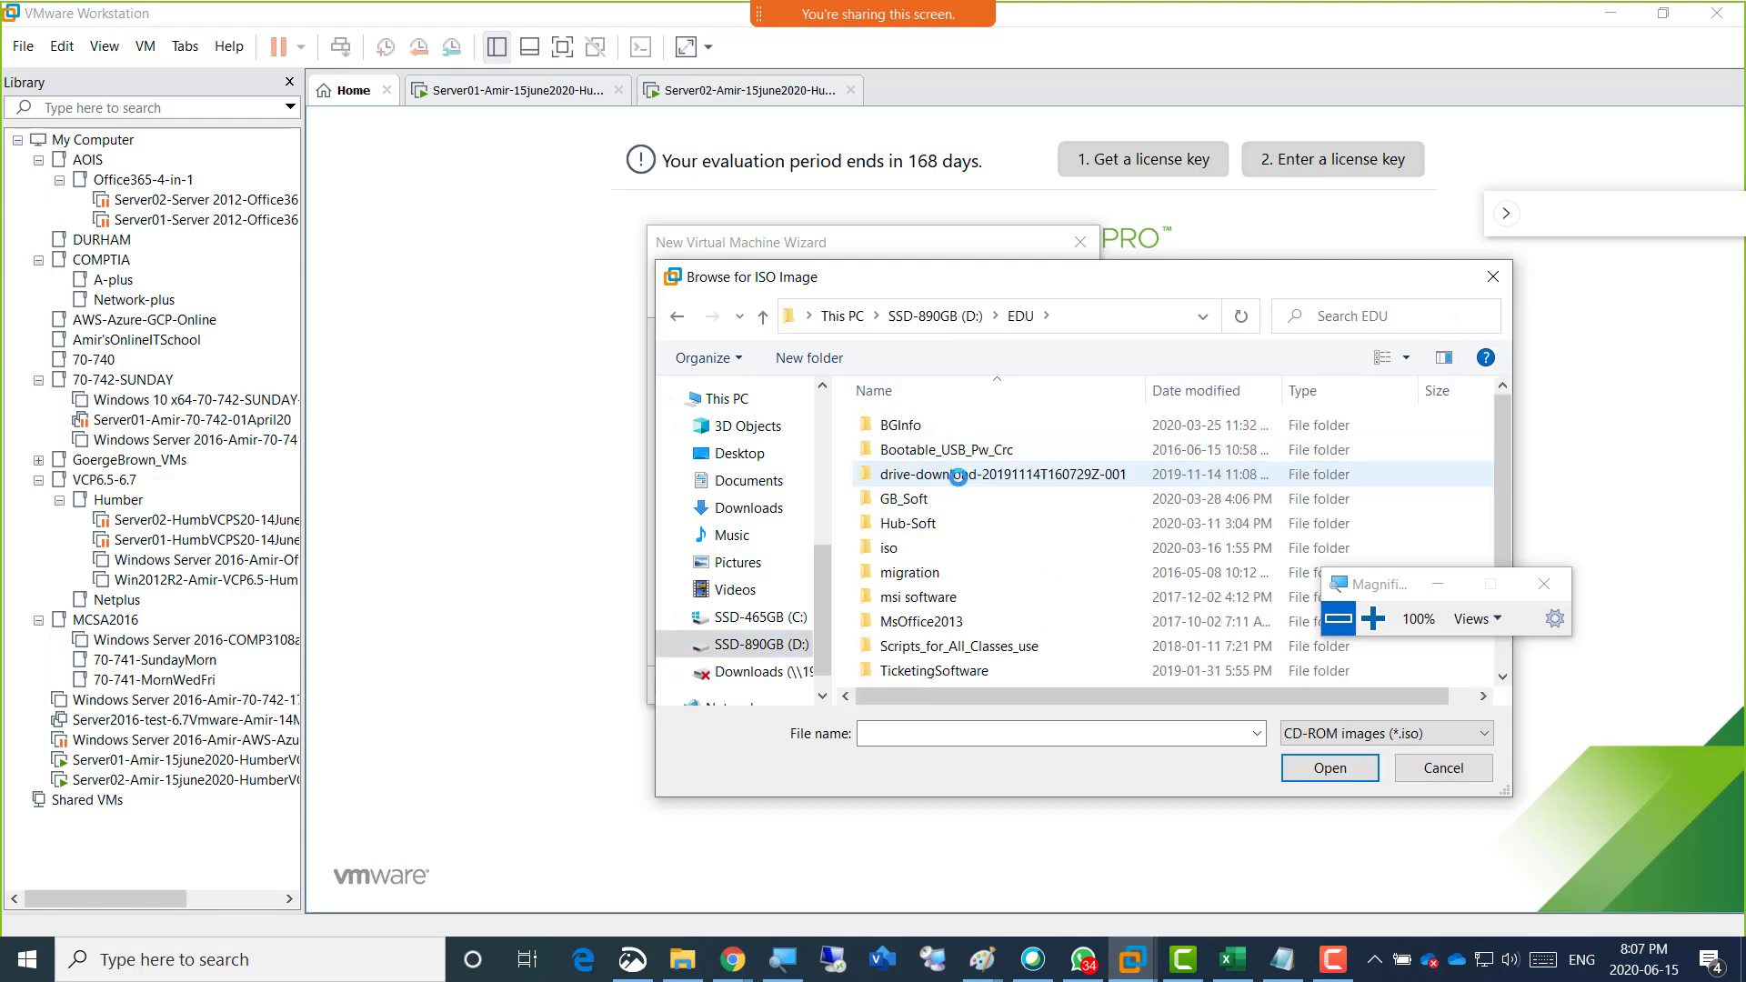
double_click(936, 517)
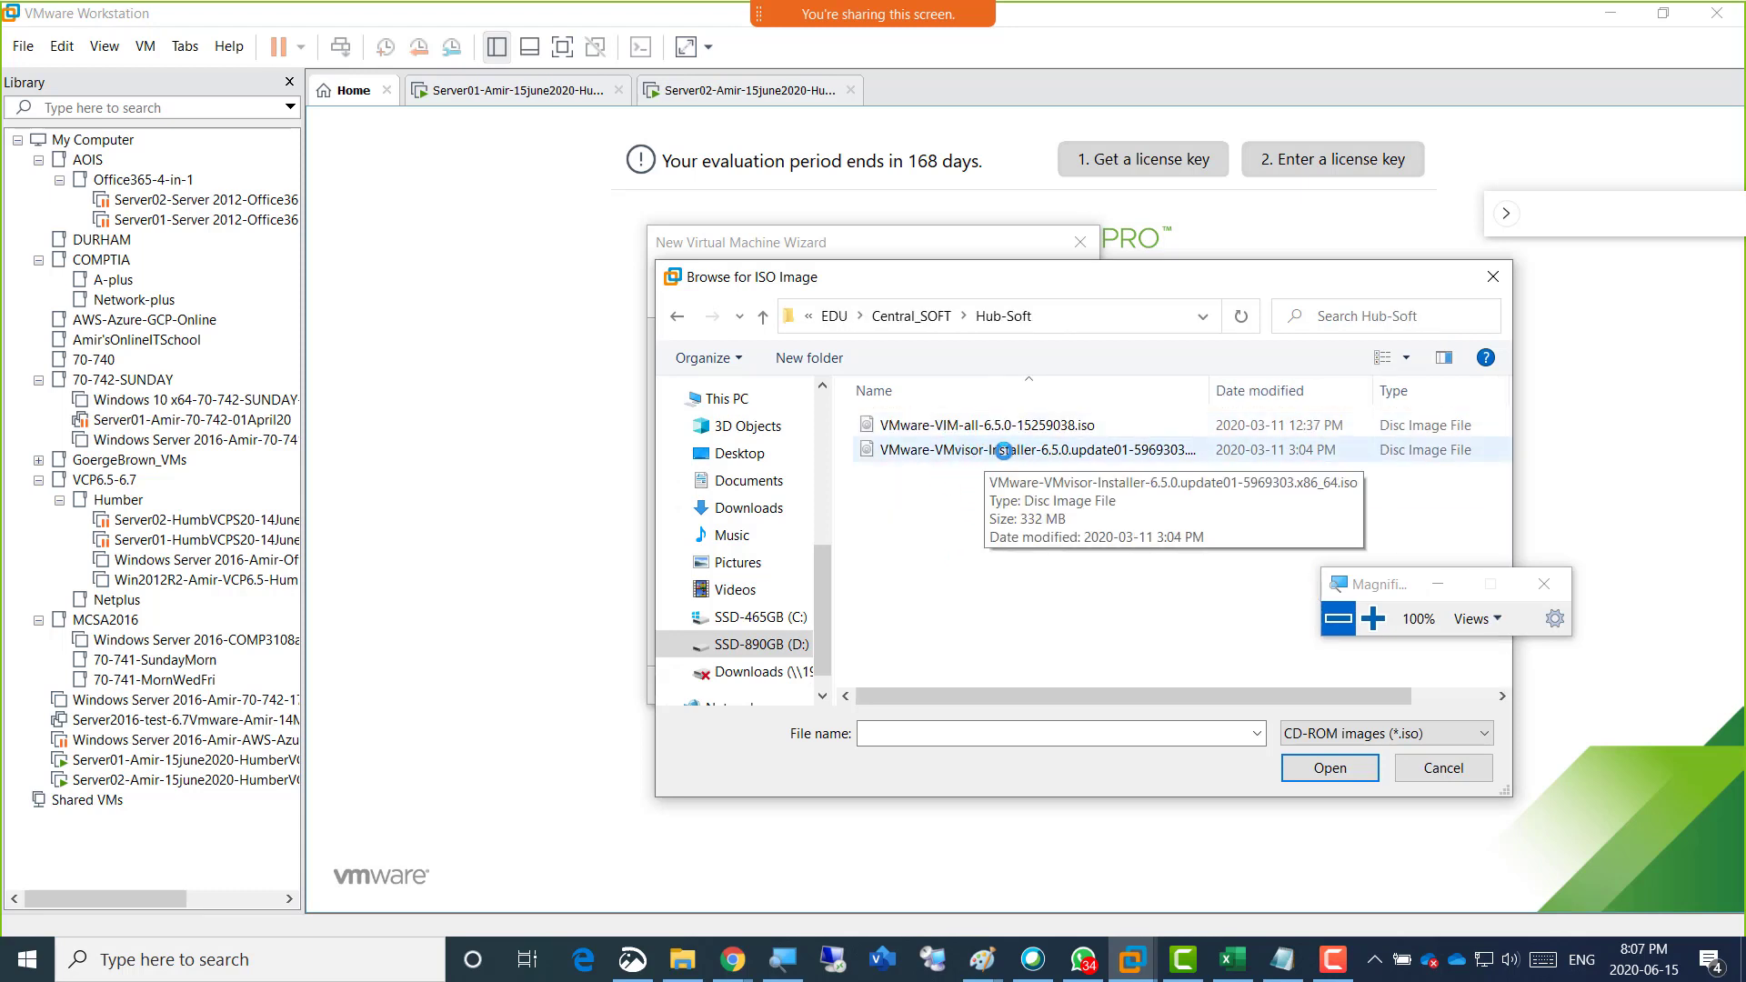
double_click(983, 450)
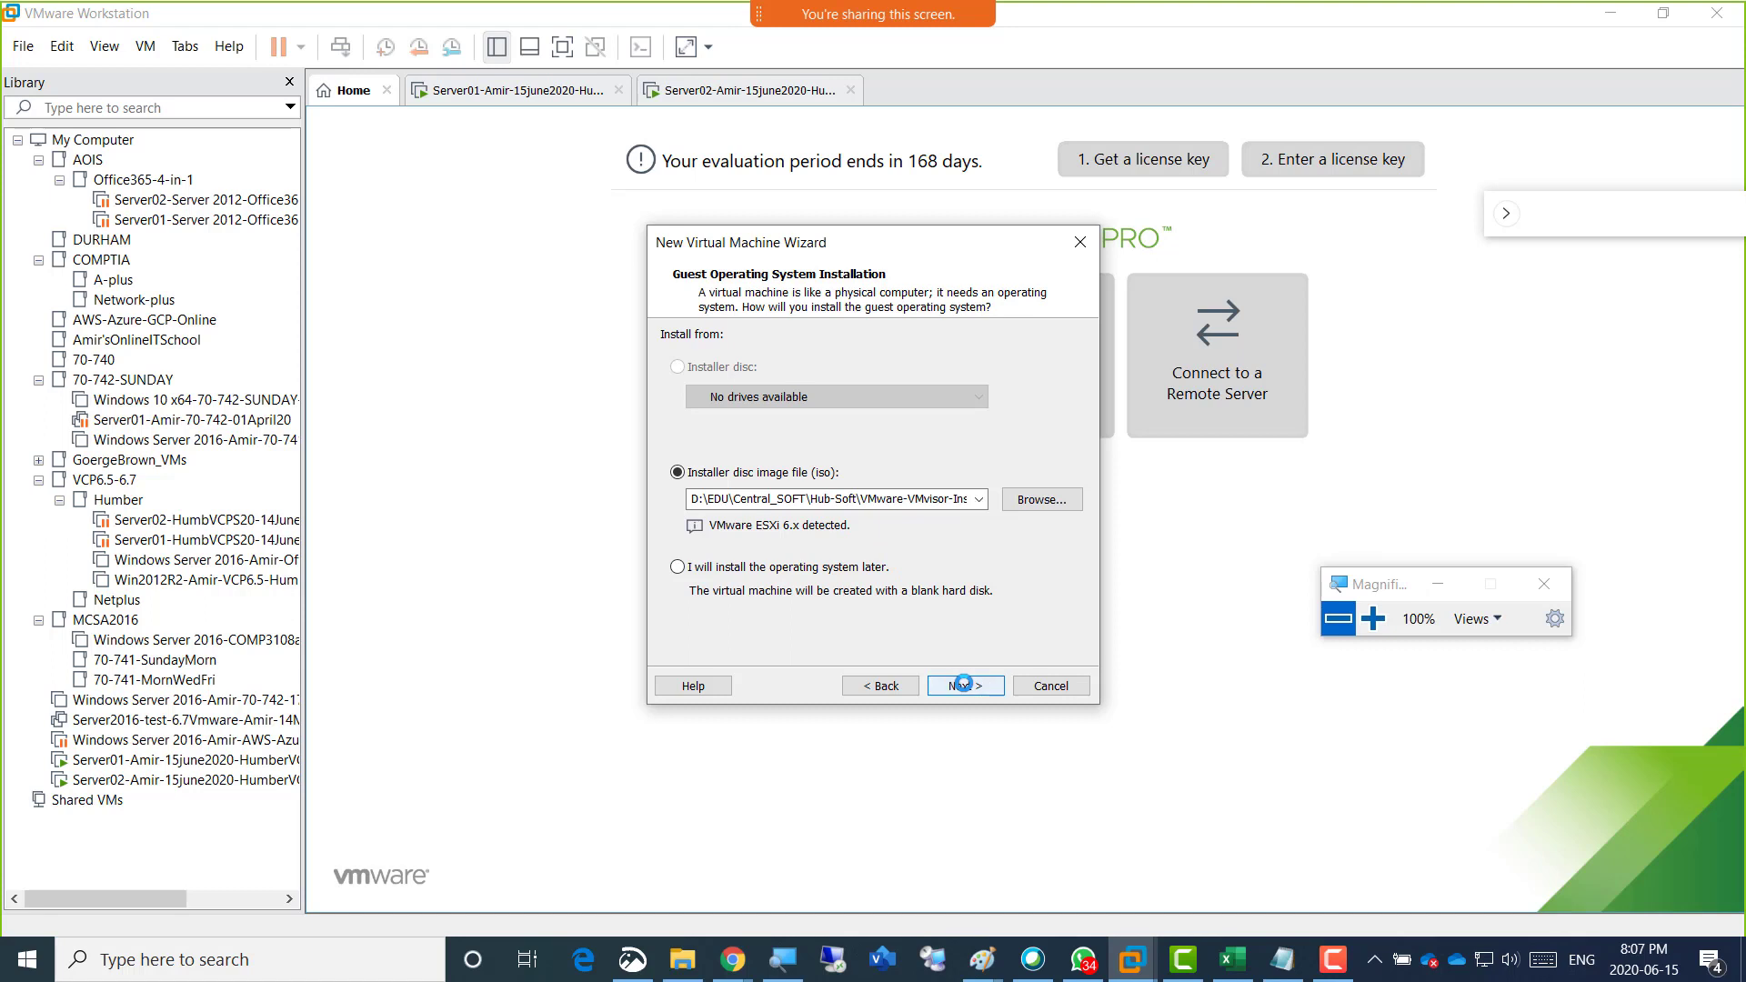
left_click(964, 683)
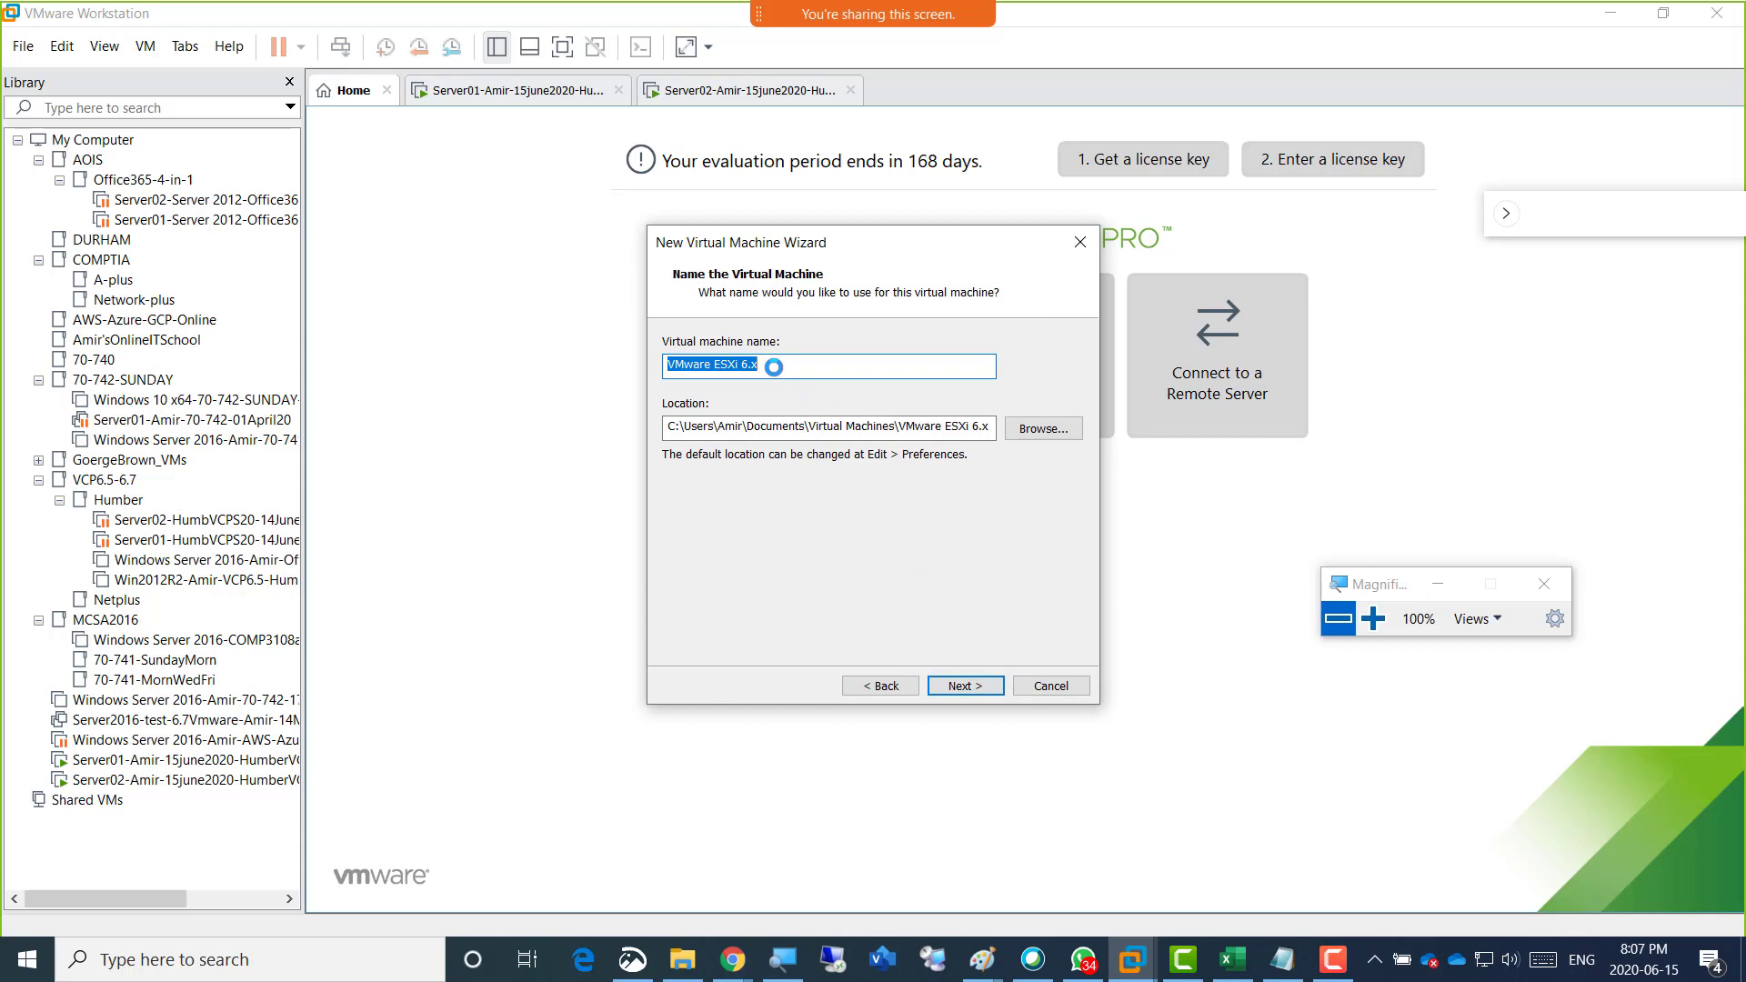
Name the virtual machine Esxi01, the instructor's first name, HumberVCP and 15June2020, joined by hyphens, and copy the name.
type("E")
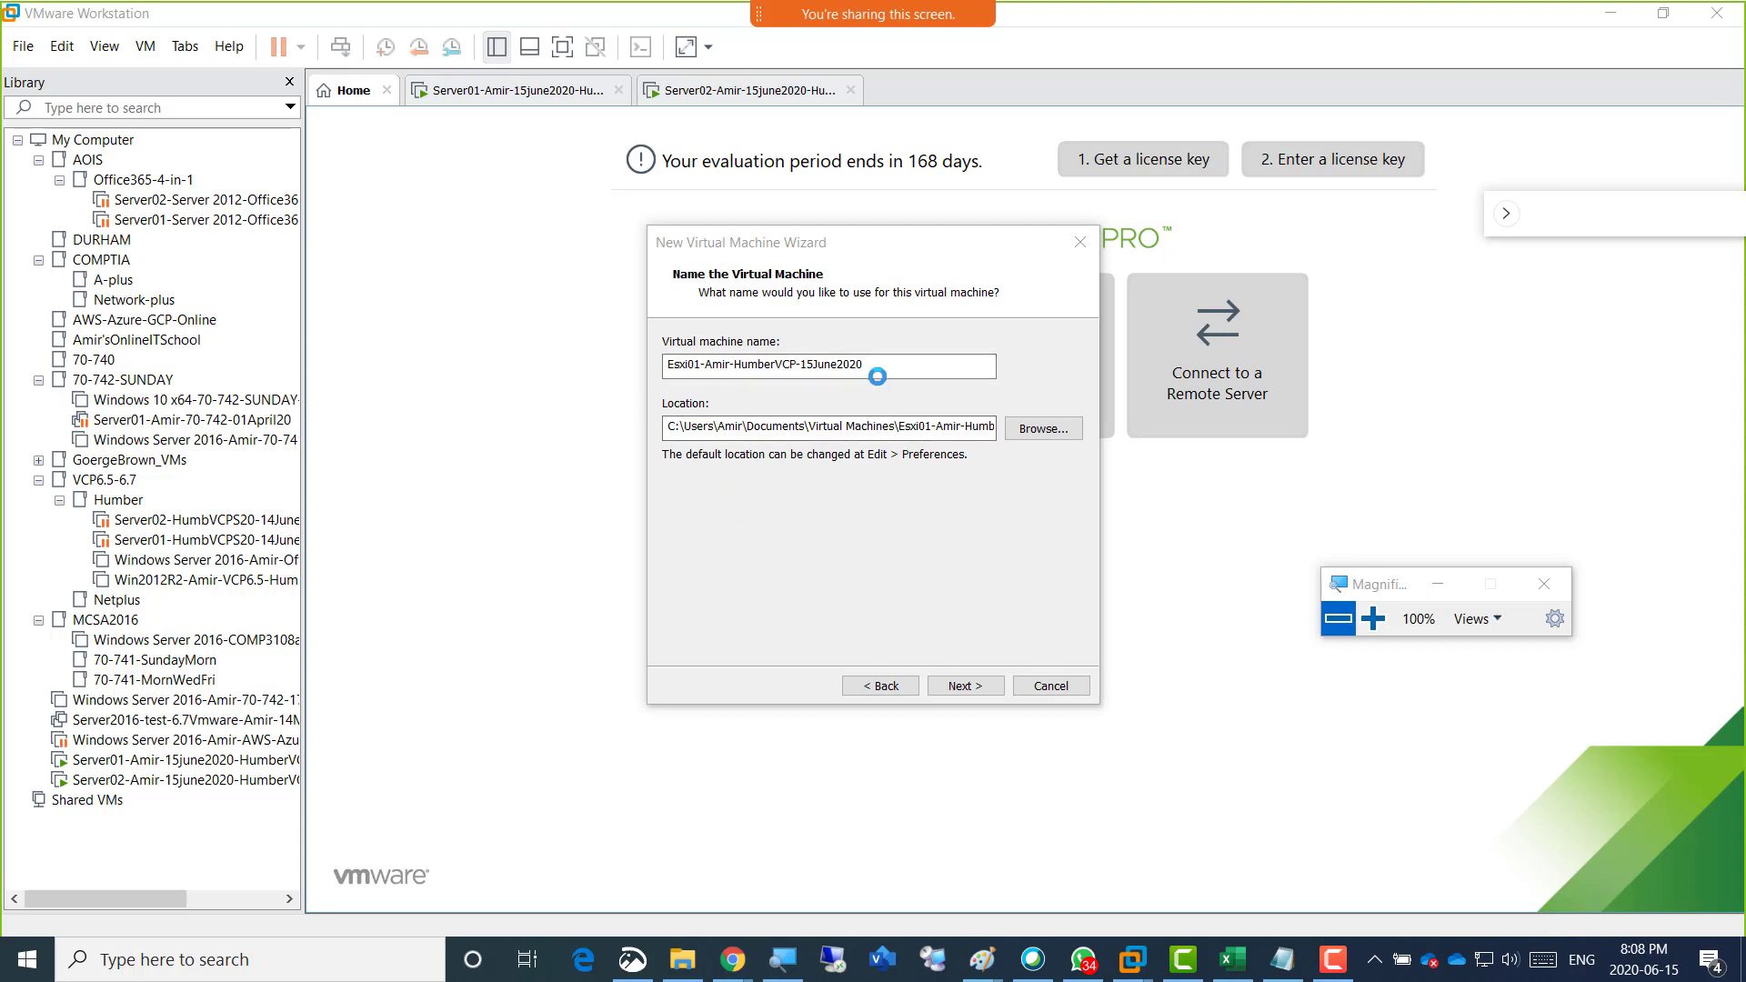
left_click(868, 362)
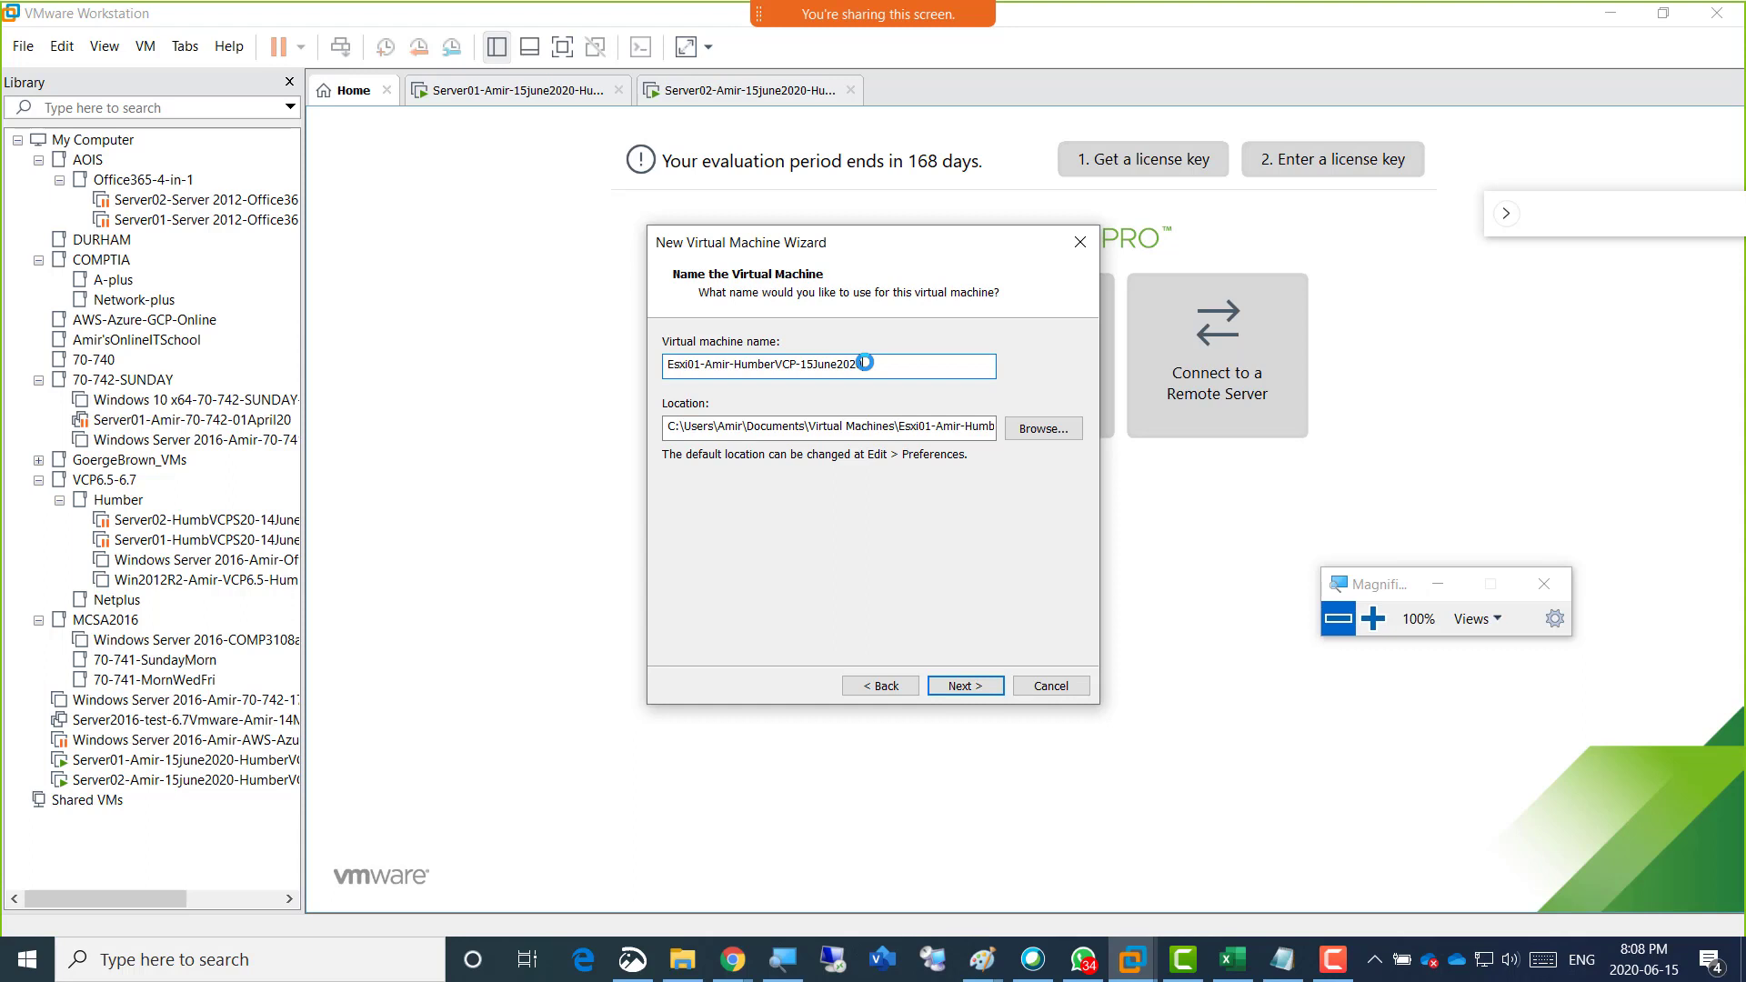
left_click_drag(864, 364, 600, 354)
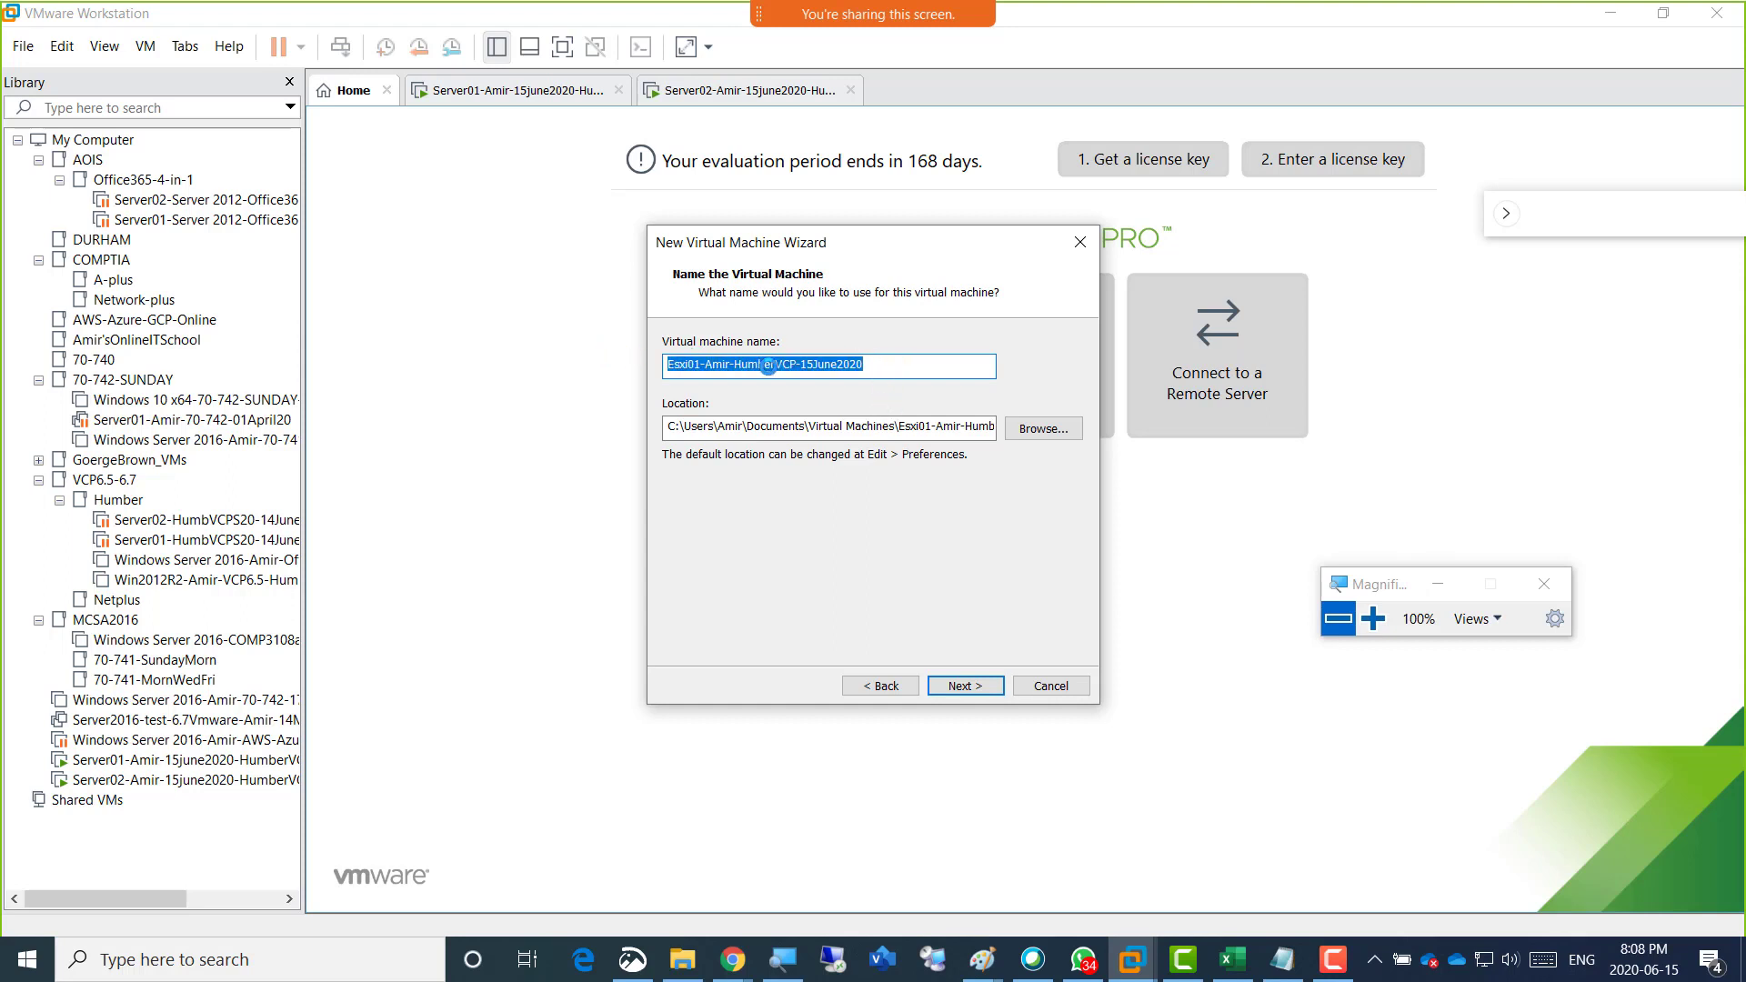
left_click_drag(871, 364, 636, 357)
right_click(695, 362)
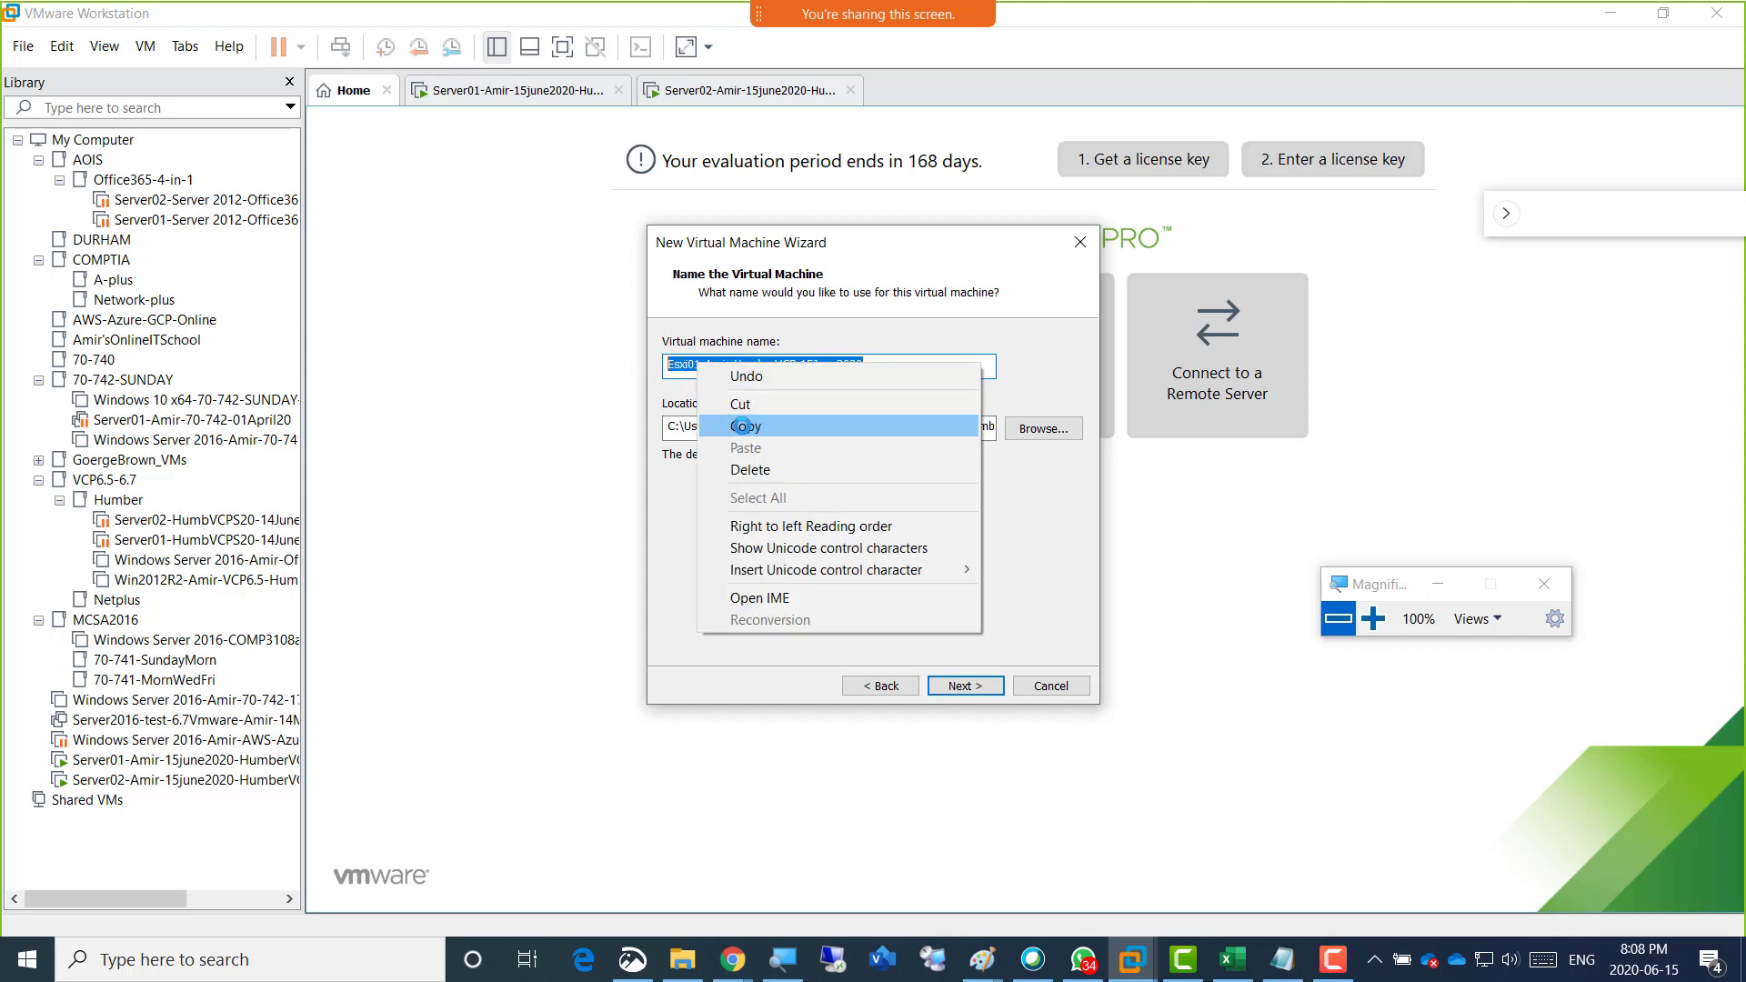
left_click(746, 425)
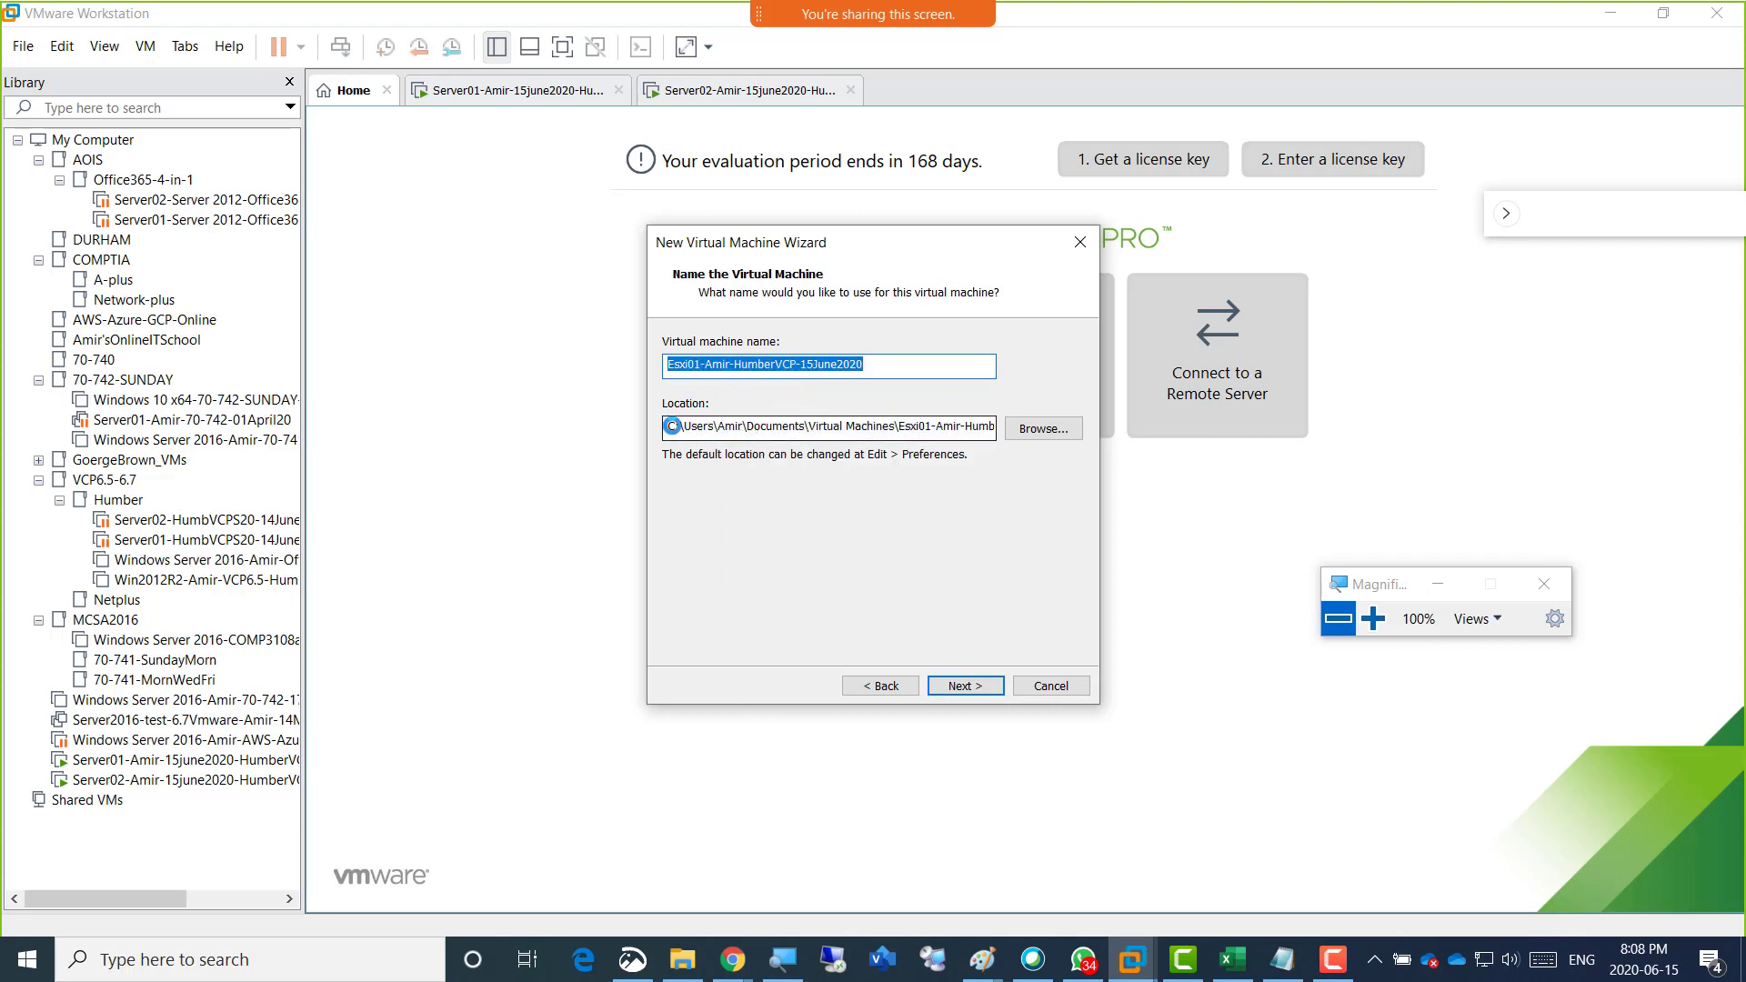
Set the drive letter in the virtual machine's location path to d and move the floating meeting panel away from the wizard.
left_click(664, 425)
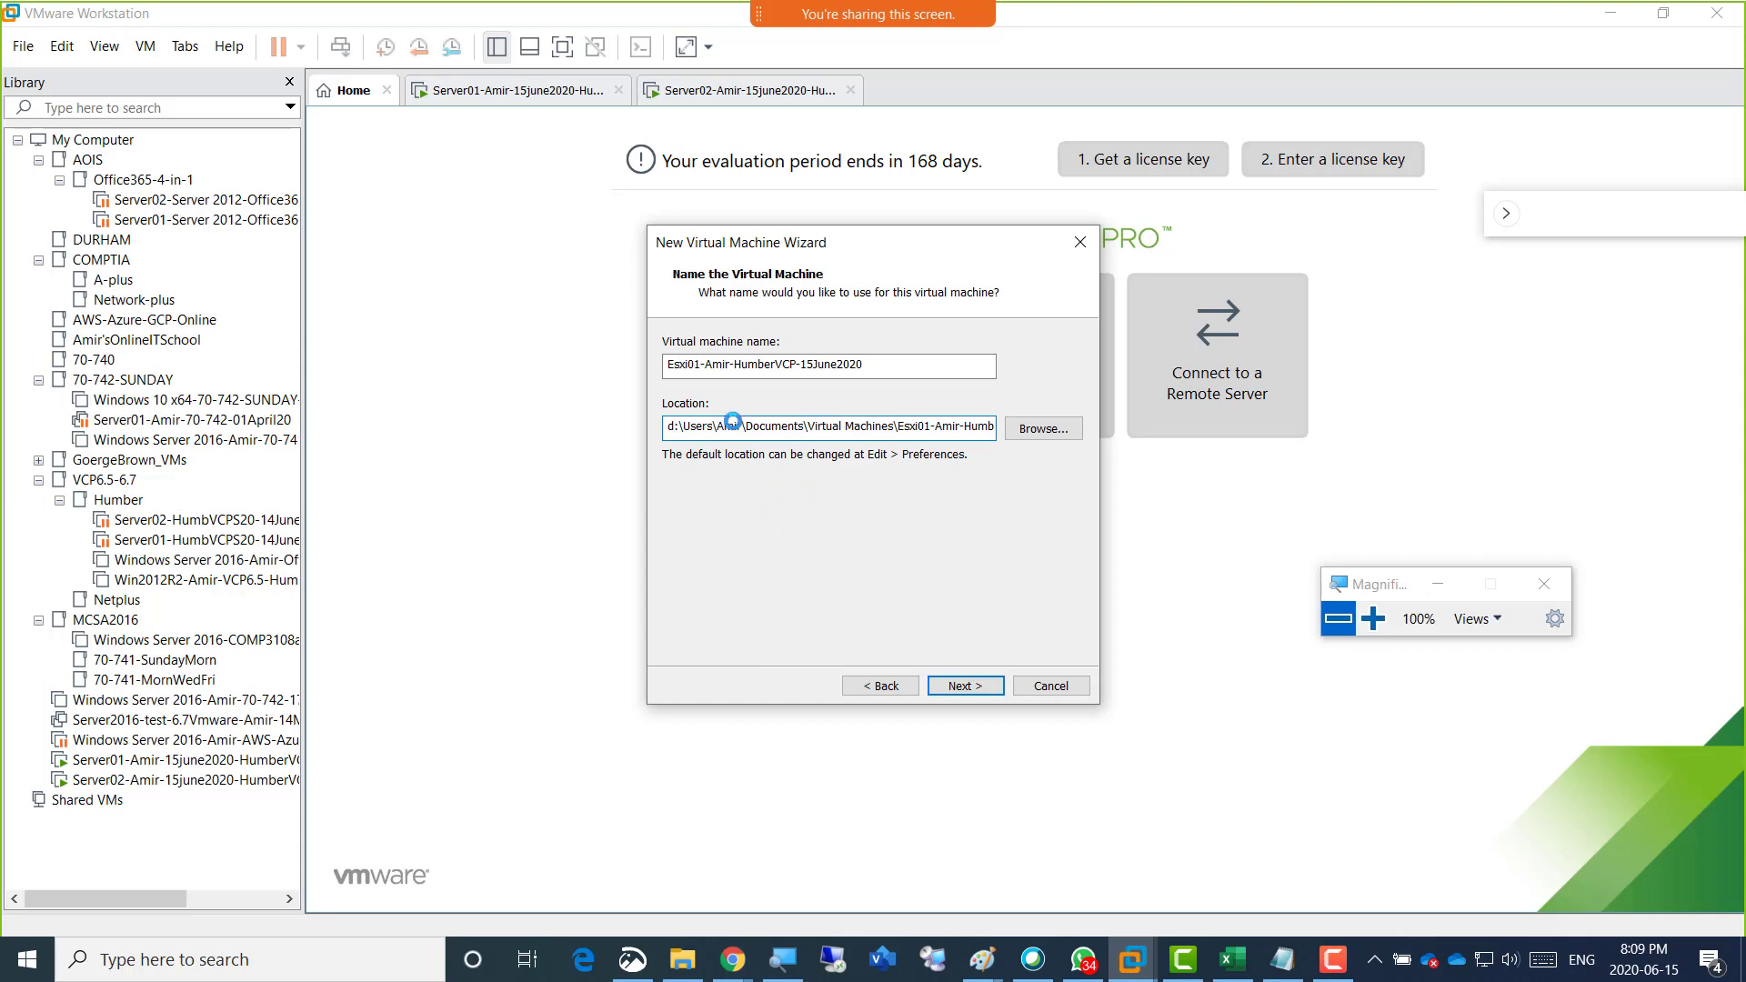
left_click(832, 365)
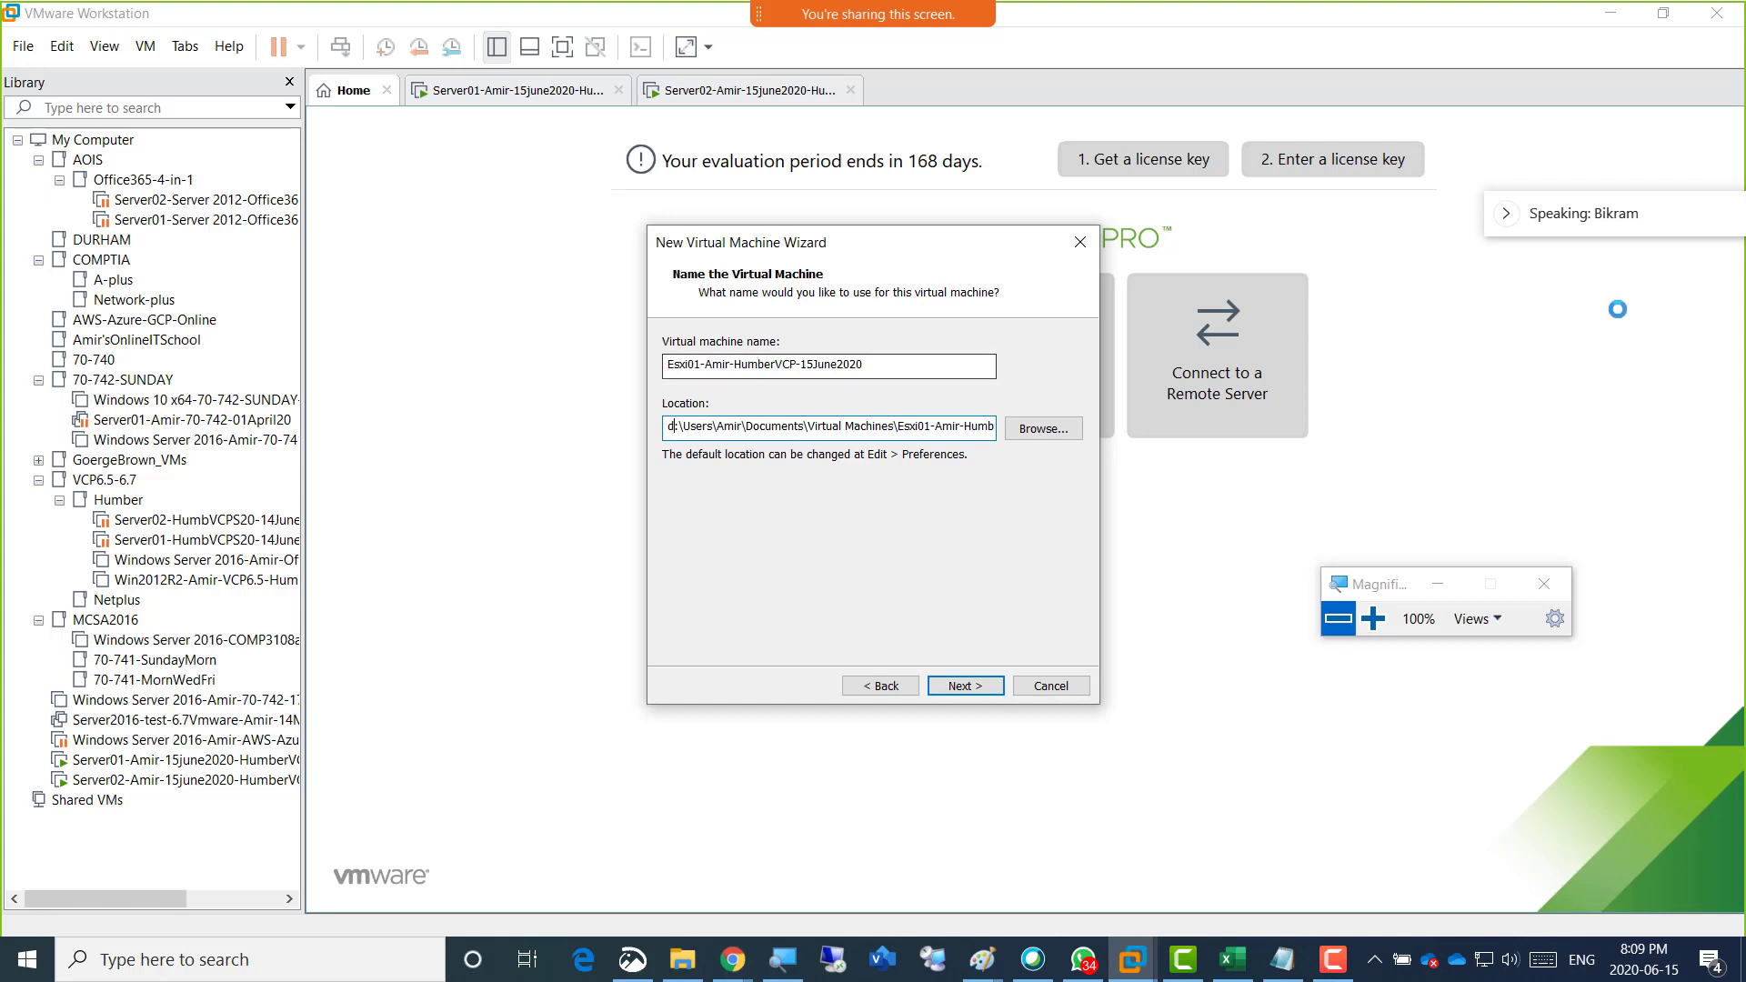
left_click_drag(1584, 186, 1497, 52)
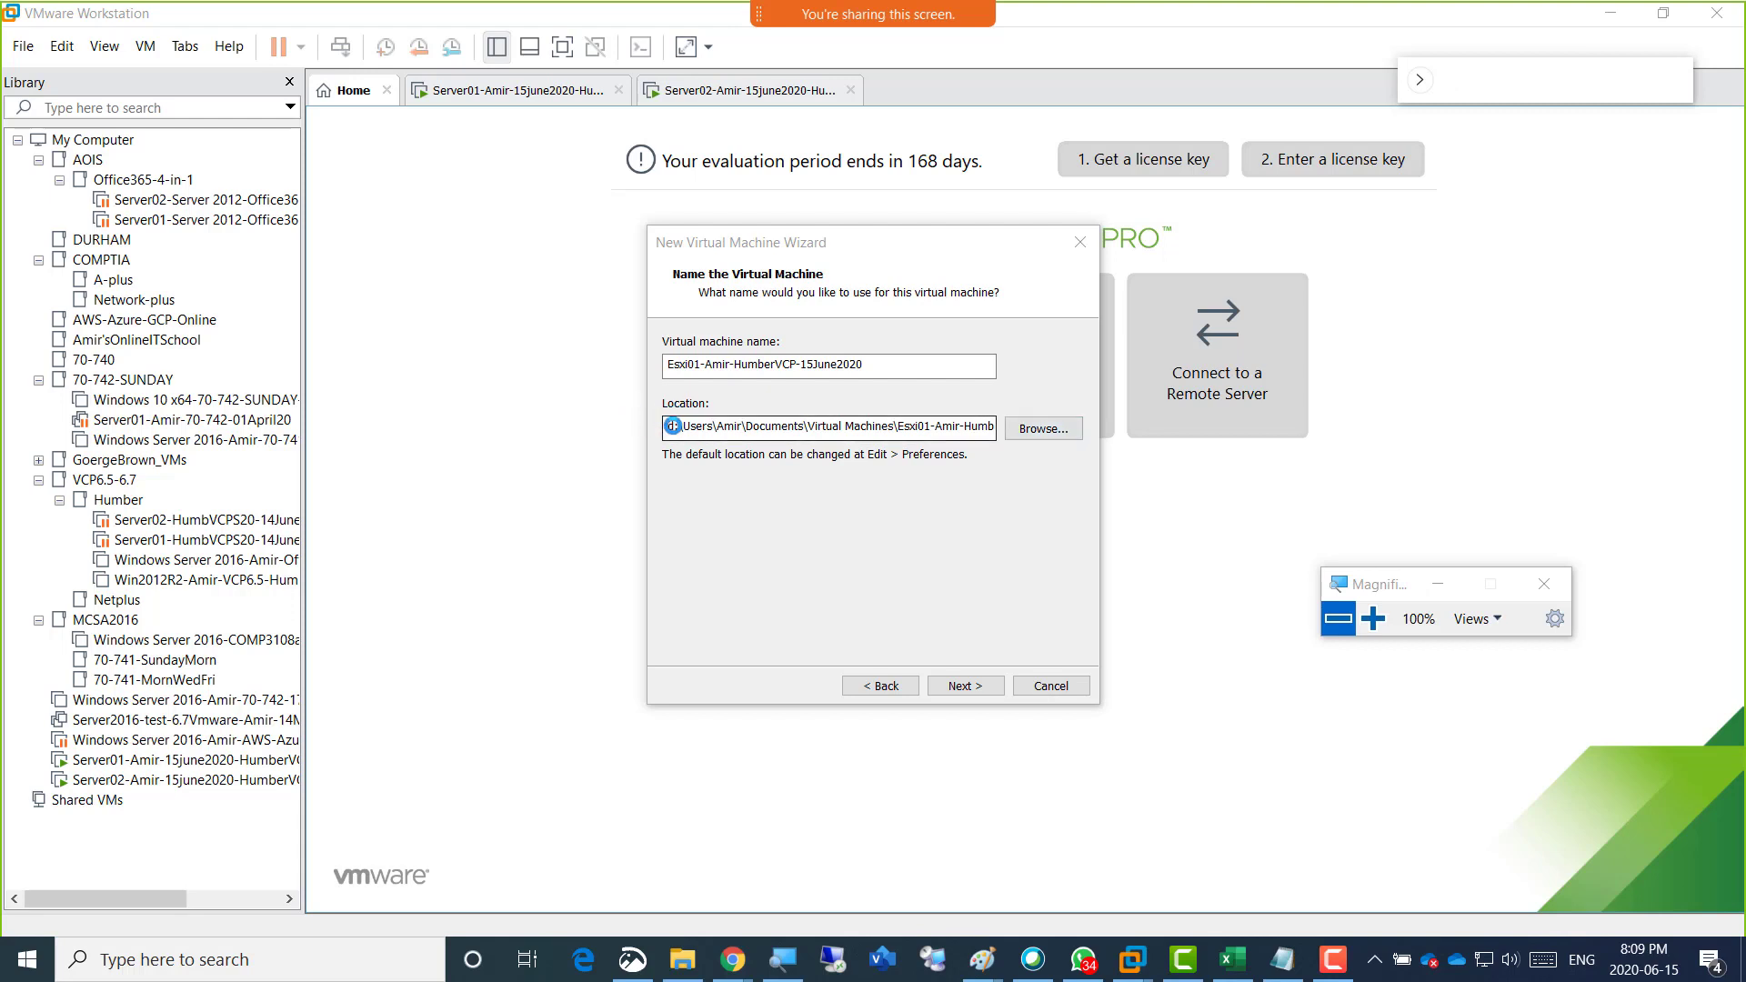
left_click(672, 426)
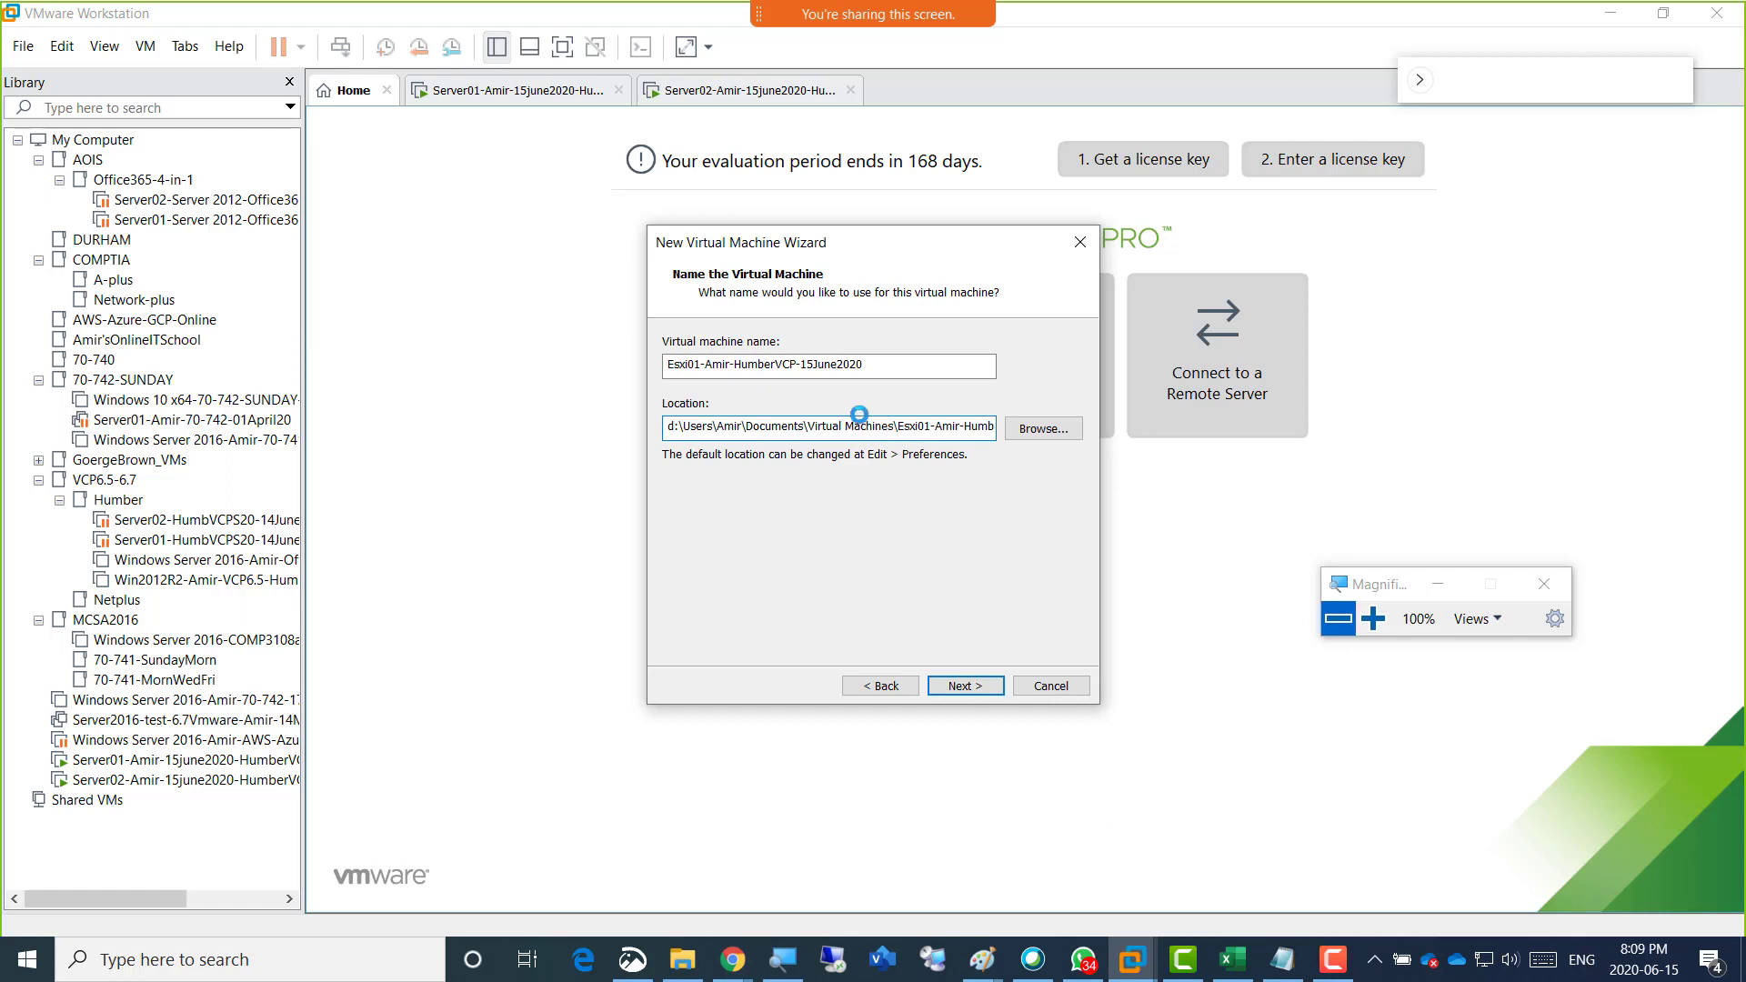
Copy the full virtual machine name again and accept the name and location to reach the disk capacity settings.
left_click_drag(870, 365, 647, 367)
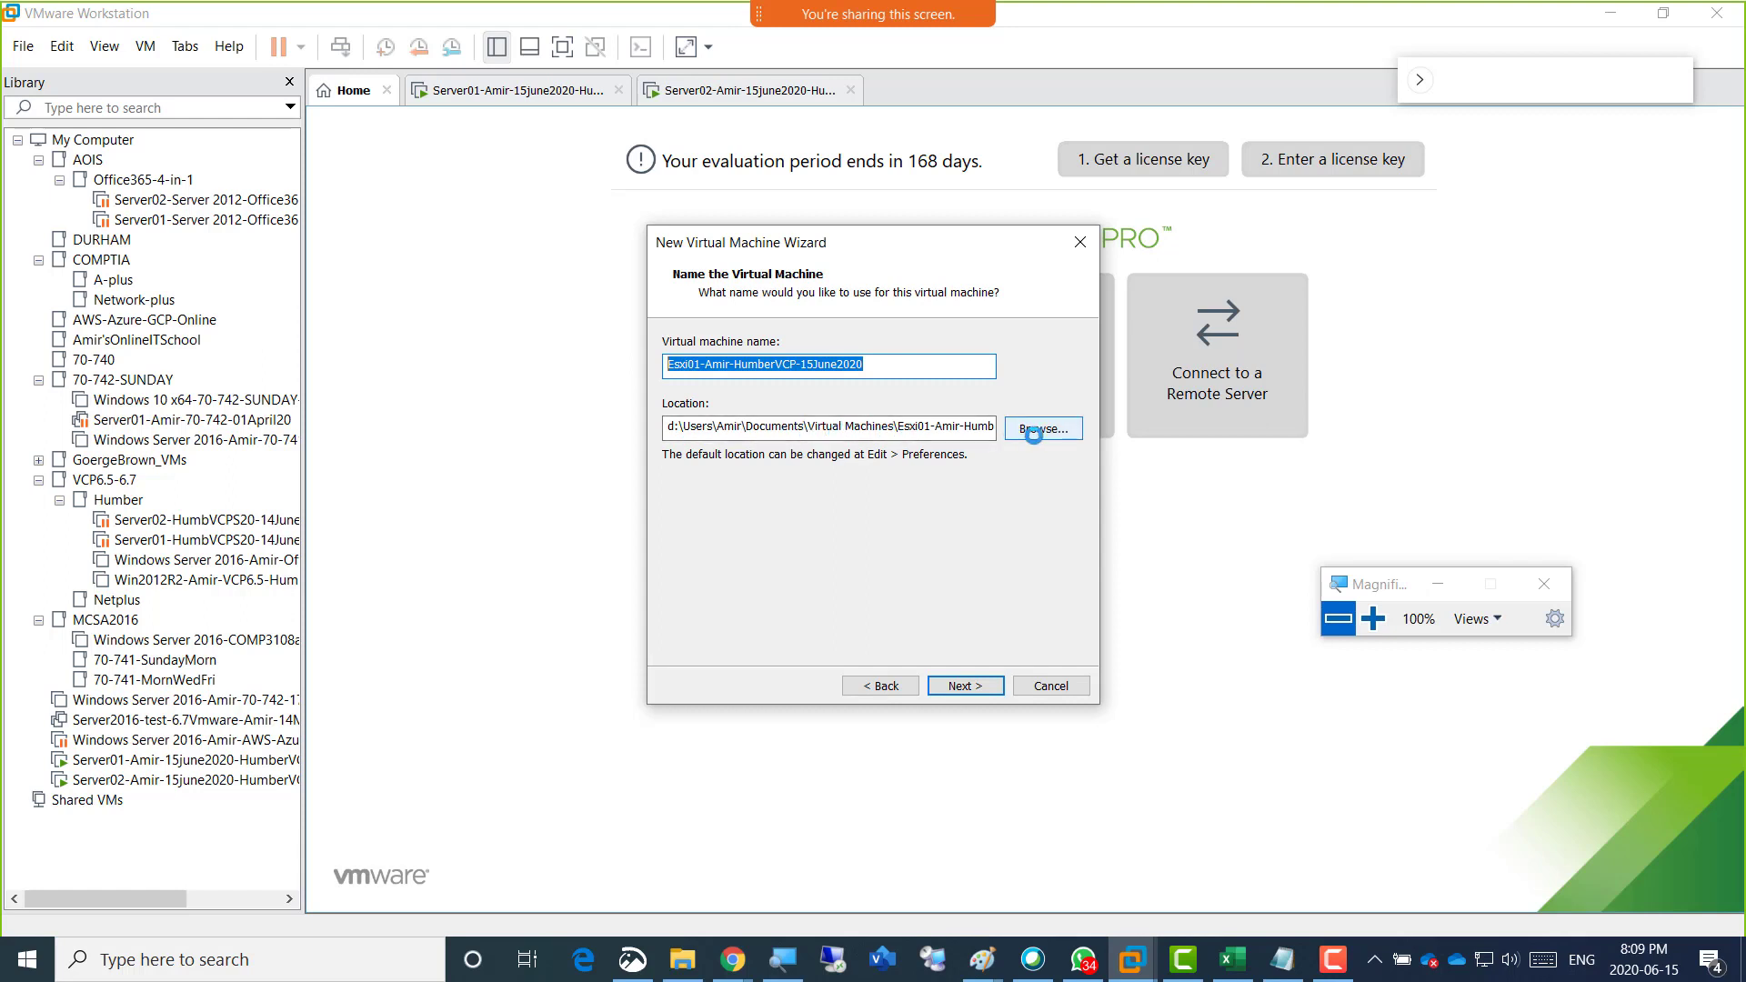
left_click(880, 365)
left_click_drag(880, 365, 560, 427)
right_click(757, 363)
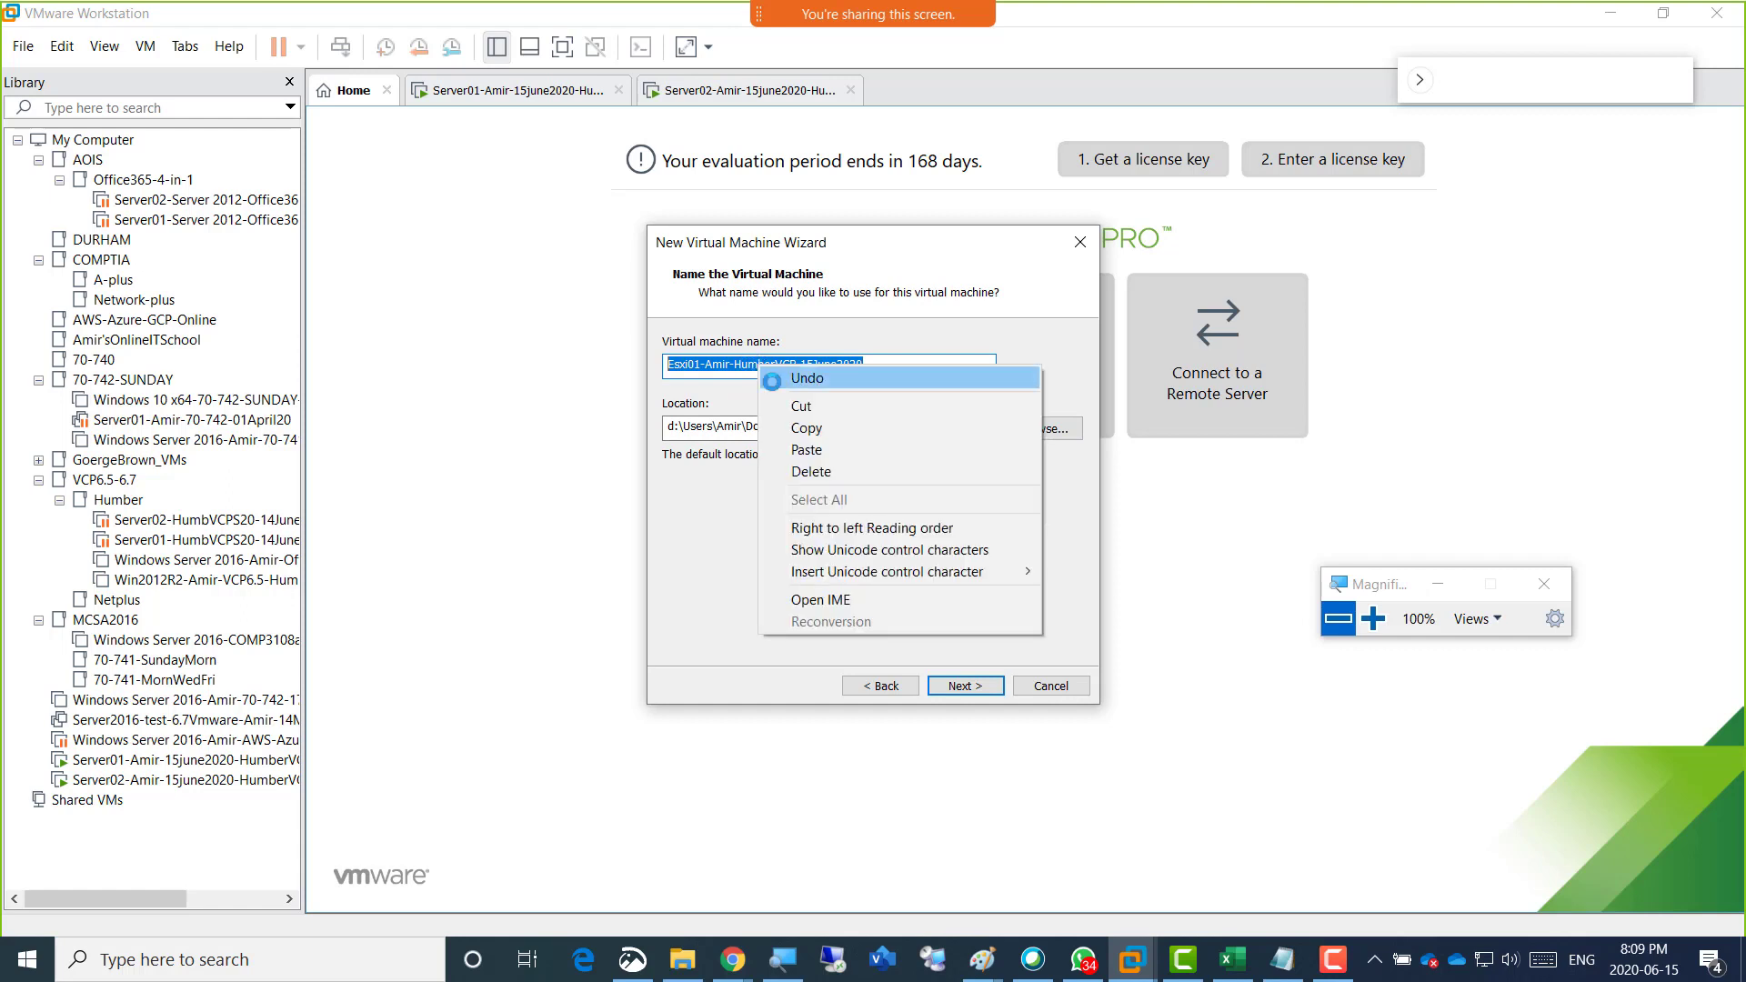
left_click(798, 428)
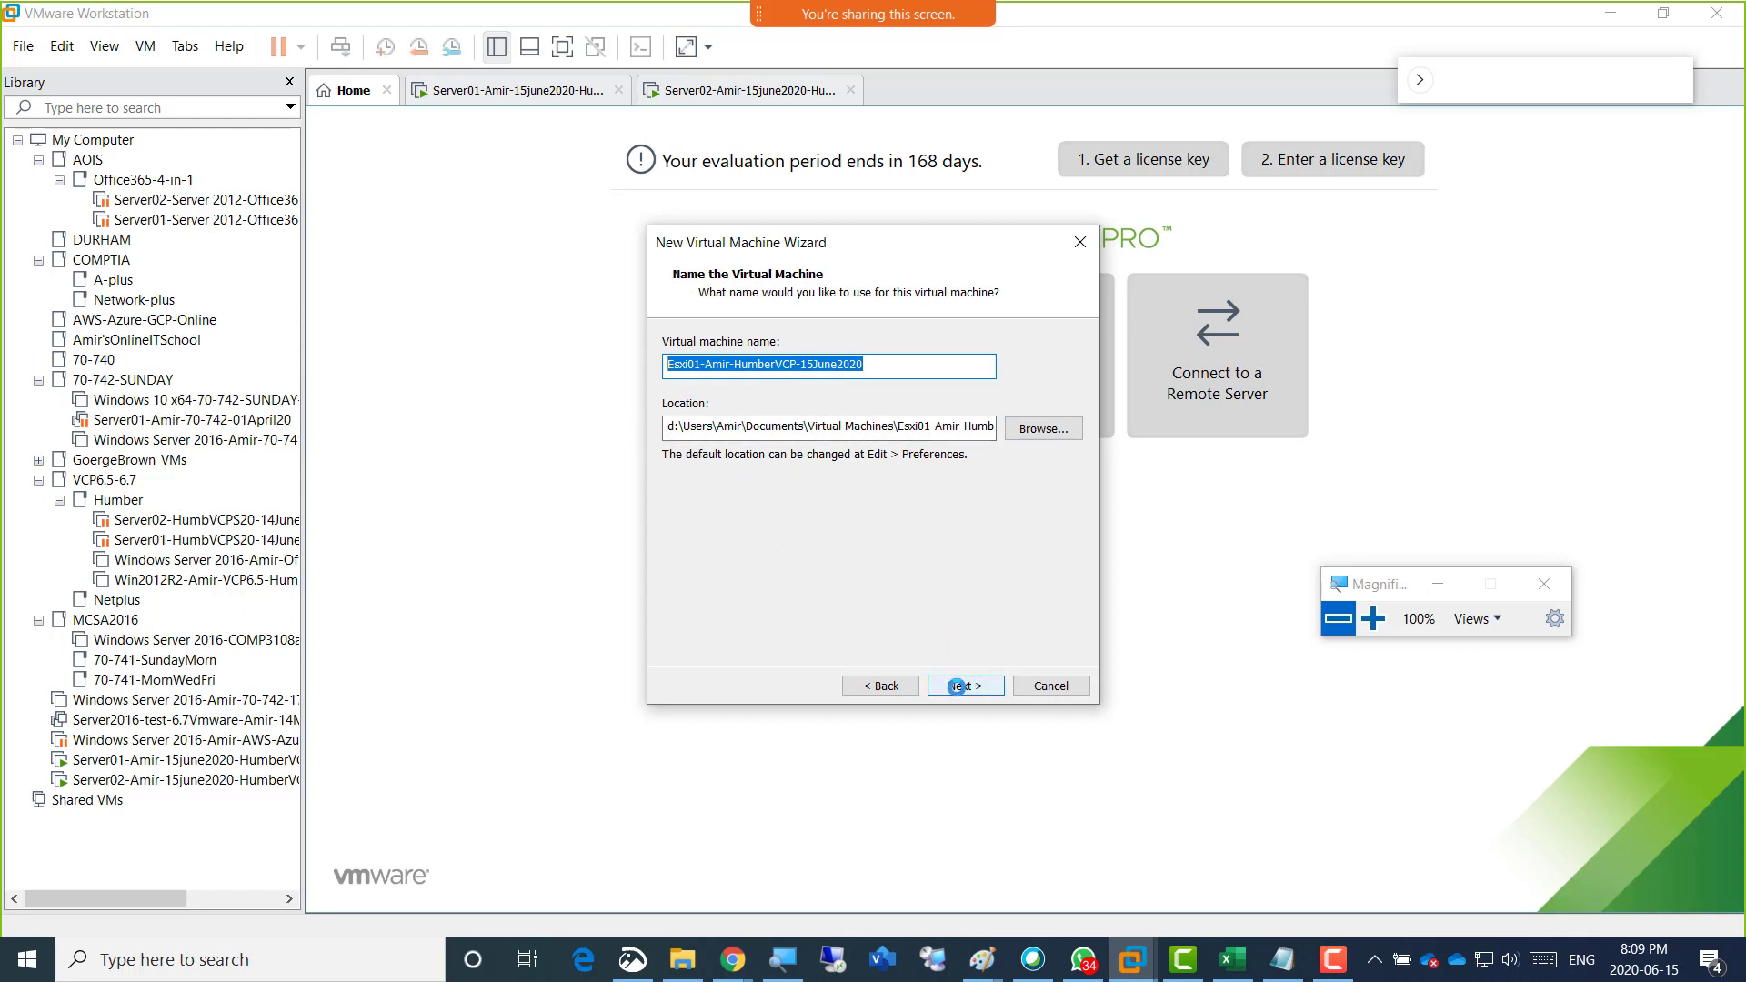
left_click(959, 689)
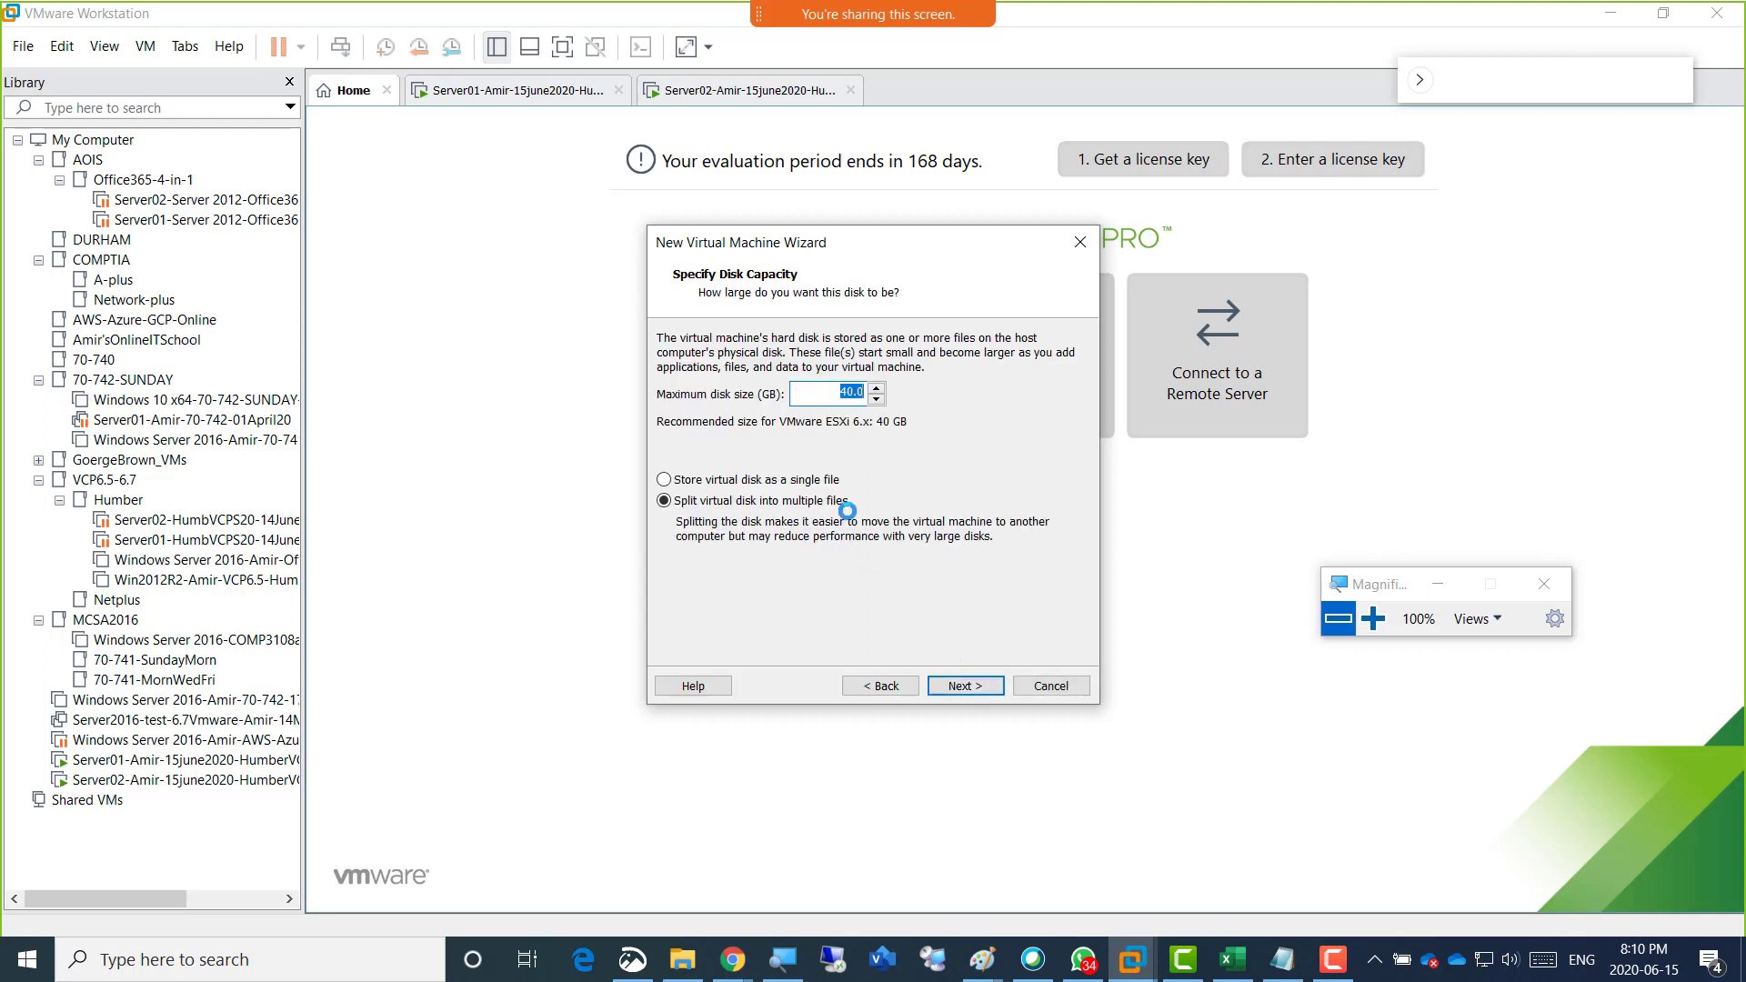
Set the maximum disk size to 200 GB and store the virtual disk as a single file.
type("2")
left_click(823, 481)
double_click(850, 393)
key("BackSpace")
key("ctrl+z")
left_click(842, 500)
left_click(800, 502)
left_click(808, 480)
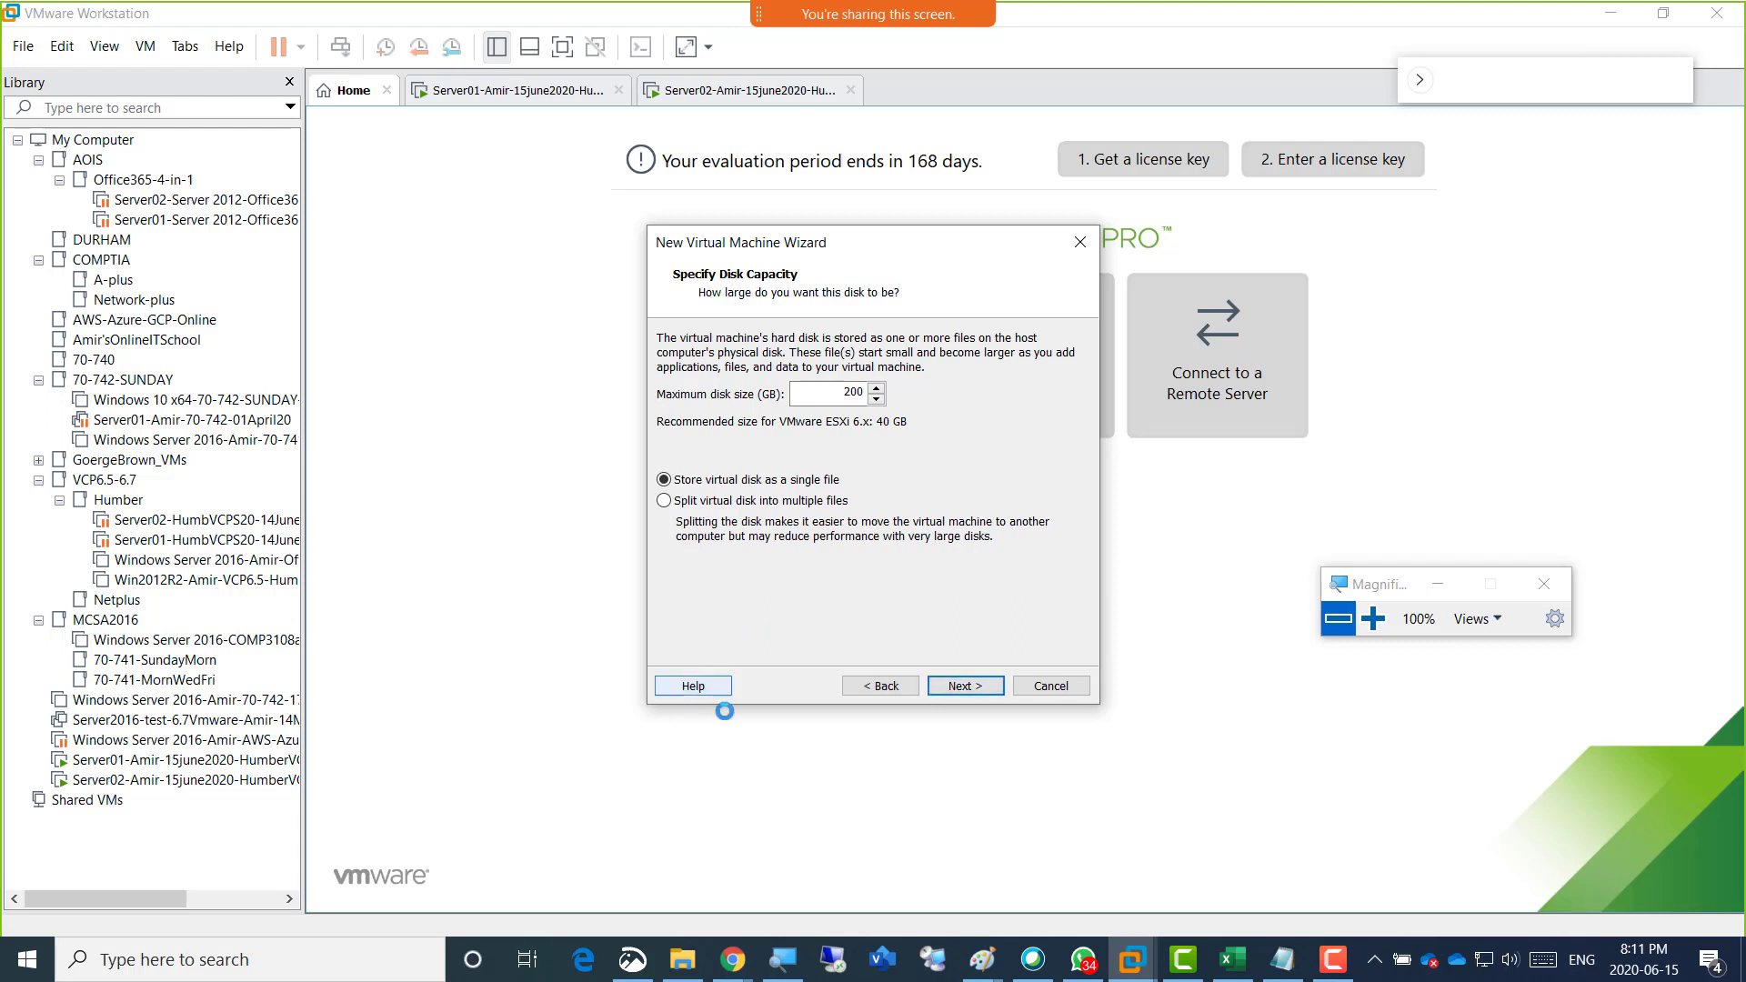
Return to the wizard's first page, review the configuration, installer image, name and disk settings again, and continue past disk capacity.
left_click(870, 684)
left_click(870, 684)
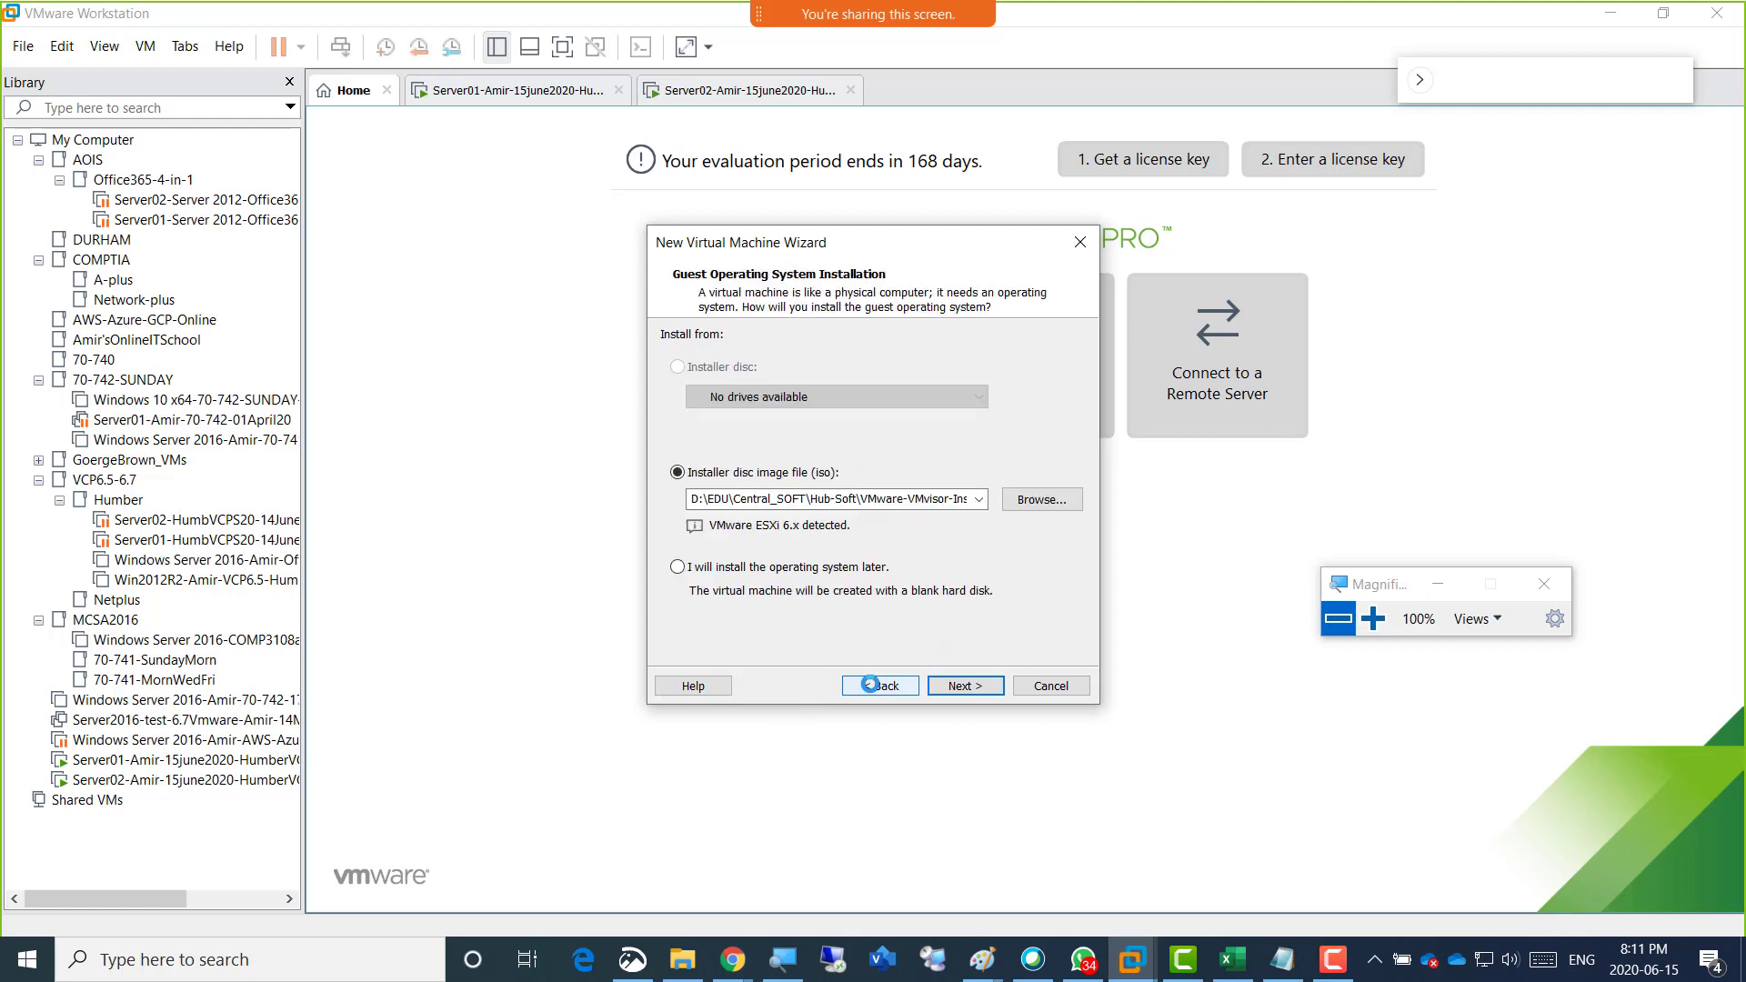
left_click(868, 684)
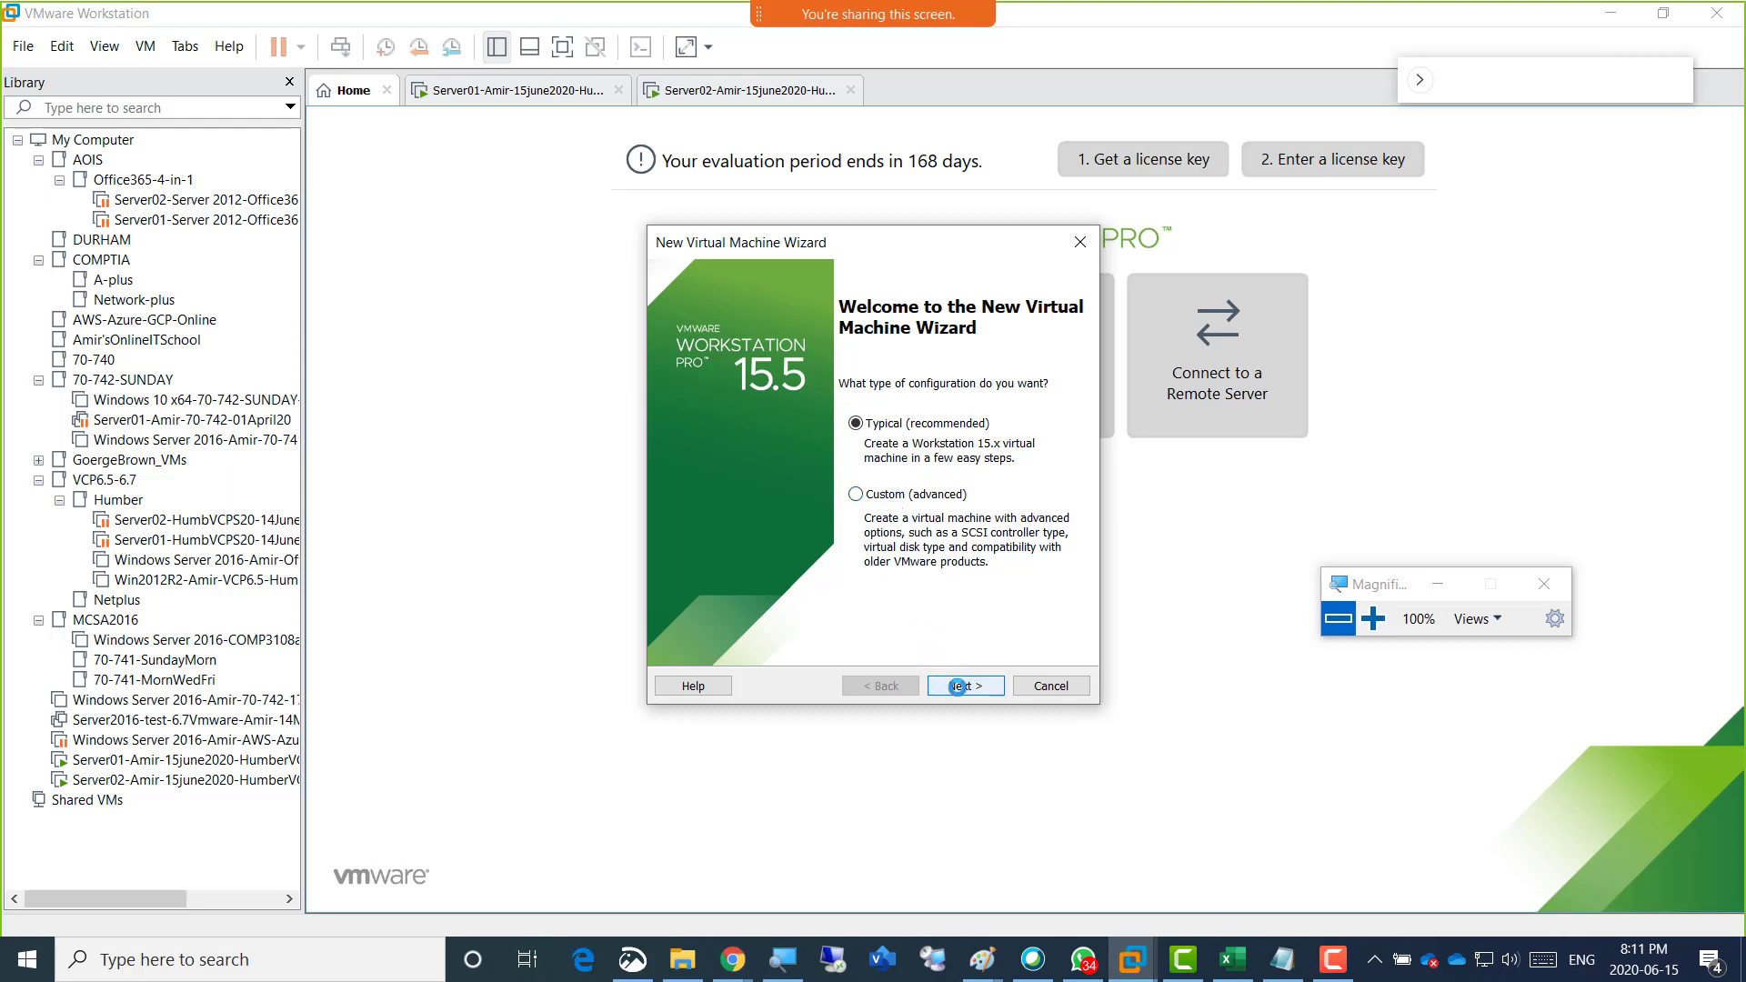
left_click(958, 688)
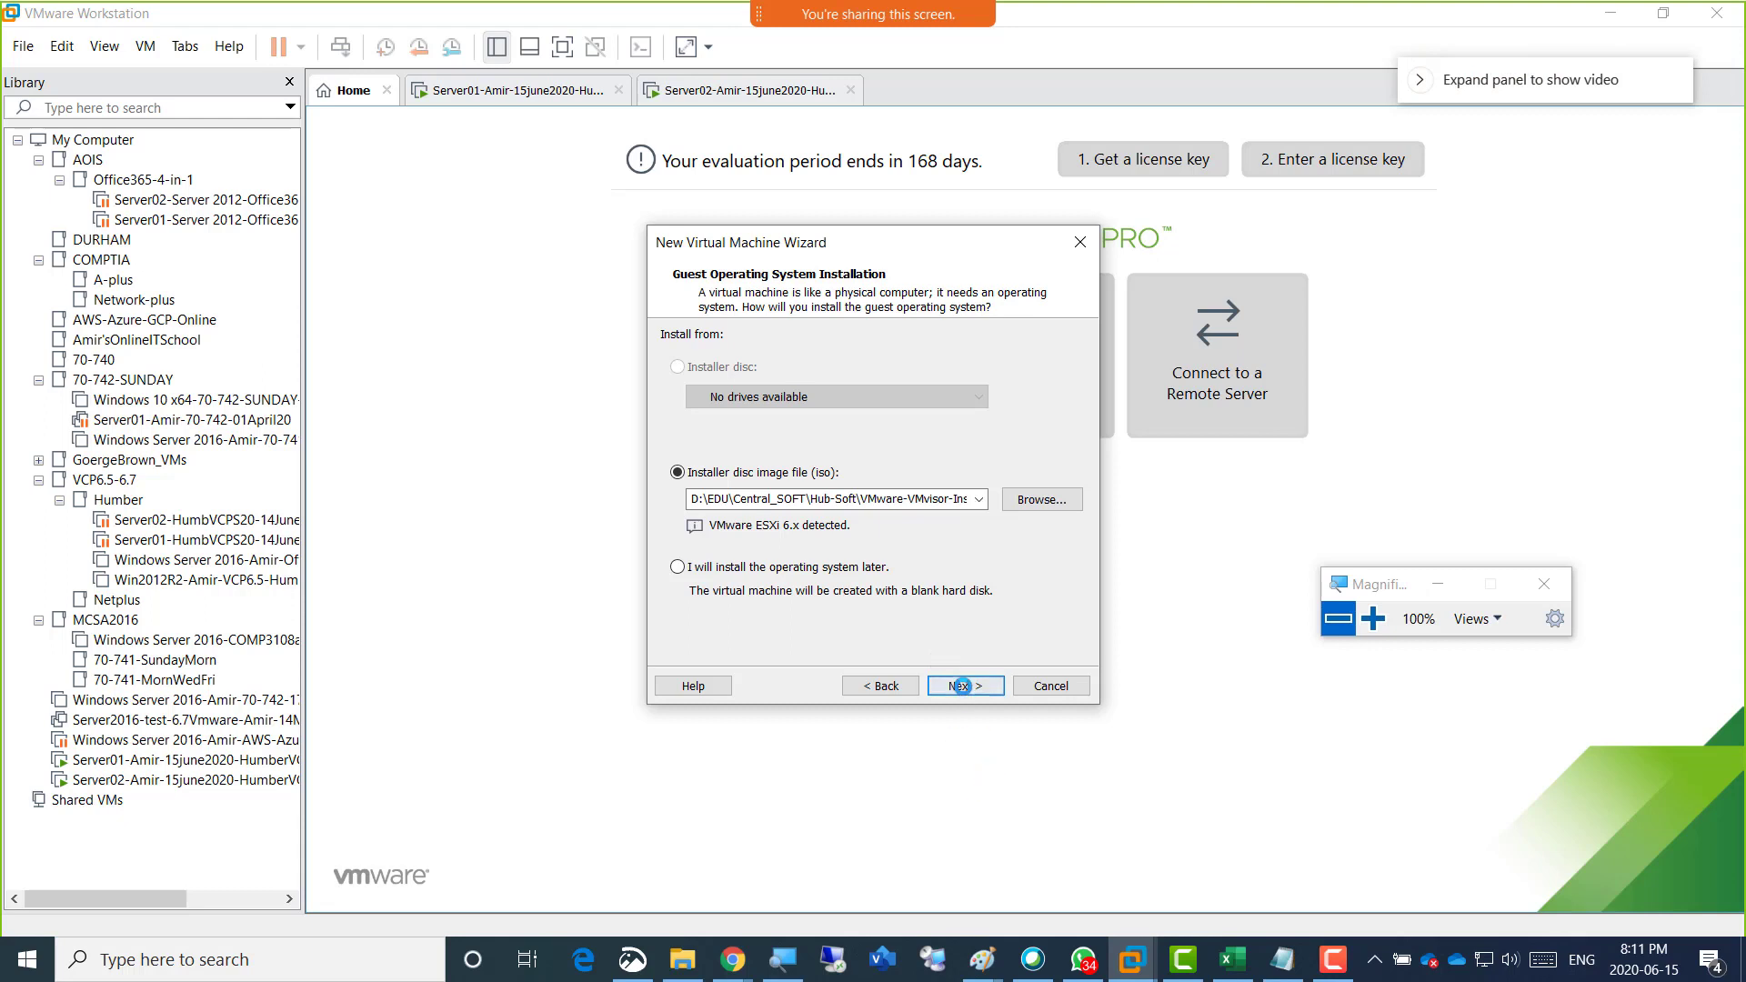
left_click(961, 686)
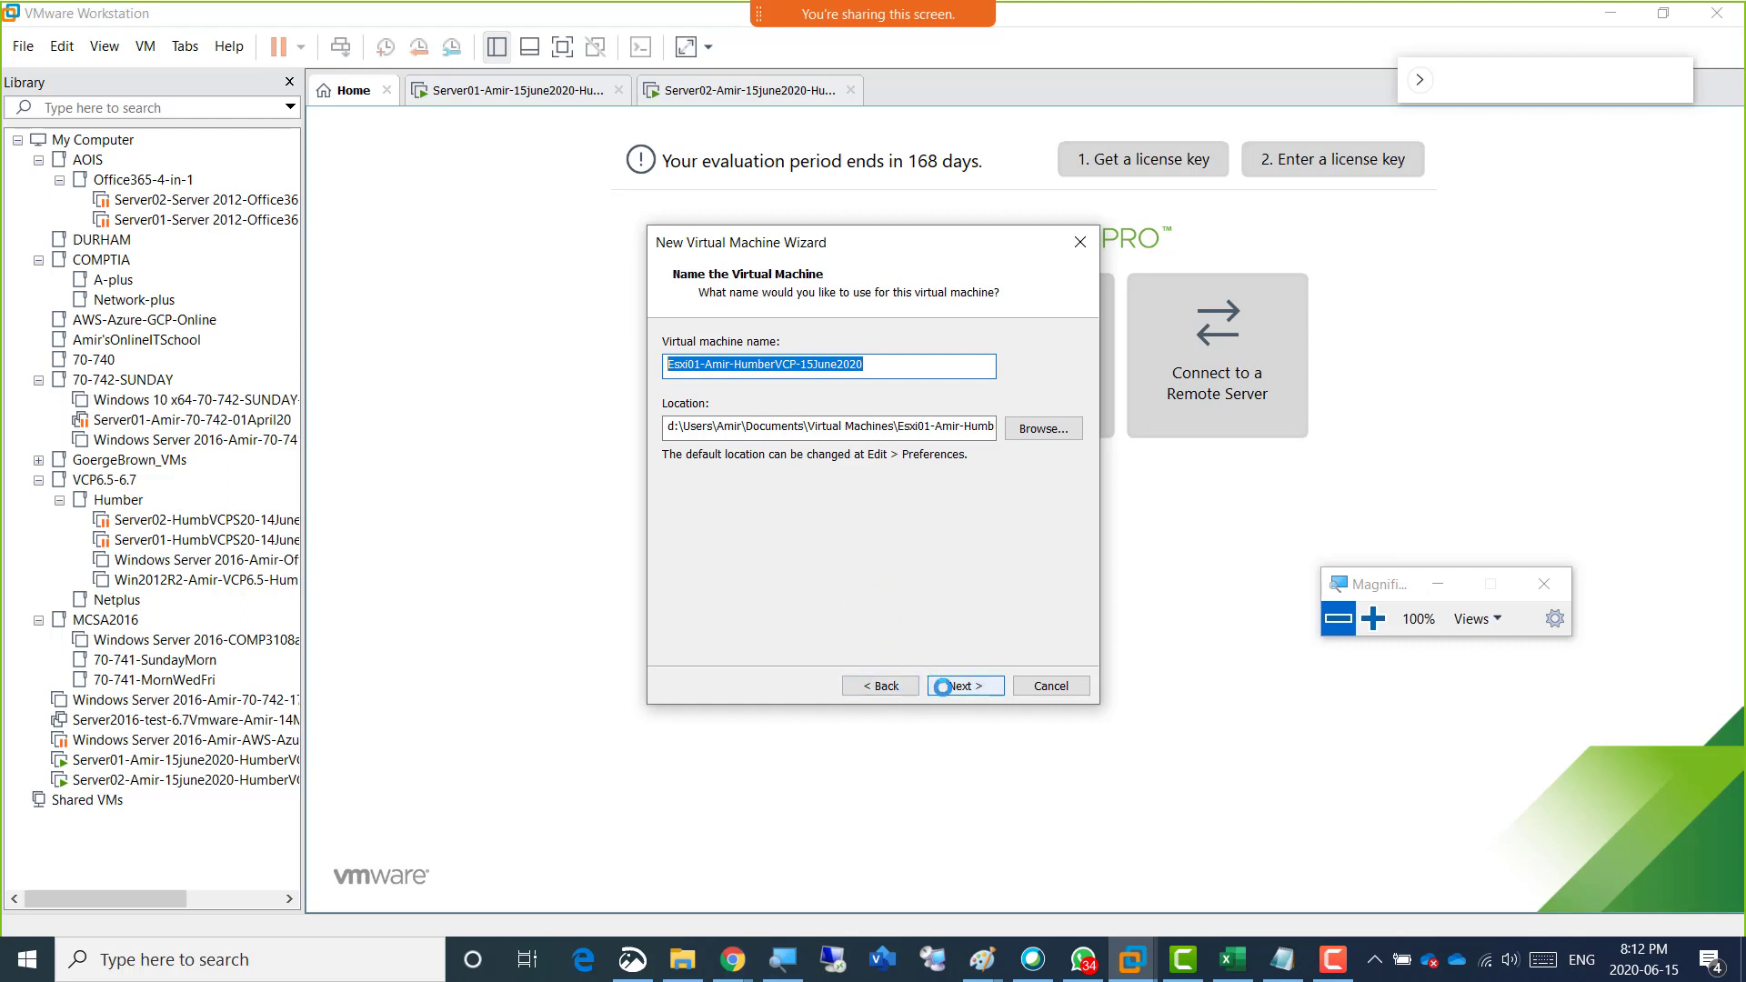
left_click(958, 687)
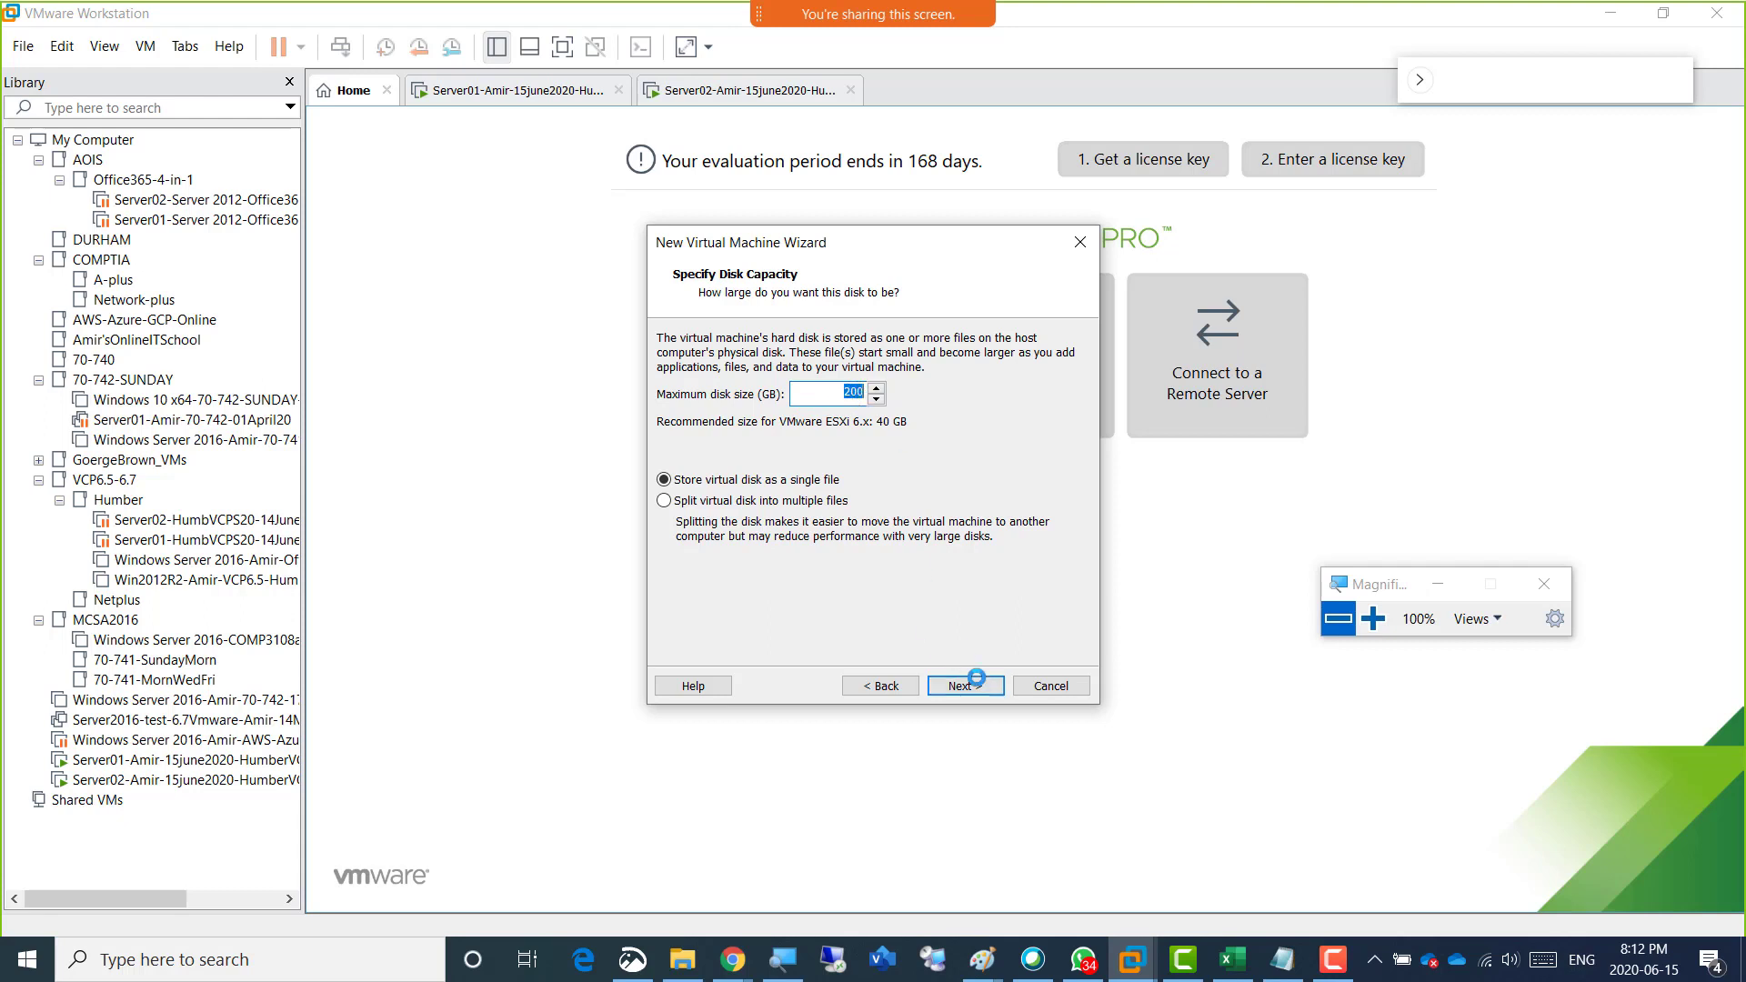
left_click(975, 682)
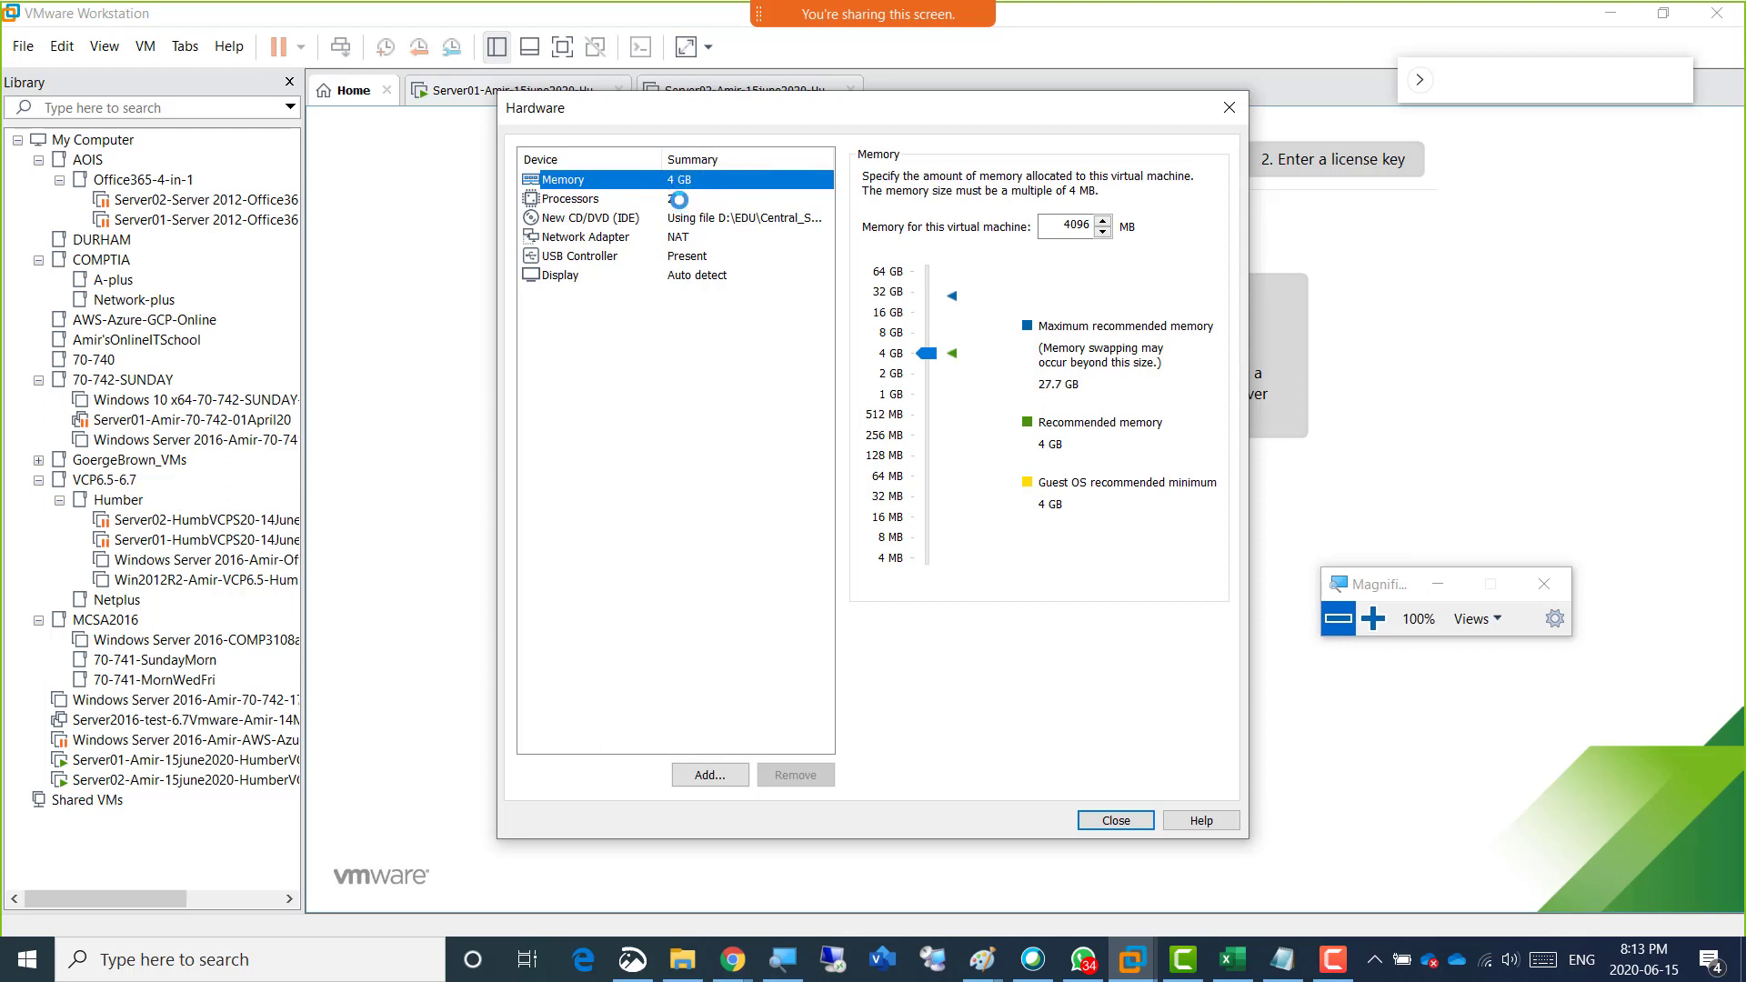
Review the processor settings, close the hardware customization, and finish creating the Esxi01 virtual machine with power-on after creation.
left_click(678, 200)
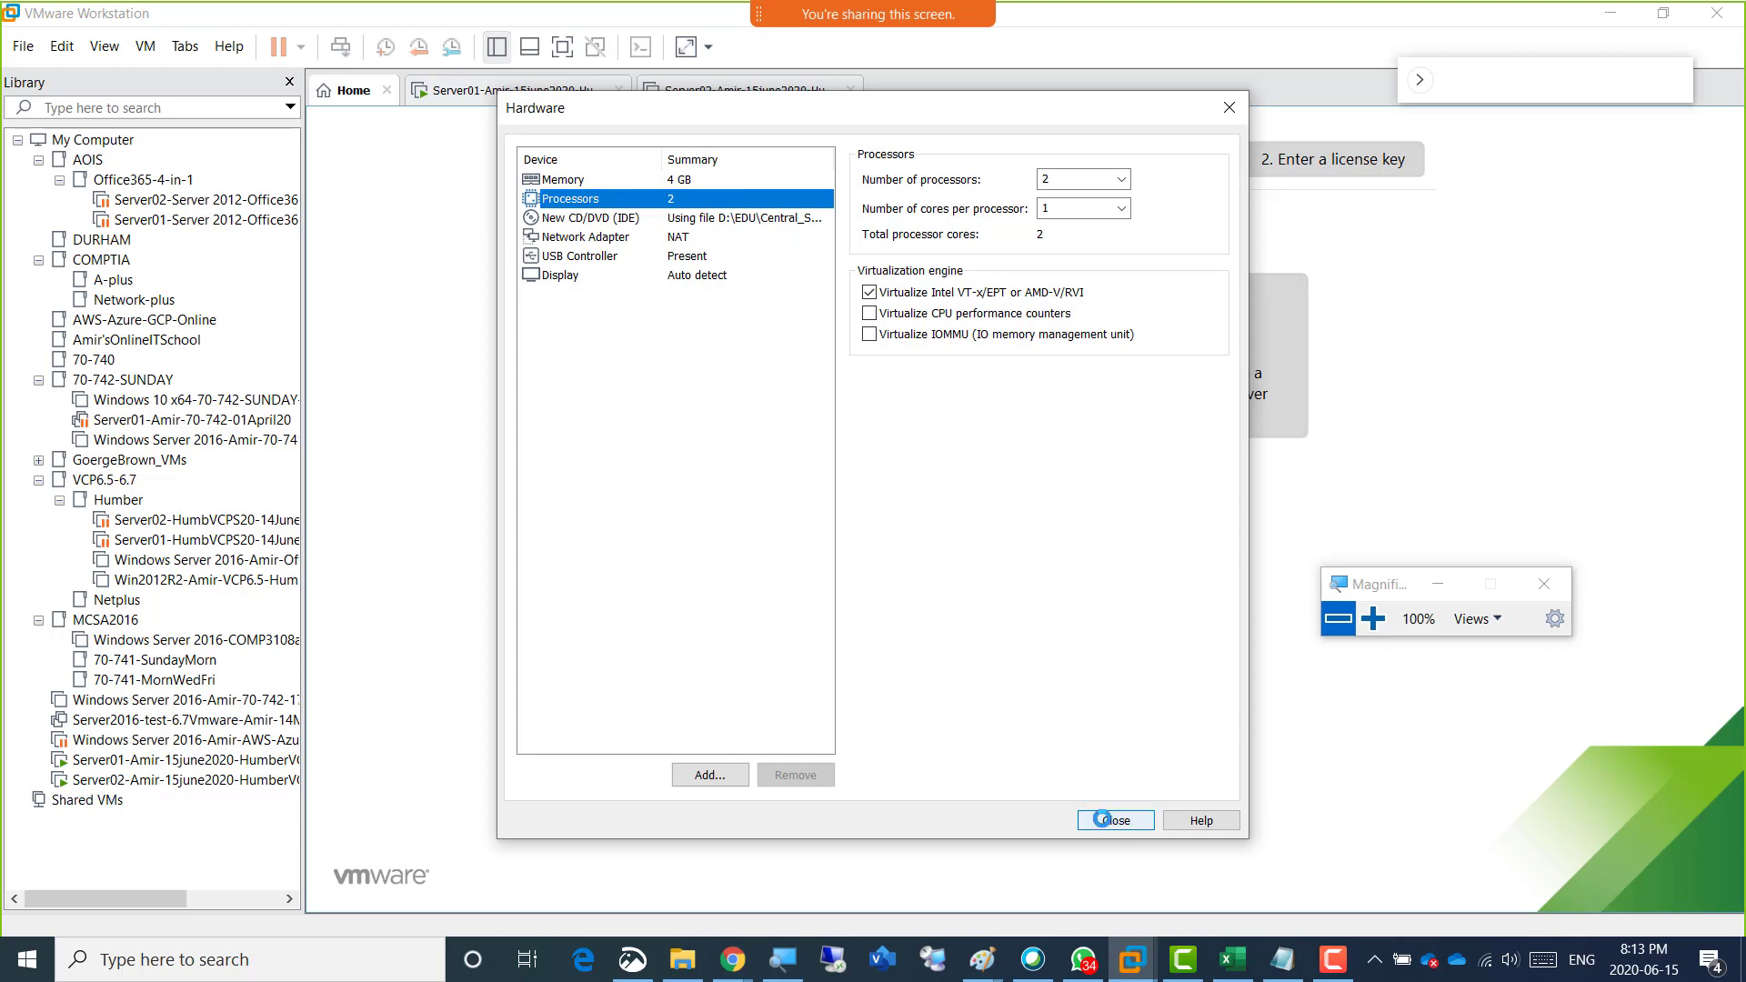
left_click(1103, 820)
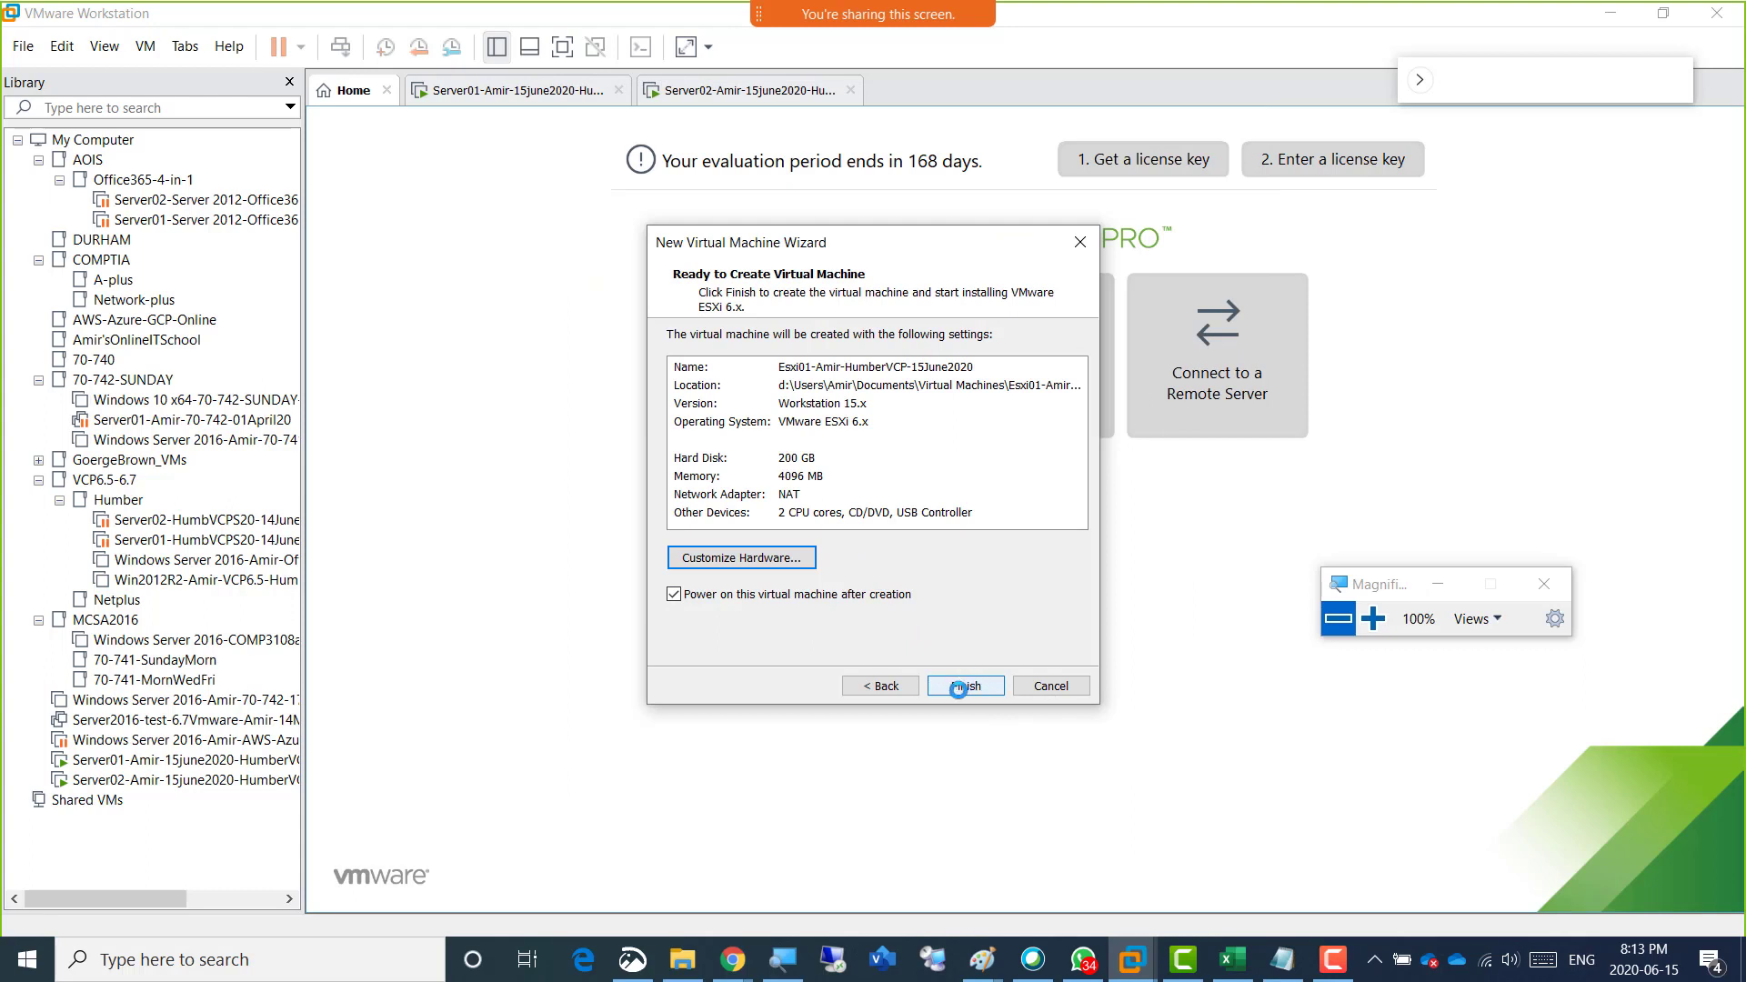
left_click(964, 688)
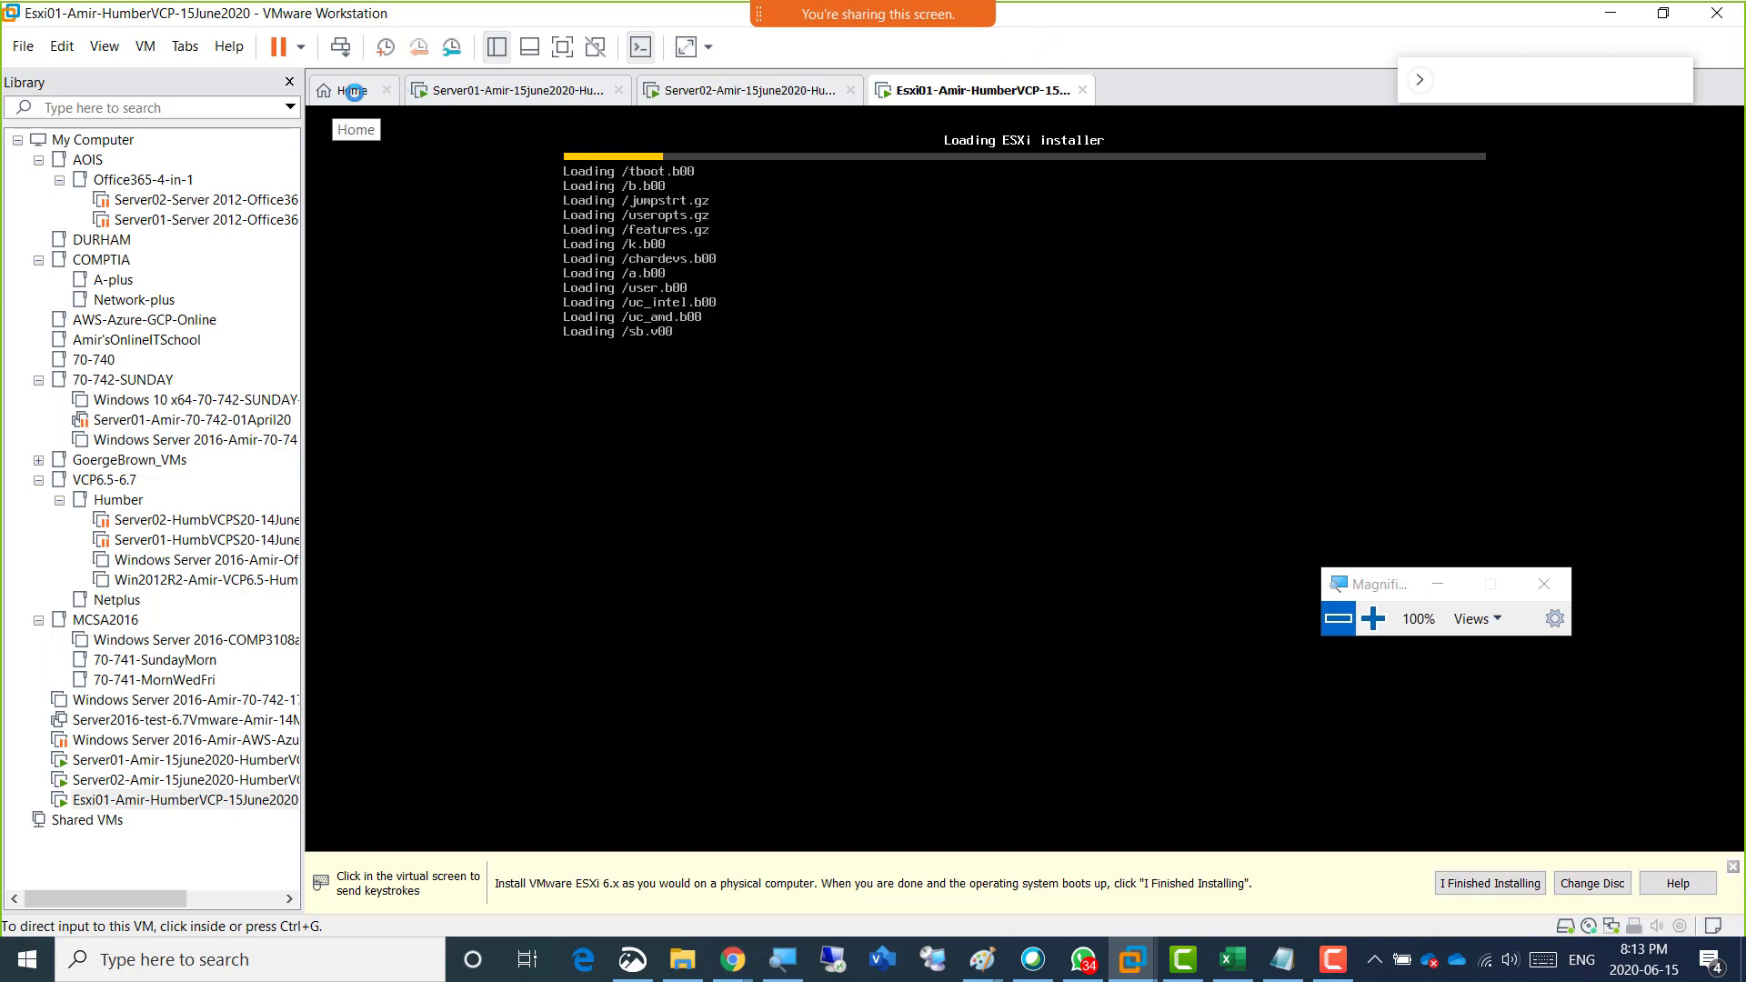
Check the ESXi installer's loading progress in the Esxi01 virtual machine and the options for creating another virtual machine.
left_click(354, 91)
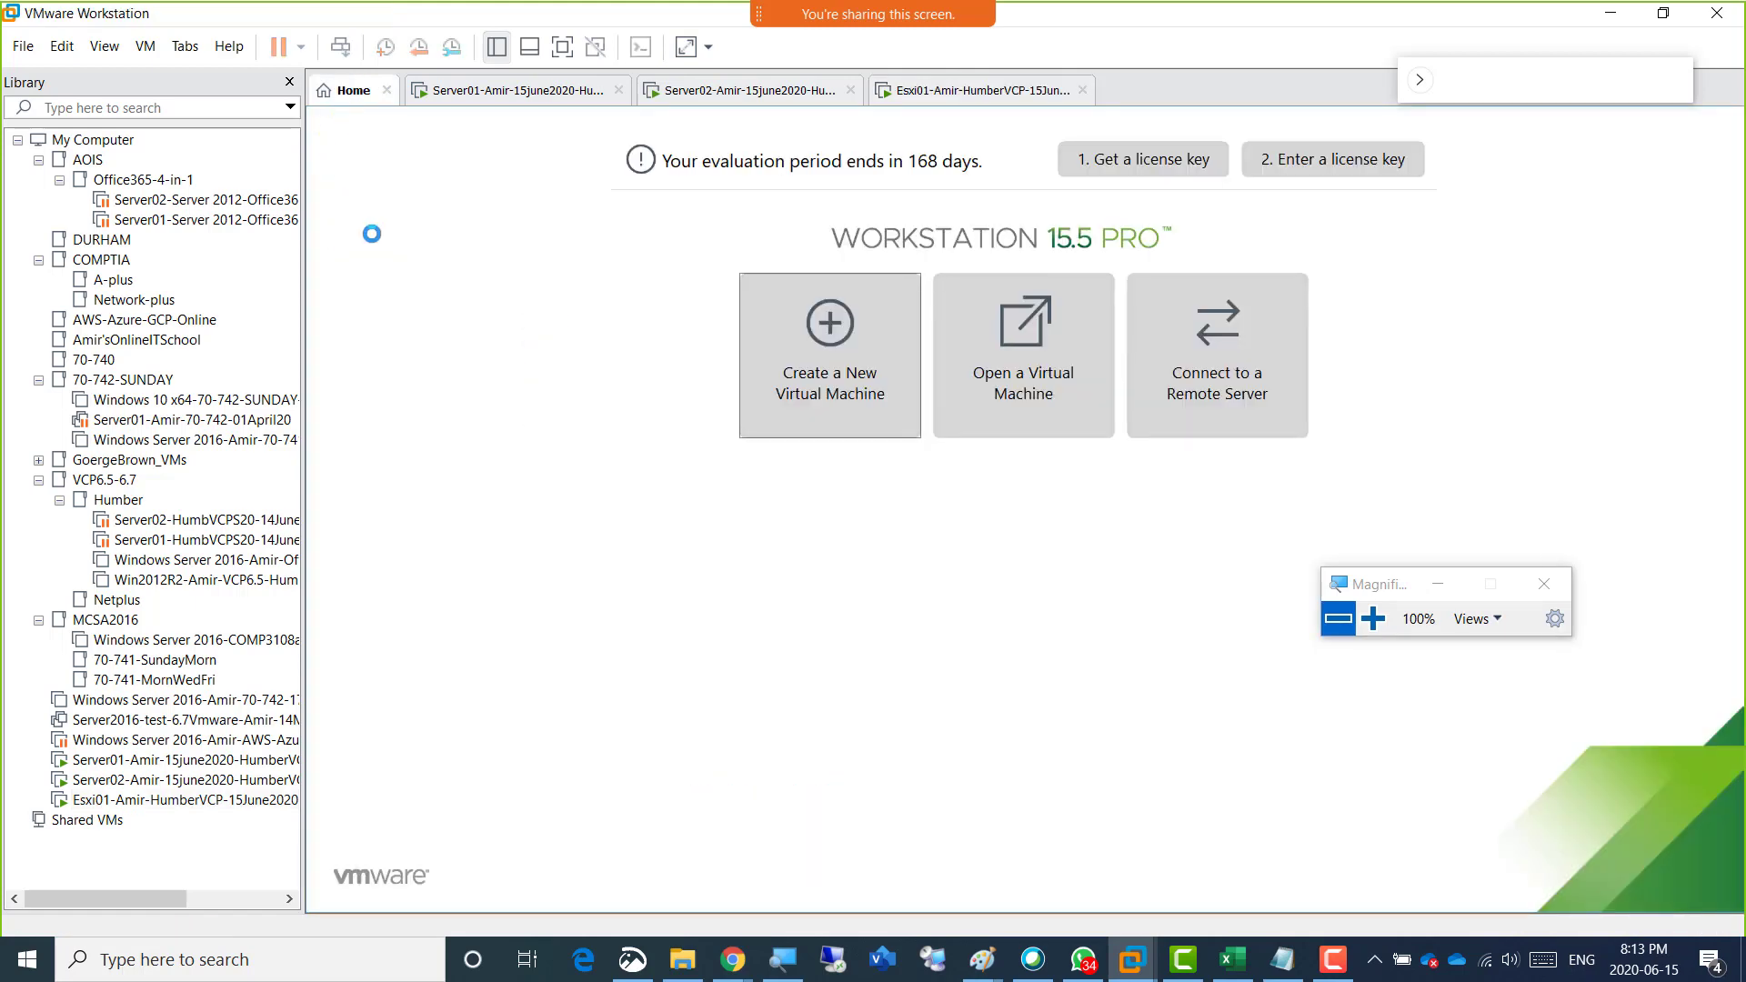
left_click(966, 92)
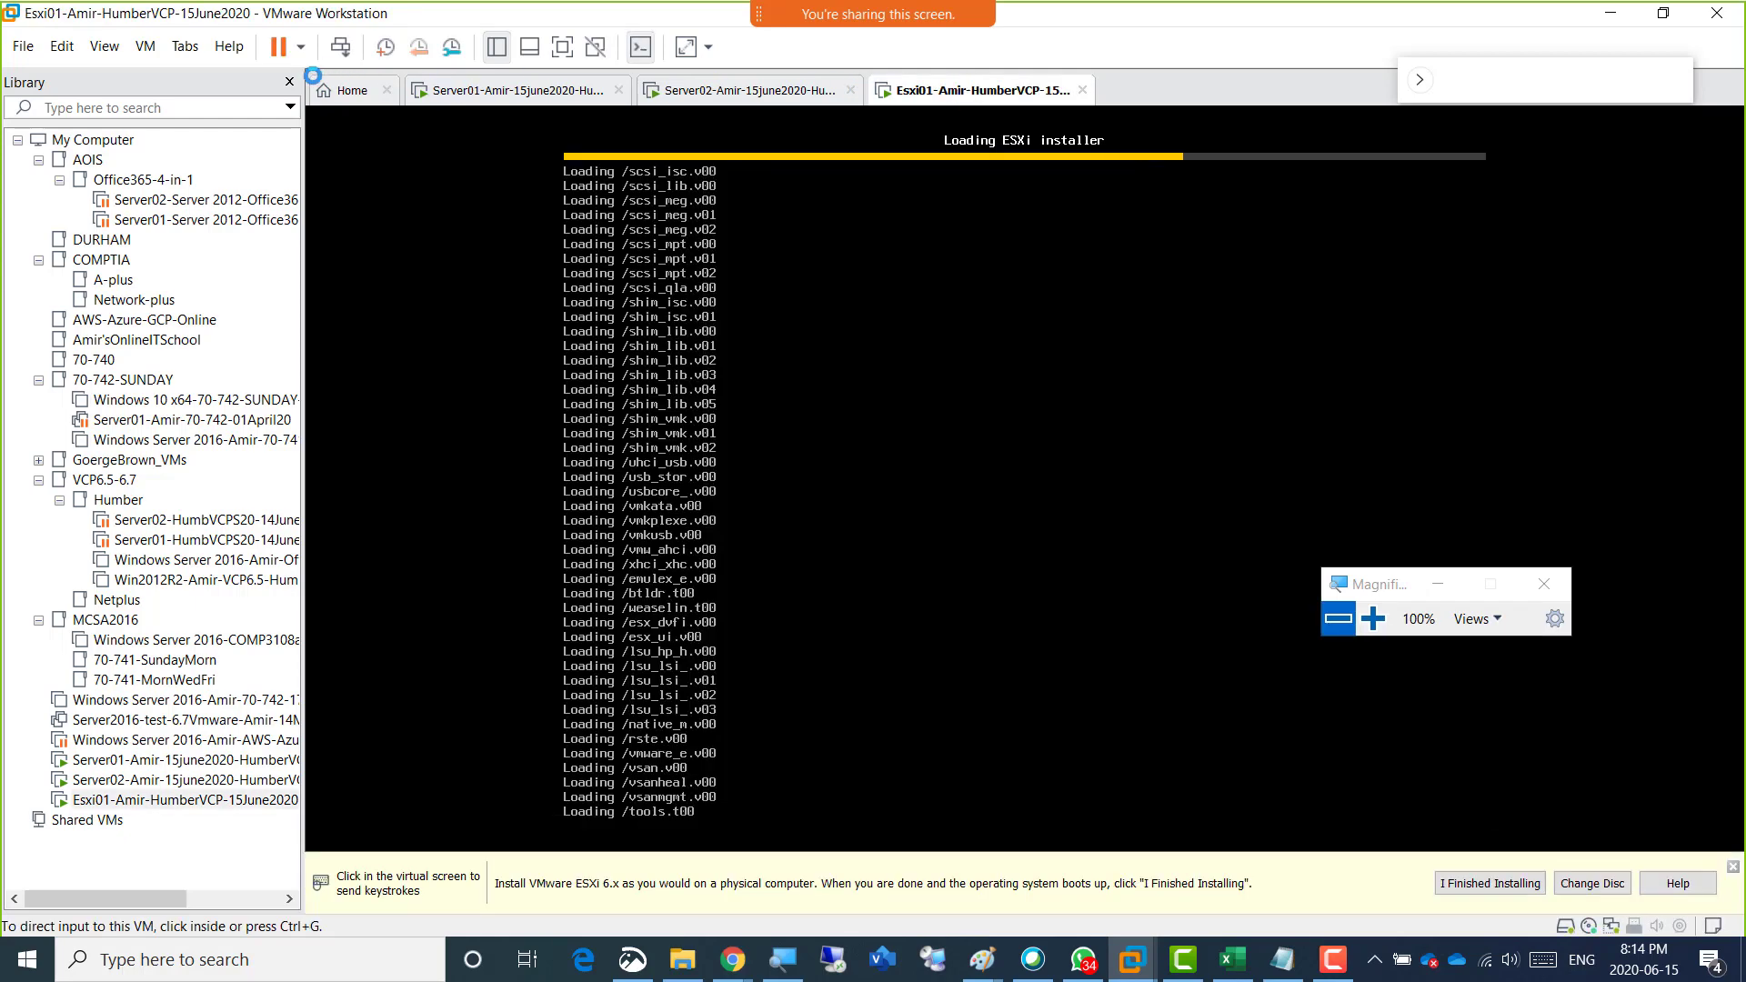
left_click(348, 94)
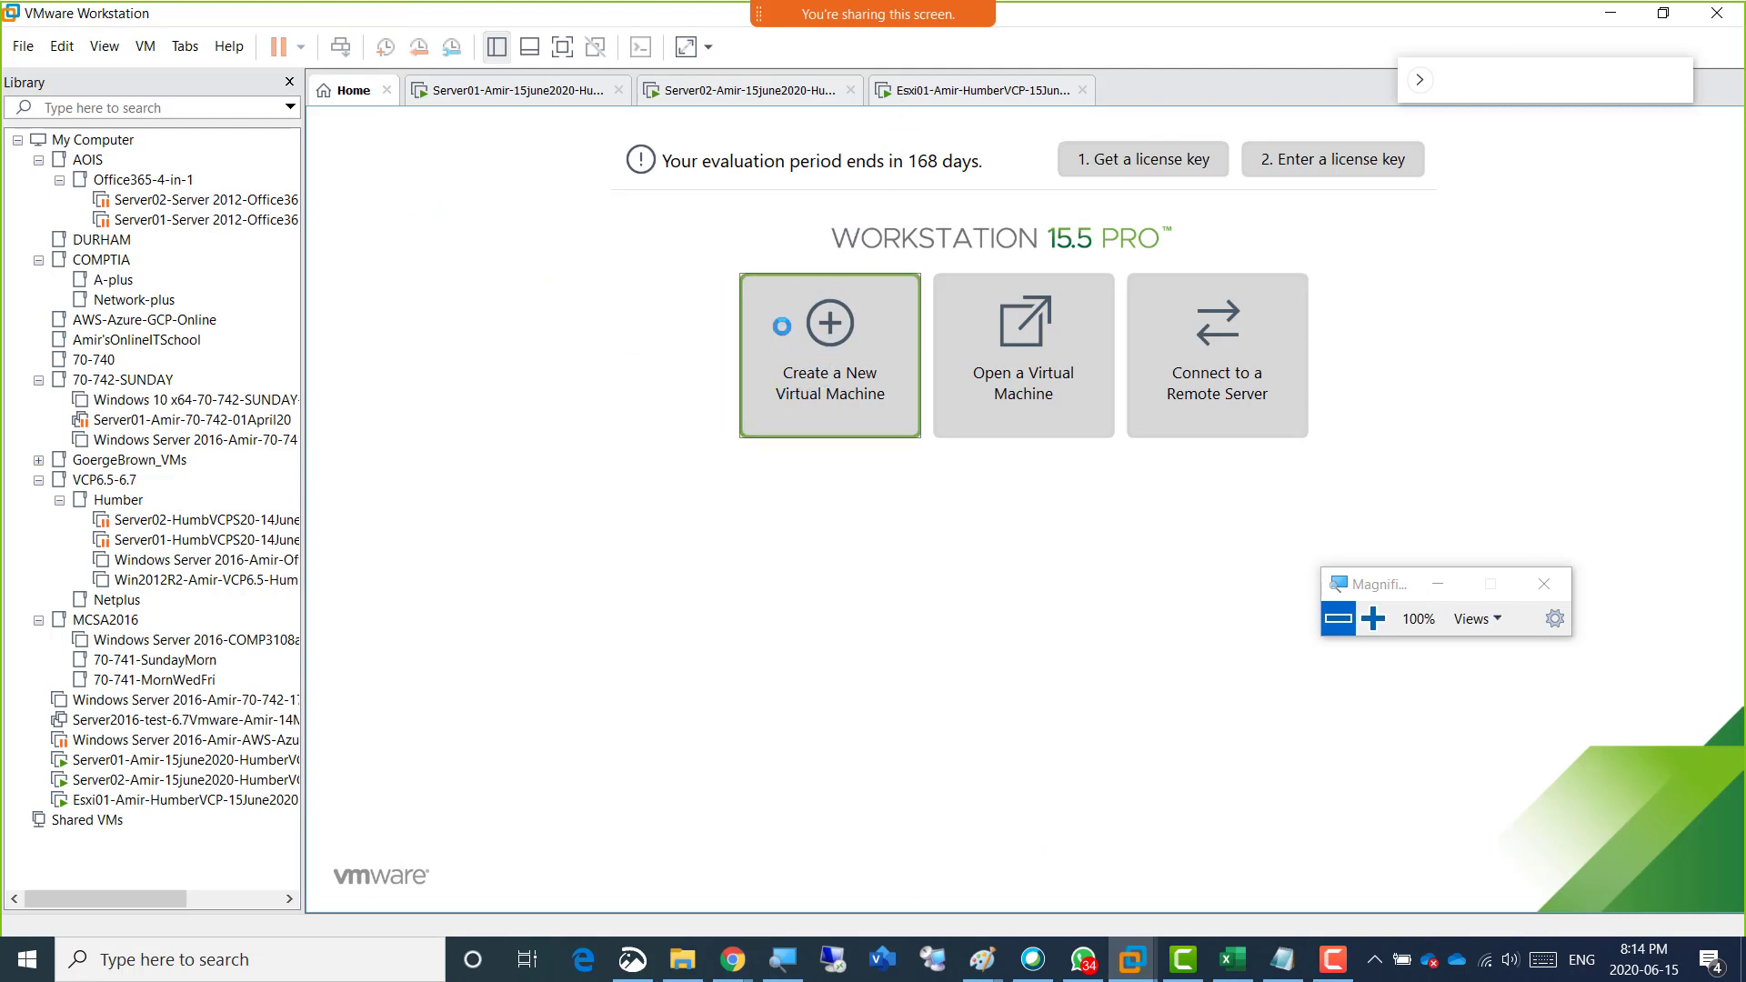
left_click(24, 49)
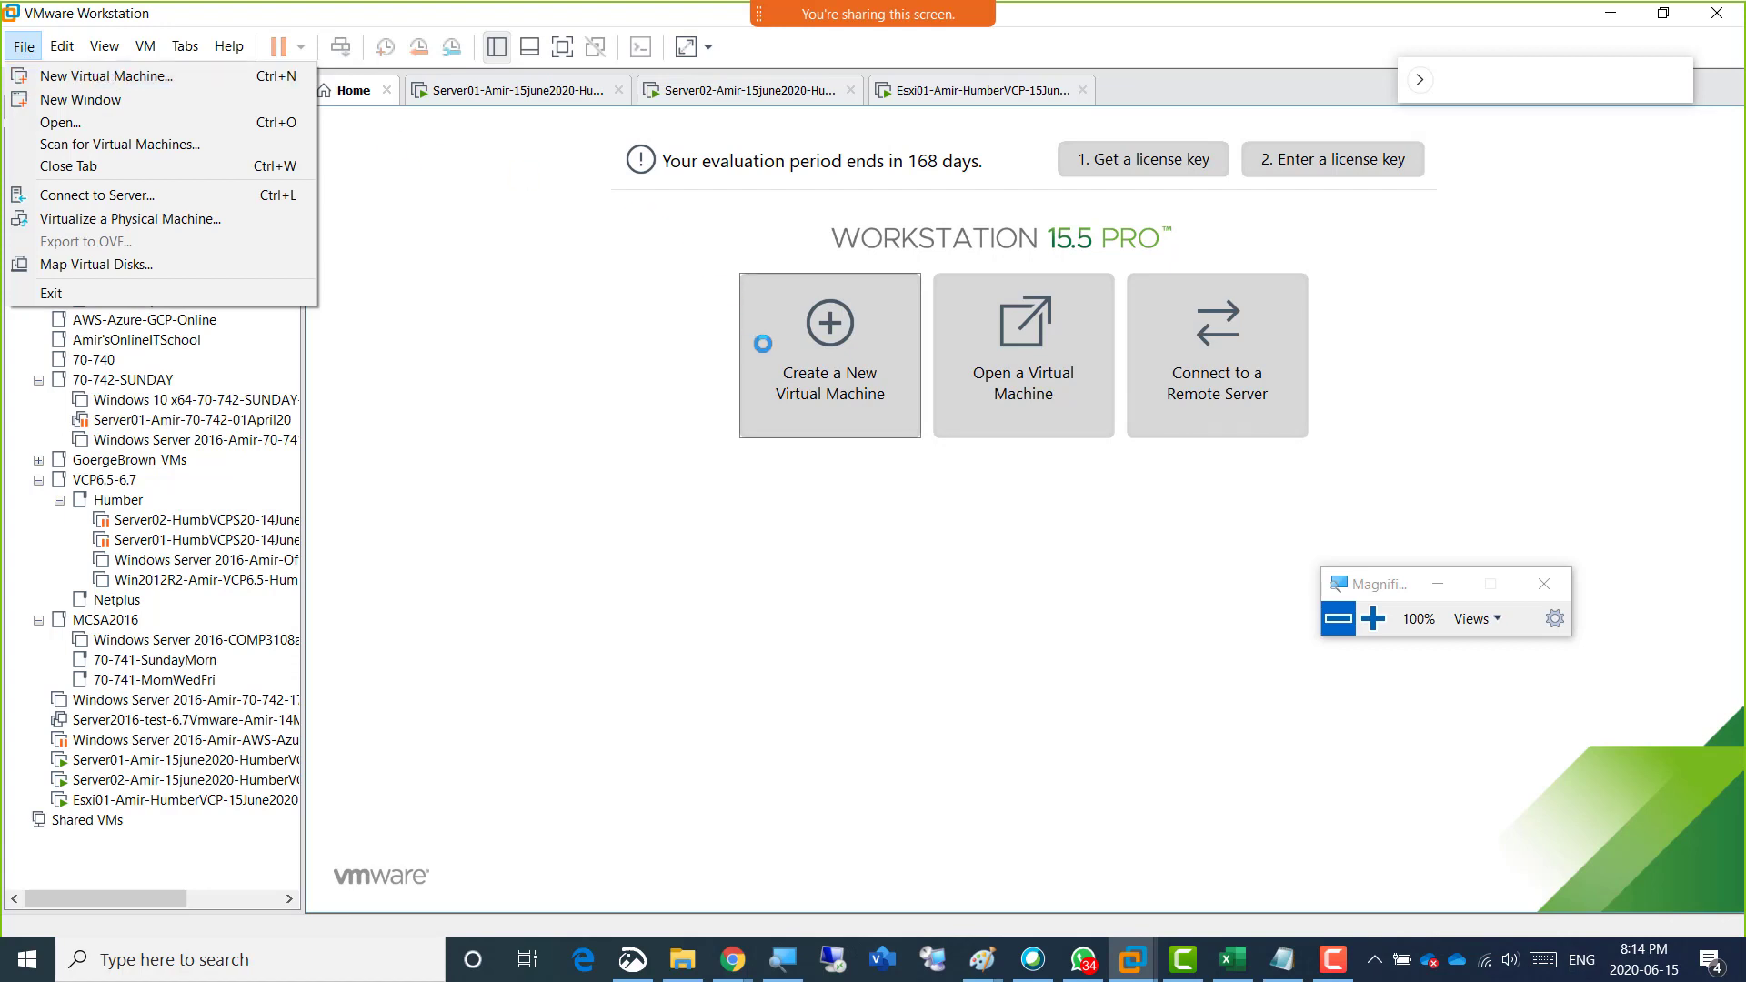
left_click(809, 383)
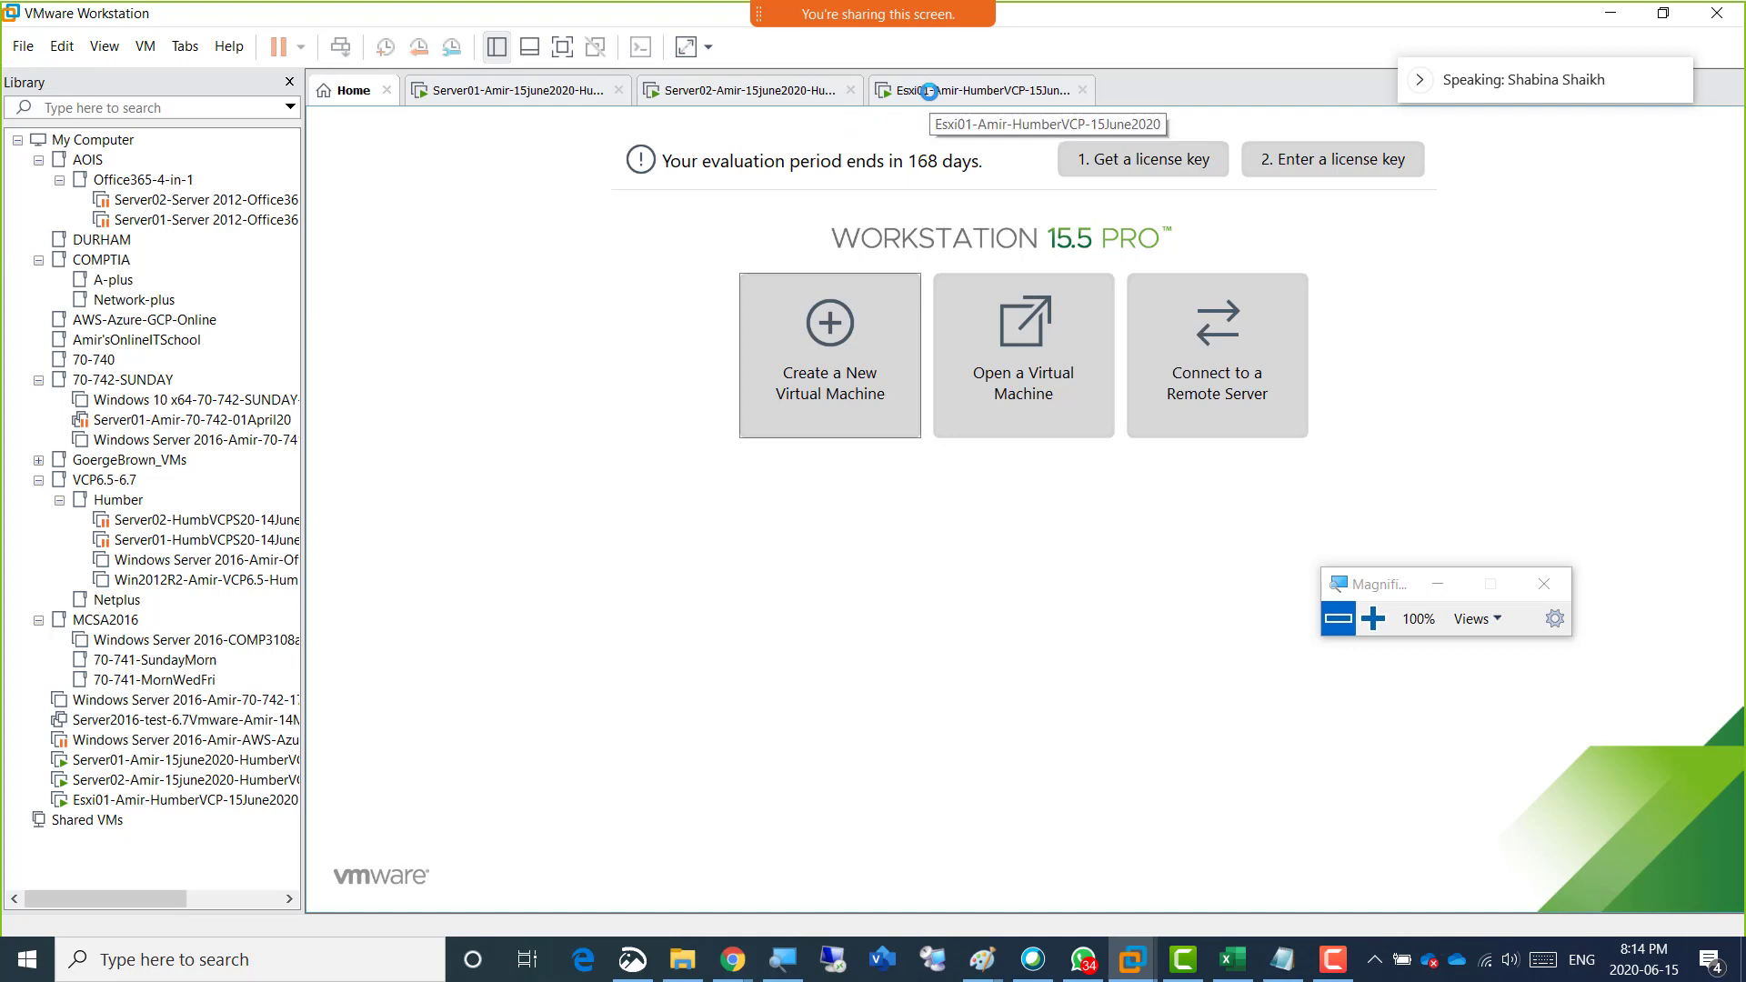
left_click(928, 92)
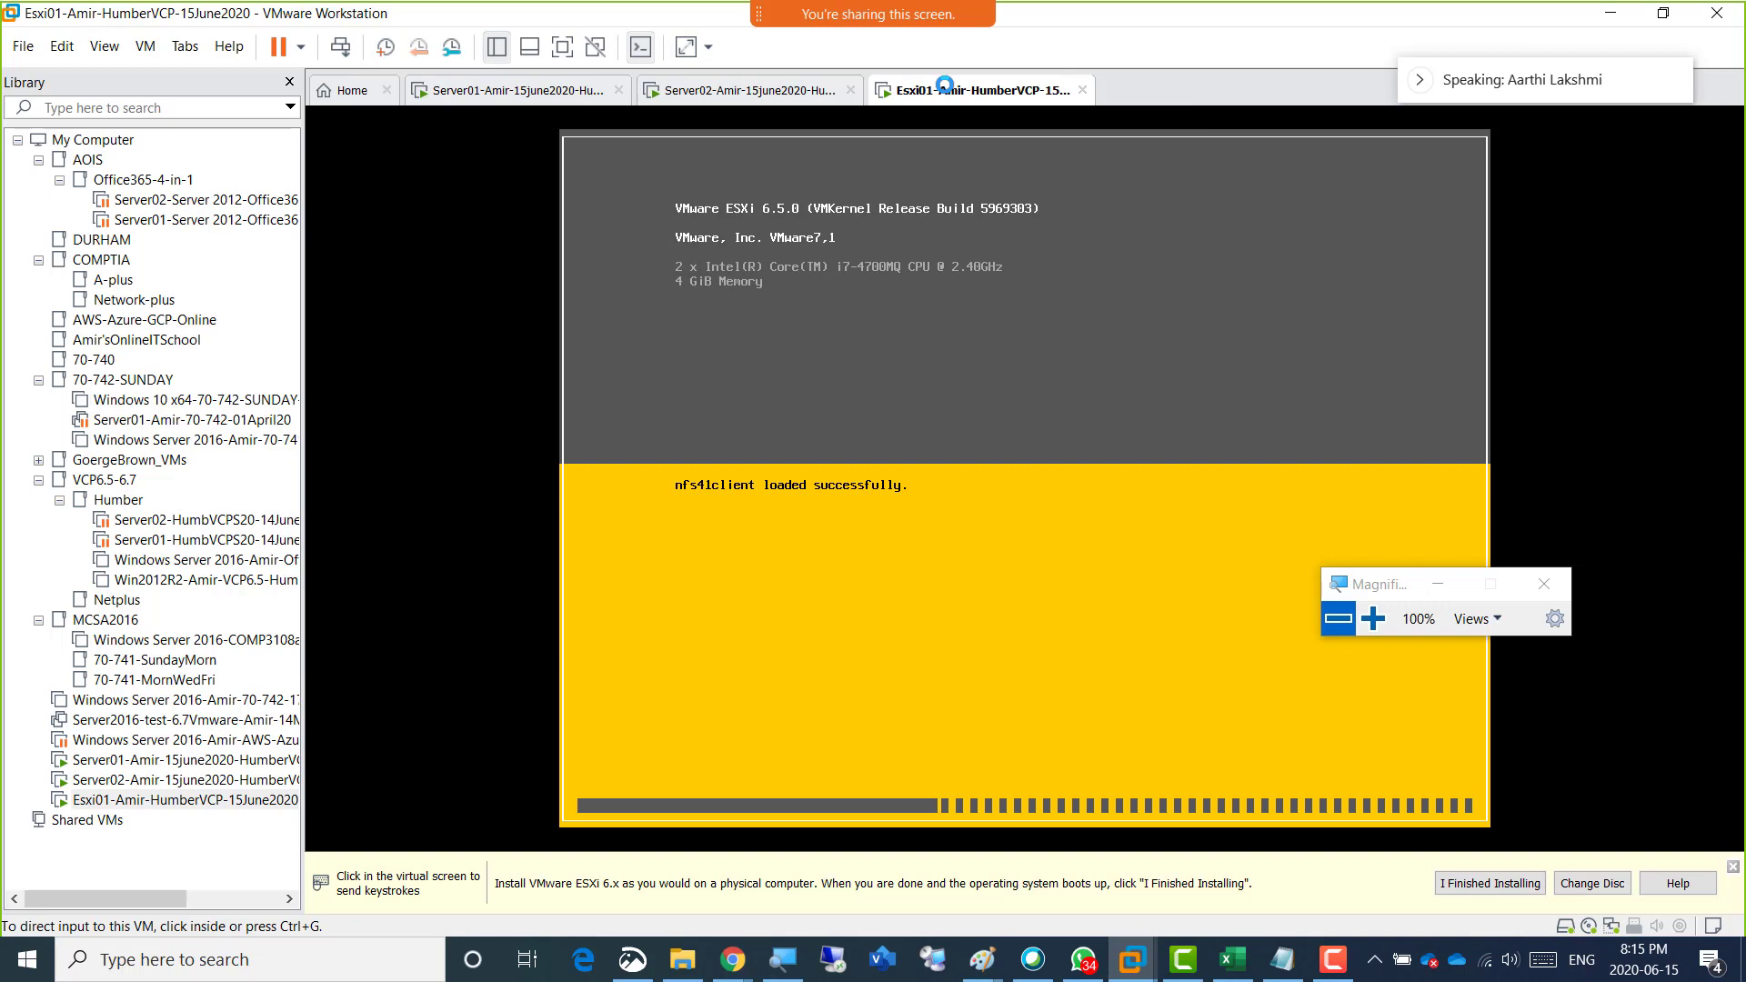
Examine the processor and network adapter settings of the running Esxi01 virtual machine, then leave the settings without changes.
right_click(936, 88)
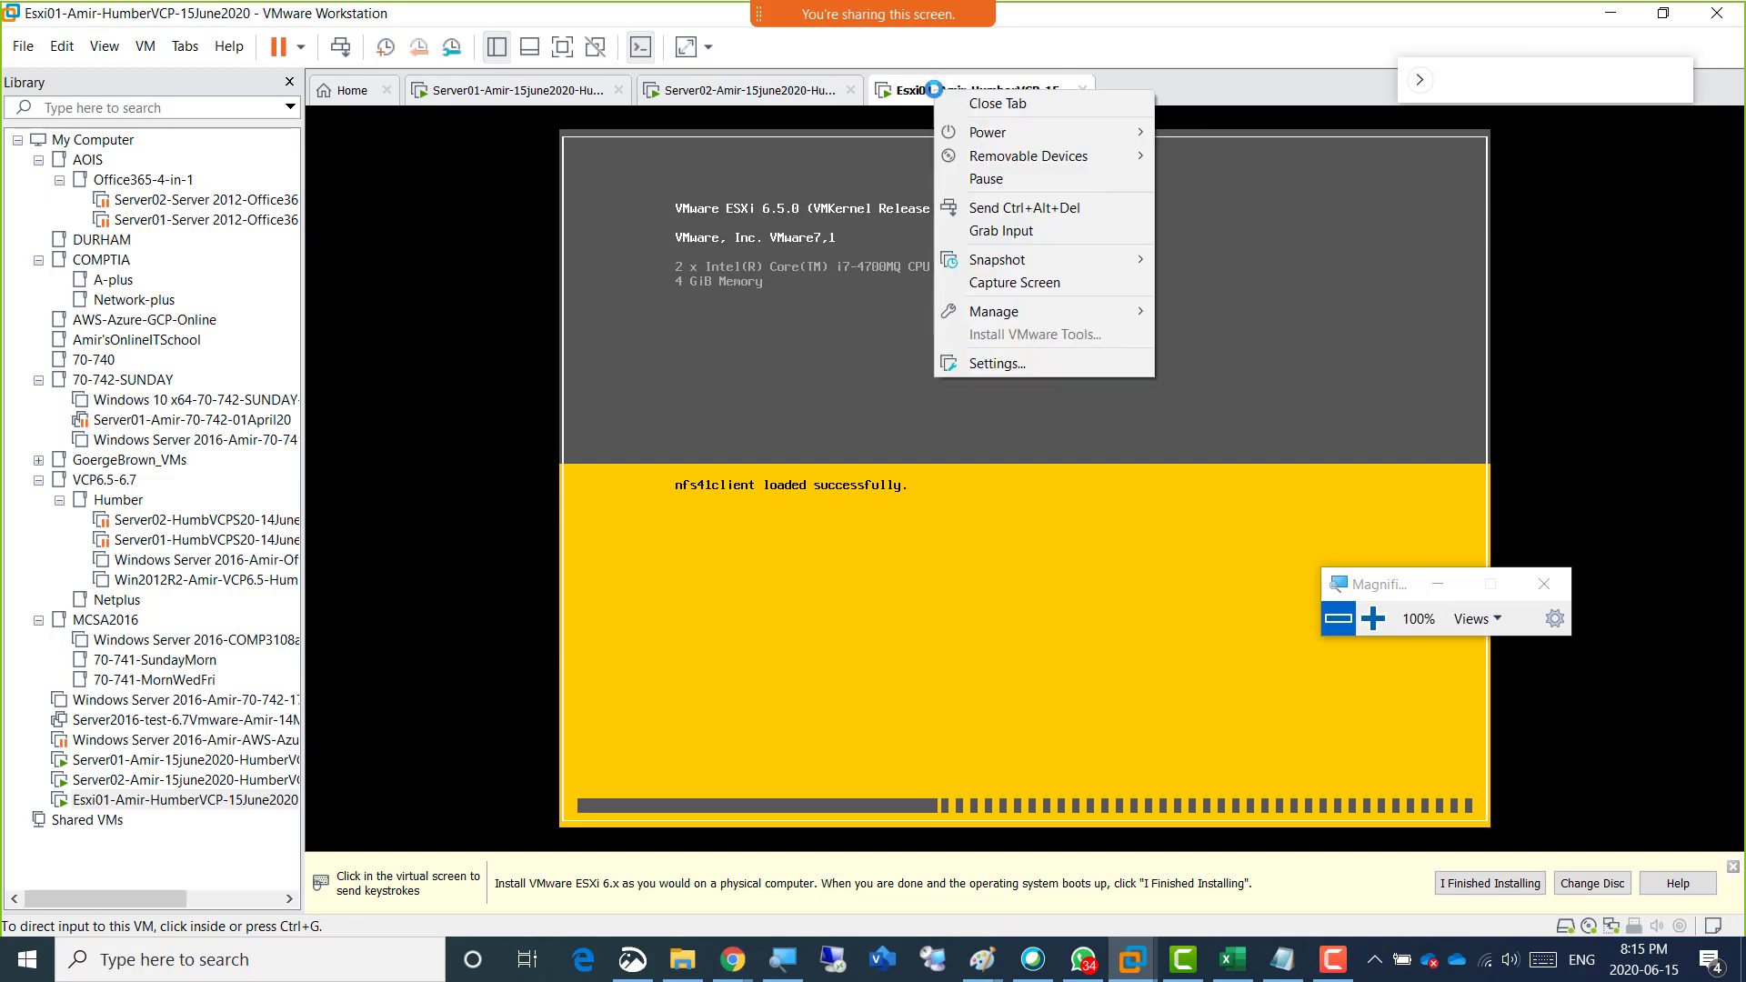
left_click(1033, 363)
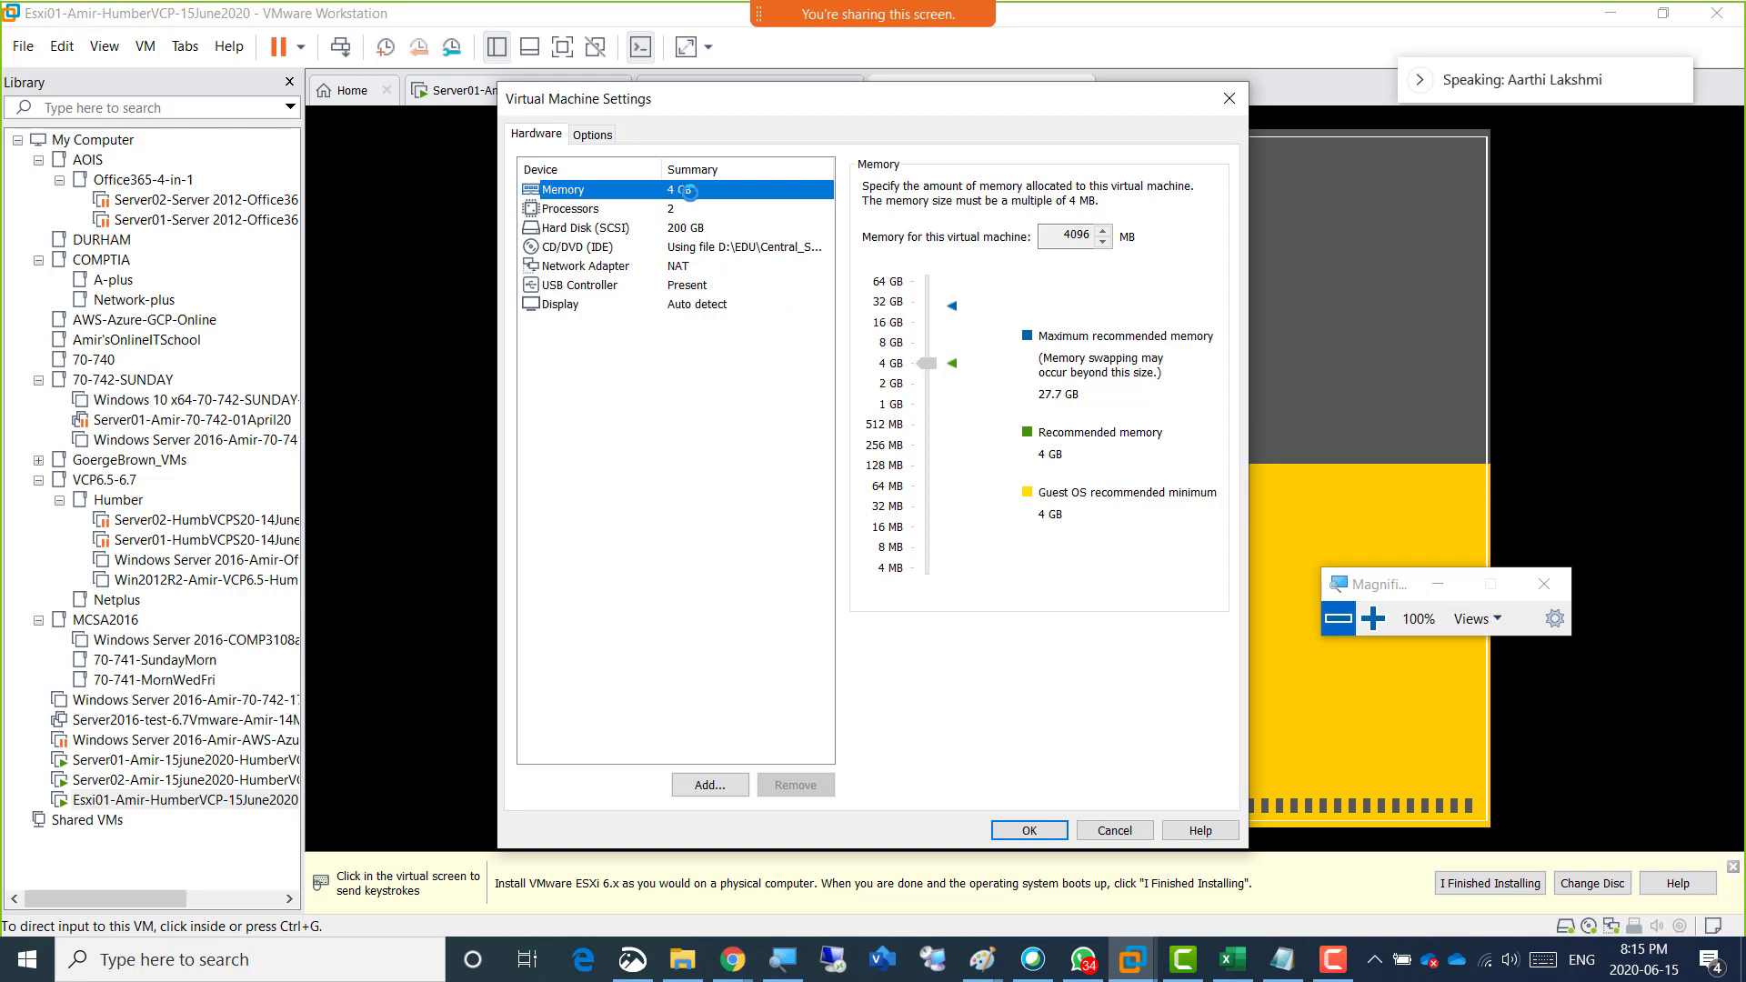
left_click(676, 211)
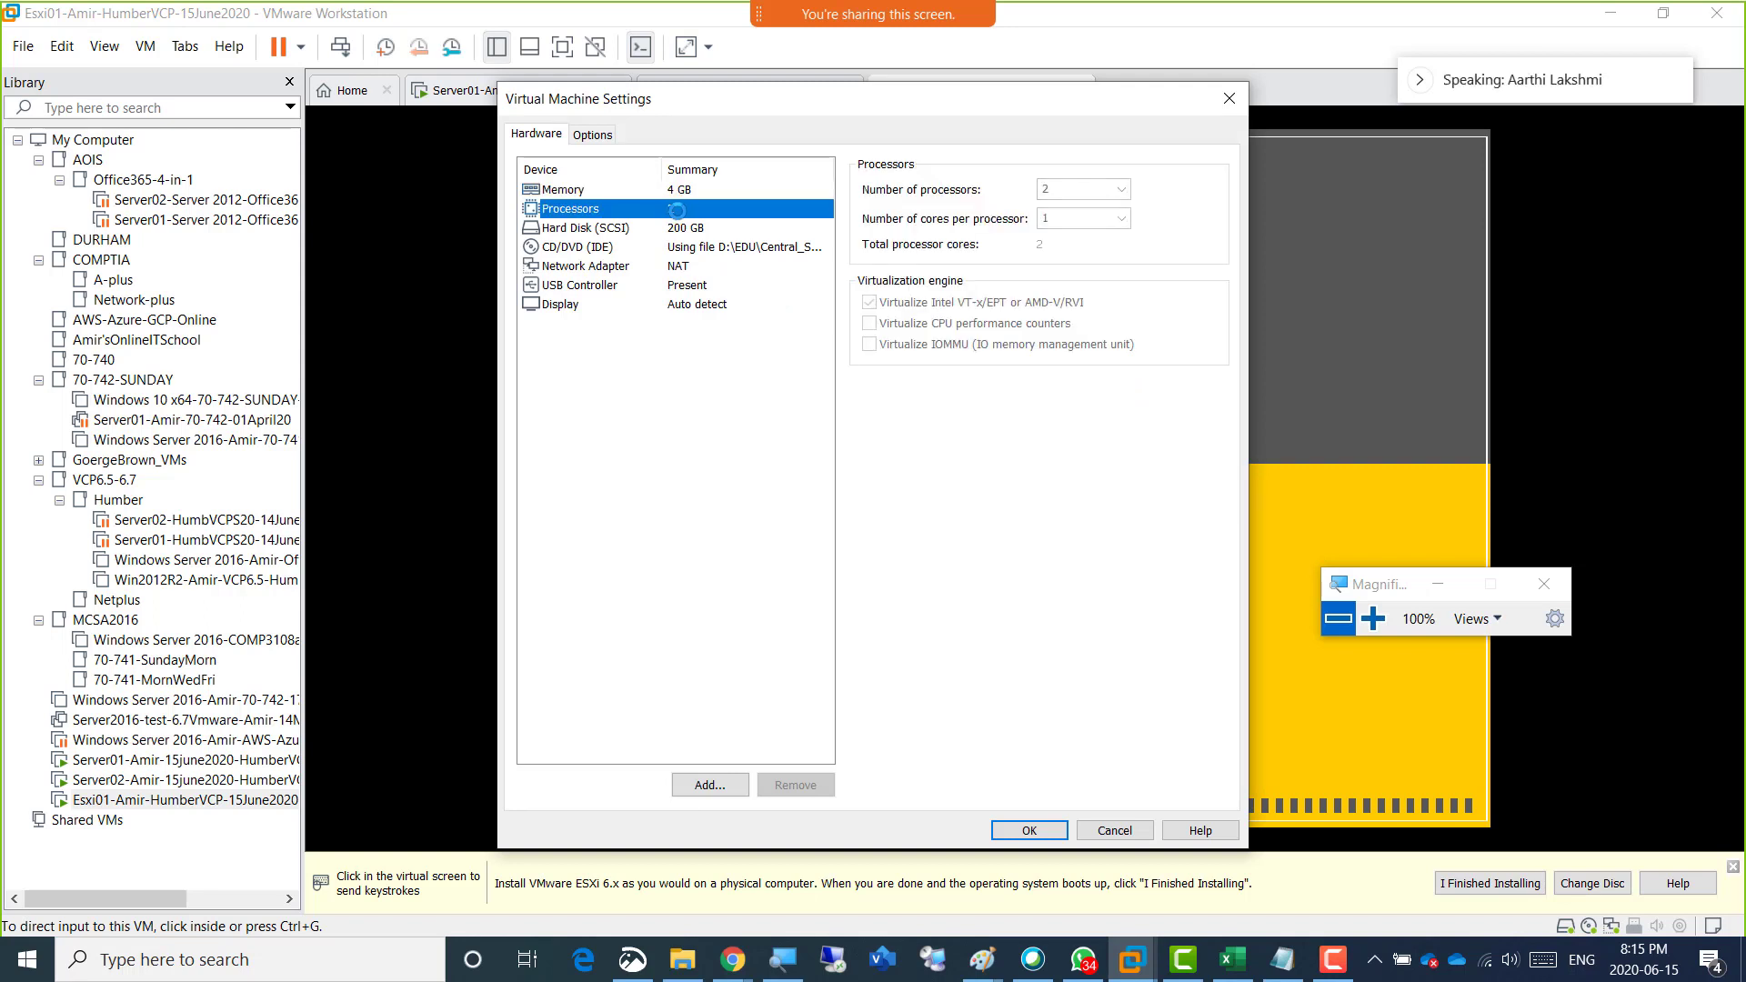
left_click(698, 266)
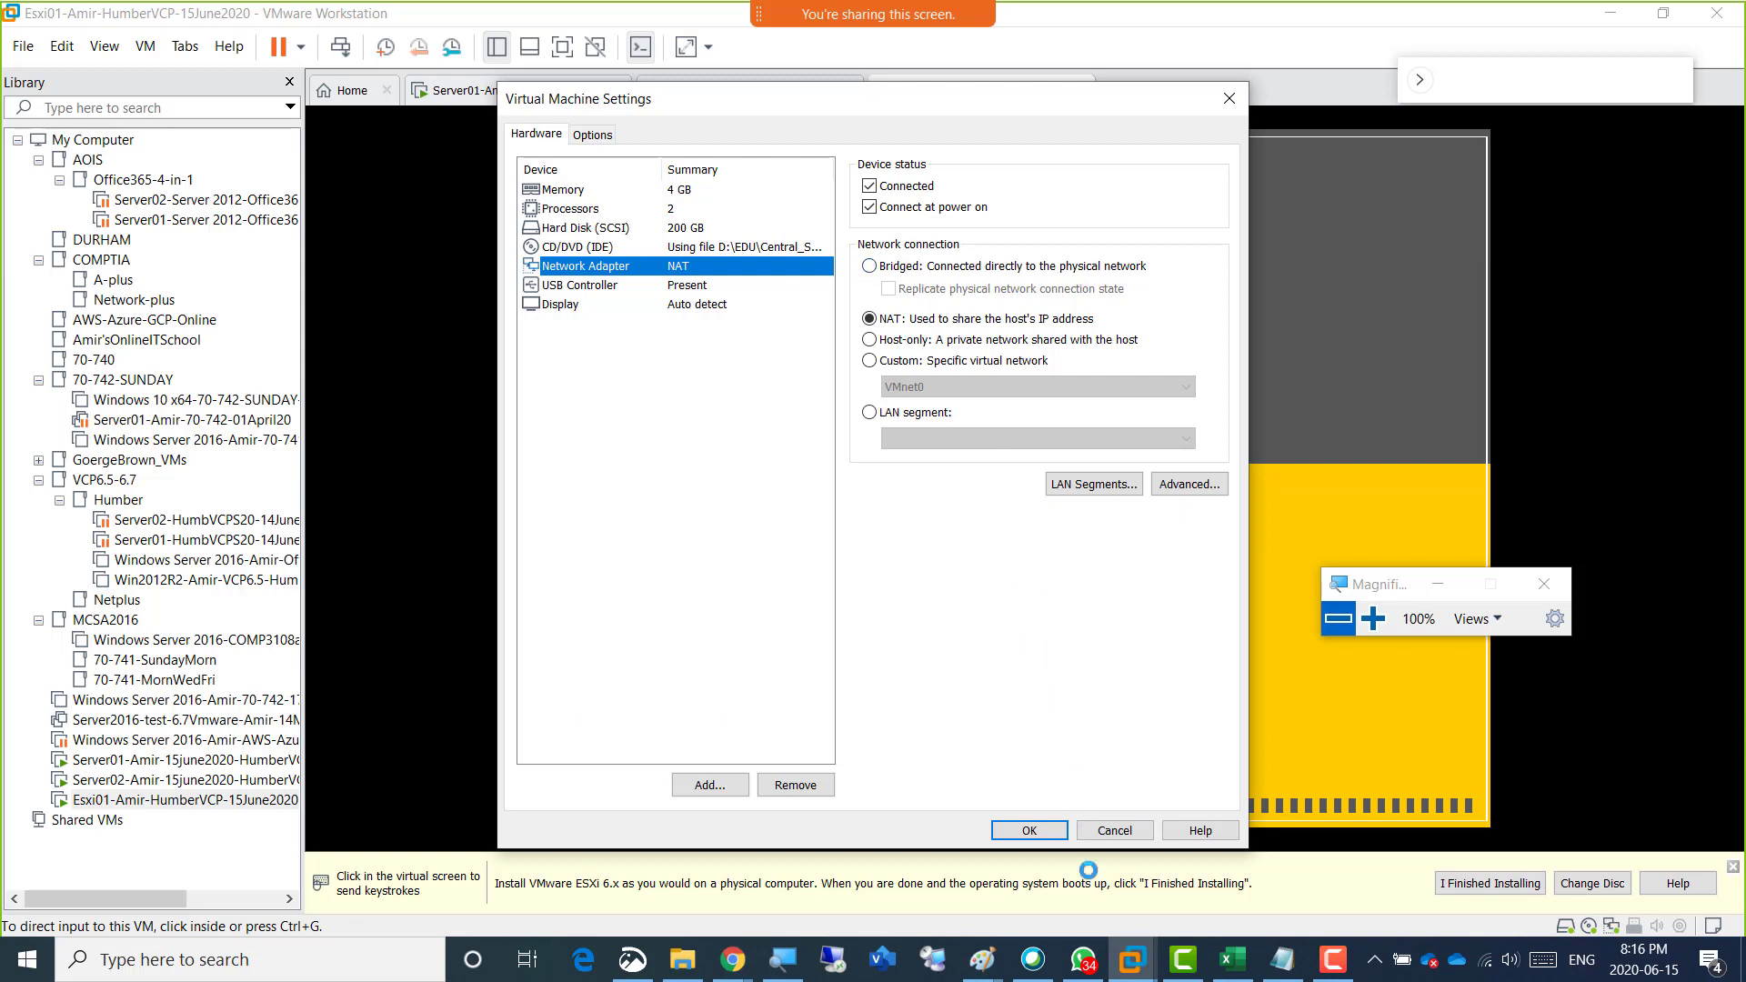
left_click(1105, 834)
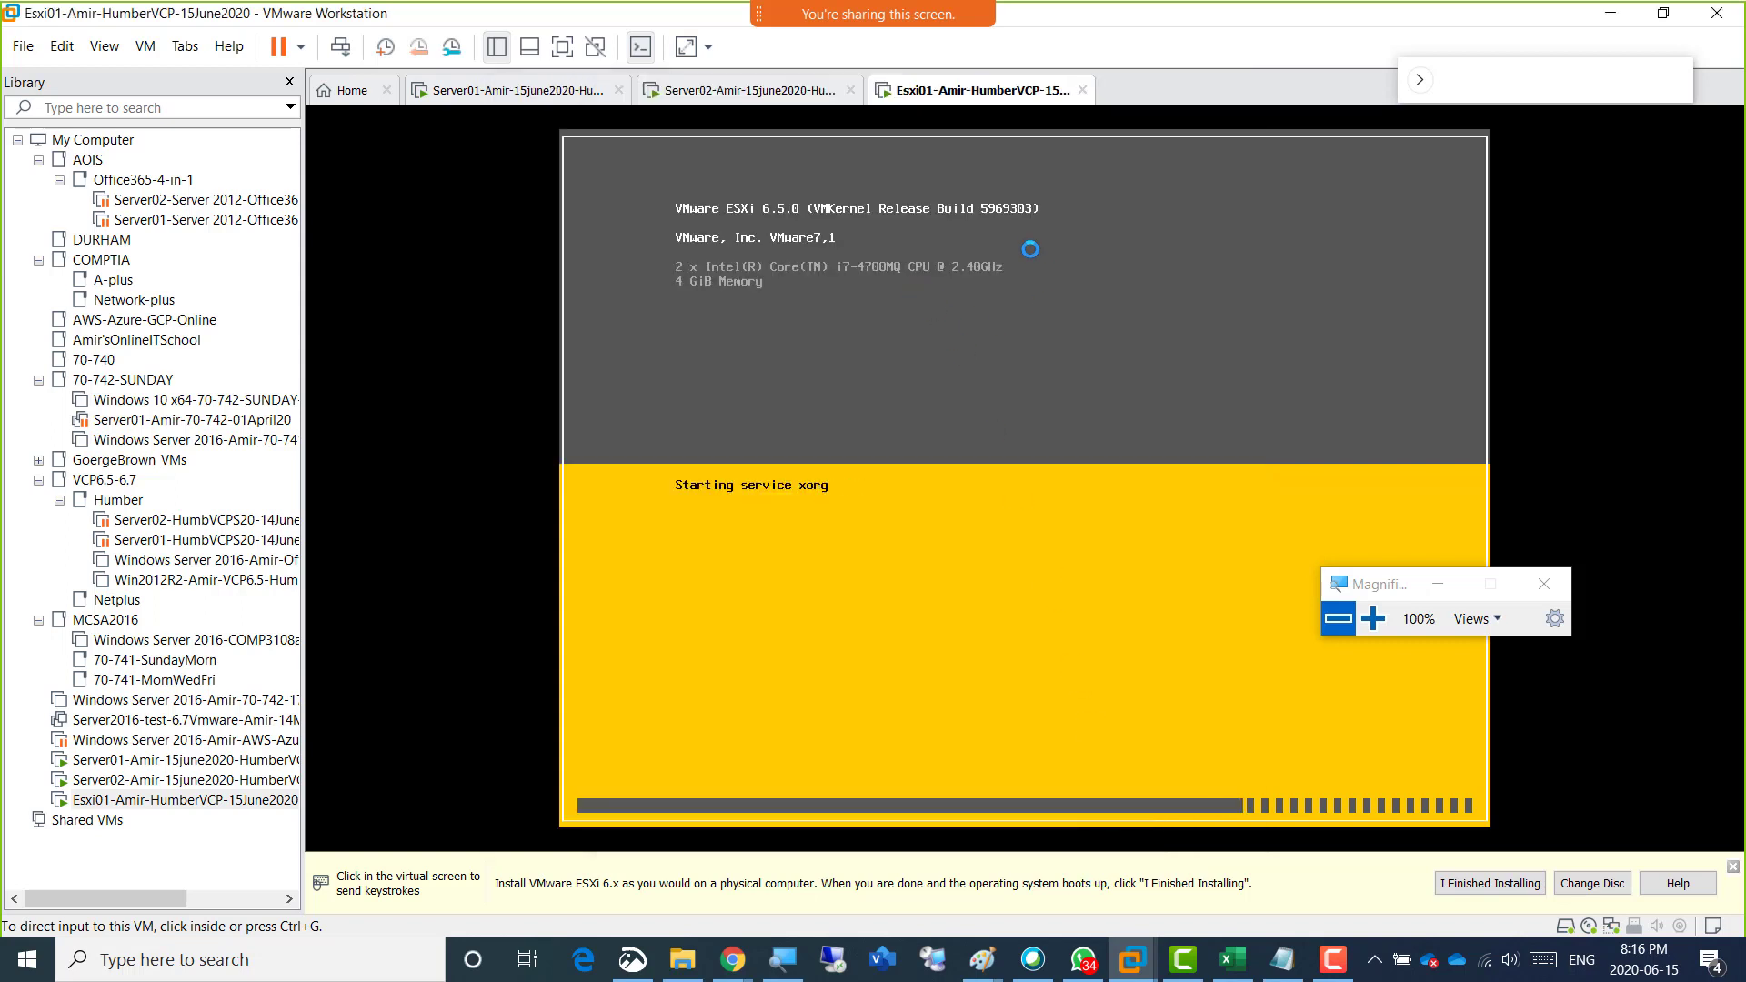
Reopen the Esxi01 network adapter settings, try the Bridged, NAT and Host-only connections, and choose the Custom specific virtual network option.
right_click(933, 92)
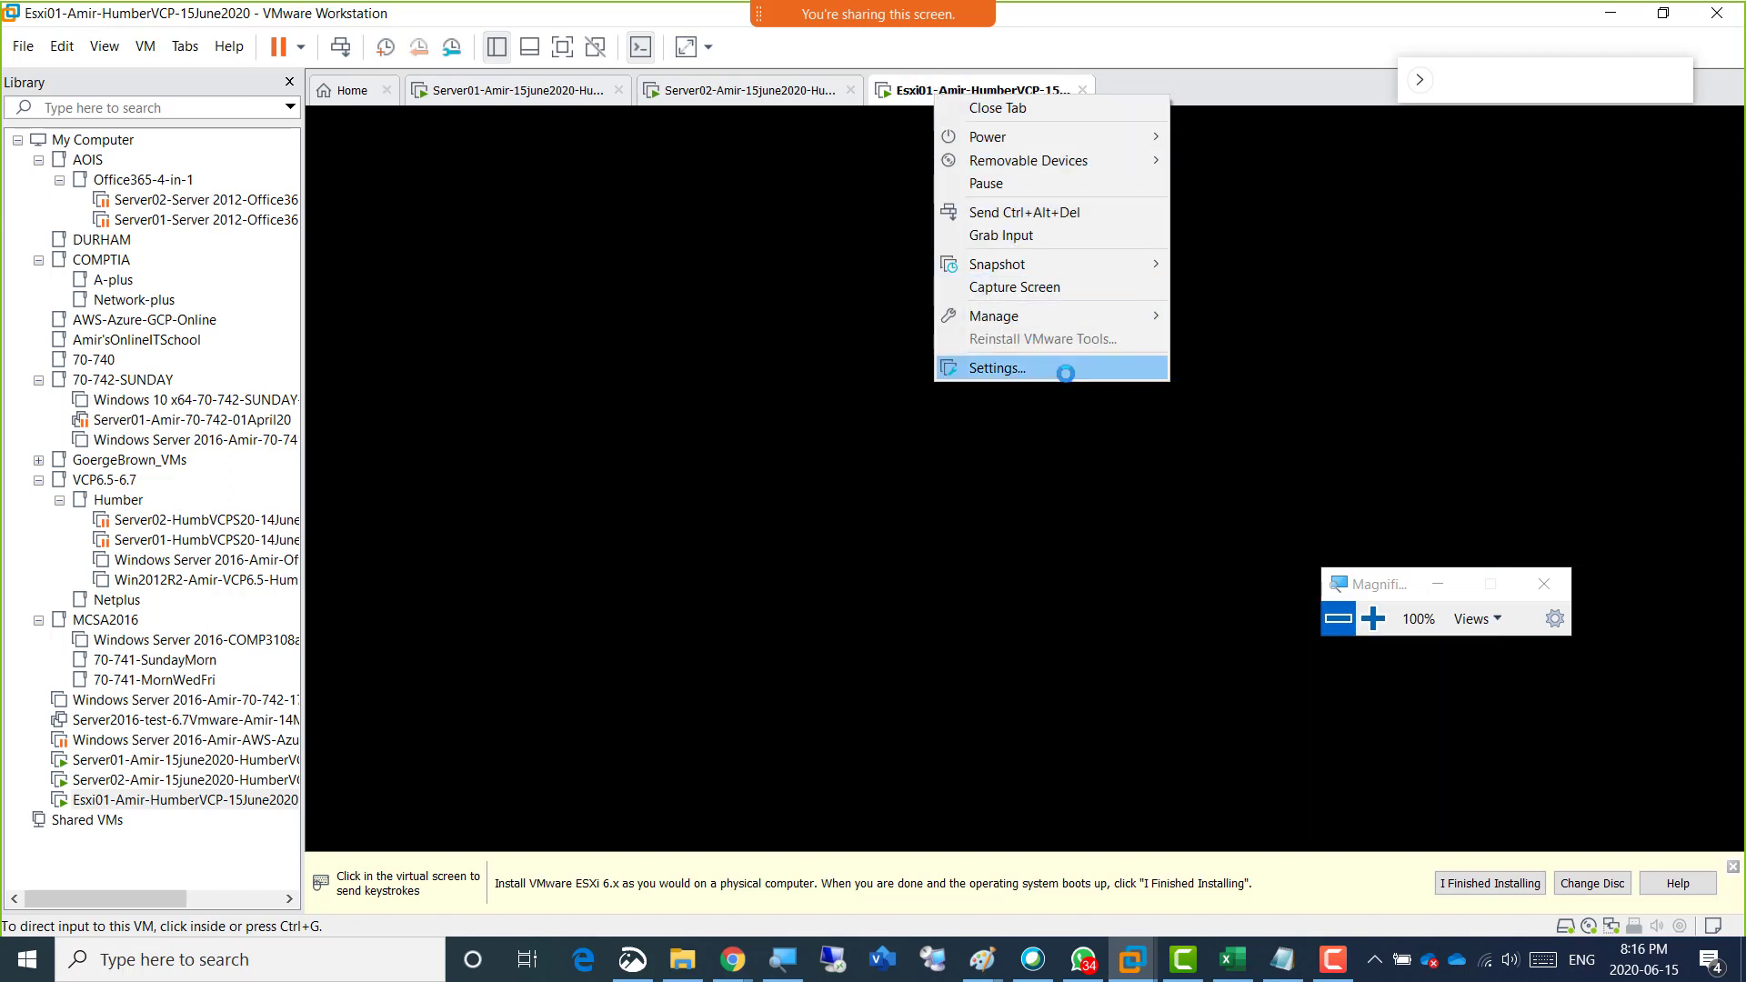
left_click(1058, 369)
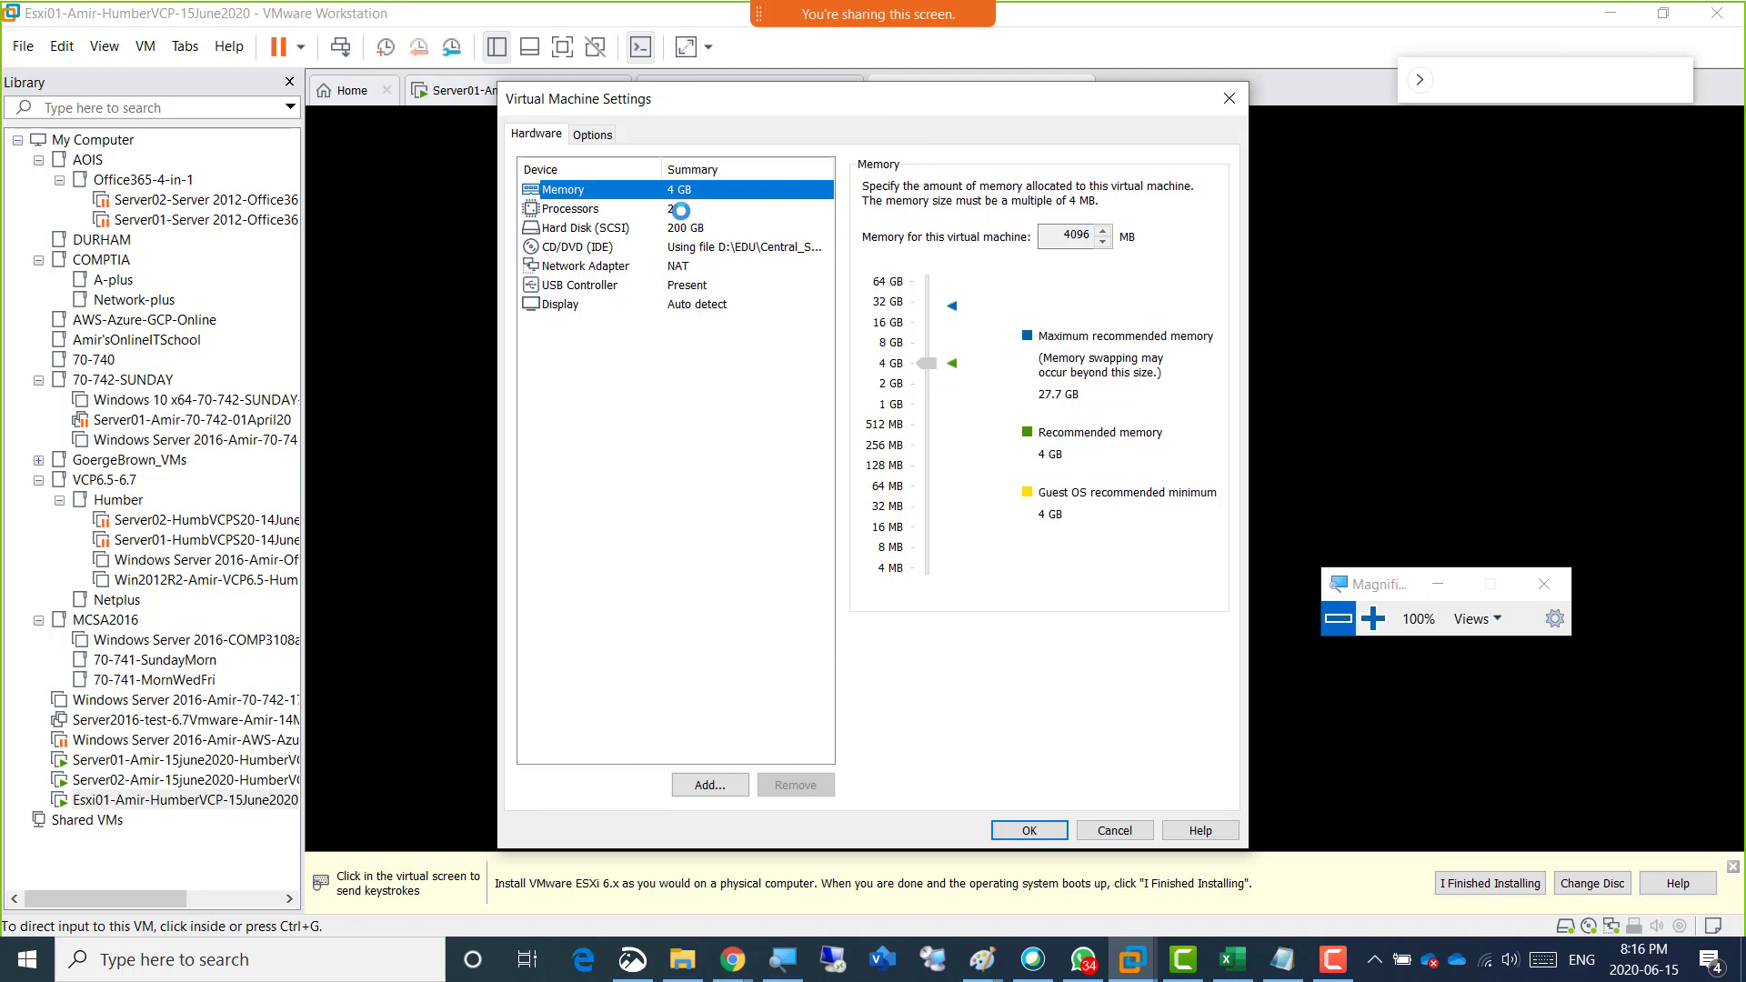
left_click(675, 265)
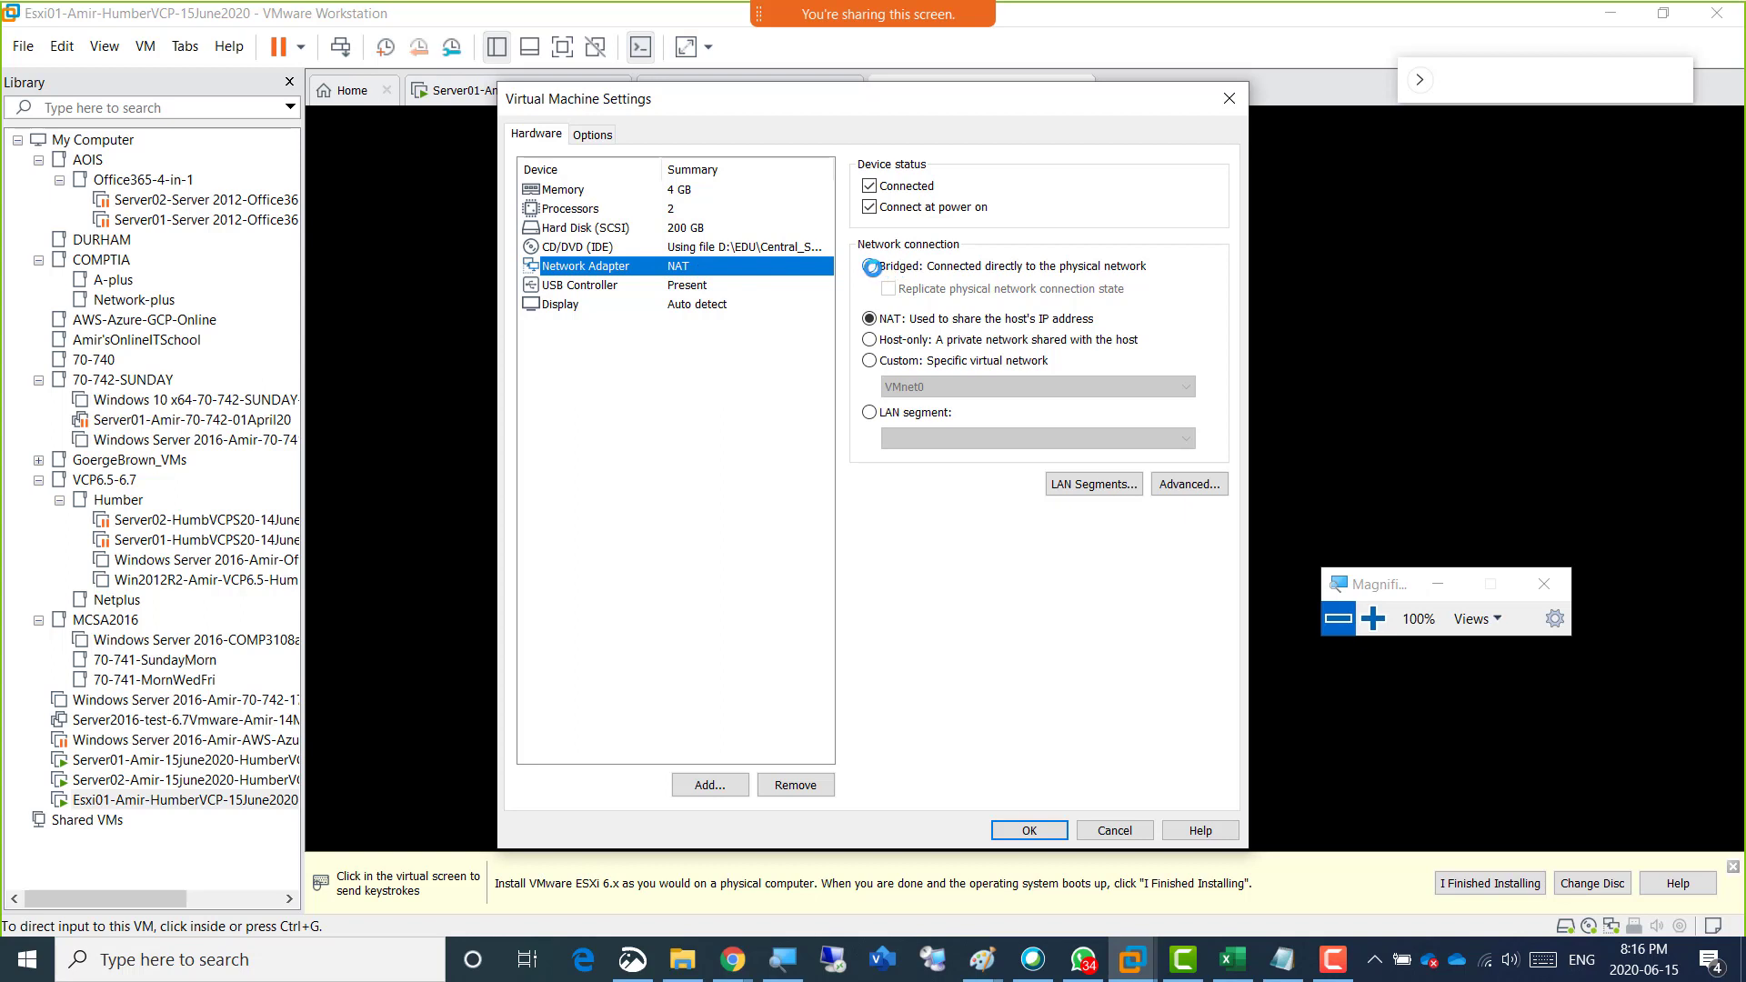
left_click(871, 266)
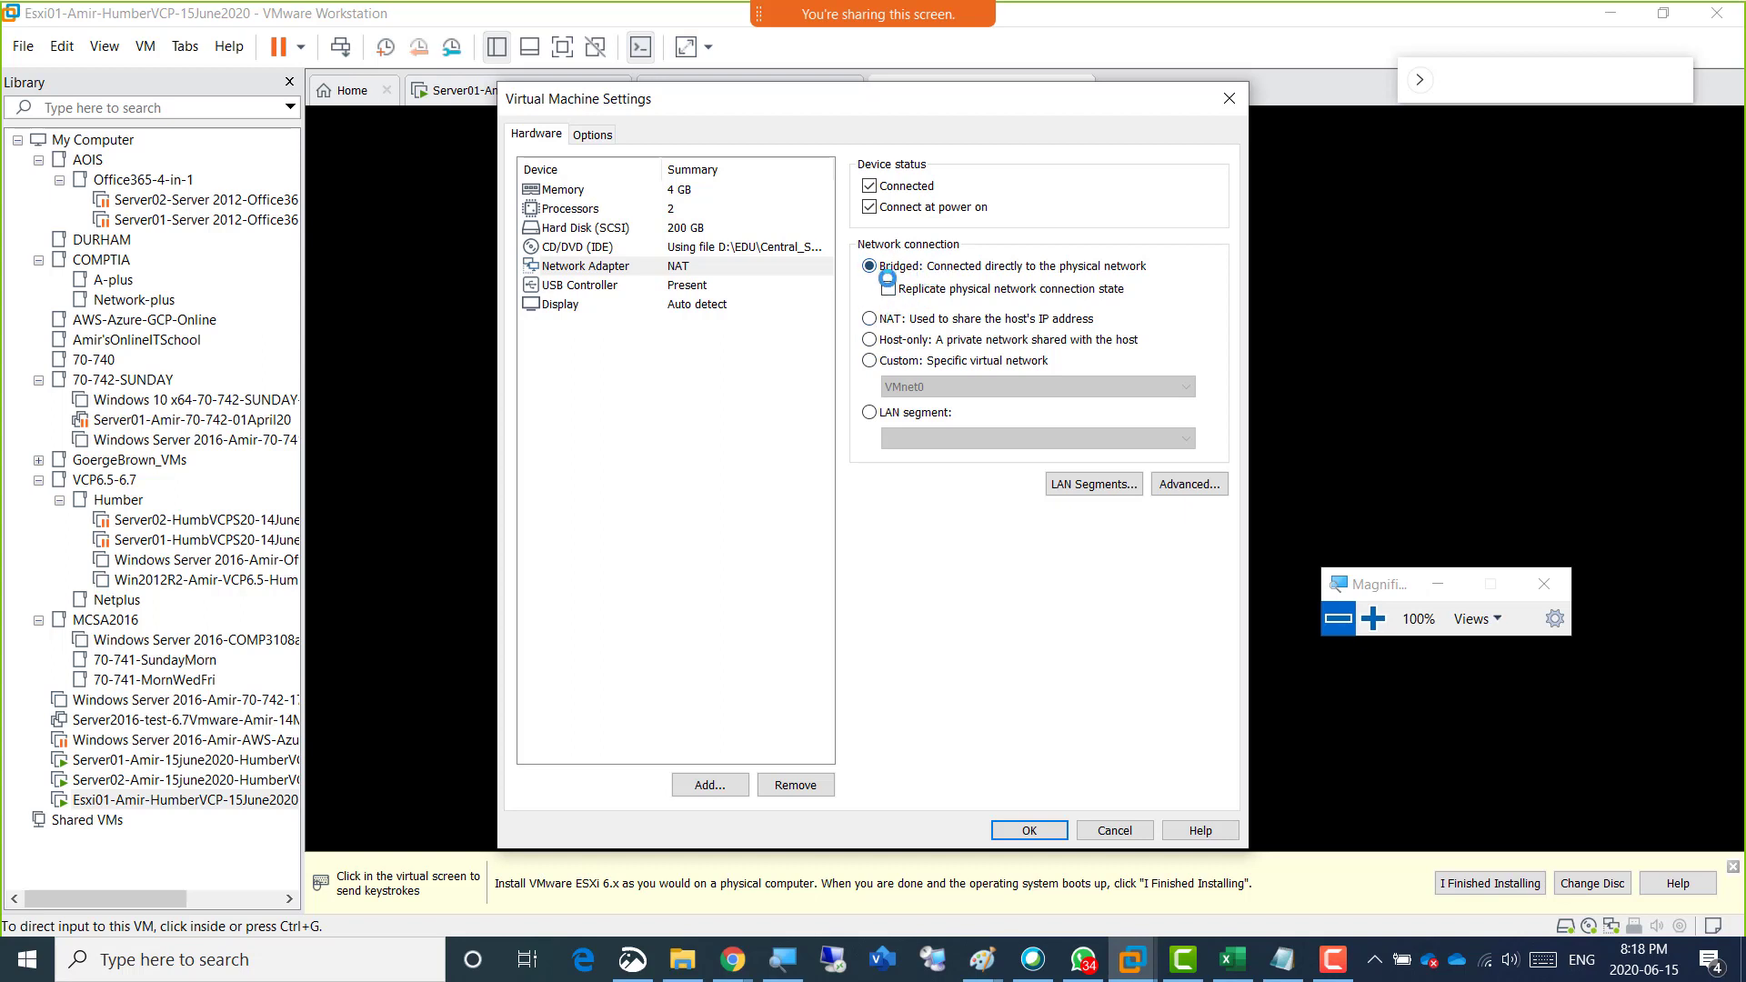
left_click(884, 319)
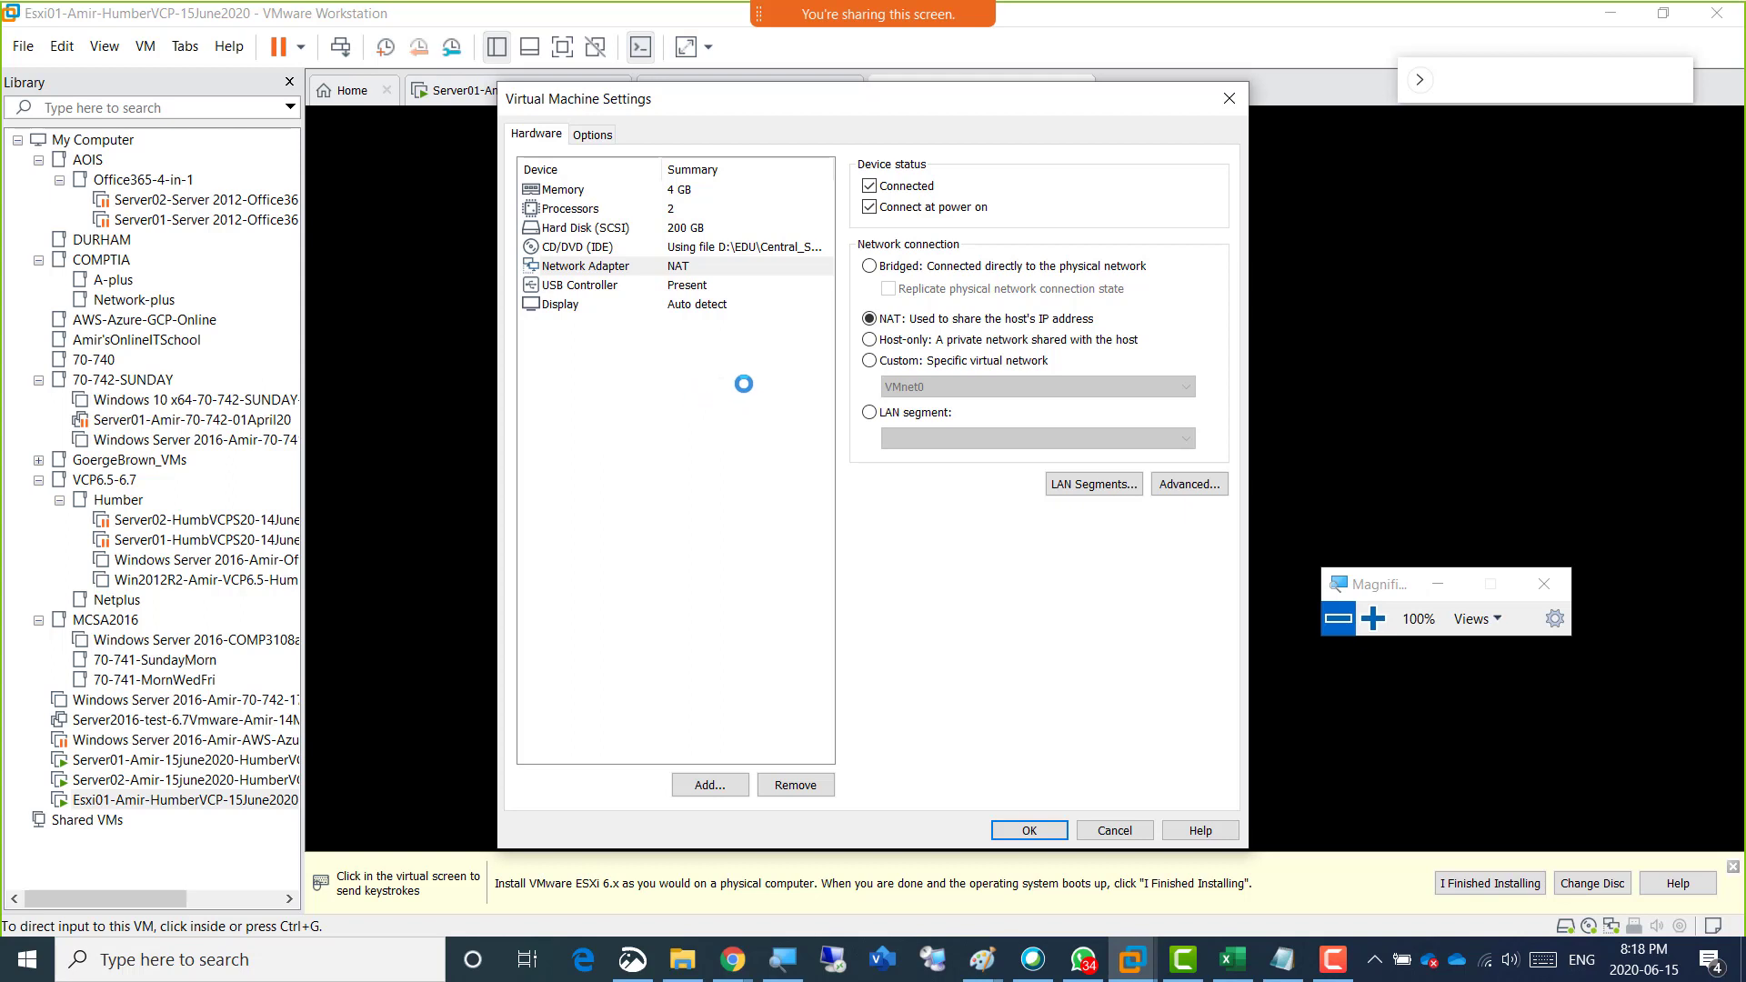
left_click(890, 339)
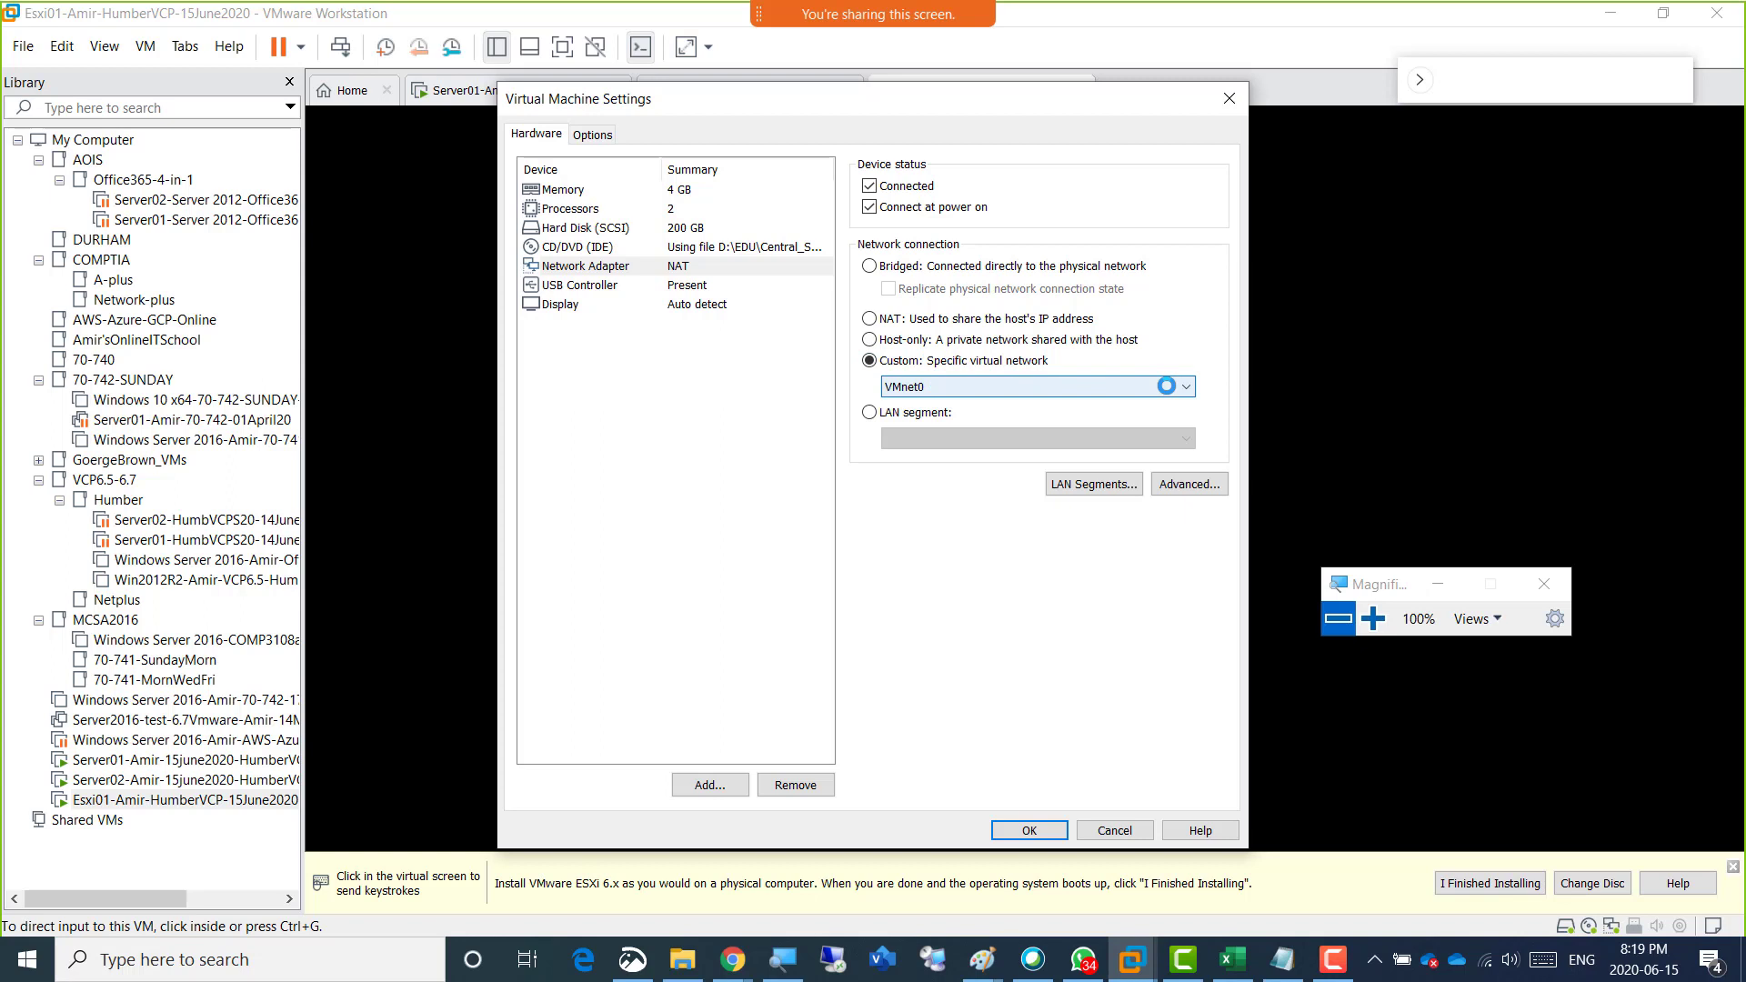
left_click(1165, 385)
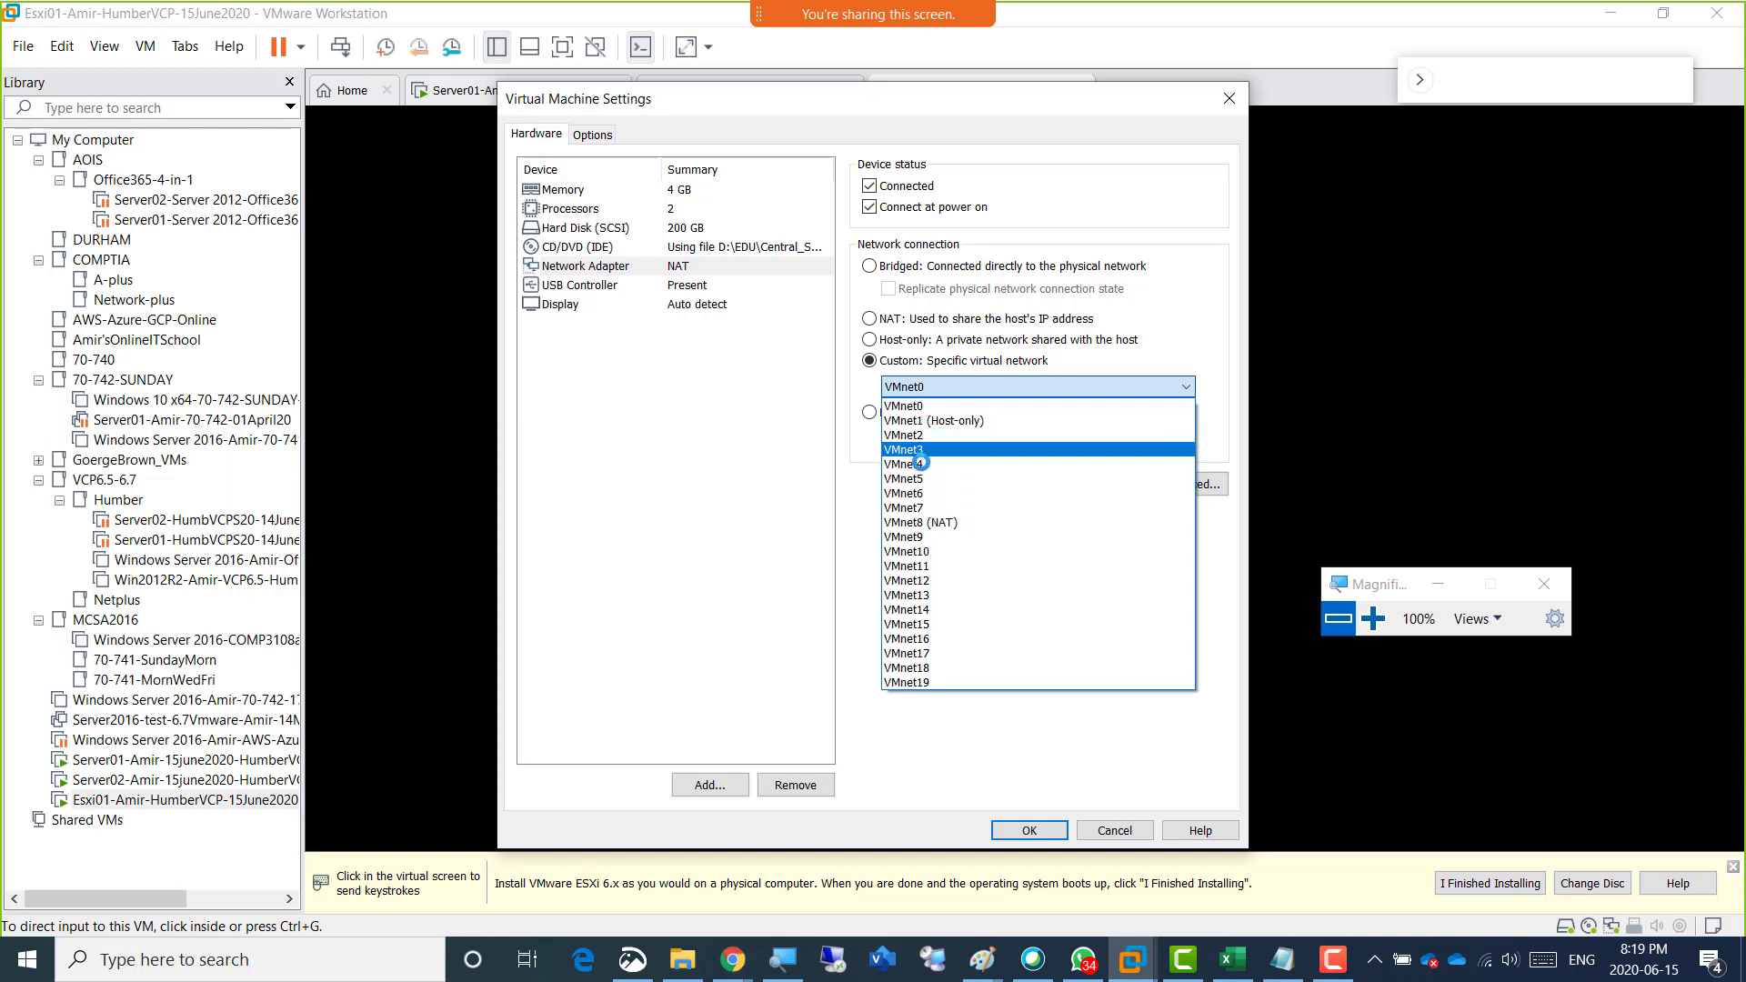
Open the Camtasia recorder's ScreenDraw and sketch a long switch outline with six ports across the settings dialog.
left_click(1332, 959)
left_click_drag(1216, 676, 758, 861)
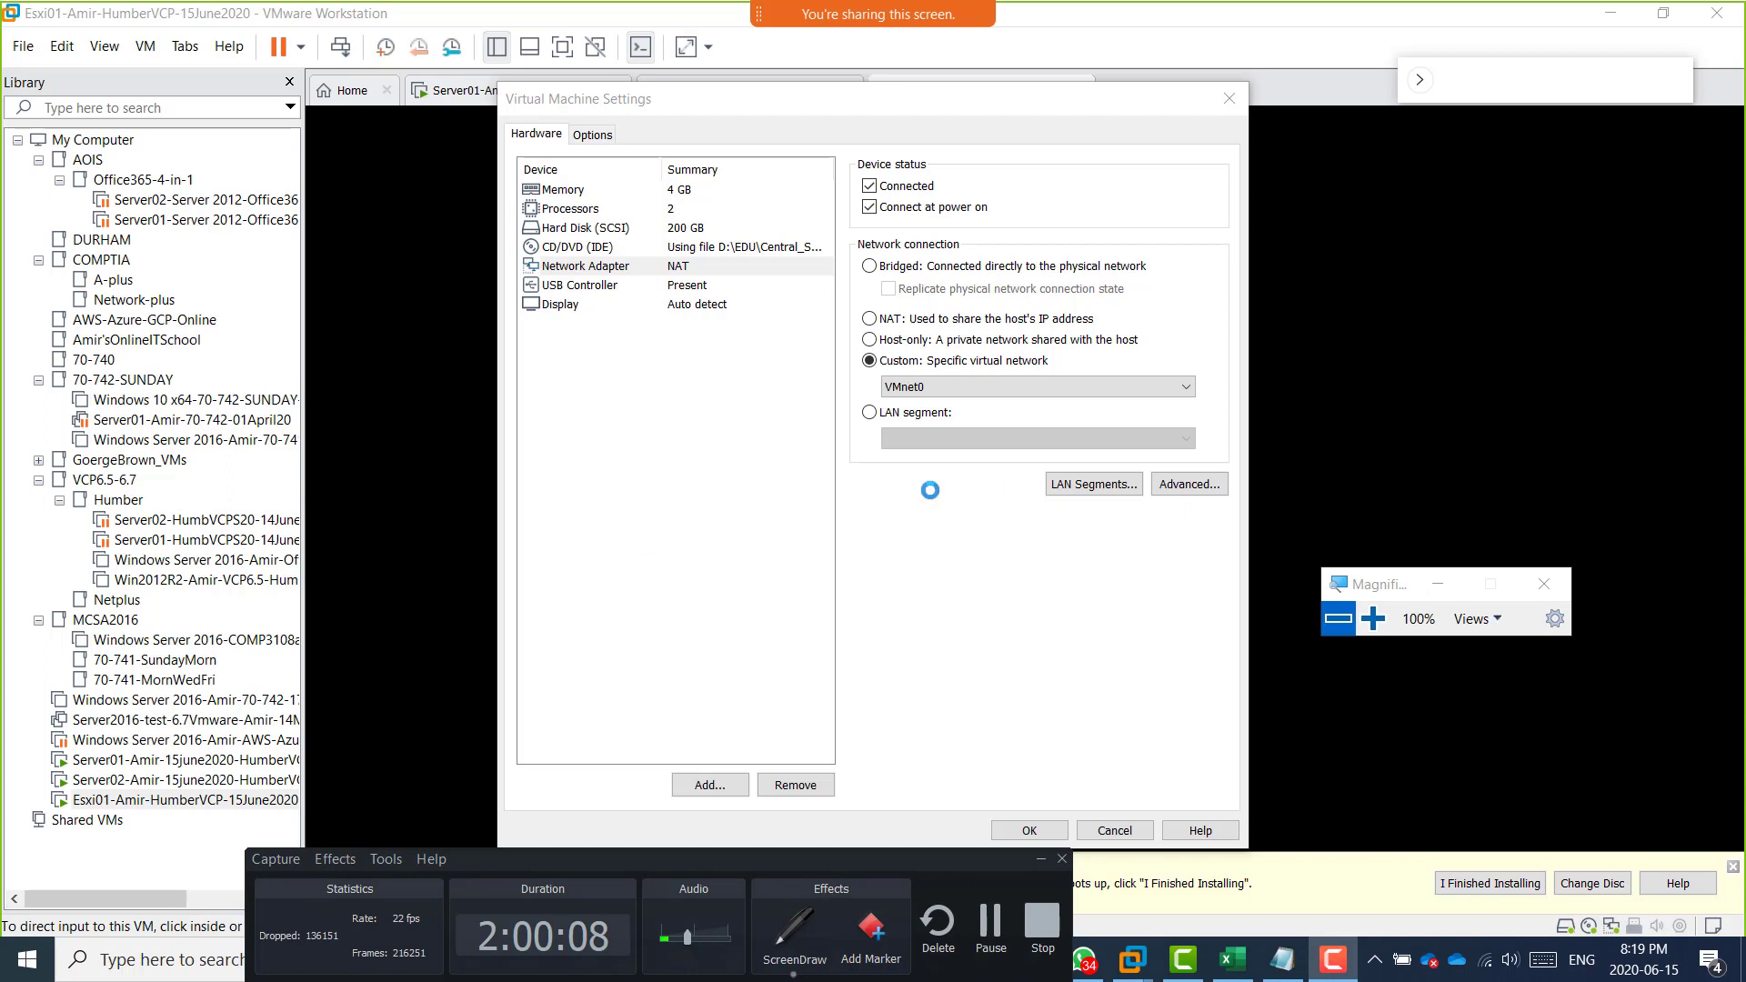
mouse_move(564, 550)
left_mouse_down()
mouse_move(538, 455)
mouse_move(1203, 398)
mouse_move(630, 536)
mouse_move(552, 536)
mouse_move(614, 480)
mouse_move(604, 513)
mouse_move(625, 483)
mouse_move(683, 466)
mouse_move(671, 497)
mouse_move(696, 468)
mouse_move(841, 435)
mouse_move(809, 463)
mouse_move(802, 443)
left_mouse_up()
mouse_move(906, 415)
left_mouse_down()
mouse_move(955, 423)
mouse_move(914, 414)
mouse_move(984, 415)
mouse_move(978, 396)
left_mouse_up()
left_click(970, 400)
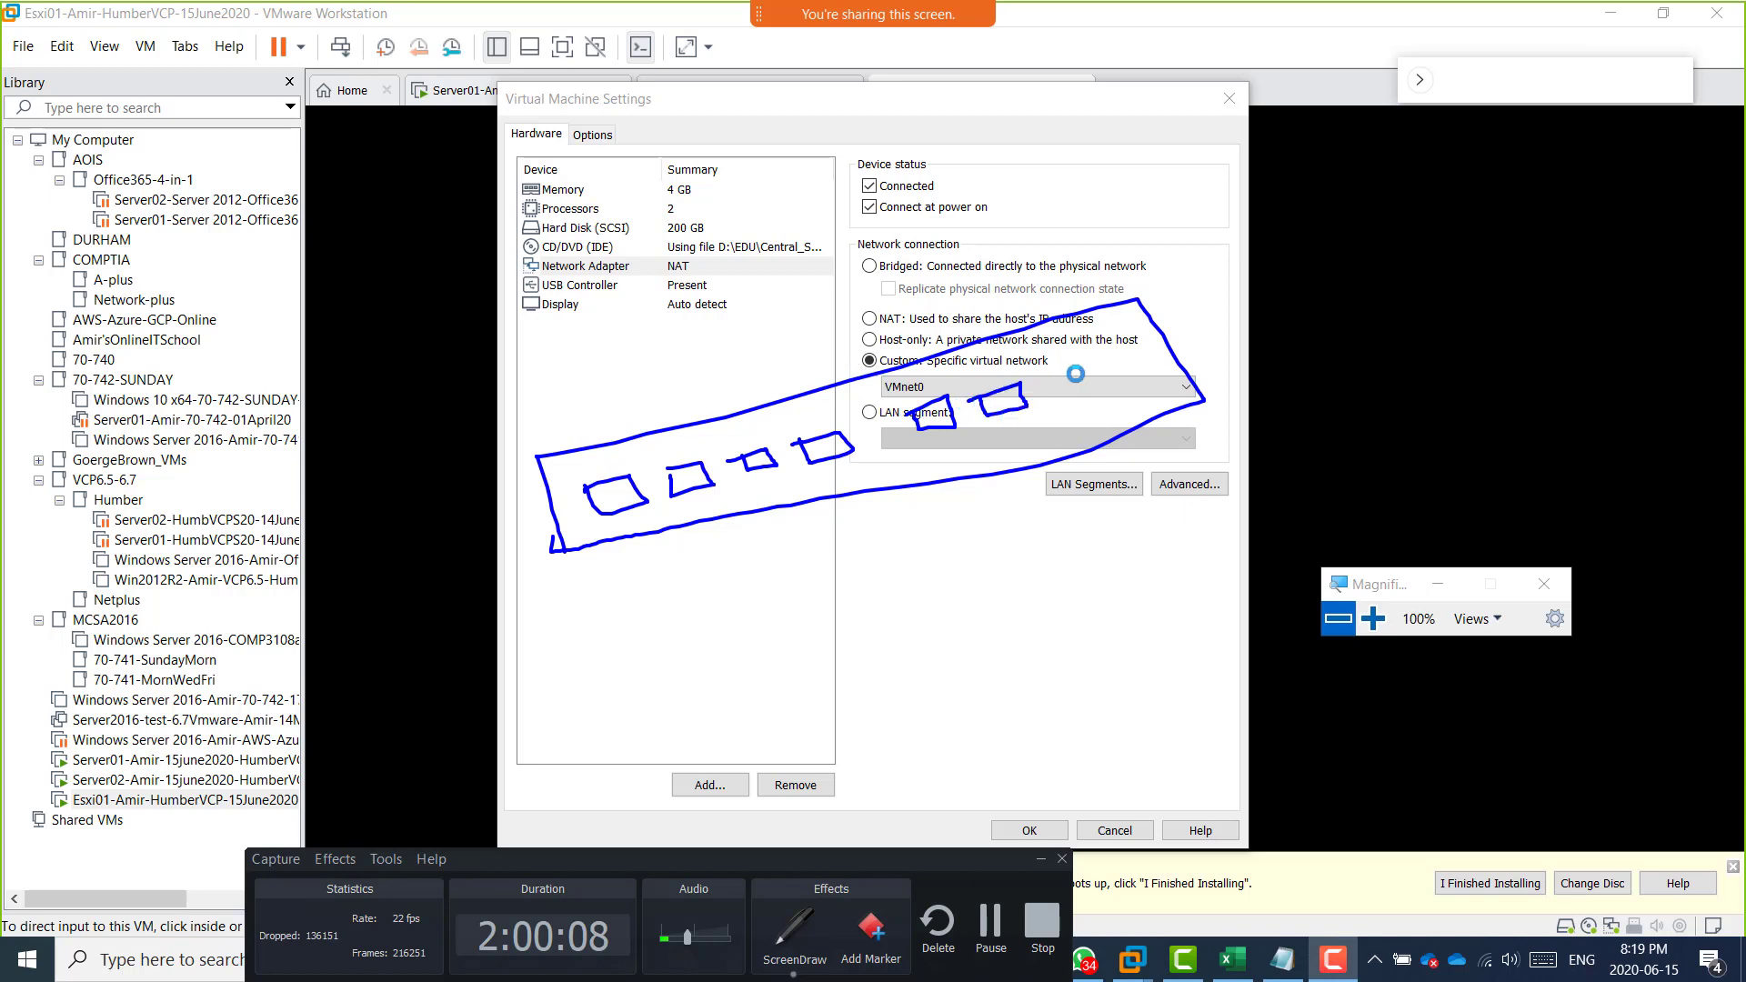
Draw a cable line outward from each of the six ports on the sketched switch.
left_click_drag(593, 485, 511, 453)
left_click_drag(677, 478, 573, 343)
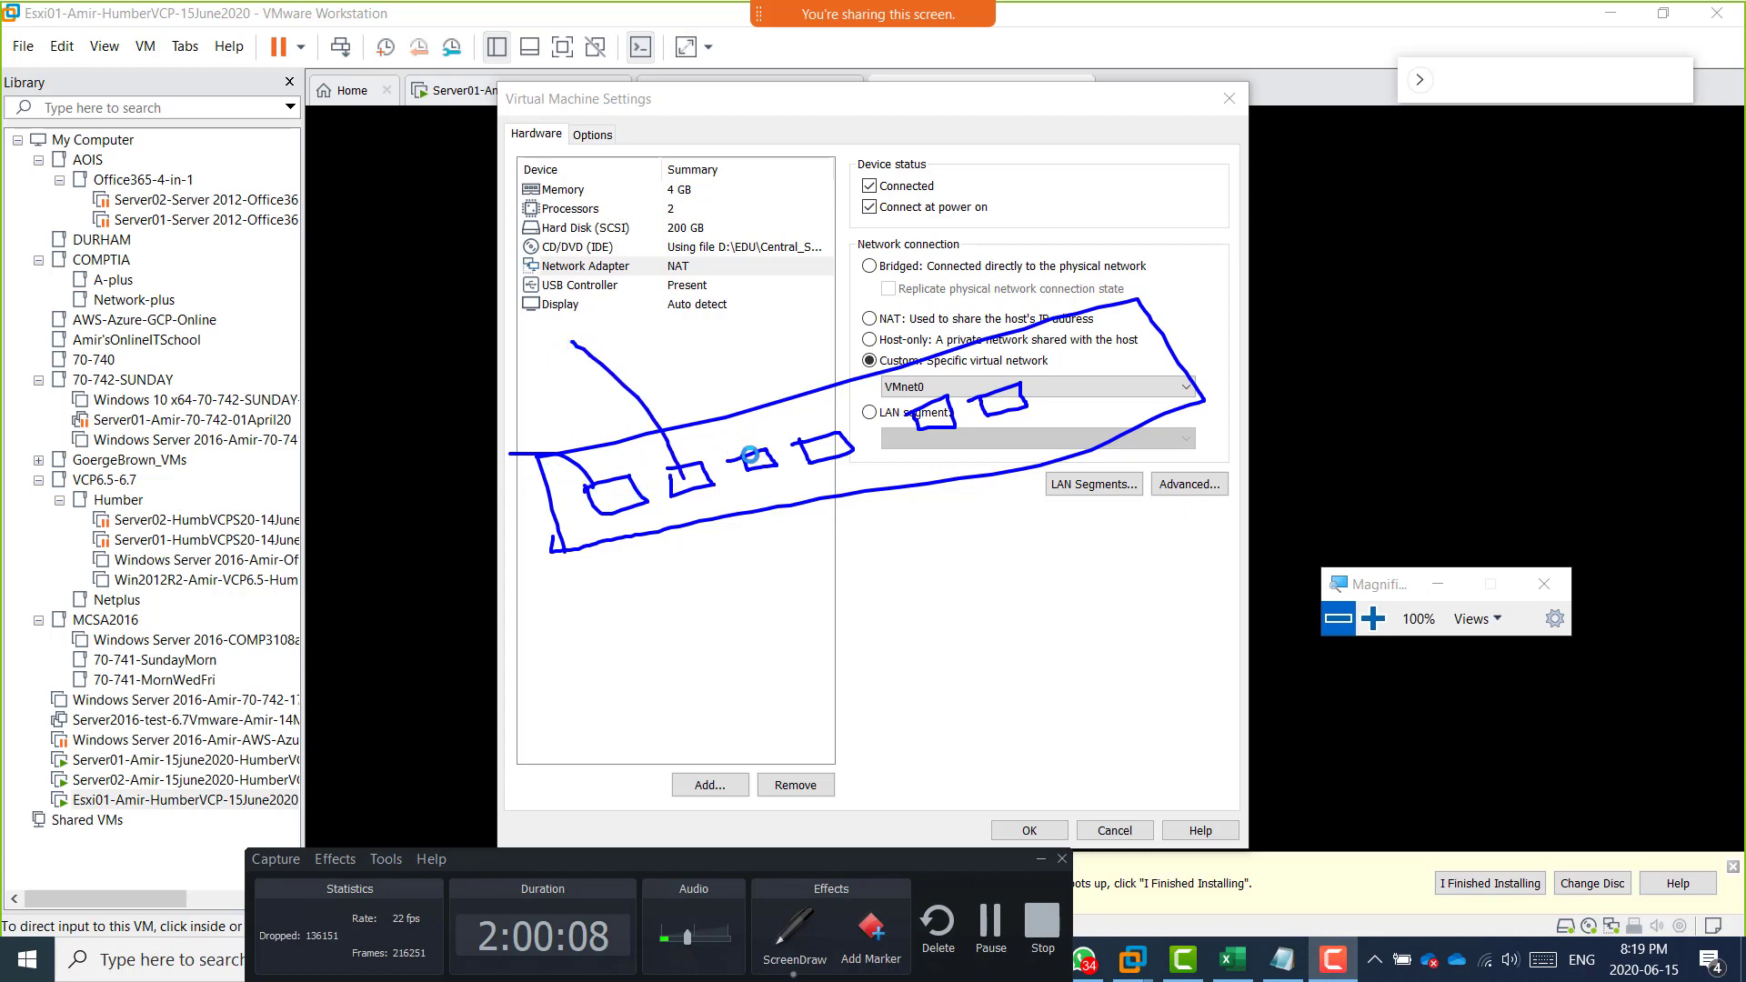
left_click_drag(754, 455, 712, 335)
left_click_drag(821, 444, 795, 324)
left_click_drag(923, 416, 962, 325)
left_click_drag(1010, 391, 1025, 291)
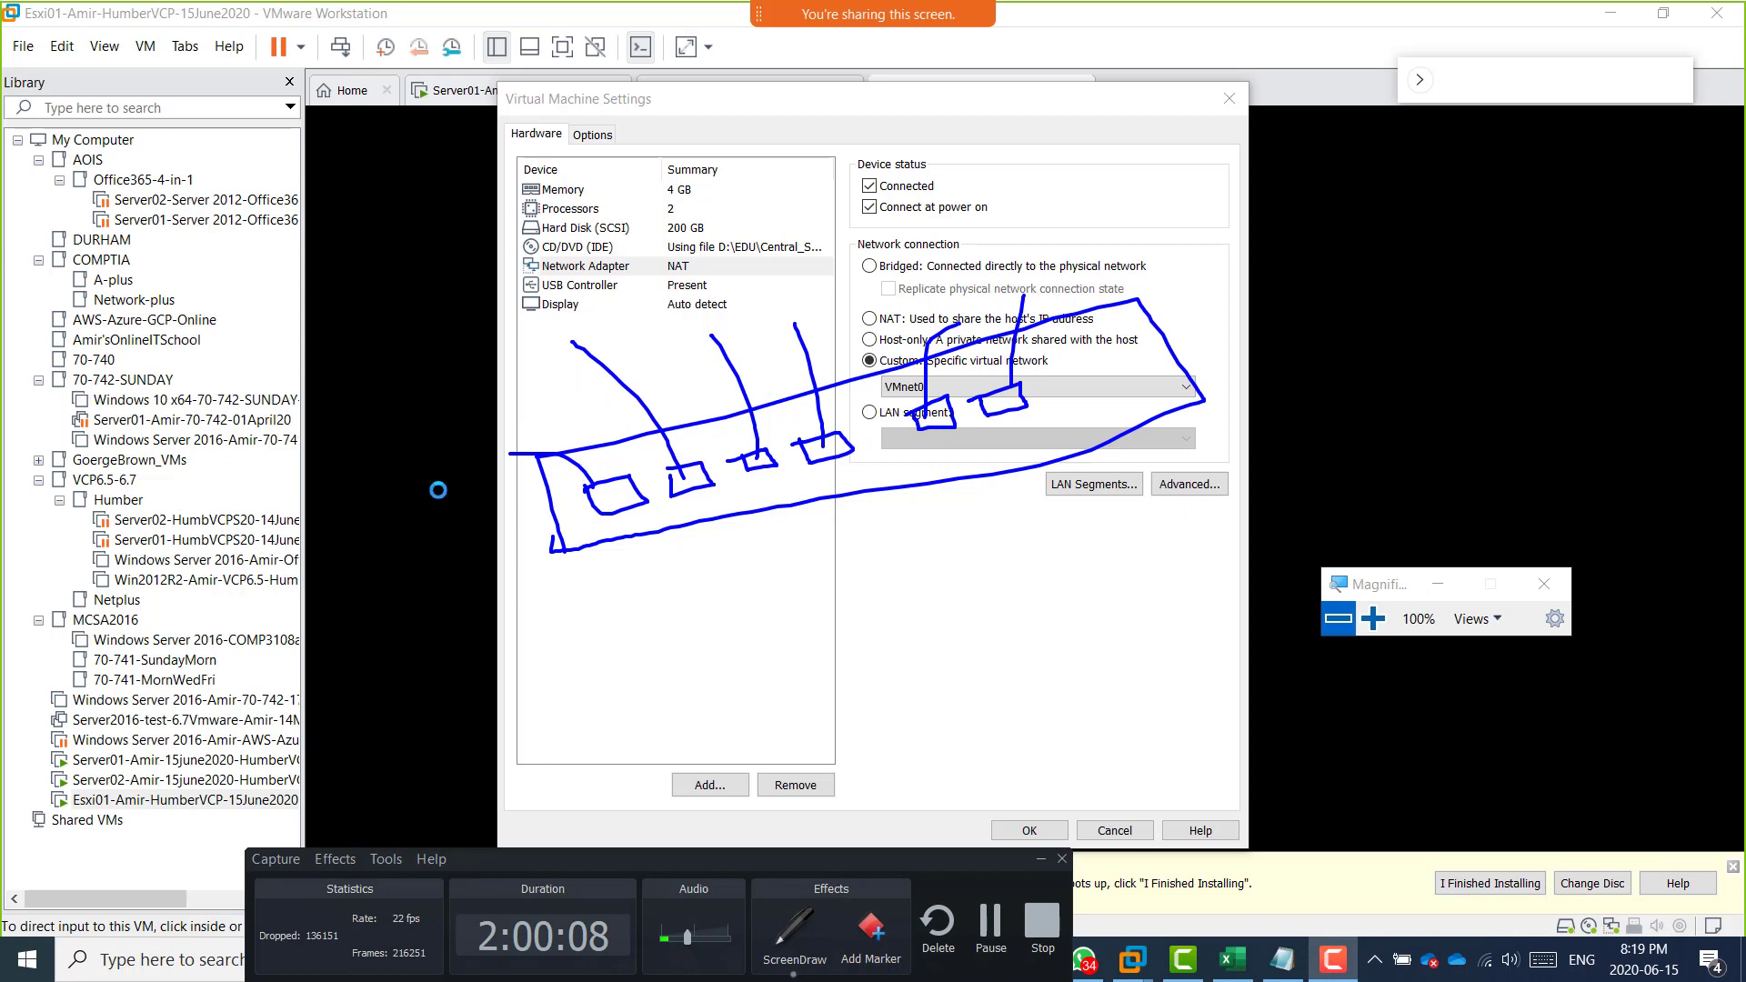
Sketch computers at the cable ends and a line dividing the switch, labelling the two groups vlan 2 and vlan 3.
mouse_move(383, 414)
left_mouse_down()
mouse_move(505, 480)
mouse_move(397, 396)
left_mouse_up()
mouse_move(516, 309)
left_mouse_down()
mouse_move(558, 332)
mouse_move(545, 295)
left_mouse_up()
mouse_move(668, 263)
left_mouse_down()
mouse_move(675, 322)
mouse_move(669, 260)
mouse_move(841, 307)
mouse_move(746, 232)
mouse_move(900, 255)
mouse_move(972, 319)
mouse_move(955, 273)
mouse_move(1020, 241)
mouse_move(1028, 305)
mouse_move(1004, 309)
left_mouse_up()
left_click_drag(710, 211, 872, 725)
mouse_move(876, 192)
left_mouse_down()
mouse_move(902, 202)
mouse_move(923, 152)
mouse_move(1034, 93)
left_mouse_up()
mouse_move(297, 363)
left_mouse_down()
mouse_move(331, 344)
mouse_move(333, 314)
mouse_move(402, 300)
mouse_move(431, 267)
mouse_move(453, 291)
left_mouse_up()
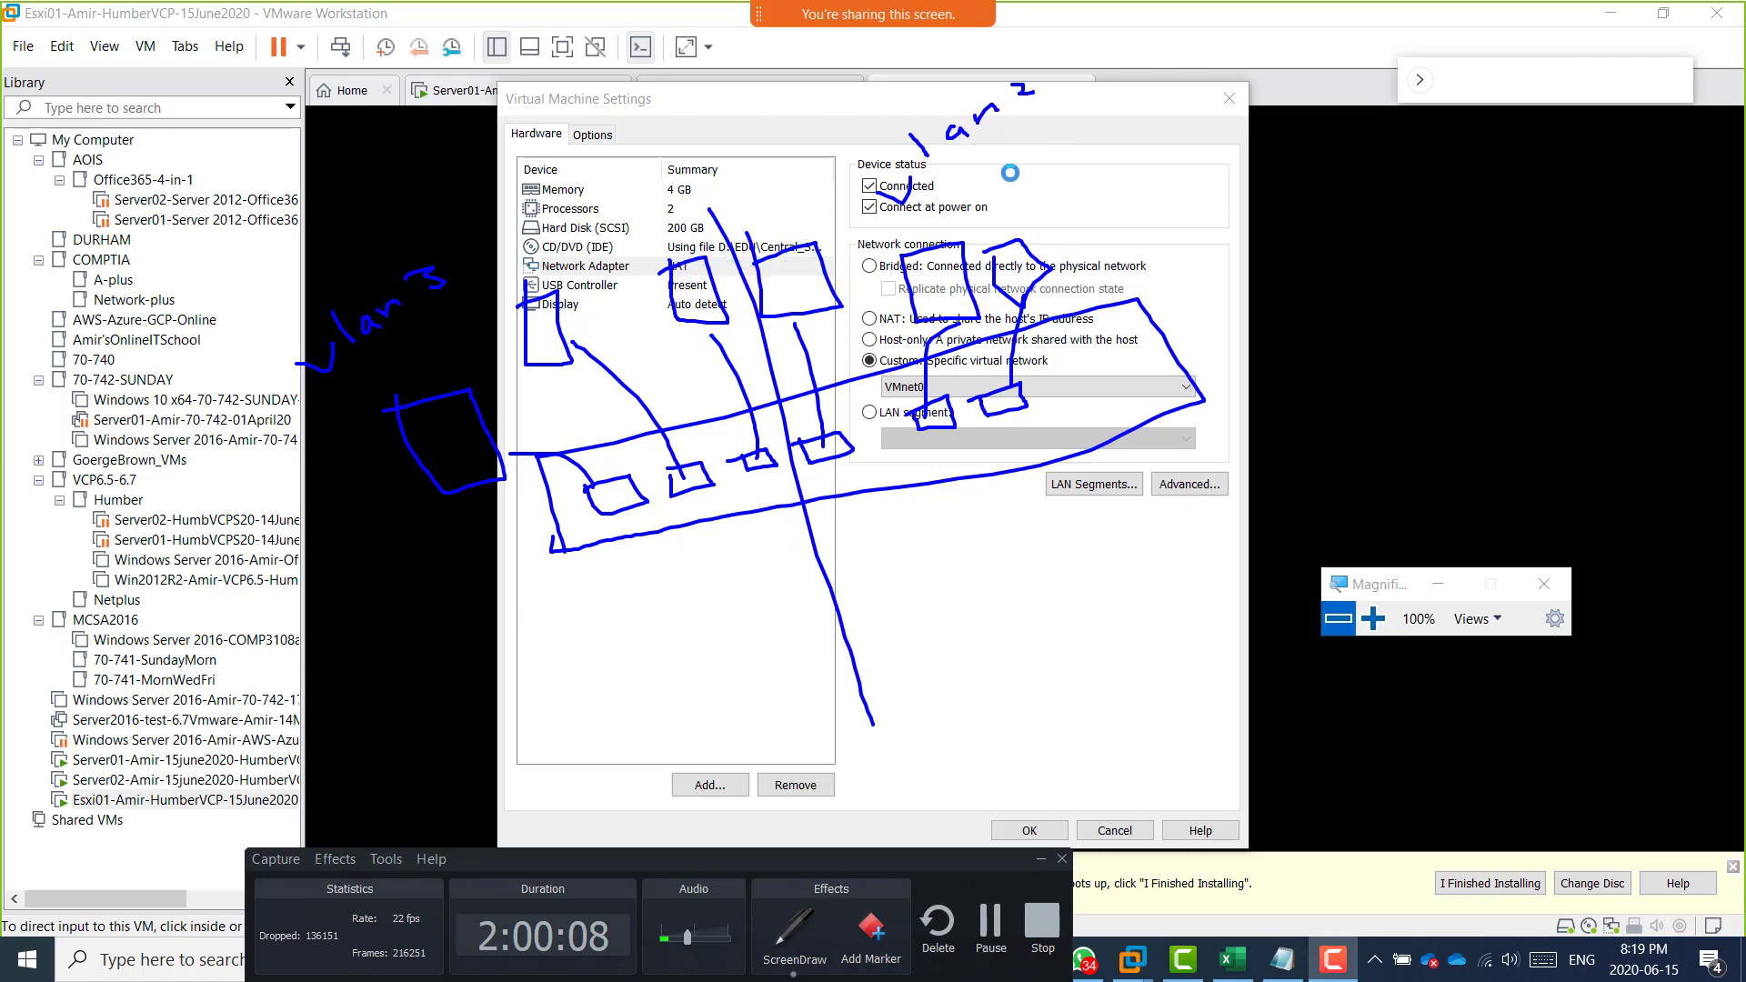
mouse_move(1009, 231)
left_mouse_down()
mouse_move(975, 201)
mouse_move(950, 227)
mouse_move(991, 232)
left_mouse_up()
mouse_move(806, 234)
left_mouse_down()
mouse_move(648, 138)
mouse_move(575, 234)
mouse_move(662, 187)
mouse_move(613, 242)
left_mouse_up()
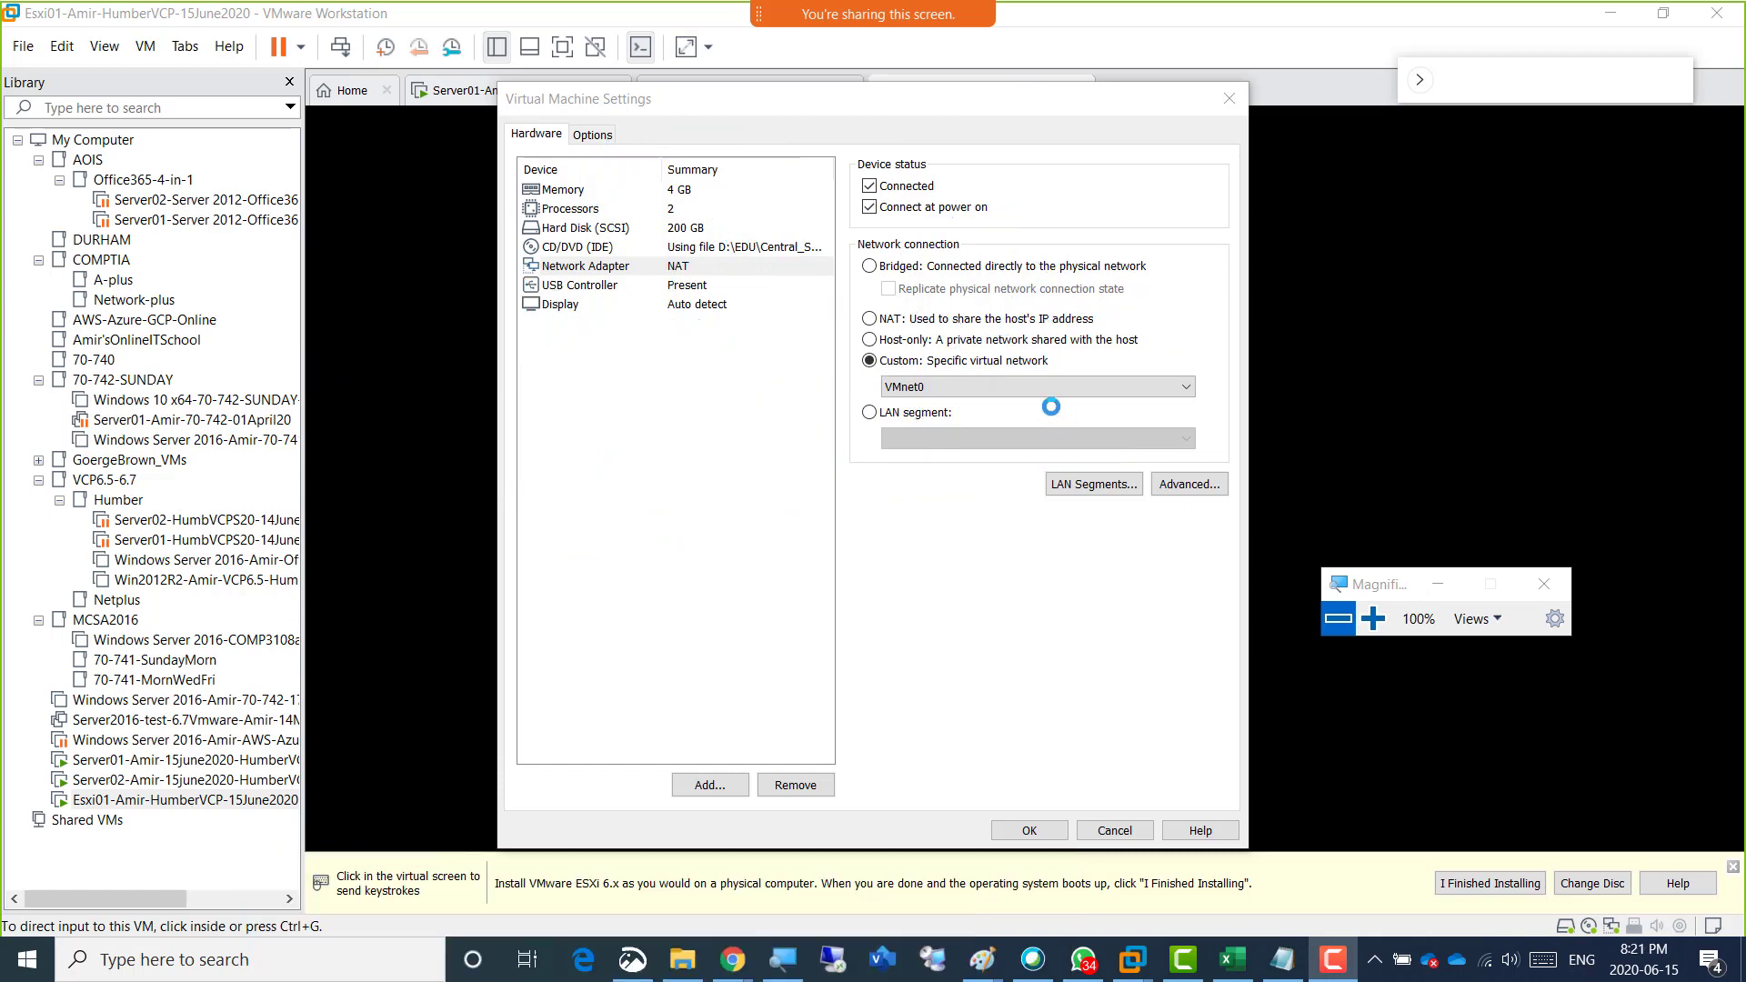
Switch the adapter's custom virtual network between VMnet2 and VMnet3, leaving VMnet3 selected.
left_click(920, 389)
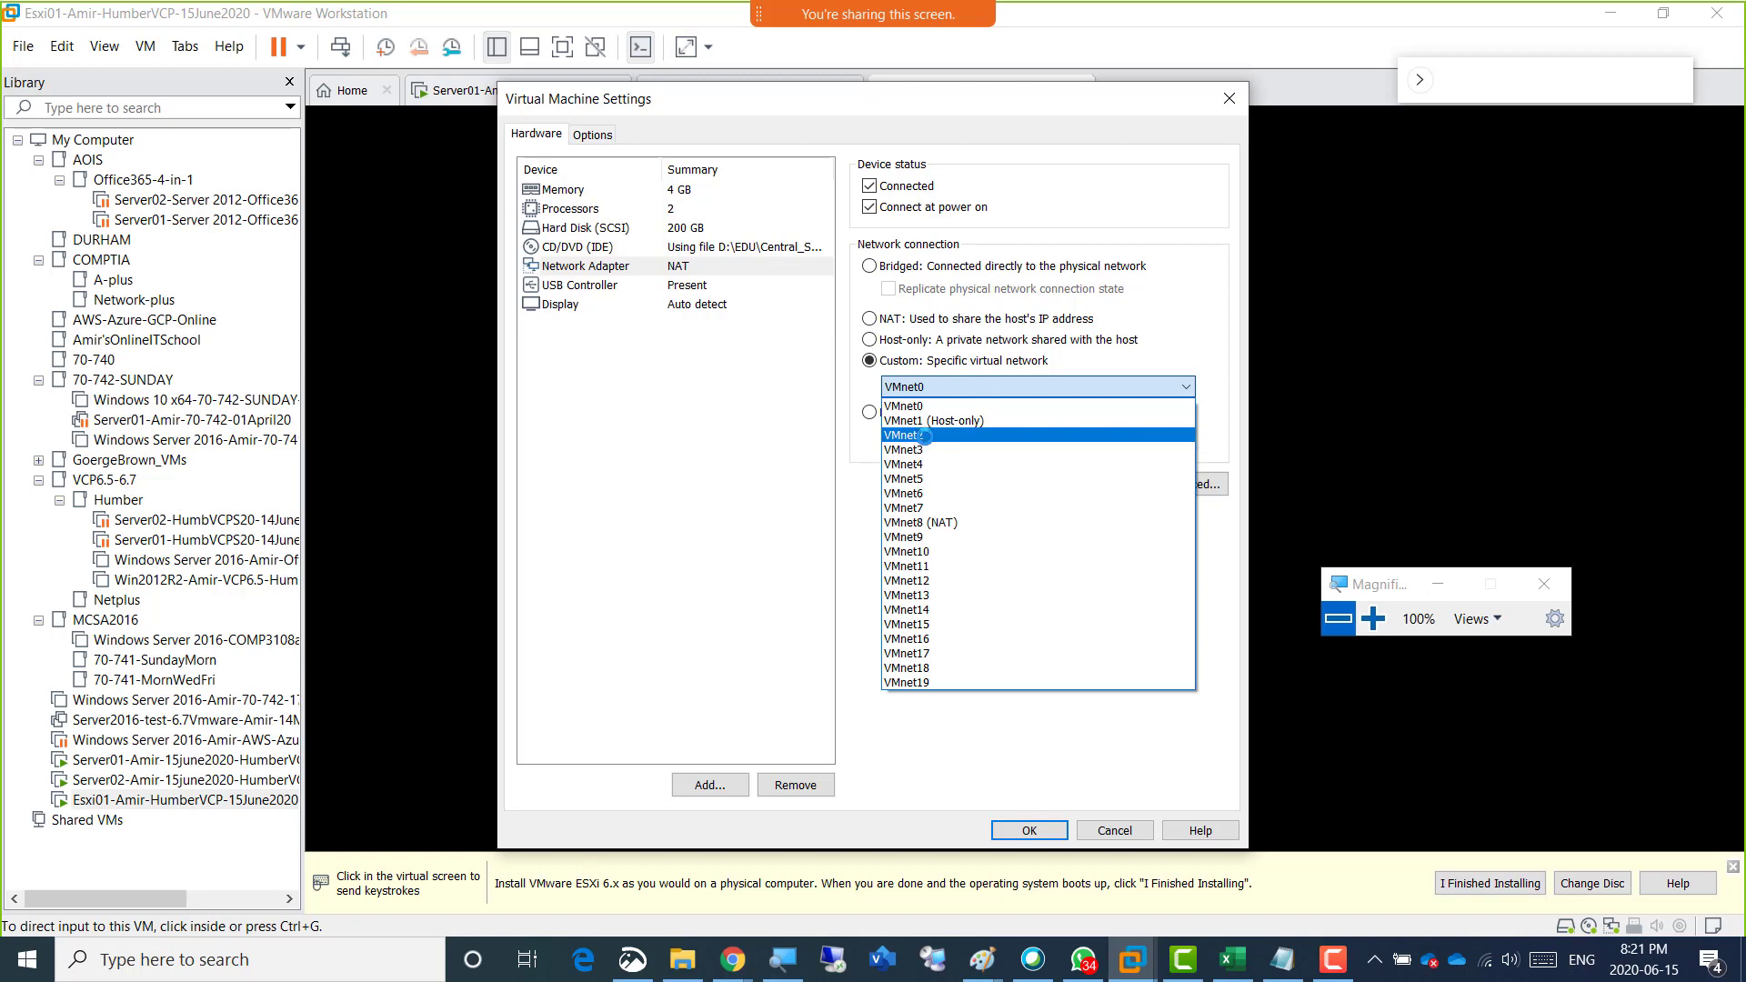
left_click(925, 436)
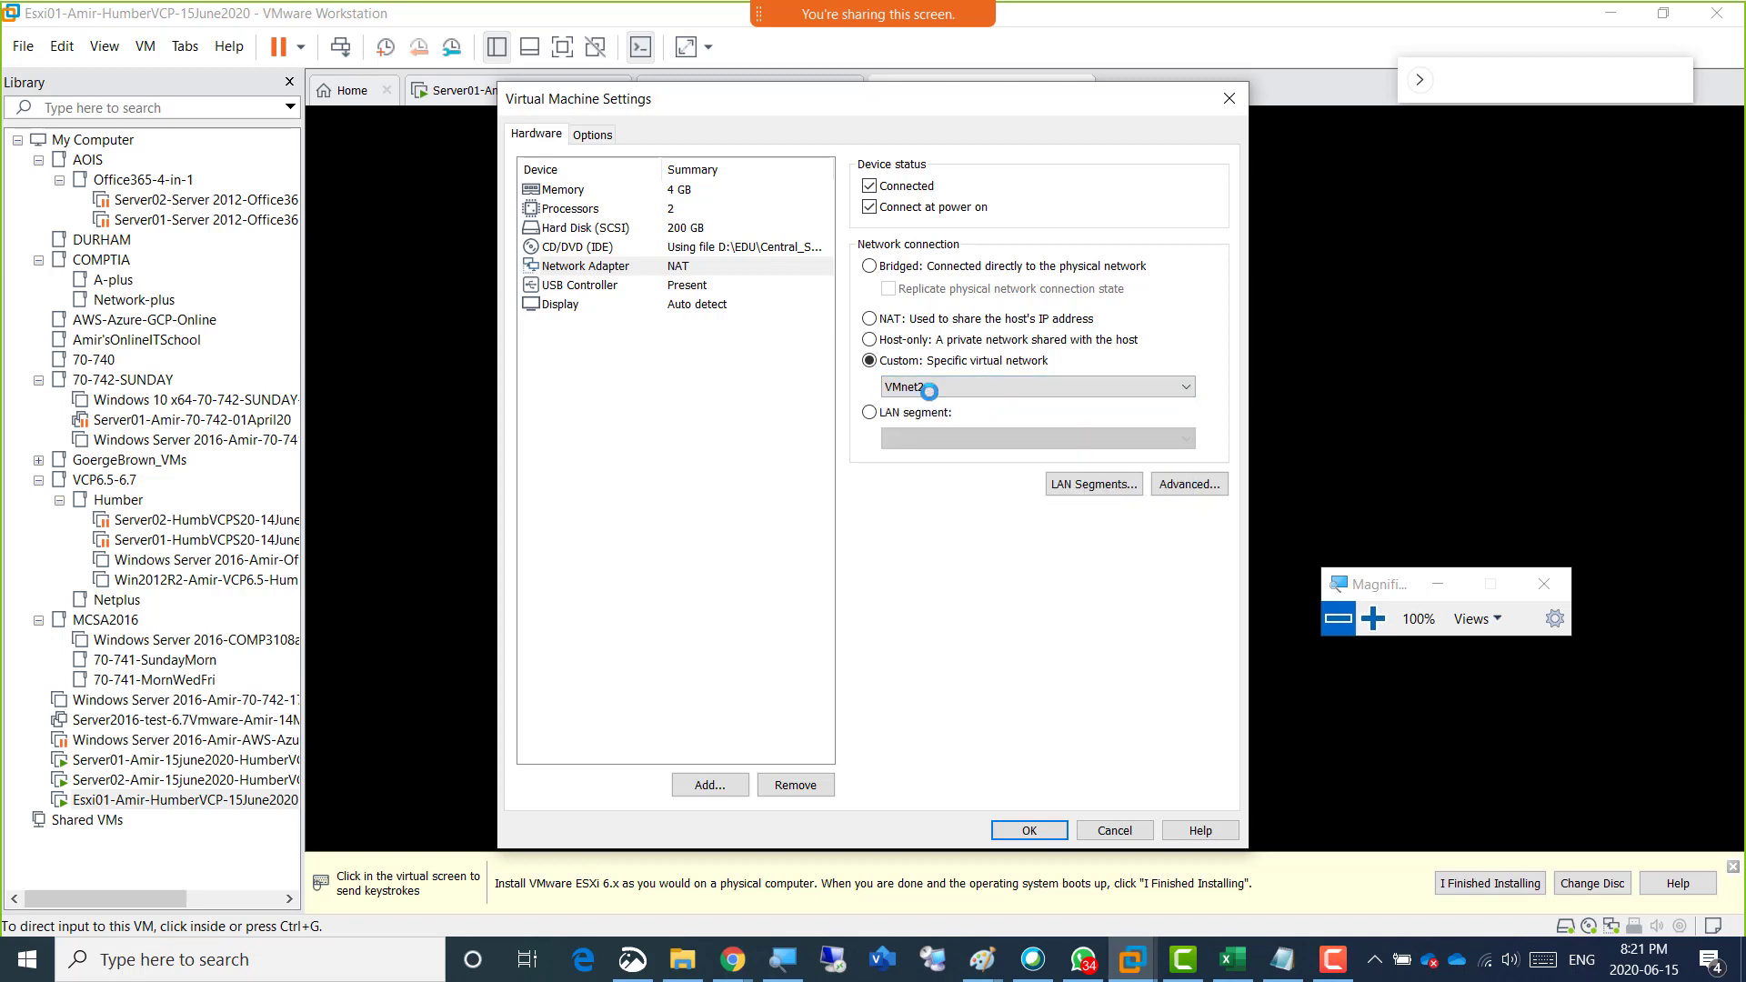
left_click(928, 389)
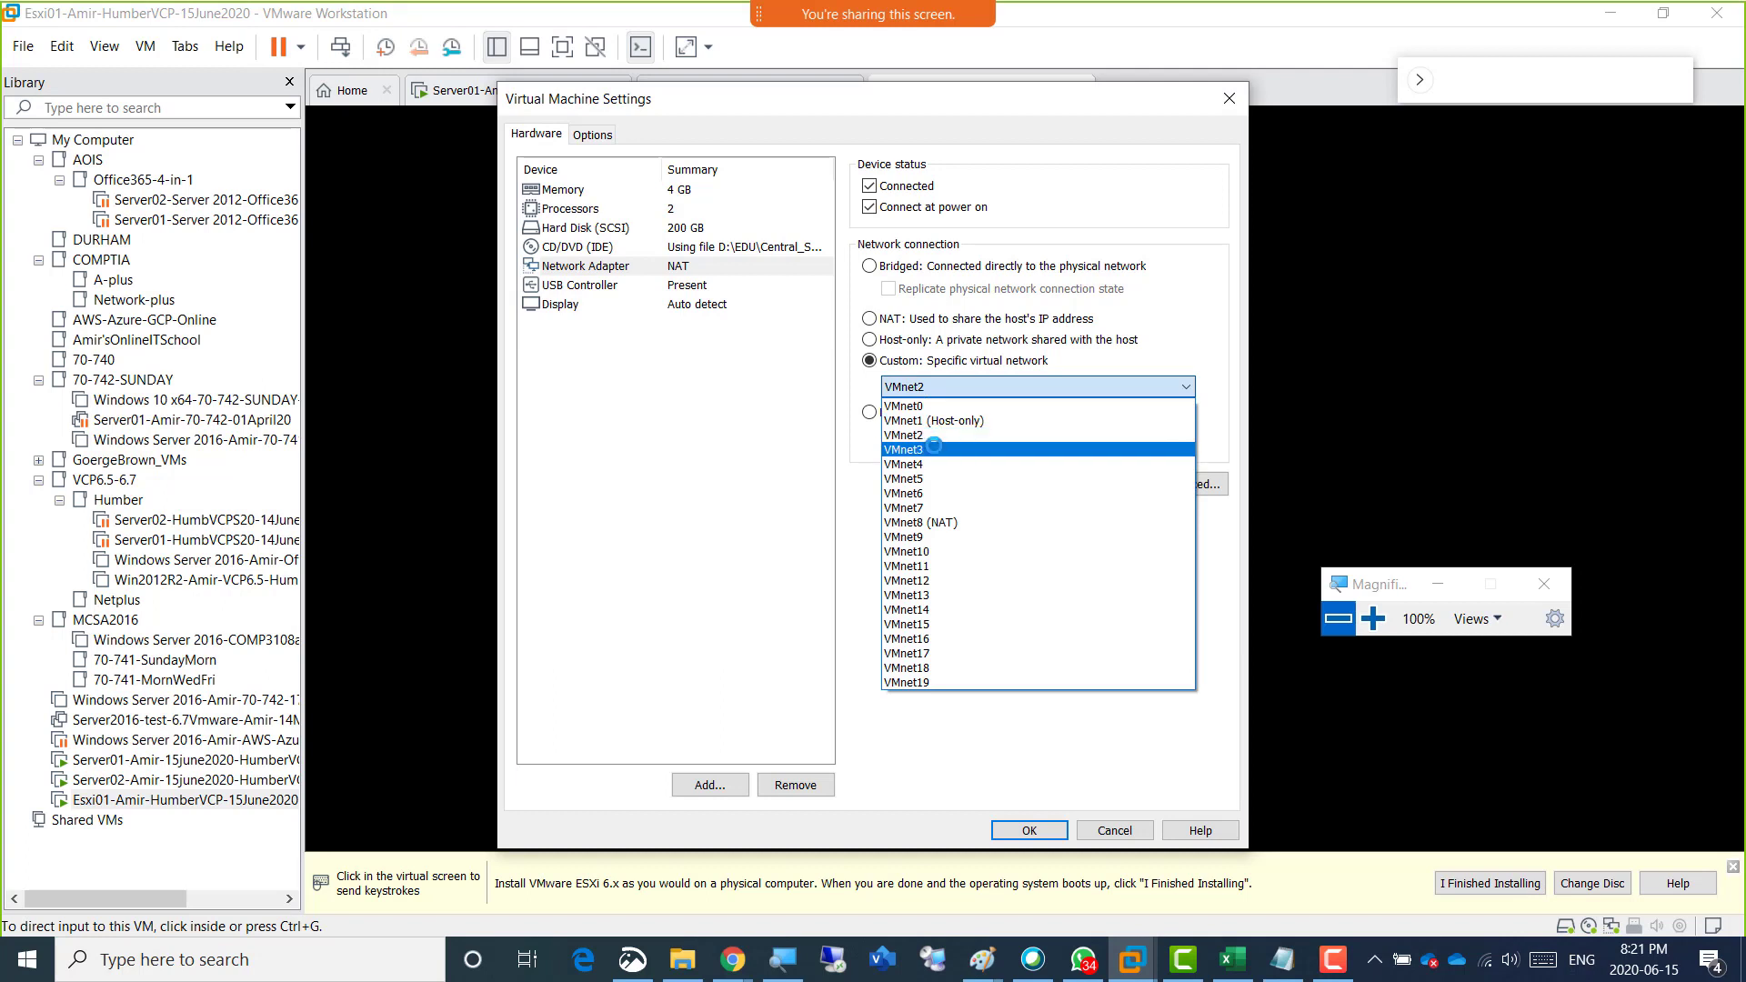
left_click(933, 447)
left_click(927, 389)
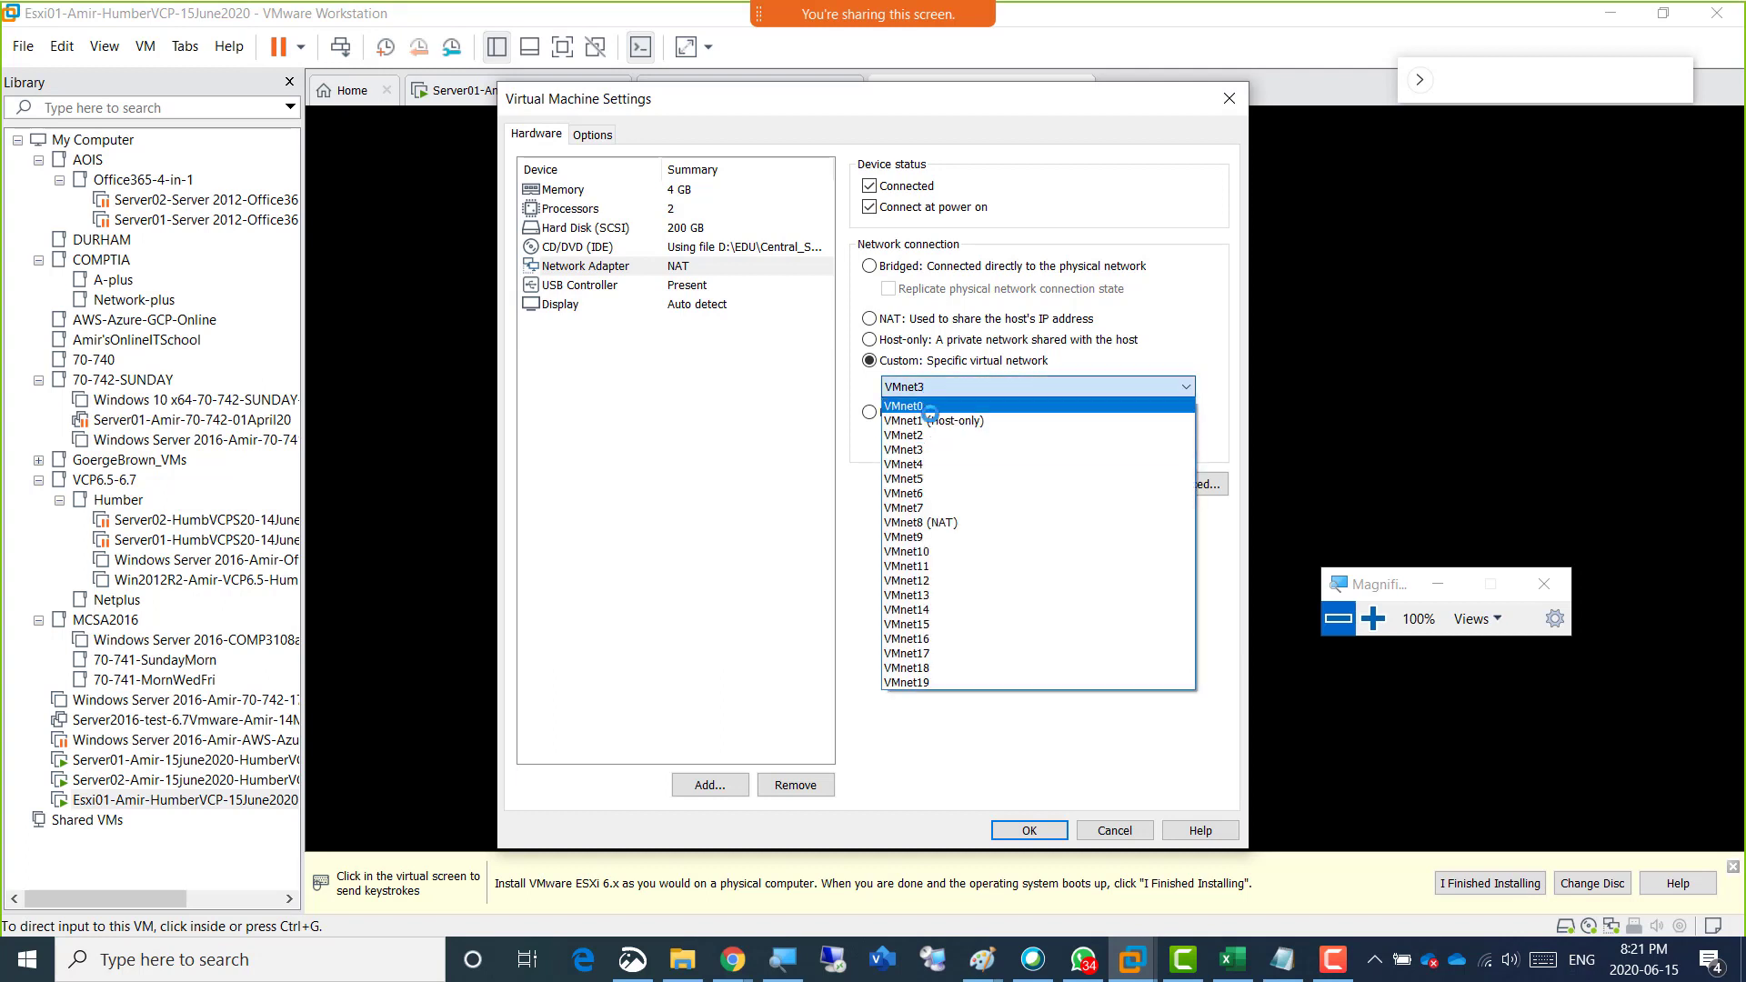
left_click(929, 433)
left_click(923, 387)
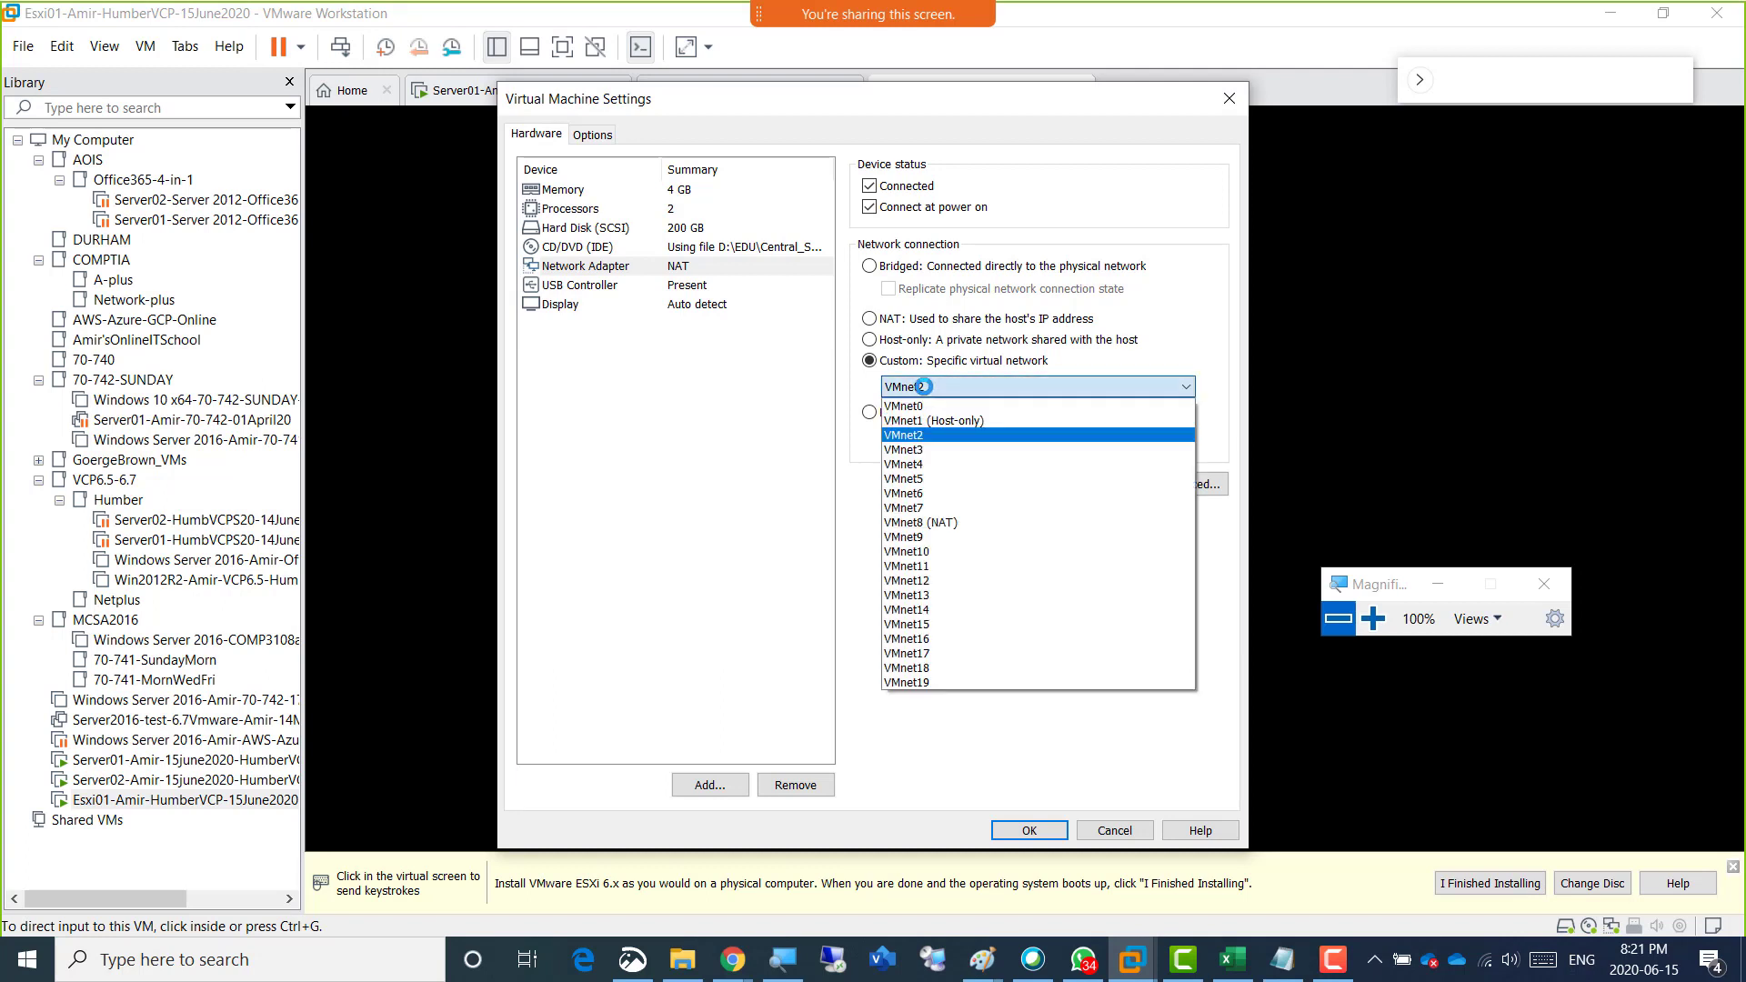
left_click(927, 449)
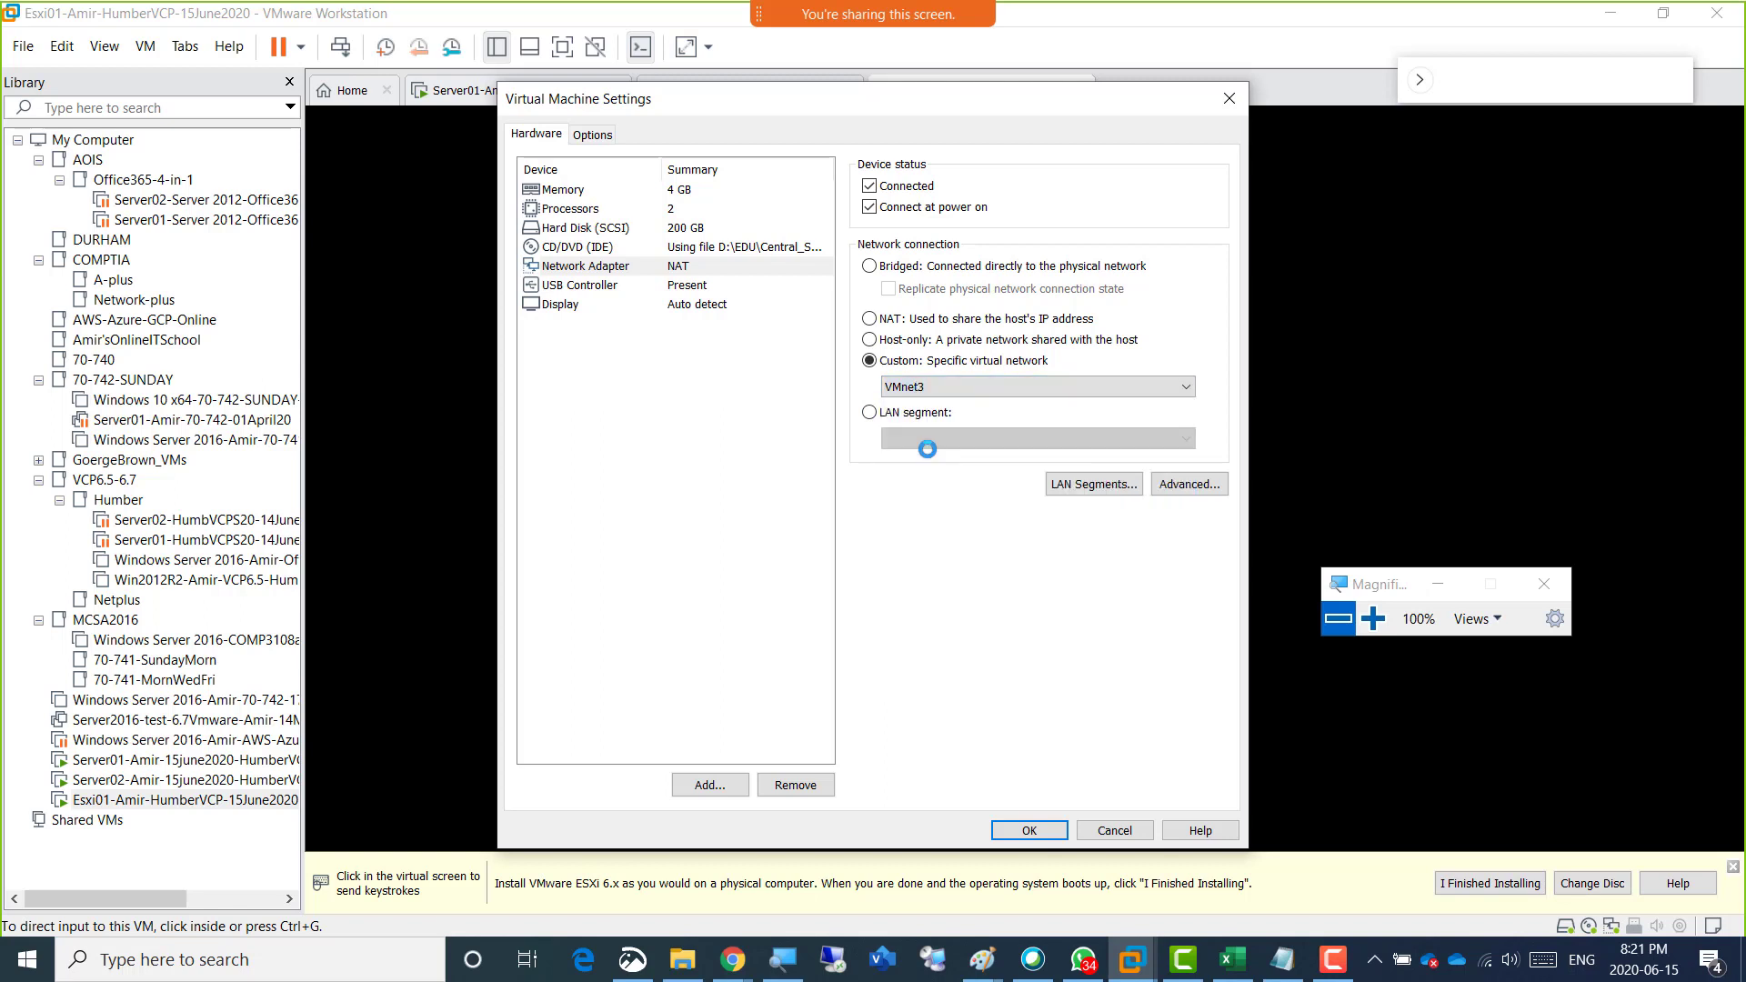
left_click(915, 388)
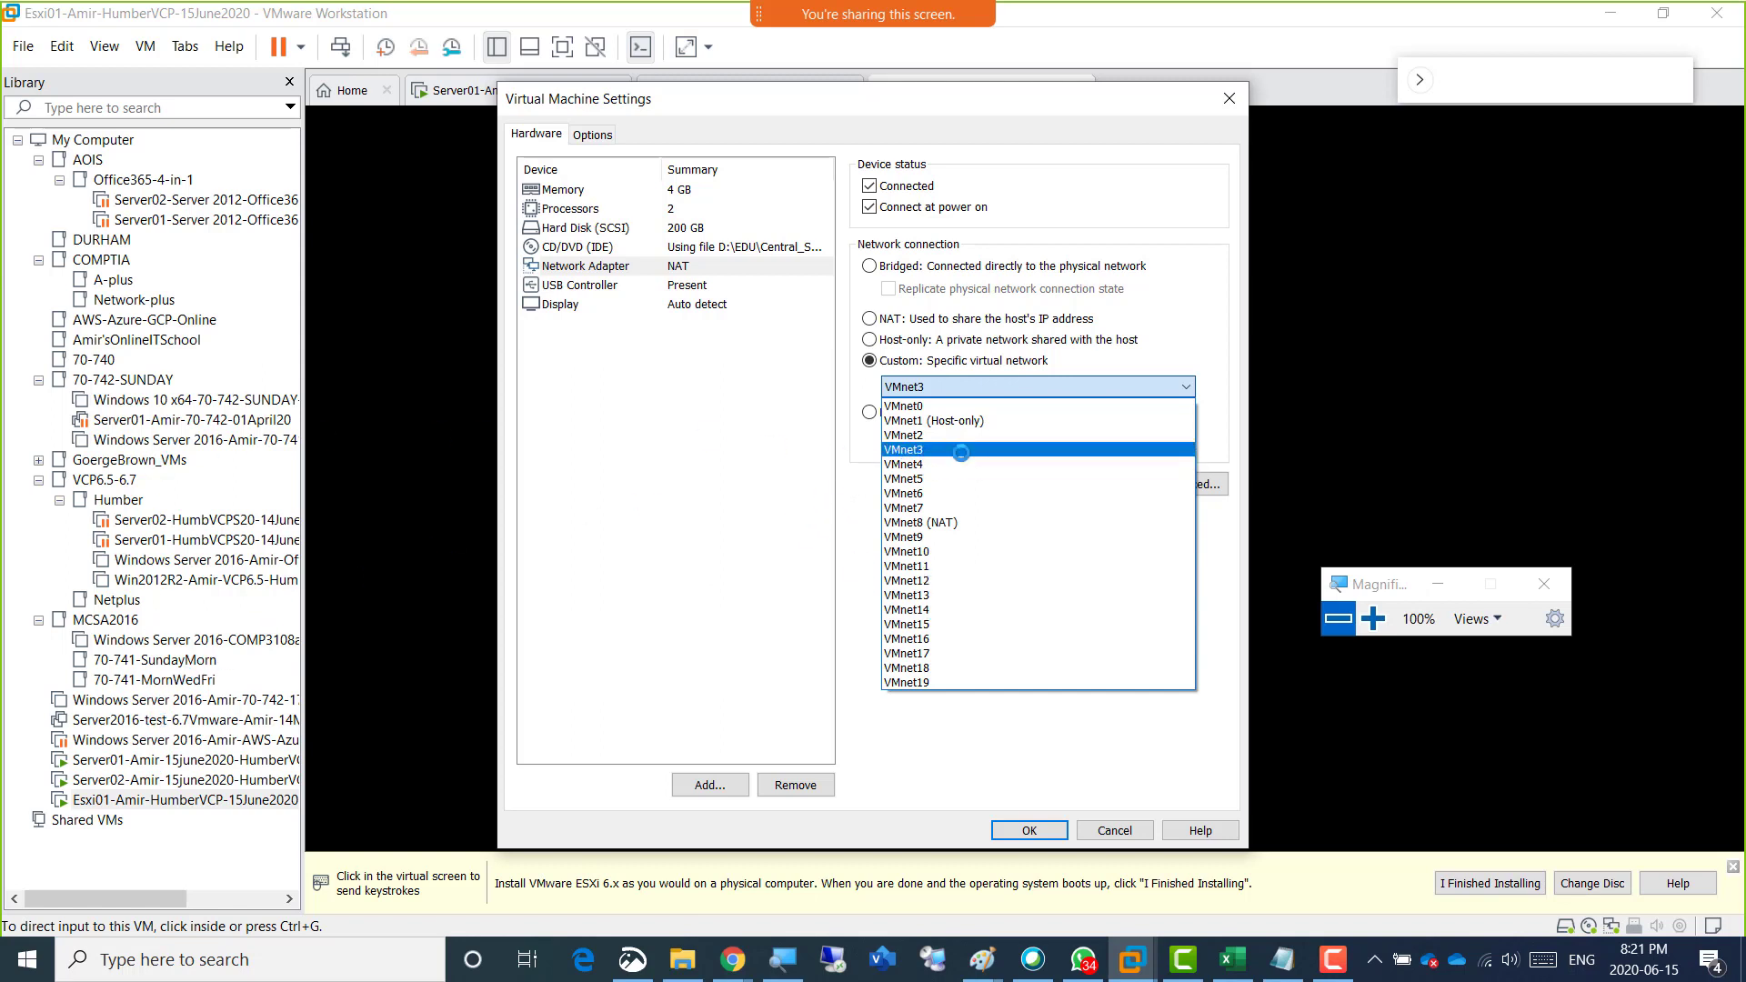
left_click(905, 450)
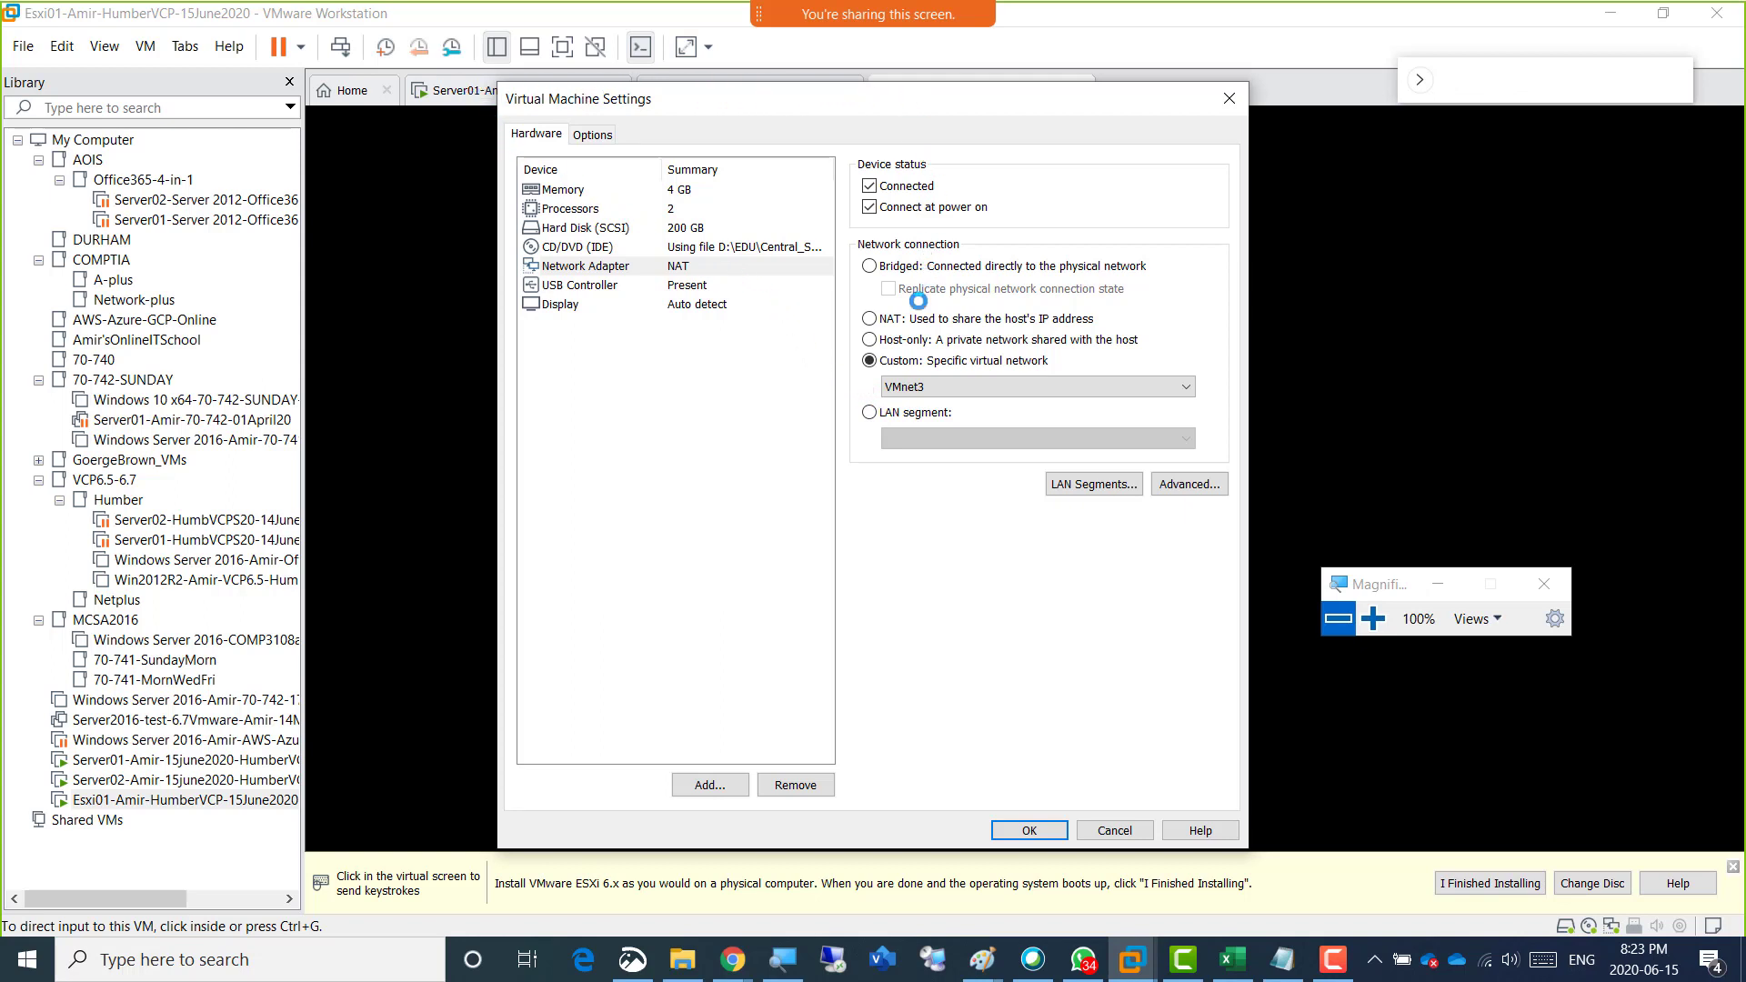
Try VMnet15 as the adapter's custom network, and apply NAT as its network connection instead.
left_click(906, 386)
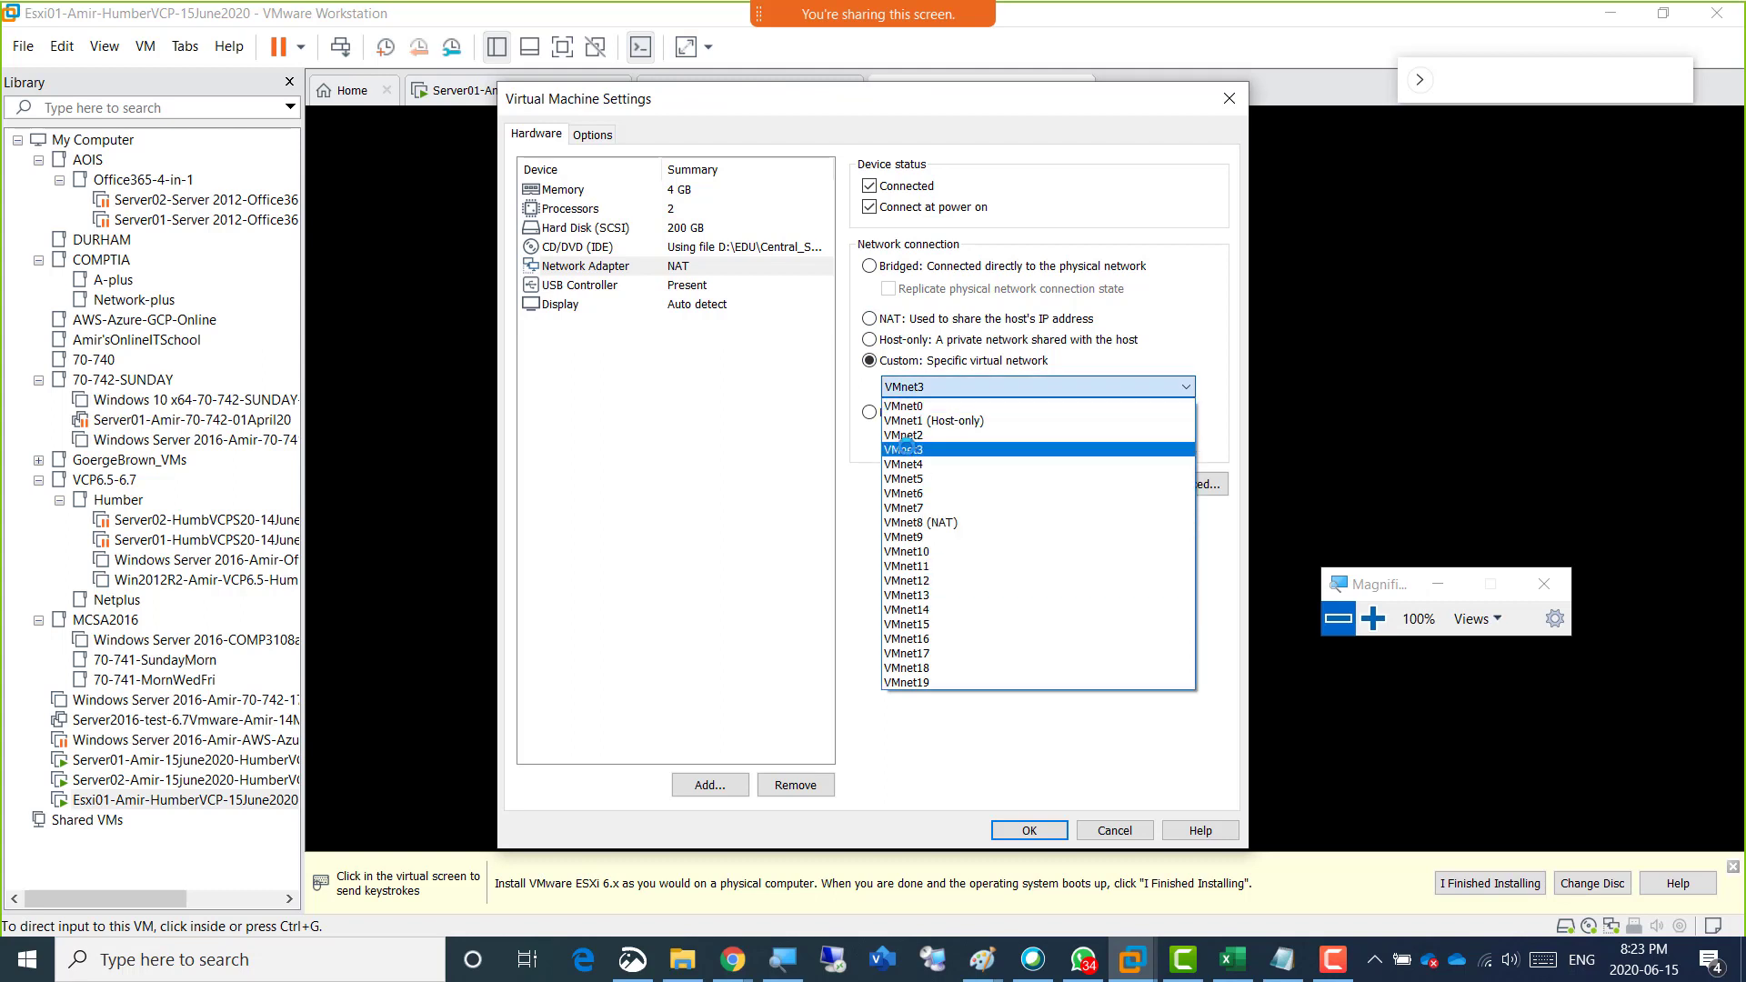
left_click(921, 625)
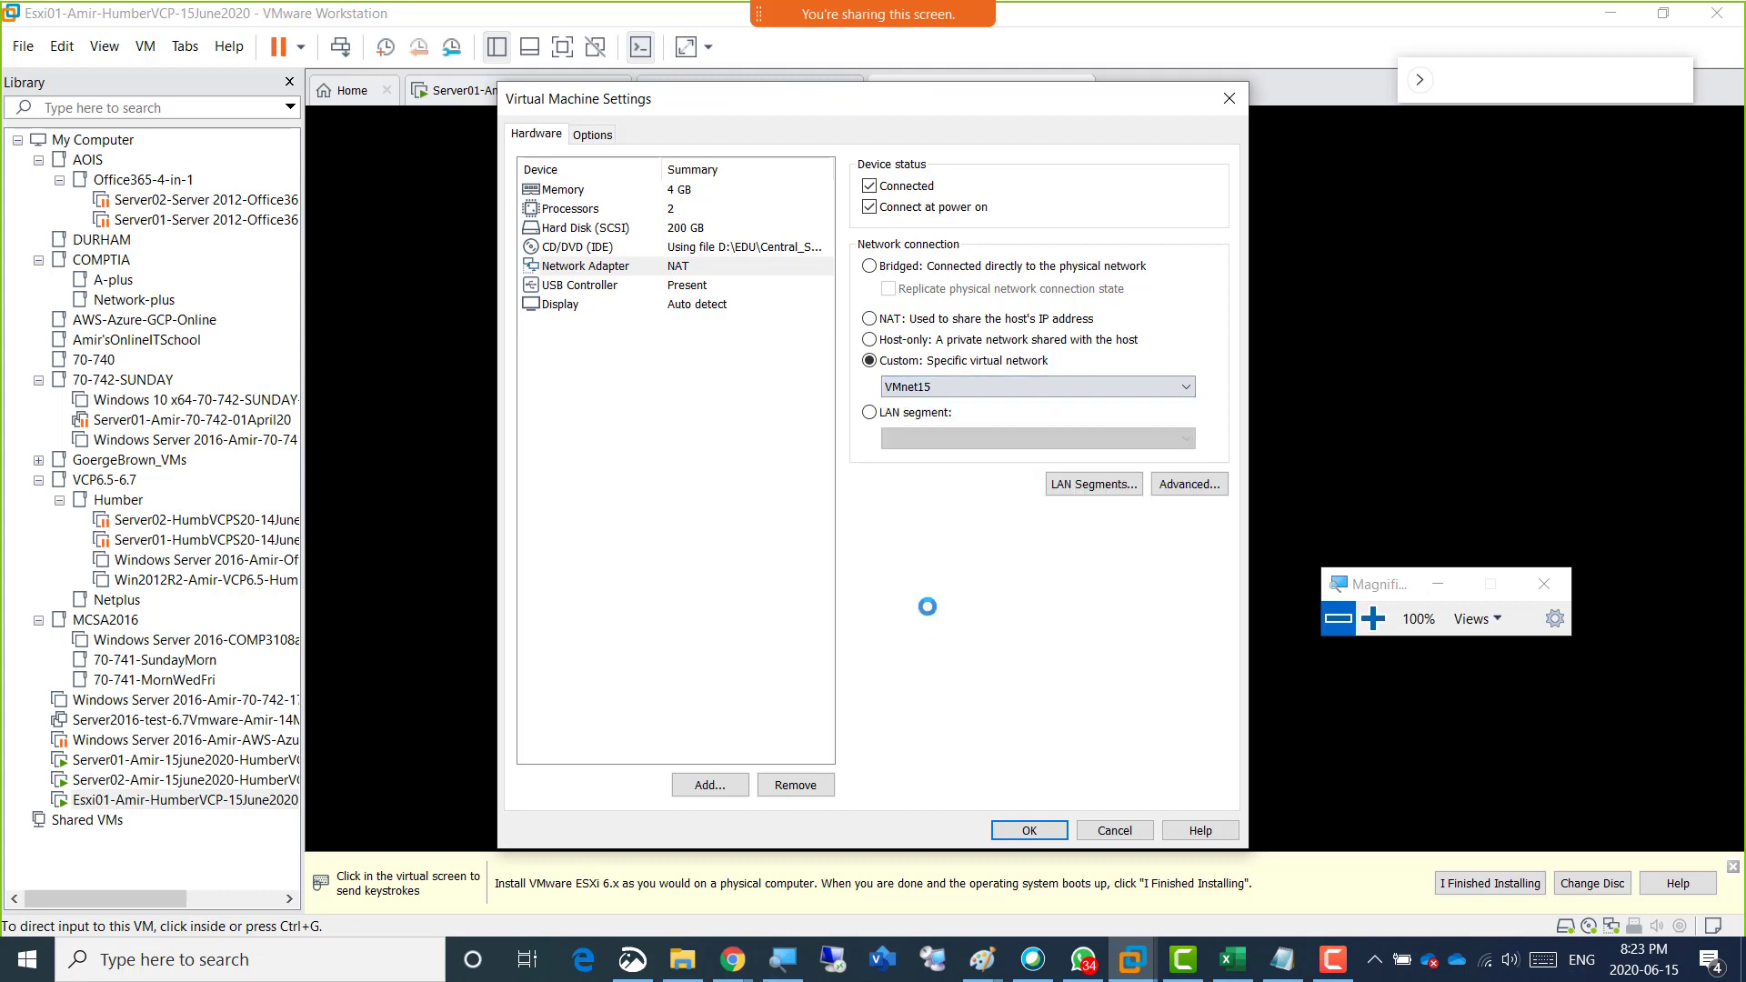
left_click(889, 320)
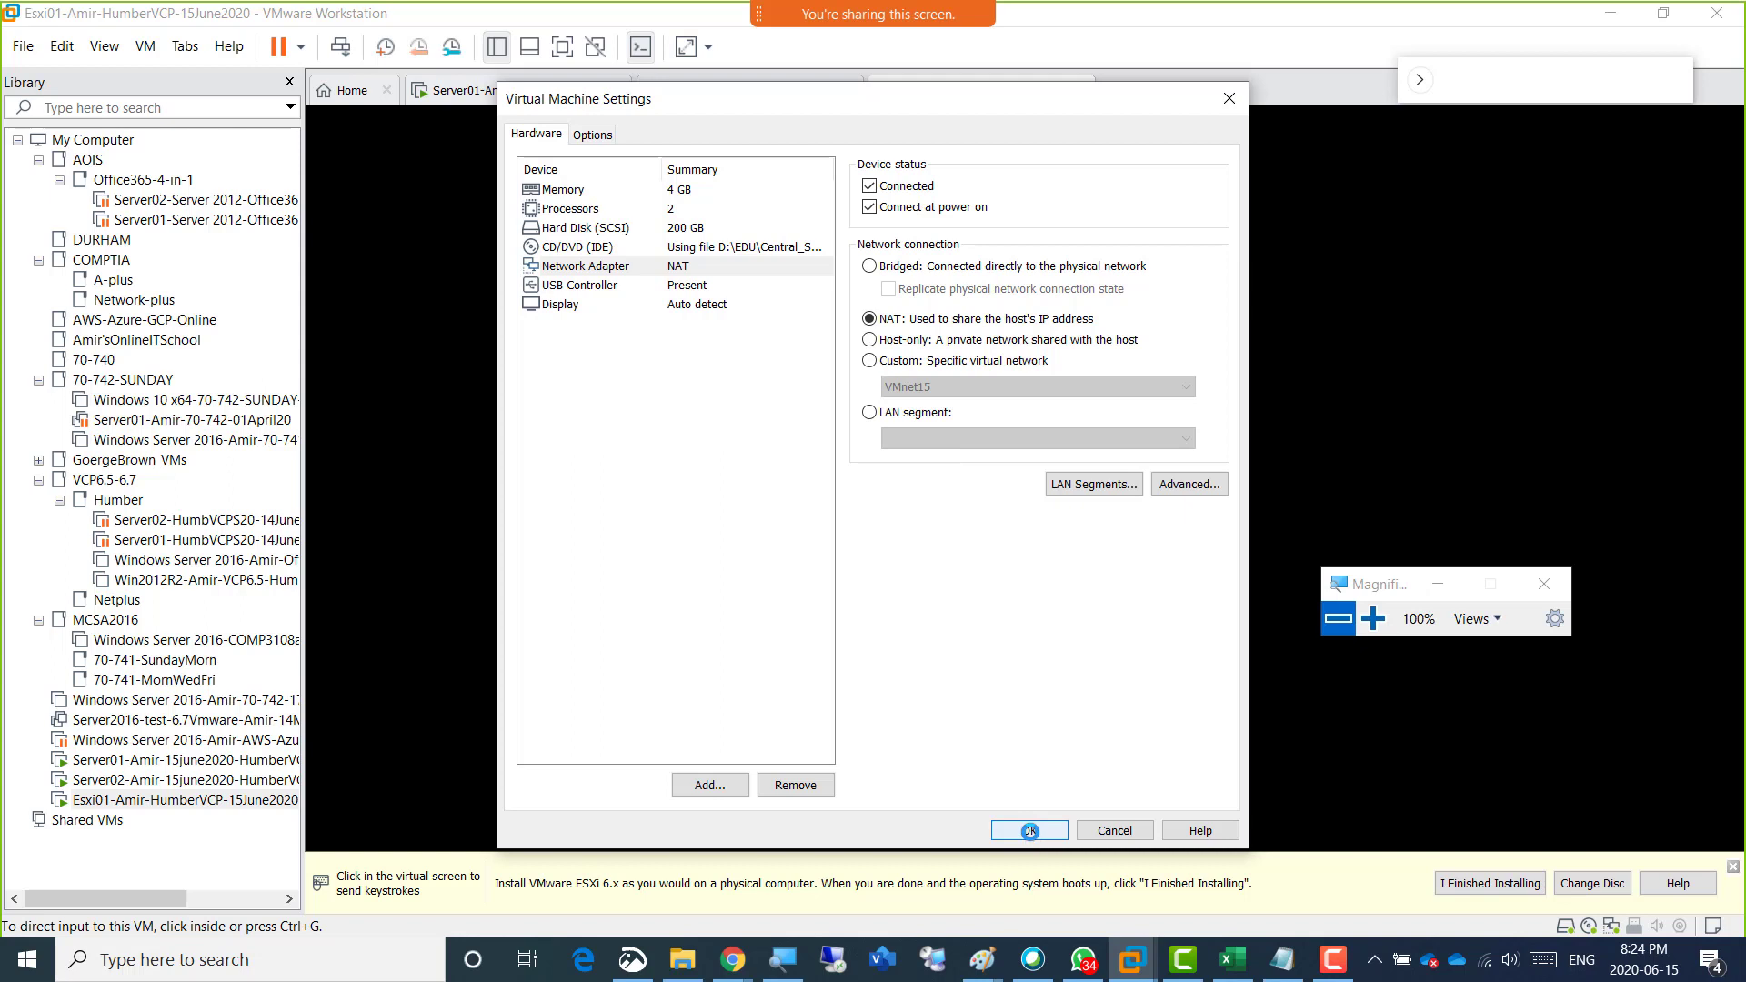
left_click(1030, 831)
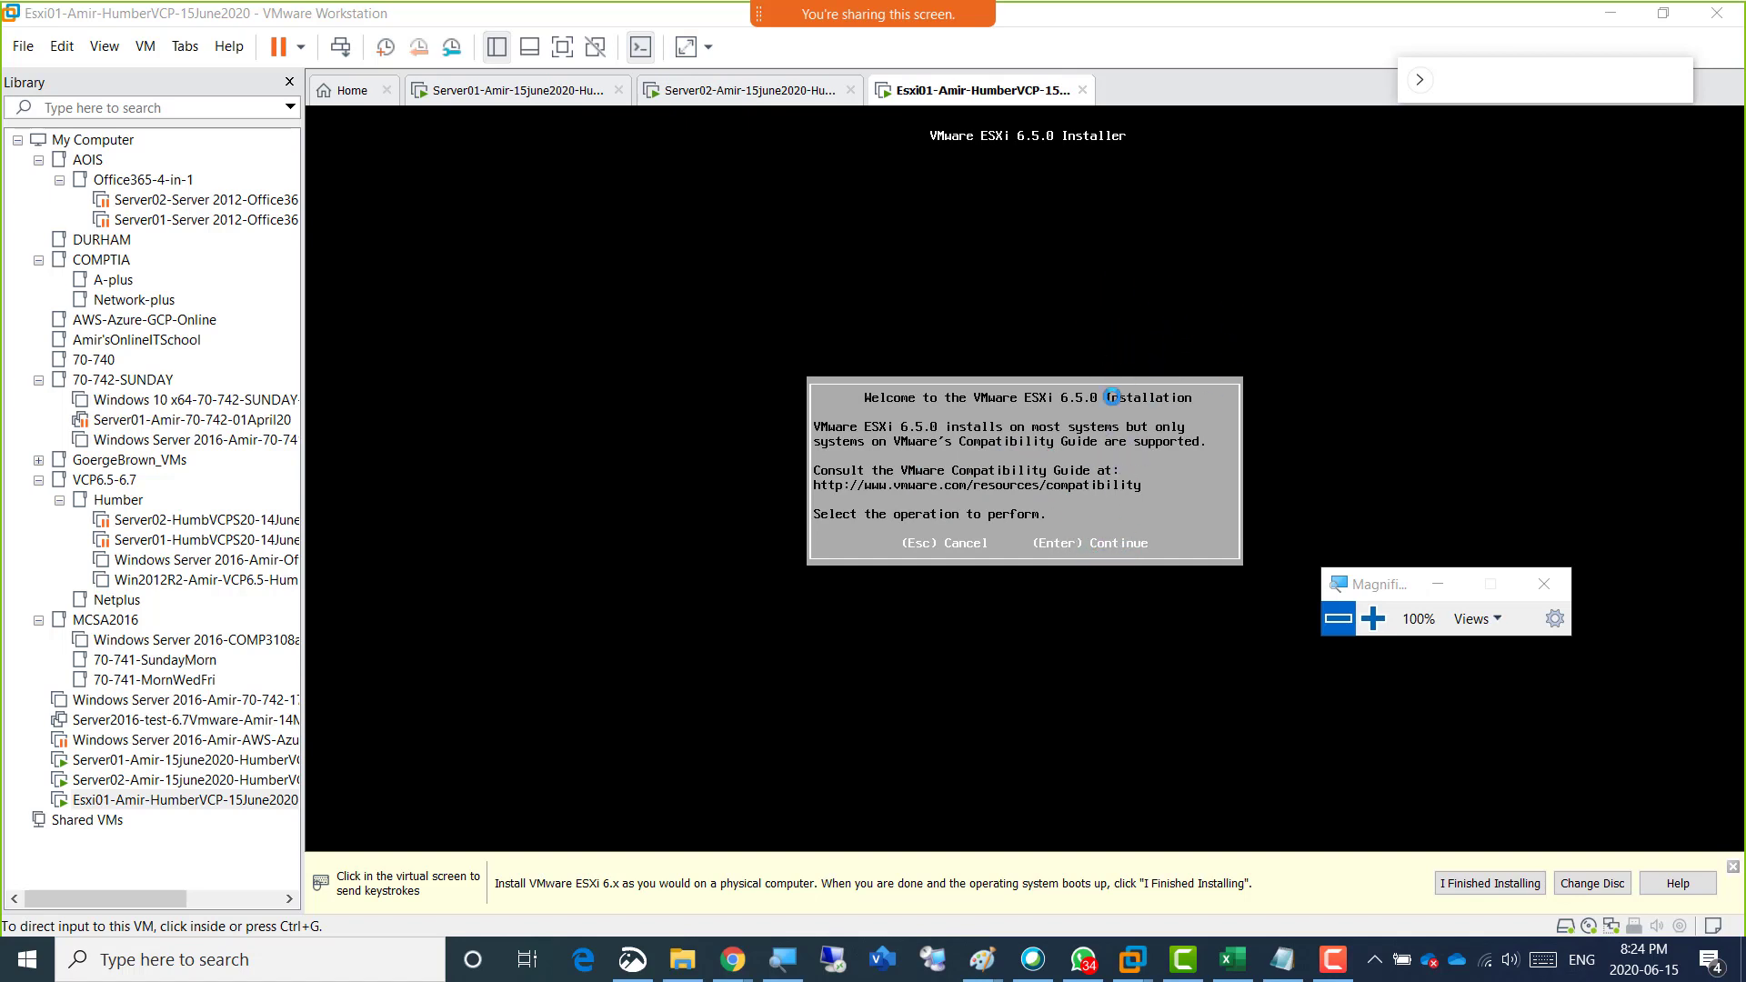
Continue past the ESXi 6.5.0 installer's welcome screen to the license agreement.
left_click(1150, 302)
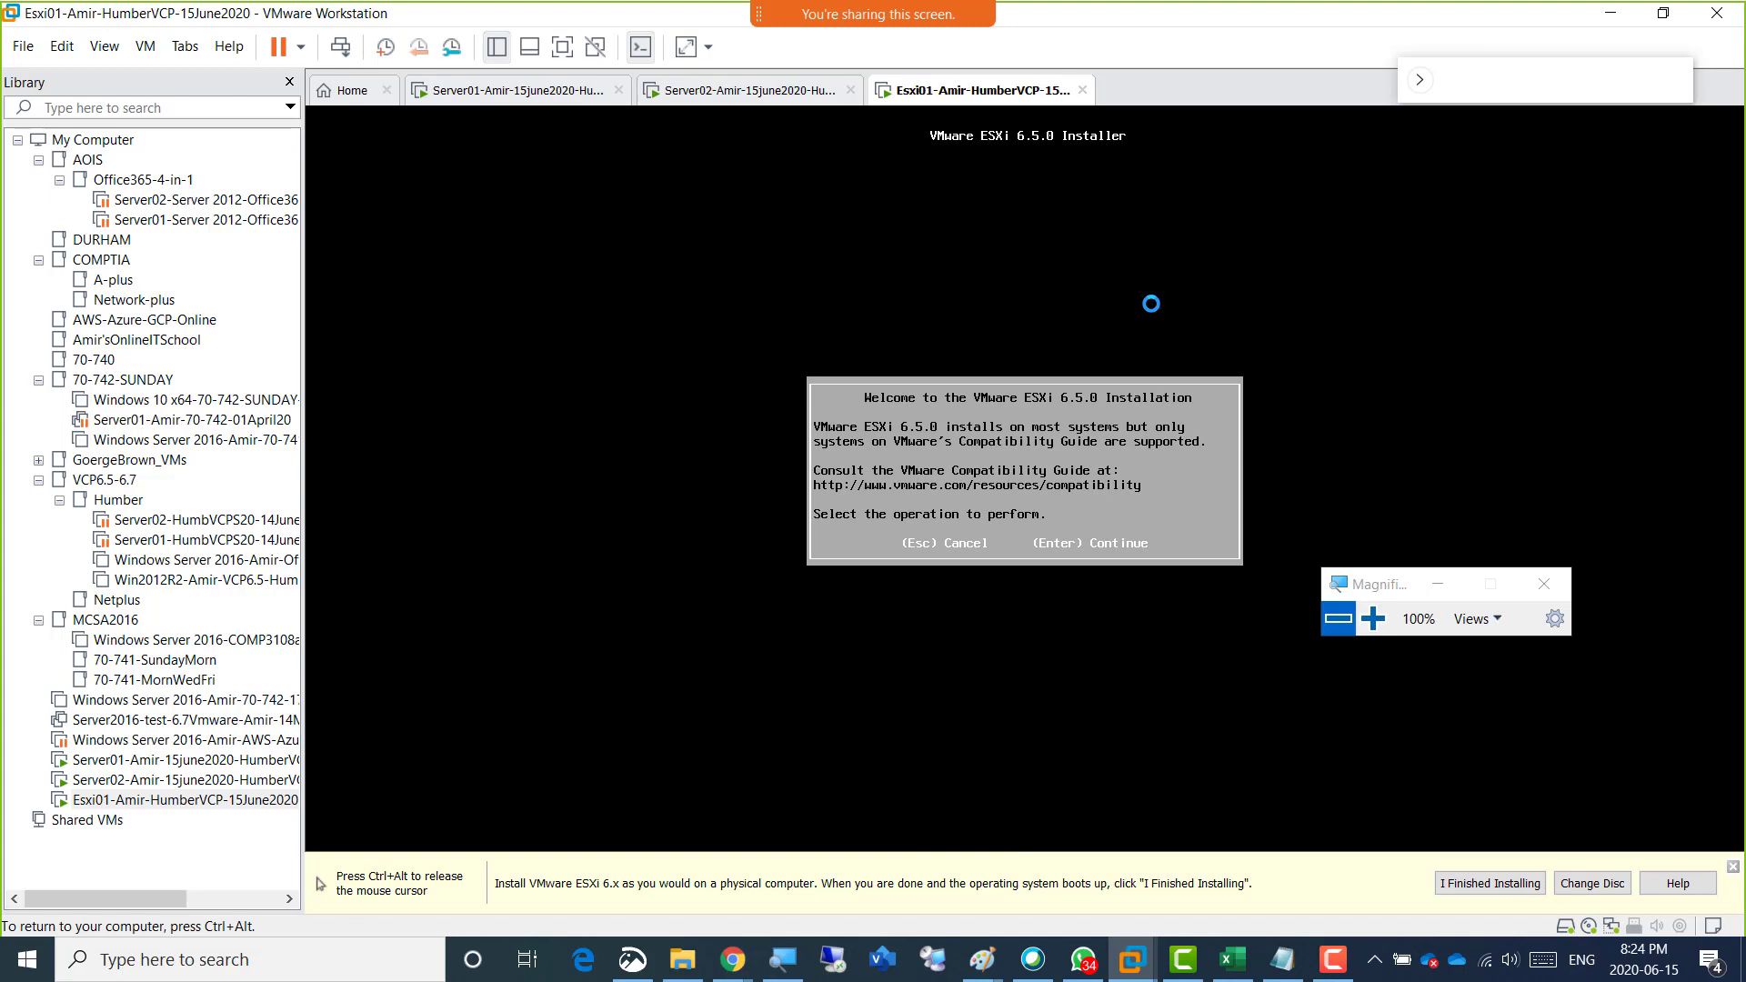
key("Return")
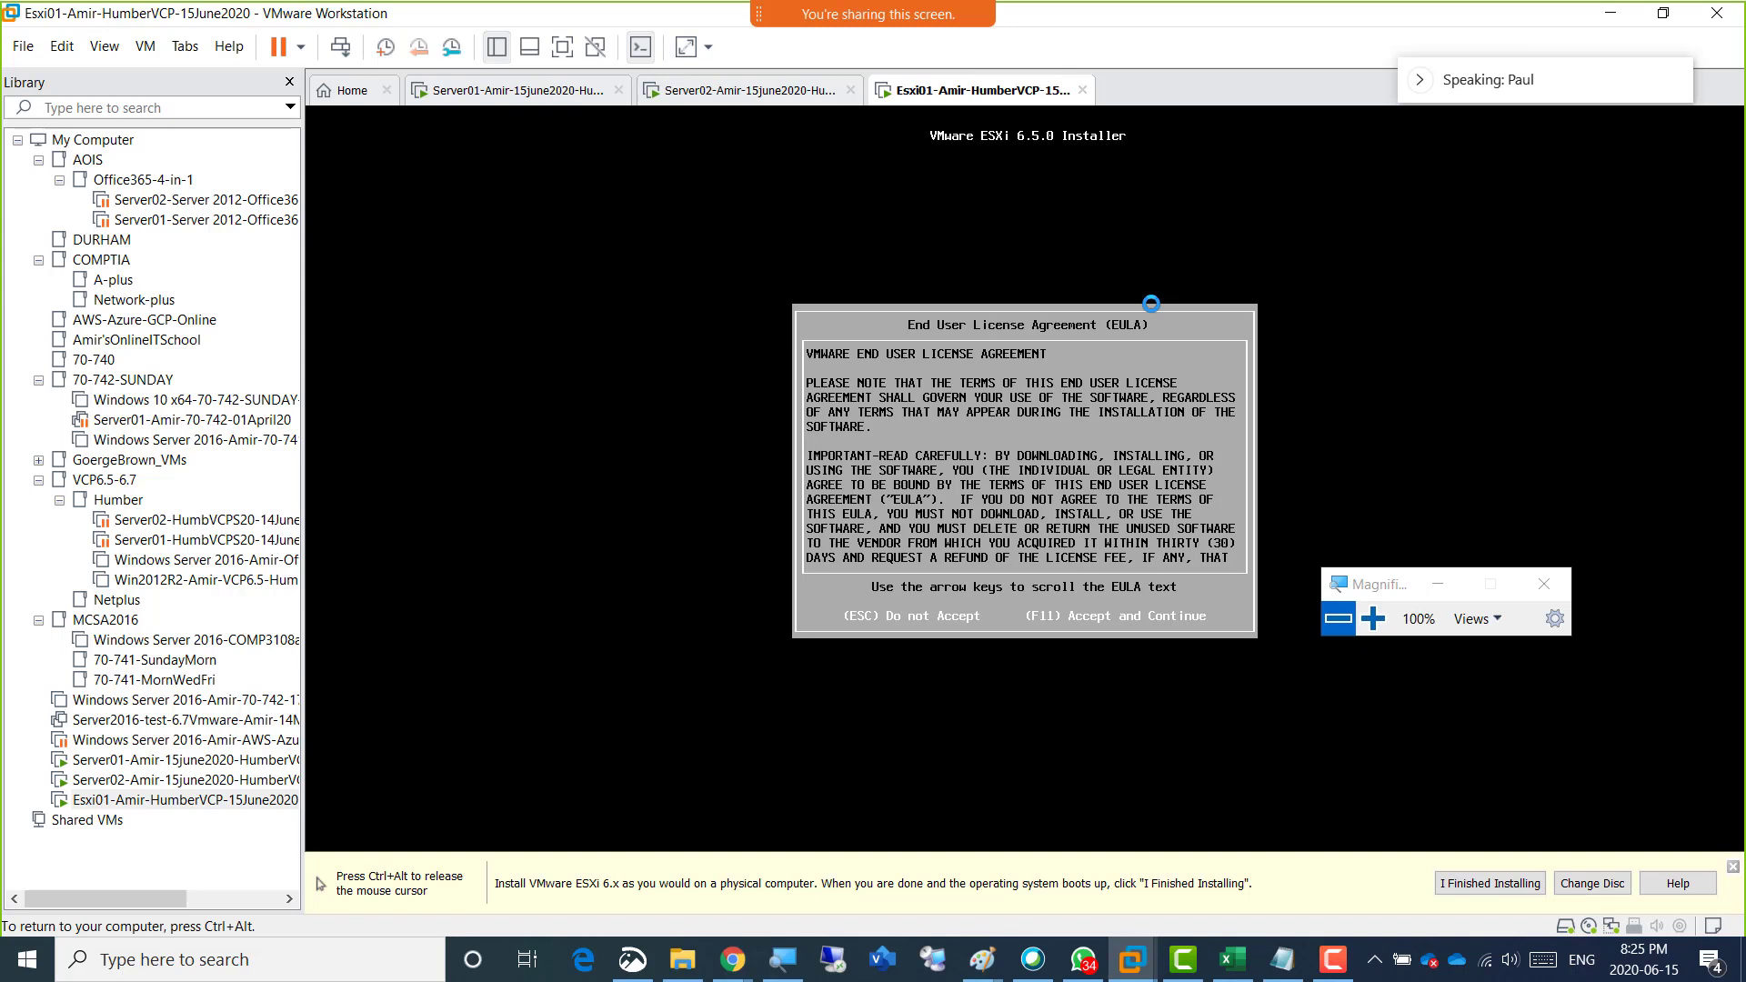
Check the hardware settings of the Esxi01 virtual machine and close them without changes.
key("ctrl+alt")
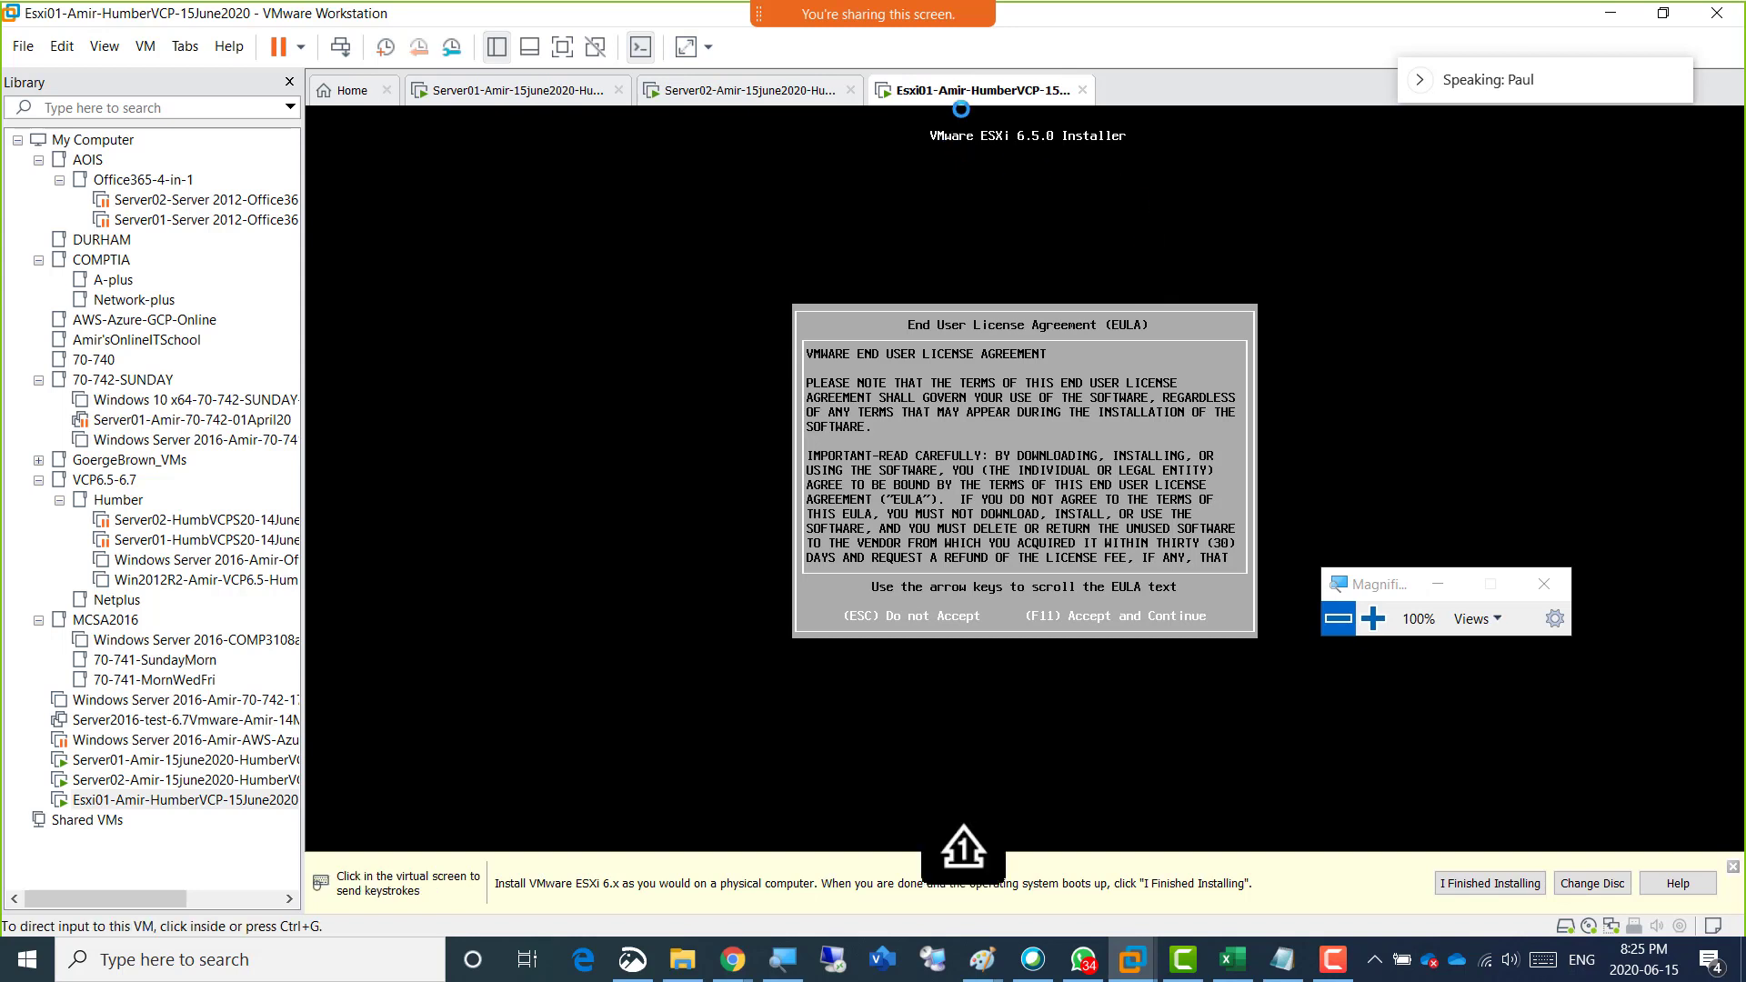
right_click(948, 91)
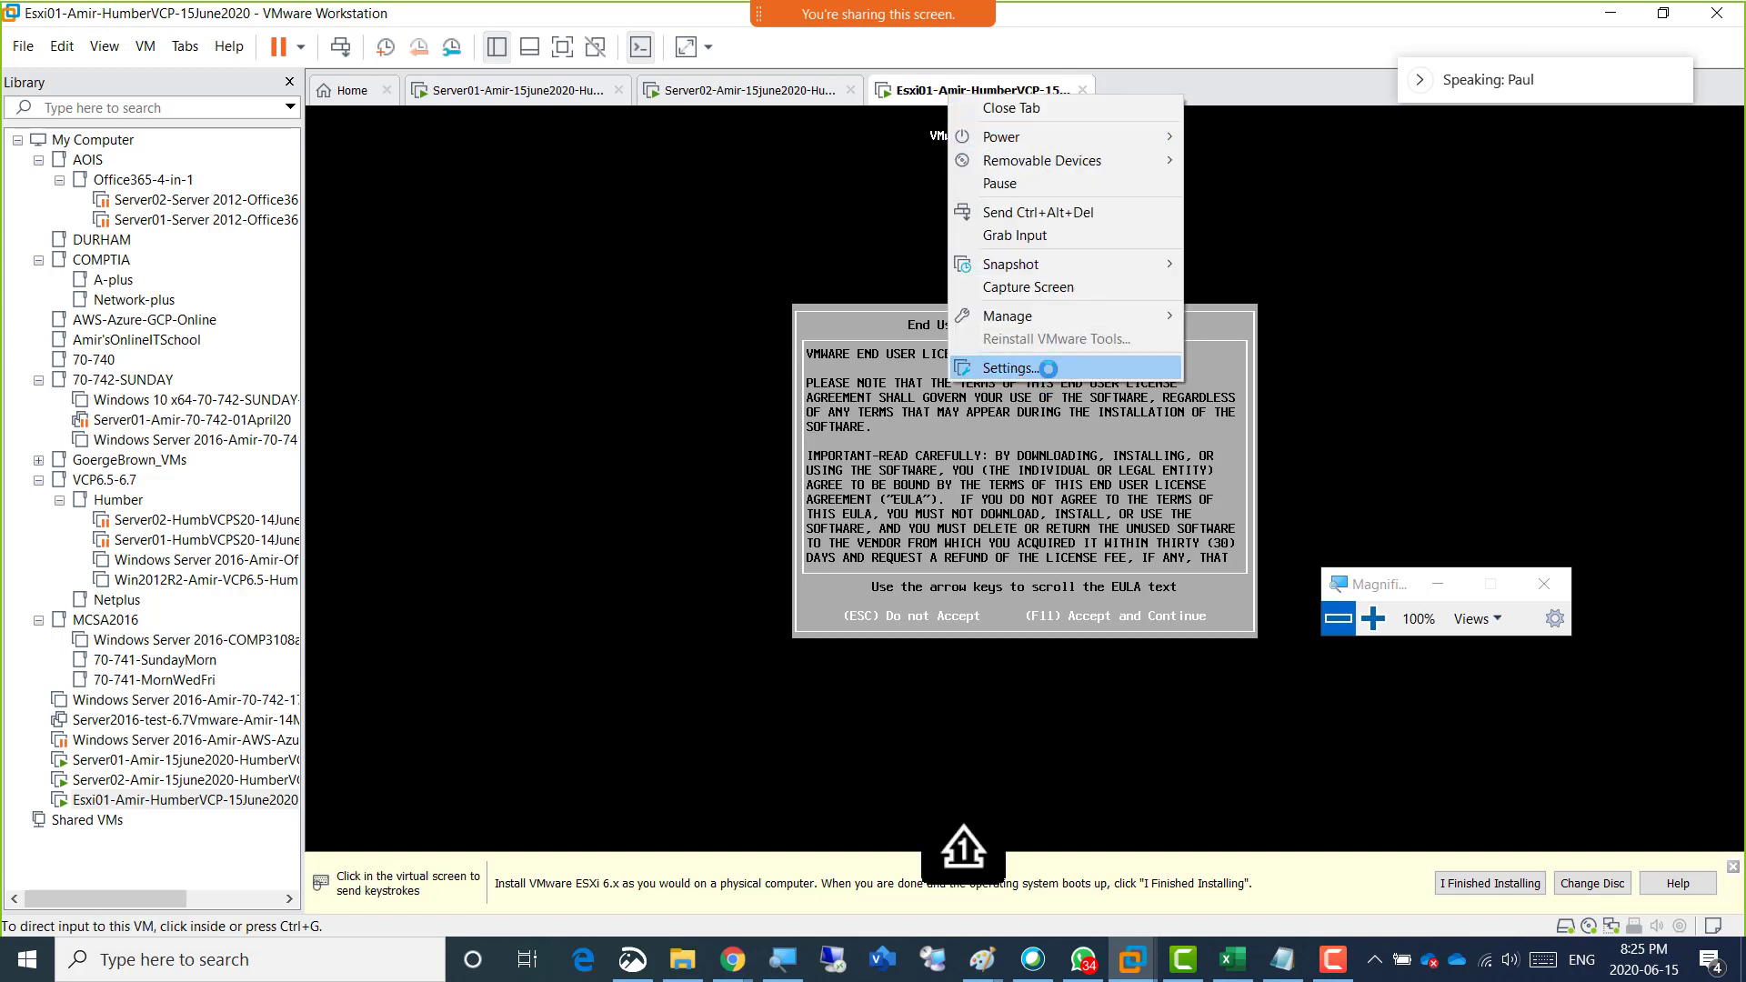
left_click(1000, 369)
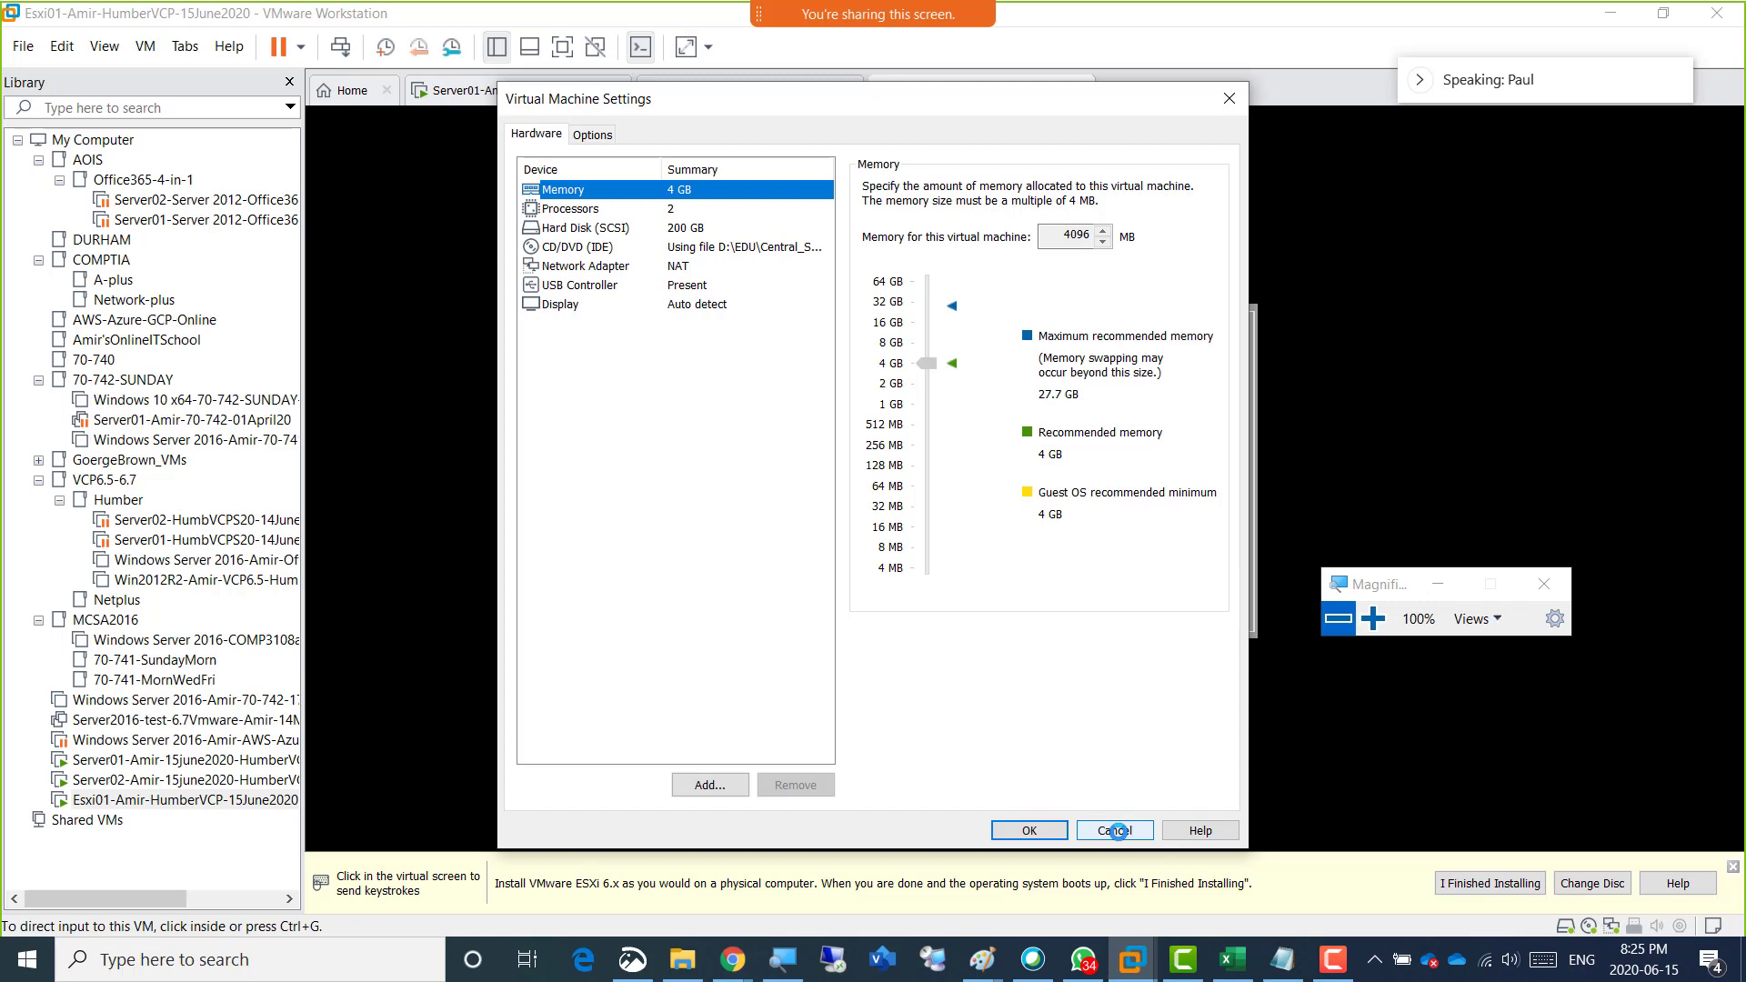
left_click(1117, 831)
Accept the end user license agreement and choose the local VMware virtual disk as the installation target.
left_click(1267, 371)
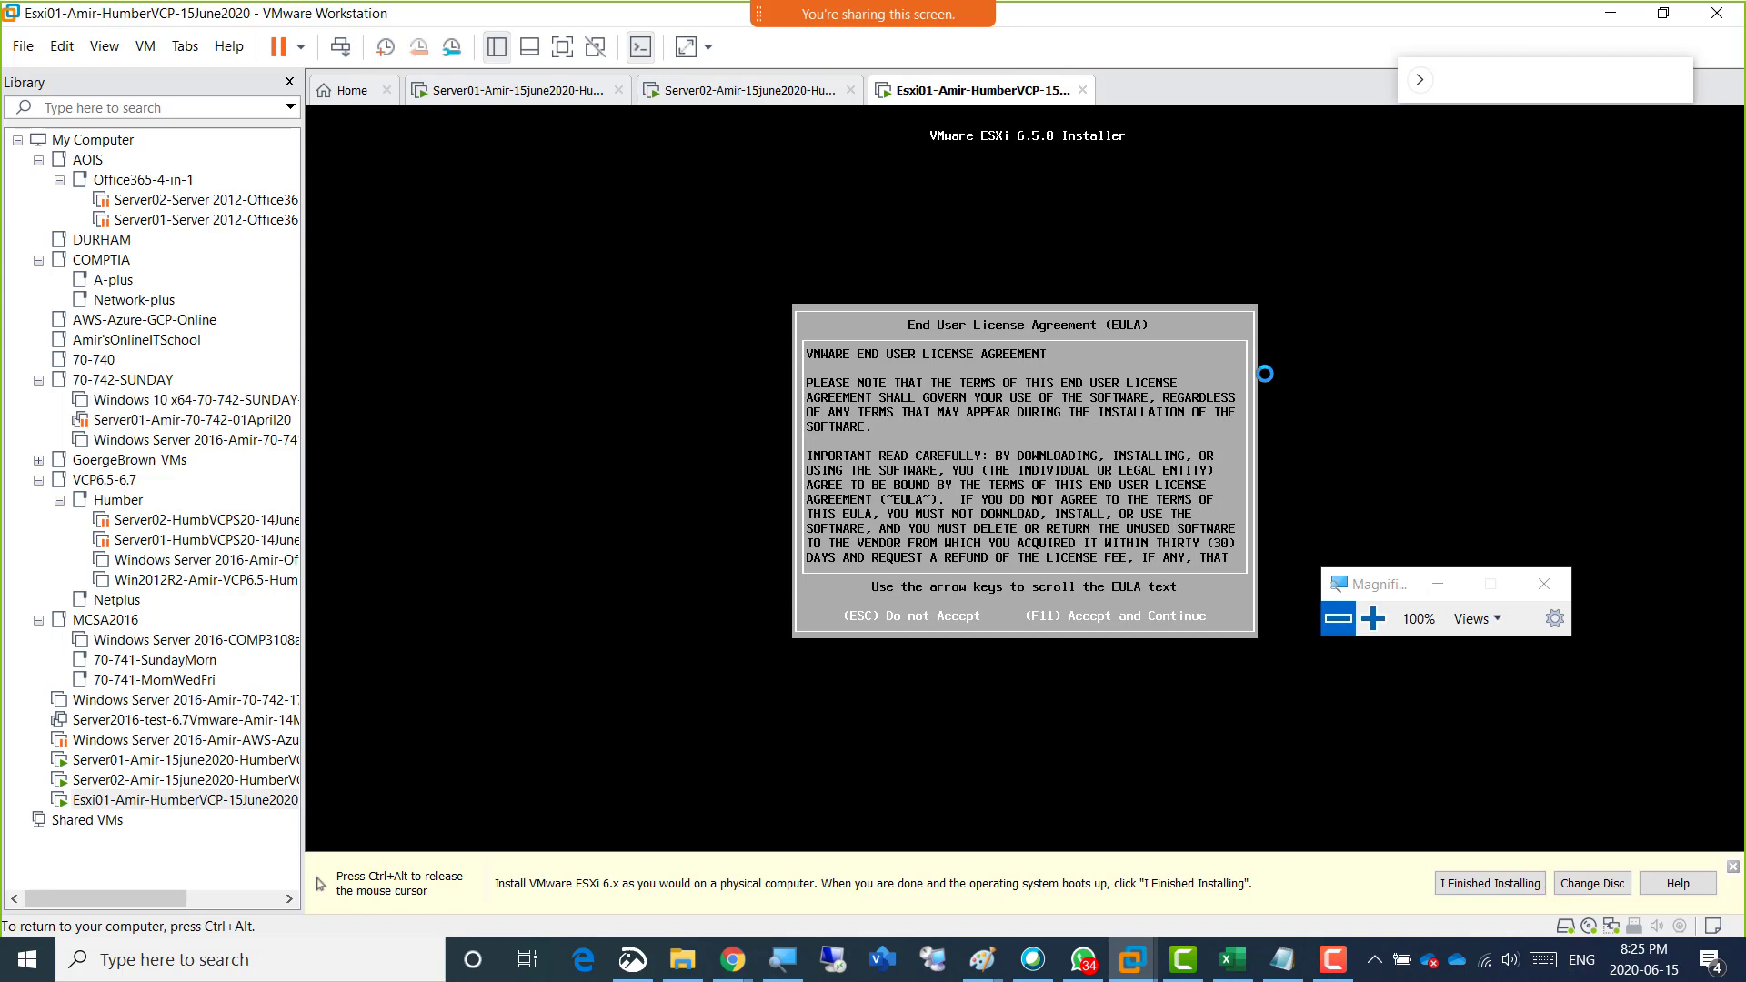
key("F11")
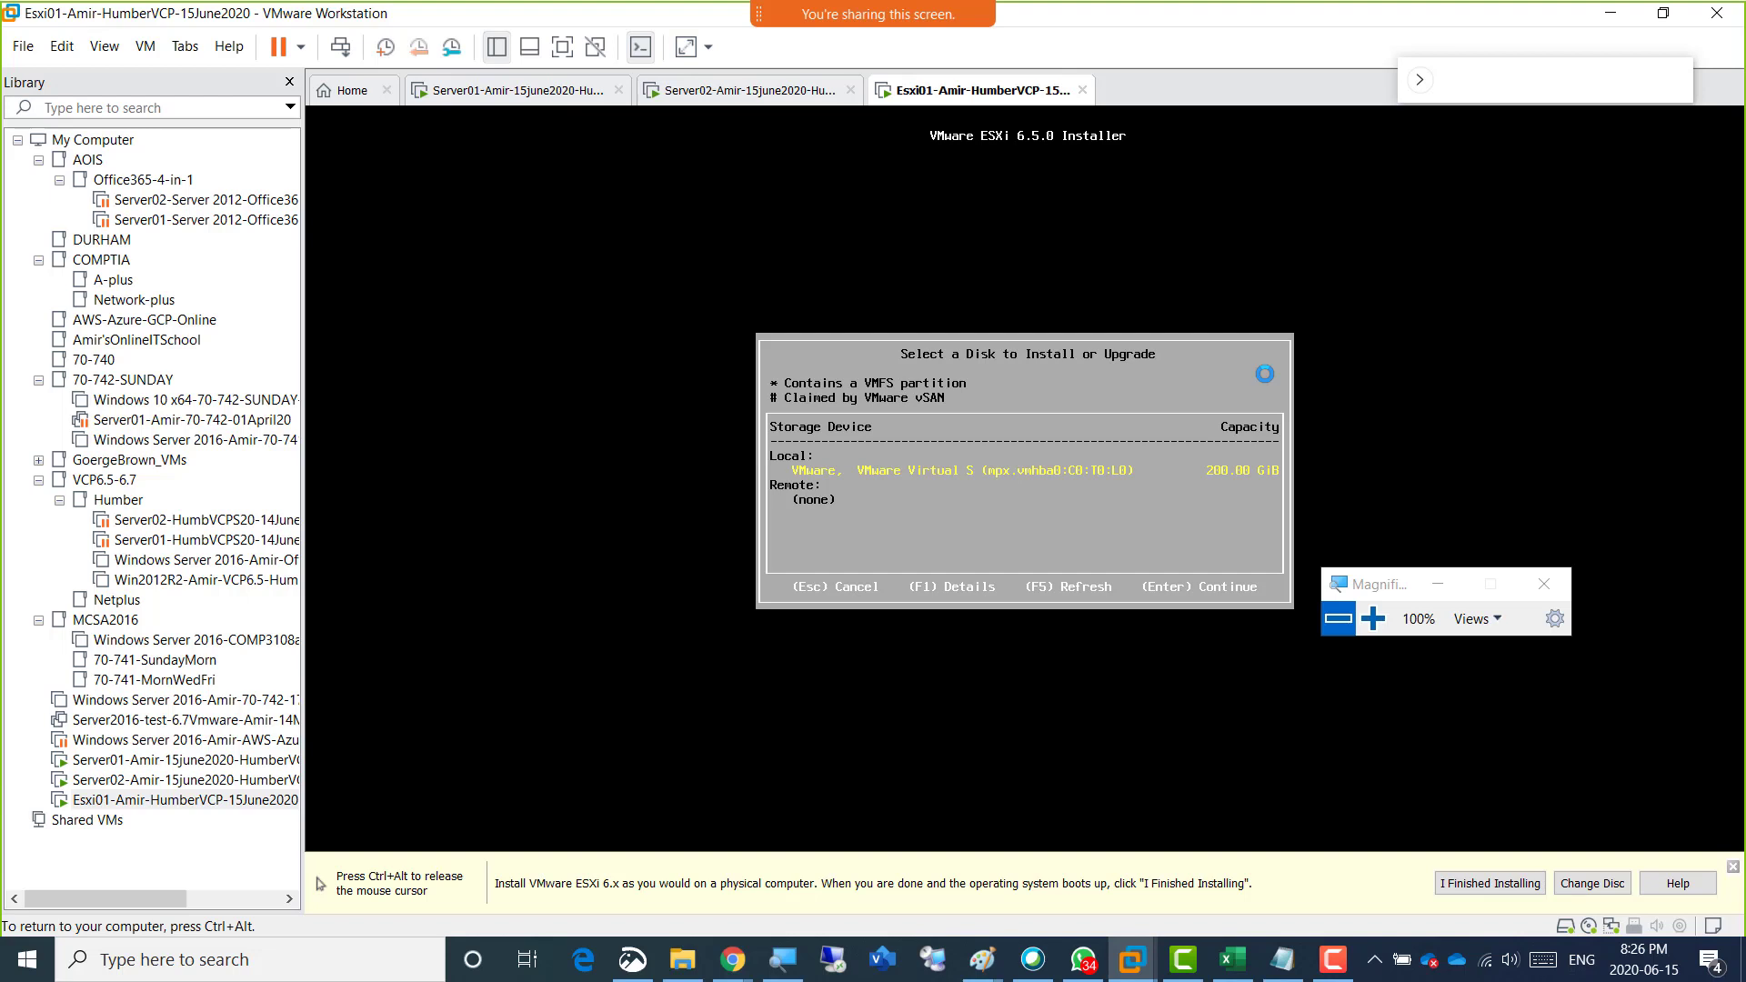
key("ctrl+alt")
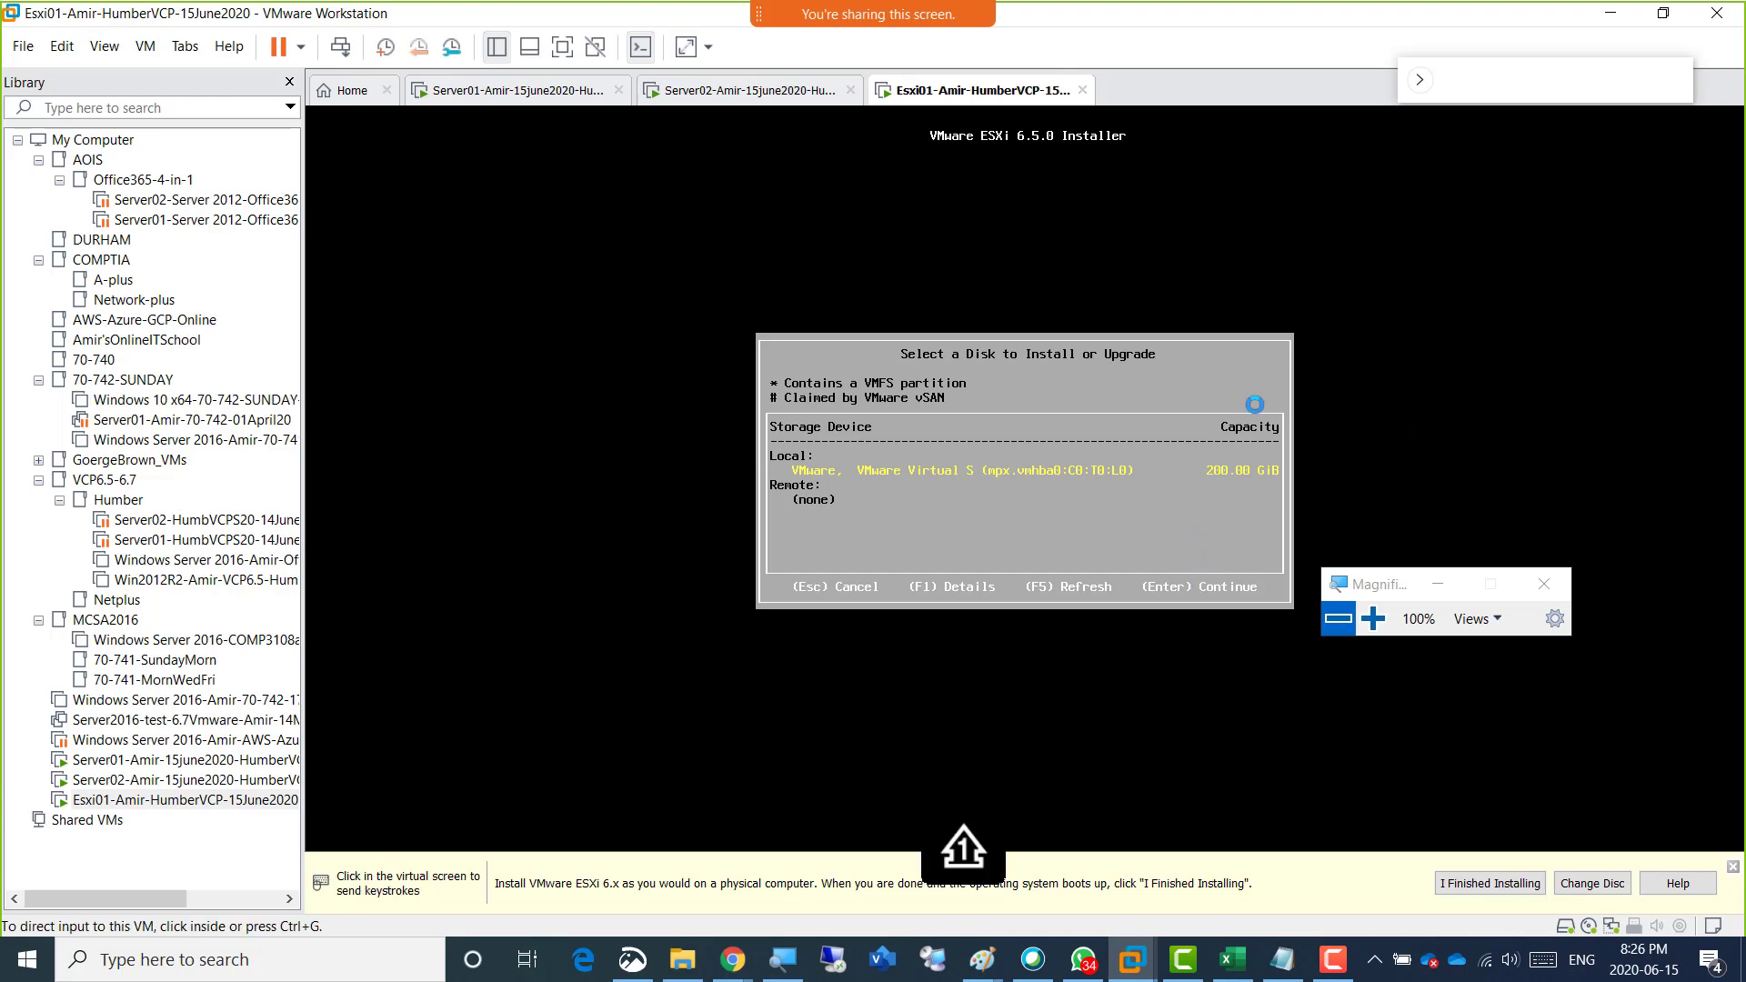
left_click(1270, 327)
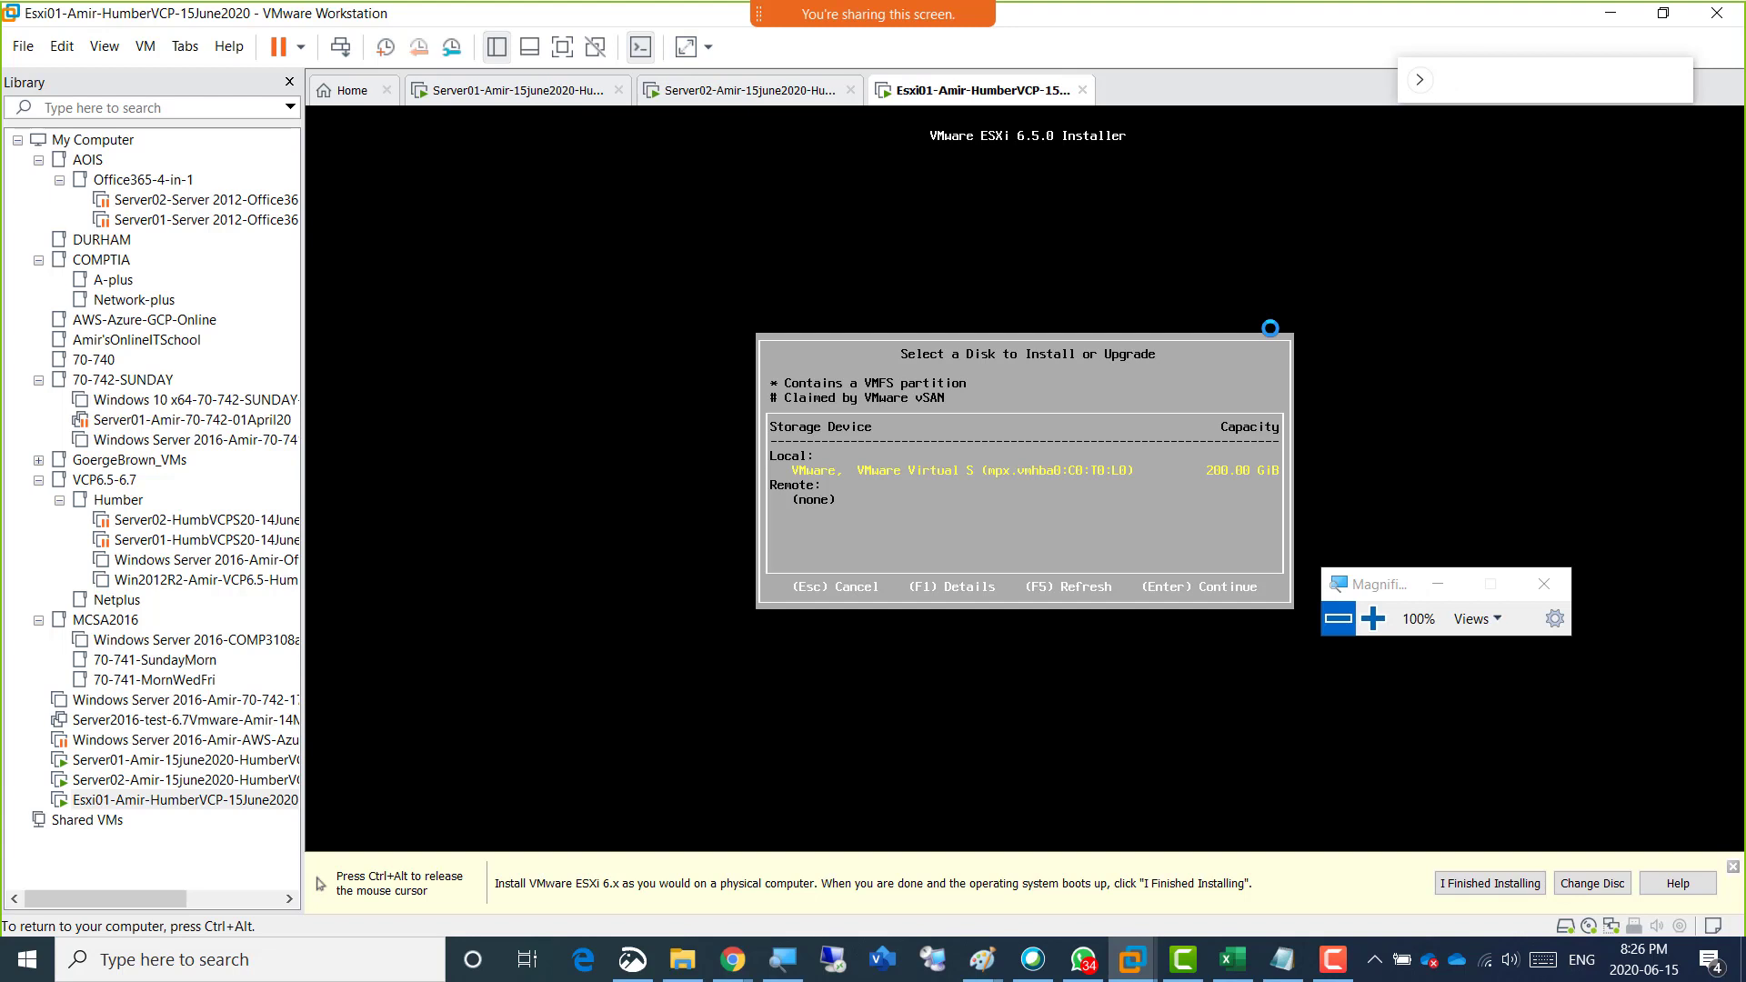
key("ctrl+alt")
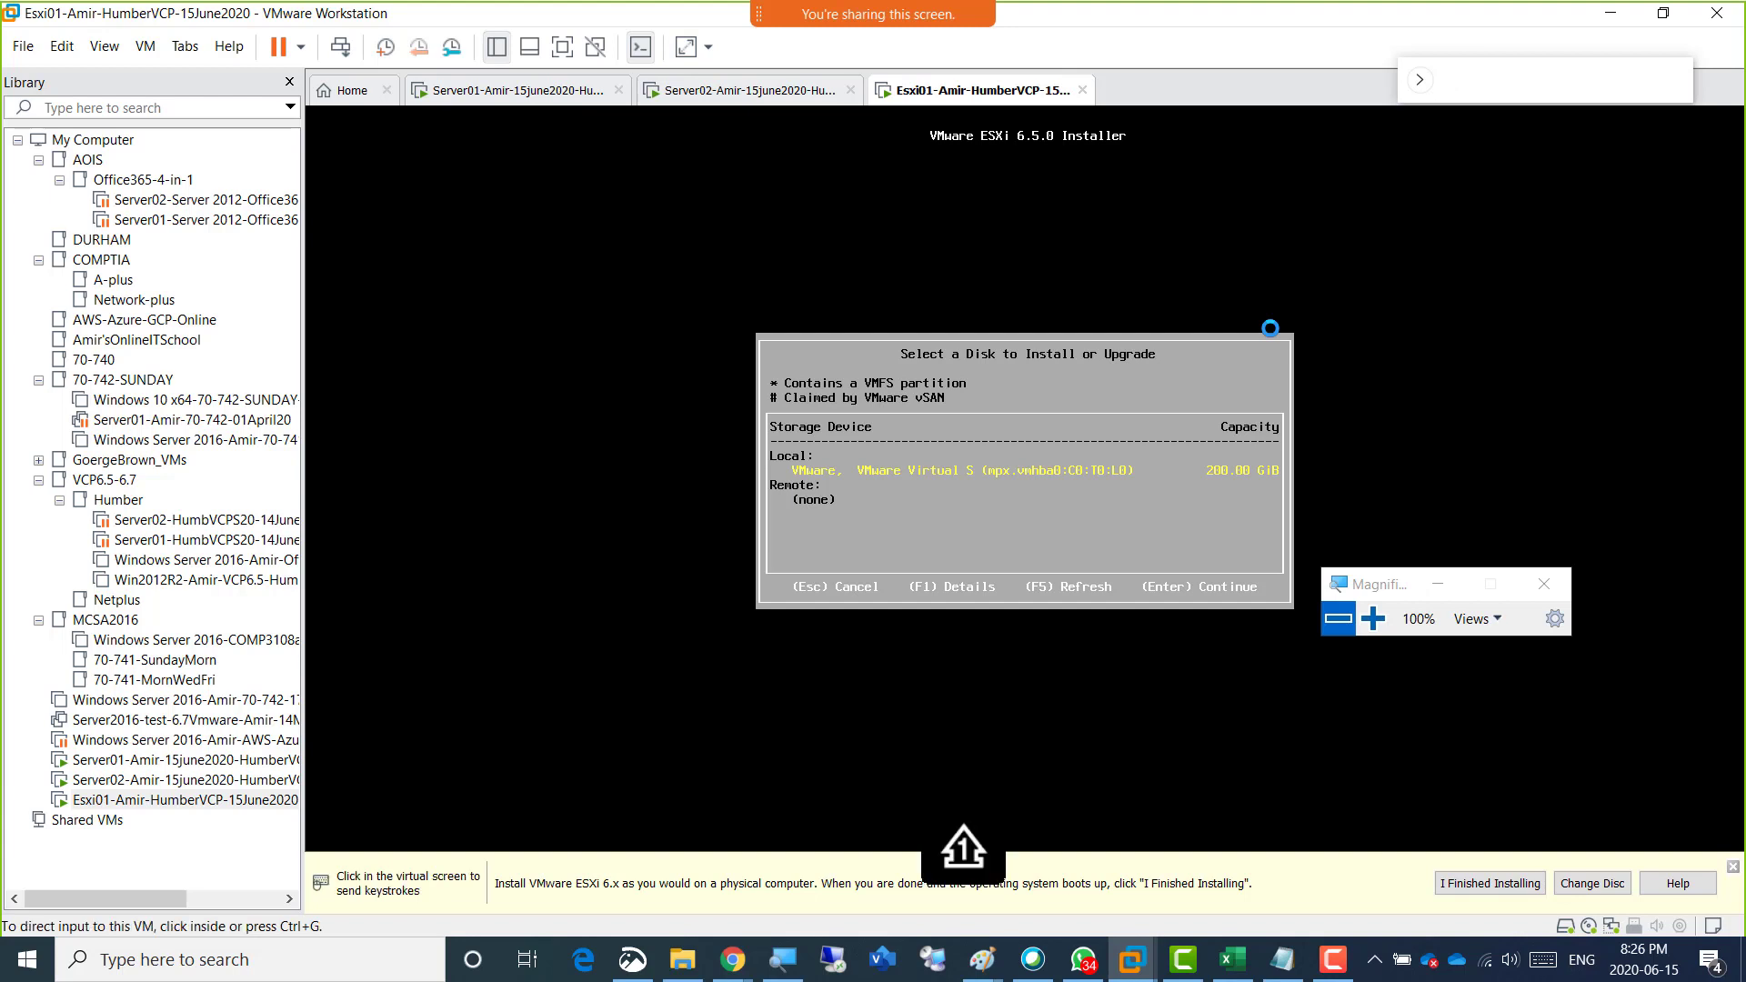
left_click(1170, 381)
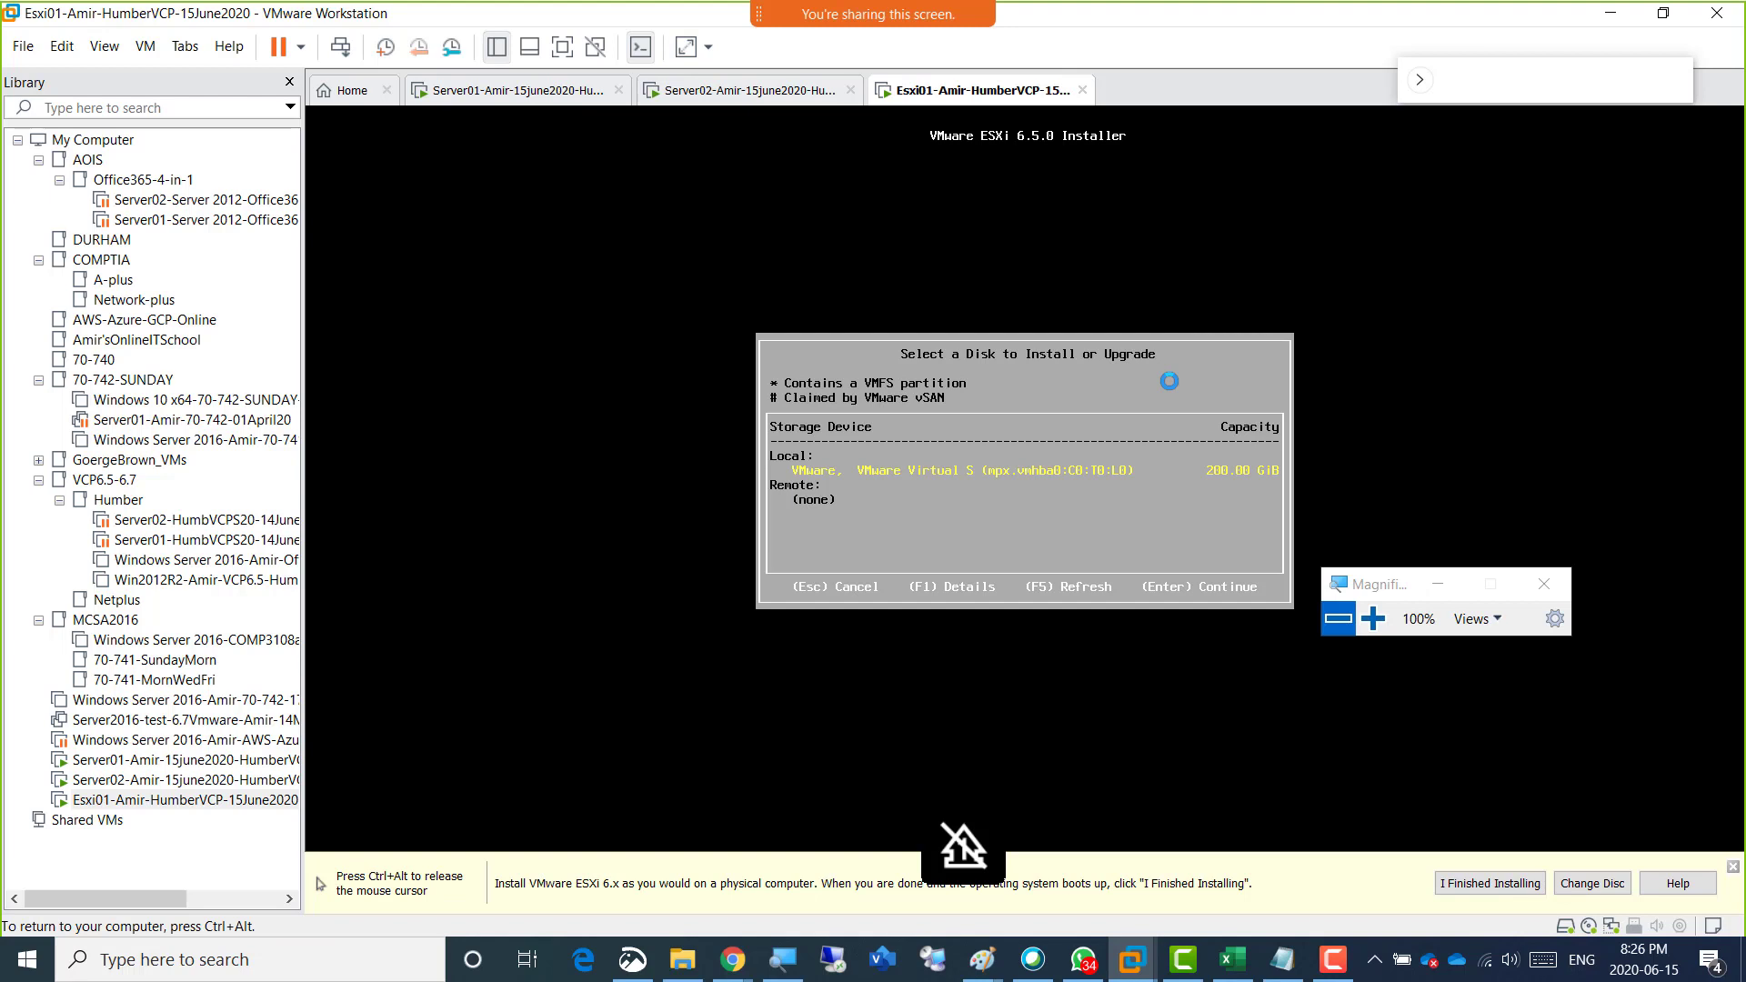
key("Return")
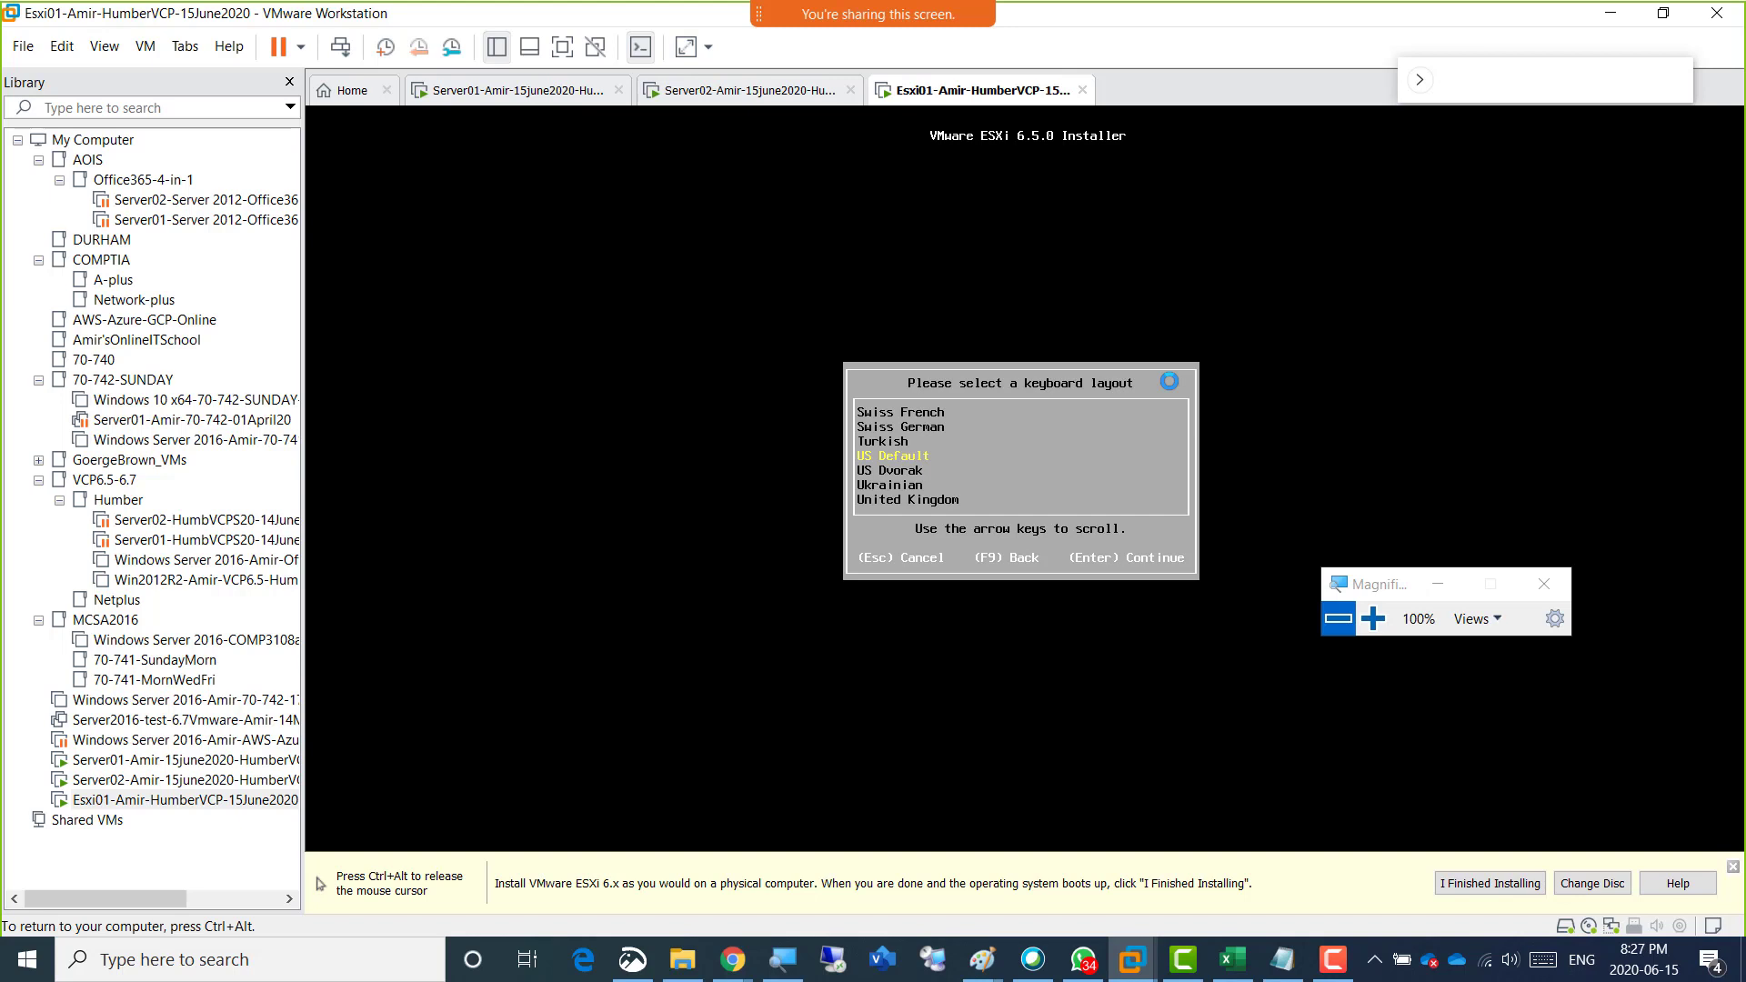
Accept the US Default keyboard layout, and enter and confirm the root password.
key("Return")
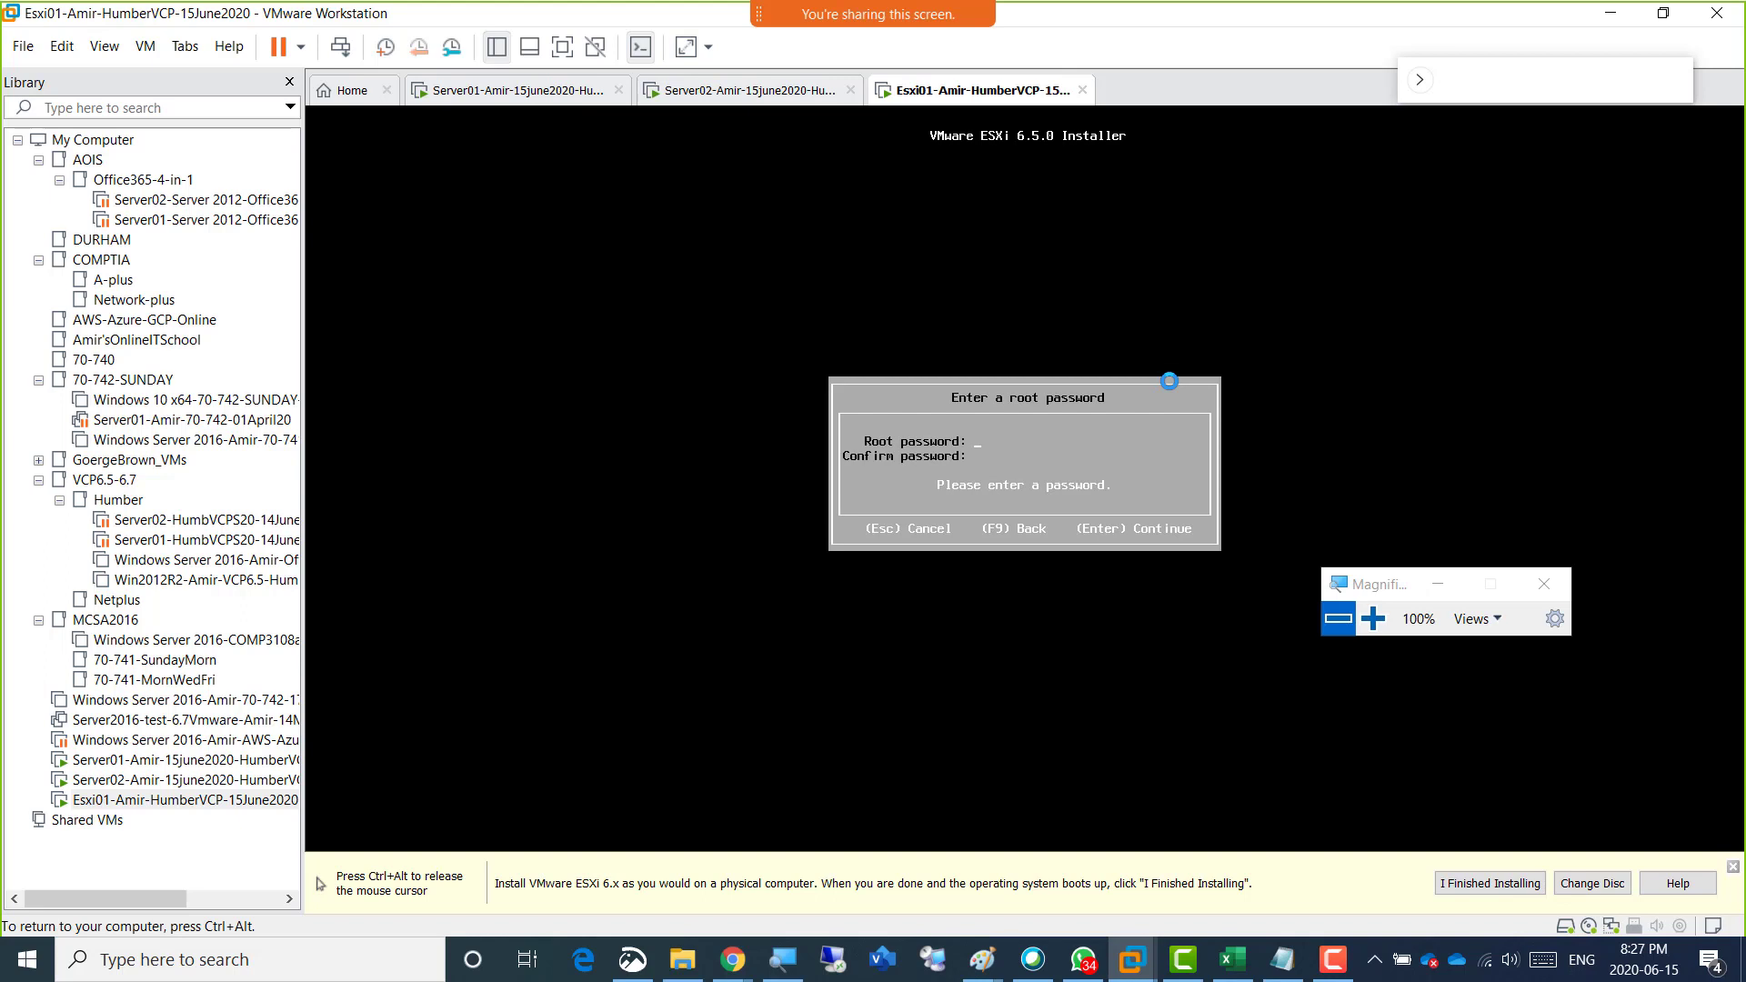
type("****************")
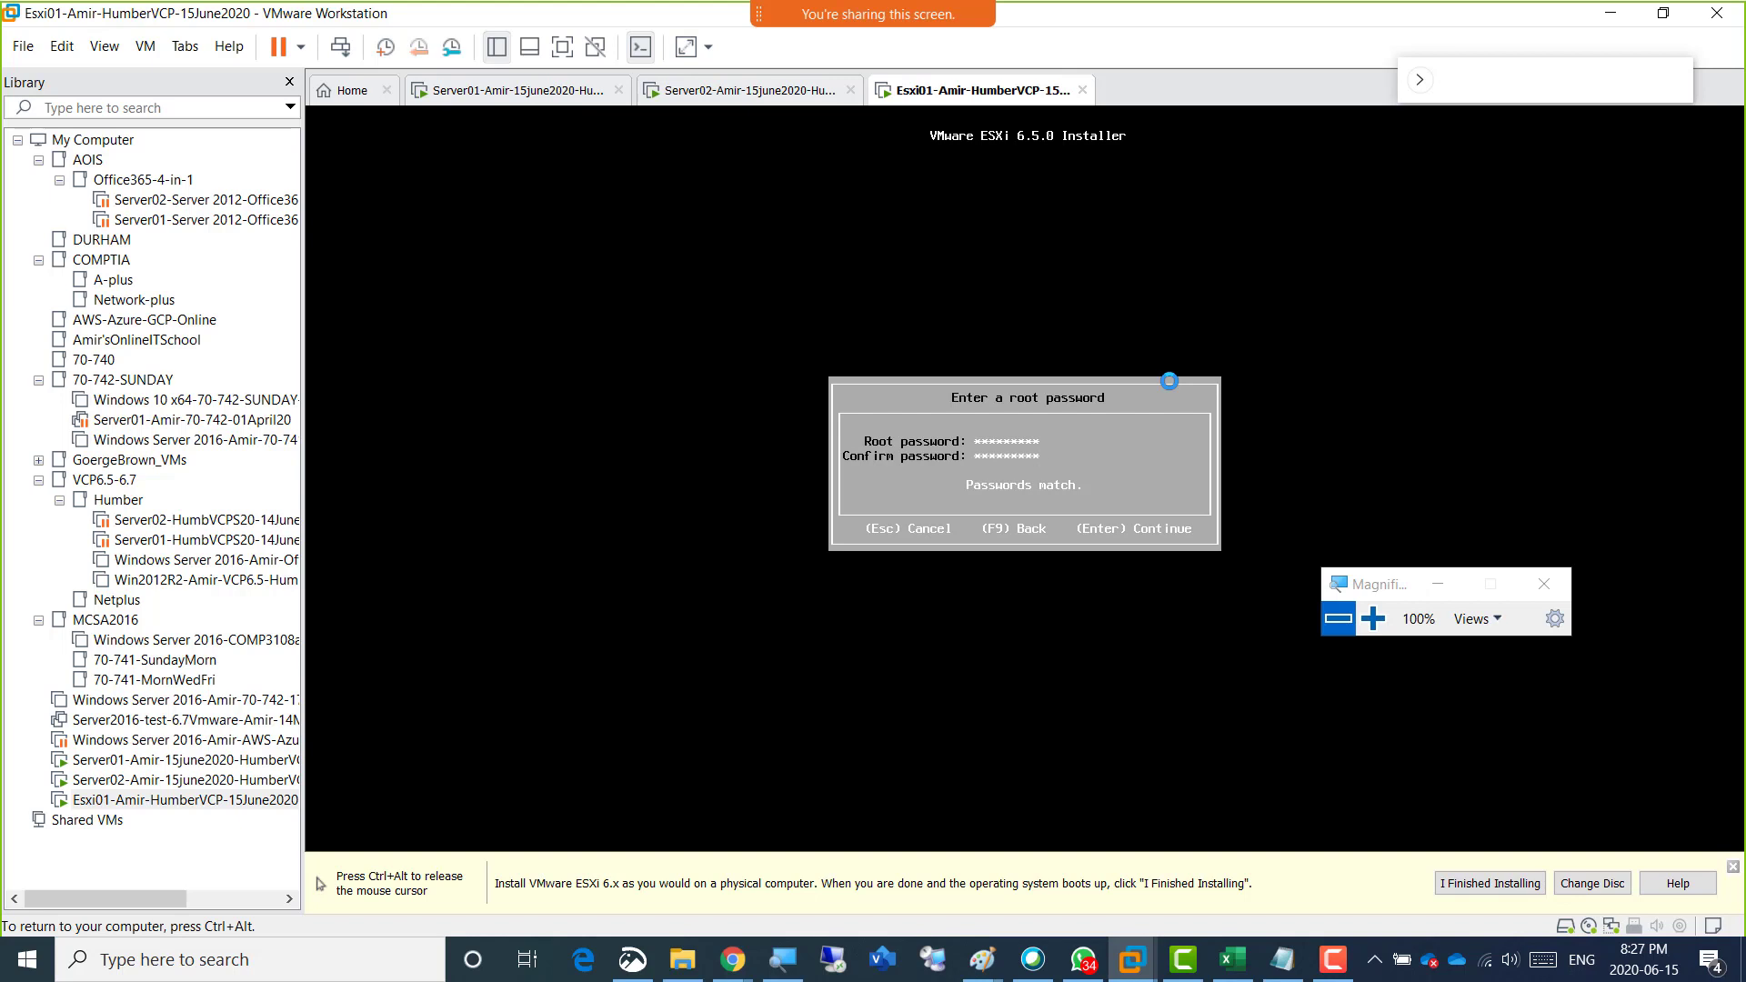
key("Return")
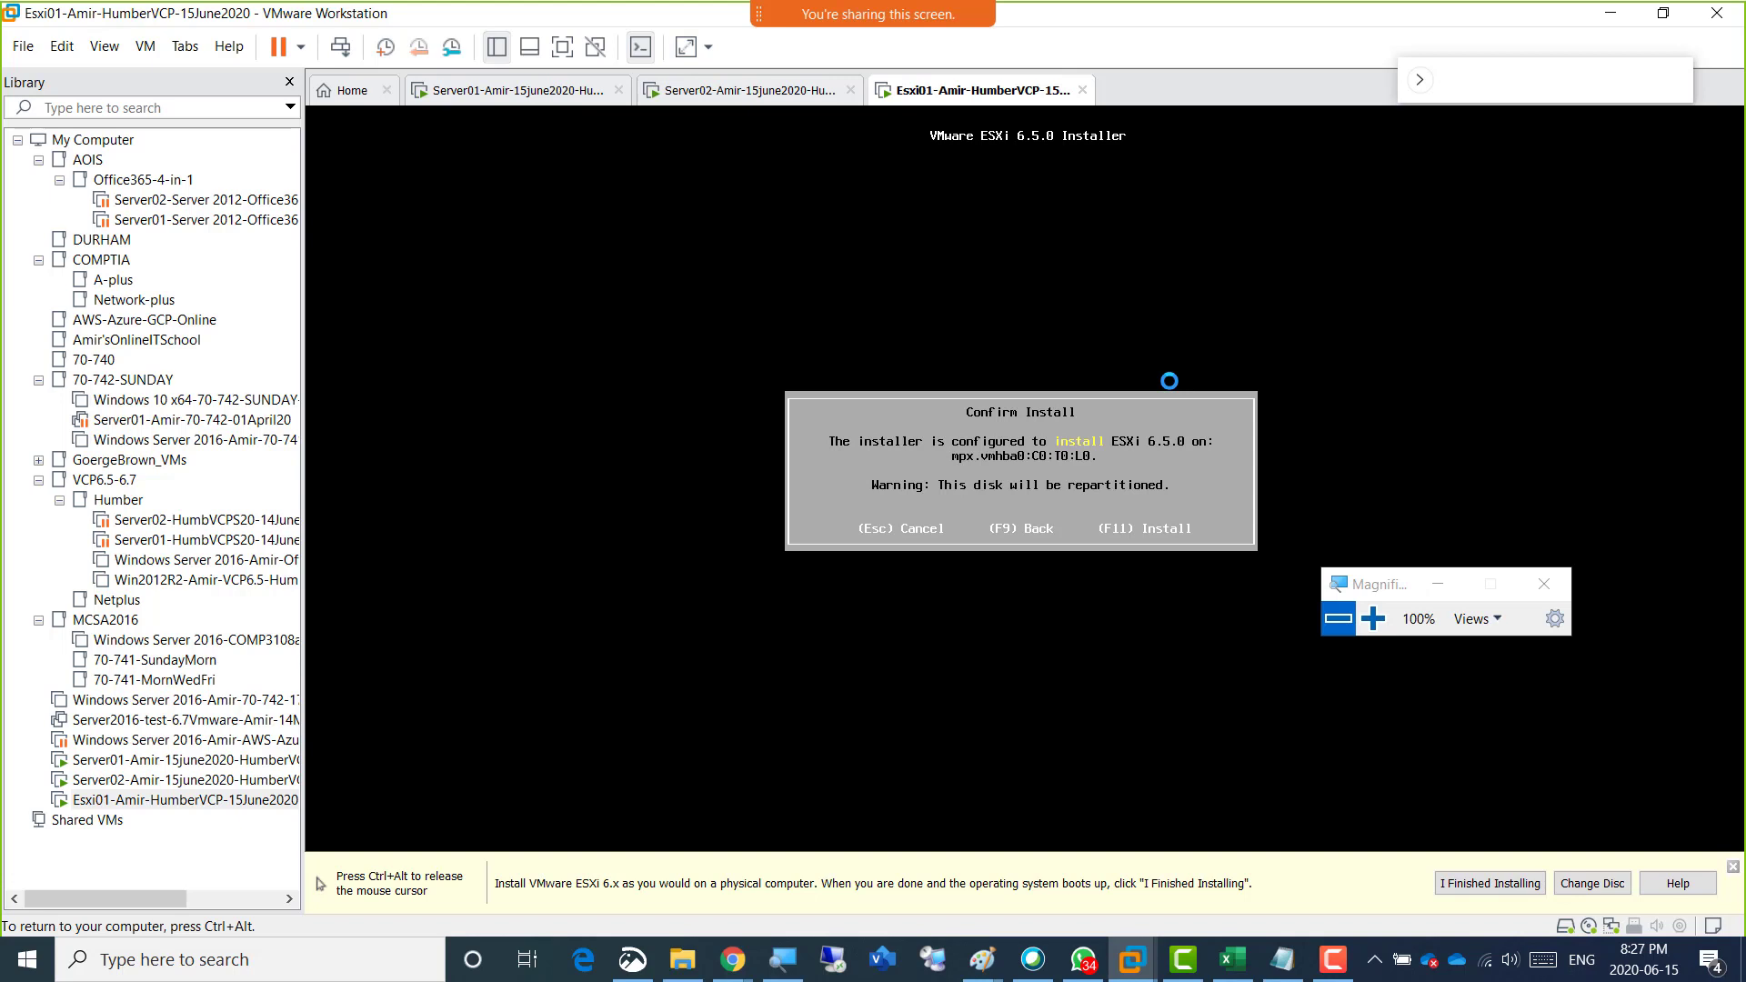
Confirm and start the ESXi 6.5.0 installation on the selected disk.
key("F11")
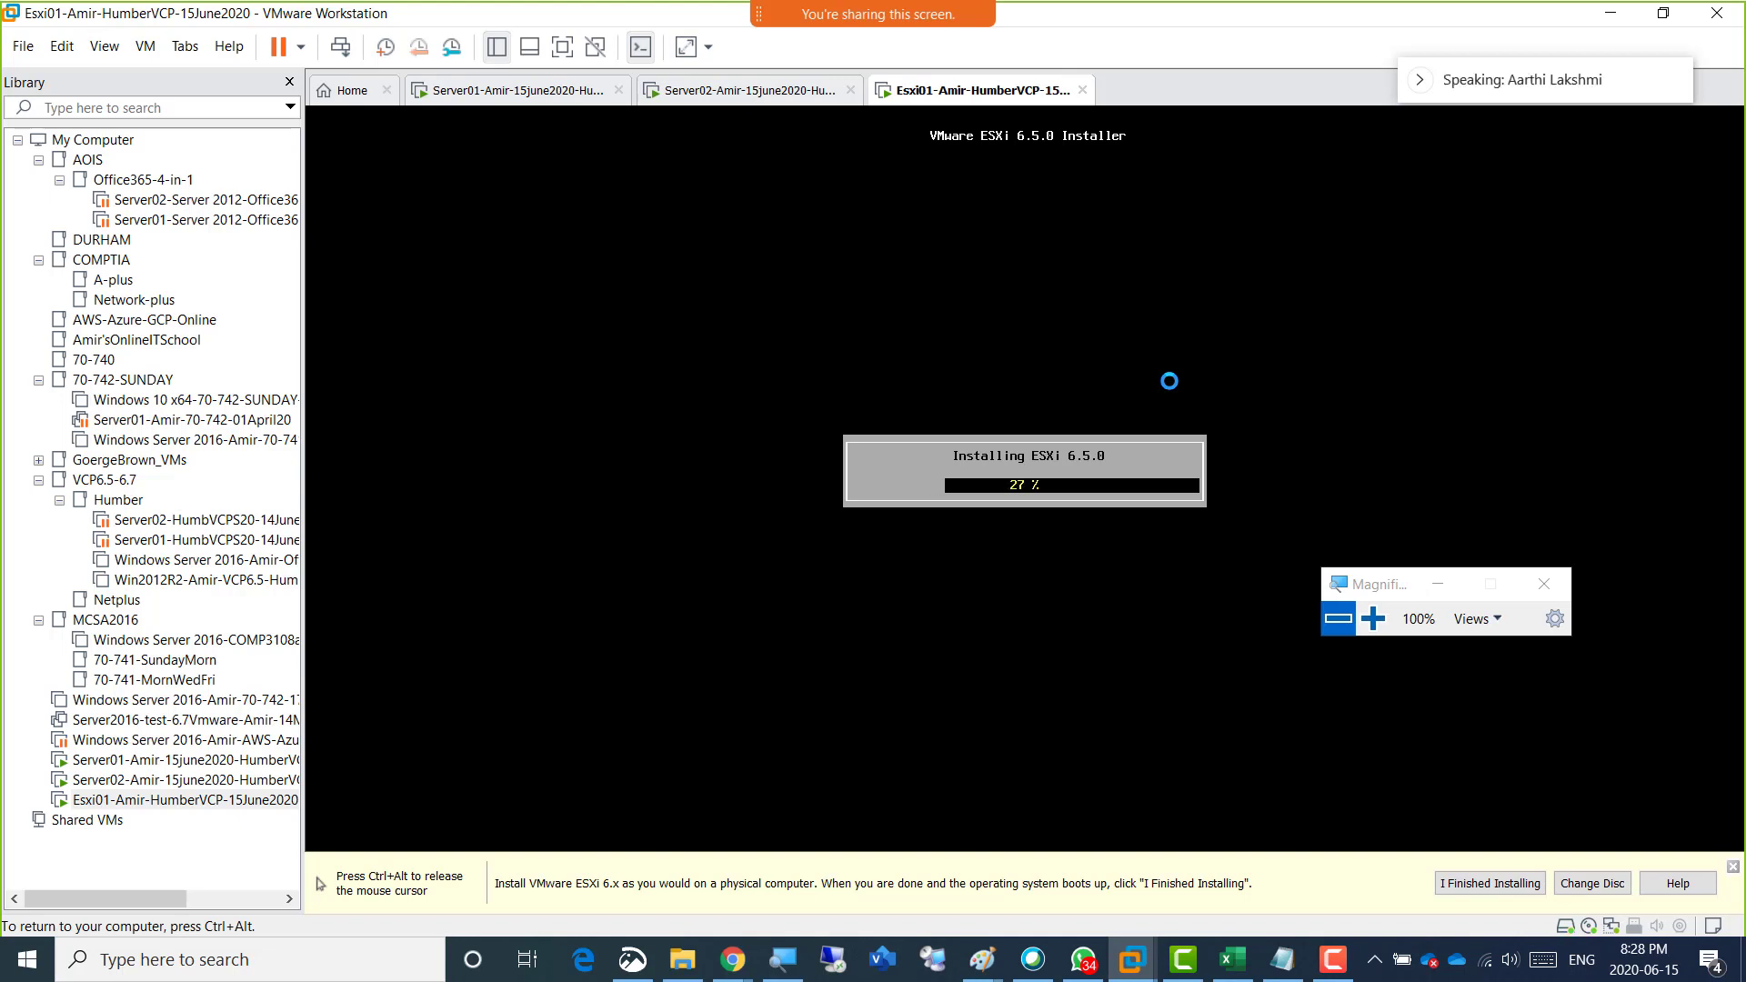
key("ctrl+alt")
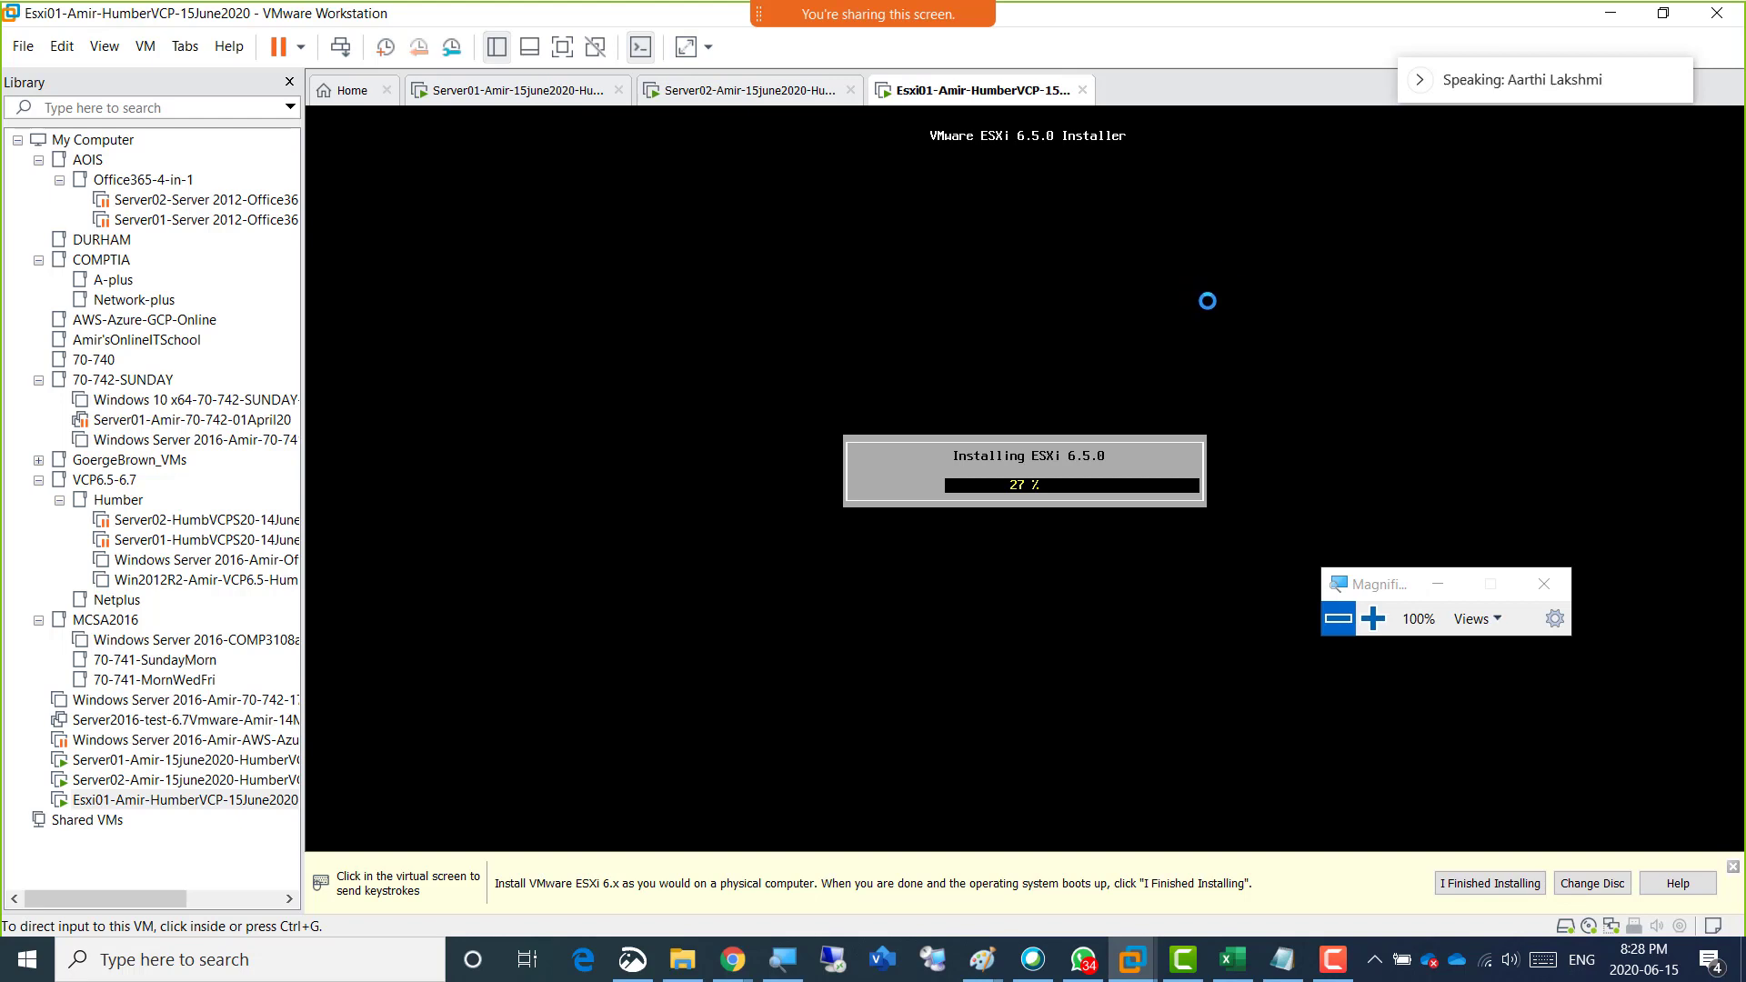
left_click(1207, 300)
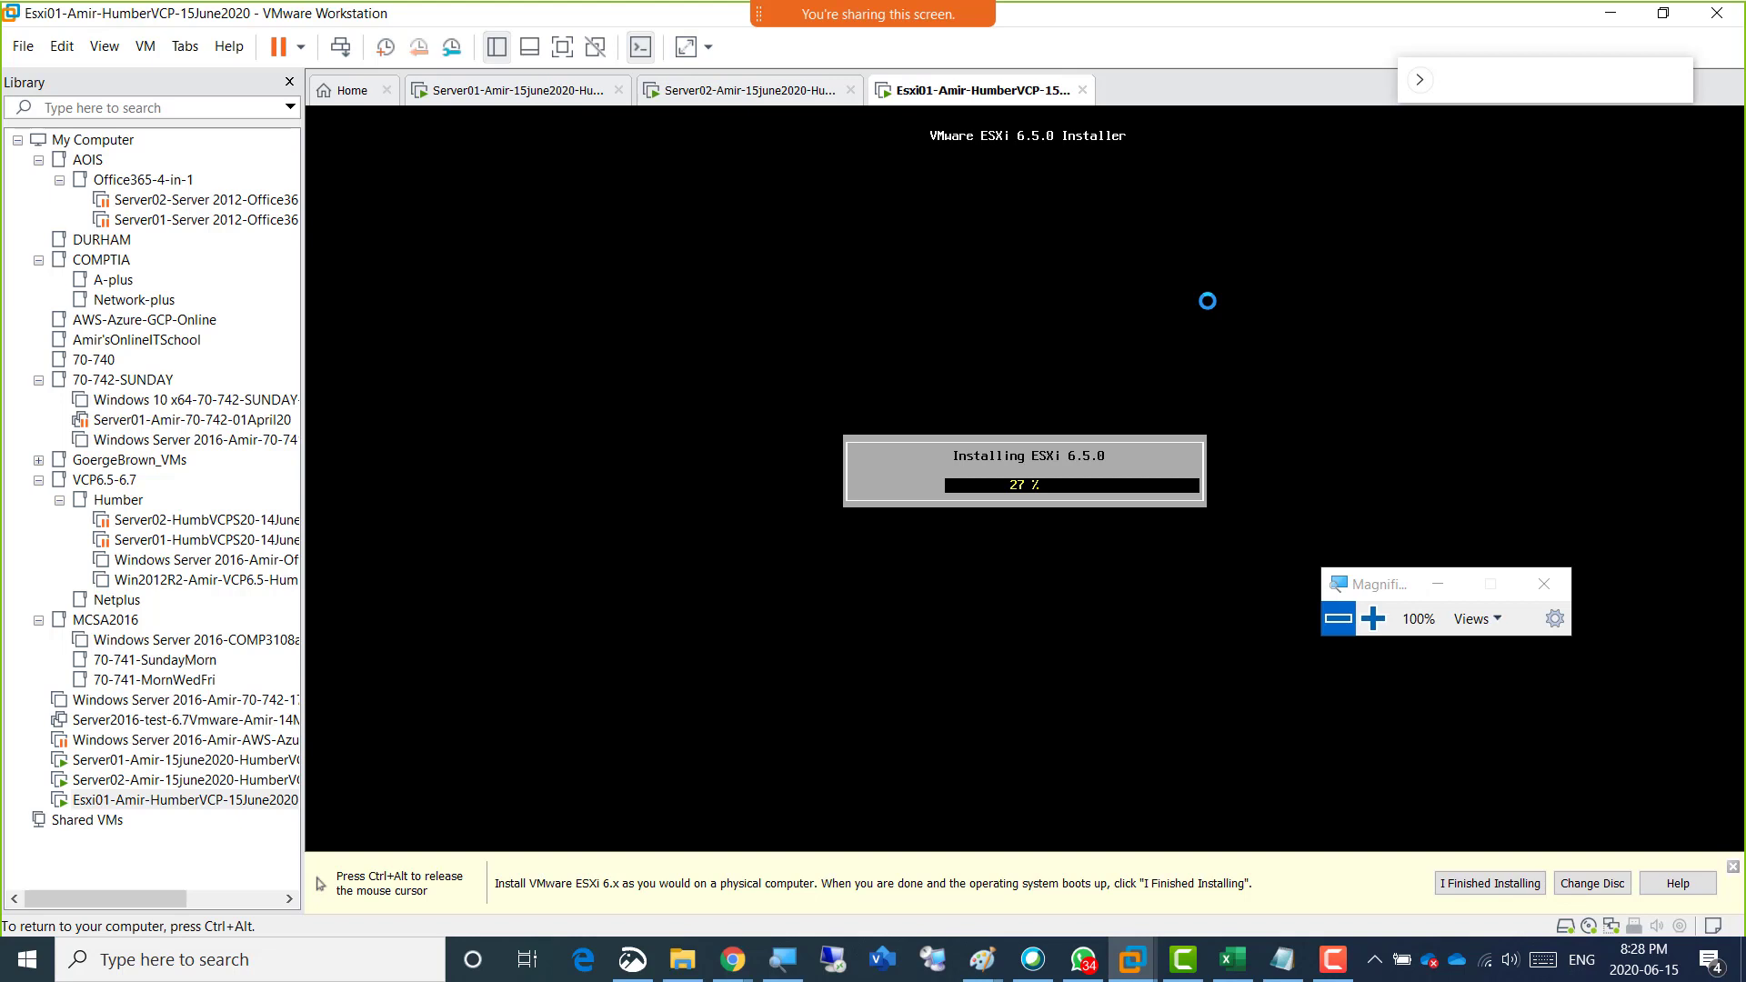
key("ctrl+alt")
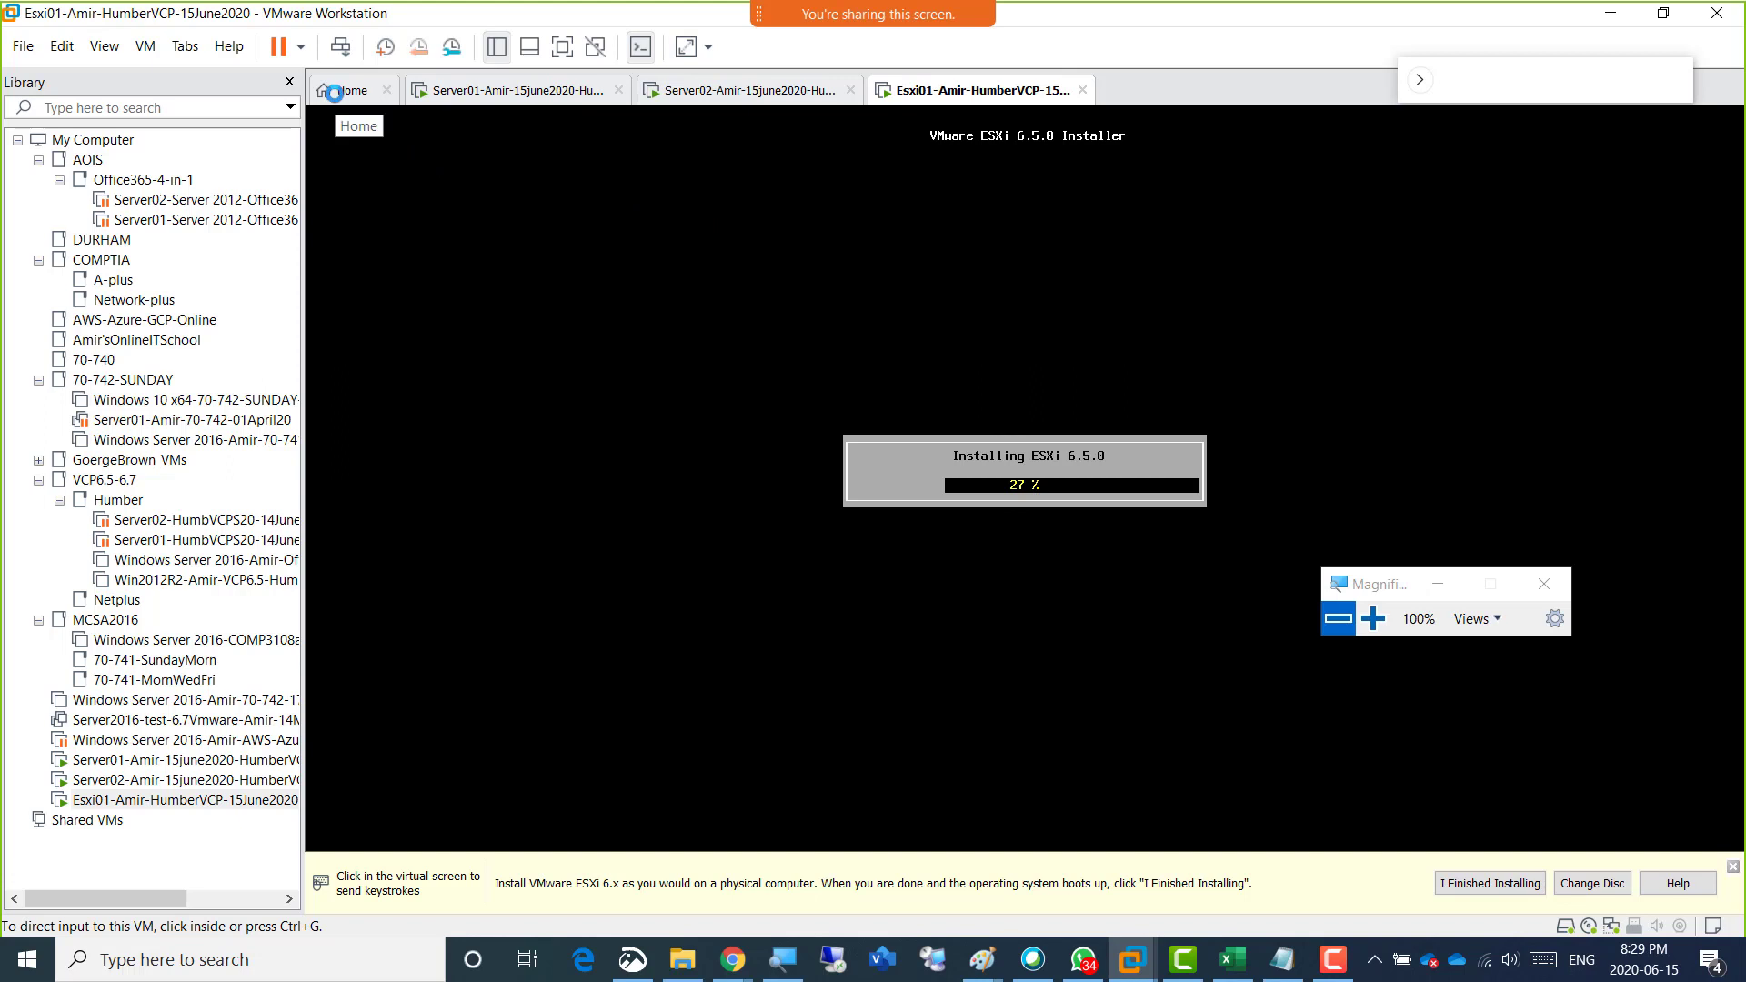
Review the New Virtual Machine Wizard's guest operating system installation page, cancel the wizard and return to Esxi01.
left_click(335, 93)
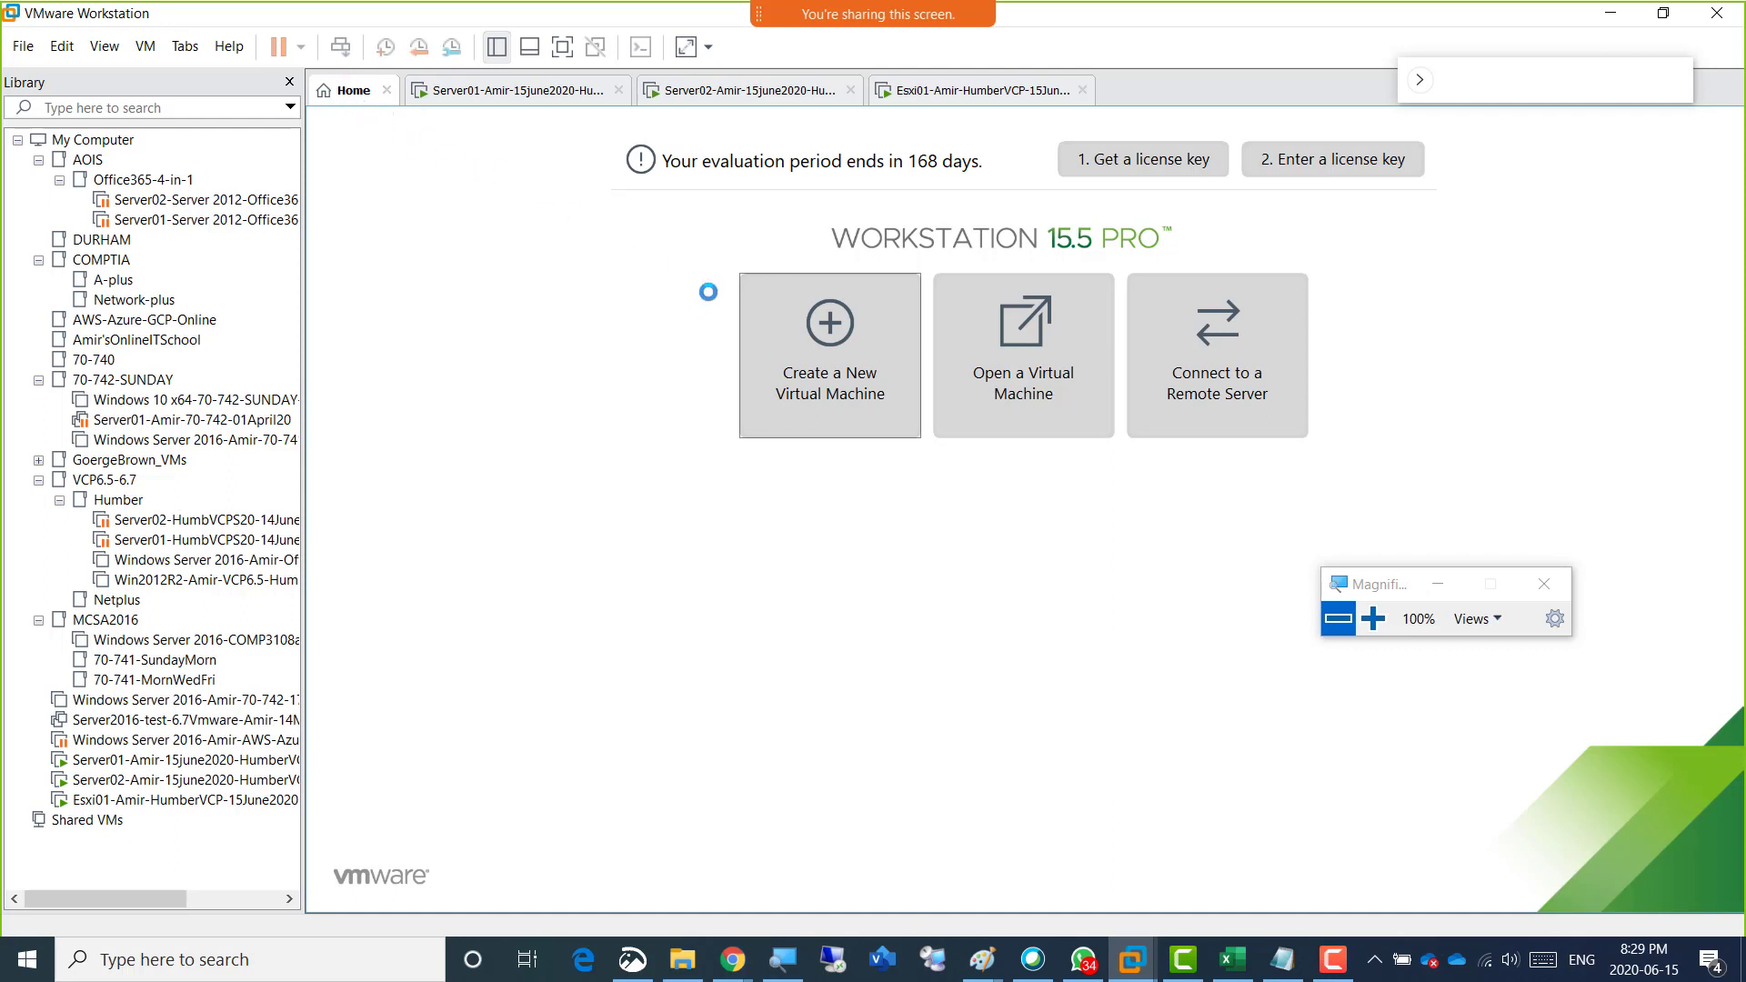
left_click(817, 350)
left_click(966, 686)
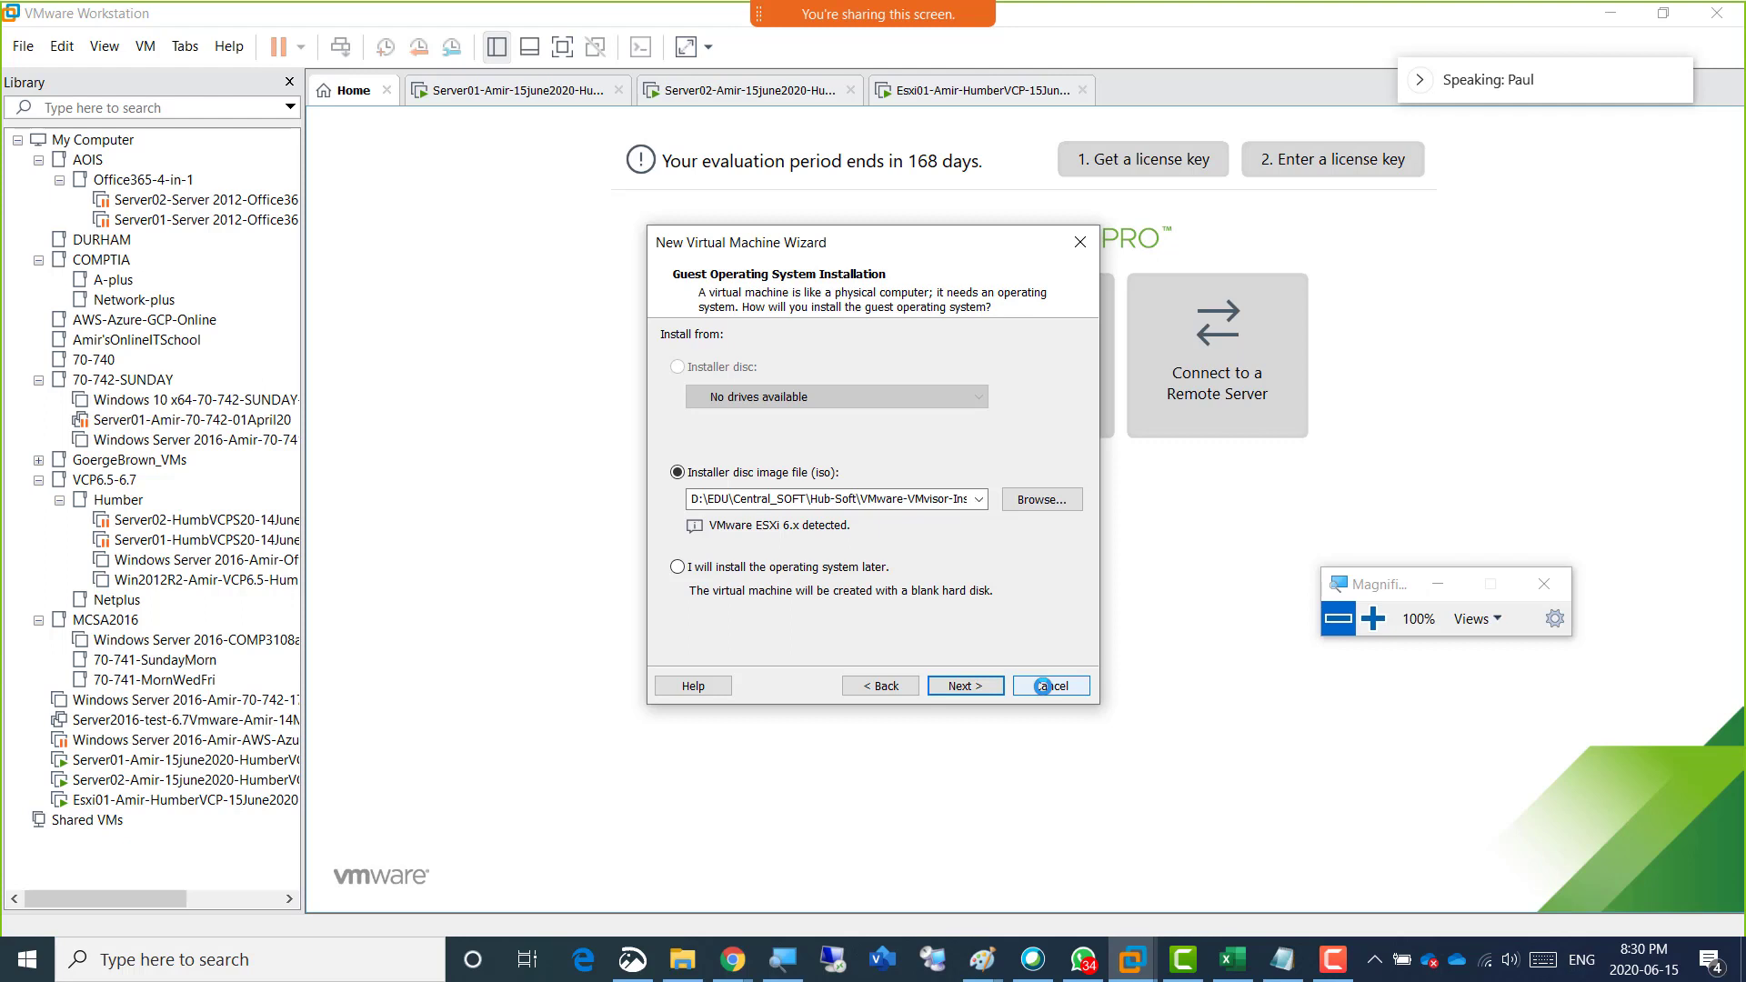
left_click(1043, 687)
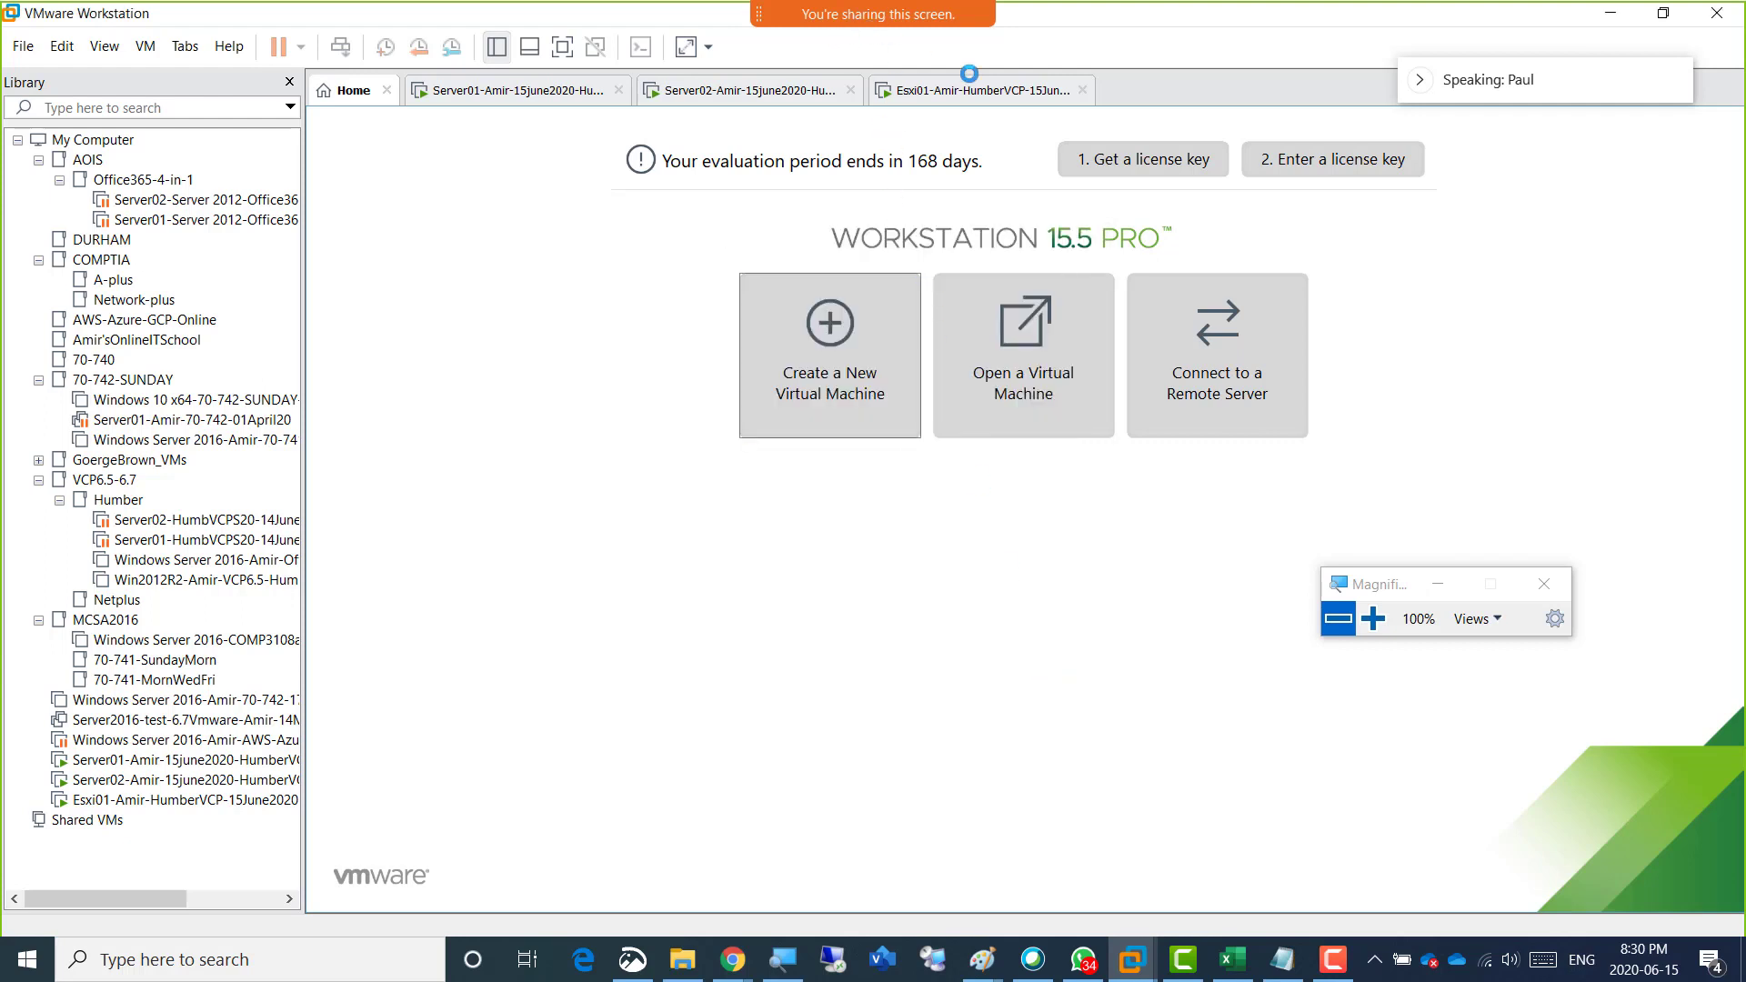
left_click(969, 88)
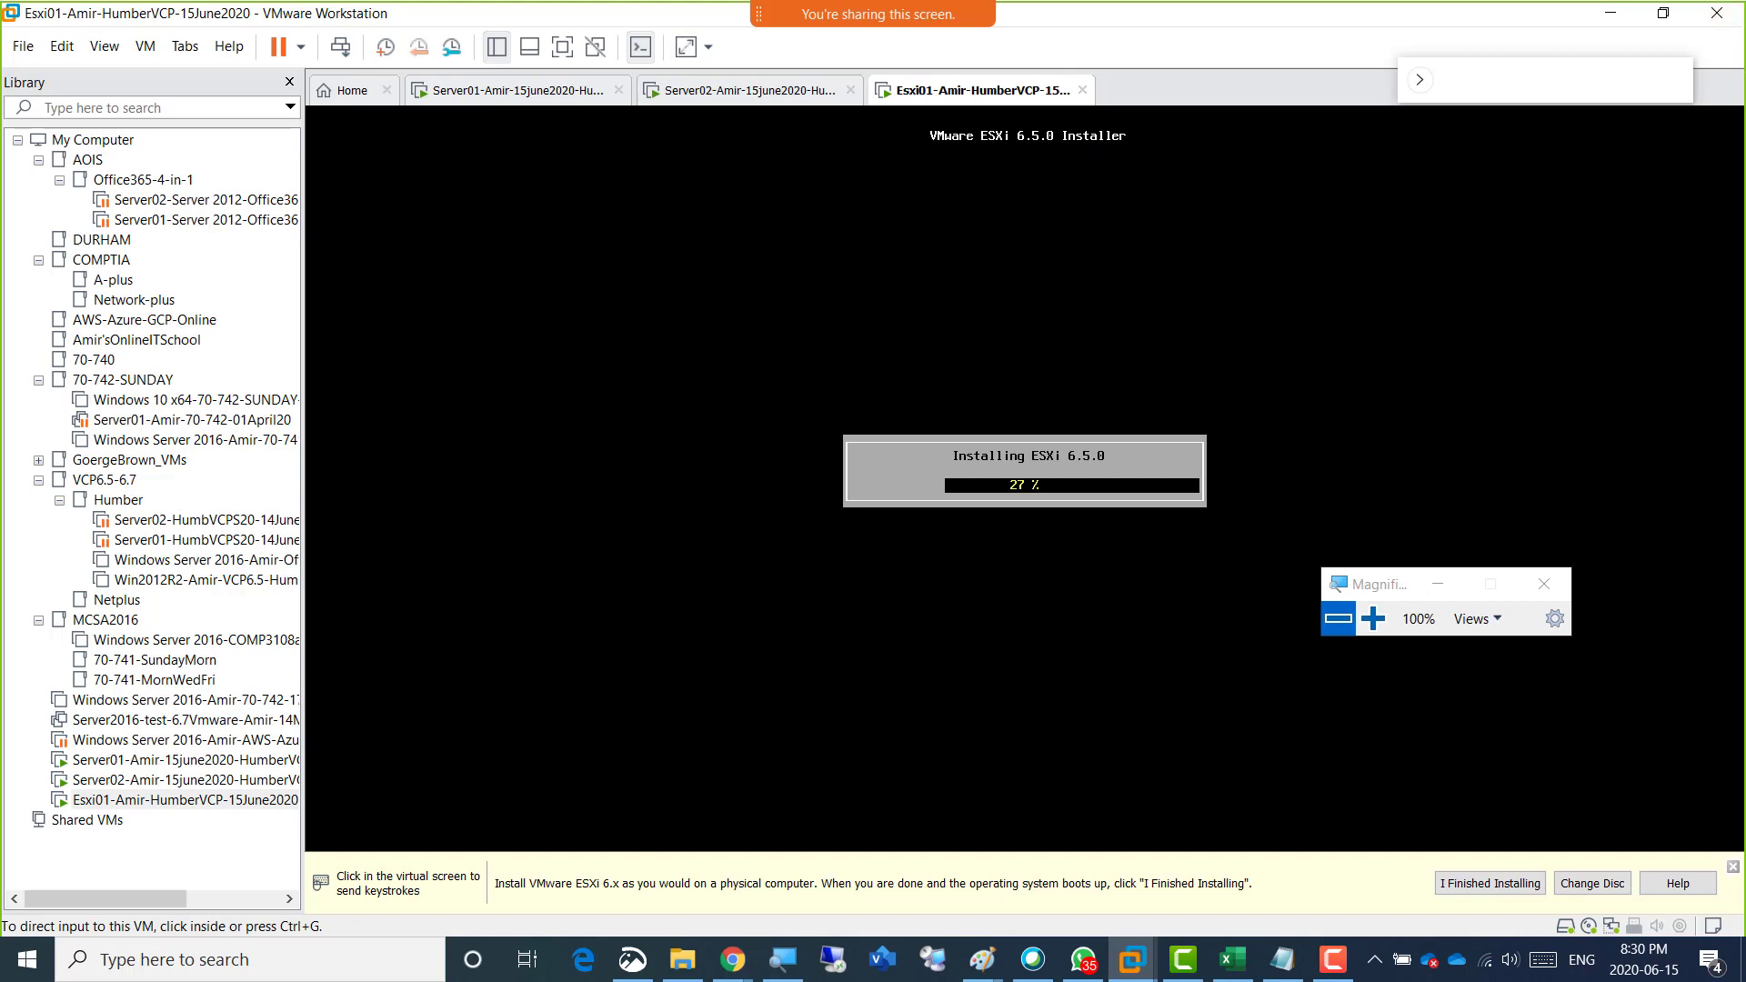
key("F9")
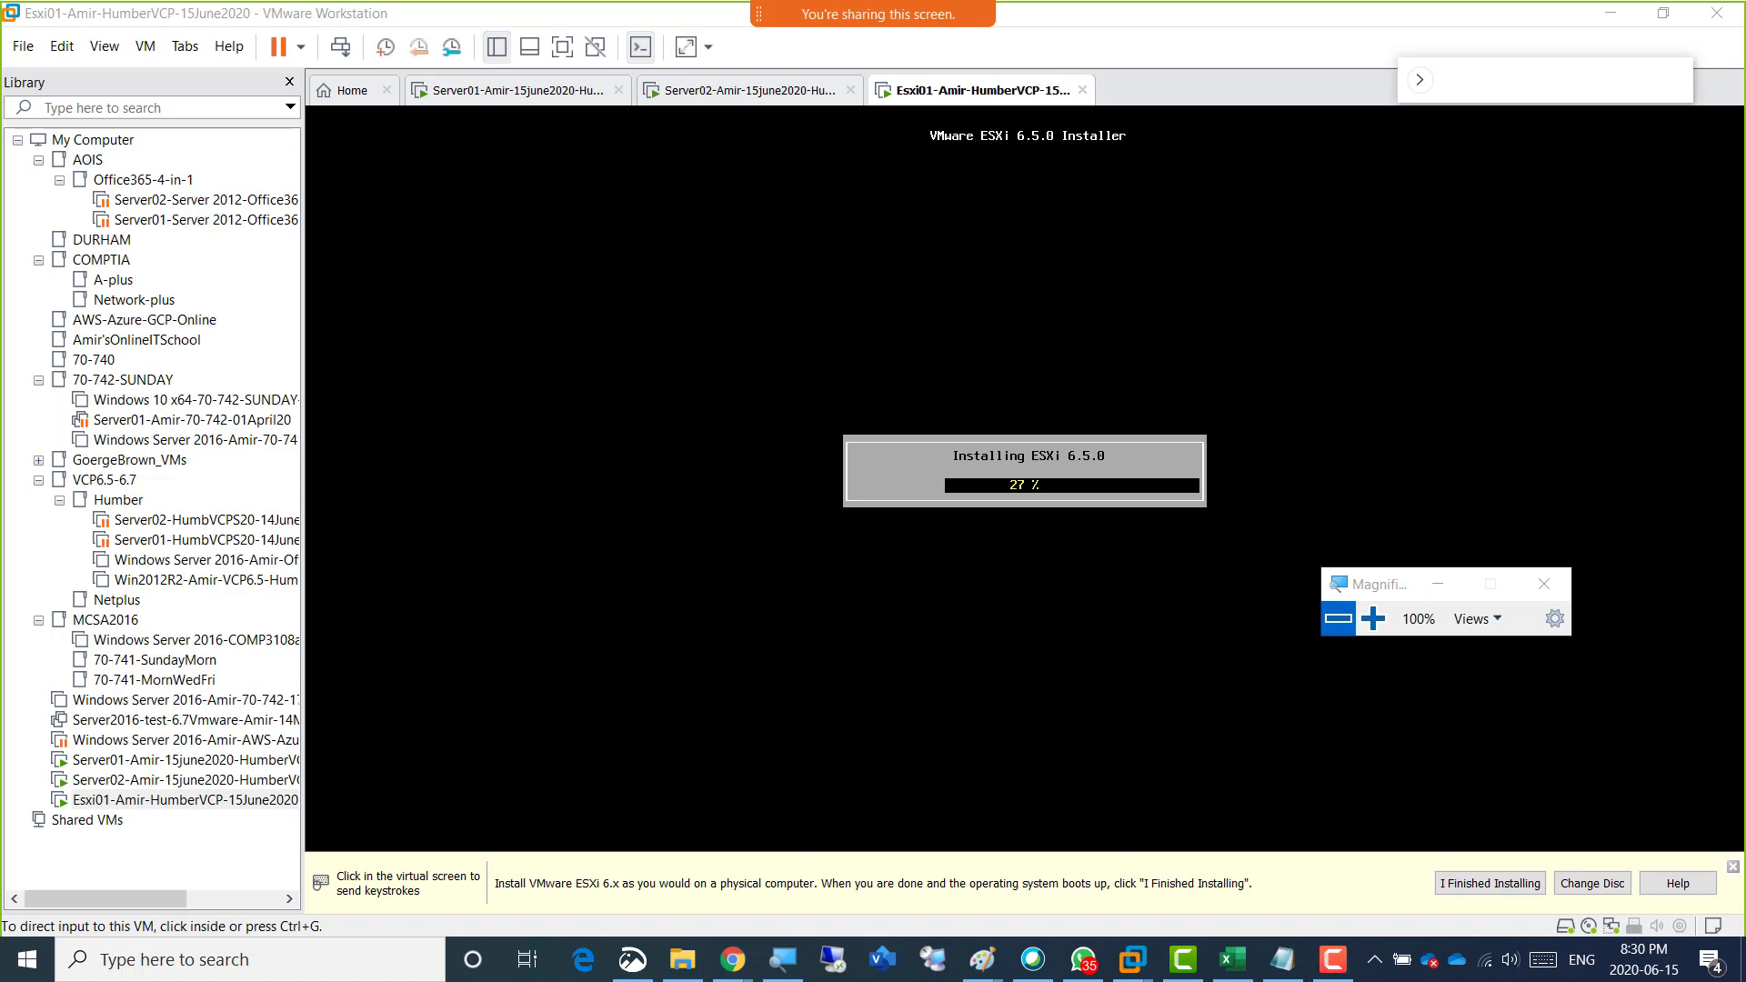
left_click(1333, 960)
left_click_drag(1319, 553, 640, 790)
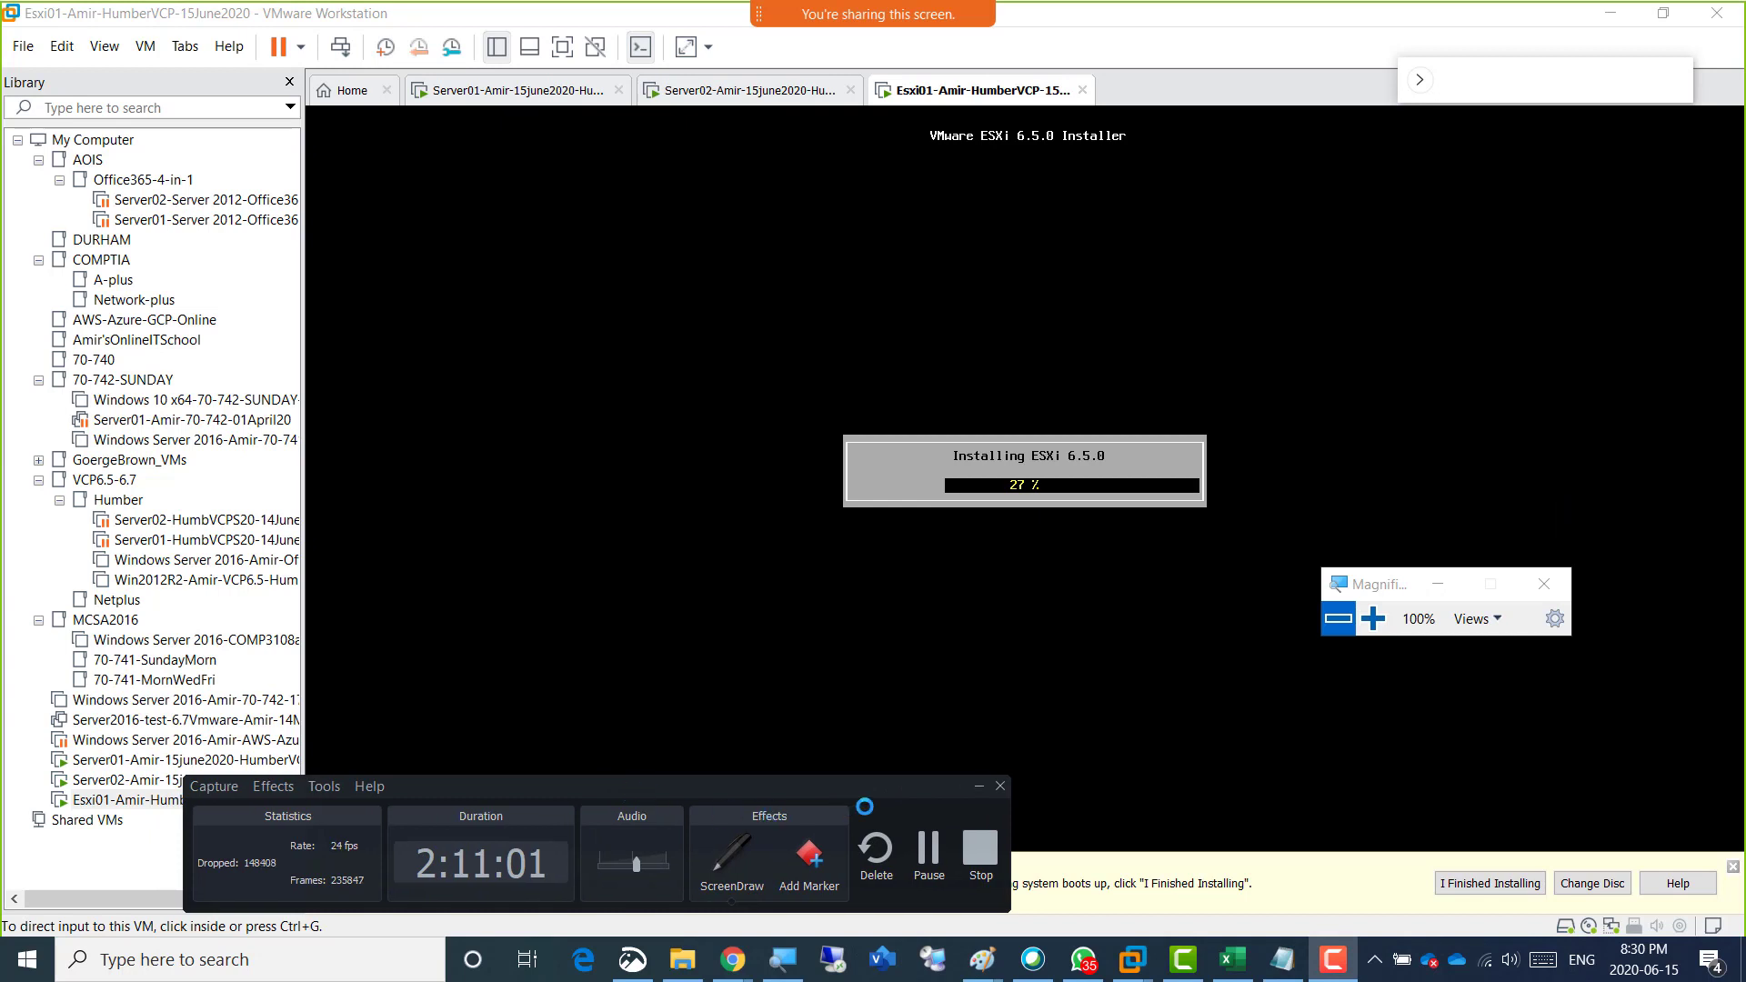
left_click(979, 786)
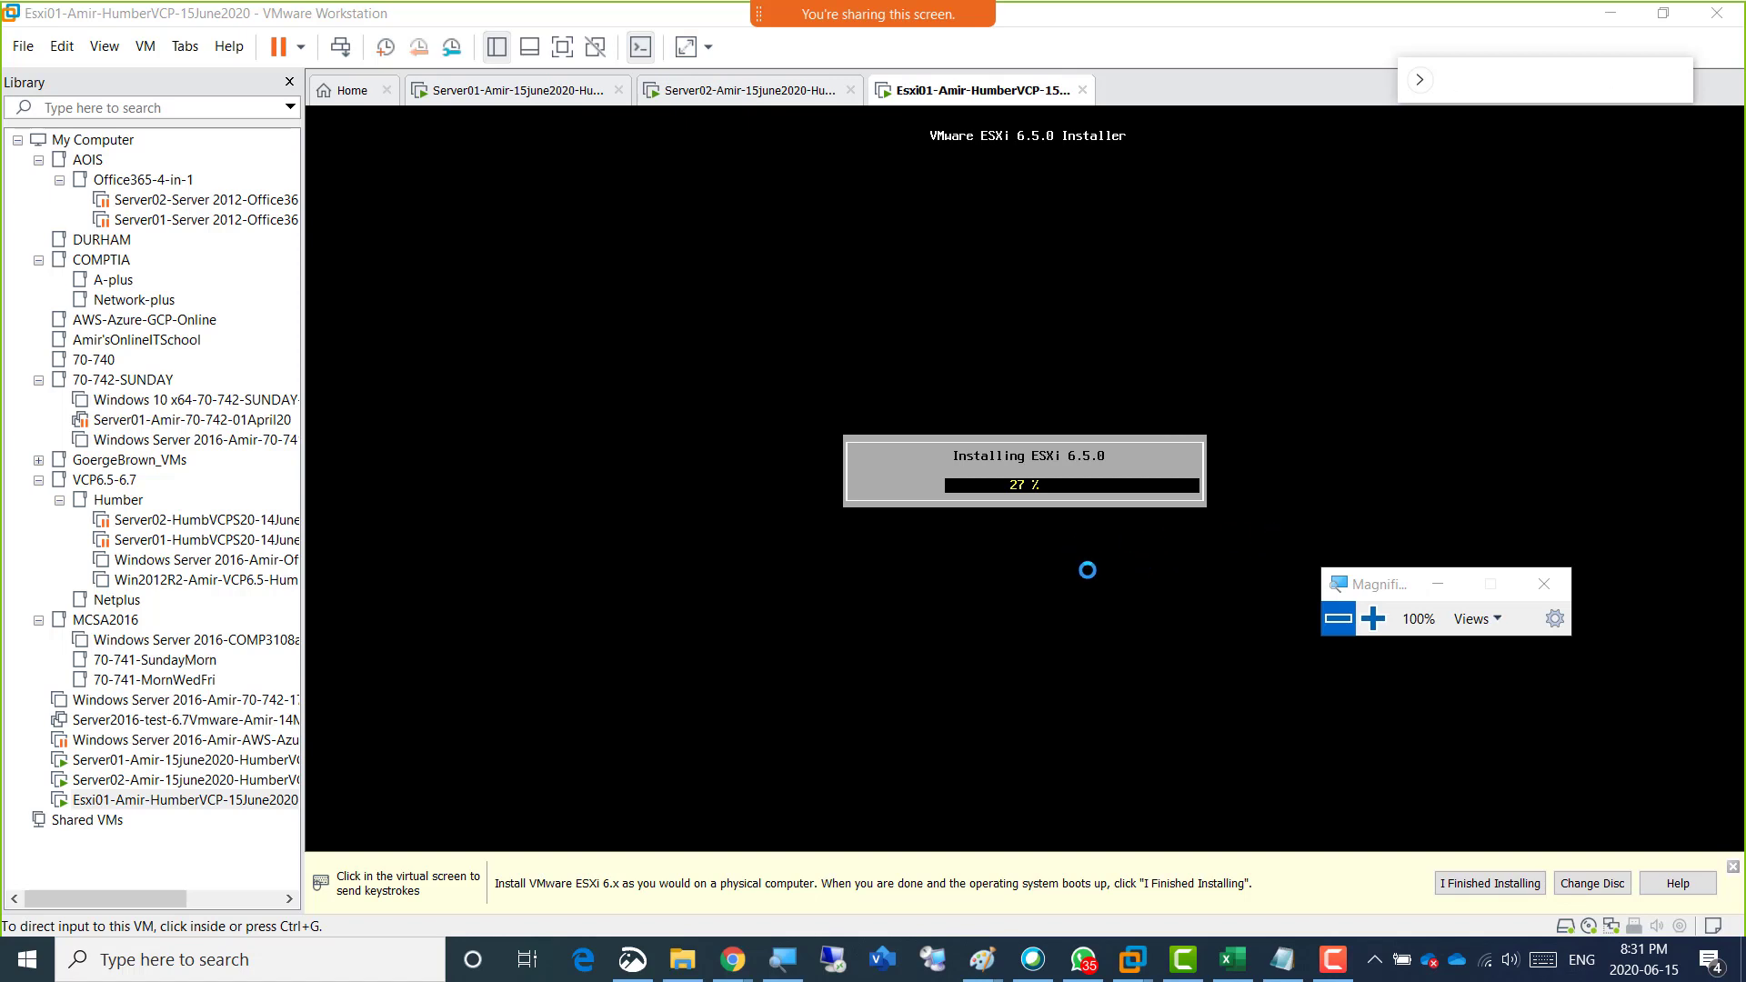
left_click(1358, 403)
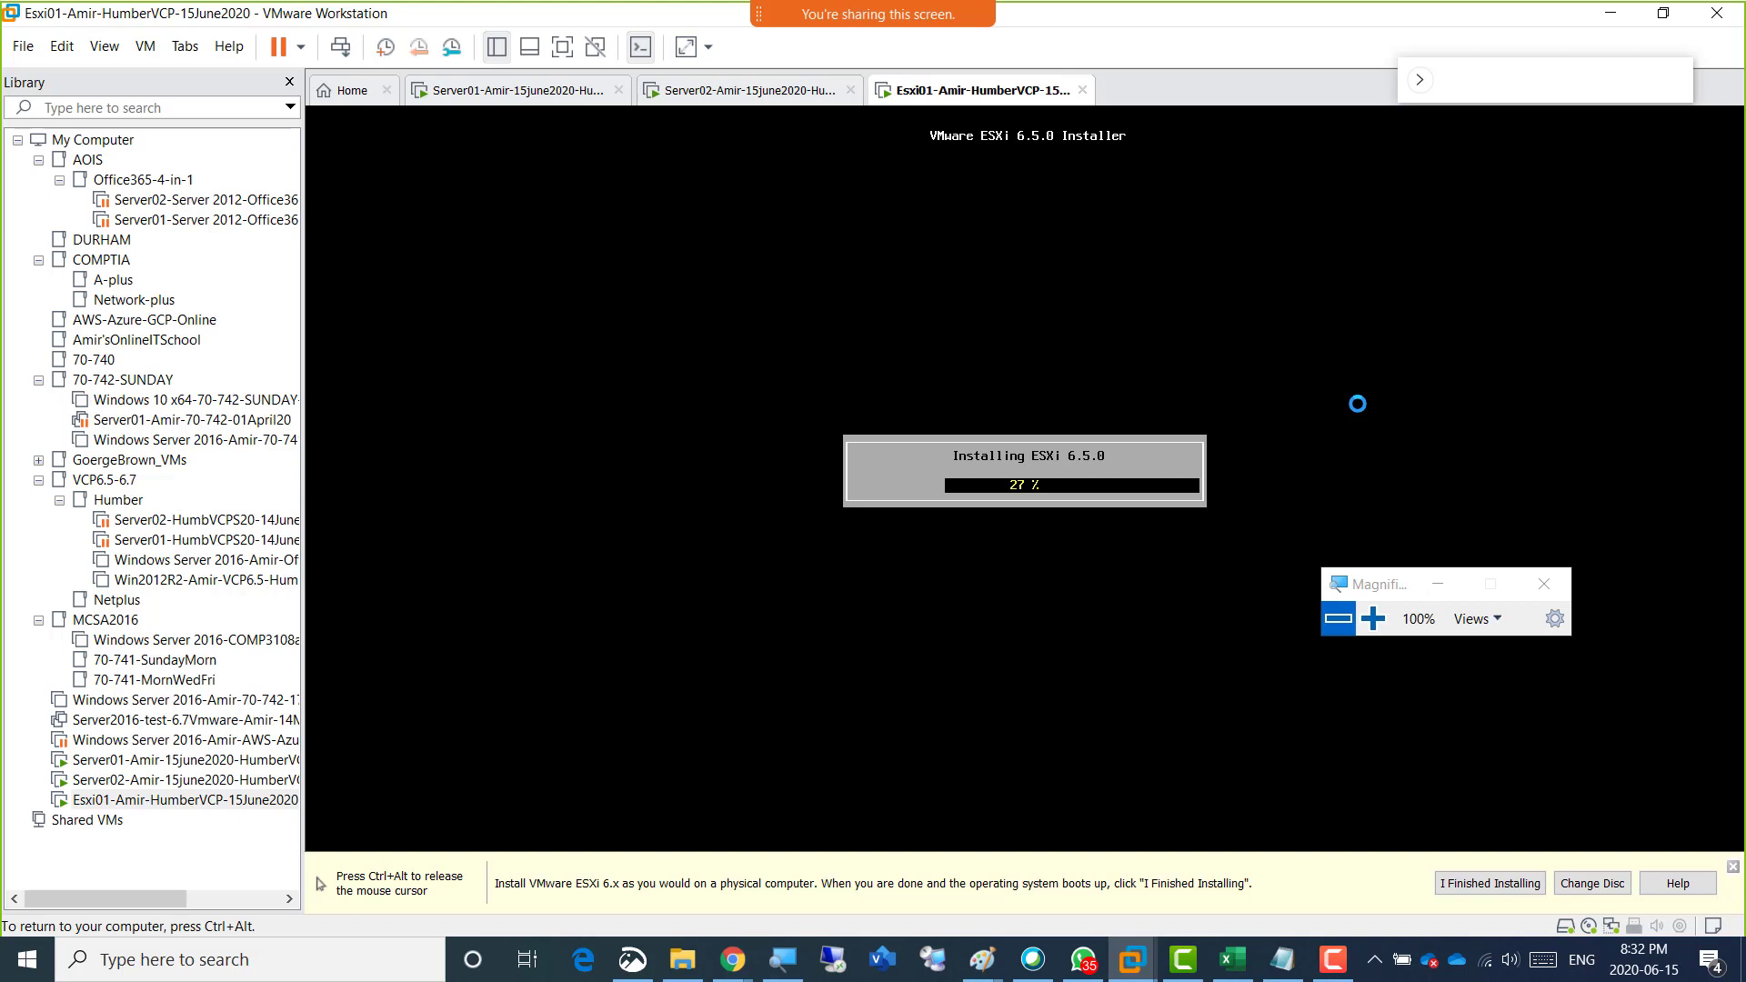
key("ctrl+alt")
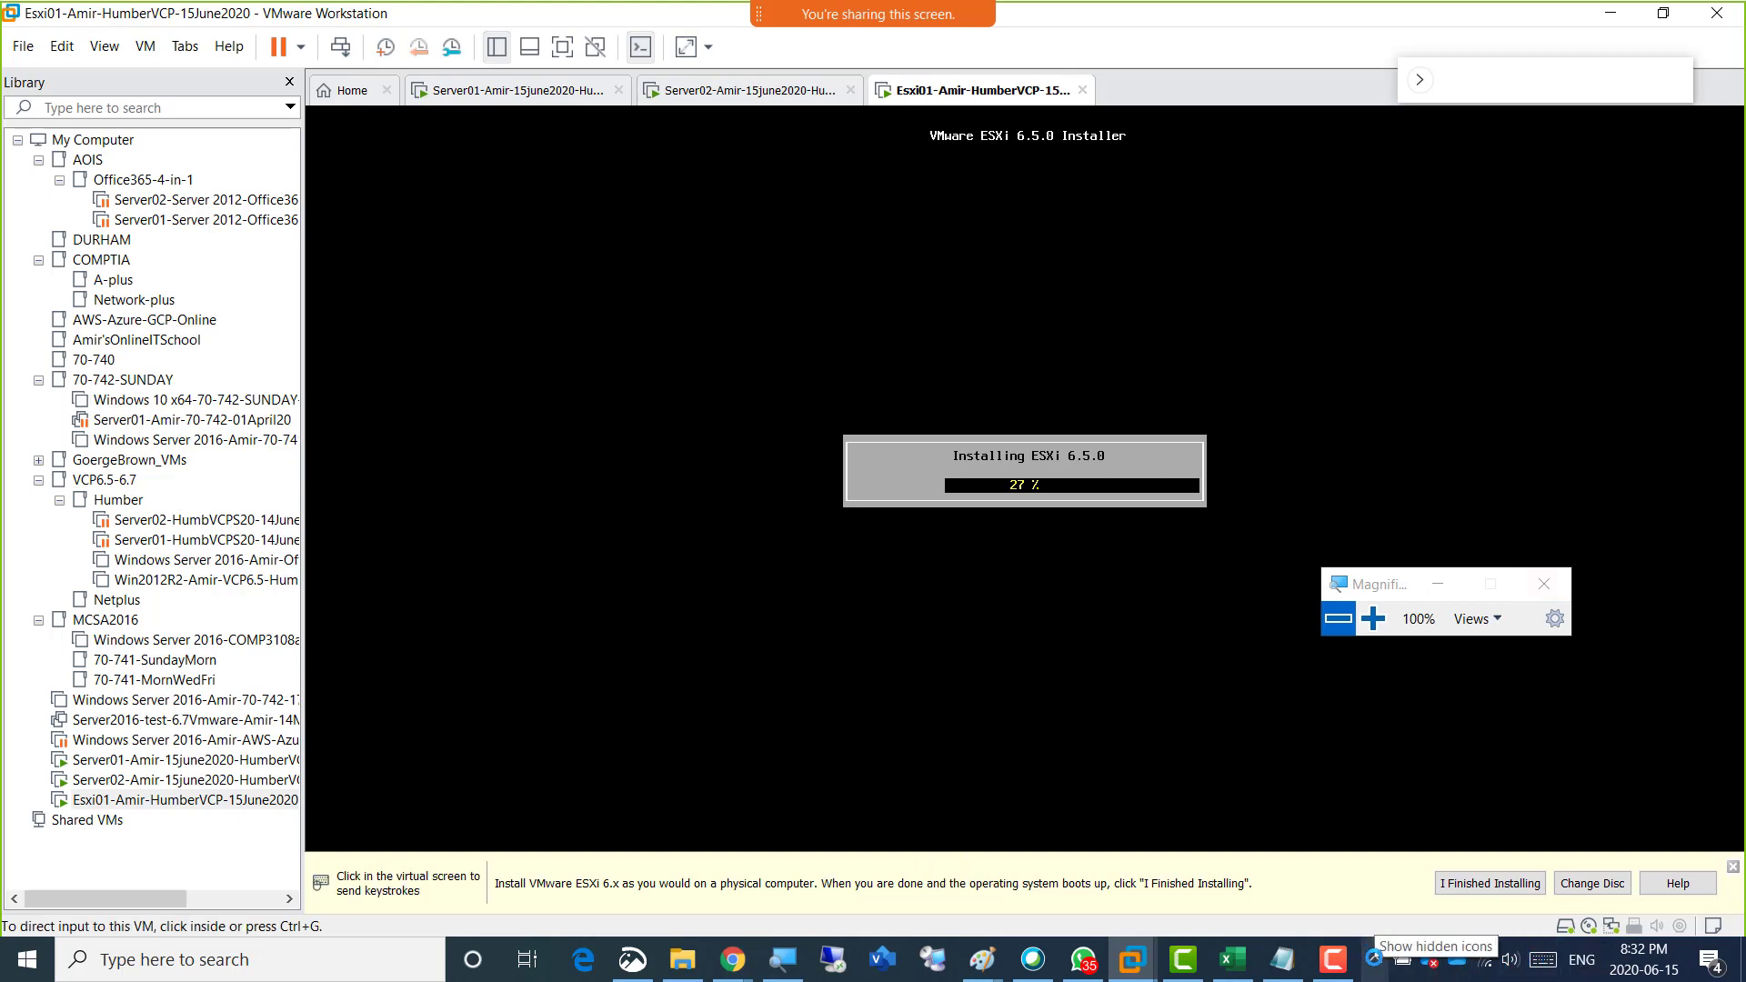
Quit the background application in the hidden tray icons that offers Get Logs, and return to VMware Workstation.
left_click(1374, 959)
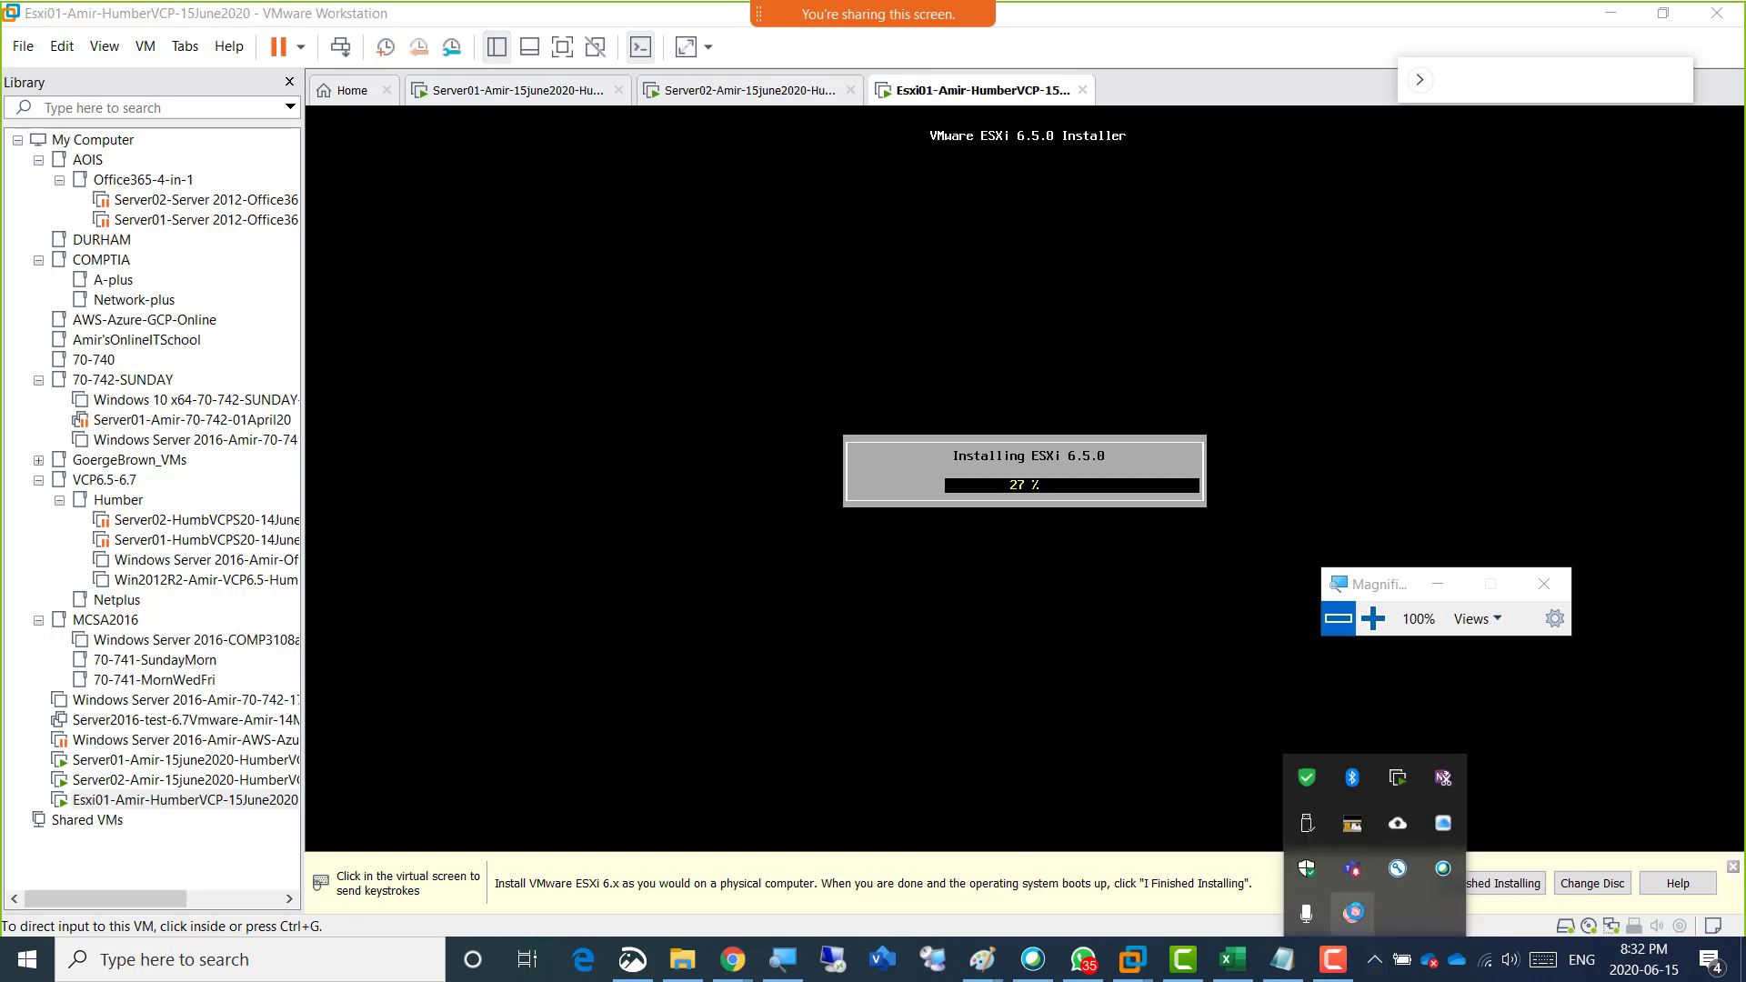
left_click(1374, 960)
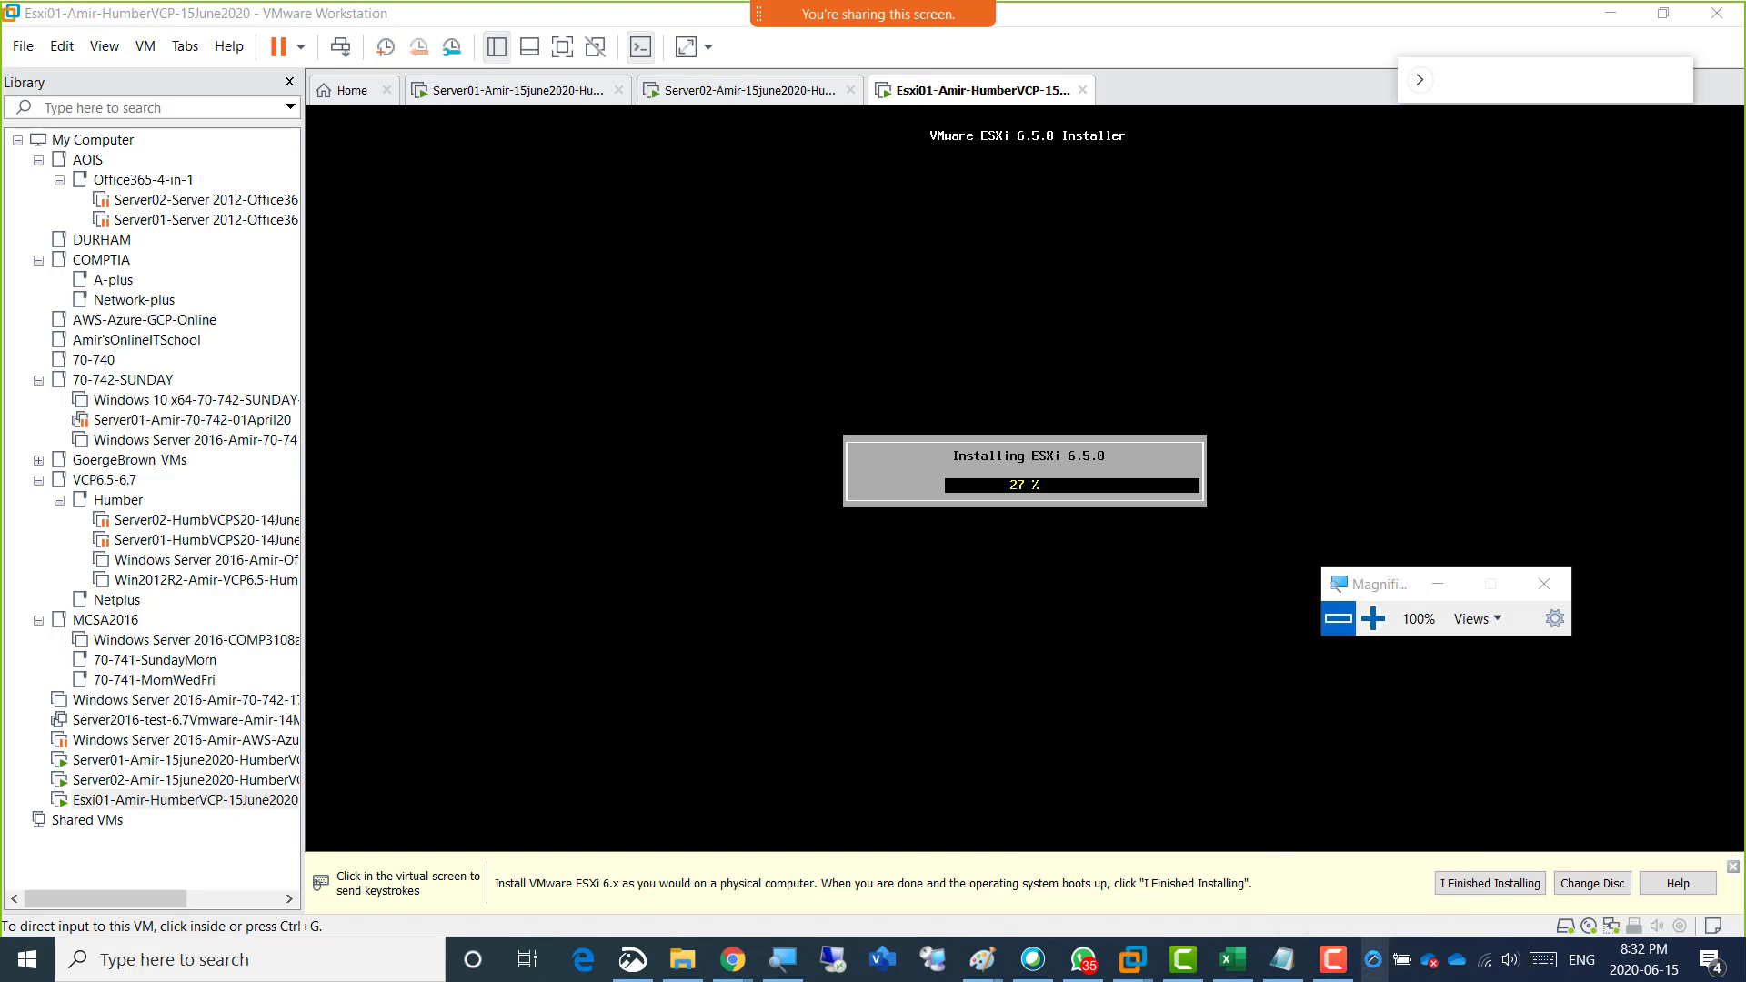
left_click(1374, 959)
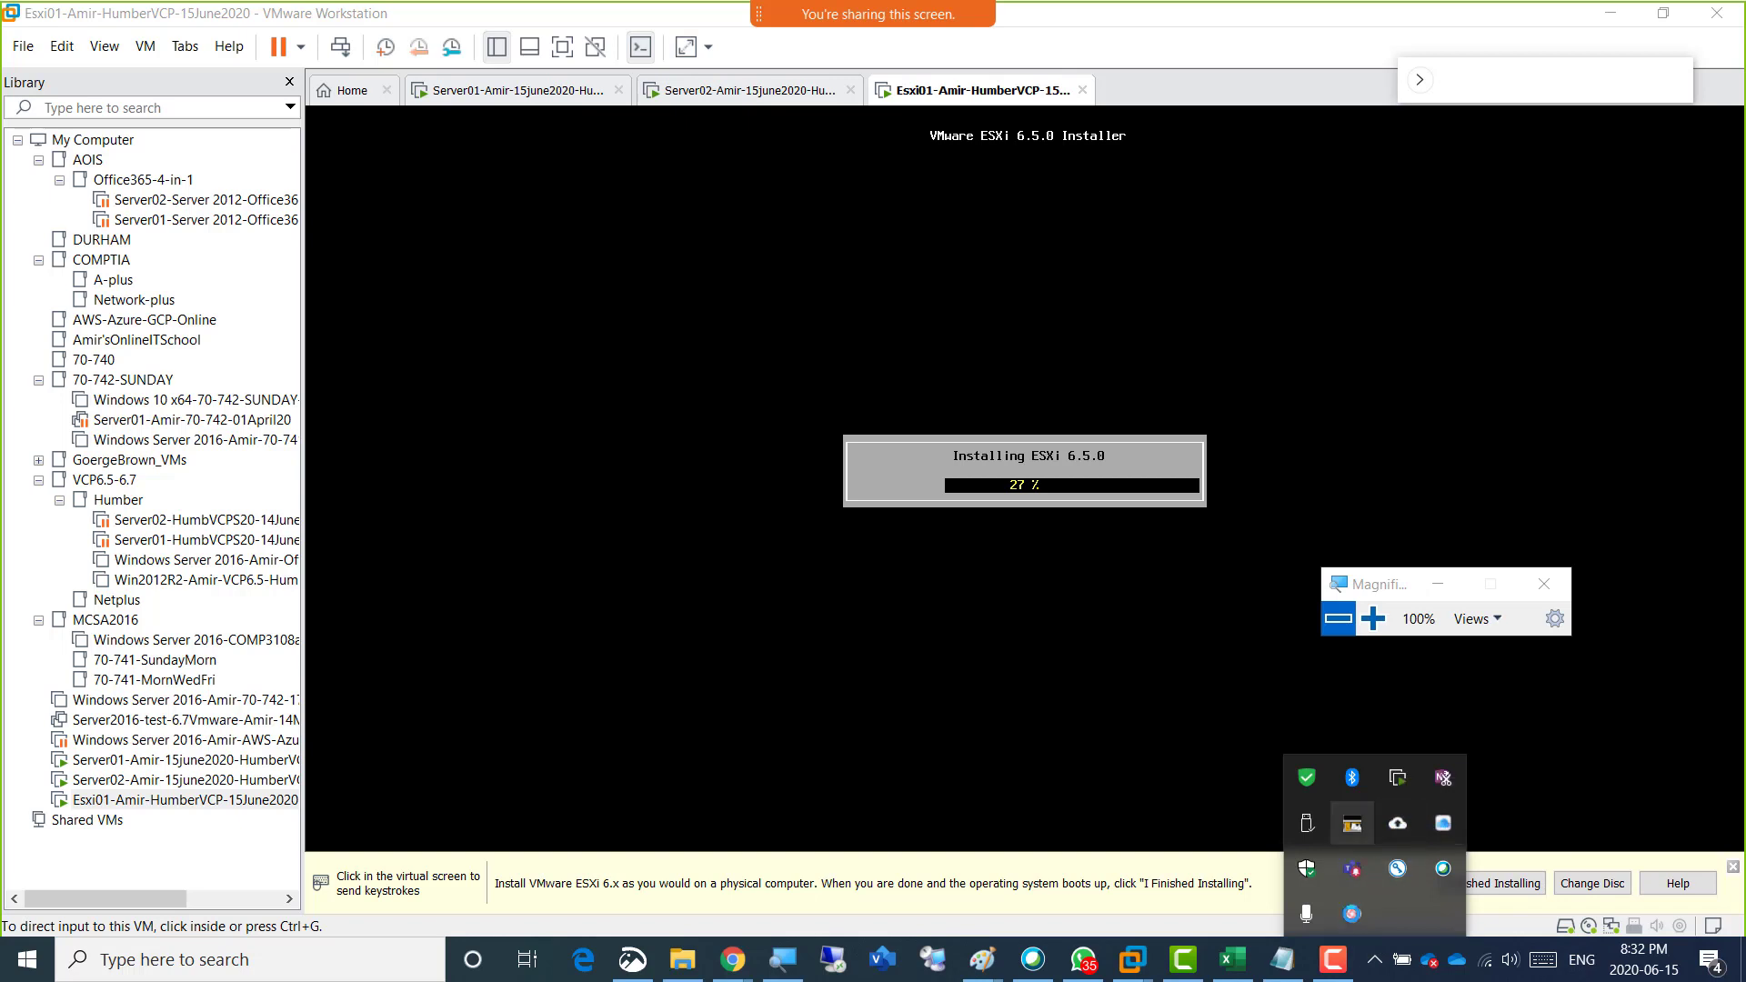
right_click(1352, 915)
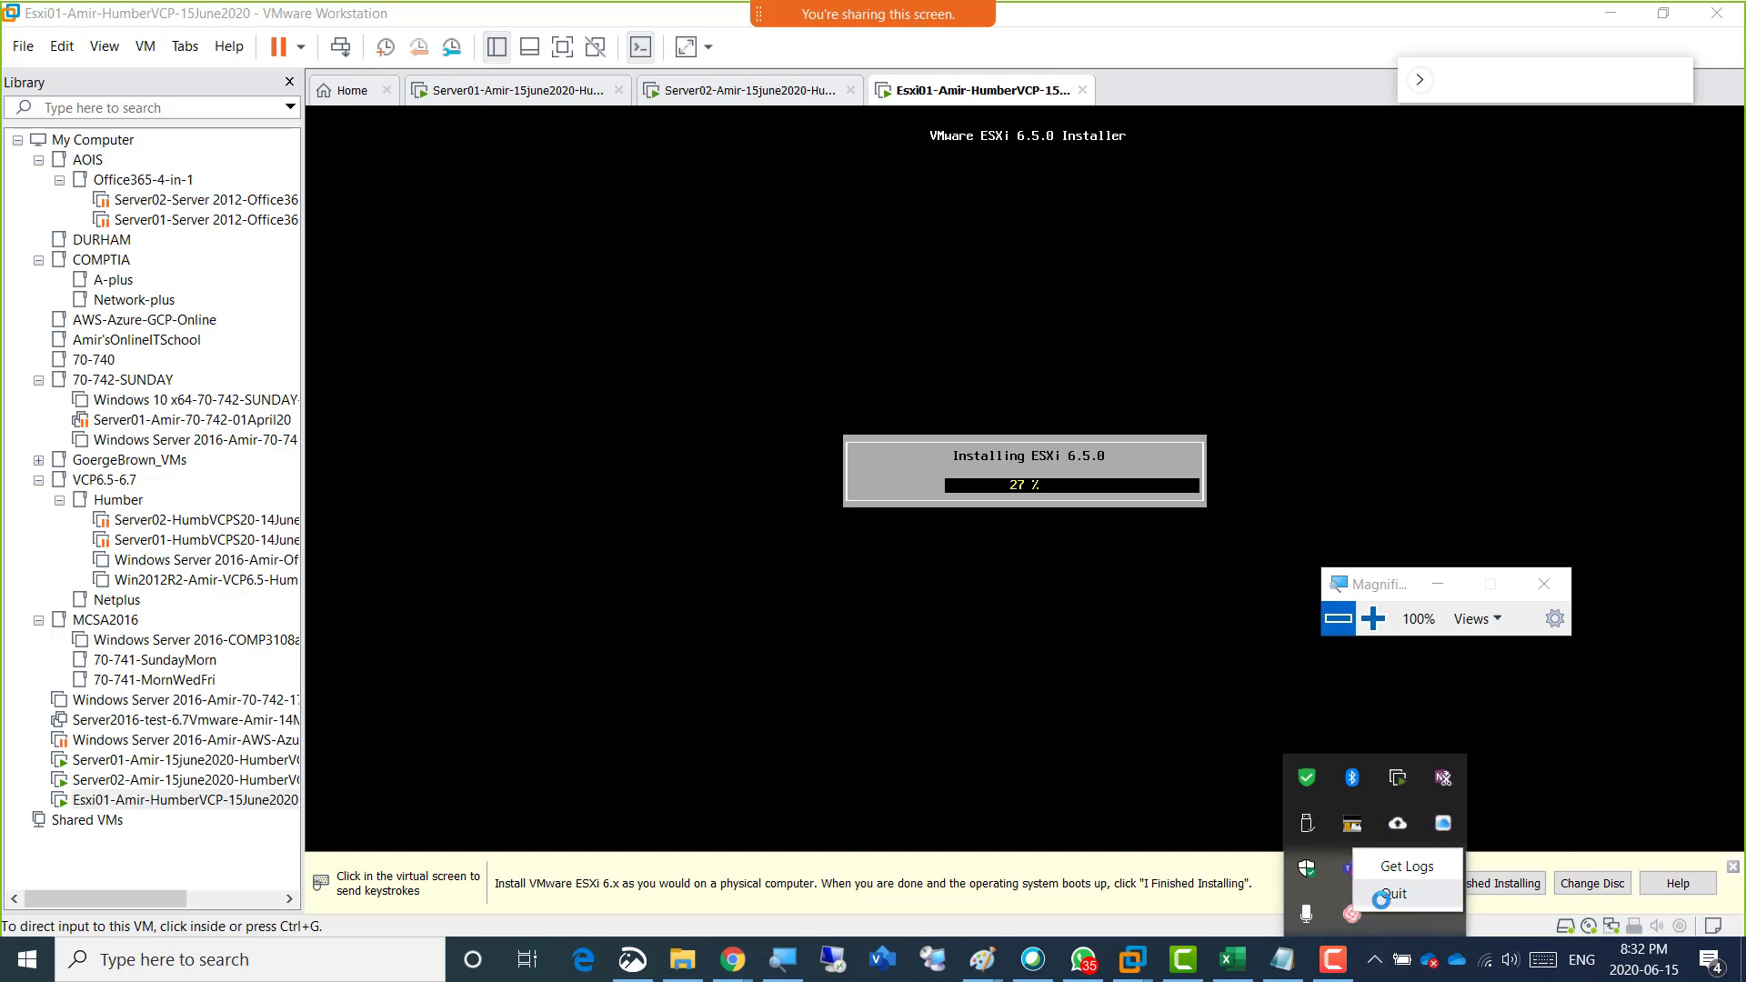
left_click(1383, 898)
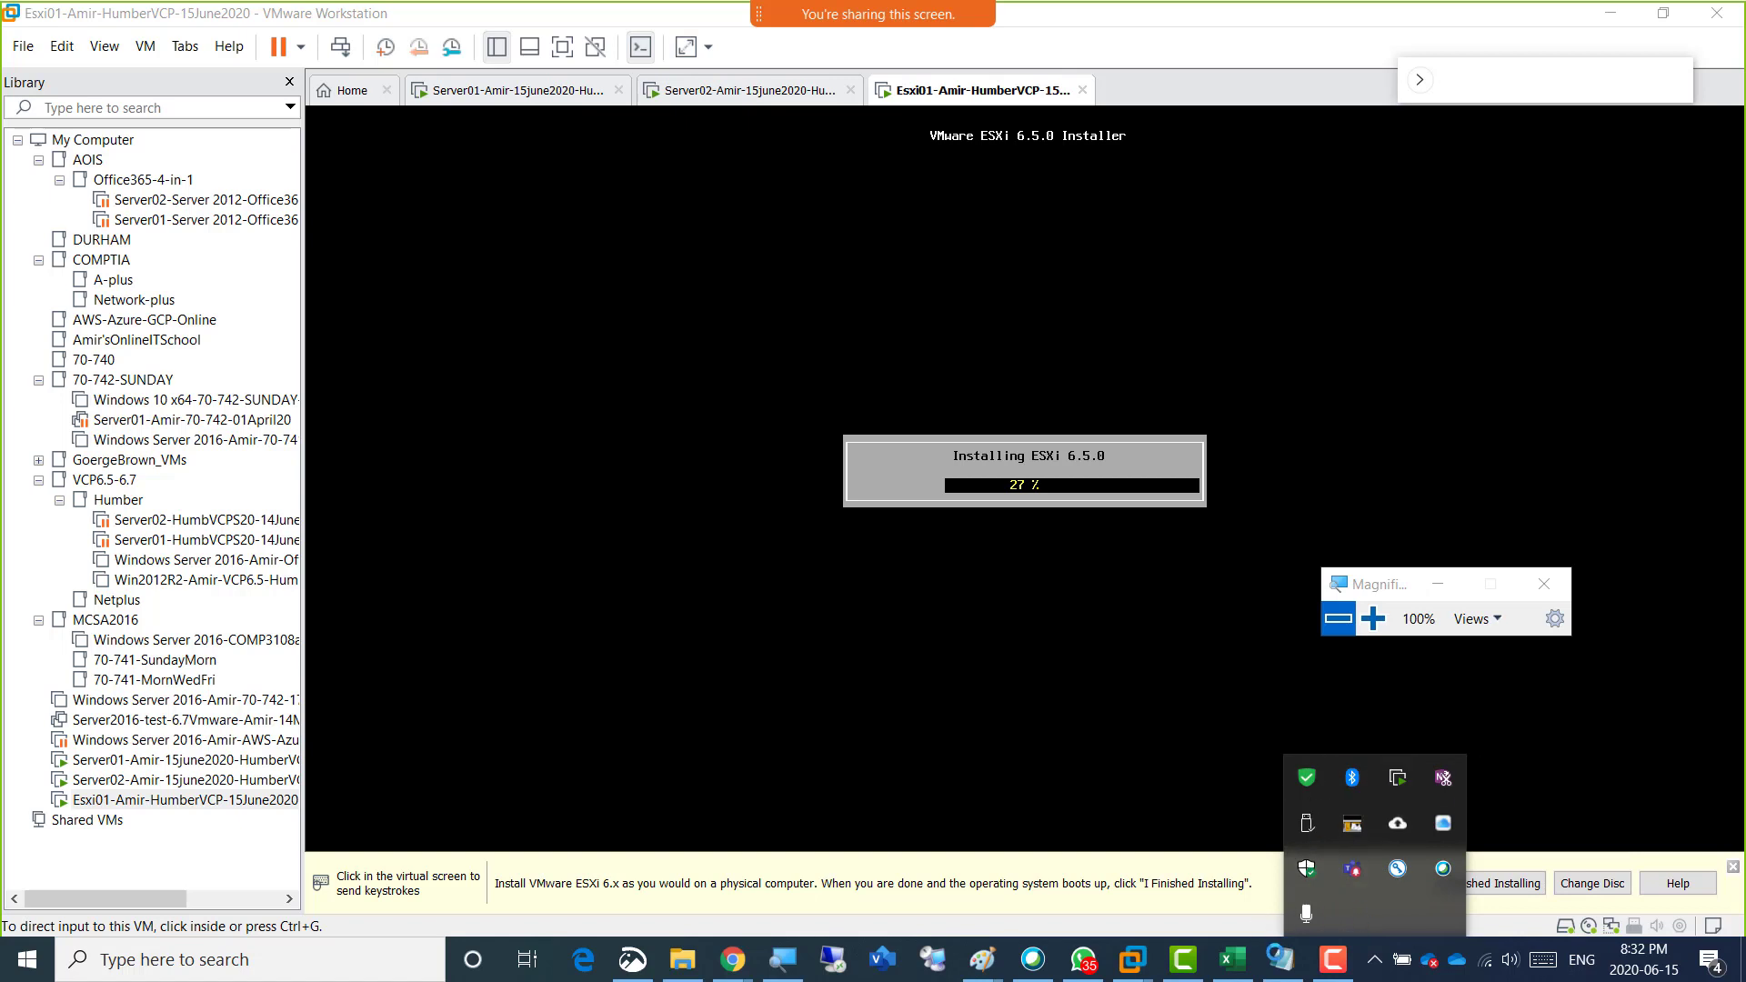
left_click(1211, 922)
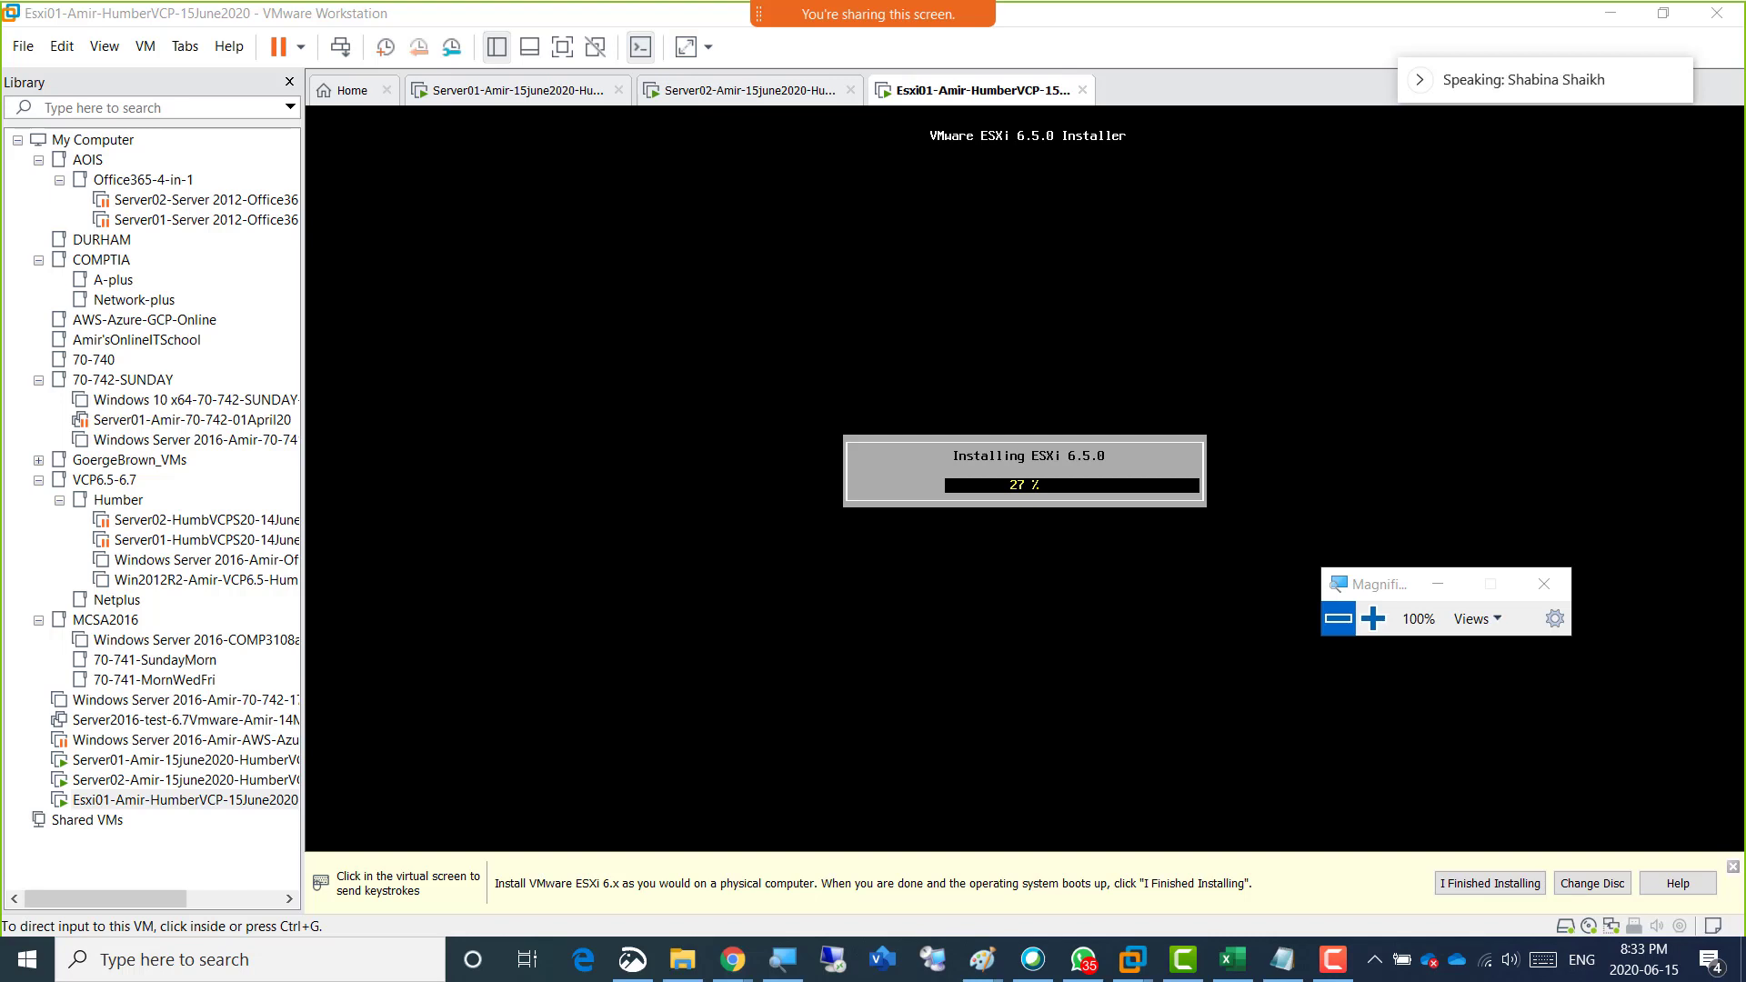
left_click(1068, 27)
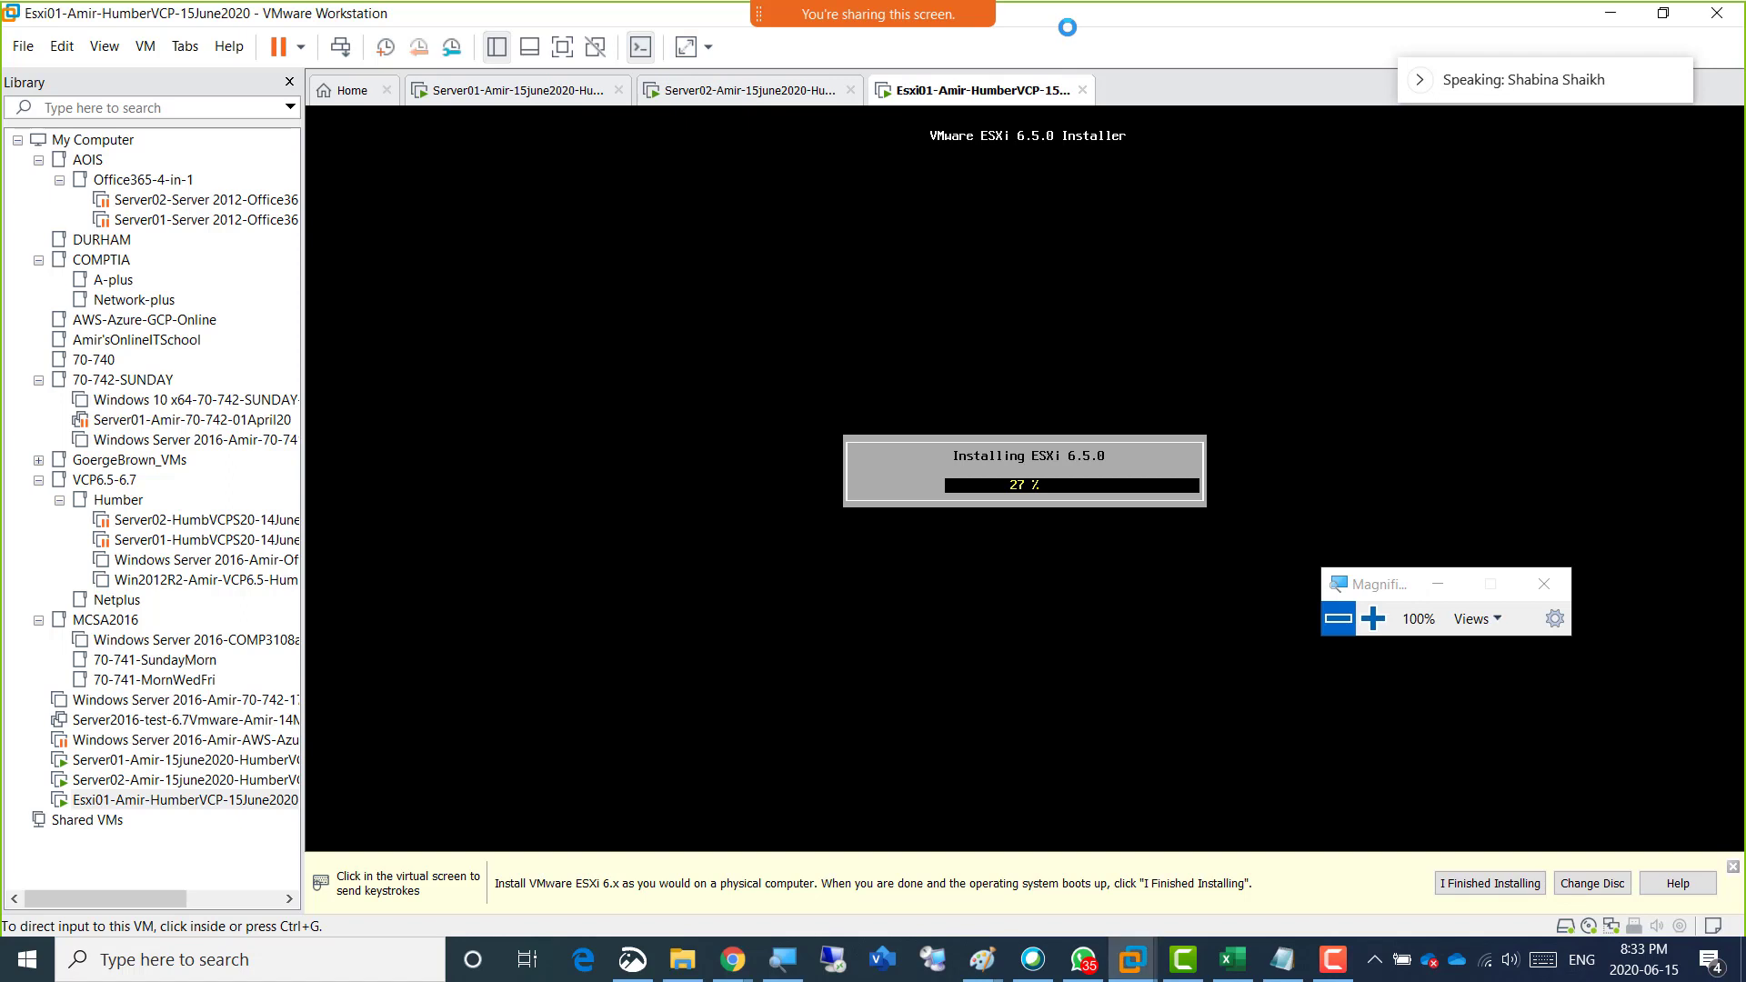
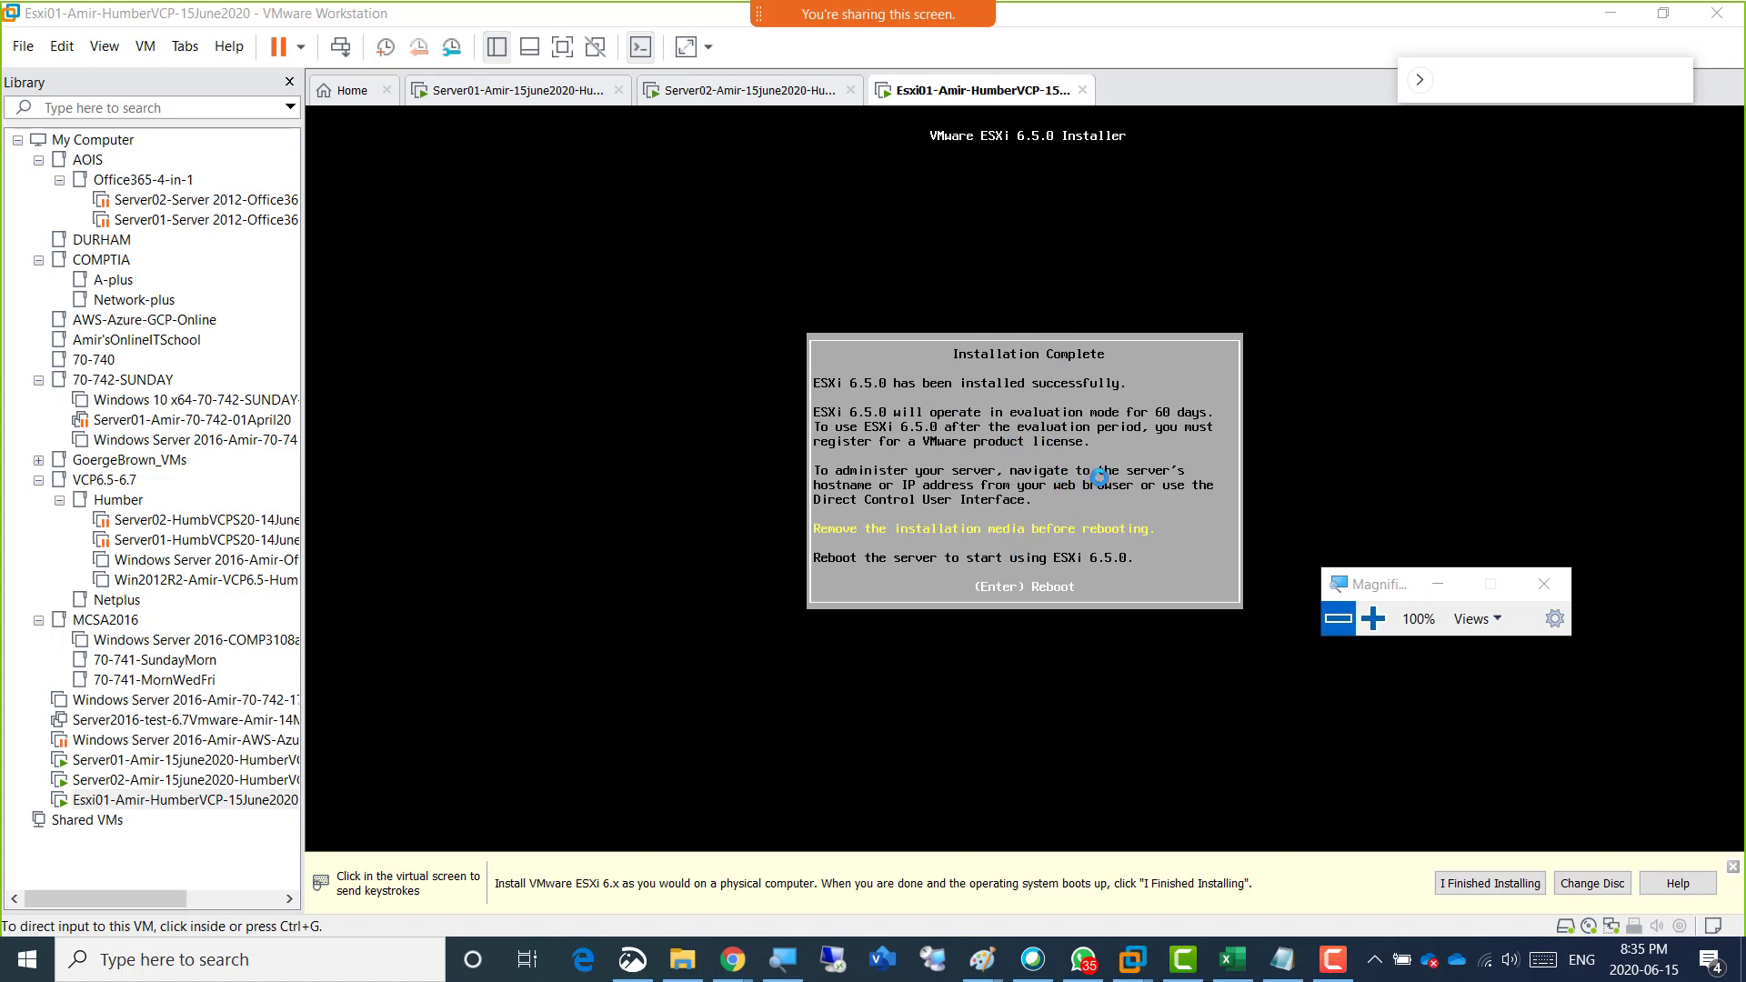
Reboot the Esxi01 server from the completed ESXi 6.5.0 installer and release the cursor back to the host.
left_click(1099, 477)
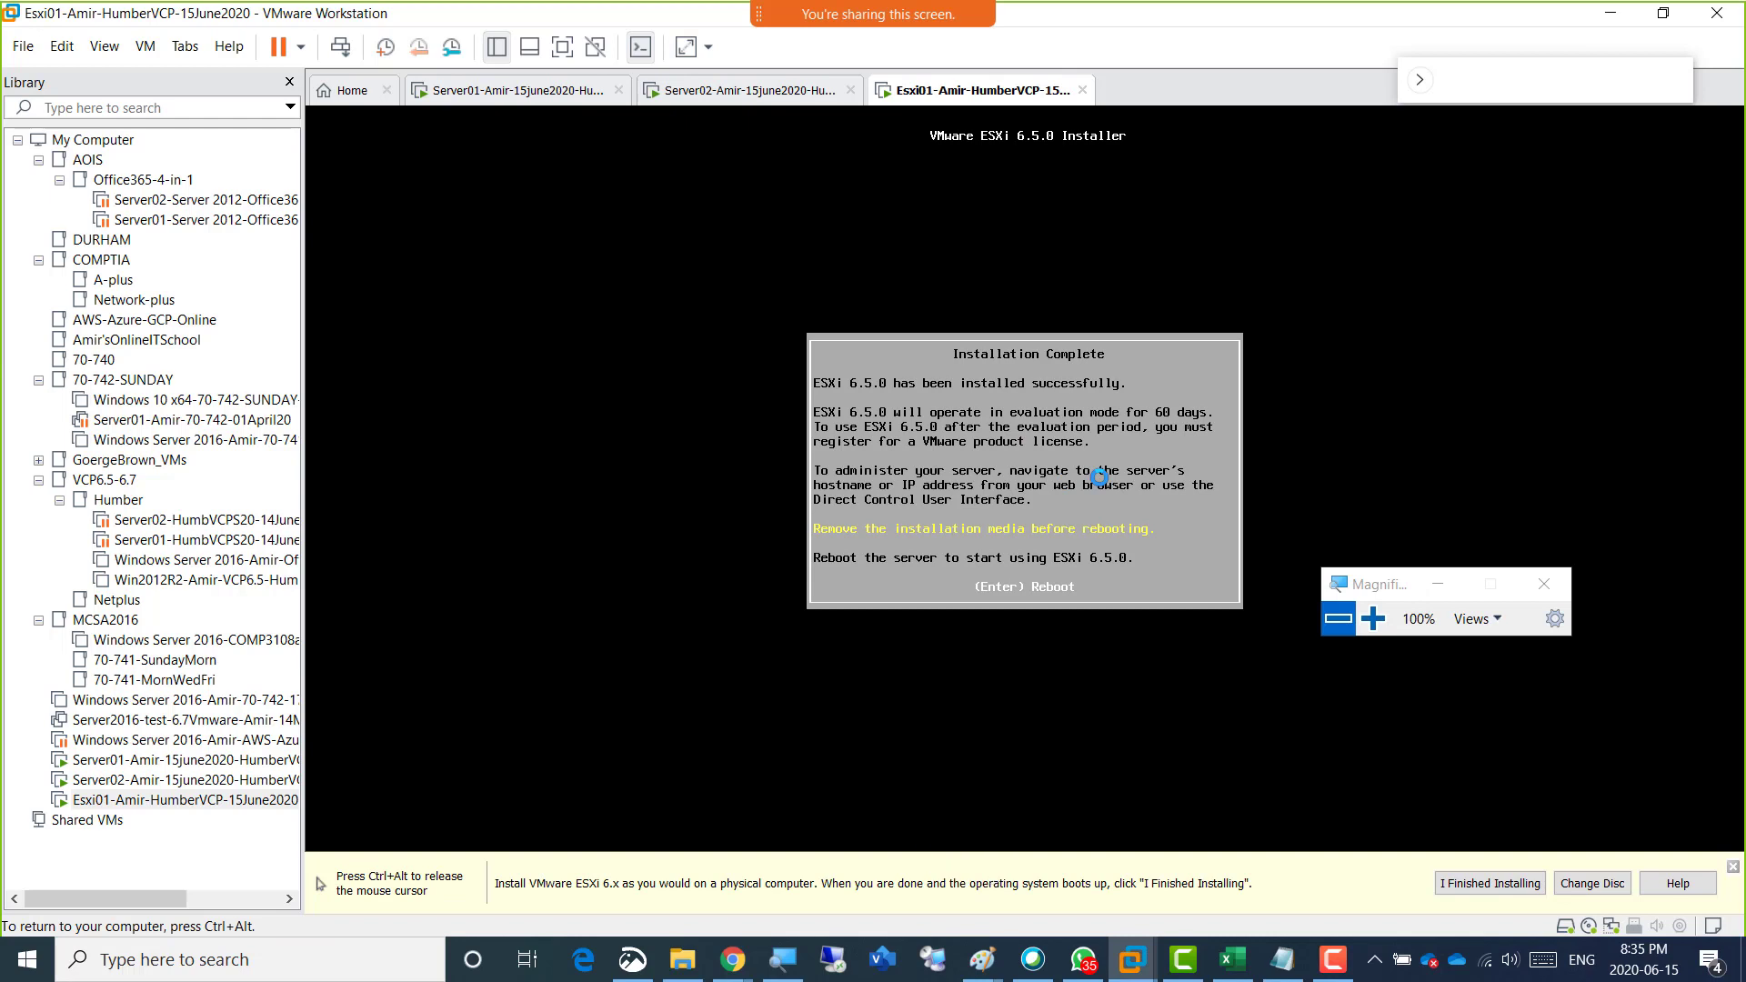
key("Return")
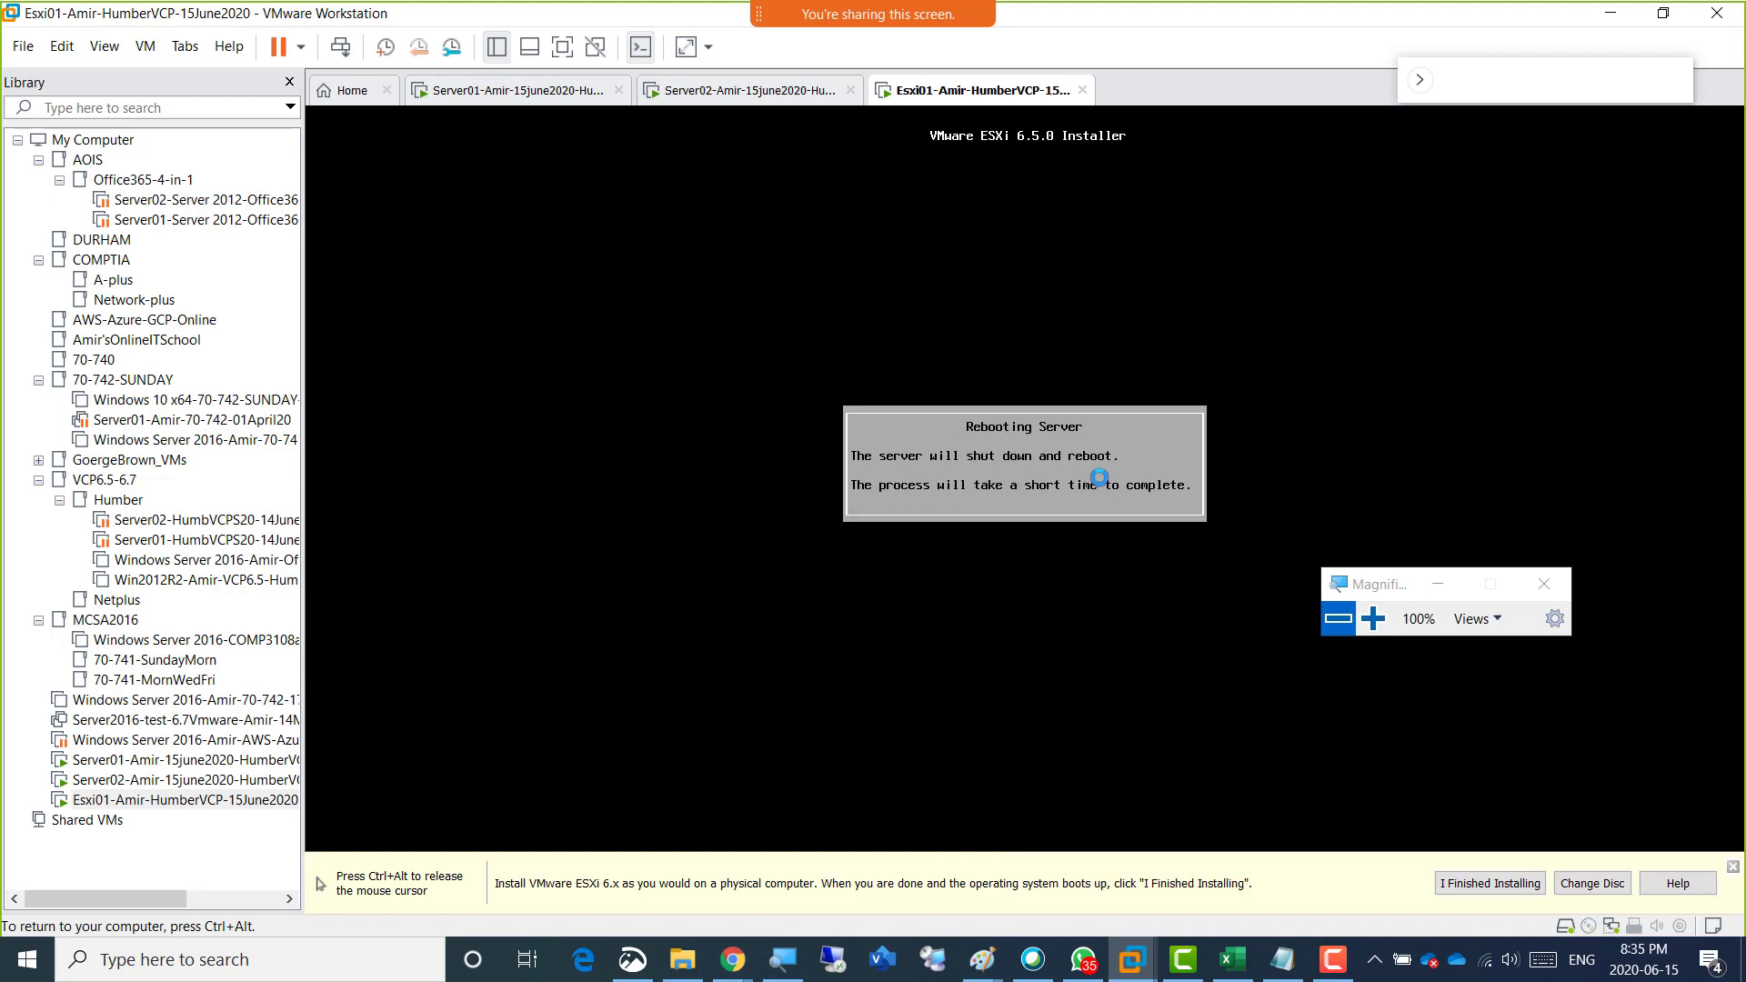
key("ctrl+alt")
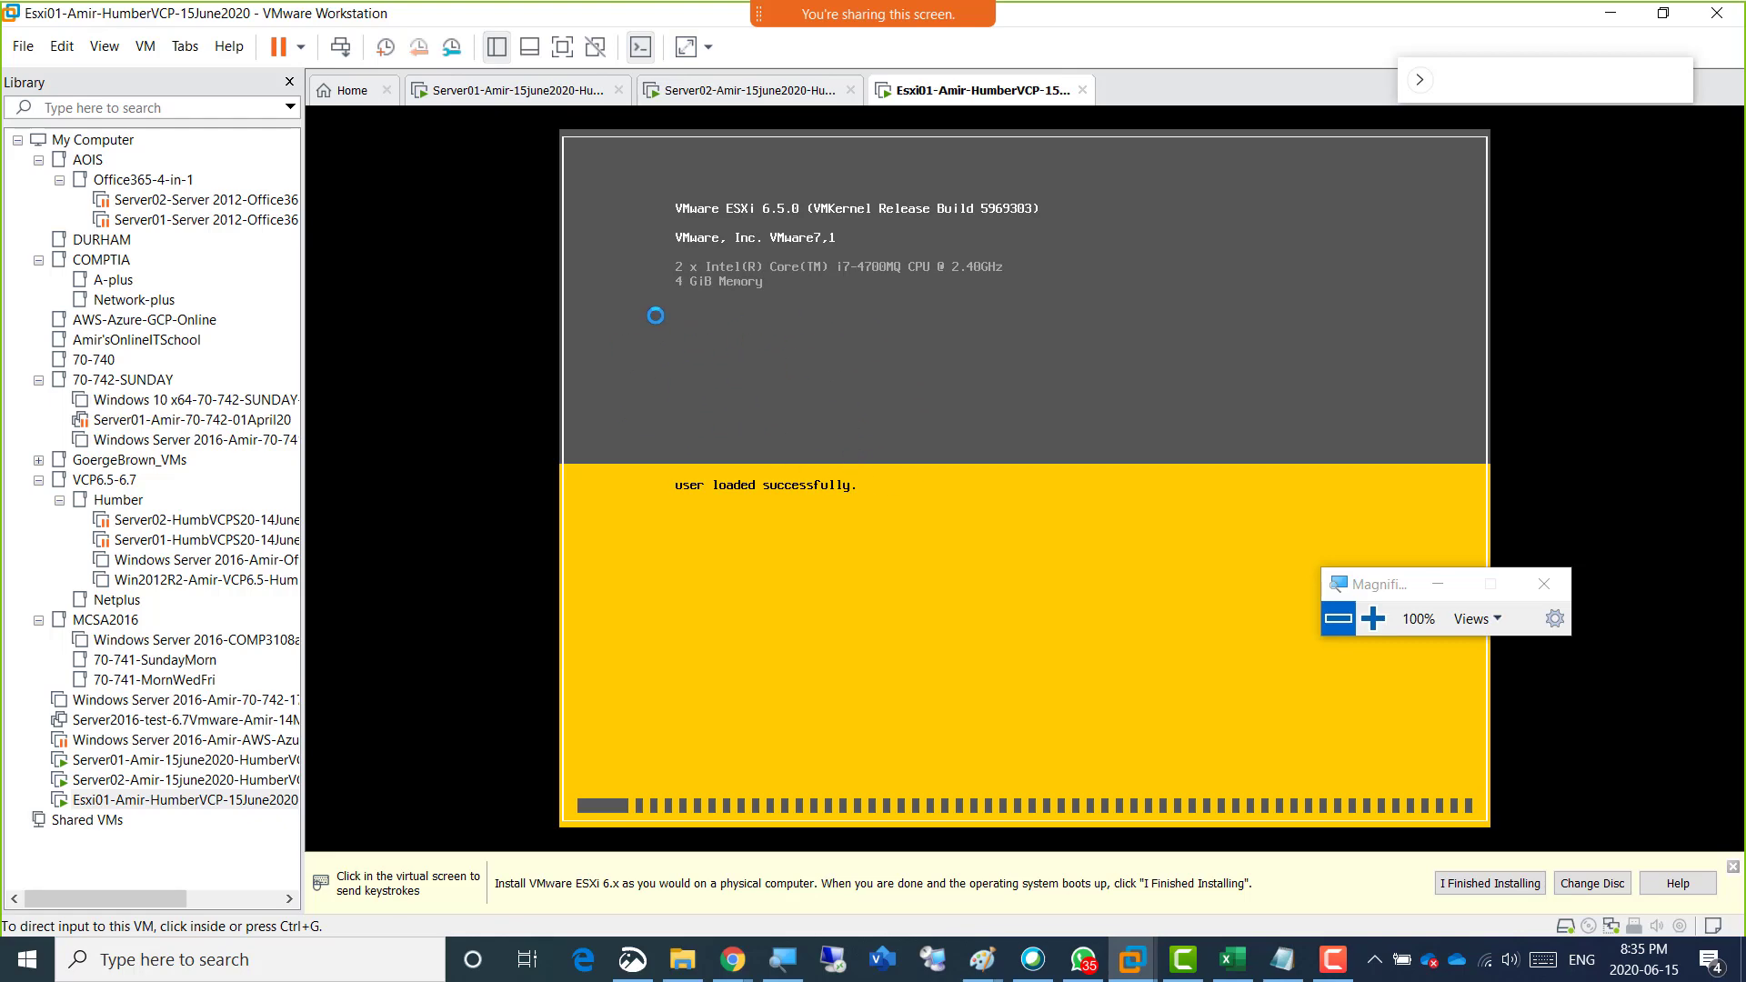
Bring the WhatsApp window into view over the Home page, examine the shared ESXi host screenshot, and move the window away again.
left_click(335, 92)
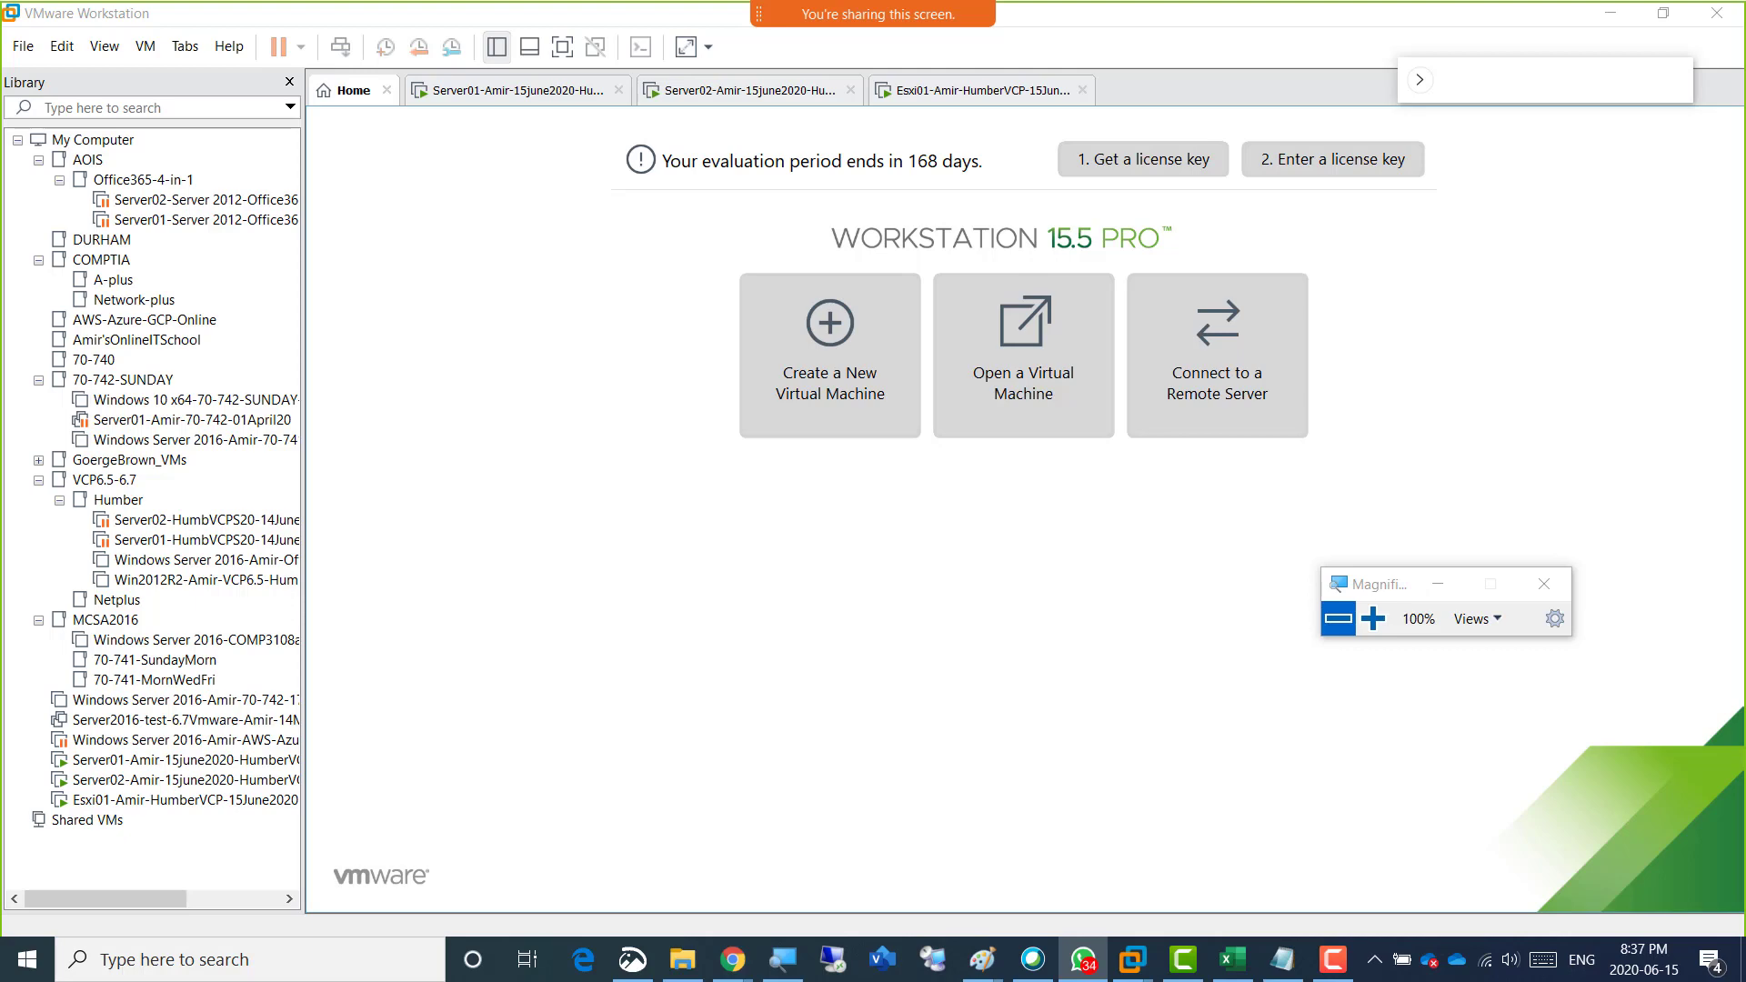
left_click_drag(1745, 46, 558, 159)
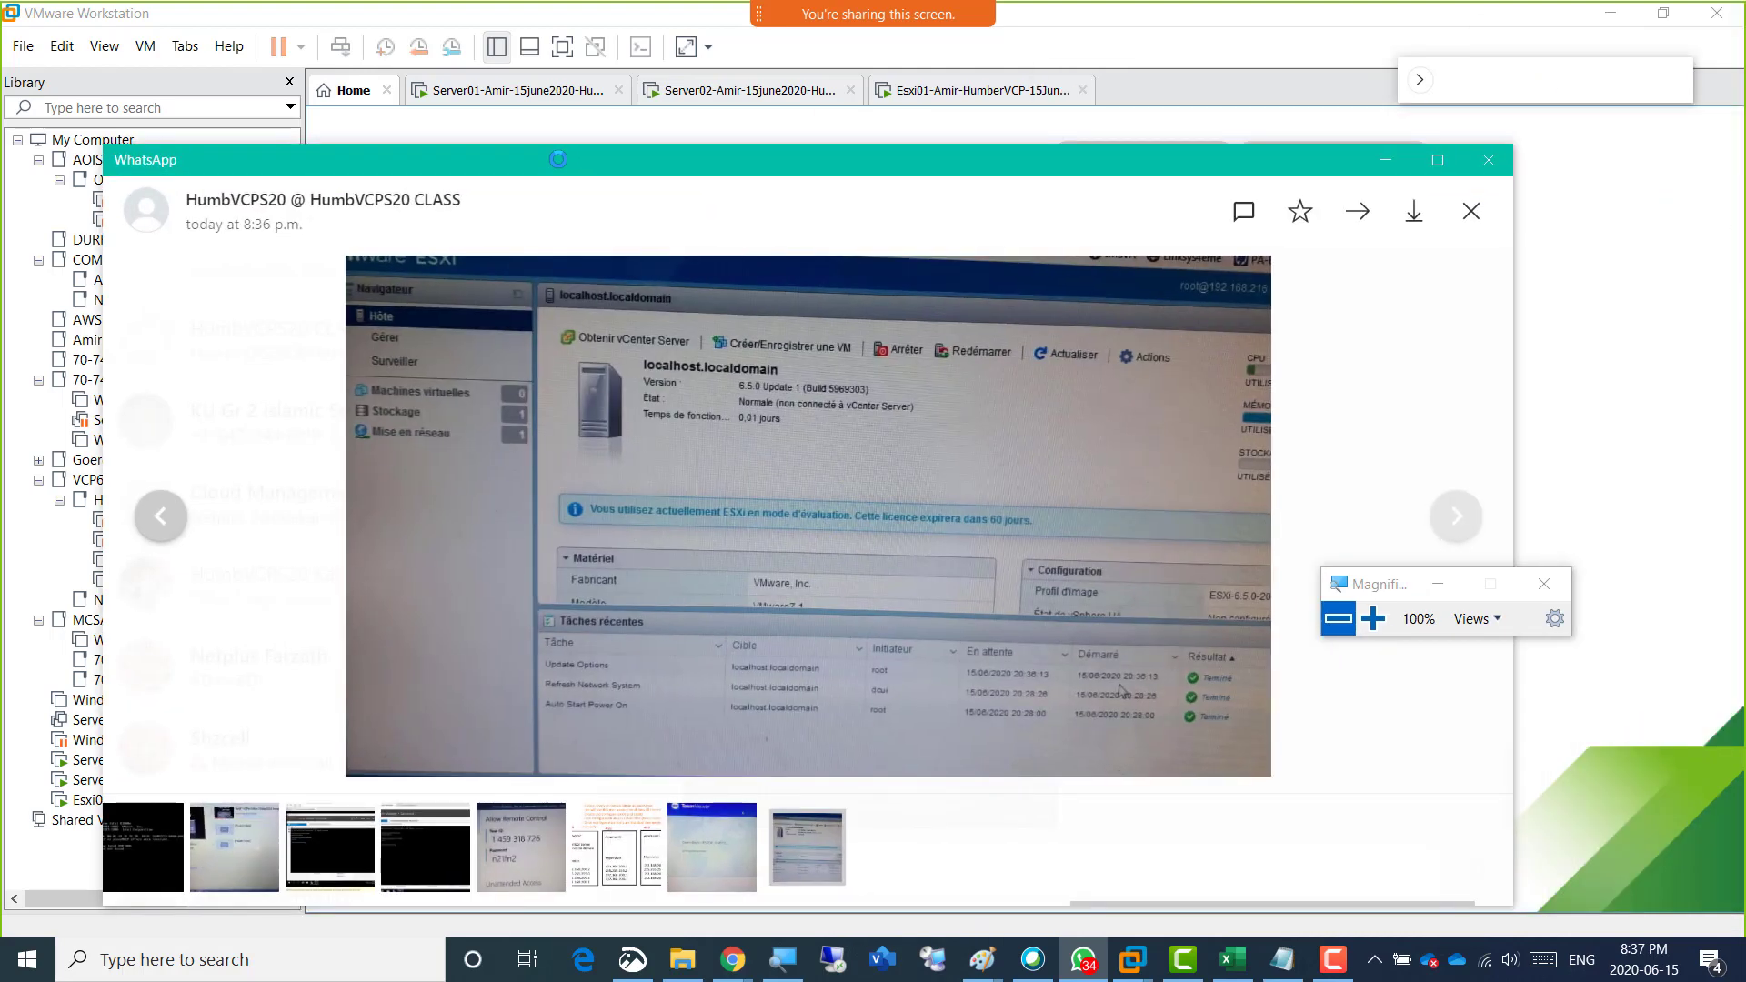
left_click_drag(559, 159, 1745, 55)
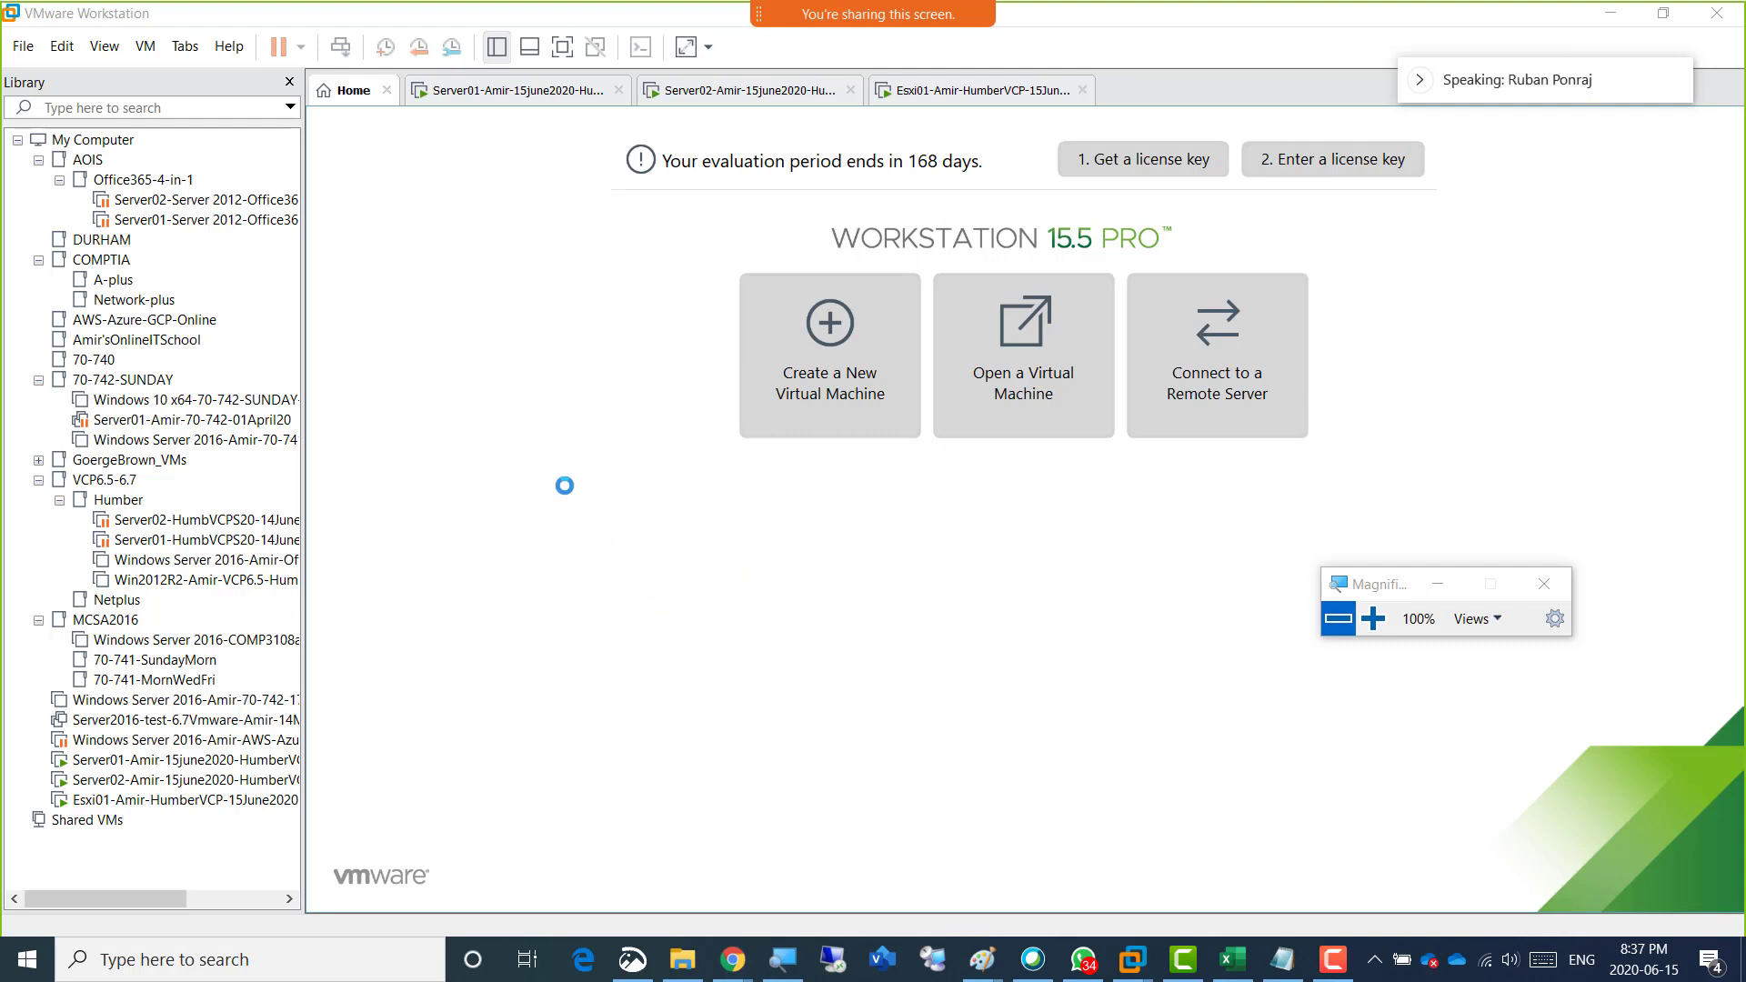
Open Esxi01's virtual machine settings, examine the CD/DVD (IDE) device's connection and ISO image options, and cancel.
left_click(505, 91)
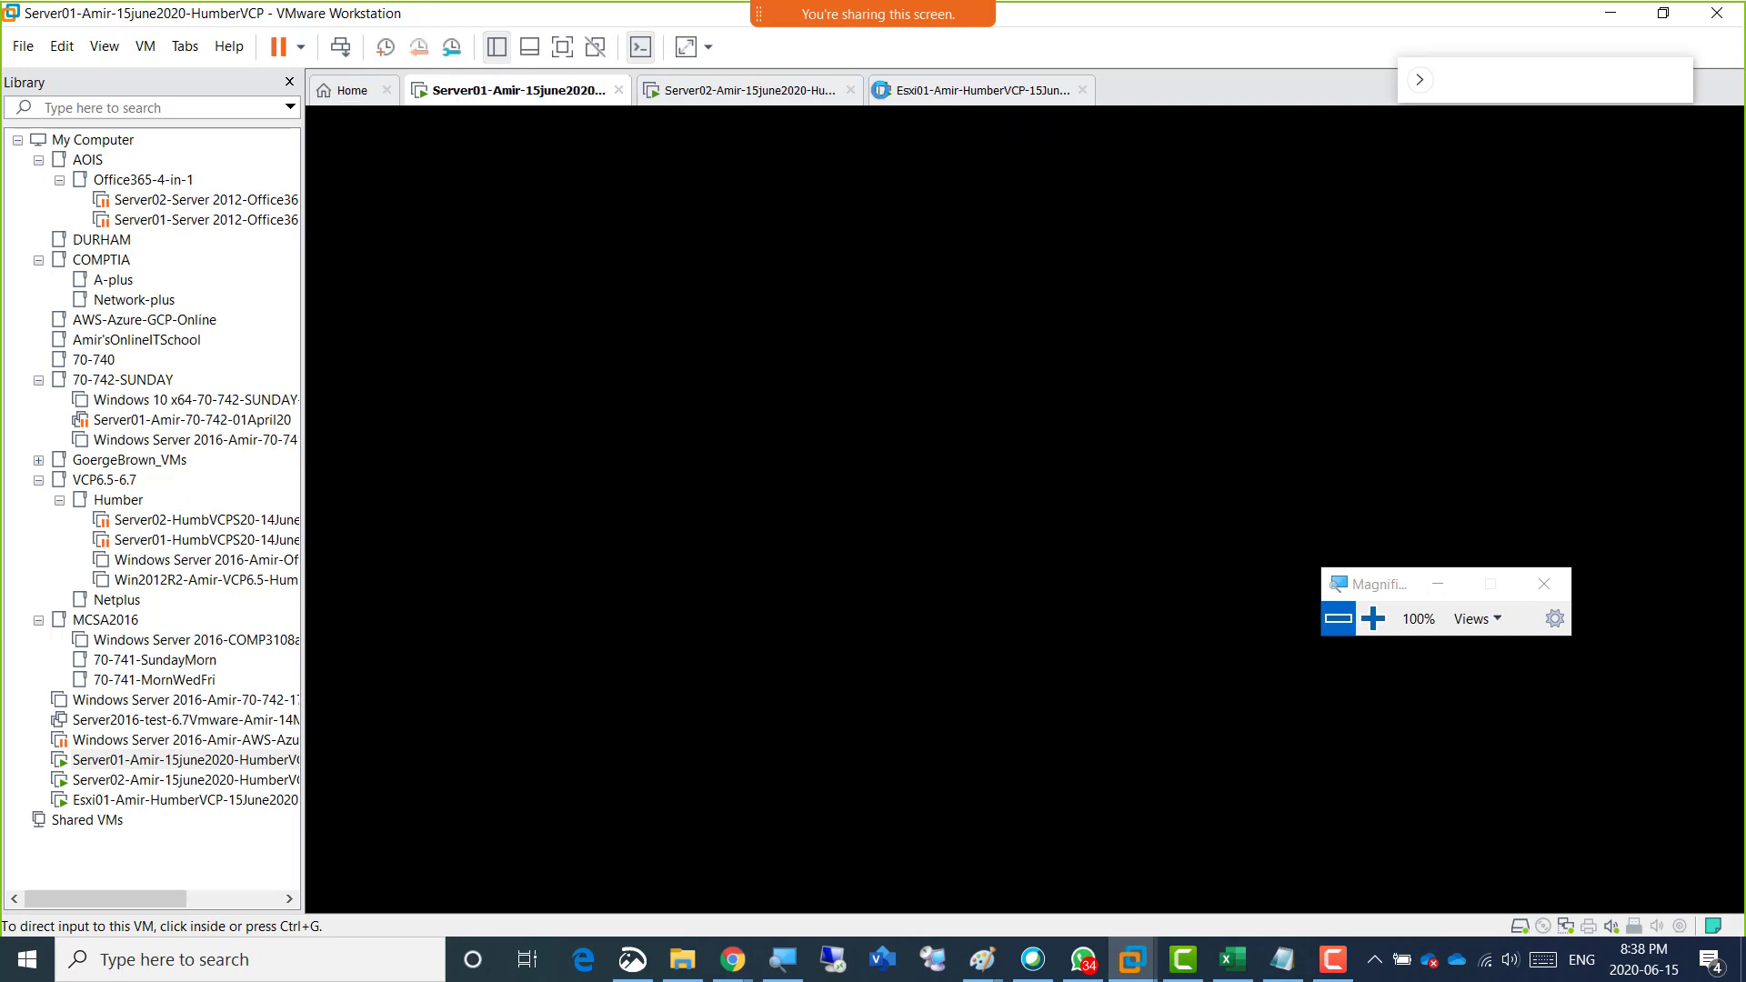
left_click(932, 90)
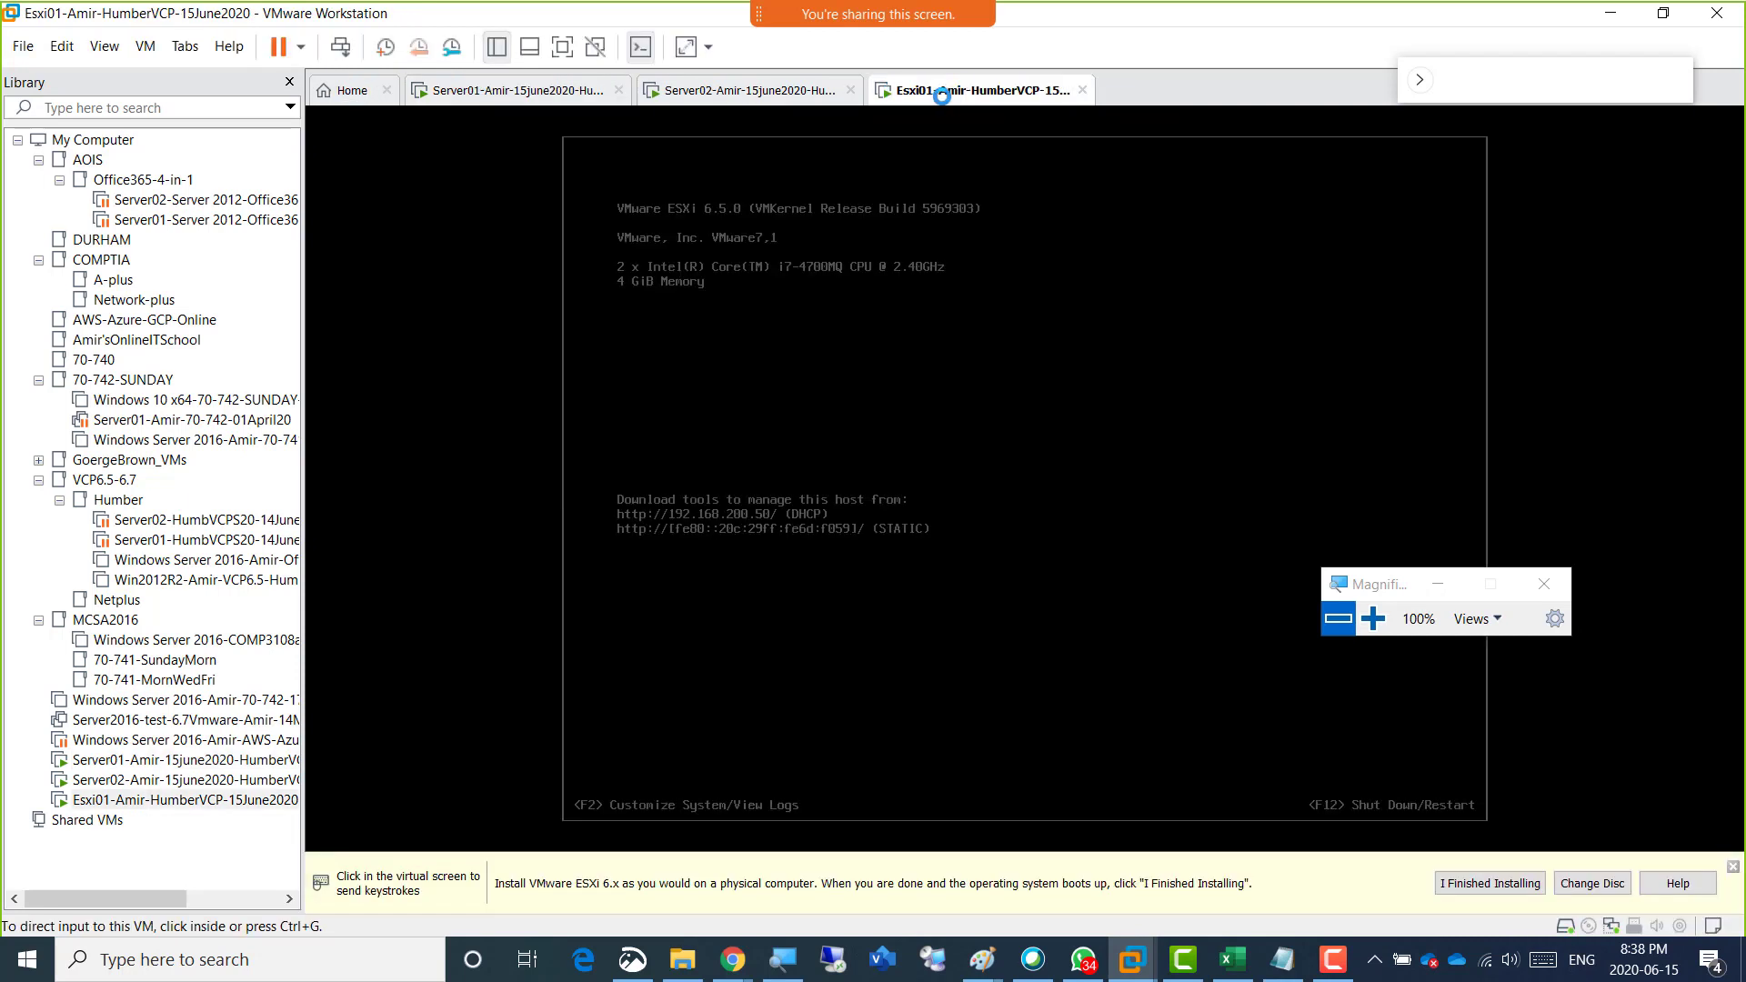
right_click(933, 94)
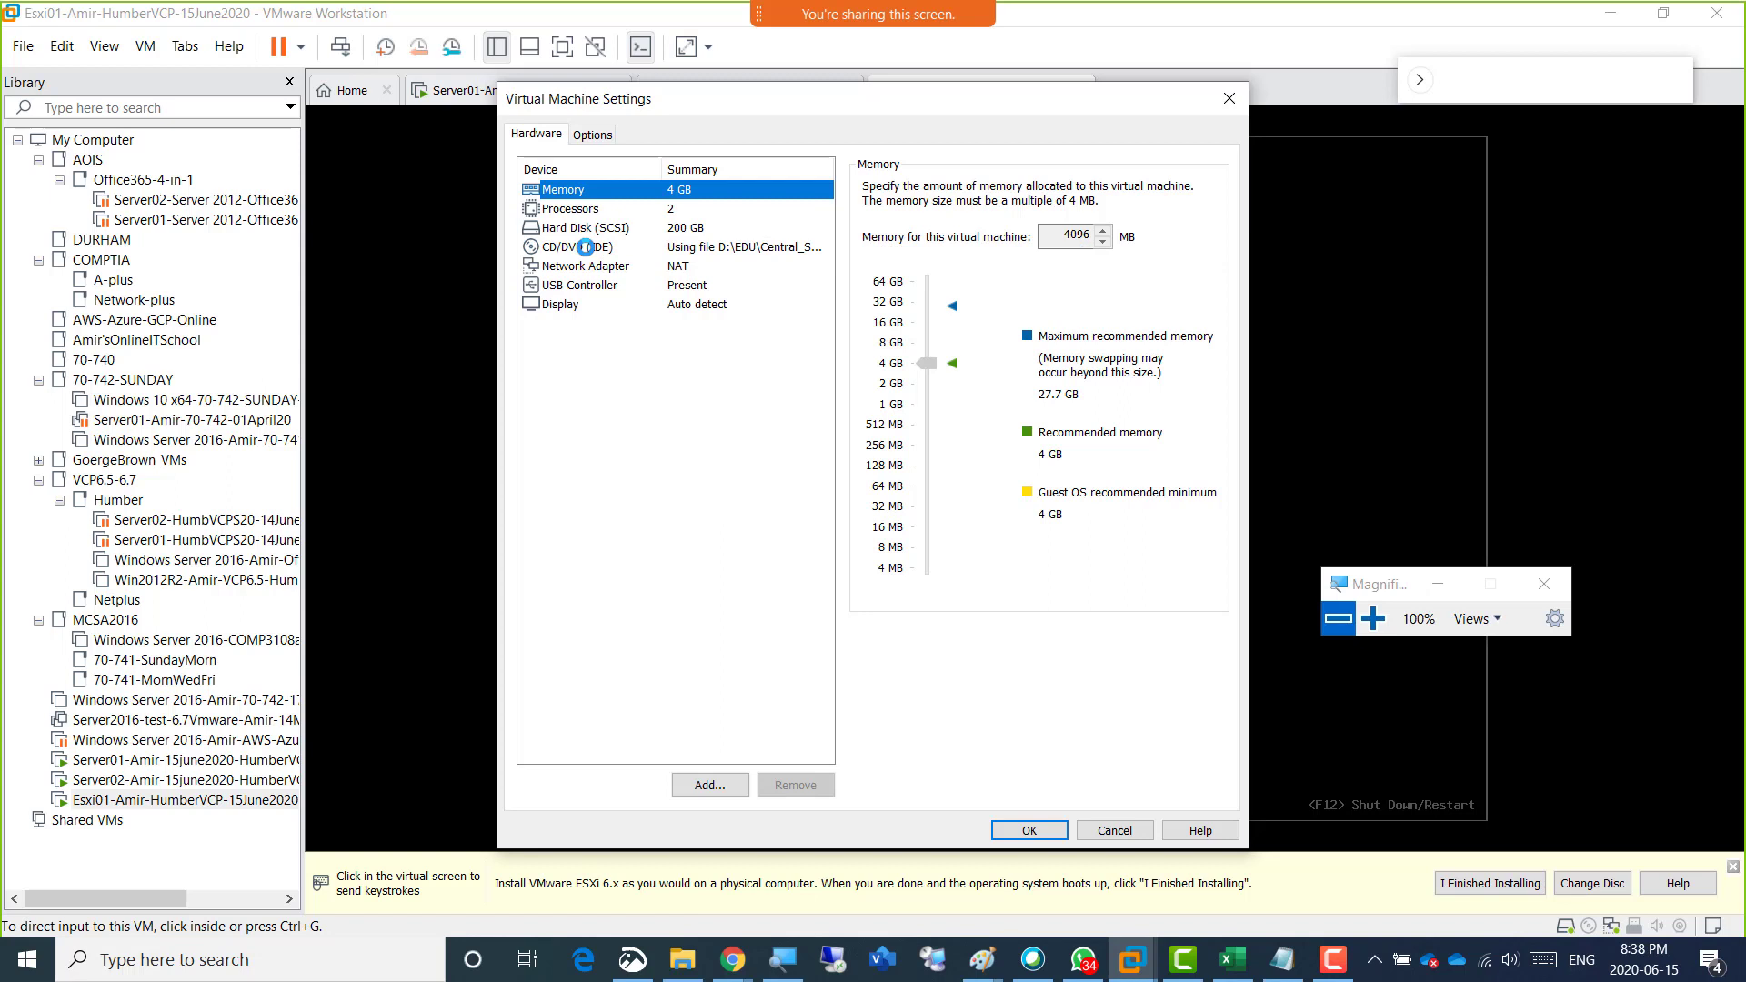
left_click(586, 247)
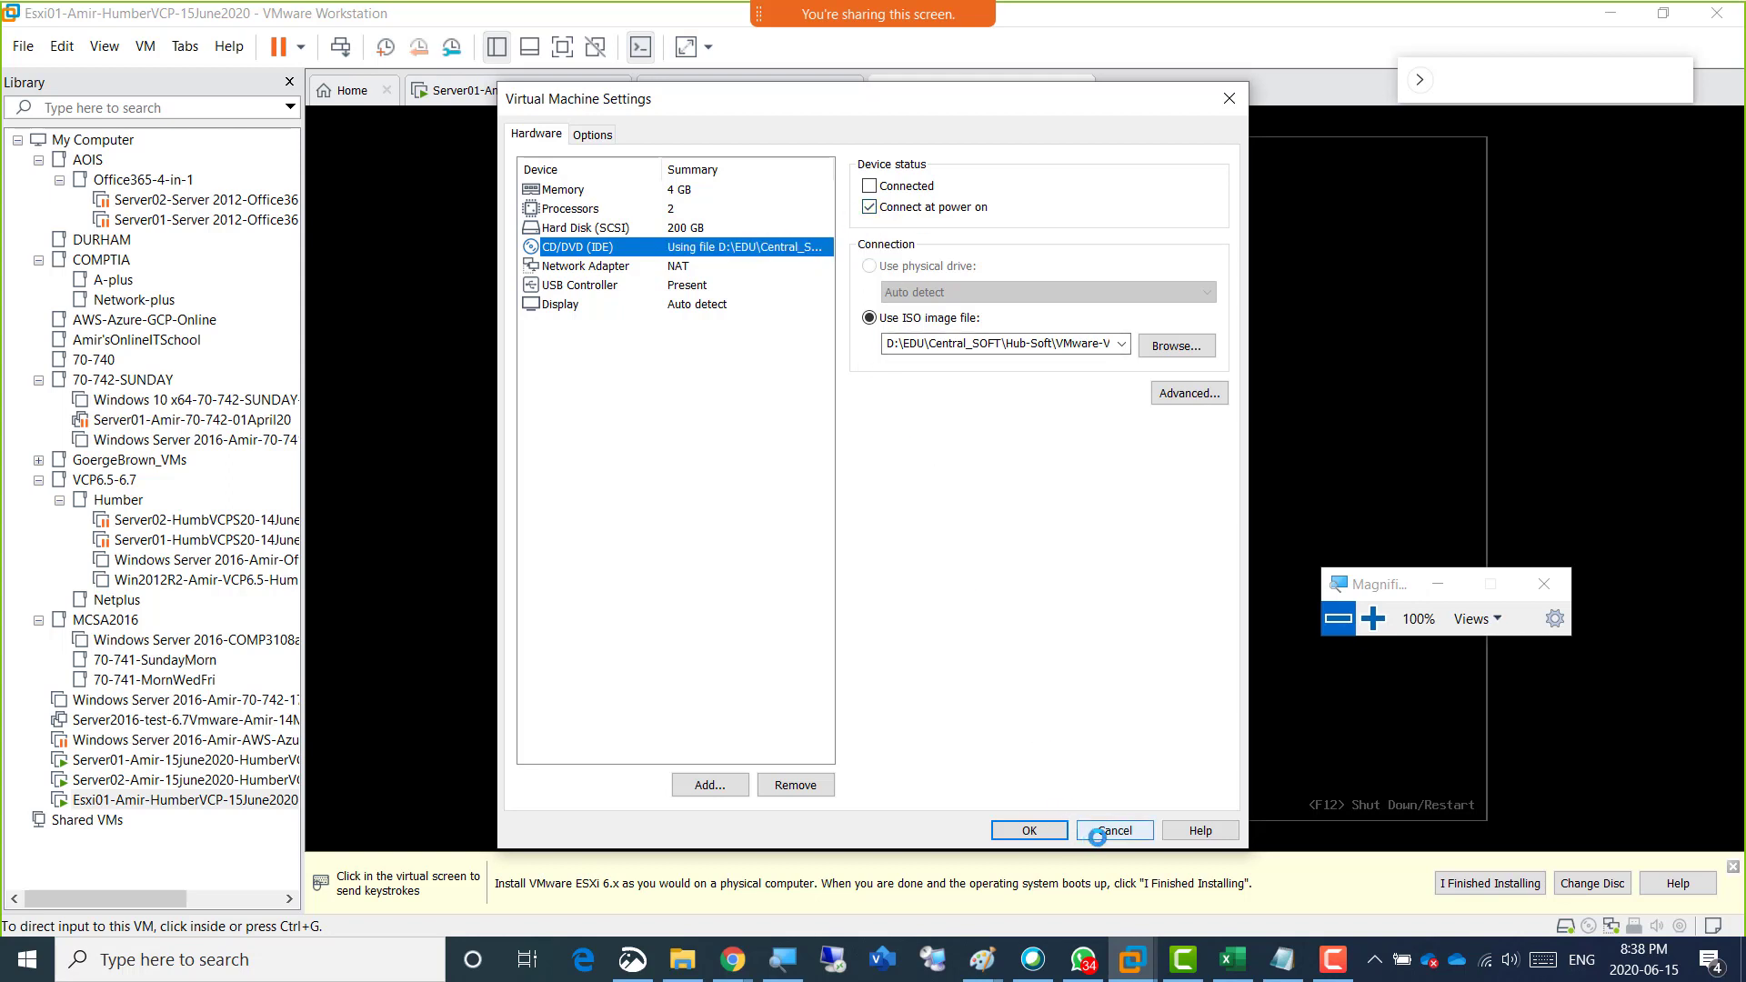
left_click(1105, 830)
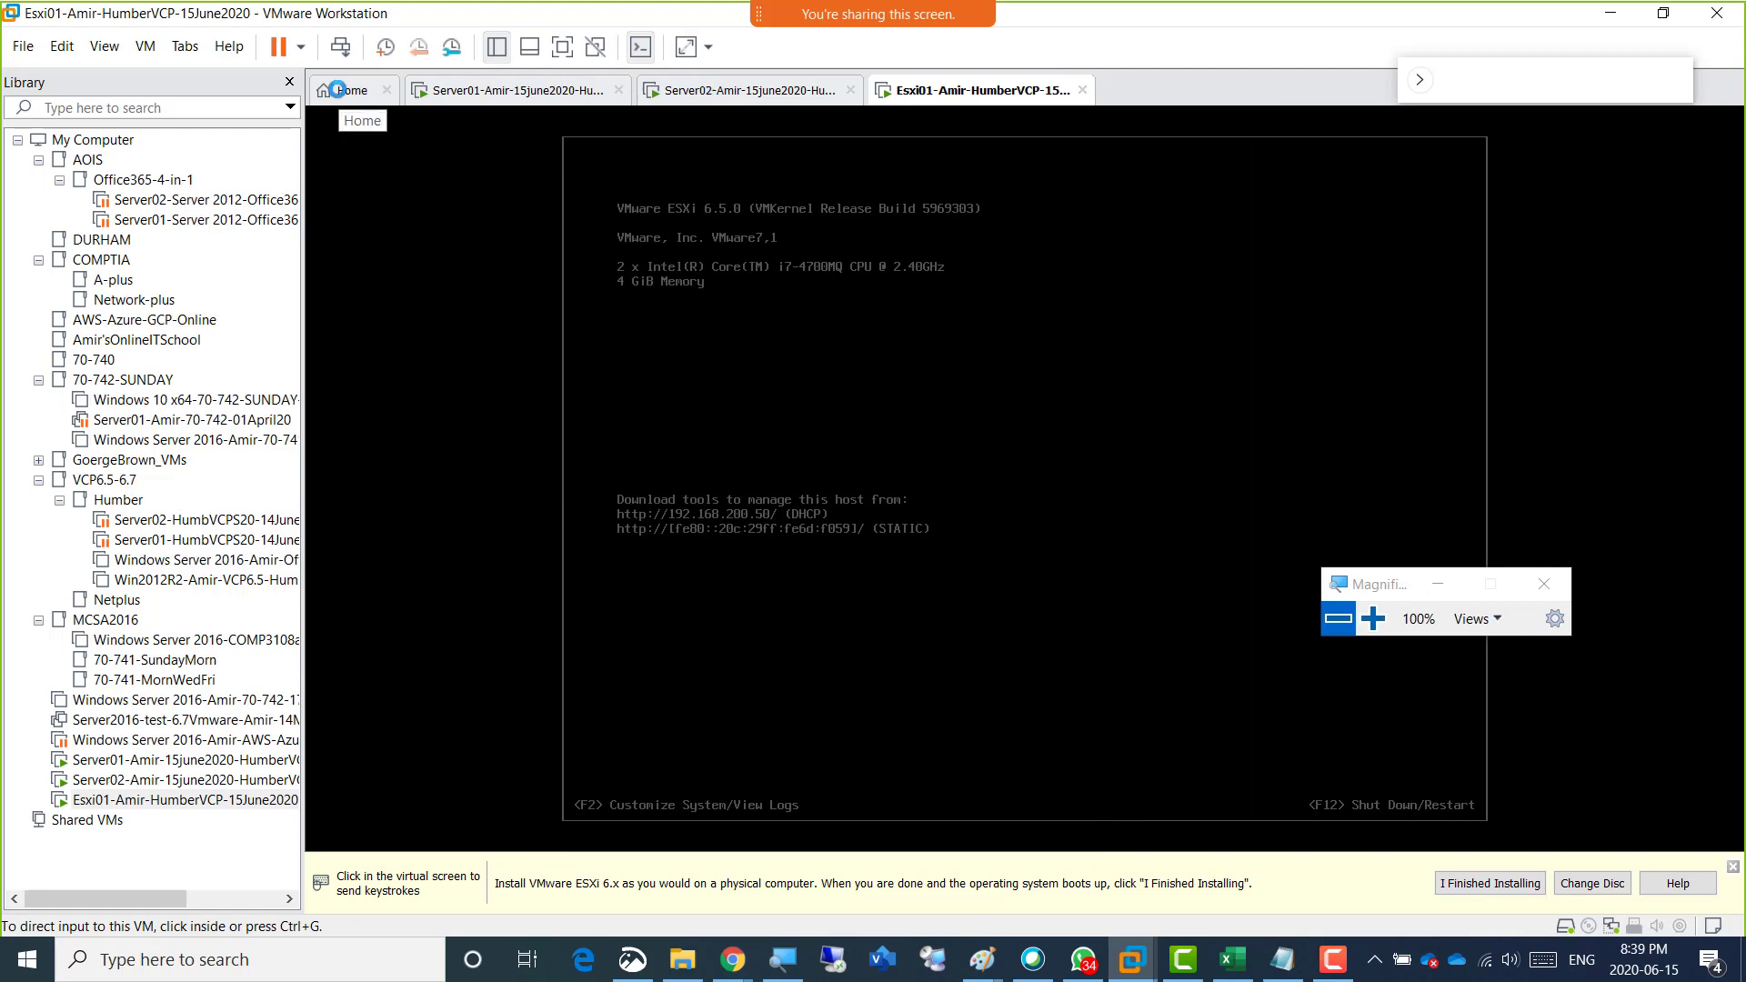
Go to the Home page, reopen Esxi01's settings to recheck which ISO image its CD/DVD drive uses, and cancel.
left_click(343, 90)
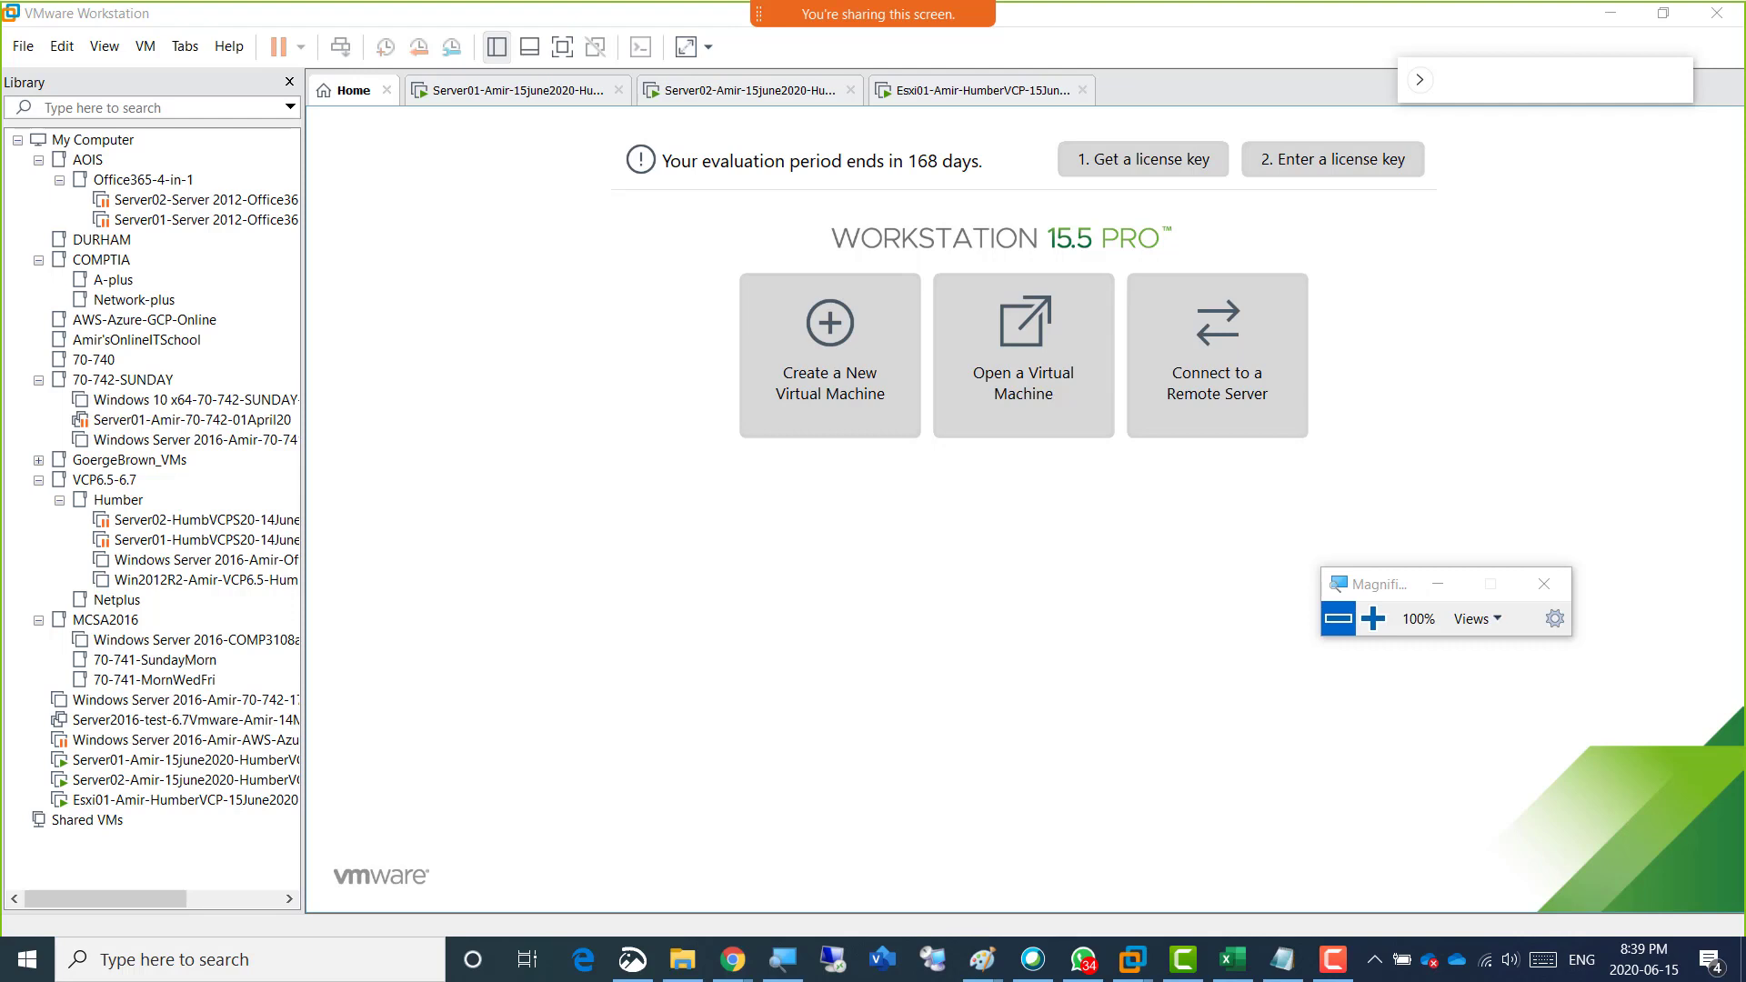
right_click(915, 88)
left_click(977, 360)
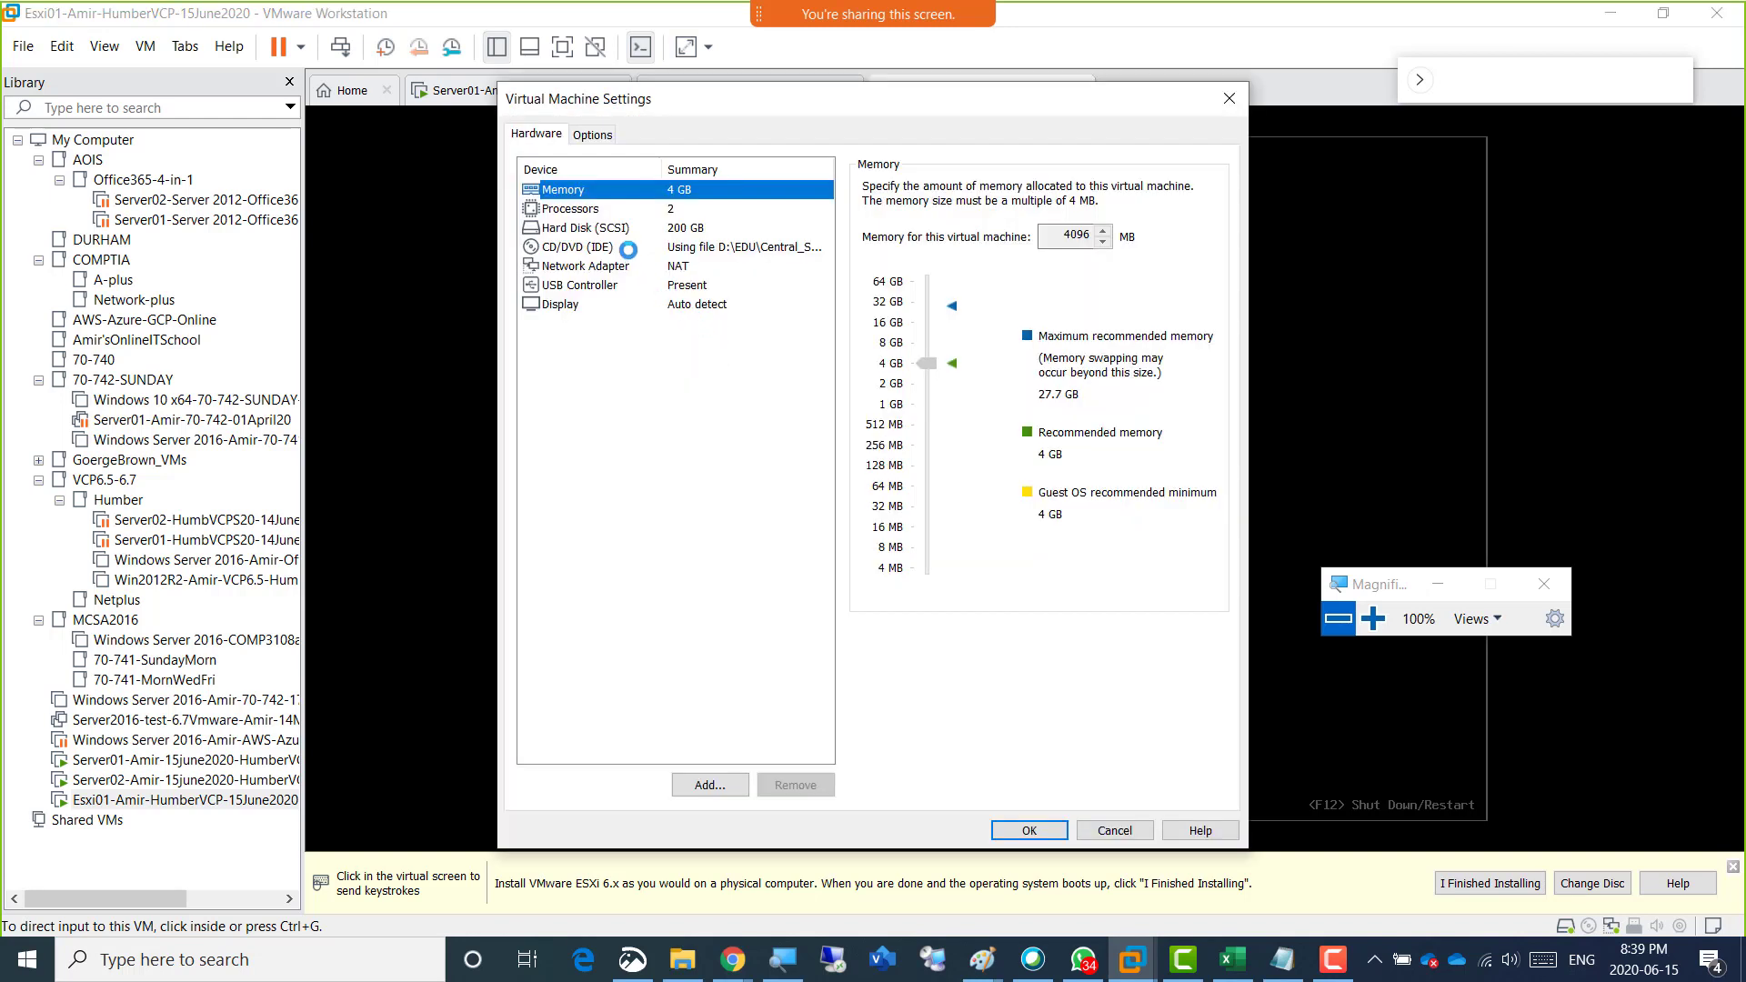
left_click(622, 247)
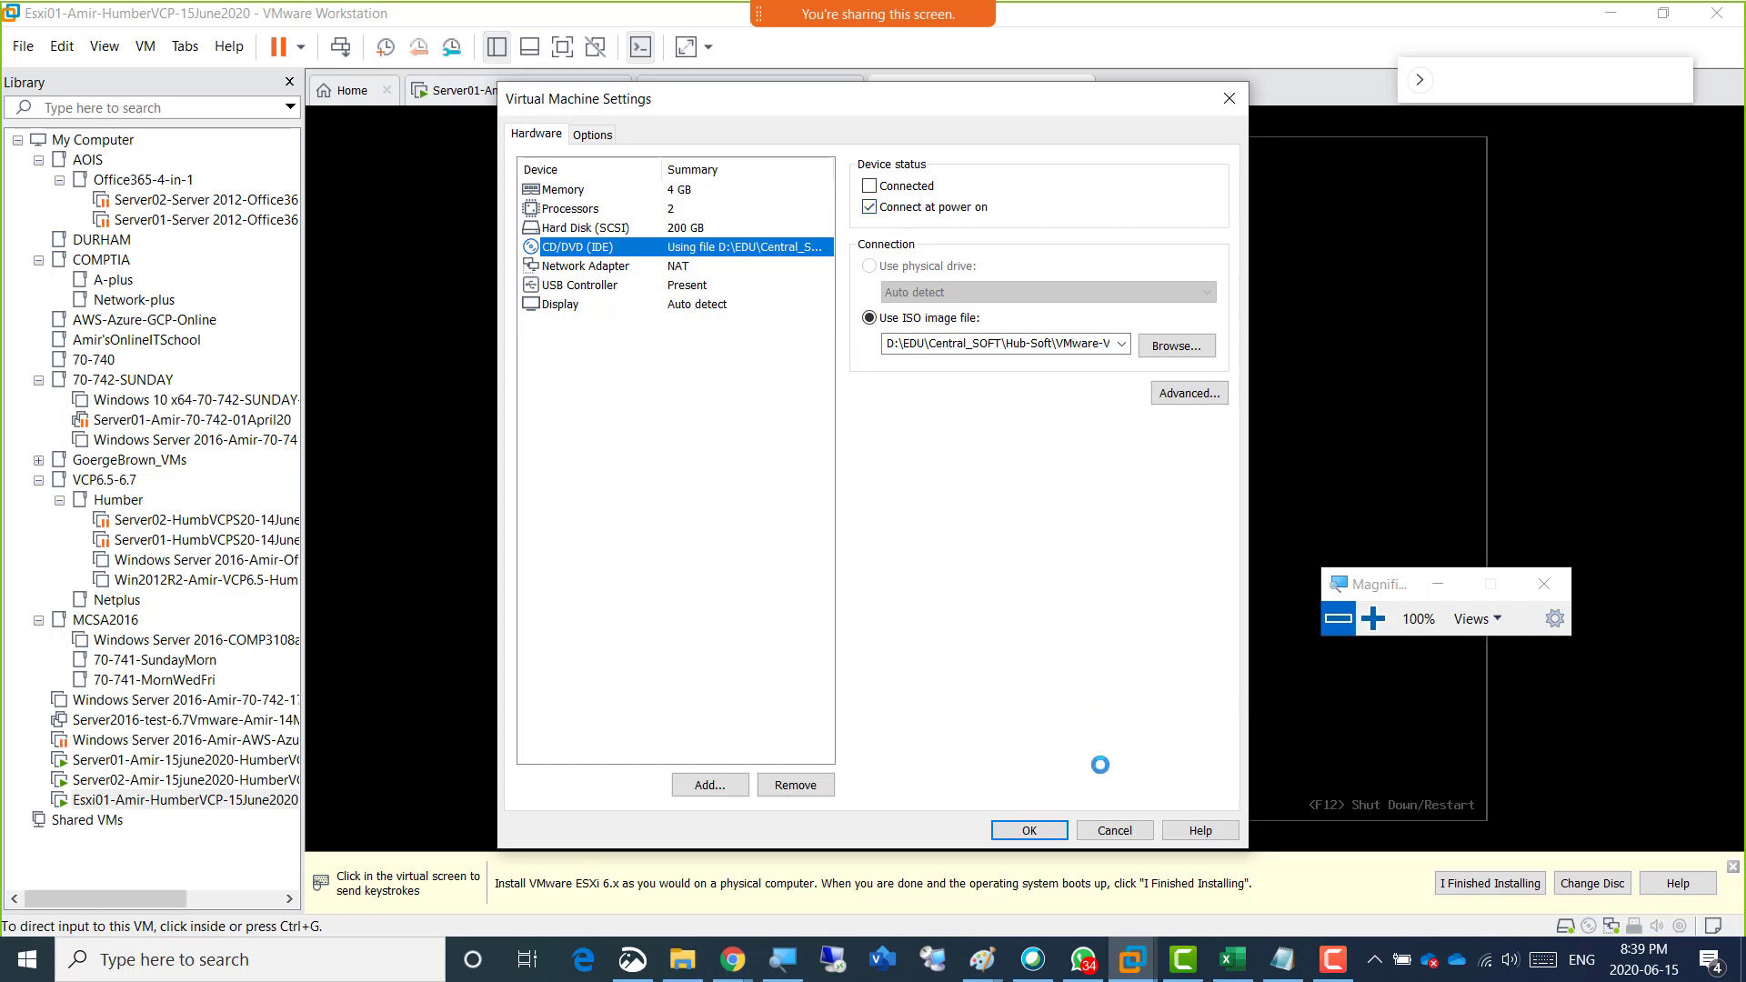
left_click(1108, 830)
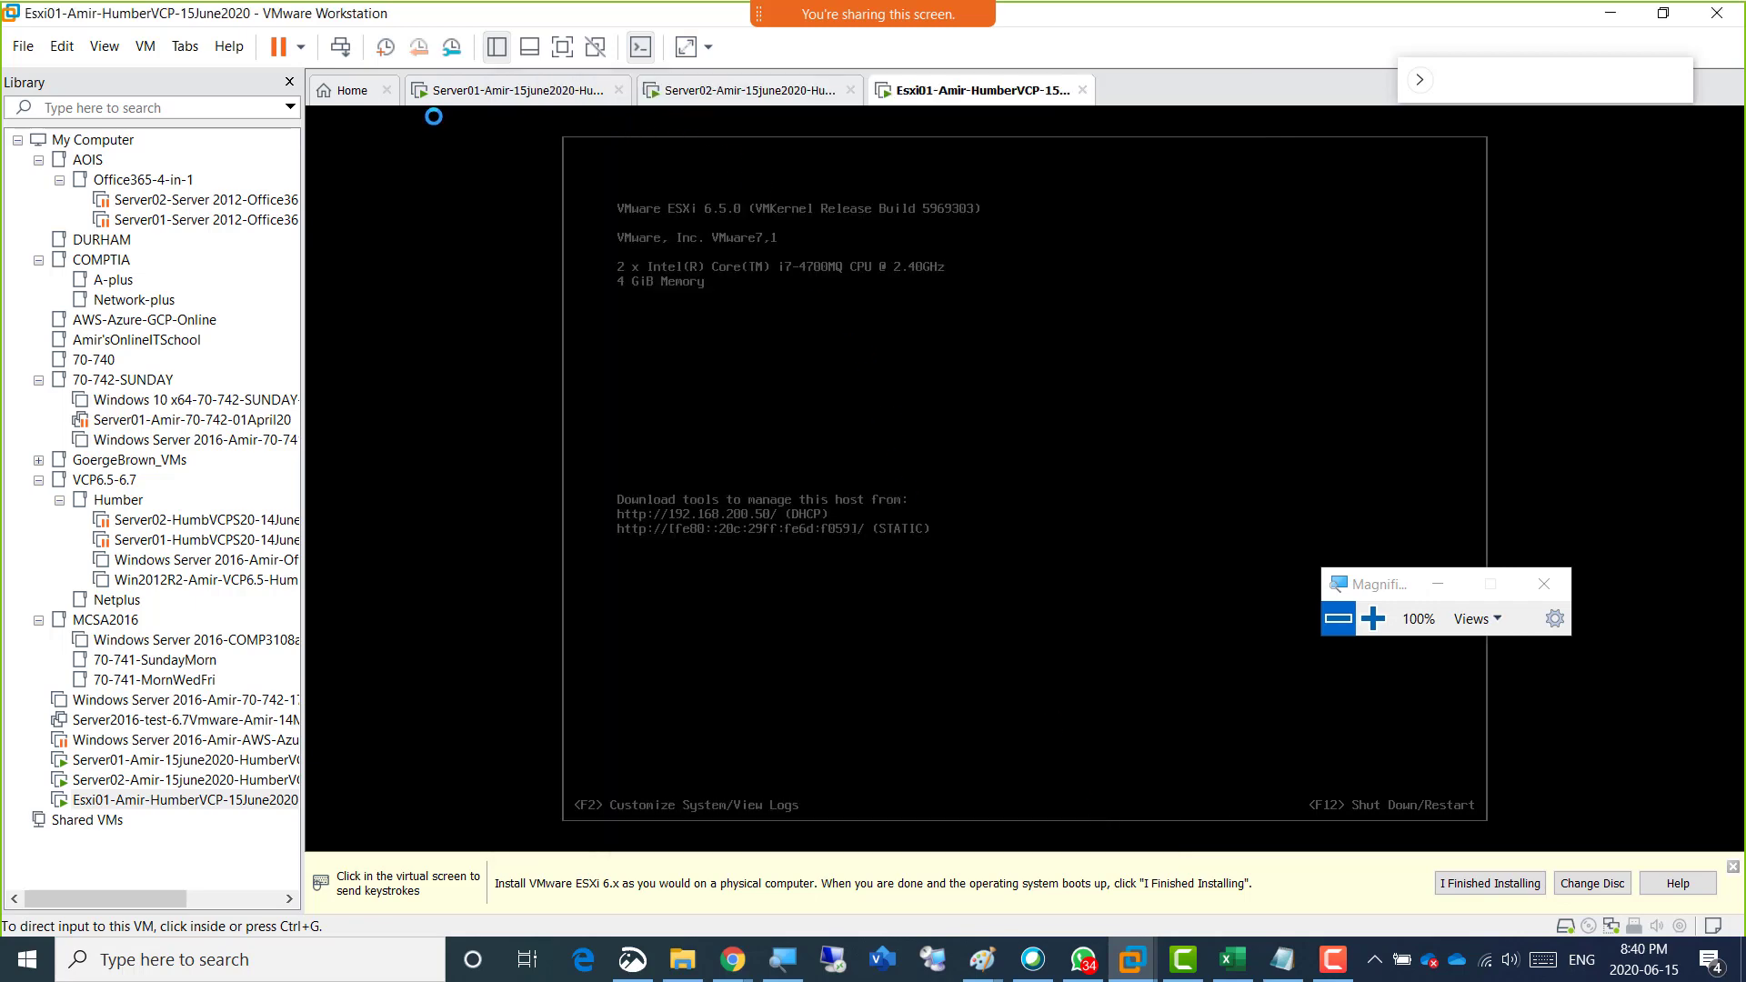
View and cancel the New Virtual Machine Wizard, and examine Esxi01's CD/DVD settings once more without changing them.
left_click(363, 94)
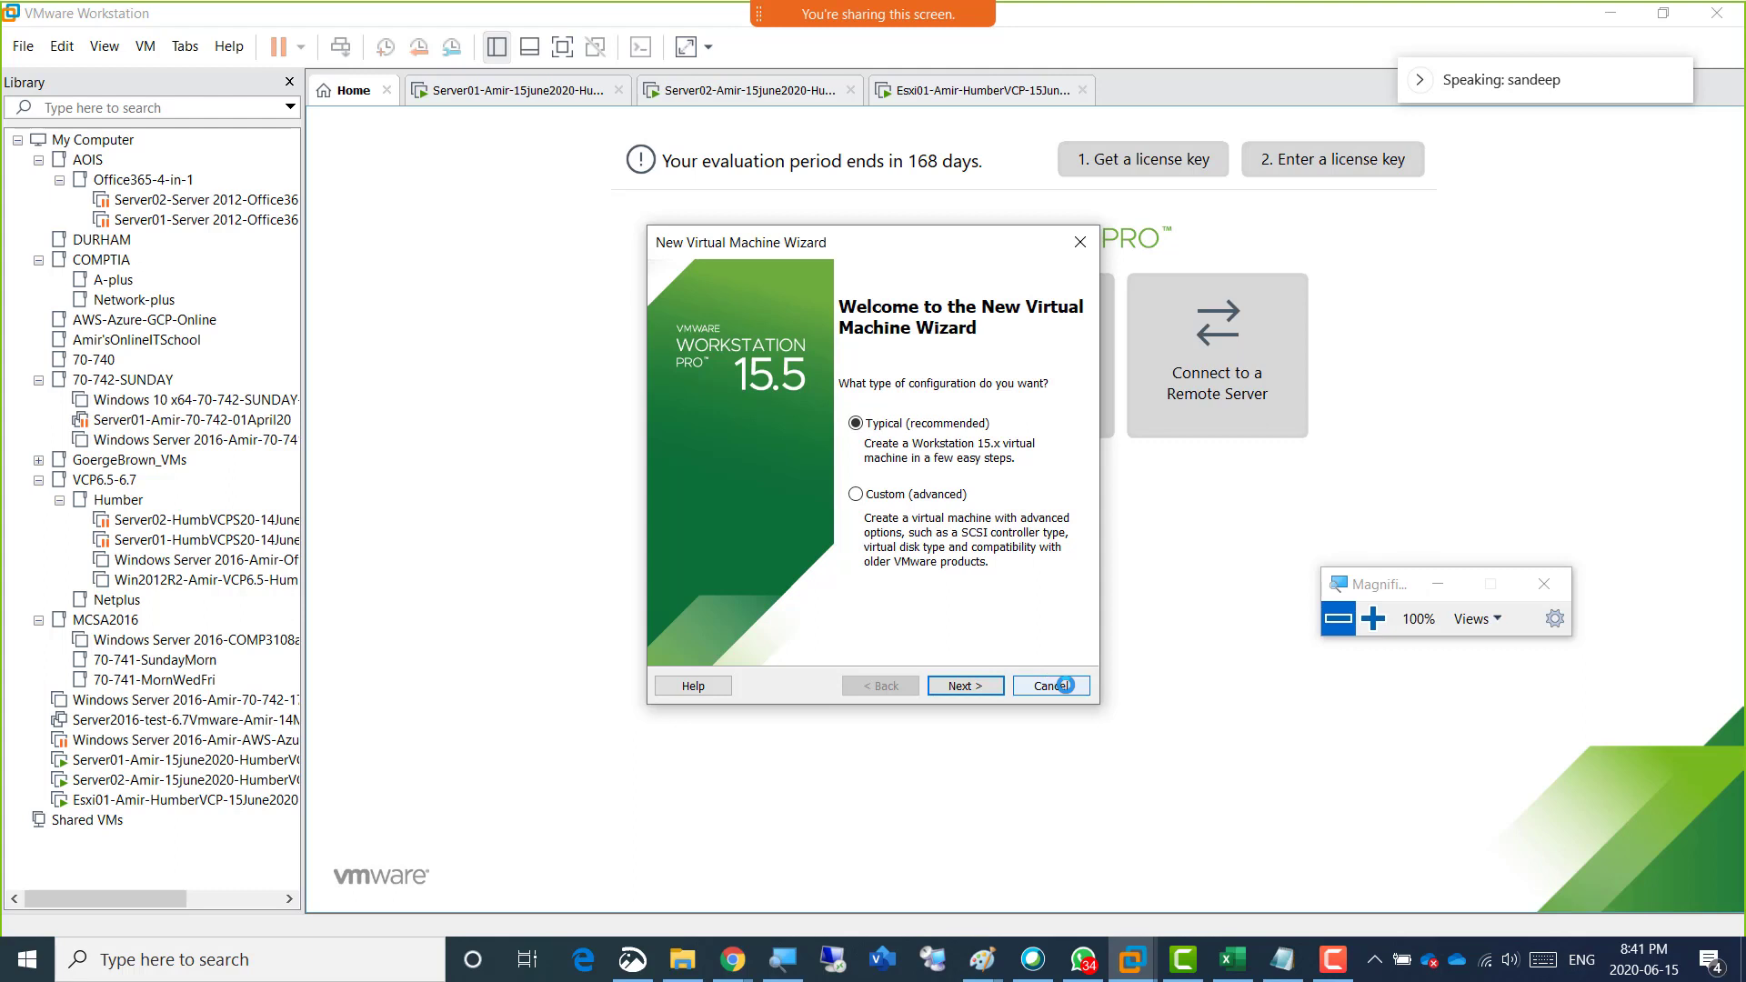
left_click(1065, 685)
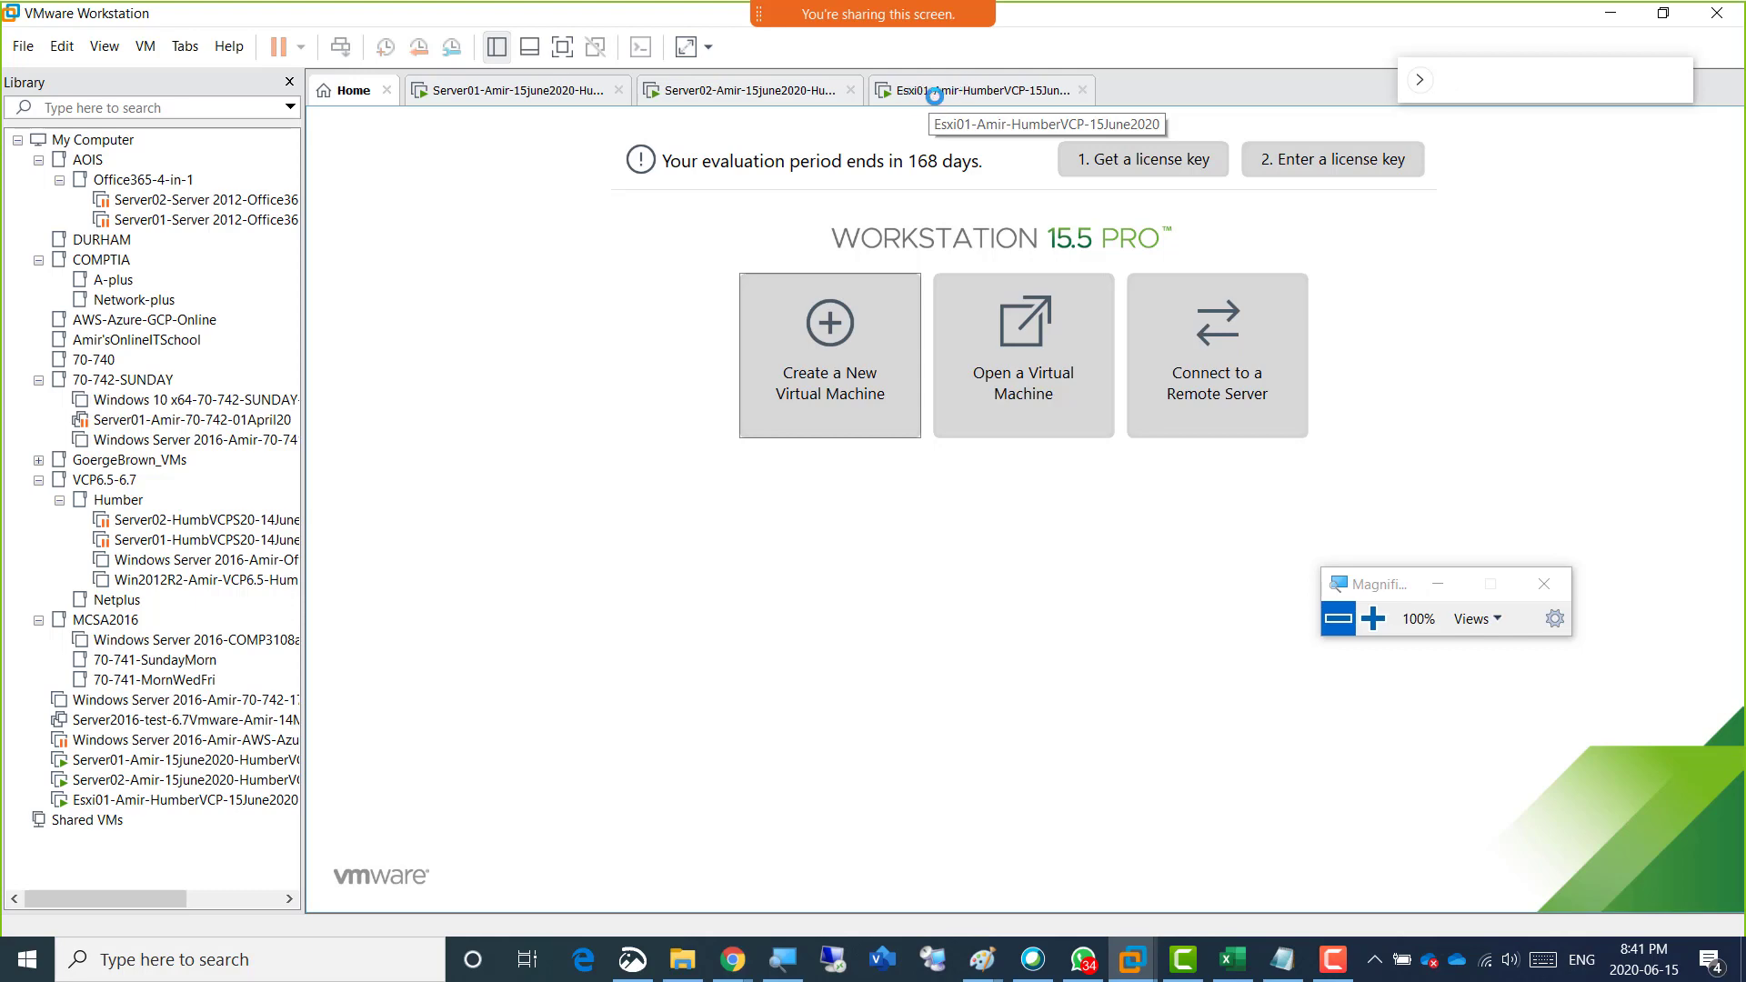
left_click(931, 92)
right_click(932, 91)
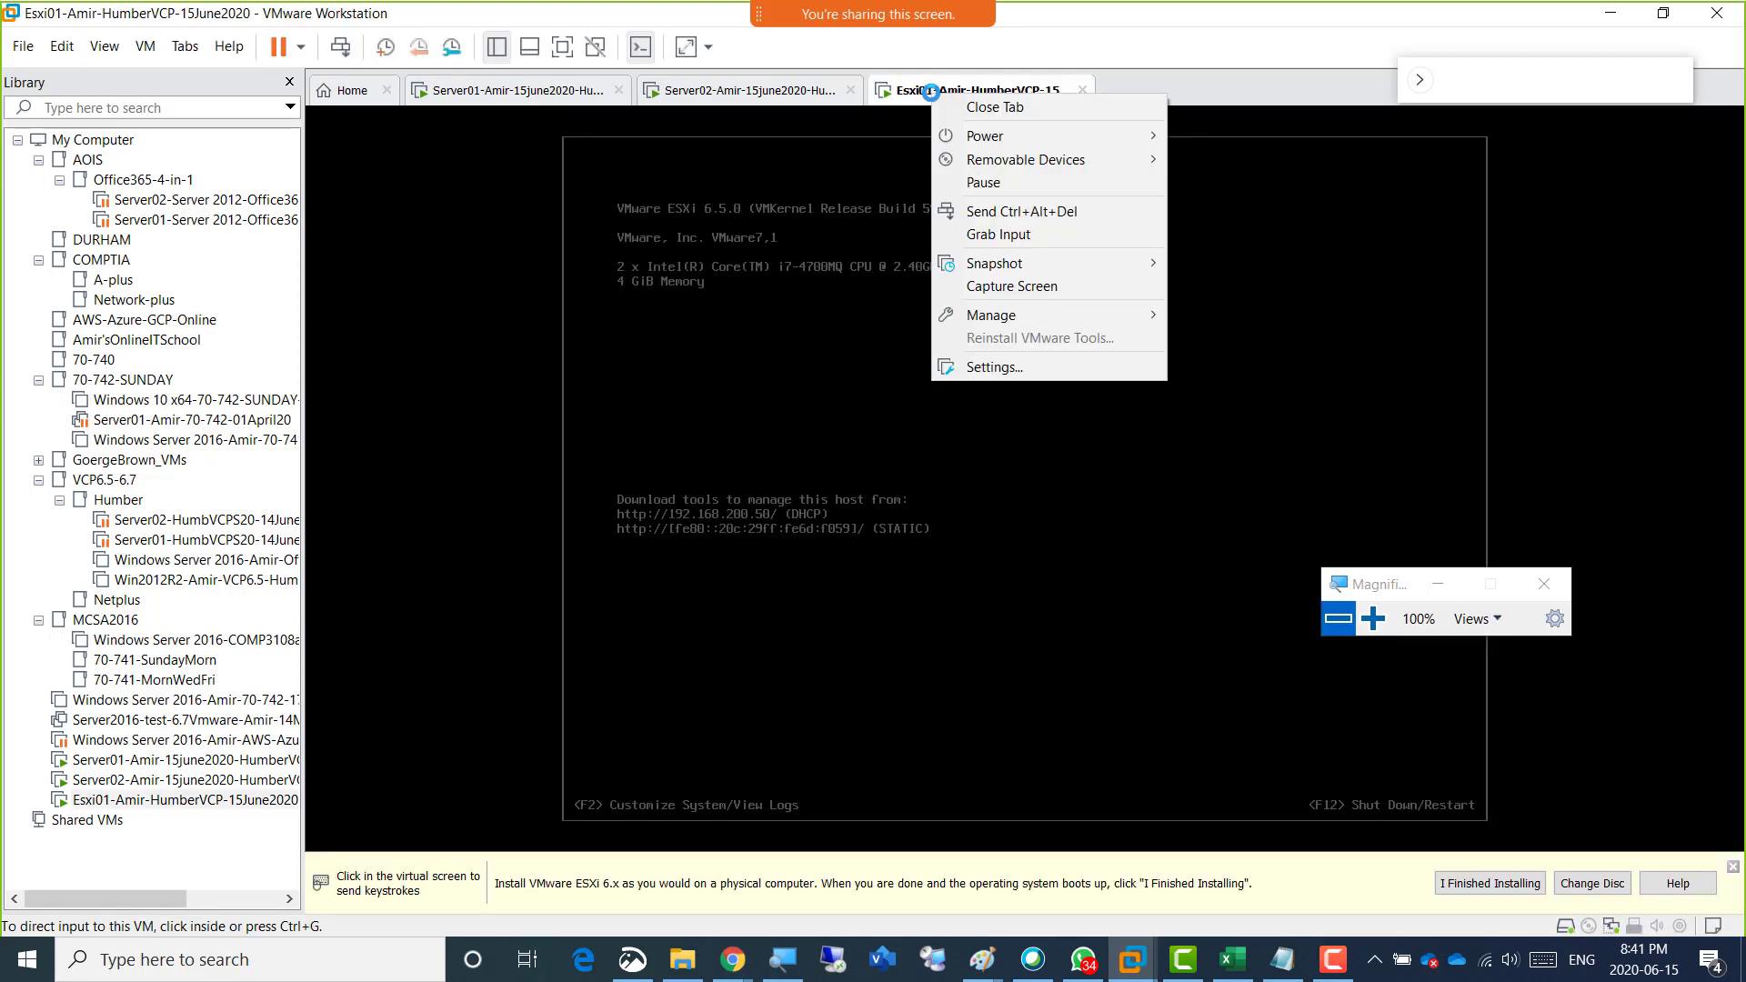
left_click(994, 367)
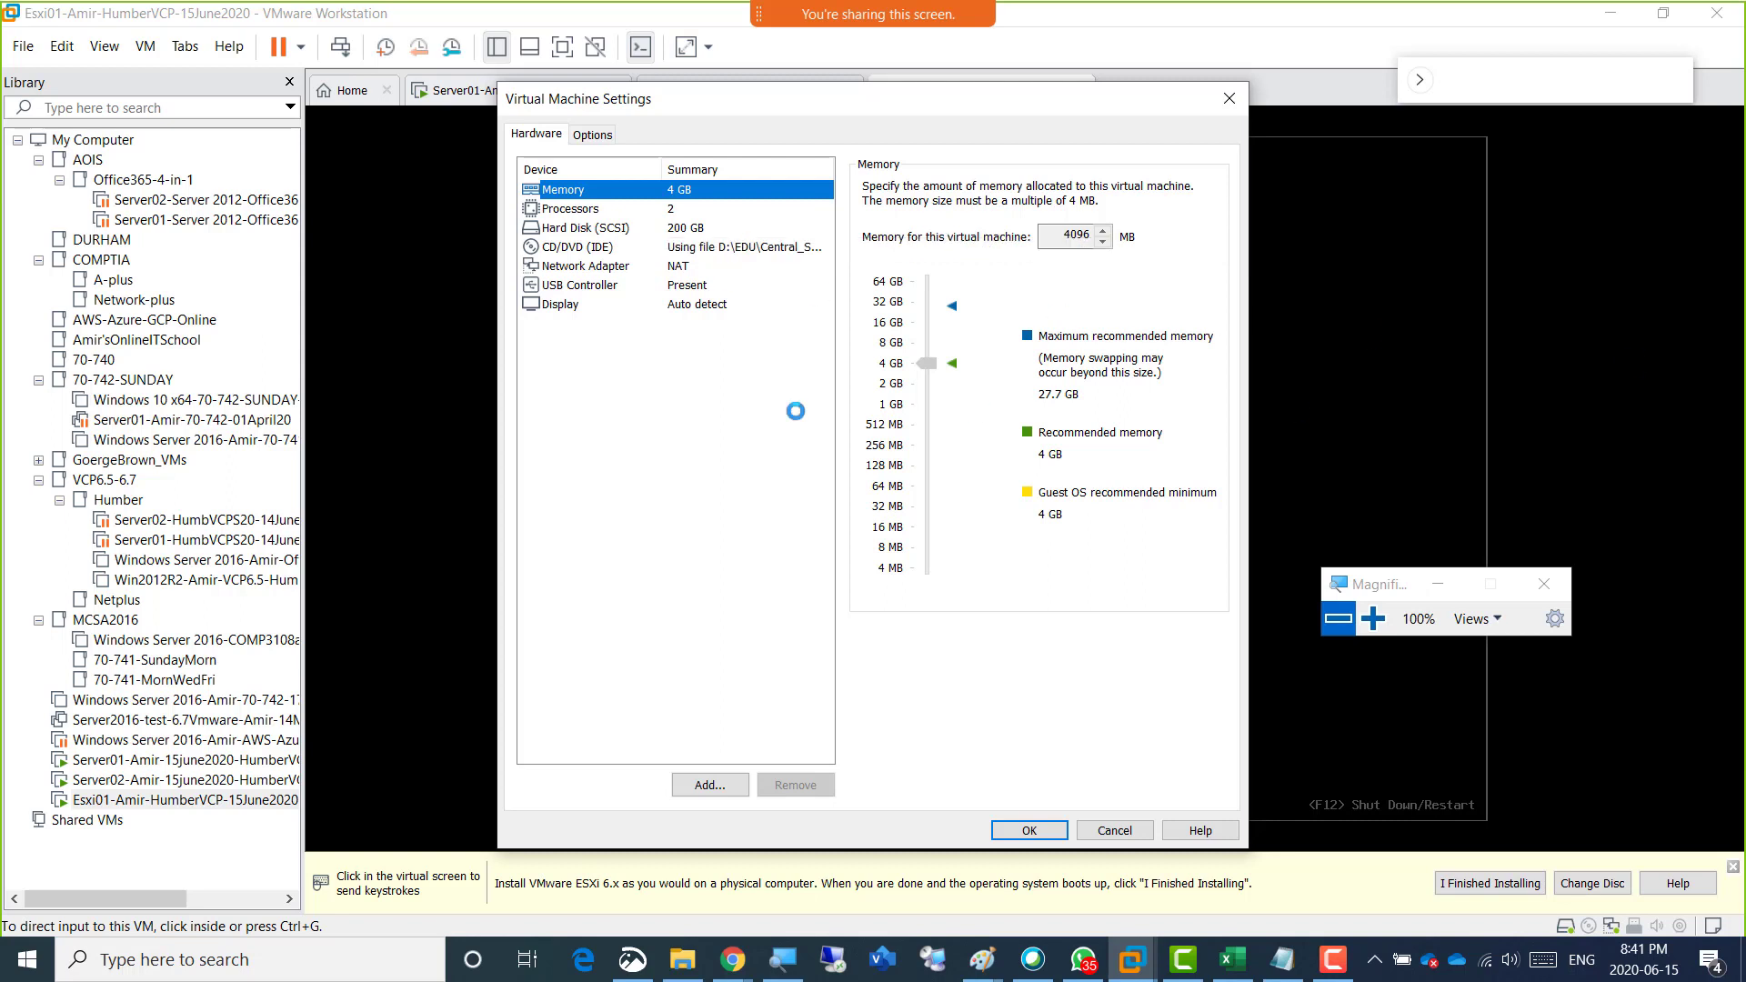
left_click(562, 250)
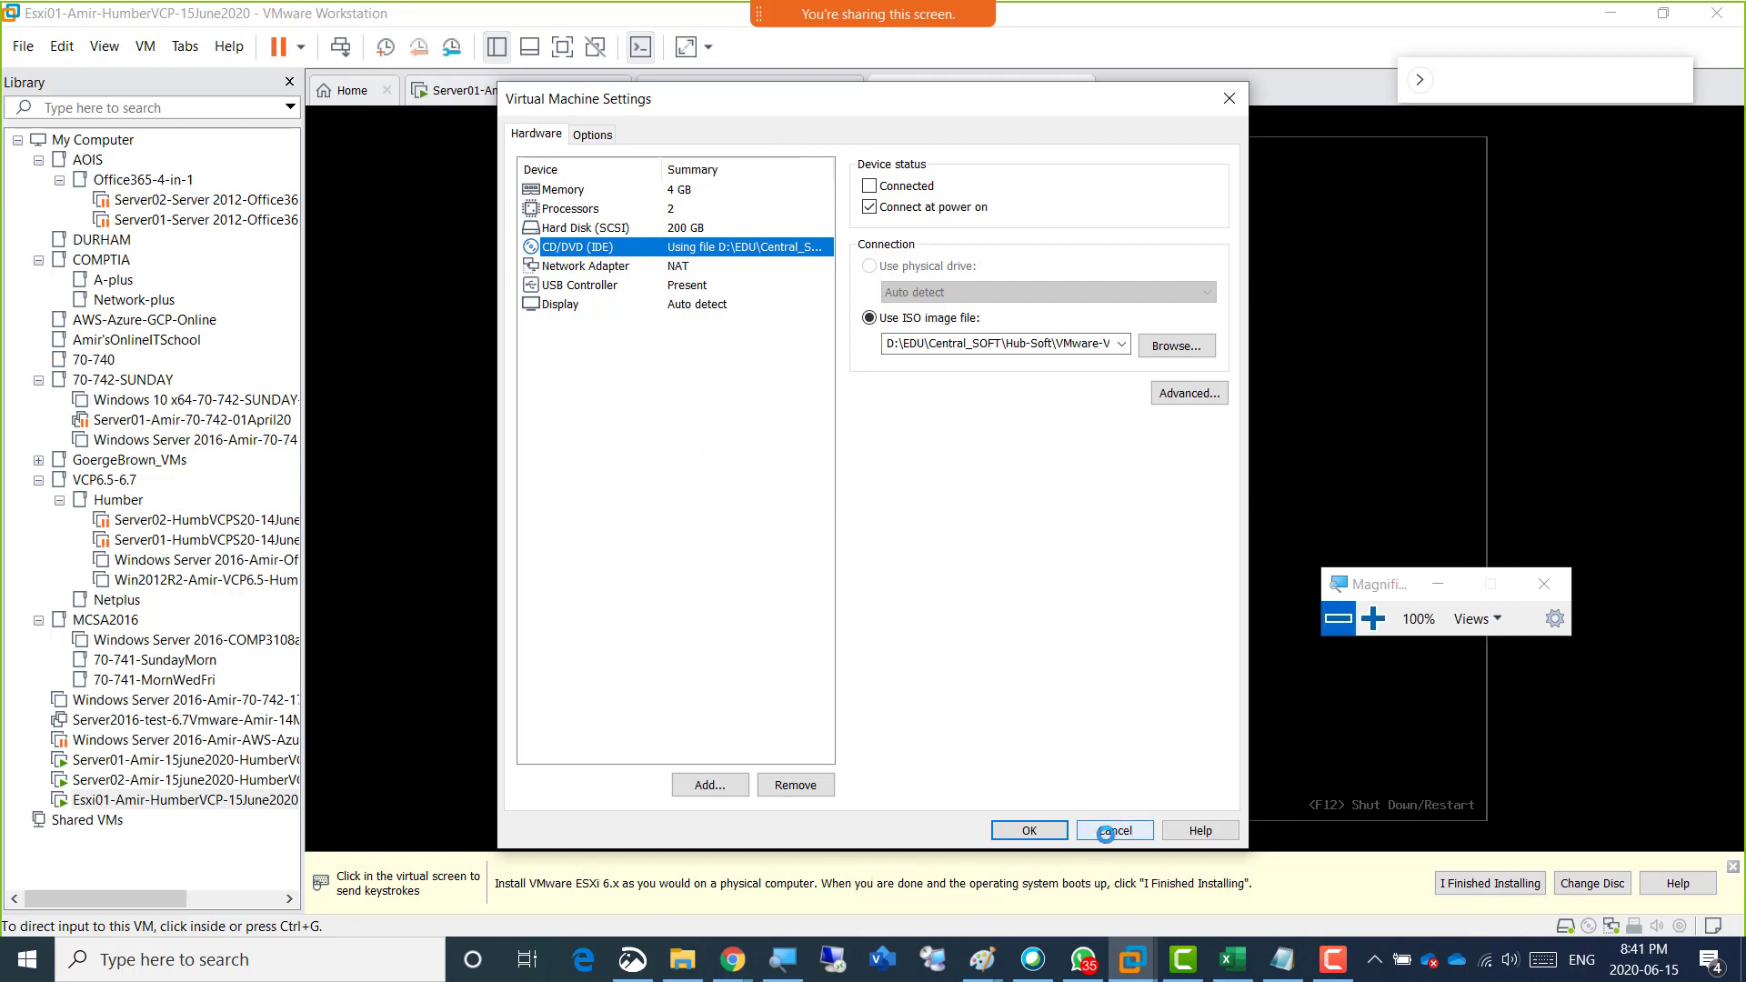
left_click(1105, 831)
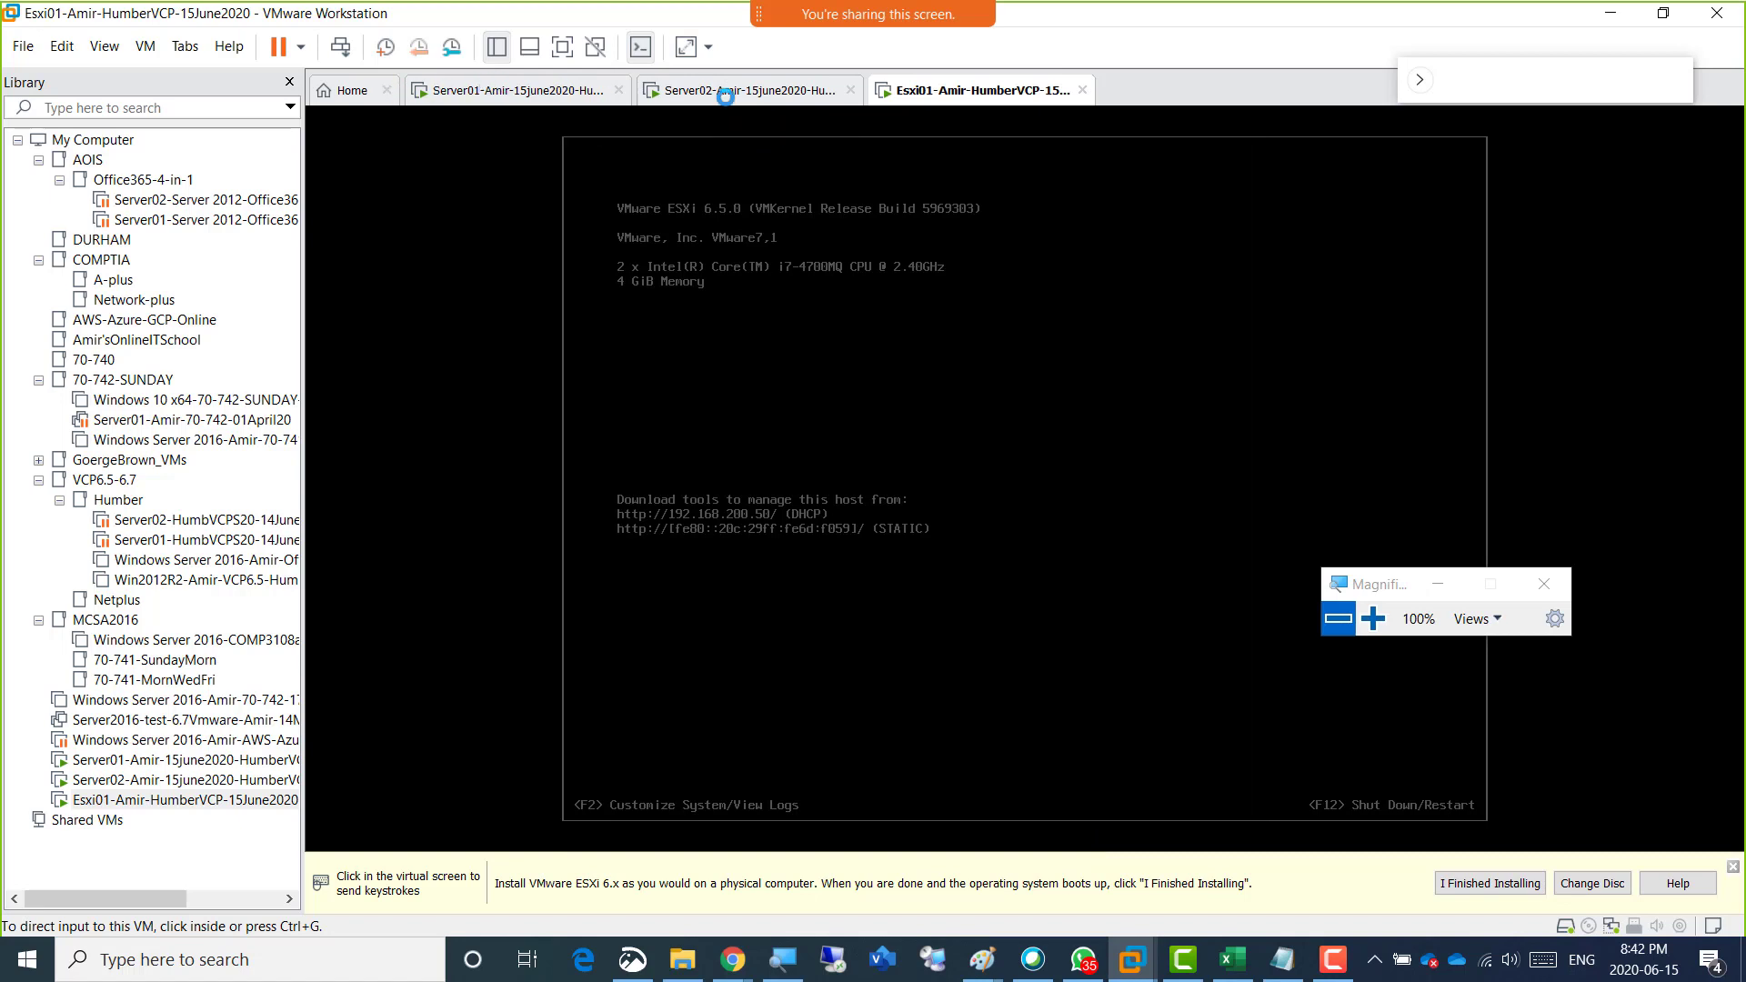
Start a new typical virtual machine from the Home page, using the detected VMware ESXi 6.x installer ISO.
left_click(329, 94)
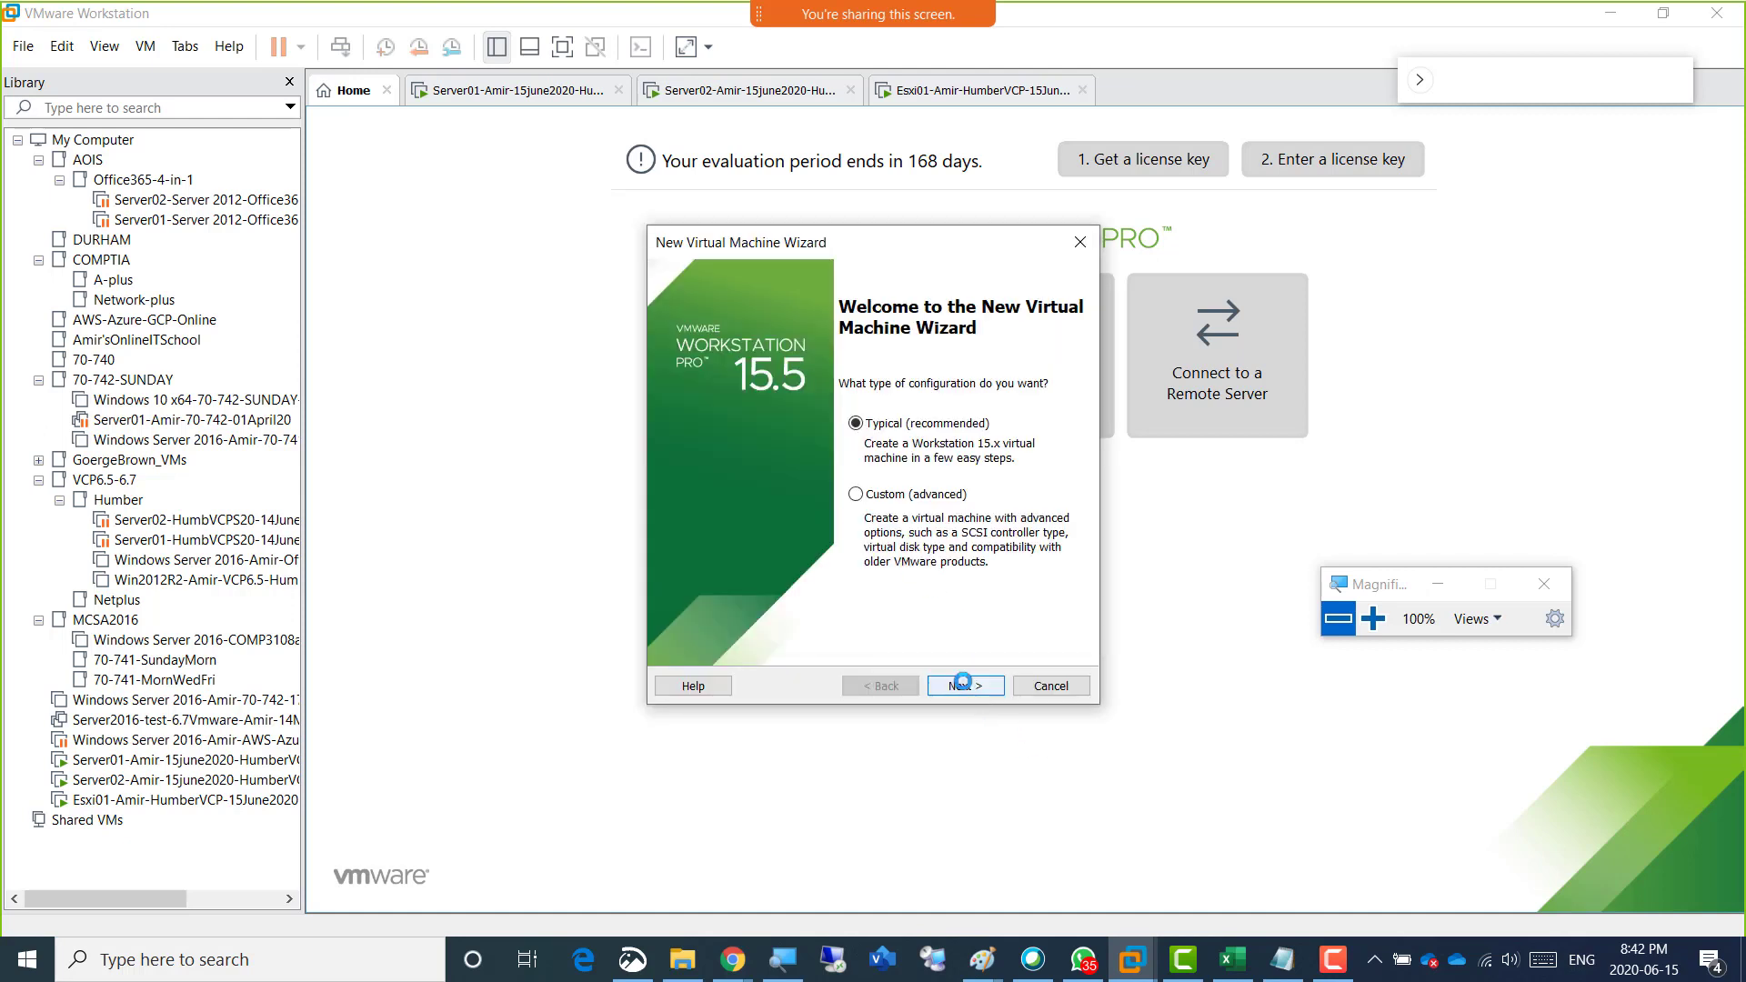
left_click(963, 684)
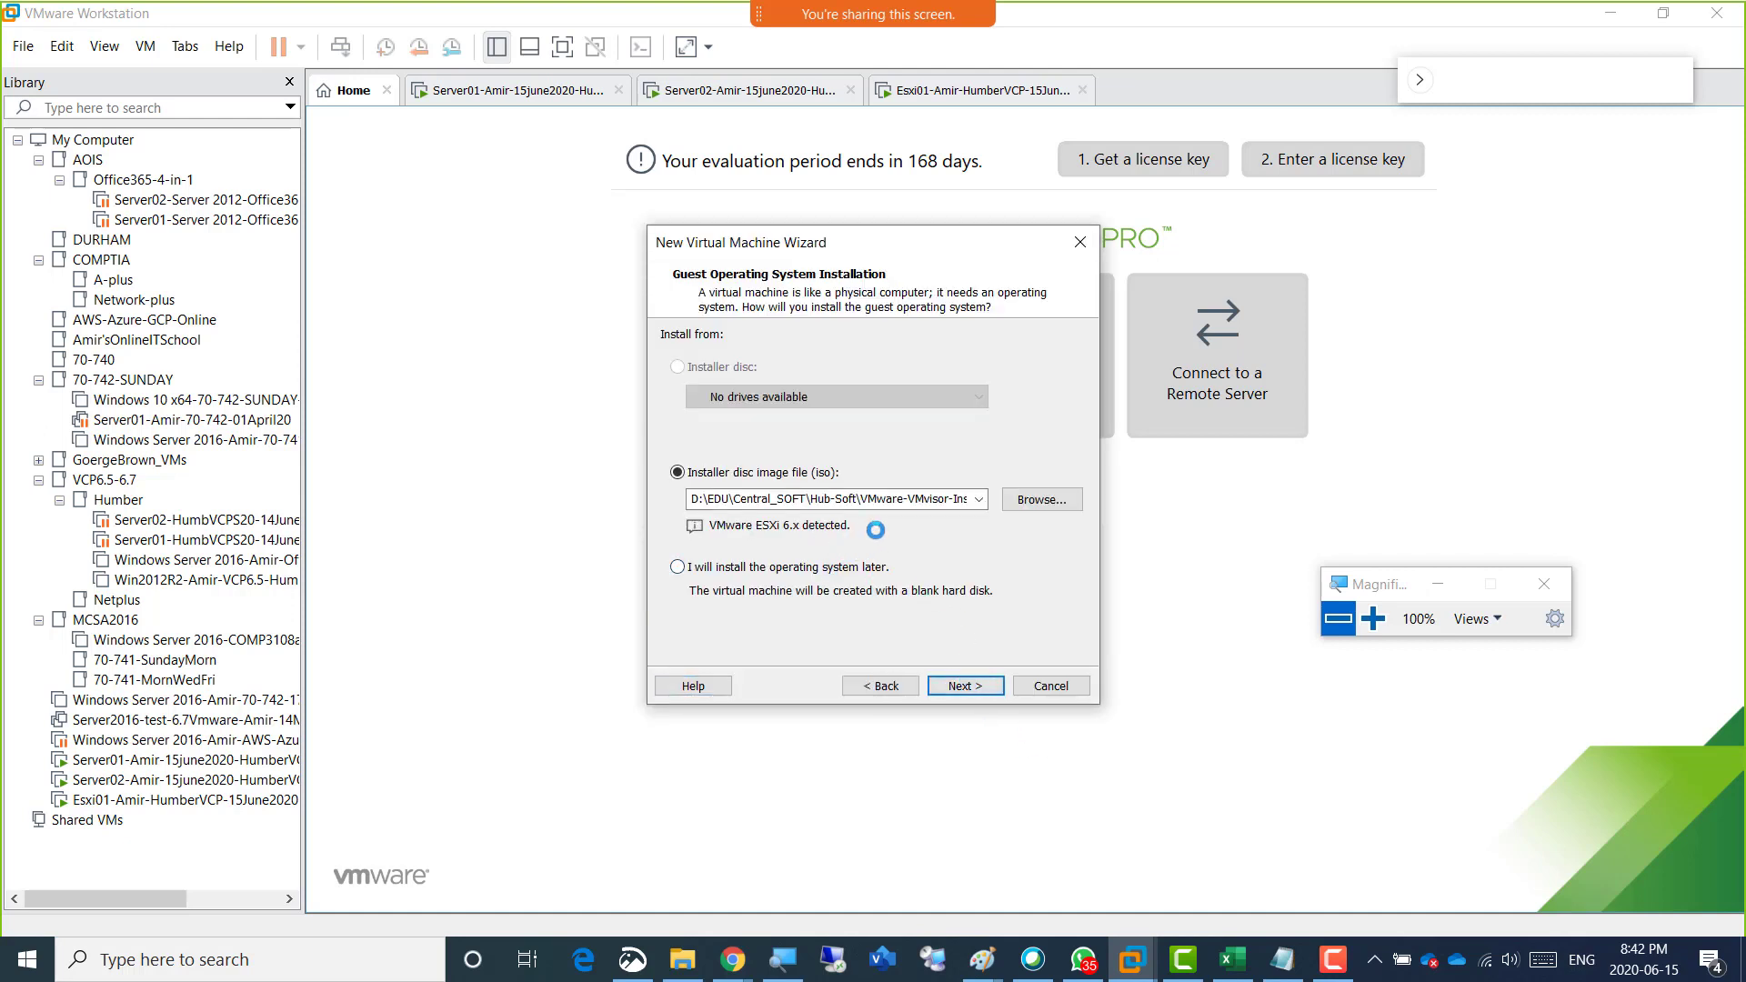
left_click(959, 685)
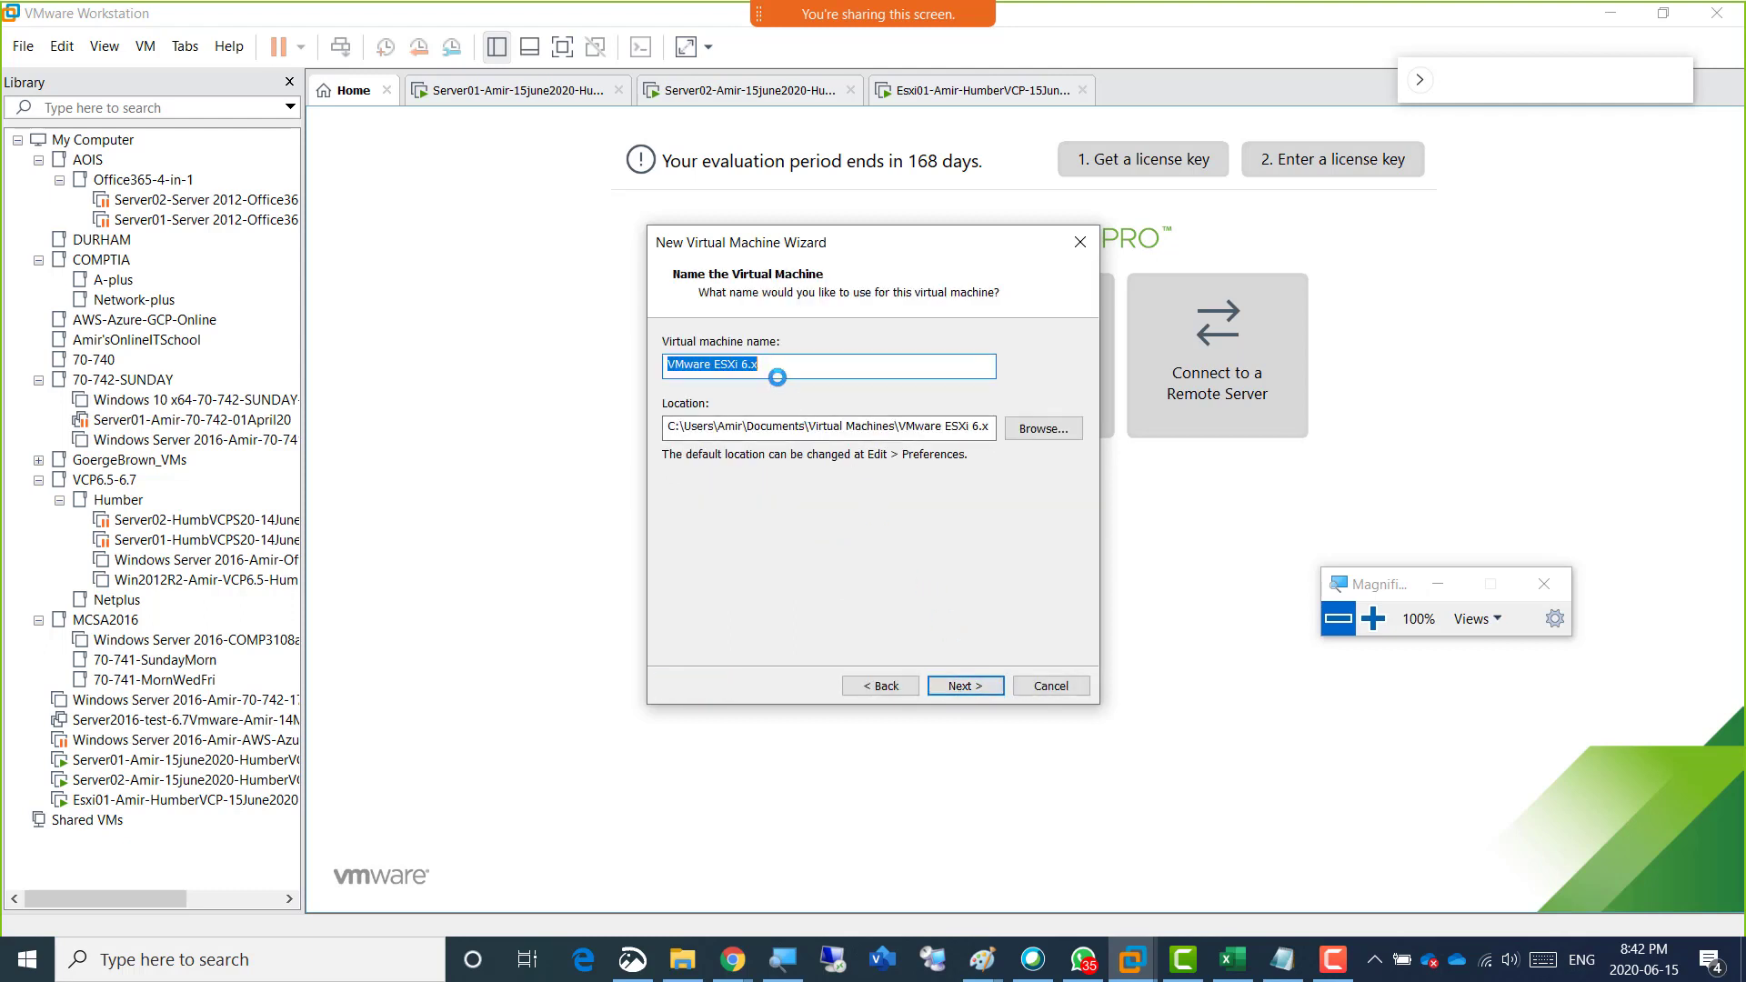
Name the virtual machine by reusing the Esxi01 name with the number changed to Esxi02, and set its location to drive d:.
type("Esxi01-Amir-HumberVCP-15June2020")
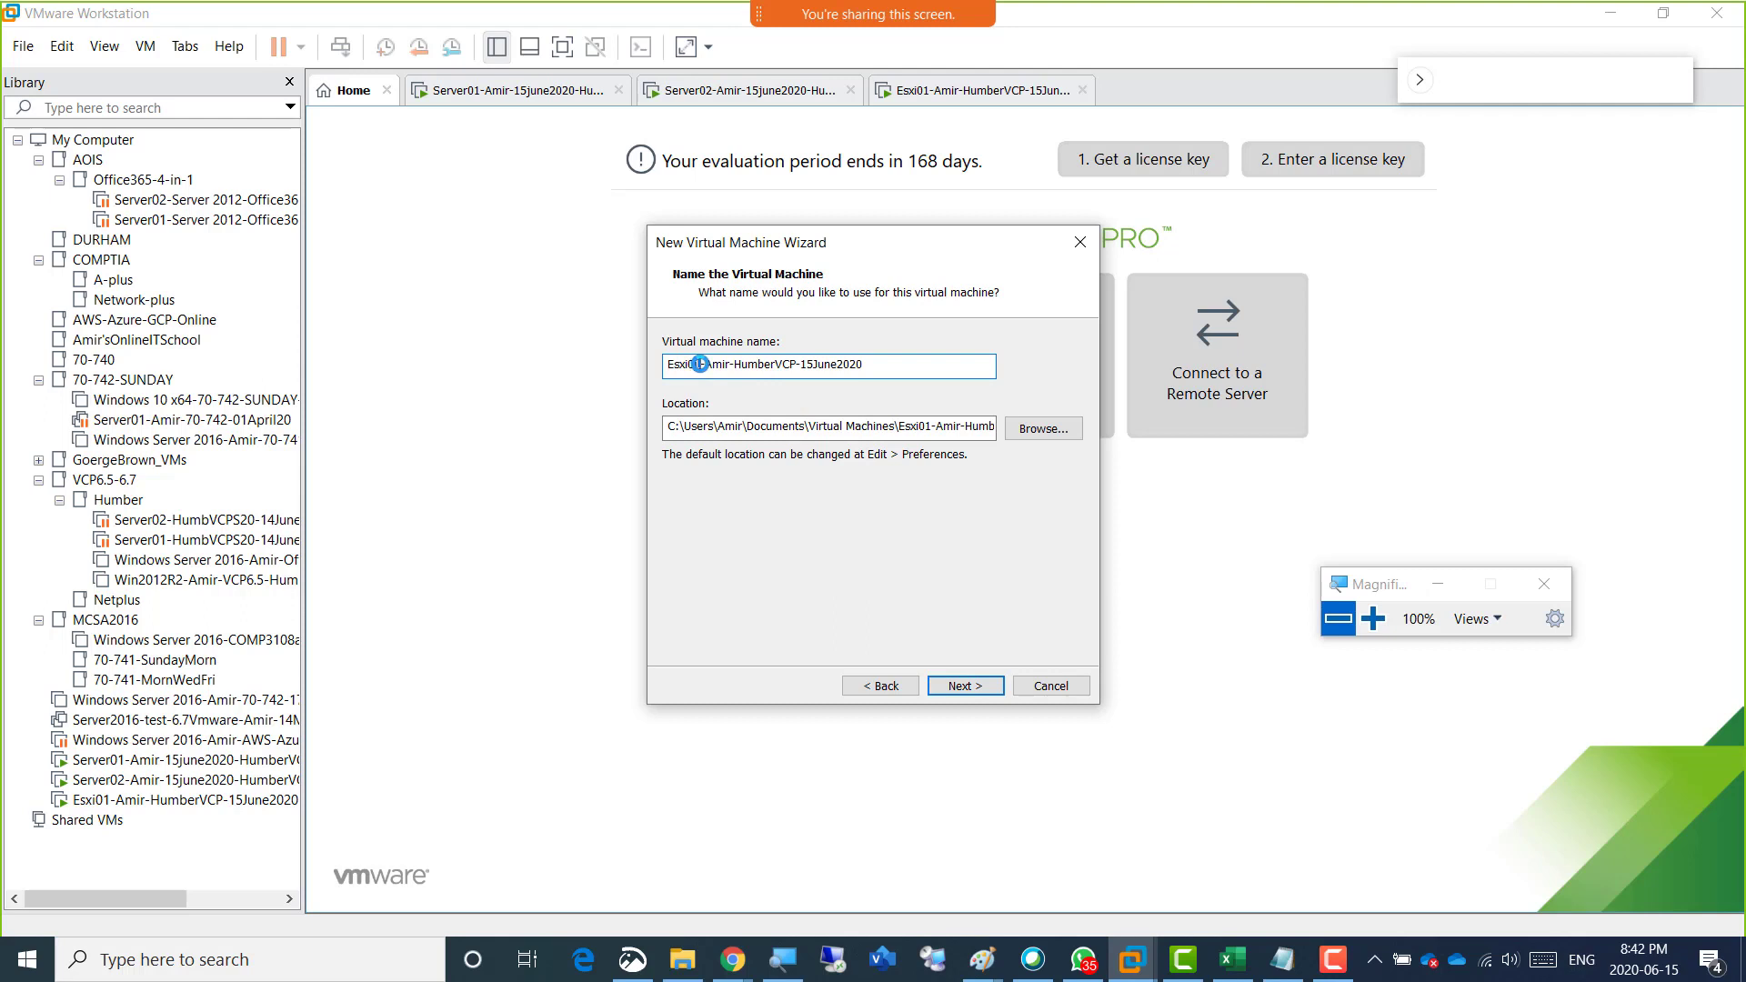
type("2")
left_click(672, 424)
left_click(668, 425)
type("d")
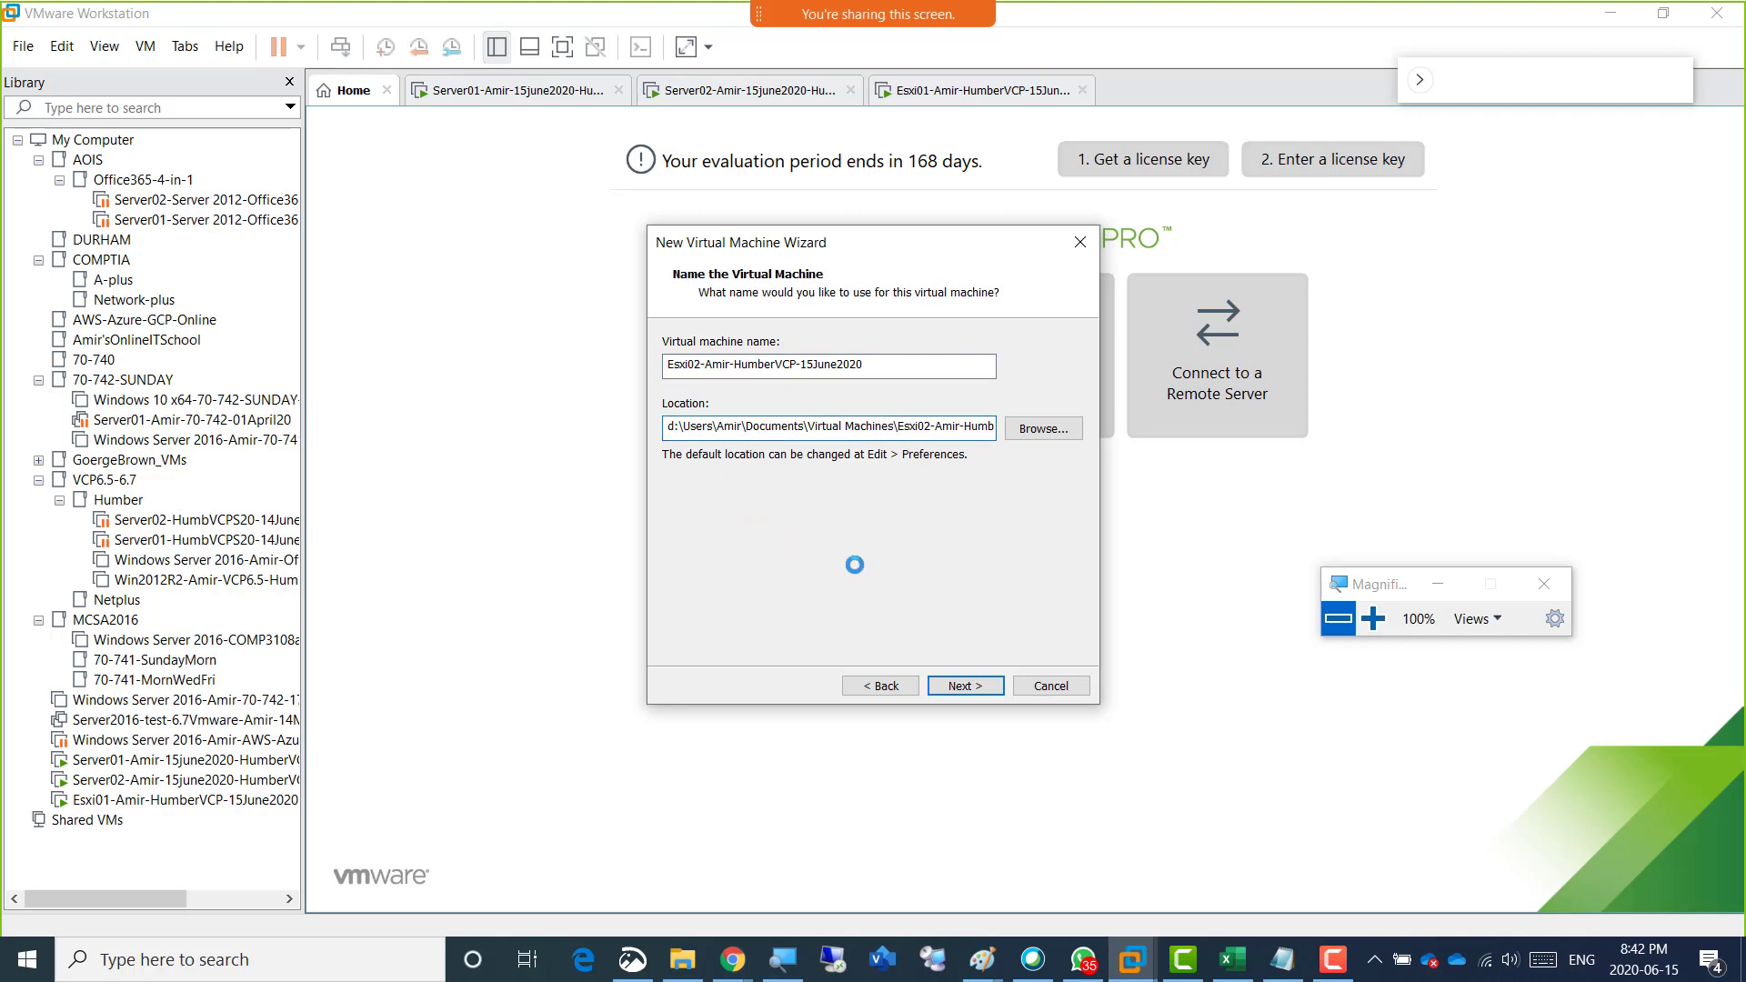
left_click(860, 367)
left_click_drag(860, 367, 658, 366)
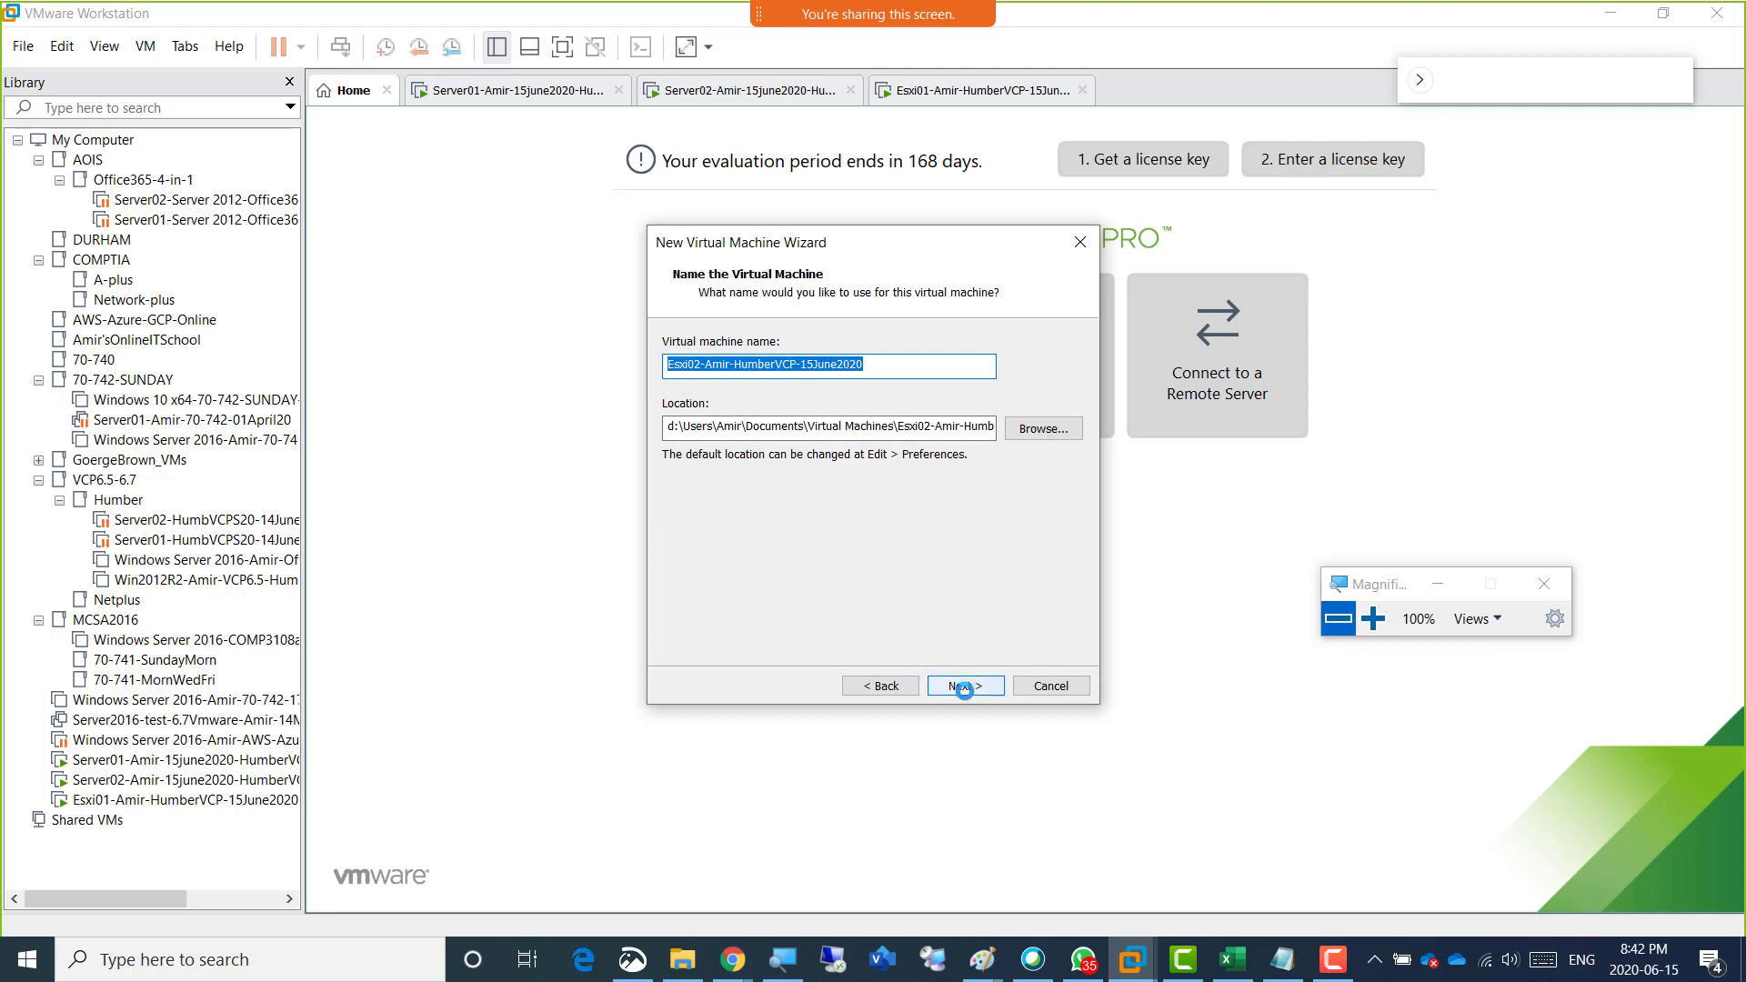
left_click(963, 688)
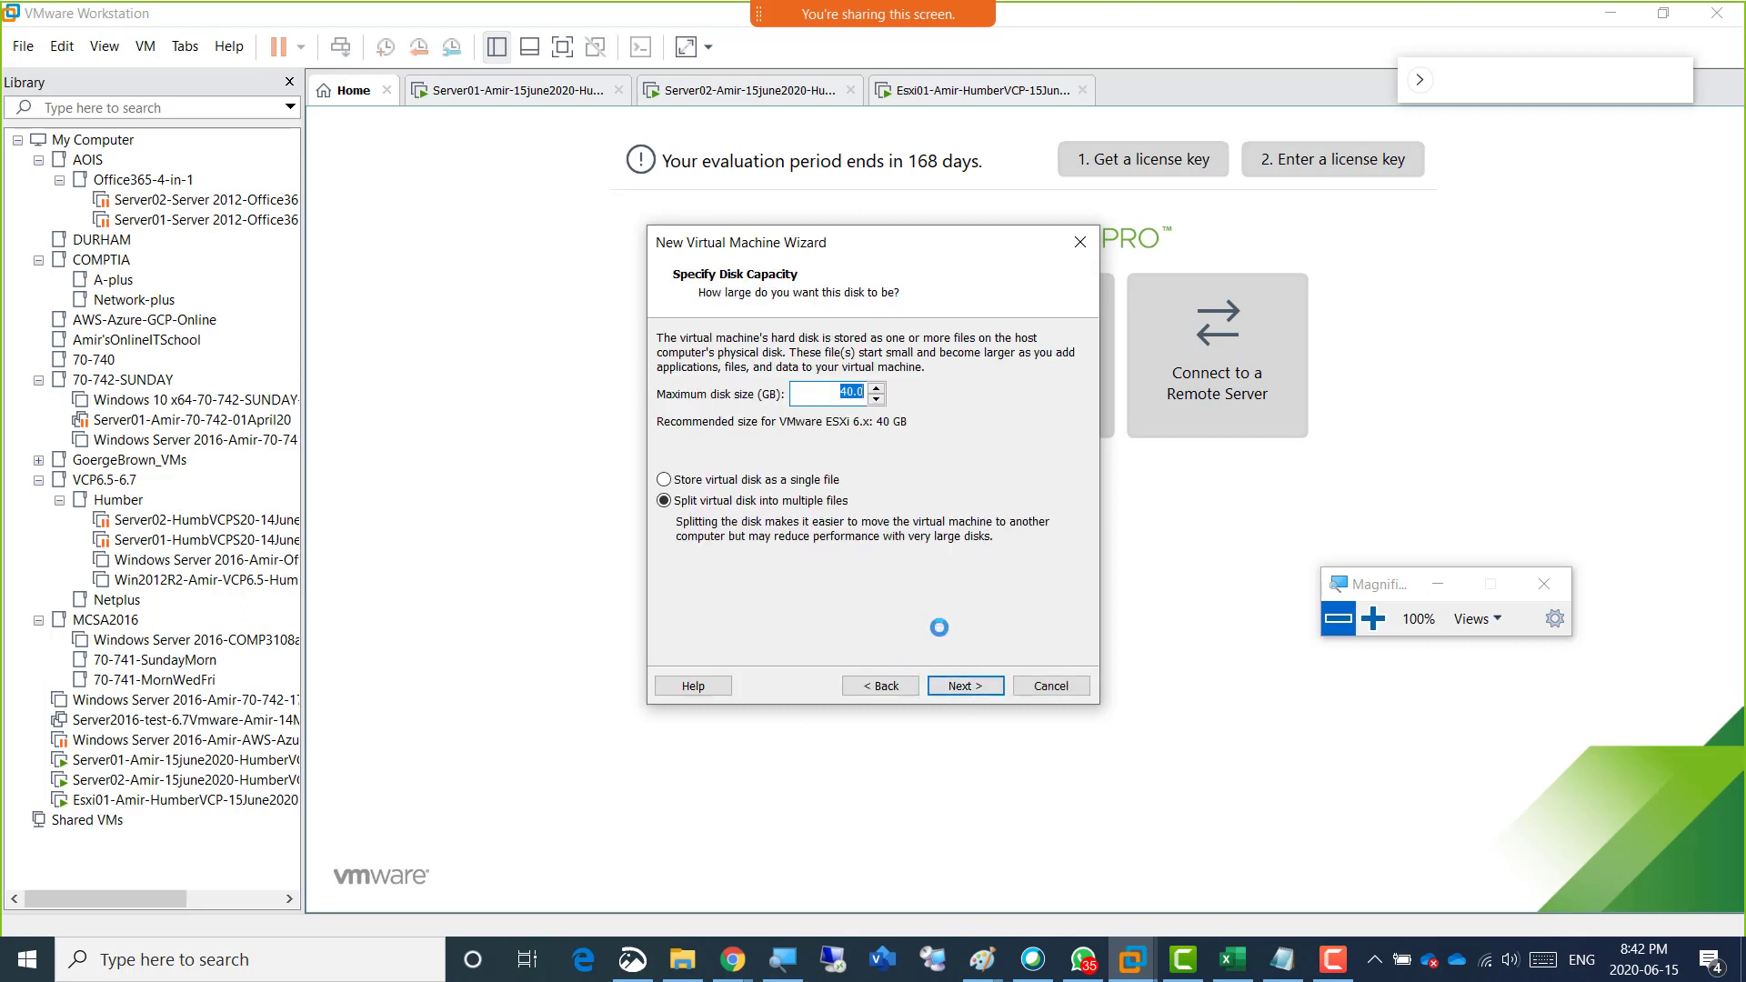
Set the maximum disk size to 200 GB, stored as a single file, and continue to the wizard's summary page.
type("200")
left_click(810, 482)
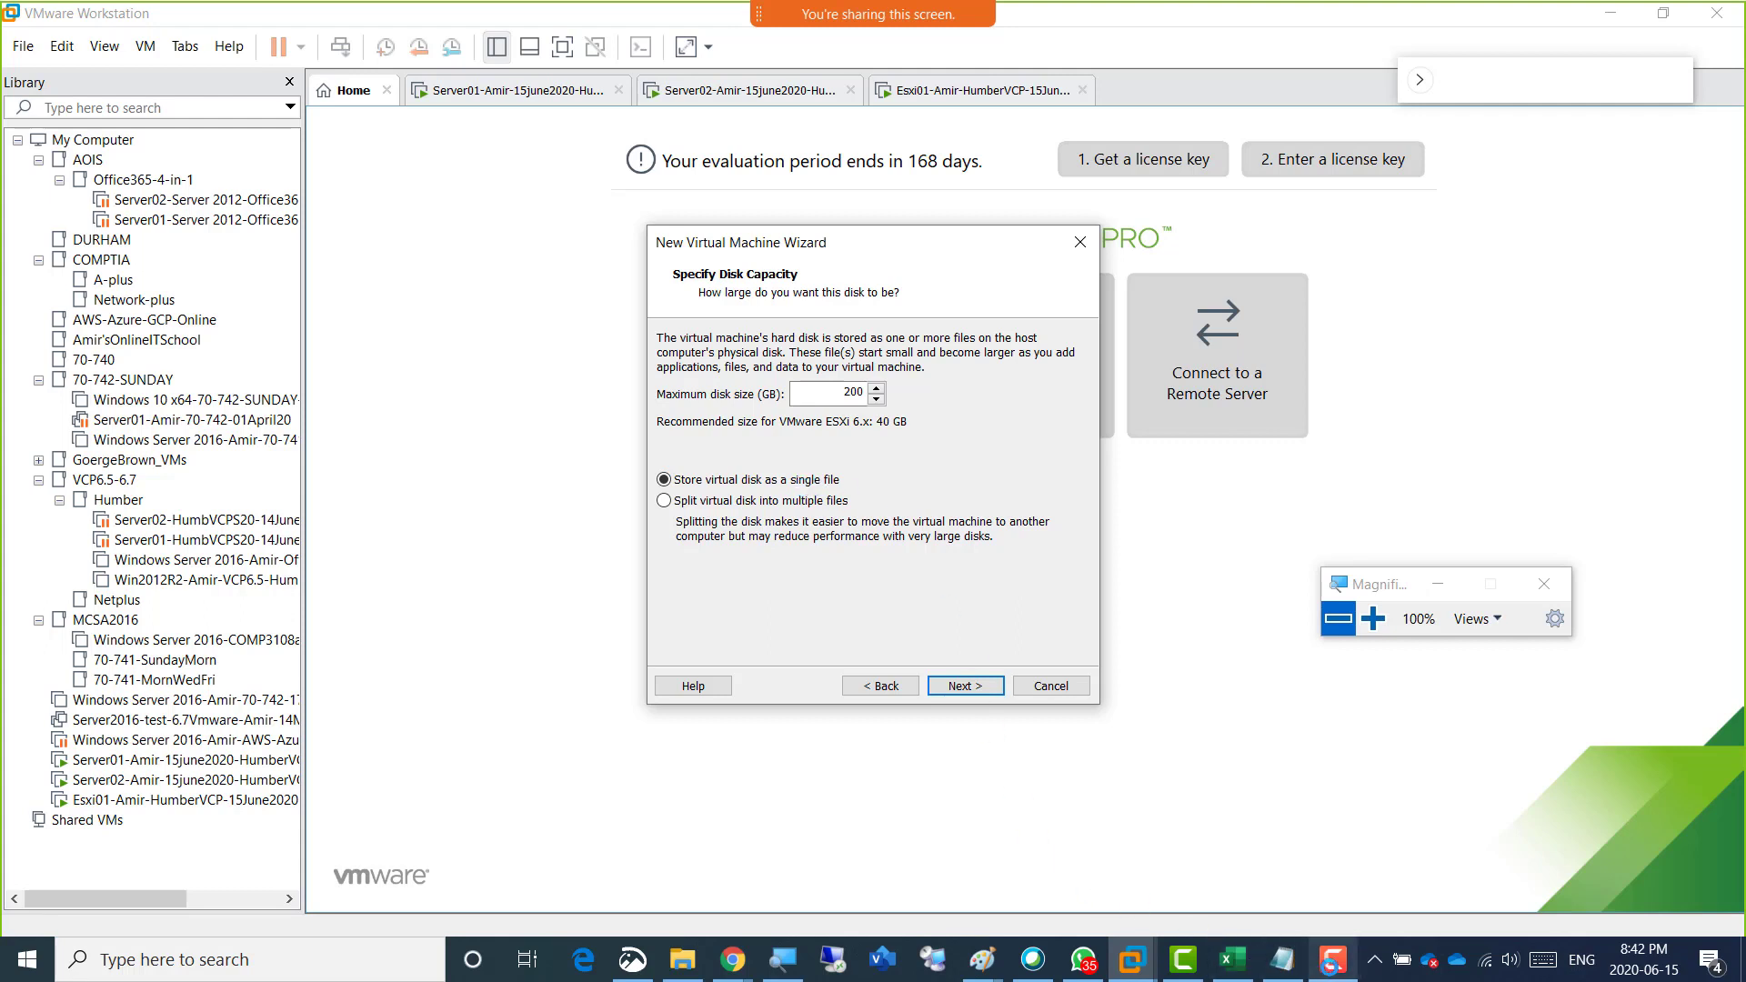
left_click(1330, 965)
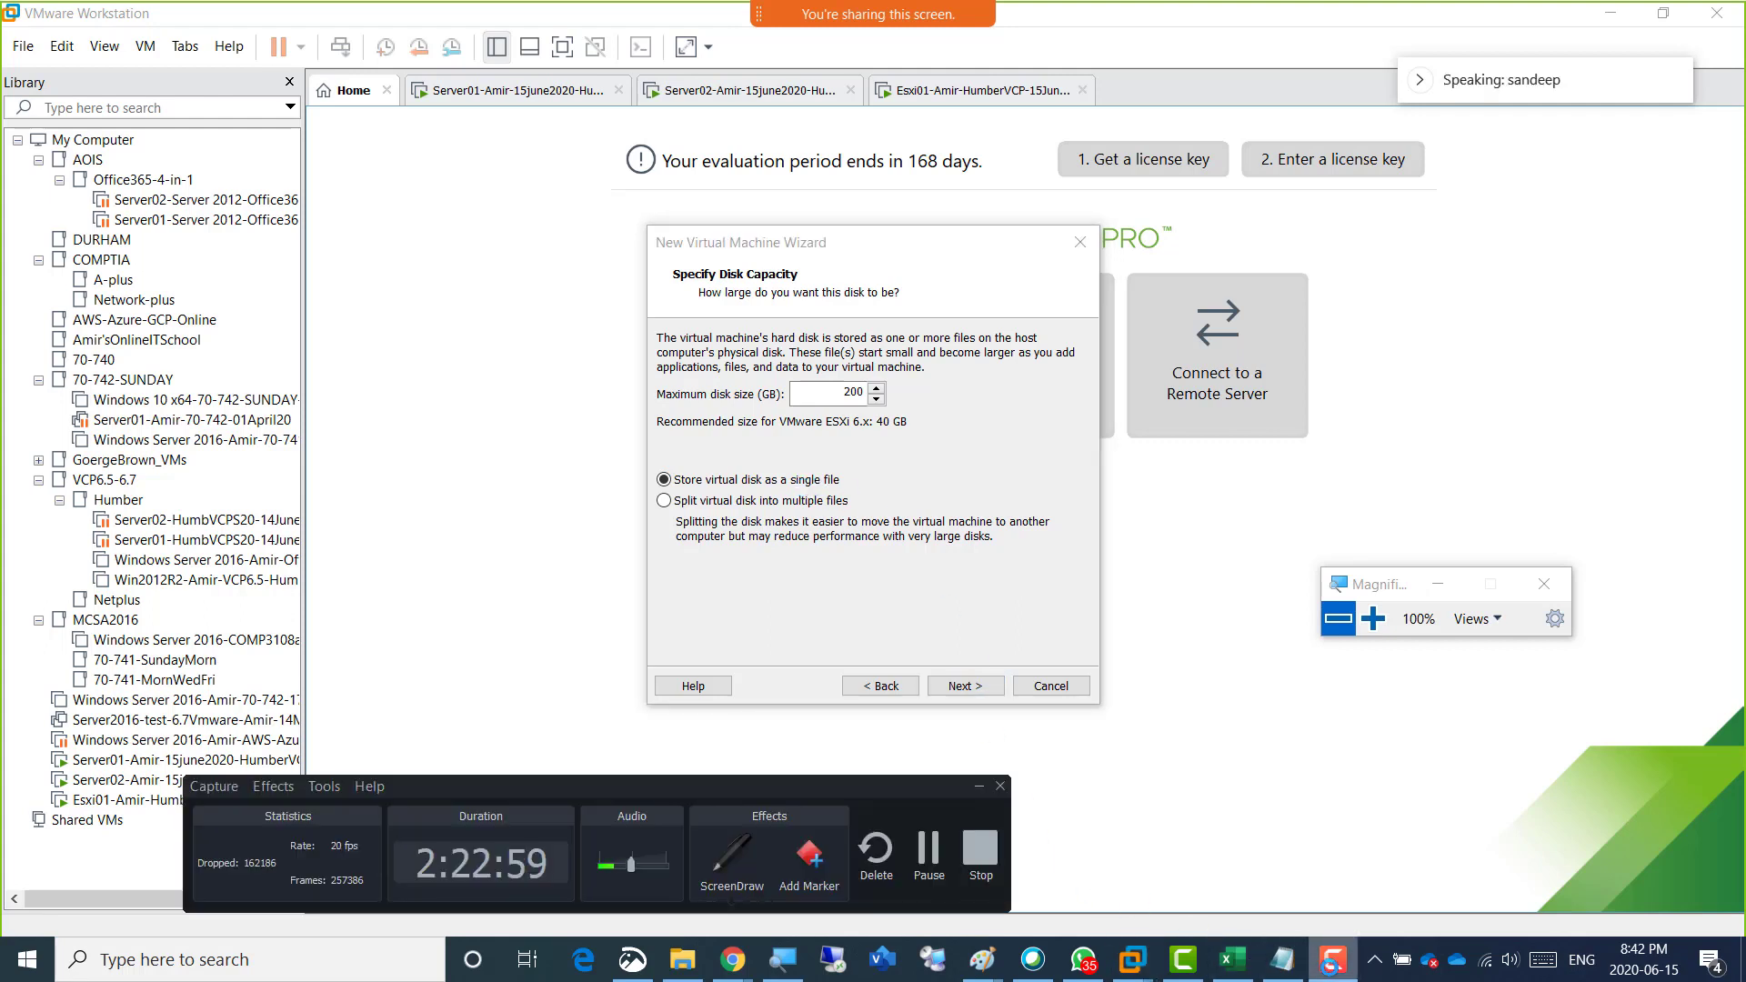
left_click(1329, 966)
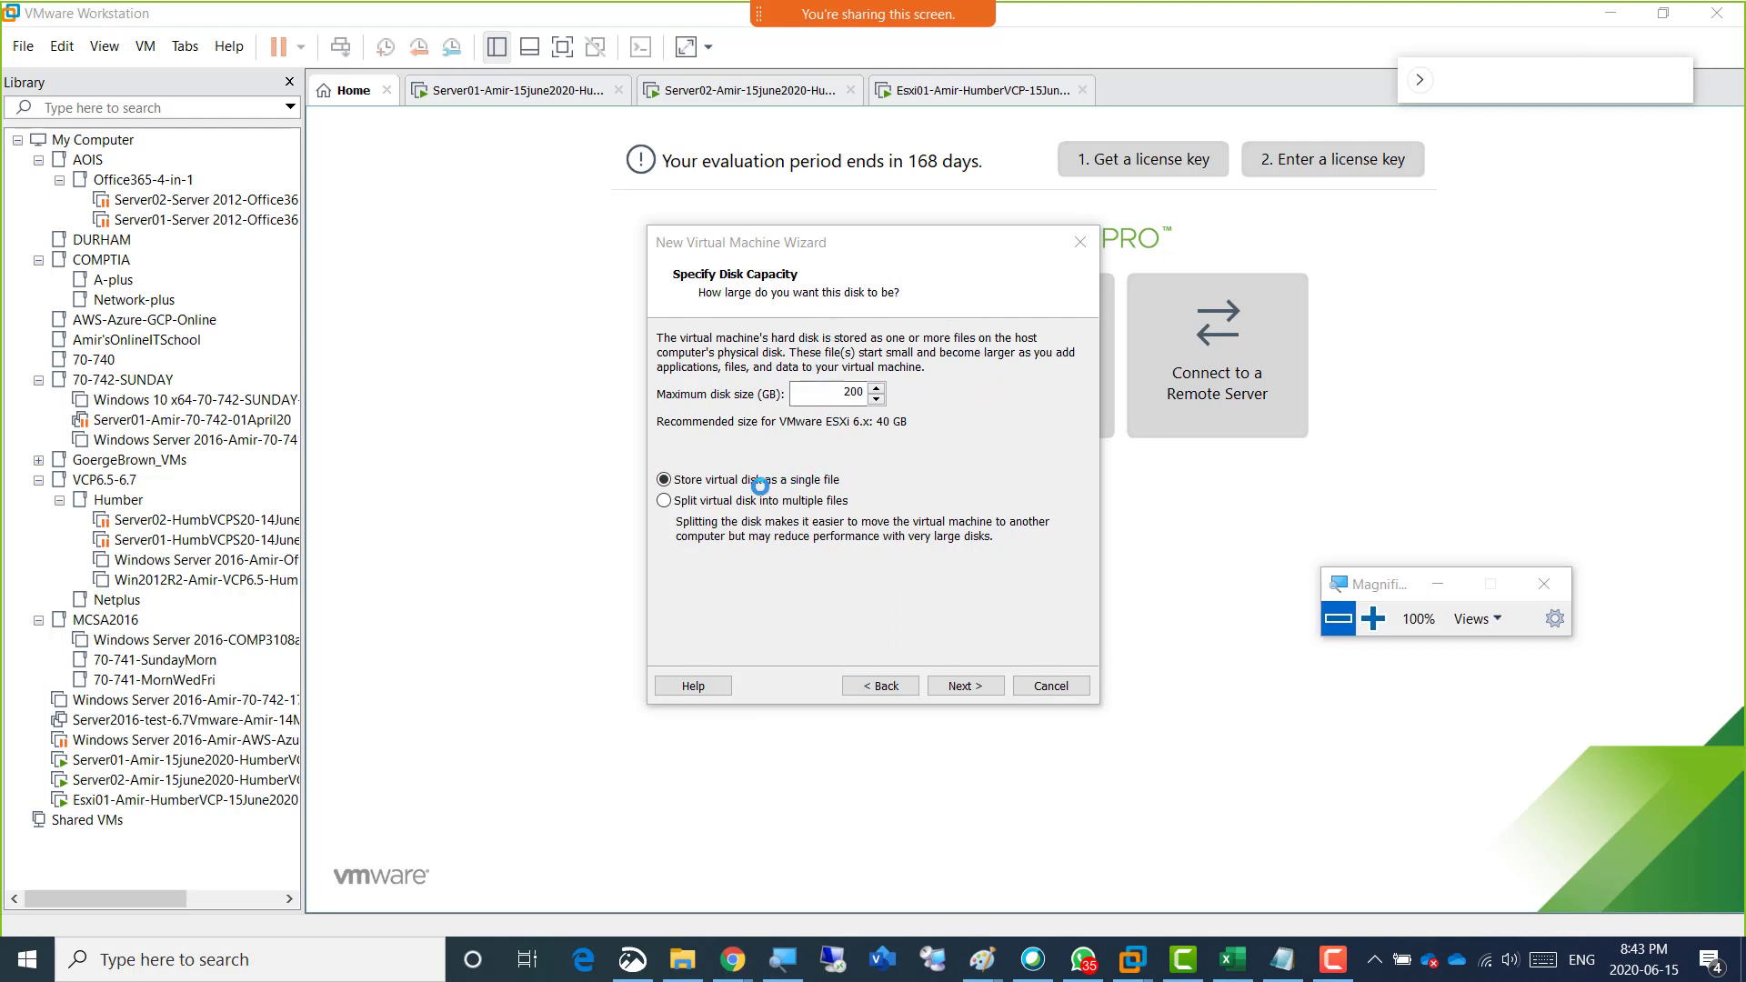
left_click(960, 686)
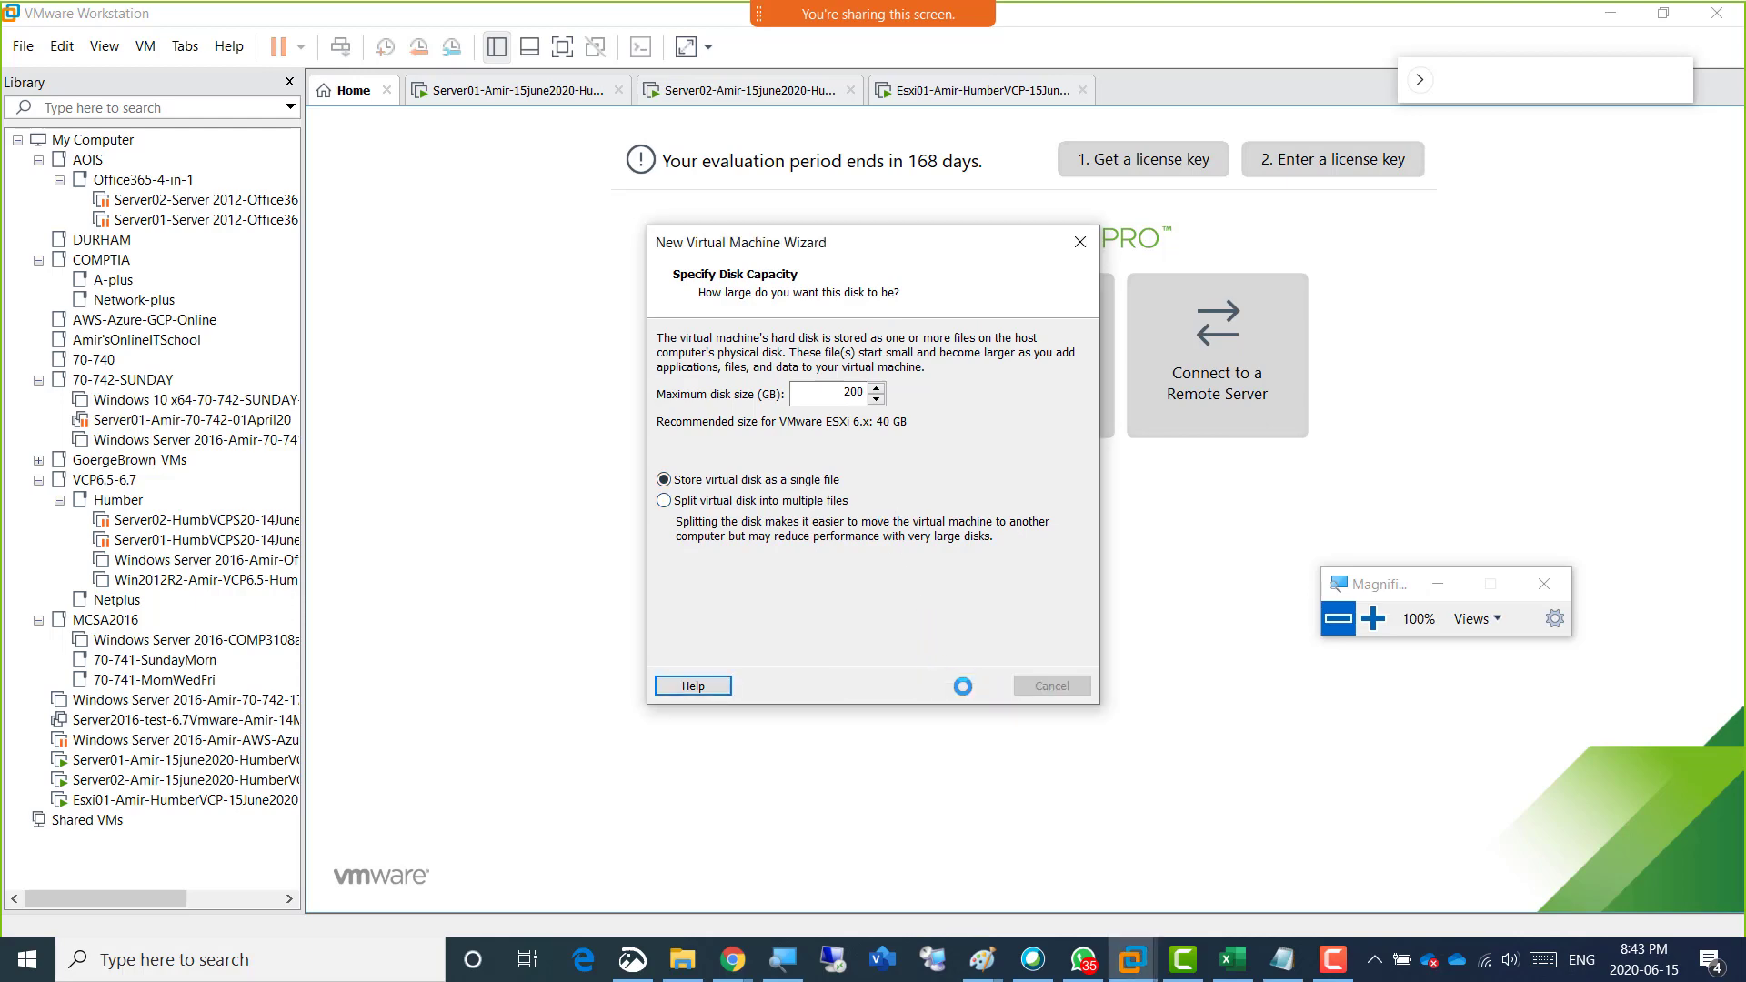
Review the Esxi02 hardware configuration unchanged, and create the virtual machine with power-on after creation enabled.
left_click(768, 558)
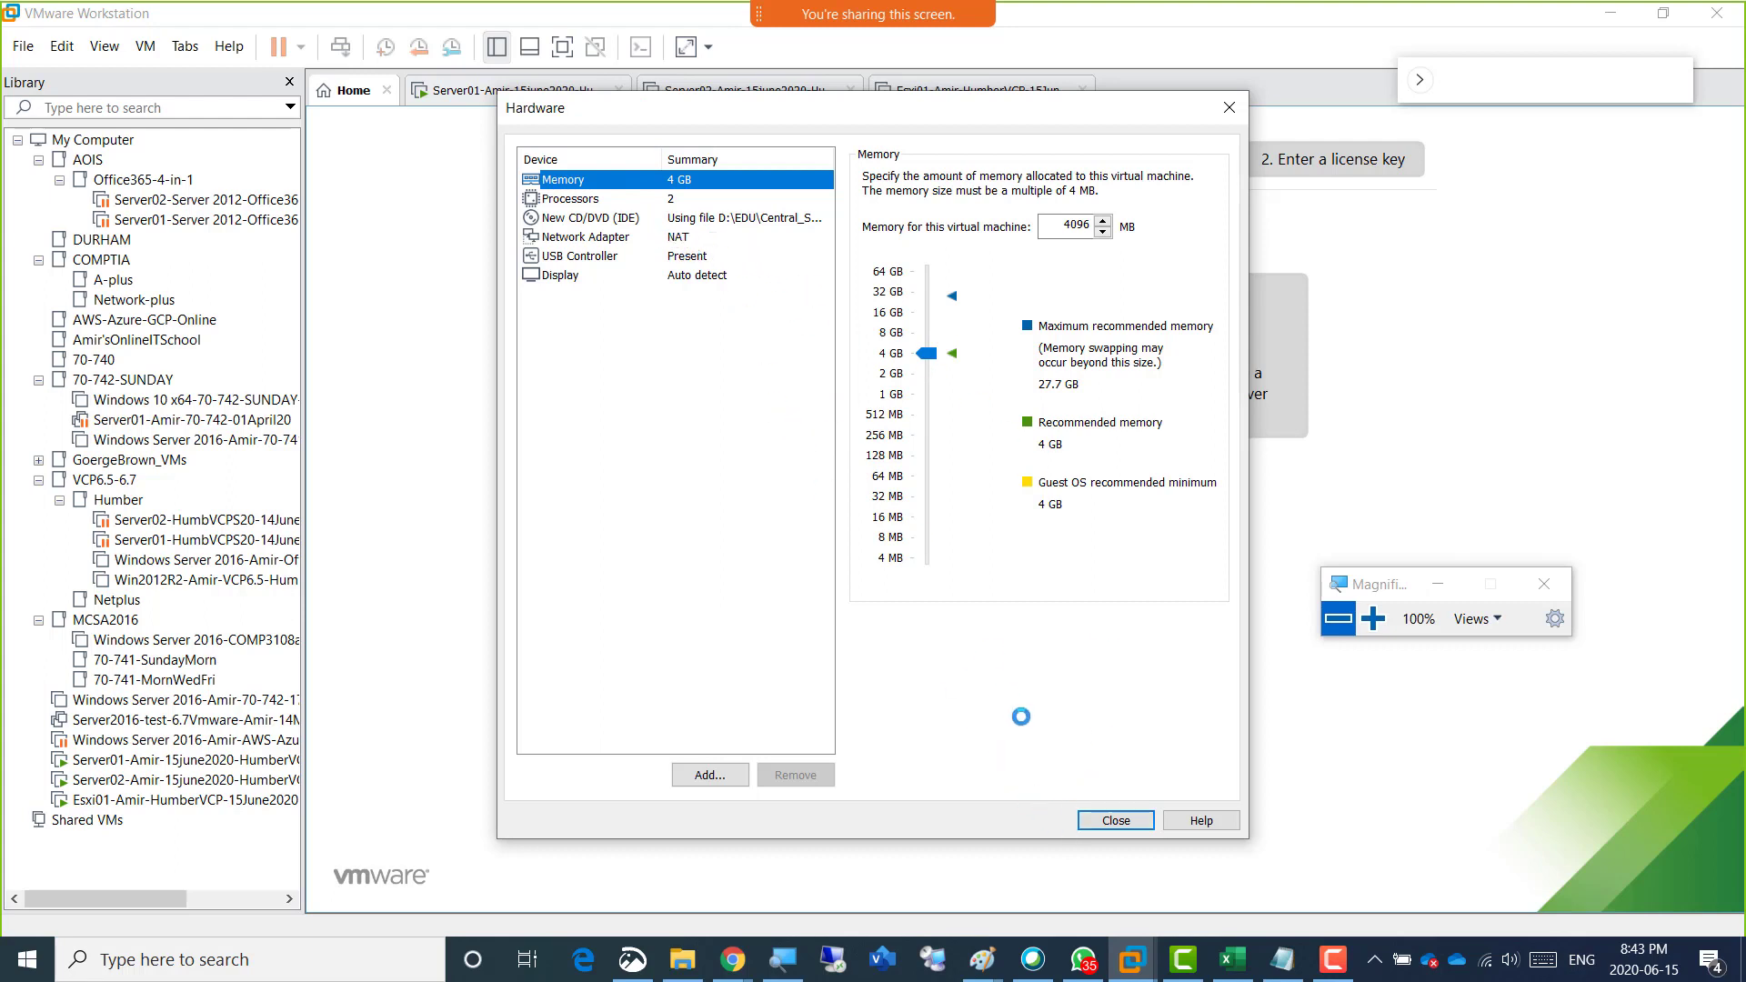
left_click(1093, 823)
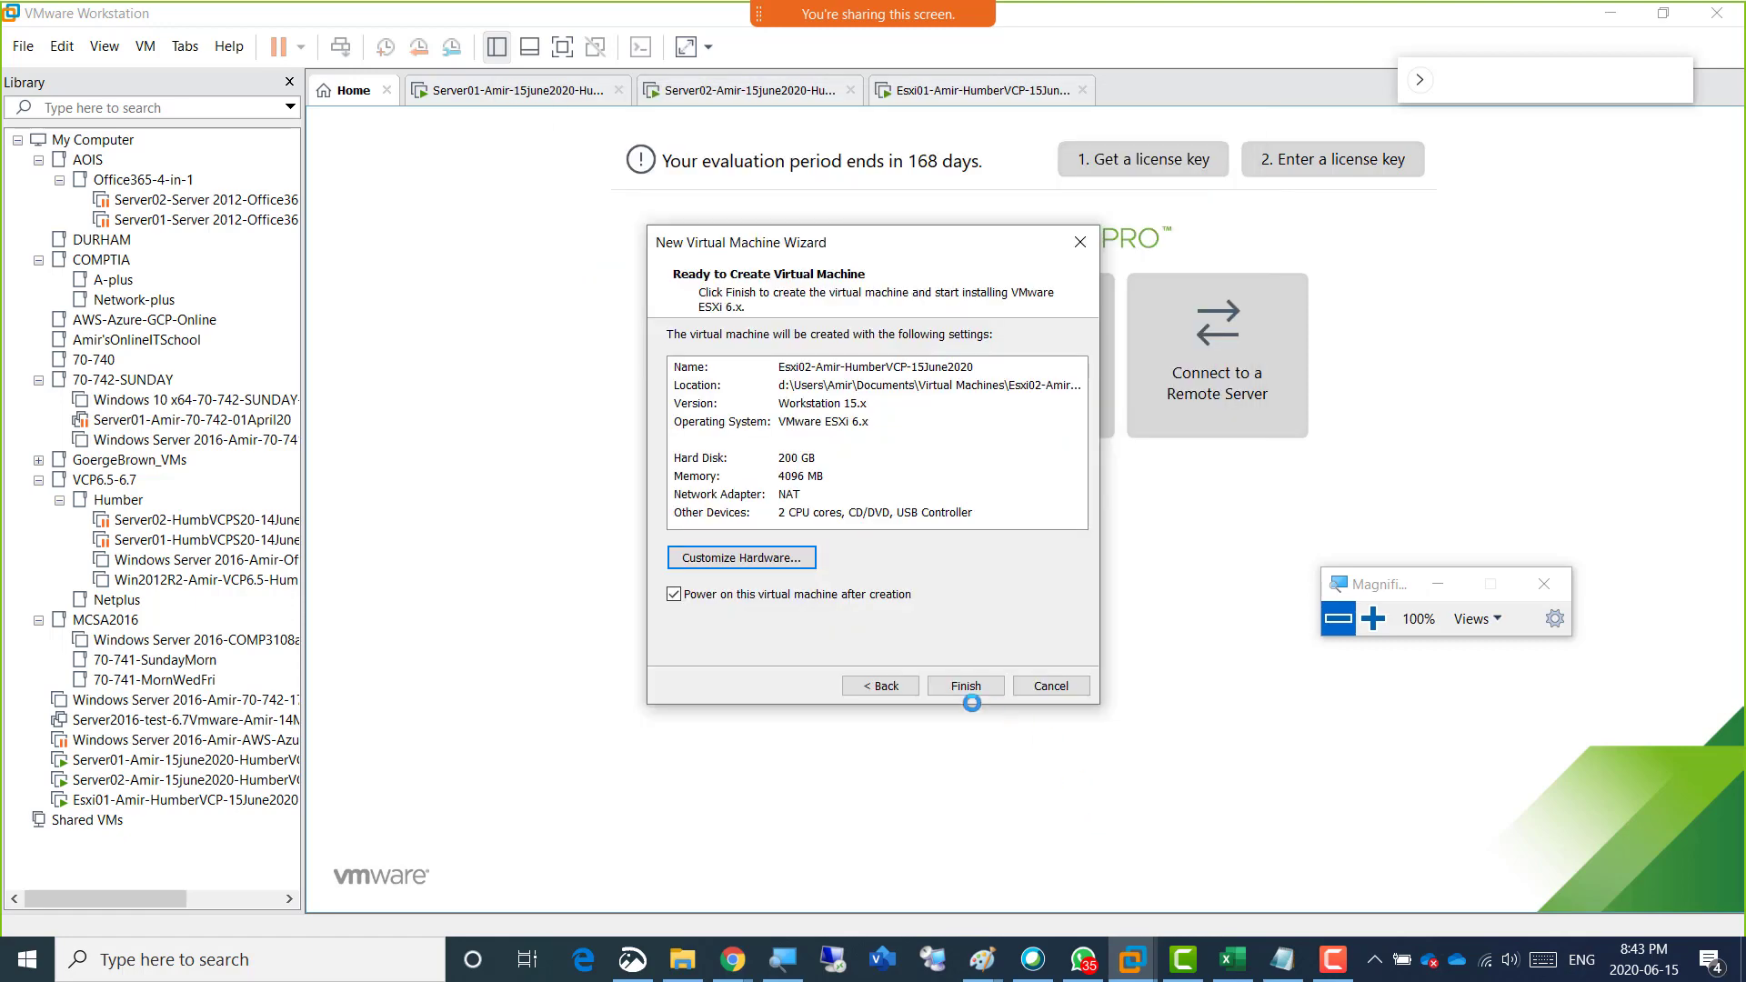
left_click(965, 687)
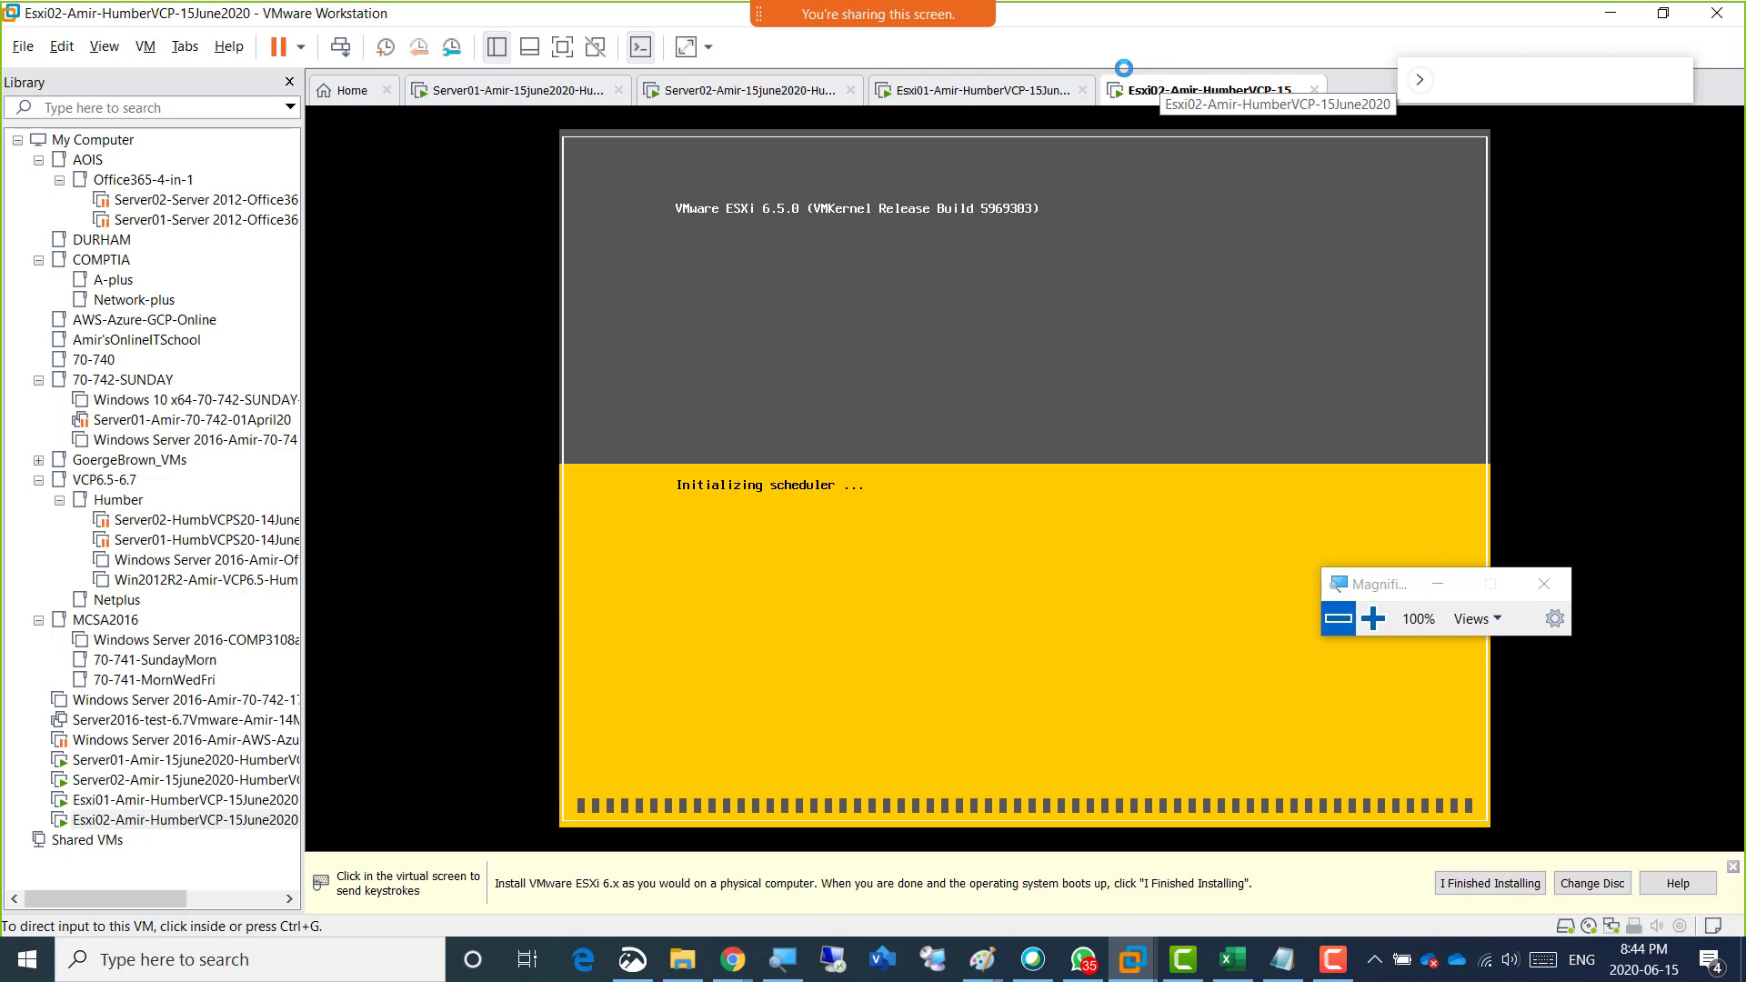
Check the Esxi01 console and the Esxi02 installer's loading progress by alternating between the two virtual machines.
left_click(976, 96)
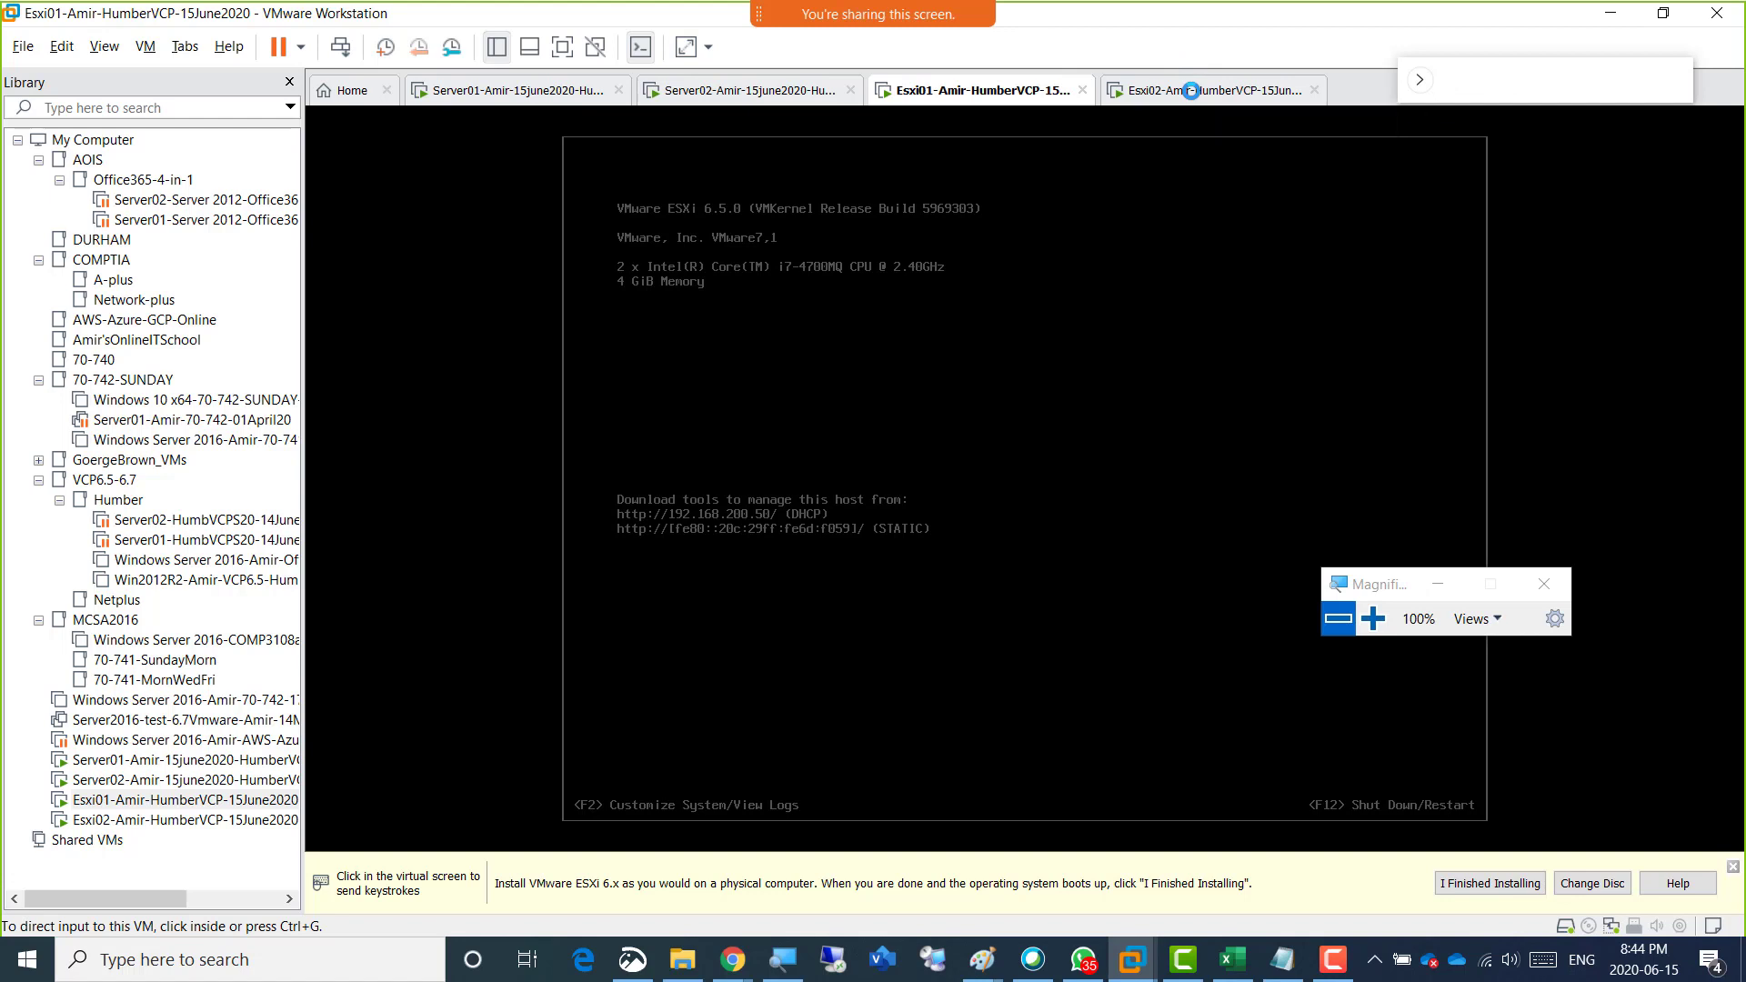
left_click(1191, 90)
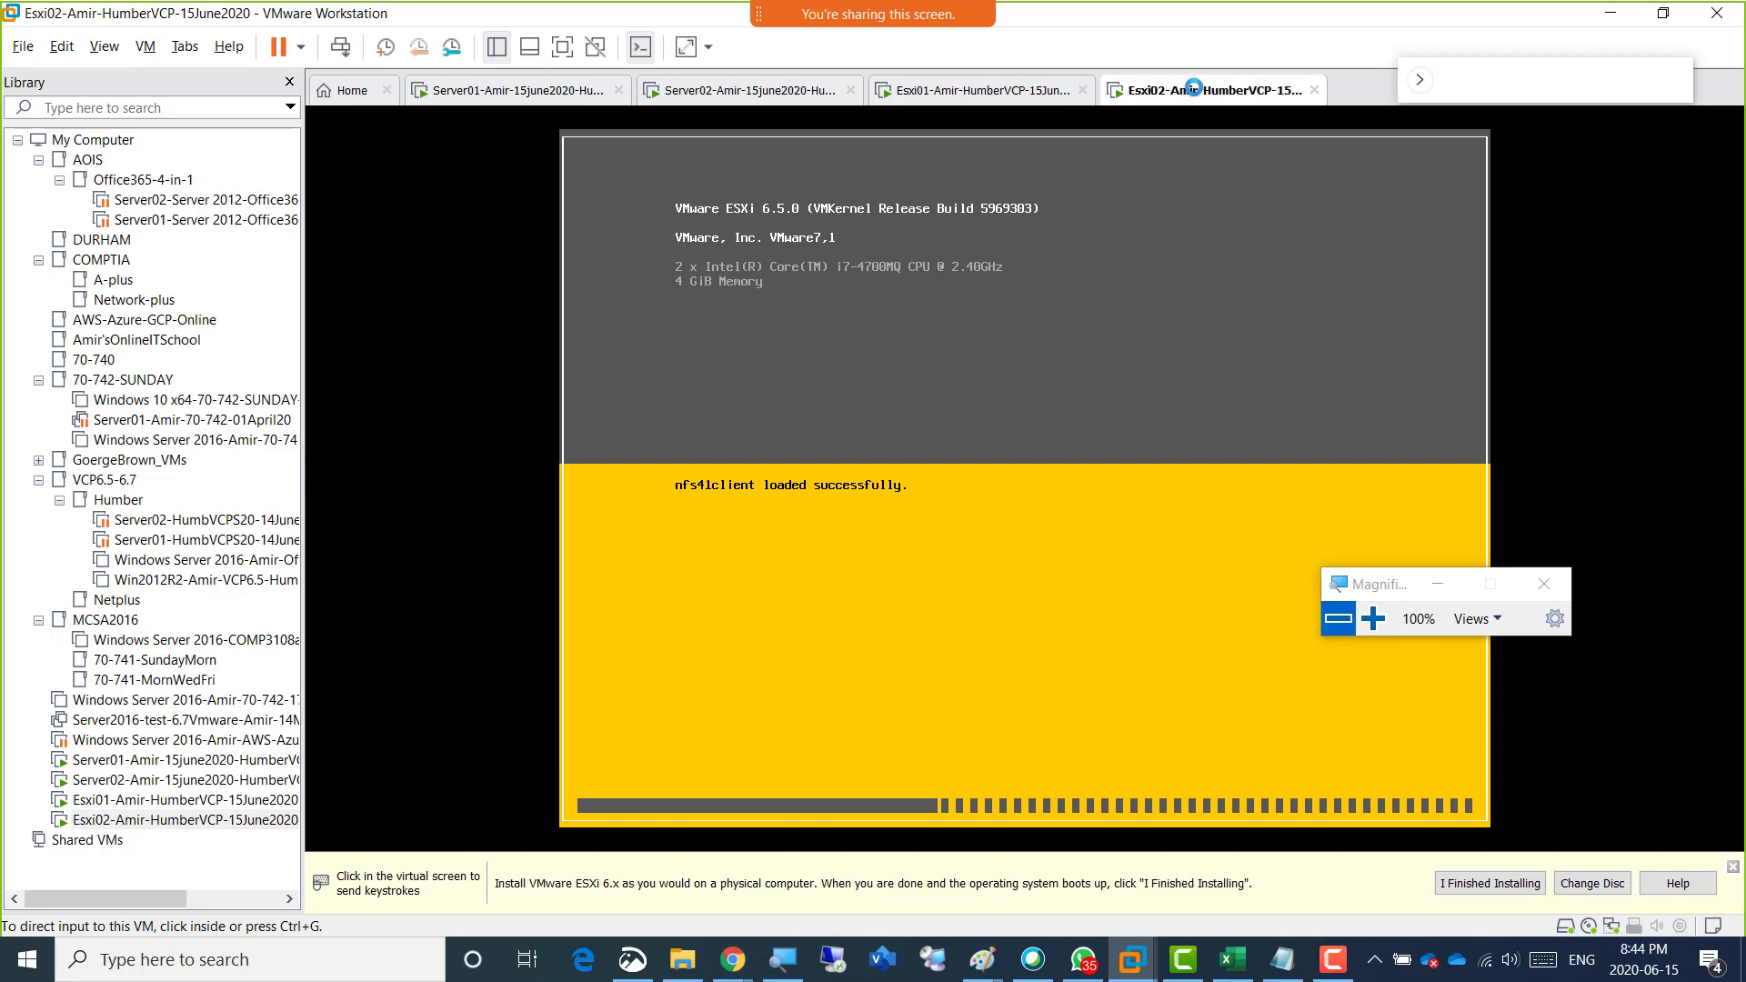
left_click(1000, 89)
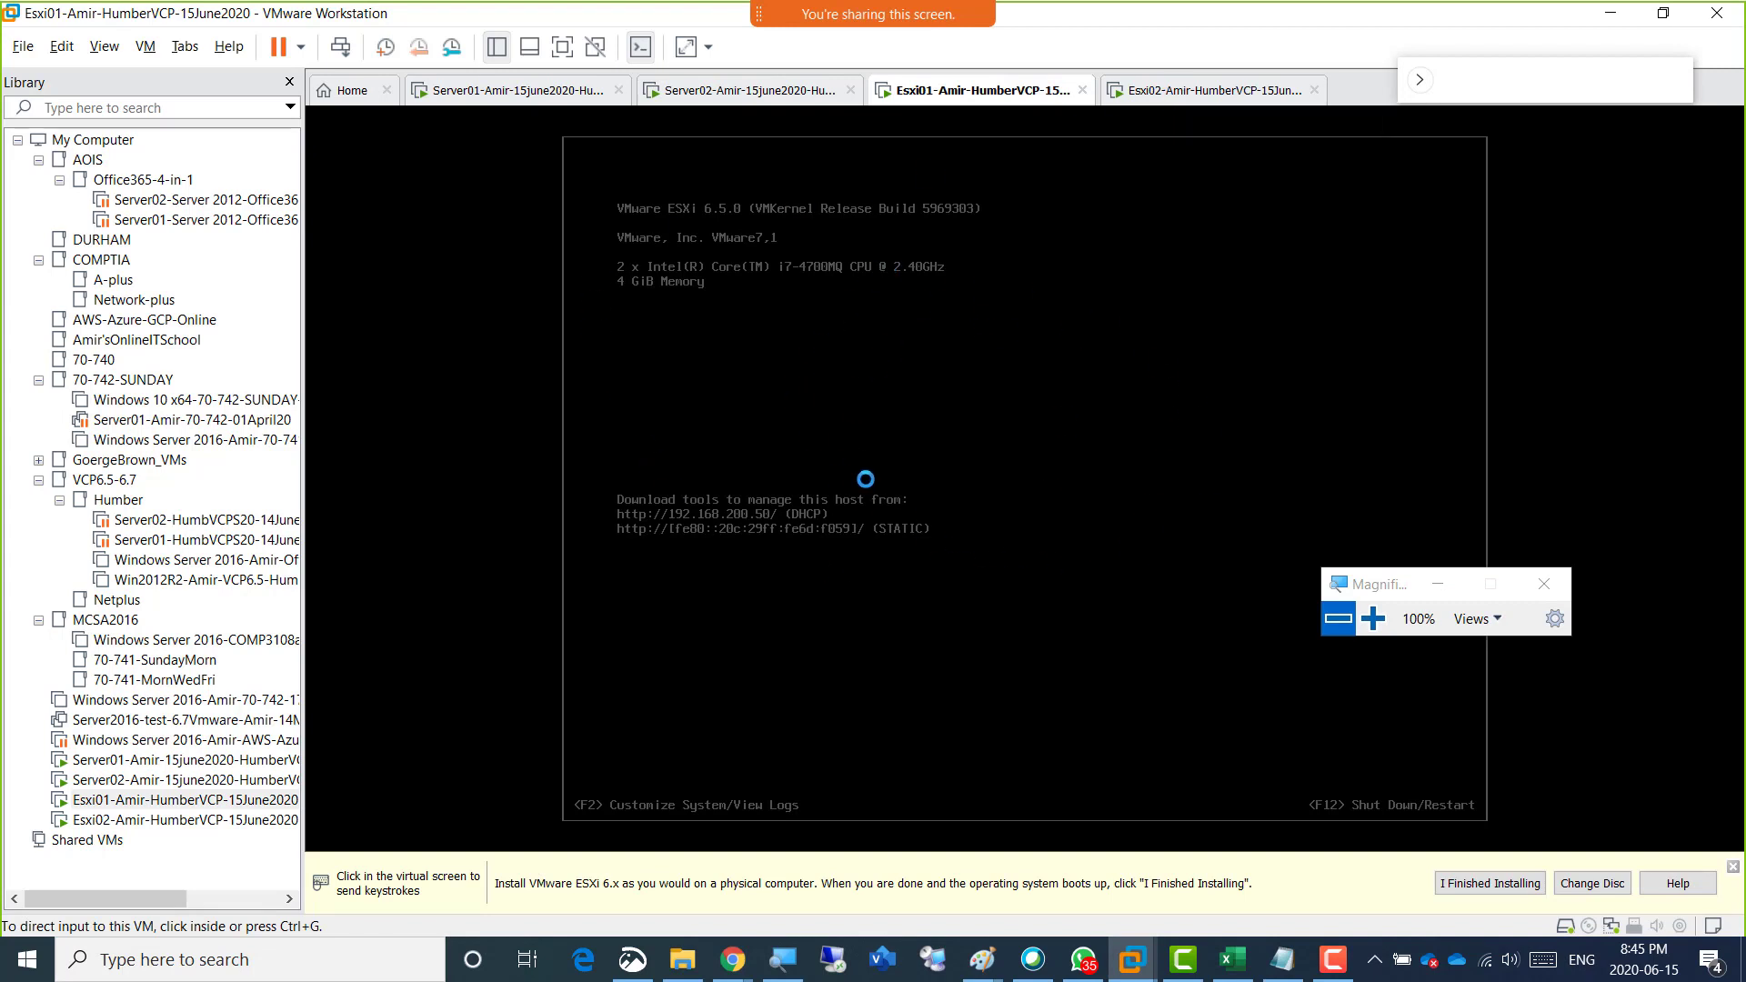
left_click(1151, 89)
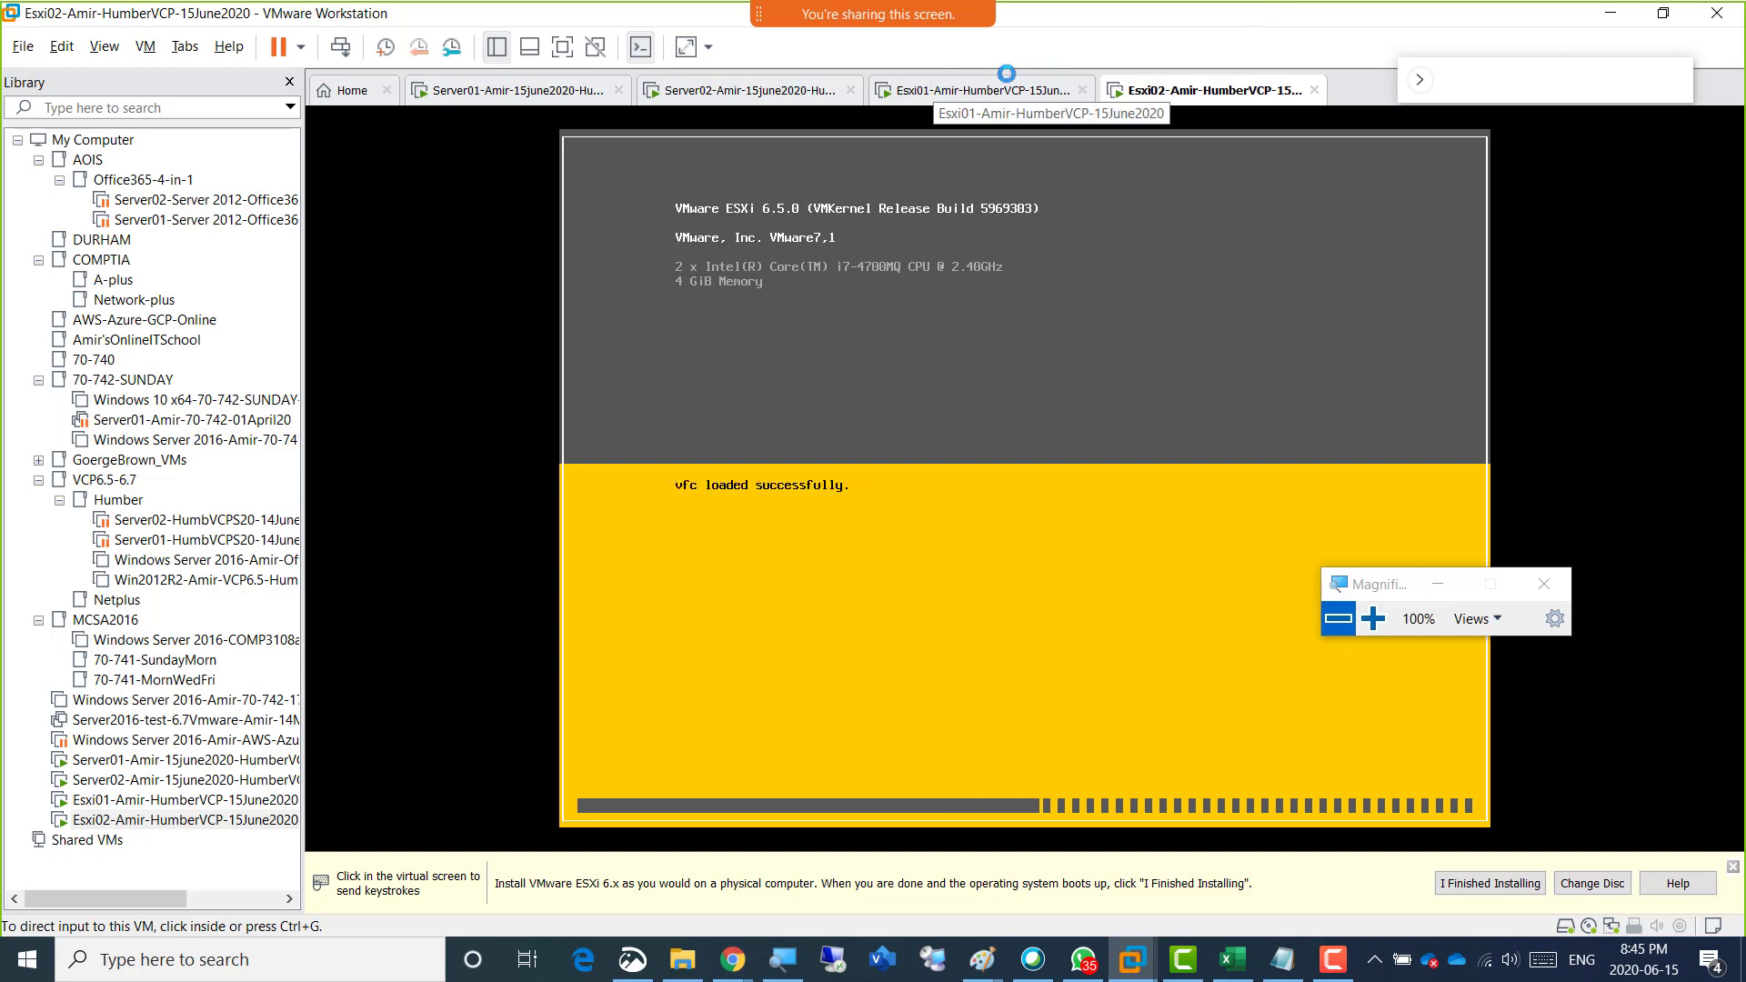
left_click(963, 91)
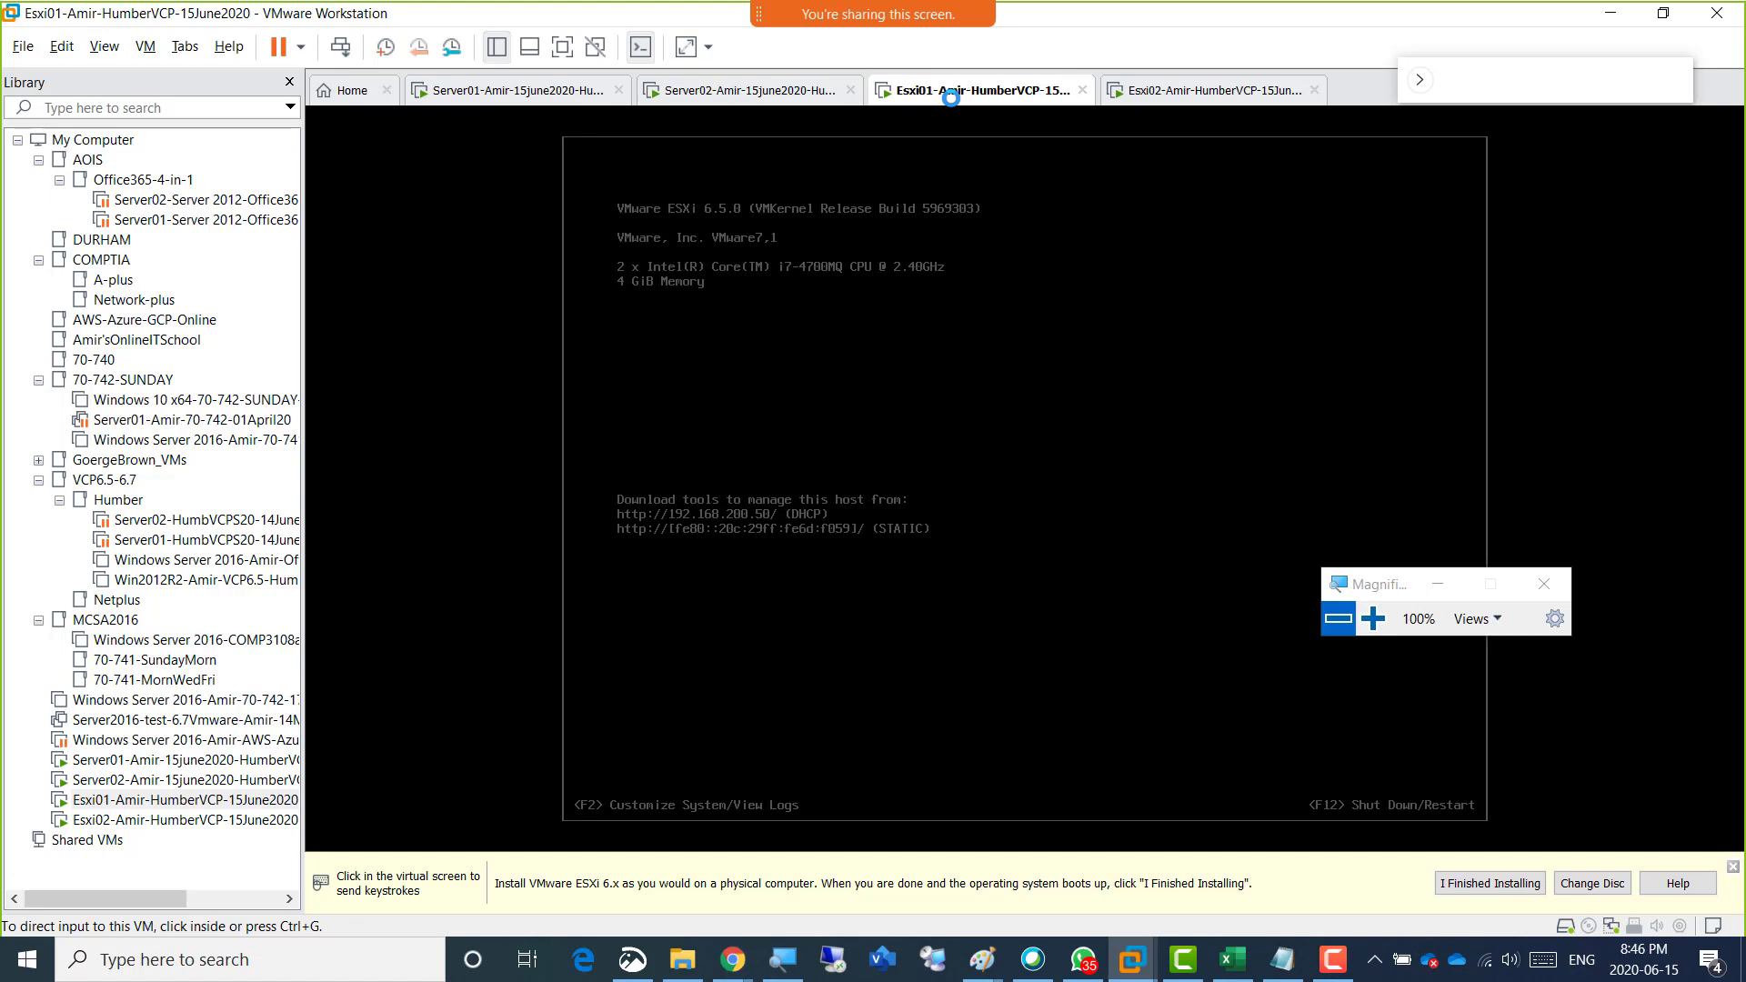
Continue the ESXi 6.5.0 installer on Esxi02, accepting the license agreement and choosing the 200 GB local disk with the US Default keyboard layout.
left_click(1198, 97)
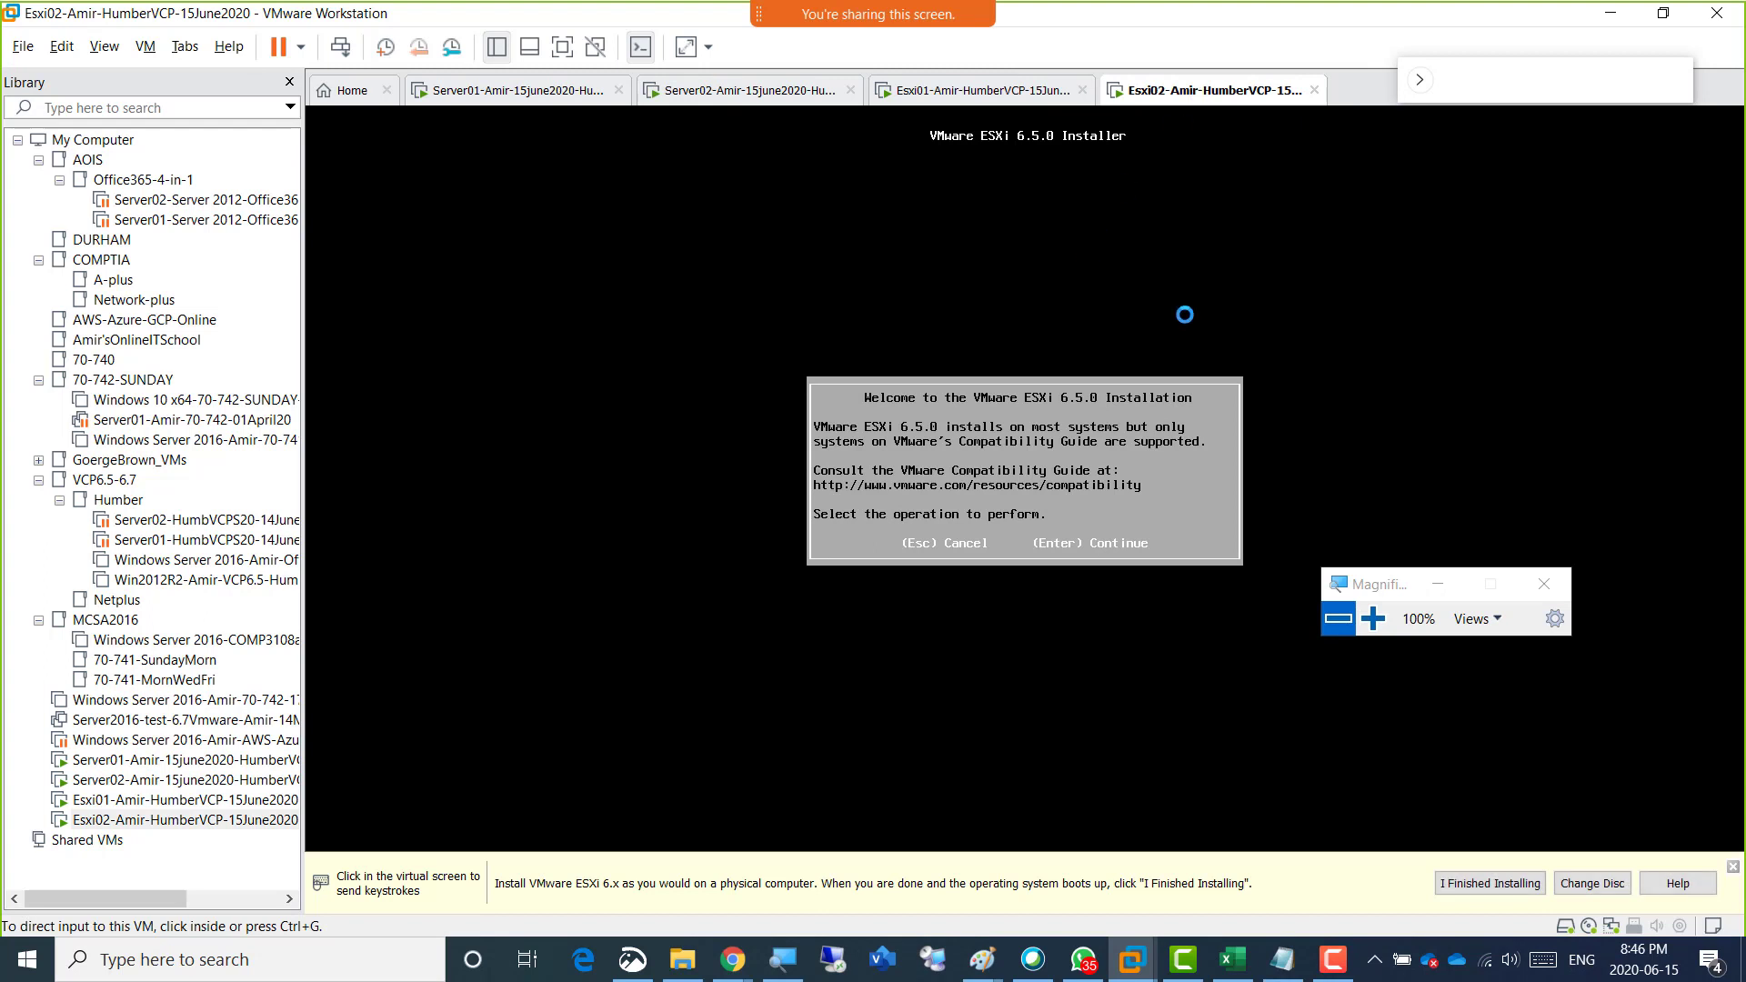
left_click(1157, 465)
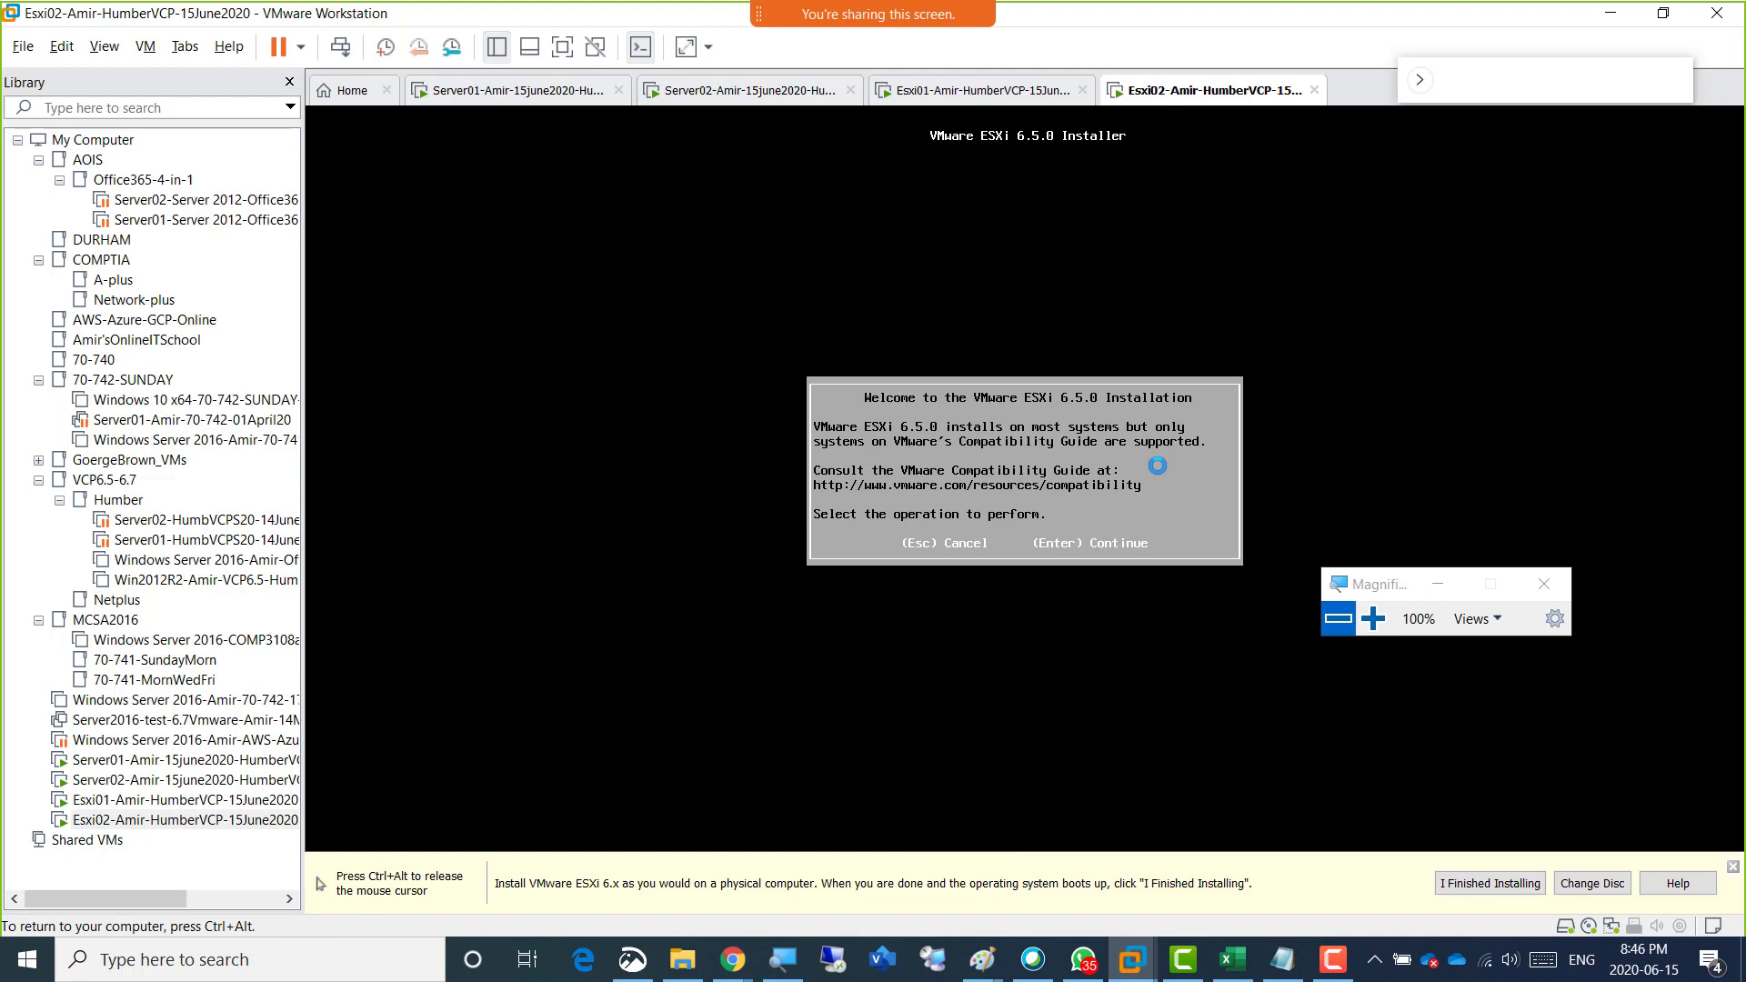
key("Return")
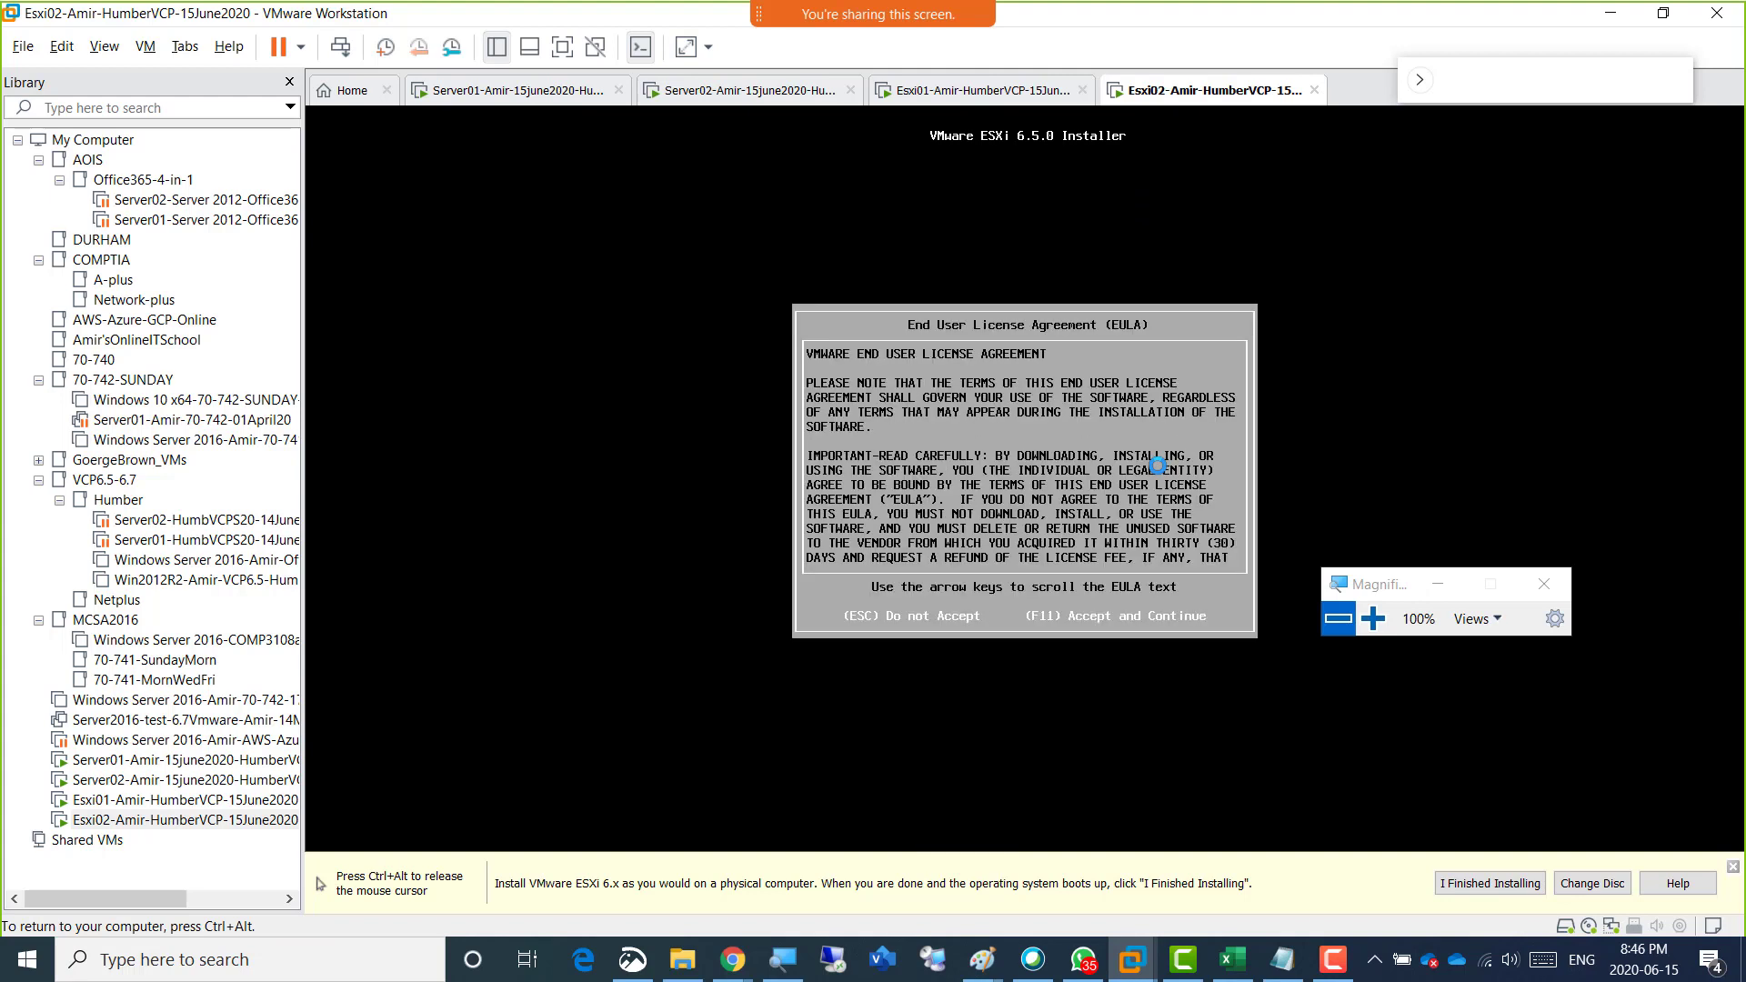
key("F11")
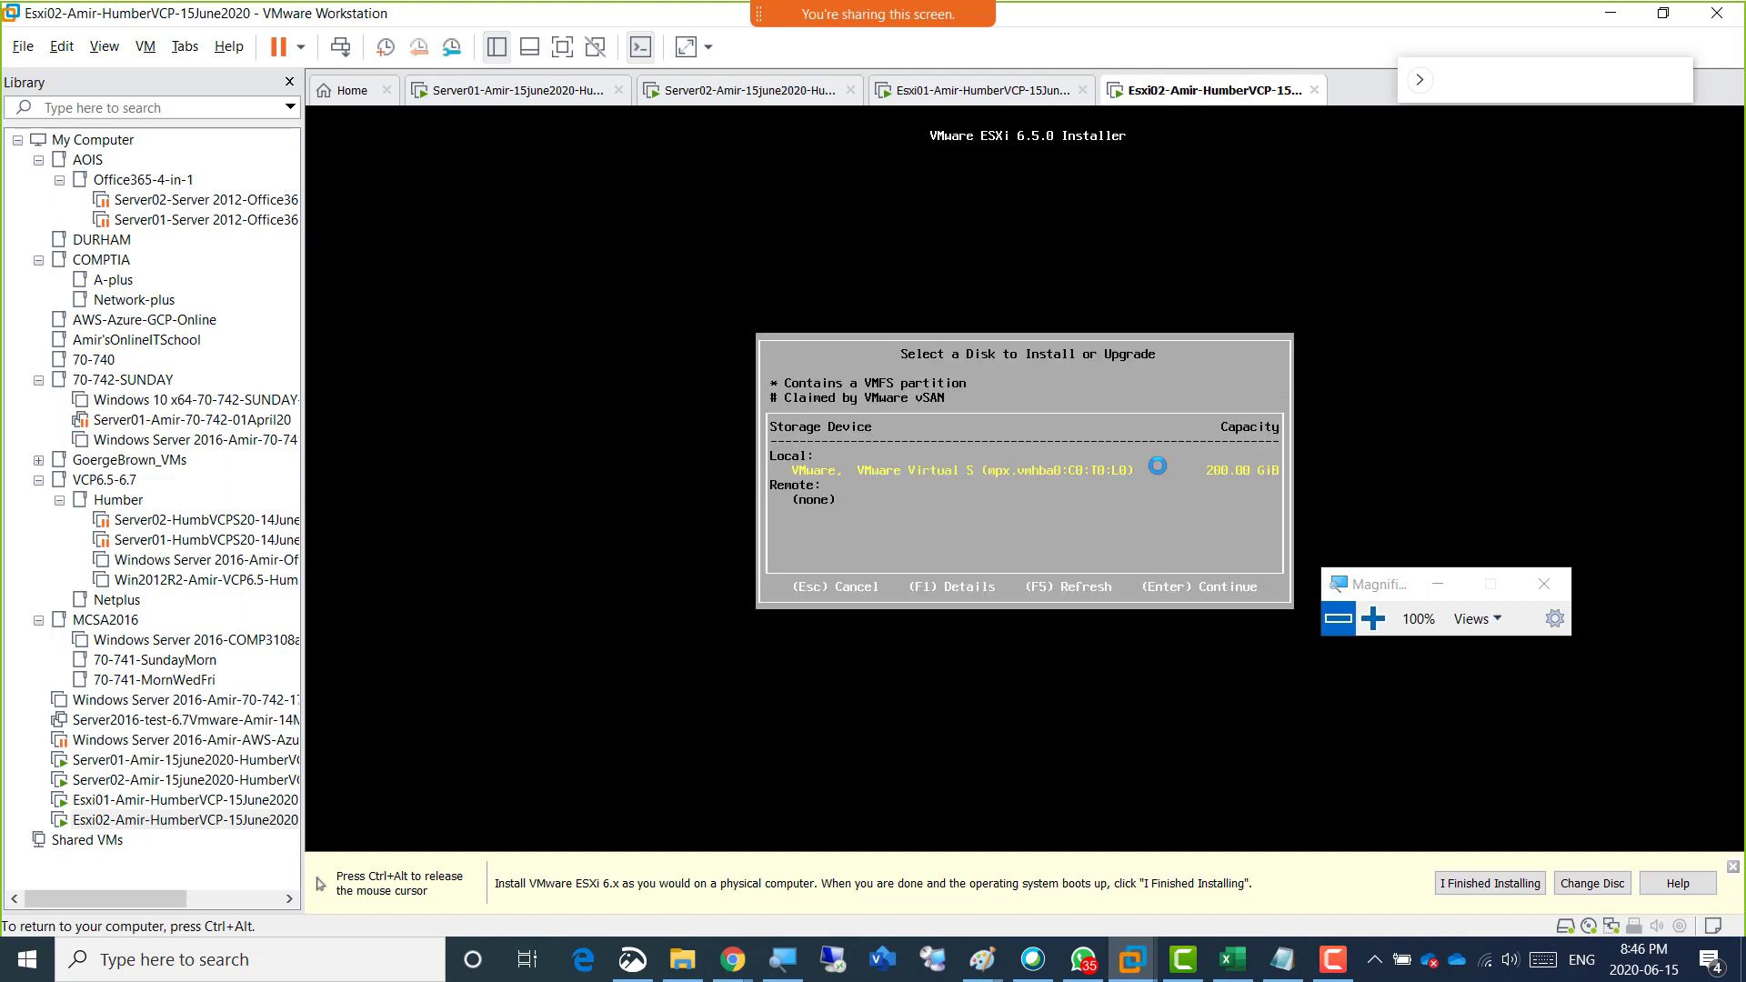
key("Return")
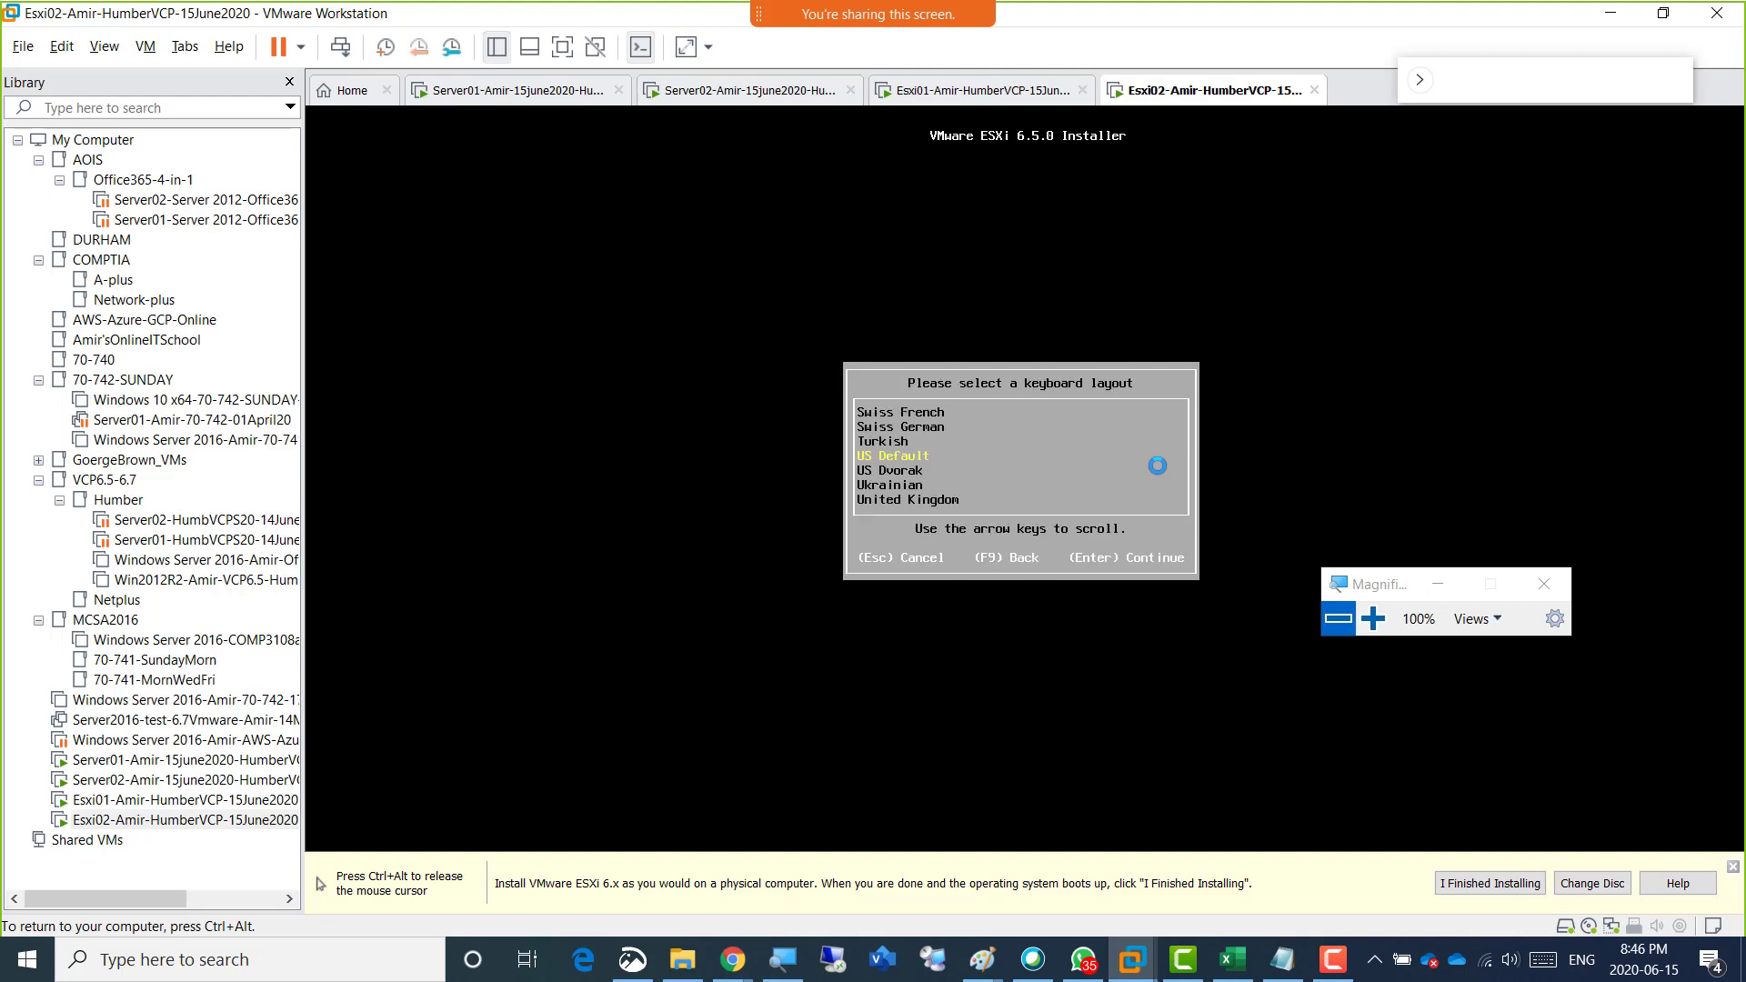
key("Return")
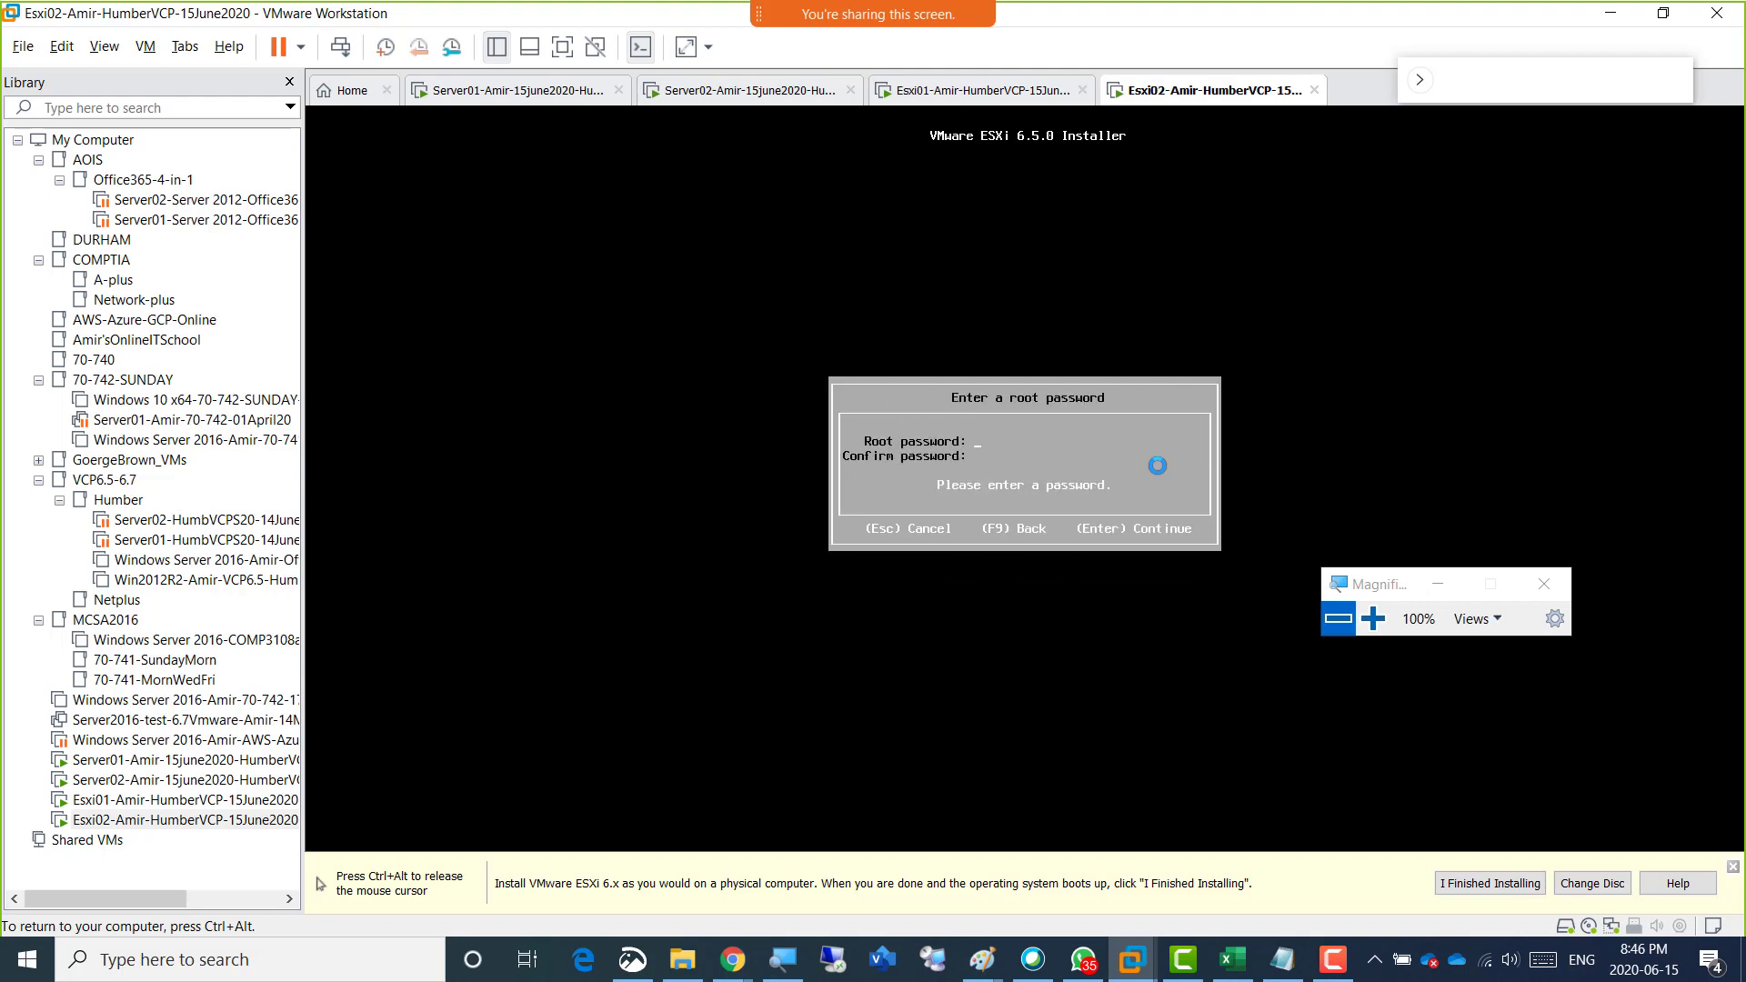
Enter and confirm the root password for Esxi02, and start the ESXi 6.5.0 installation on the selected disk.
type("******************")
key("Return")
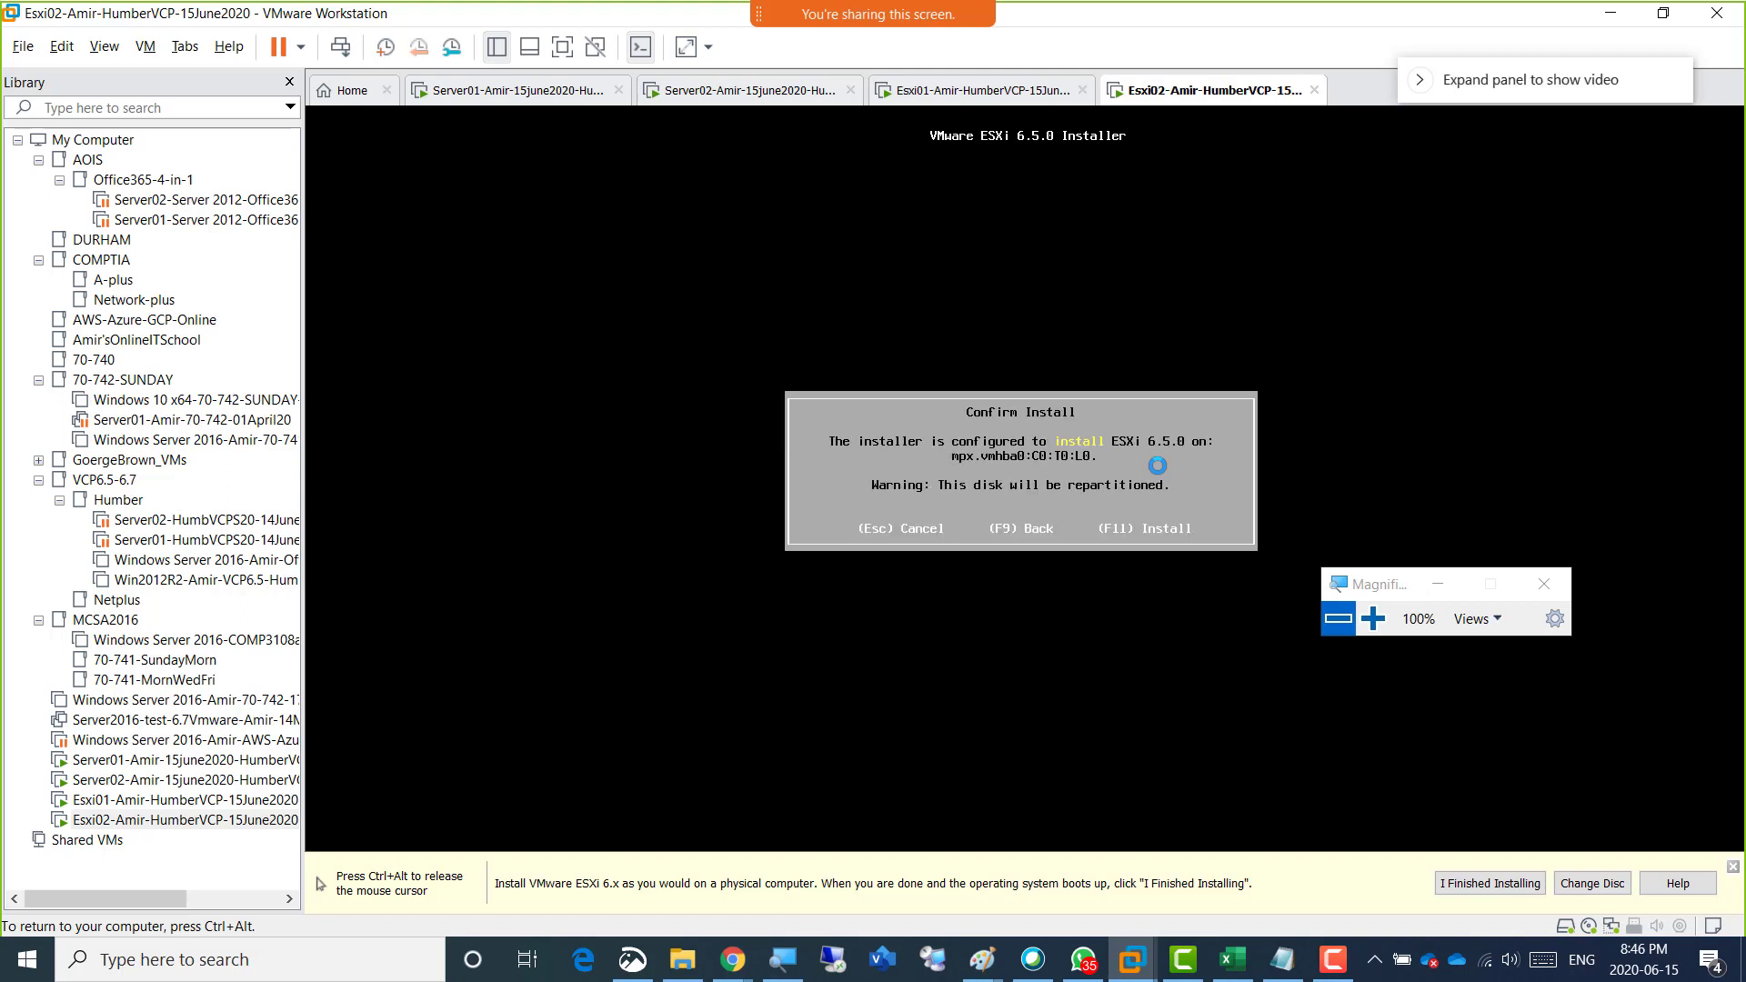
key("F11")
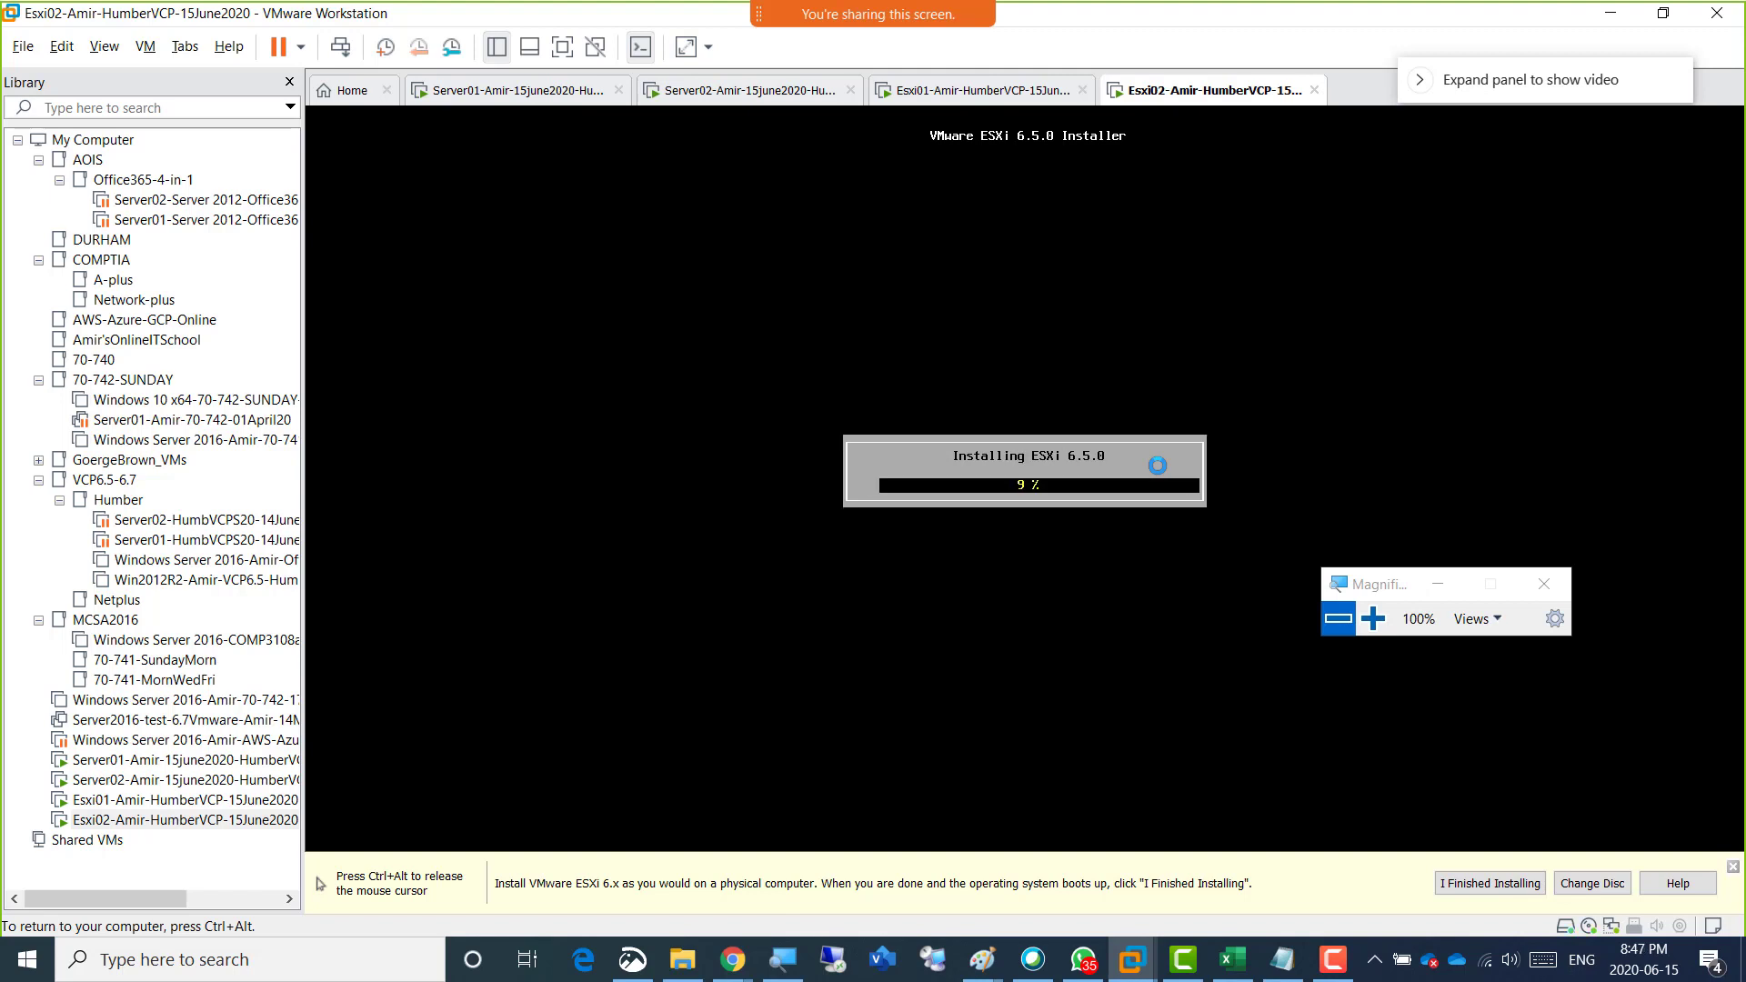
key("ctrl+alt")
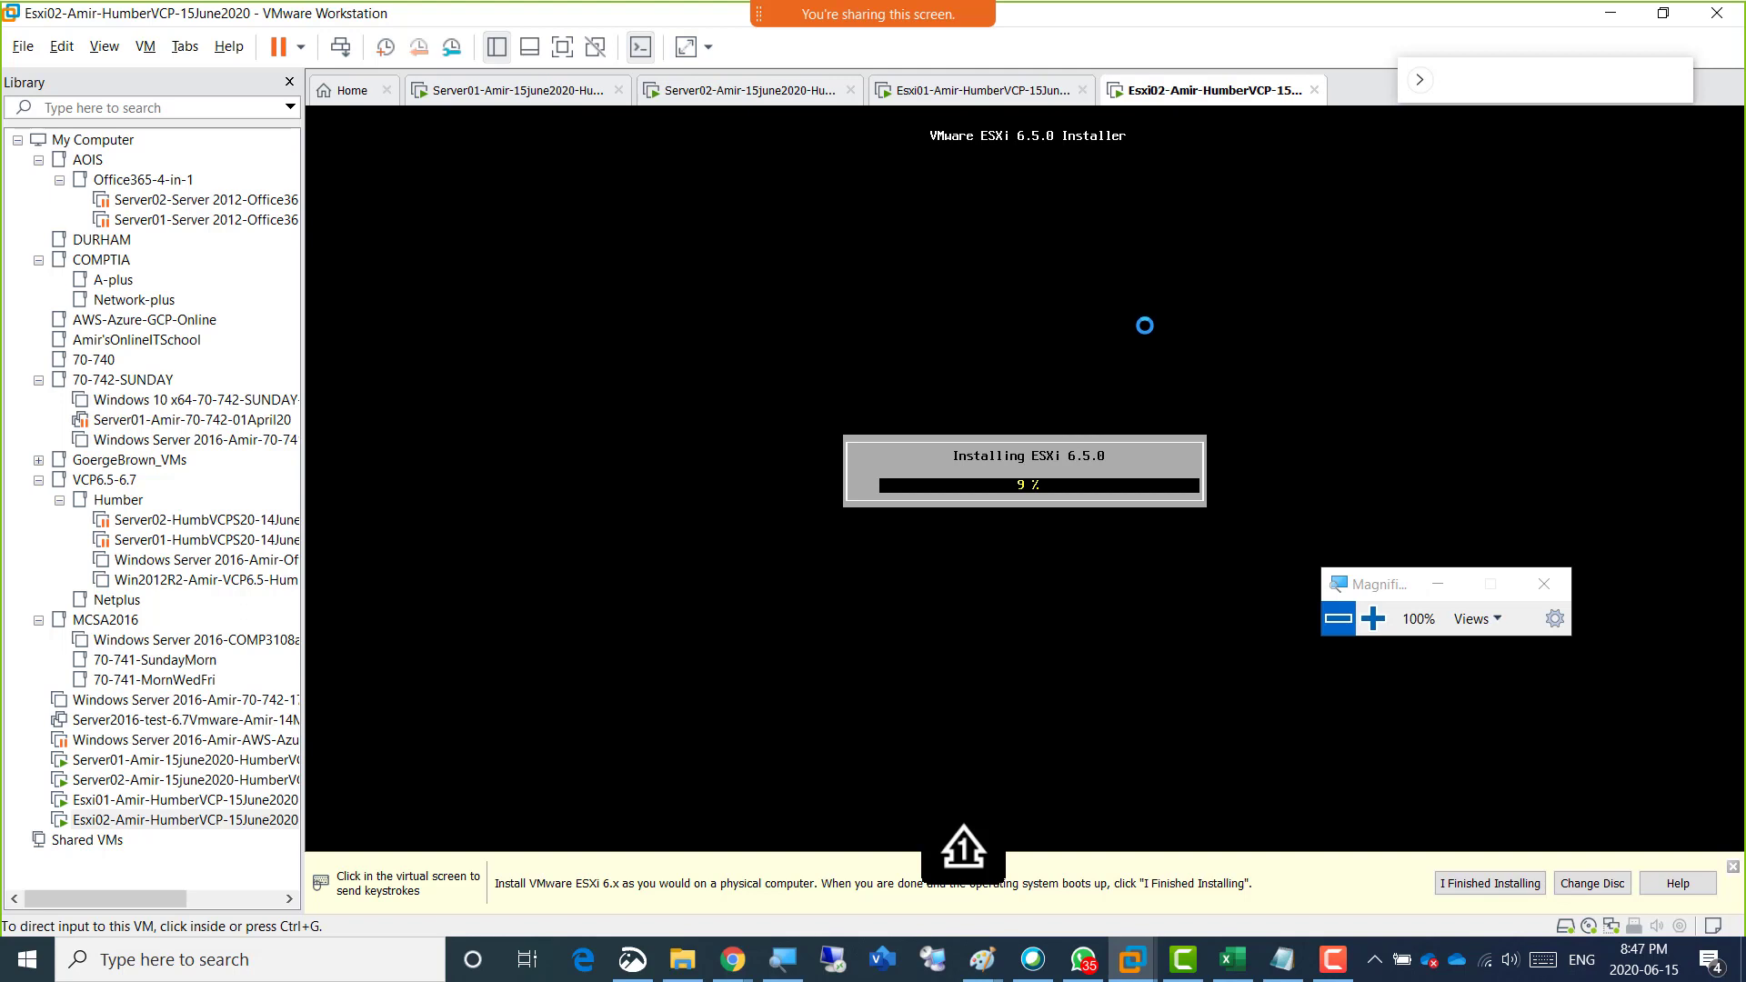
Switch to Esxi01 and open its System Customization screen, logging in as root with the account password.
left_click(991, 92)
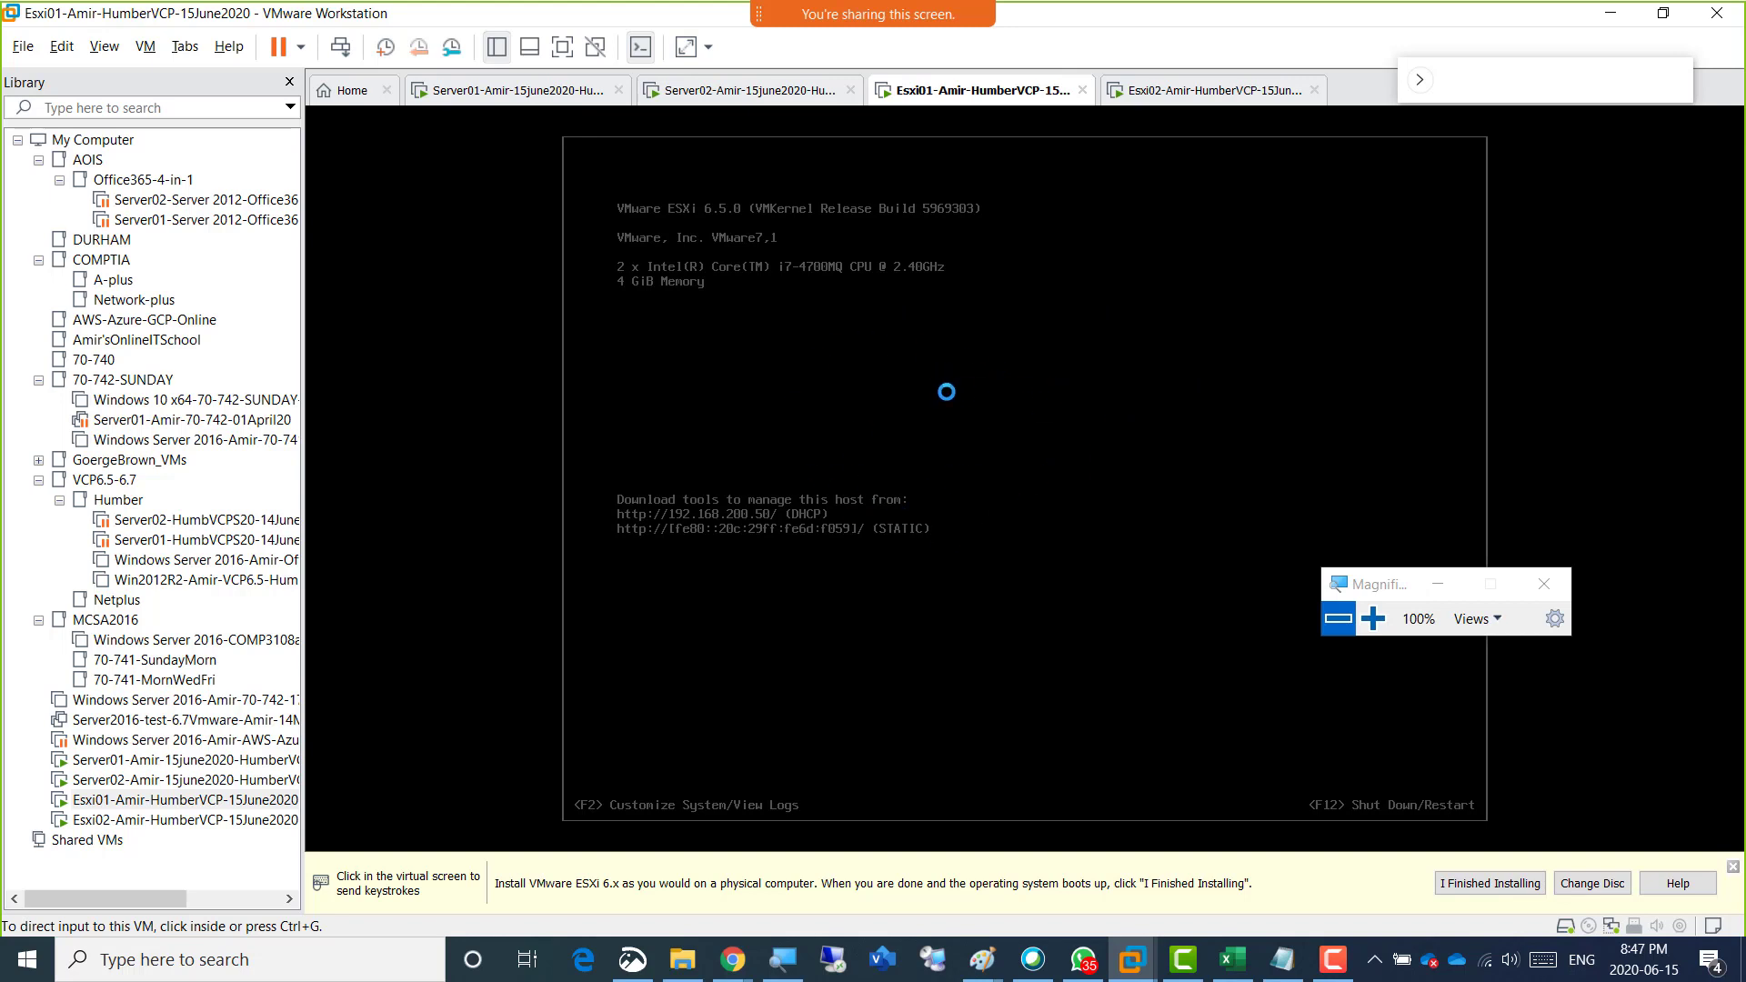
left_click(946, 392)
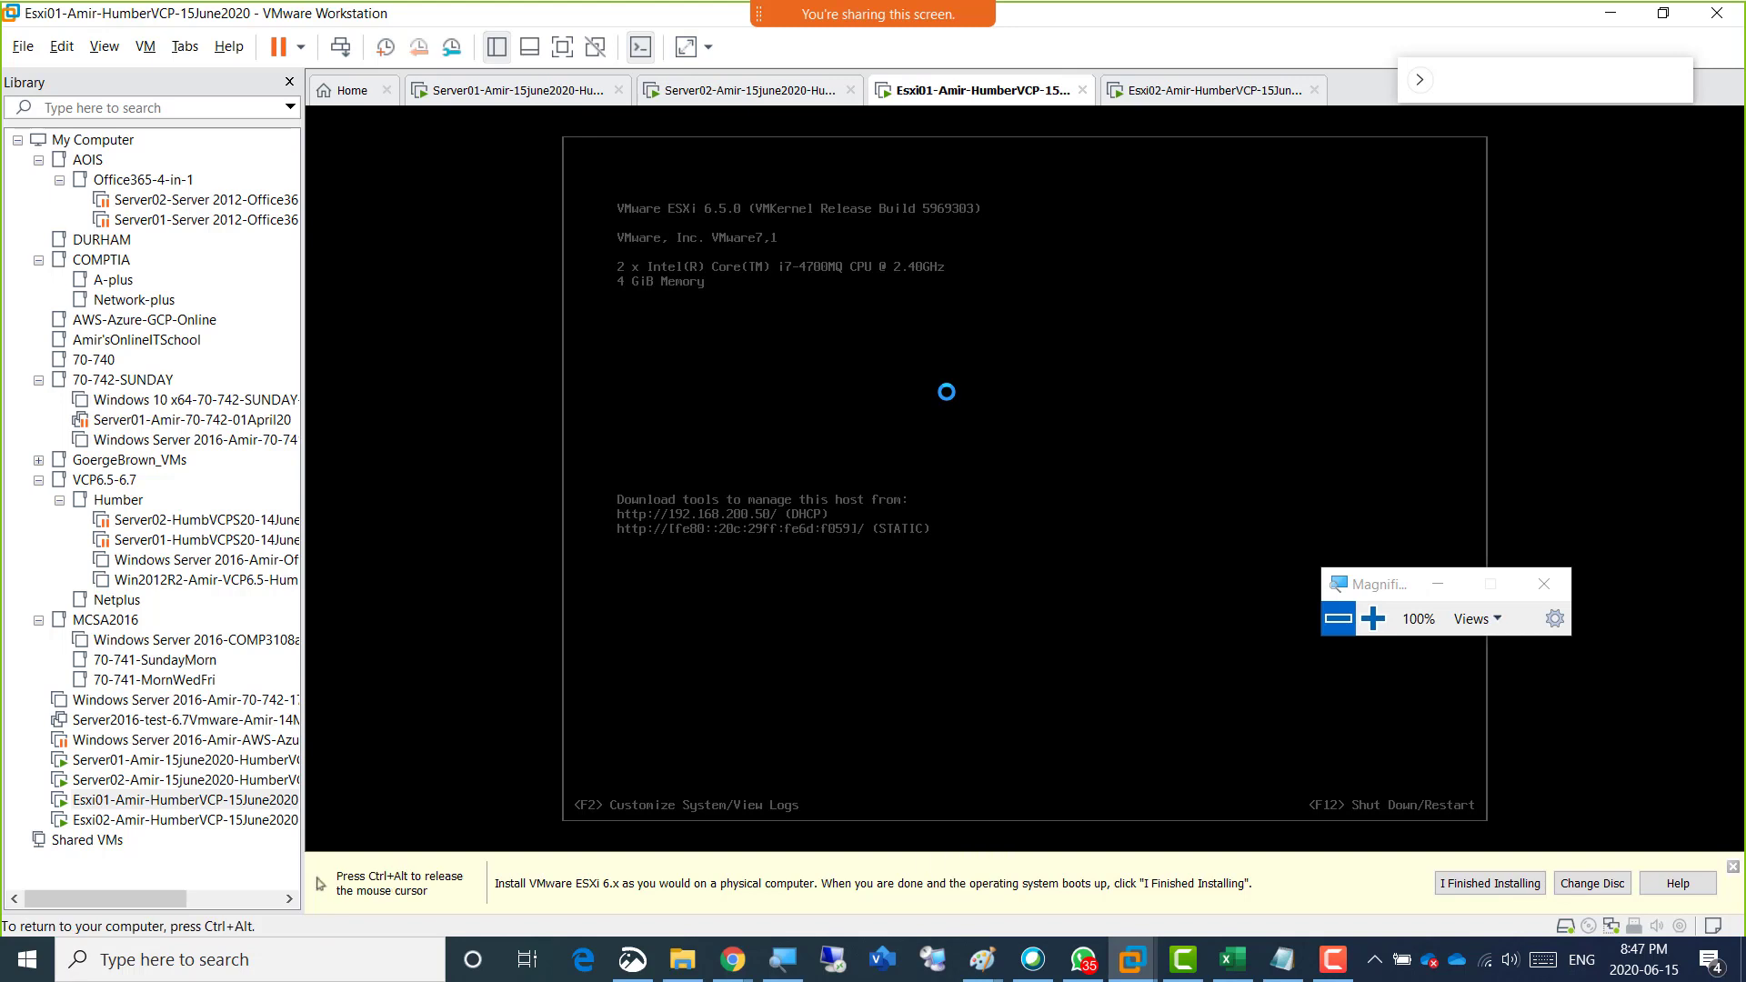
key("ctrl+alt")
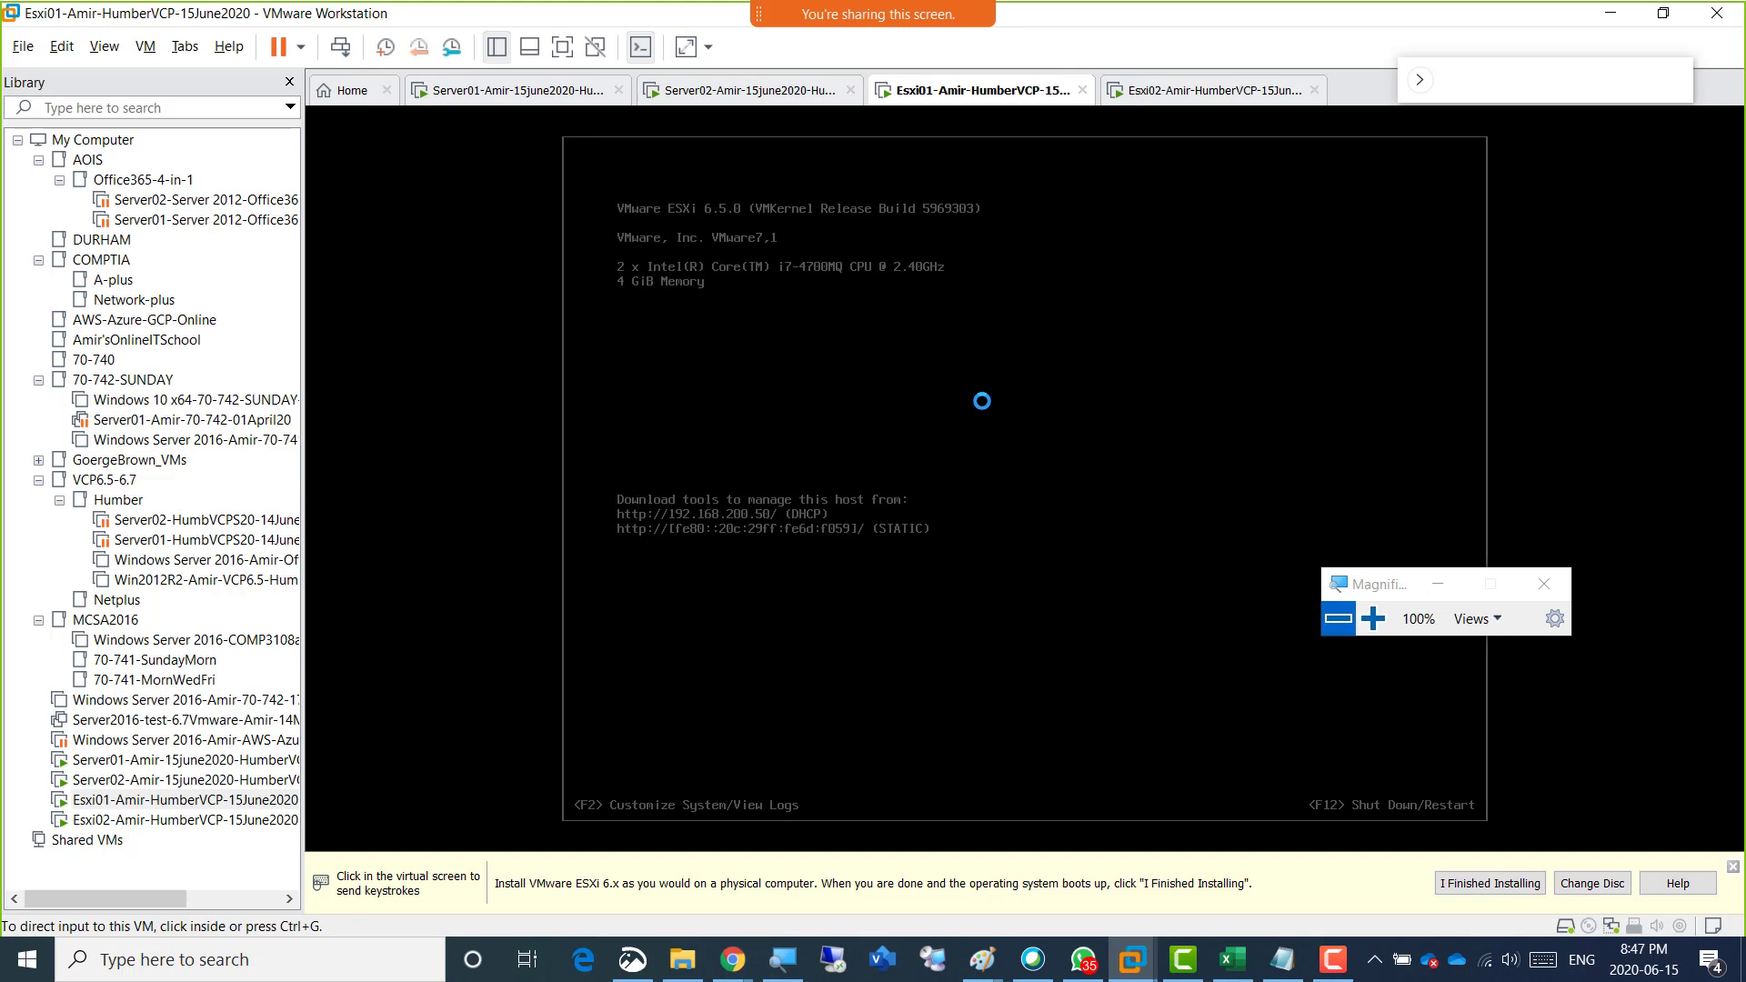
left_click(939, 338)
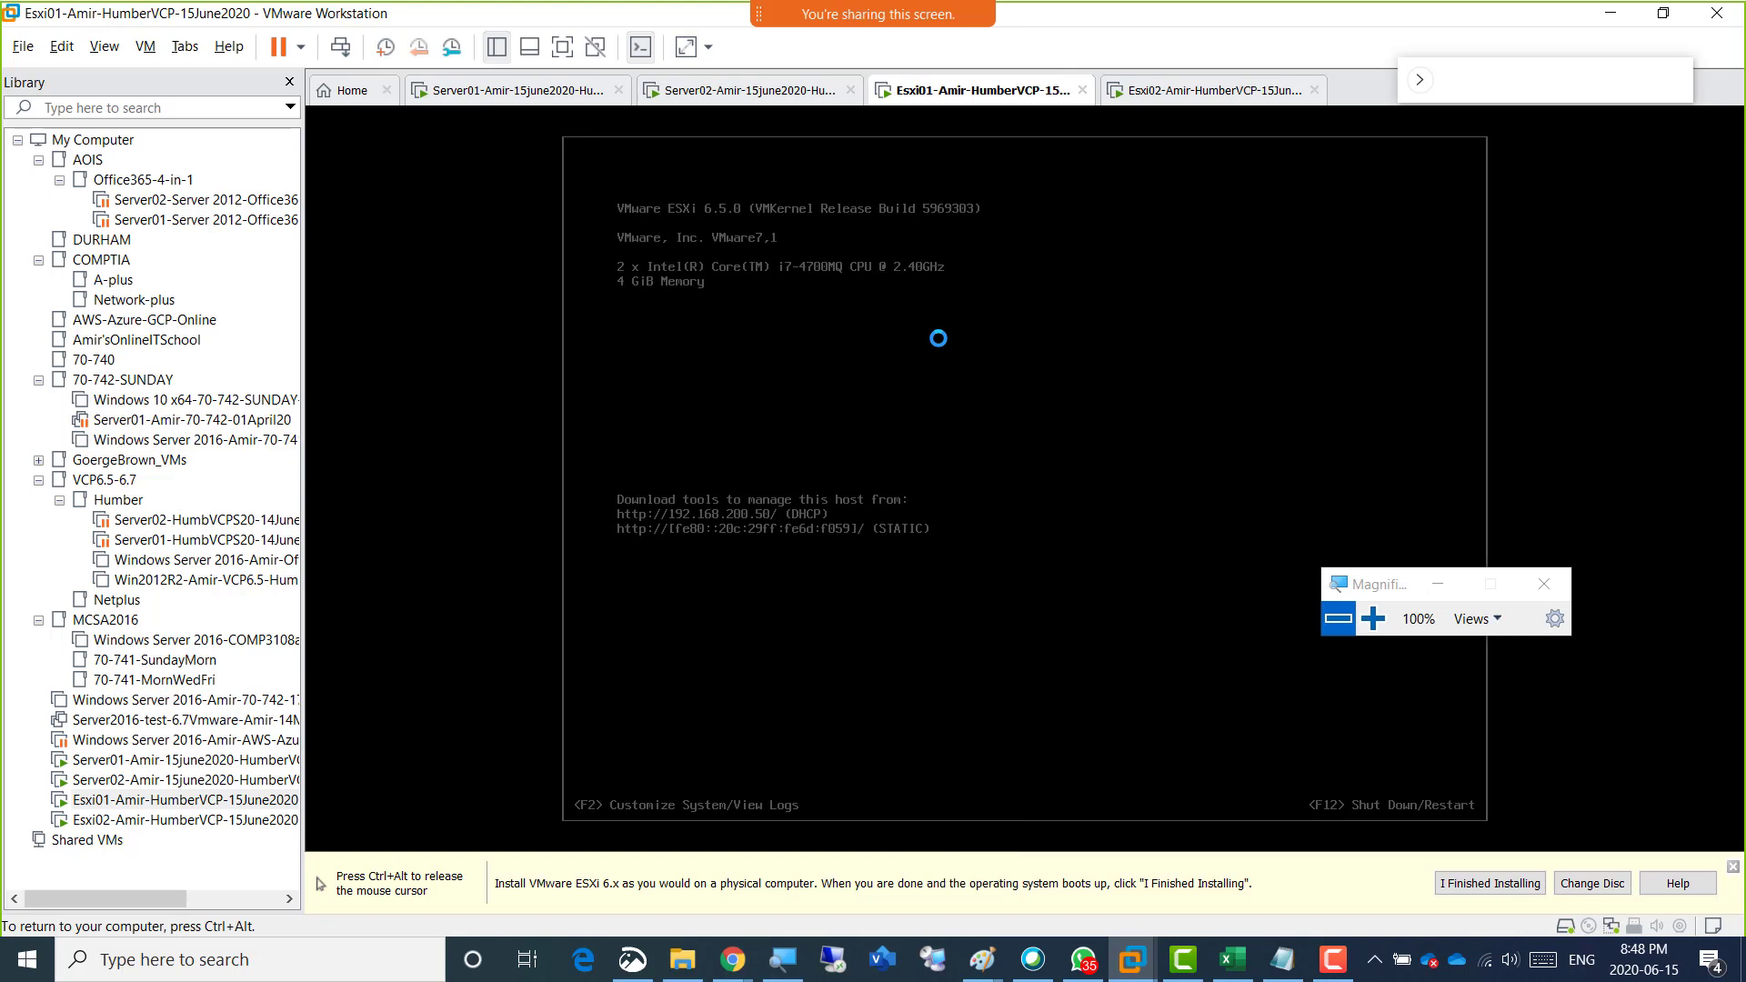
key("F2")
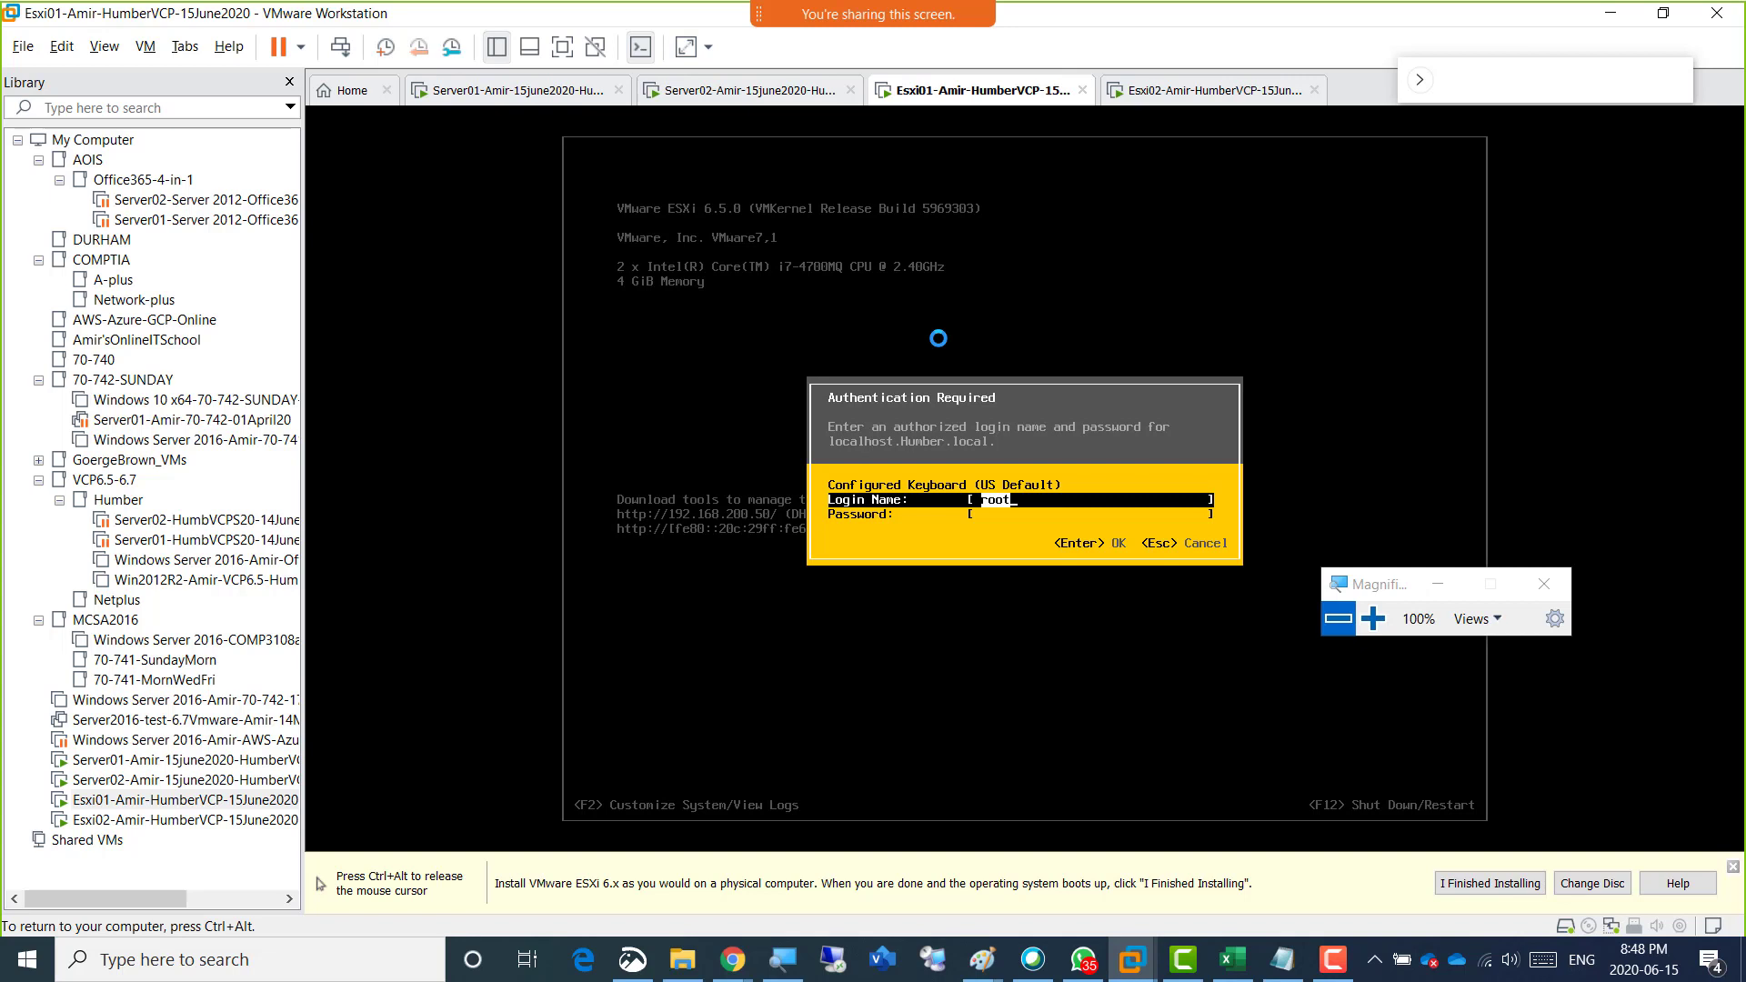
key("Tab")
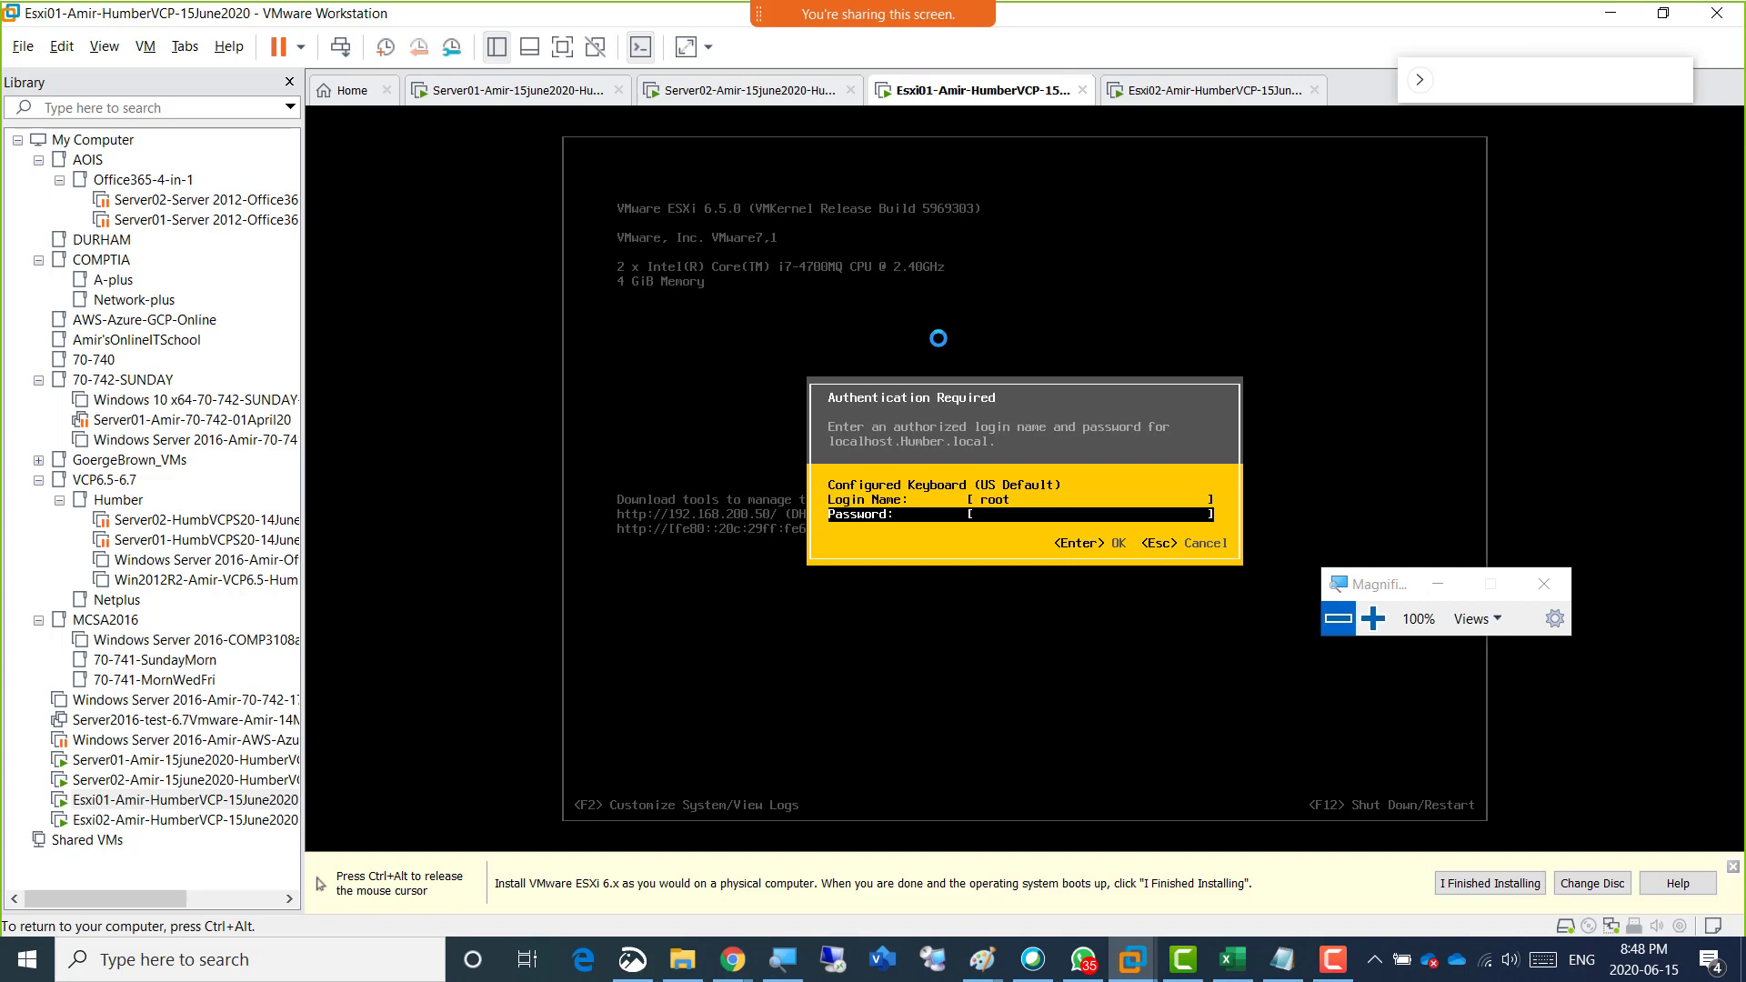
type("**")
key("BackSpace")
key("BackSpace")
key("BackSpace")
type("*********")
key("Return")
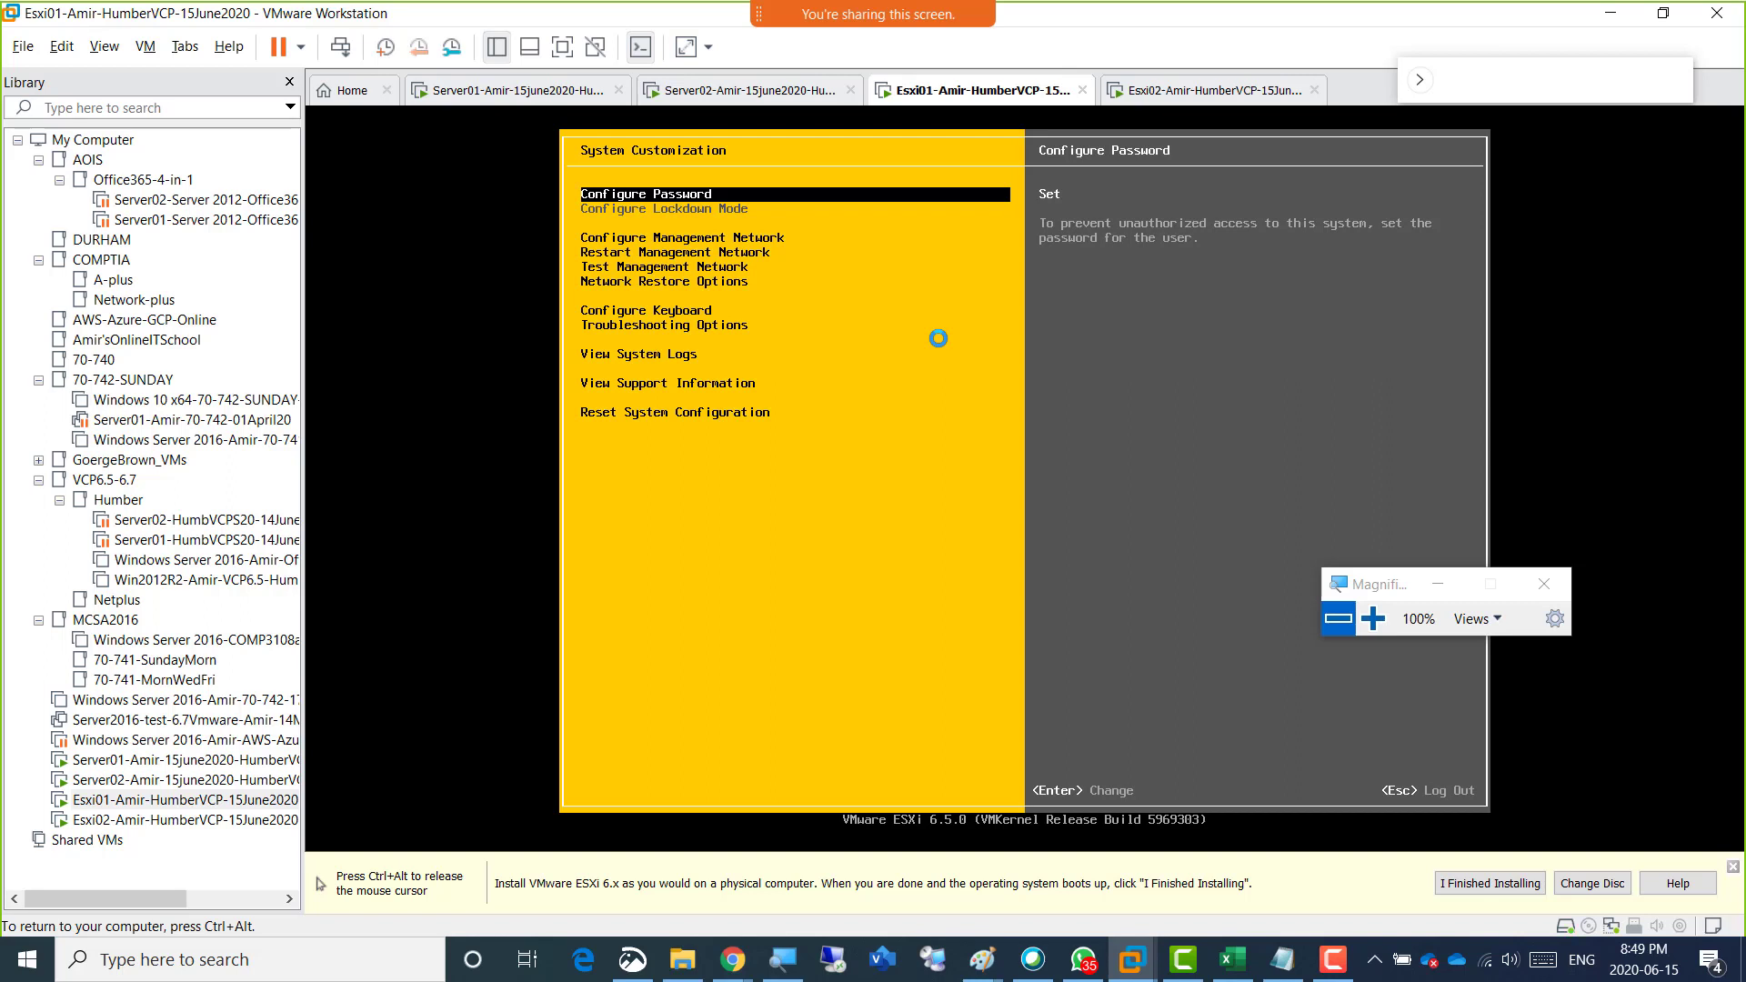
Log out of System Customization on Esxi01 to return to the host's main console screen.
key("ctrl+alt")
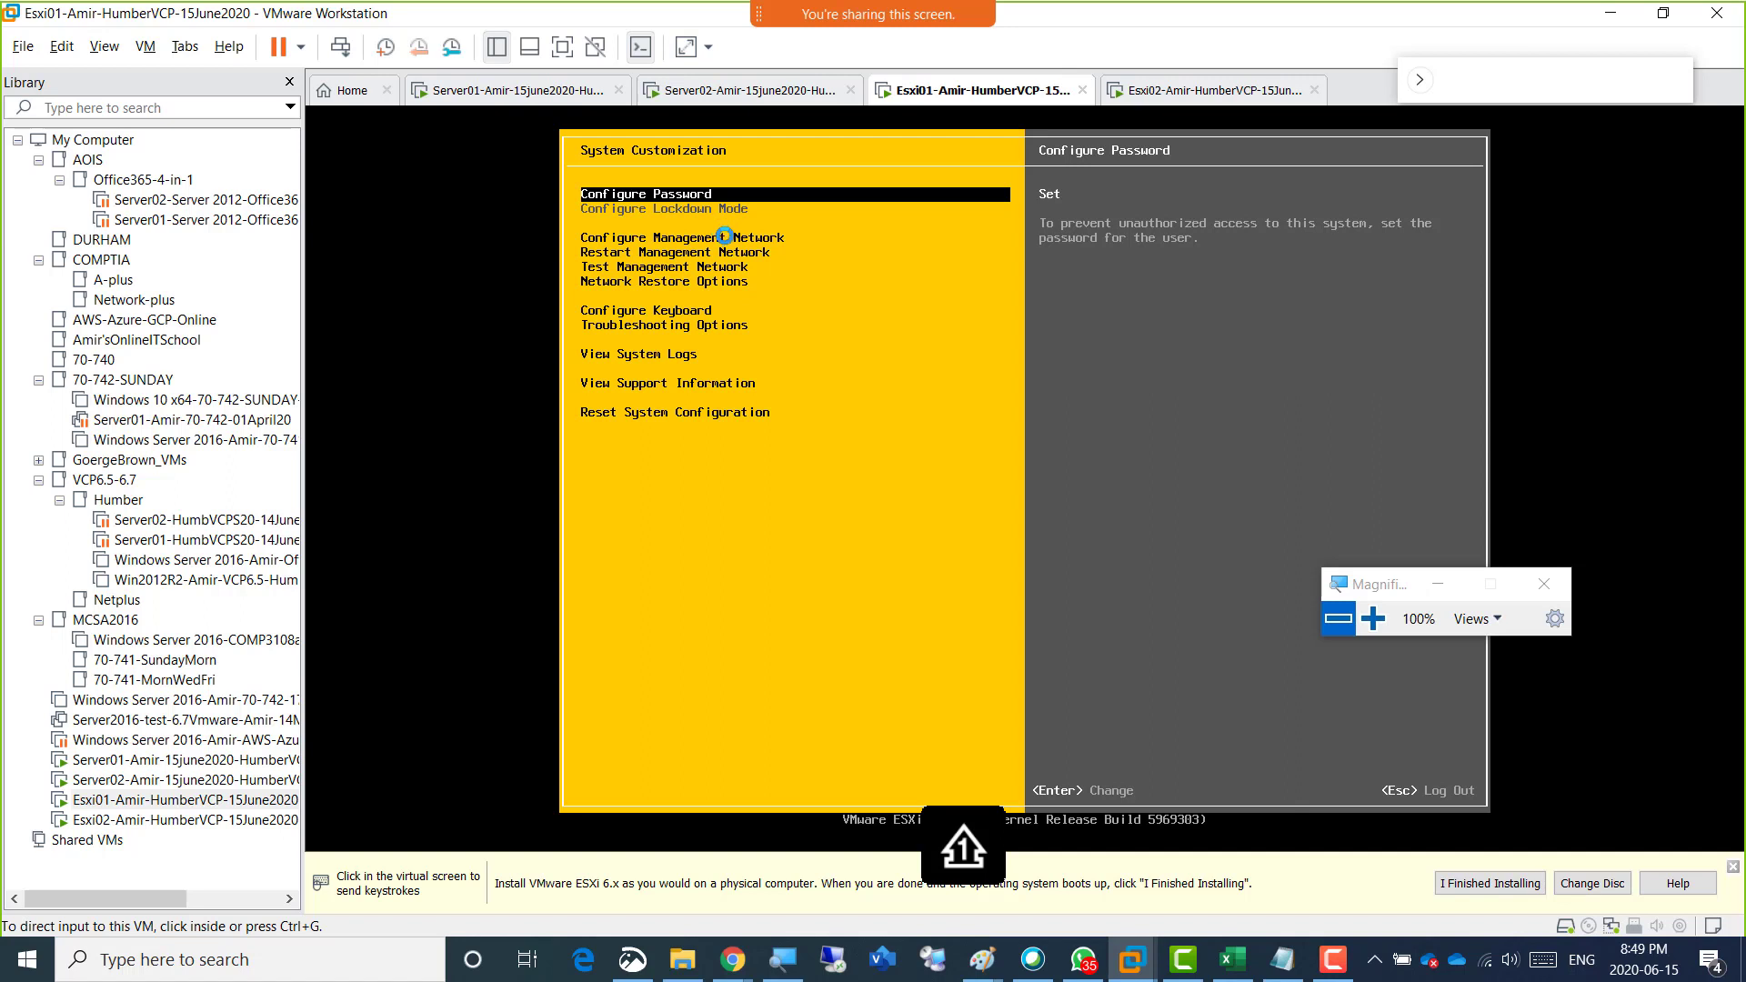
left_click(859, 387)
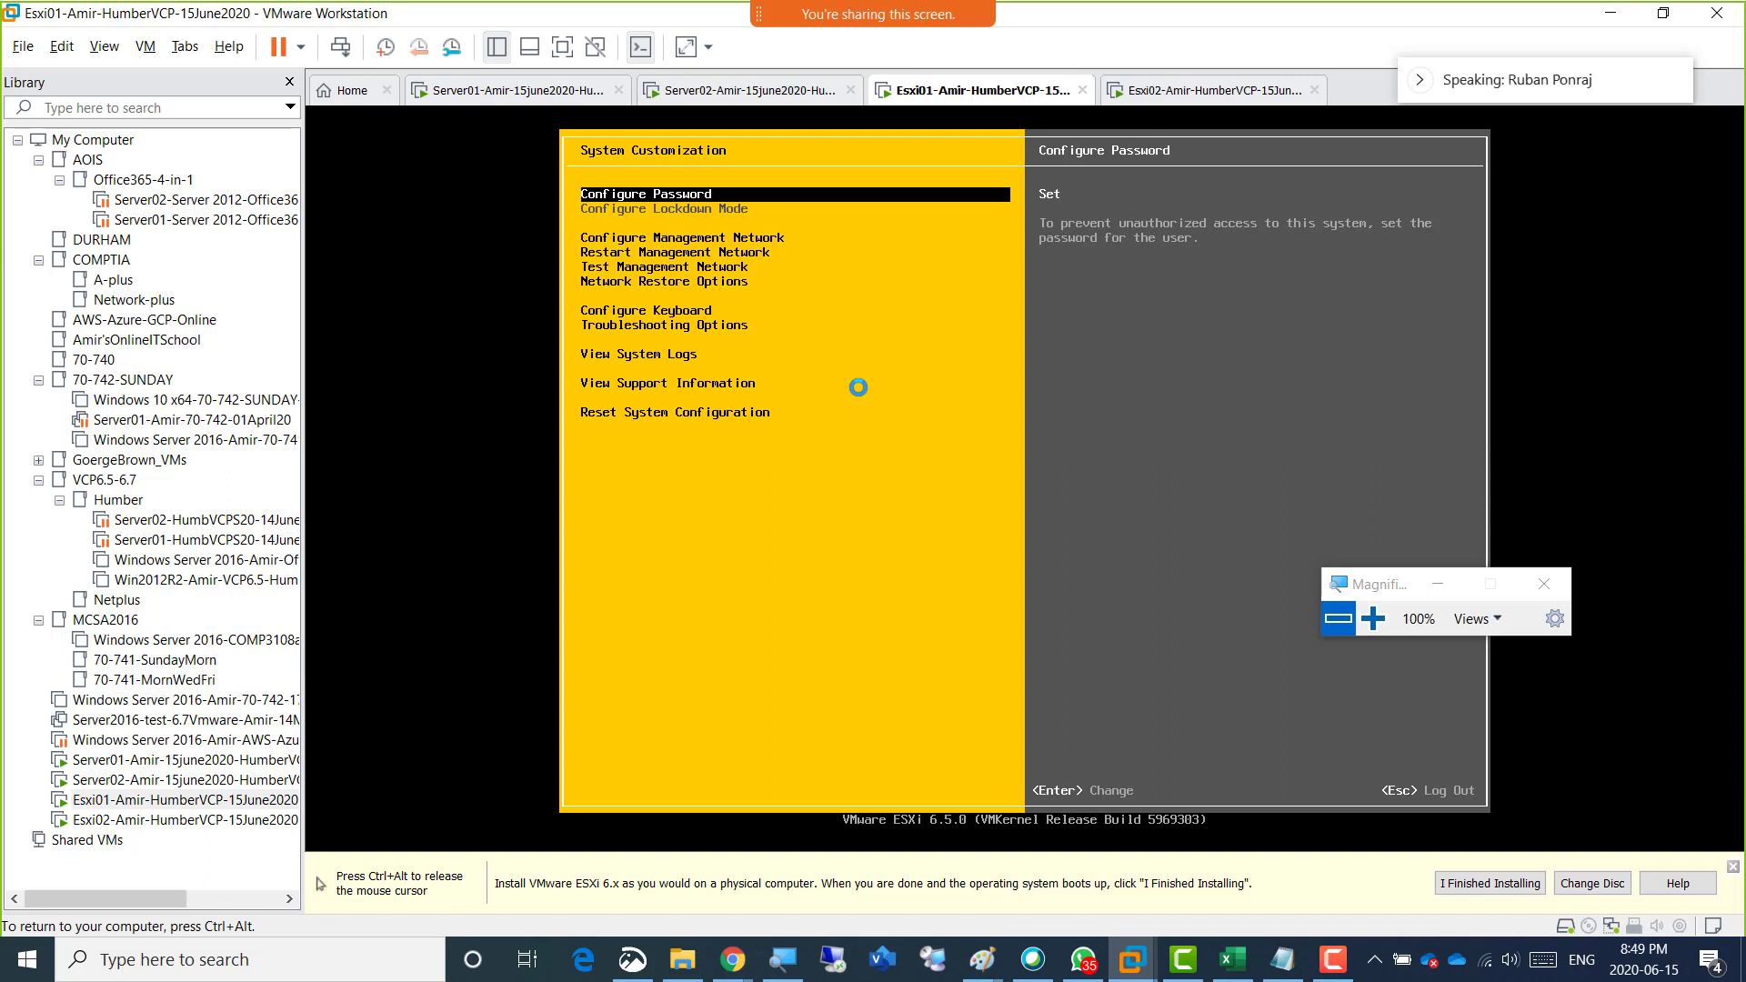
key("ctrl+alt")
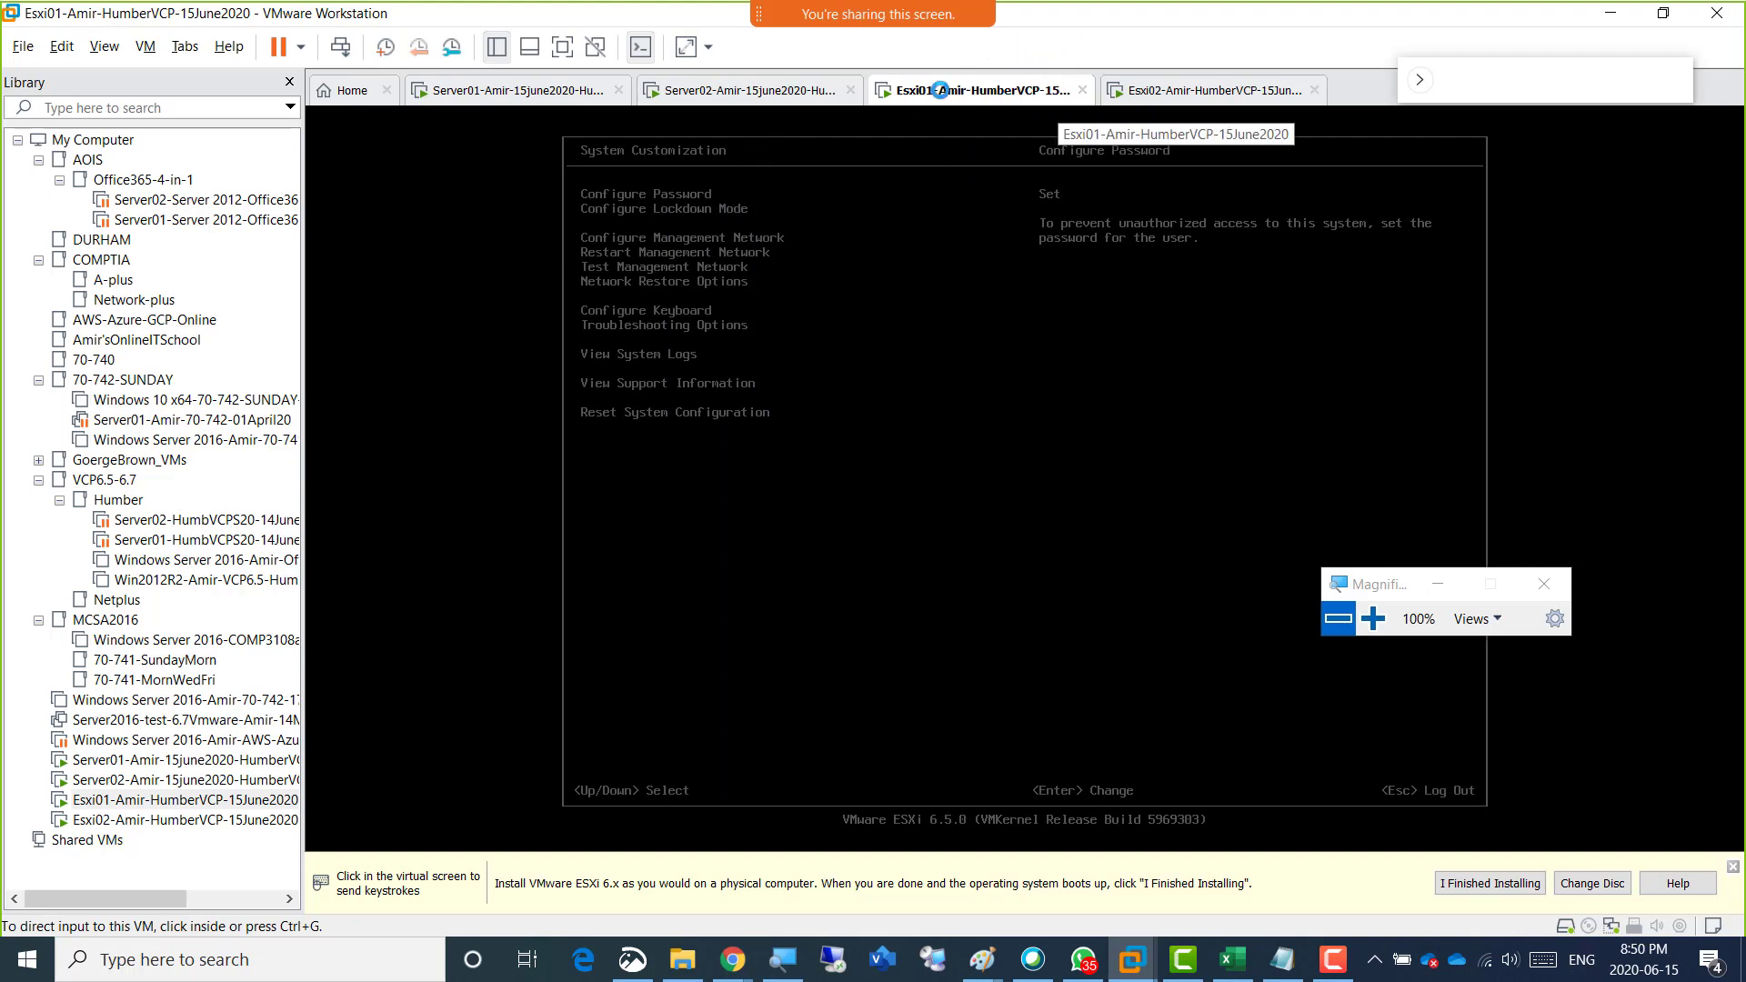
left_click(780, 293)
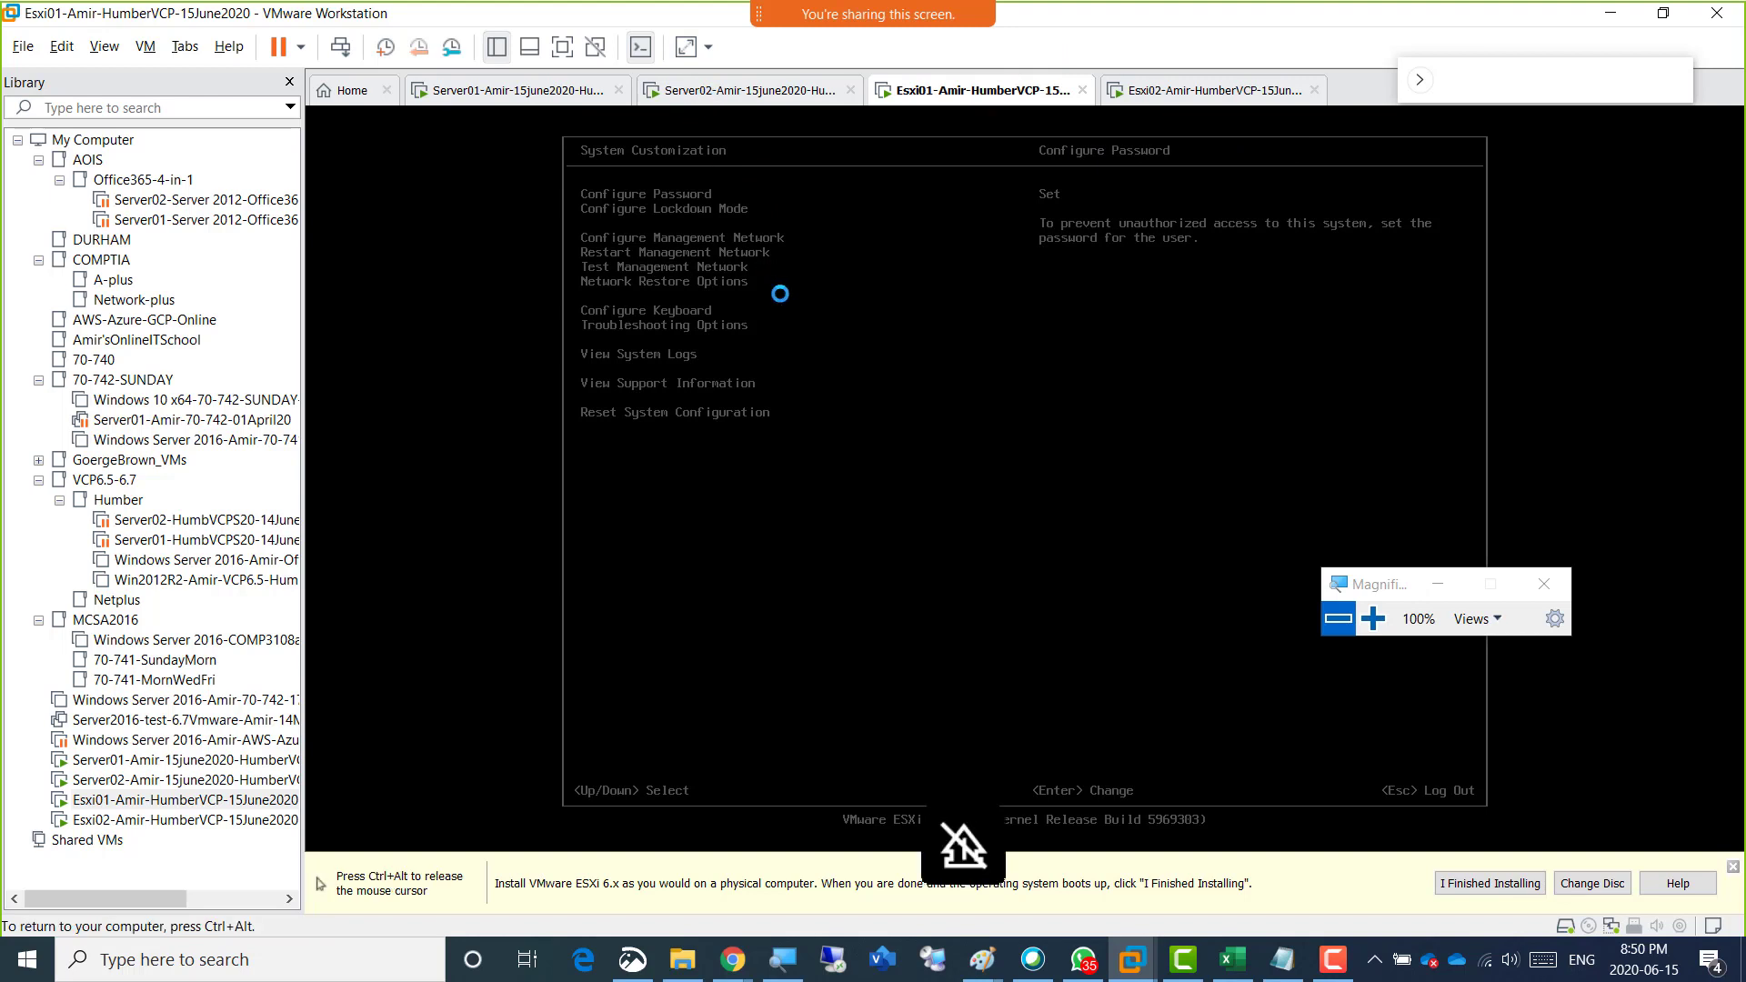
key("Escape")
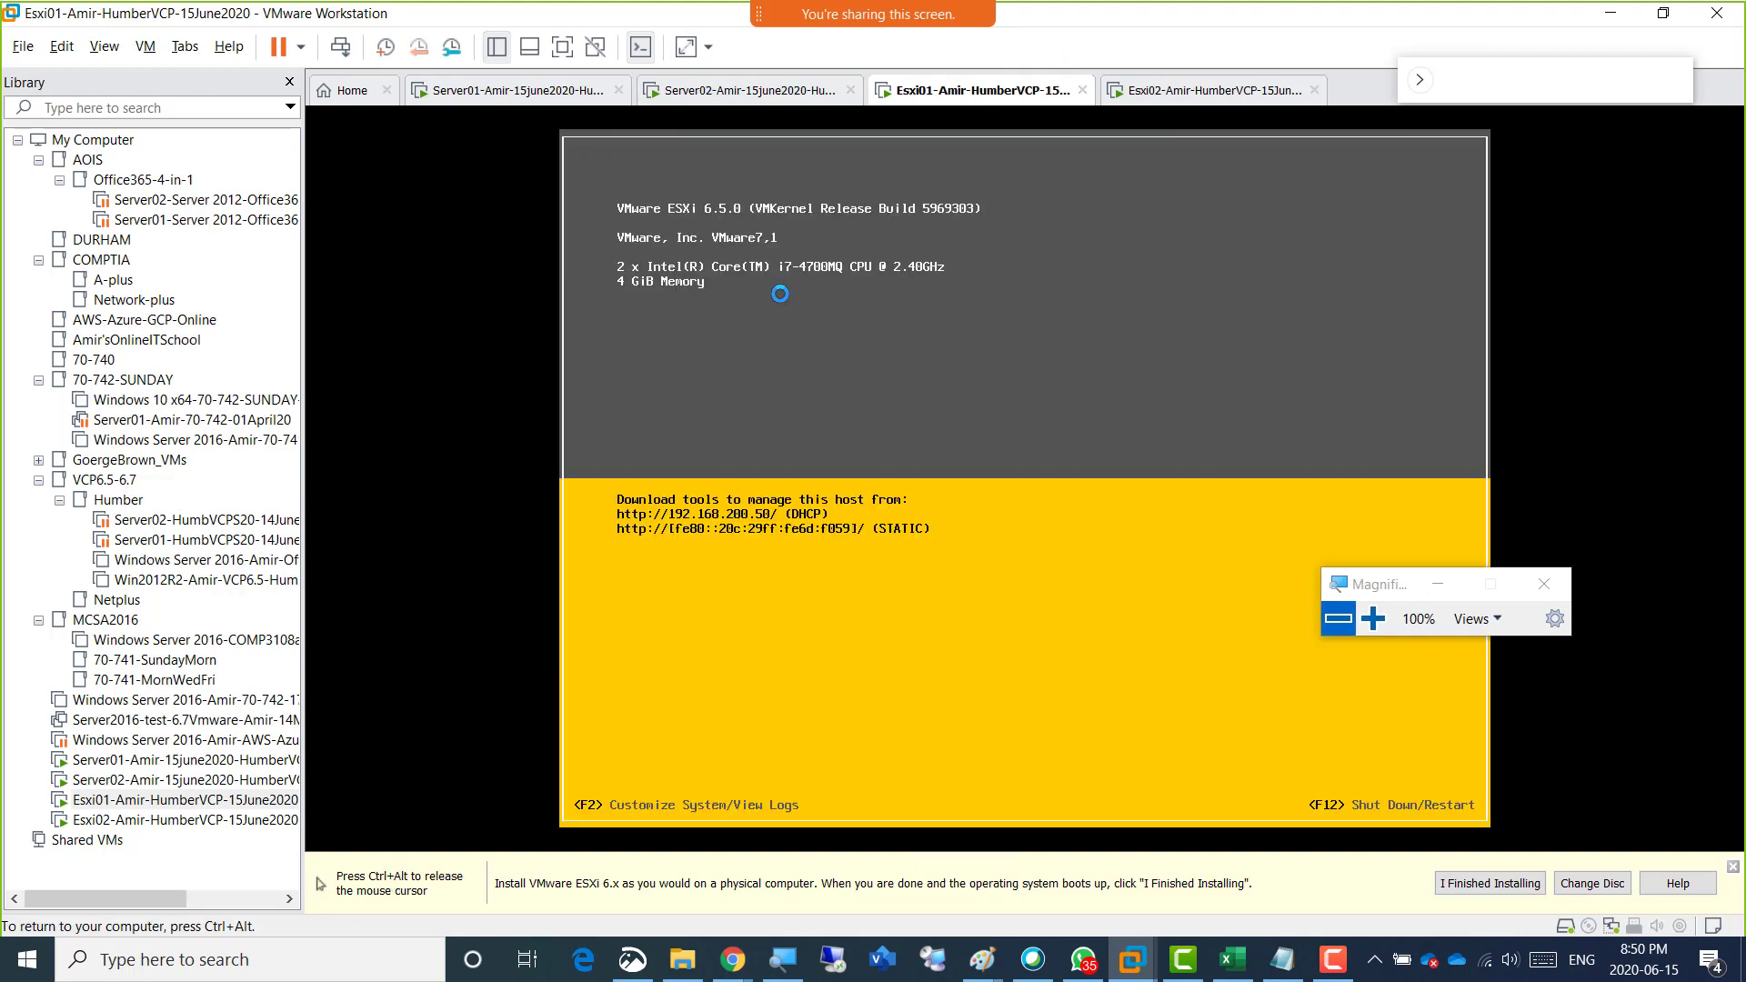
key("ctrl+alt")
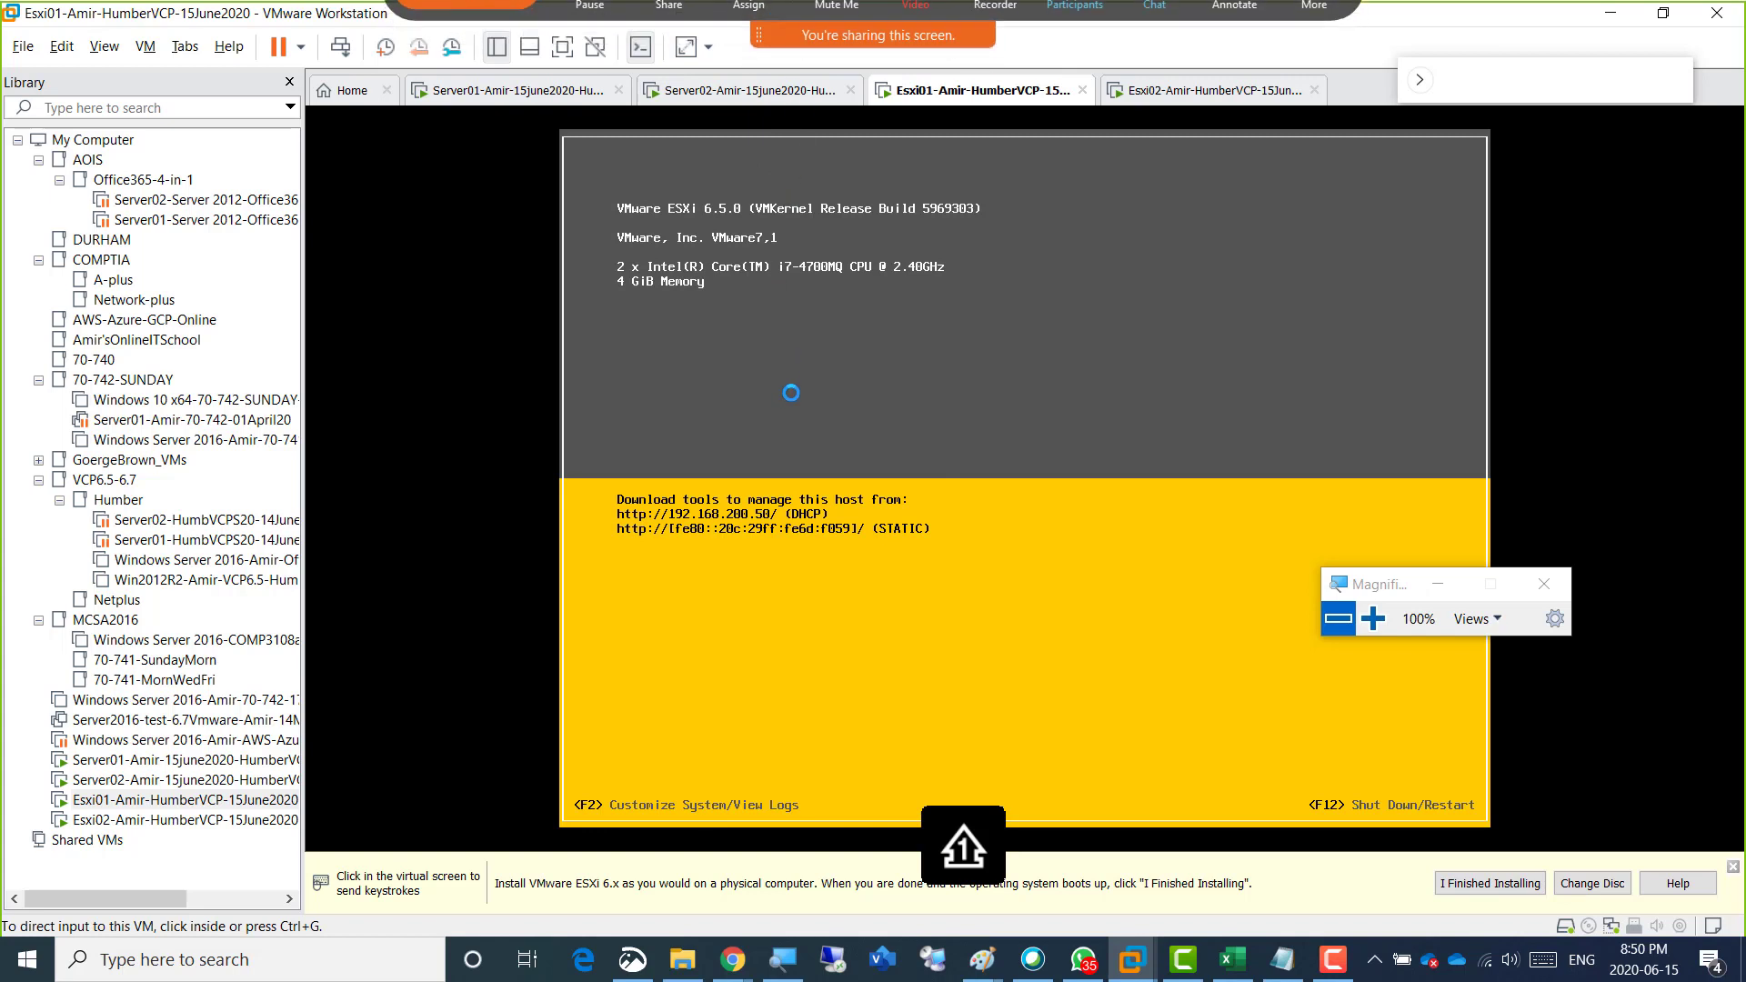
Log in to System Customization on Esxi01 again as root, entering the account password.
left_click(972, 369)
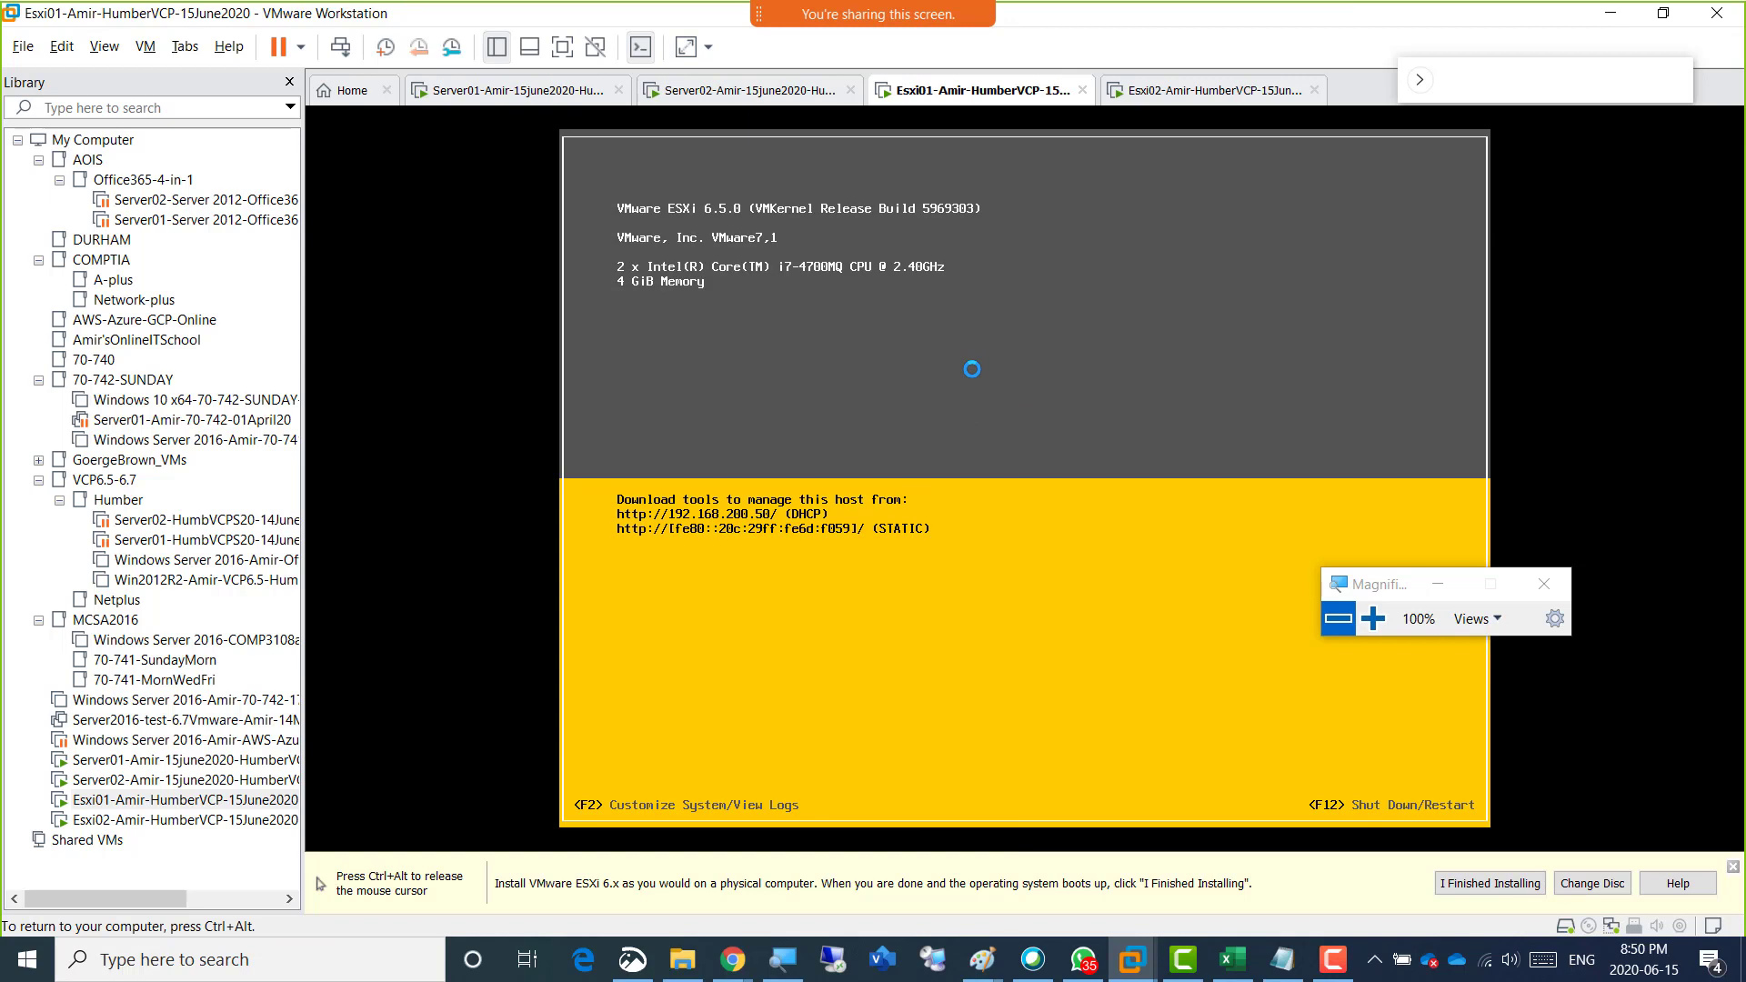
key("F2")
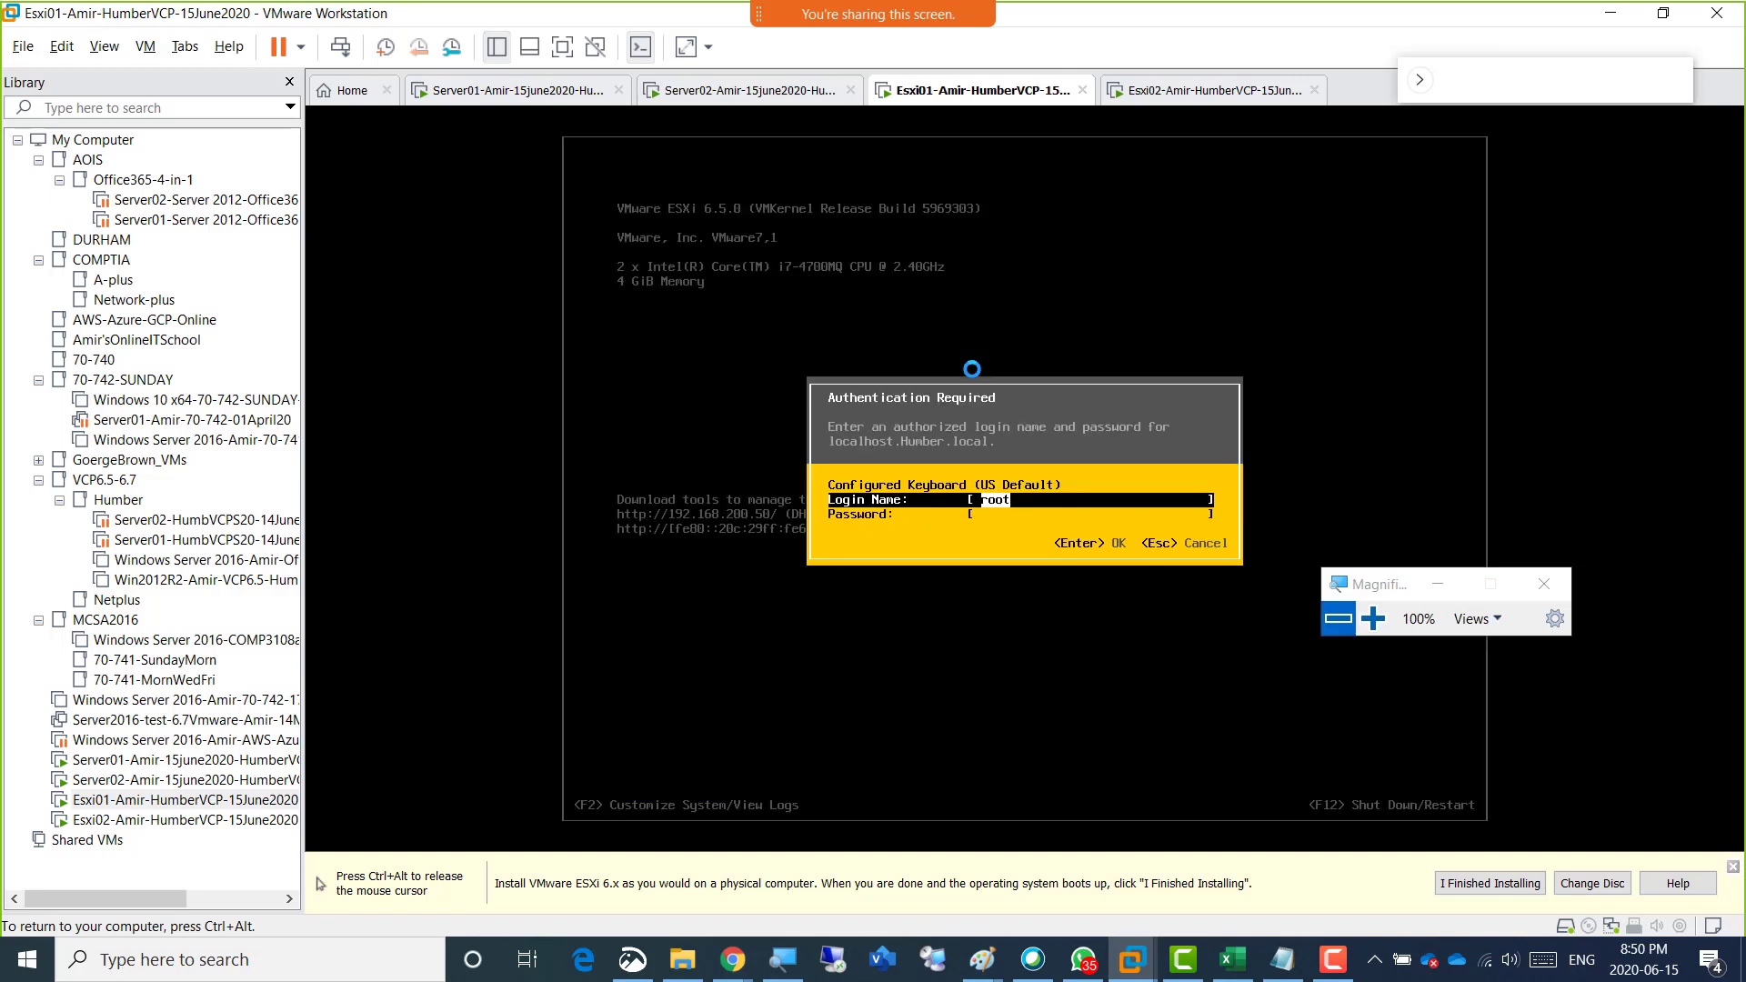
key("Tab")
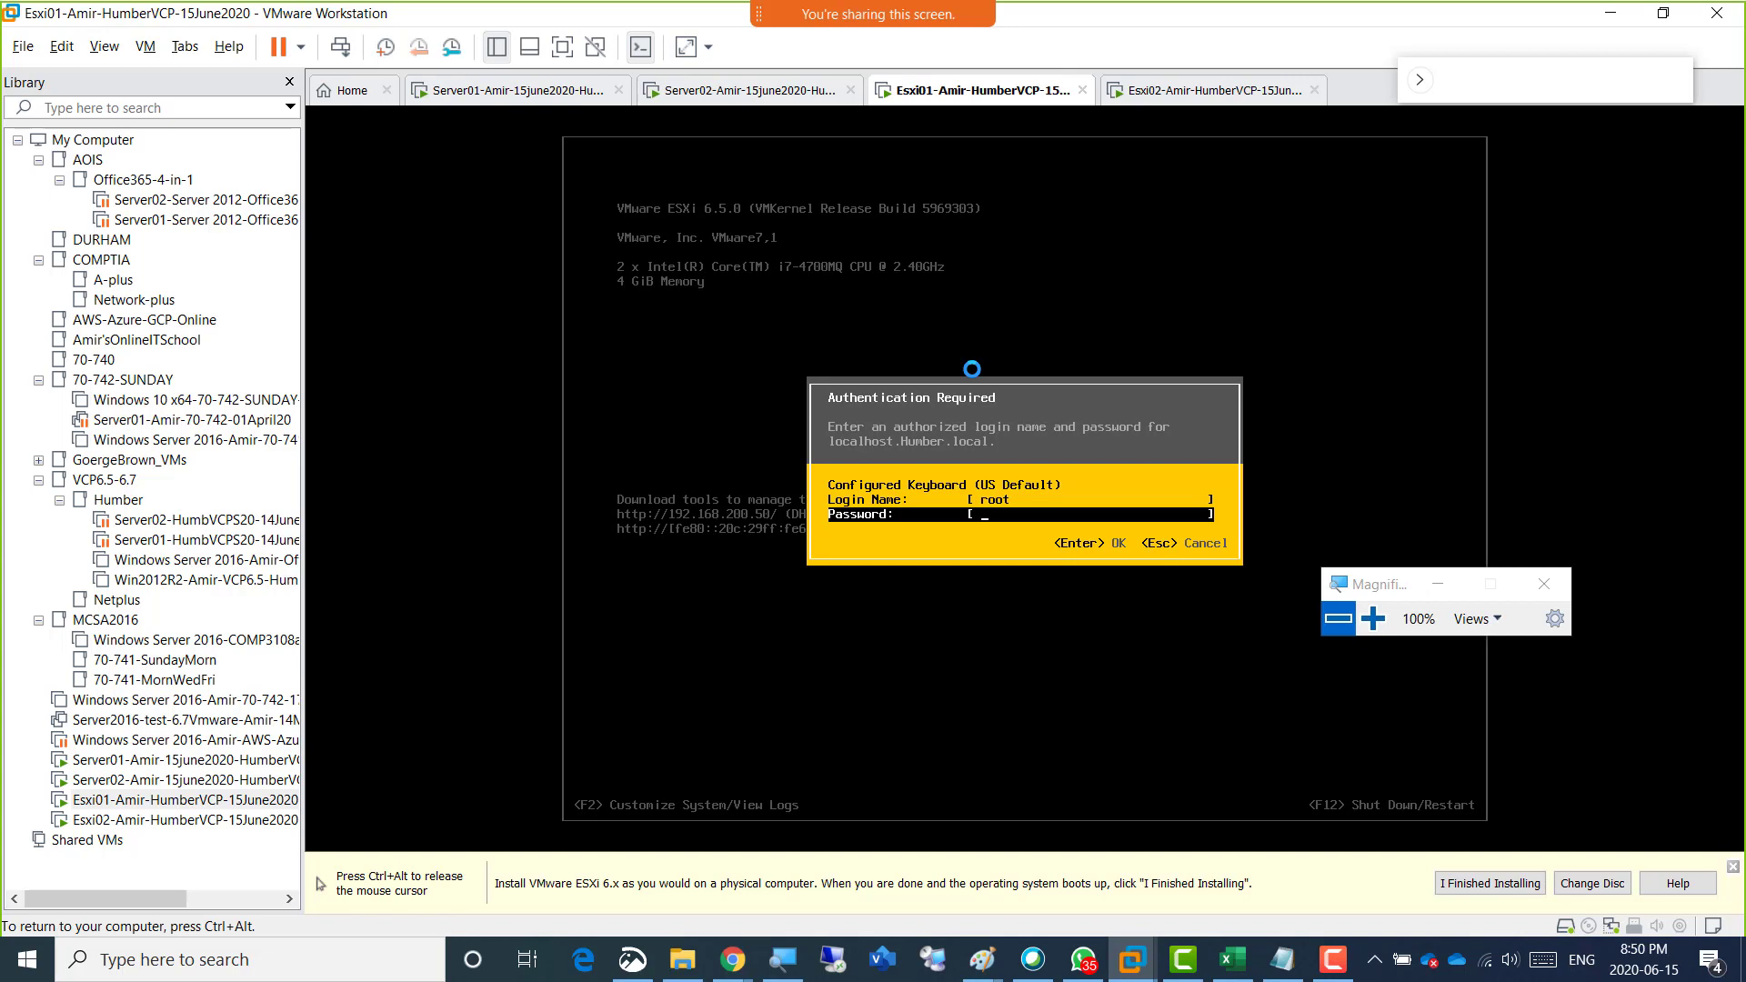
type("*********")
key("Return")
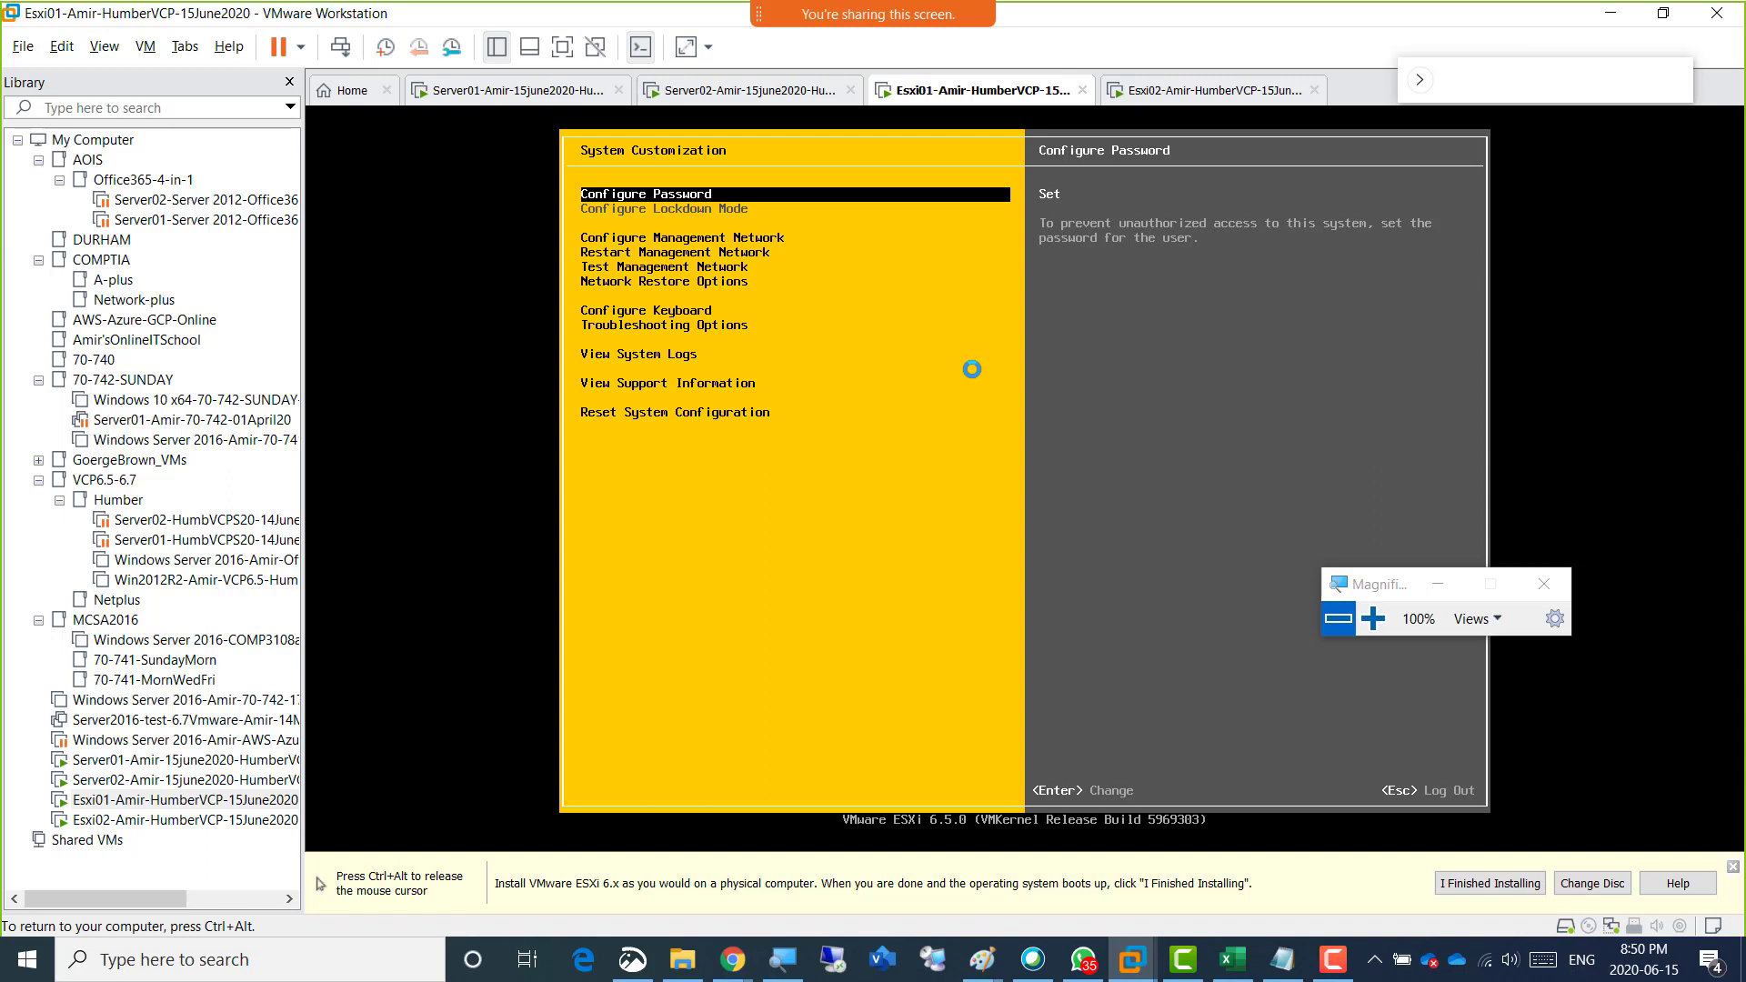
key("ctrl+alt")
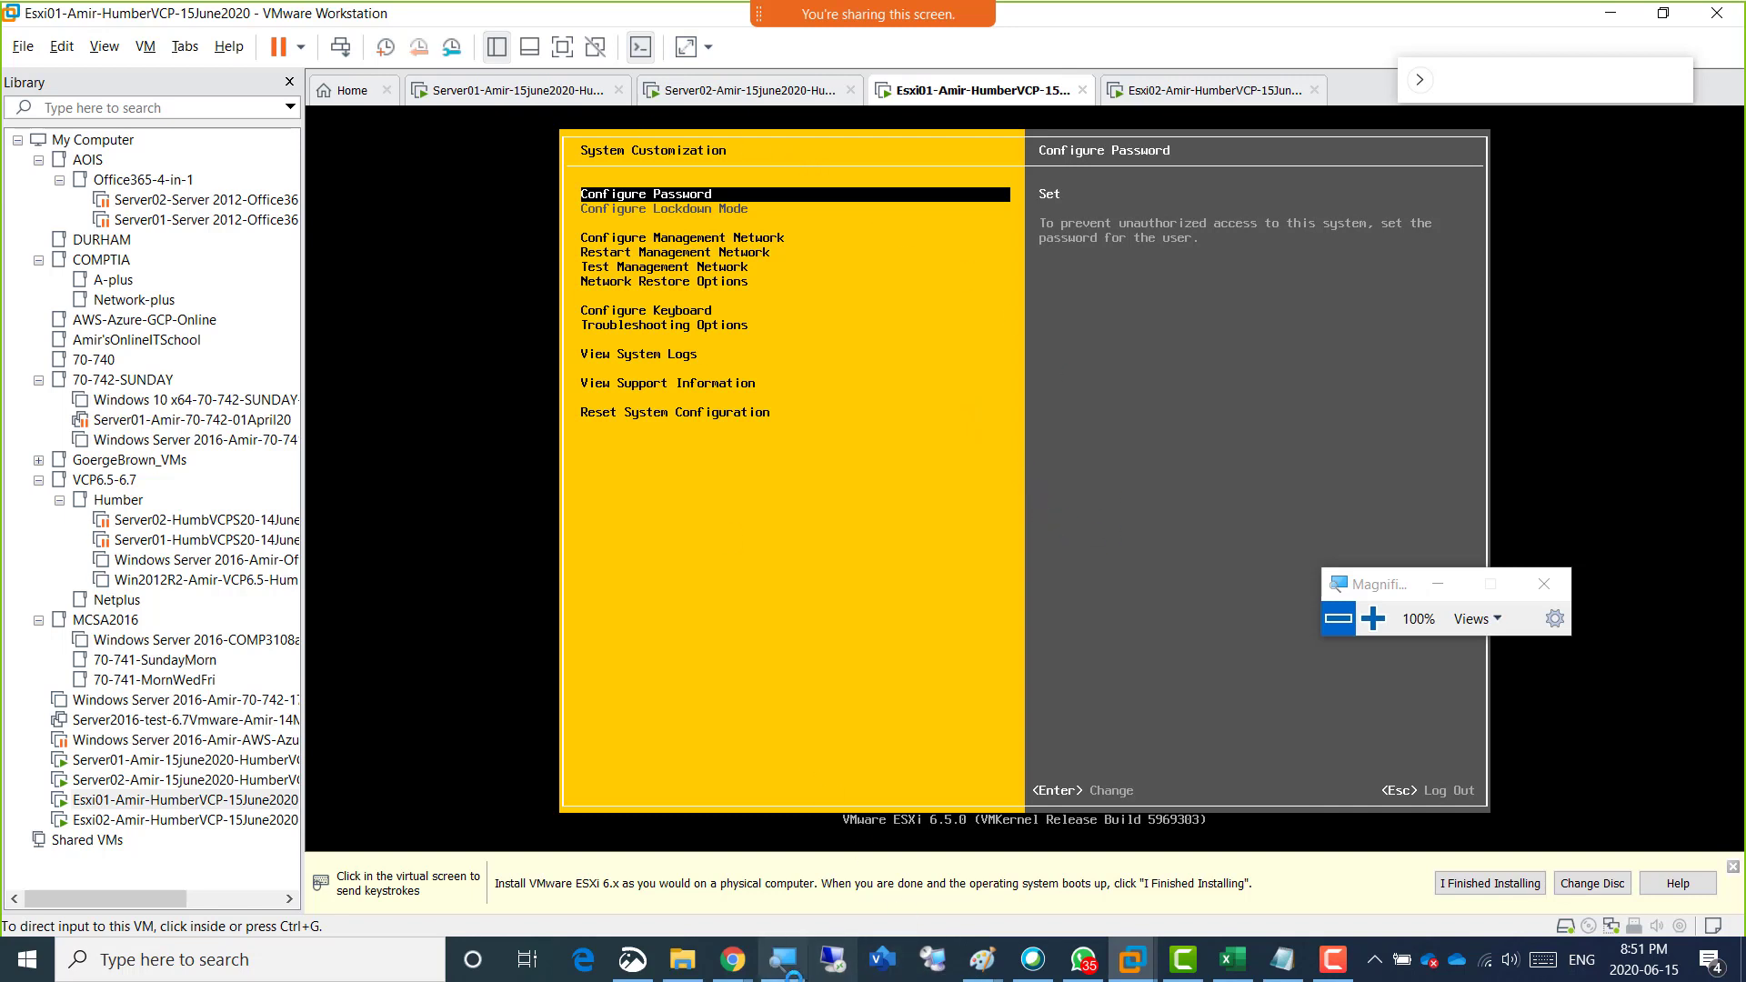
left_click(1329, 963)
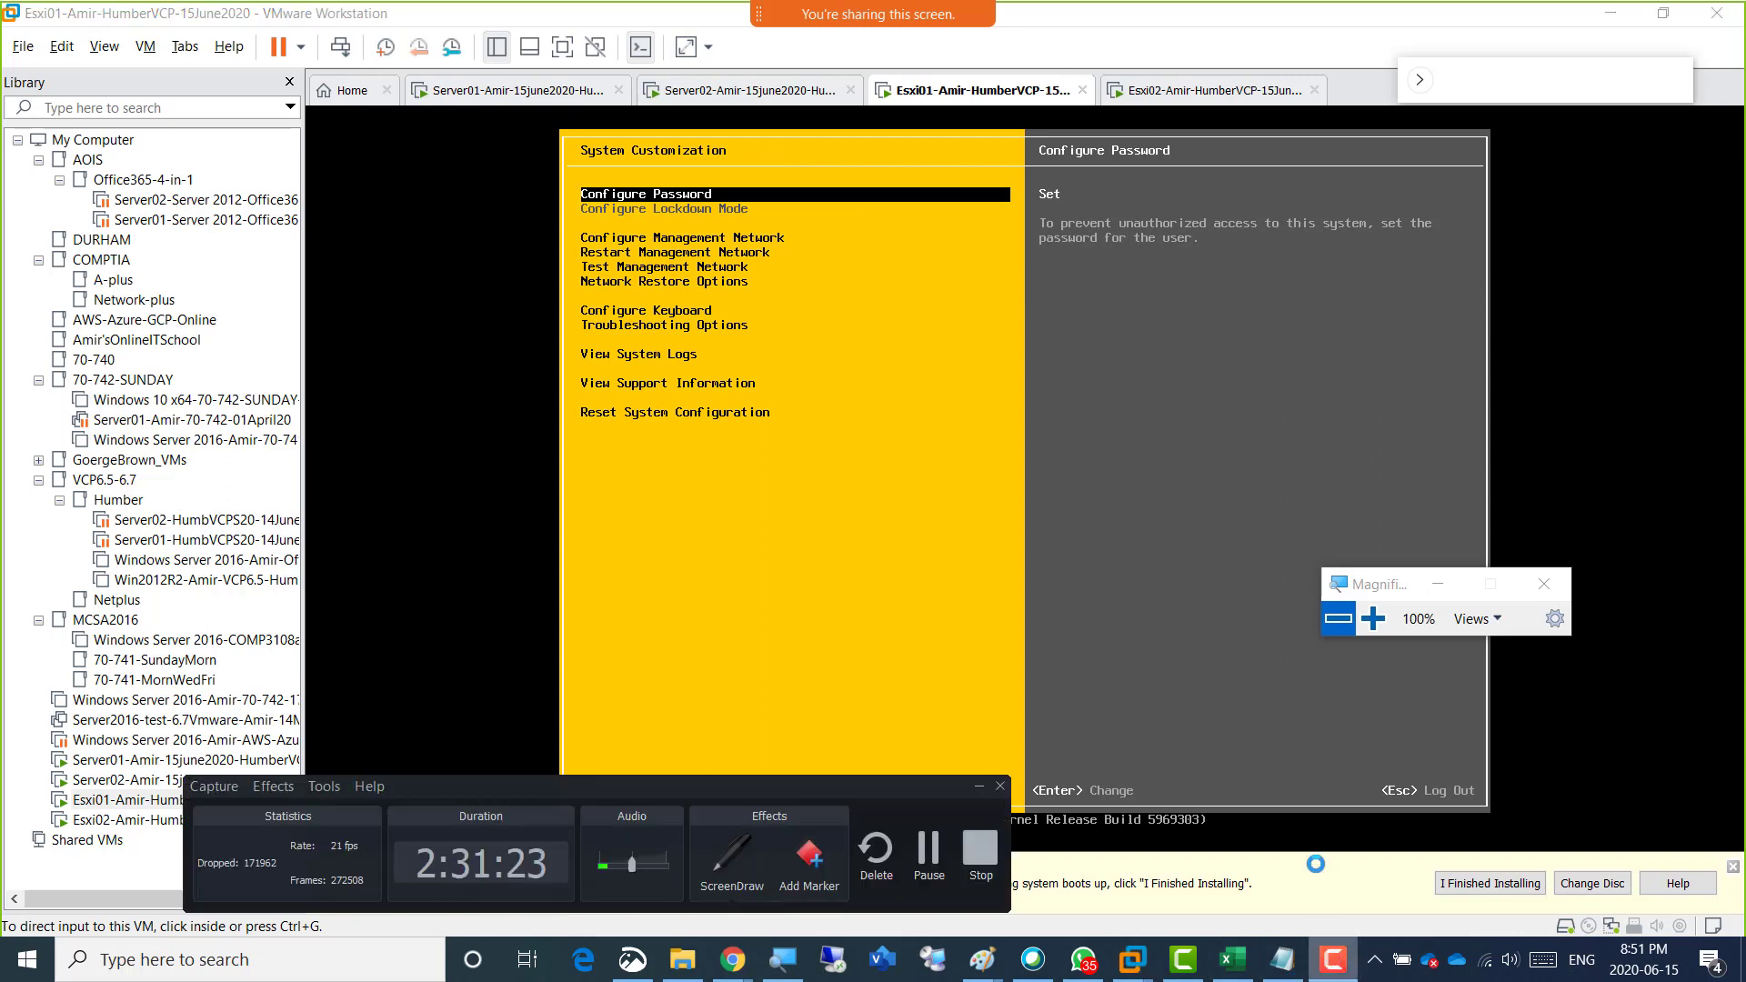
left_click_drag(492, 784, 352, 841)
left_click(594, 910)
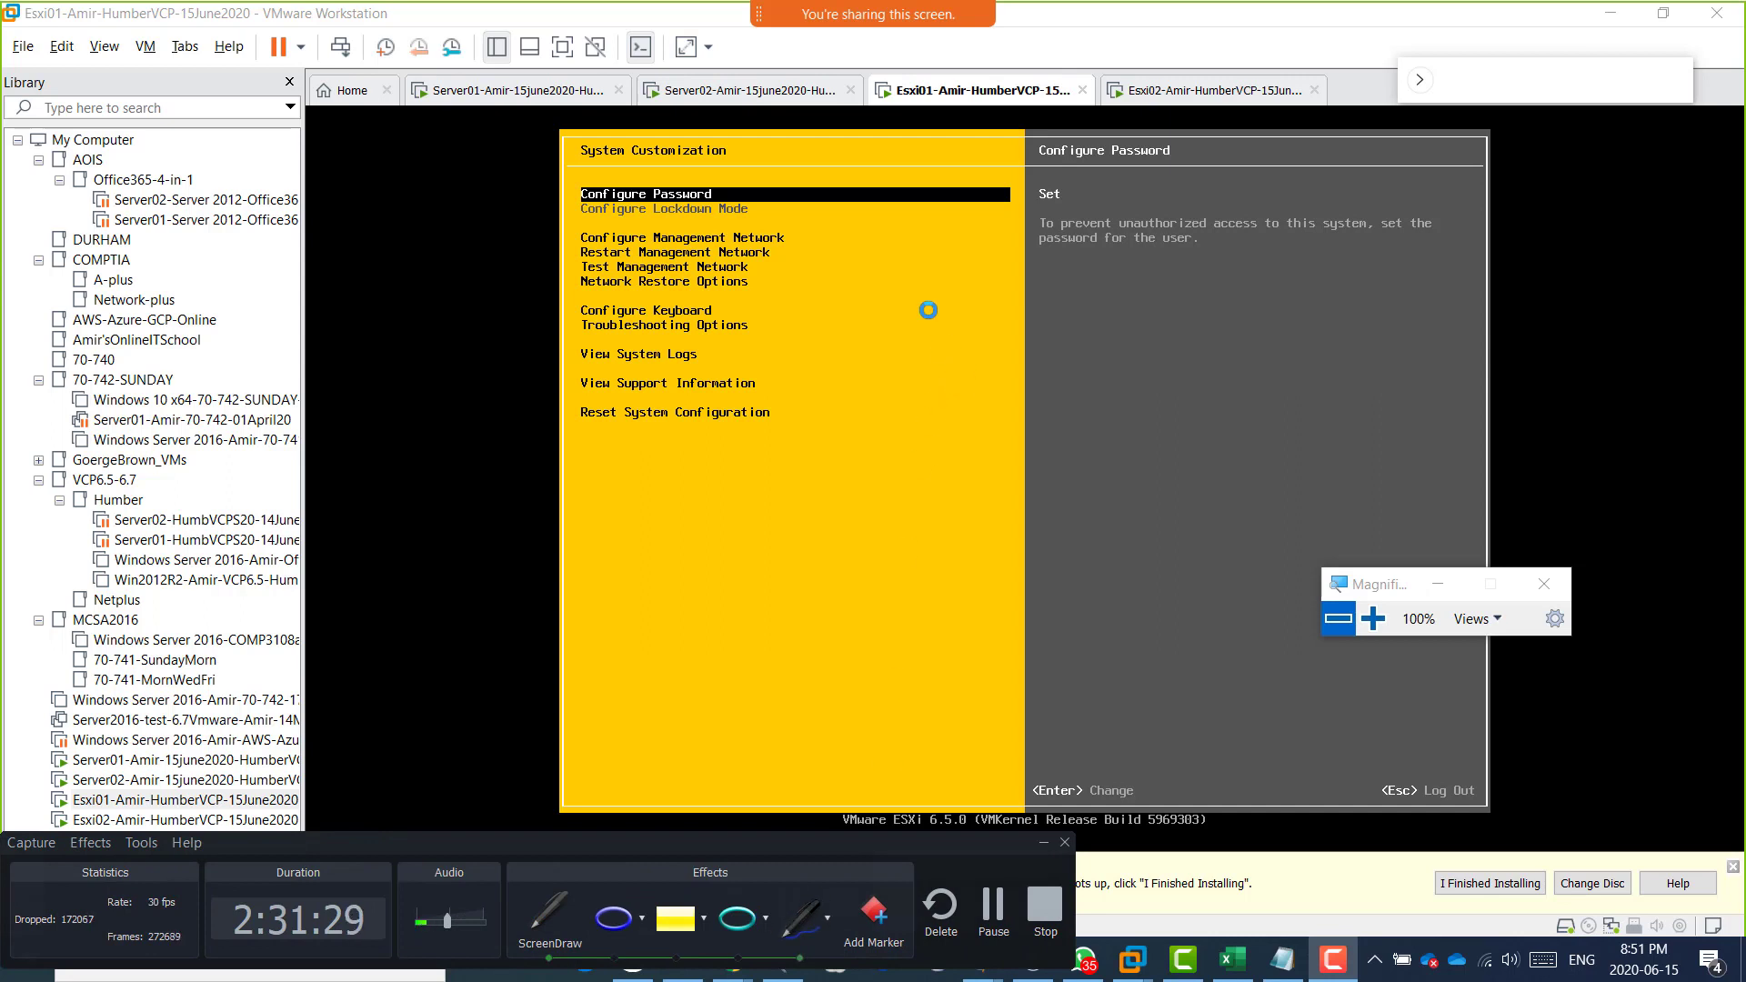
mouse_move(953, 317)
left_mouse_down()
mouse_move(935, 420)
mouse_move(936, 383)
mouse_move(975, 343)
mouse_move(987, 382)
left_mouse_up()
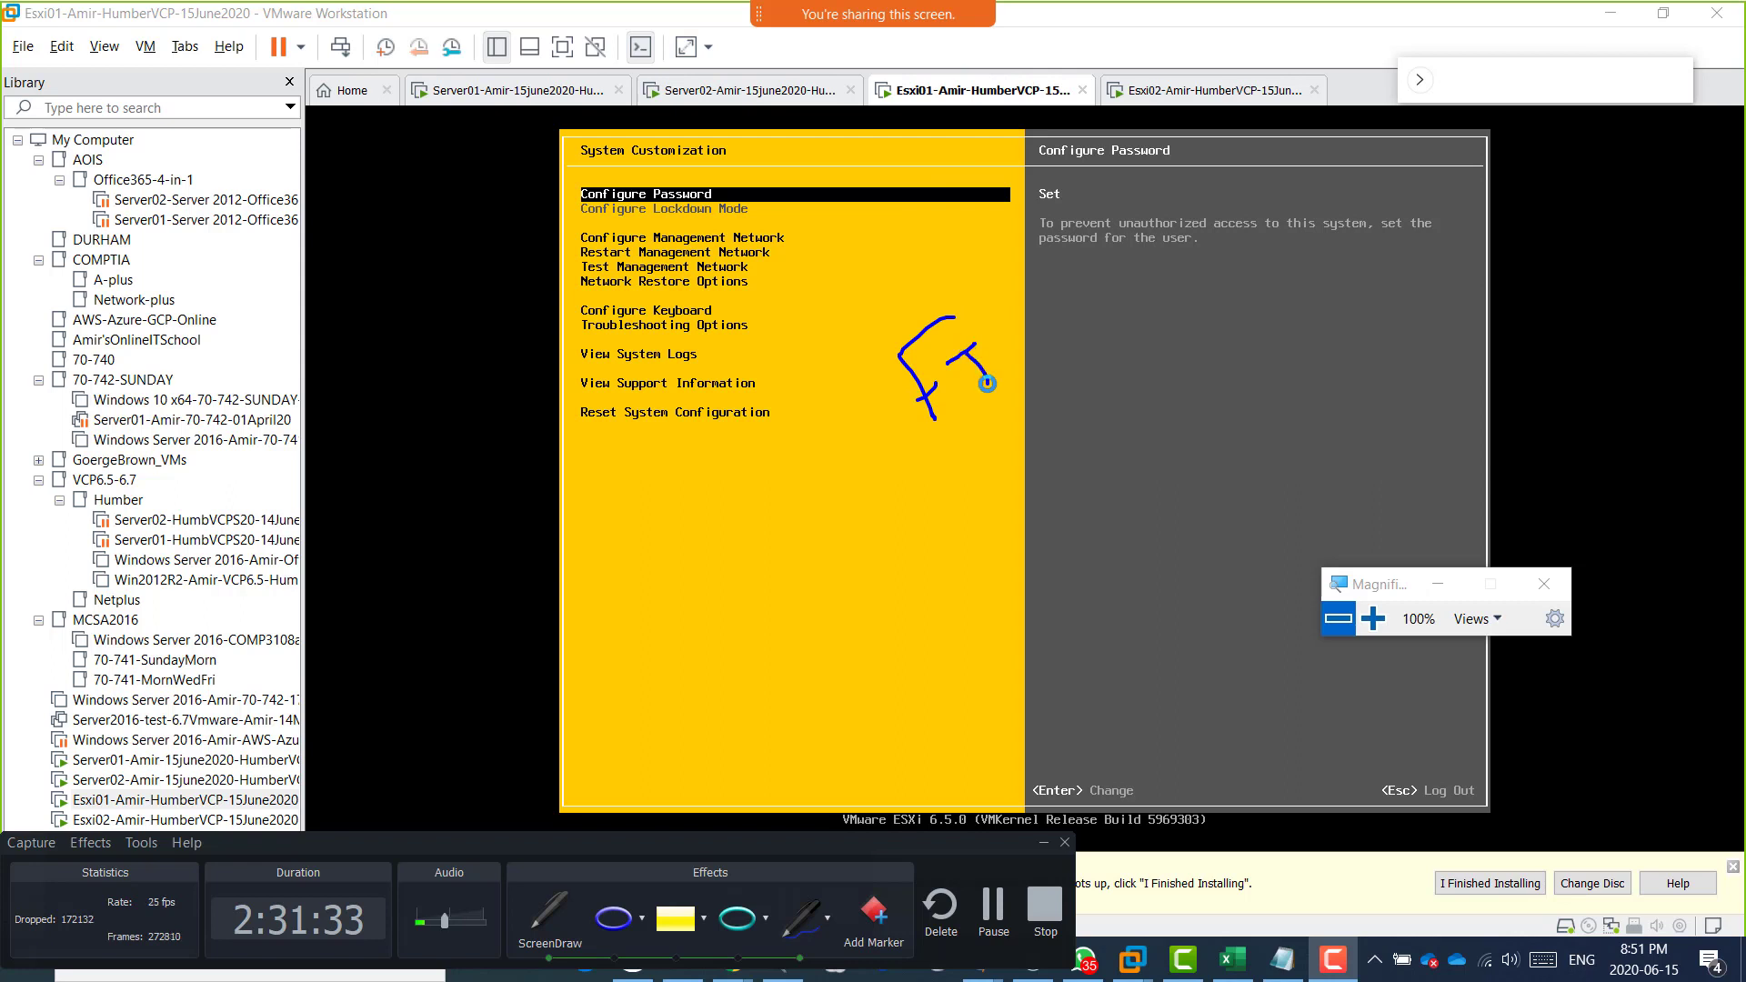
Annotate the Esxi01 console with handwritten FT, HA and VMotion, tick each term and both ESXi host tabs, and clear the drawing.
mouse_move(948, 441)
left_mouse_down()
mouse_move(977, 476)
mouse_move(1002, 452)
mouse_move(1019, 461)
left_mouse_up()
mouse_move(1006, 418)
left_mouse_down()
mouse_move(1055, 441)
mouse_move(1040, 443)
left_mouse_up()
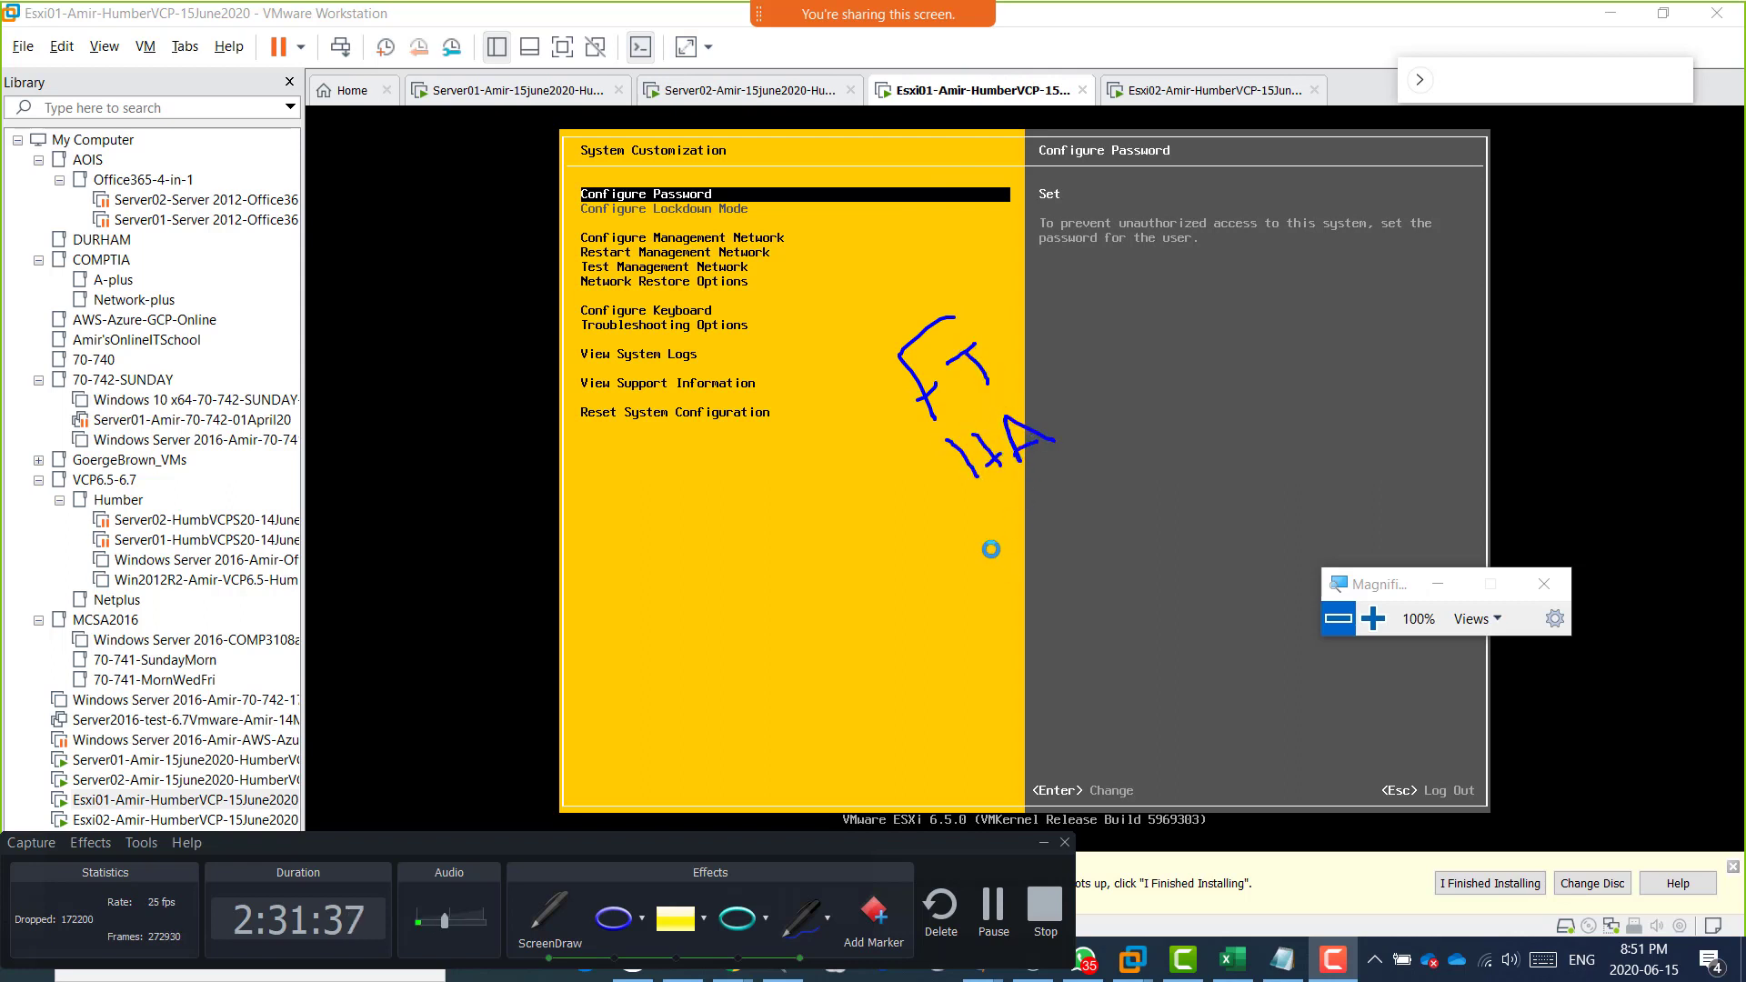
mouse_move(1008, 516)
left_mouse_down()
mouse_move(1024, 545)
mouse_move(1044, 502)
mouse_move(1092, 491)
left_mouse_up()
mouse_move(1069, 480)
left_mouse_down()
mouse_move(1111, 460)
mouse_move(1139, 473)
mouse_move(1117, 436)
mouse_move(1187, 421)
left_mouse_up()
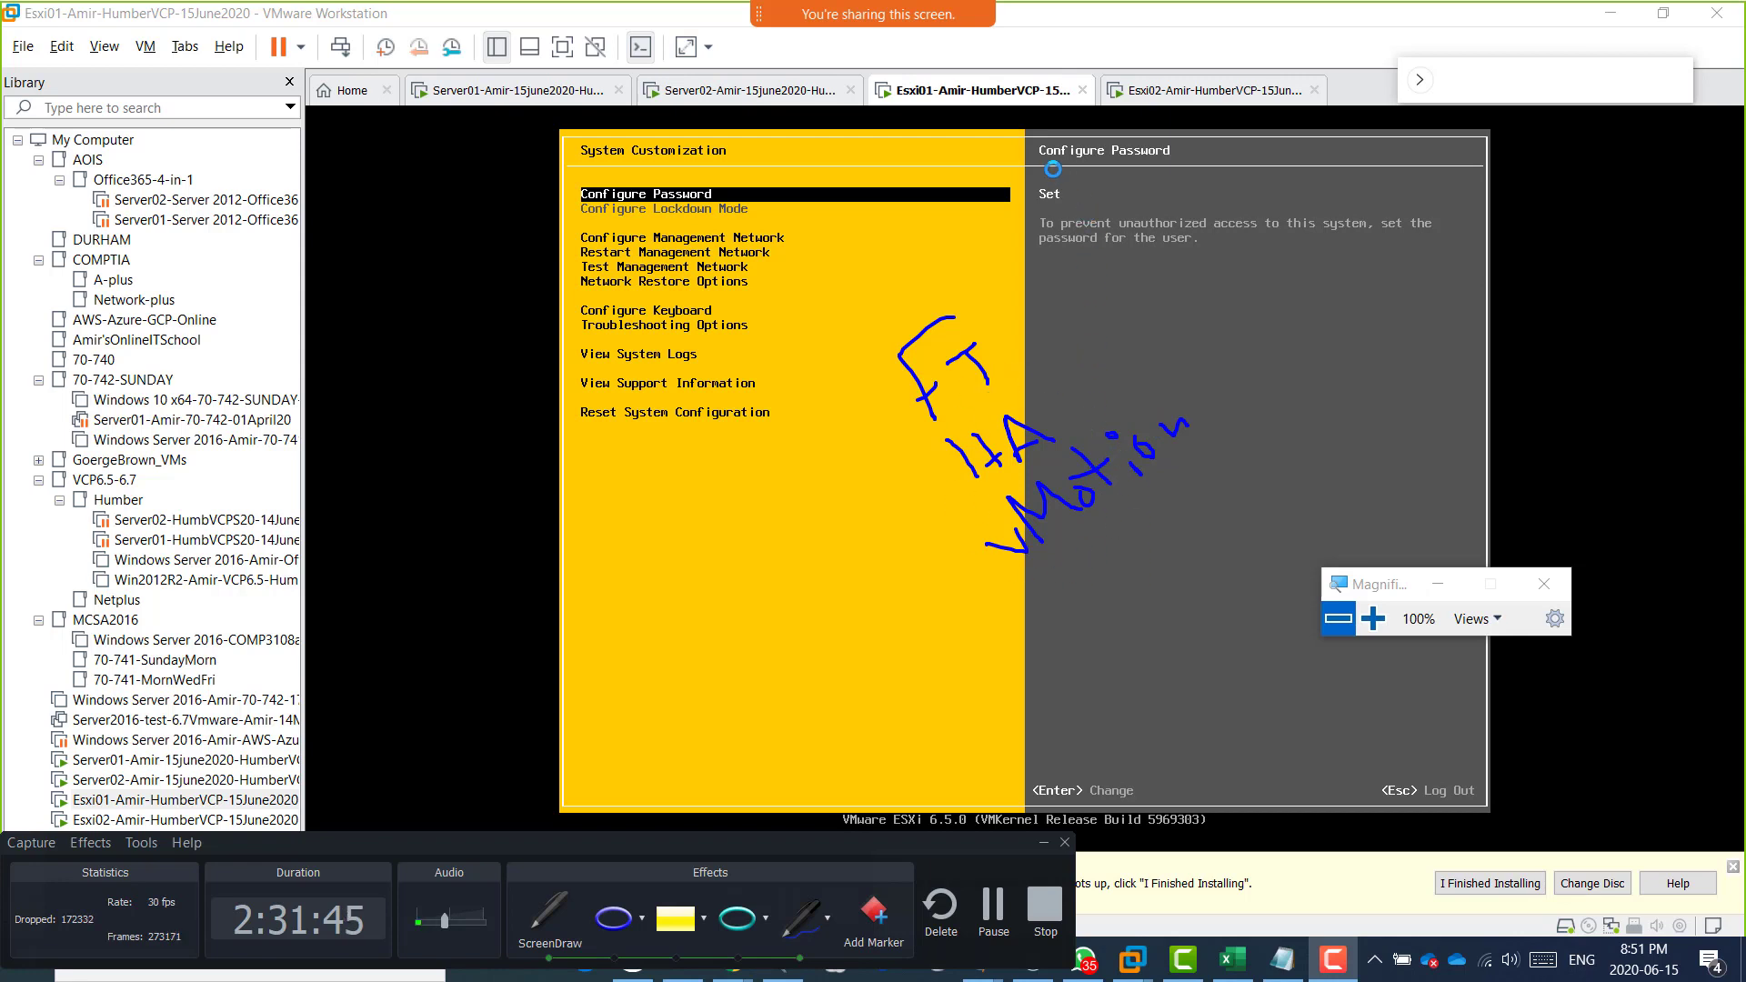
mouse_move(980, 58)
left_mouse_down()
mouse_move(1008, 69)
mouse_move(1035, 44)
left_mouse_up()
left_click_drag(1132, 53, 1205, 39)
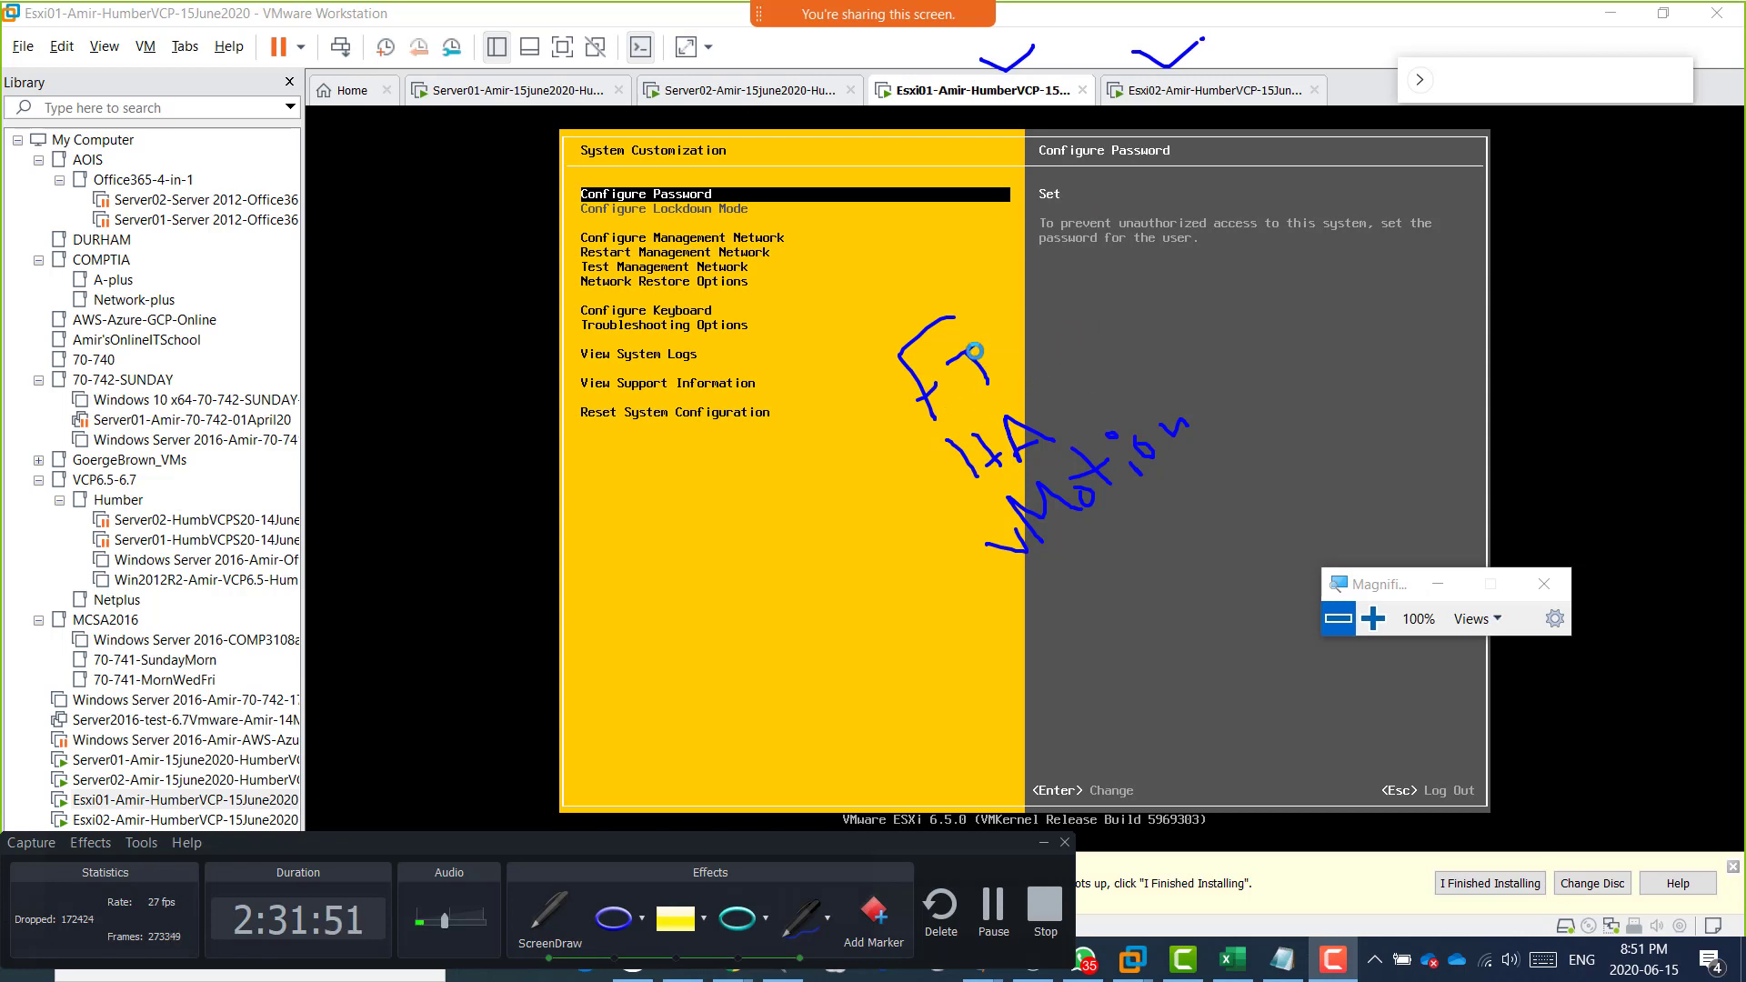
left_click_drag(989, 347, 1020, 312)
mouse_move(1058, 391)
left_mouse_down()
mouse_move(1094, 366)
mouse_move(1189, 398)
mouse_move(1211, 357)
left_mouse_up()
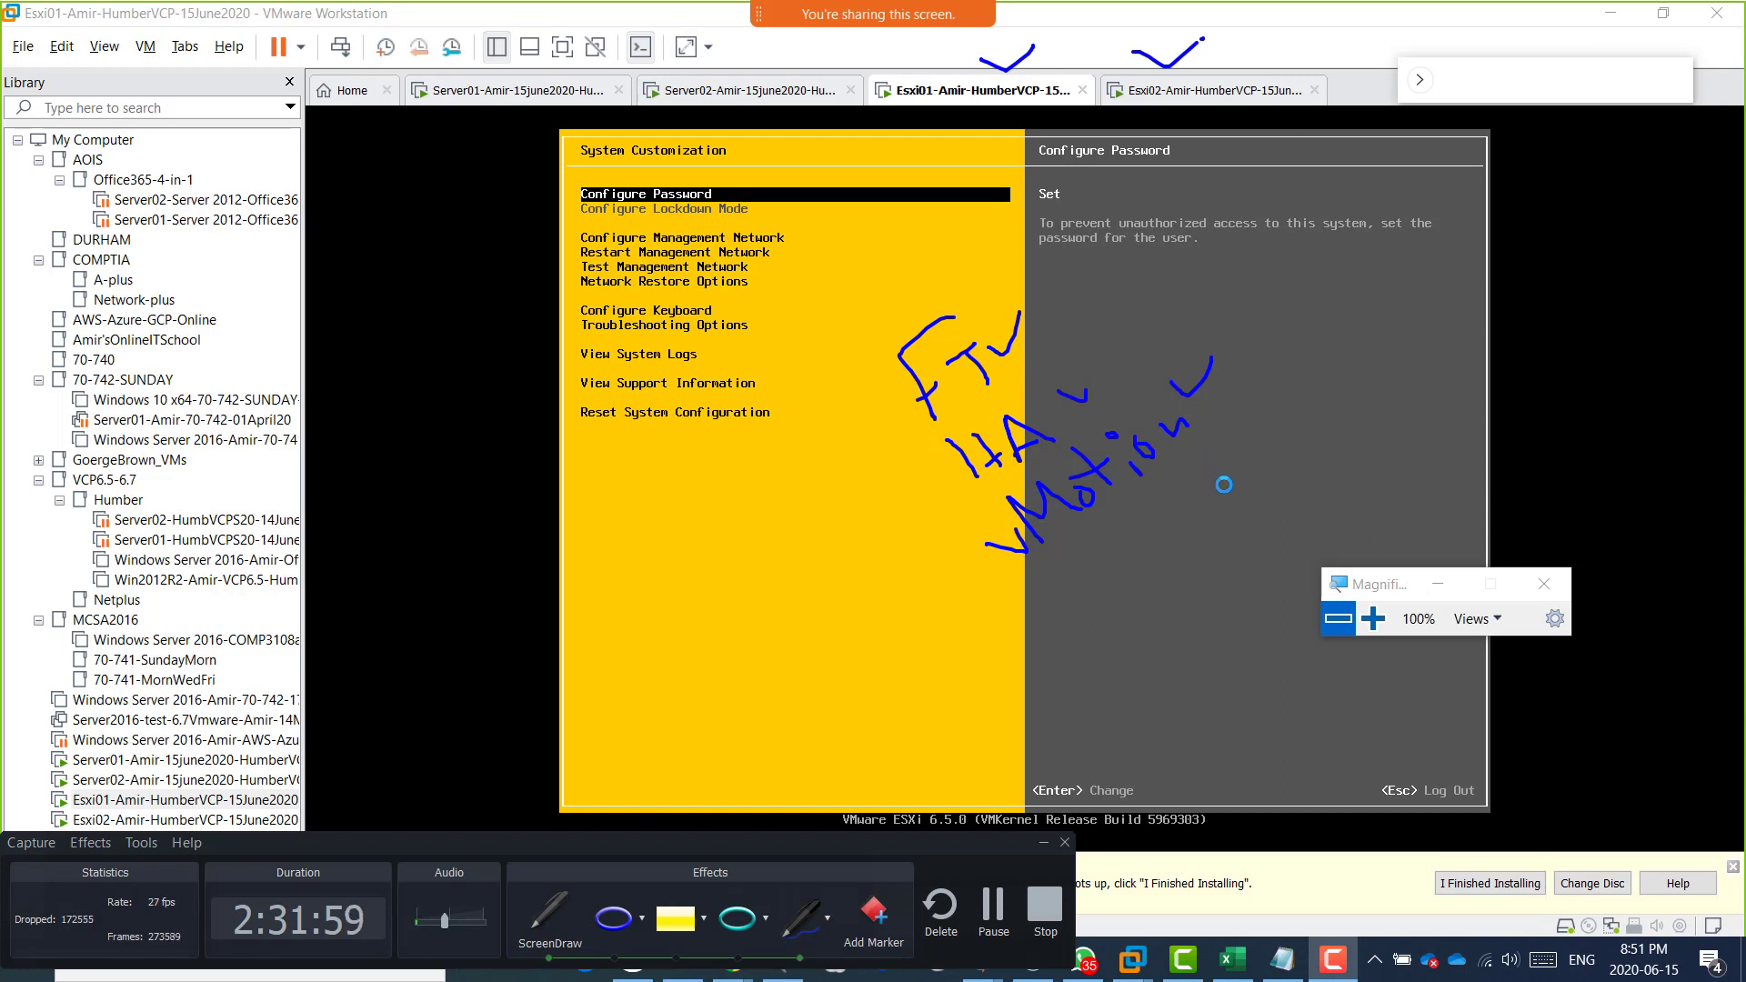
key("Escape")
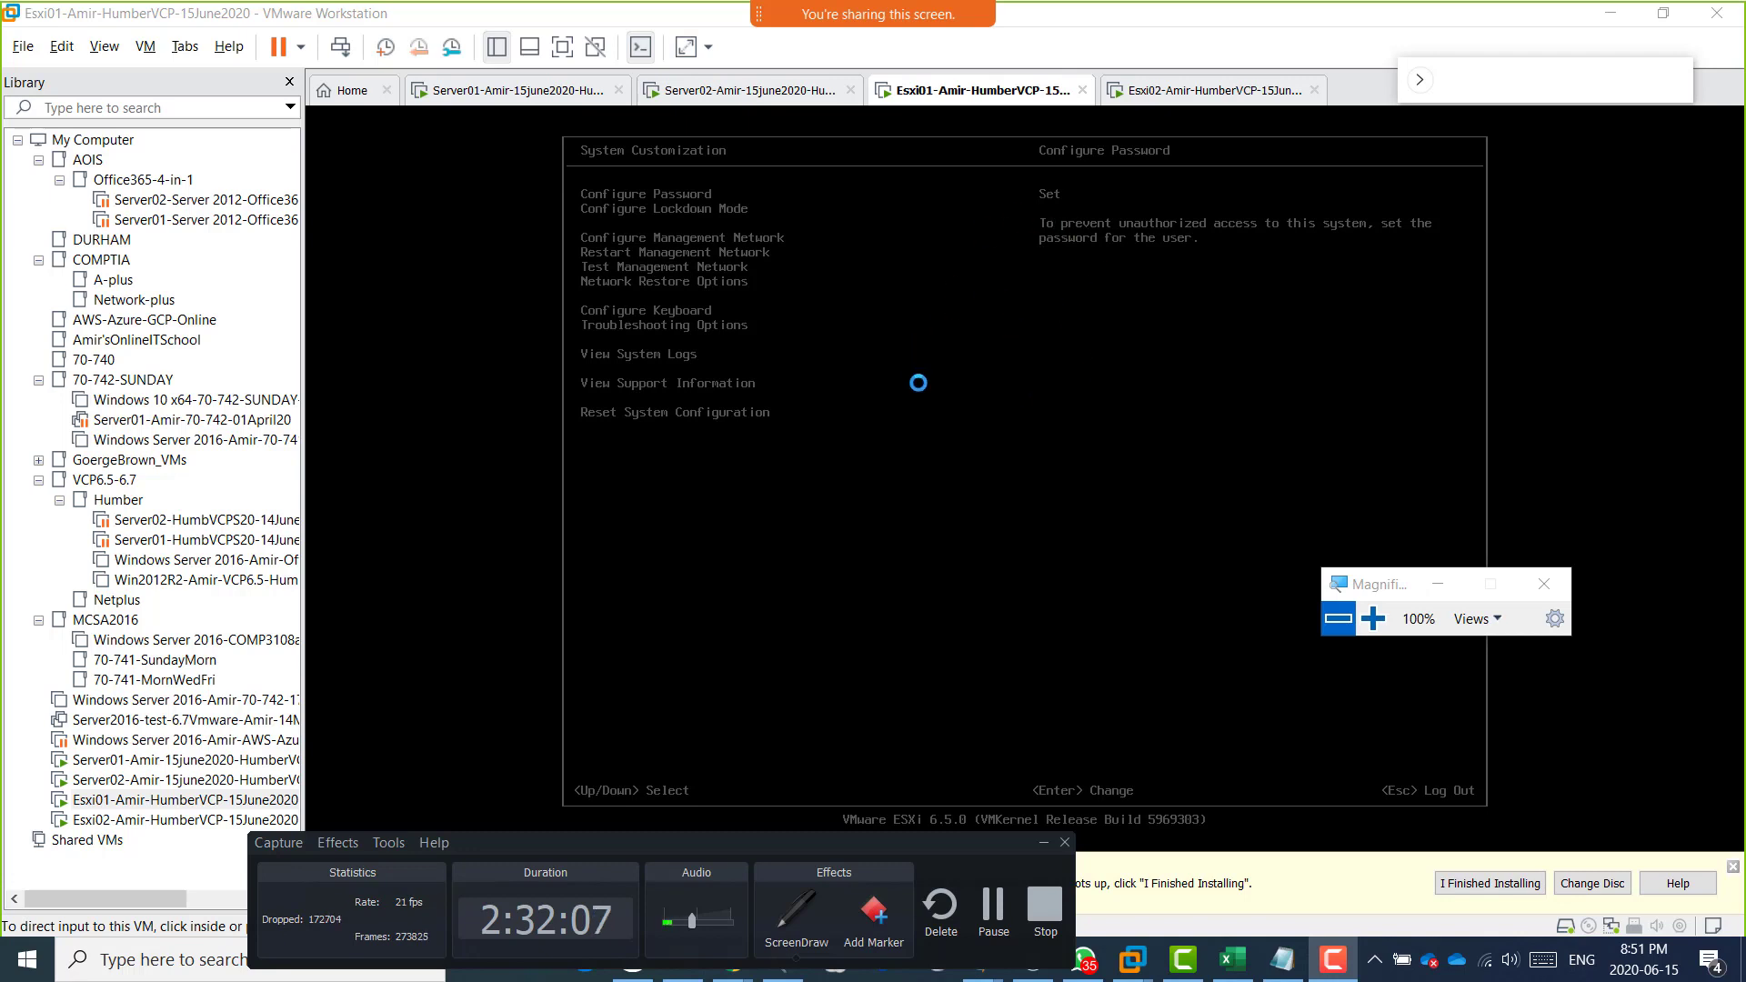
Log out of System Customization on Esxi01 to return to its main console screen.
left_click(974, 431)
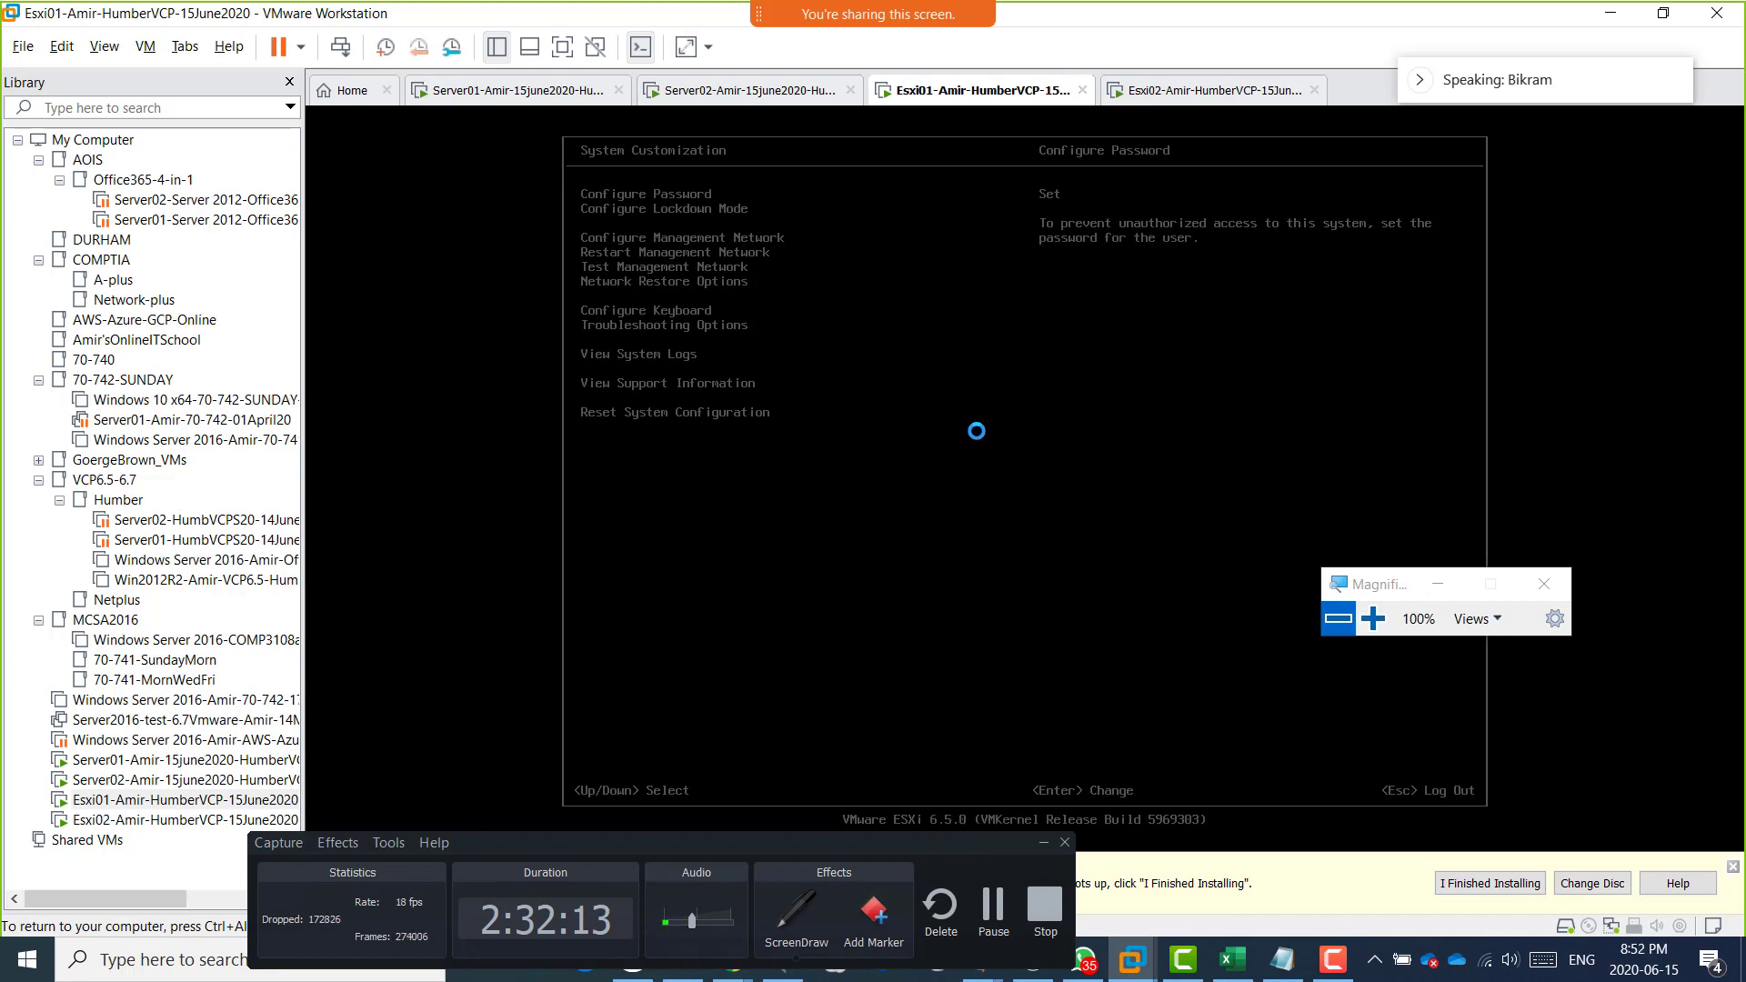
key("Escape")
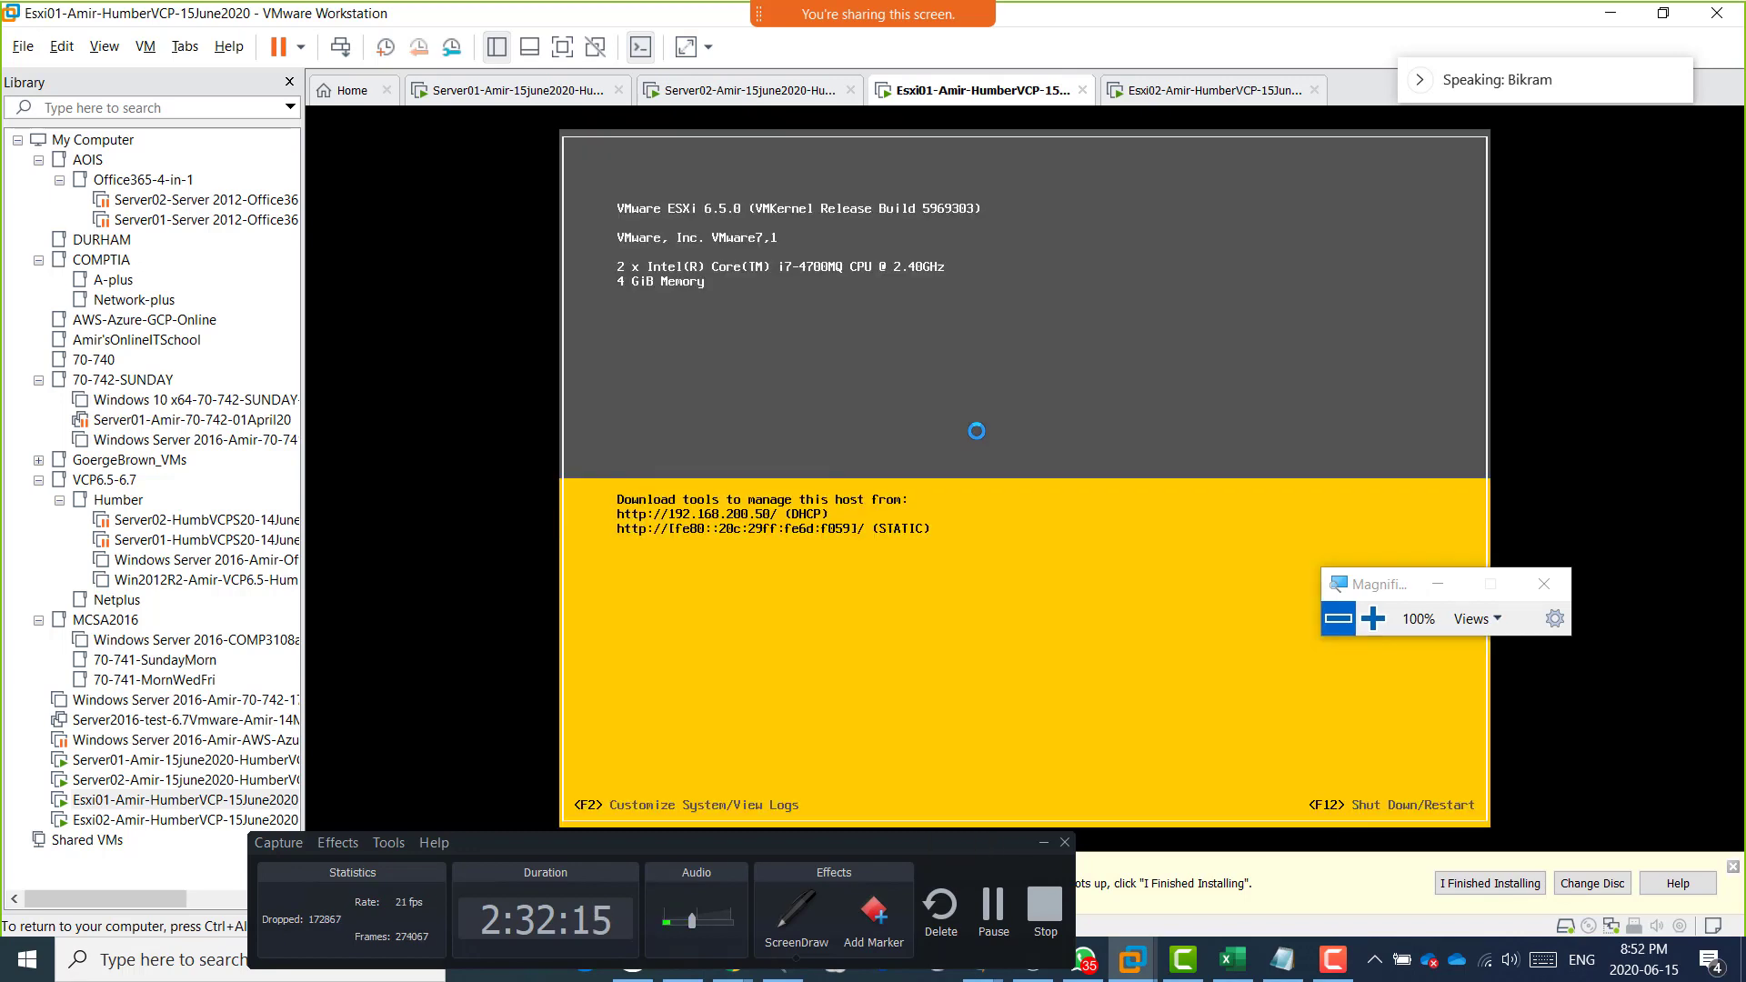
Switch to the Server02 virtual machine and shut down its guest operating system.
key("ctrl+alt")
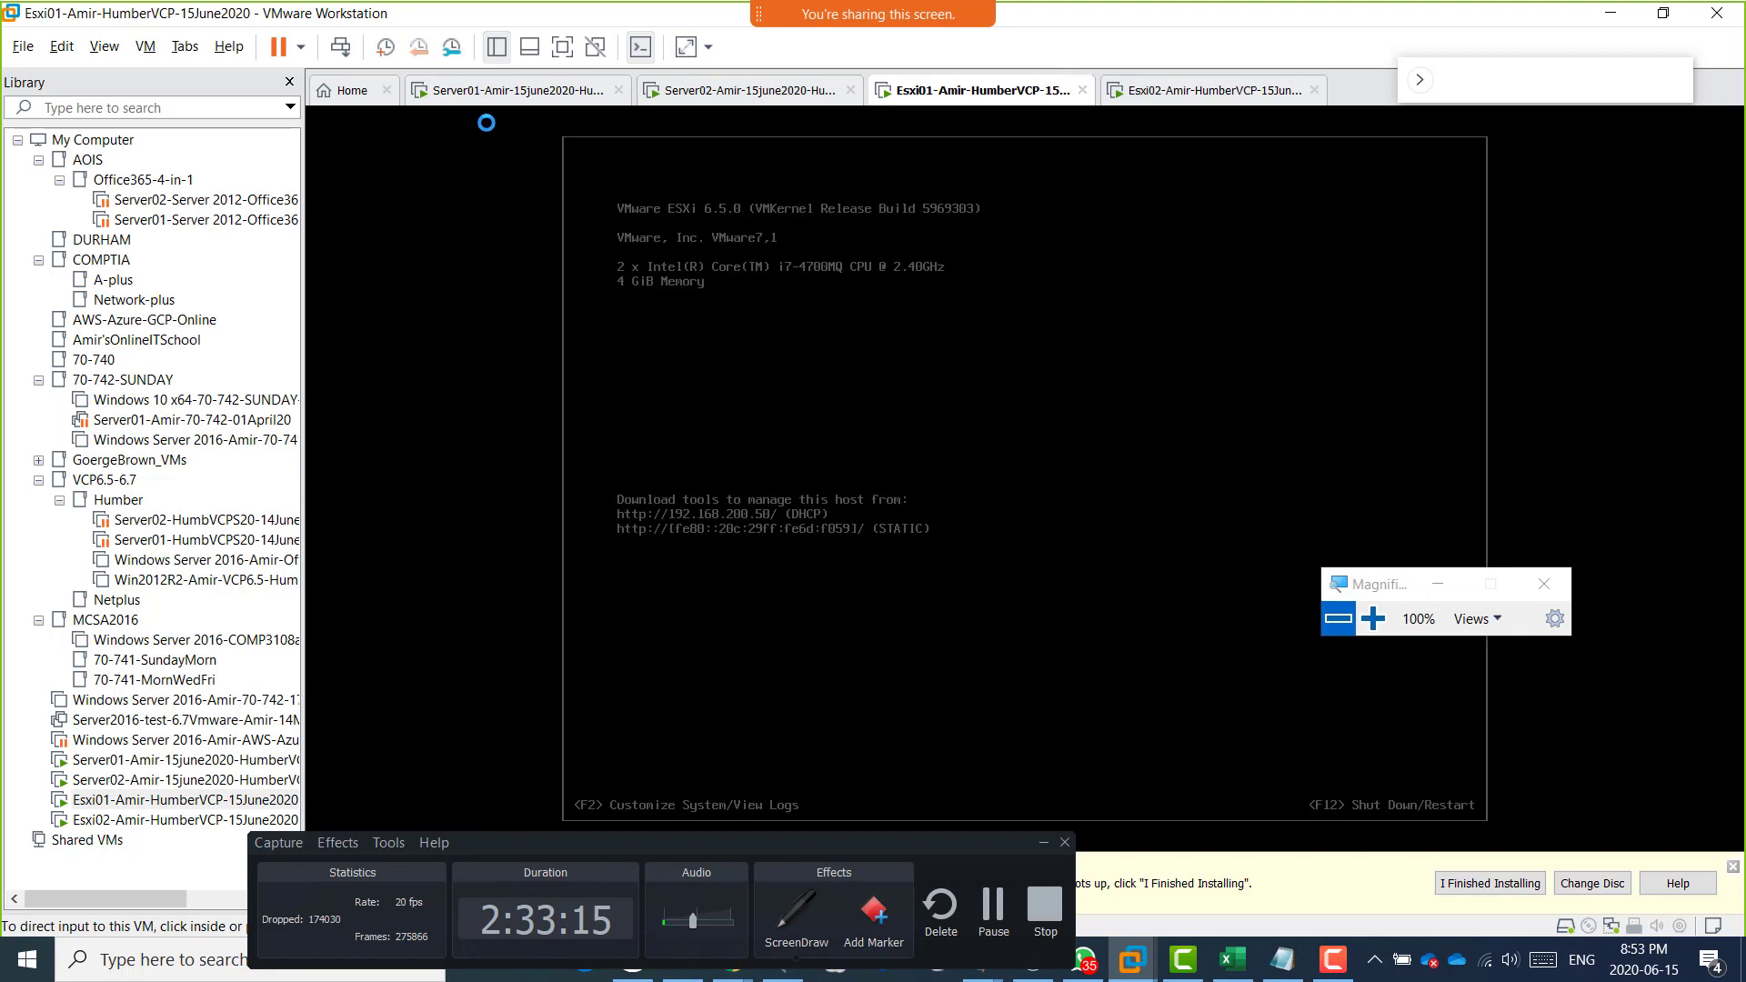
left_click(714, 93)
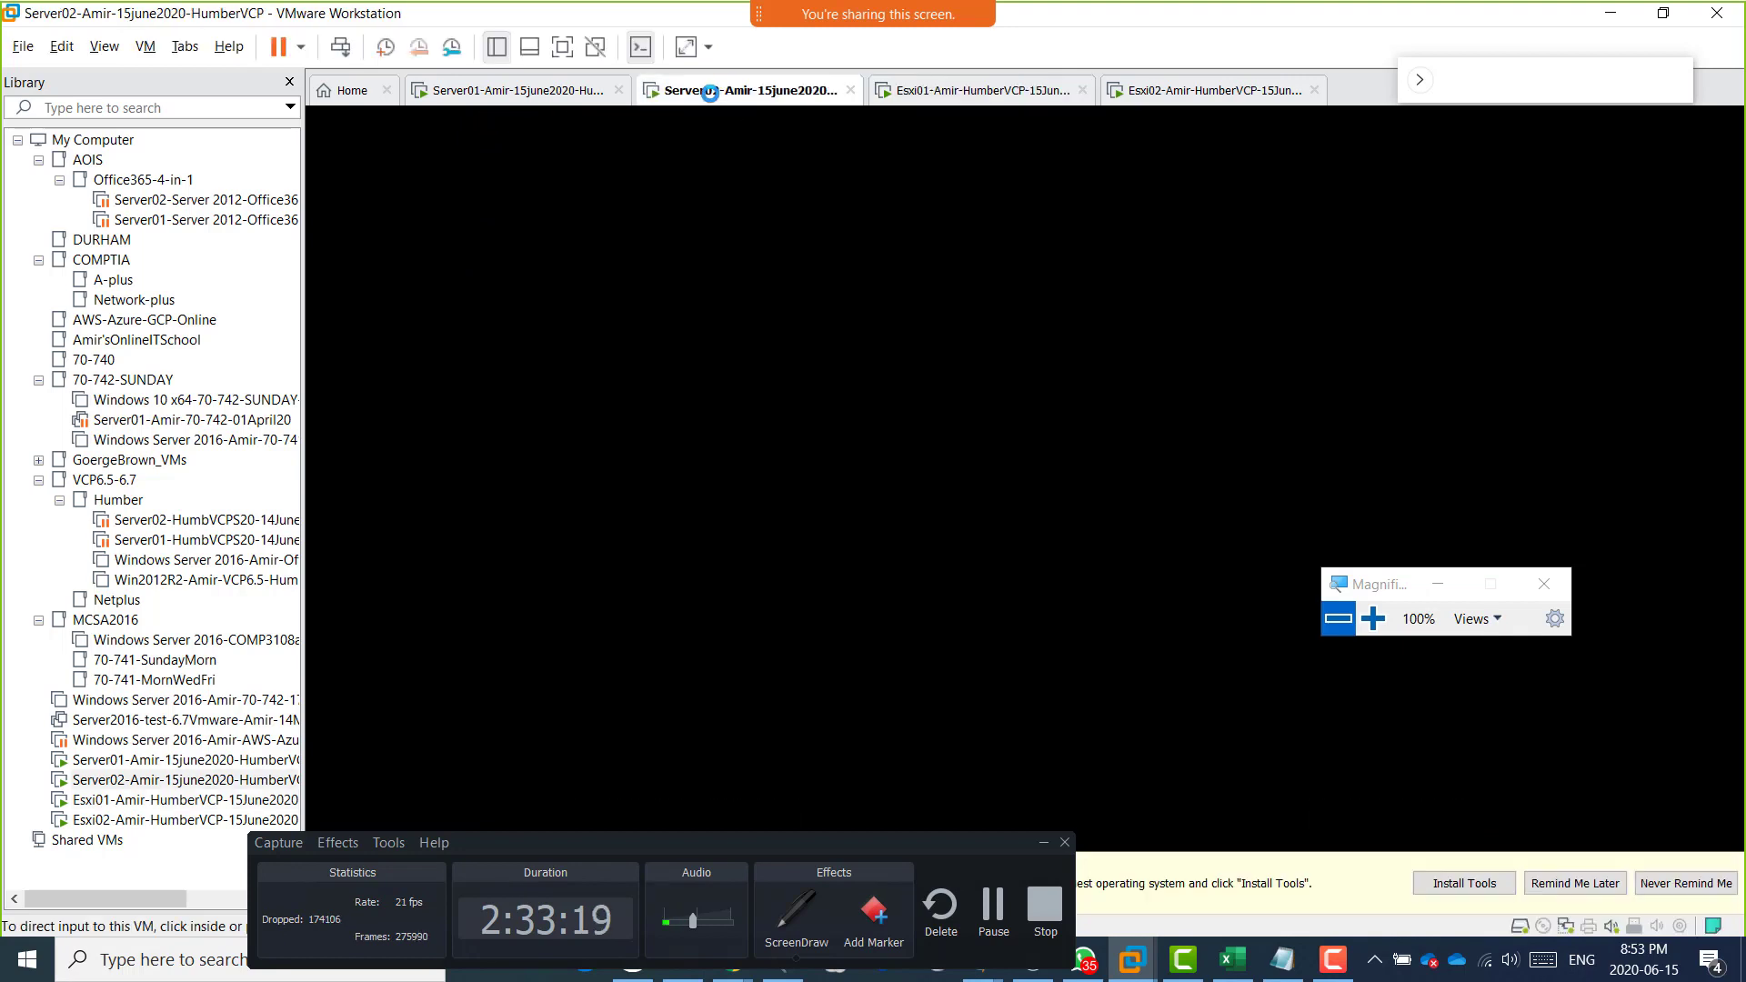
right_click(710, 93)
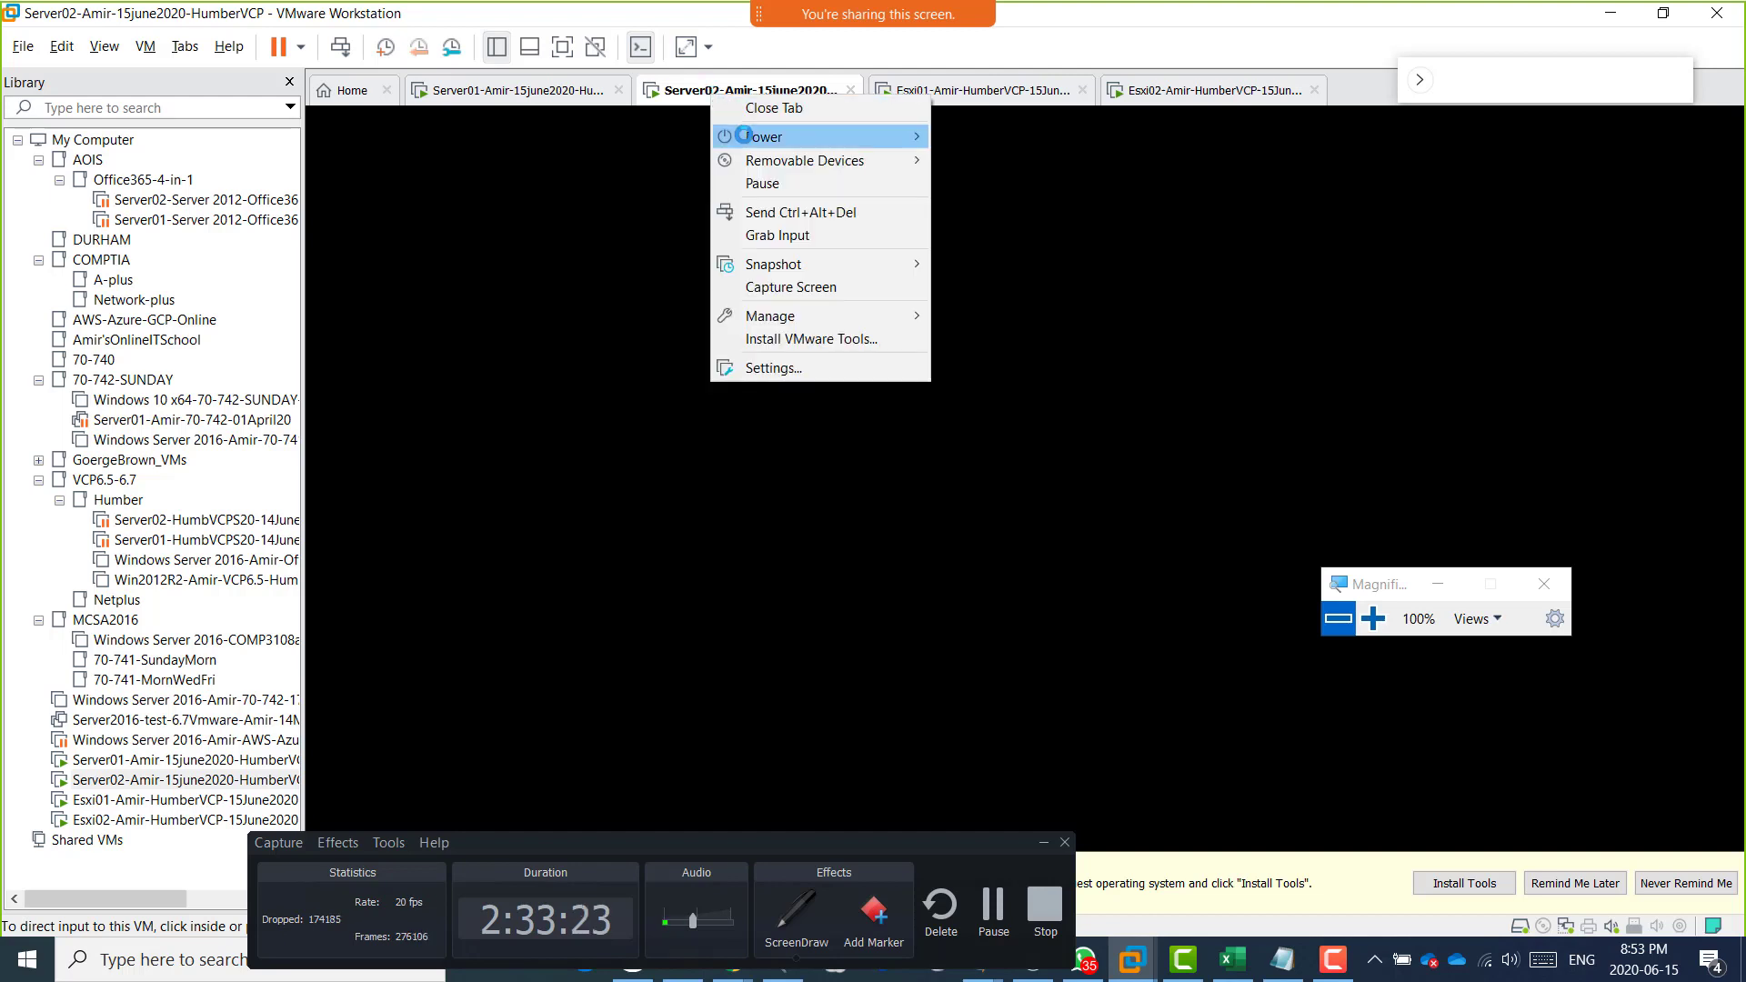
mouse_move(745, 137)
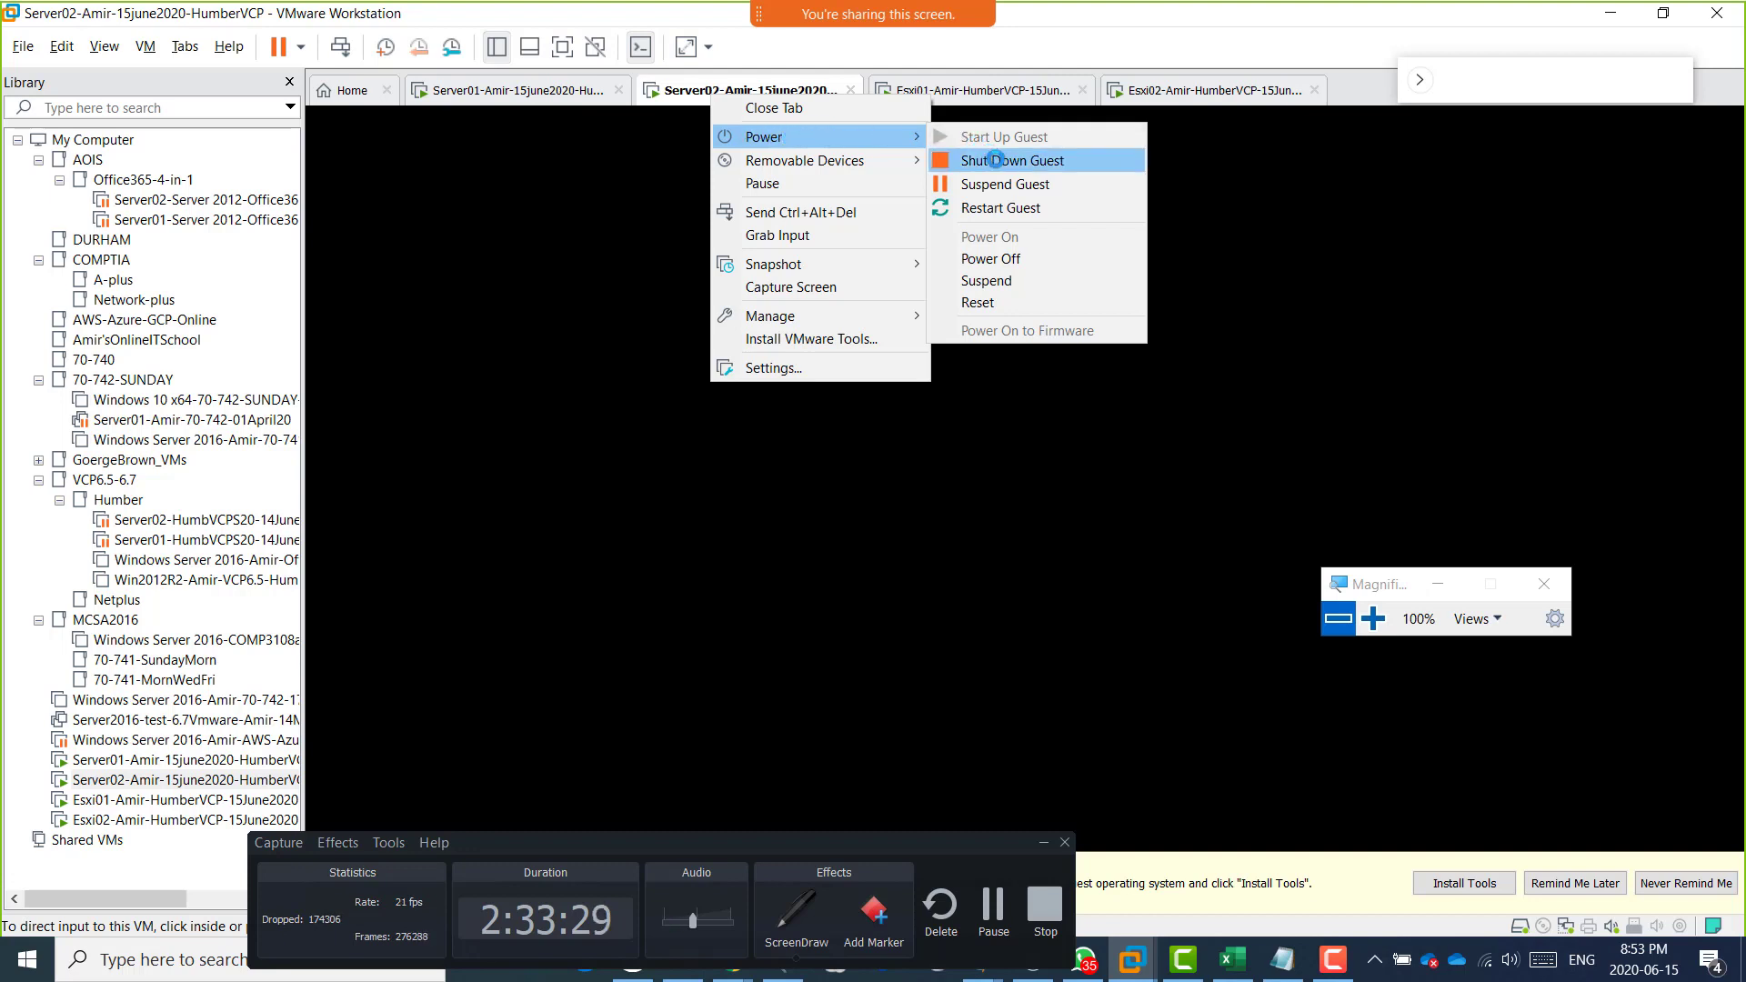
left_click(995, 160)
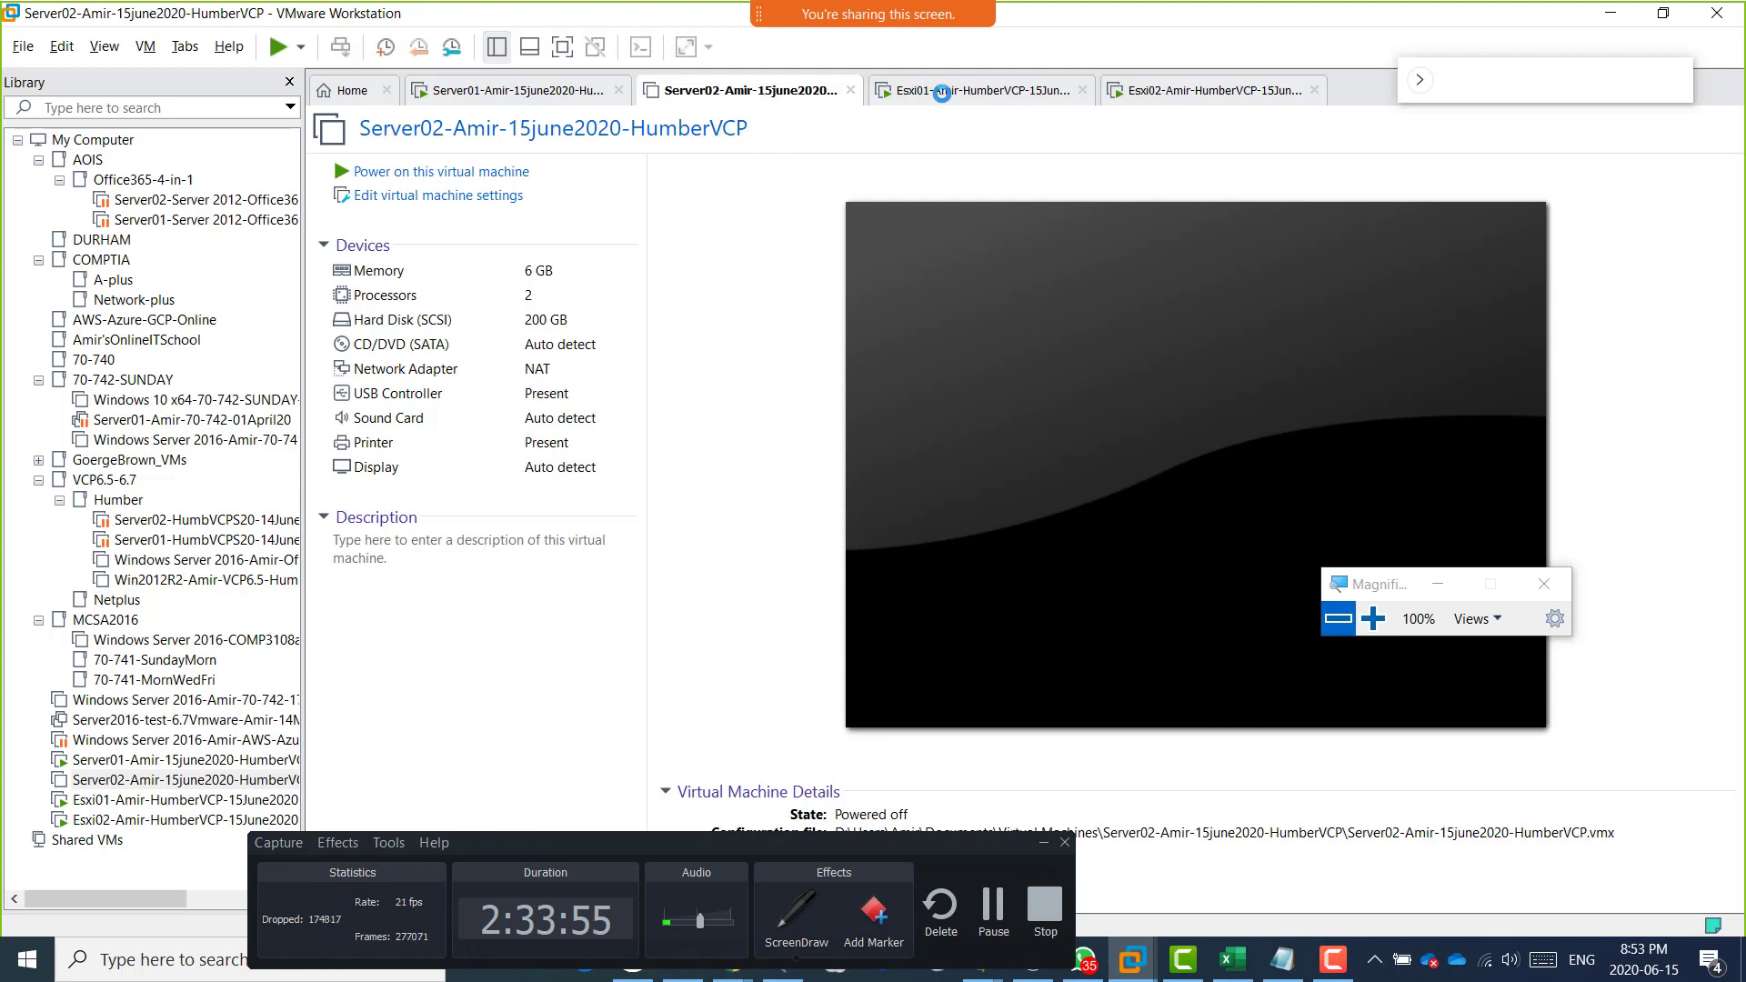
Return to Esxi01 and log in to System Customization as root, entering the account password.
left_click(943, 92)
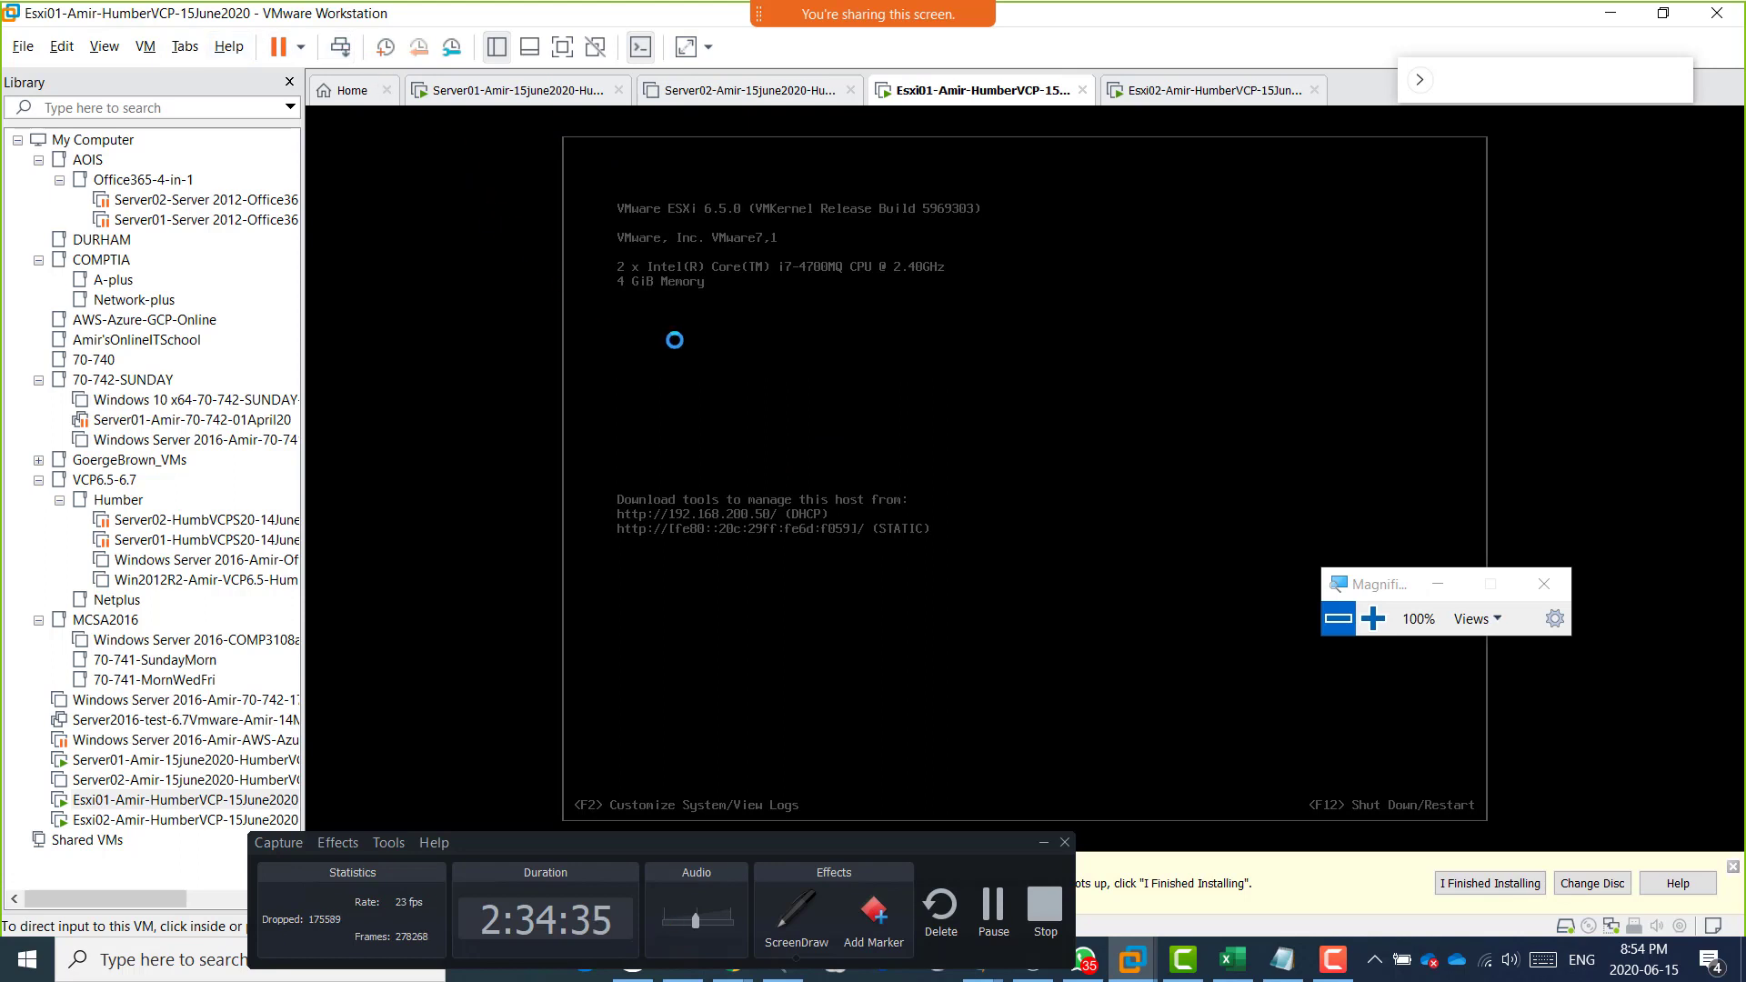
left_click(960, 504)
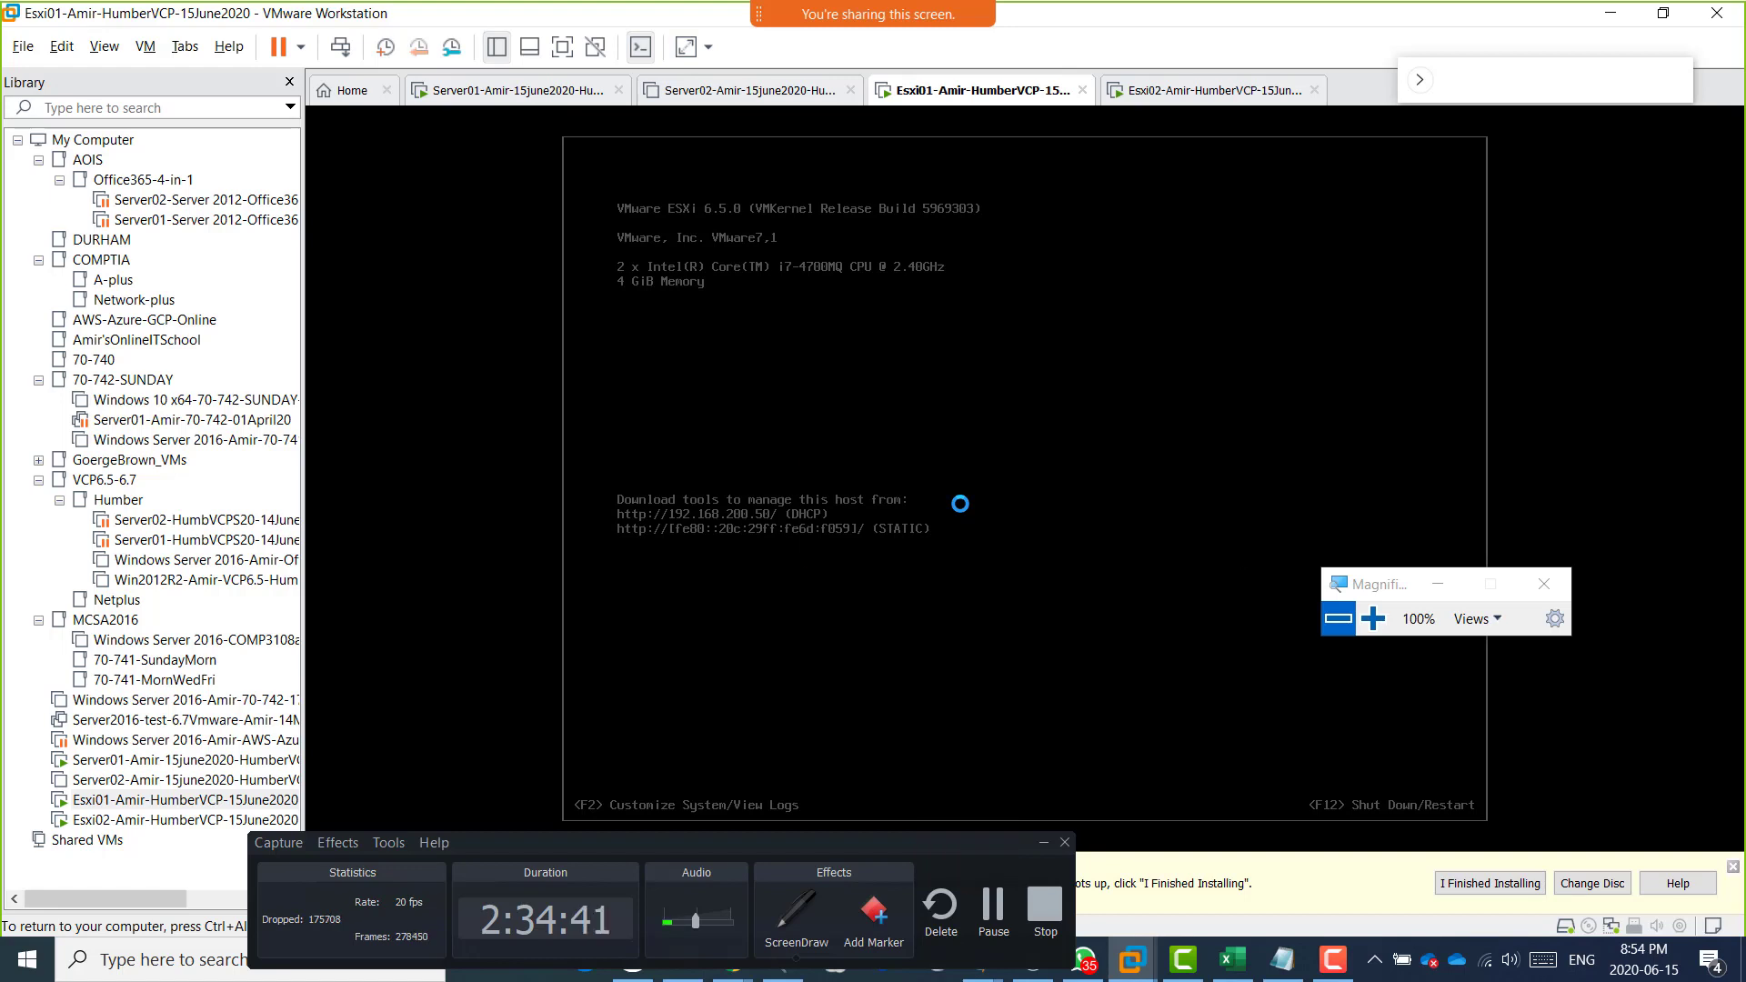
key("F2")
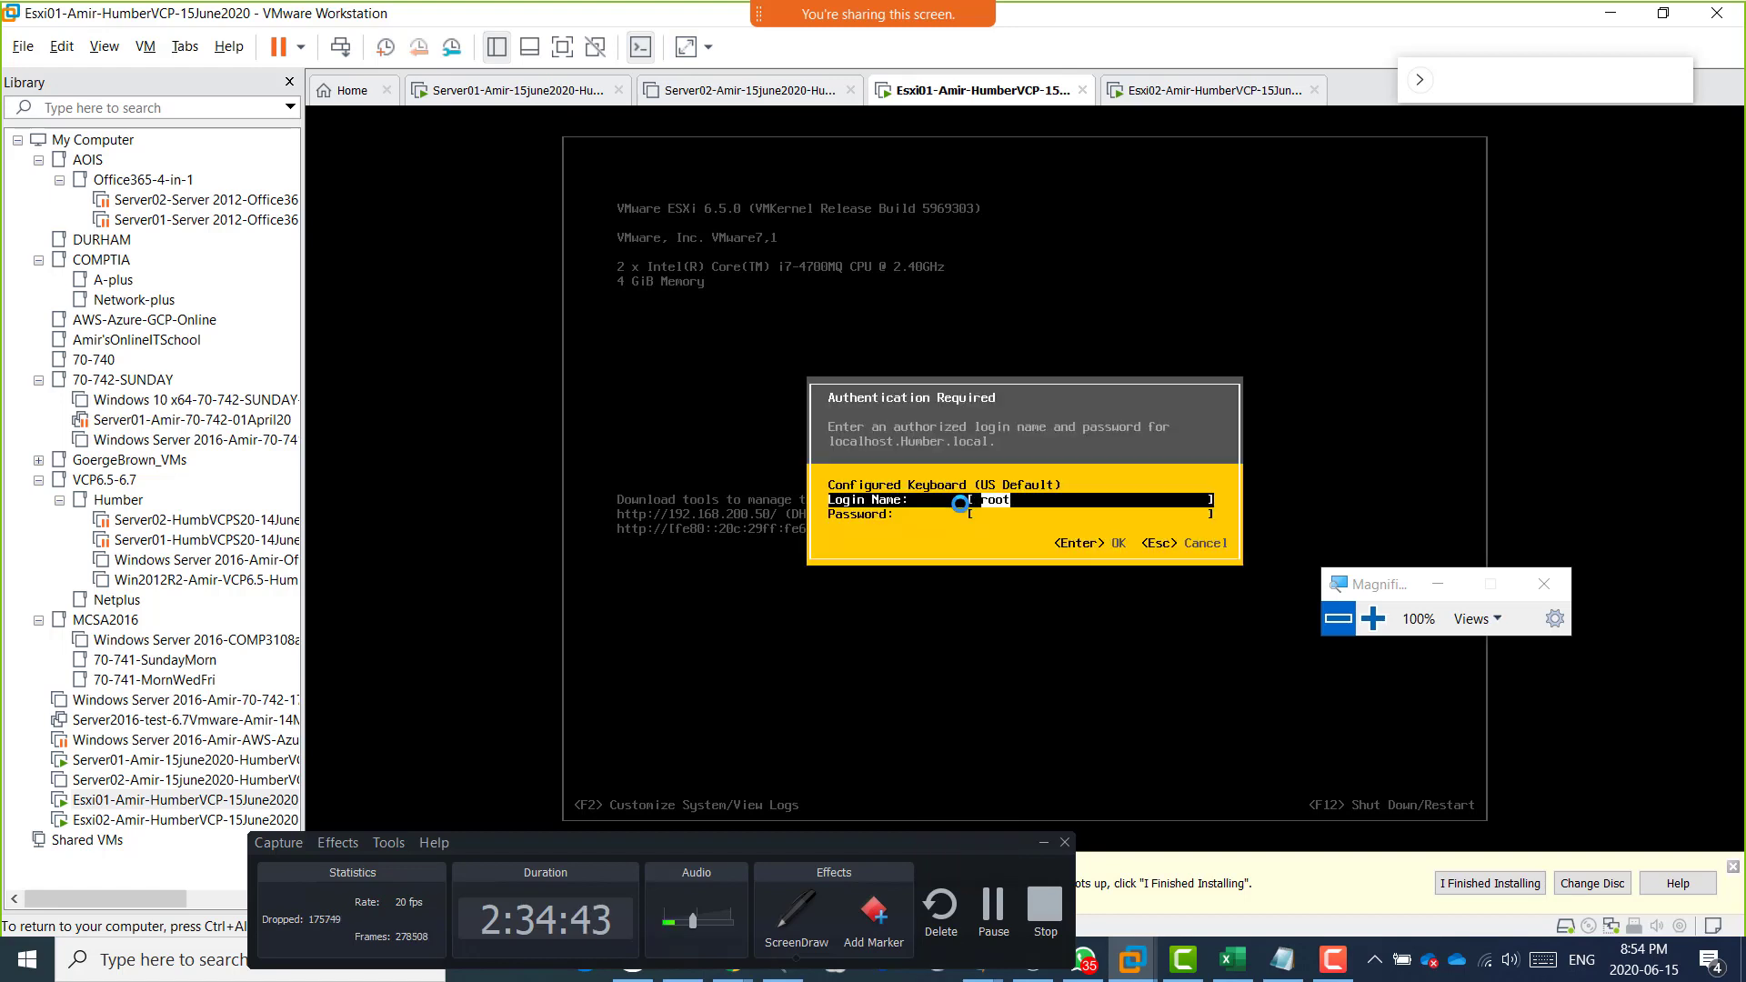
key("Tab")
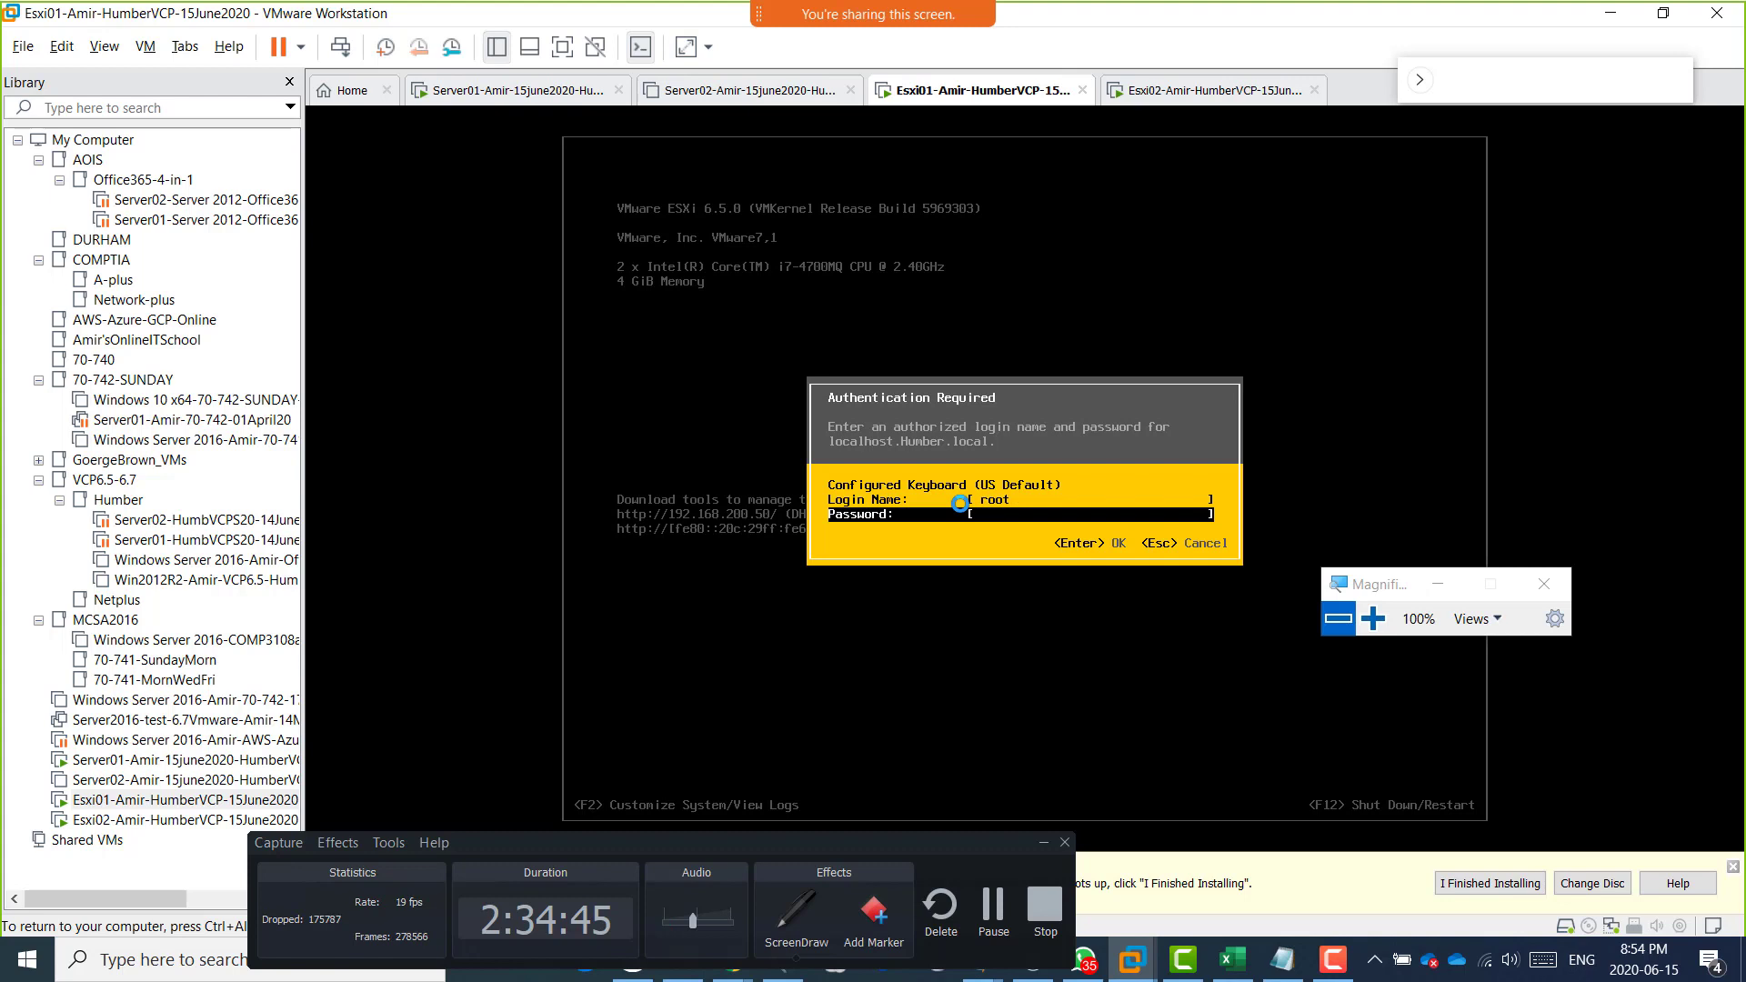
key("Up")
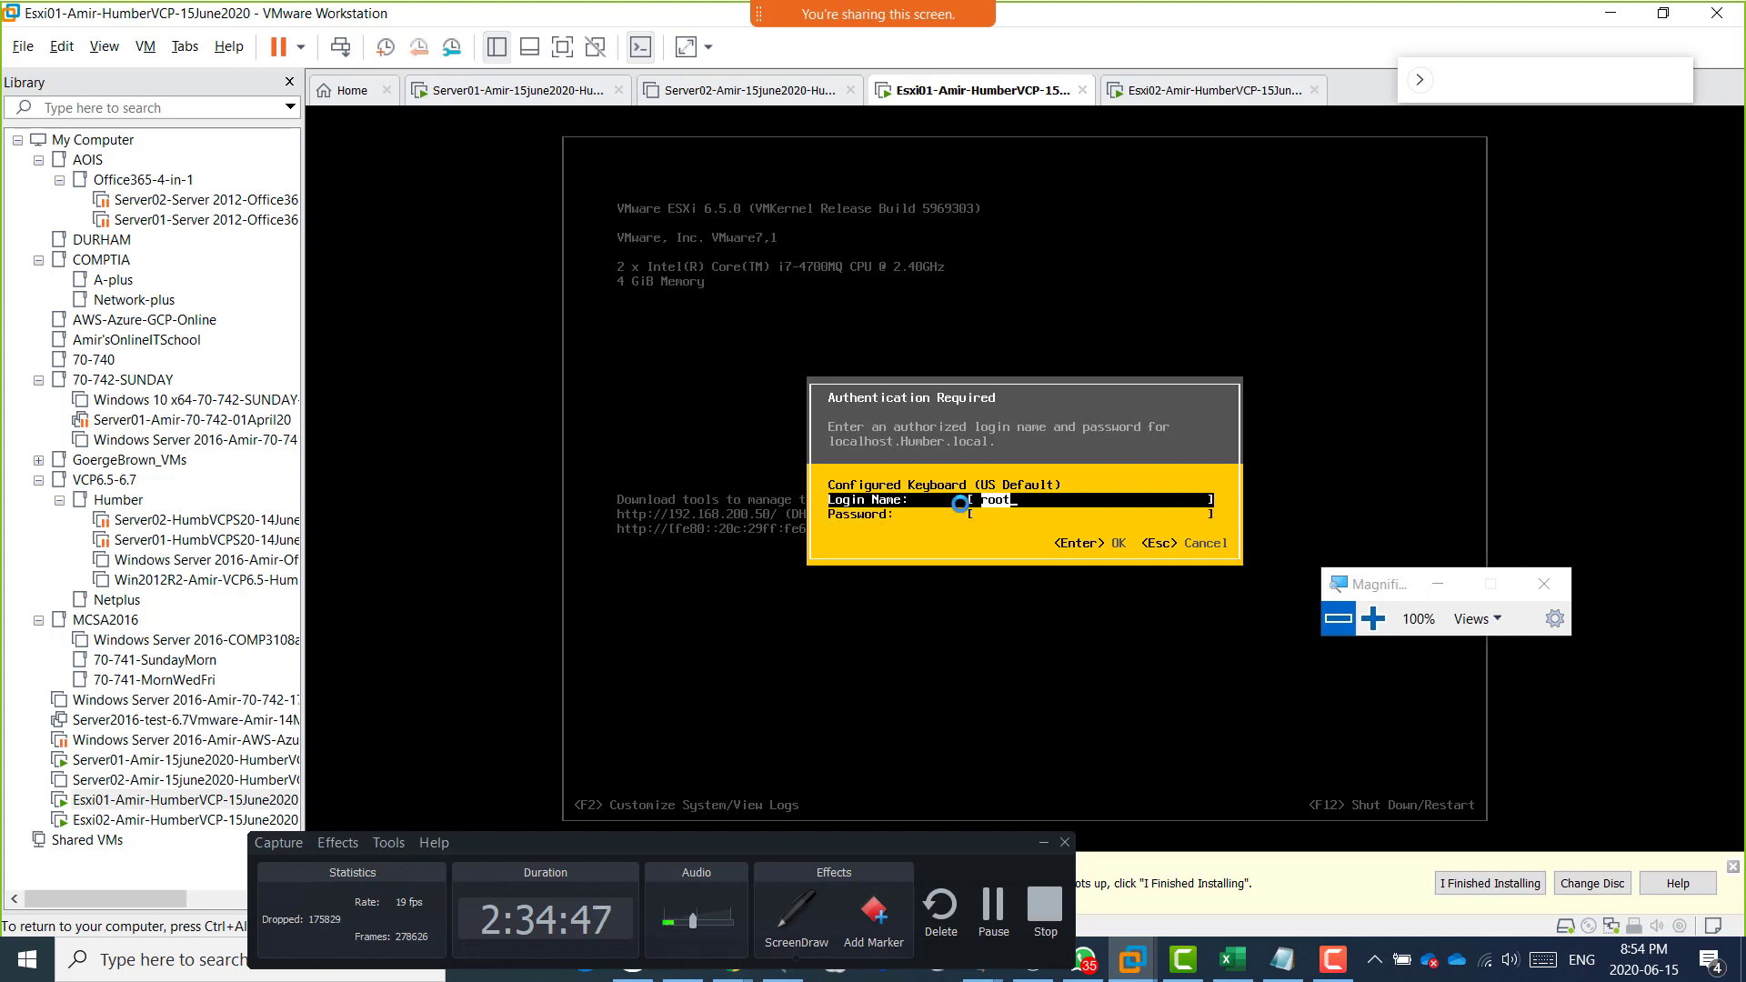
key("Tab")
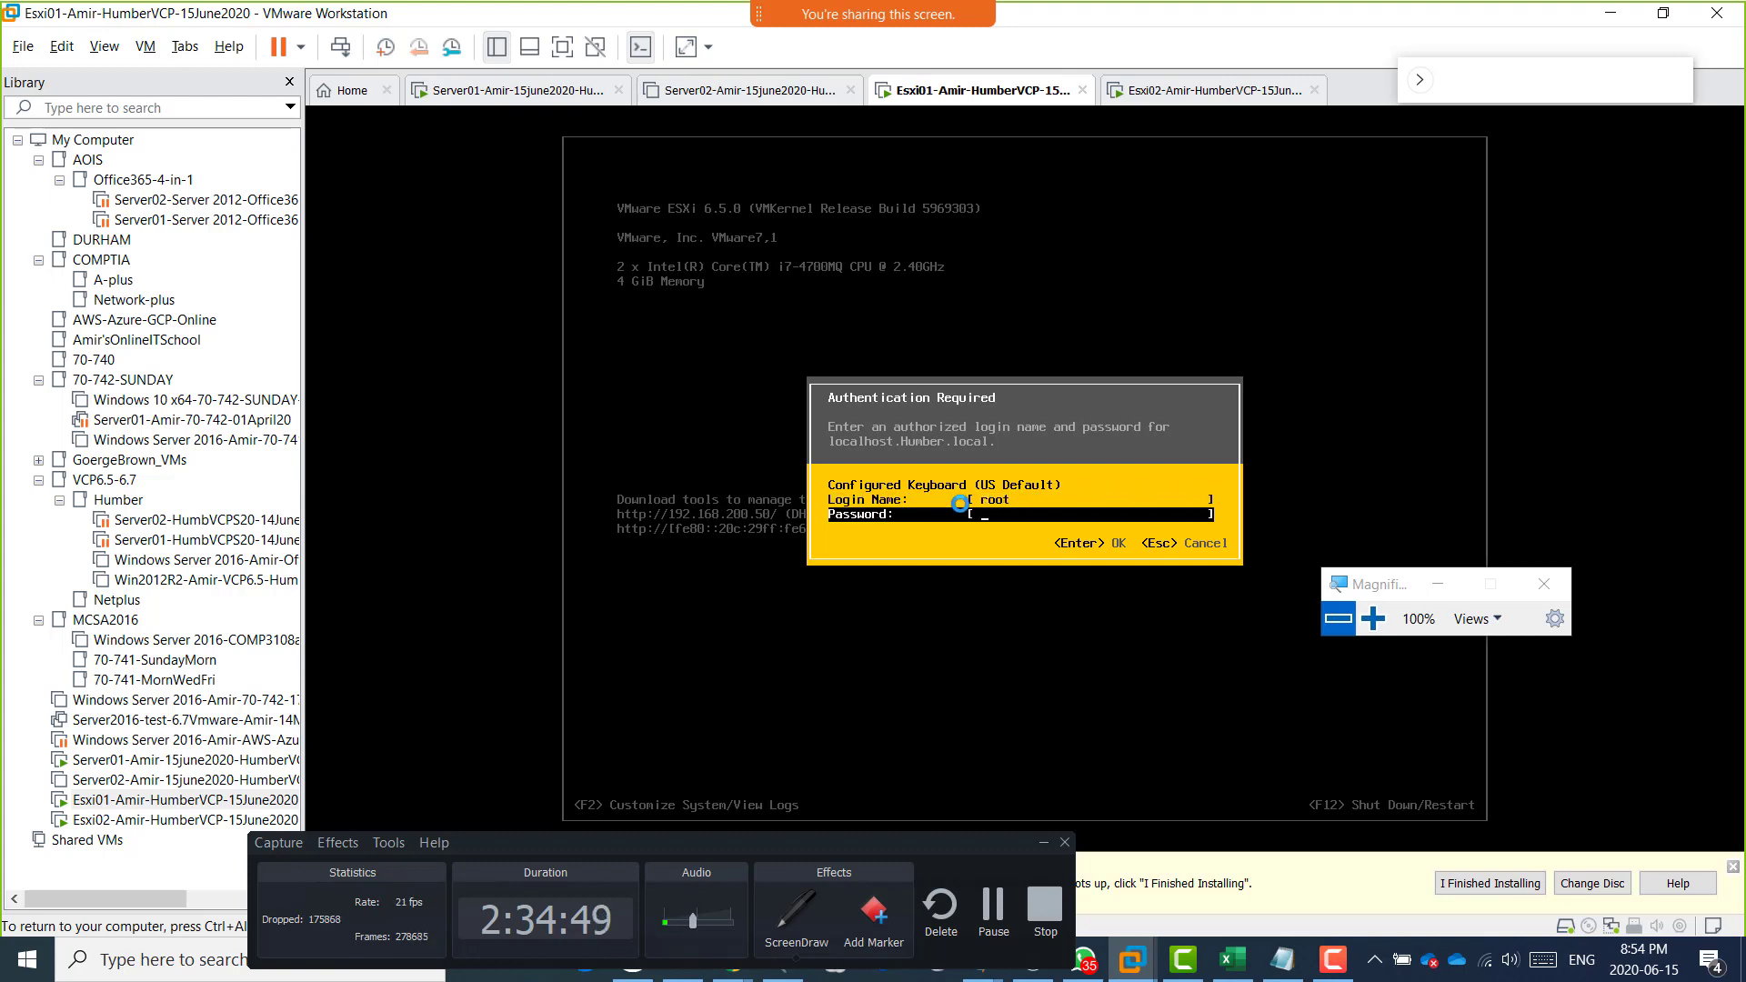
key("Up")
key("Tab")
key("Up")
key("Tab")
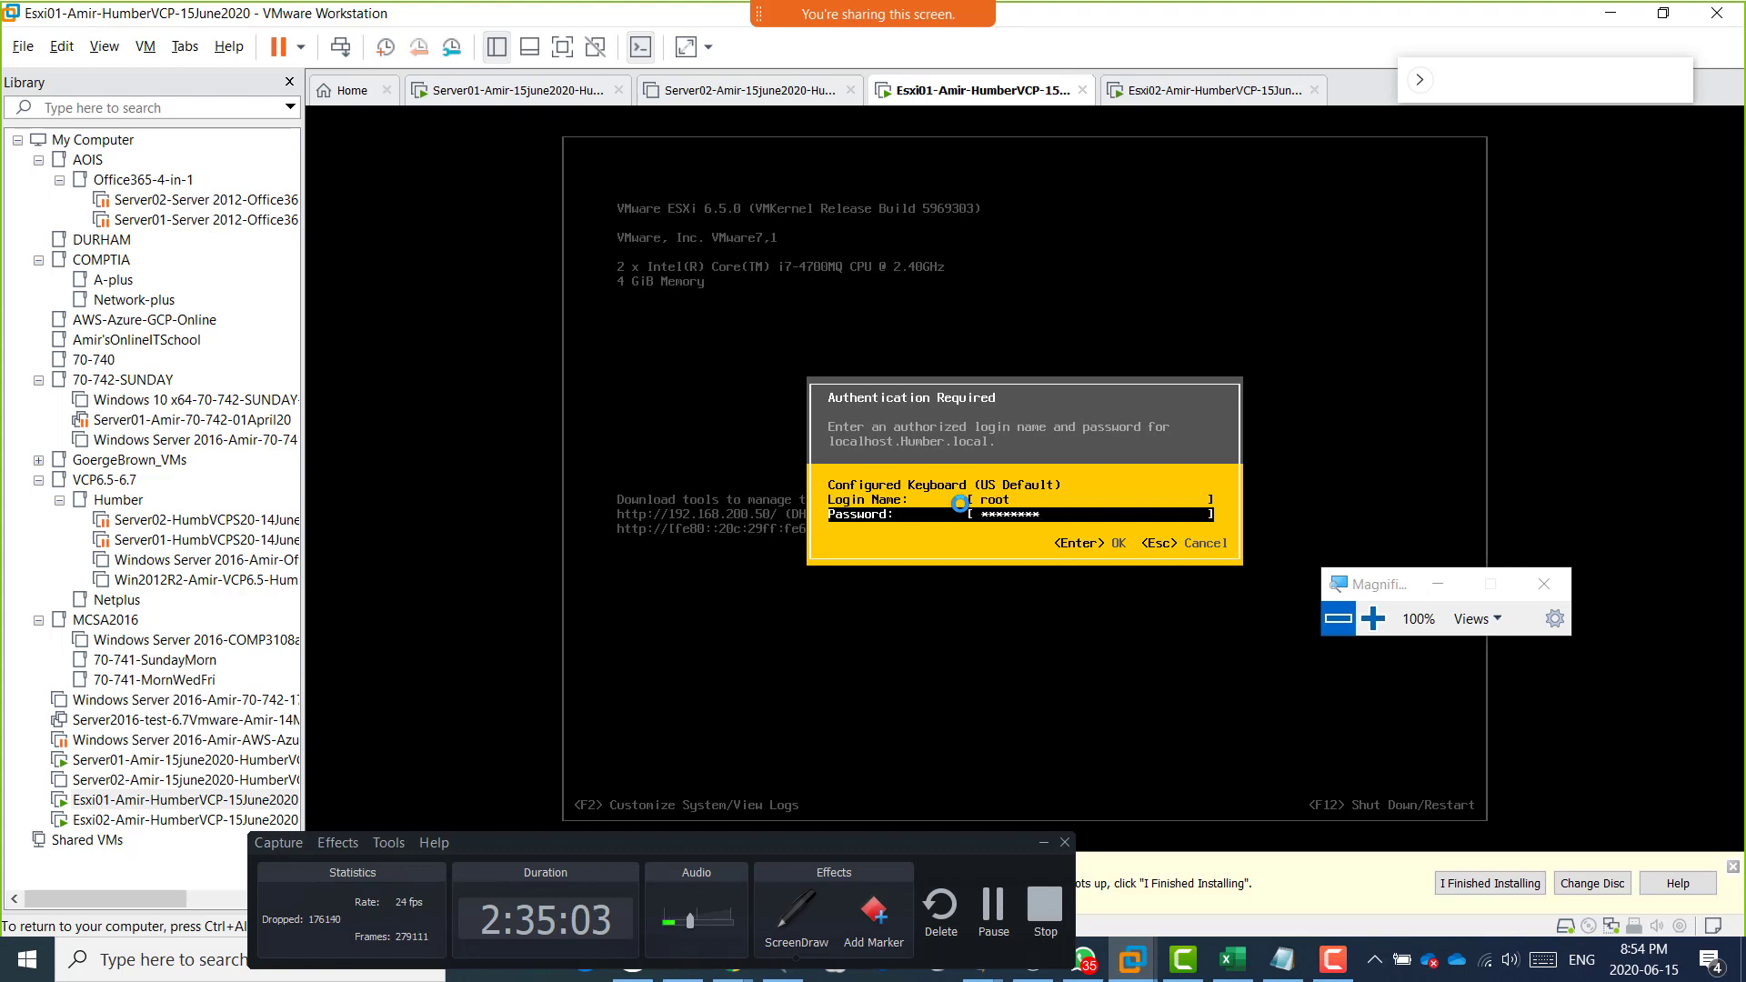
key("Return")
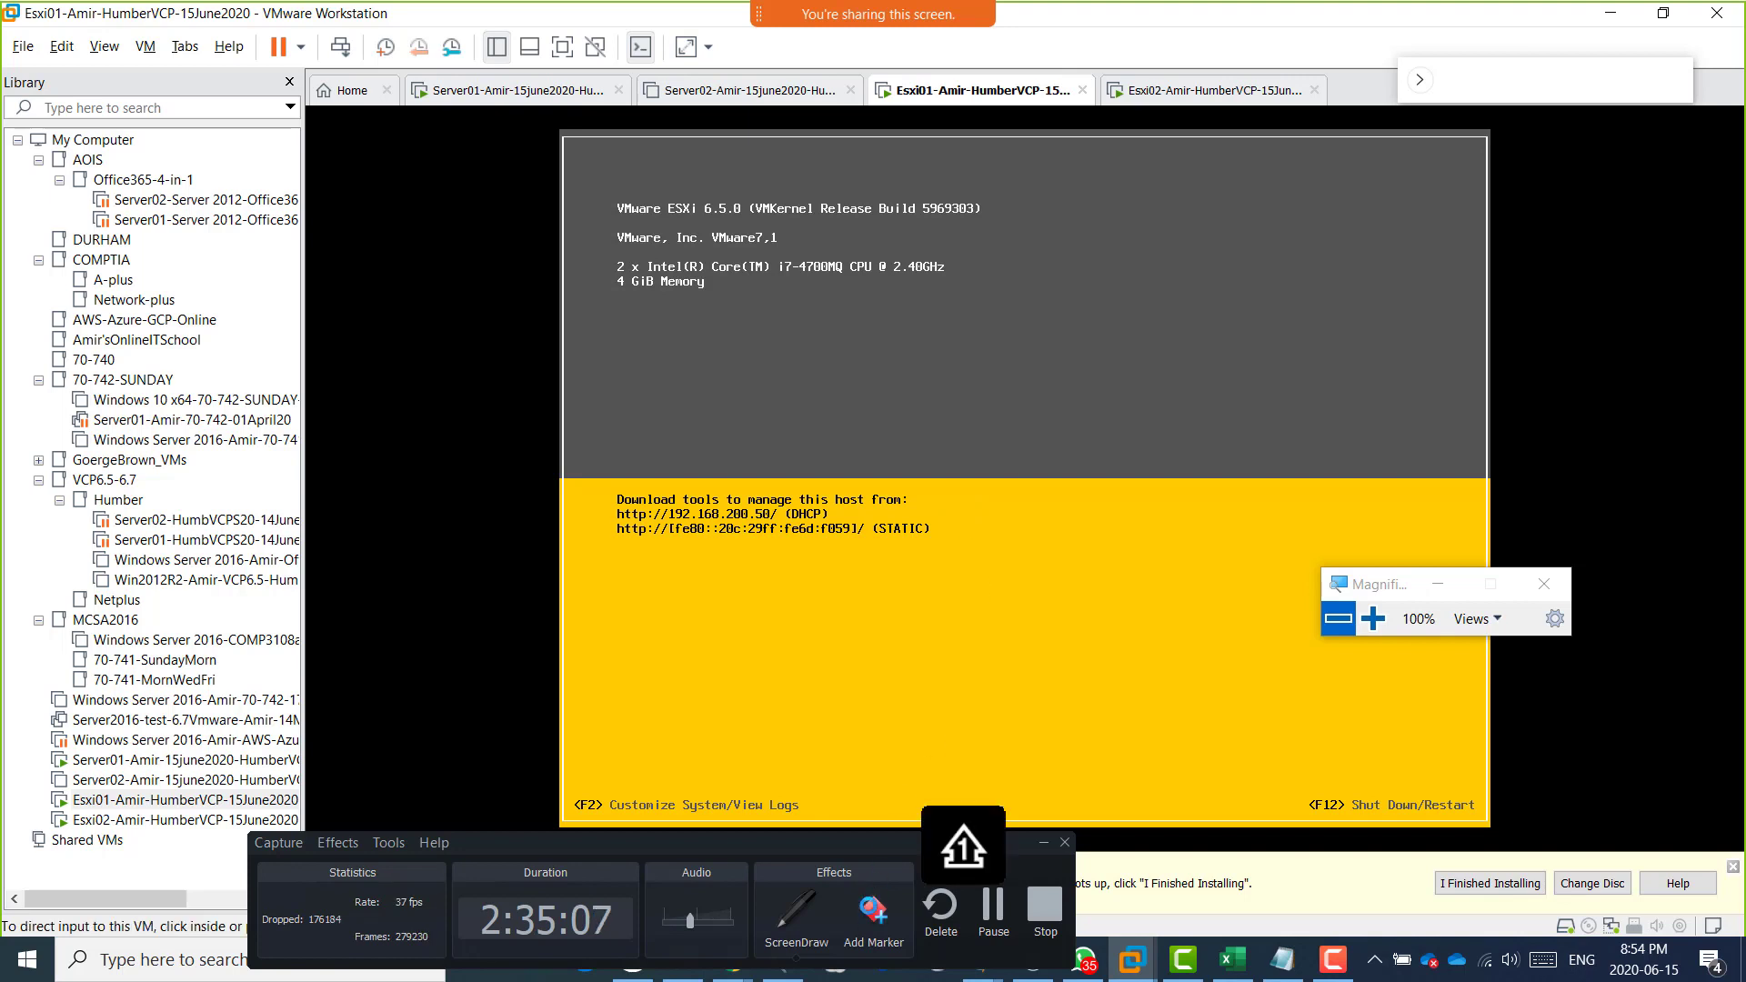
Close the recorder window and highlight Configure Management Network in Esxi01's System Customization, releasing the input focus from the virtual machine.
left_click_drag(841, 841, 749, 836)
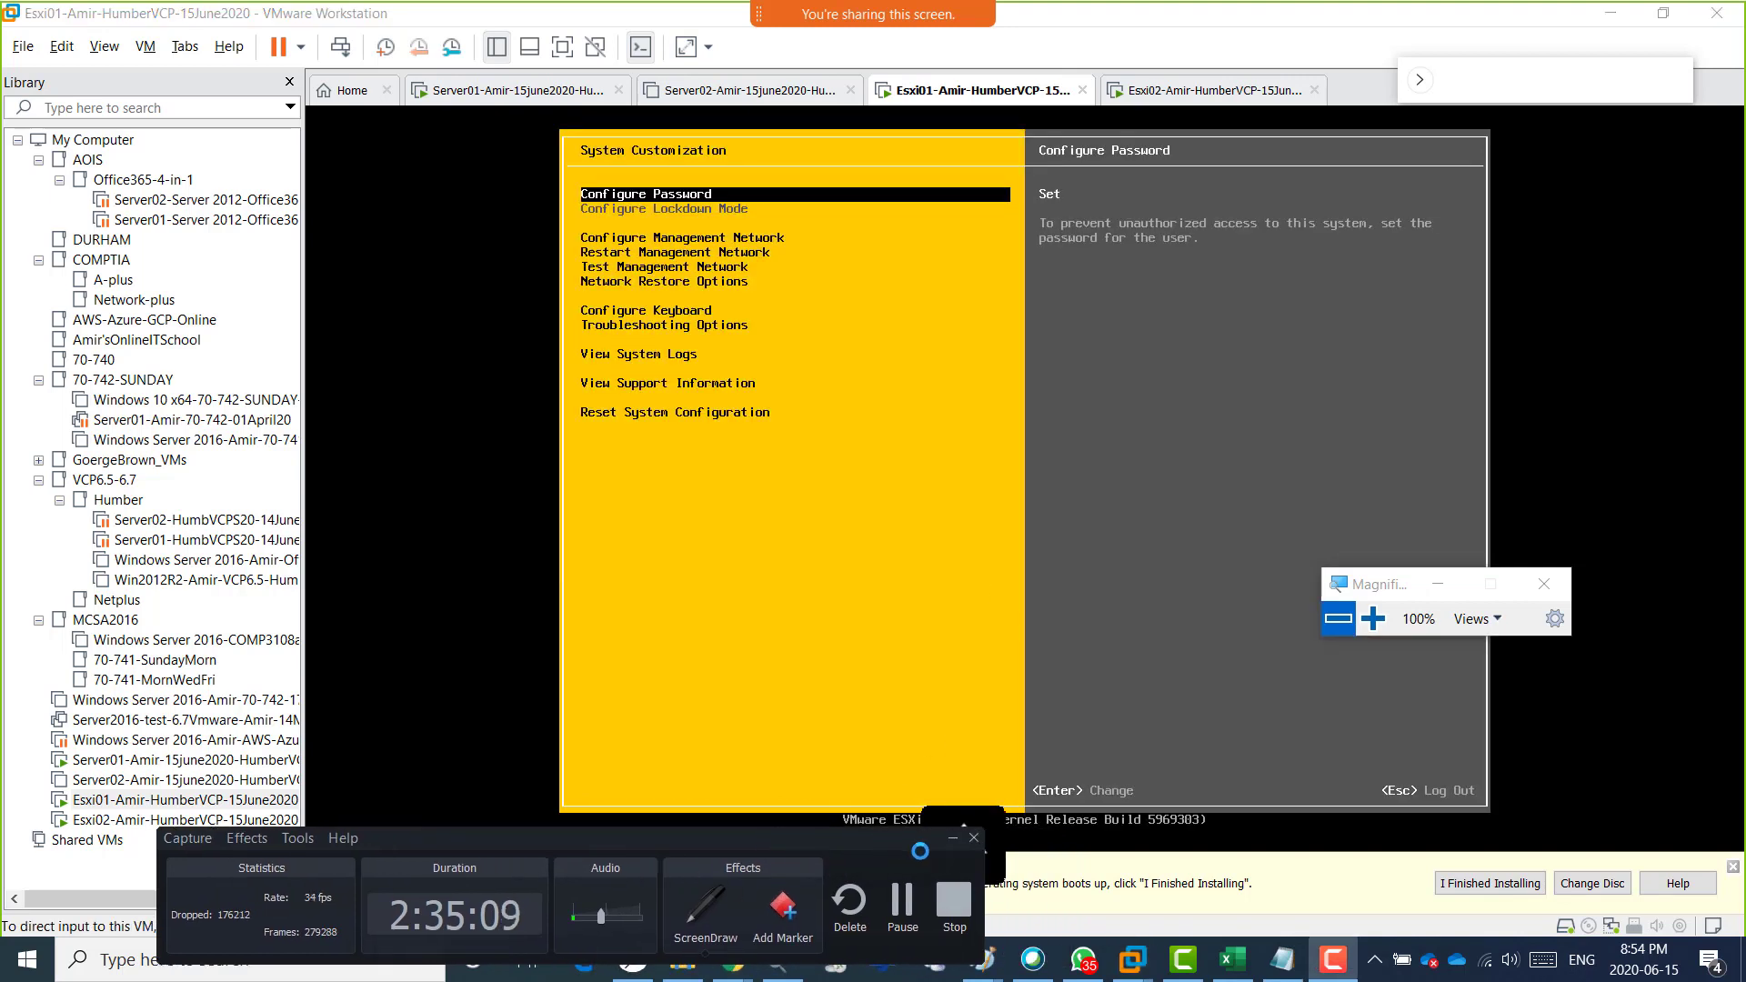
left_click(973, 837)
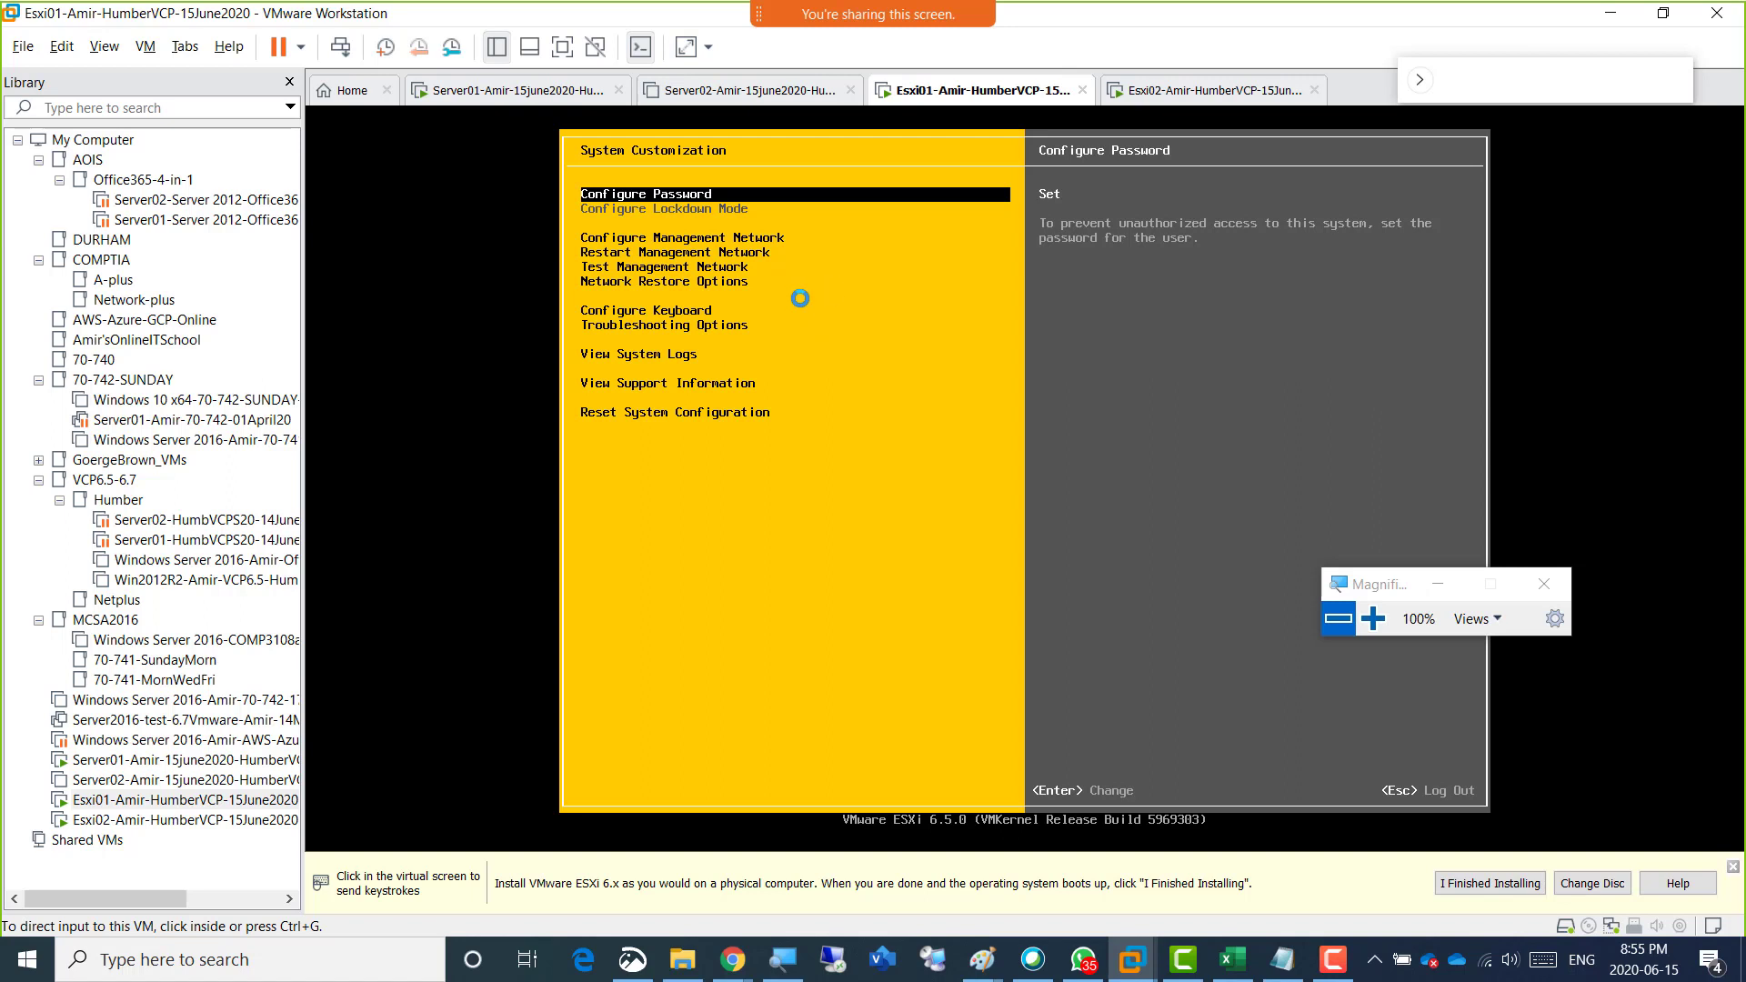
left_click(862, 306)
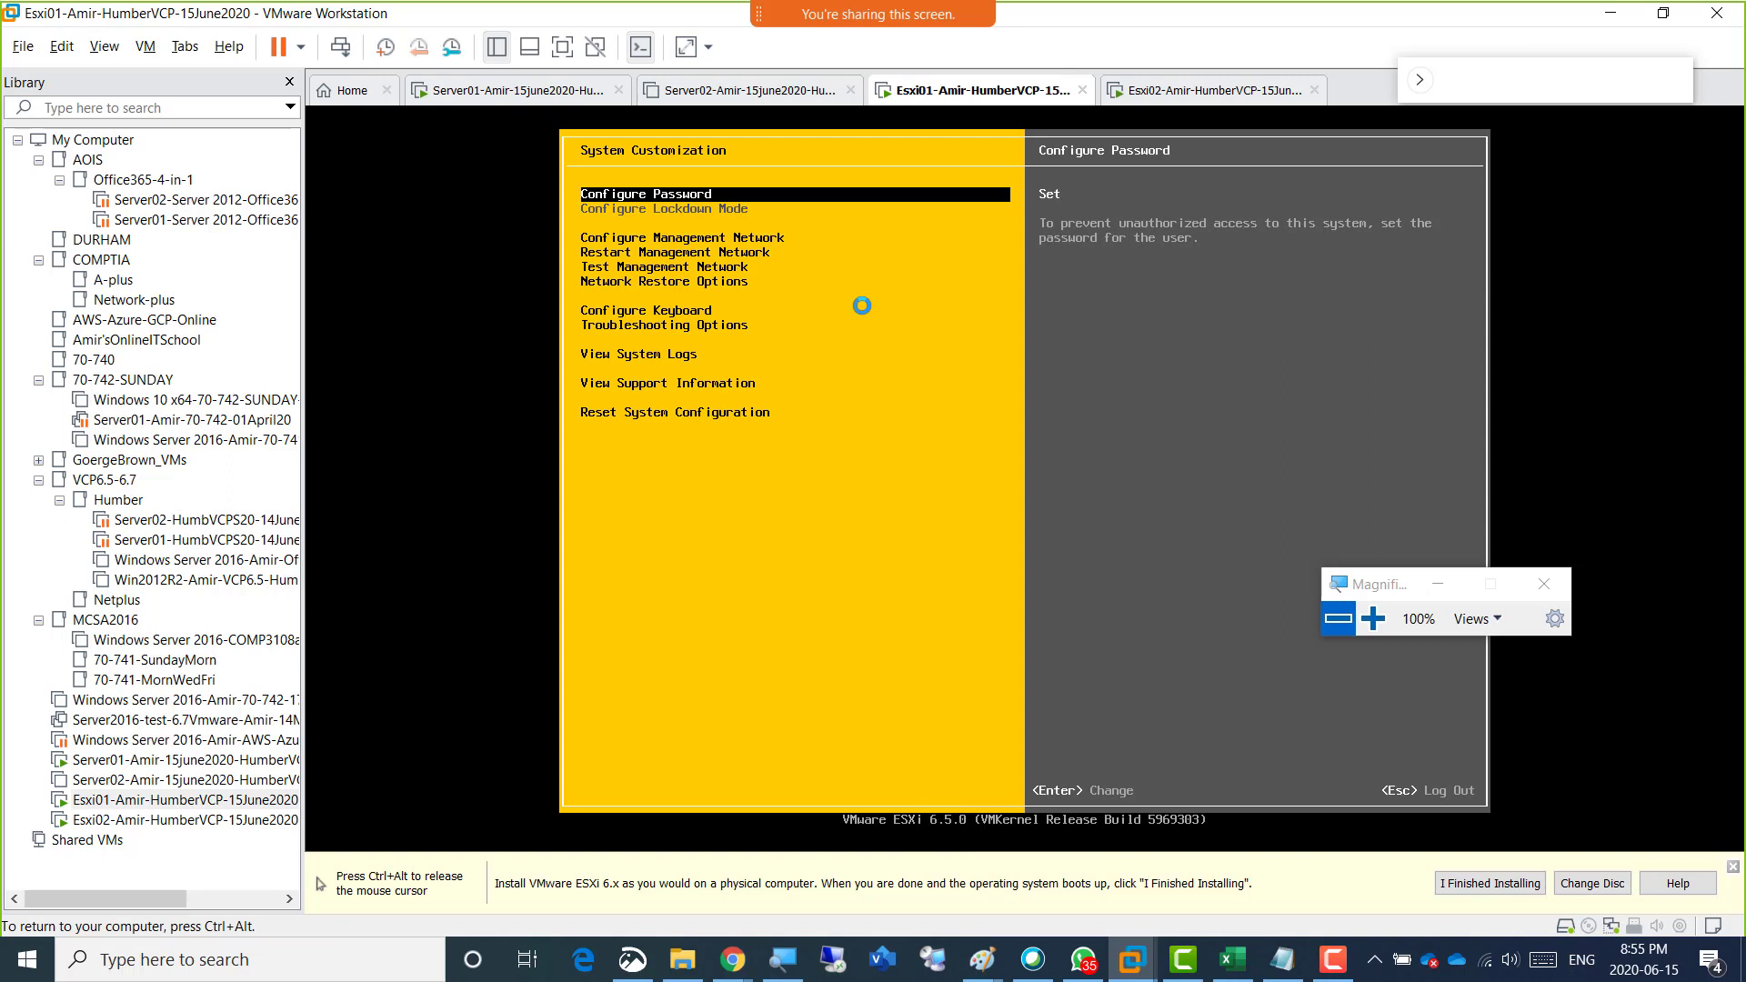
key("Down")
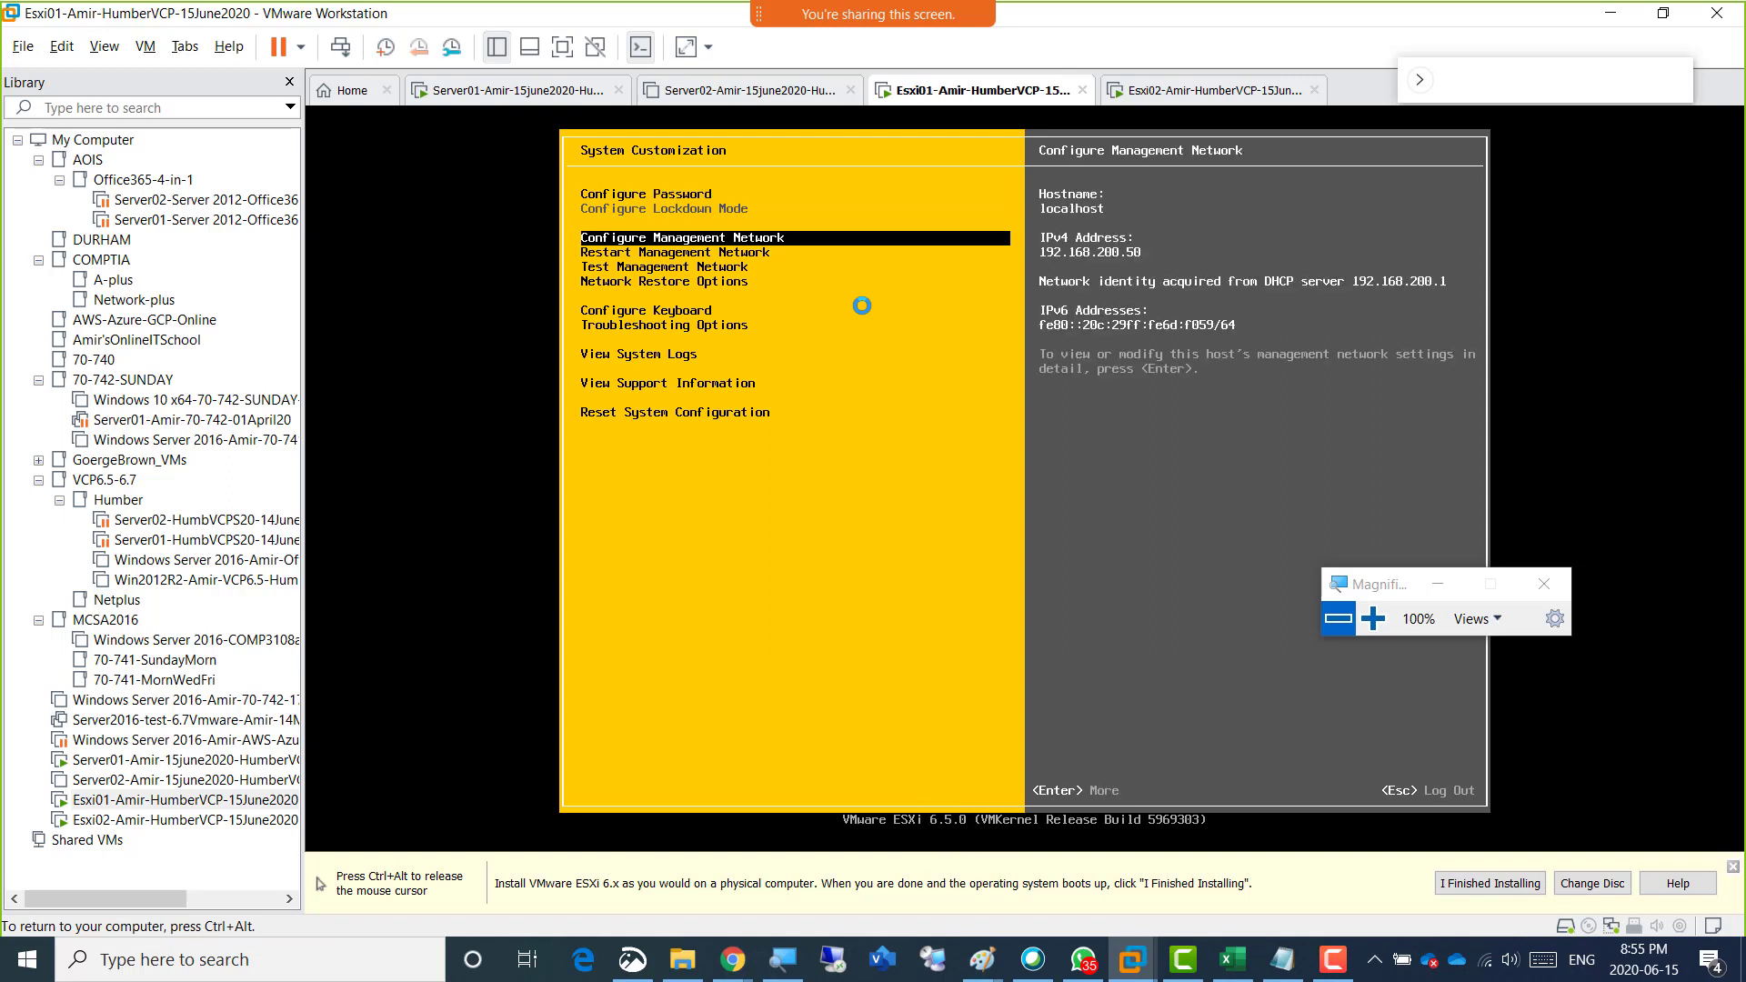
key("ctrl+alt")
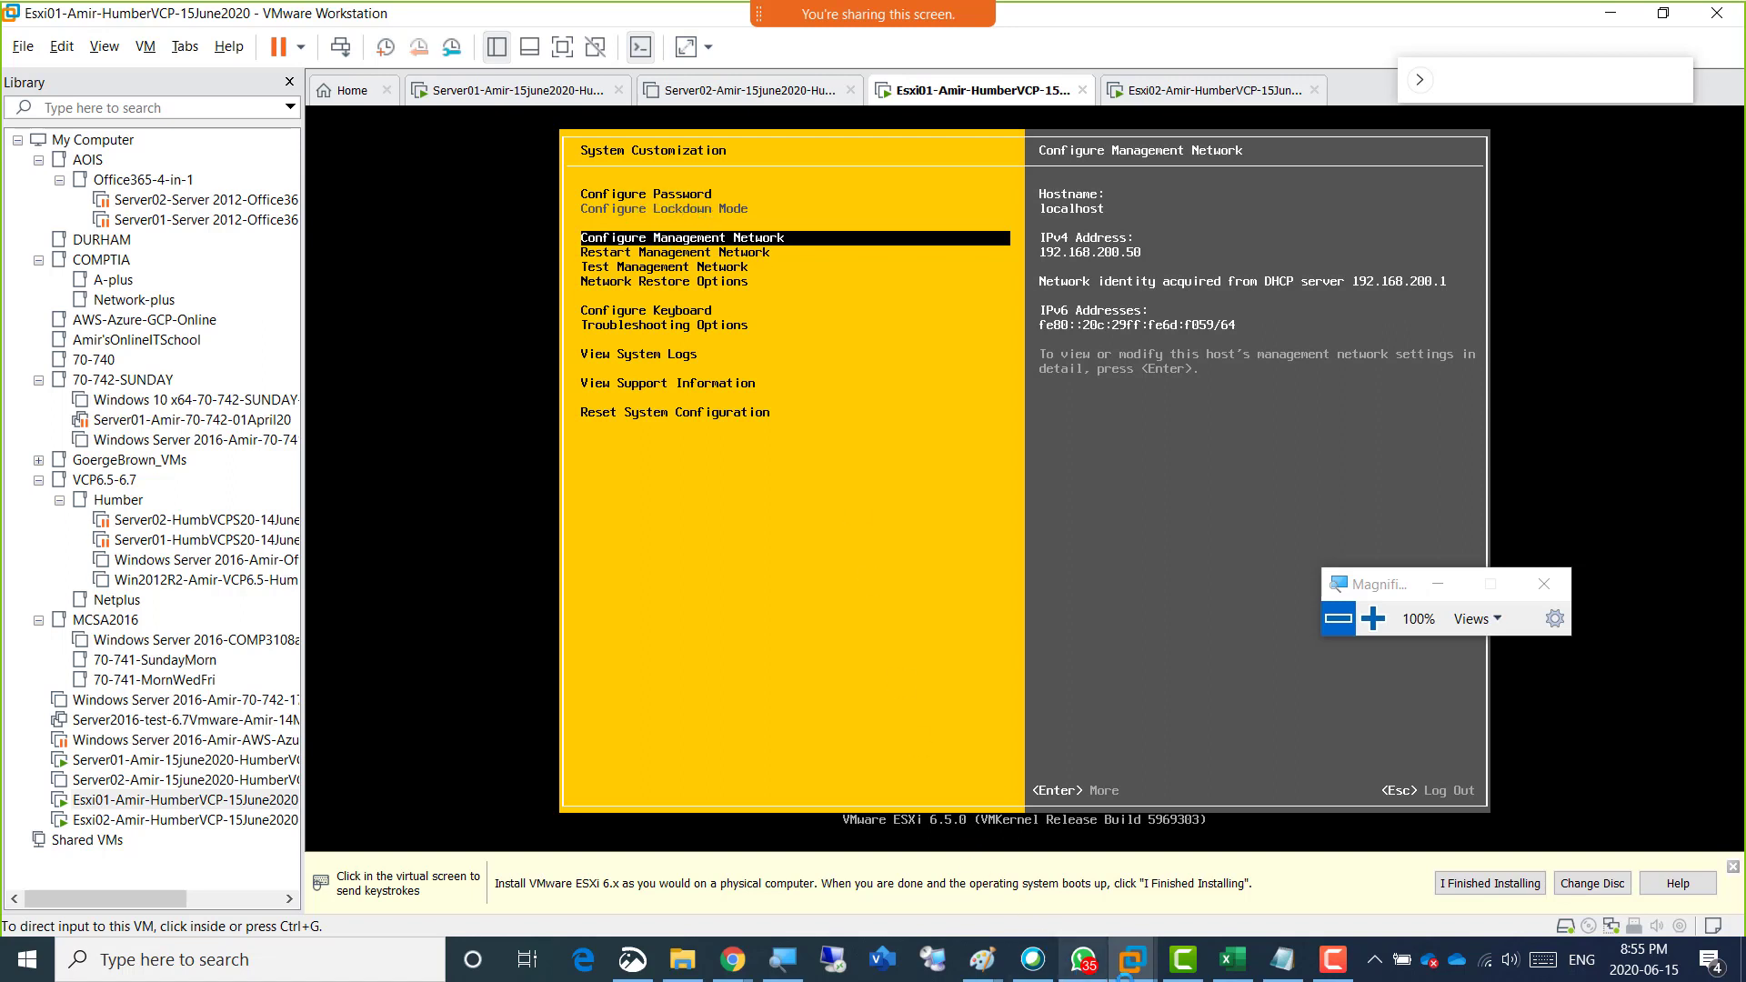
Start ScreenDraw, tick the IPv4 address and Configure Lockdown Mode, draw a link from Server01 to Esxi01, and write vCenter with its own link.
left_click(1333, 959)
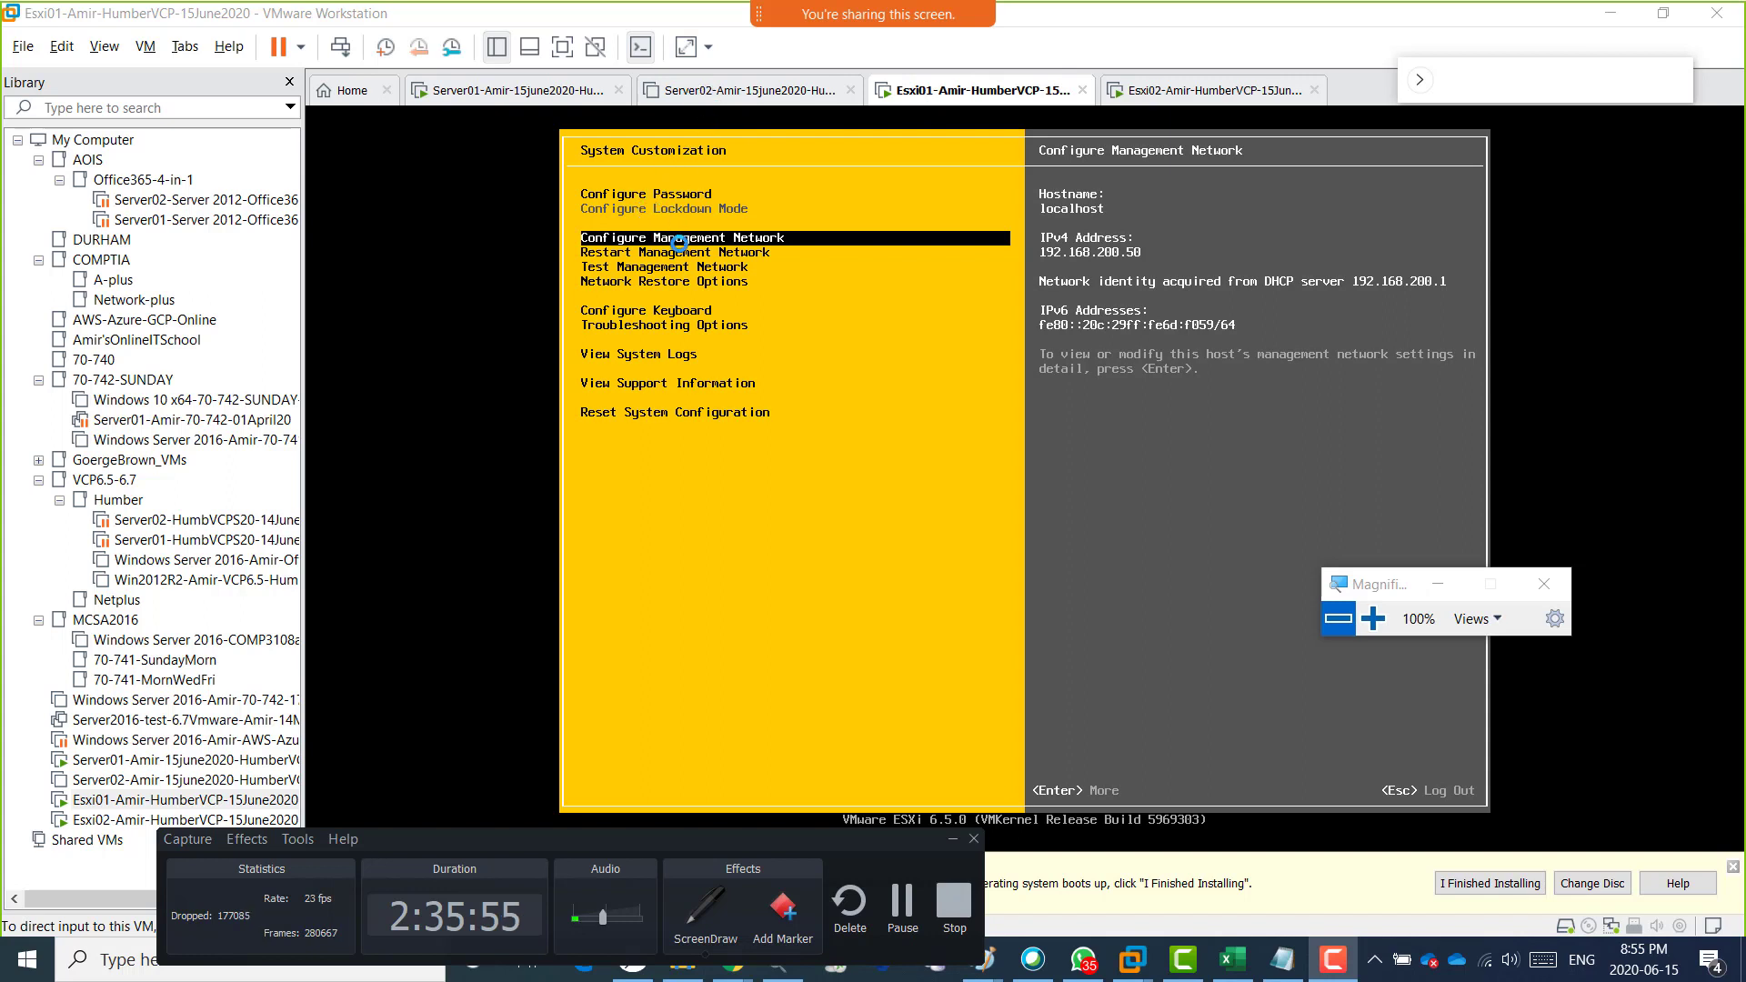
left_click(702, 907)
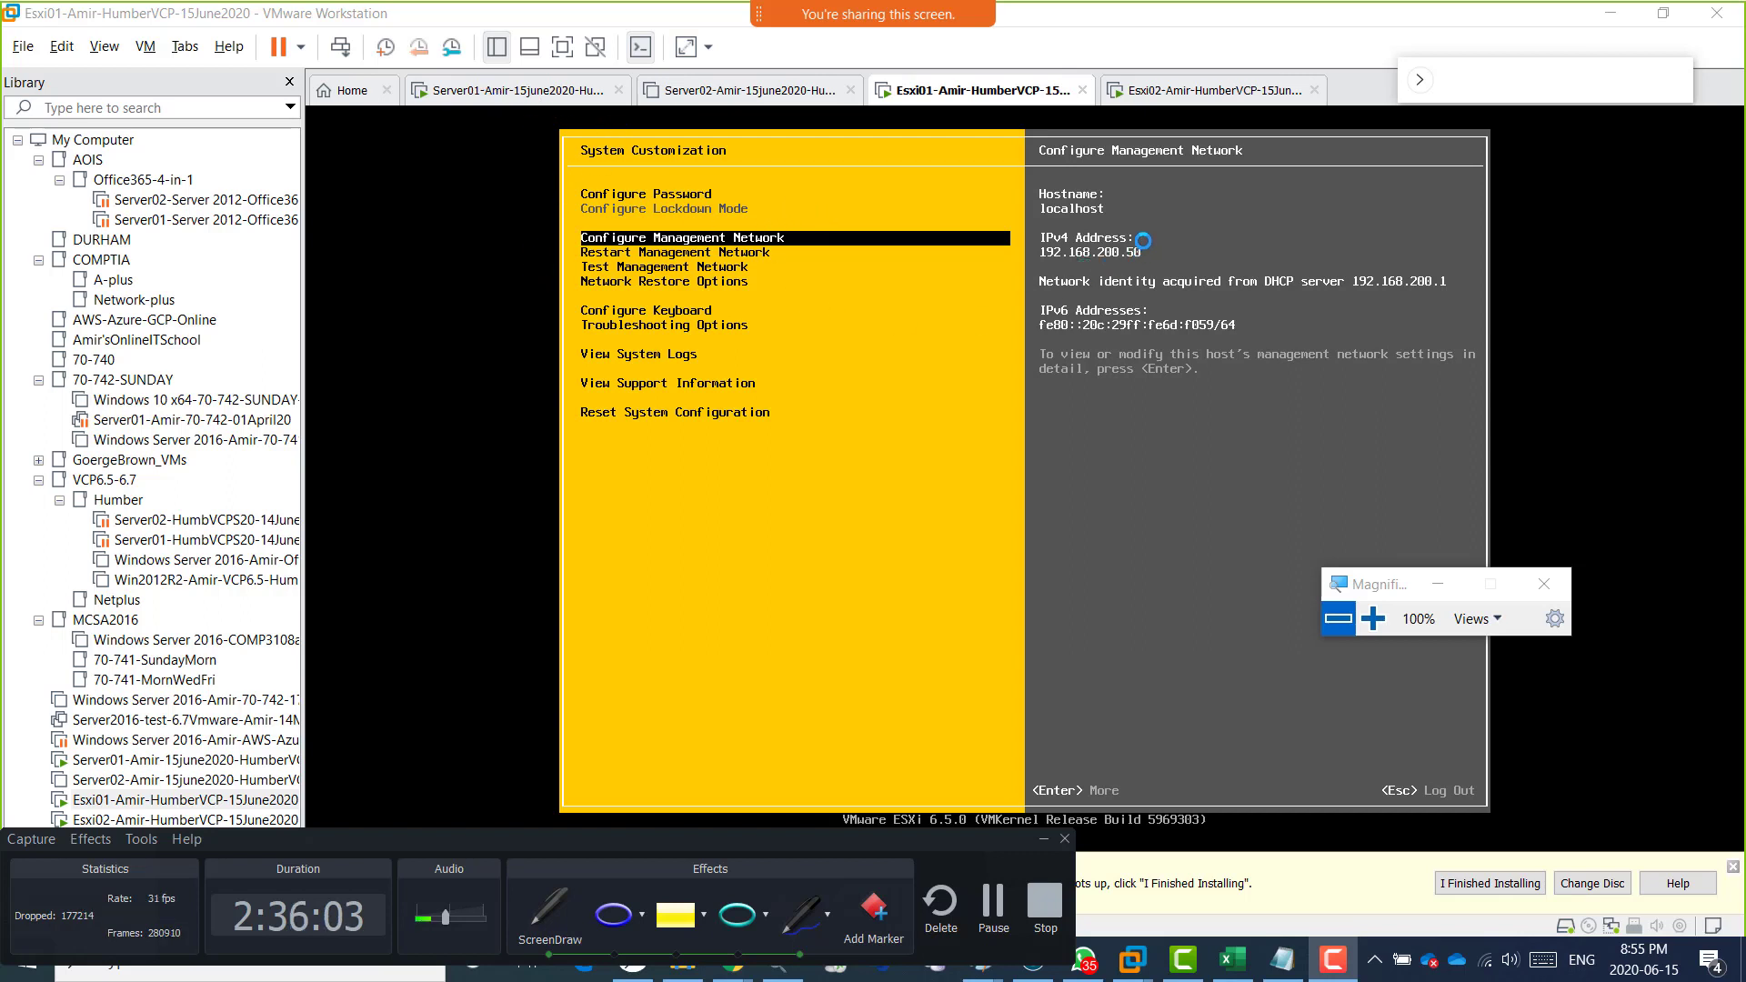
left_click_drag(1141, 232, 1181, 215)
mouse_move(488, 92)
left_mouse_down()
mouse_move(471, 92)
mouse_move(546, 146)
mouse_move(741, 173)
left_mouse_up()
mouse_move(906, 146)
left_mouse_down()
mouse_move(948, 81)
mouse_move(966, 103)
left_mouse_up()
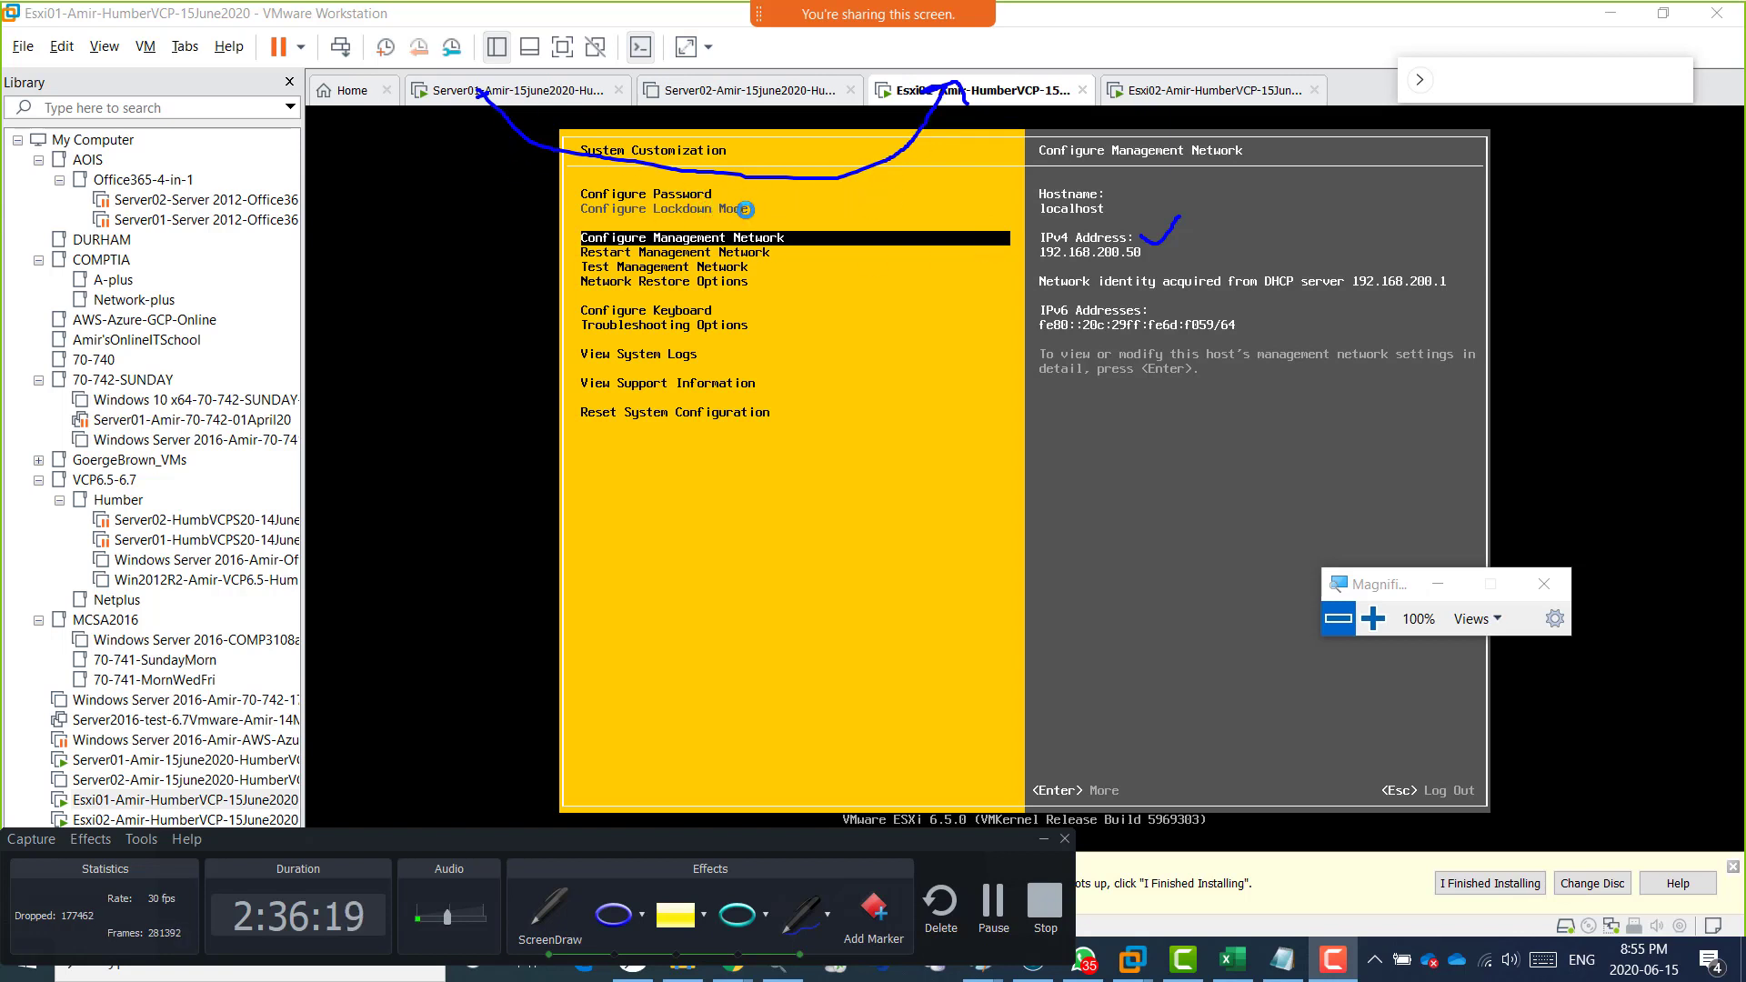
left_click_drag(741, 201, 774, 188)
mouse_move(700, 97)
left_mouse_down()
mouse_move(746, 78)
mouse_move(771, 93)
mouse_move(813, 48)
mouse_move(855, 56)
left_mouse_up()
mouse_move(764, 113)
left_mouse_down()
mouse_move(962, 136)
mouse_move(980, 113)
mouse_move(996, 133)
left_mouse_up()
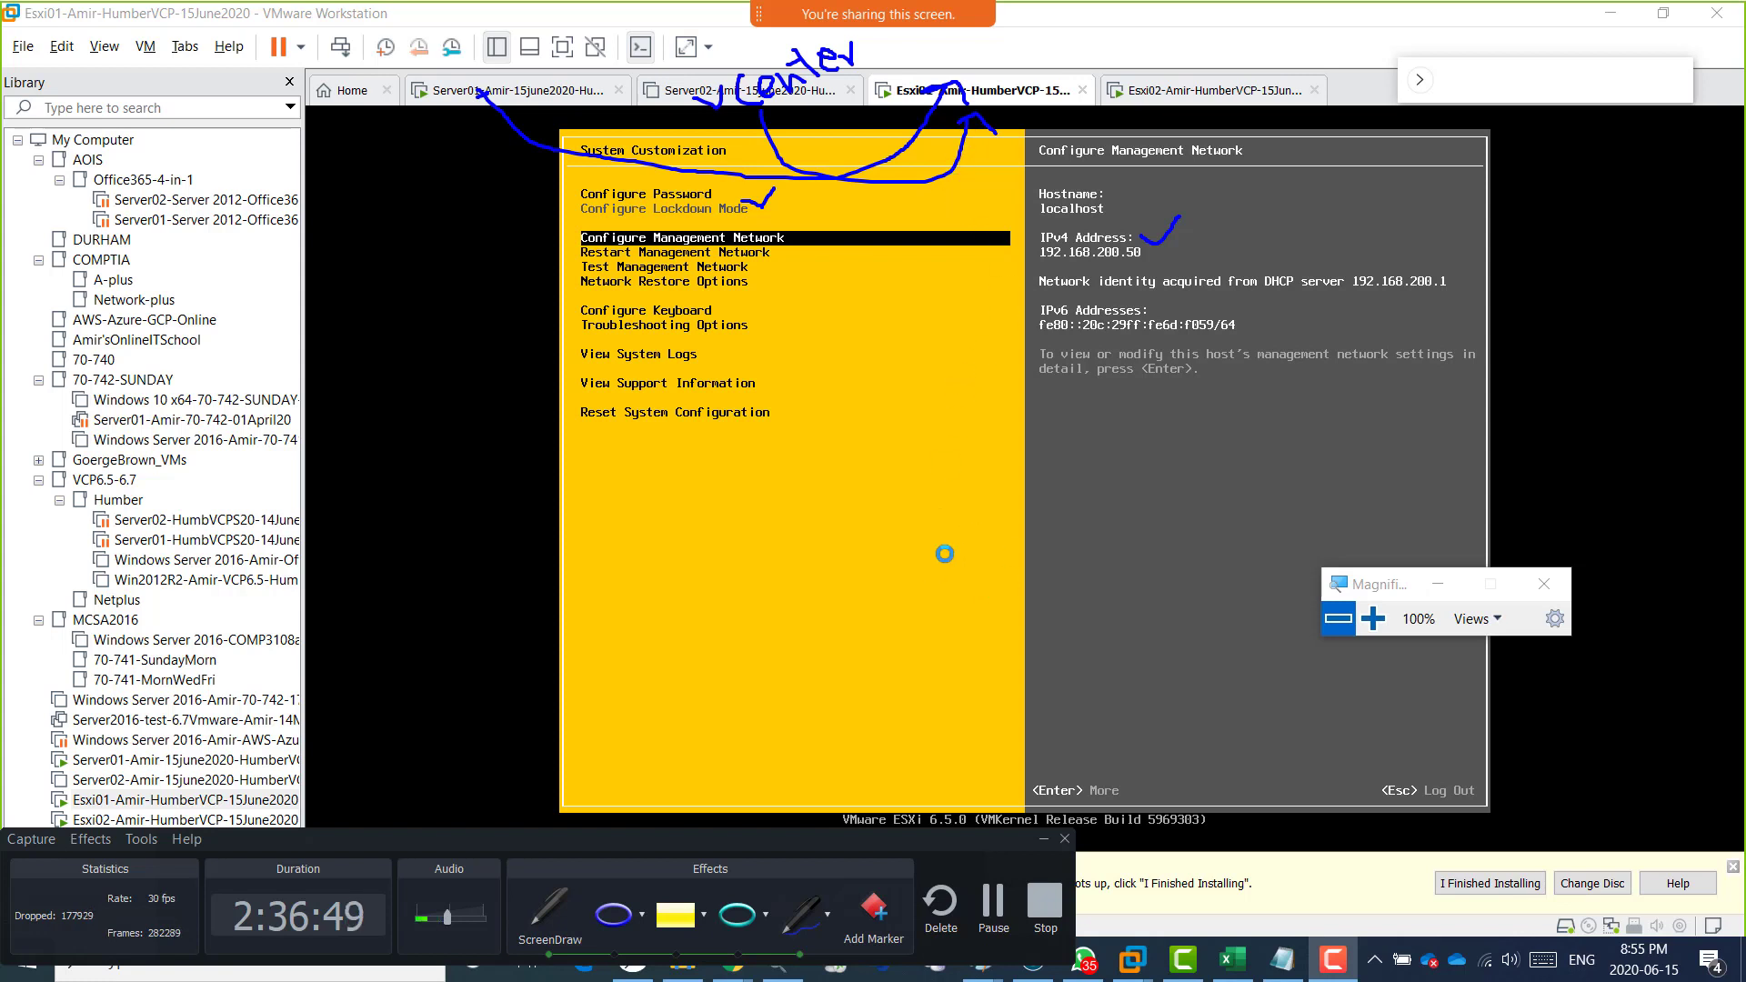
Write DCUI across the console, circle the vCenter note, mark the Server01 link, and clear all the drawings.
mouse_move(838, 568)
left_mouse_down()
mouse_move(807, 537)
mouse_move(886, 627)
left_mouse_up()
left_click_drag(965, 502, 1032, 576)
mouse_move(1005, 472)
left_mouse_down()
mouse_move(1053, 442)
mouse_move(1103, 499)
left_mouse_up()
mouse_move(1099, 439)
left_mouse_down()
mouse_move(1127, 407)
mouse_move(1164, 479)
mouse_move(1194, 459)
left_mouse_up()
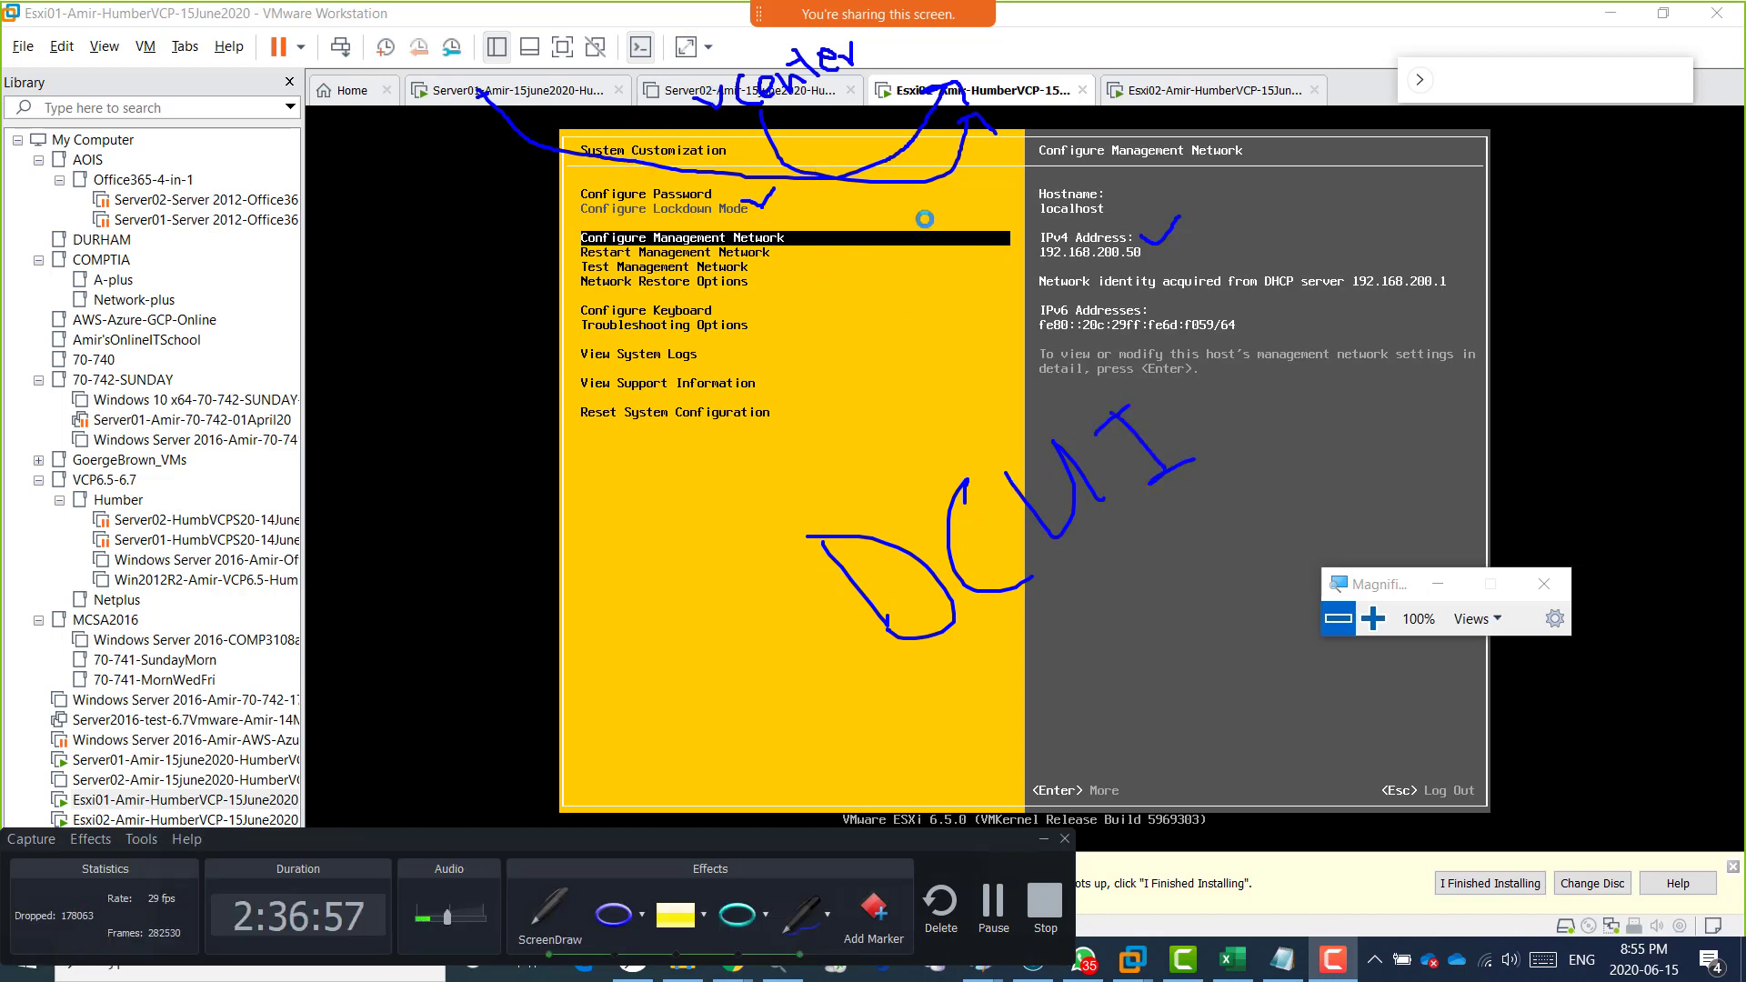
mouse_move(710, 127)
left_mouse_down()
mouse_move(869, 74)
mouse_move(818, 35)
mouse_move(718, 64)
mouse_move(711, 144)
left_mouse_up()
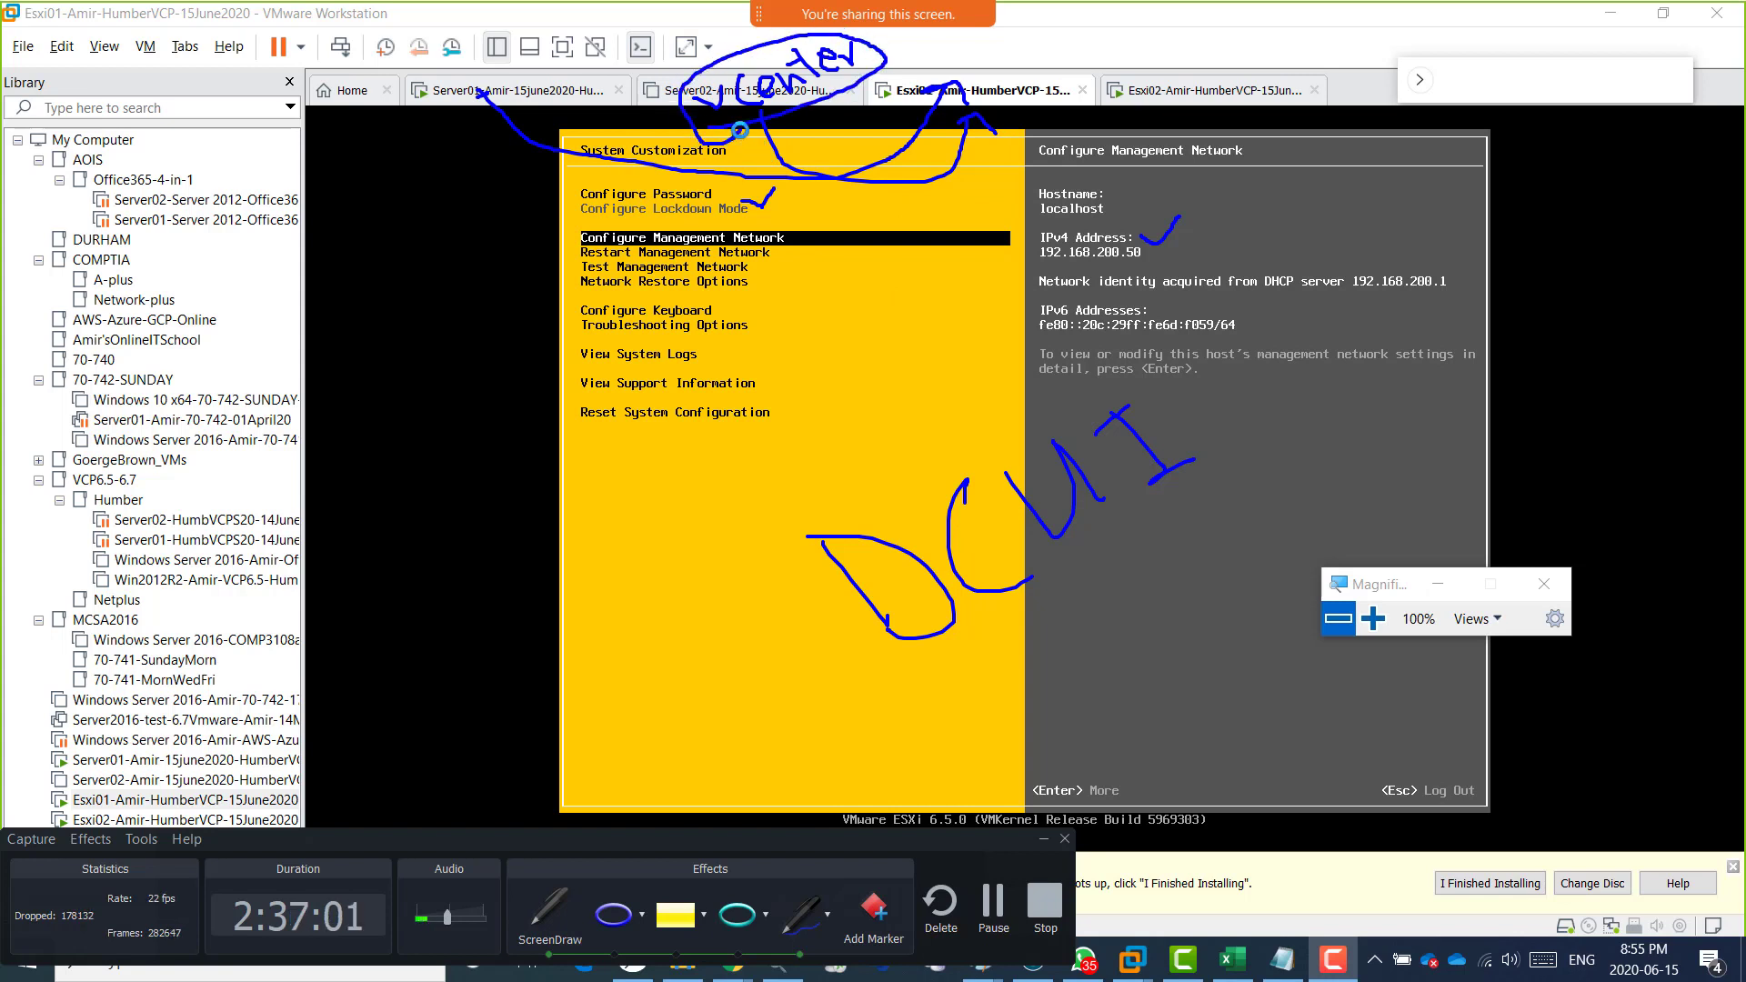
left_click_drag(507, 122, 563, 146)
key("Escape")
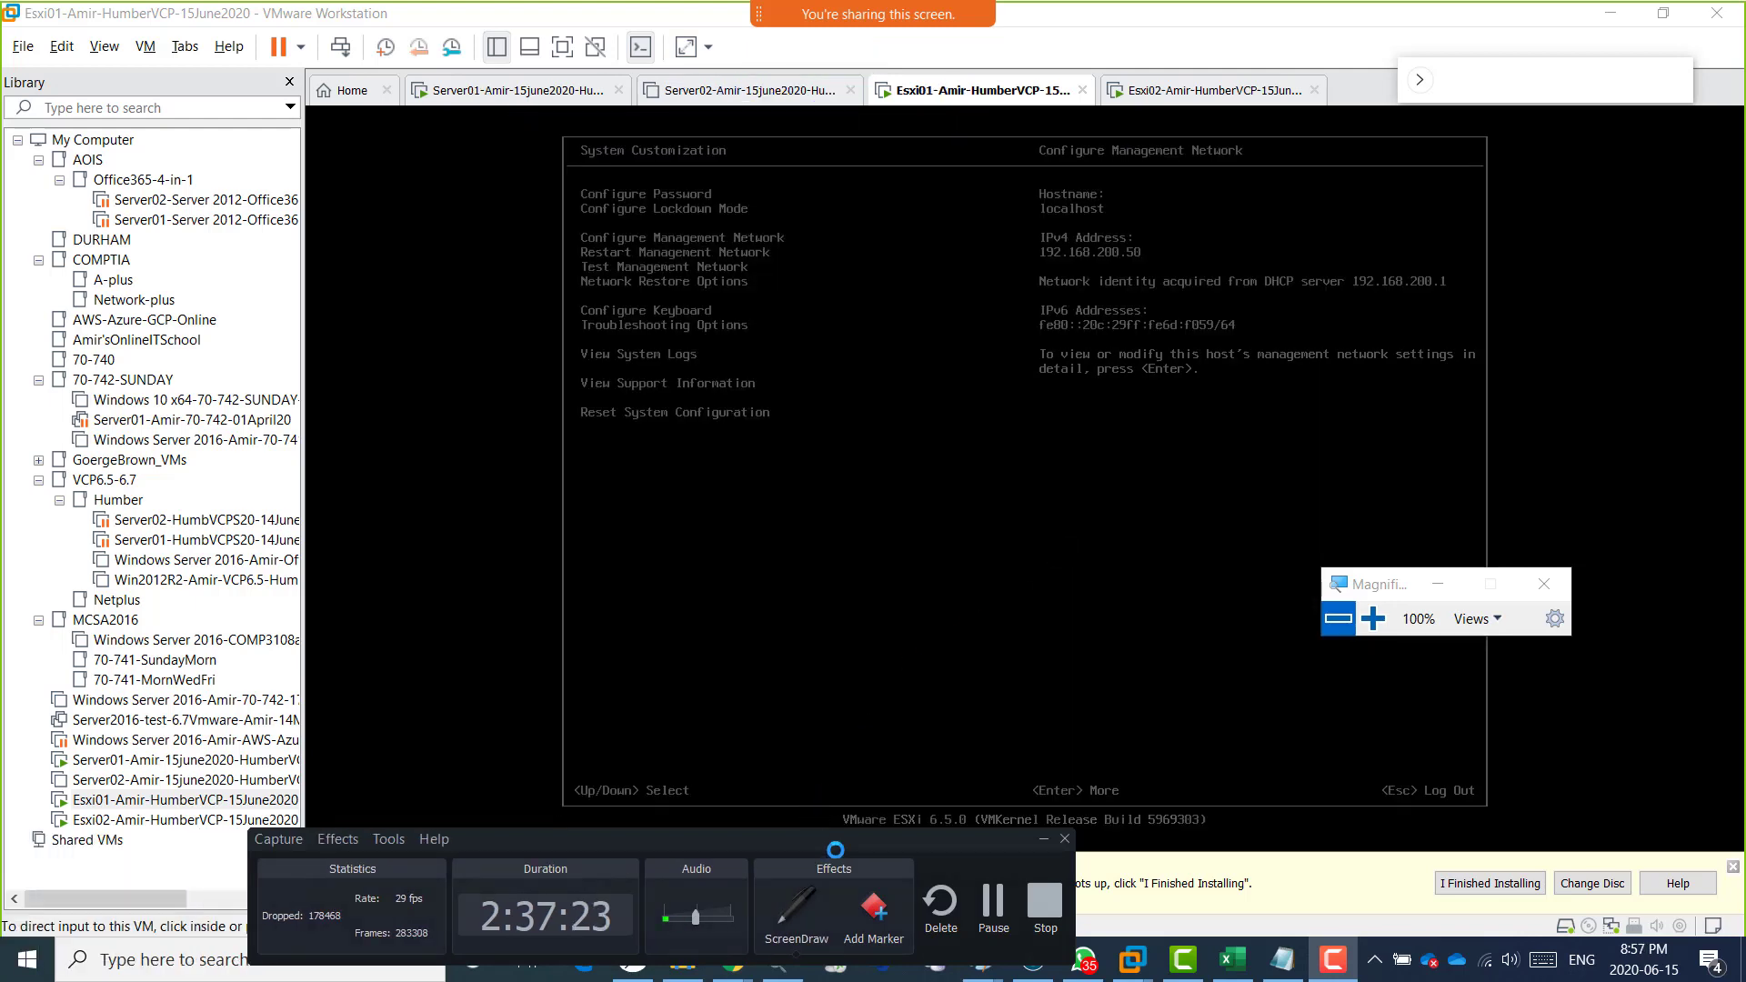
Move the recorder window to mid-screen, look at the HumberClass-SPRING2020-Vmware notebook in OneNote in Chrome, and return to VMware Workstation.
left_click_drag(847, 840, 970, 753)
left_click(731, 959)
left_click_drag(905, 751, 975, 502)
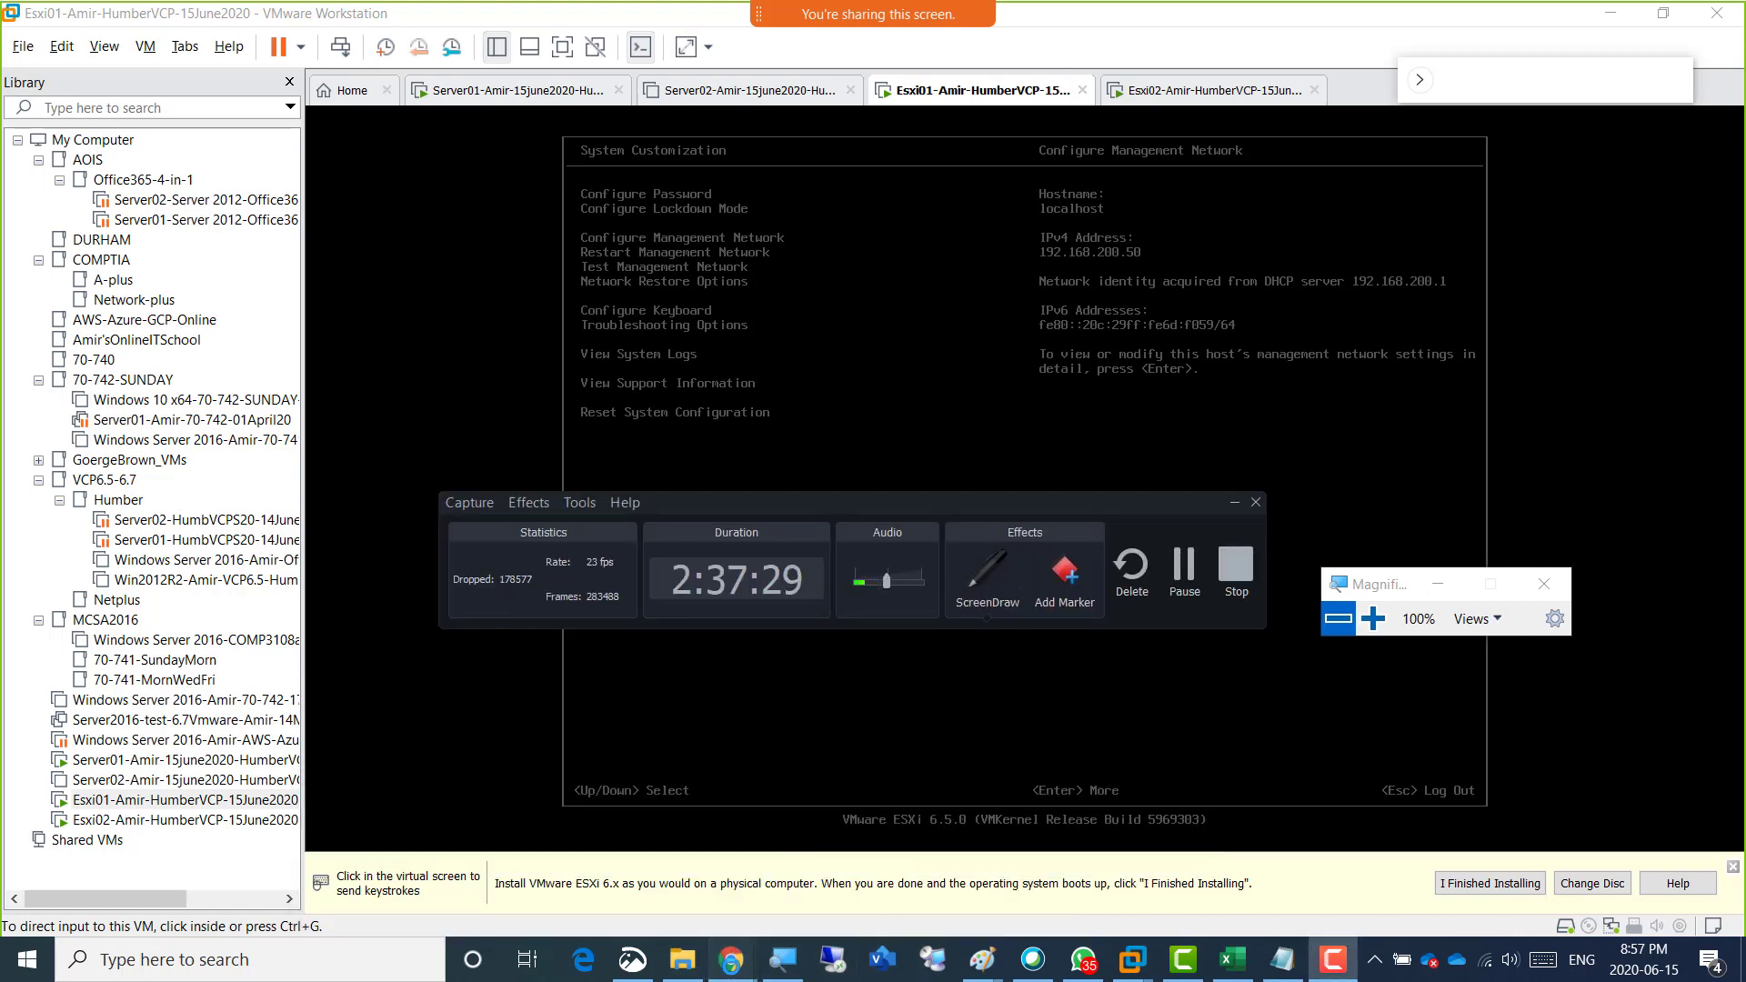
mouse_move(731, 959)
left_click(889, 877)
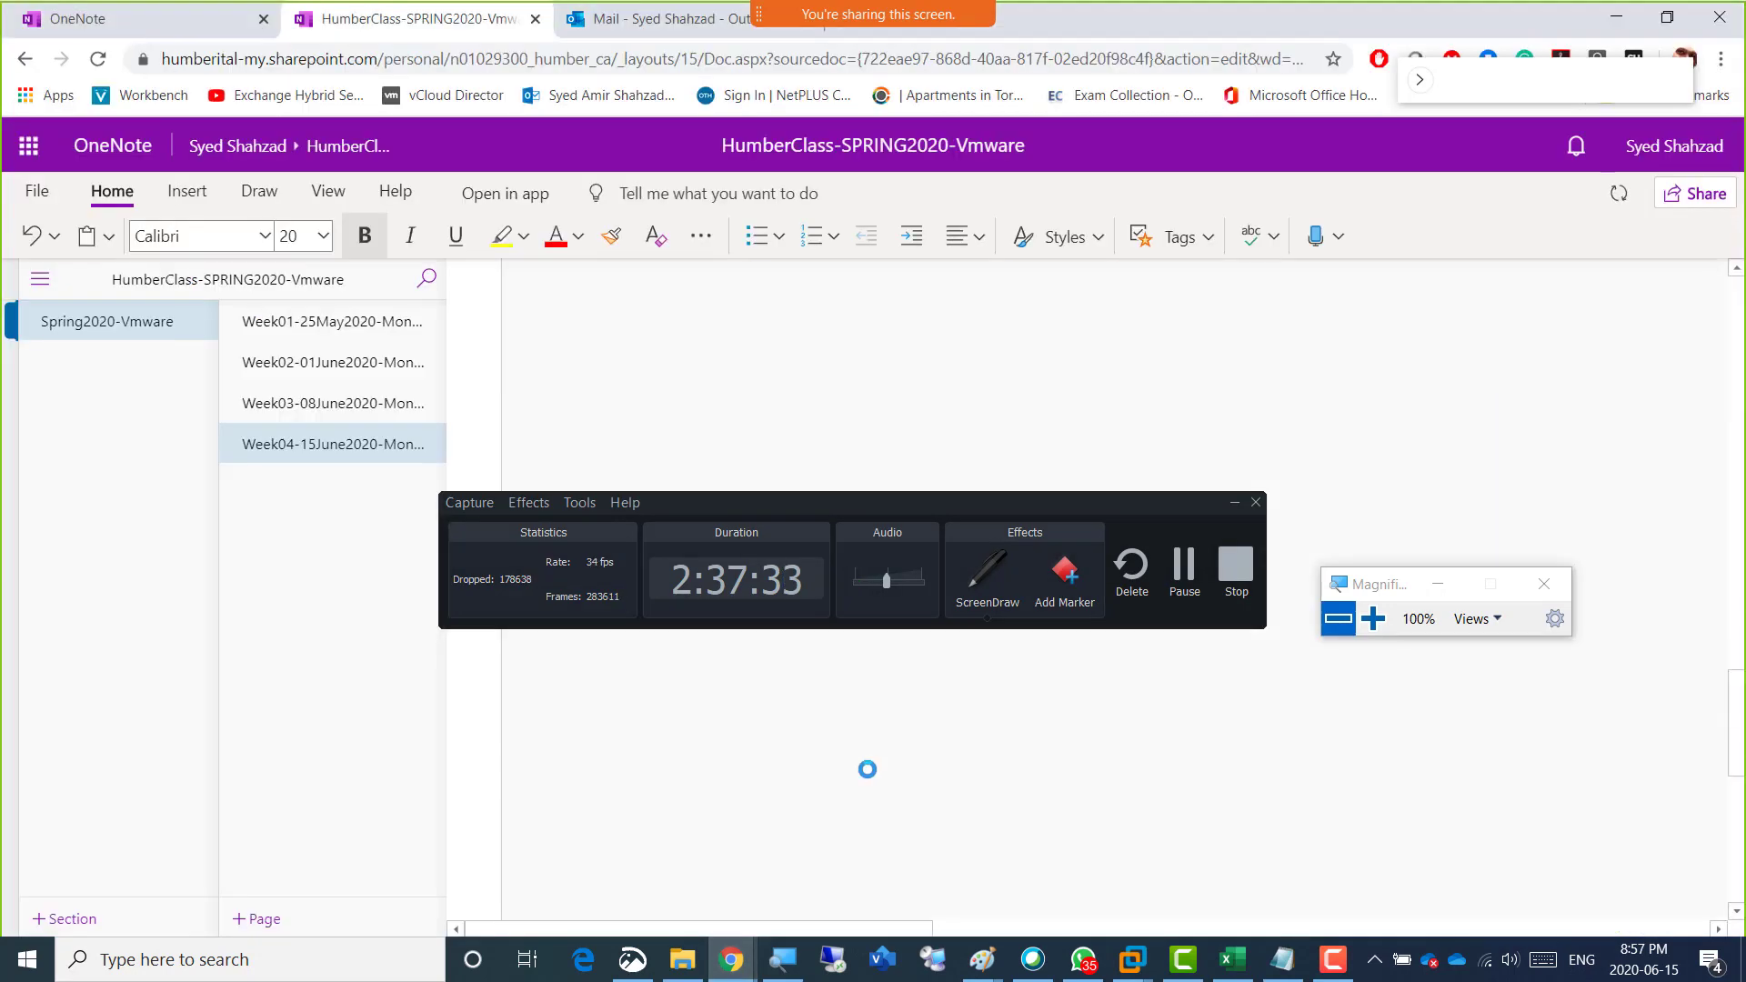
key("alt+Tab")
key("alt+Tab")
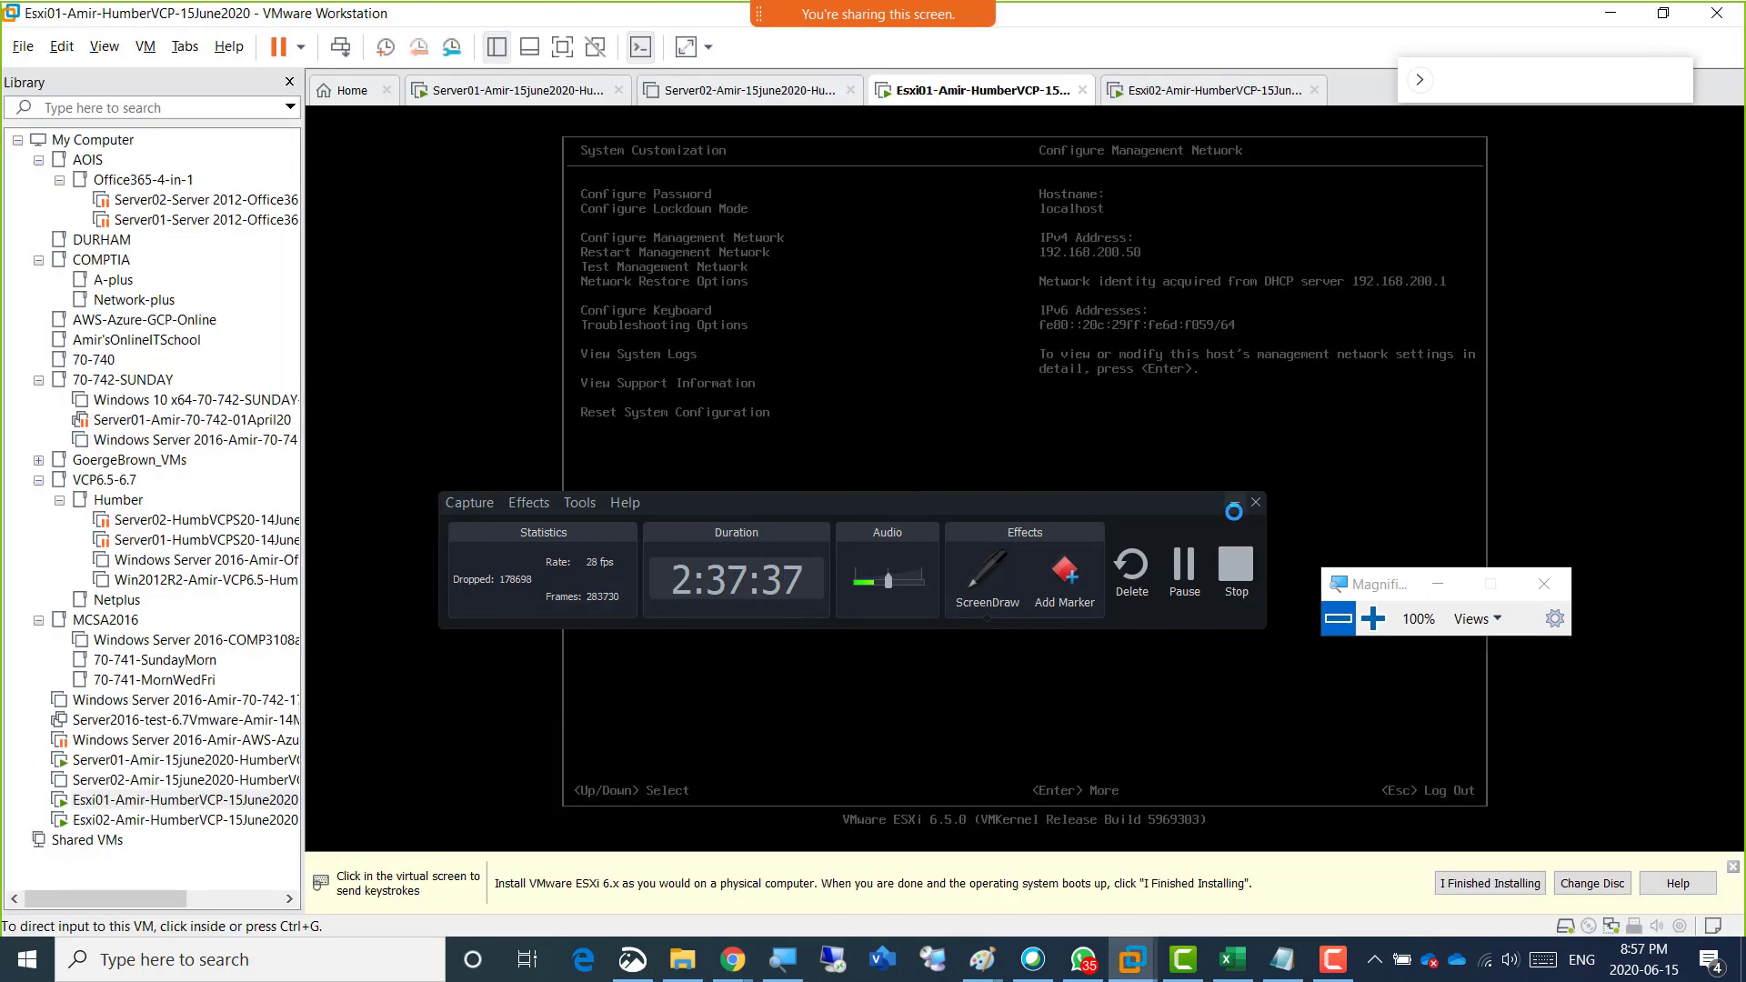
Examine Esxi01's Configure Management Network submenu and the Restart Management Network, Test Management Network and Network Restore Options descriptions, releasing the input focus at the end.
left_click(831, 383)
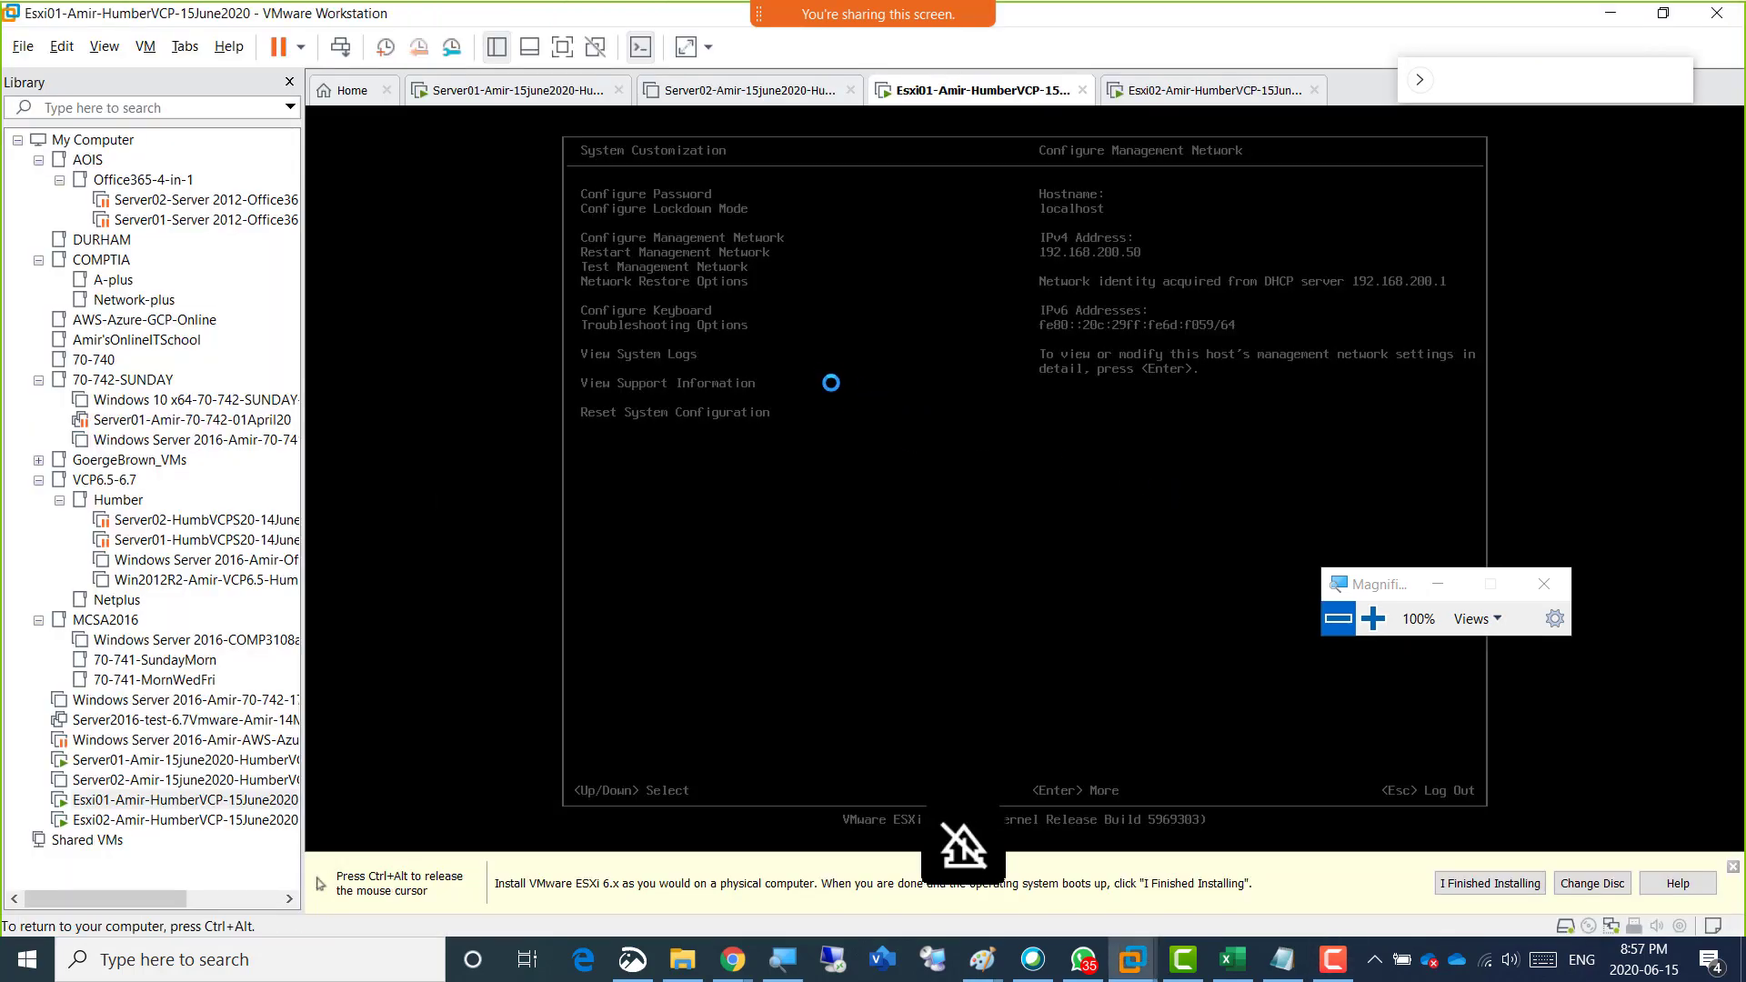
key("Return")
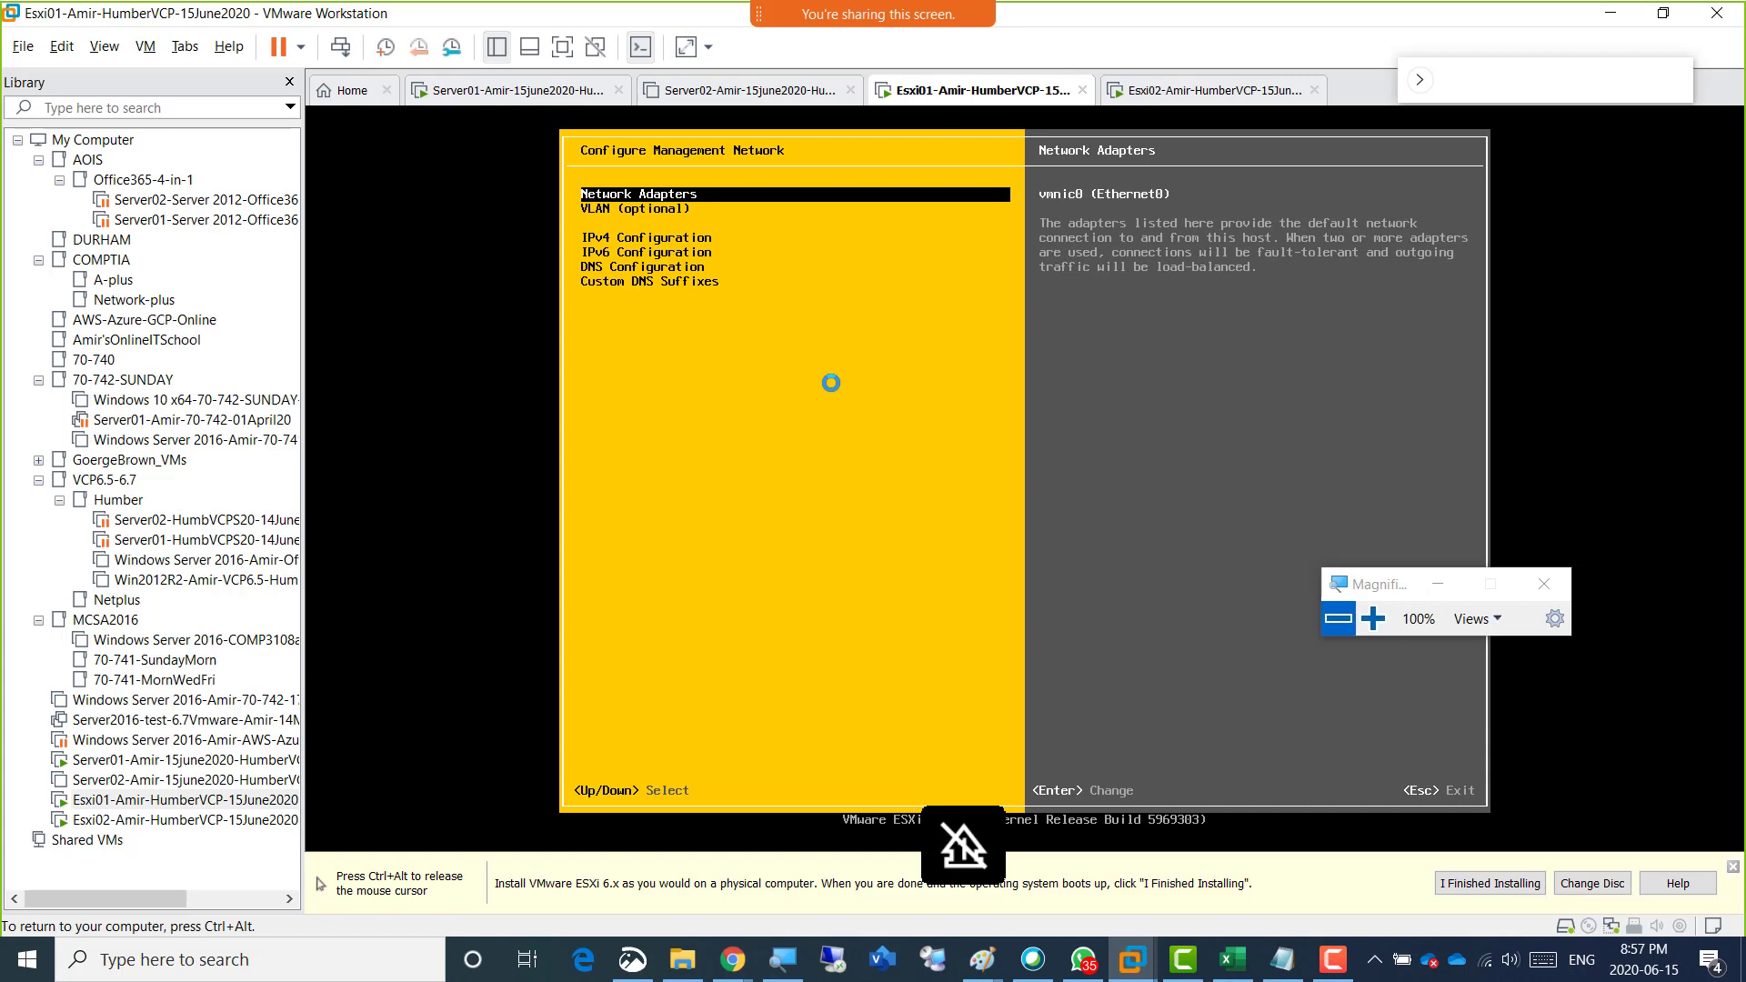
key("Escape")
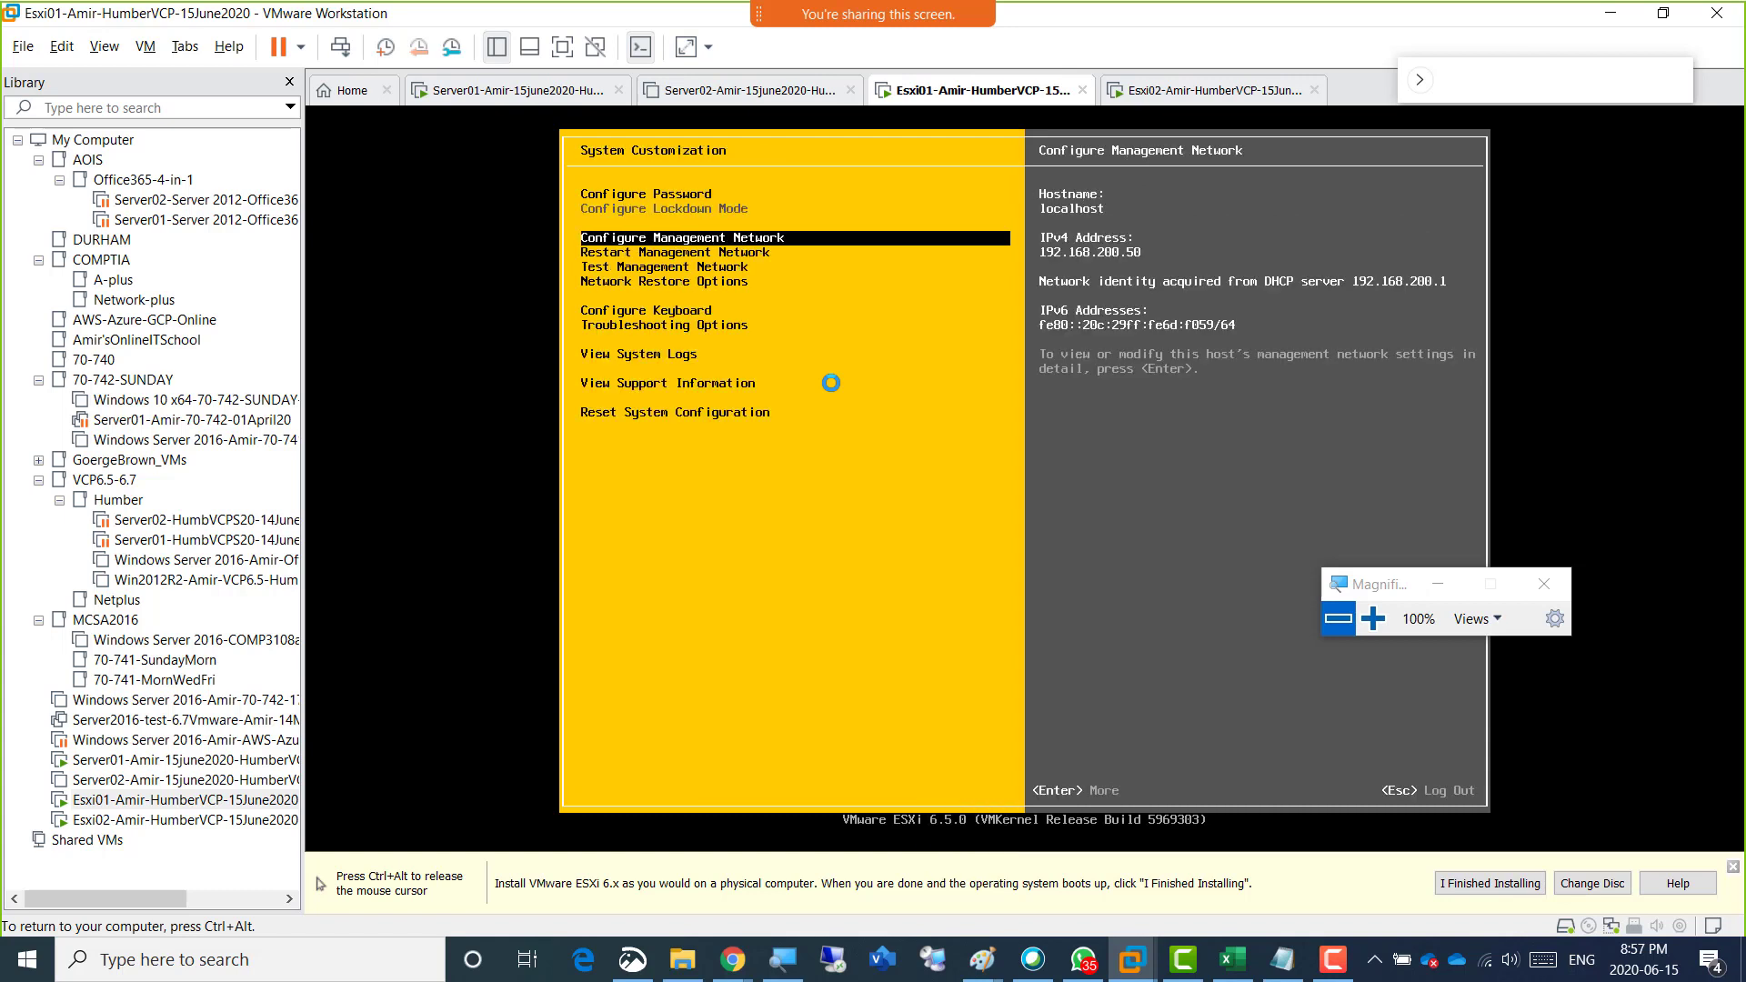
key("Down")
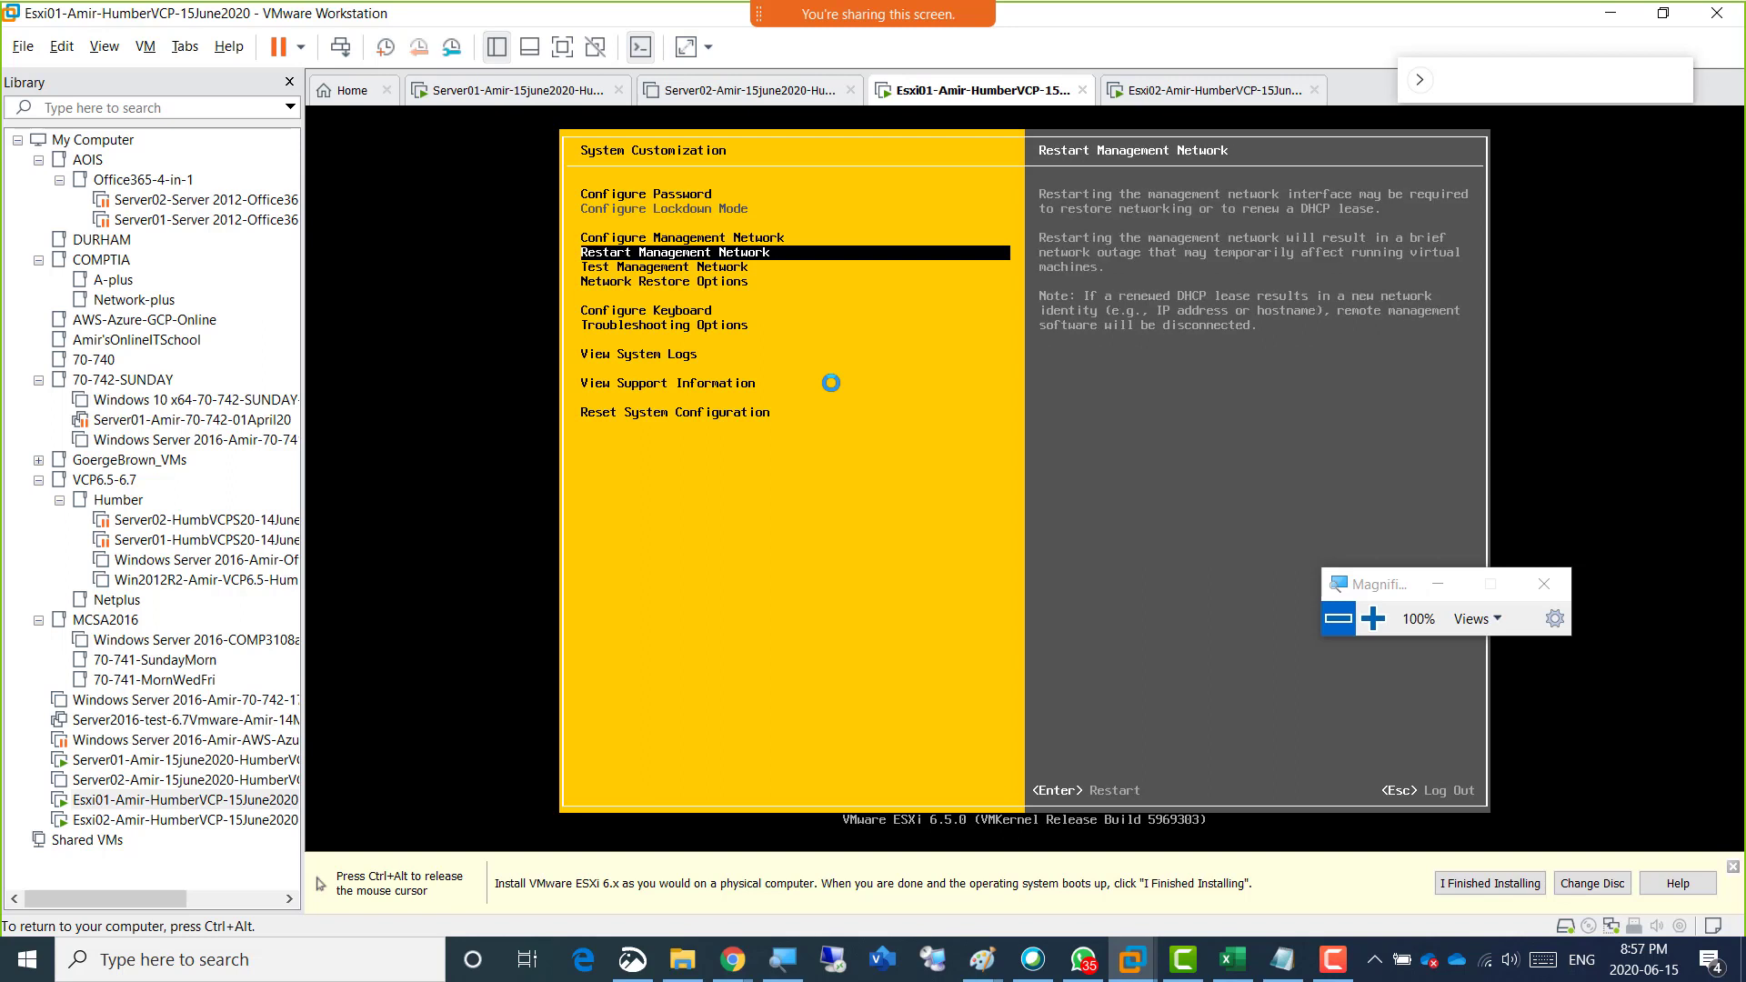
key("Up")
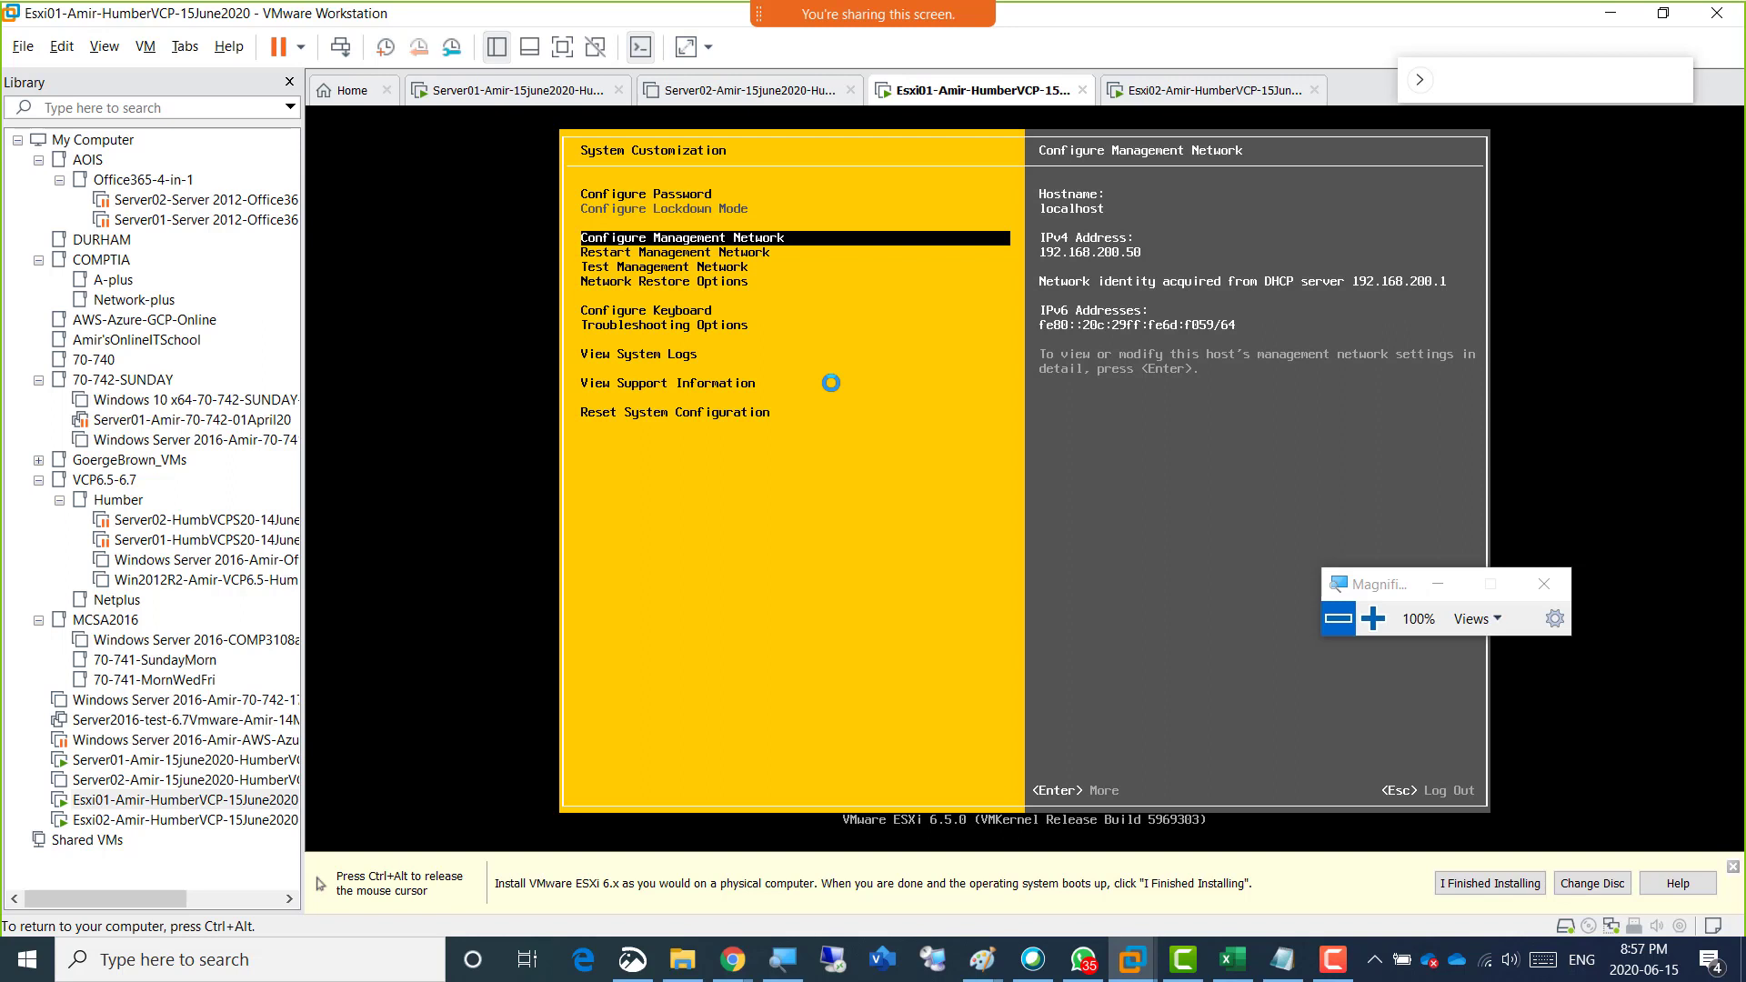
key("Down")
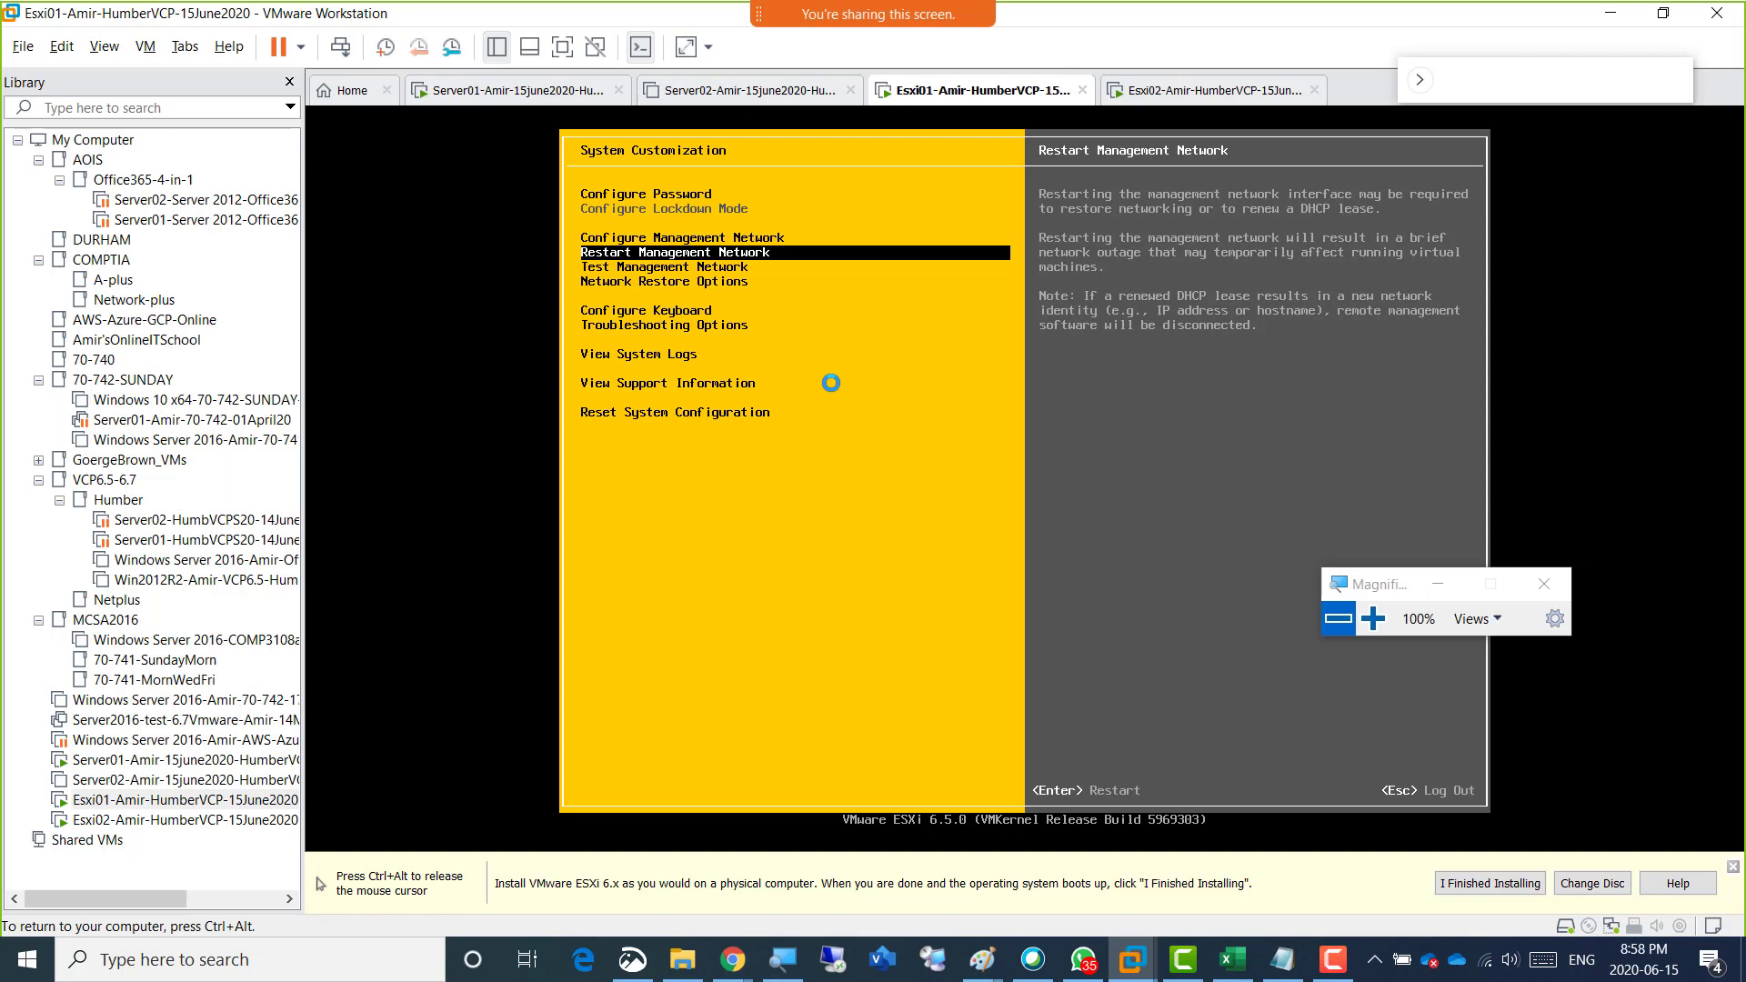
key("Down")
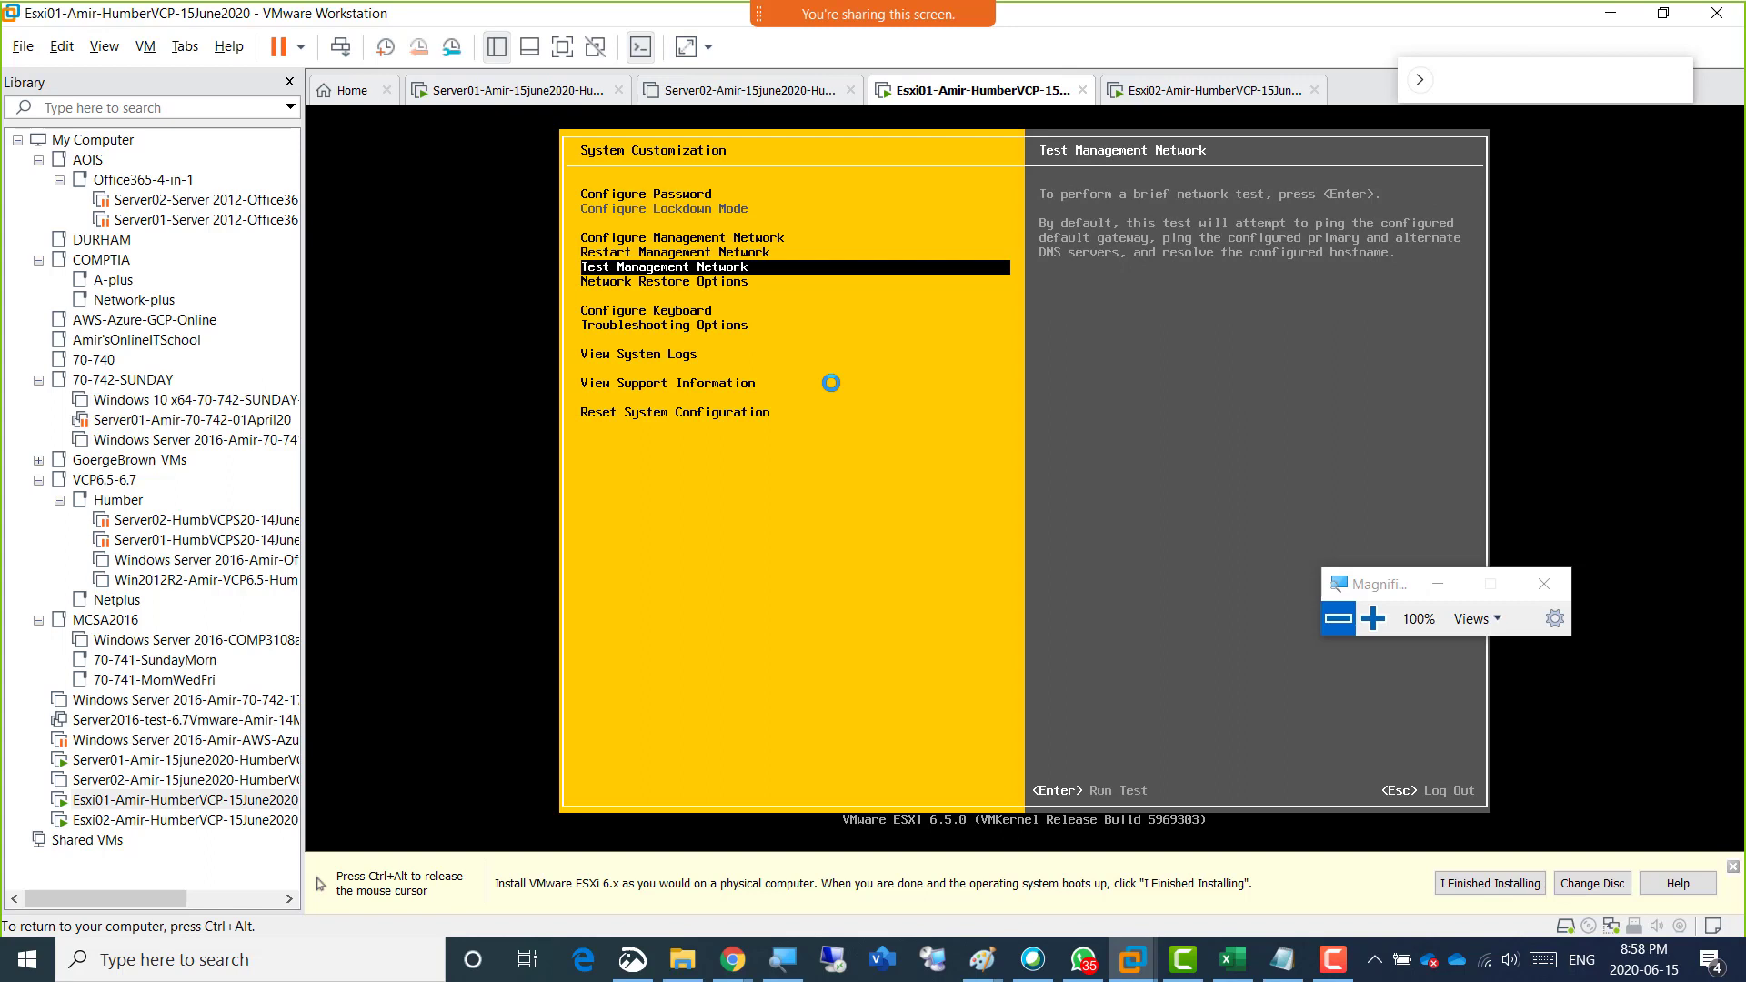
key("Down")
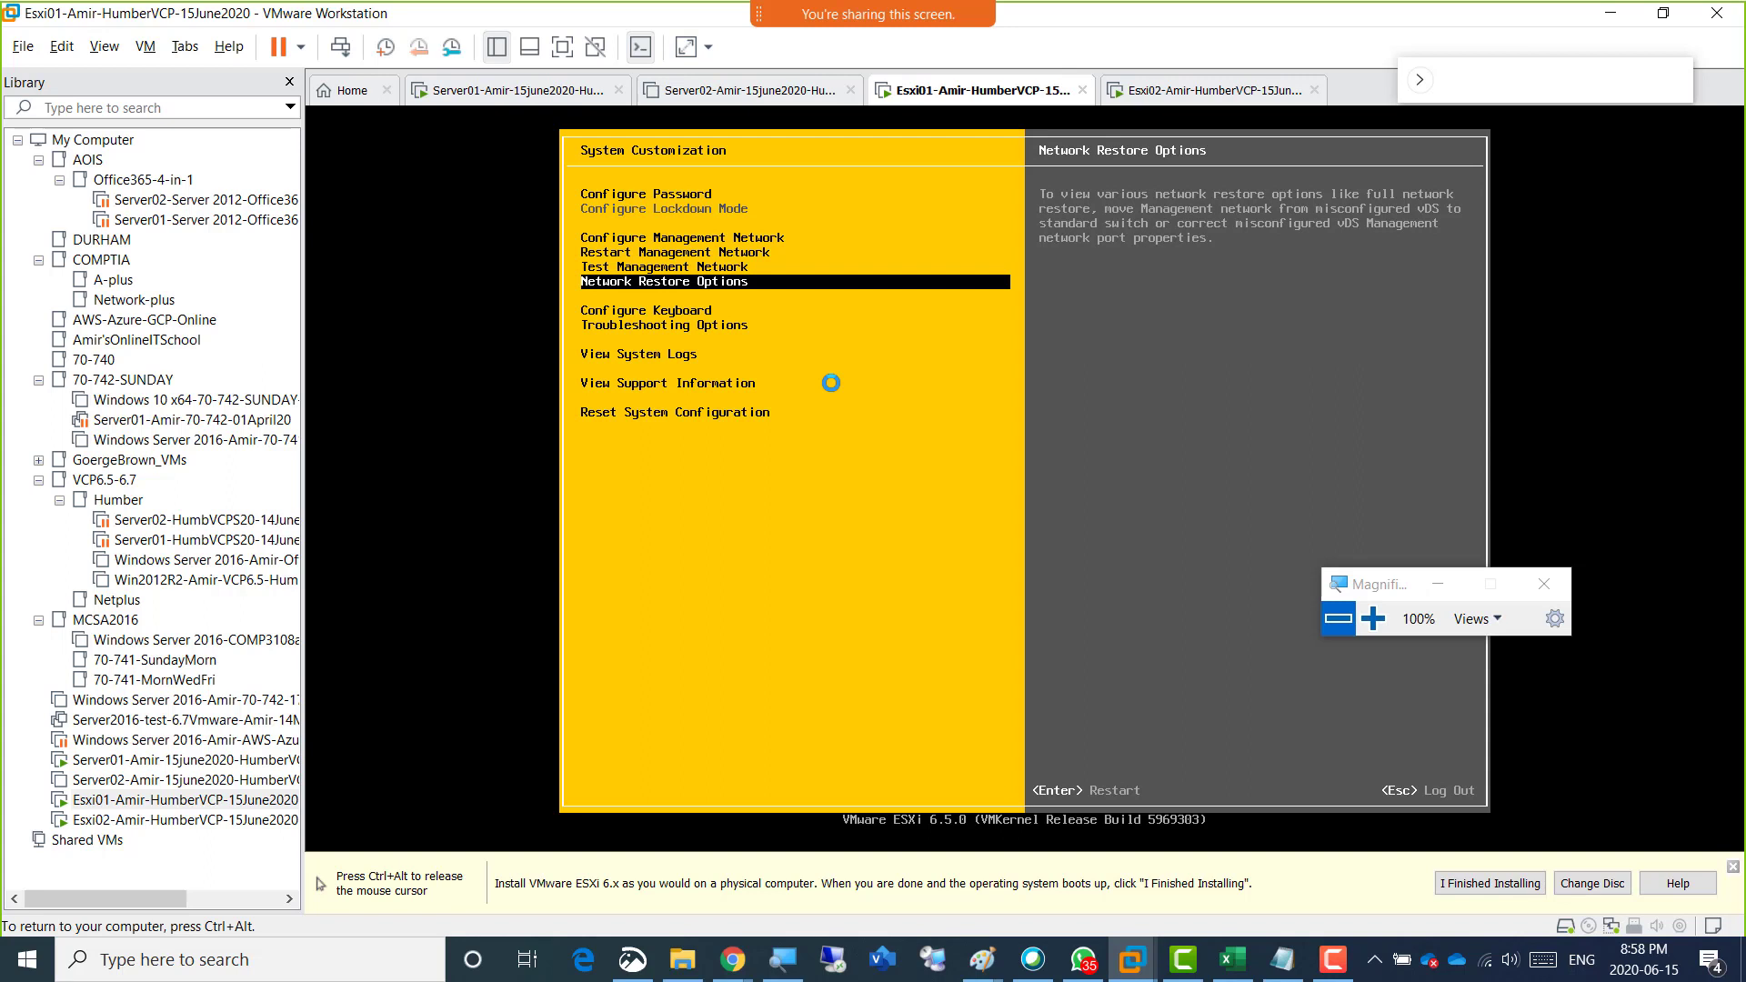
key("ctrl+alt")
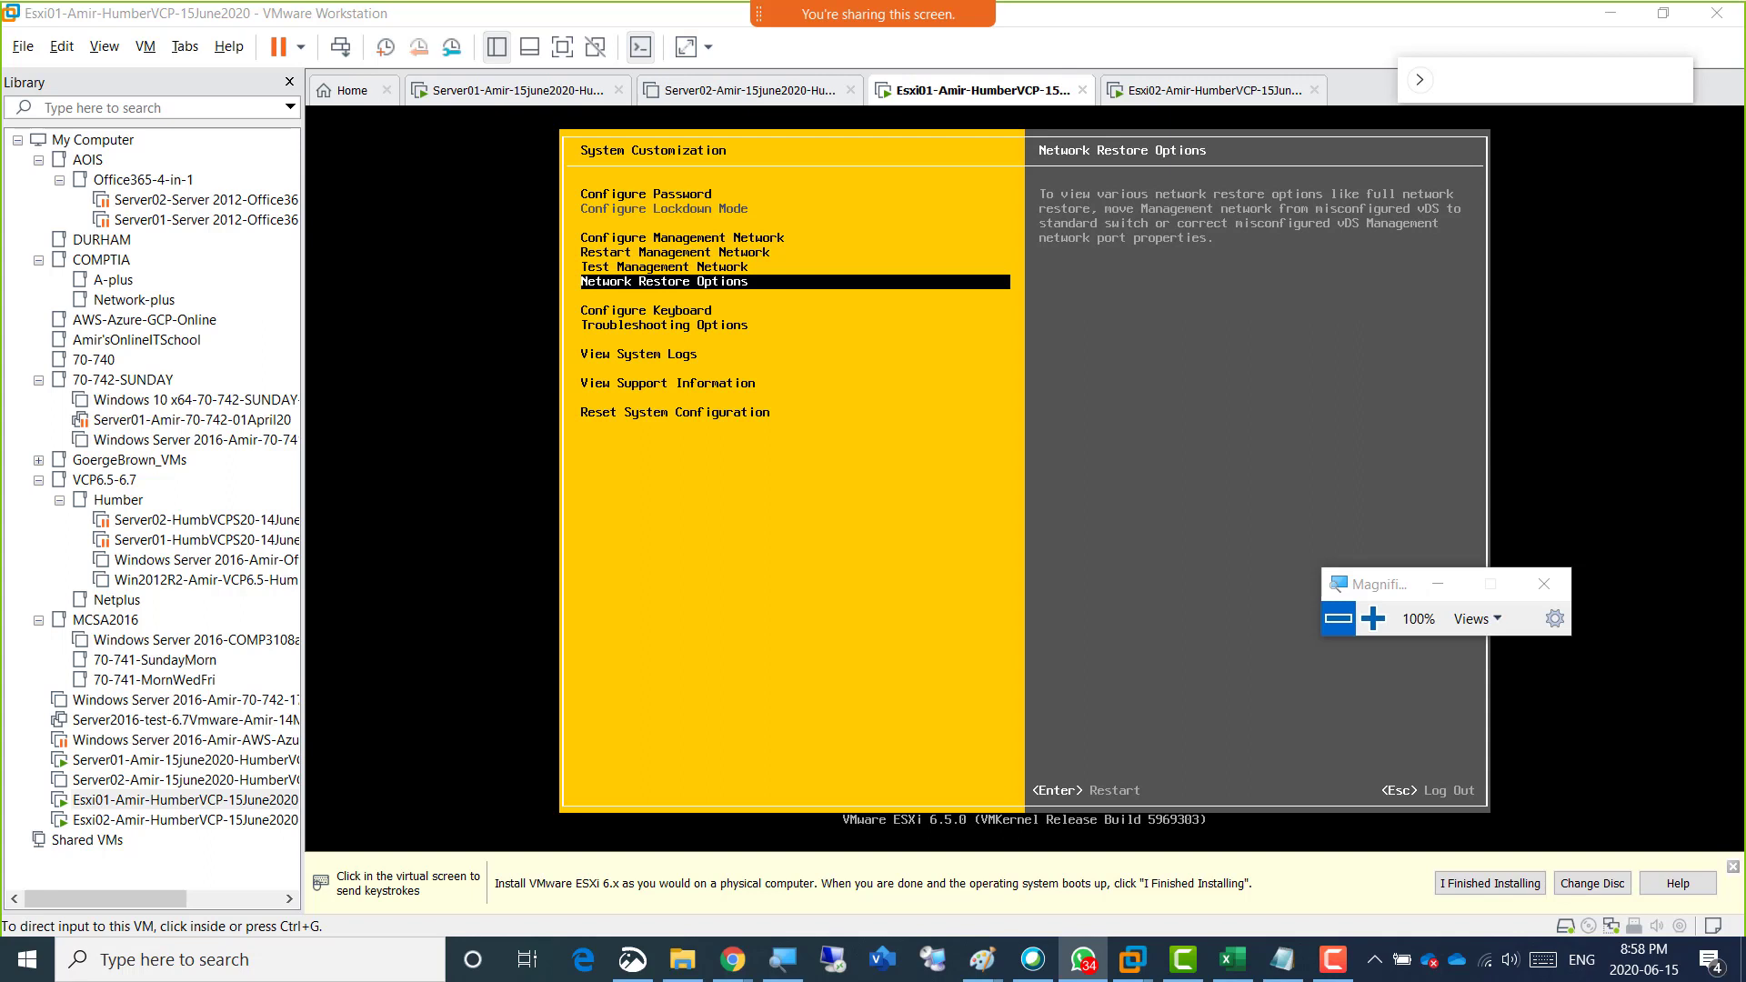
Bring the WhatsApp window into view, examine the shared picture of the ESXi console, and move the window back off the screen.
left_click_drag(1744, 53, 679, 46)
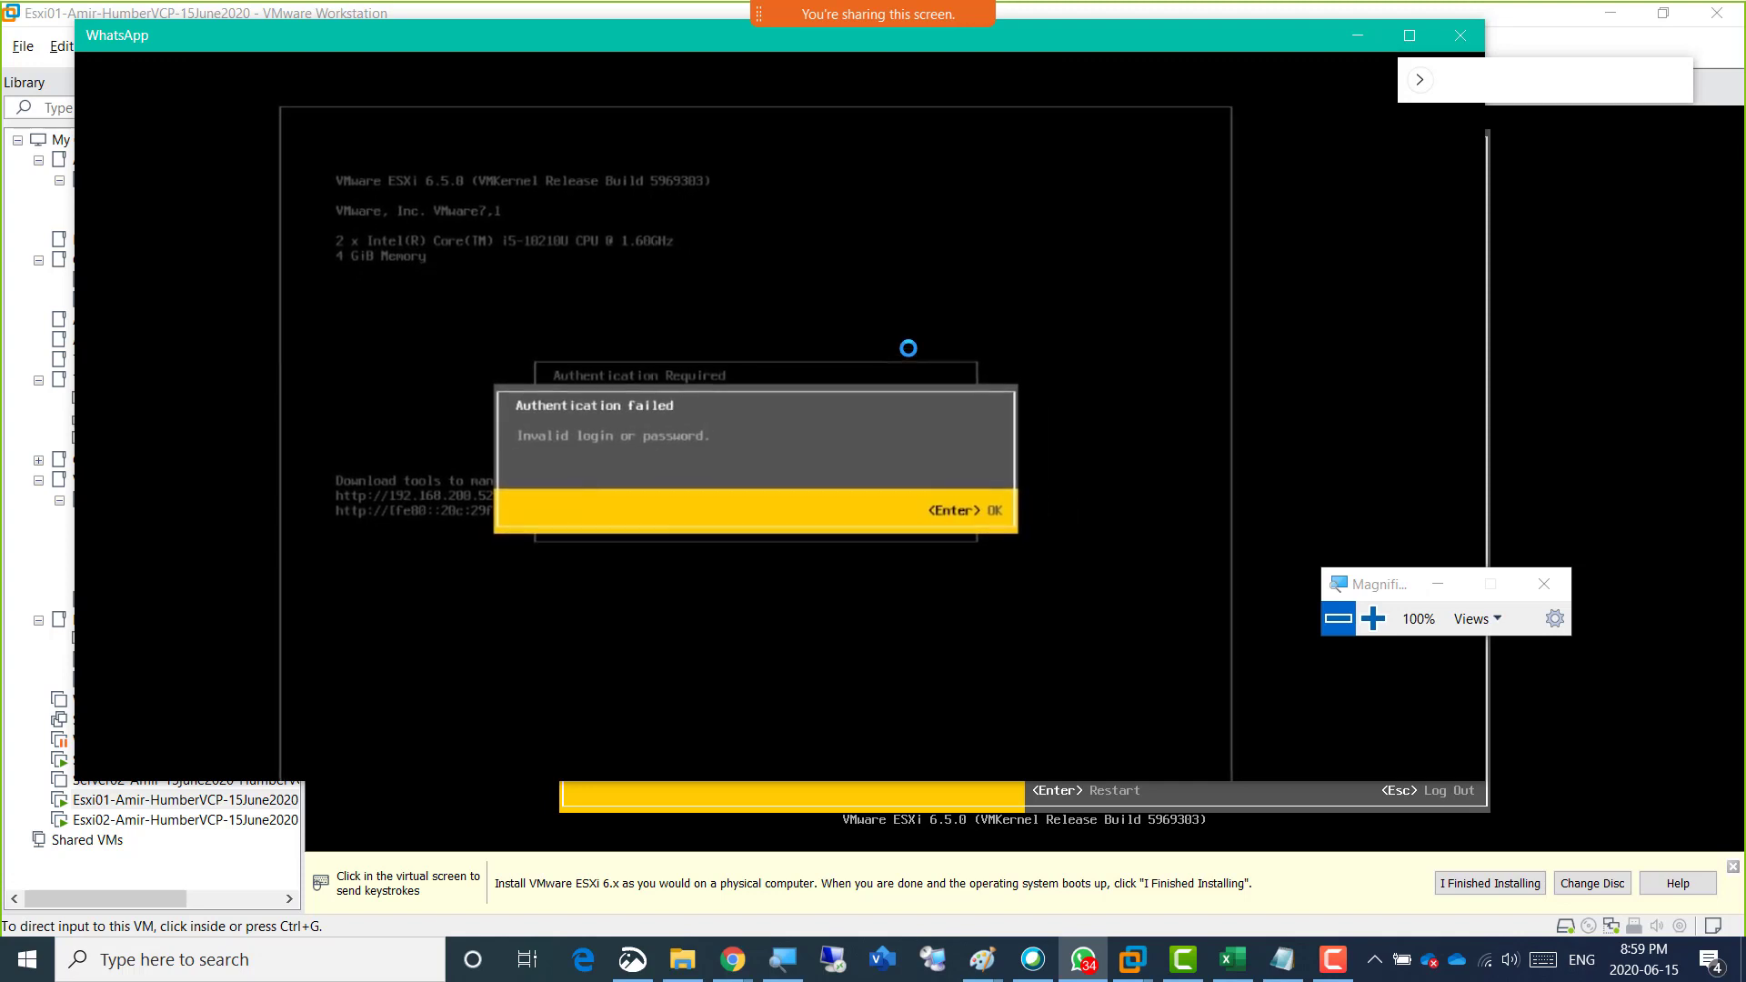
left_click(1172, 122)
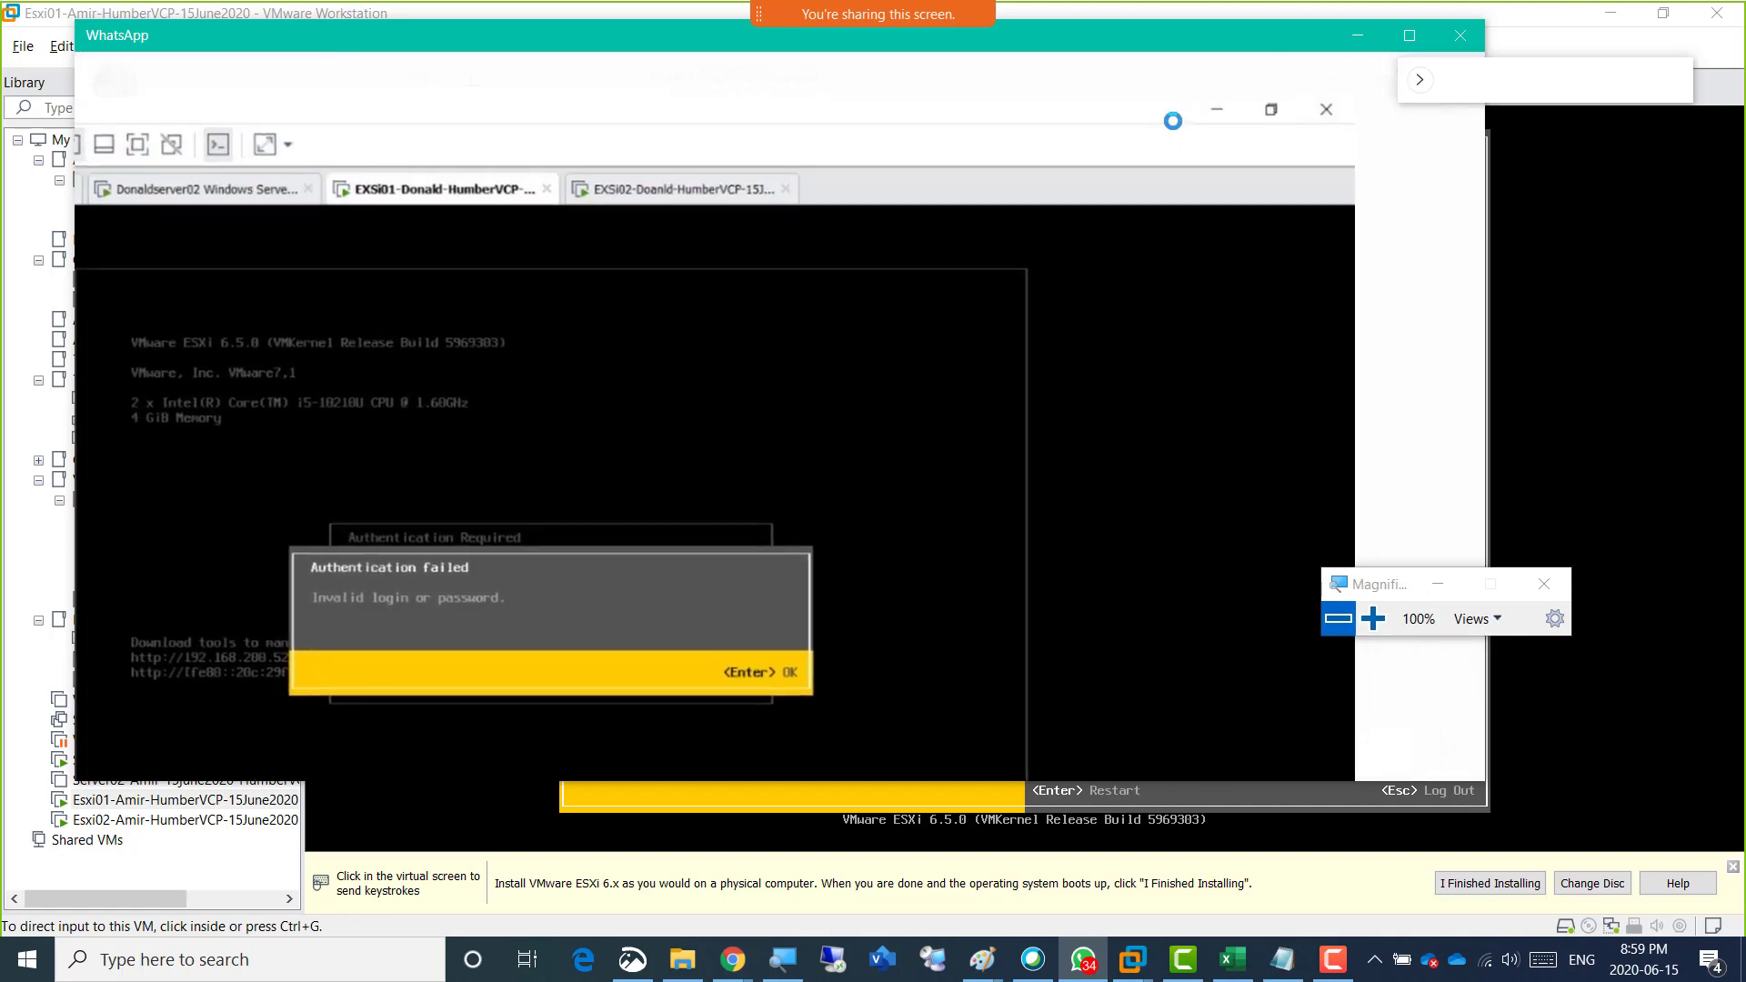
left_click_drag(1230, 40, 1745, 27)
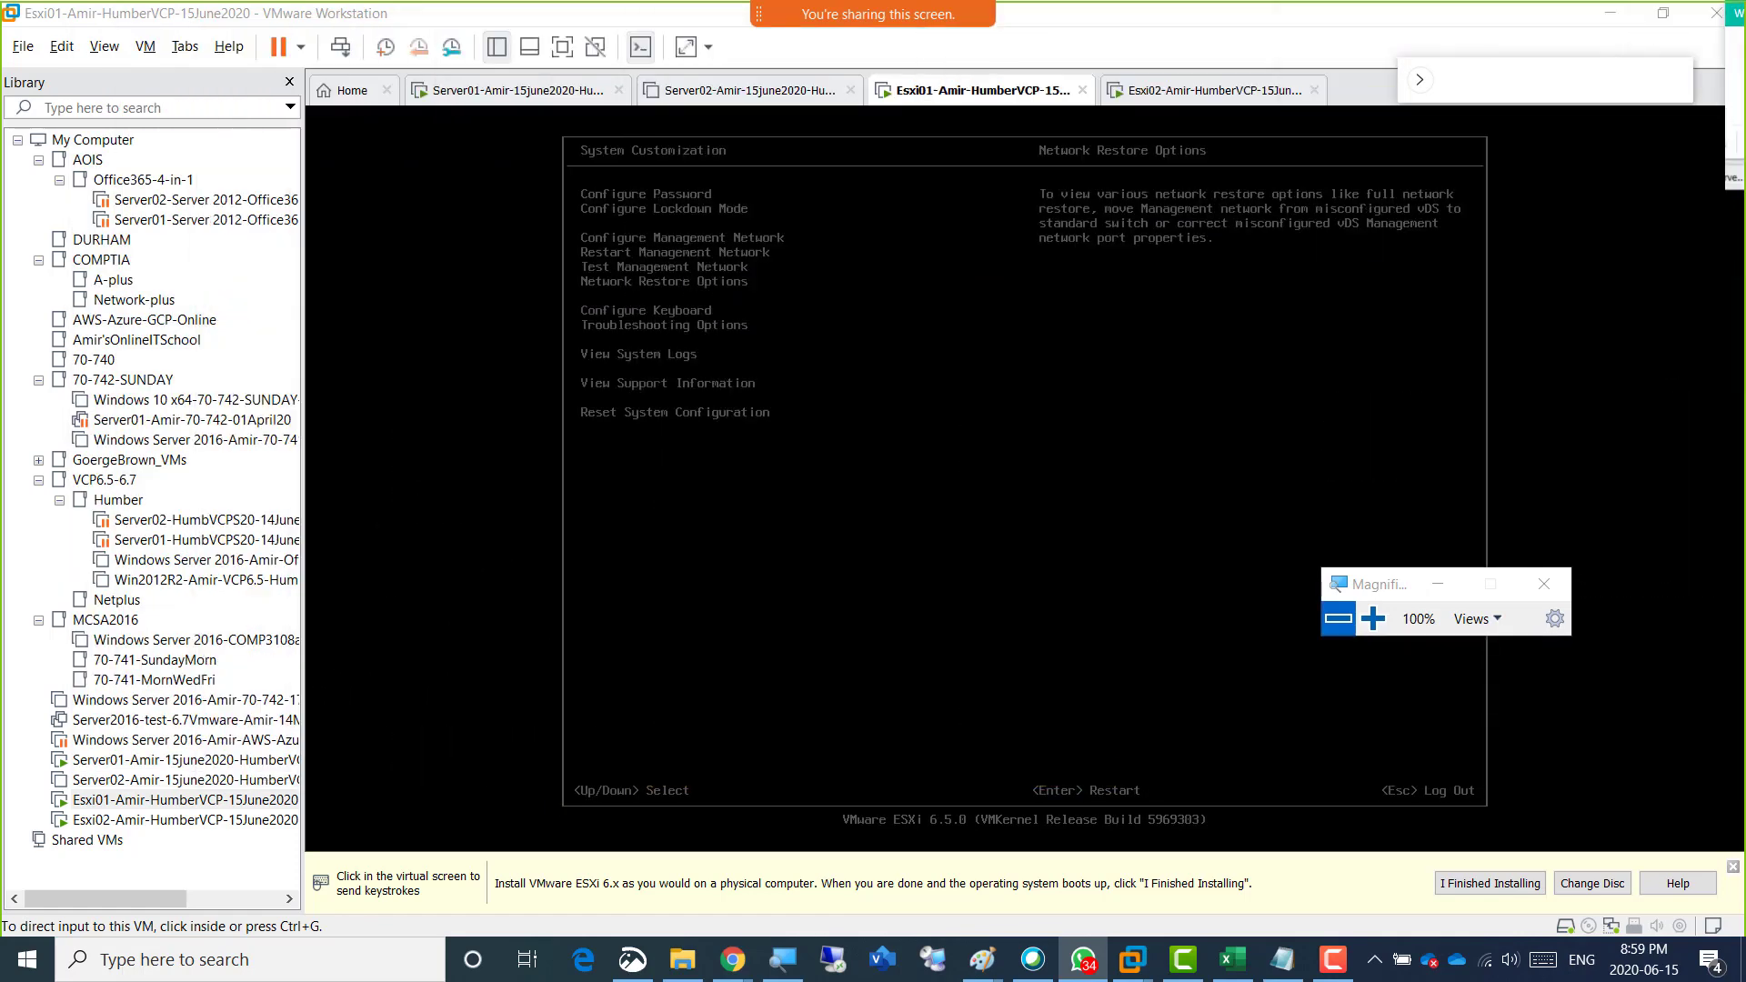
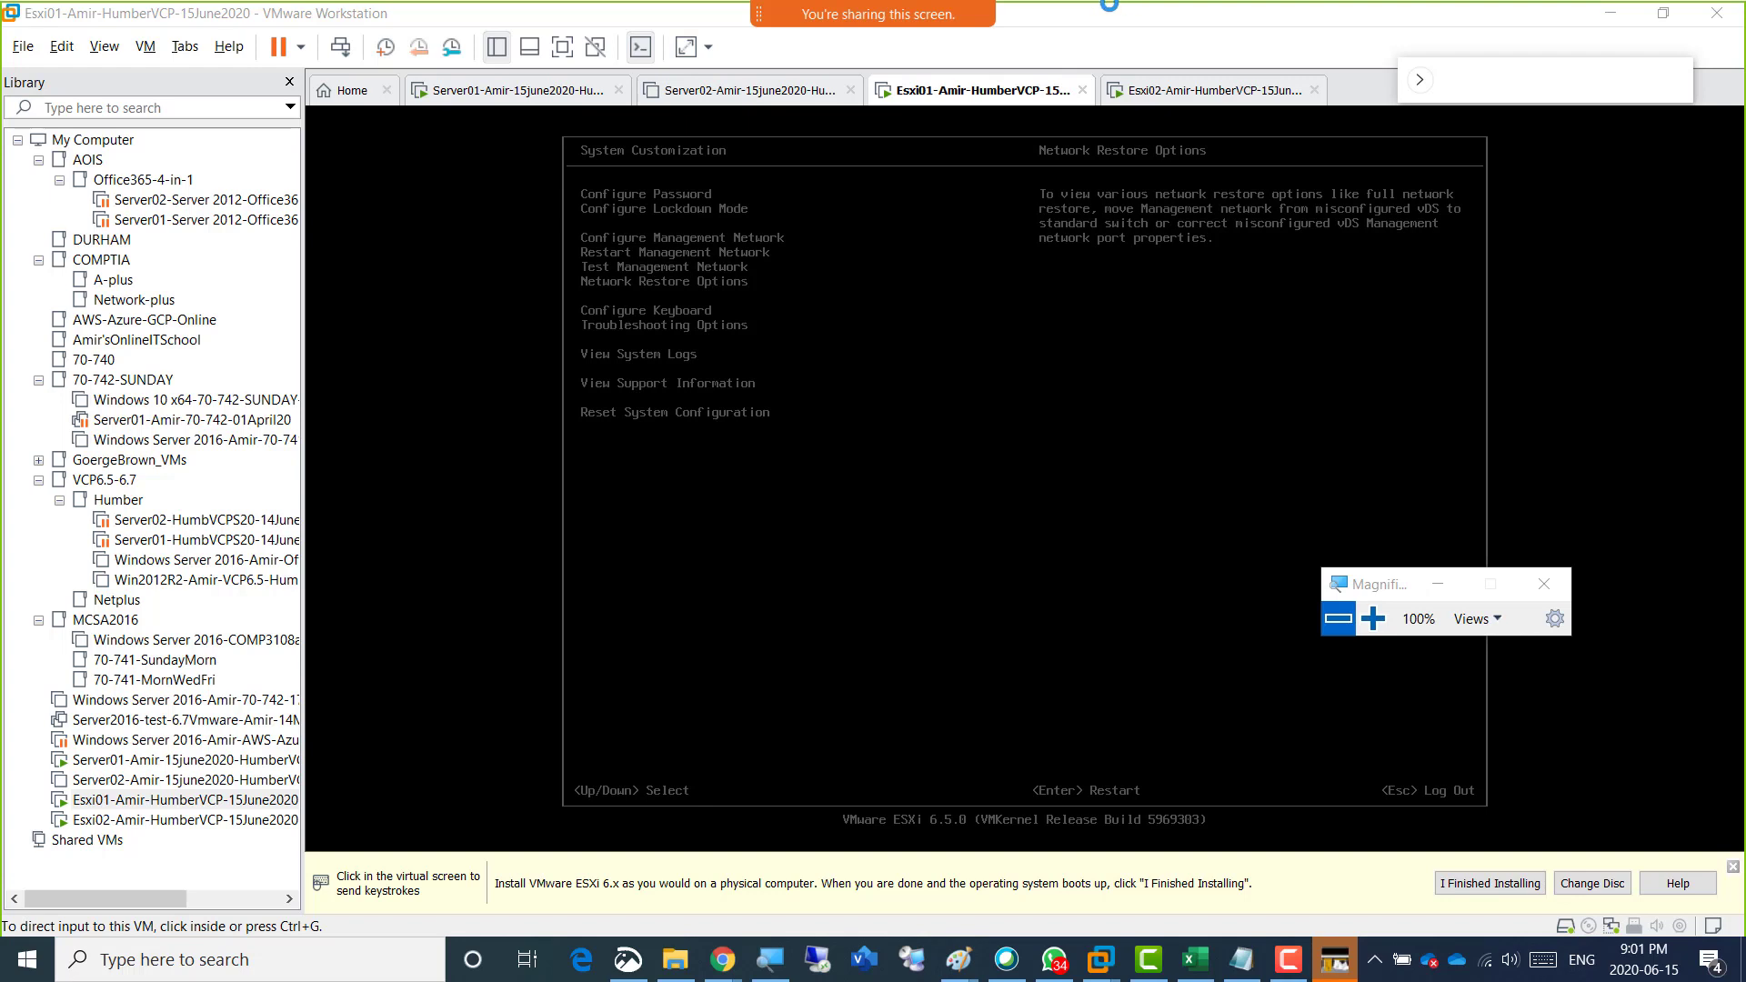
Activate the Esxi01 console, view its Network Restore Options, and return to System Customization.
left_click(1094, 22)
left_click(1088, 9)
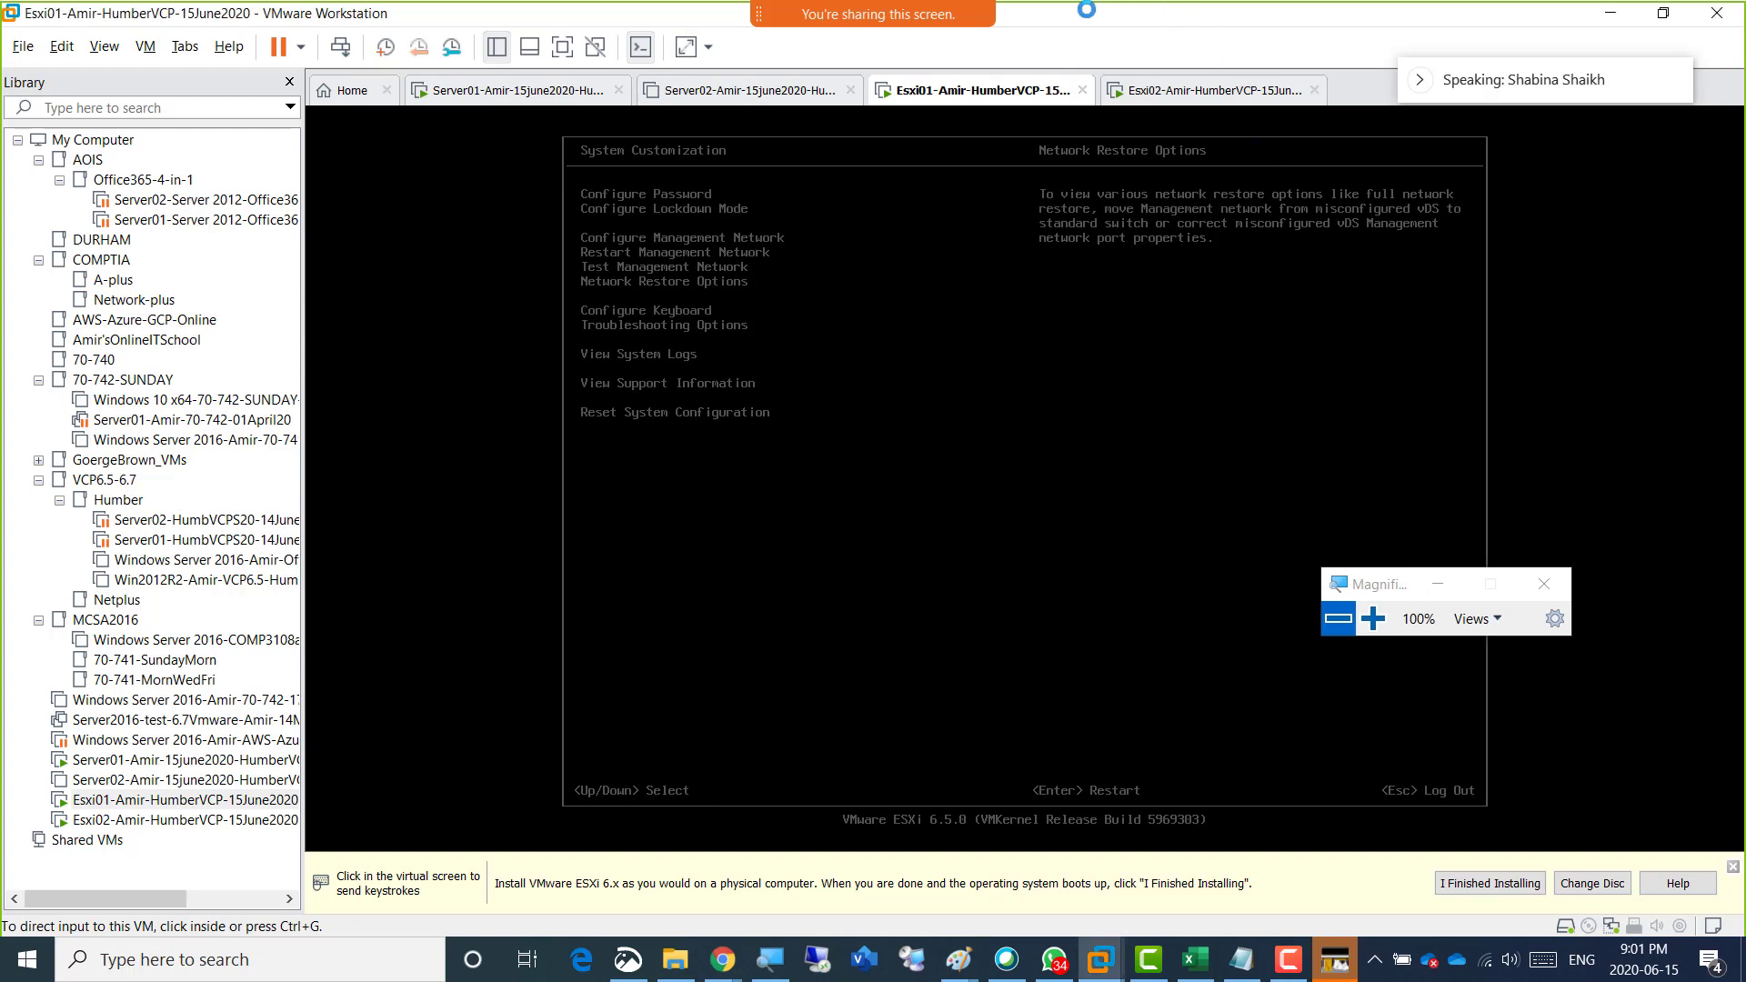
left_click(734, 269)
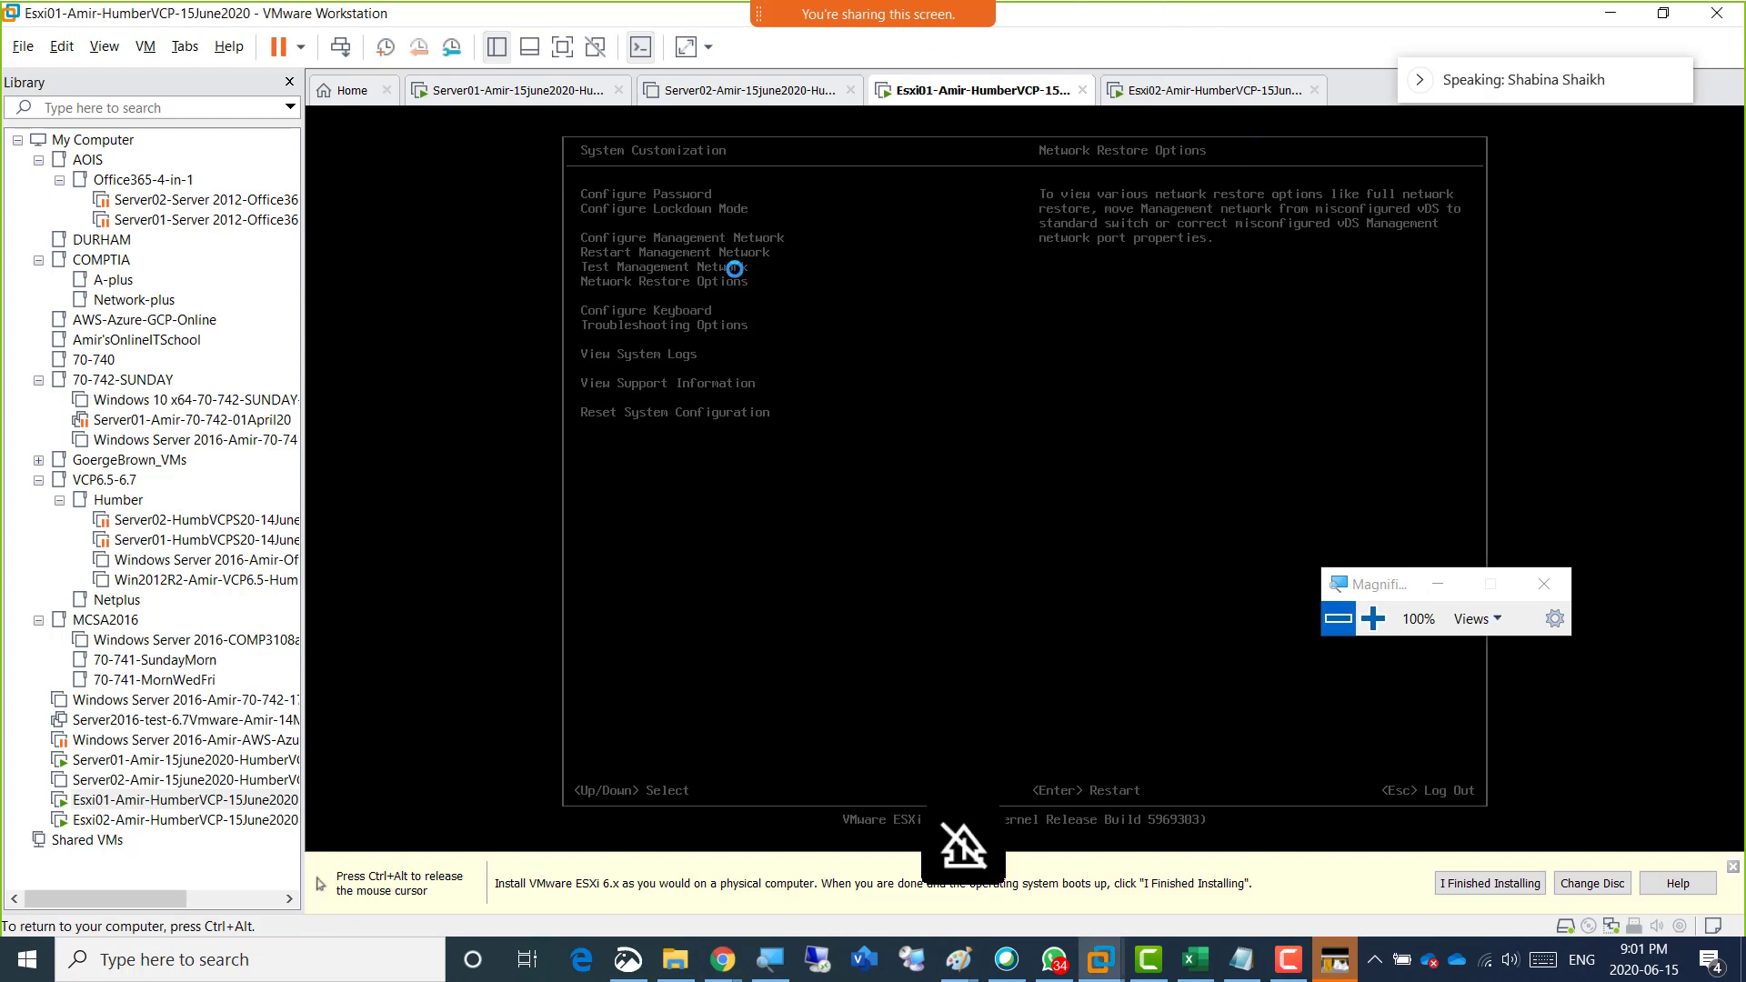
key("Return")
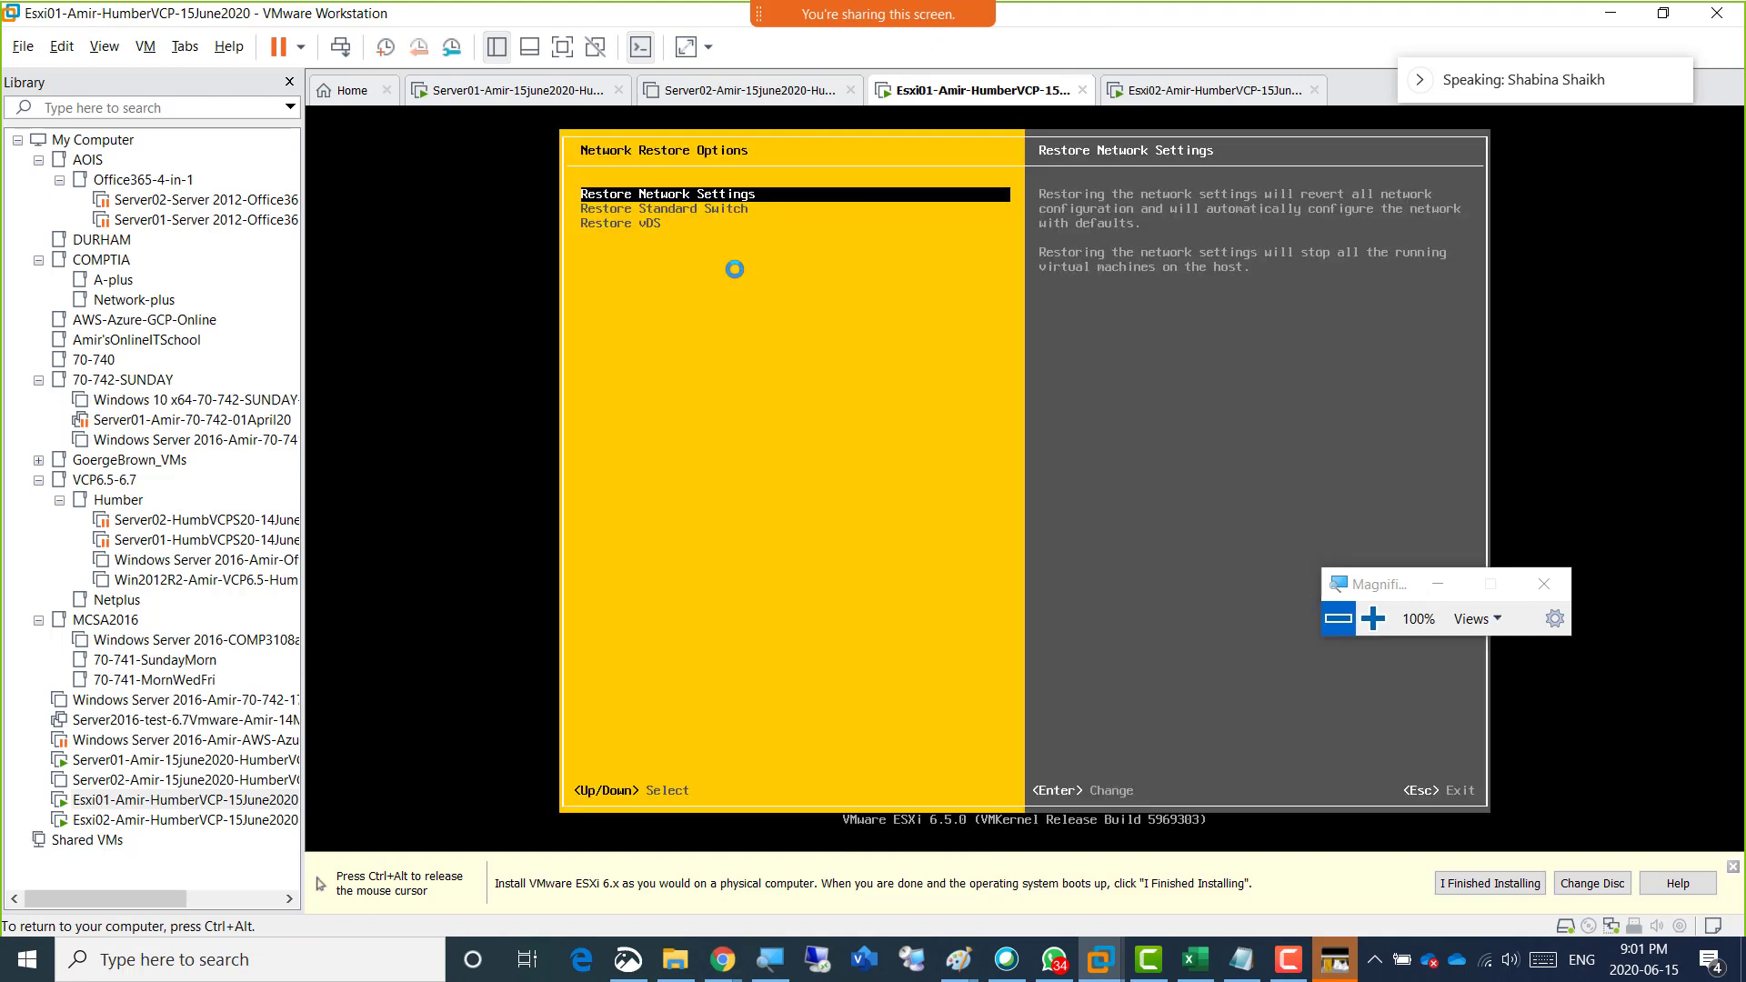
key("Escape")
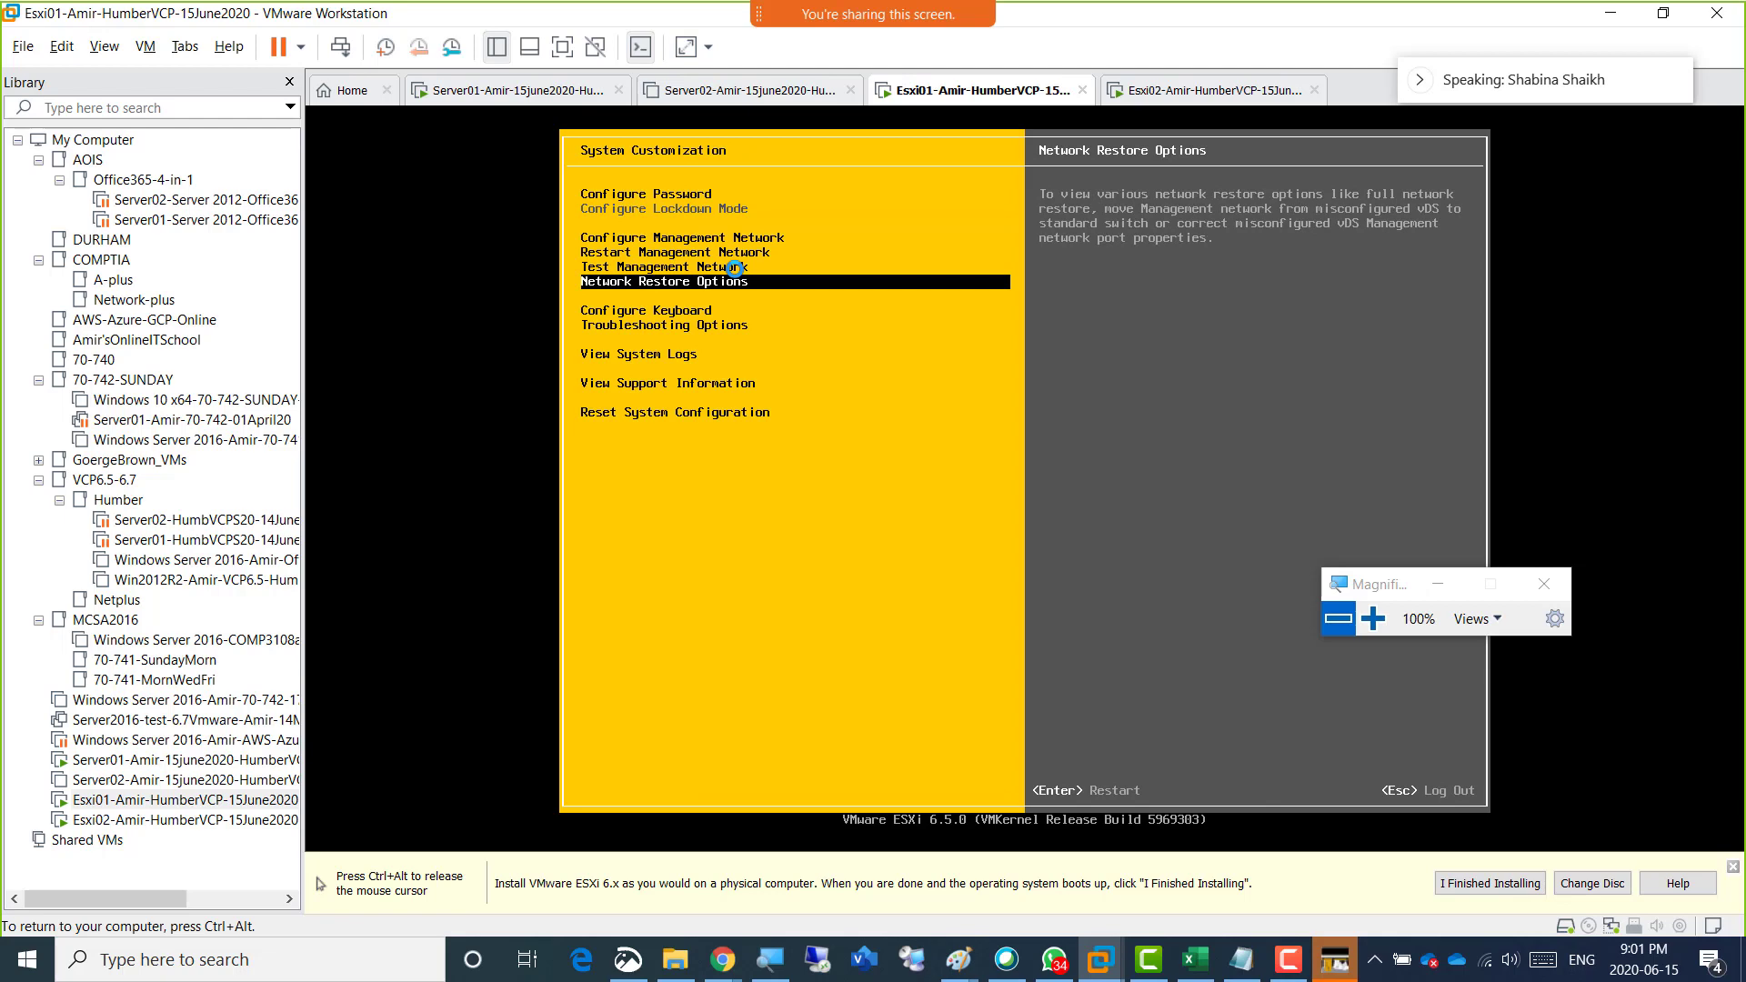
Open Test Management Network to review the default ping addresses and hostname to resolve, and cancel without running the test.
key("Up")
key("Return")
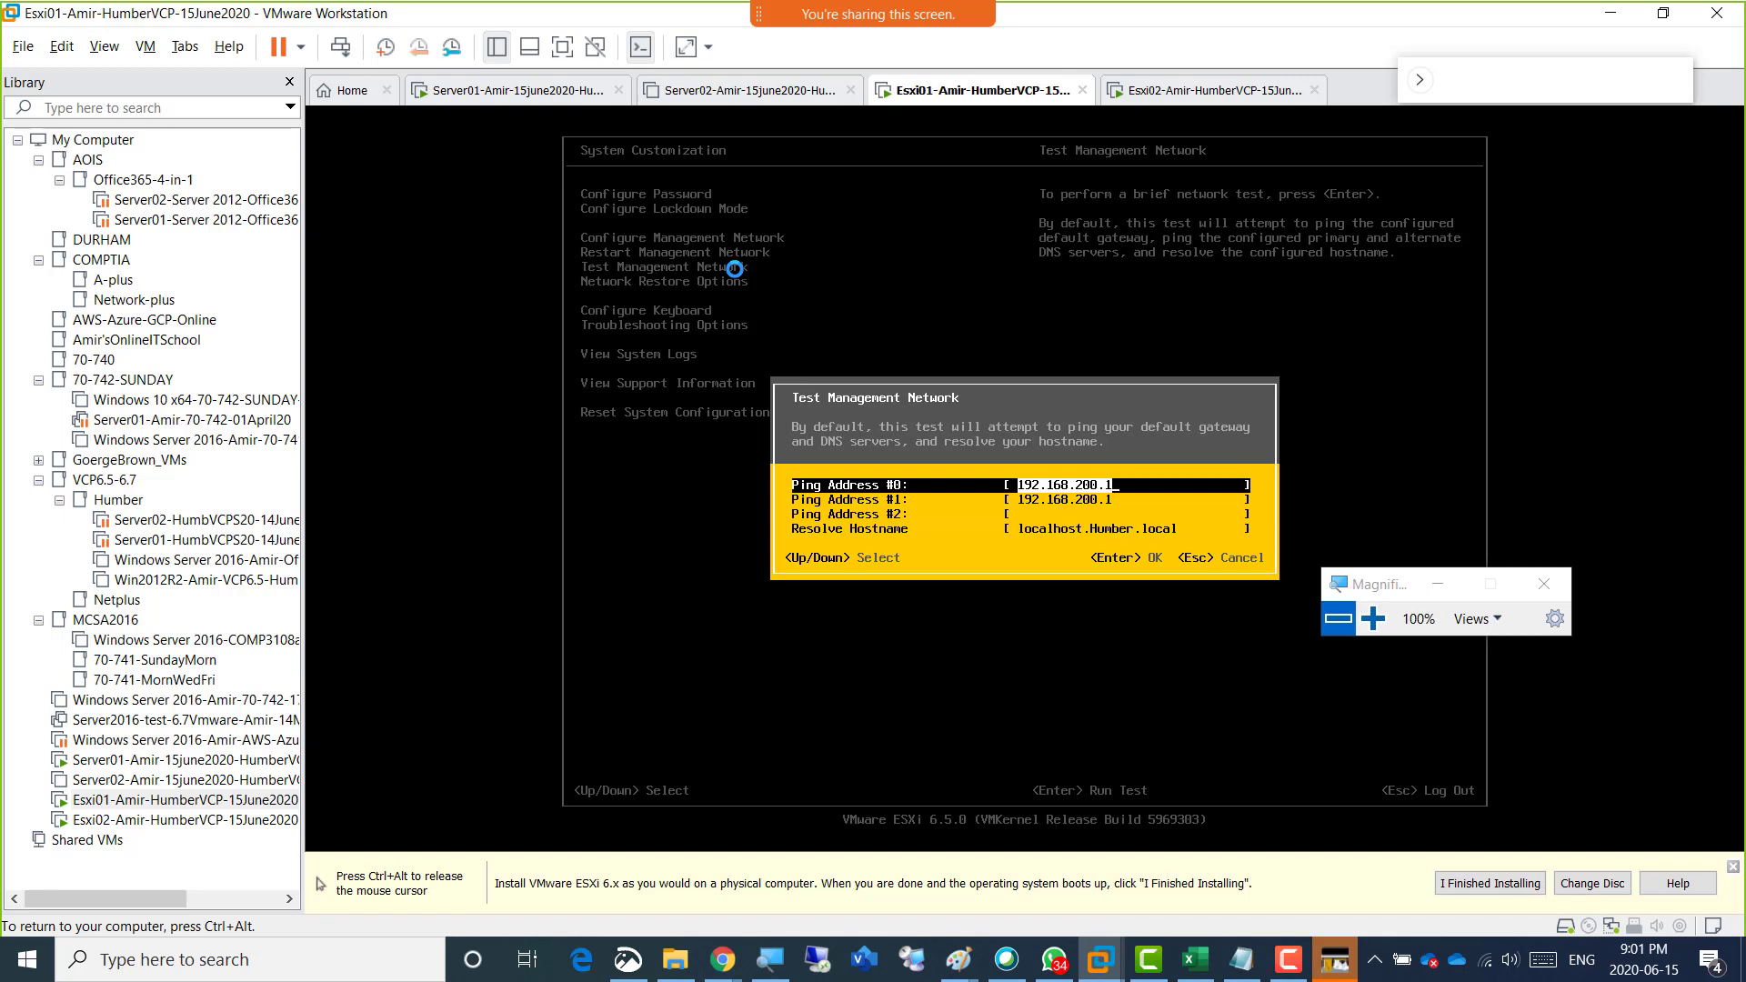
key("Right")
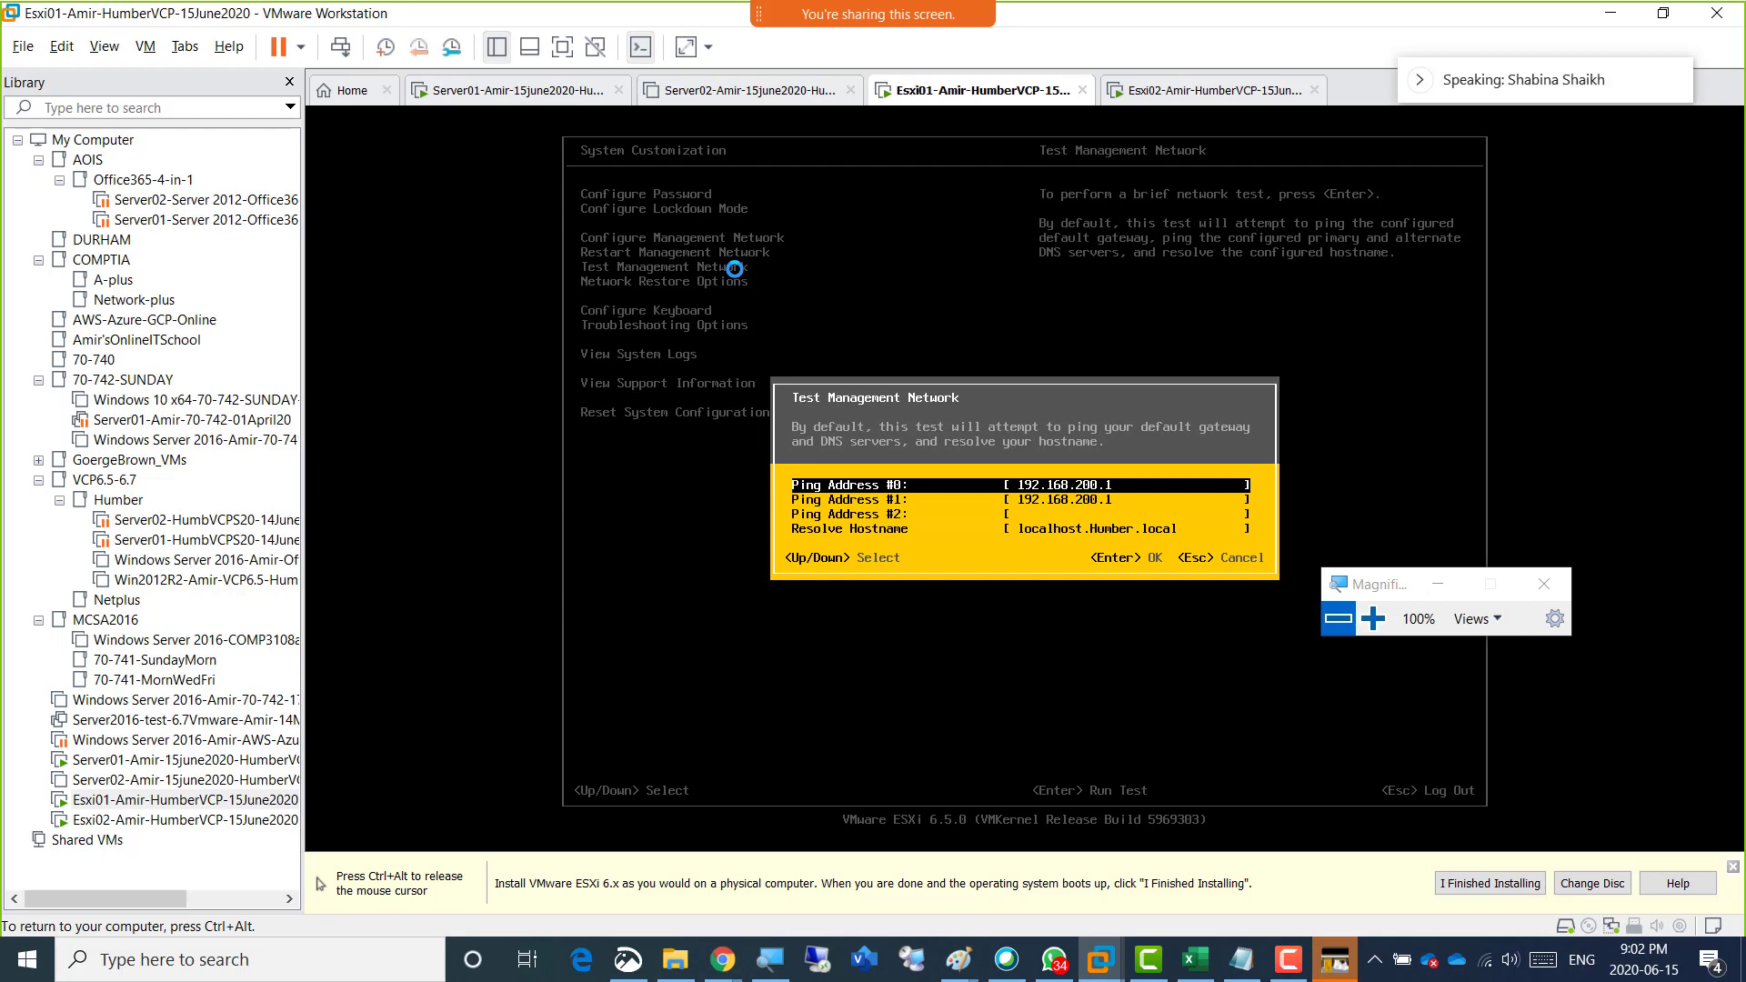
key("Escape")
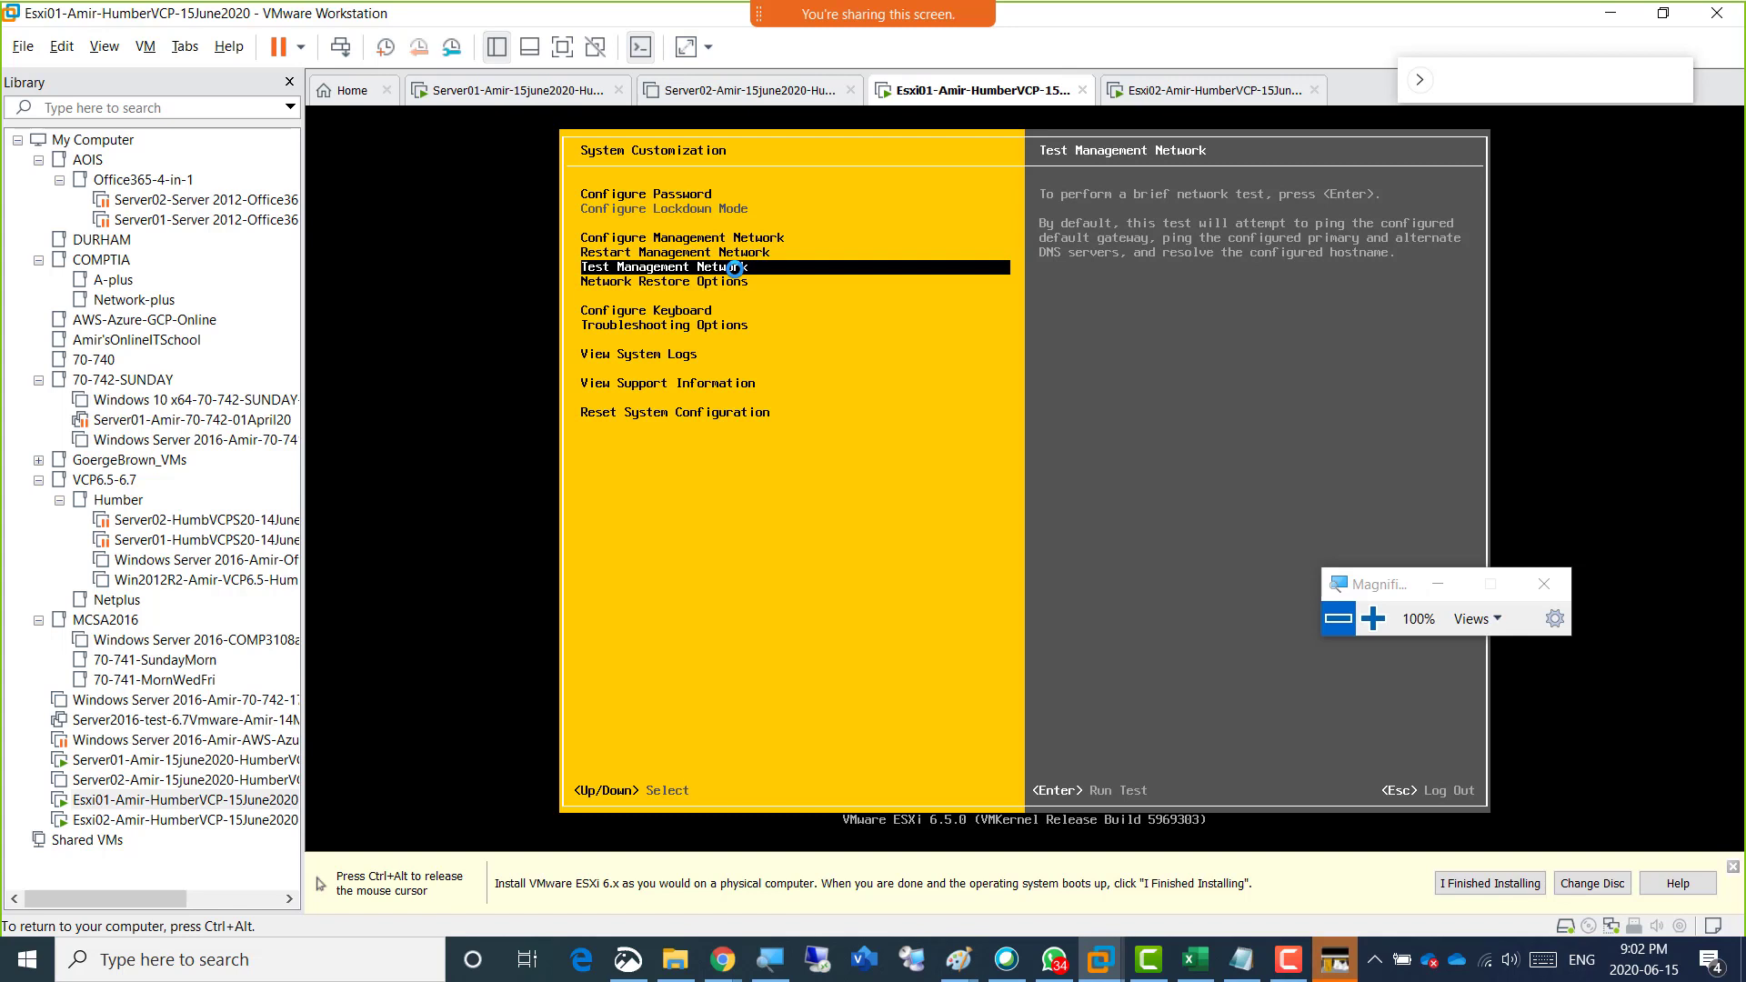
Review the System Customization entries from Configure Password through Configure Management Network down to Network Restore Options.
key("Up")
key("Up")
key("Up")
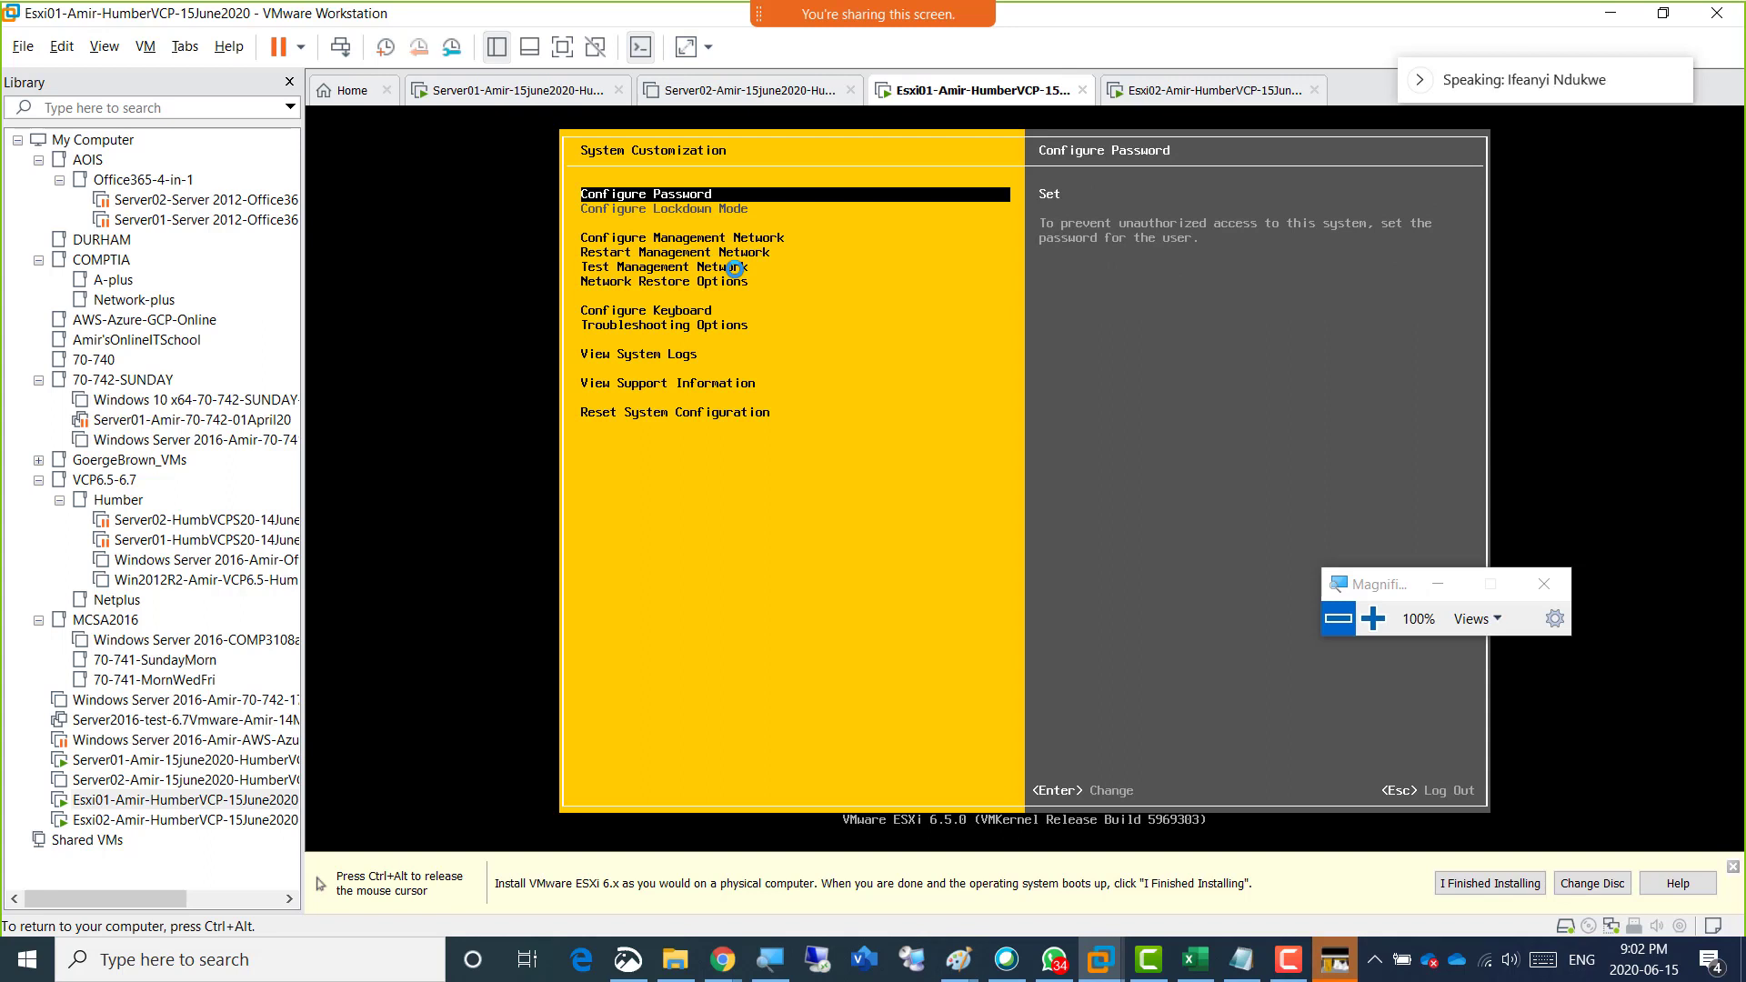
key("Down")
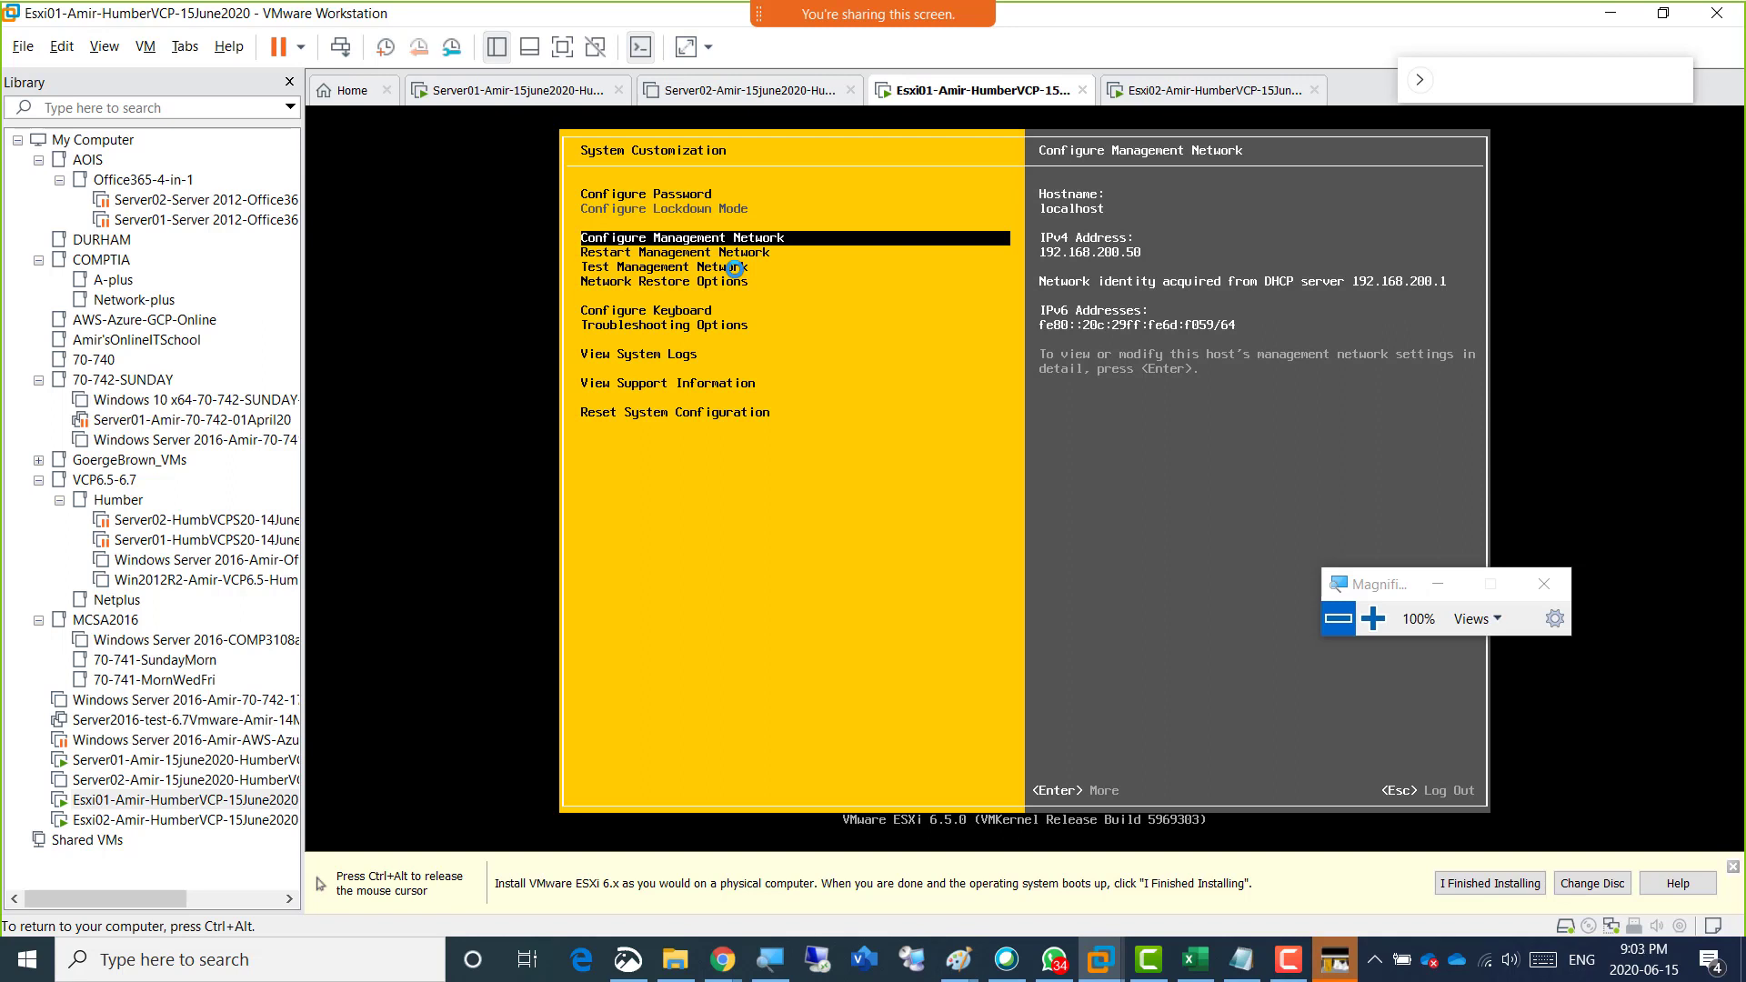
key("Down")
key("Up")
key("Down")
key("Down")
key("Down")
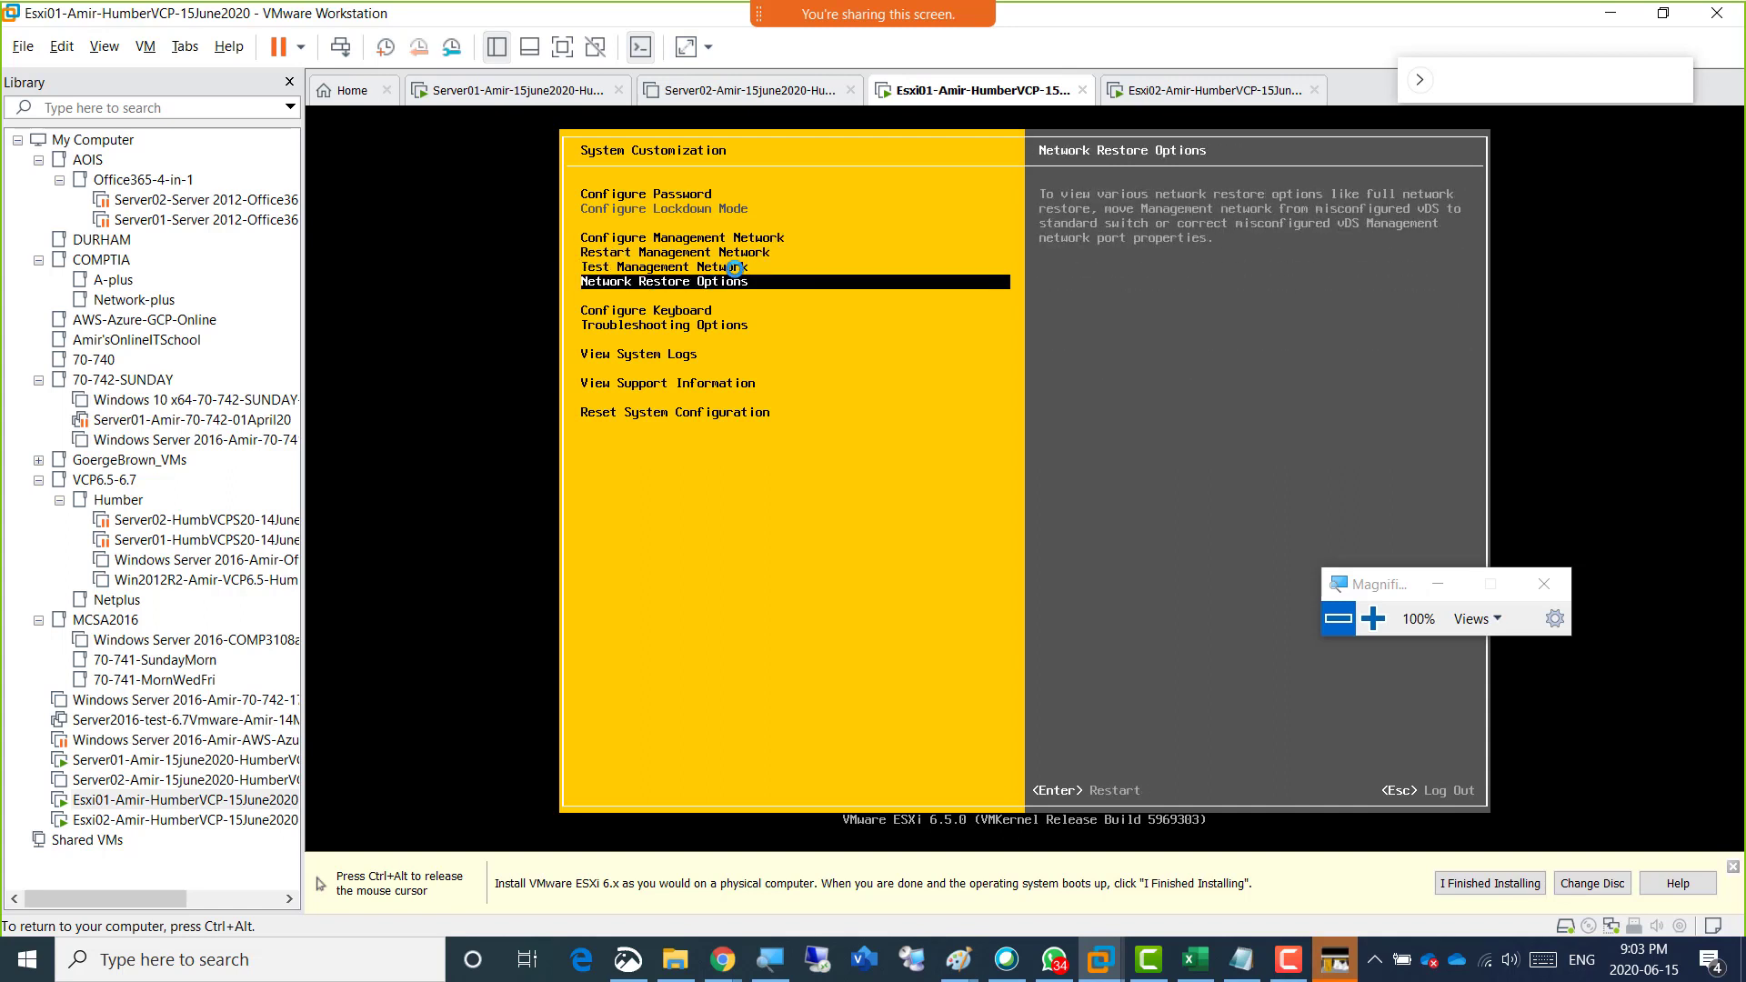
Reopen Network Restore Options on Esxi01 to examine the Restore Network Settings description, and exit to System Customization.
key("Up")
key("Down")
key("Return")
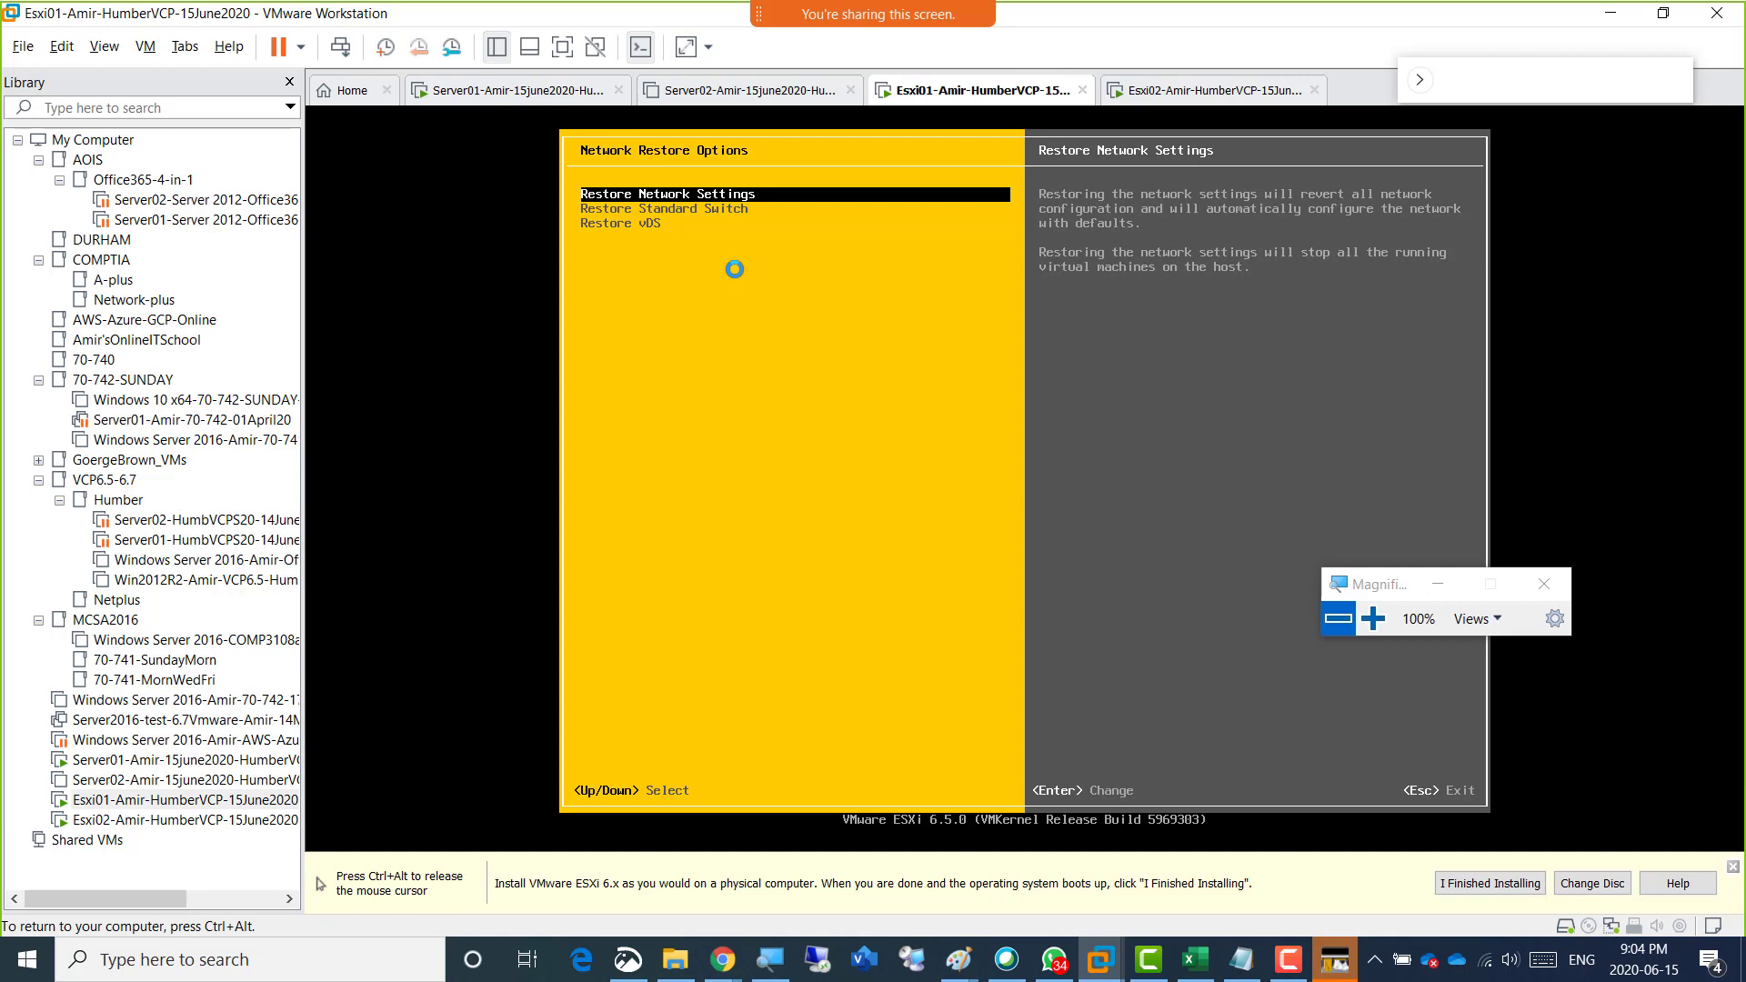
key("Escape")
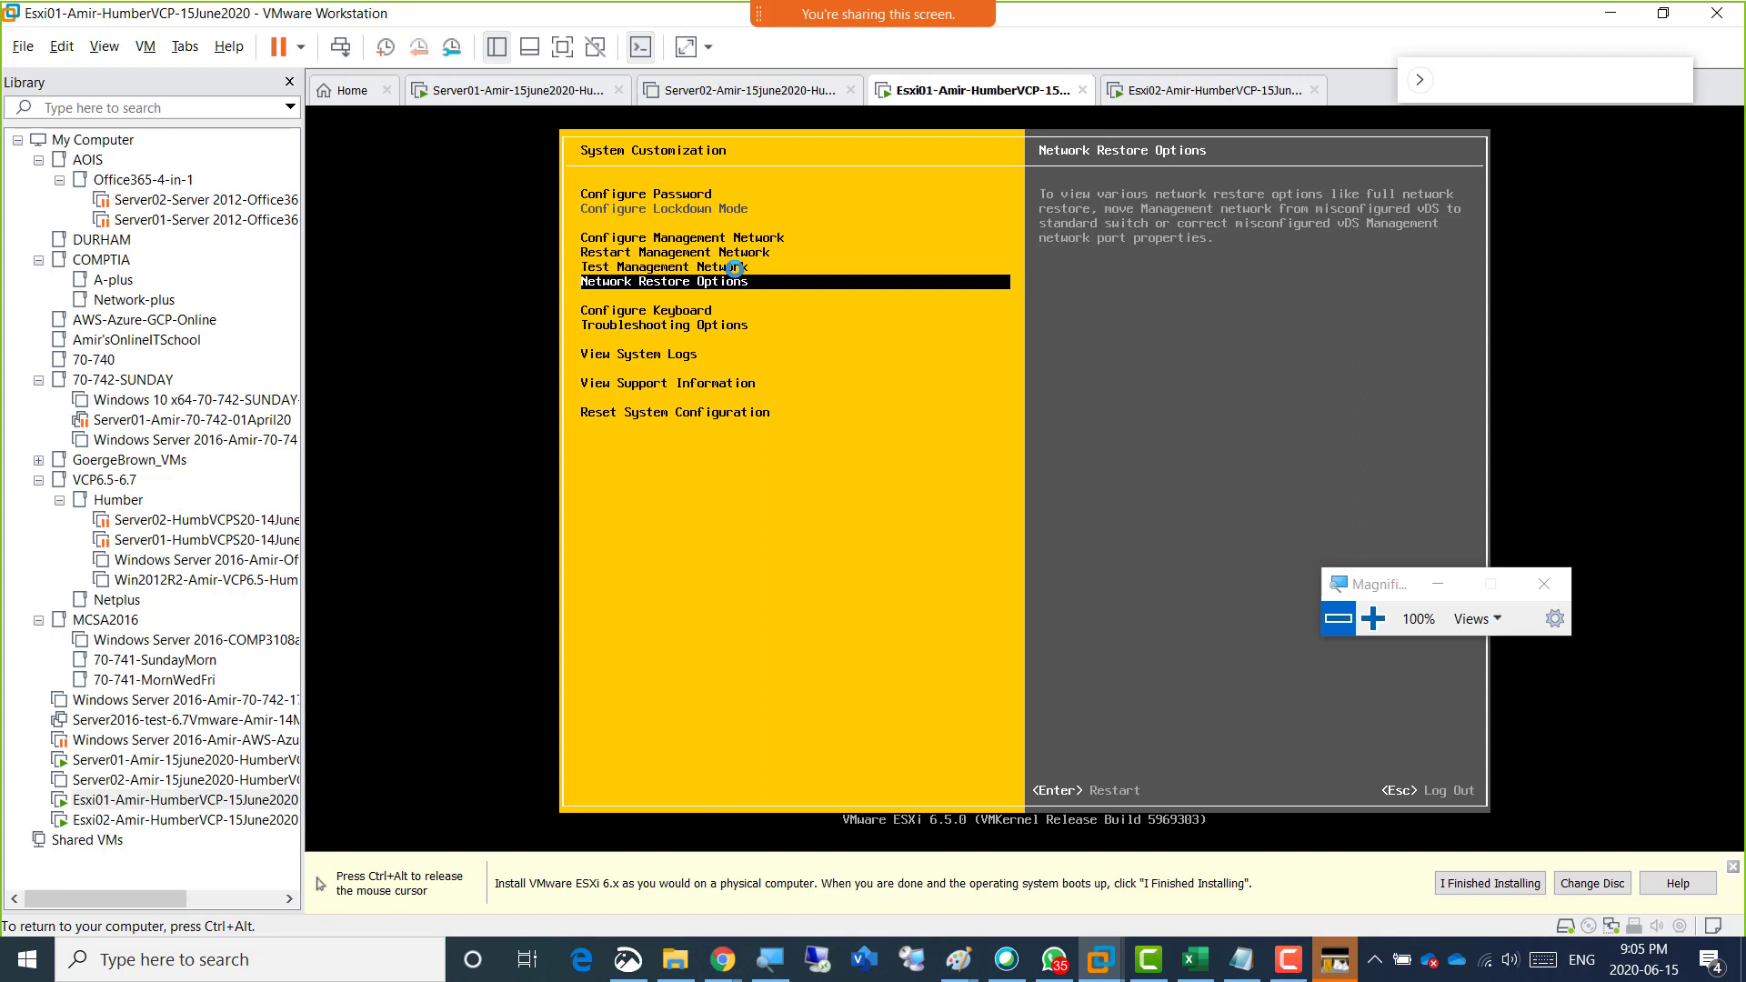
key("Return")
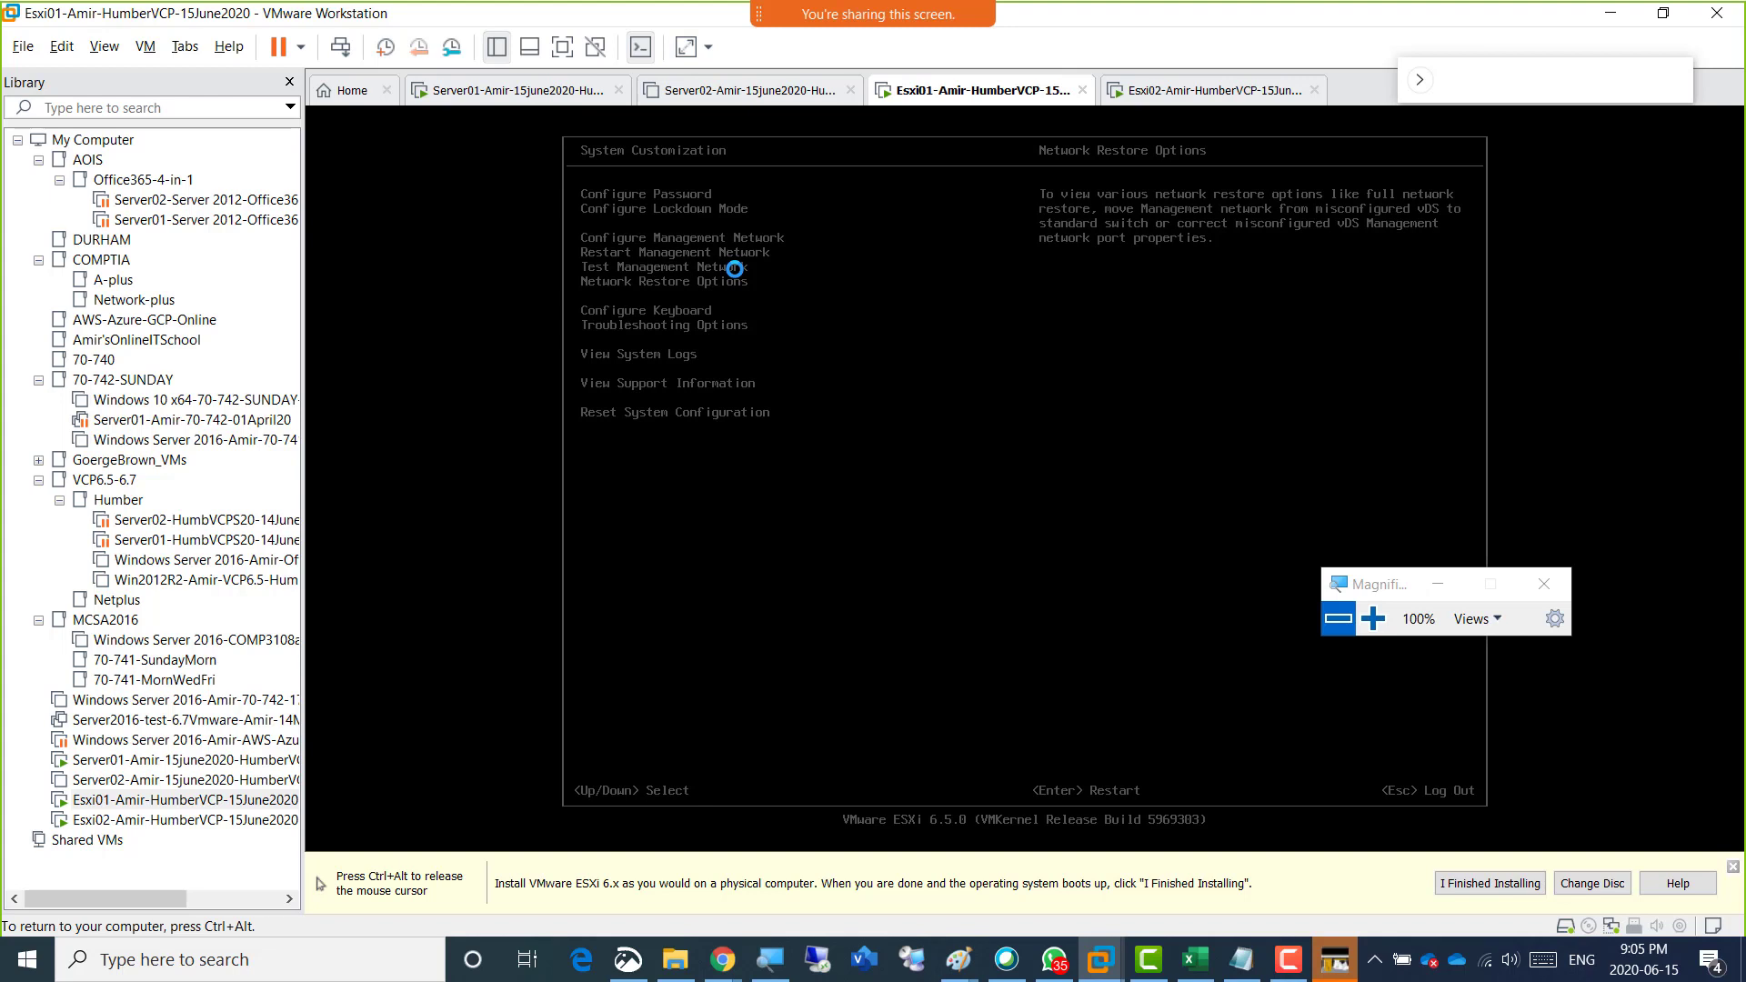
Switch to the Esxi02 virtual machine and reboot it from the ESXi 6.5.0 Installation Complete prompt.
key("ctrl+alt")
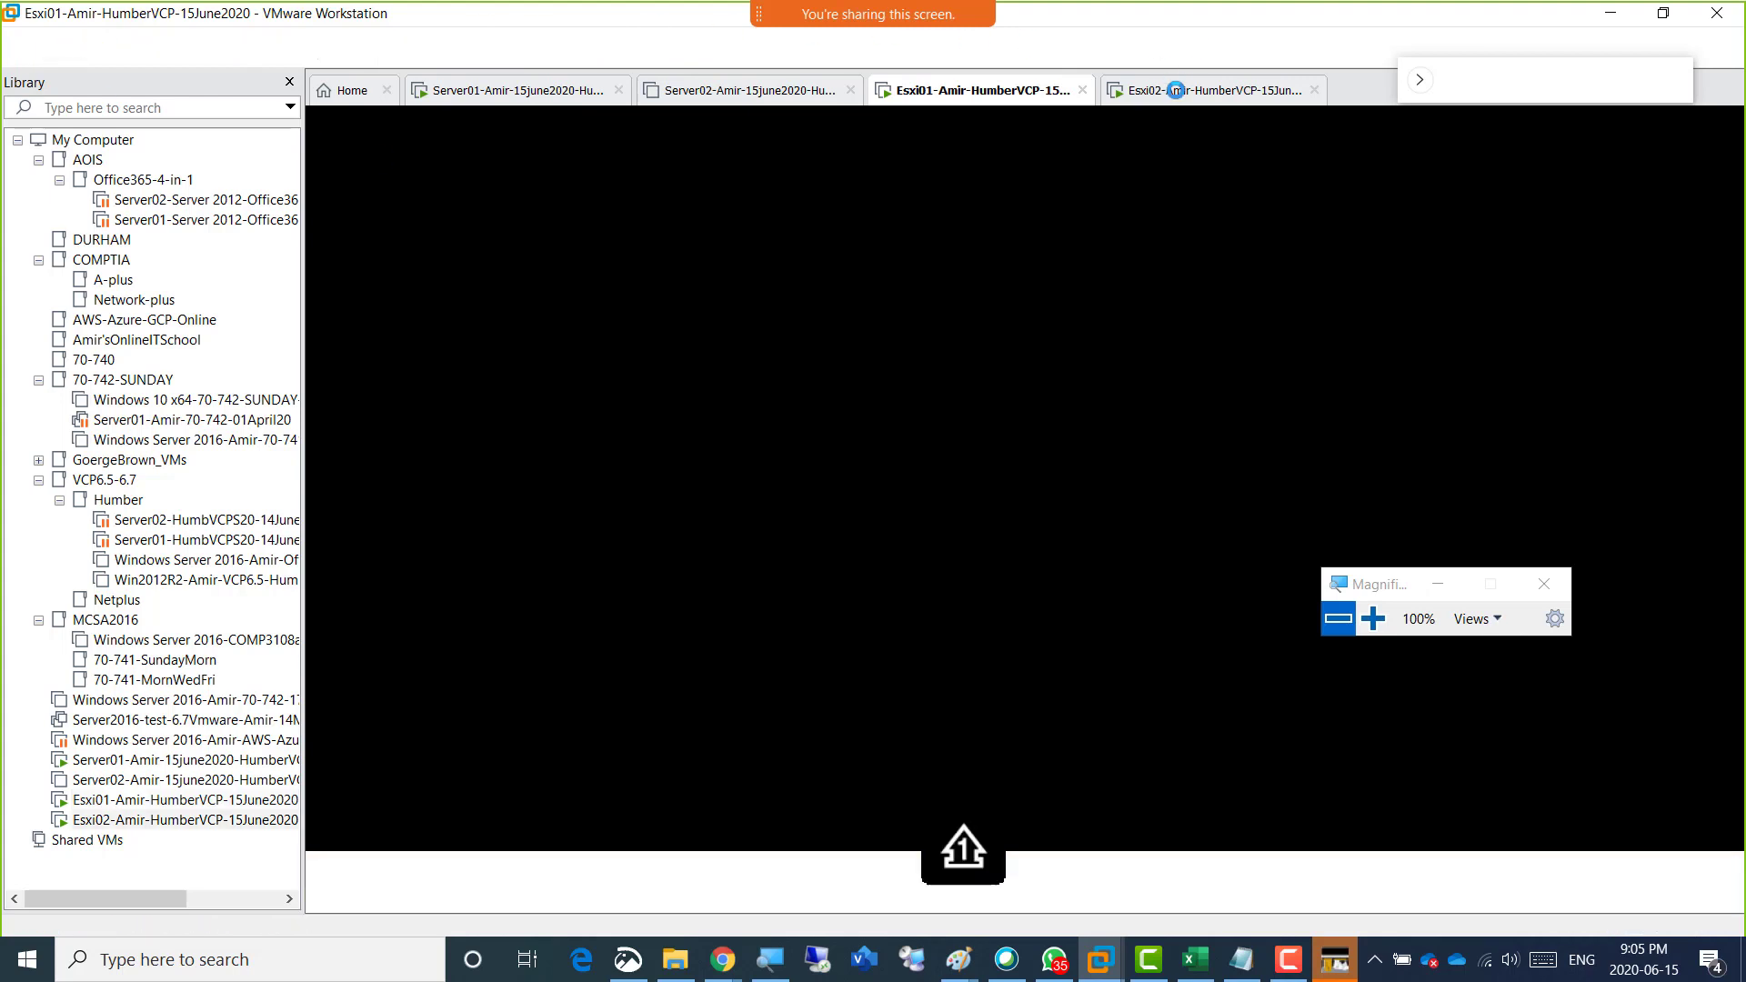
left_click(1176, 90)
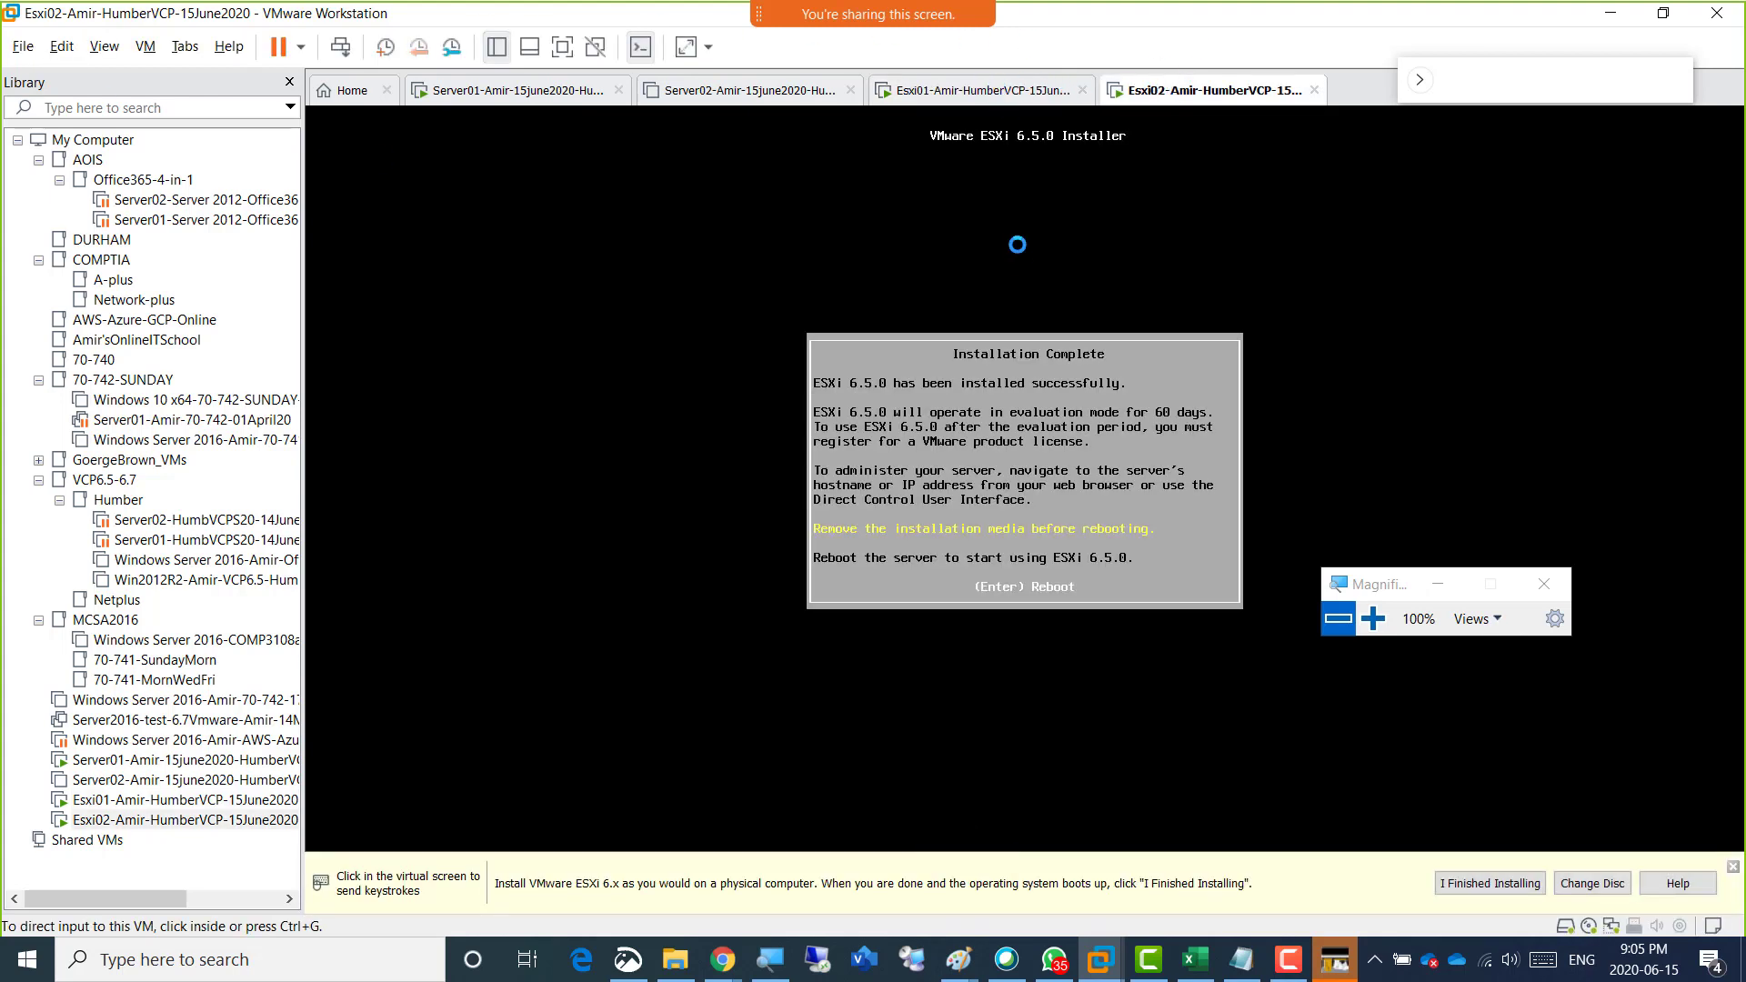
left_click(1057, 361)
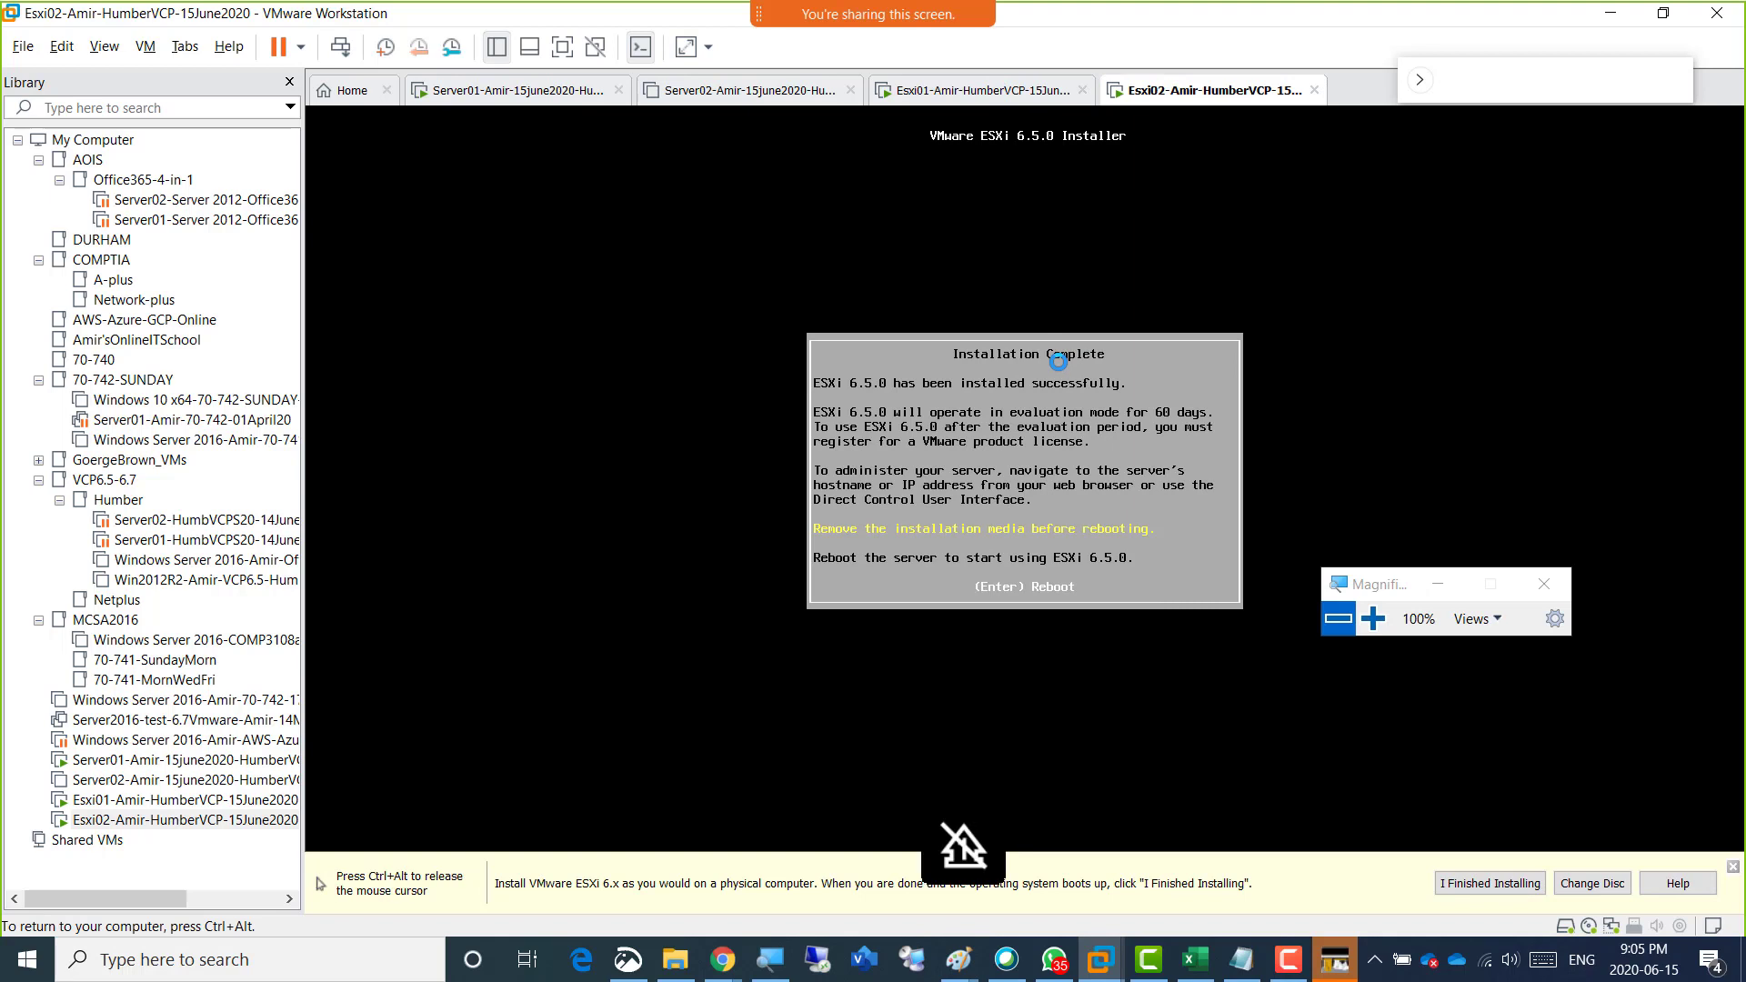
key("Return")
key("ctrl+alt")
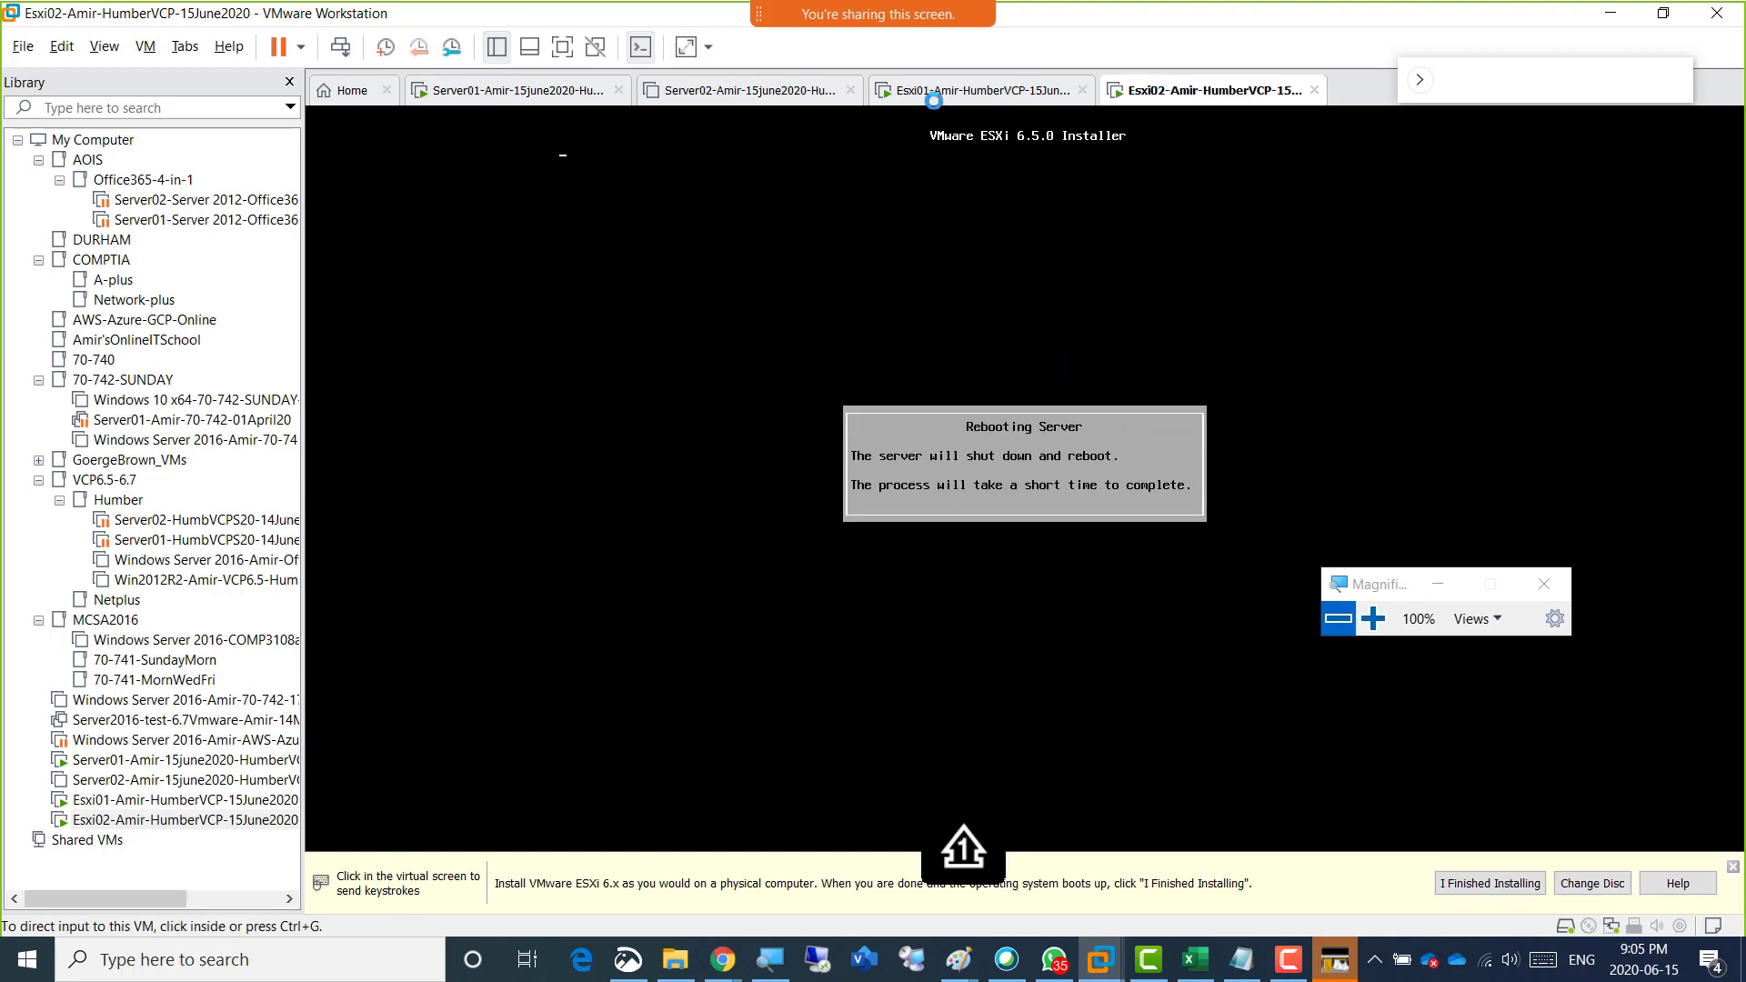
Return to the Esxi01 console, look at its network restore choices again, and go back to the System Customization list.
left_click(937, 90)
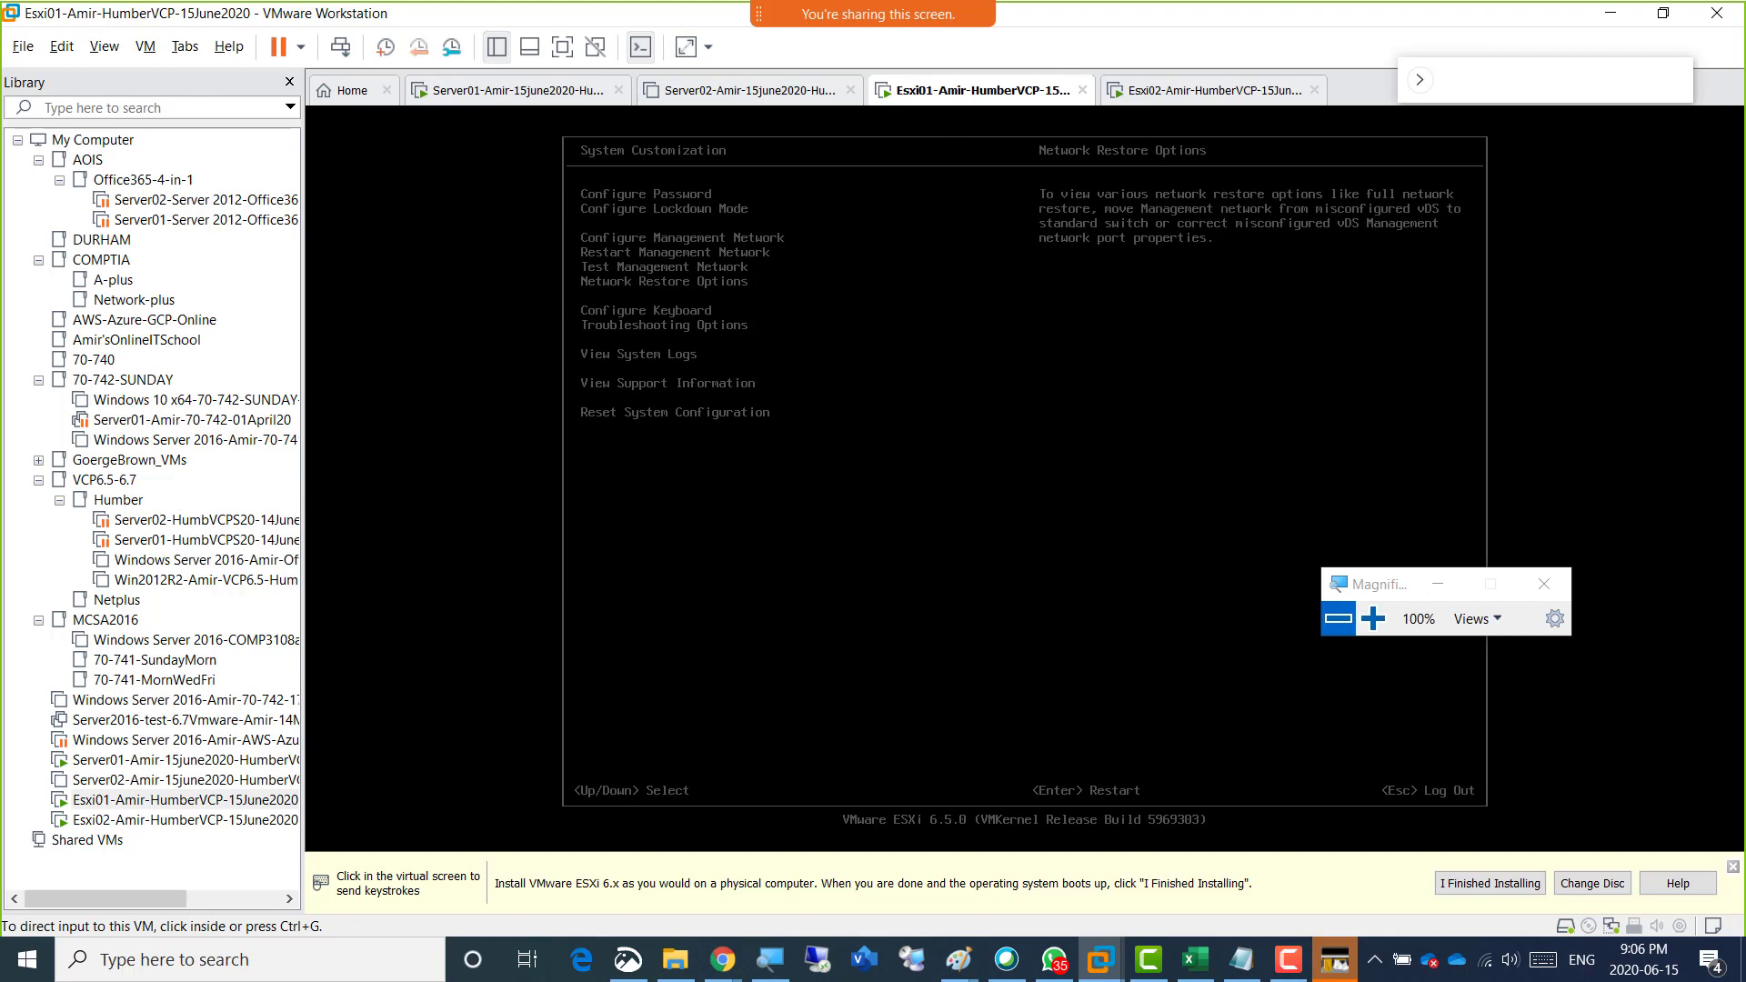
key("alt+Tab")
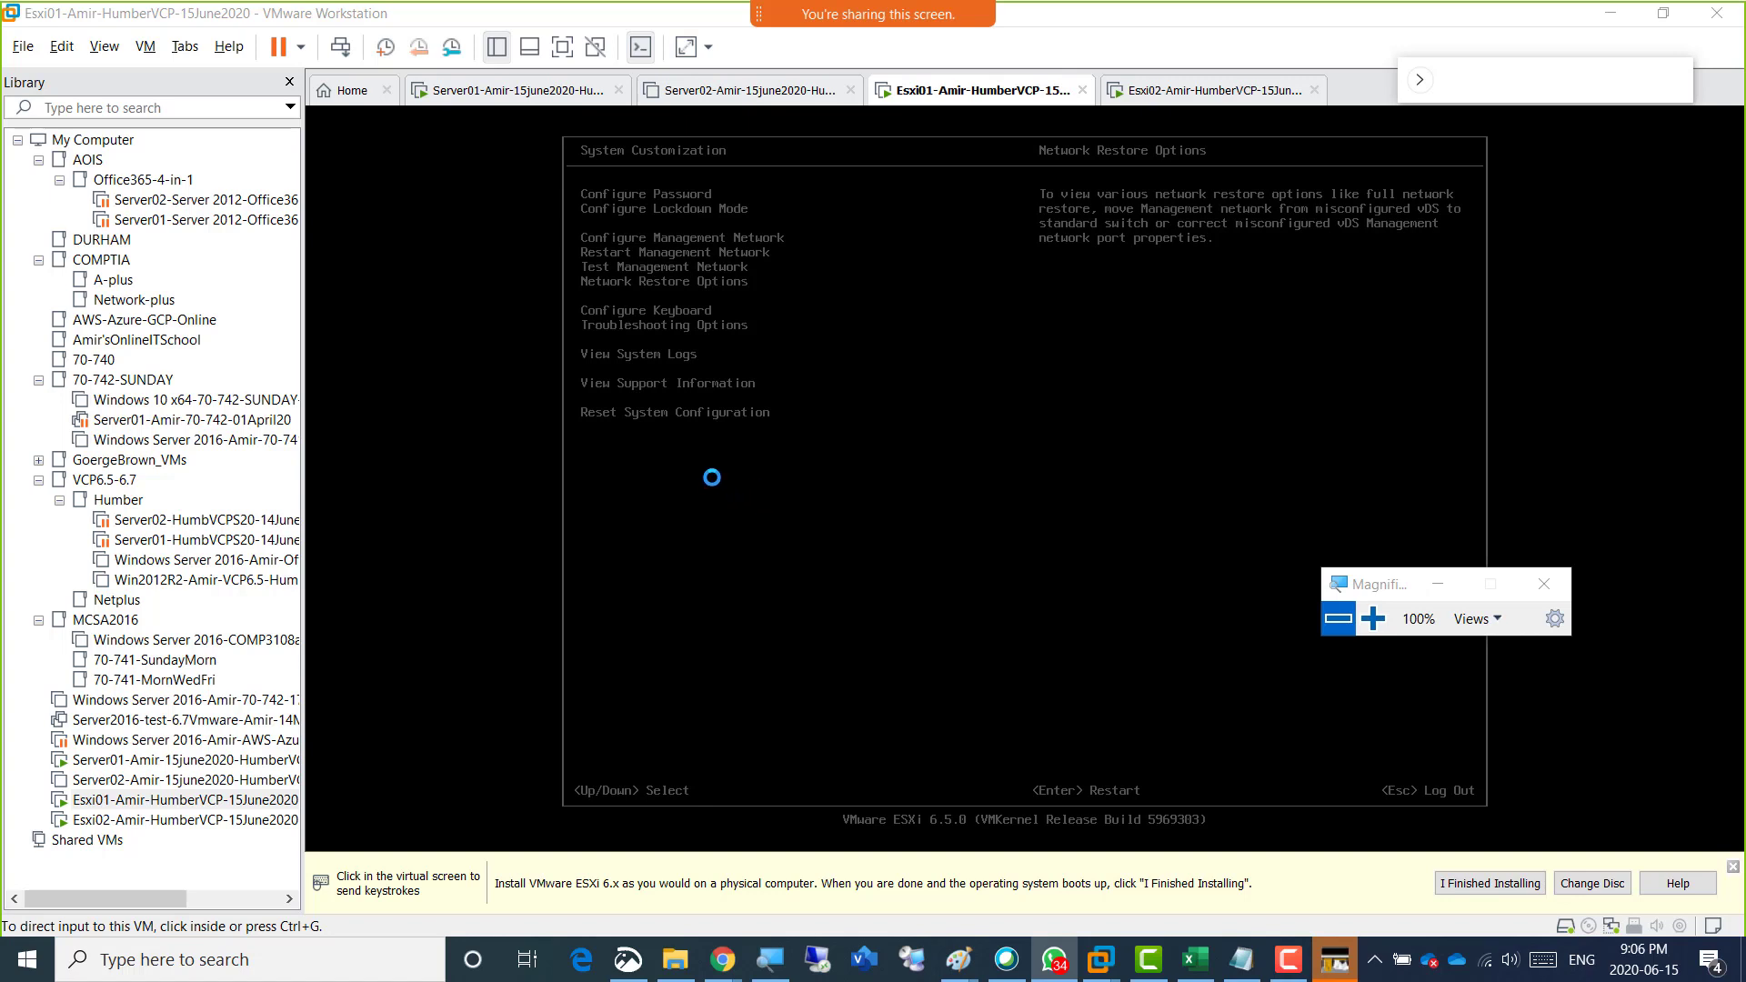
left_click(696, 327)
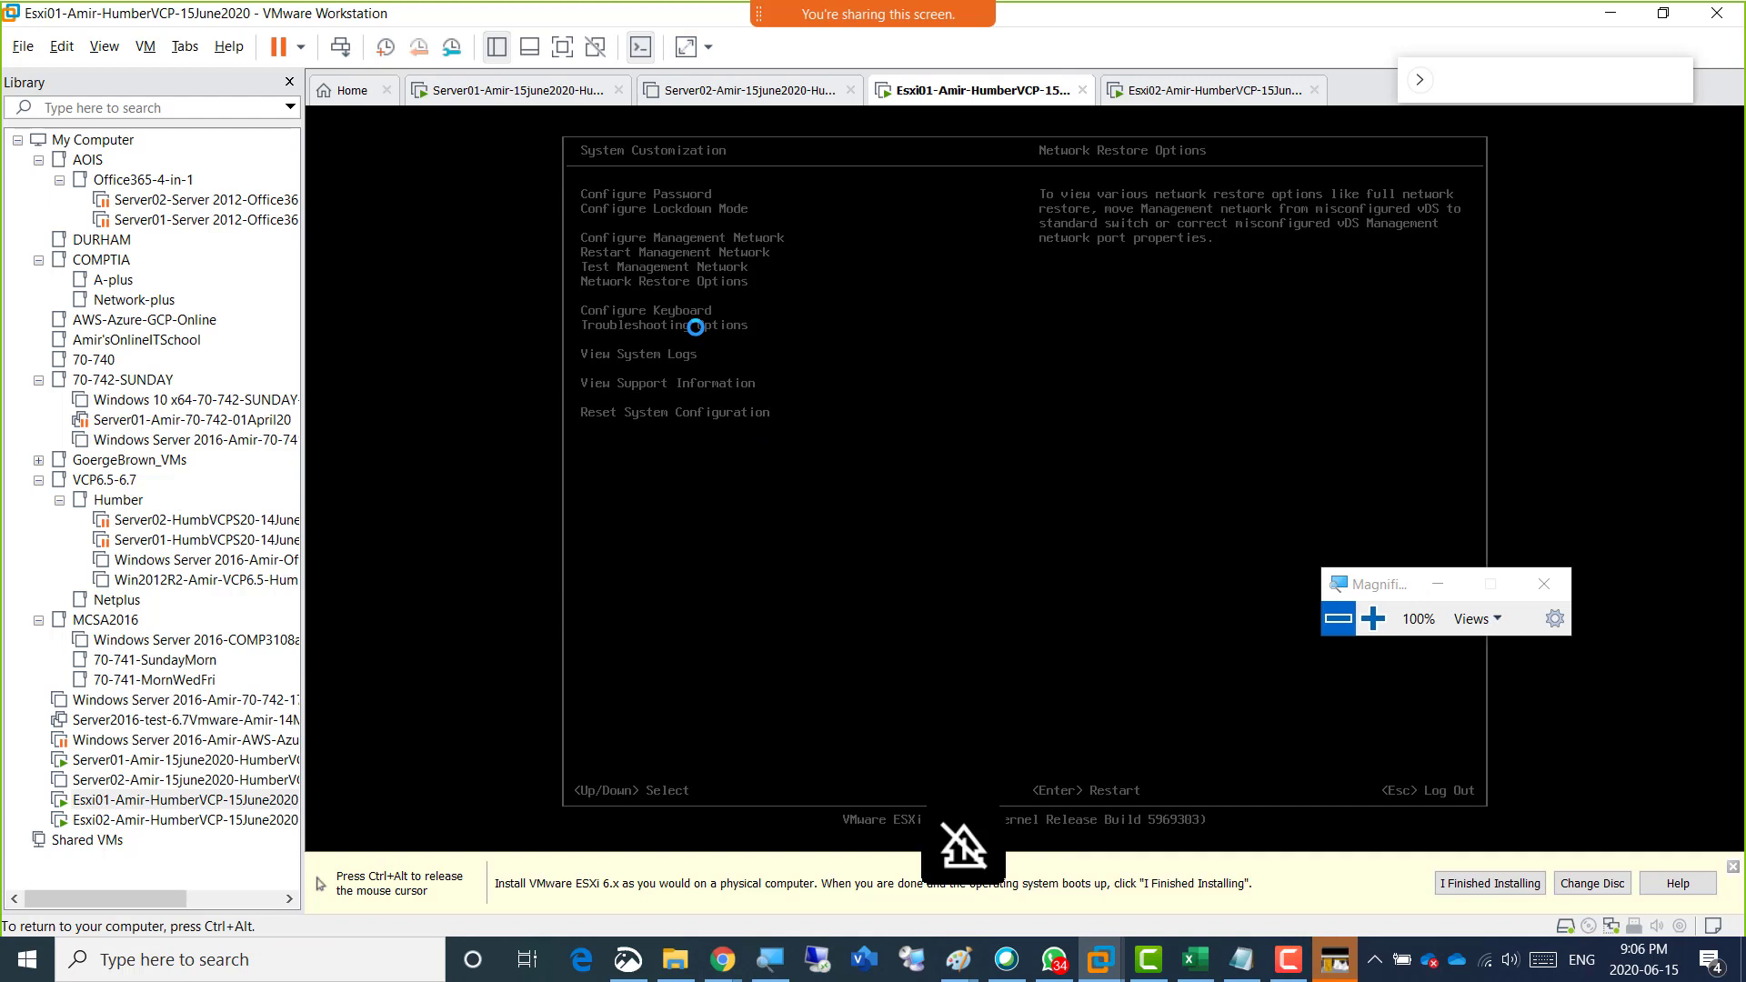
key("Return")
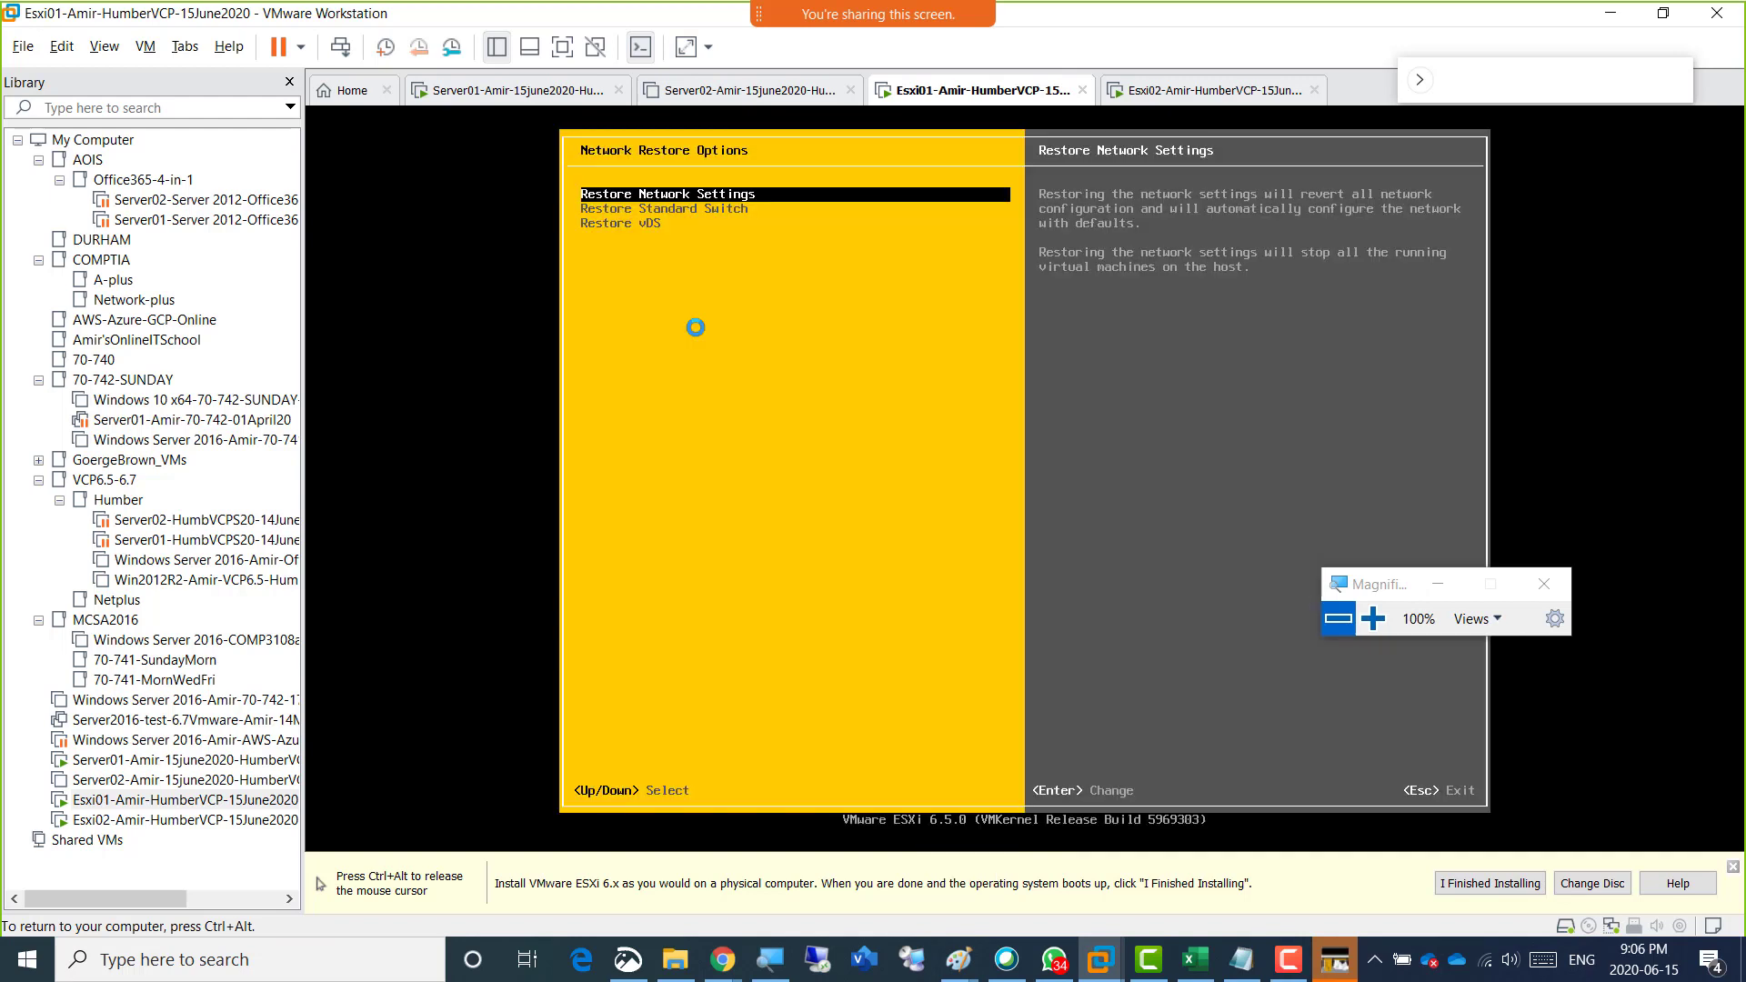
key("Escape")
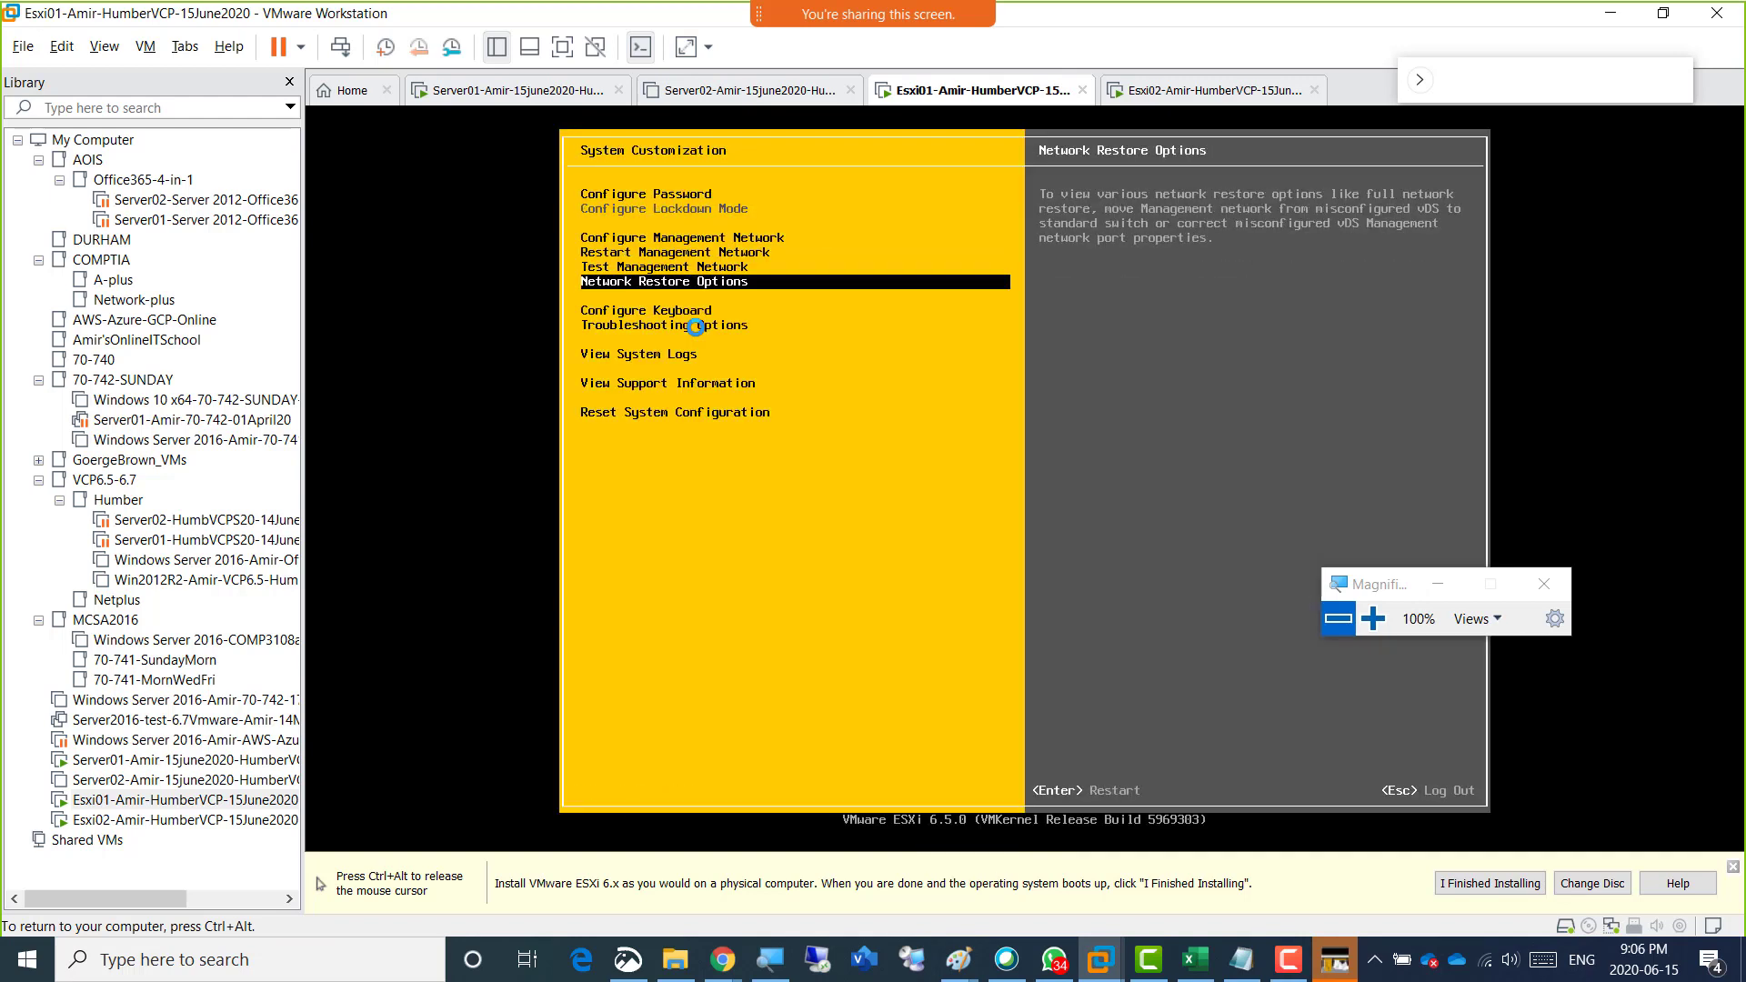
Compare the descriptions of Network Restore Options and Configure Keyboard in the System Customization list.
key("Down")
key("Up")
key("Down")
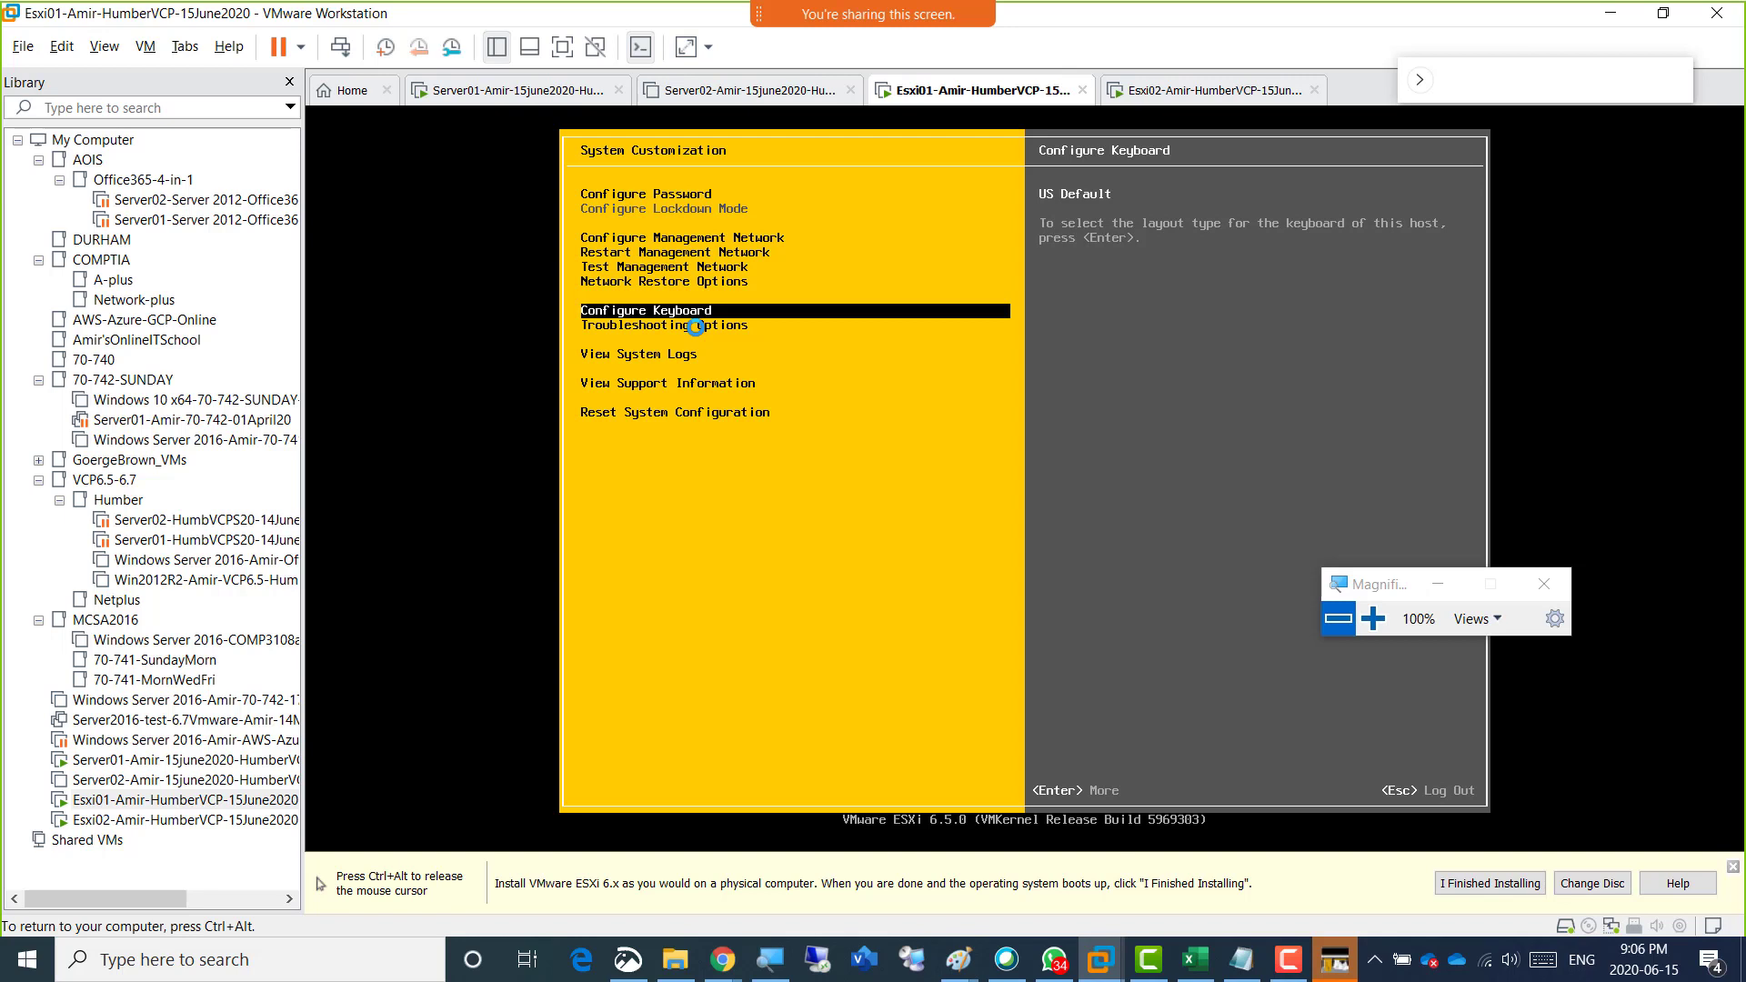
key("Up")
key("Up")
key("Down")
key("Up")
key("Down")
key("Down")
key("Up")
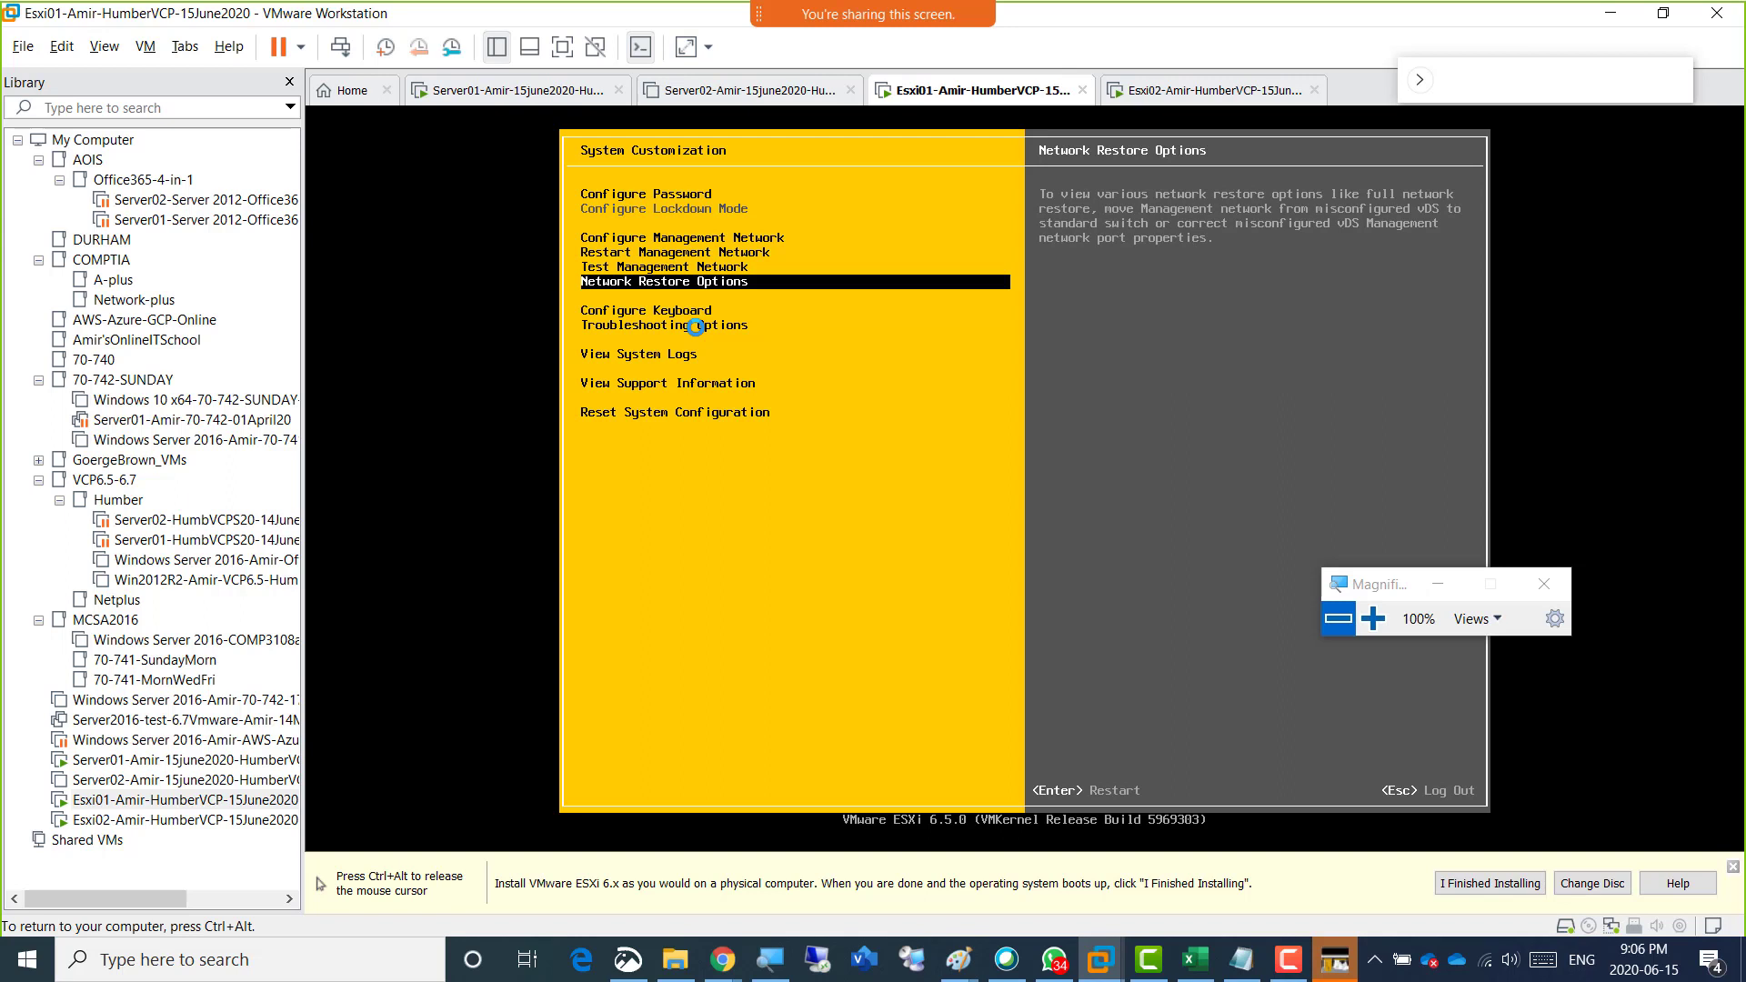
key("Down")
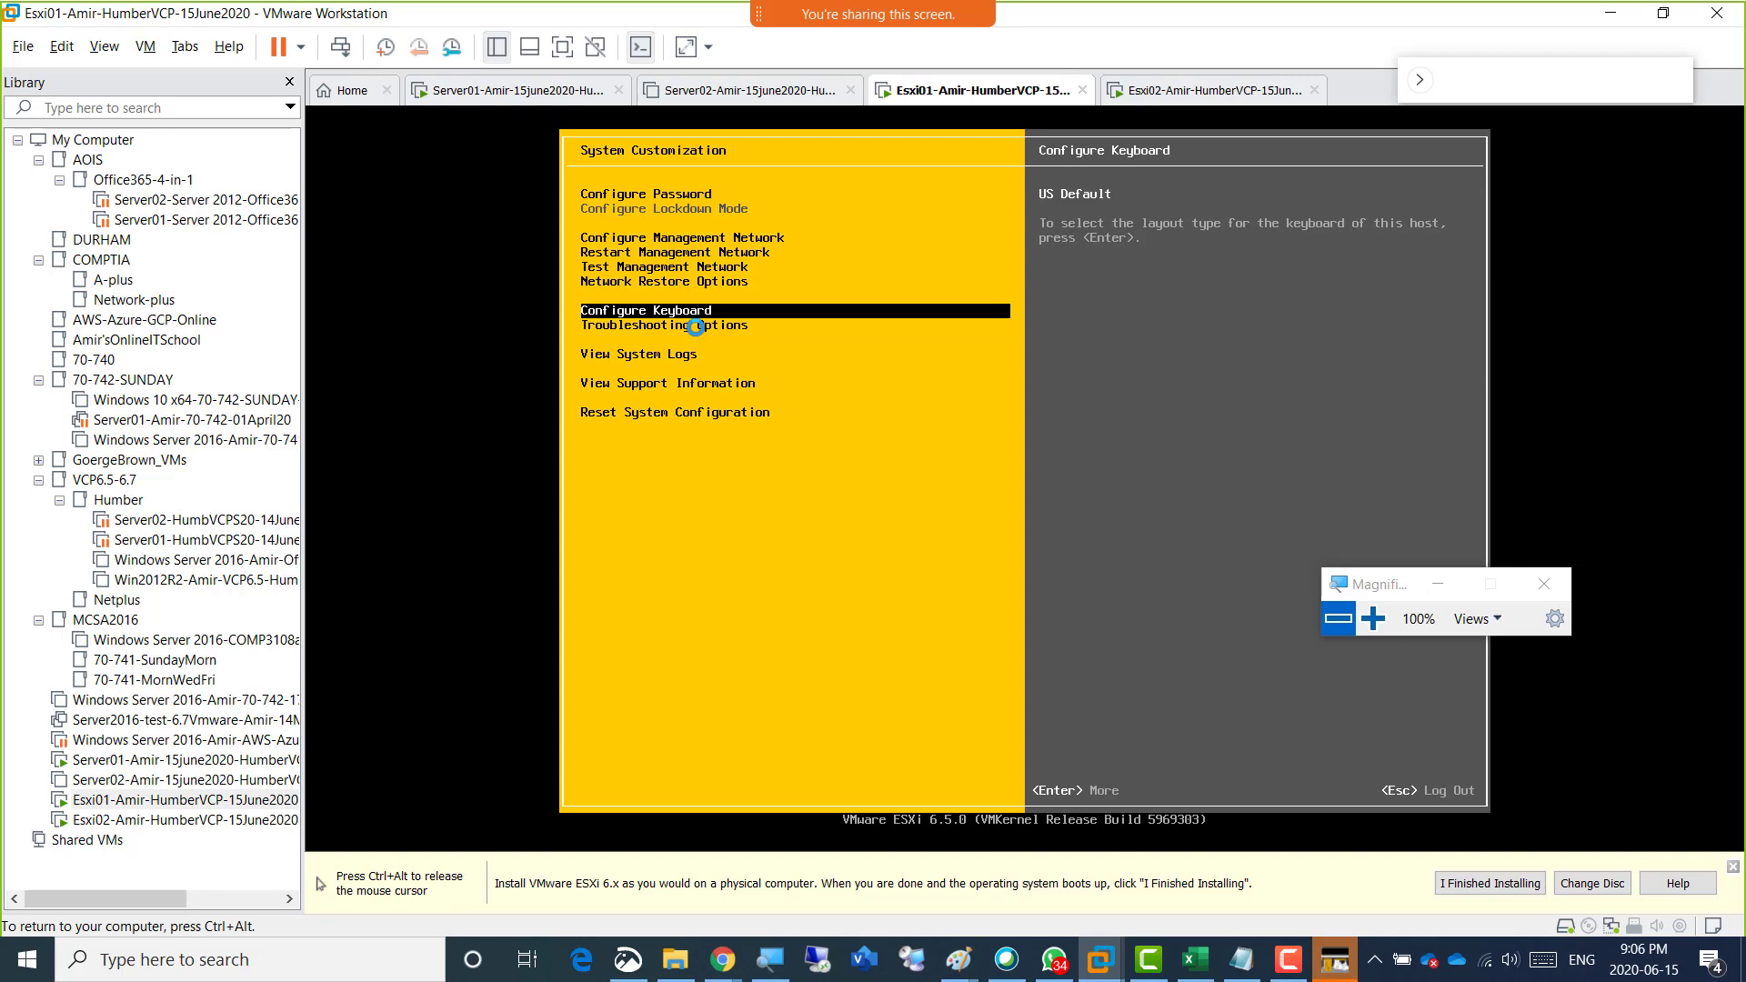
Open the Troubleshooting Options of the Esxi01 host.
key("Down")
key("Up")
key("Down")
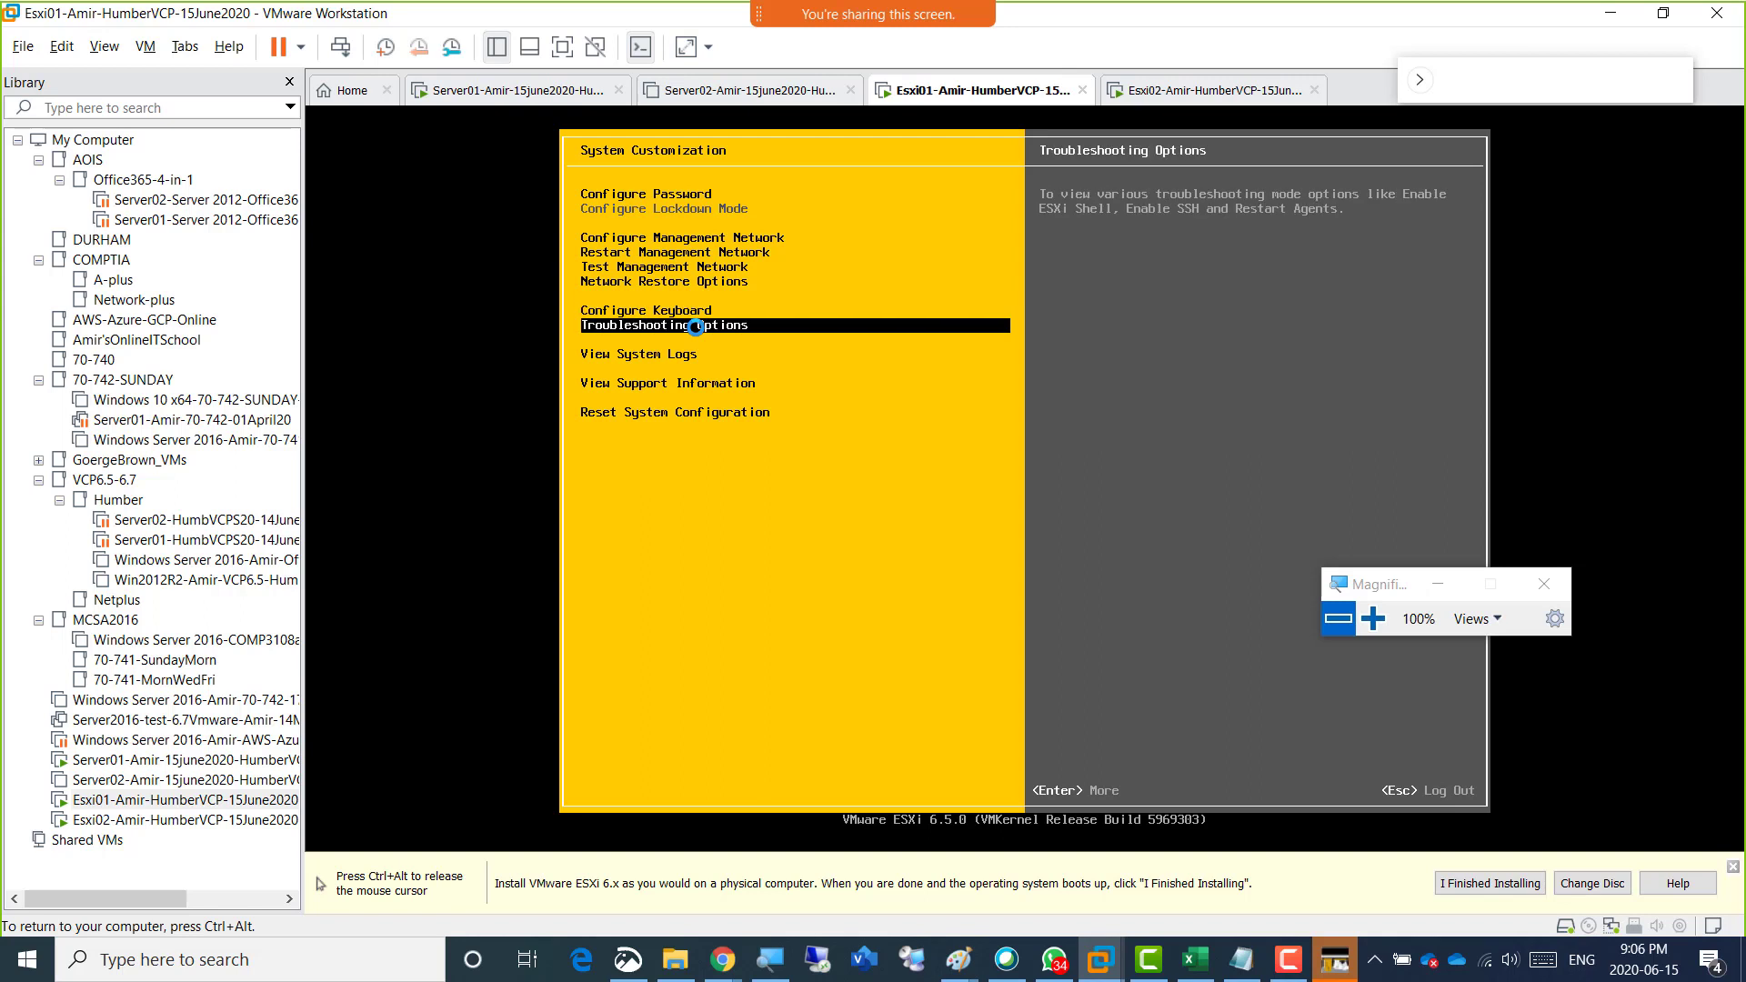
key("Return")
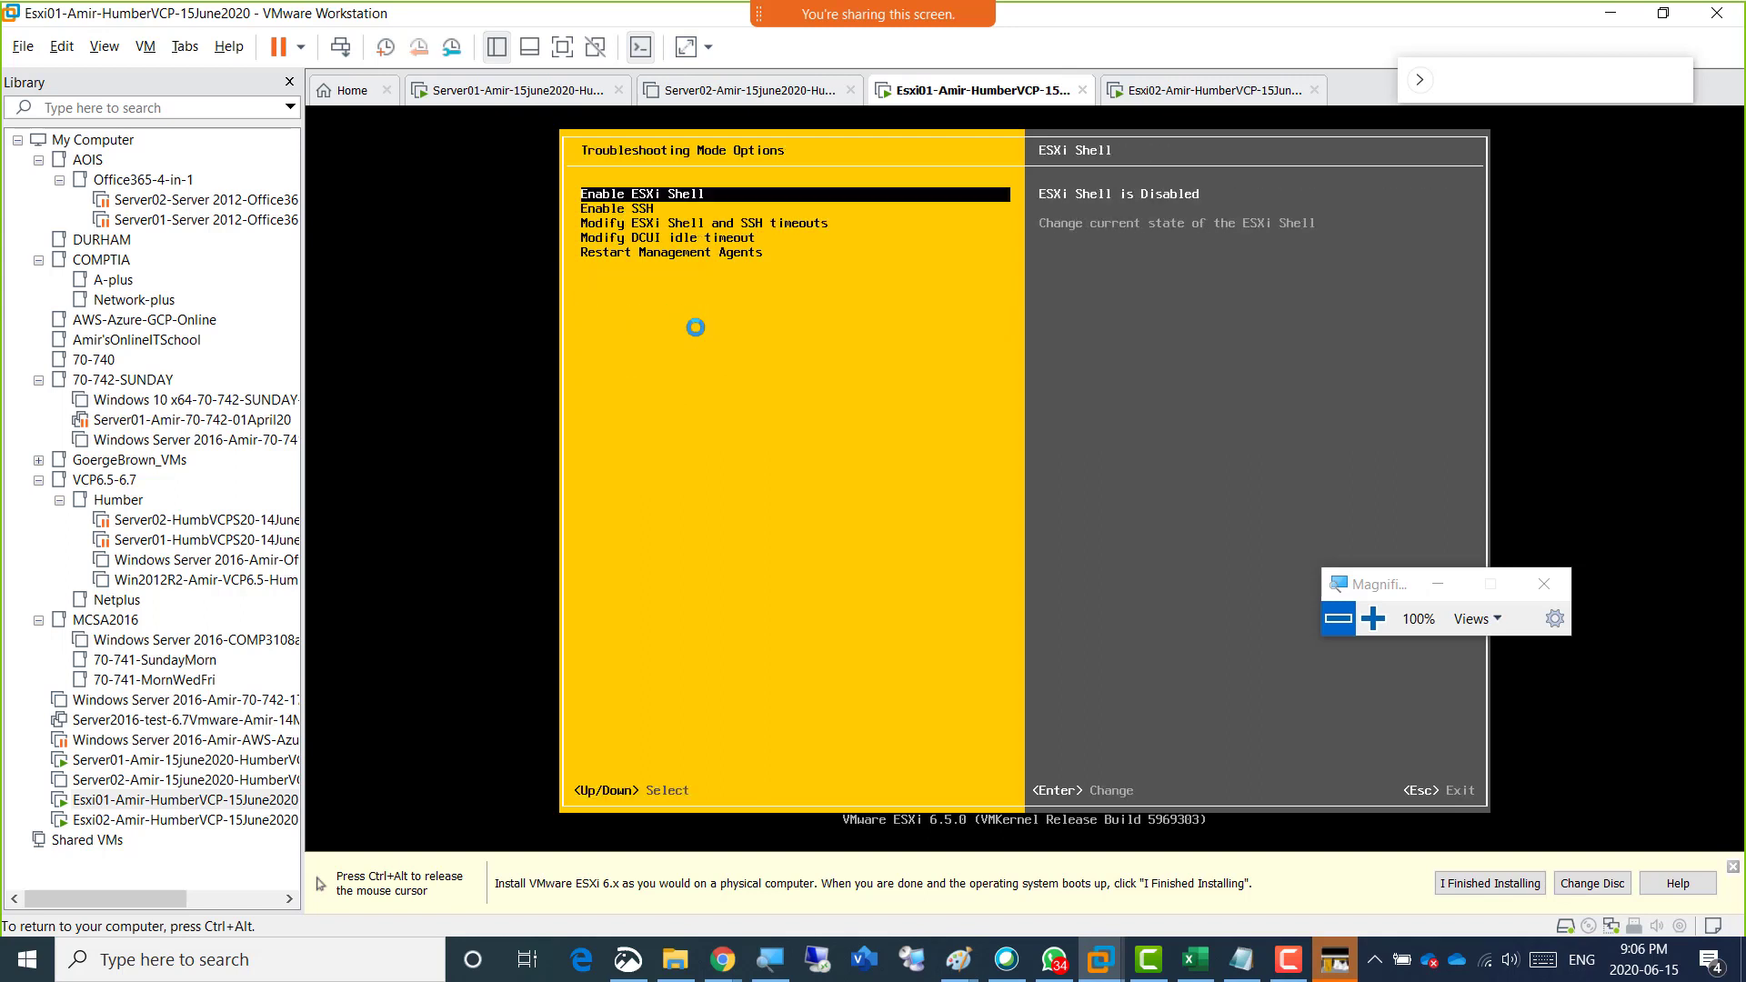
Review each troubleshooting mode option, from Enable ESXi Shell and Enable SSH through the timeout settings to Restart Management Agents.
key("Down")
key("Up")
key("Down")
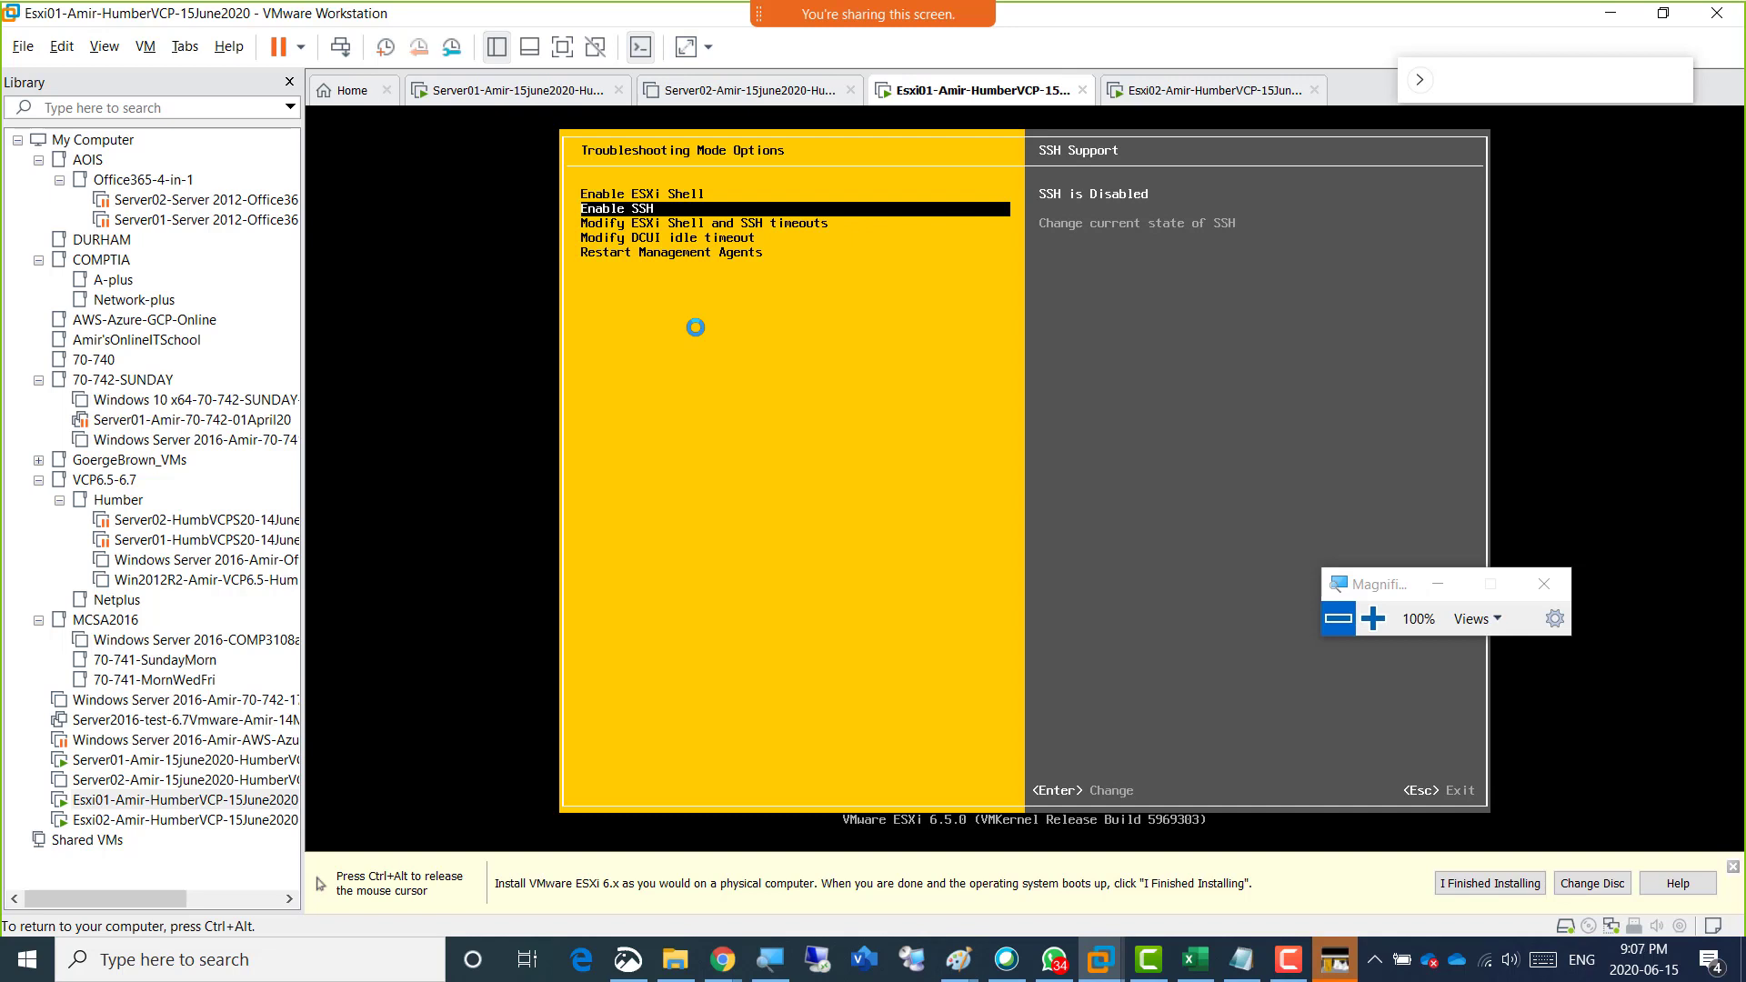
key("Down")
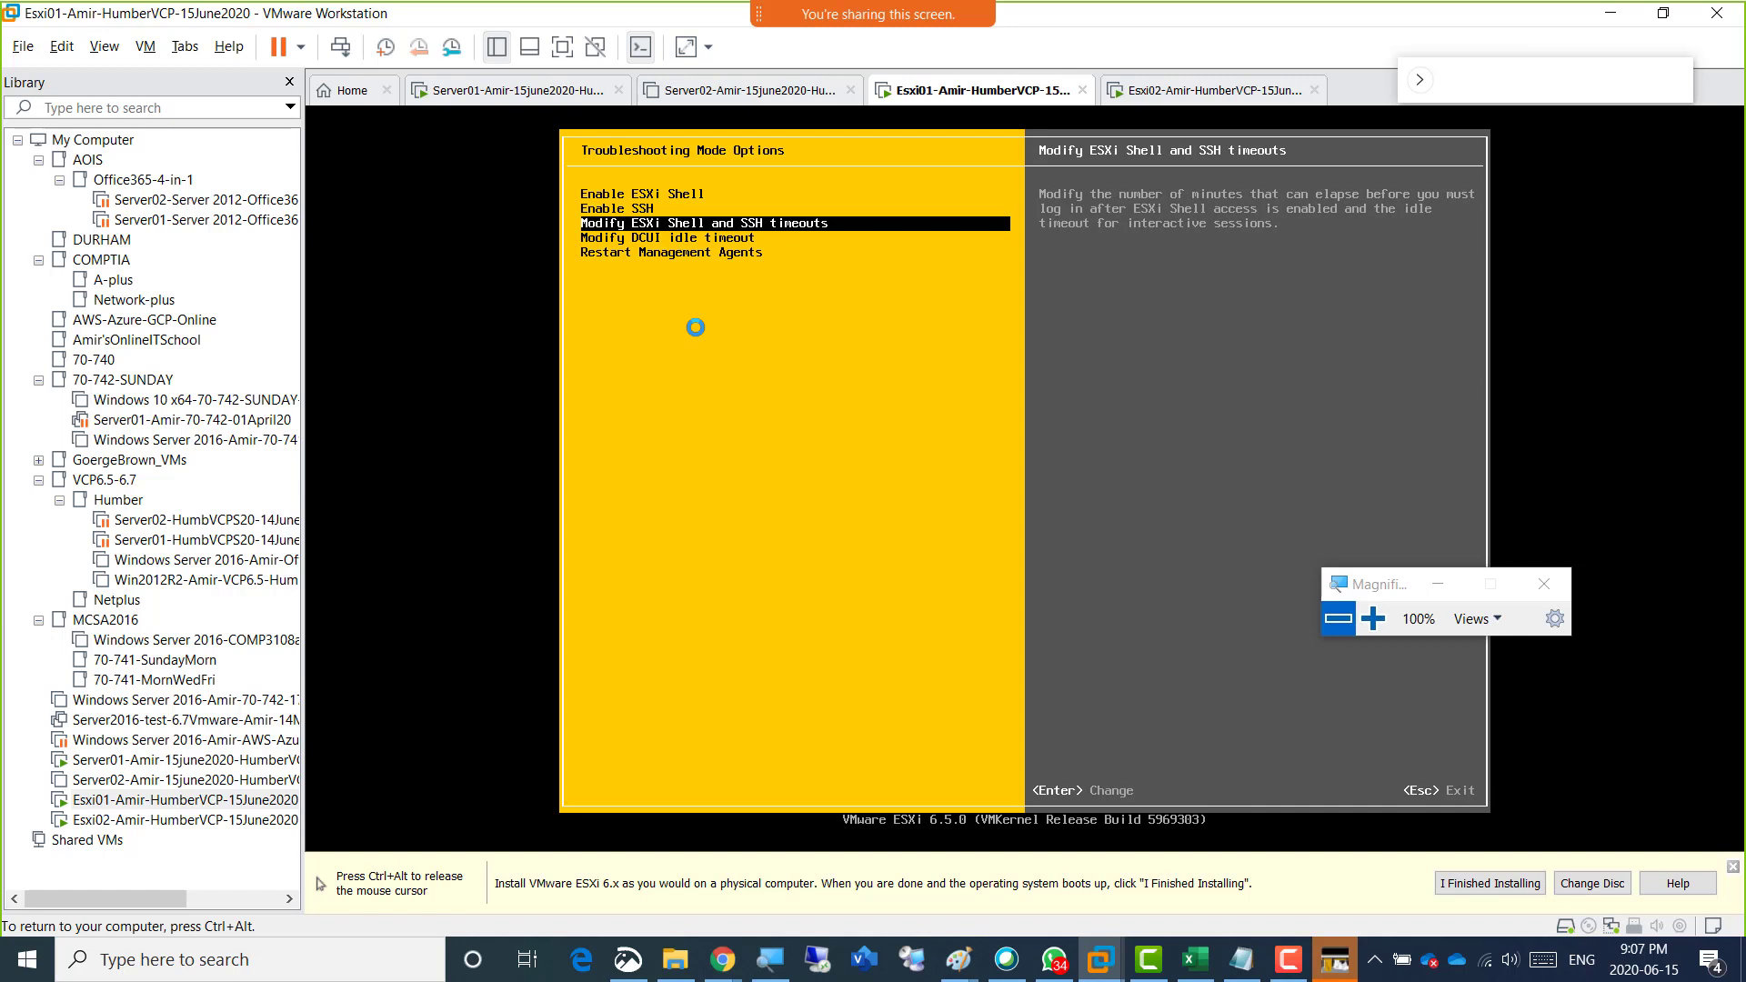
key("Down")
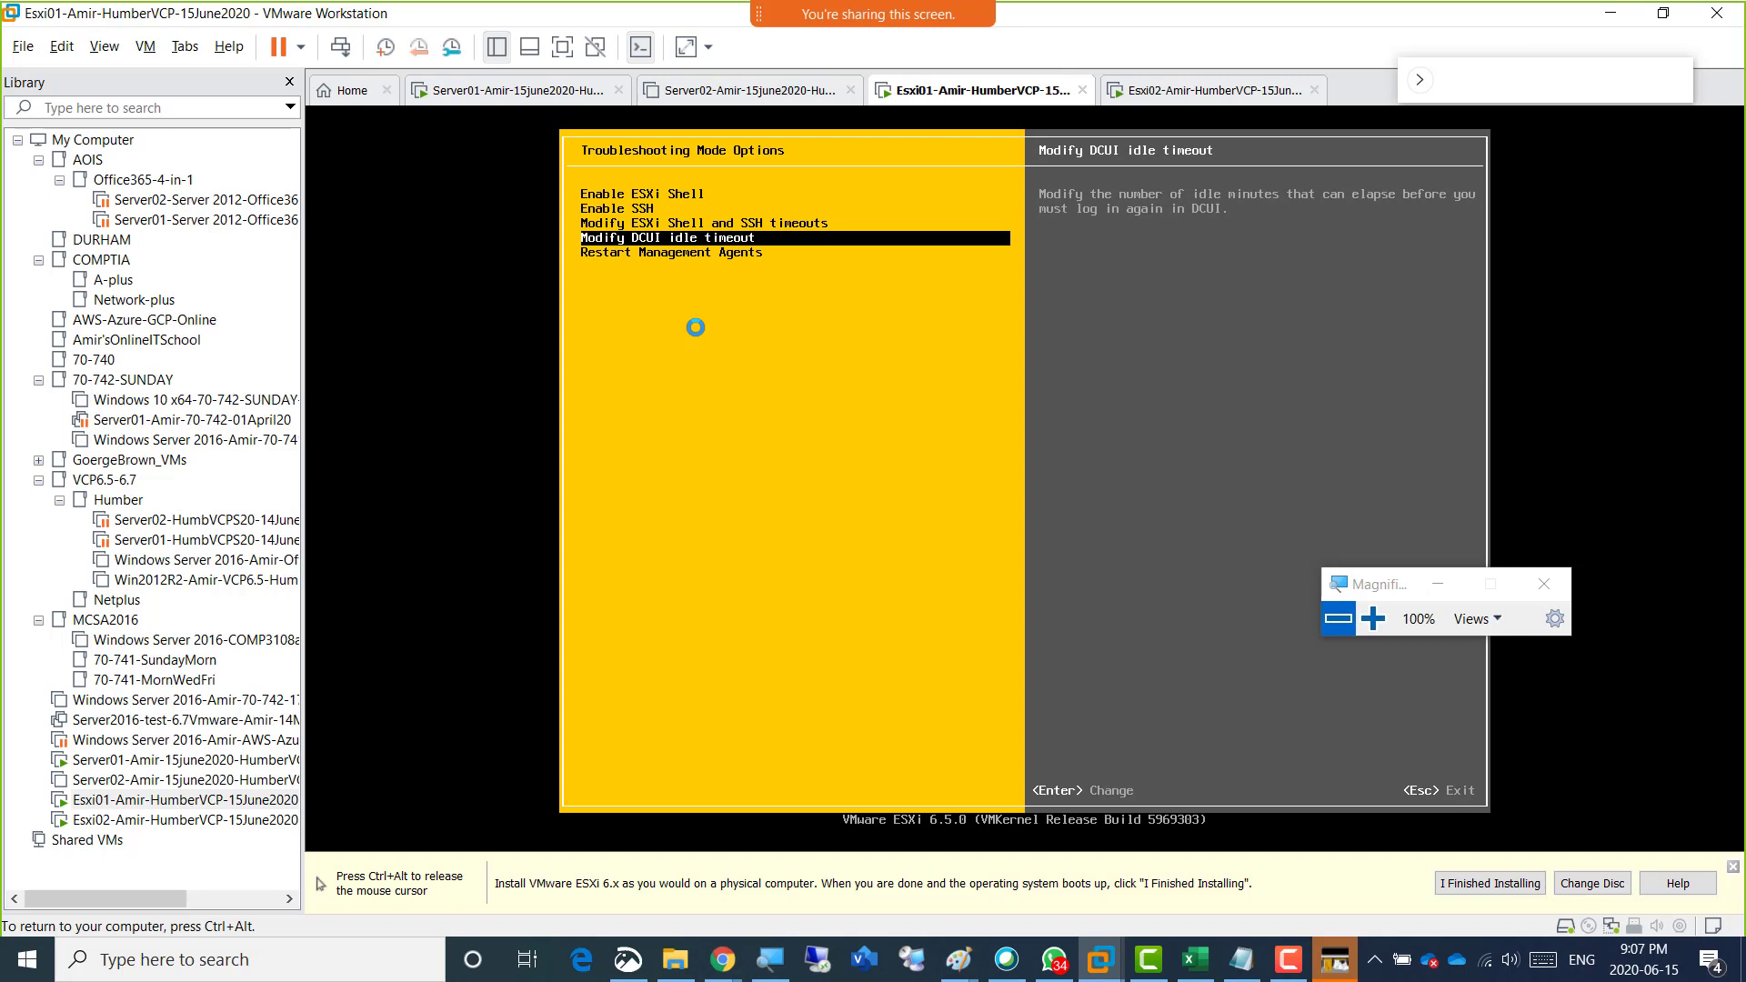
key("Down")
key("Up")
key("ctrl+alt")
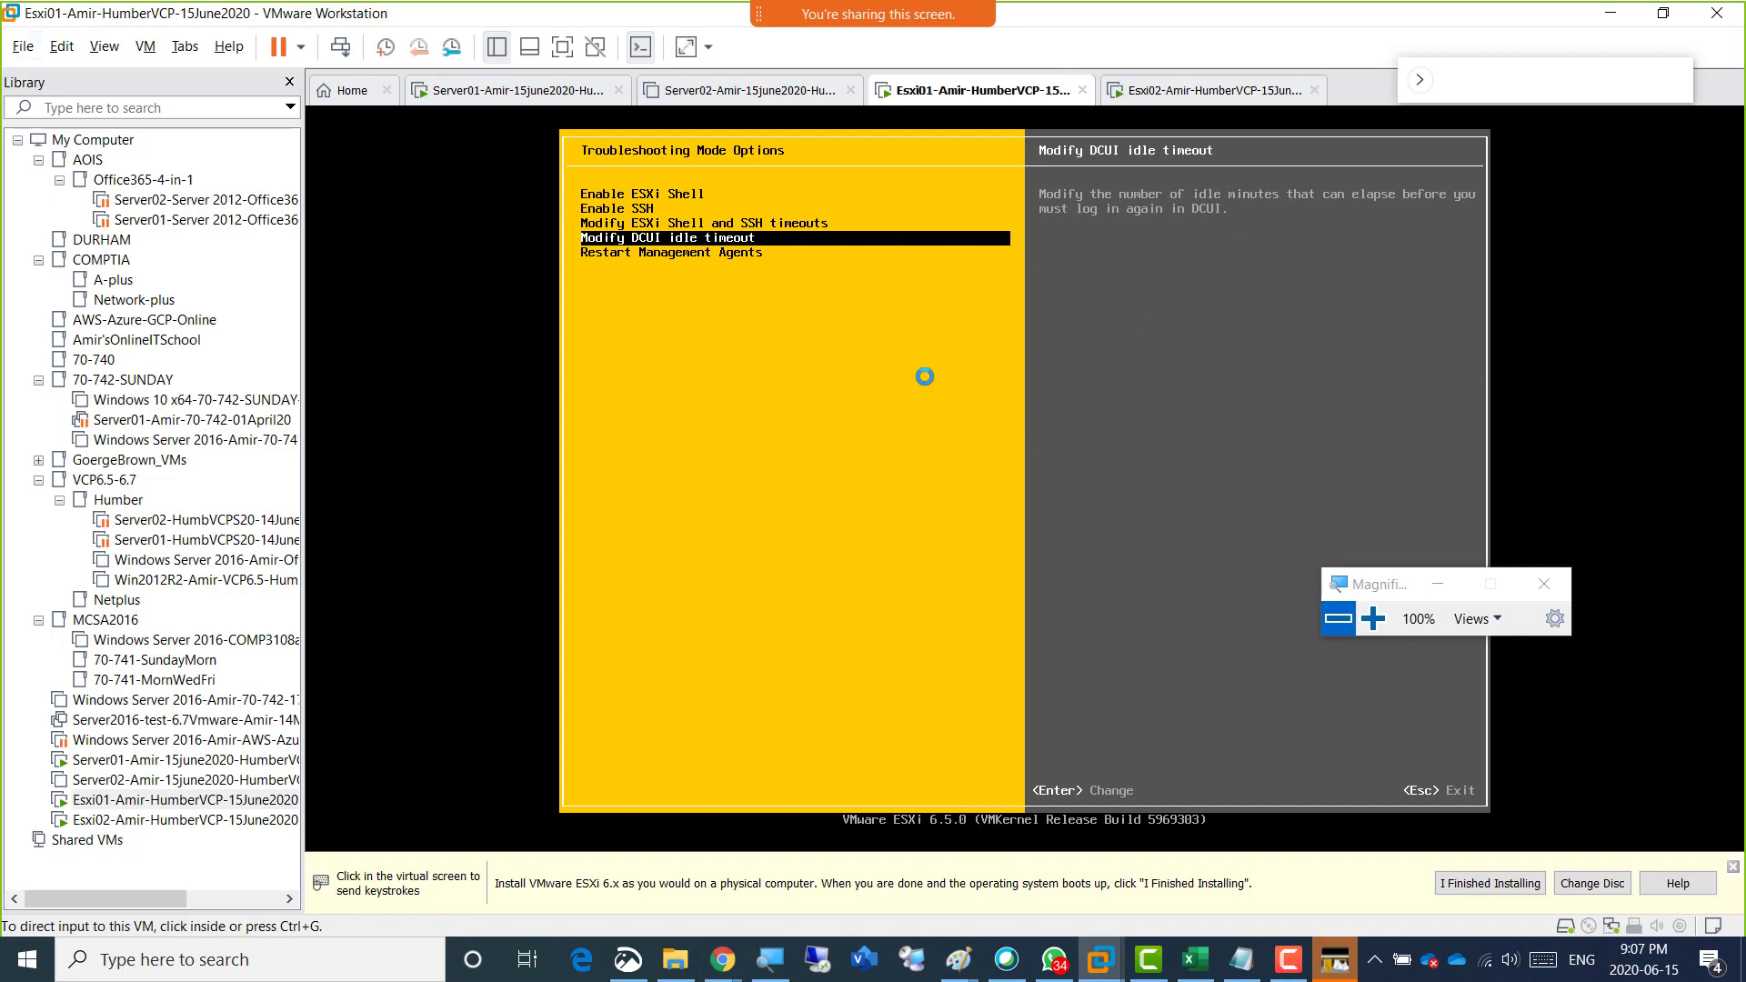
left_click(890, 349)
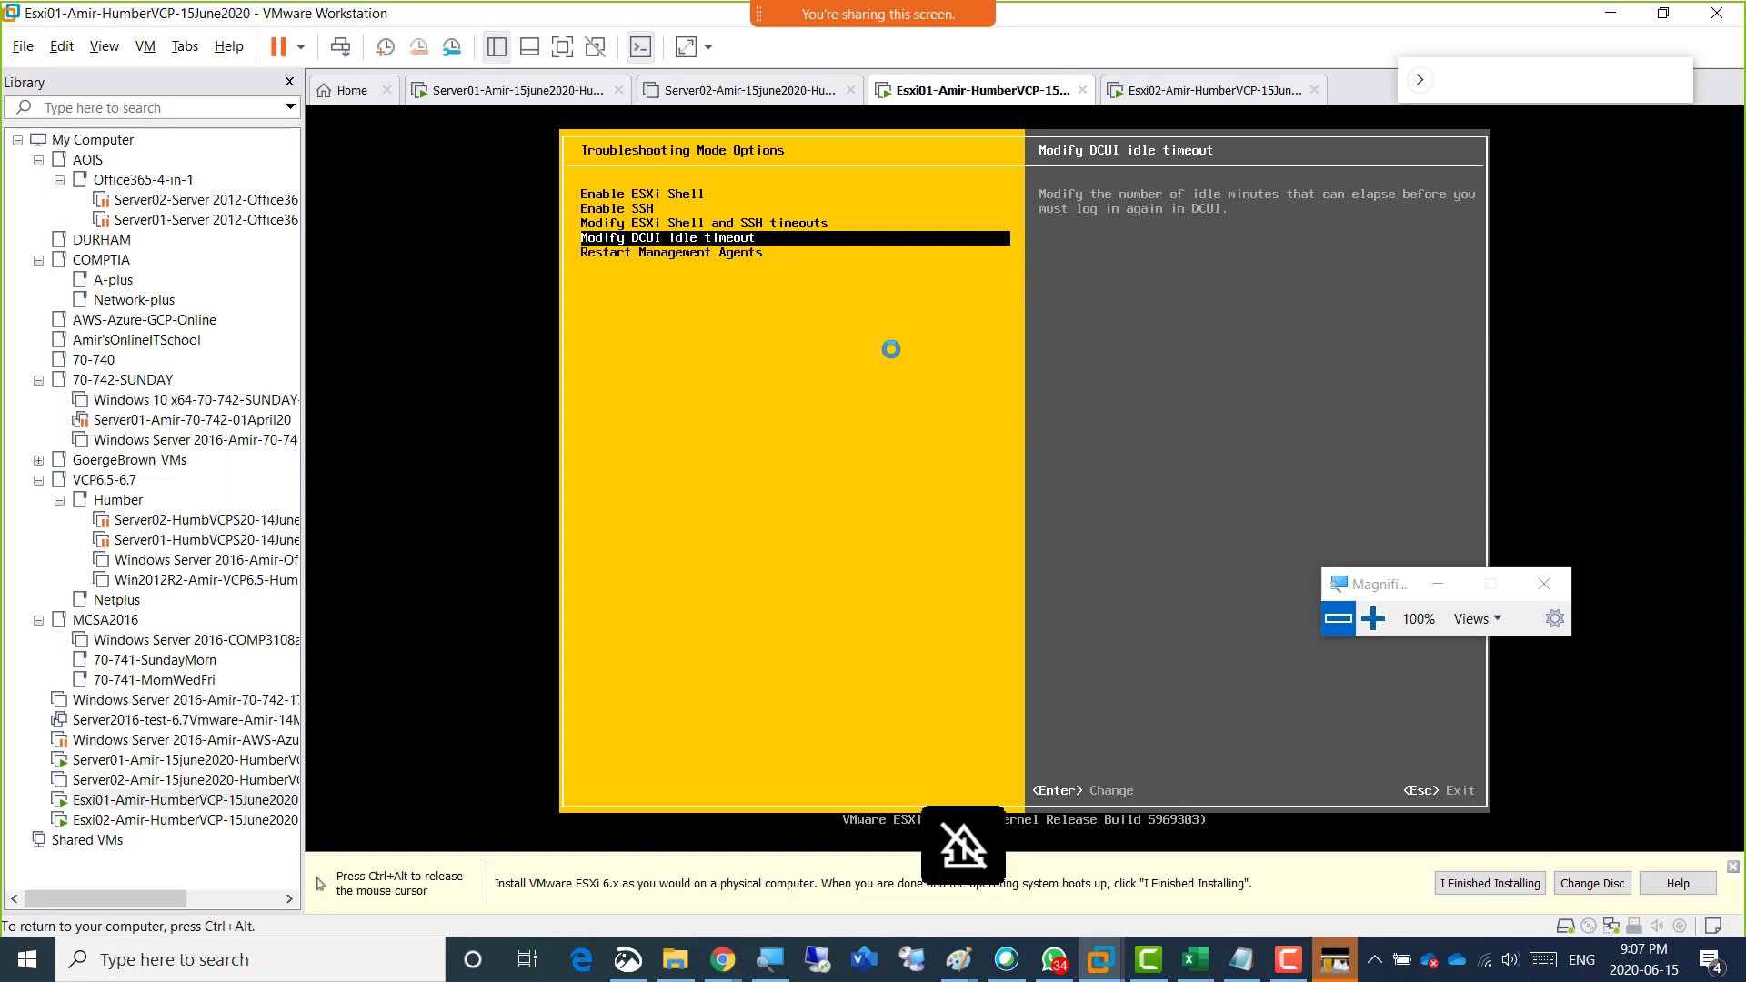
key("Down")
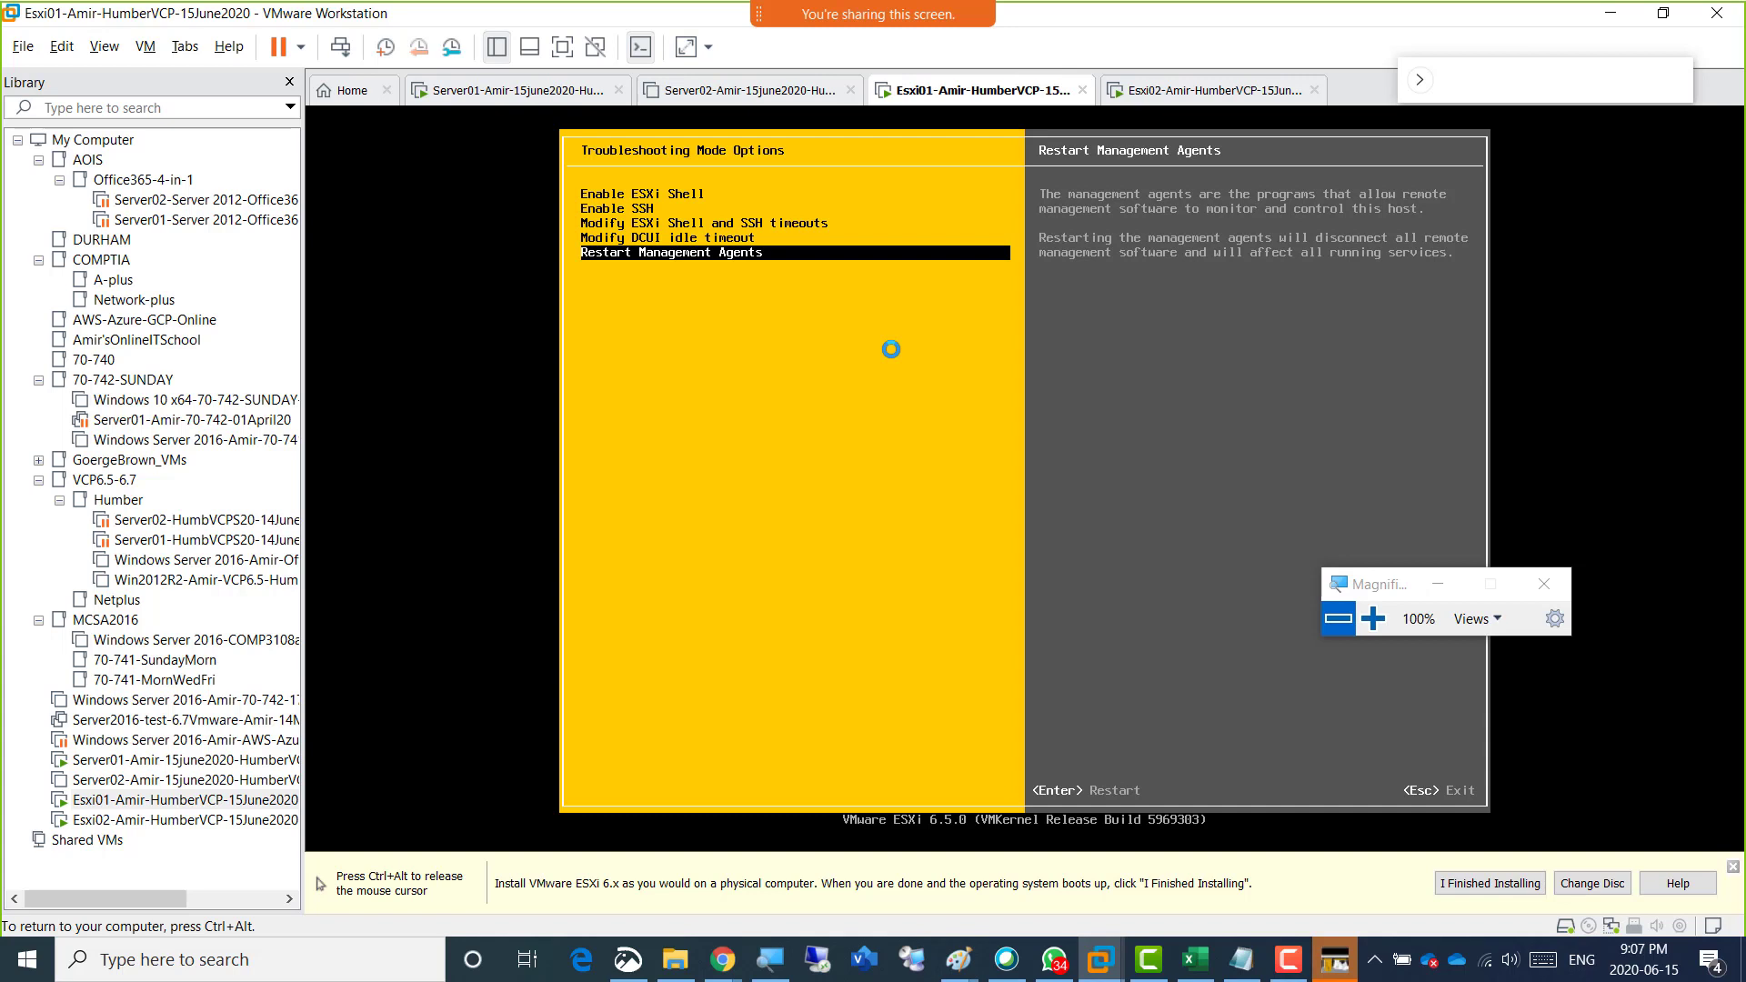
Leave the troubleshooting options and examine the log types offered under View System Logs.
key("Escape")
key("Down")
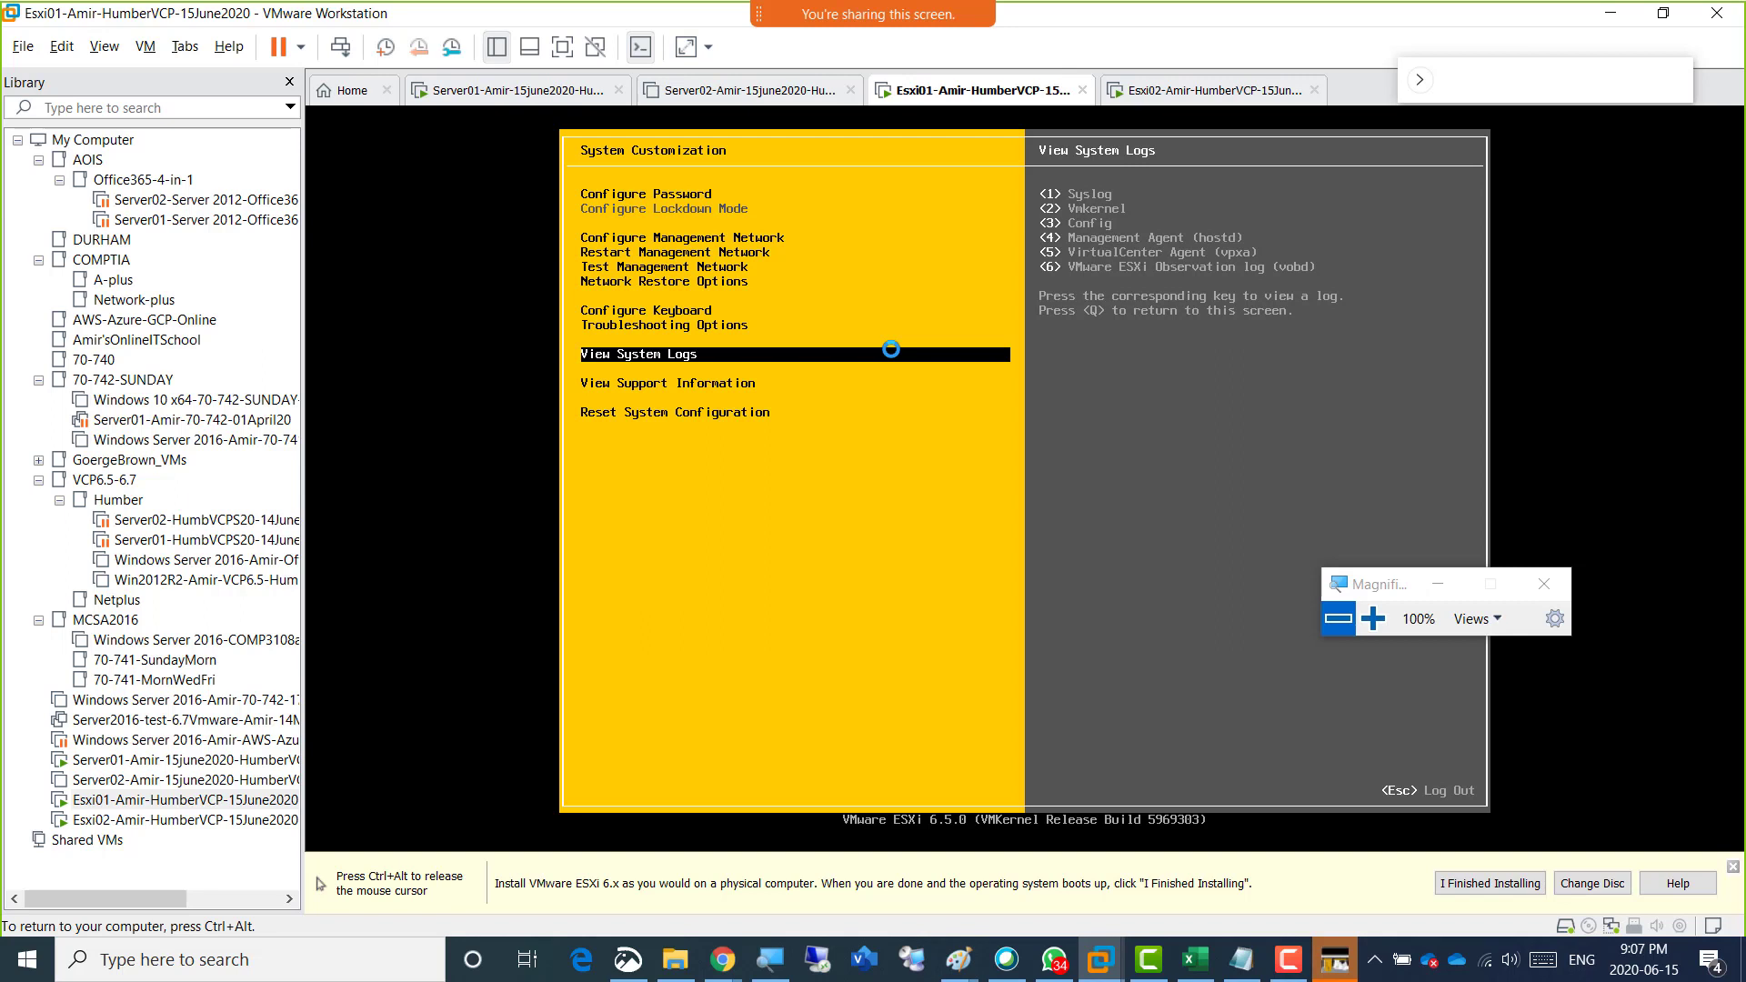
key("ctrl+alt")
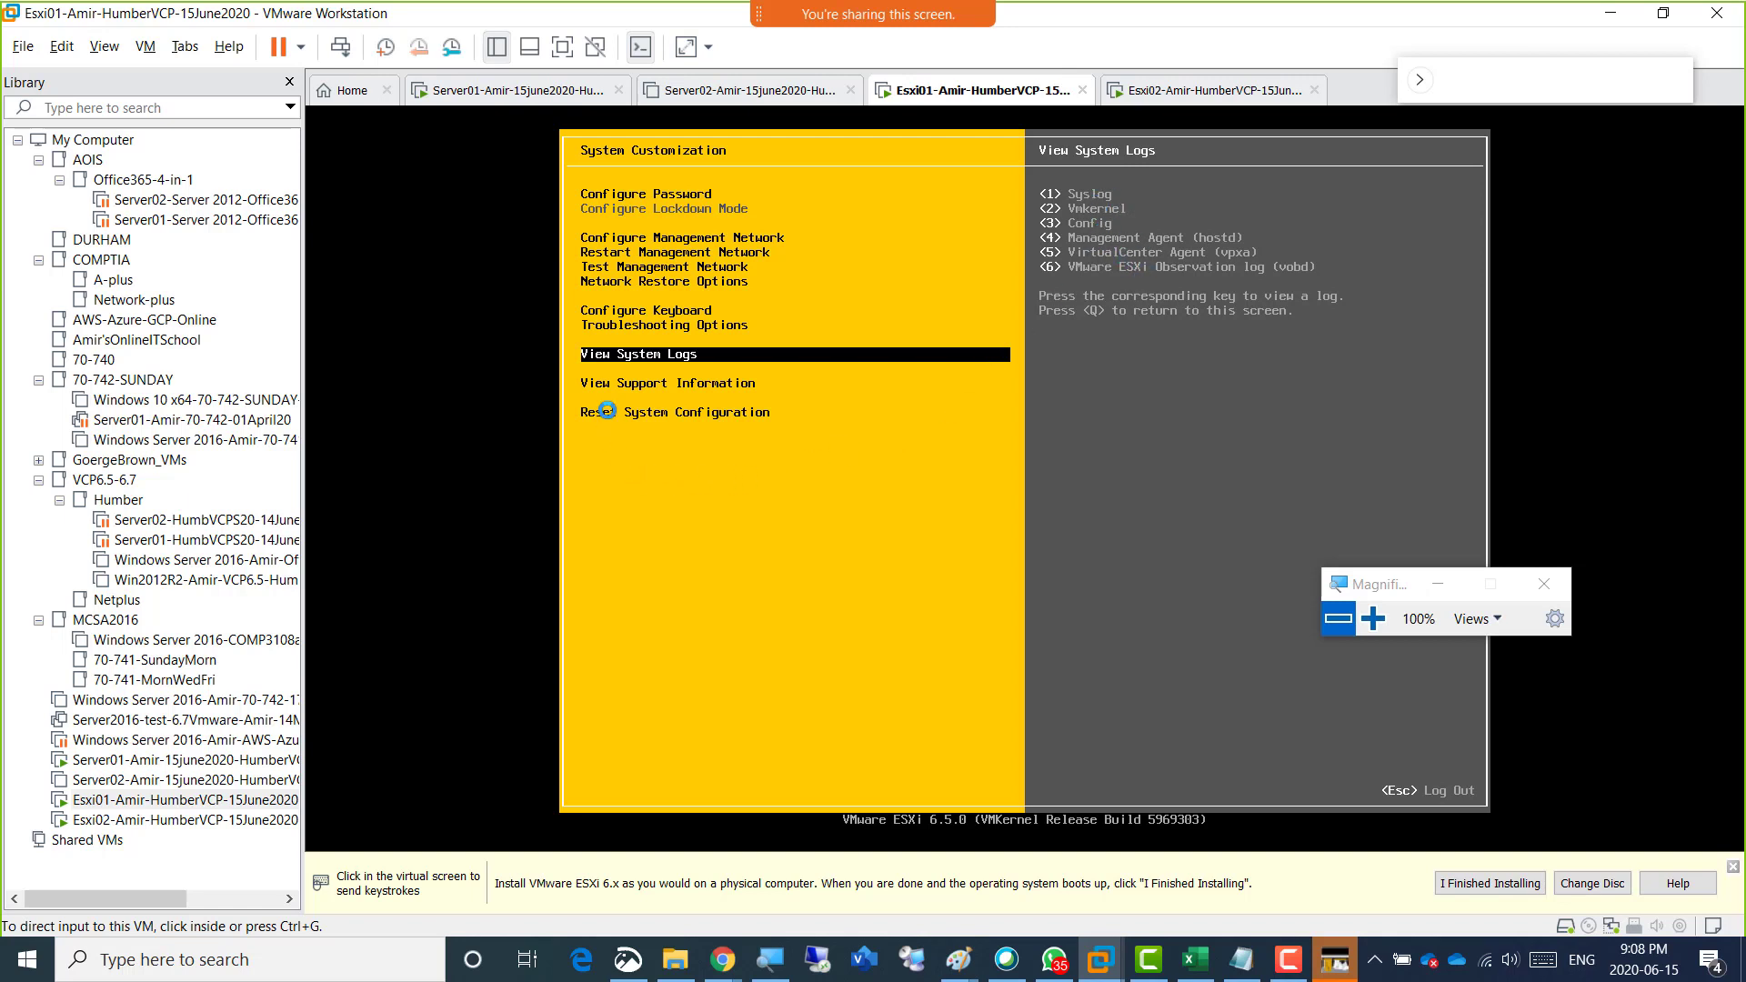
Review the View Support Information and Reset System Configuration entries of the Esxi01 System Customization list.
left_click(615, 382)
key("Down")
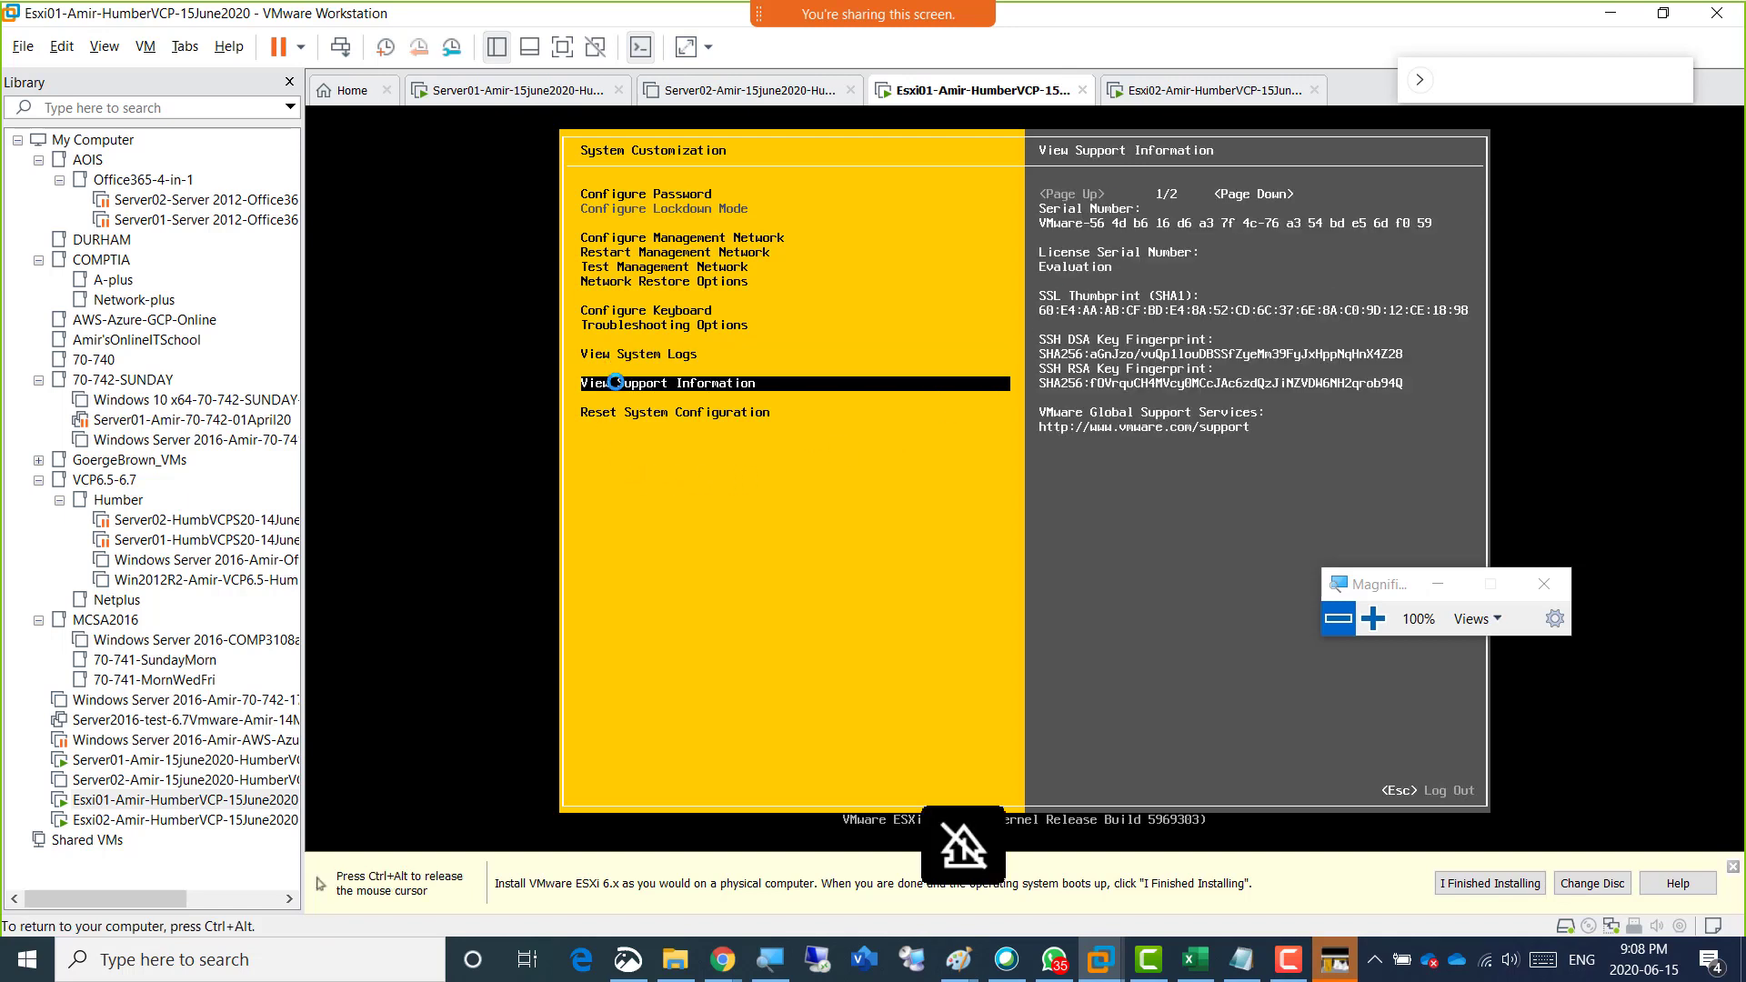
key("ctrl+alt")
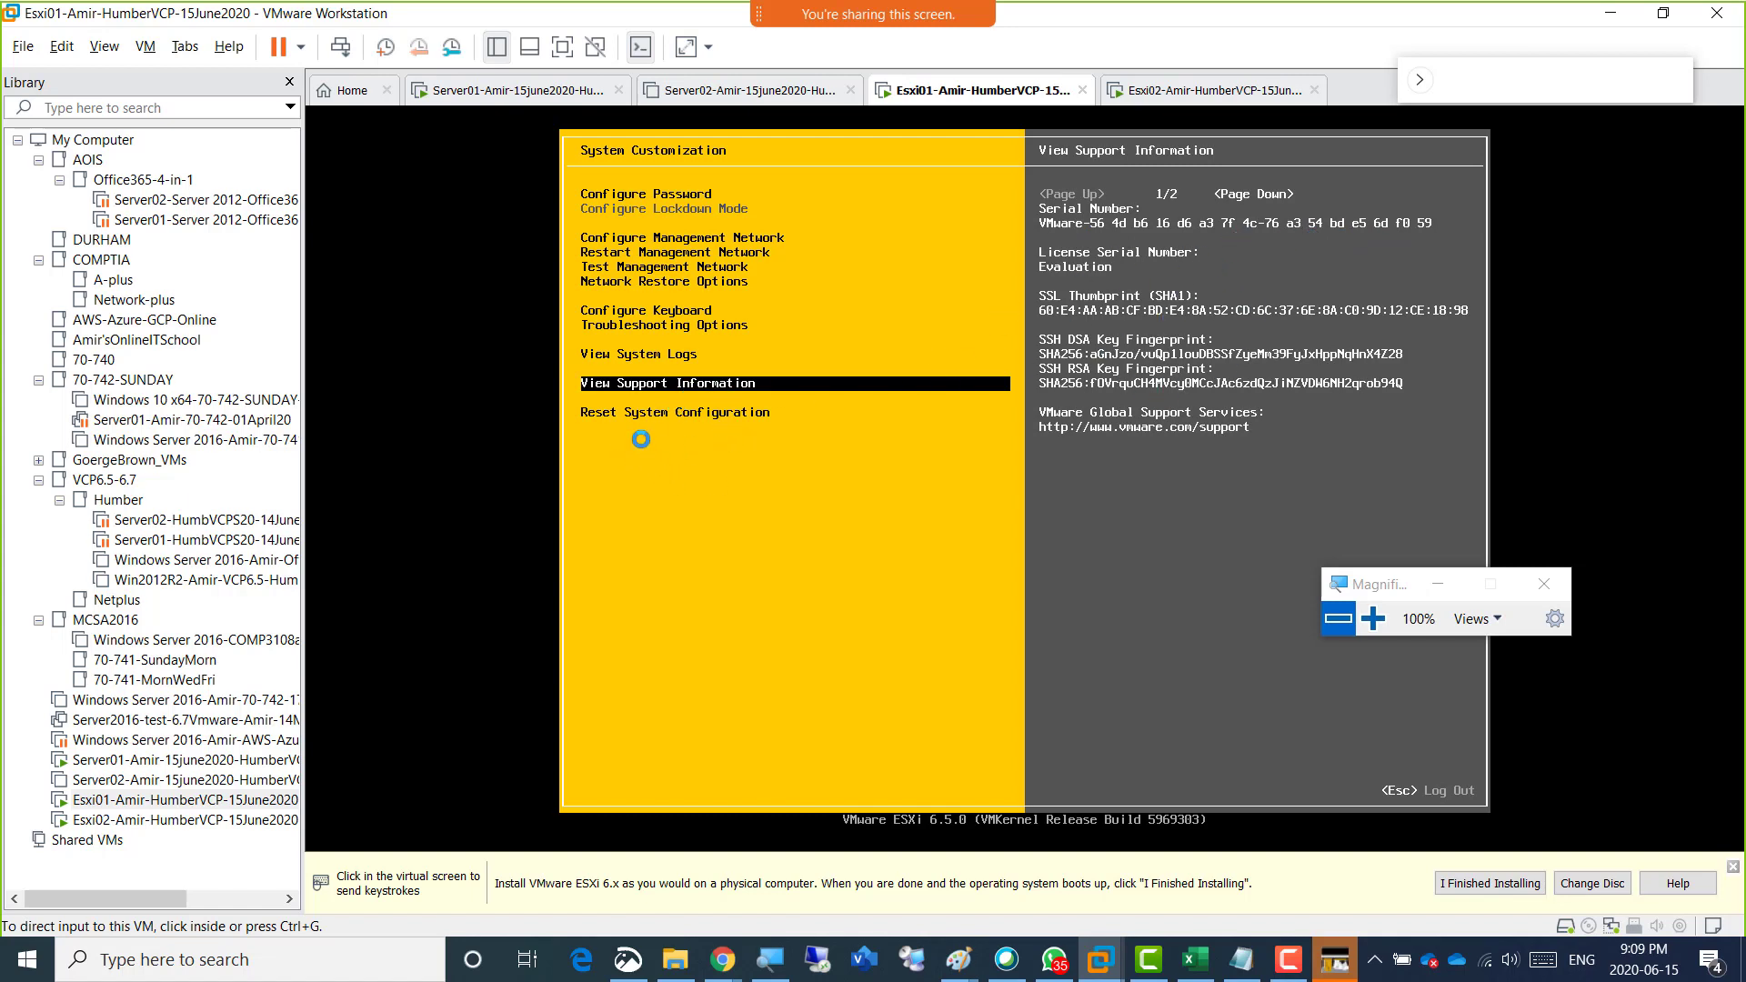
left_click(666, 409)
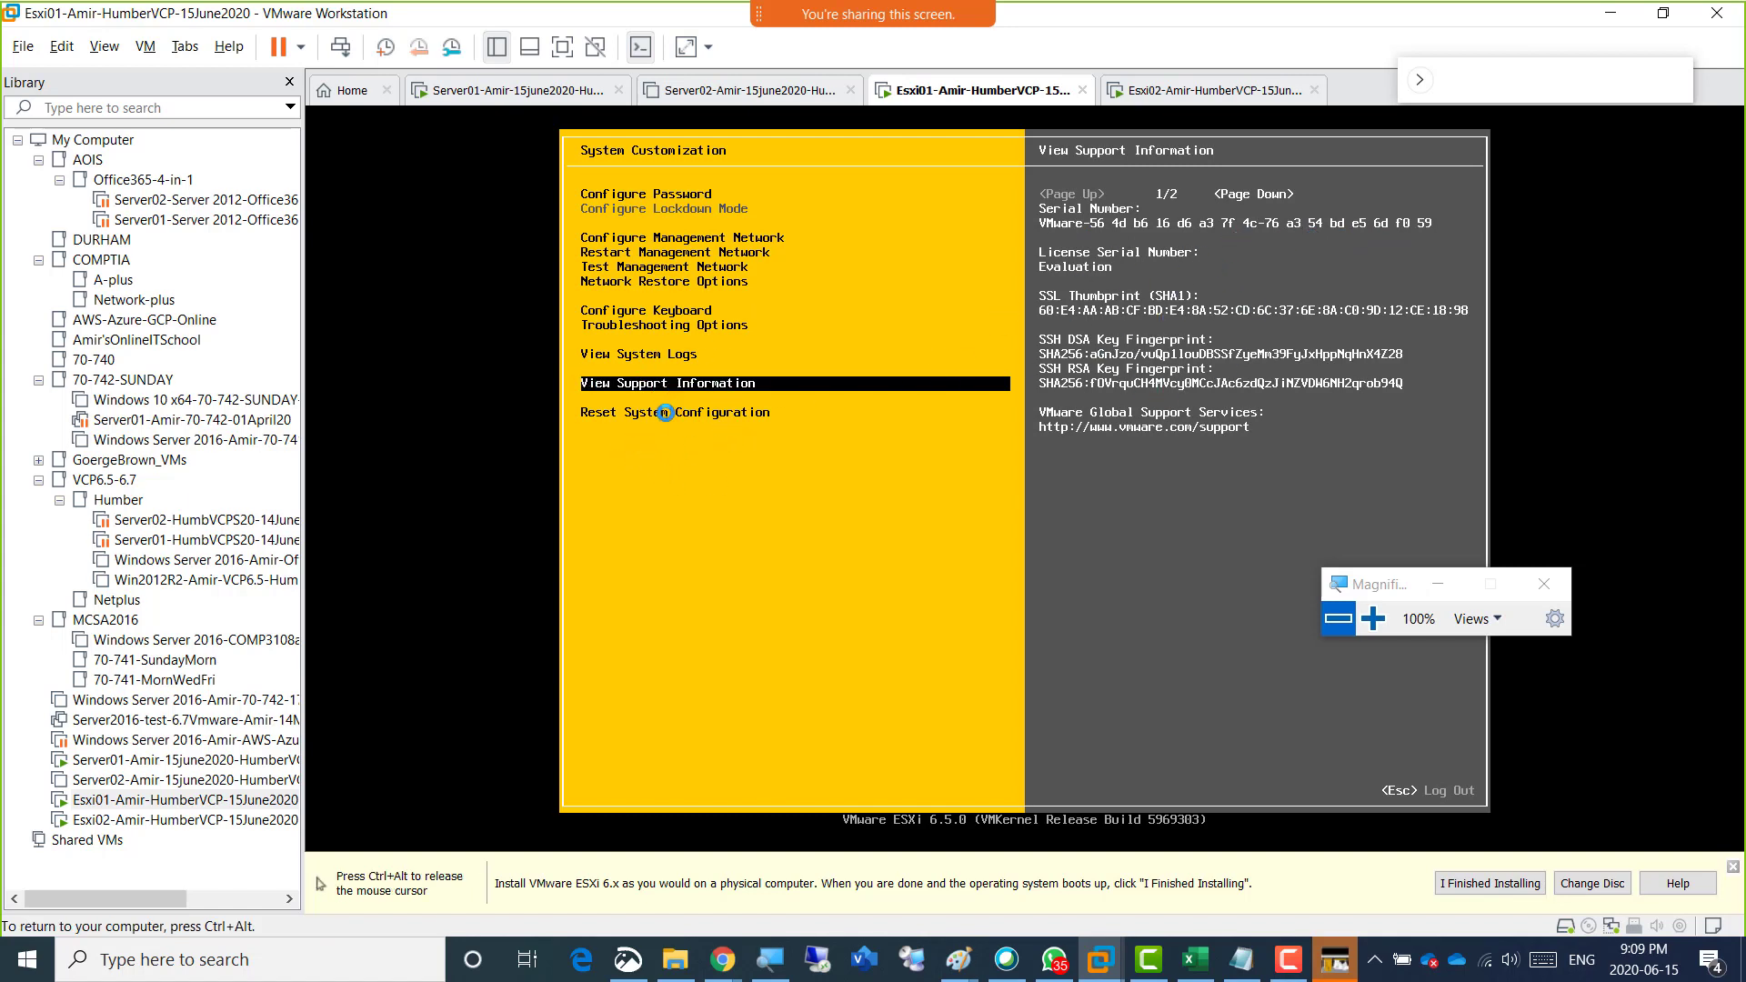
key("Down")
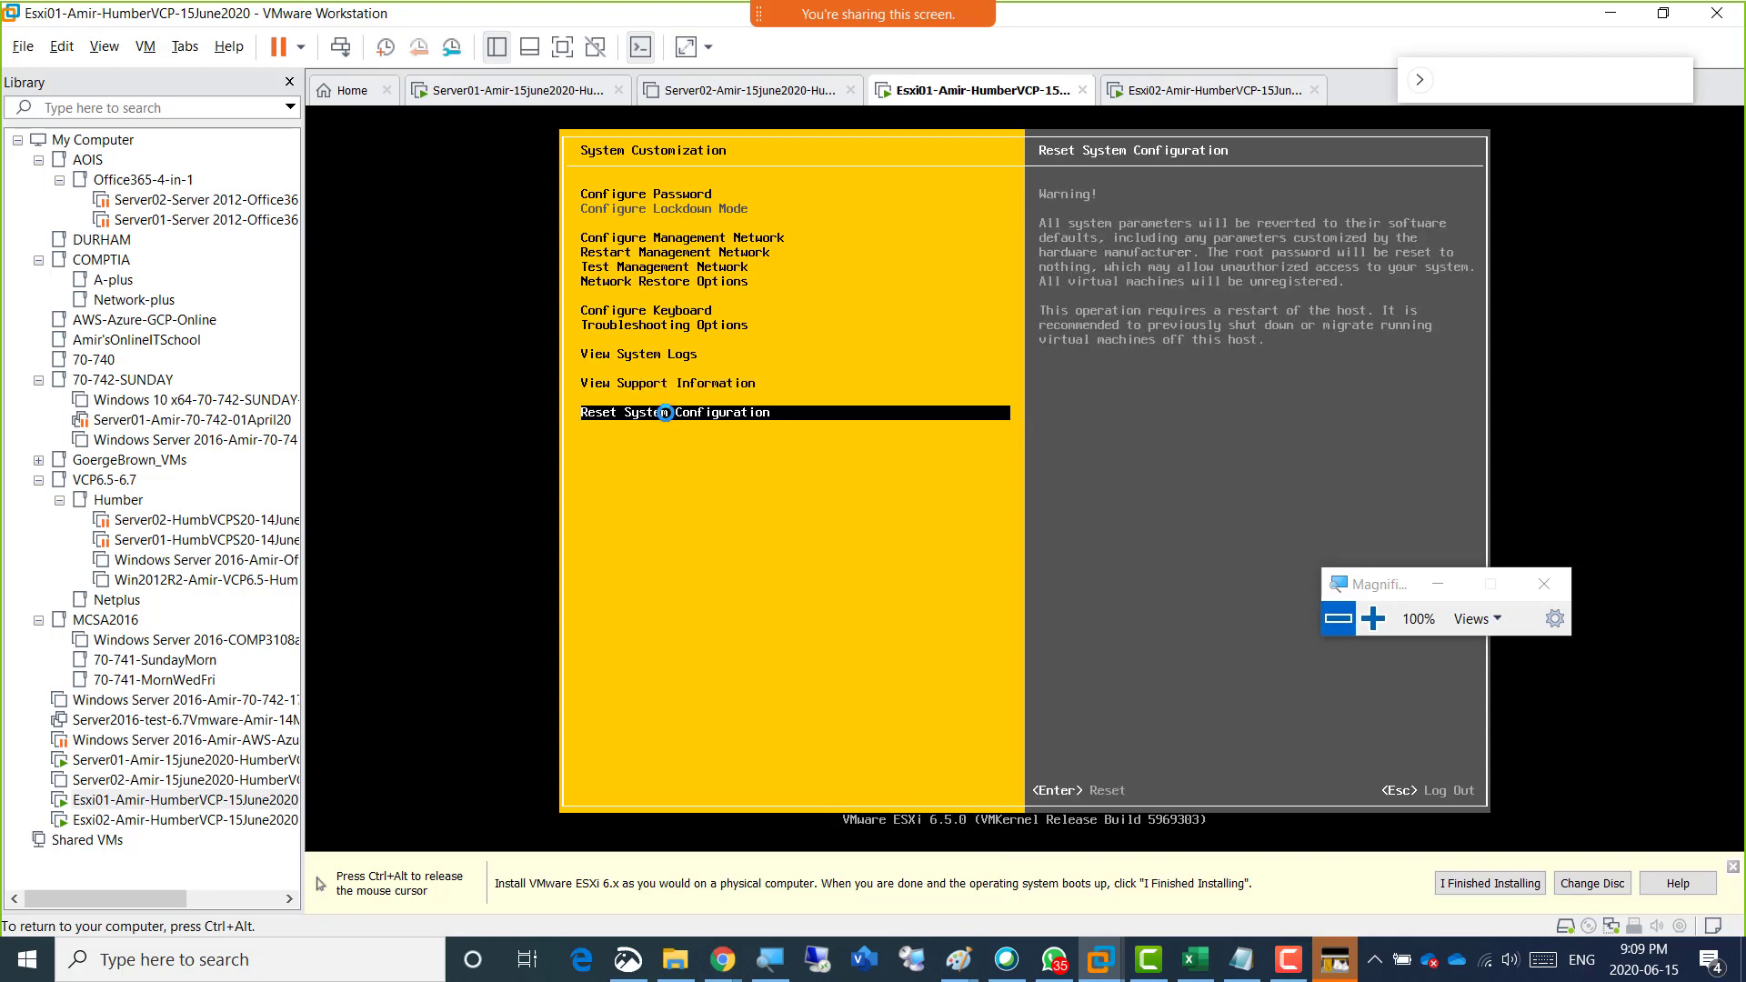
Skim the System Customization entries again, between Configure Management Network and View System Logs.
key("Up")
key("Up")
key("Up")
key("Up")
key("Up")
key("Up")
key("Up")
key("Up")
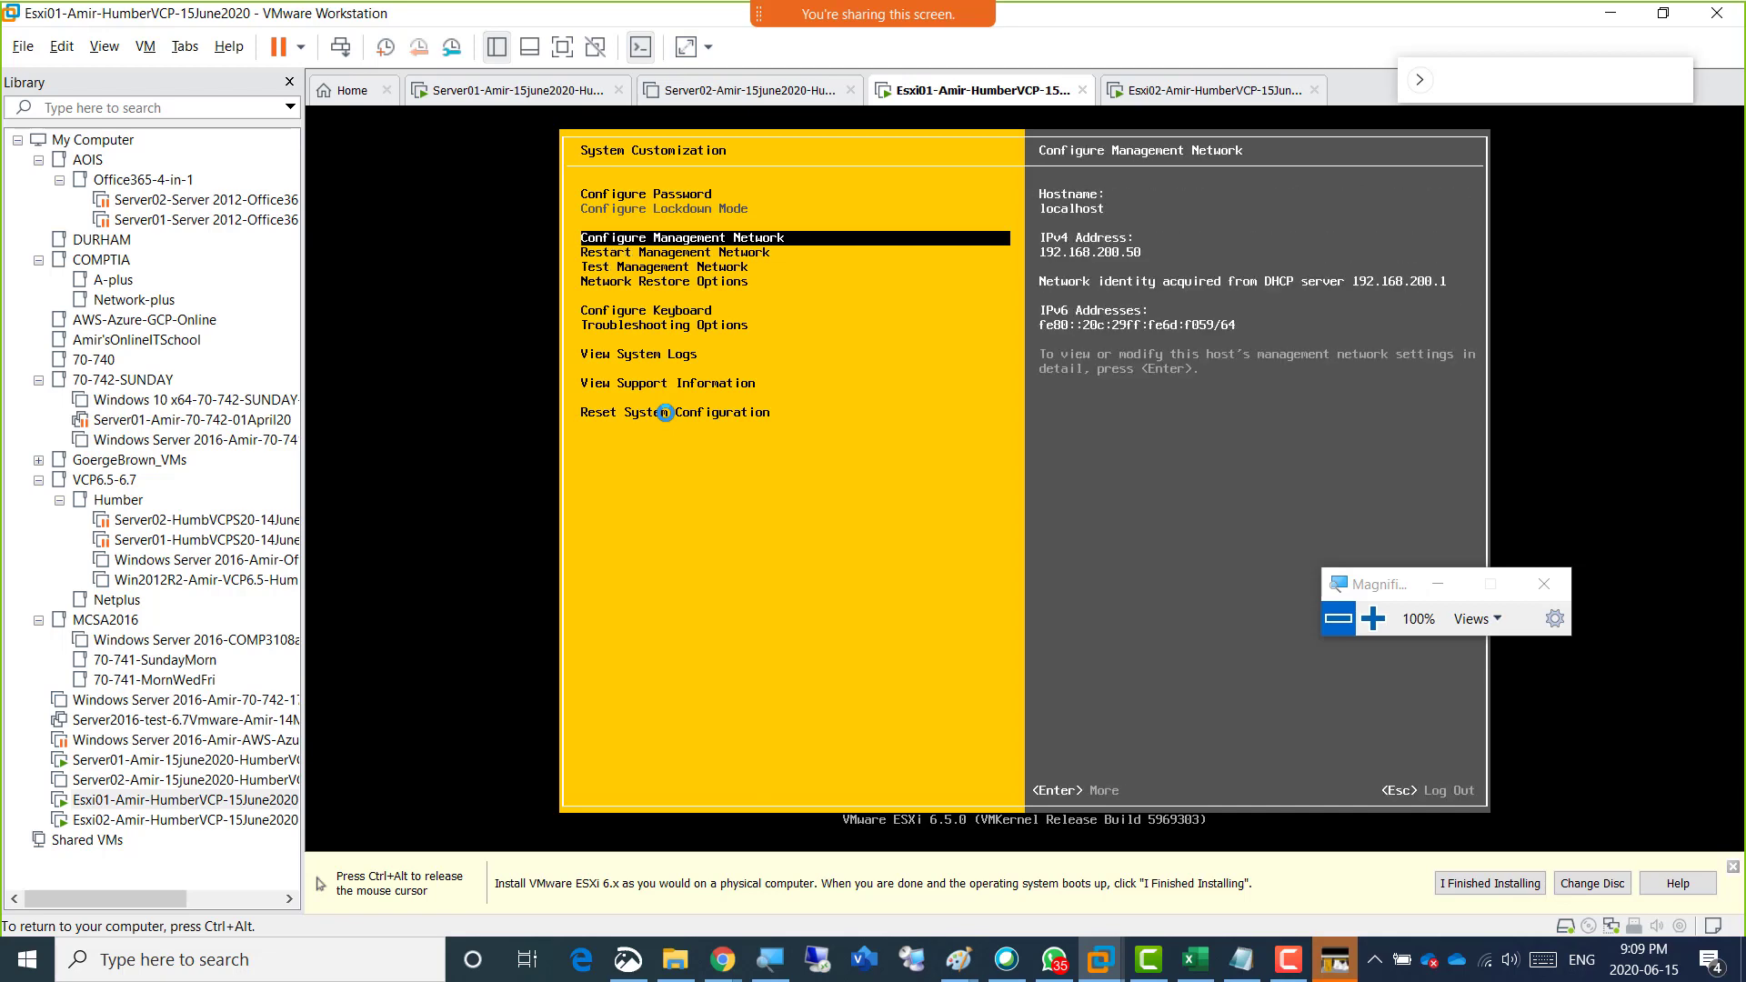
key("Down")
key("Down")
key("Down")
key("Down")
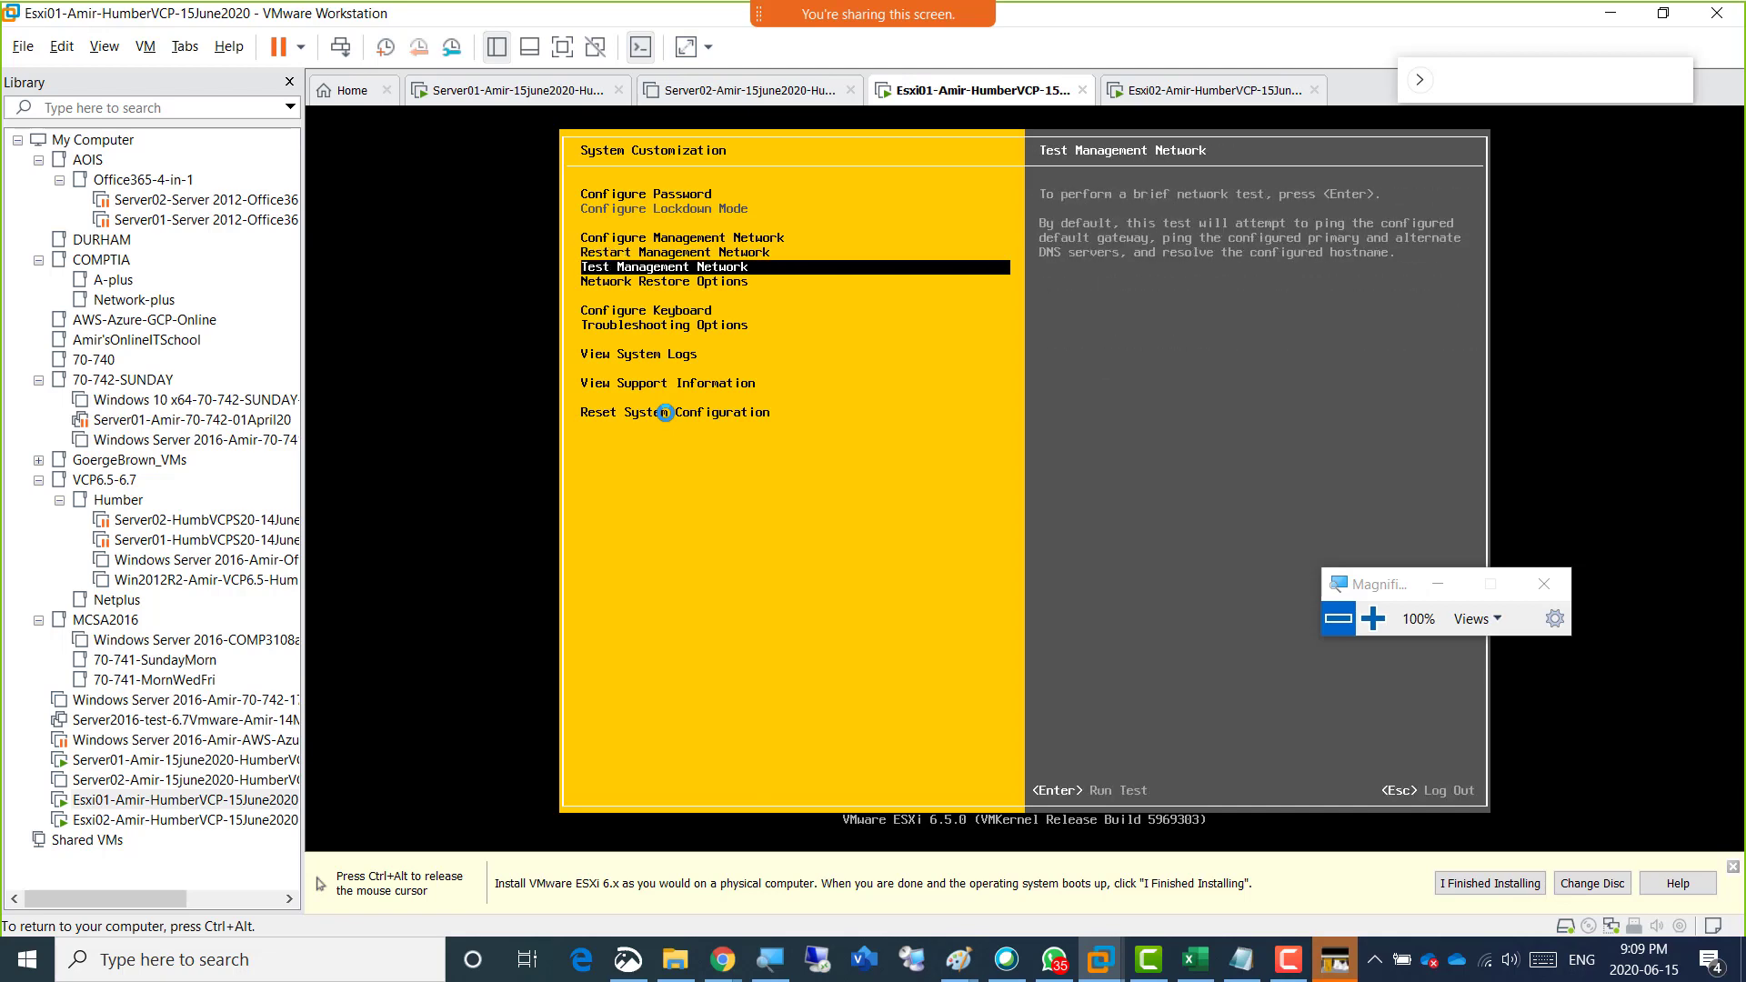
key("Down")
key("Down")
key("Down")
key("Down")
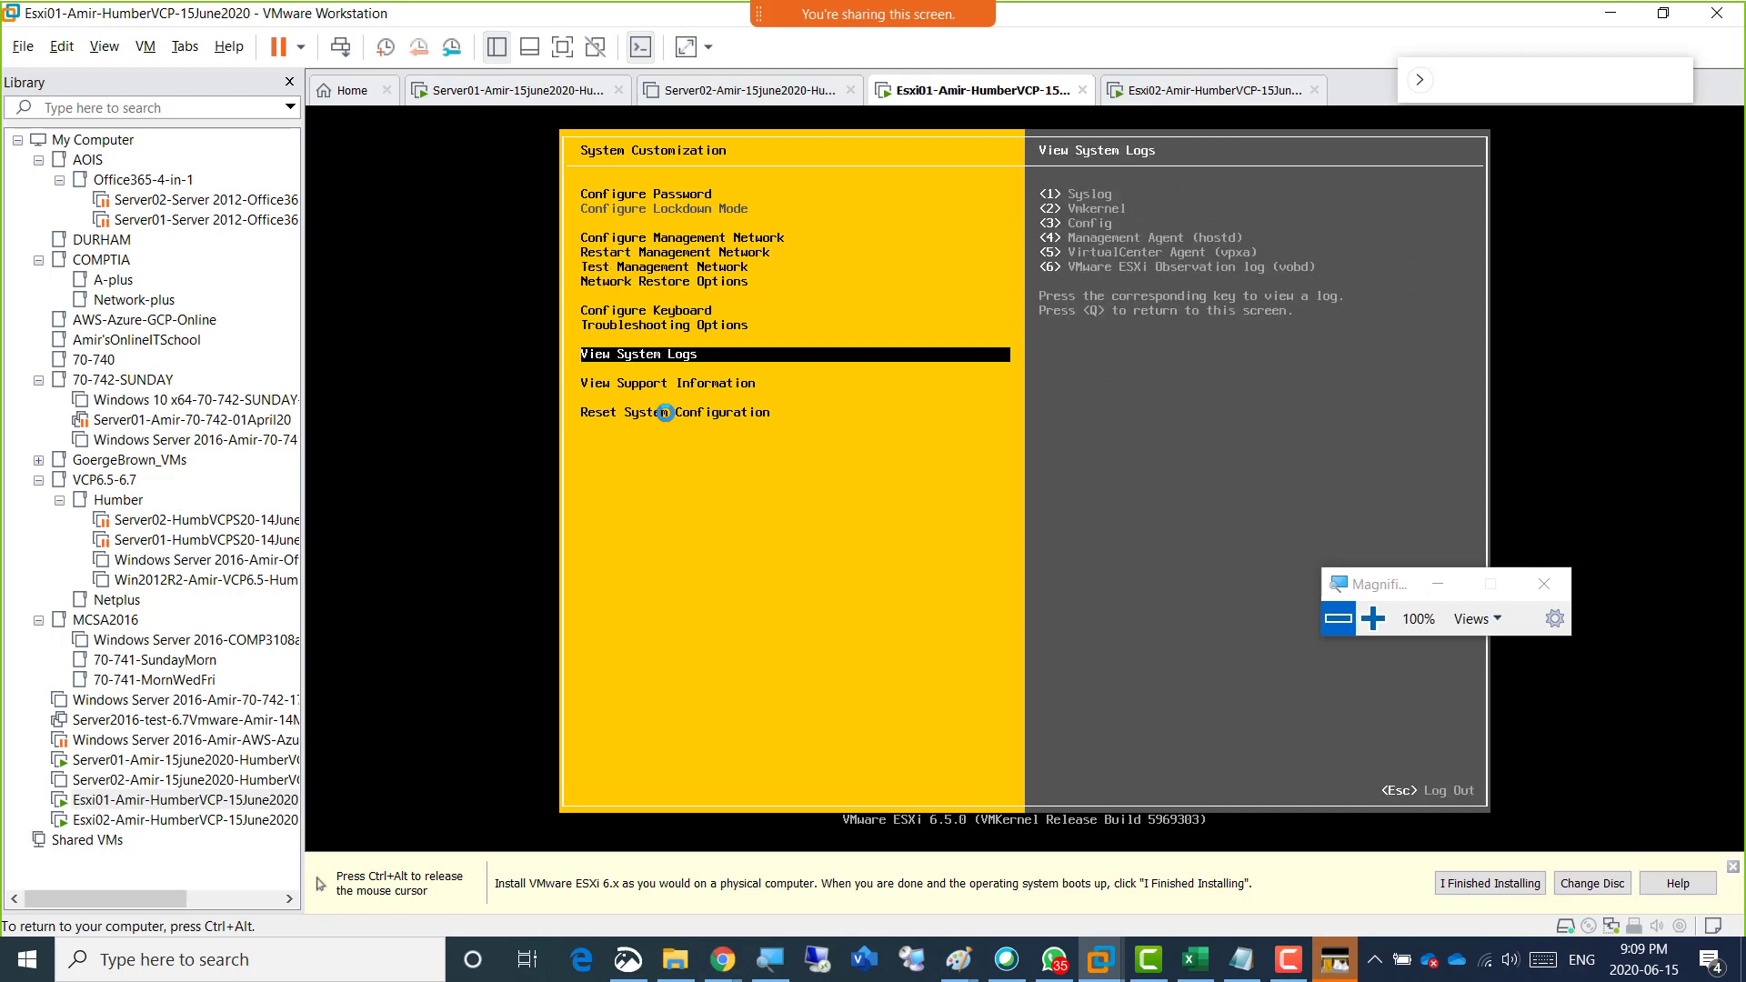
Open the Configure Management Network settings of the Esxi01 host.
key("Up")
key("Up")
key("Up")
key("Up")
key("Up")
key("Up")
key("Up")
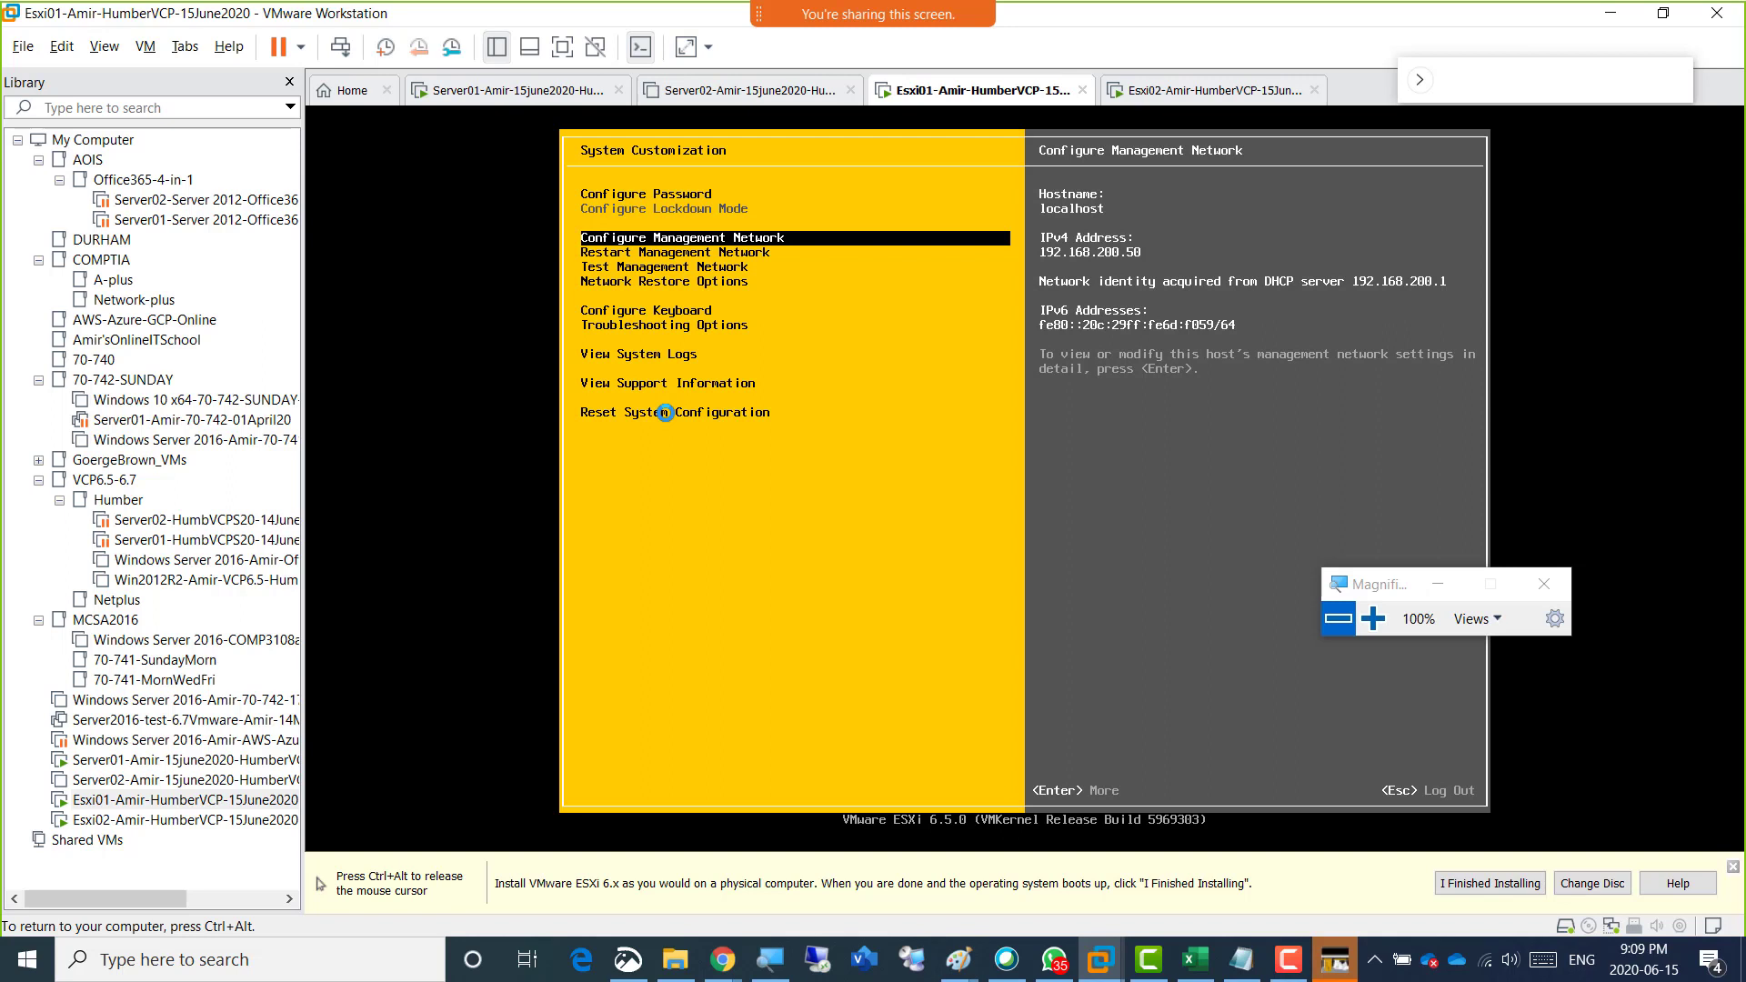
key("Return")
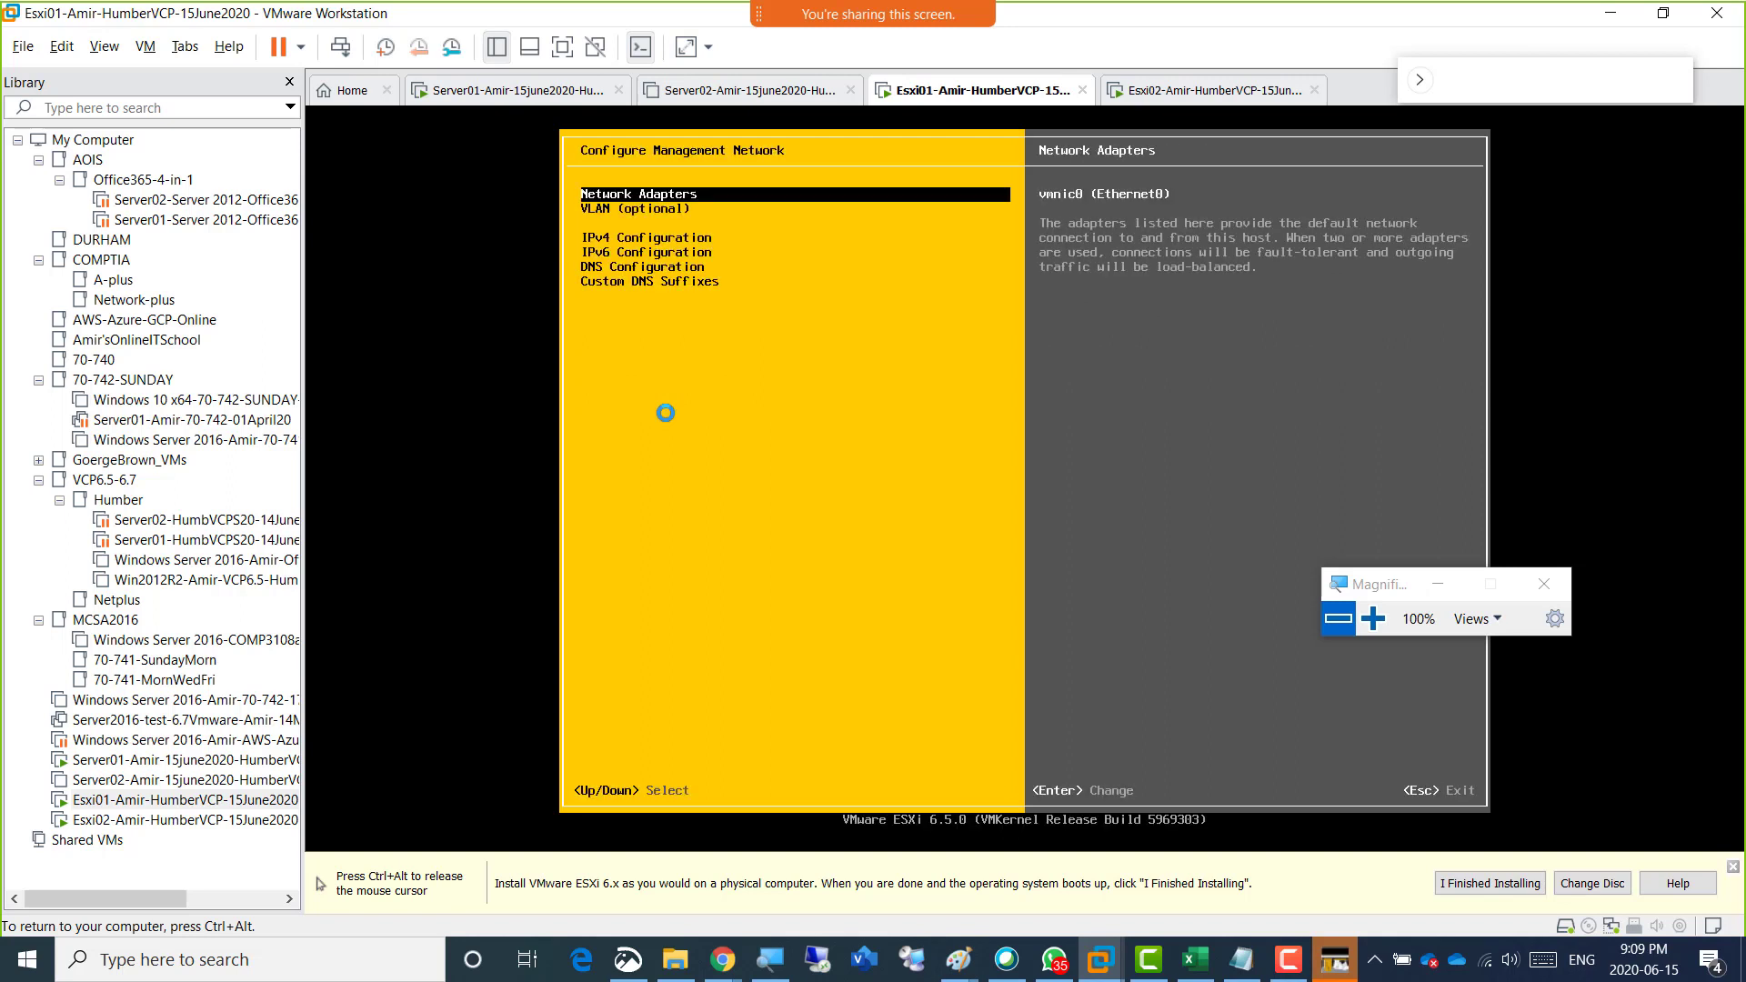
Review the management network's Network Adapters, VLAN (optional) and IPv4 Configuration entries.
key("ctrl+alt")
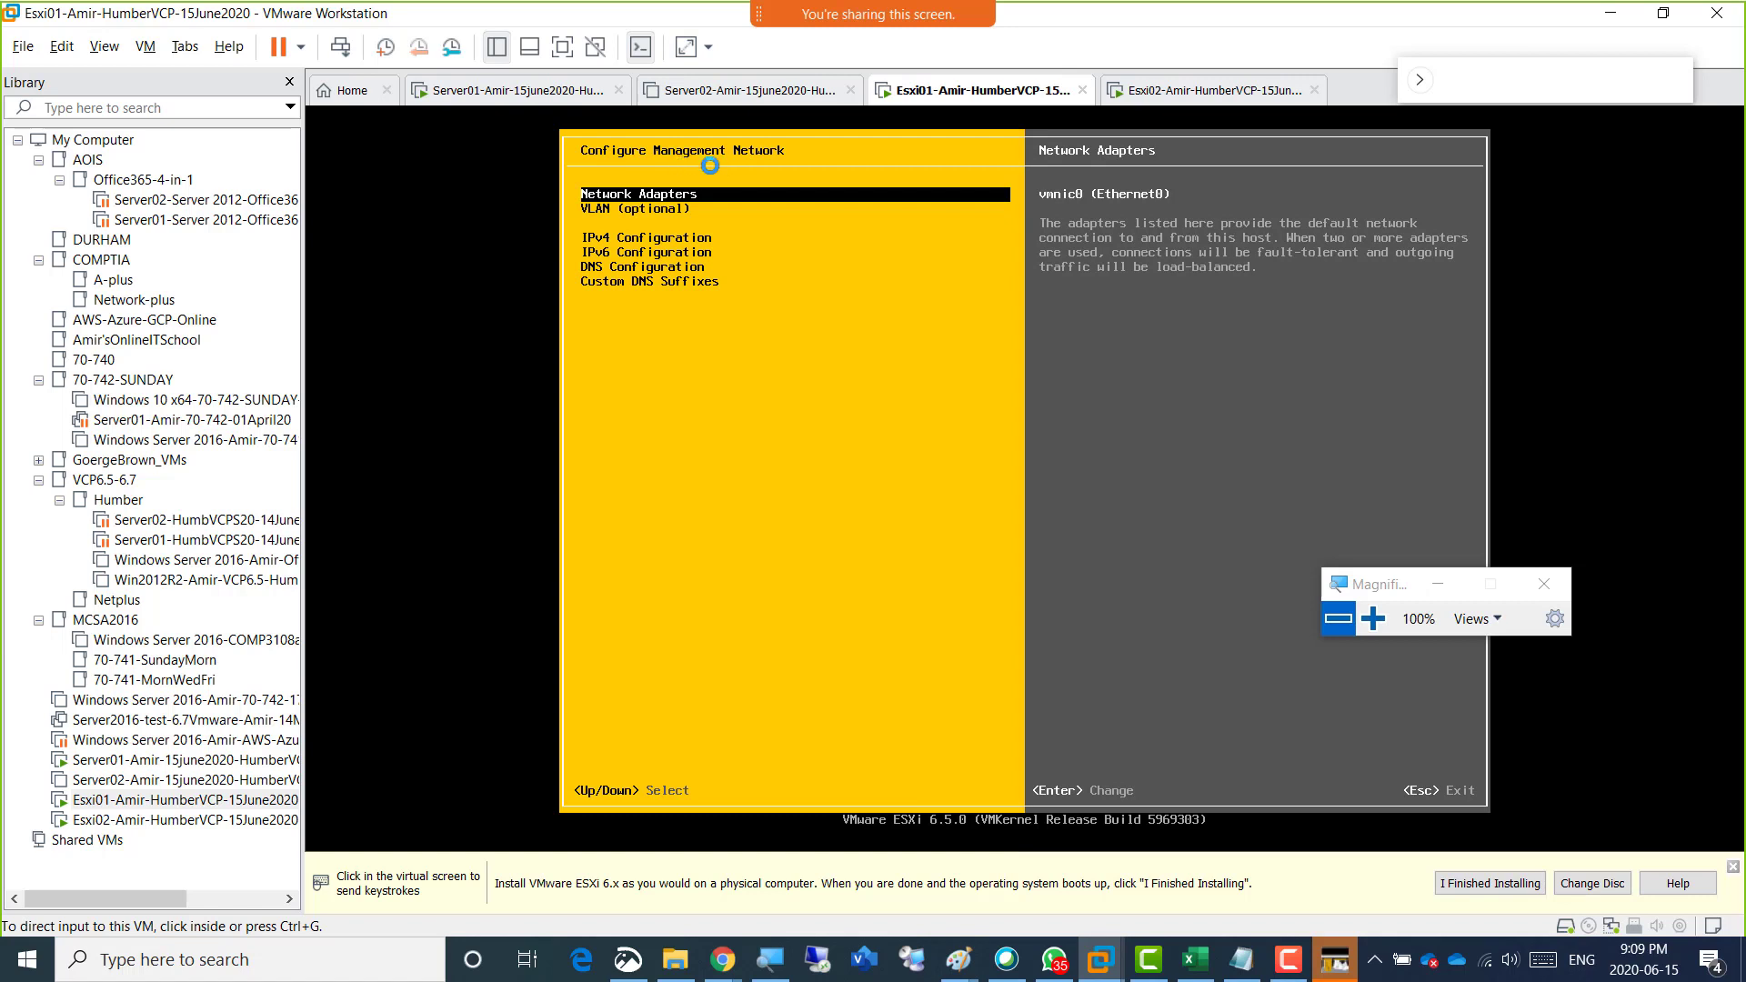
left_click(740, 340)
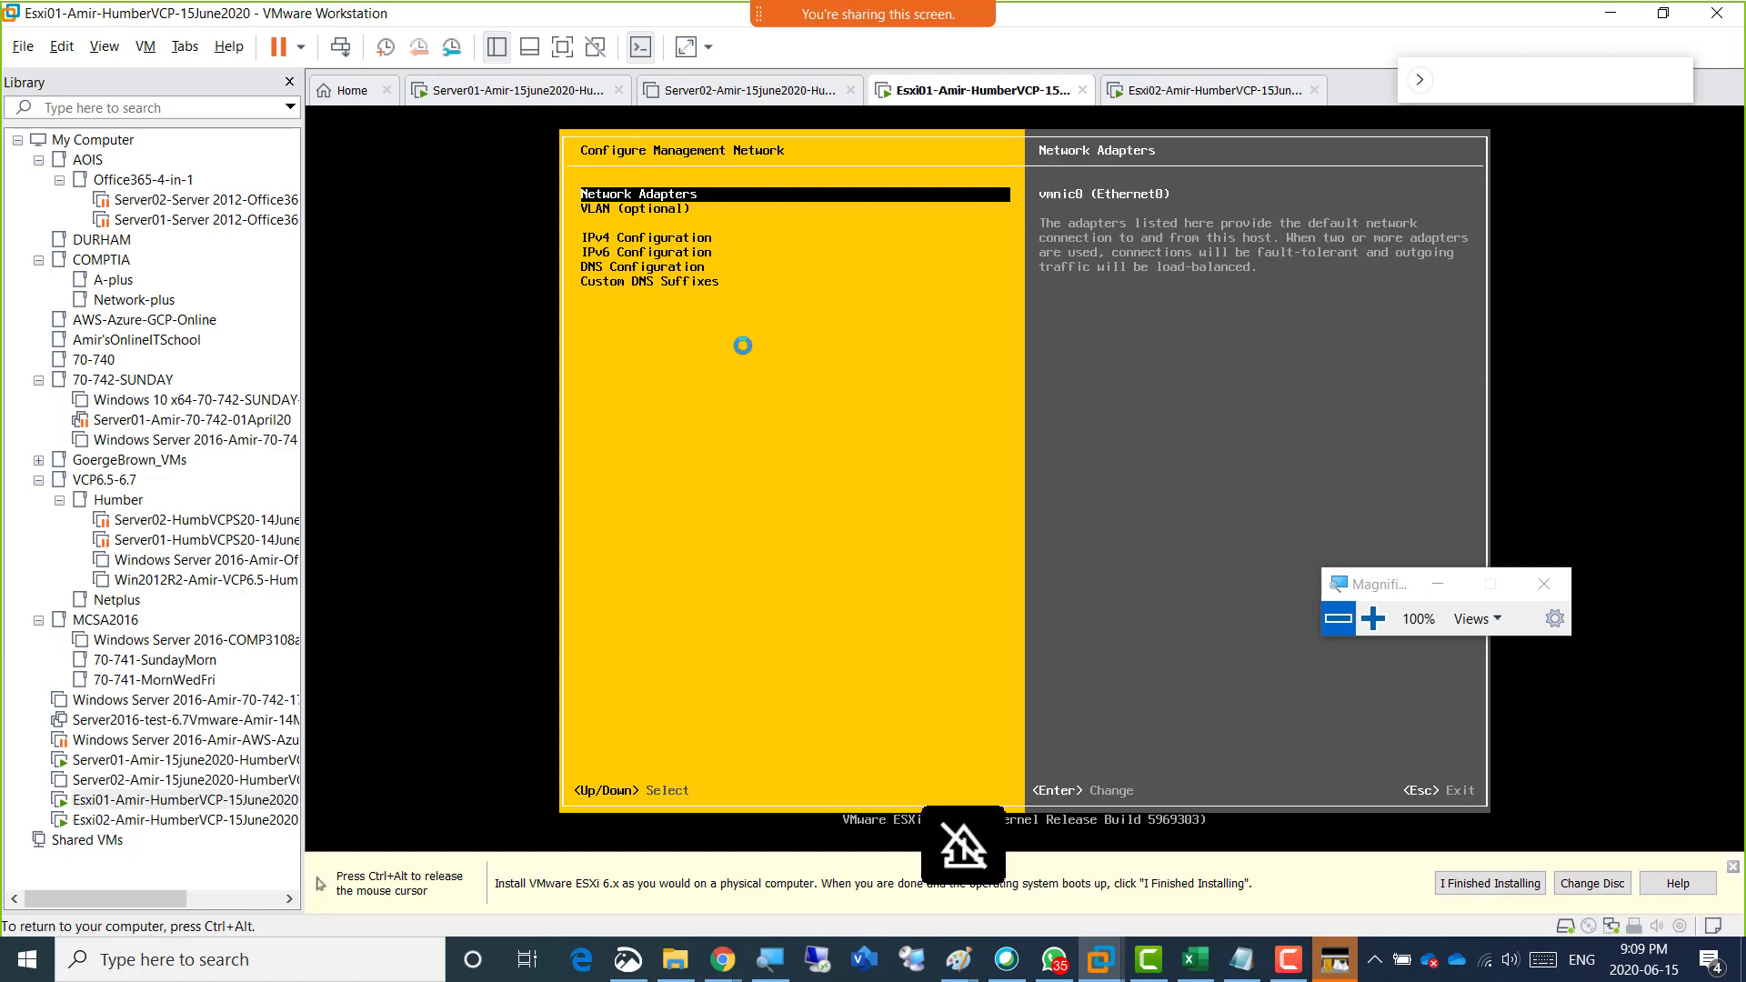
key("ctrl+alt")
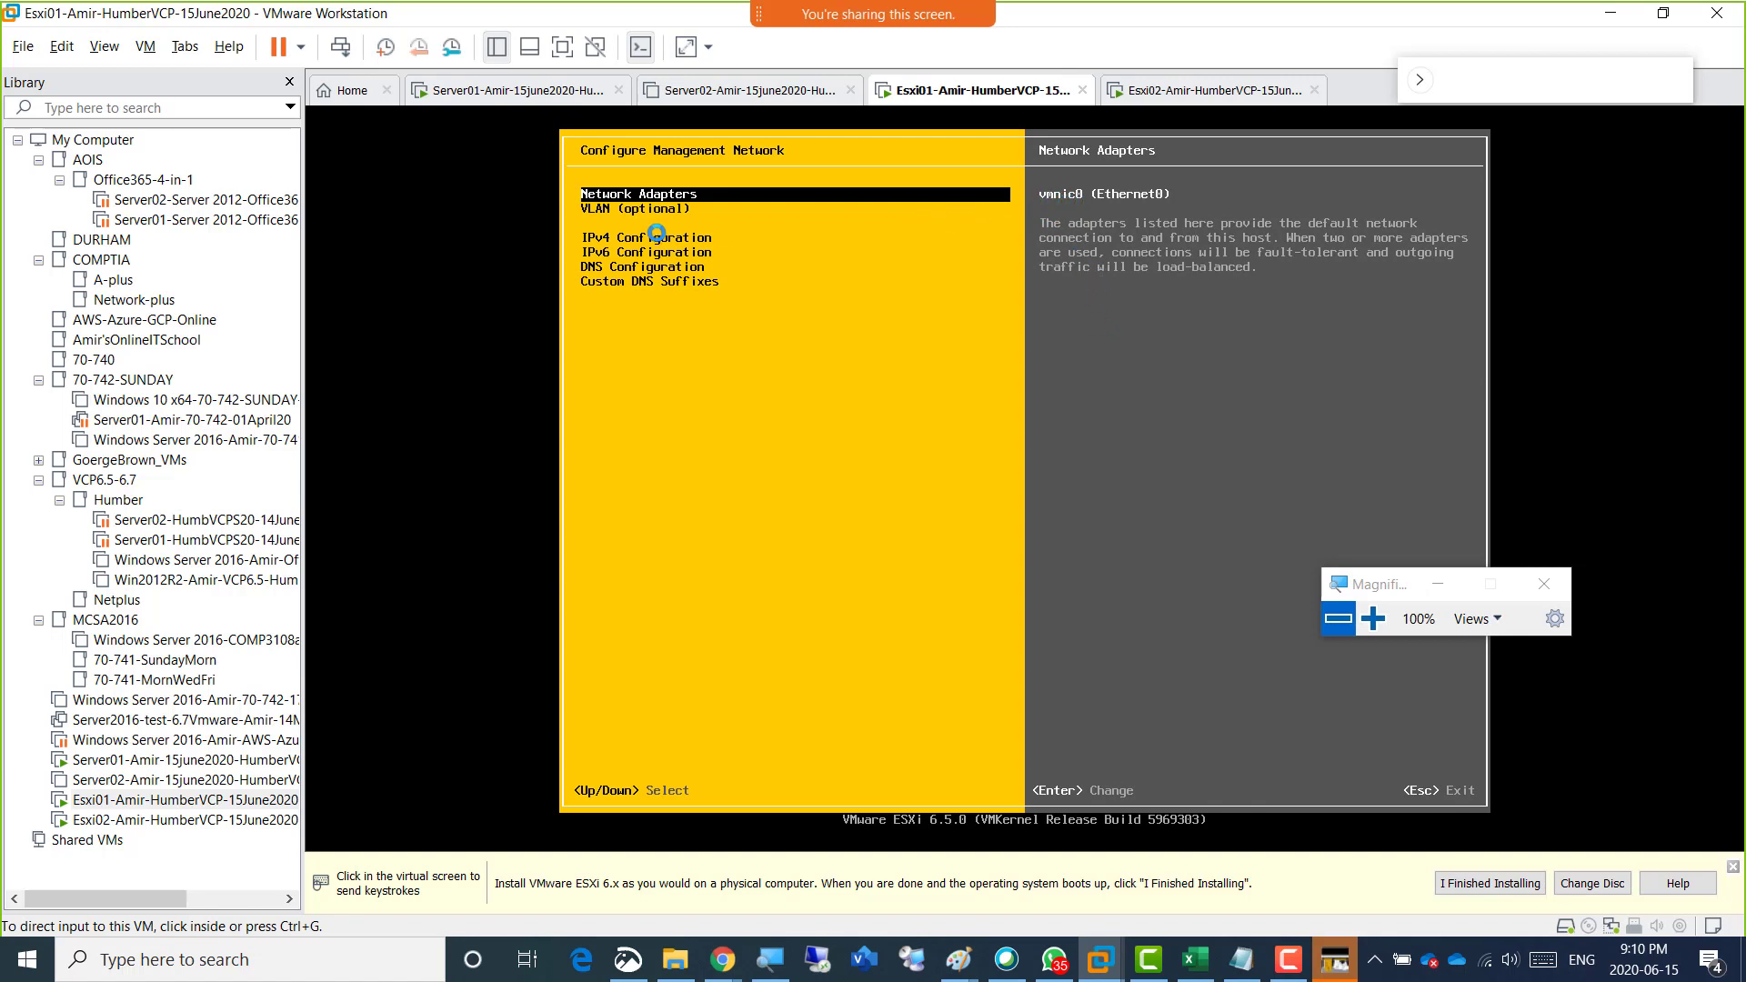
left_click(653, 215)
key("Down")
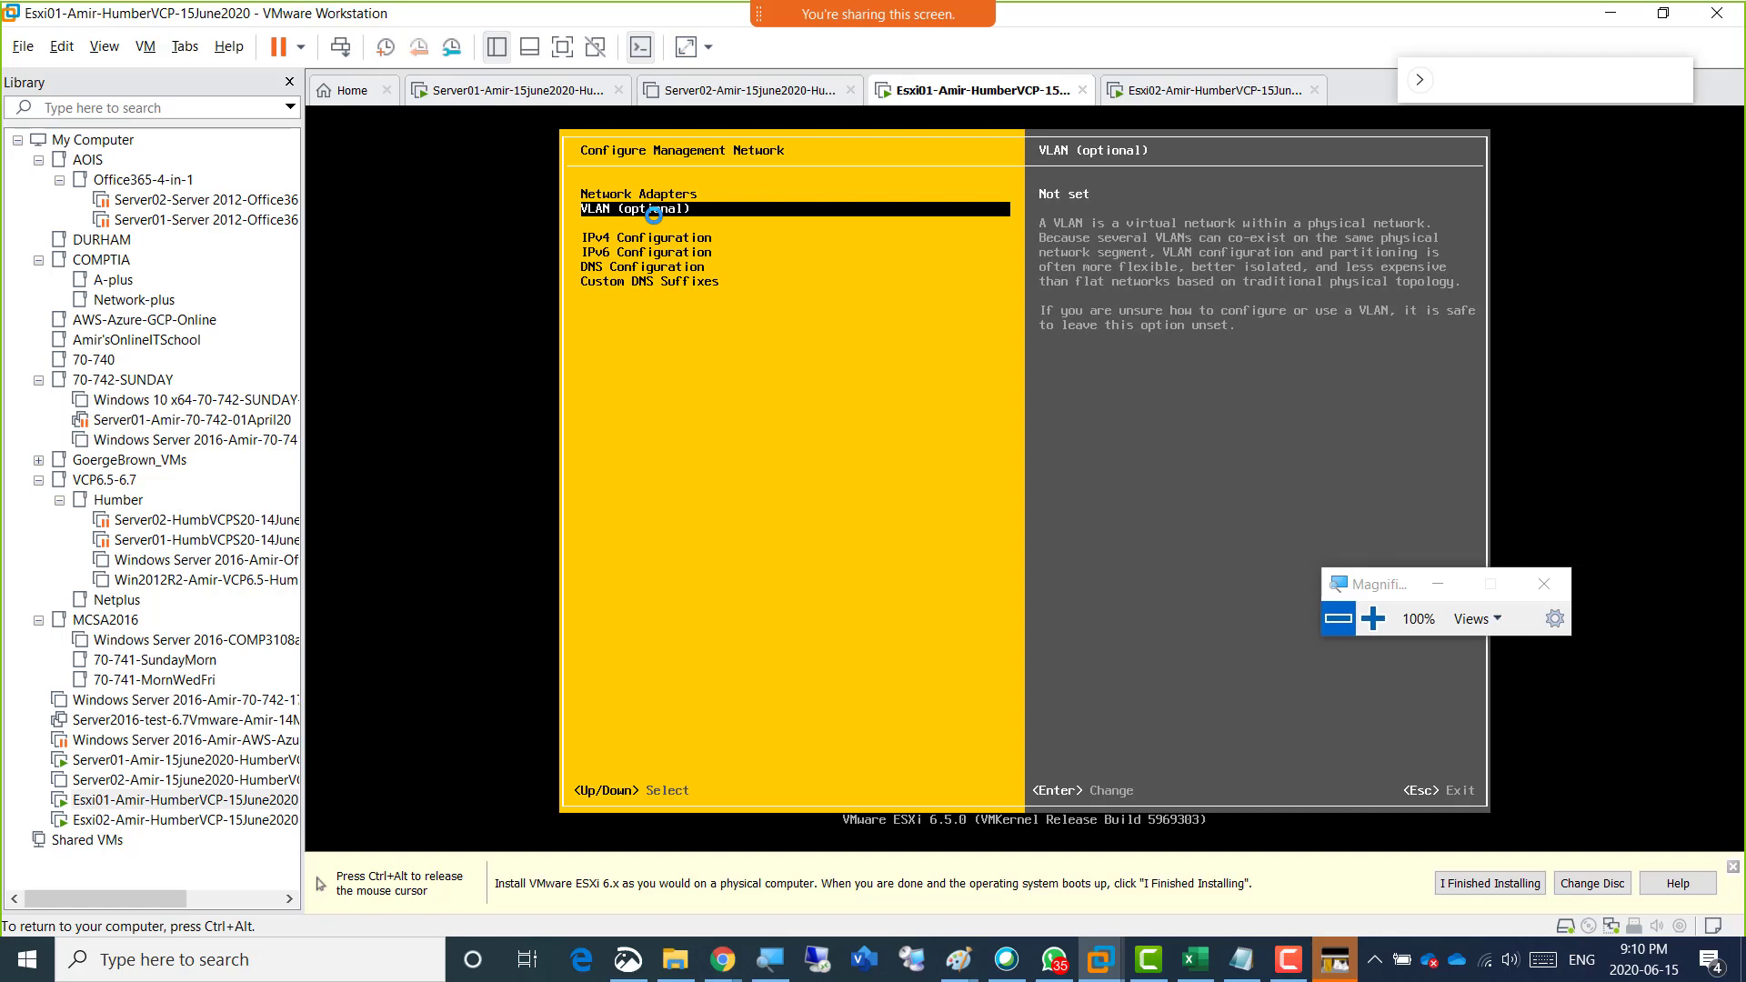
key("Down")
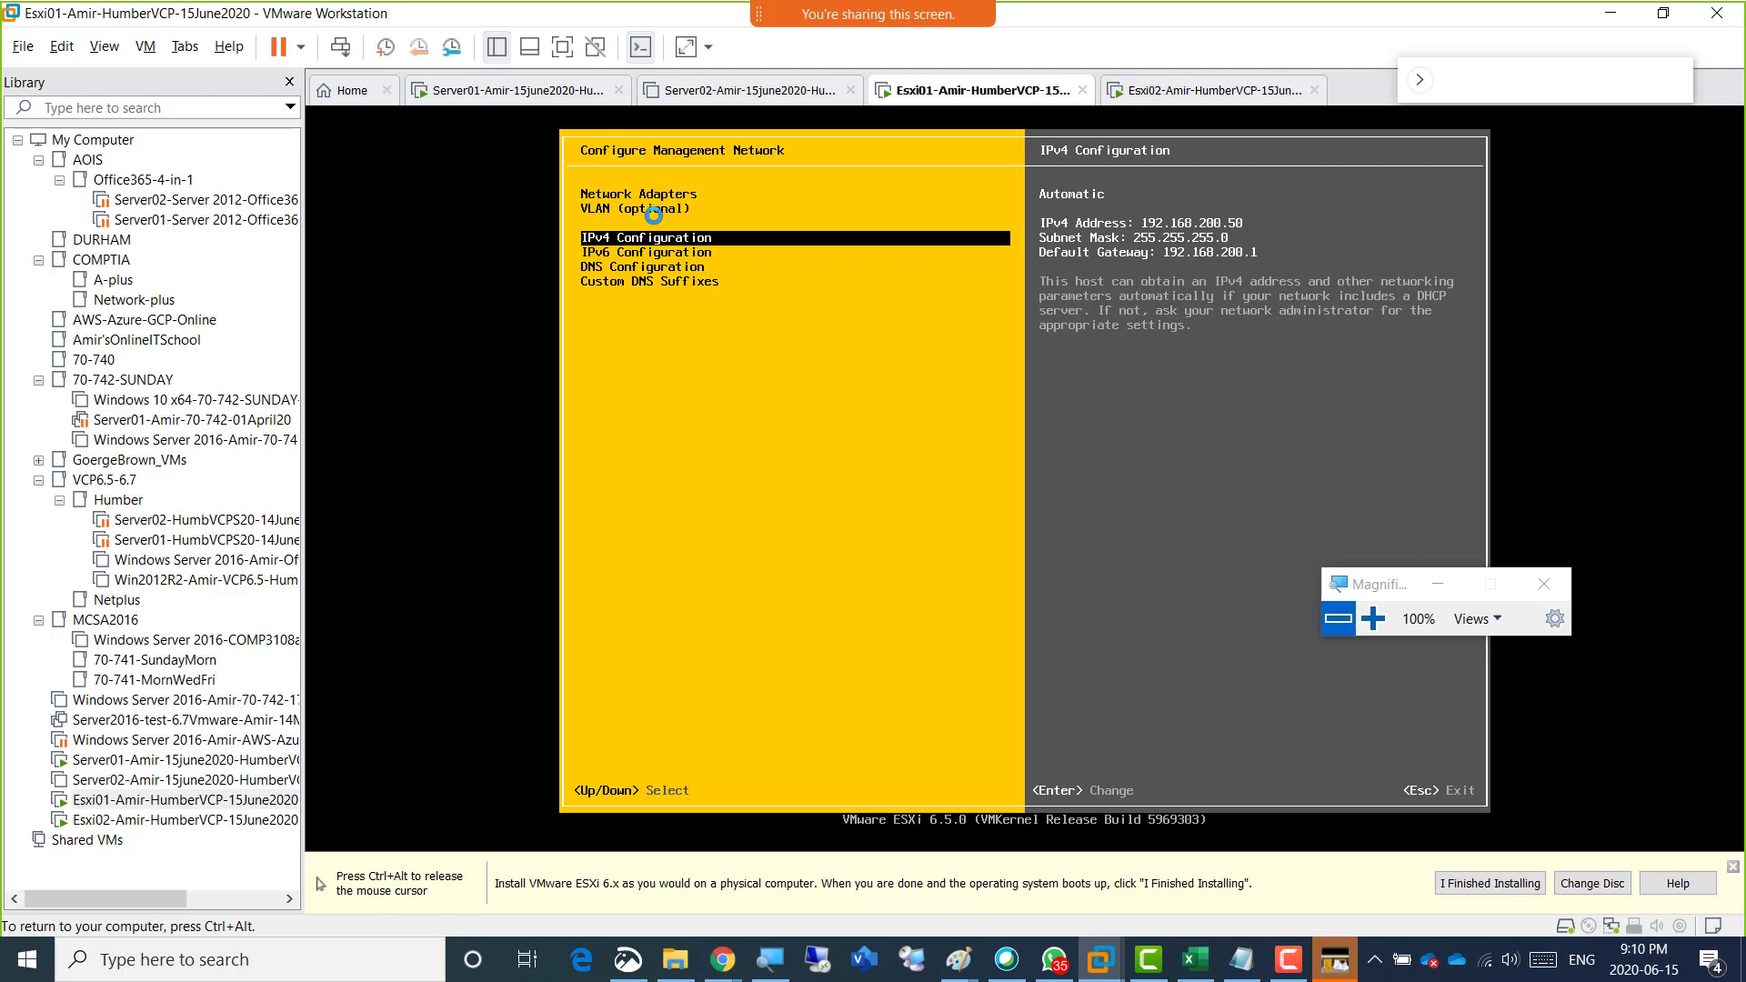
Open the IPv4 Configuration and choose to set a static IPv4 address and network configuration.
key("Return")
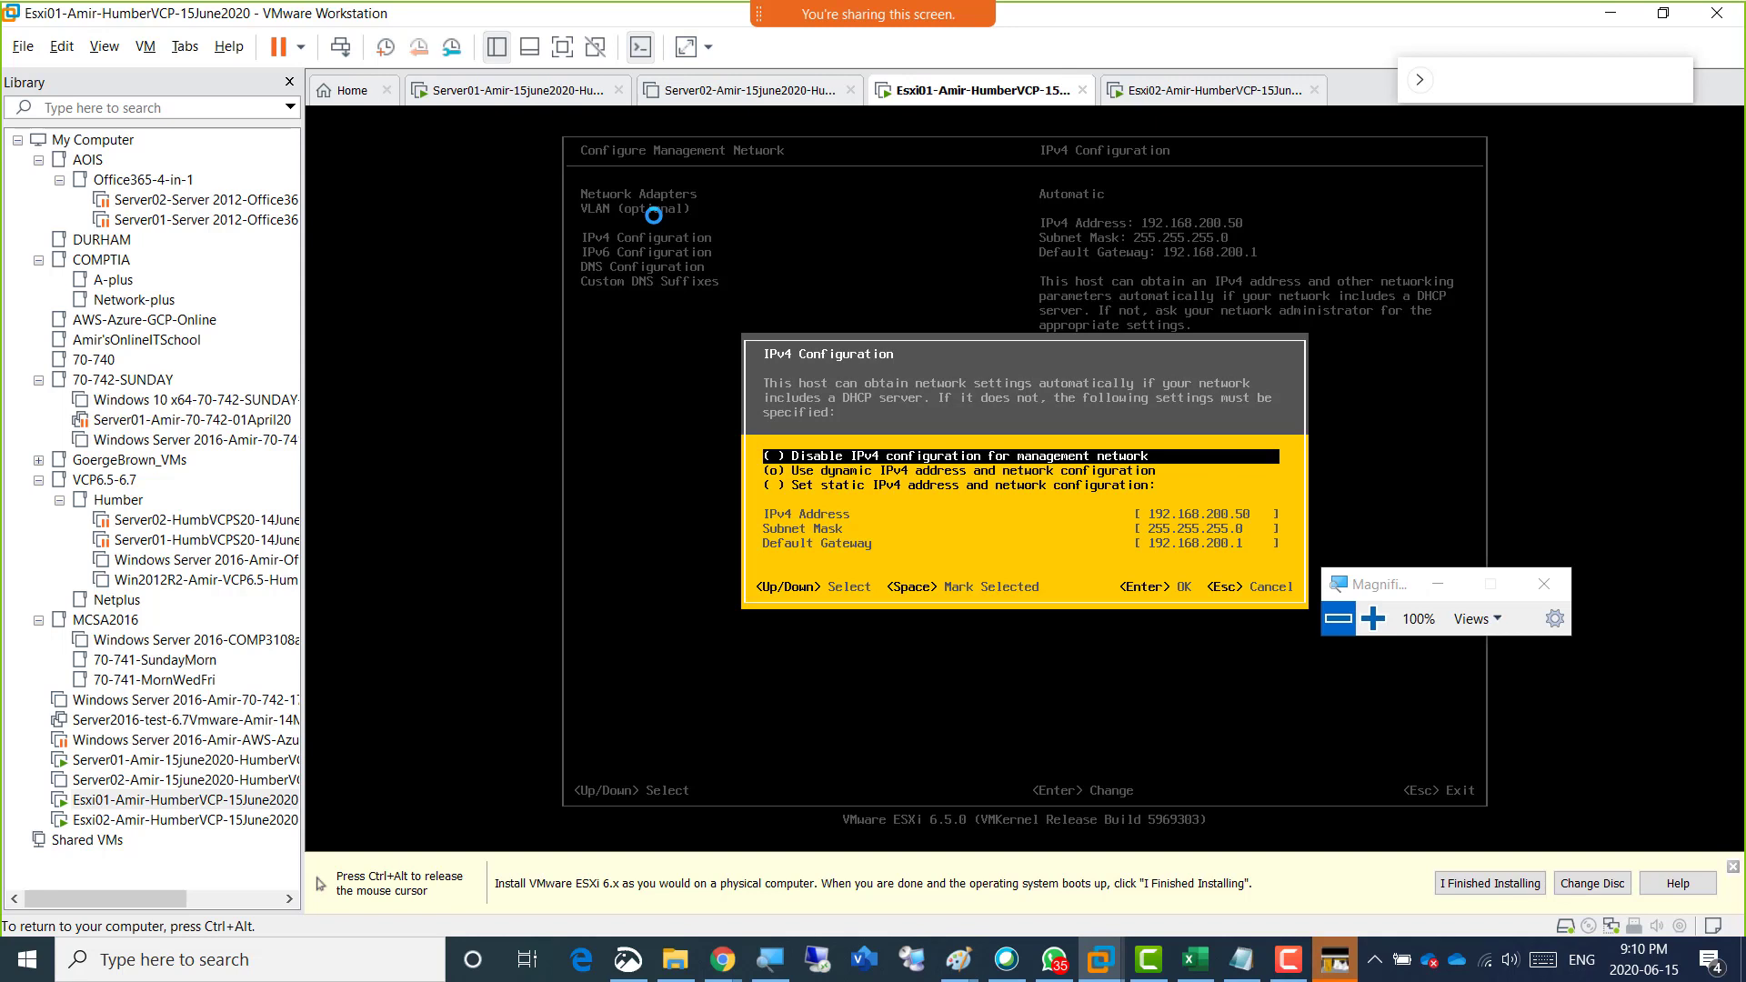
key("Down")
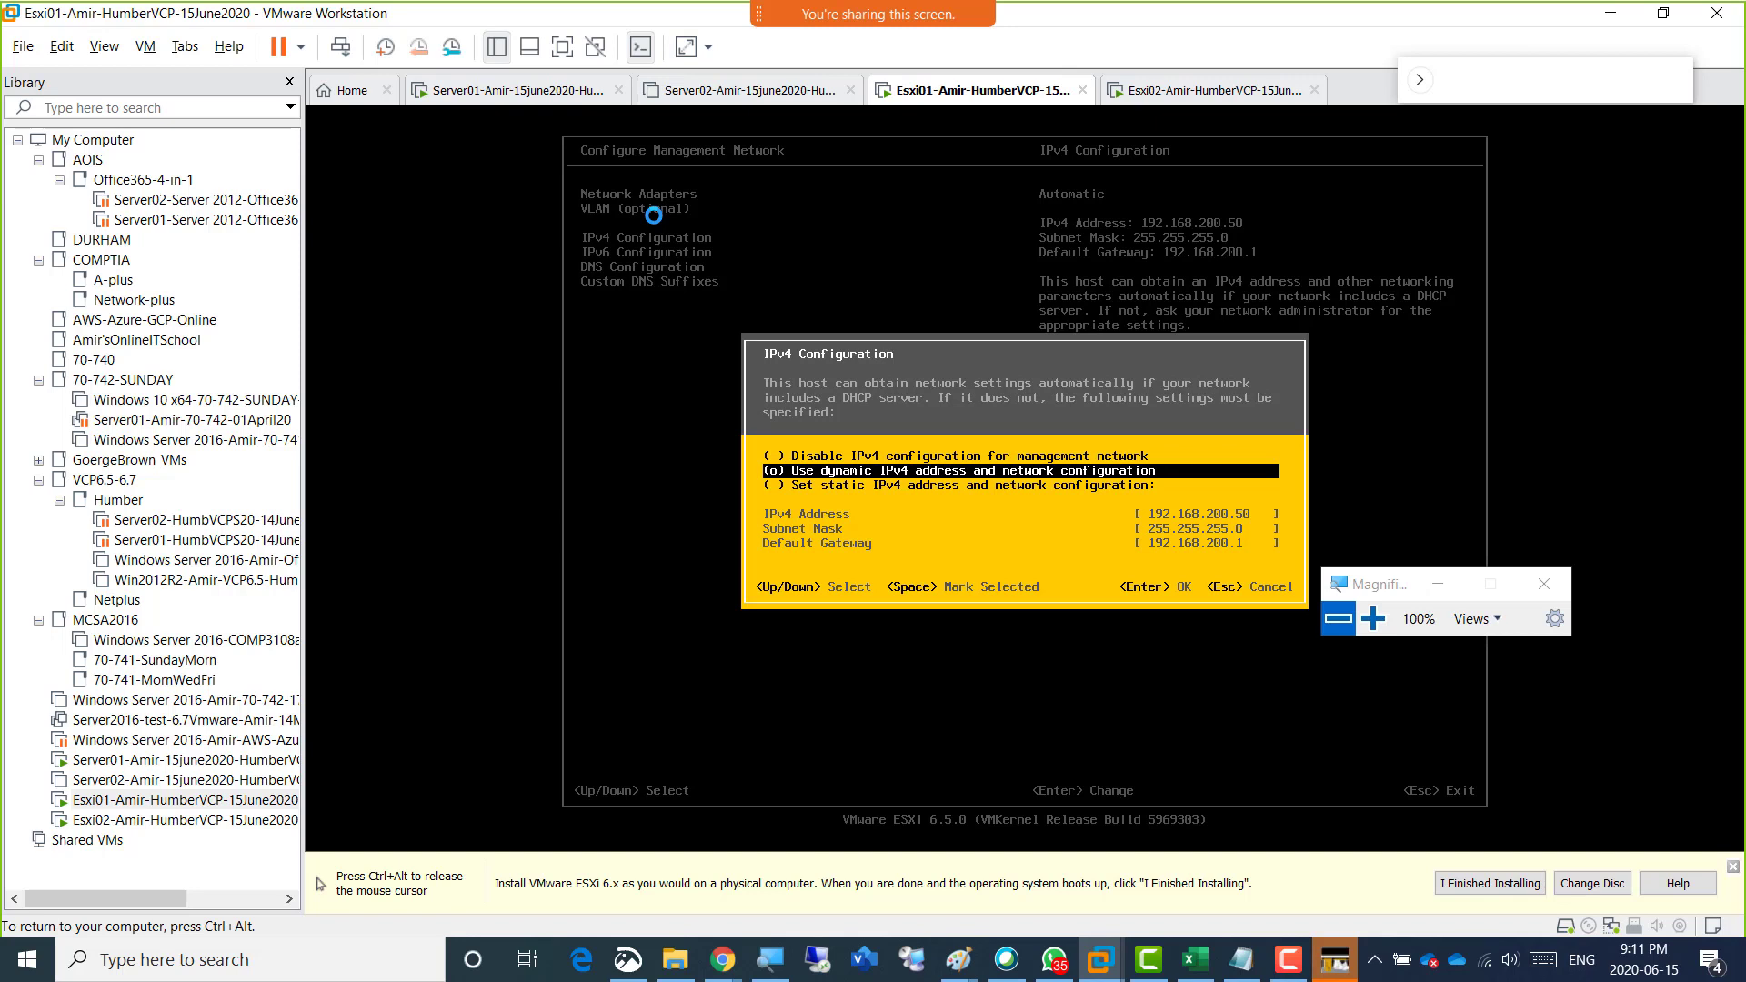
key("ctrl+alt")
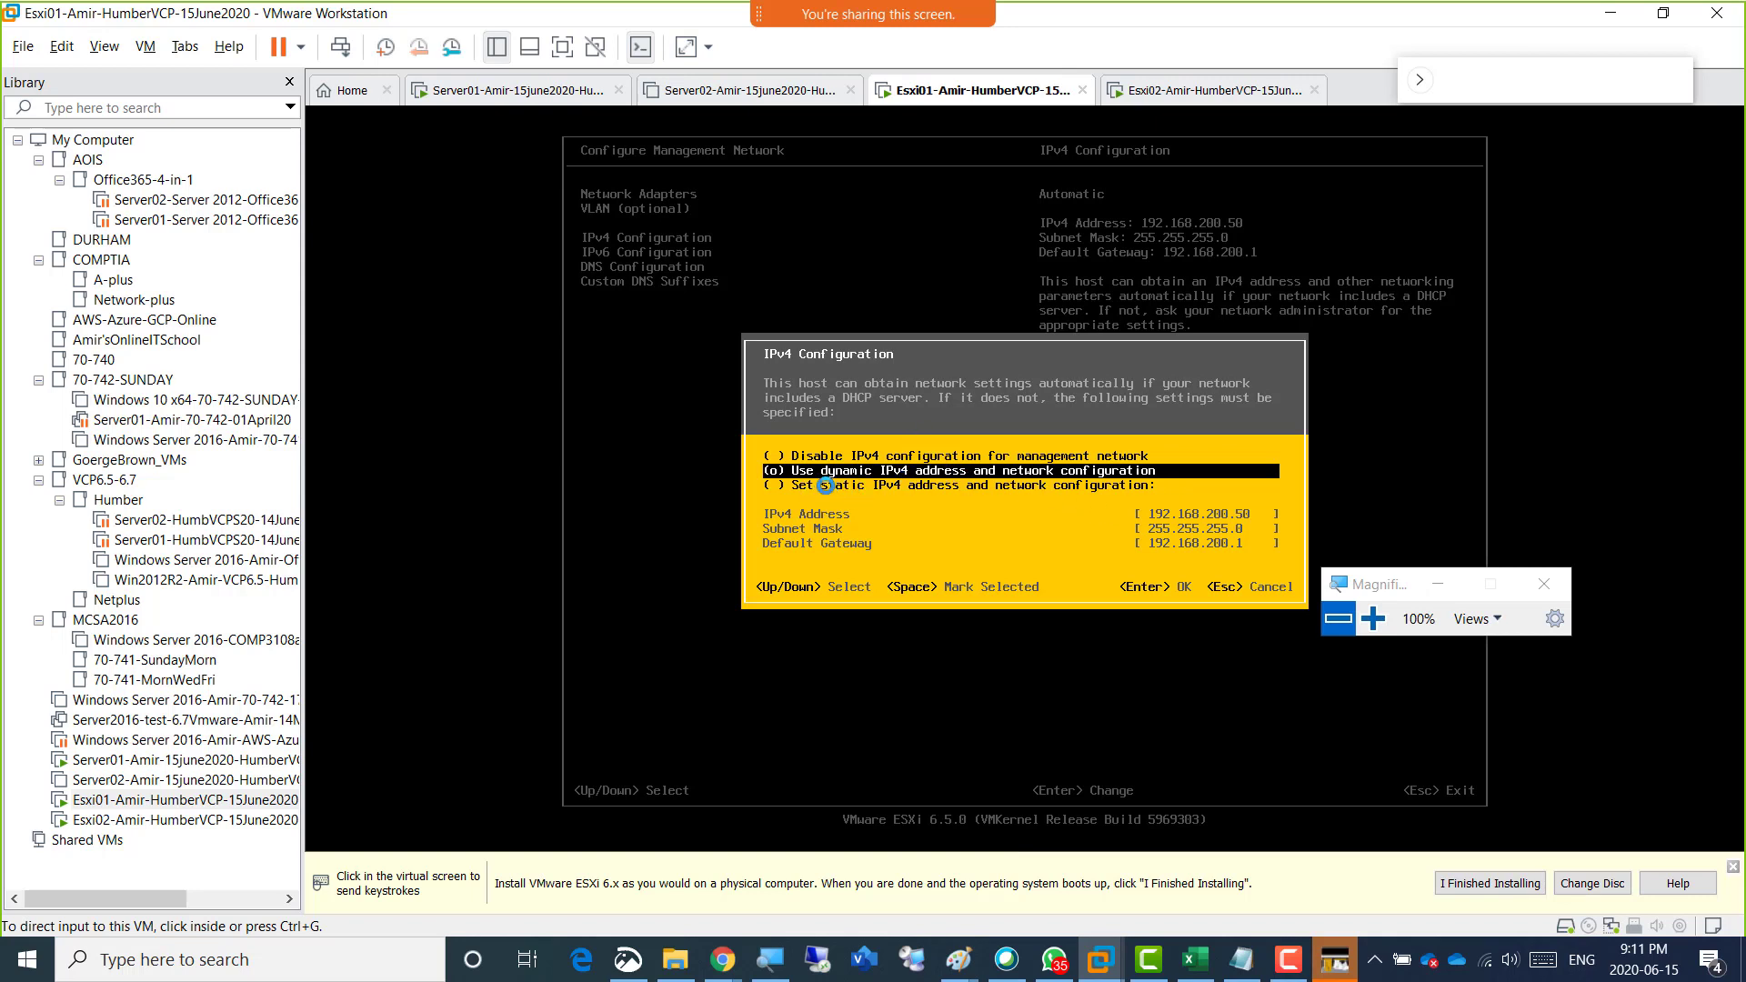
left_click(908, 483)
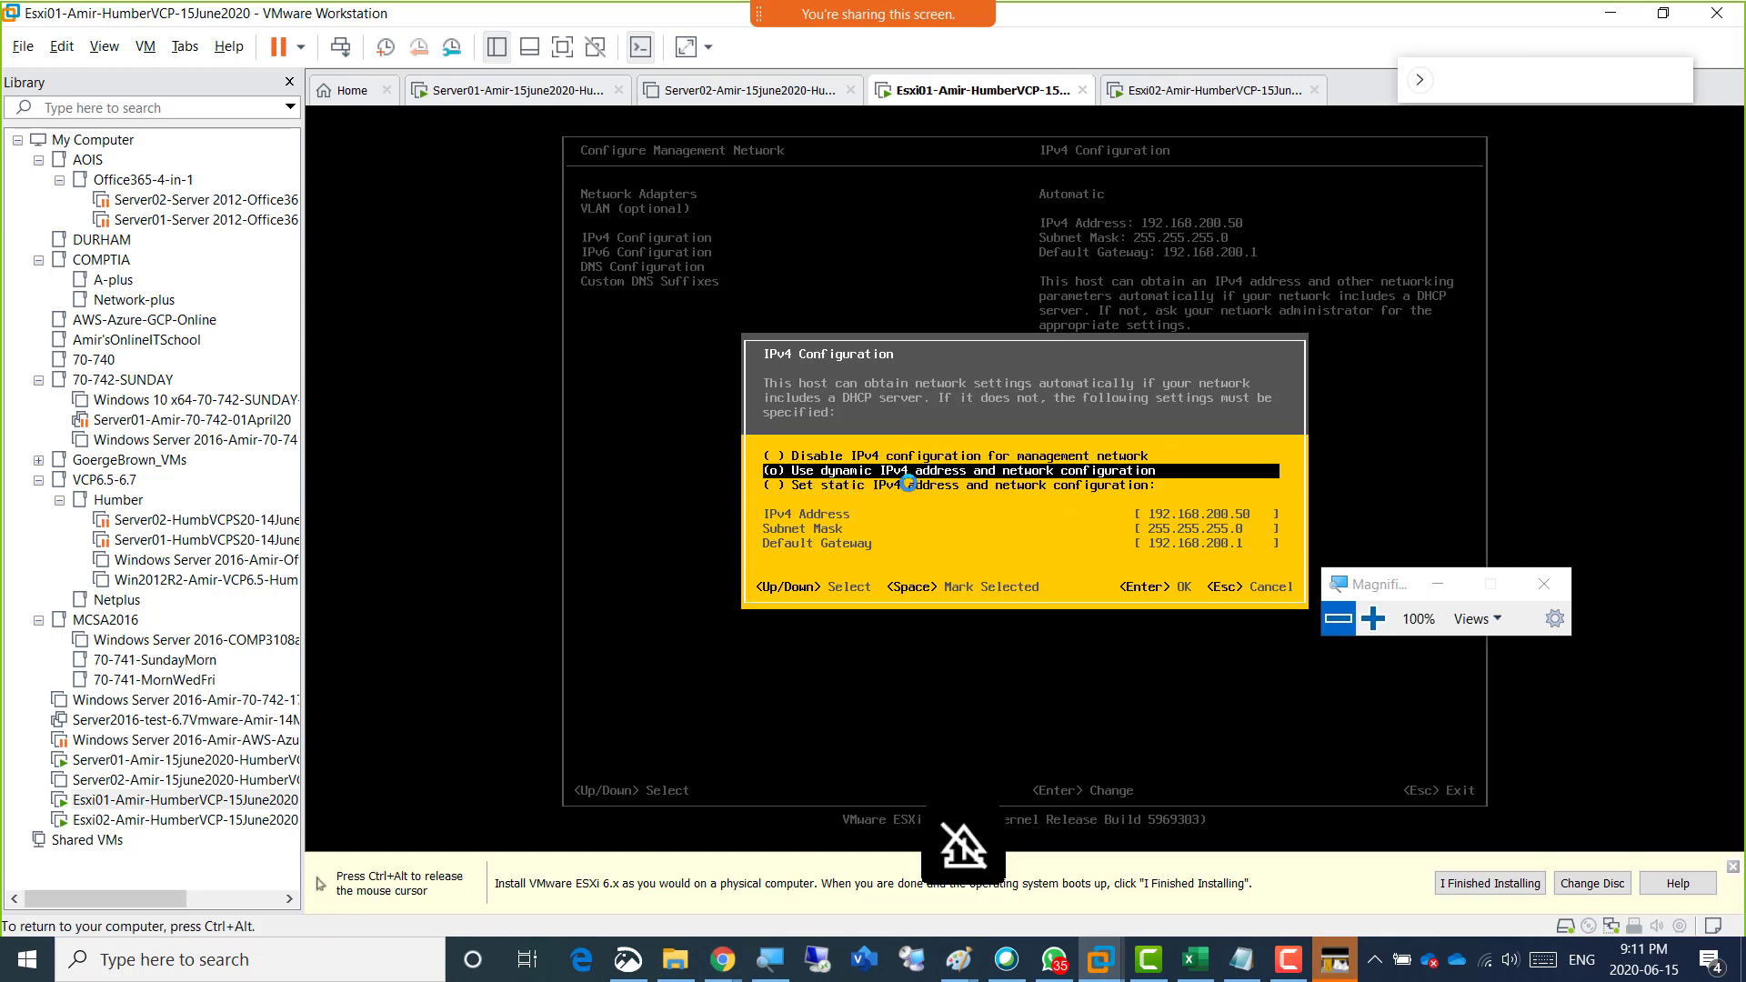
key("Down")
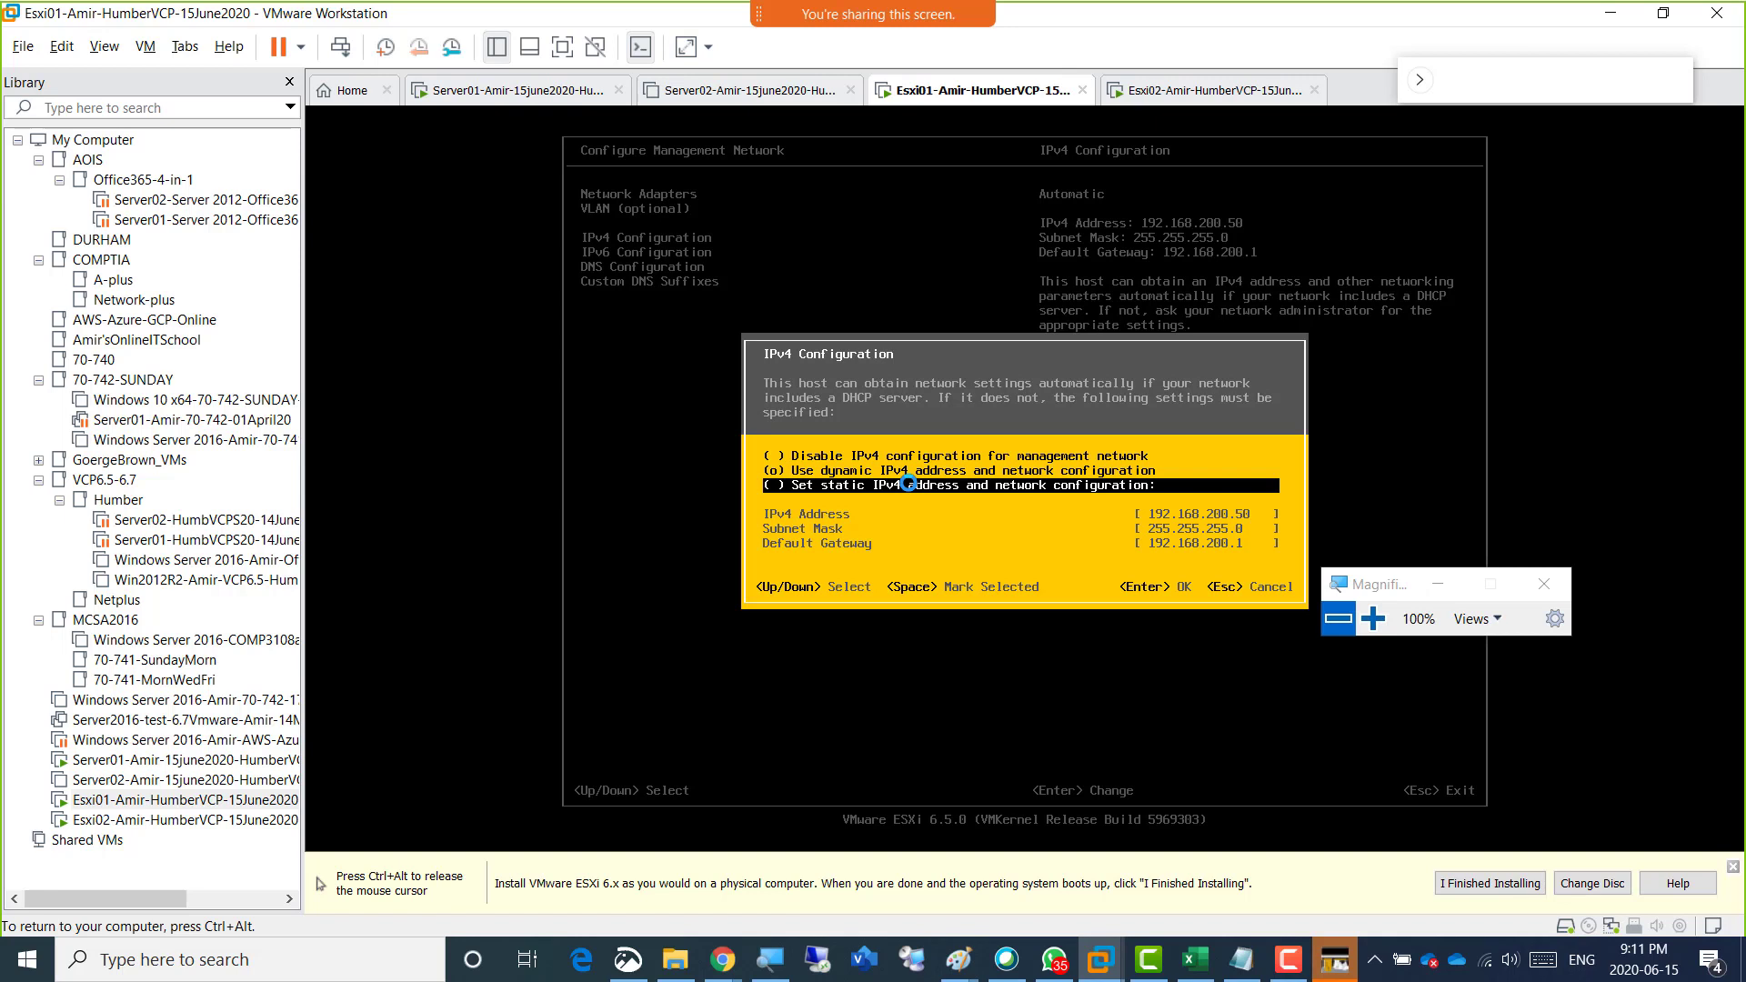
key("space")
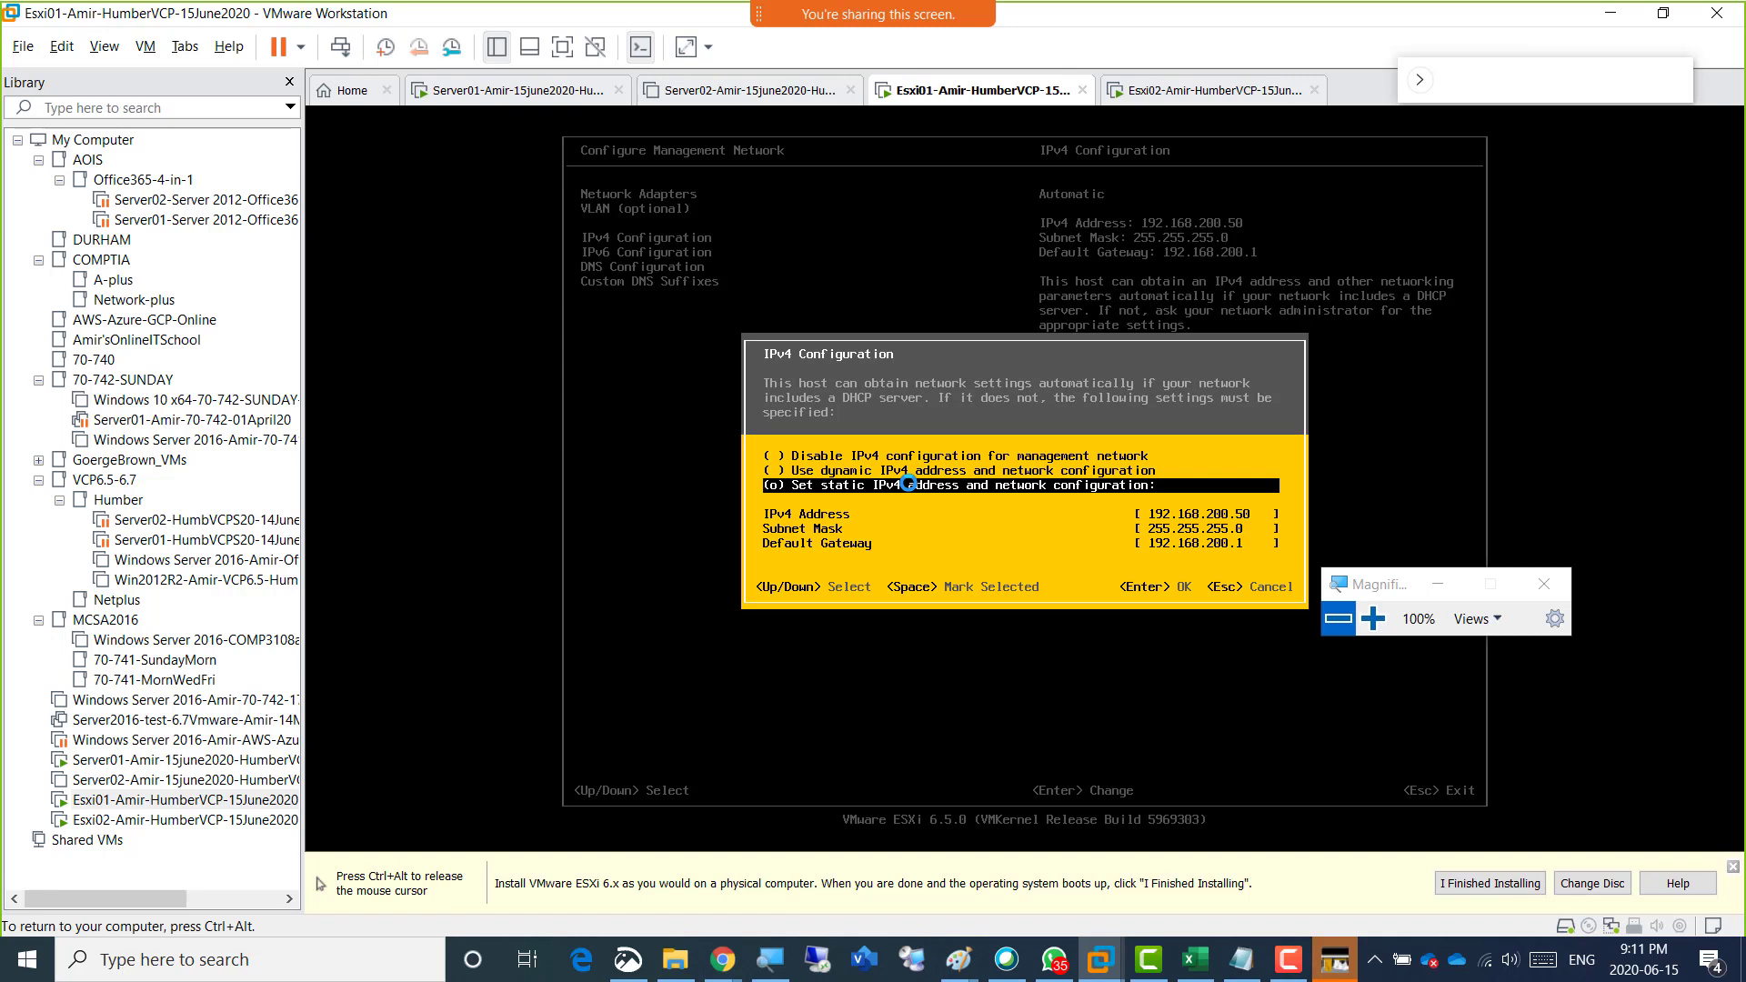
key("Down")
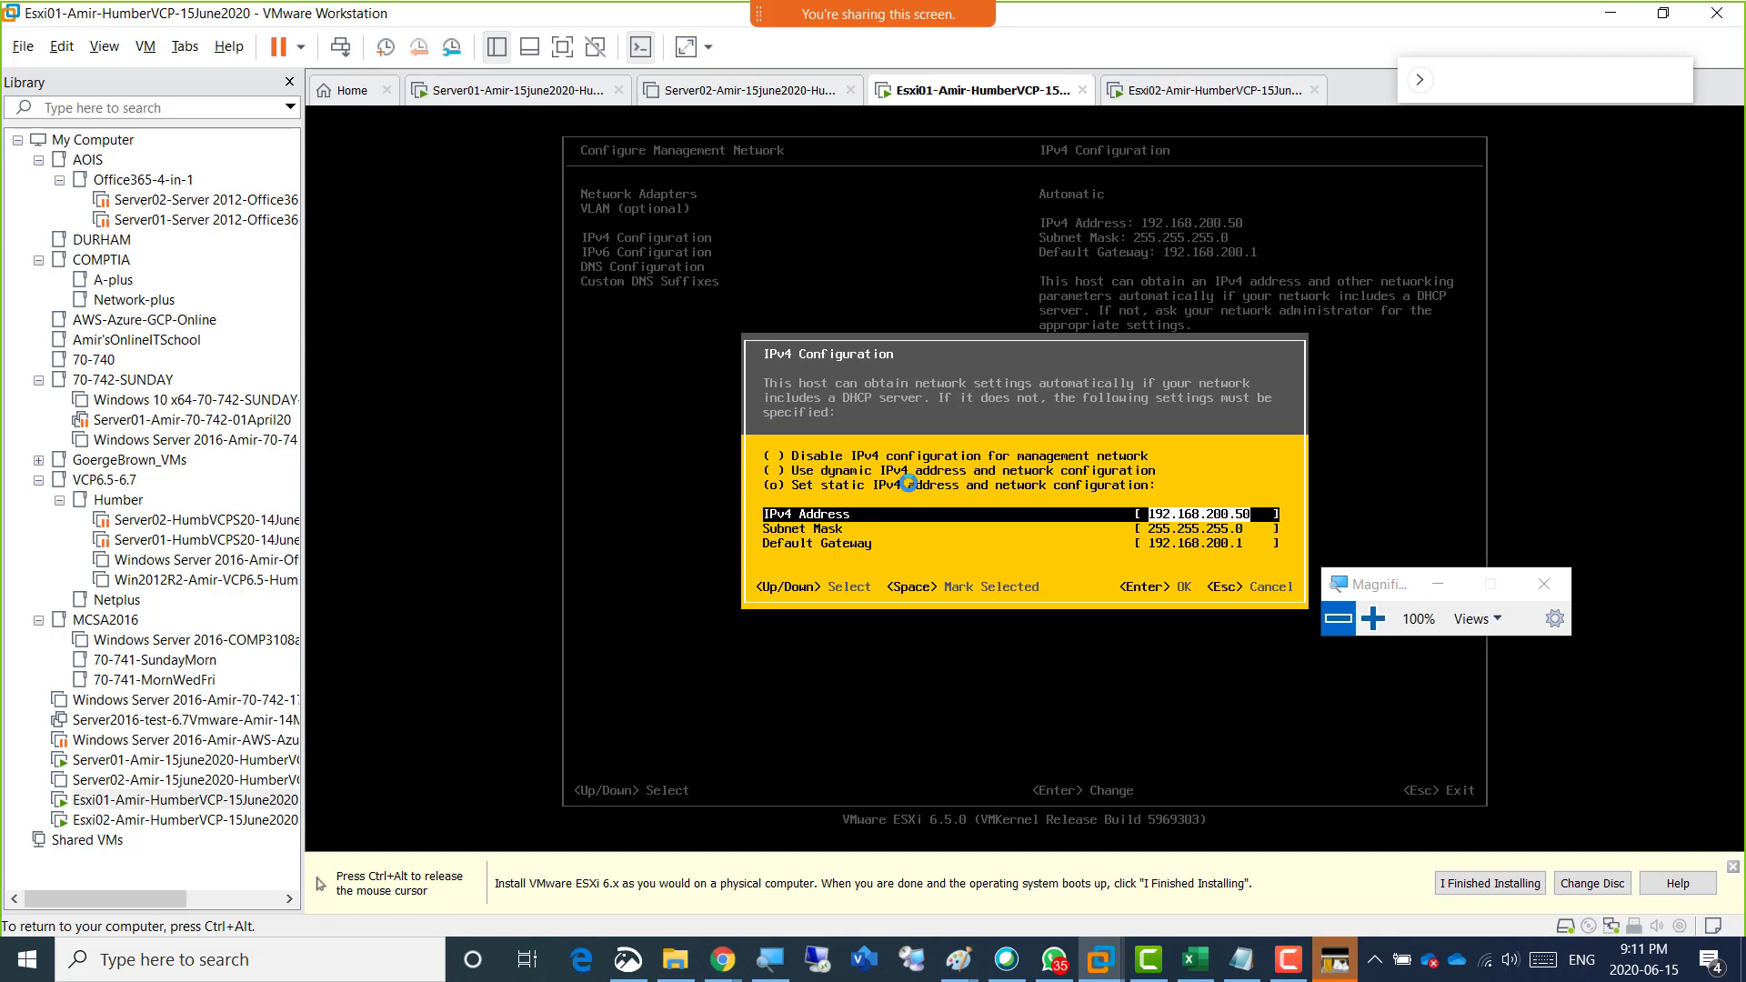
Switch to the Paint network plan and circle the final 3 of the first hypervisor's planned address 192.168.200.3.
key("ctrl+alt")
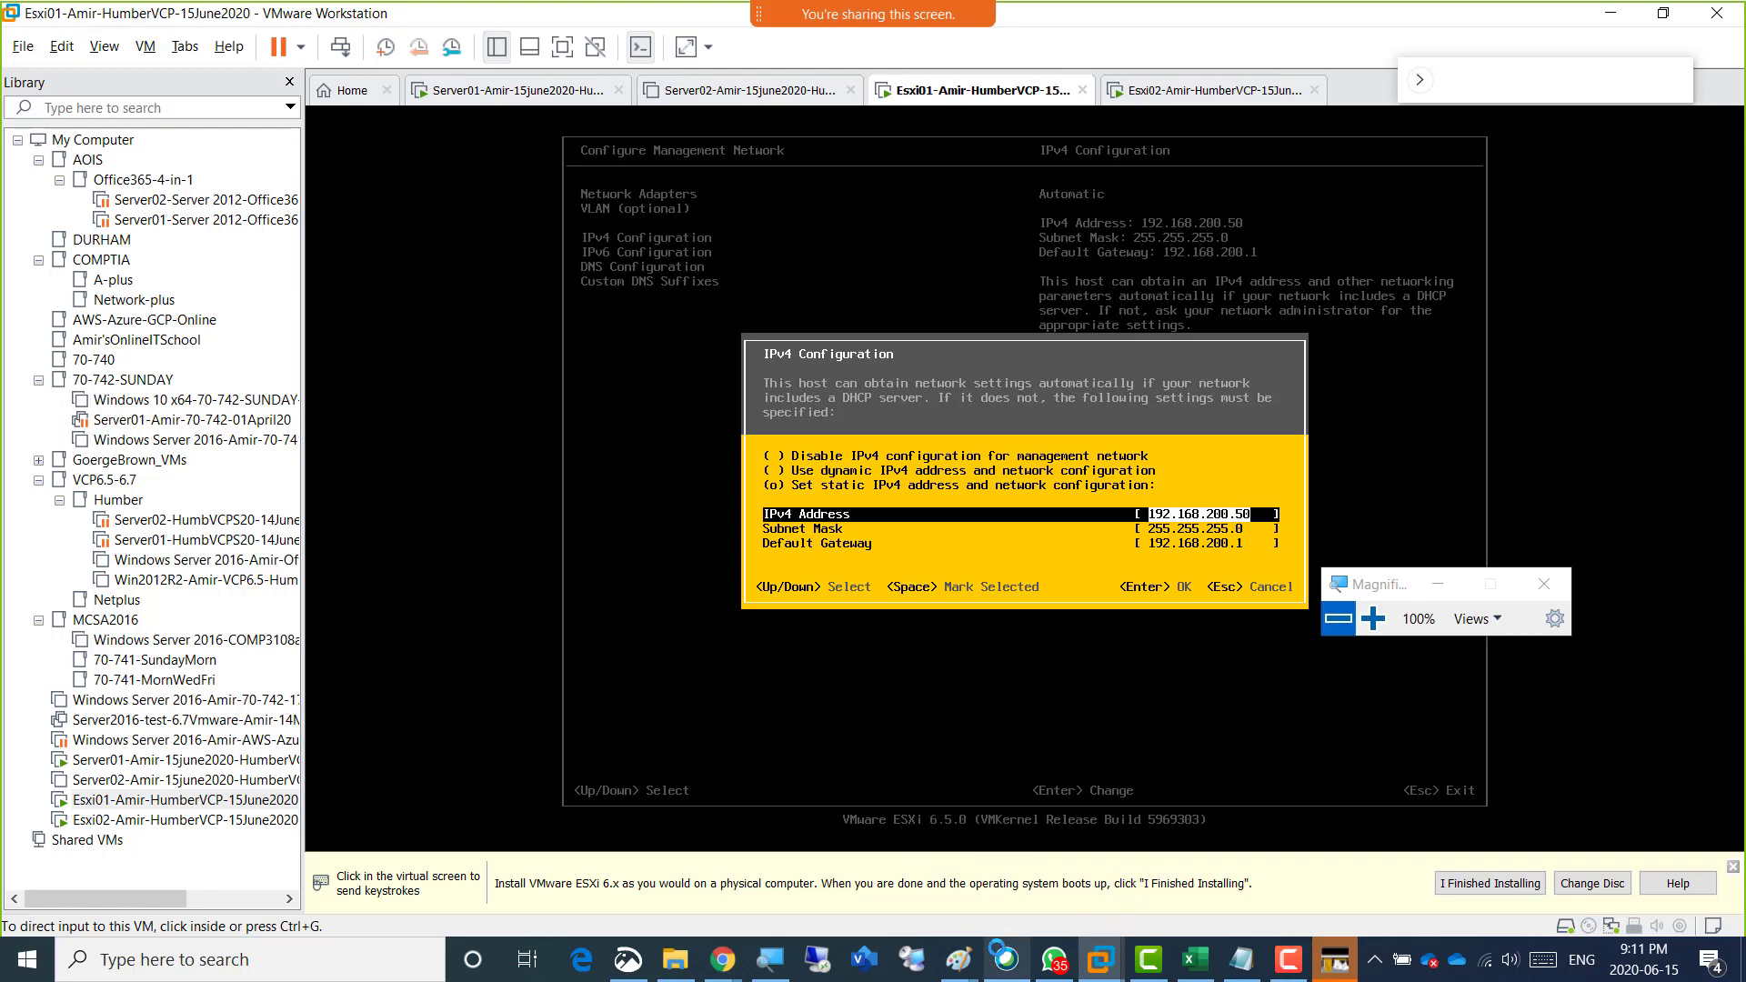
left_click(957, 960)
left_click(1161, 879)
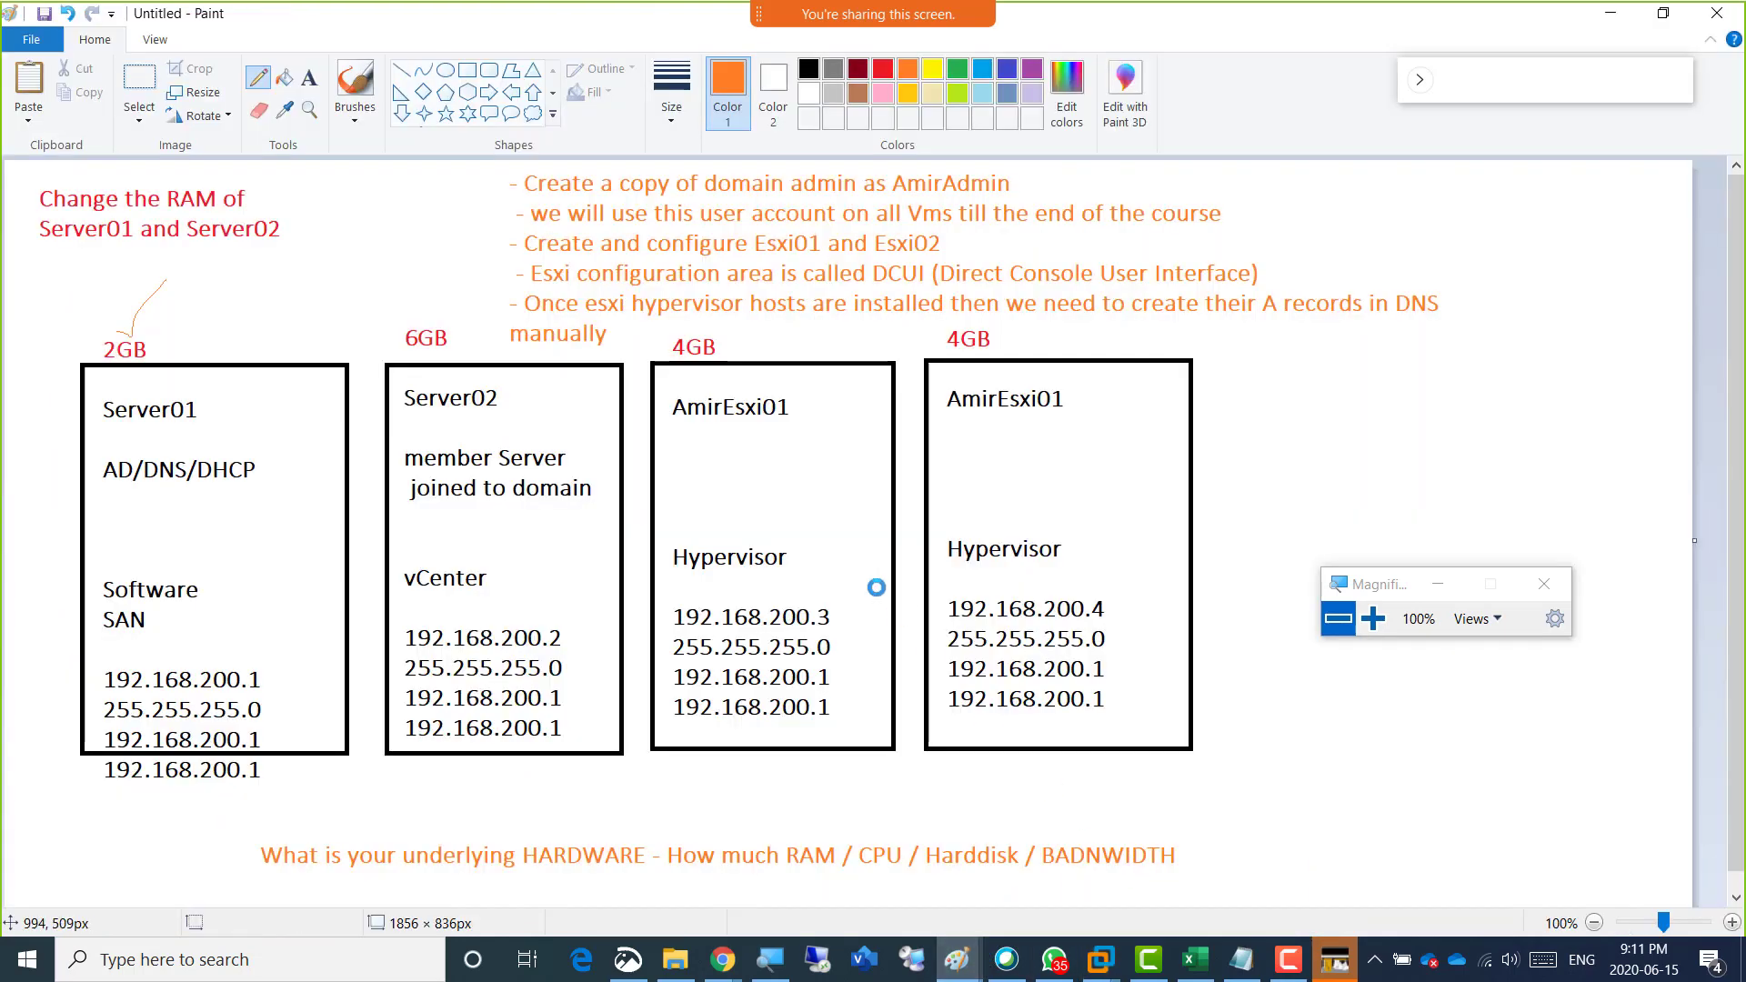
mouse_move(822, 625)
left_mouse_down()
mouse_move(837, 596)
mouse_move(765, 593)
mouse_move(812, 634)
mouse_move(832, 601)
left_mouse_up()
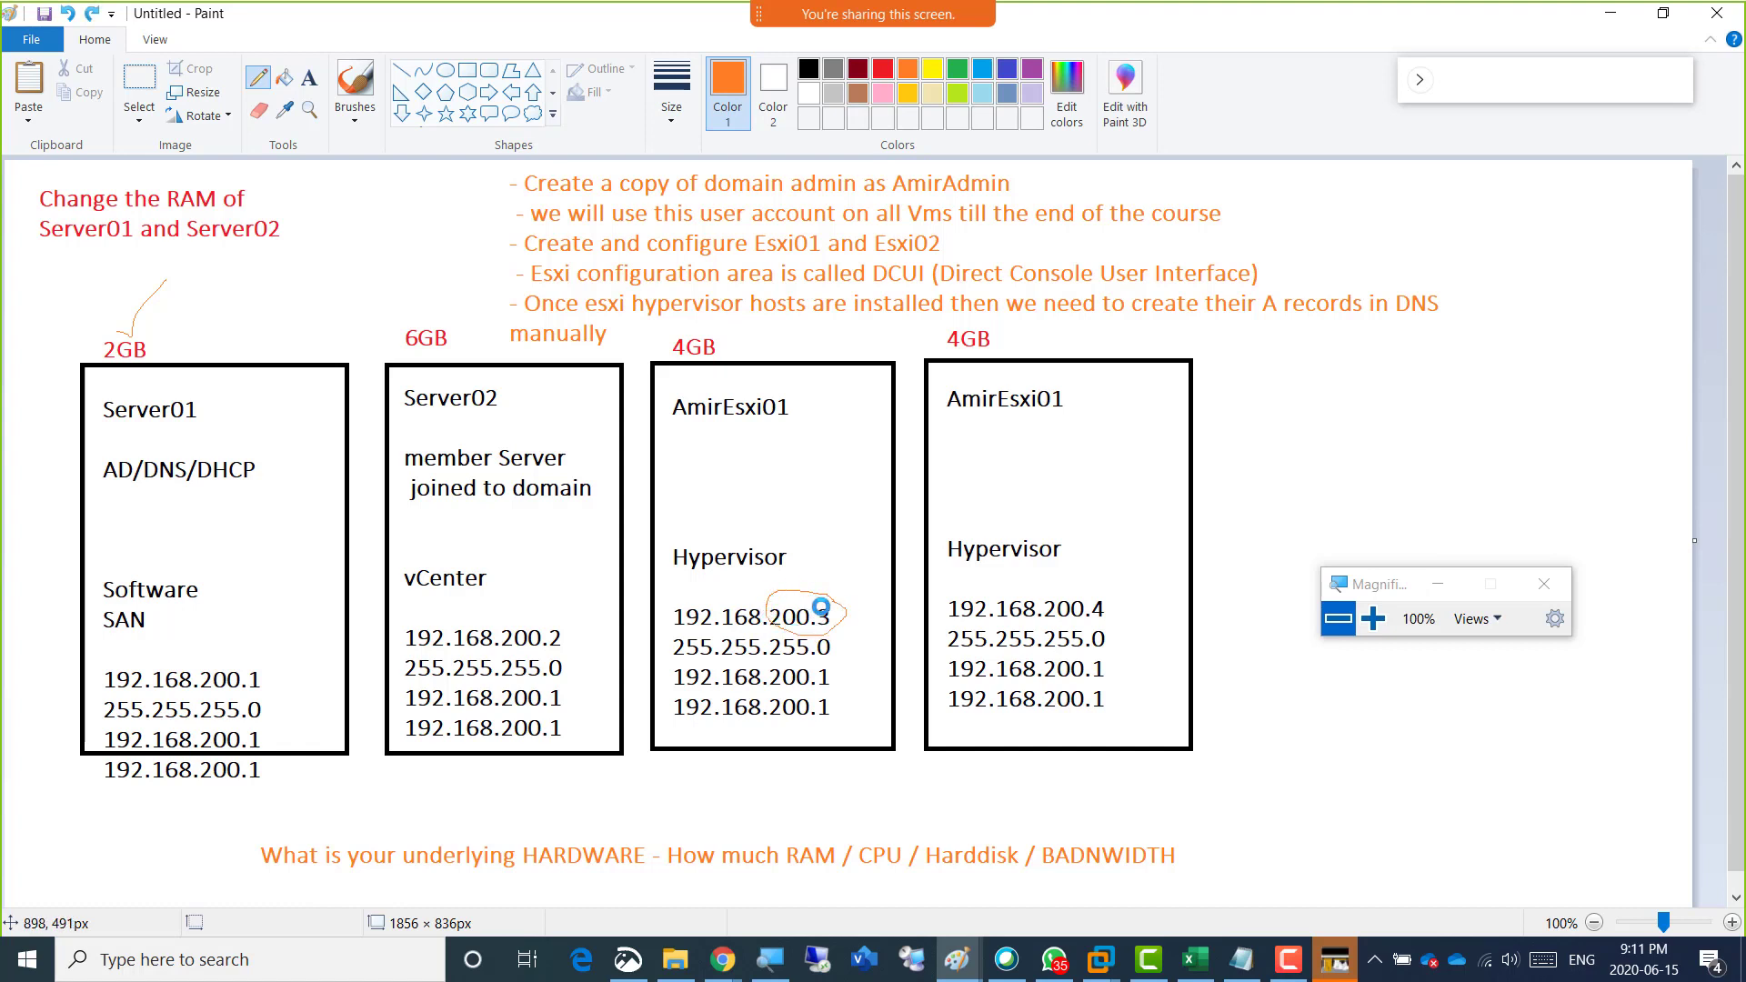
key("ctrl+z")
mouse_move(822, 604)
left_mouse_down()
mouse_move(814, 625)
mouse_move(829, 607)
left_mouse_up()
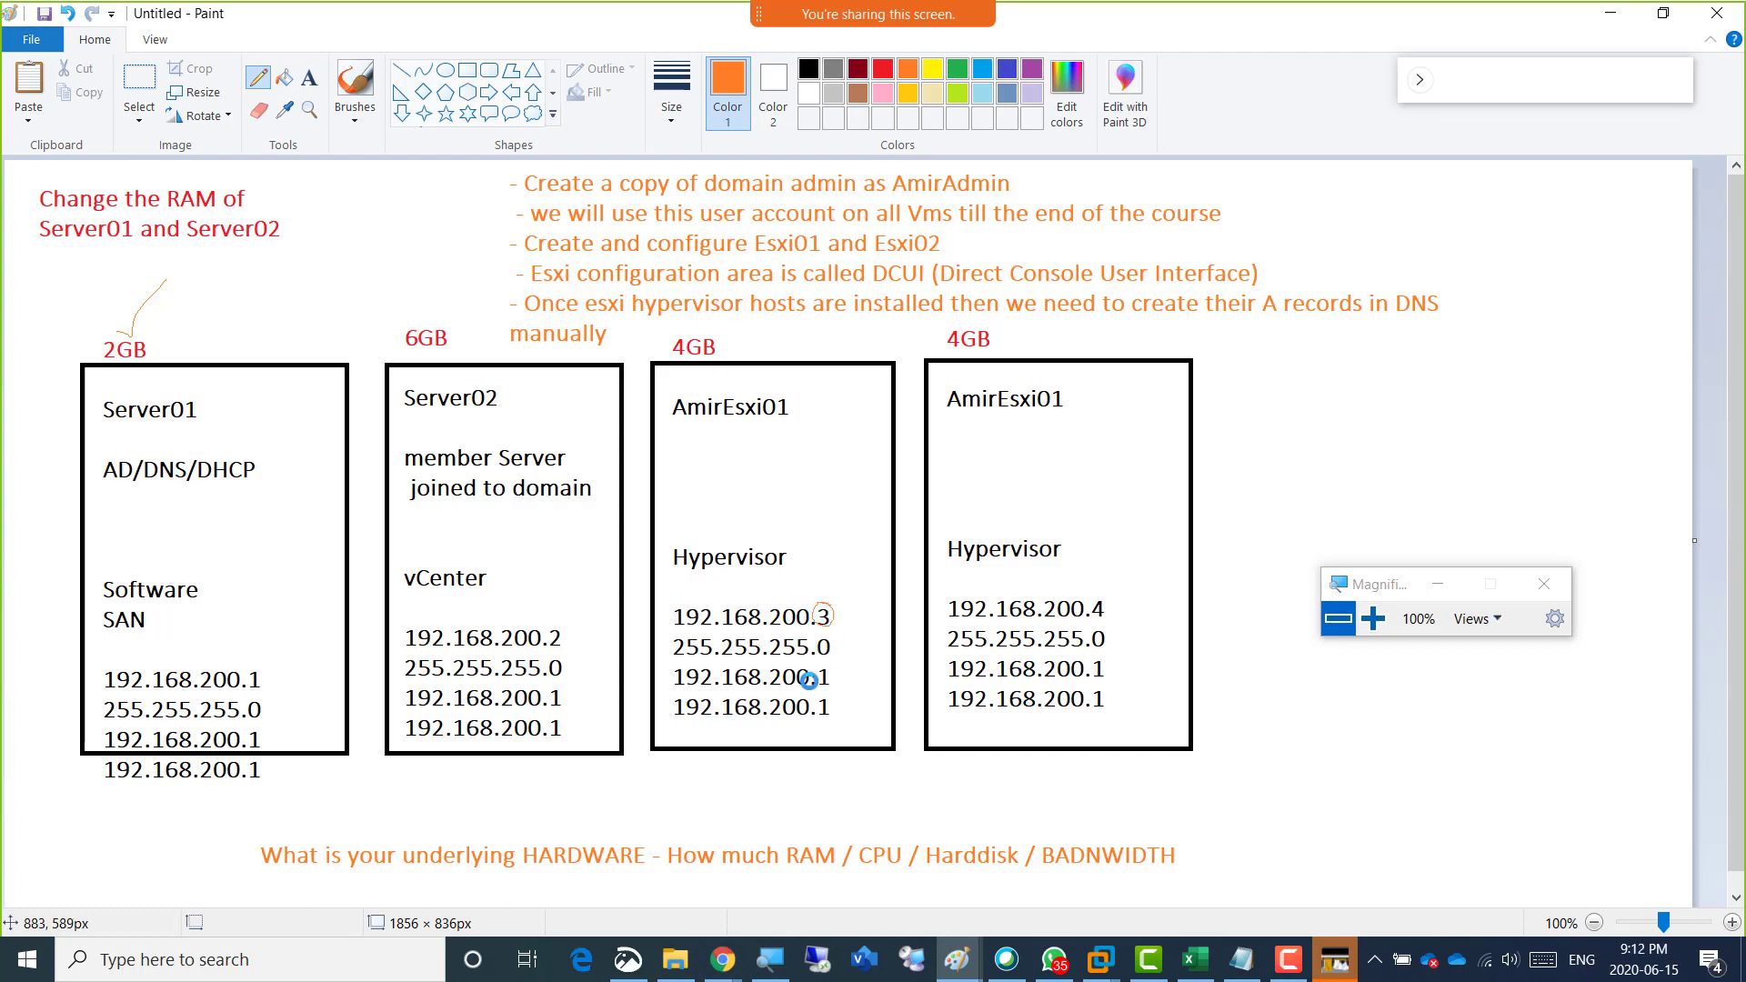
Switch back to VMware Workstation and enter 192.168.200.3 as the static IPv4 address of Esxi01.
key("alt+Tab")
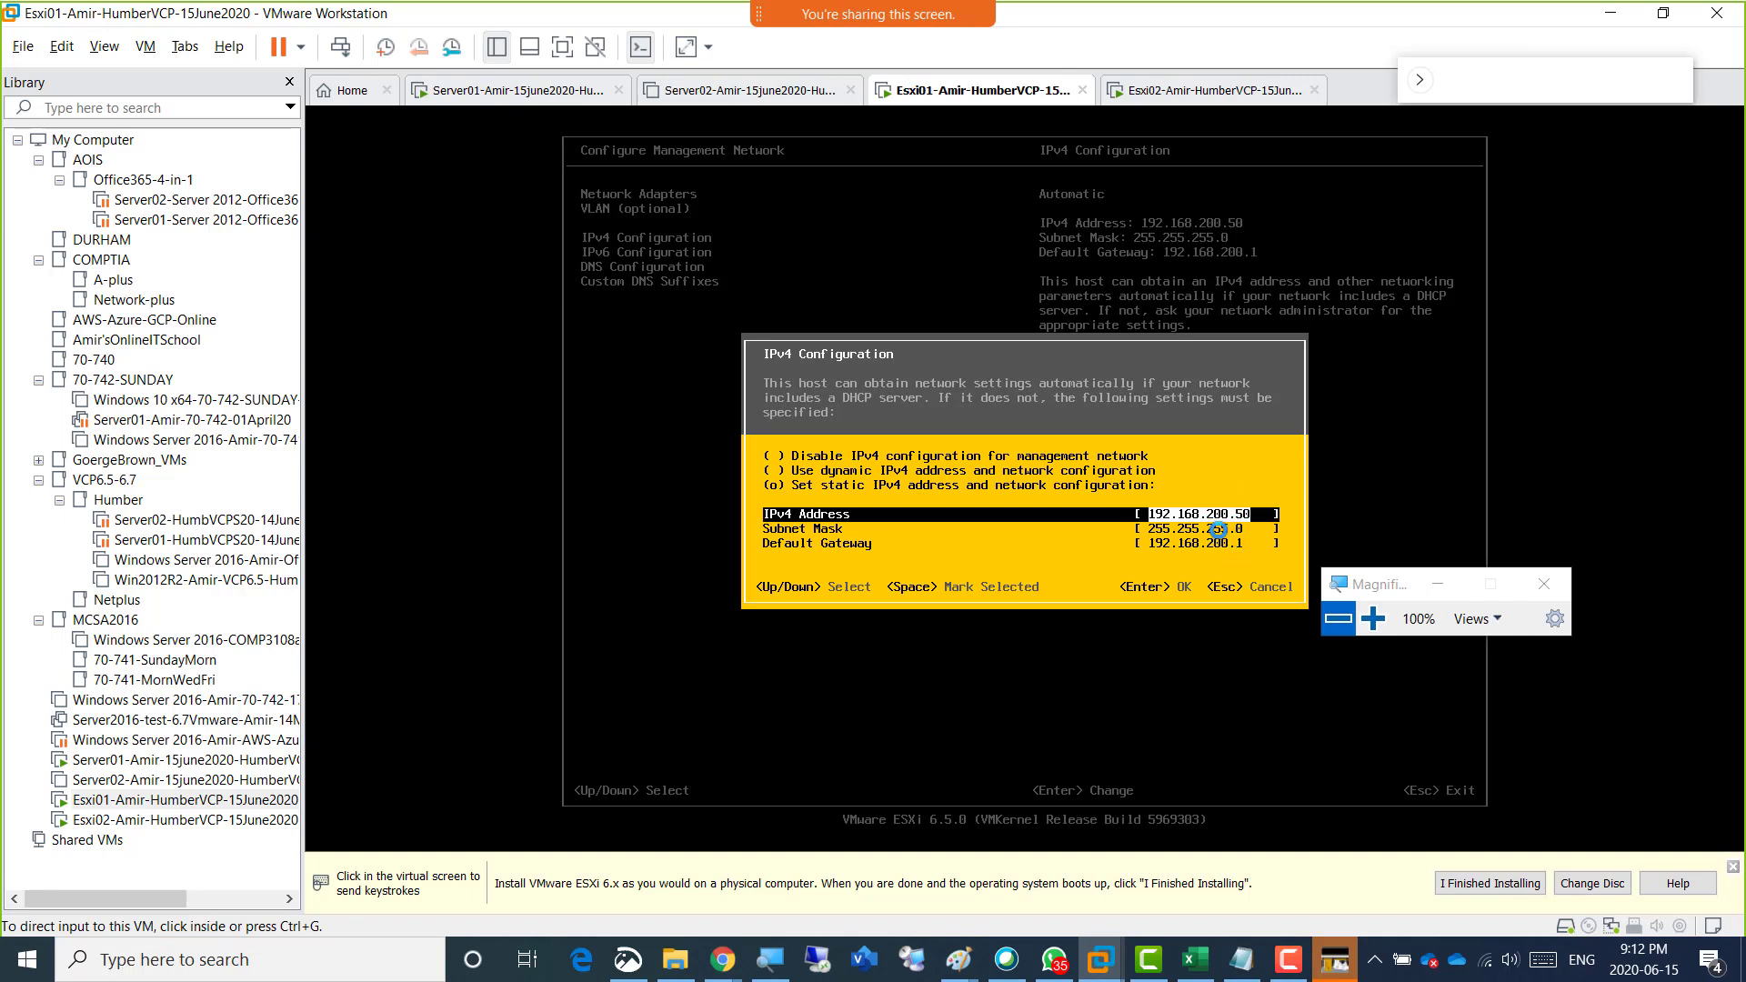
left_click(1228, 478)
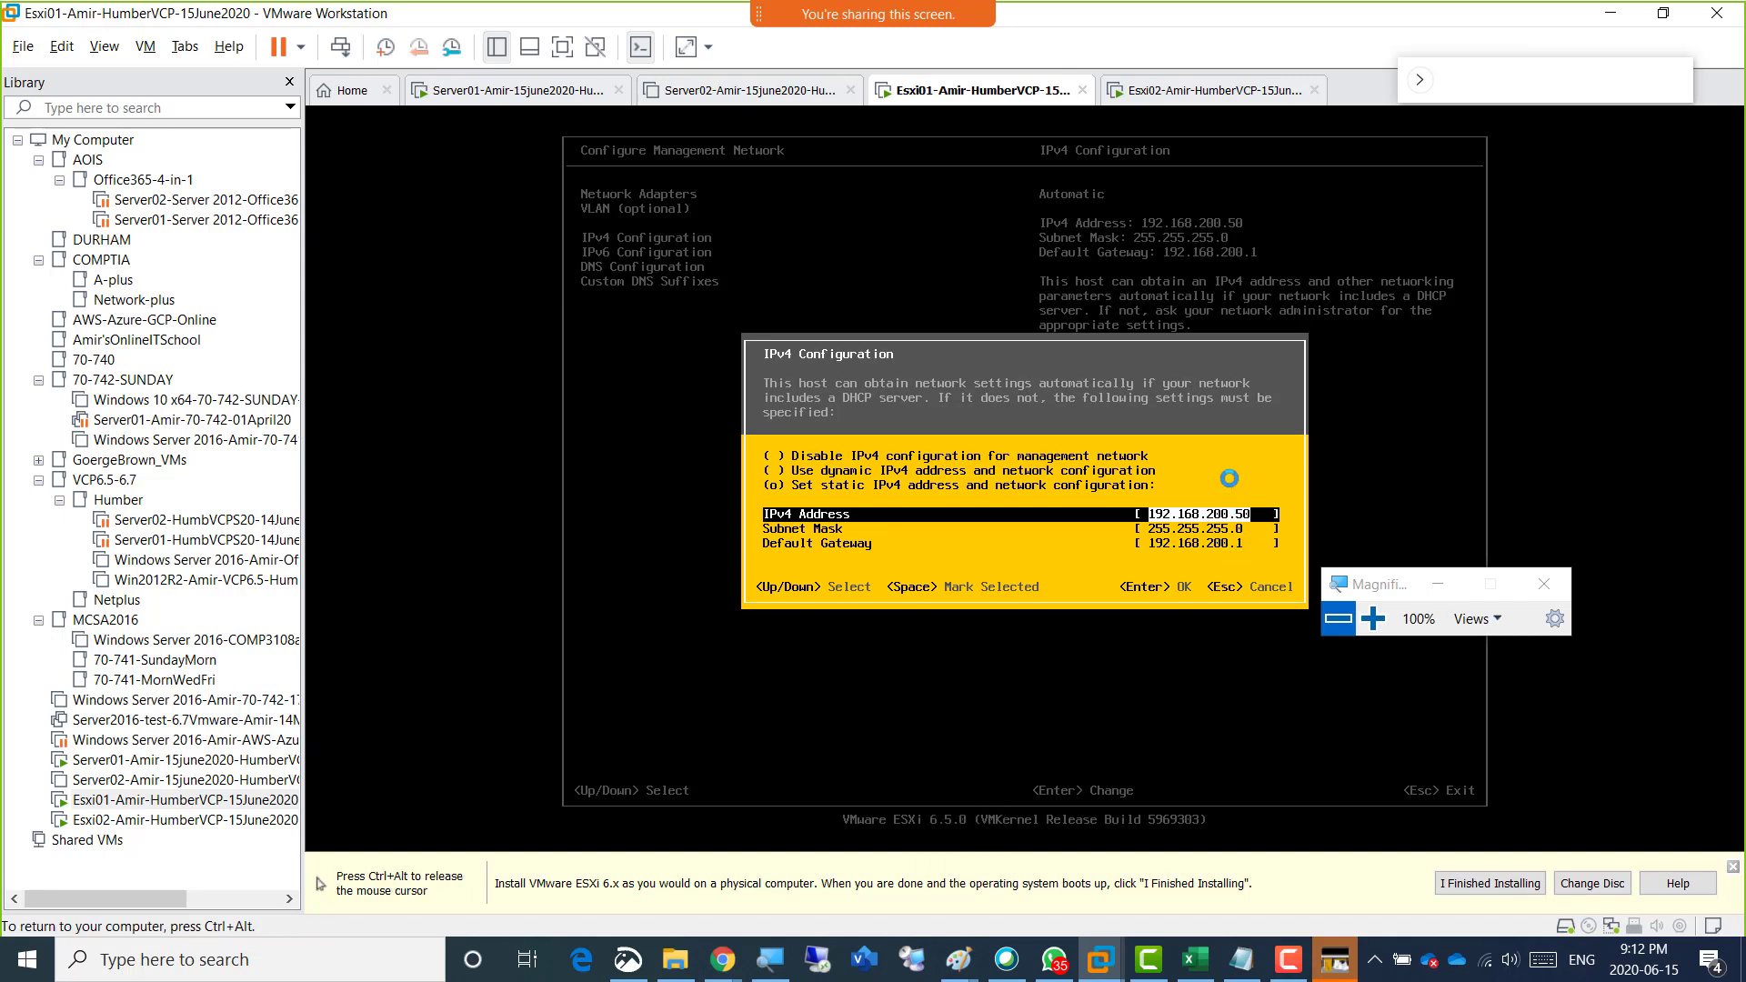
key("Right")
key("ctrl+alt")
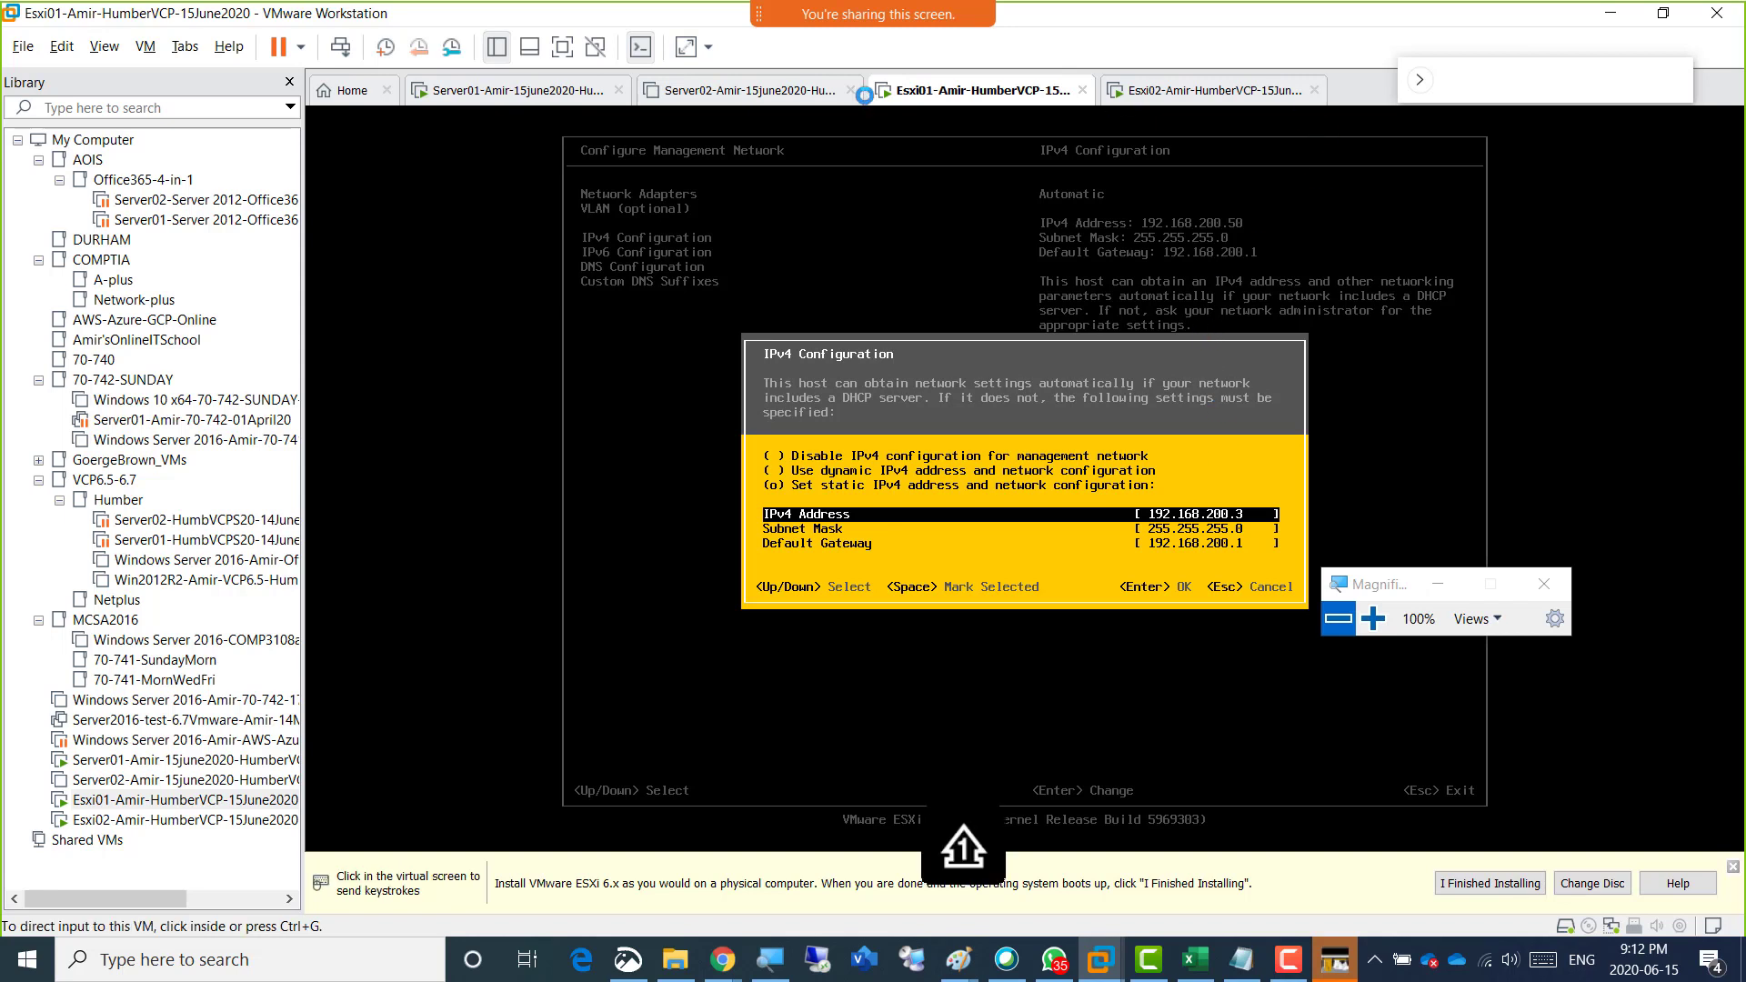
Check the network connection type of the Esxi01 virtual machine's network adapter, then leave its settings without changes.
right_click(929, 89)
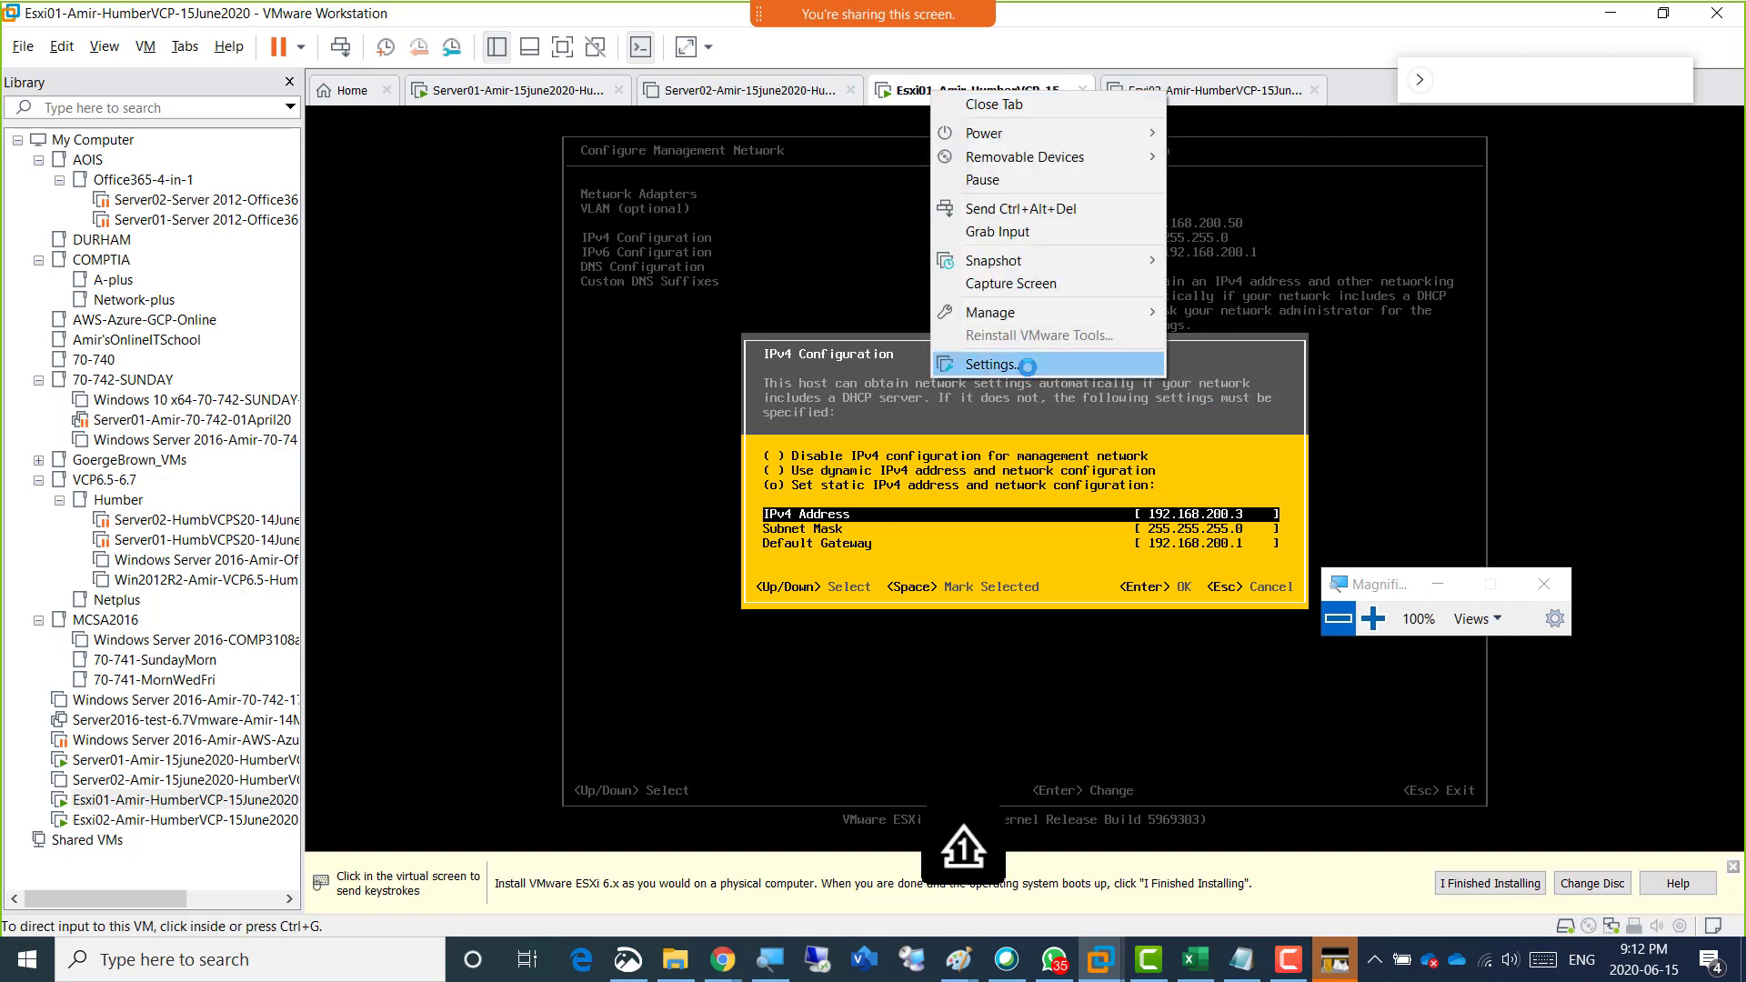
left_click(1026, 364)
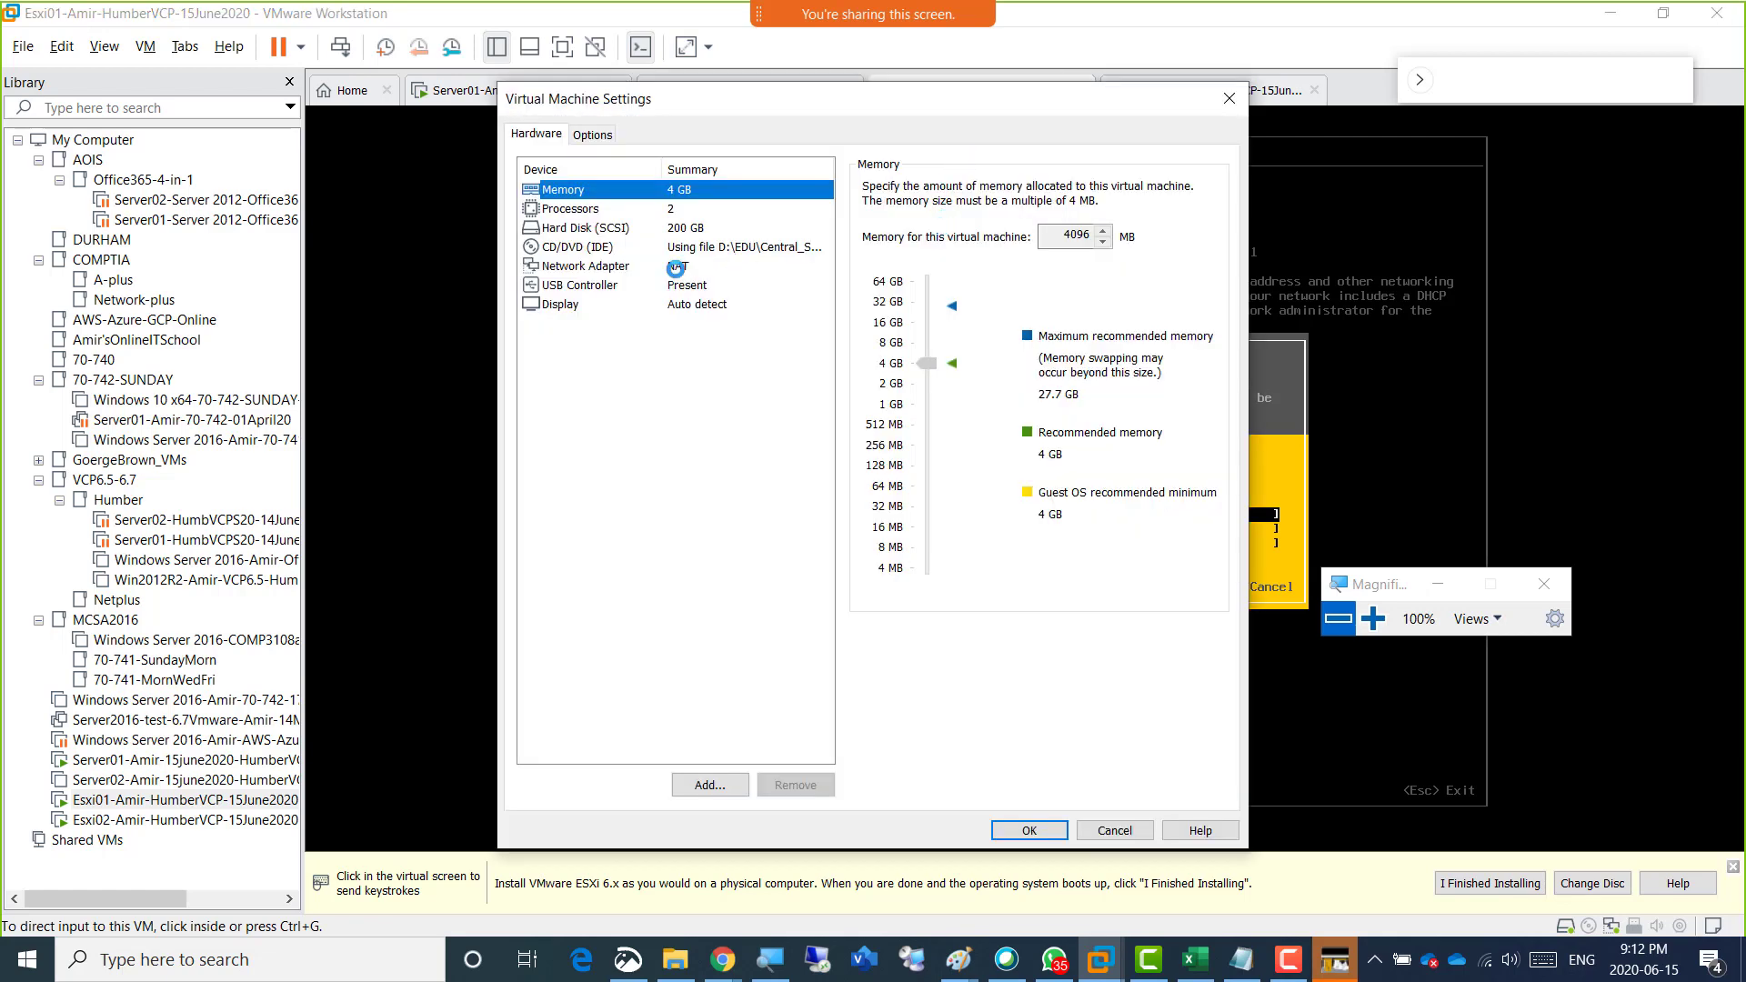
left_click(677, 265)
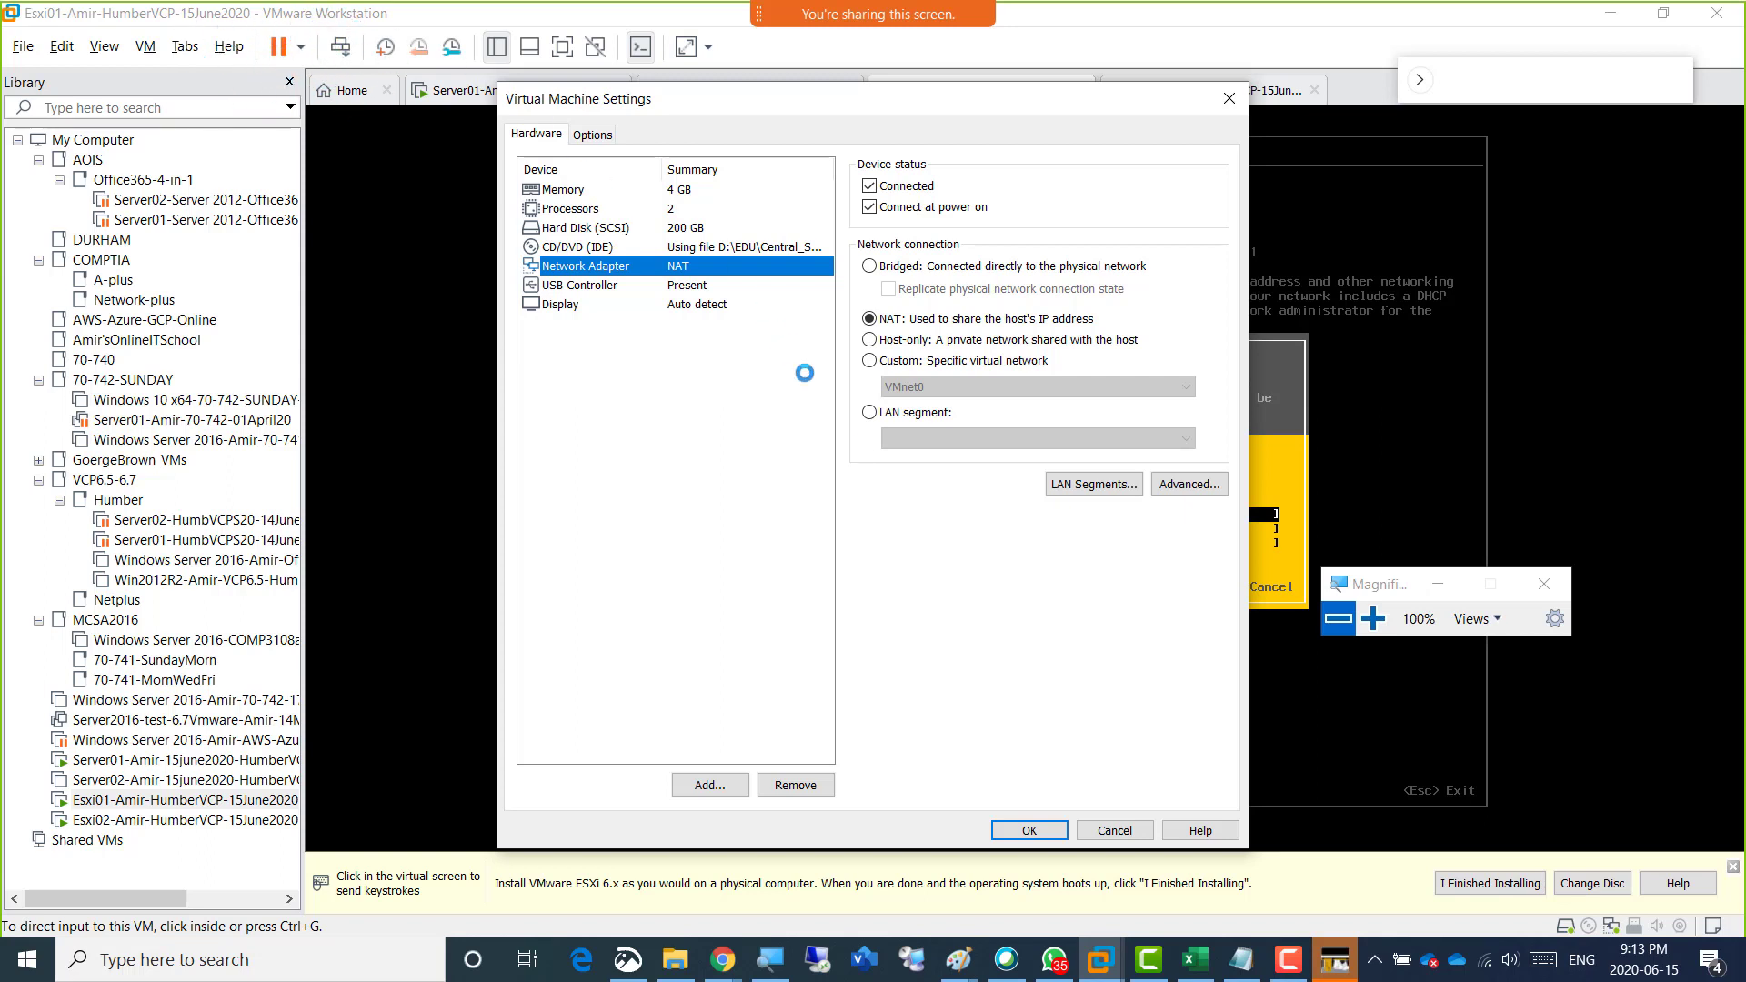
left_click(1115, 829)
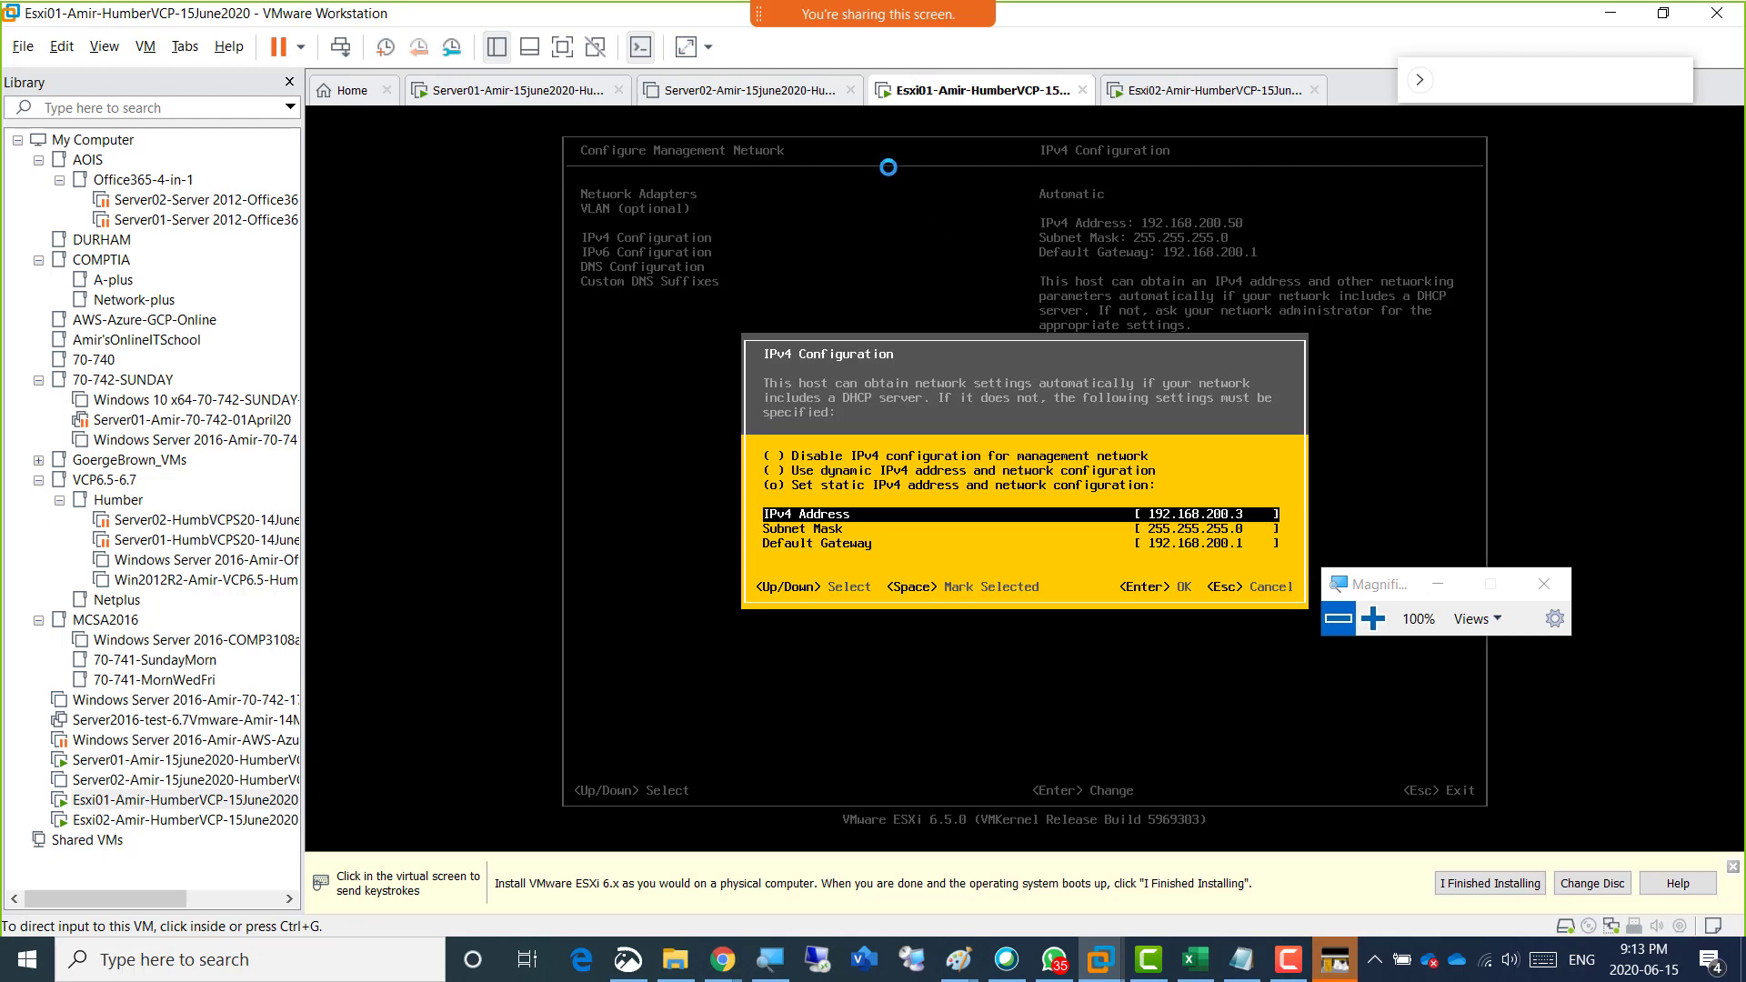
Review the IPv4 address, subnet mask and default gateway fields, and accept the static IPv4 configuration.
left_click(1259, 518)
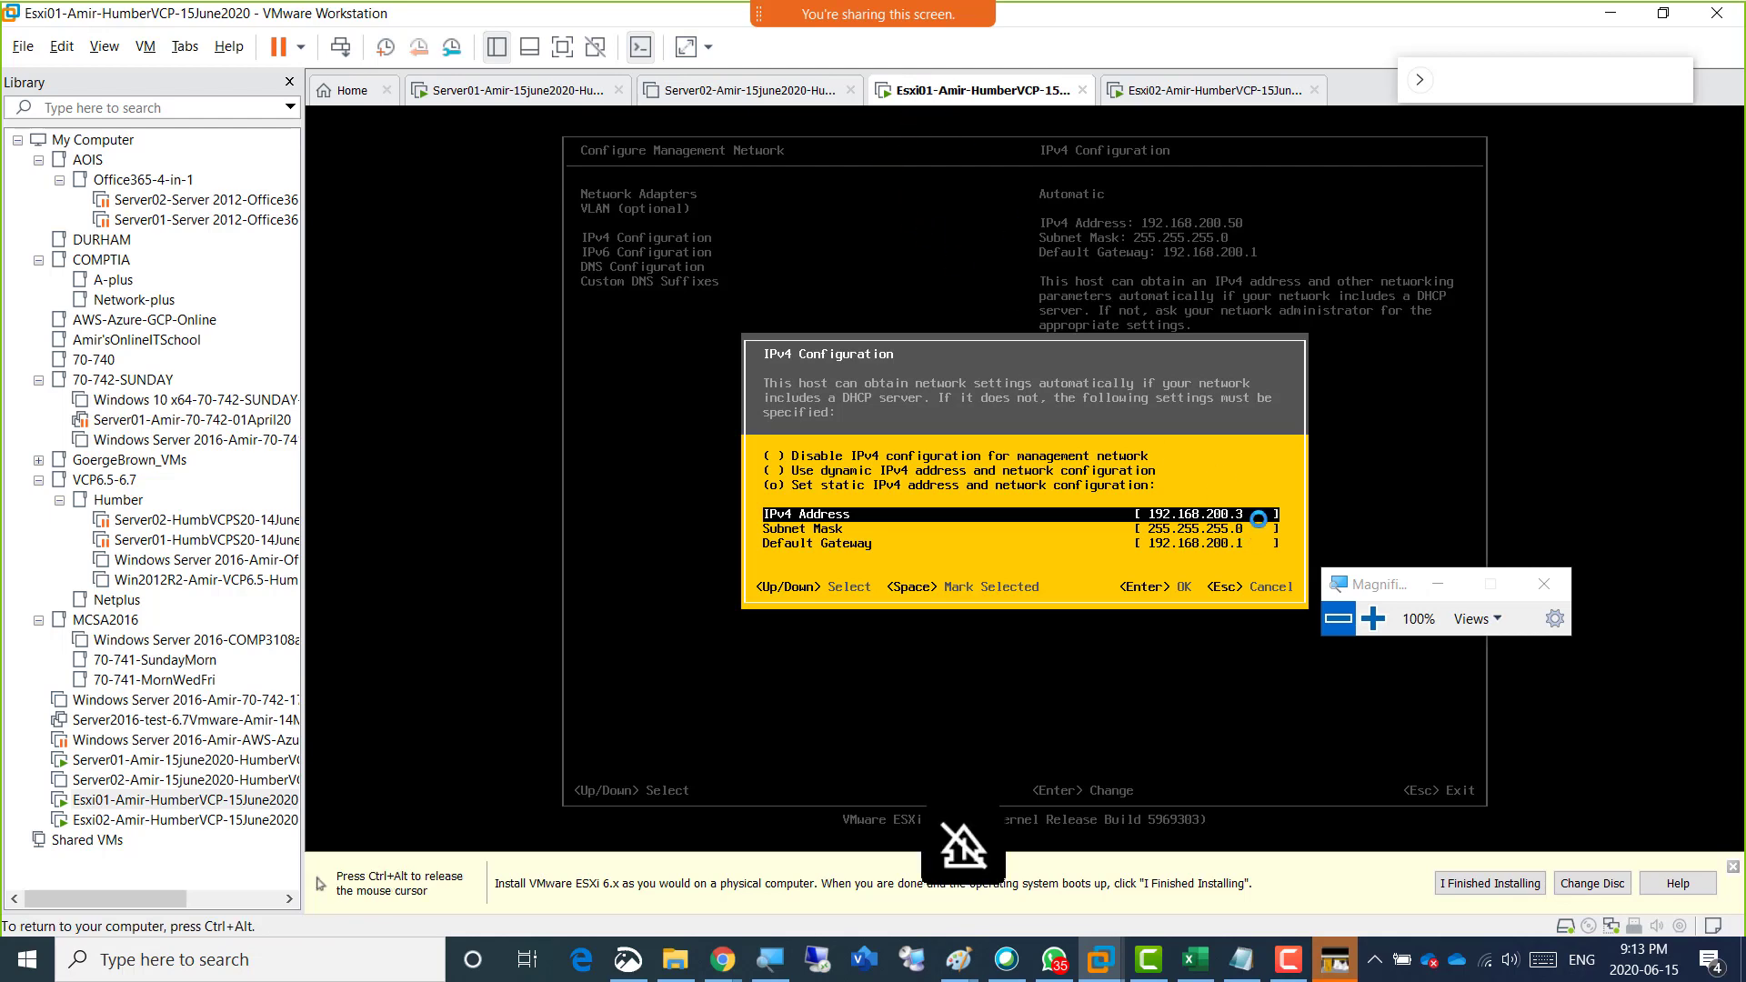
key("Return")
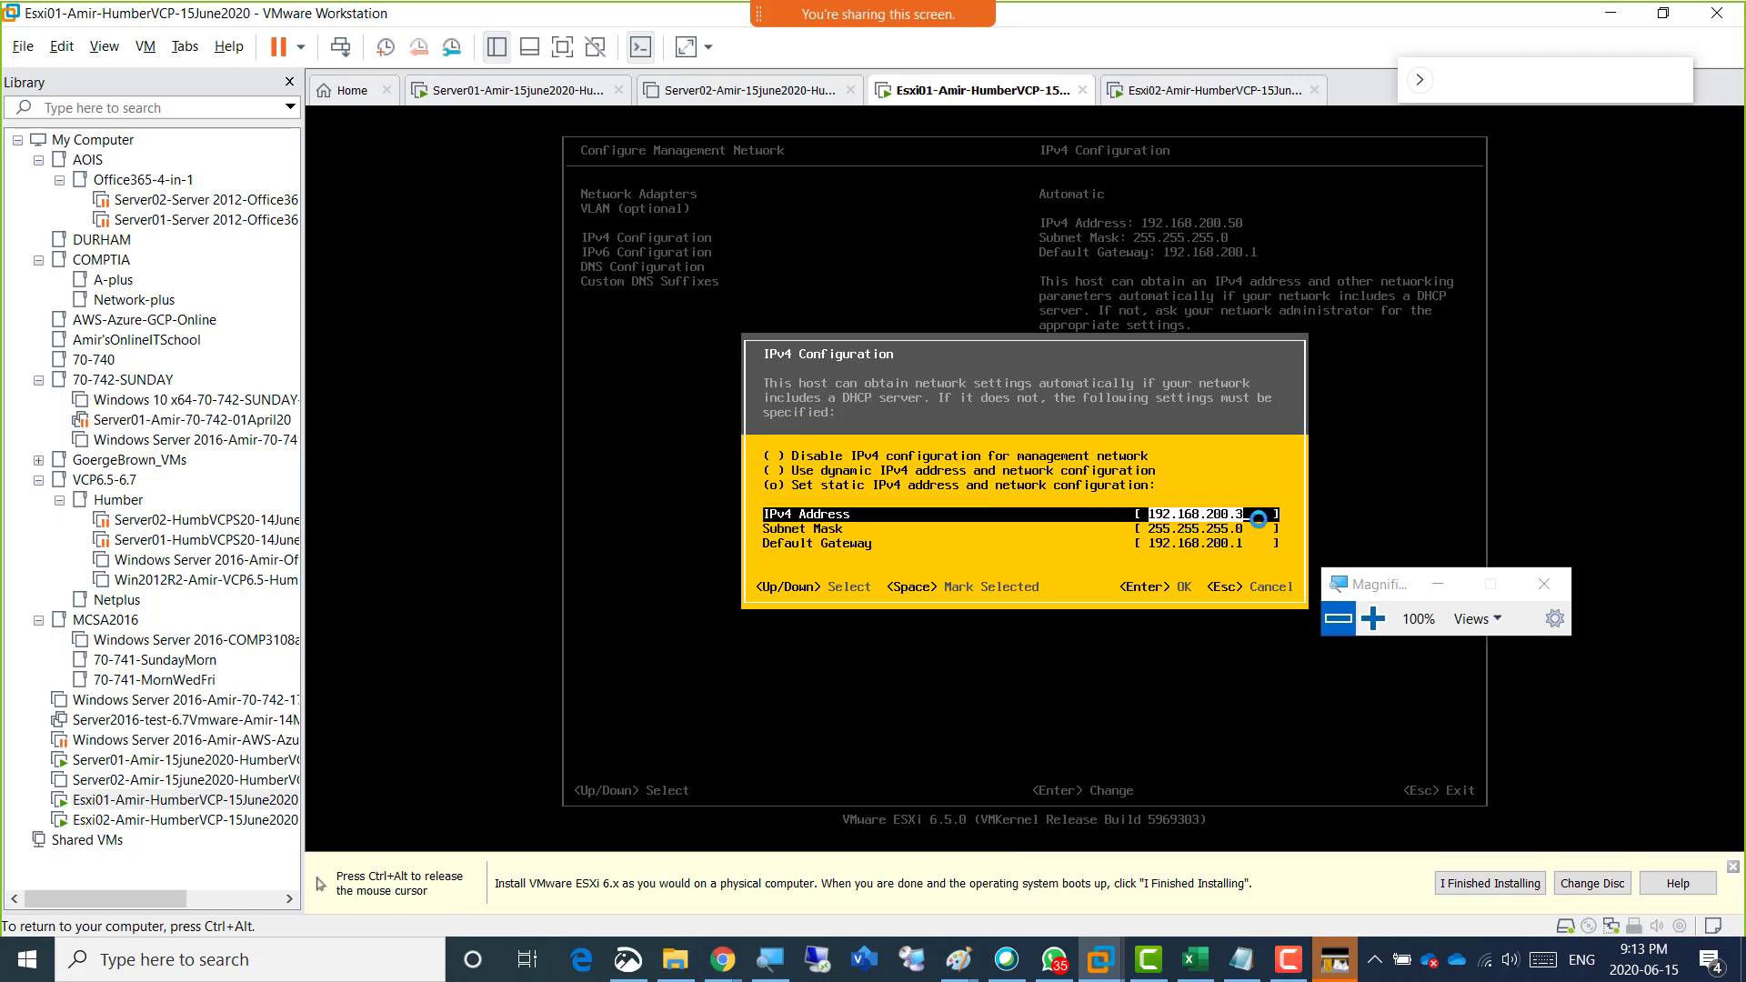
key("ctrl+alt")
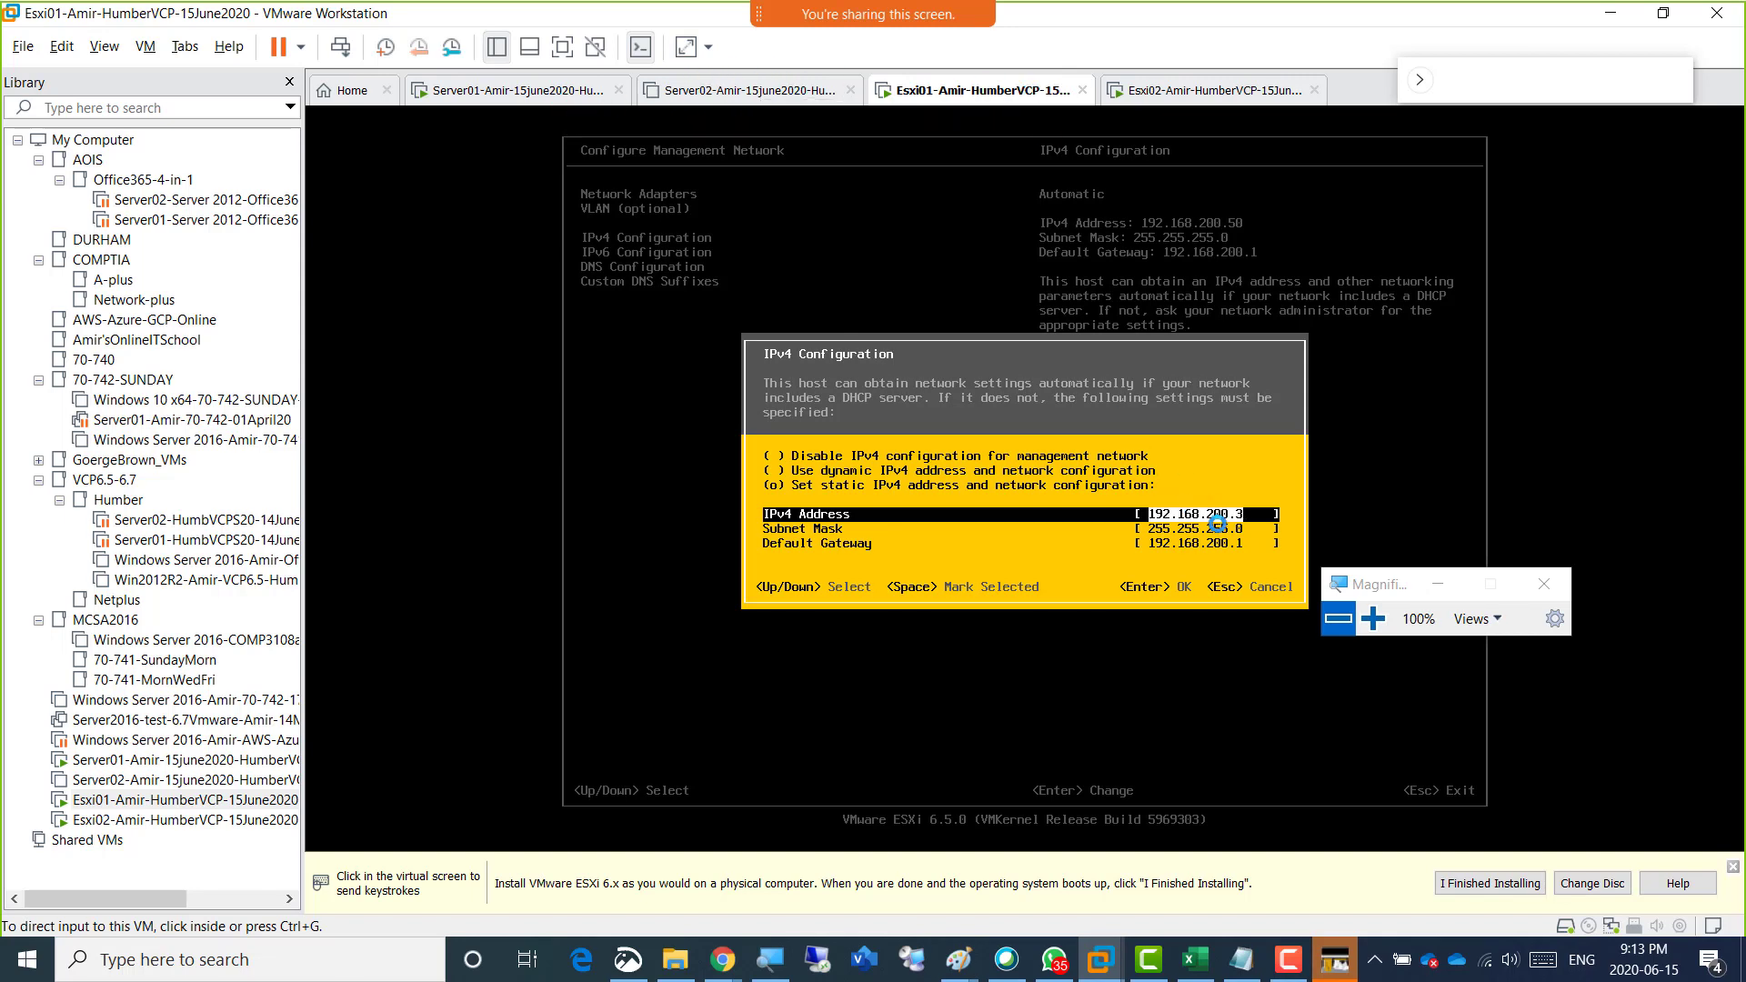
left_click(1215, 523)
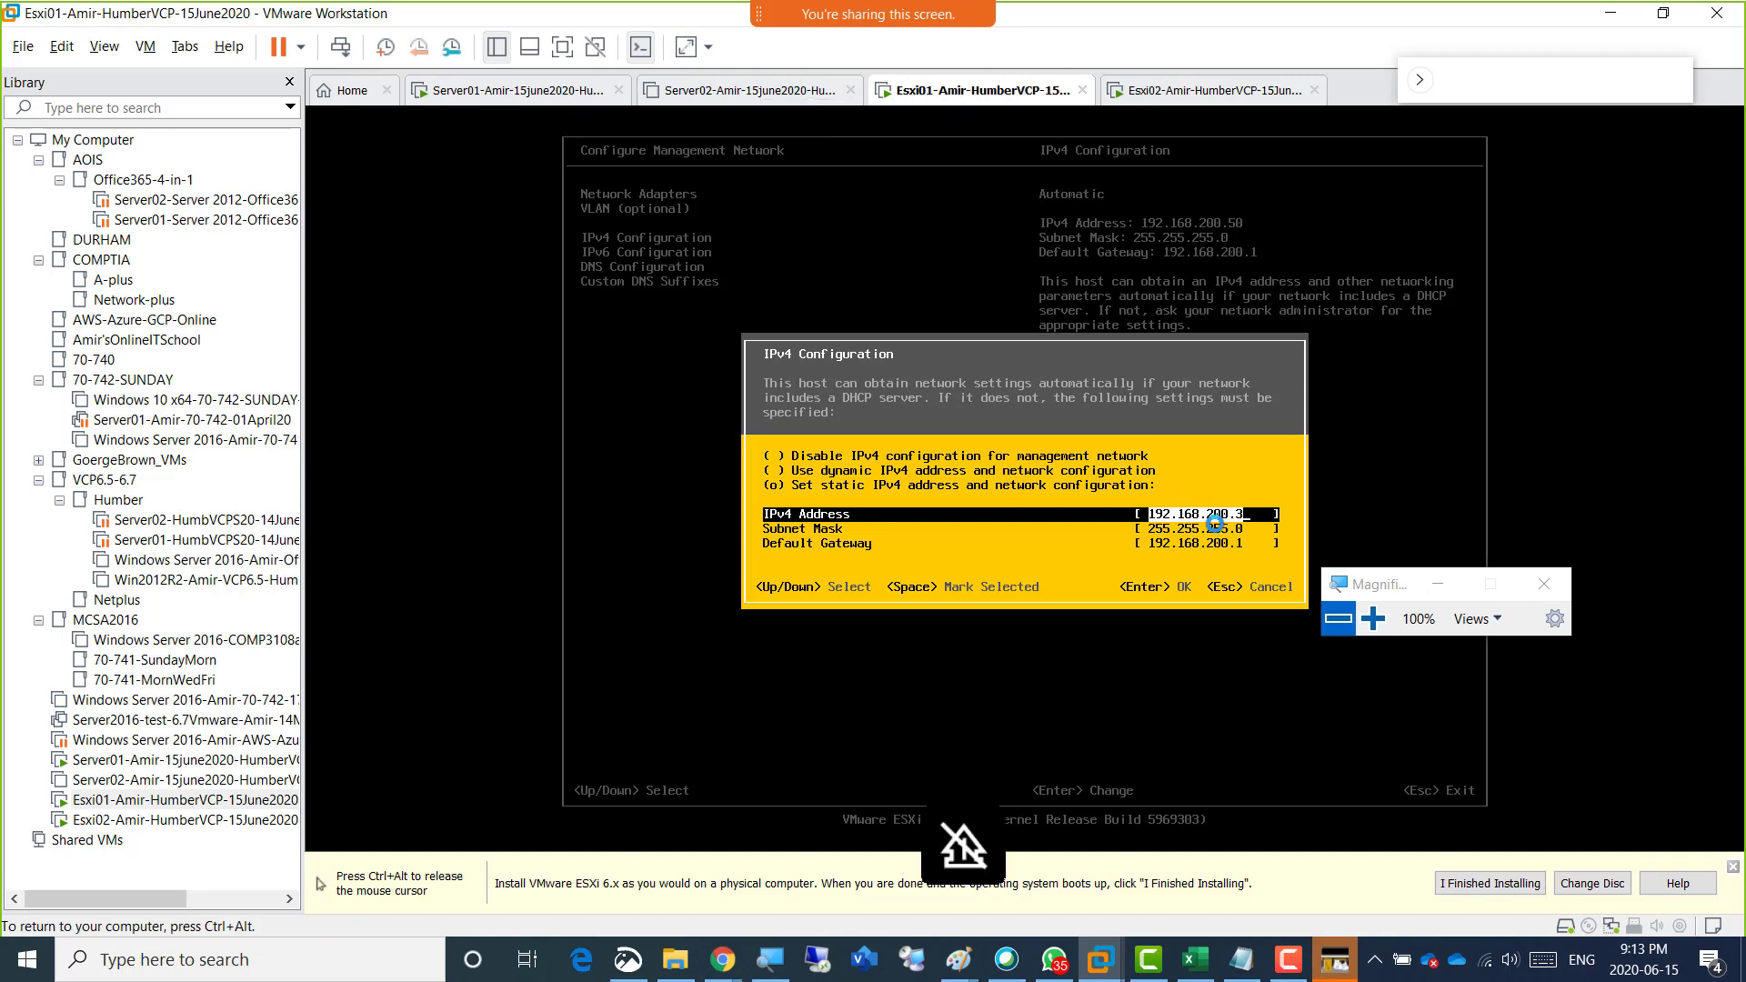
key("Down")
key("Down")
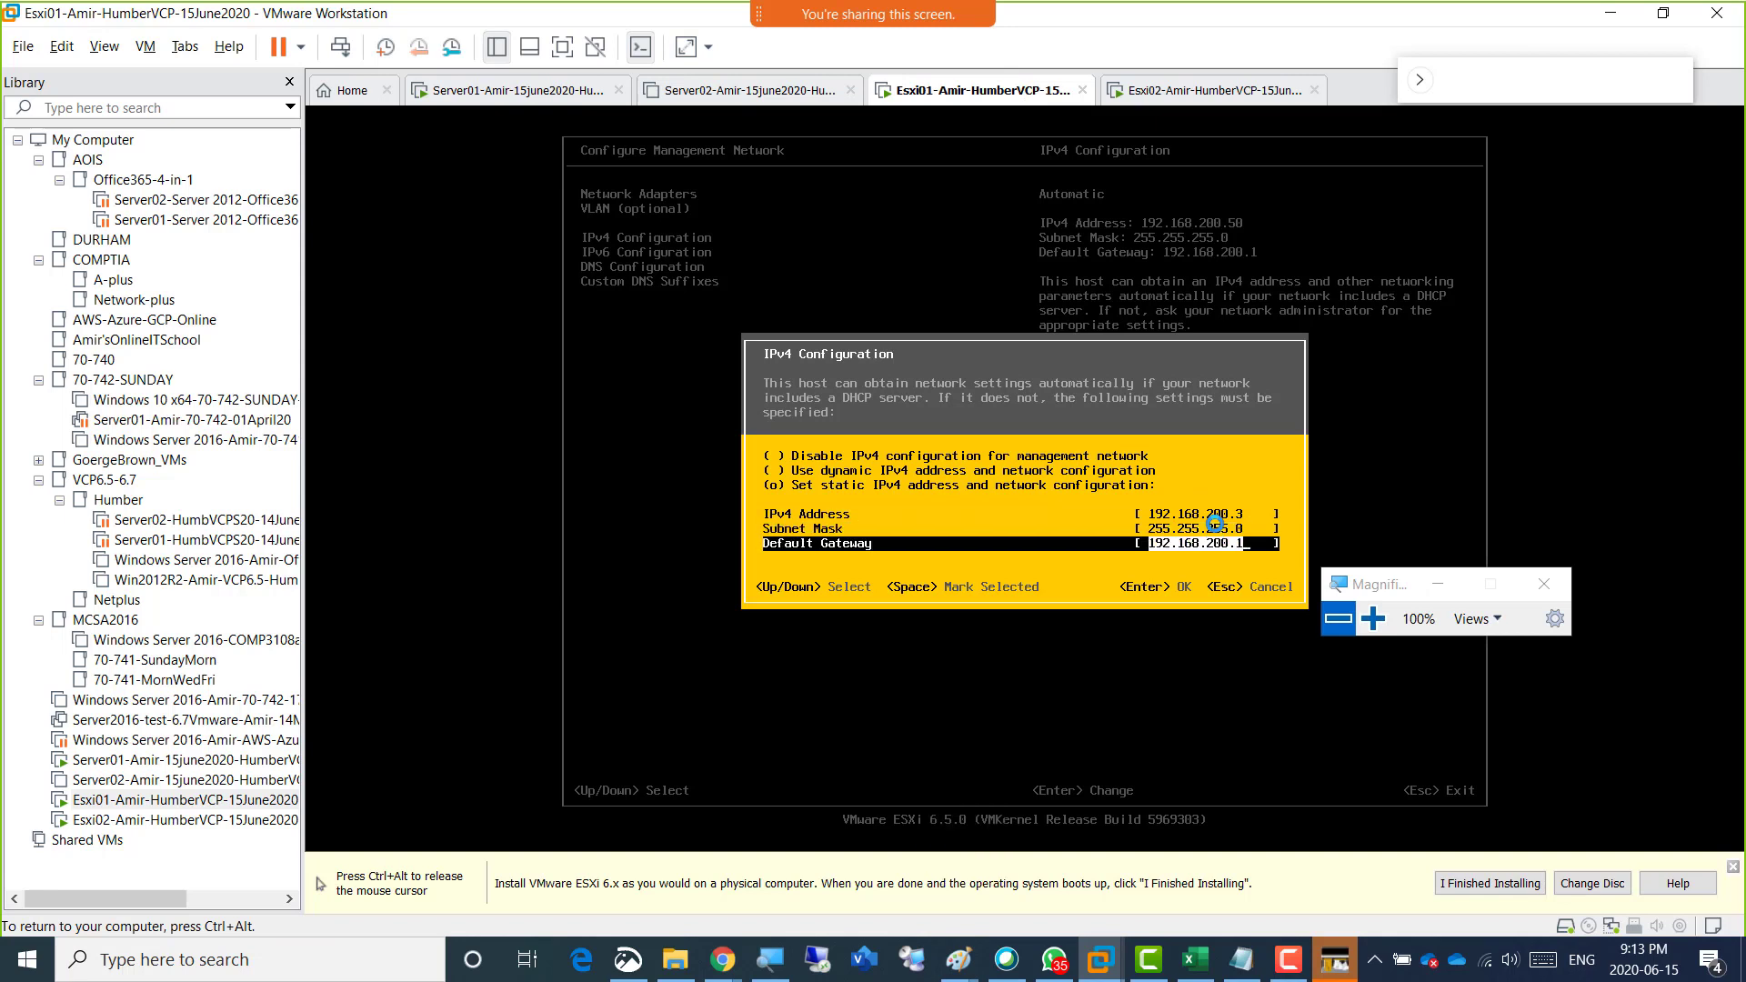
key("Up")
key("Up")
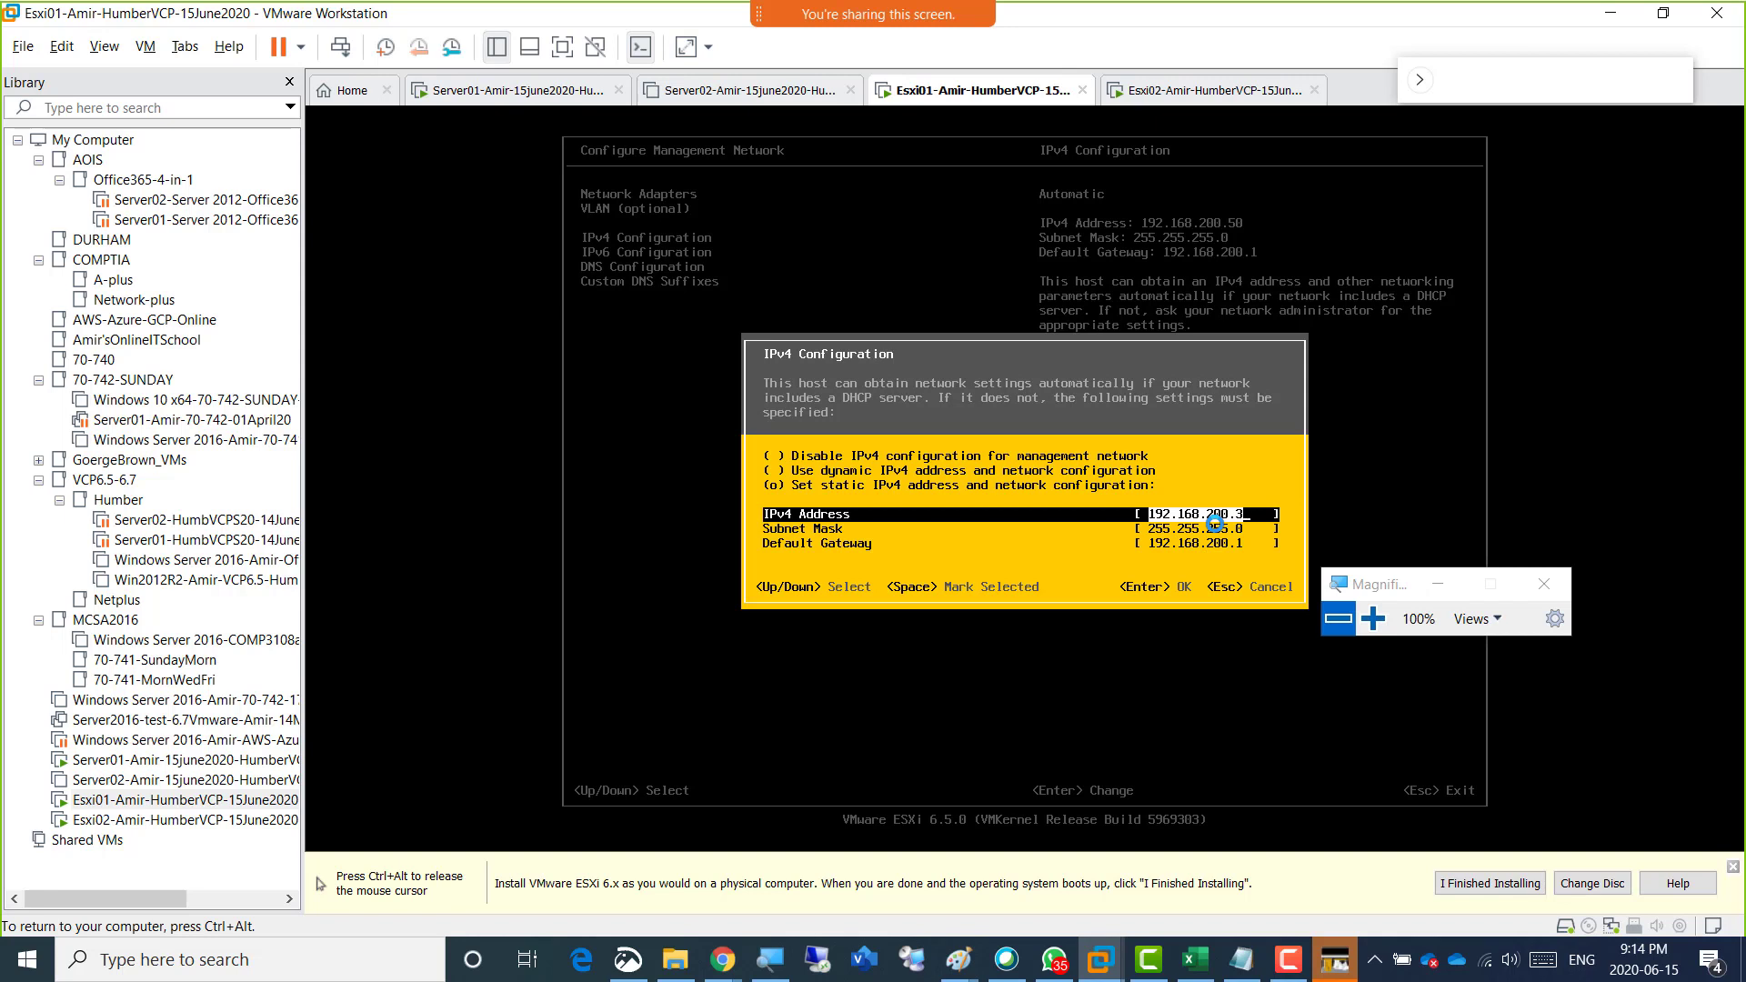
key("ctrl+alt")
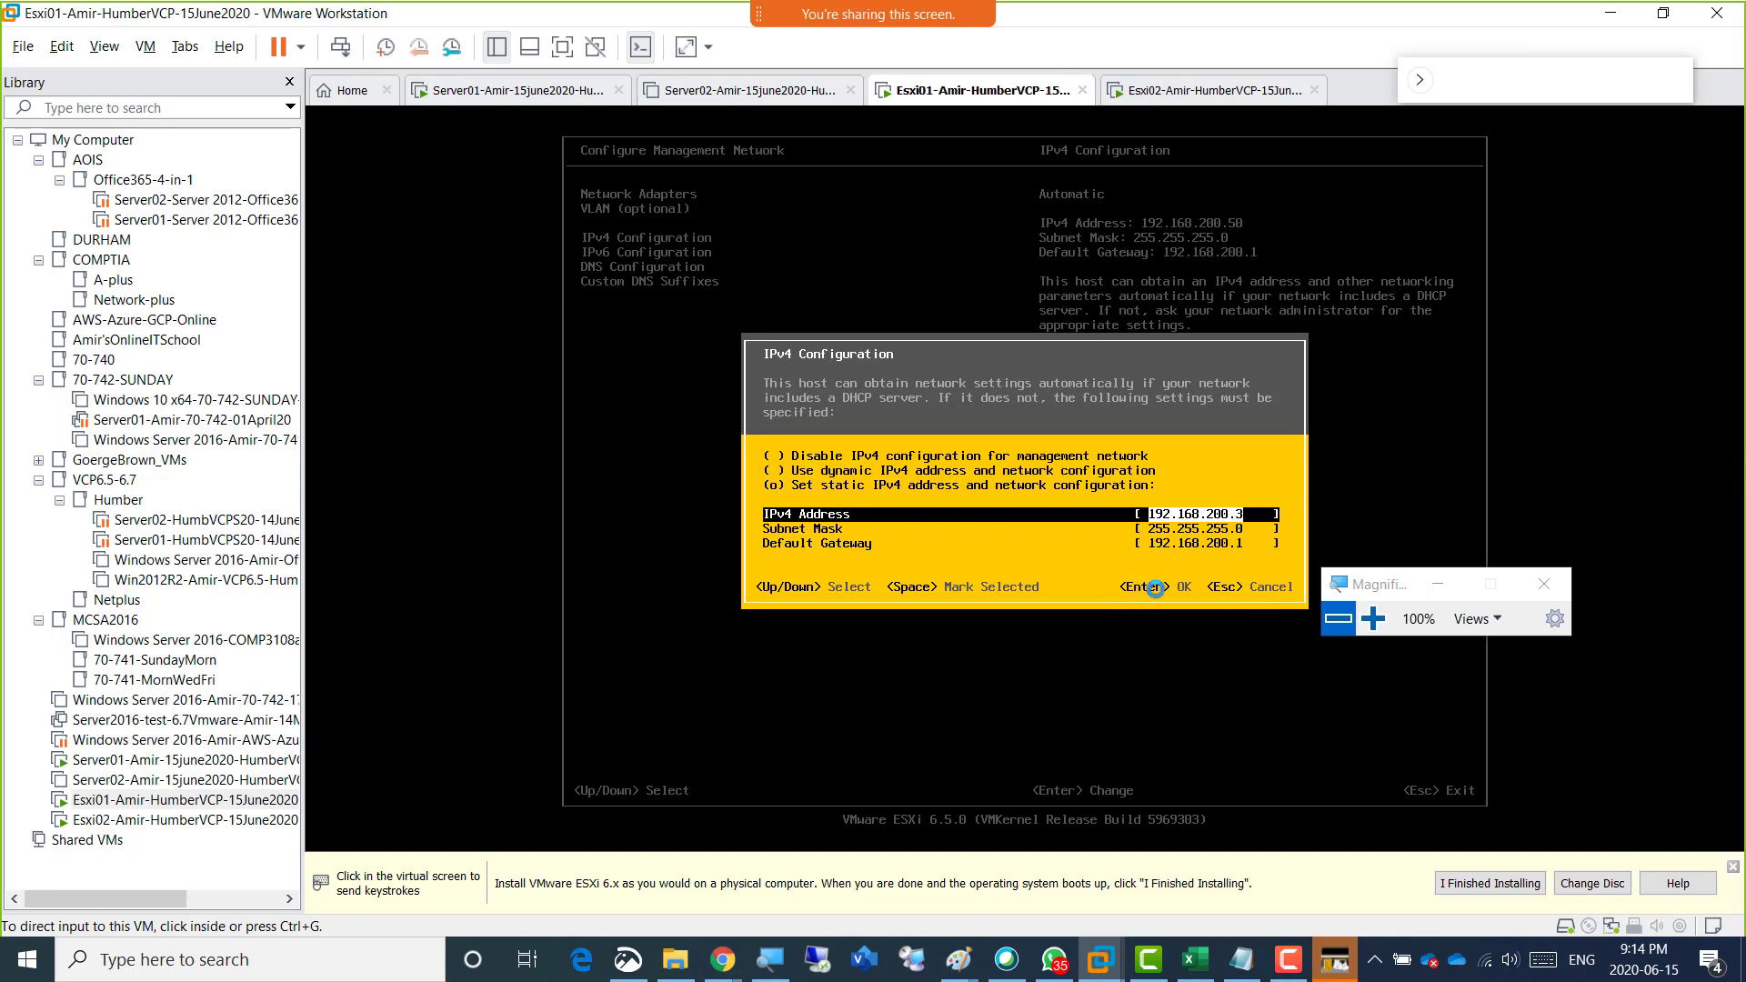
left_click(1191, 610)
key("Return")
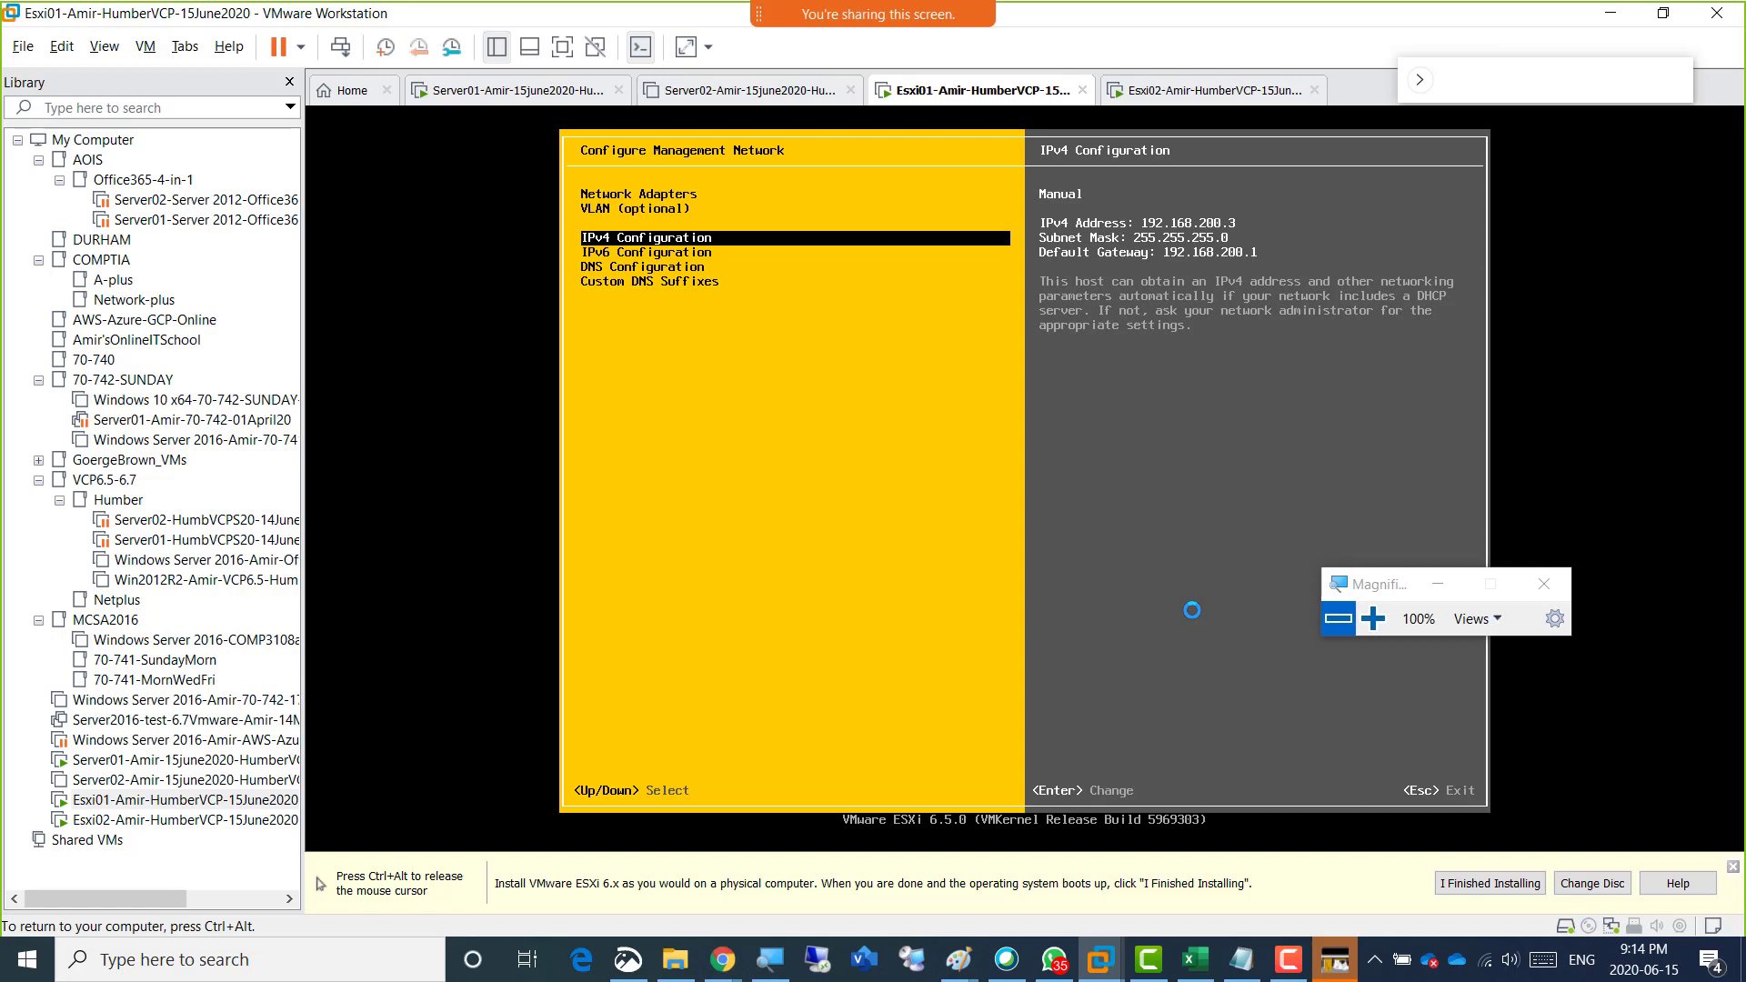
Look over the IPv6 Configuration and DNS Configuration summaries, and return to the IPv4 Configuration entry.
key("Down")
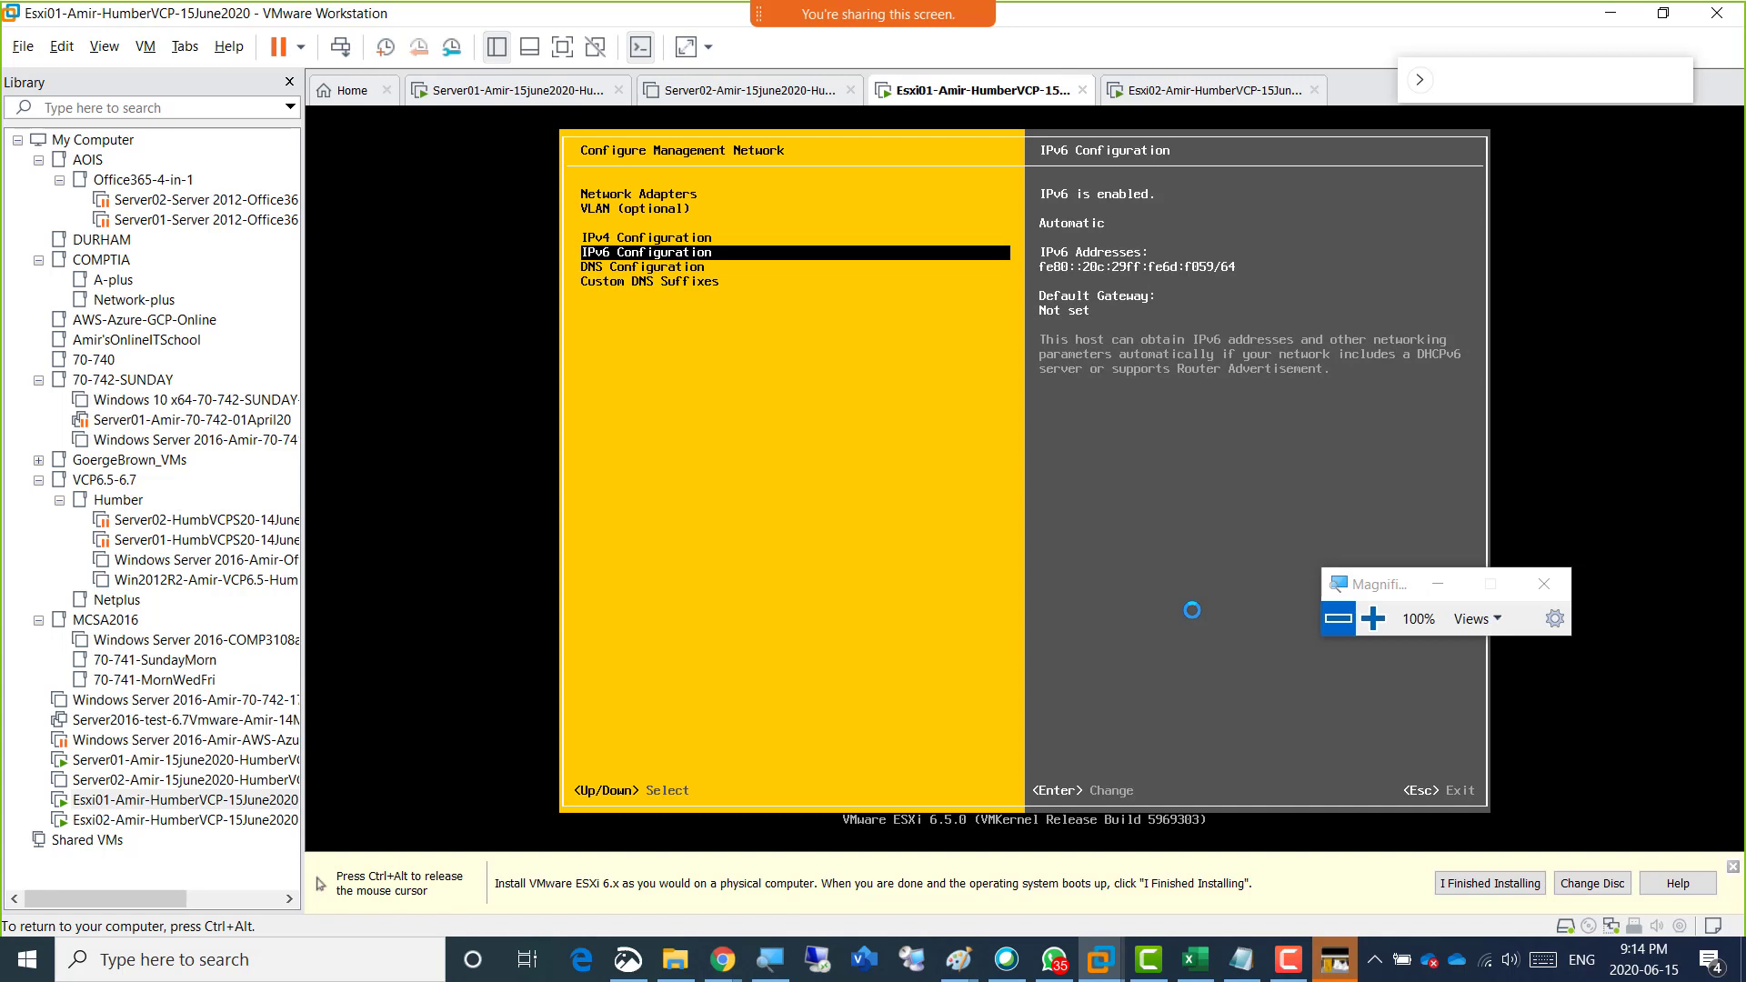
key("Down")
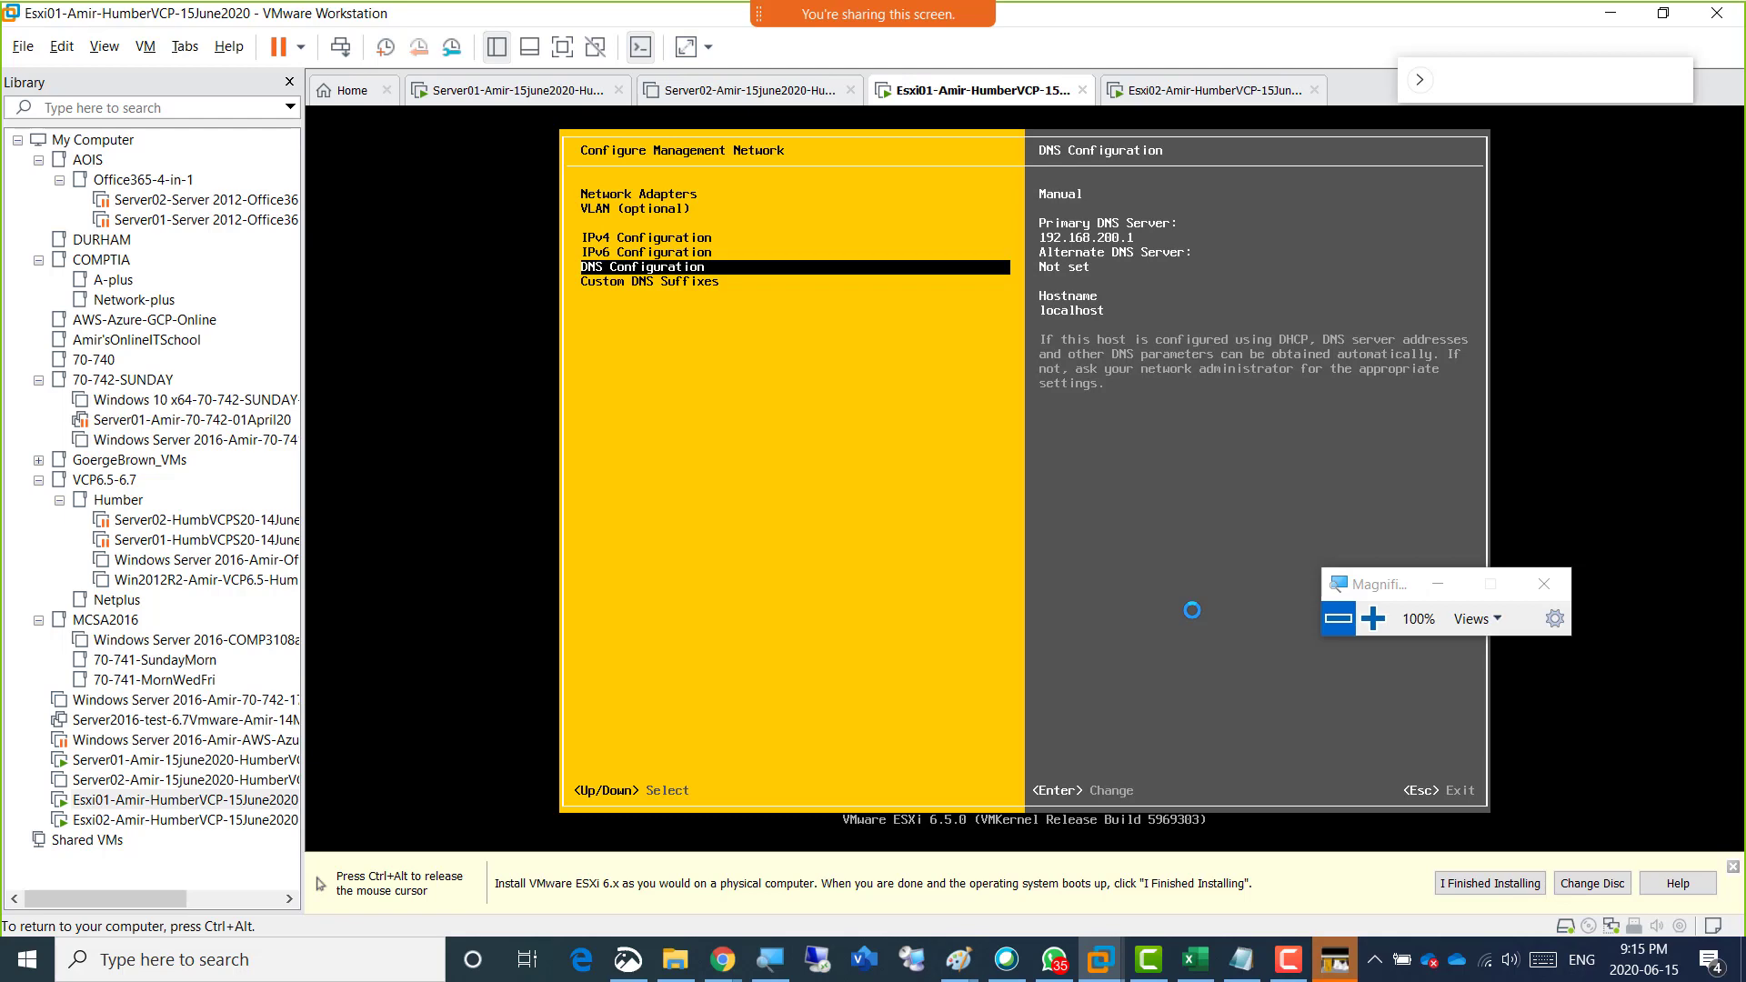
key("Up")
key("Up")
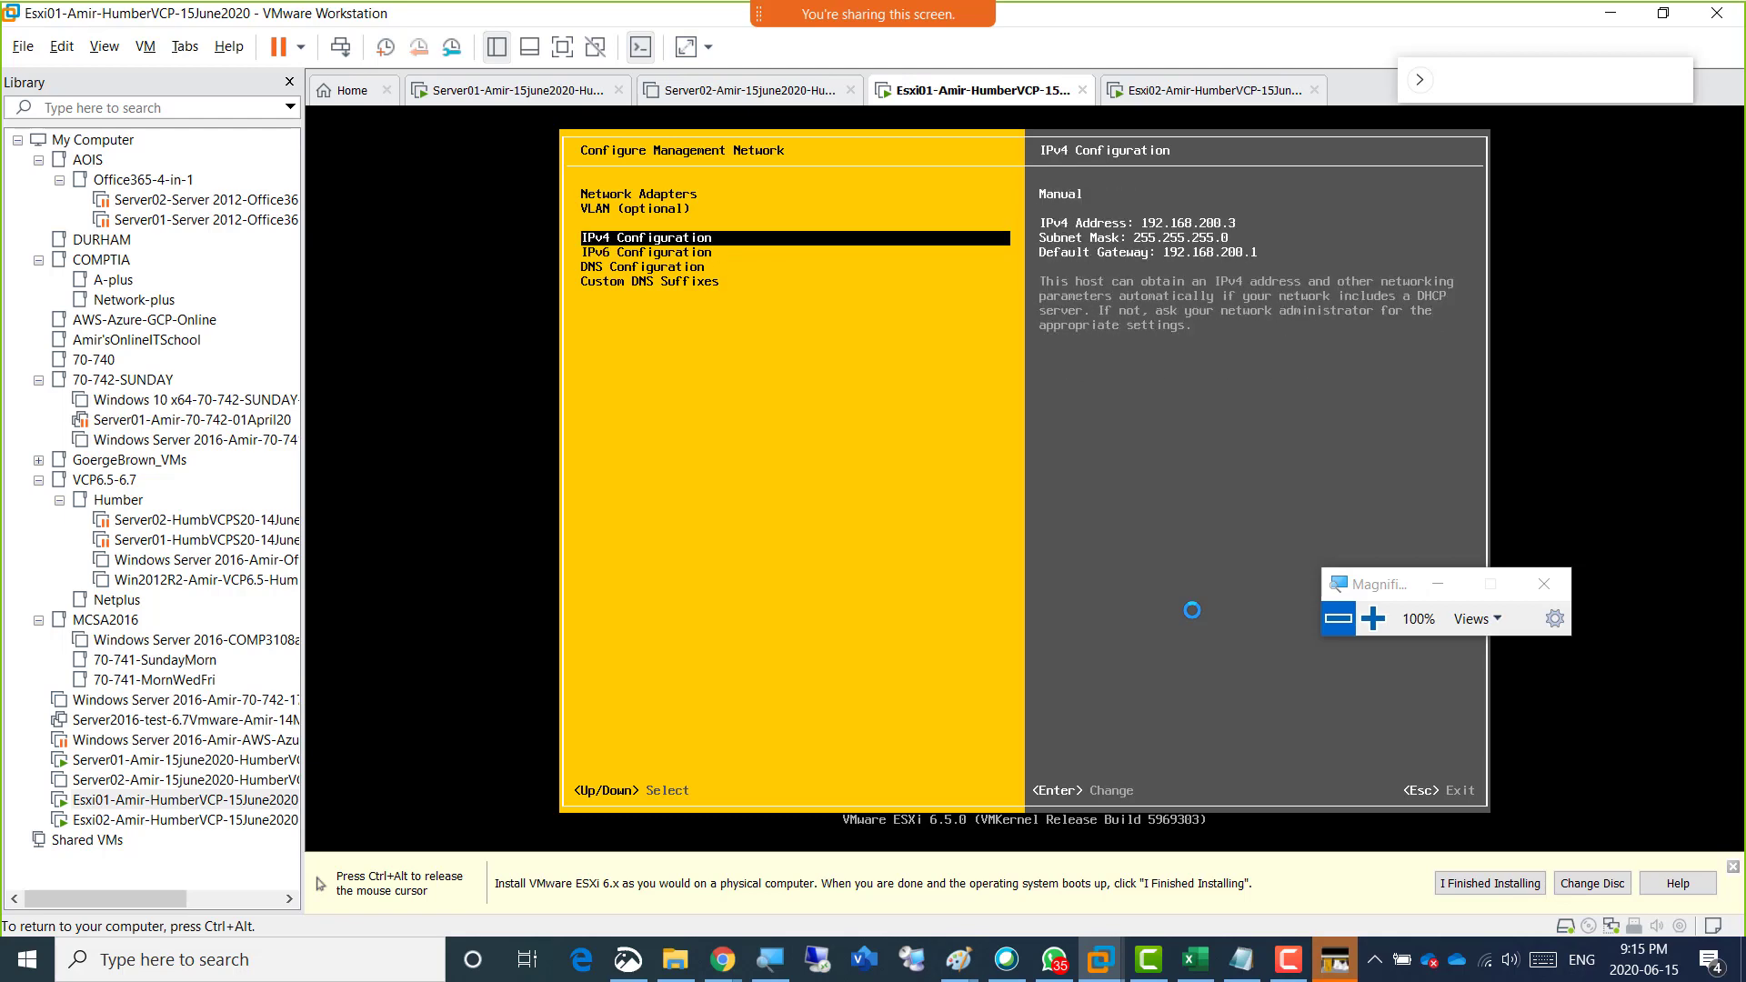
Reopen the IPv4 Configuration, toggle it to dynamic and back to static addressing, and re-enter 192.168.200.3 as the IPv4 address.
key("Return")
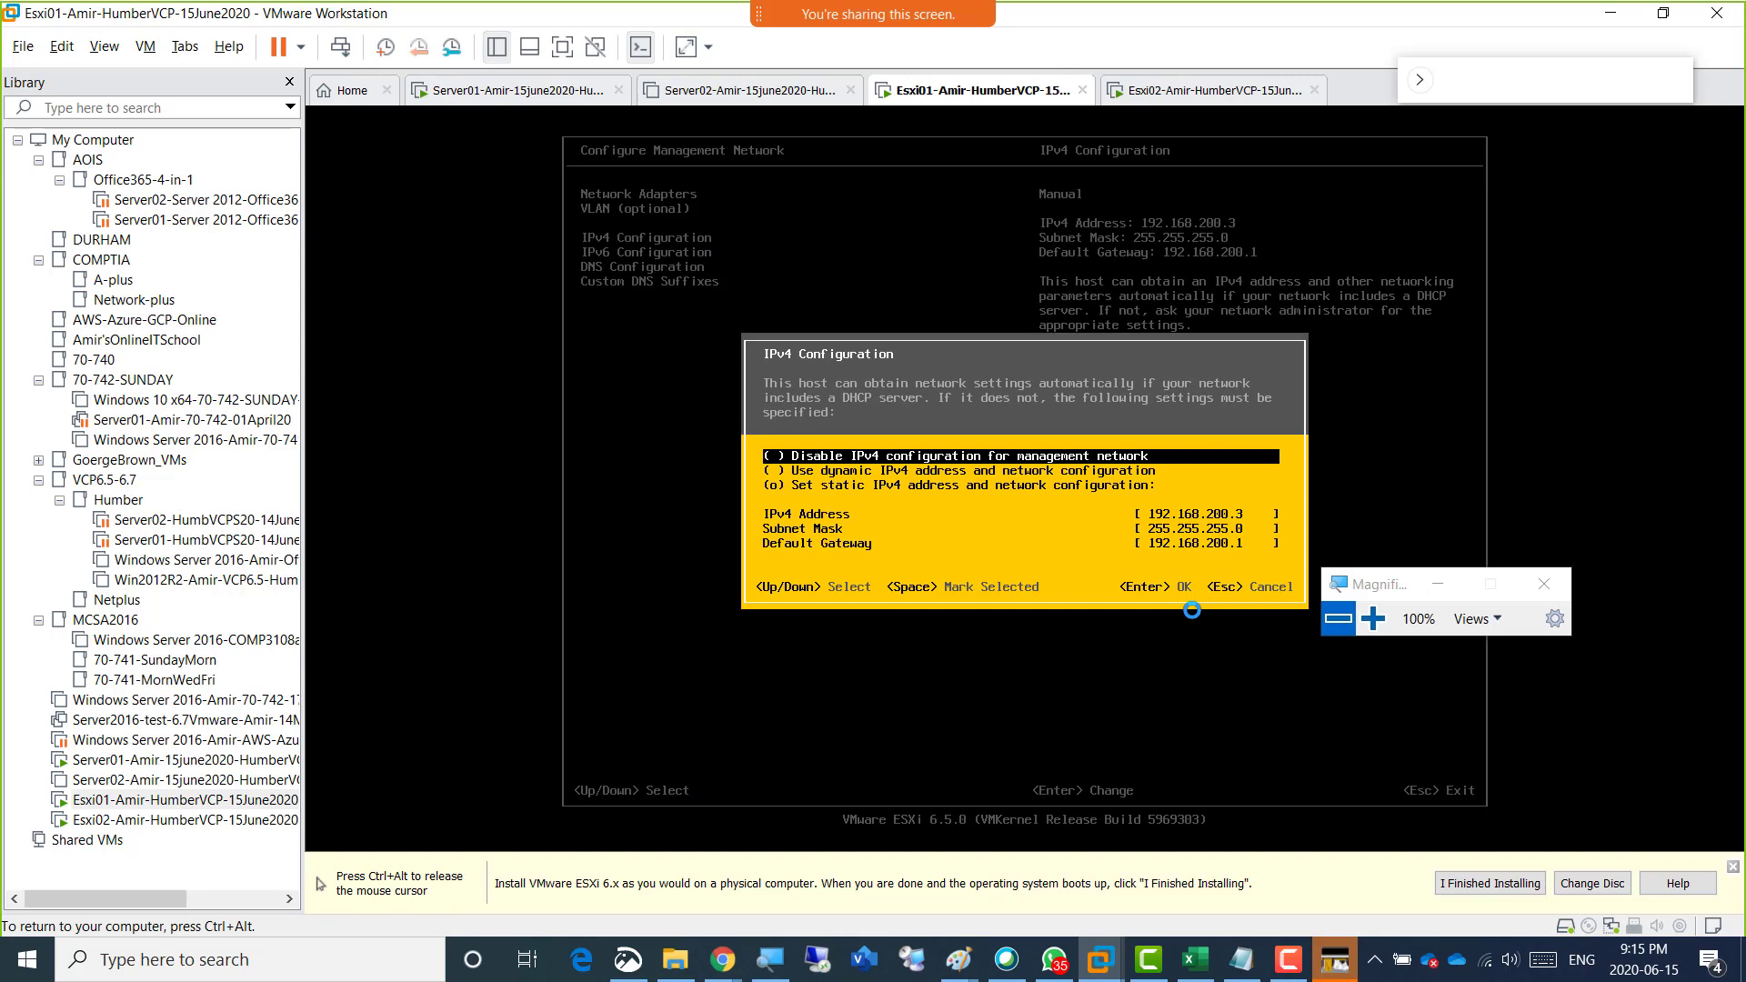
key("Down")
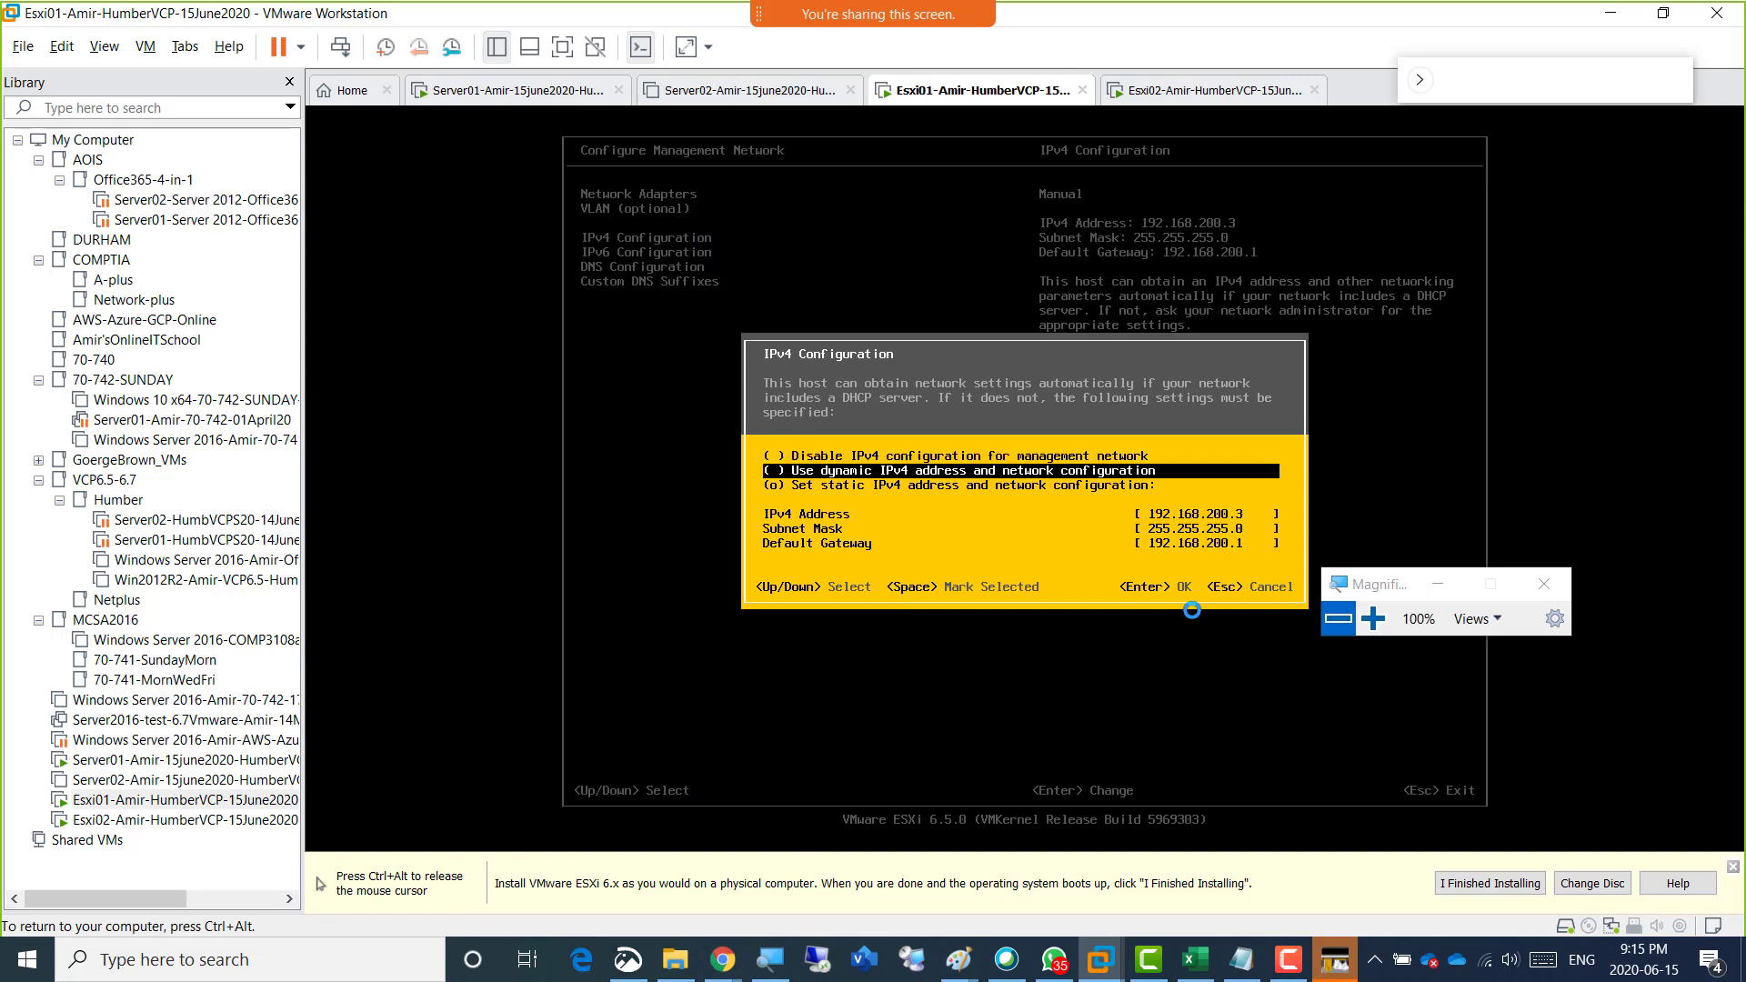
key("Down")
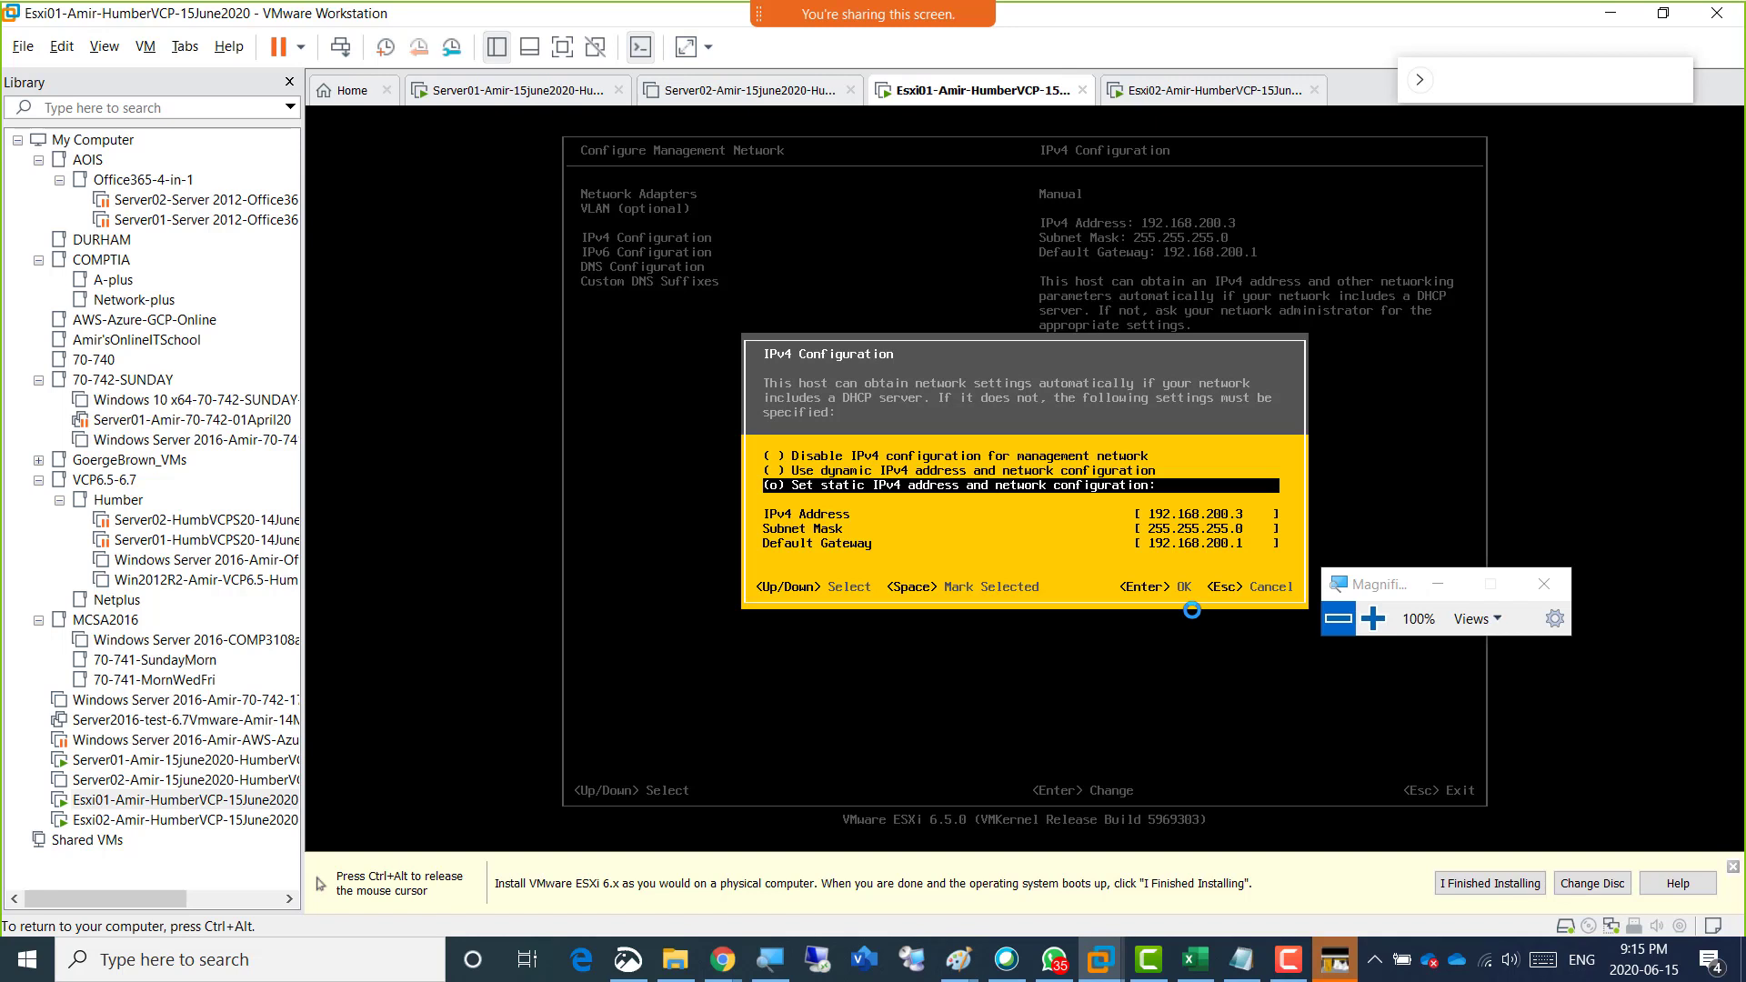
key("Up")
key("space")
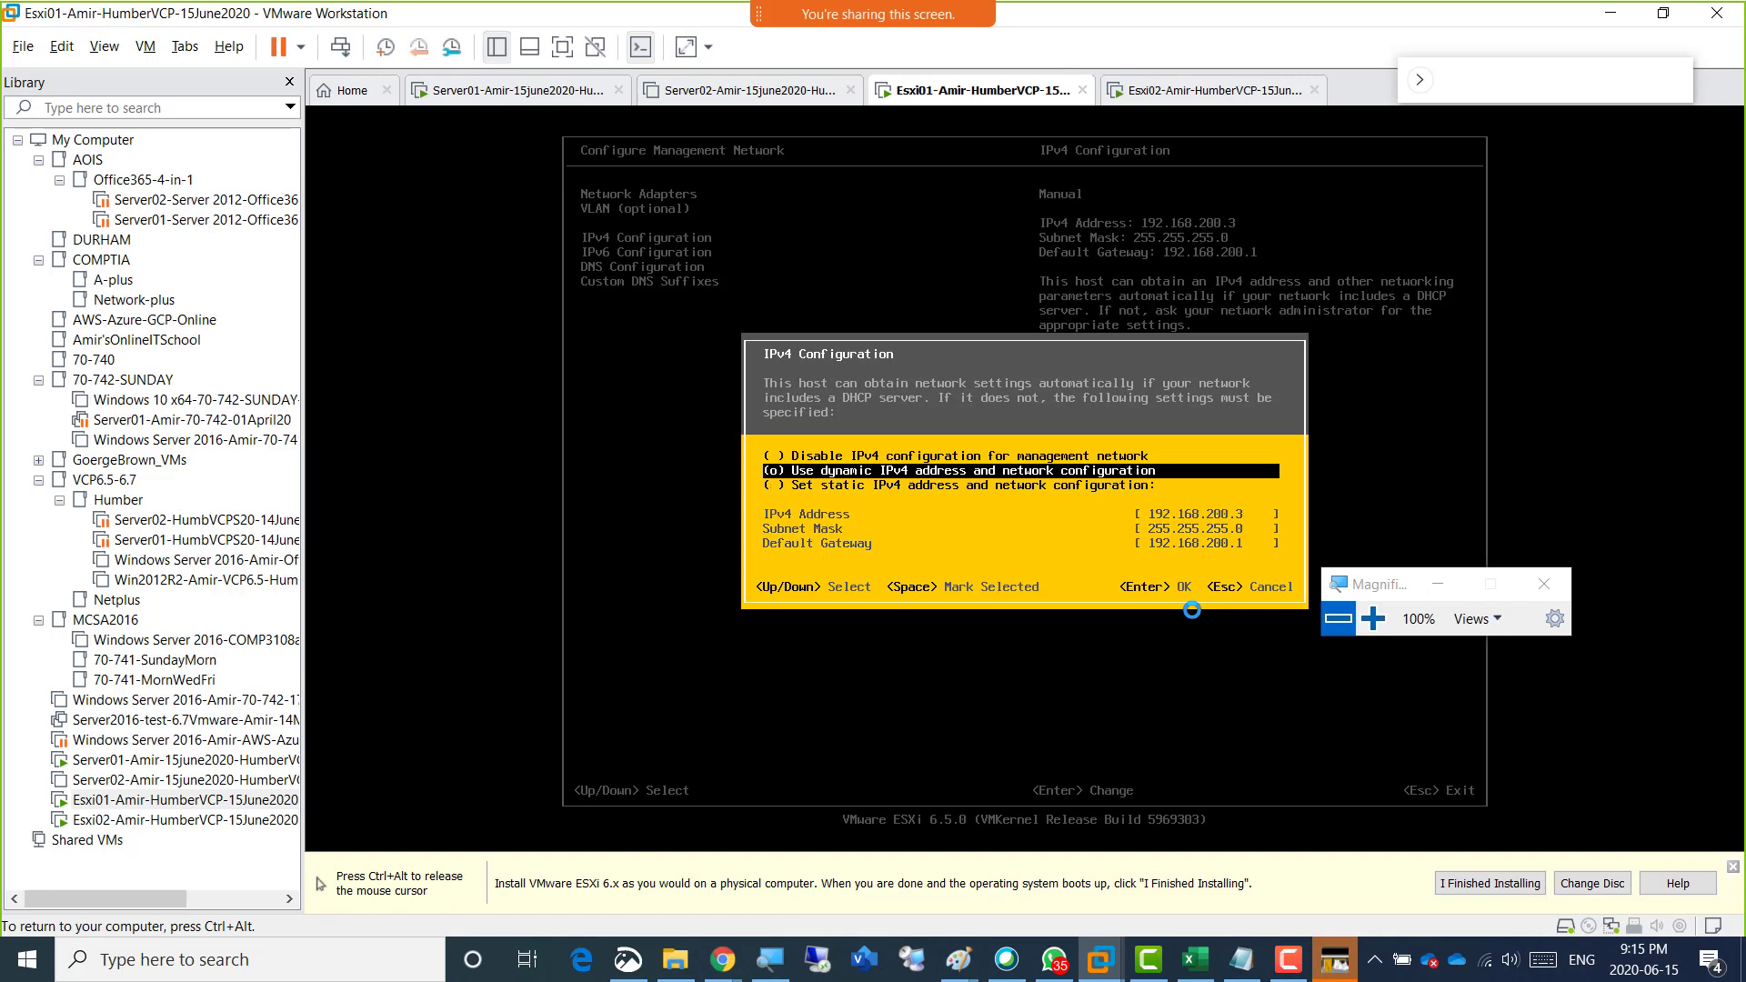
key("Down")
key("space")
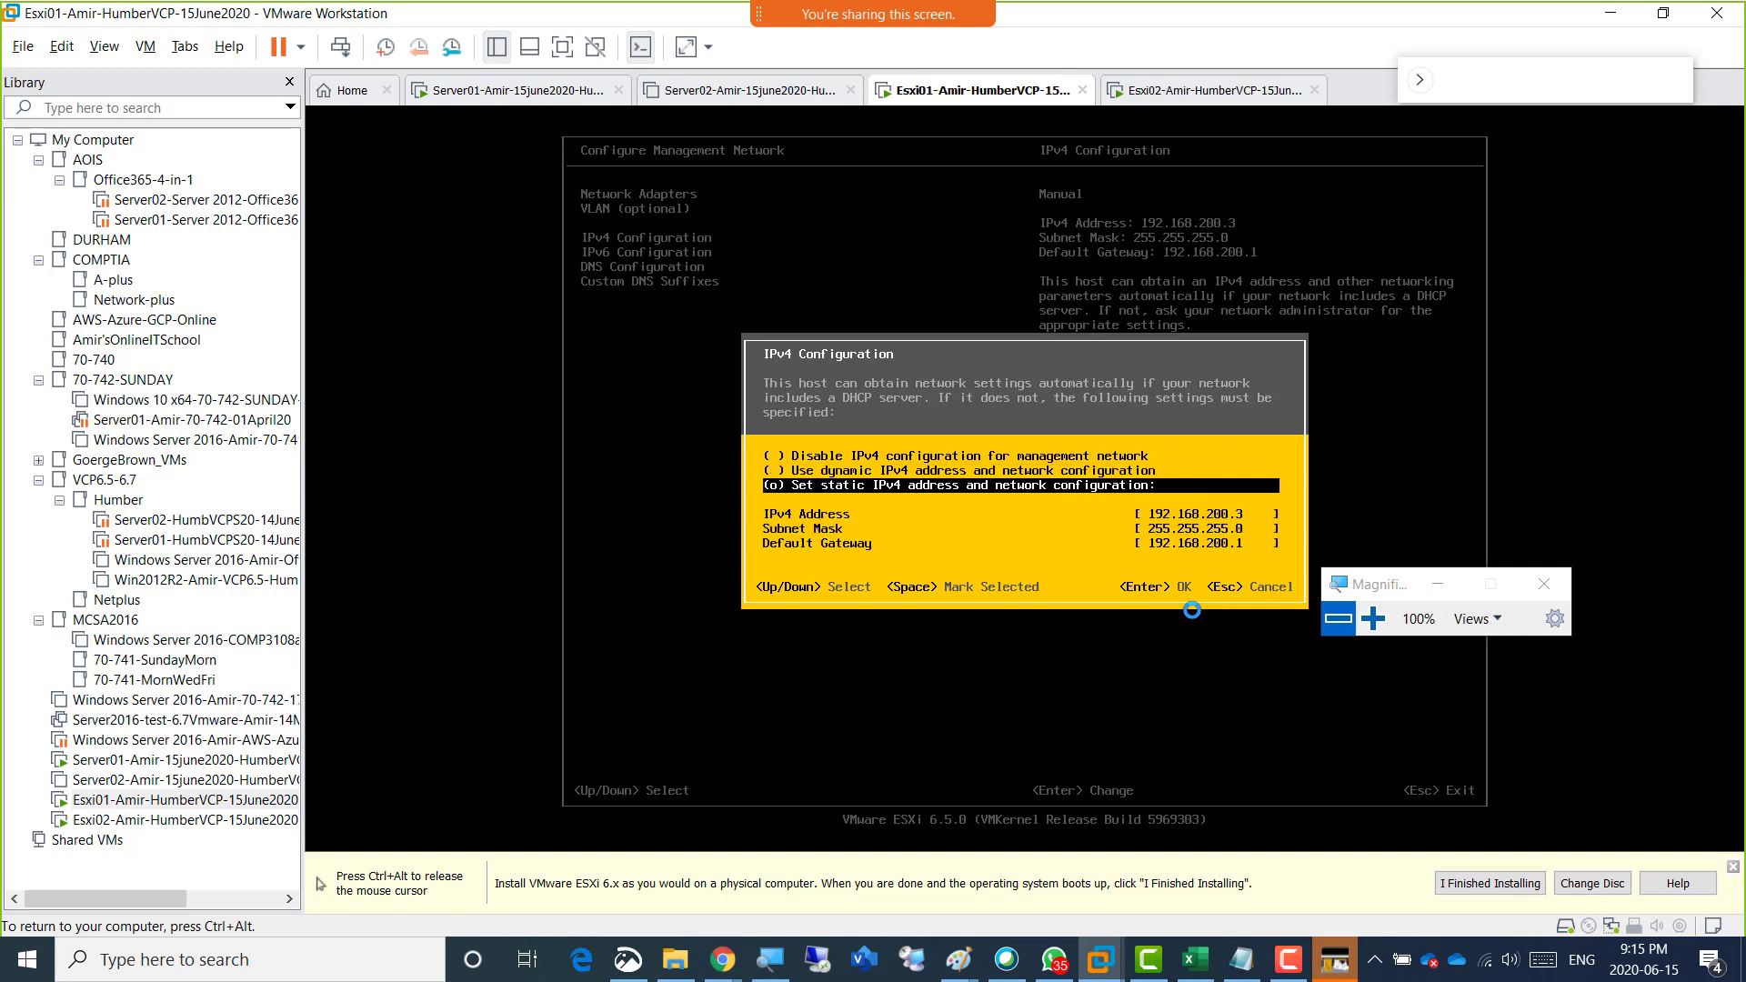
key("Down")
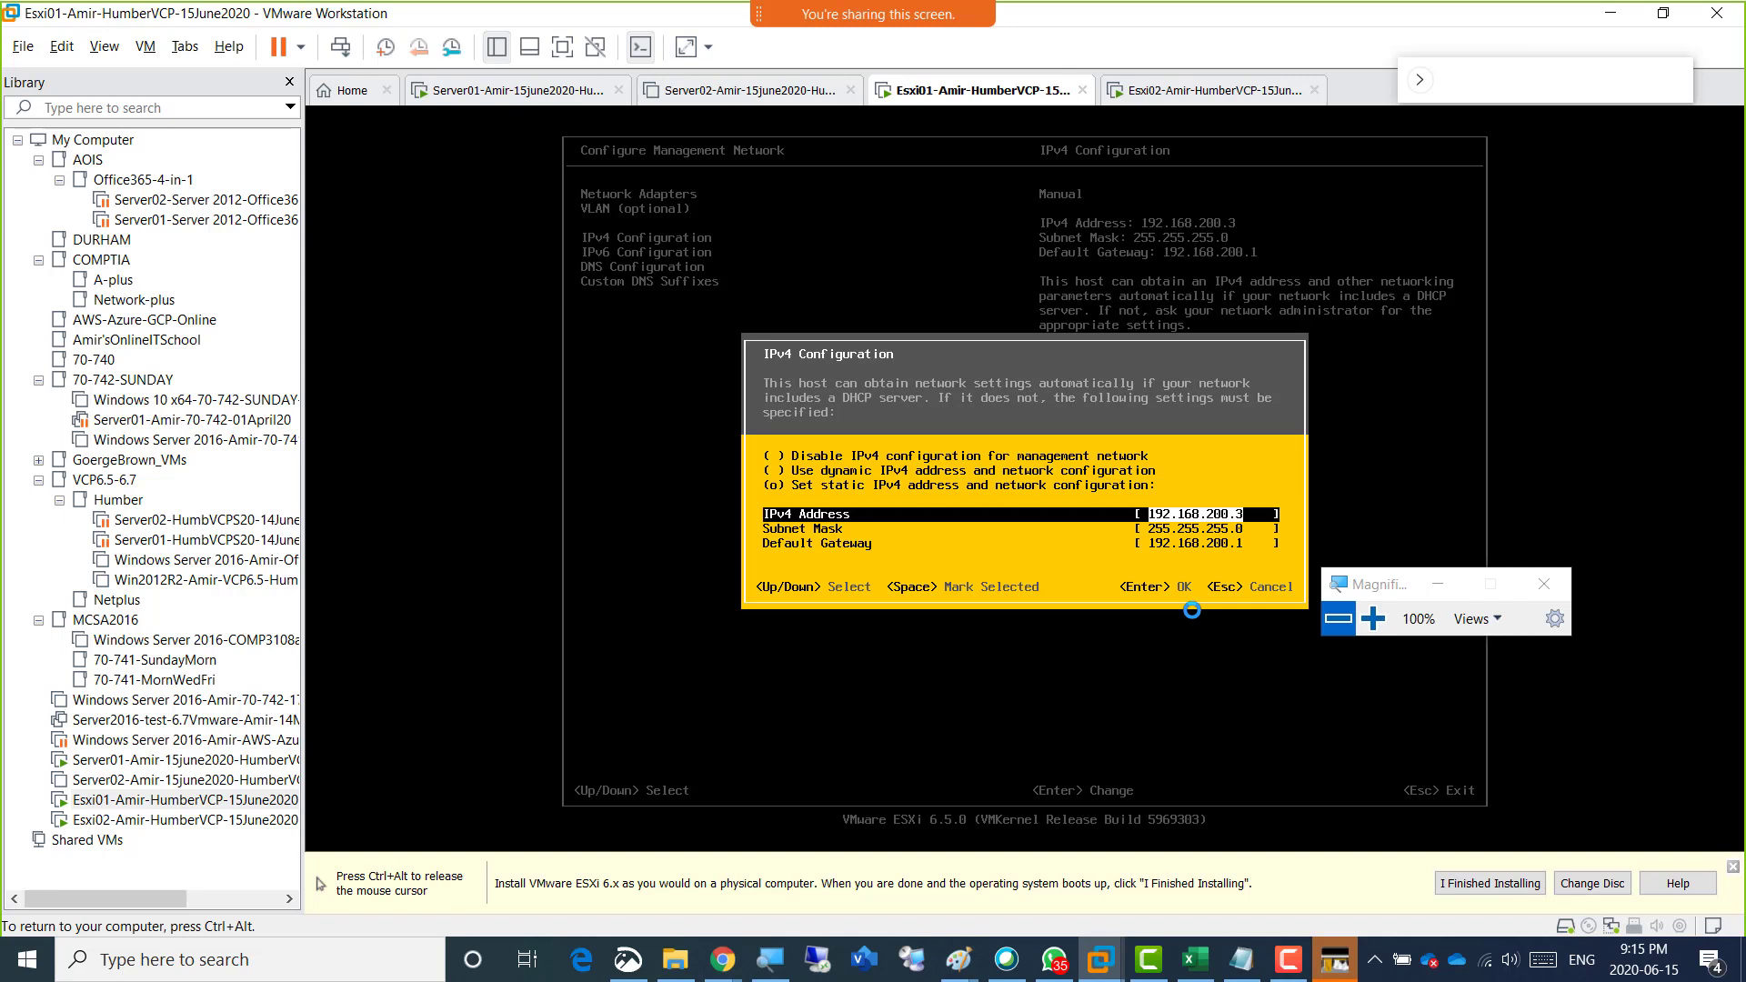
type("192.168.200")
key("Return")
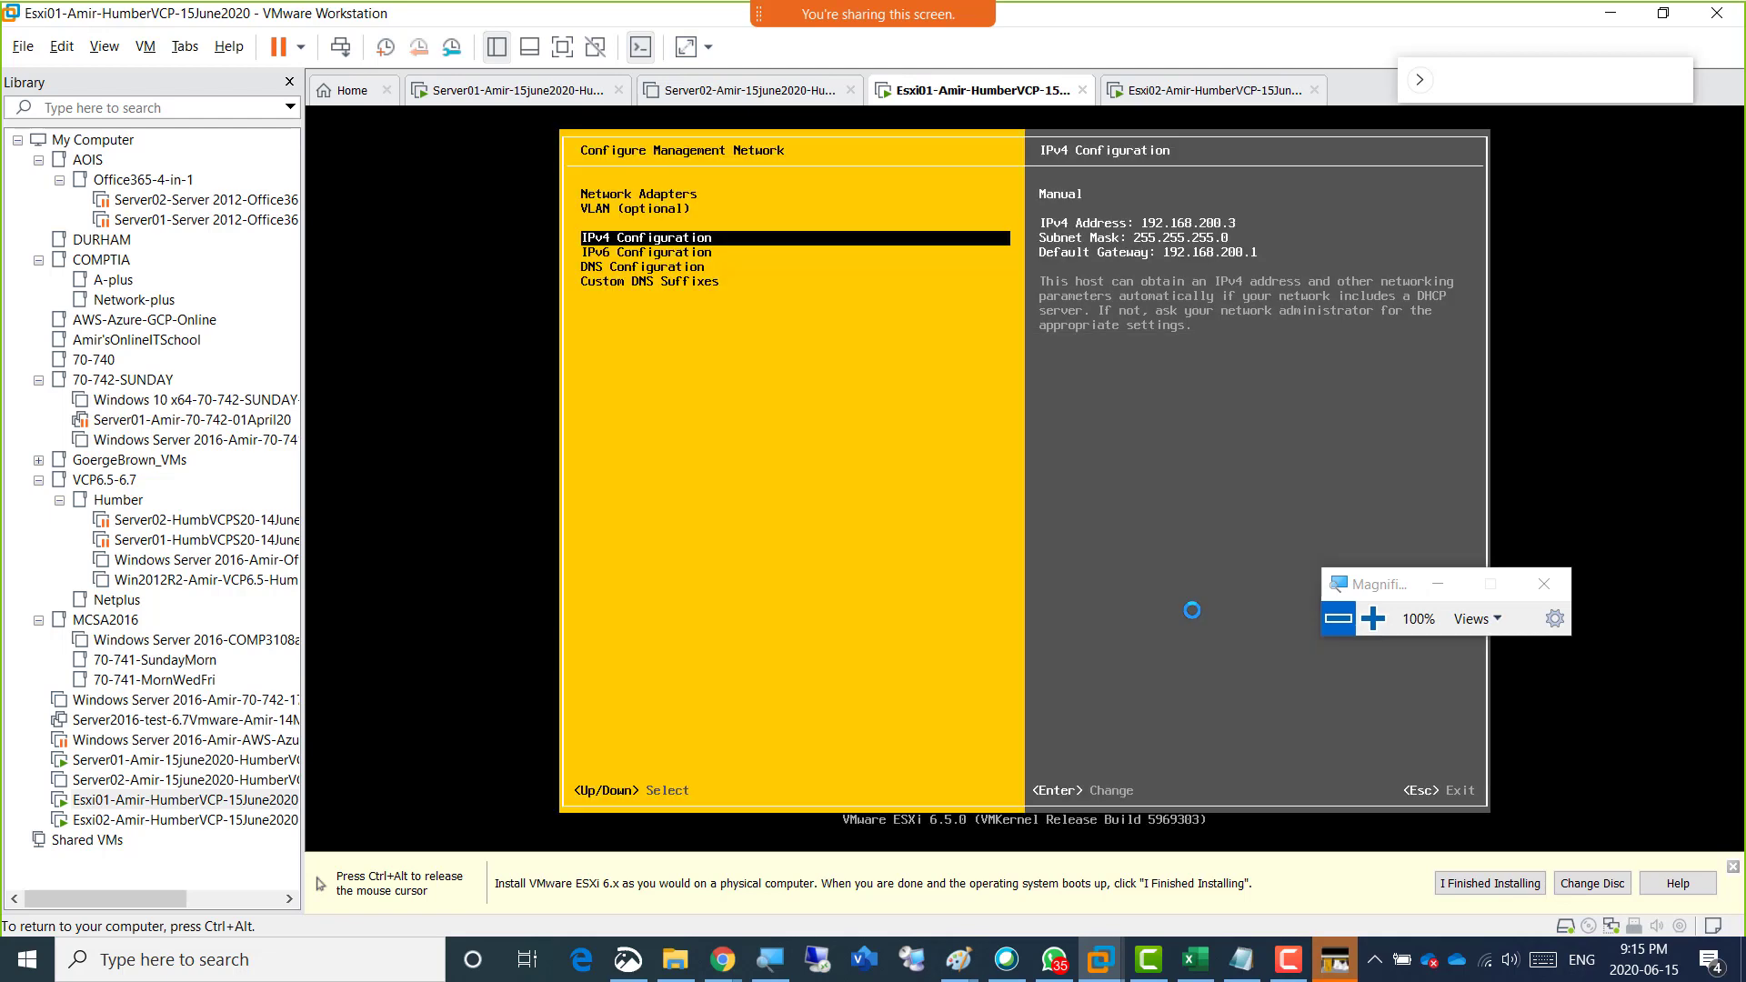
Set the hostname in the DNS Configuration to the instructor's first name followed by Esxi01, keeping the existing DNS servers.
key("Down")
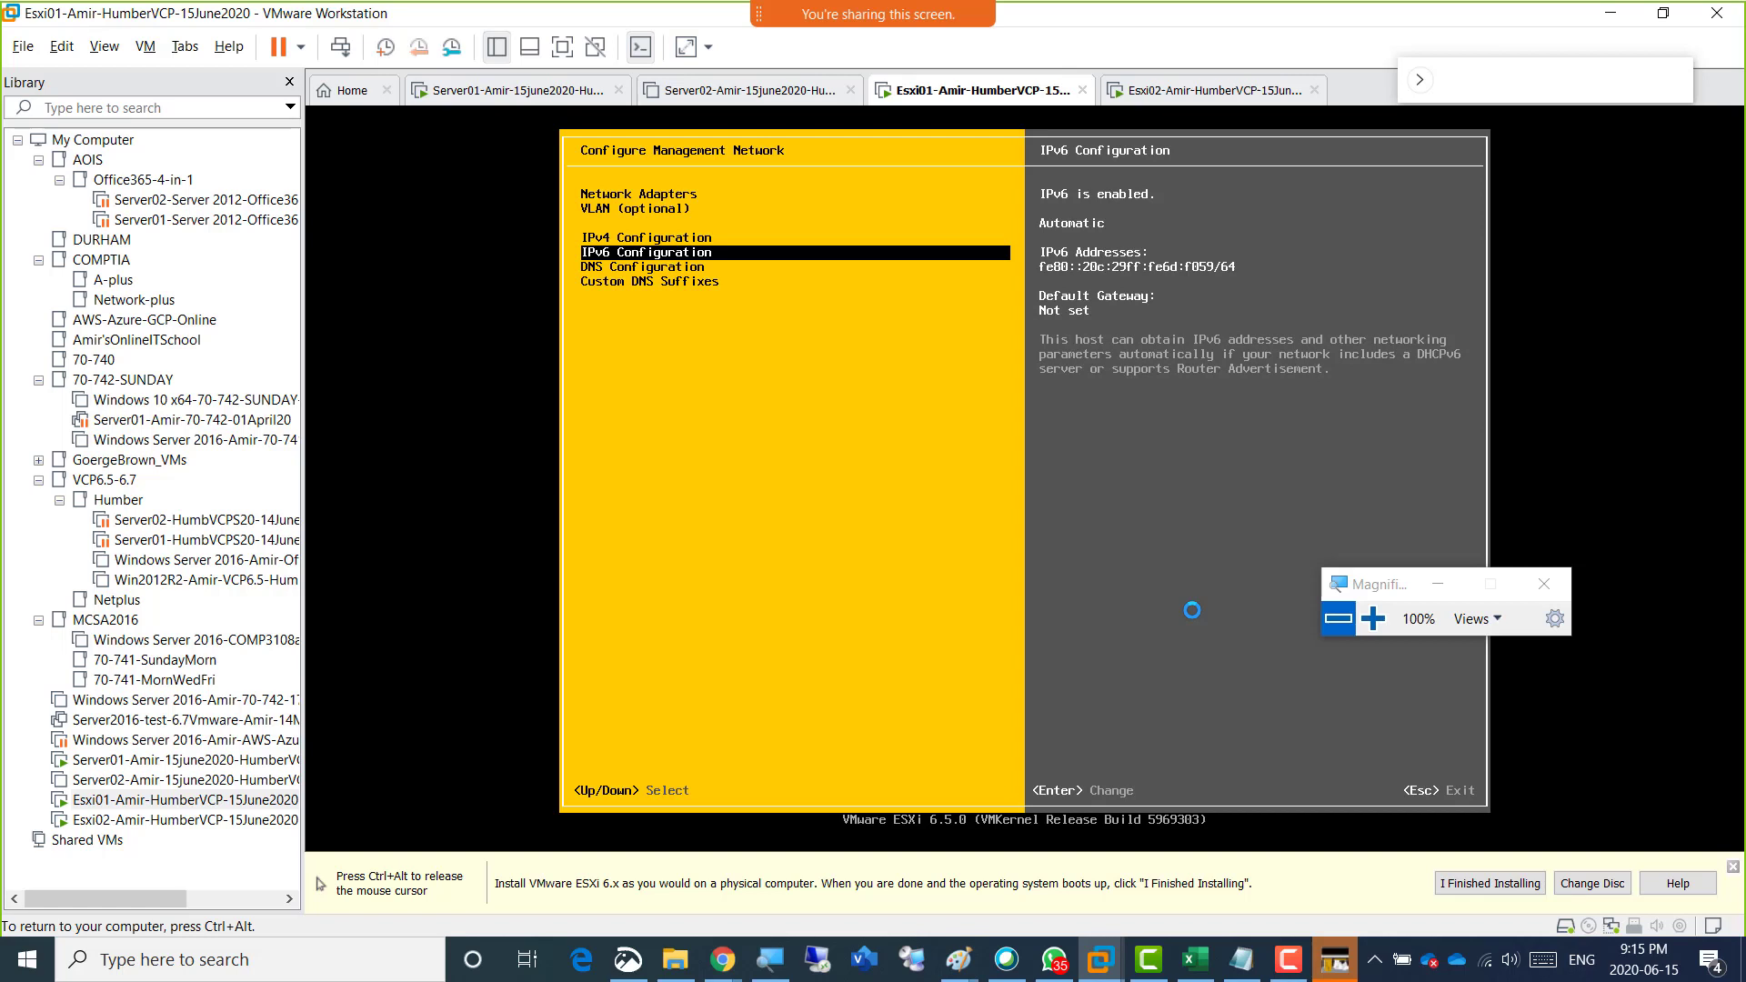
key("Down")
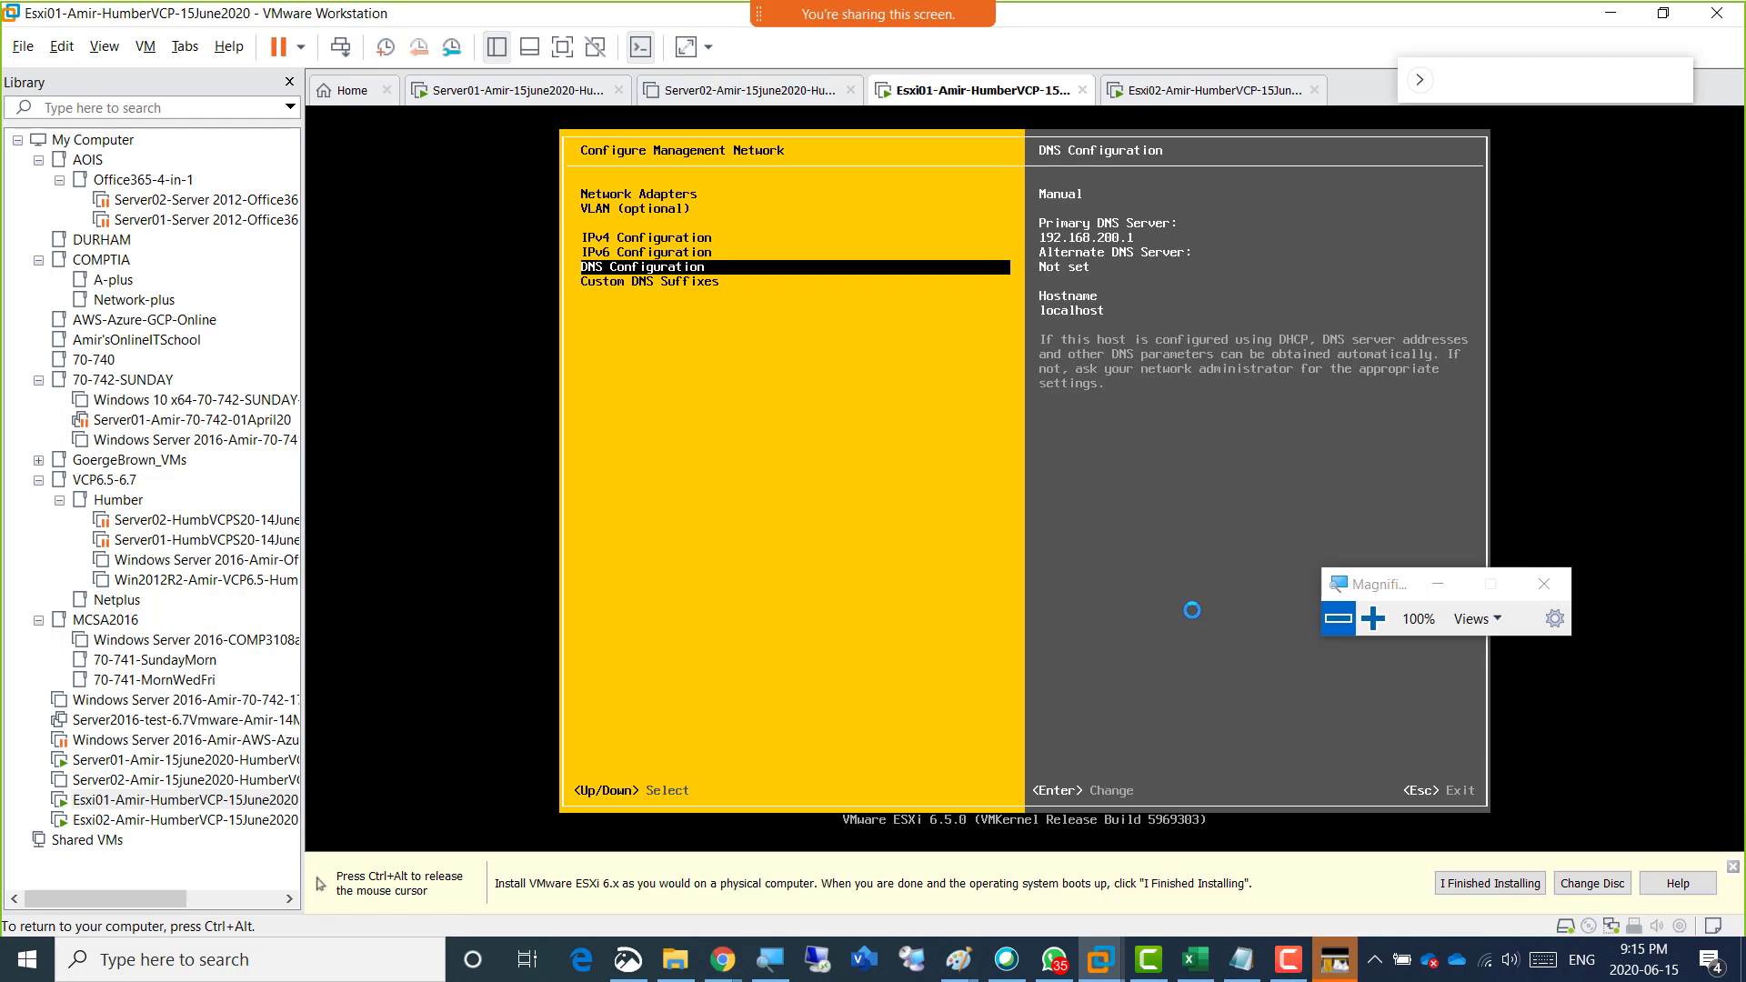
key("Return")
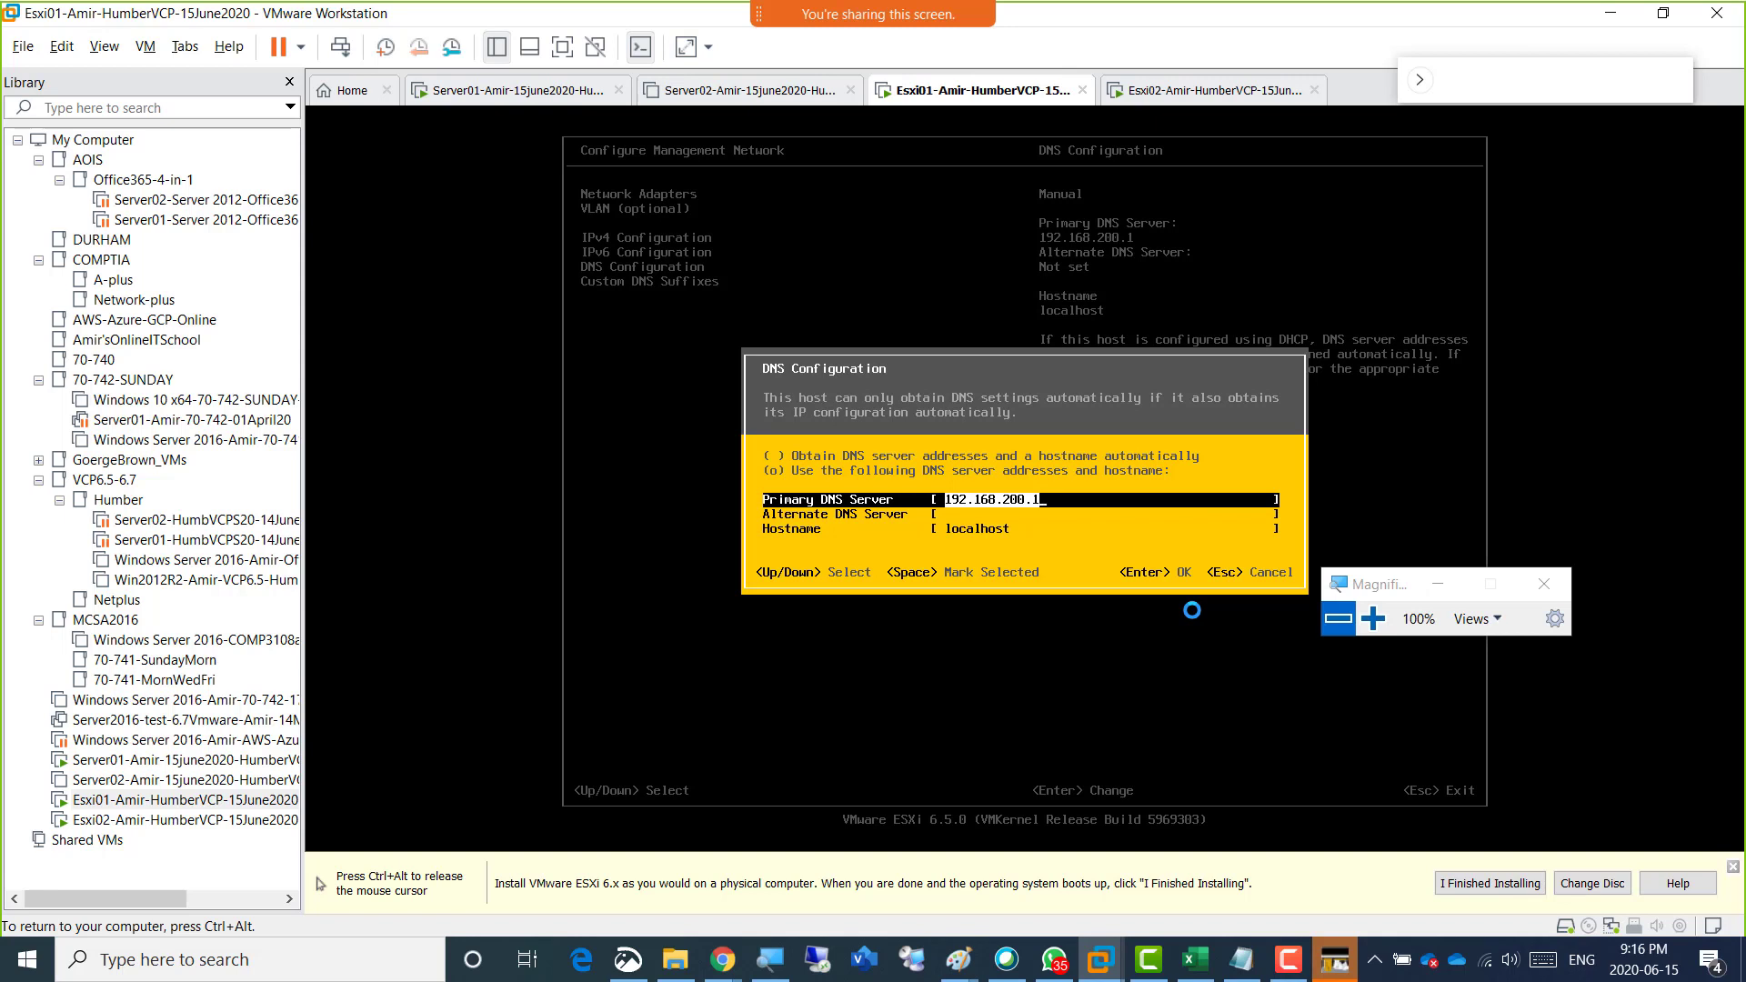
key("Down")
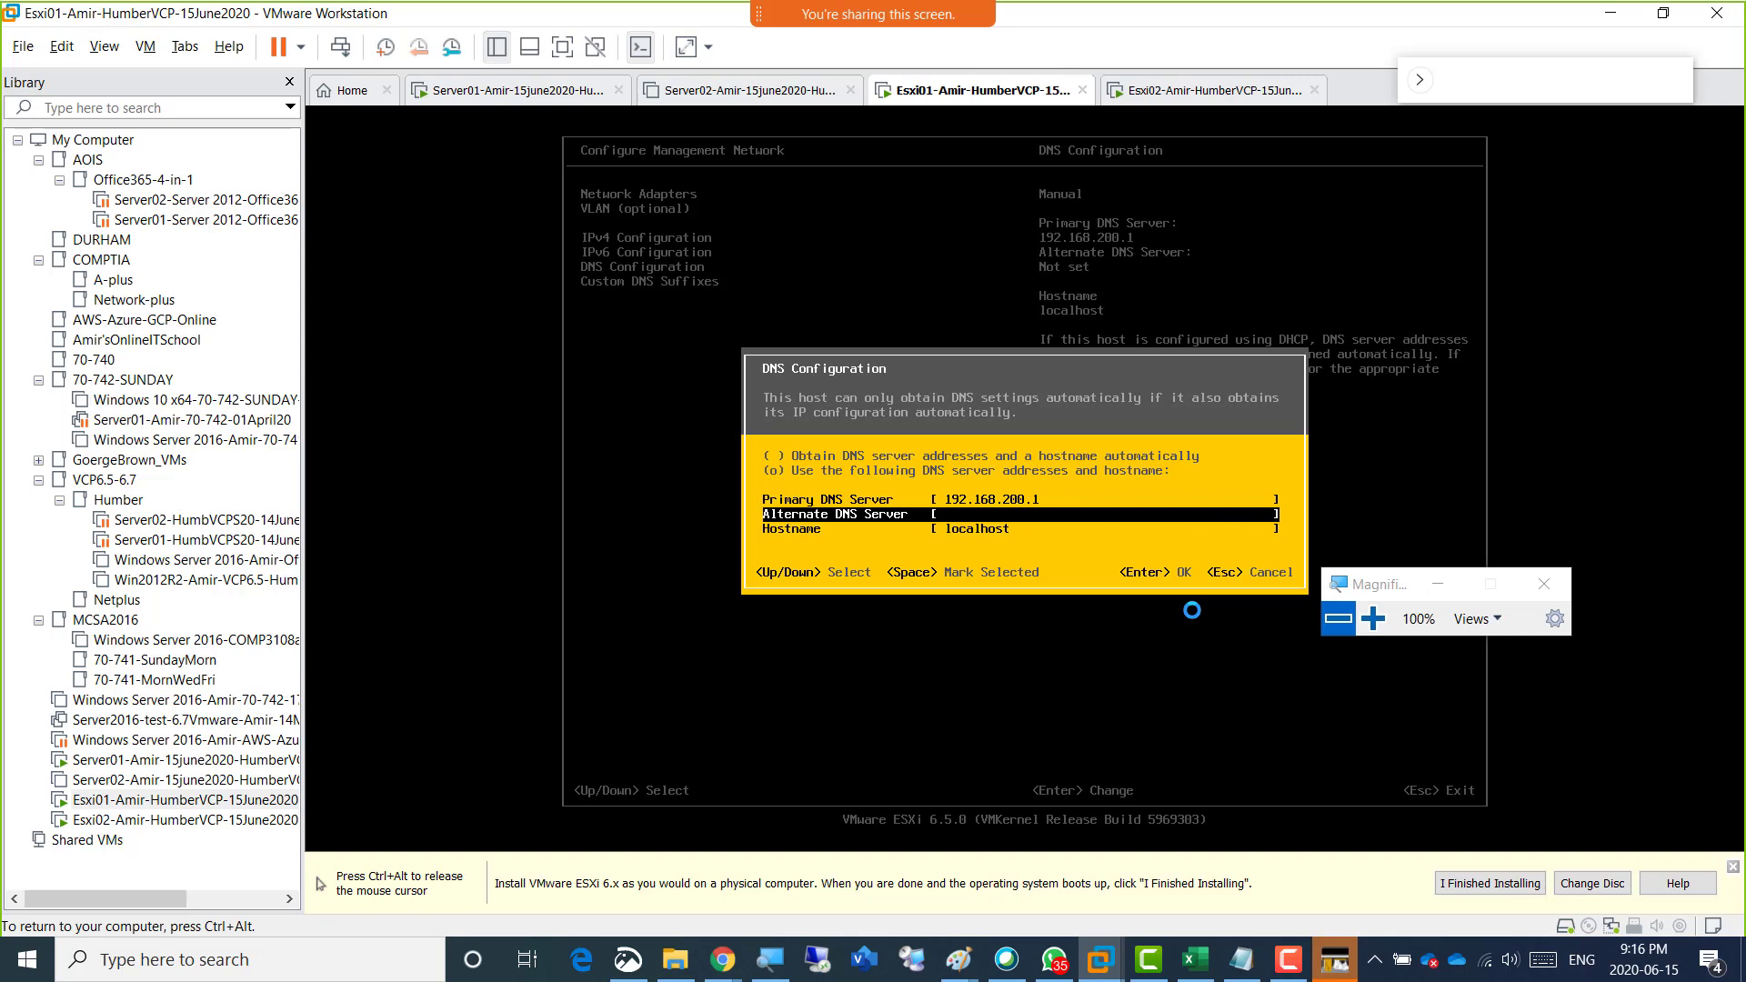
key("Down")
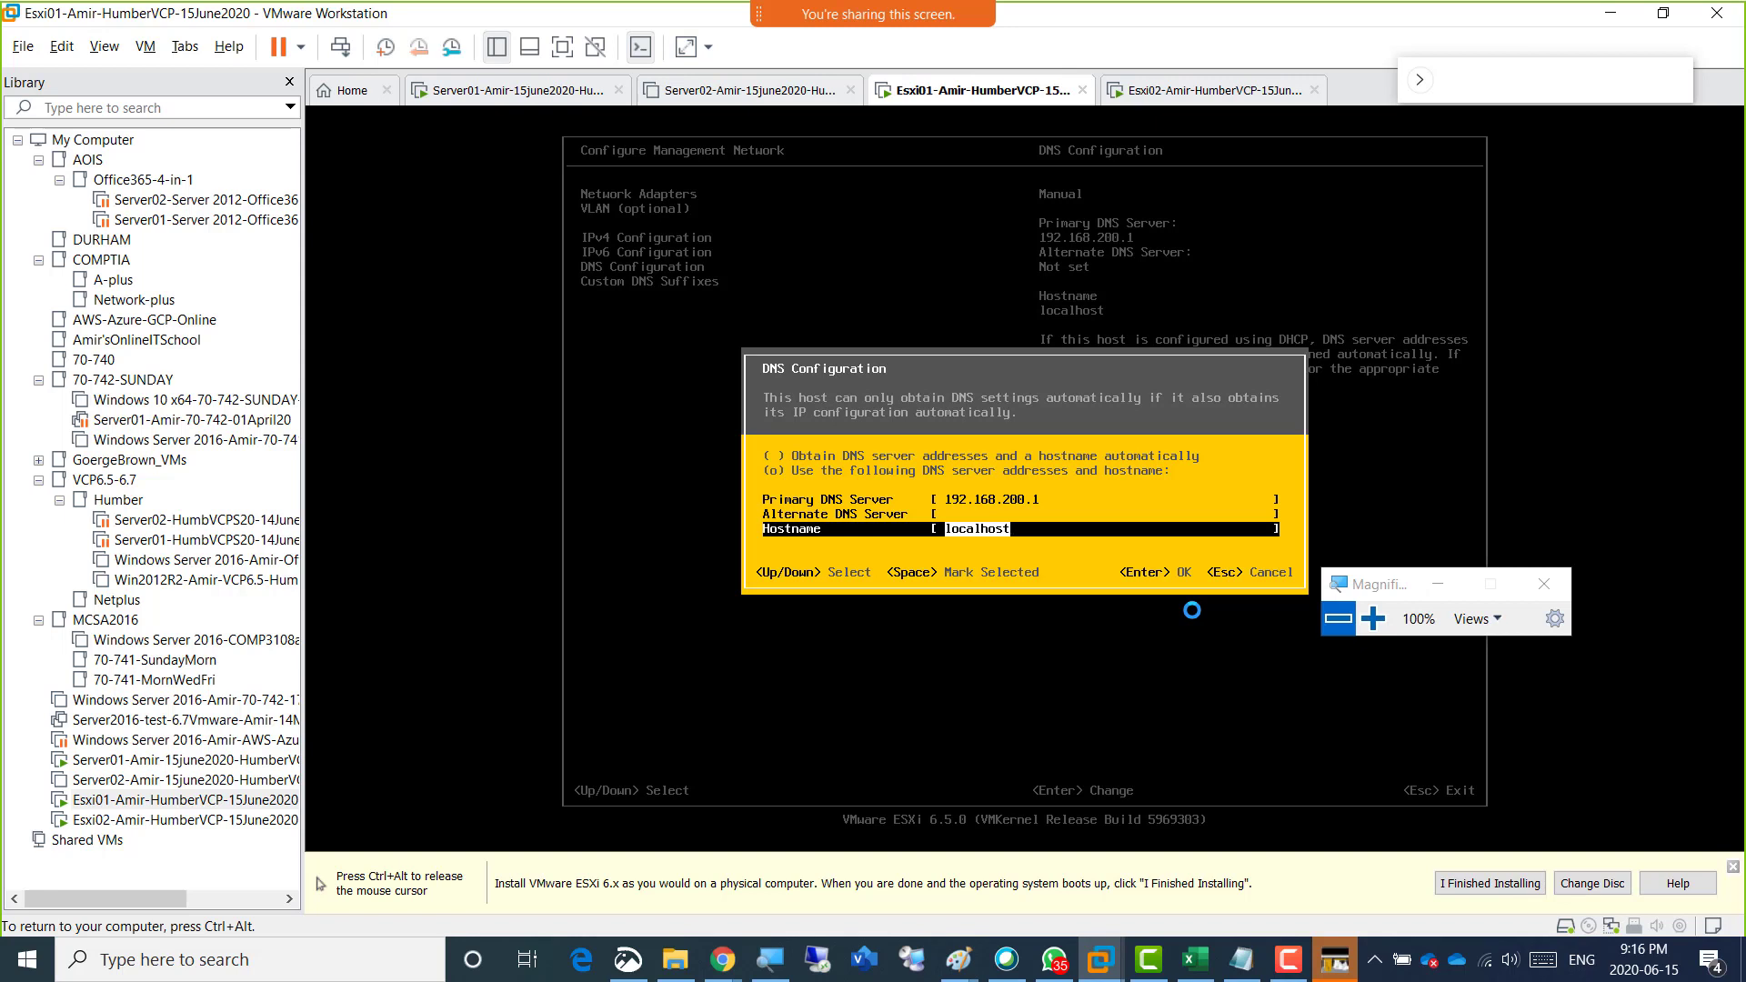
type("A")
type("01")
key("Return")
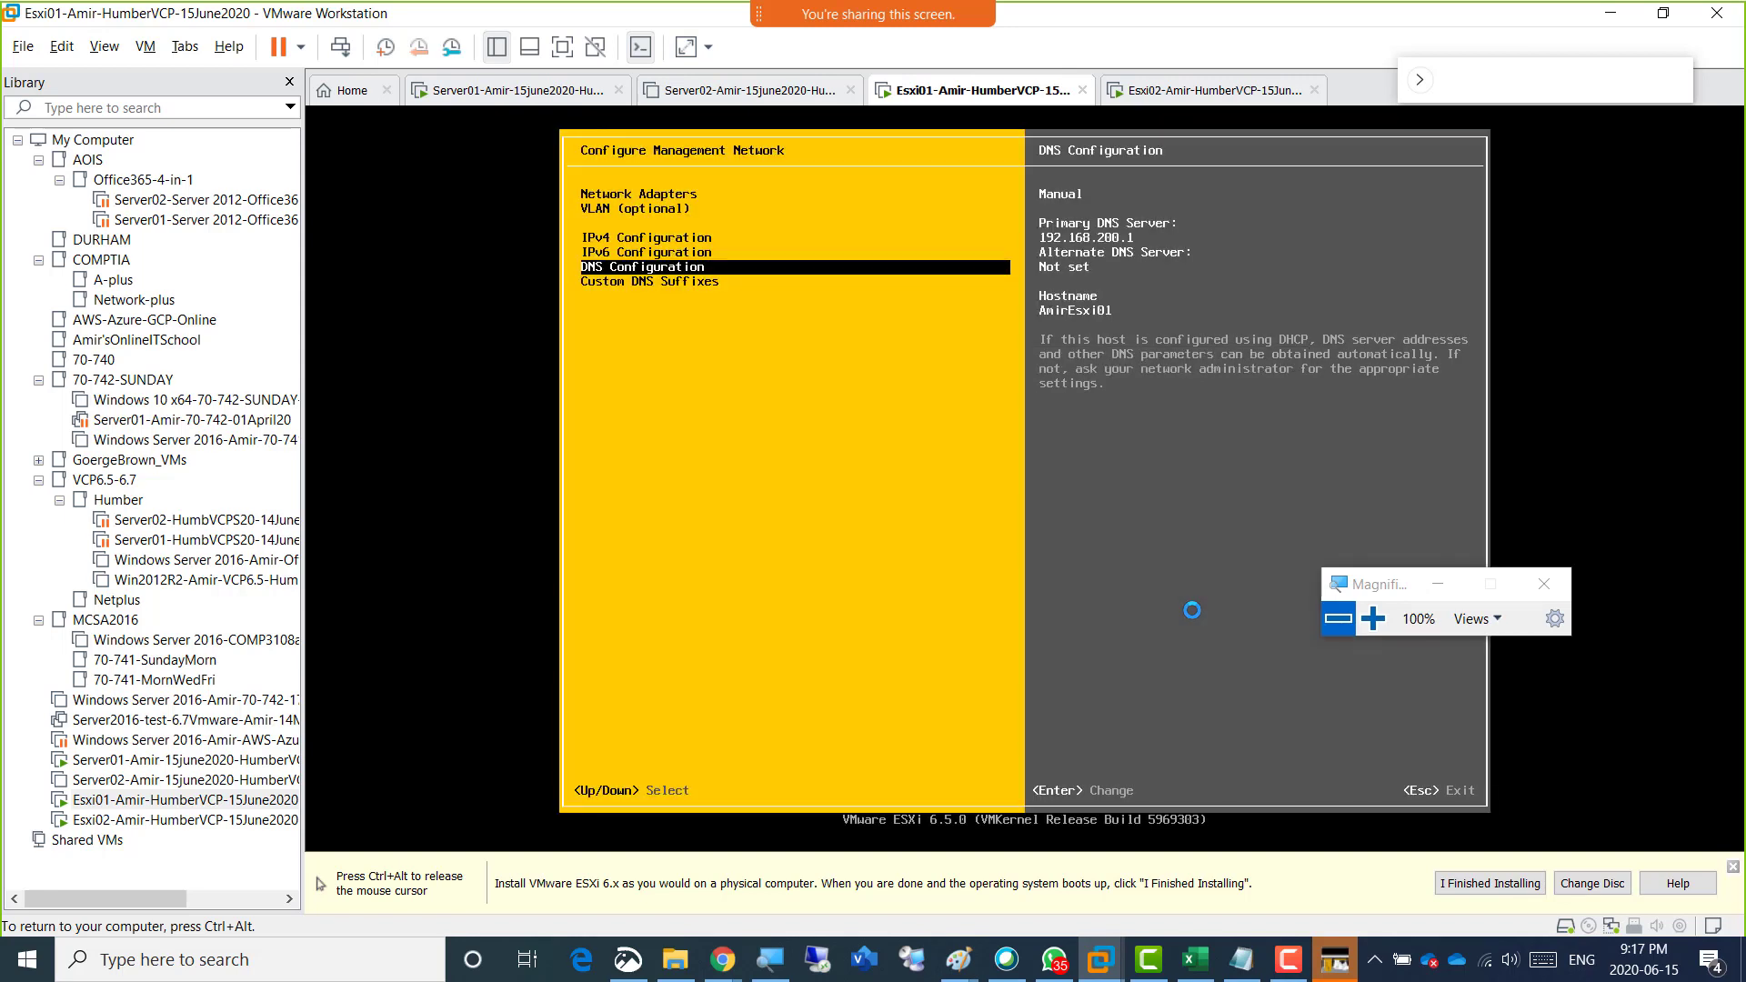
Open the Custom DNS Suffixes setting to review it, and accept the existing suffix.
key("Down")
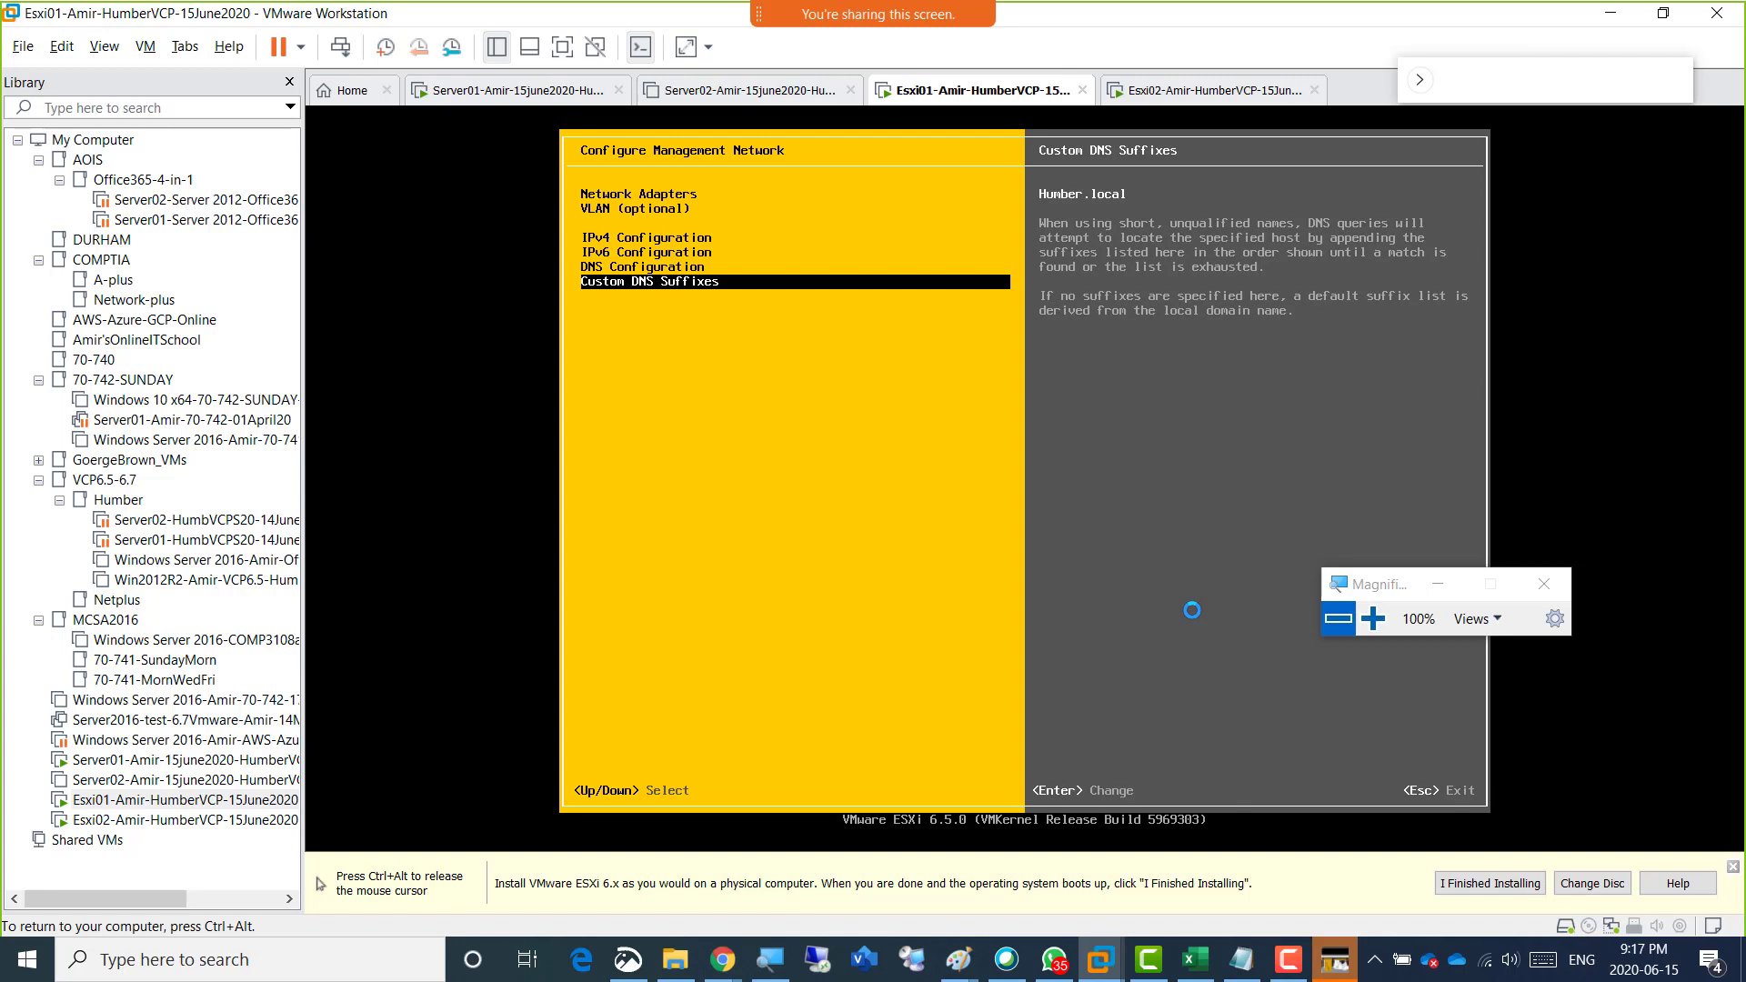
key("Return")
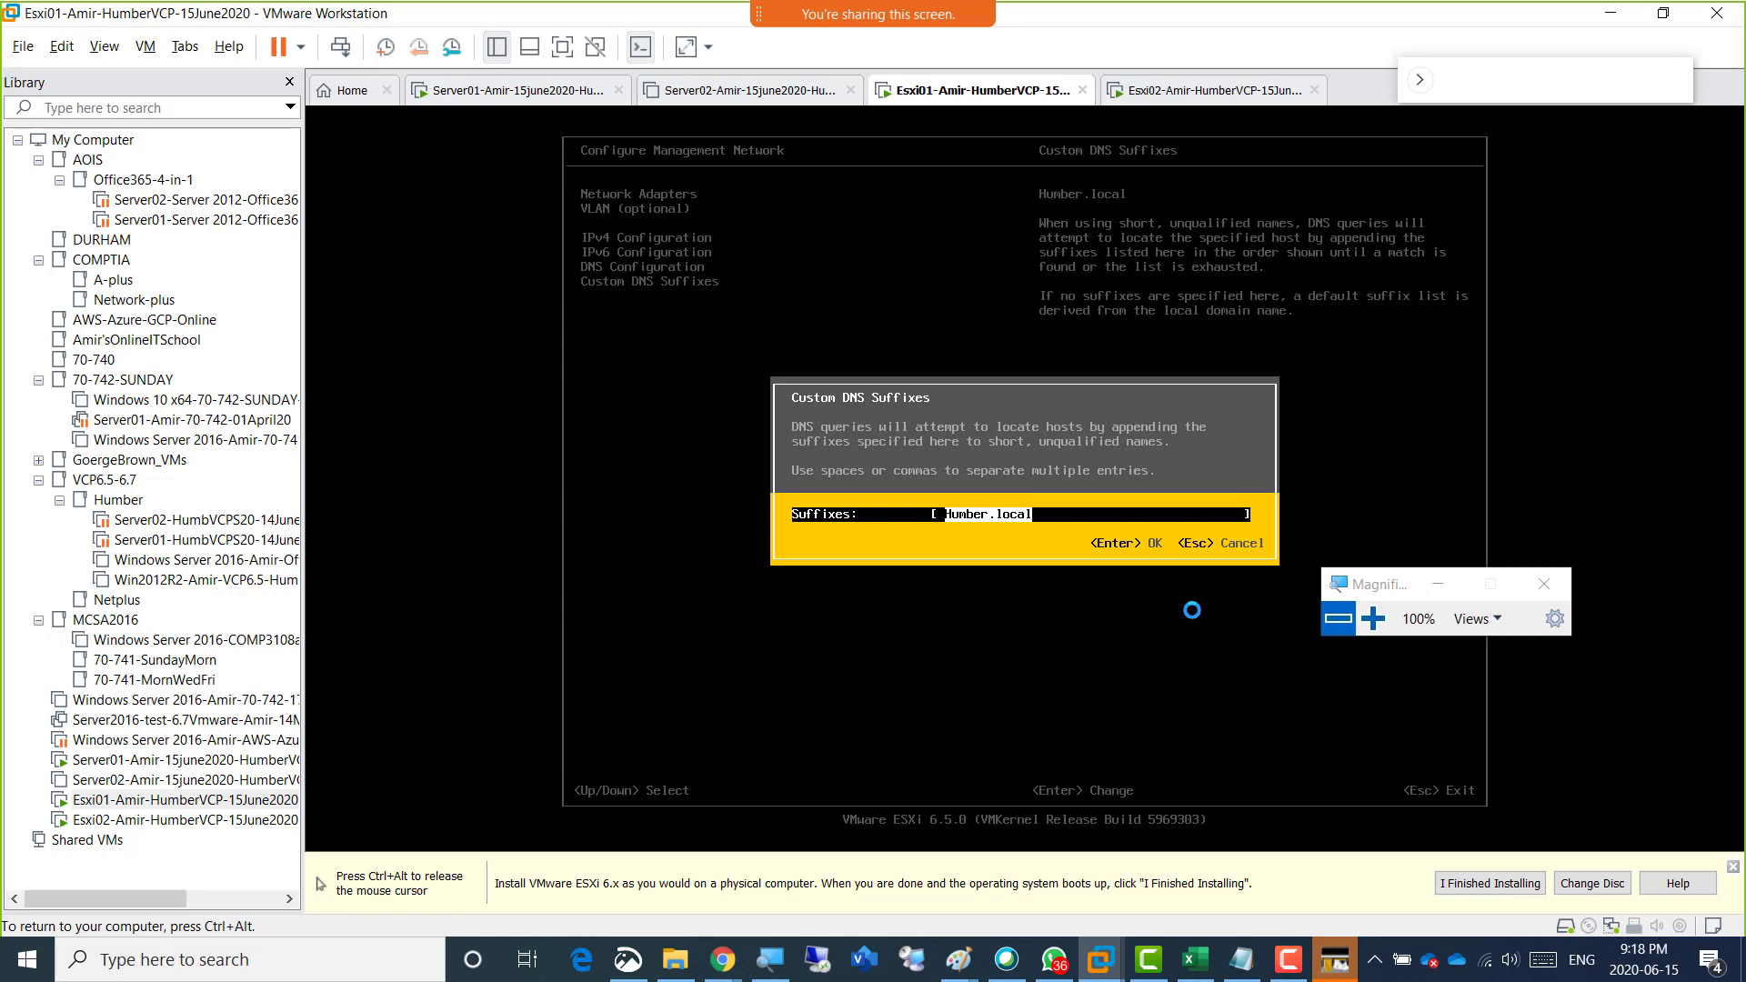
key("ctrl+alt")
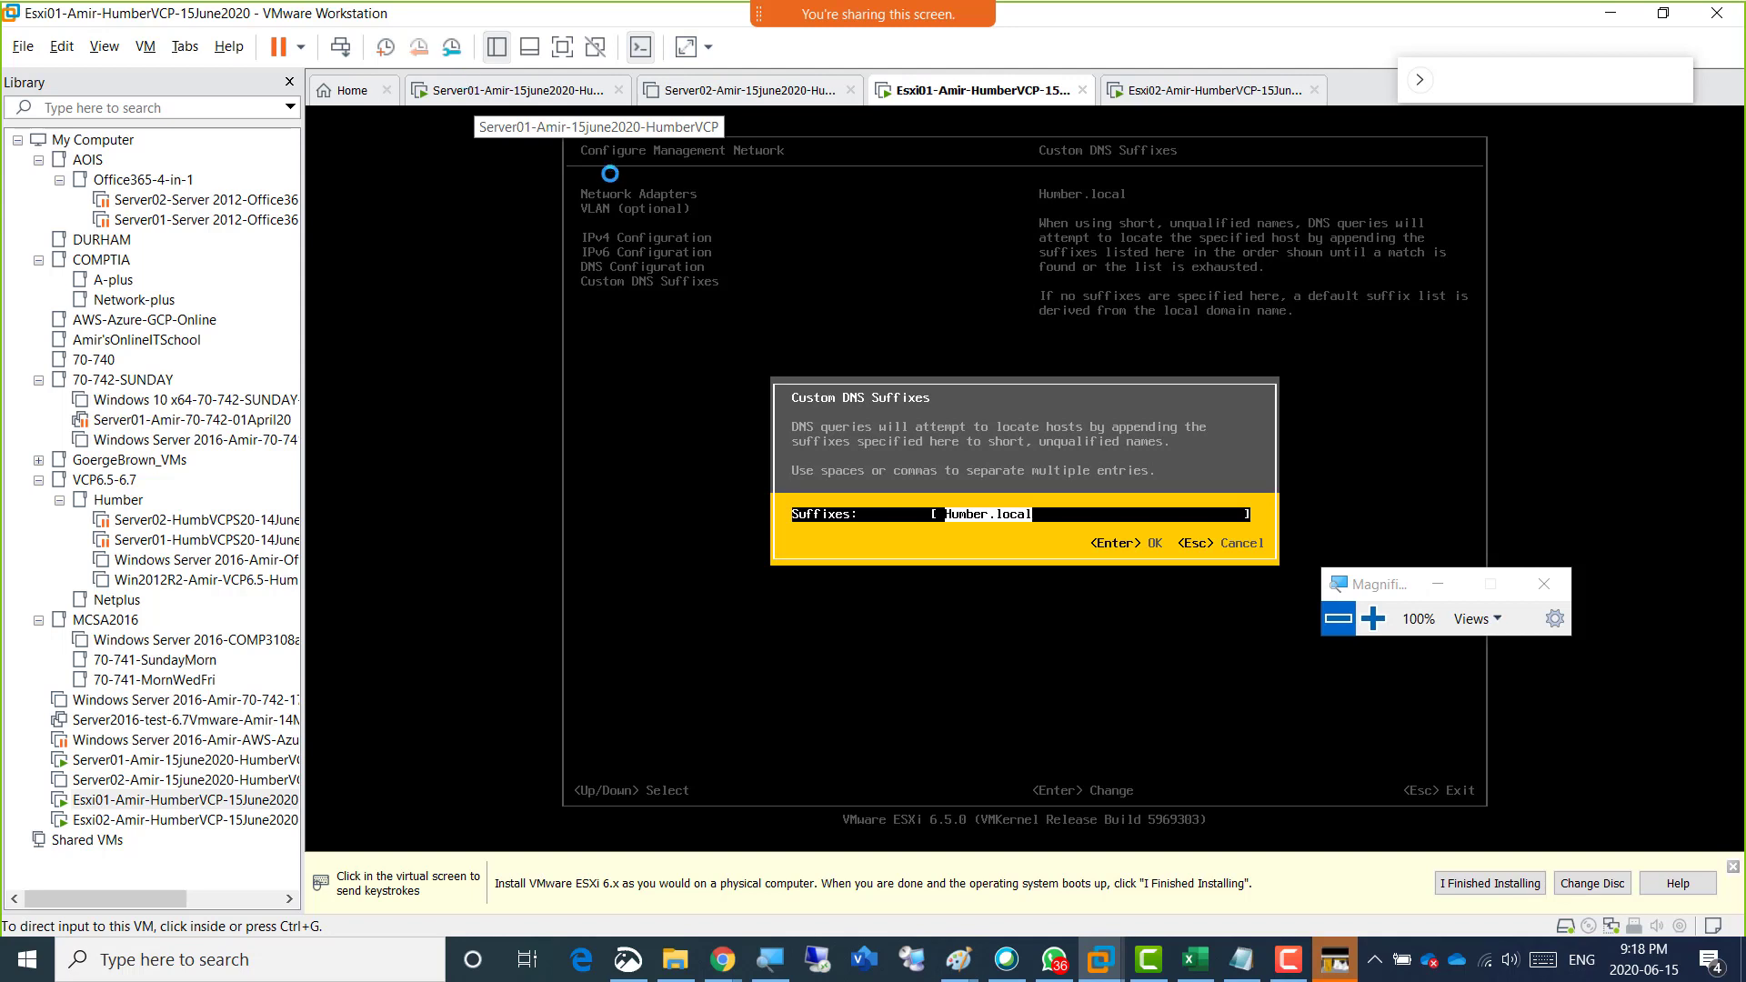
left_click(992, 526)
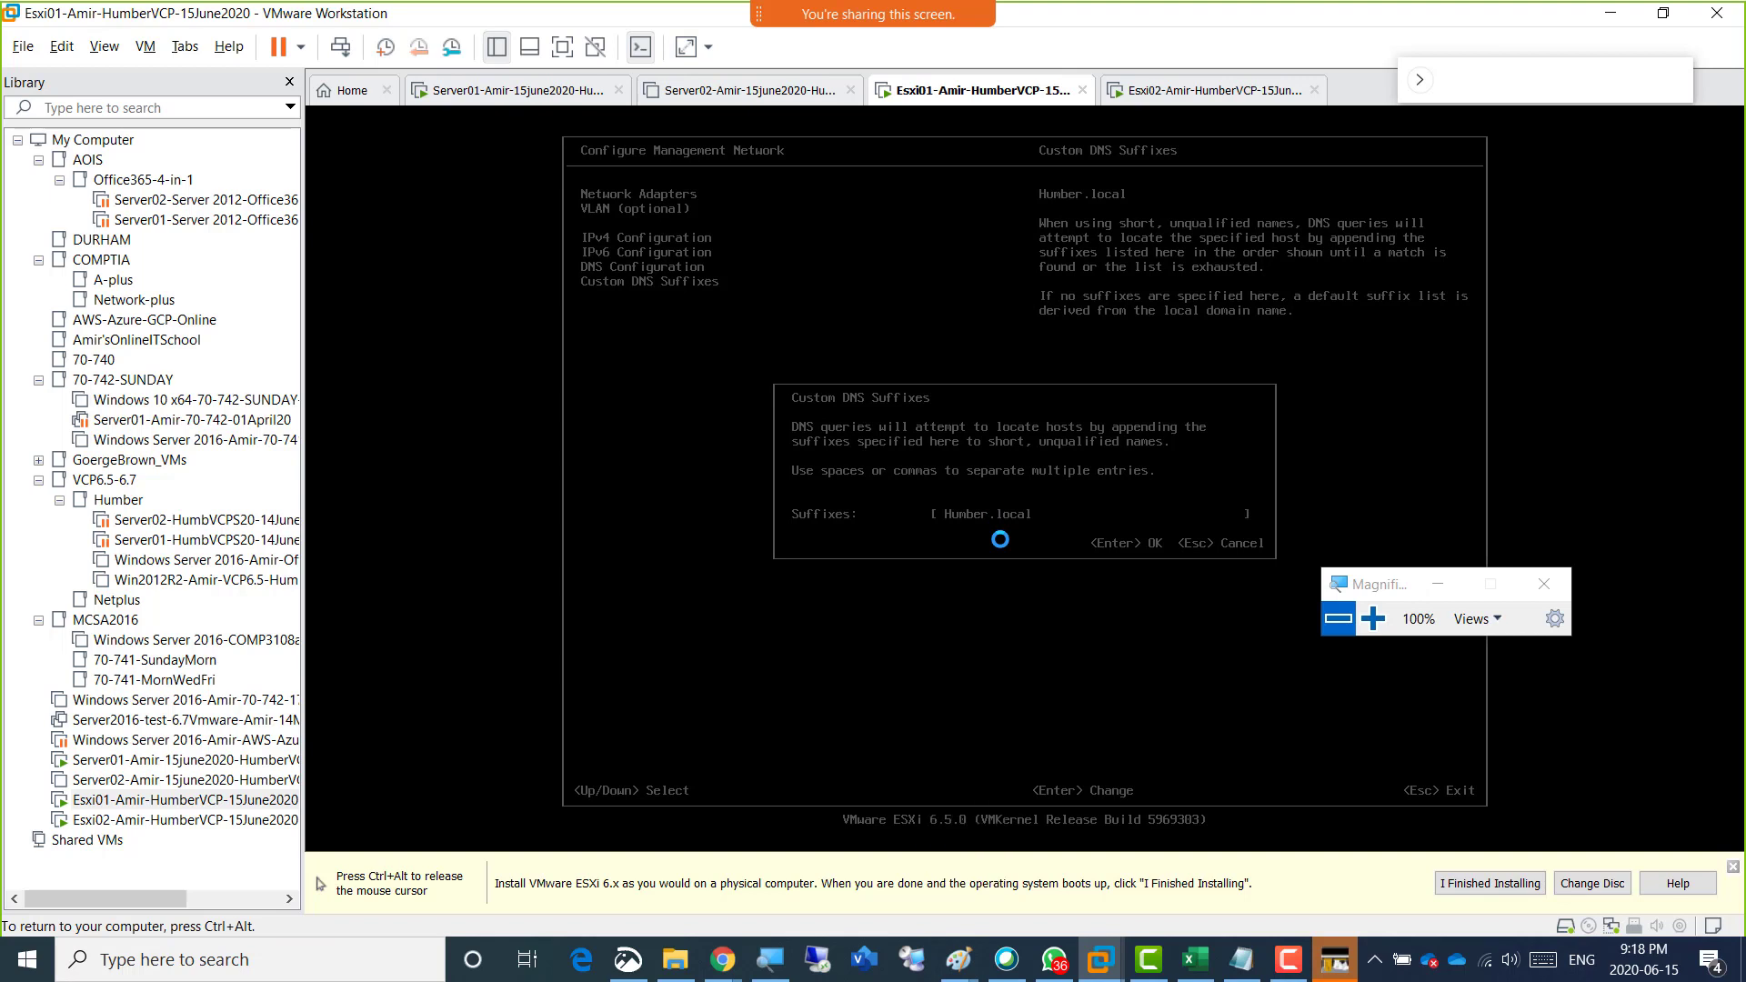
key("Return")
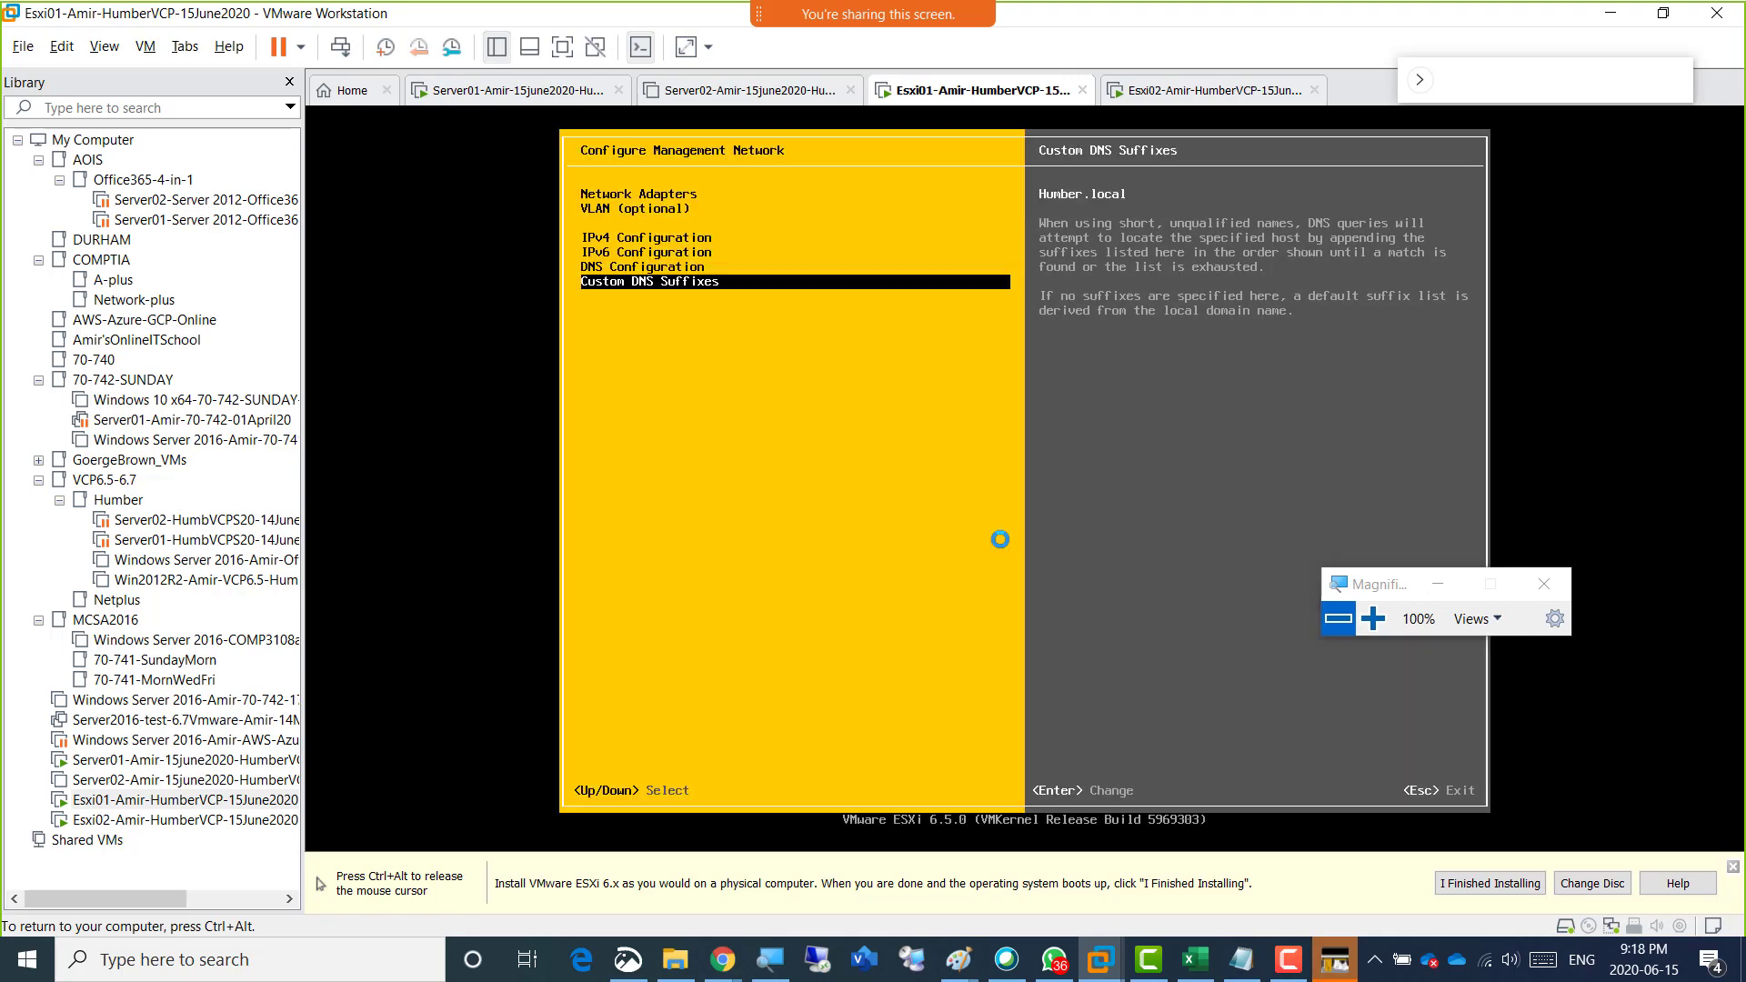
Reopen the Custom DNS Suffixes, unlock the Server01 virtual machine with the account password to check its domain in Server Manager, and return to Esxi01.
key("Return")
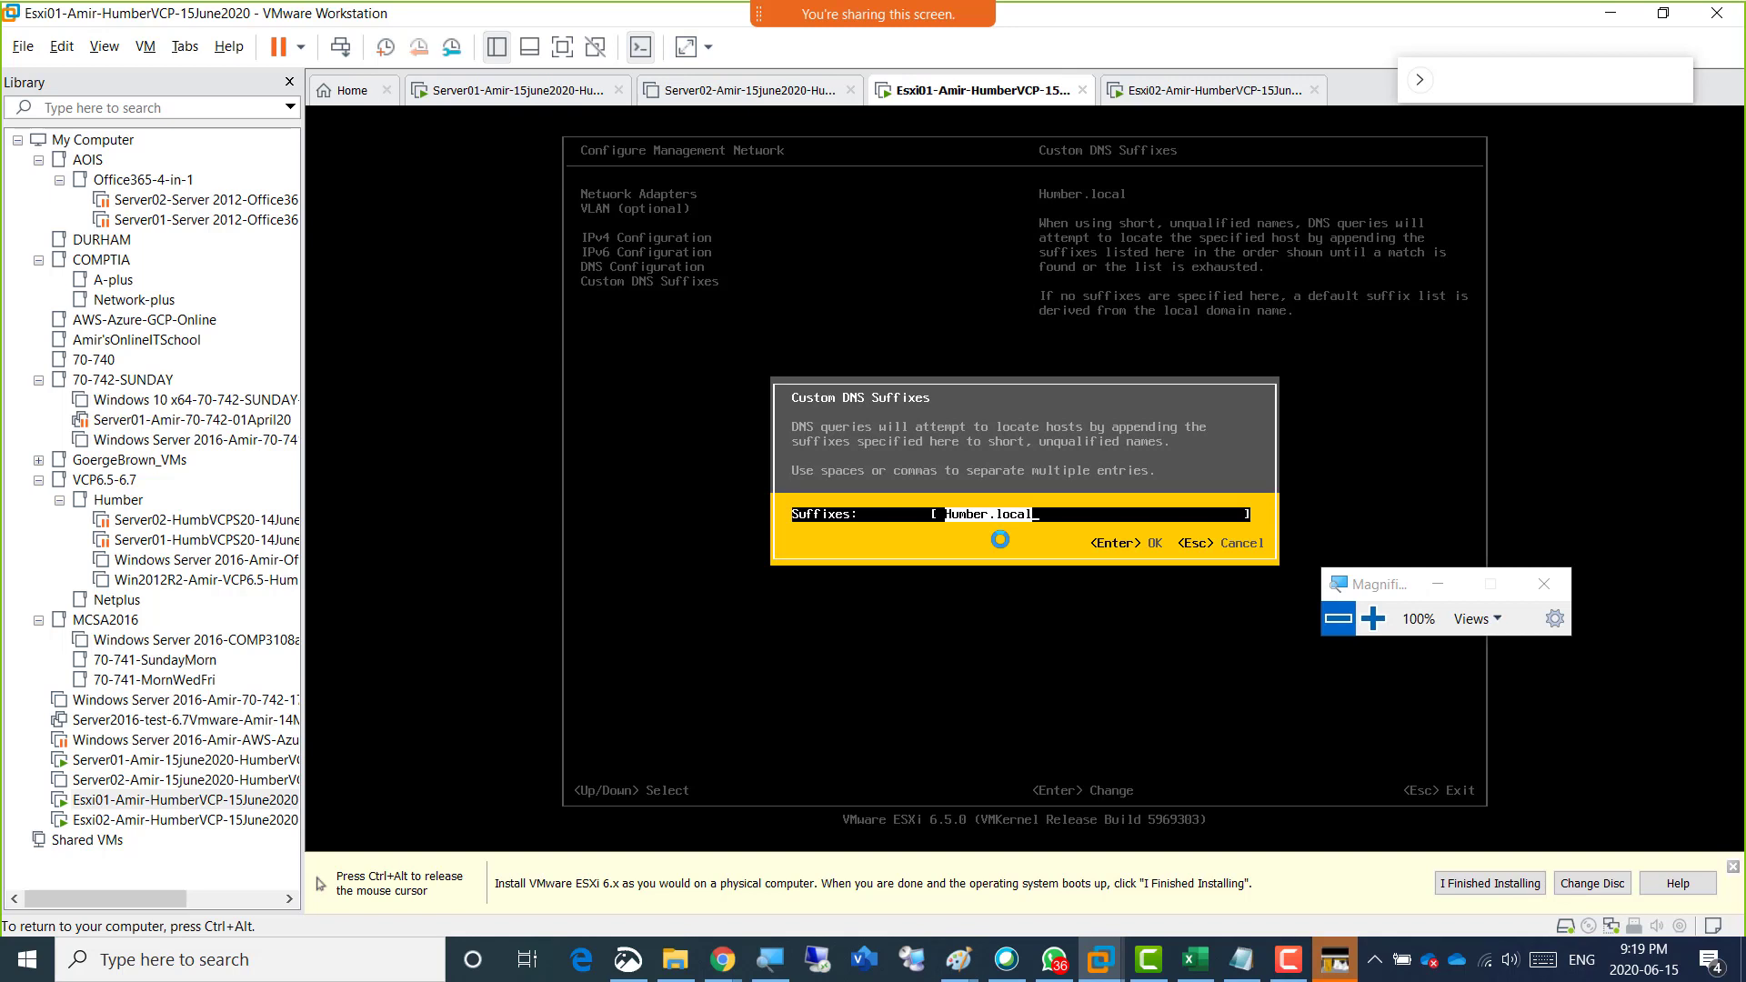
key("ctrl+alt")
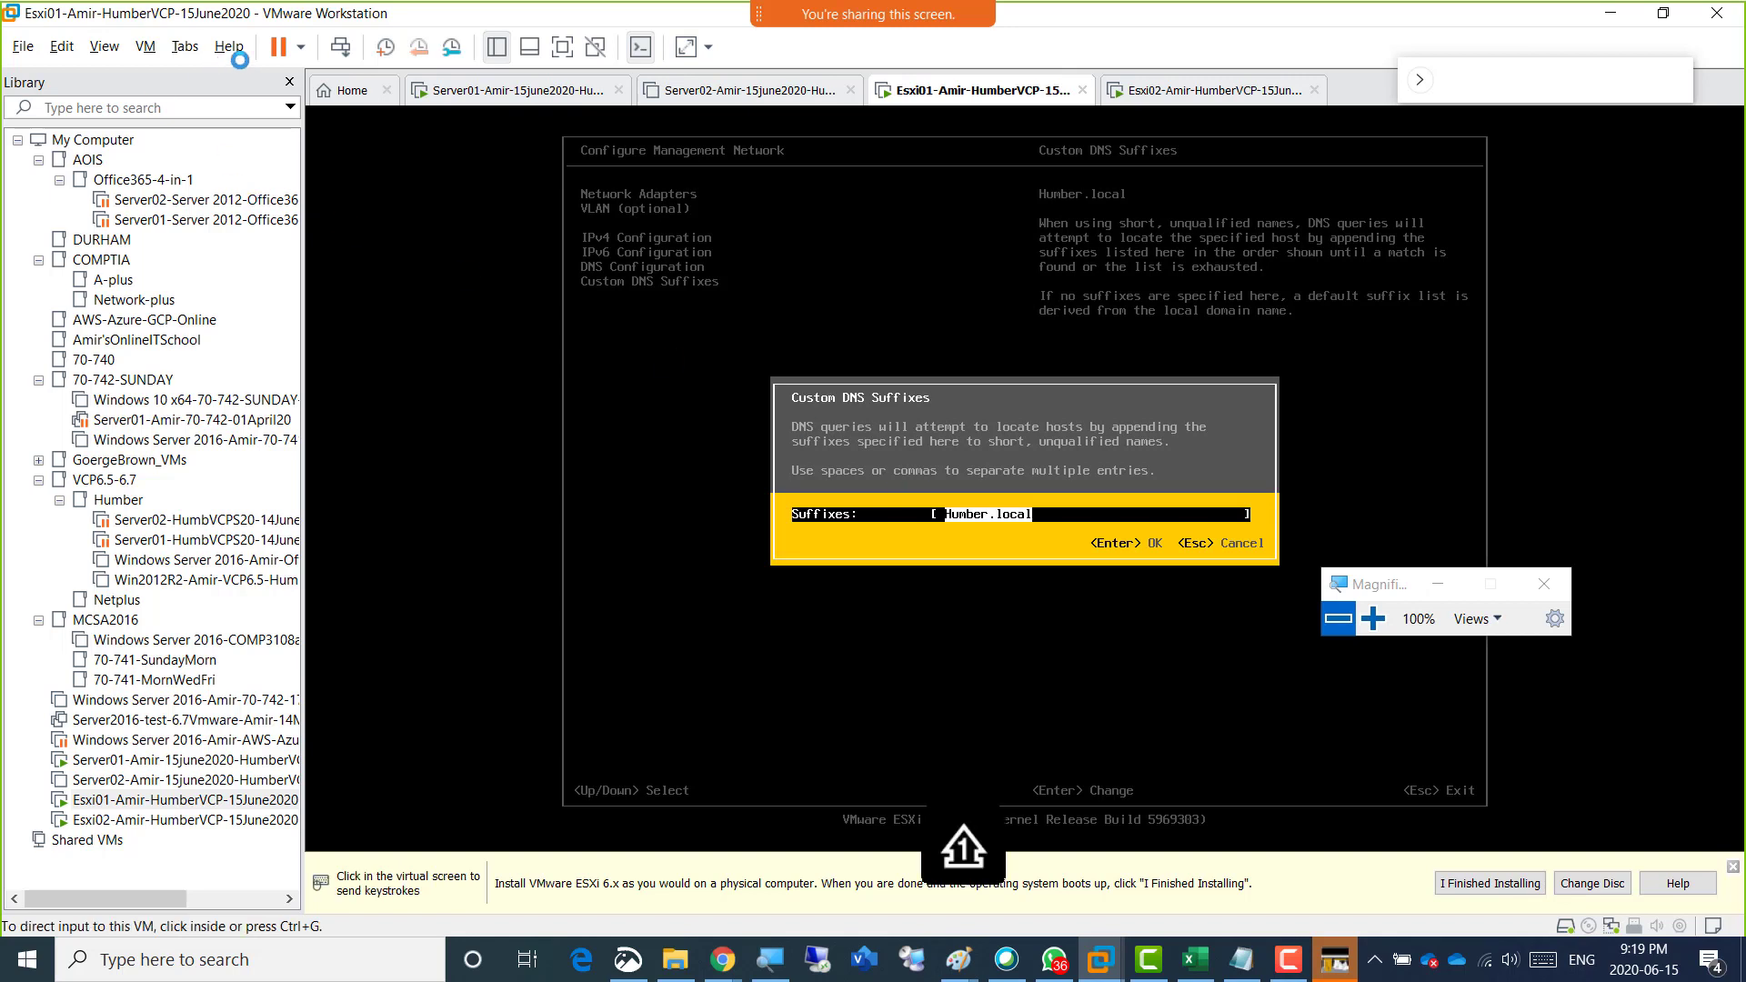
left_click(458, 94)
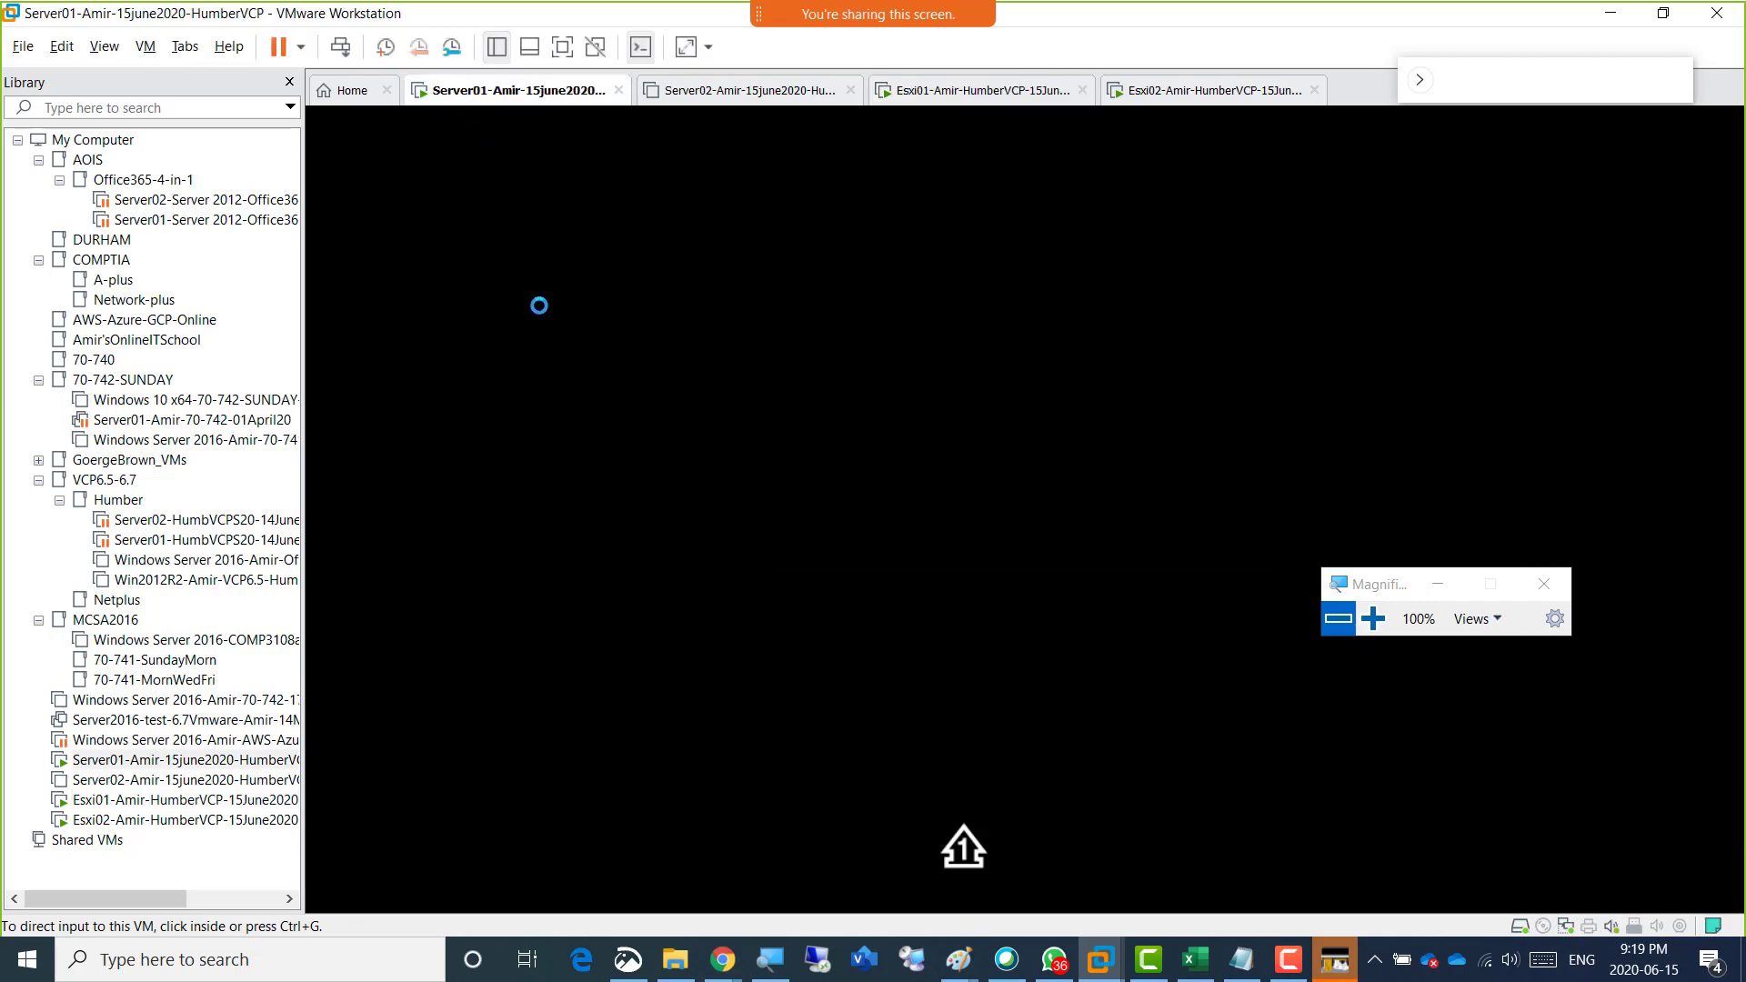
left_click(340, 46)
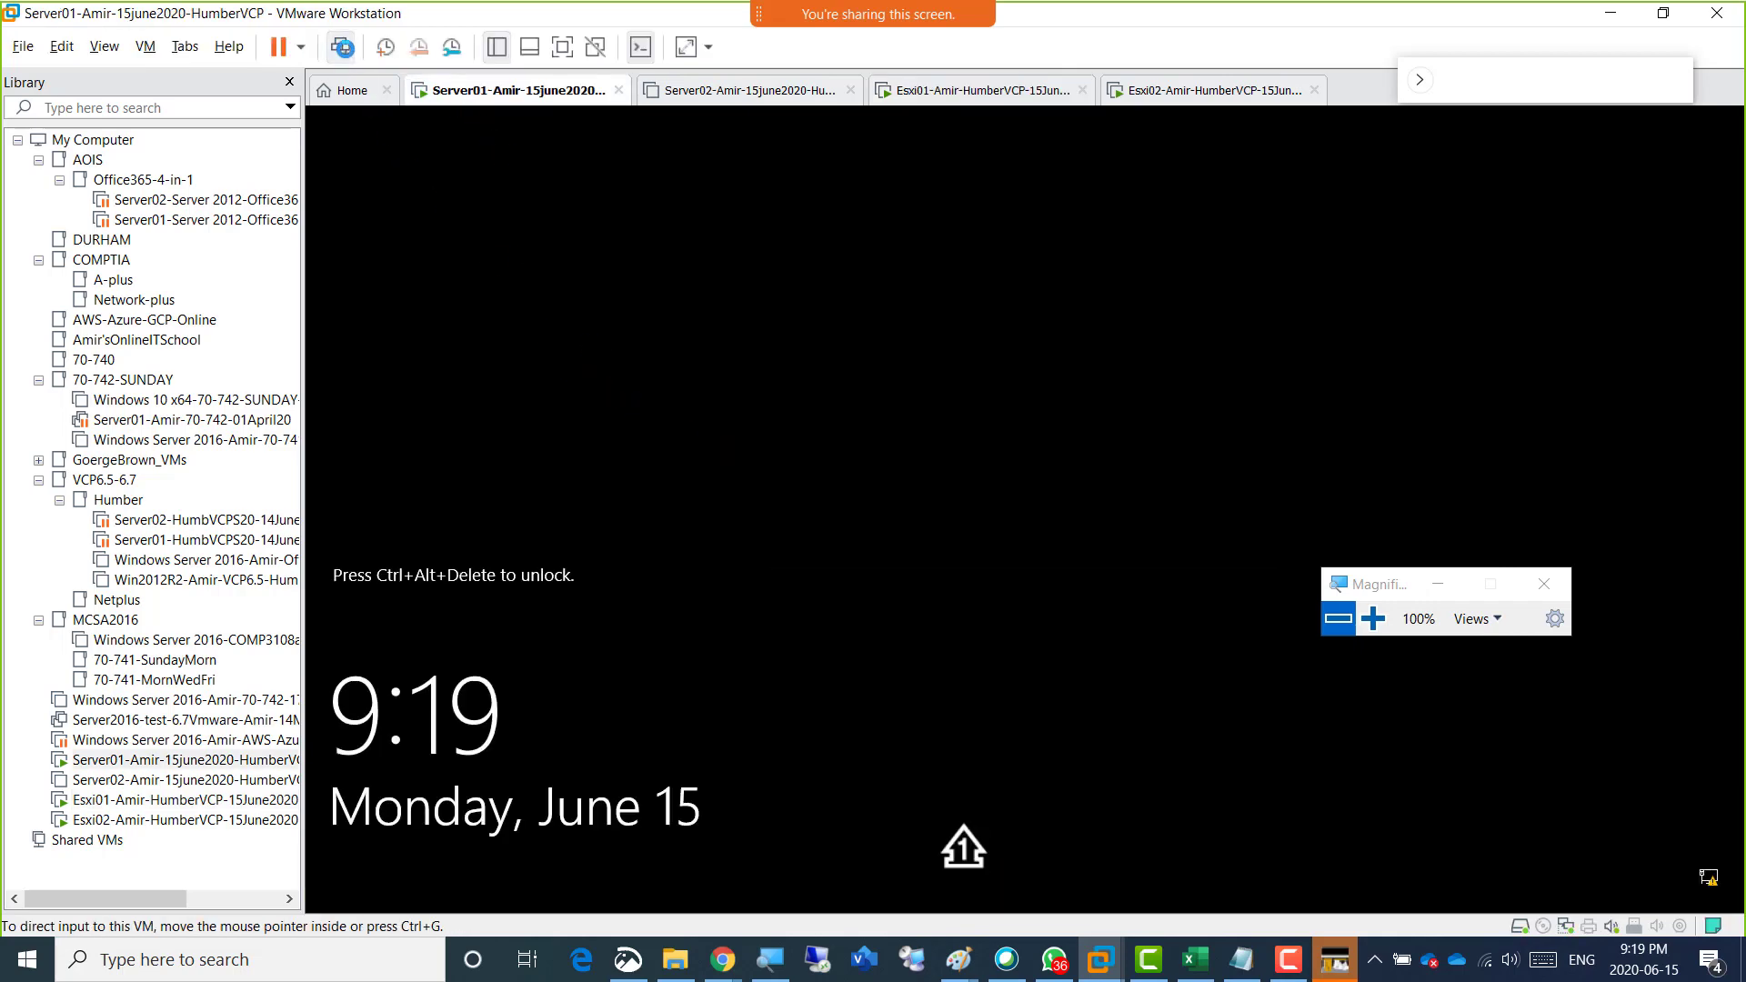
type("**********")
key("Return")
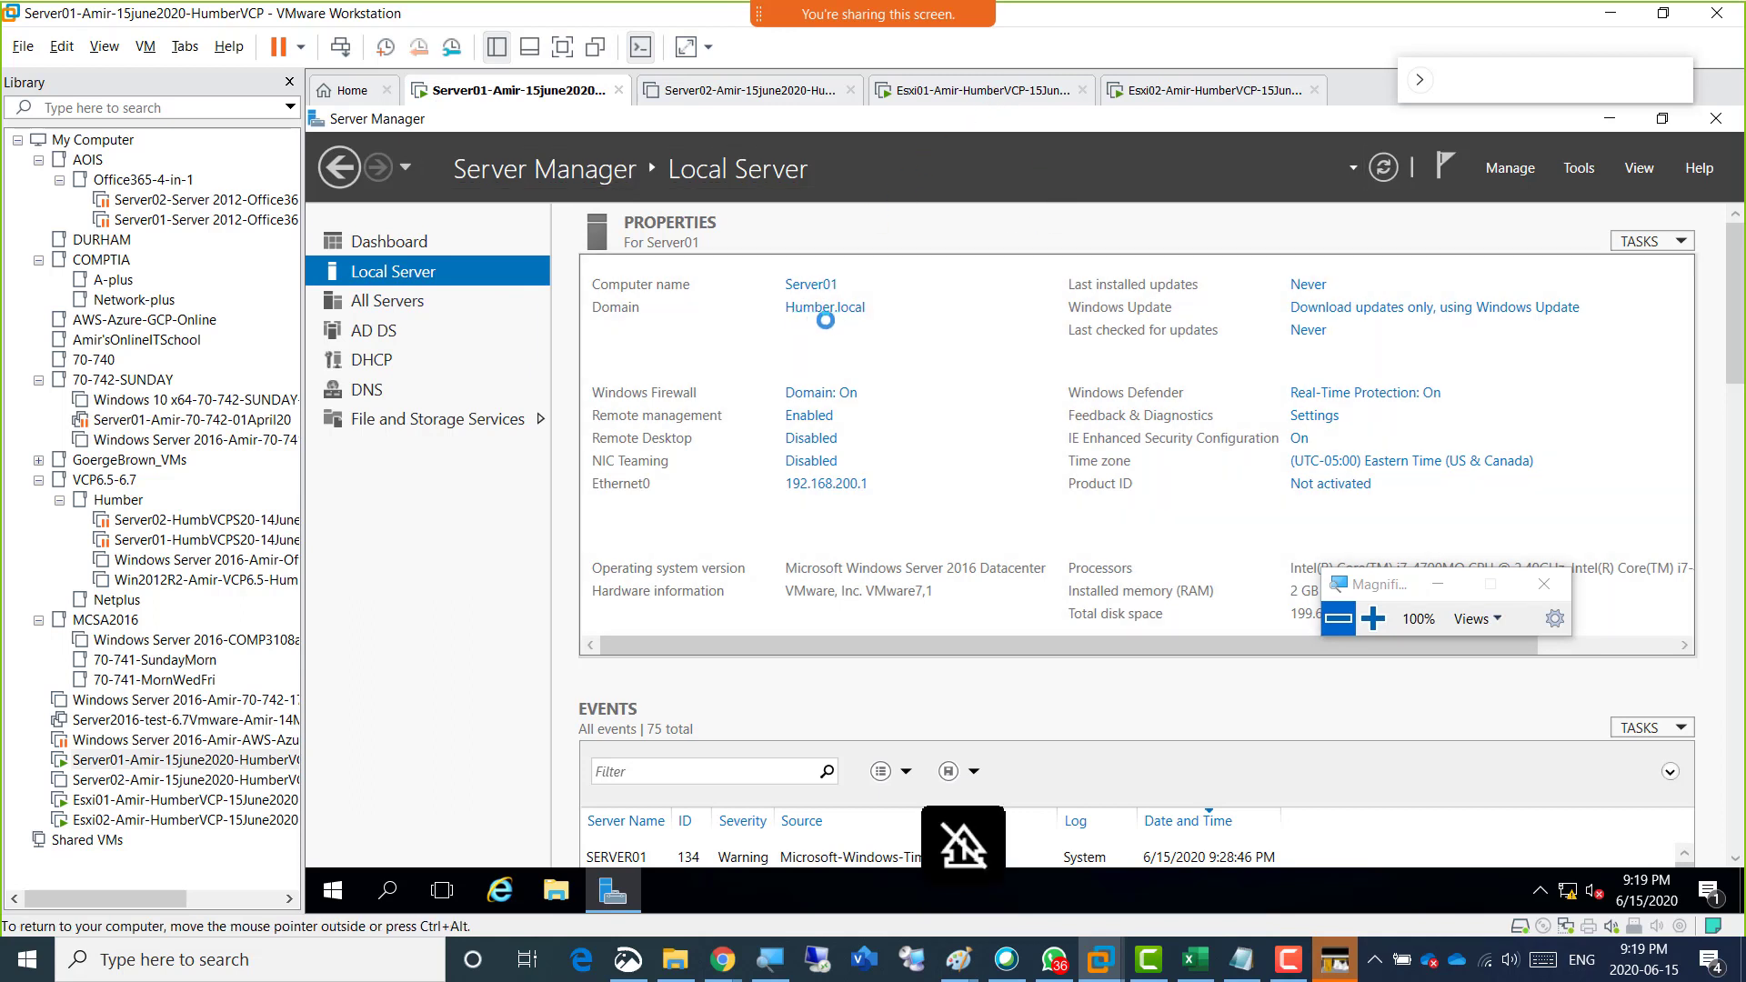
left_click(1015, 98)
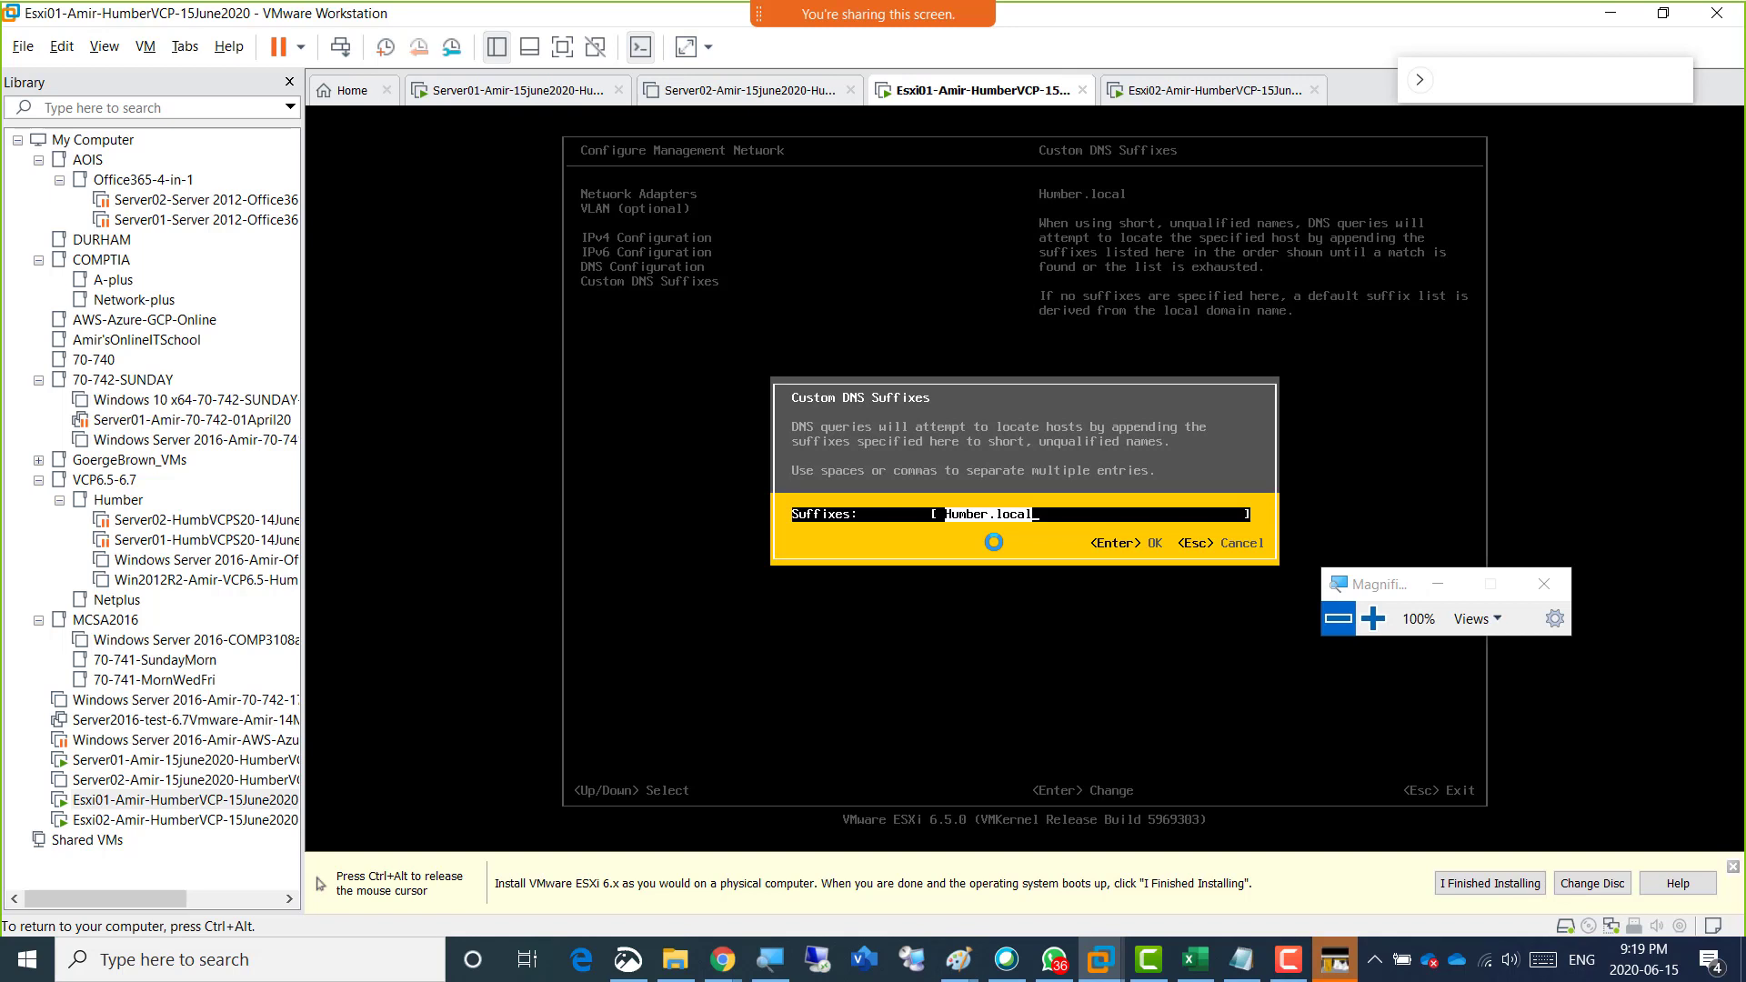
Accept the existing Custom DNS Suffixes entry, reopen the setting, and replace the suffix with humber.local.
key("ctrl+alt")
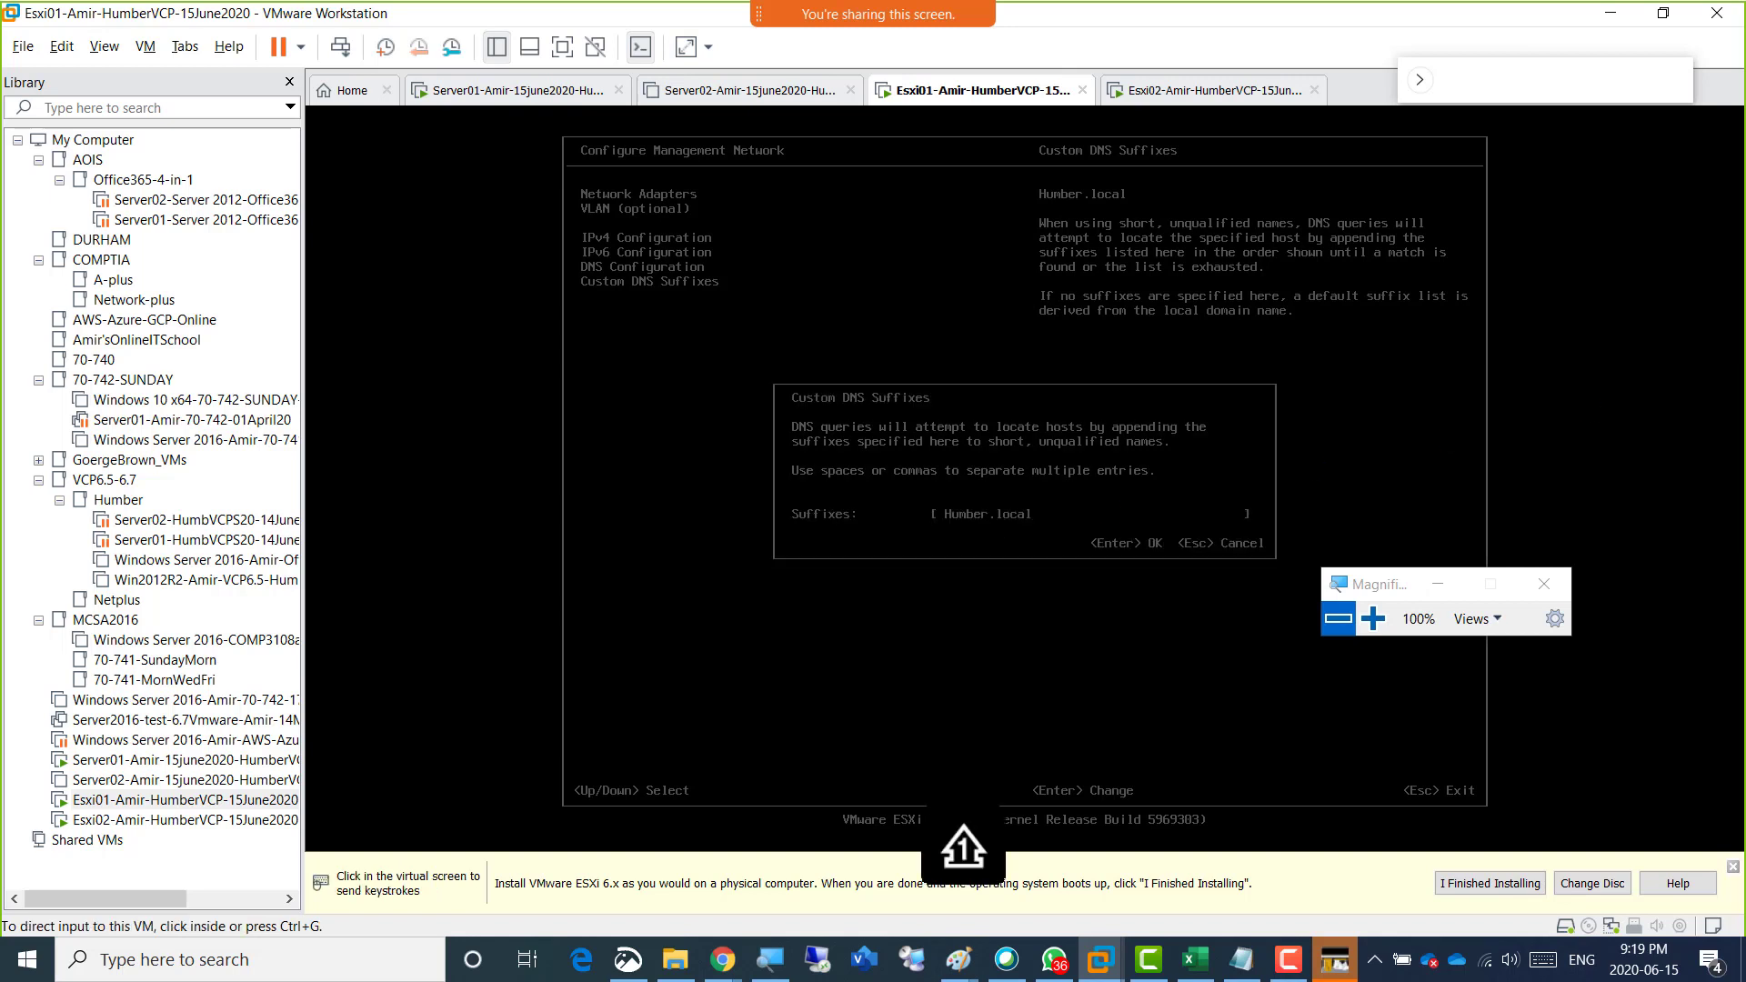
key("alt+Tab")
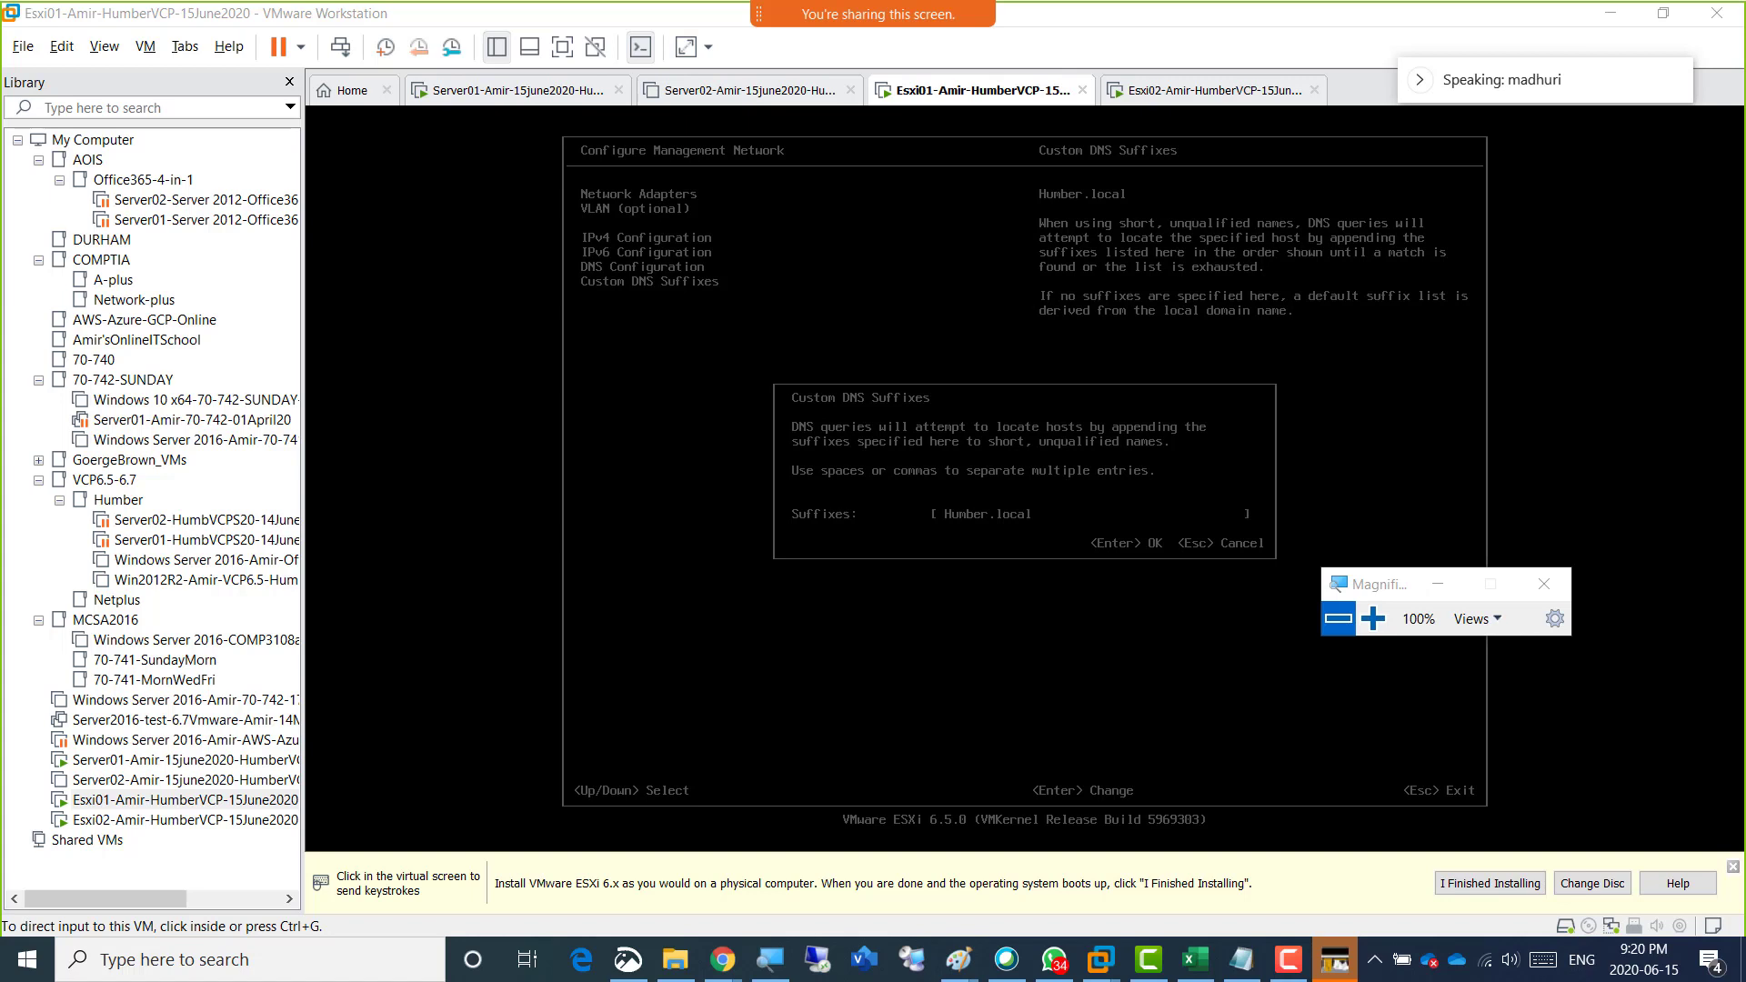
left_click(1038, 398)
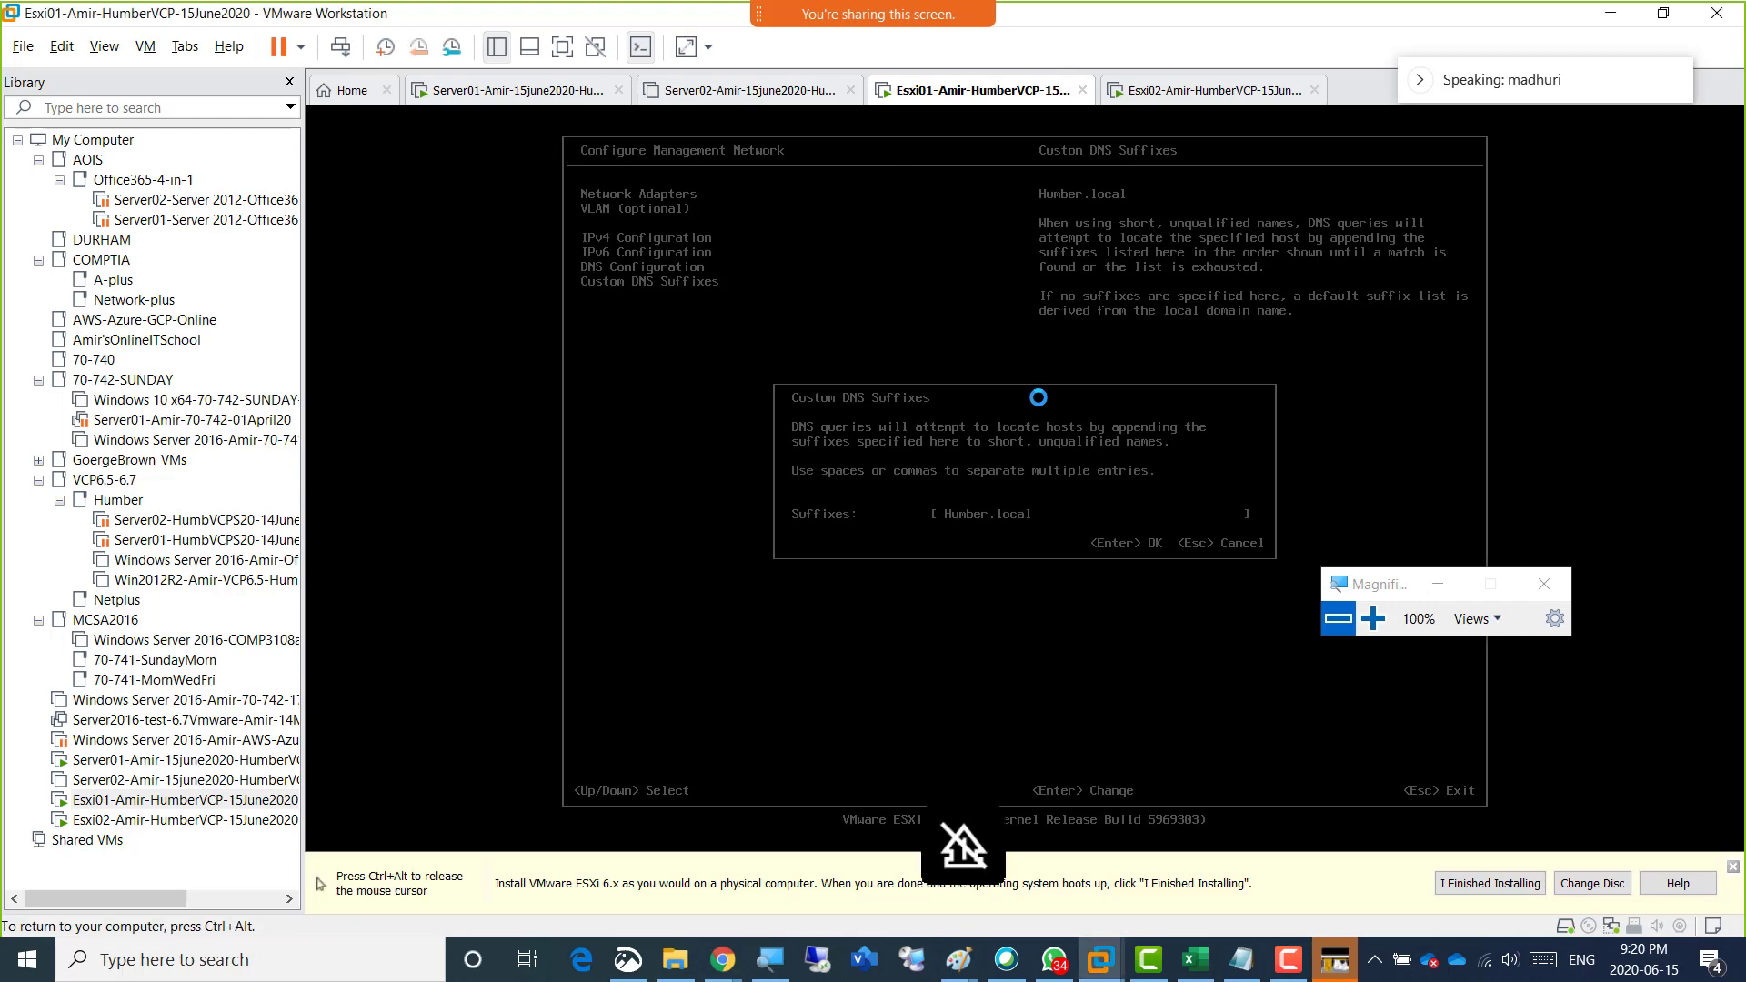
key("Return")
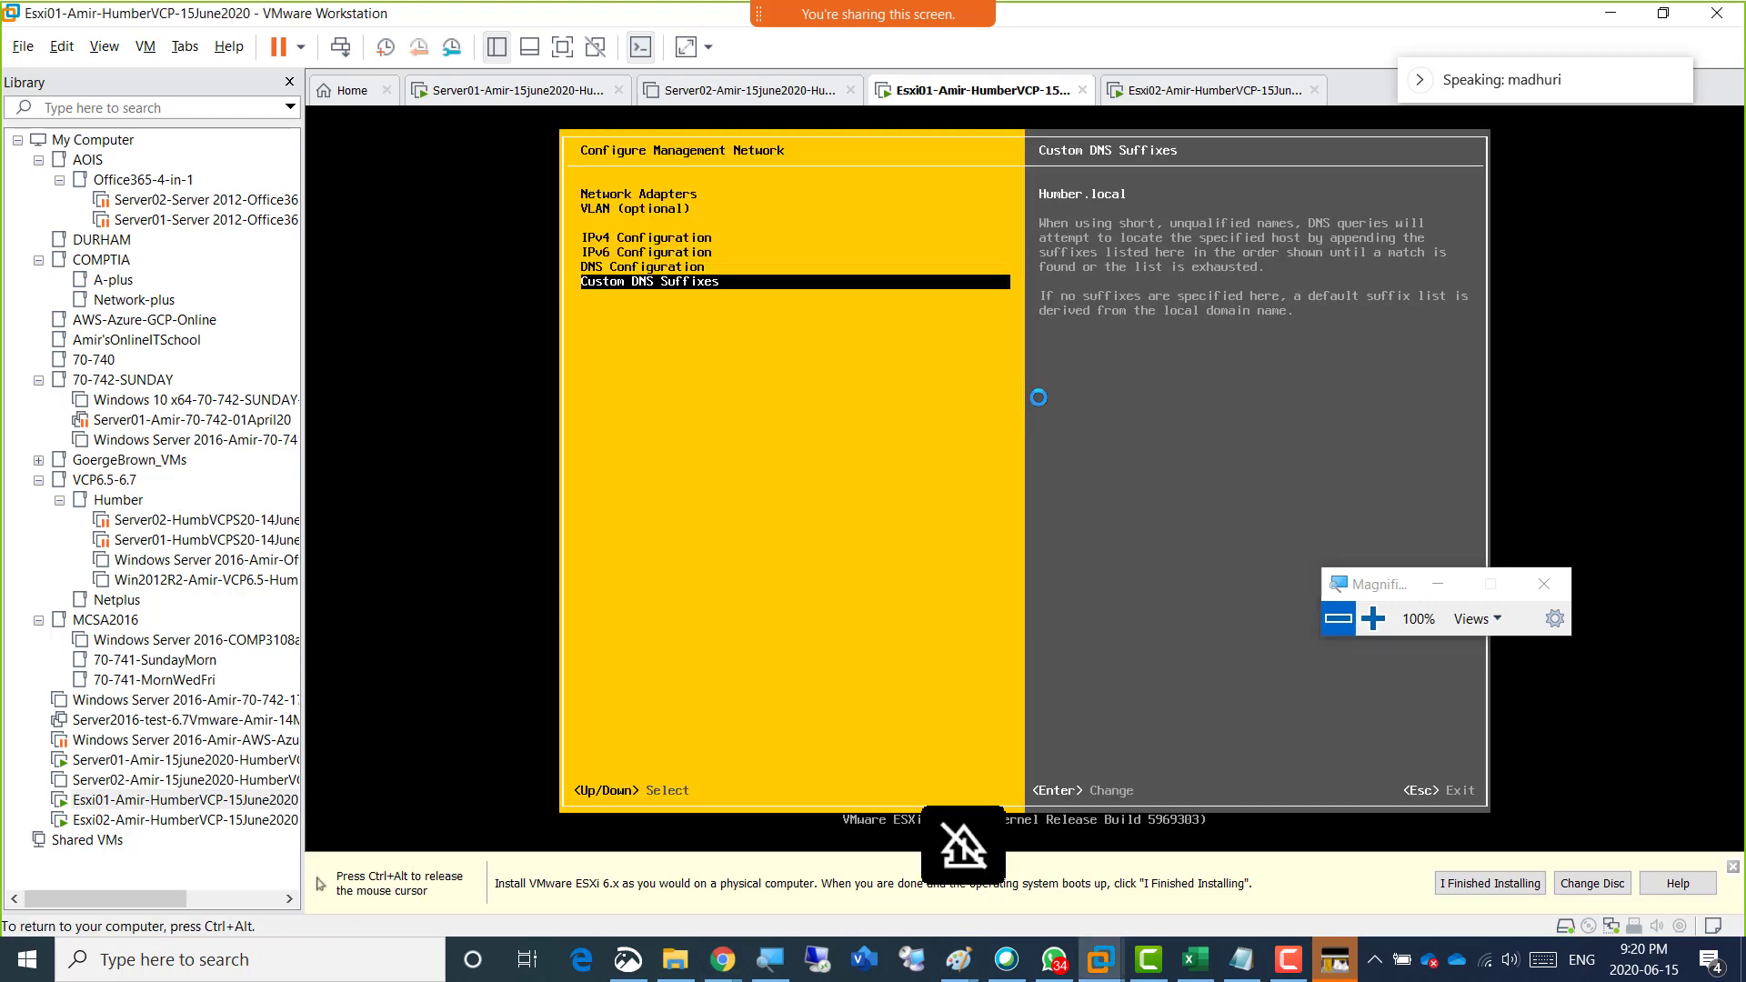
key("Return")
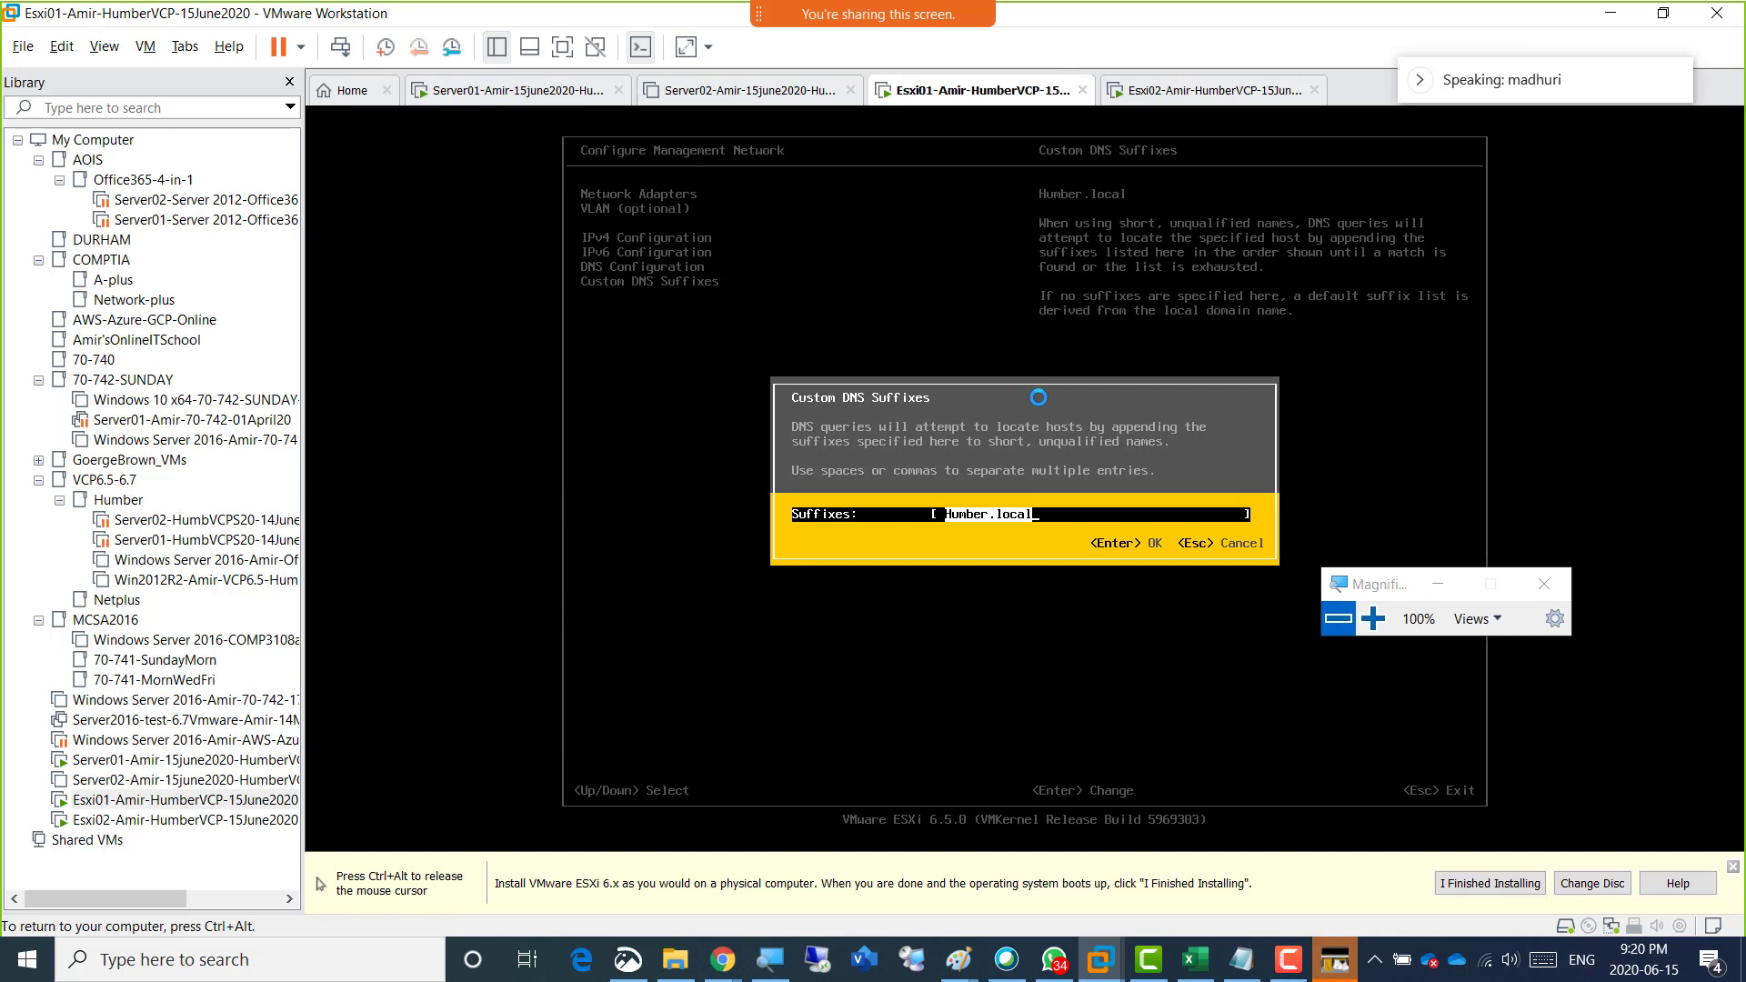
key("BackSpace")
type("humber.local")
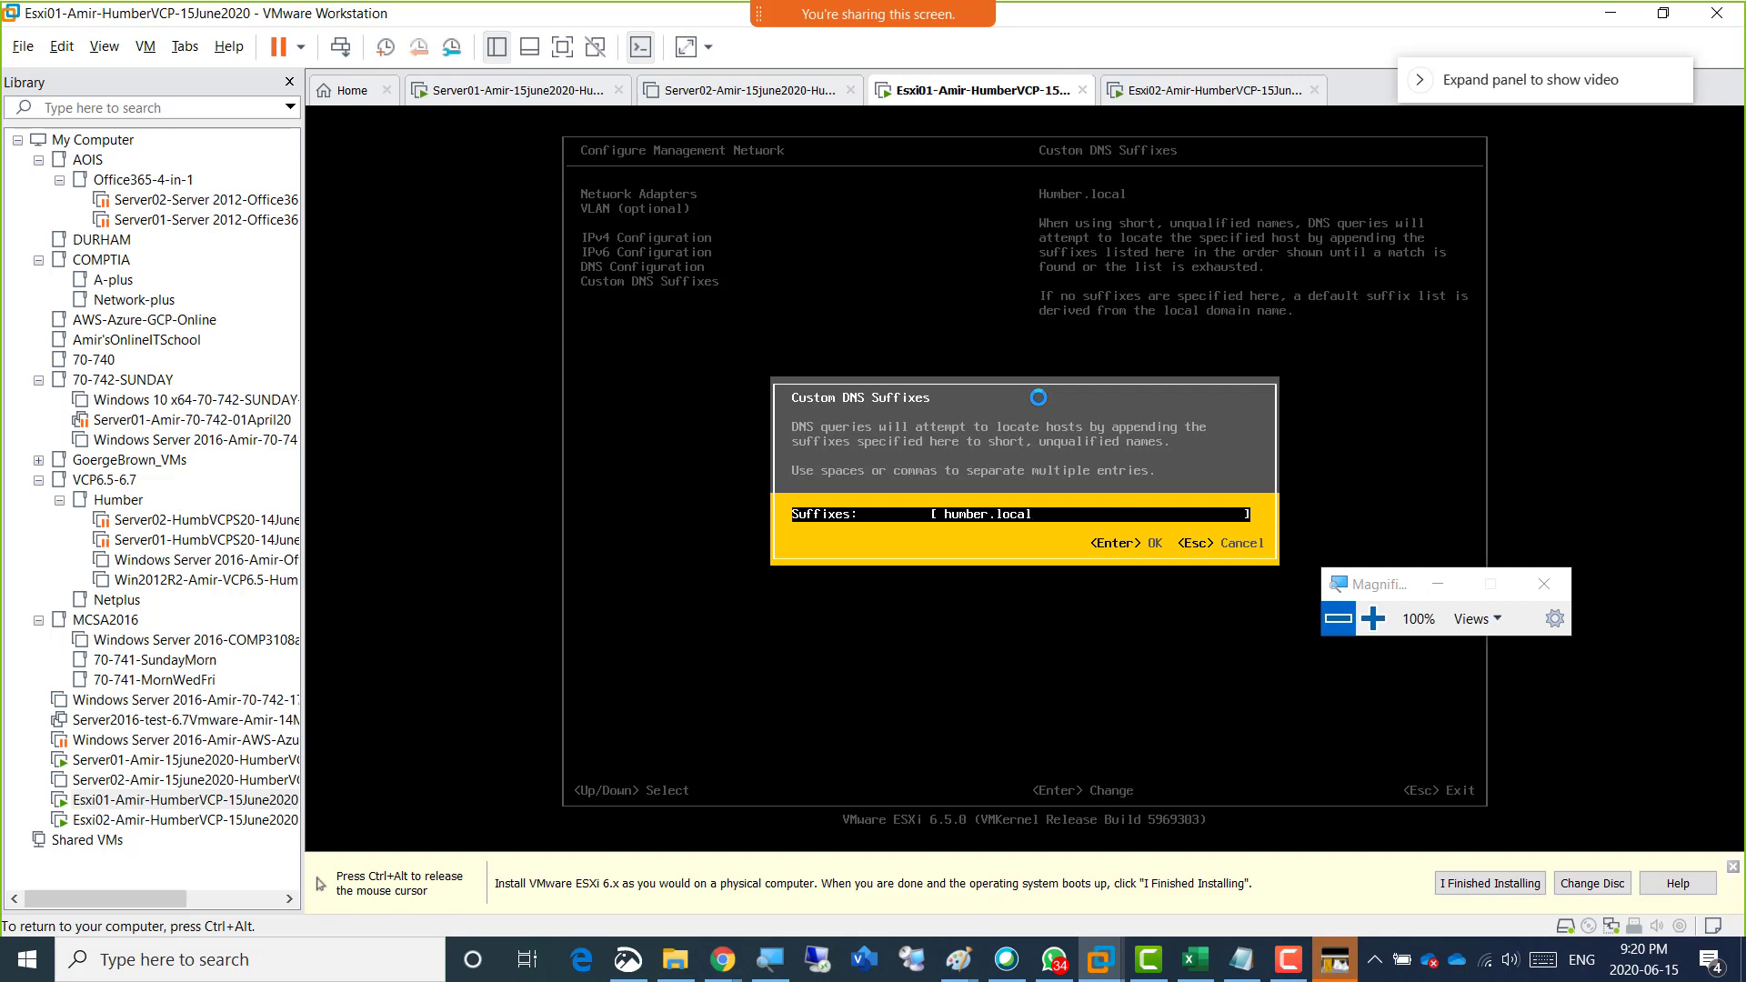
key("ctrl+alt")
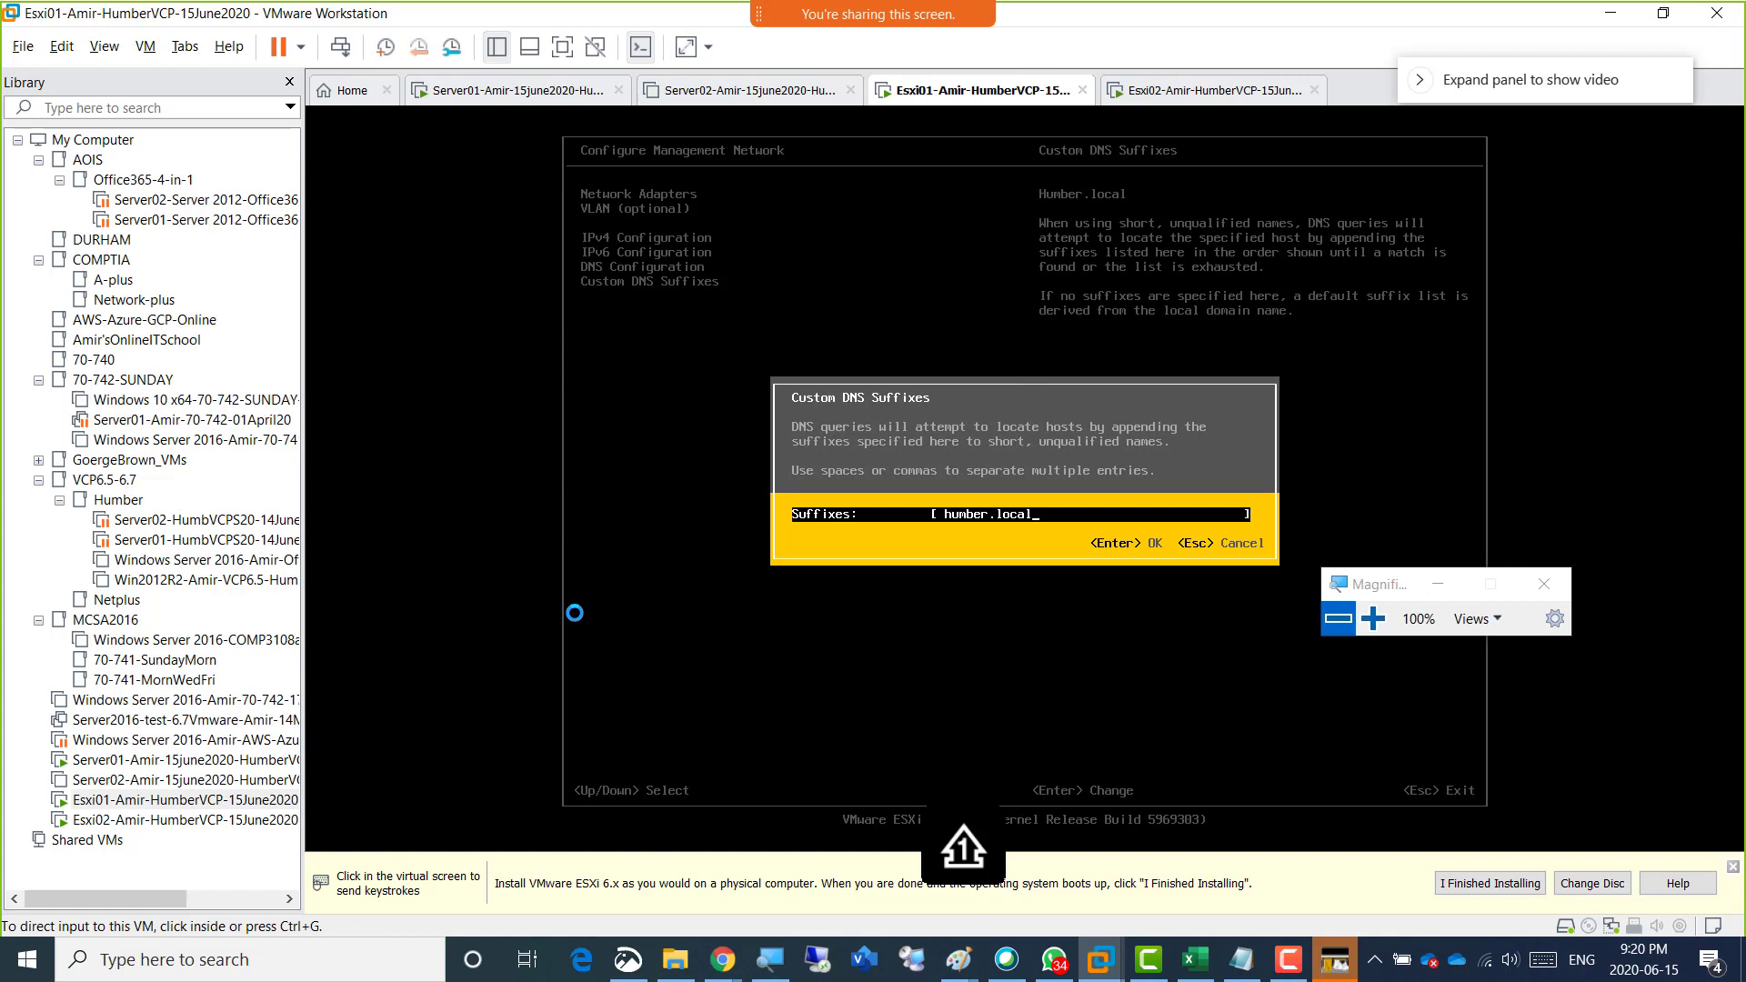
left_click(859, 610)
key("Return")
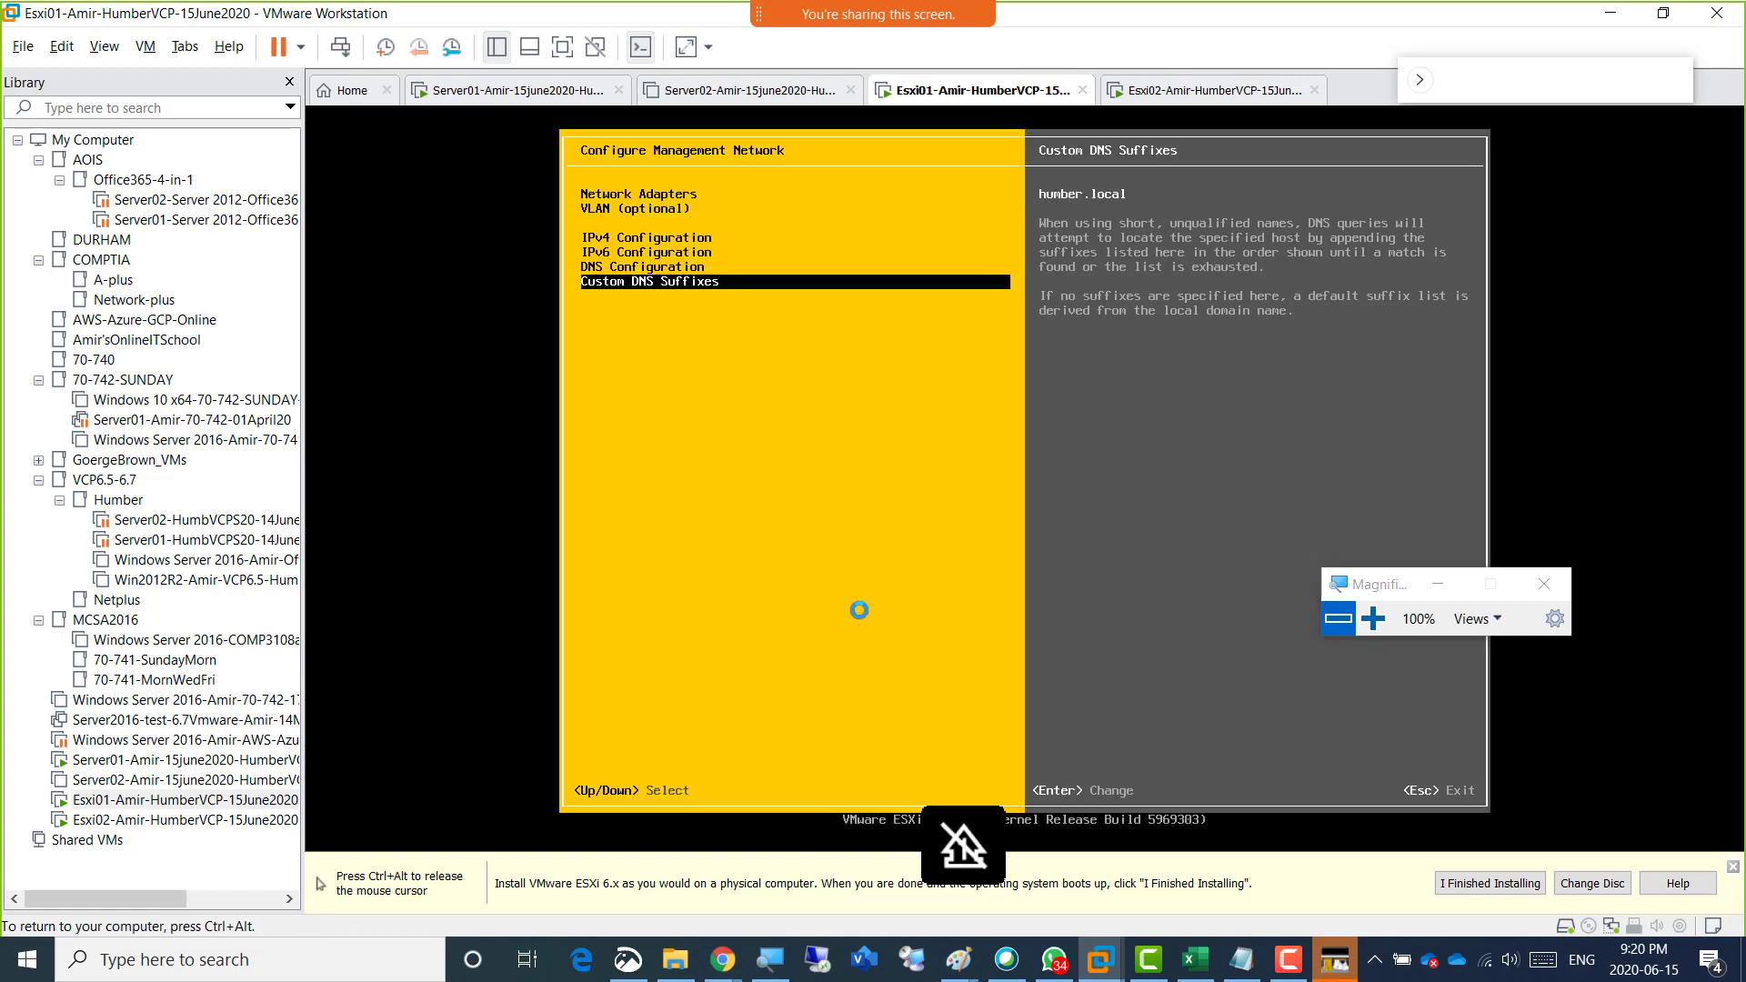
Reopen the IPv4 Configuration to review the static address, subnet mask and gateway, and accept the settings as they are.
key("Up")
key("Up")
key("Up")
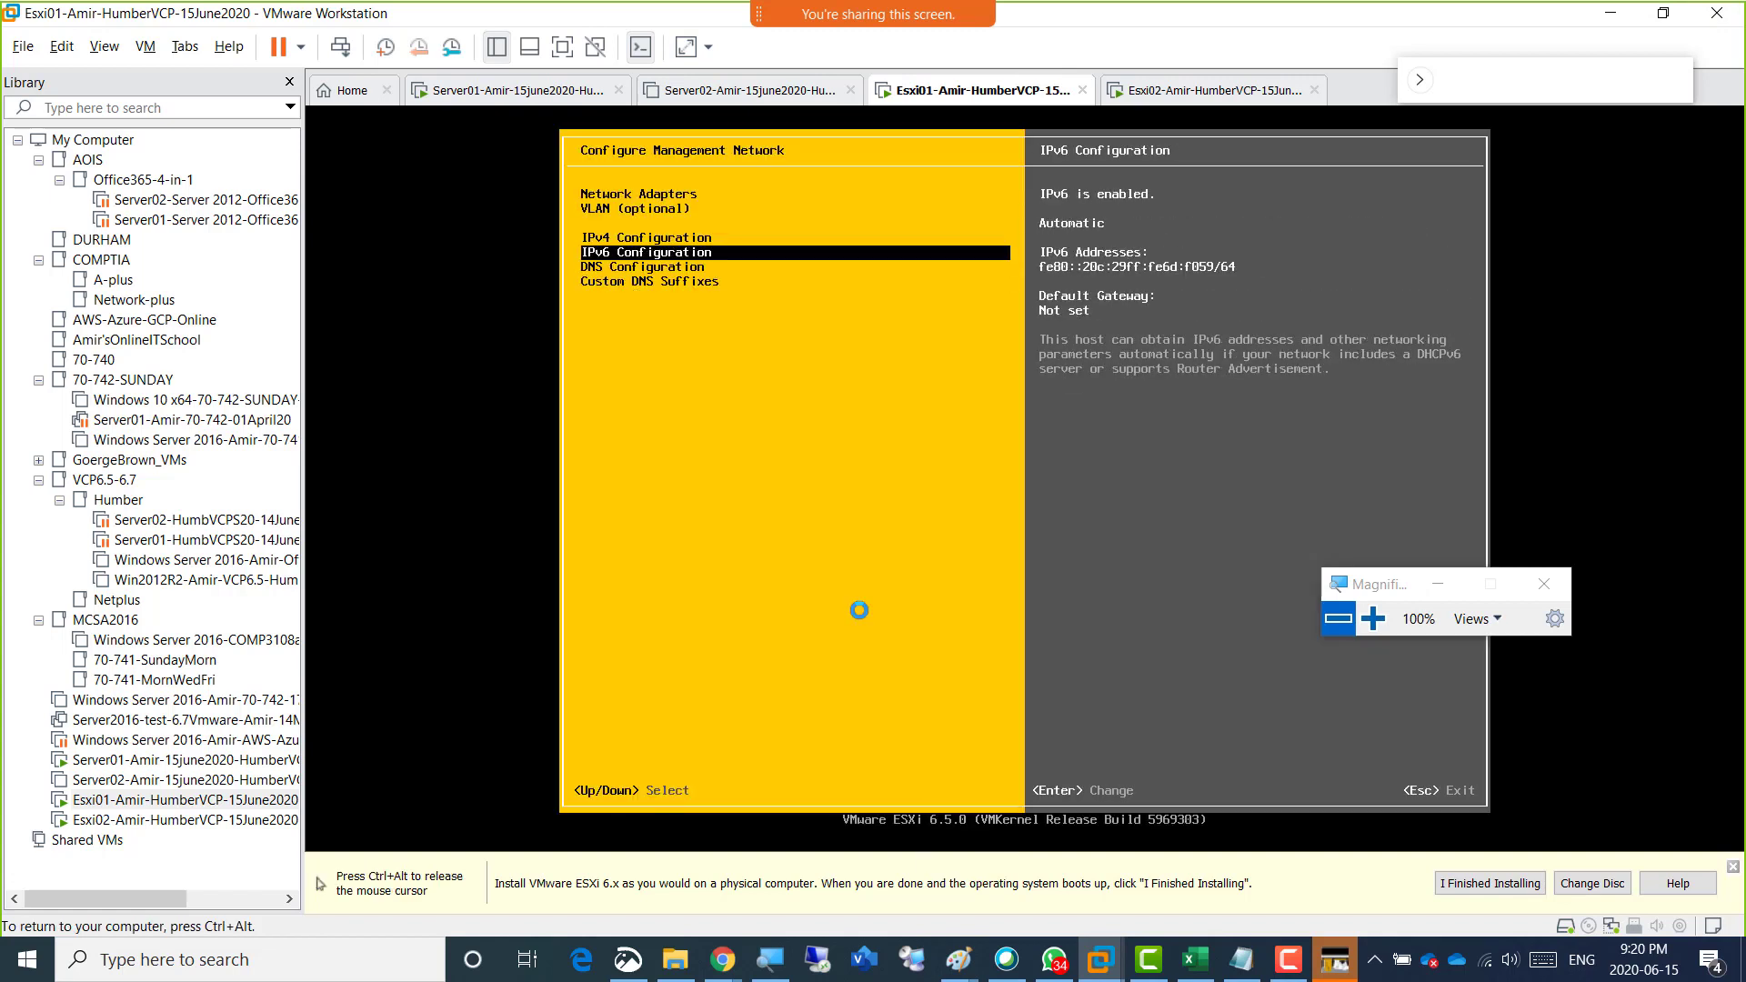
key("Return")
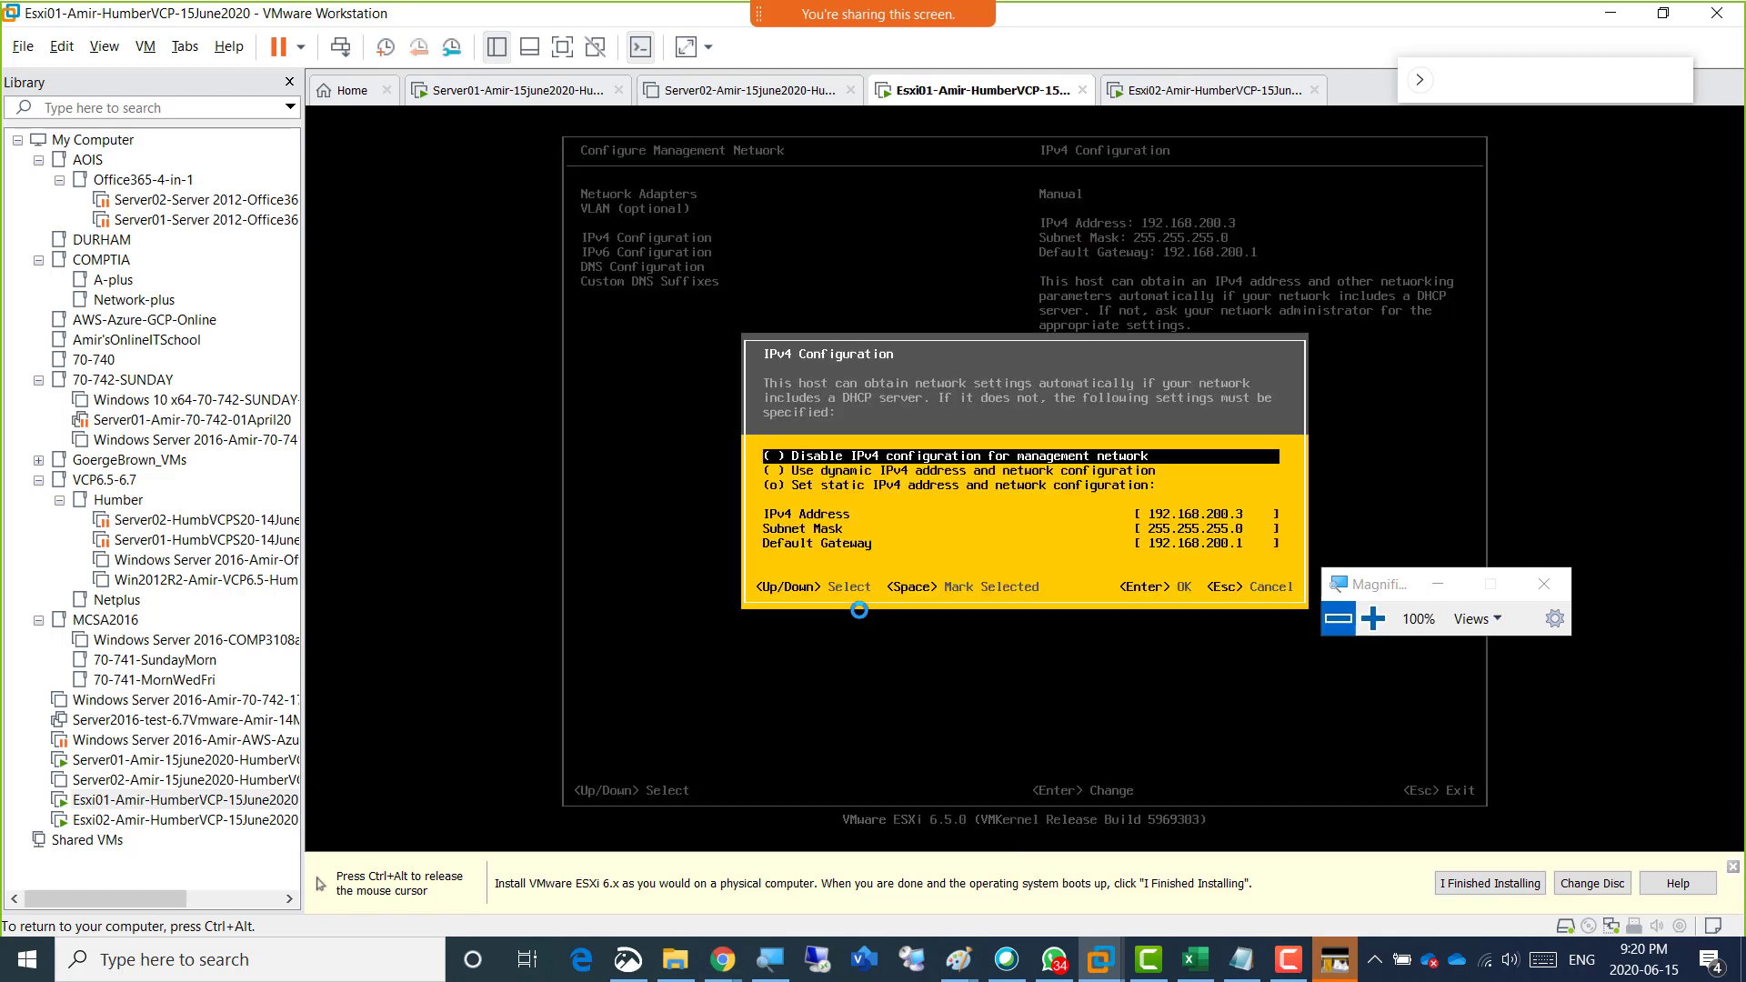
key("Down")
key("Down")
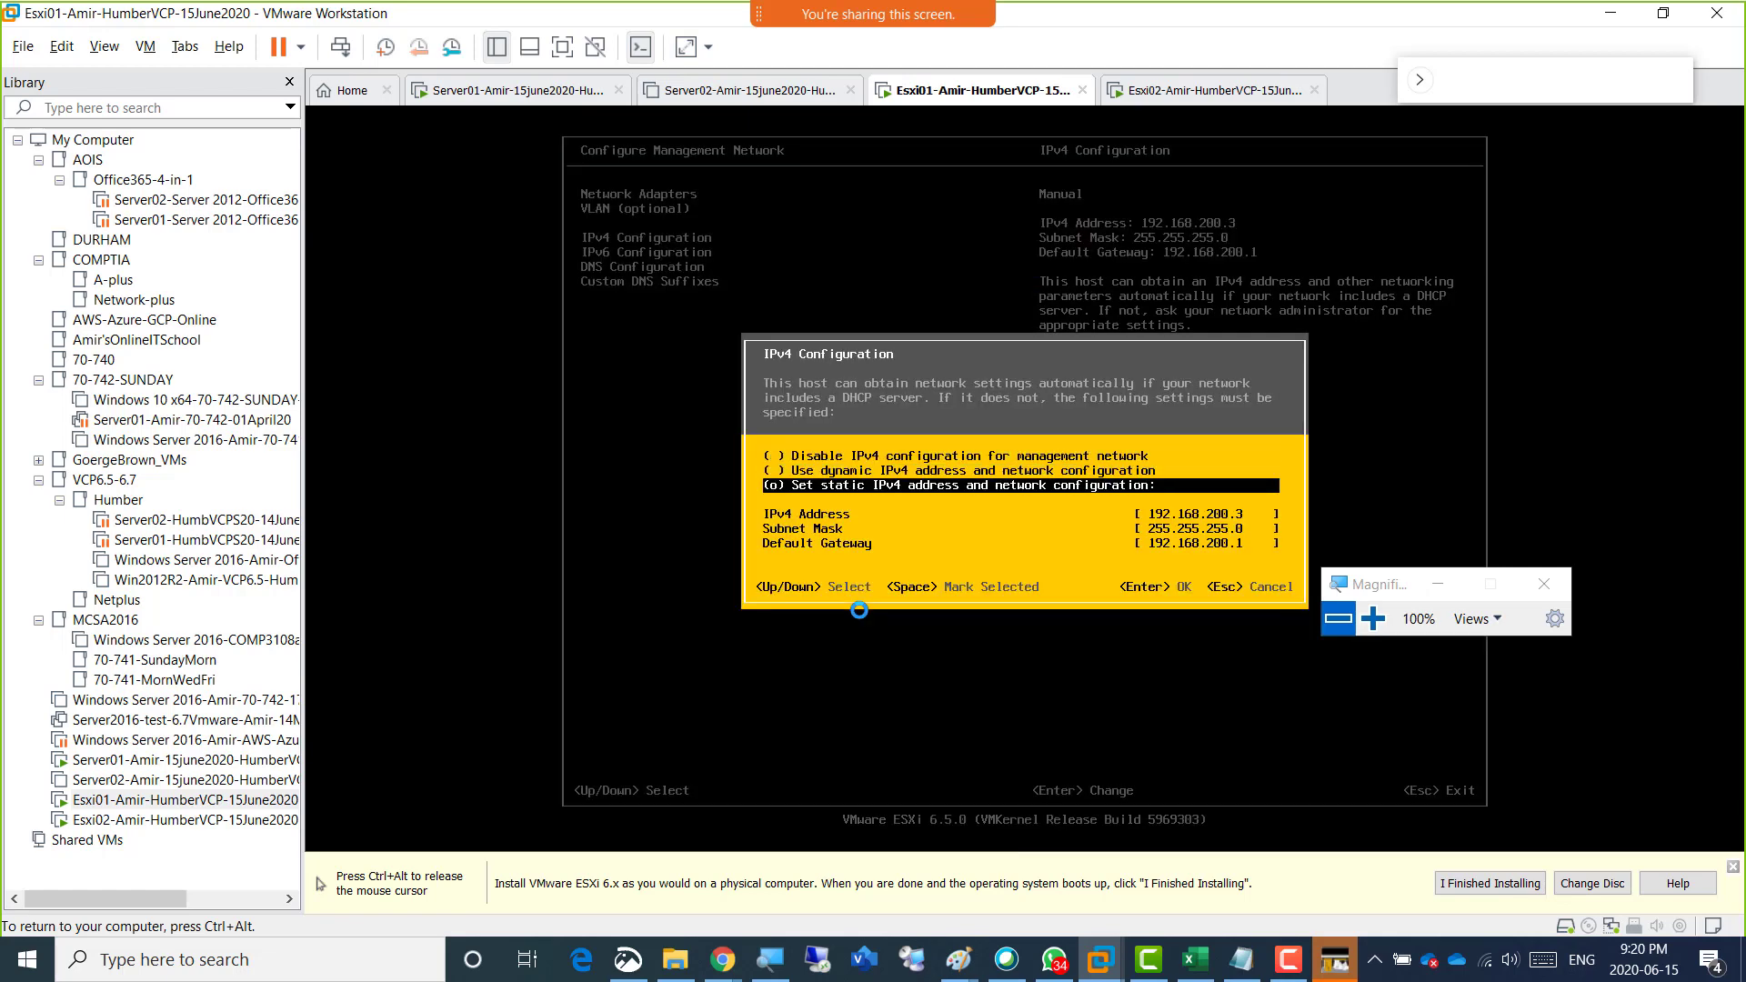
key("Down")
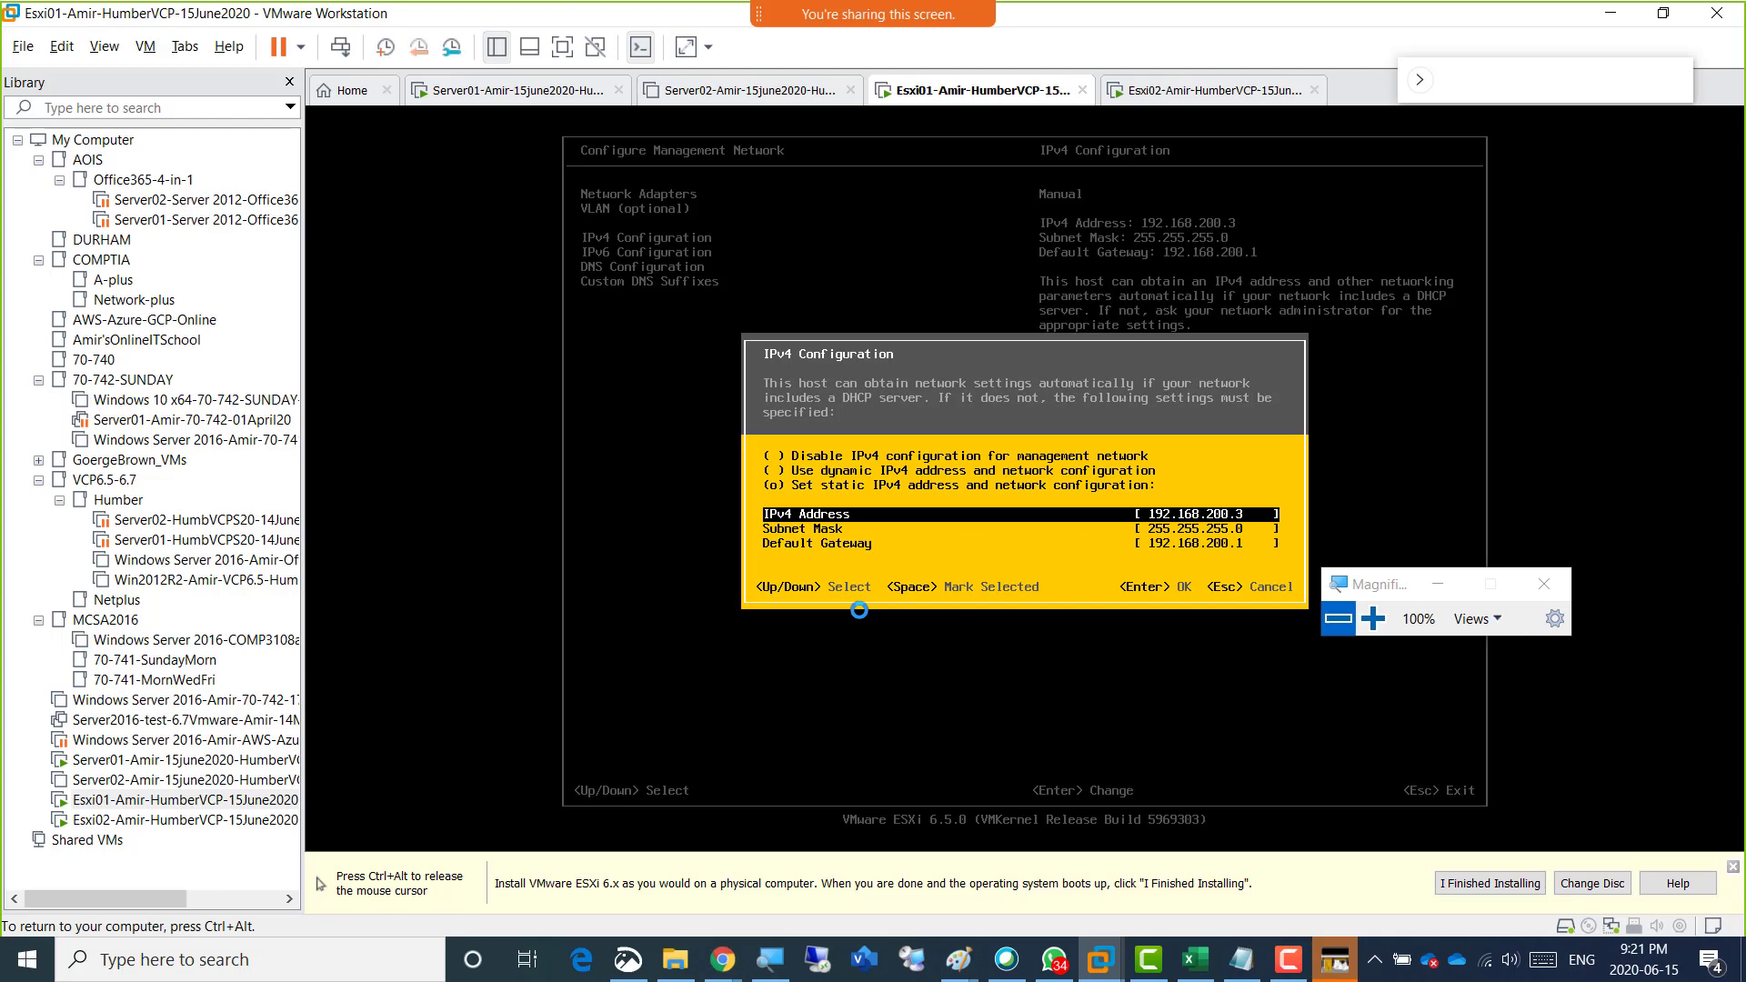
key("Return")
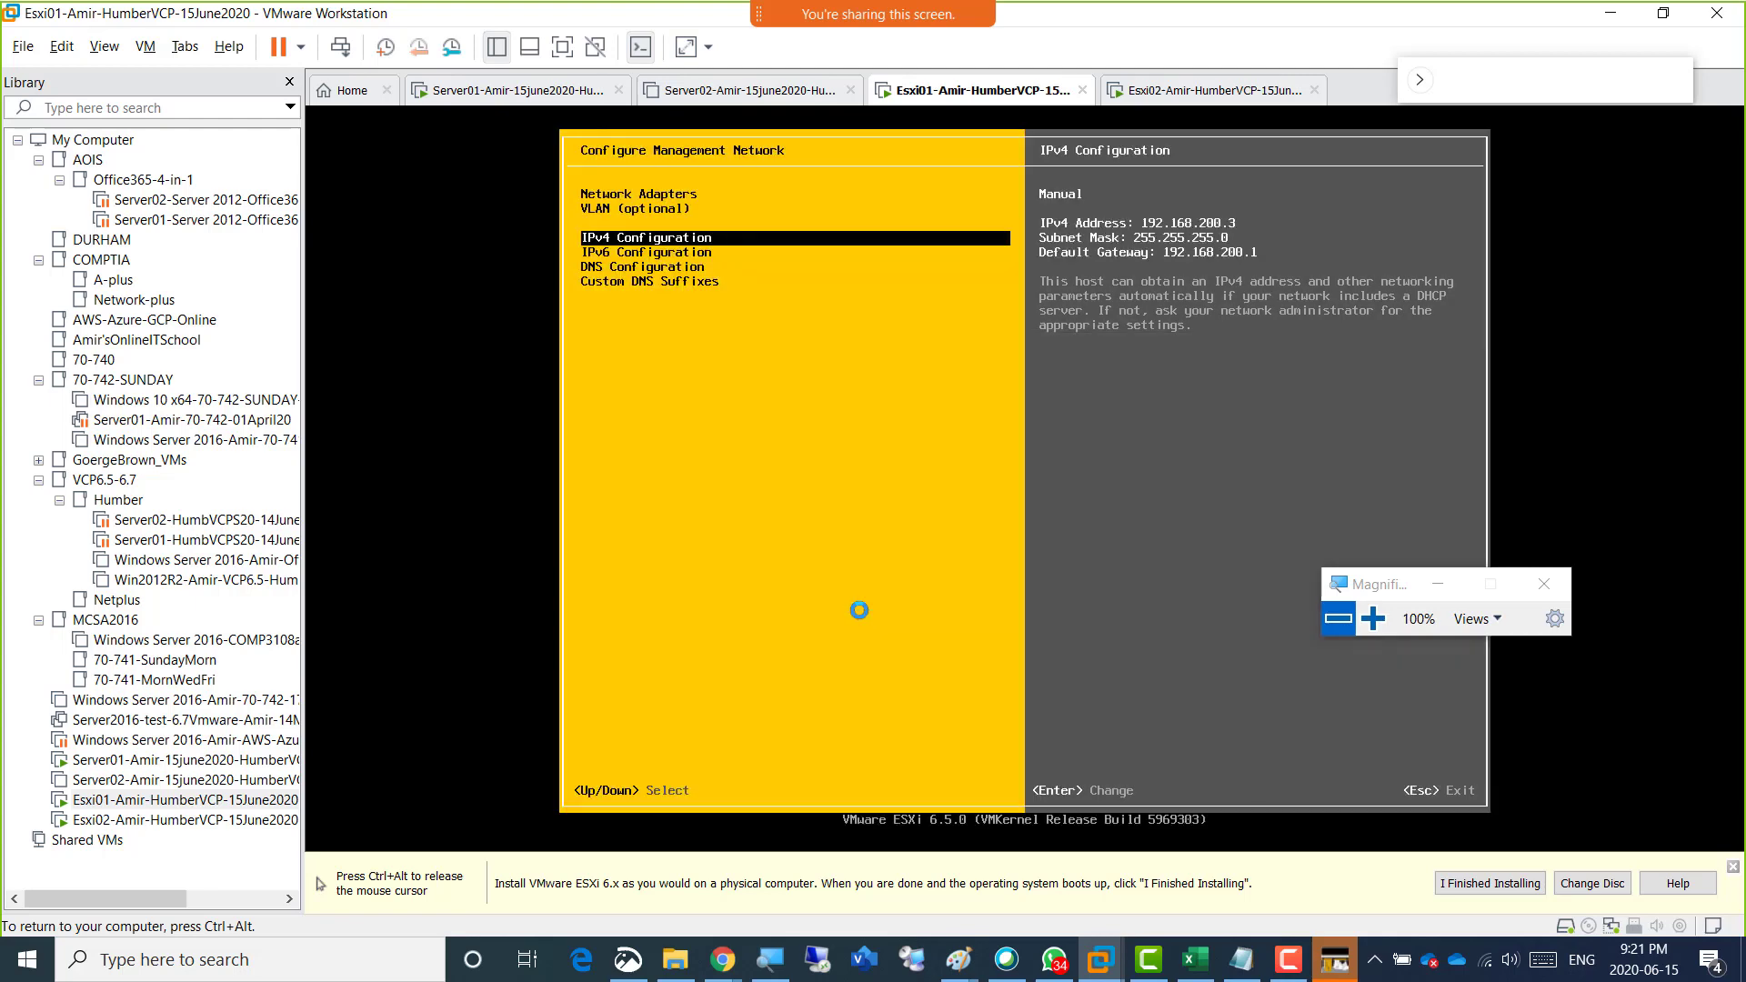
Open the DNS Configuration to review the DNS servers and hostname, and accept the settings as they are.
key("Down")
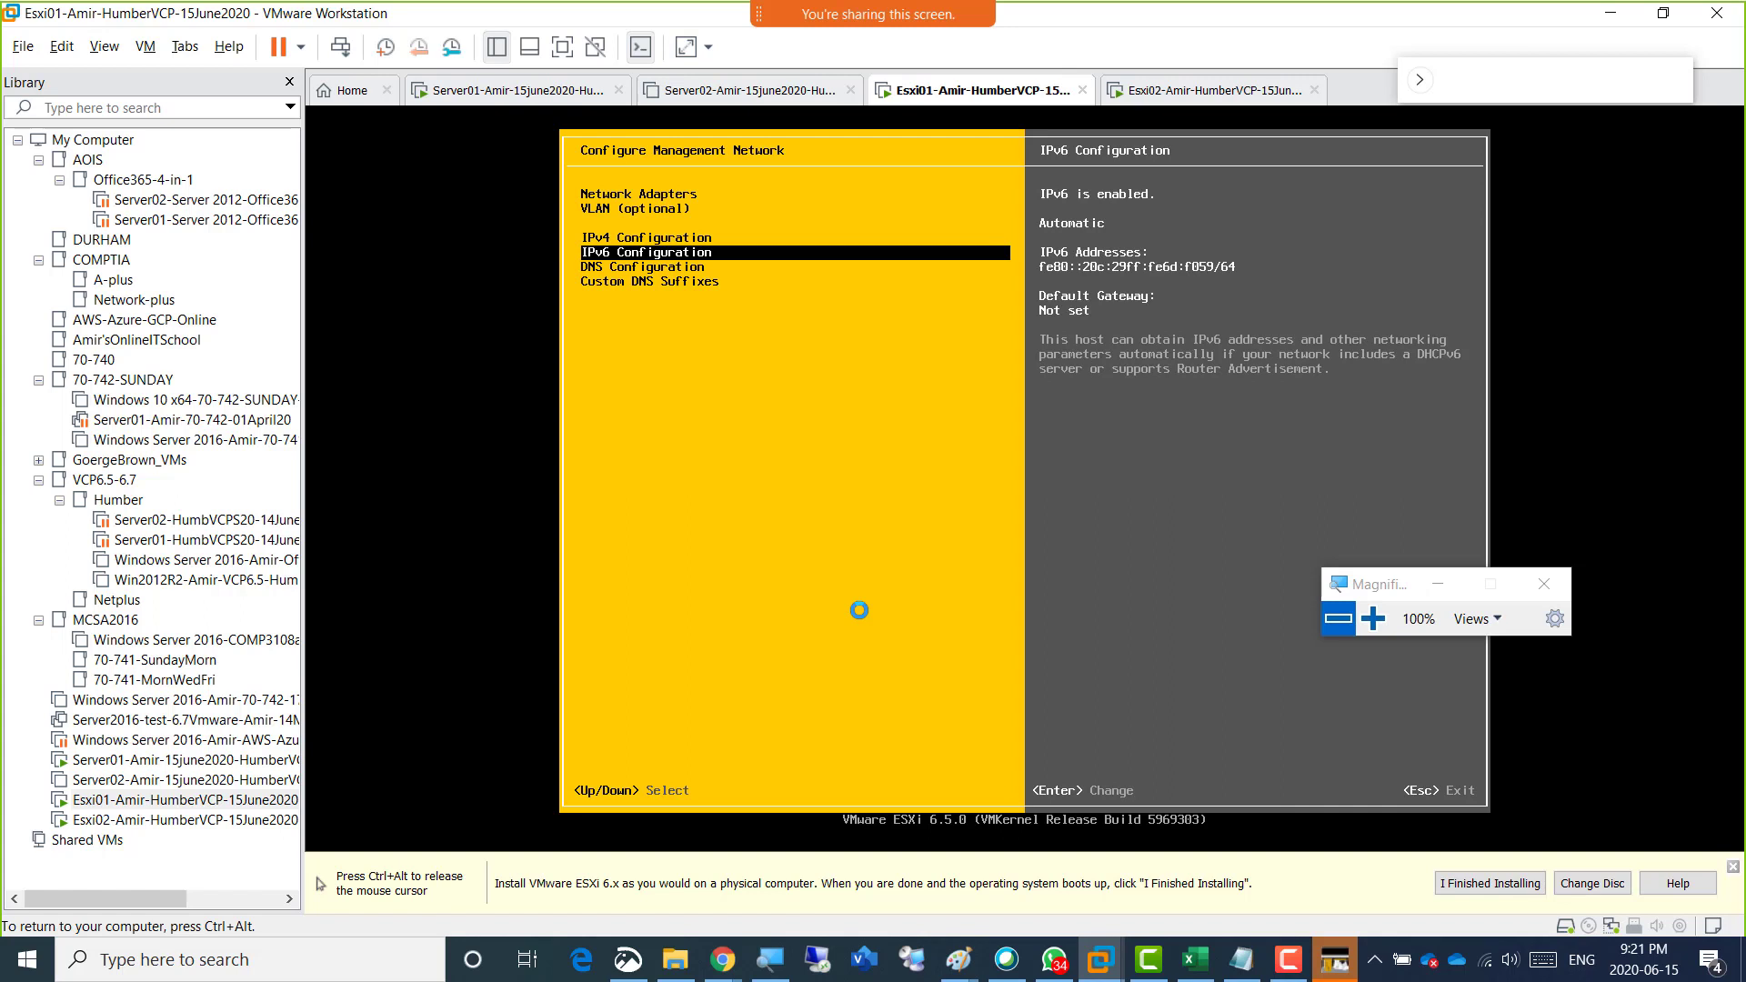
key("Down")
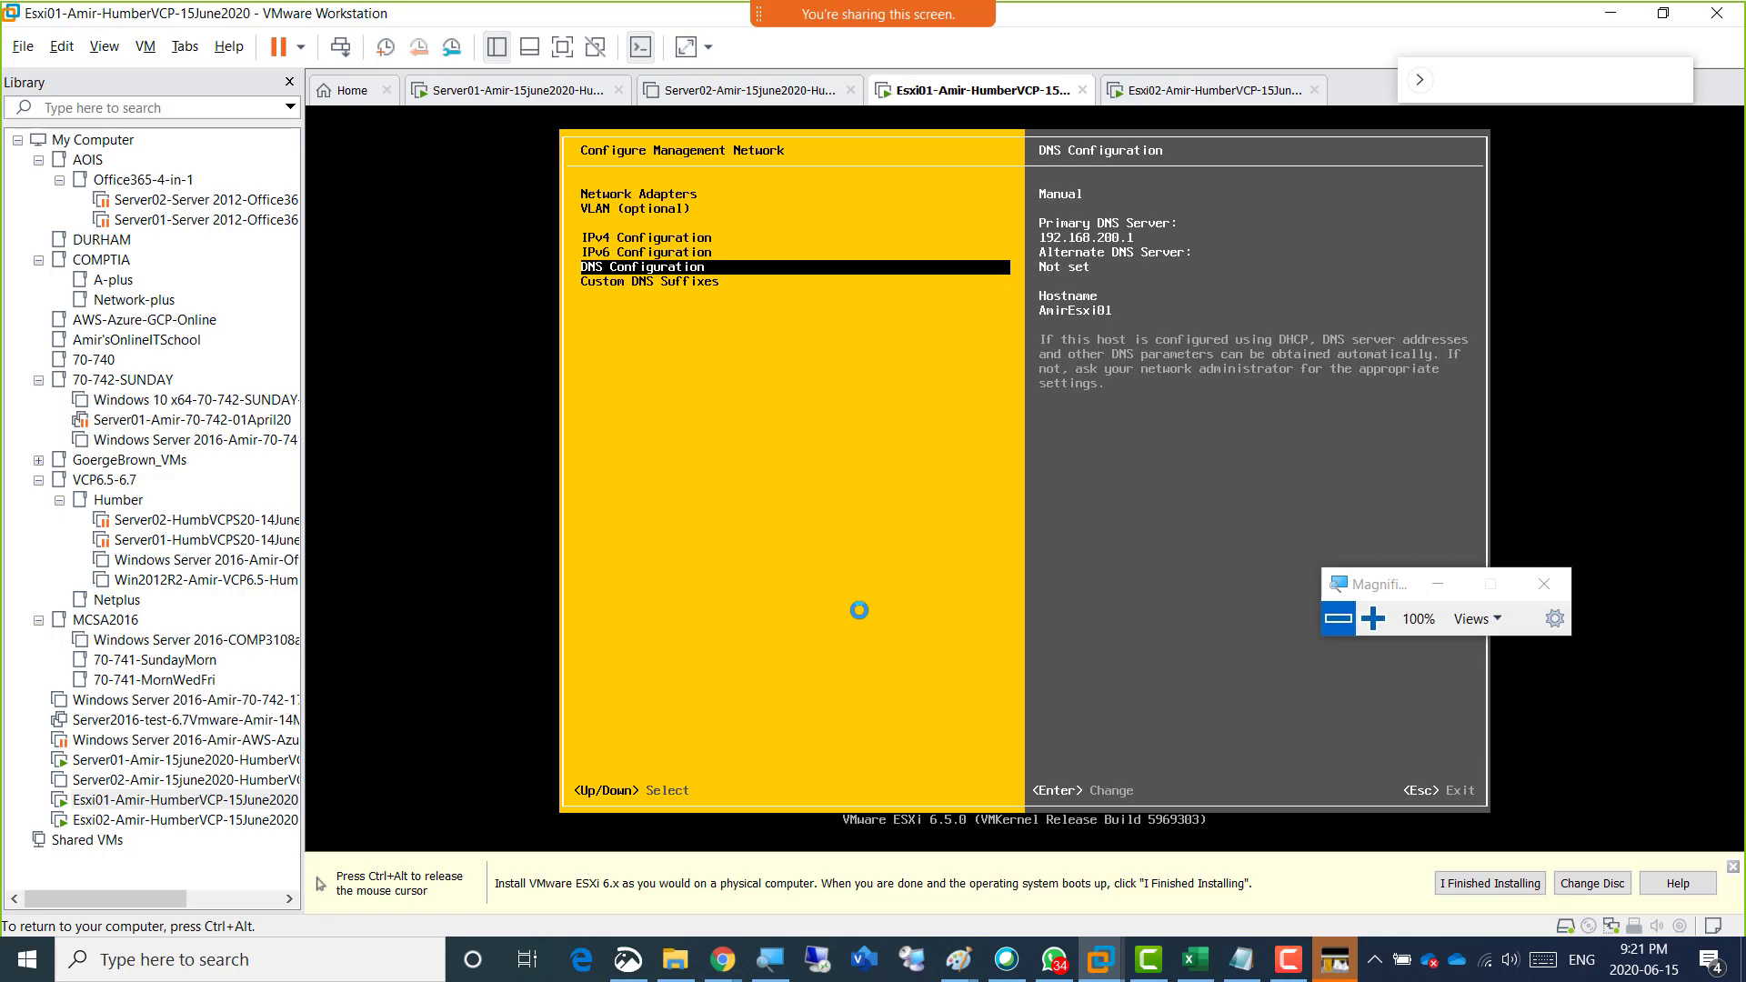
key("Return")
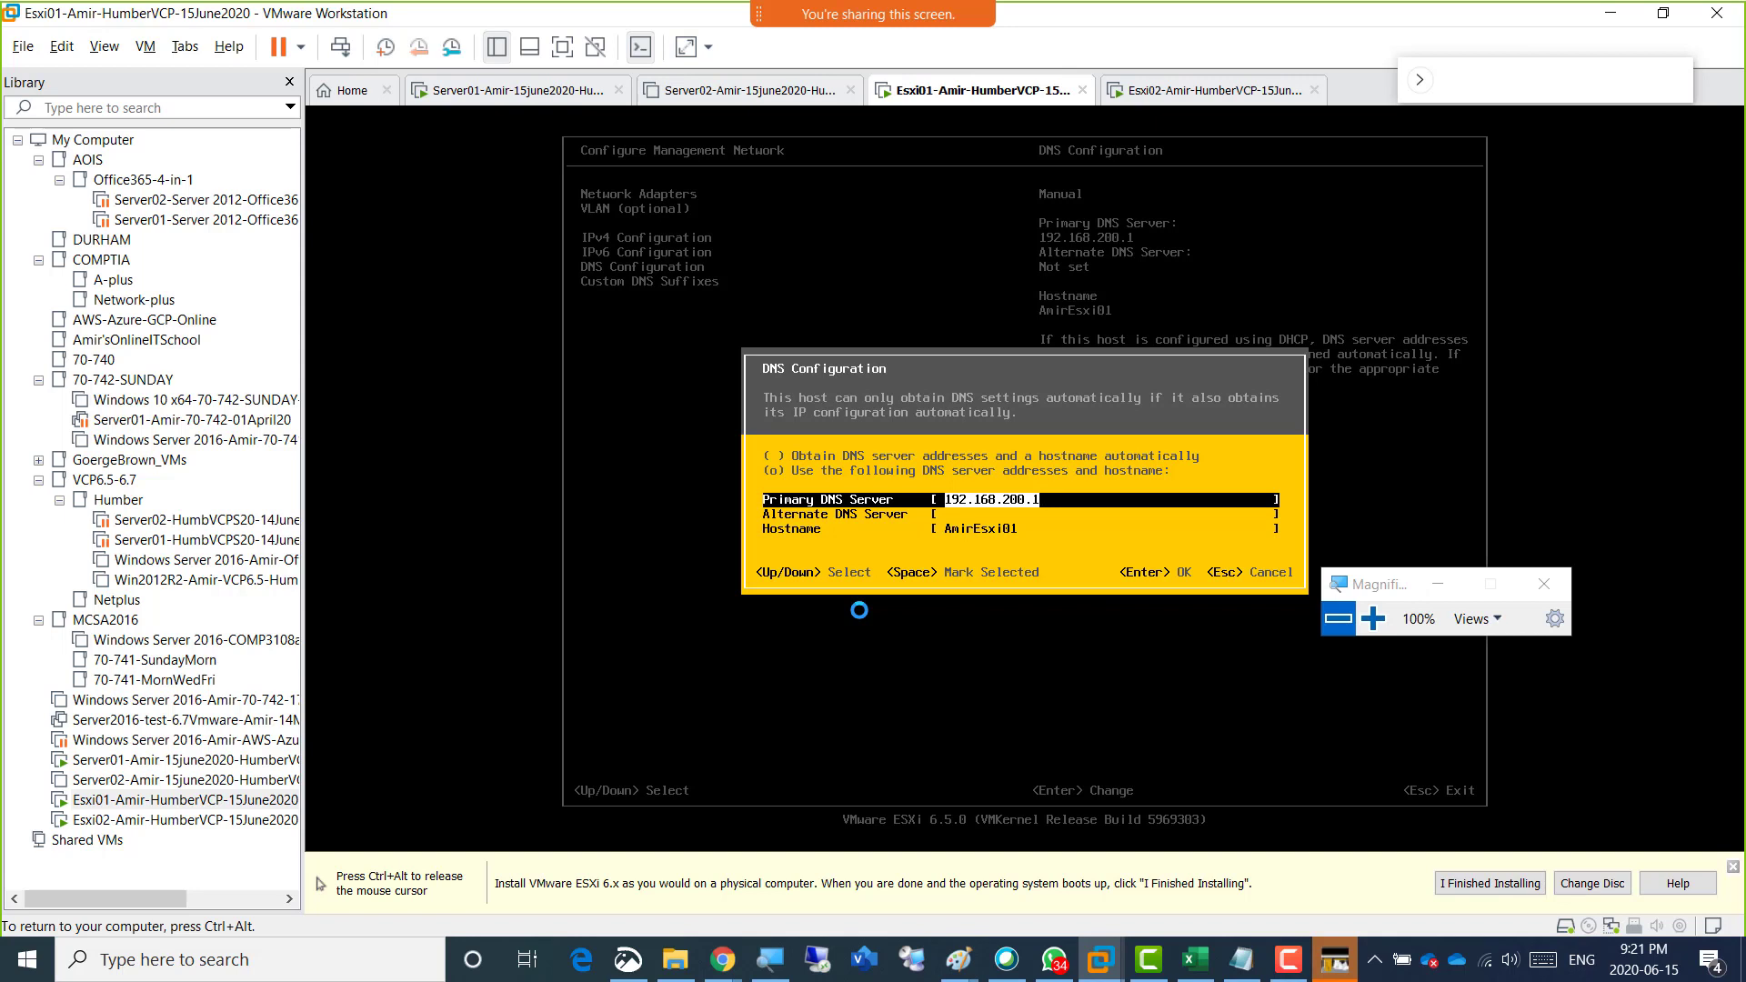
key("Down")
key("Down")
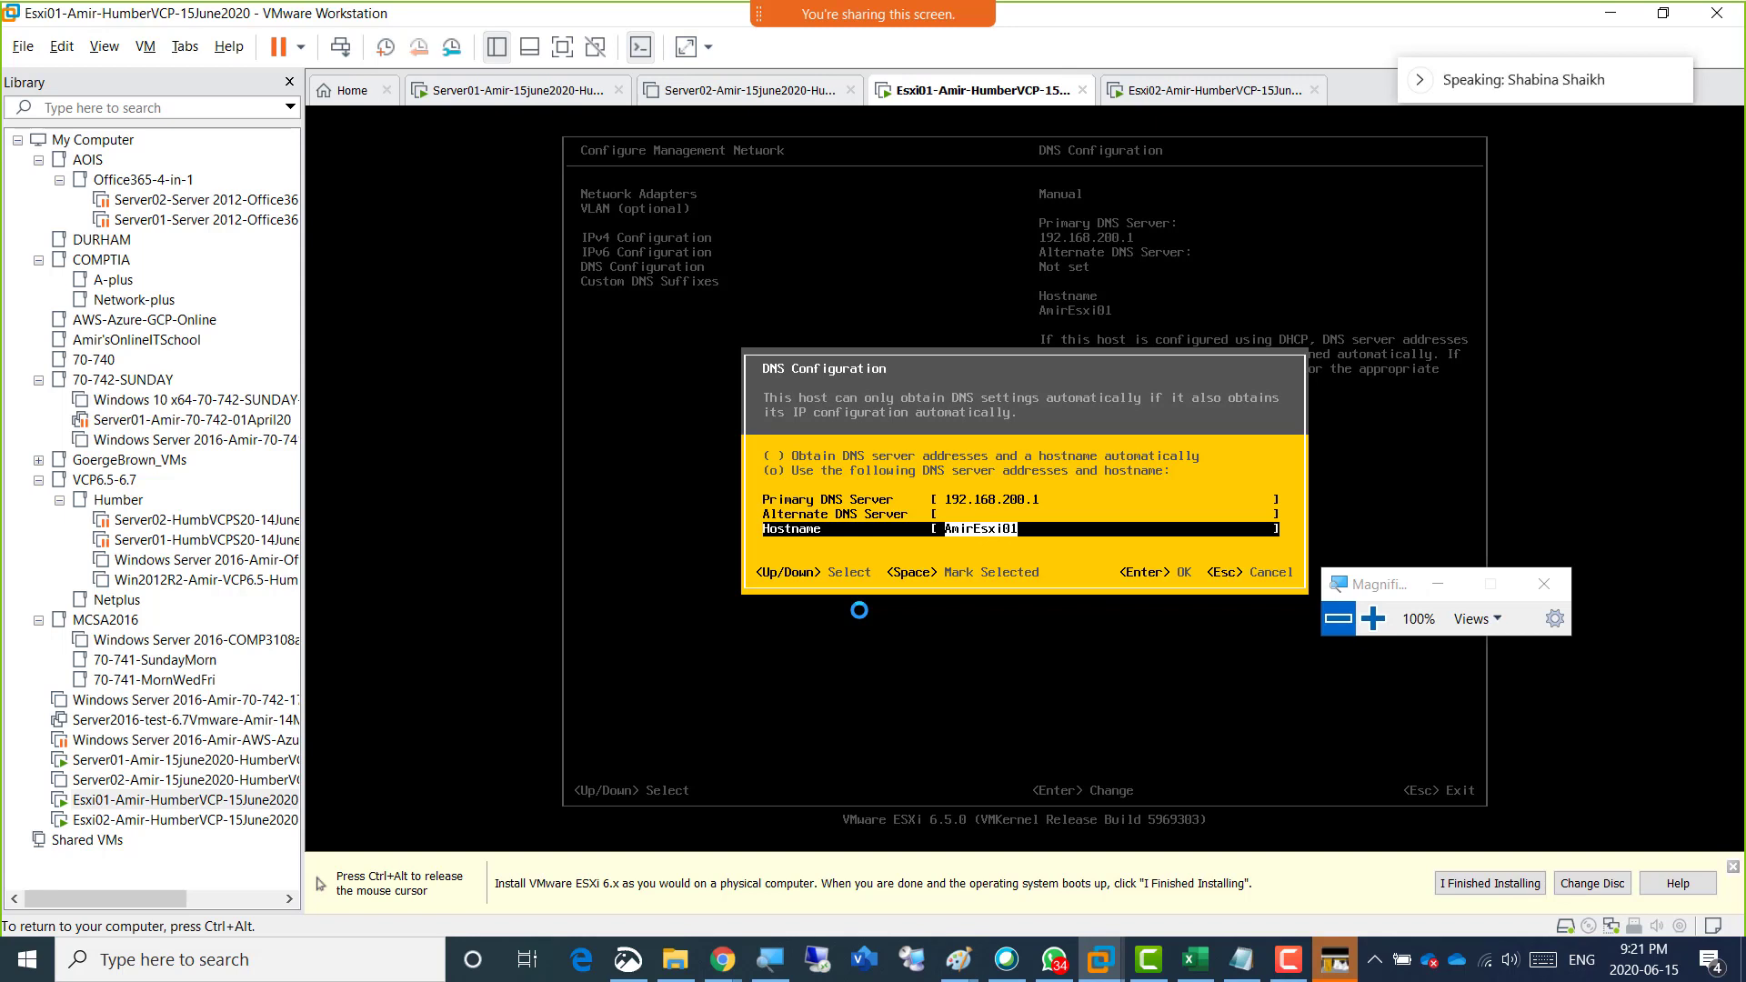
key("Return")
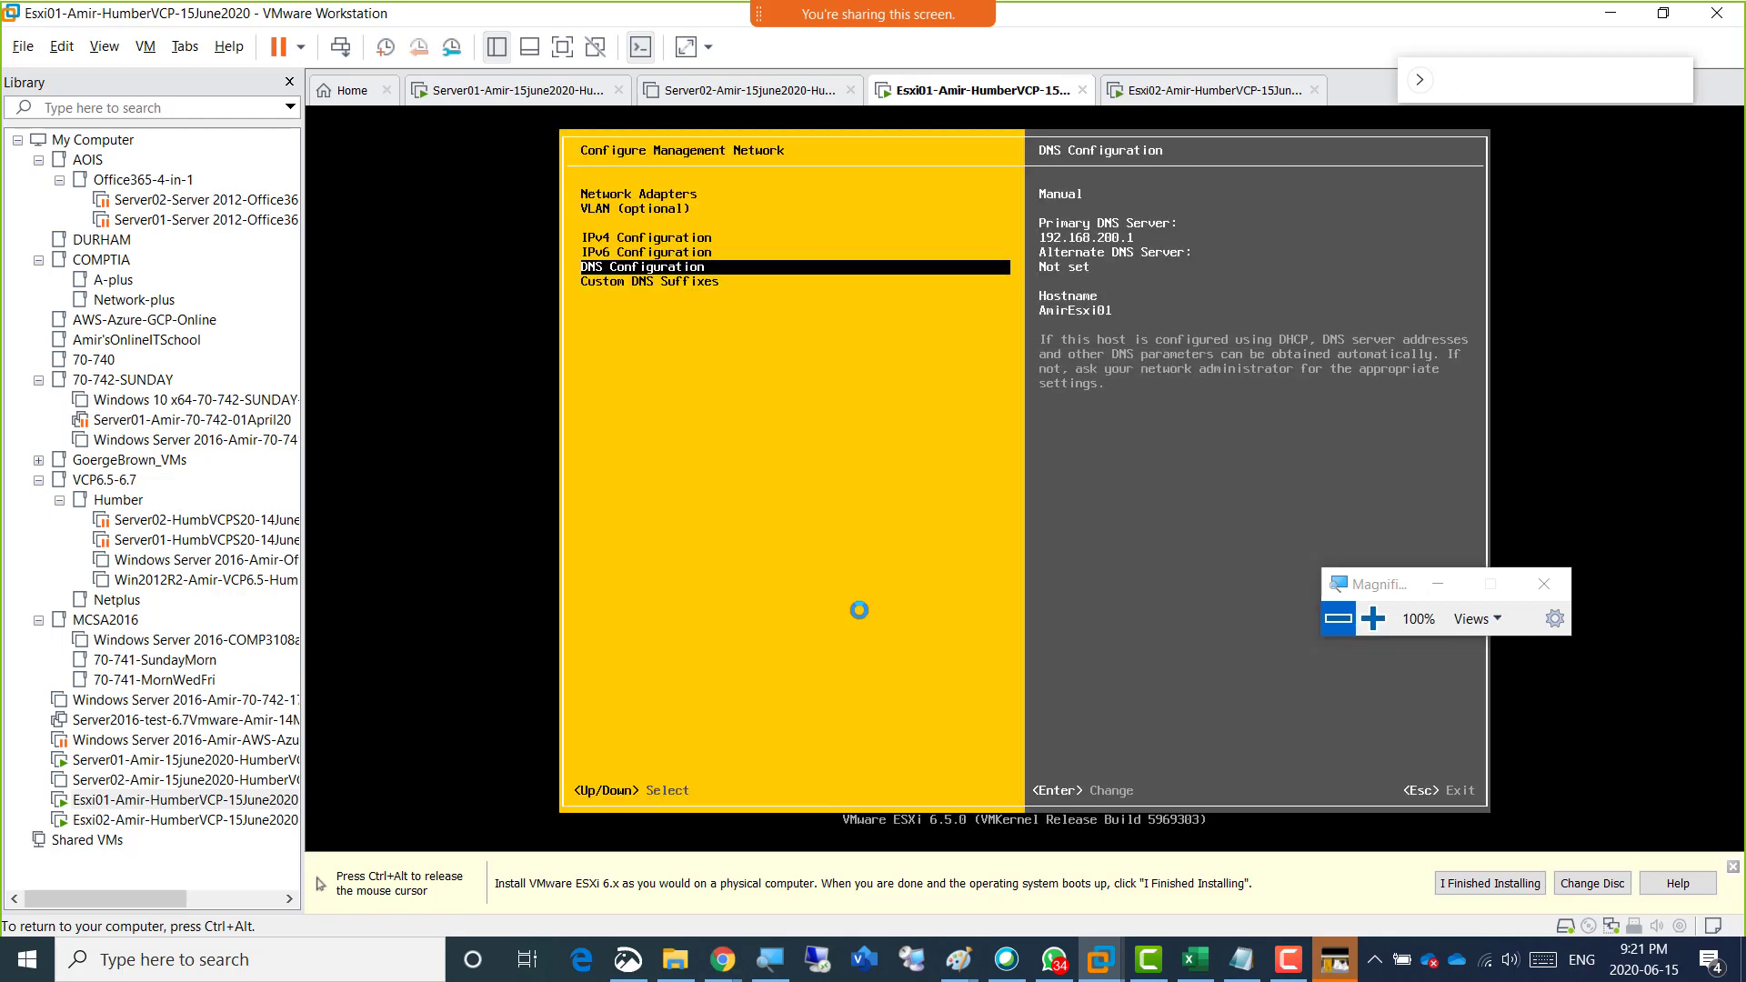
Reopen the Custom DNS Suffixes, switch to the screen recorder, move its window clear of the dialog, and start ScreenDraw.
key("Down")
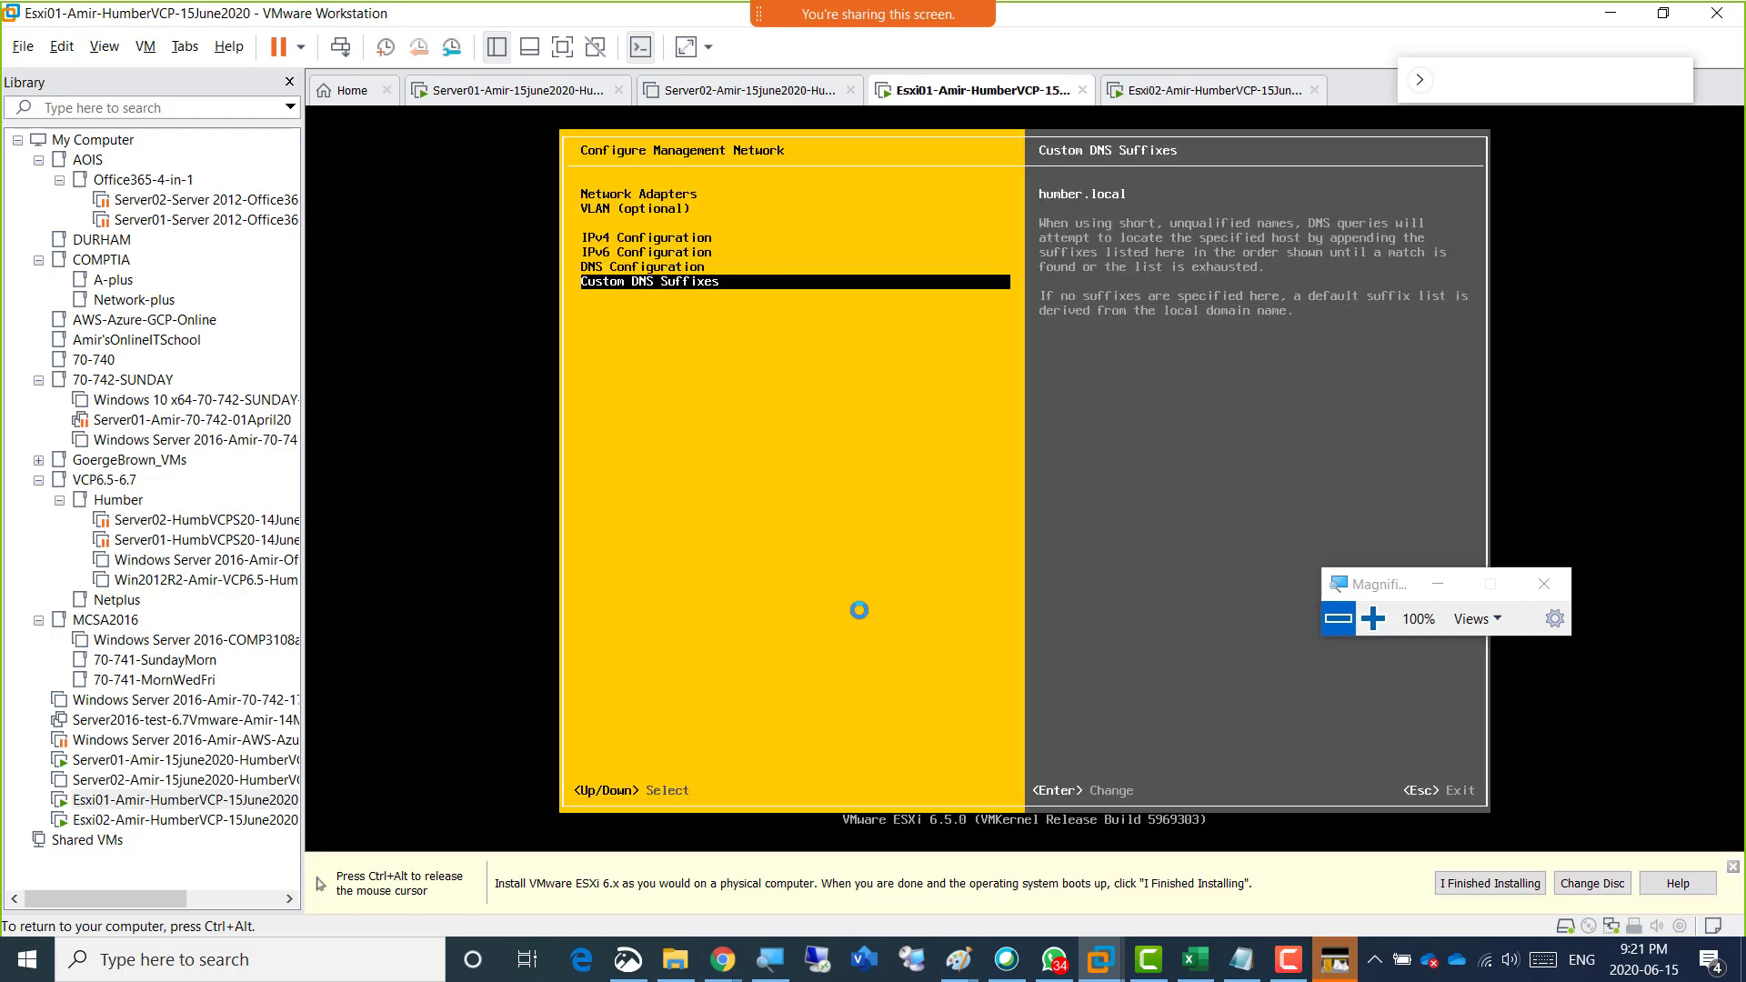
key("Return")
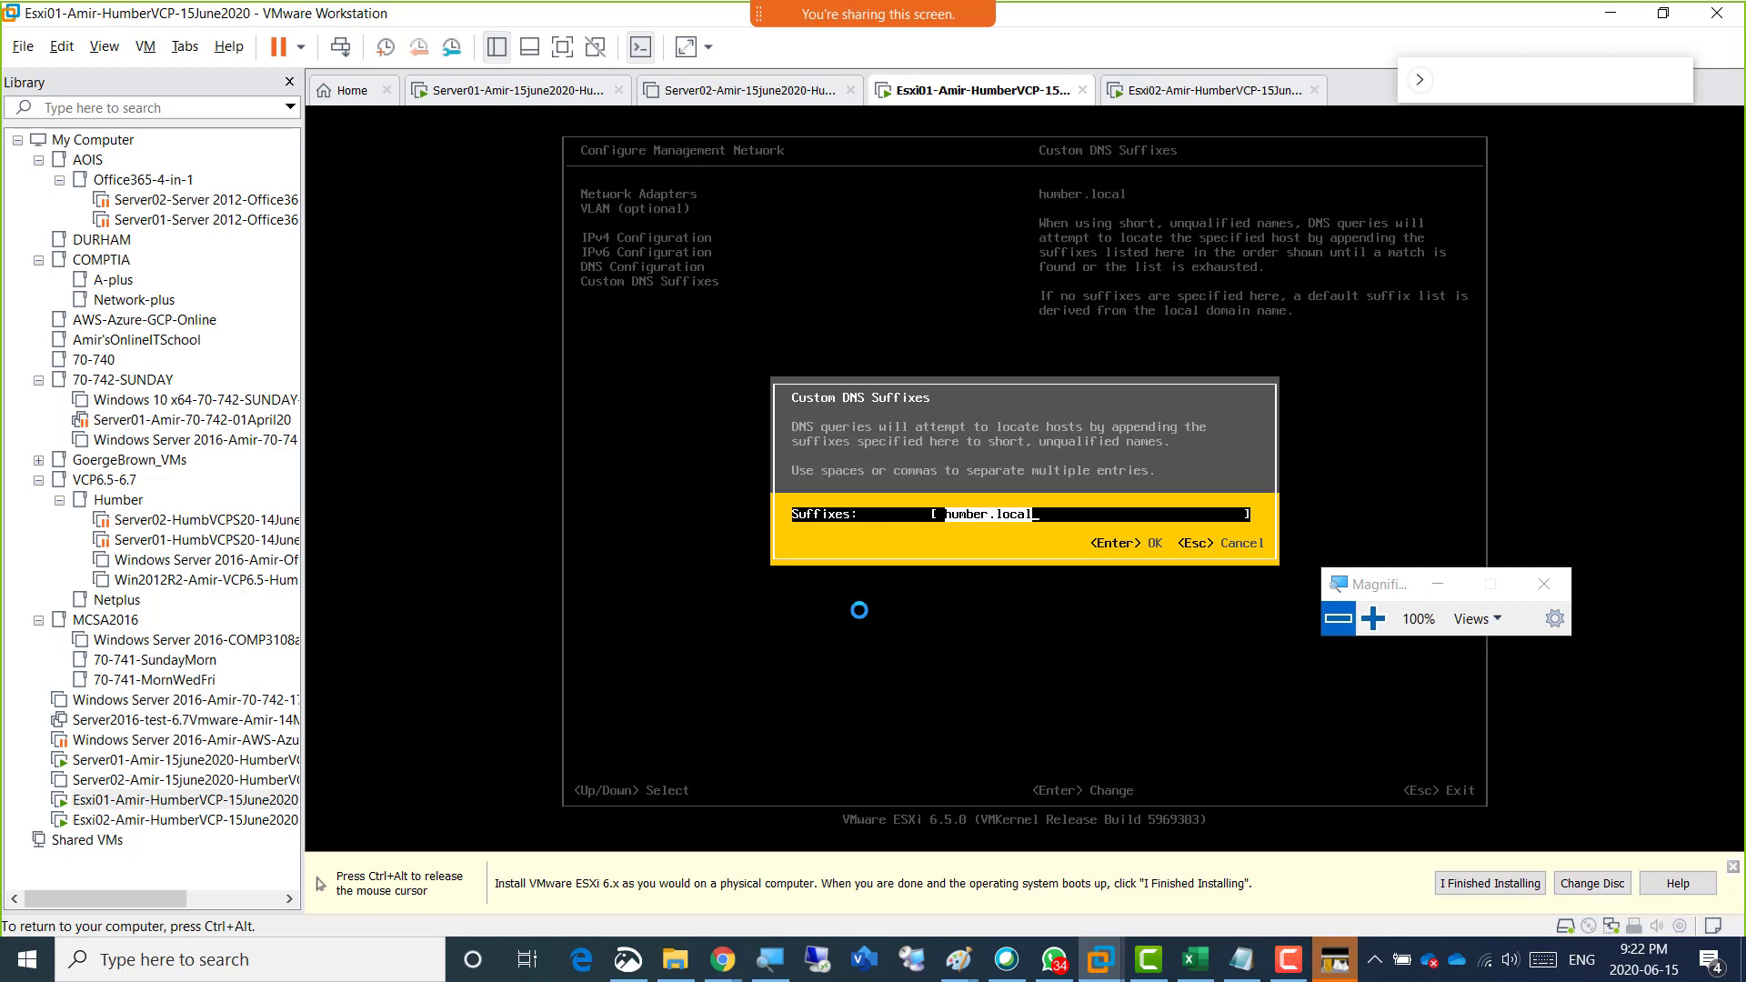
key("ctrl+alt")
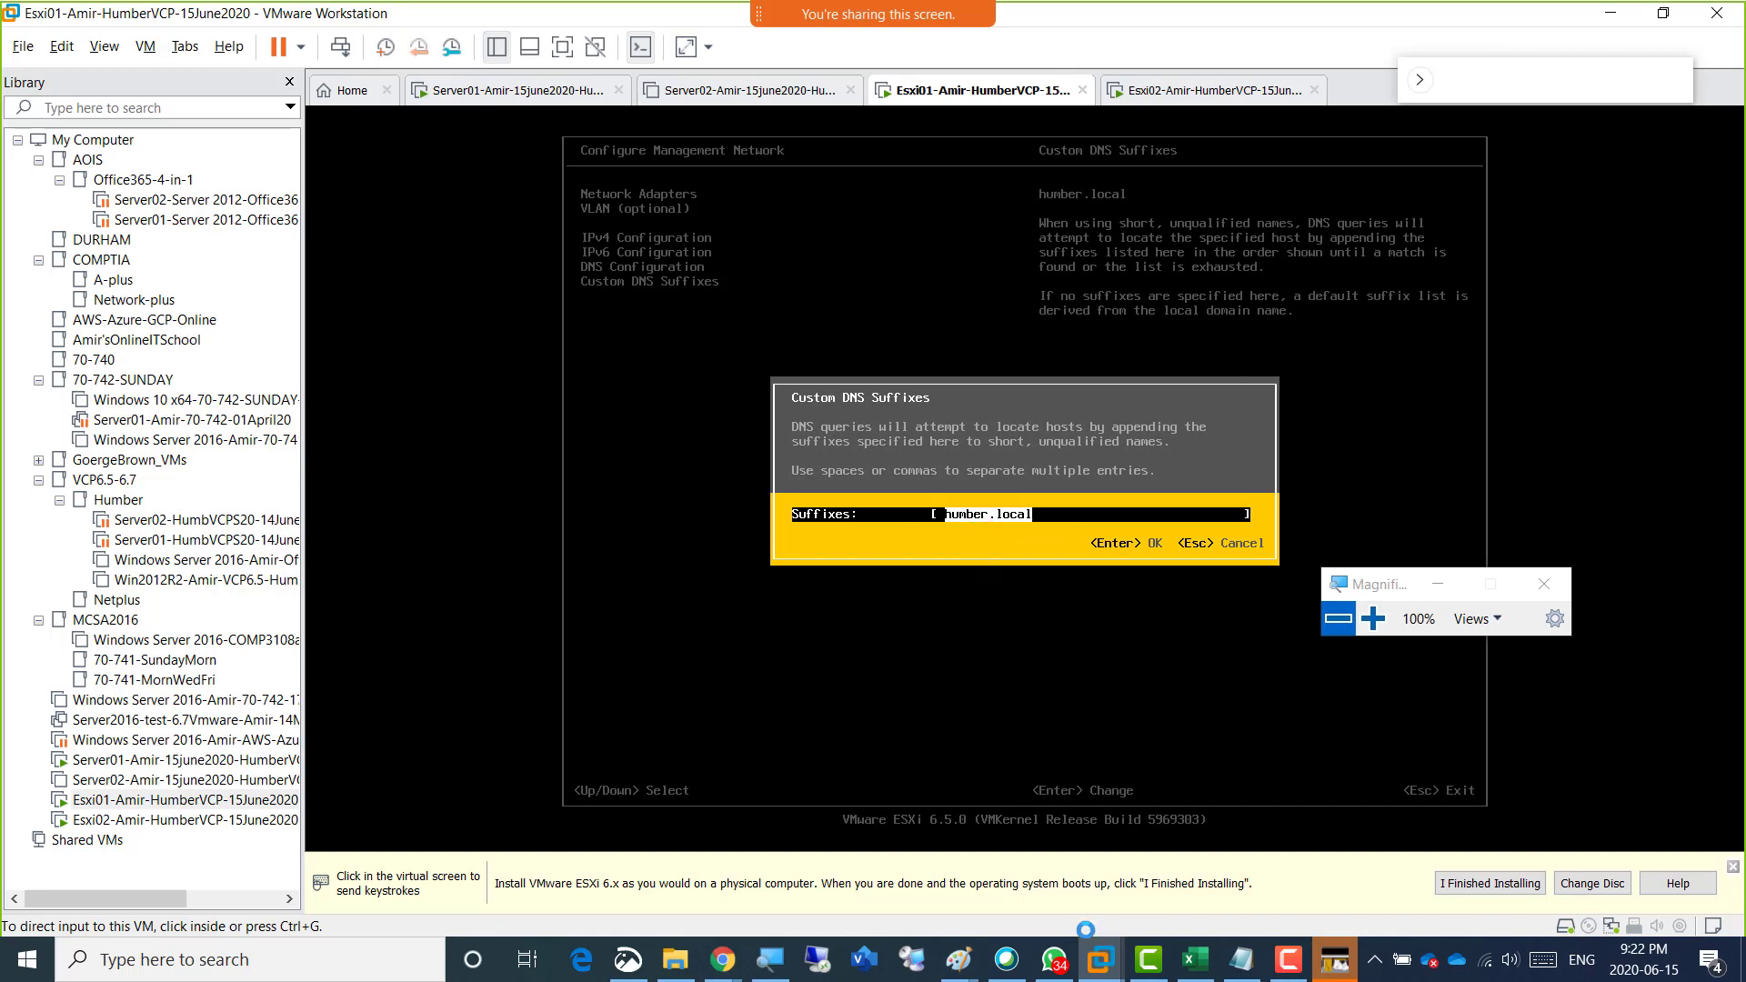
left_click(1288, 959)
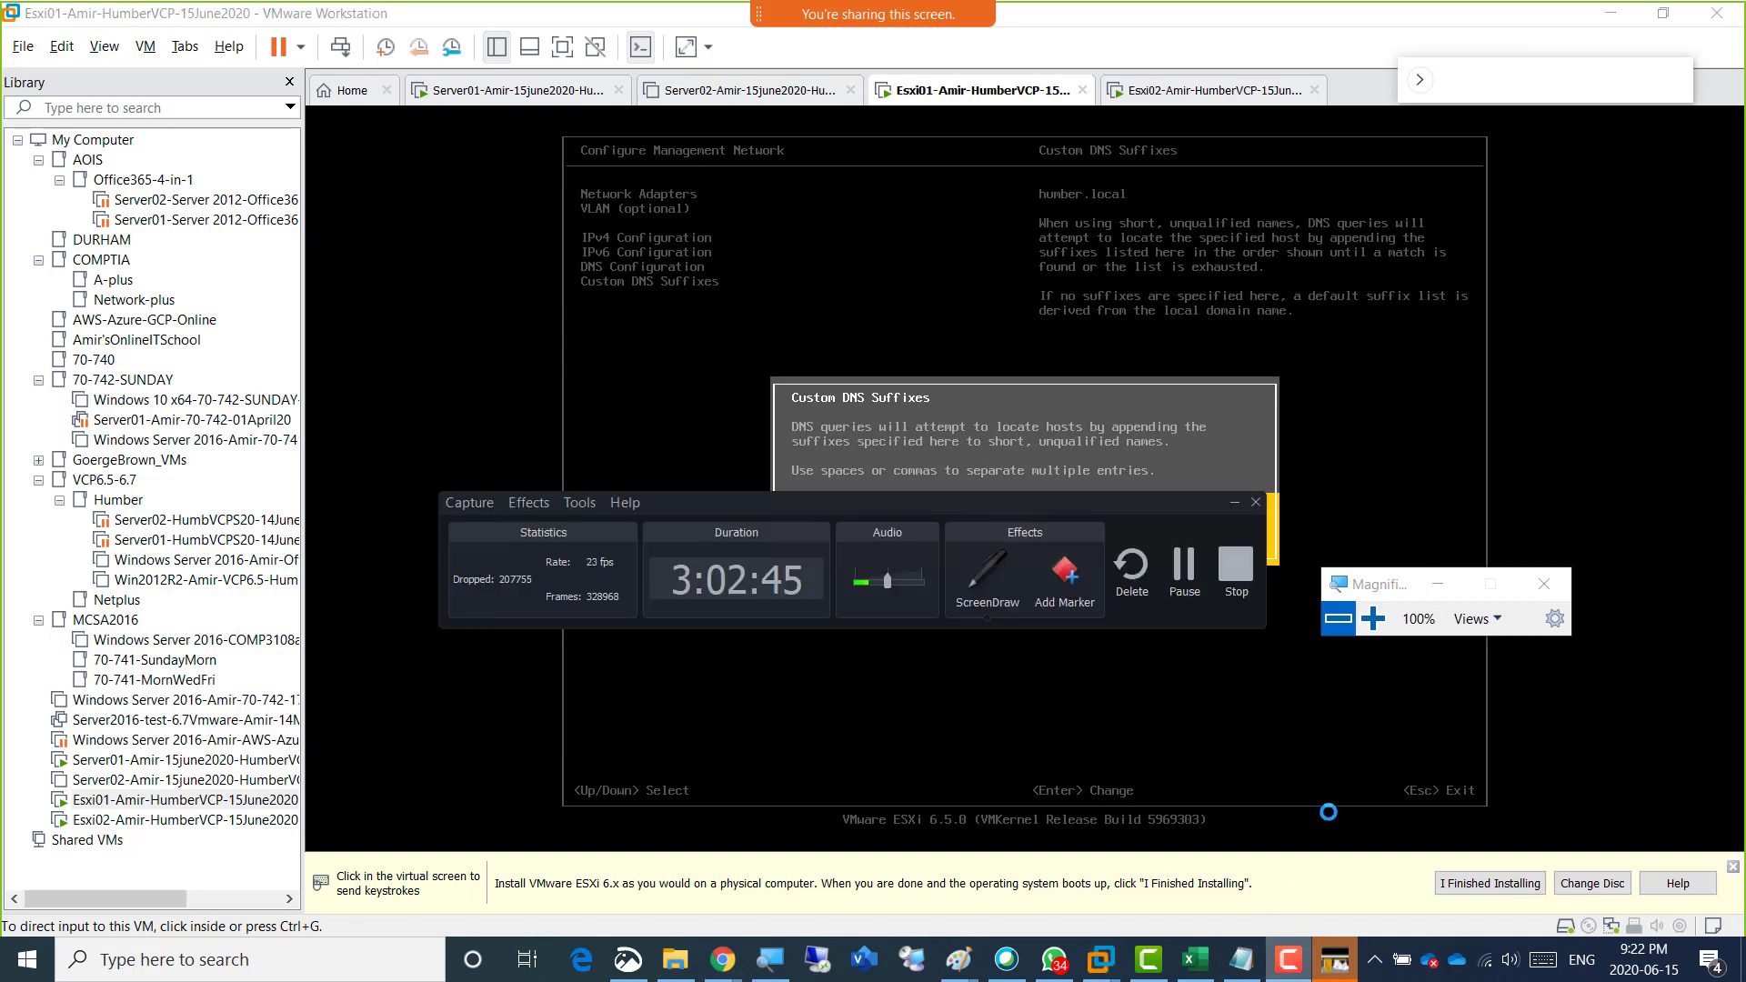
left_click_drag(1006, 538, 773, 891)
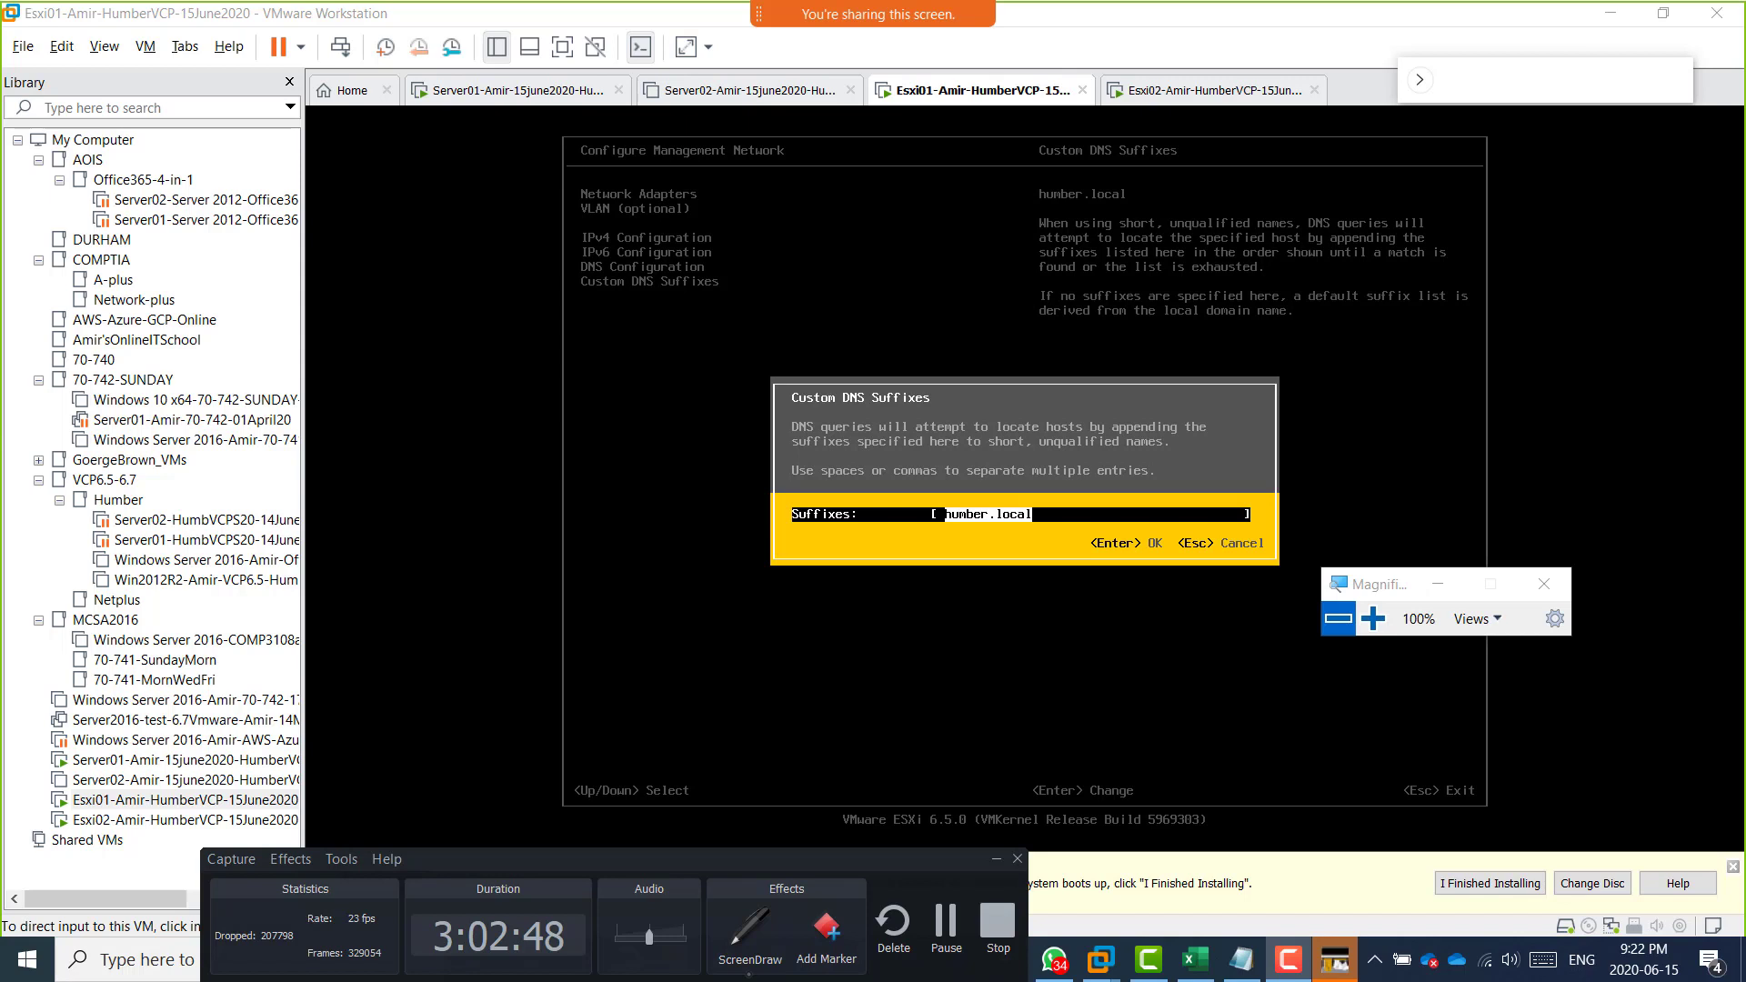
left_click_drag(1745, 528, 727, 866)
left_click(539, 935)
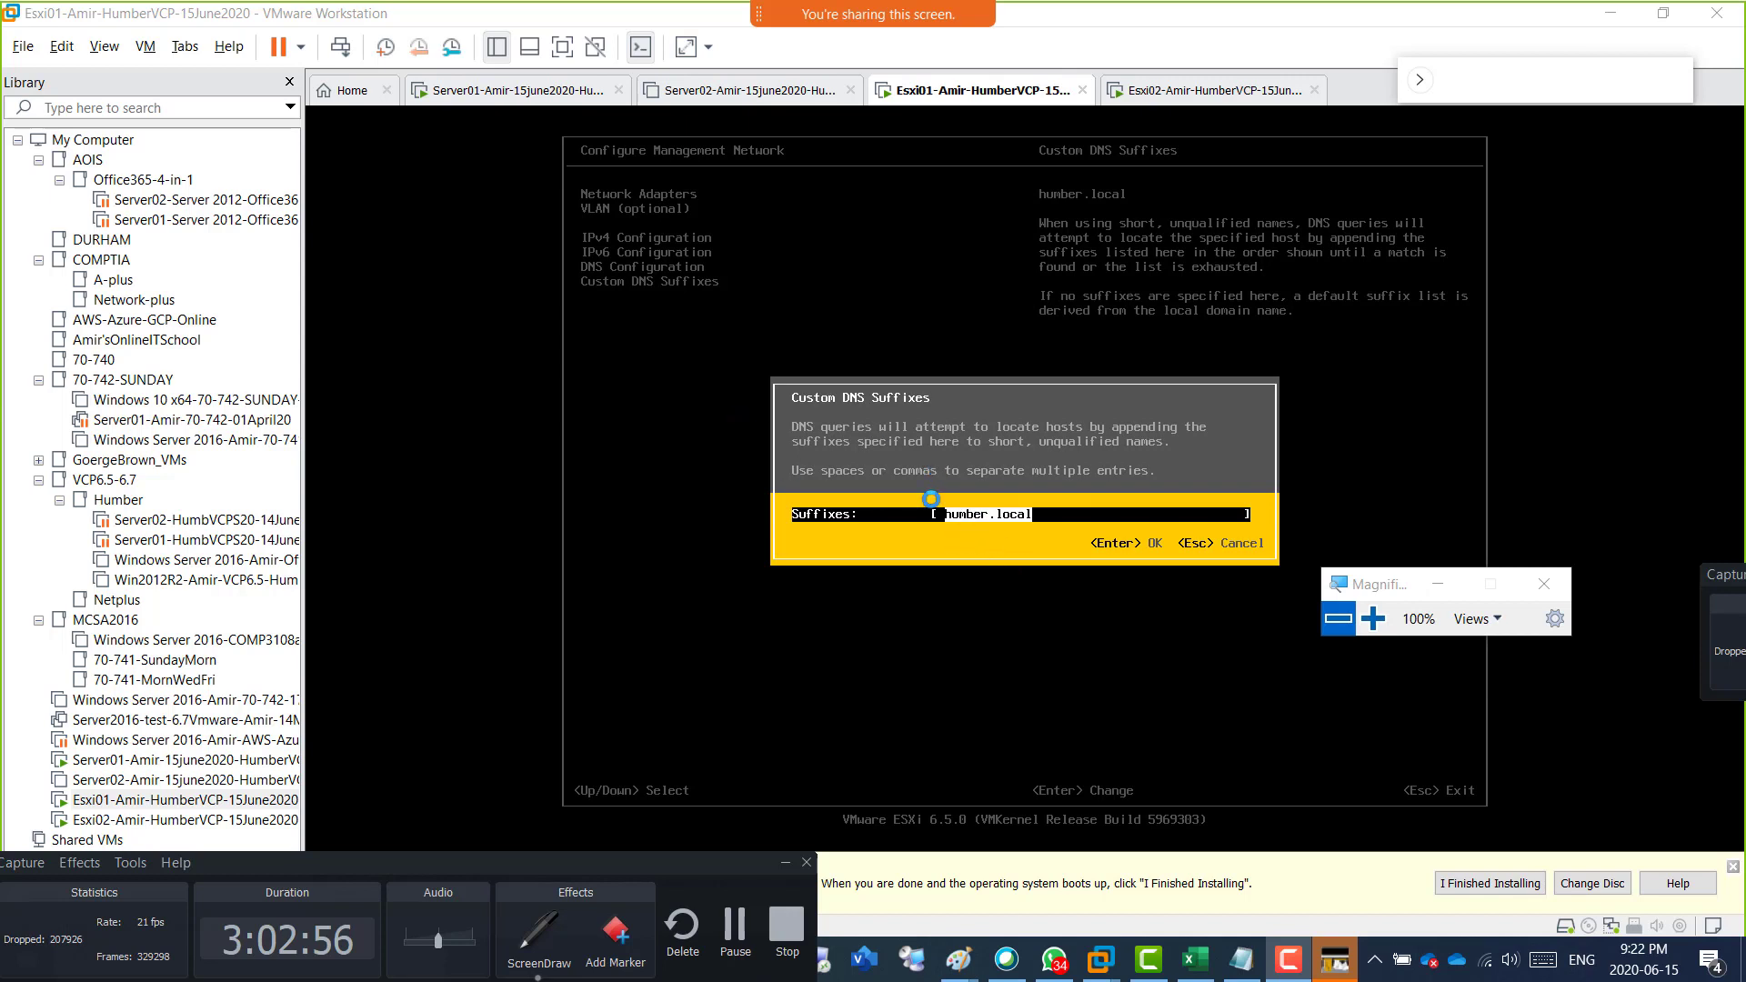
Handwrite DNS and Server01.humber.local in blue over the console's upper area, and underline the server name.
mouse_move(352, 228)
left_mouse_down()
mouse_move(391, 280)
mouse_move(416, 245)
mouse_move(432, 256)
mouse_move(459, 196)
mouse_move(459, 223)
left_mouse_up()
mouse_move(382, 347)
left_mouse_down()
mouse_move(387, 393)
mouse_move(428, 339)
mouse_move(473, 338)
mouse_move(480, 302)
mouse_move(551, 282)
left_mouse_up()
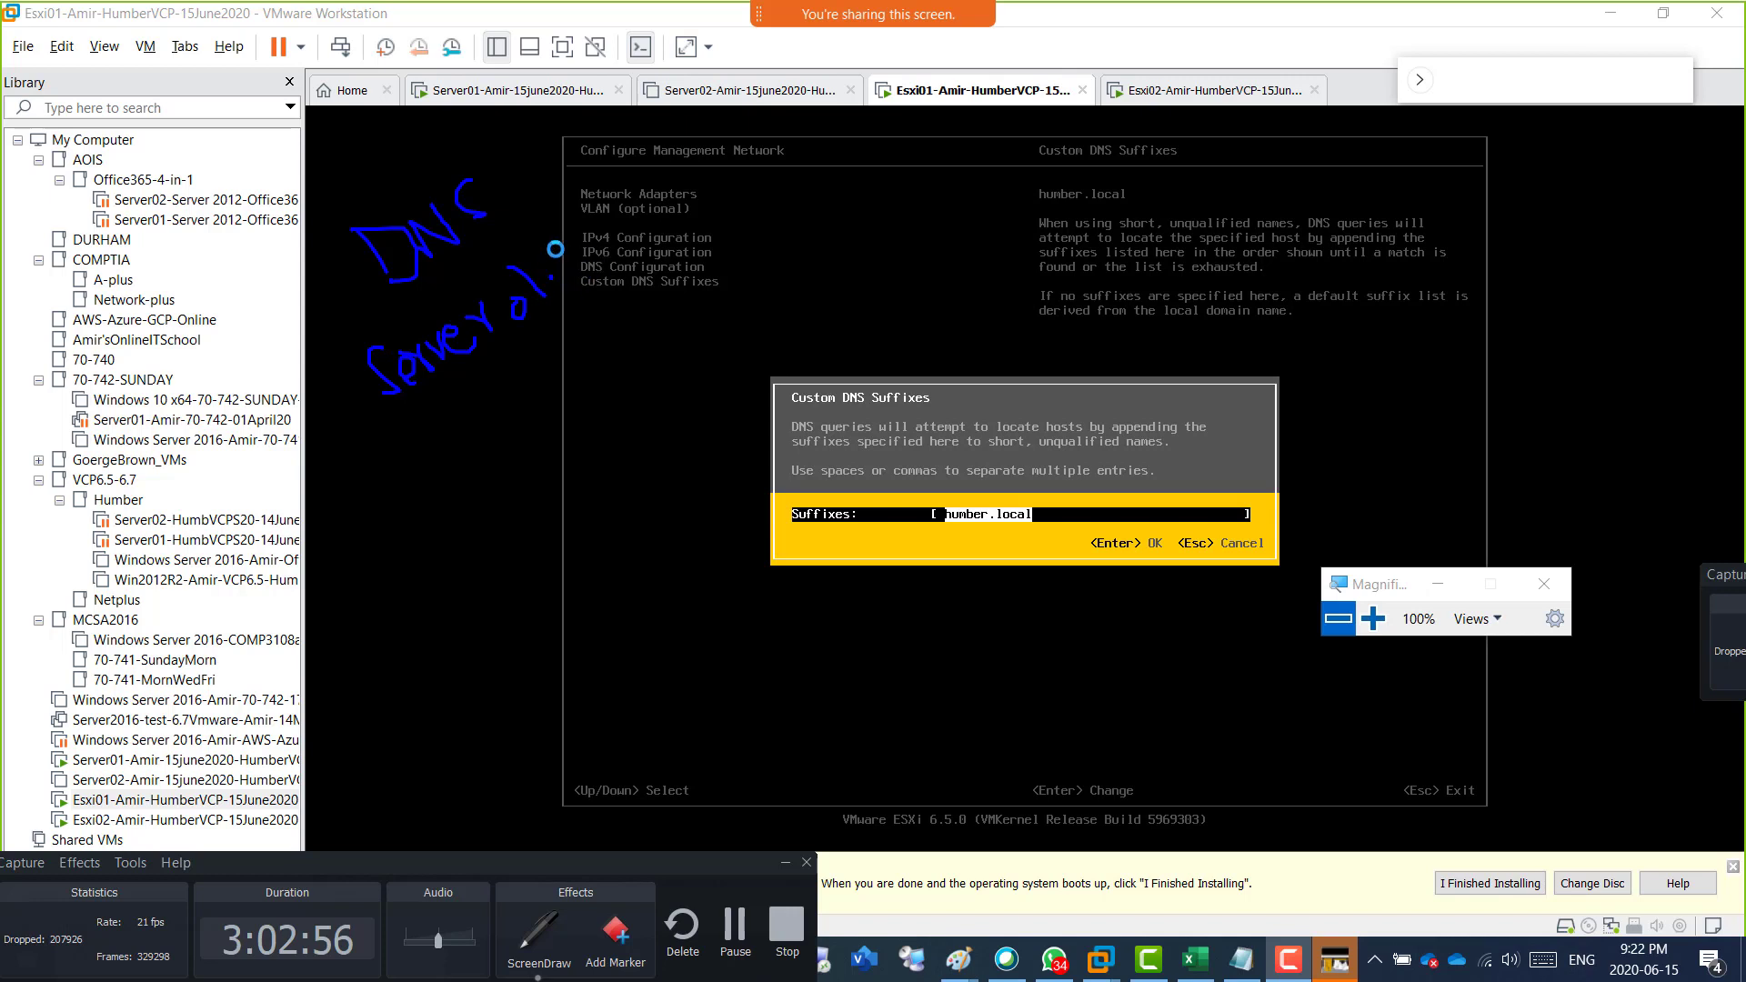
mouse_move(558, 244)
left_mouse_down()
mouse_move(566, 271)
mouse_move(587, 264)
mouse_move(683, 175)
left_mouse_up()
mouse_move(690, 151)
left_mouse_down()
mouse_move(763, 156)
mouse_move(811, 109)
mouse_move(793, 138)
left_mouse_up()
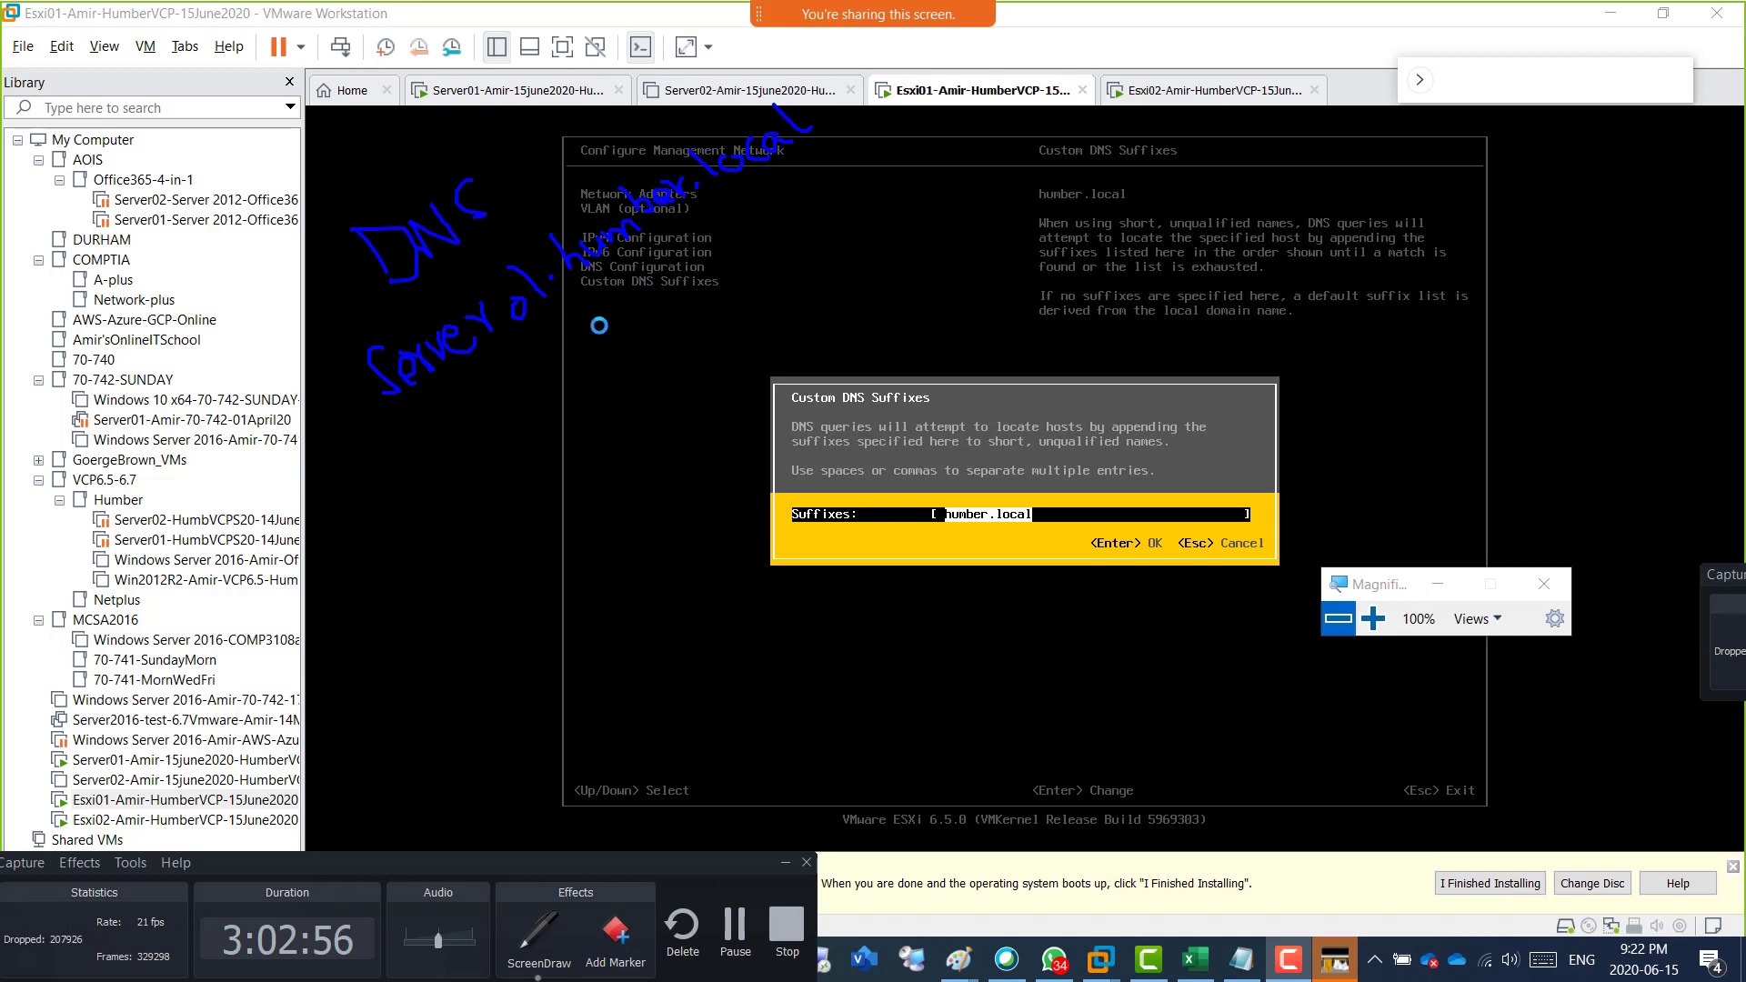
mouse_move(429, 414)
left_mouse_down()
mouse_move(620, 274)
mouse_move(835, 177)
left_mouse_up()
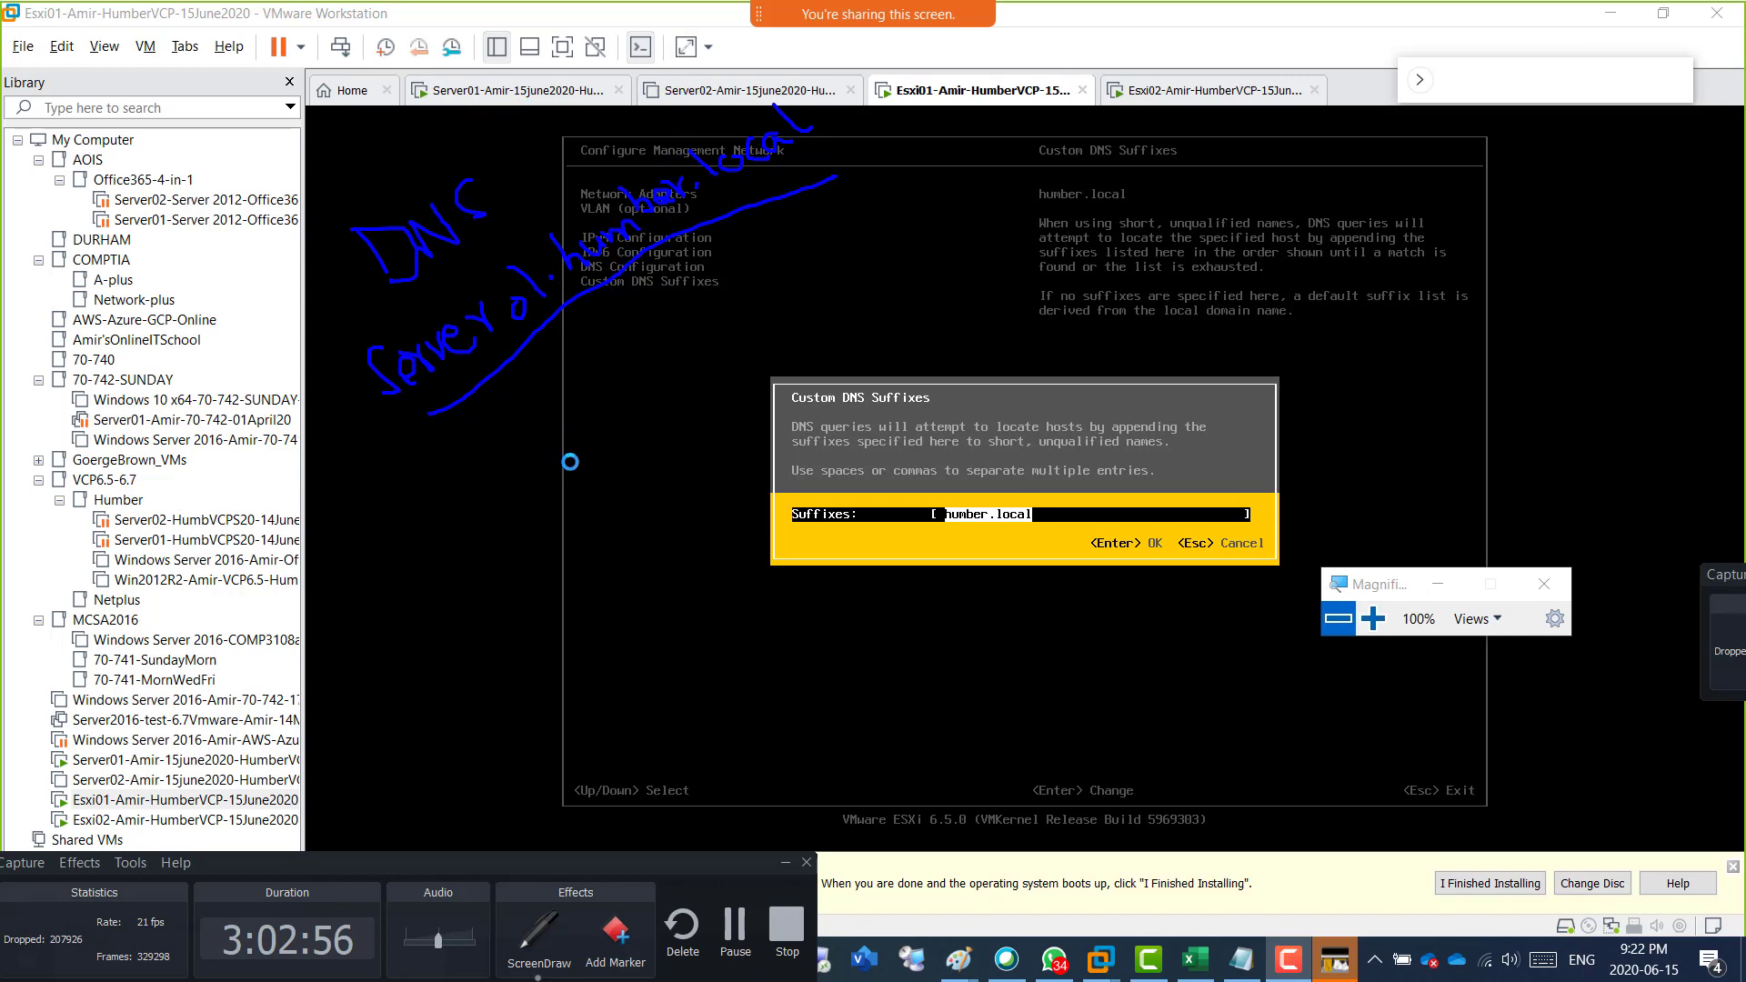
Draw two triangles as separate sites around the suffix dialog, labelling one Tor and the other NY.
mouse_move(367, 618)
left_mouse_down()
mouse_move(397, 527)
mouse_move(452, 592)
mouse_move(348, 605)
left_mouse_up()
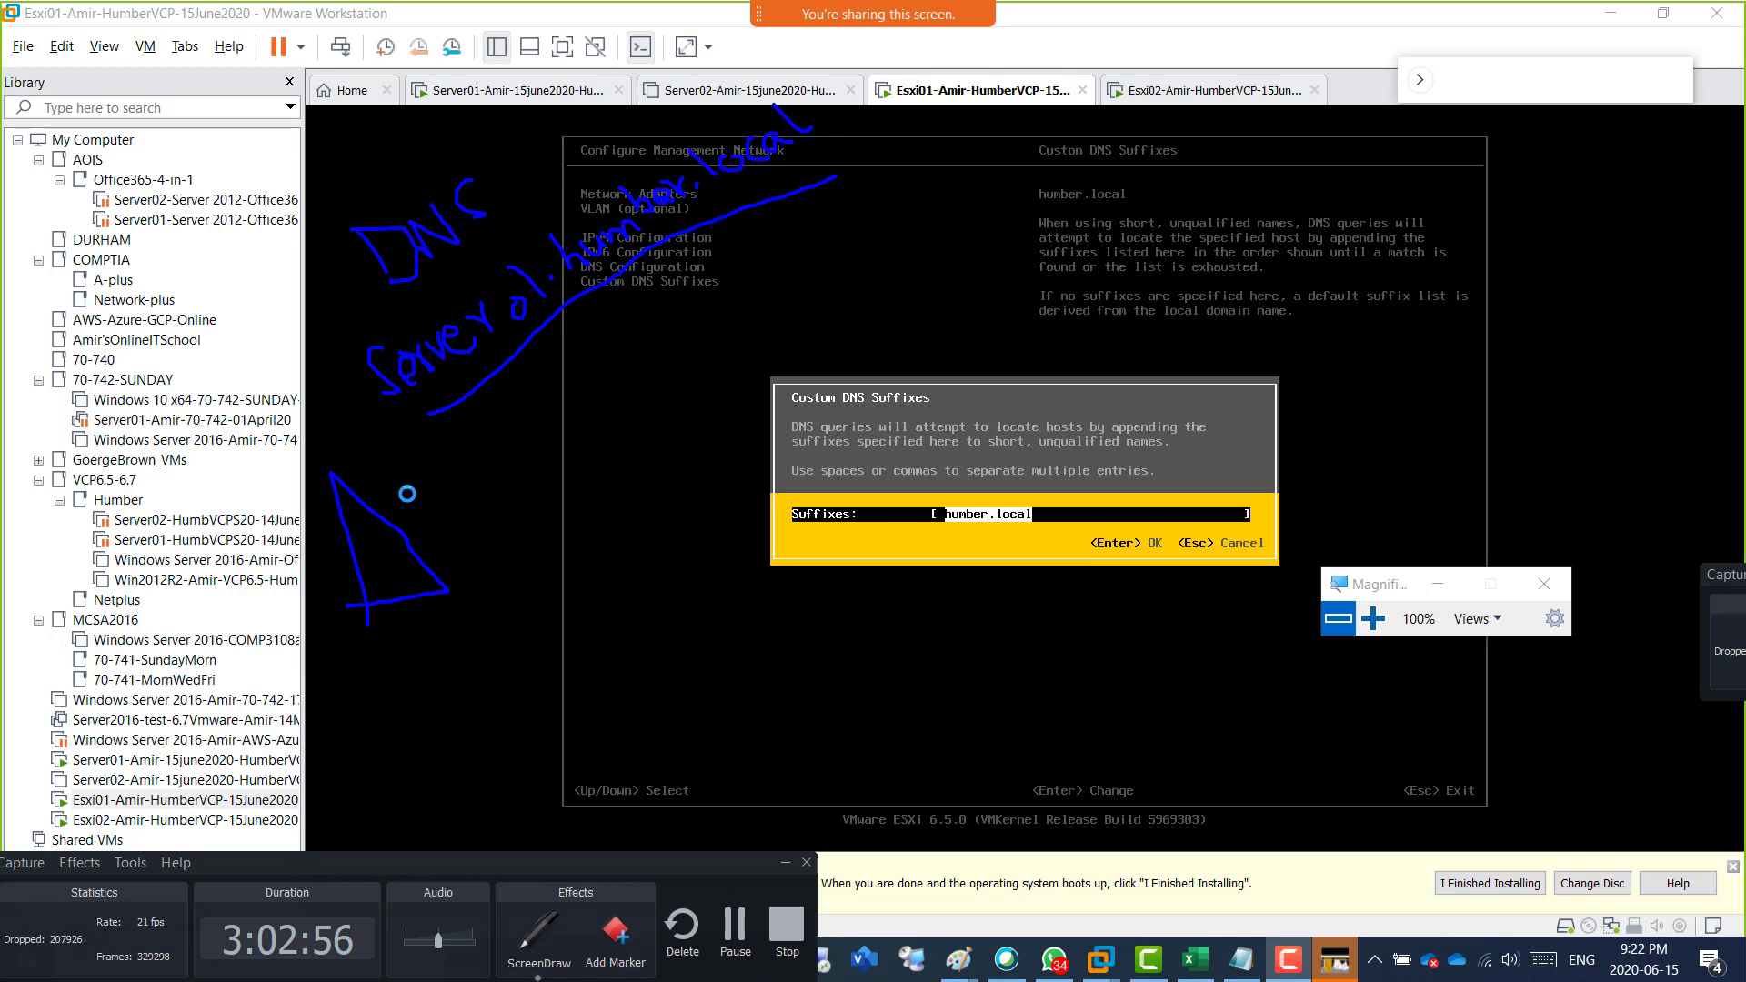
mouse_move(373, 479)
left_mouse_down()
mouse_move(391, 462)
mouse_move(395, 500)
left_mouse_up()
left_click_drag(408, 482, 446, 471)
mouse_move(738, 732)
left_mouse_down()
mouse_move(738, 625)
mouse_move(860, 713)
mouse_move(767, 738)
left_mouse_up()
mouse_move(857, 648)
left_mouse_down()
mouse_move(893, 624)
mouse_move(880, 596)
left_mouse_up()
left_click_drag(886, 591, 930, 642)
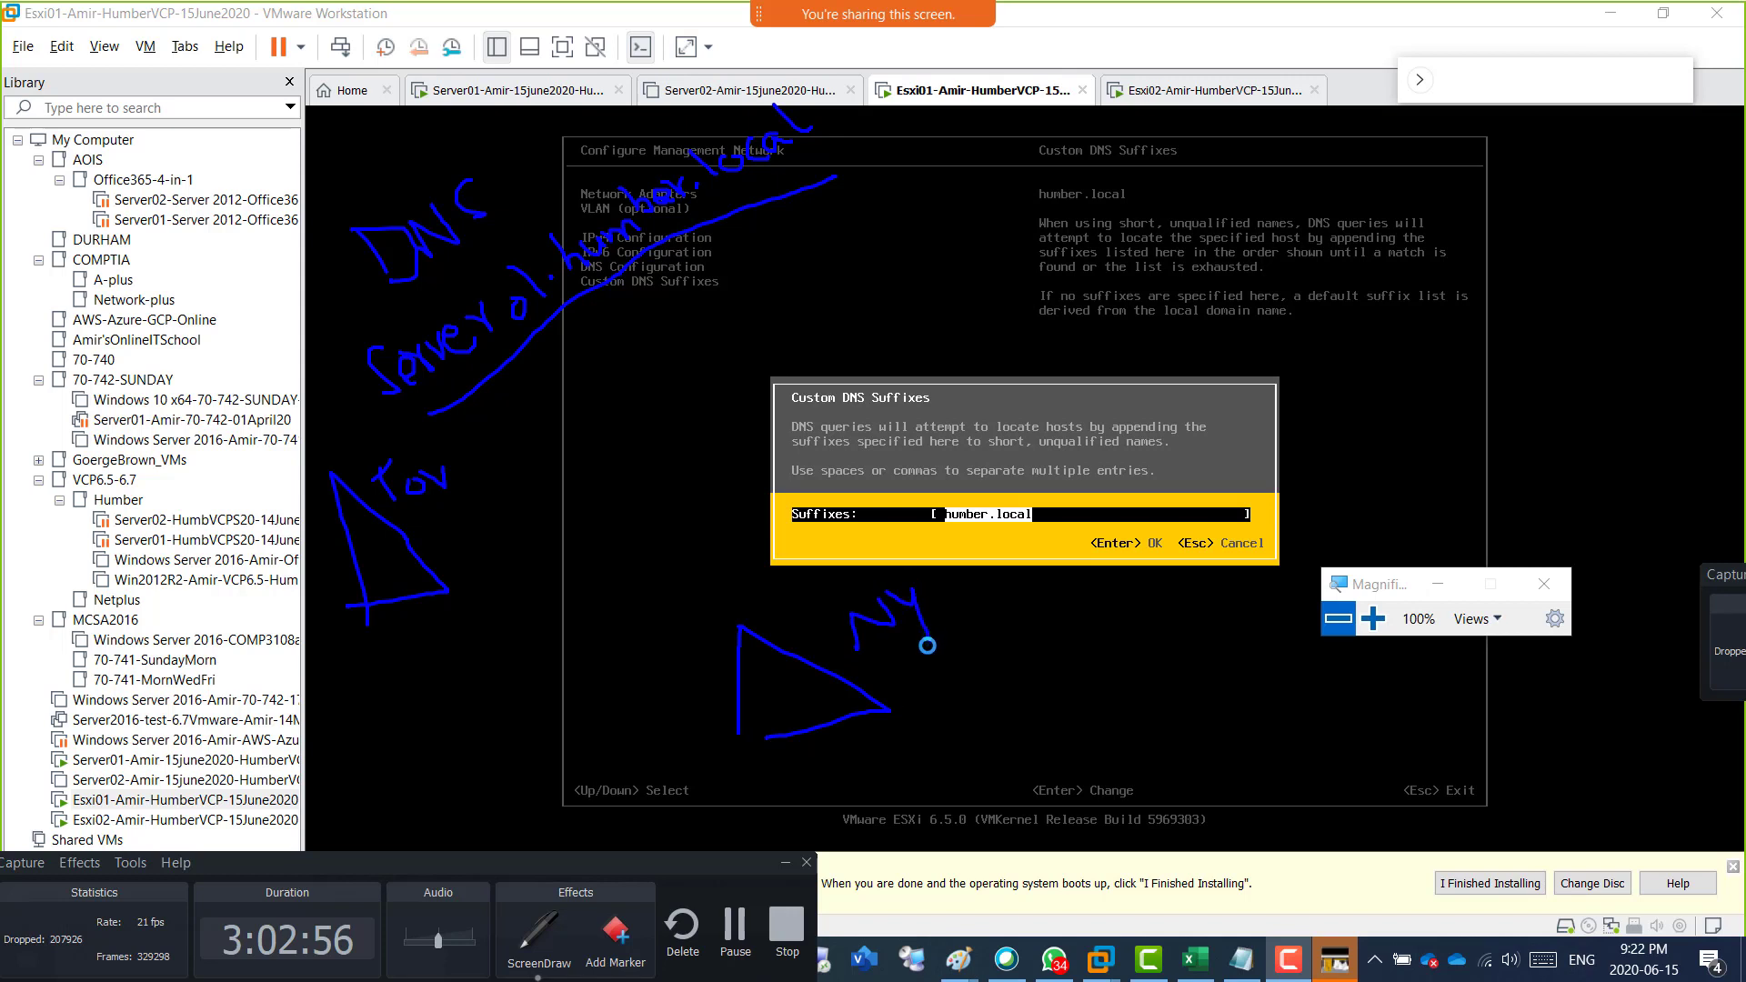
left_click_drag(780, 739, 730, 741)
Handwrite Esx01.Tor.humber.local beside the Tor triangle and underline it.
mouse_move(425, 534)
left_mouse_down()
mouse_move(455, 561)
mouse_move(442, 543)
mouse_move(500, 544)
mouse_move(523, 515)
left_mouse_up()
mouse_move(547, 457)
left_mouse_down()
mouse_move(542, 483)
mouse_move(587, 434)
mouse_move(750, 350)
mouse_move(768, 302)
mouse_move(830, 282)
mouse_move(844, 247)
mouse_move(837, 313)
left_mouse_up()
left_click_drag(532, 544, 427, 630)
left_click_drag(635, 469, 857, 296)
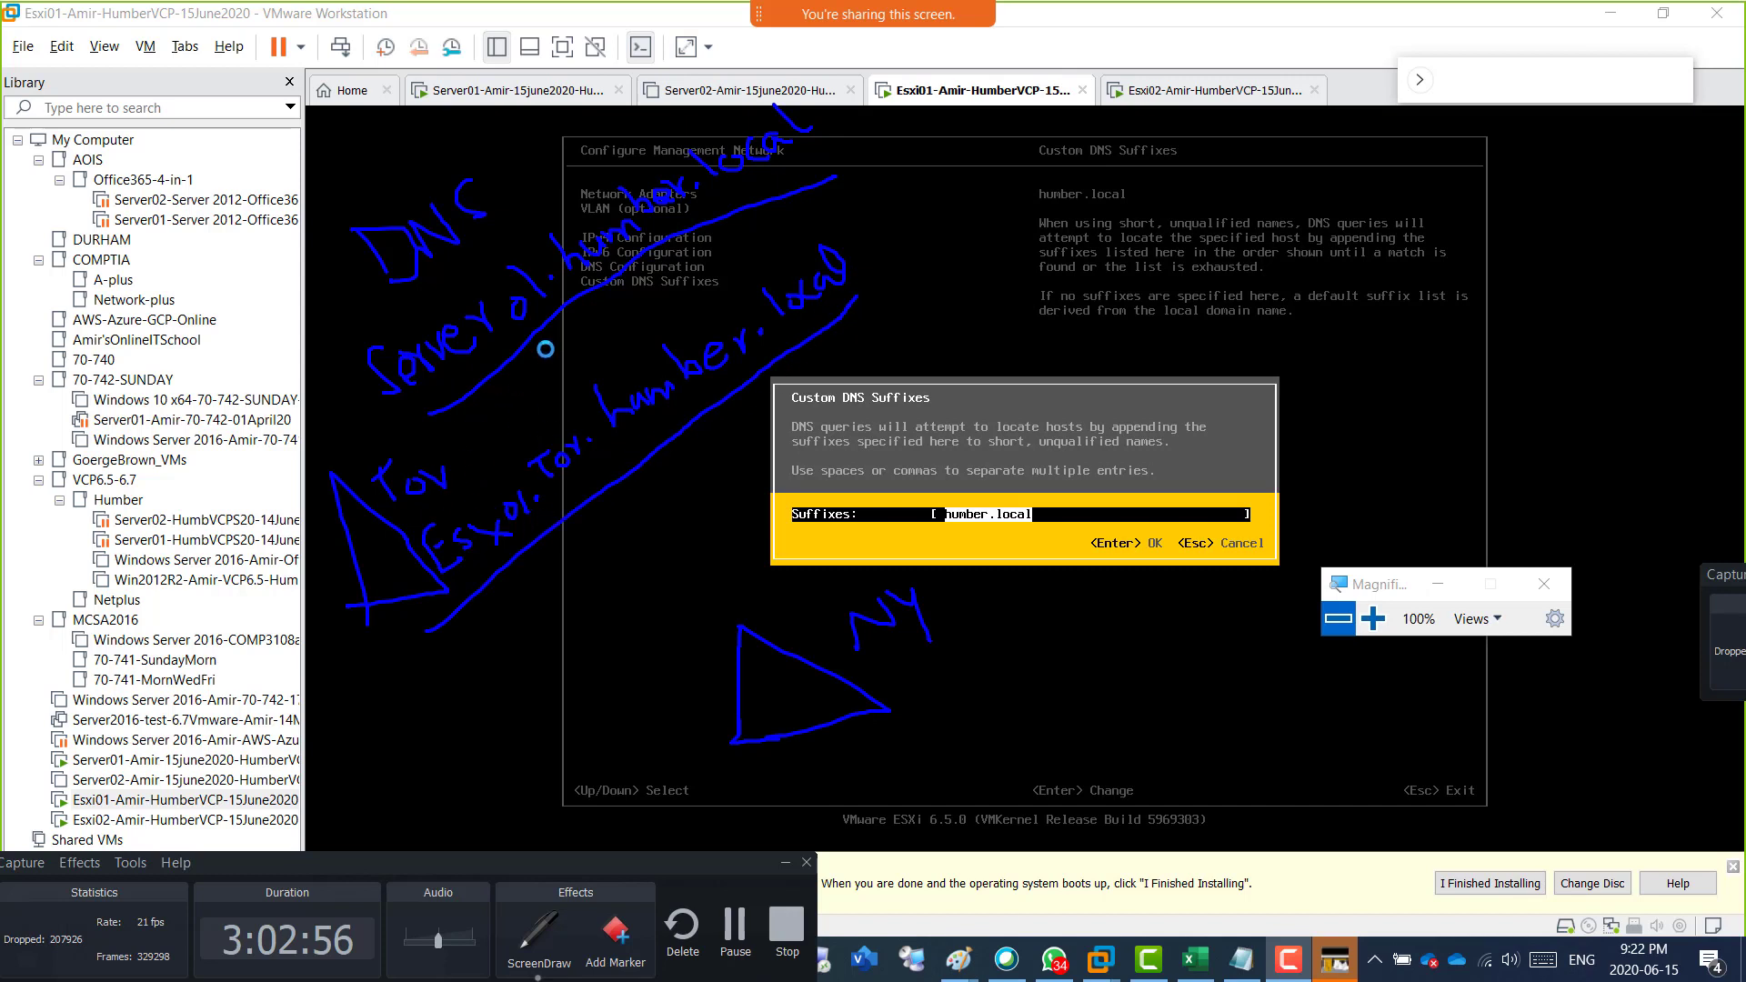
Handwrite Print01.Tor.humber below the Tor host name, underline its start, and circle all three Tor labels.
mouse_move(430, 673)
left_mouse_down()
mouse_move(481, 673)
mouse_move(474, 627)
mouse_move(561, 619)
mouse_move(557, 569)
mouse_move(589, 576)
mouse_move(570, 577)
mouse_move(596, 550)
mouse_move(622, 563)
mouse_move(766, 440)
left_mouse_up()
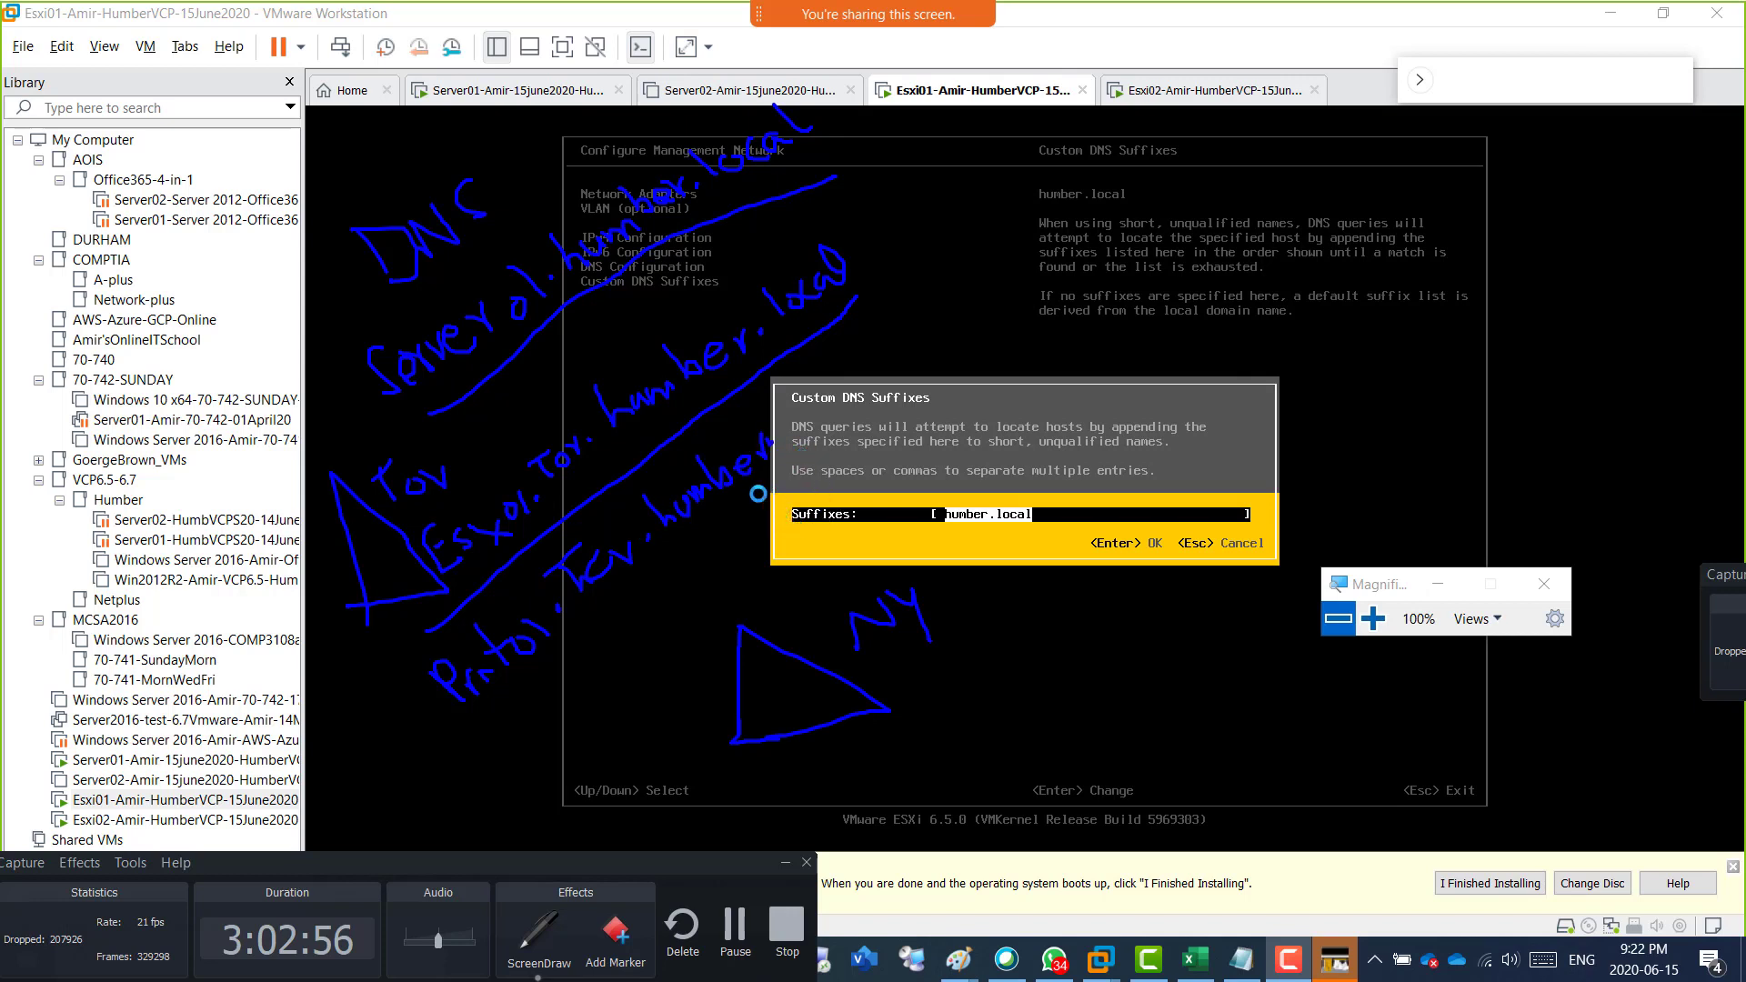
mouse_move(438, 454)
left_mouse_down()
mouse_move(411, 435)
mouse_move(364, 517)
mouse_move(459, 474)
mouse_move(419, 449)
left_mouse_up()
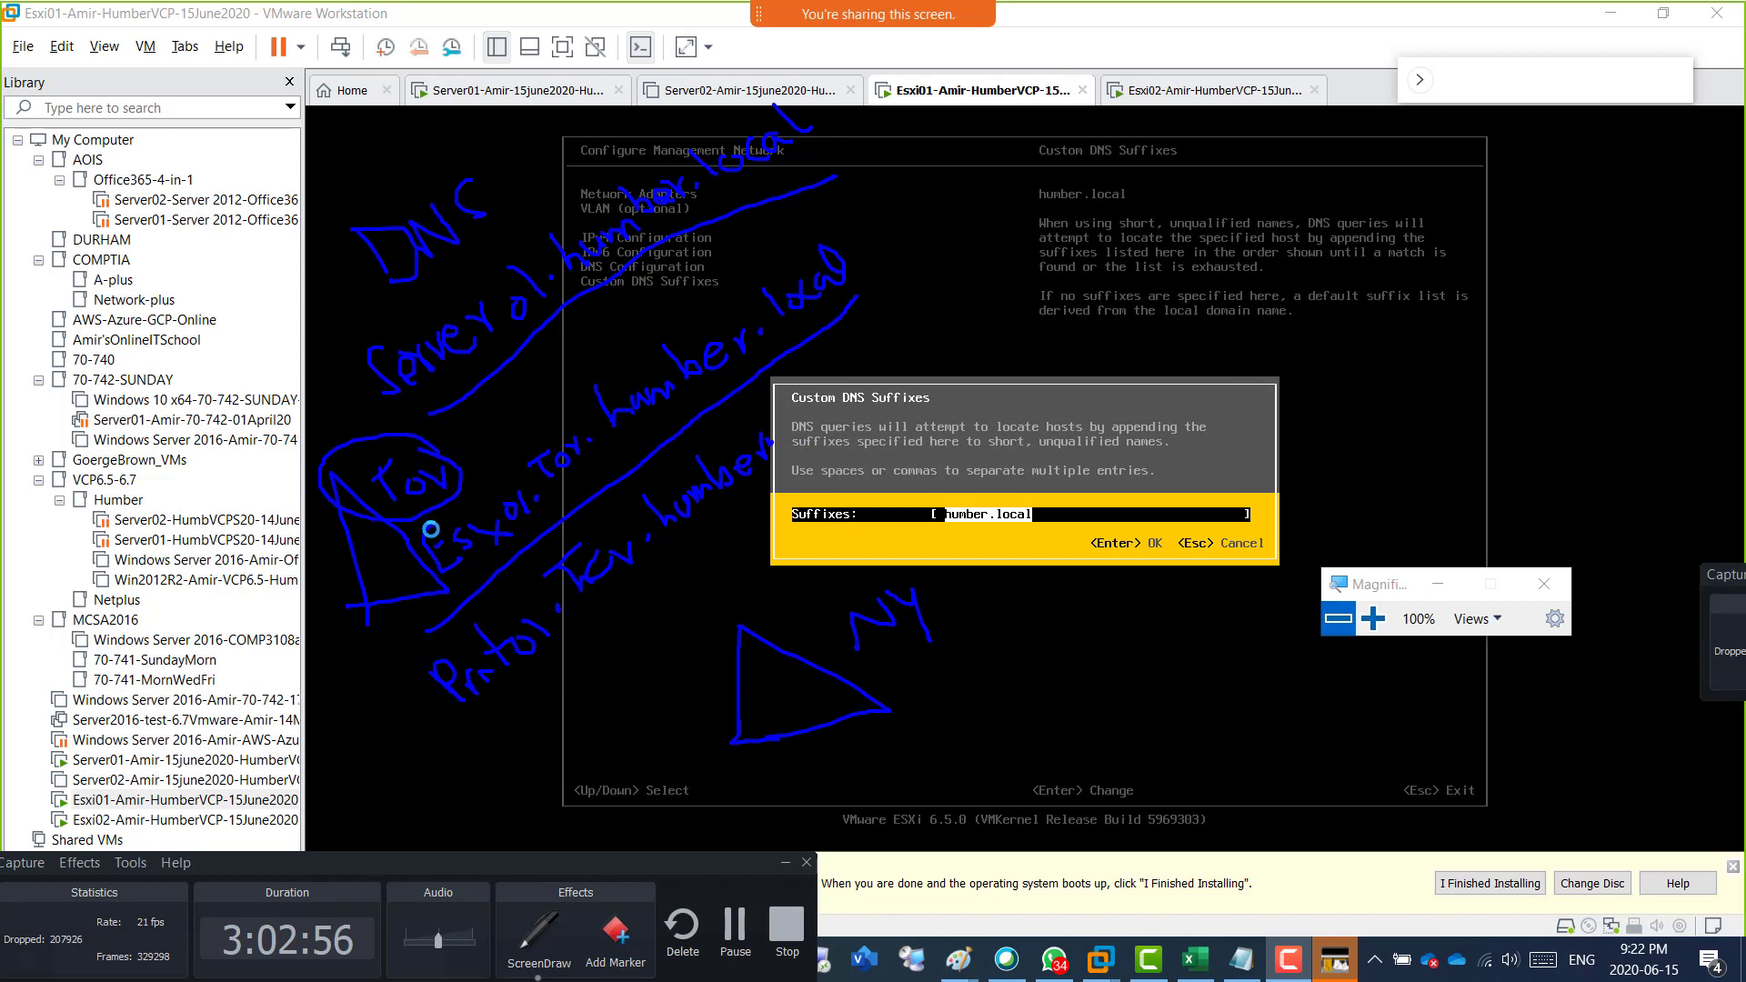
left_click_drag(483, 709, 640, 611)
mouse_move(591, 434)
left_mouse_down()
mouse_move(505, 472)
mouse_move(565, 429)
left_mouse_up()
mouse_move(561, 522)
left_mouse_down()
mouse_move(546, 571)
mouse_move(600, 531)
left_mouse_up()
Handwrite Esx01.NY.humber.local beside the NY triangle.
mouse_move(912, 652)
left_mouse_down()
mouse_move(925, 704)
mouse_move(976, 708)
left_mouse_up()
left_click(1028, 663)
left_click(989, 654)
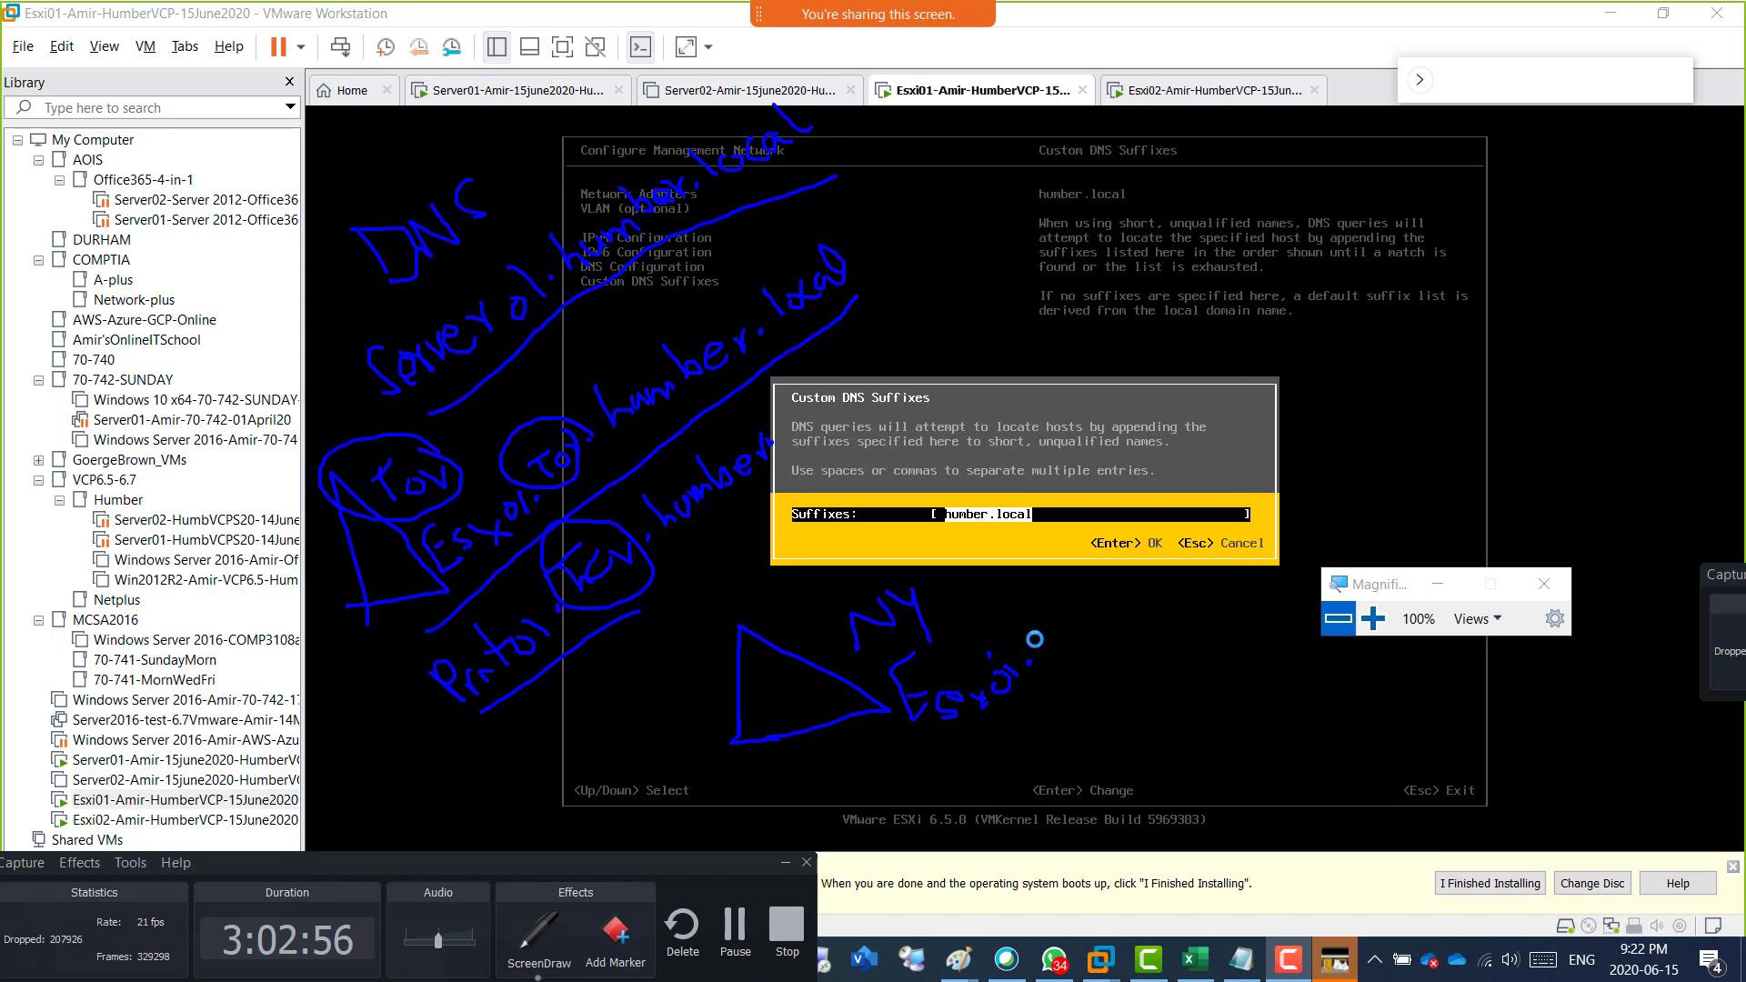
mouse_move(1038, 650)
left_mouse_down()
mouse_move(1071, 620)
mouse_move(1103, 630)
mouse_move(1281, 515)
left_mouse_up()
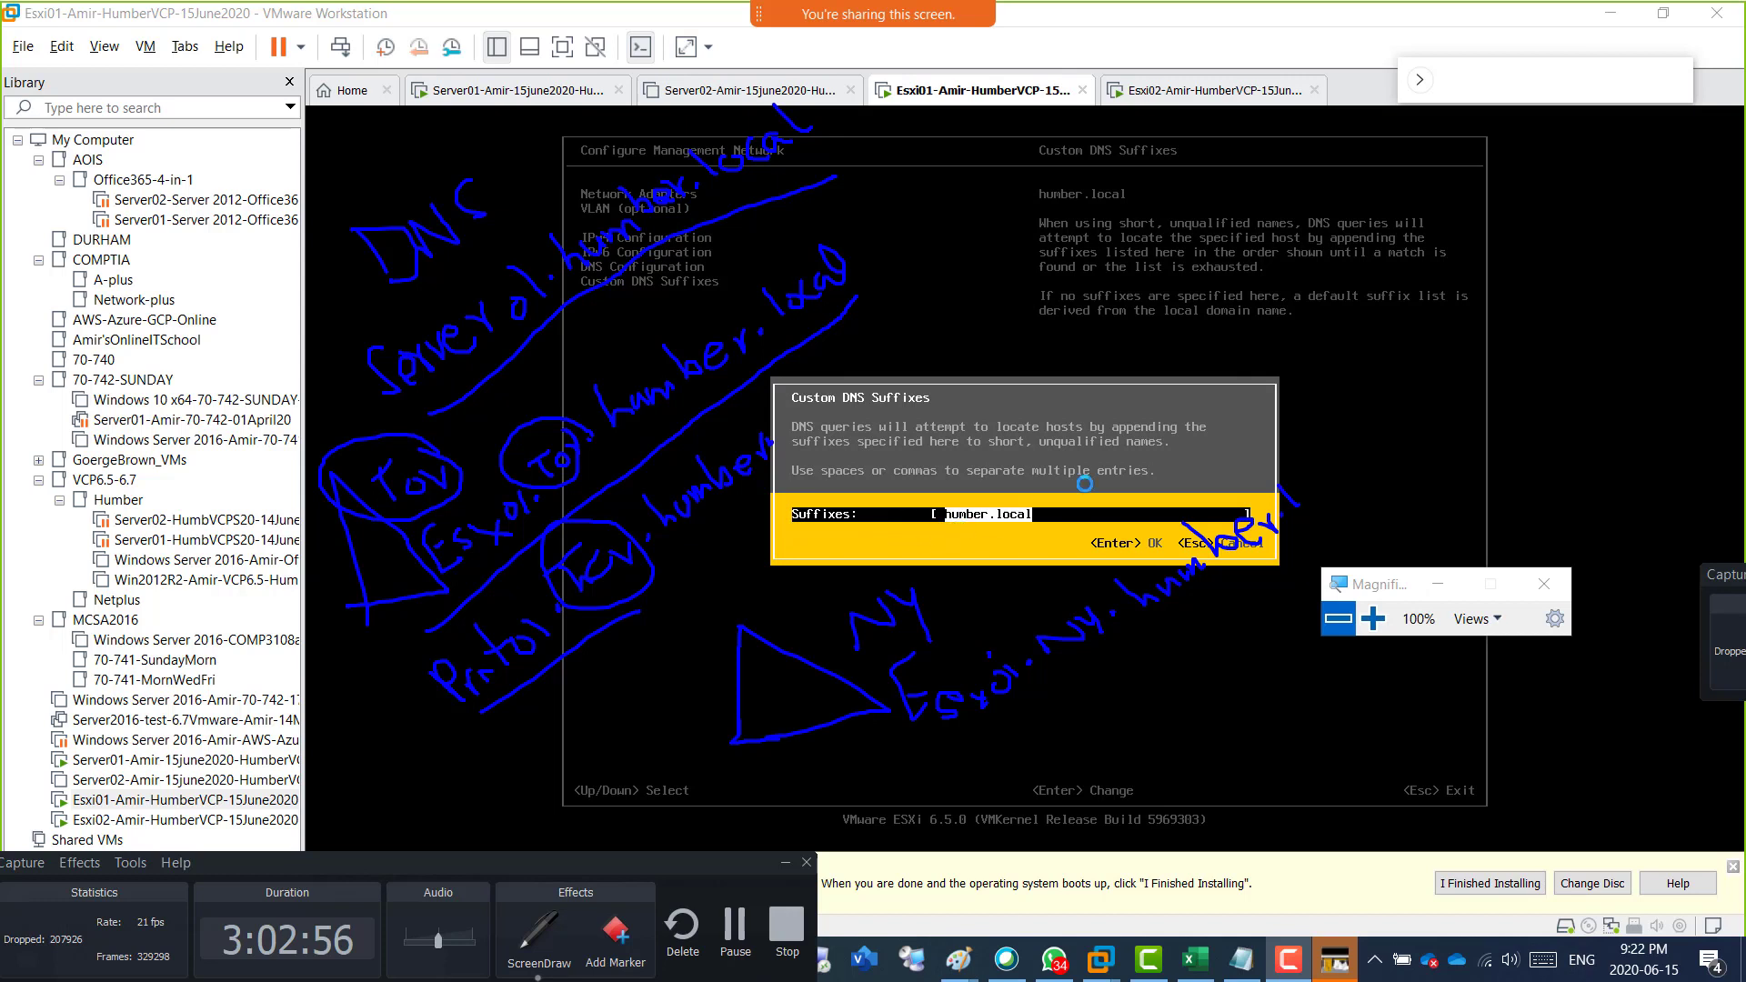
mouse_move(1295, 466)
left_mouse_down()
mouse_move(1306, 480)
mouse_move(1348, 465)
mouse_move(1371, 433)
left_mouse_up()
Change the NY host's number to 02, circle NY in its name, and handwrite FS.NY.humber below it.
left_click_drag(1002, 661, 1044, 693)
left_click(1102, 625)
mouse_move(1132, 636)
left_mouse_down()
mouse_move(1070, 582)
mouse_move(1068, 665)
mouse_move(1124, 632)
left_mouse_up()
mouse_move(1107, 734)
left_mouse_down()
mouse_move(1084, 702)
mouse_move(1096, 739)
mouse_move(1124, 712)
mouse_move(1128, 739)
mouse_move(1148, 681)
mouse_move(1182, 656)
mouse_move(1202, 673)
mouse_move(1275, 602)
mouse_move(1328, 582)
left_mouse_up()
left_click(1146, 717)
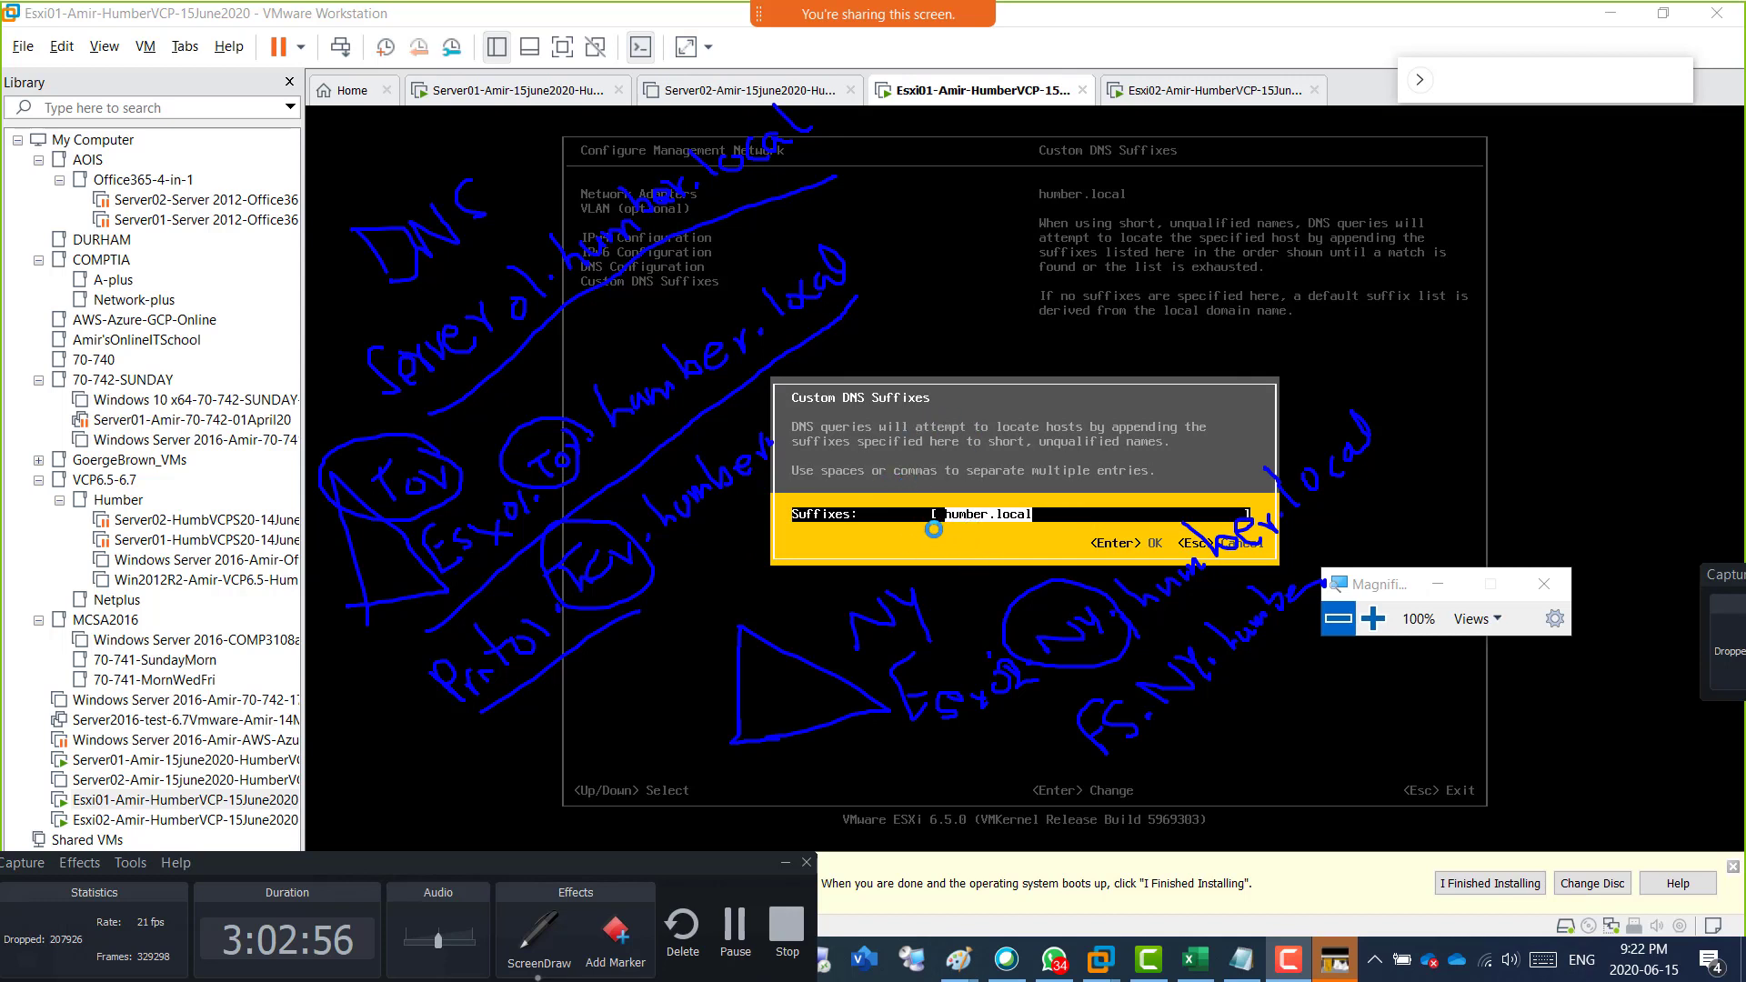
Insert the annotated DNS drawing as a picture at the end of the Week04-15June2020 OneNote page and return to VMware Workstation.
left_click_drag(894, 116, 1016, 96)
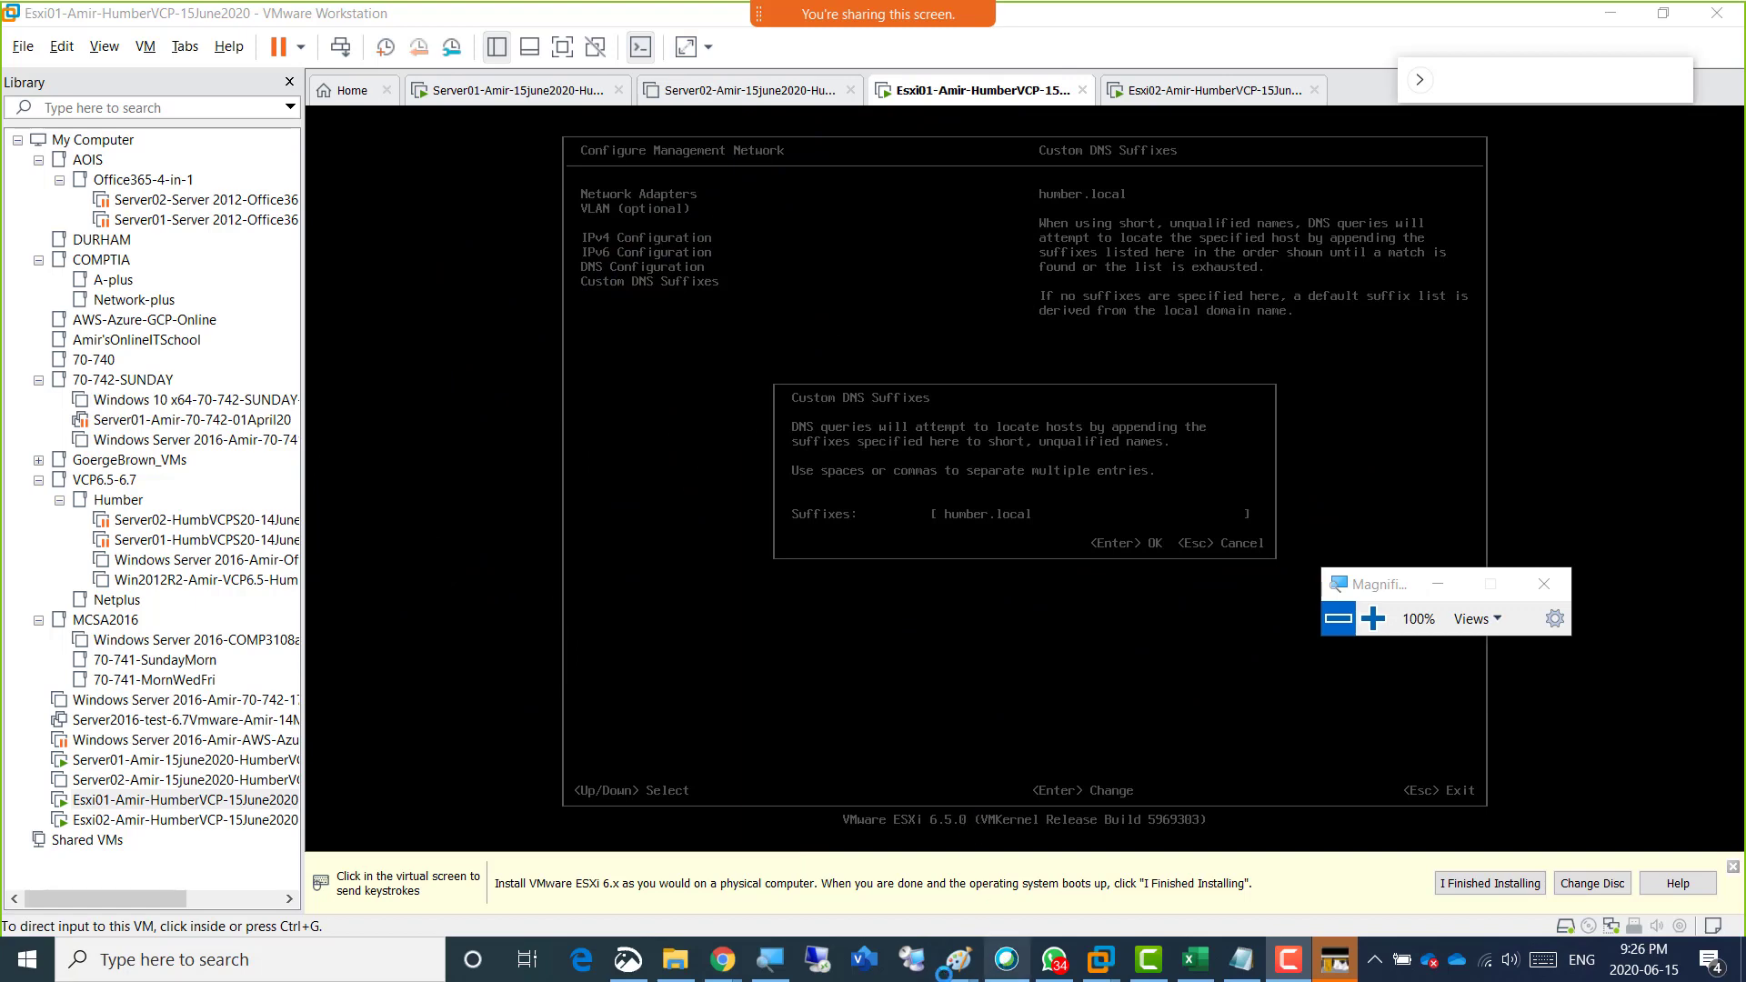
mouse_move(721, 959)
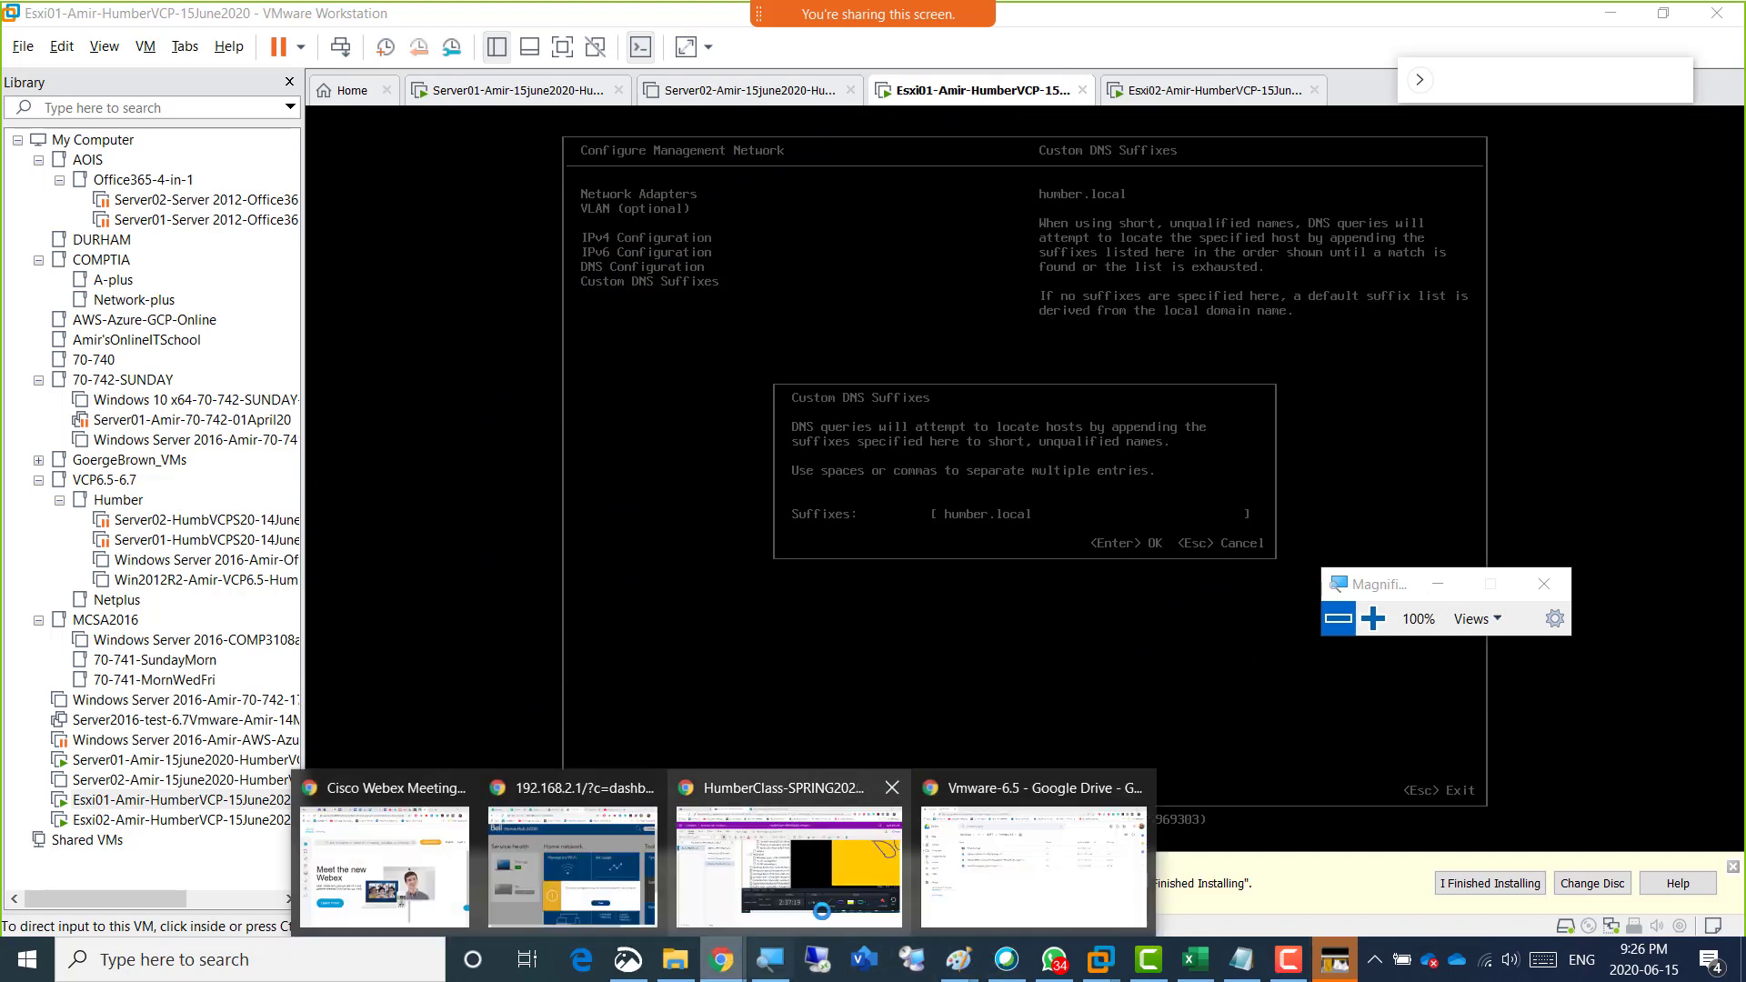
left_click(835, 886)
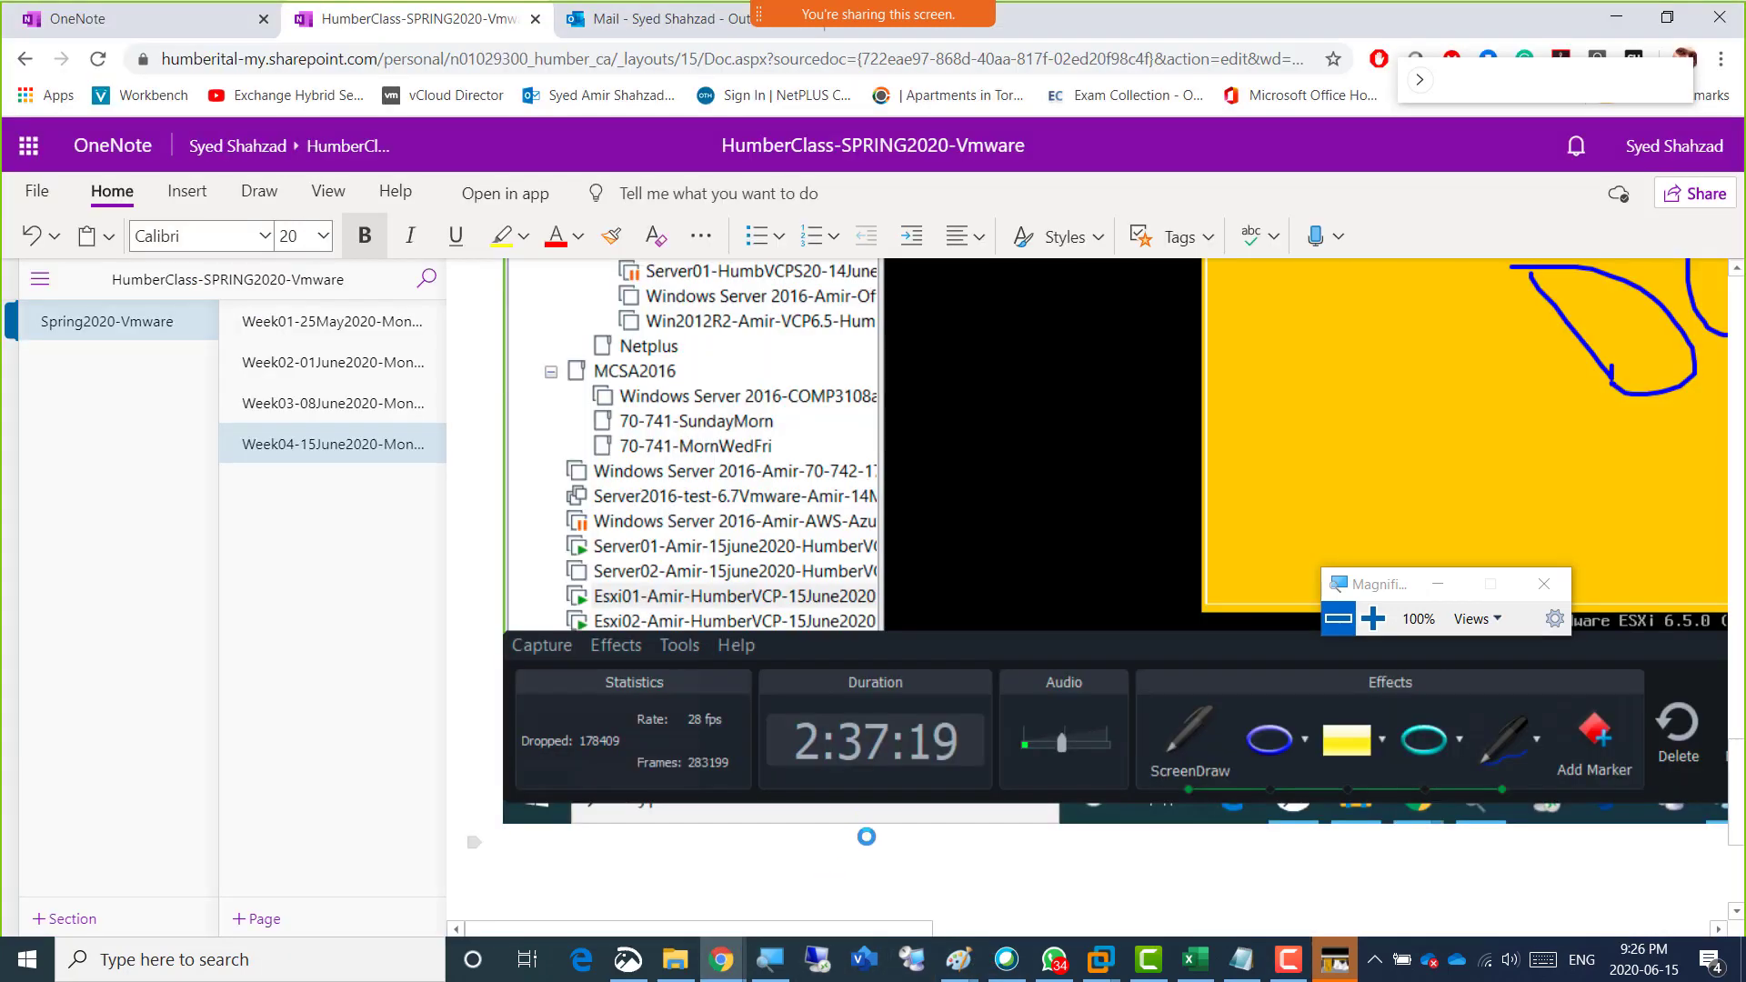
scroll(857, 830, "down", 10)
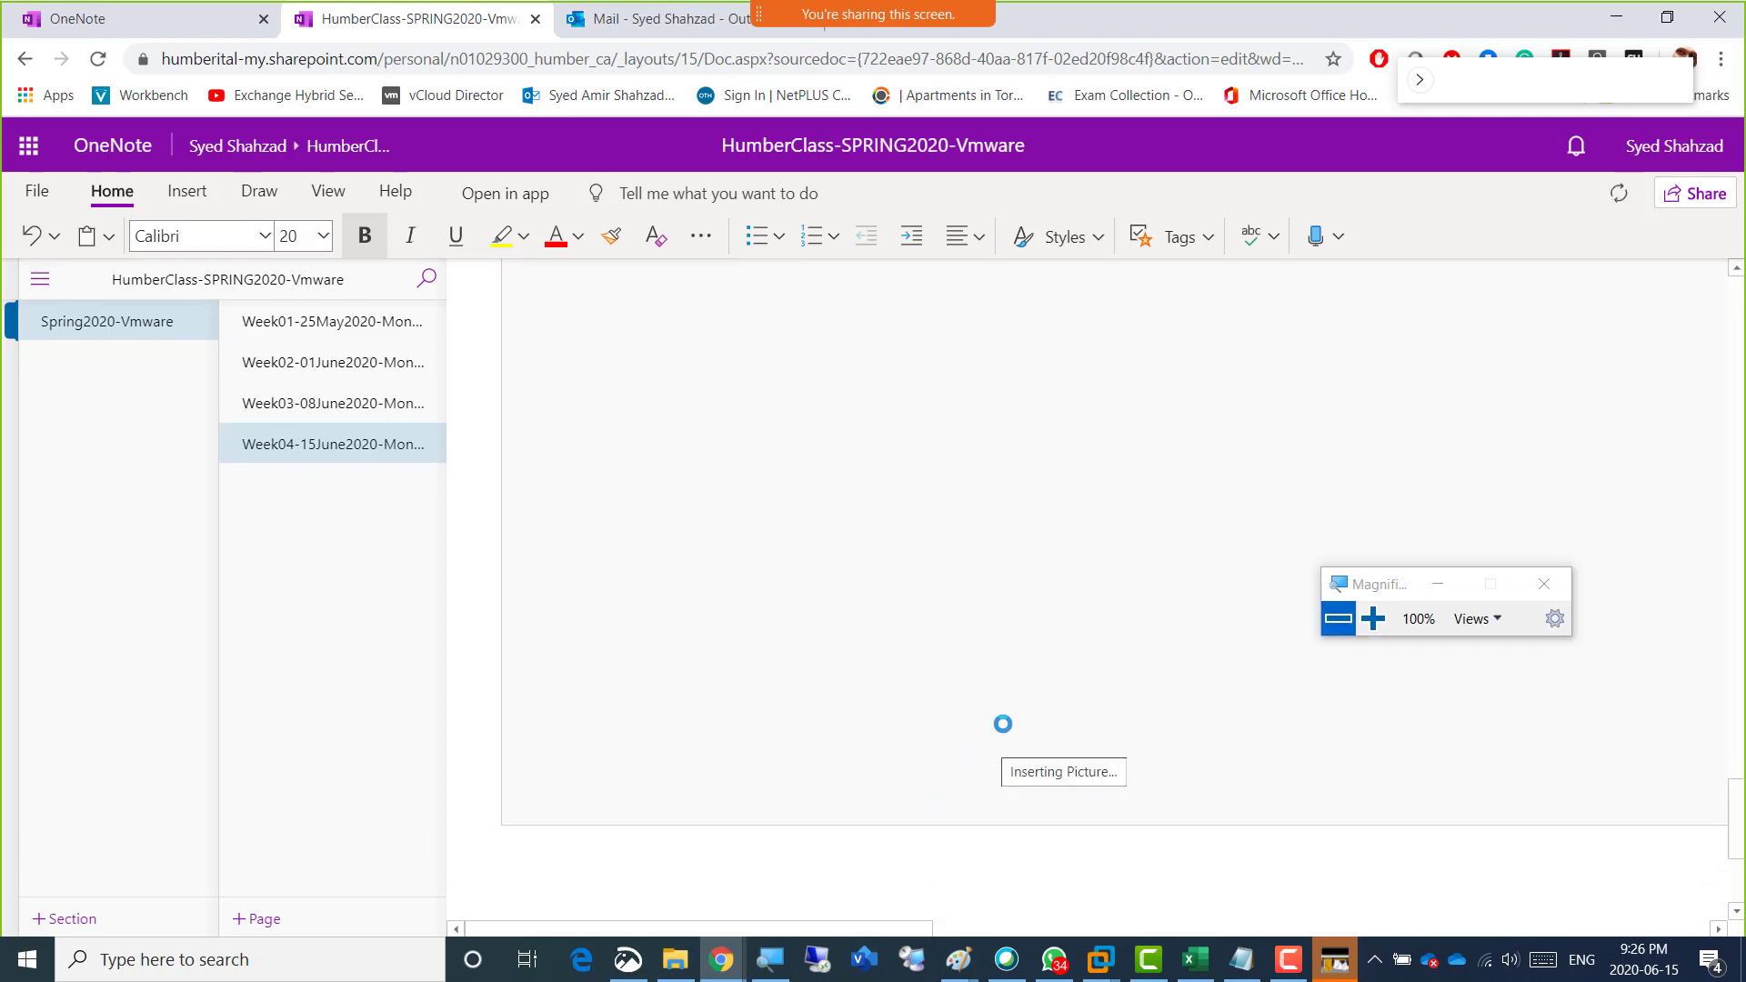
key("alt+Tab")
key("alt+Tab")
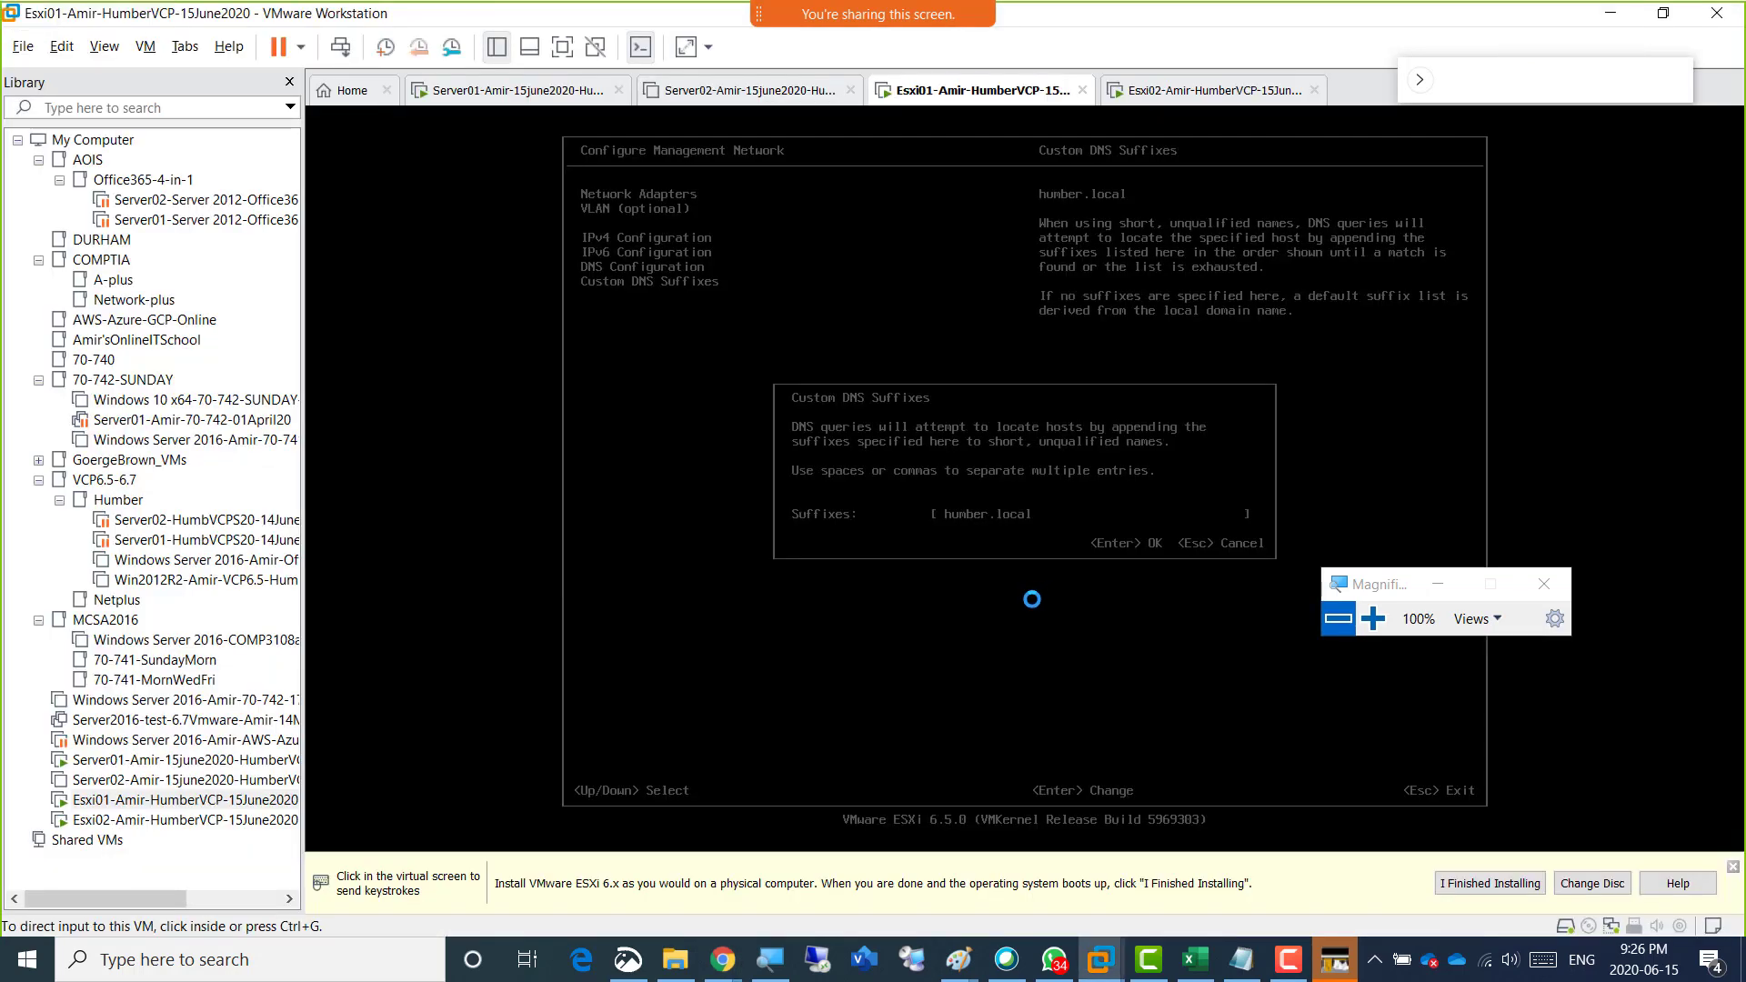
Save humber.local as Esxi01's custom DNS suffix, reopening the entry once to recheck and save it again.
left_click(1031, 598)
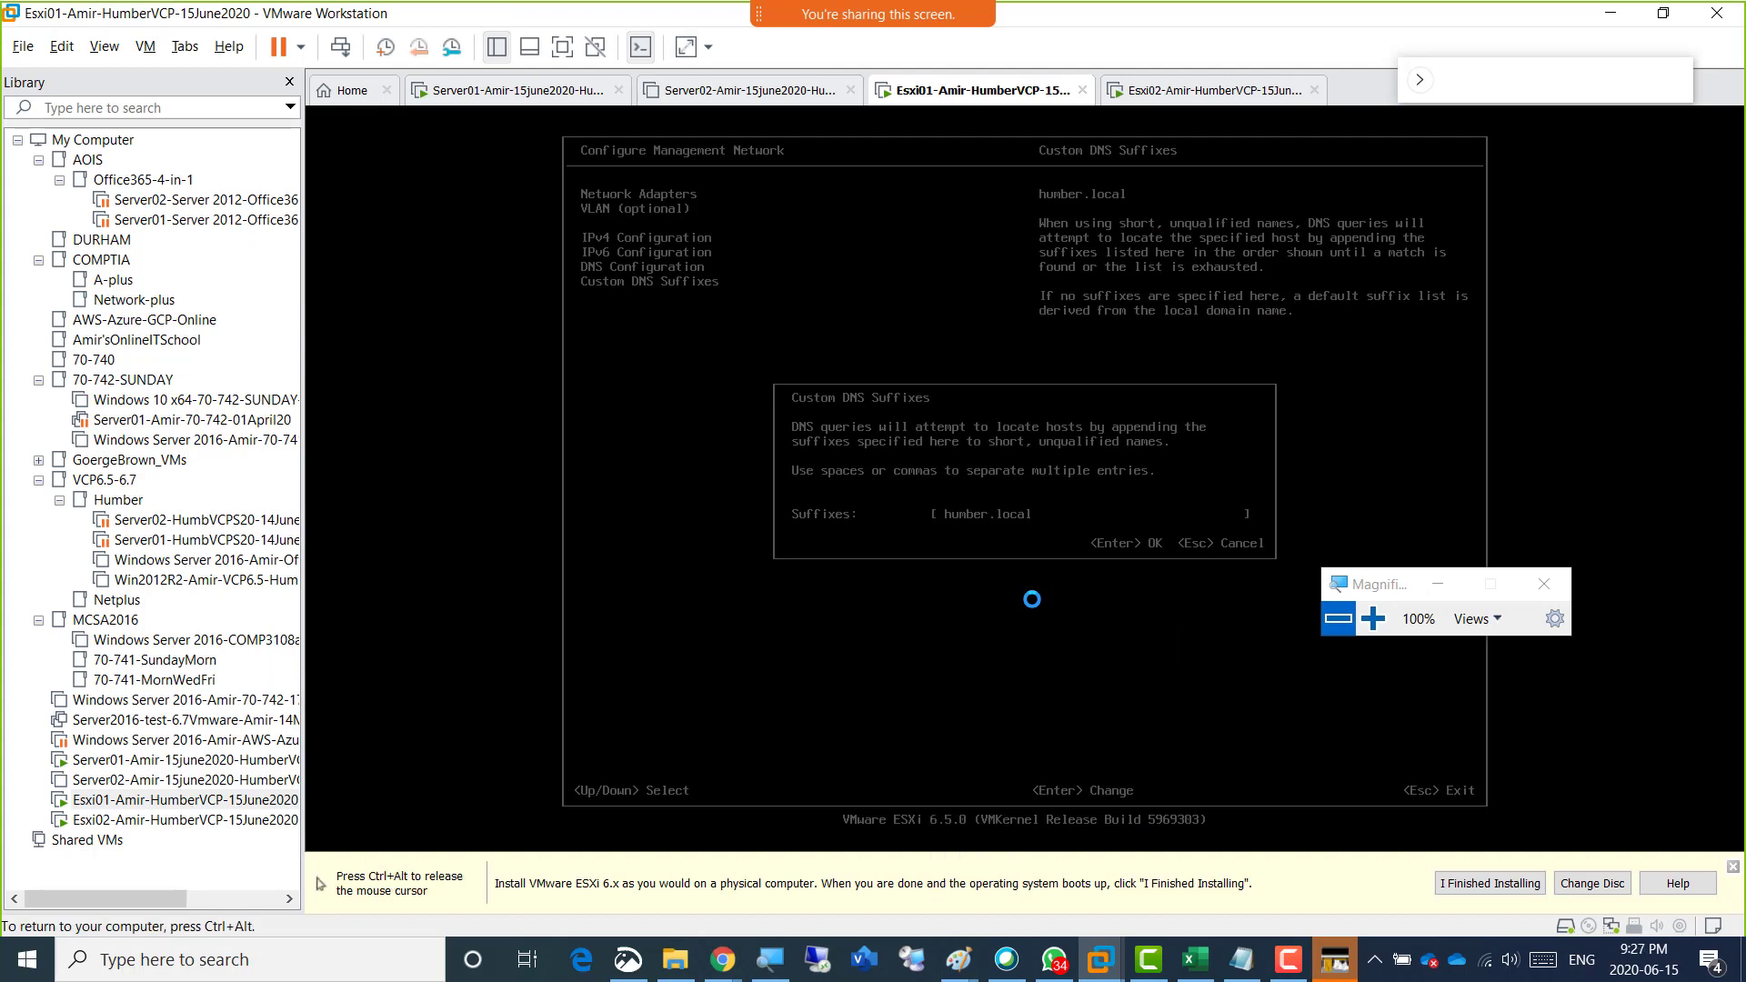
key("Return")
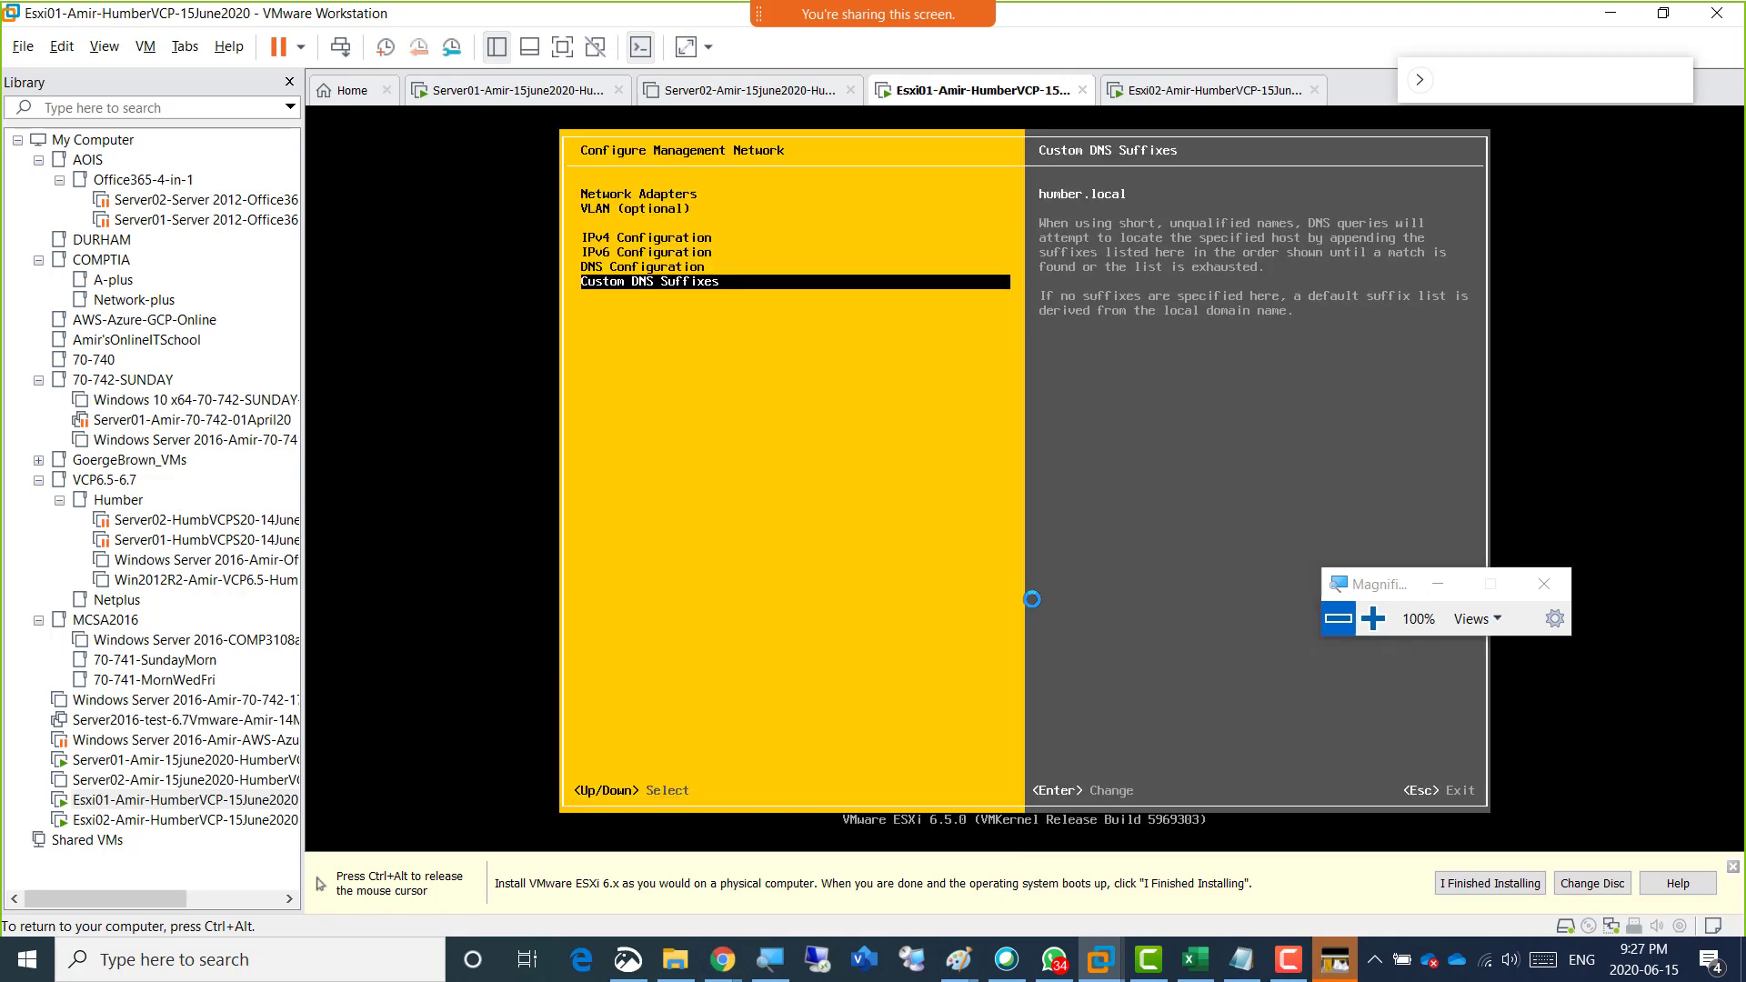
key("Return")
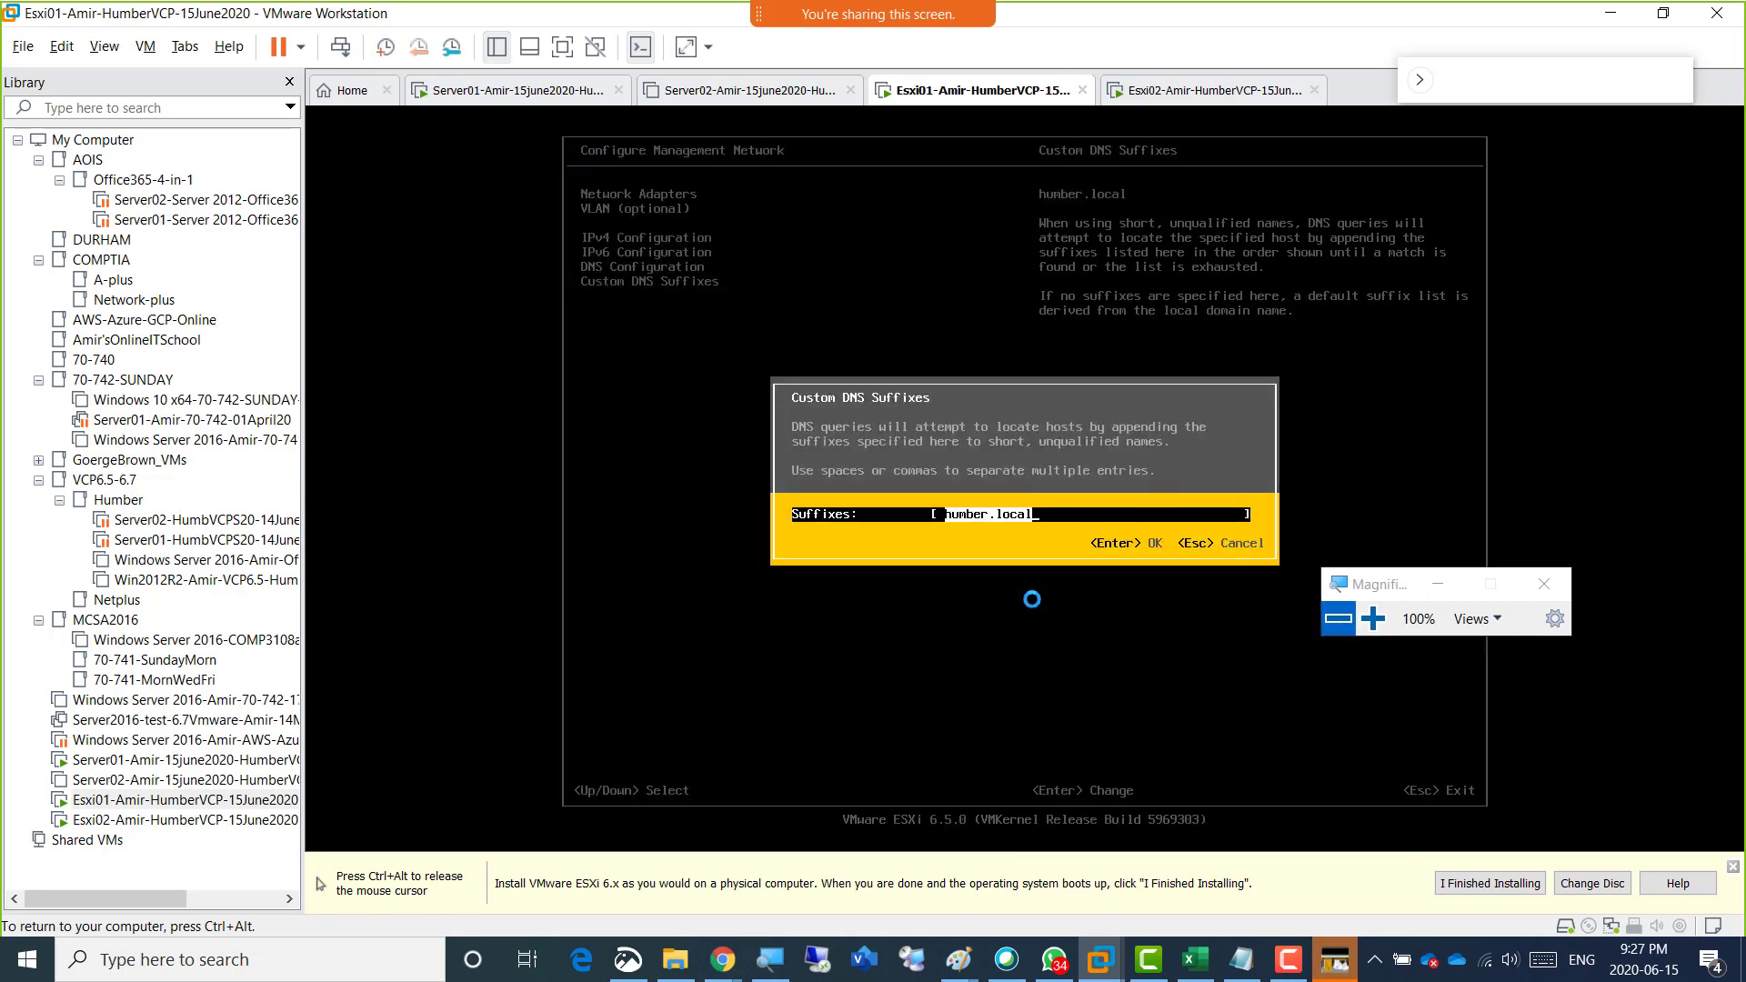
key("Right")
key("Delete")
type("r")
key("Return")
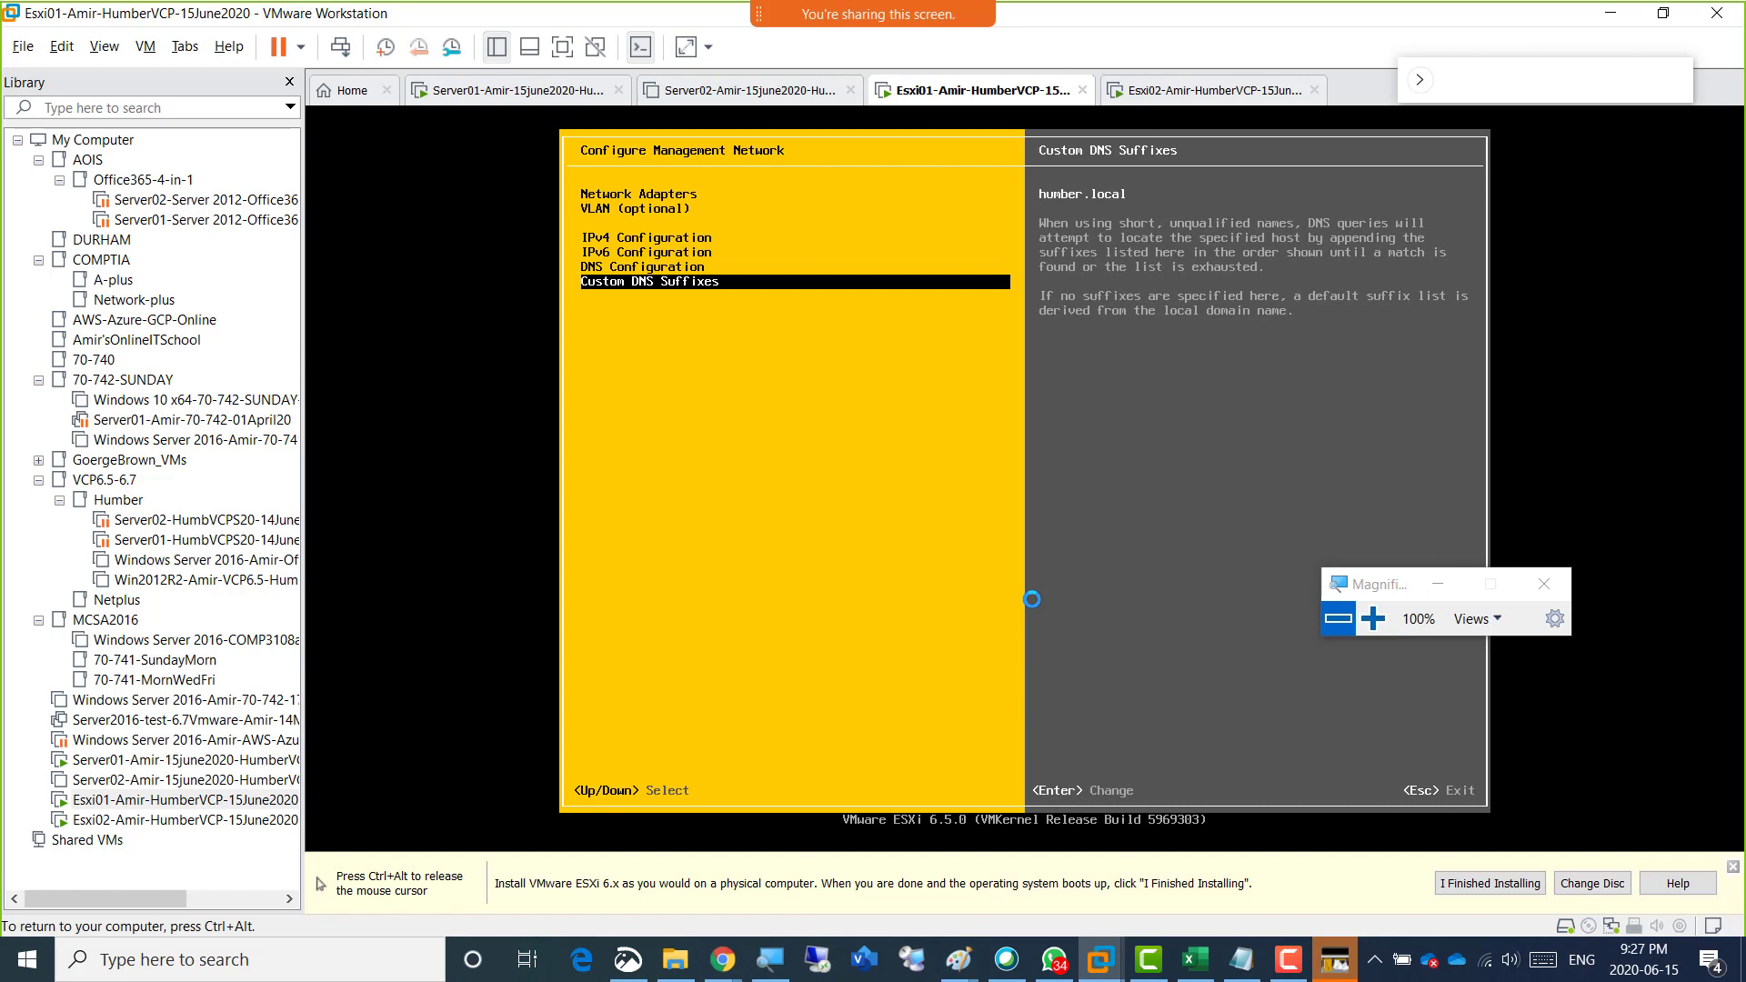
Review the DNS, IPv6 and IPv4 configuration summaries of Esxi01's management network.
key("Up")
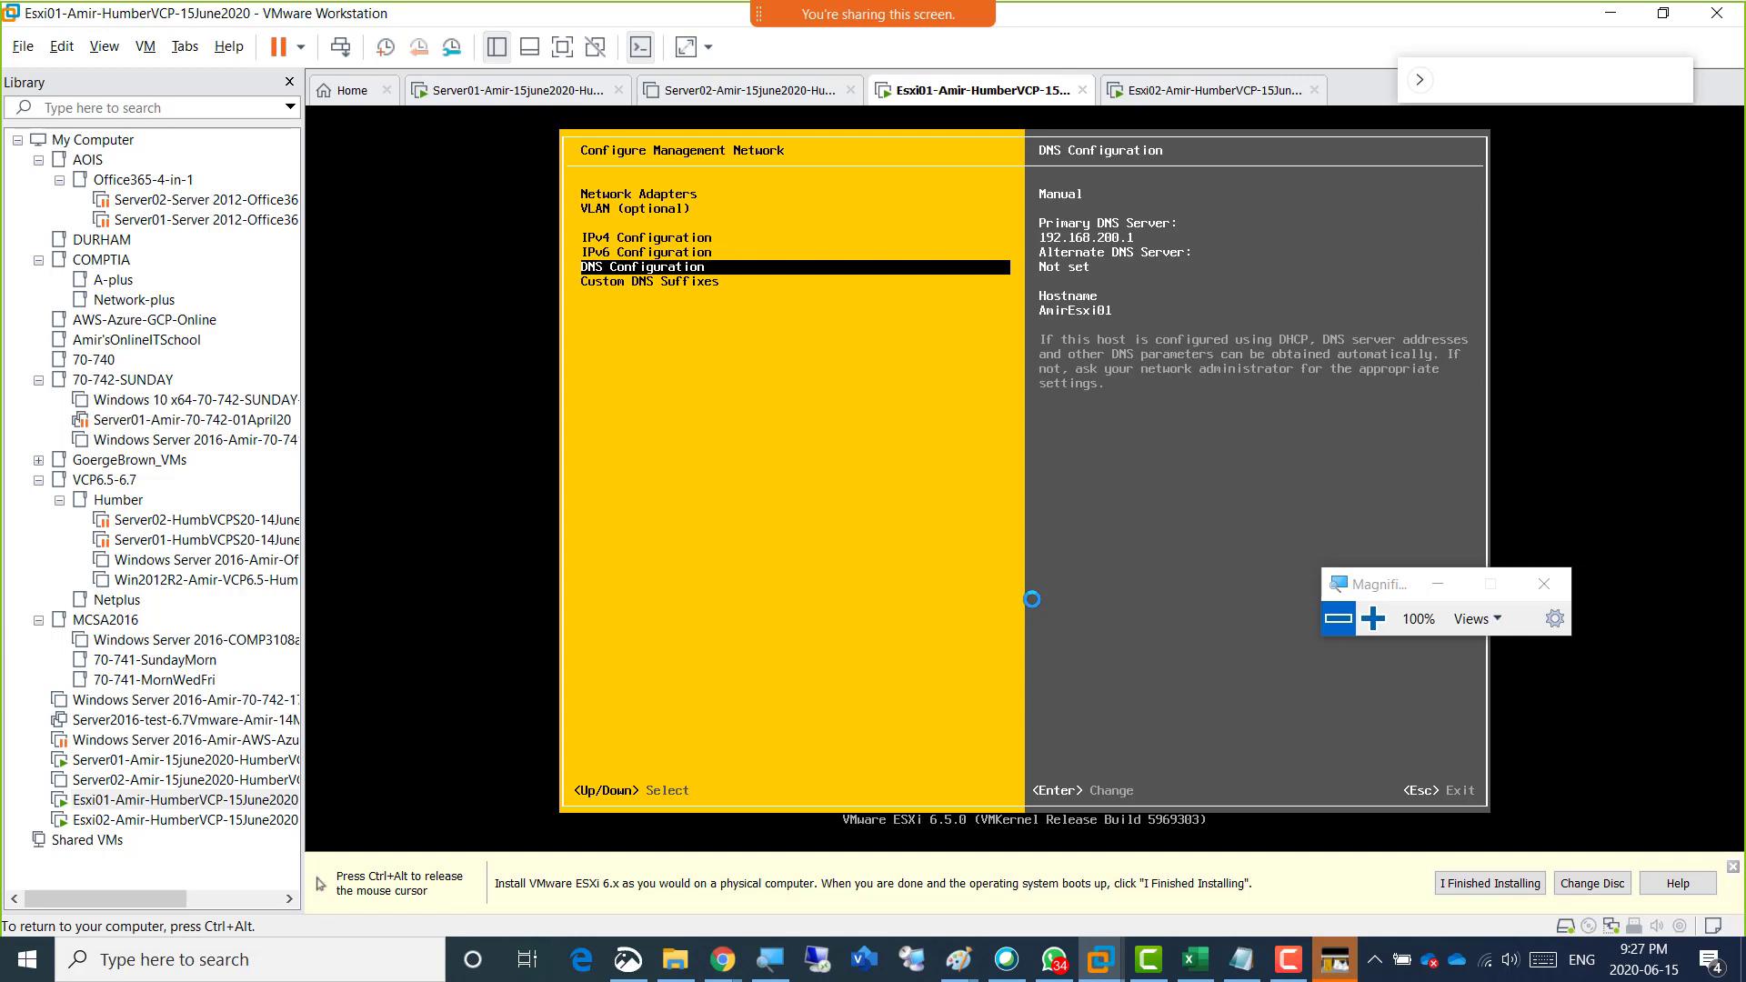
key("ctrl+alt")
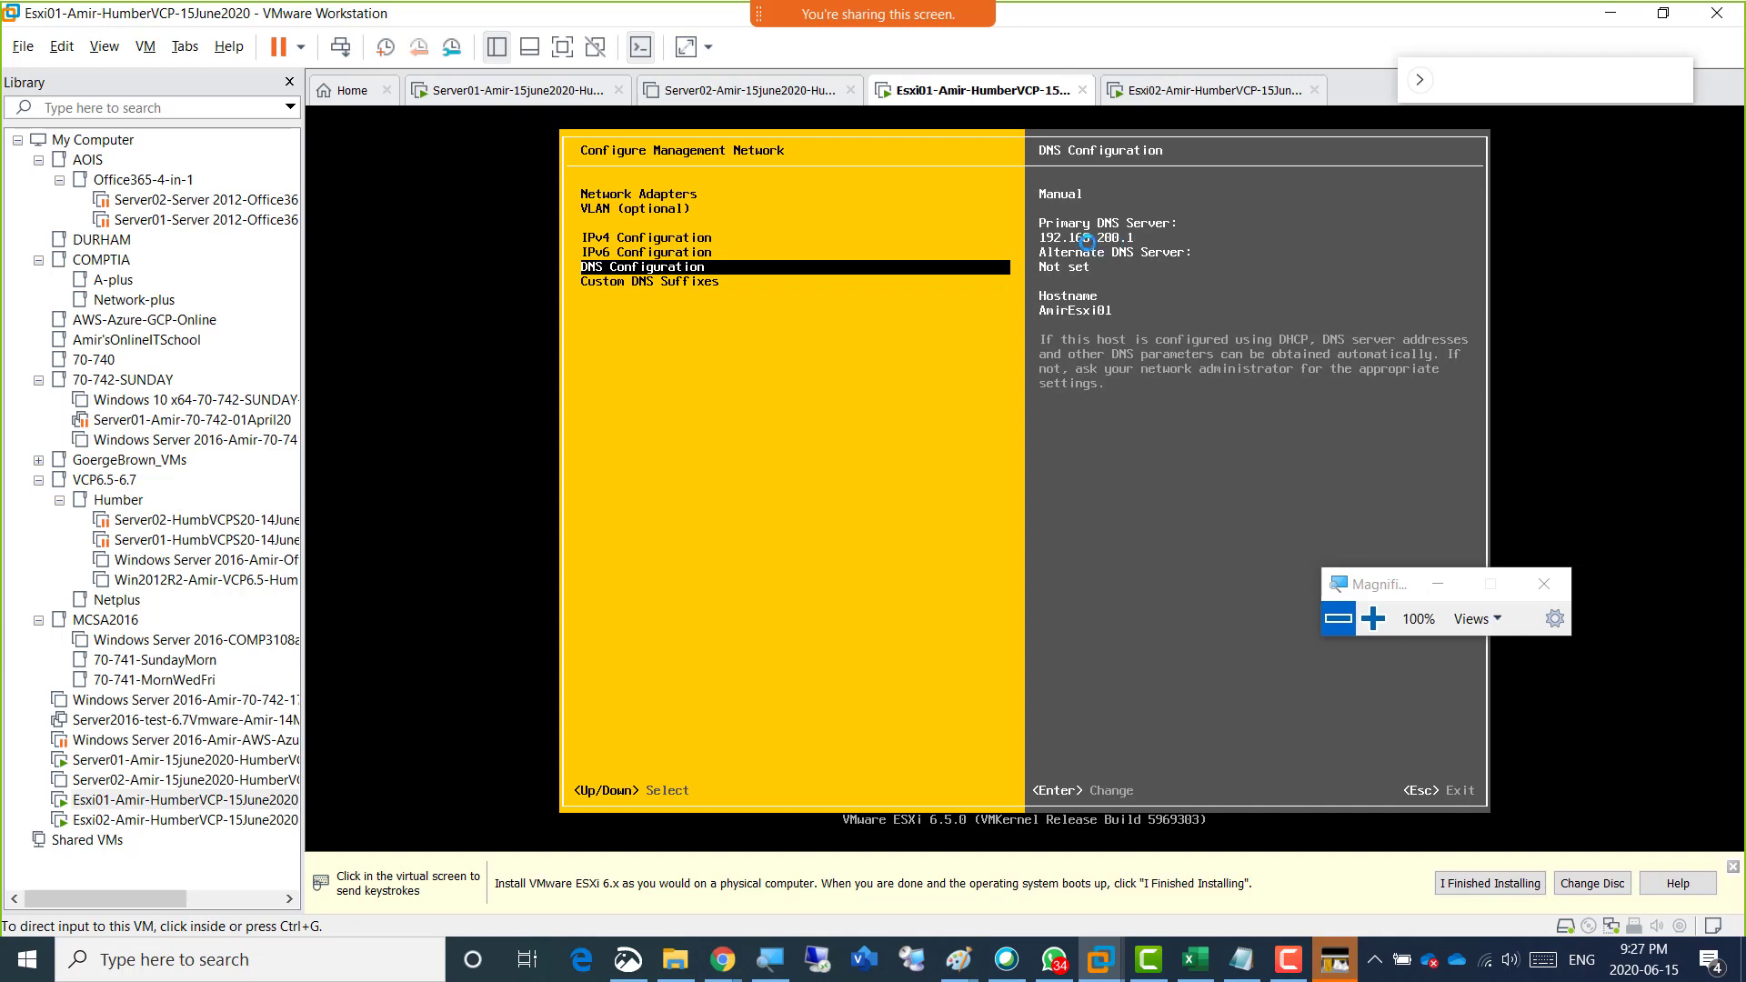
left_click(761, 292)
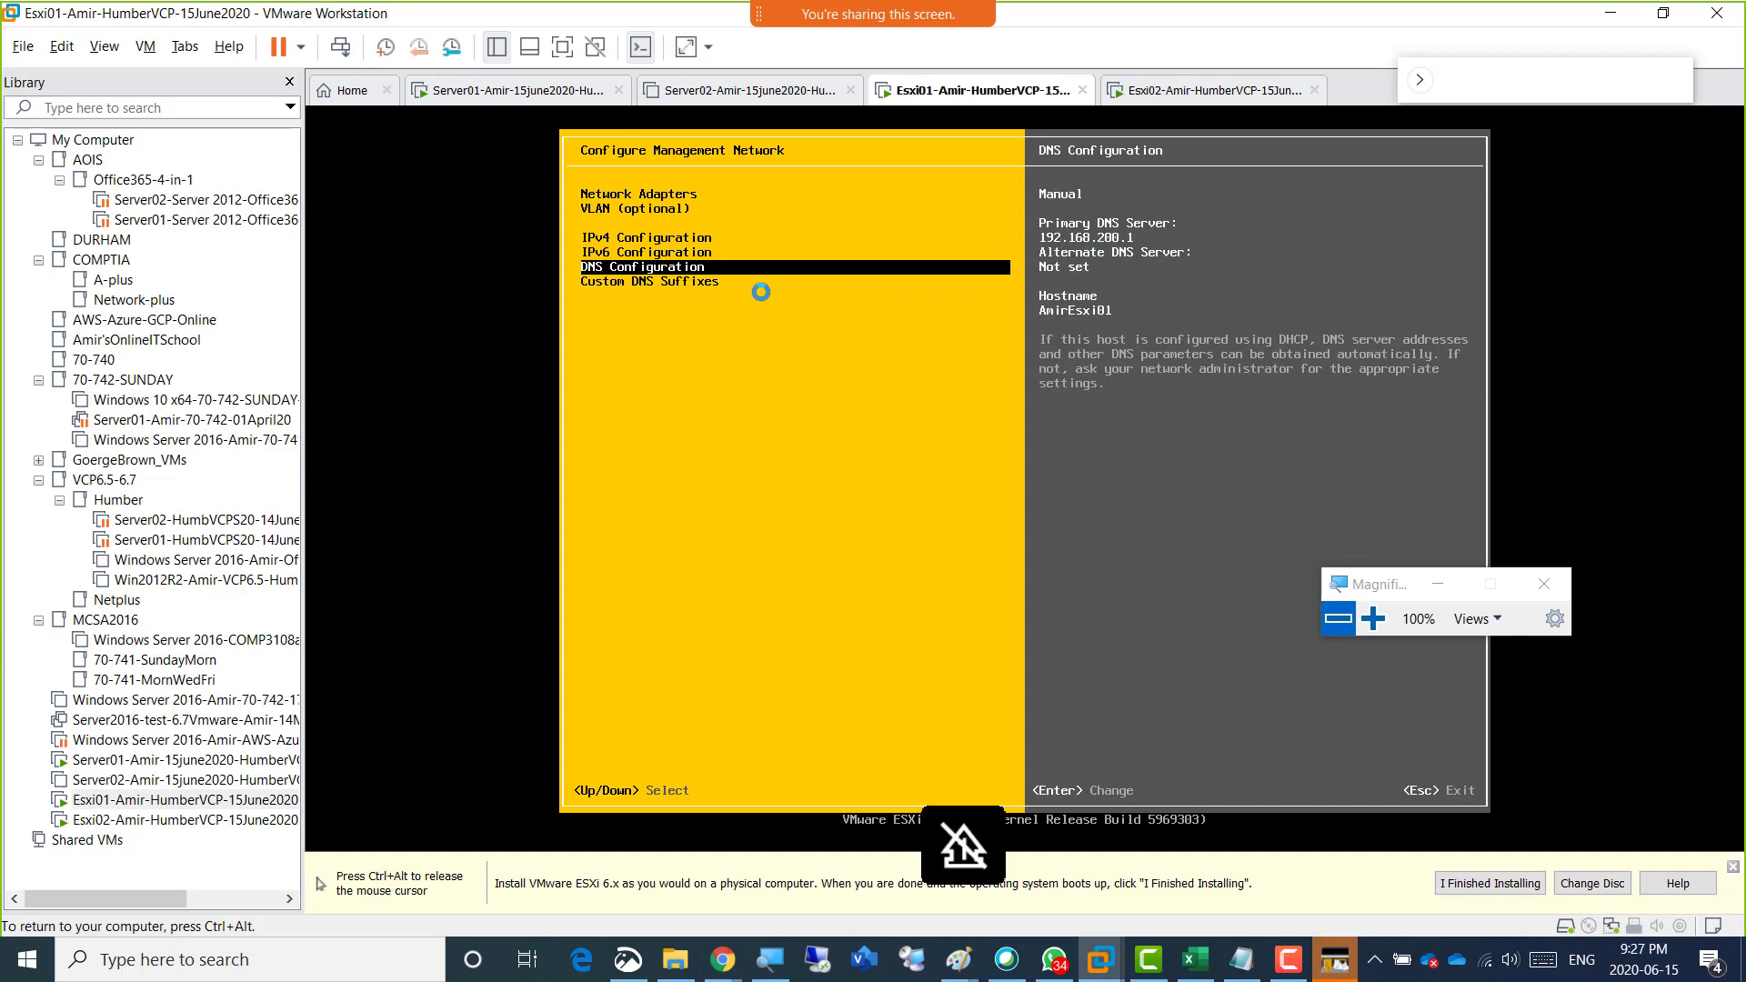
key("Up")
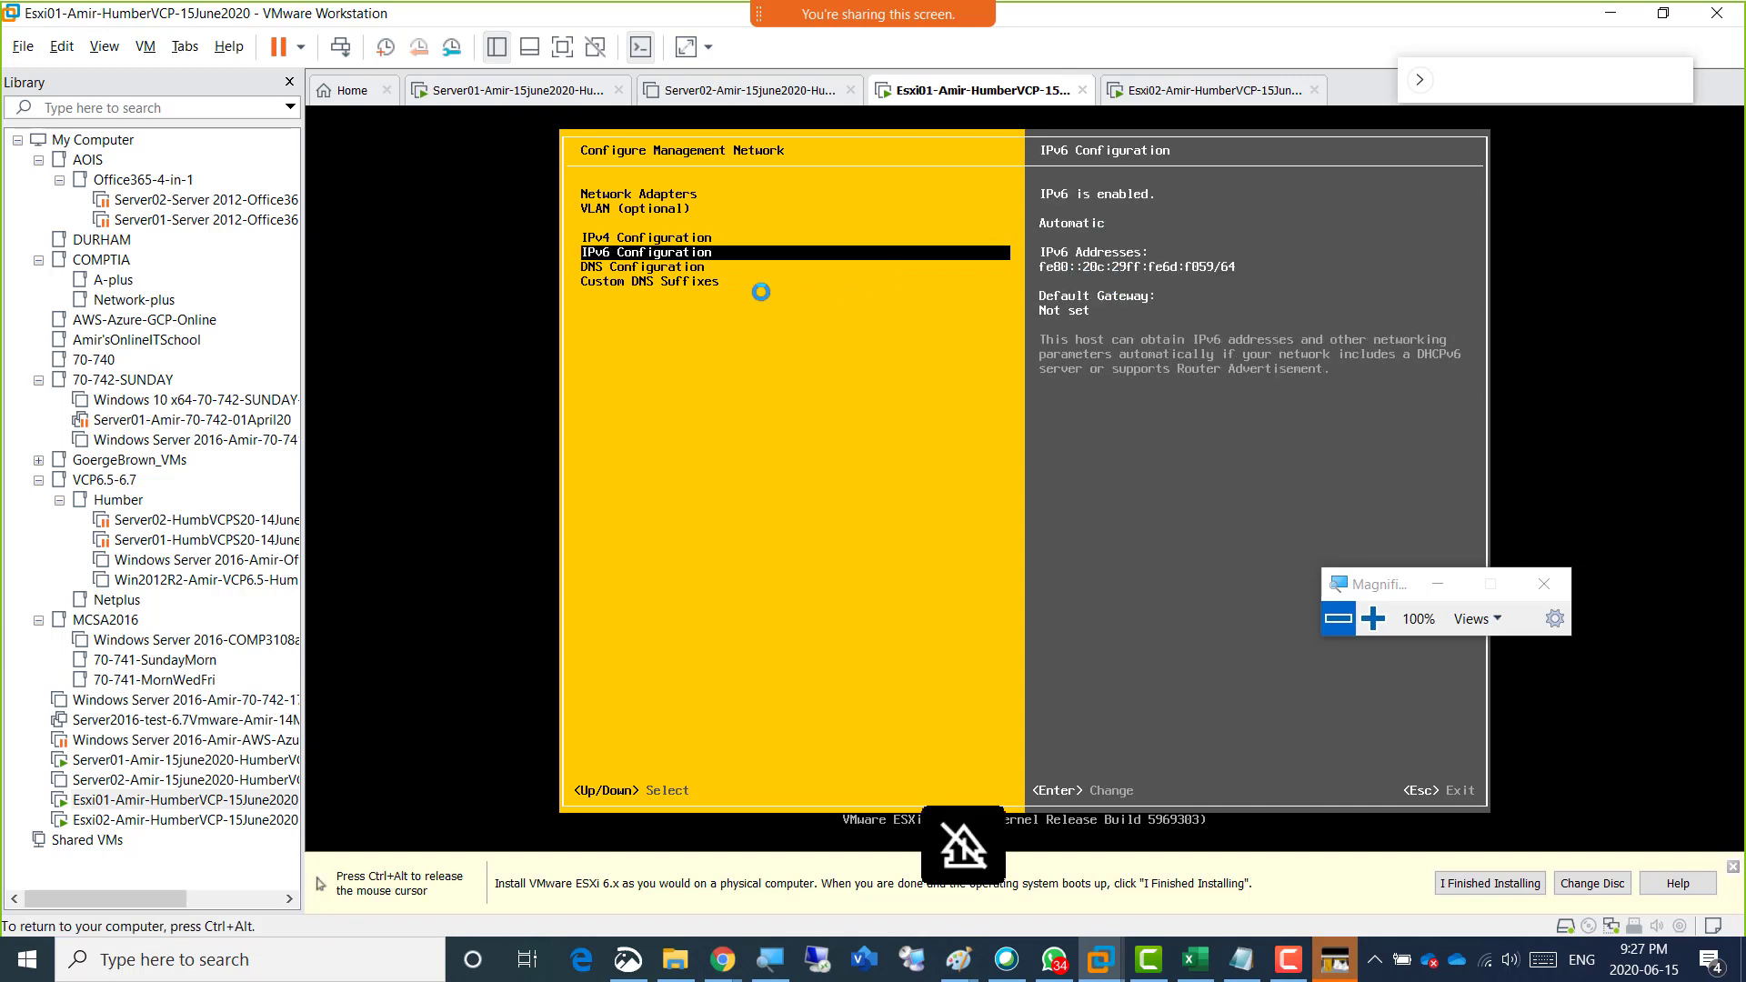
key("Up")
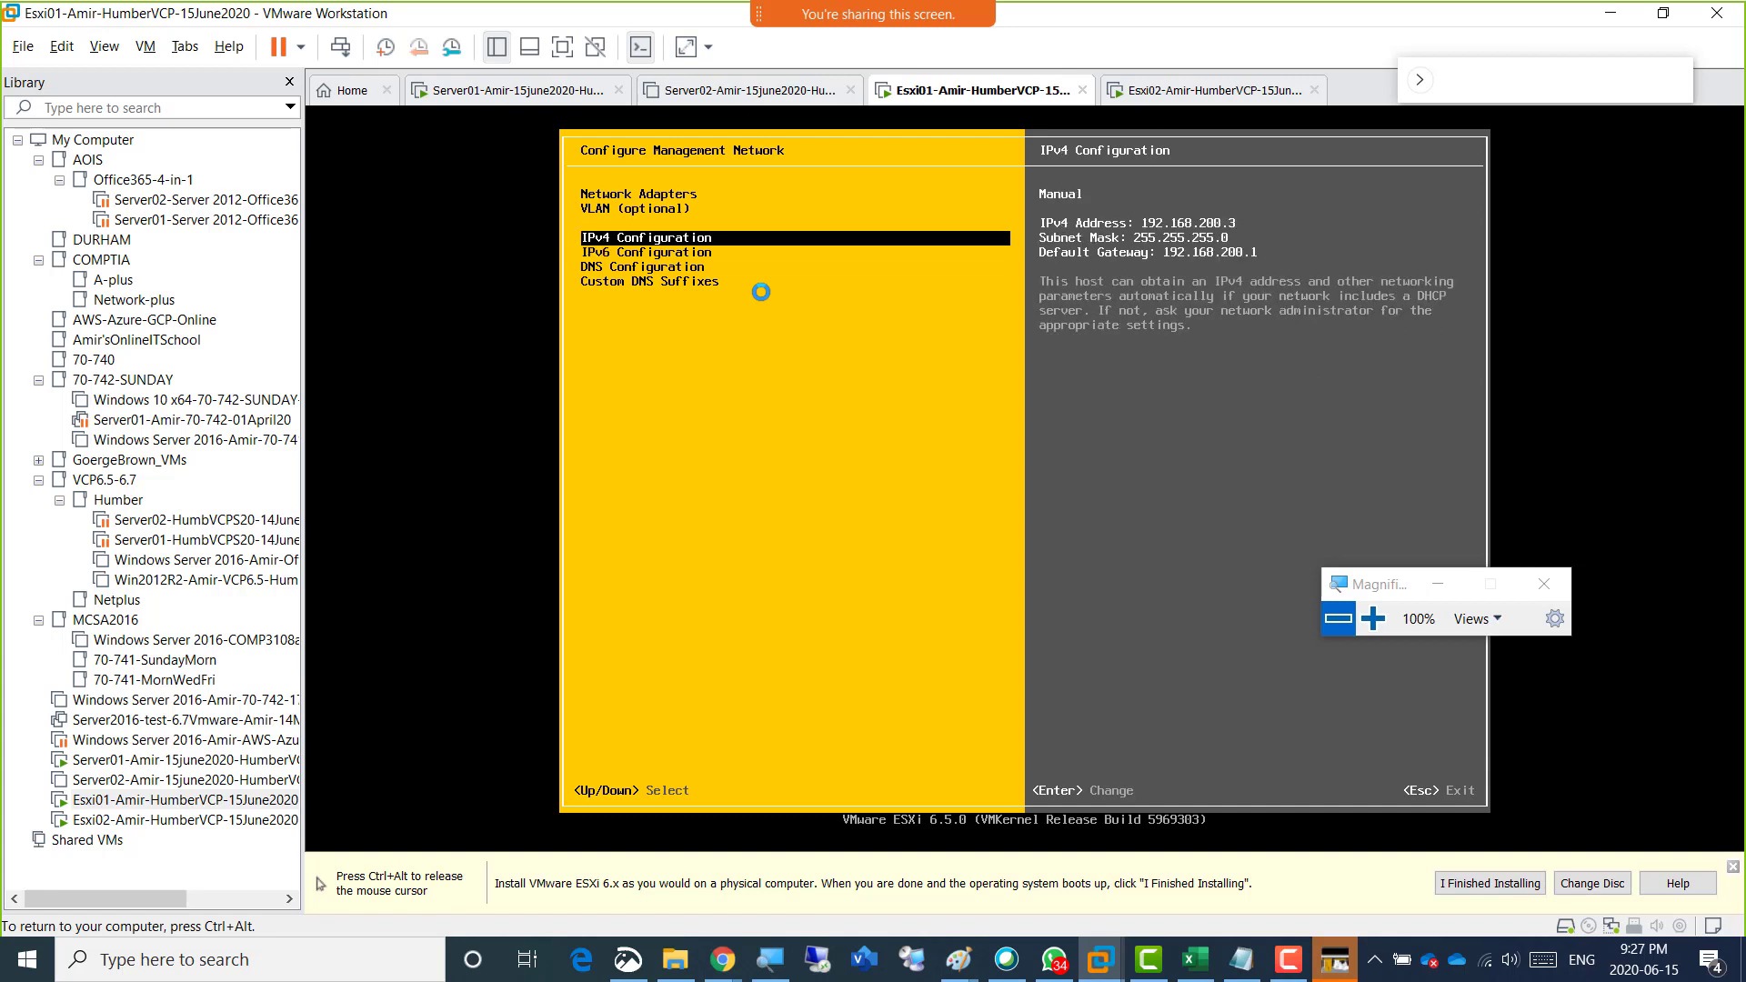
key("ctrl+alt")
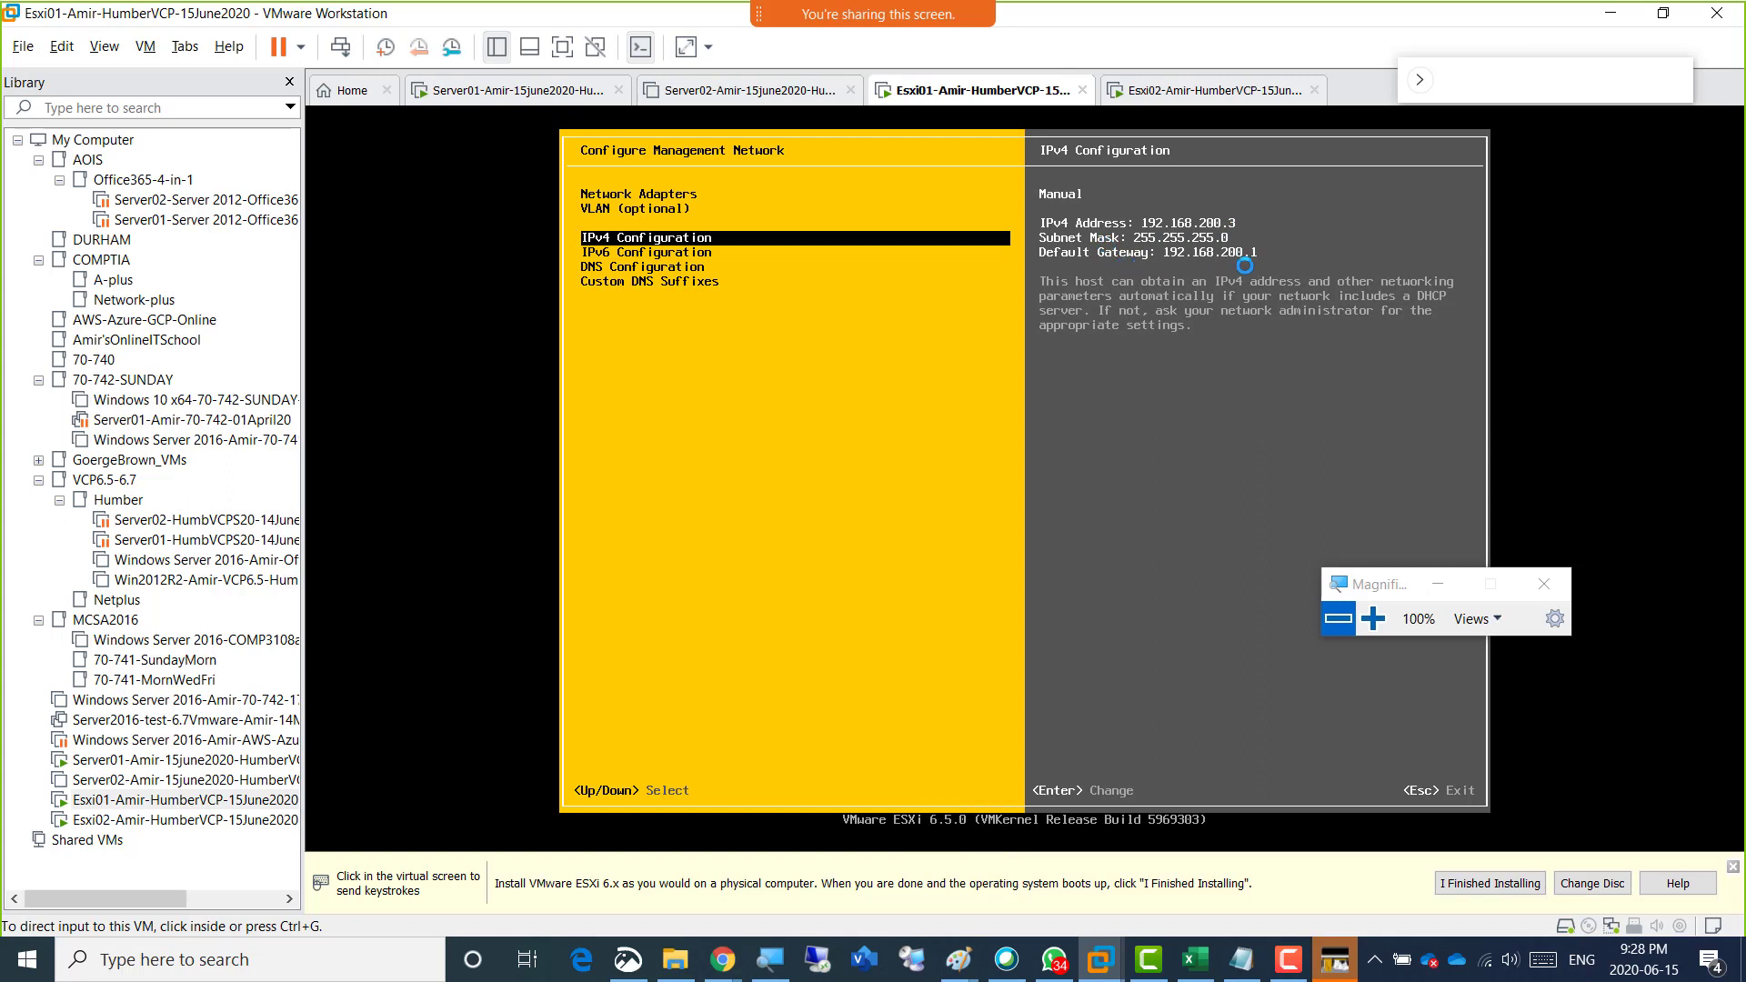
left_click(879, 338)
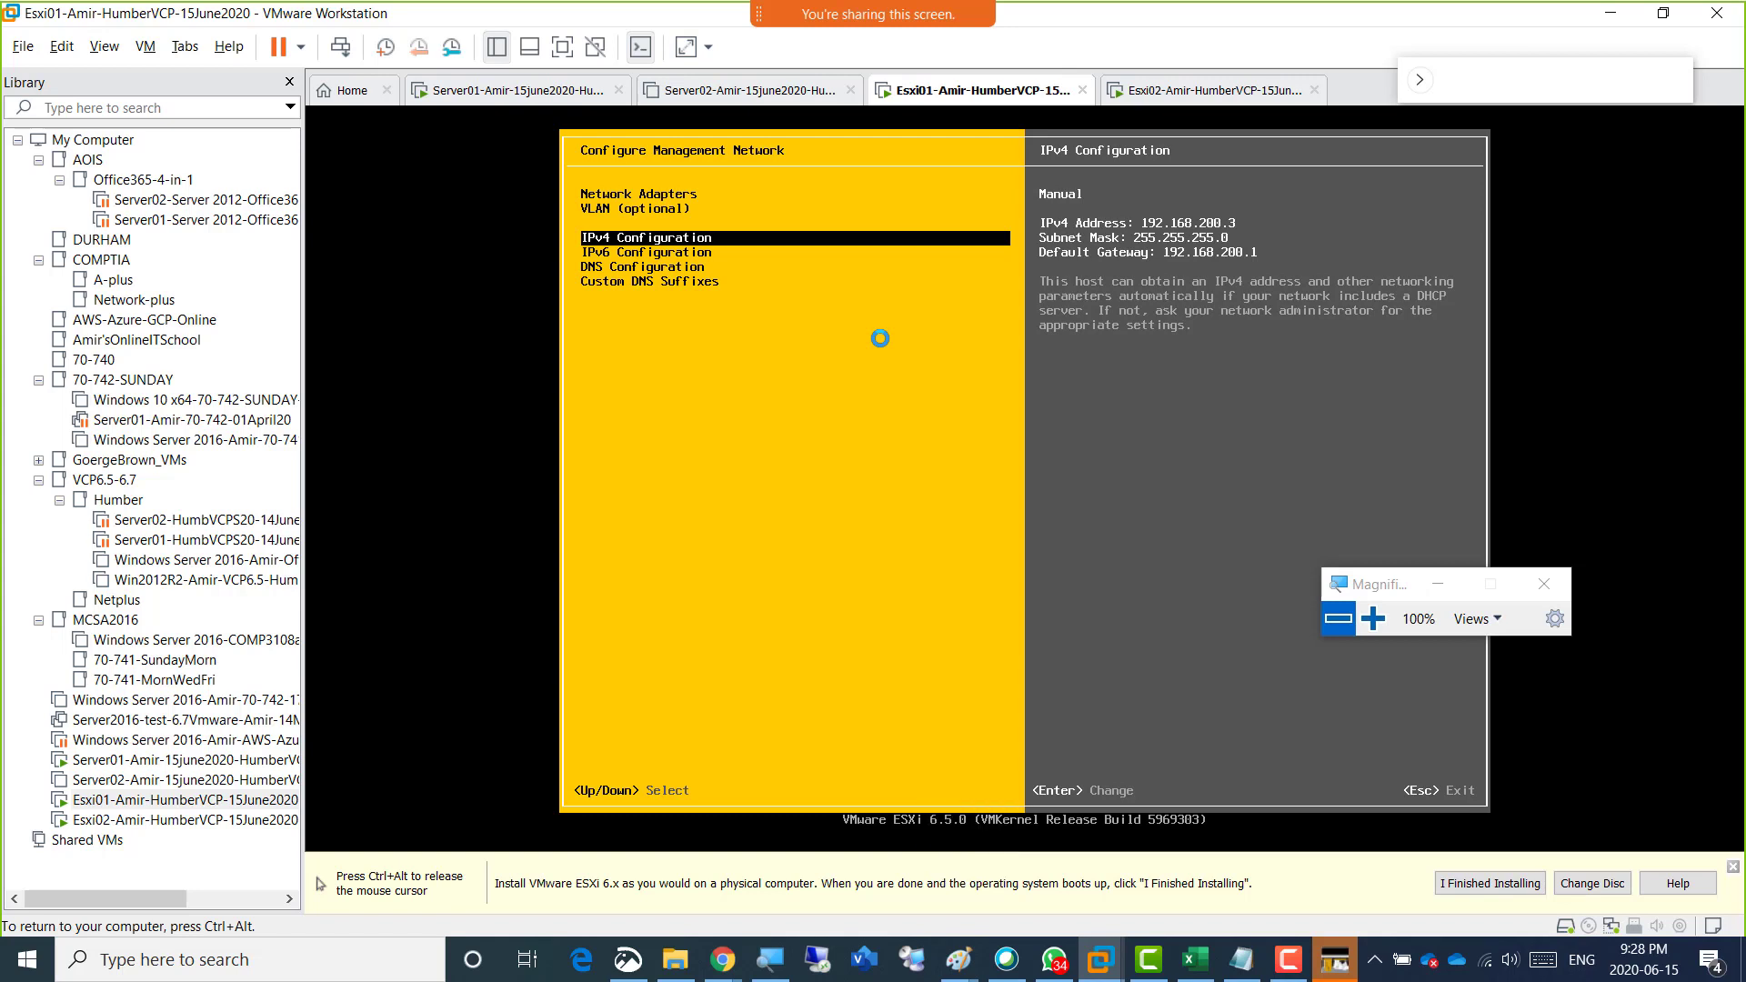
Exit Esxi01's management network configuration, applying the changes and restarting the management network.
key("ctrl+alt")
left_click(918, 333)
key("Escape")
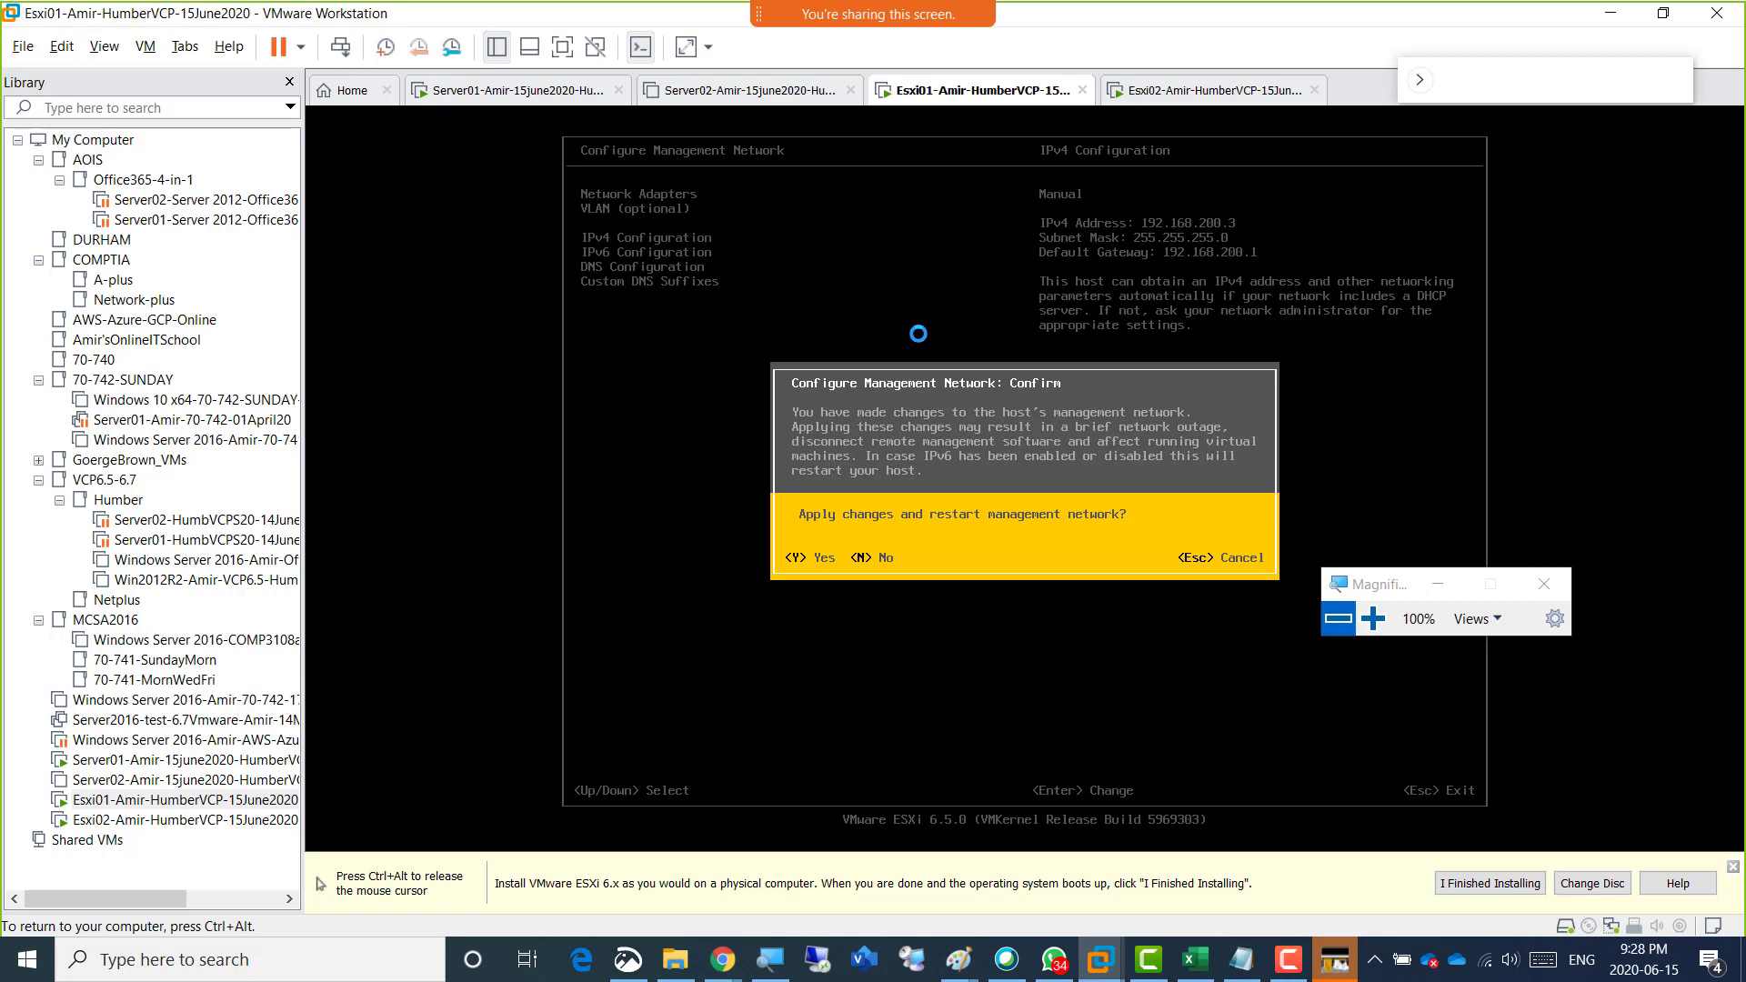
key("Escape")
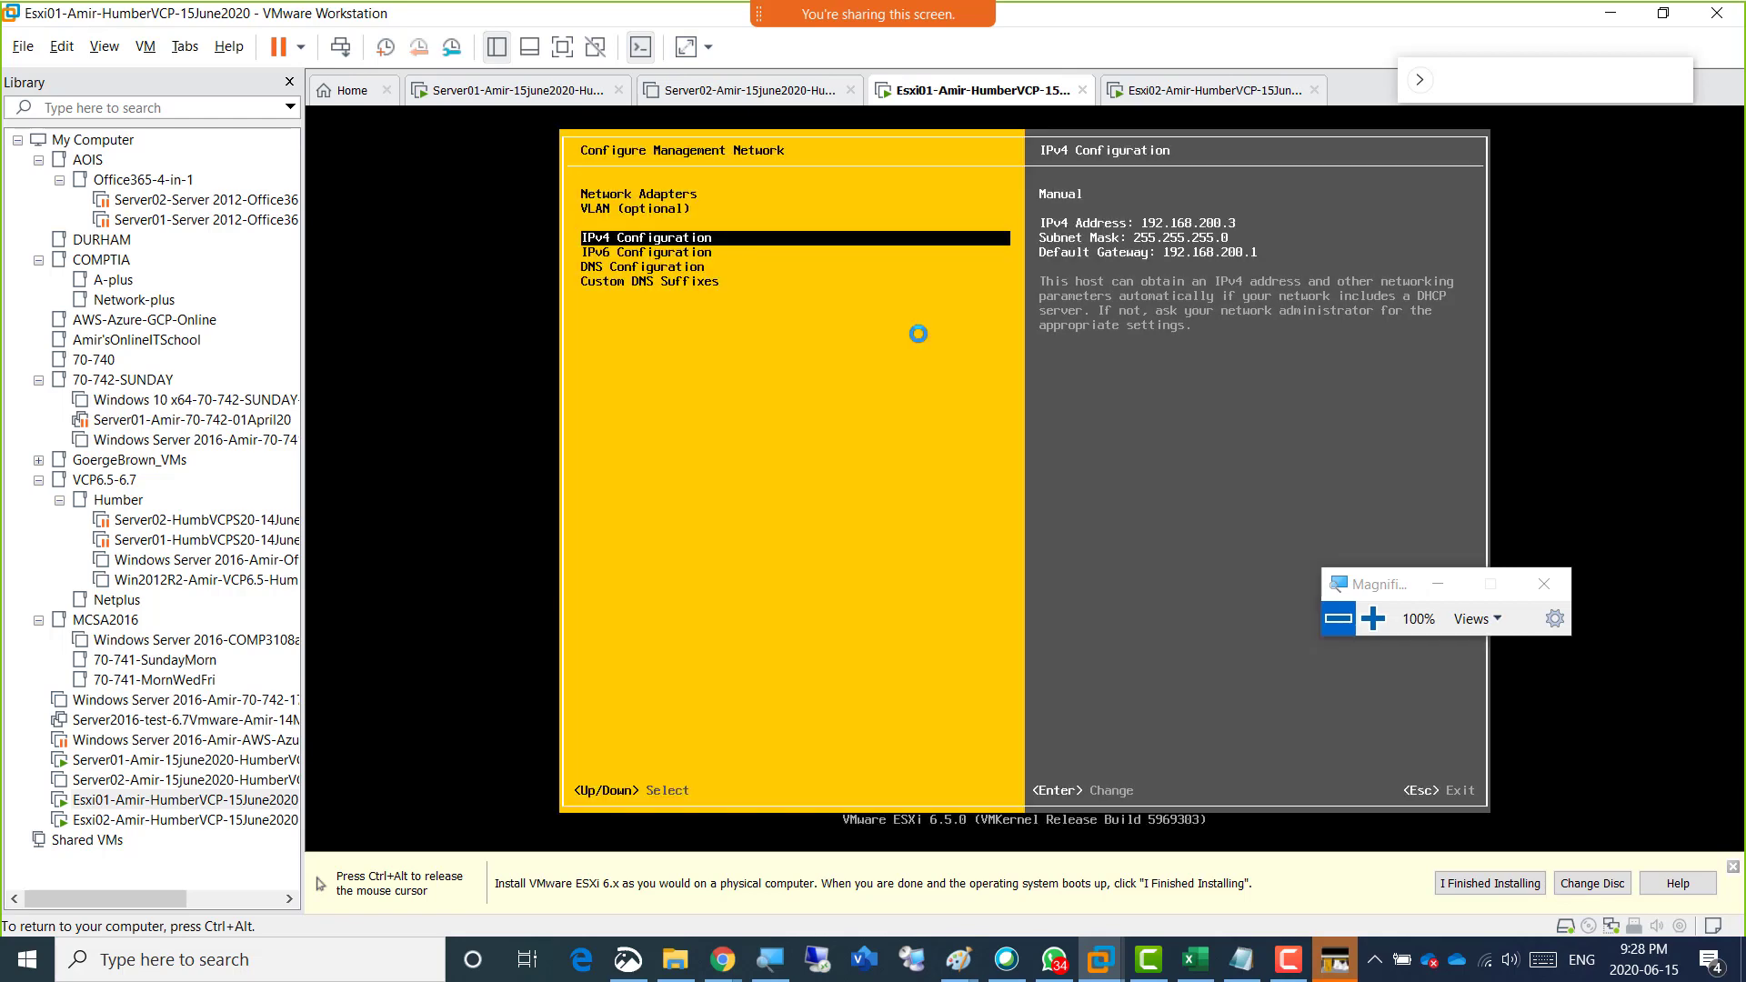
key("Escape")
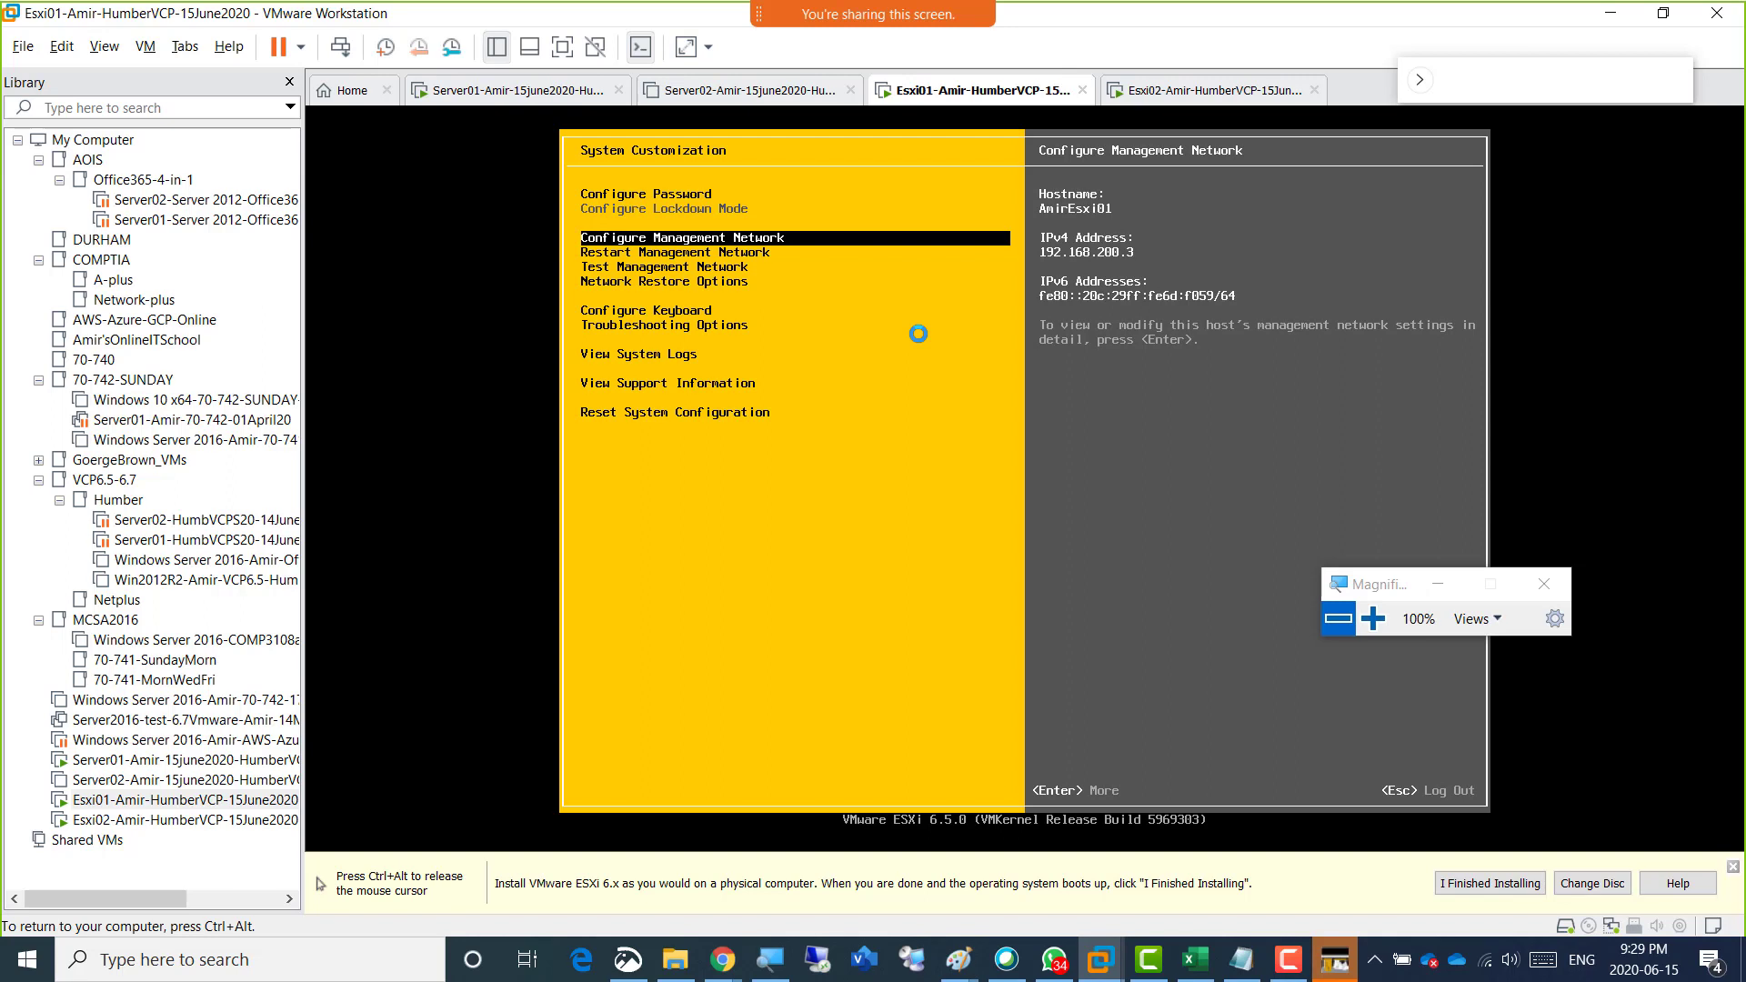
Switch to the Esxi02 virtual machine and log in to its system customization as root with the account password.
key("ctrl+alt")
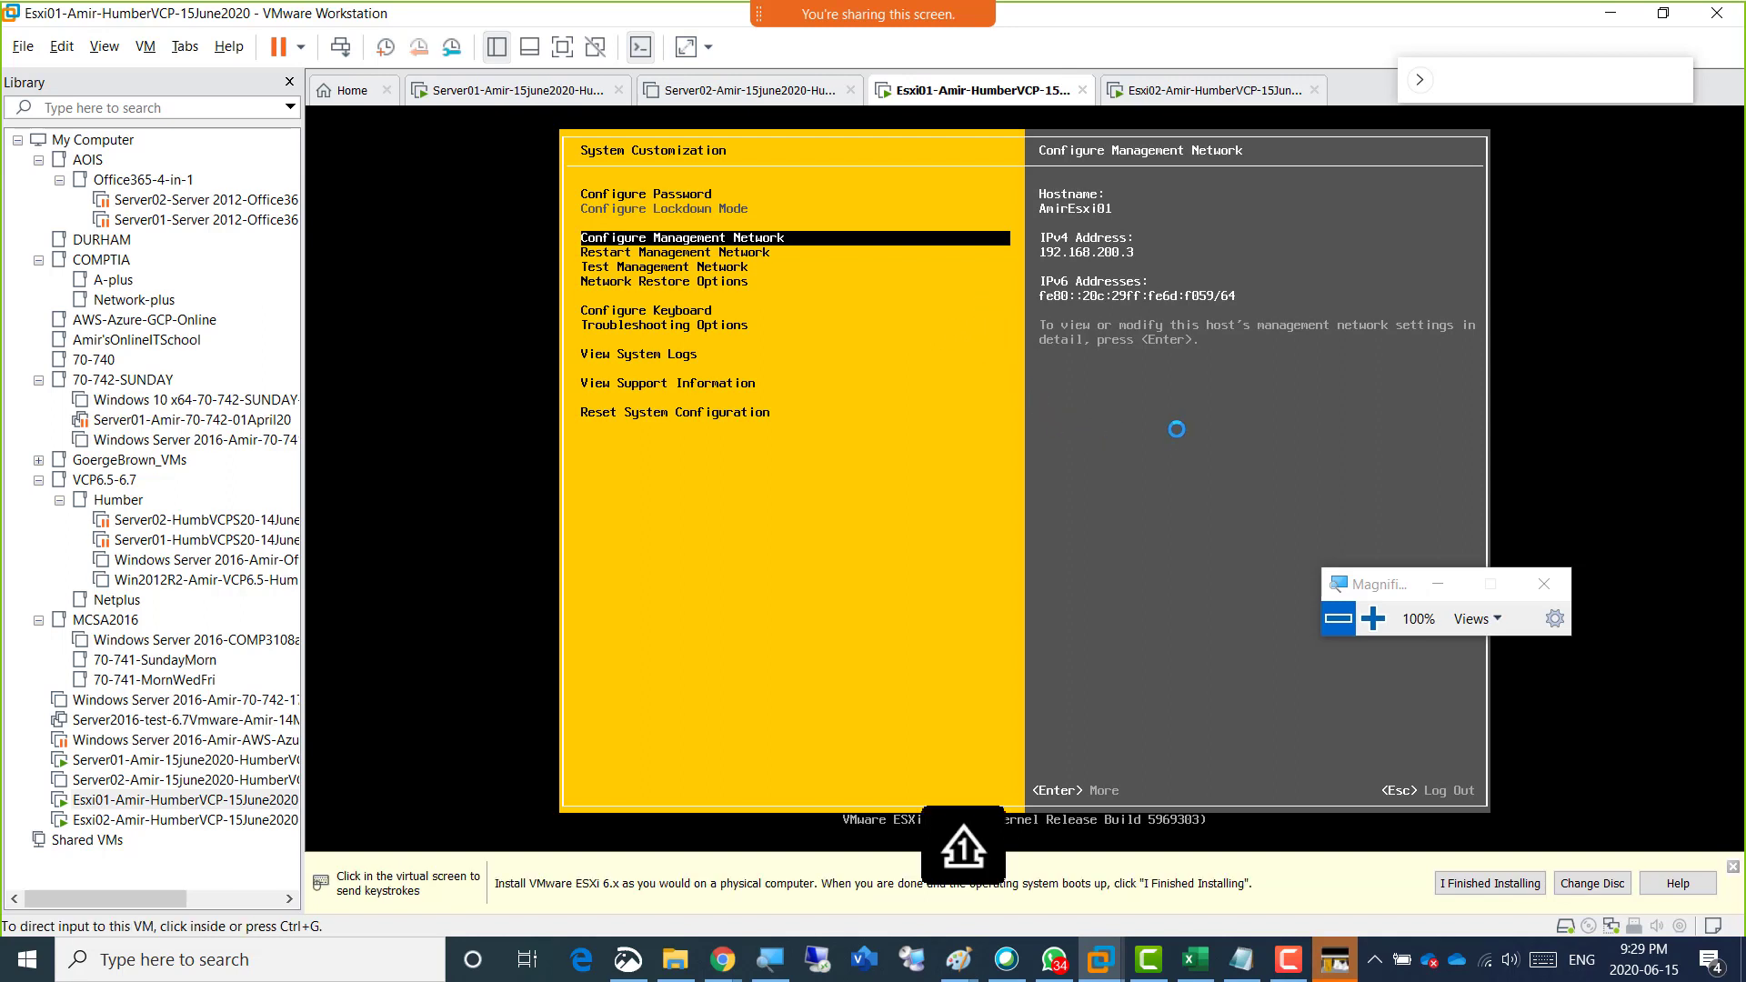
left_click(1188, 90)
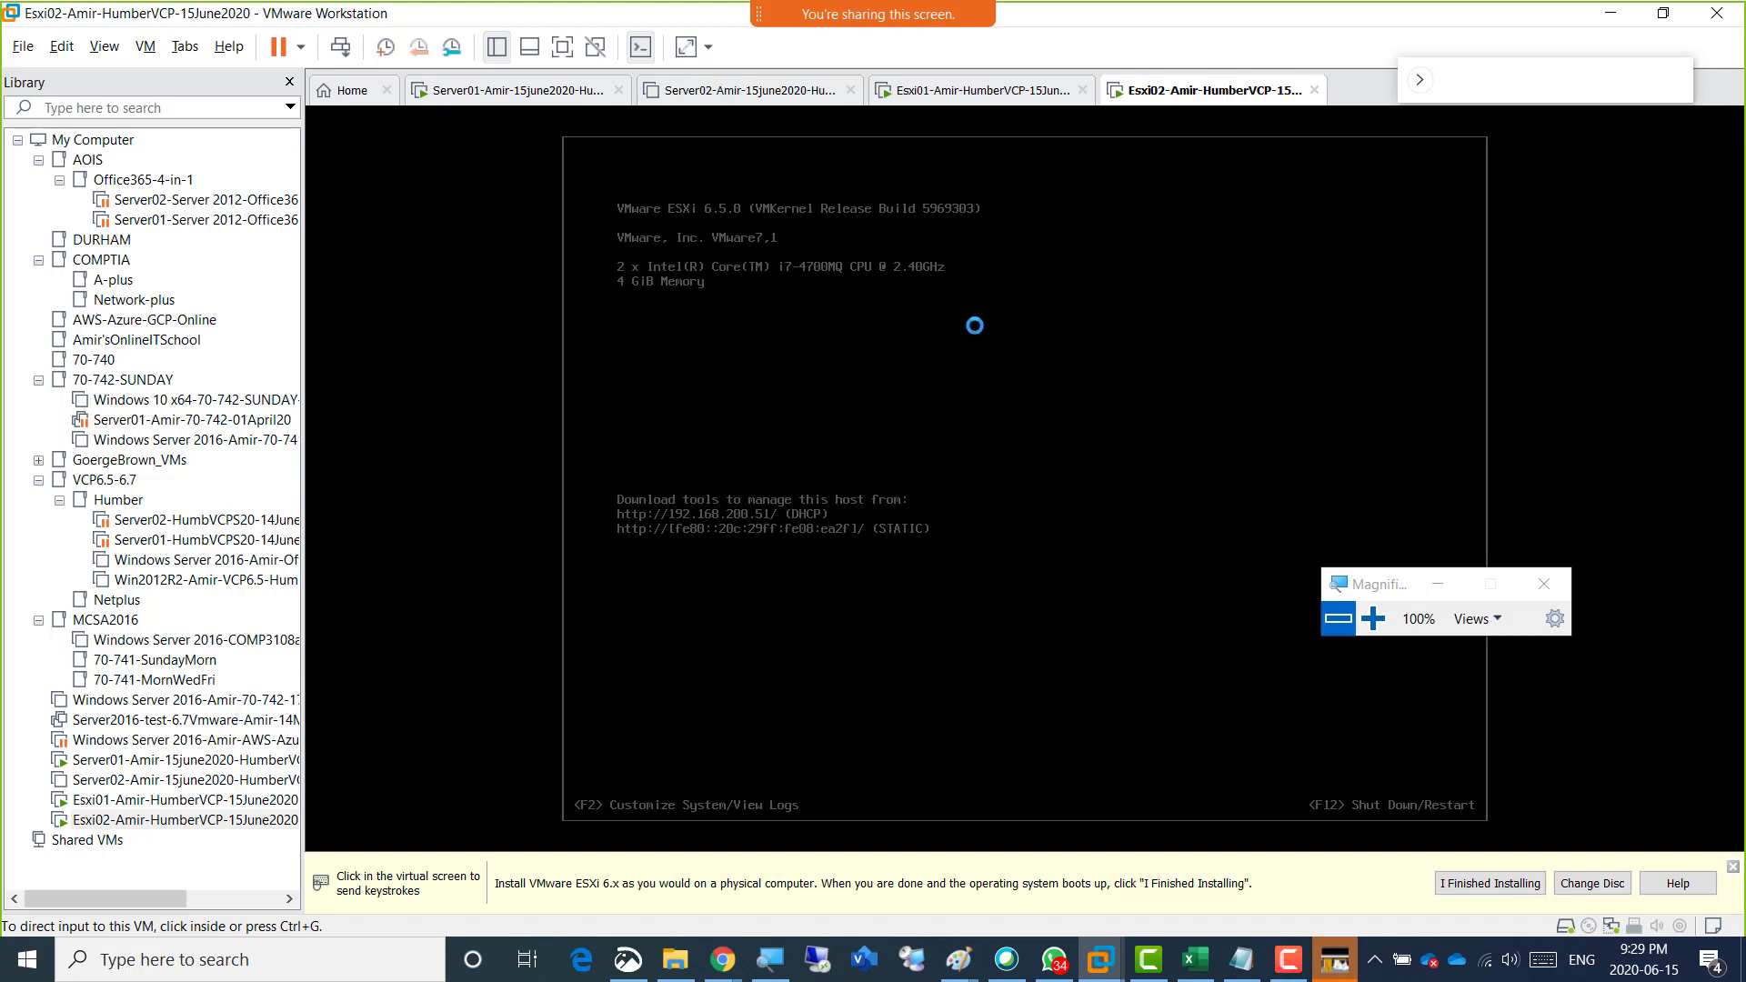
left_click(949, 356)
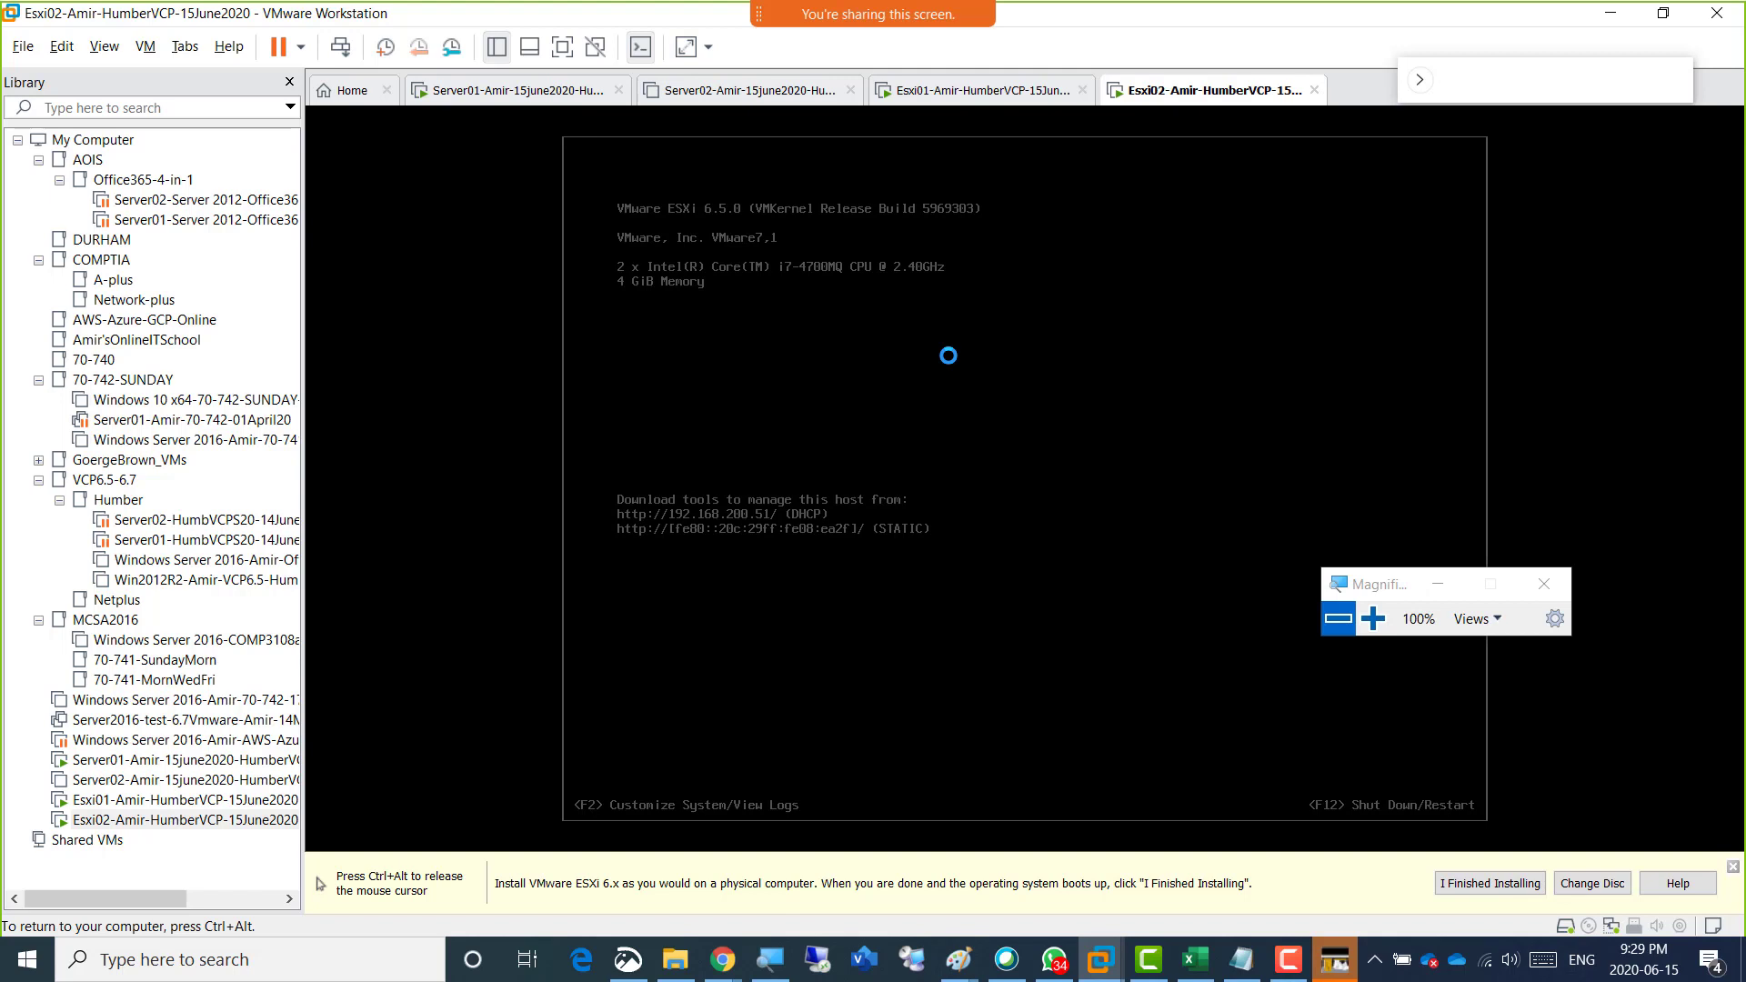
key("F2")
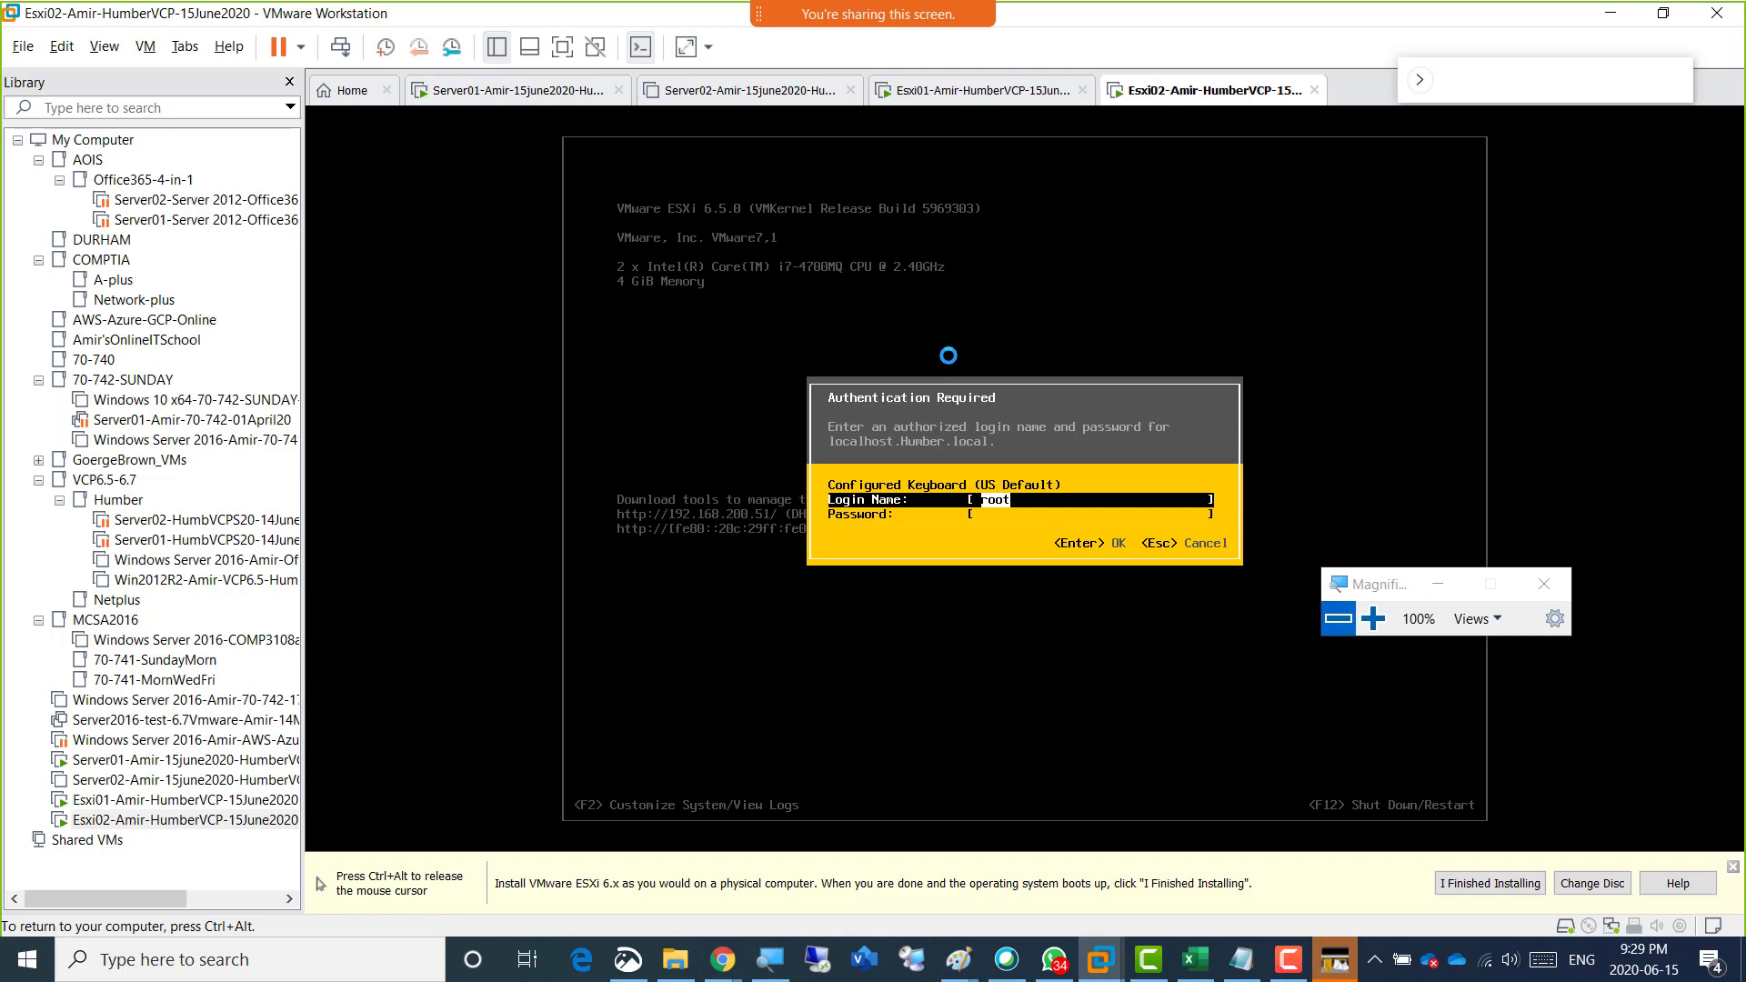
key("Tab")
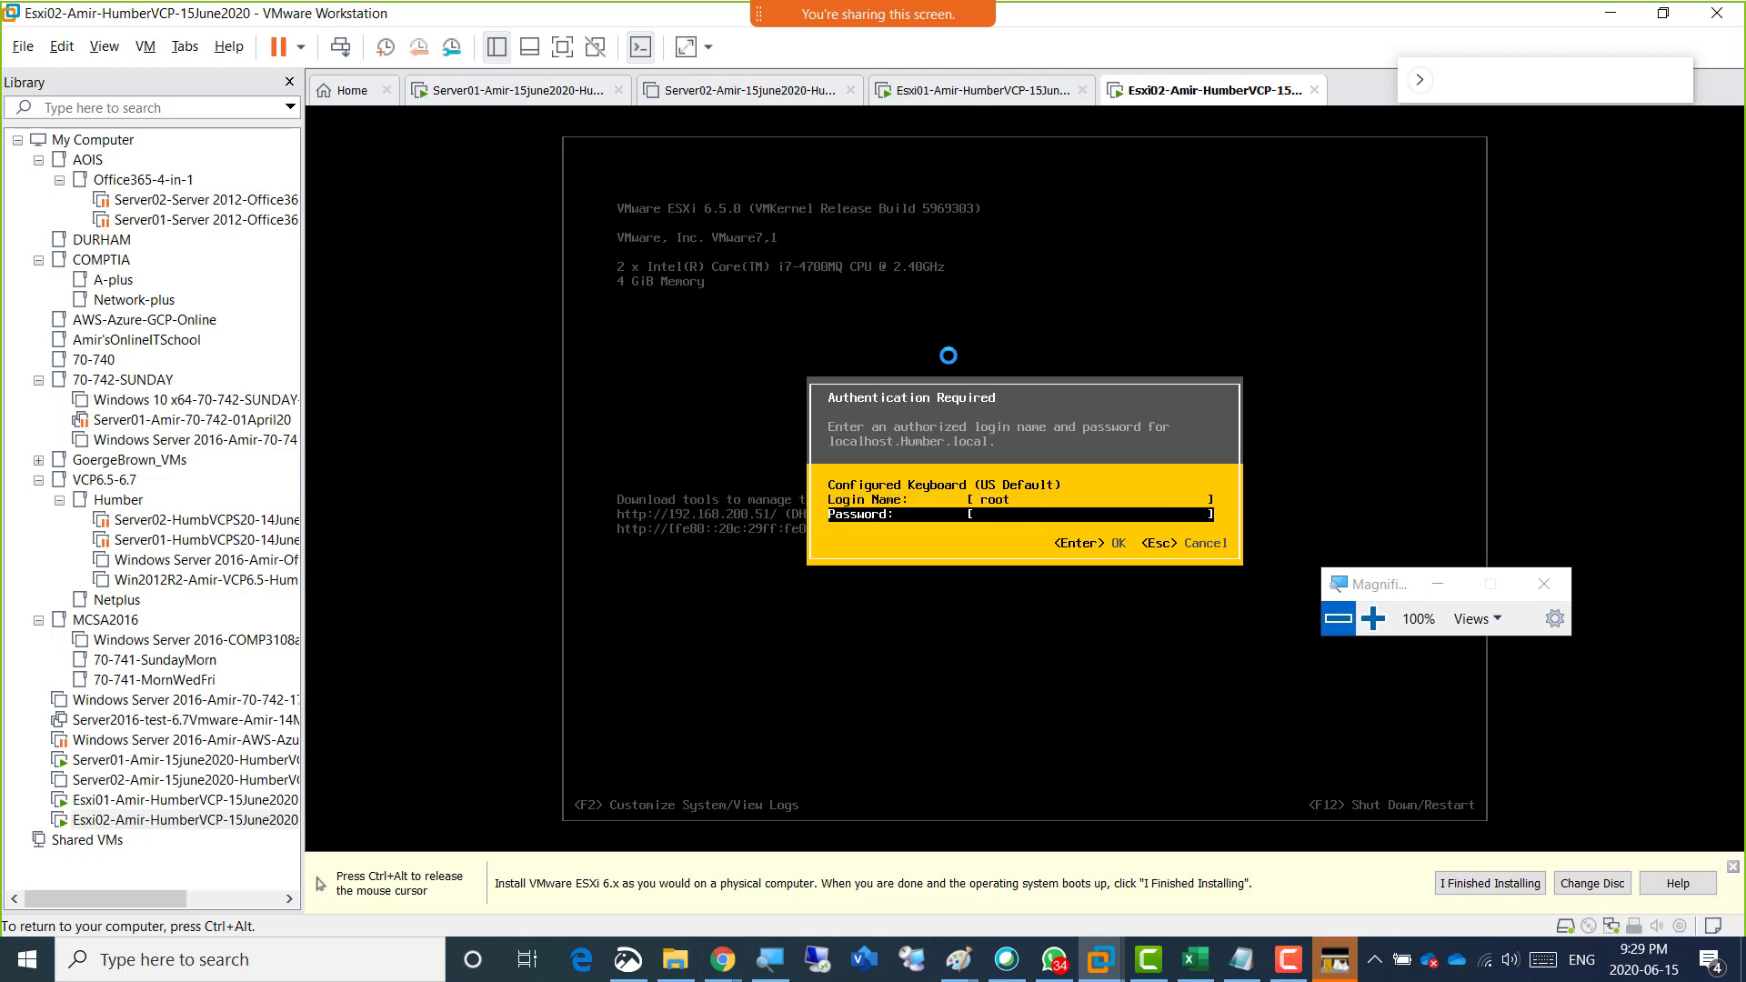
type("********")
key("Return")
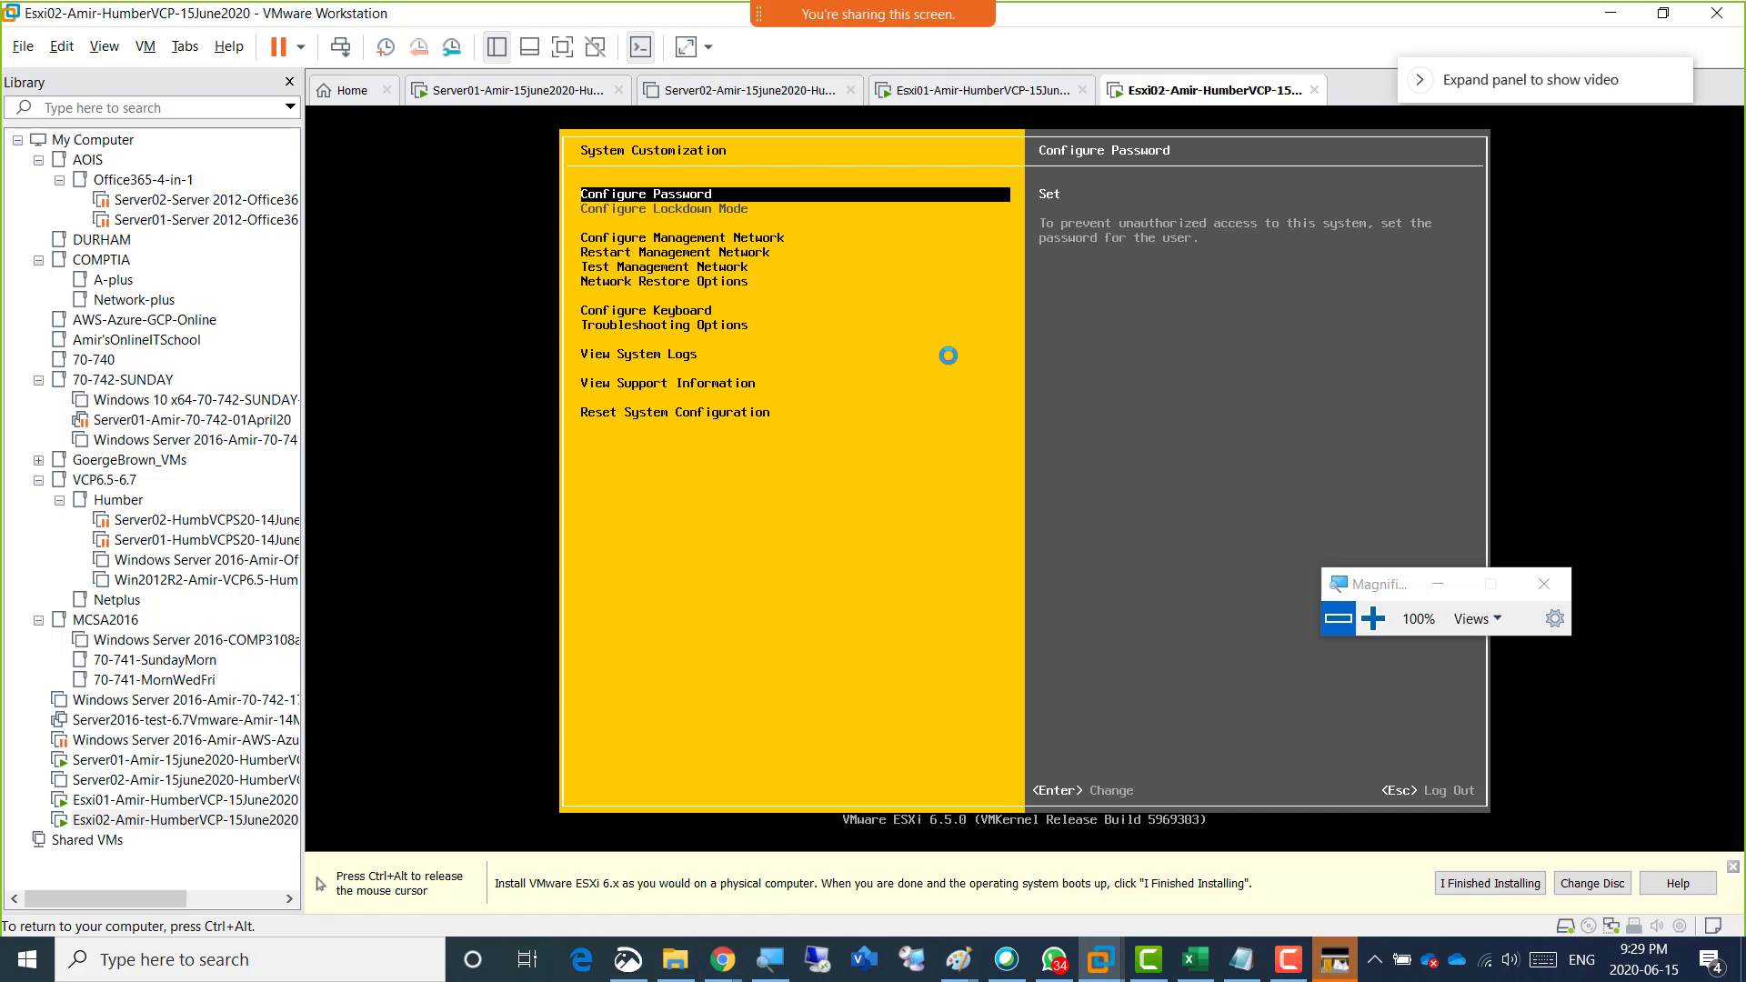
Switch to the Paint diagram, circle the final 4 of 192.168.200.4, and underline the host name's prefix in the fourth box.
key("ctrl+alt")
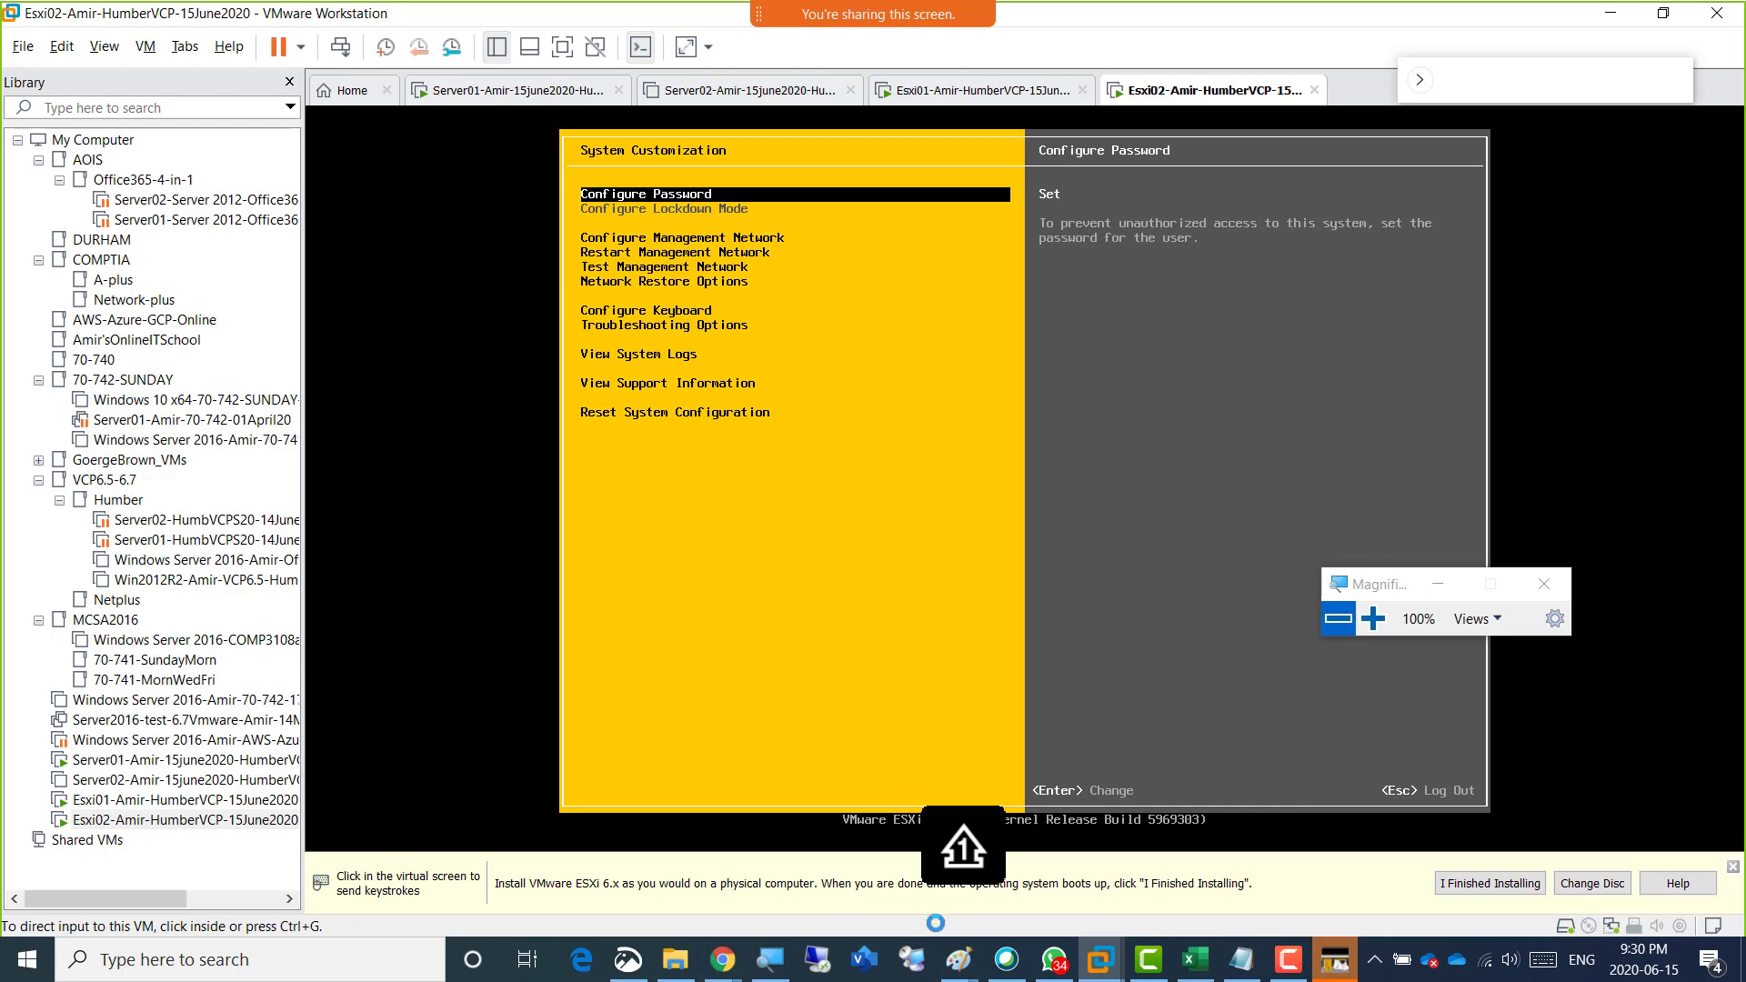
left_click(961, 957)
left_click(1161, 875)
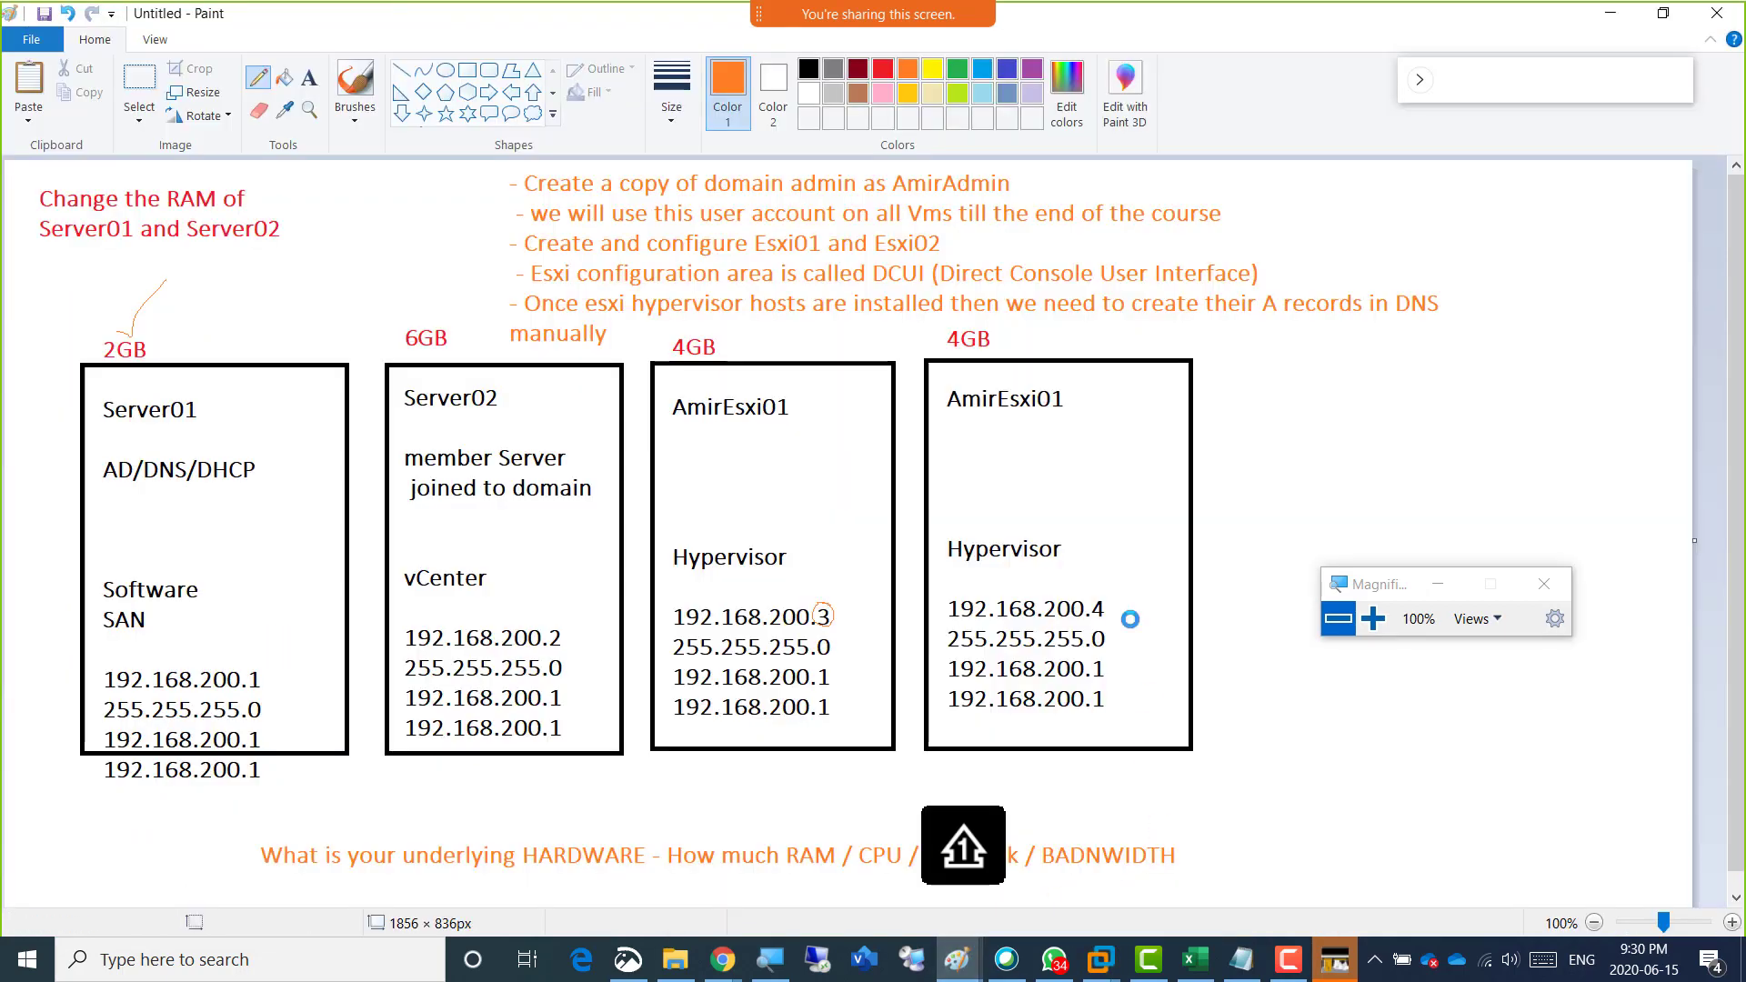
mouse_move(1112, 590)
left_mouse_down()
mouse_move(1094, 614)
mouse_move(1117, 602)
mouse_move(1096, 592)
left_mouse_up()
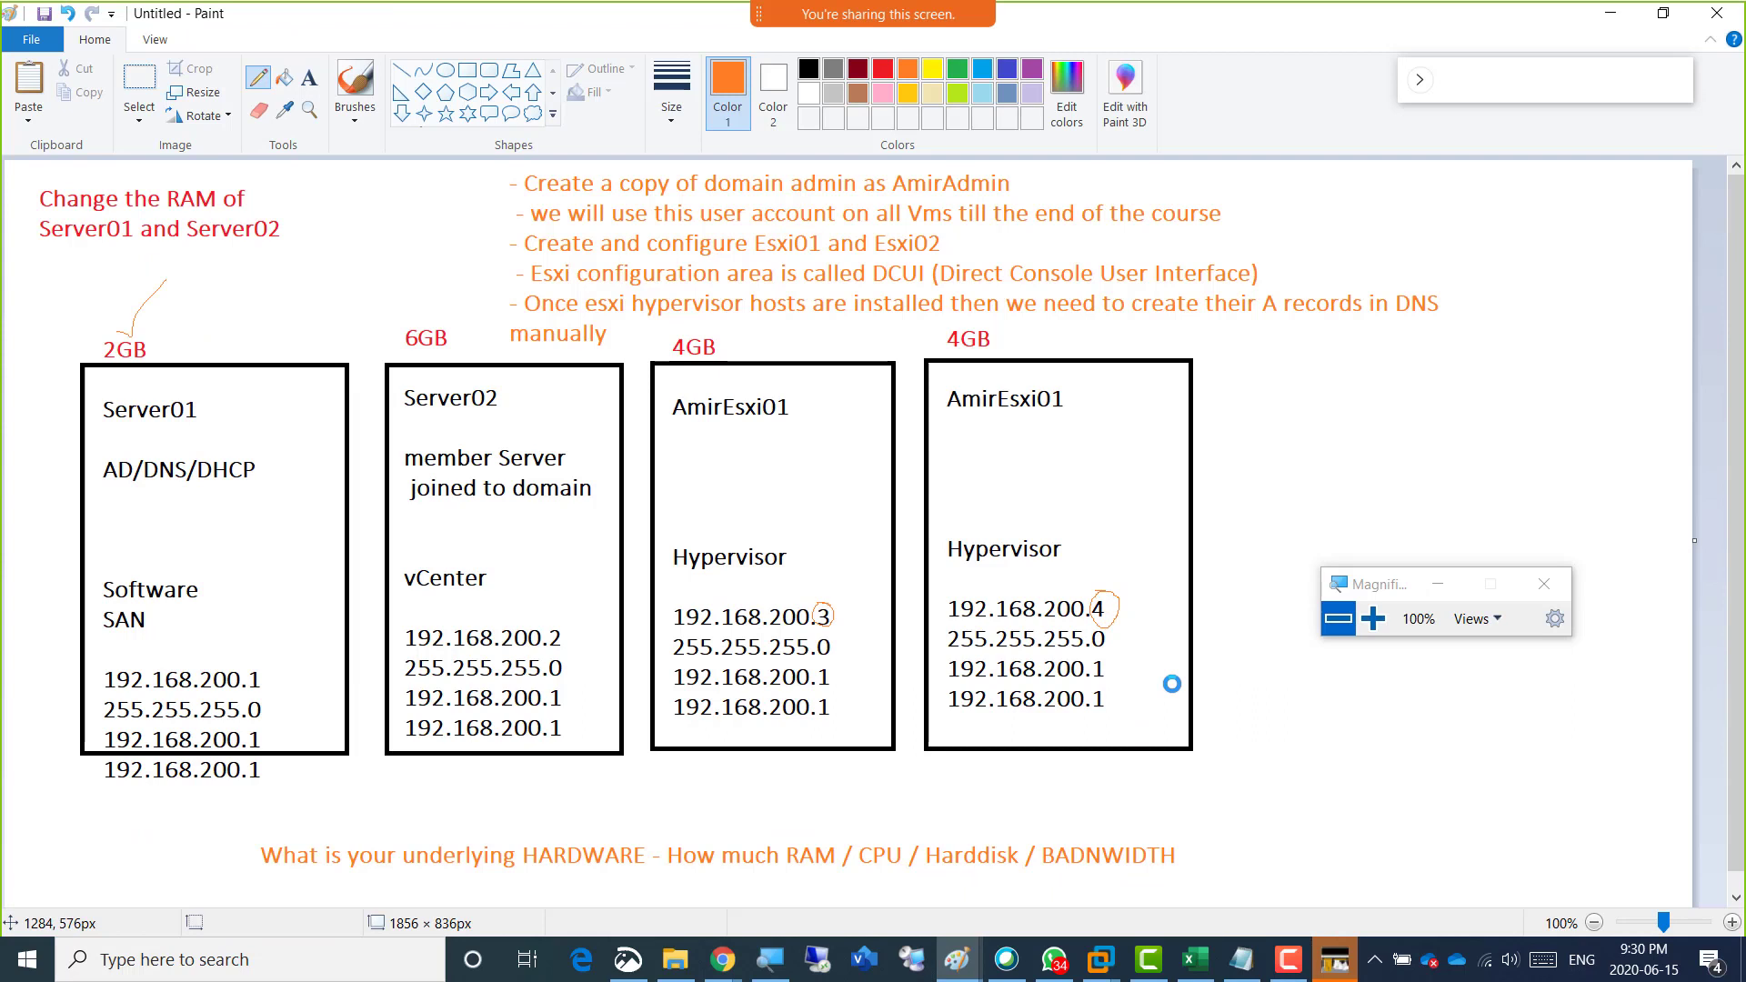
left_click_drag(942, 416, 998, 418)
Erase the last digit of the fourth box's host name, replace it with a black 2, and return to the Esxi02 console.
left_click(258, 110)
left_click_drag(1050, 398, 1059, 410)
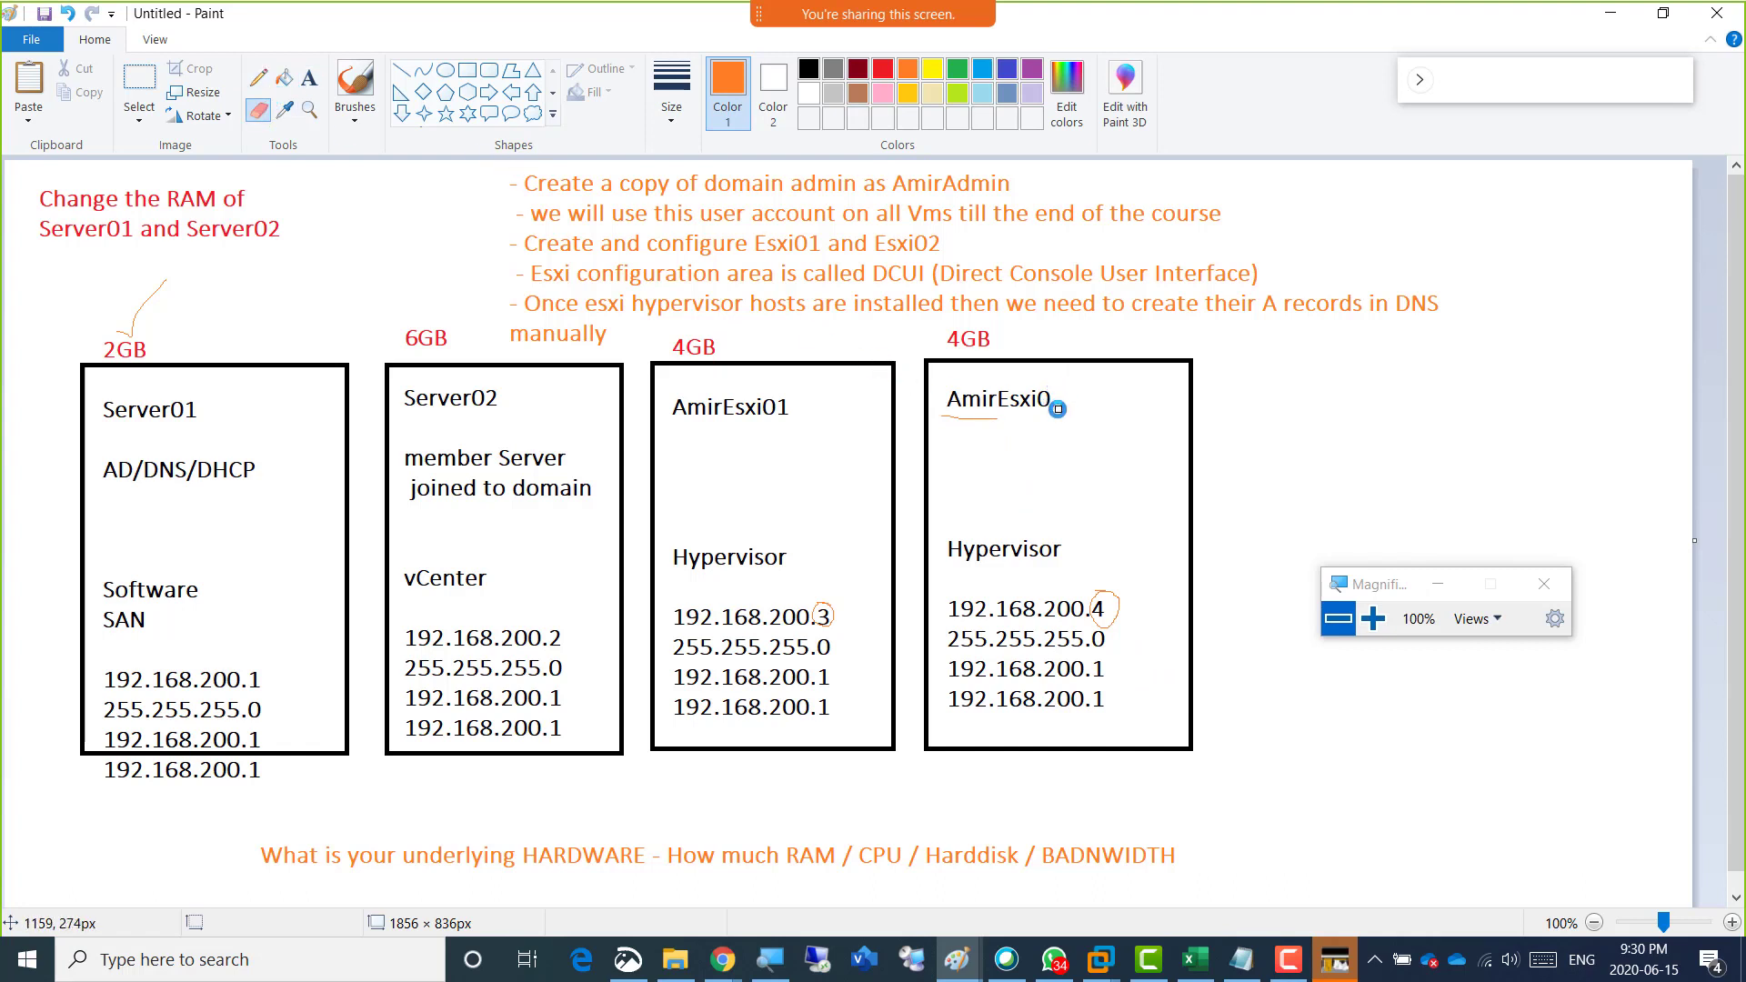
left_click(309, 79)
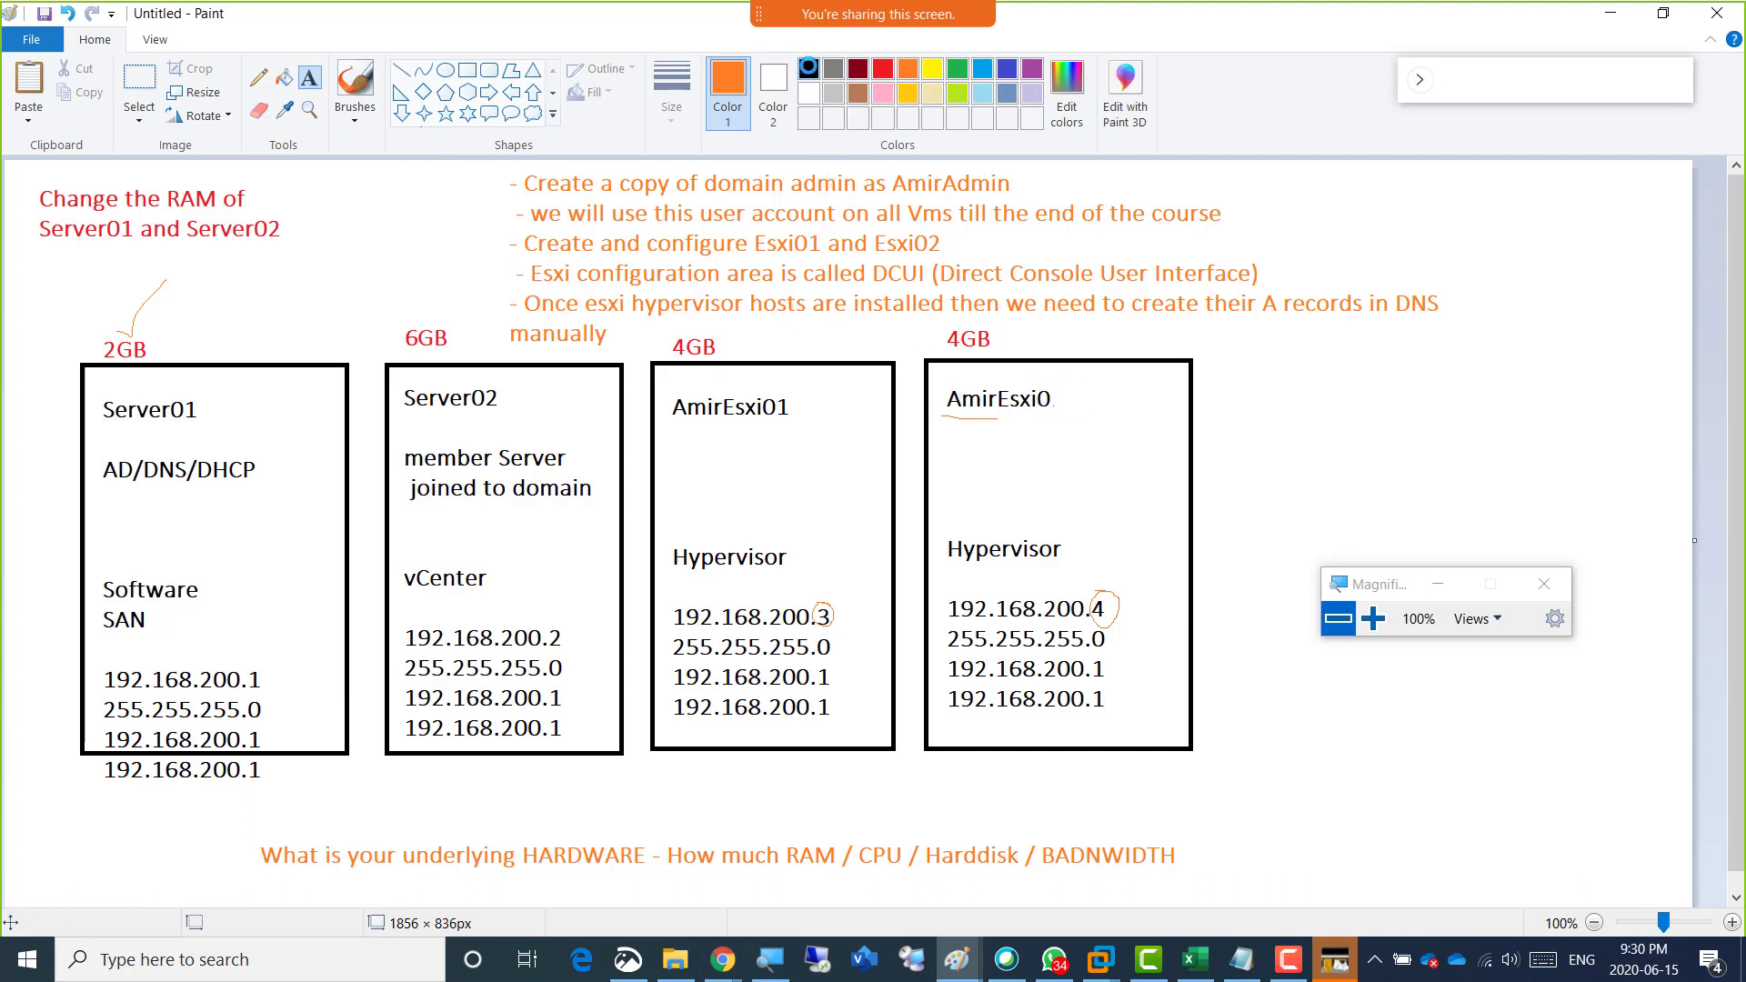
left_click(808, 68)
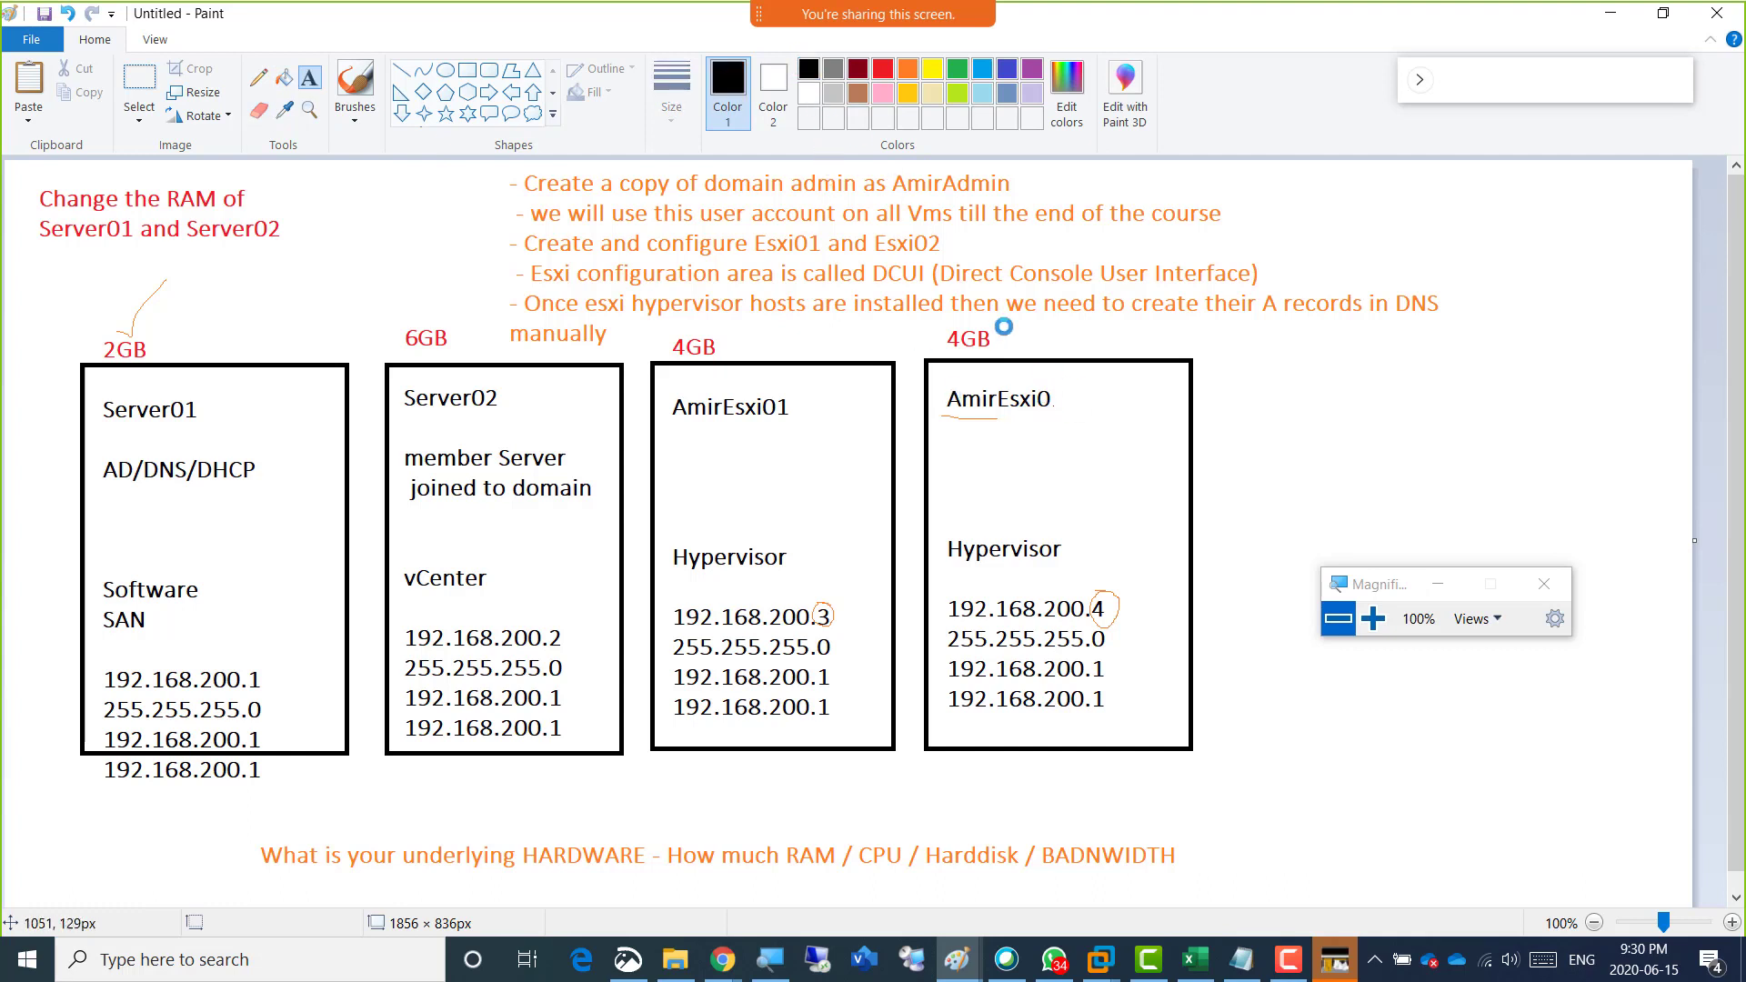
left_click(1053, 398)
type("2")
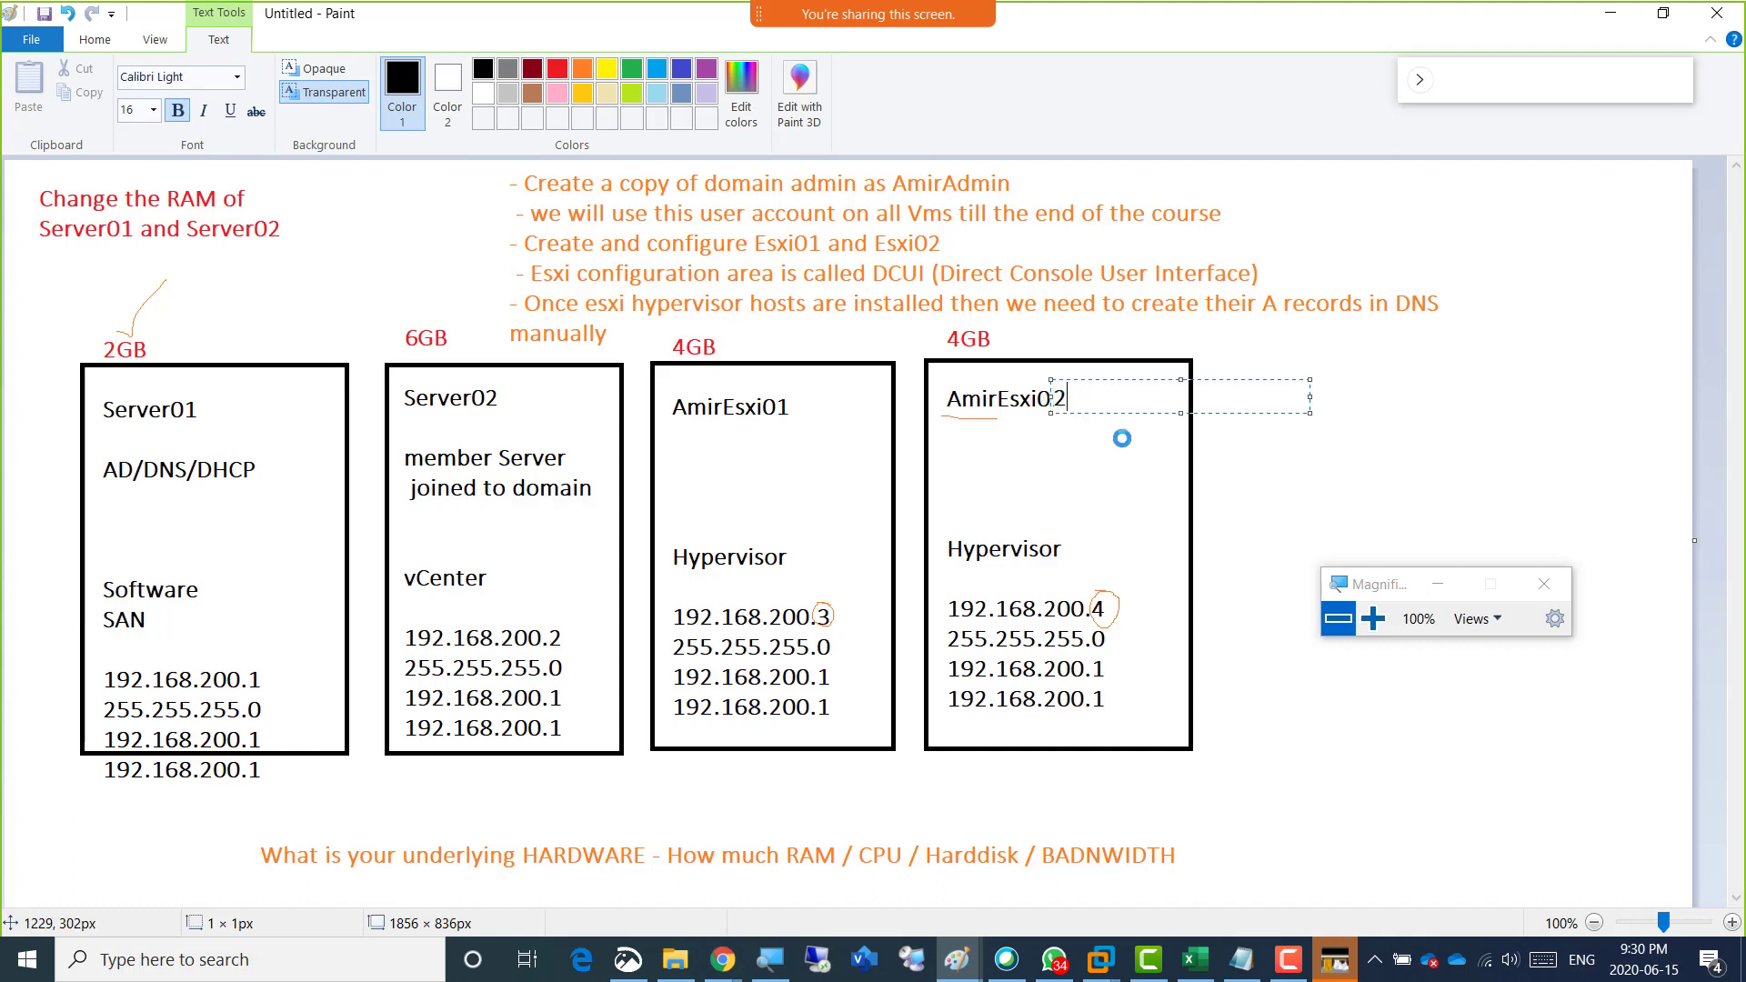
left_click(1128, 478)
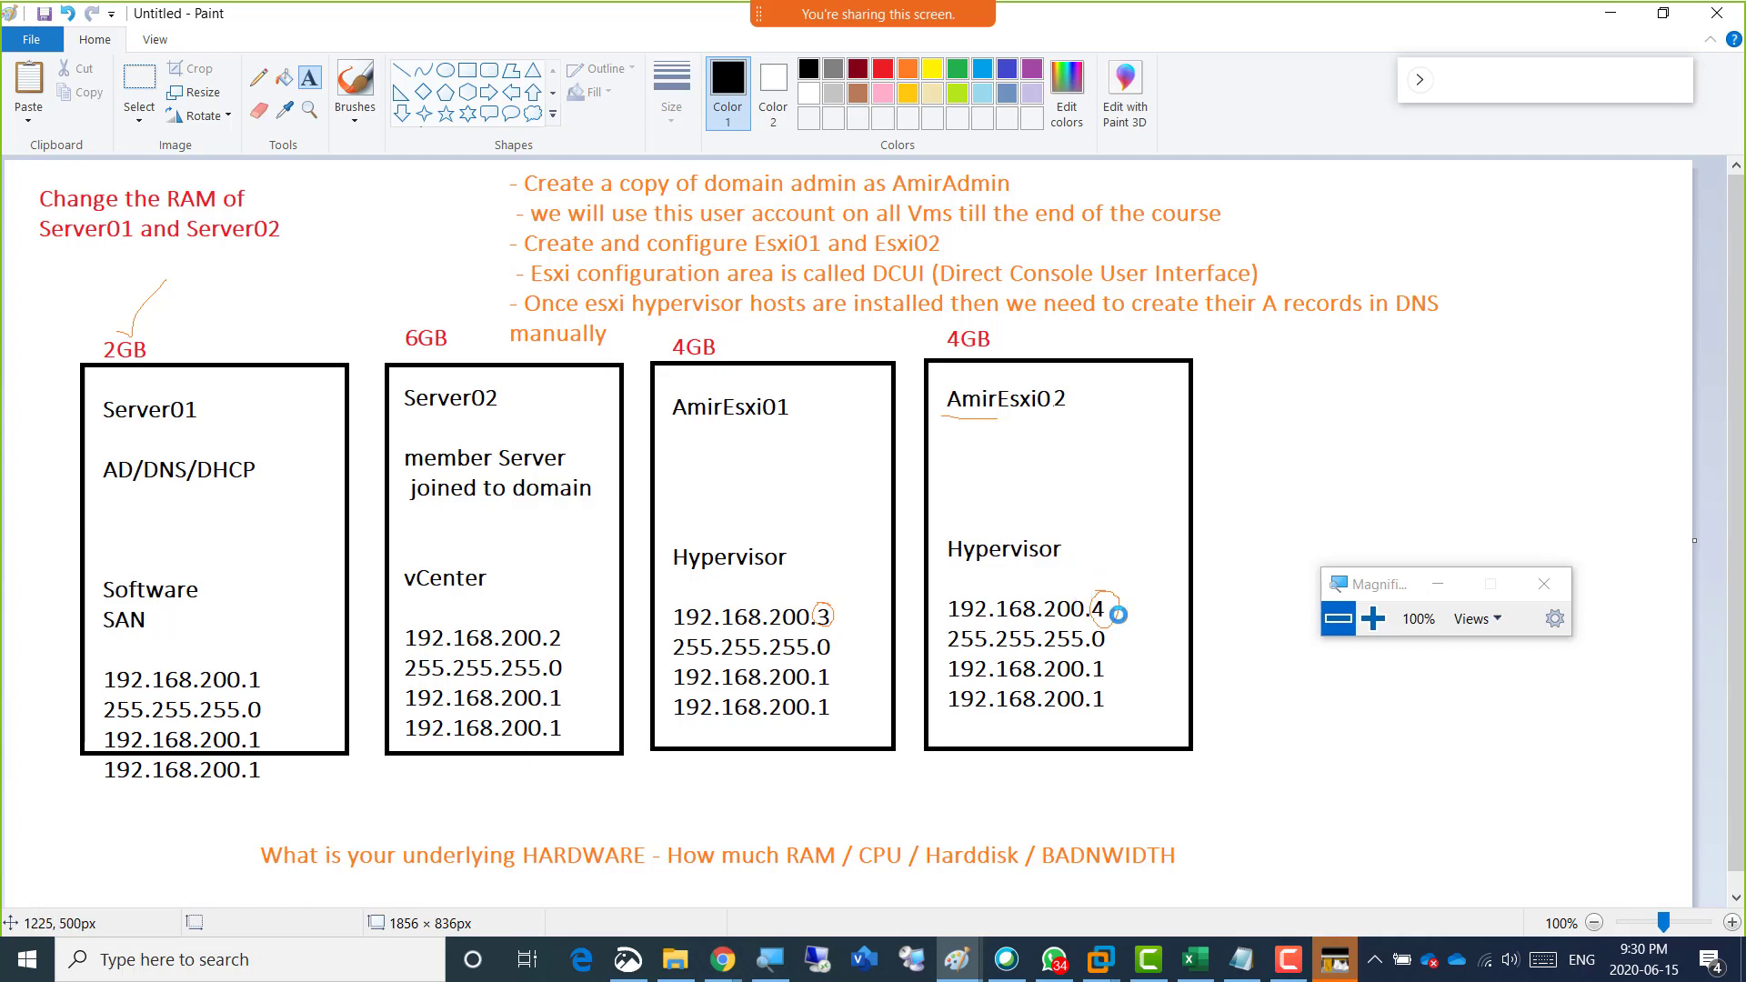
key("alt+Tab")
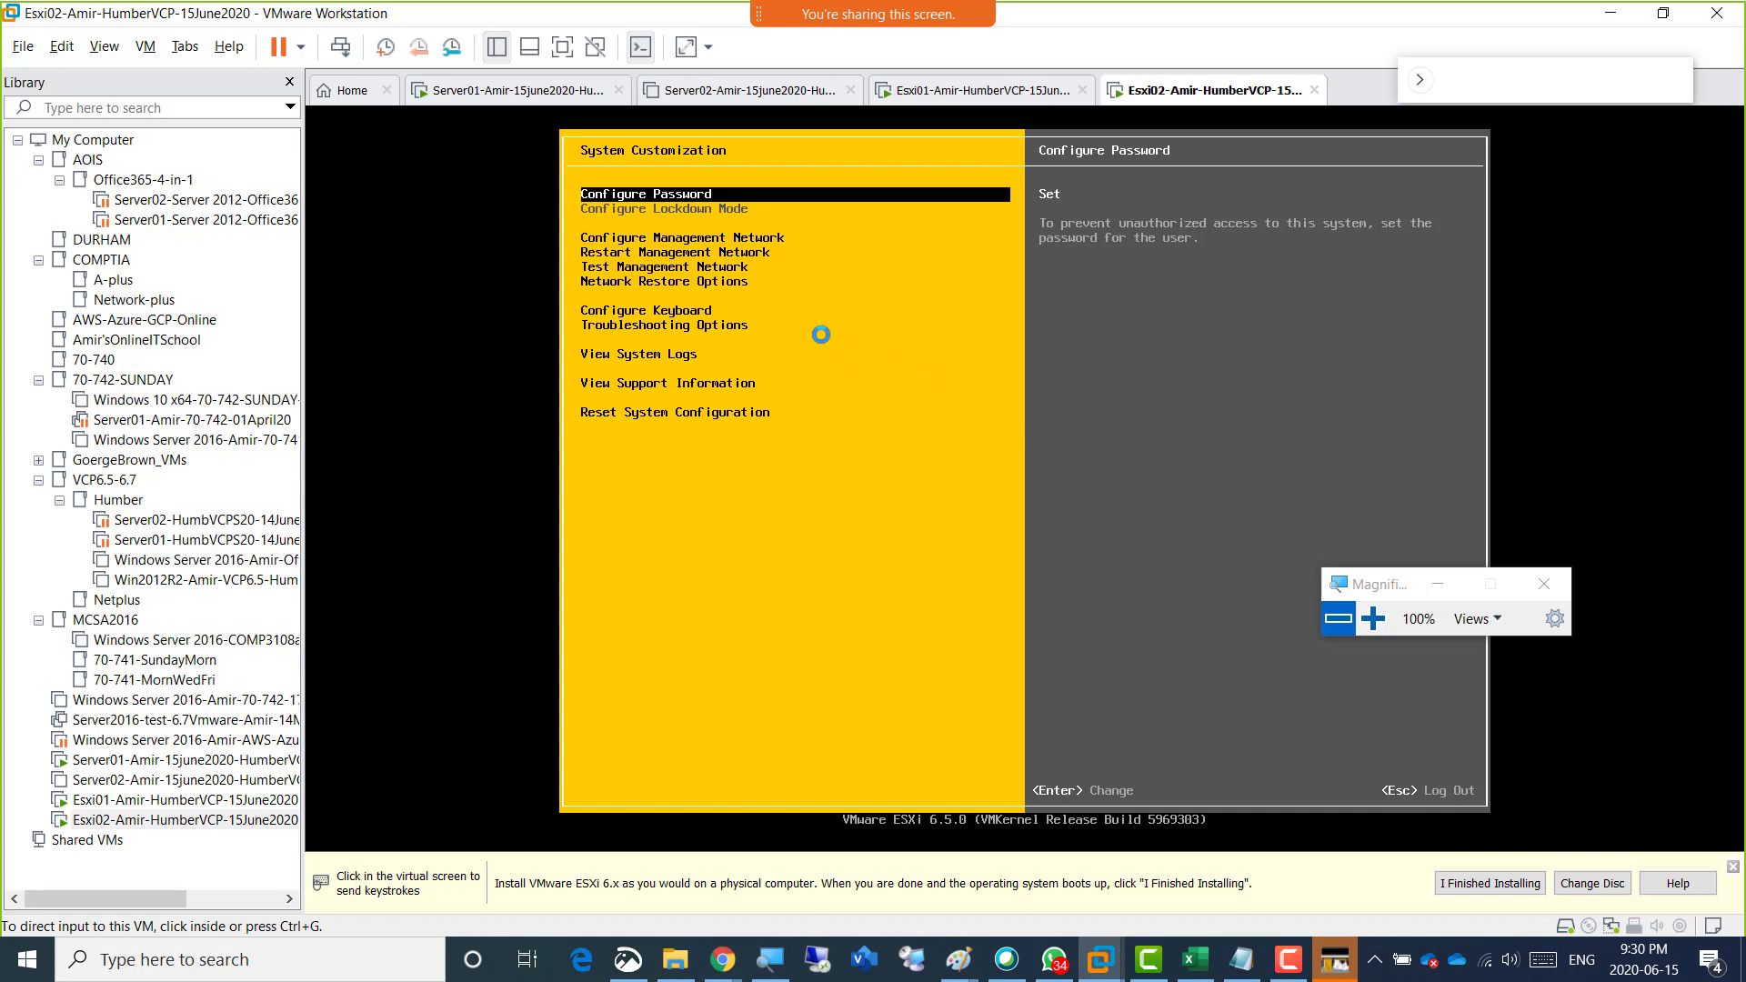
left_click(885, 351)
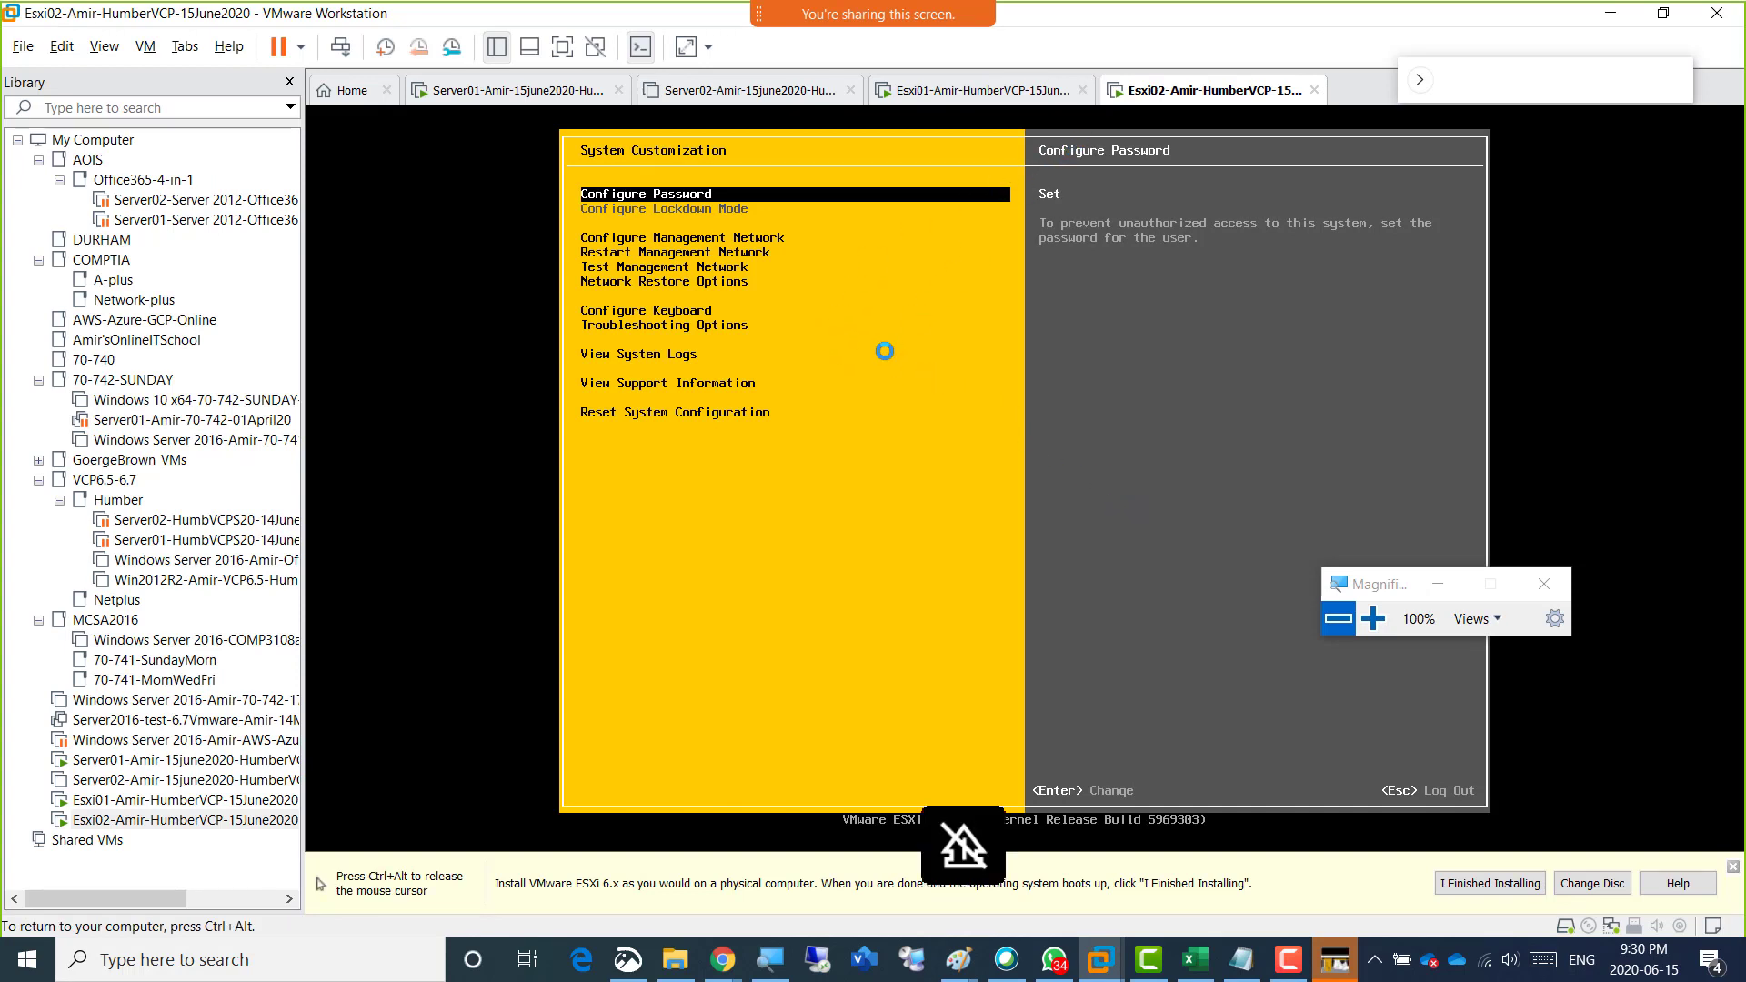
Open the management network configuration of Esxi02 and release the cursor from its console.
key("Down")
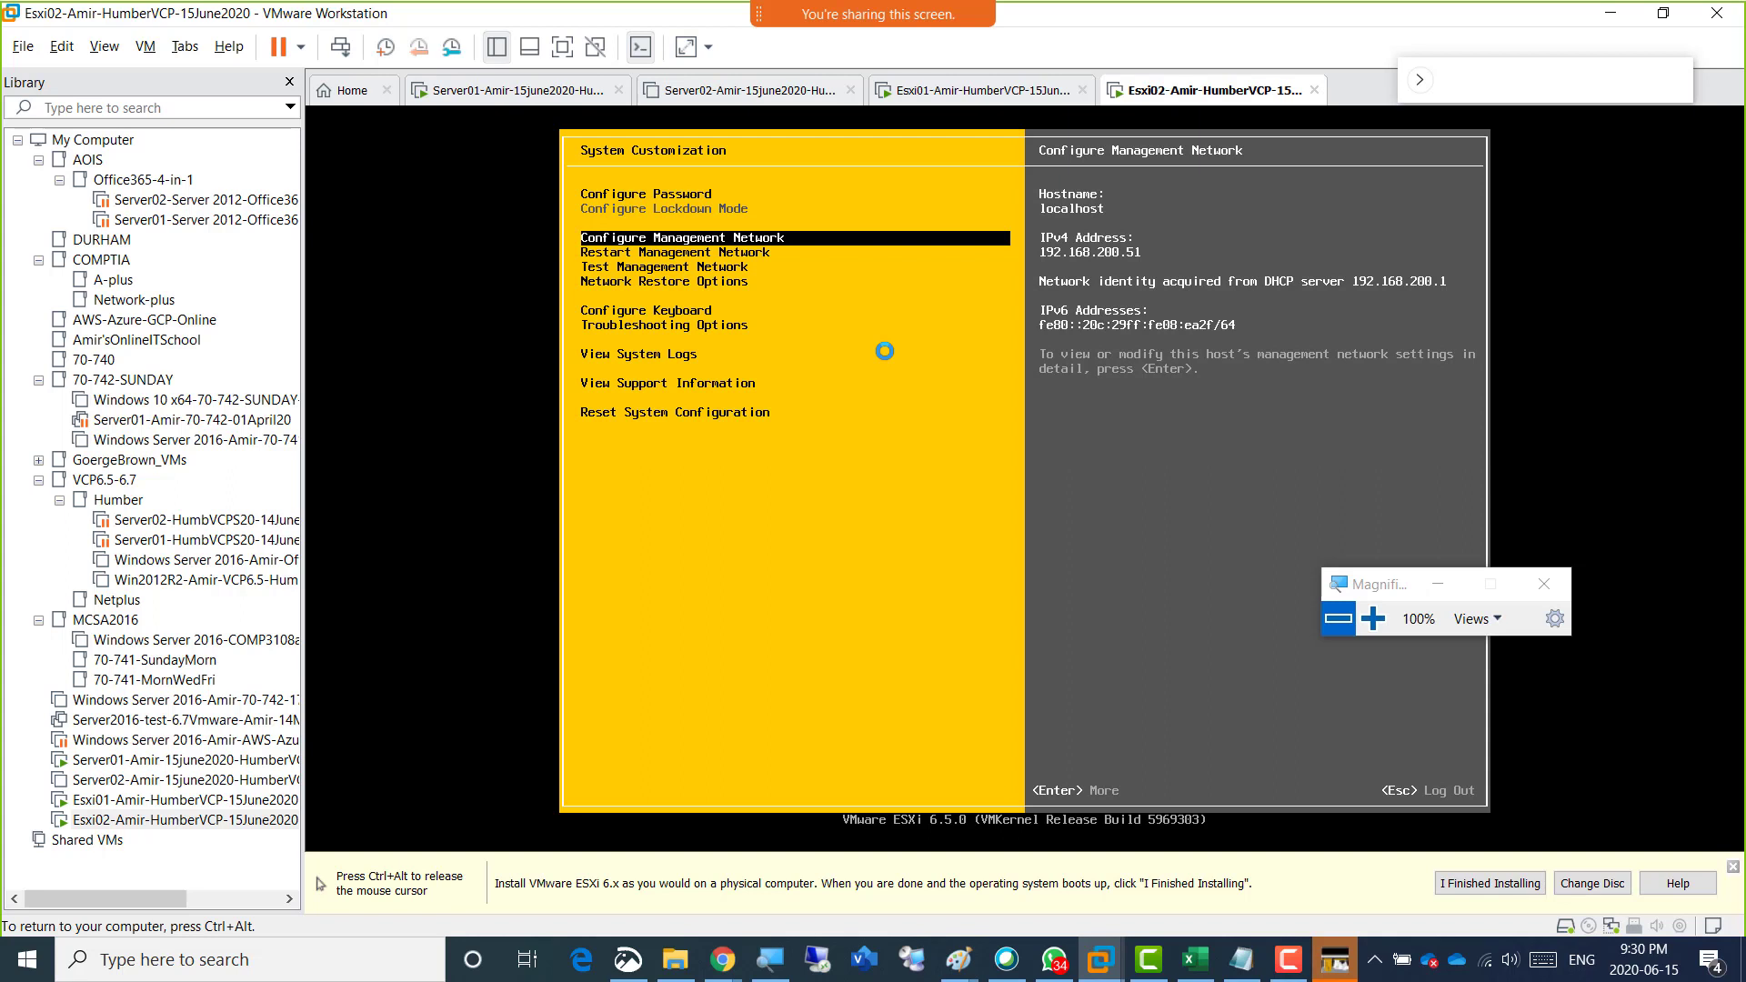
key("Return")
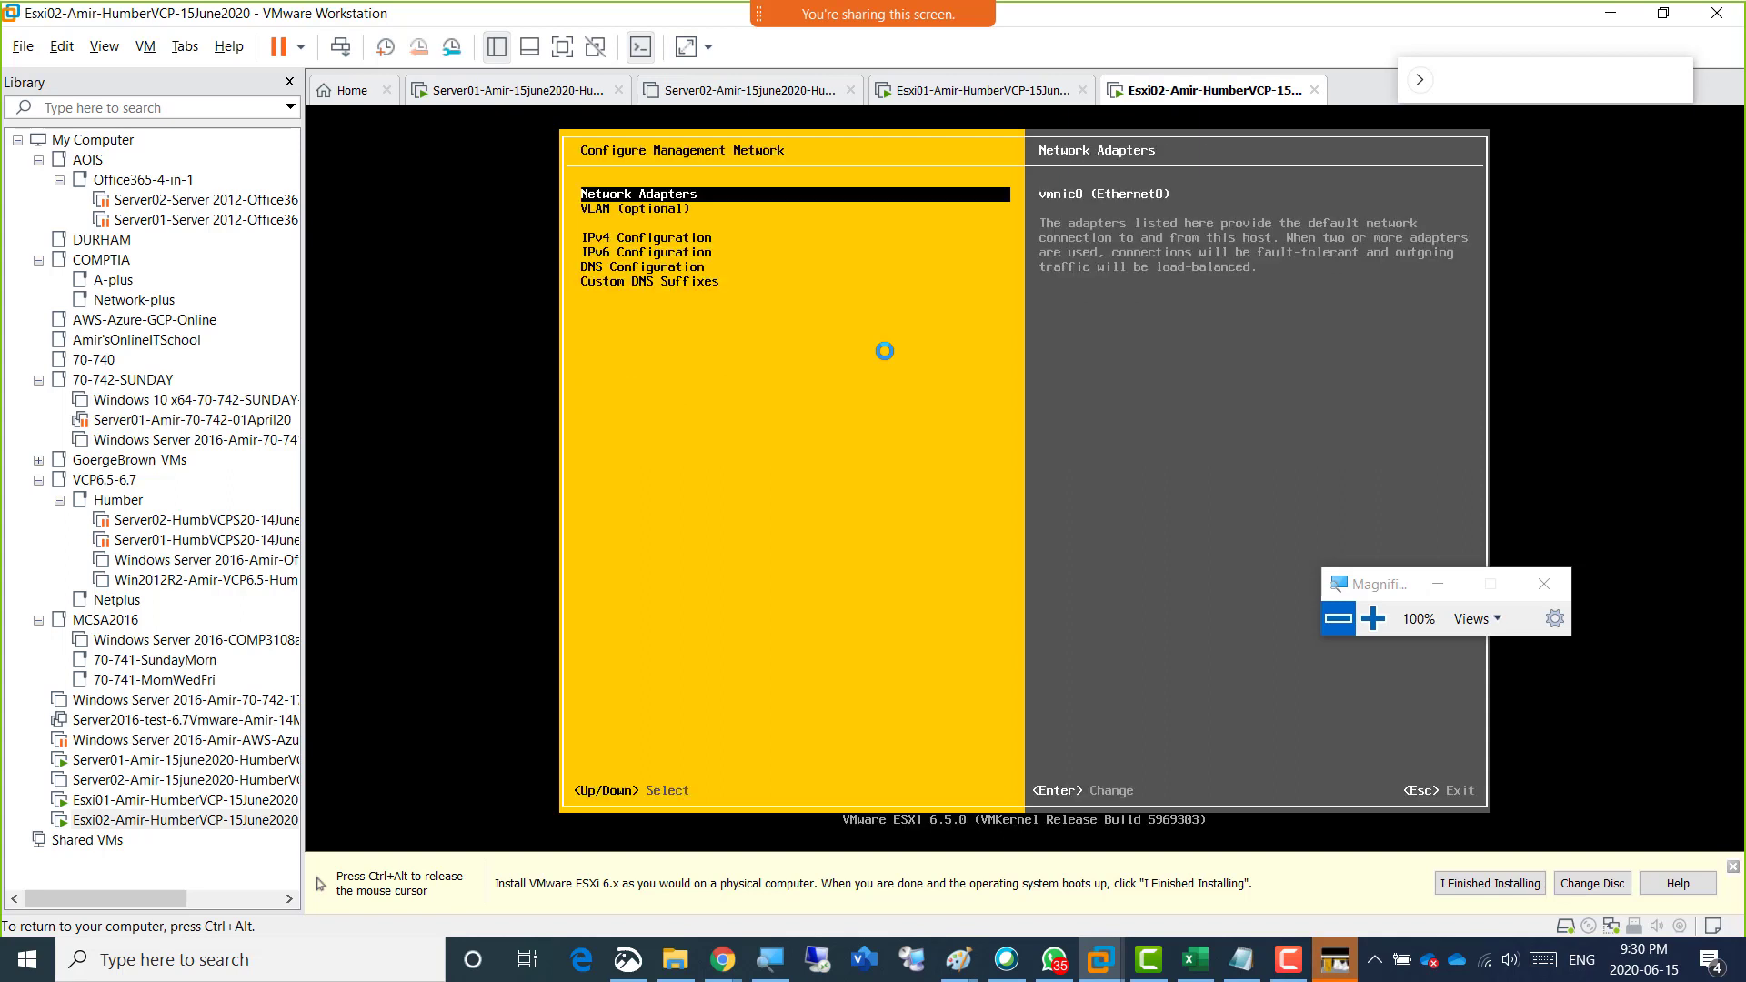
key("ctrl+alt")
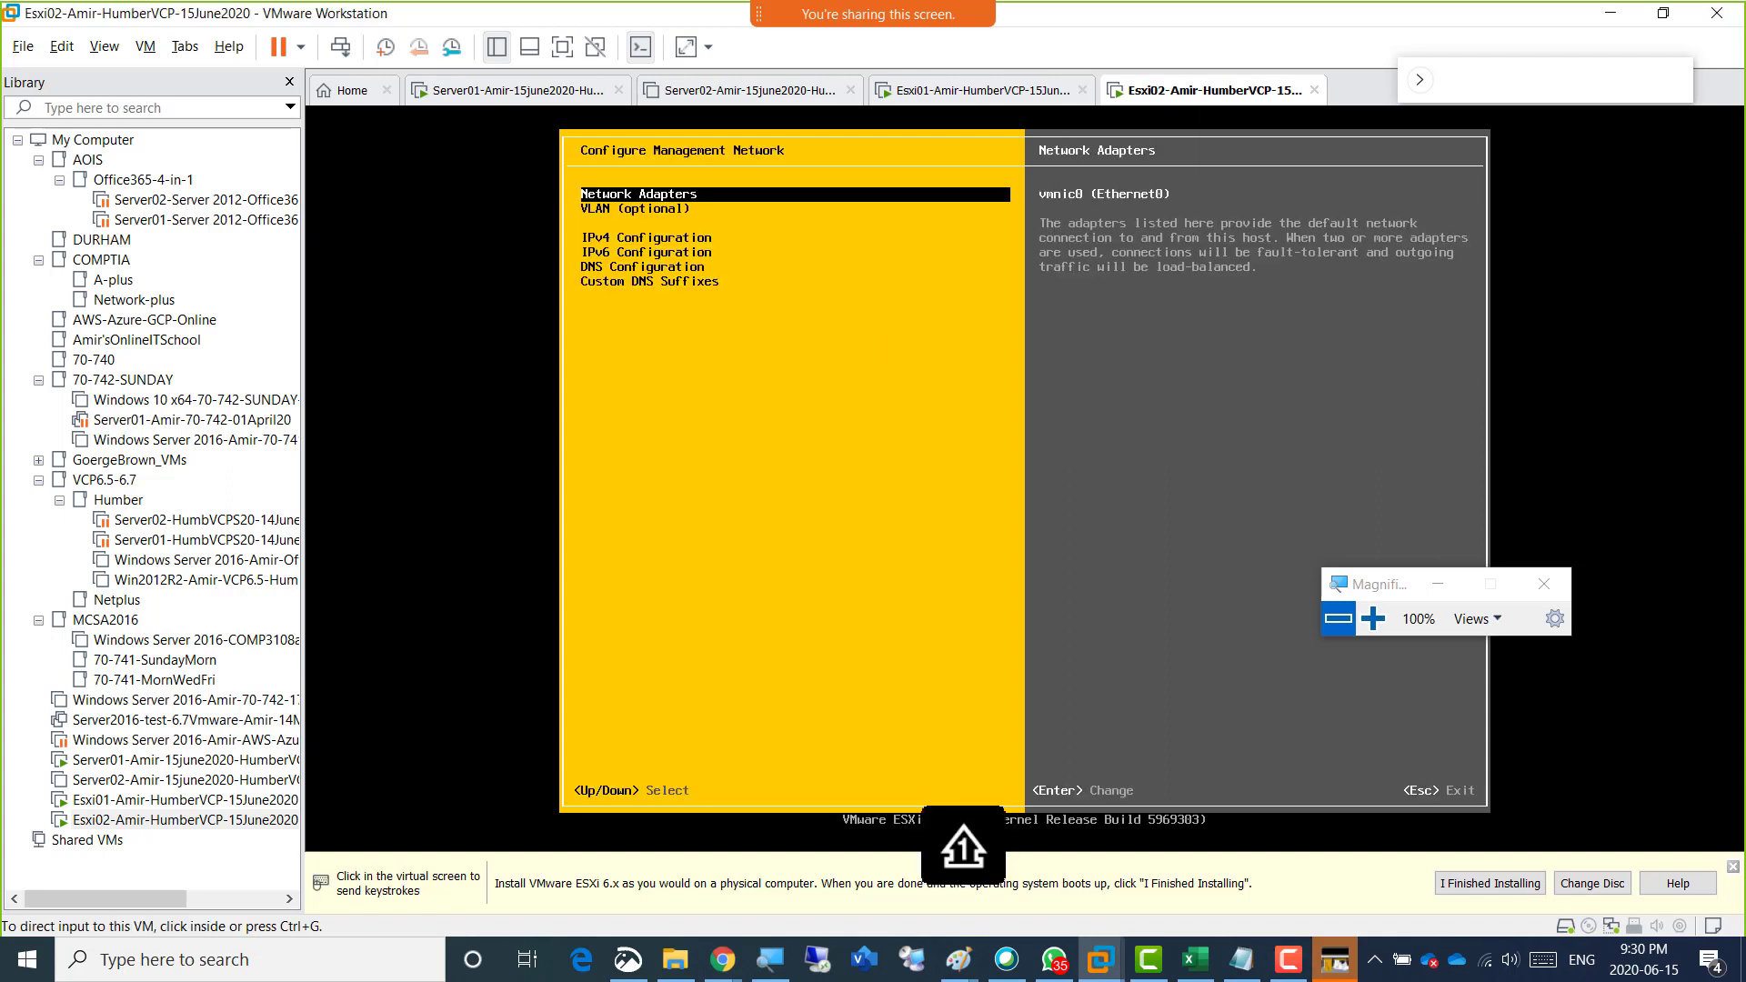
Switch to WhatsApp, examine the class chat's photo of the ESXi 6.5.0 installer up close, and move the window off the shared screen.
left_click(1053, 959)
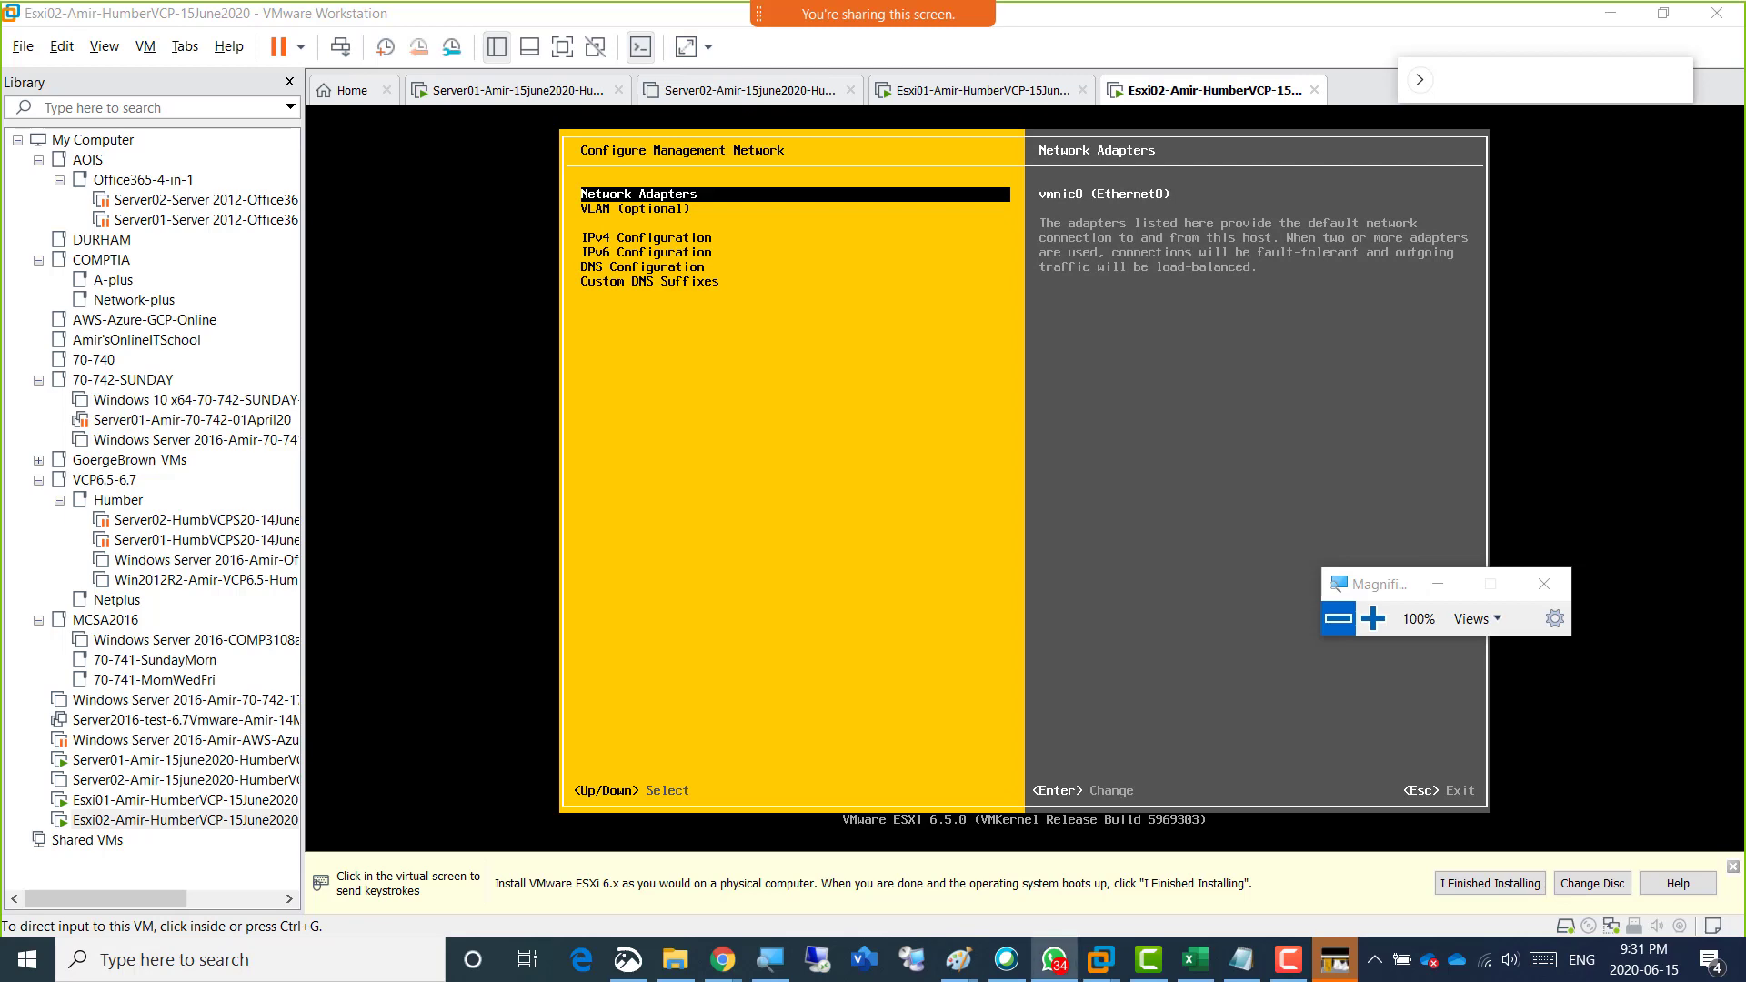
left_click_drag(1479, 2, 713, 88)
left_click(824, 415)
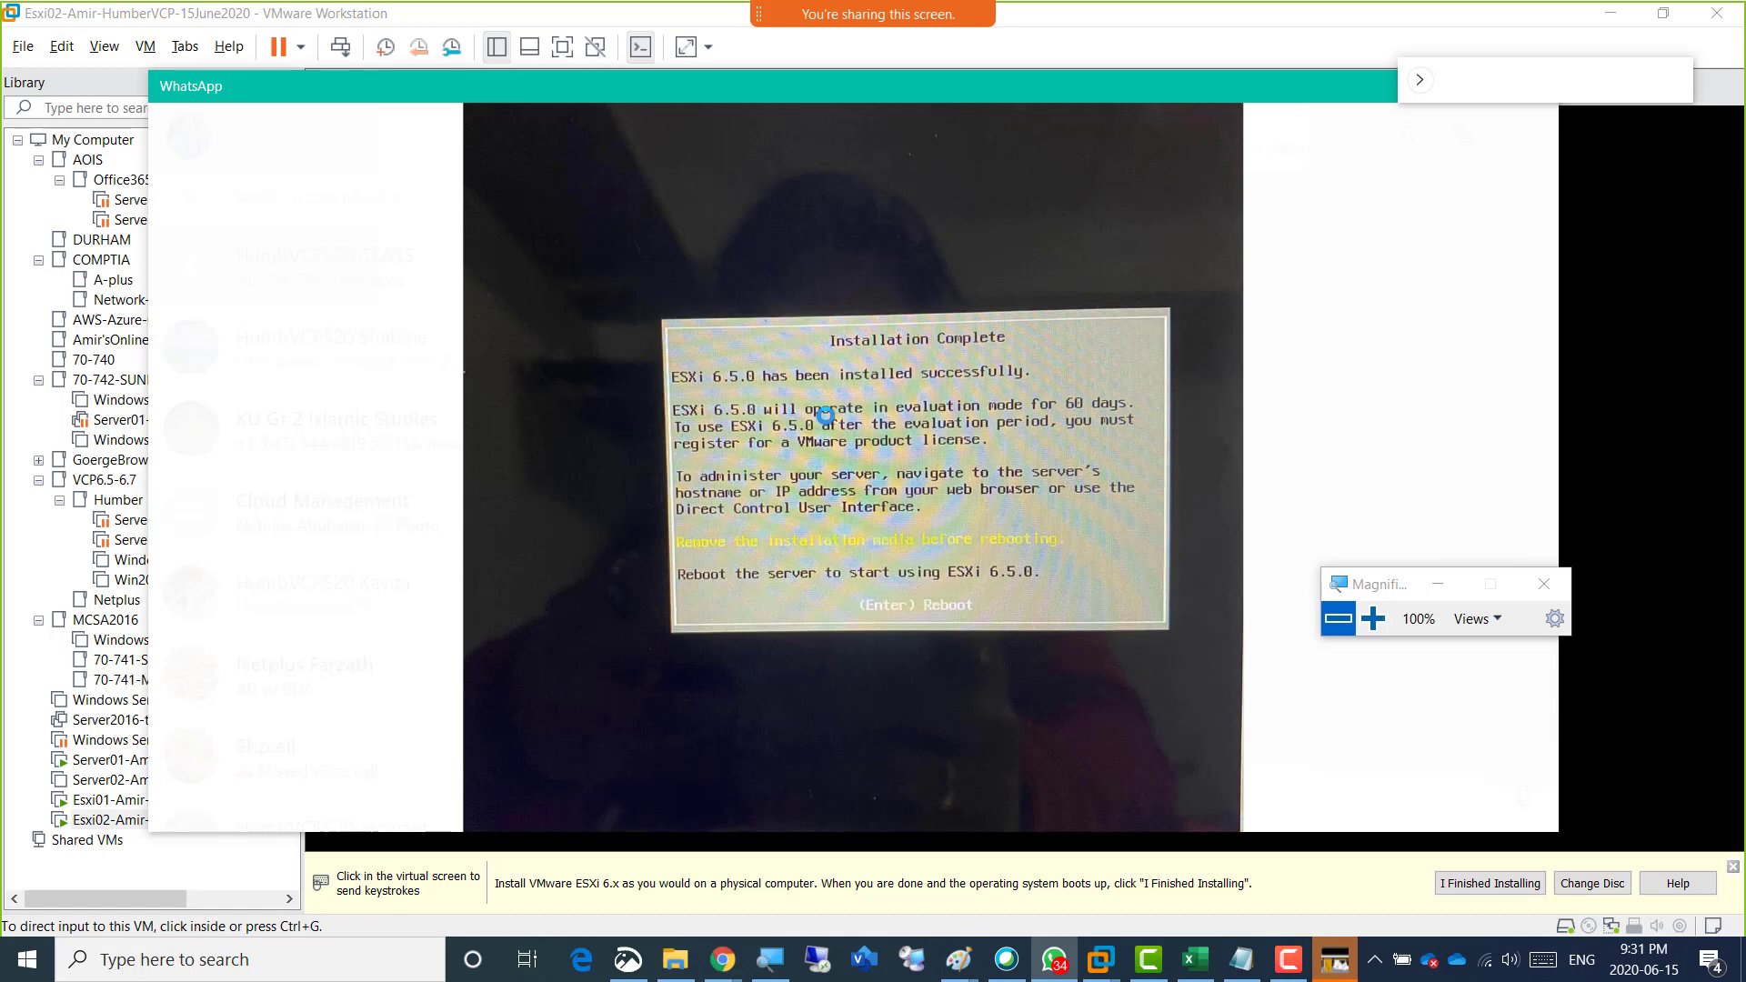
left_click(824, 416)
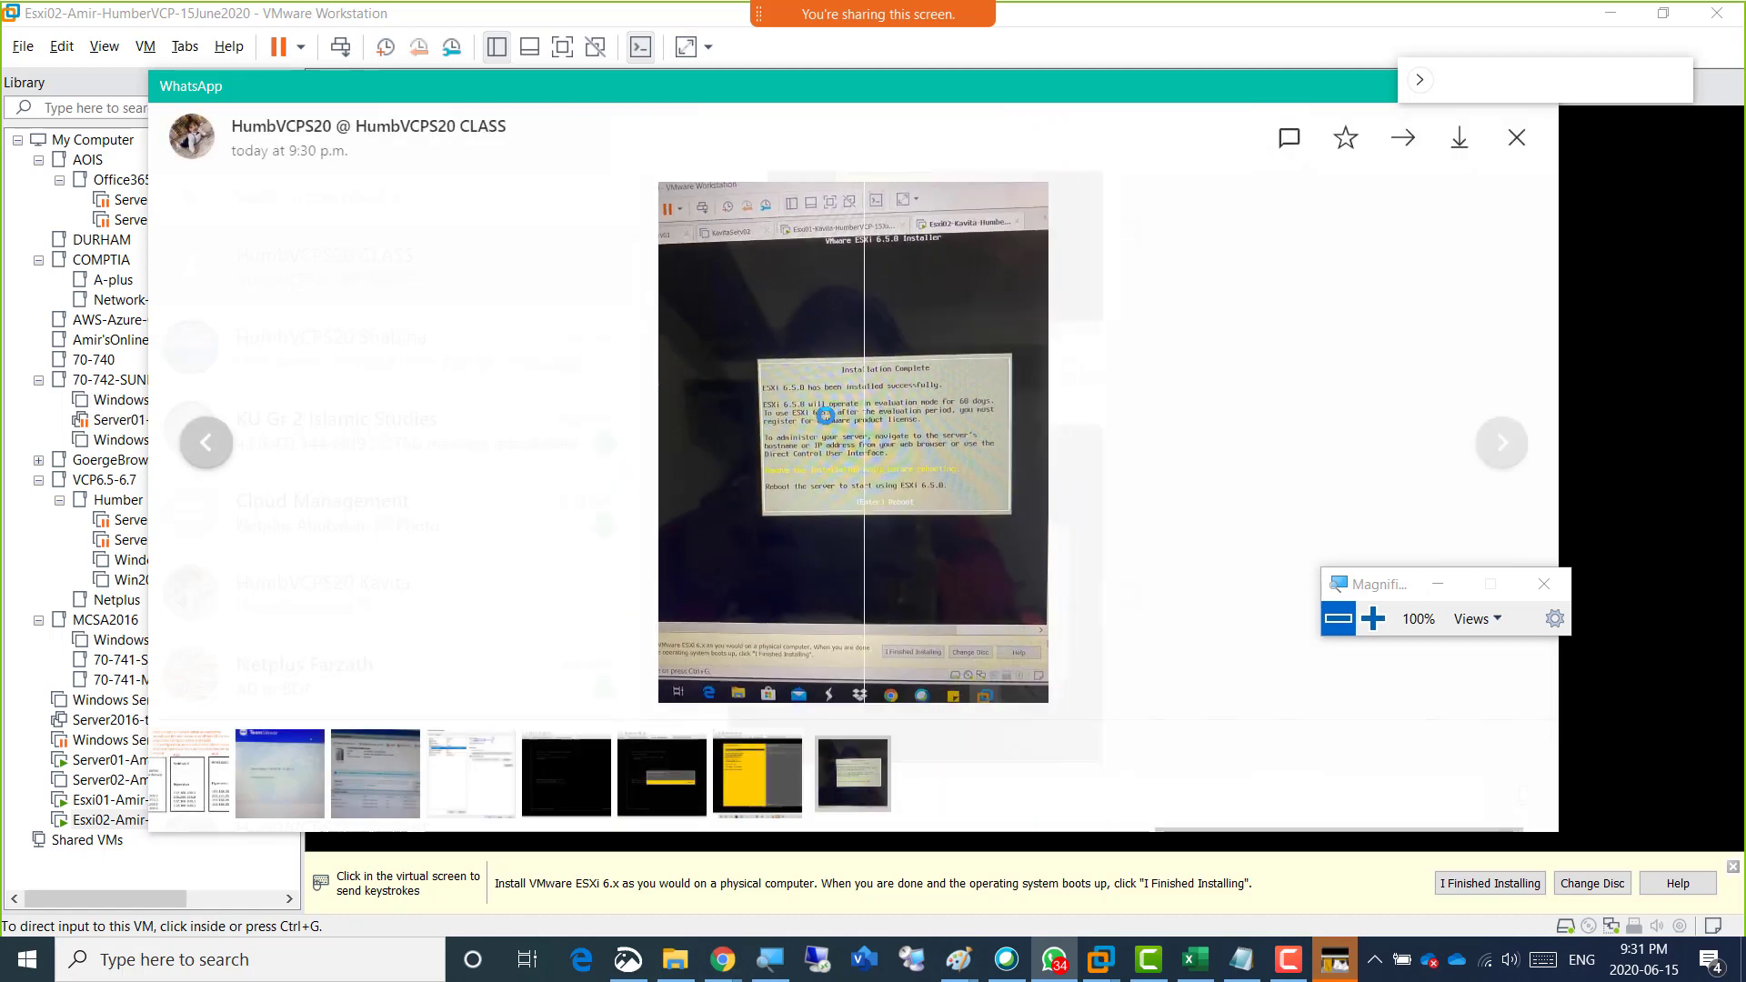
left_click_drag(965, 85, 1745, 92)
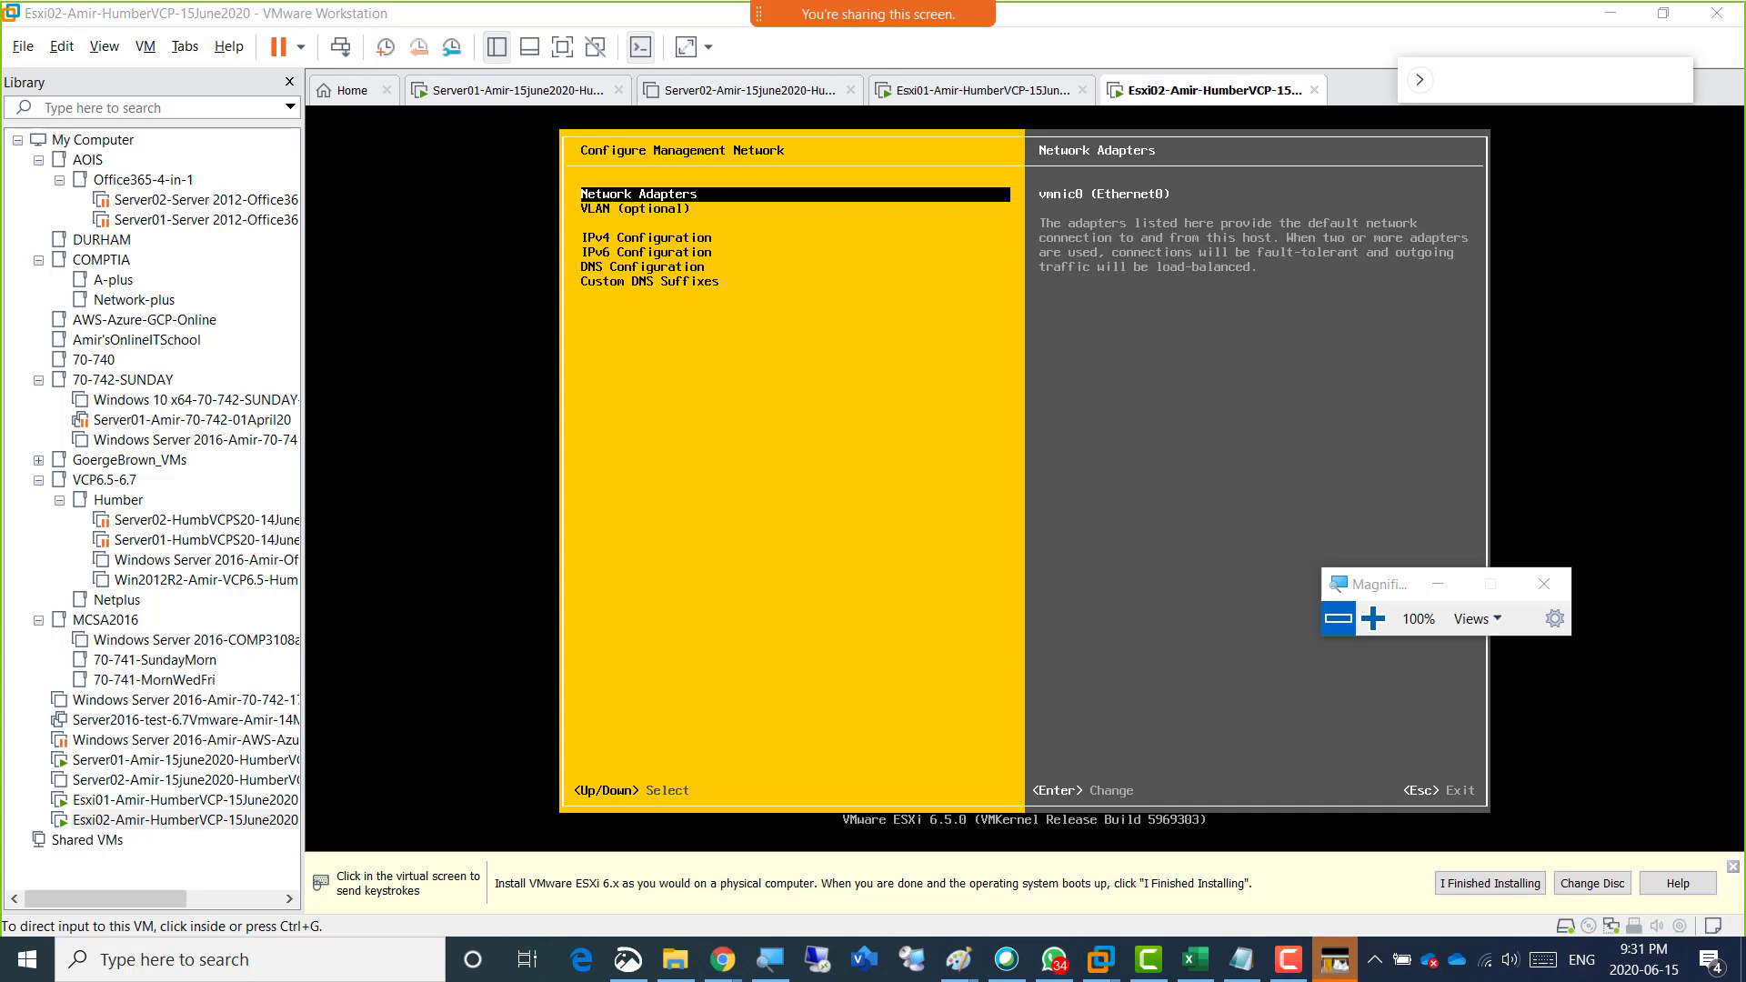
Bring WhatsApp back, enlarge the class chat's photo of the management network test to examine it, and move the window away again.
left_click_drag(1744, 15, 632, 57)
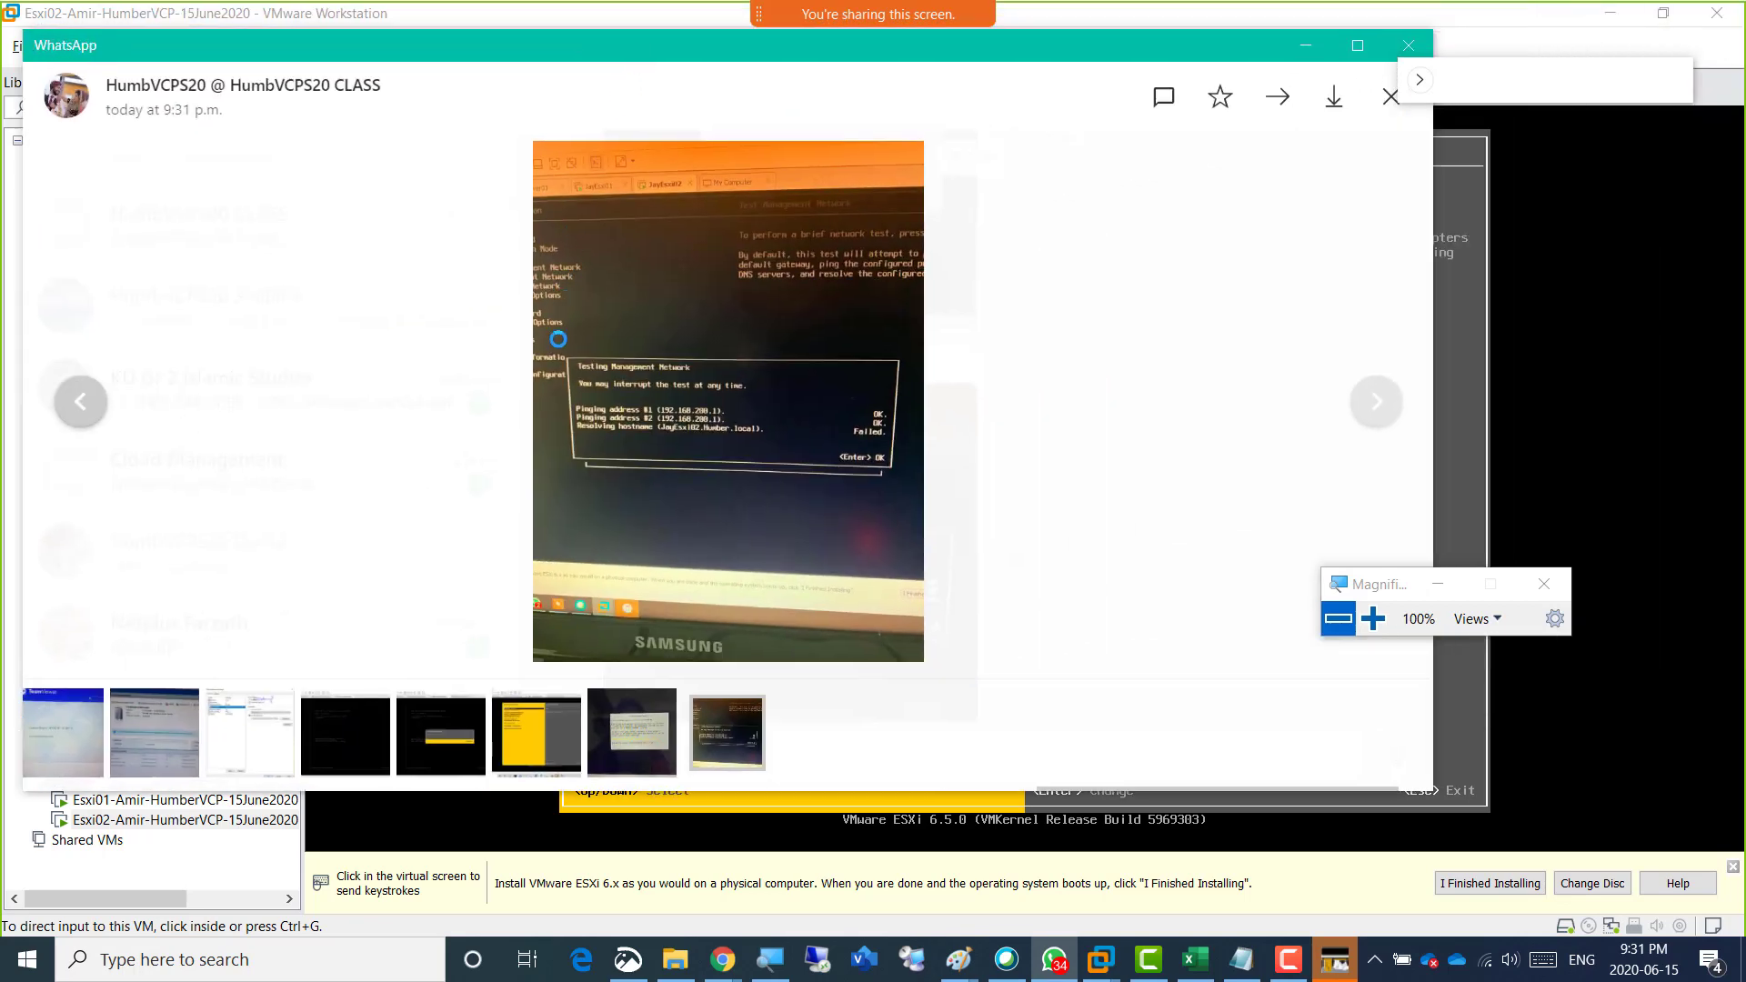
left_click(645, 401)
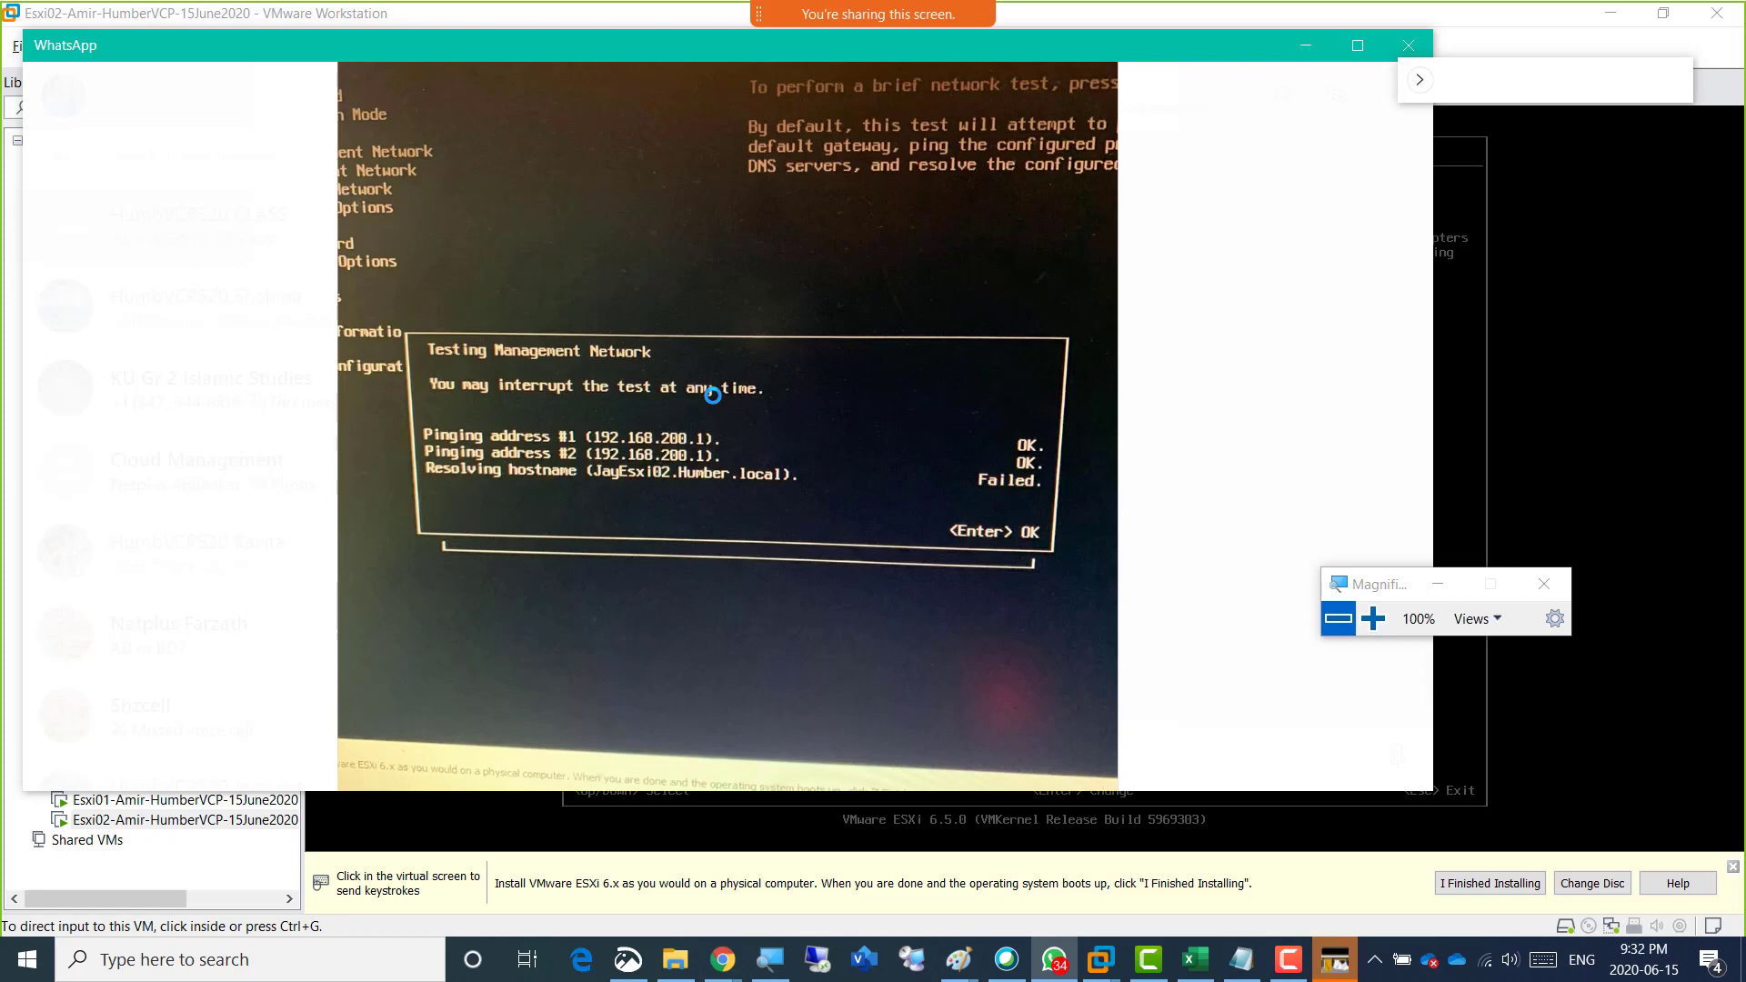
scroll(728, 395, "up", 2)
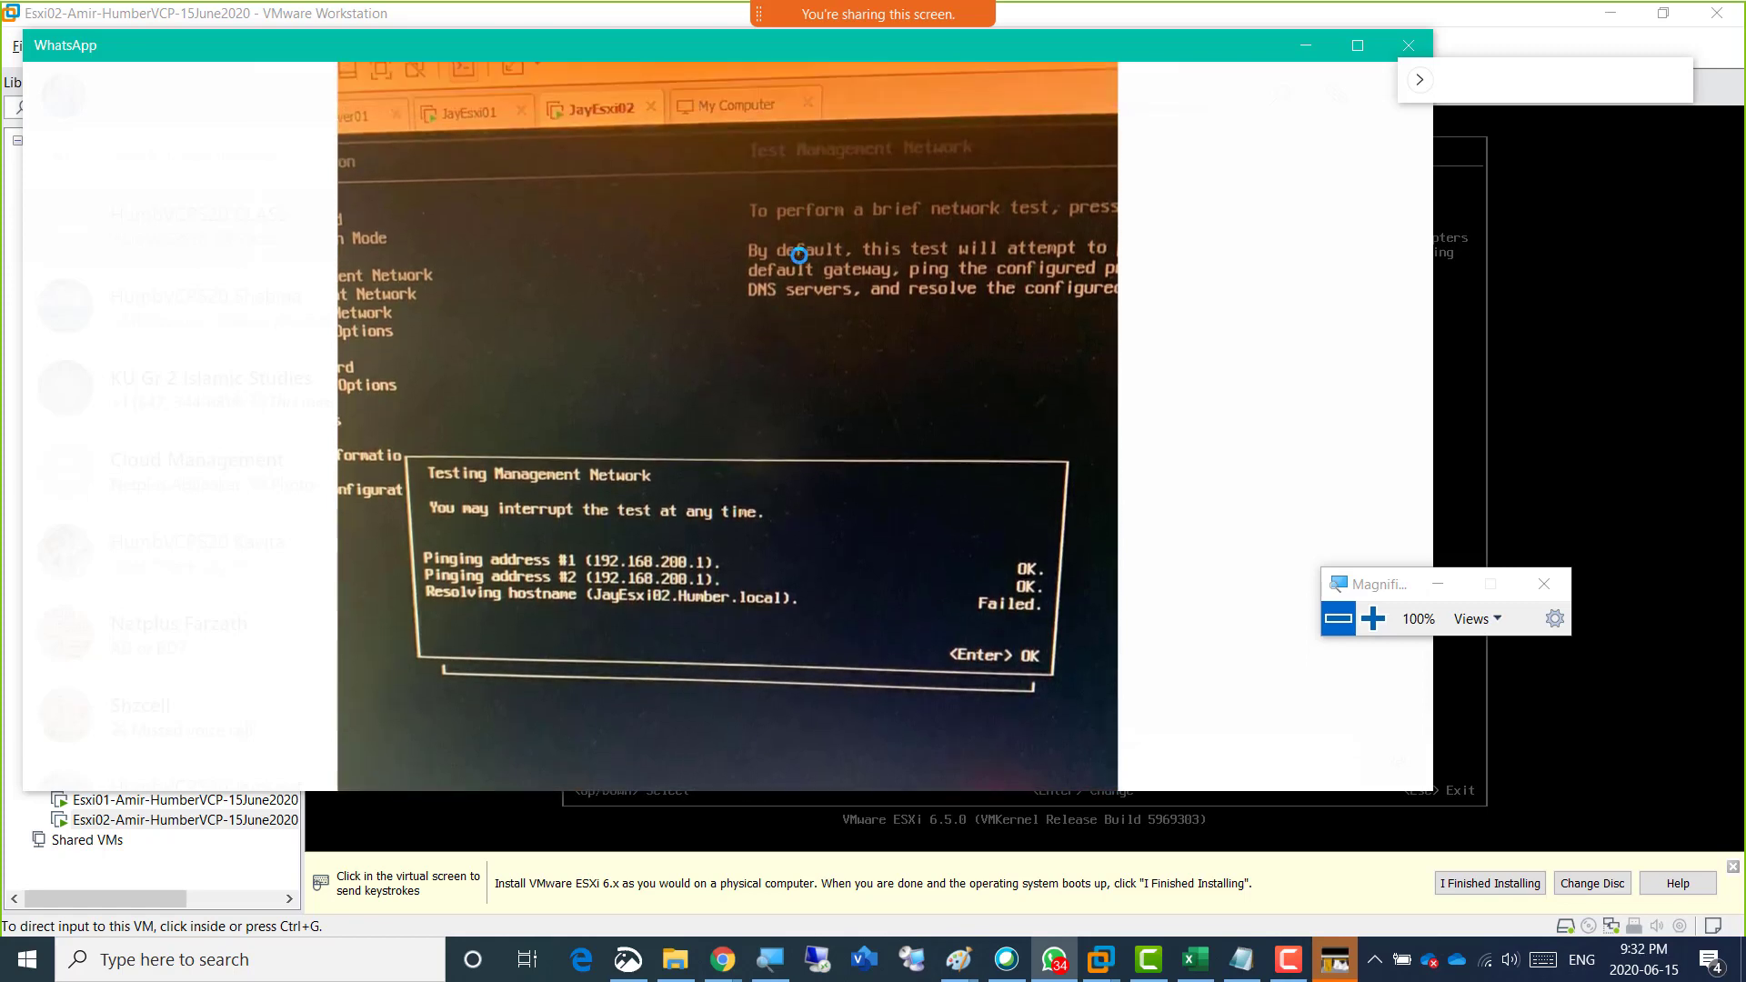
scroll(799, 255, "up", 2)
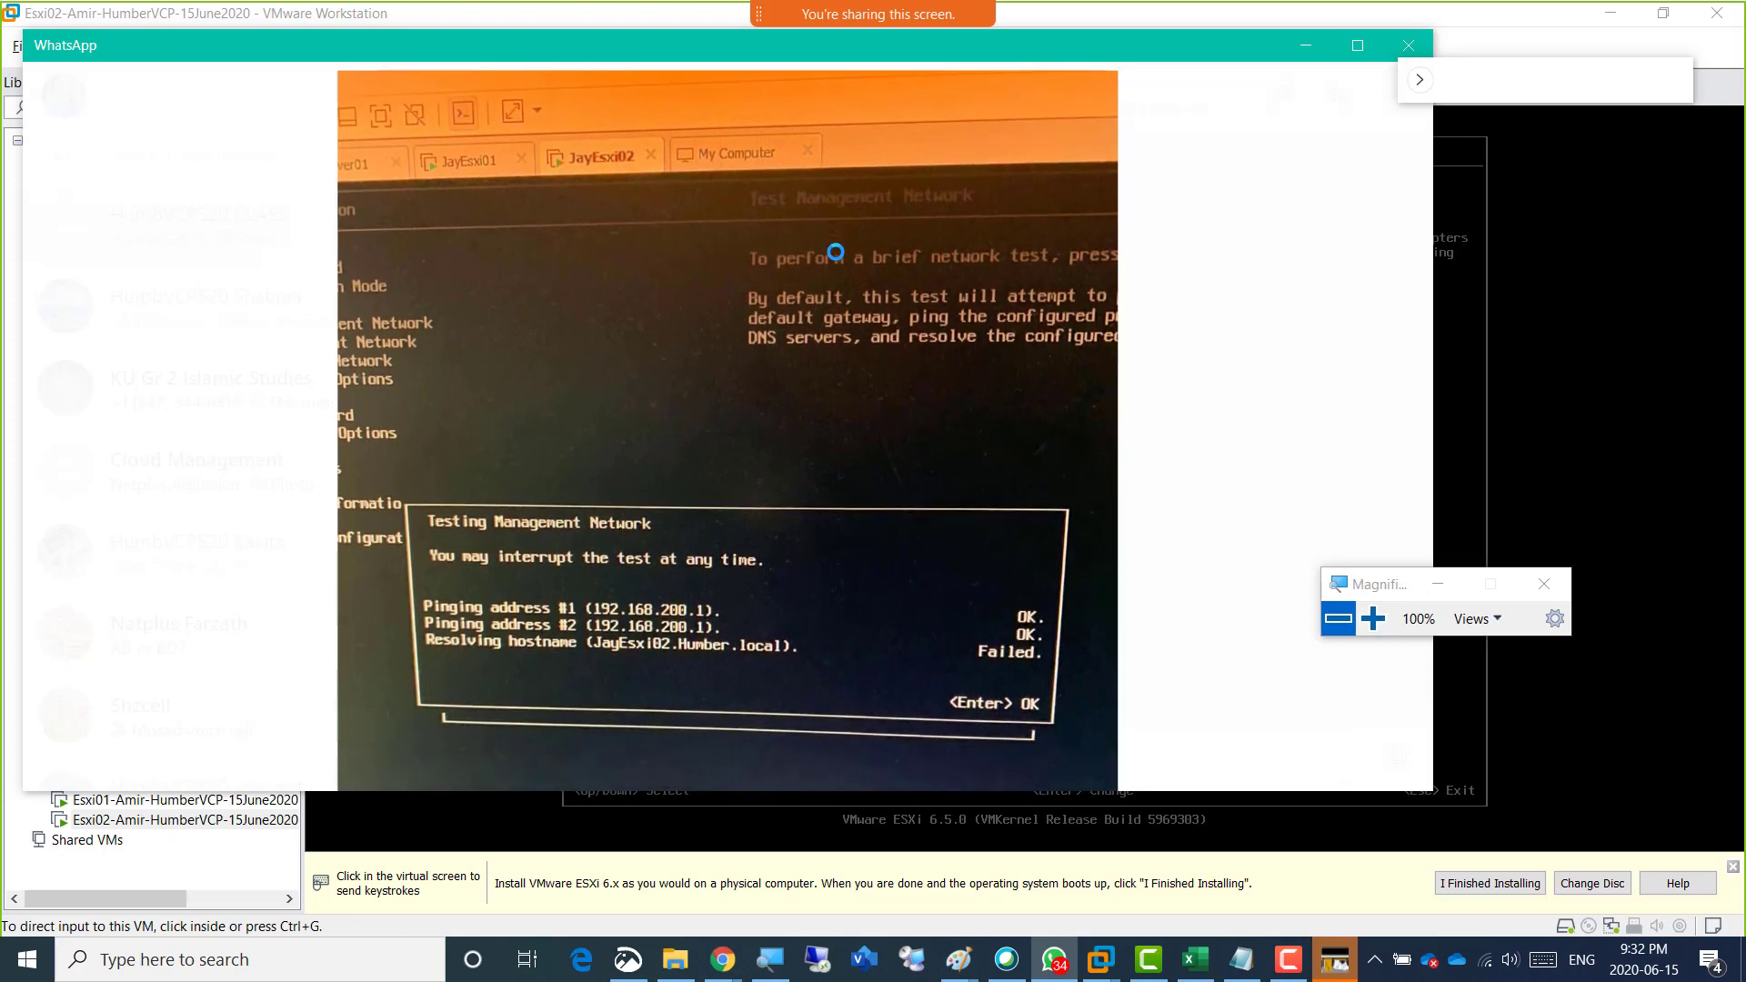
scroll(951, 128, "up", 4)
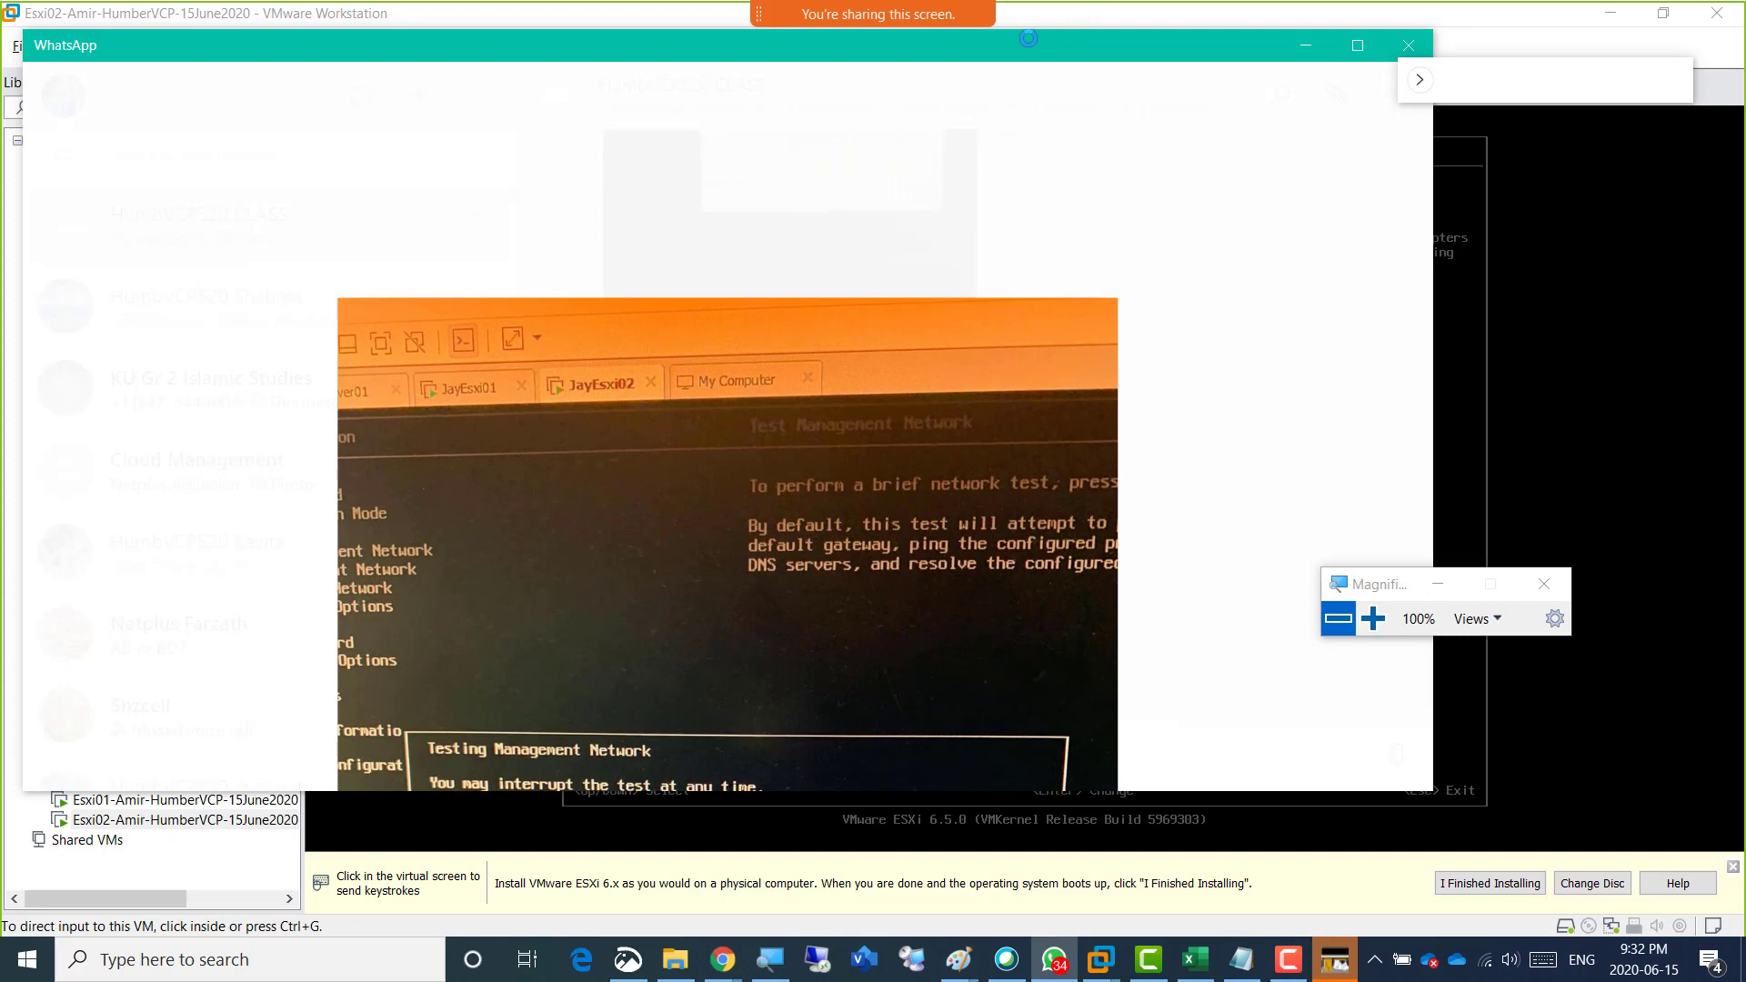
left_click_drag(1025, 43, 1745, 39)
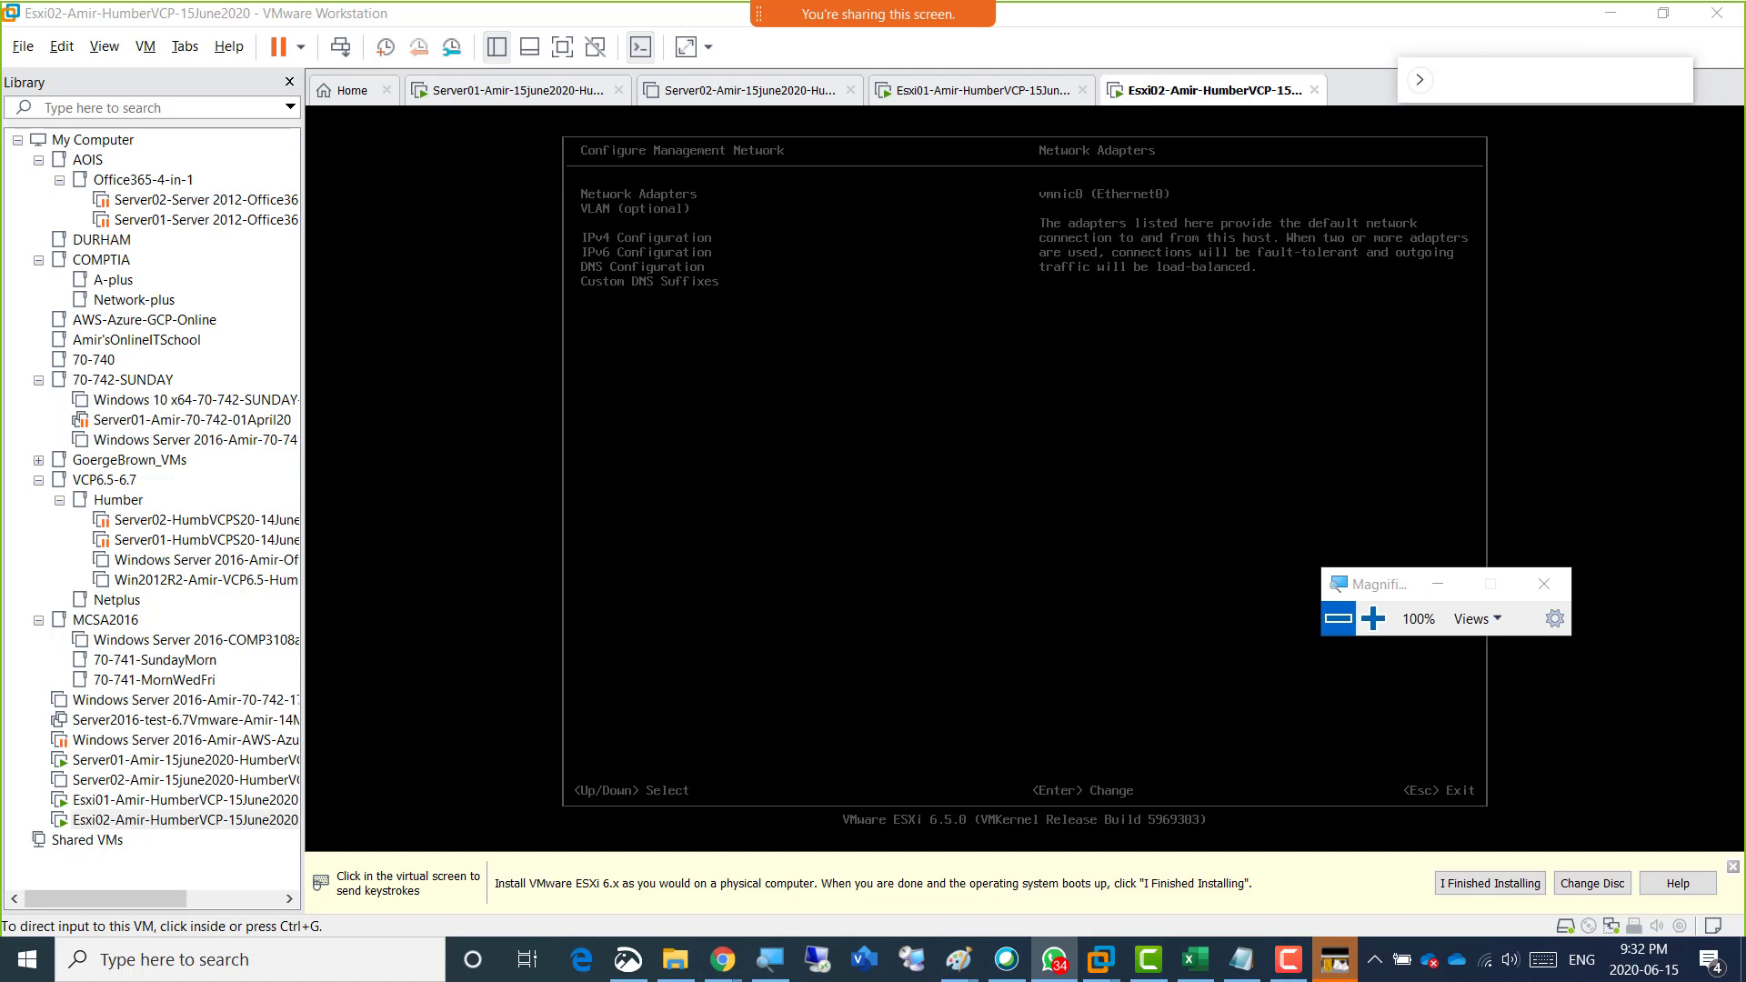
Return to the Esxi02 console and confirm vmnic0 as the management network adapter.
left_click(853, 384)
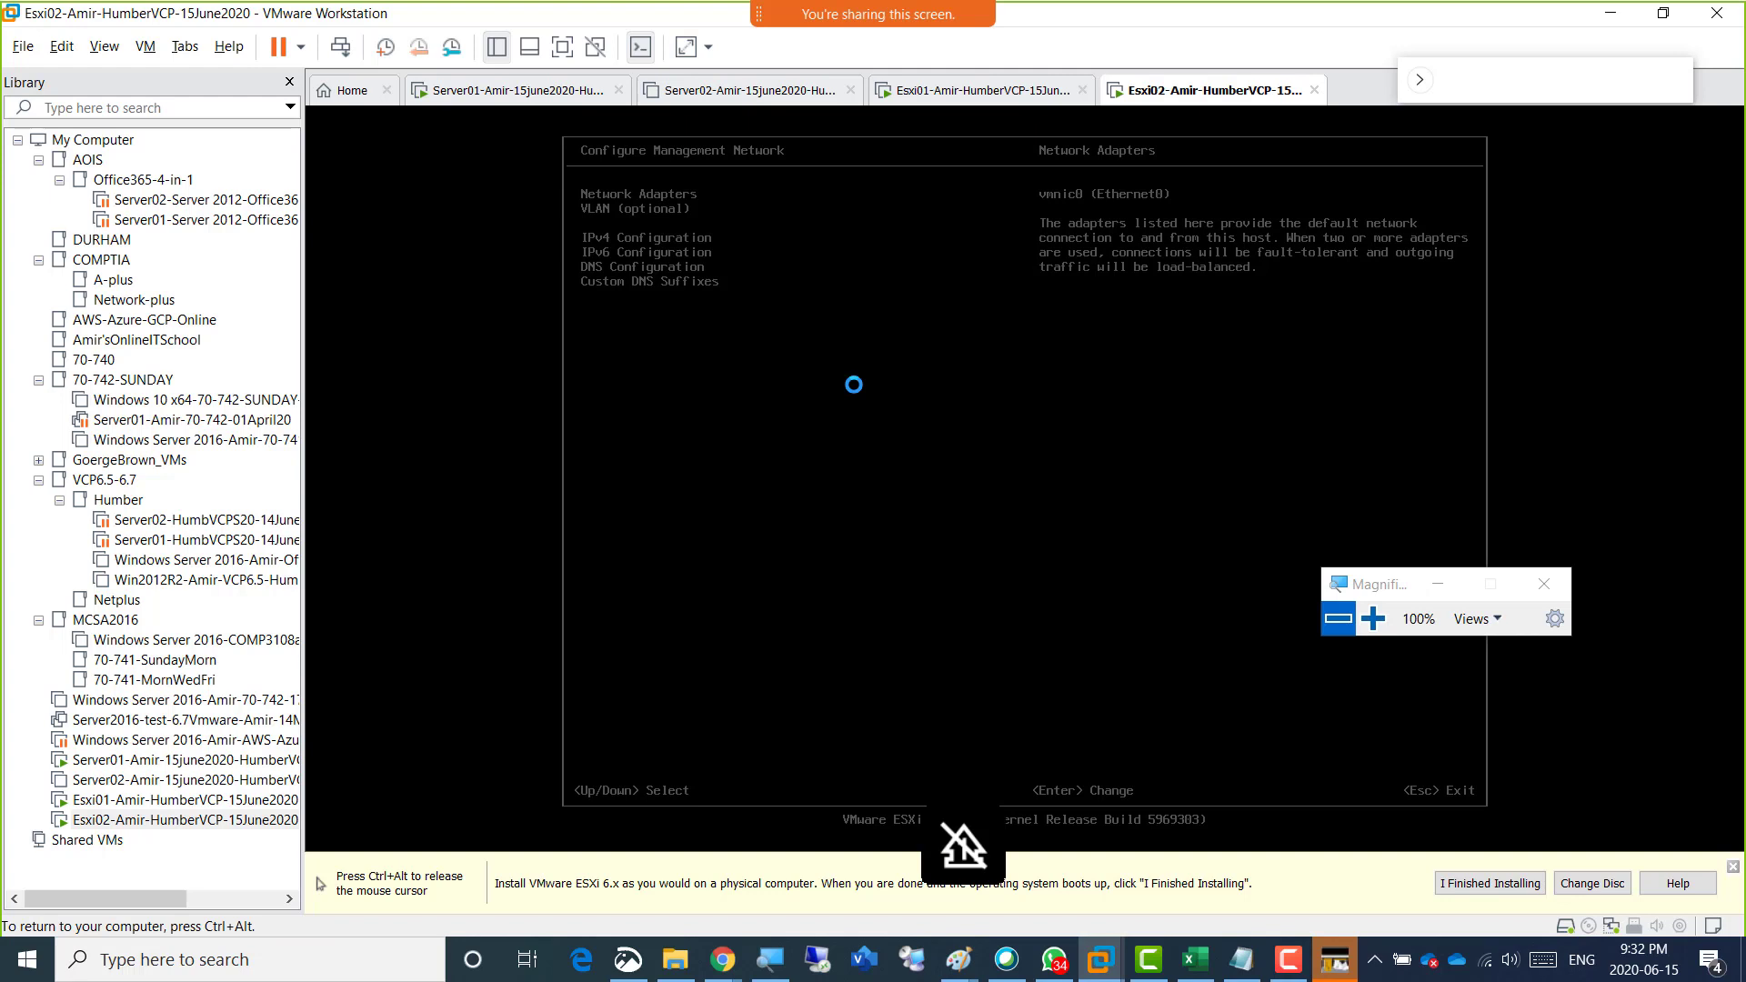
key("Return")
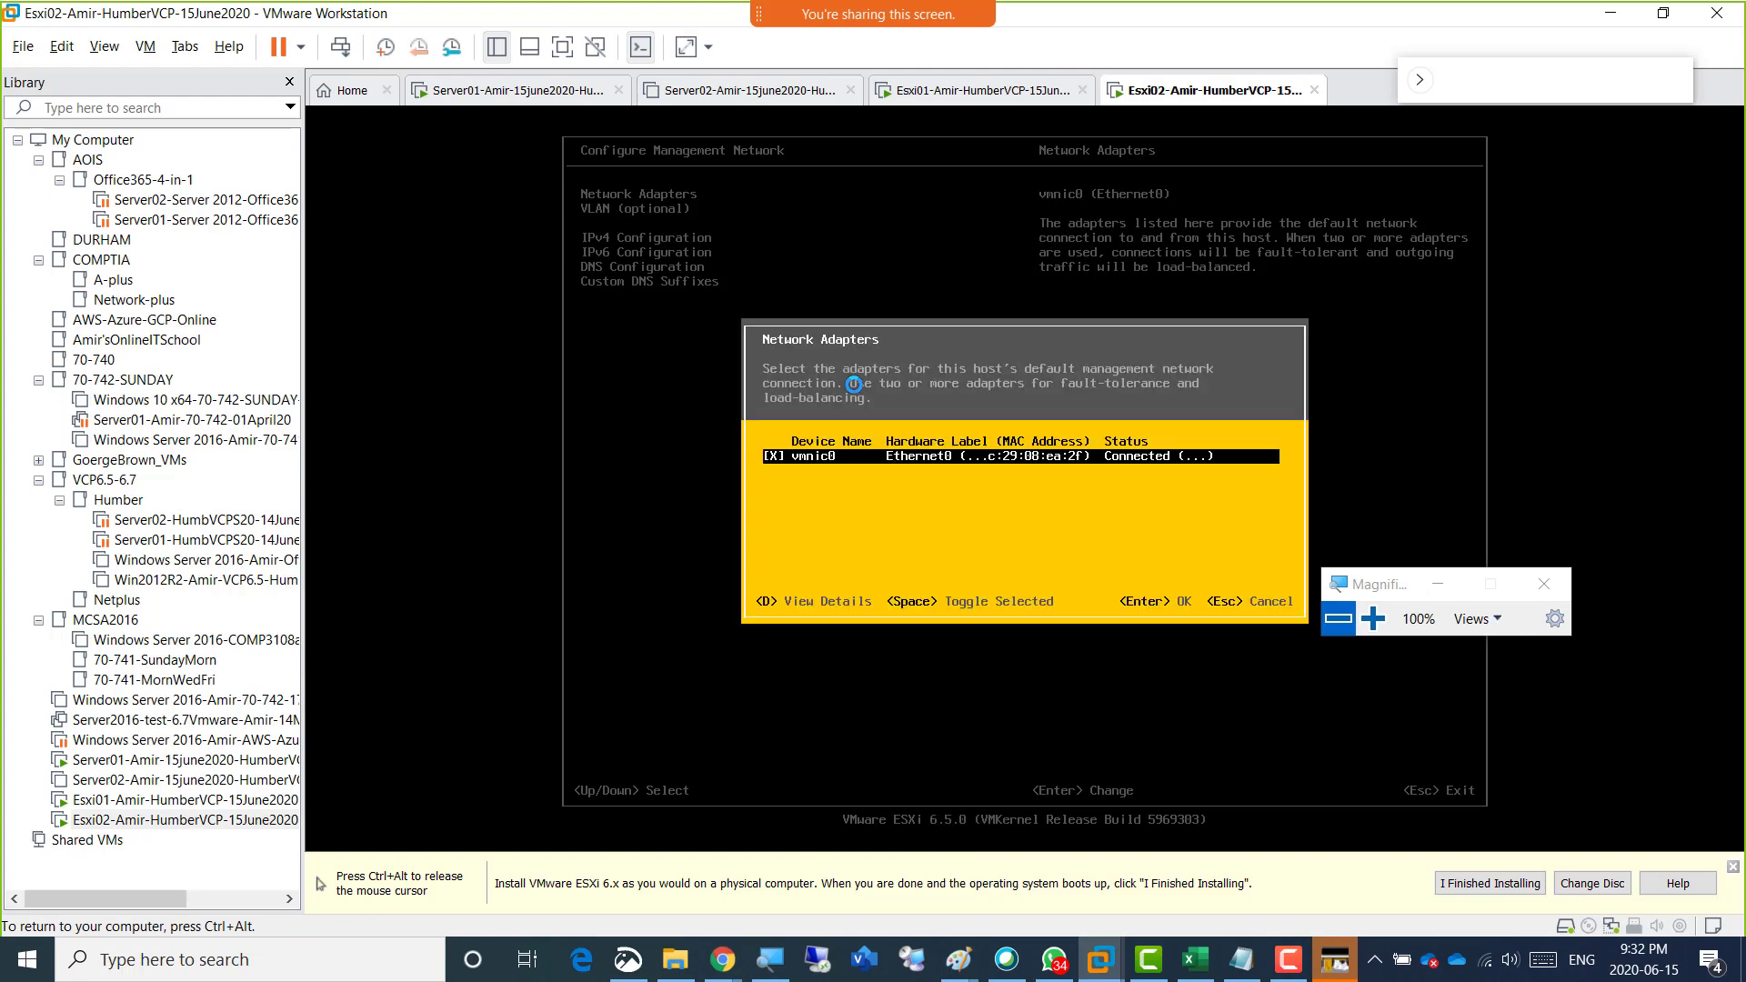
key("Return")
Switch Esxi02's IPv4 configuration to static addressing, set the IPv4 address to 192.168.200.4, and accept the settings.
key("Down")
key("Down")
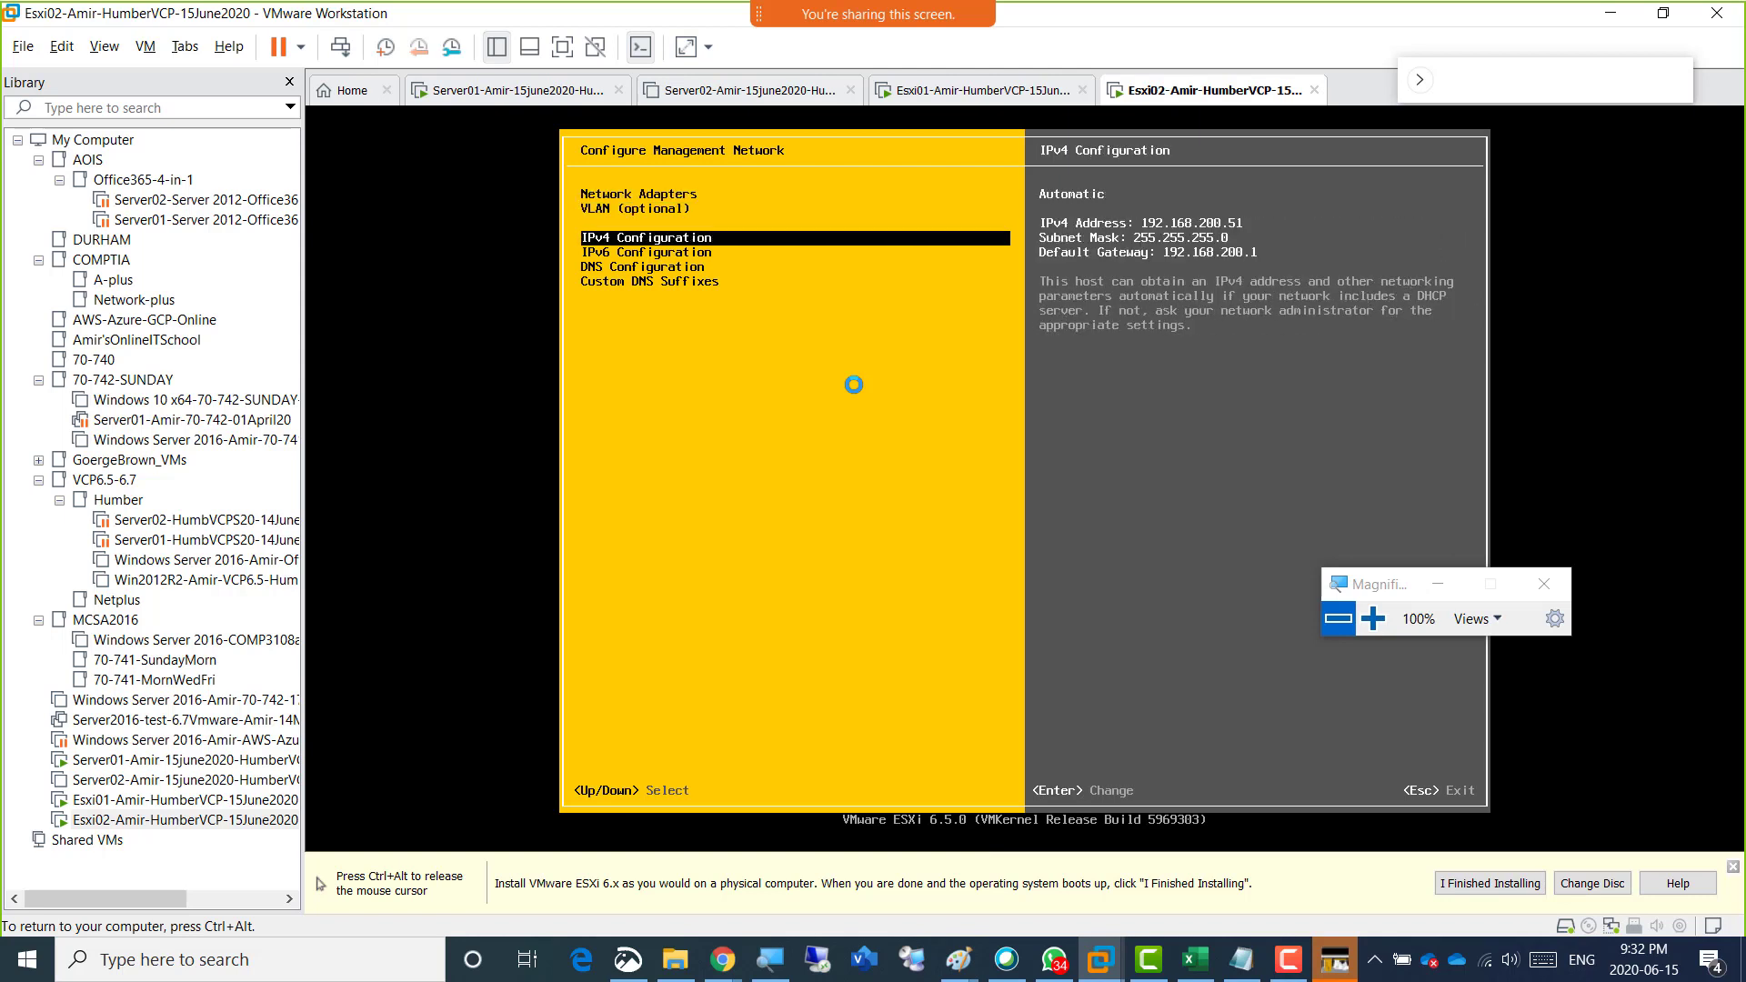
key("Return")
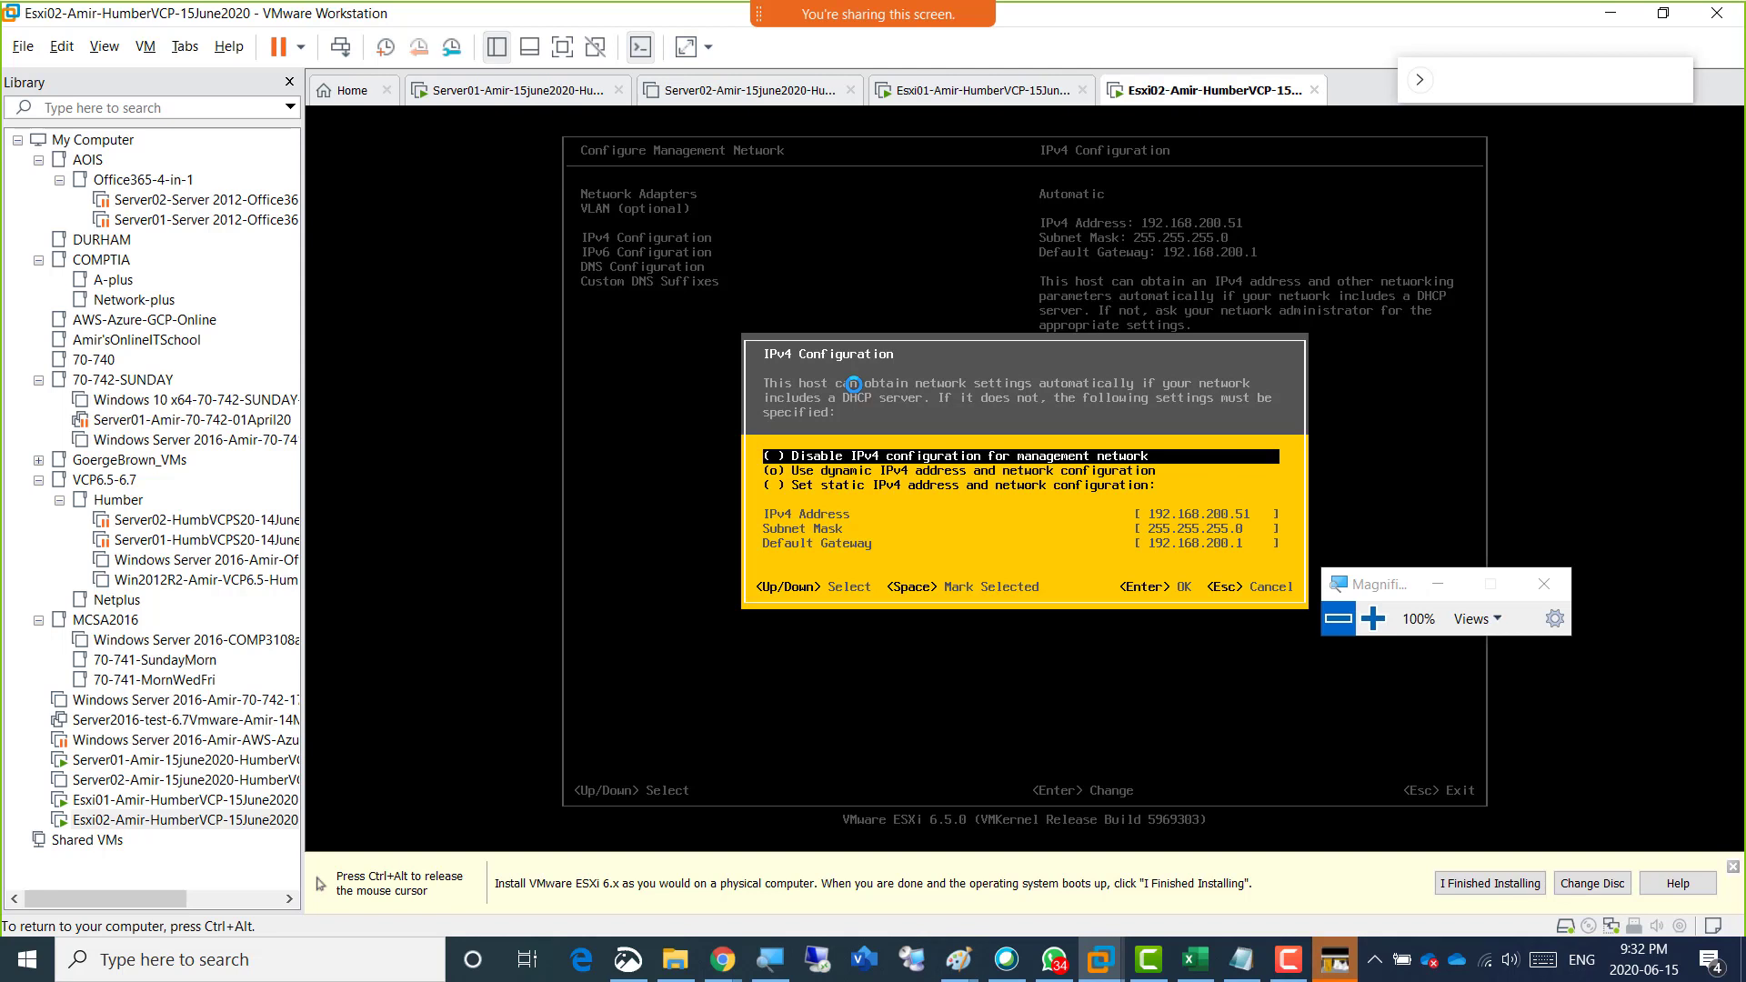
key("Down")
key("Down")
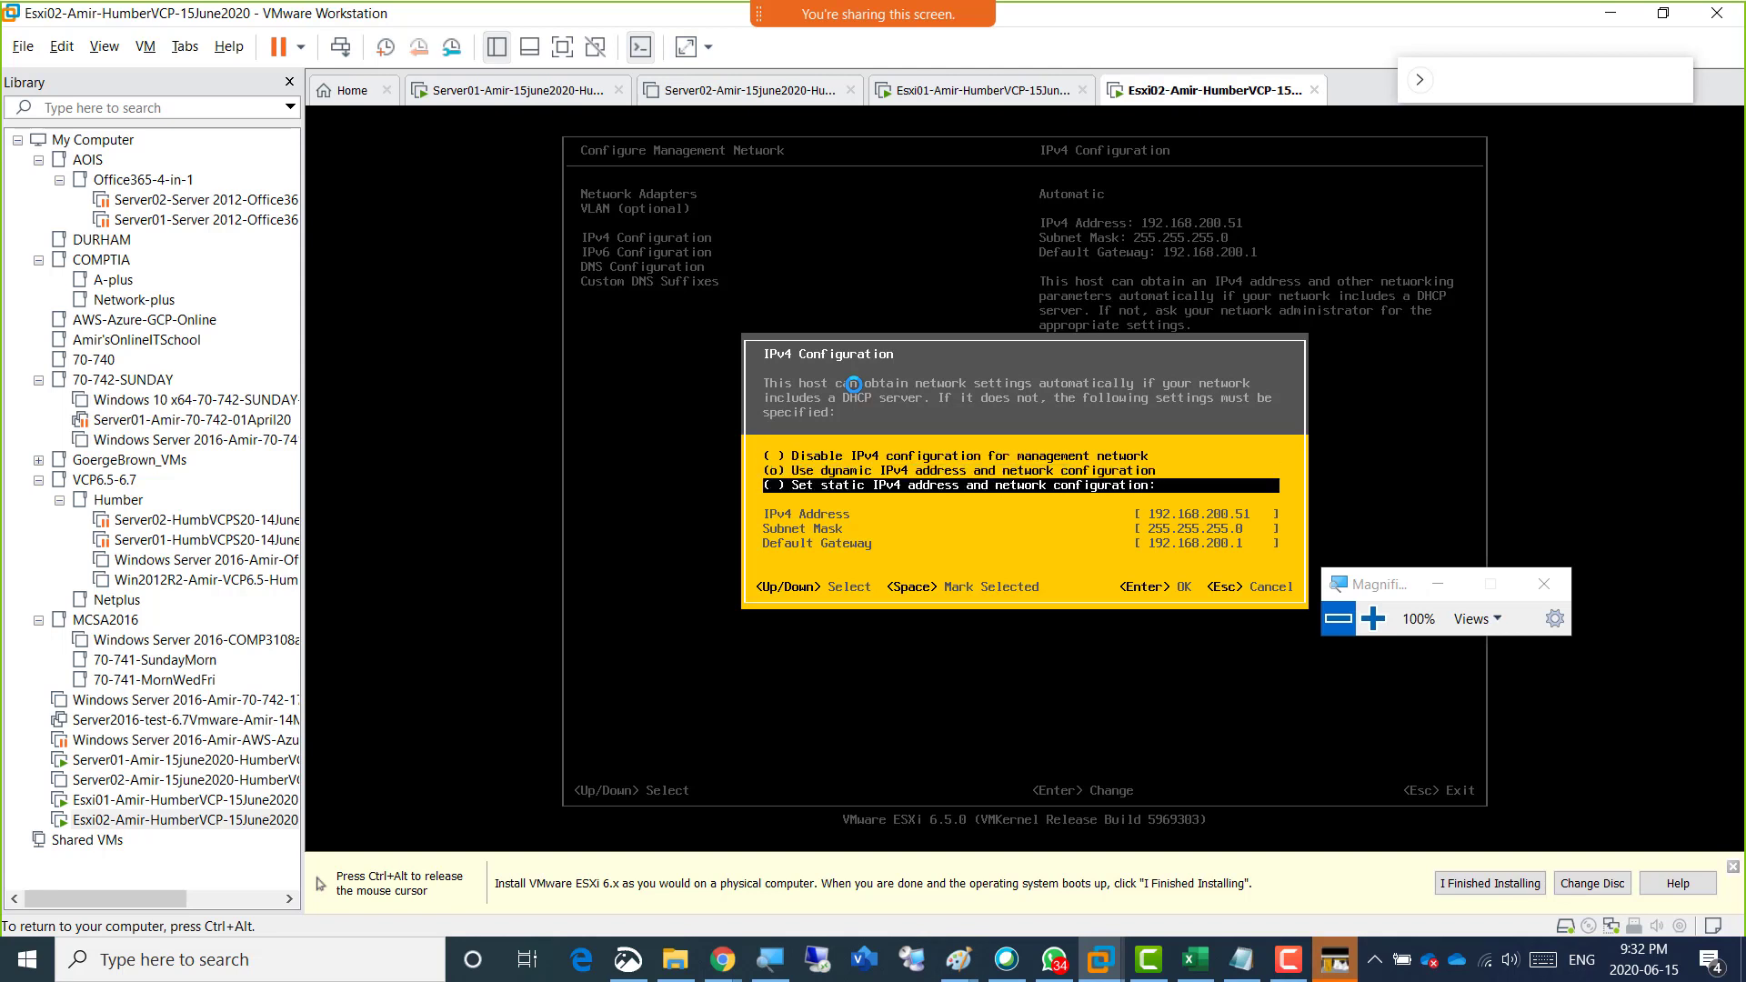
key("space")
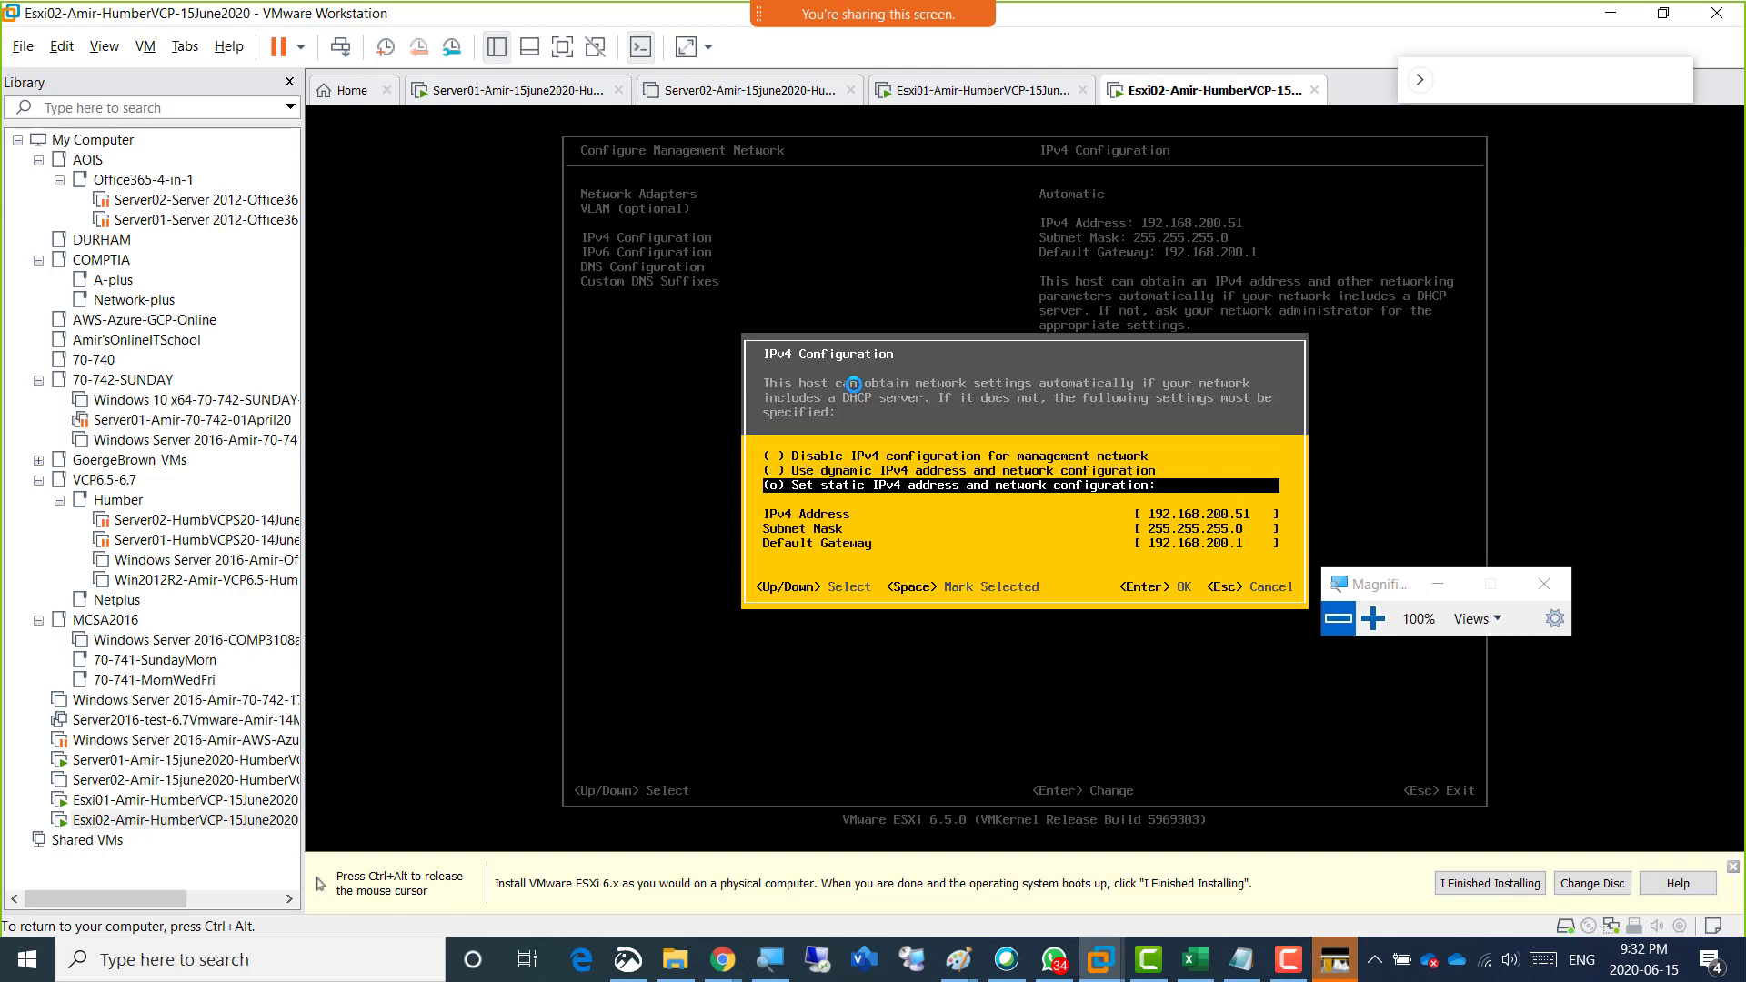
key("Down")
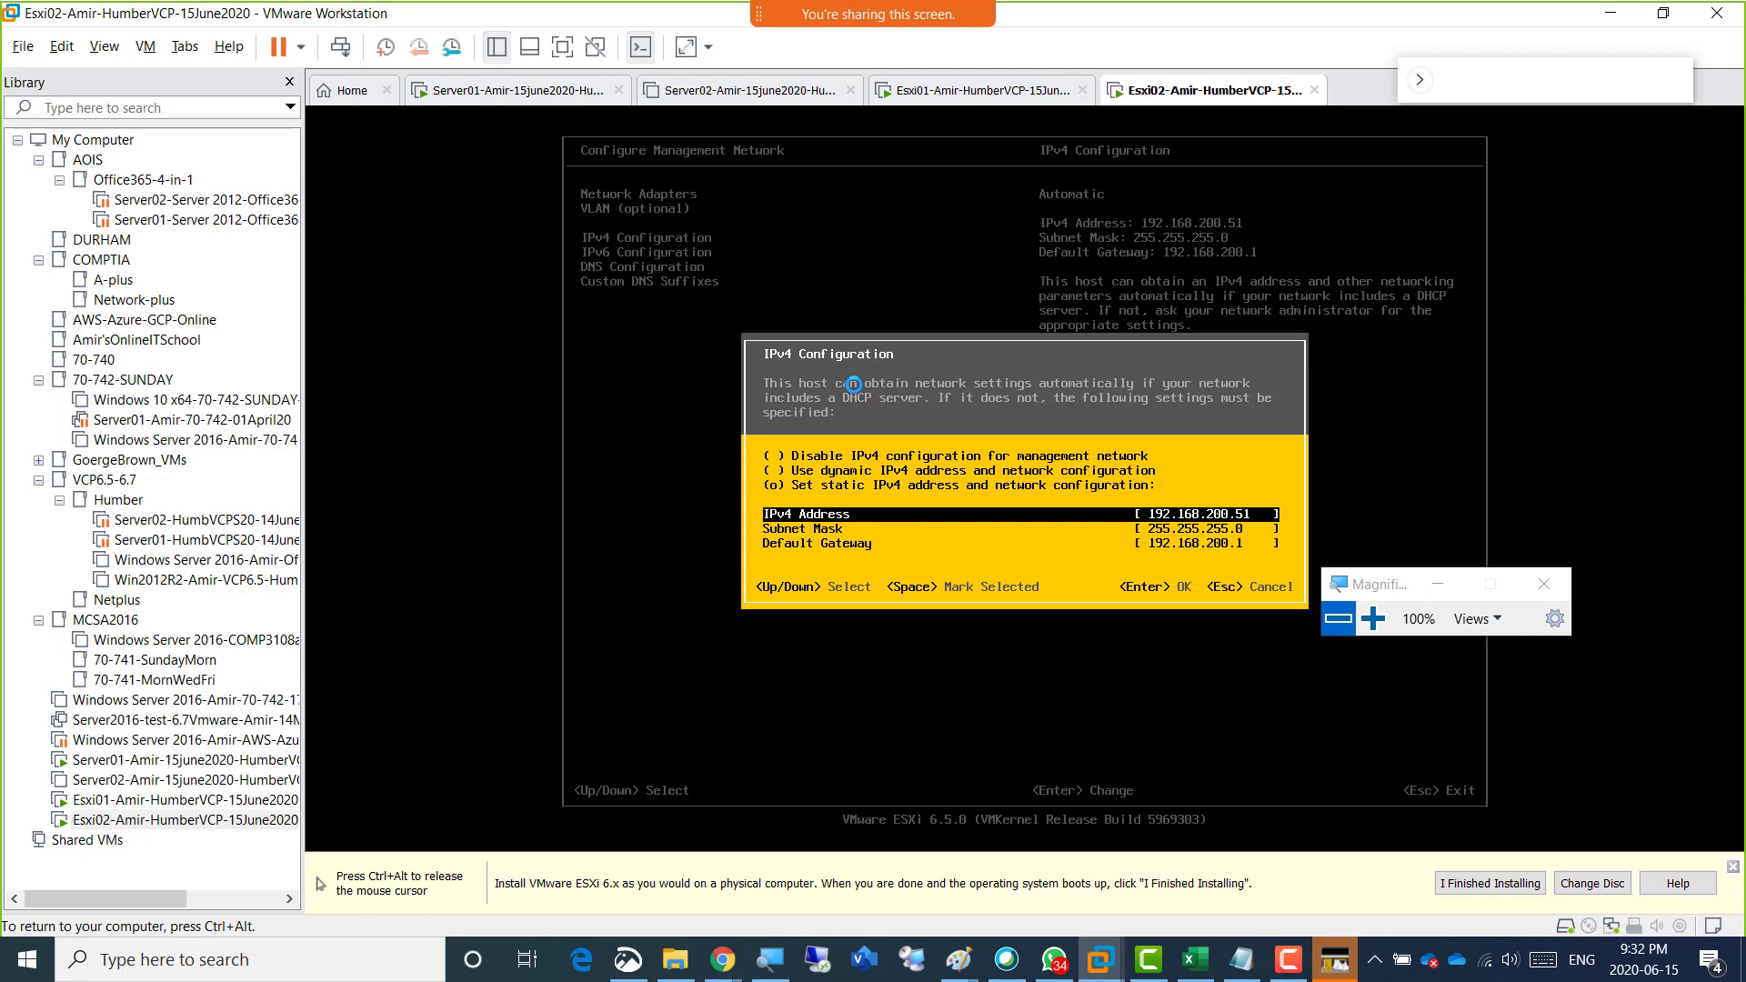
key("ctrl+alt")
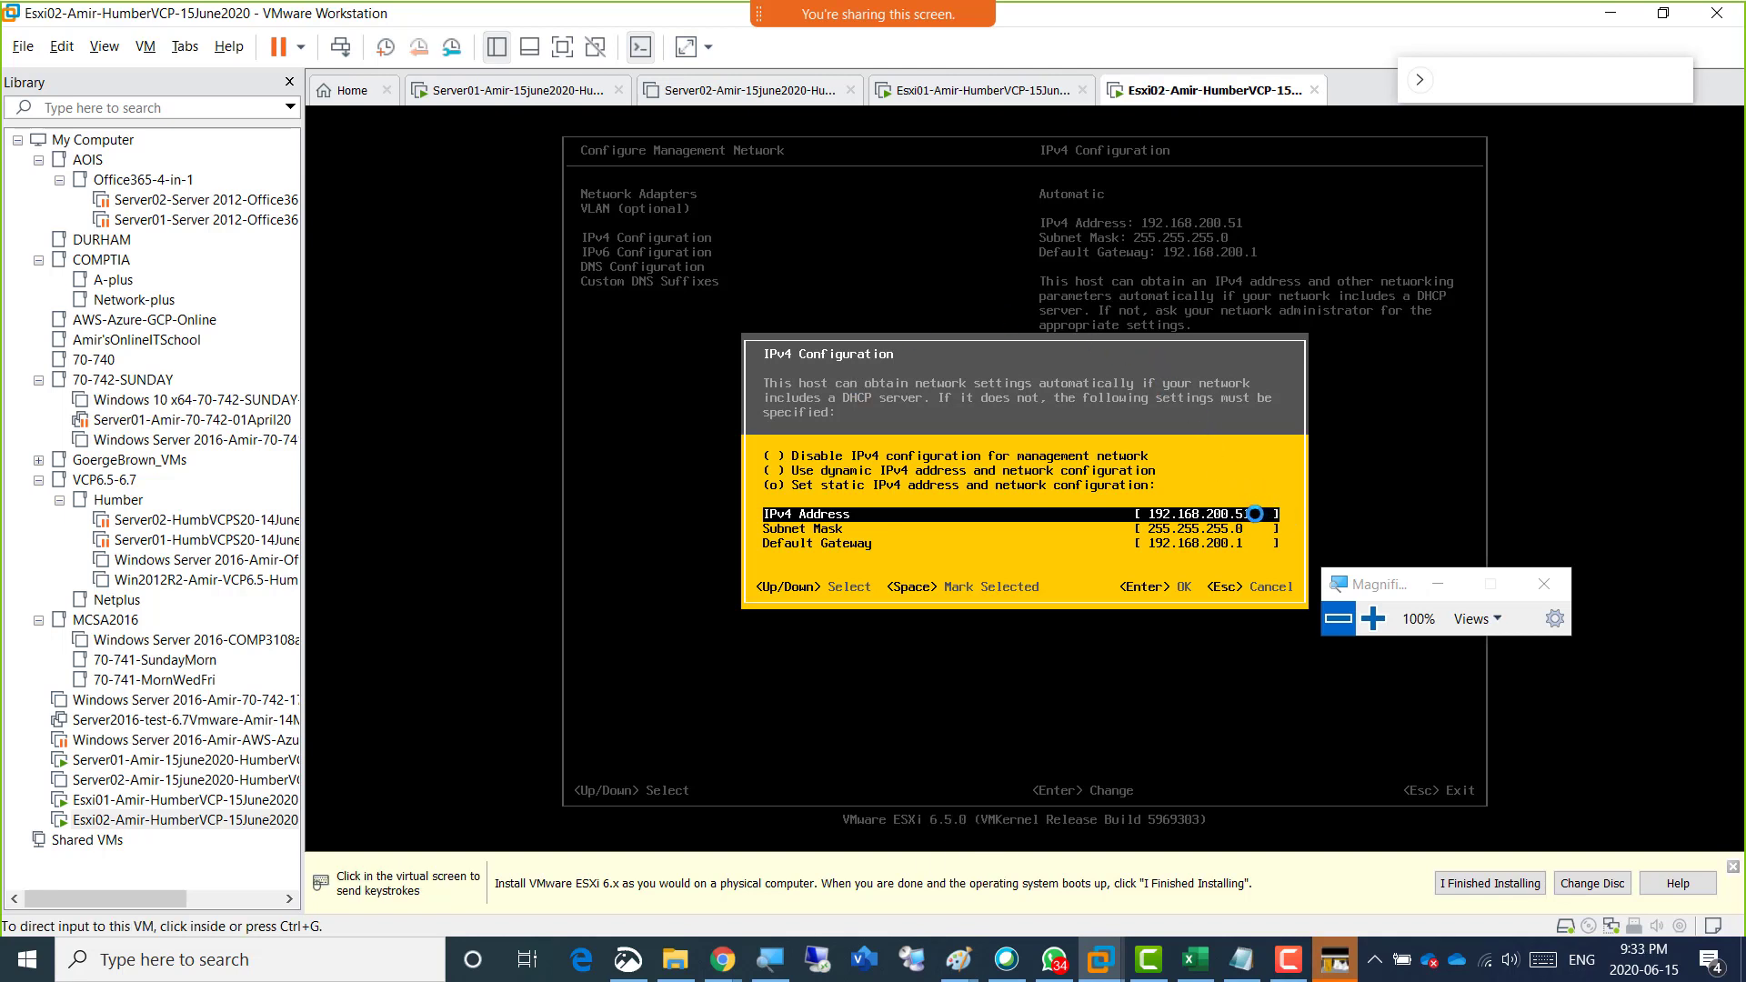
key("ctrl+g")
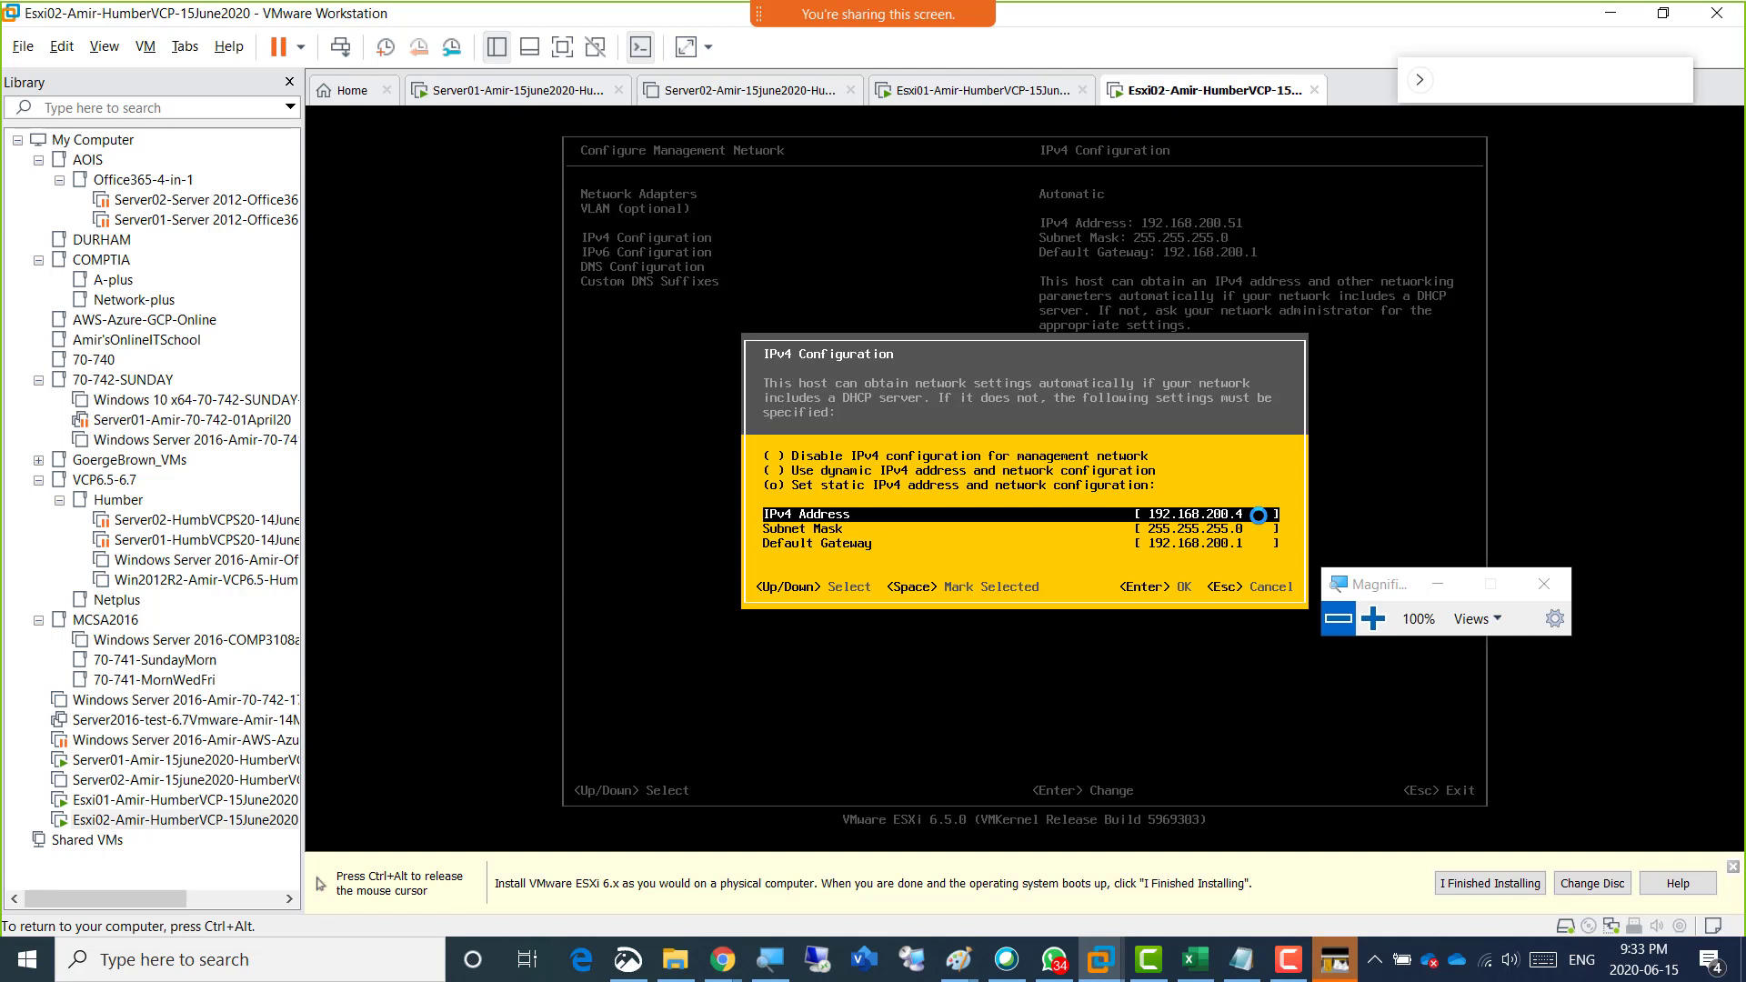
key("Return")
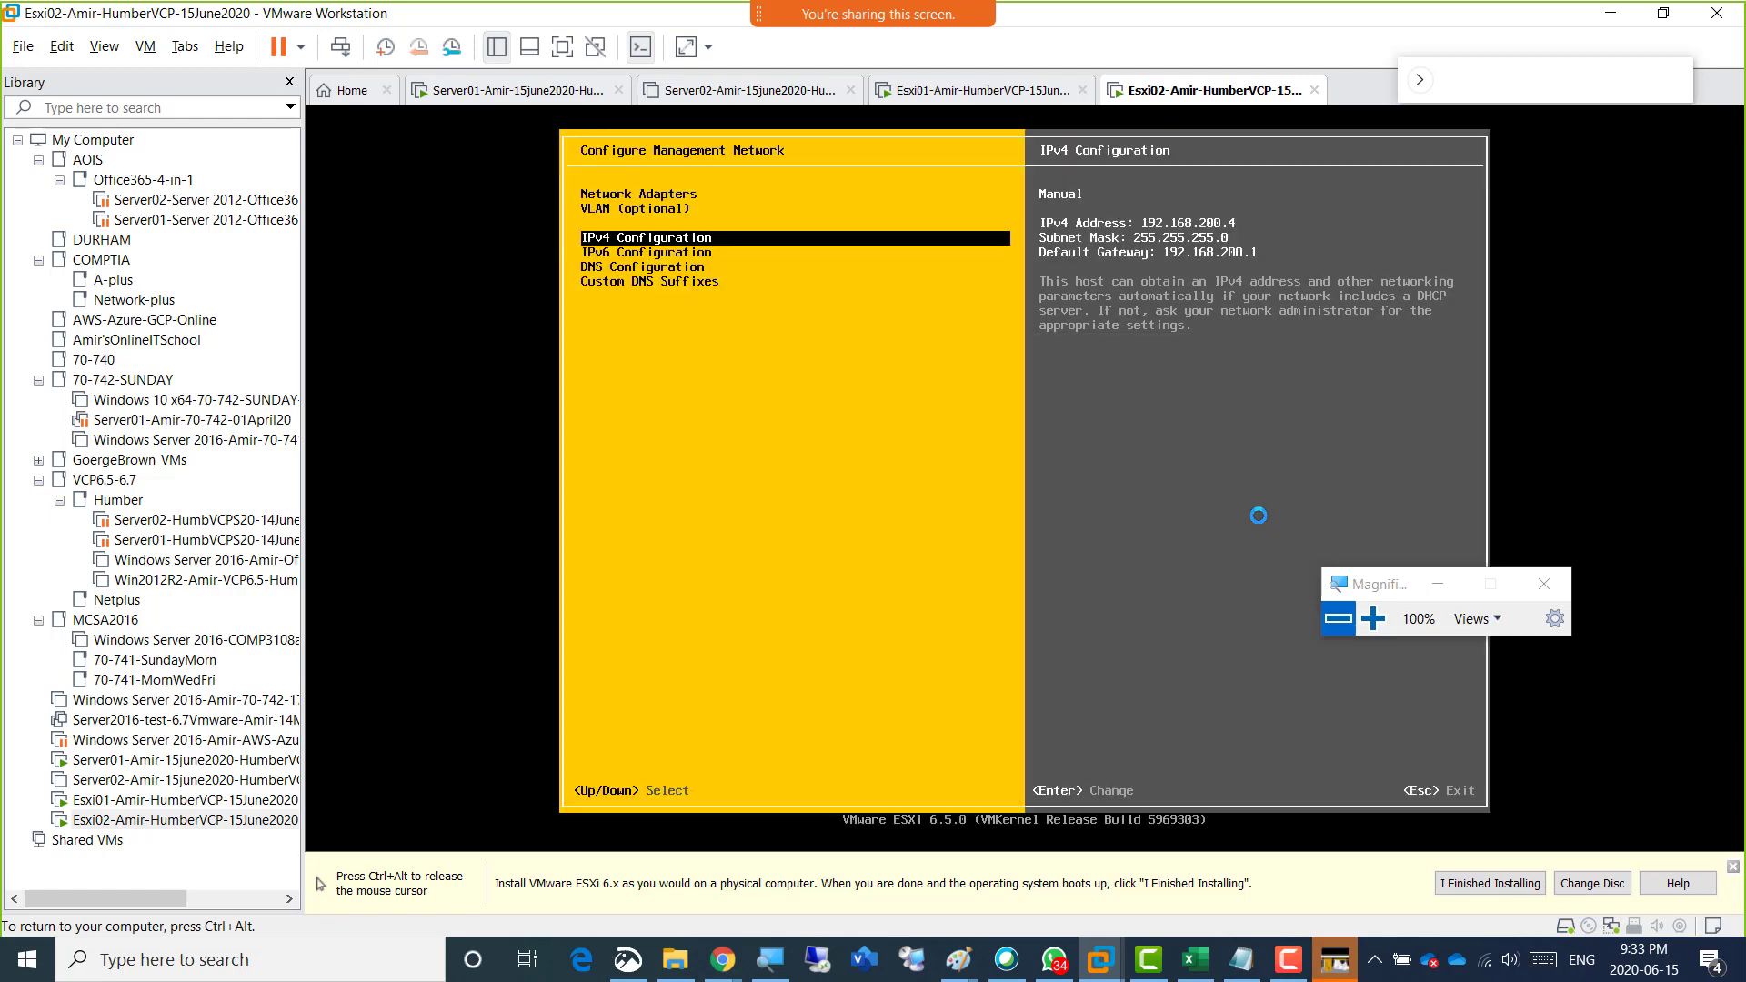
In the DNS configuration, set the hostname to the instructor's first name followed by Esxi02, and accept the settings.
key("Down")
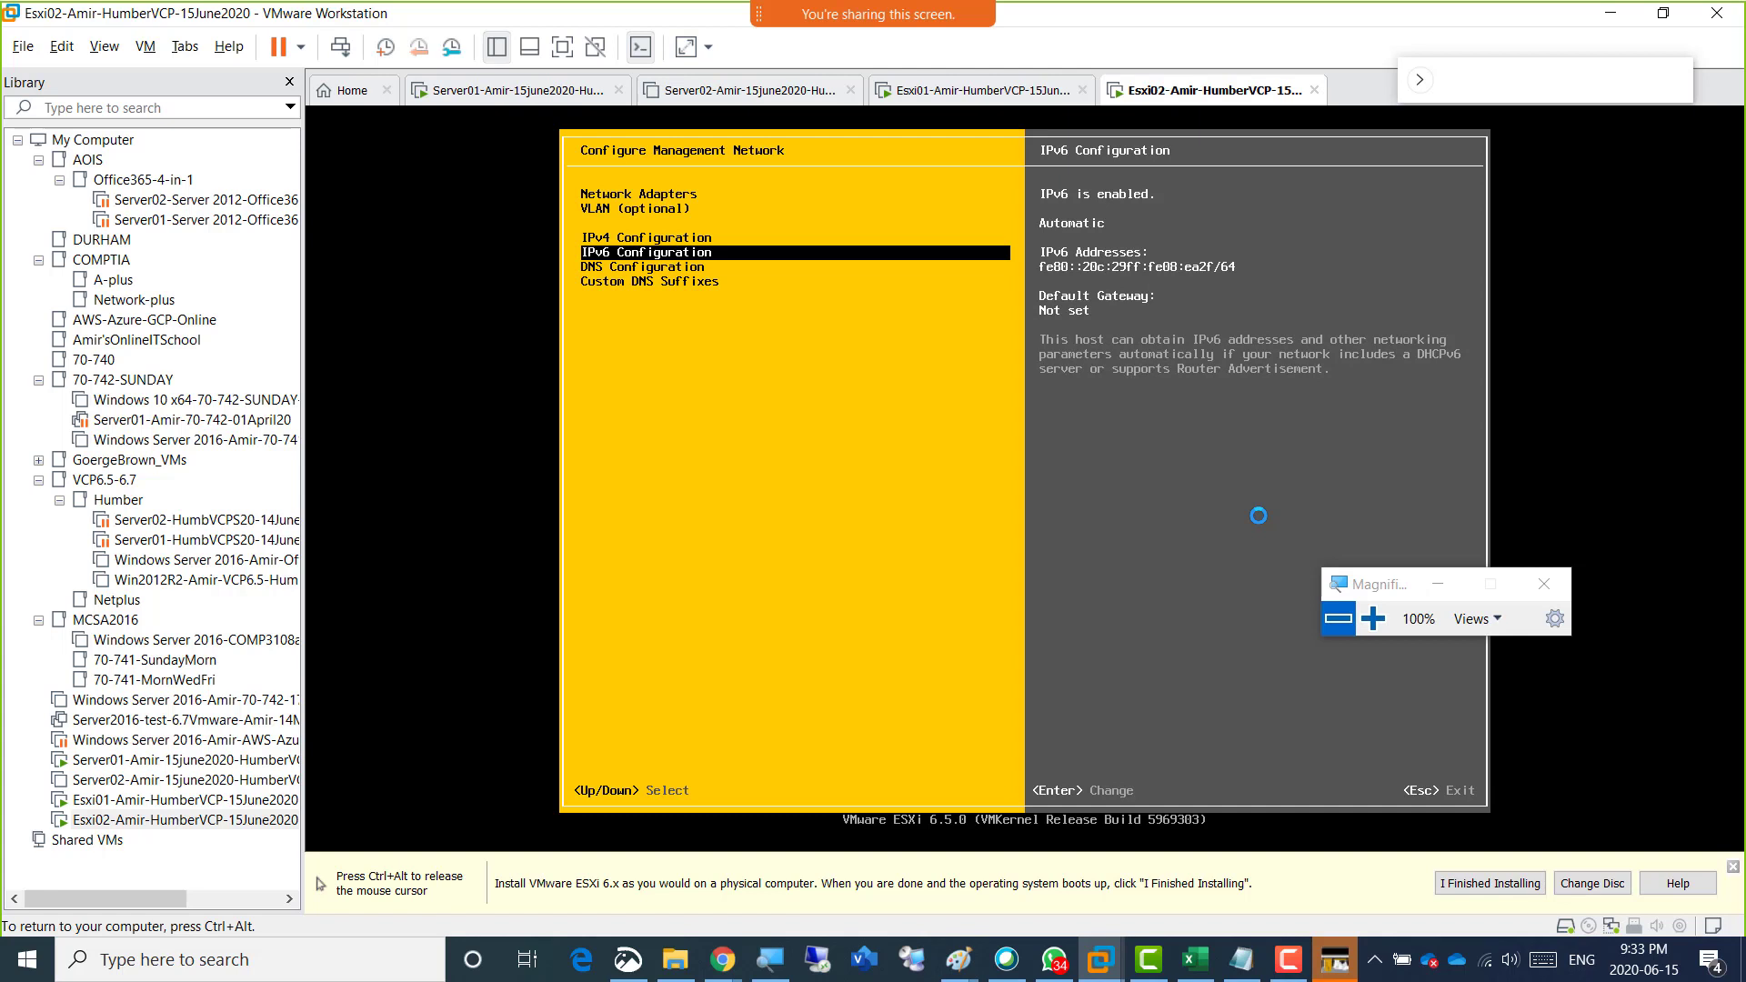
key("Down")
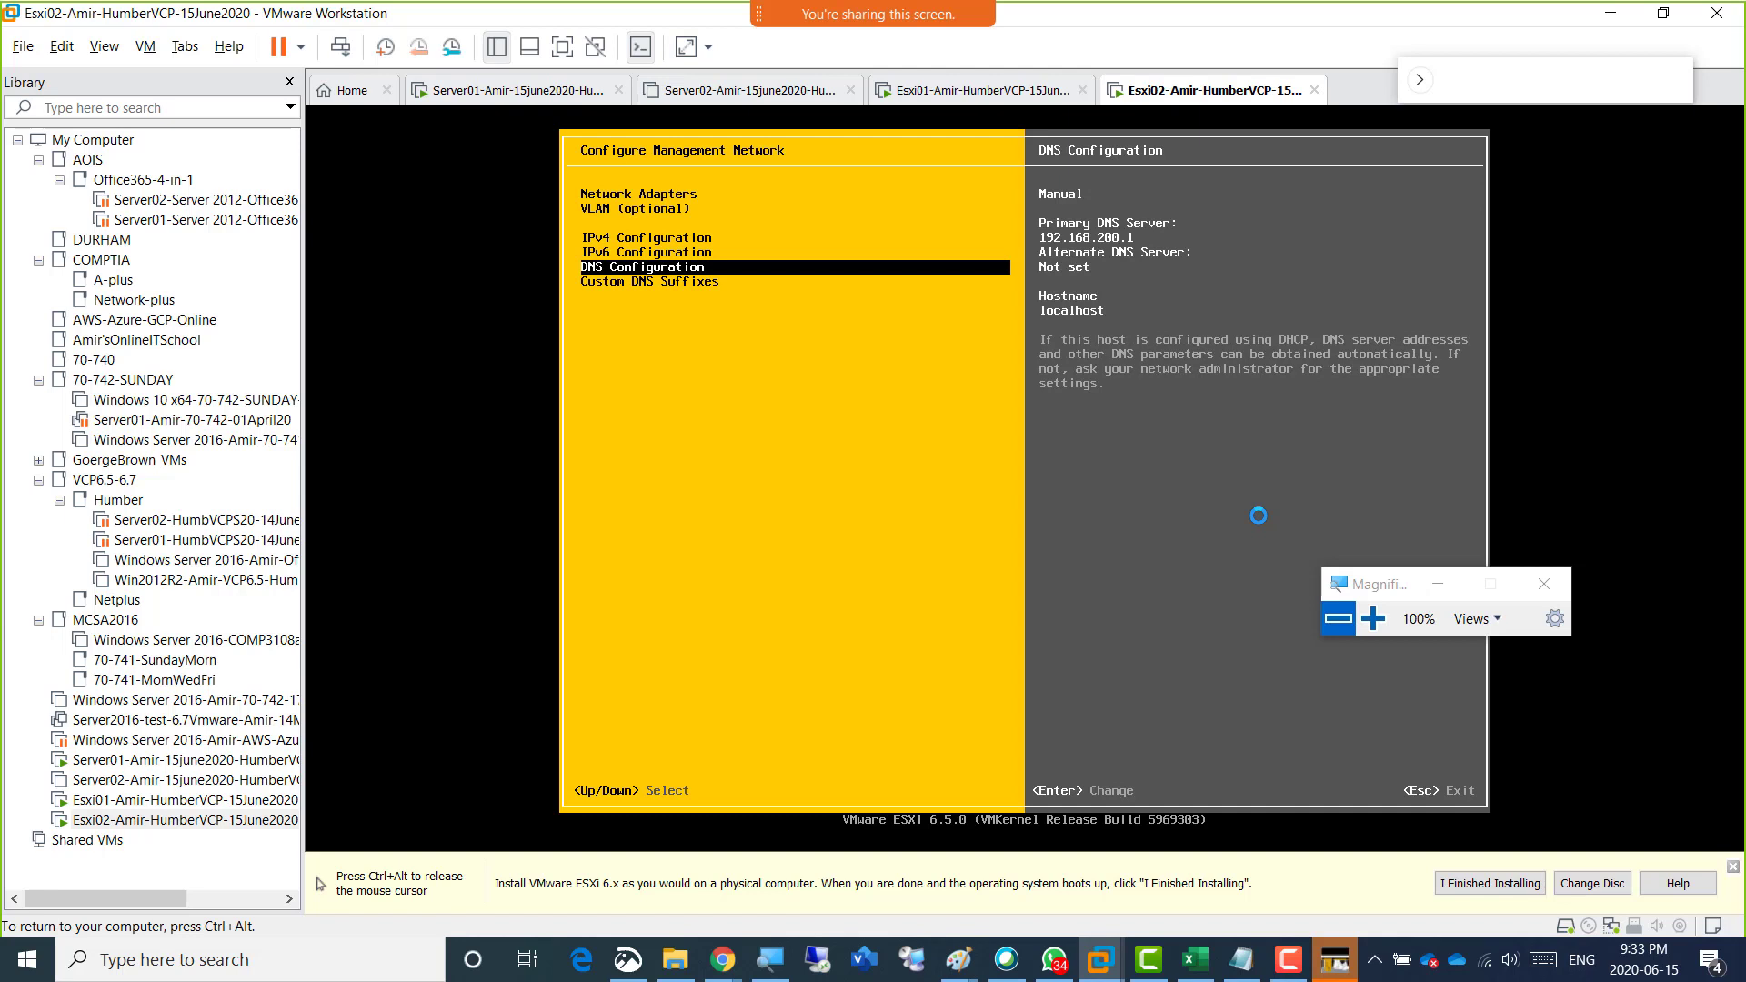
key("Return")
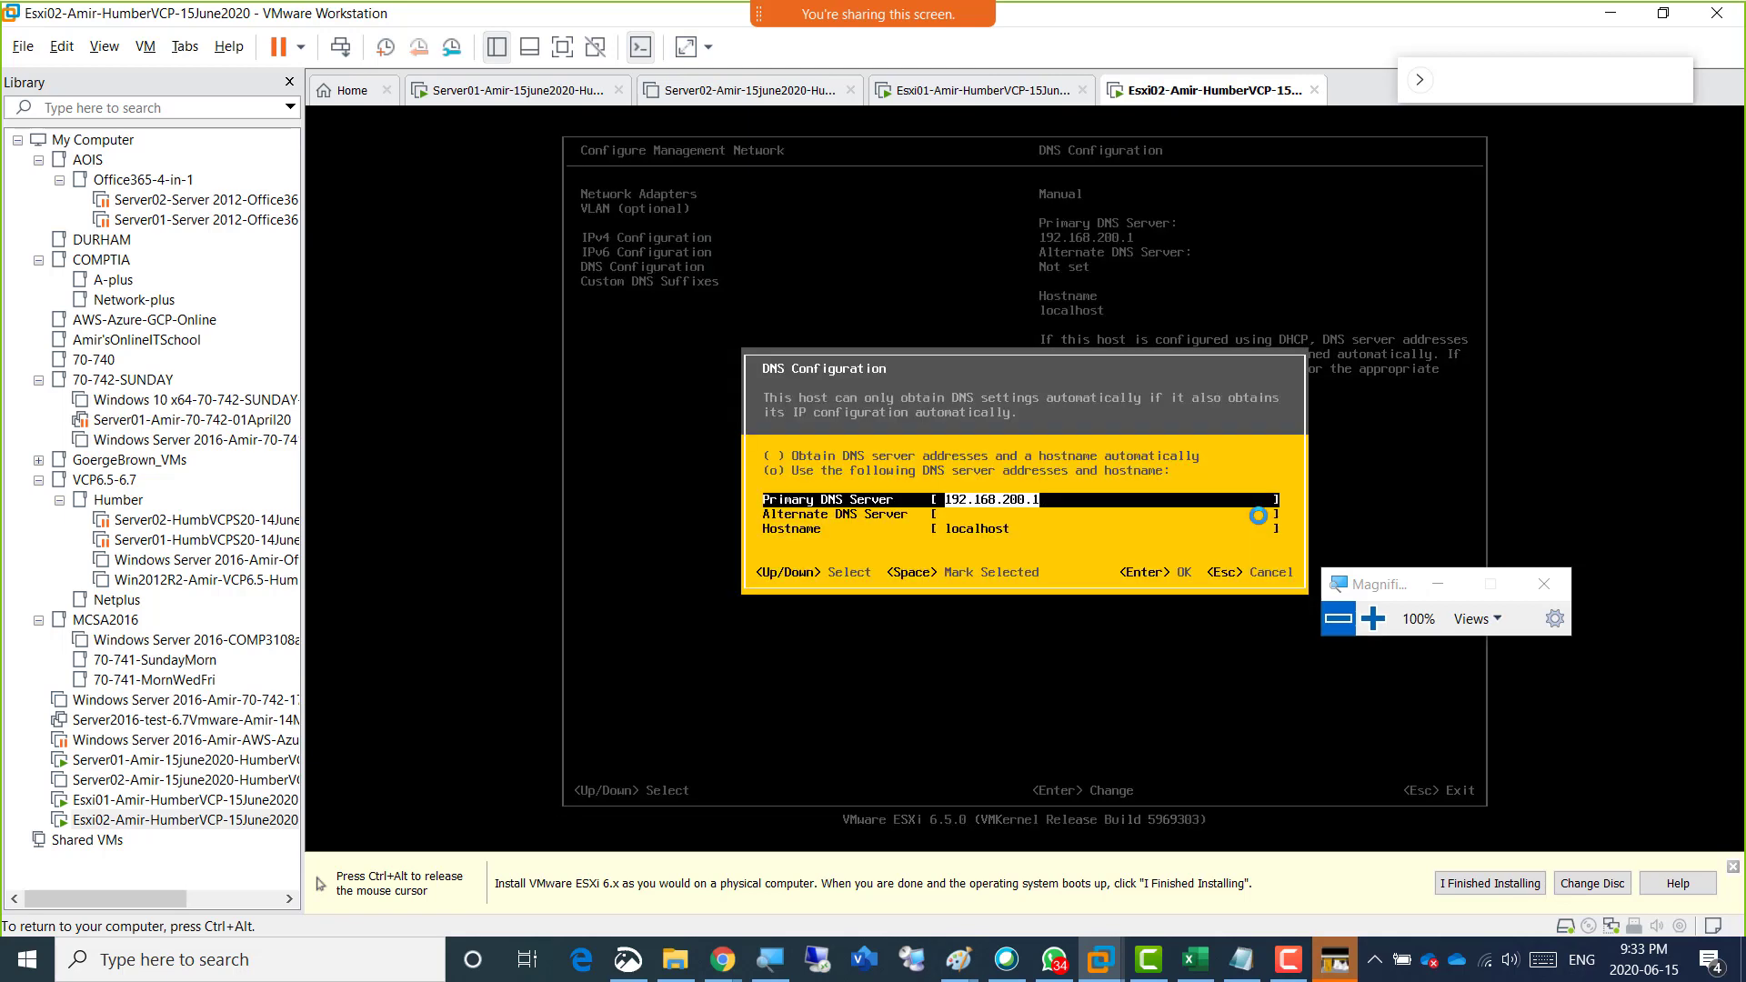
key("Down")
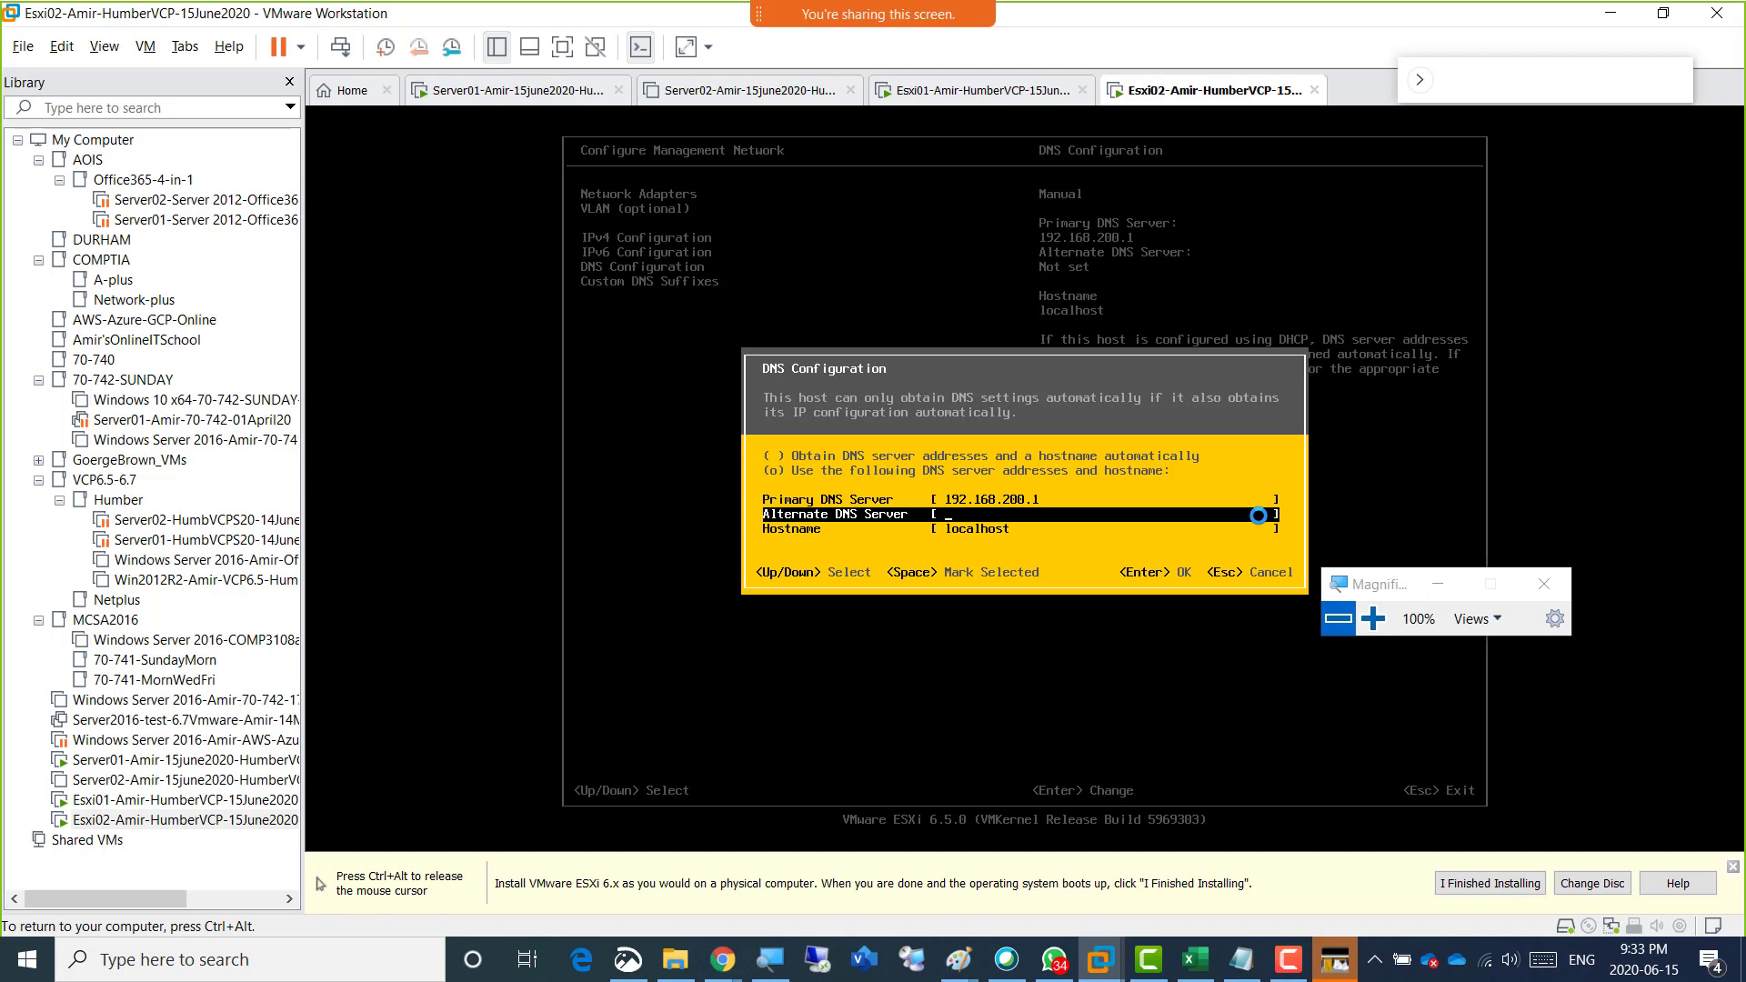
key("Down")
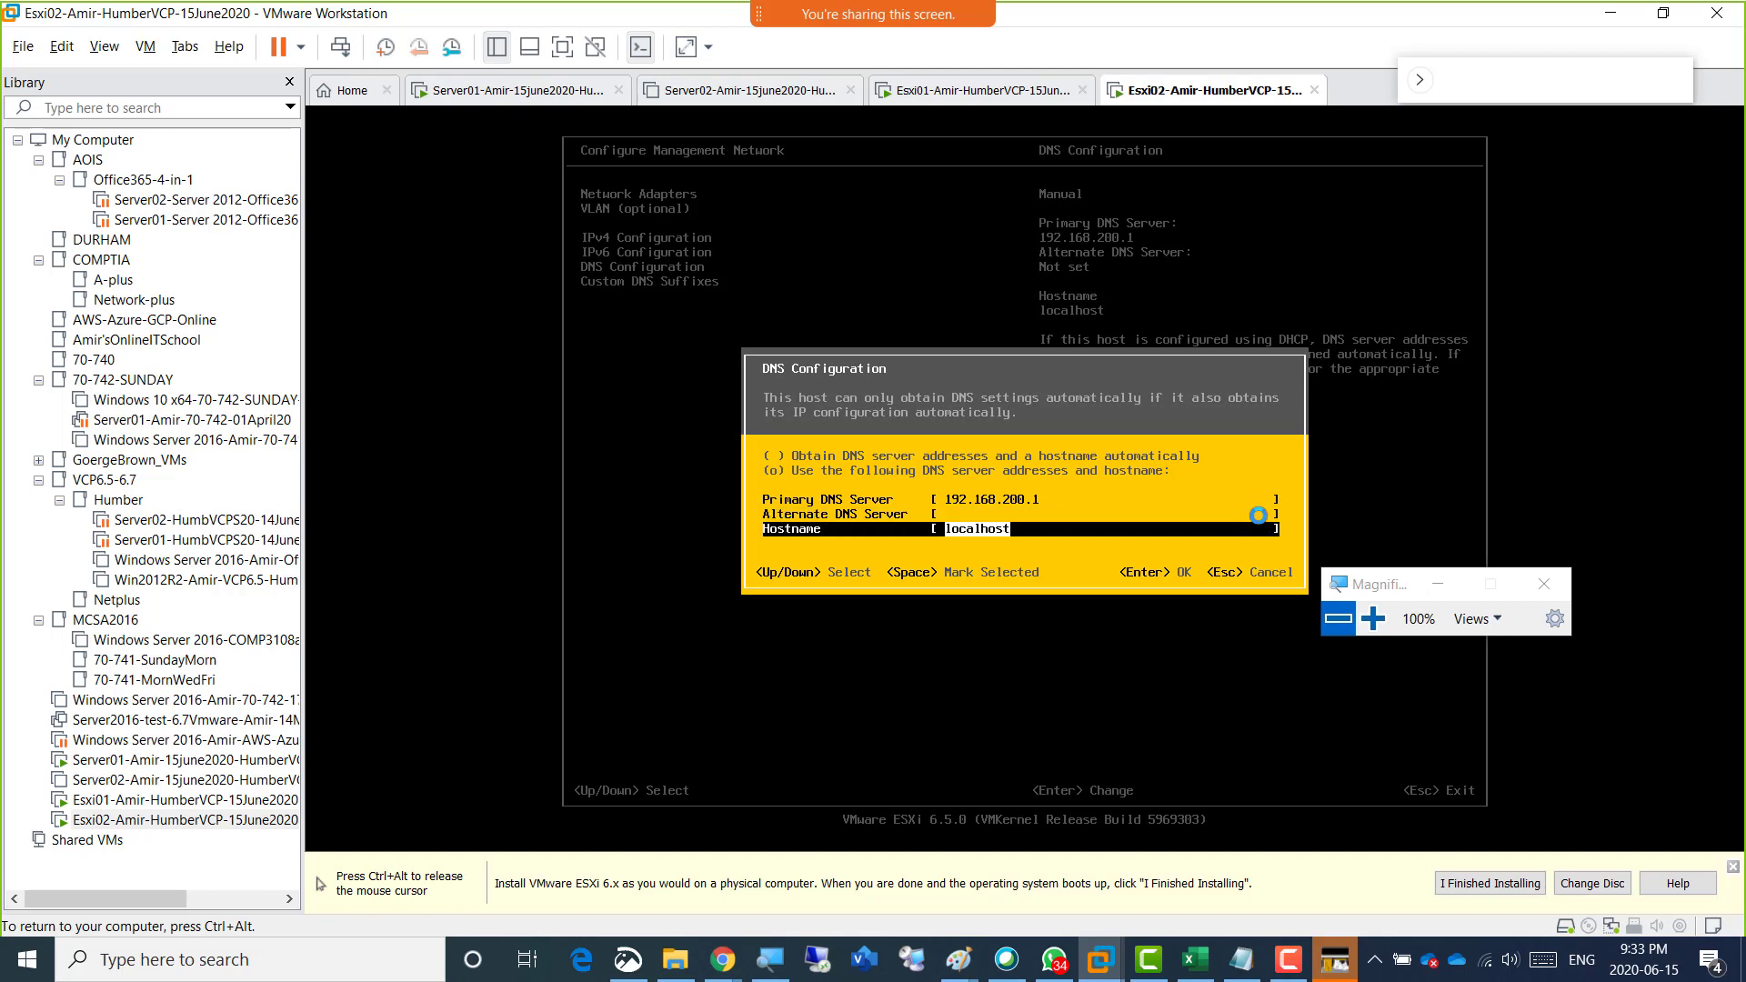
type("Ami")
type("rEsxi02")
key("Return")
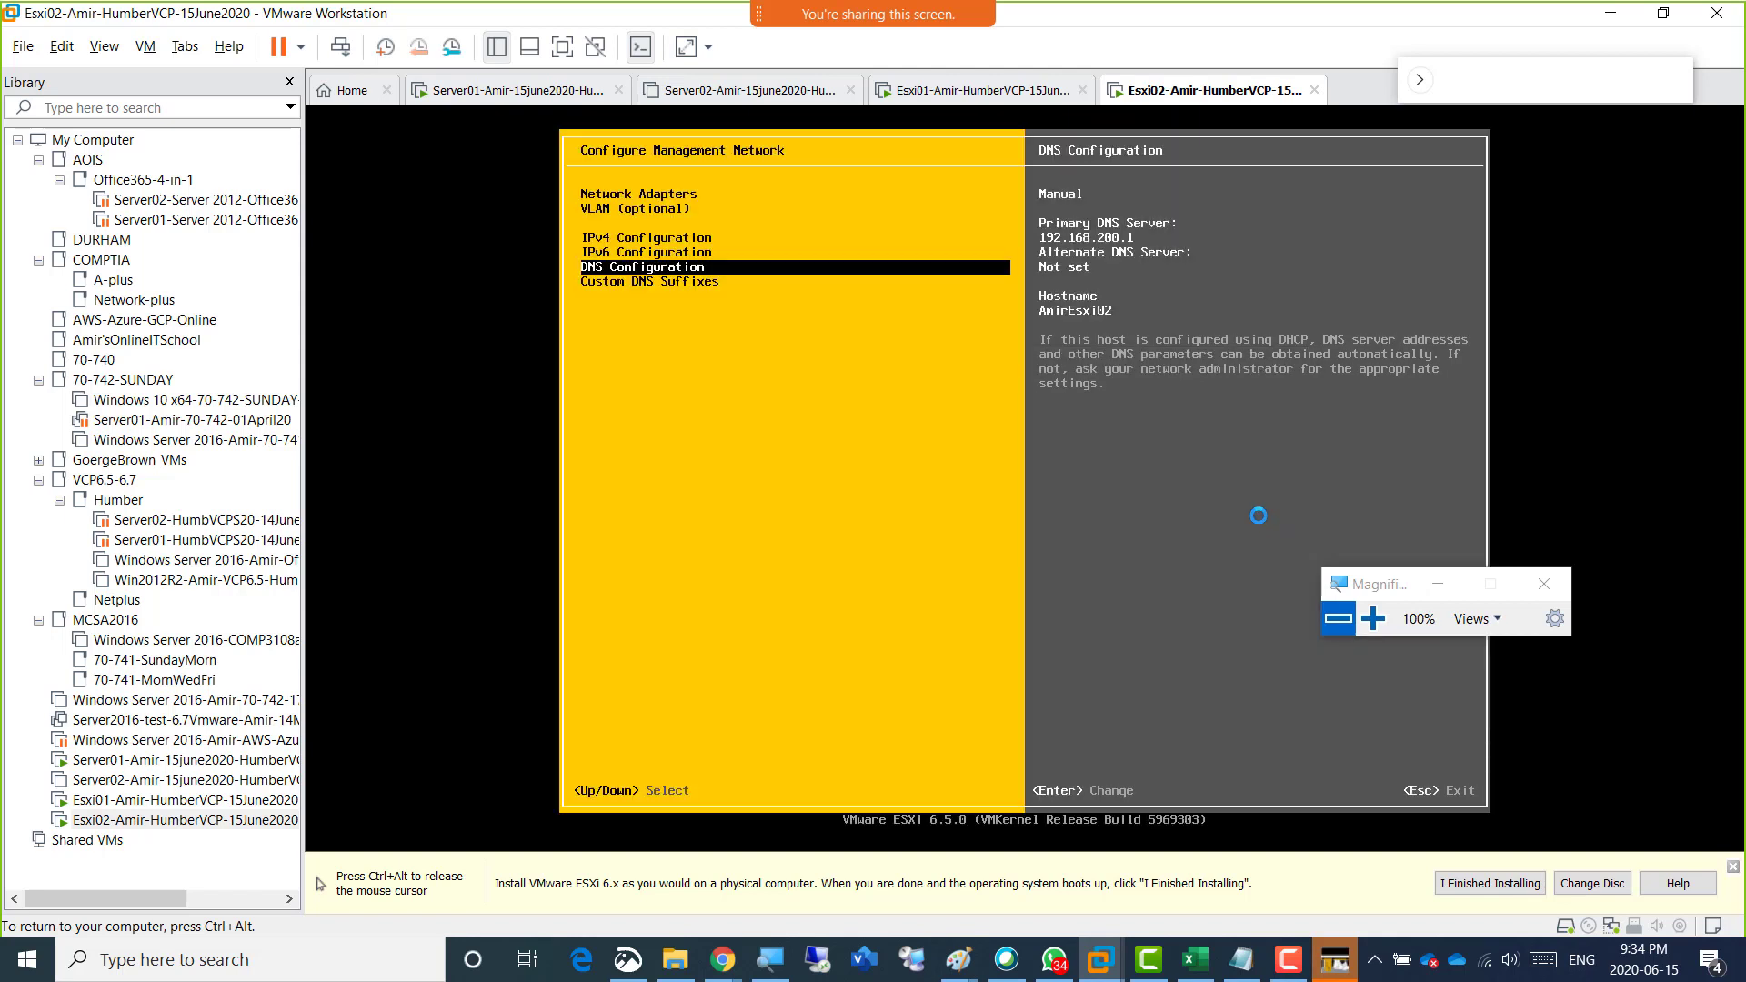
Confirm Humber.local as Esxi02's custom DNS suffix.
key("Down")
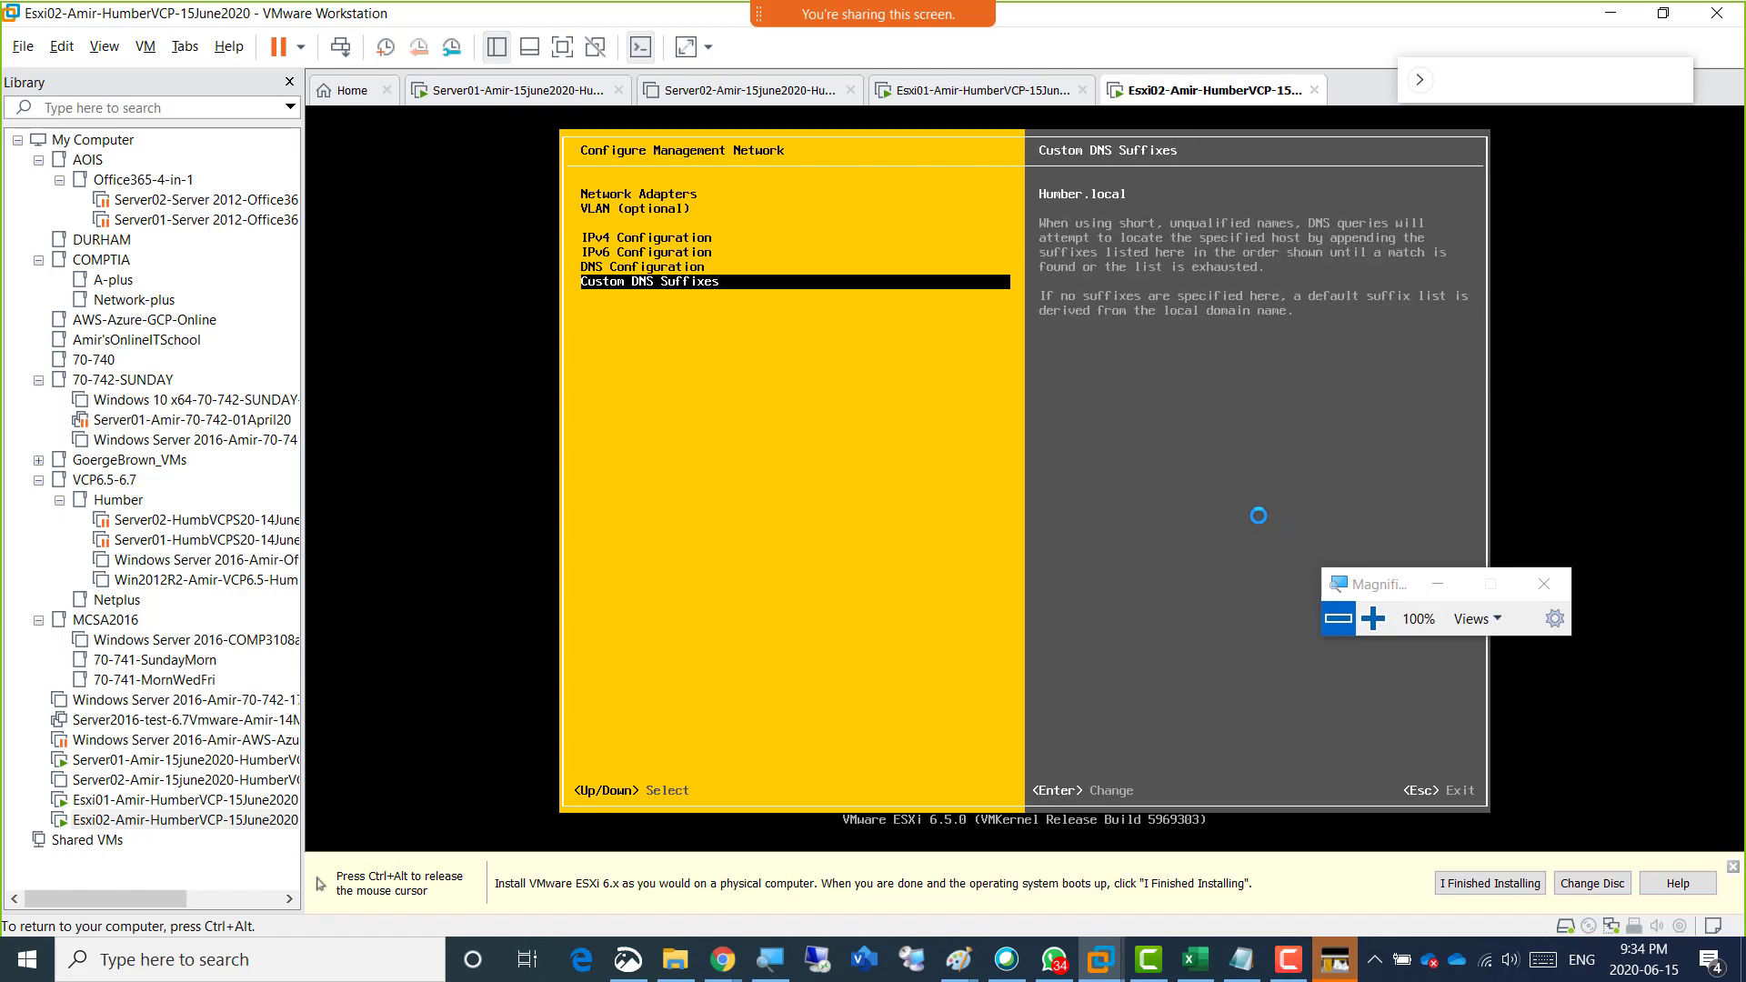
key("Return")
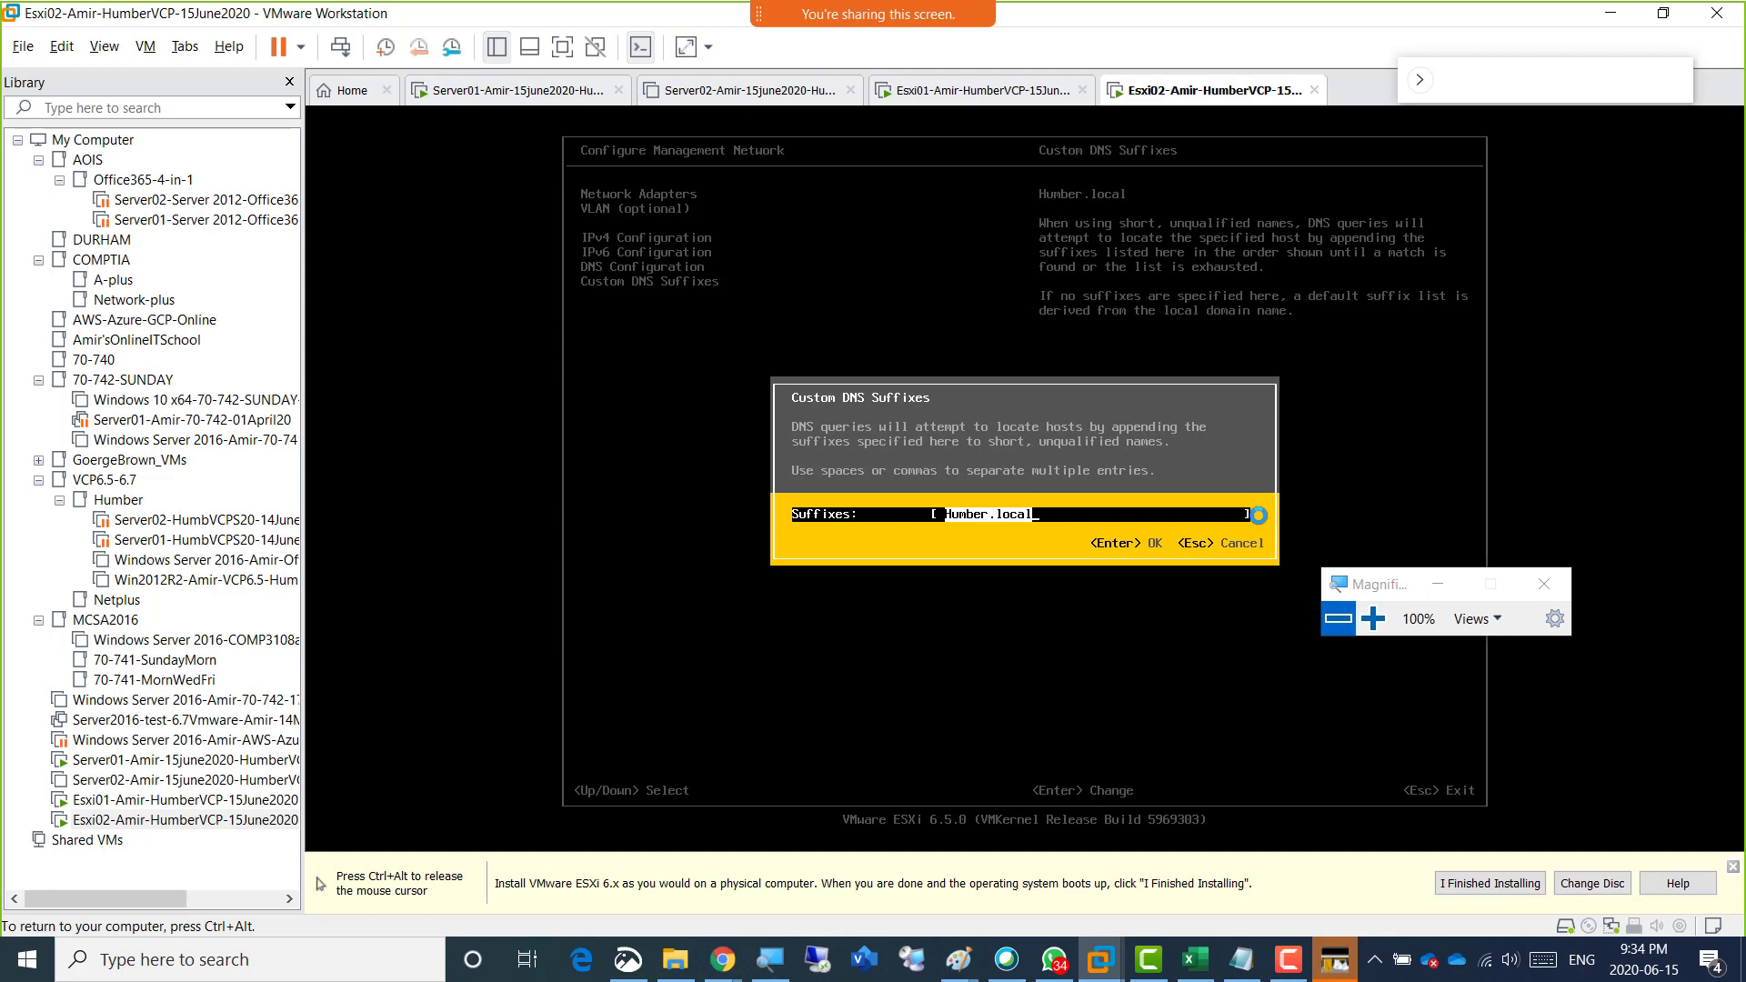
key("Return")
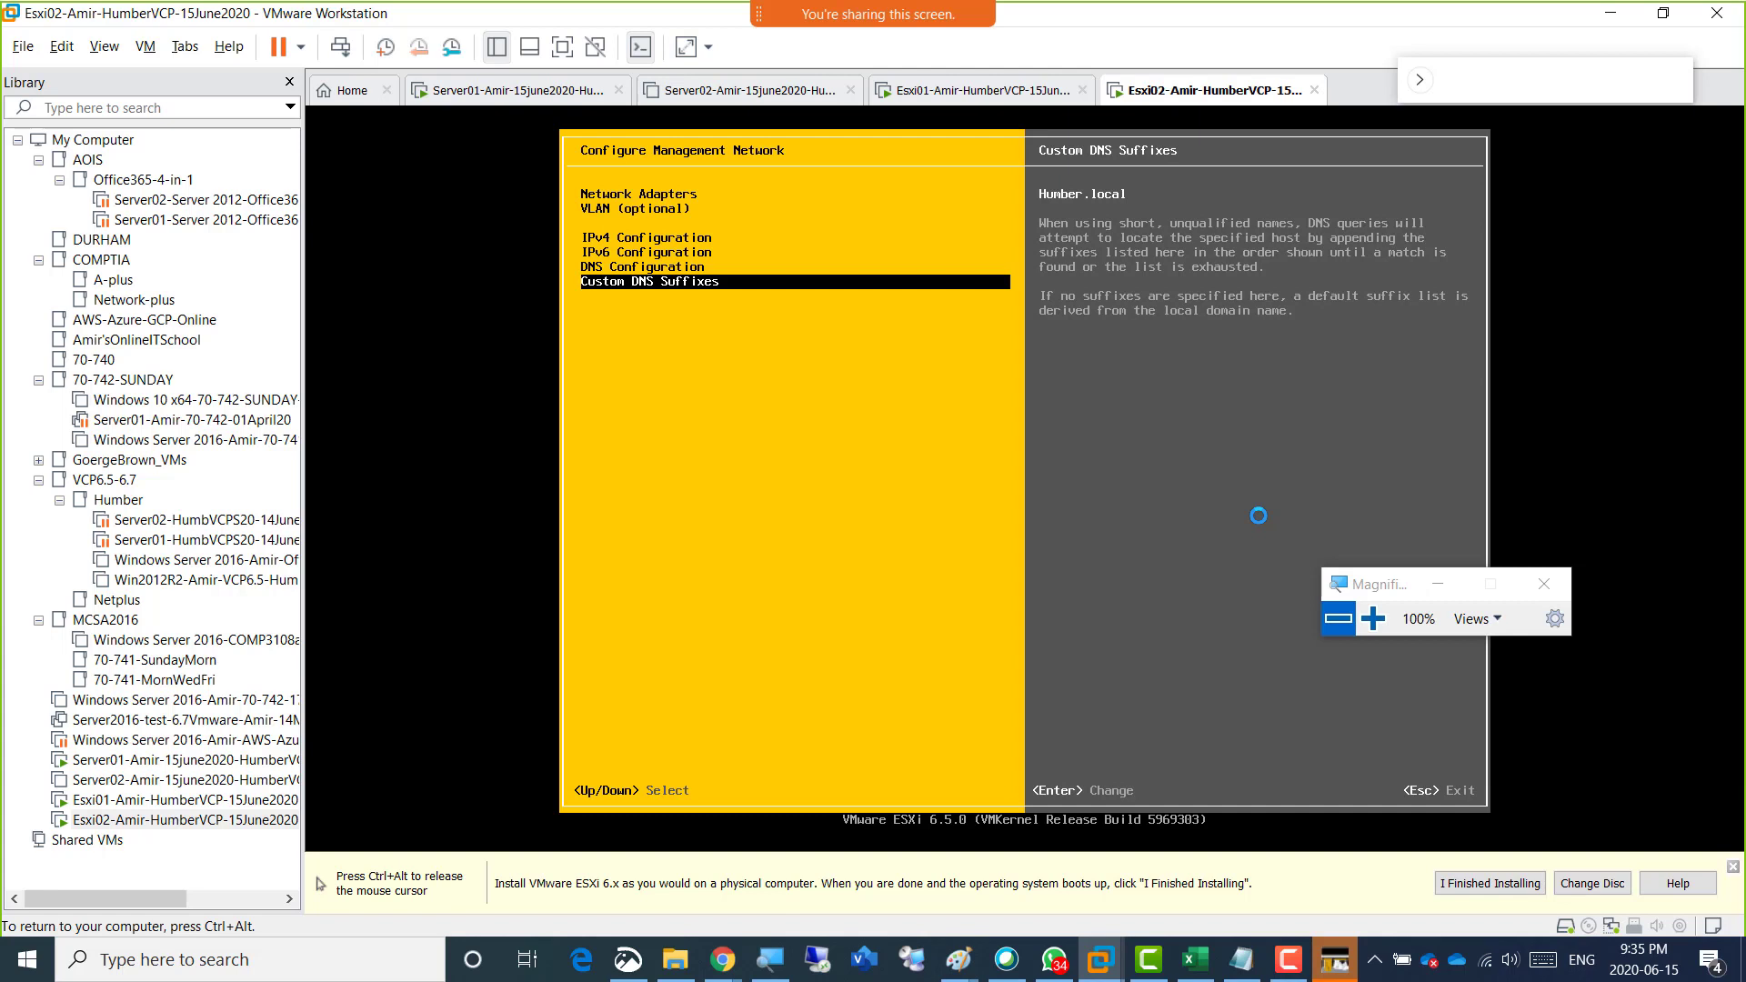
Review the DNS and IPv6 entries of Esxi02's management network configuration.
key("Up")
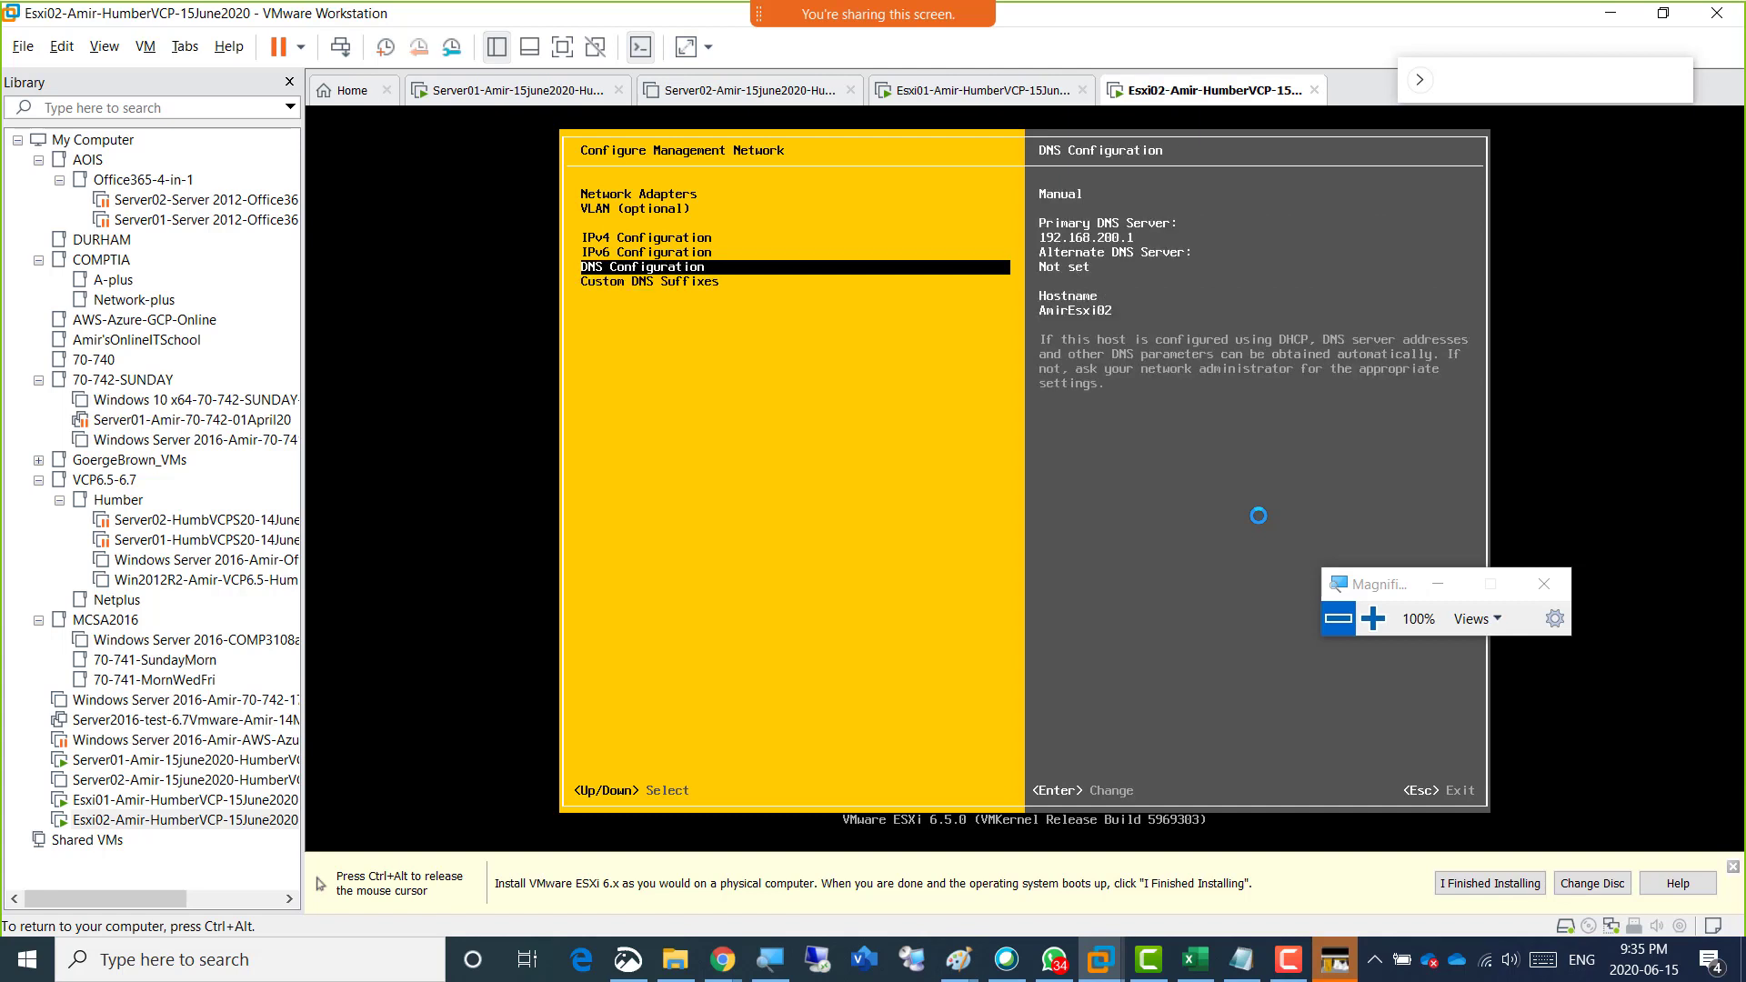
key("ctrl+alt")
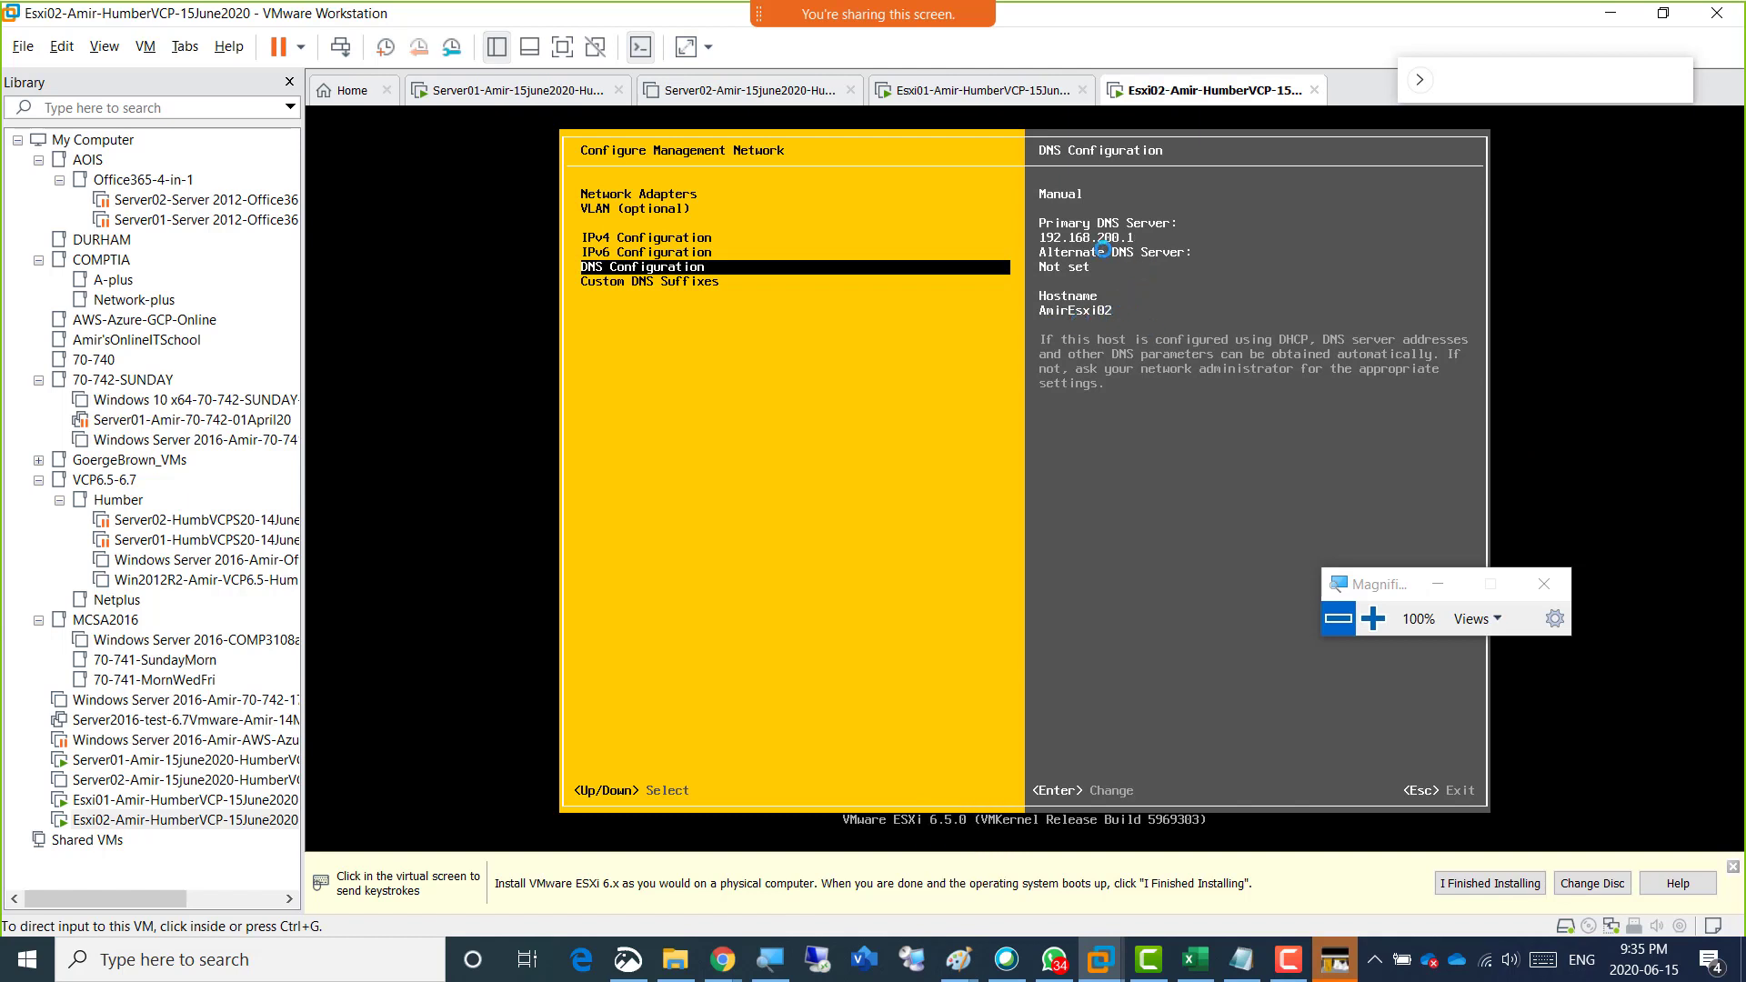
left_click(659, 341)
key("Up")
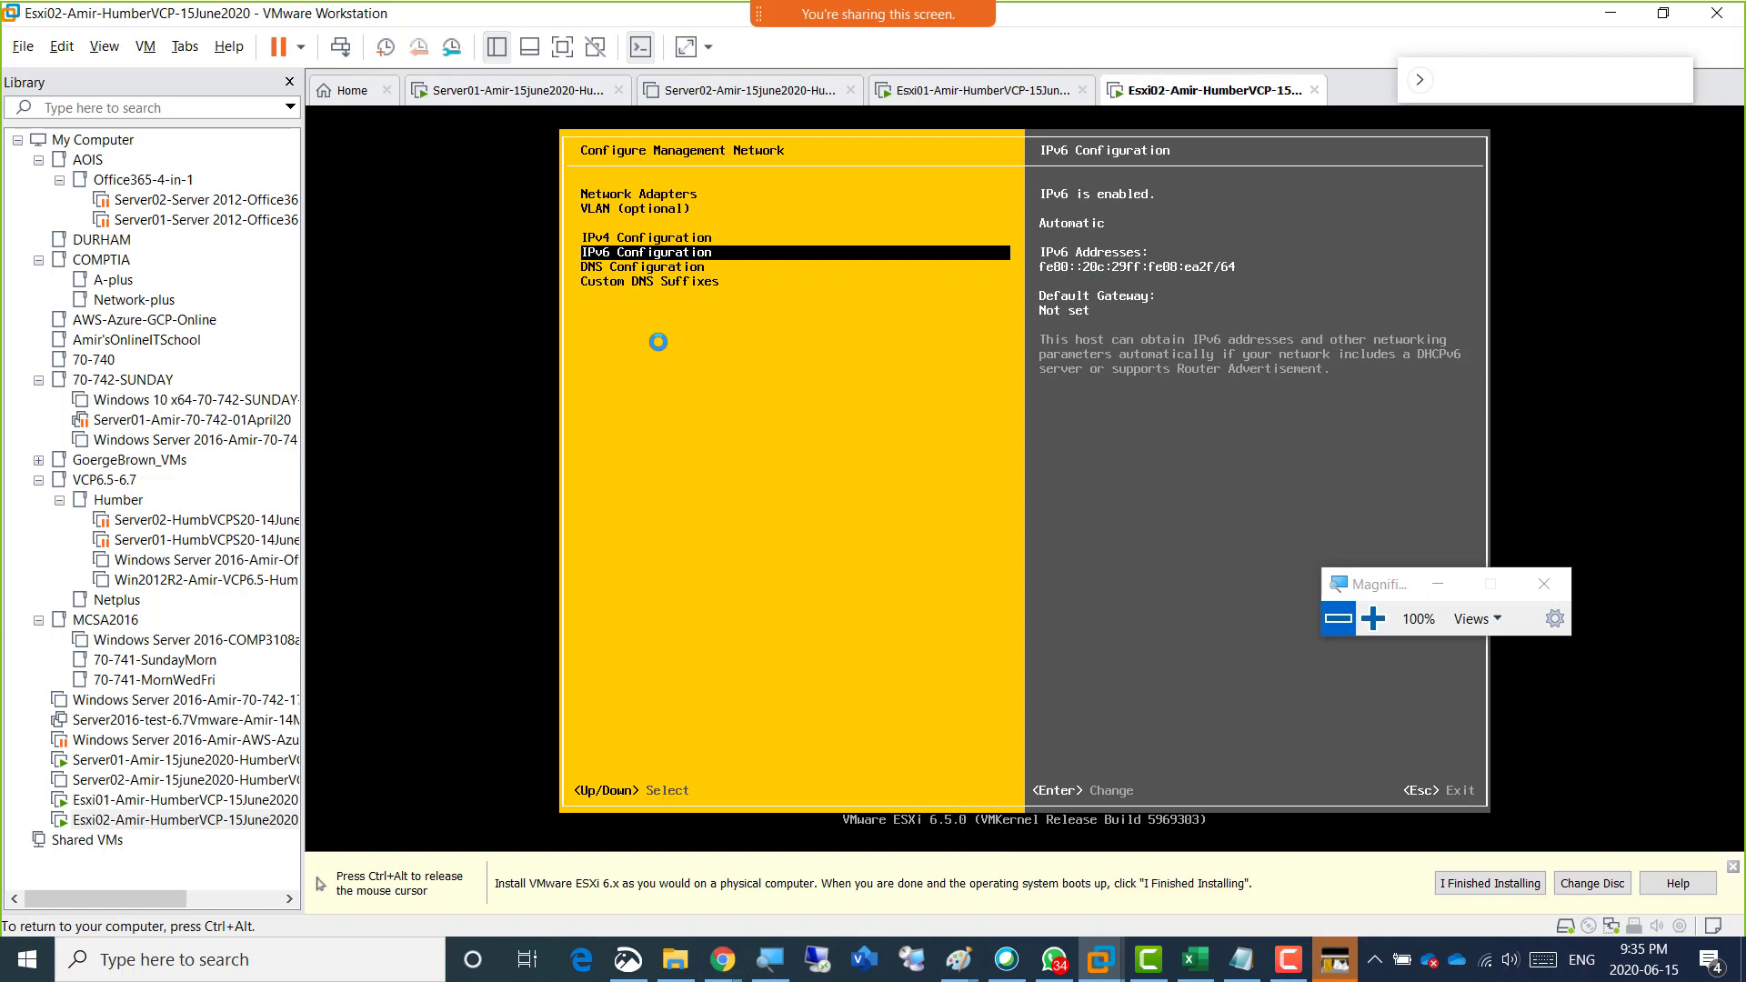
Check Esxi02's IPv4 configuration, and exit the management network settings, applying the changes with a management network restart.
key("Up")
key("ctrl+alt")
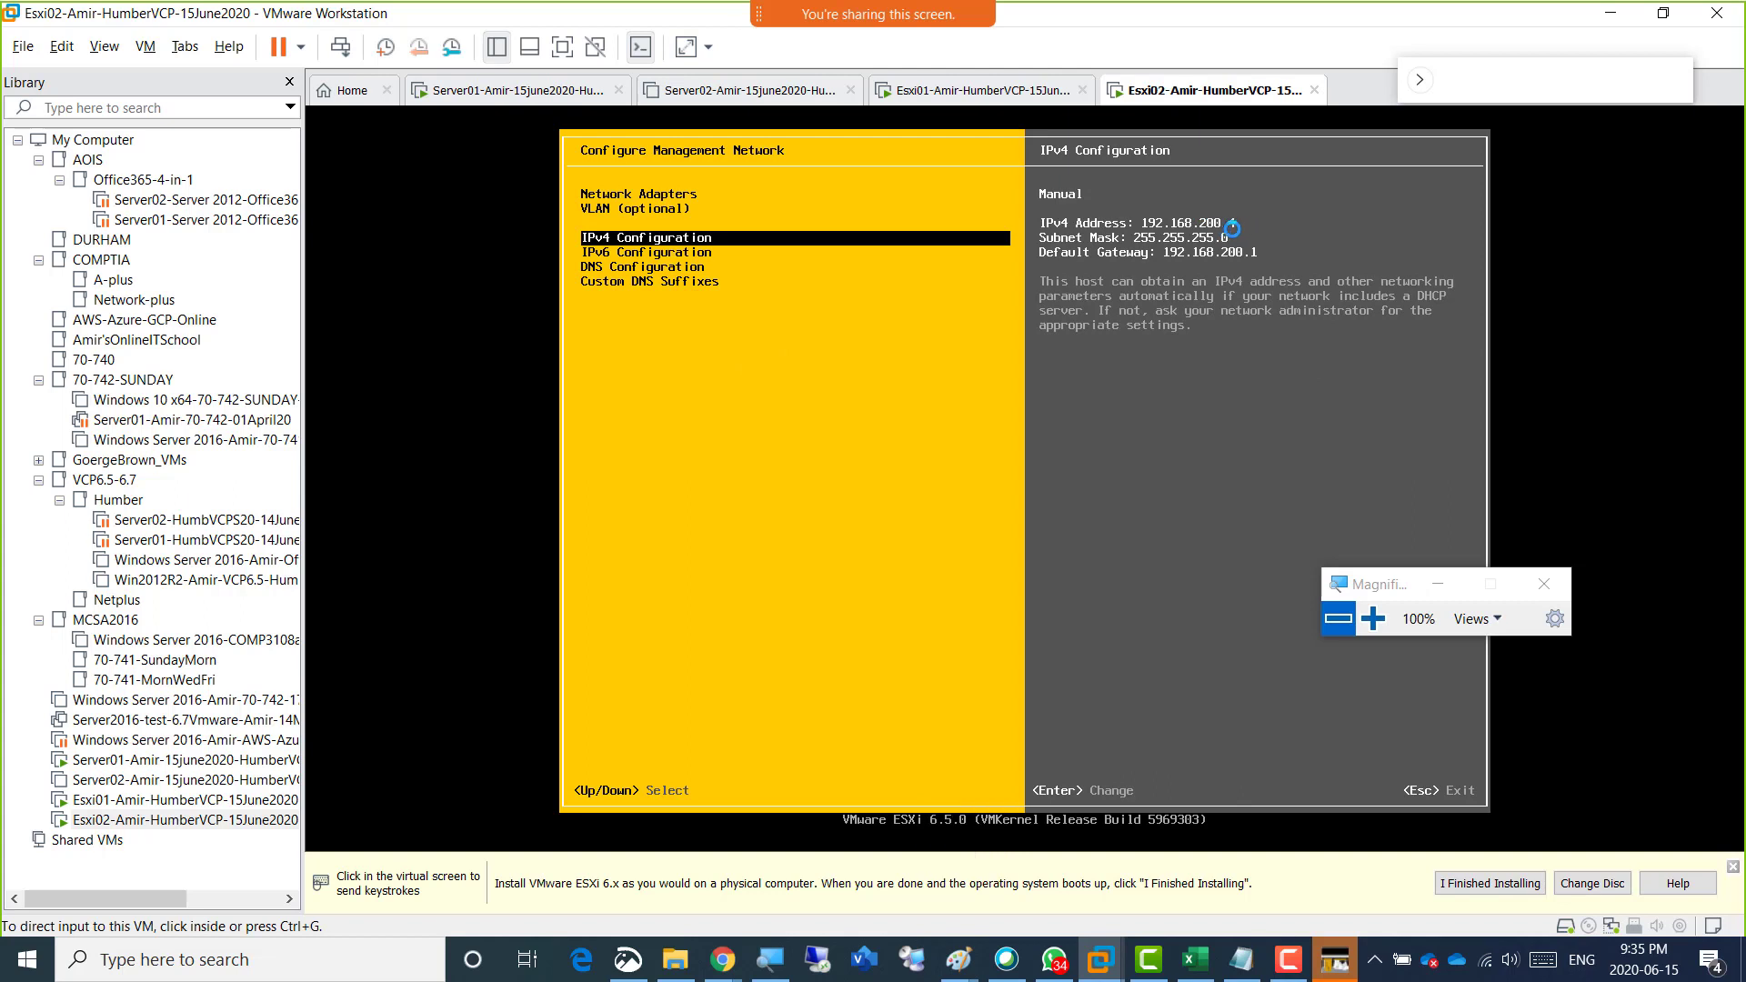
left_click(650, 281)
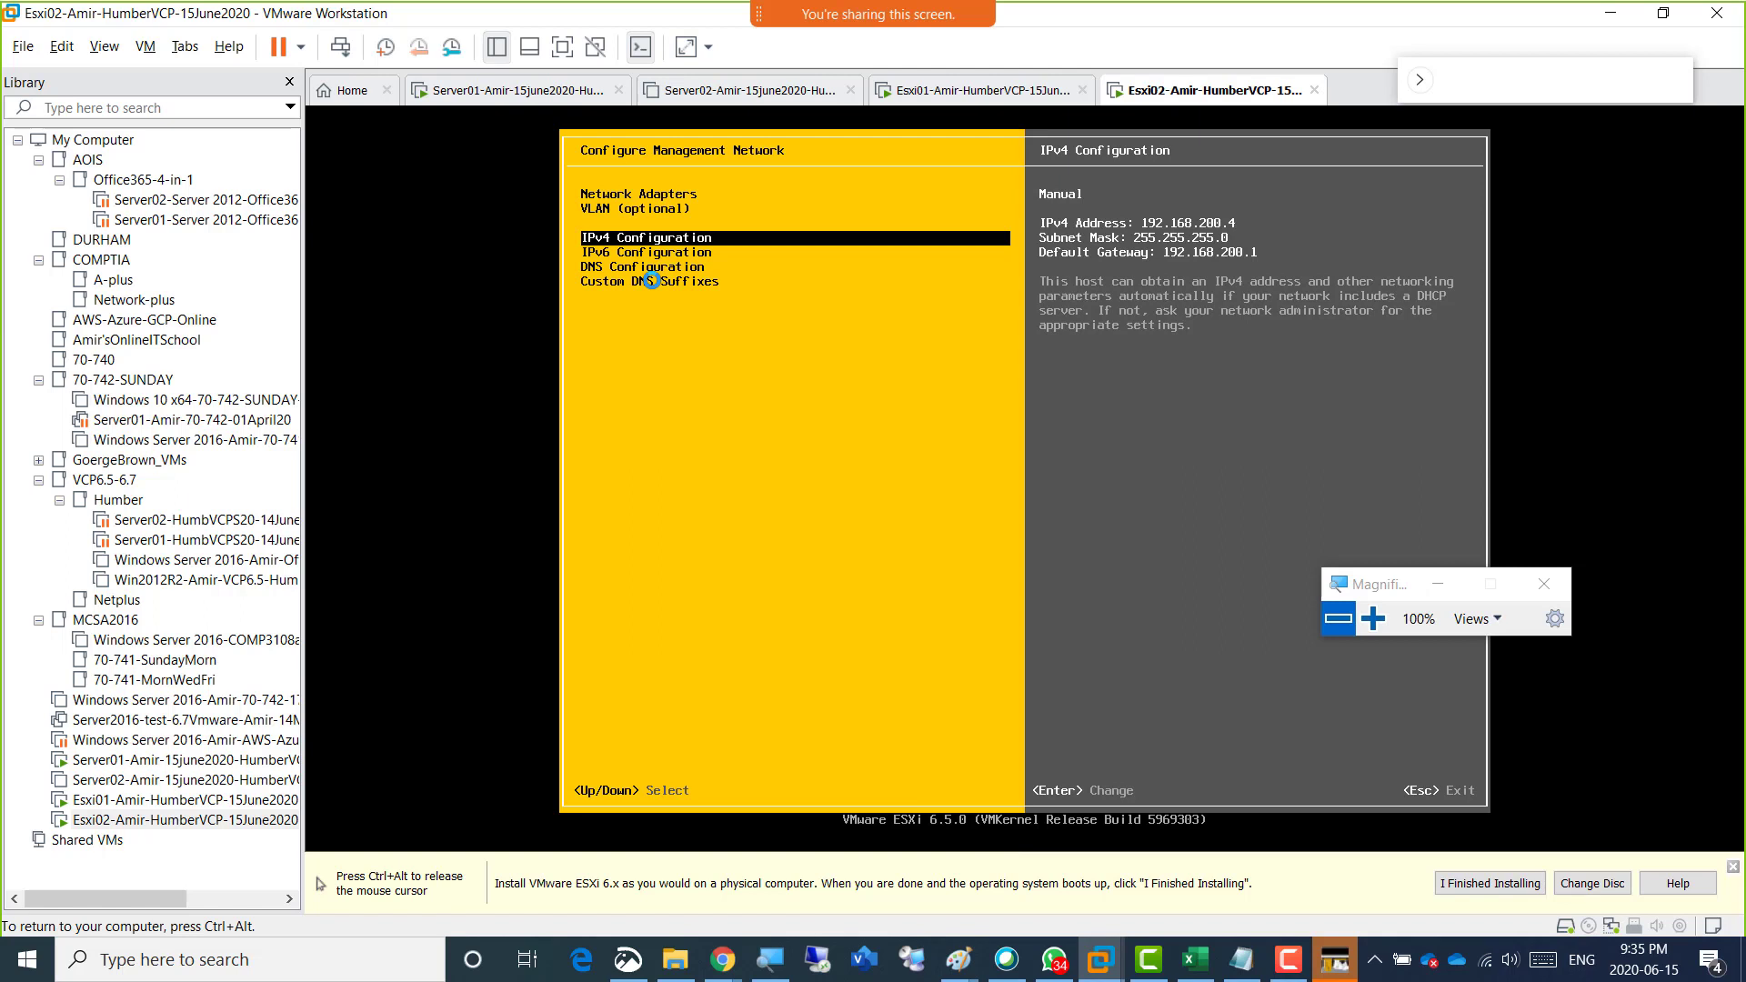
key("Escape")
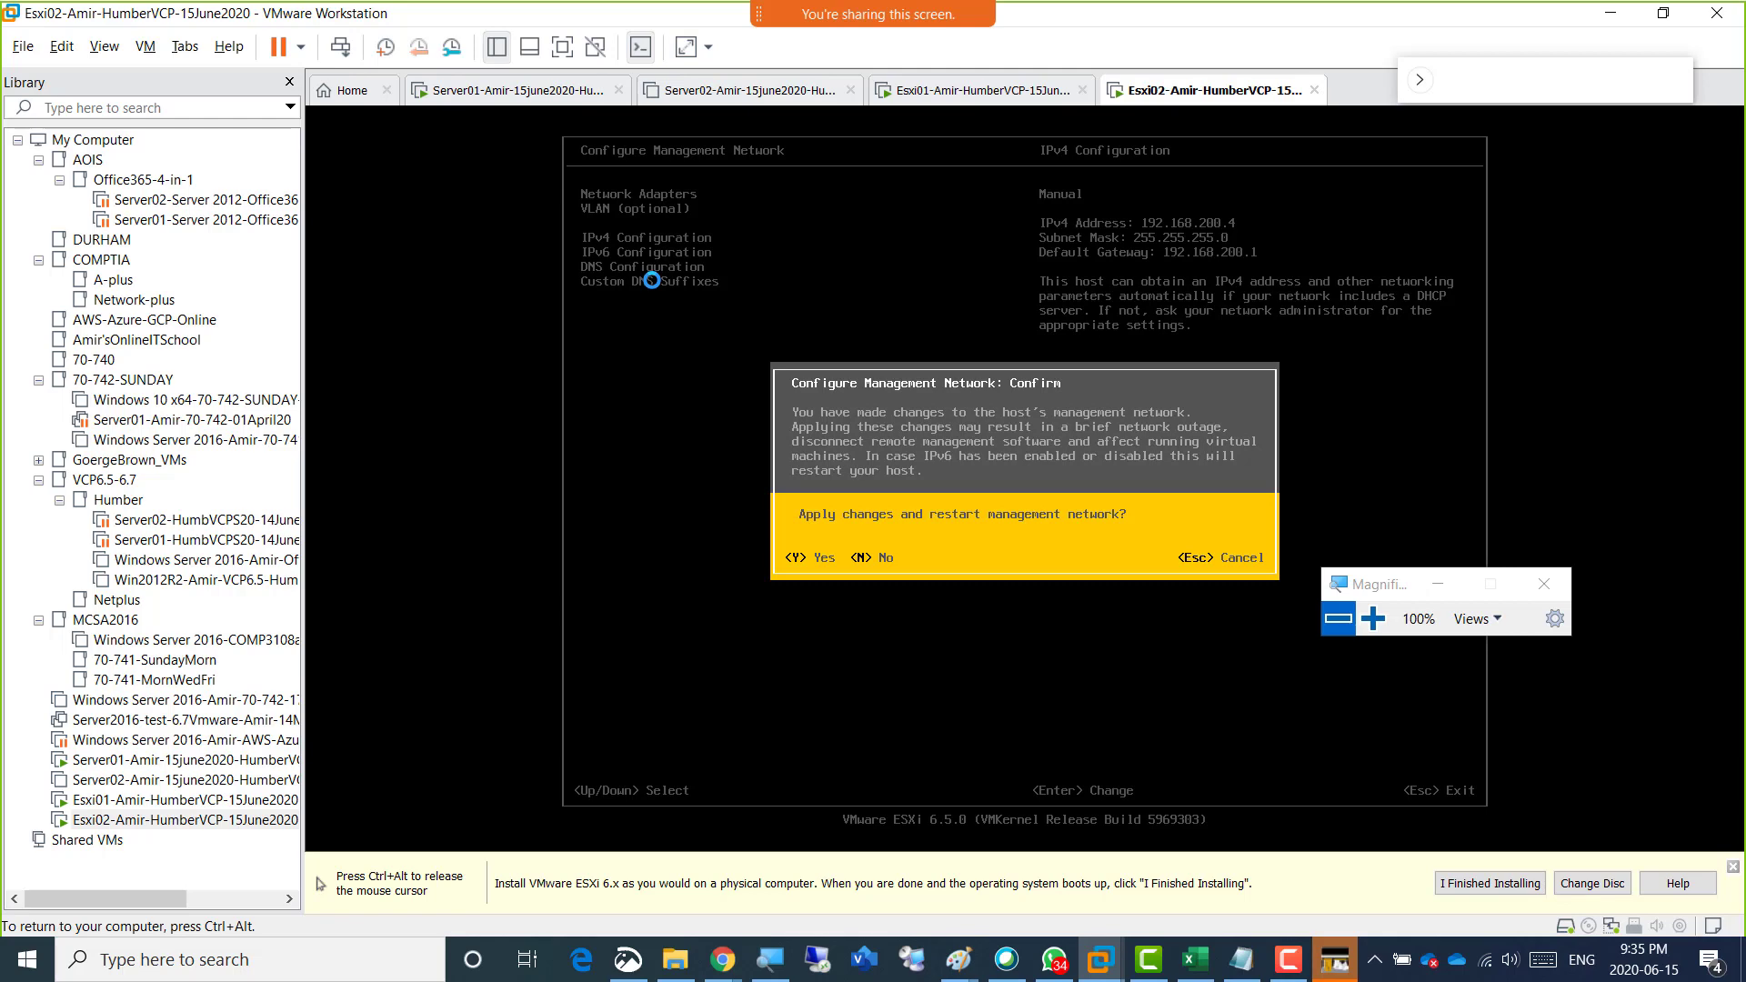
key("Escape")
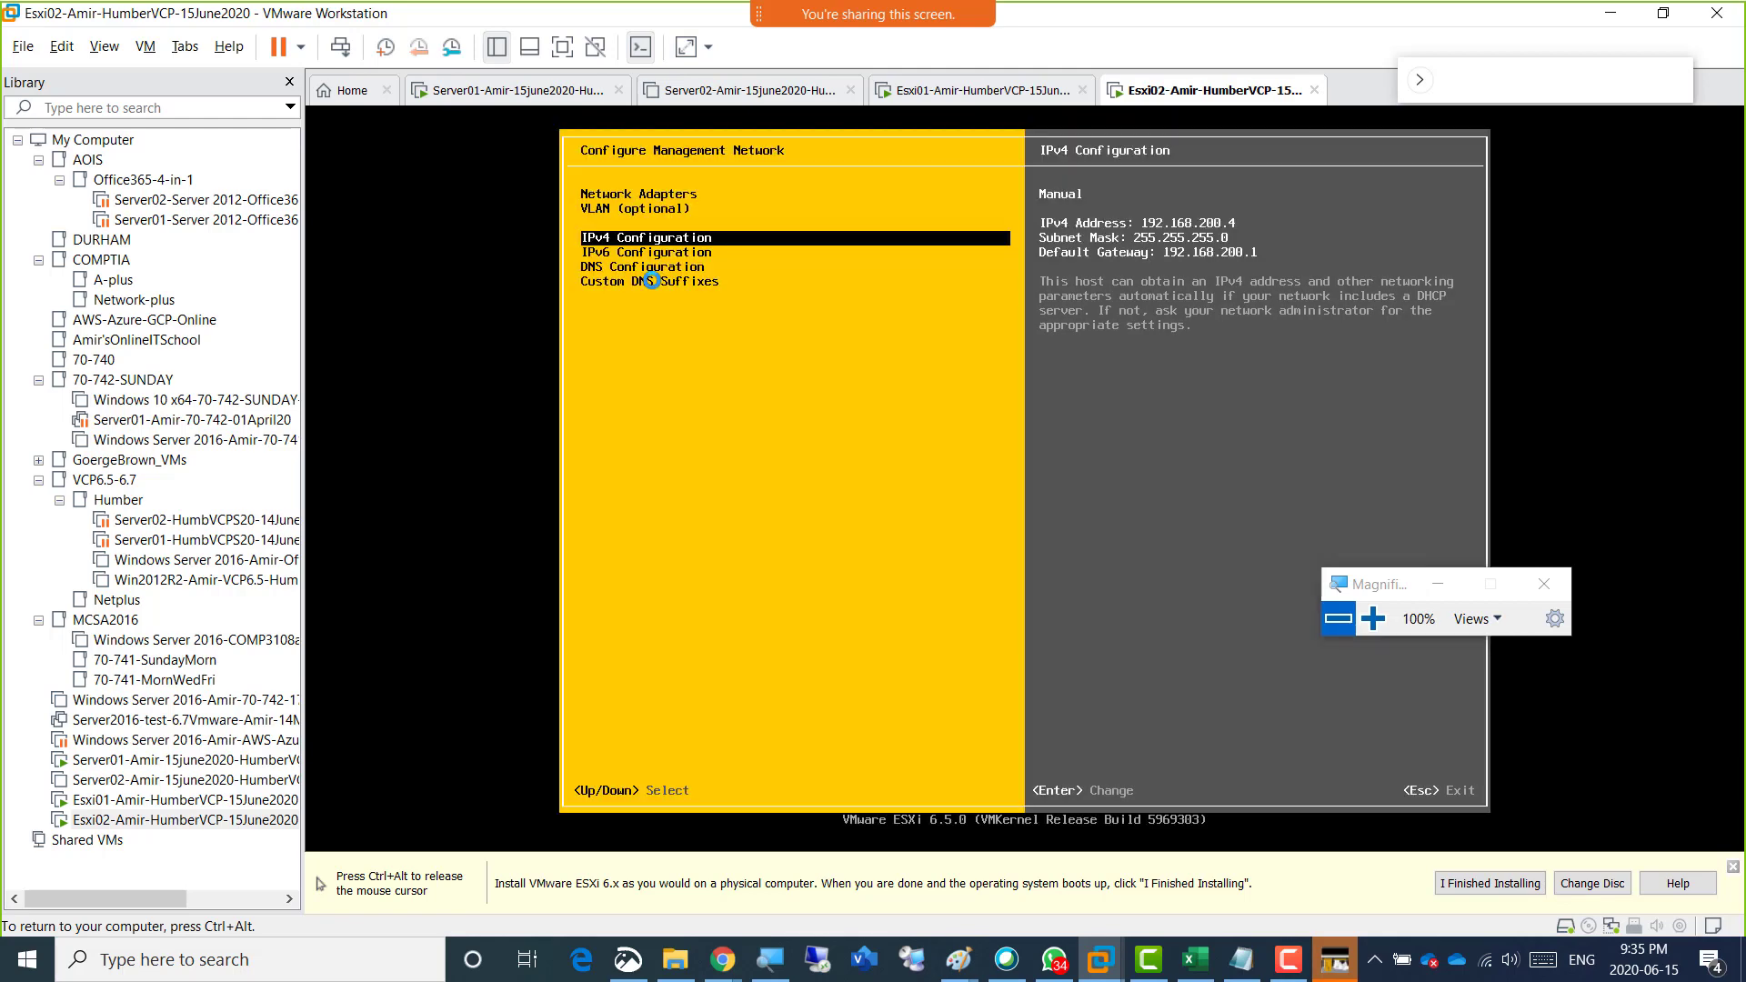
key("Escape")
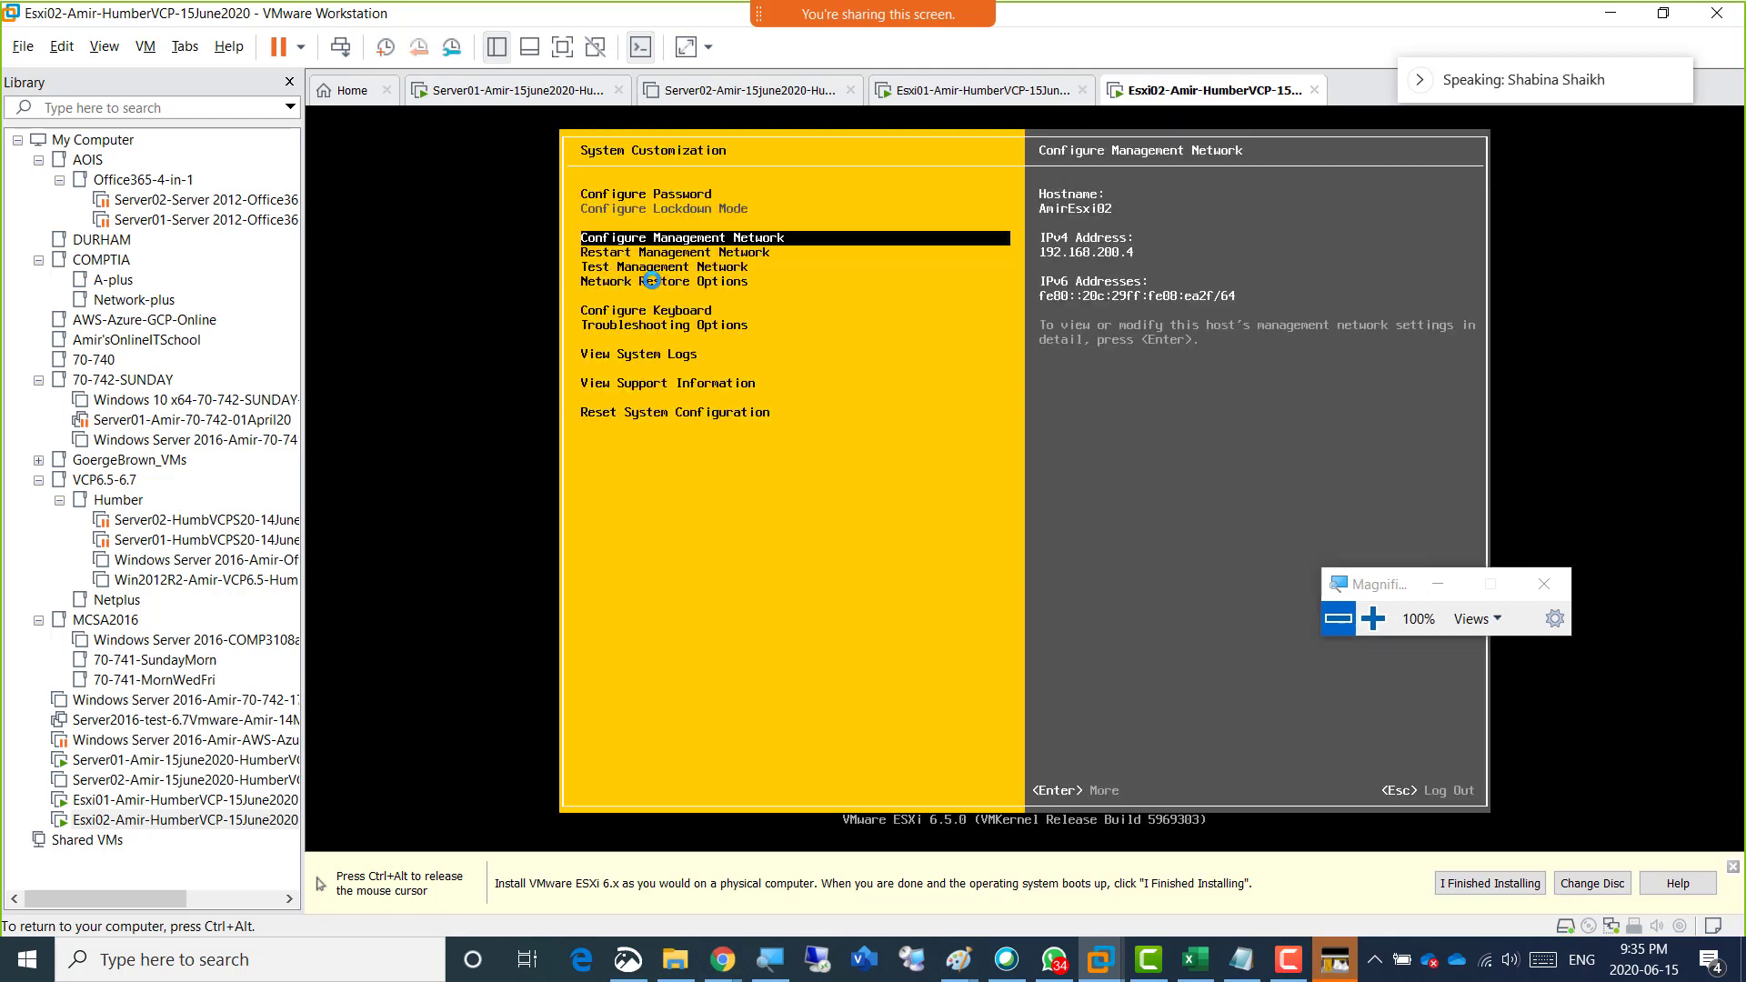
Compare the management network summaries of Esxi01 and Esxi02, and switch to the lab diagram in Paint.
key("ctrl+alt")
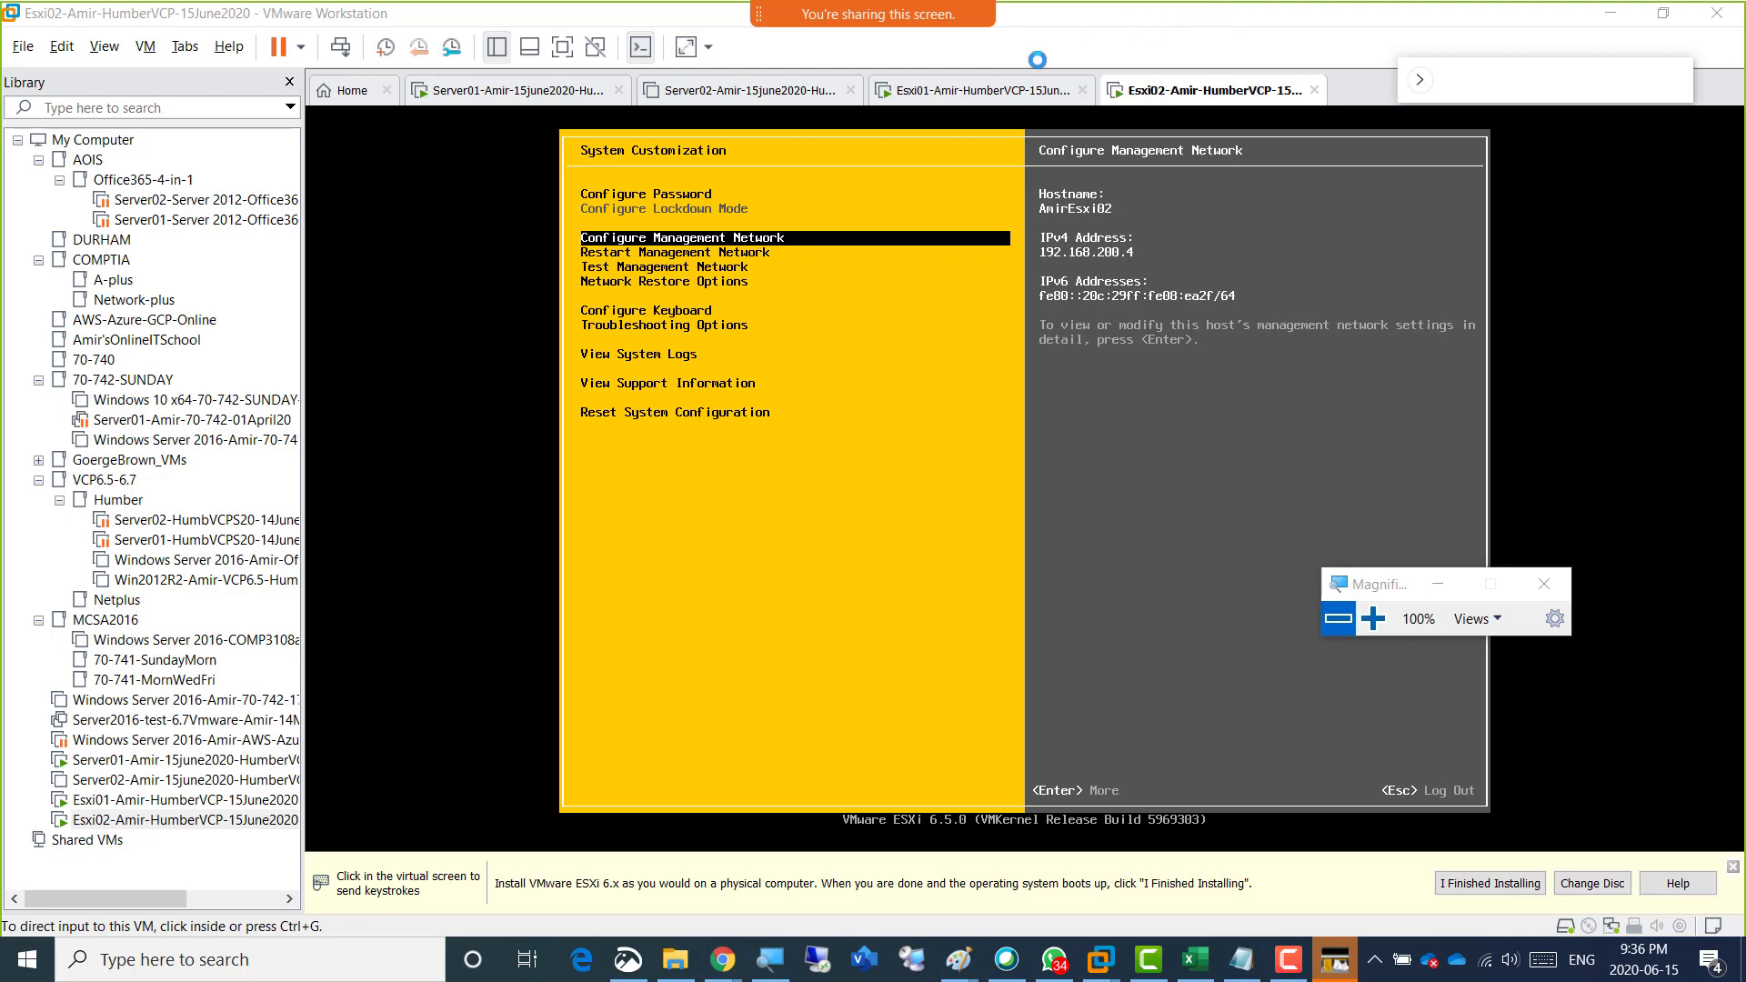
left_click(995, 91)
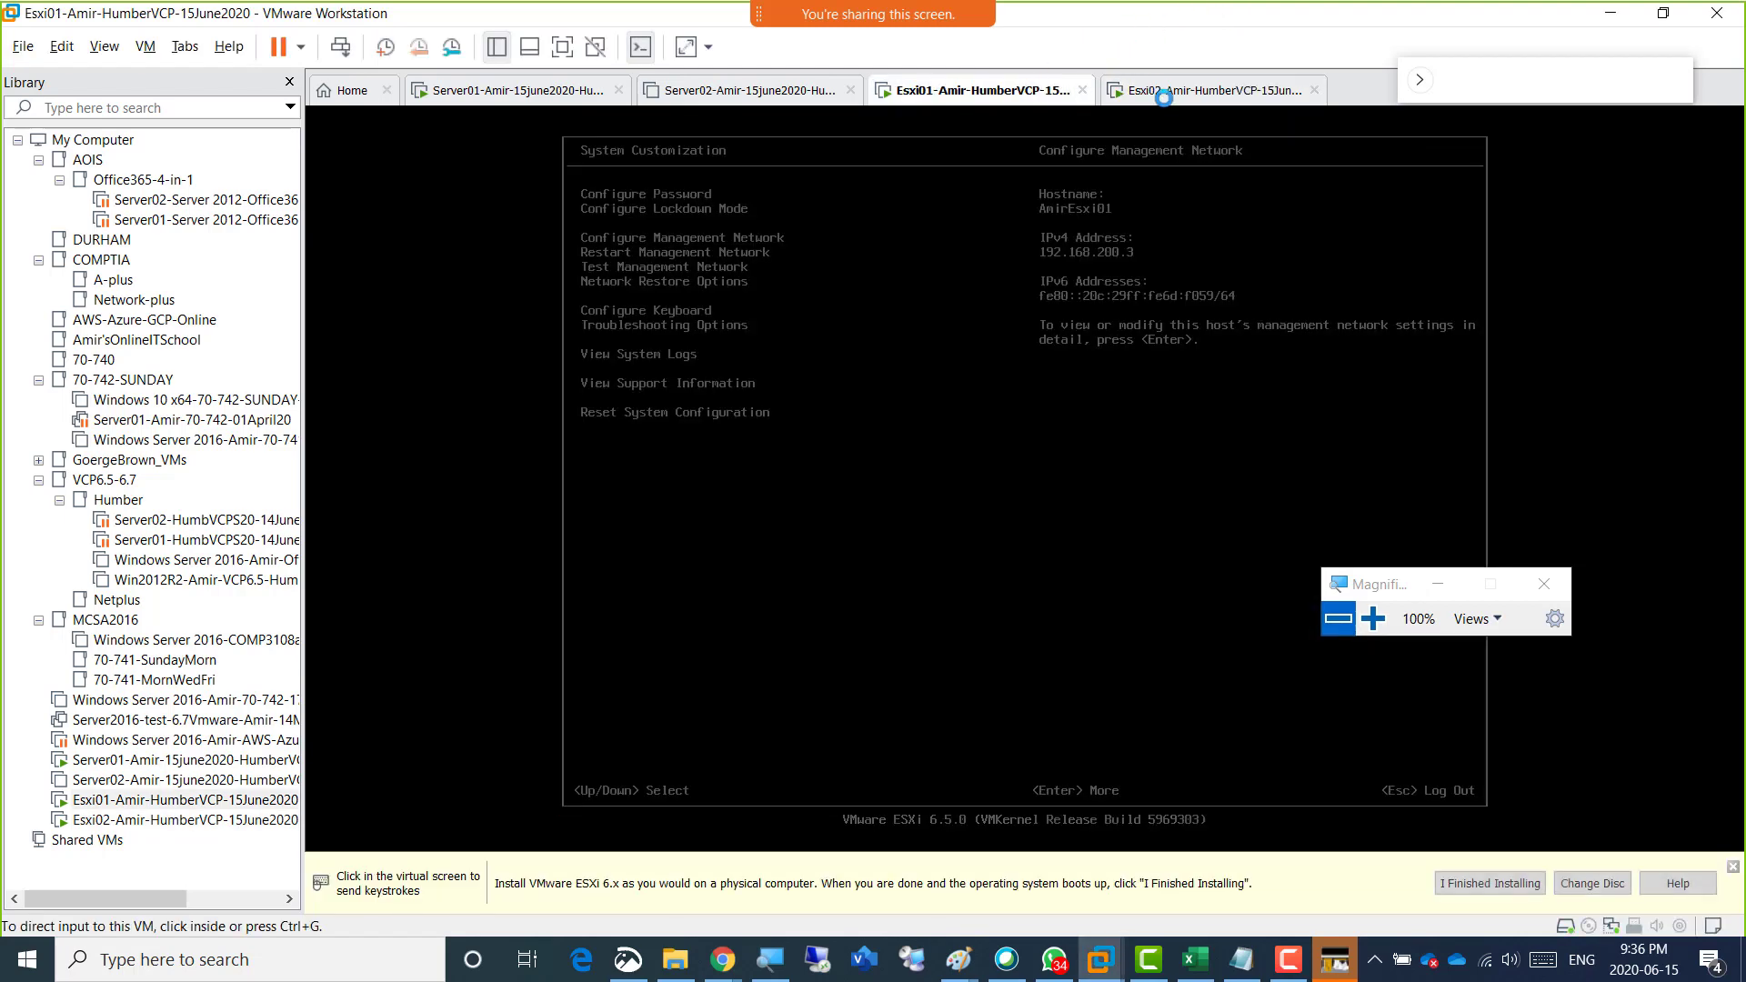
left_click(1114, 94)
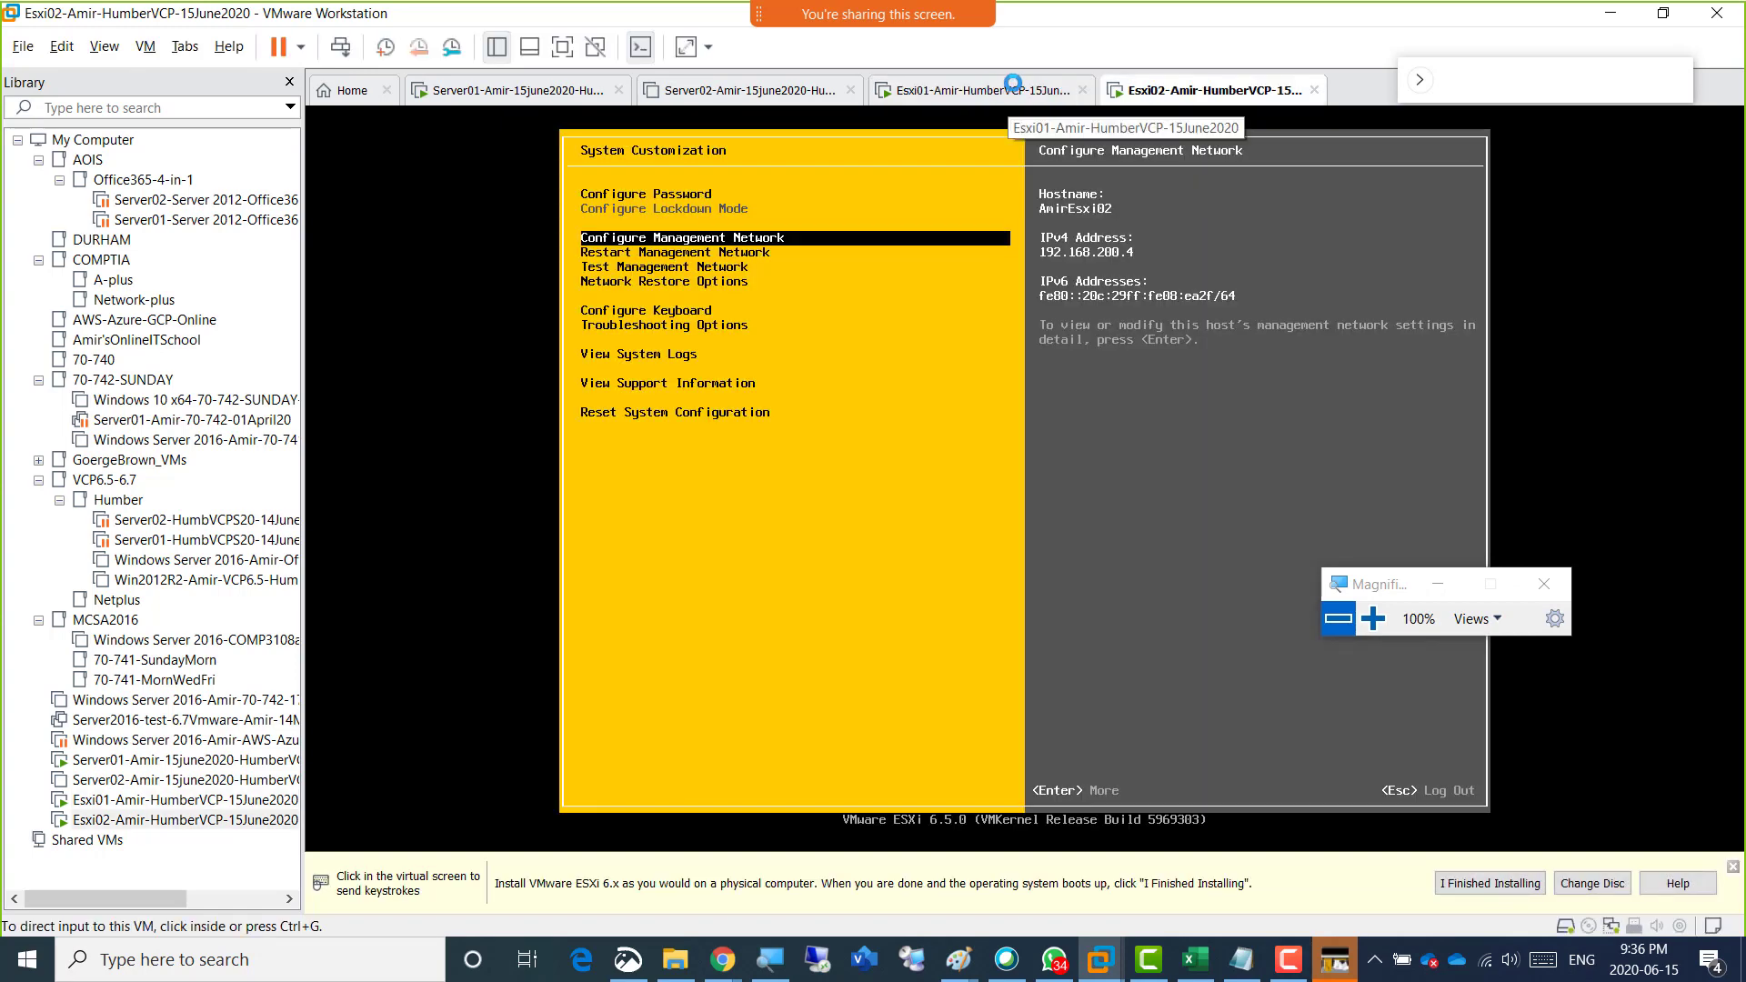
left_click(982, 91)
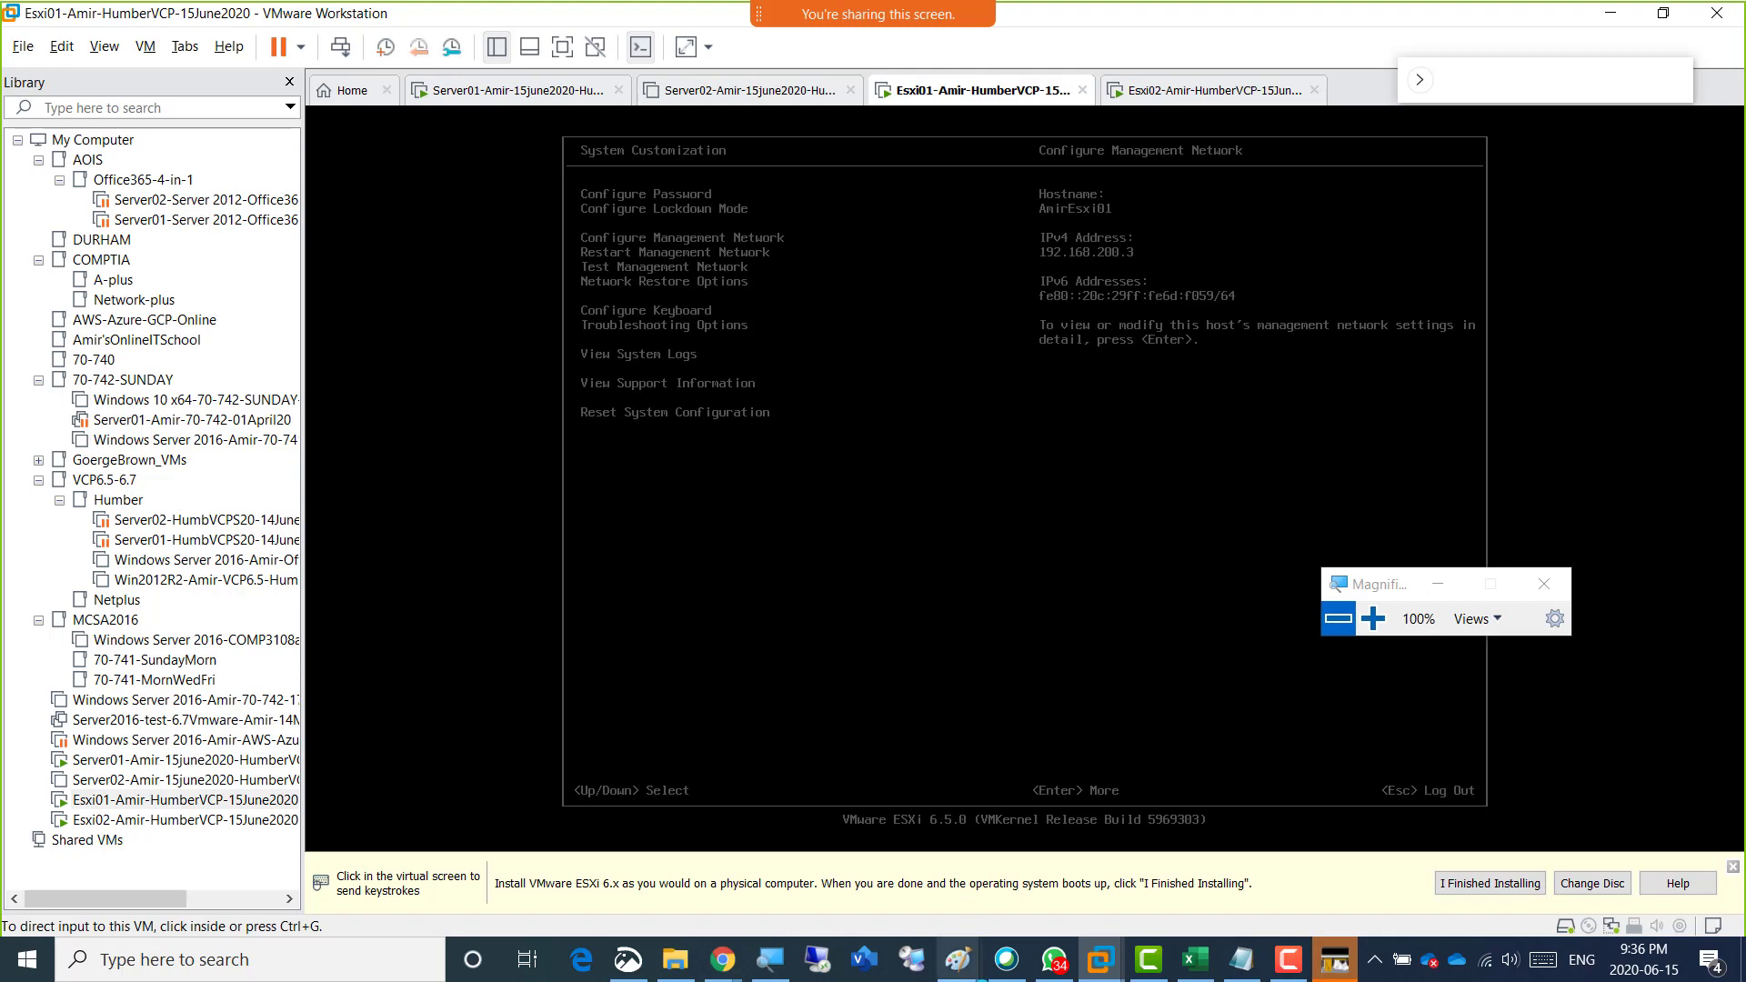
mouse_move(958, 959)
left_click(1191, 873)
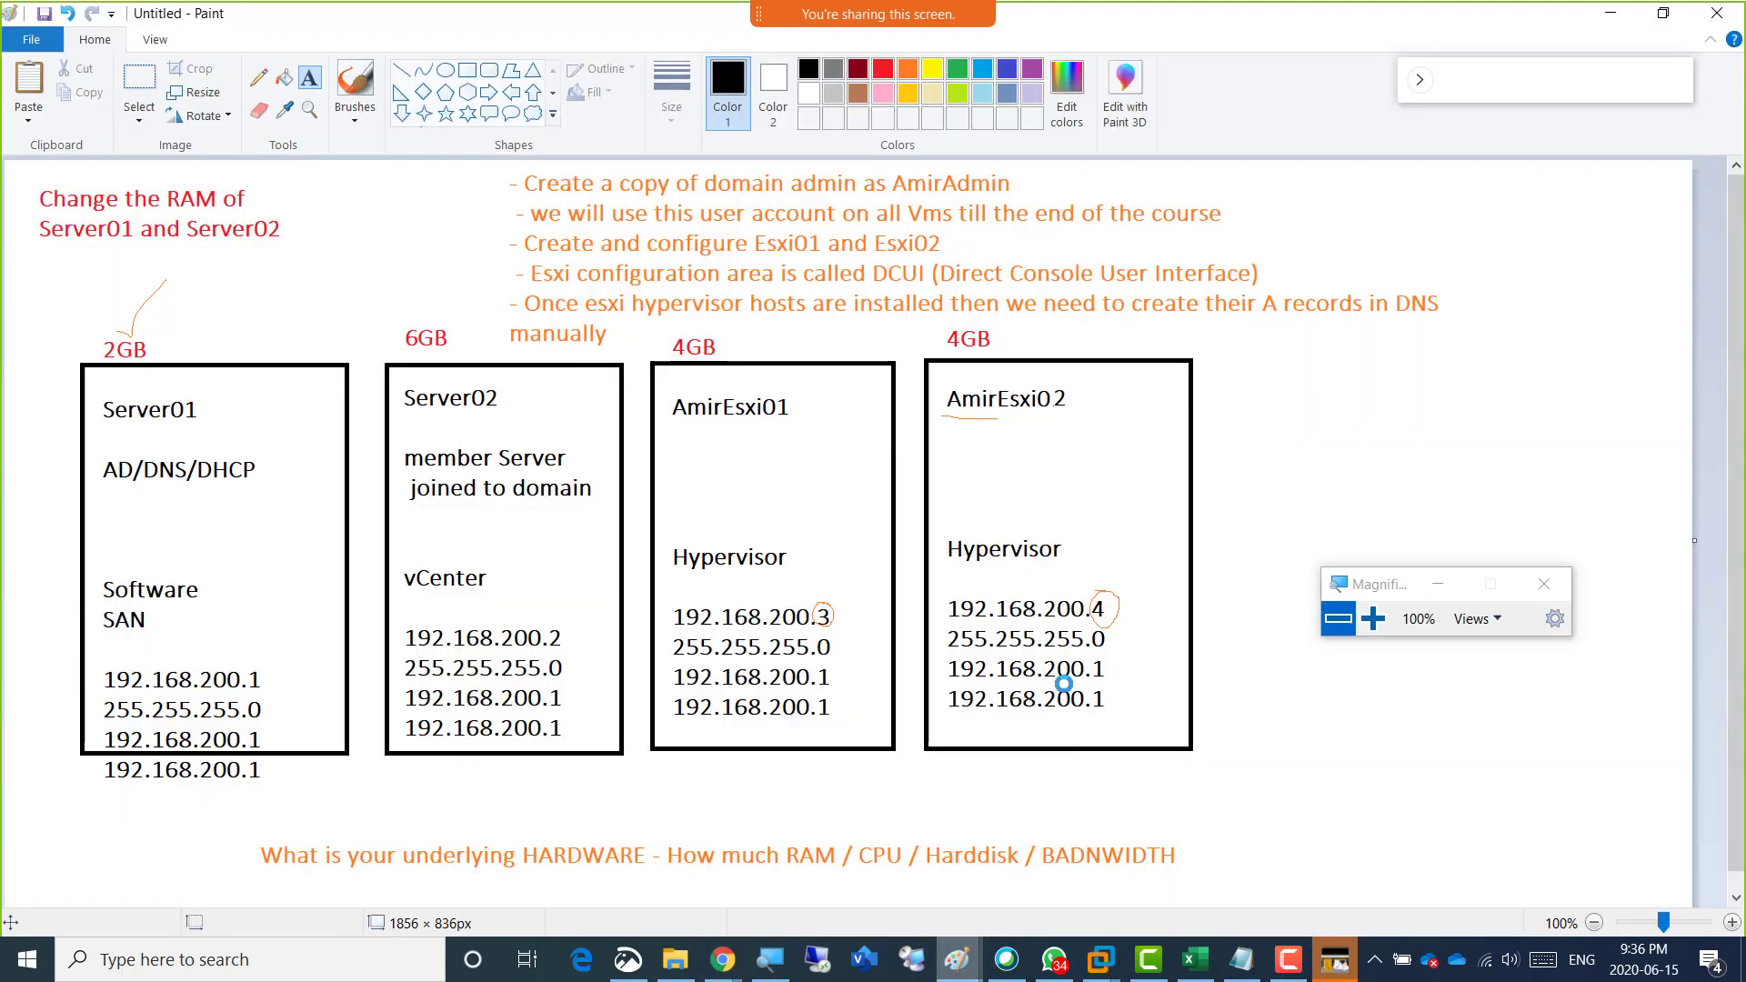
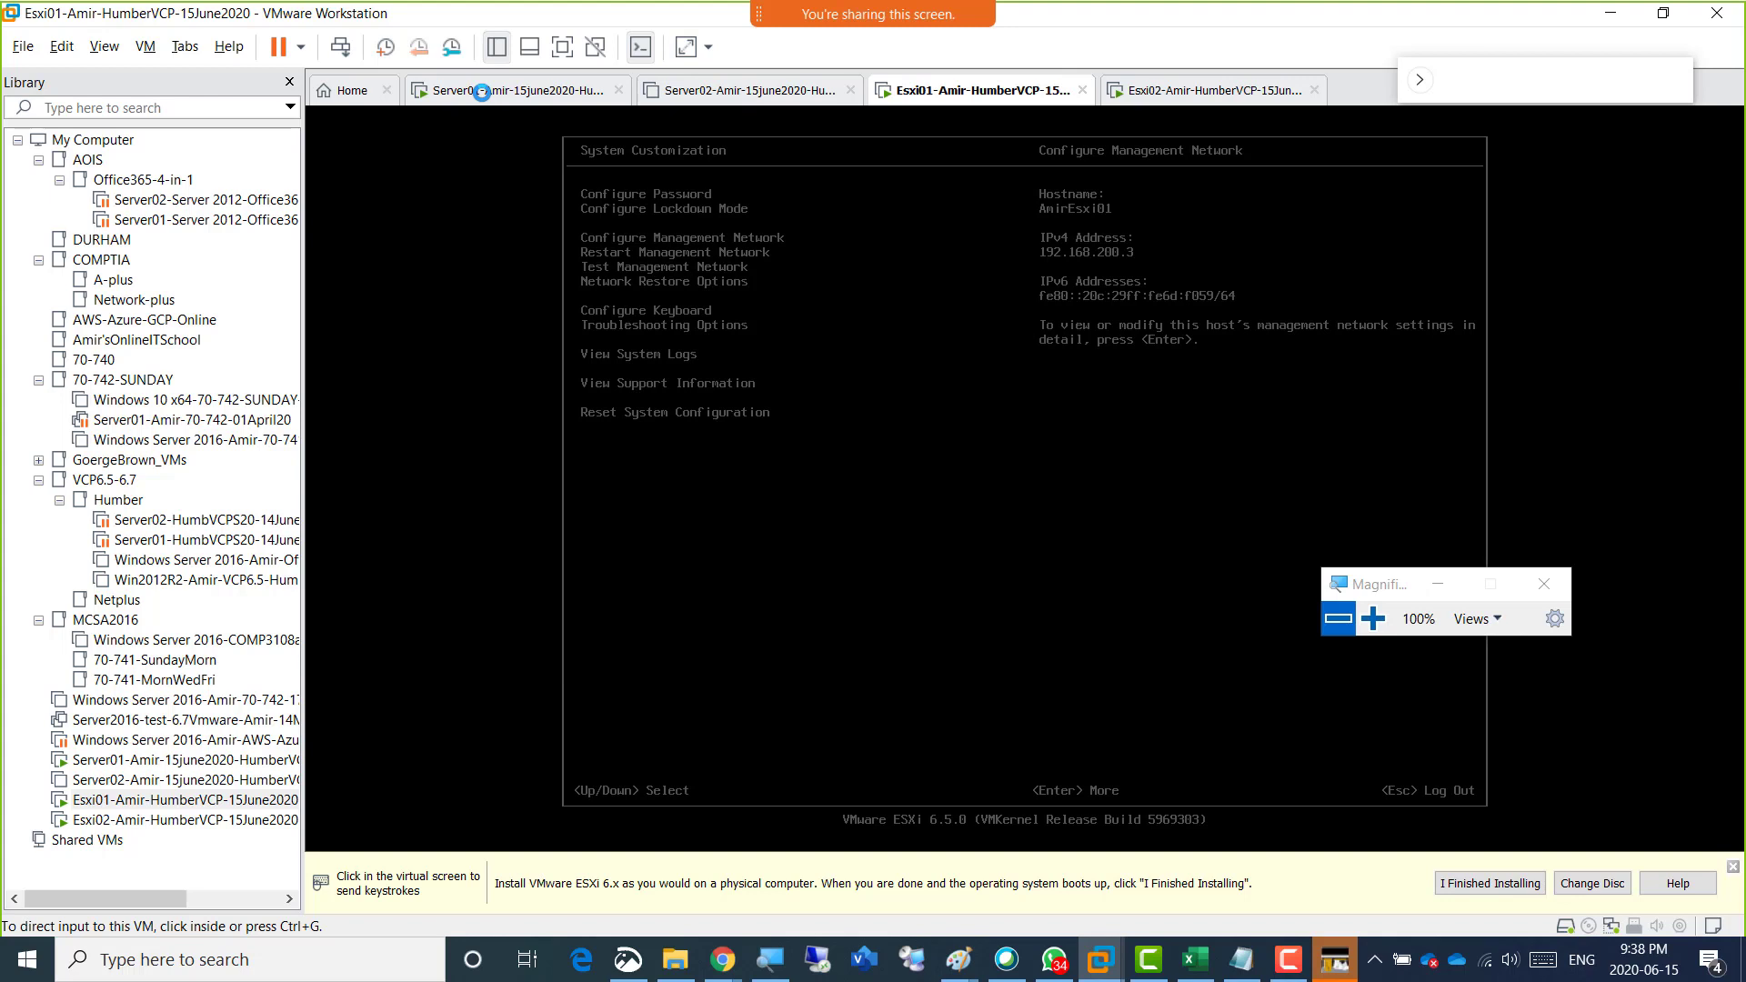
Switch to the Server01 virtual machine and sign in to Windows with the administrator account's password.
left_click(484, 91)
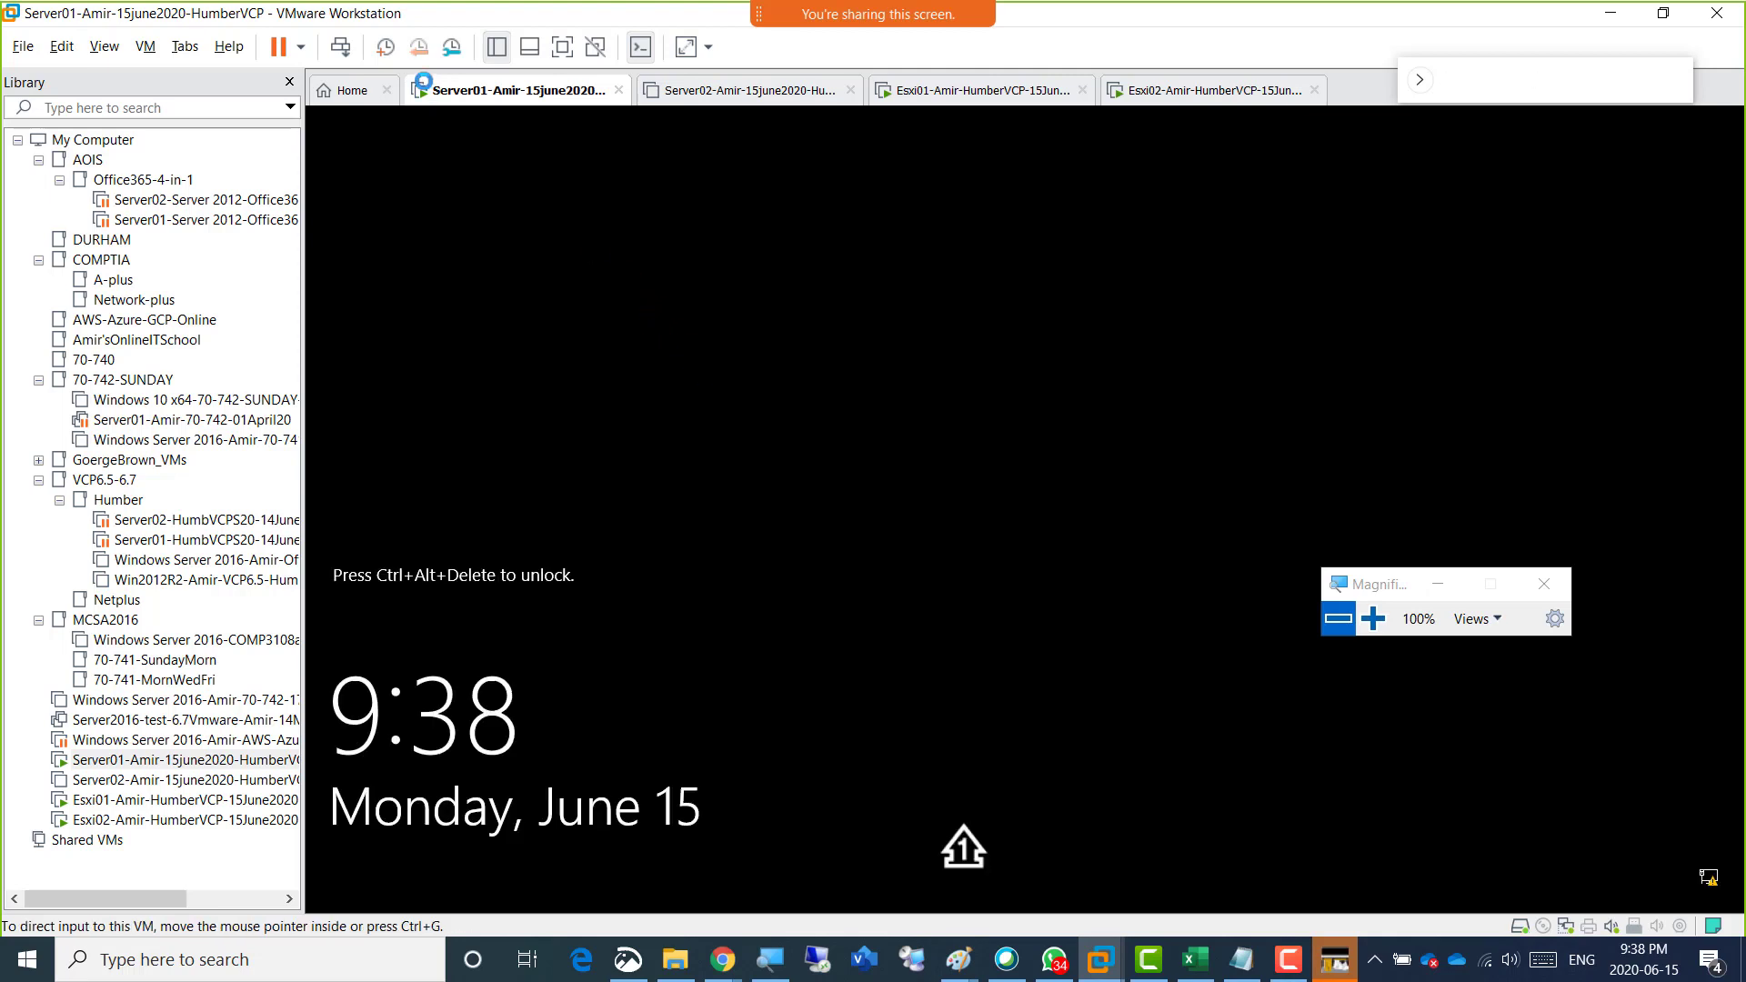
left_click(339, 48)
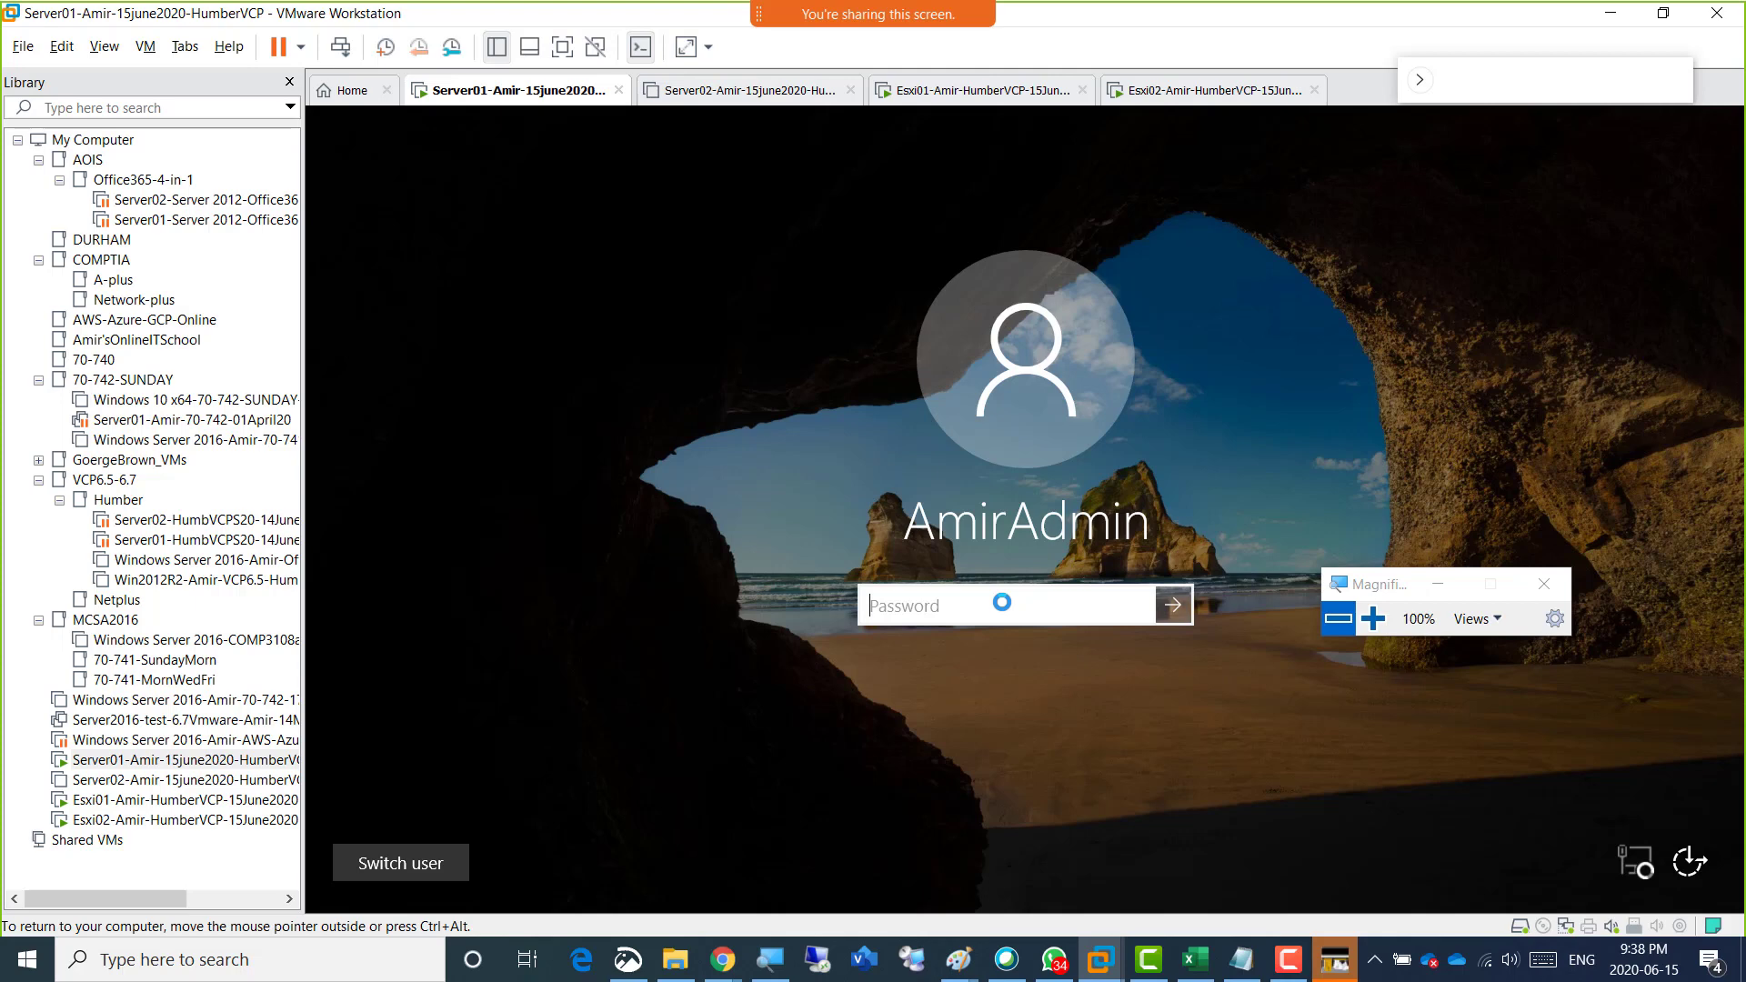
type("**********")
key("Return")
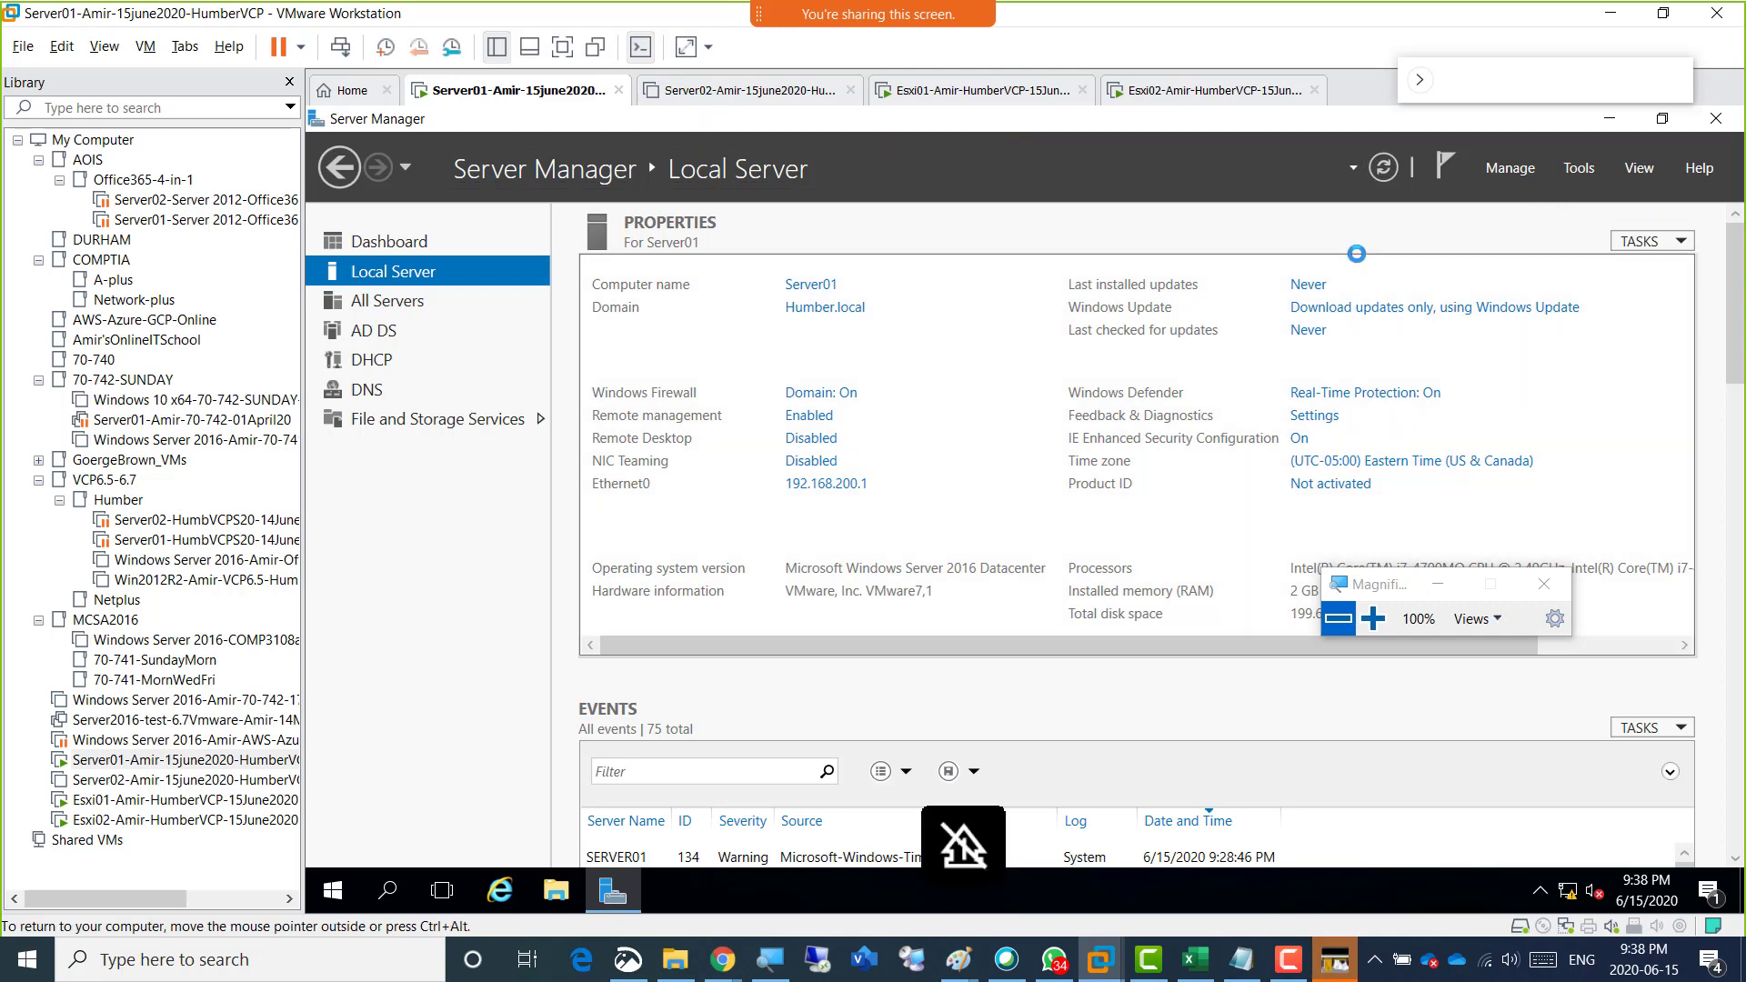
Open DNS Manager on Server01 and display the Humber.local forward lookup zone.
left_click(1580, 170)
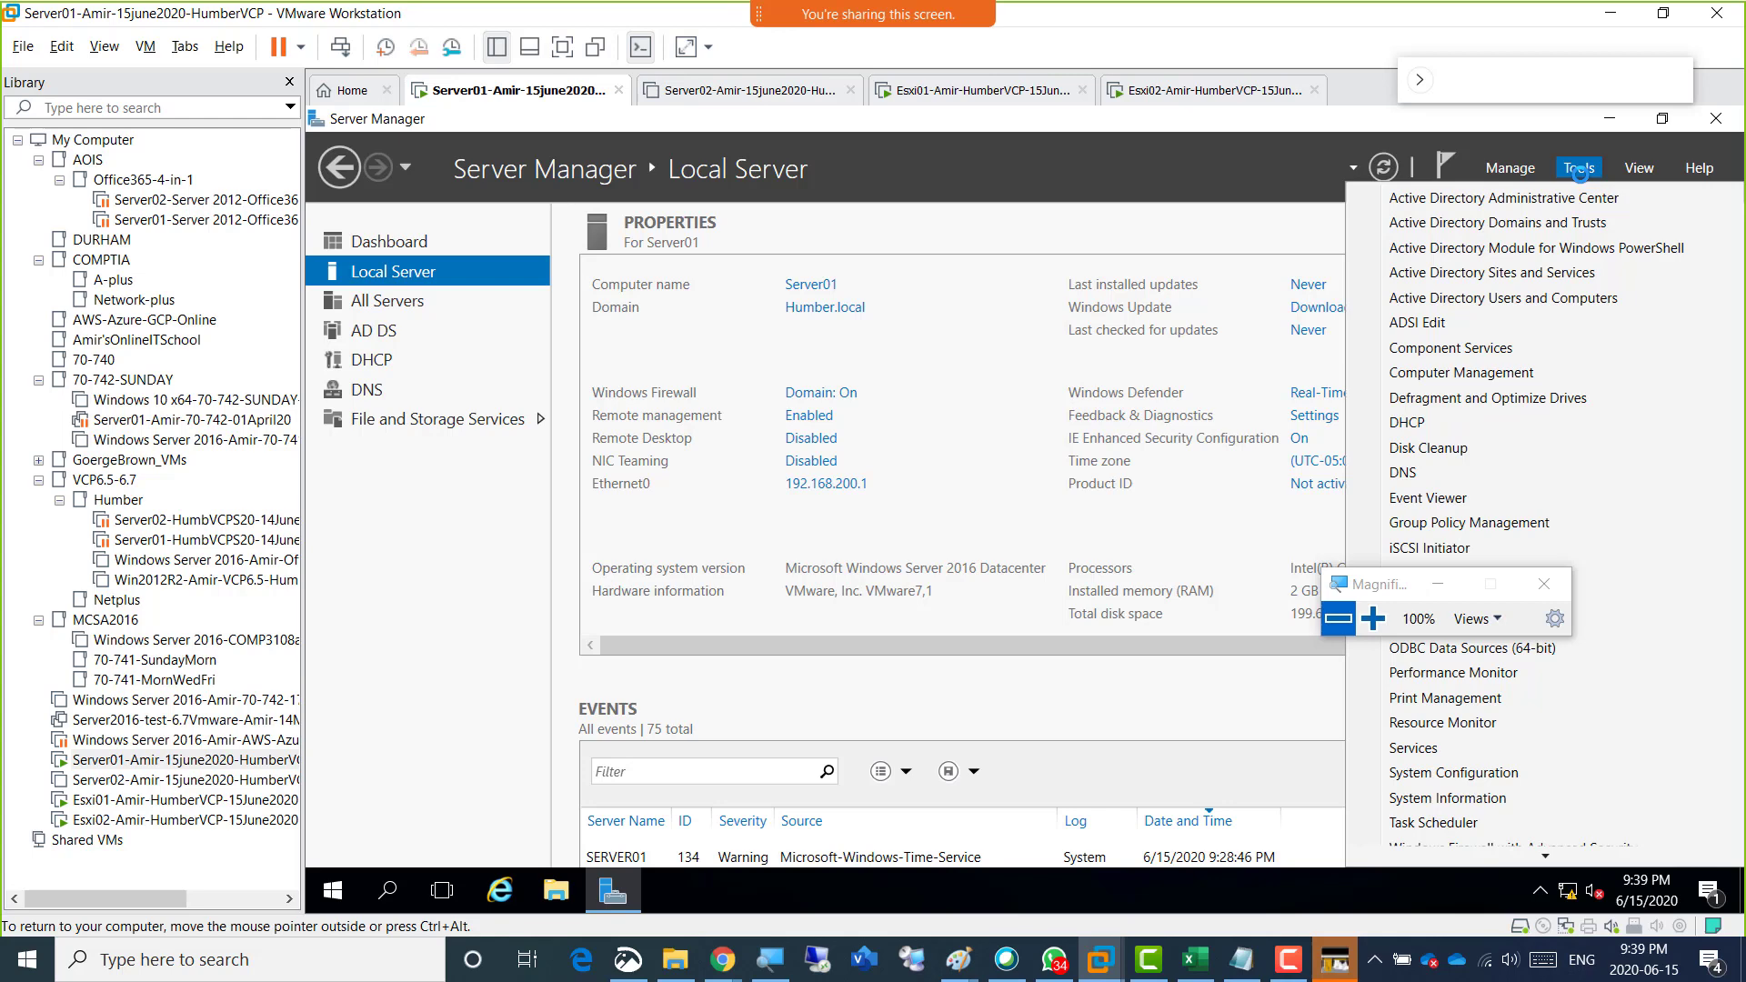
left_click(1446, 471)
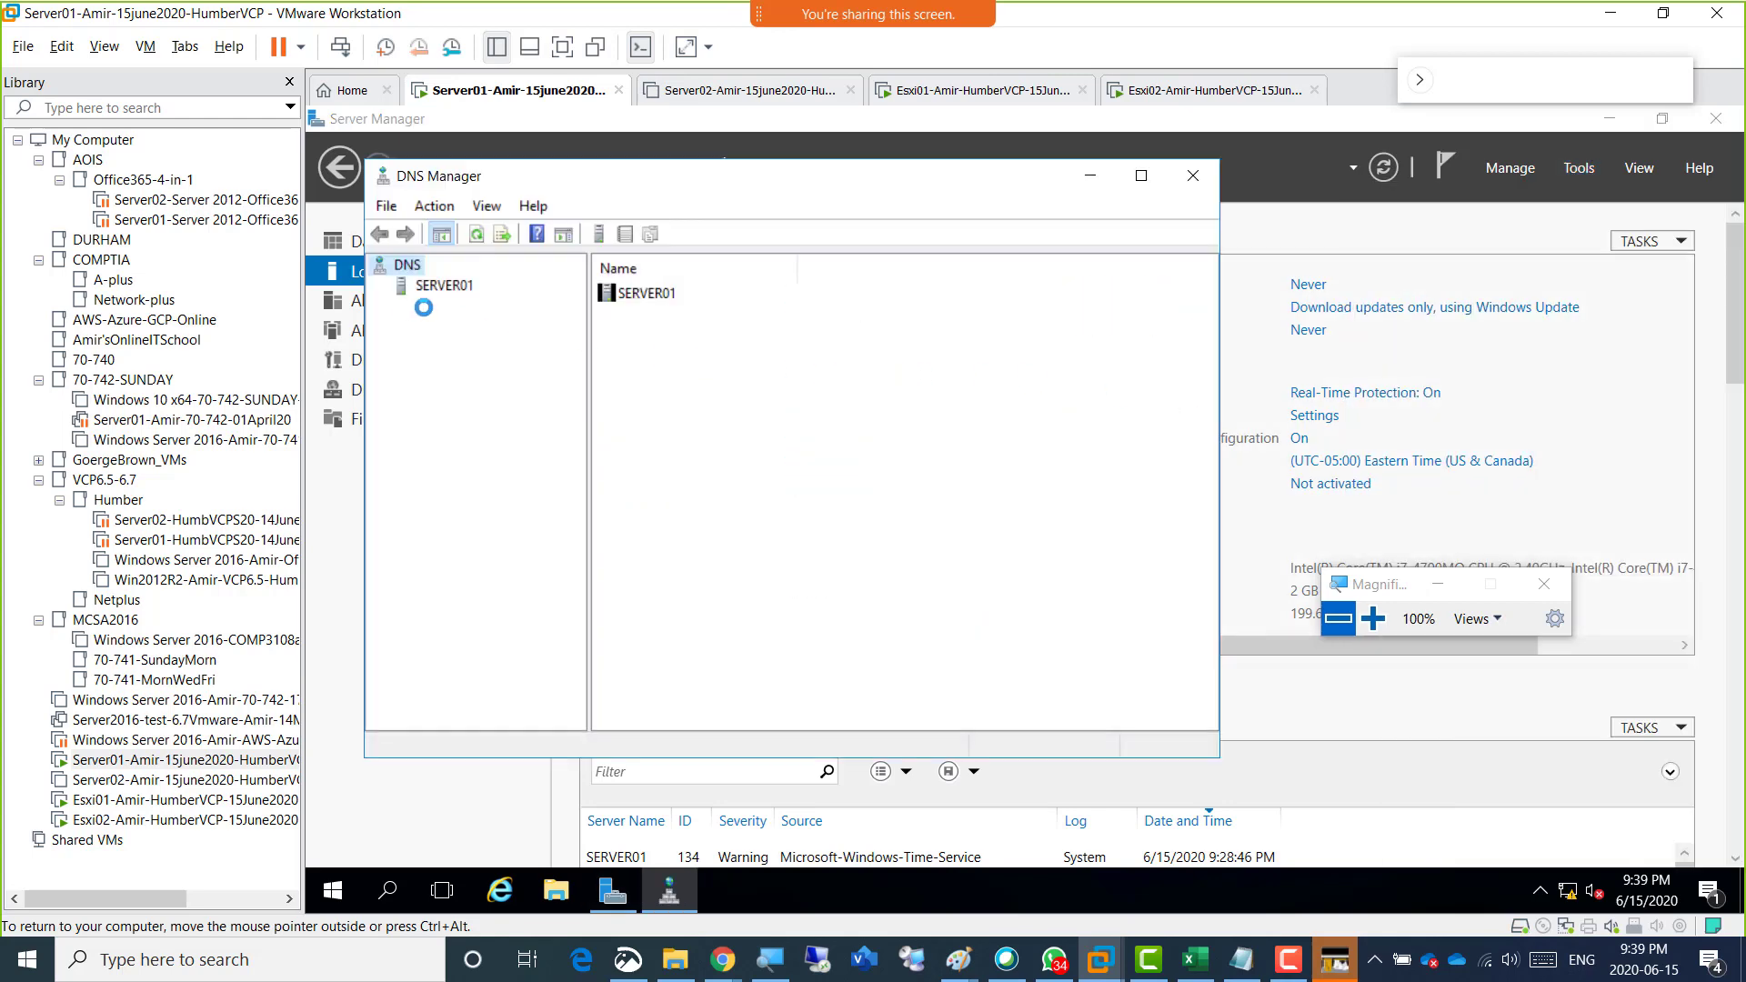
double_click(441, 287)
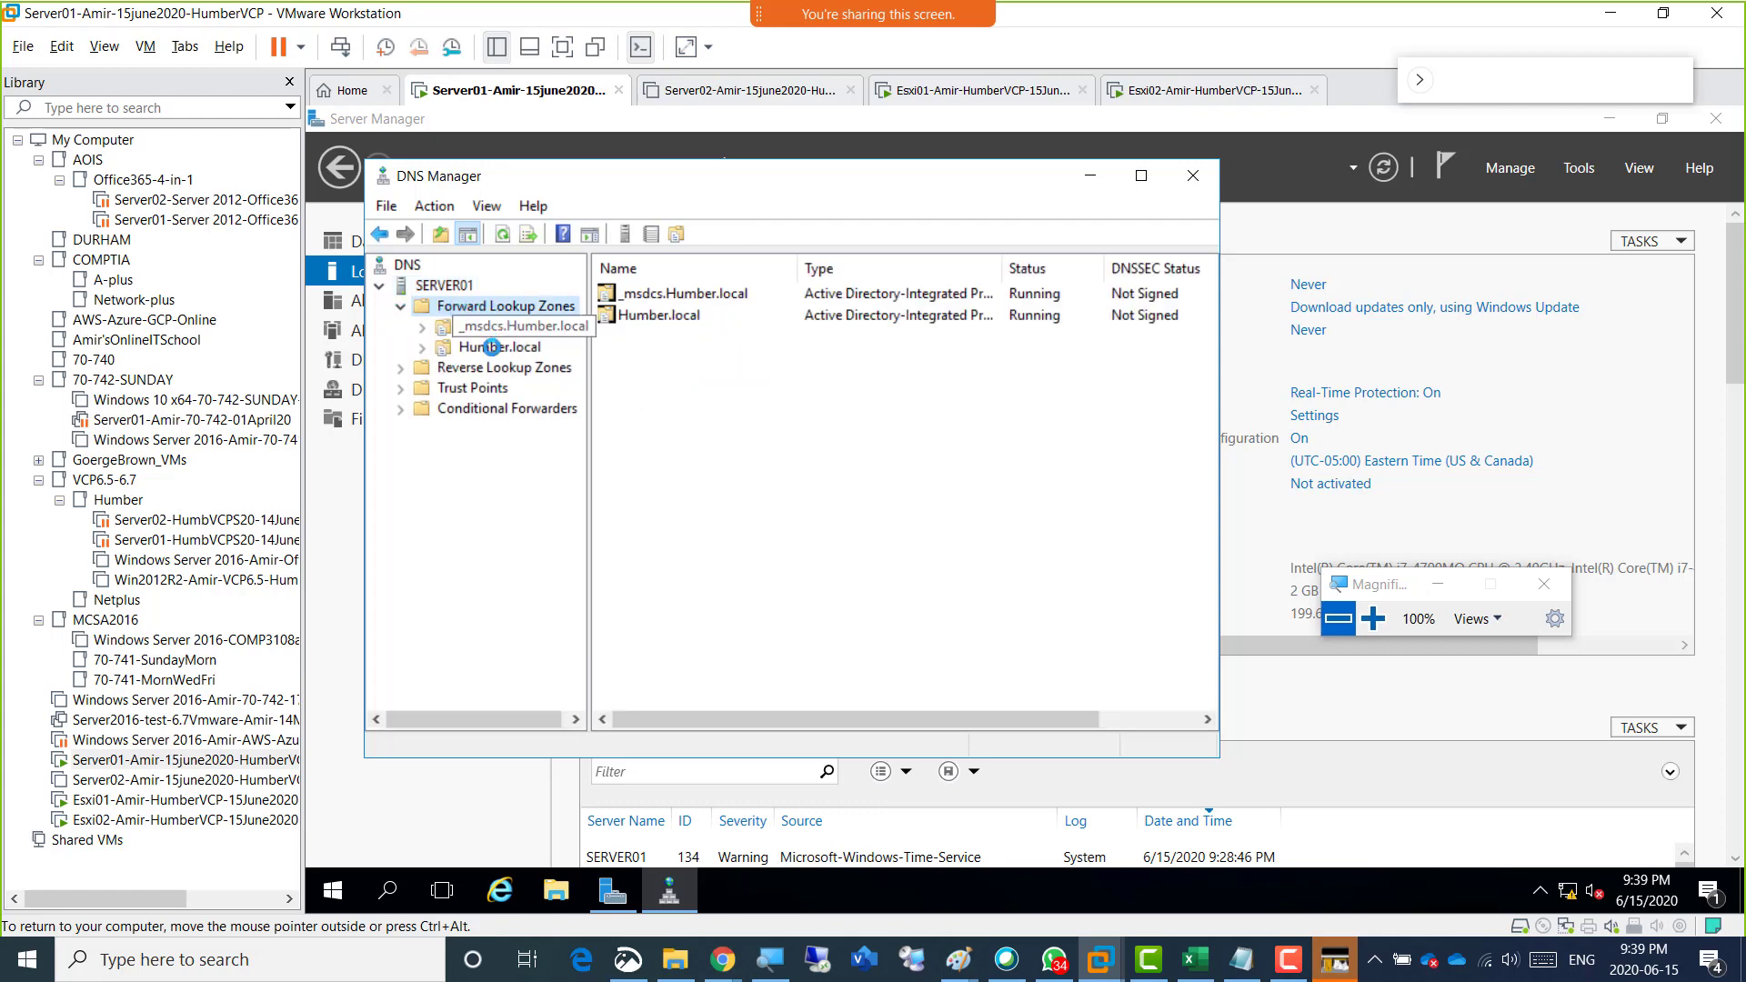
left_click(493, 346)
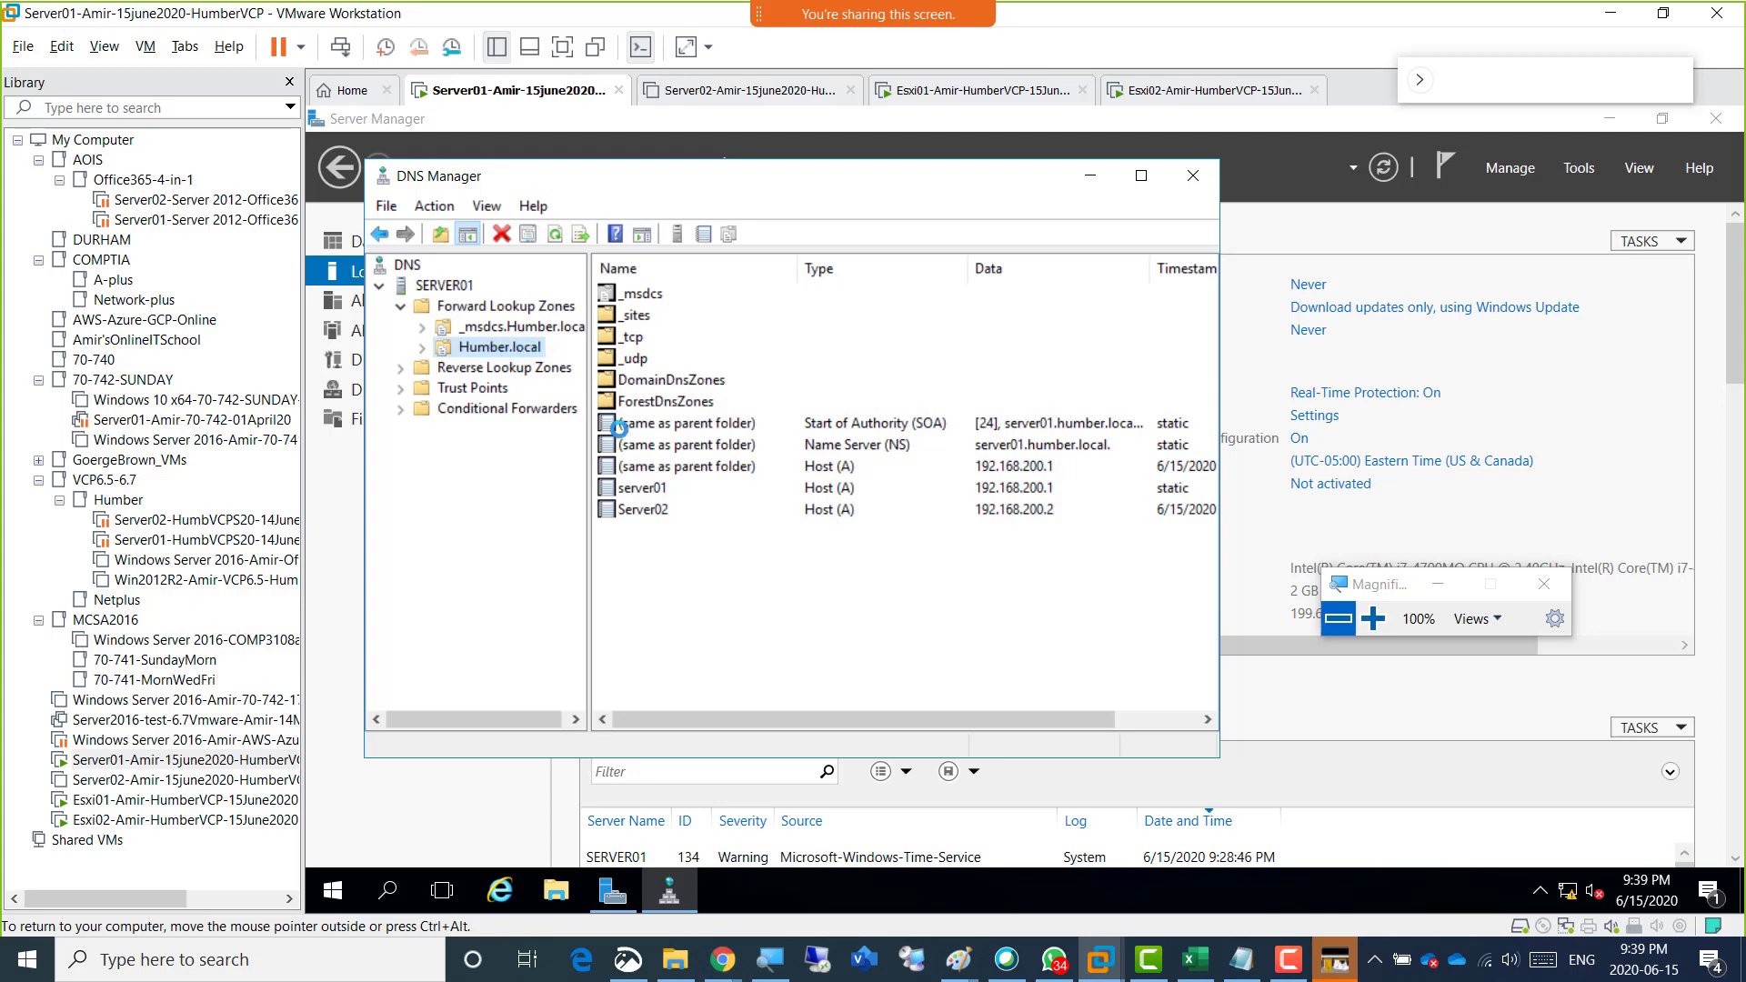
Examine the server01 and Server02 host records and the reverse lookup zones, returning to the Humber.local zone.
left_click(660, 490)
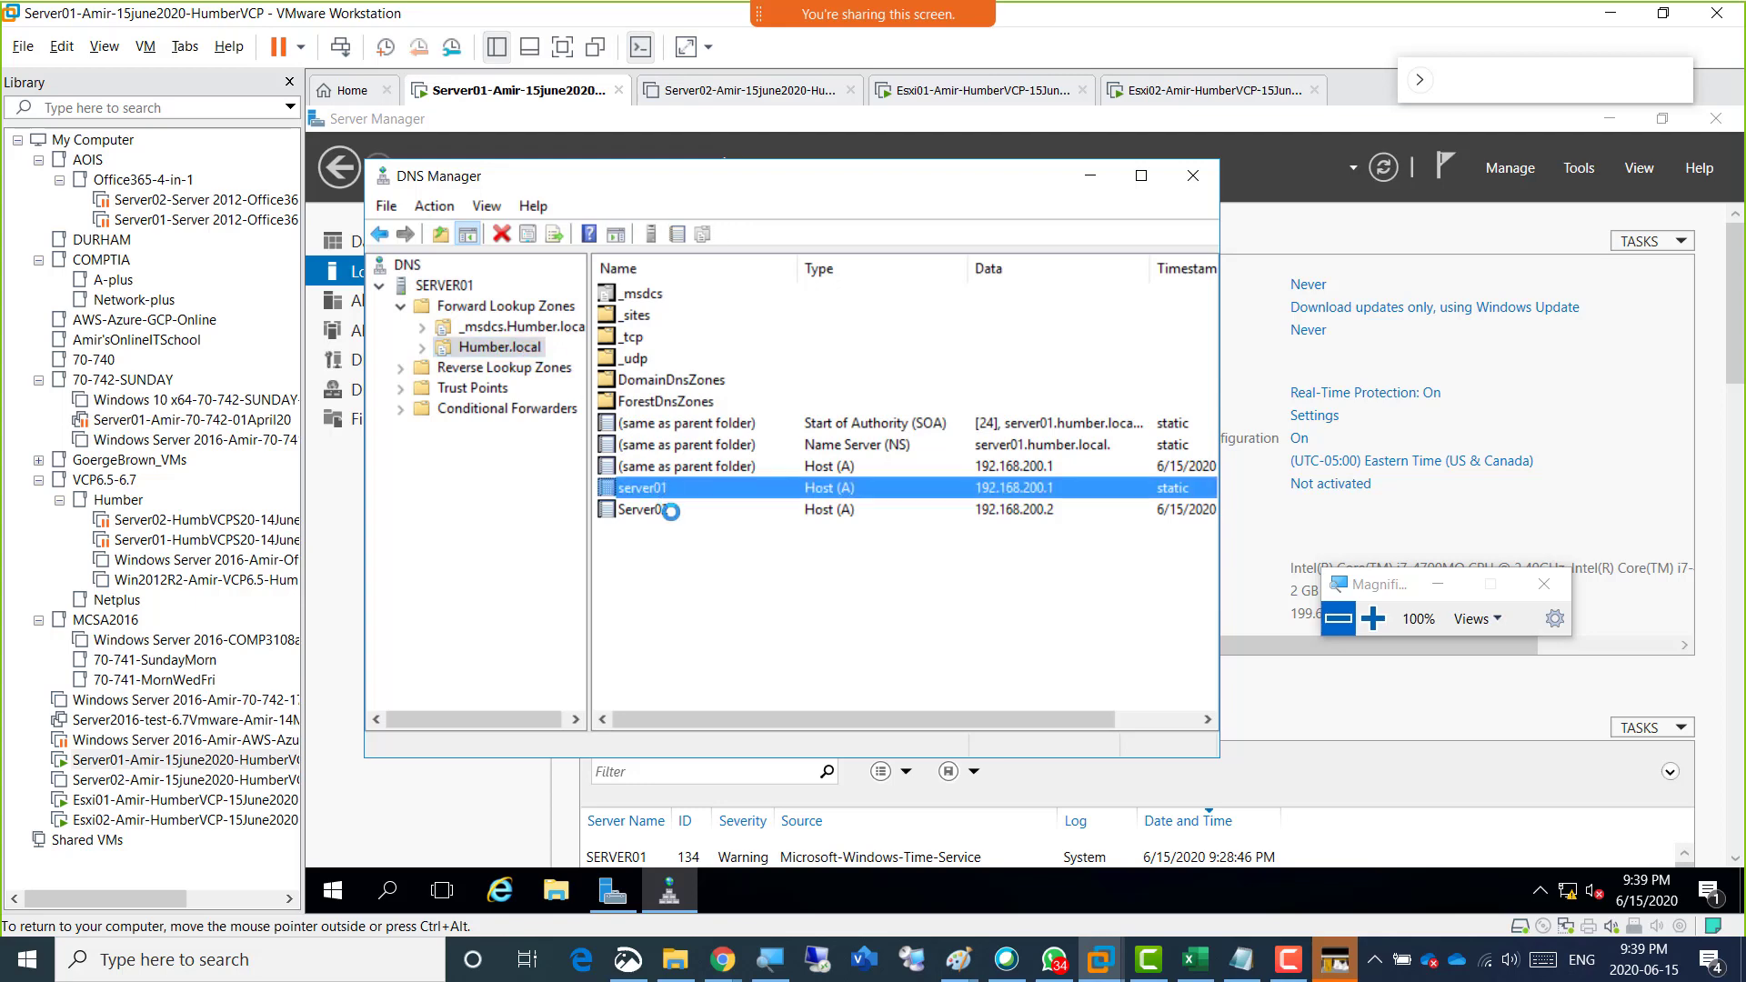
left_click(671, 510)
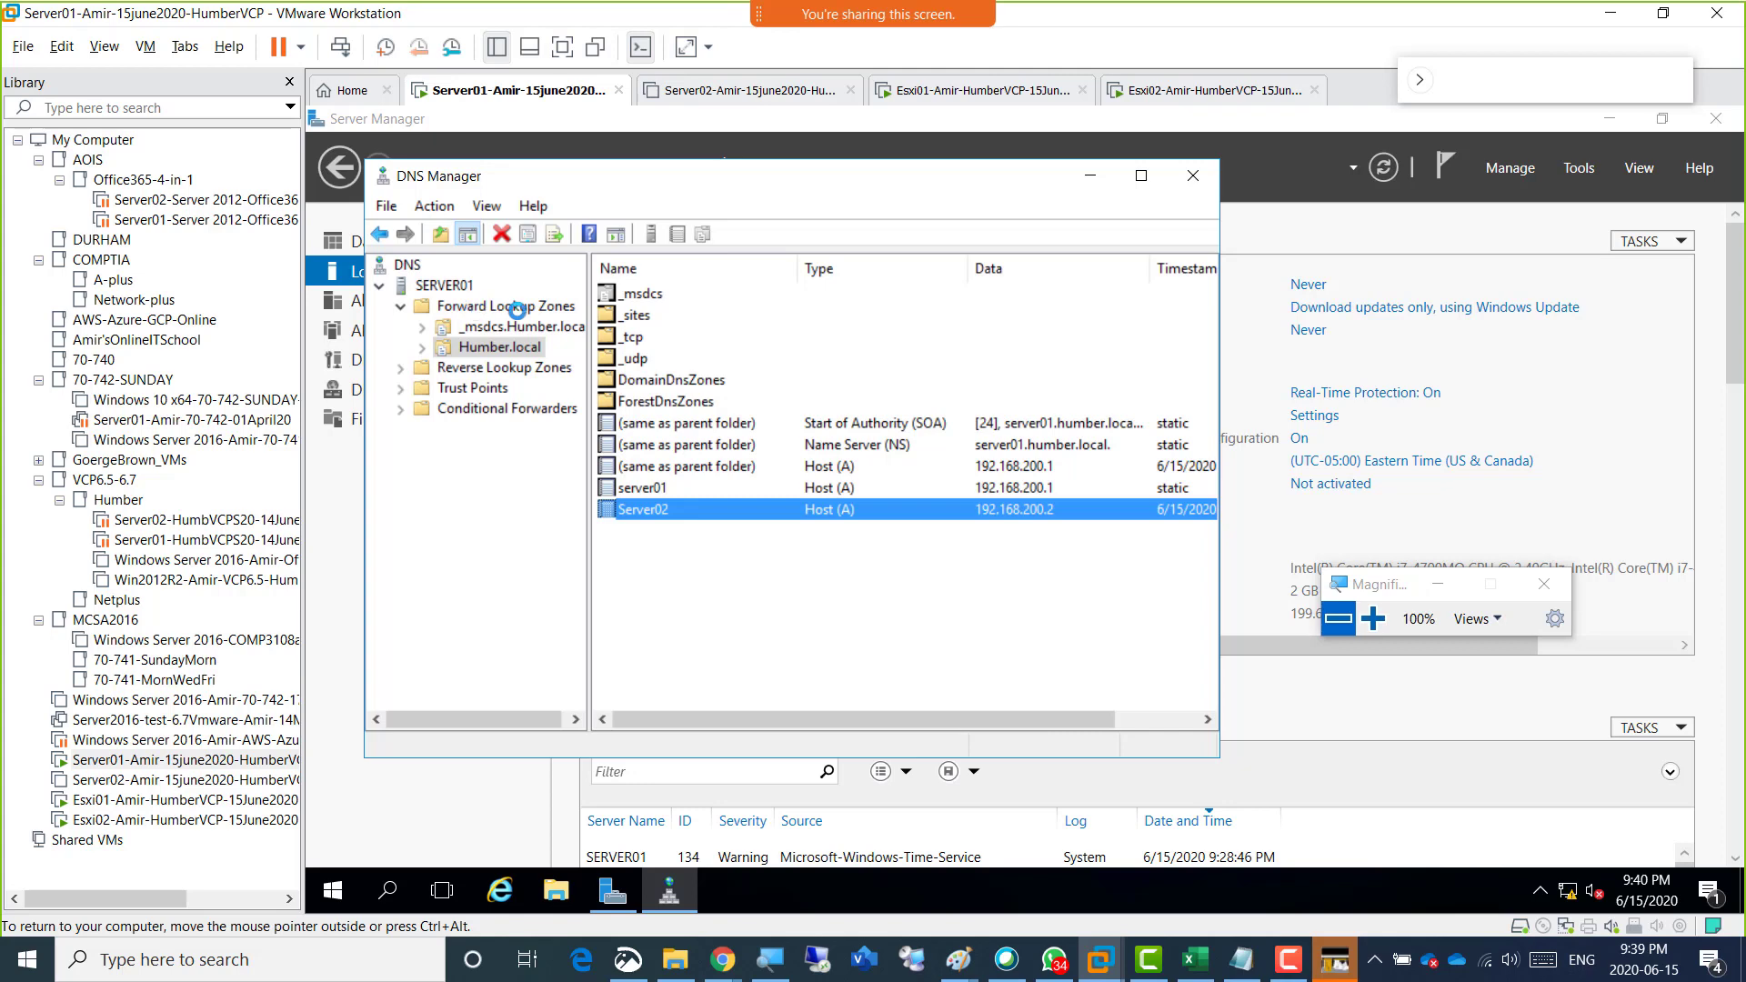
left_click(532, 372)
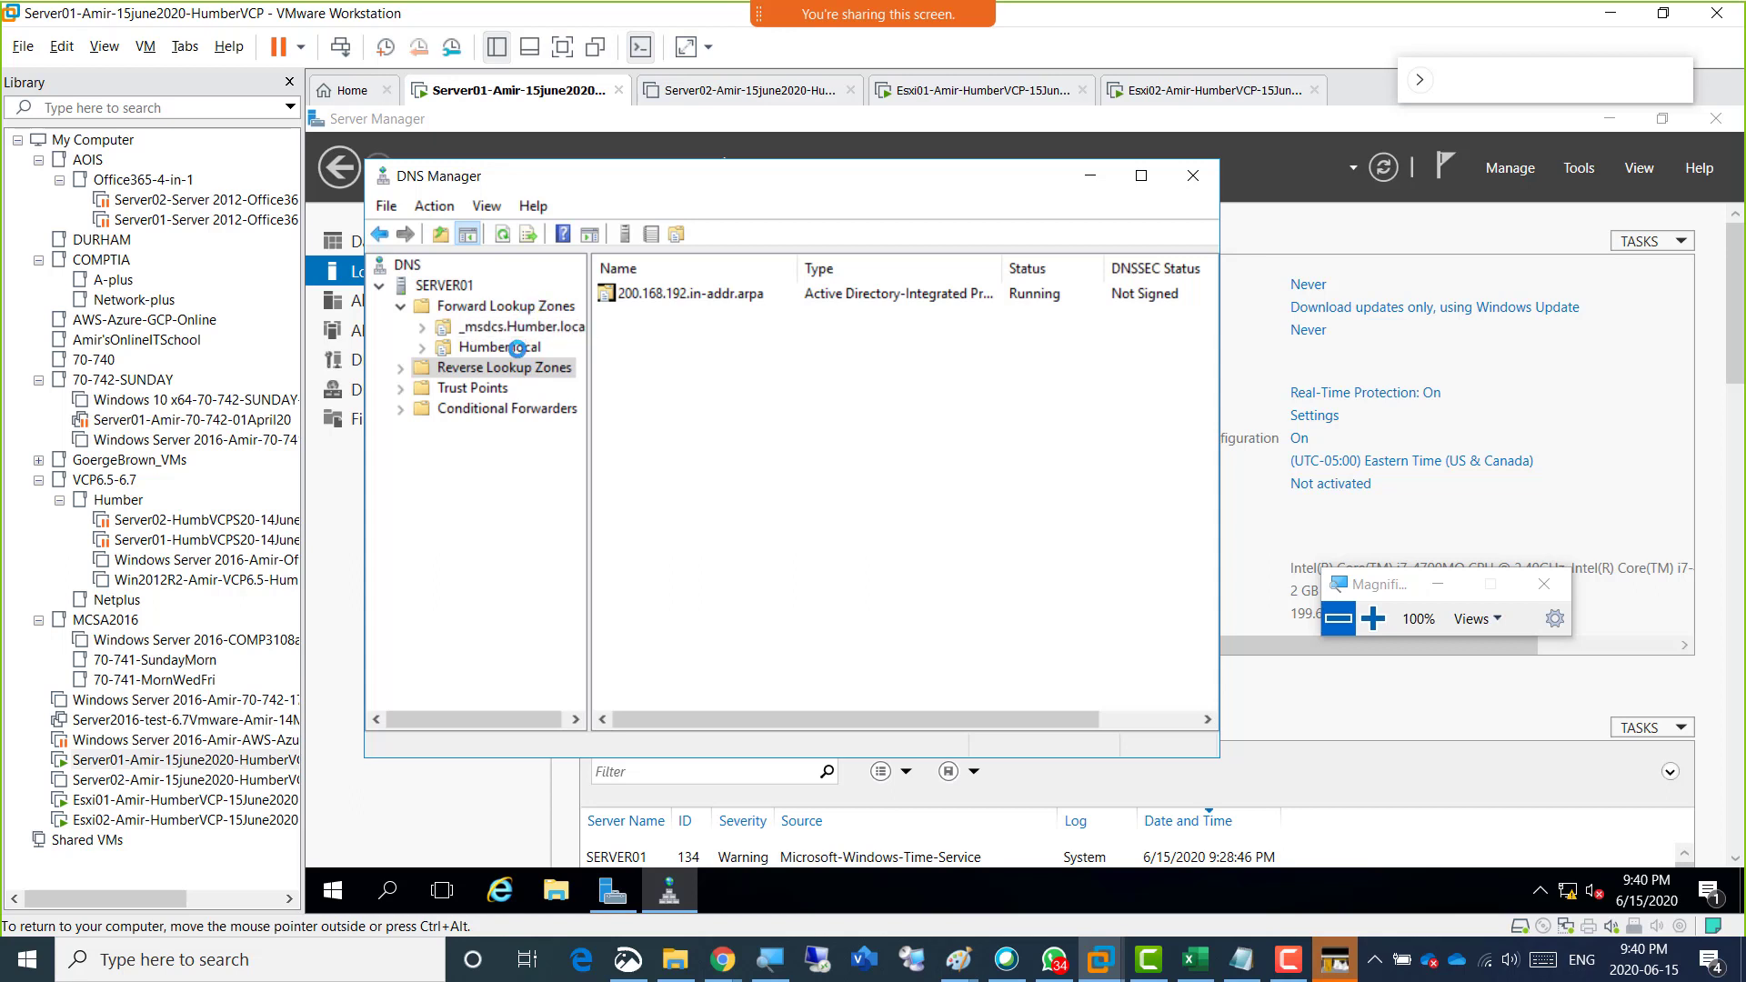
left_click(400, 307)
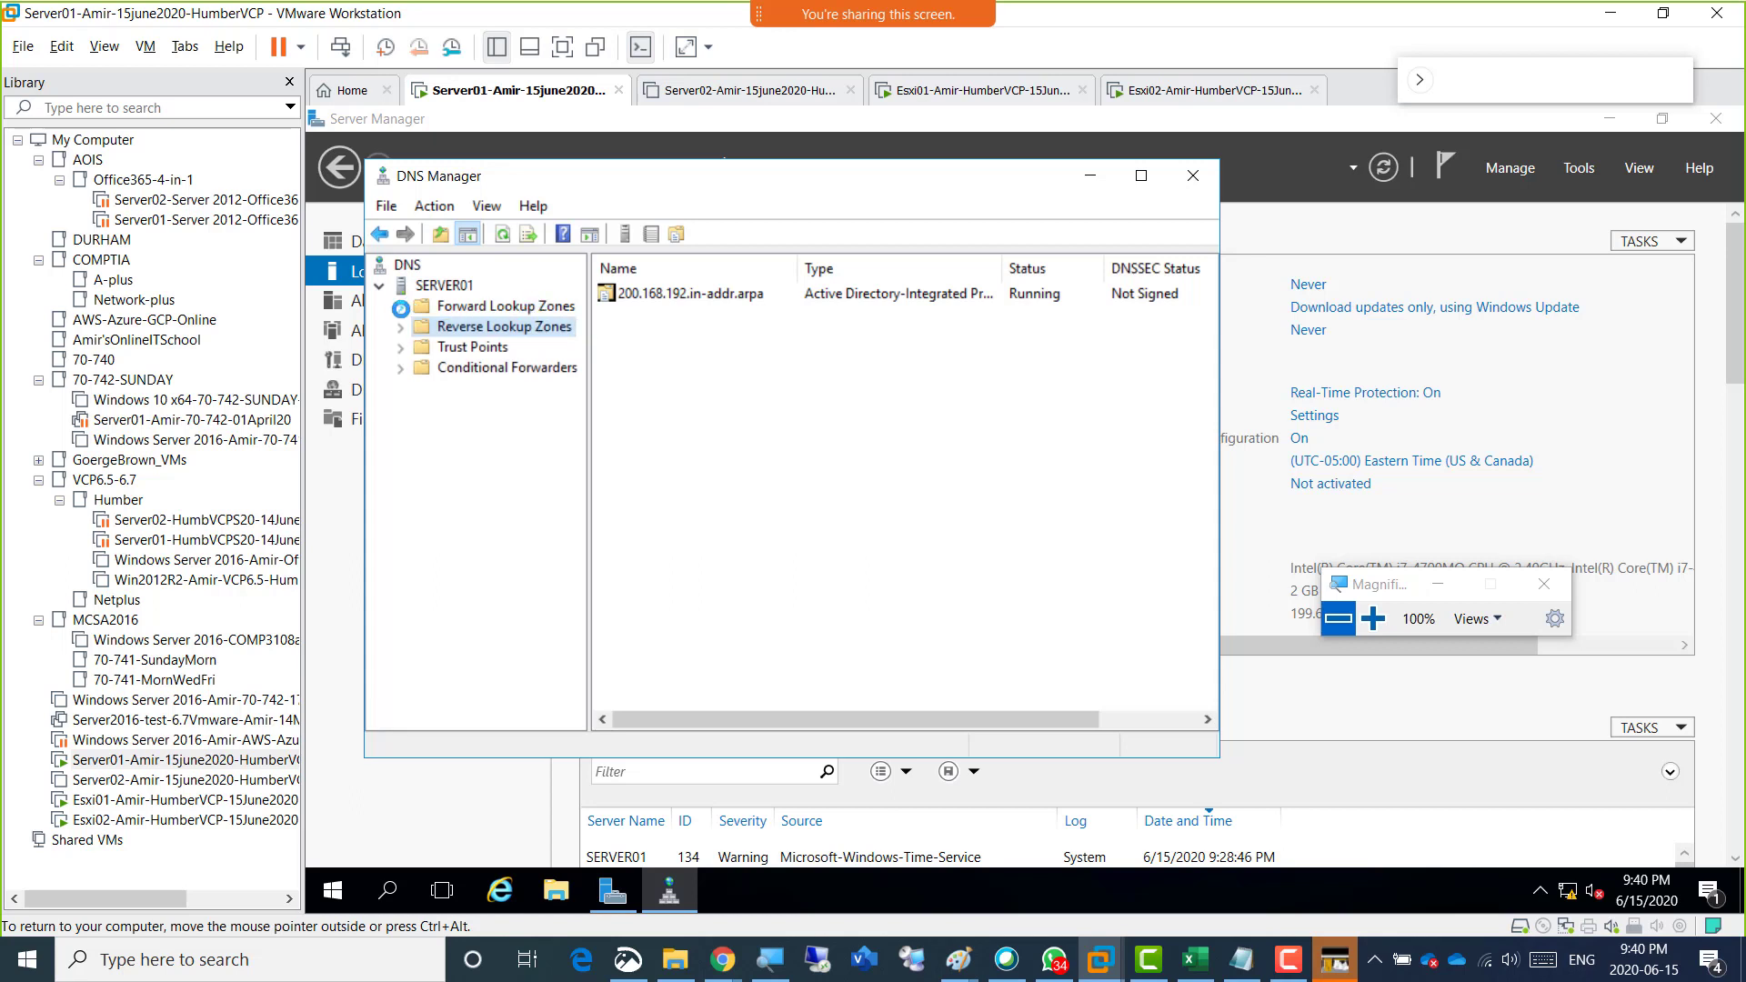
left_click(401, 308)
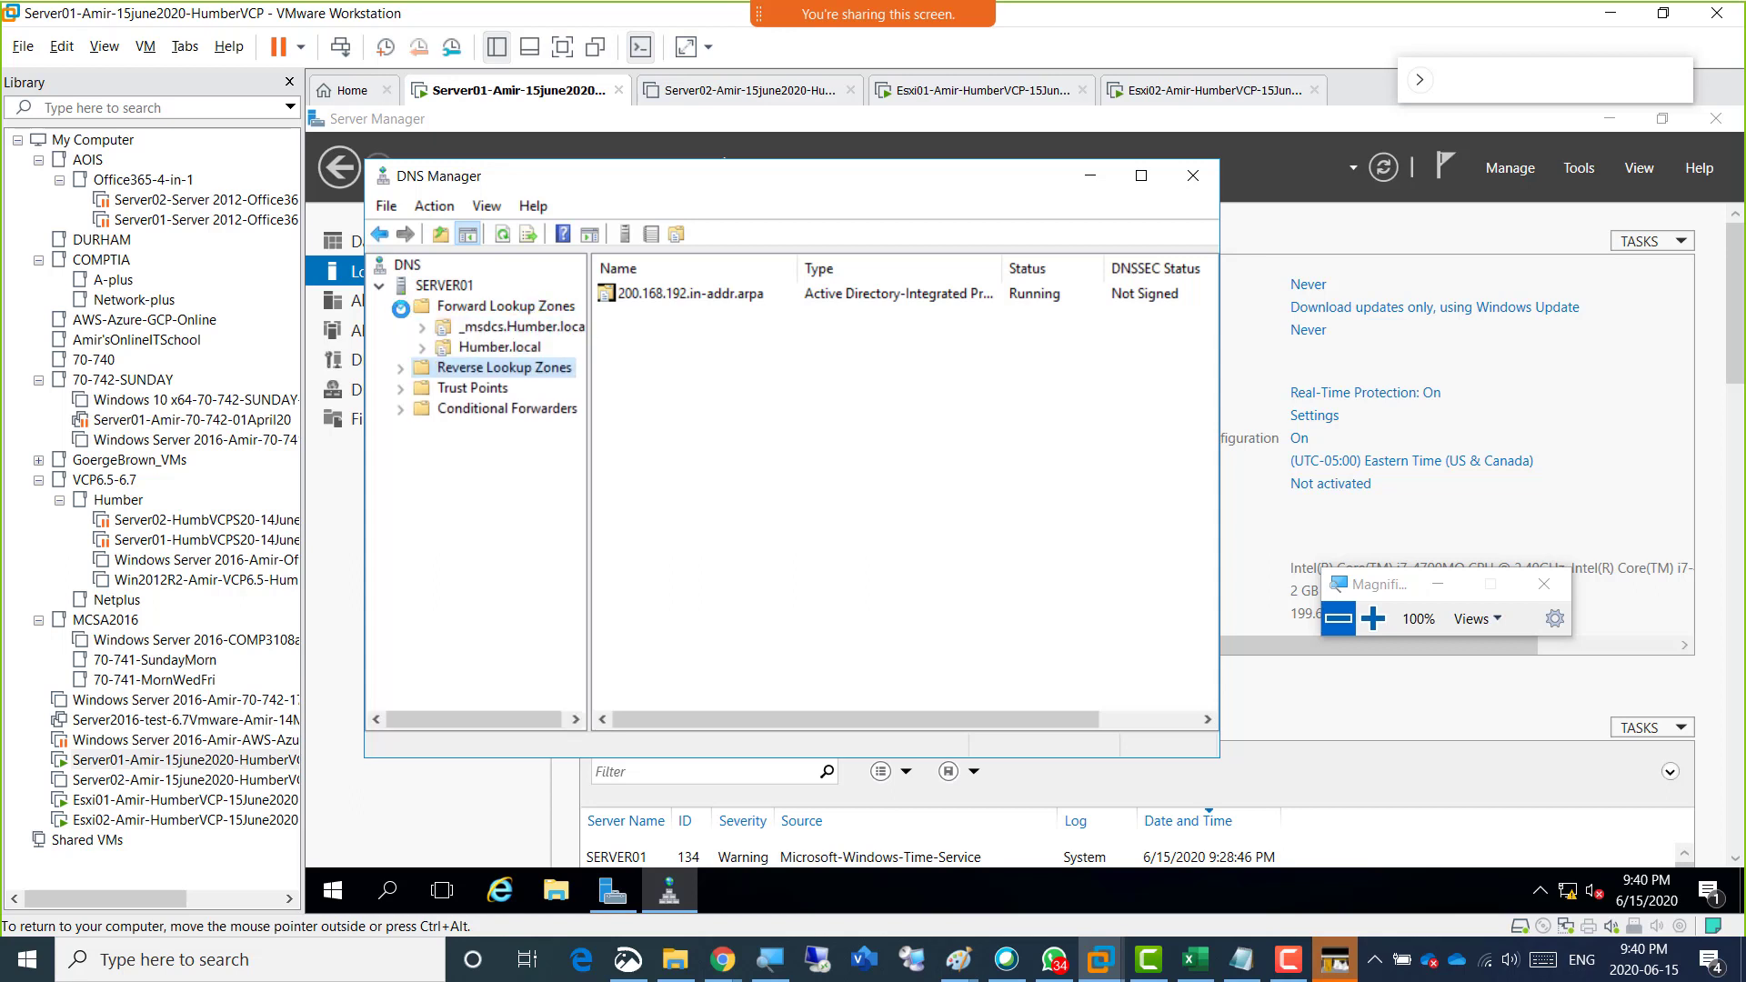
left_click(480, 350)
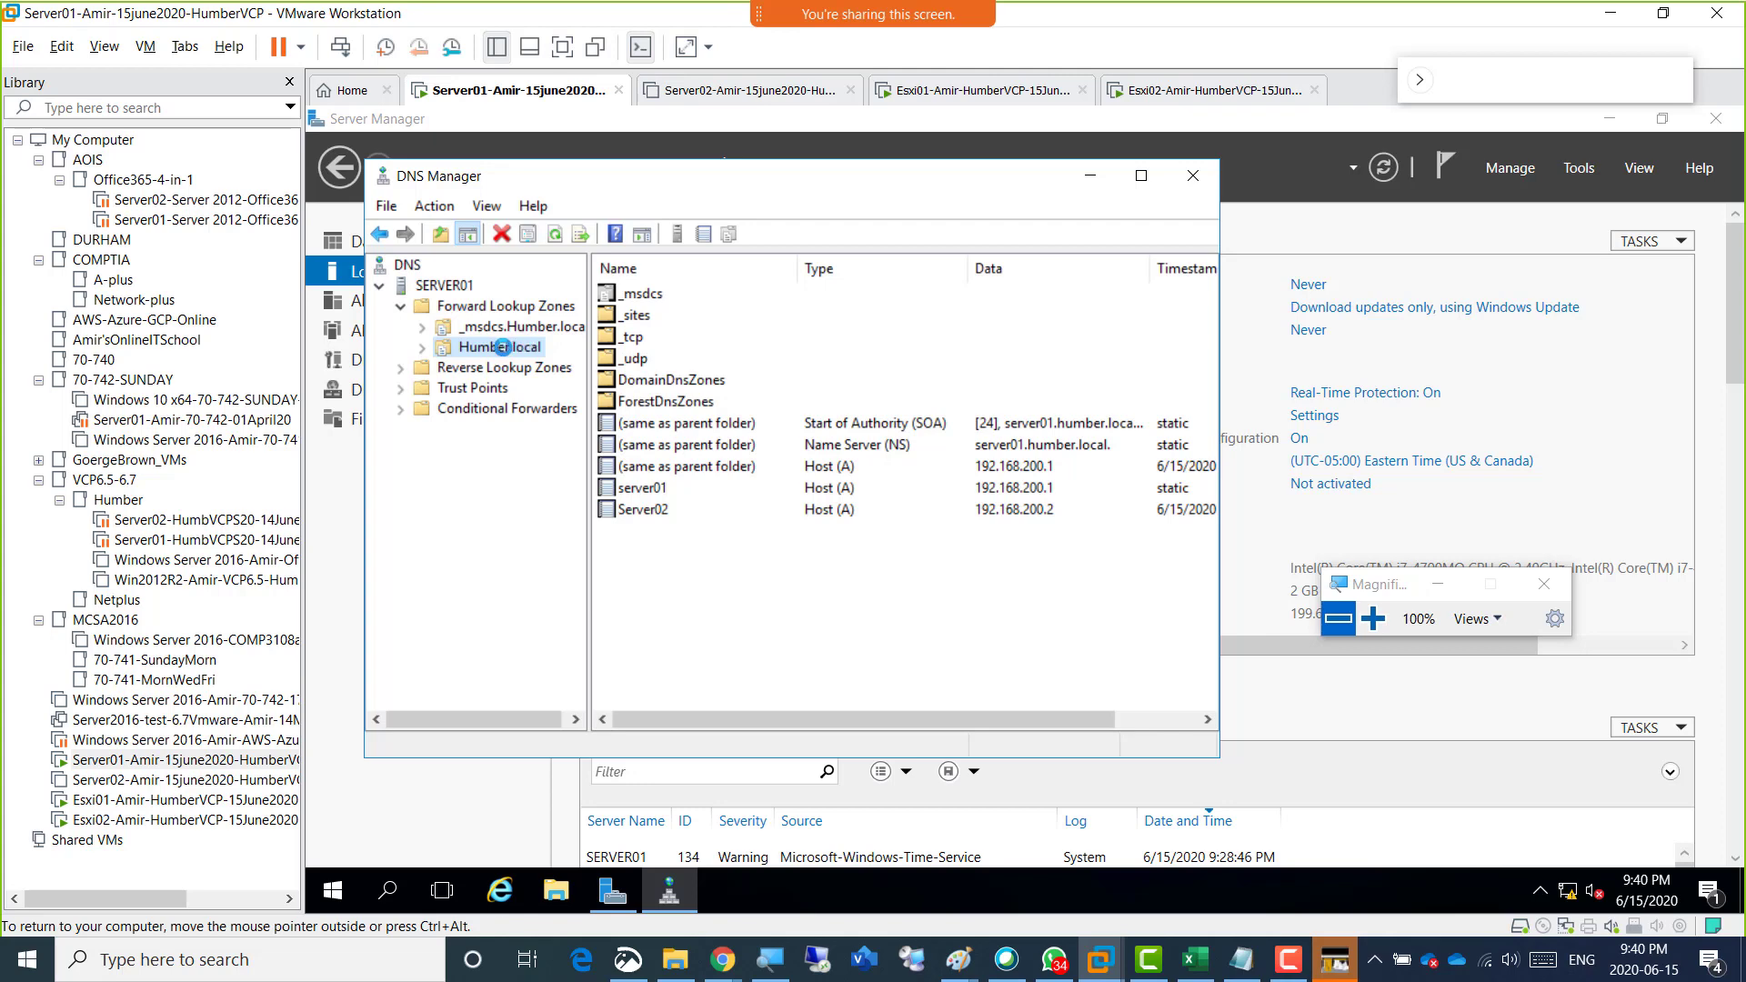
right_click(515, 347)
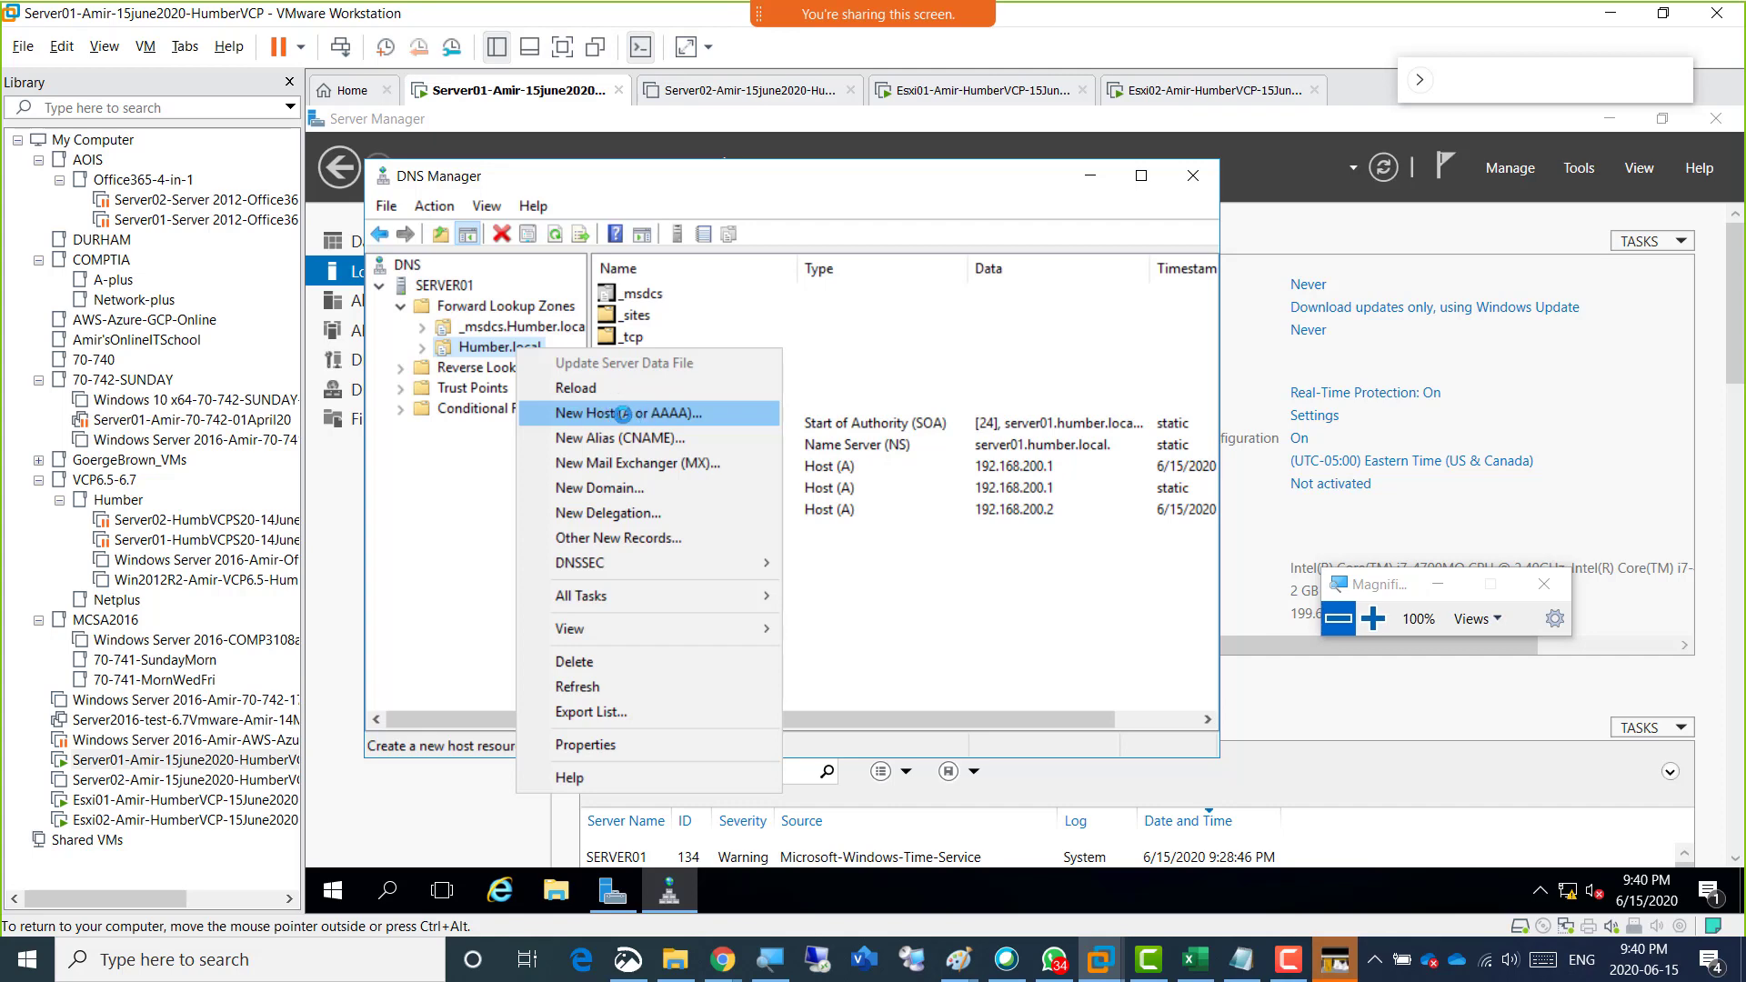
left_click(609, 414)
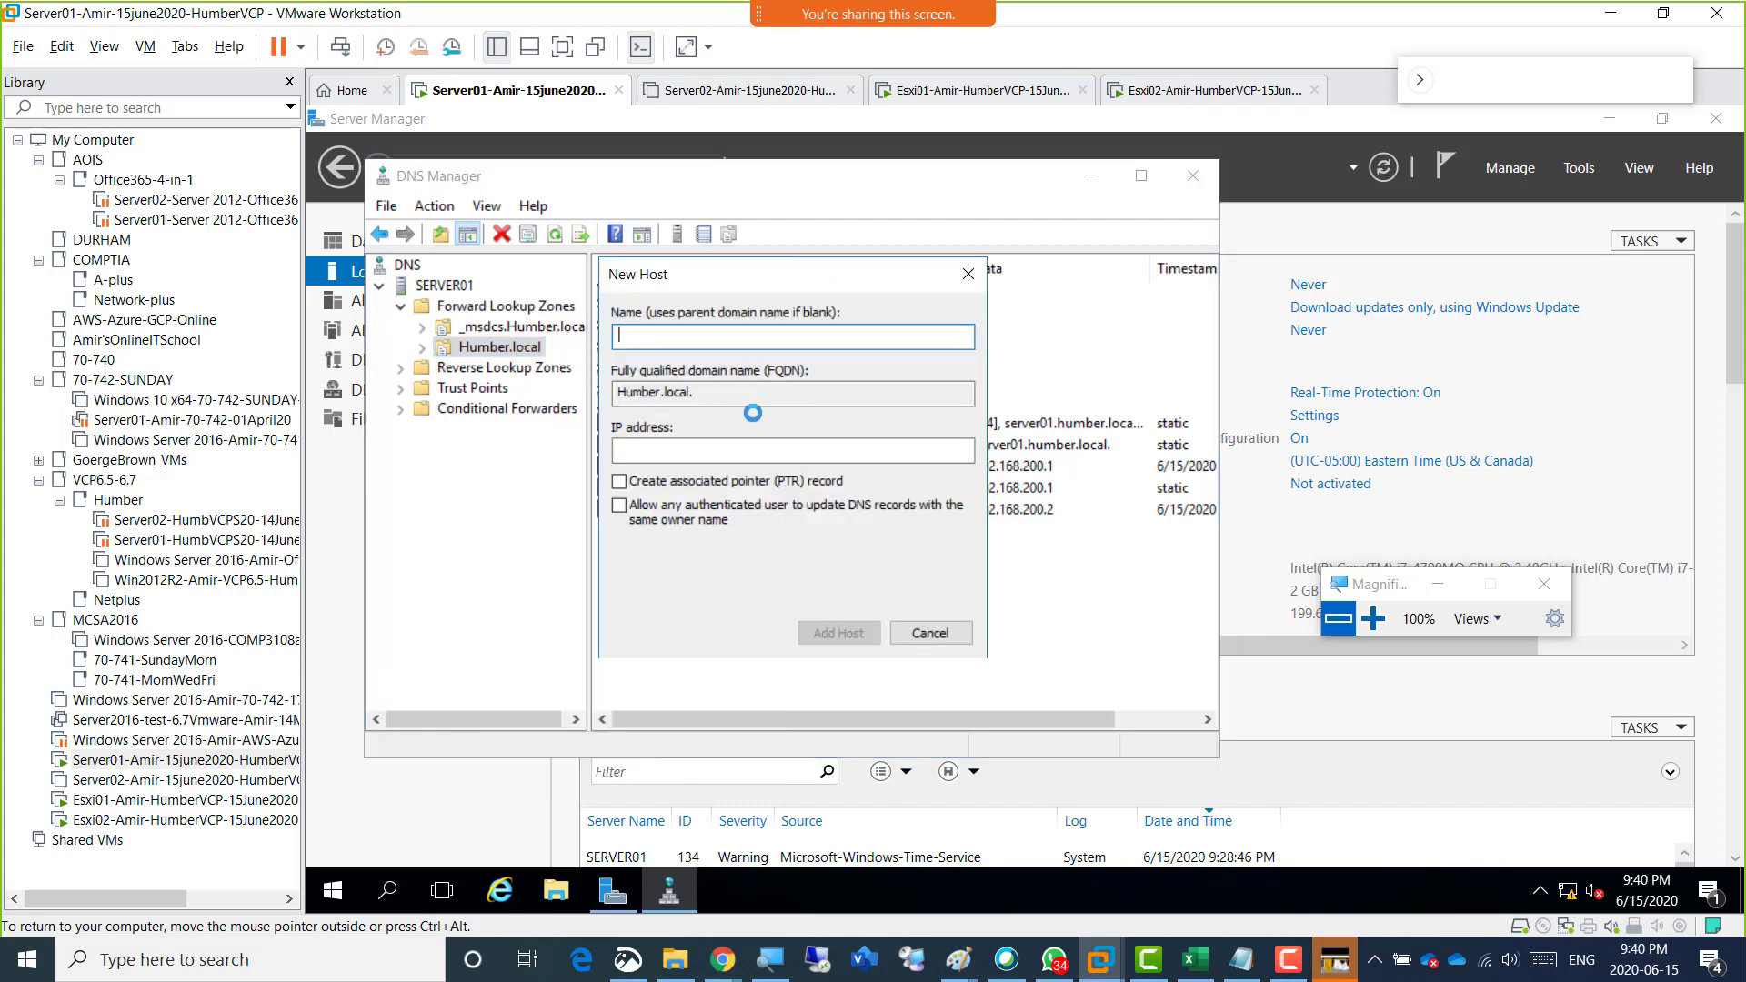
left_click_drag(724, 279, 932, 288)
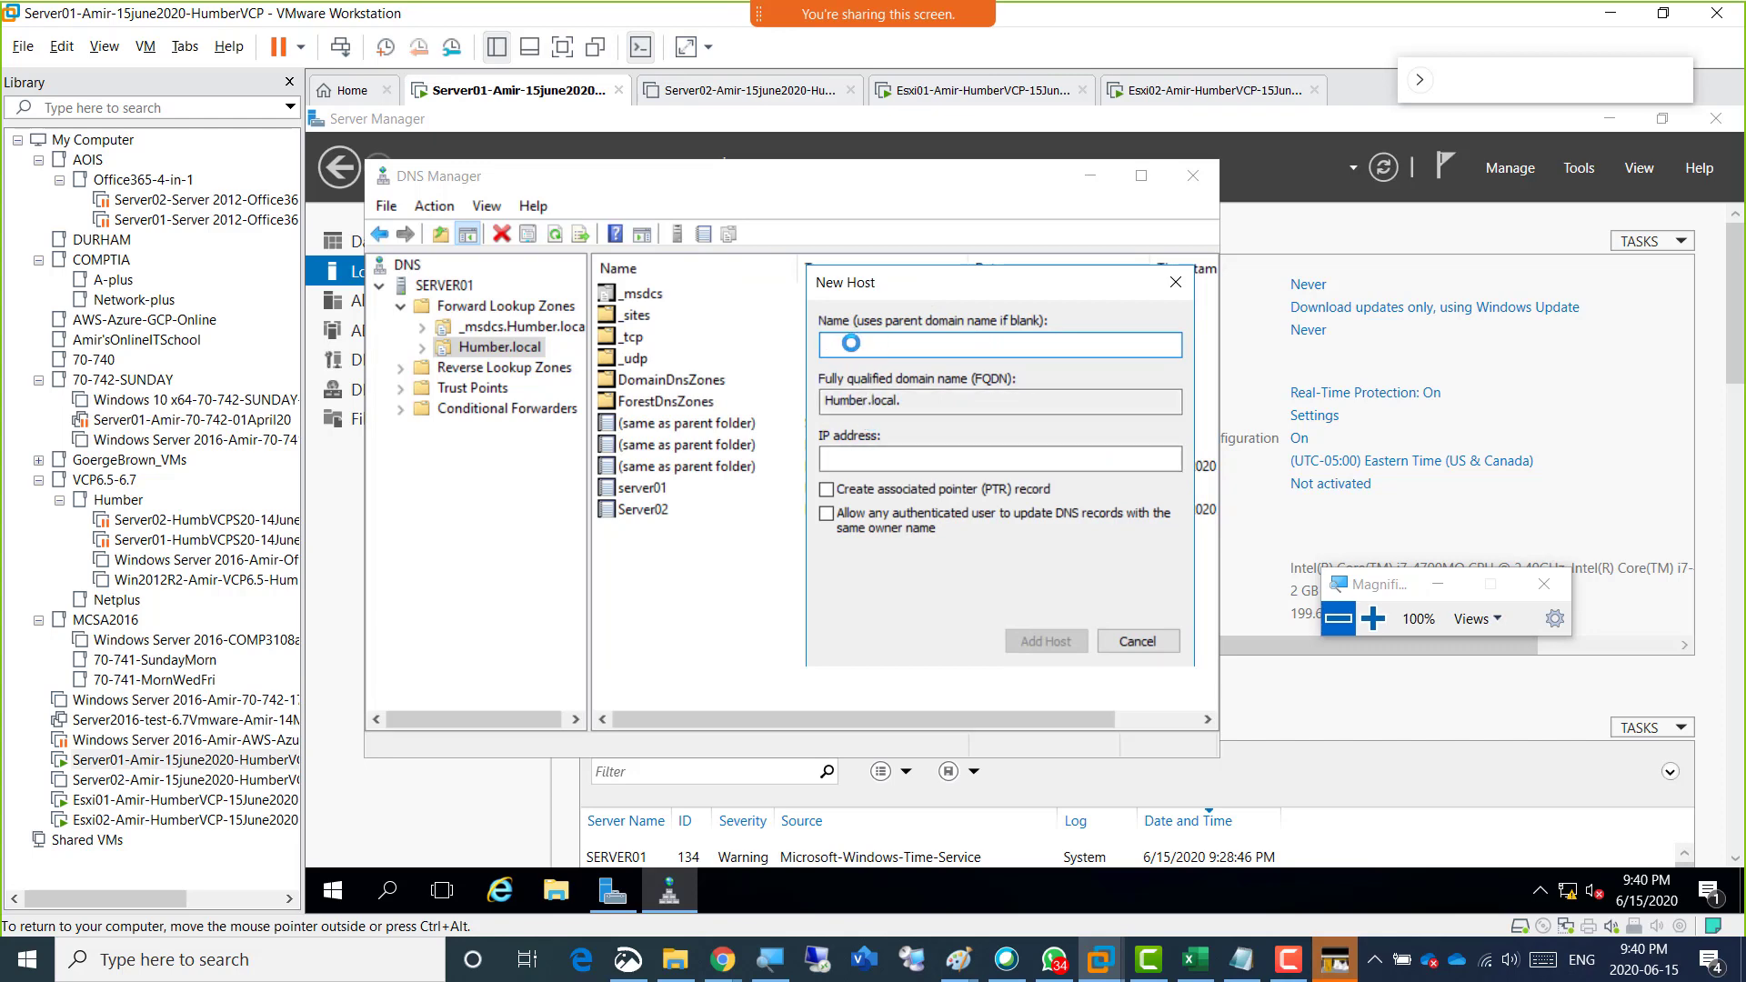
type("AmirEsxi01")
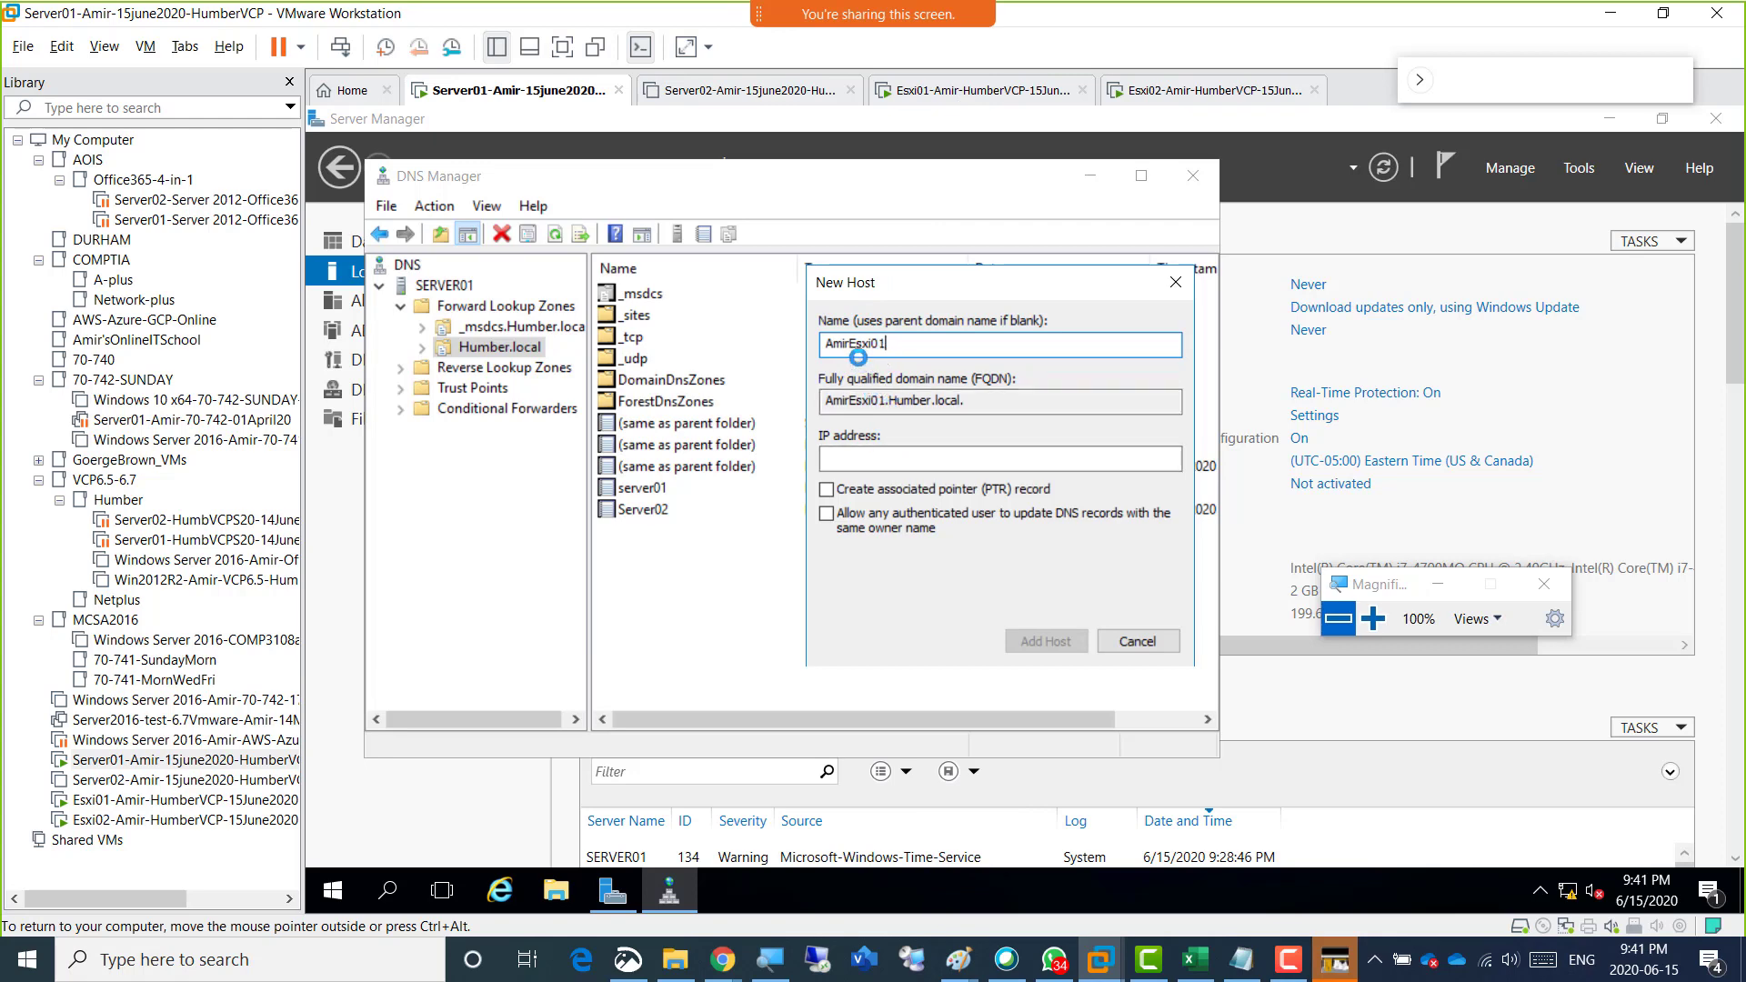
left_click_drag(879, 347, 842, 349)
left_click(892, 459)
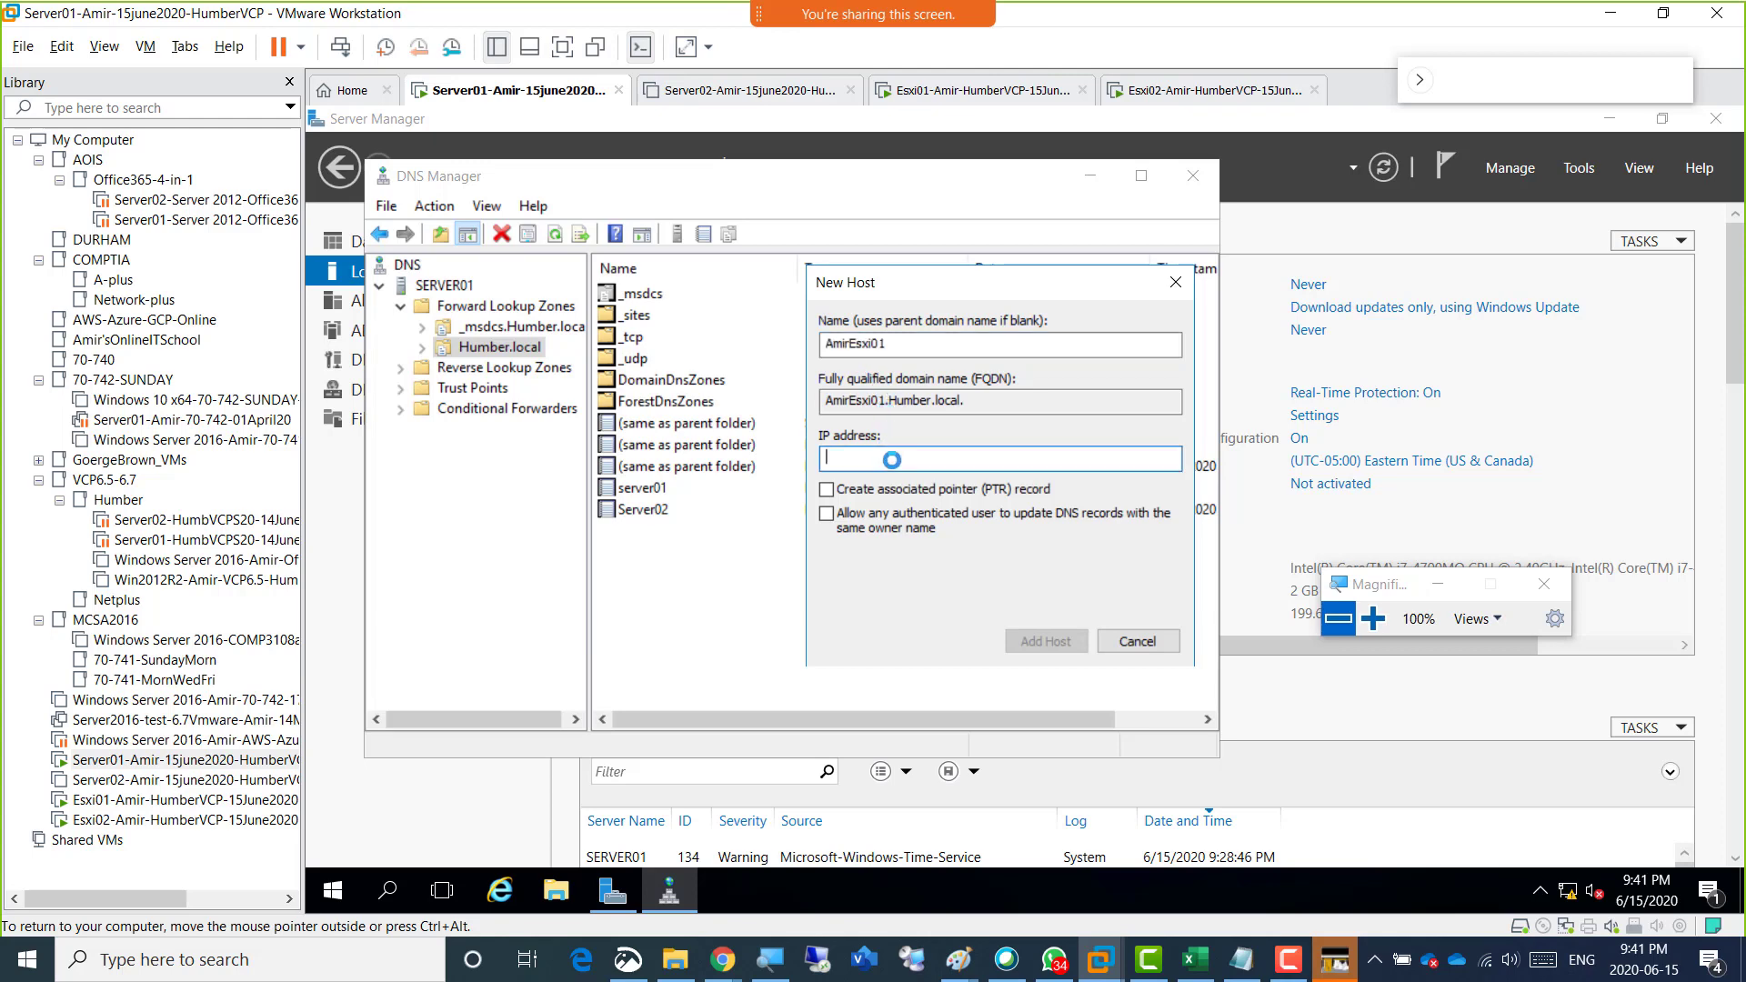
type("192.168.20.")
type("3")
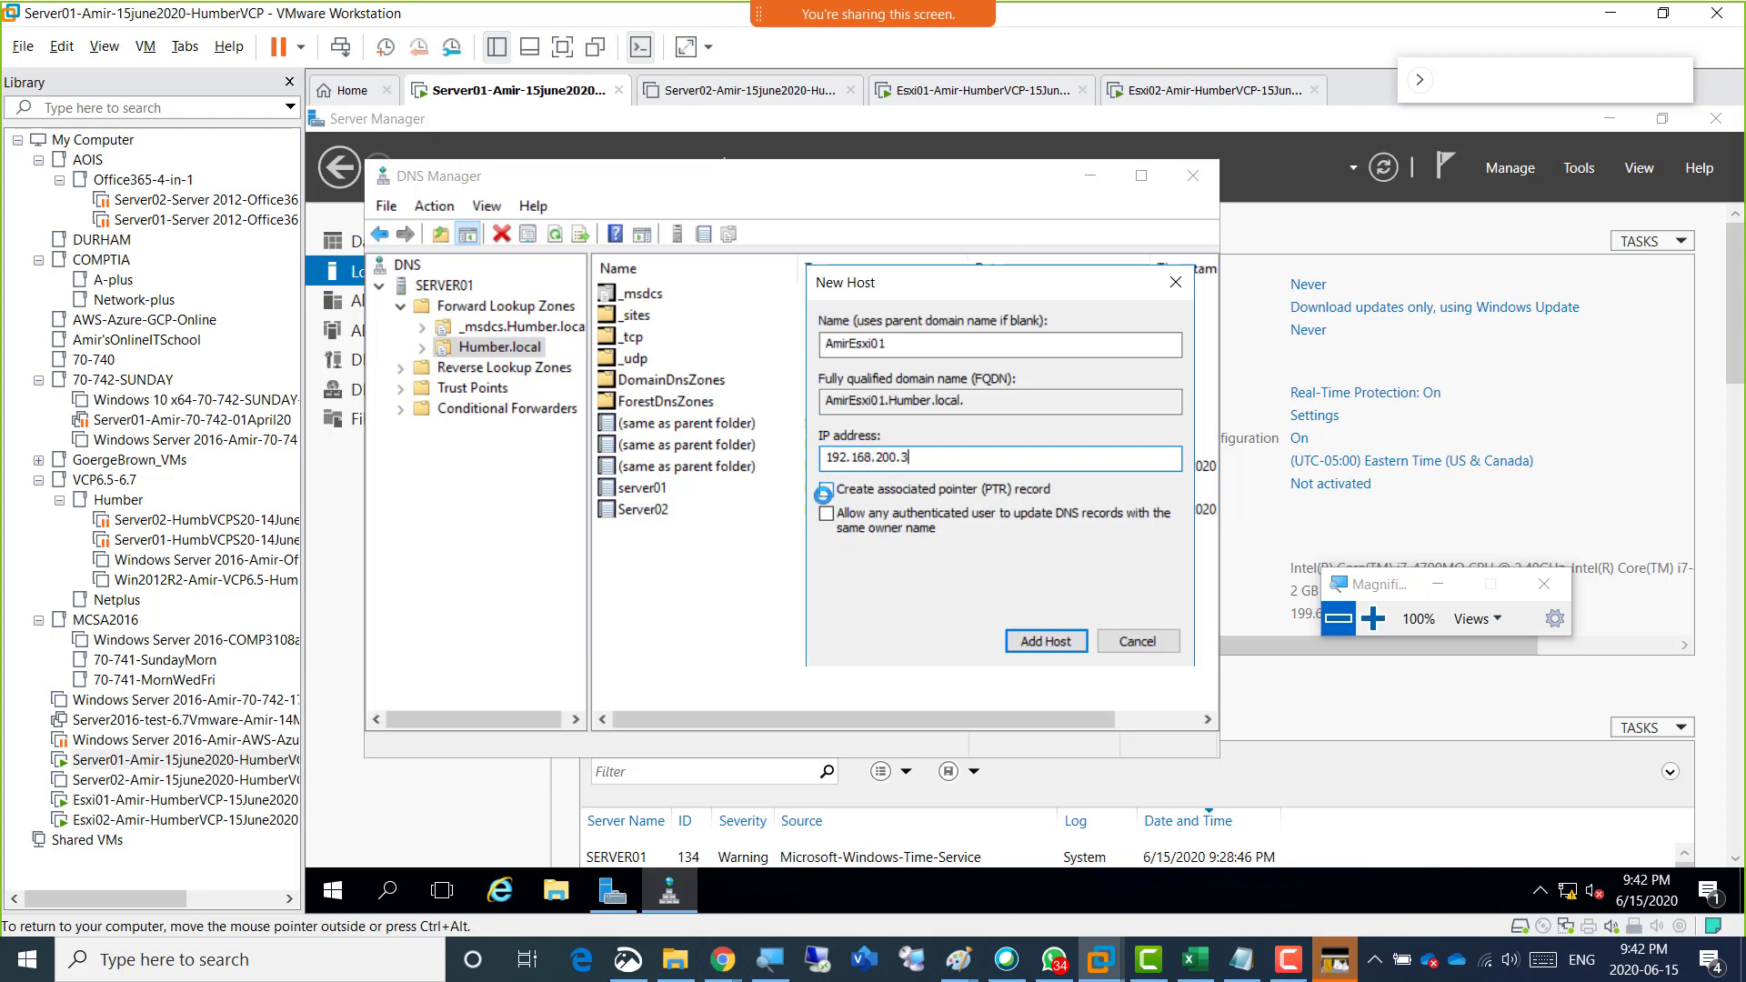
left_click(825, 491)
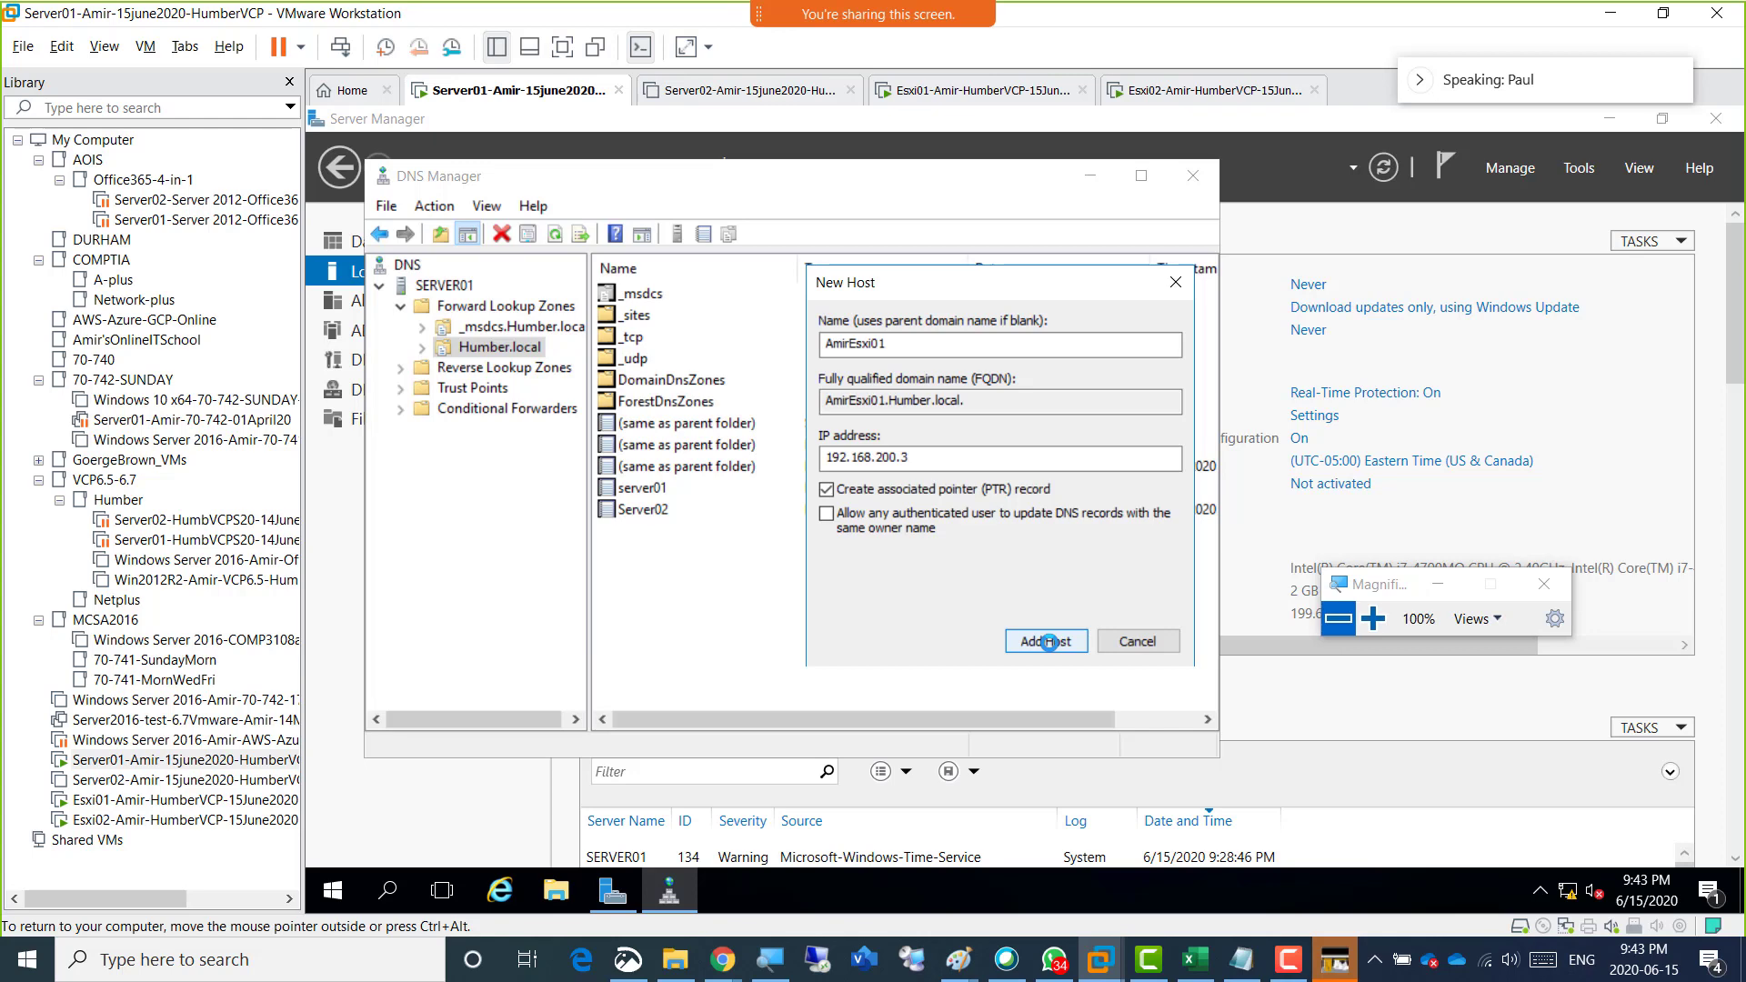
left_click(1118, 641)
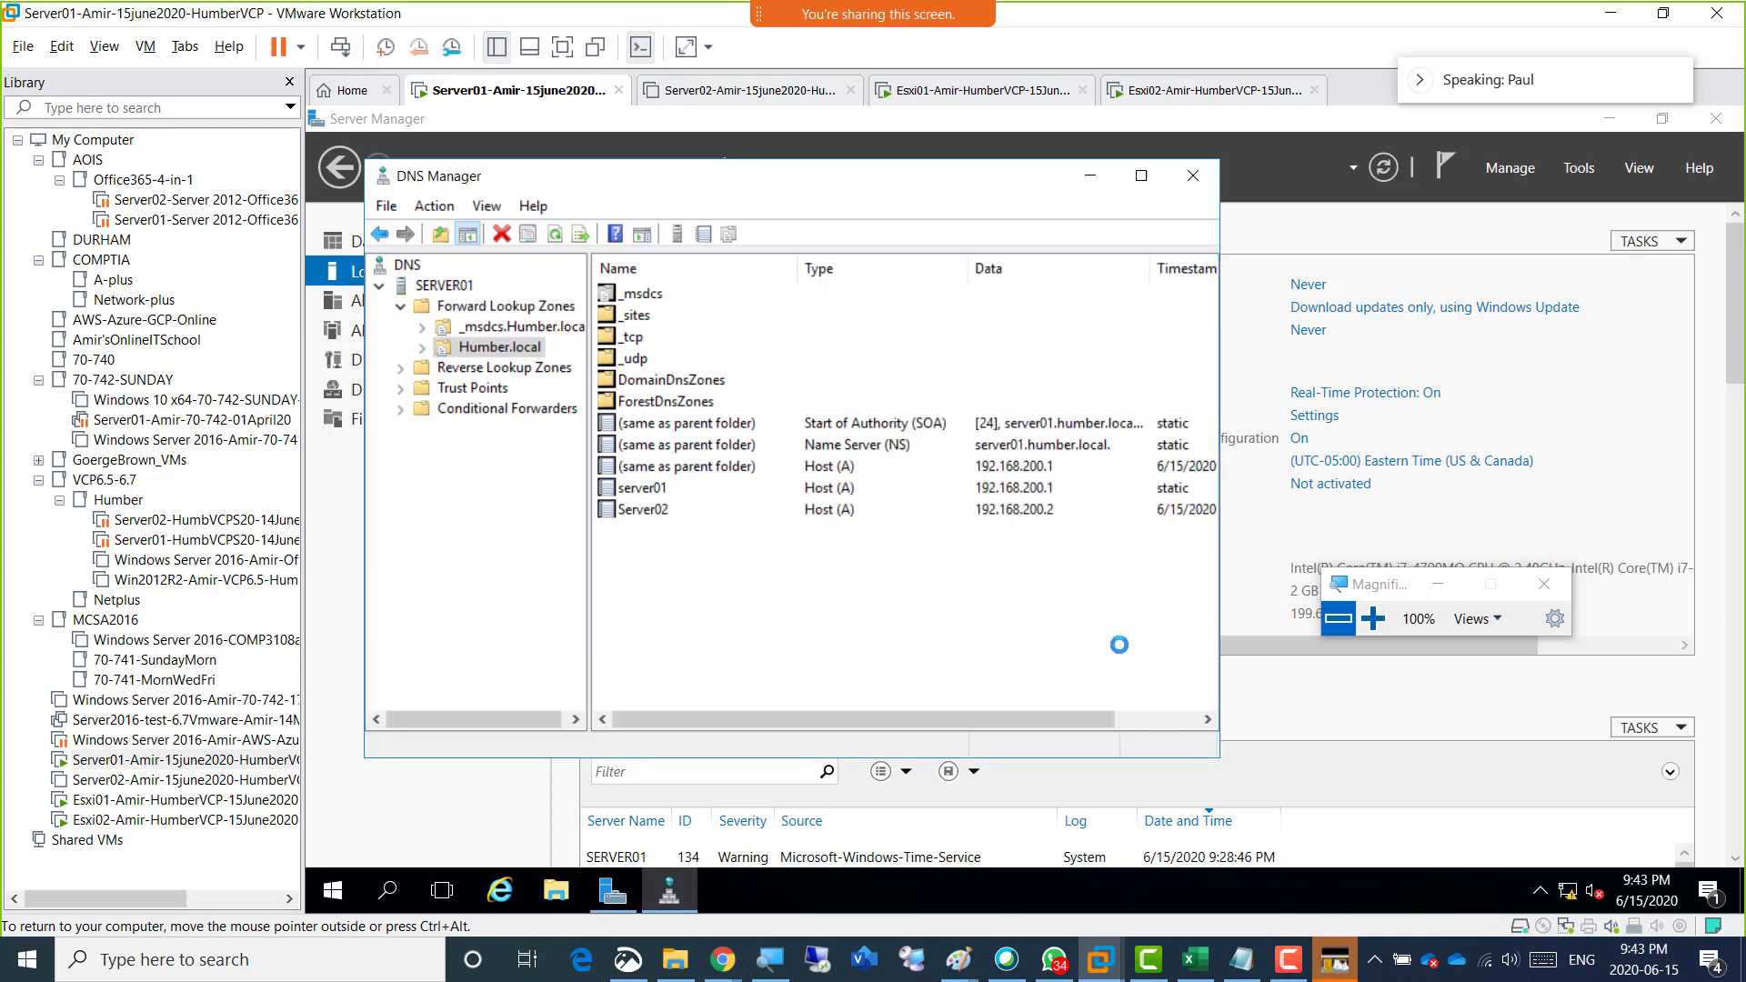
Close and reopen DNS Manager, displaying the Humber.local forward lookup zone again.
left_click(1197, 171)
left_click(1578, 169)
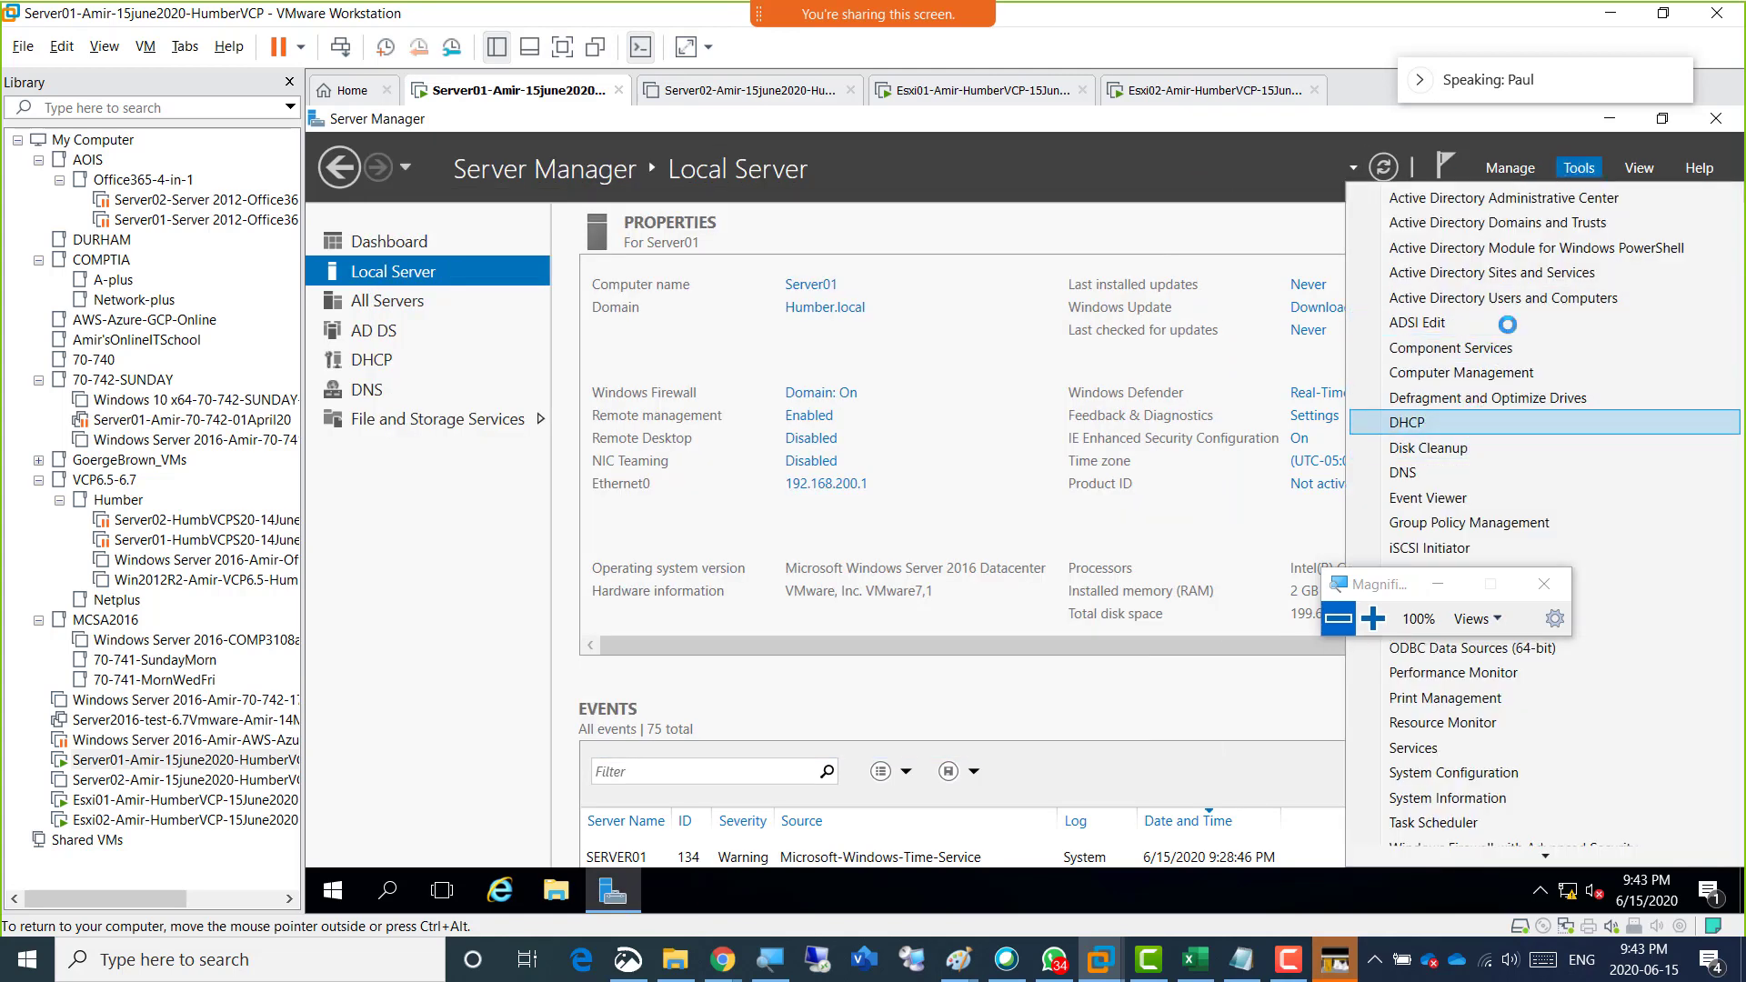
left_click(1405, 473)
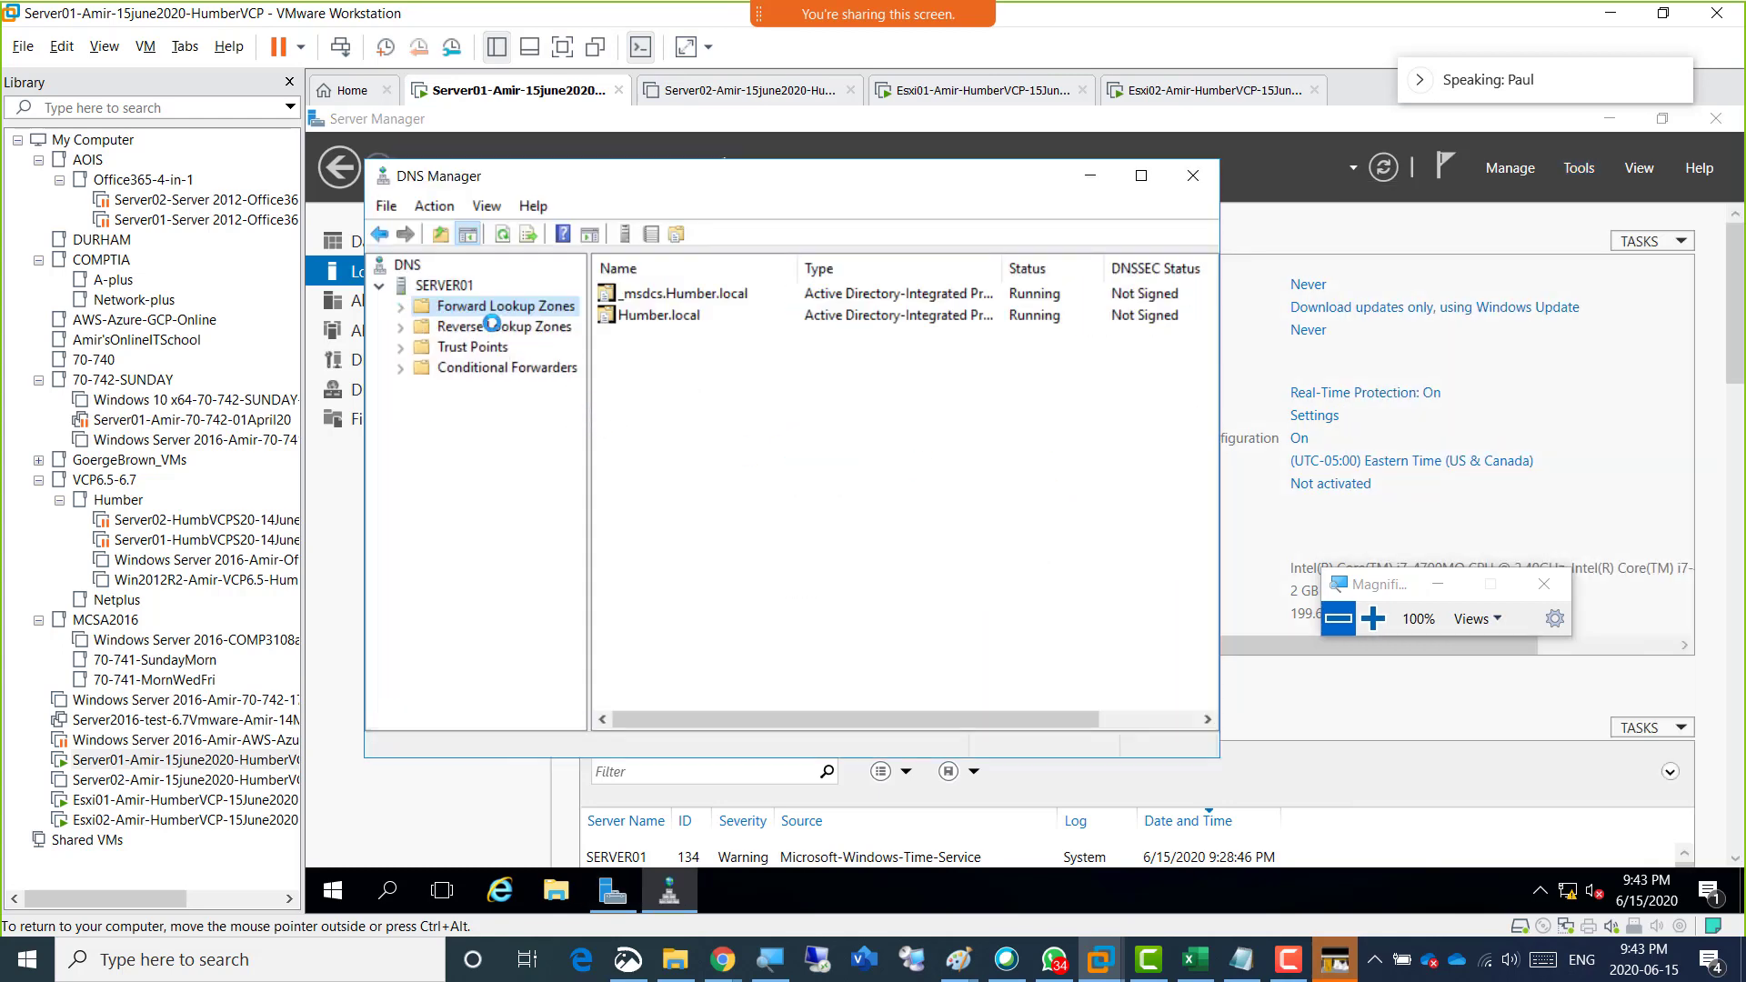
left_click(400, 307)
left_click(499, 348)
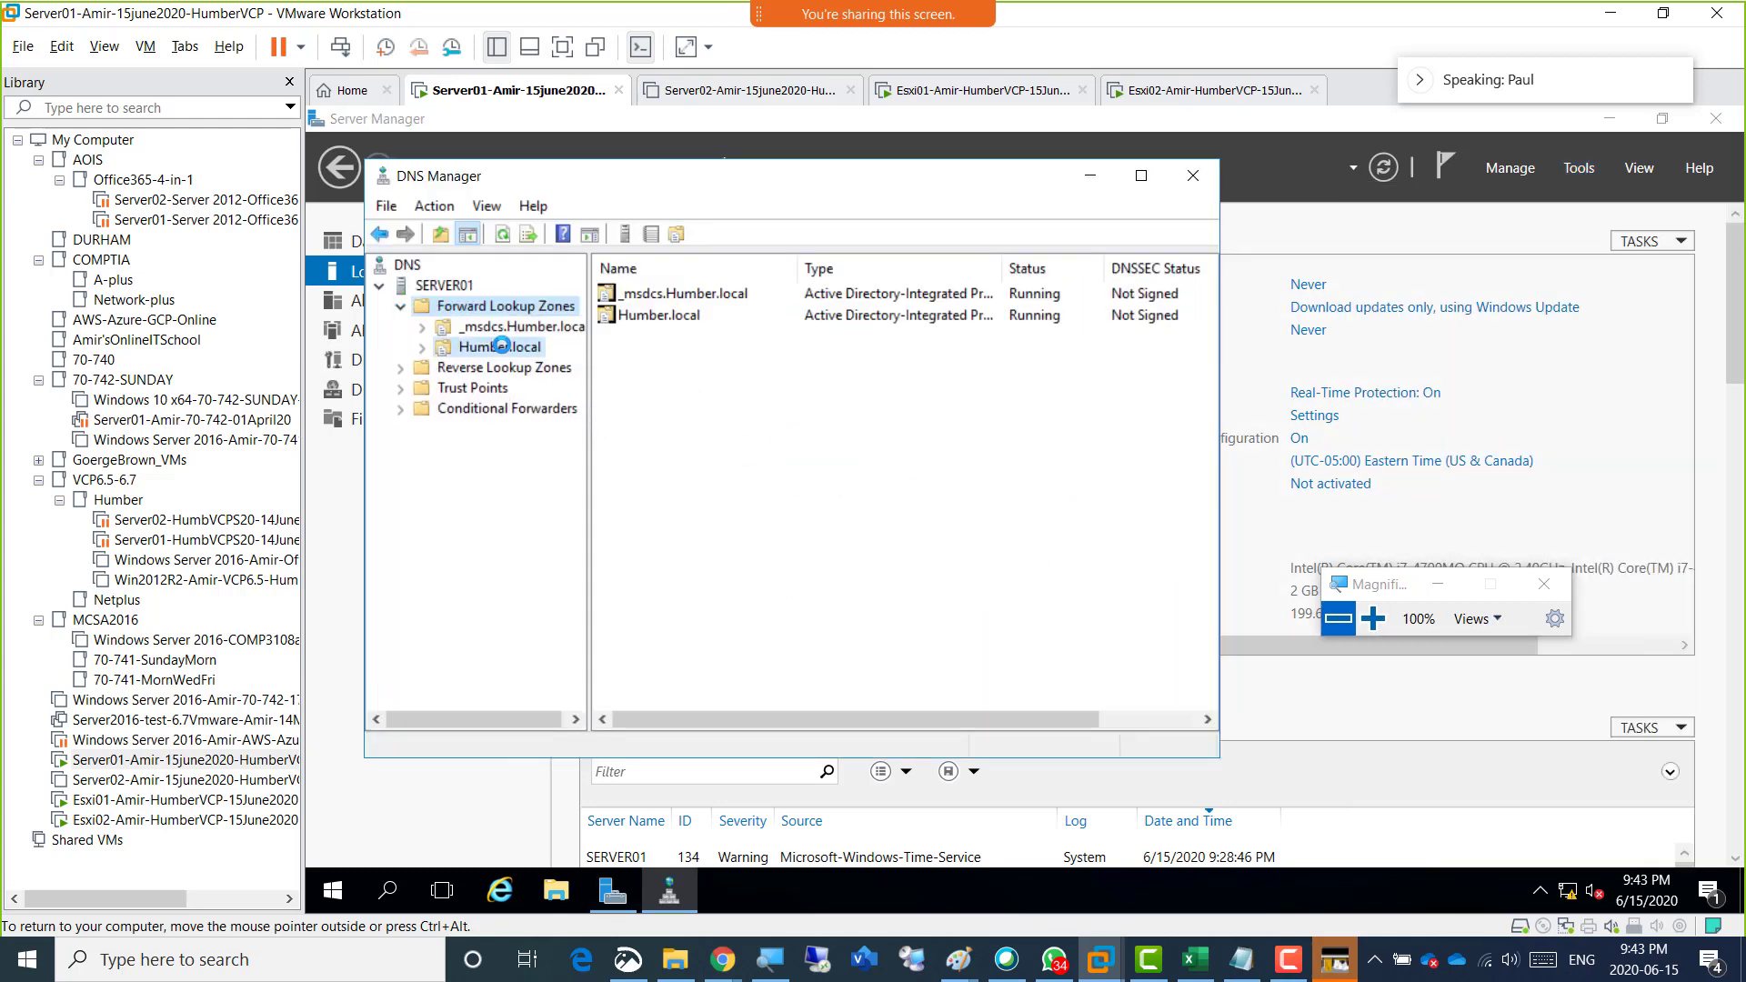
Start a new host (A) record in the Humber.local zone, entering Esxi01's hostname as the record name.
right_click(517, 348)
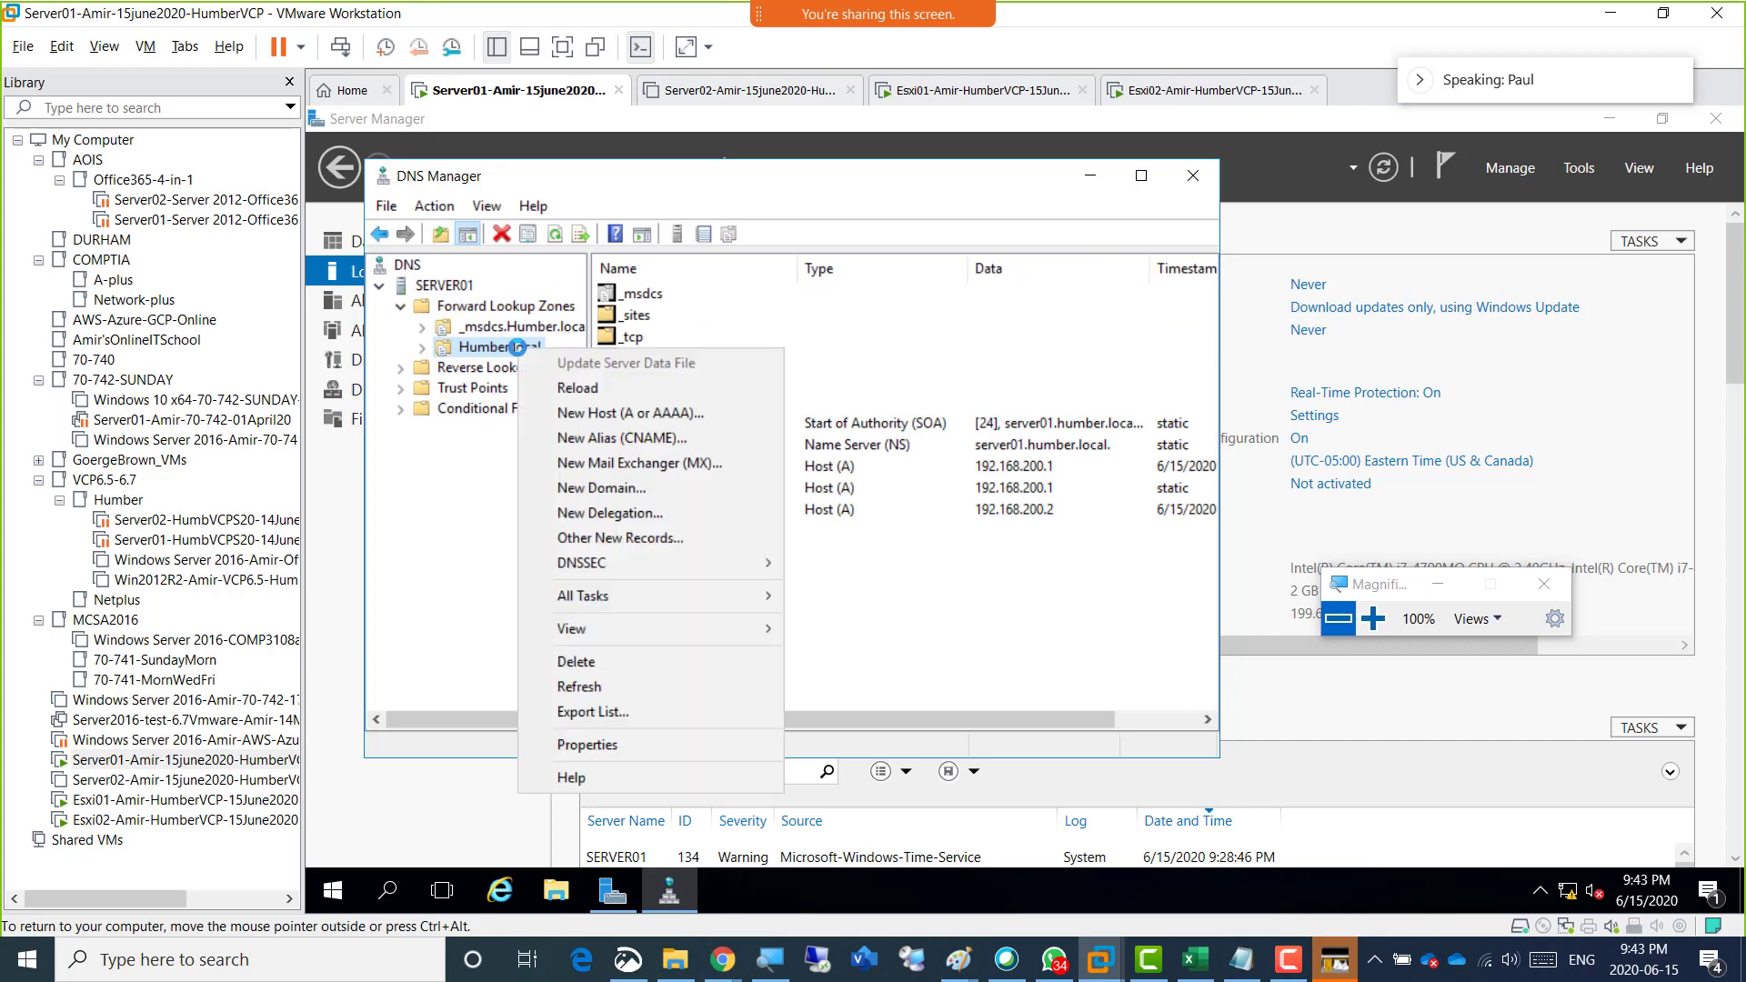
left_click(655, 412)
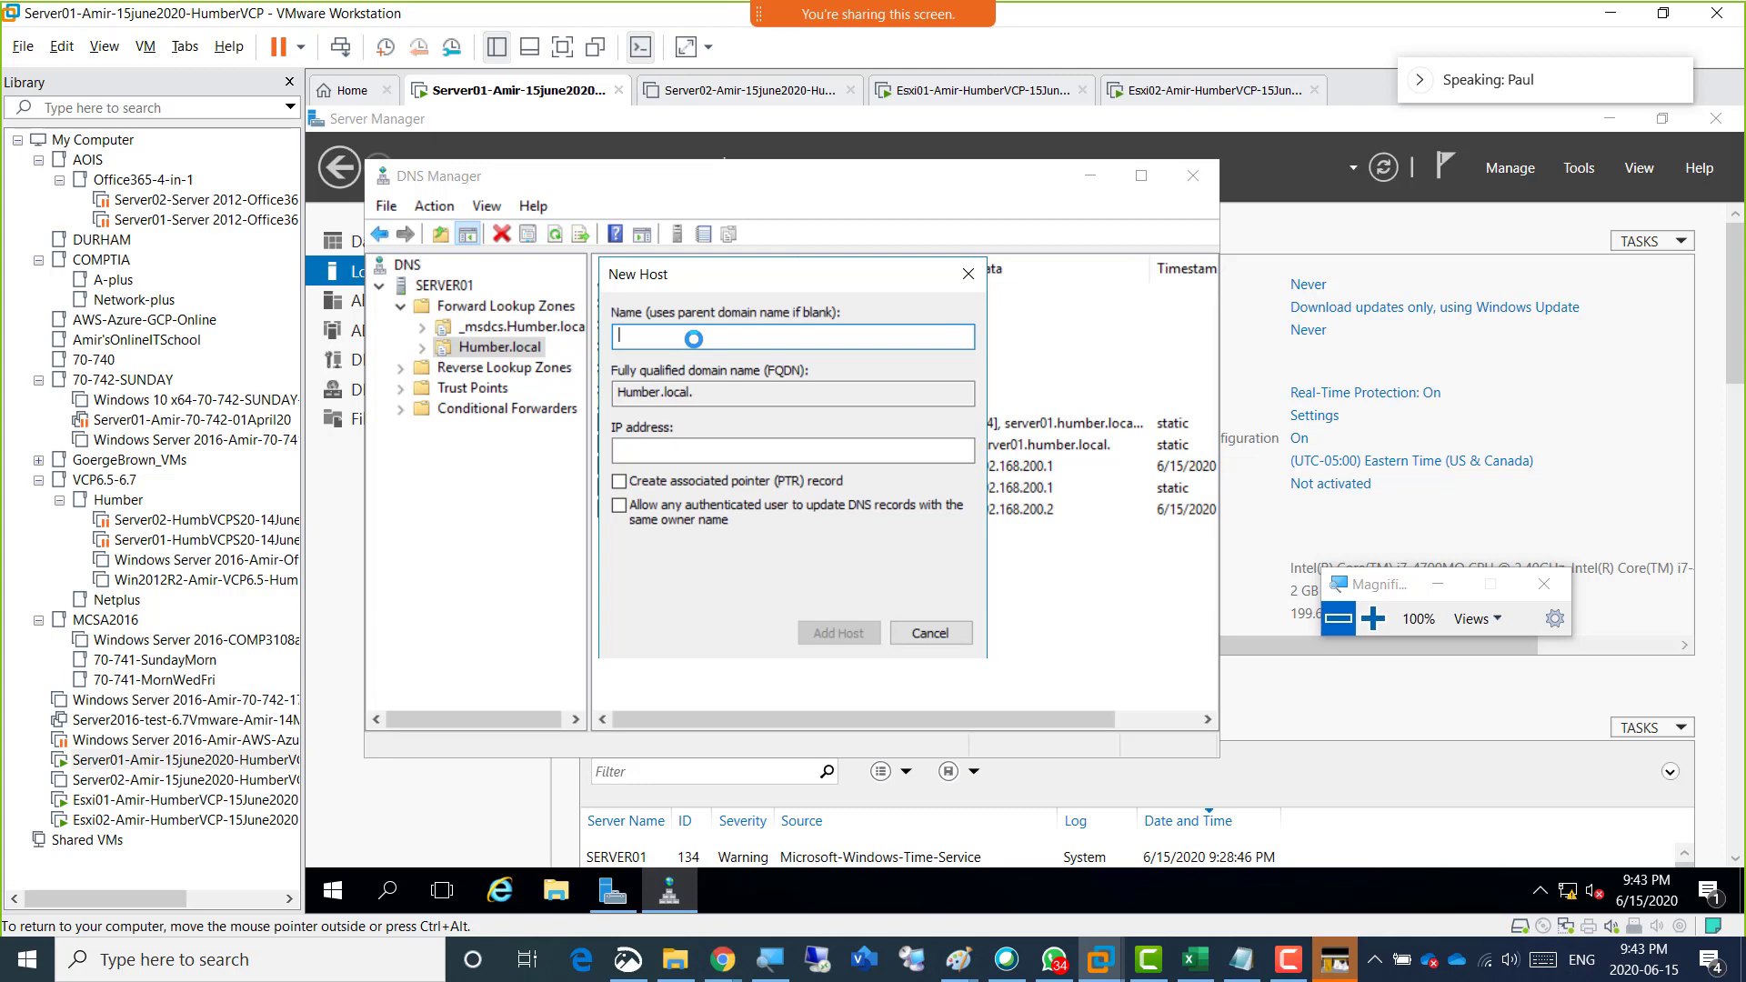
type("Amiresxi01")
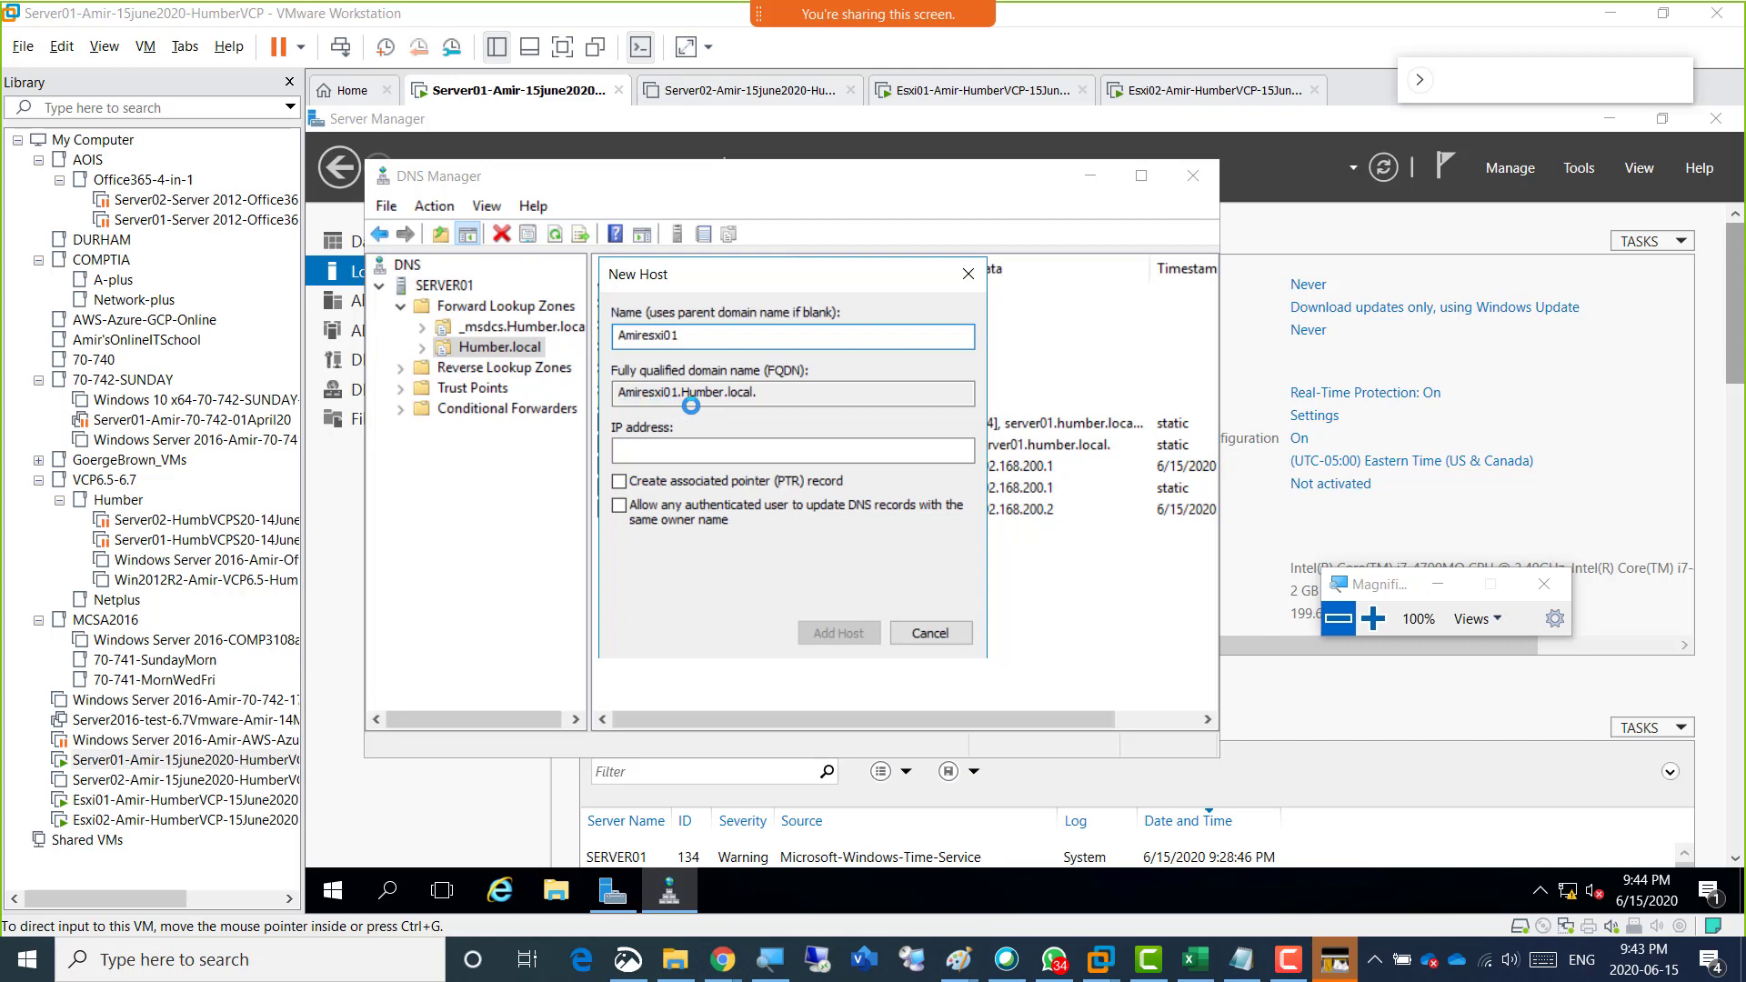
Add Esxi01's host record with IP address 192.168.200.3 and an associated pointer (PTR) record, keeping the New Host dialog clear of the record list.
left_click(725, 453)
left_click(725, 453)
type("192")
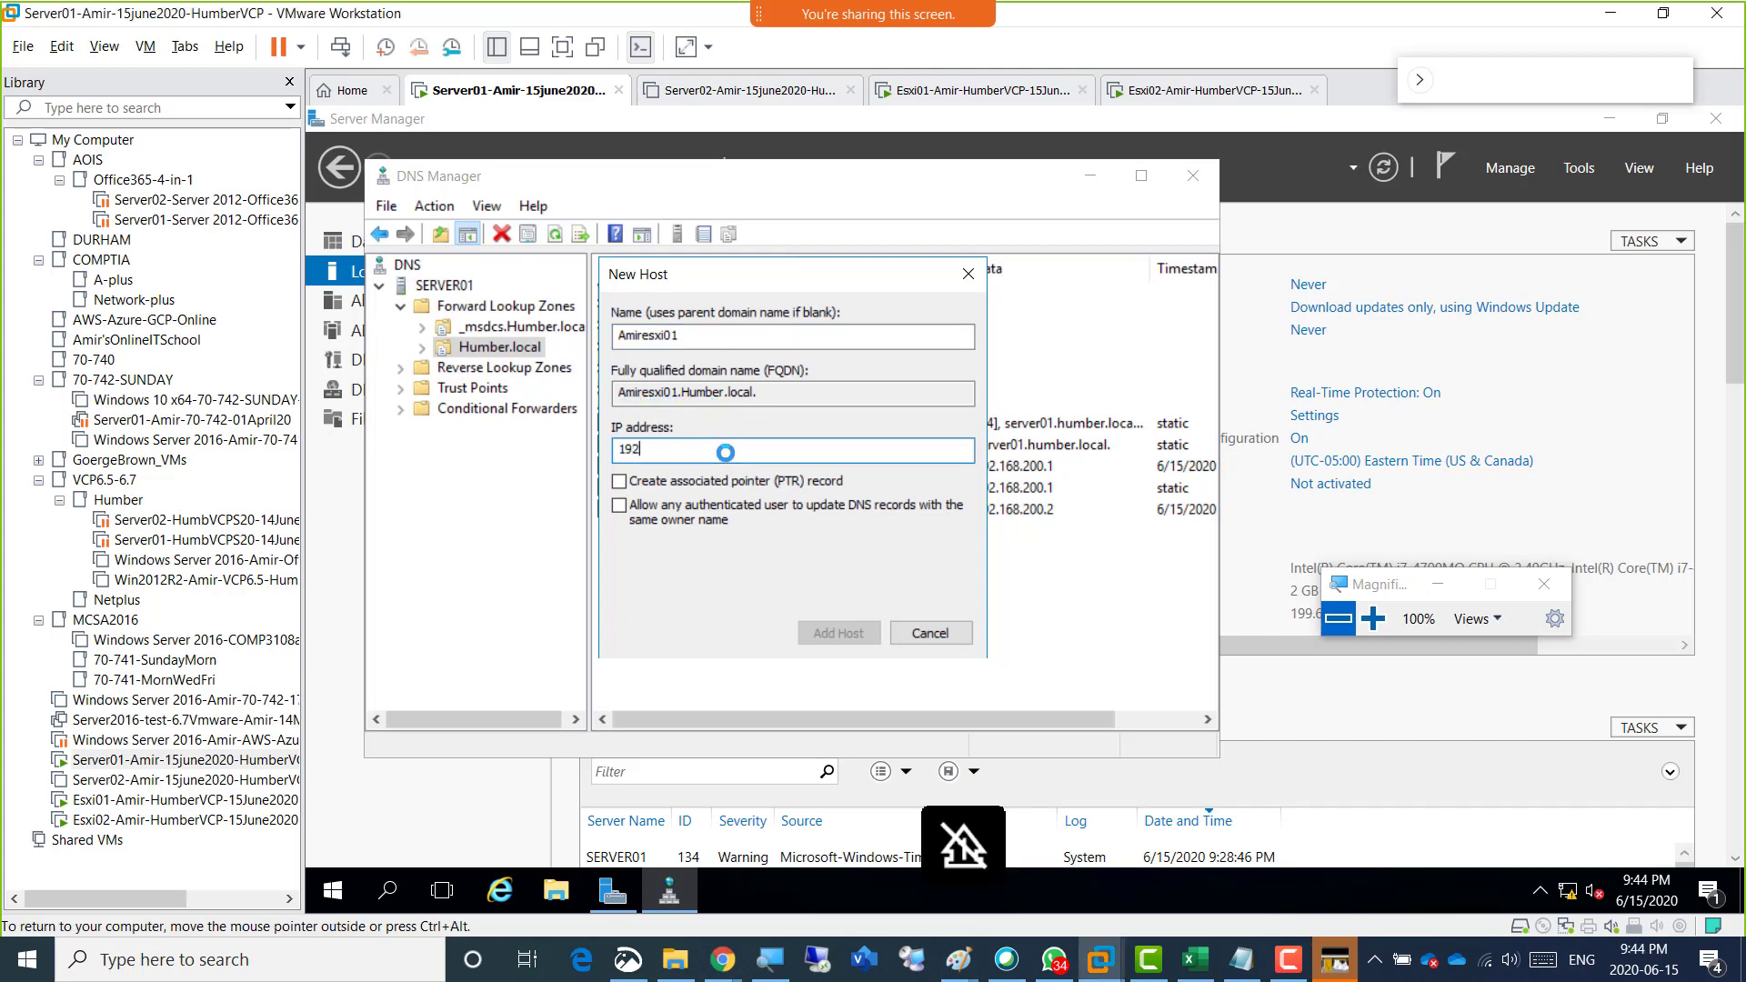
type(".168")
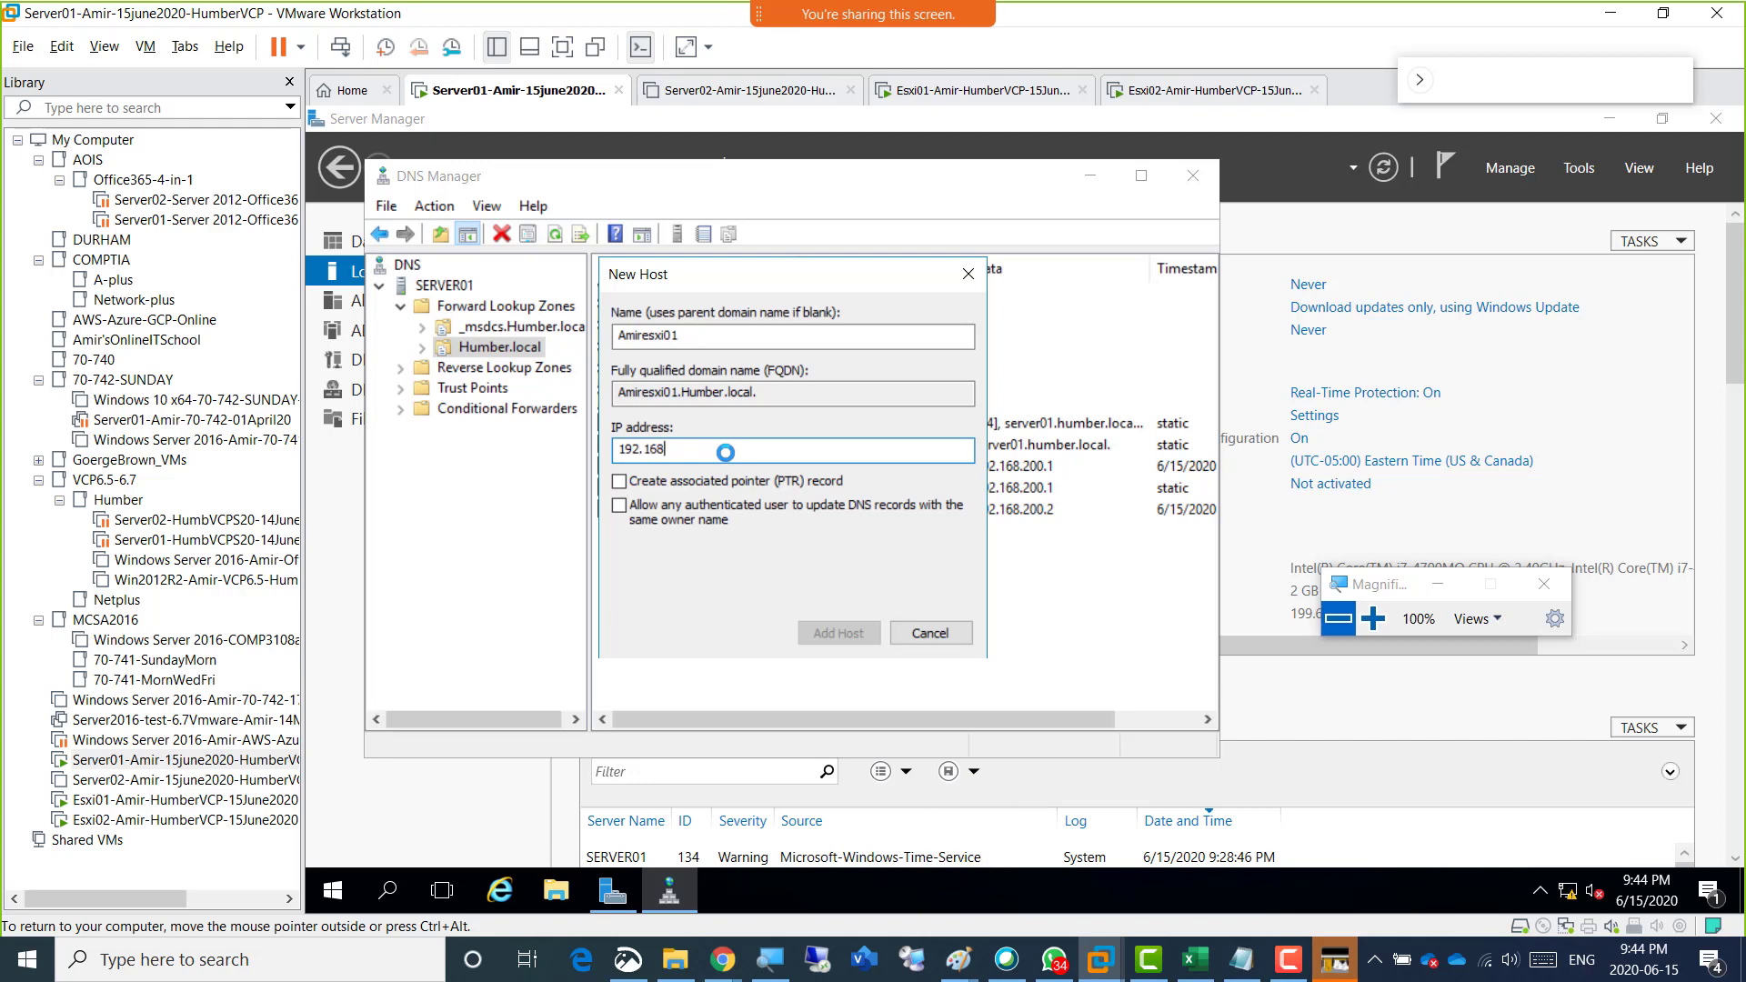
type(".200.3")
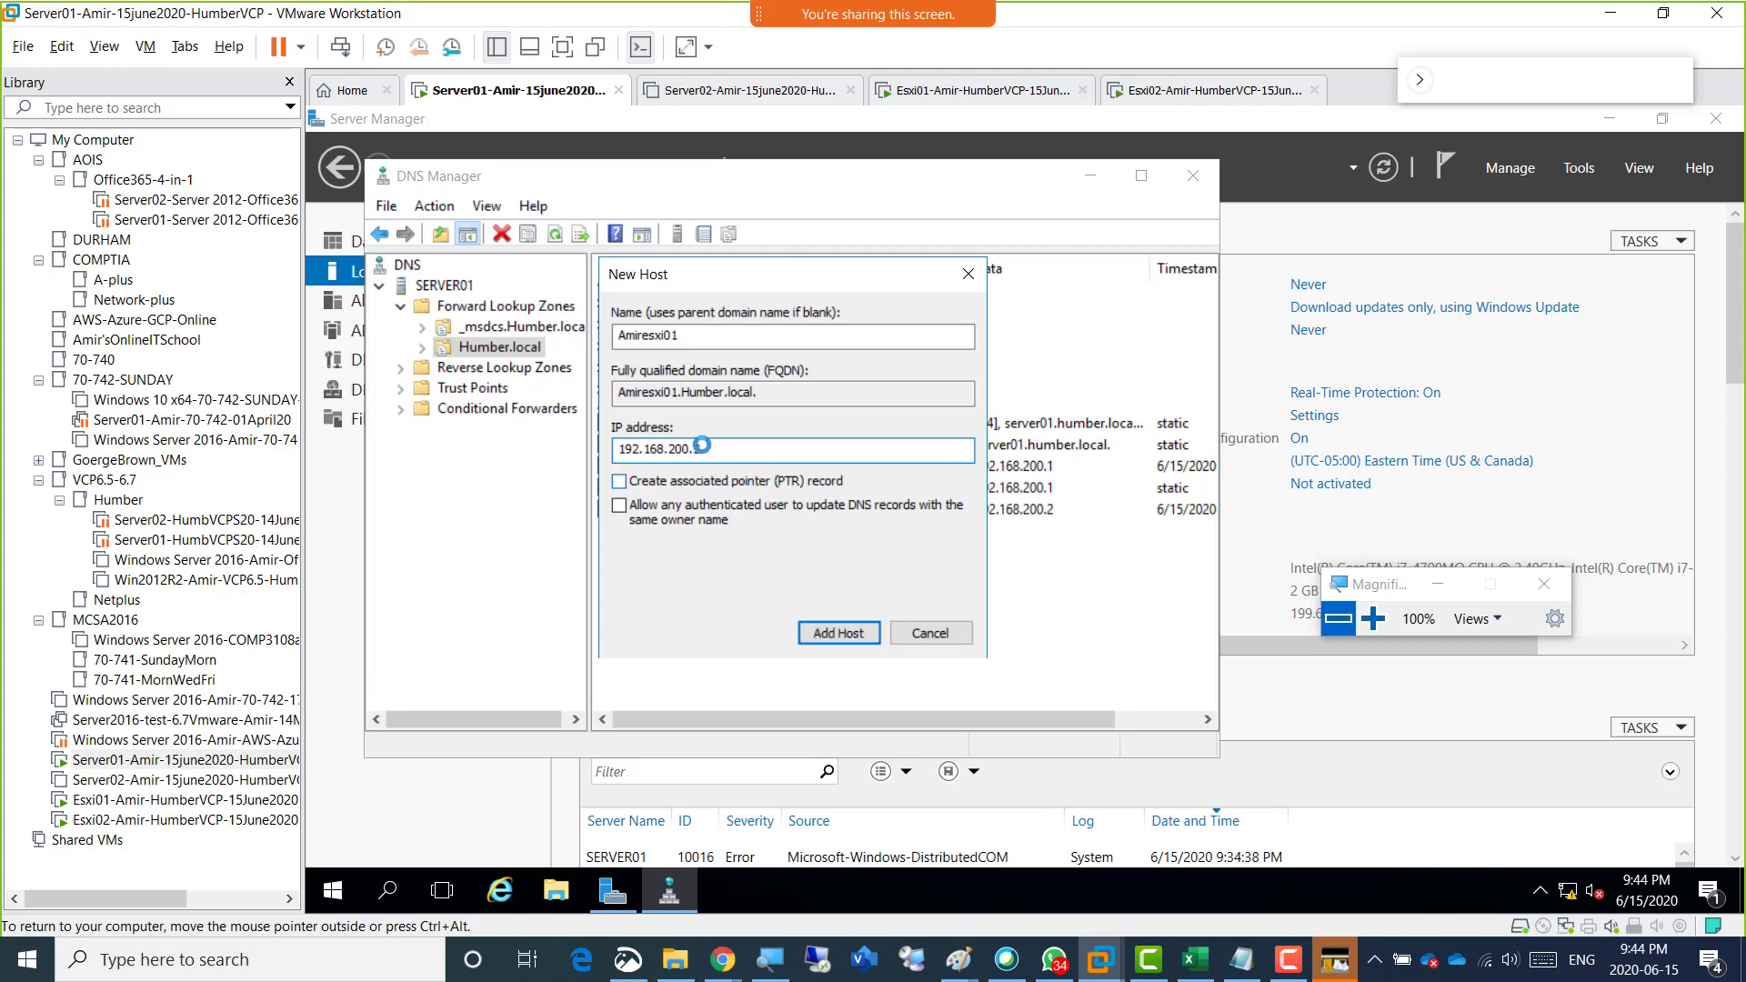
left_click(702, 483)
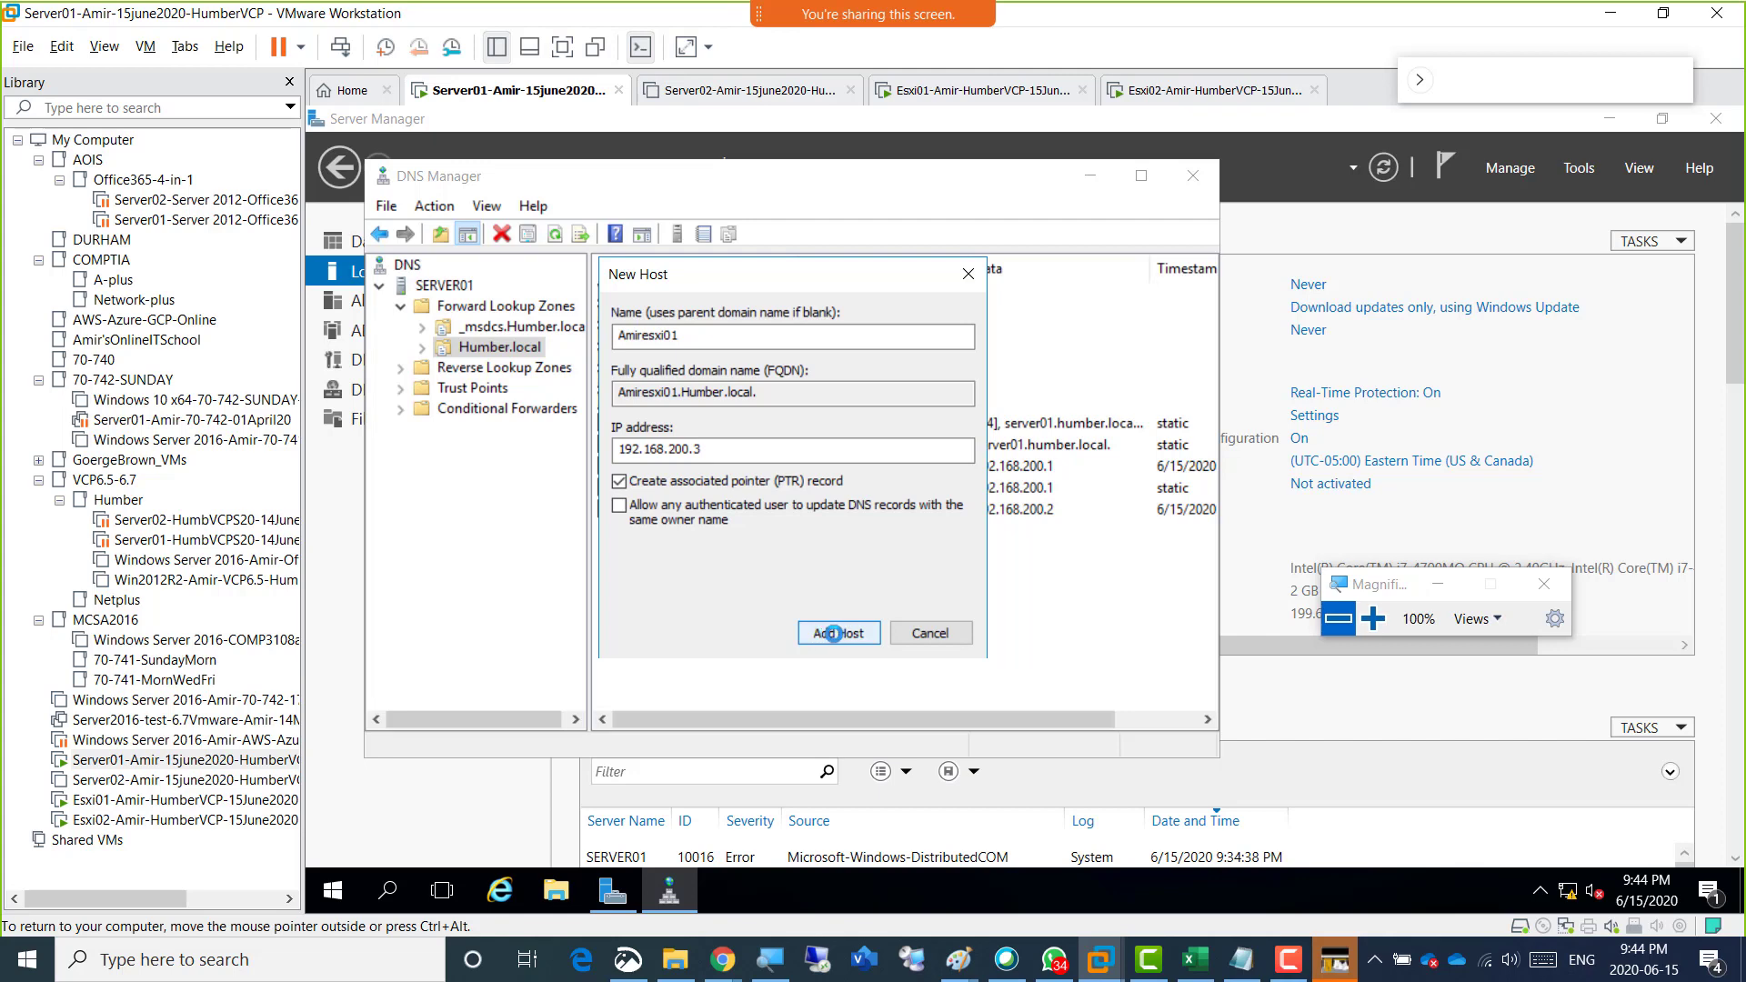
left_click(828, 633)
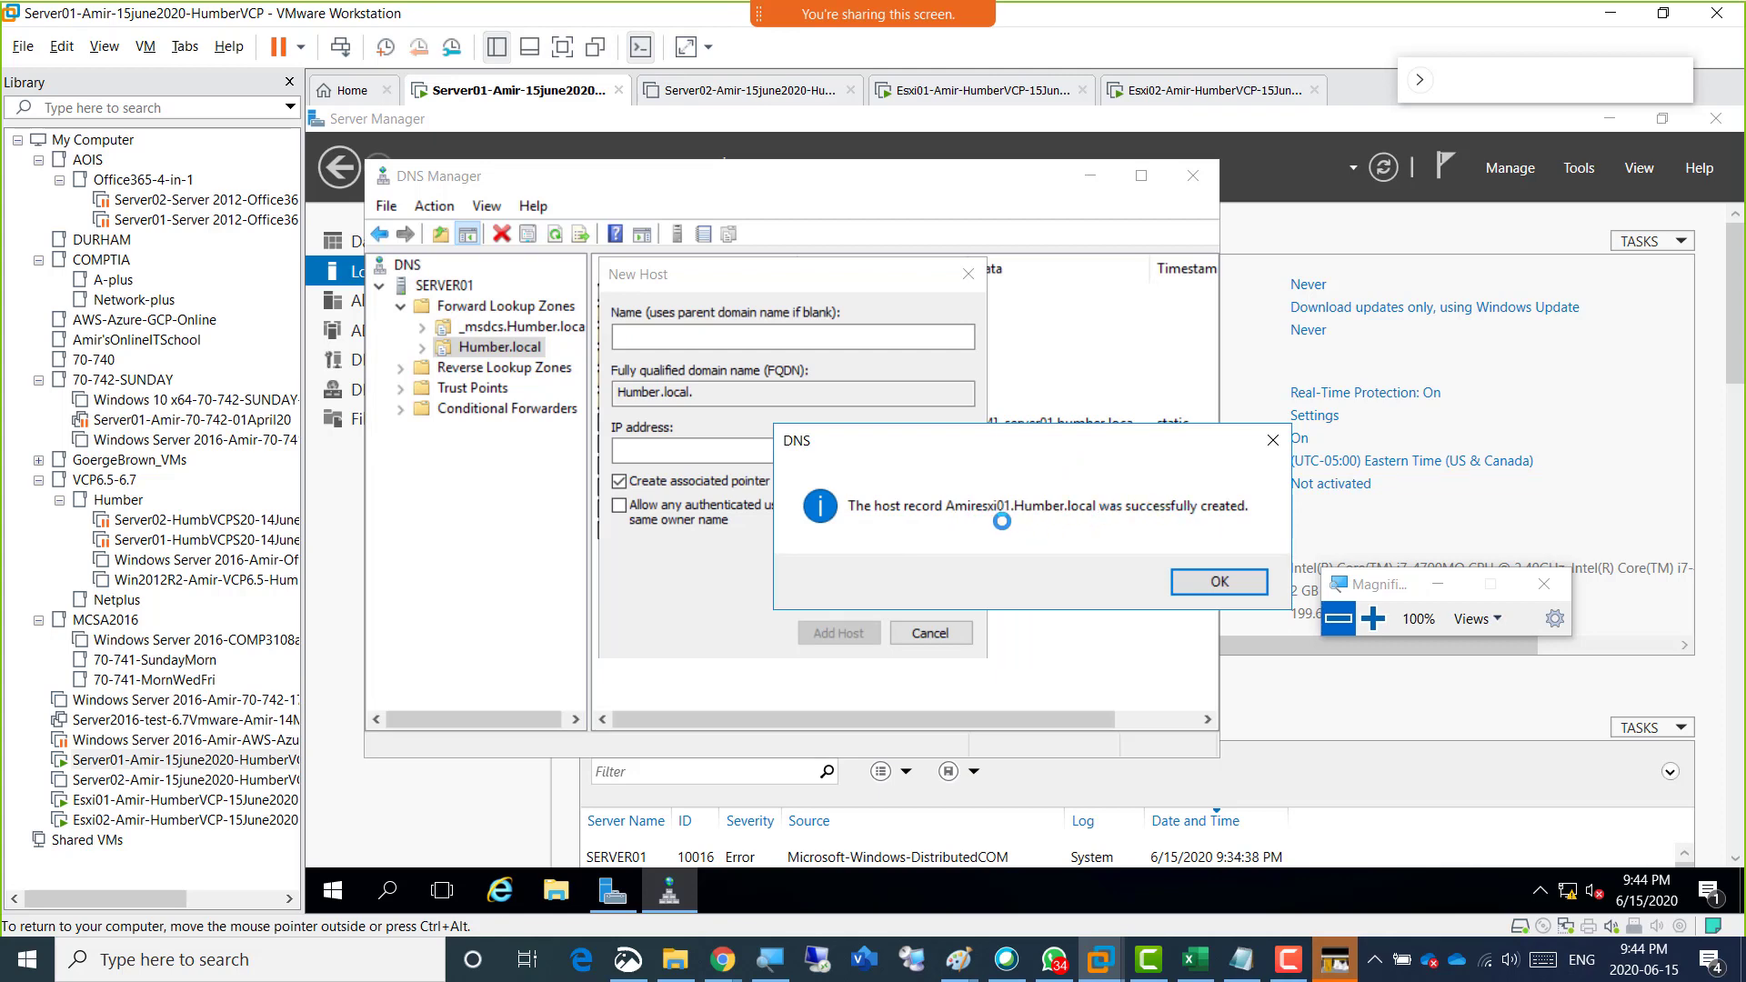
left_click(1189, 586)
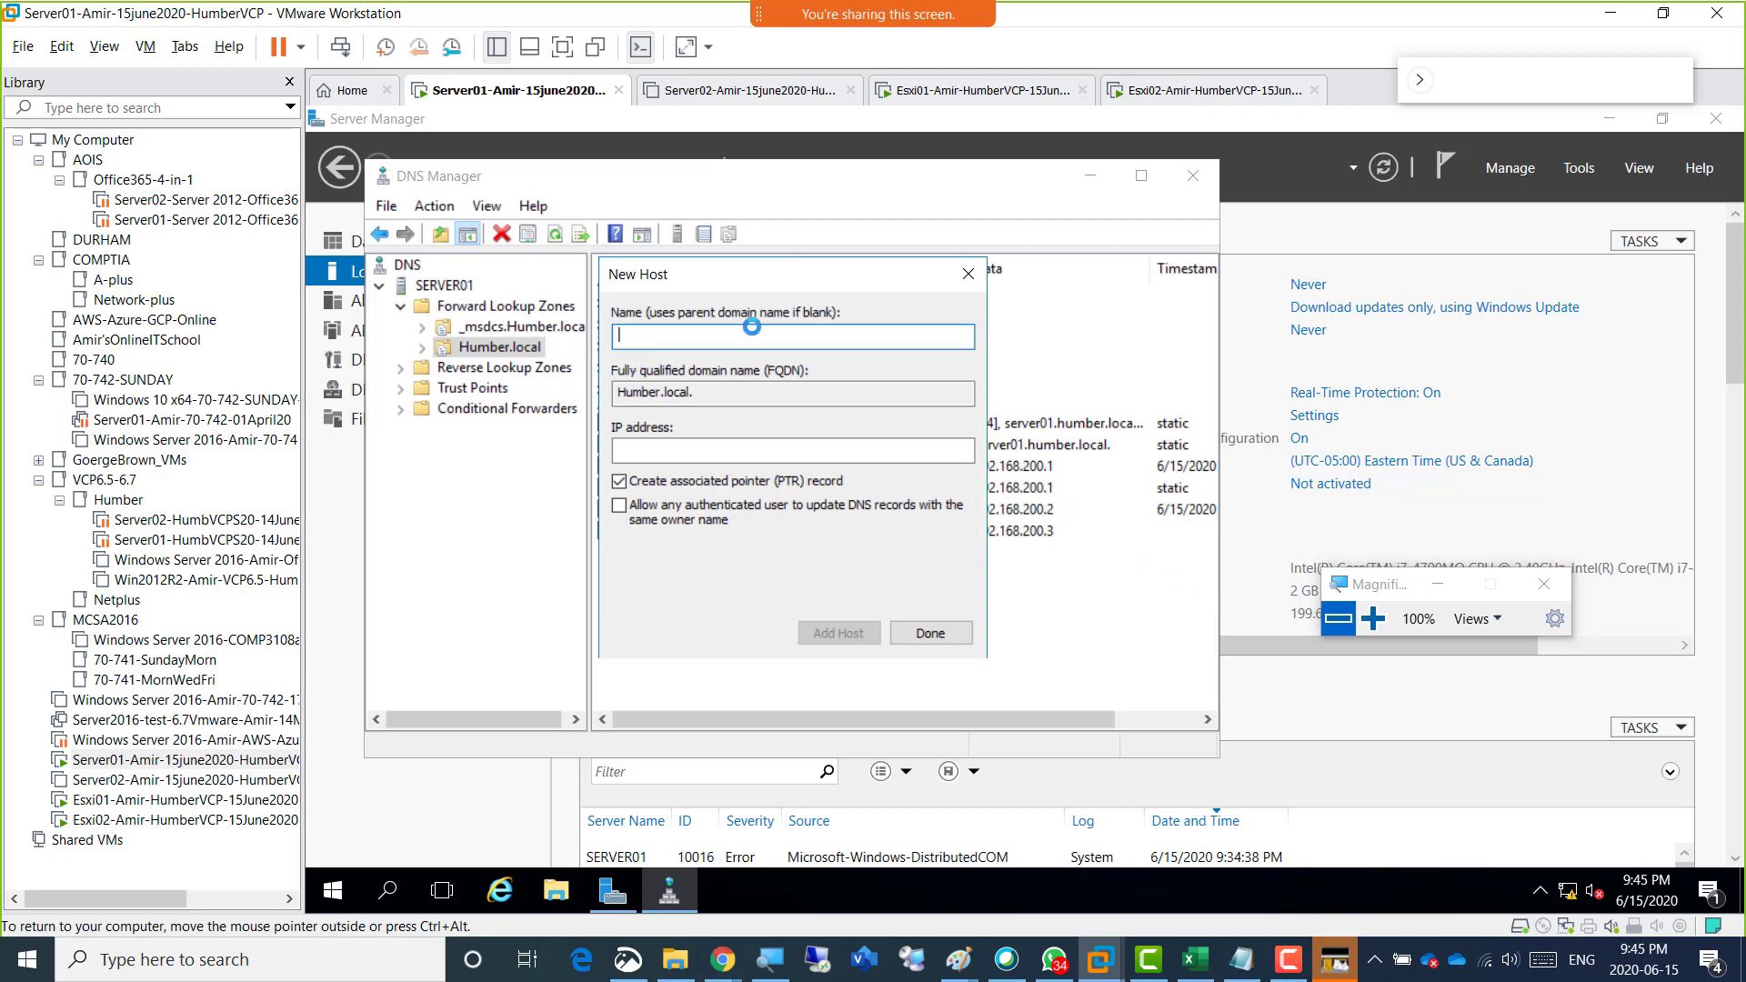
left_click_drag(738, 273, 1219, 277)
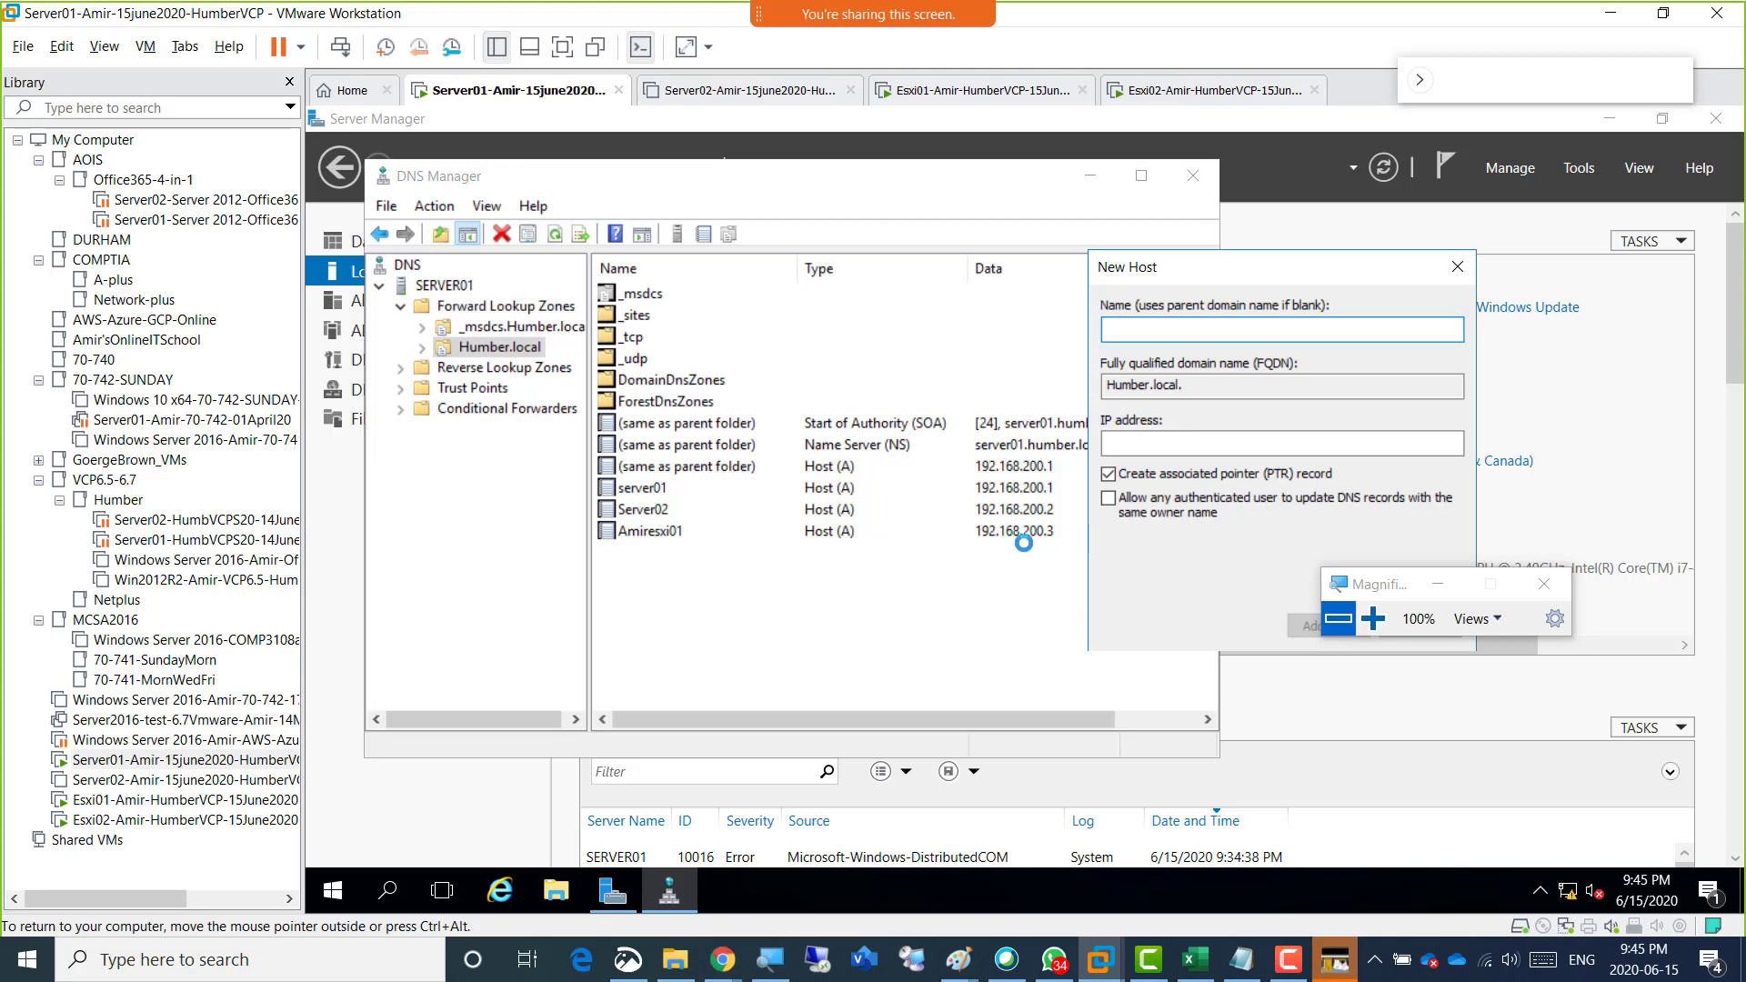
Add Esxi02's host record with IP address 192.168.200.4 and an associated pointer (PTR) record, then finish adding hosts.
type("Amiresxi02")
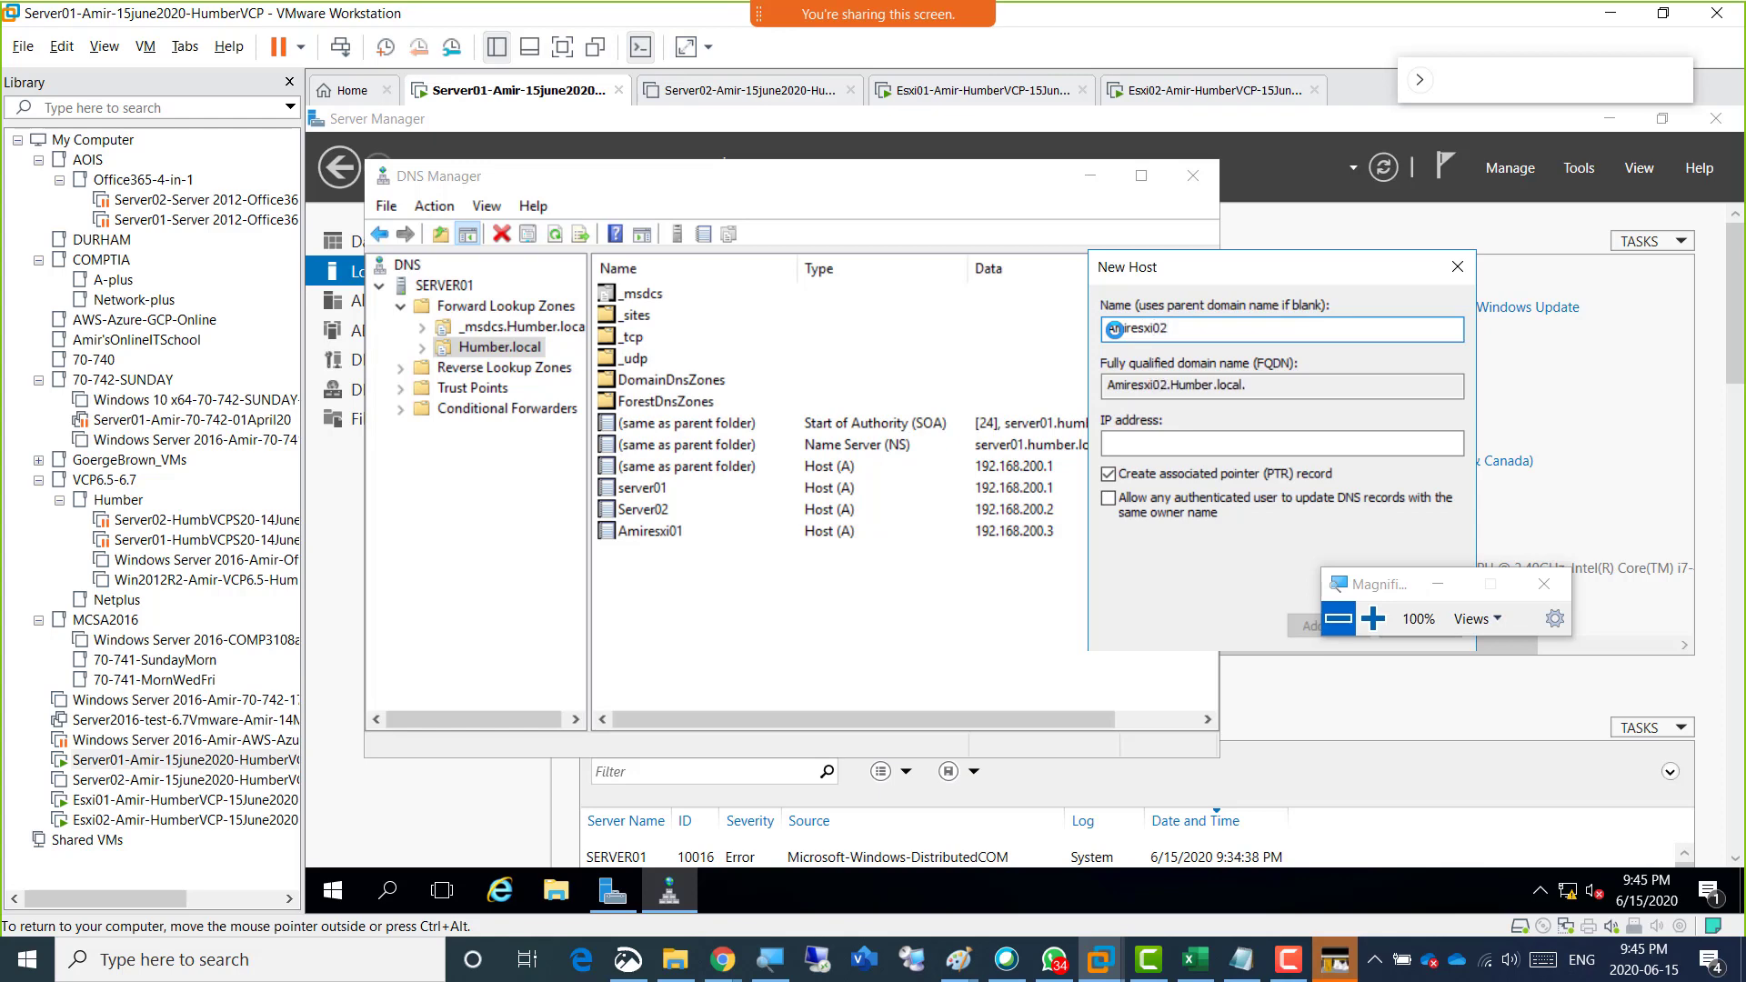
left_click(1138, 441)
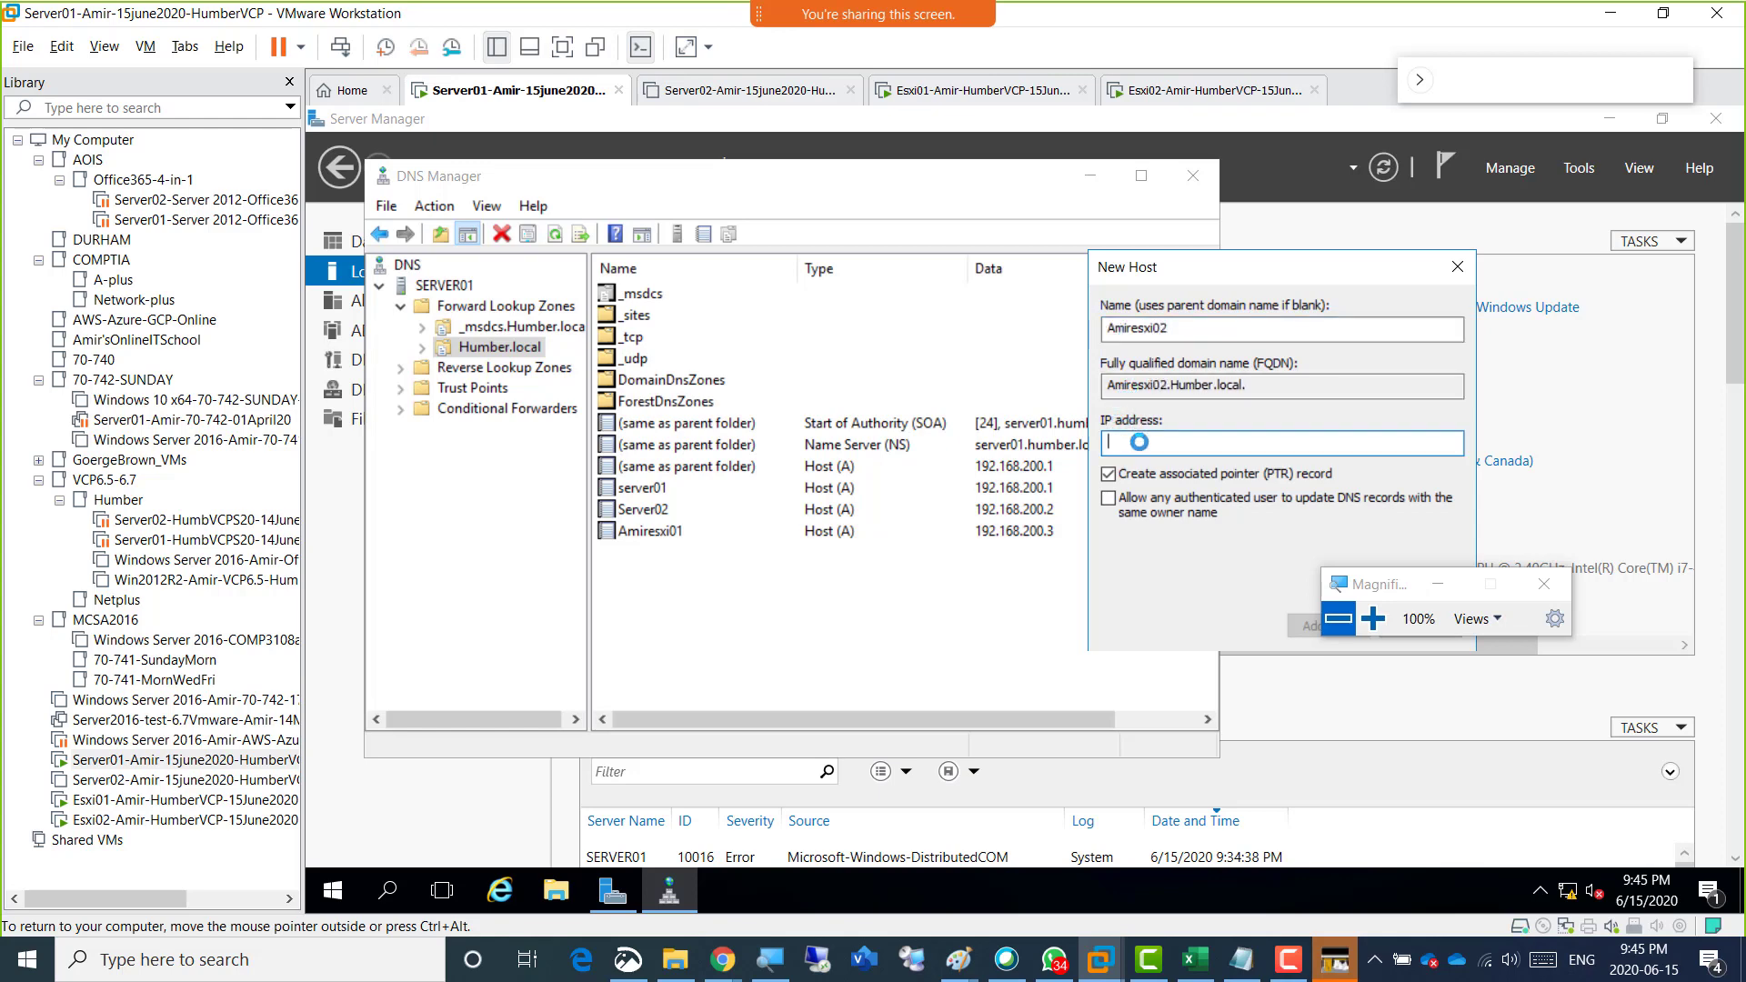
type("192.168.200.")
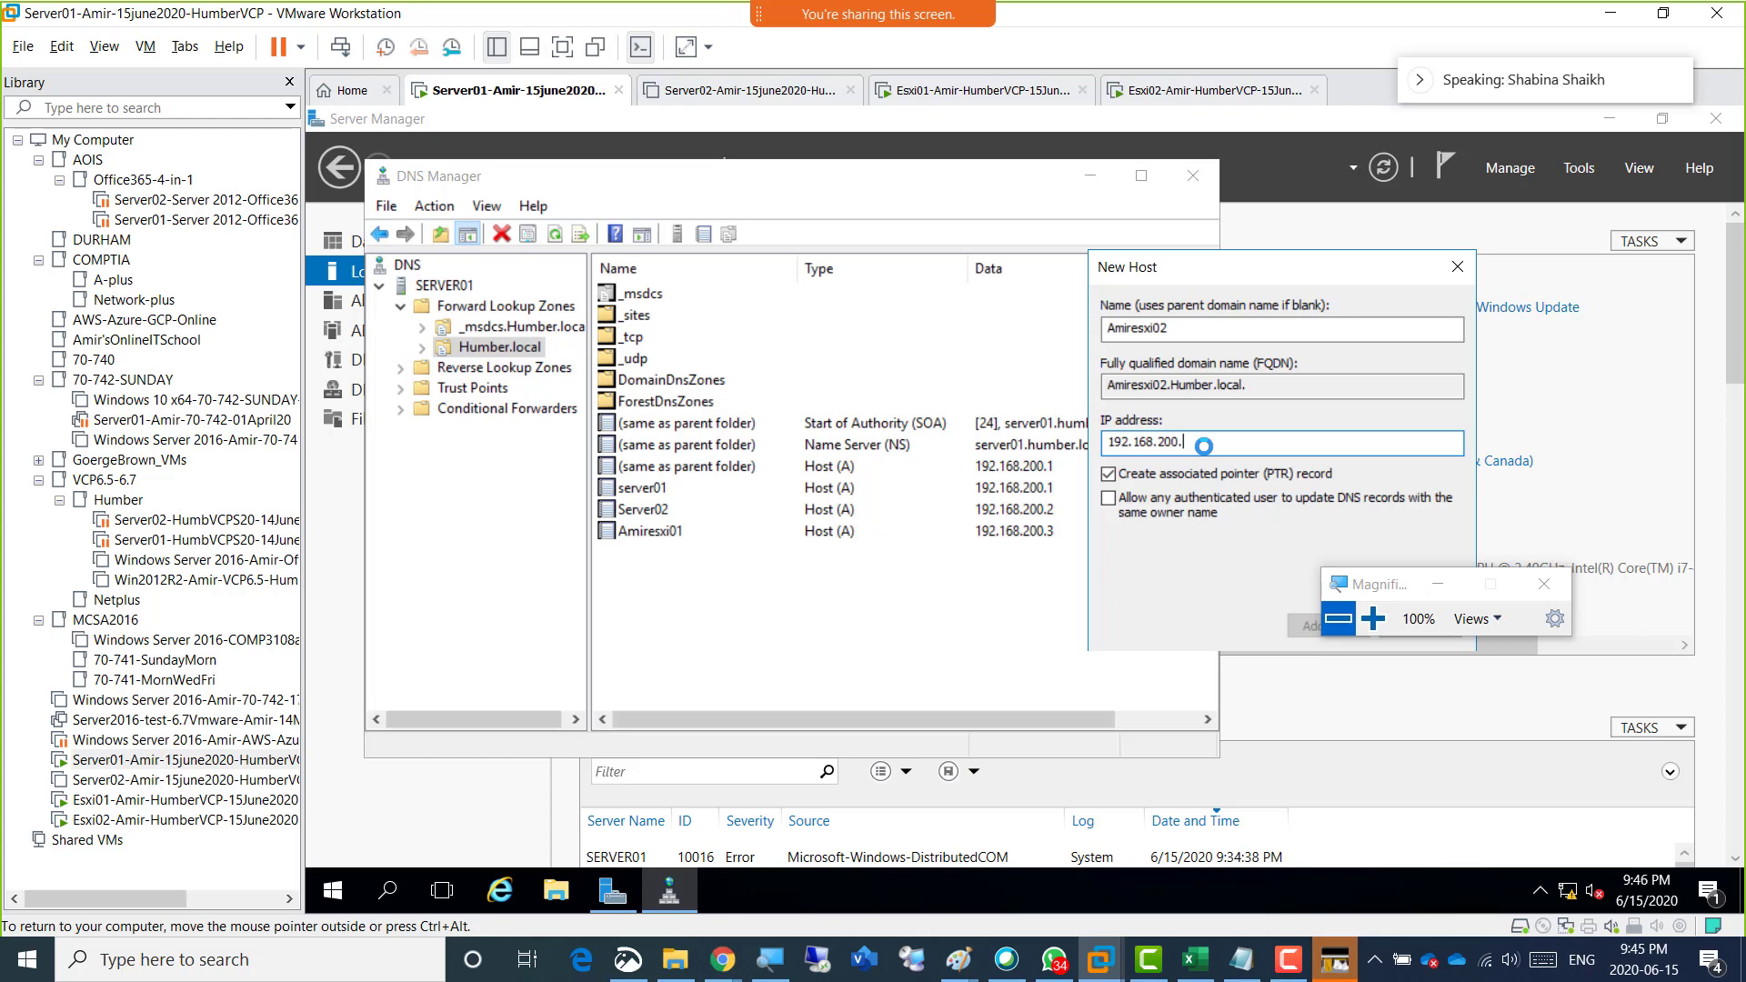
left_click_drag(1409, 580, 1473, 741)
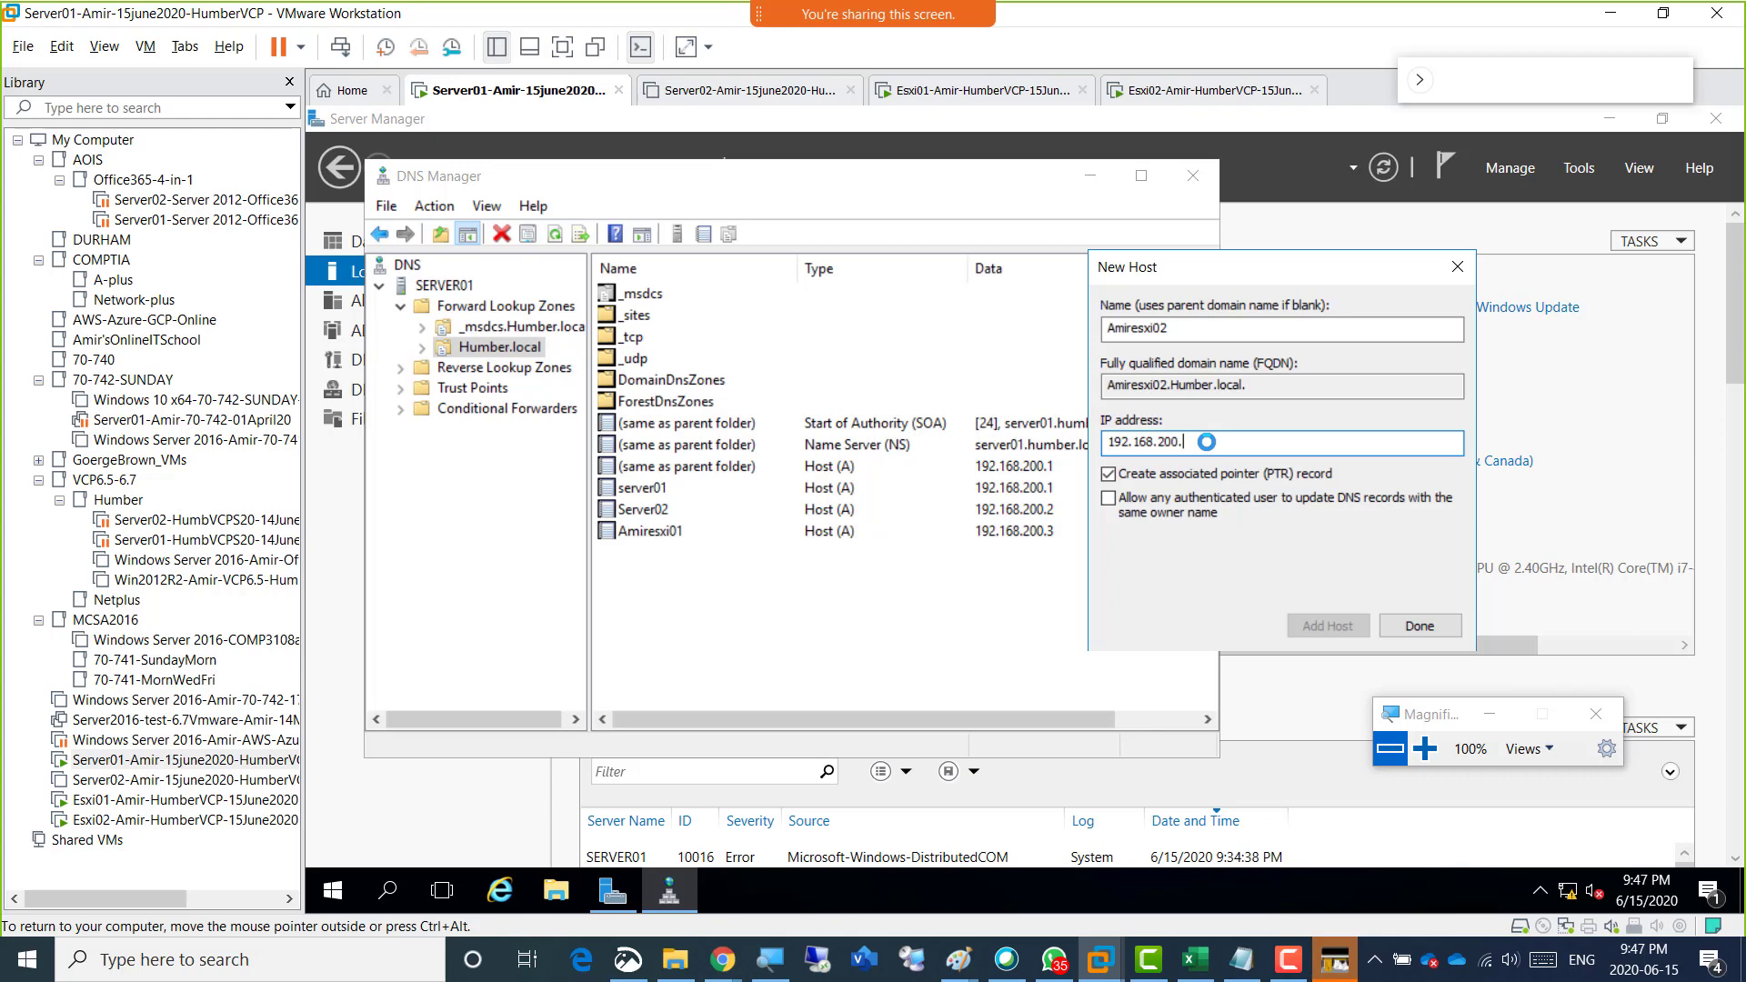
type("4")
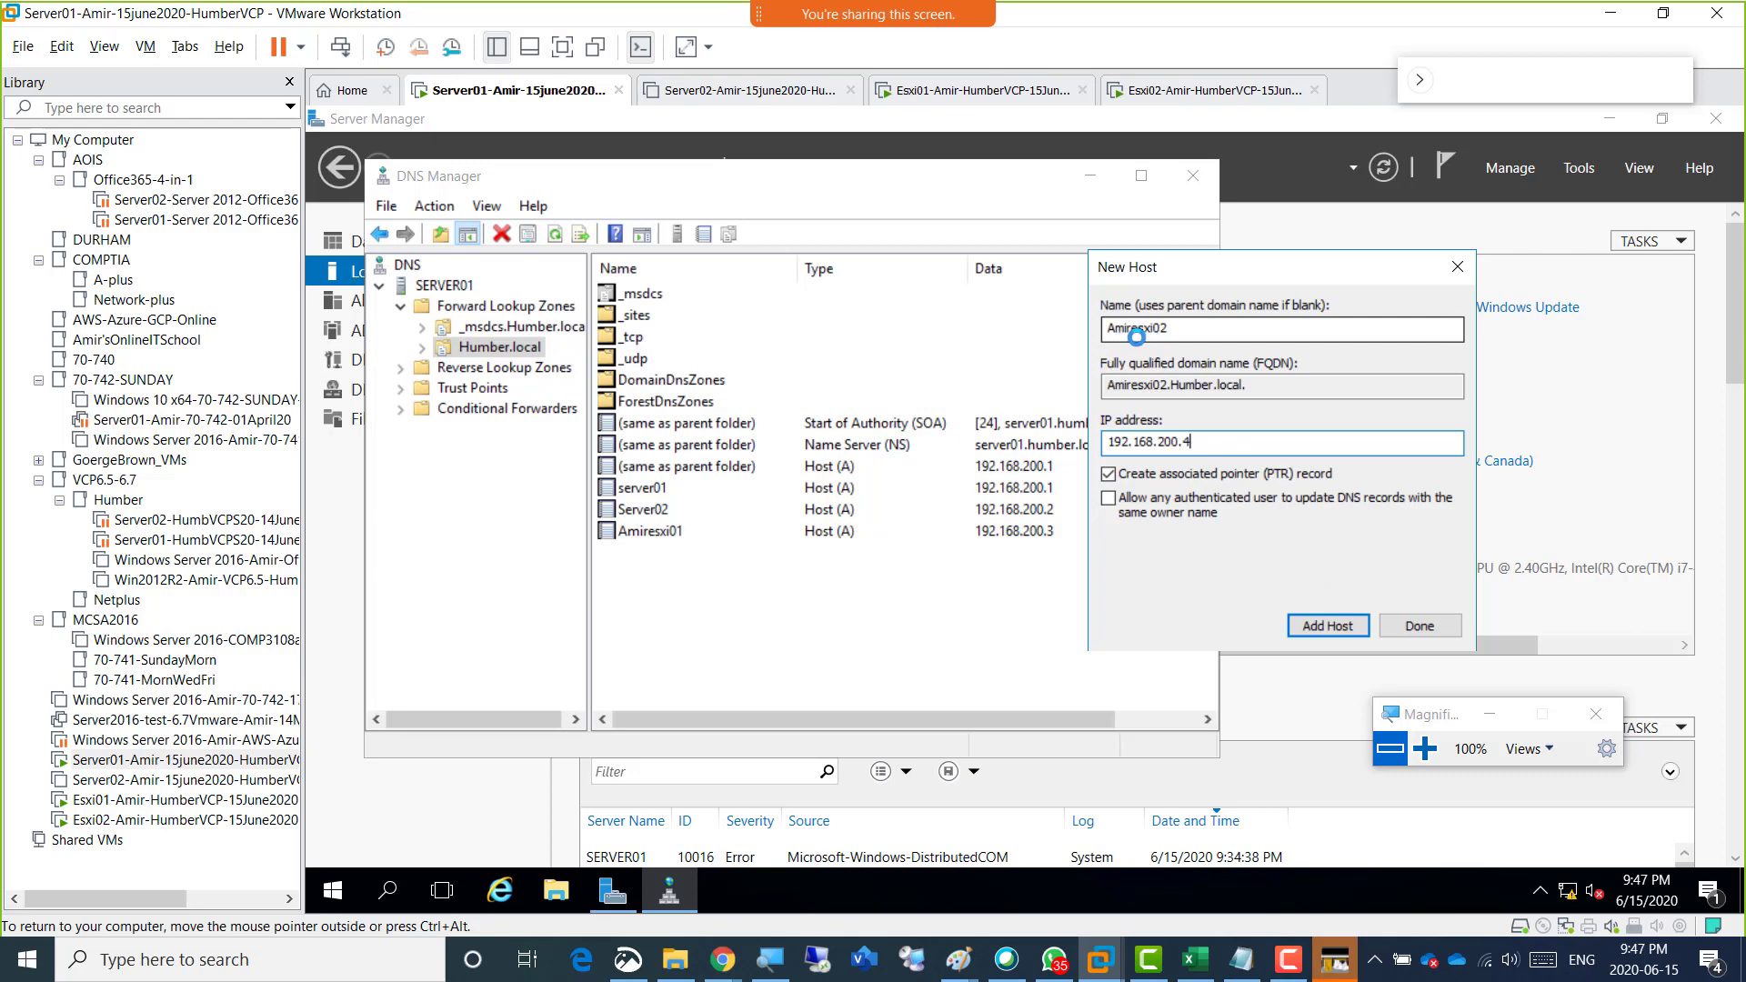
left_click(1307, 625)
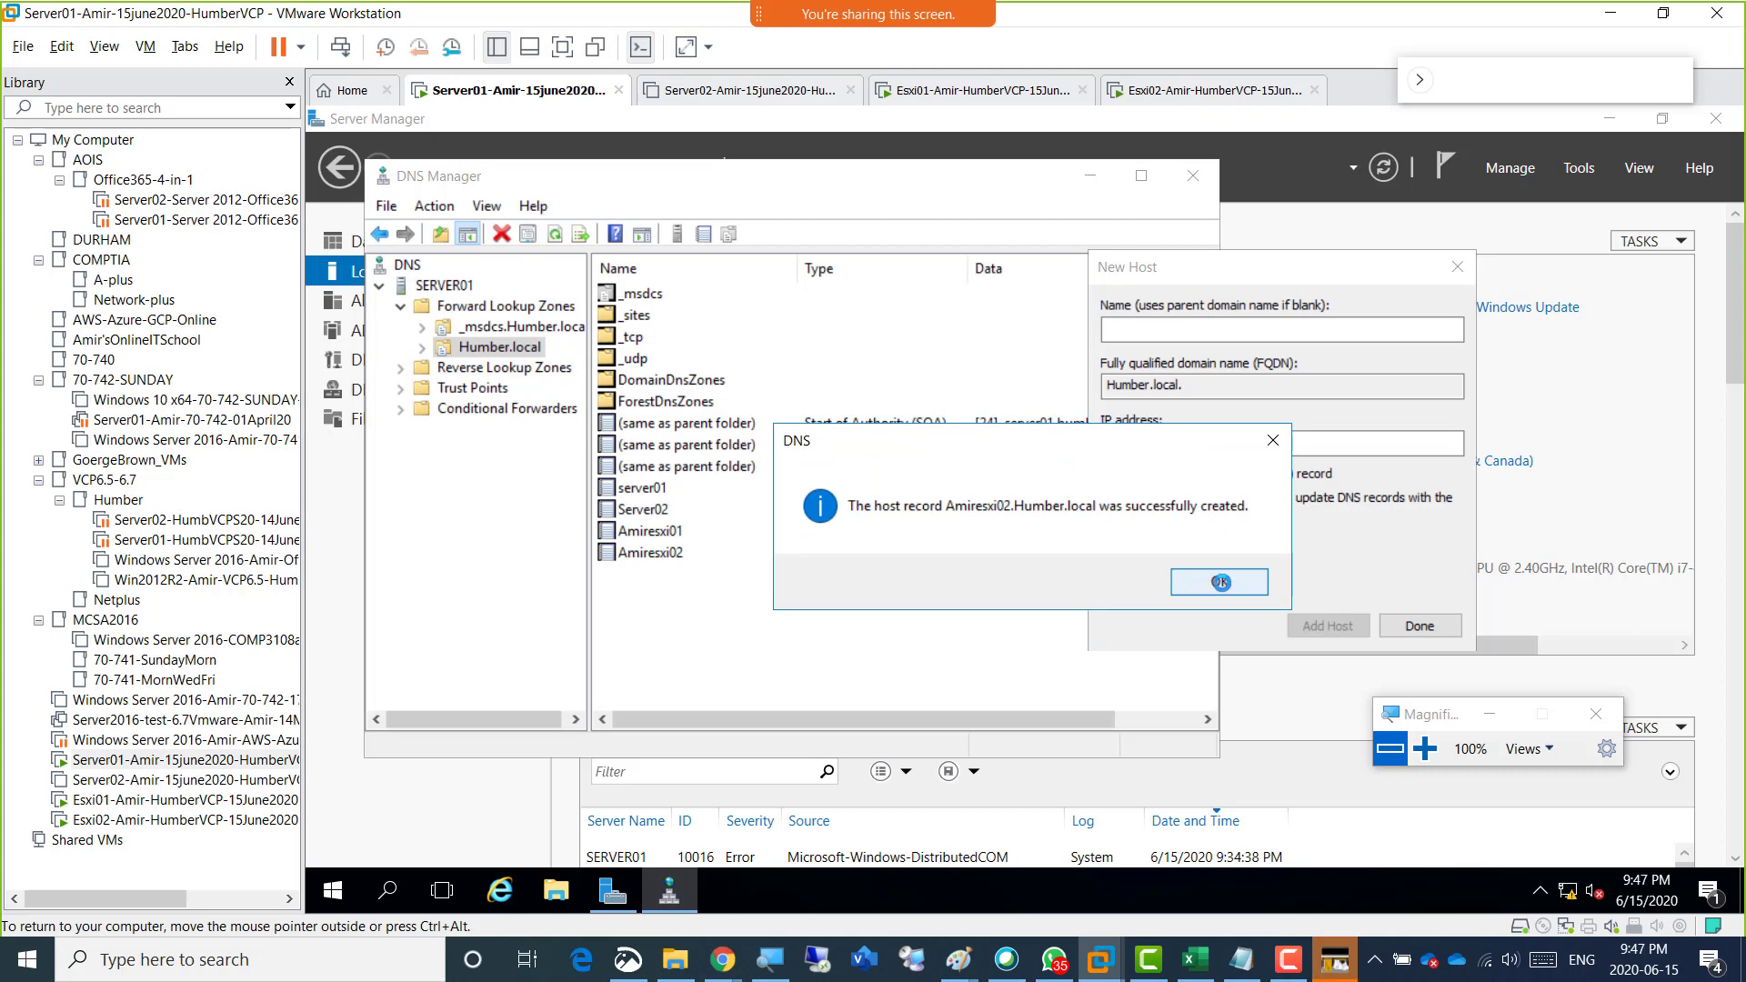
left_click(1218, 582)
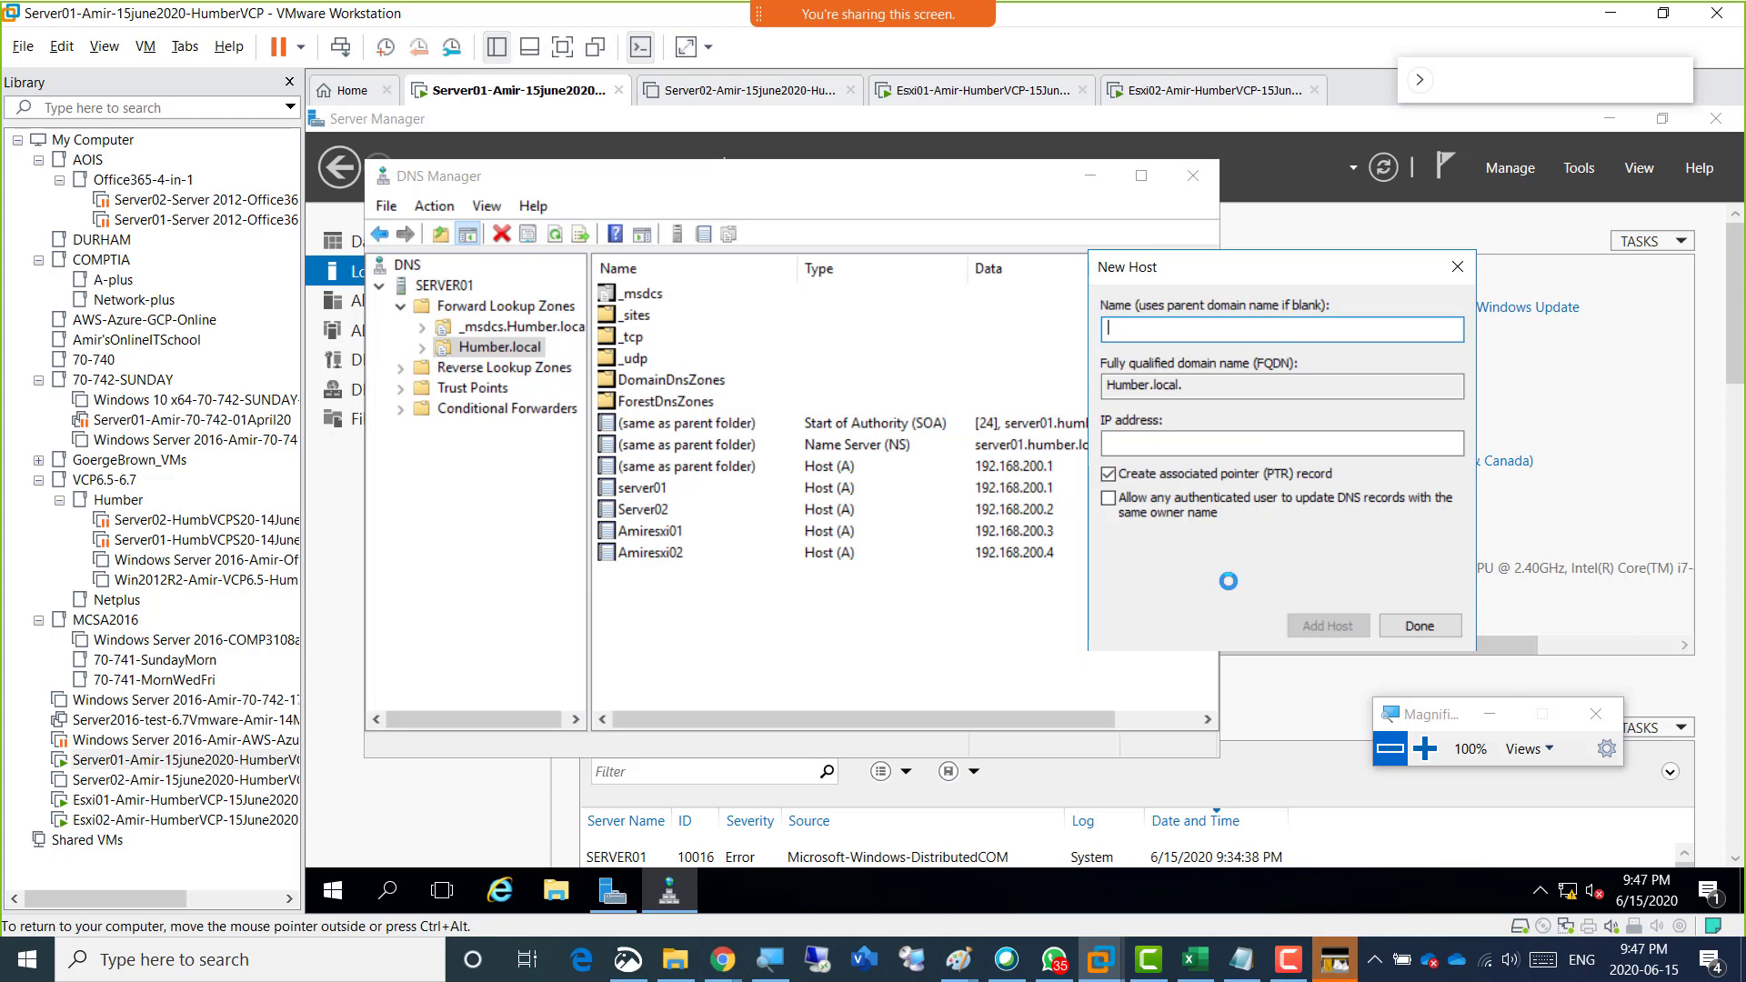
left_click(1448, 628)
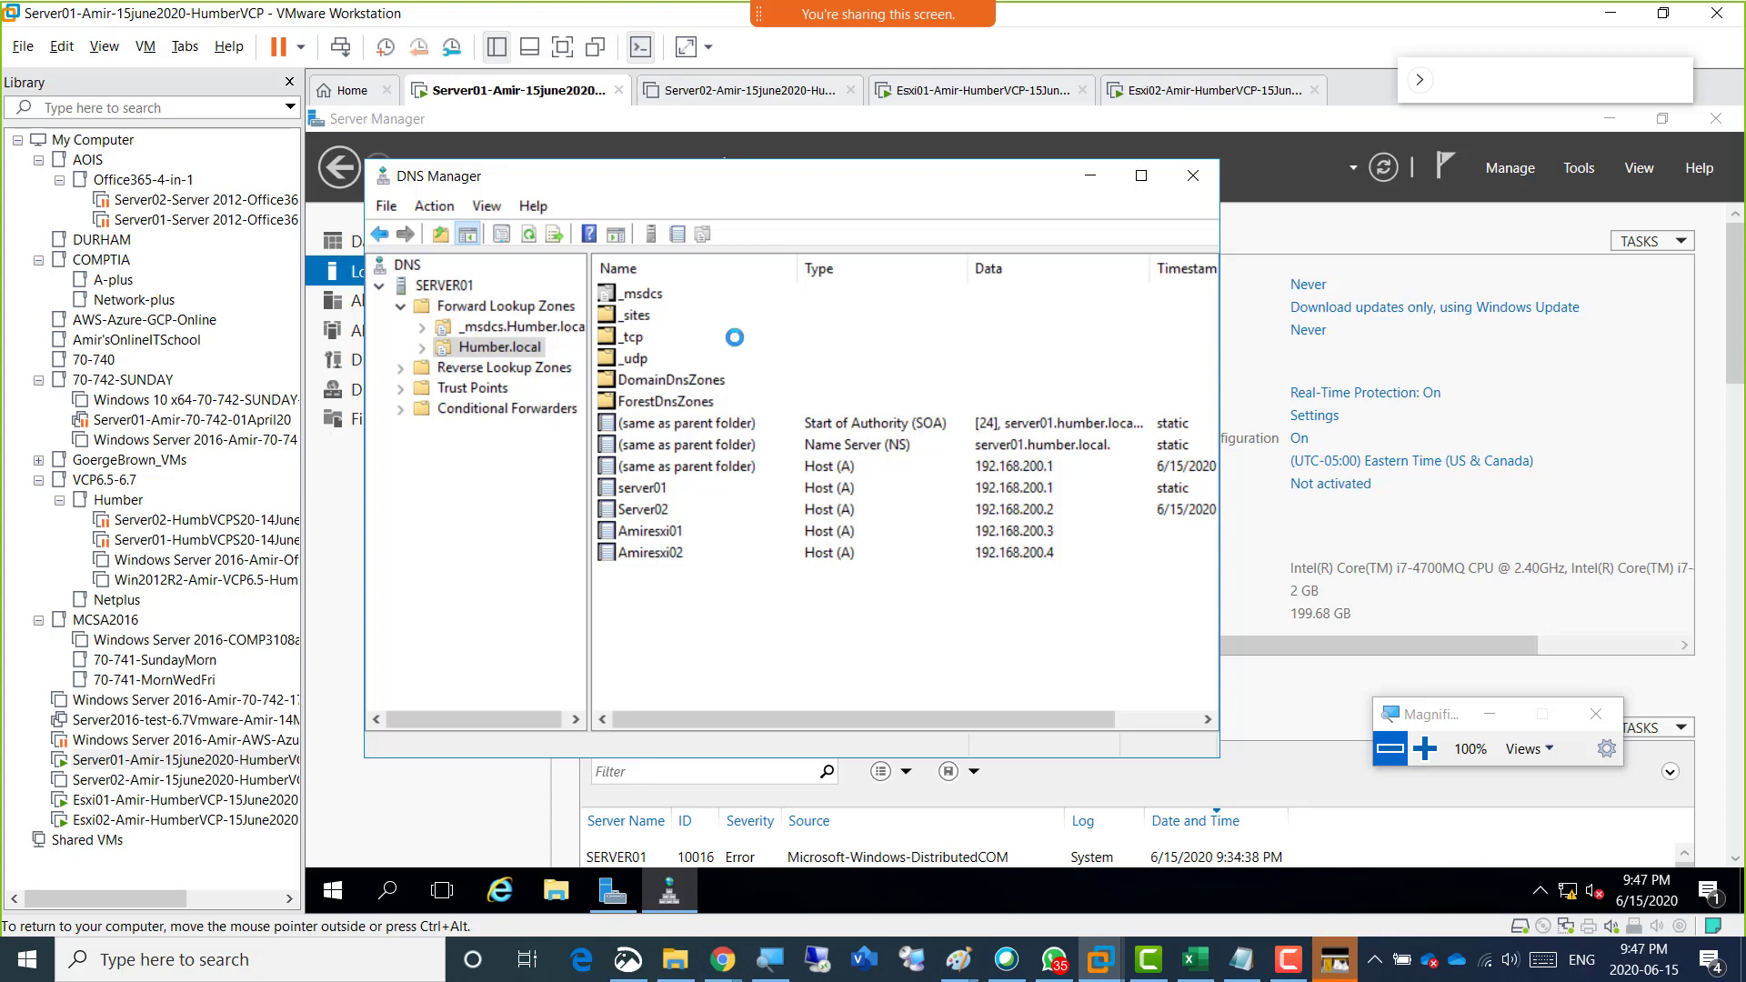
Review the host records for server01, Server02, Esxi01 and Esxi02 in the Humber.local zone.
left_click(656, 489)
left_click(667, 511)
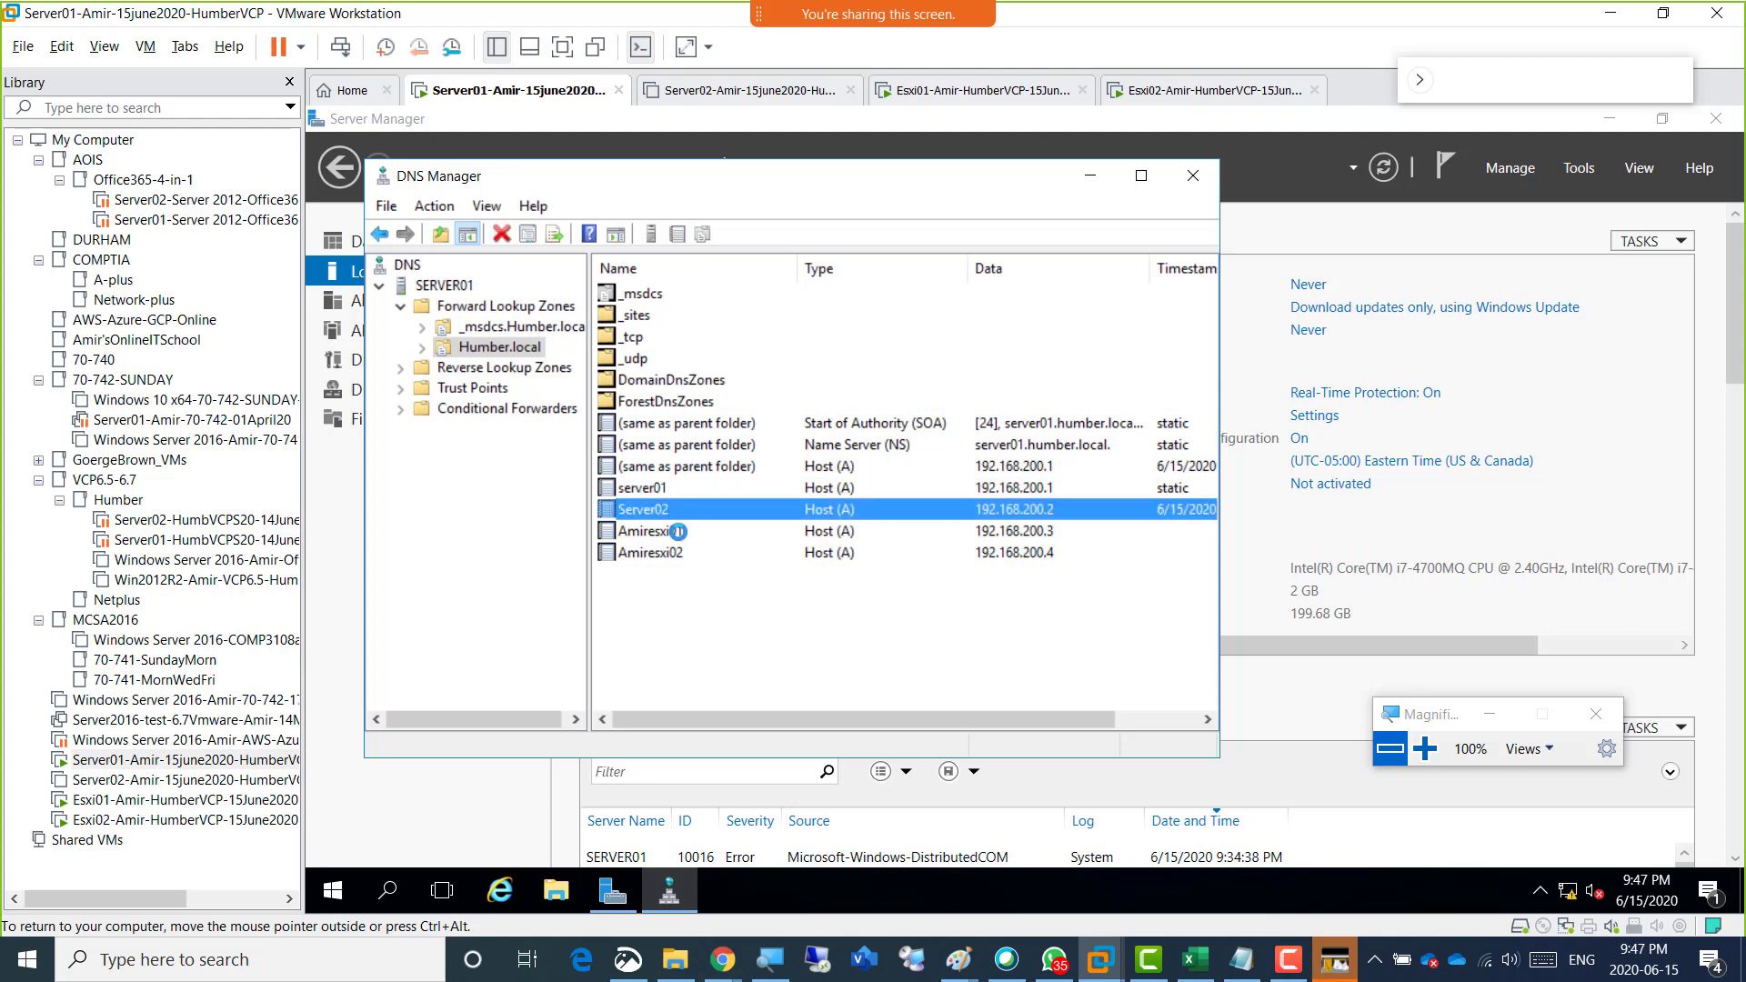
left_click(674, 531)
left_click(678, 554)
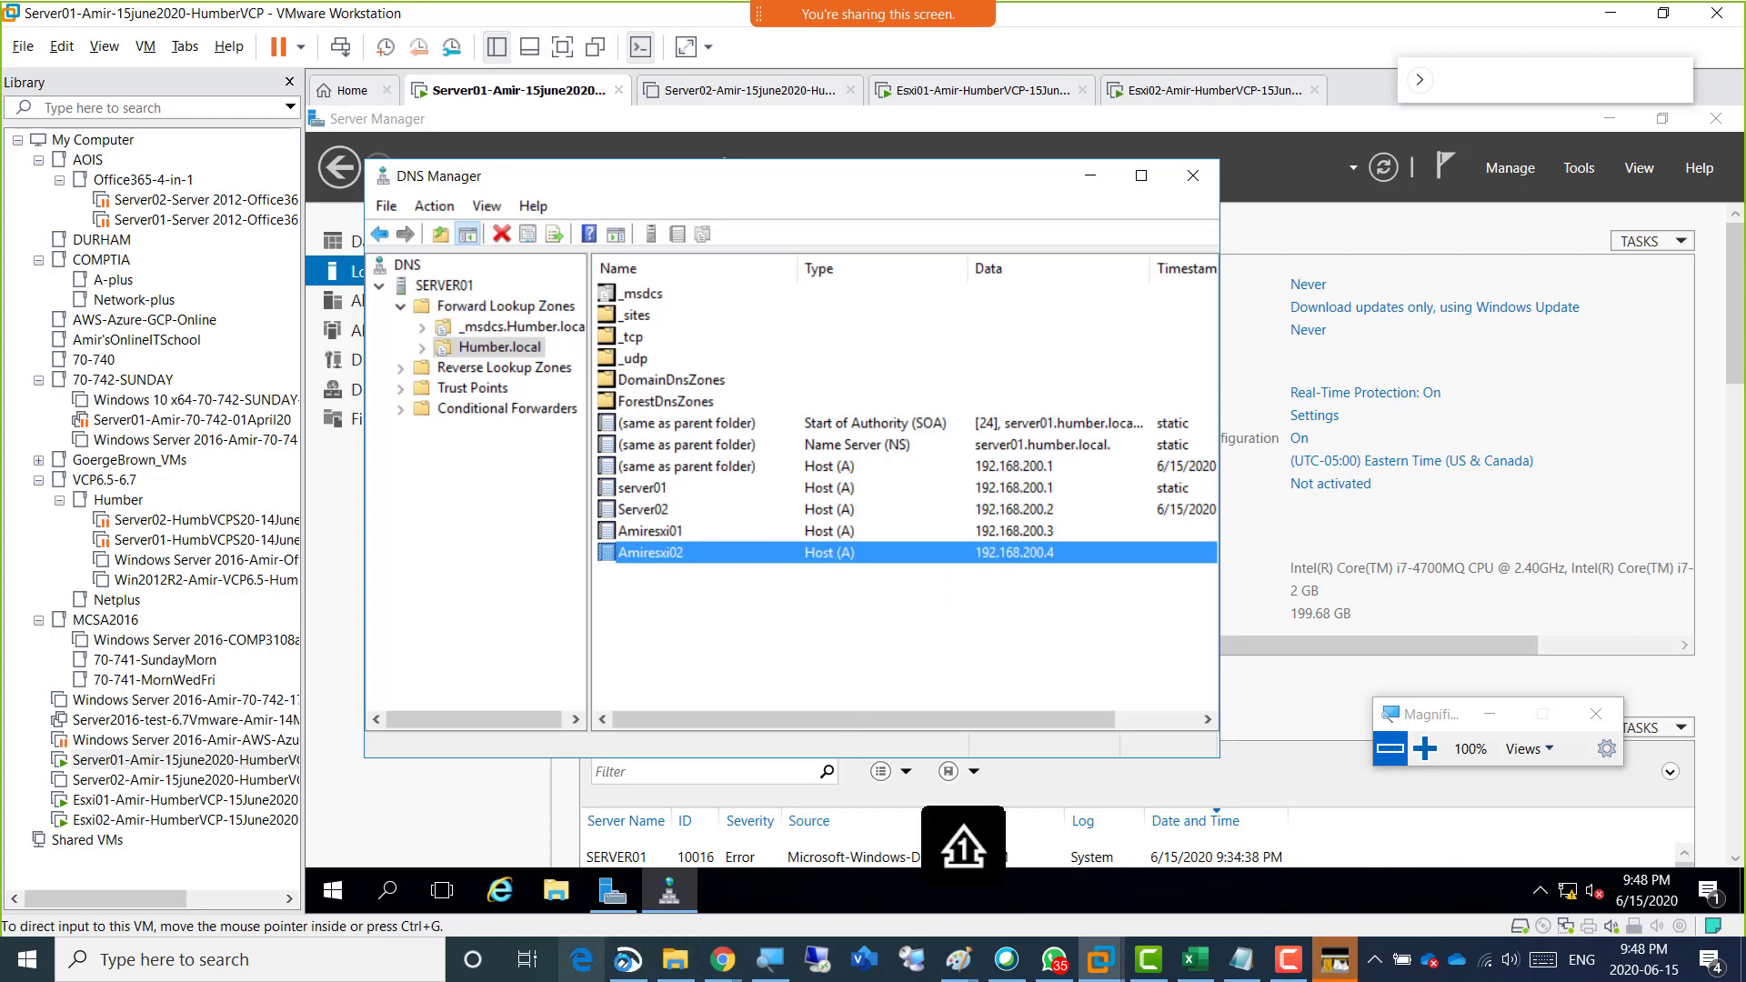
Switch to the HumberClass-SPRING2020-Vmware OneNote notebook in Chrome and add the bullet "IP Configurations of All 4 Vms".
mouse_move(739, 943)
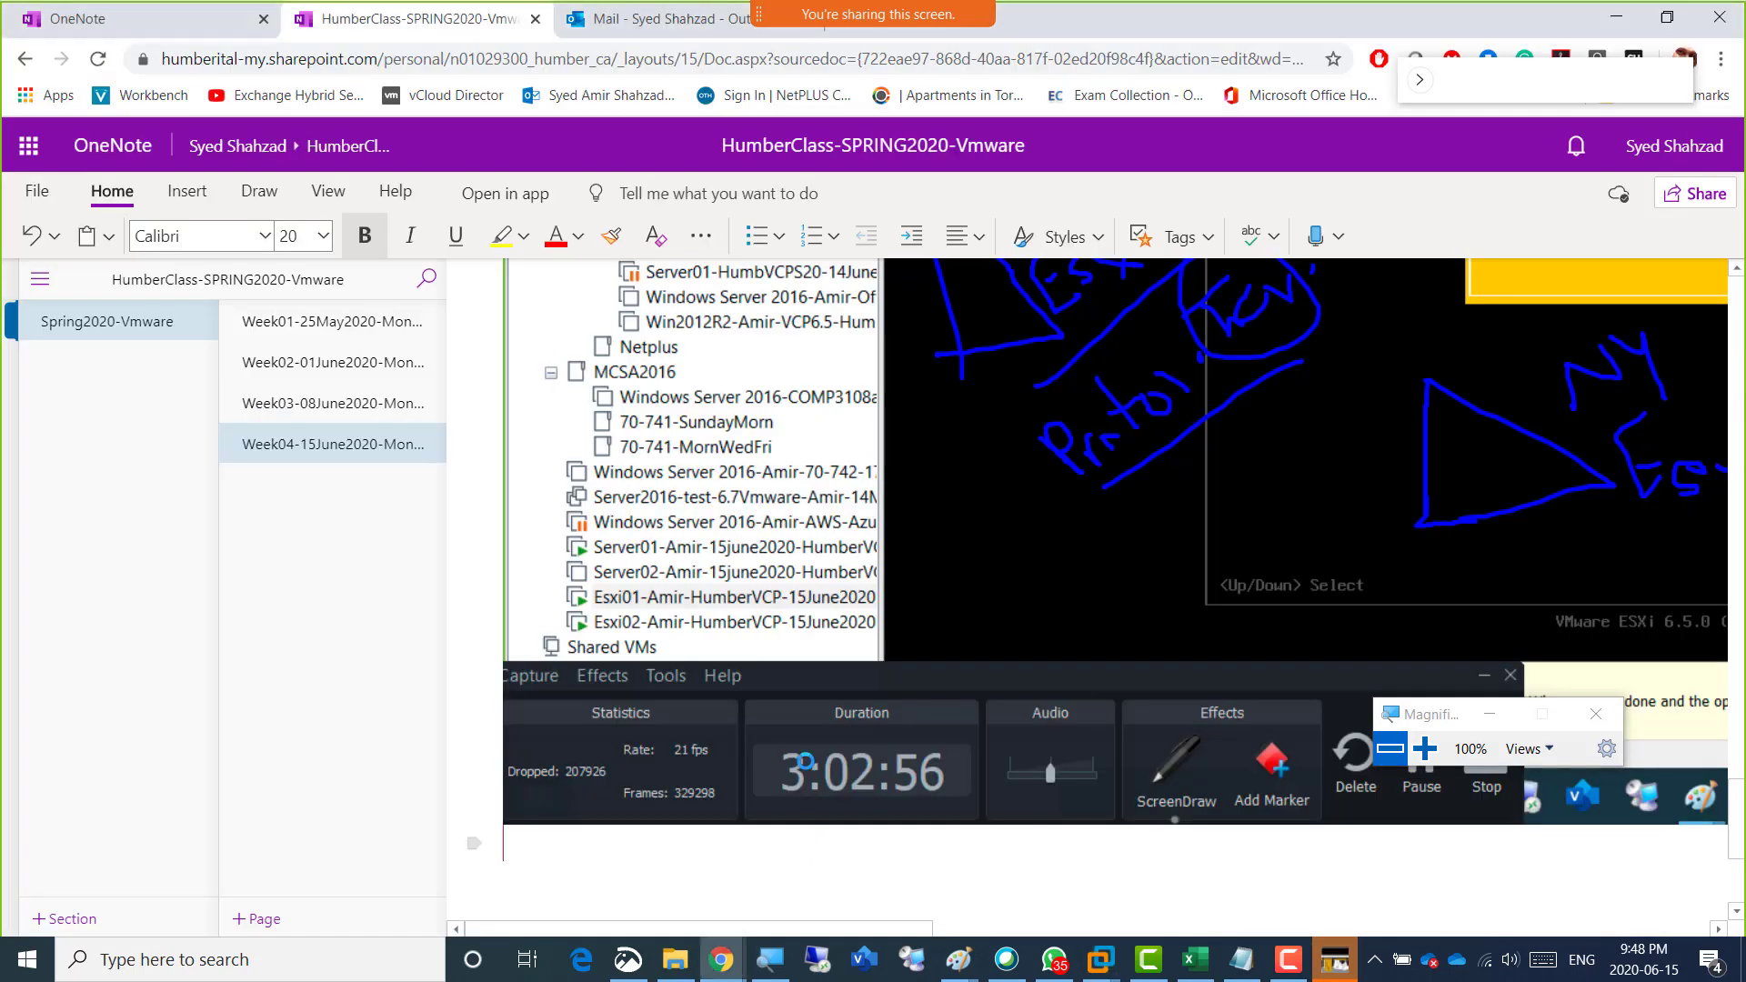
left_click(780, 787)
type("- ")
type("IP Config")
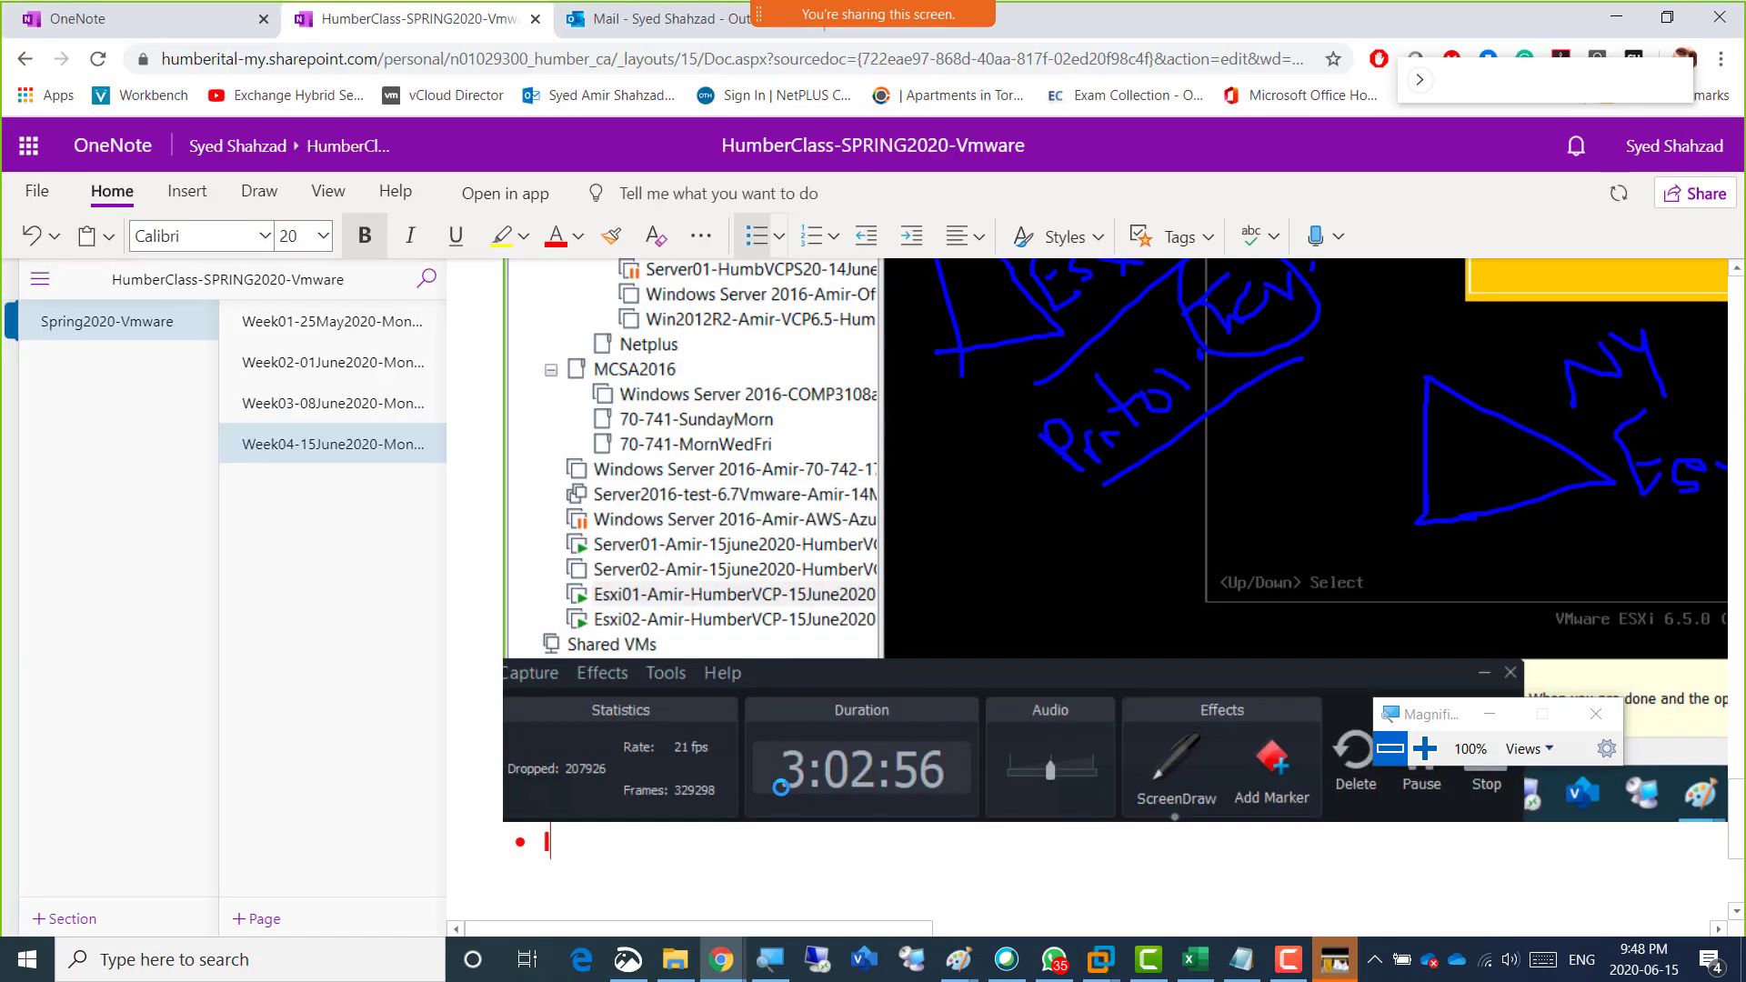
type("ura")
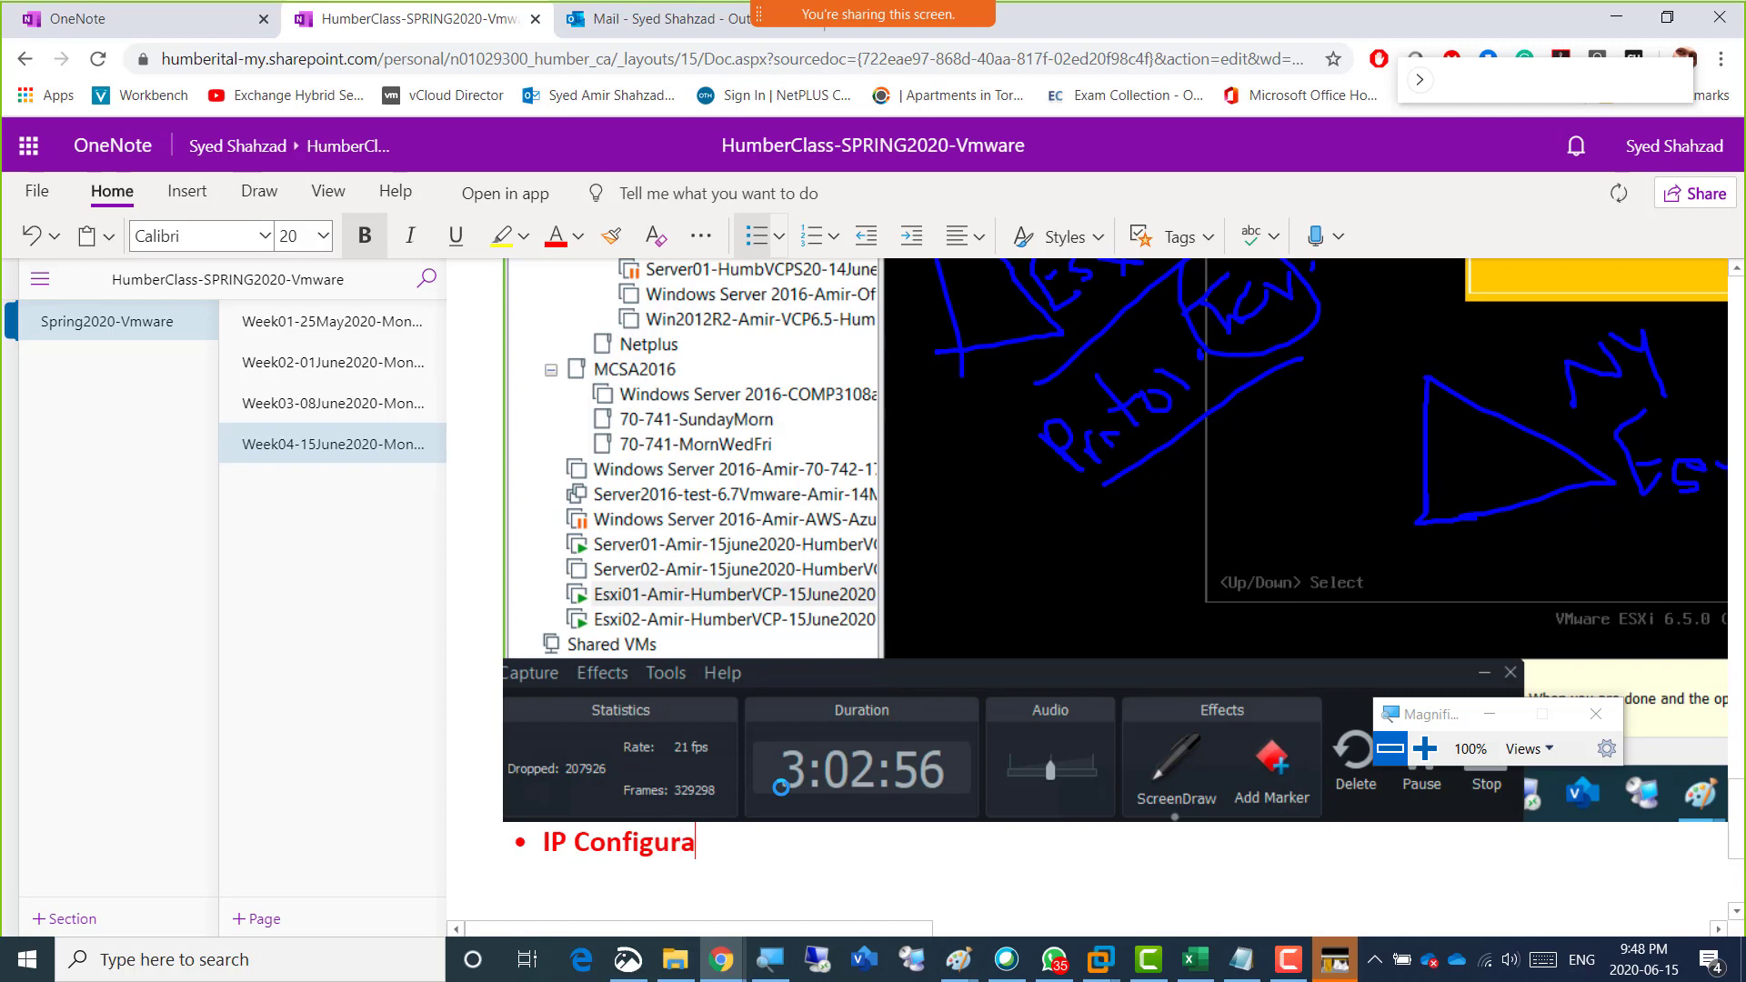
type("tions of All 4 Vms")
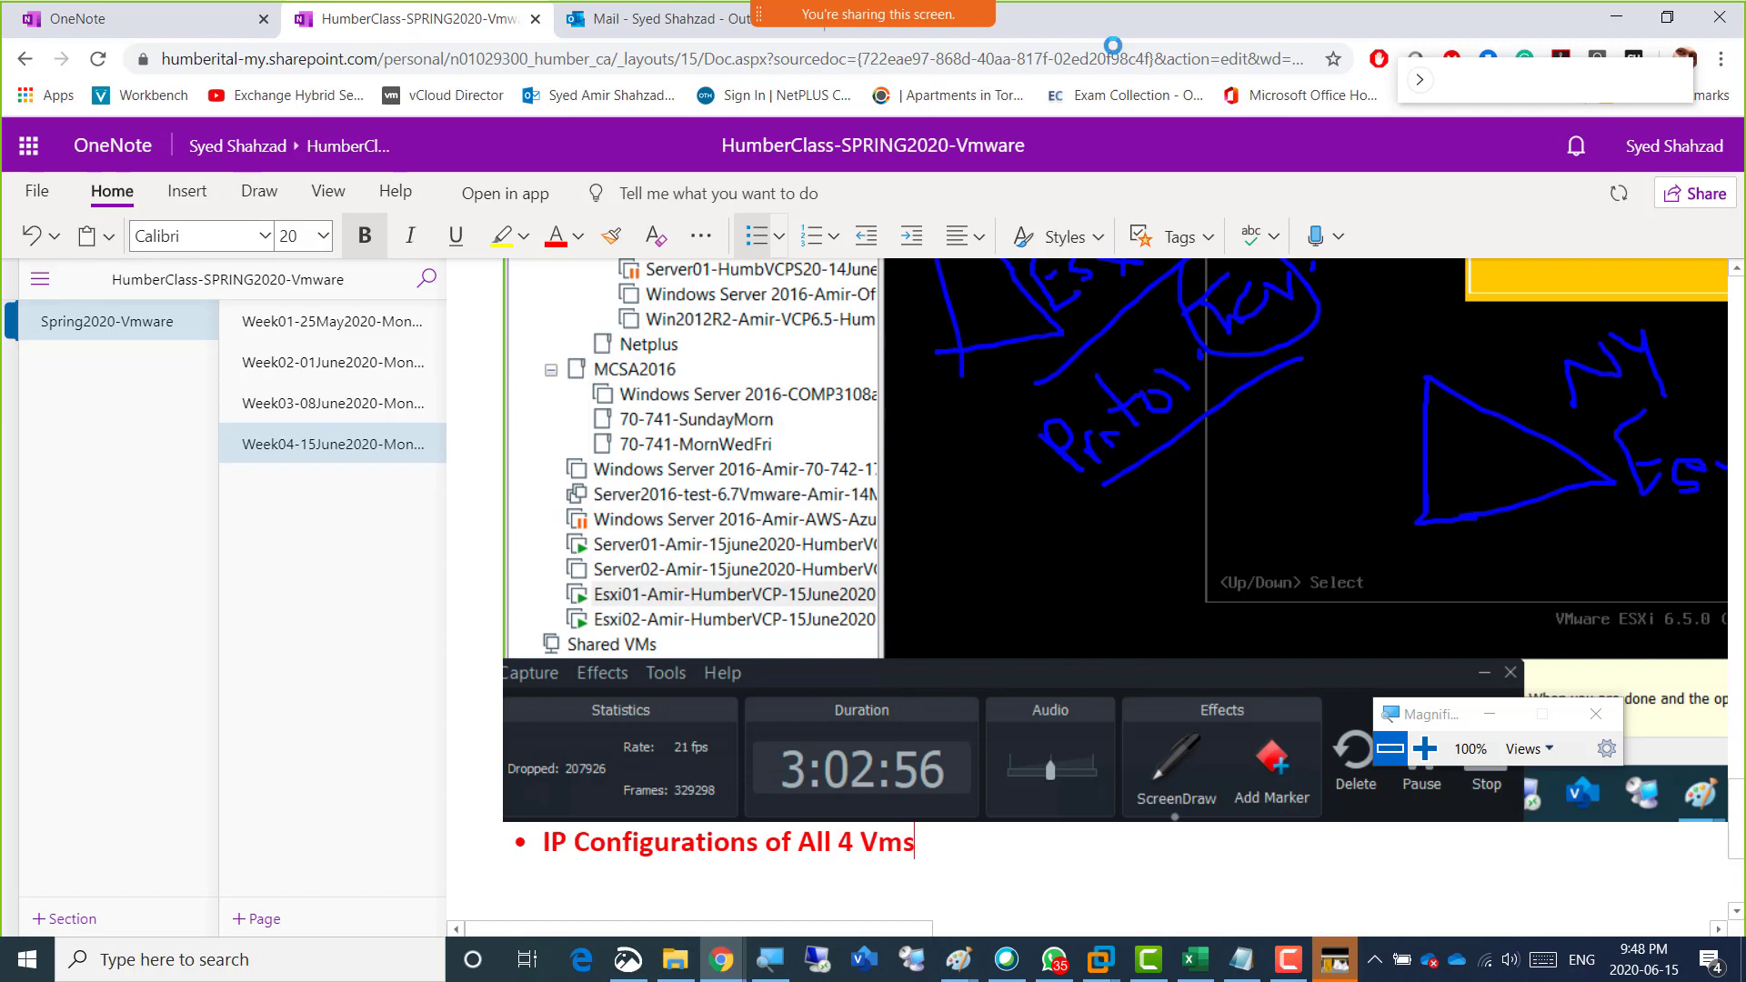
Switch back to VMware Workstation and capture Server01's DNS Manager host records with Snip & Sketch.
key("alt+Tab")
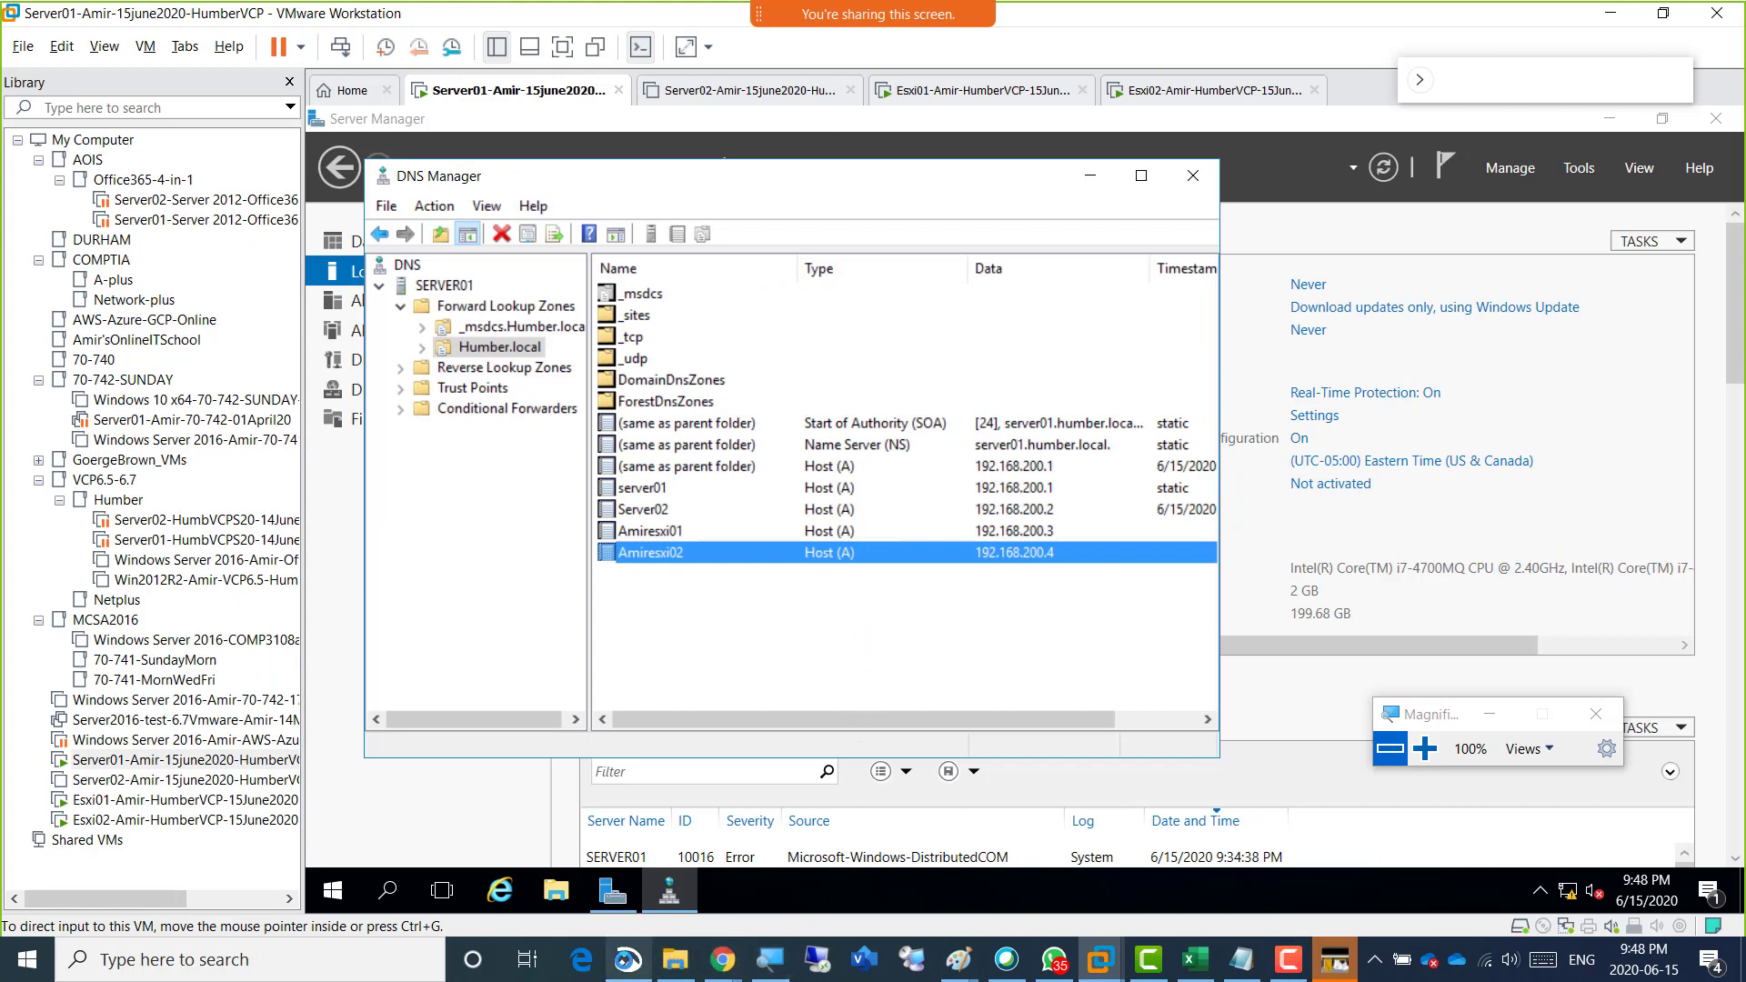
left_click(627, 960)
left_click(614, 77)
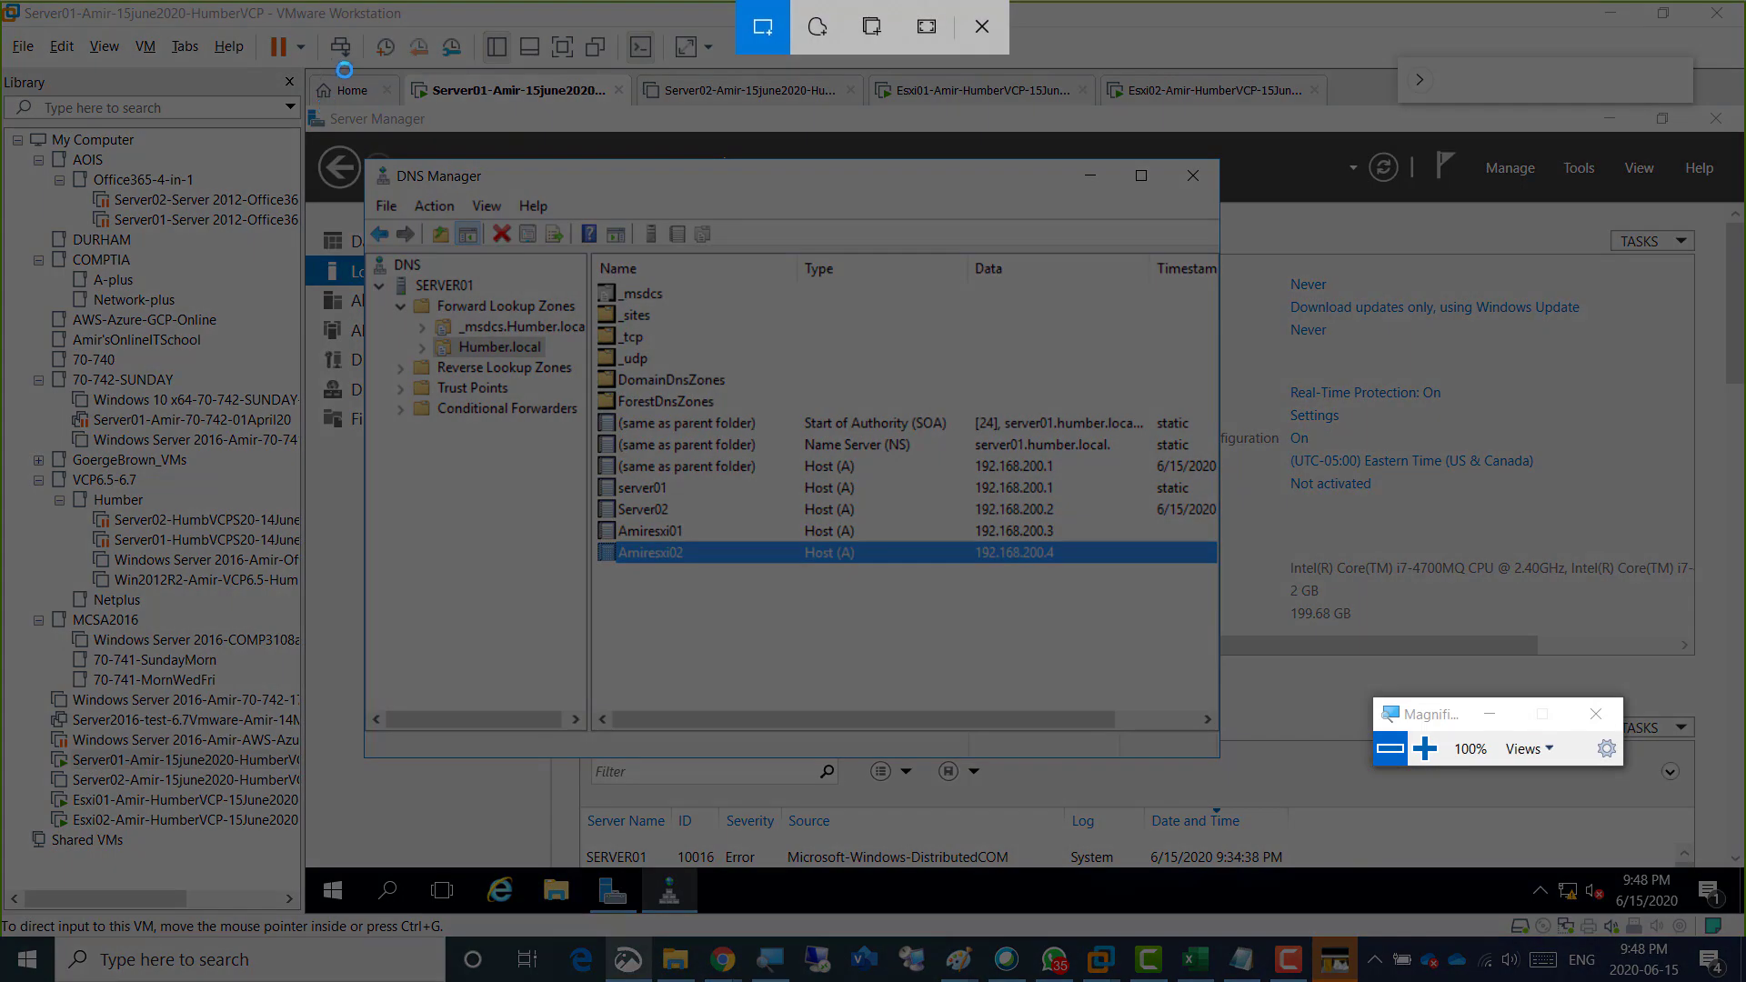
mouse_move(333, 69)
left_mouse_down()
mouse_move(1337, 650)
mouse_move(1438, 851)
left_mouse_up()
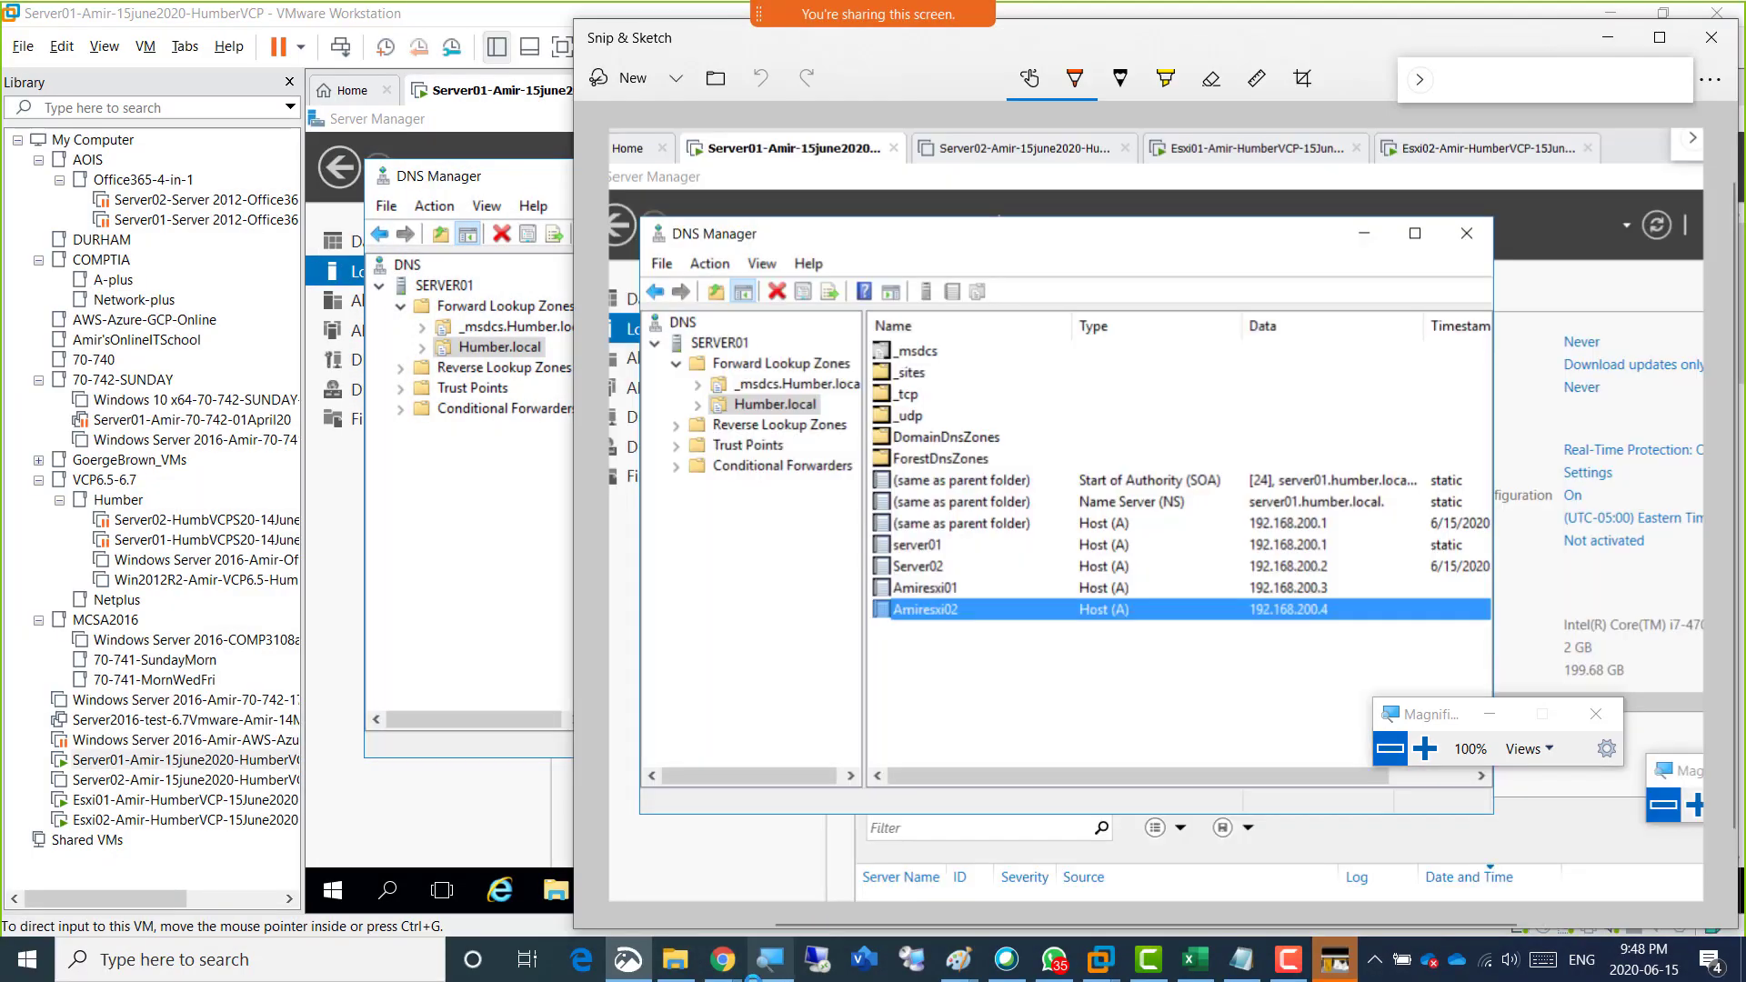
Paste the DNS Manager snip into the Week04 OneNote page below the IP configurations bullet.
mouse_move(721, 959)
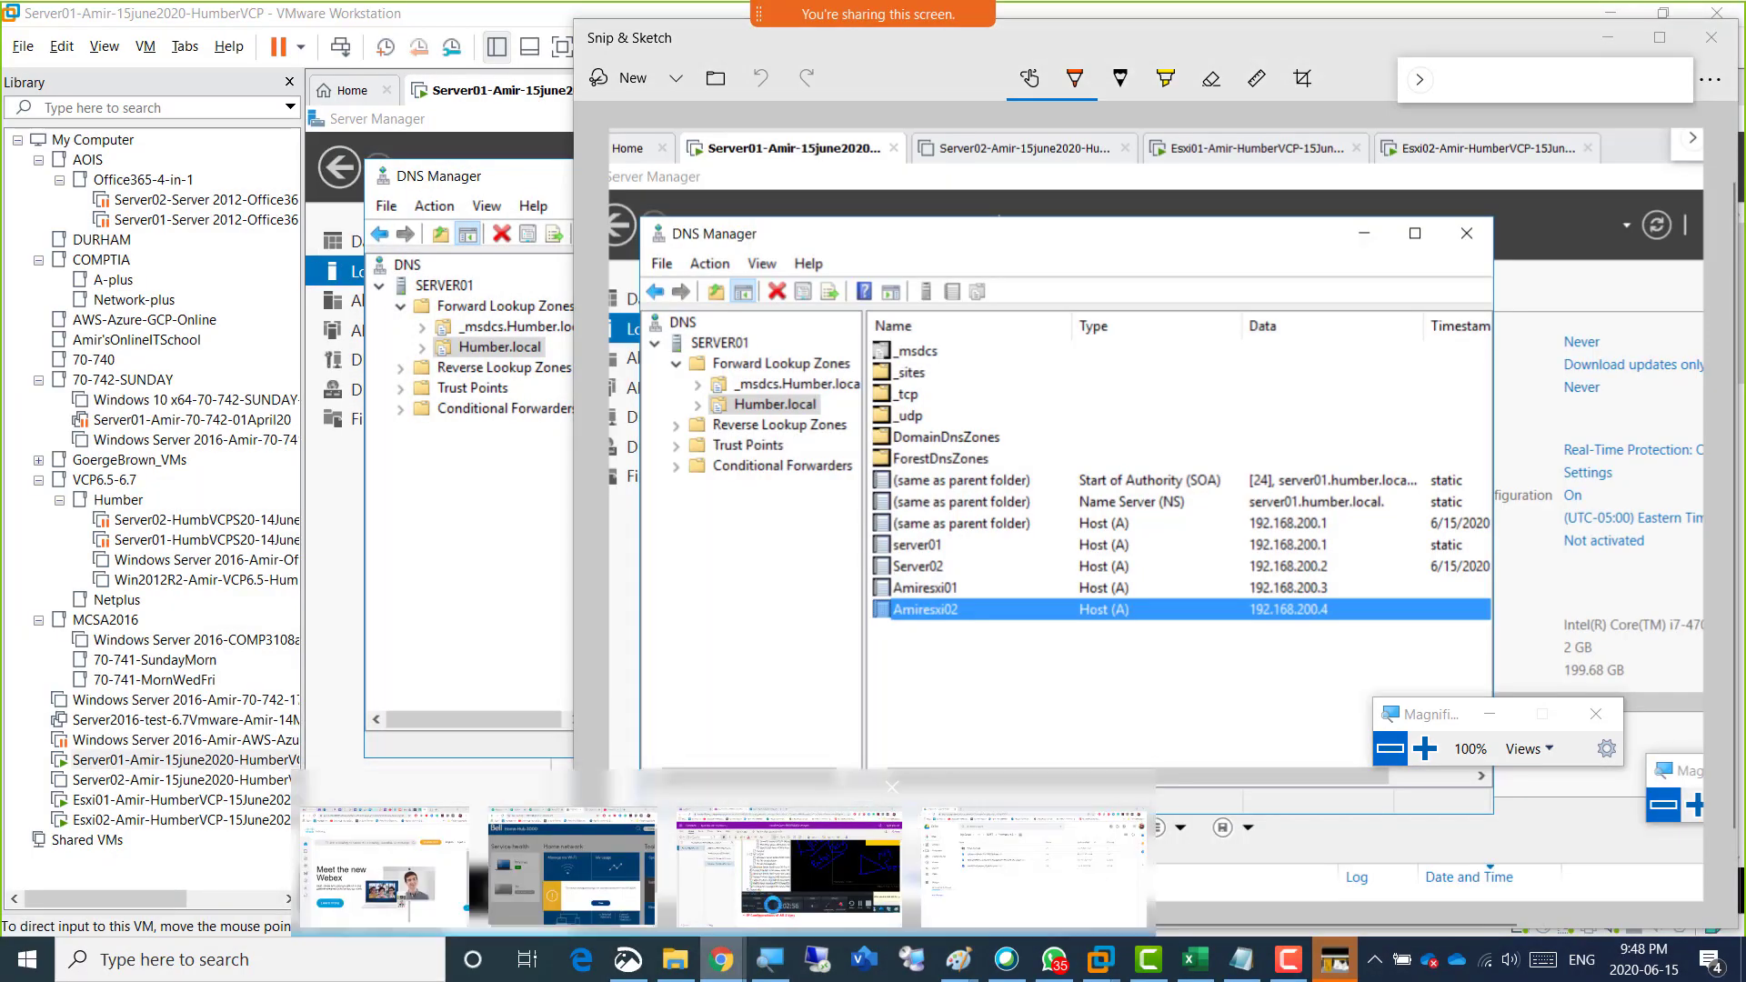
left_click(854, 883)
key("Return")
key("ctrl+v")
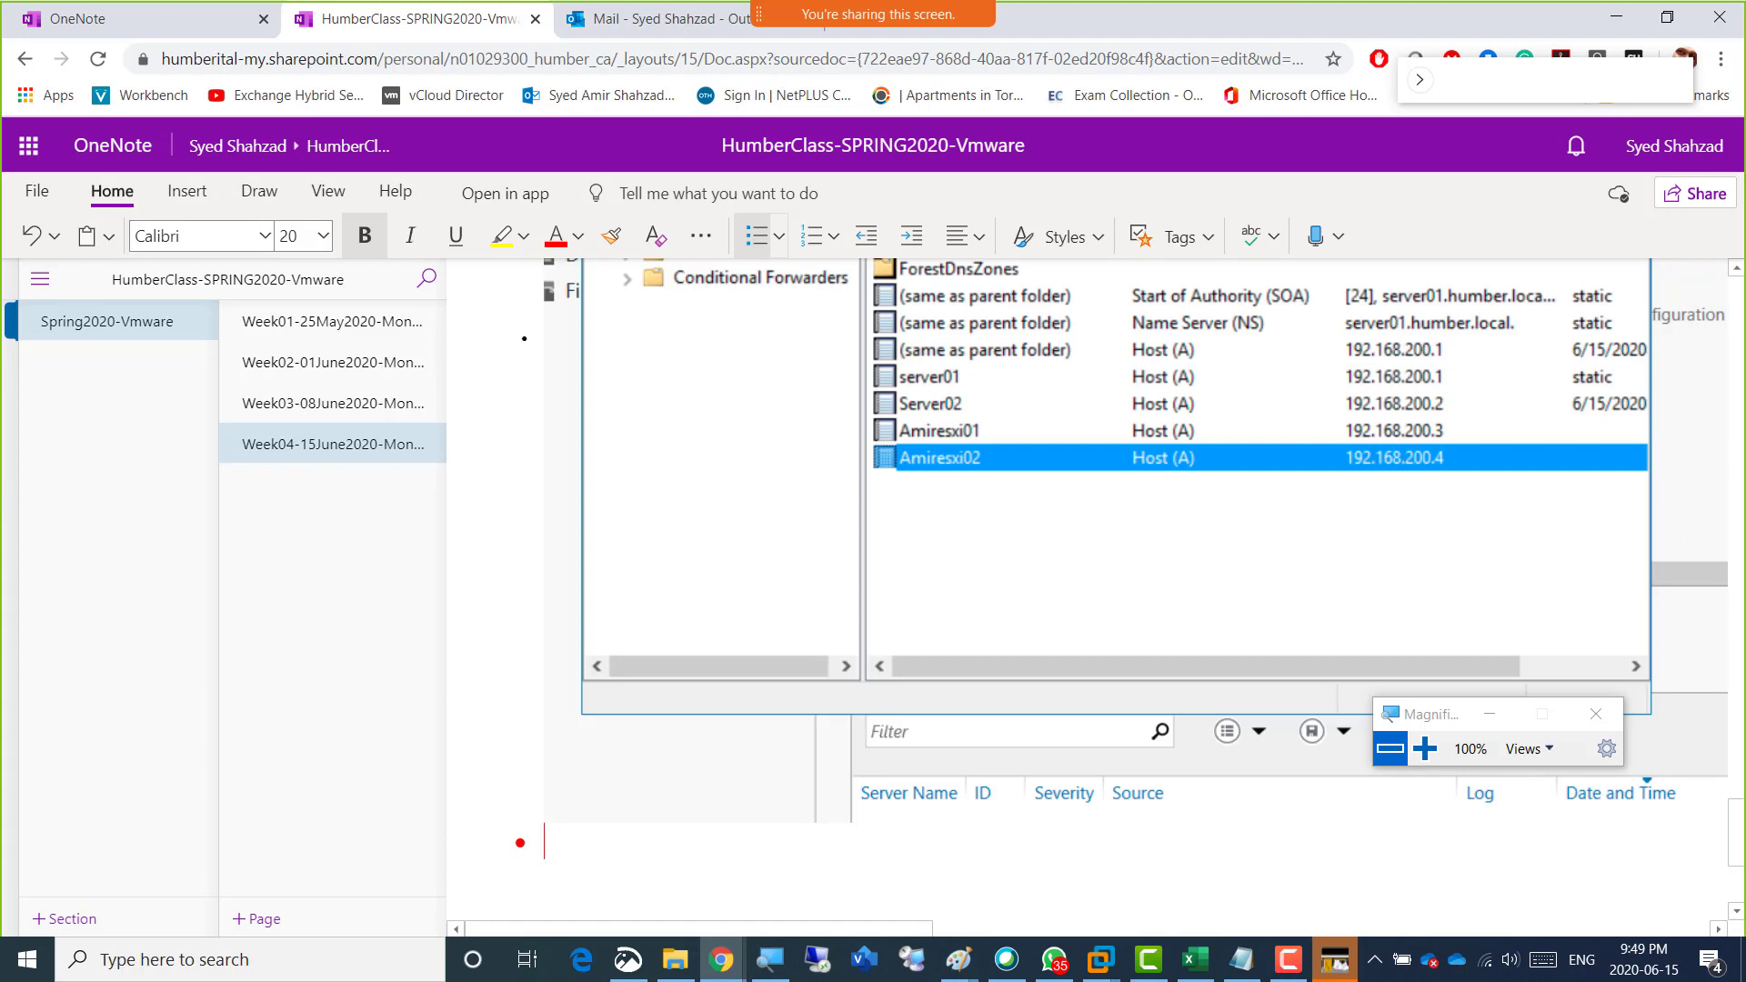
Return to VMware Workstation, narrow the Library pane and bring Server01's Server Manager in front of DNS Manager.
left_click(1053, 959)
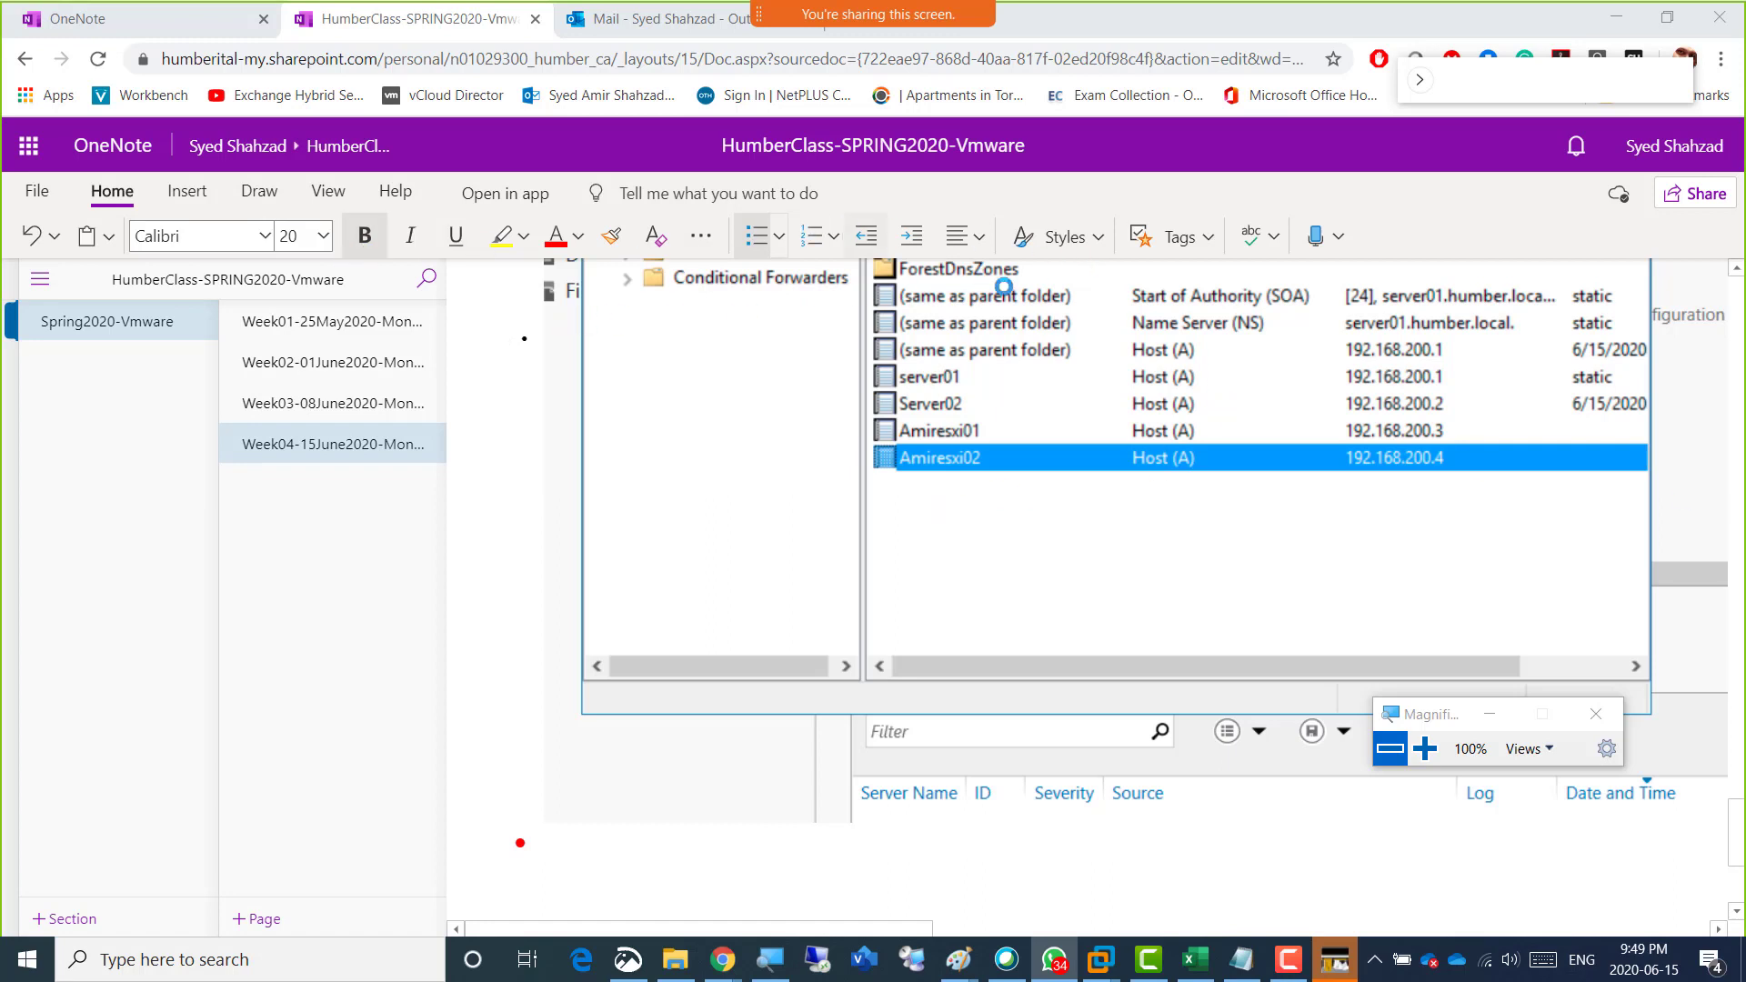
key("alt+Tab")
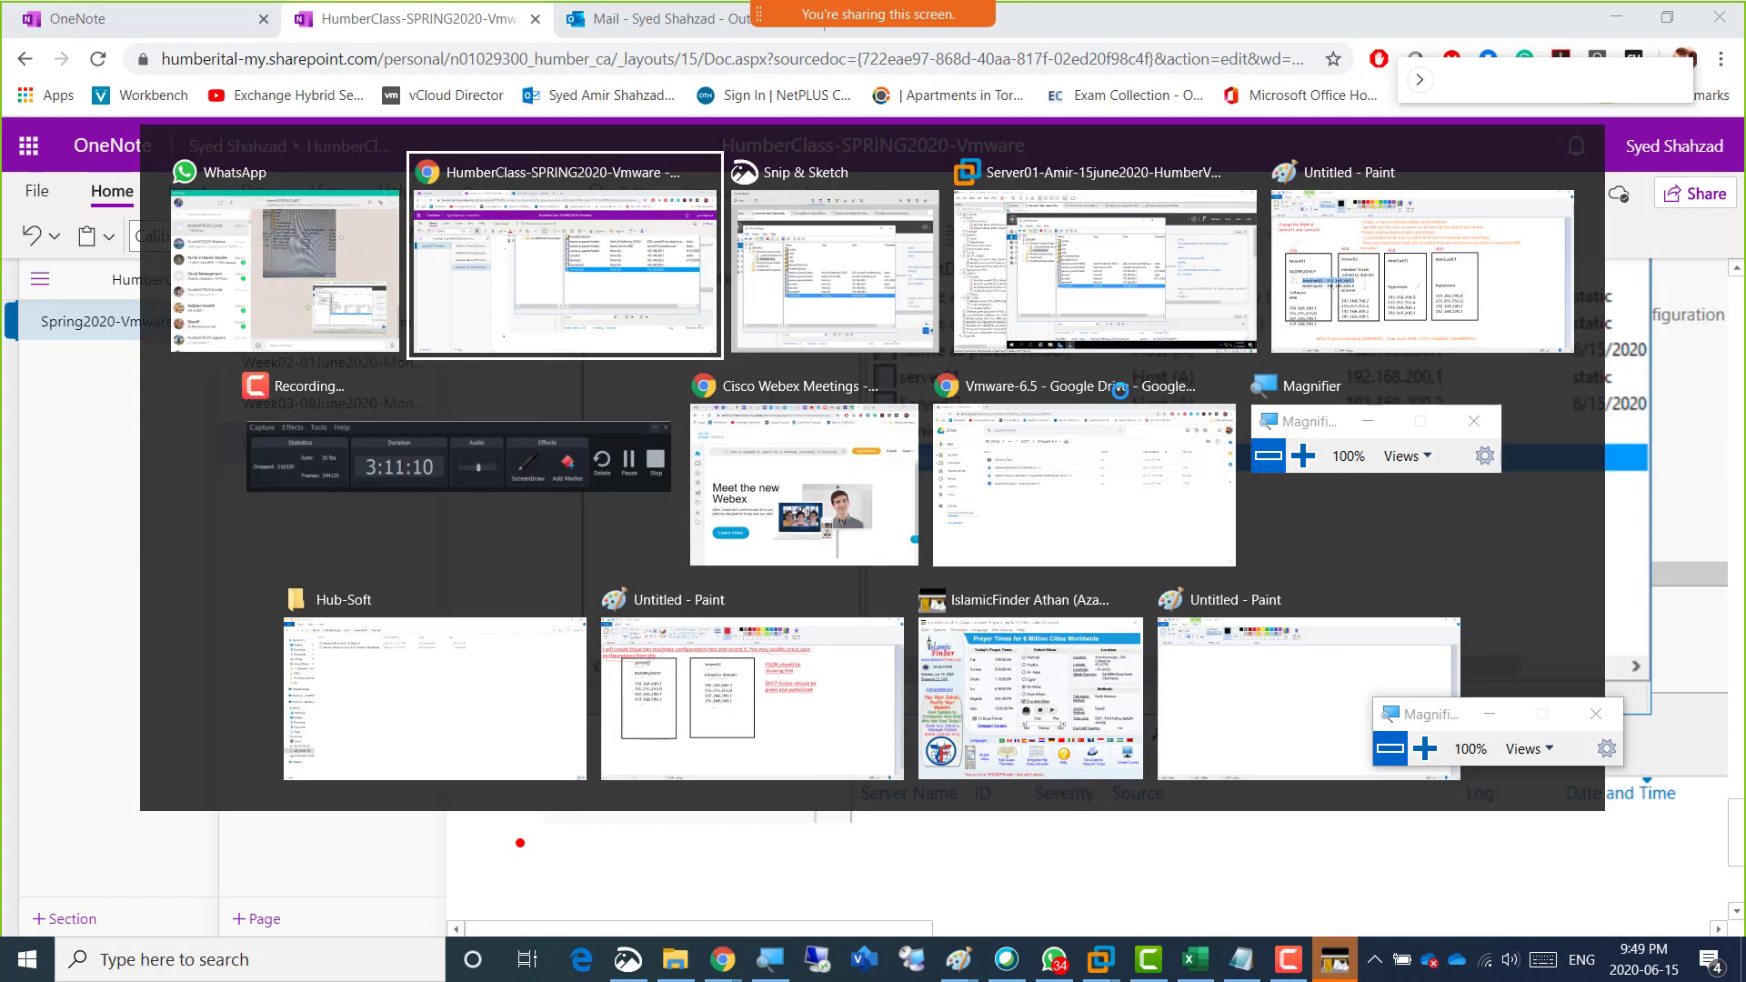
key("alt+Tab")
key("alt+Tab")
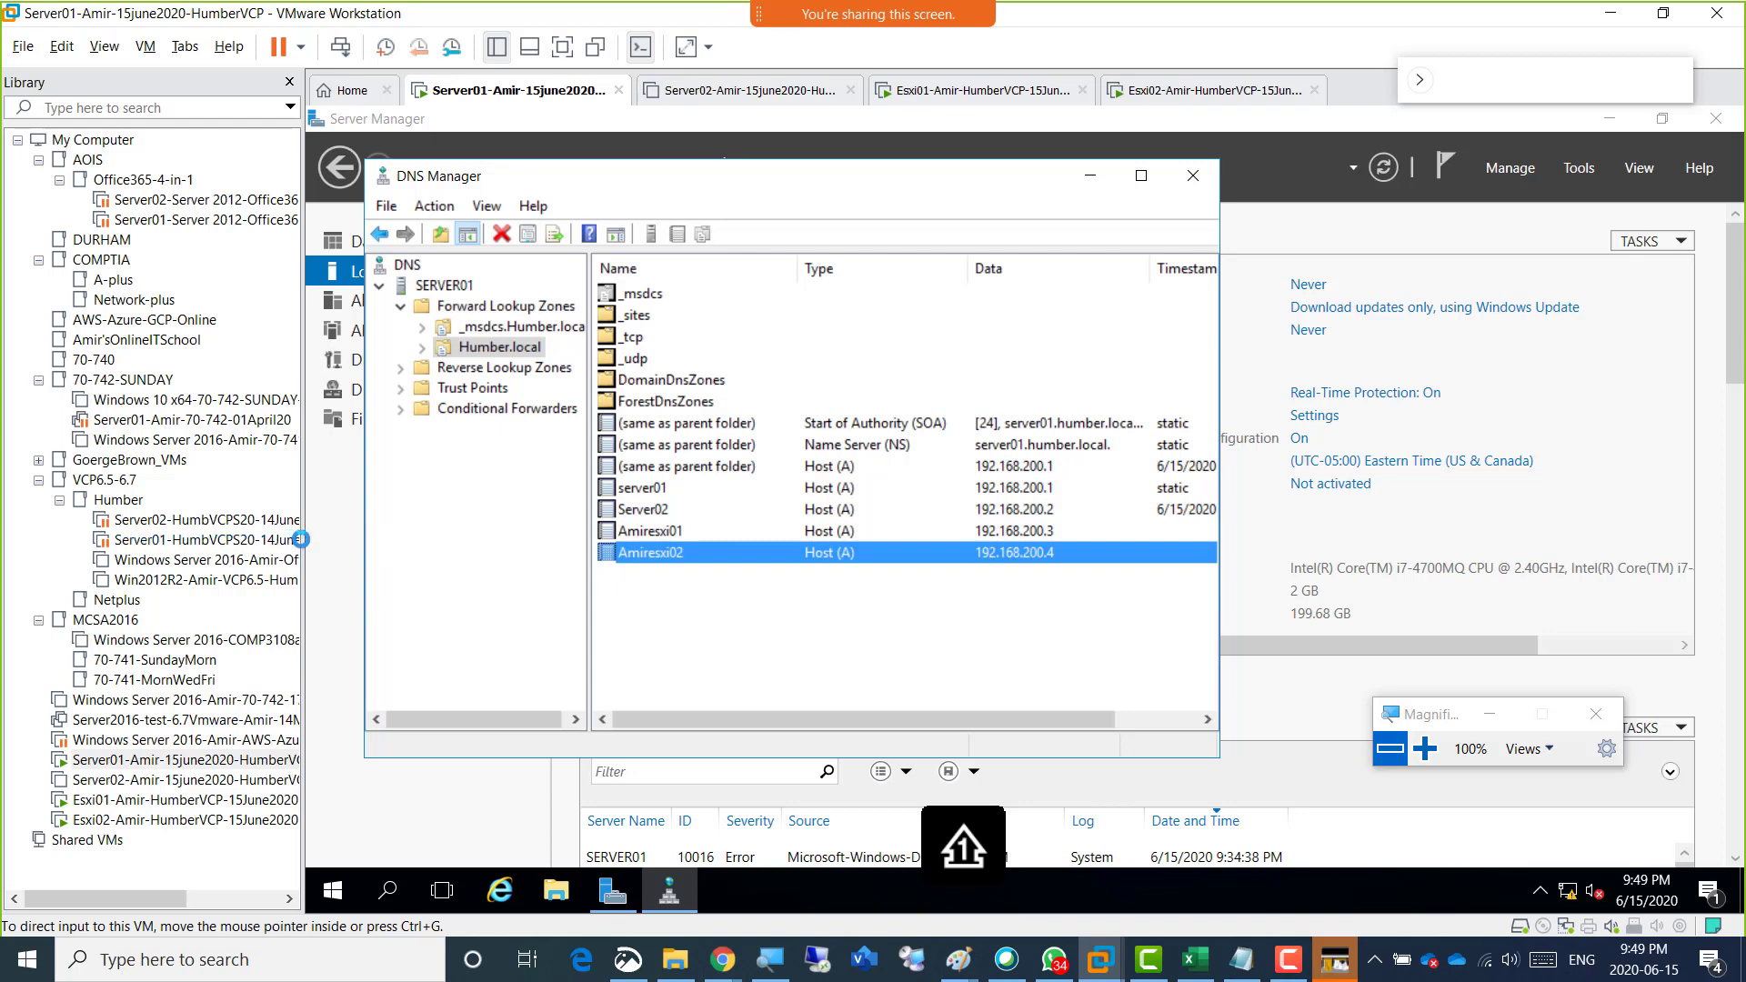
left_click_drag(302, 540, 96, 524)
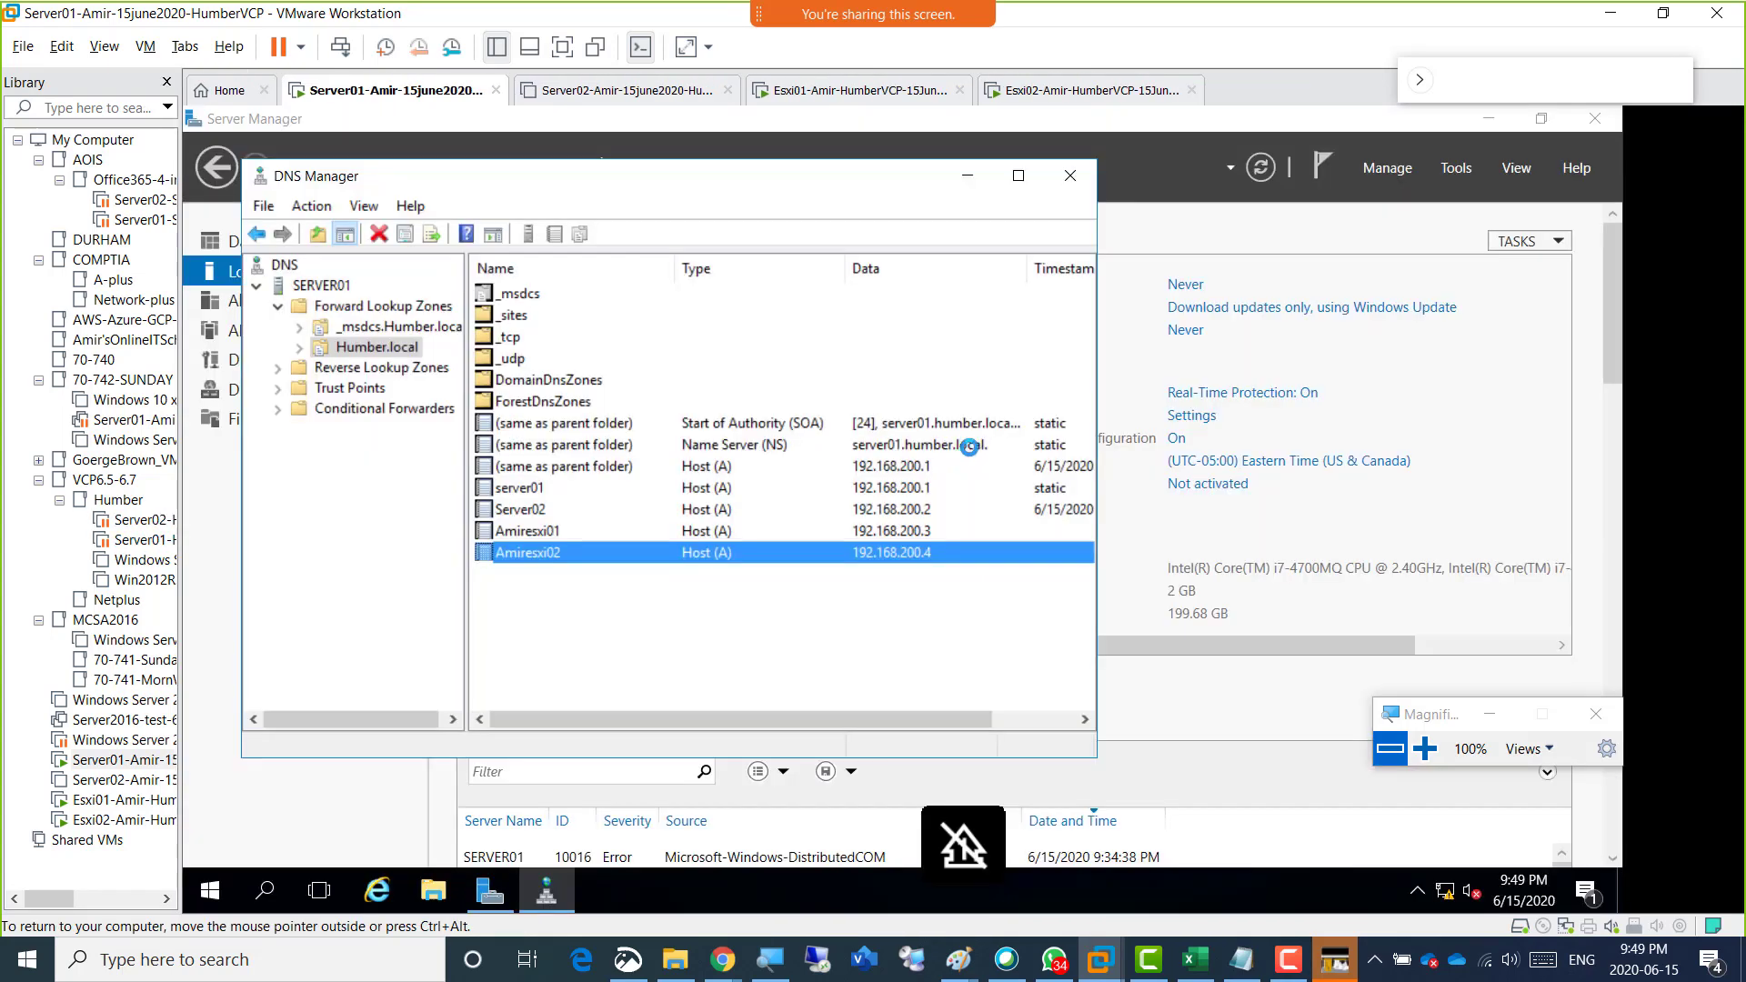
left_click_drag(796, 185, 1155, 187)
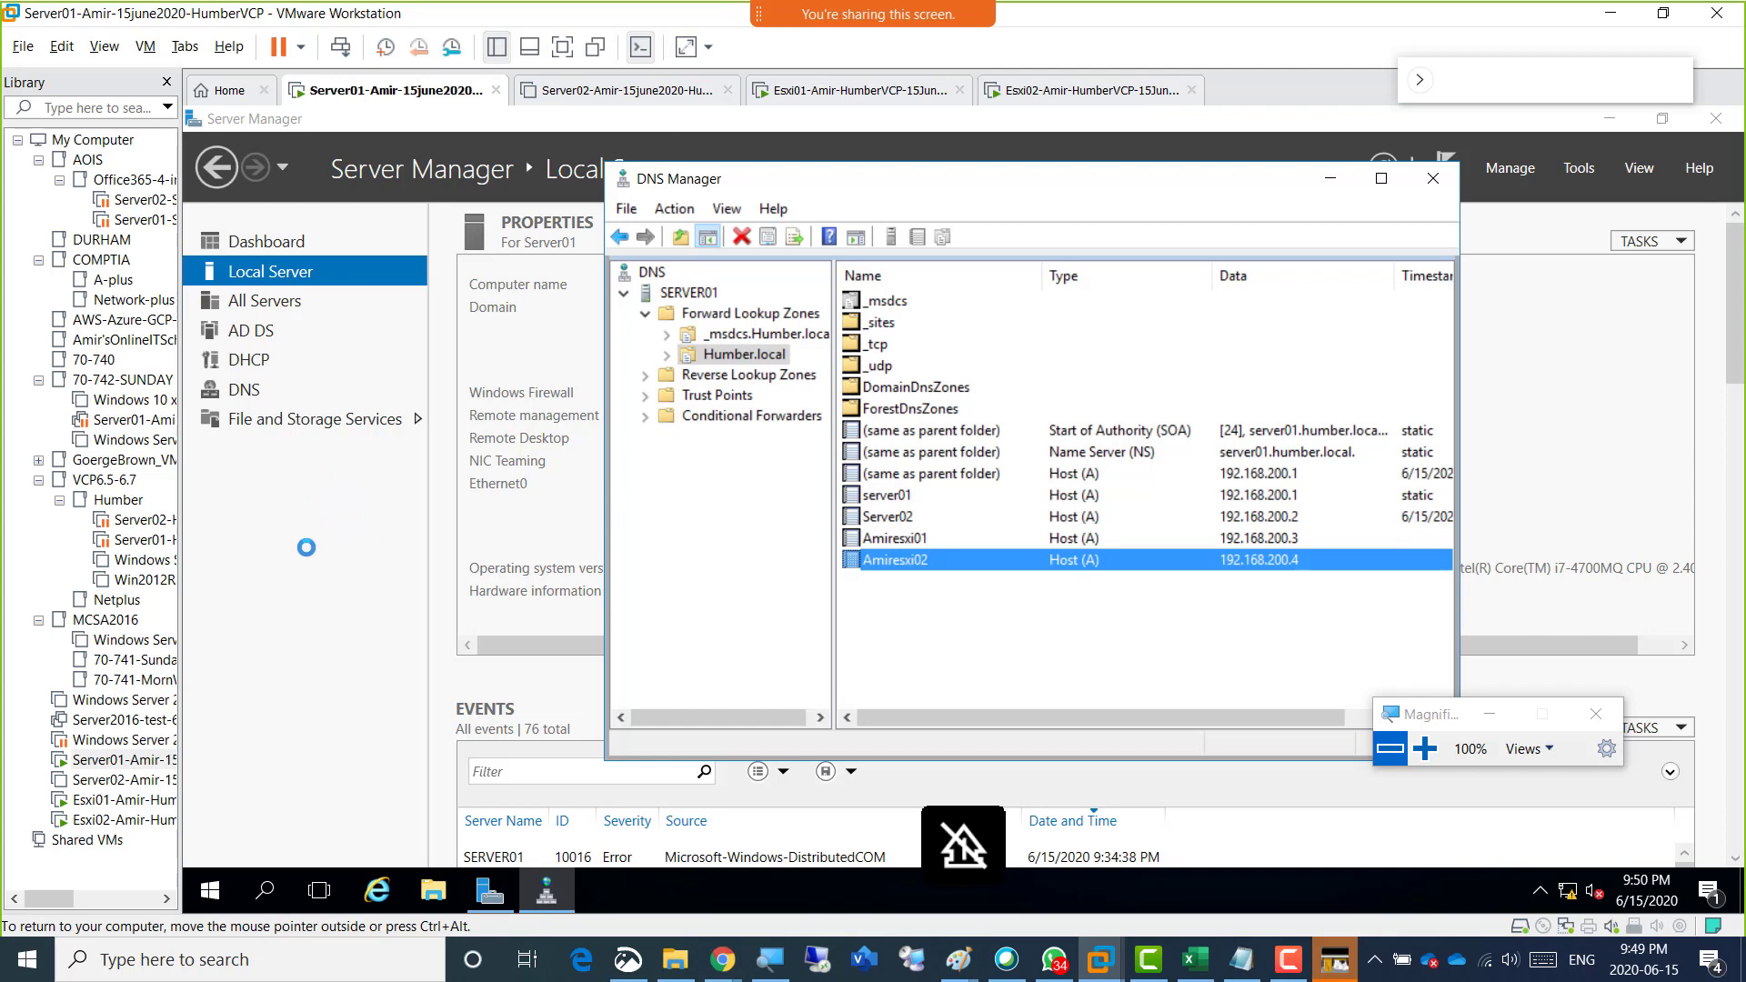
left_click(306, 546)
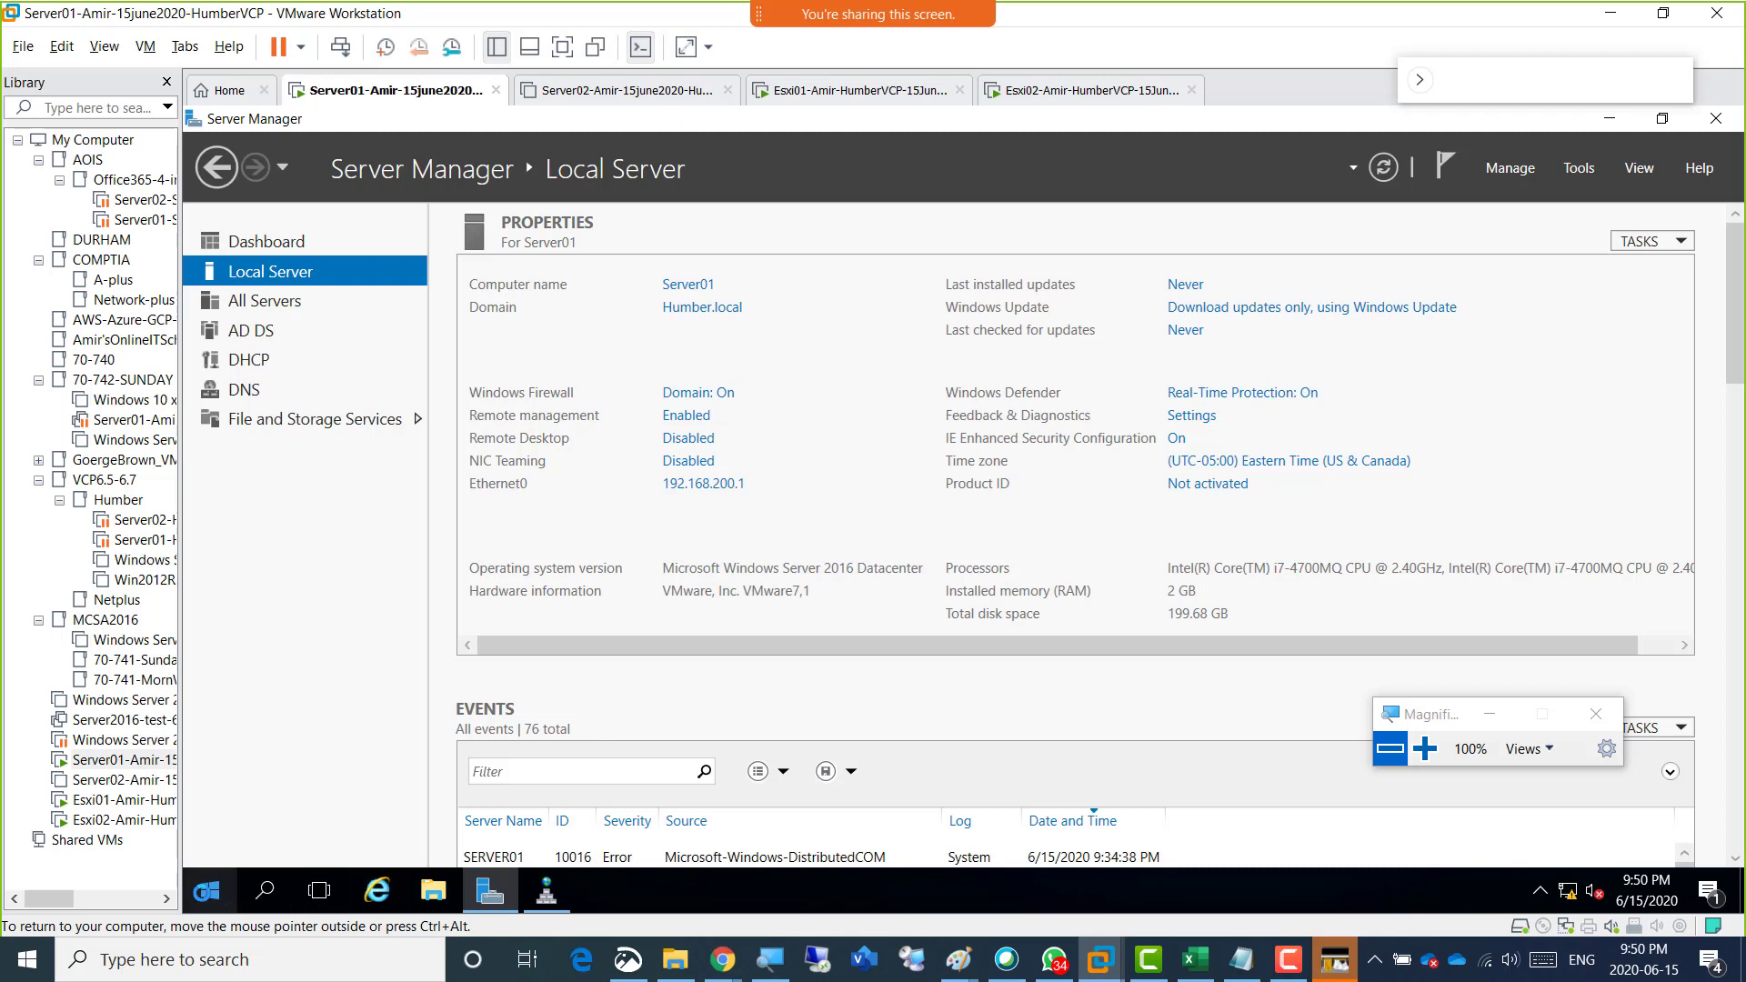
Launch Internet Explorer on Server01 and accept the recommended security, privacy and compatibility settings.
left_click(206, 891)
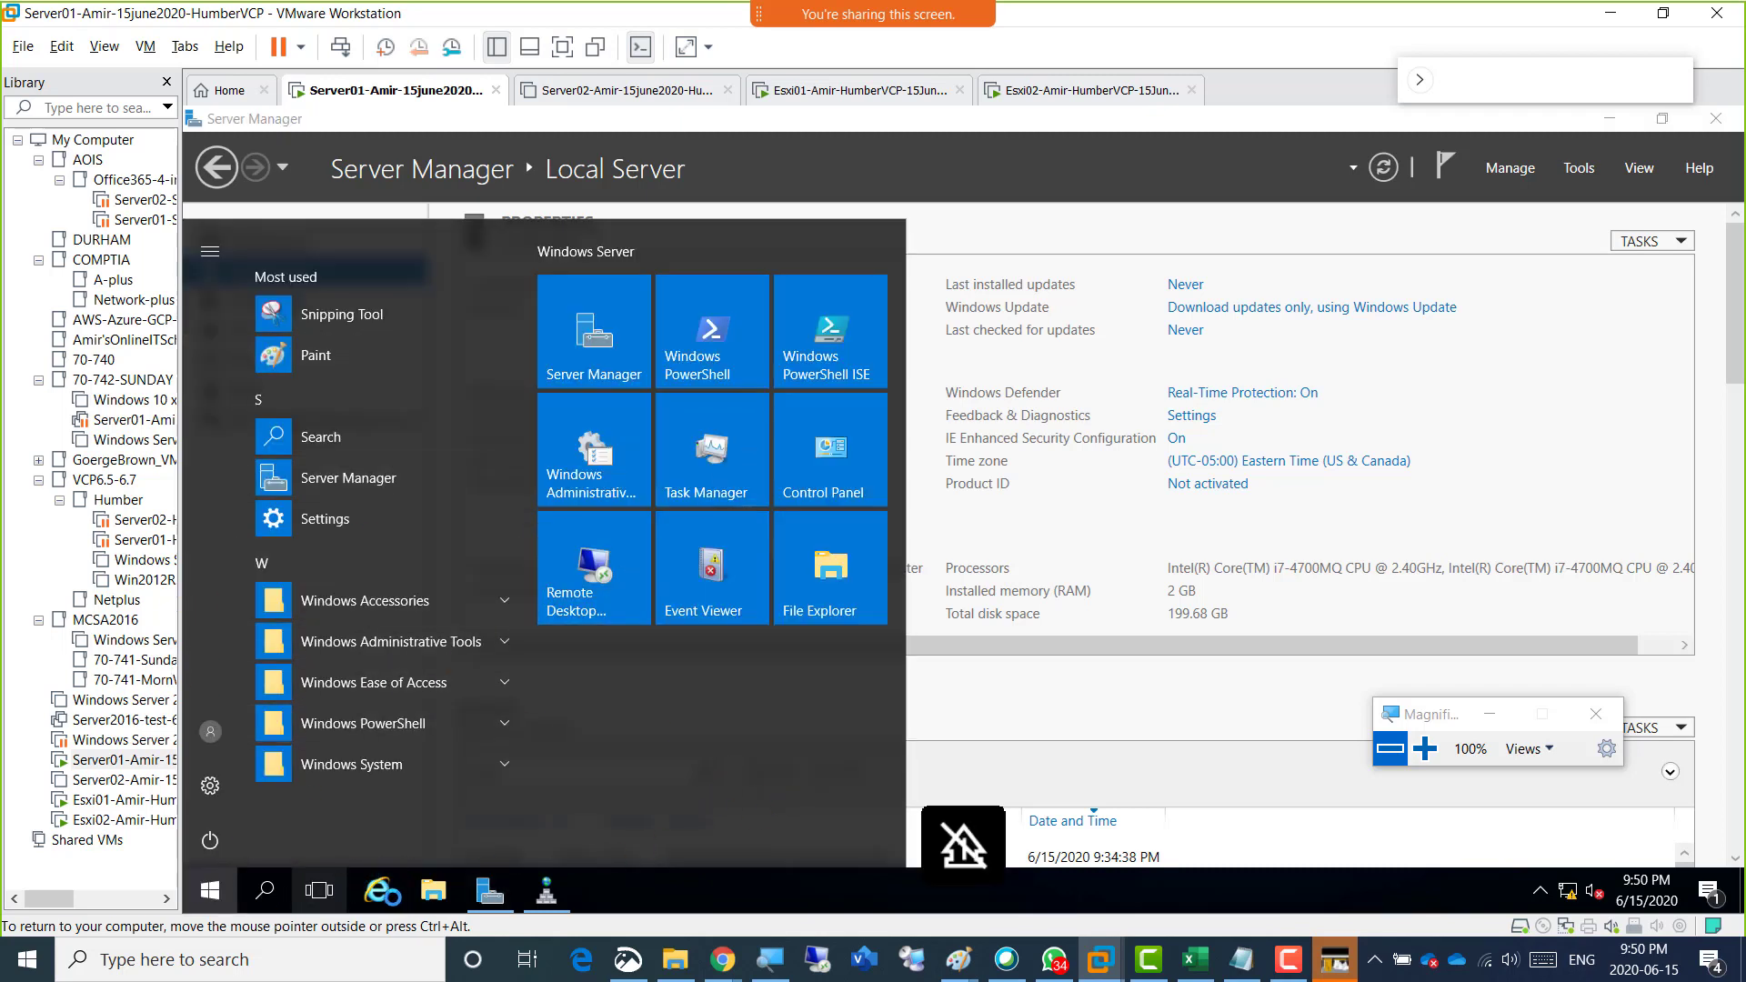
left_click(377, 889)
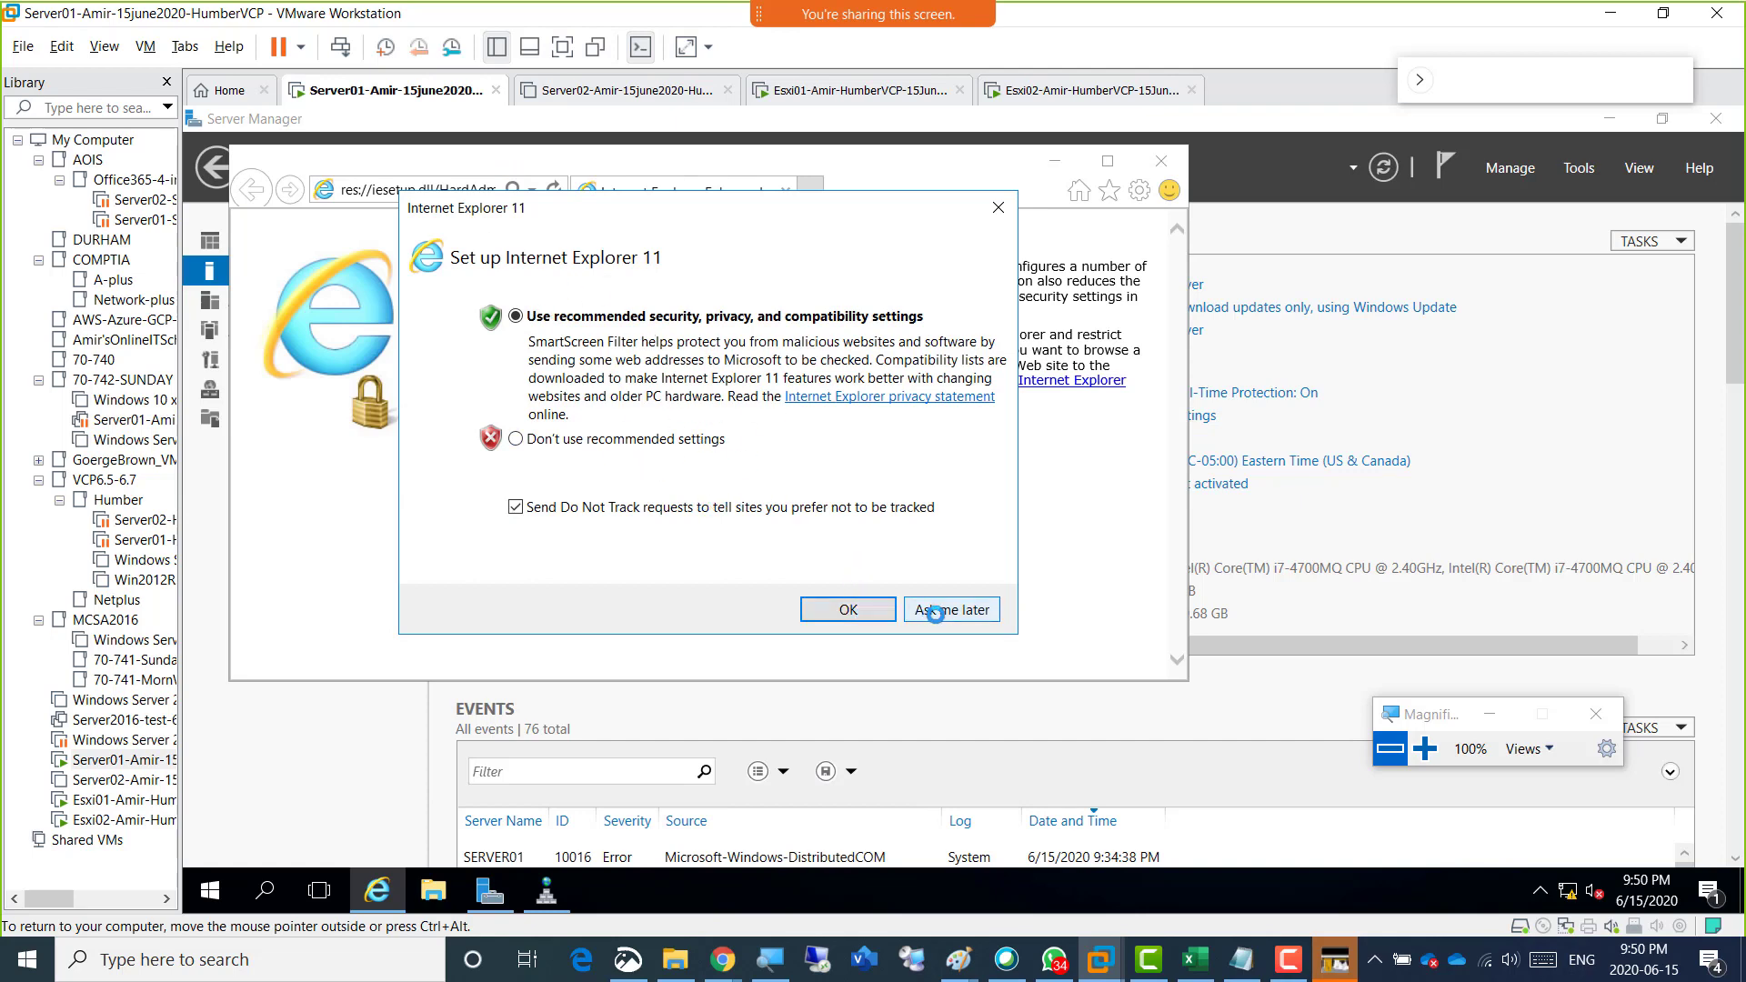
left_click(852, 610)
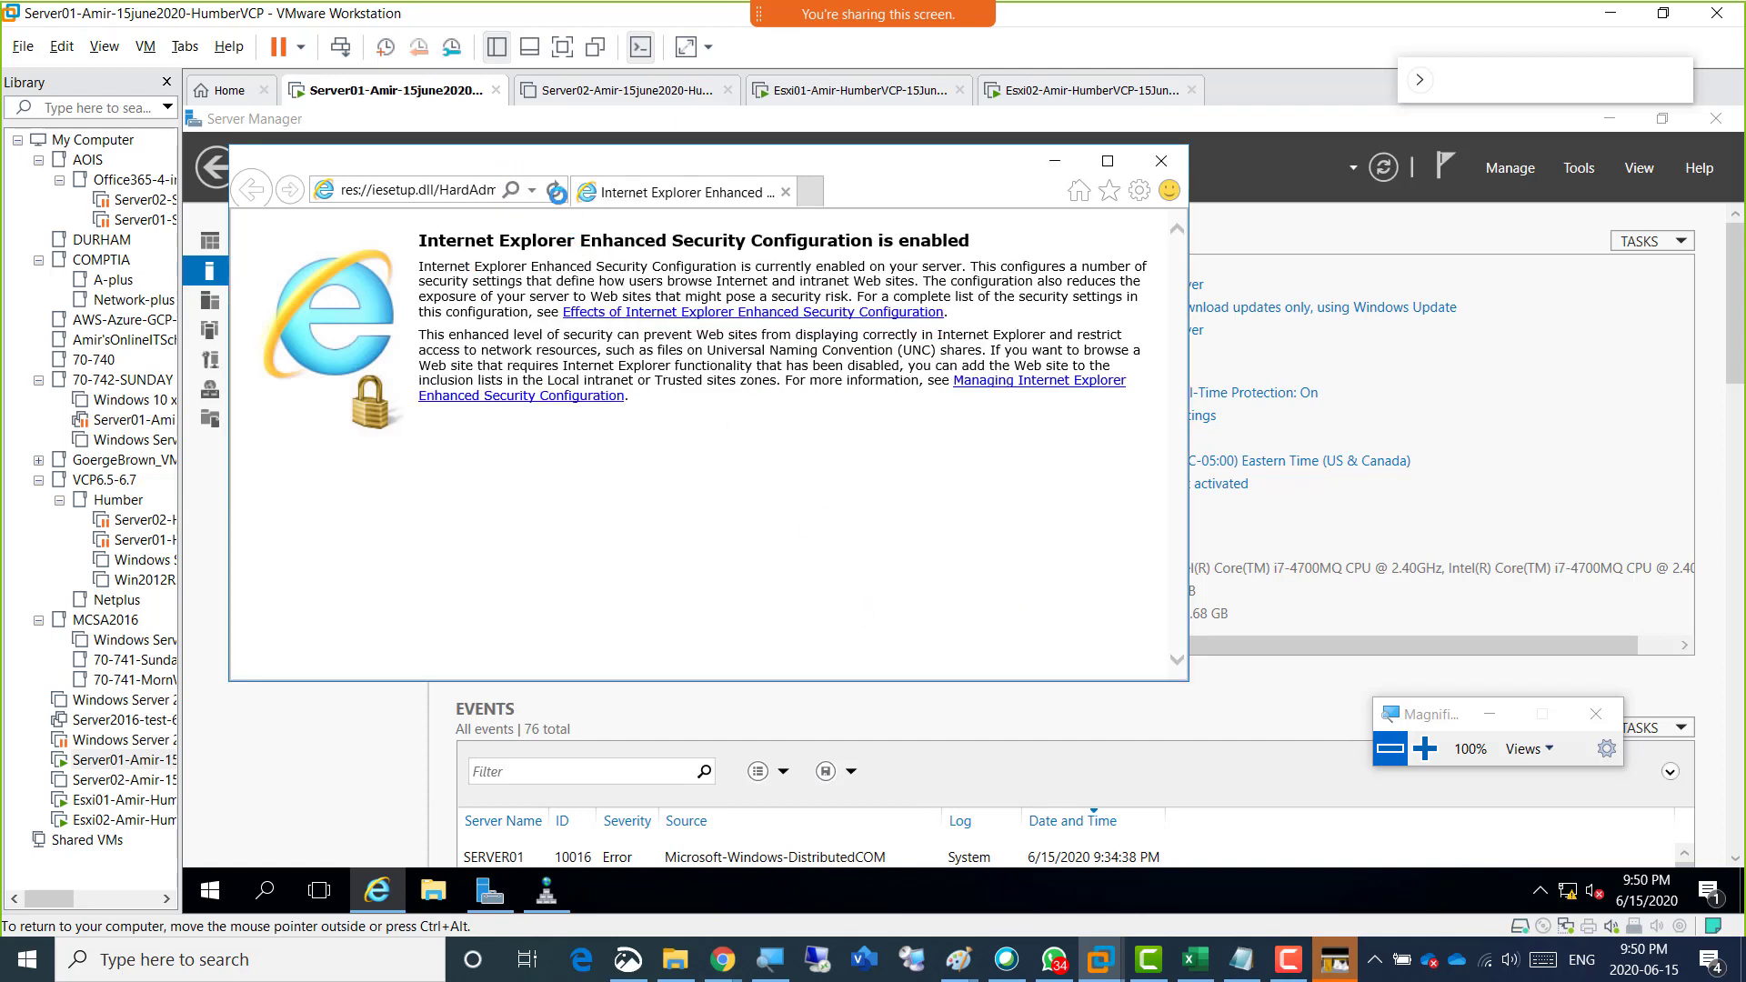
left_click(464, 189)
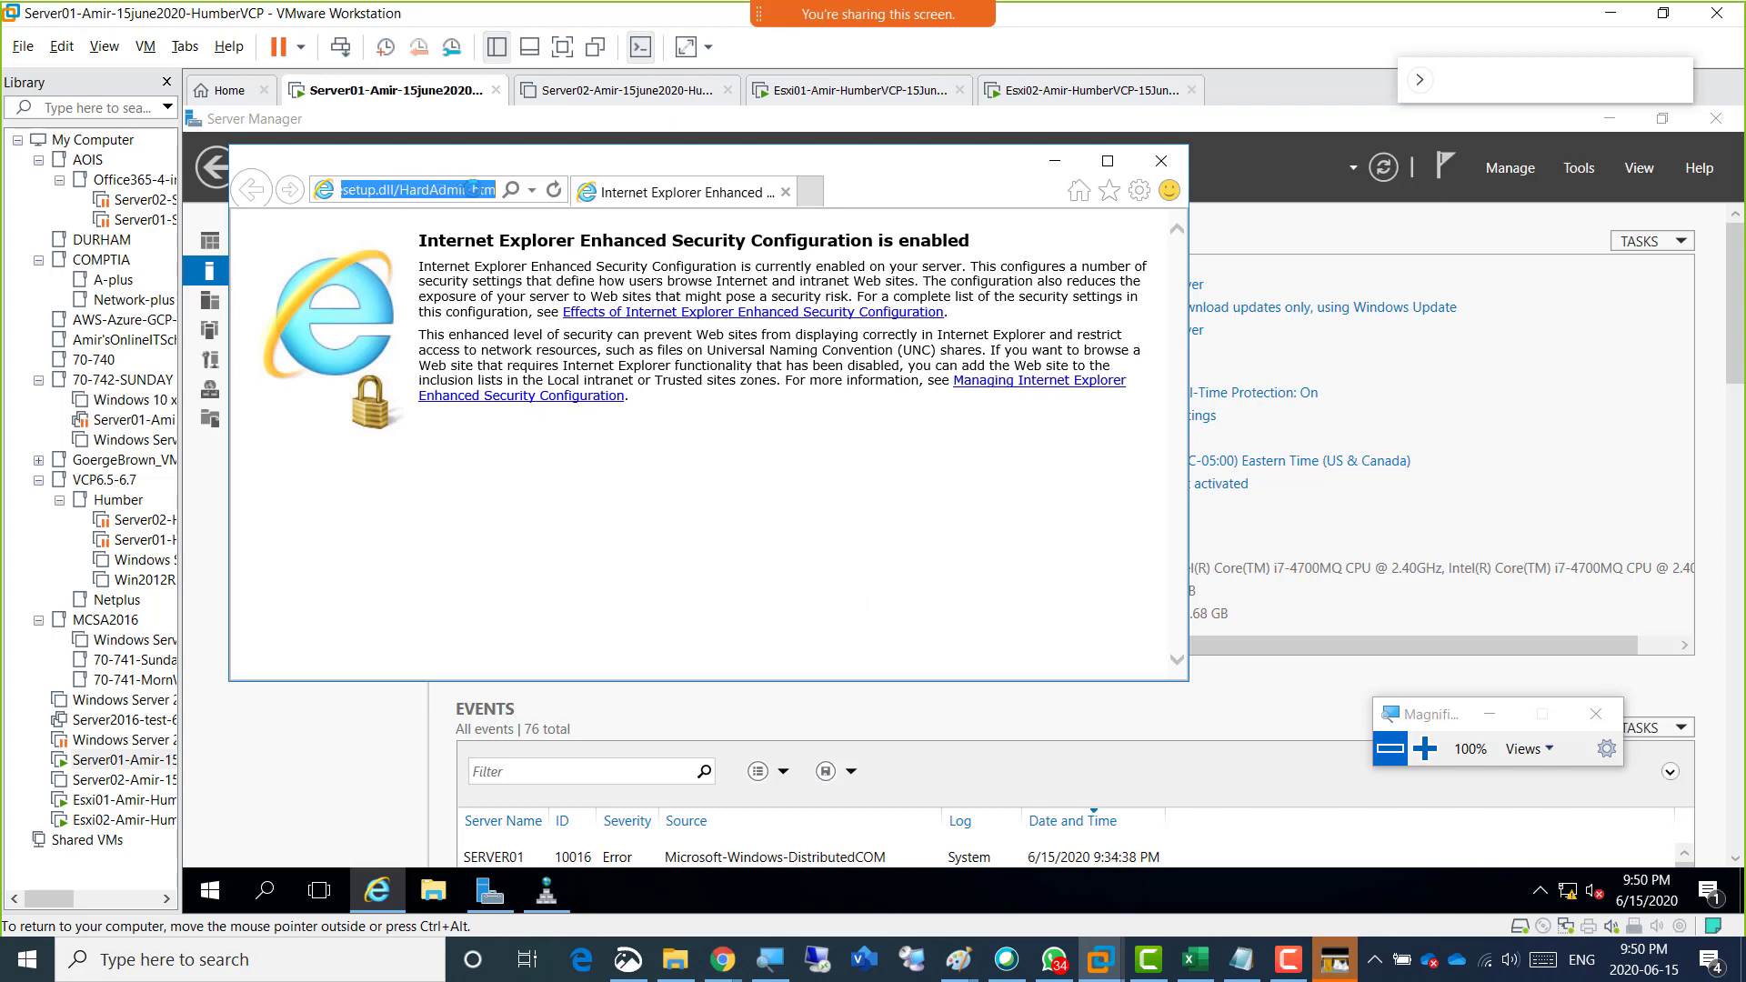
left_click(1107, 163)
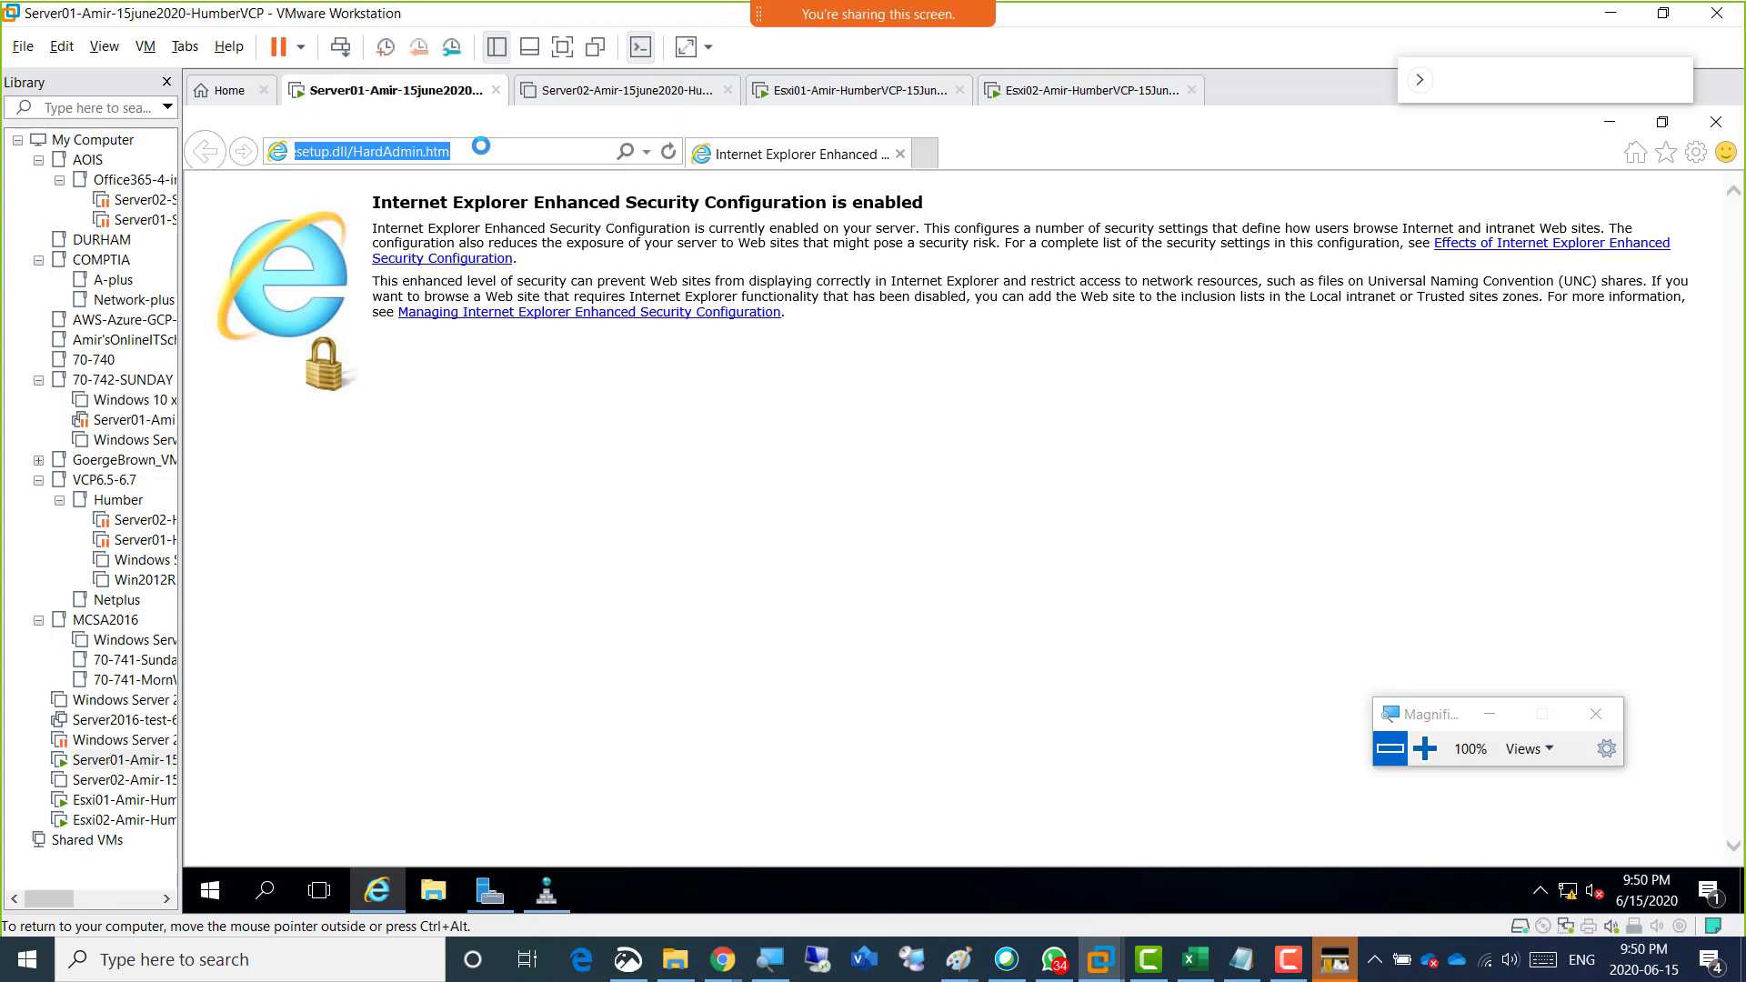
type("http://")
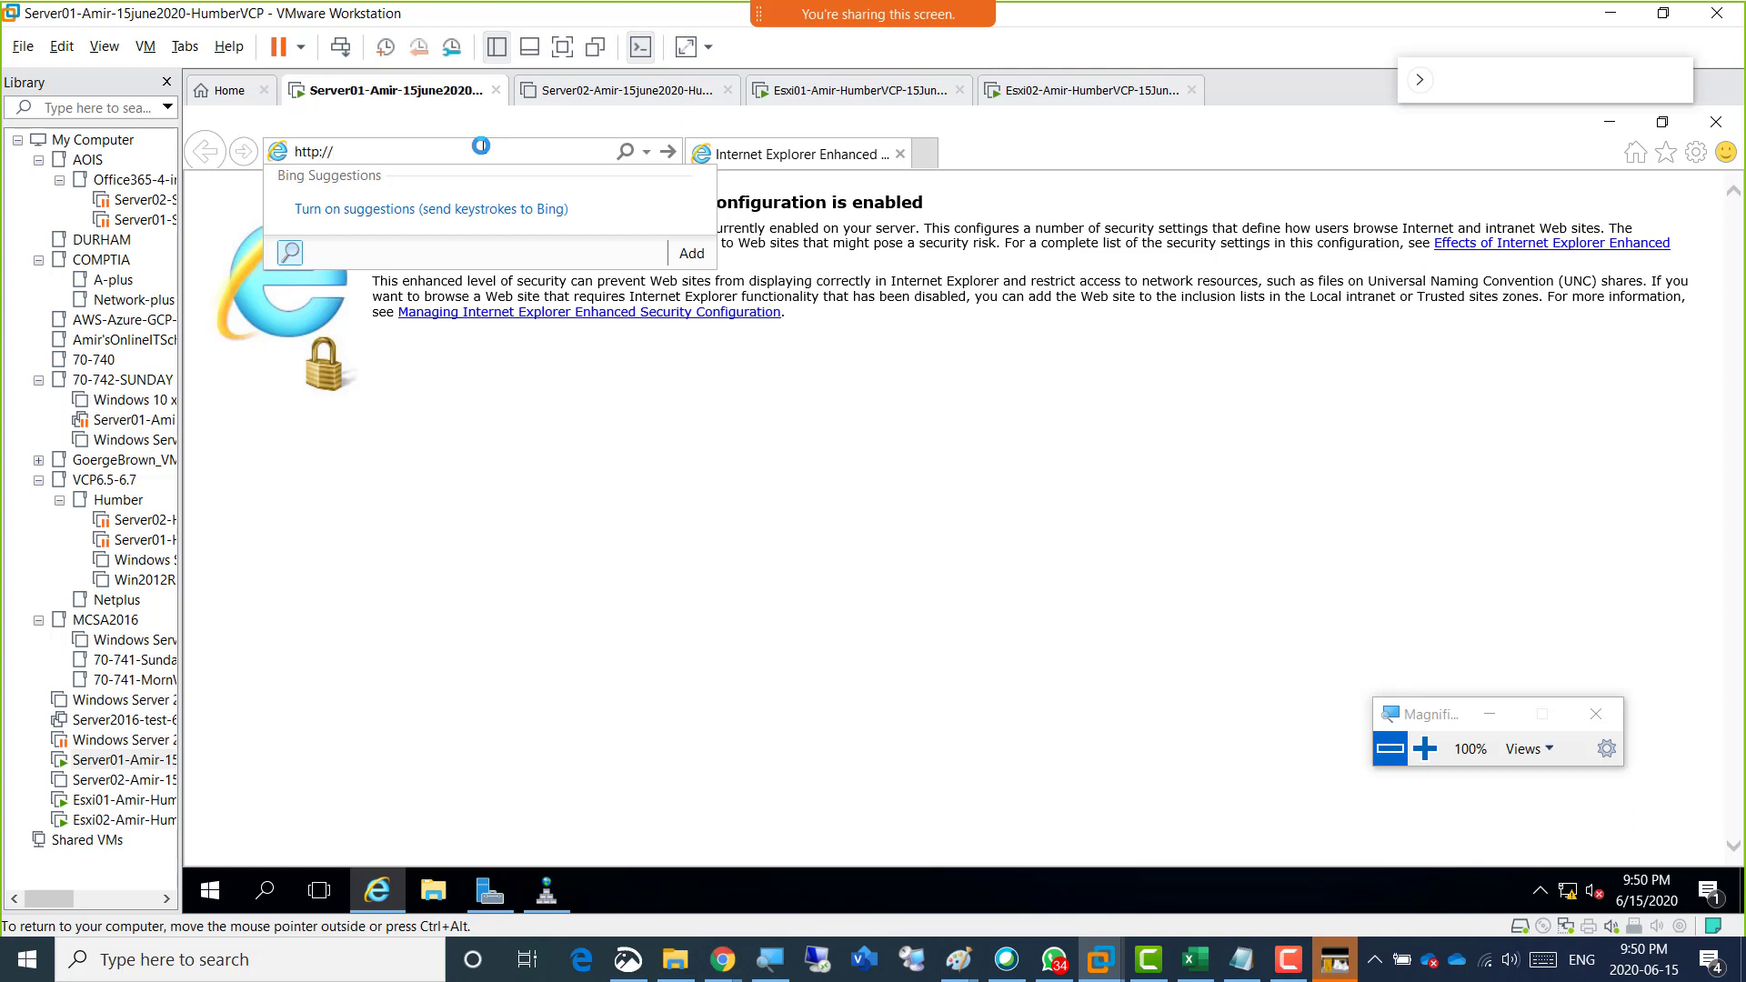
type("s")
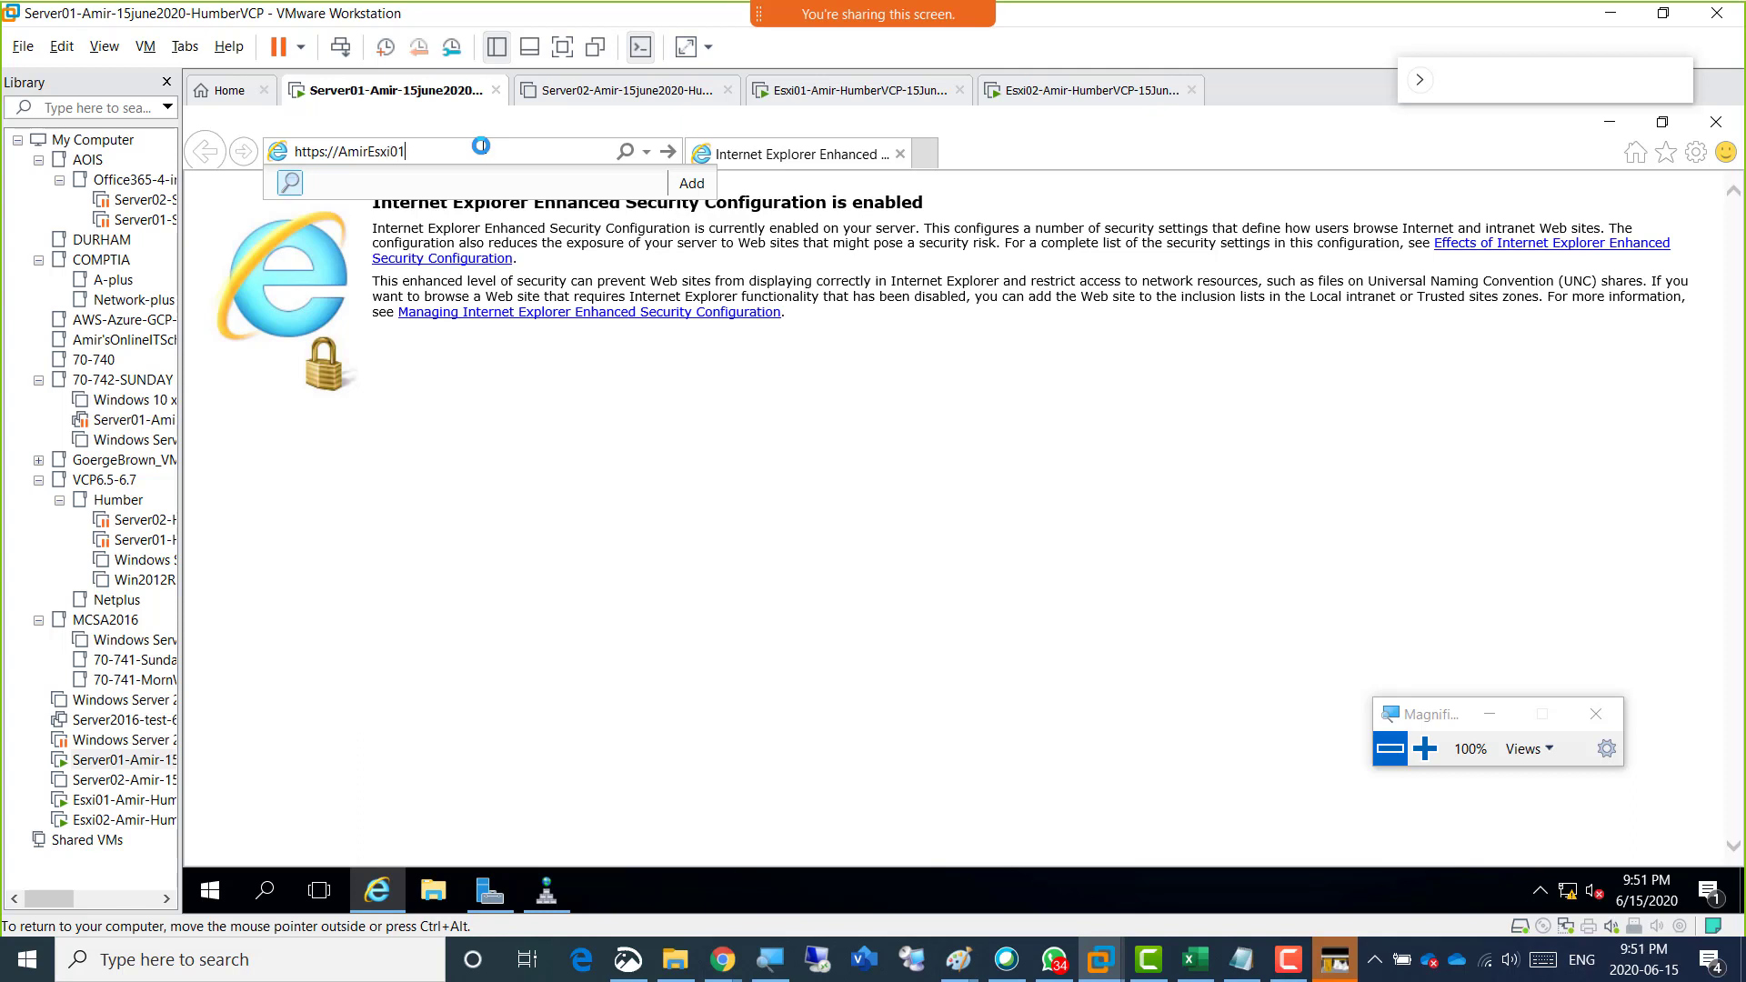
key("ctrl+alt")
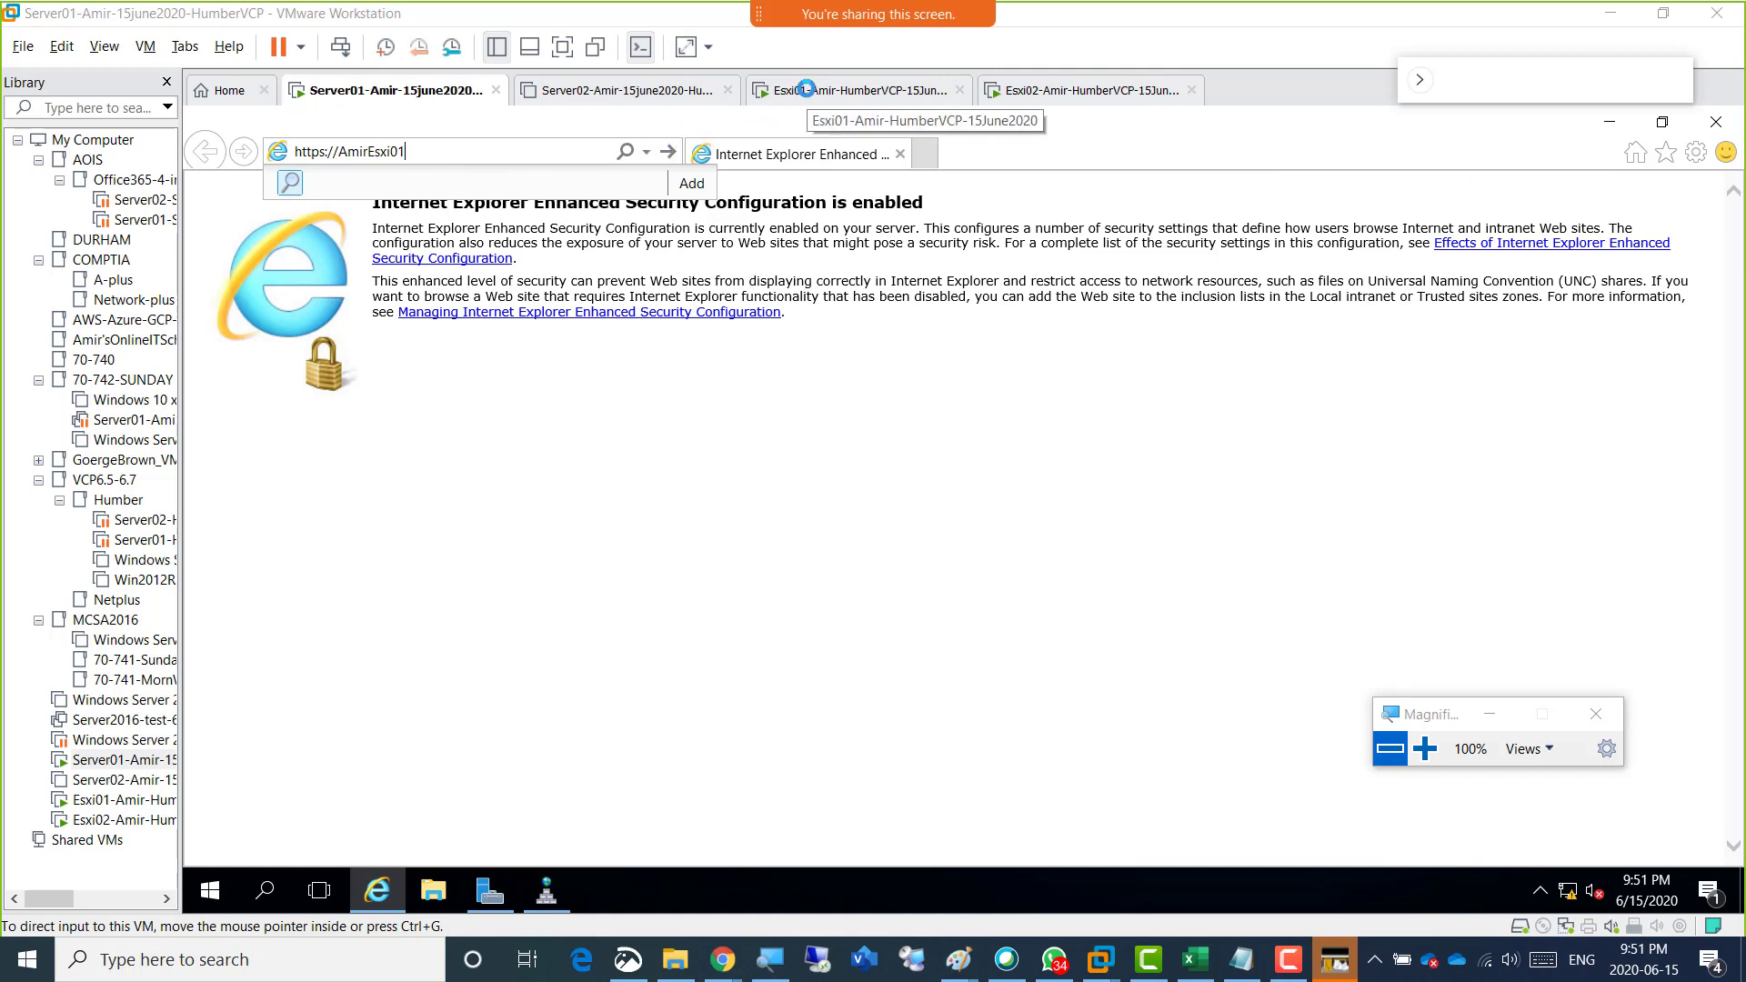
left_click(436, 149)
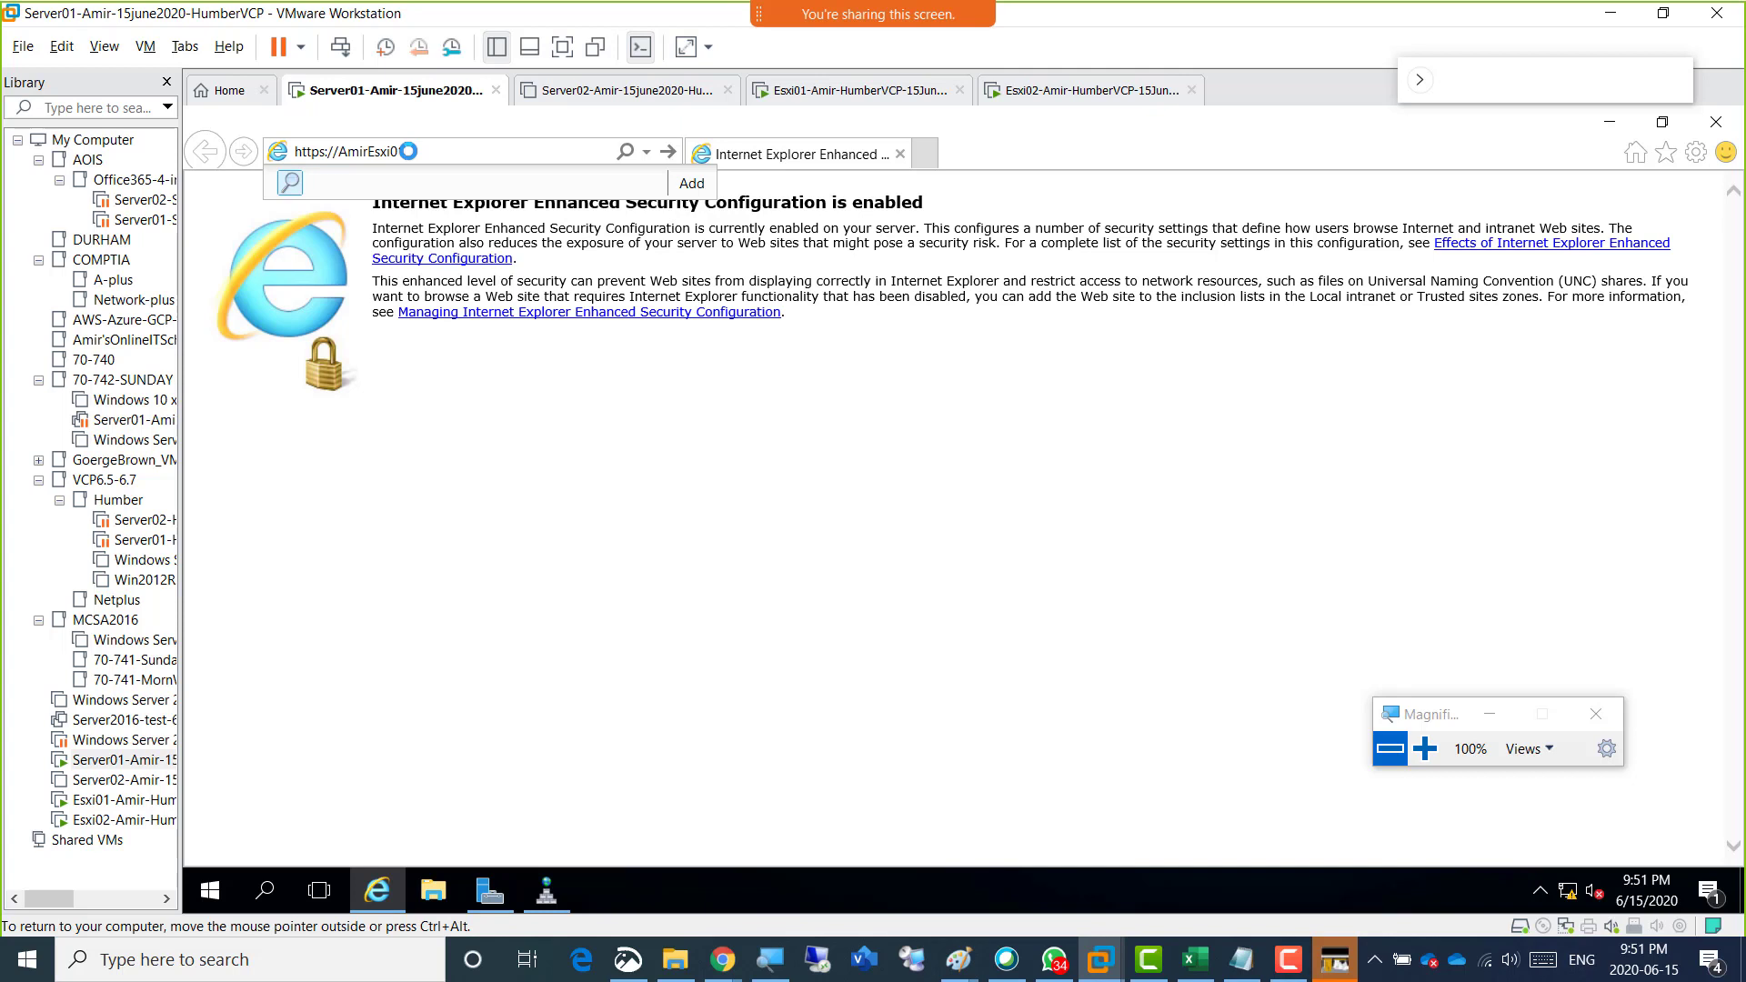
key("Return")
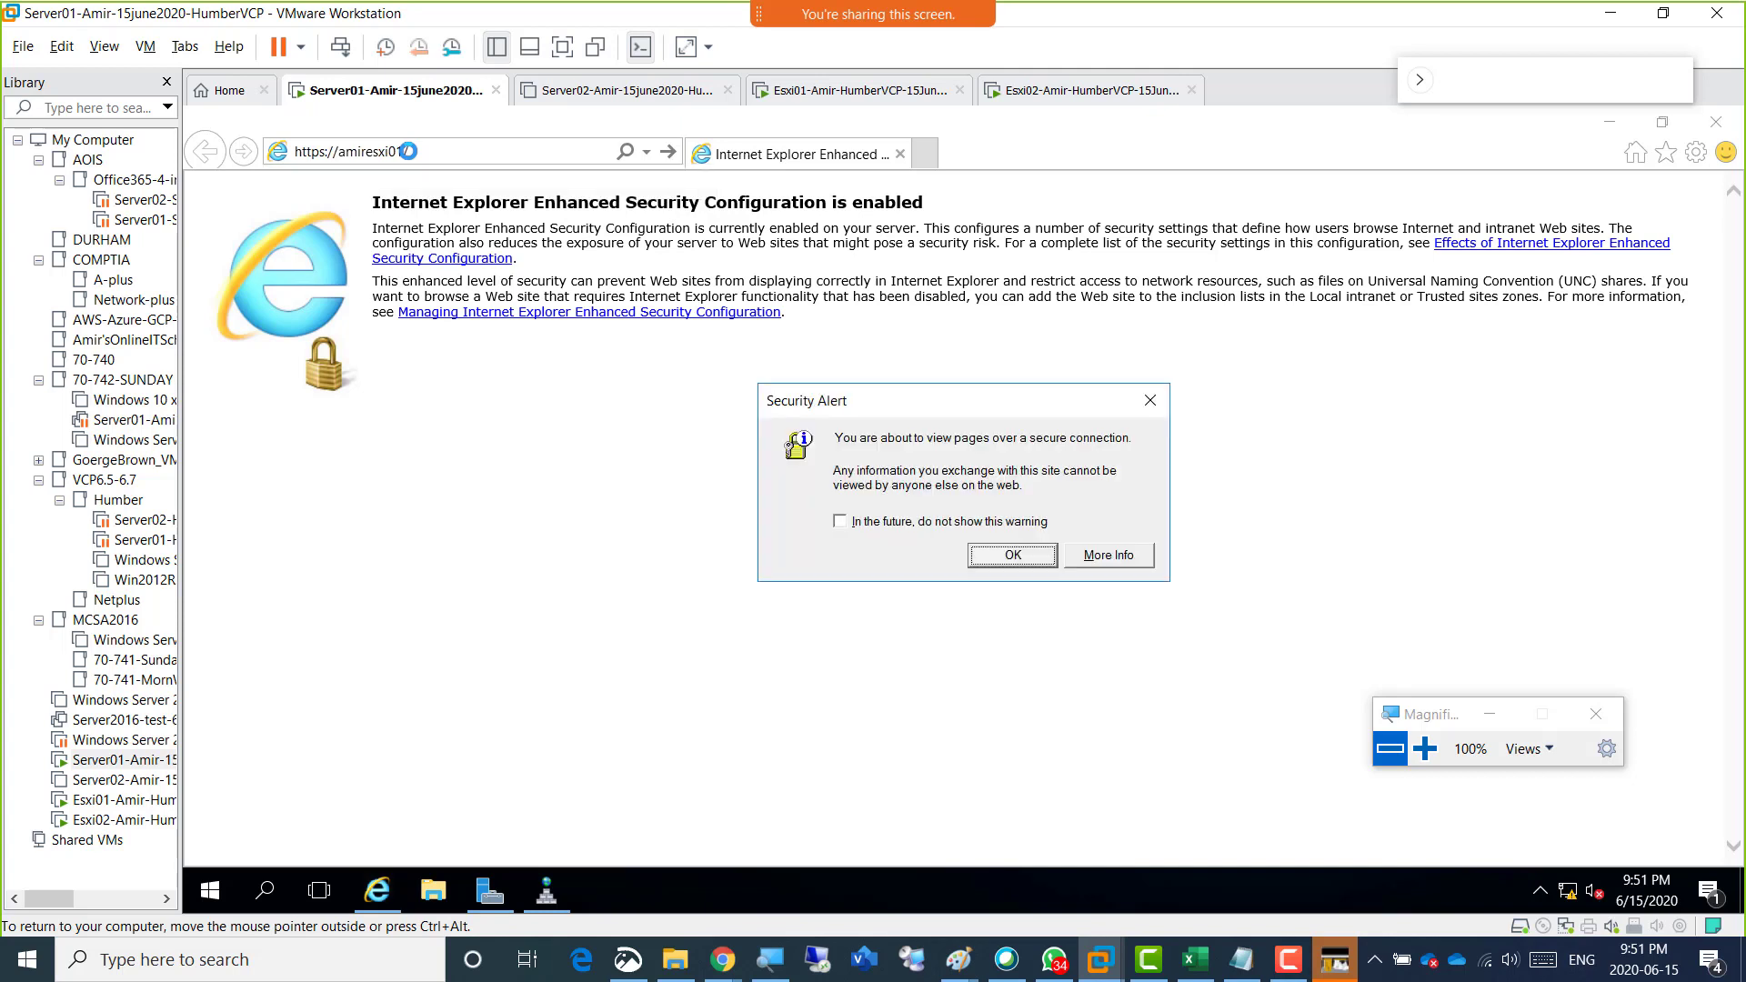
left_click(846, 521)
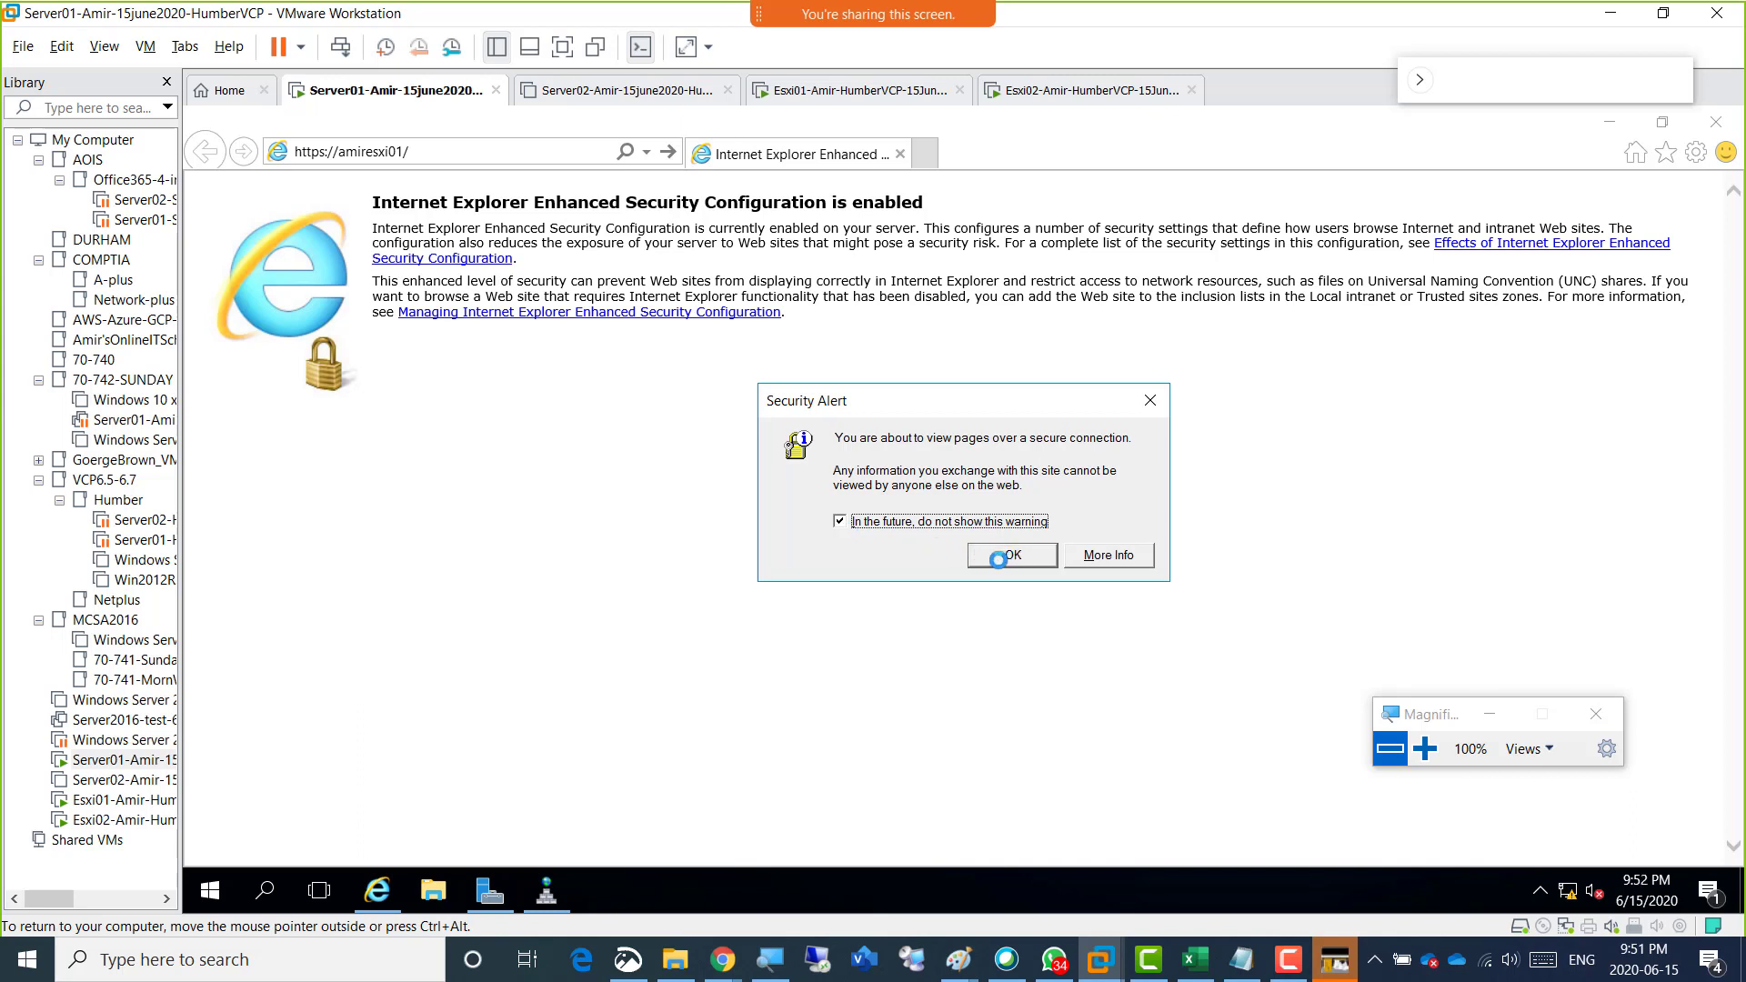
left_click(998, 559)
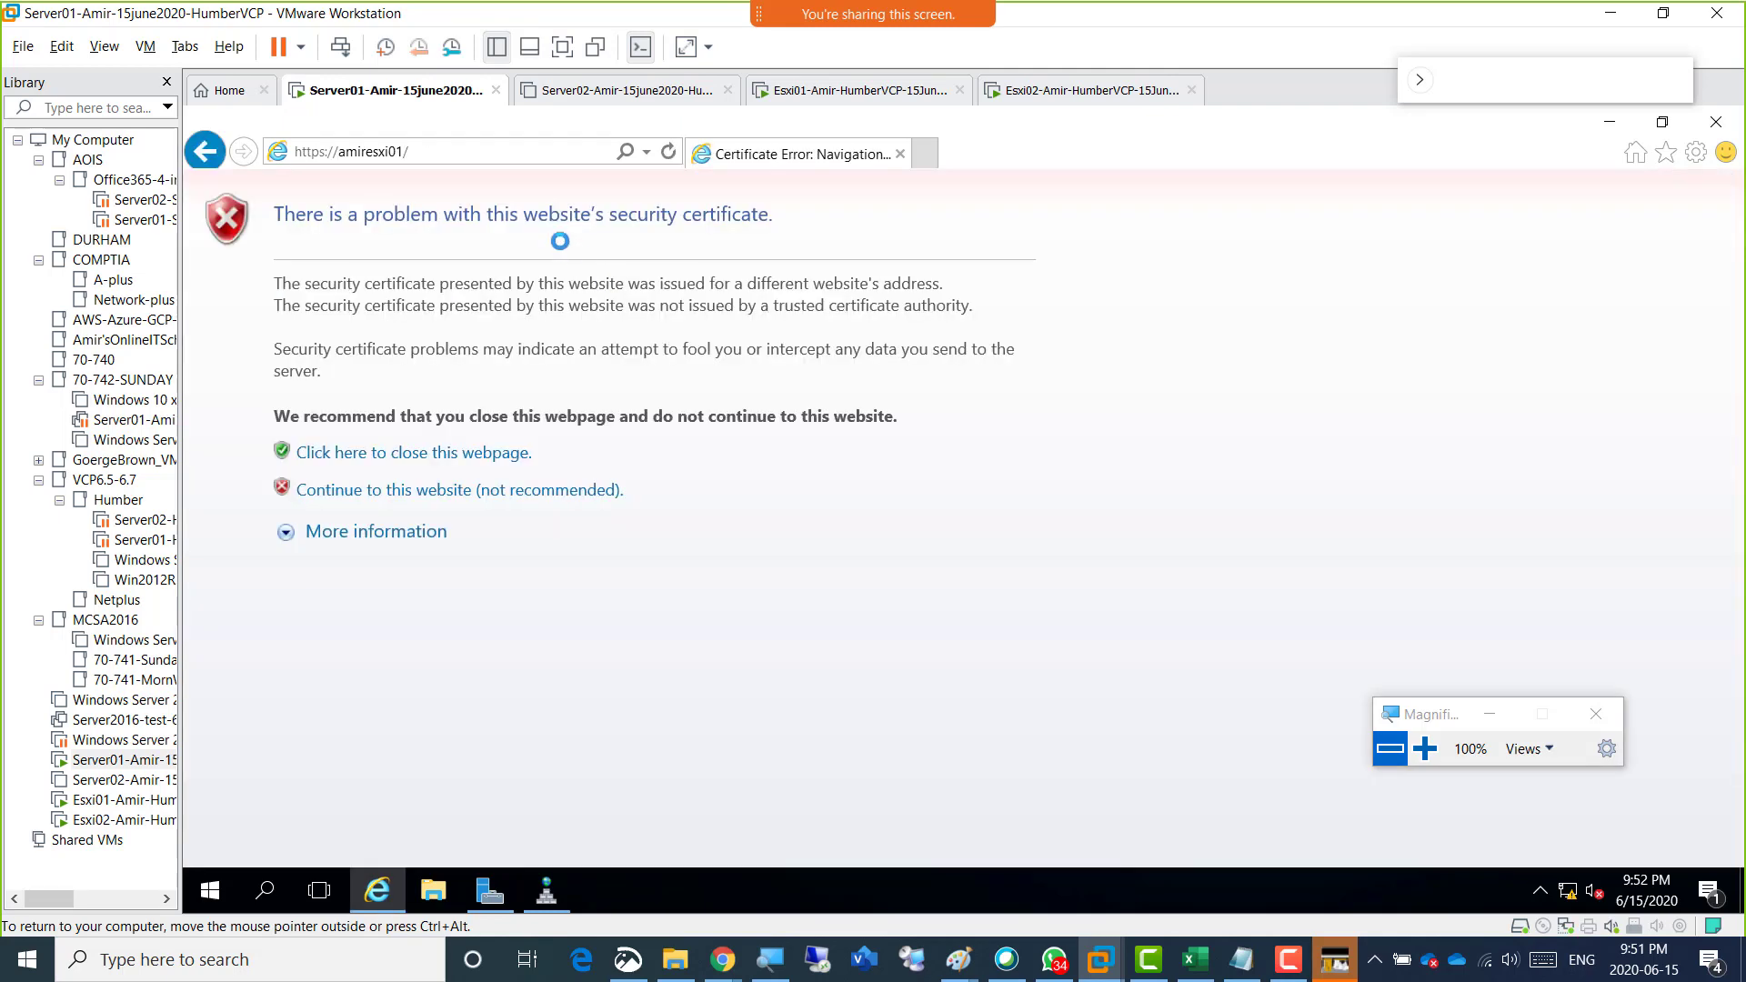
Minimize the browser and search Server01's installed apps for "ie" to locate Internet Explorer.
left_click(418, 147)
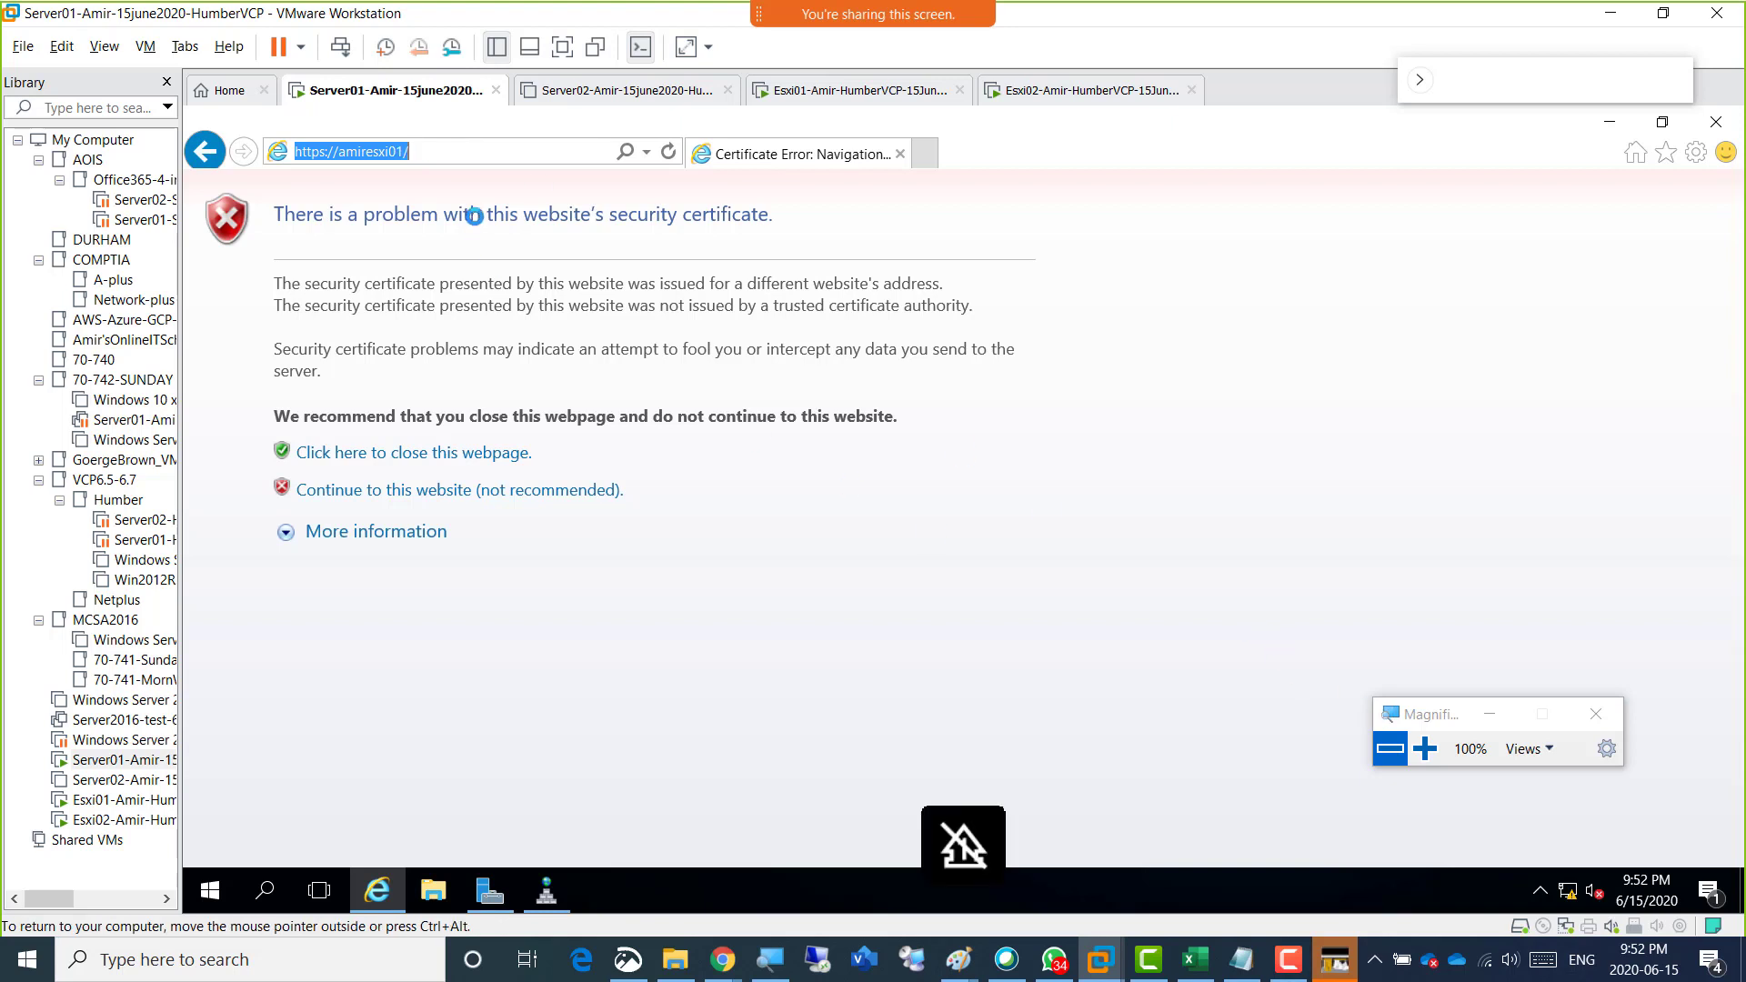
key("ctrl+alt")
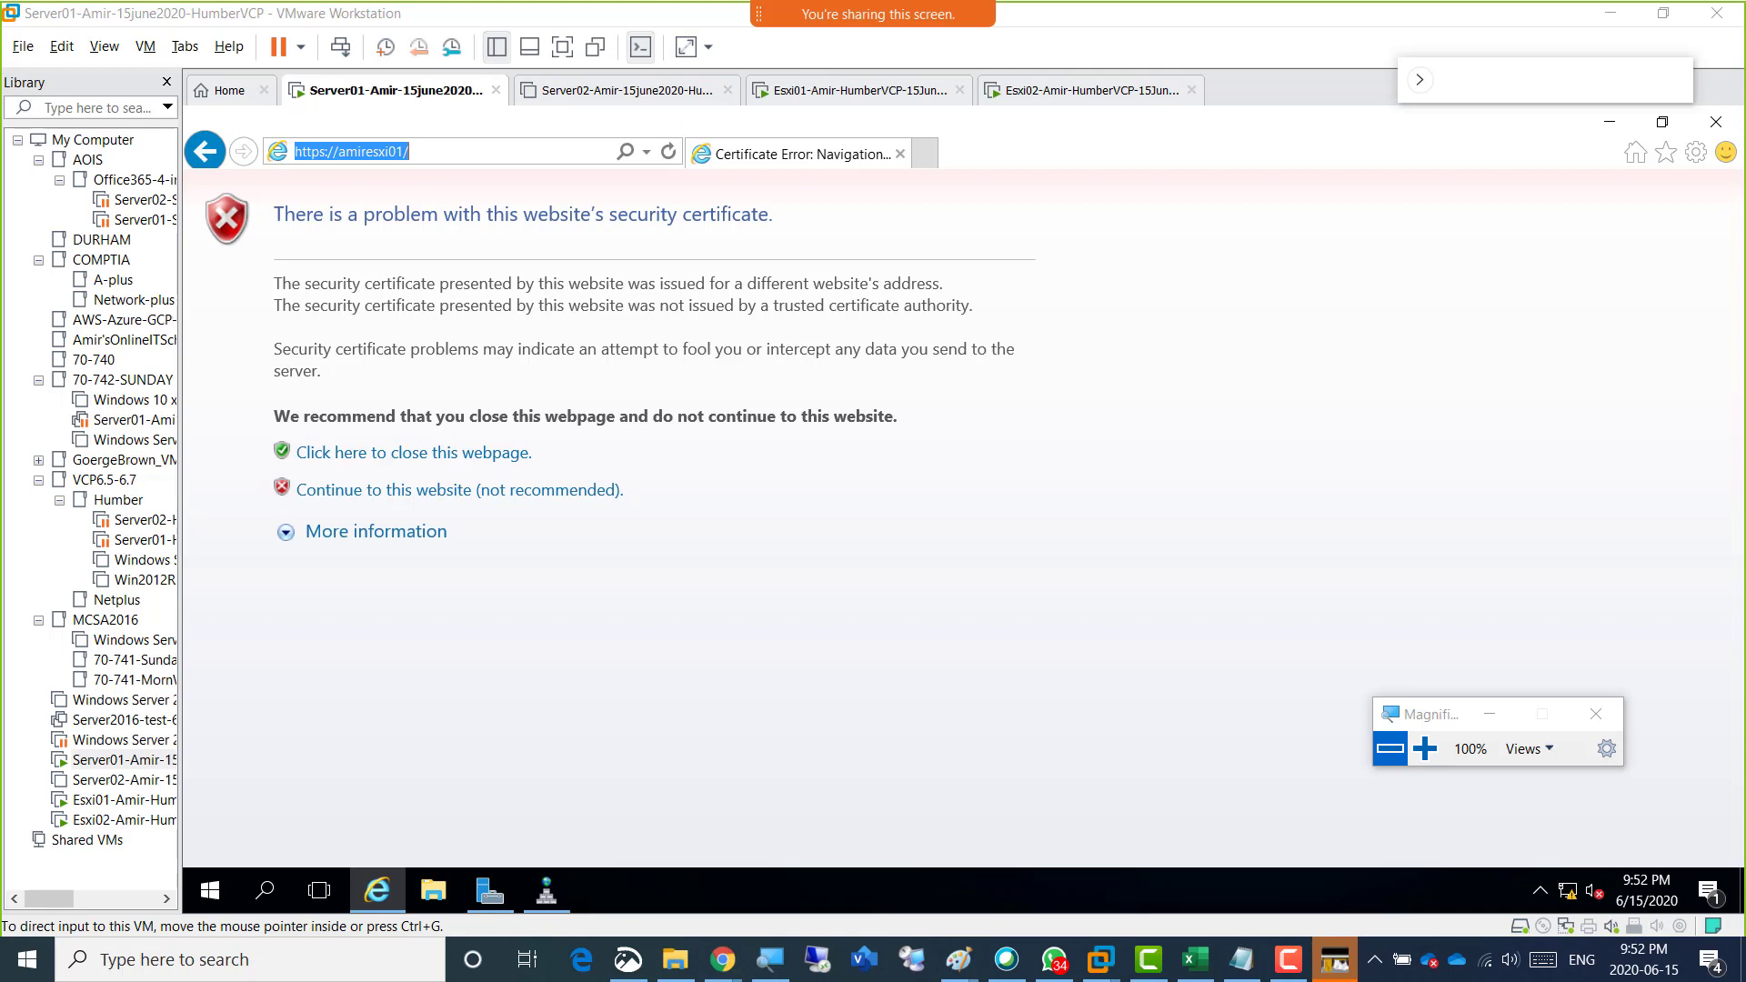
left_click(1608, 121)
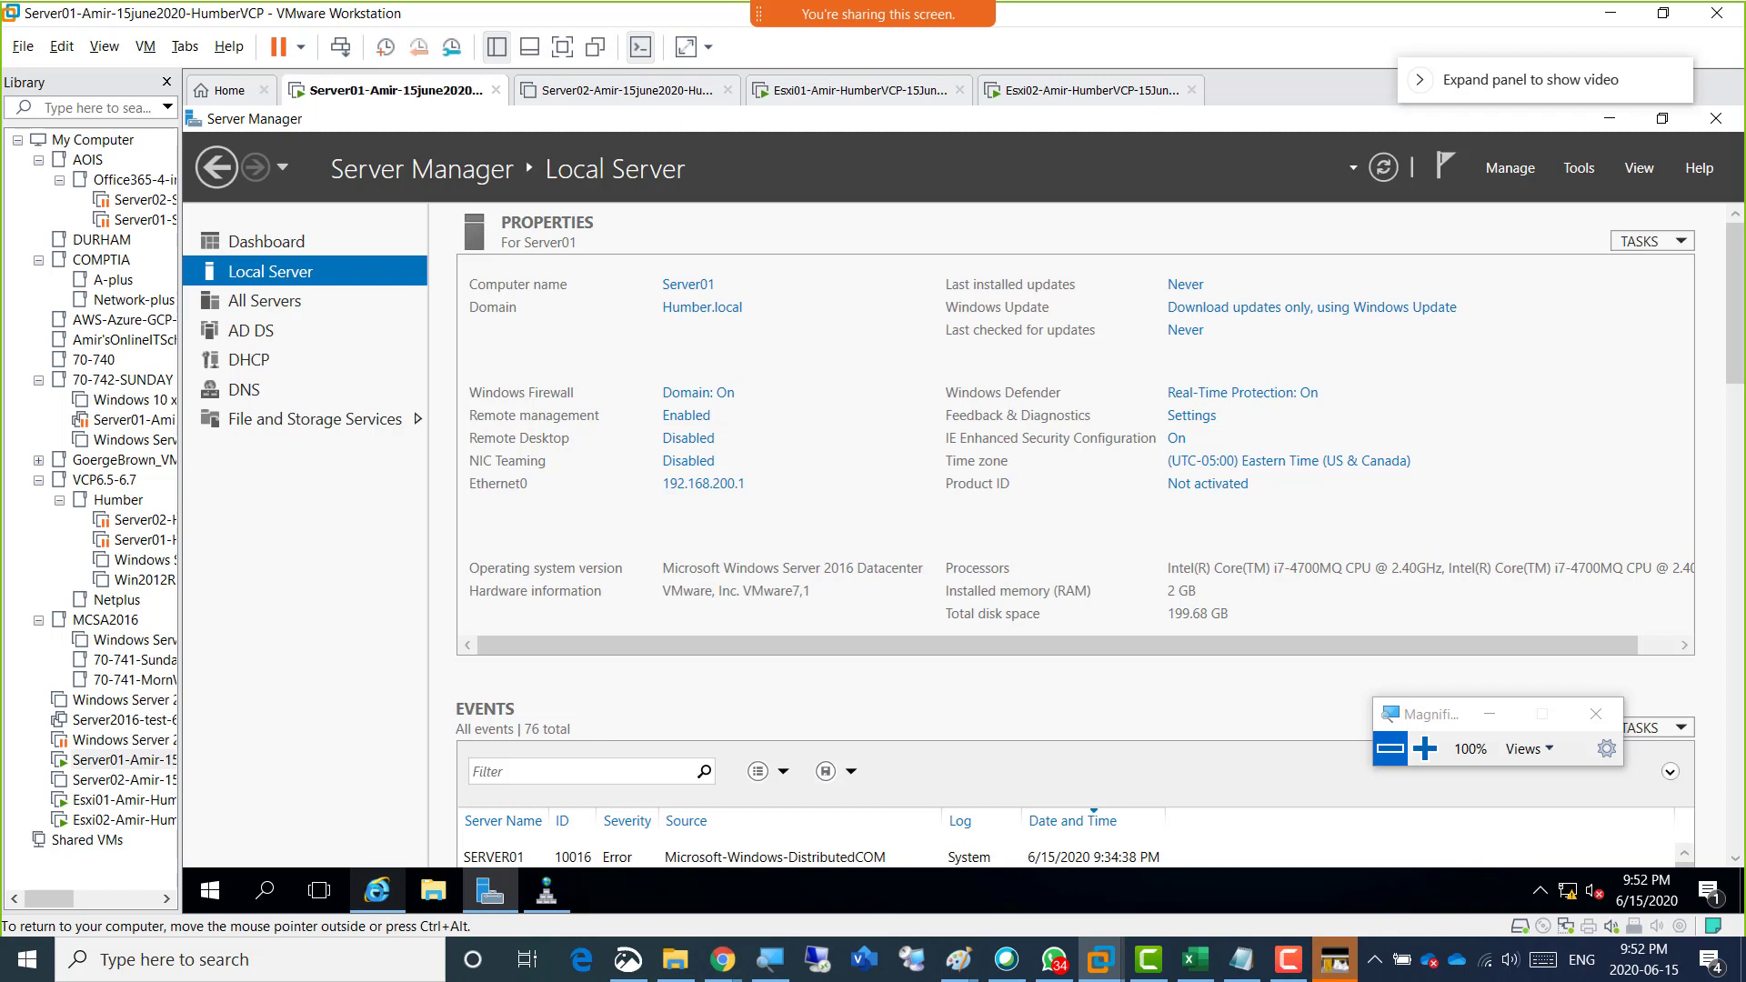
mouse_move(386, 896)
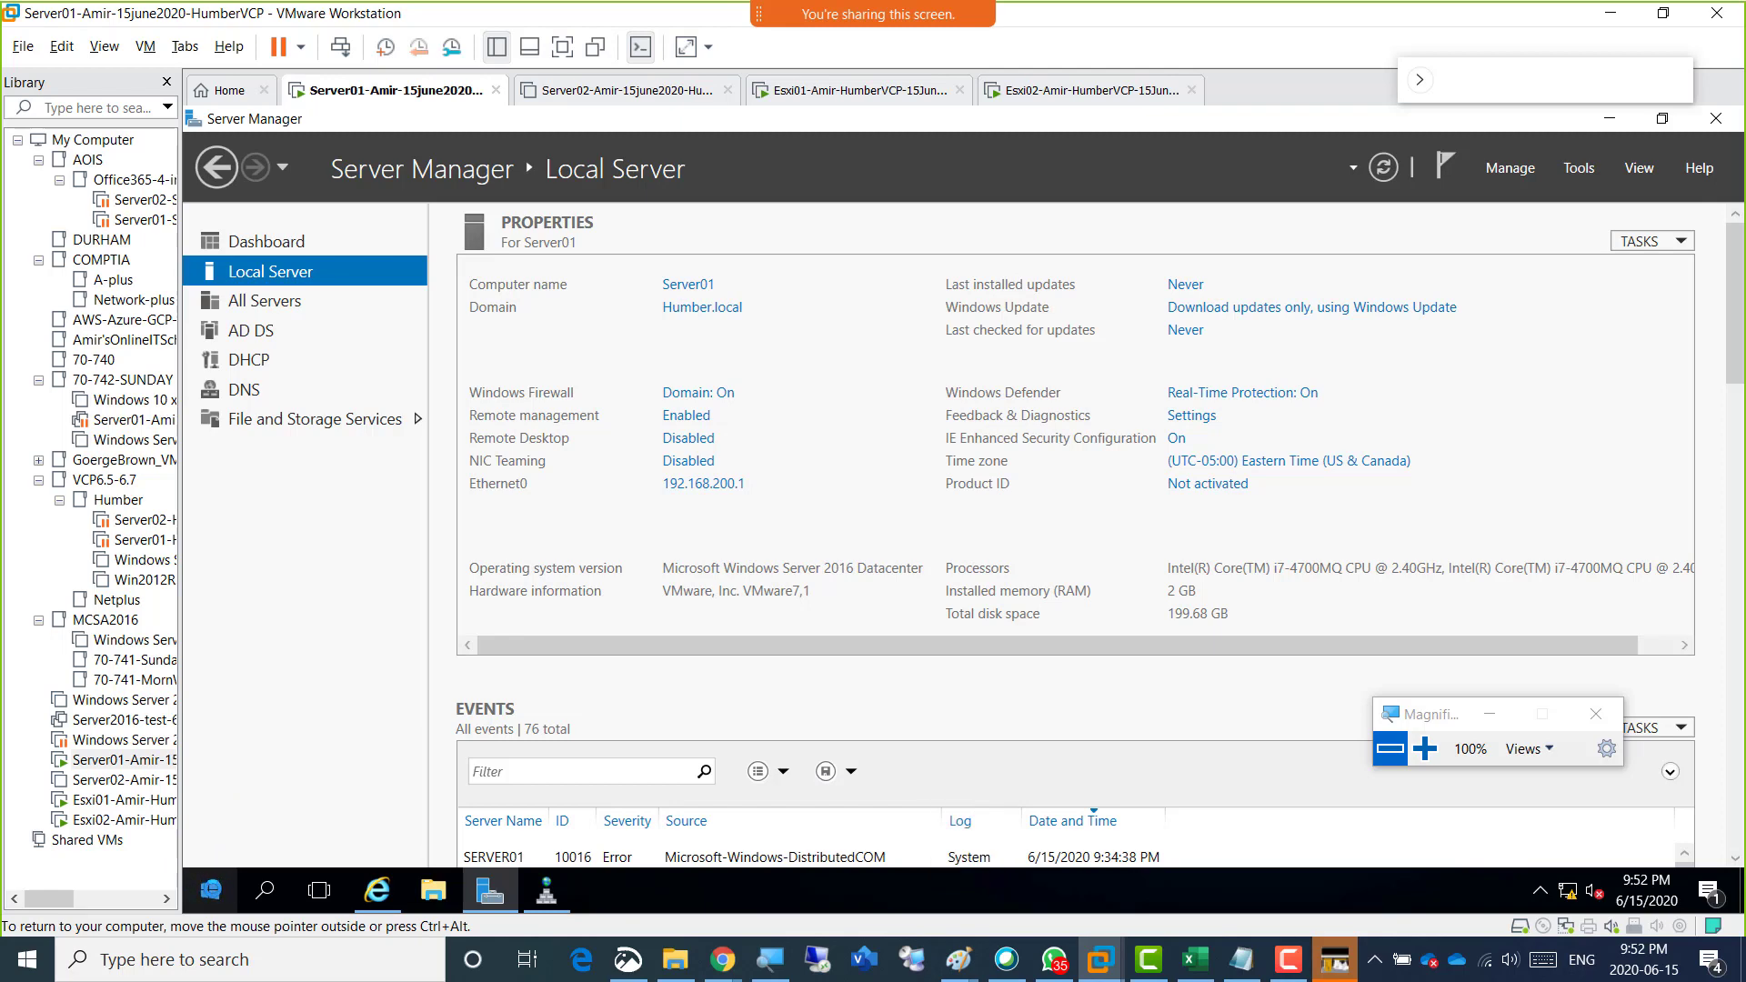
left_click(210, 890)
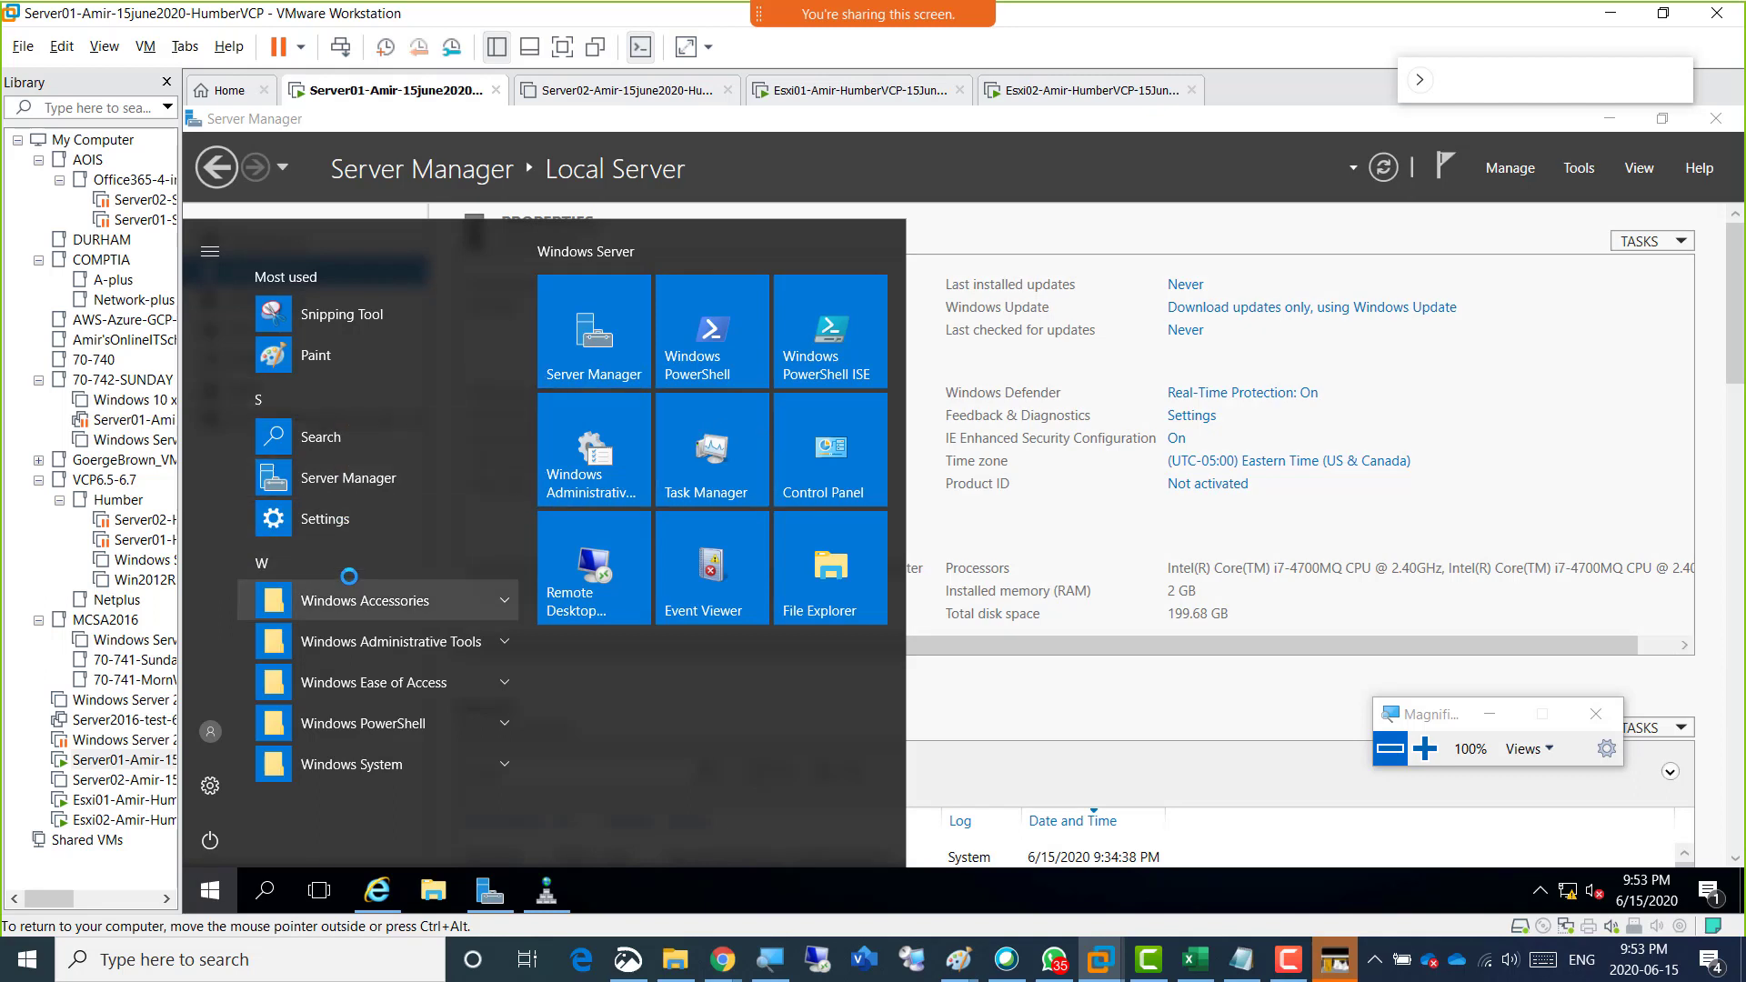
left_click(385, 513)
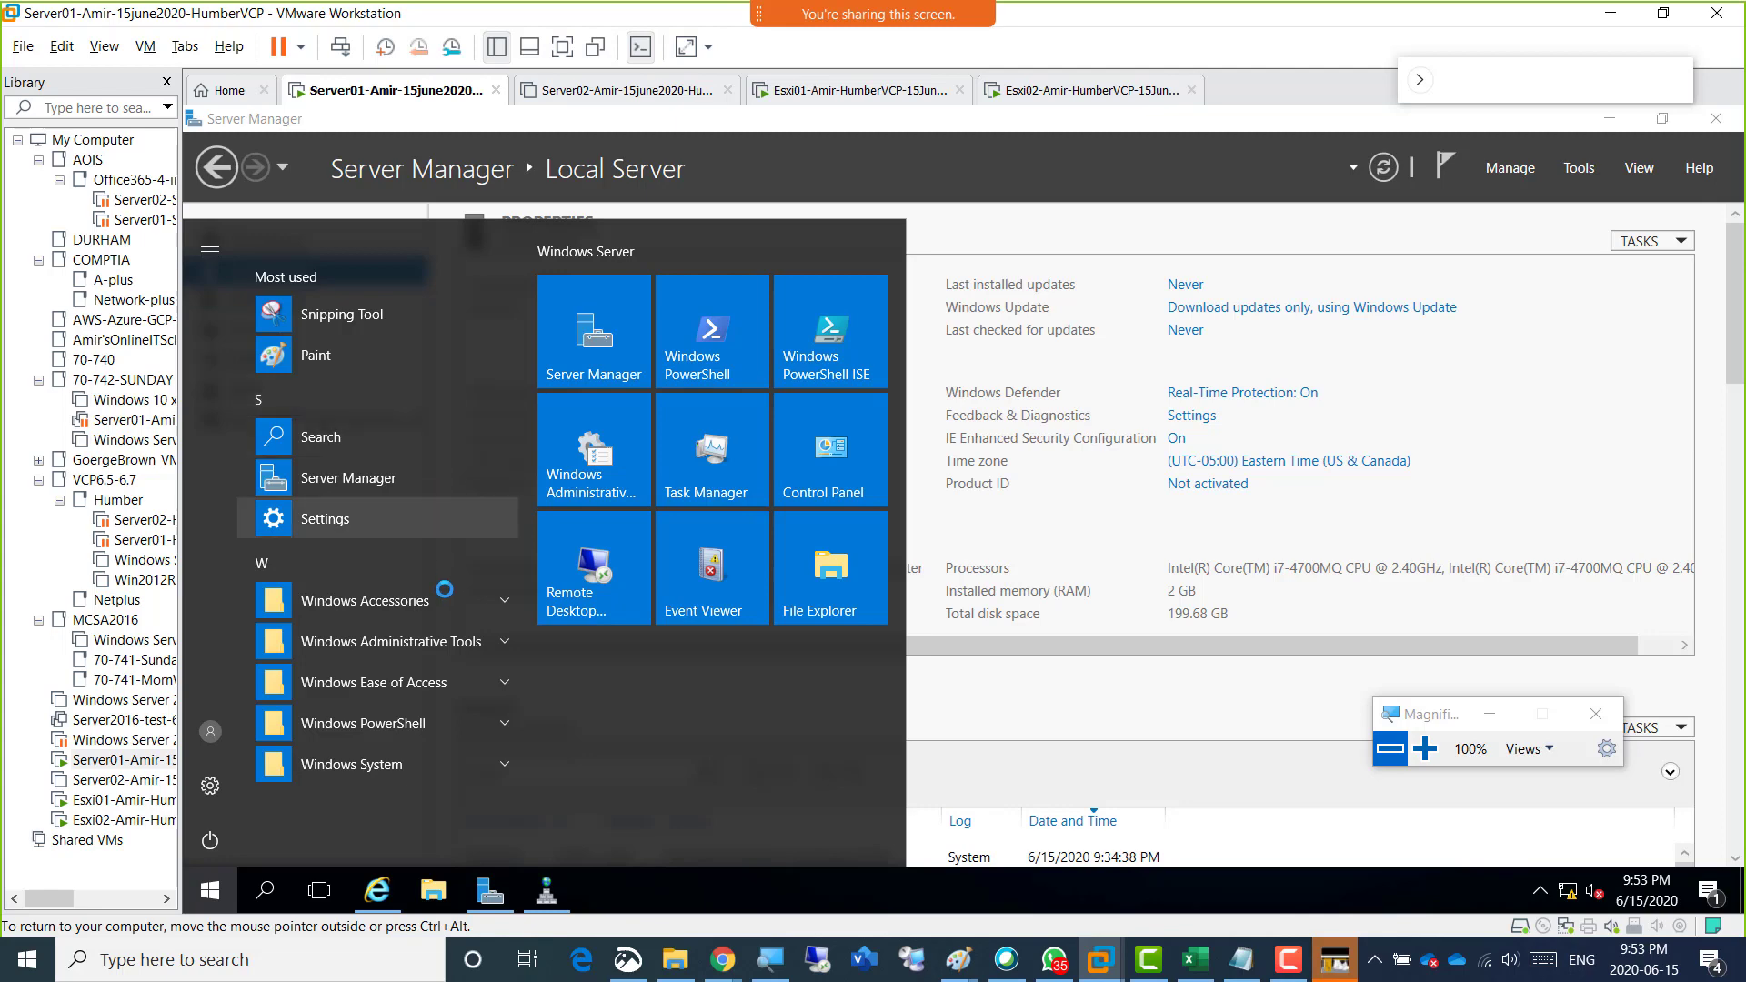
left_click(1050, 687)
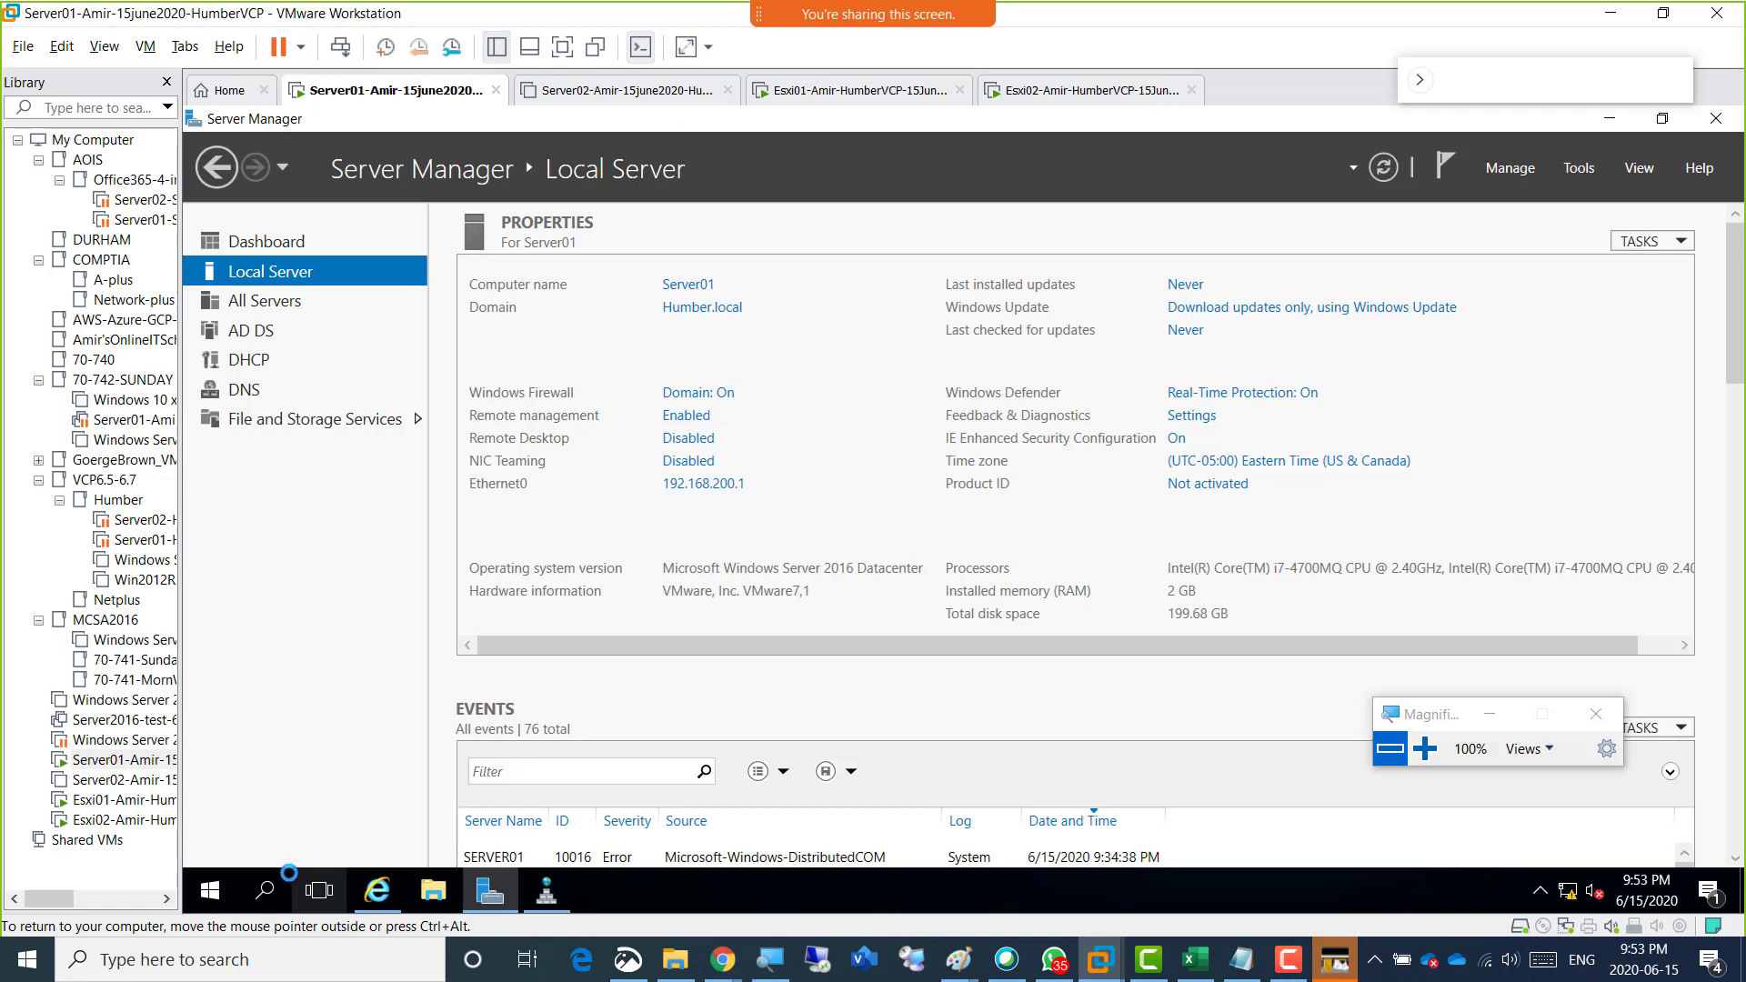
left_click(263, 890)
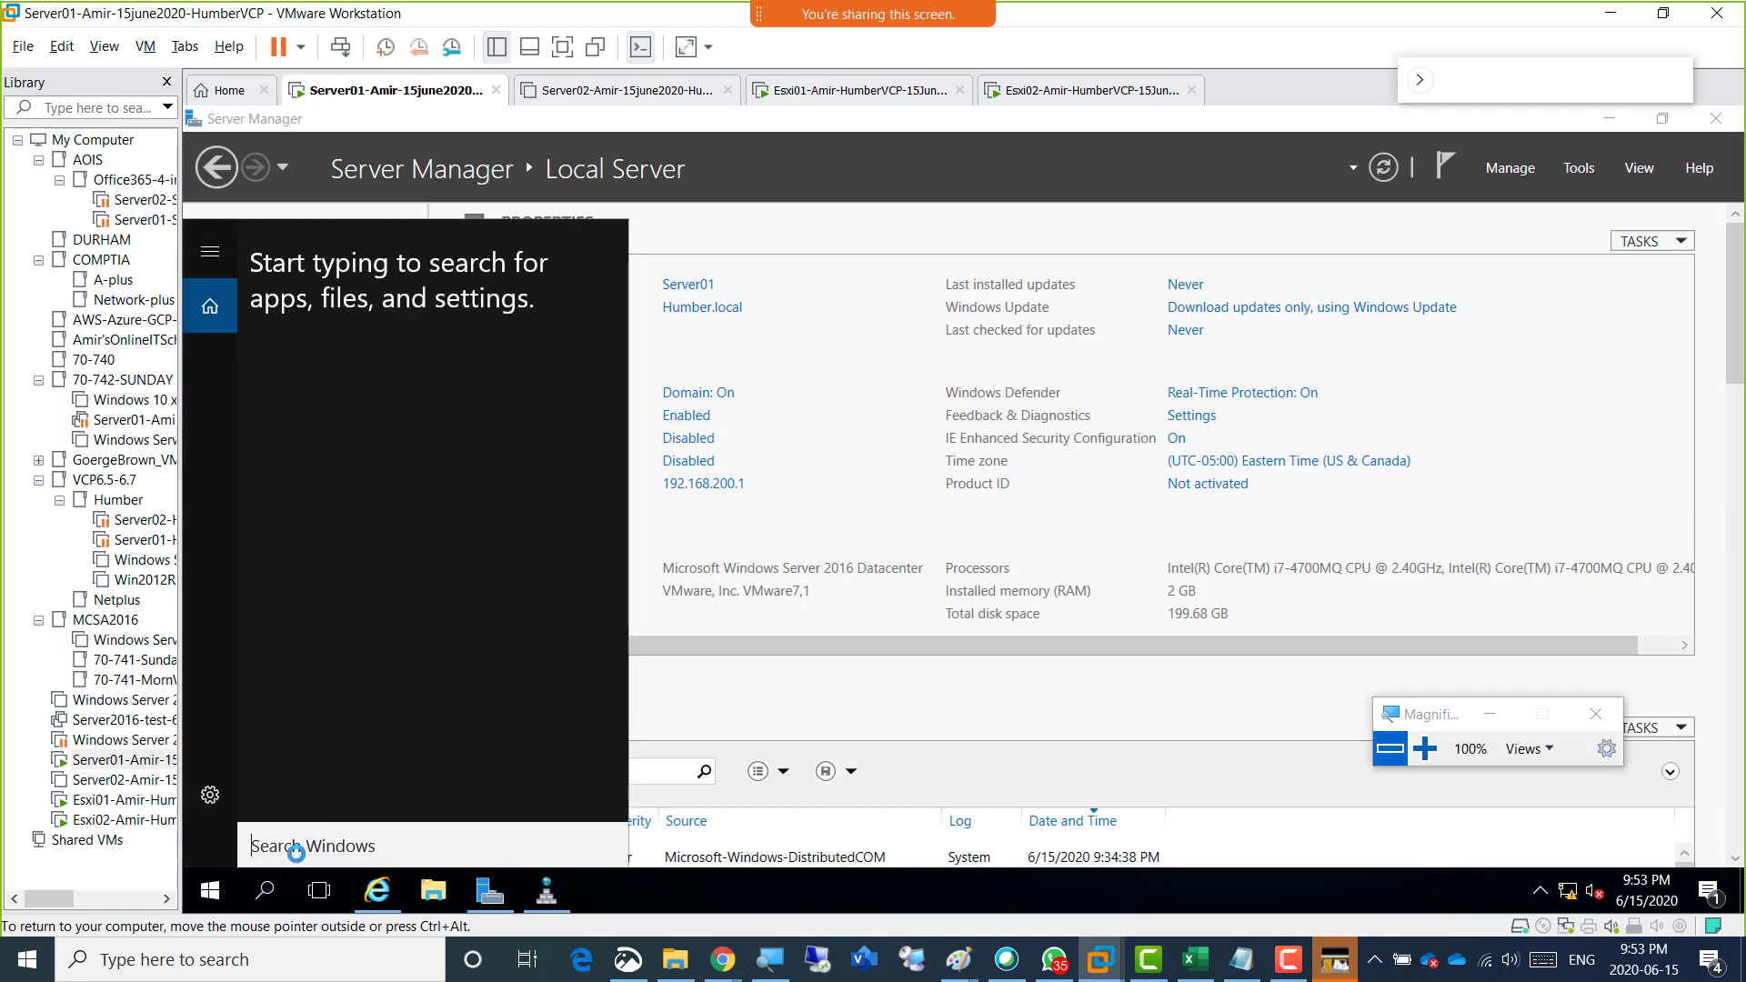
type("ie")
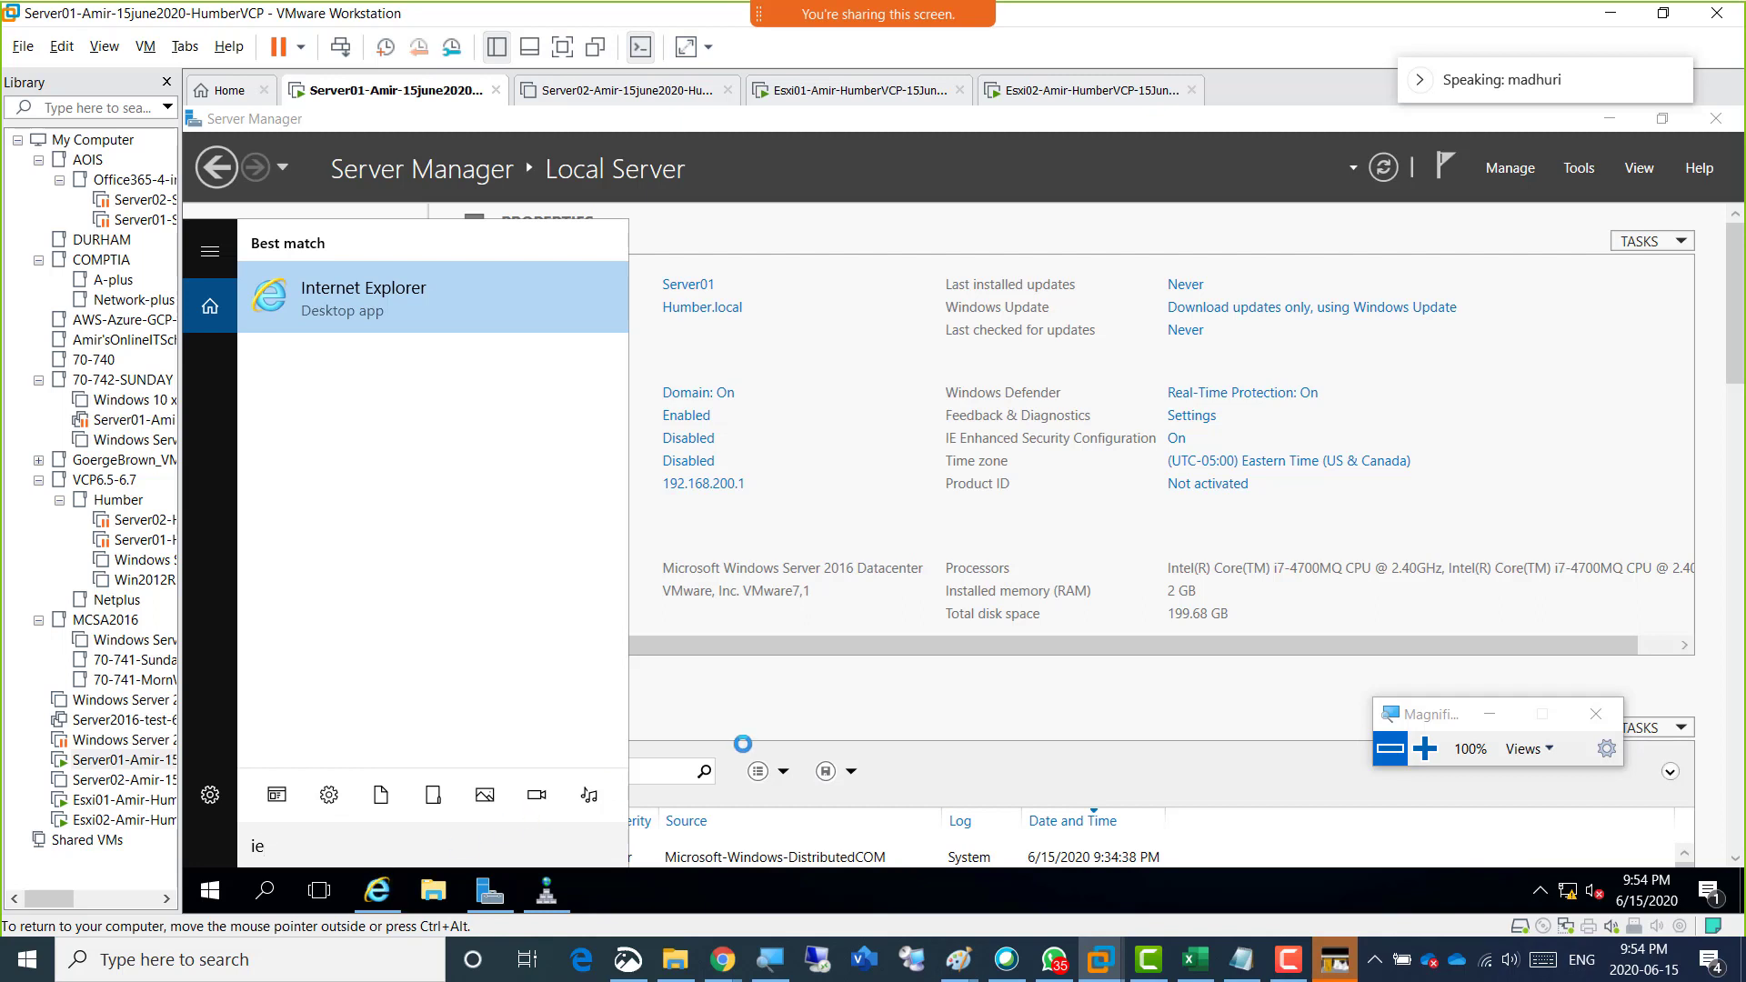
left_click(829, 702)
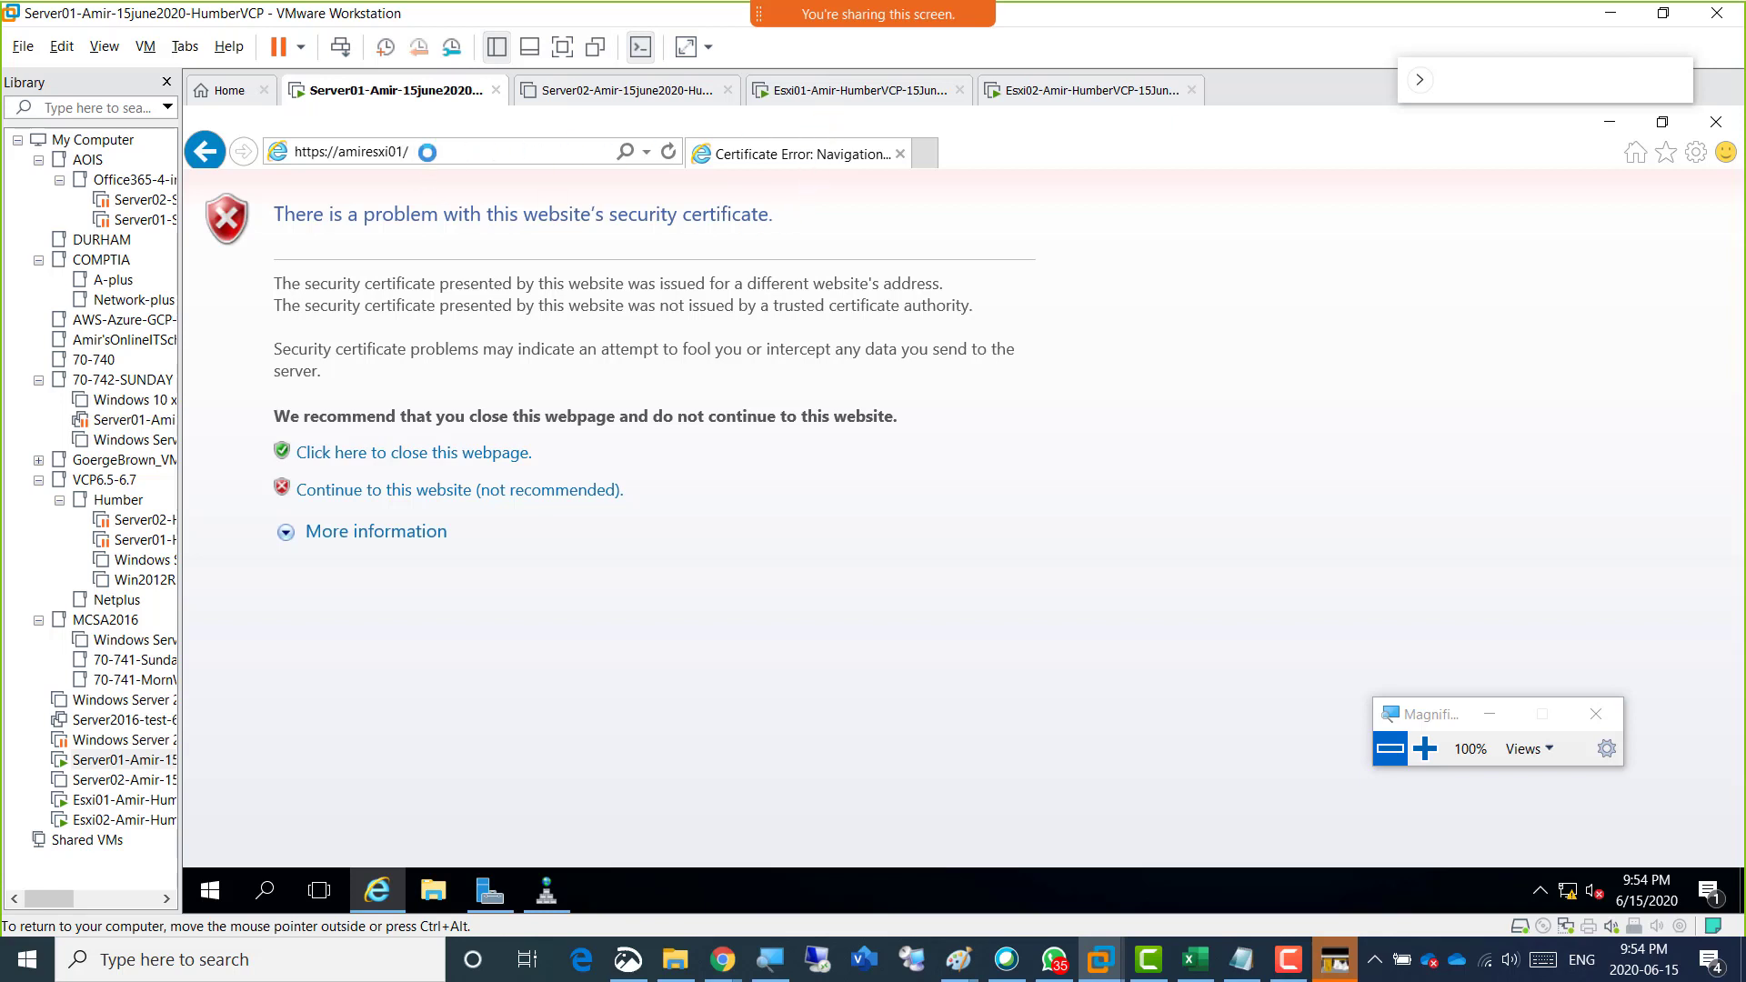
left_click(424, 152)
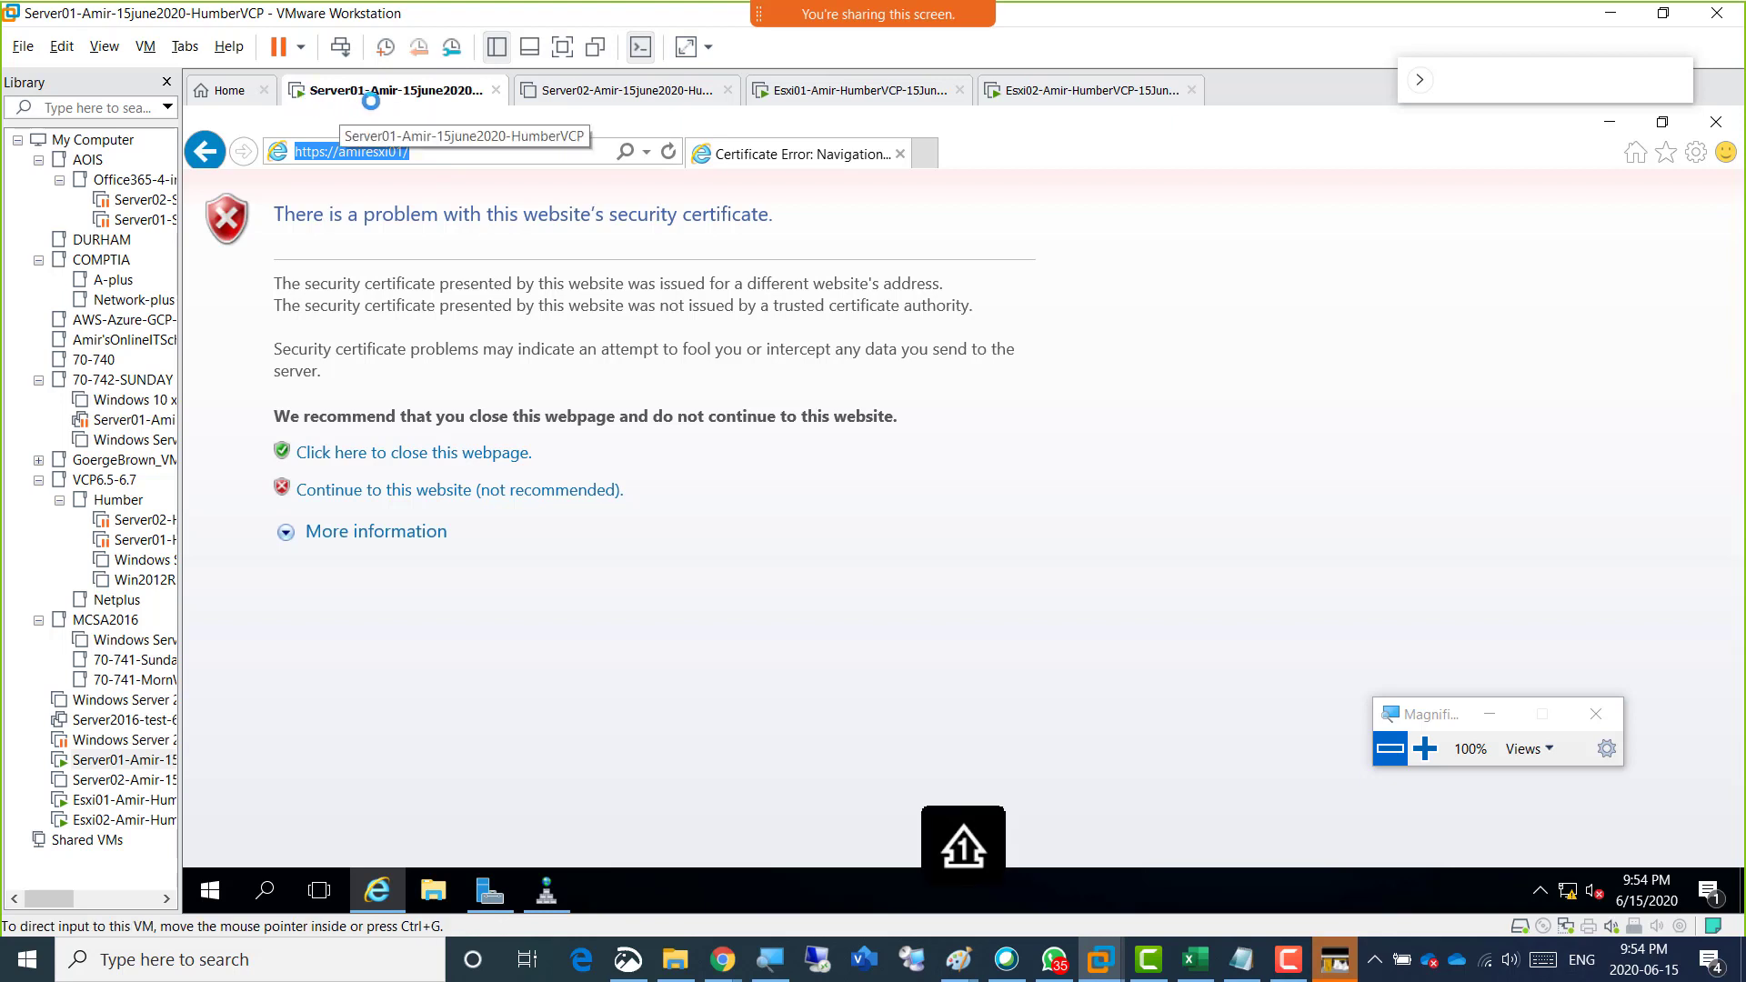
left_click(411, 151)
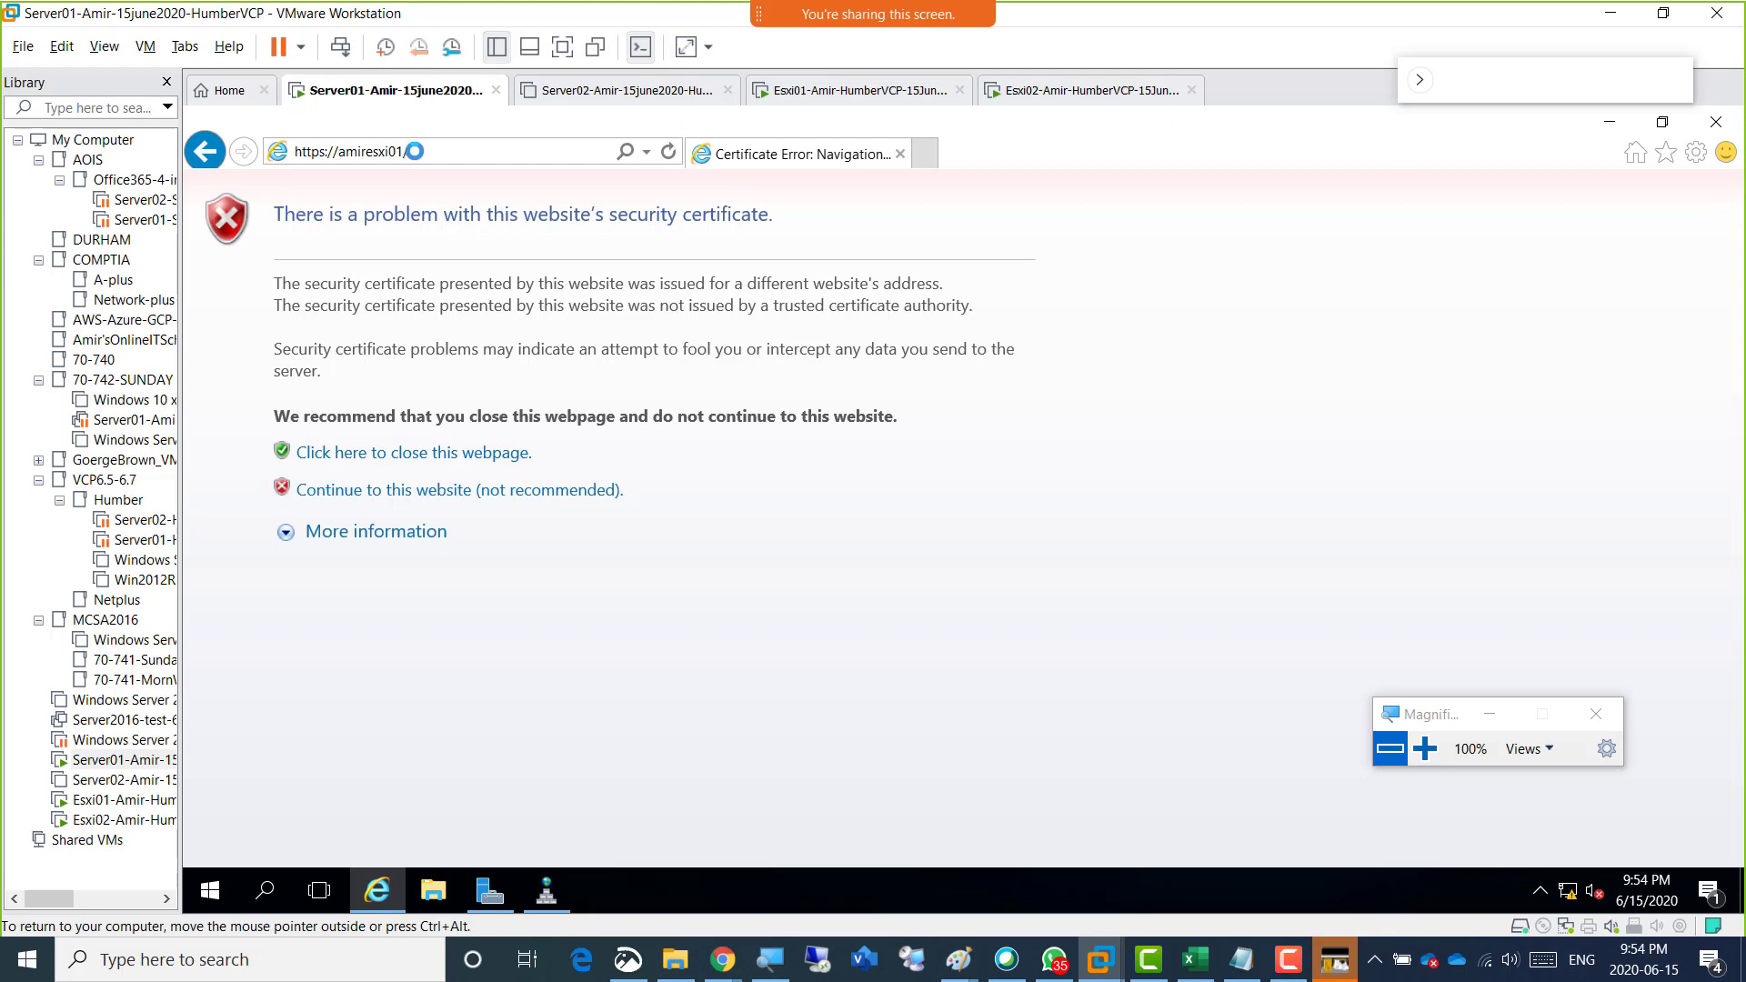
left_click_drag(409, 151, 262, 150)
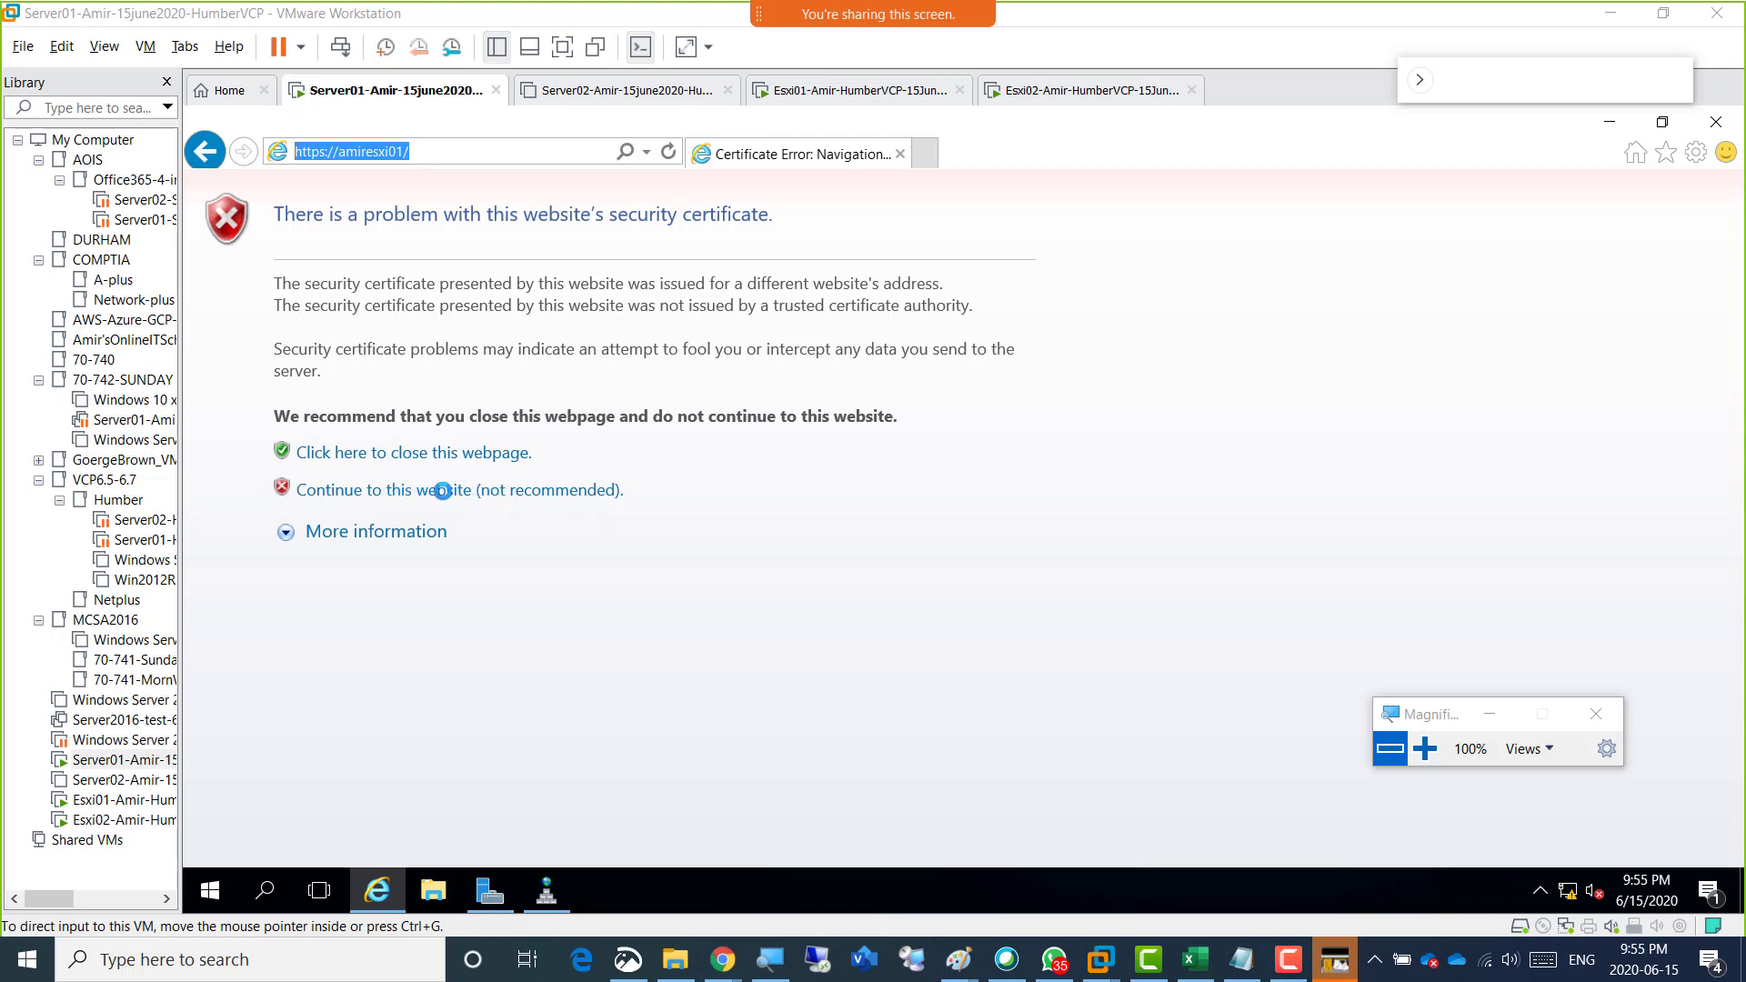
left_click(441, 490)
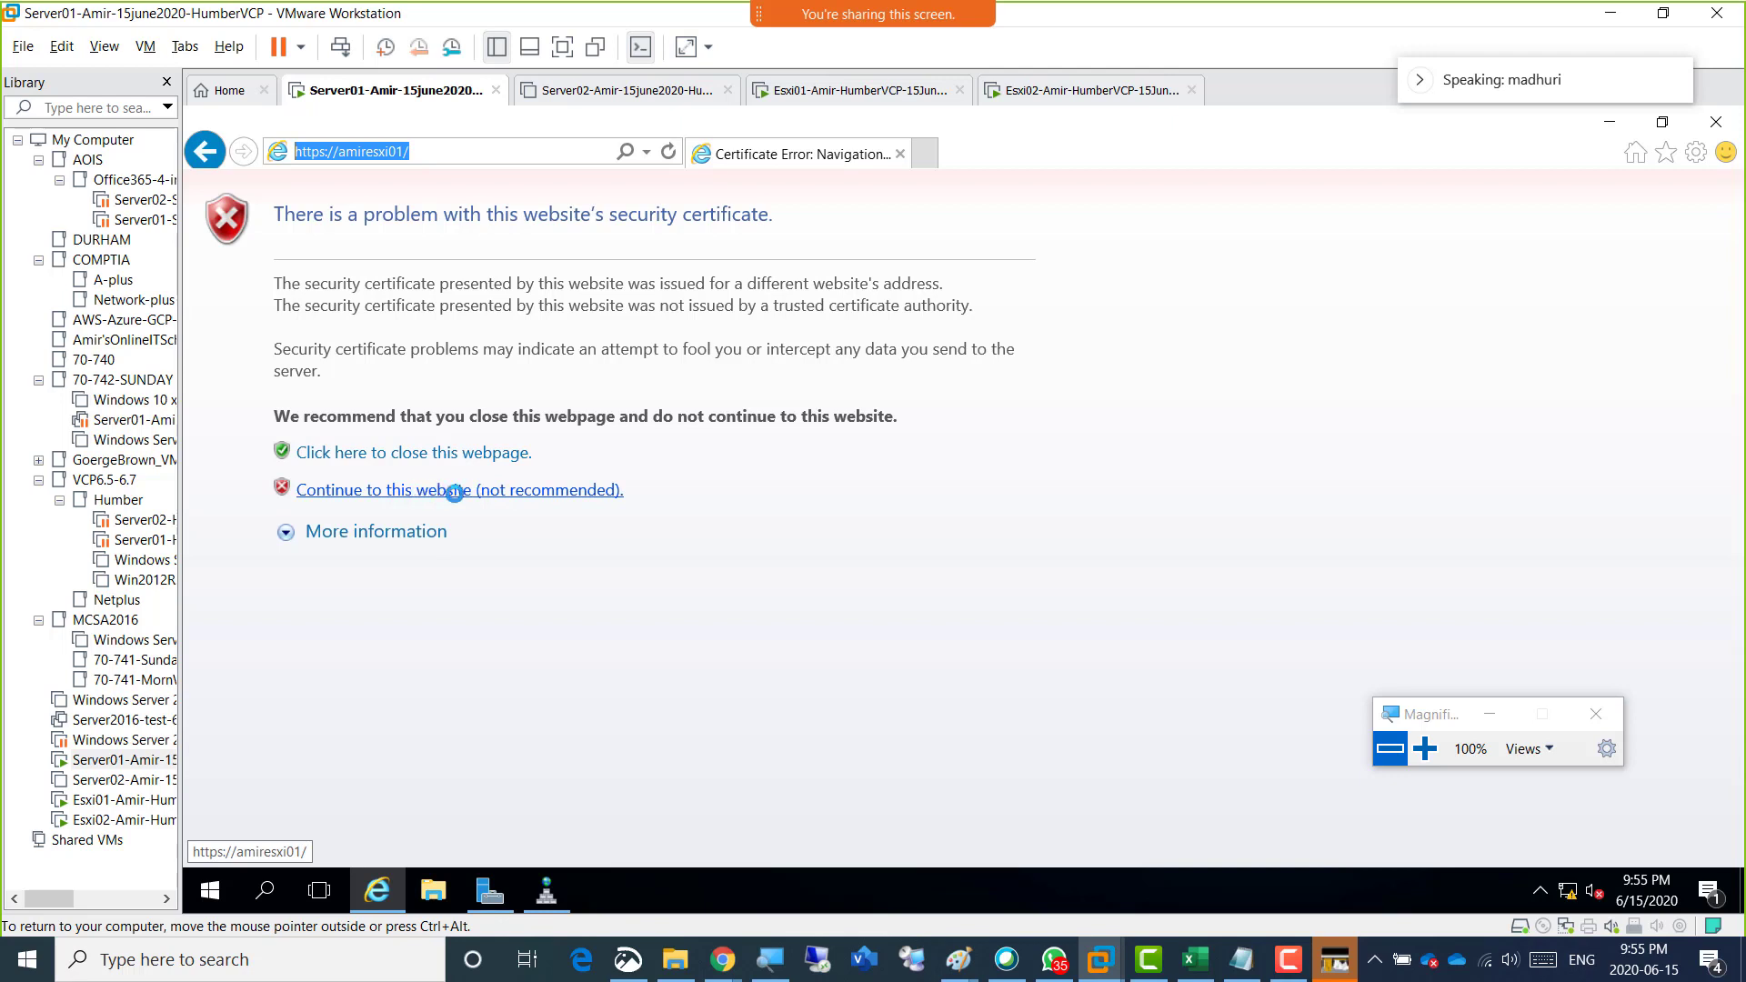
left_click(470, 492)
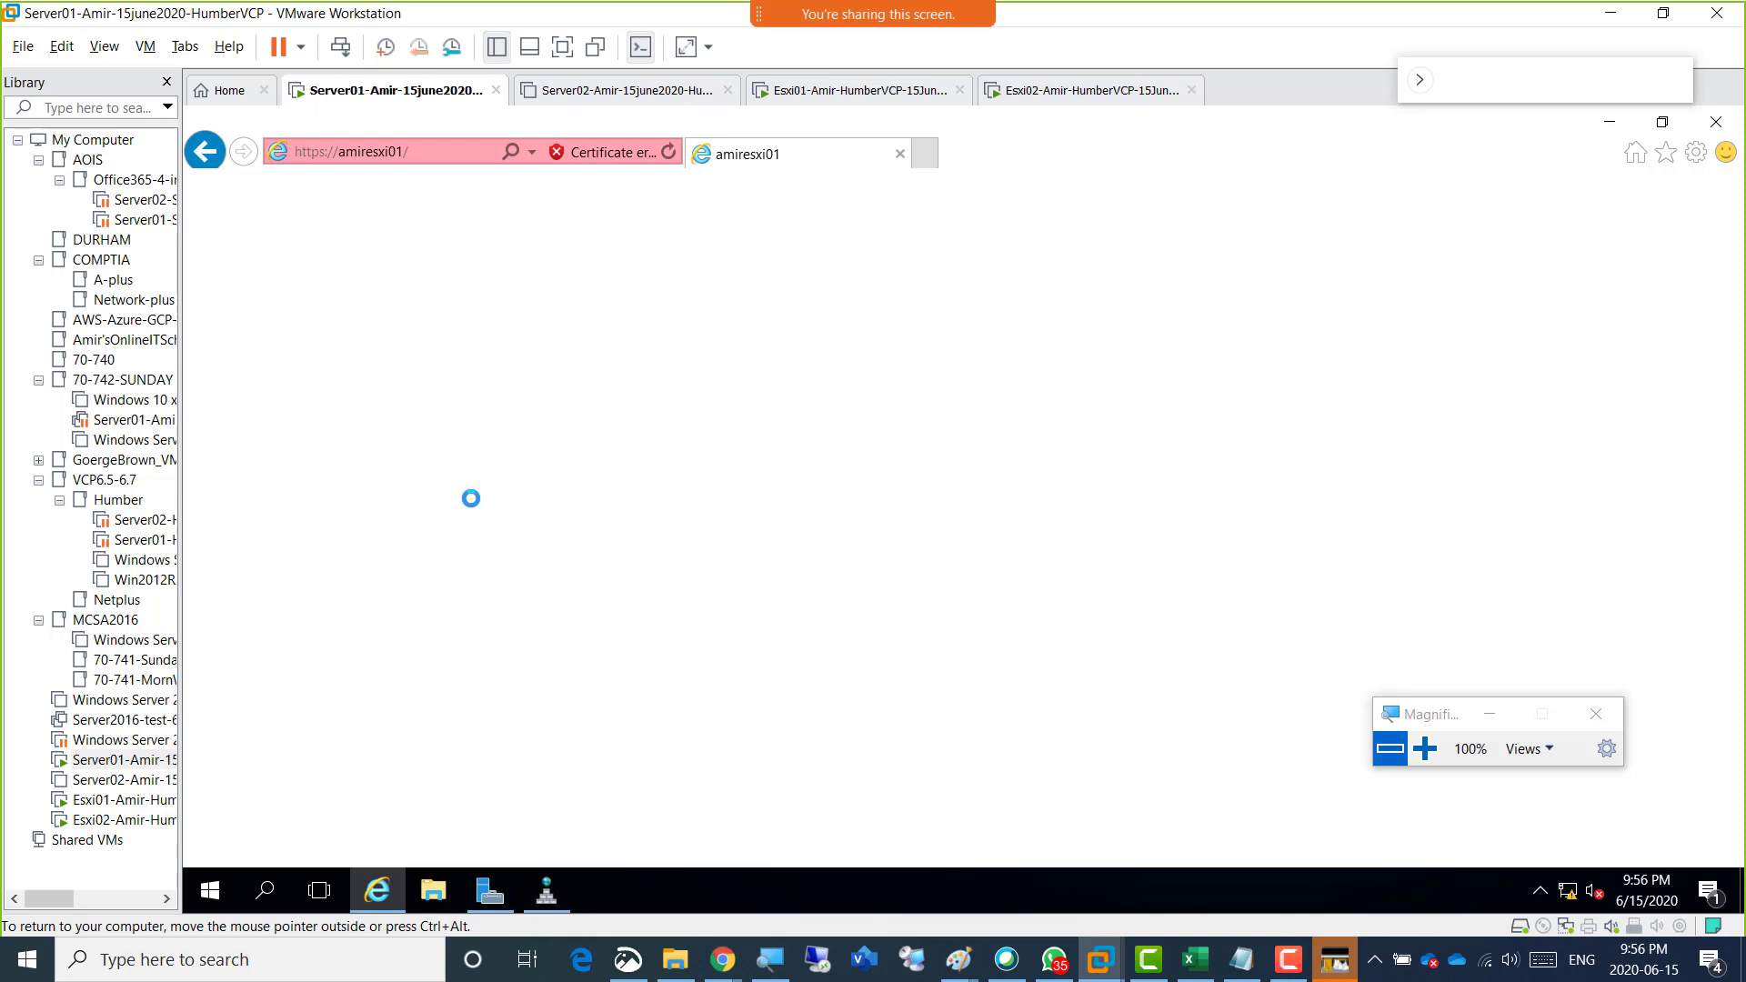
left_click(419, 152)
left_click(419, 152)
left_click(1692, 155)
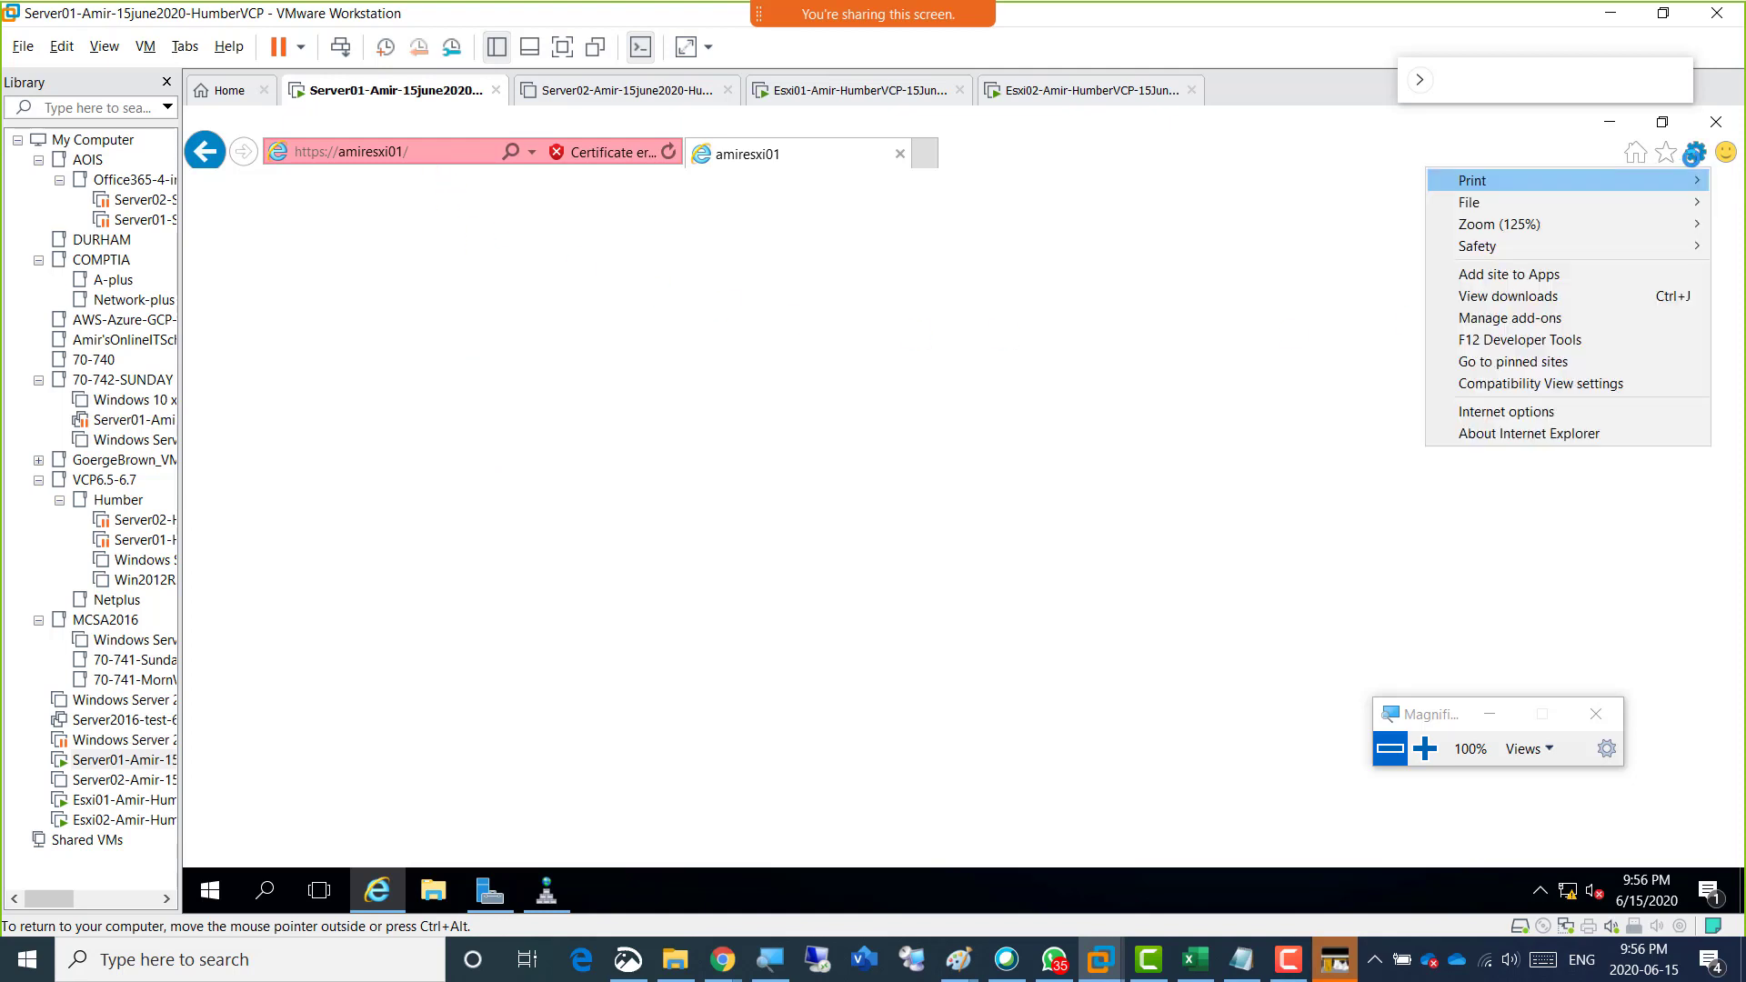
left_click(1553, 410)
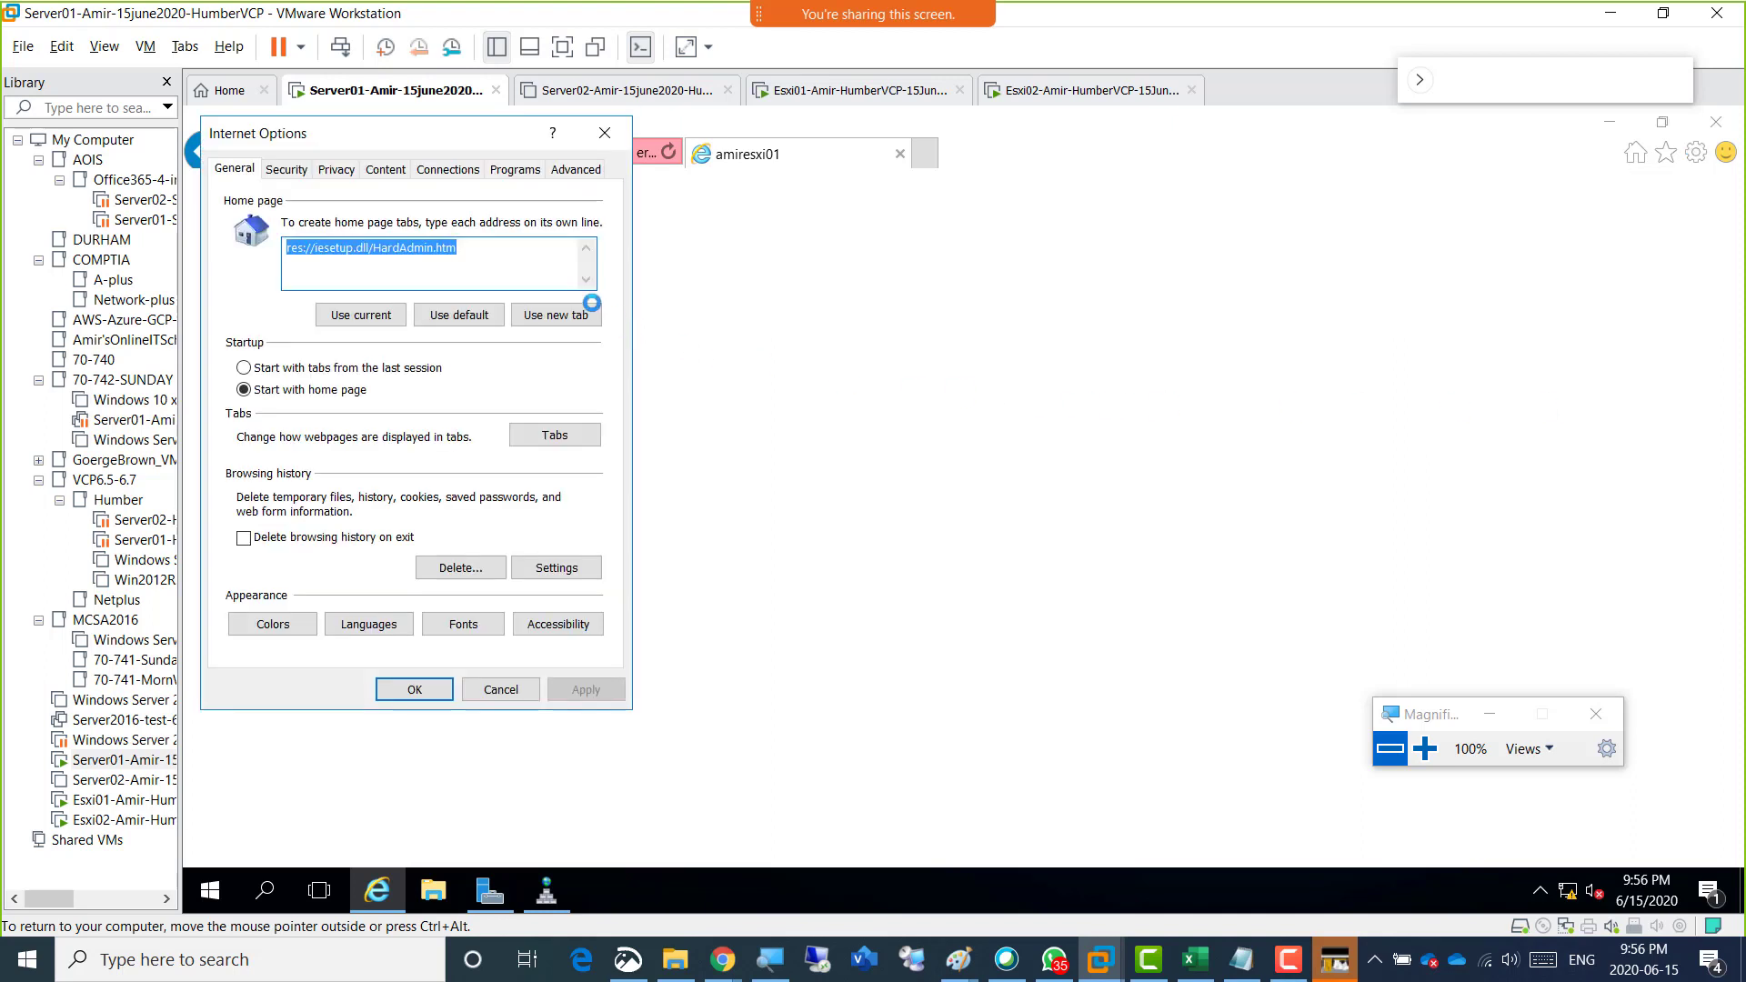
left_click(286, 170)
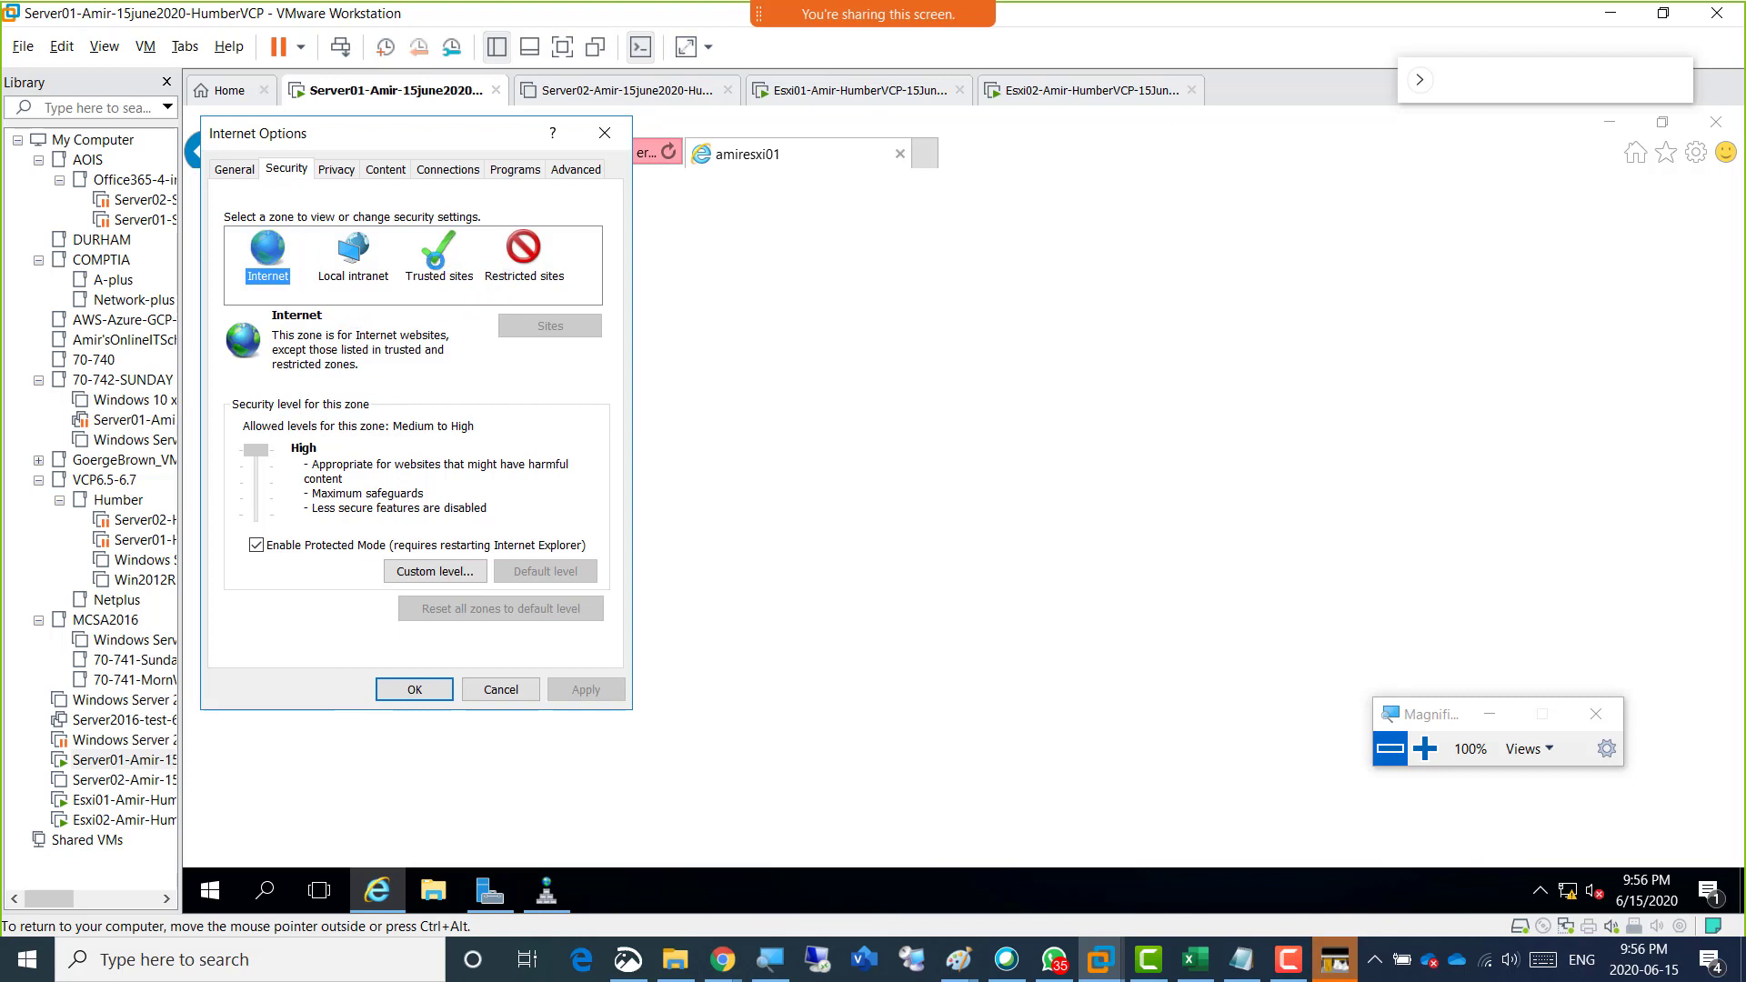
left_click(435, 258)
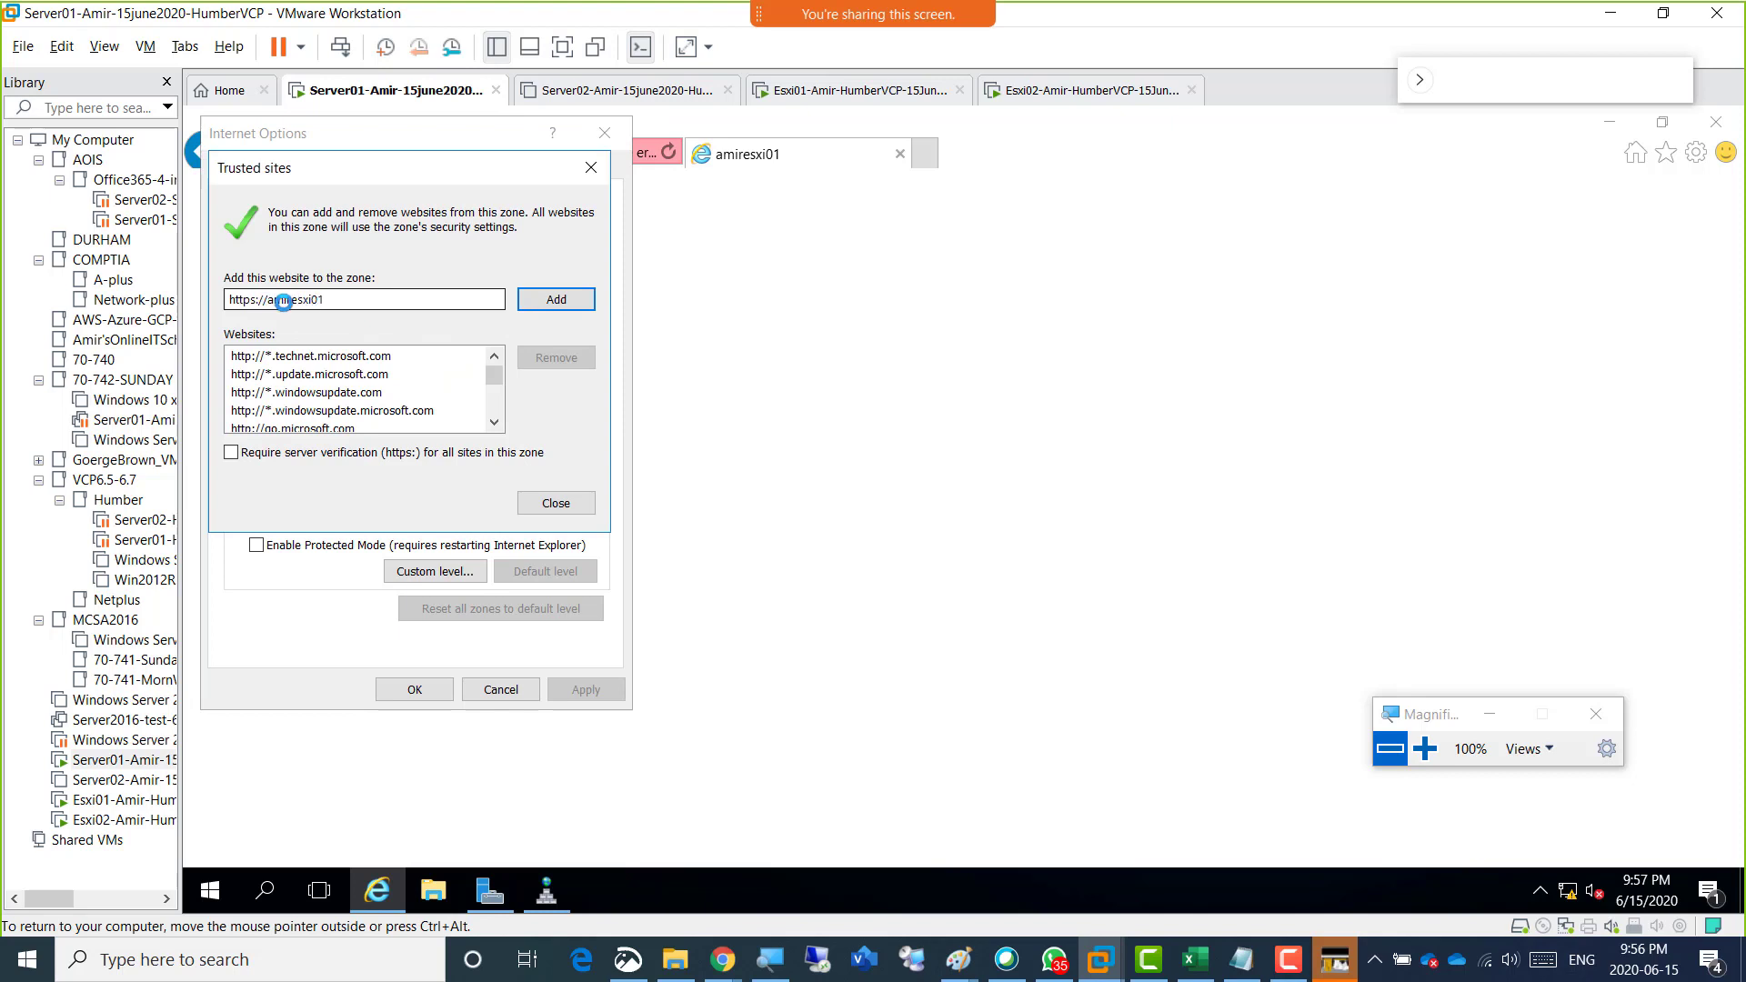
left_click(559, 299)
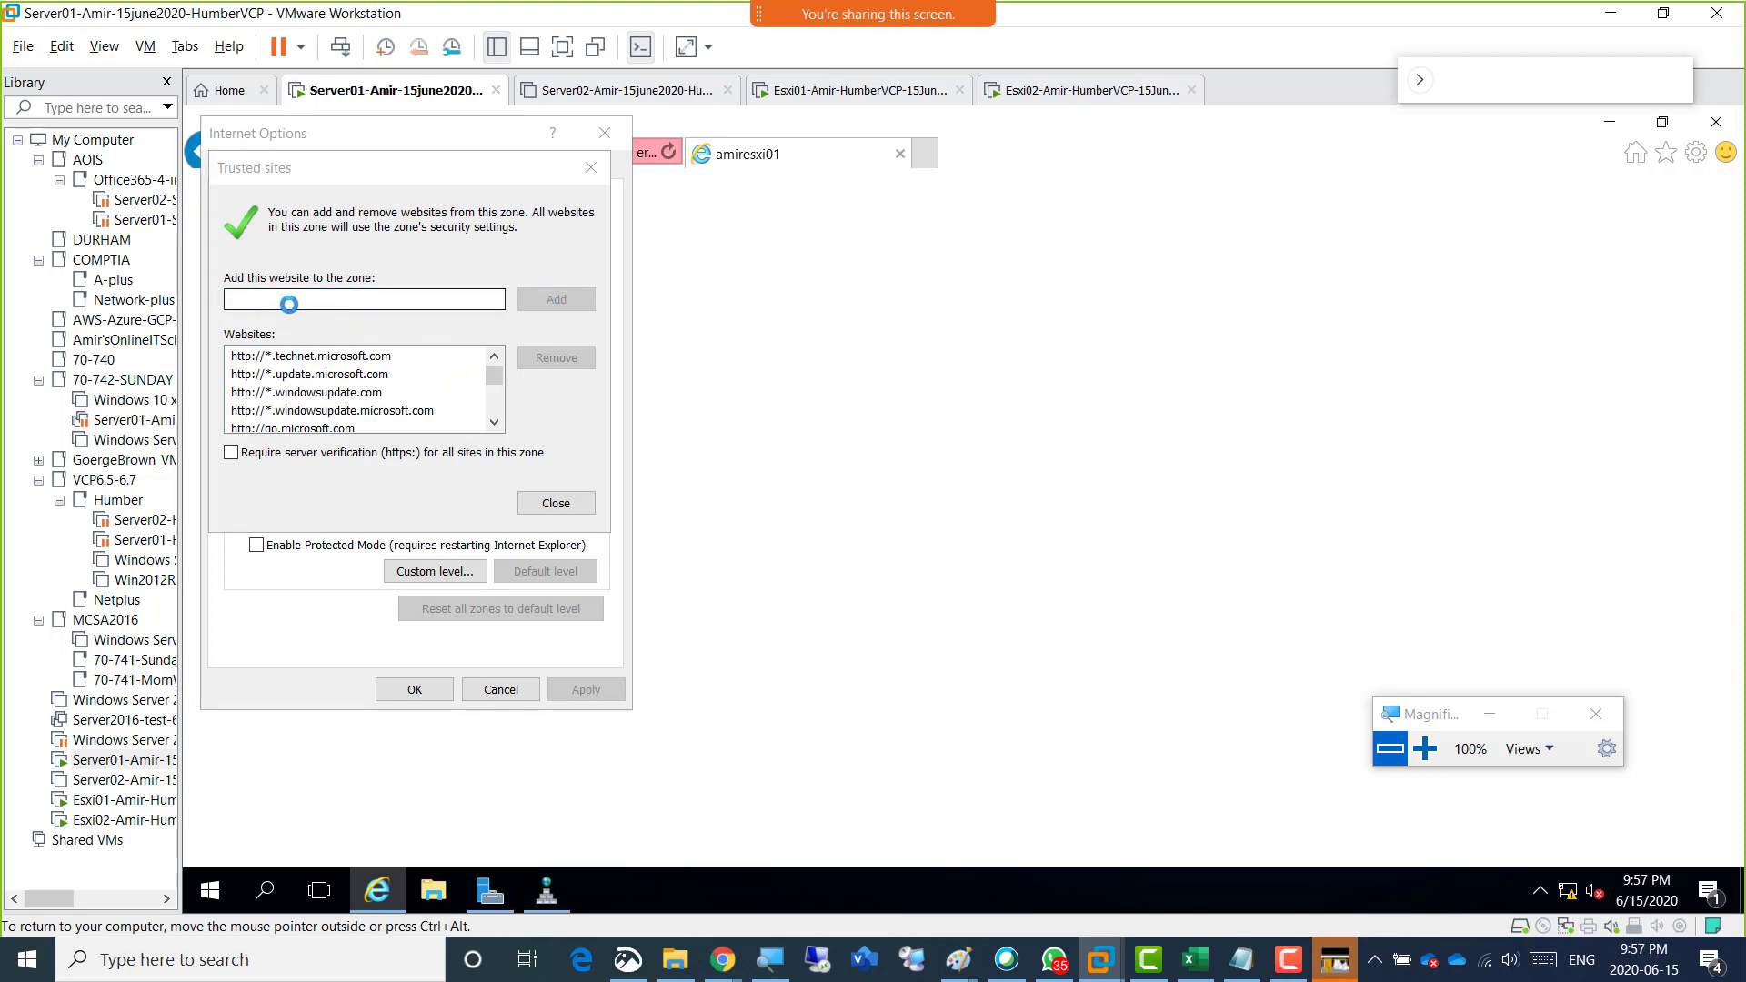
left_click(551, 500)
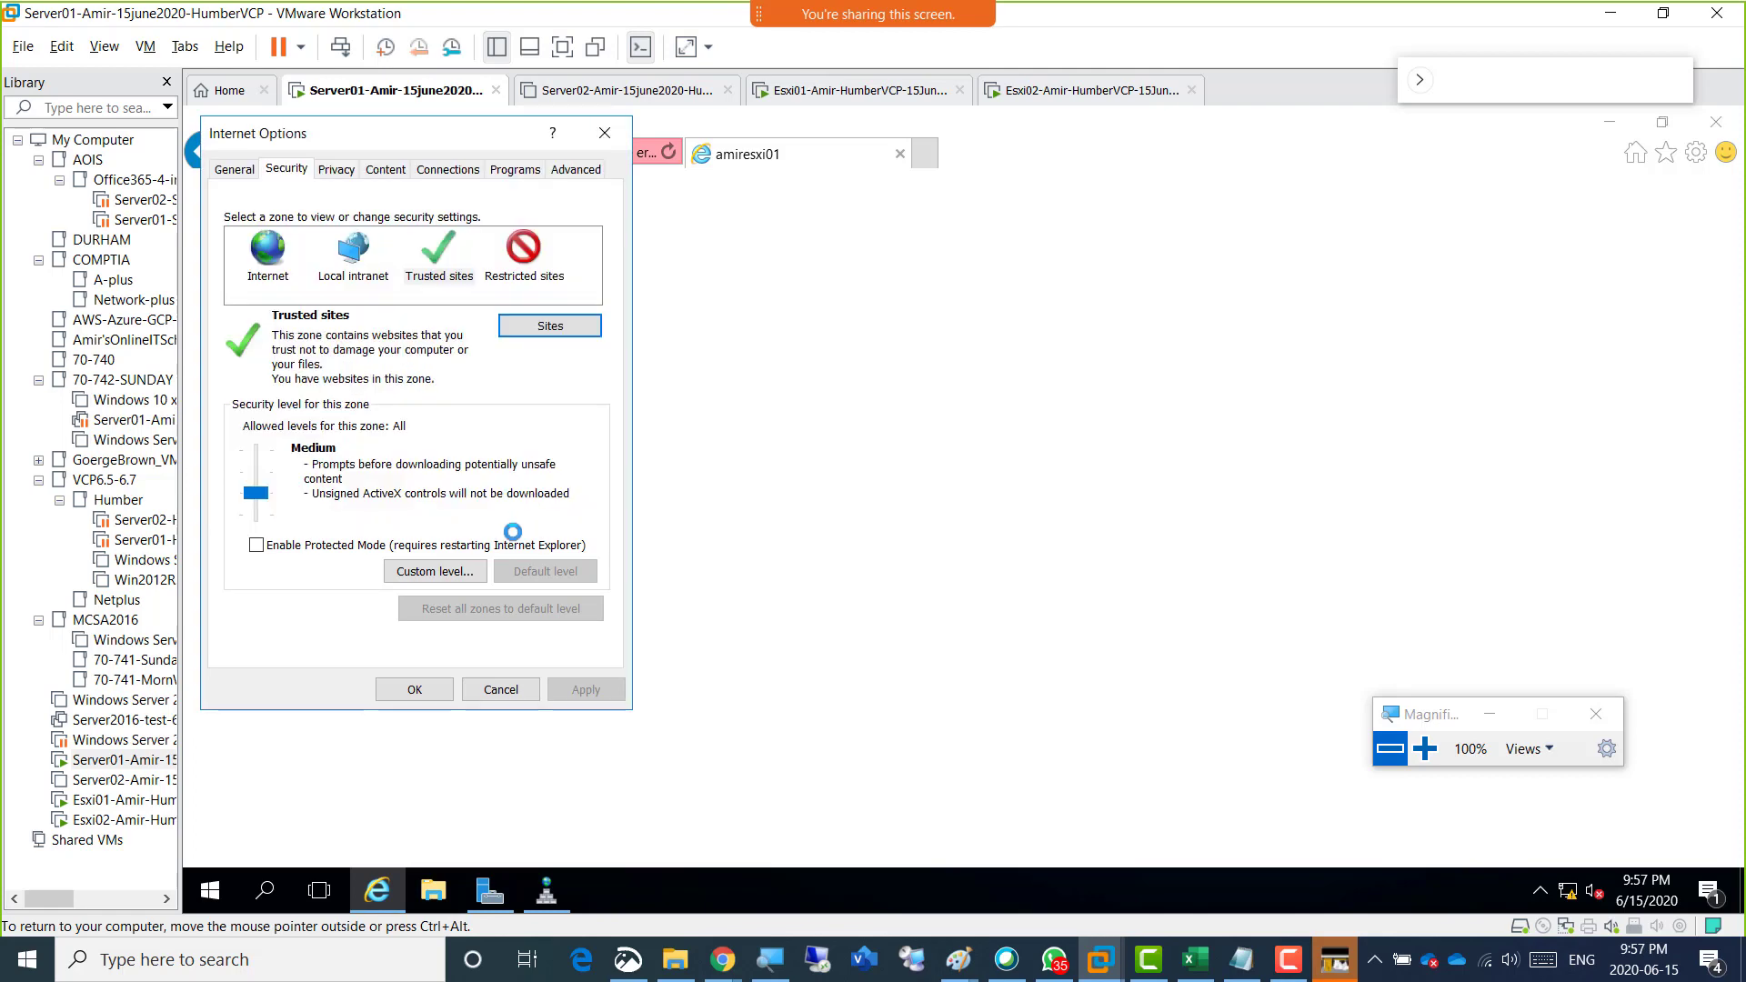
left_click(414, 691)
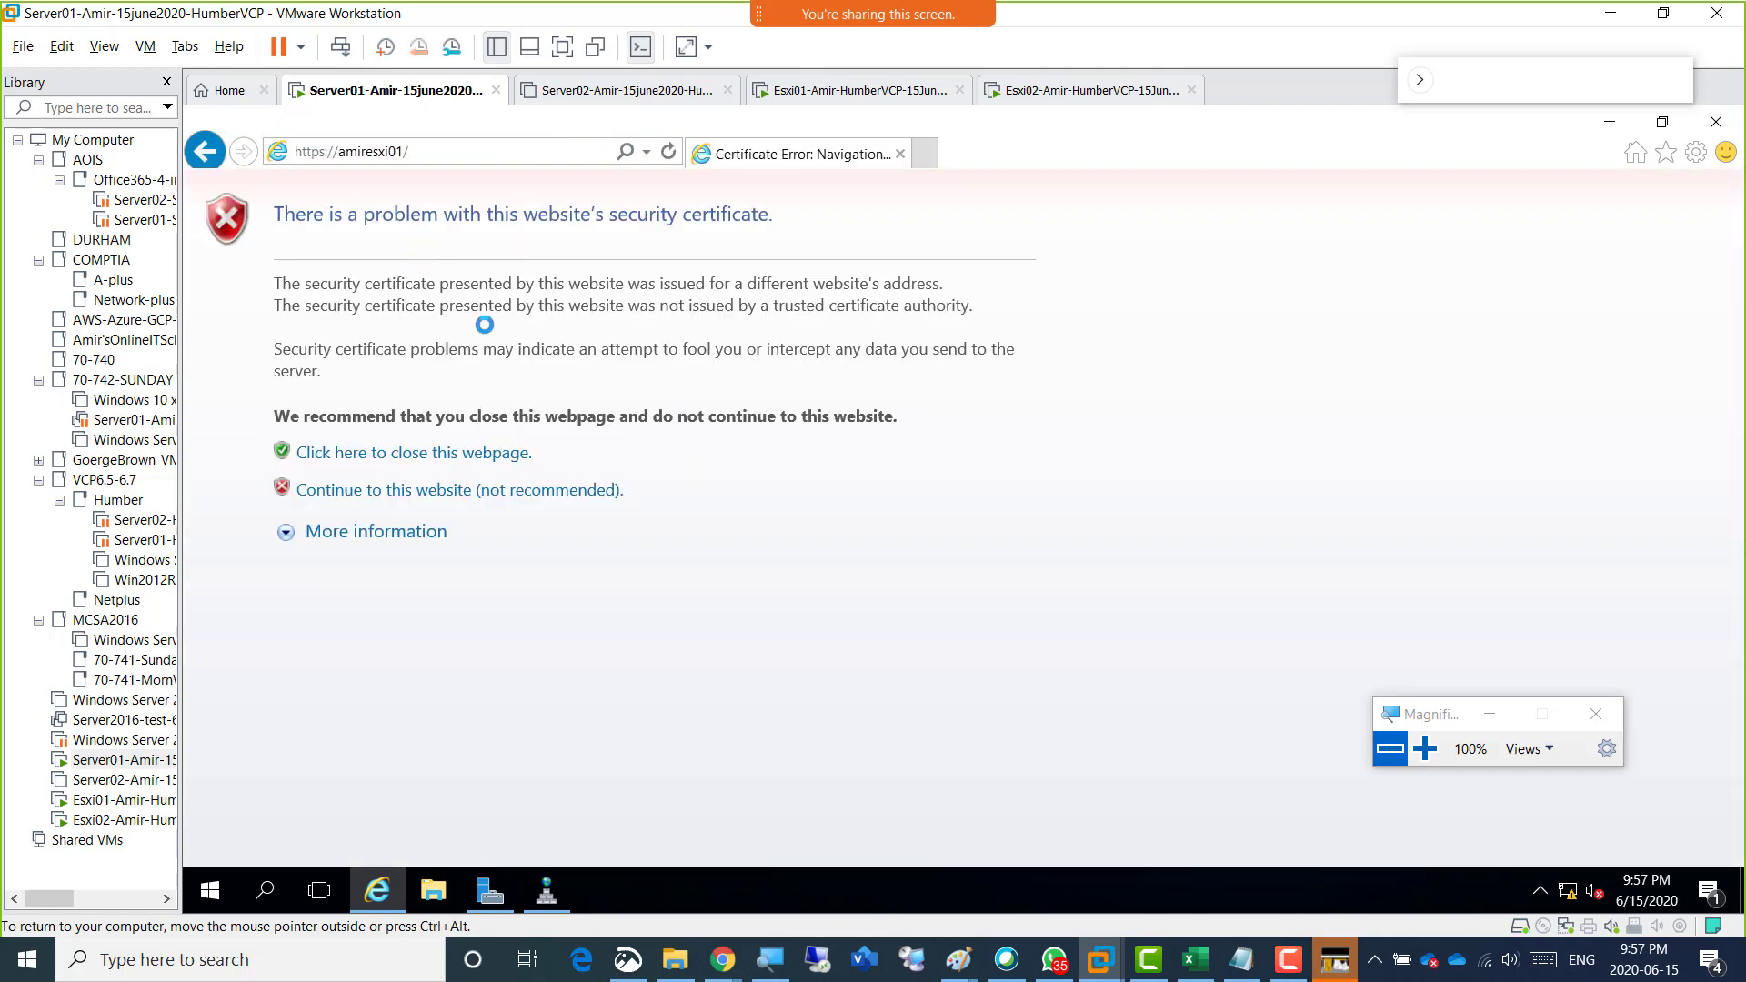
left_click(517, 490)
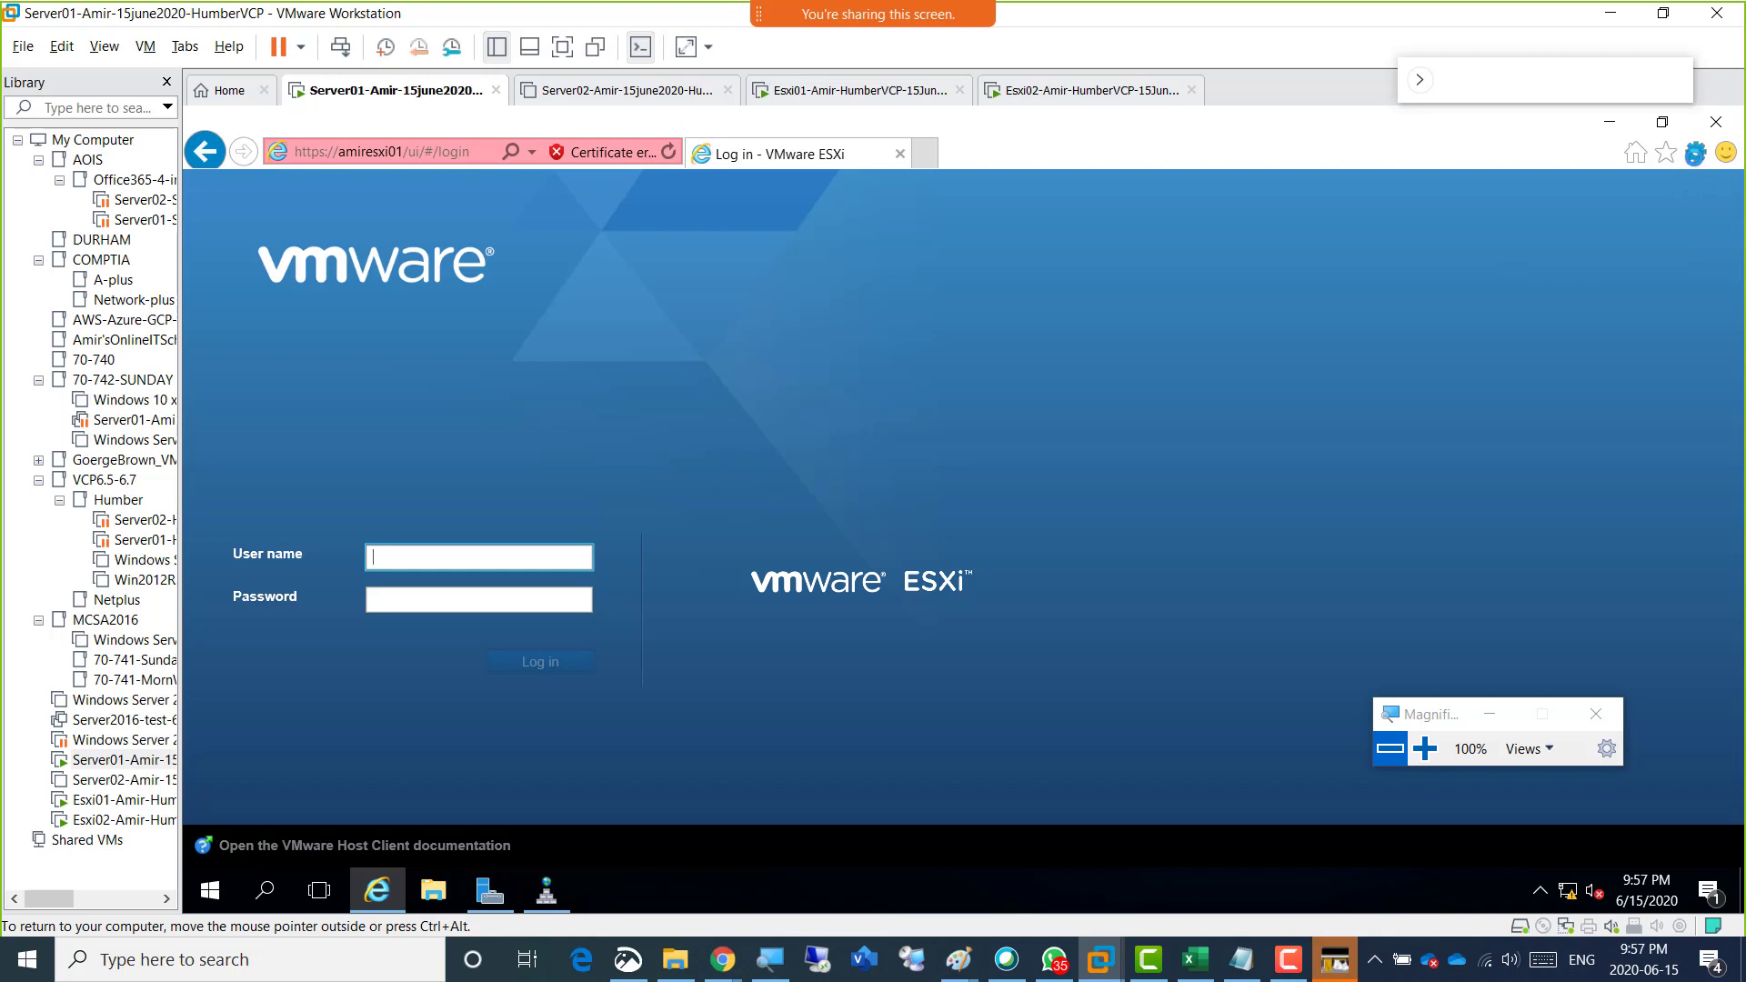
Review the websites listed in Internet Explorer's Trusted sites zone and close the internet settings.
left_click(1695, 154)
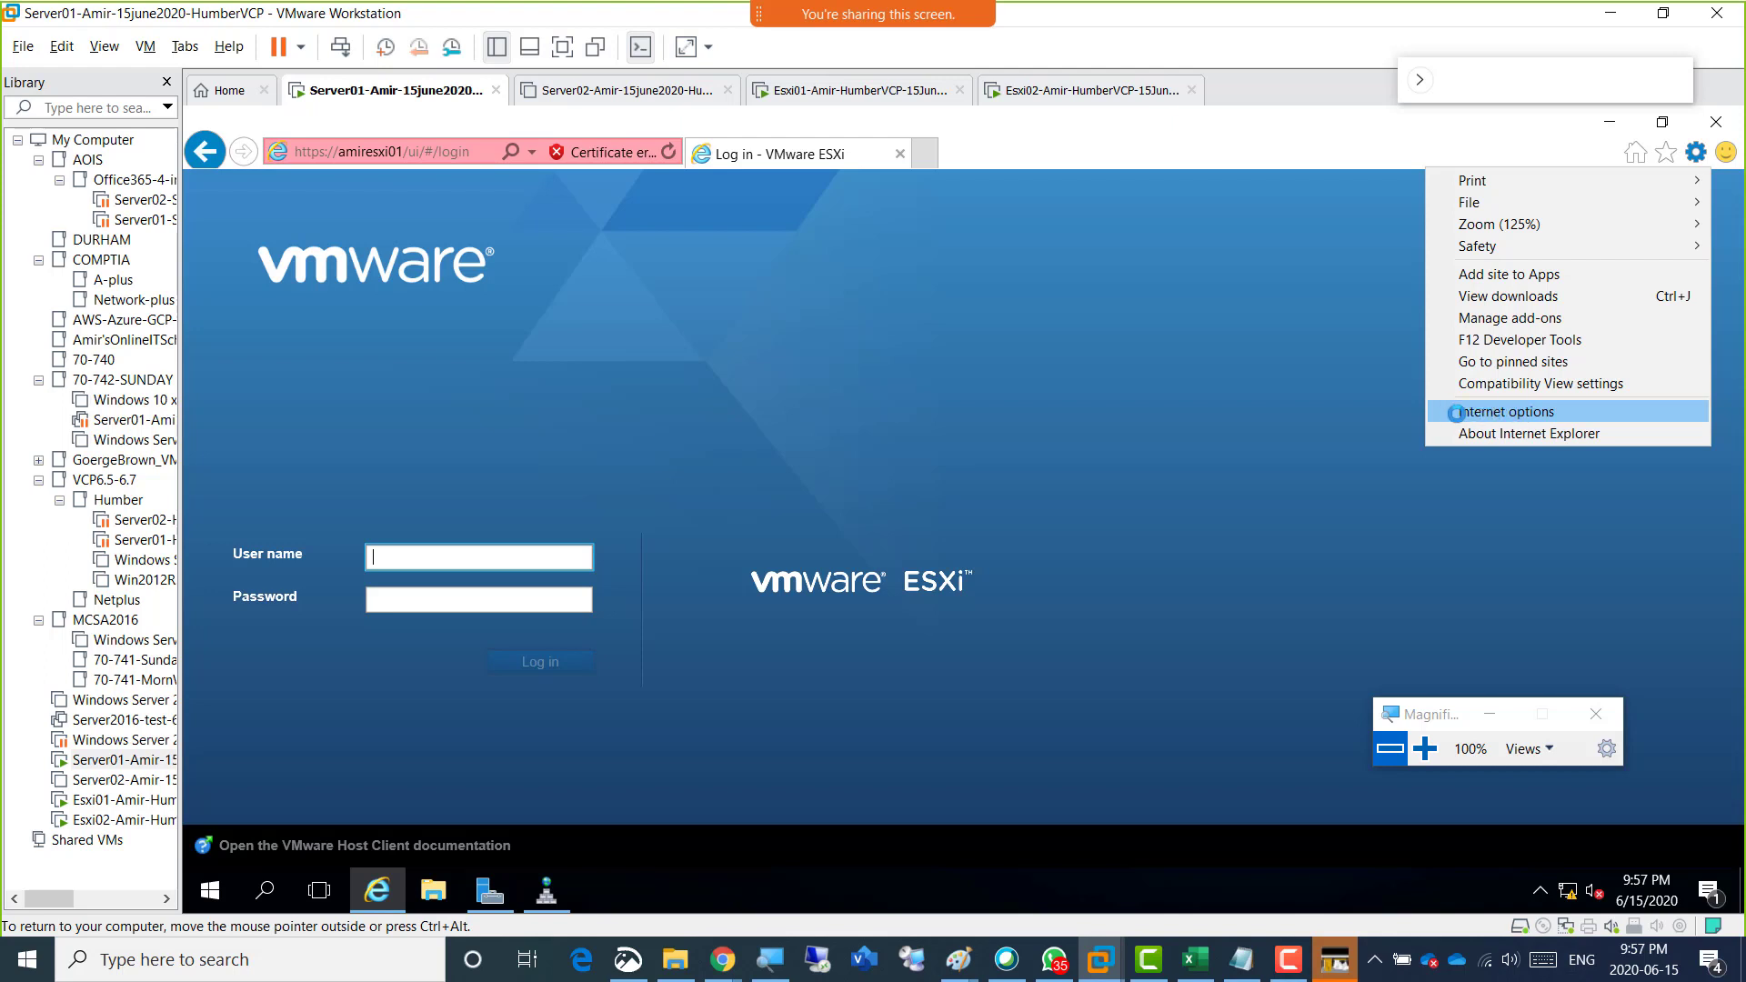
left_click(1462, 412)
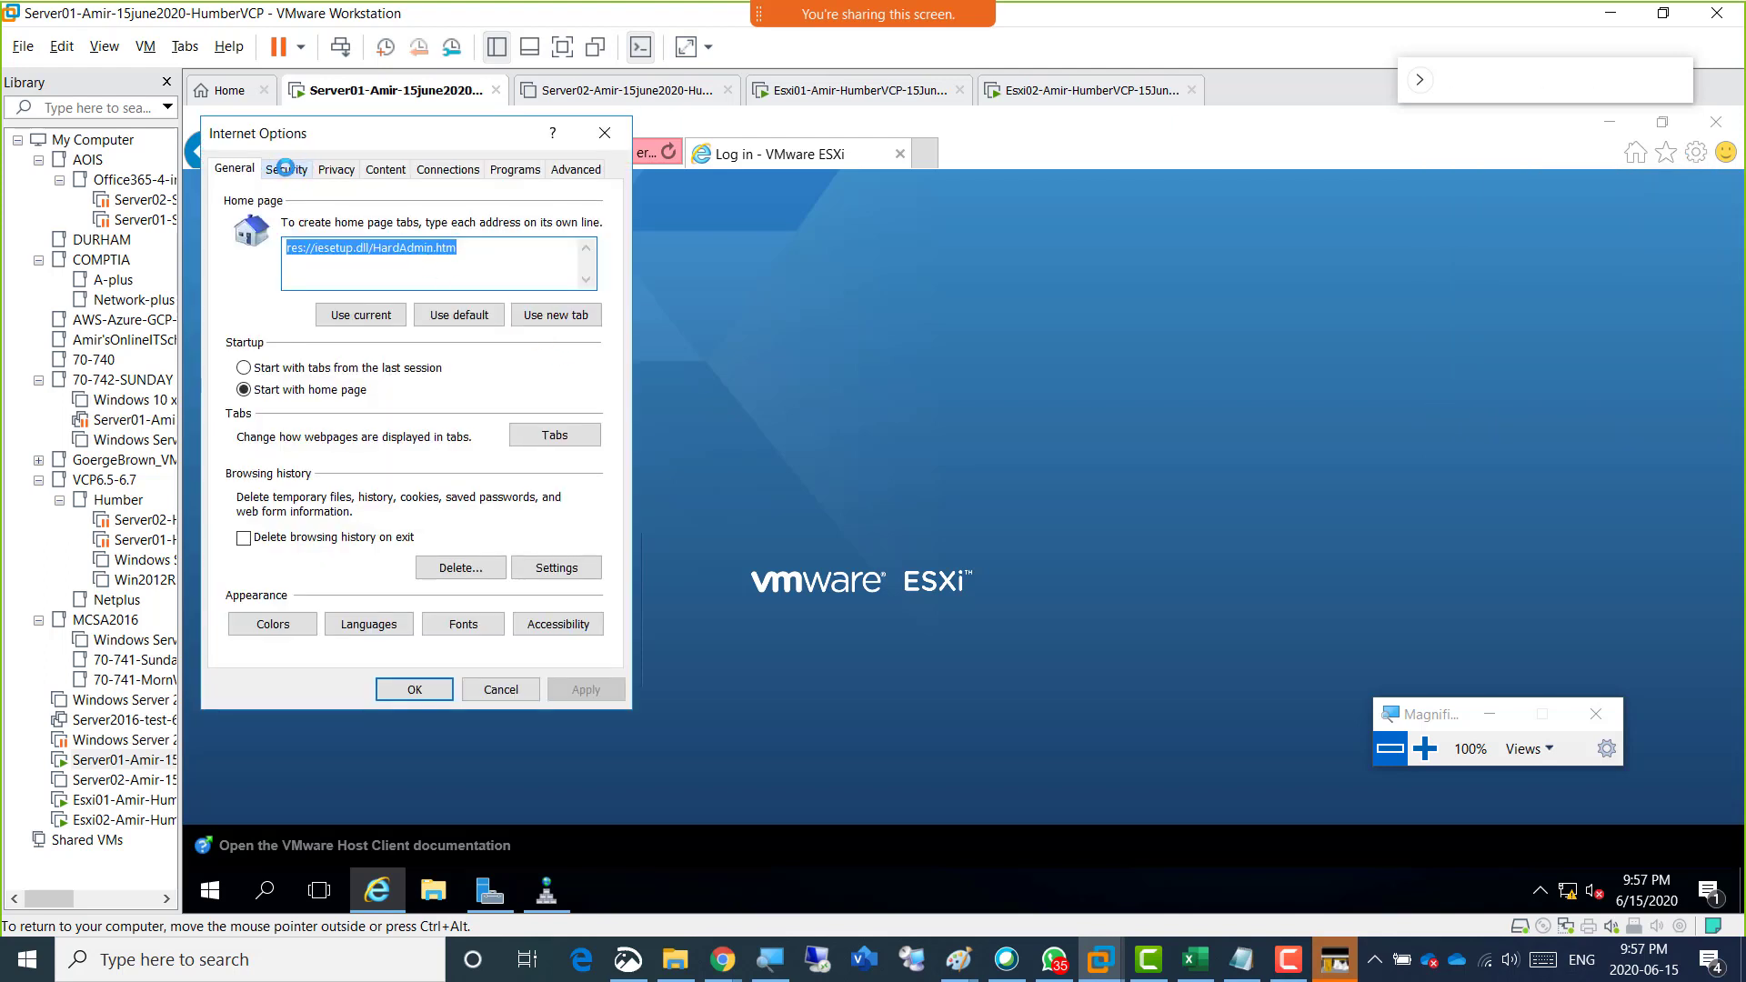
left_click(279, 170)
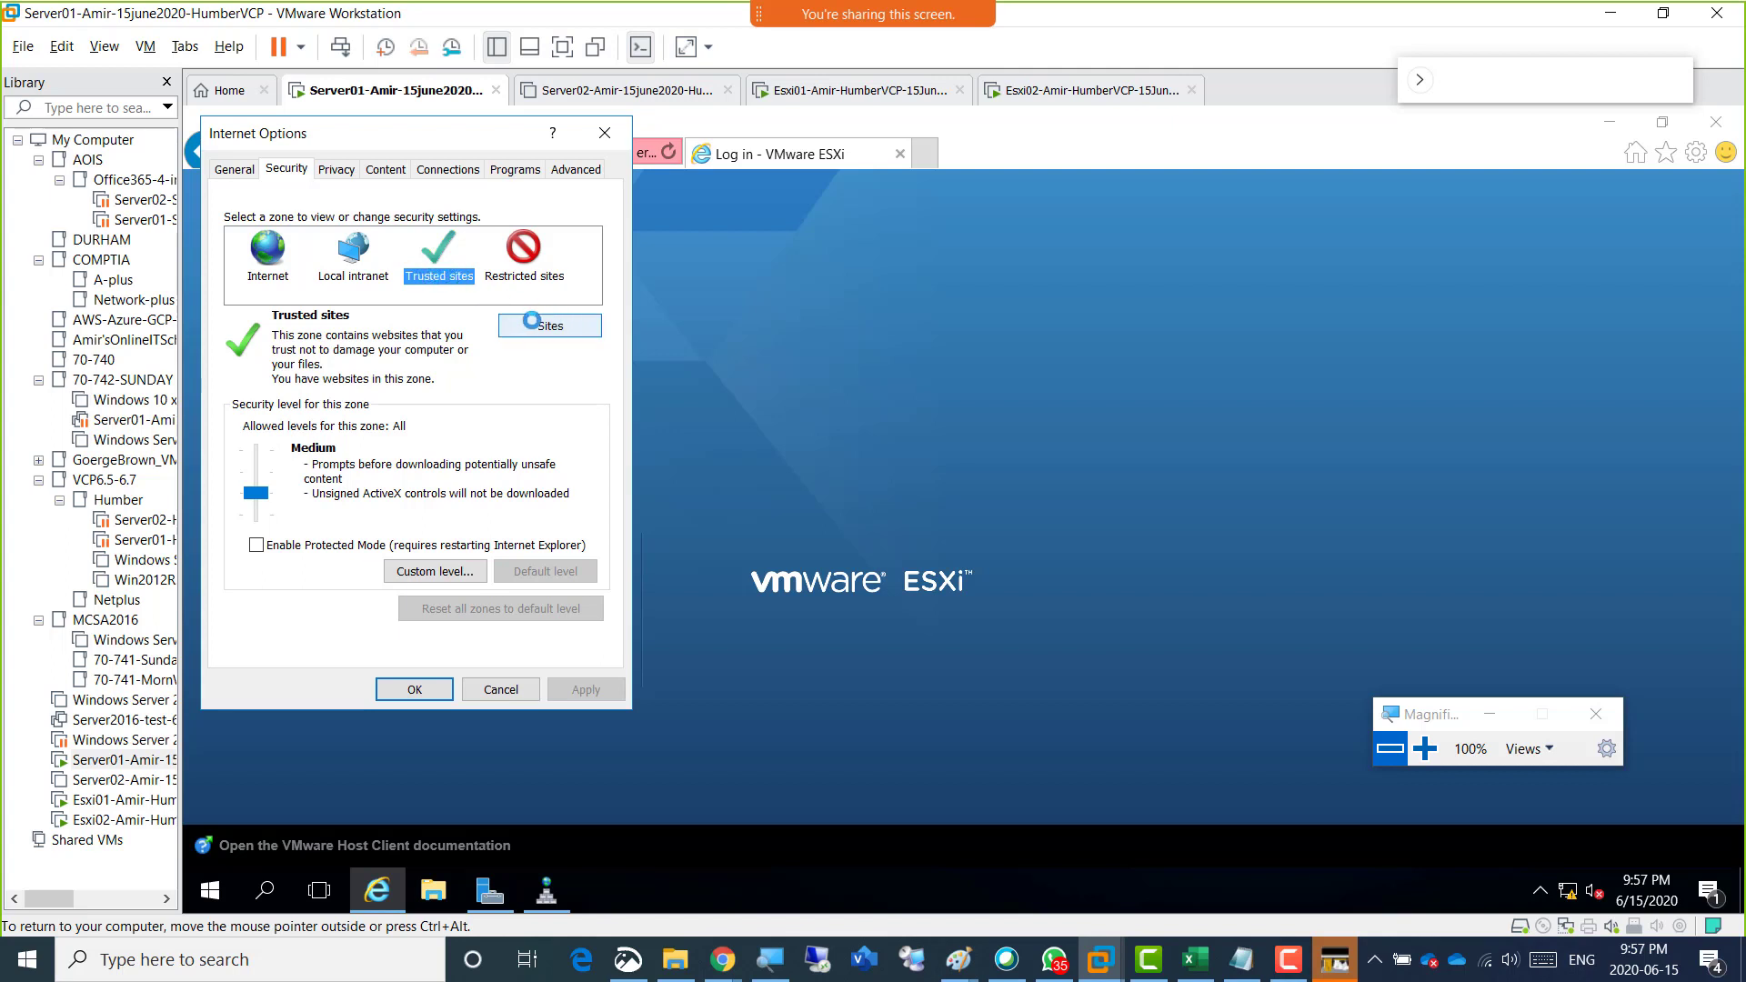
left_click(566, 330)
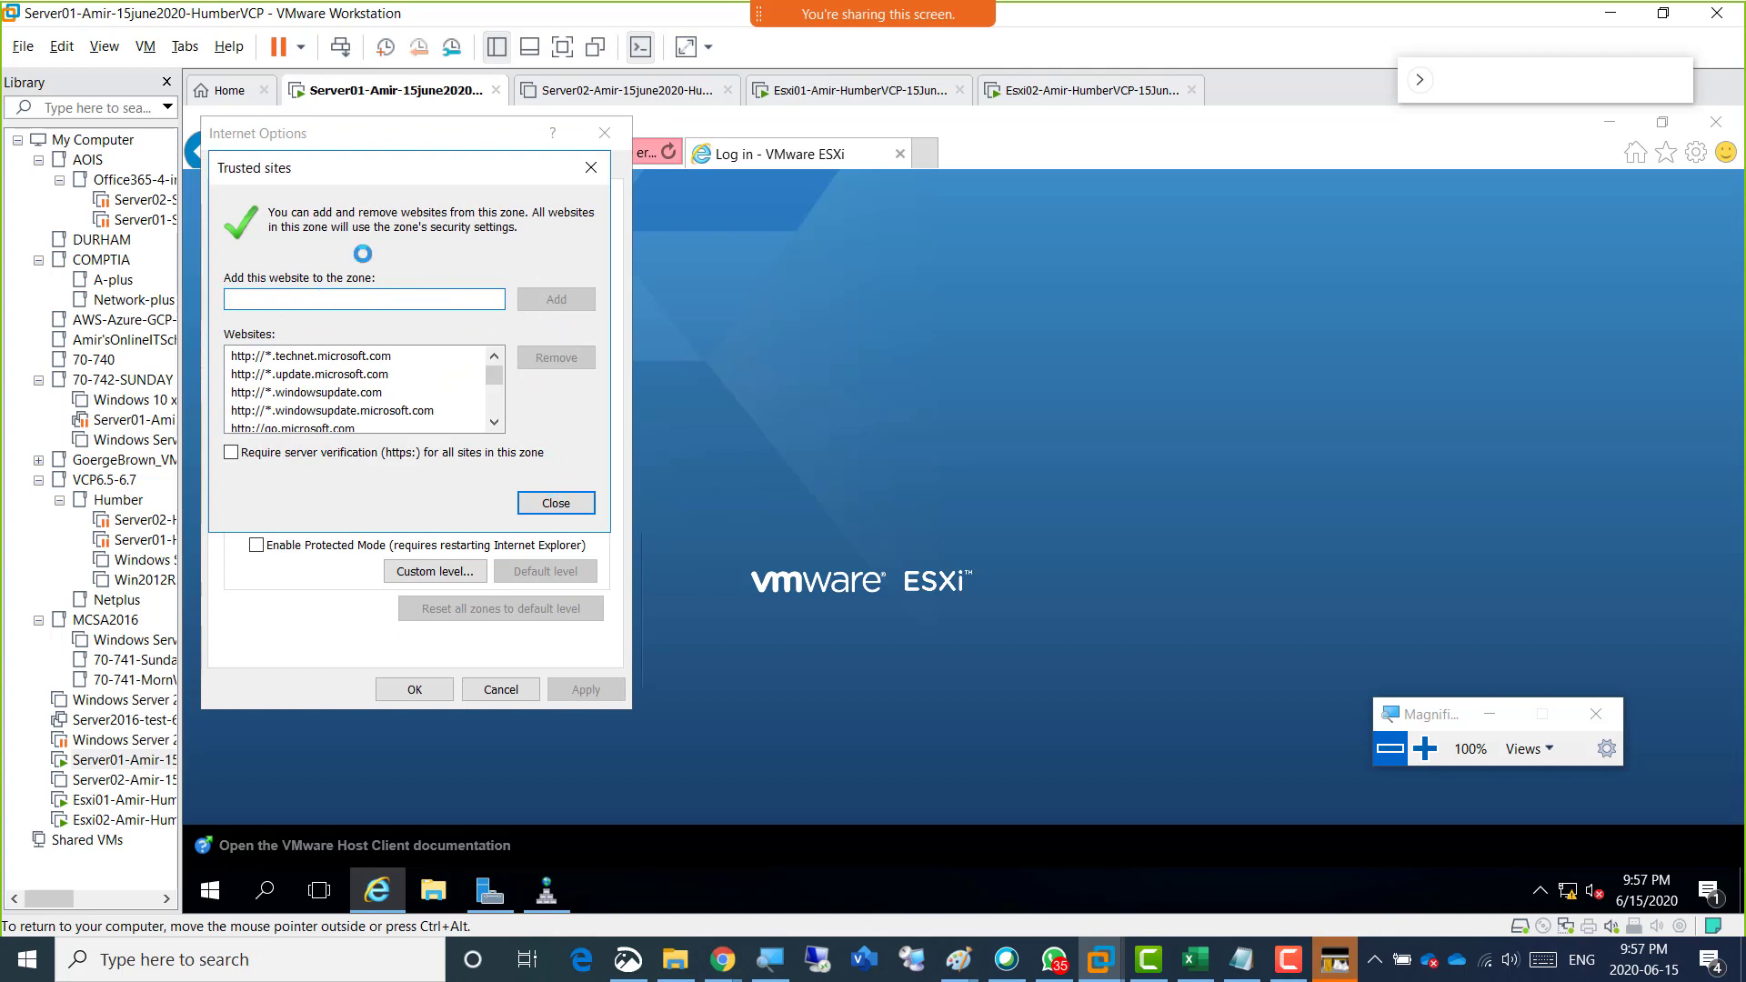
left_click(534, 503)
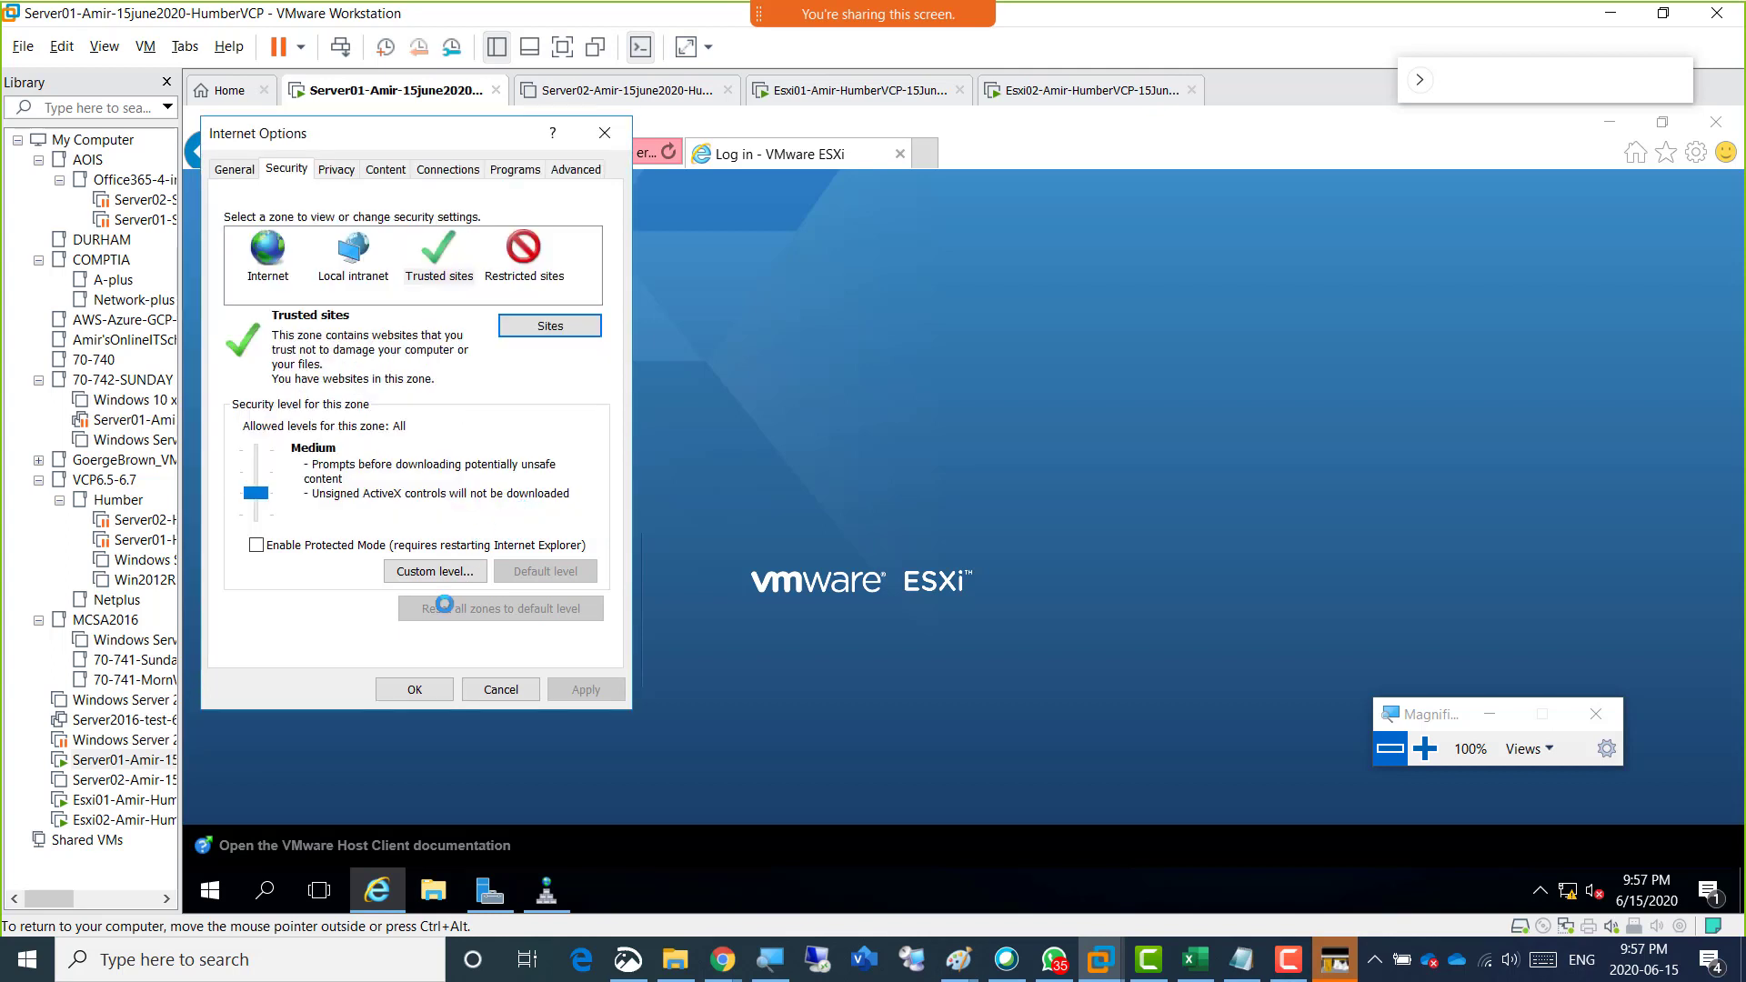
left_click(414, 688)
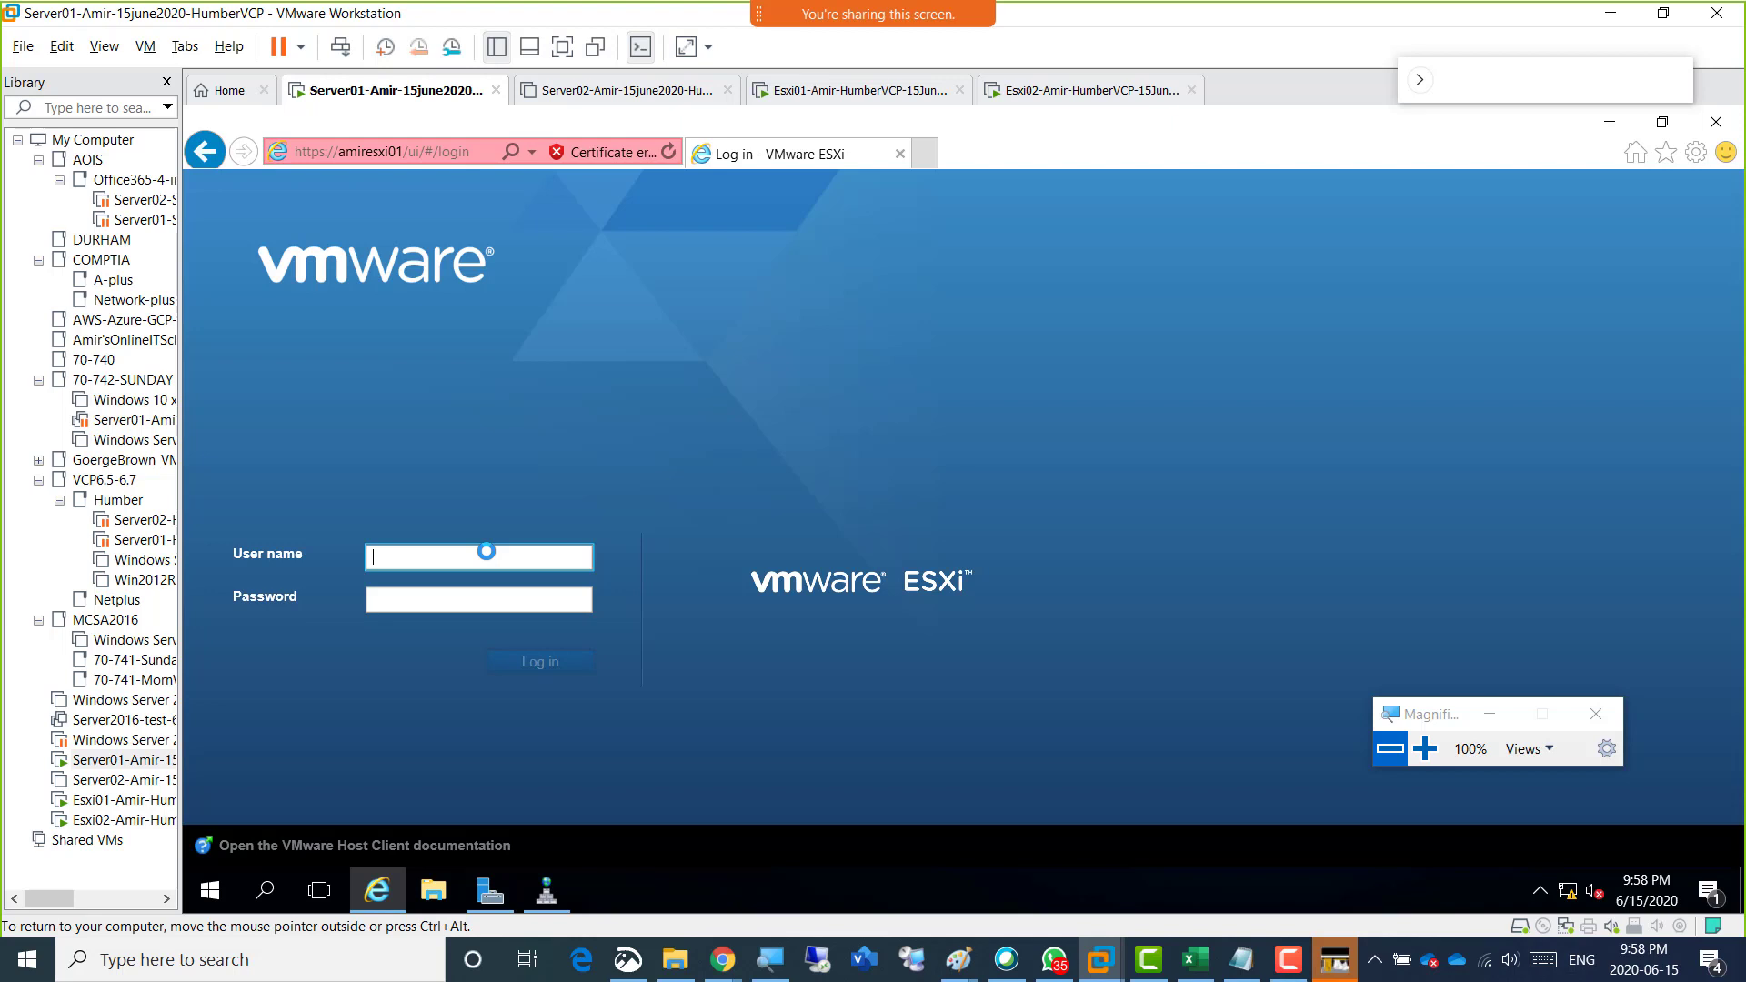
Log in to the ESXi host as root with the account password and opt out of the VMware Customer Experience Improvement Program.
type("root")
key("Tab")
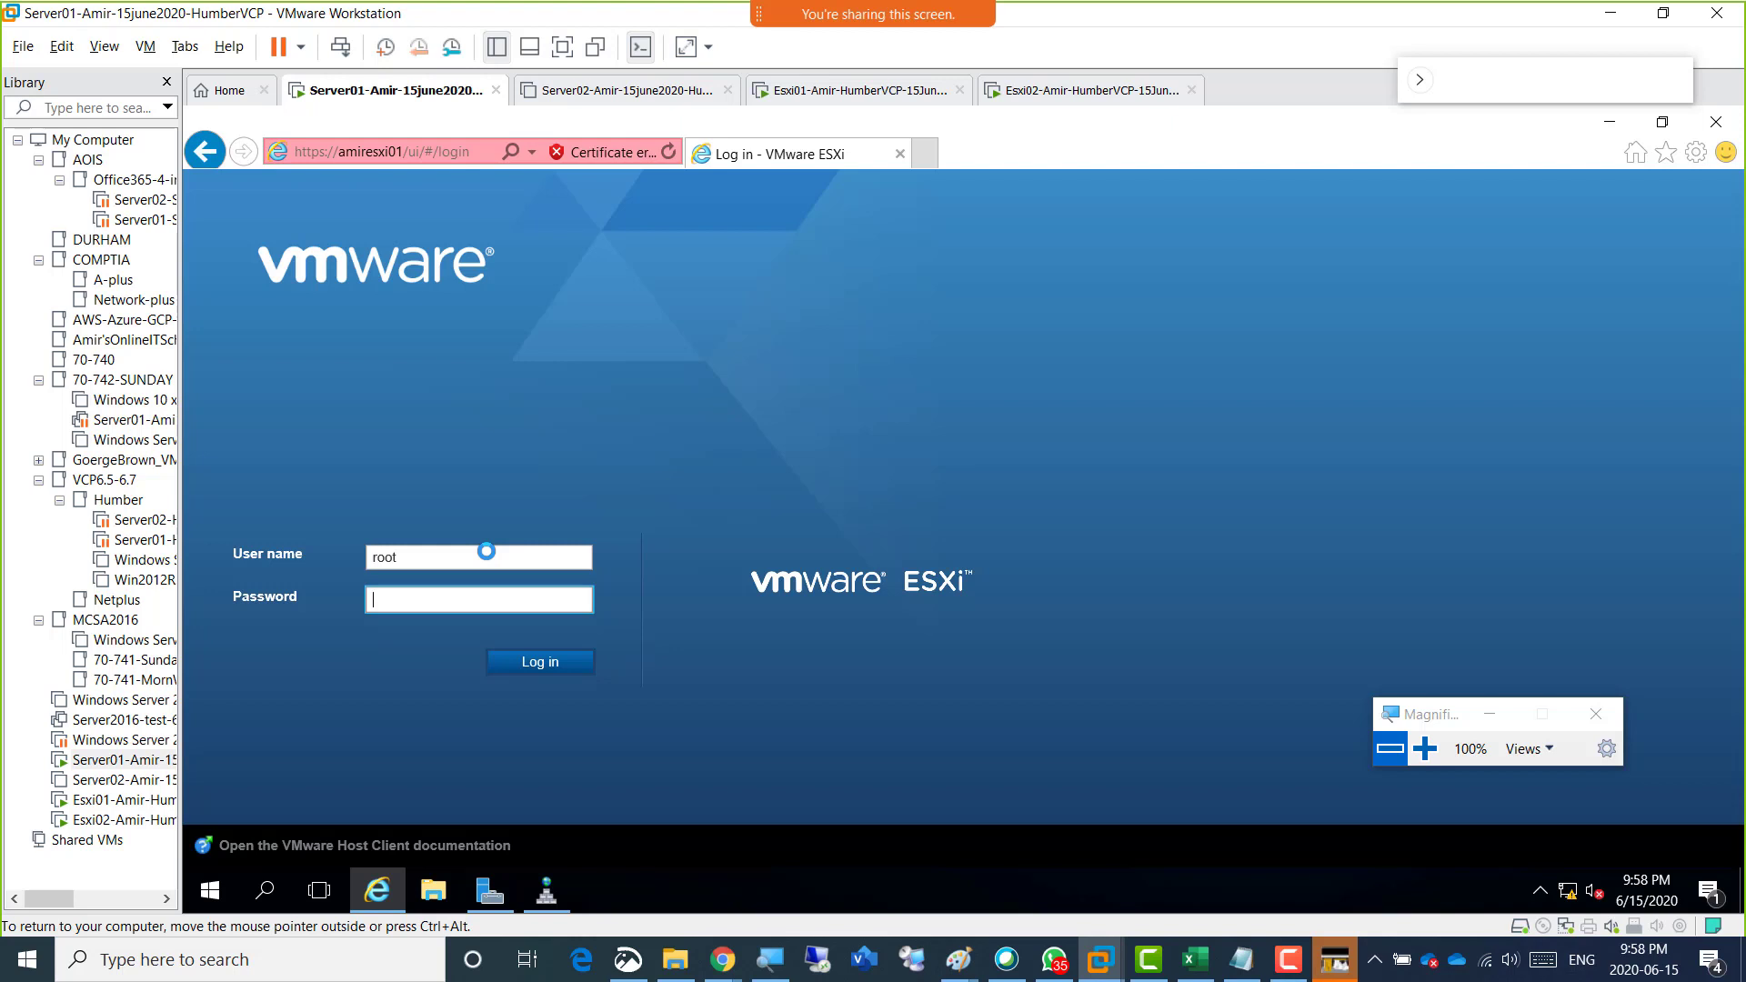
type("•••••••••")
left_click(573, 600)
left_click(573, 599)
left_click(573, 599)
left_click(573, 599)
left_click(571, 599)
left_click(571, 599)
left_click(571, 600)
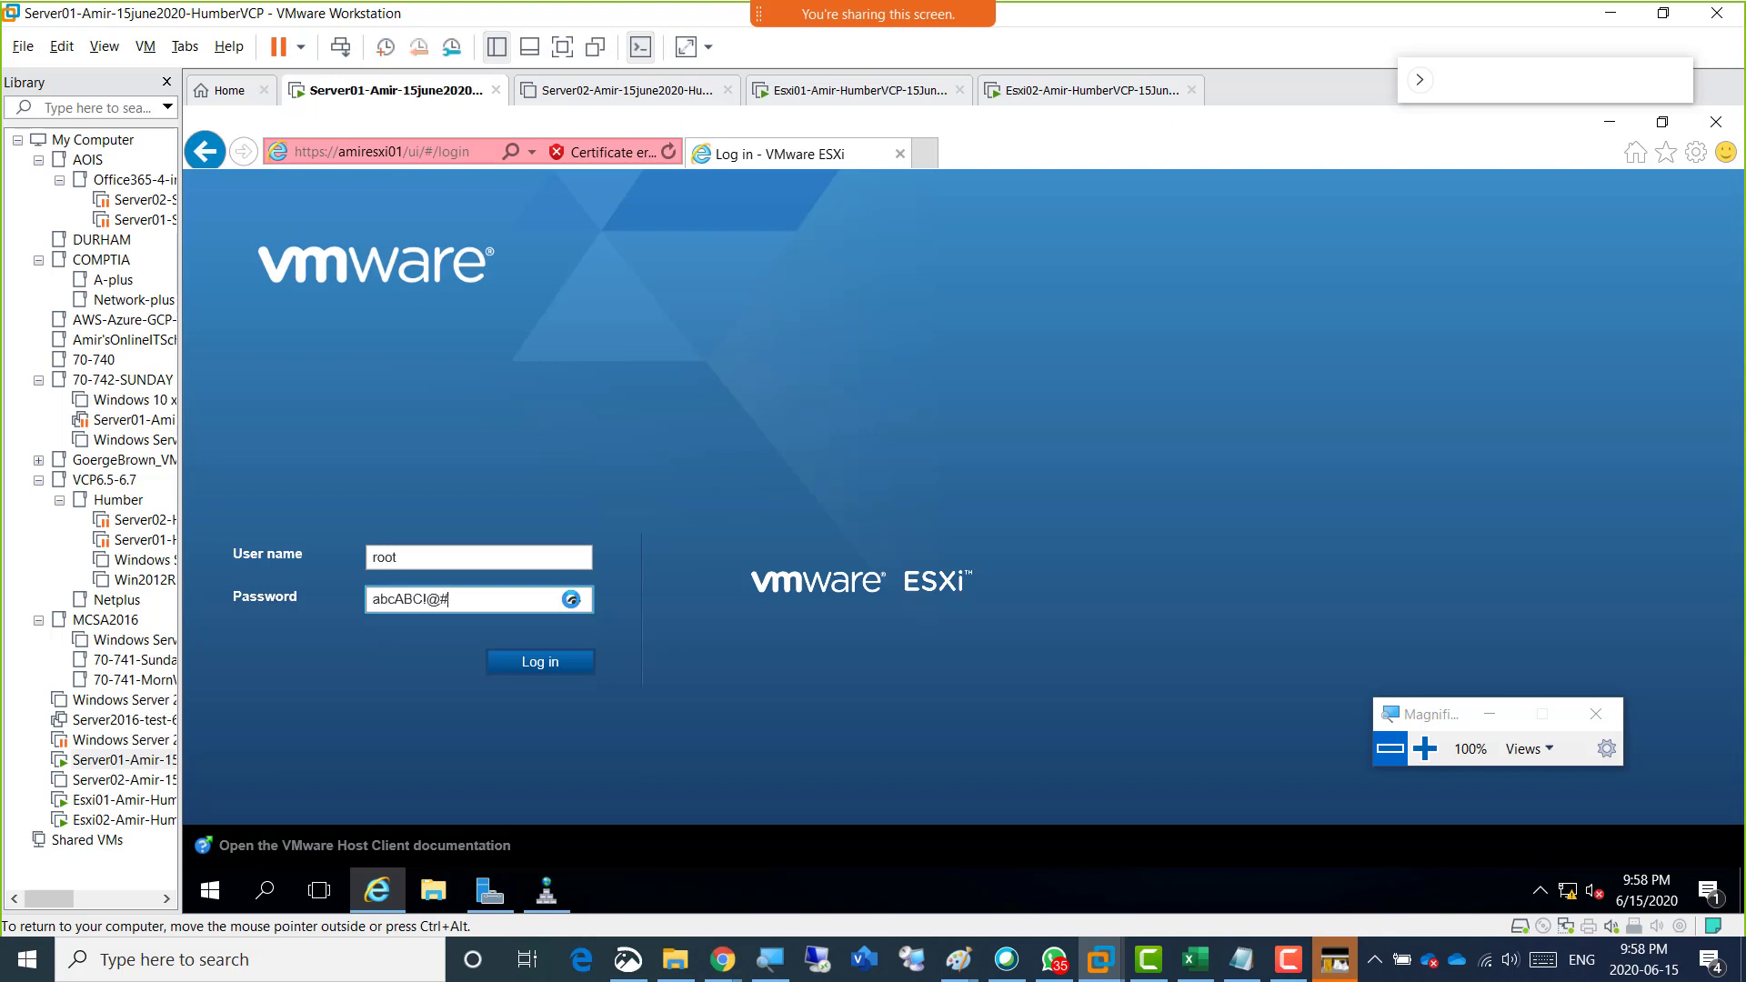
left_click(537, 662)
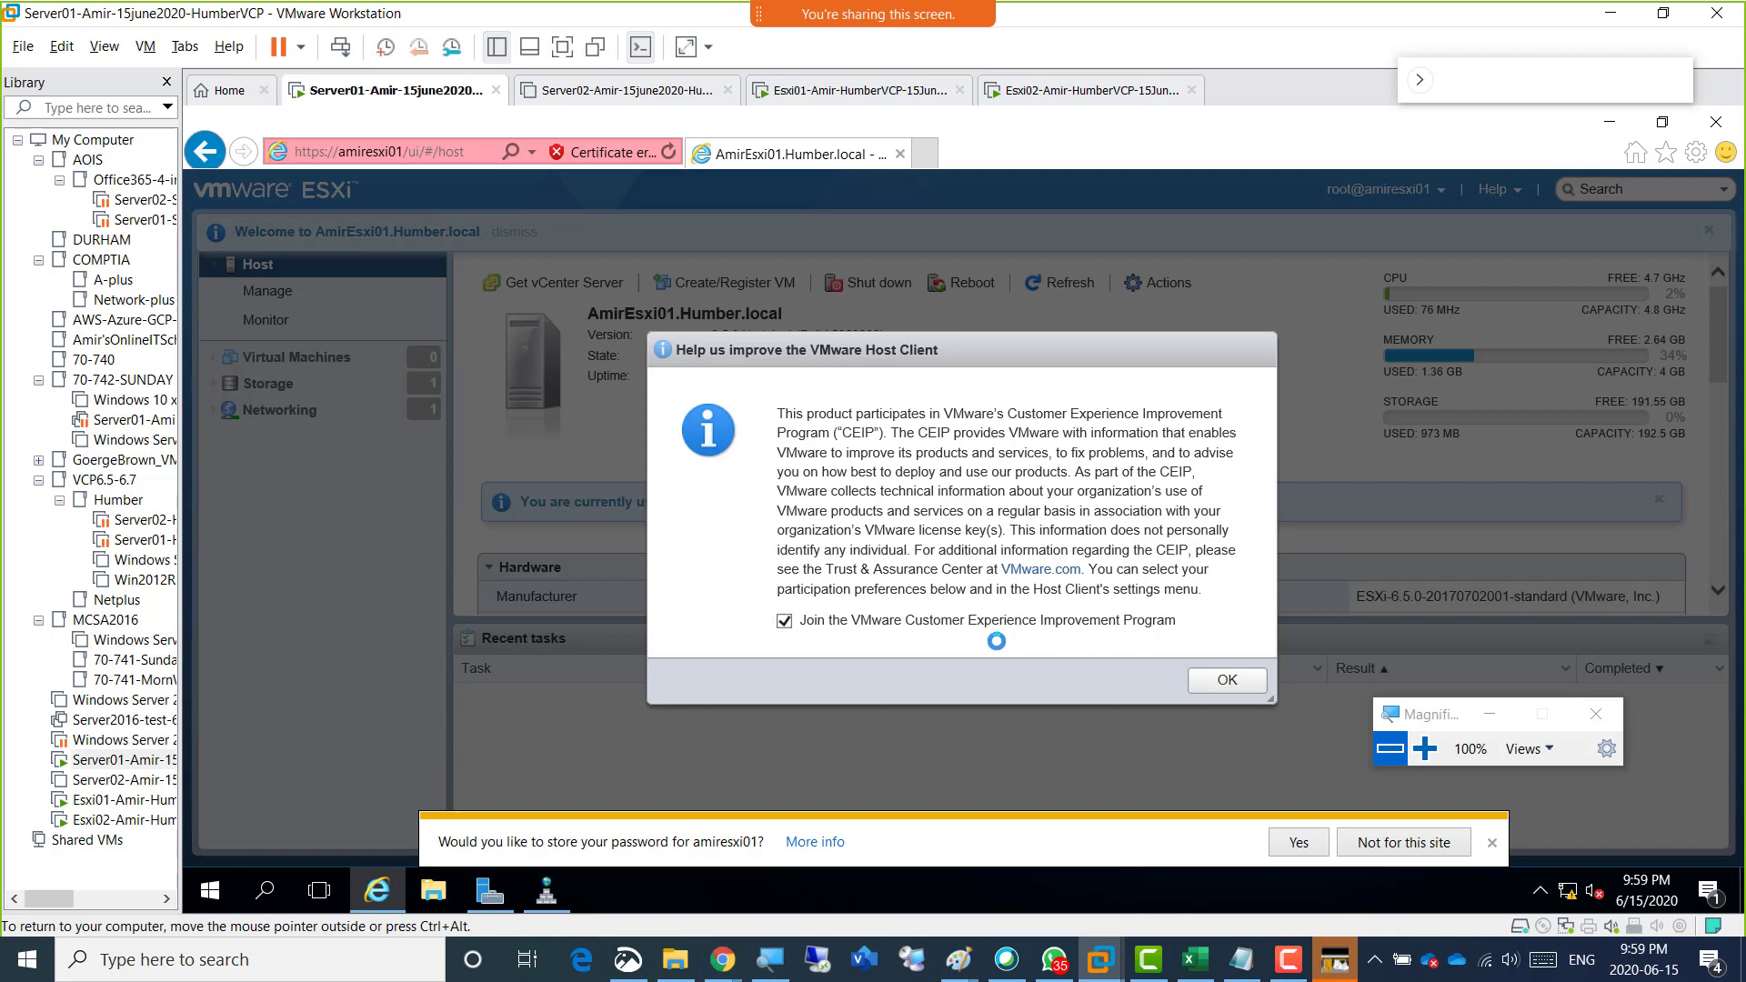
left_click(784, 622)
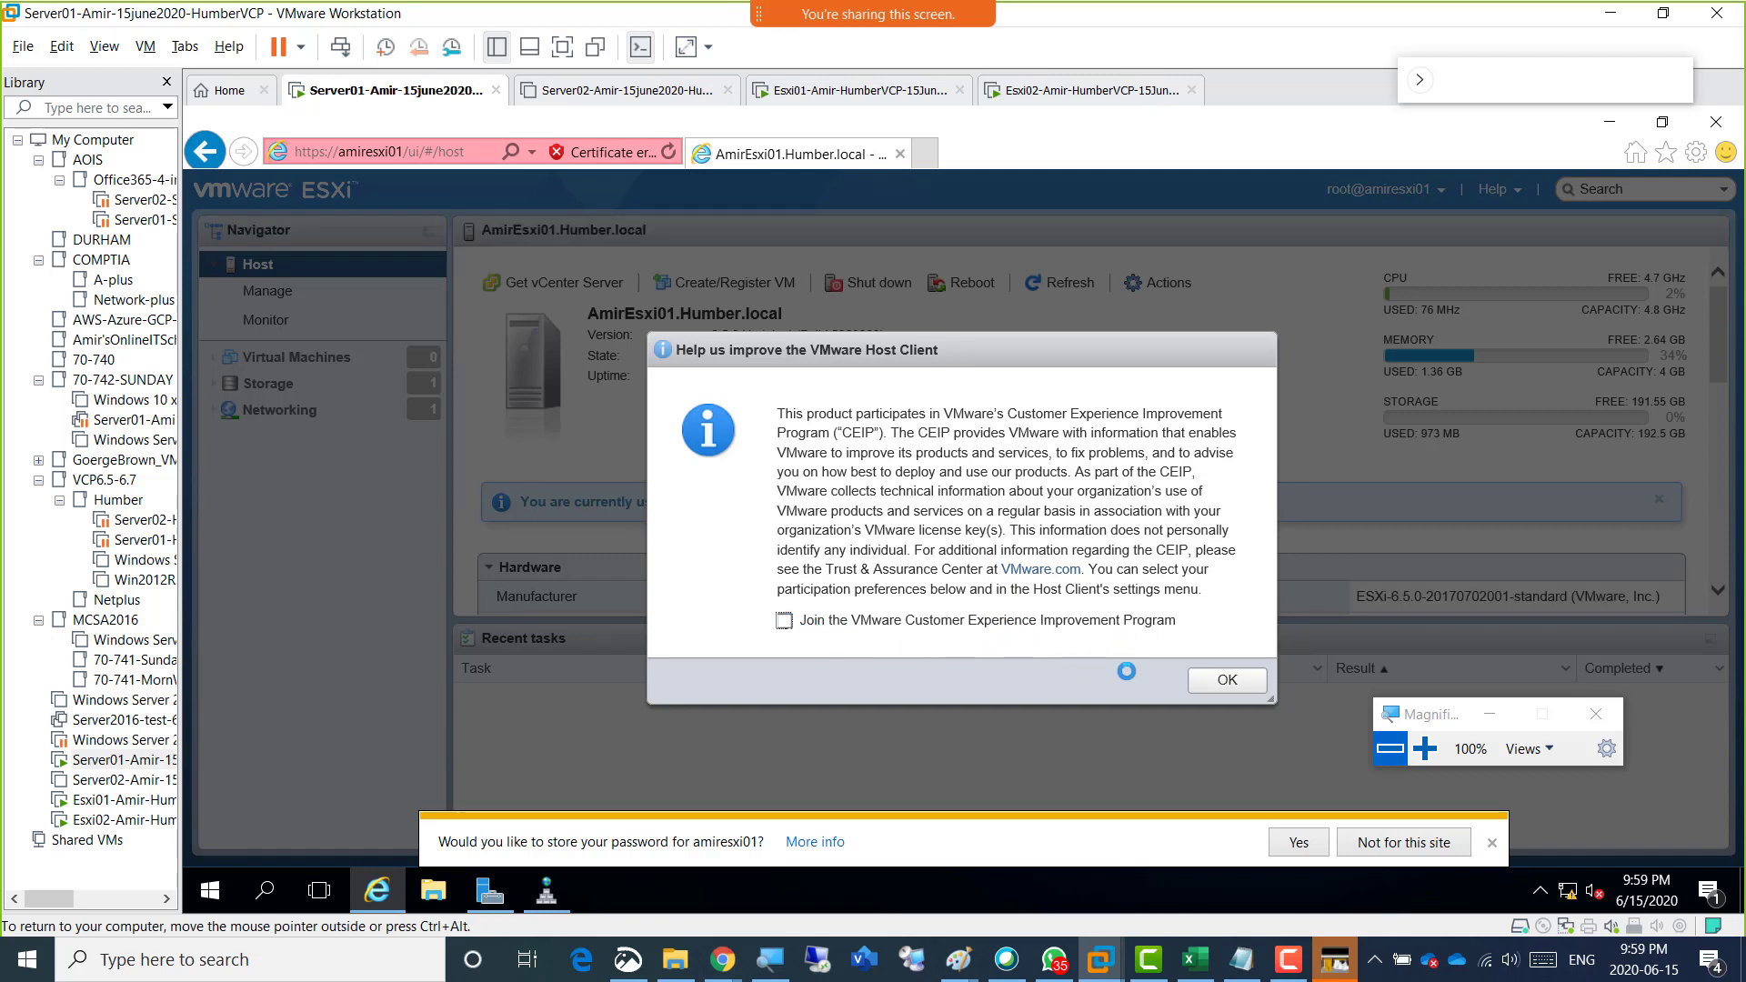
left_click(1221, 683)
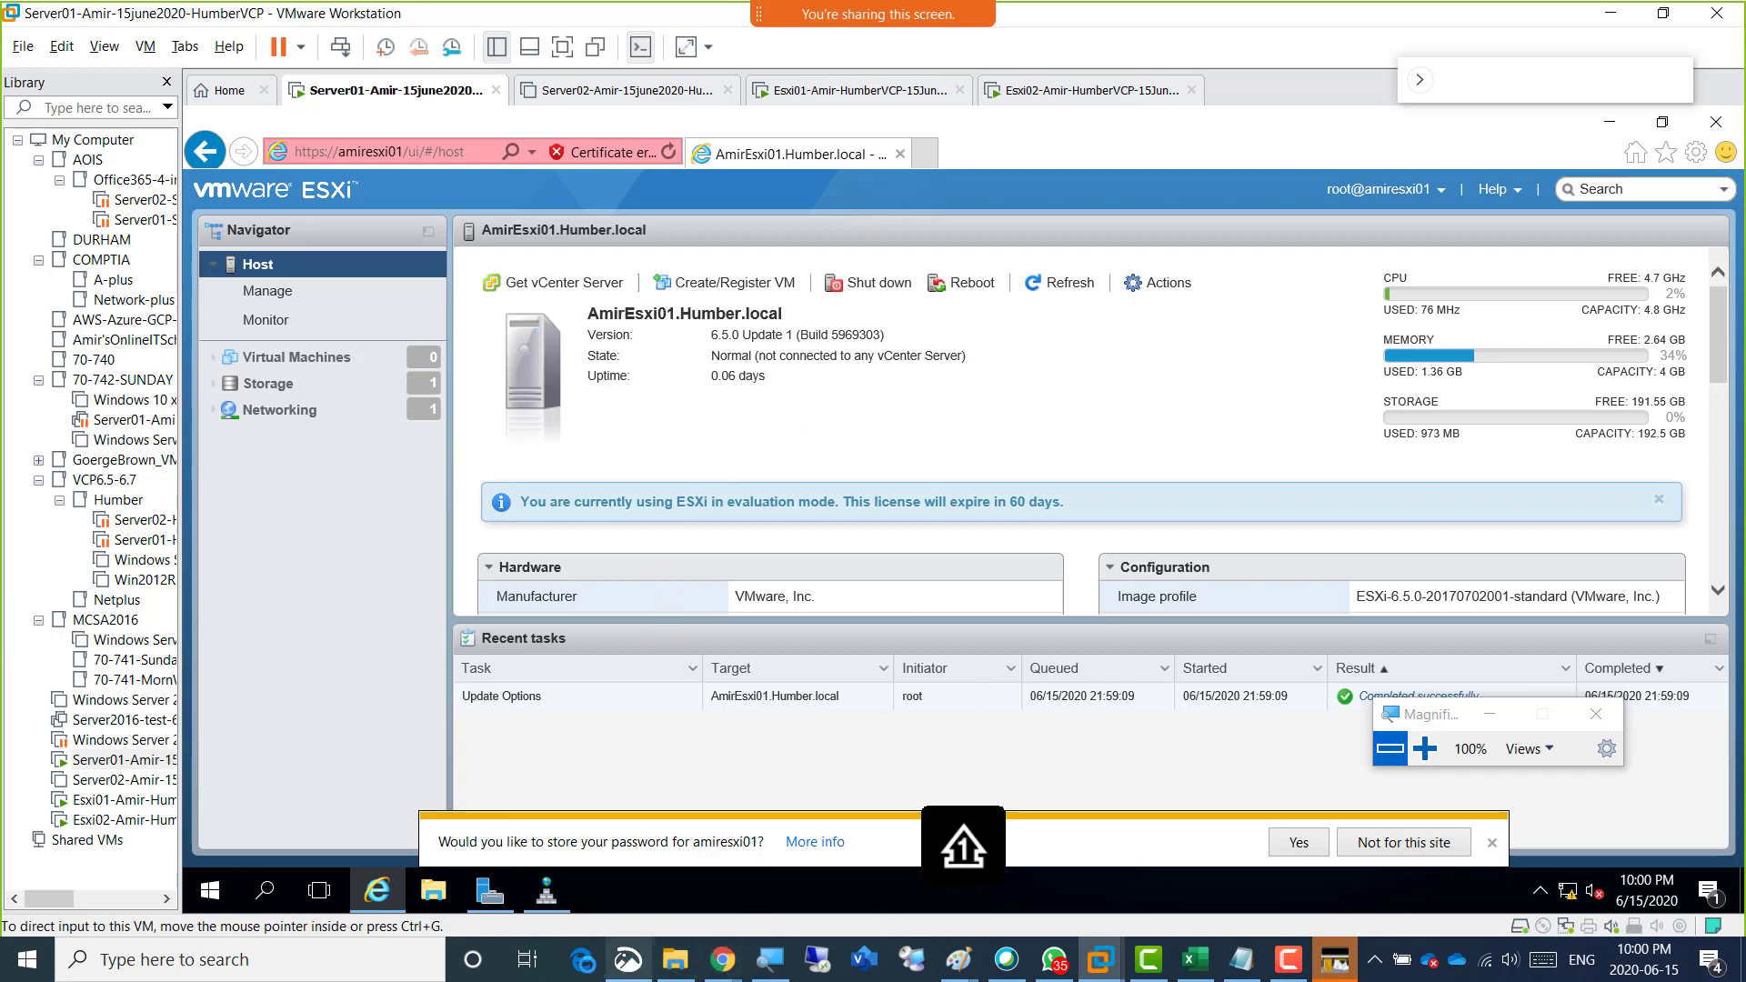
Switch to the OneNote class notes in Chrome and add the caption "Screenshot 3 = Logged in to esxi01 from browser".
mouse_move(721, 960)
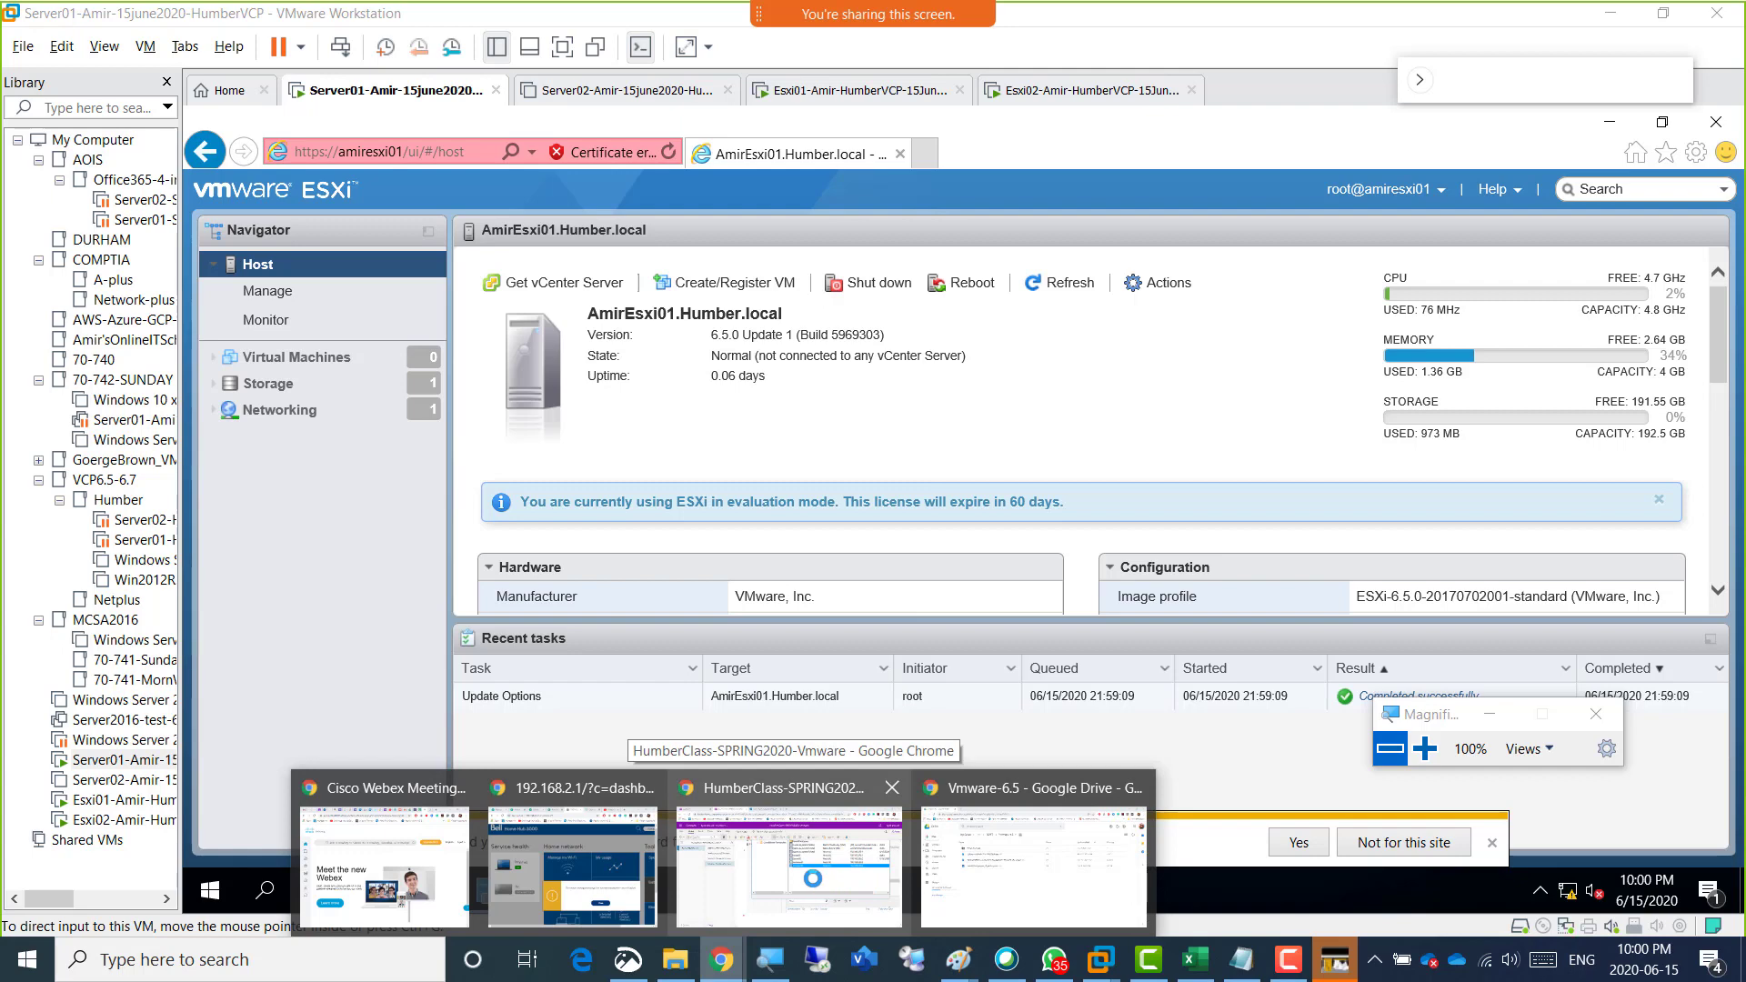
left_click(769, 867)
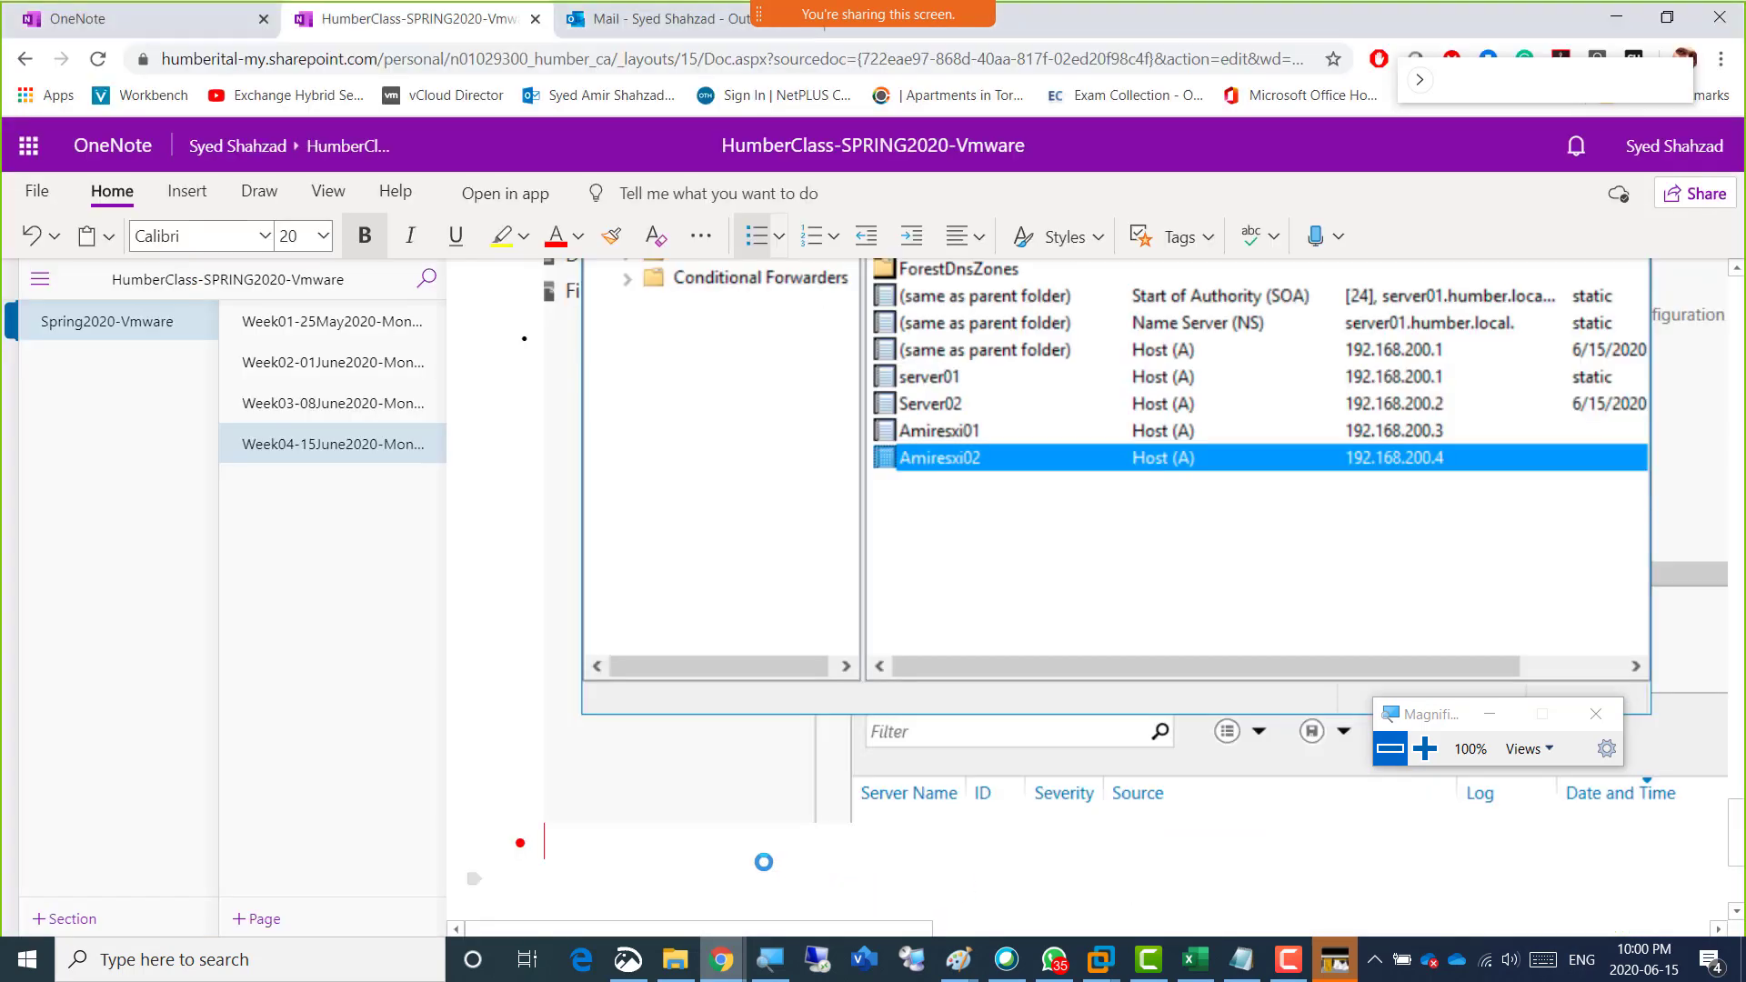
type("Screenshot 3")
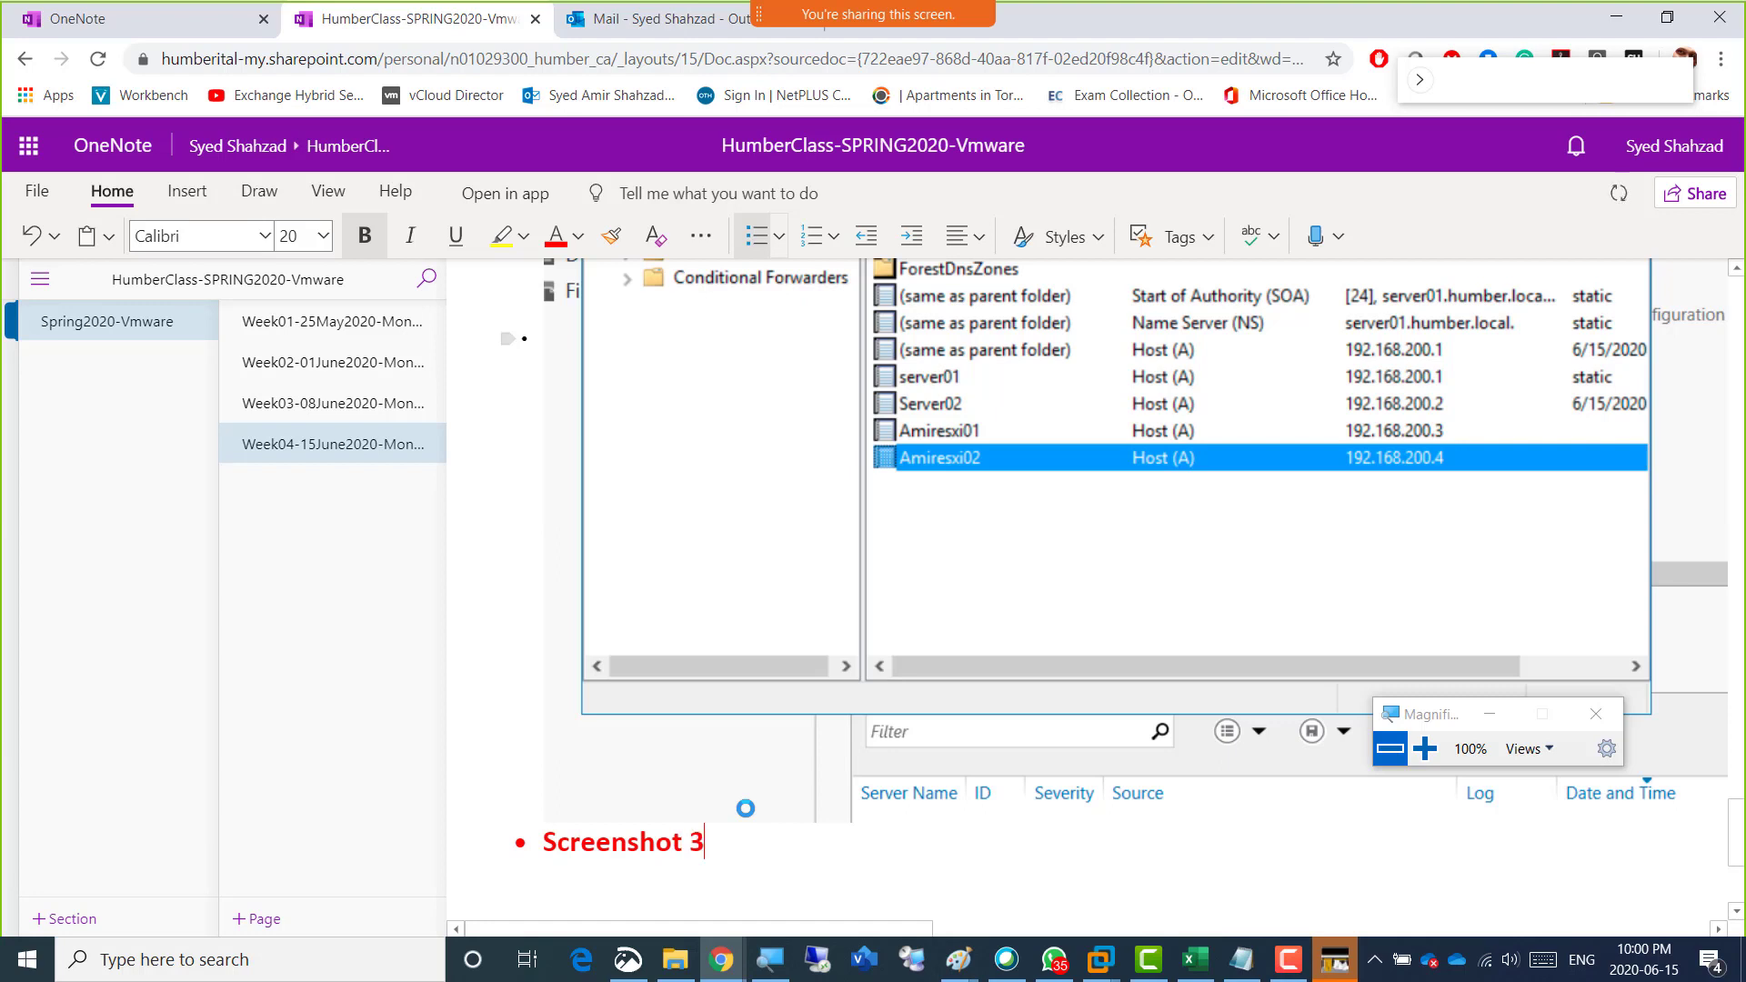
type(" -")
key("BackSpace")
key("BackSpace")
type("= Logged in to esxi01 from browser")
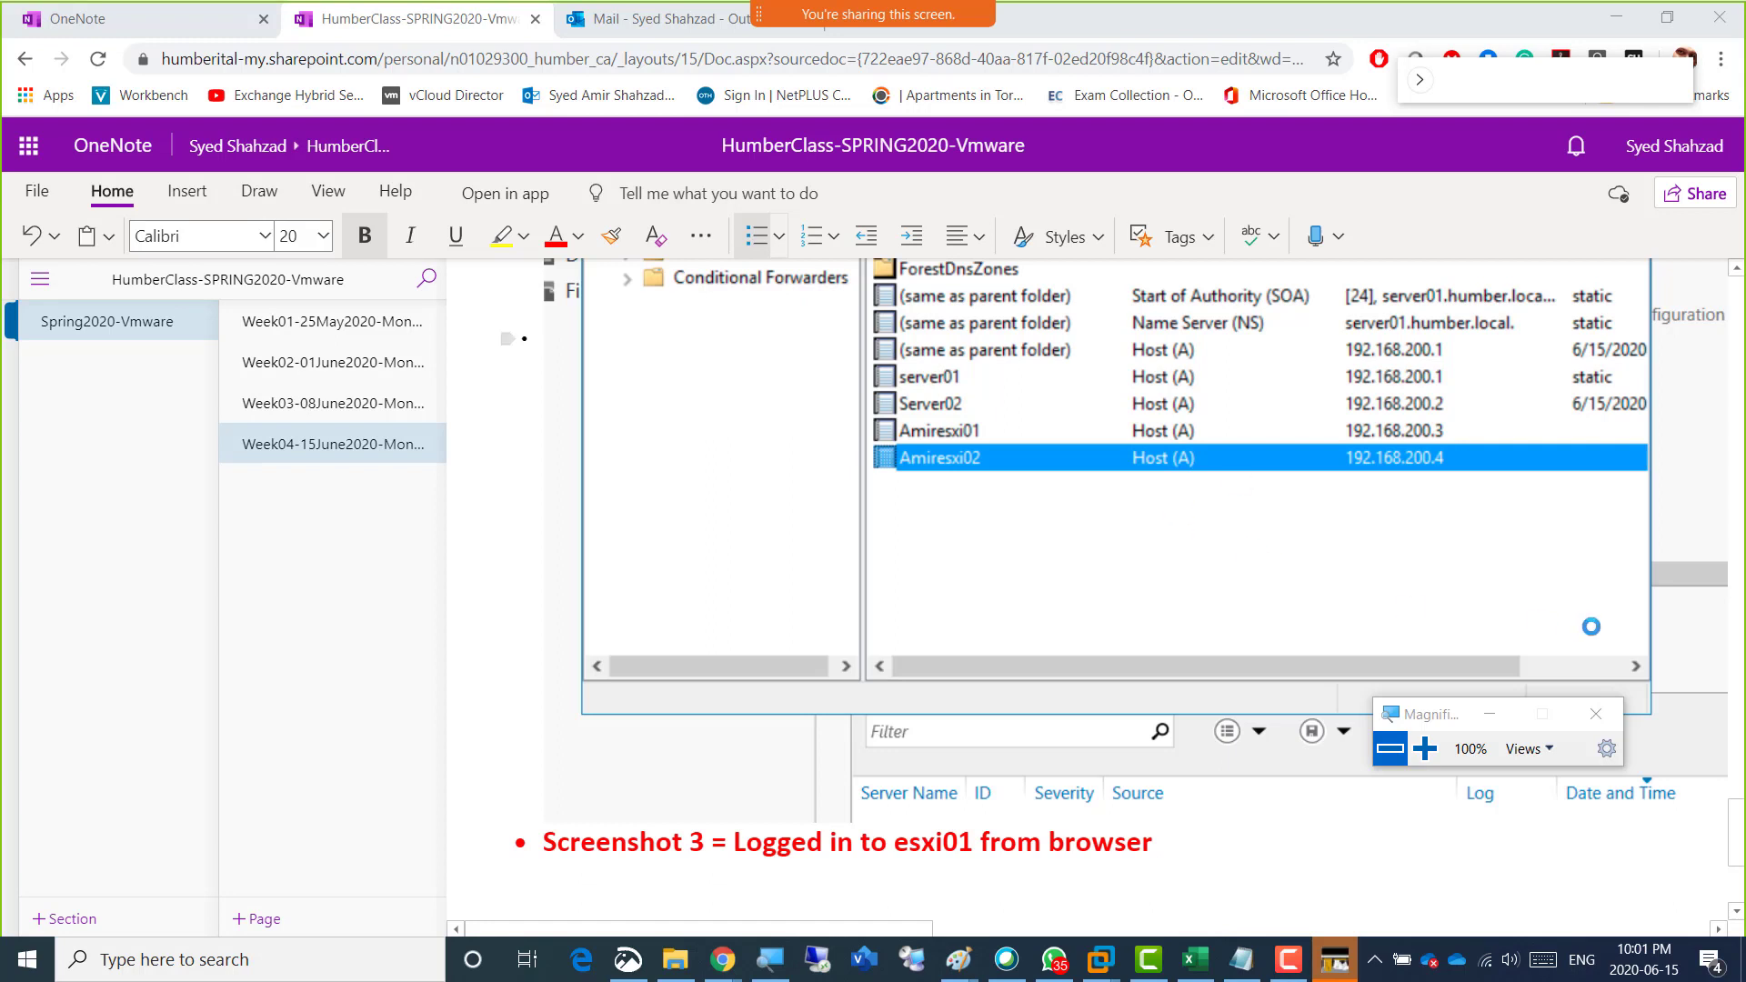
left_click(1168, 841)
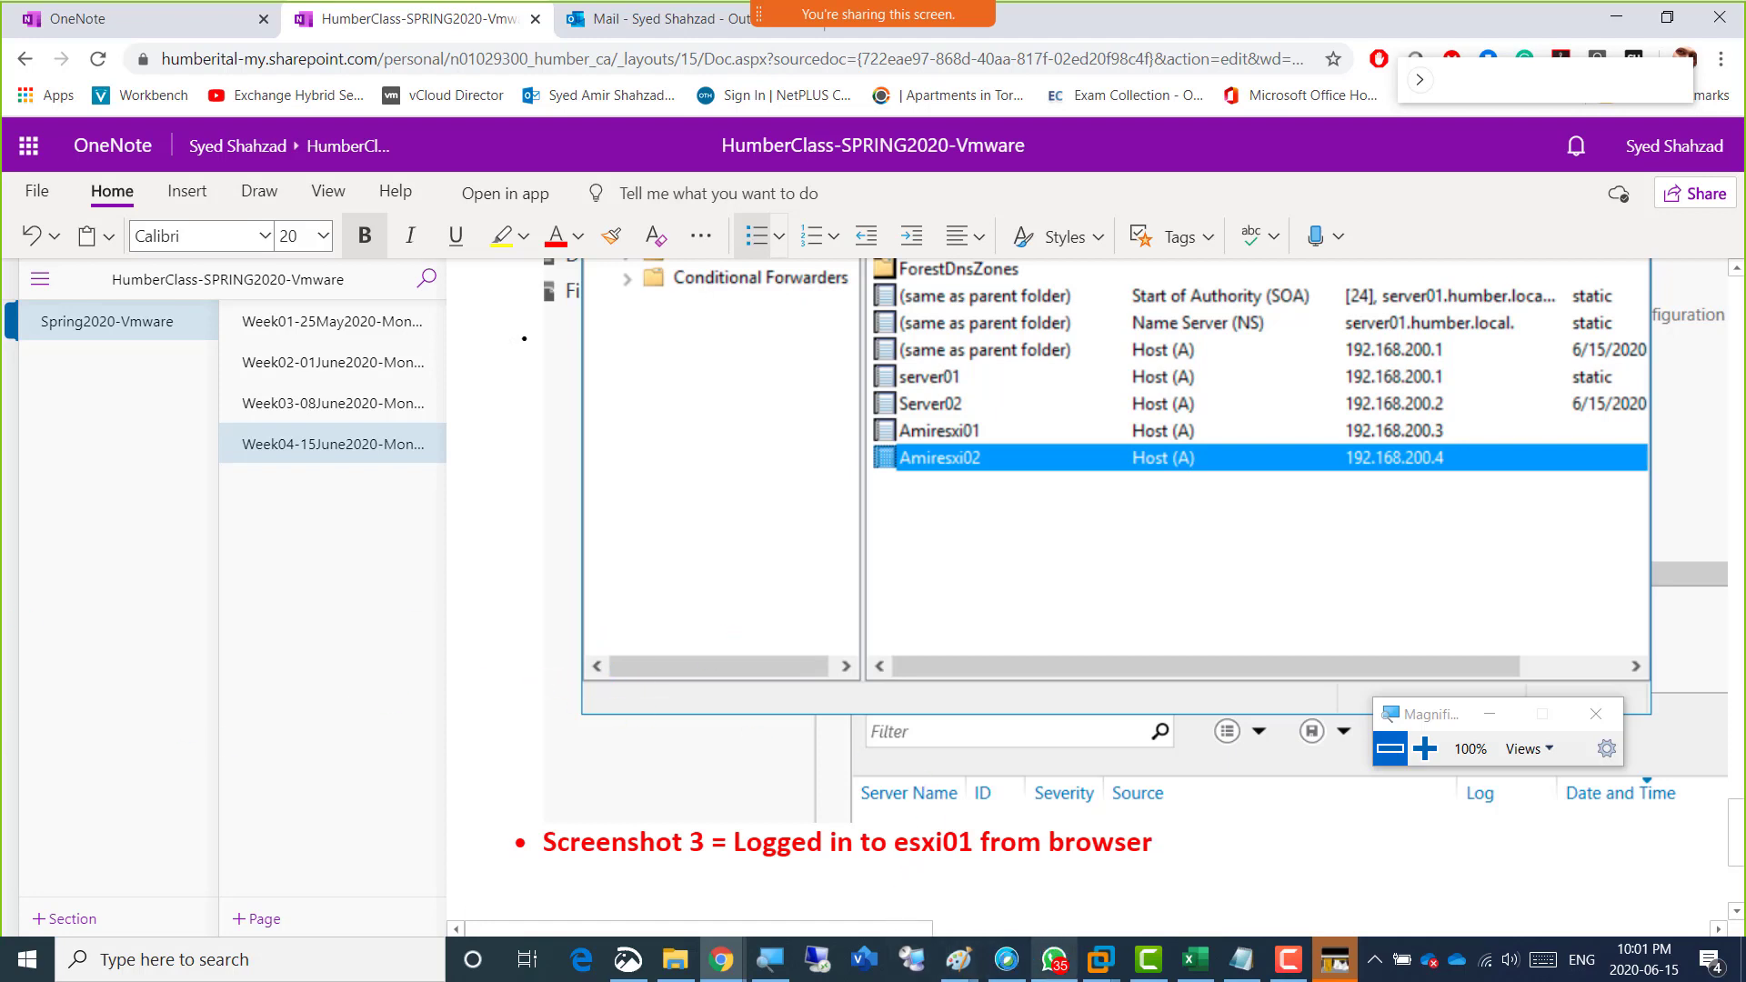
Capture the AmirEsxi01 host page with Snip & Sketch, paste it under the esxi01 login caption in OneNote, and minimize both windows.
mouse_move(1006, 957)
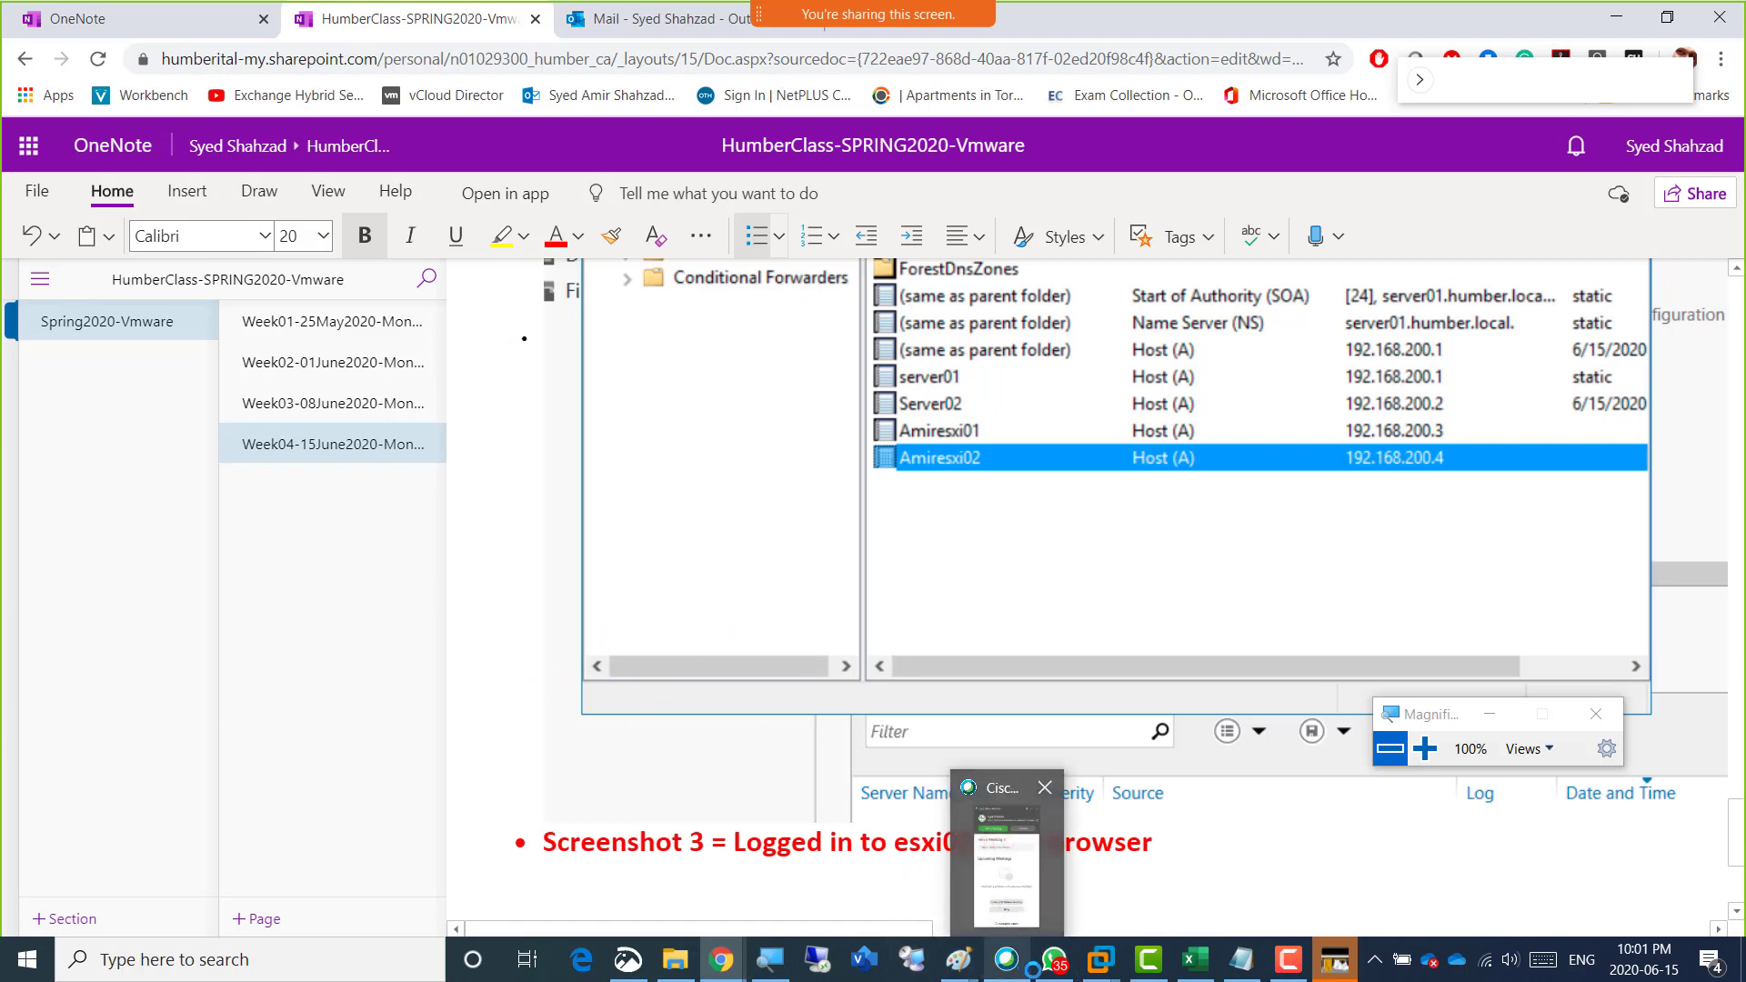
mouse_move(1194, 959)
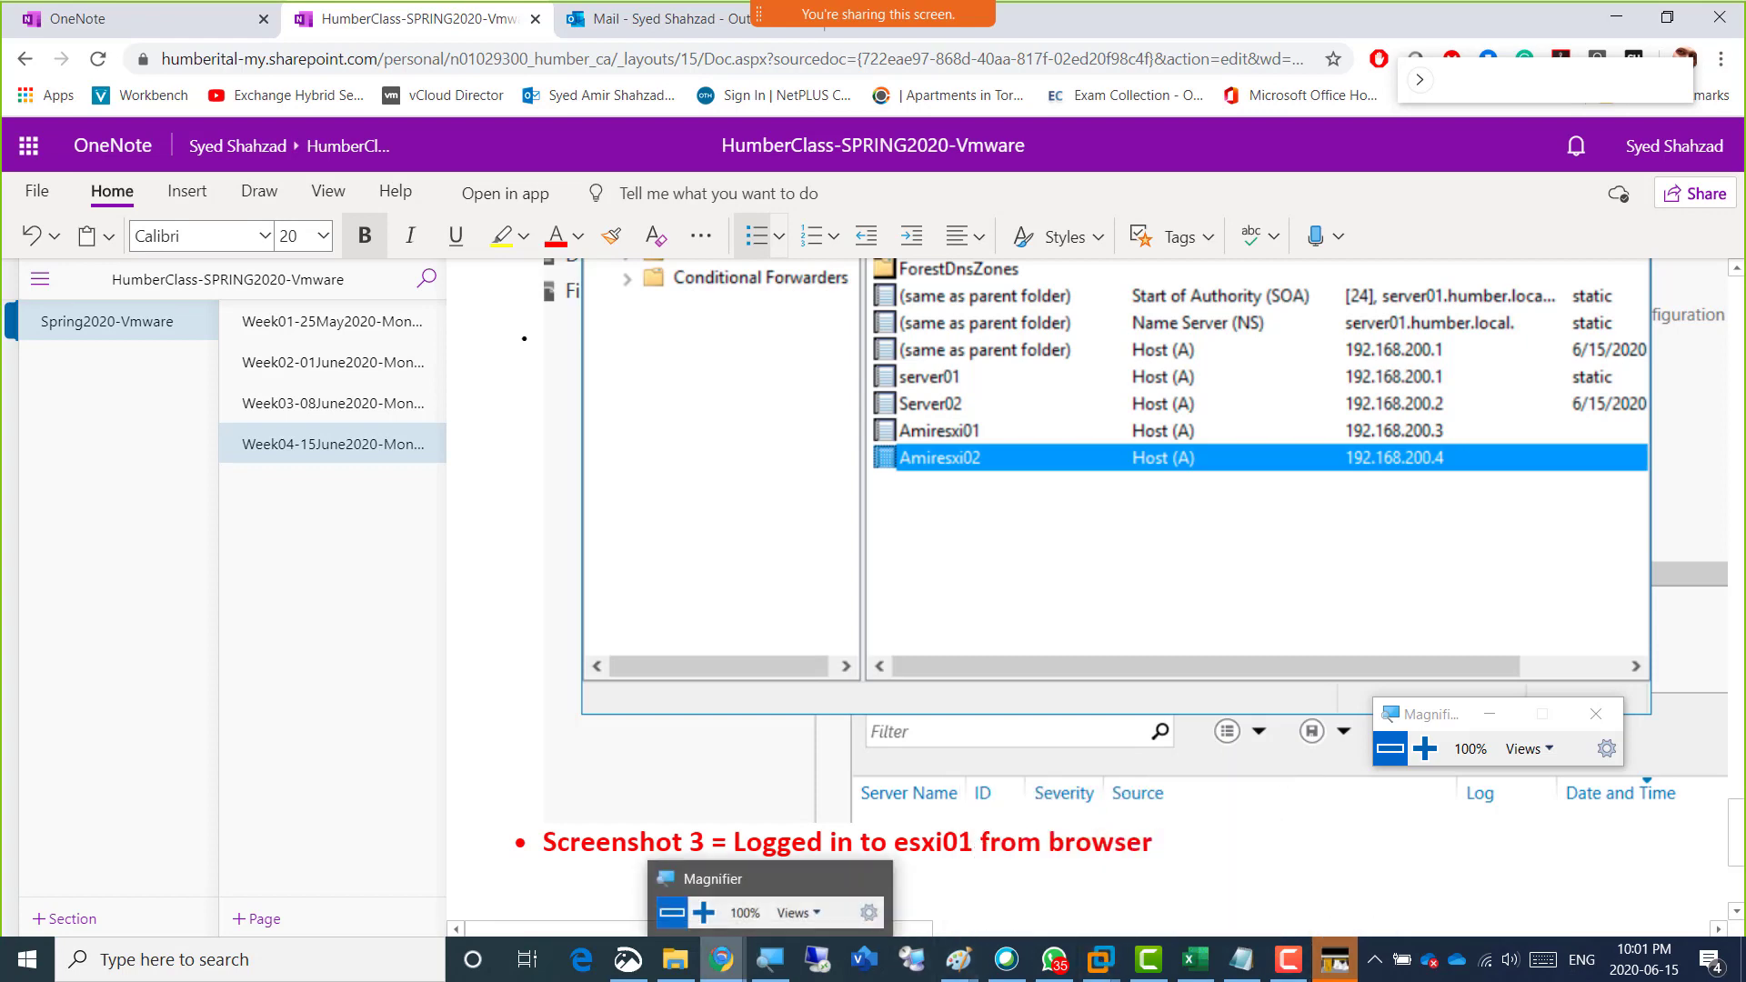
mouse_move(721, 959)
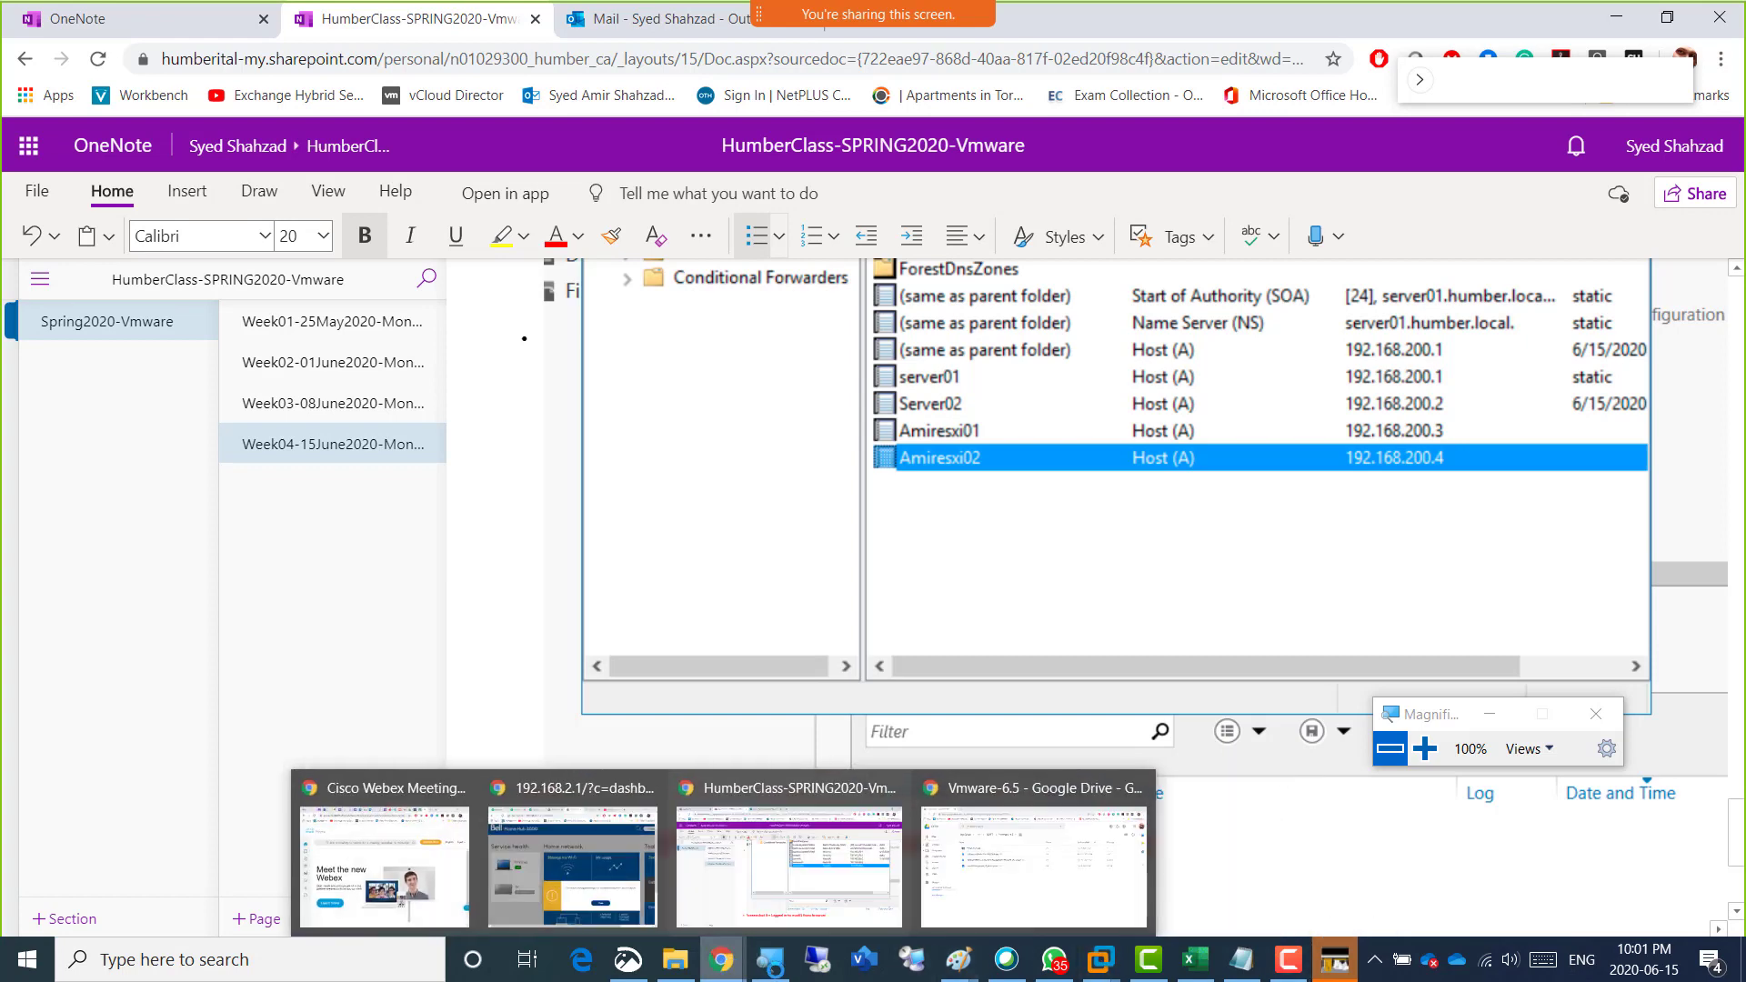
left_click(628, 959)
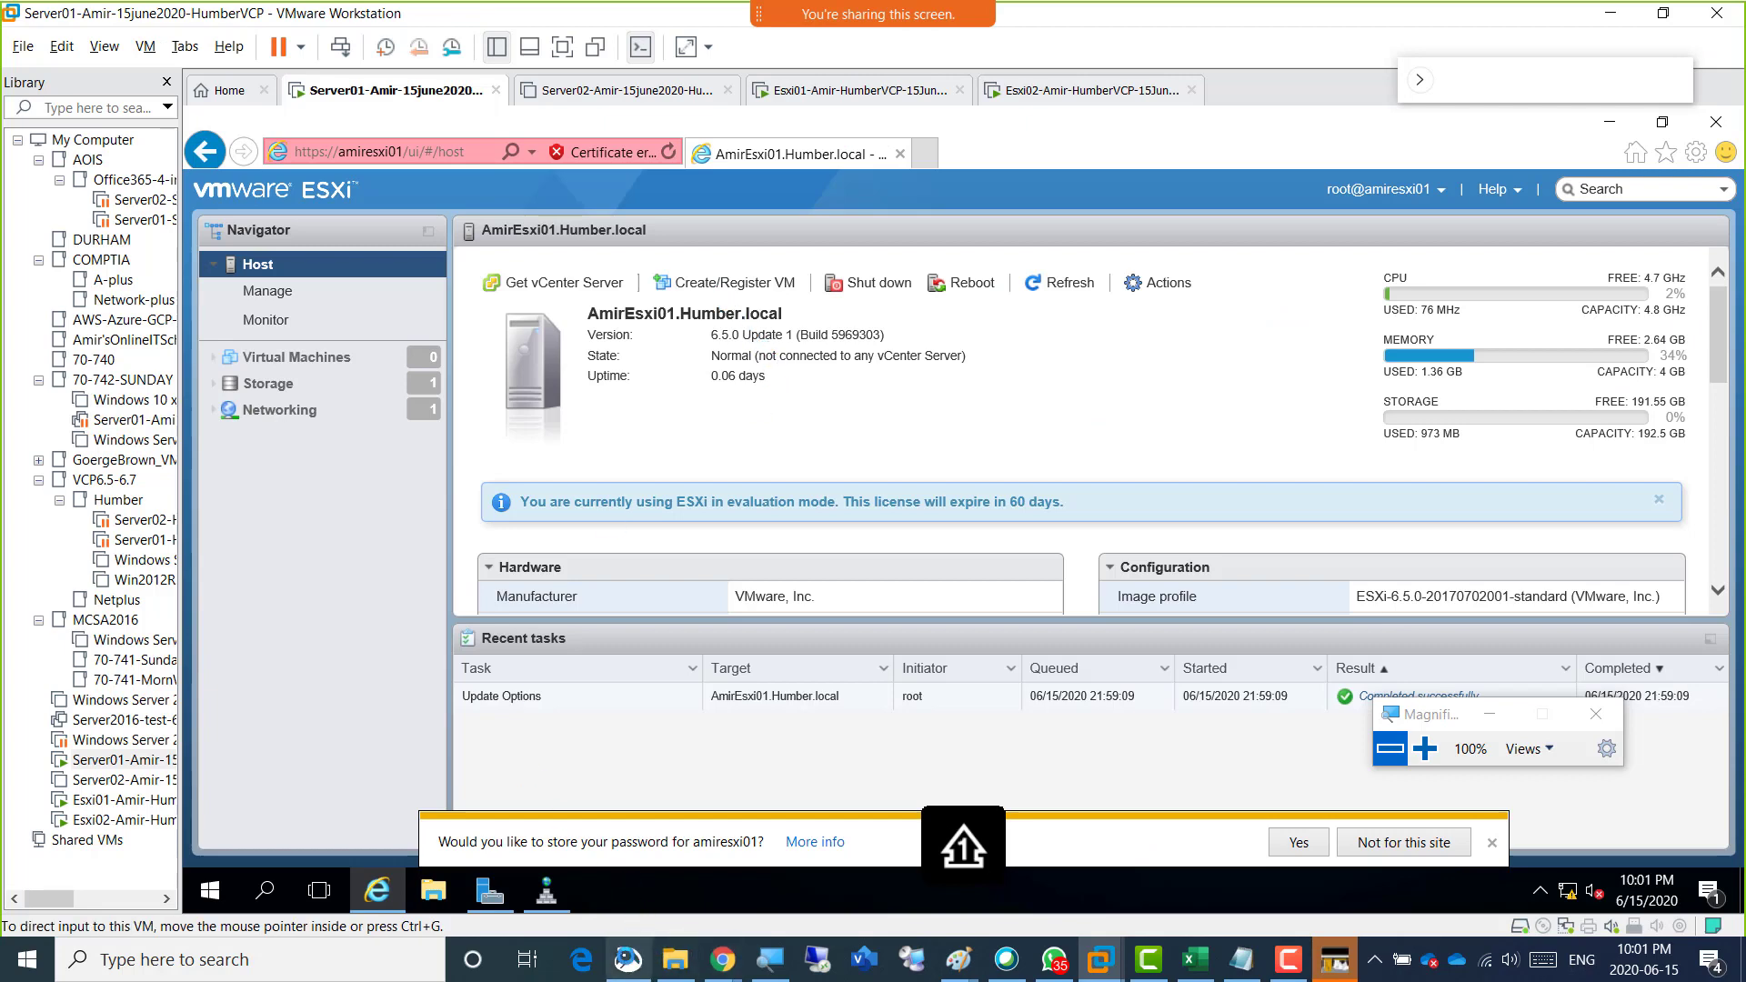
left_click(628, 960)
left_click(619, 75)
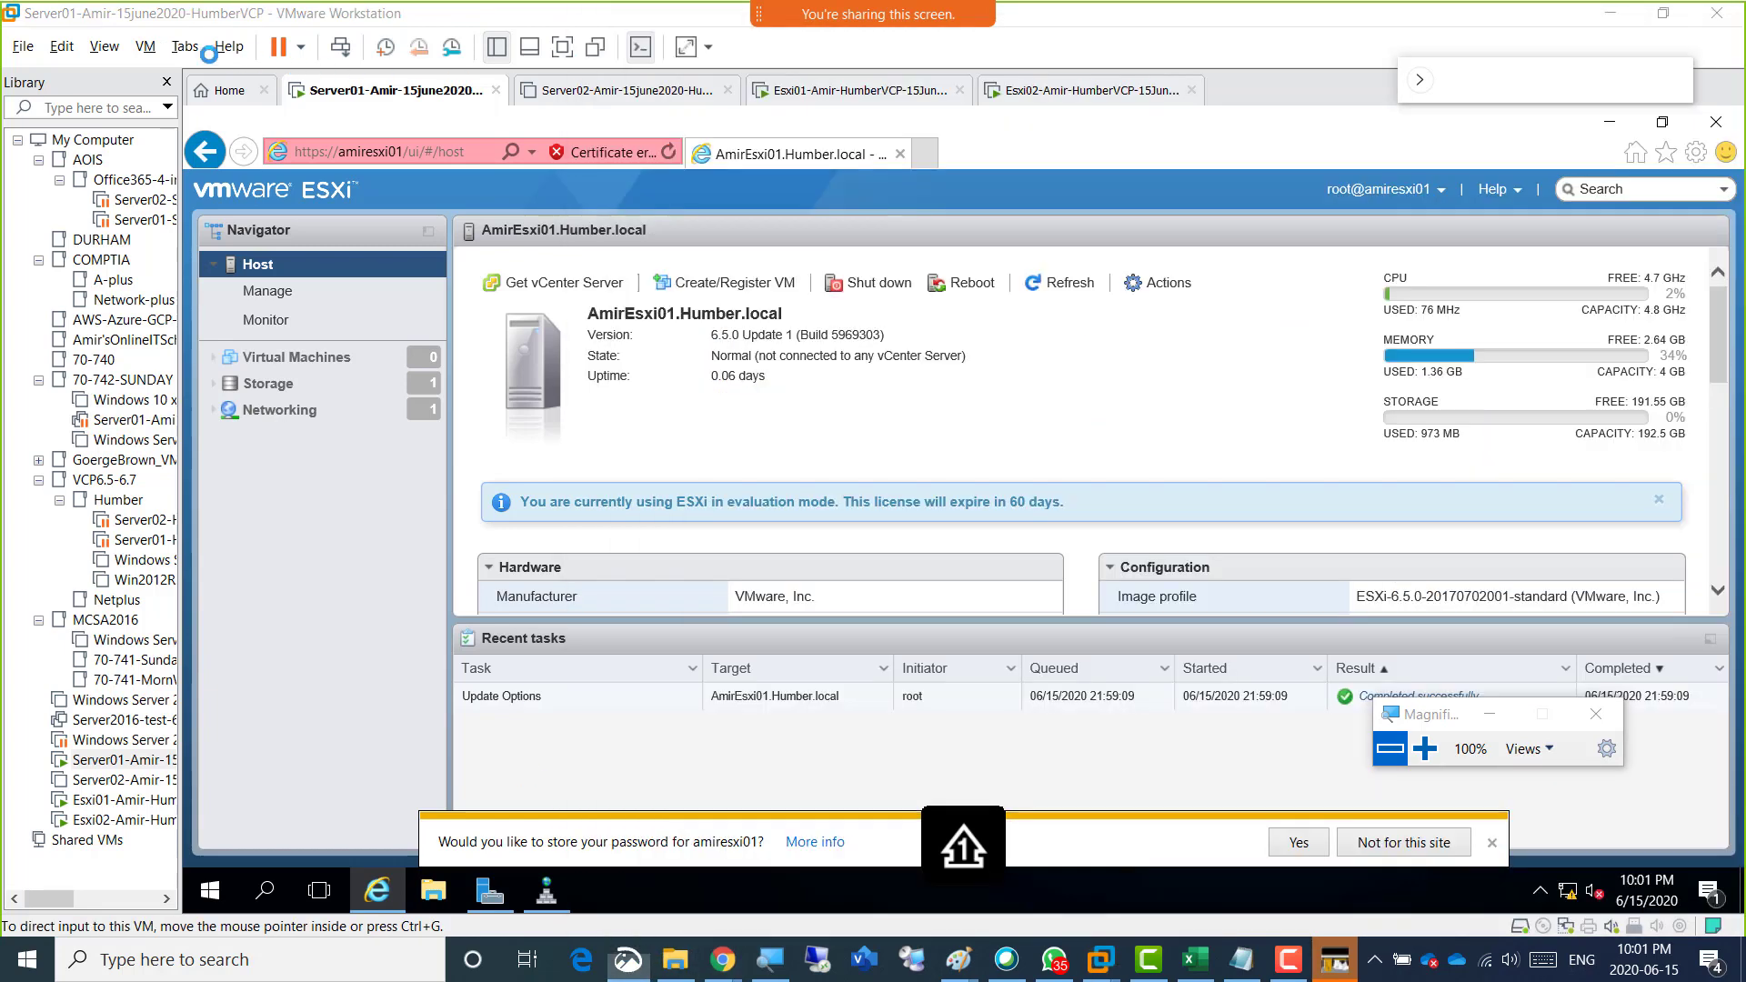
mouse_move(168, 56)
left_mouse_down()
mouse_move(1053, 319)
mouse_move(1578, 798)
left_mouse_up()
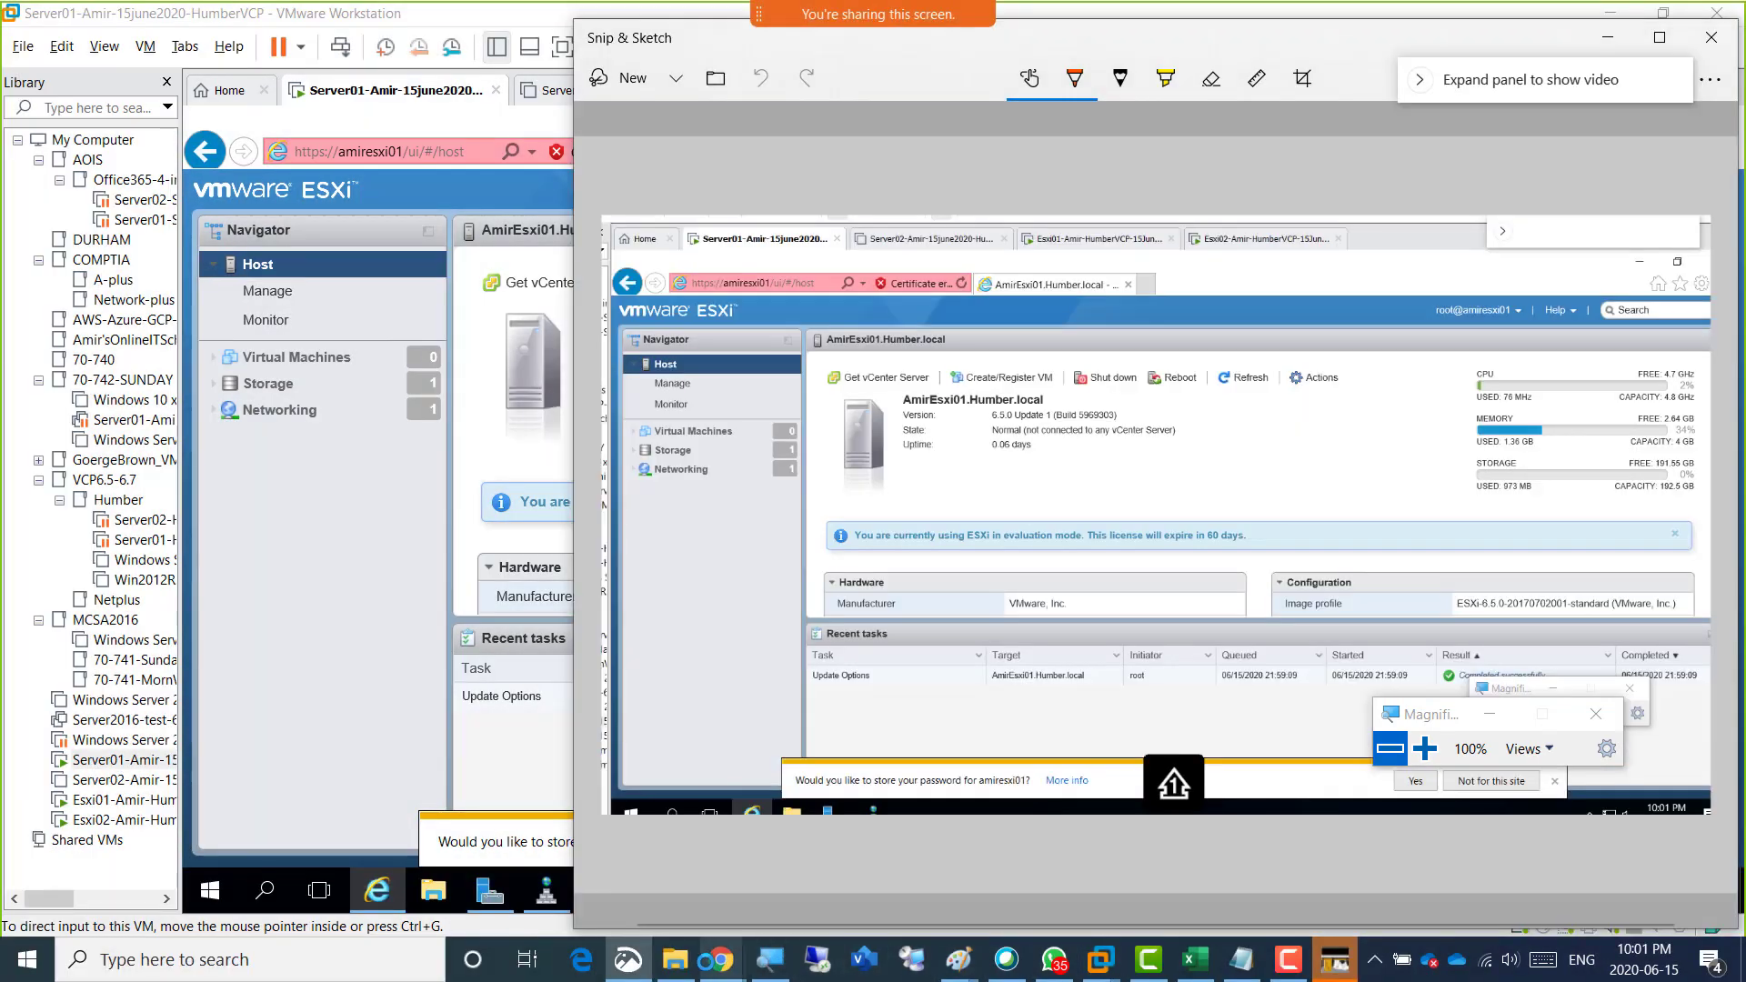
mouse_move(721, 959)
left_click(748, 885)
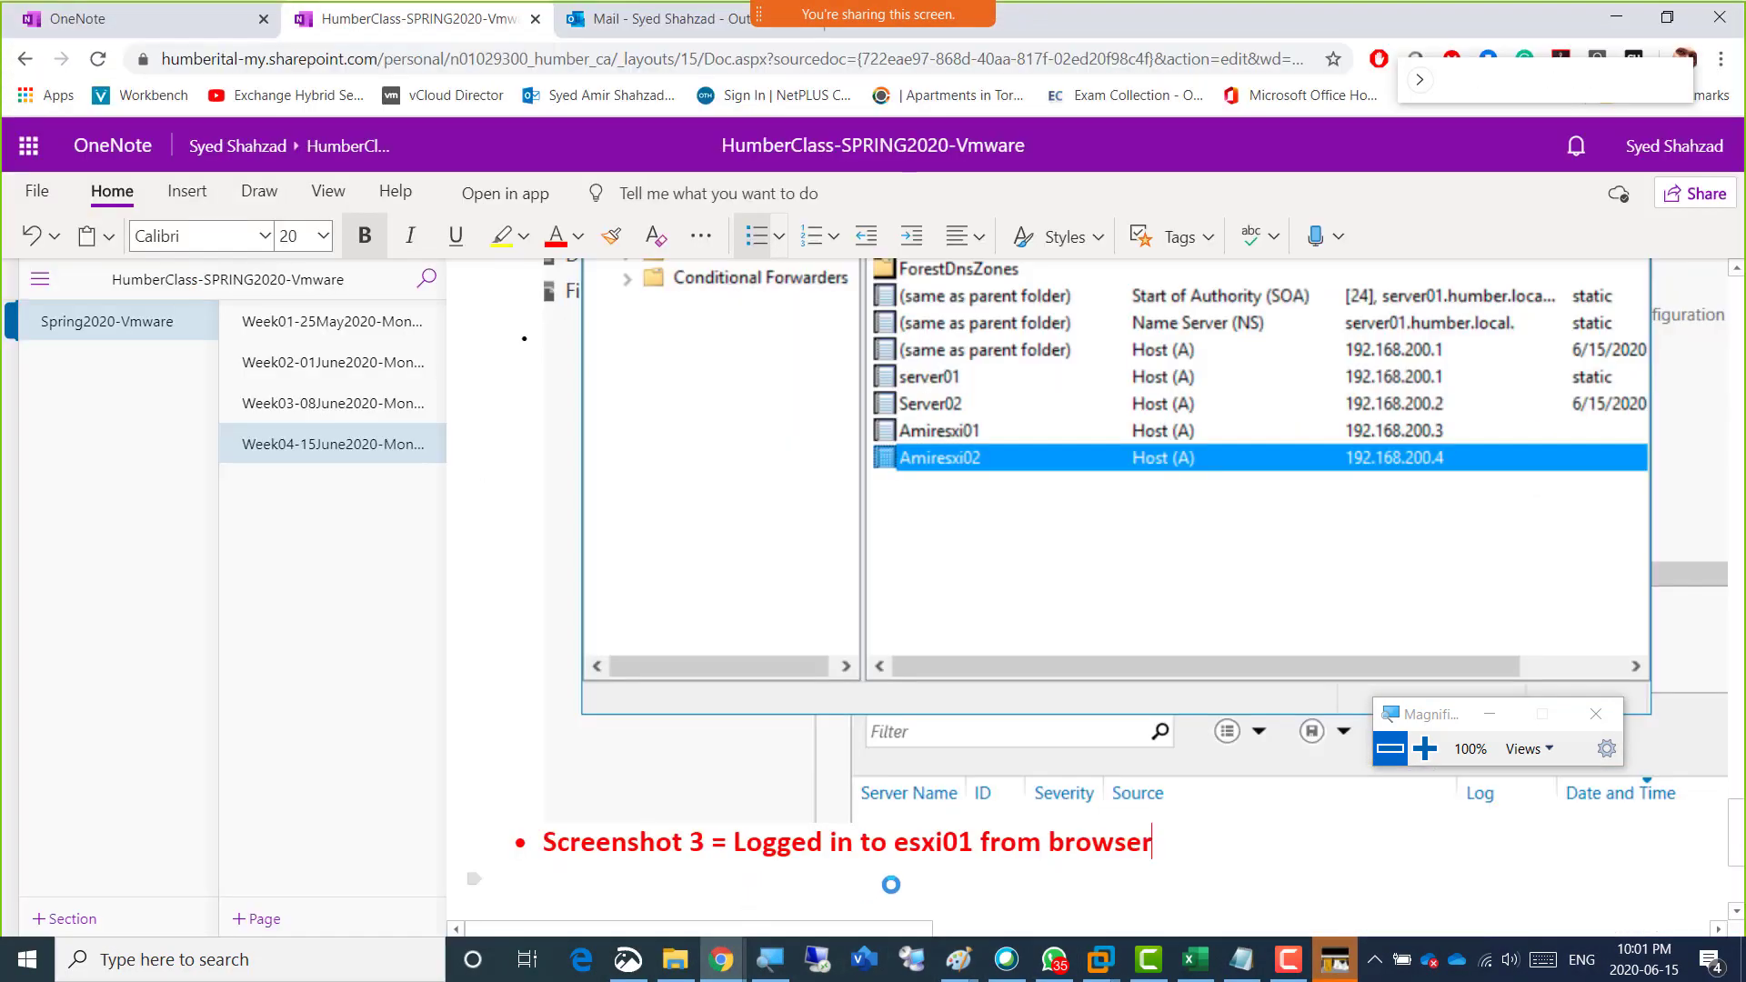
key("ctrl+v")
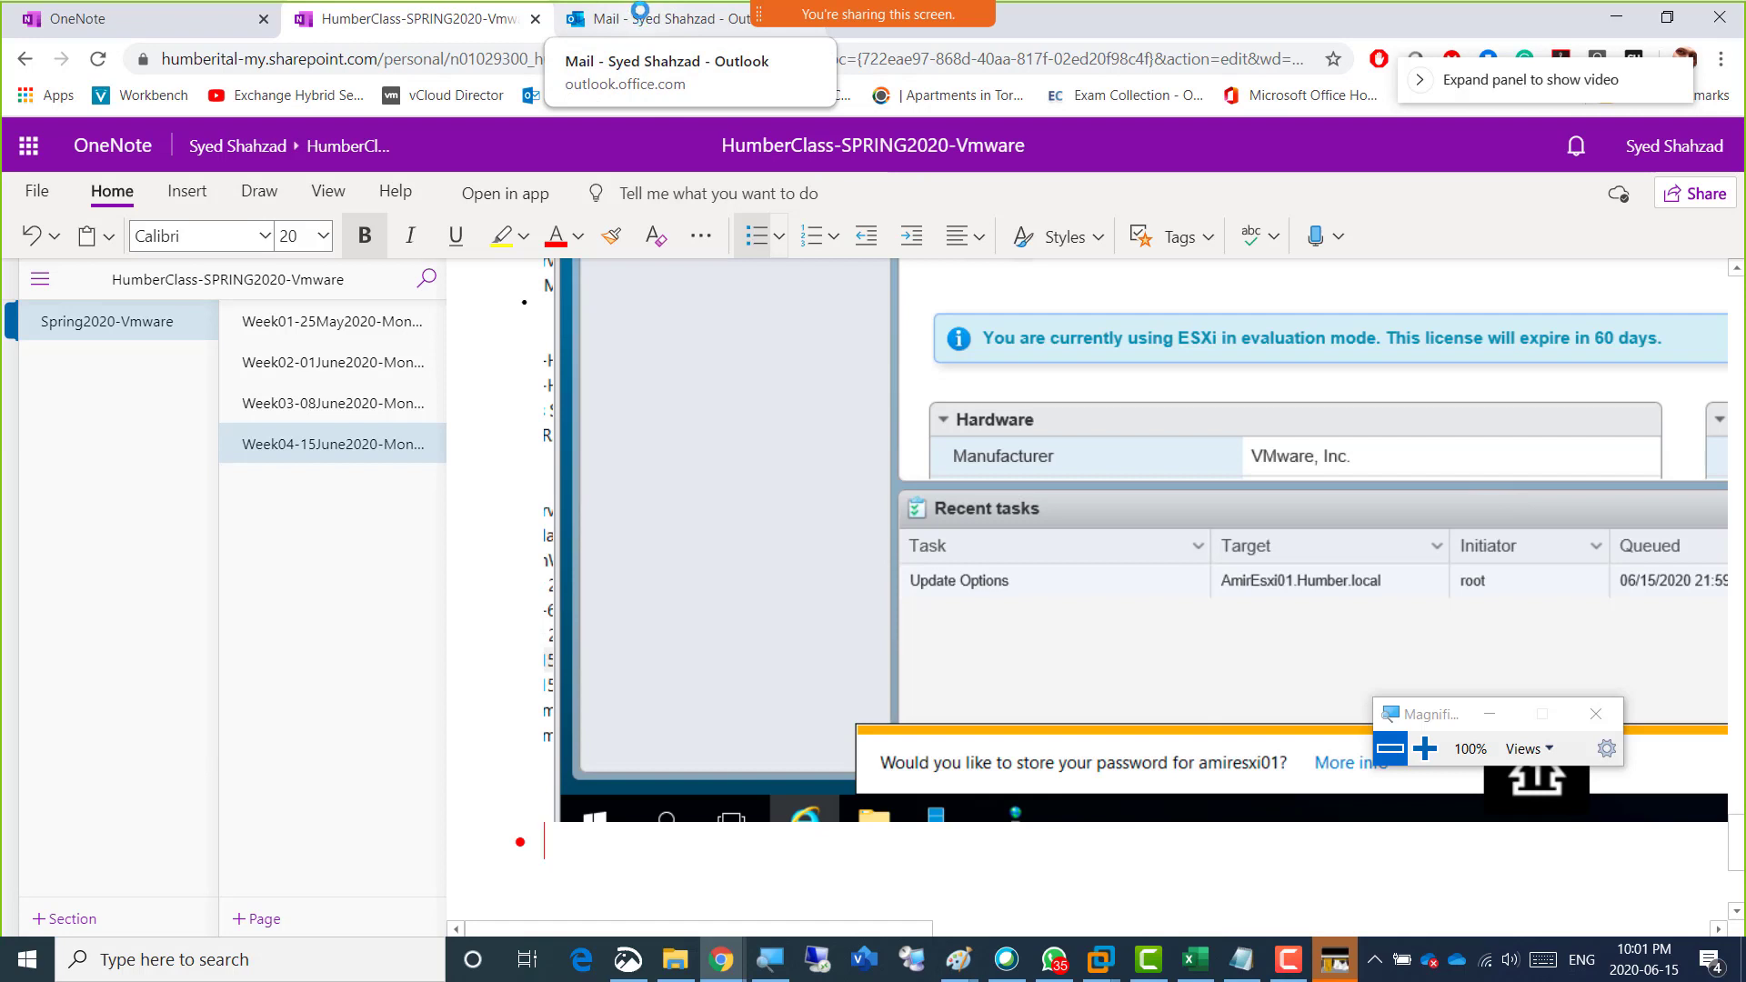
left_click(1602, 18)
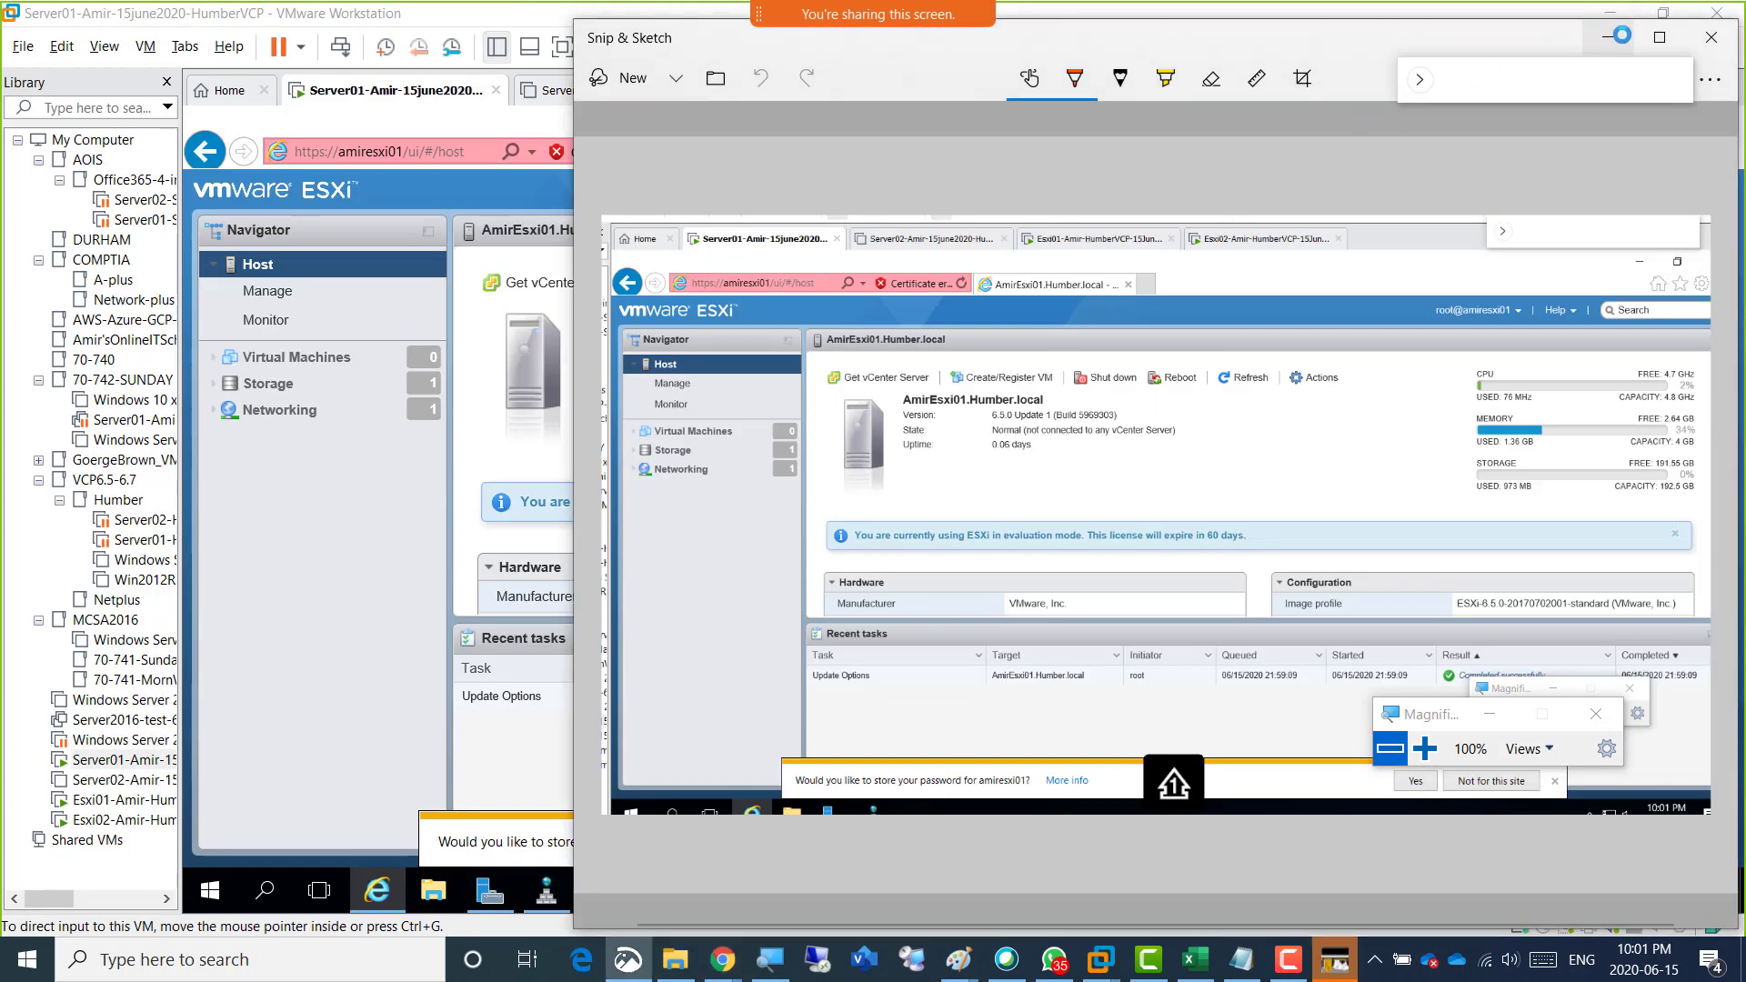
left_click(1616, 37)
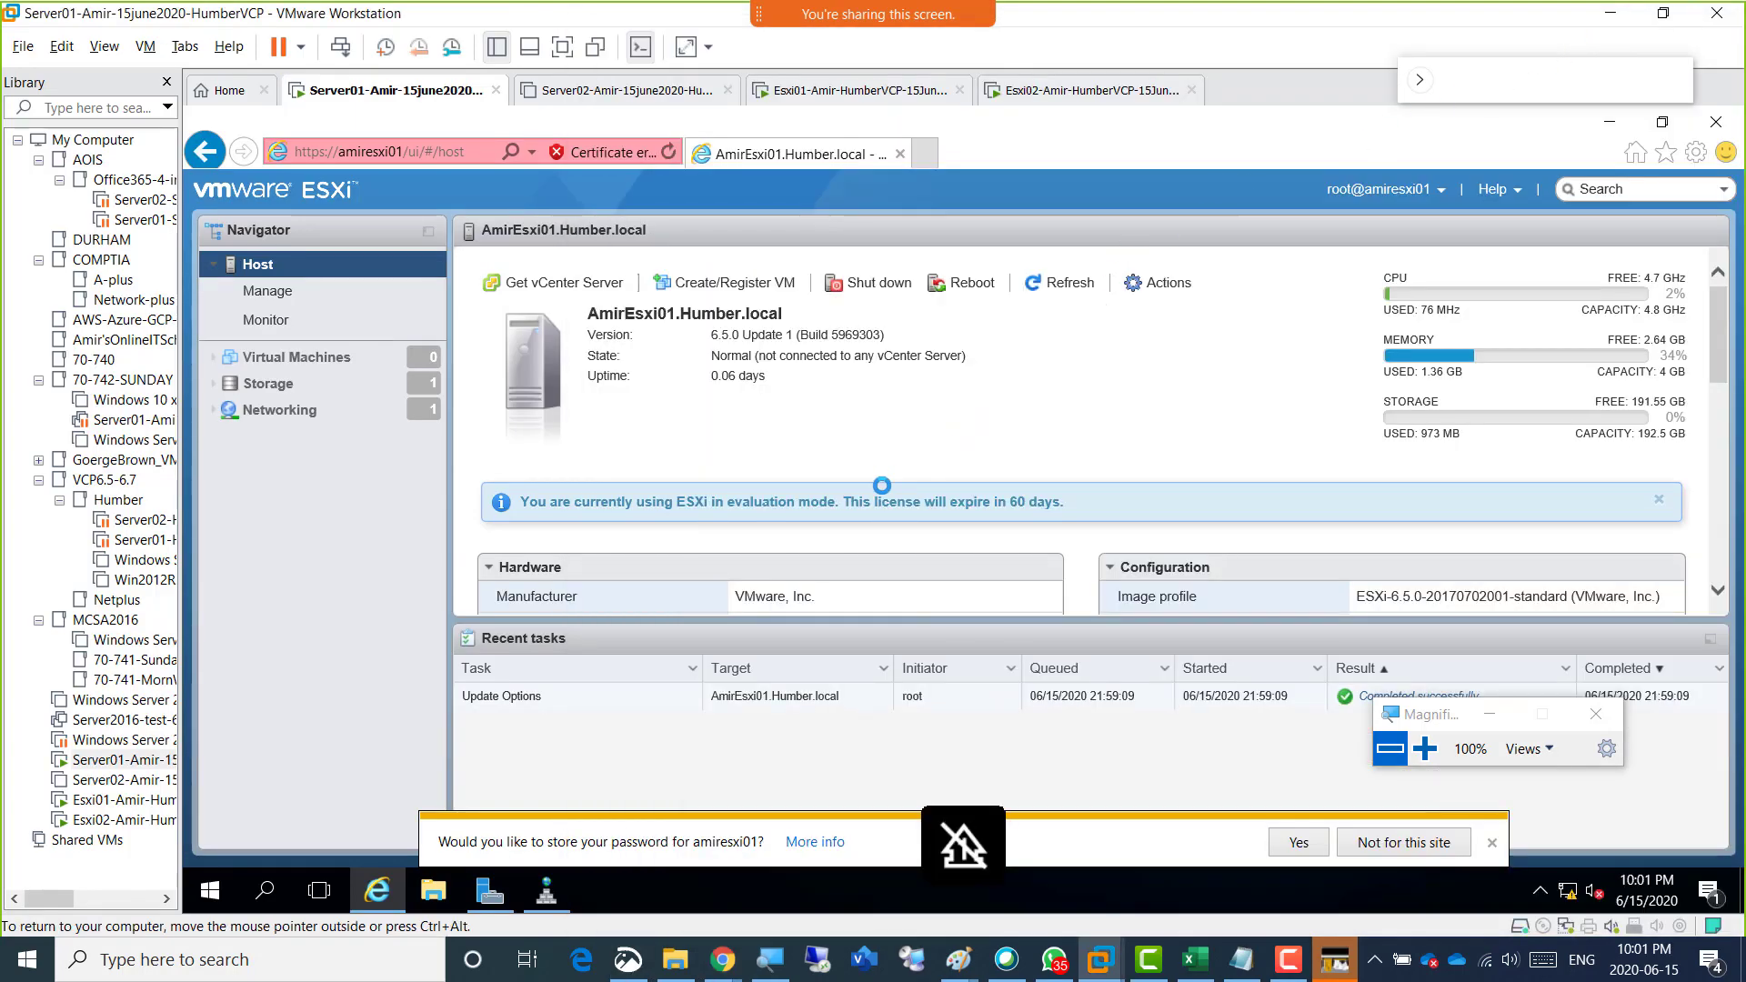
Return to OneNote, renumber the esxi01 login caption as Screenshot 4, and switch back to VMware Workstation.
key("alt+Tab")
key("alt+Tab")
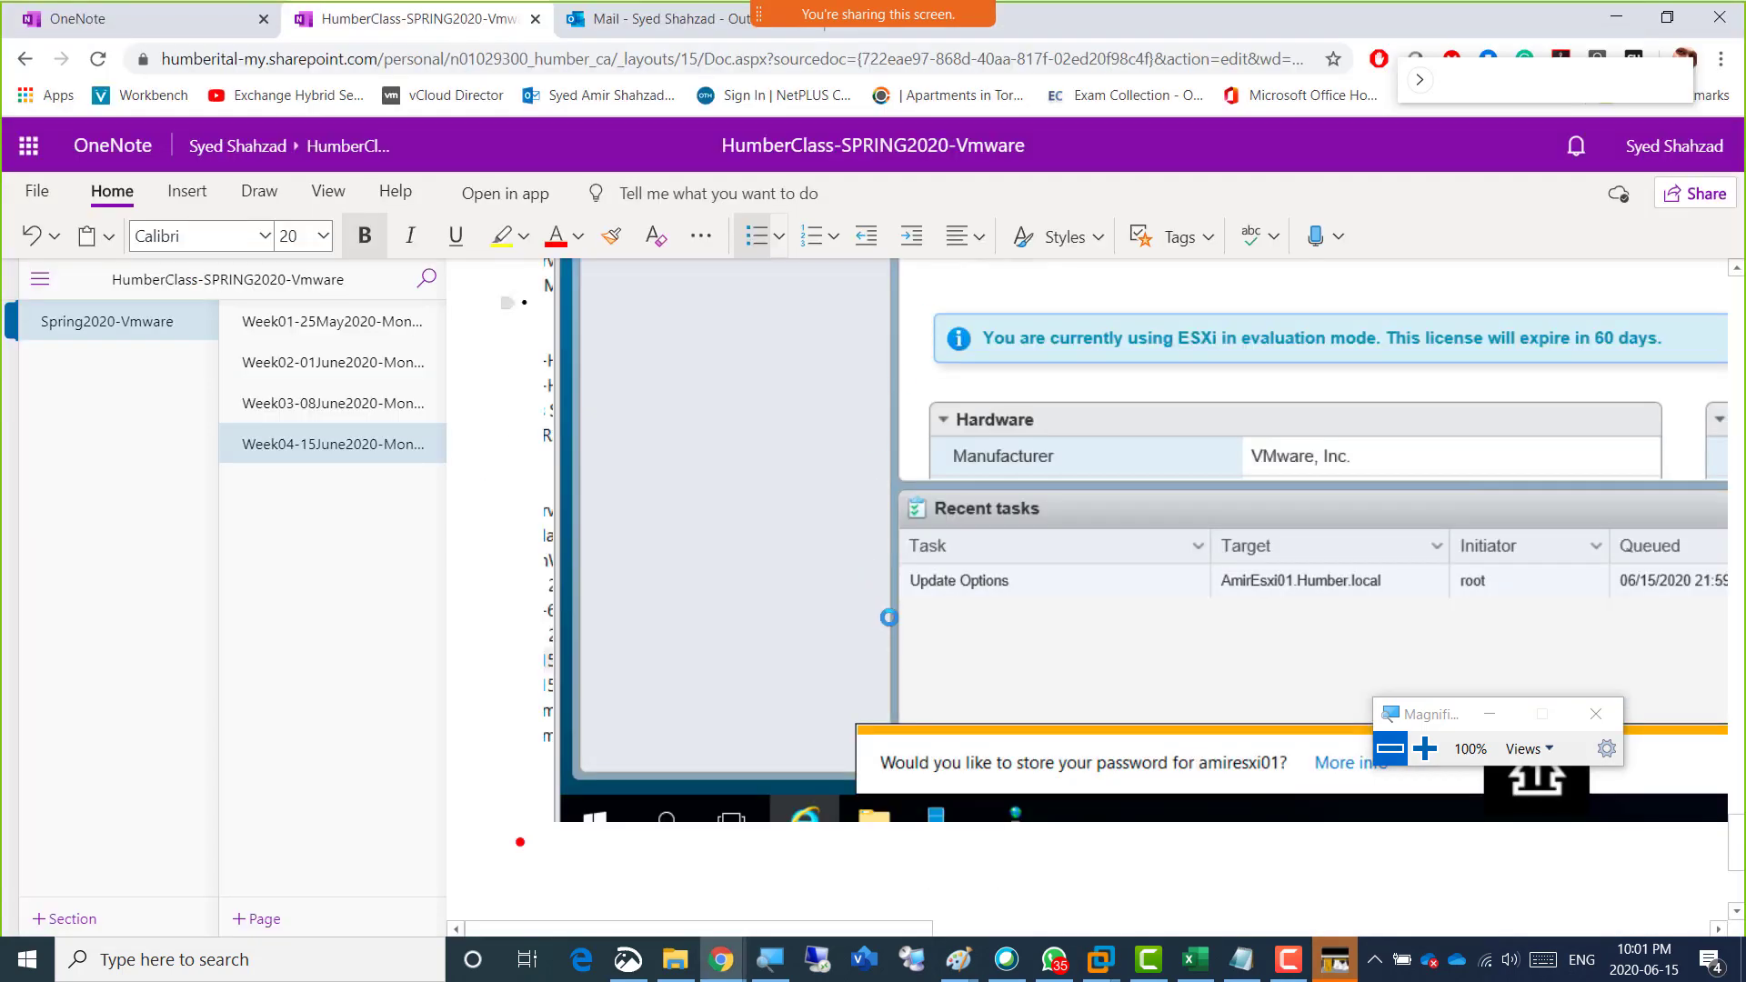
scroll(882, 618, "up", 10)
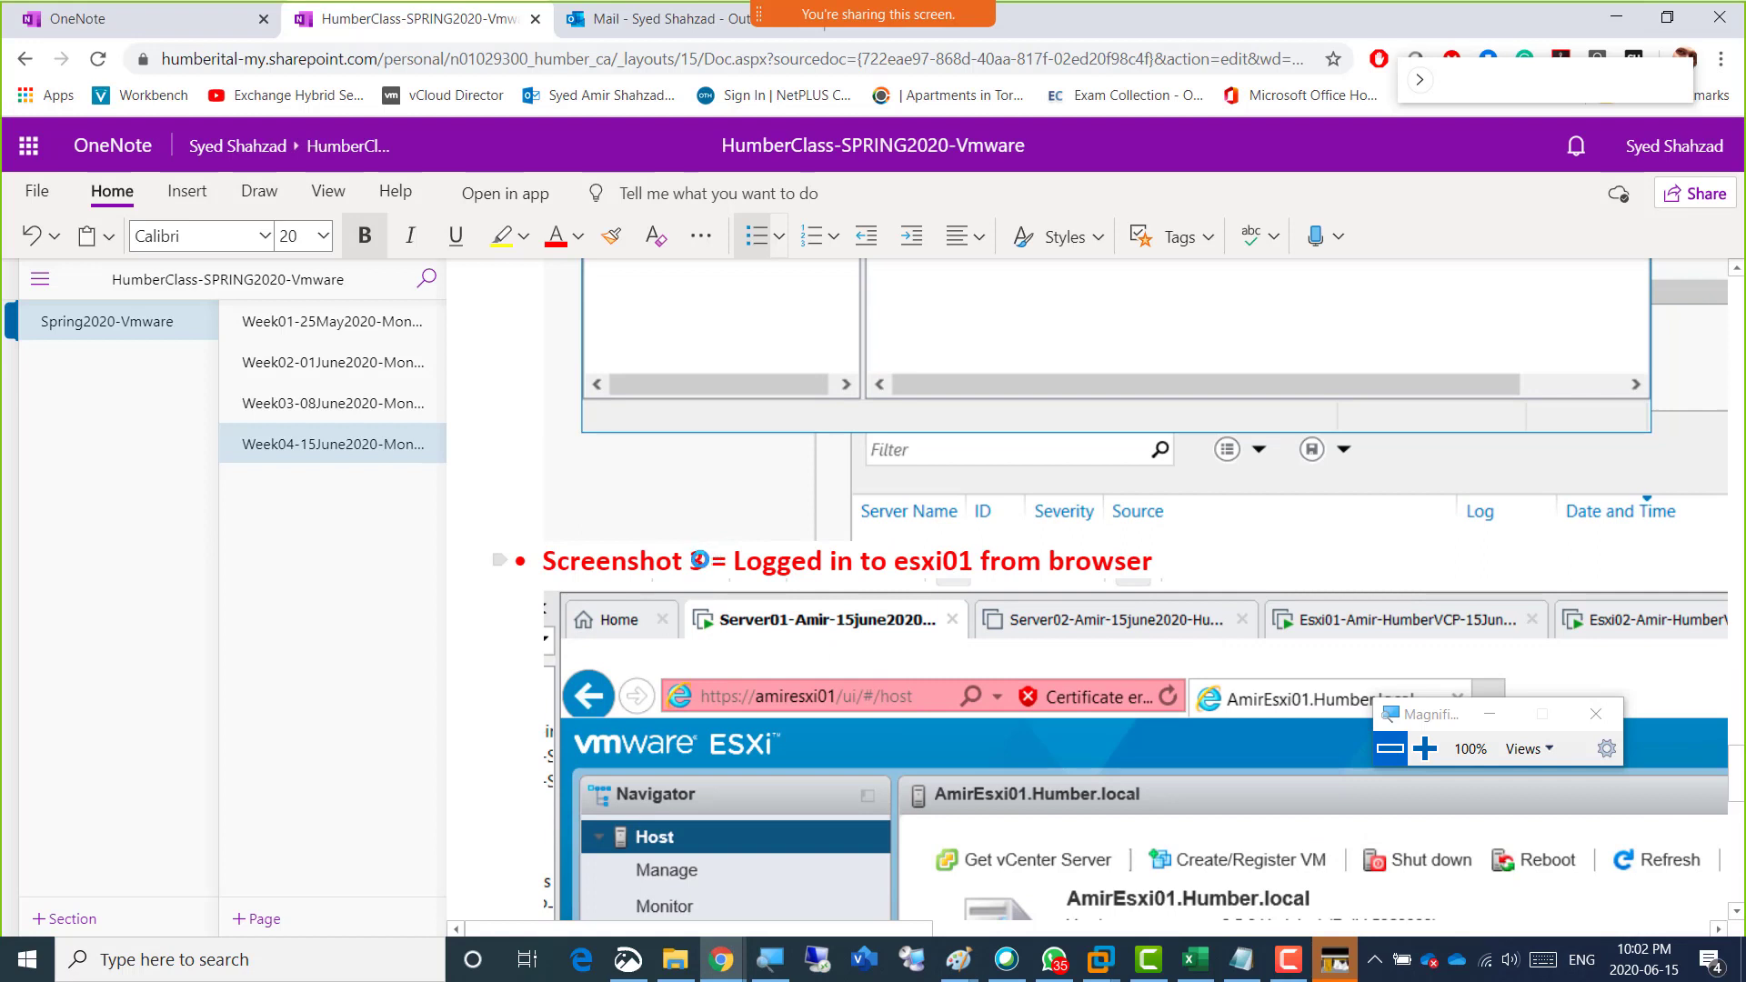
double_click(694, 561)
type("4")
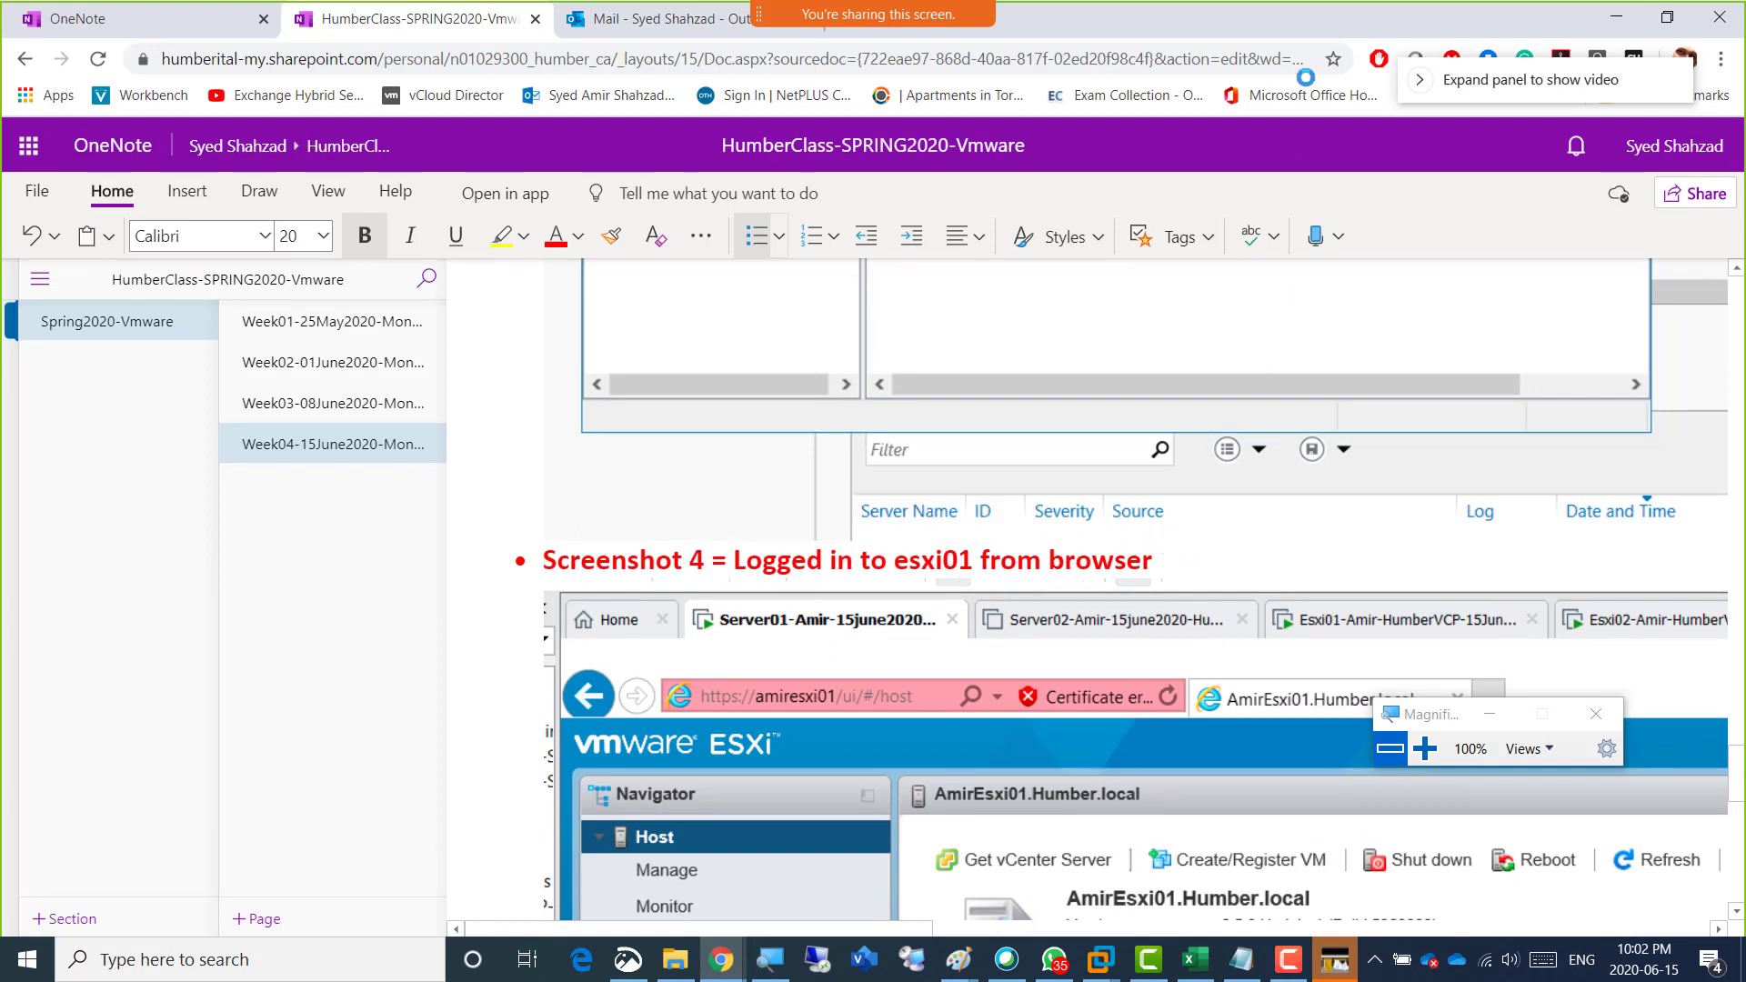
key("alt+Tab")
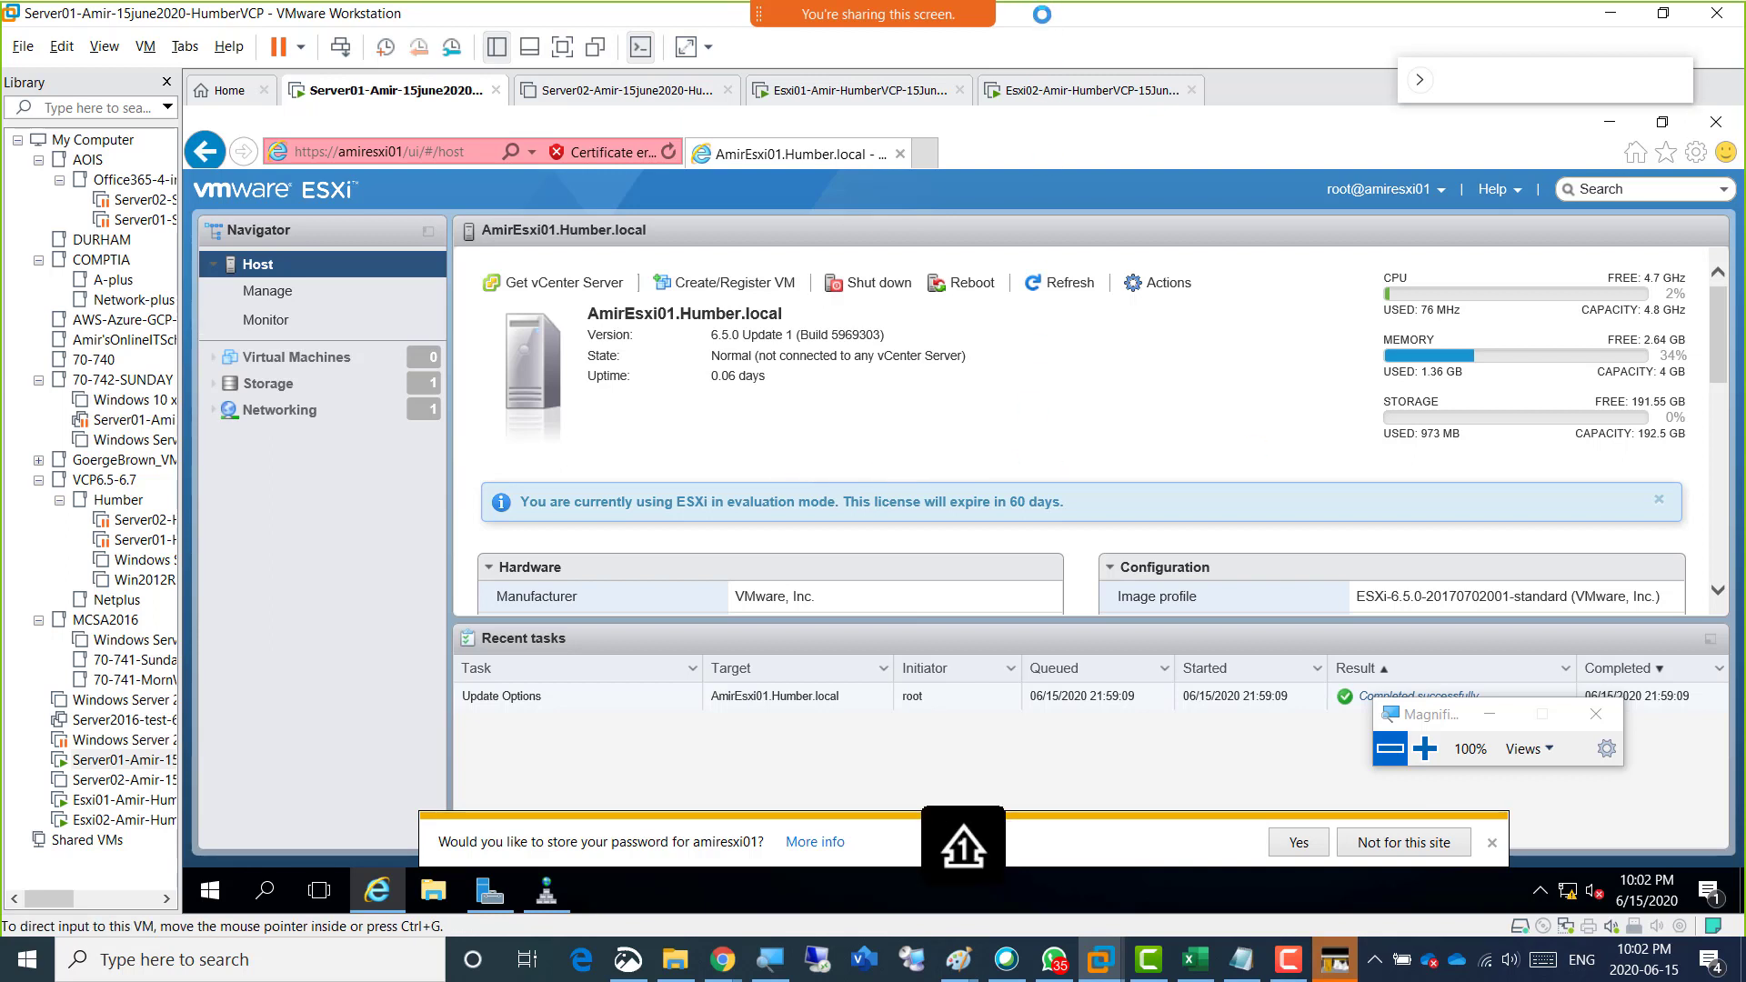
Switch to the OneNote class notes and review the numbering of the screenshot captions in the Week04-15June2020 page.
key("alt+Tab")
scroll(916, 447, "up", 4)
scroll(916, 448, "up", 10)
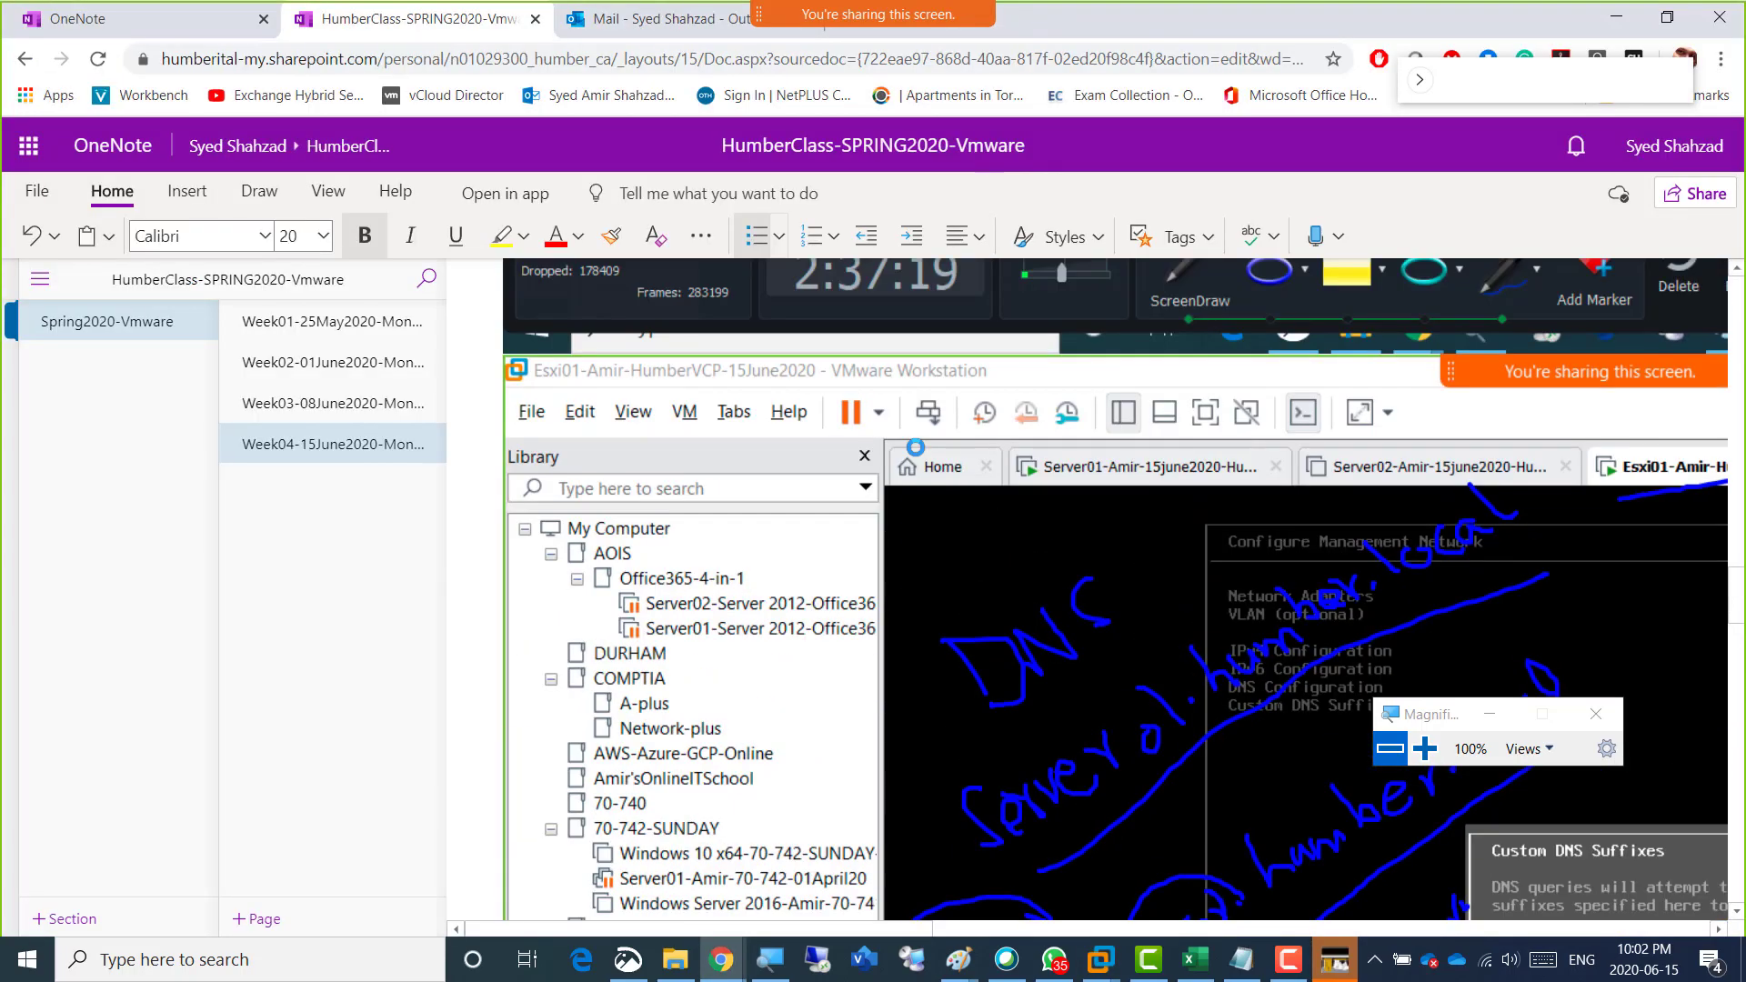
scroll(916, 447, "up", 15)
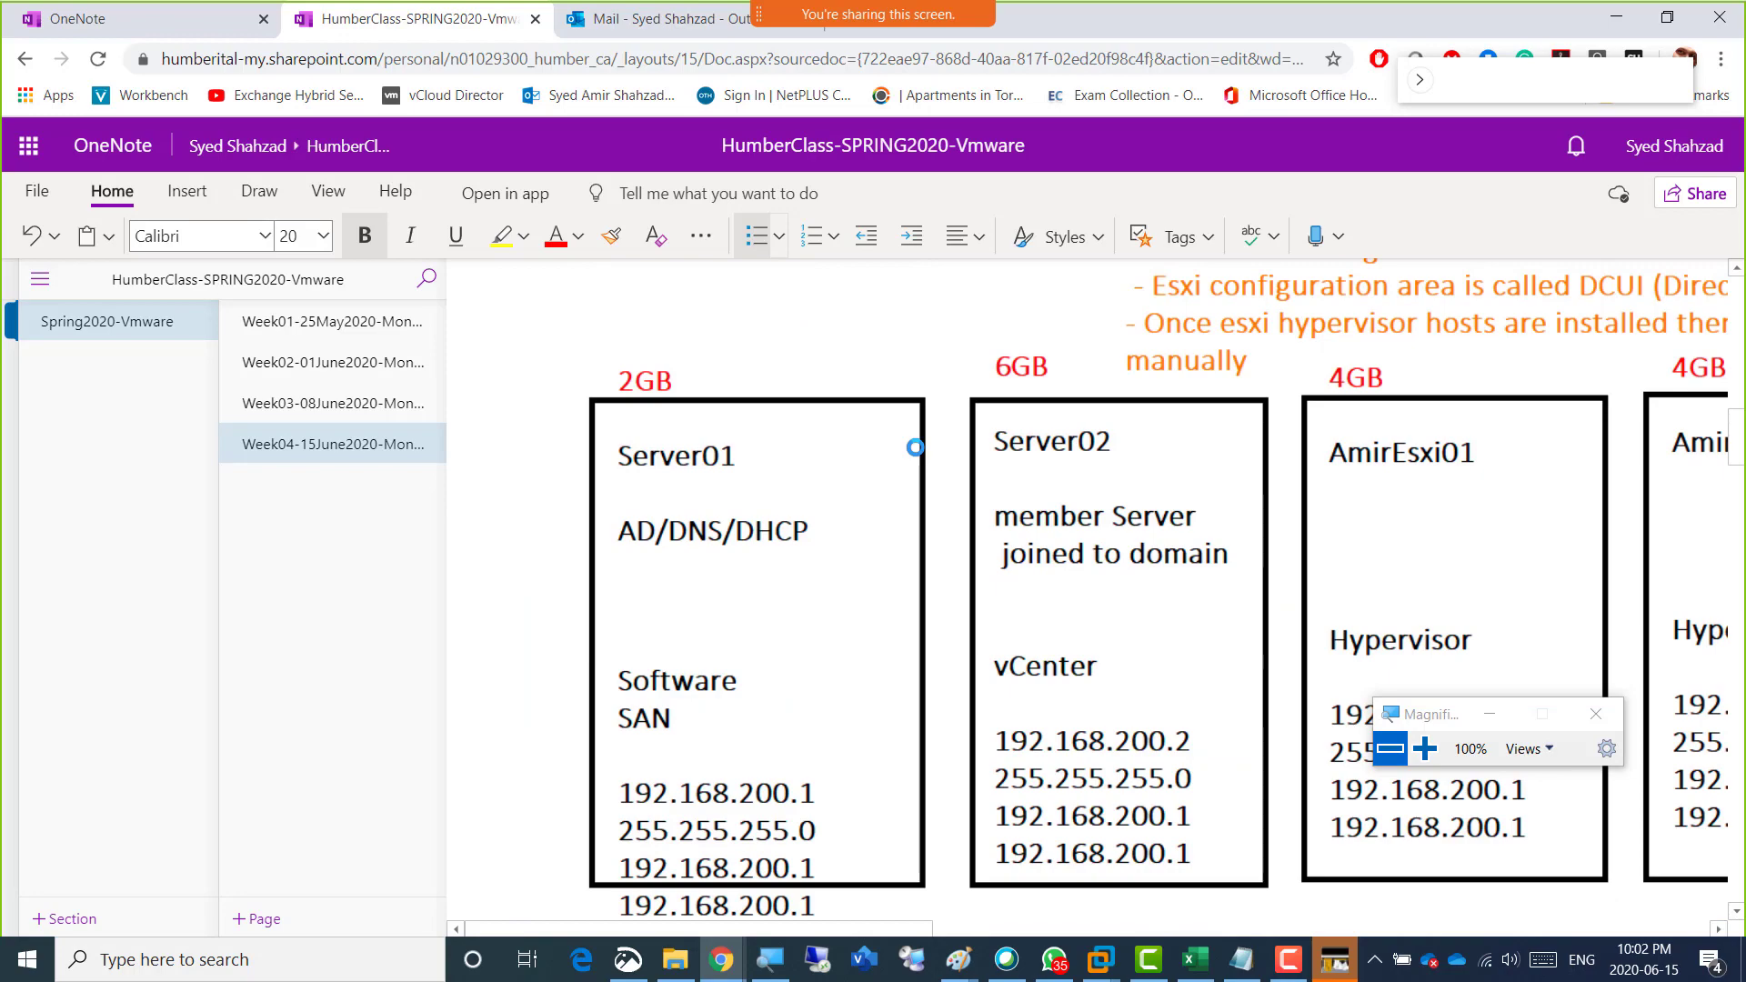
scroll(915, 447, "up", 7)
scroll(916, 447, "down", 4)
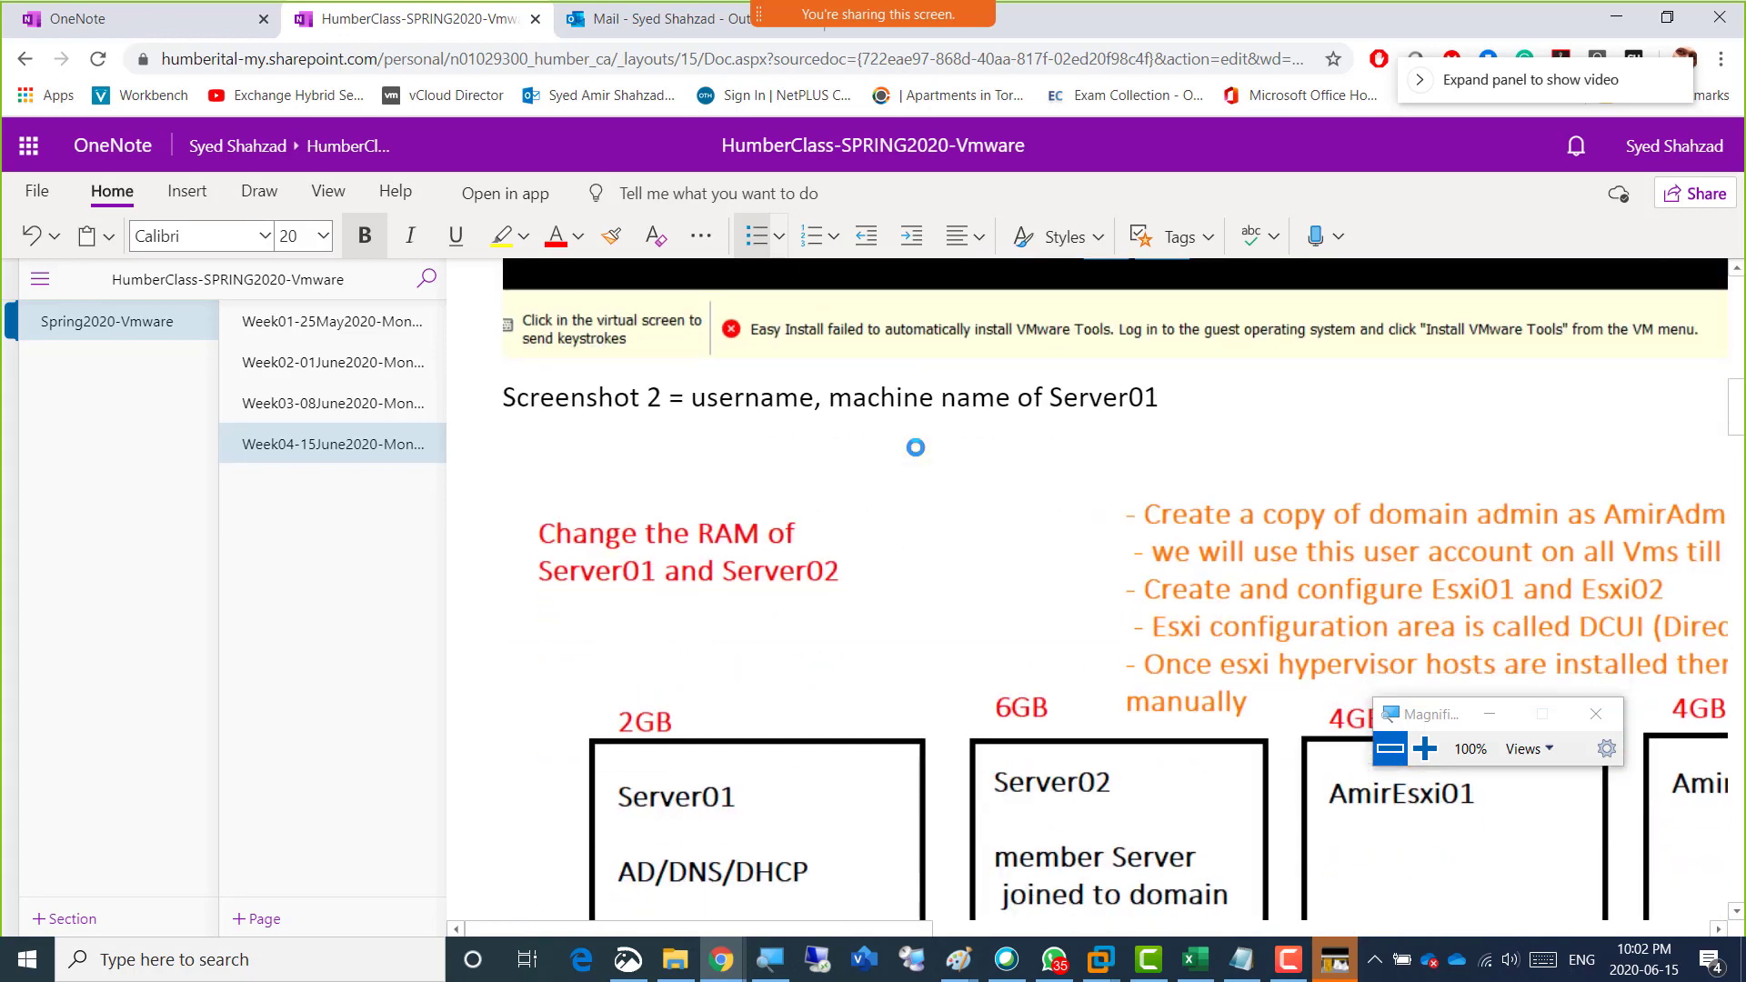
scroll(916, 447, "up", 1)
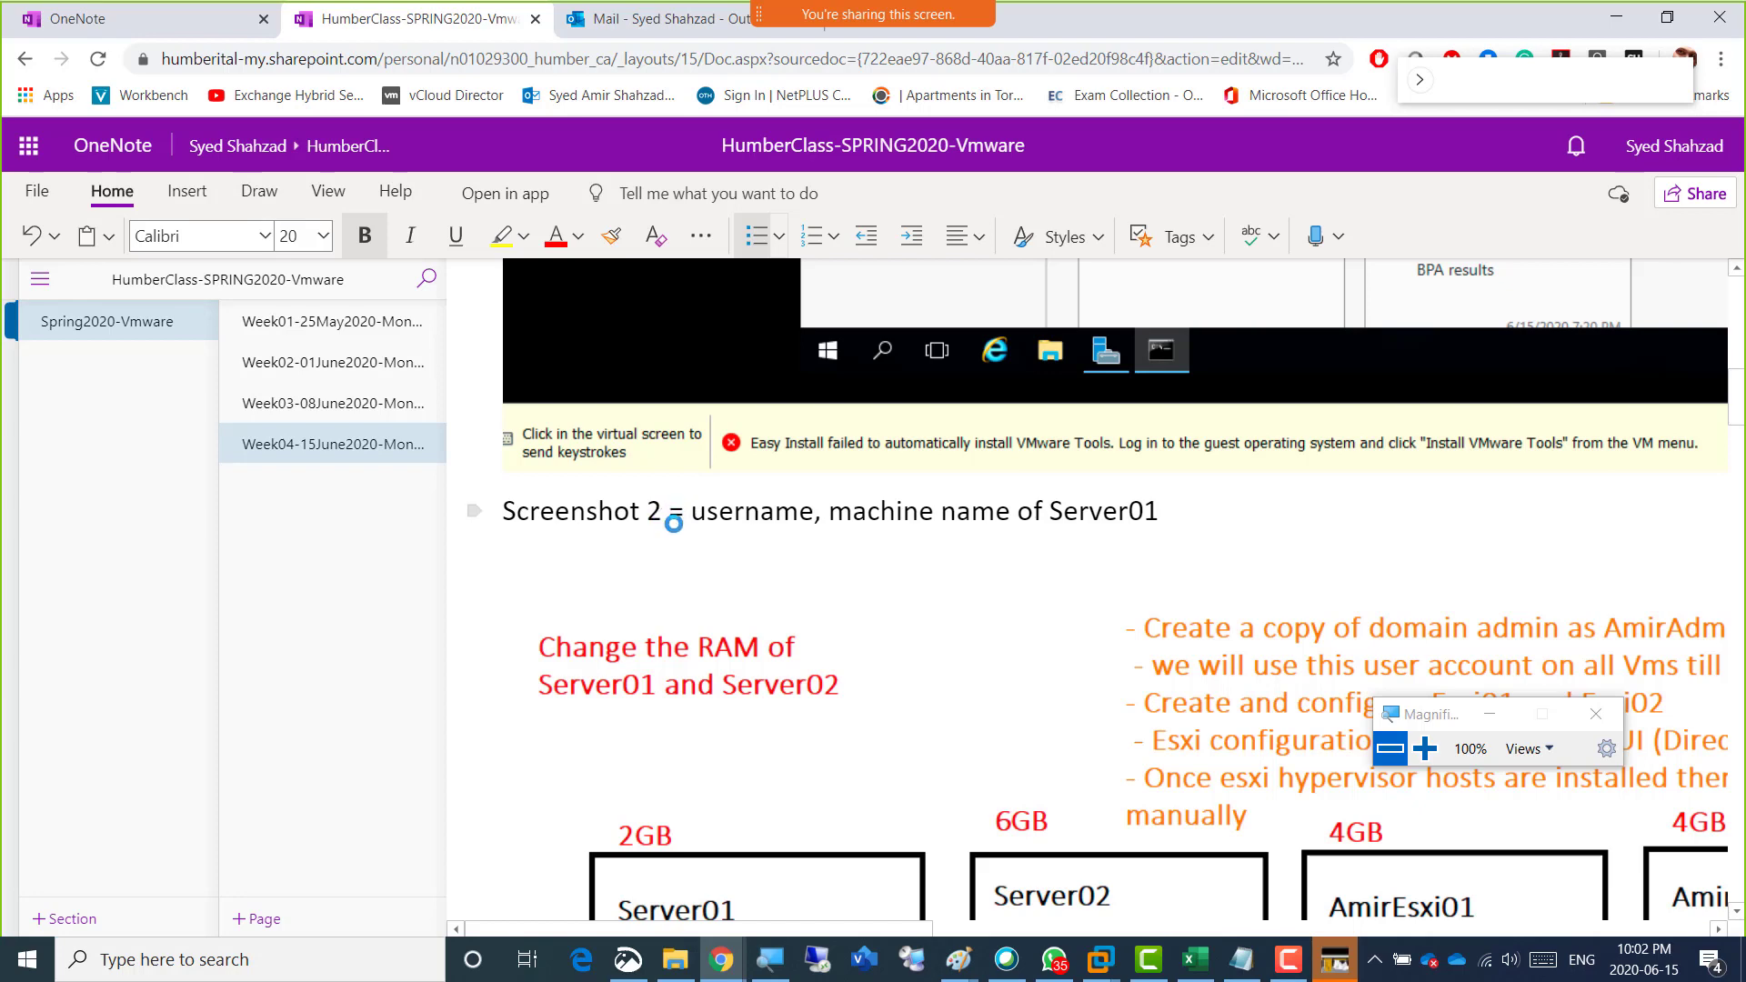
scroll(674, 523, "down", 1)
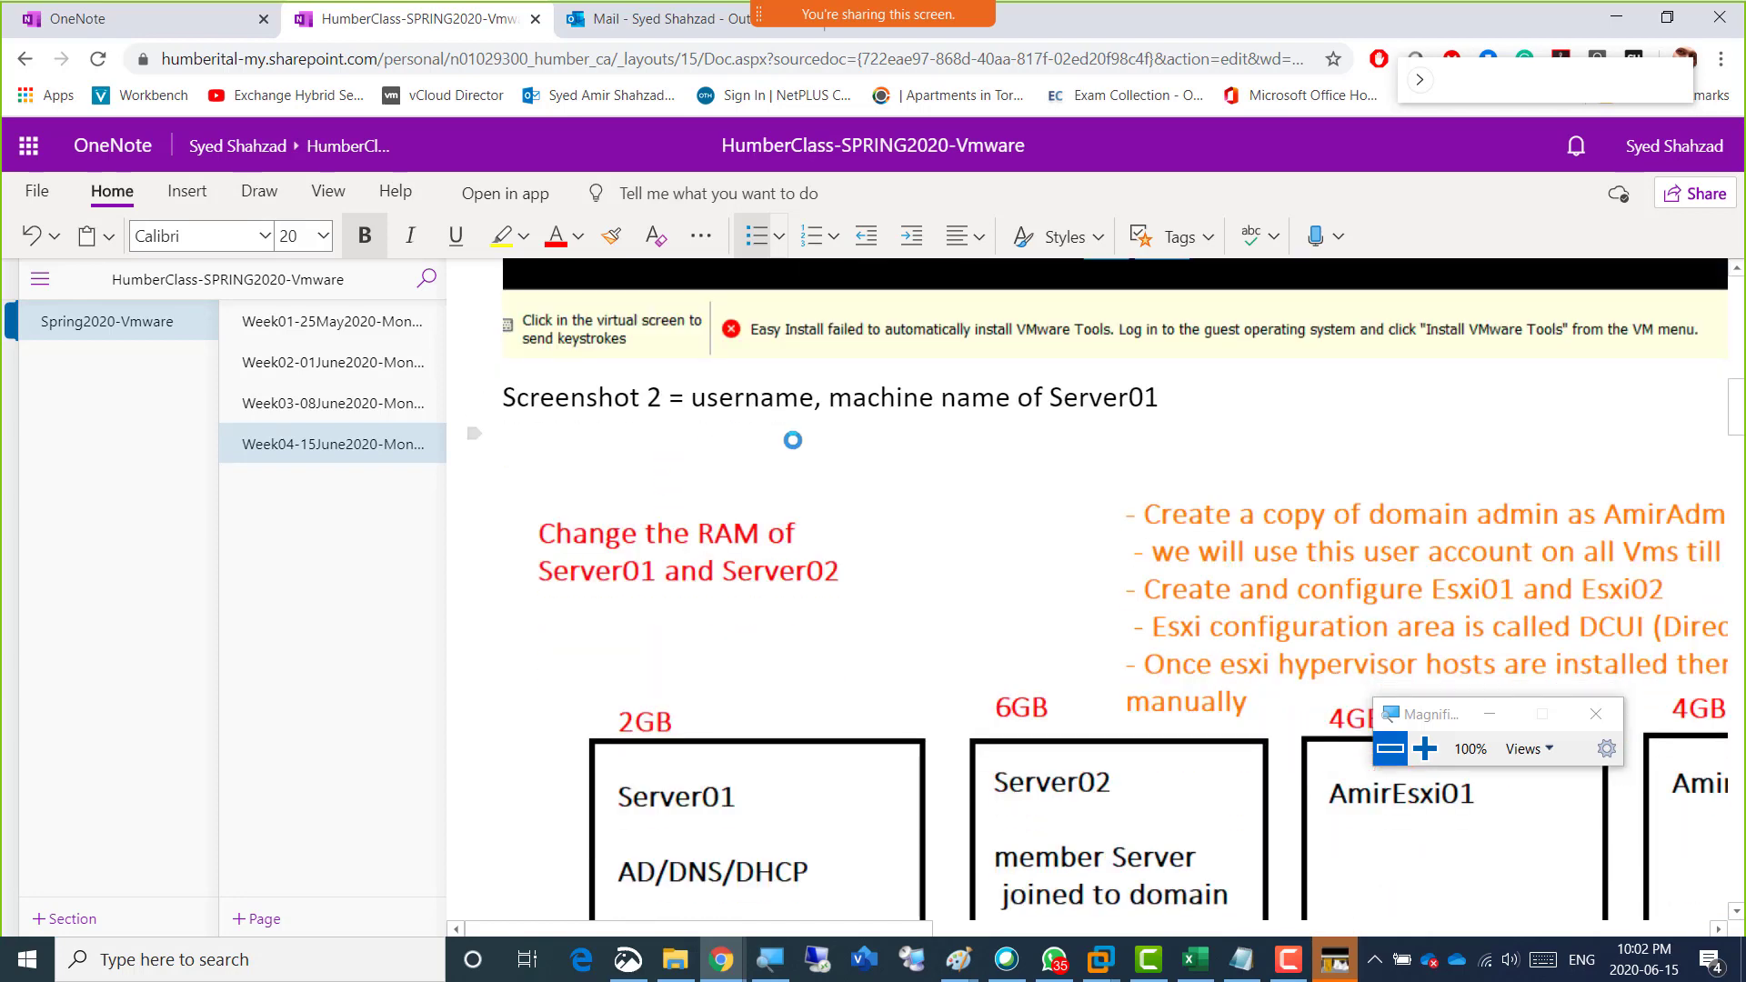
scroll(842, 439, "down", 10)
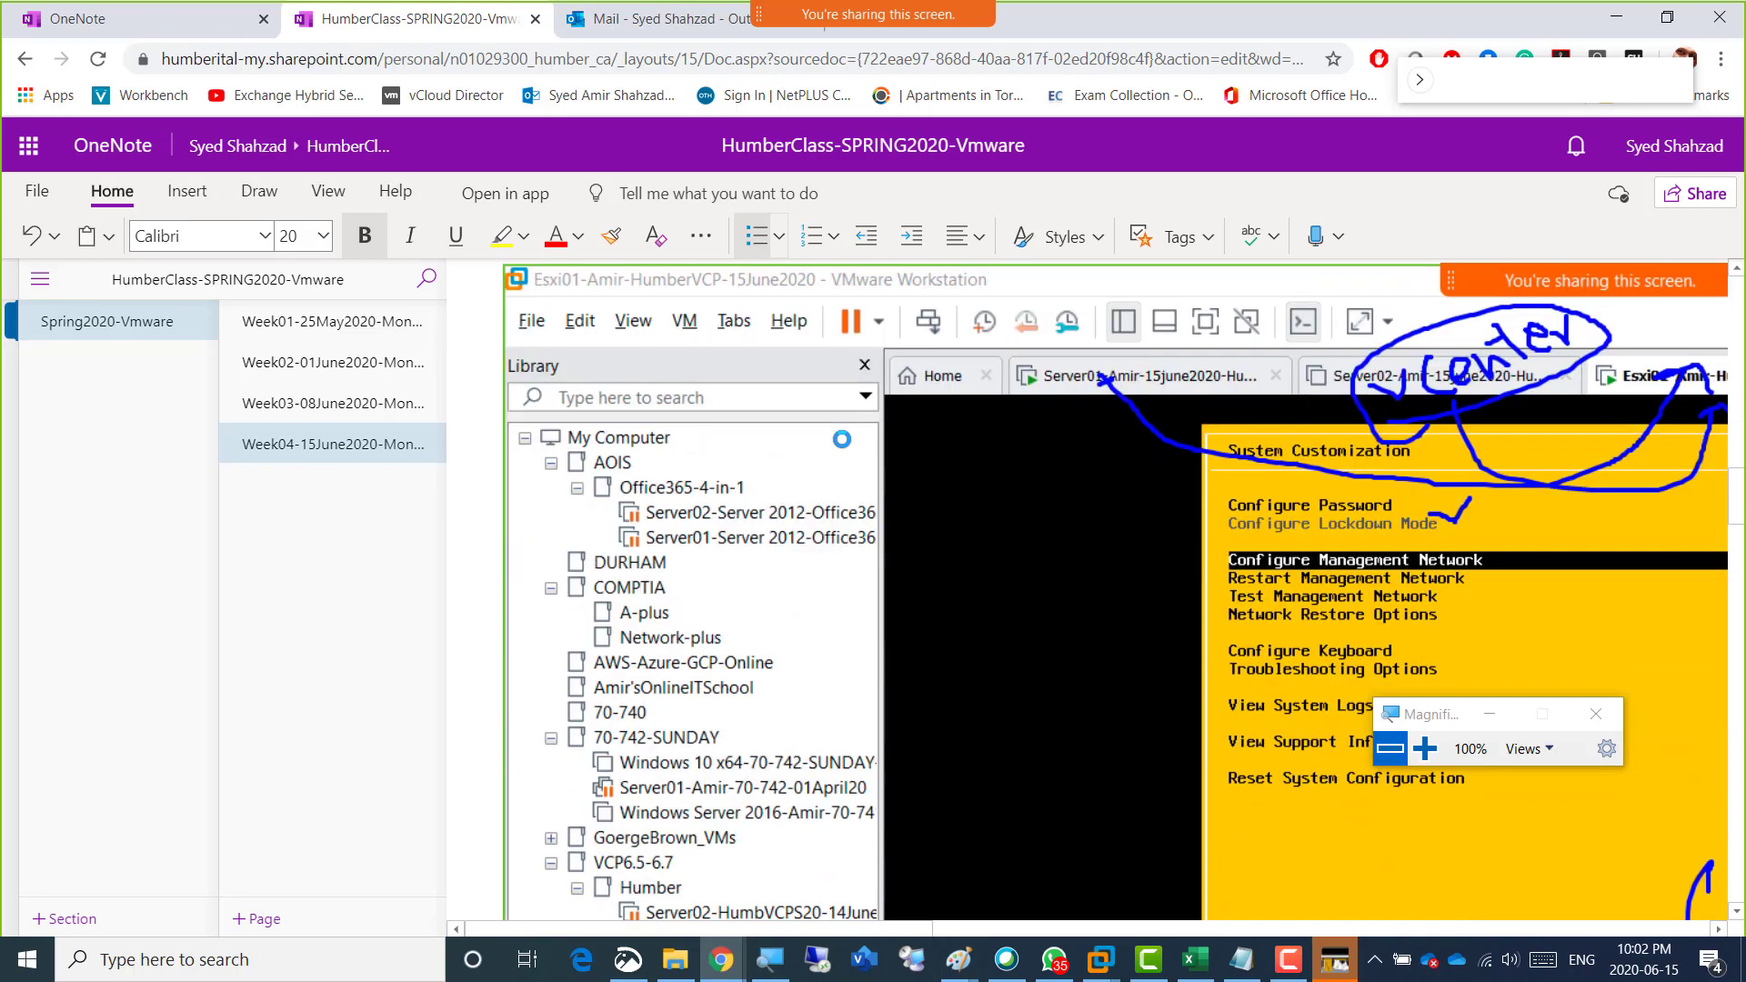
scroll(842, 439, "down", 10)
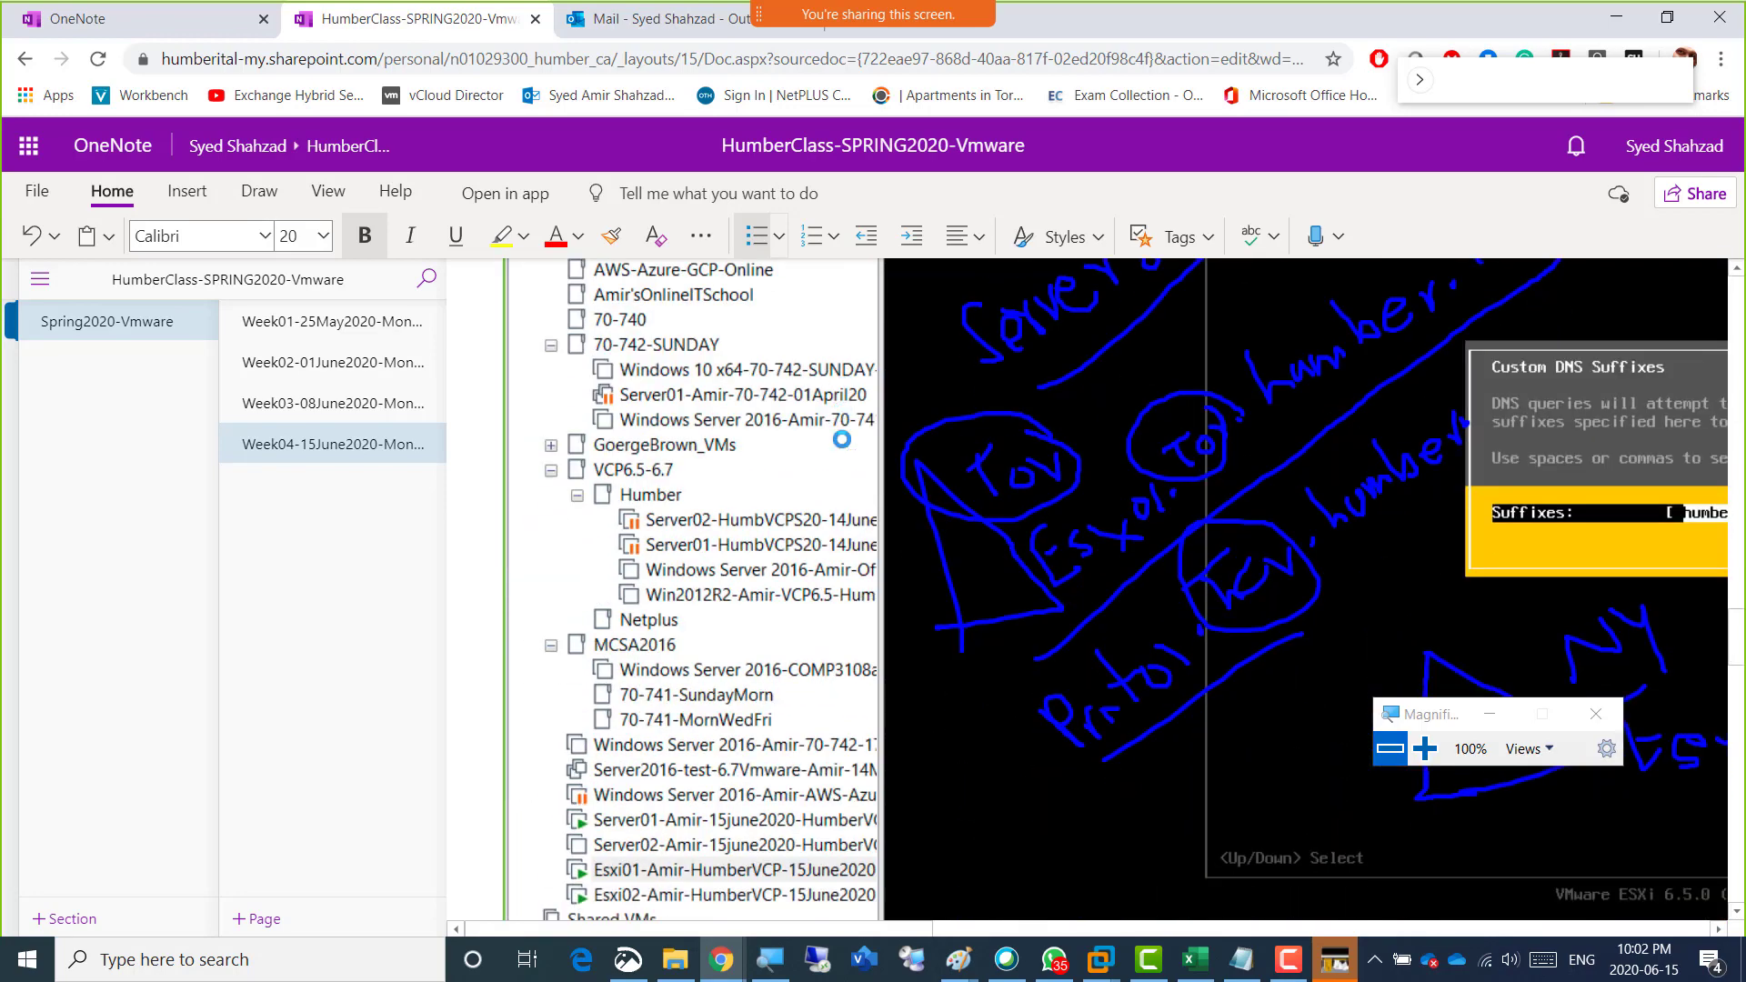
scroll(842, 439, "down", 8)
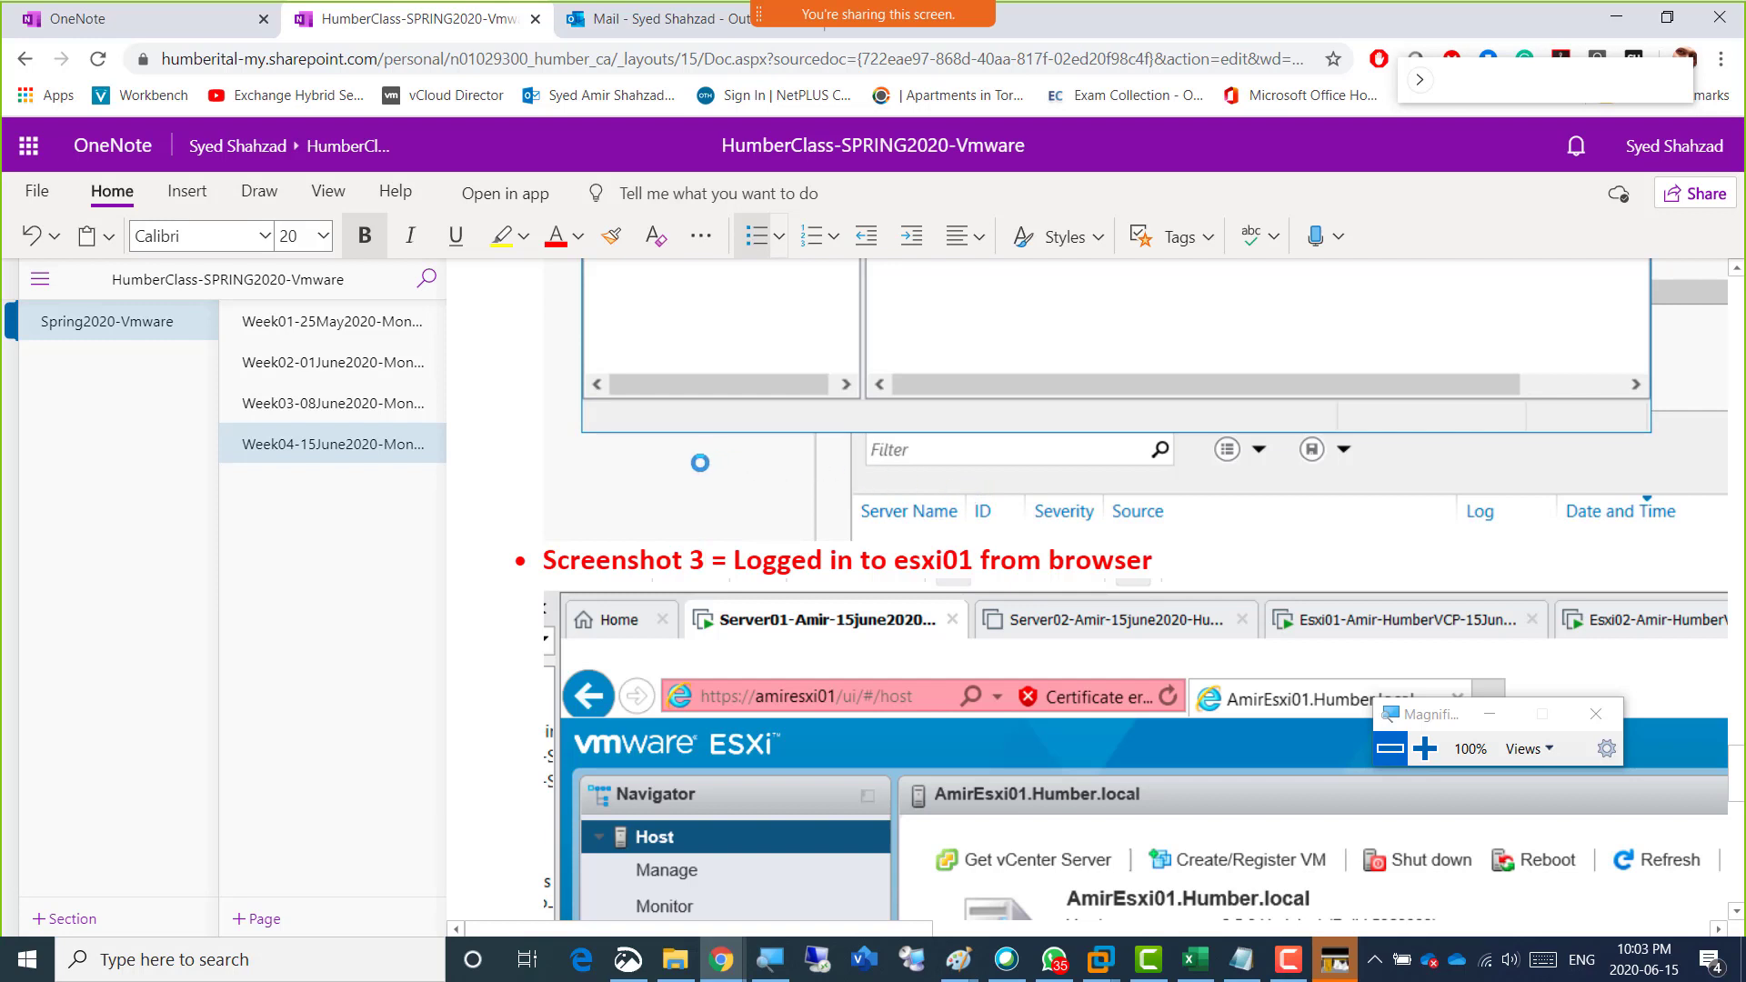
Renumber the esxi01 browser login caption as Screenshot 4 and prefix "IP Configurations of All 4 Vms" with "Screenshot 3 =".
double_click(696, 559)
type("4")
scroll(727, 607, "down", 10)
scroll(746, 605, "up", 5)
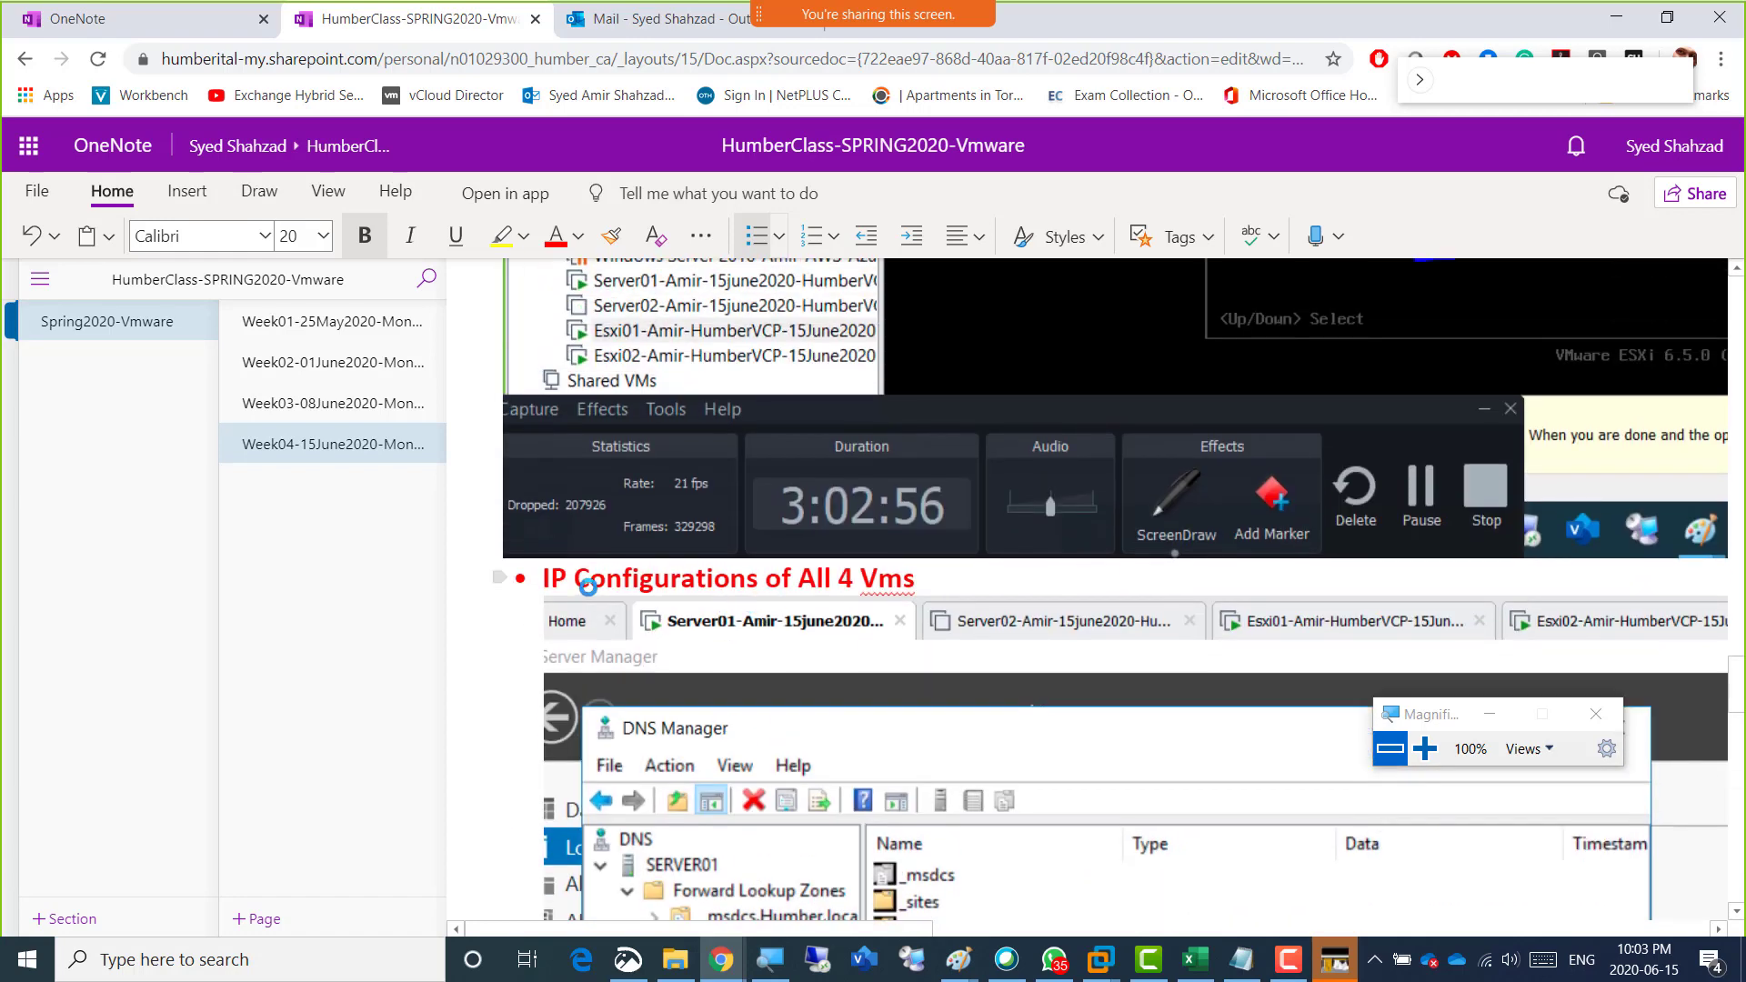
type("Scree")
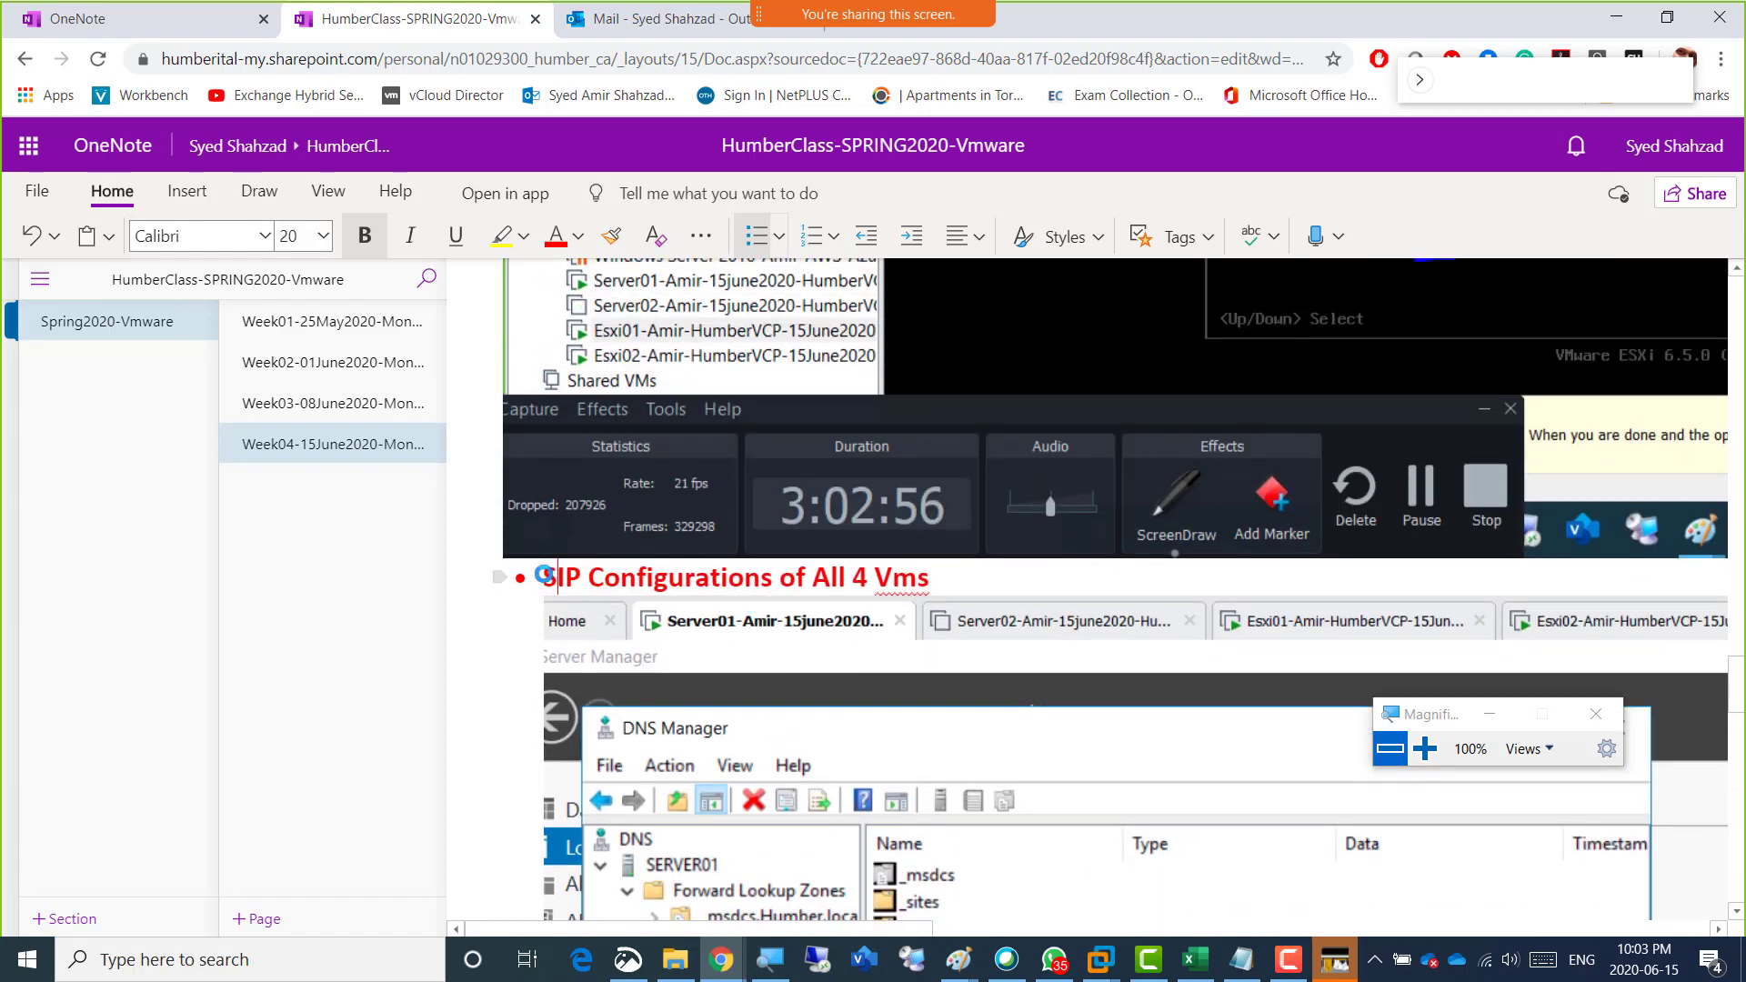
type("nshot")
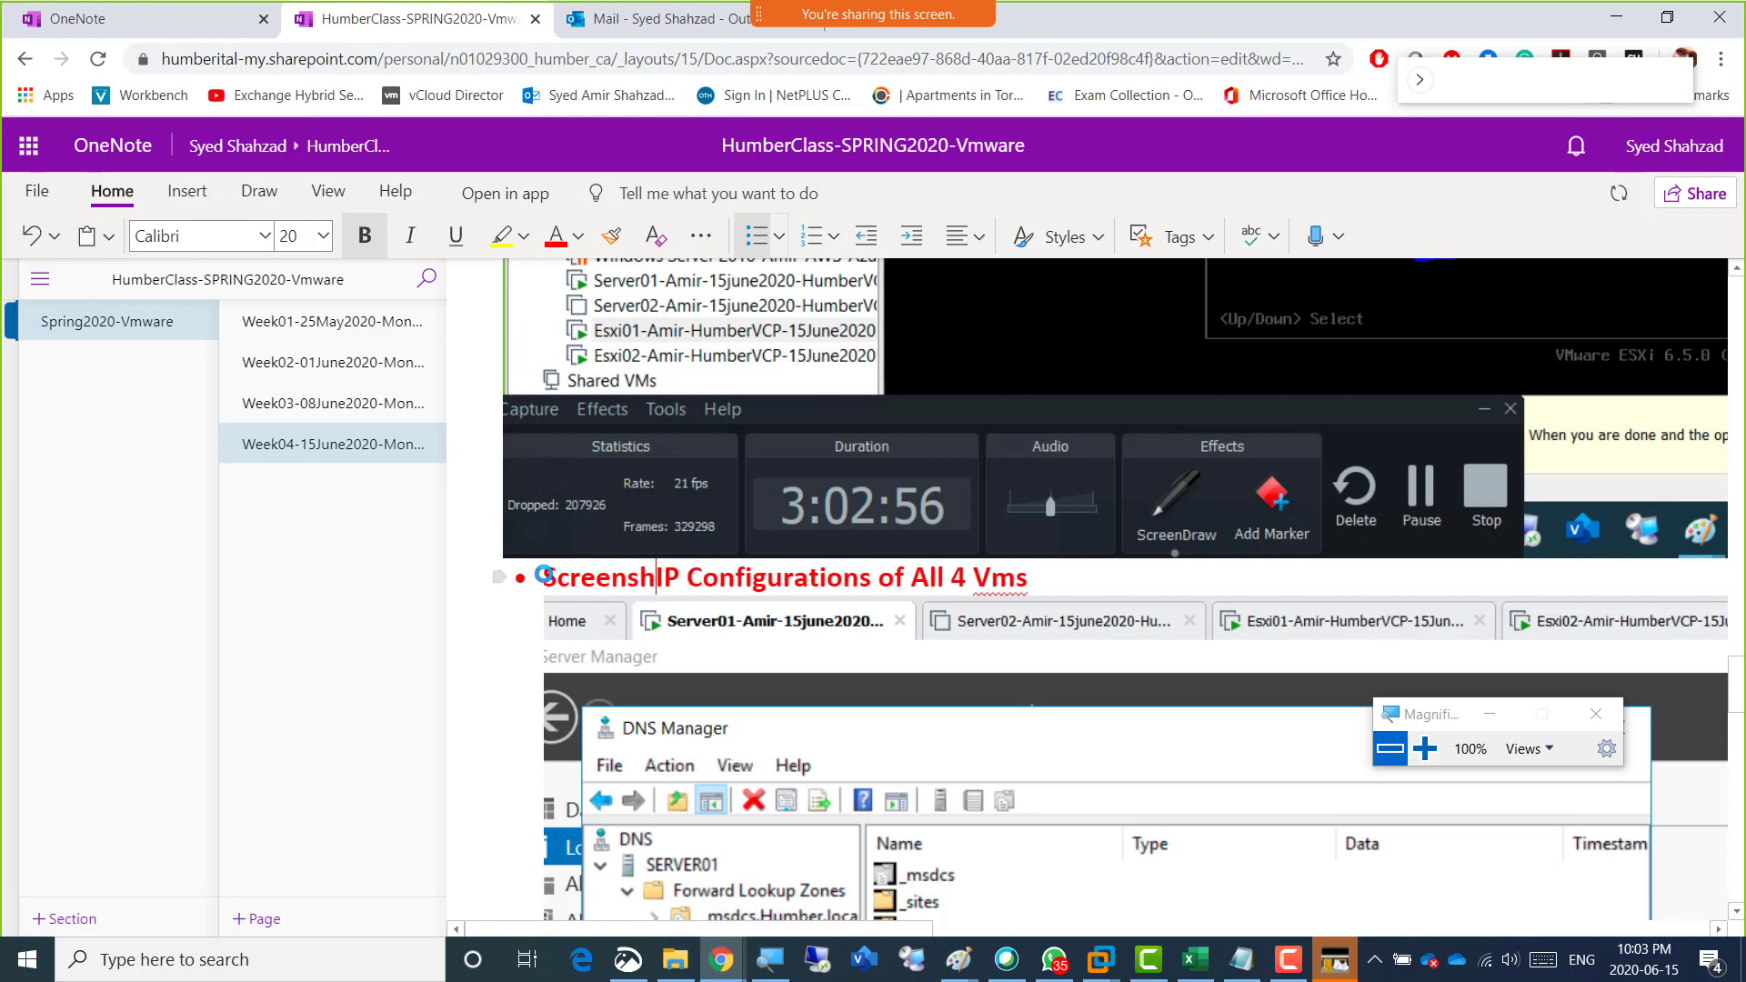
type(" 3 =")
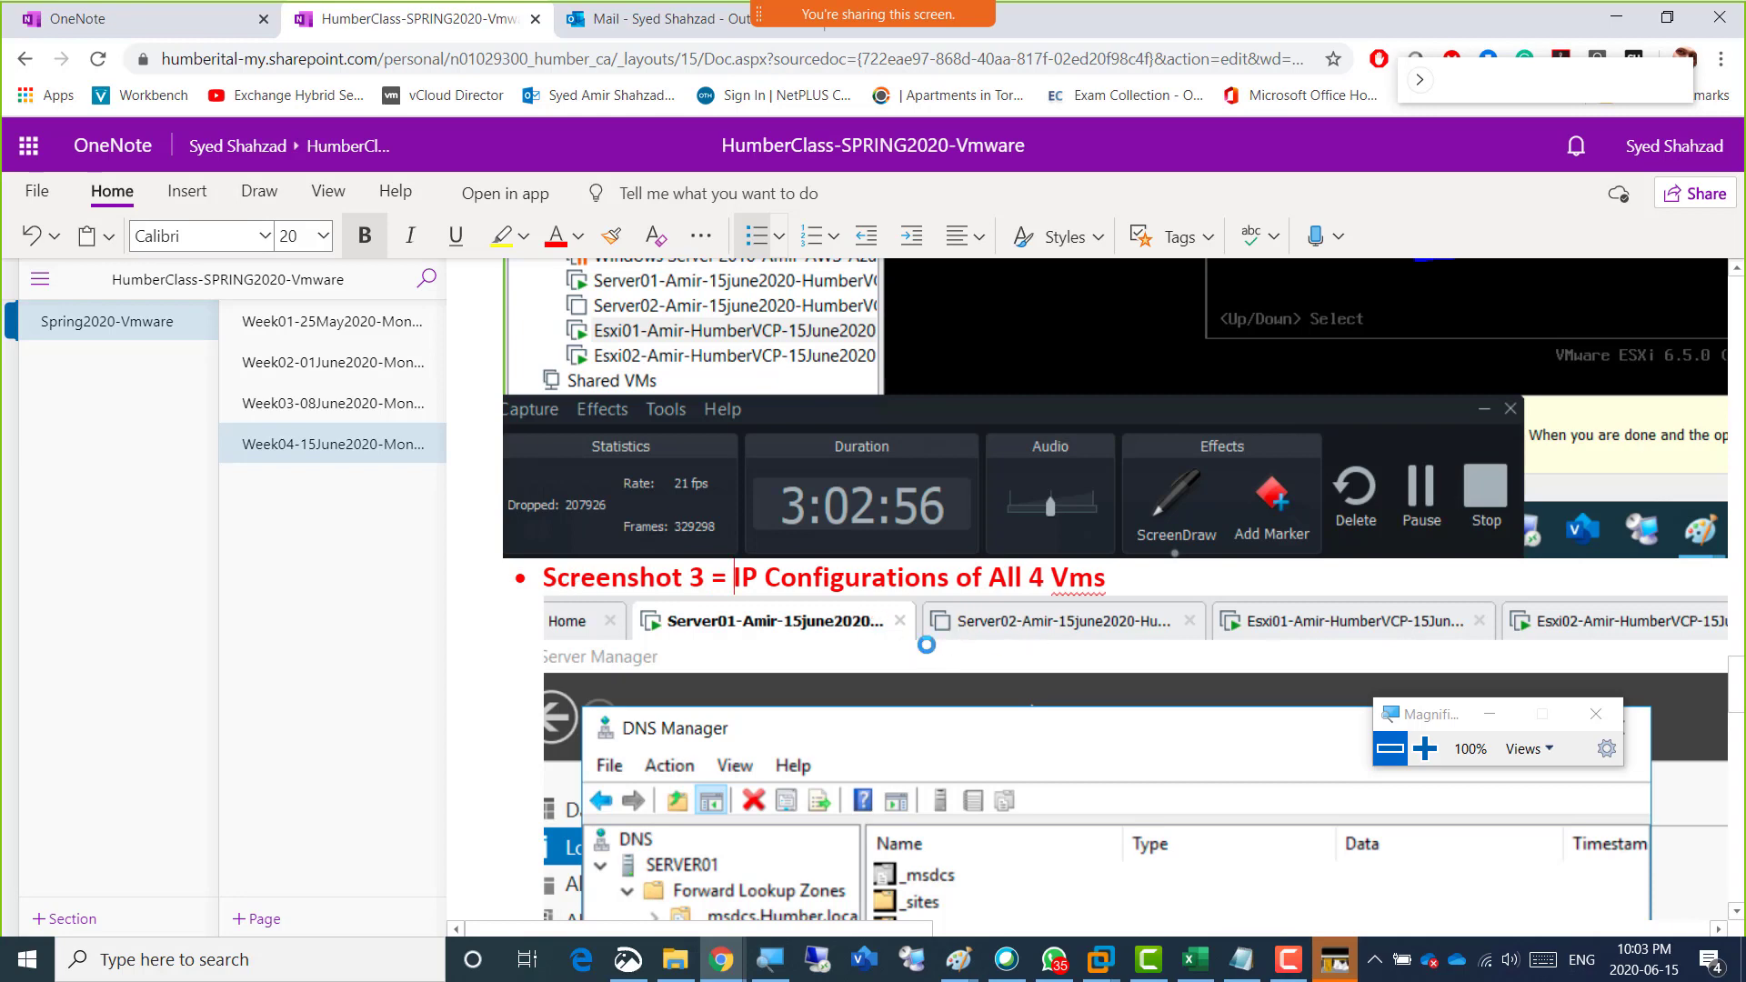
Check the captured images under both captions and open a new browser tab.
scroll(926, 644, "down", 3)
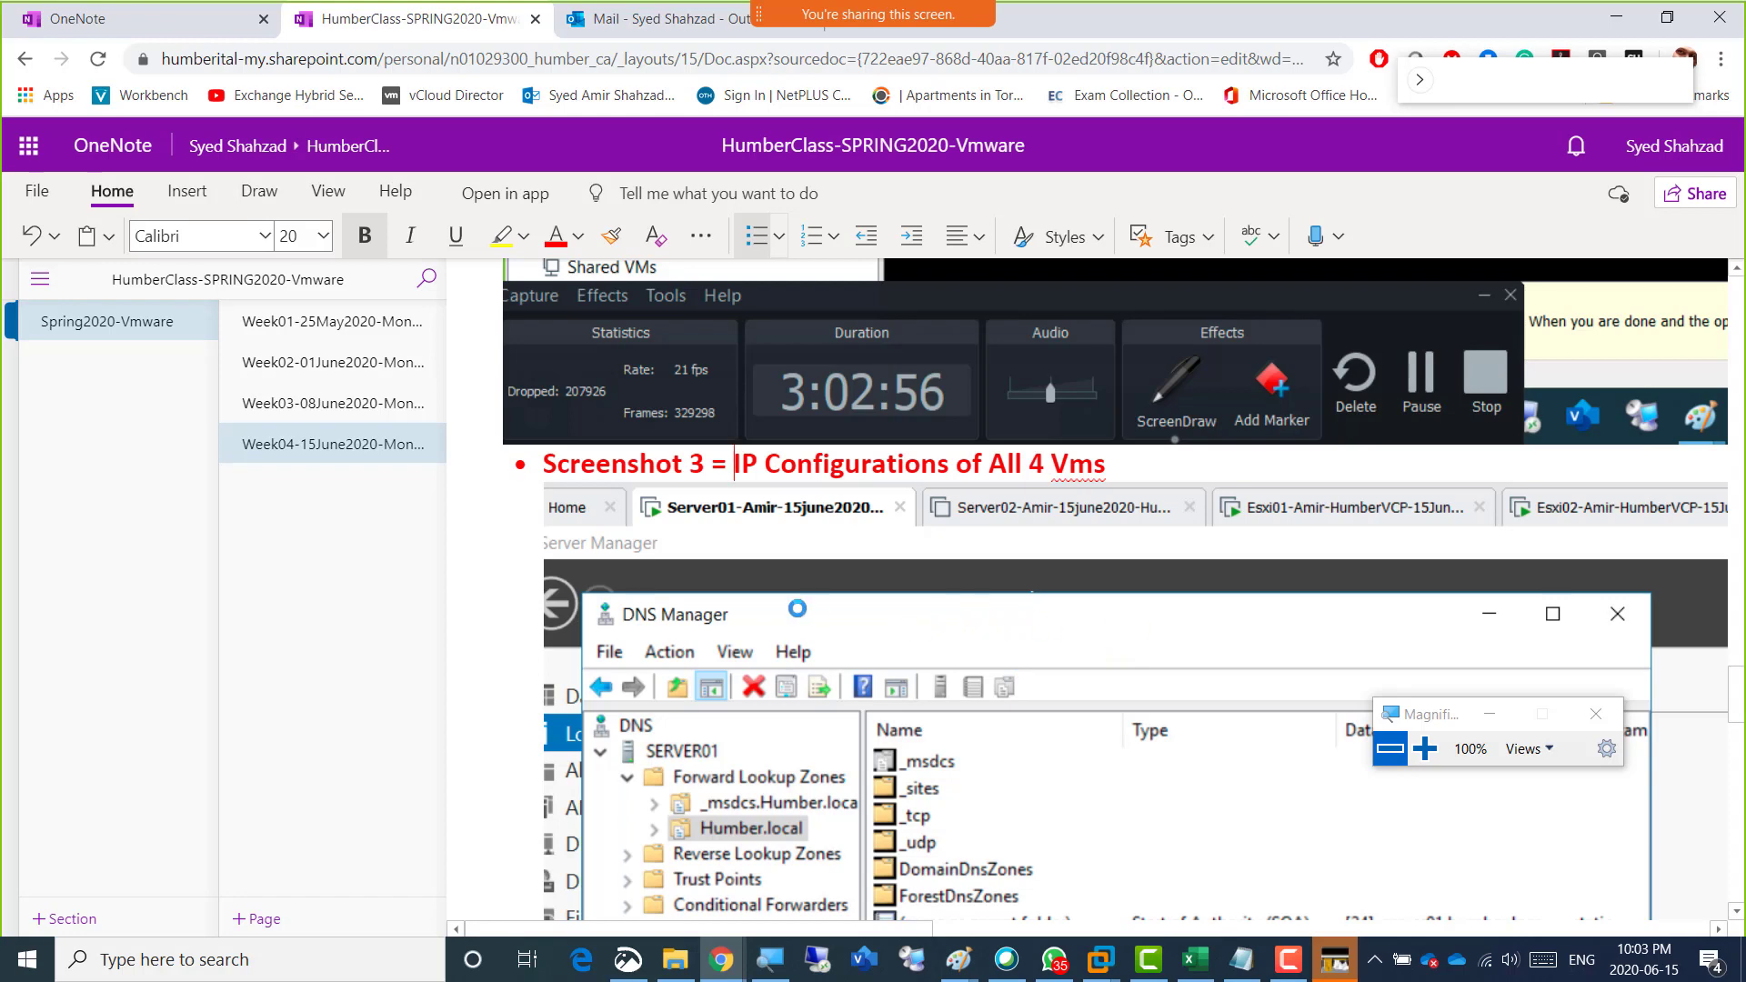
scroll(796, 608, "down", 4)
scroll(797, 607, "down", 12)
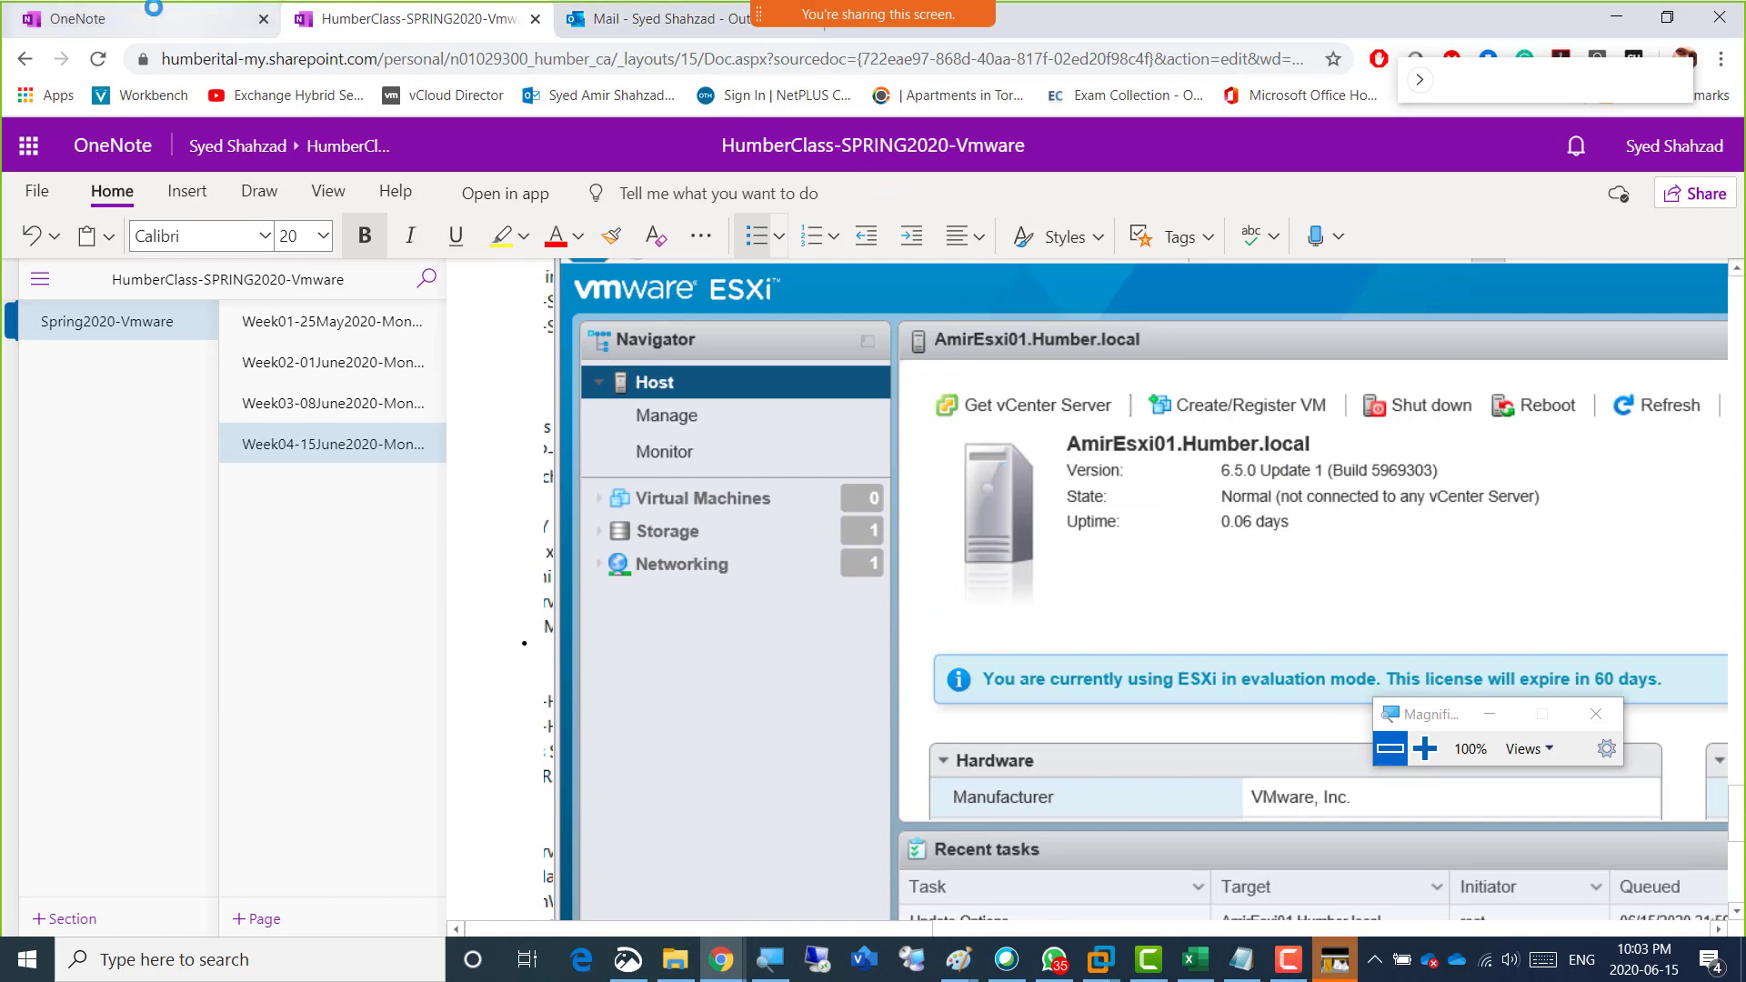
left_click(828, 37)
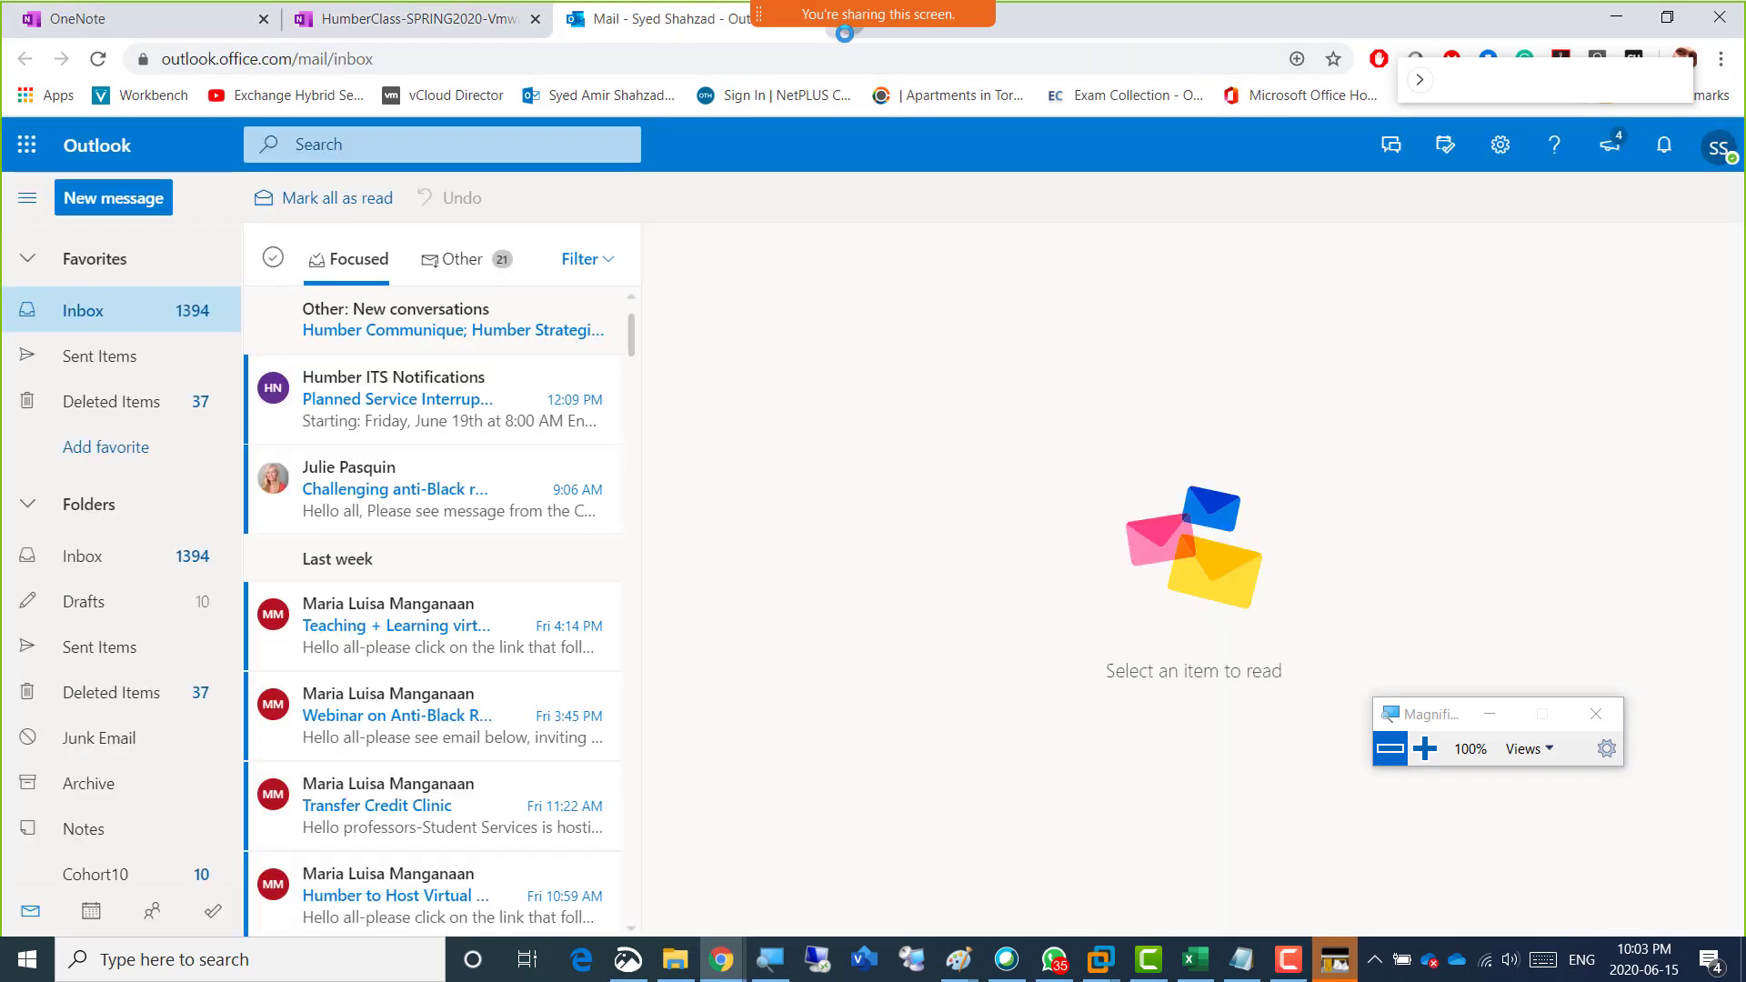
left_click(844, 34)
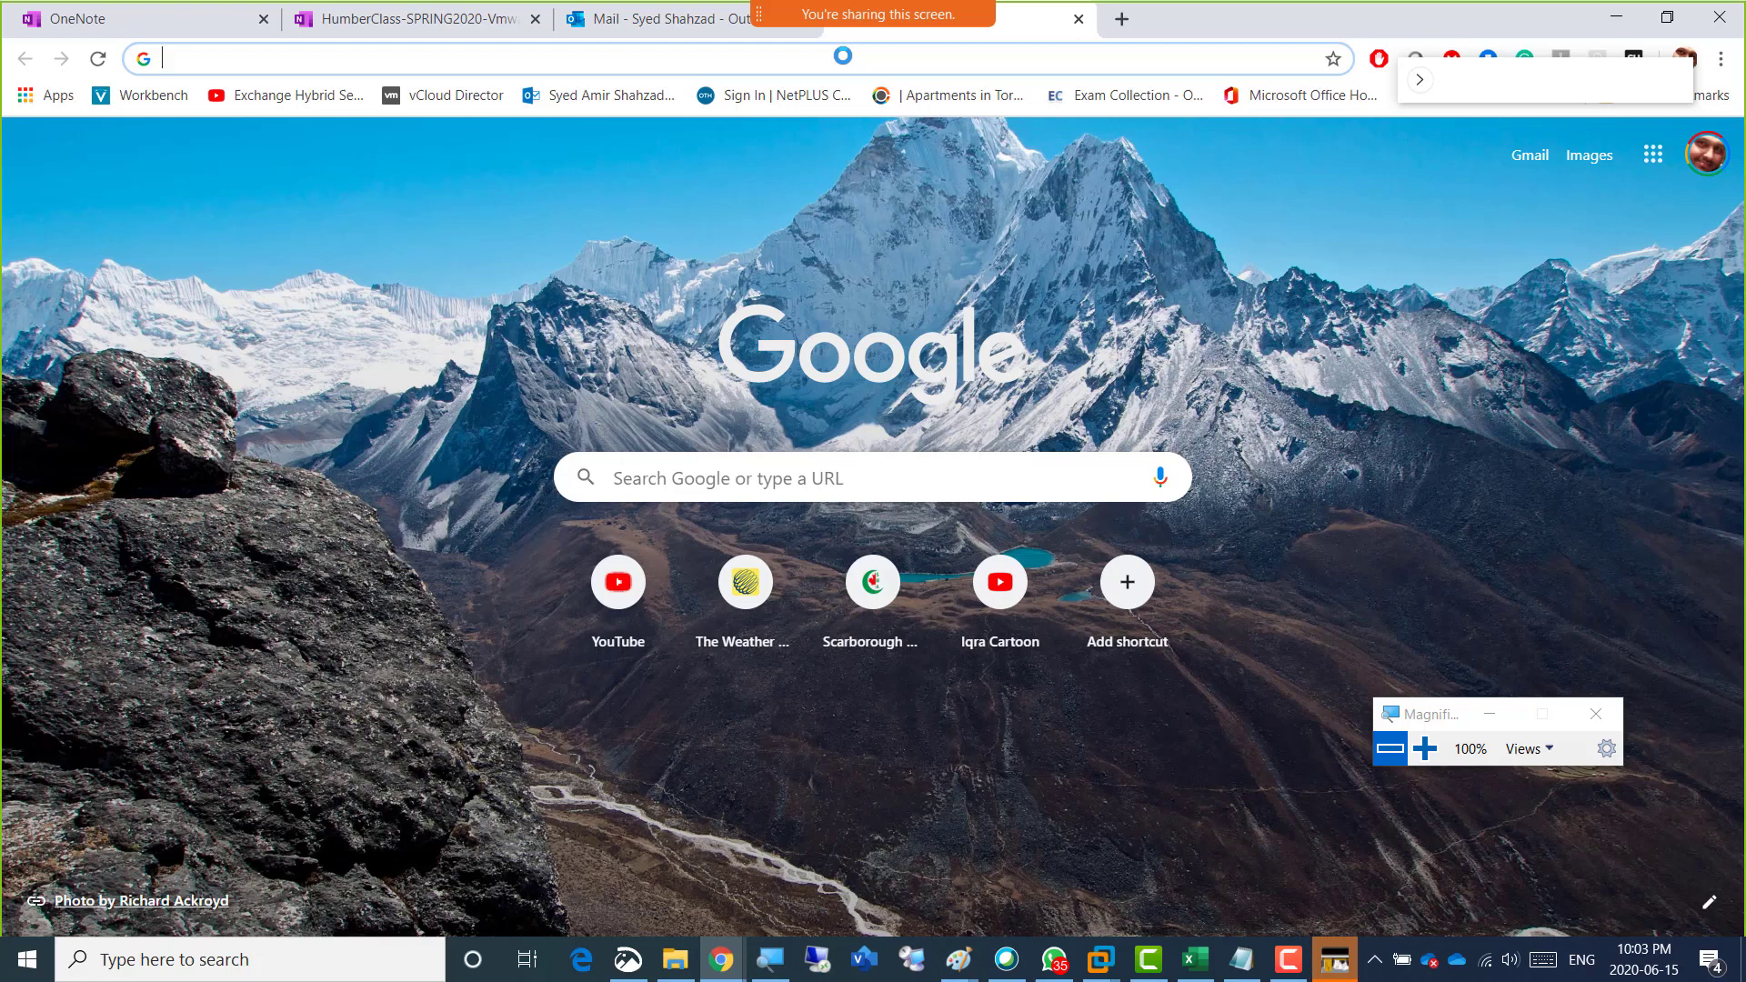
type("black")
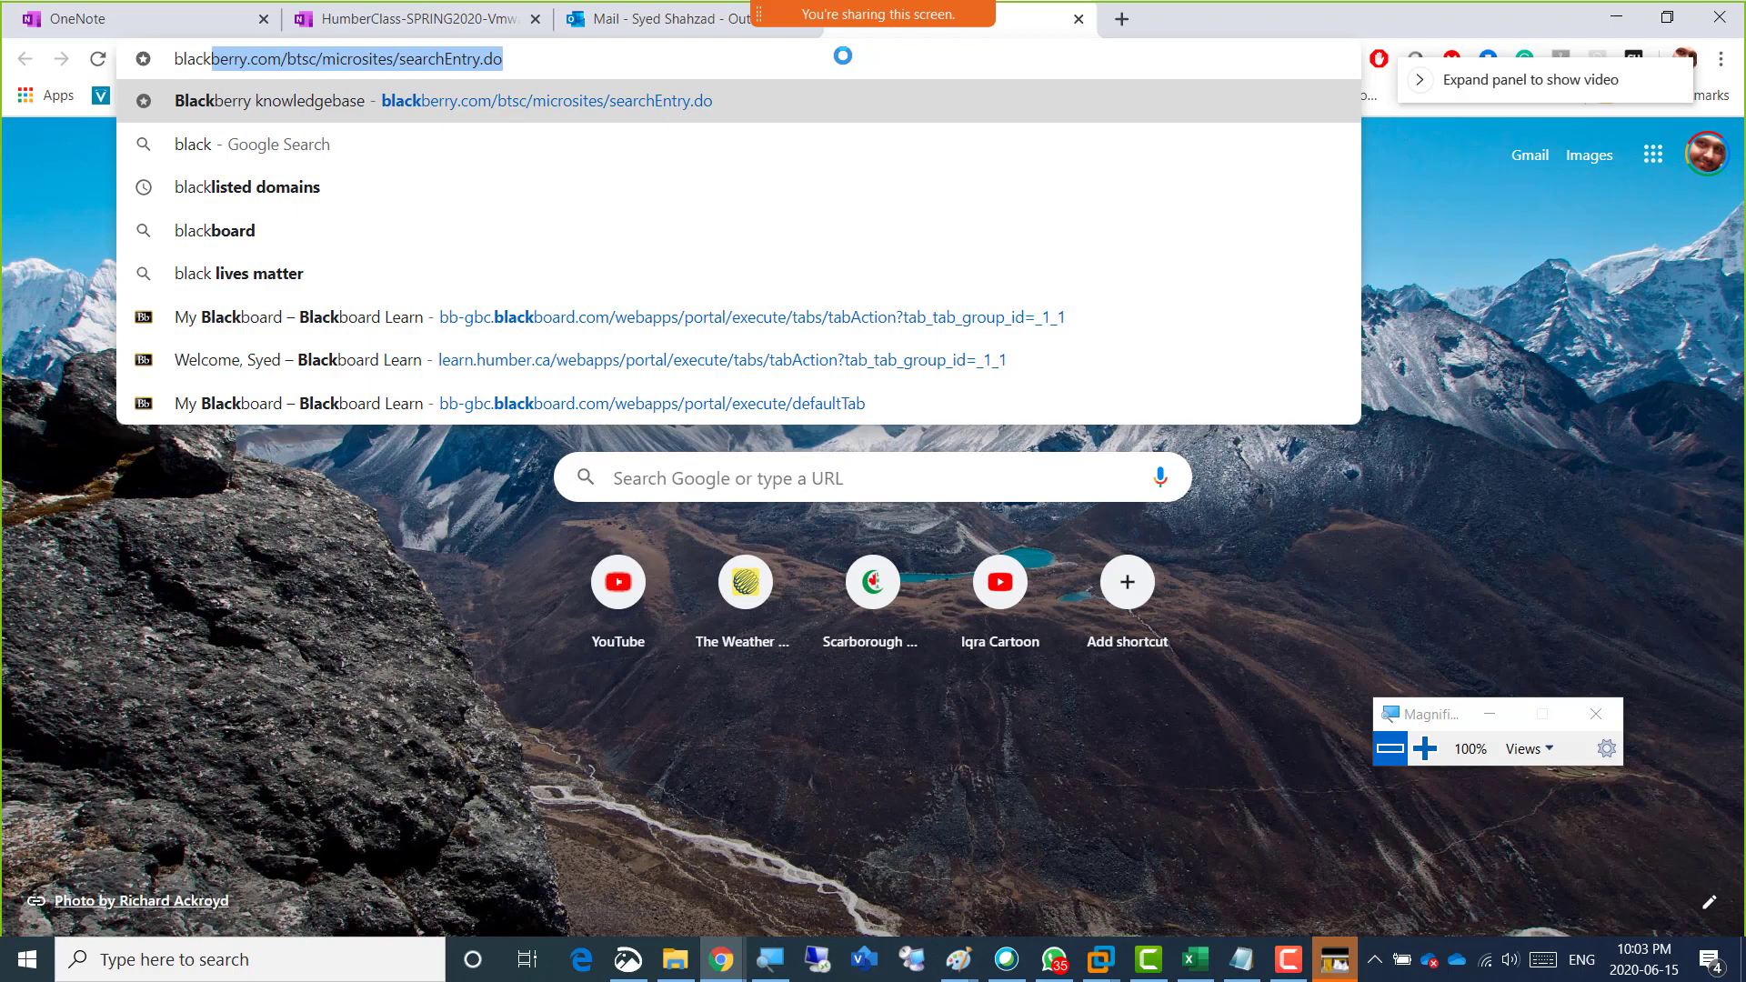
key("BackSpace")
key("BackSpace")
key("BackSpace")
key("BackSpace")
key("BackSpace")
key("BackSpace")
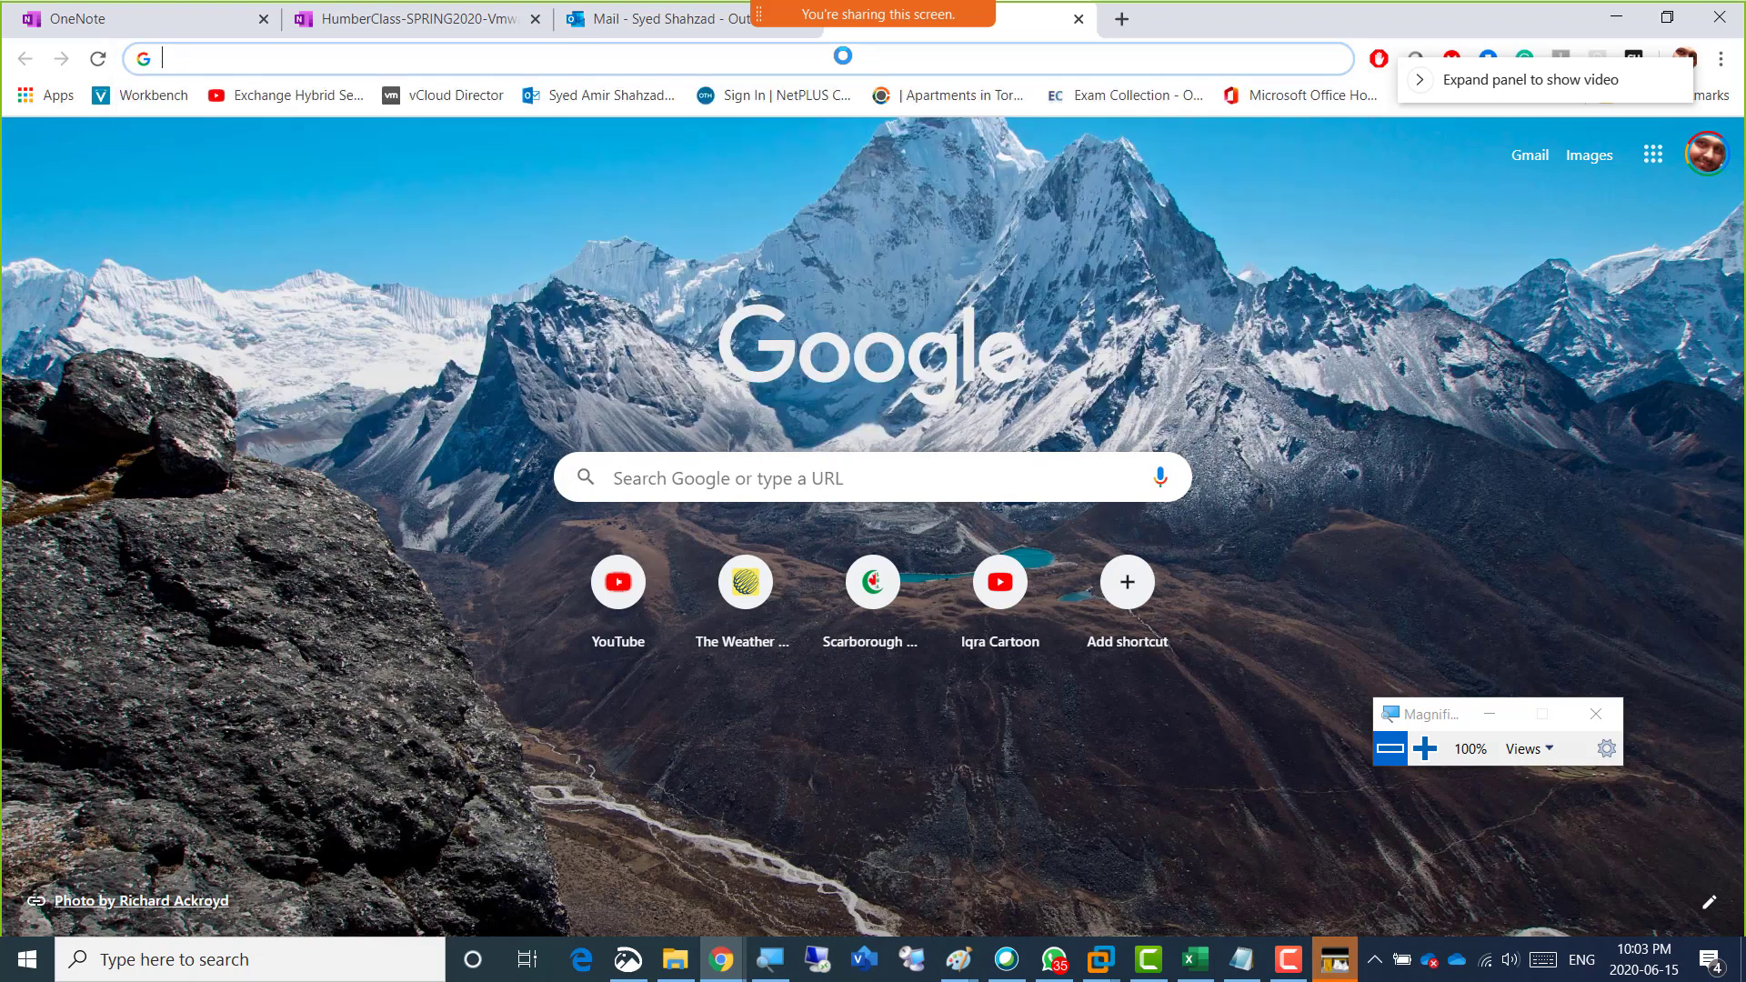
Search Google for "bb humber", open the Humber Central Authentication Service result, and follow its Blackboard link.
type("bb")
key("Down")
key("Down")
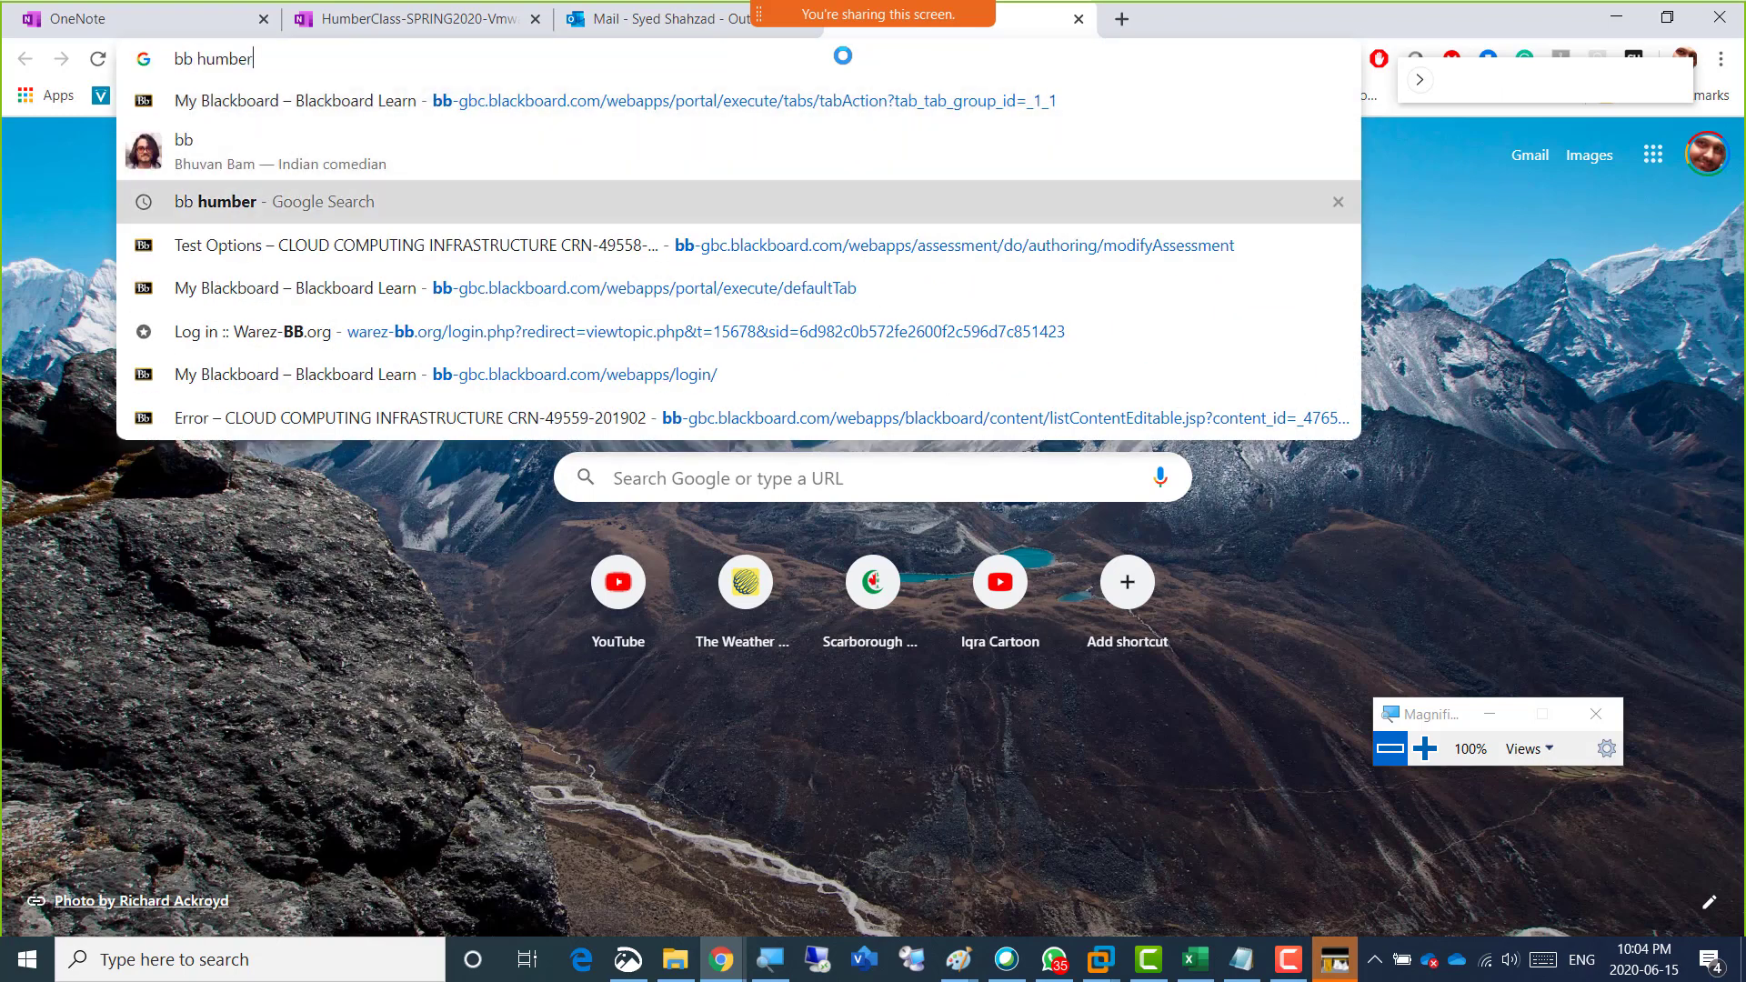
key("Return")
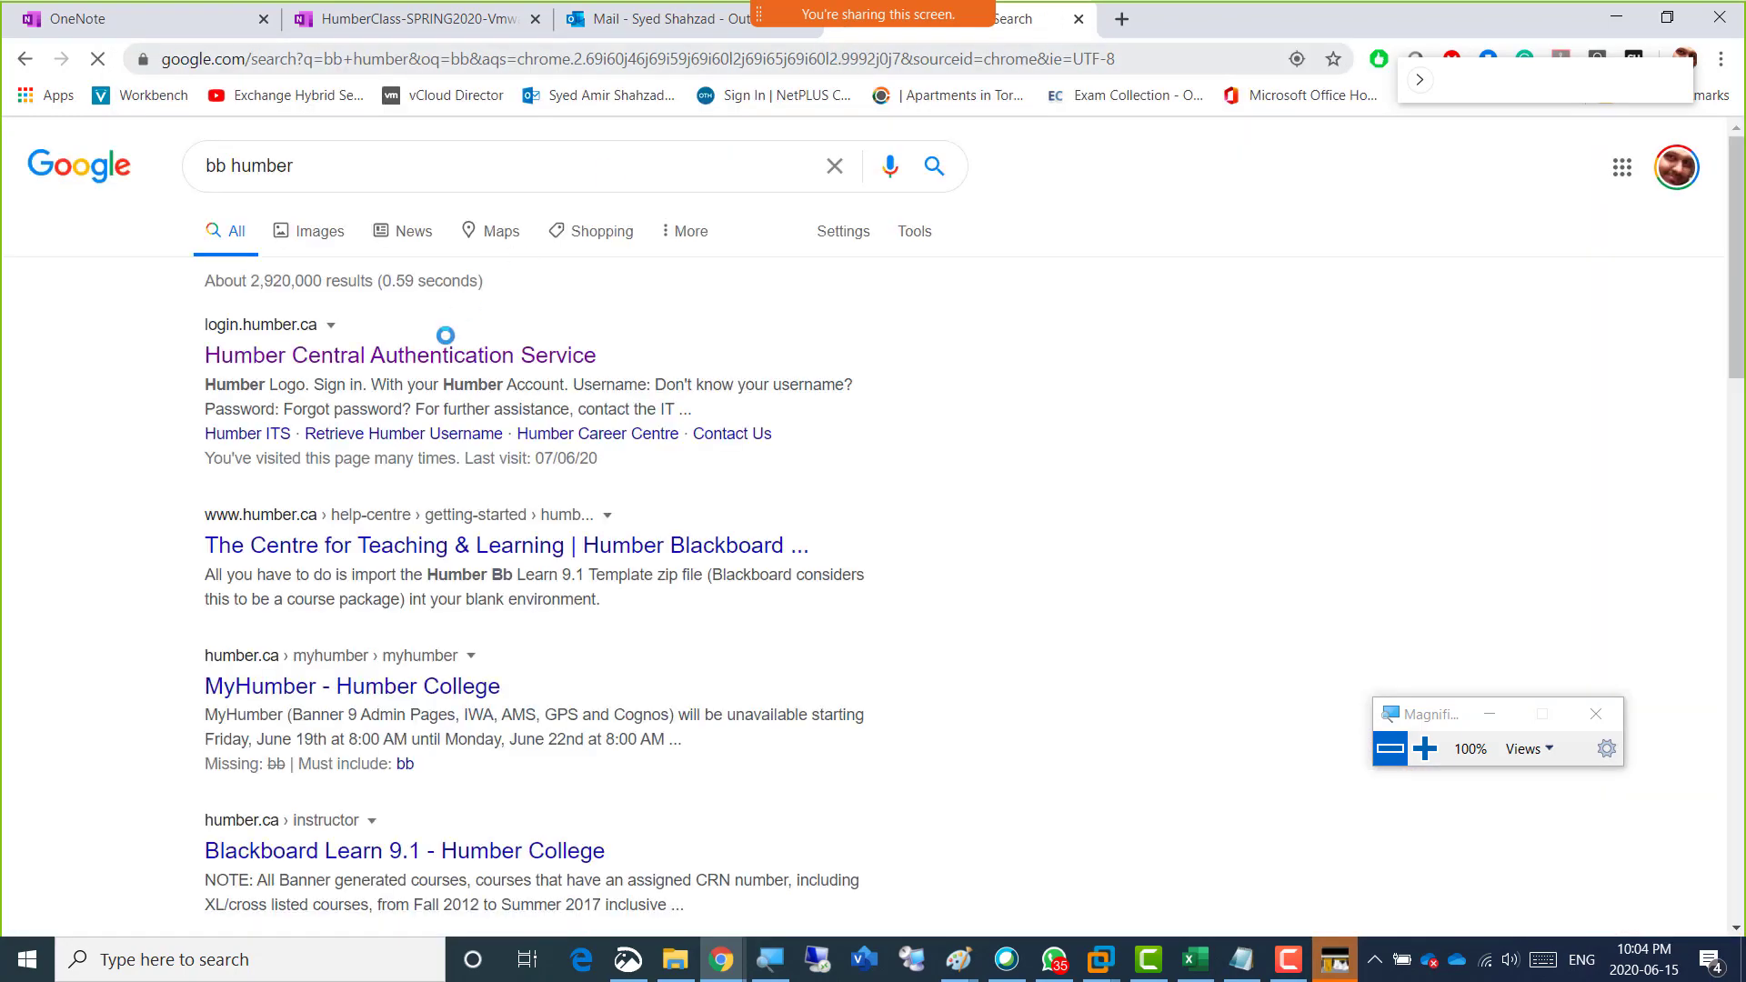
left_click(438, 357)
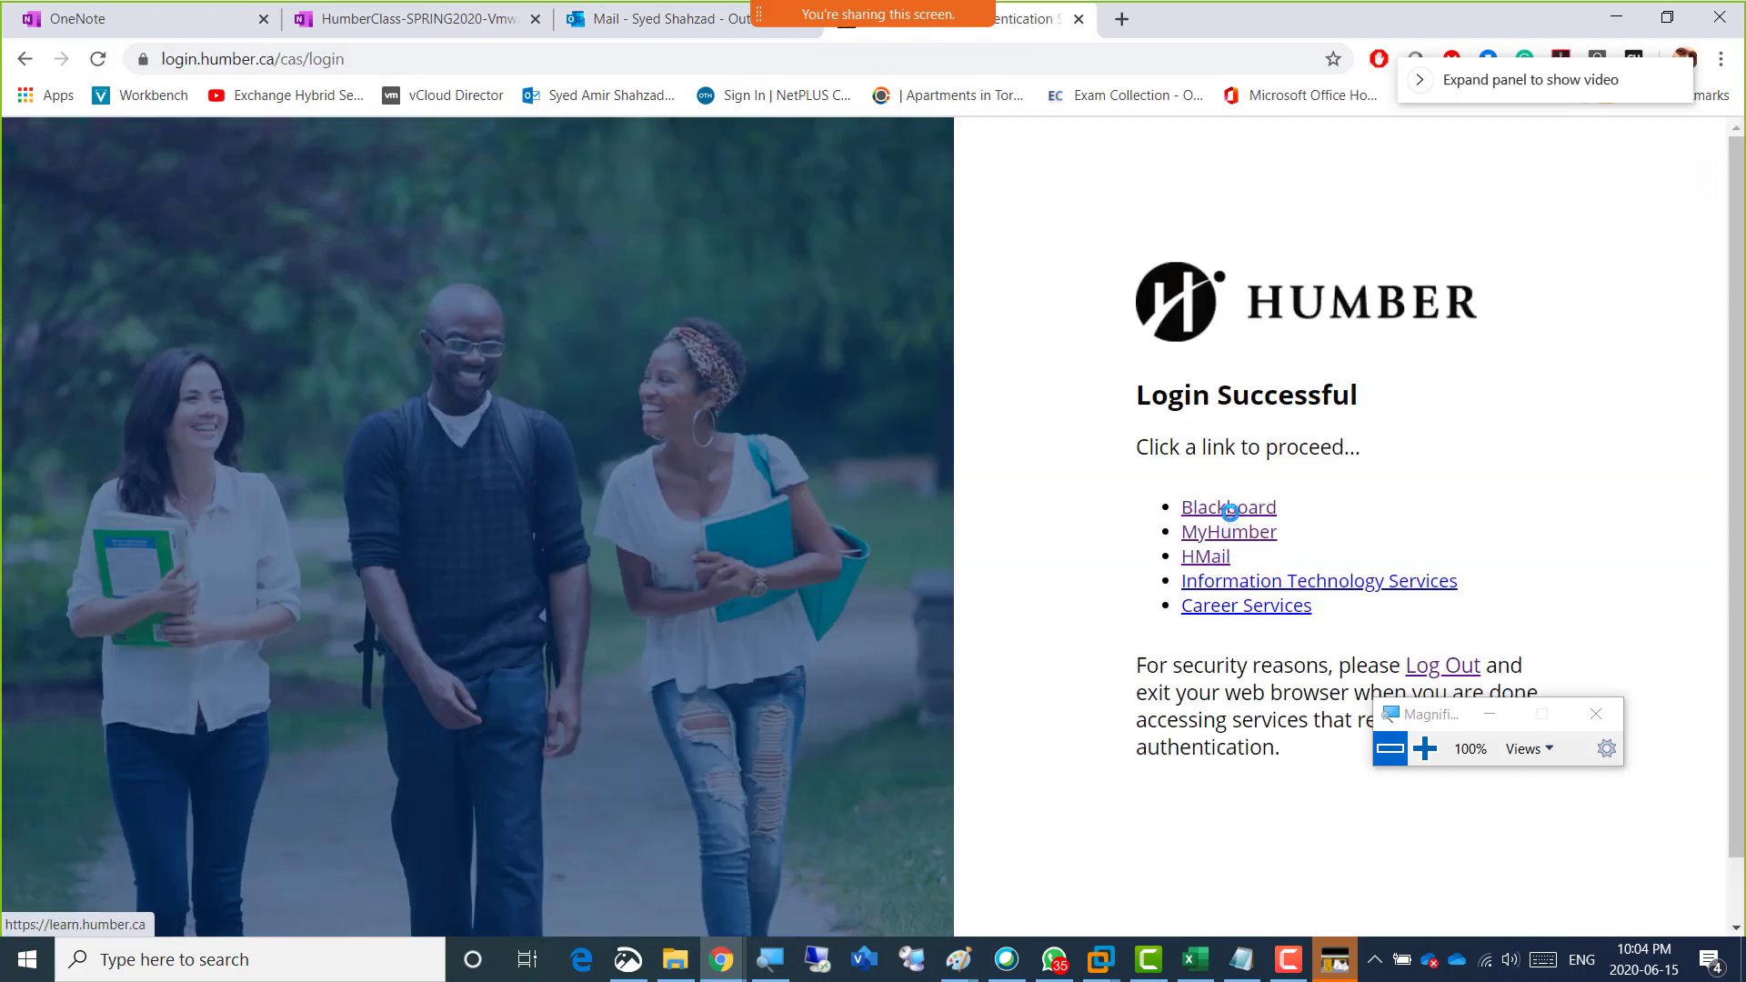
left_click(1229, 508)
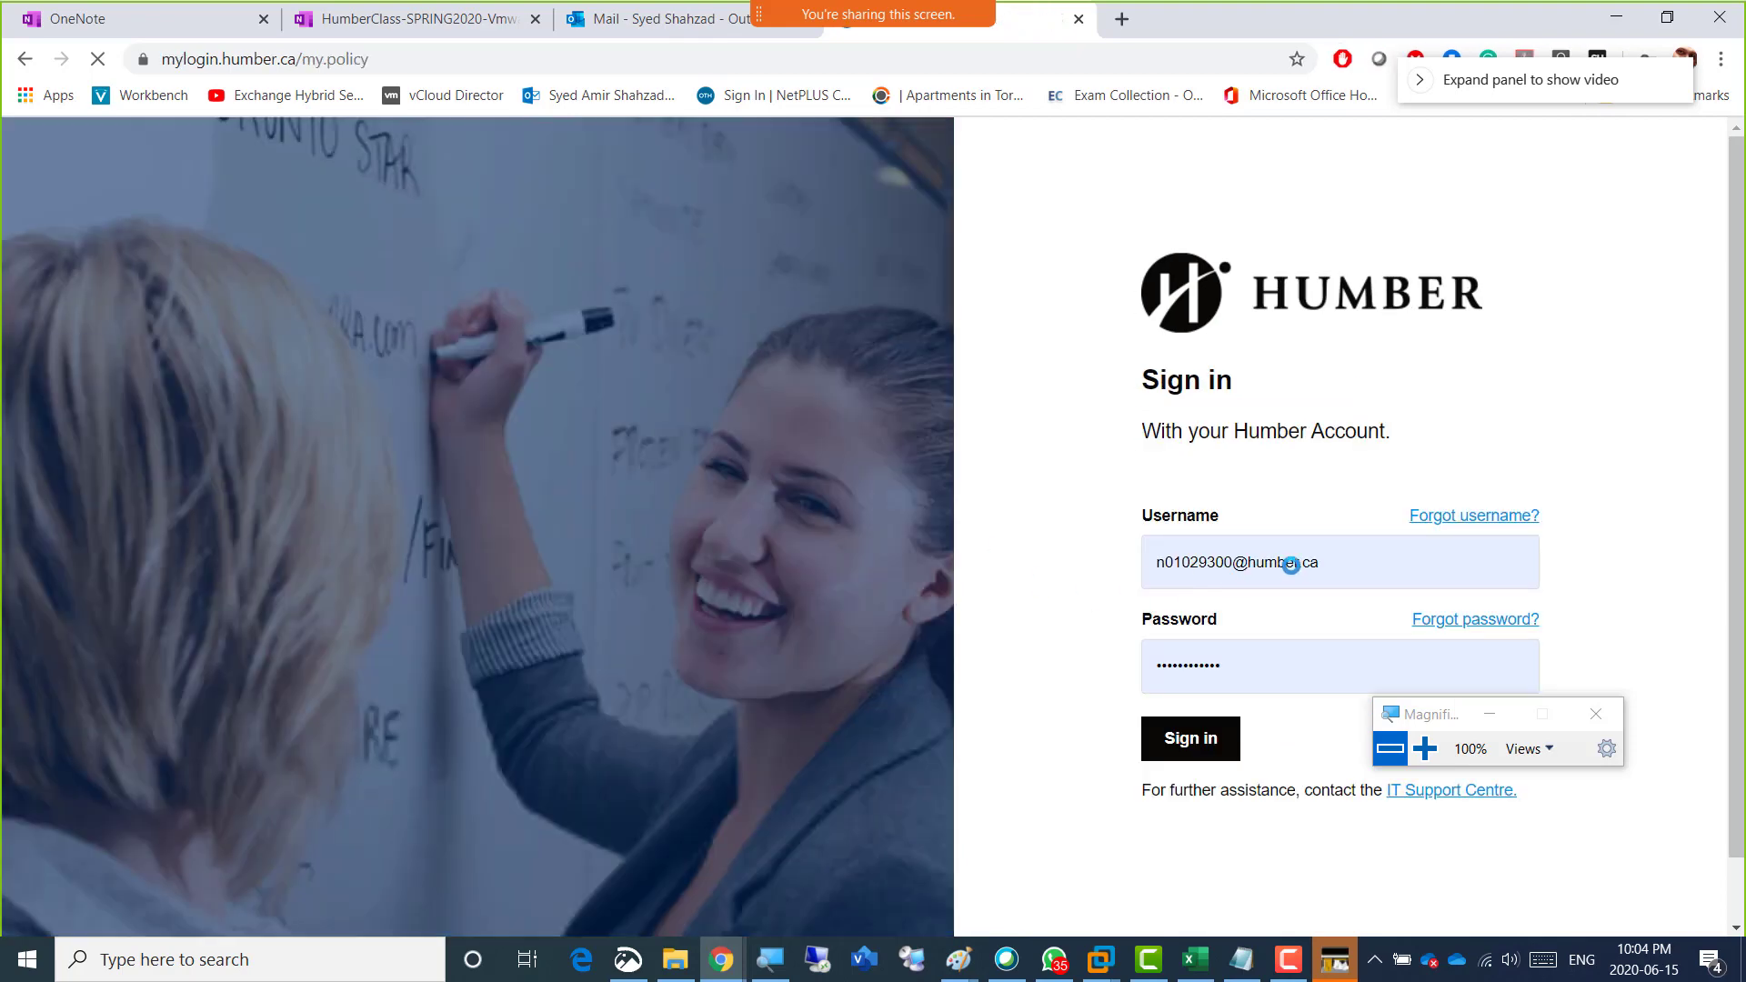
Sign in to Humber Blackboard with the saved account username and password.
left_click(1290, 564)
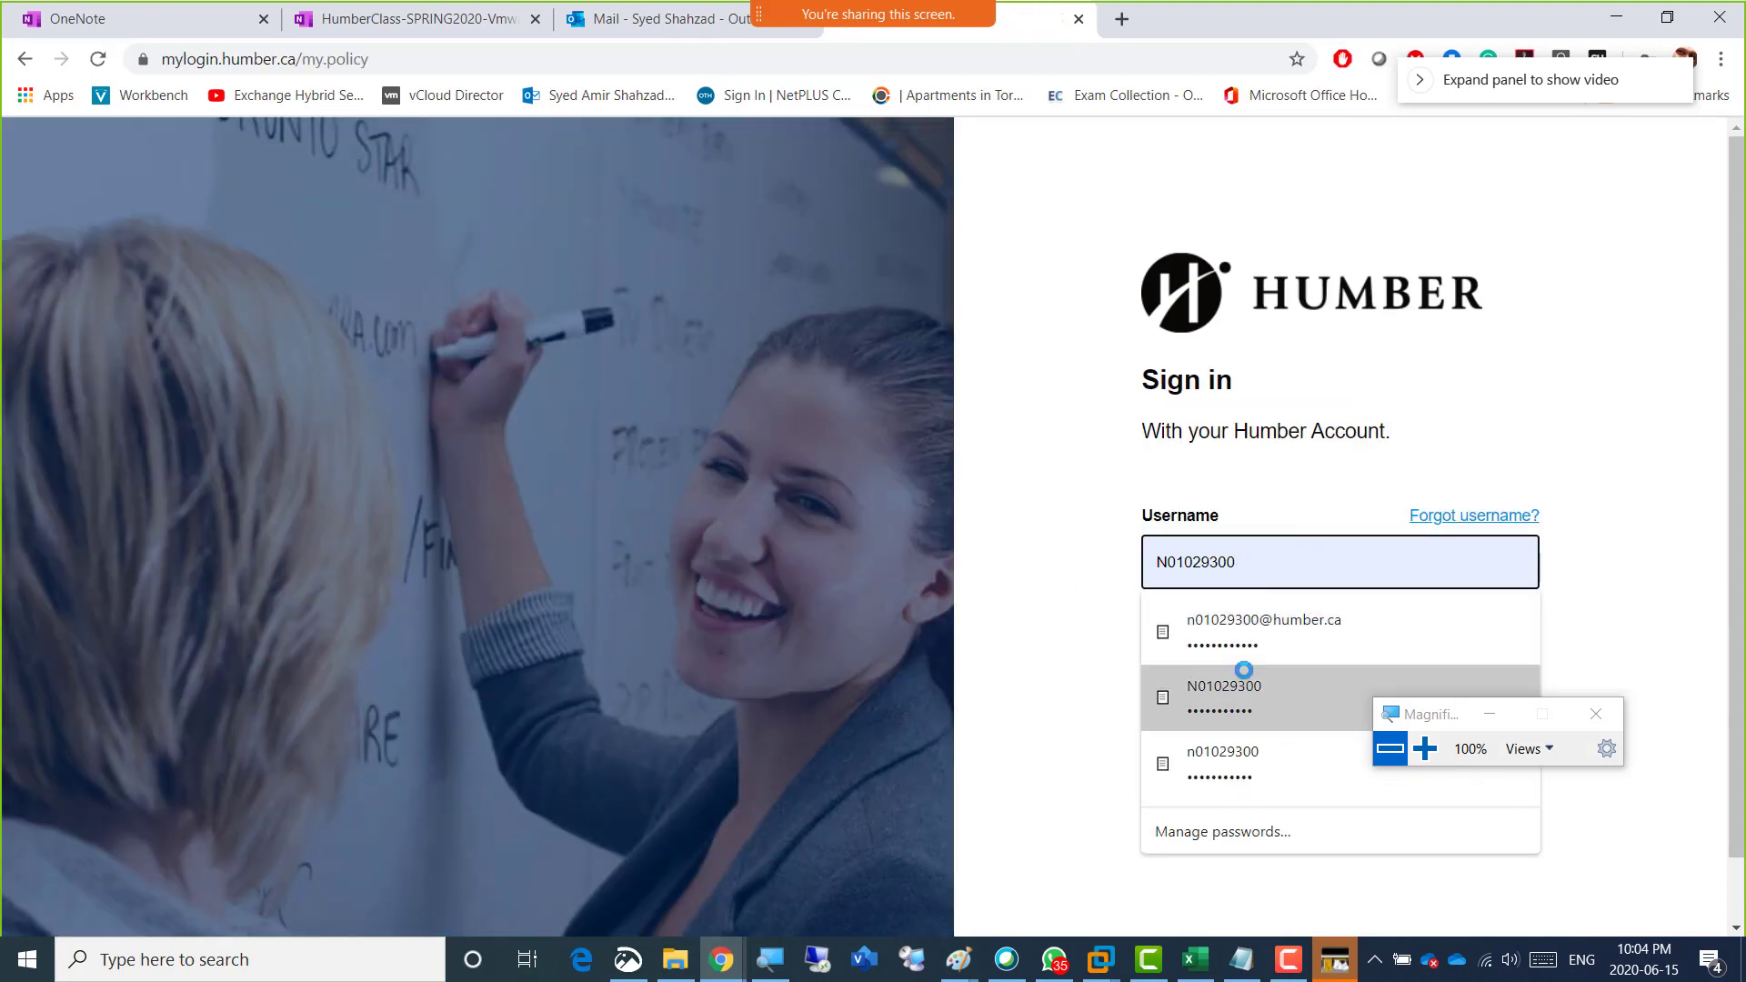
left_click(1239, 688)
left_click(1215, 736)
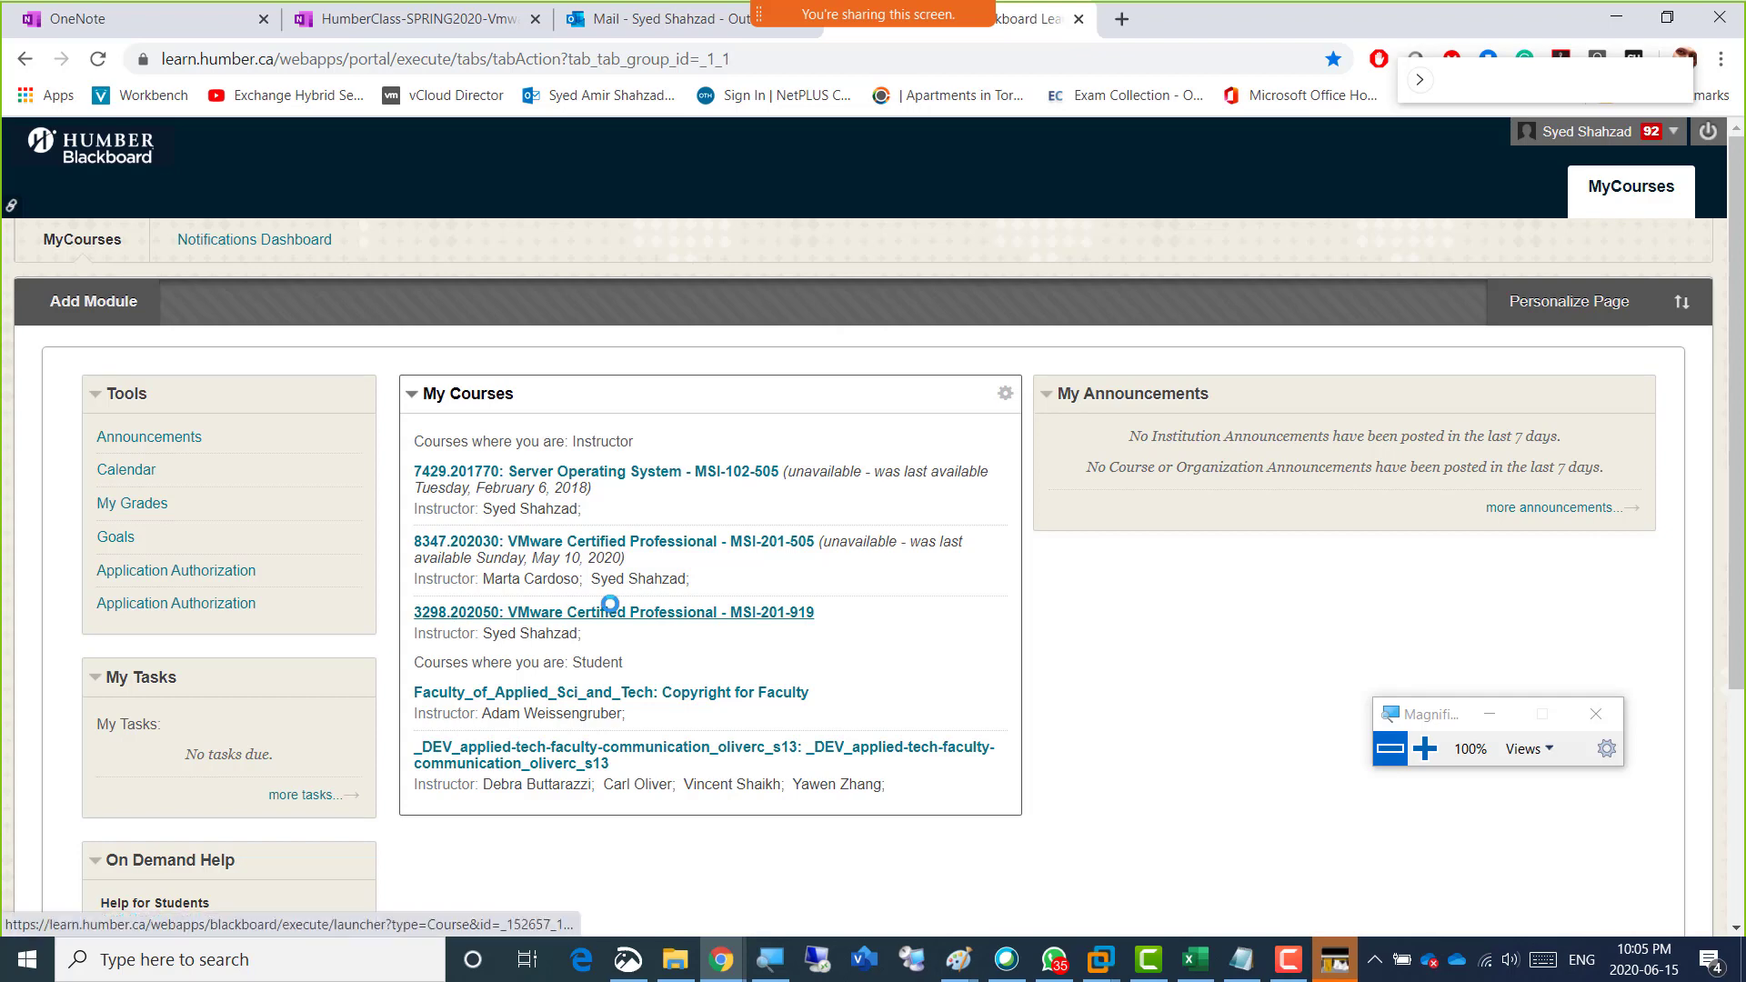
Open the VMware Certified Professional - MSI-201-919 course and go to its Course_Material area.
left_click(678, 611)
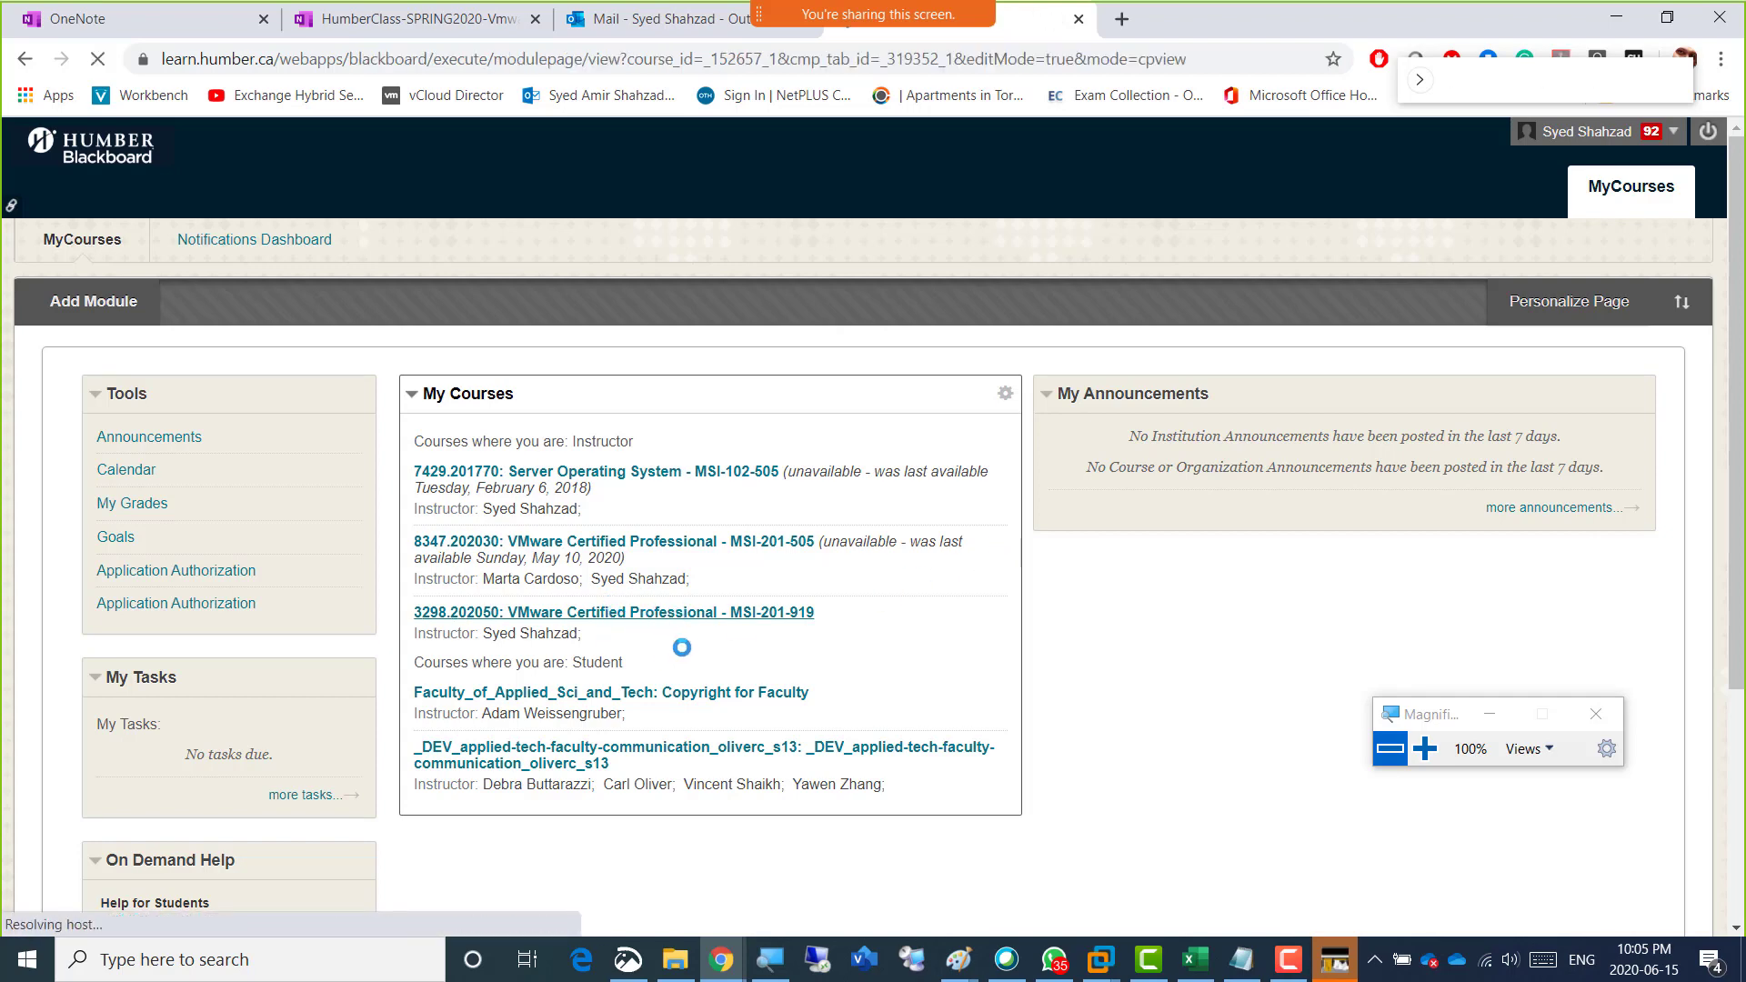
scroll(497, 680, "down", 4)
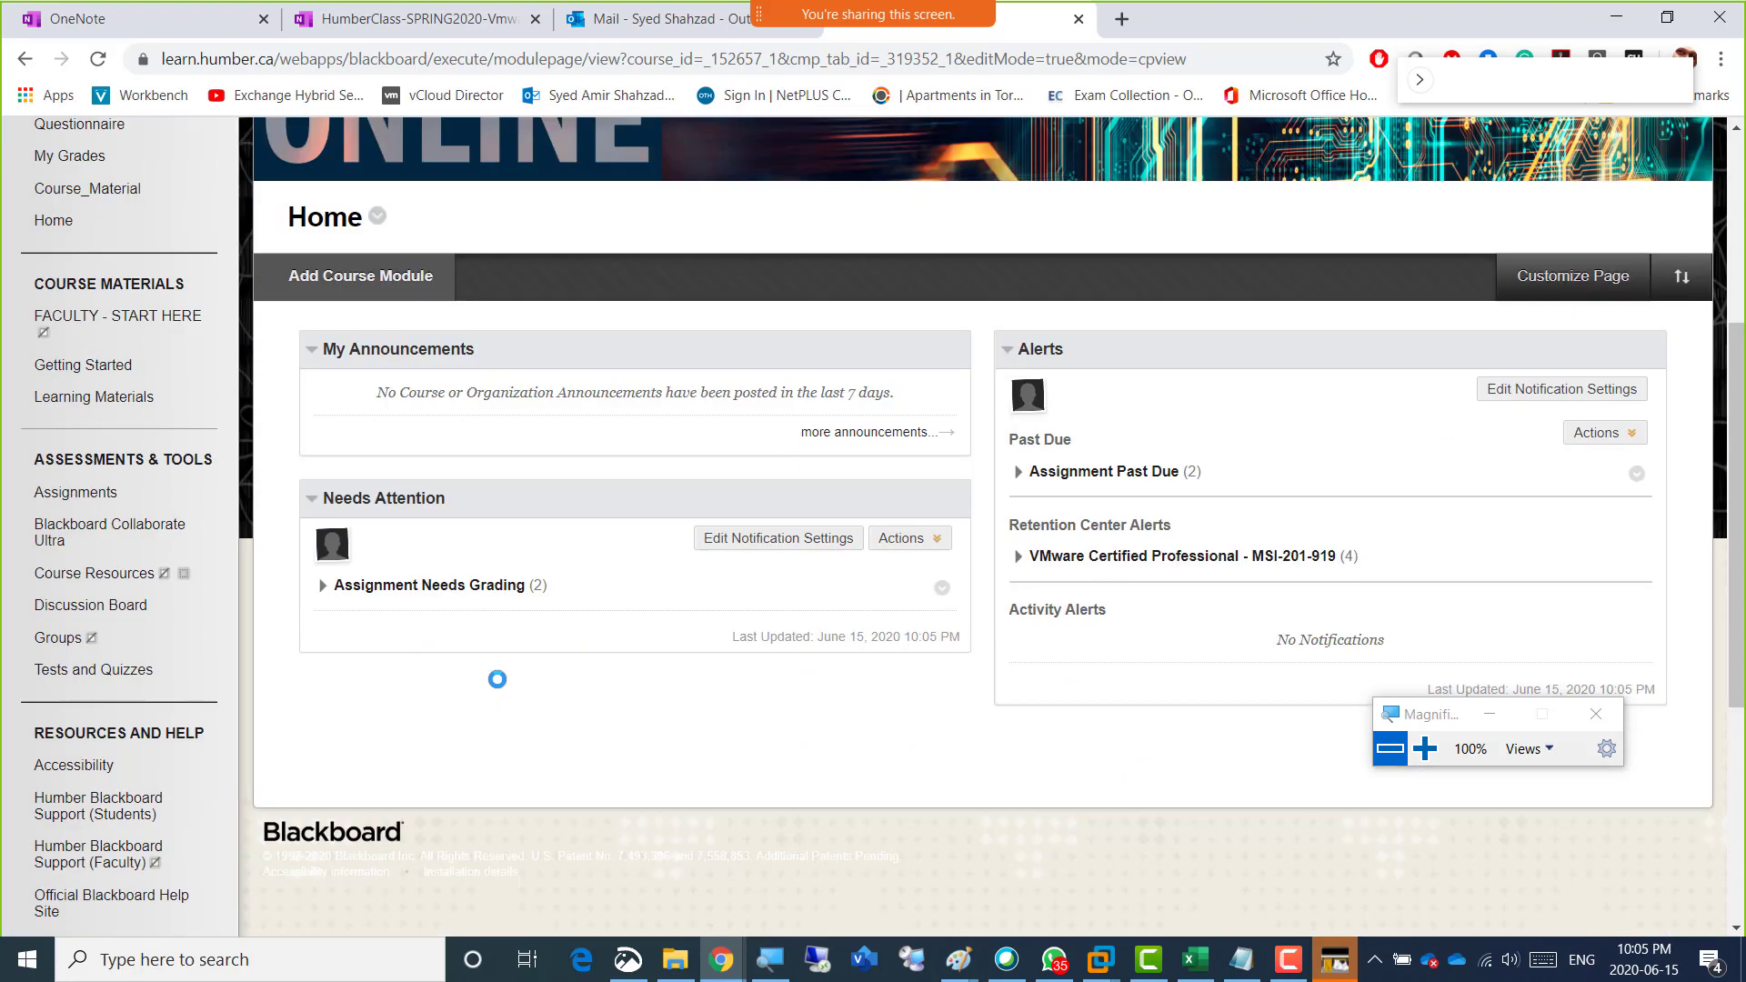
scroll(497, 679, "down", 3)
scroll(500, 654, "down", 2)
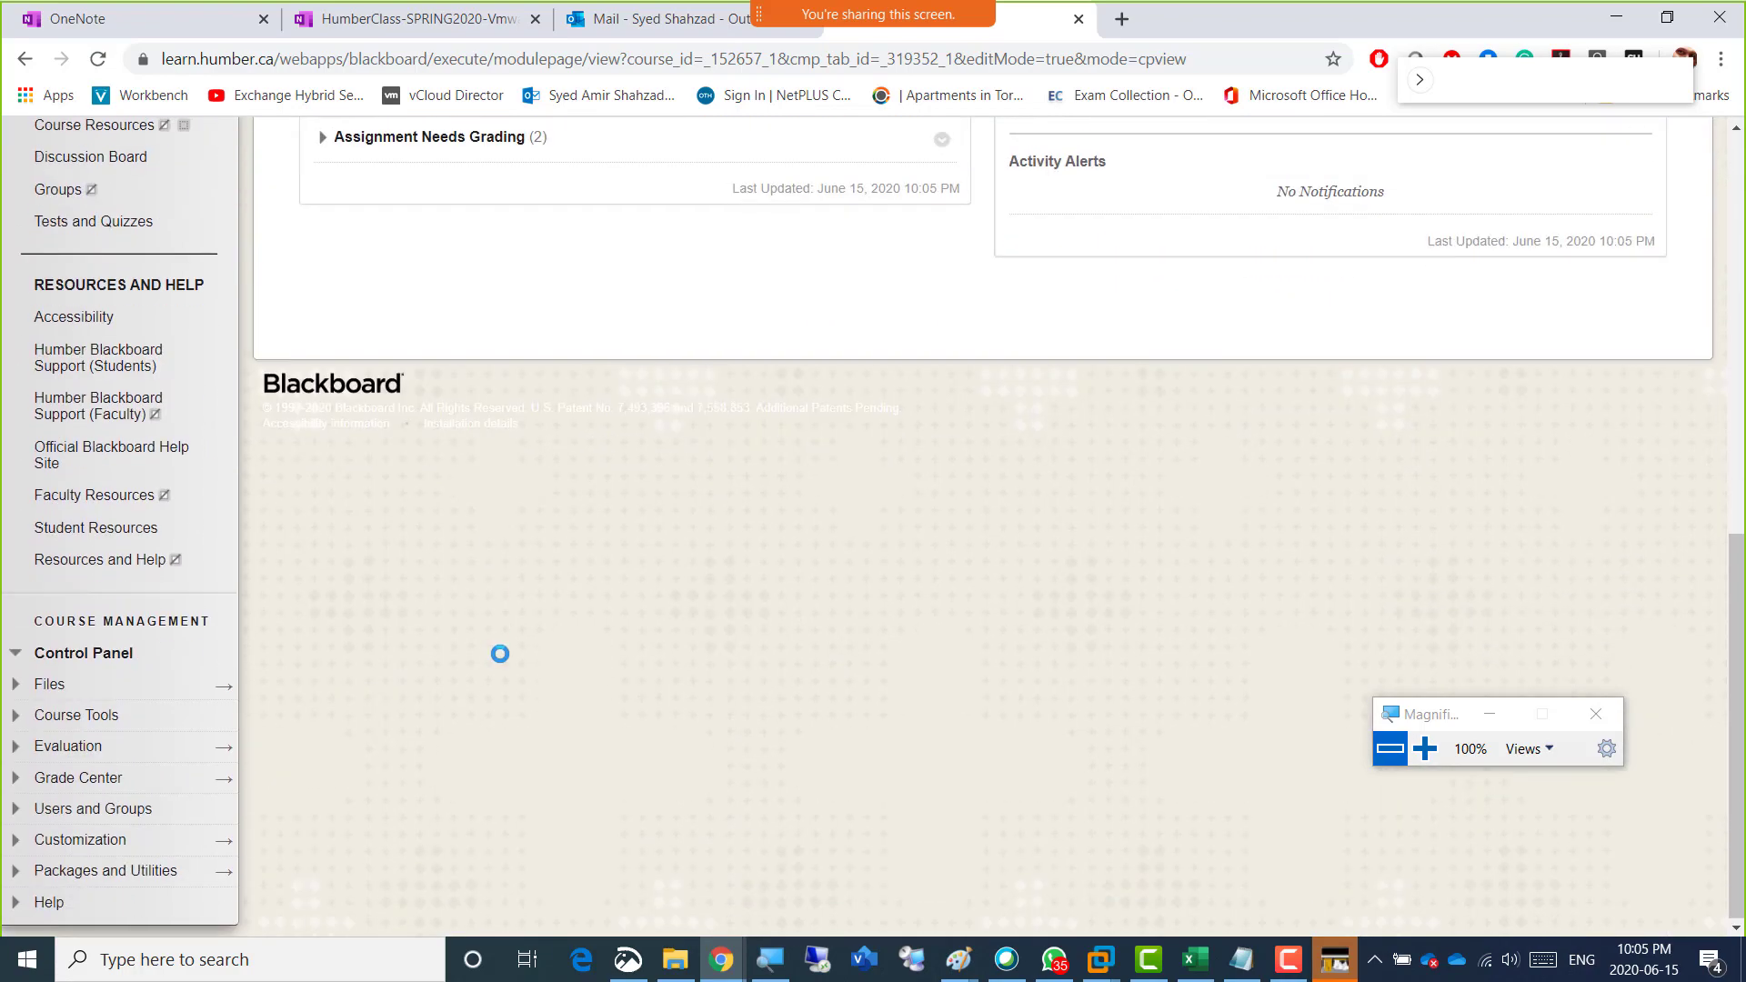
scroll(500, 654, "up", 7)
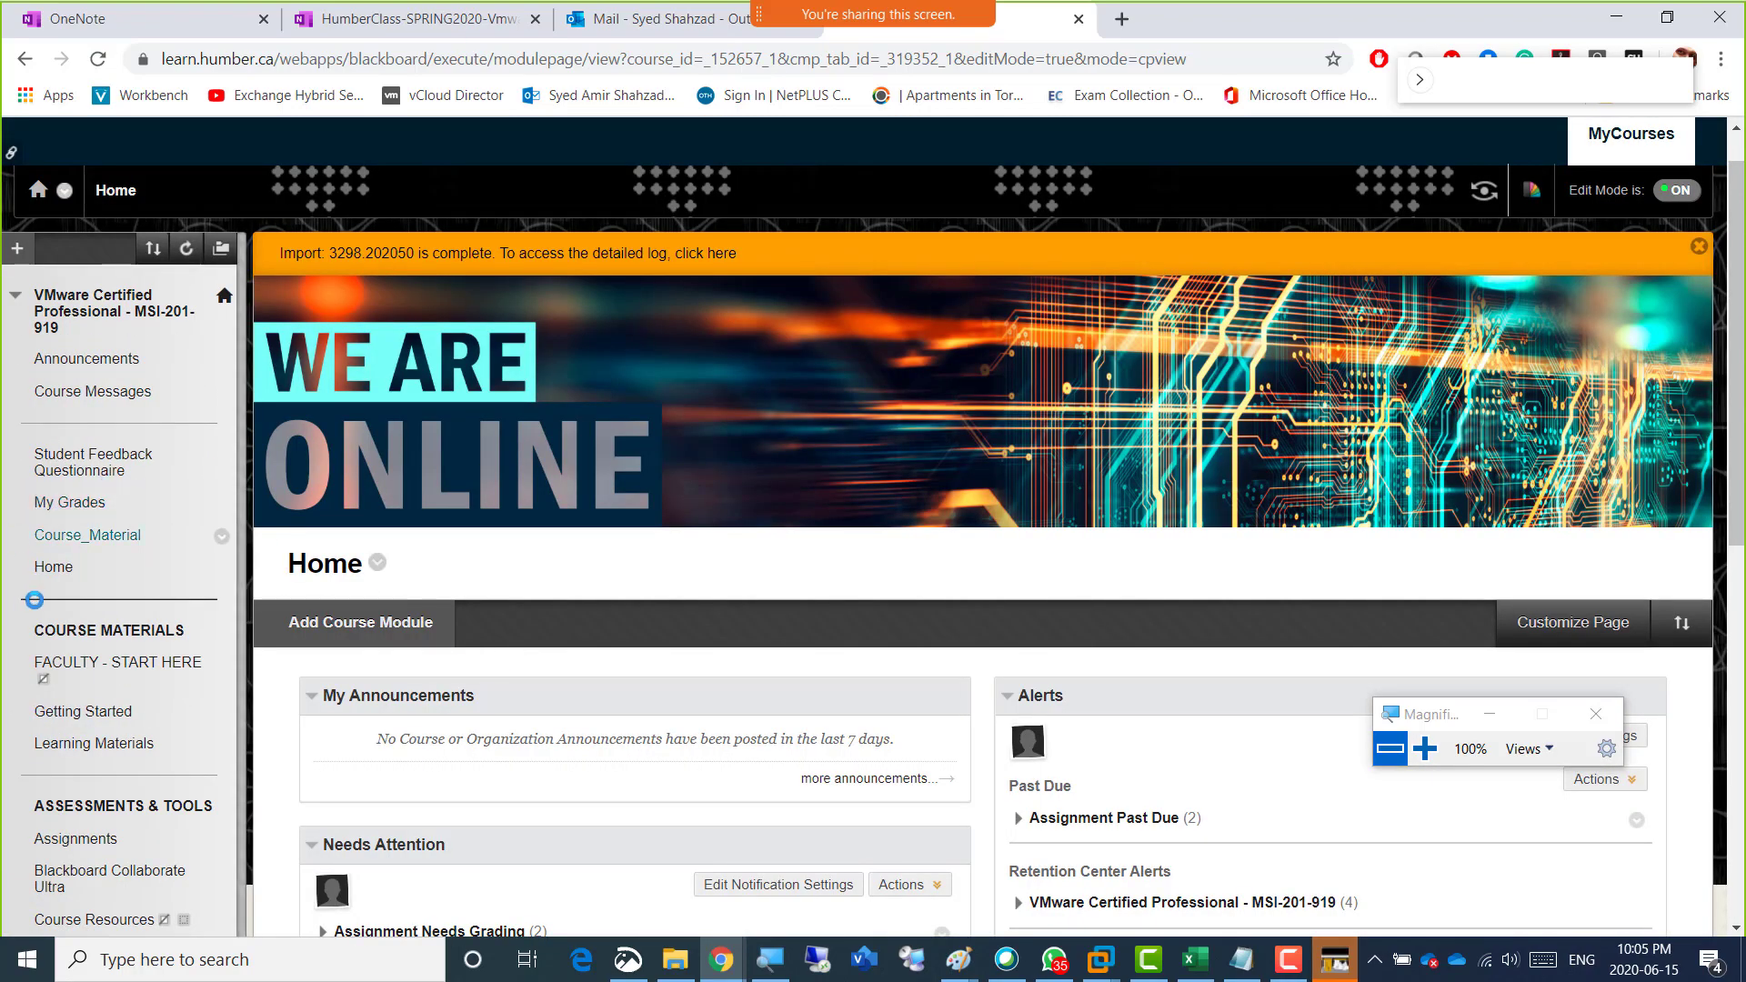
scroll(116, 704, "down", 1)
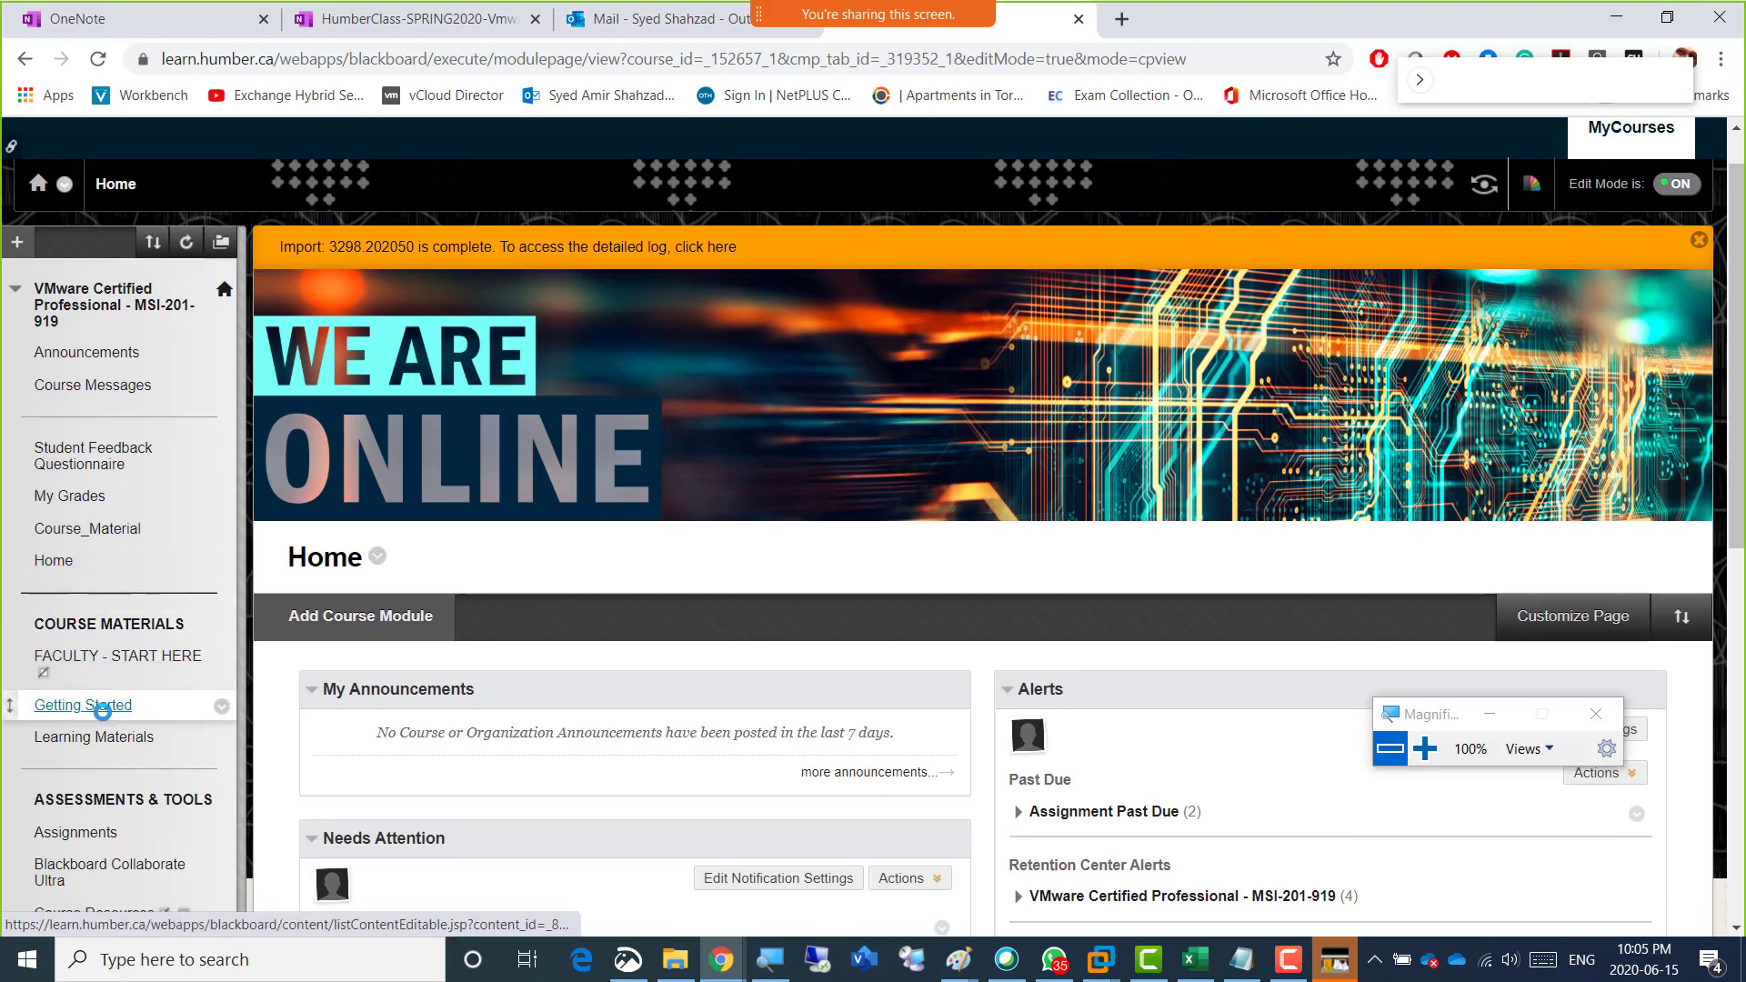
left_click(102, 423)
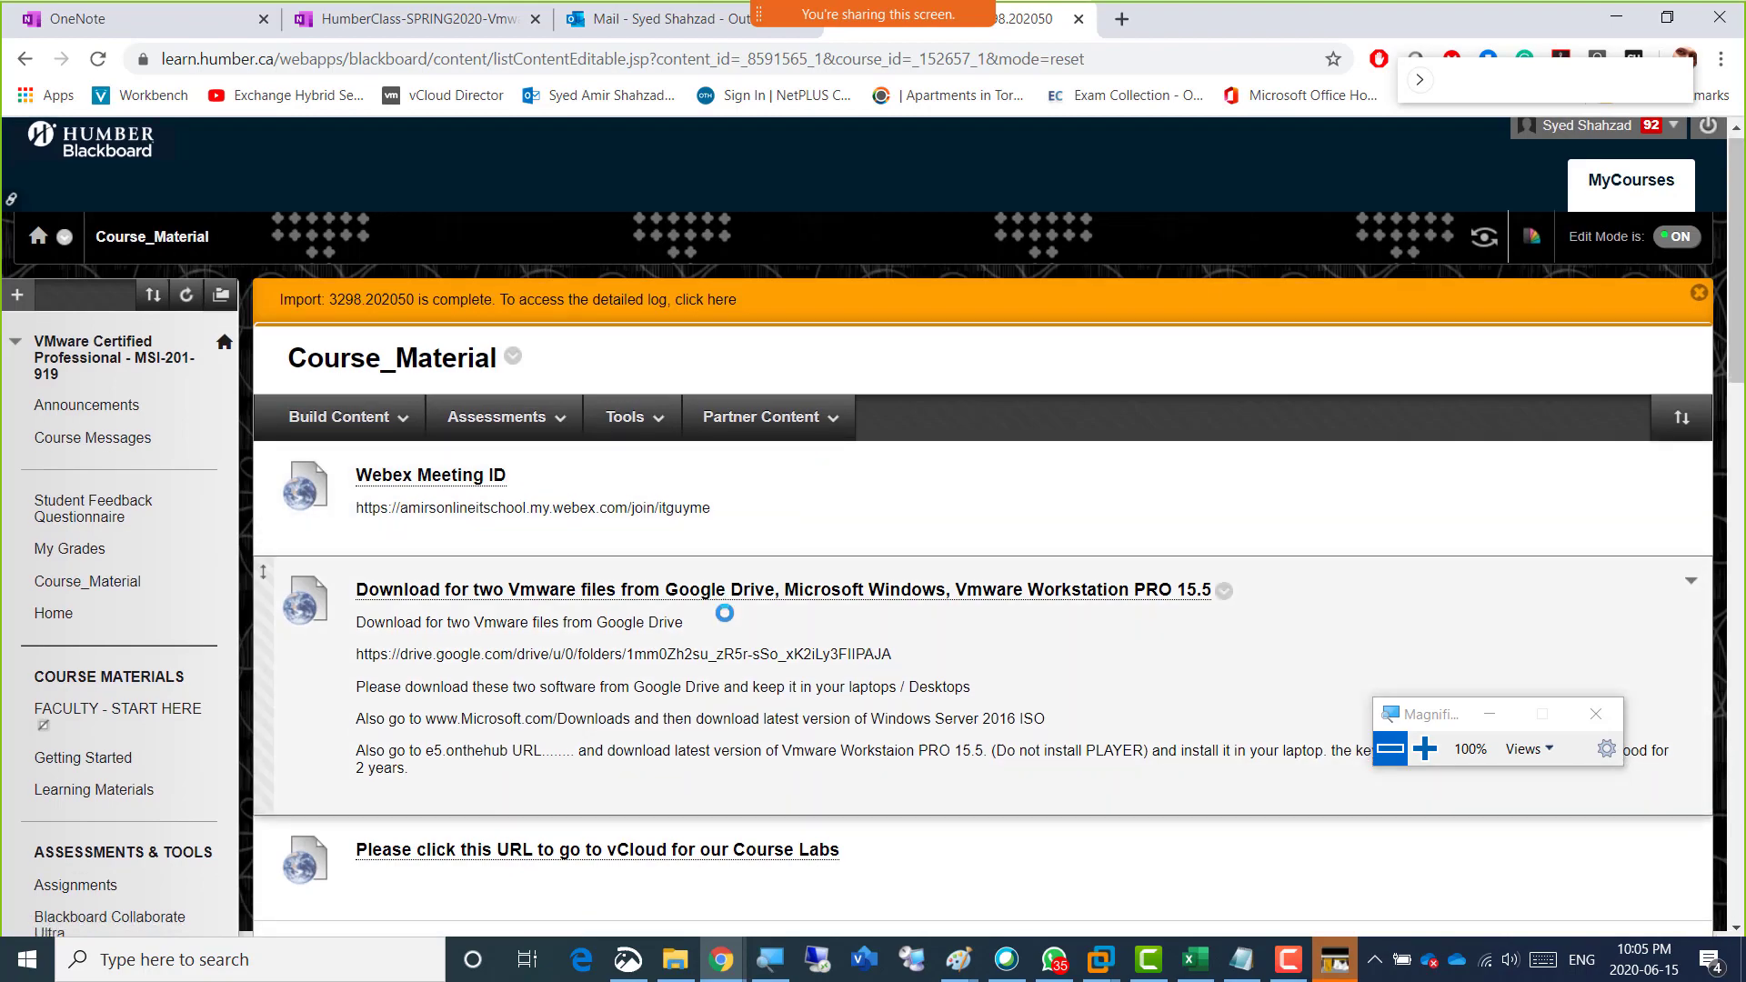
scroll(725, 613, "down", 10)
scroll(724, 613, "down", 7)
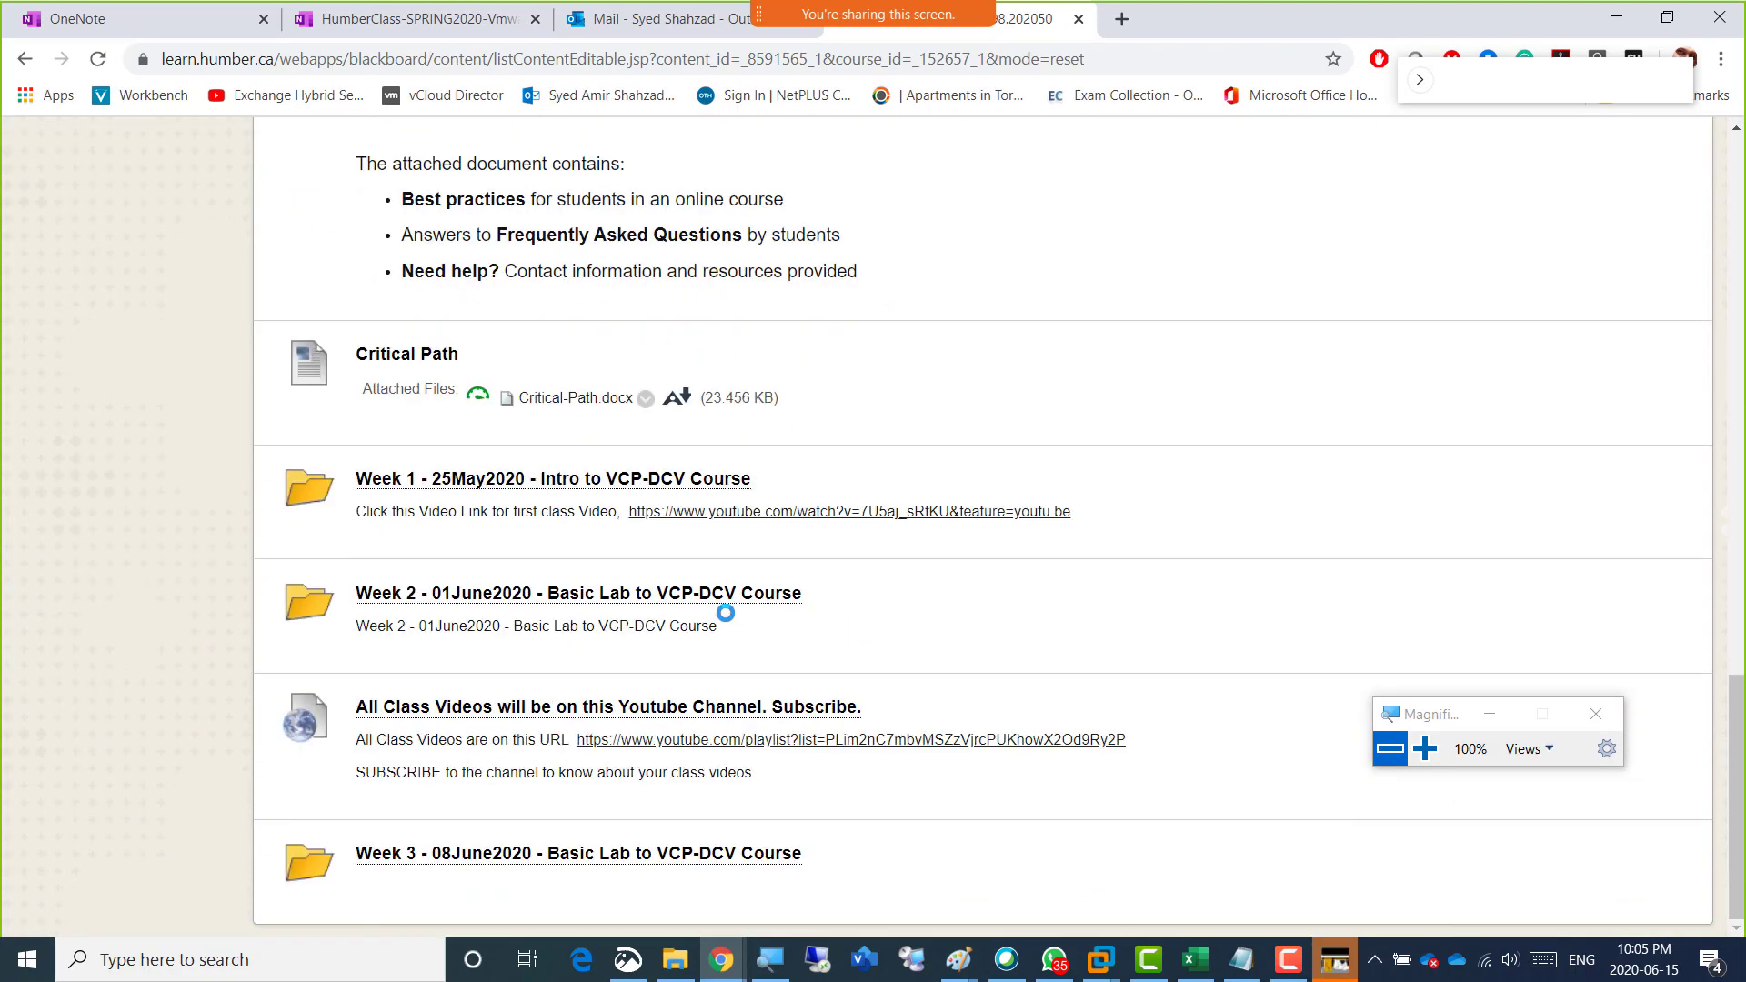
scroll(468, 300, "up", 15)
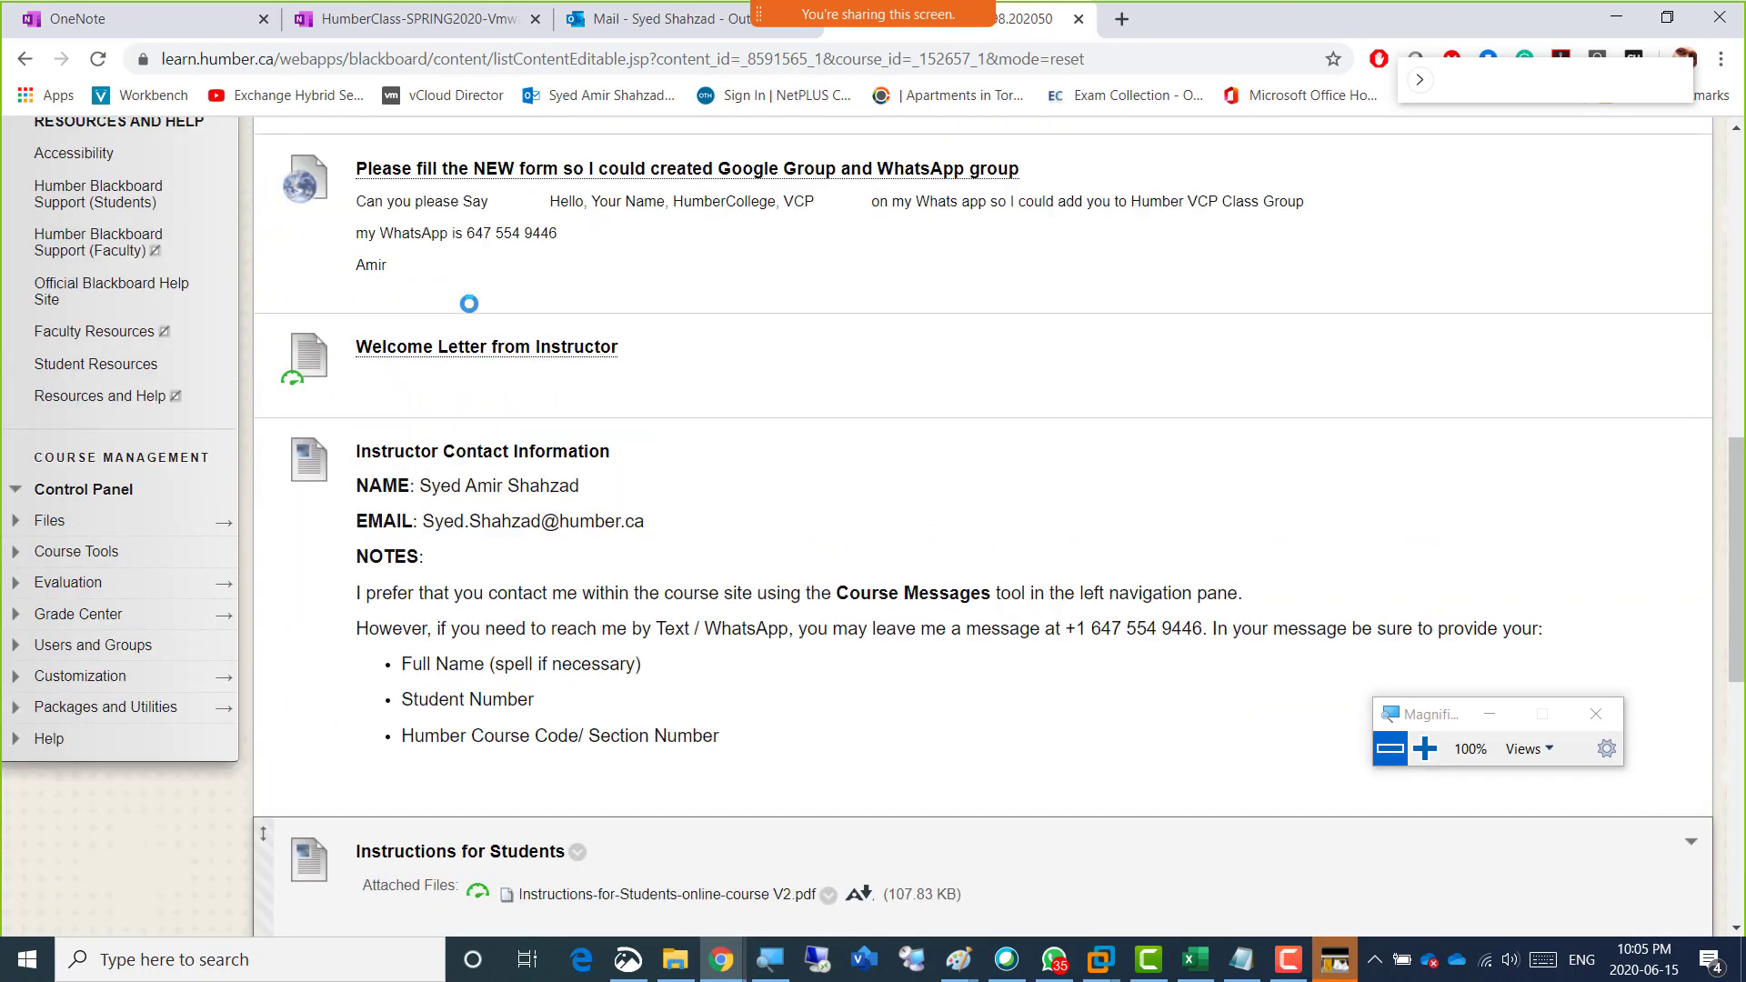
scroll(468, 303, "up", 3)
left_click(341, 423)
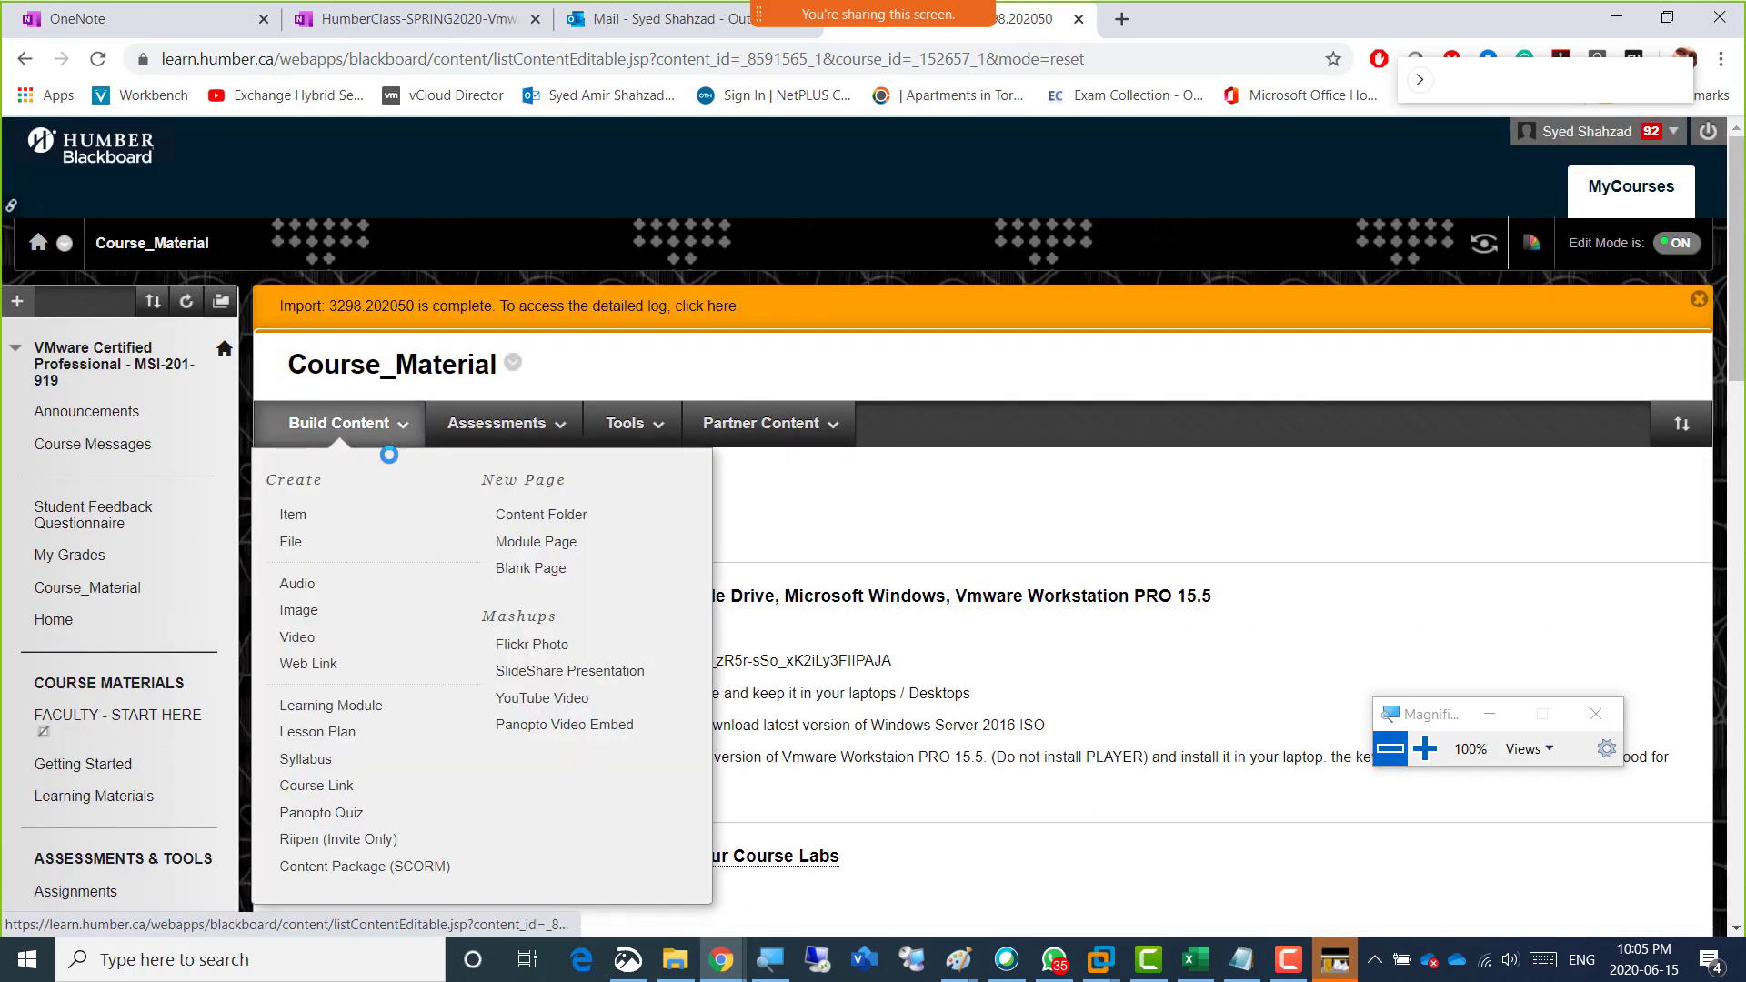
left_click(550, 513)
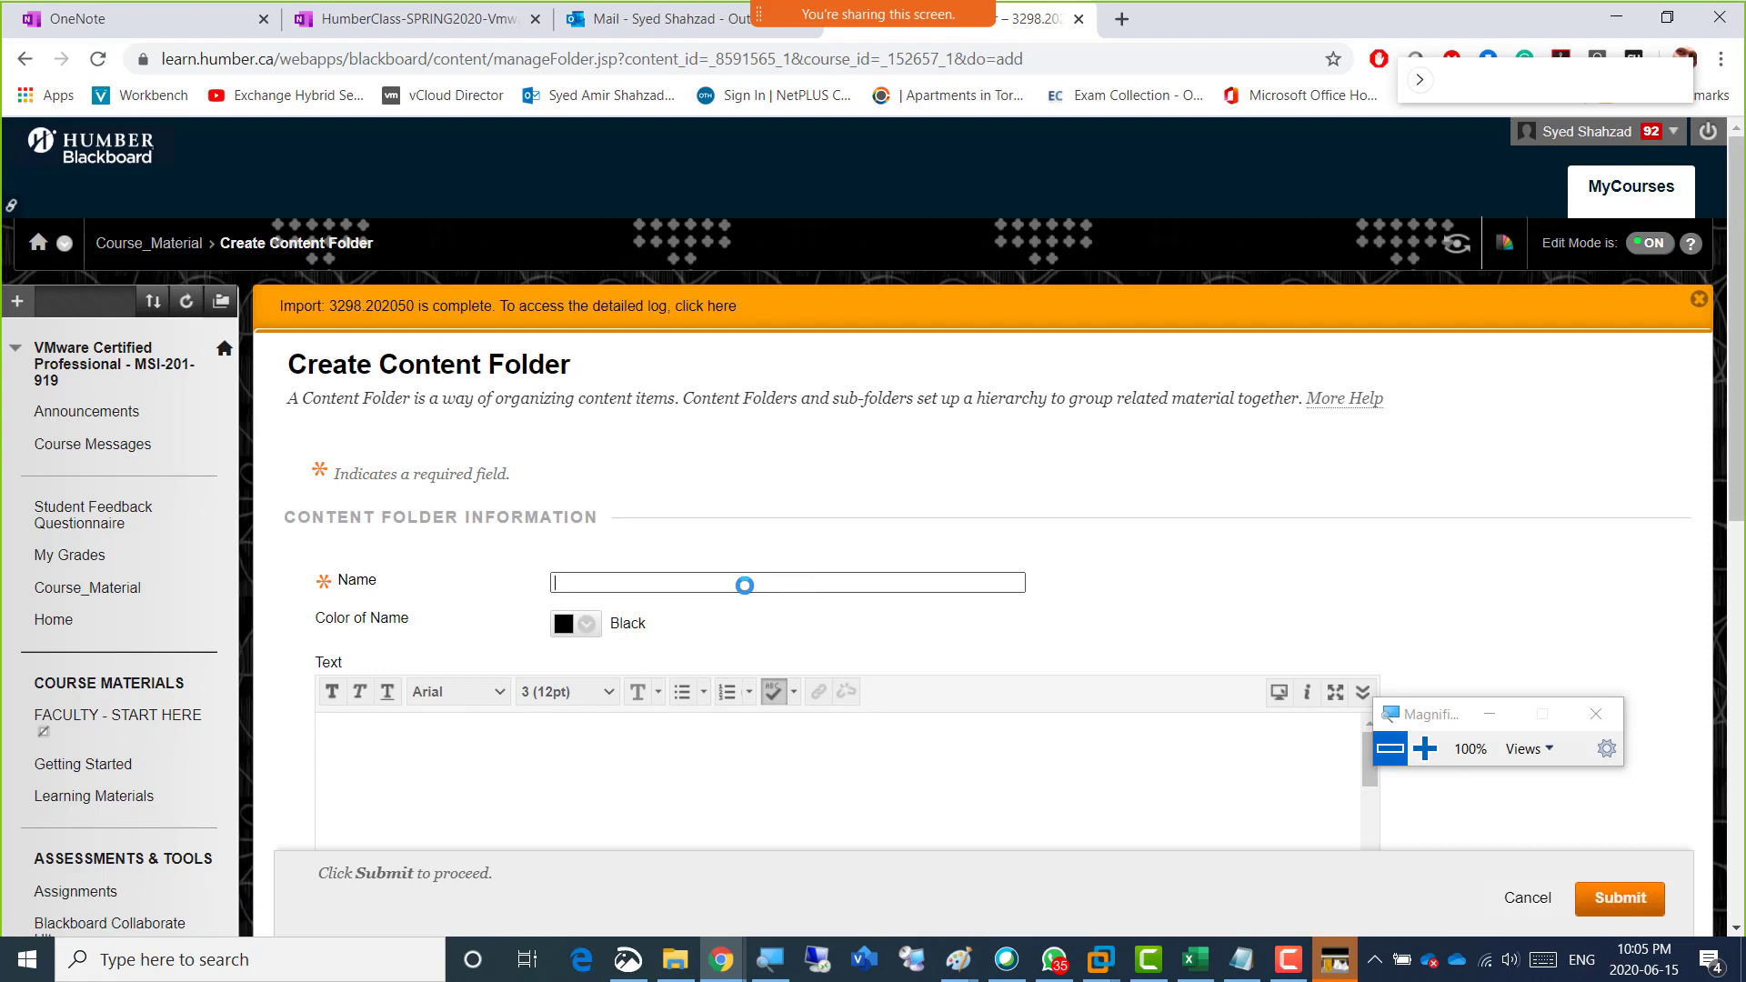
left_click(743, 585)
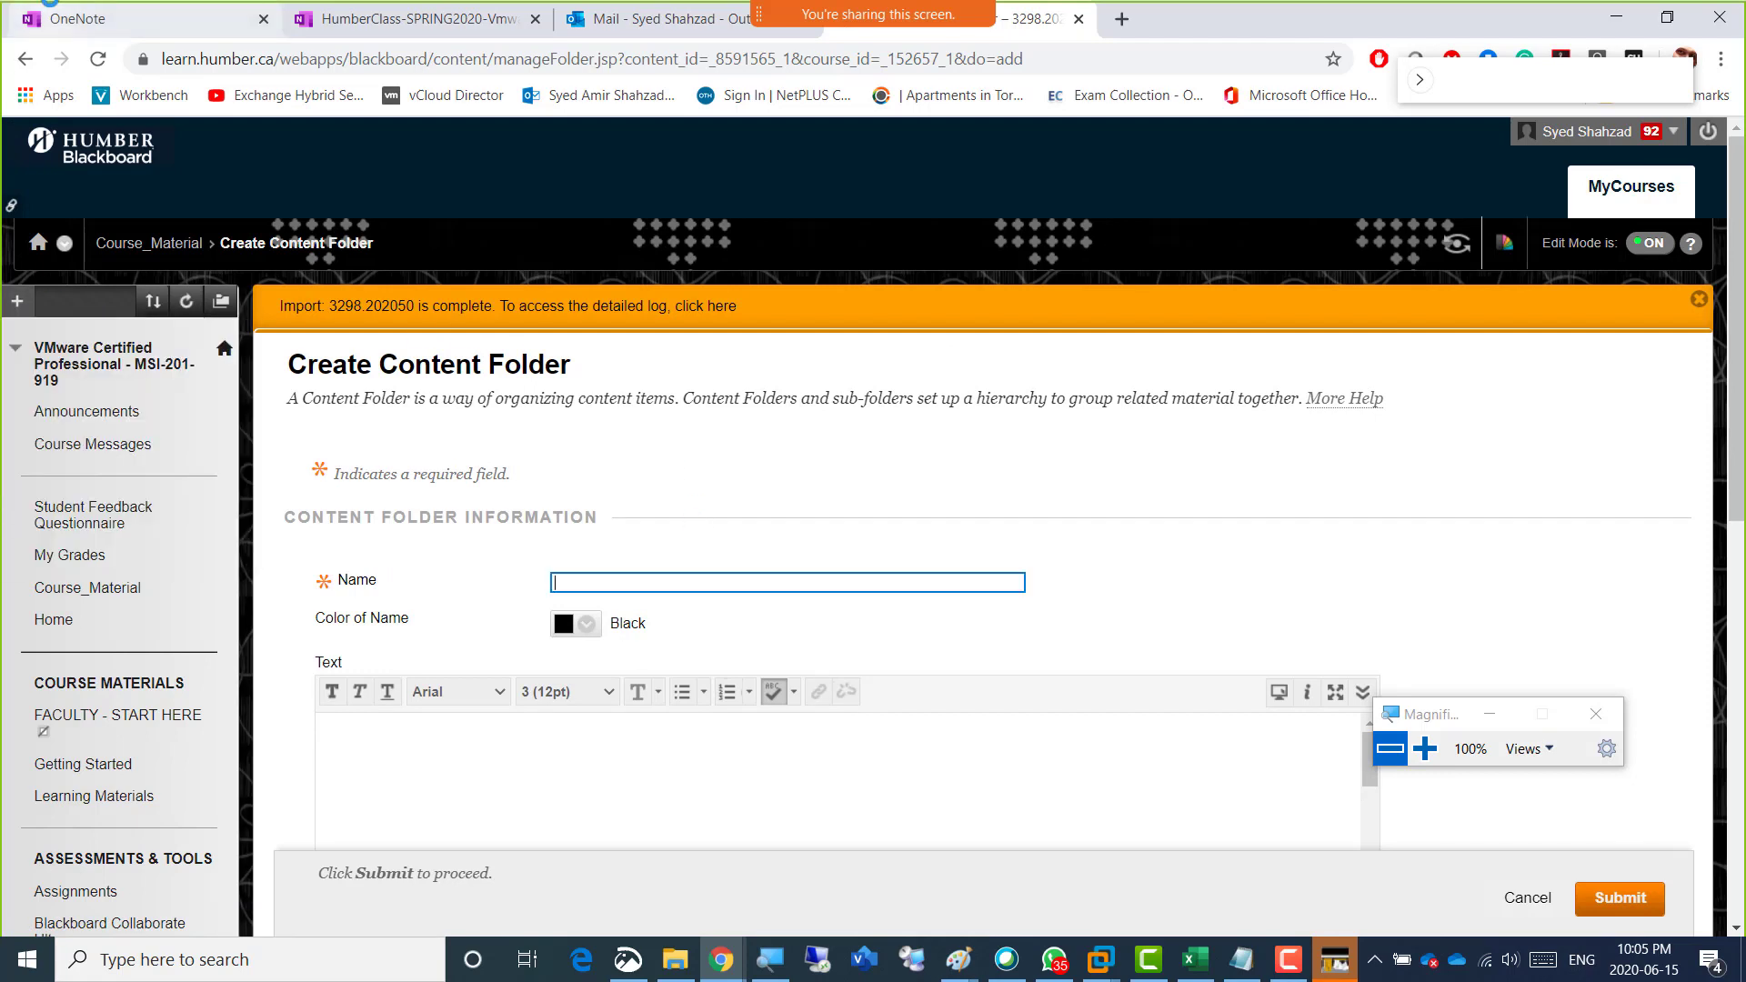
left_click(22, 60)
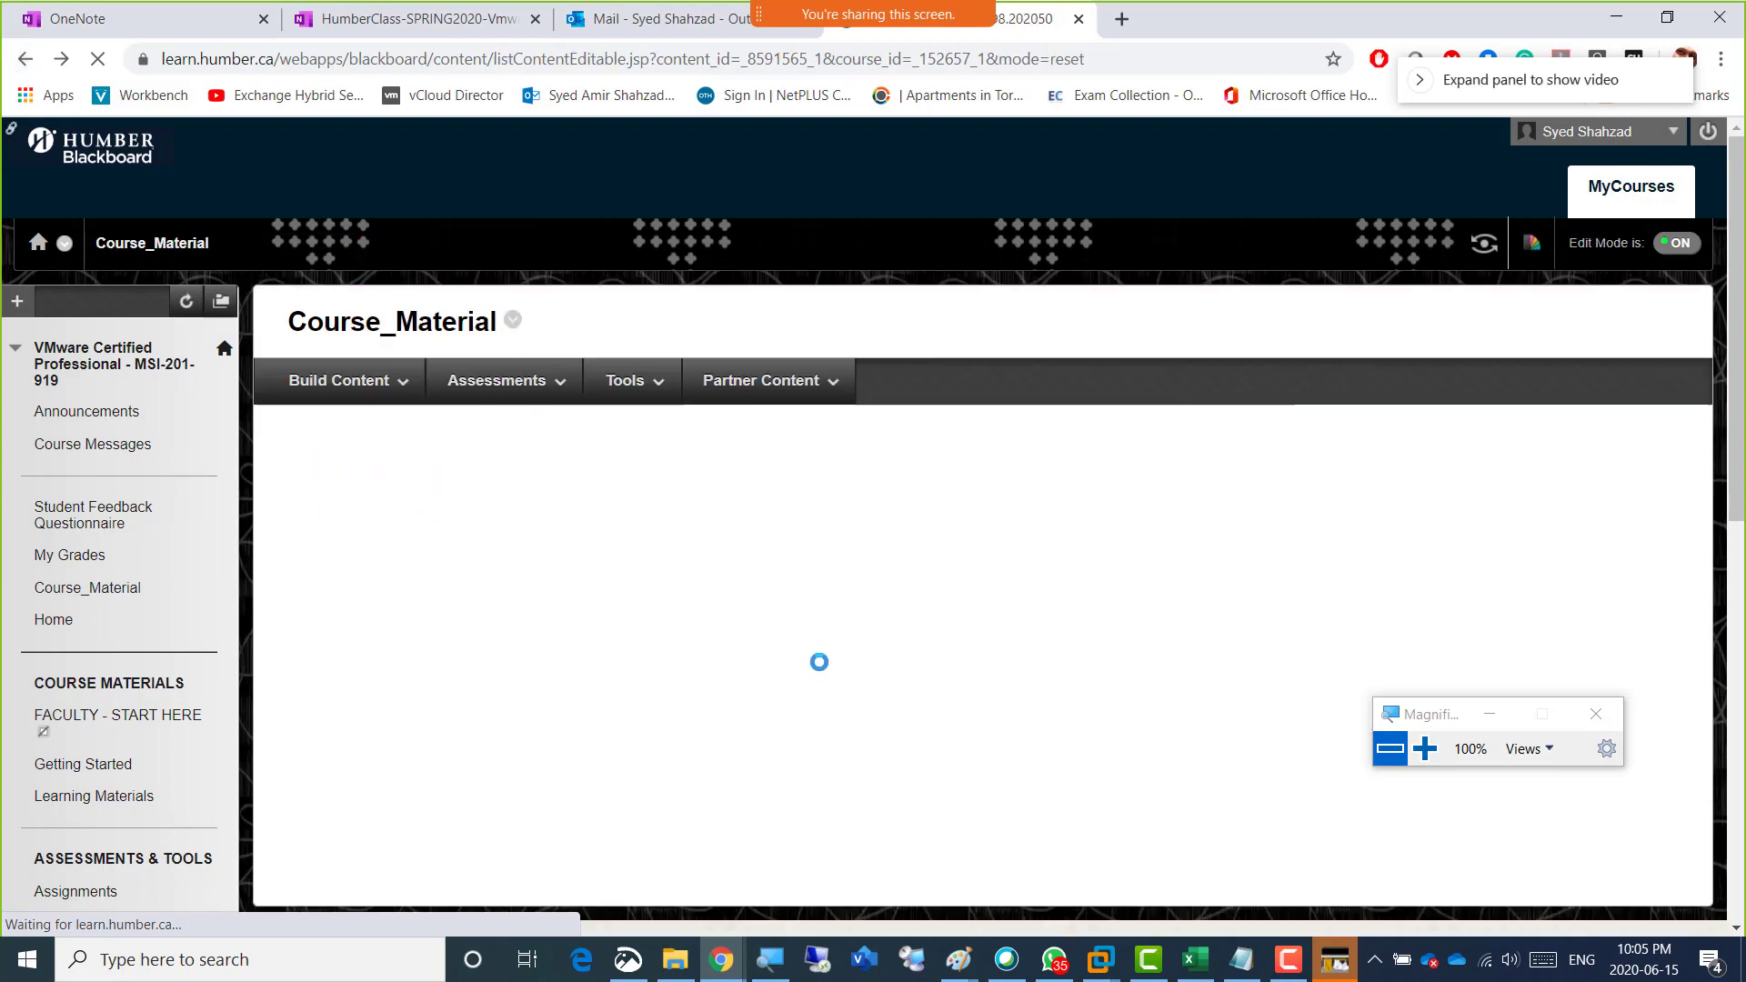
Open the Week 3 - 08June2020 folder for editing, copy its name, and return to Course_Material without changing it.
scroll(794, 664, "down", 15)
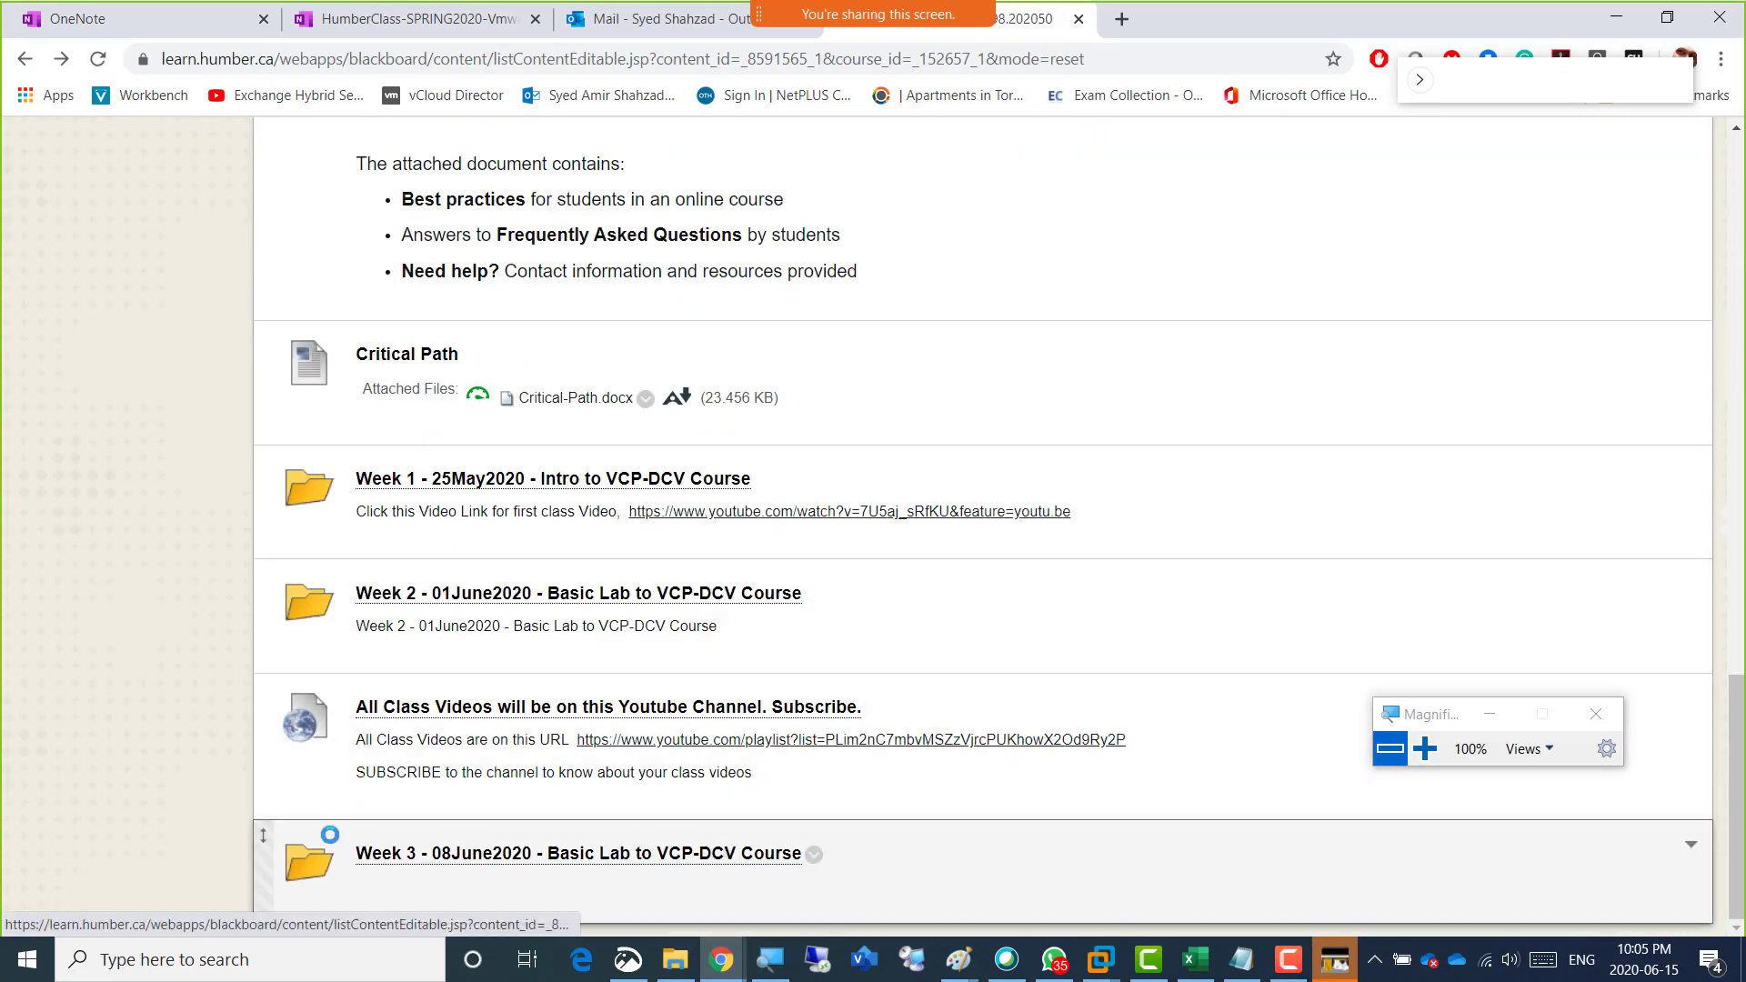
left_click_drag(347, 844, 737, 841)
left_click(813, 856)
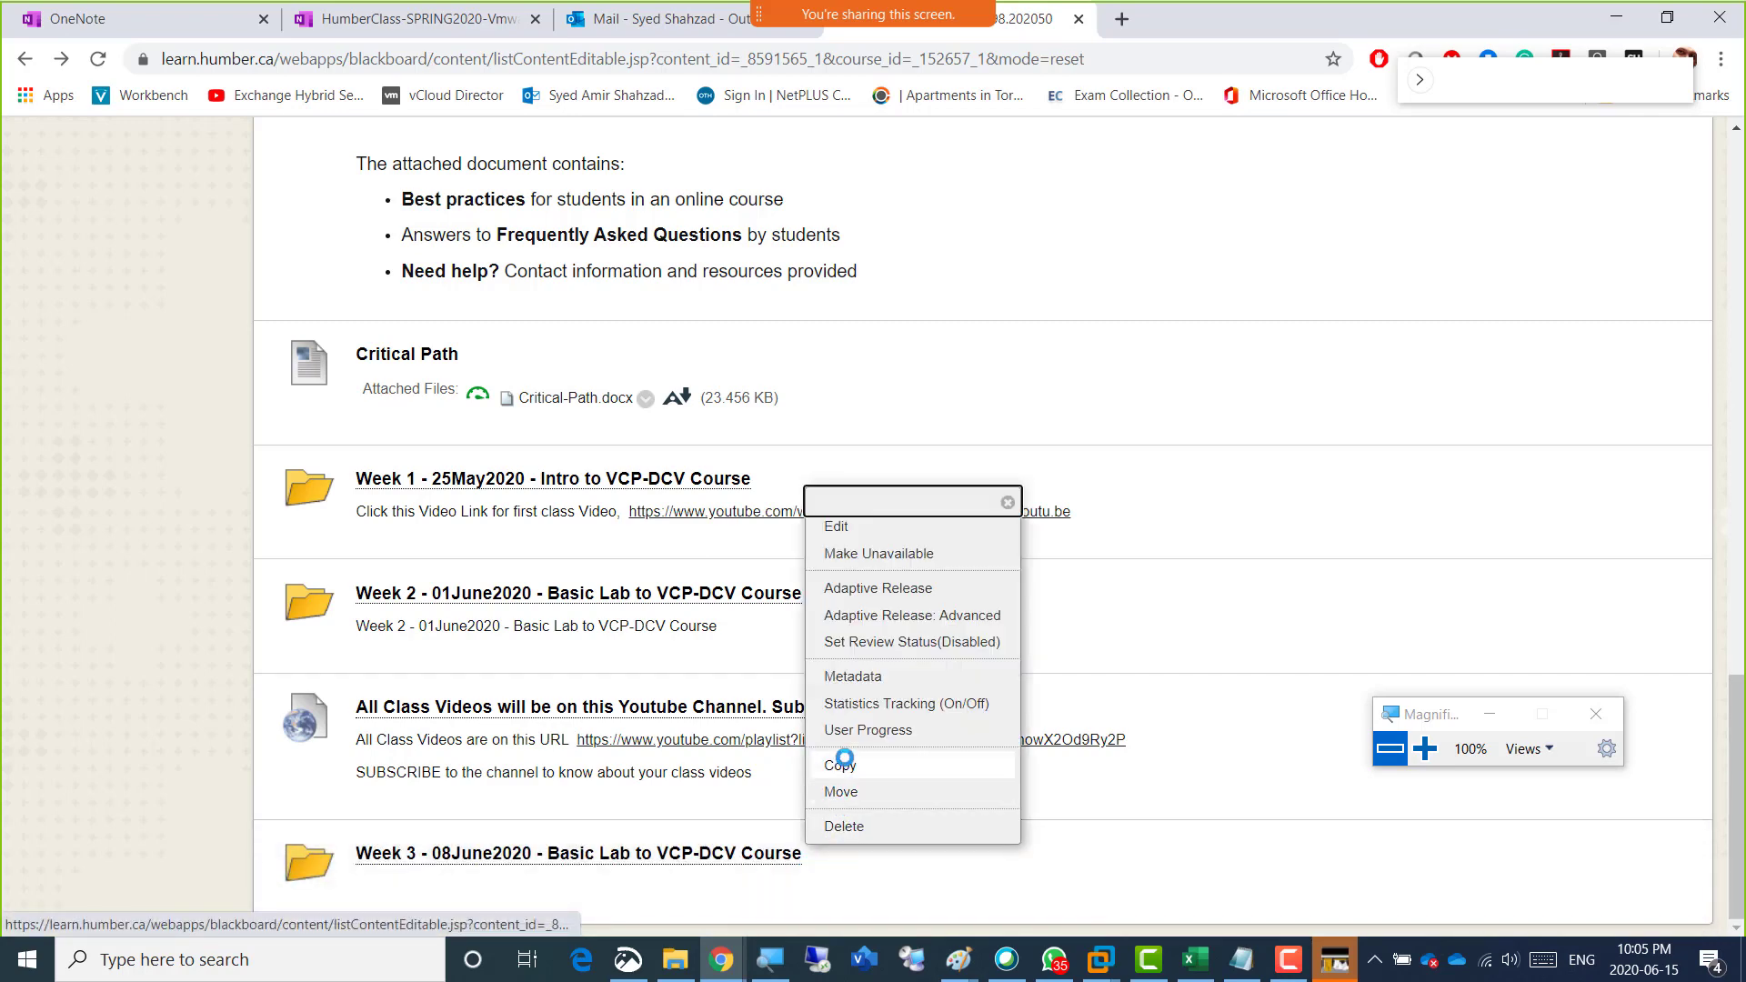
left_click(863, 525)
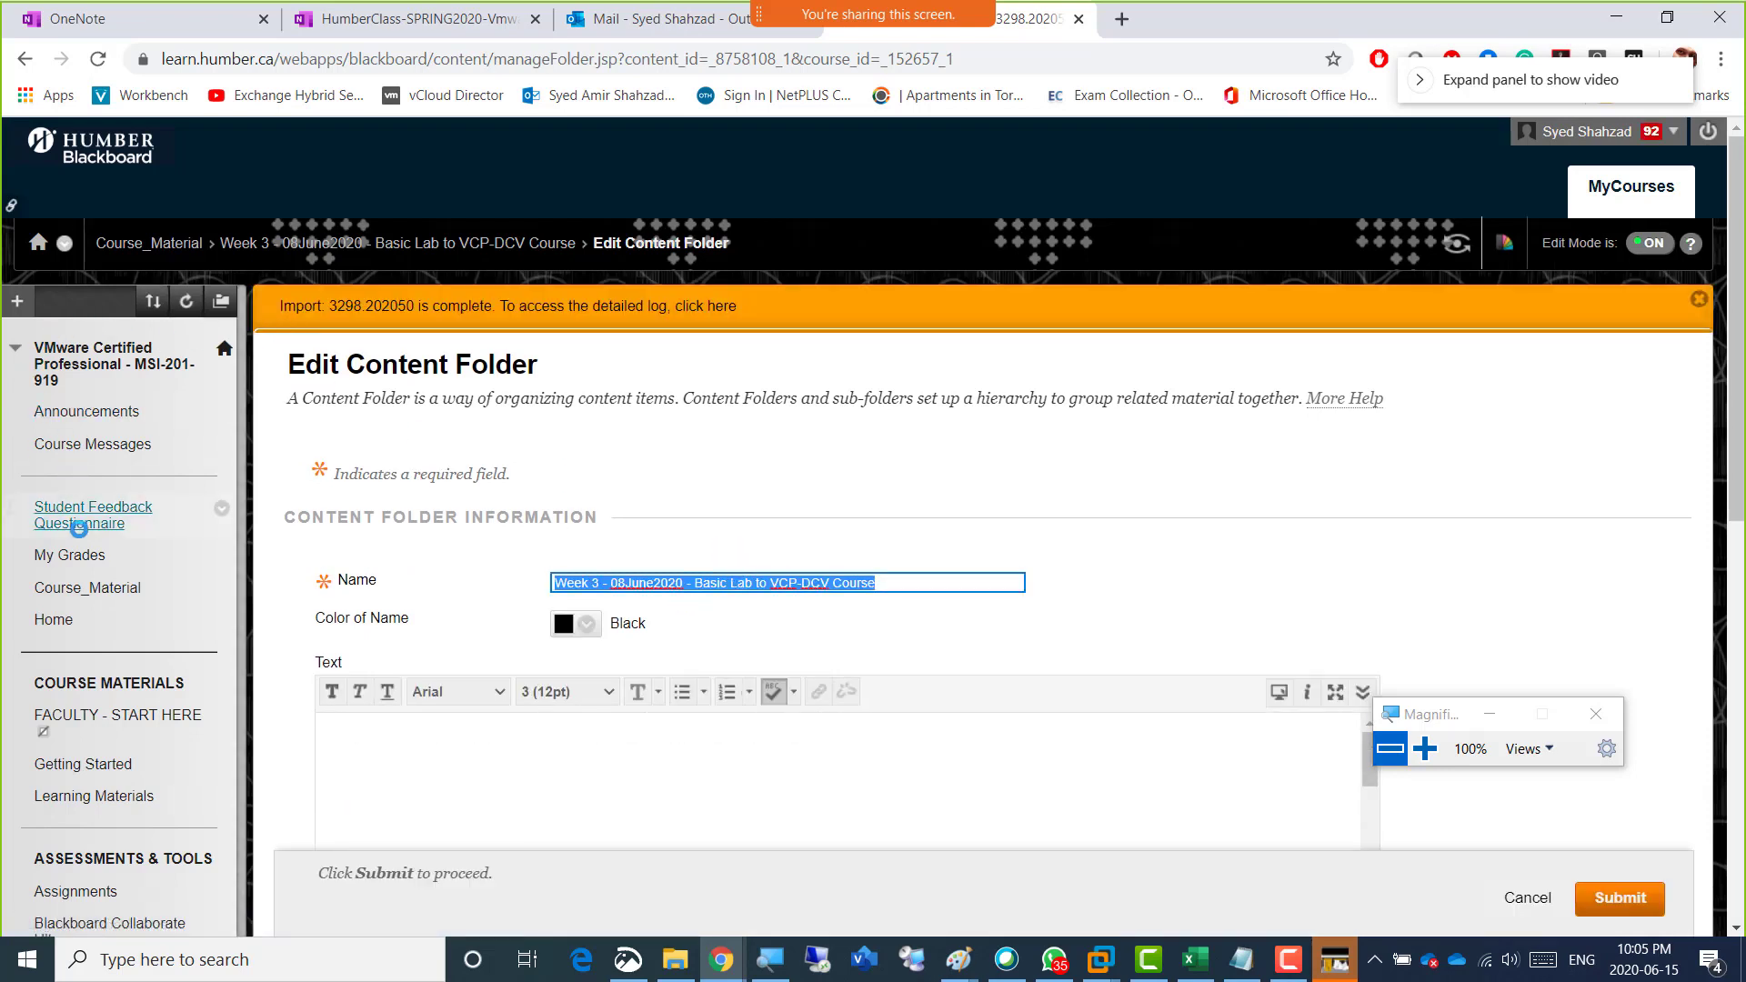
left_click(76, 587)
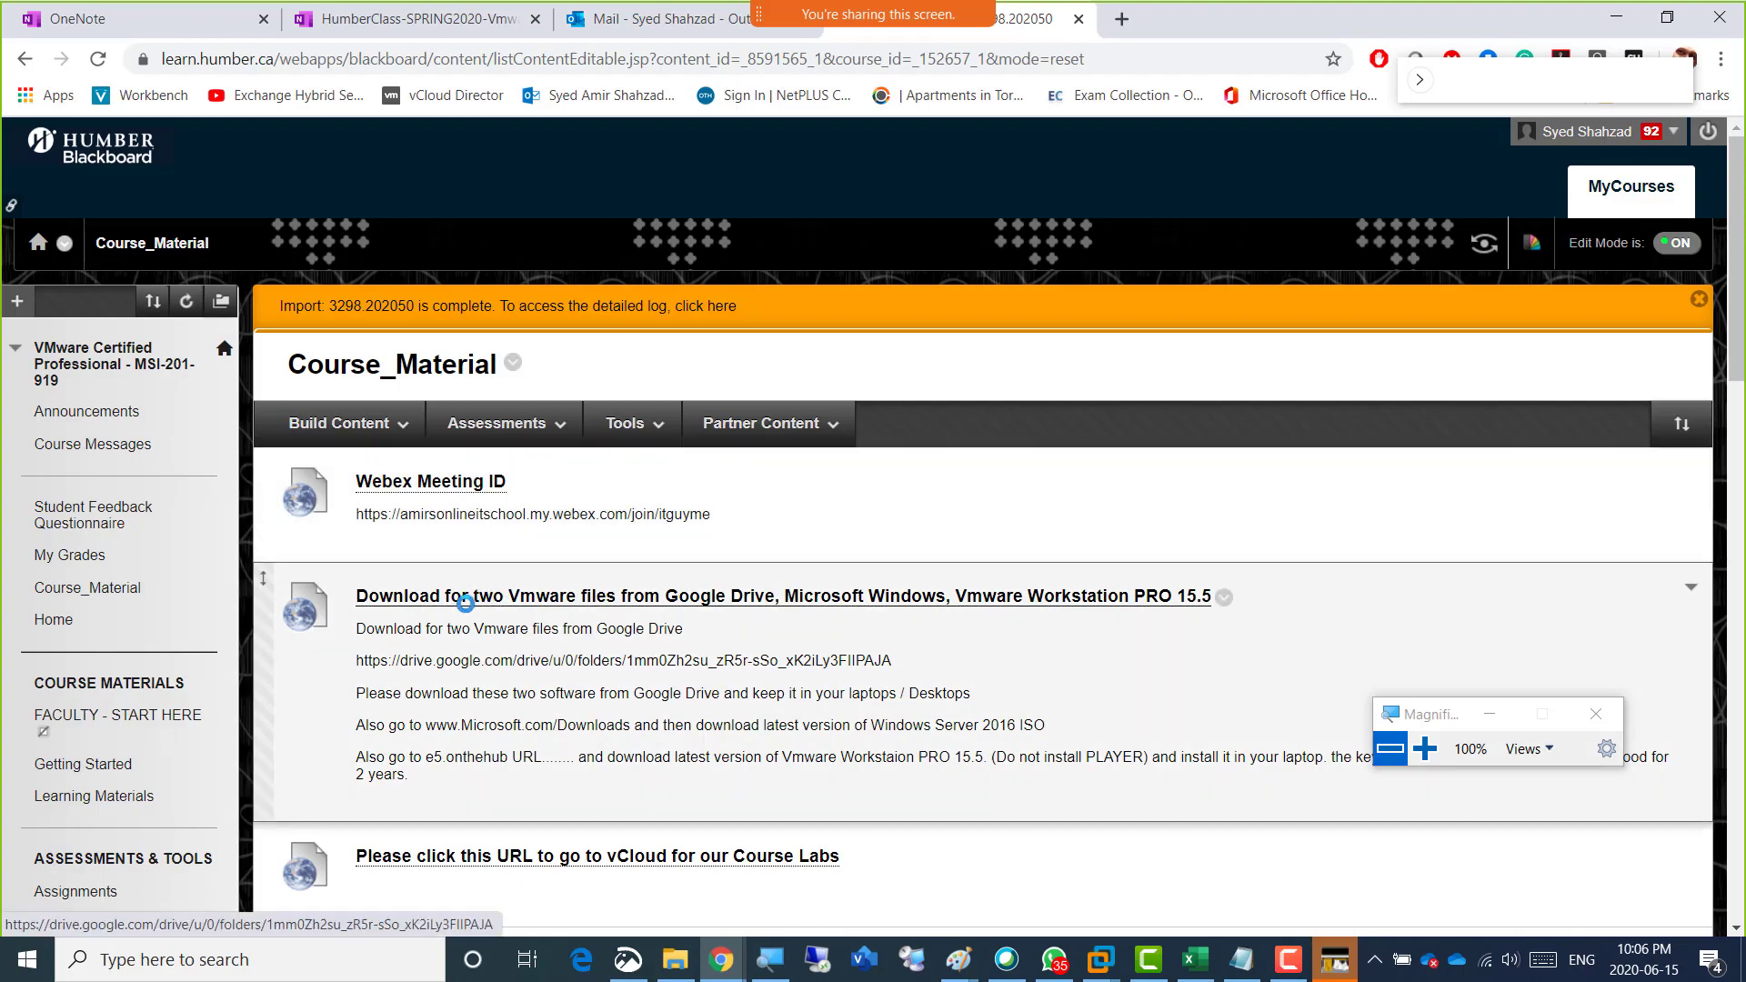
Create a content folder named "Week 4 - 15June2020 - Basic Lab to VCP-DCV Course" from the copied name and open it.
scroll(468, 608, "down", 7)
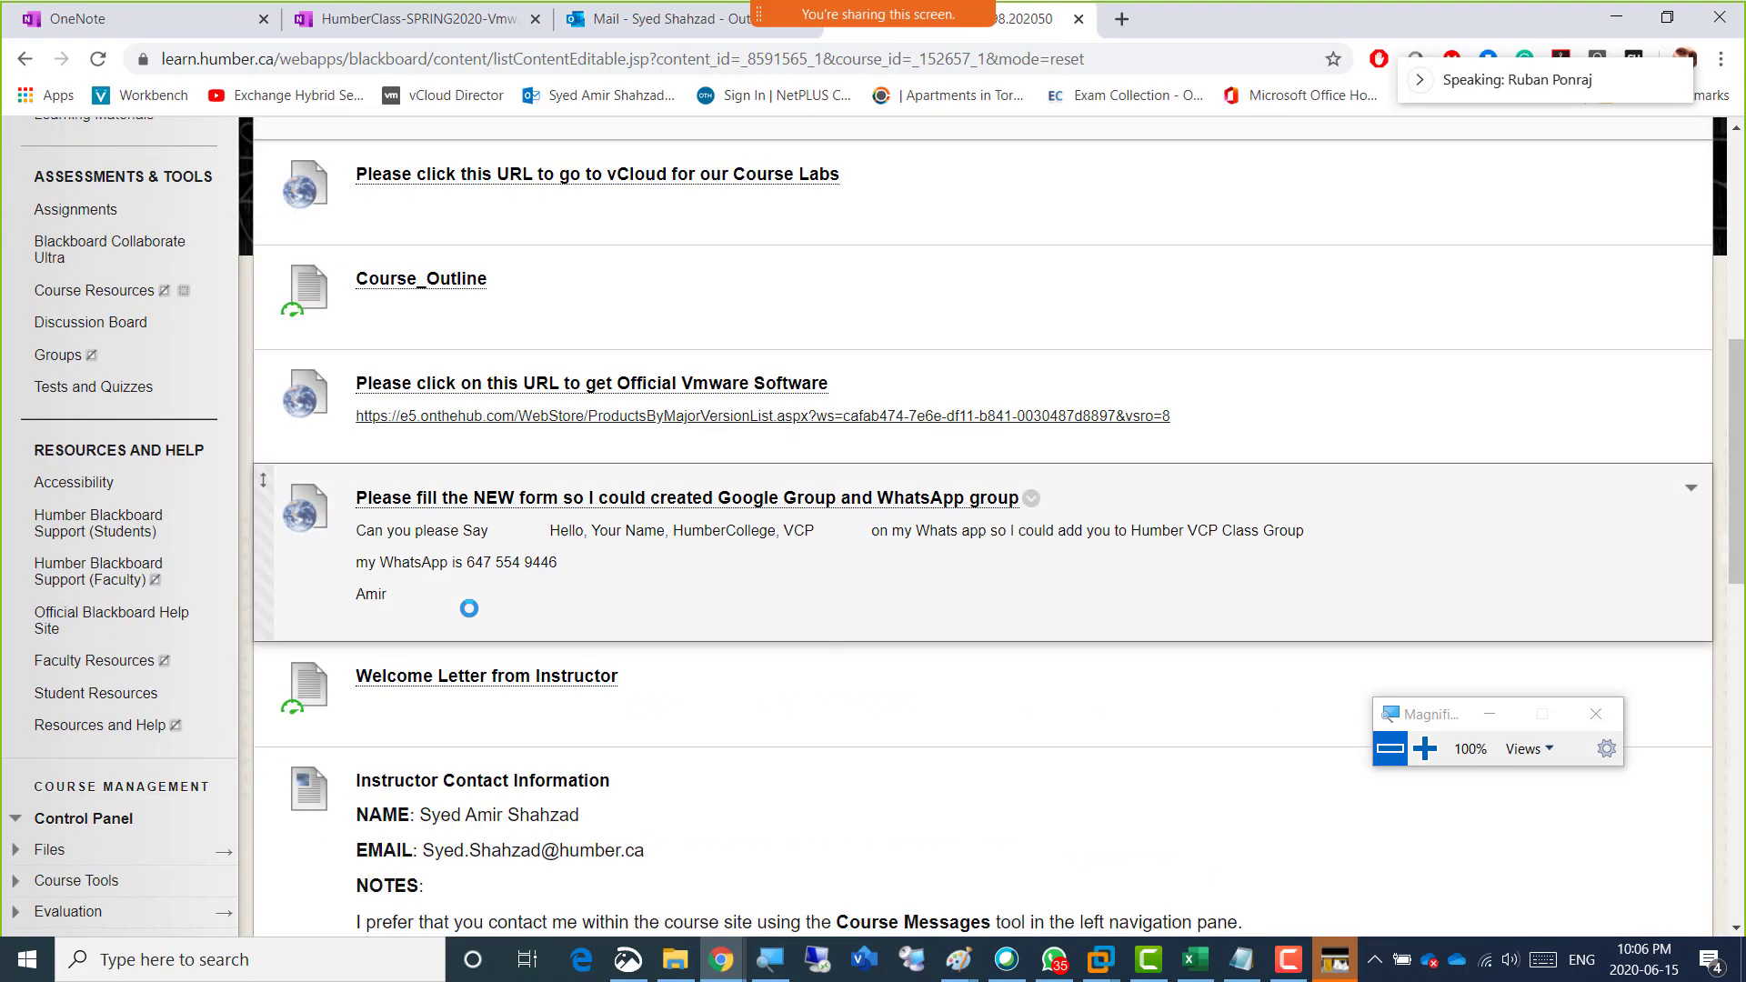
scroll(468, 608, "down", 12)
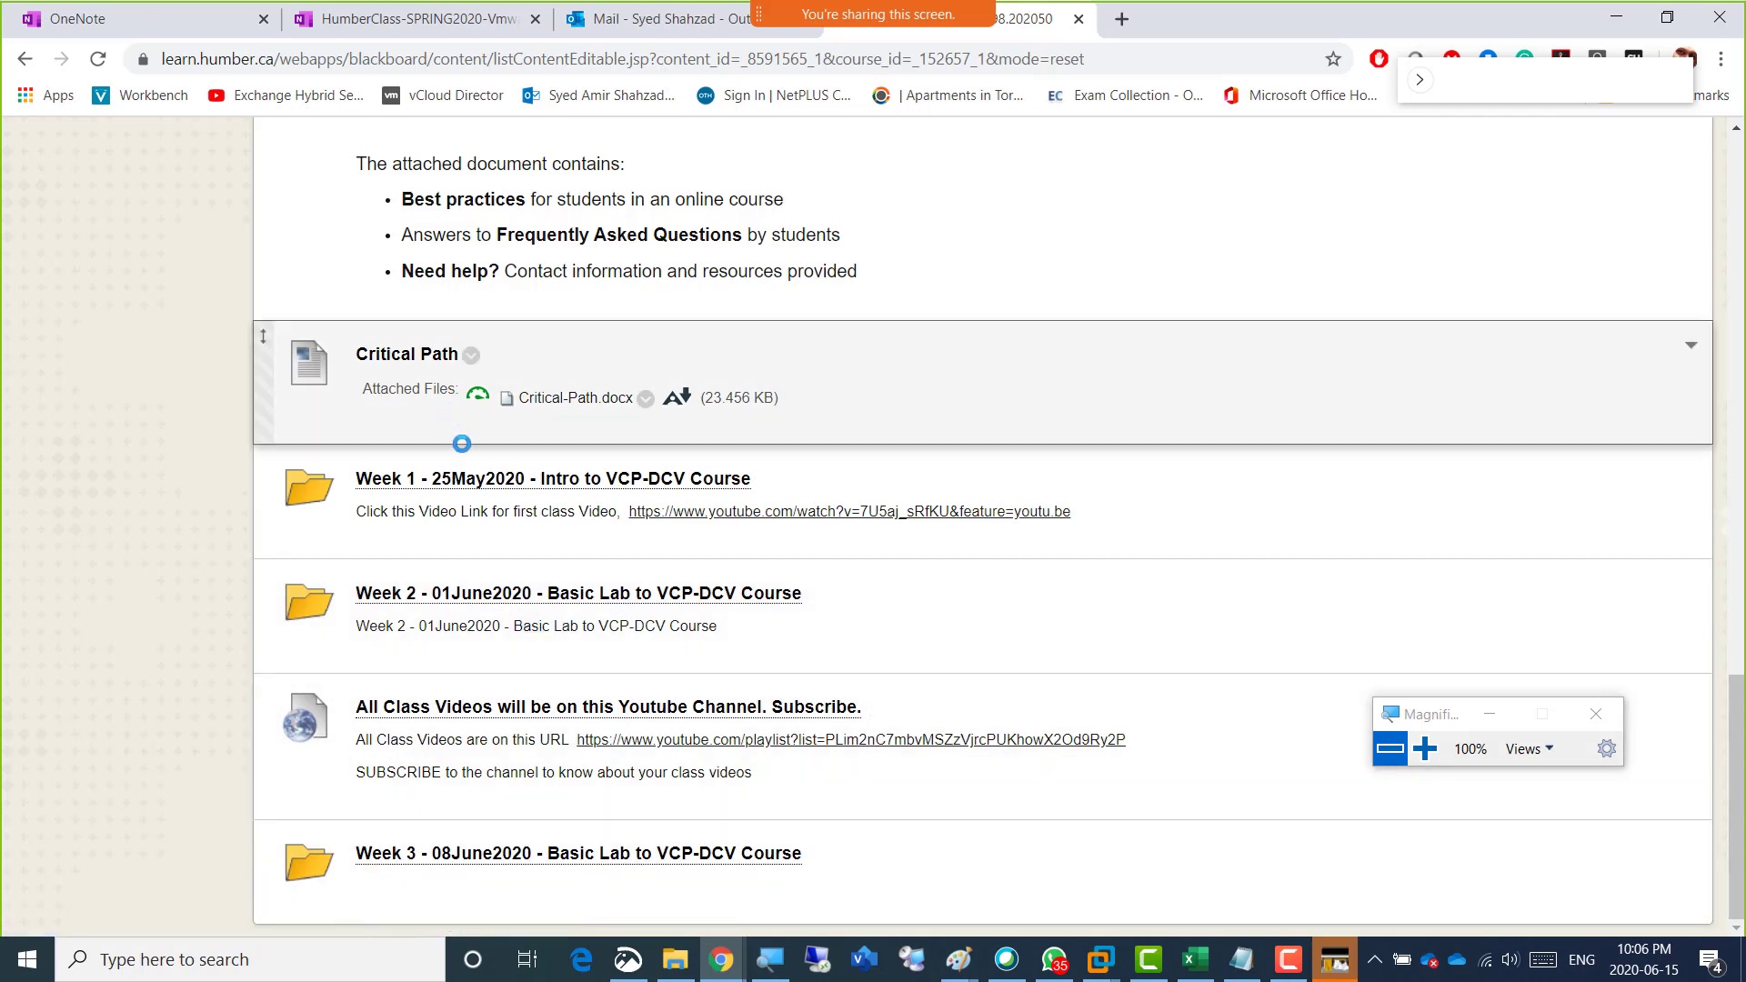
scroll(453, 409, "up", 15)
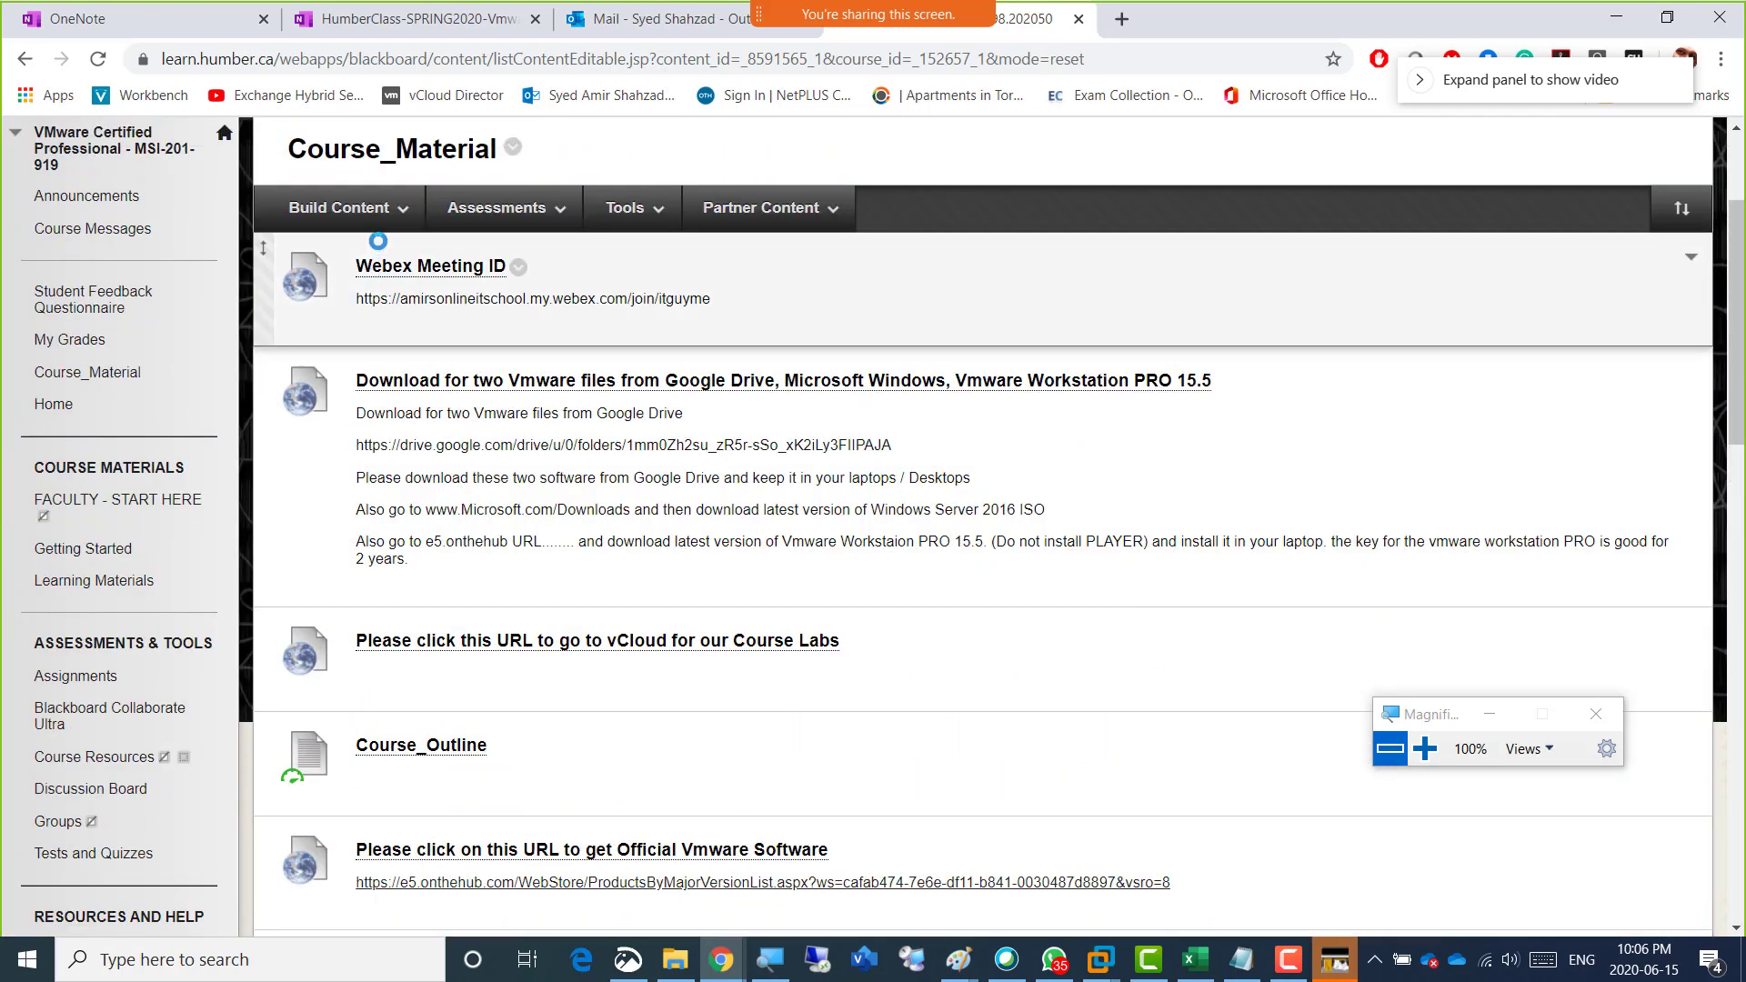
left_click(338, 207)
left_click(529, 299)
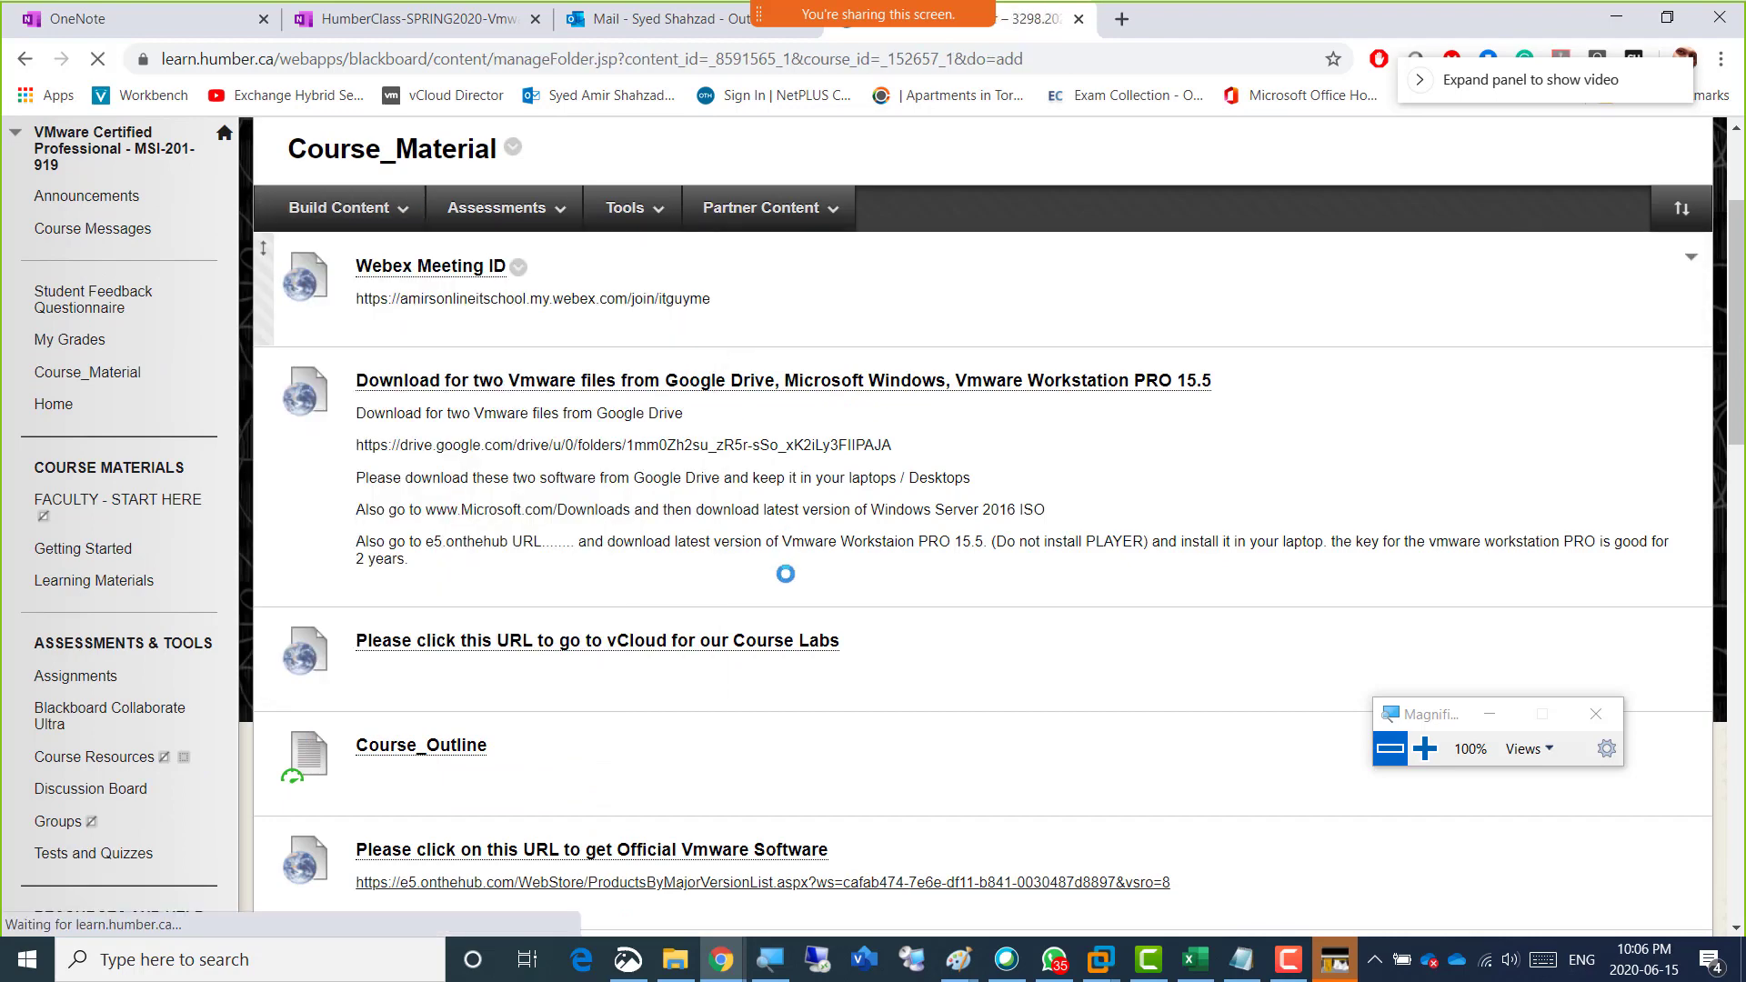
type("Week 3 - 08June2020 - Basic Lab to VCP-DCV Course")
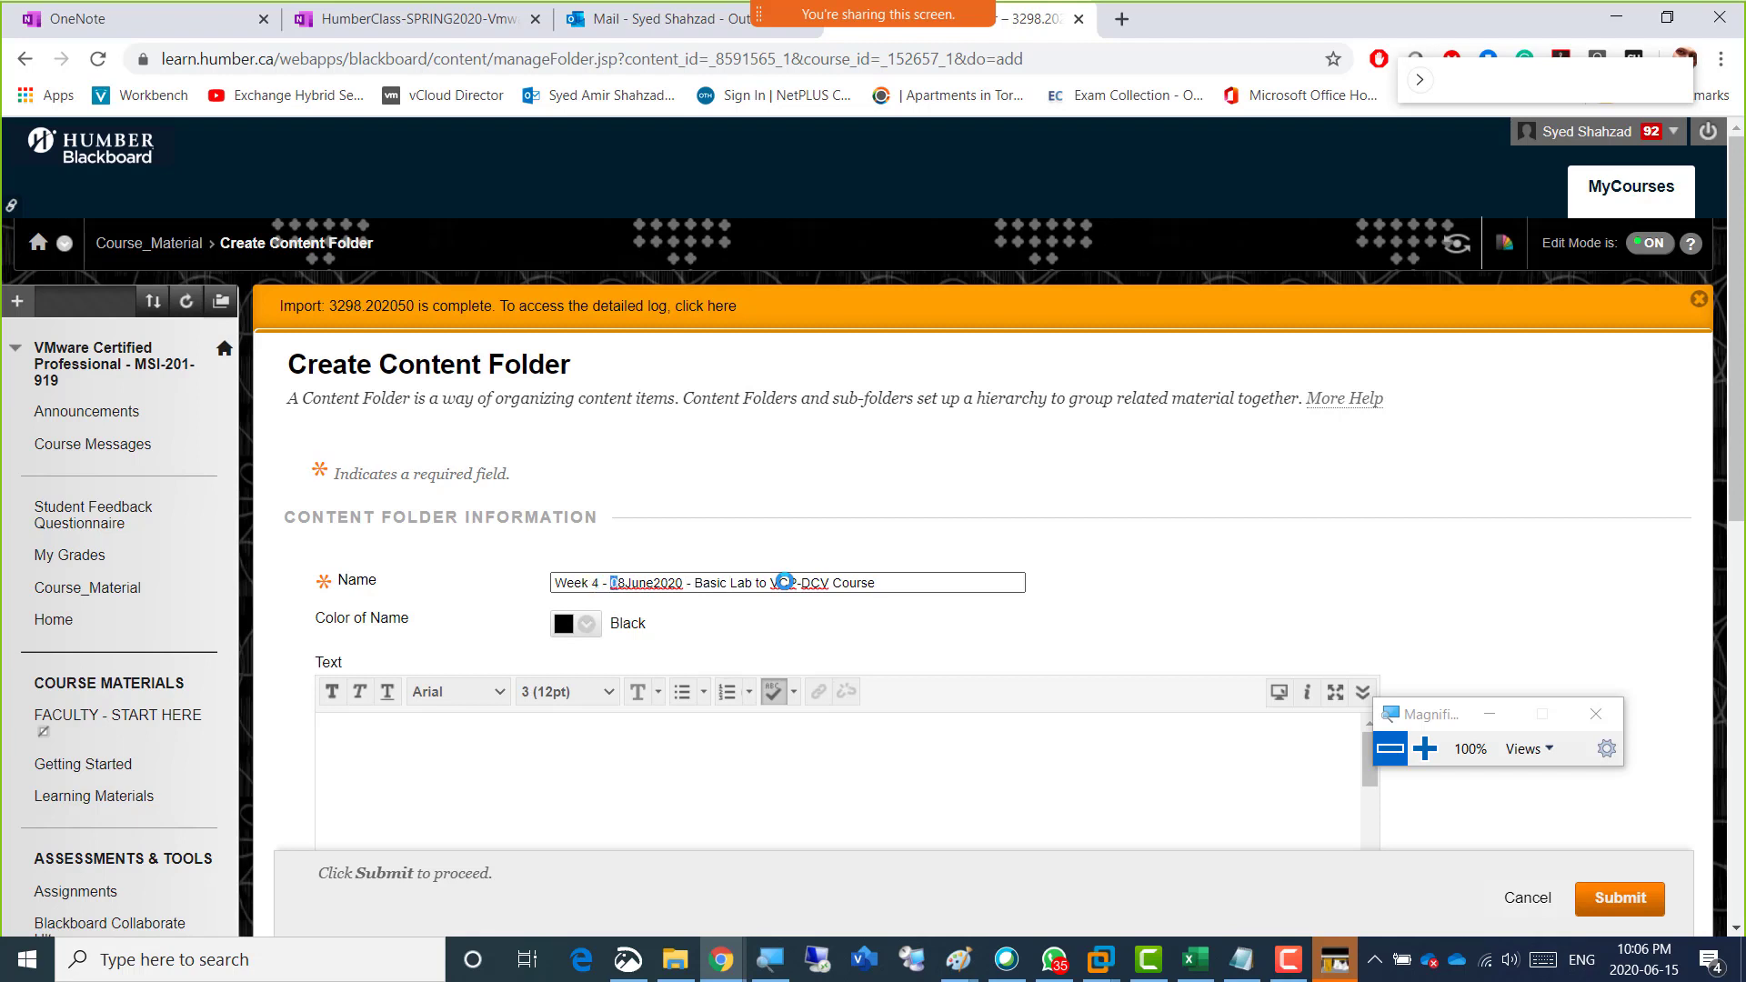
type("15")
scroll(1500, 546, "down", 5)
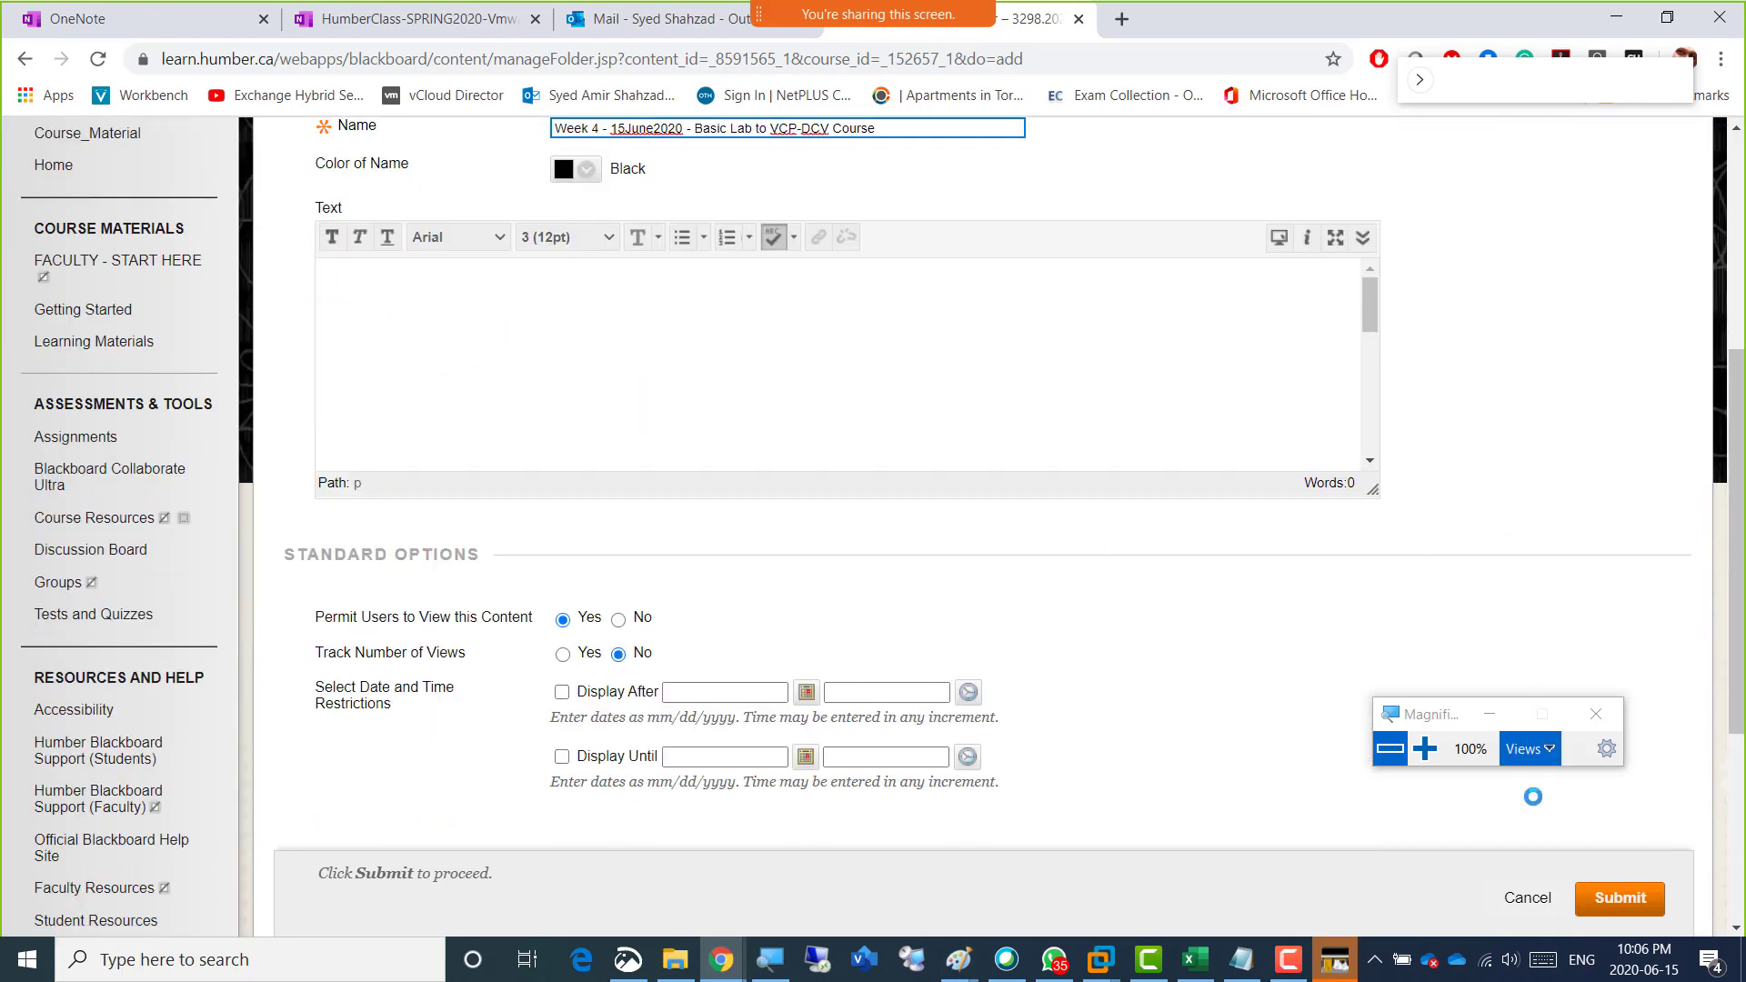
left_click(1619, 898)
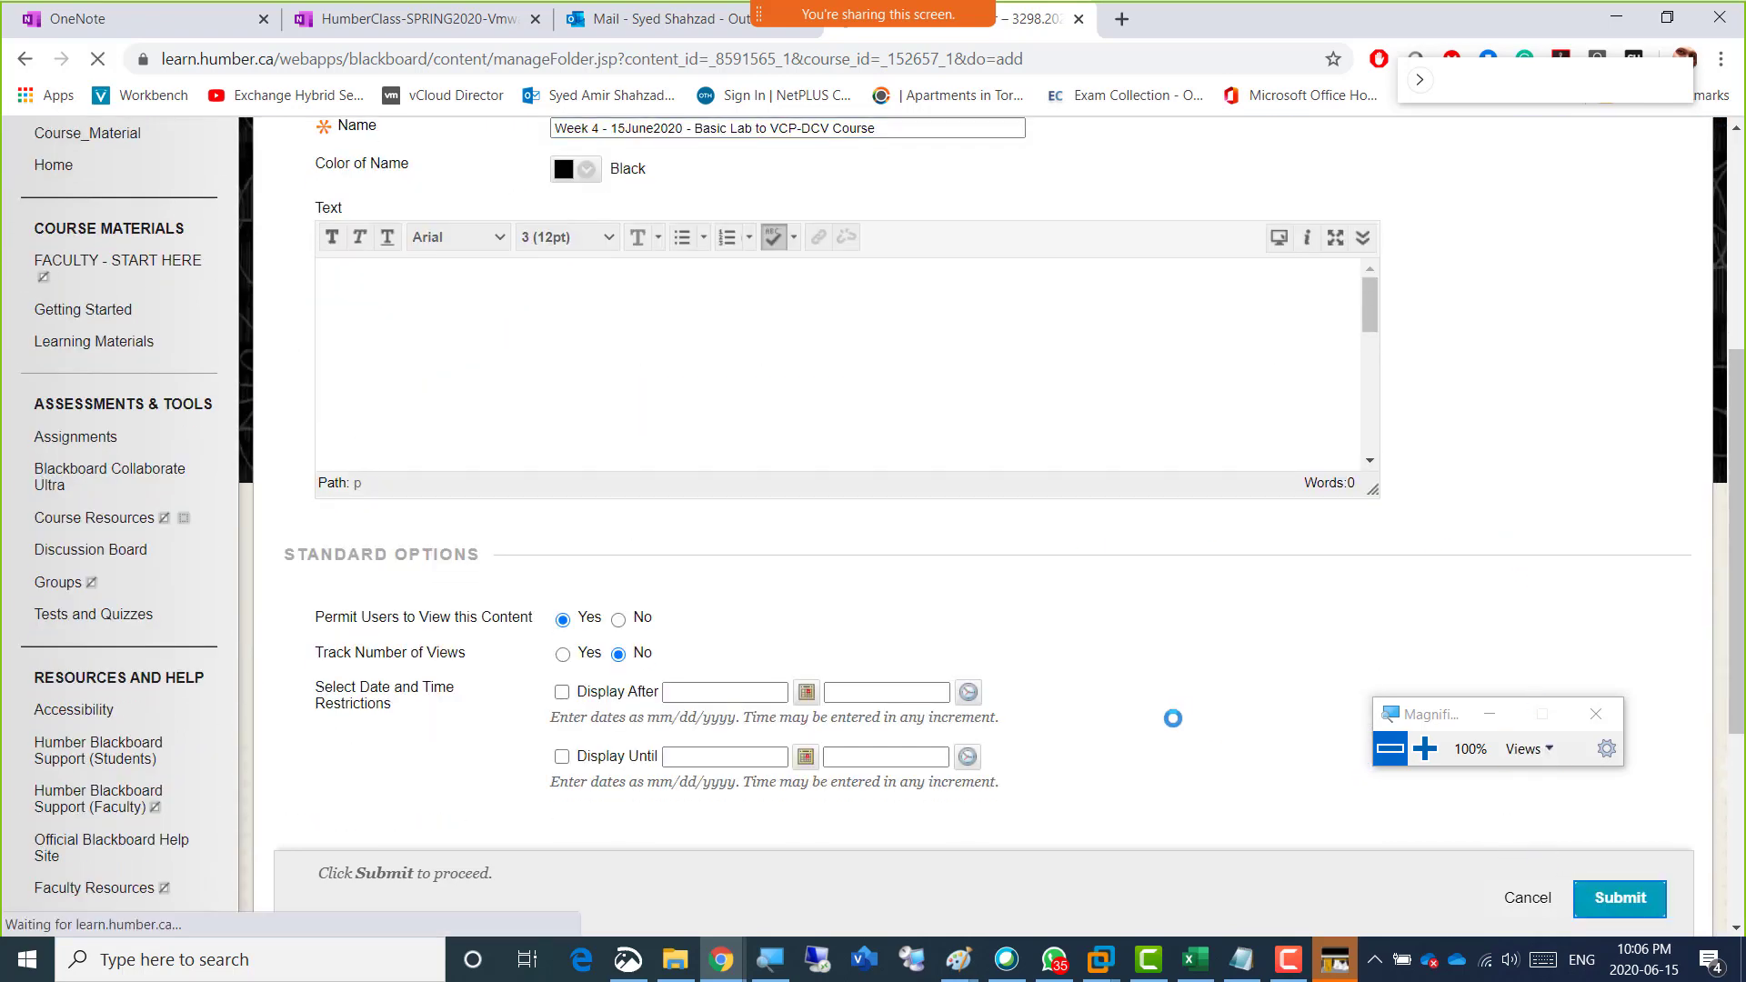
scroll(686, 809, "down", 10)
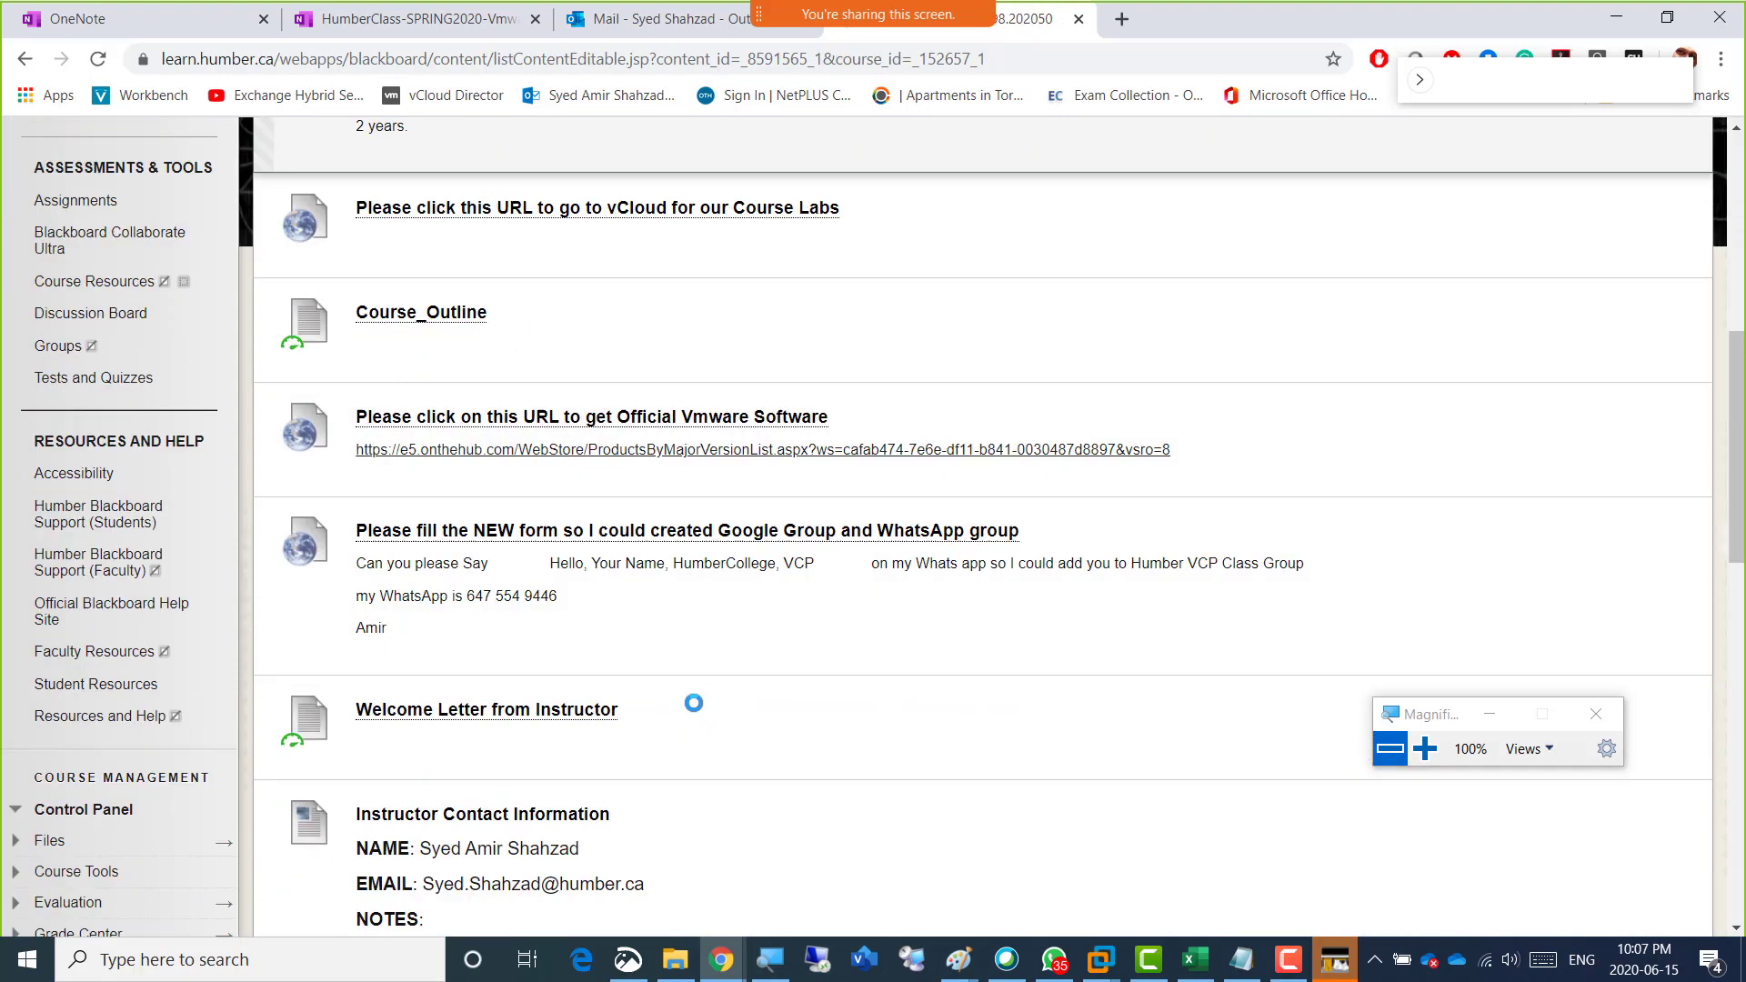
scroll(697, 702, "down", 2)
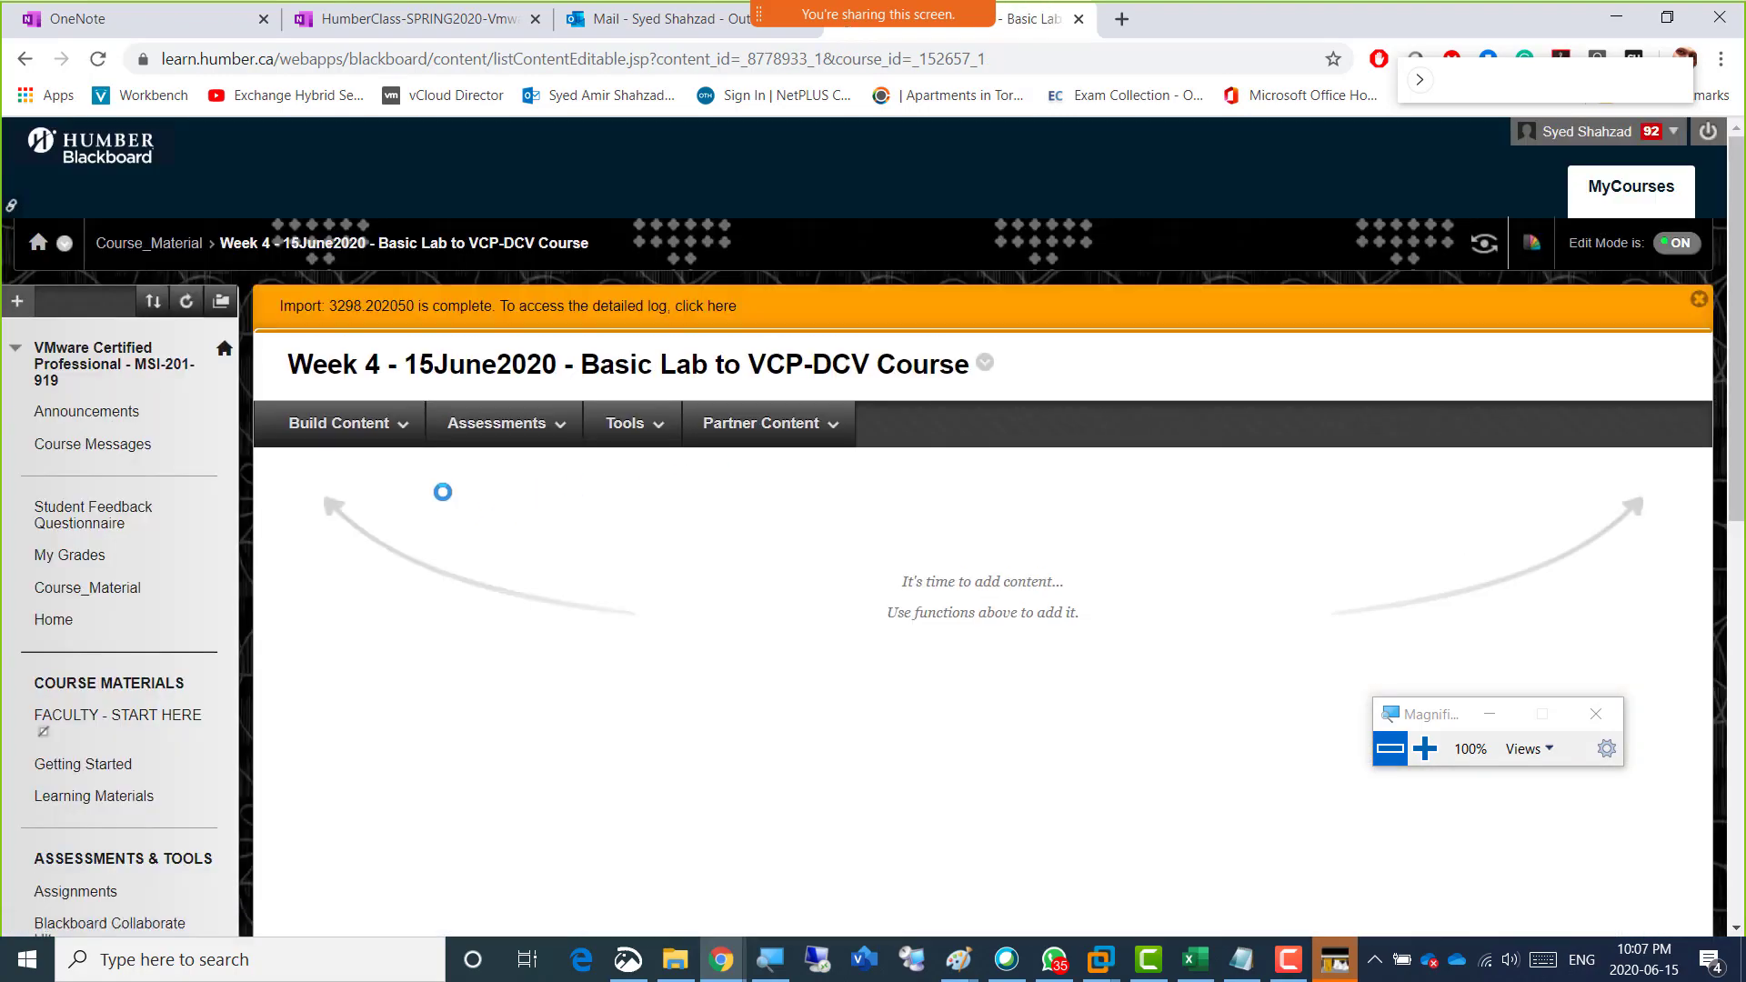
left_click(389, 435)
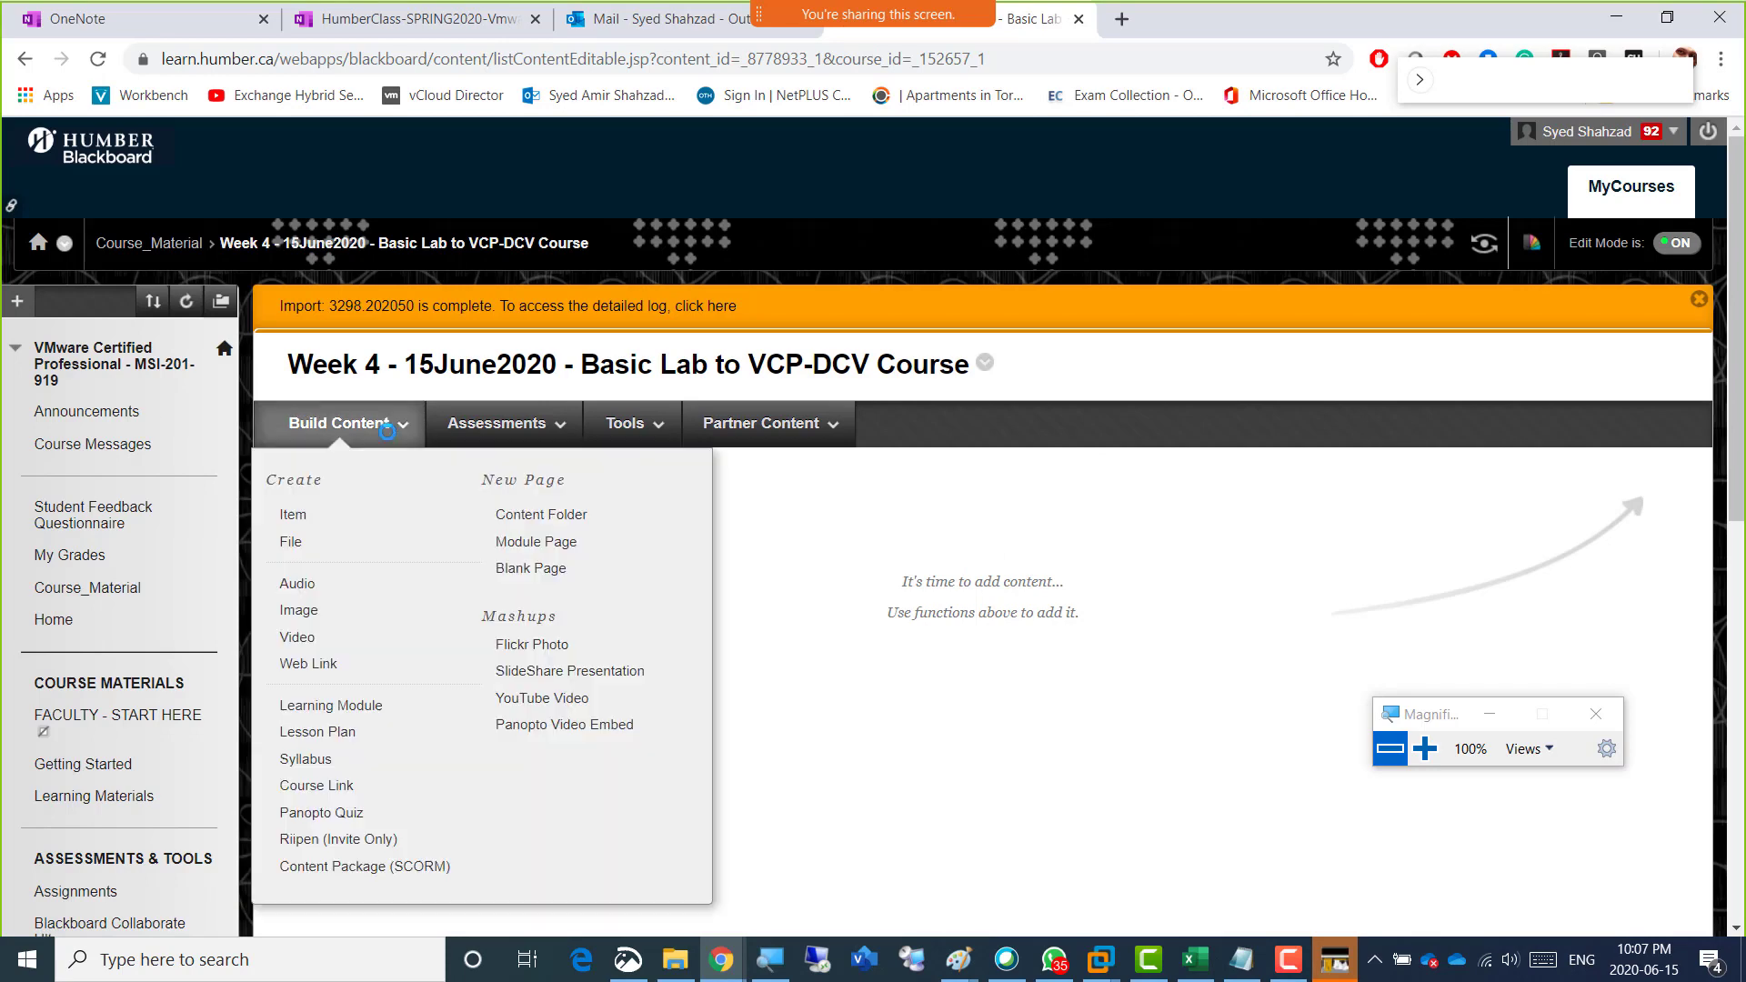
left_click(364, 542)
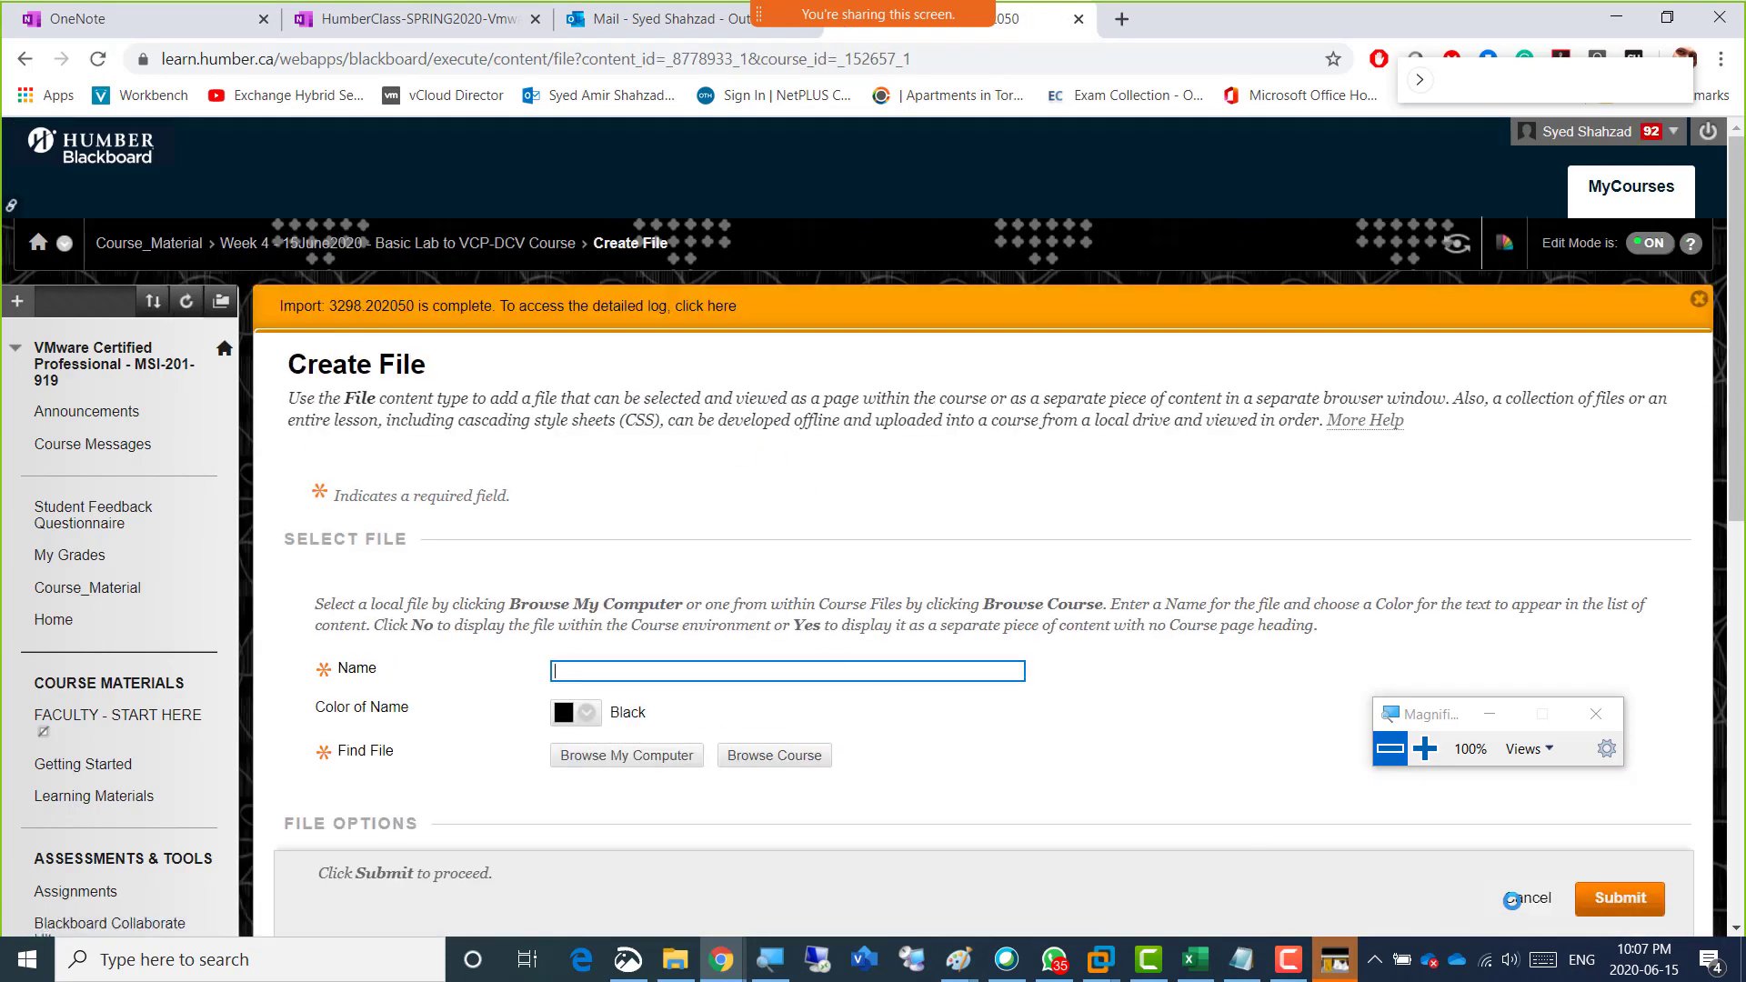
left_click(1511, 895)
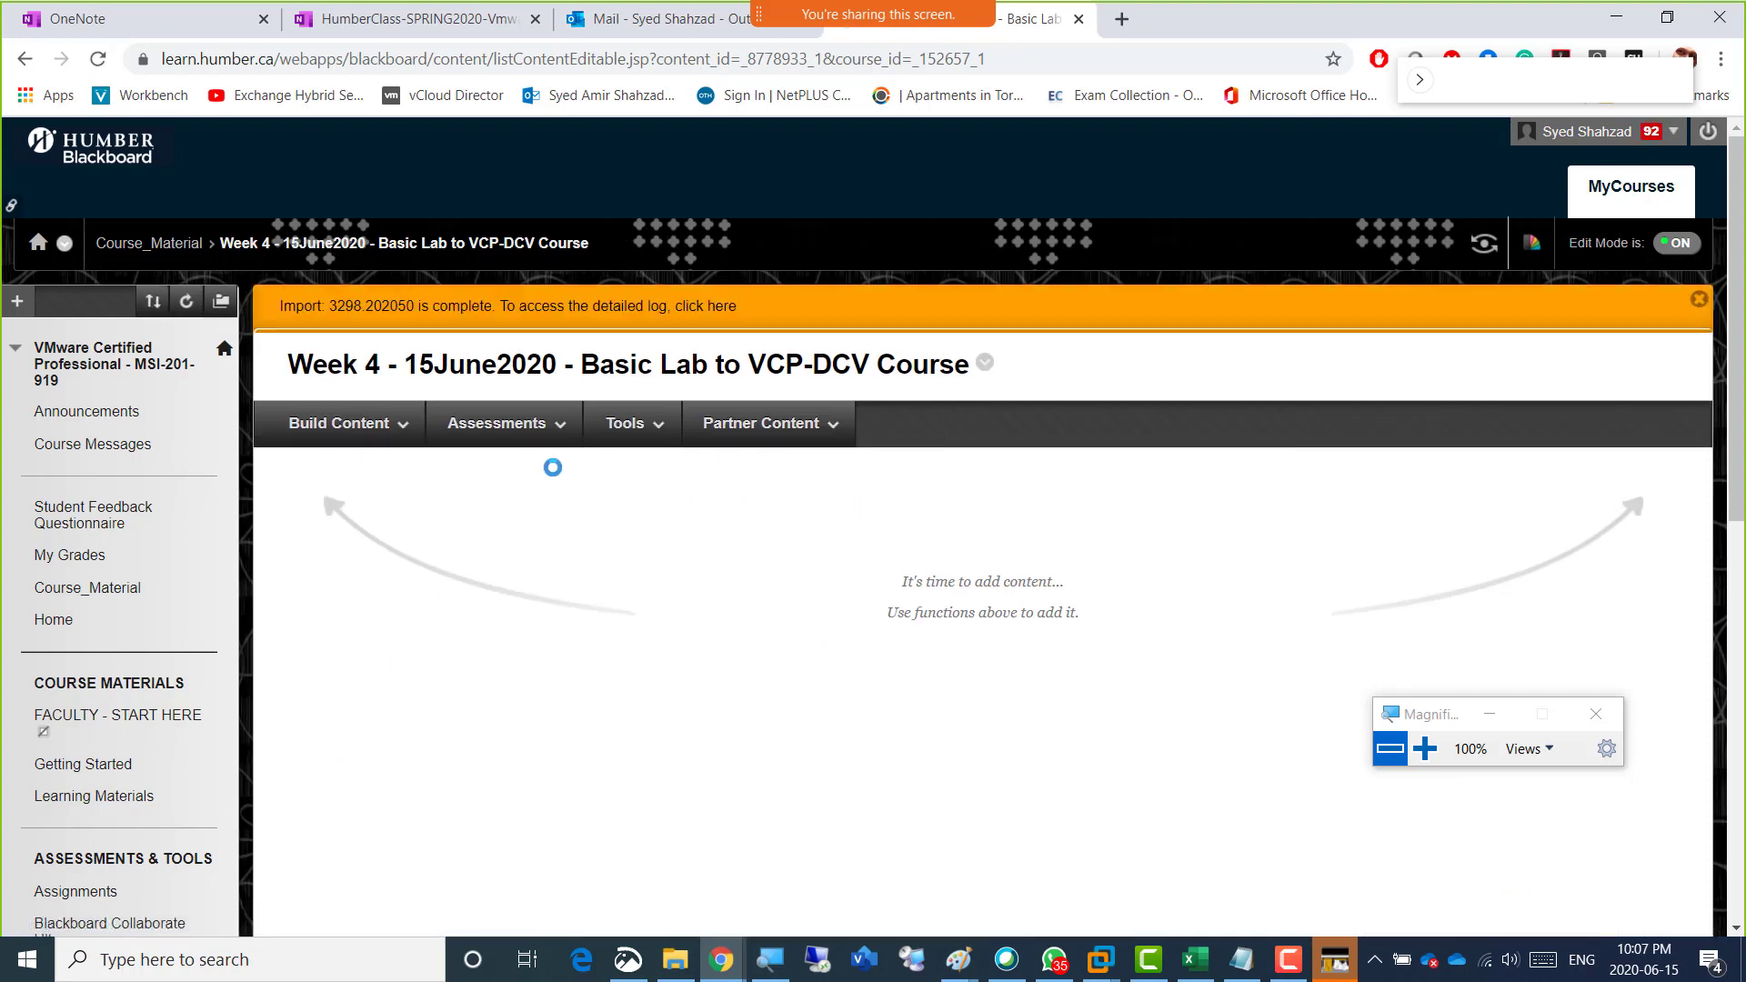
Start an assignment named "Please Upload Week 4 Lab" in the Week 4 folder and copy that name into its instructions.
left_click(524, 424)
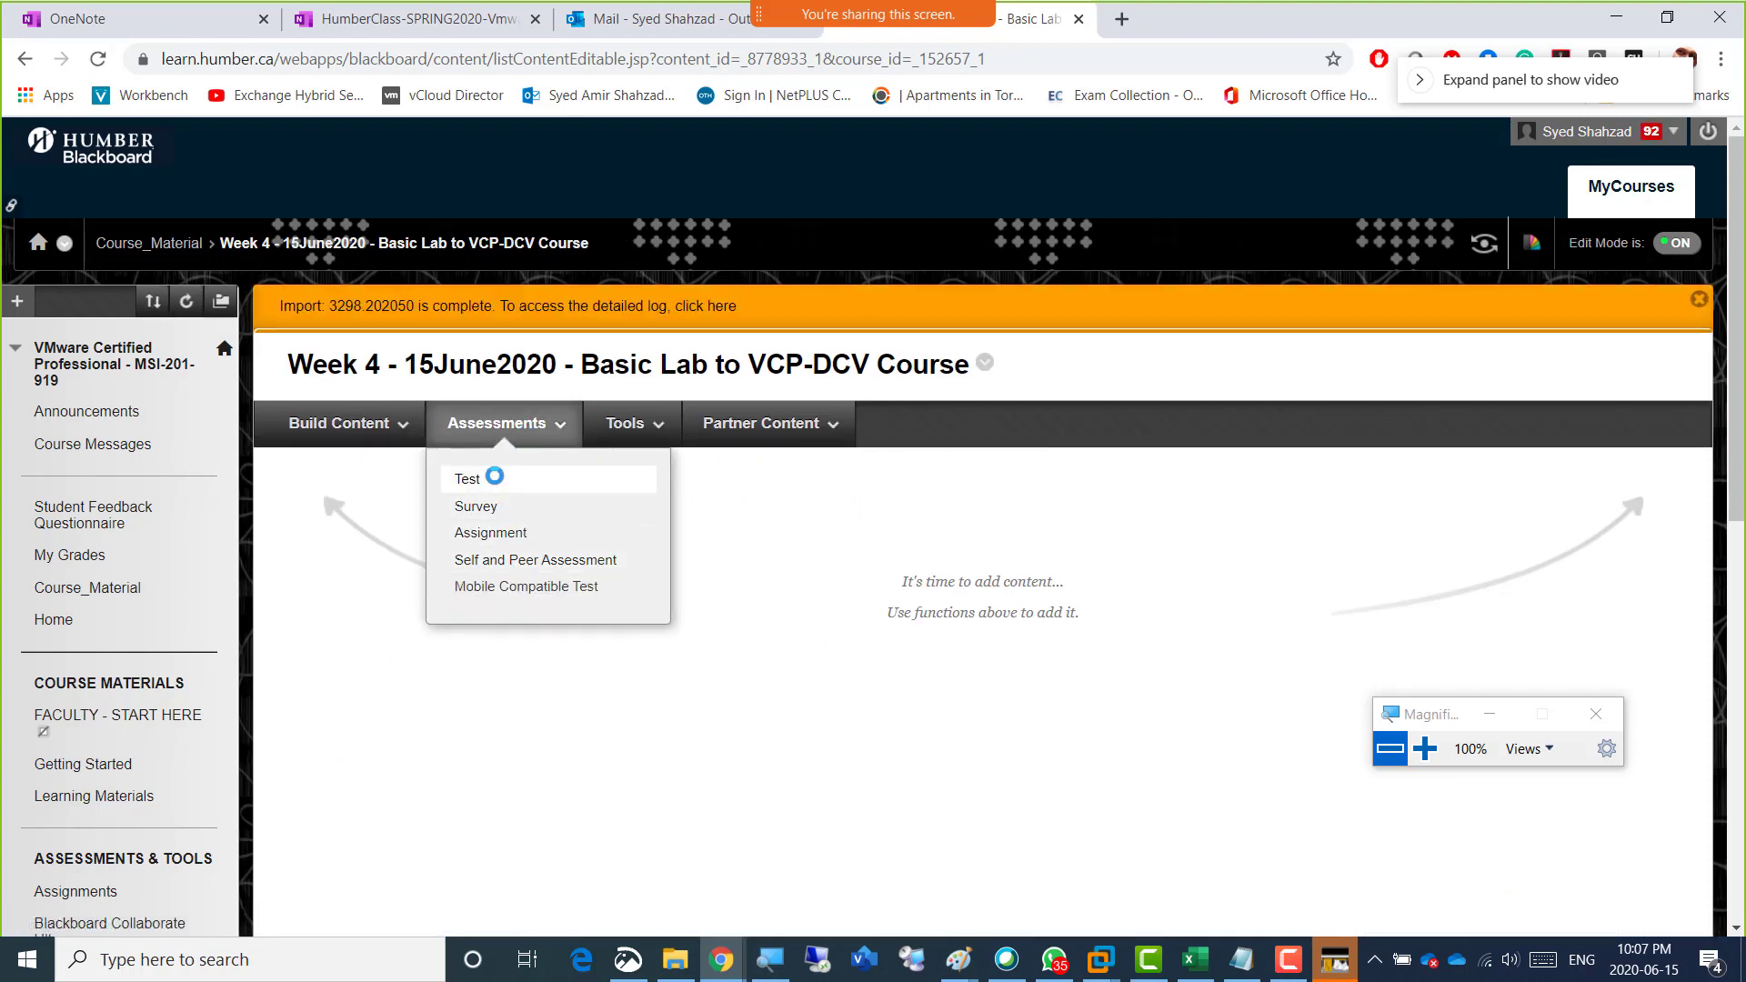
left_click(498, 529)
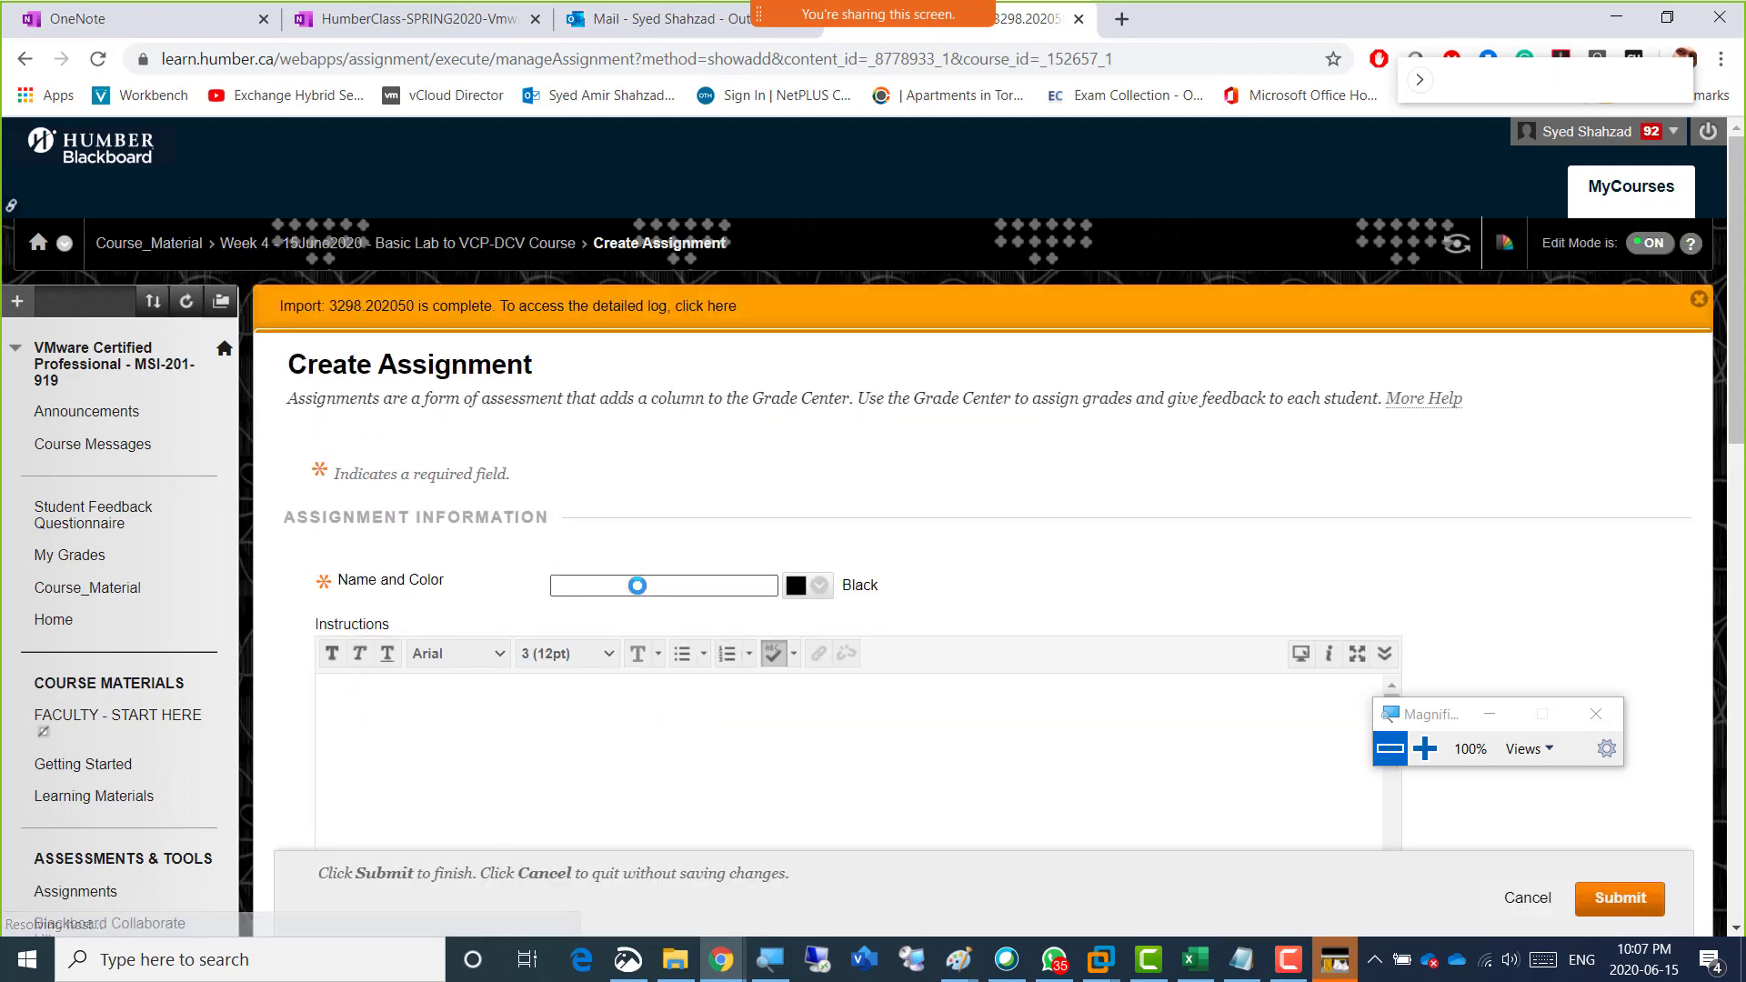
type("Pl")
key("Down")
key("Return")
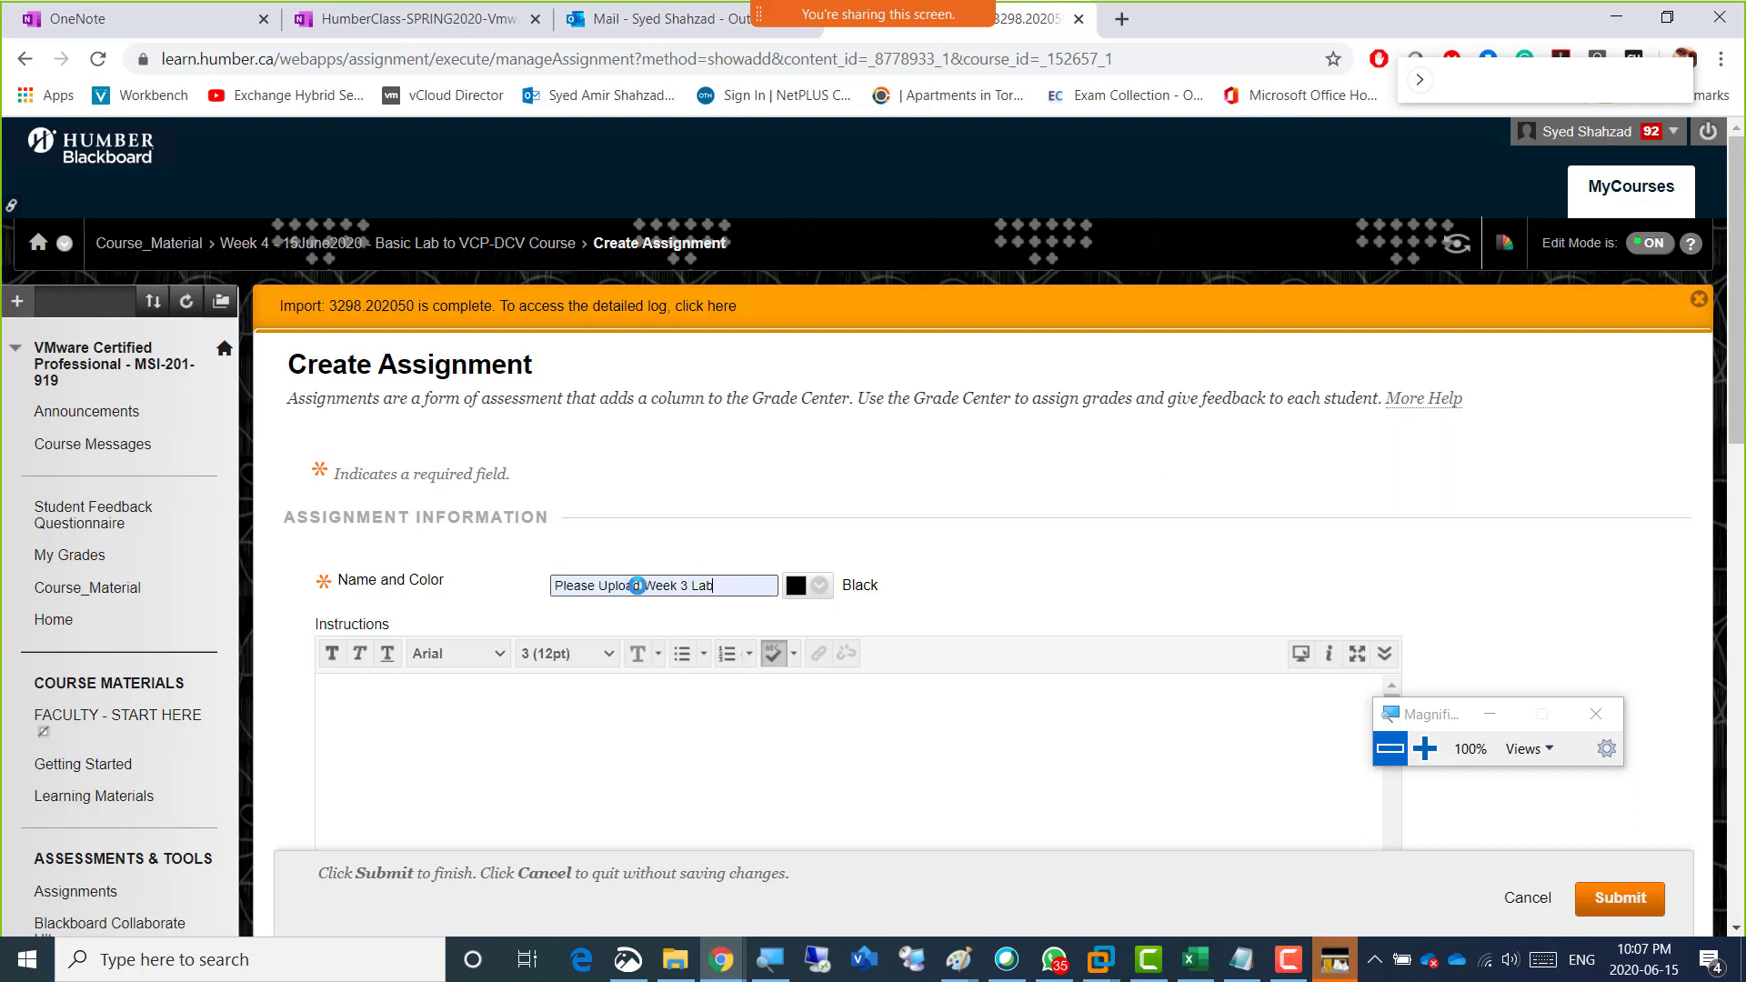
type("4")
triple_click(637, 585)
key("ctrl+c")
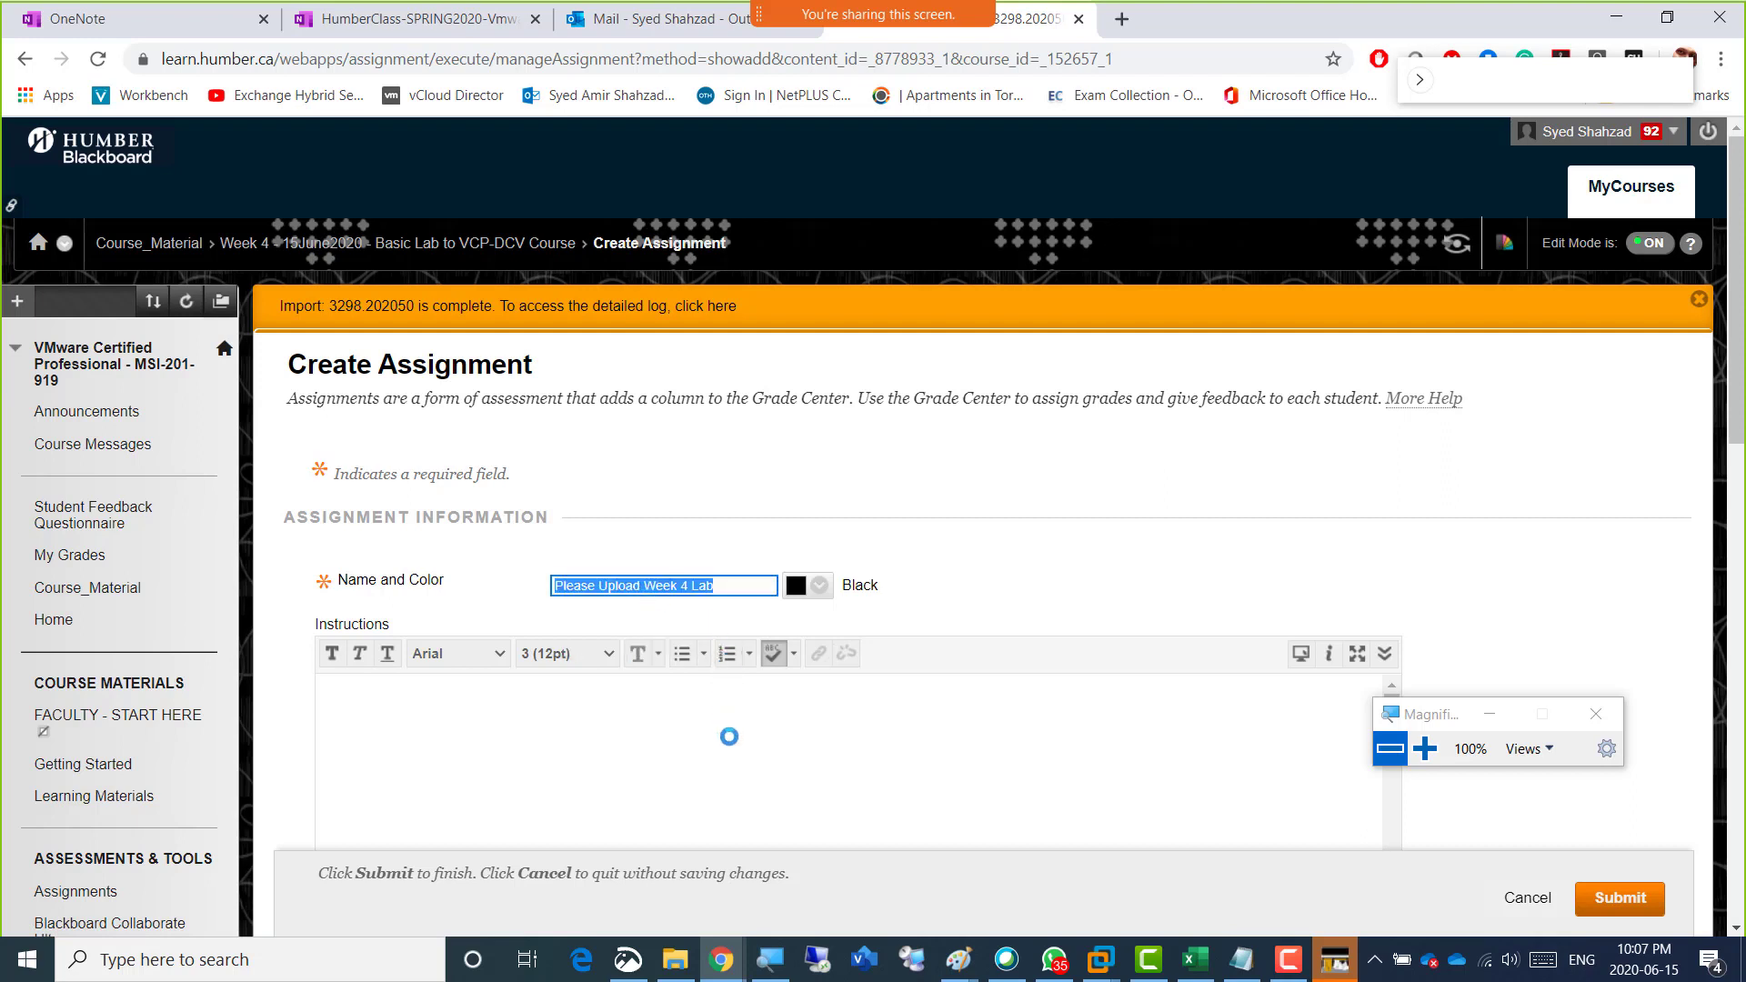
left_click(725, 733)
key("ctrl+v")
Set the assignment's due date to 06/15/2020 and its points possible to 4.
scroll(1551, 611, "down", 8)
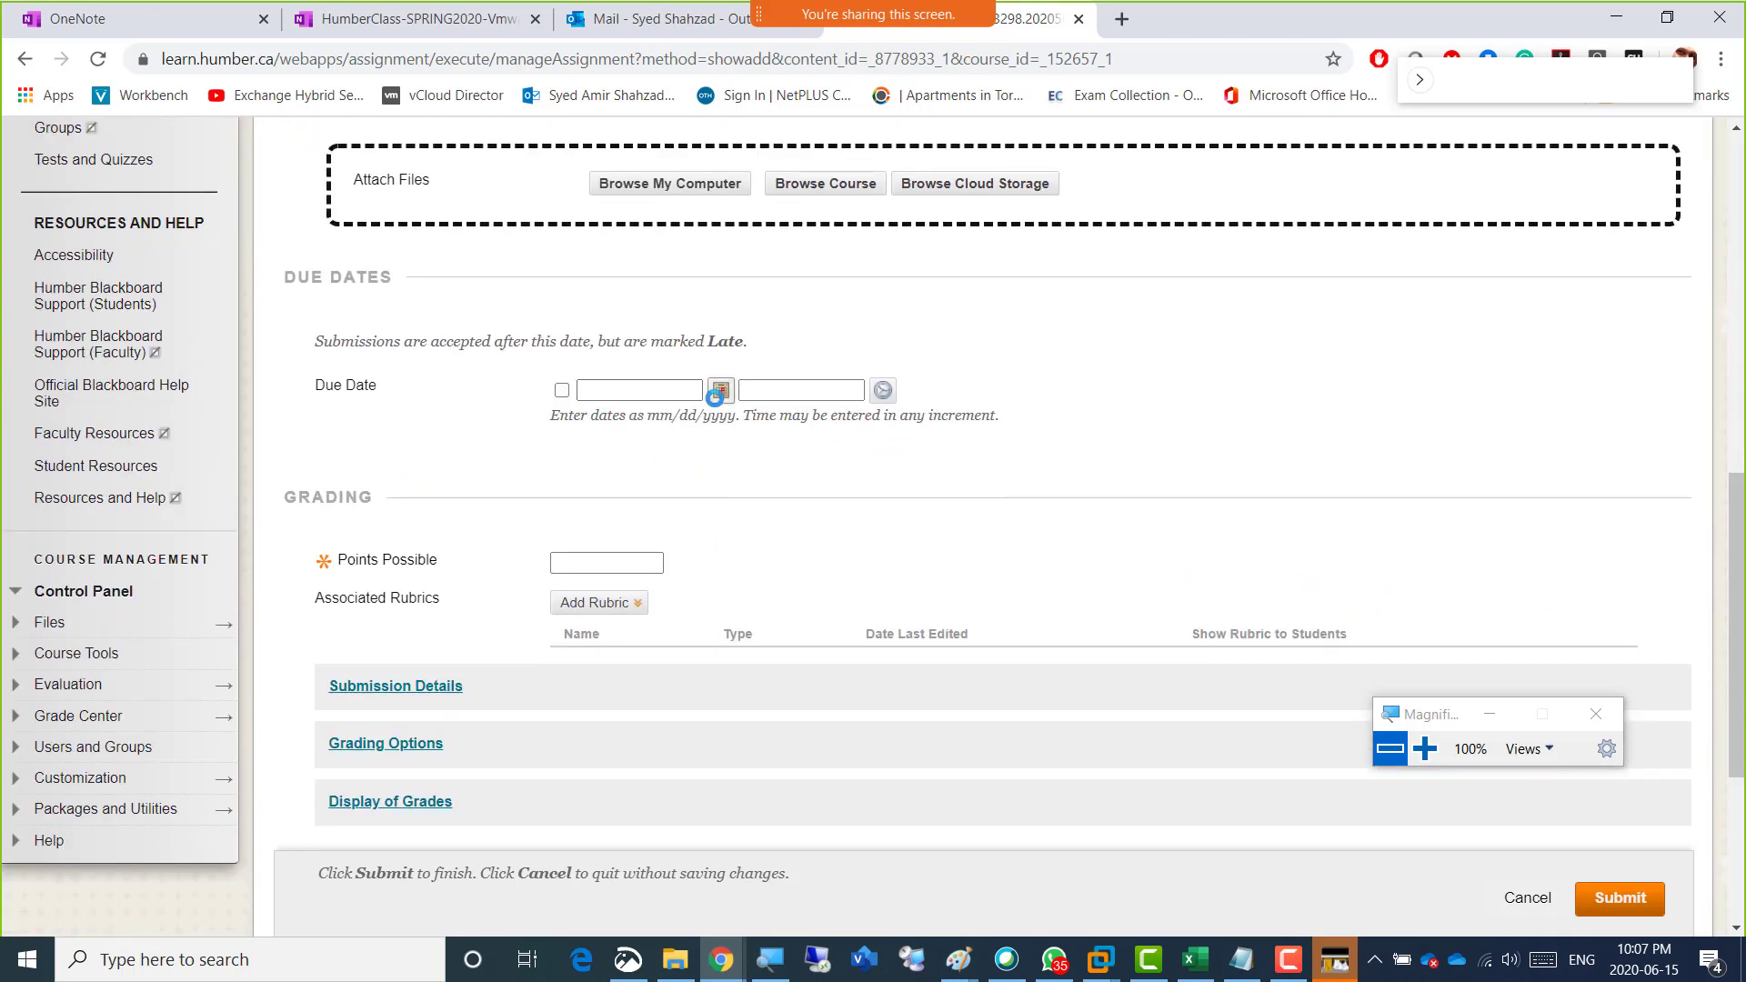
left_click(723, 393)
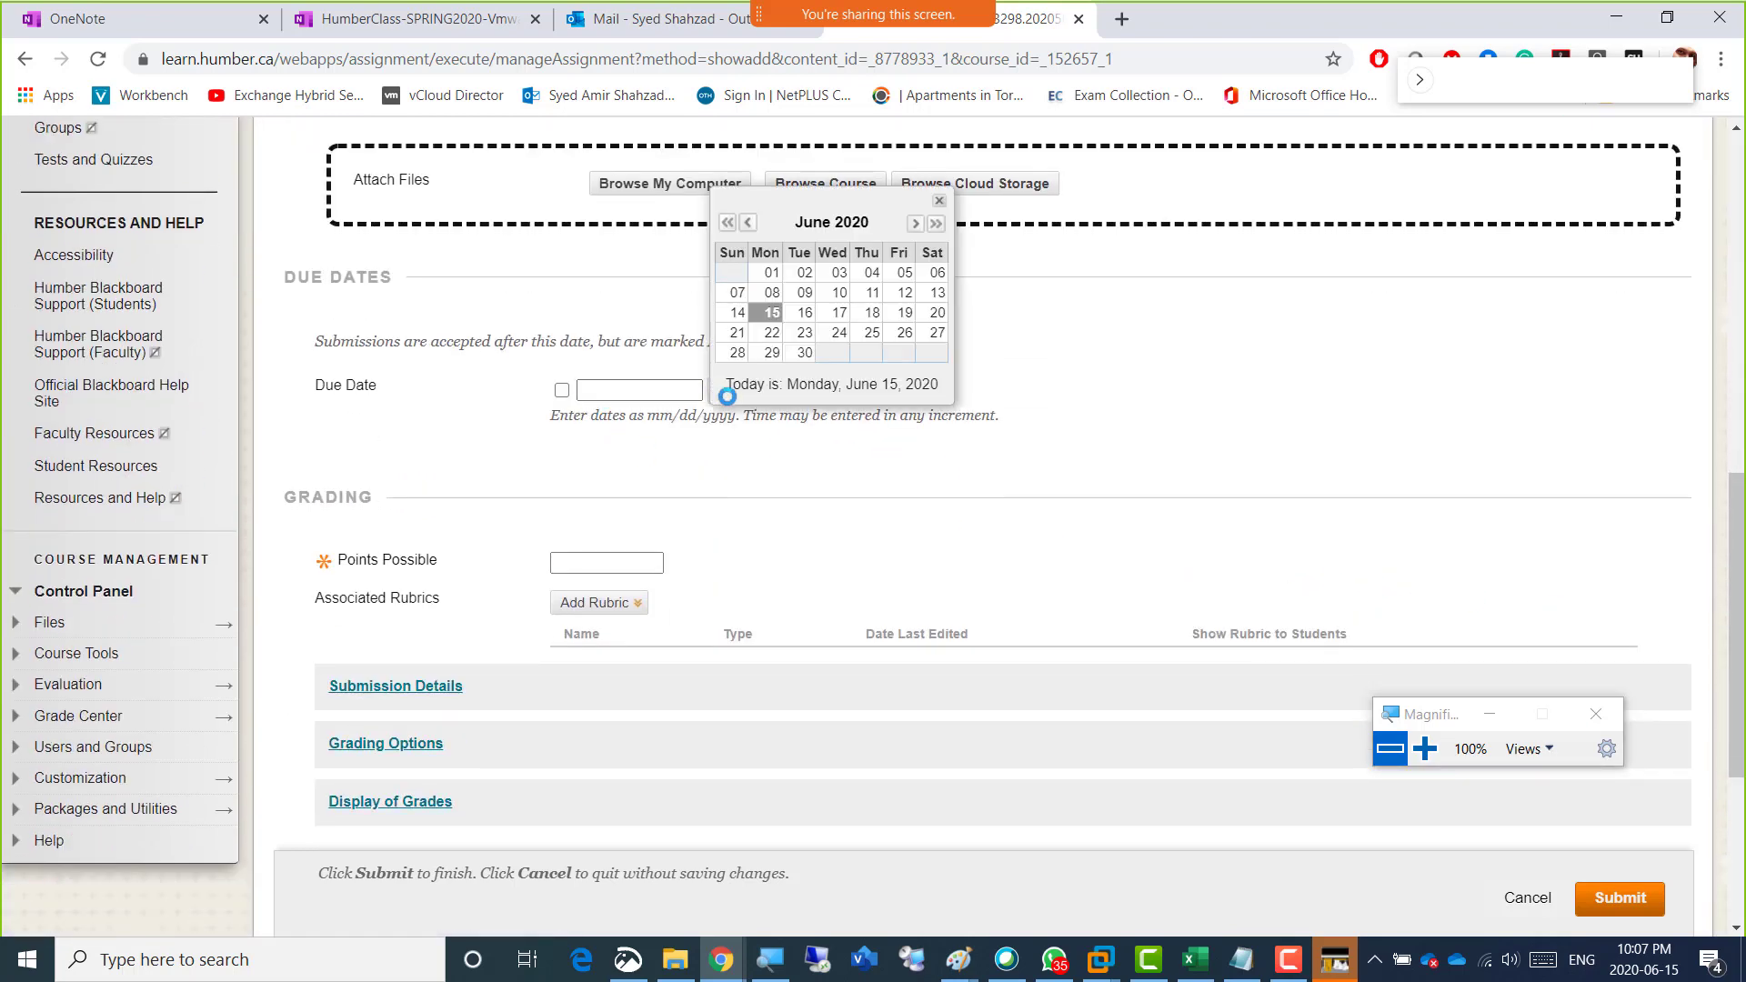
left_click(768, 313)
scroll(653, 258, "down", 3)
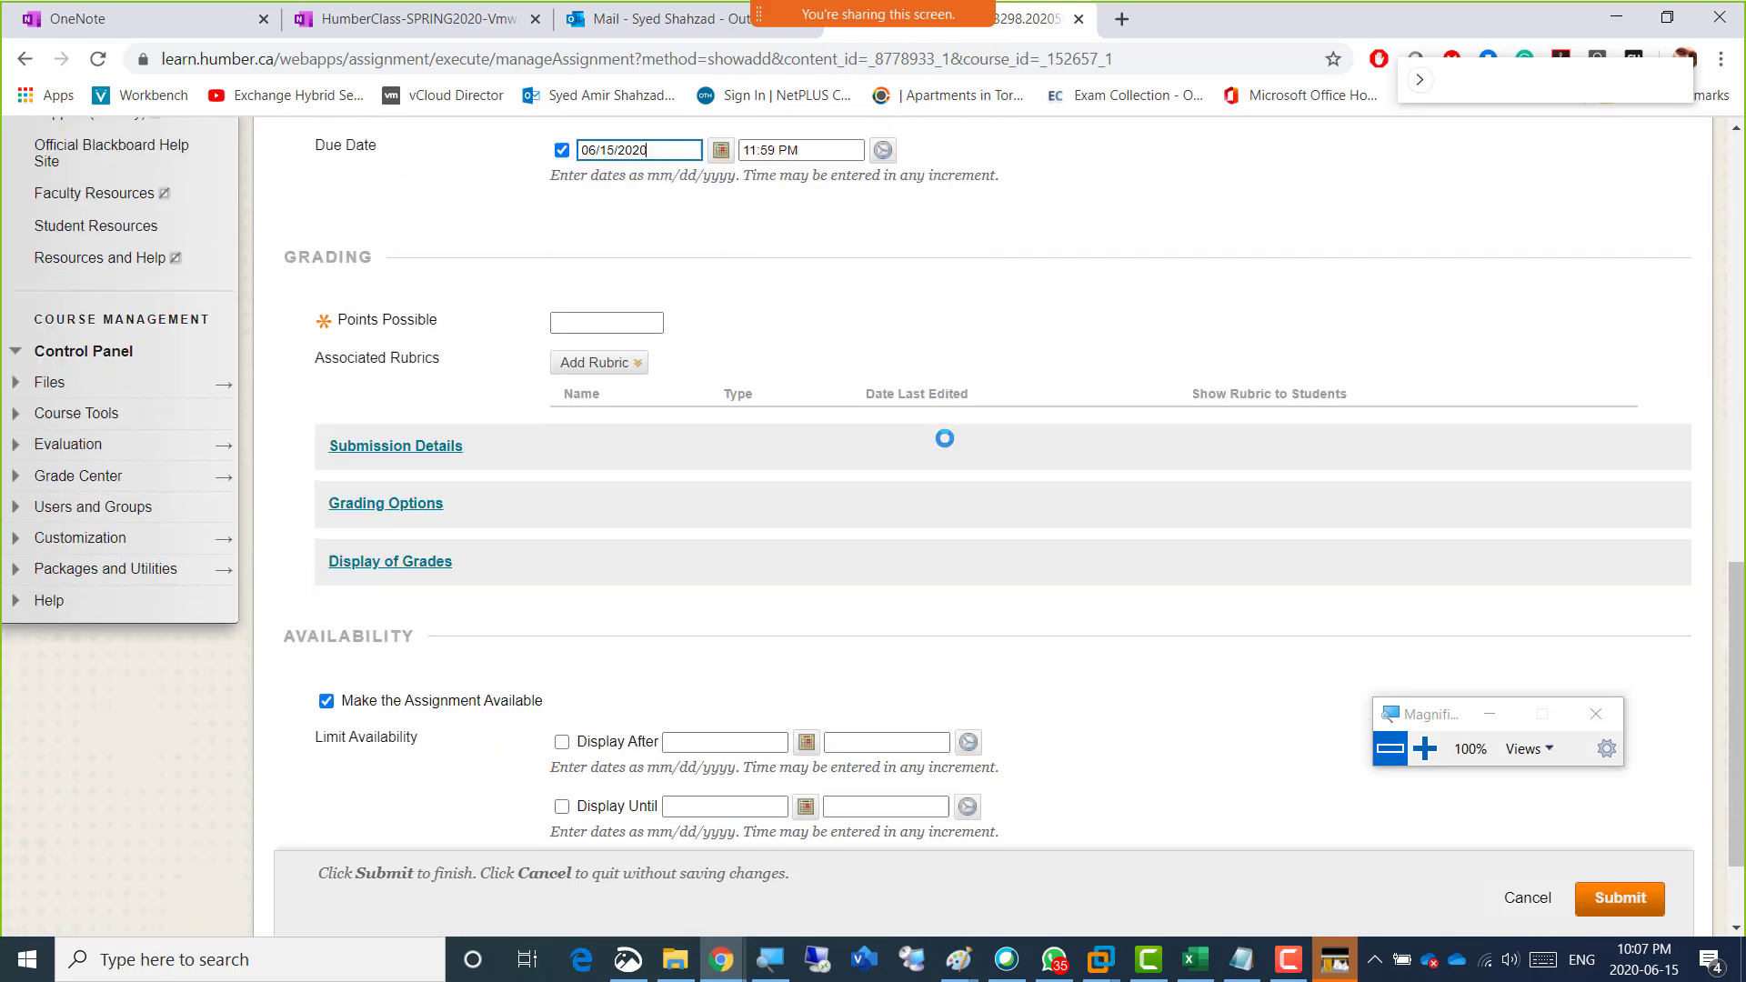
left_click(615, 225)
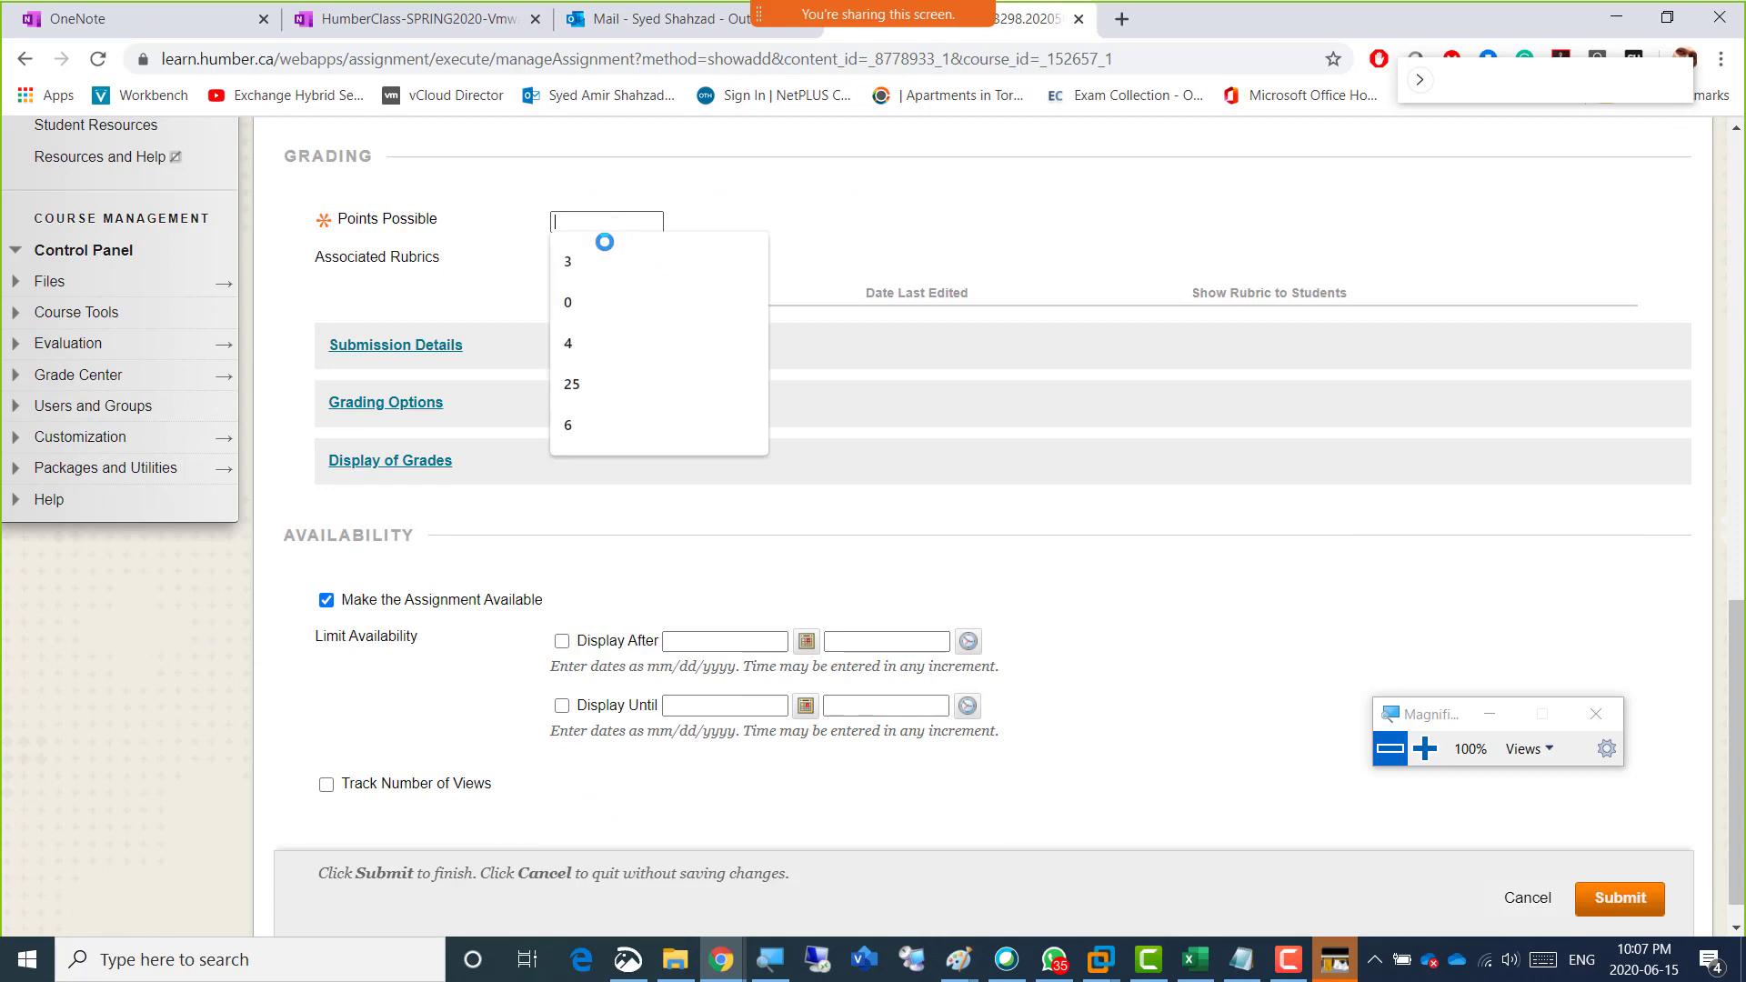
left_click(593, 347)
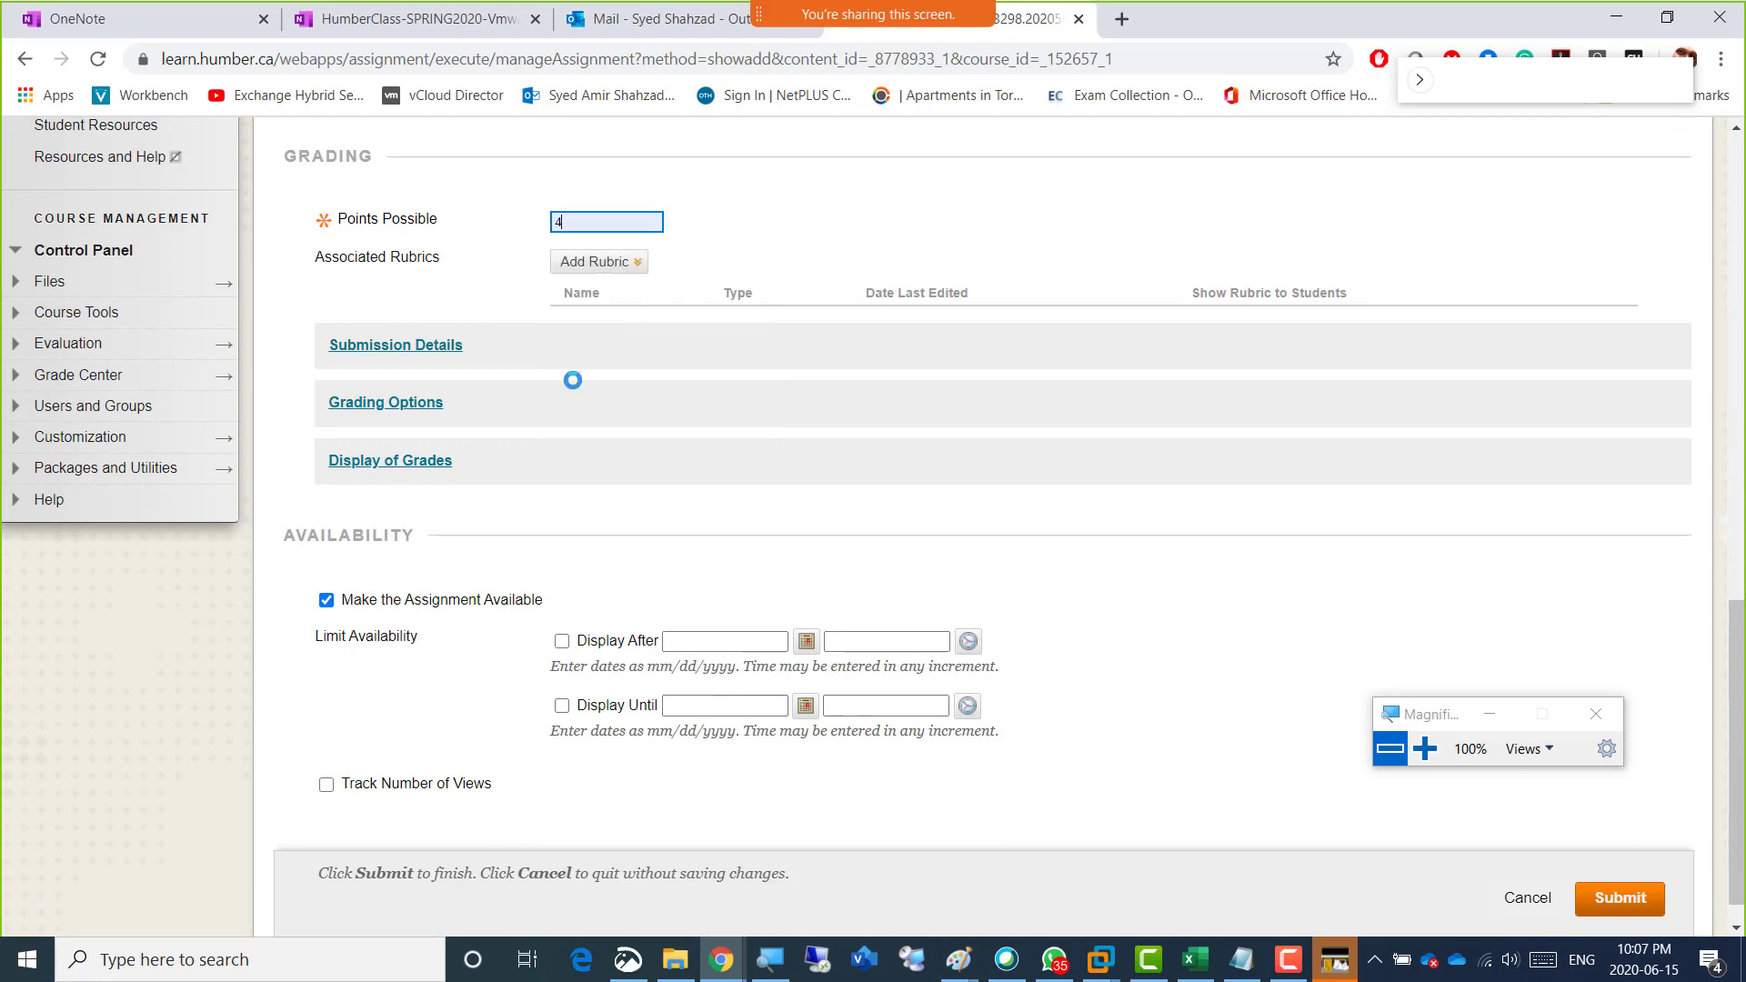
Set the assignment's submission details to multiple attempts with a maximum of 2.
left_click(452, 366)
scroll(509, 373, "down", 3)
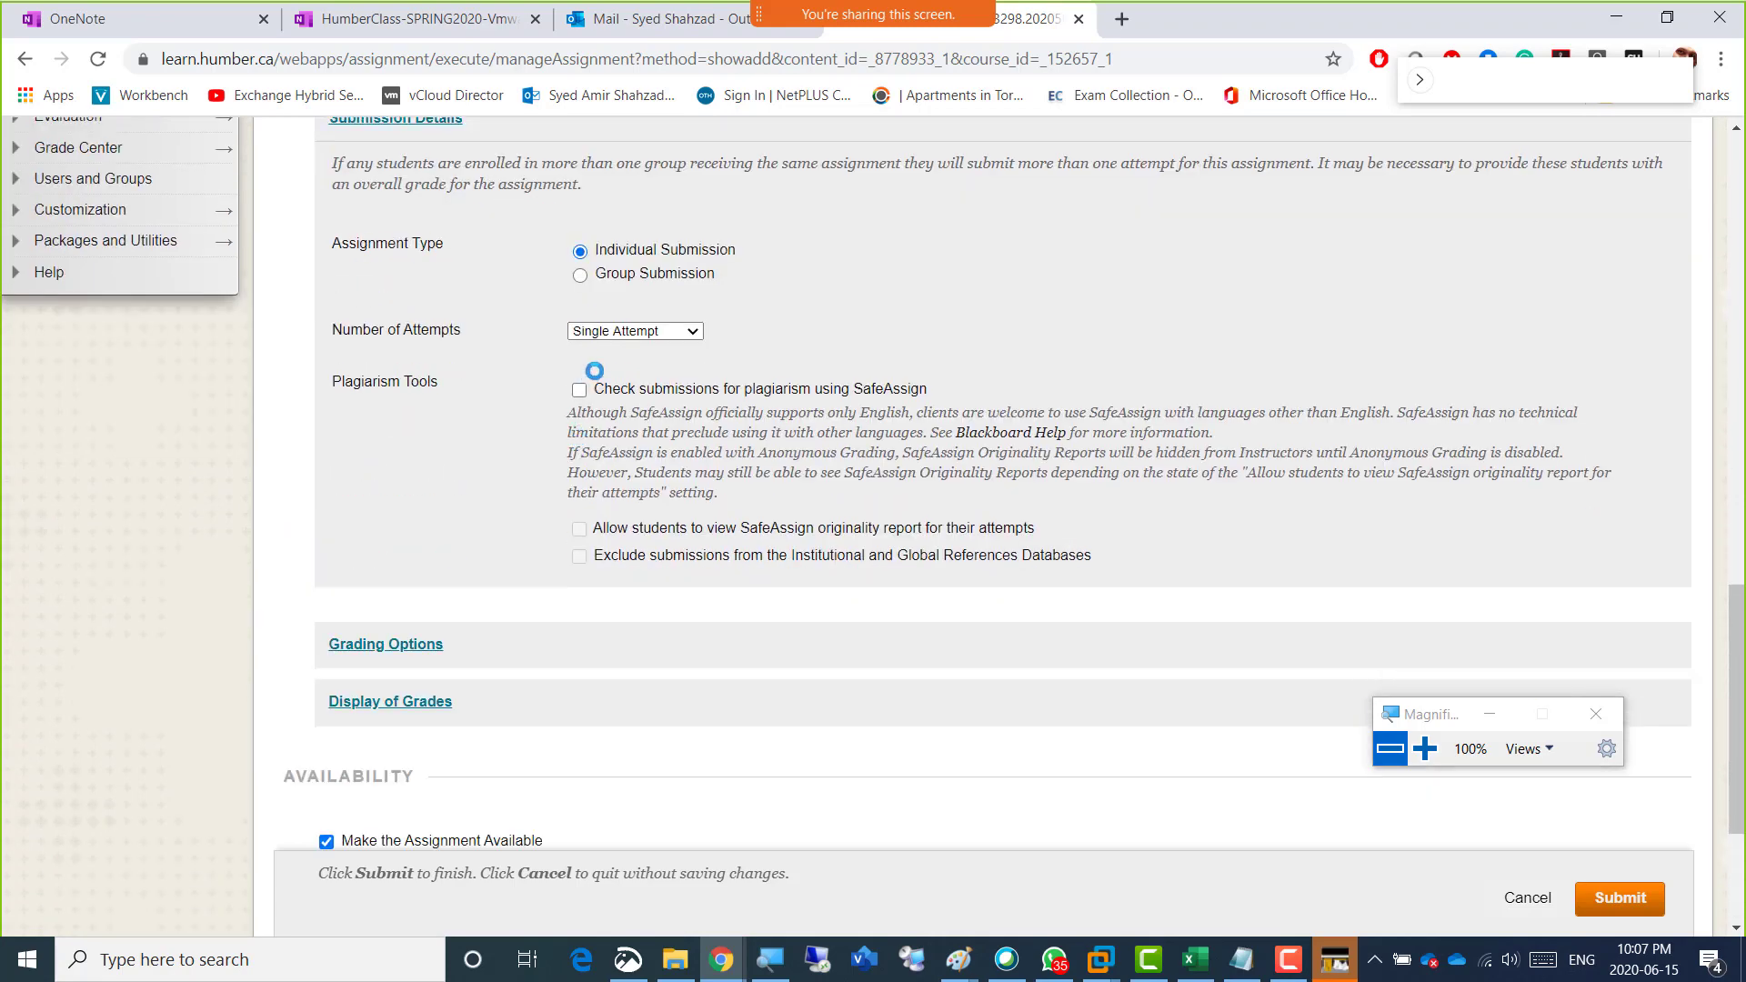
left_click(626, 329)
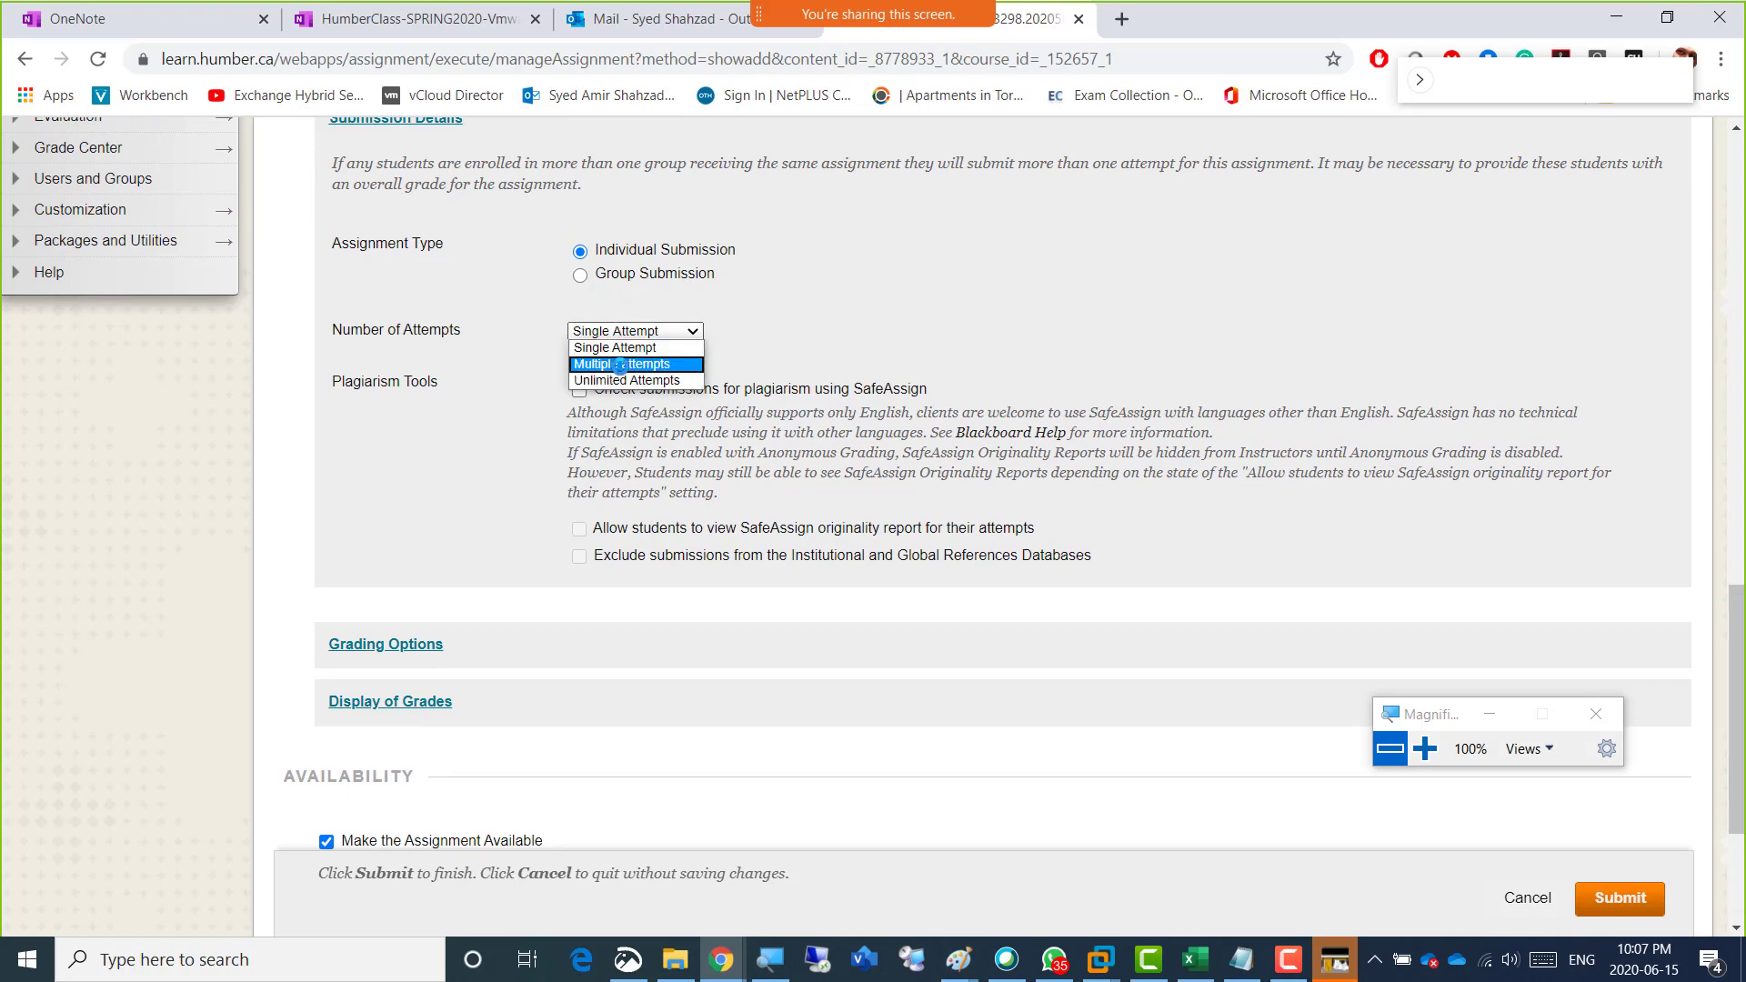
left_click(619, 363)
left_click(584, 383)
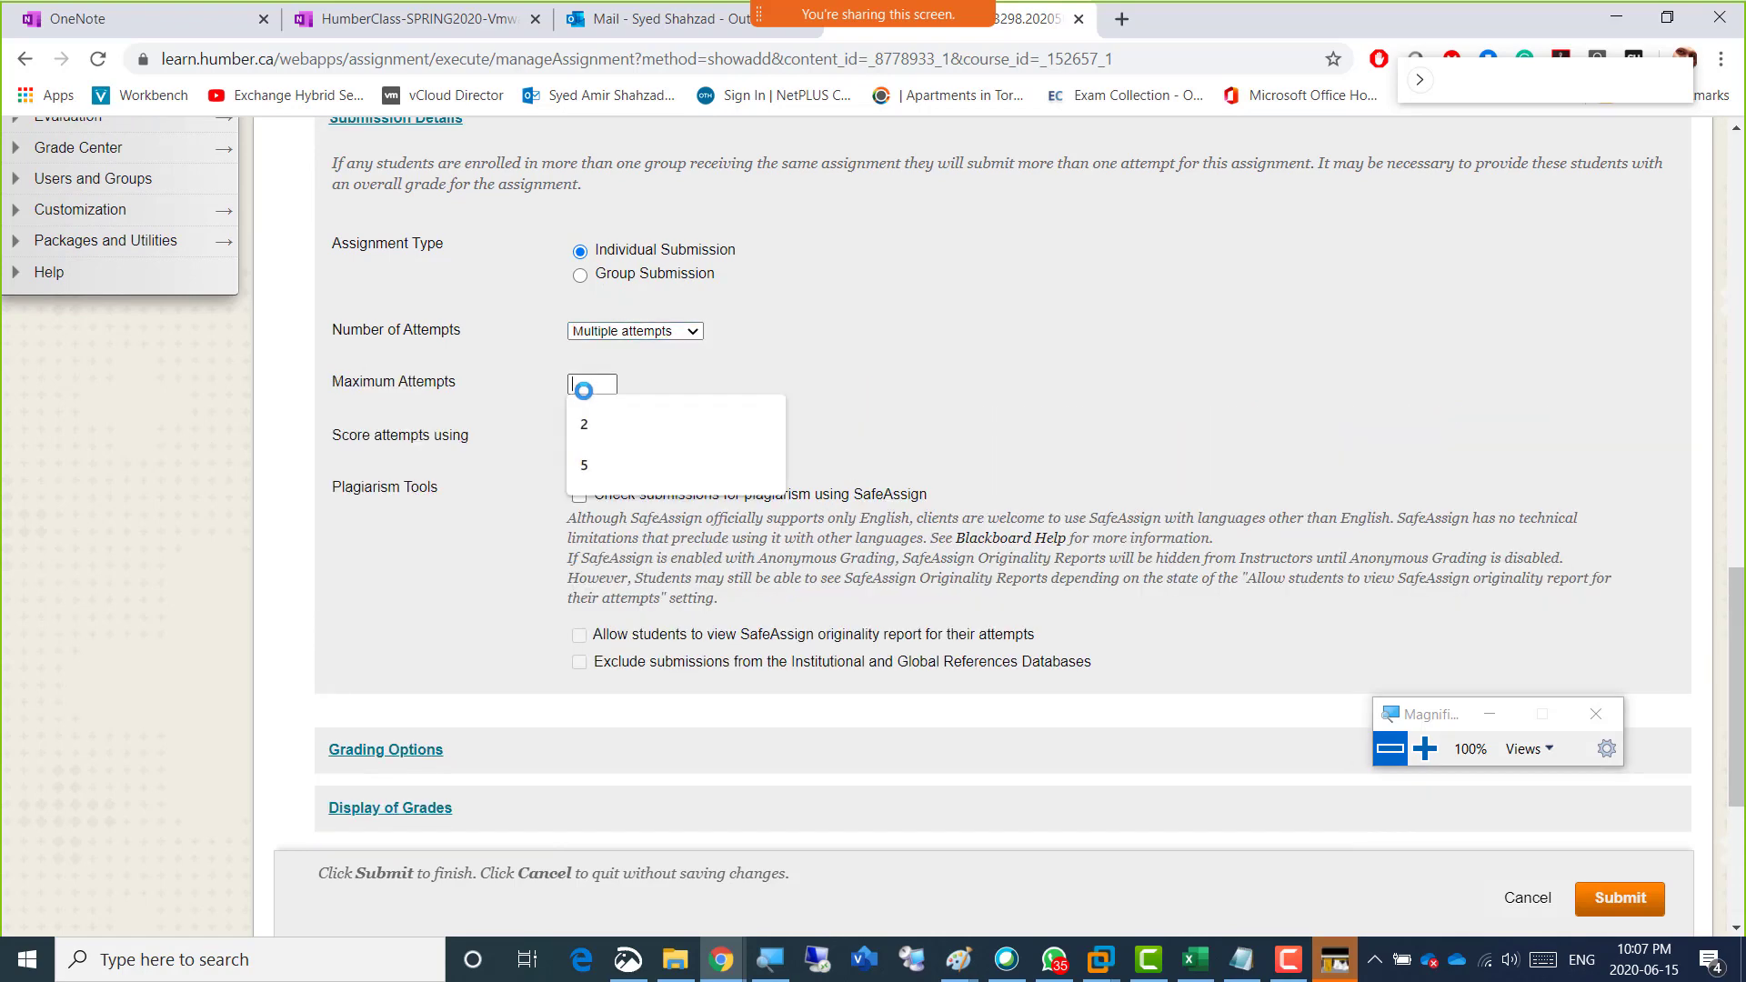
left_click(591, 410)
left_click(965, 399)
Submit the Week 4 lab assignment with the remaining options at their defaults.
scroll(1000, 401, "down", 4)
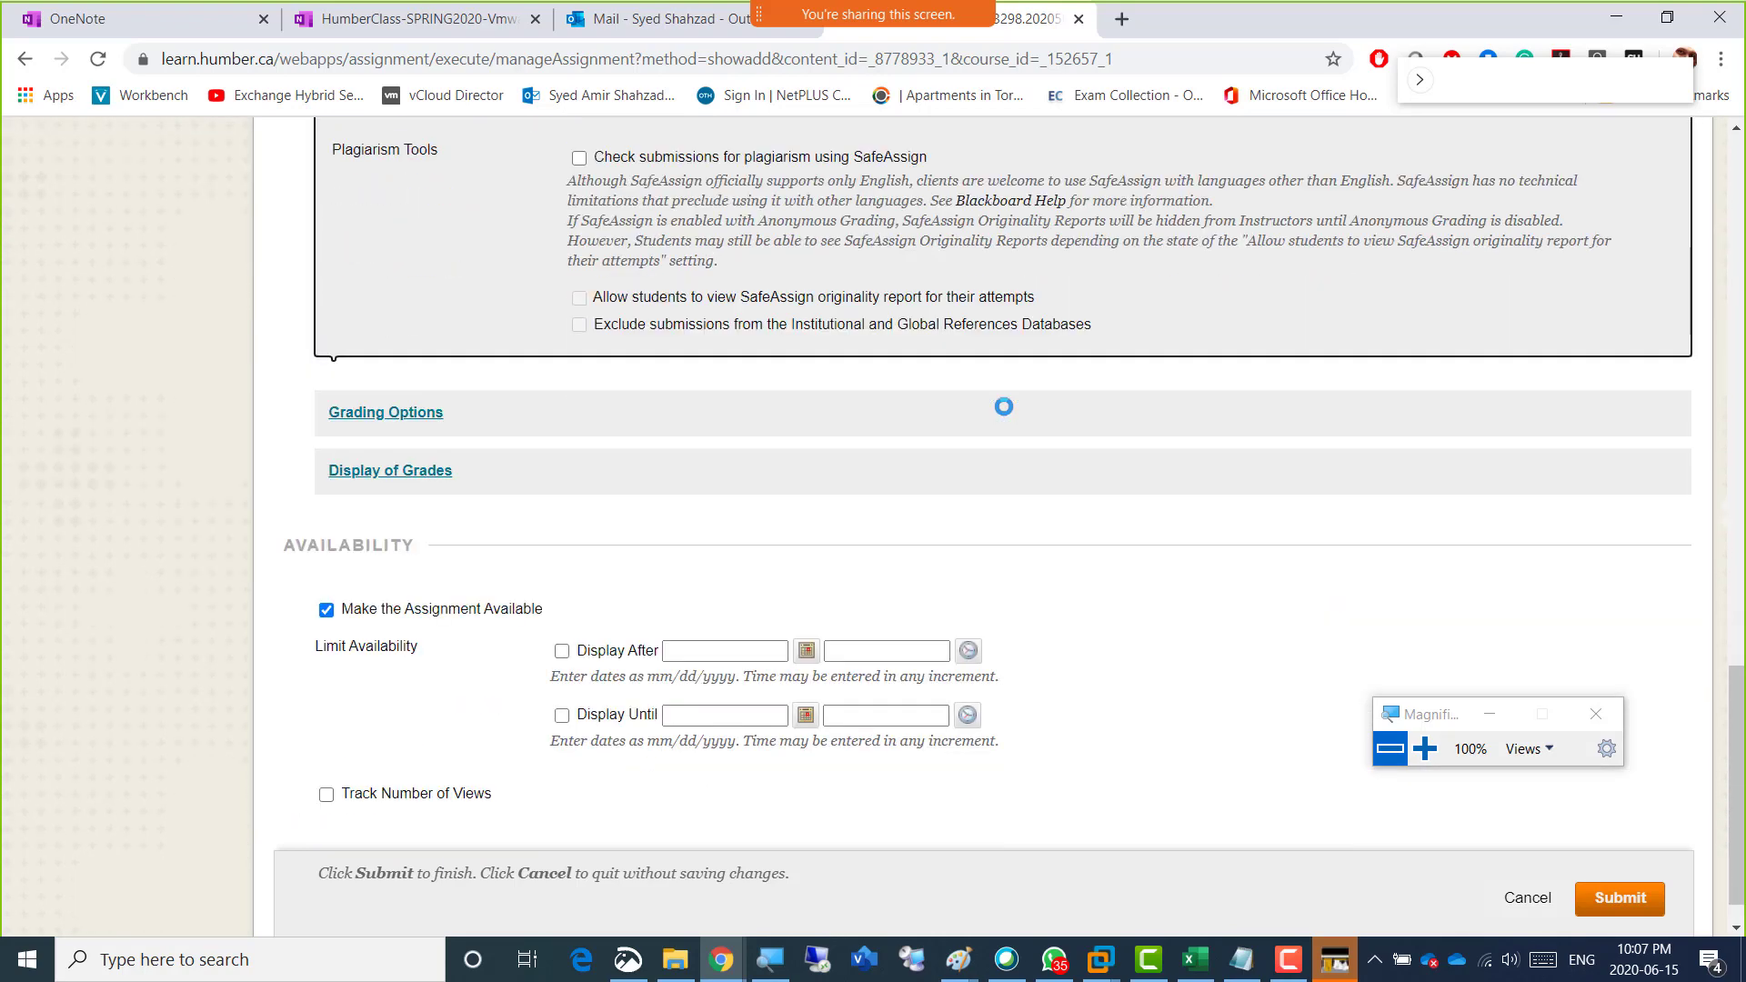
left_click(413, 756)
left_click(425, 747)
left_click(1605, 868)
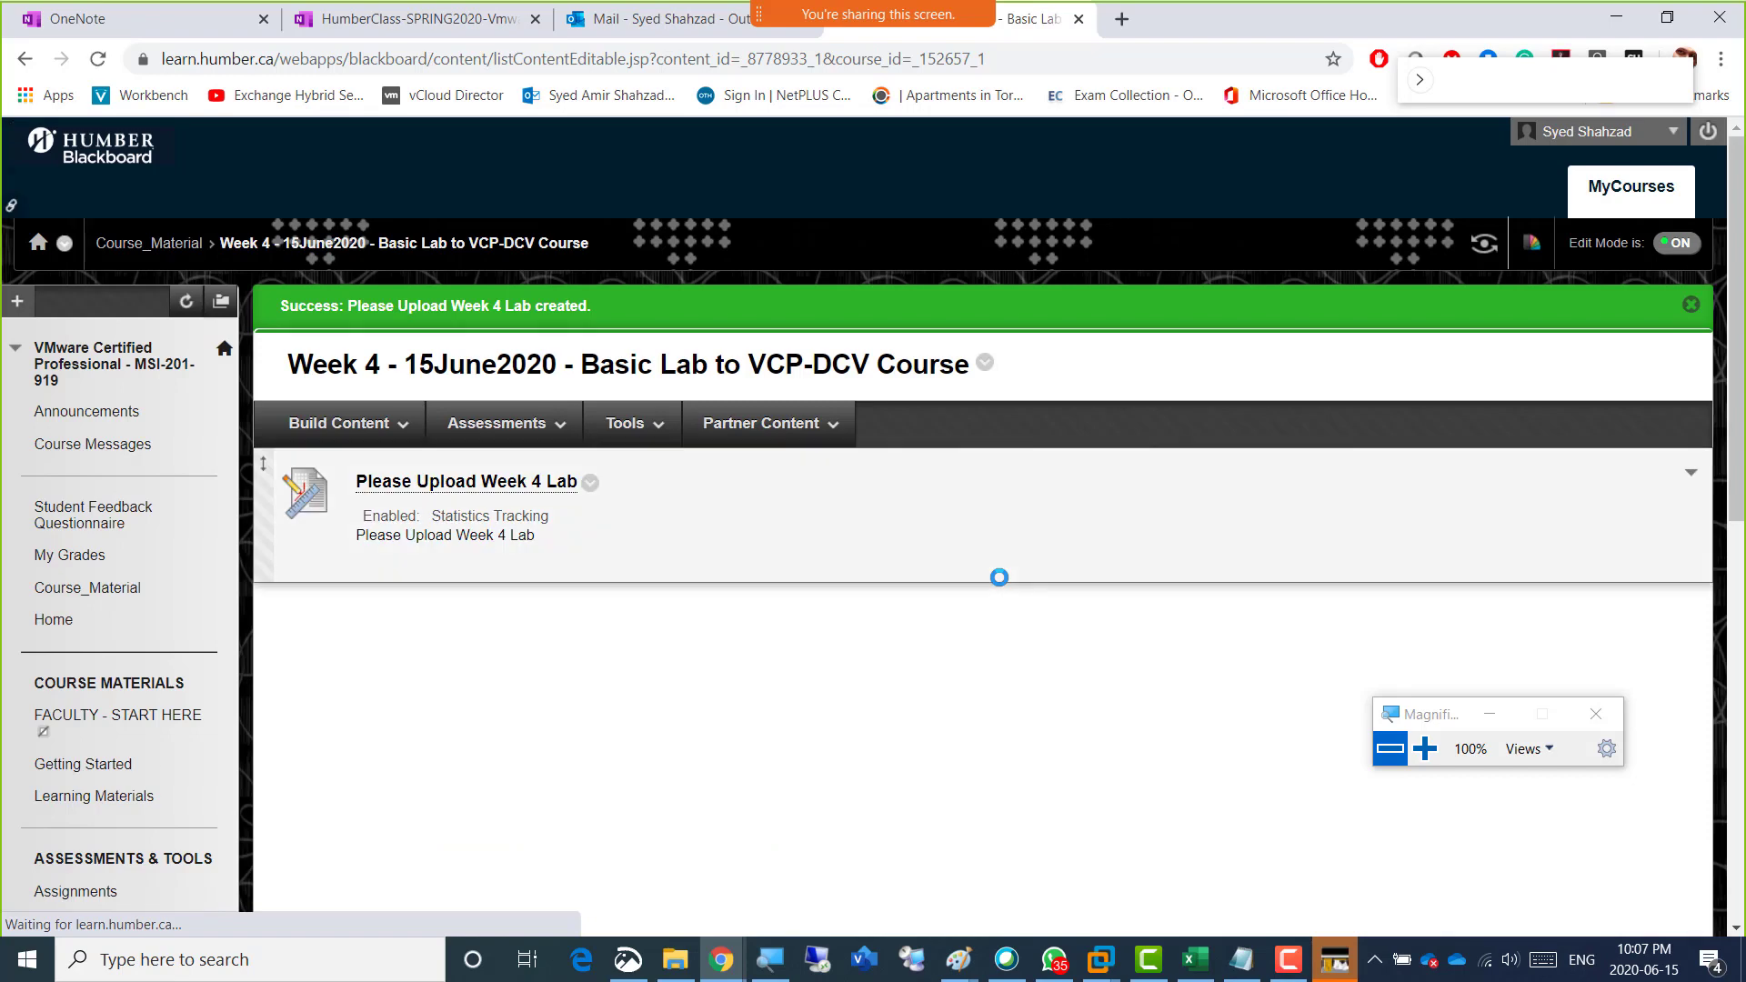
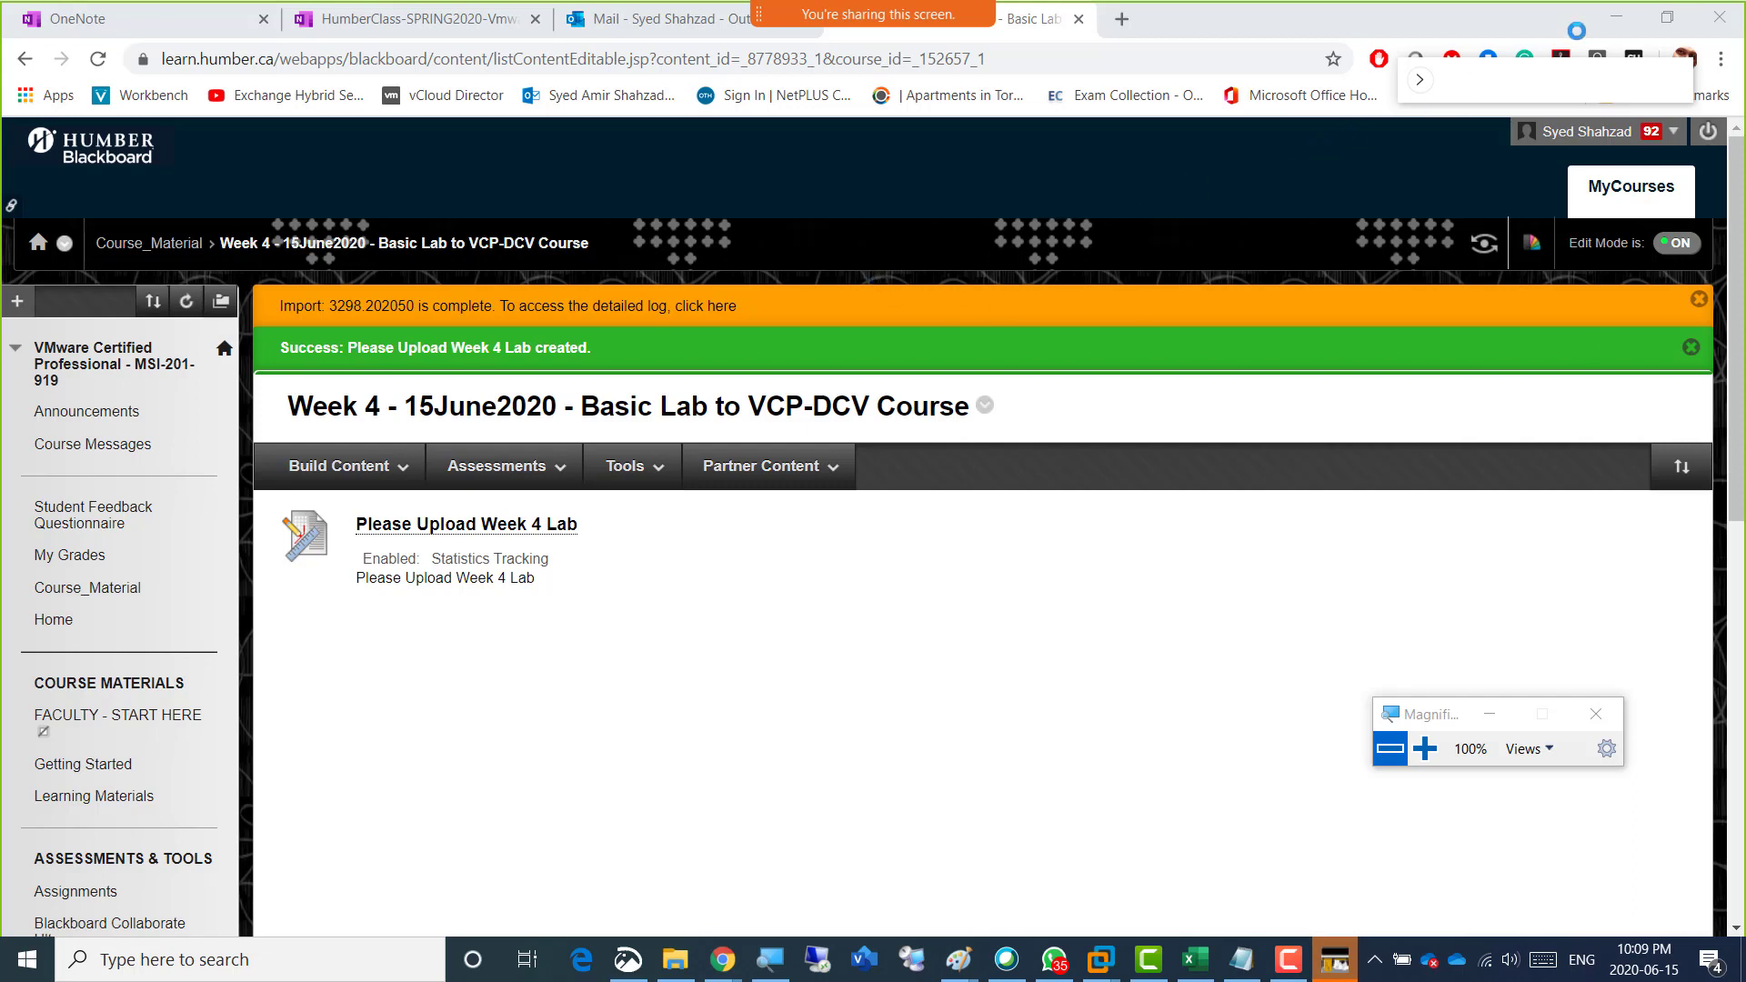
Minimize the open windows to reach the desktop and launch TeamViewer.
left_click(1612, 13)
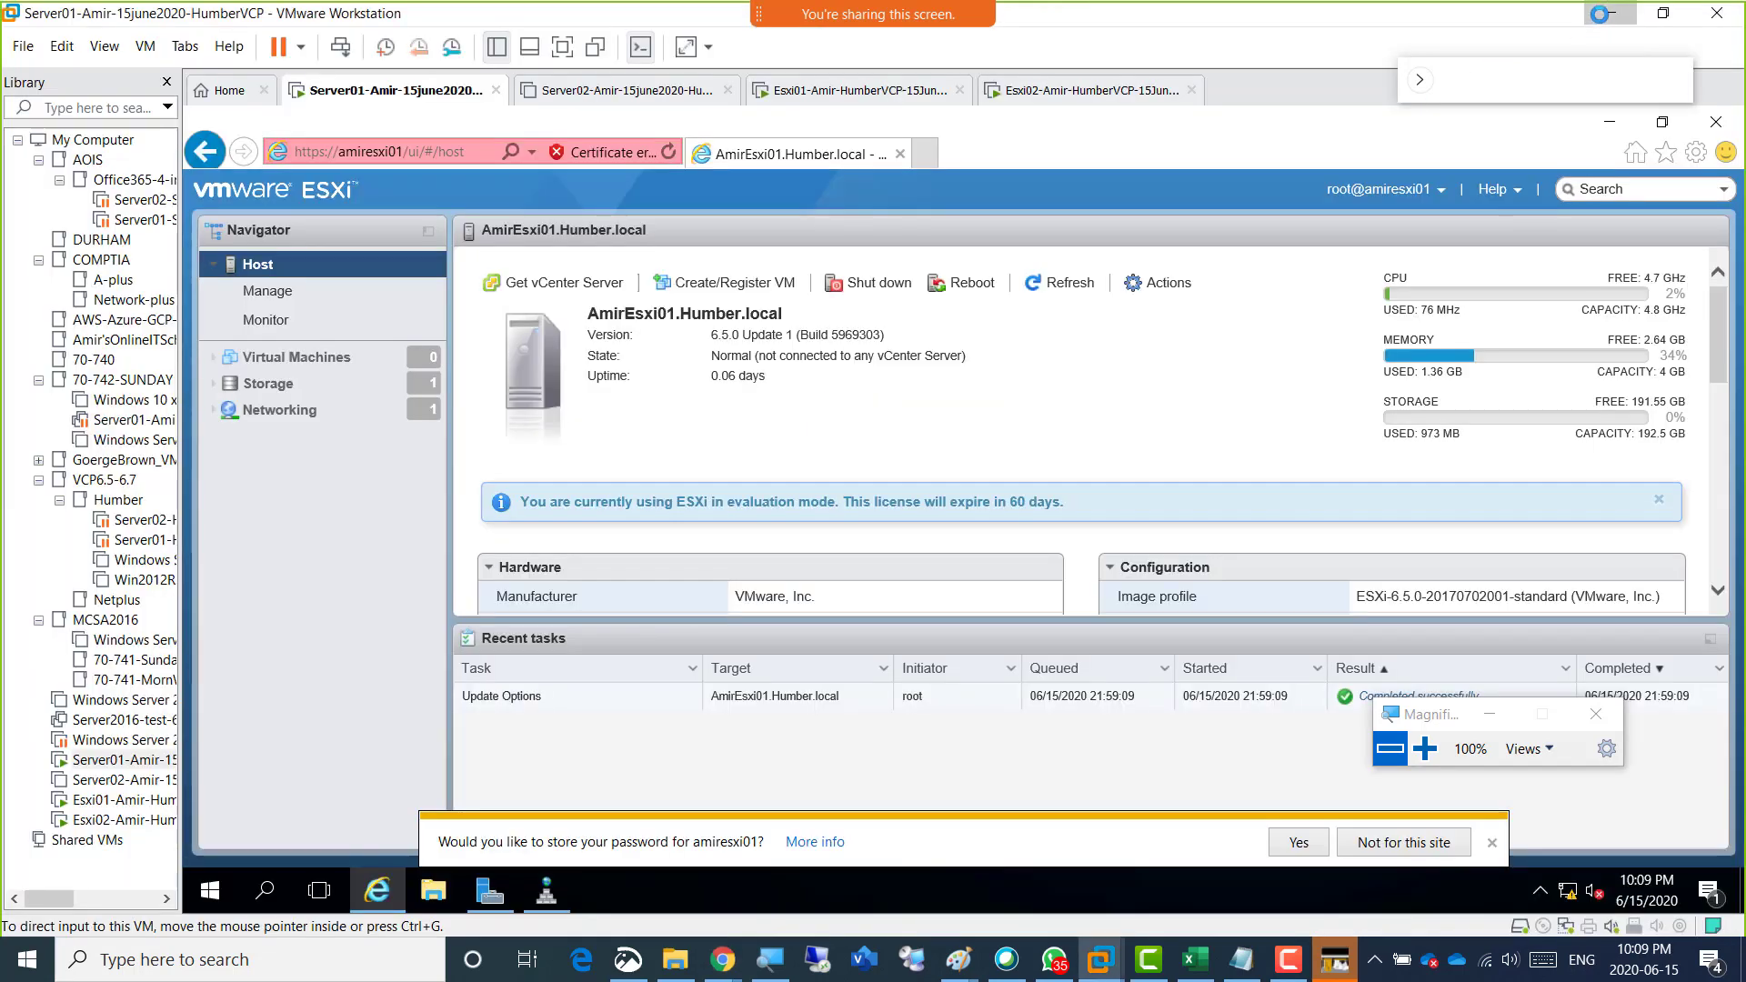
left_click(1601, 14)
left_click(1602, 14)
left_click(1607, 14)
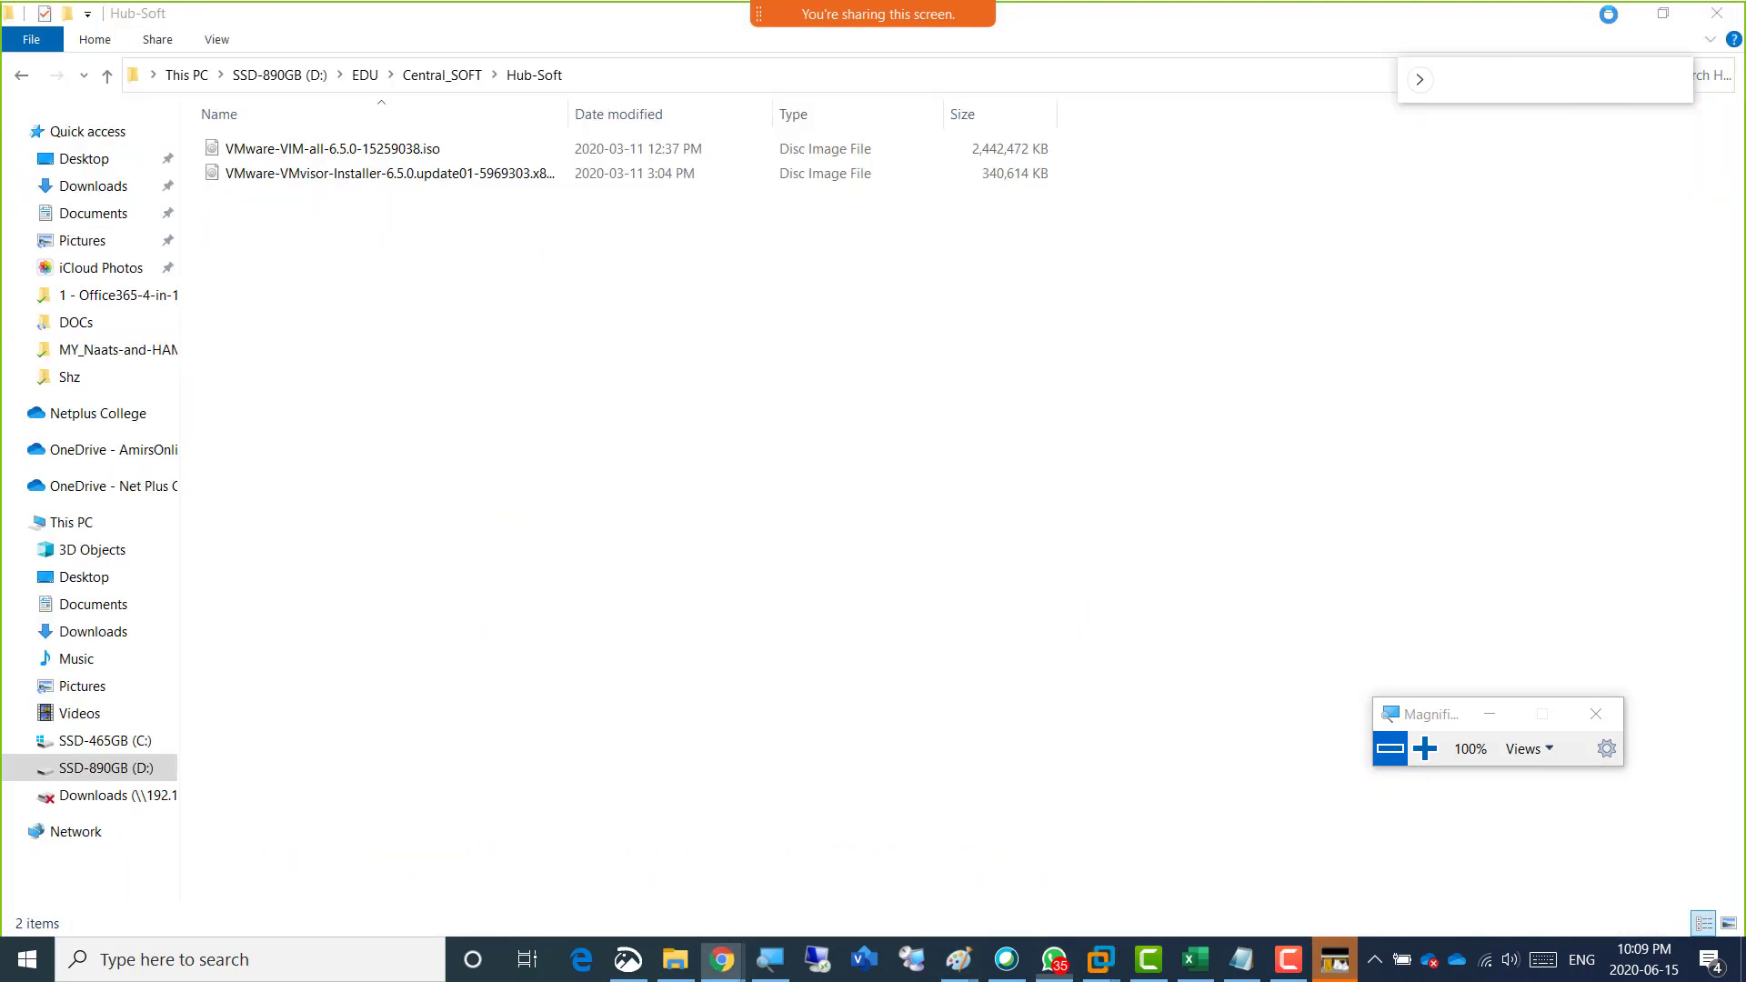
left_click(1607, 14)
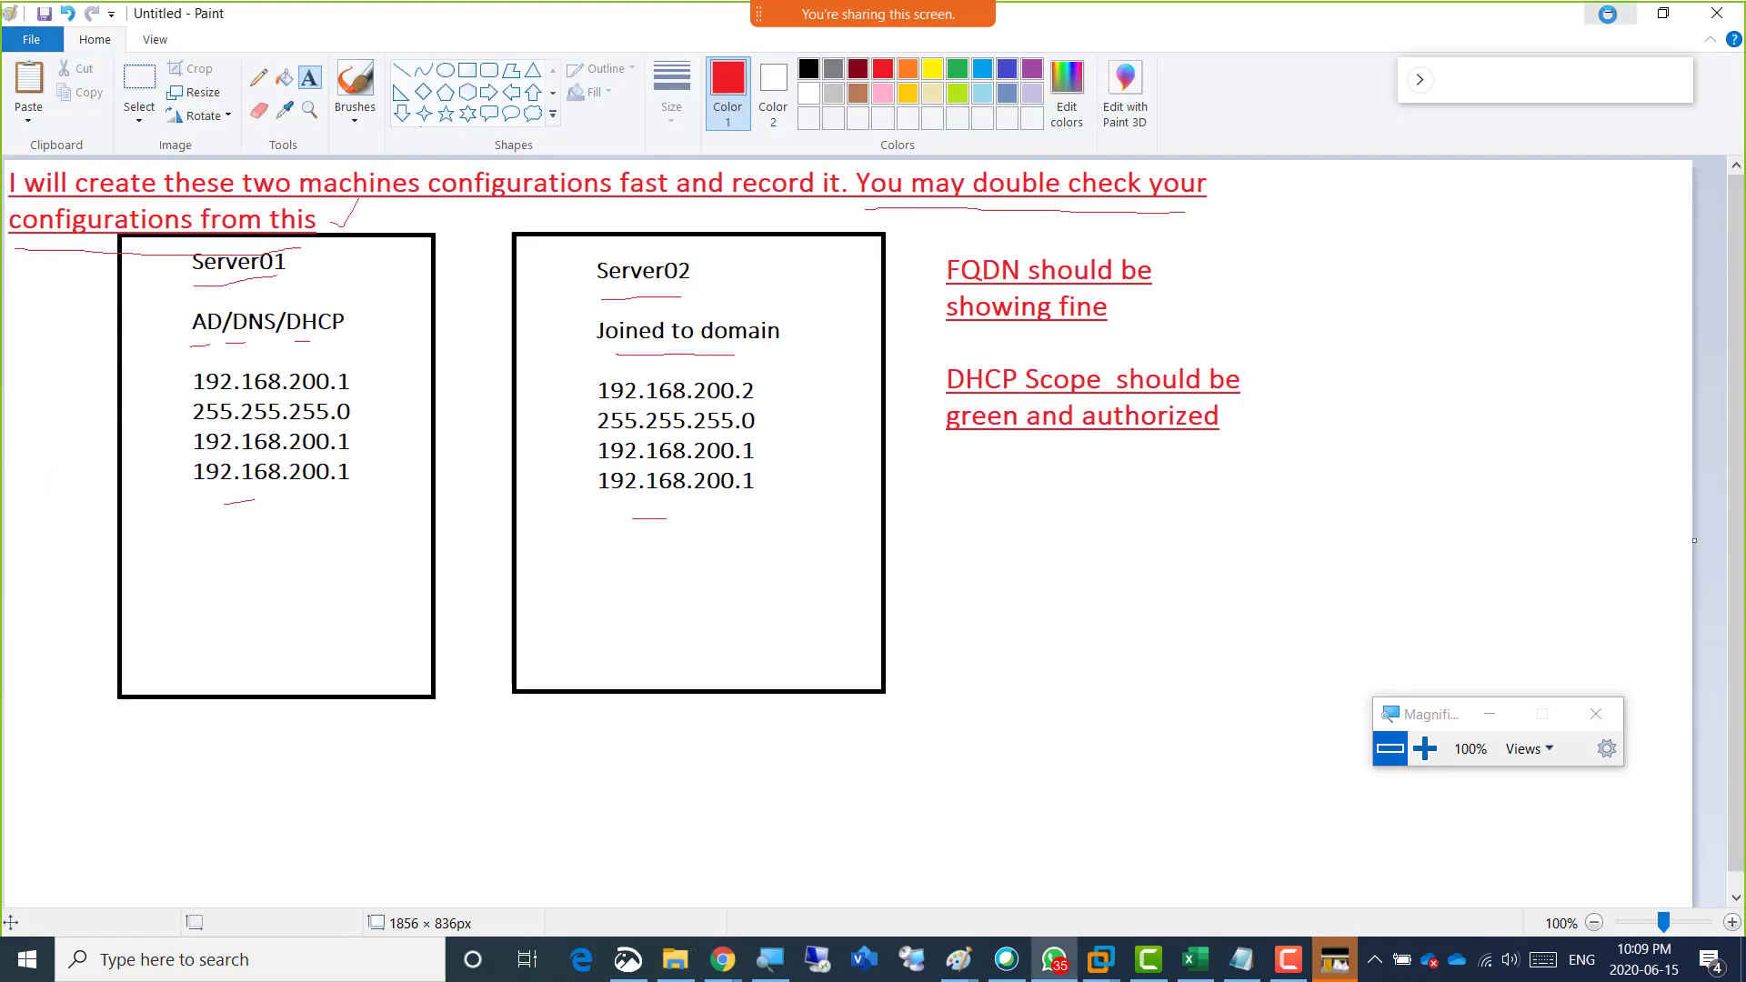
left_click(1606, 14)
left_click(1609, 12)
left_click(1364, 179)
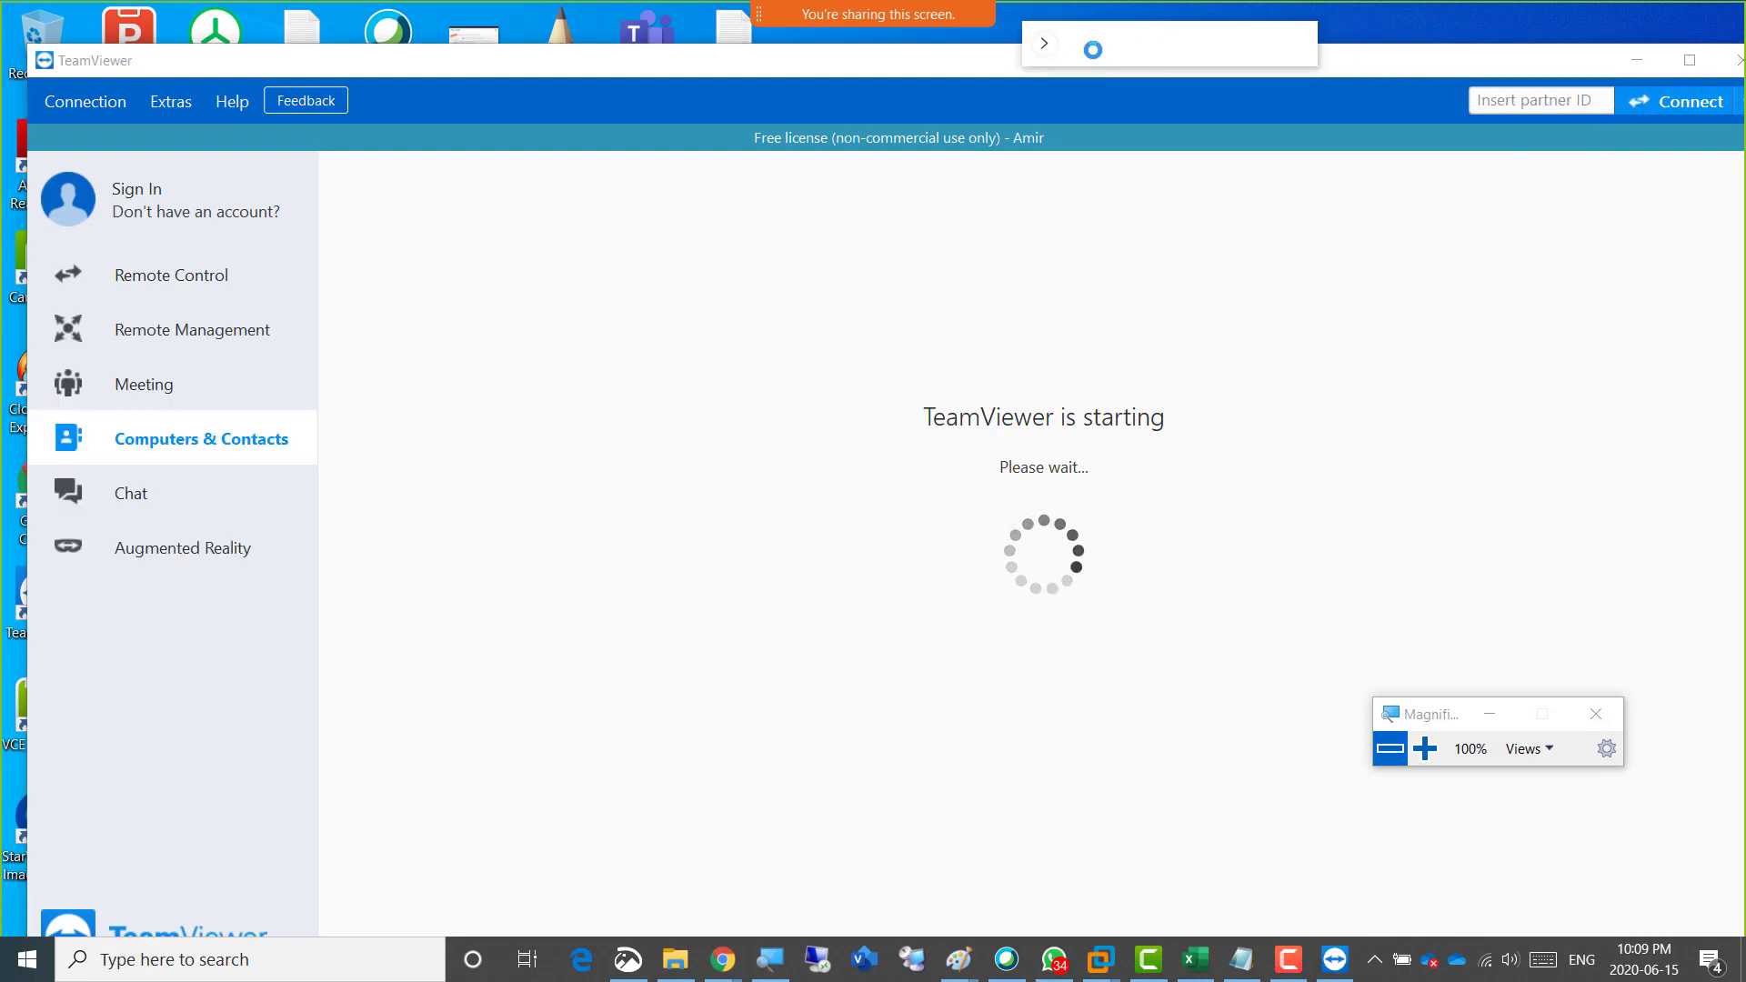
Connect to the student's computer by entering its partner ID and the connection password, and log on.
left_click(1488, 100)
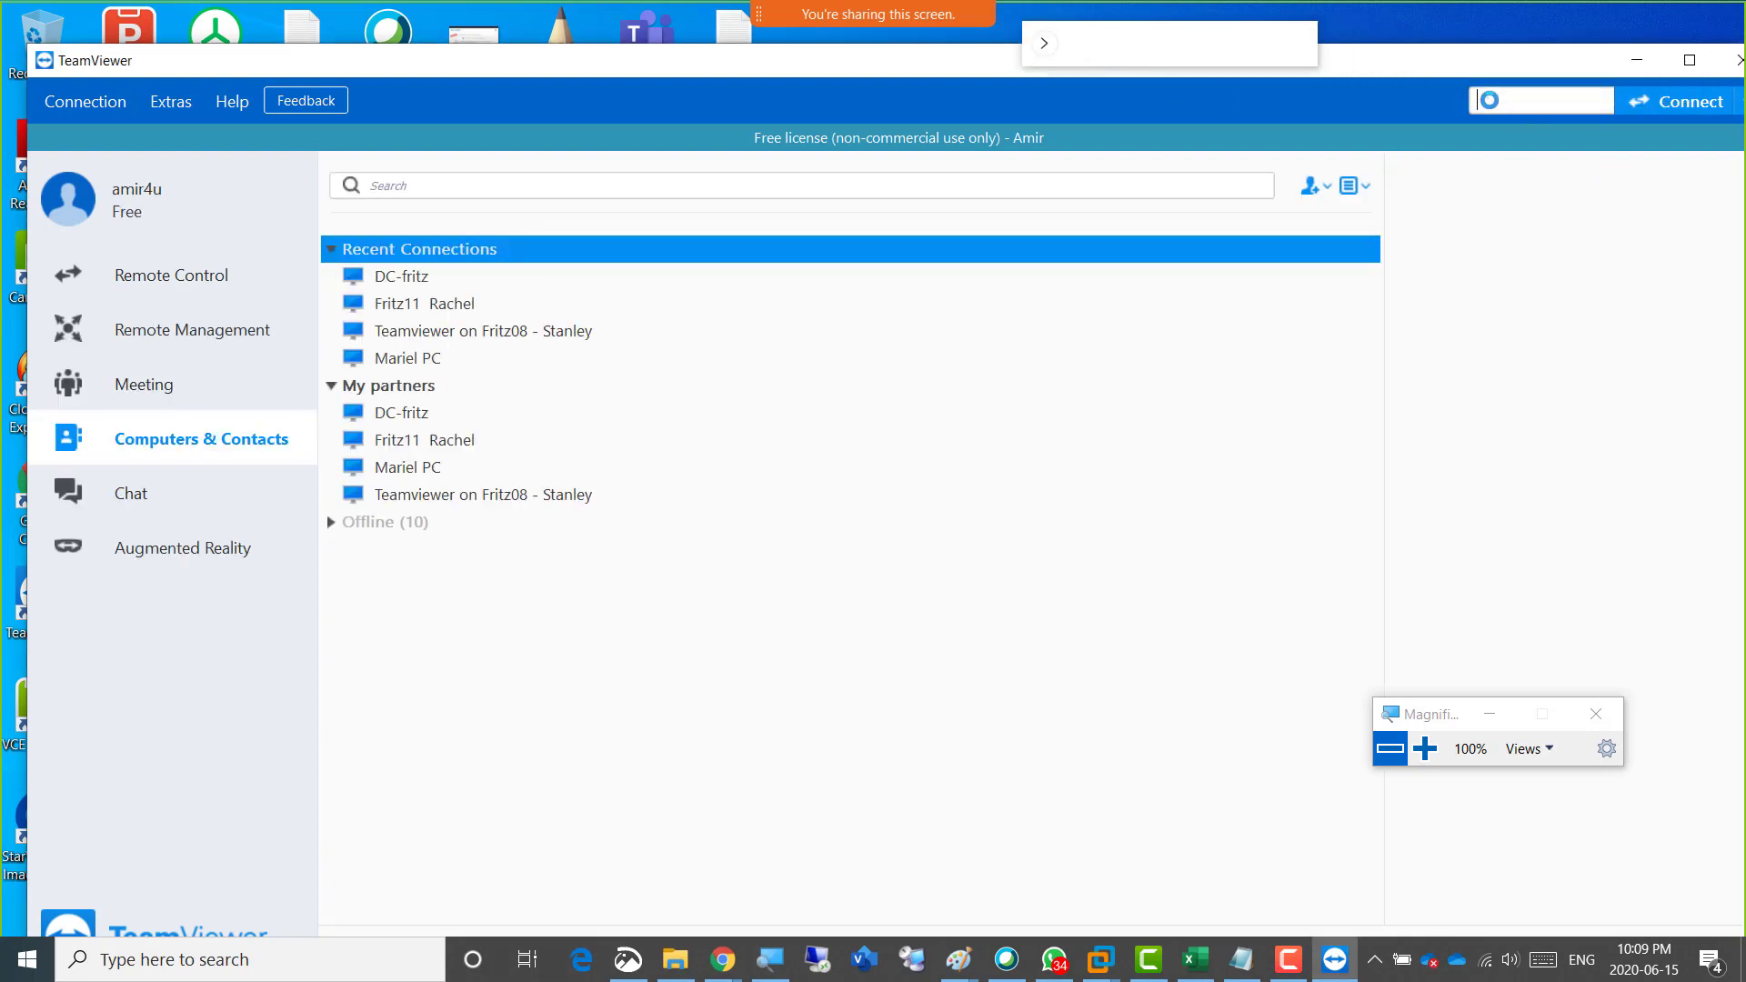
key("ctrl+v")
key("Return")
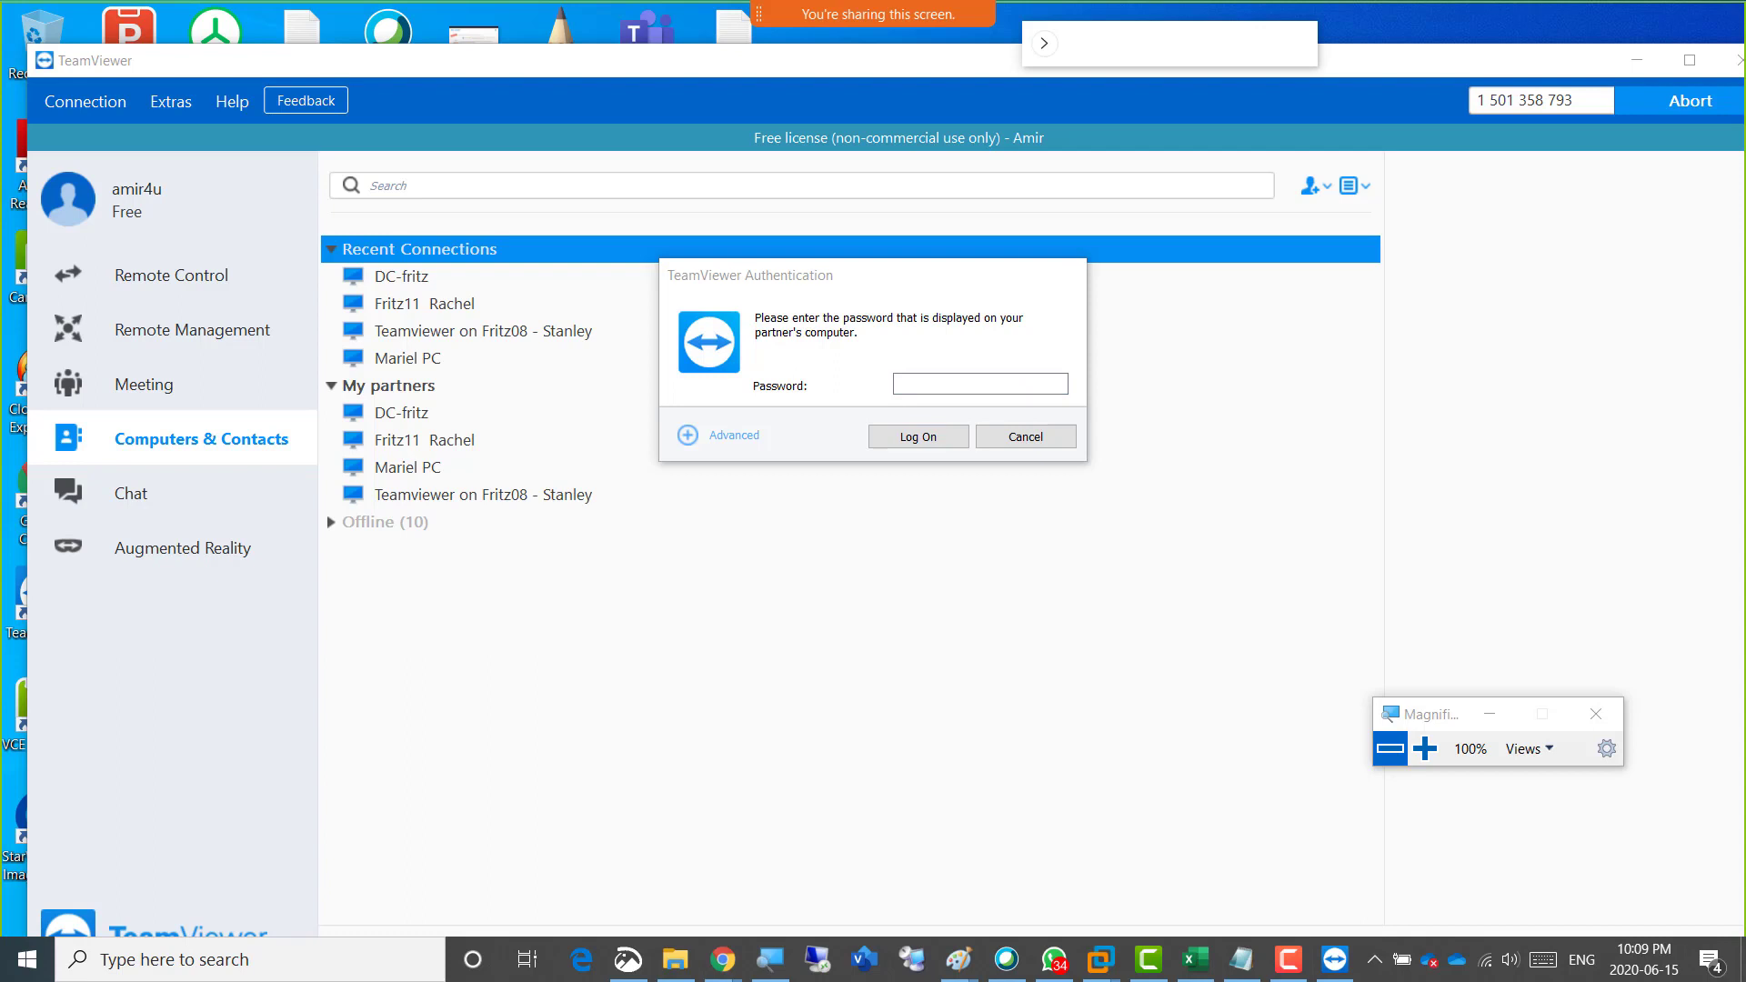
left_click(909, 383)
left_click(910, 384)
key("ctrl+v")
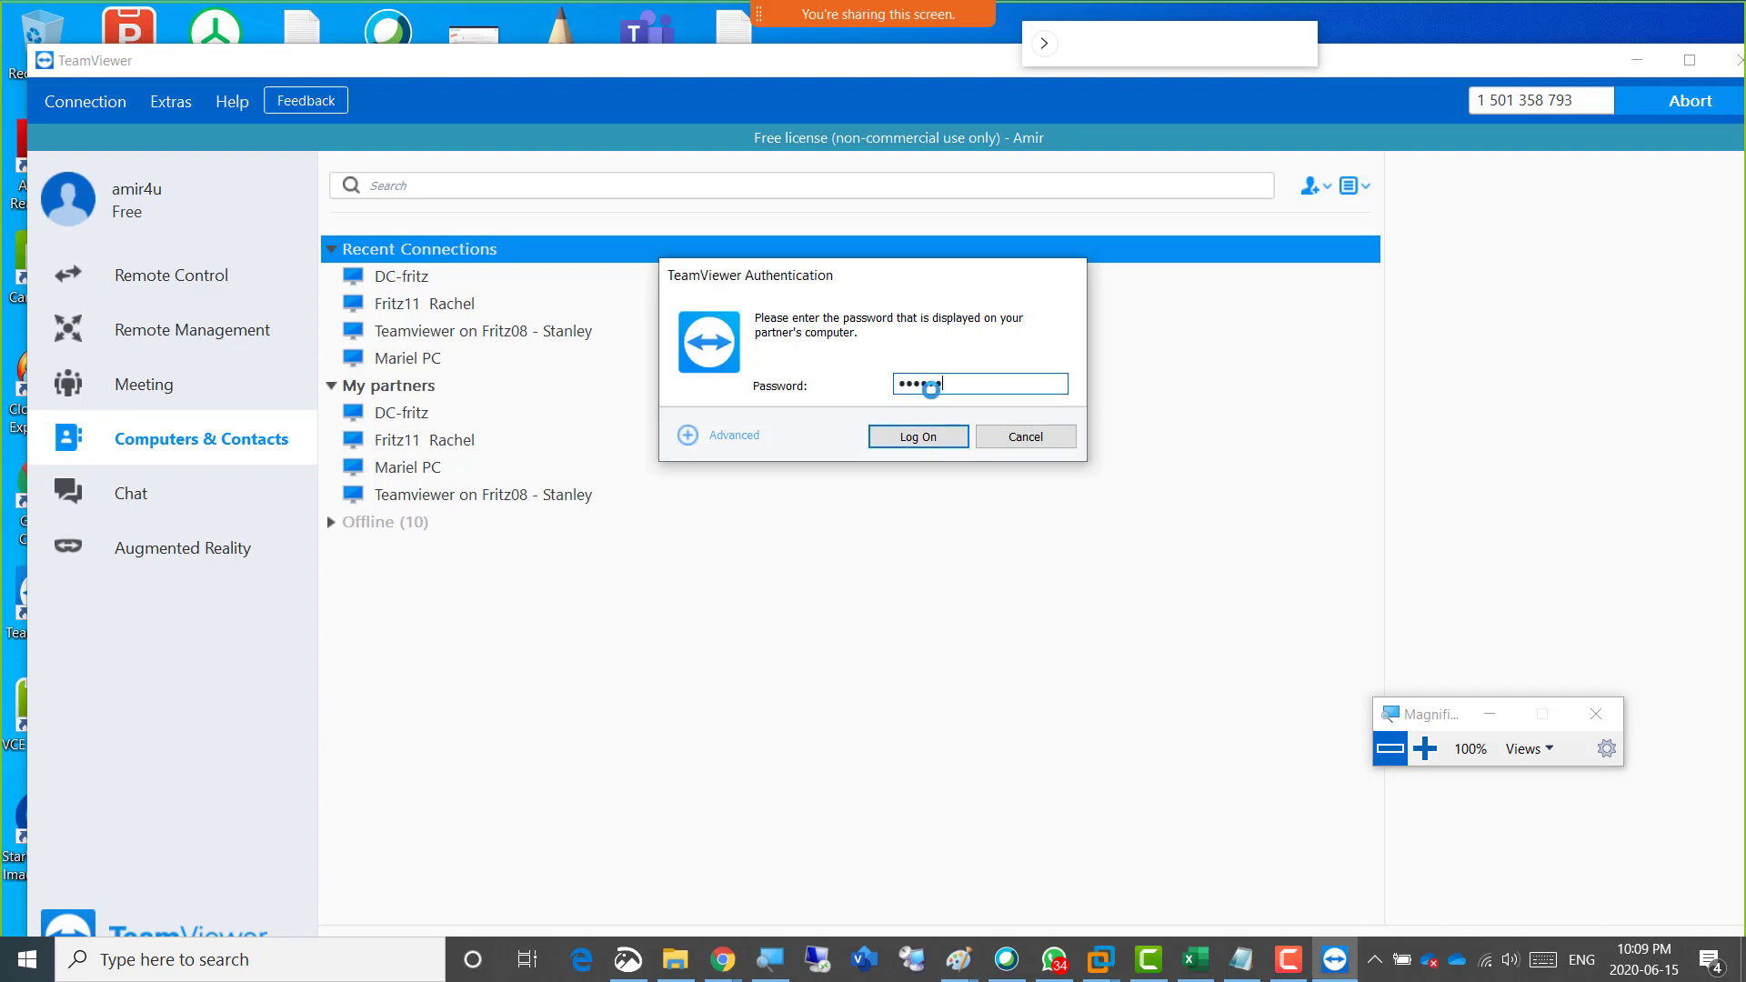
left_click(916, 435)
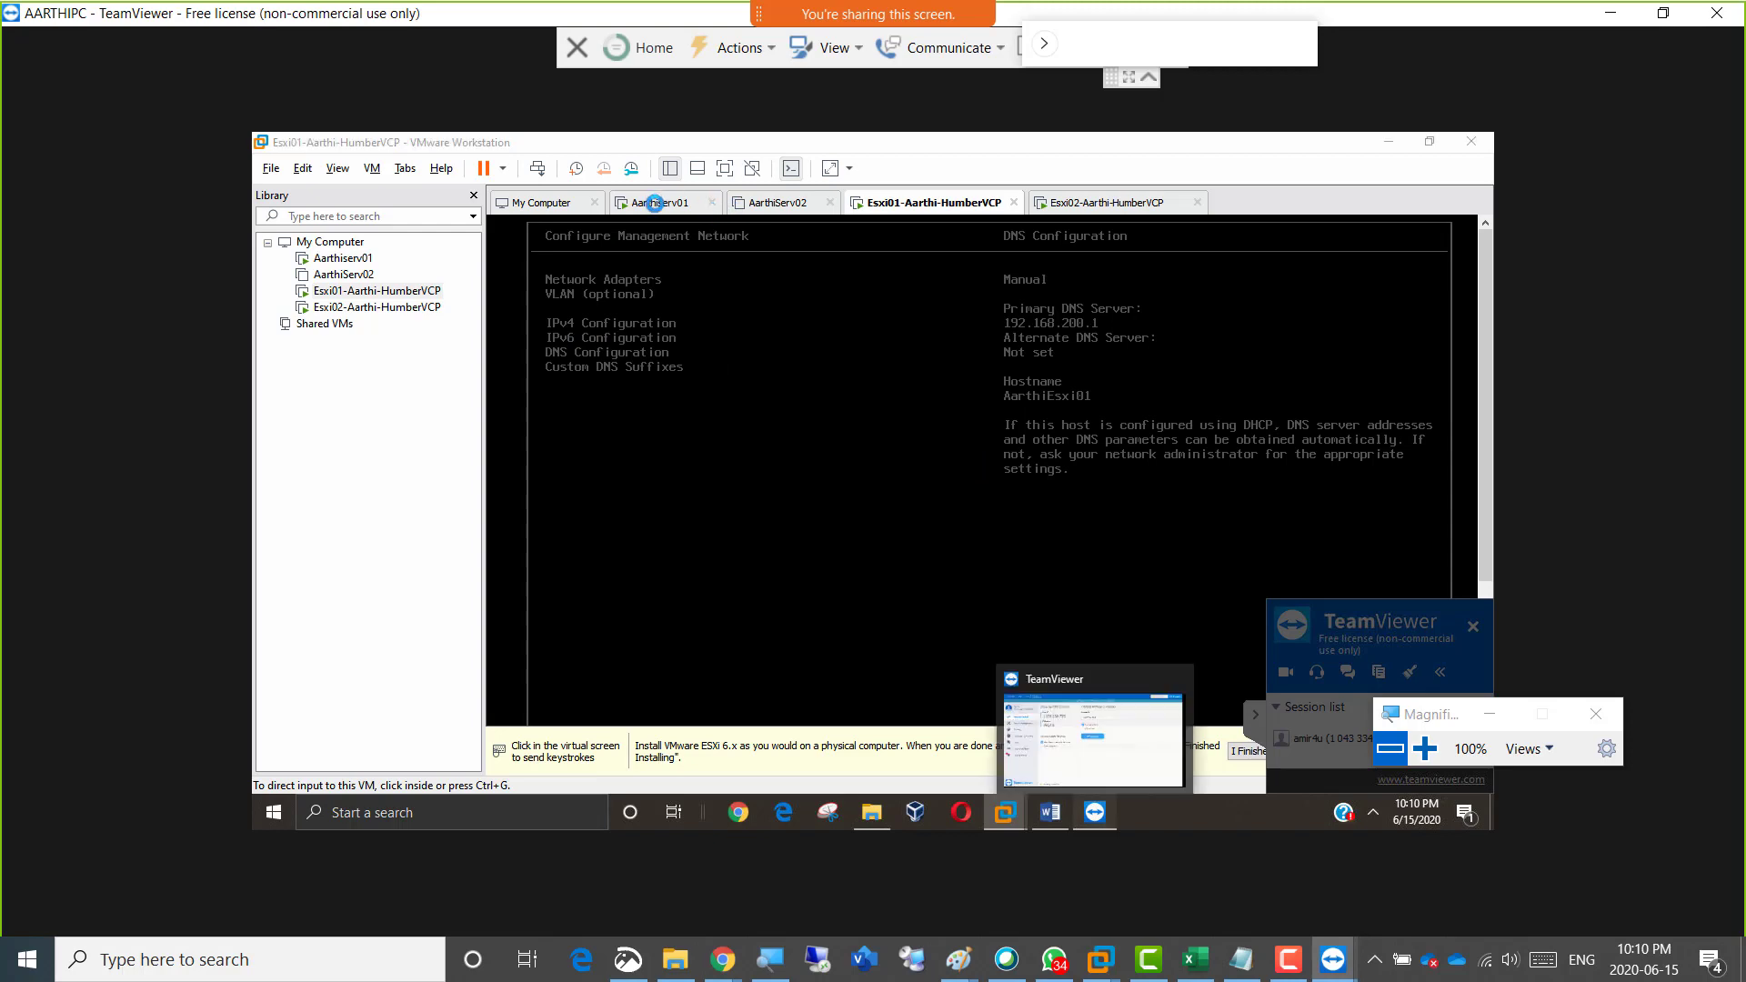
Minimize the TeamViewer window on the remote computer and show Server Manager in the first server virtual machine.
left_click(1095, 812)
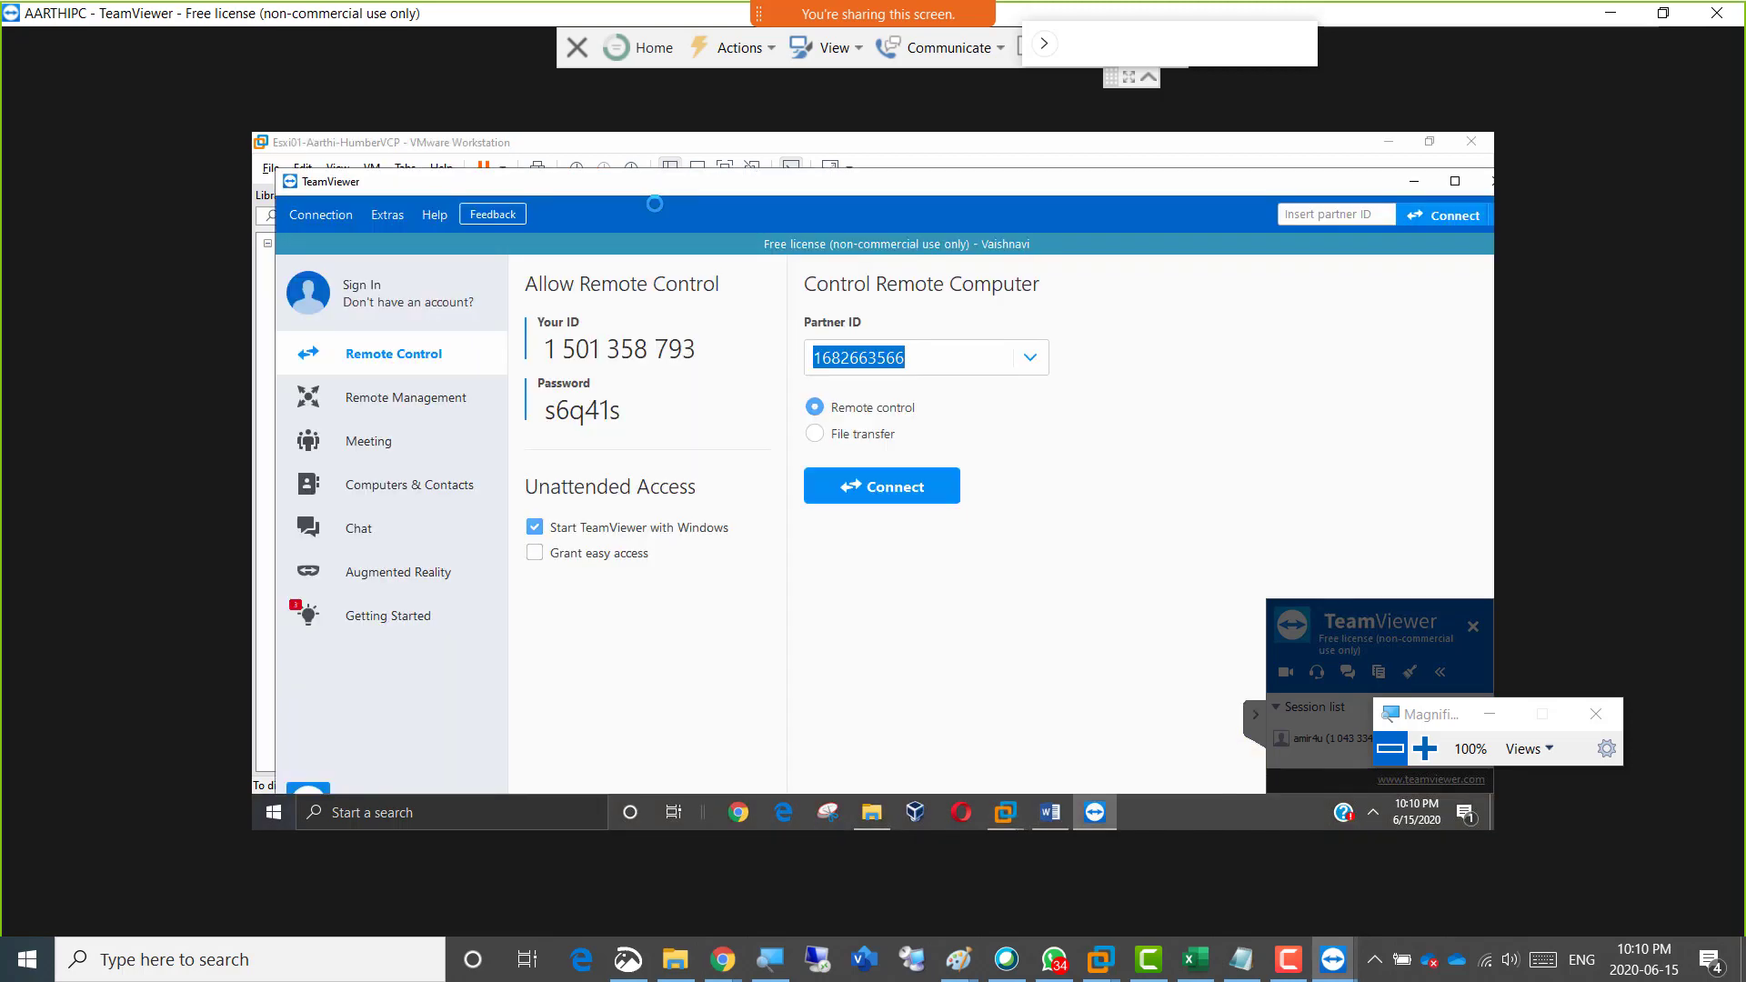
left_click(1414, 181)
left_click(662, 199)
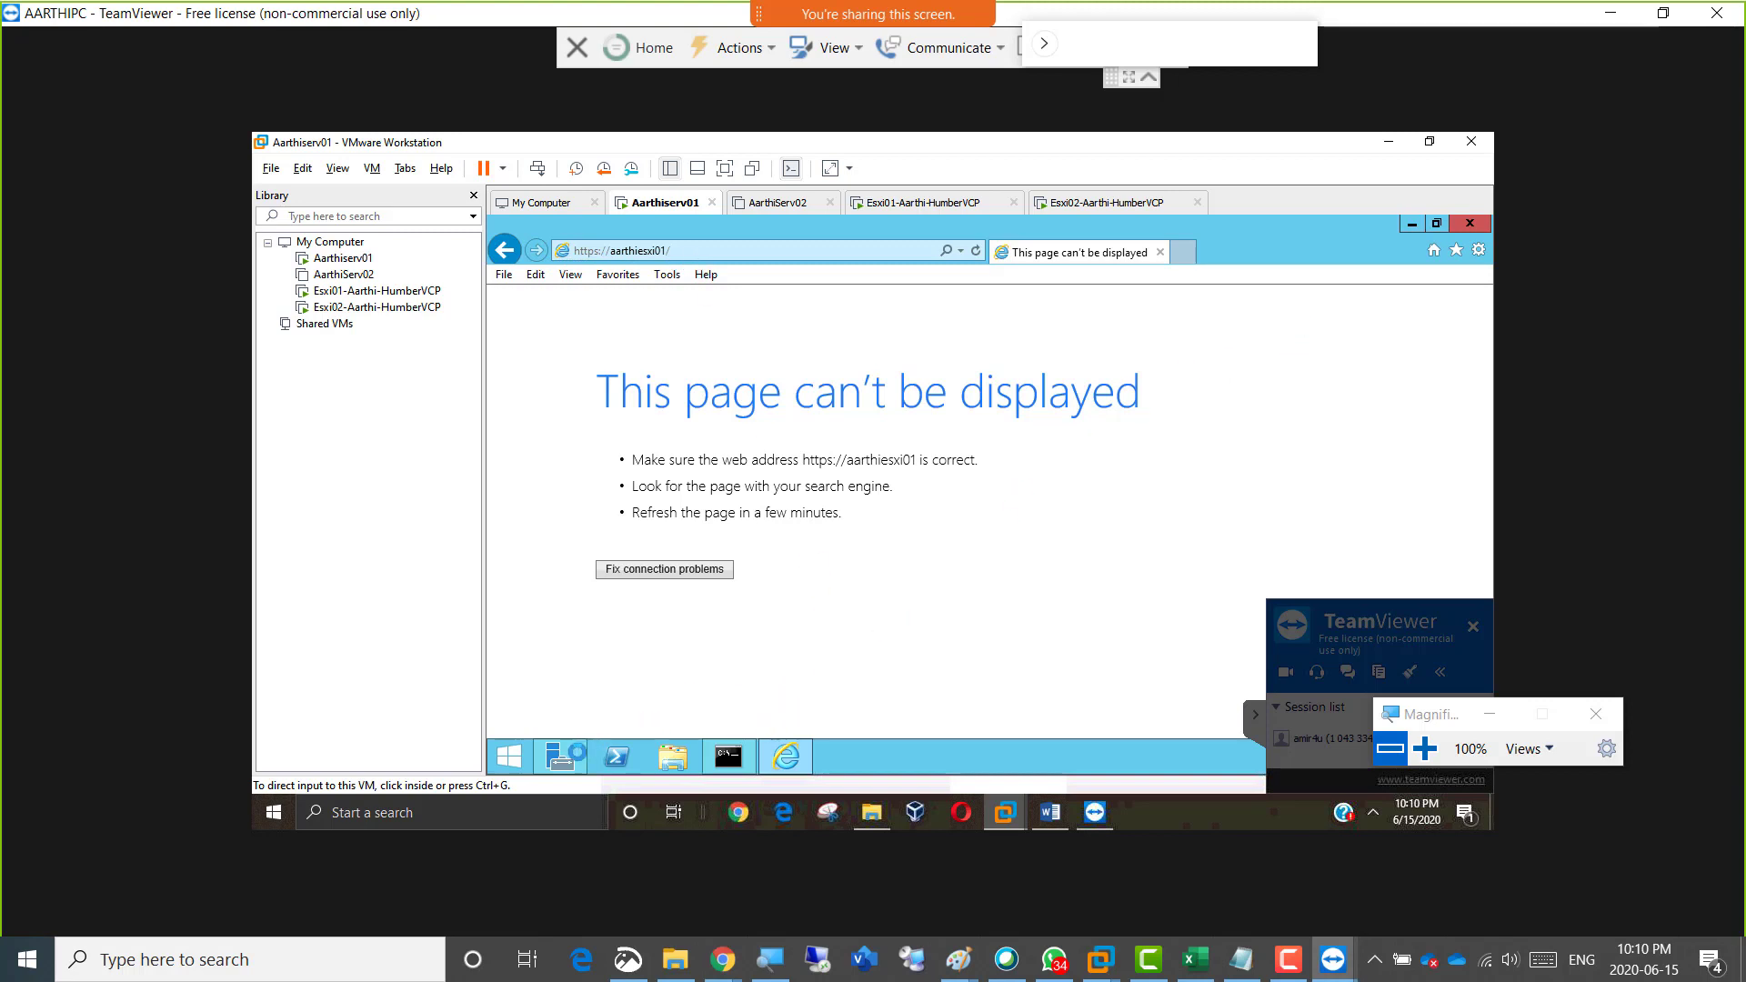
left_click(512, 756)
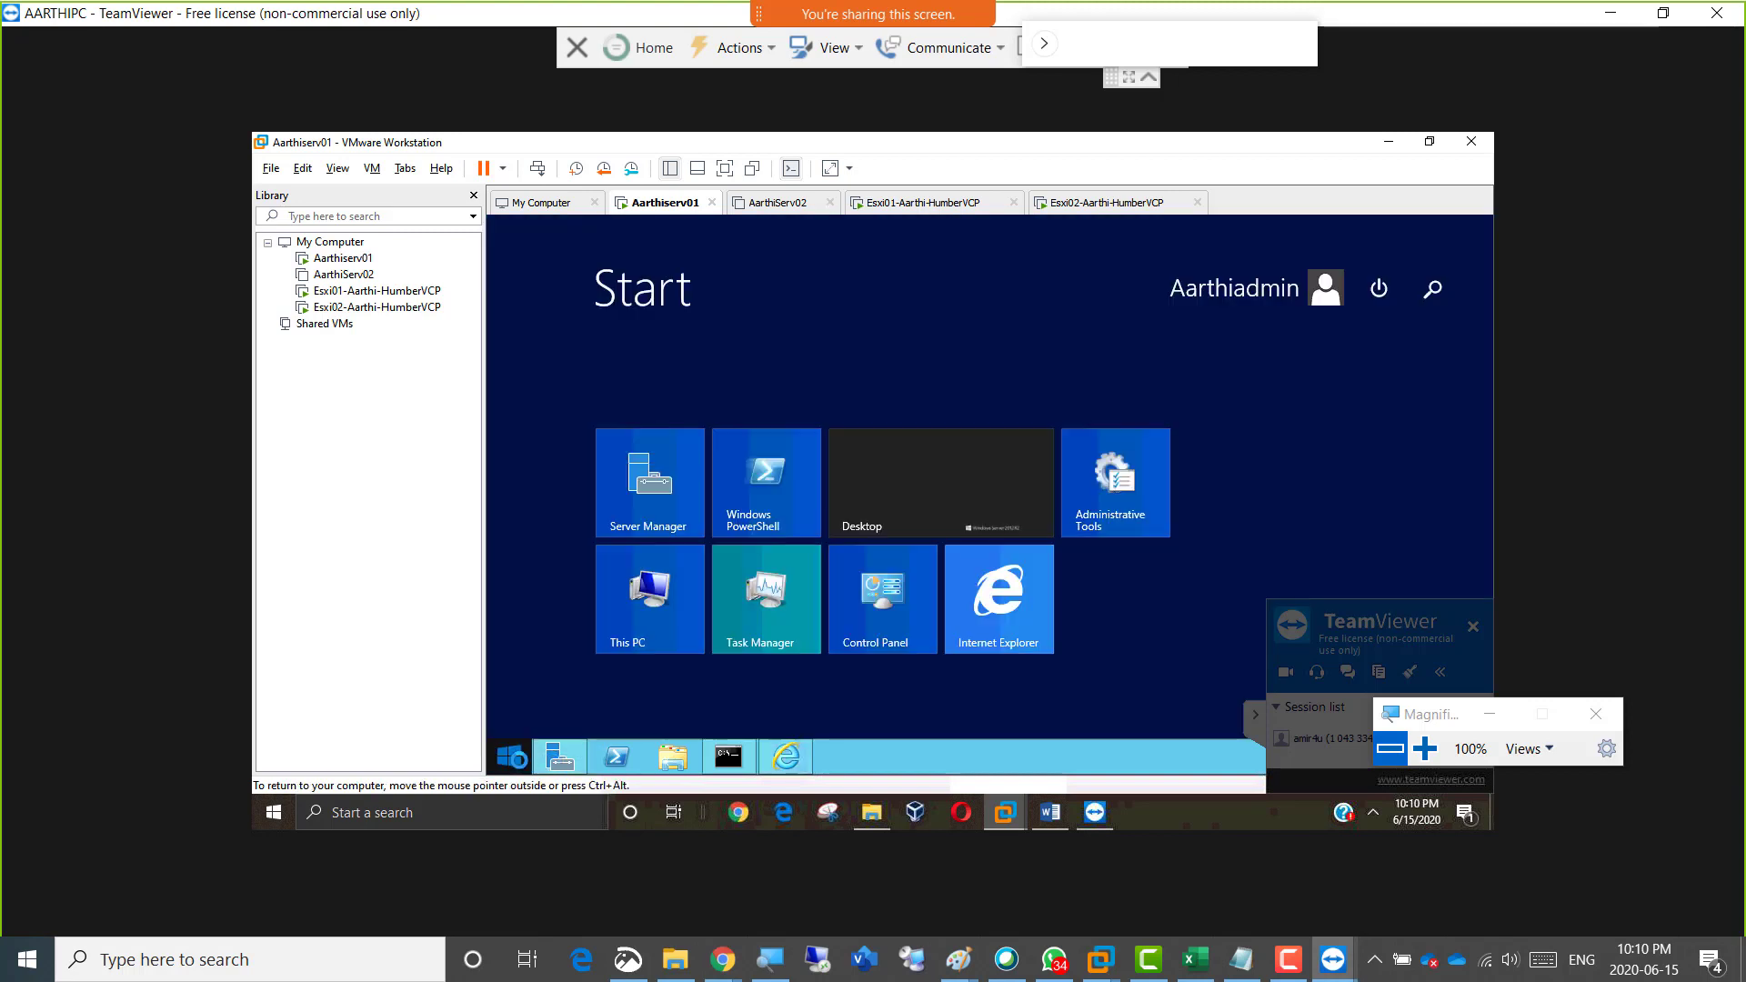
left_click(954, 493)
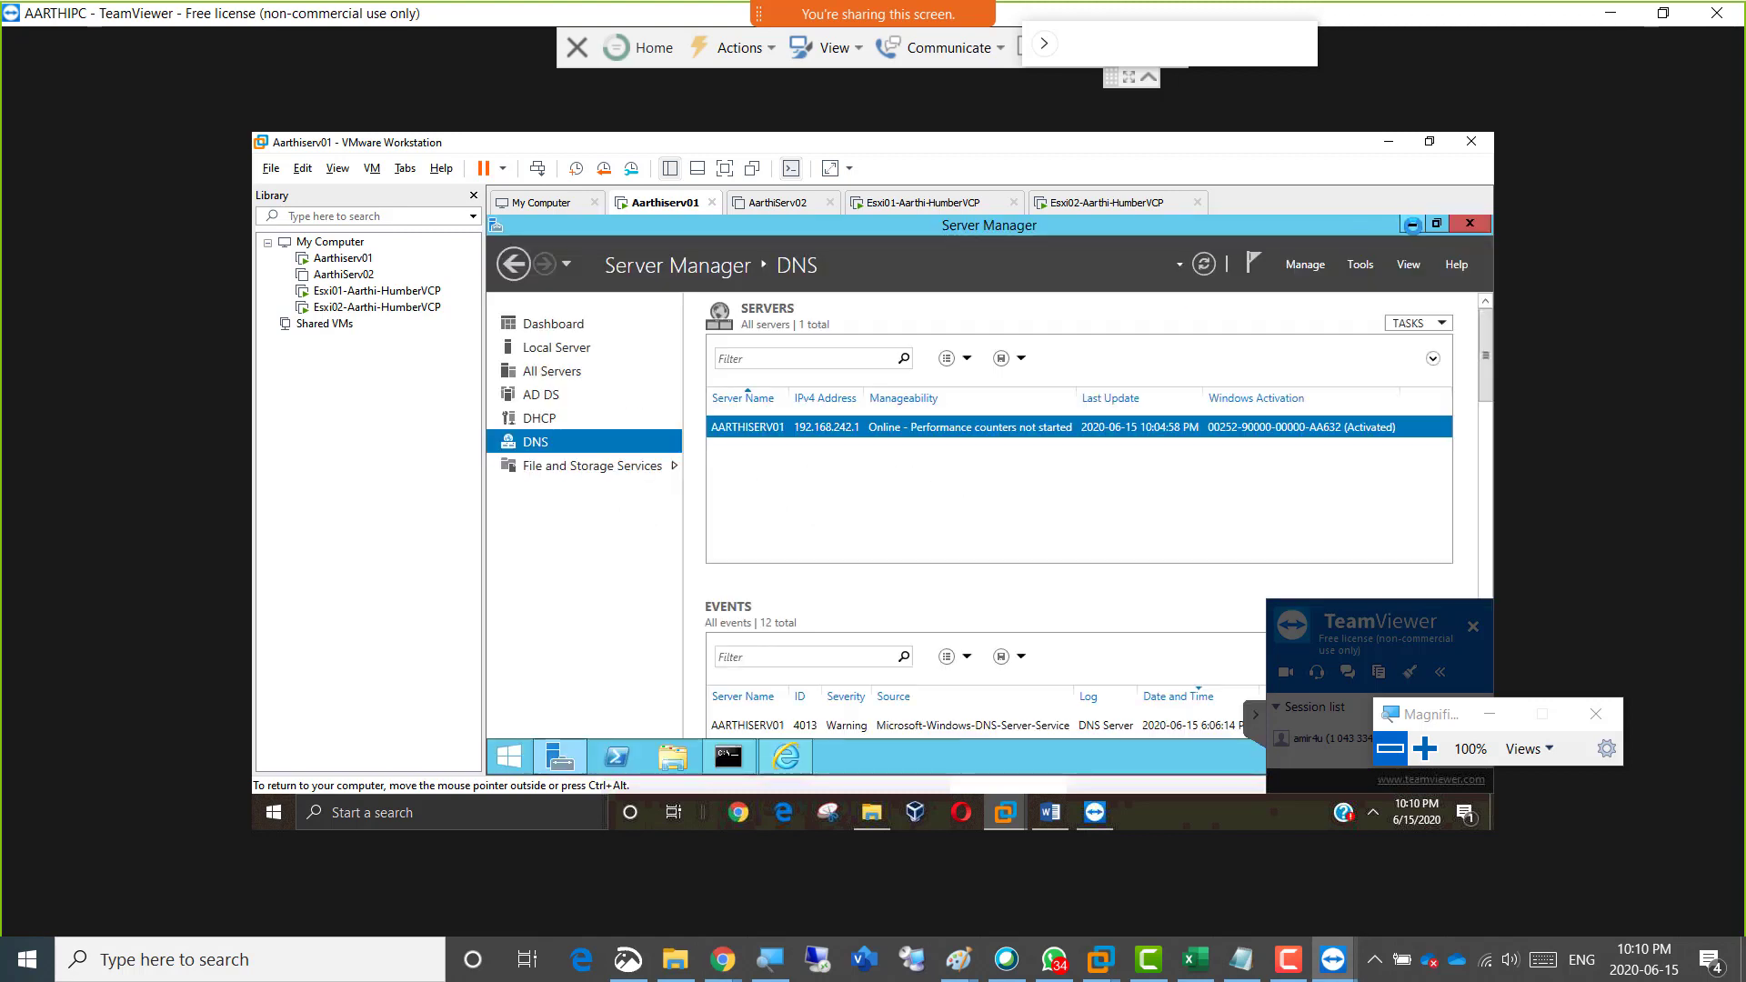
Check the Esxi01 host record in DNS Manager's Humber.local forward lookup zone and review the earlier Command Prompt output.
left_click(1360, 264)
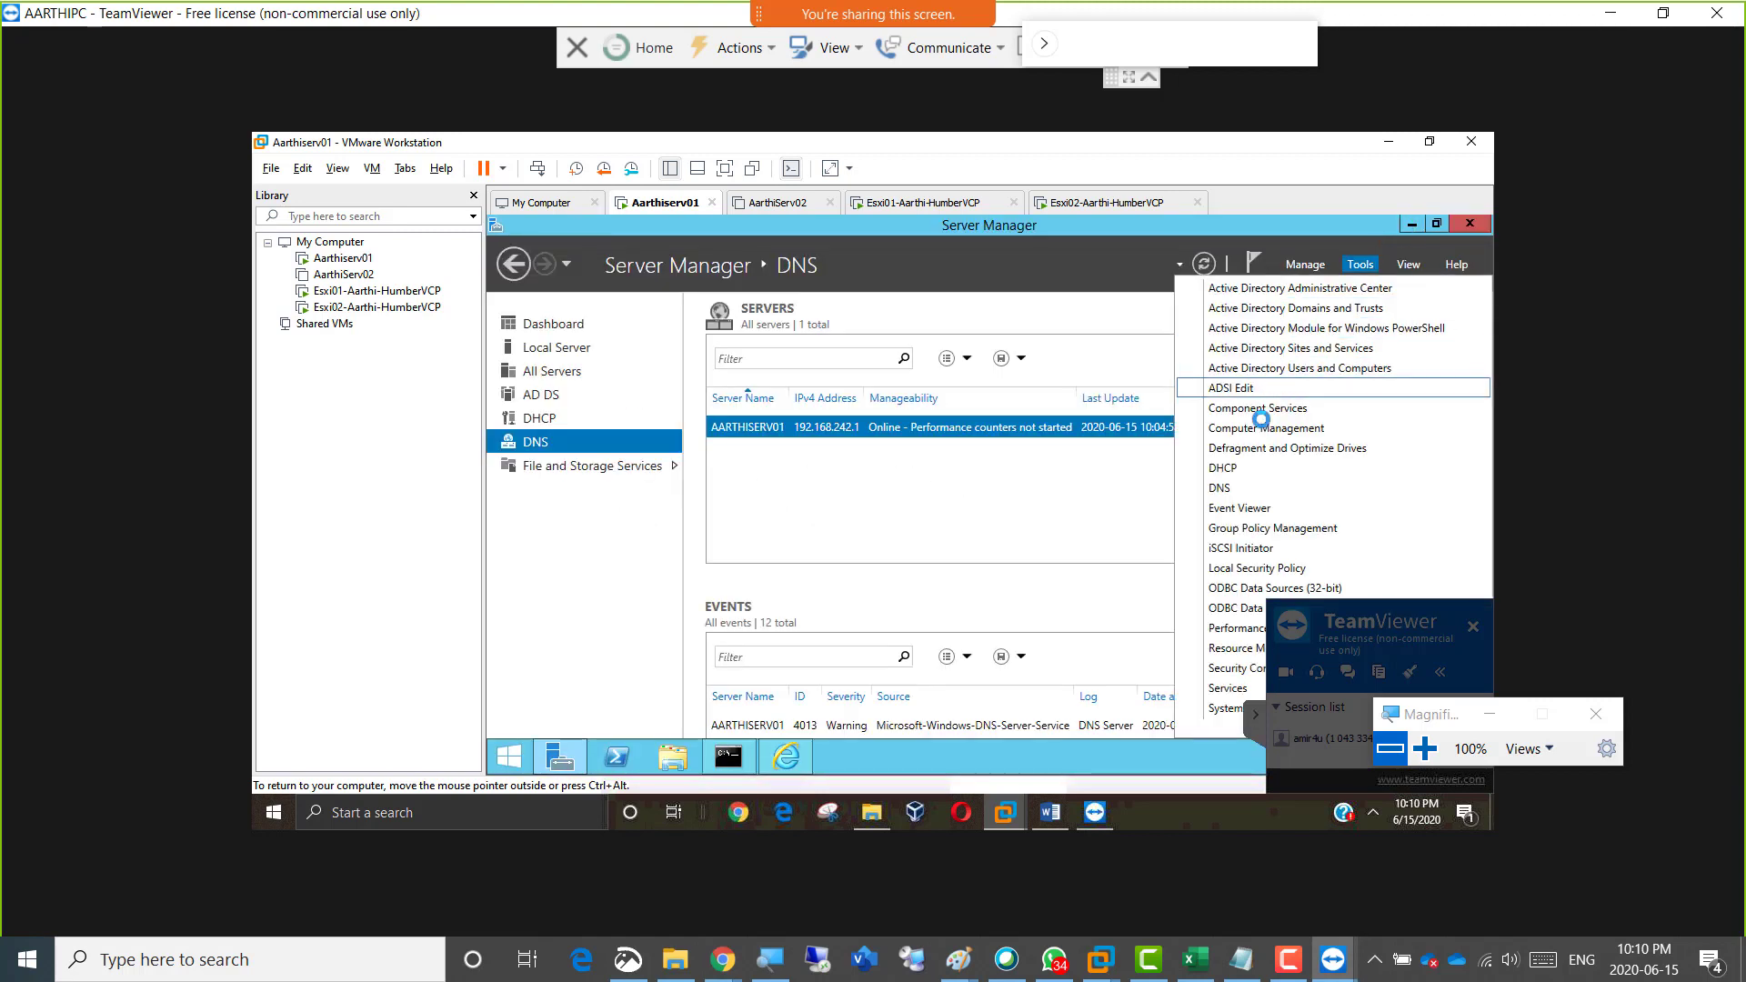
left_click(1247, 490)
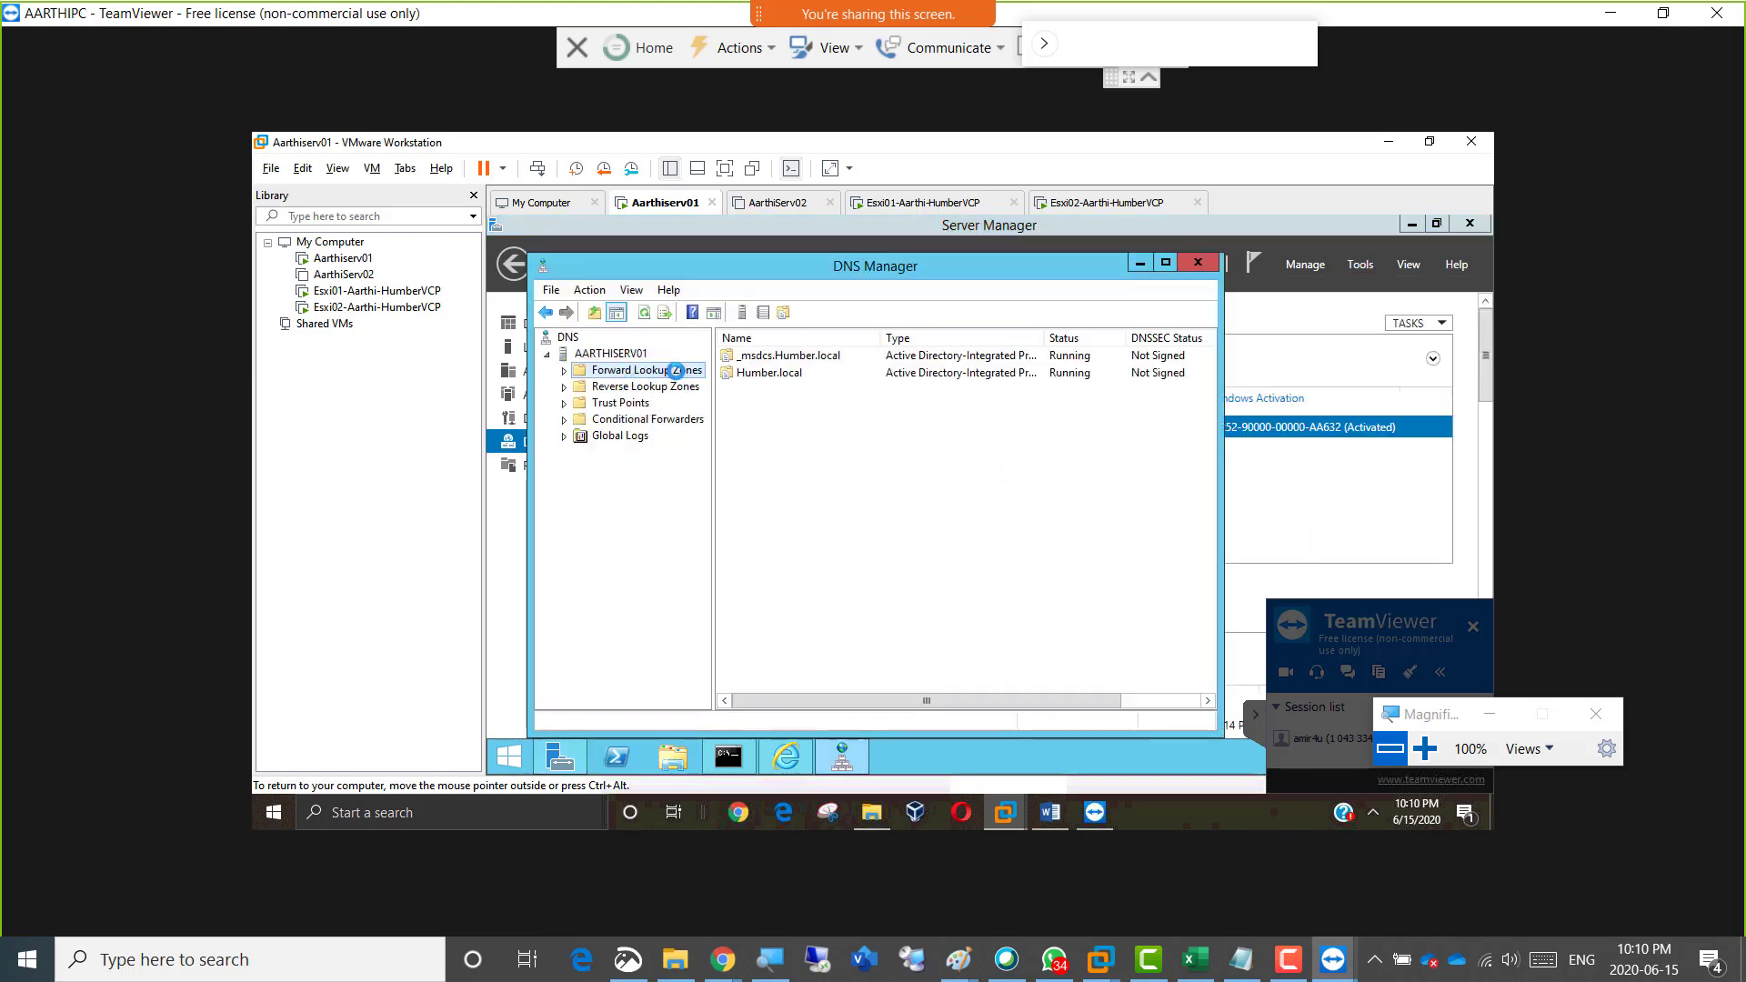
double_click(677, 371)
left_click(657, 402)
double_click(656, 402)
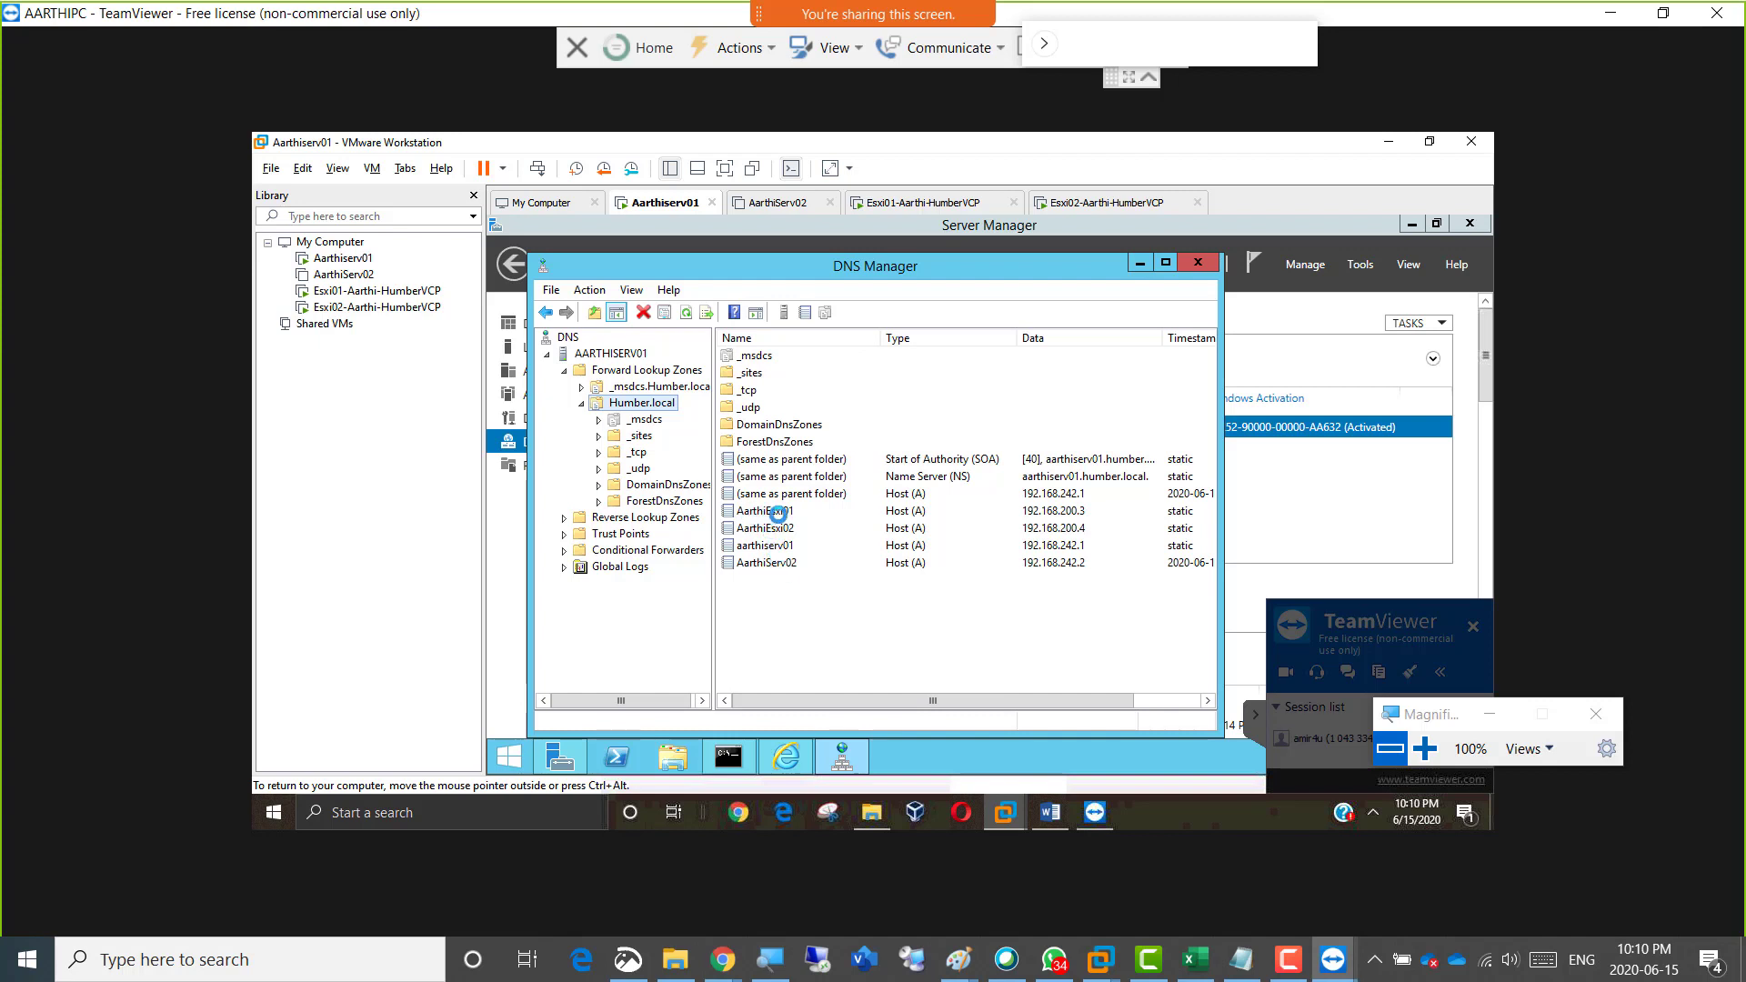
left_click(777, 511)
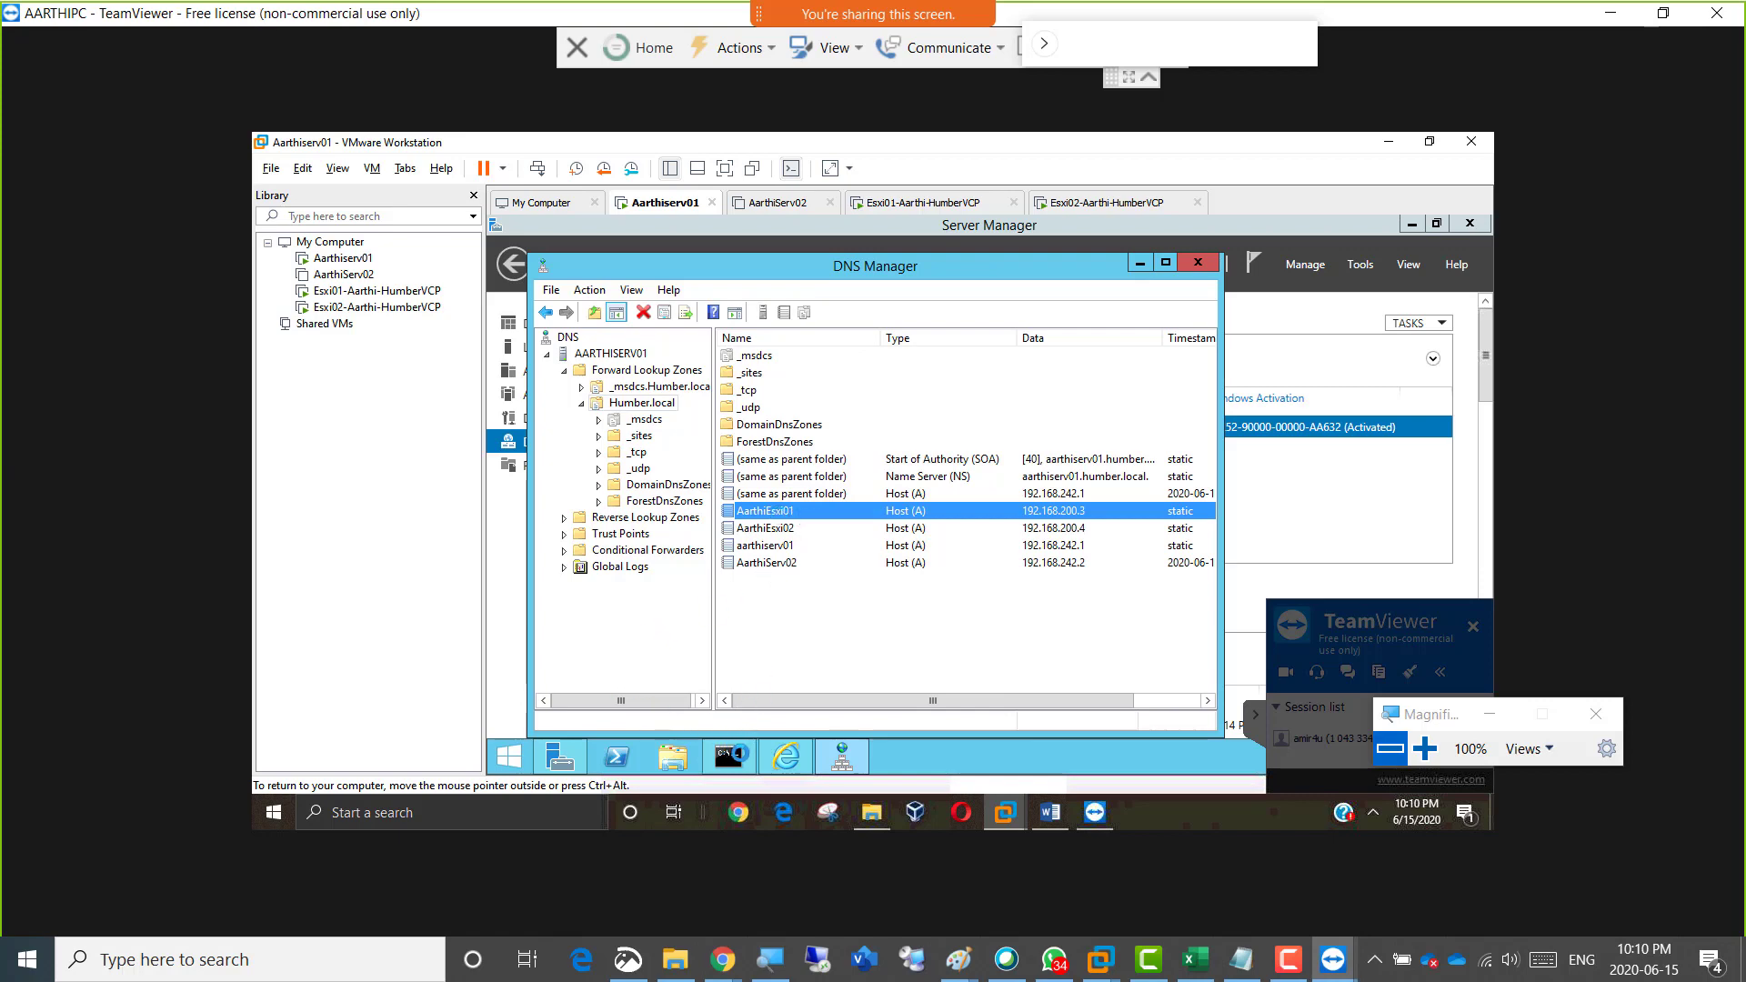
left_click(729, 756)
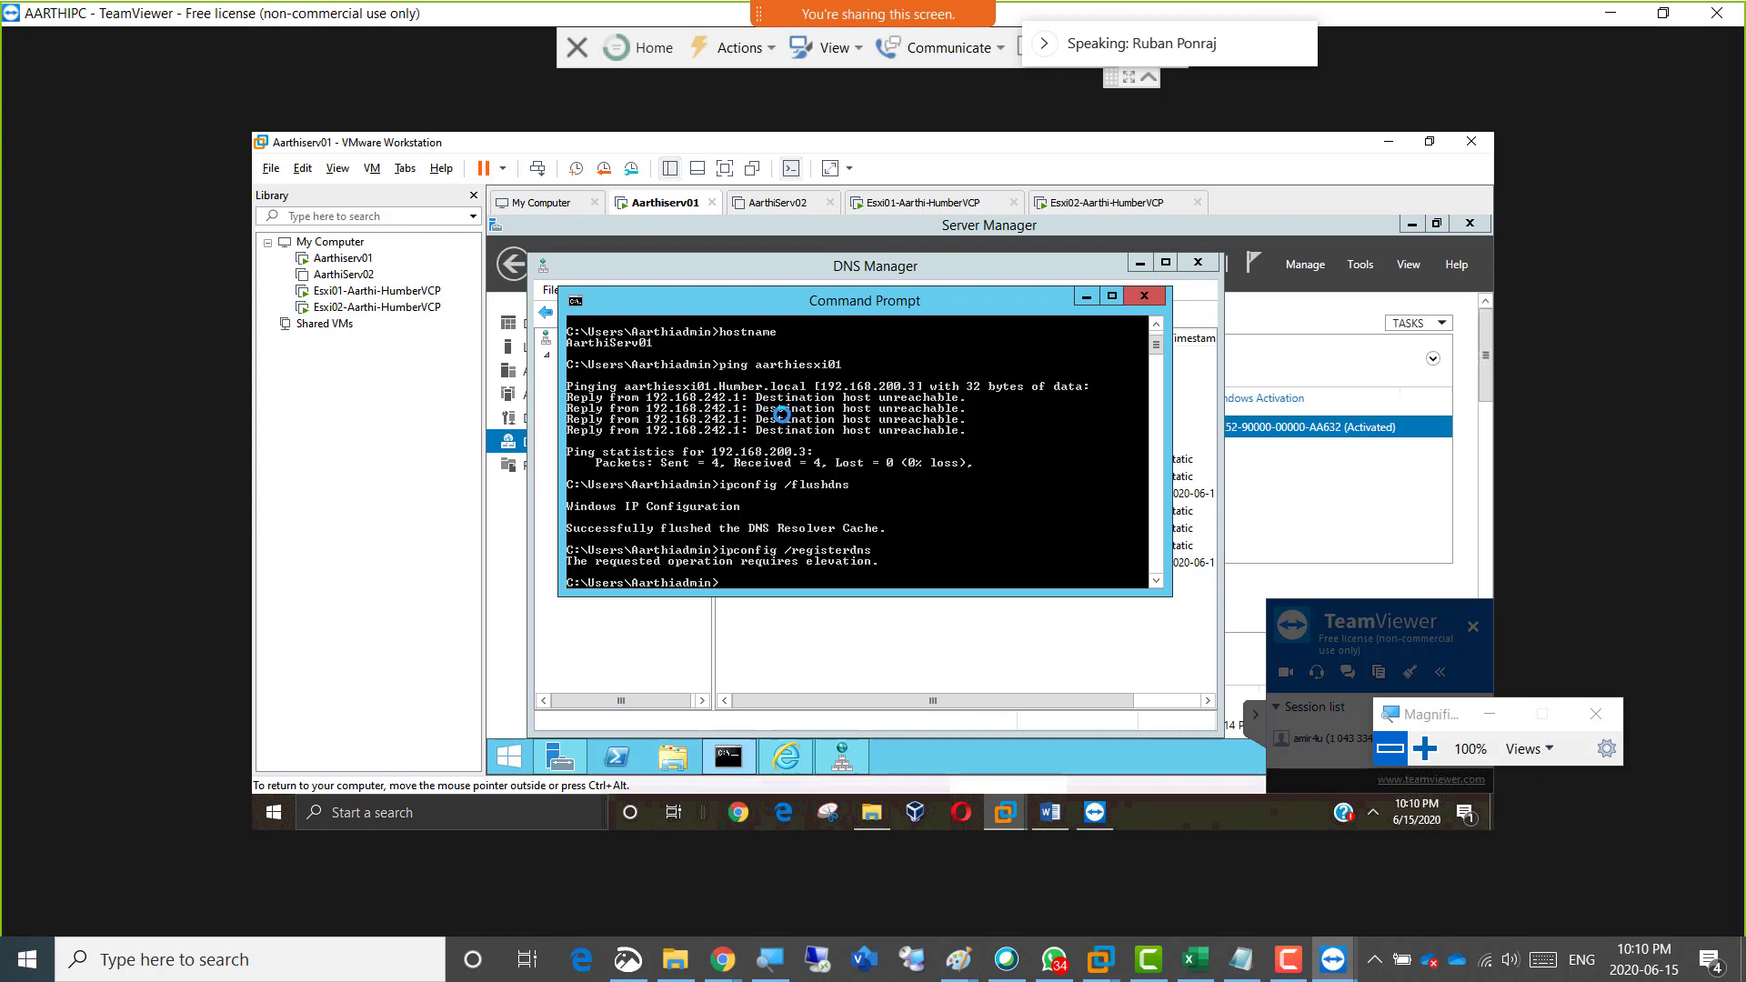
Check the primary DNS server and hostname in the Esxi01 virtual machine's DNS Configuration.
left_click(916, 203)
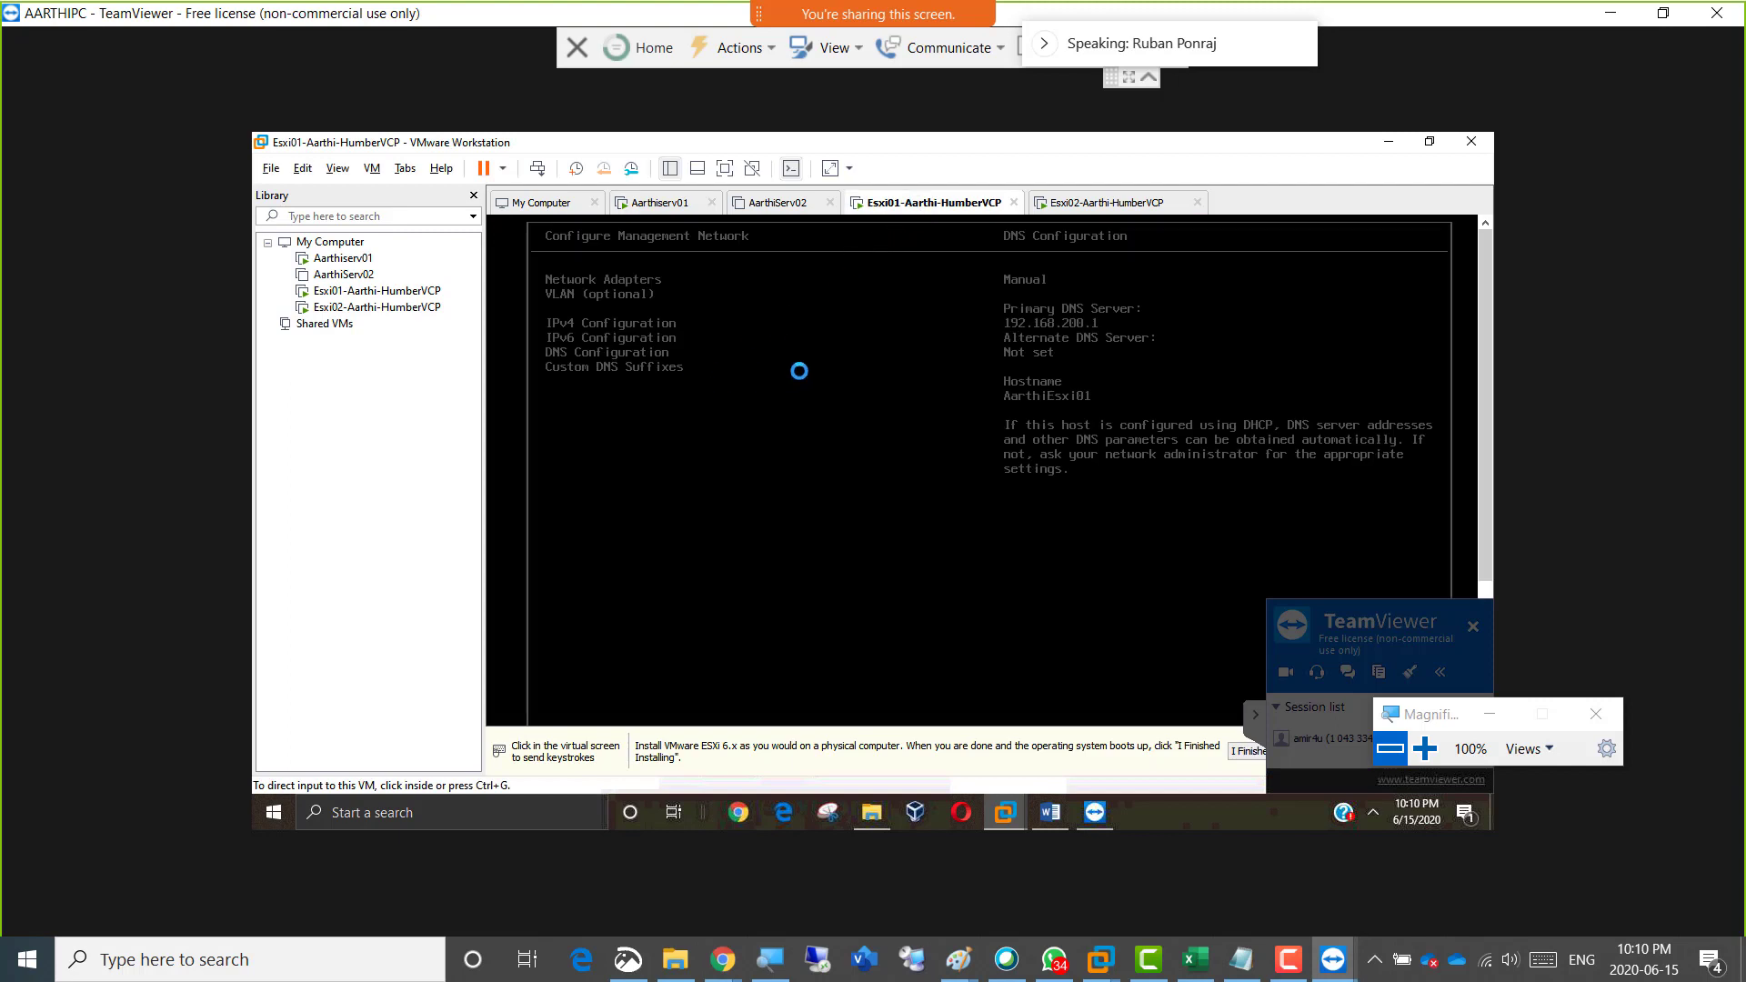
left_click(829, 359)
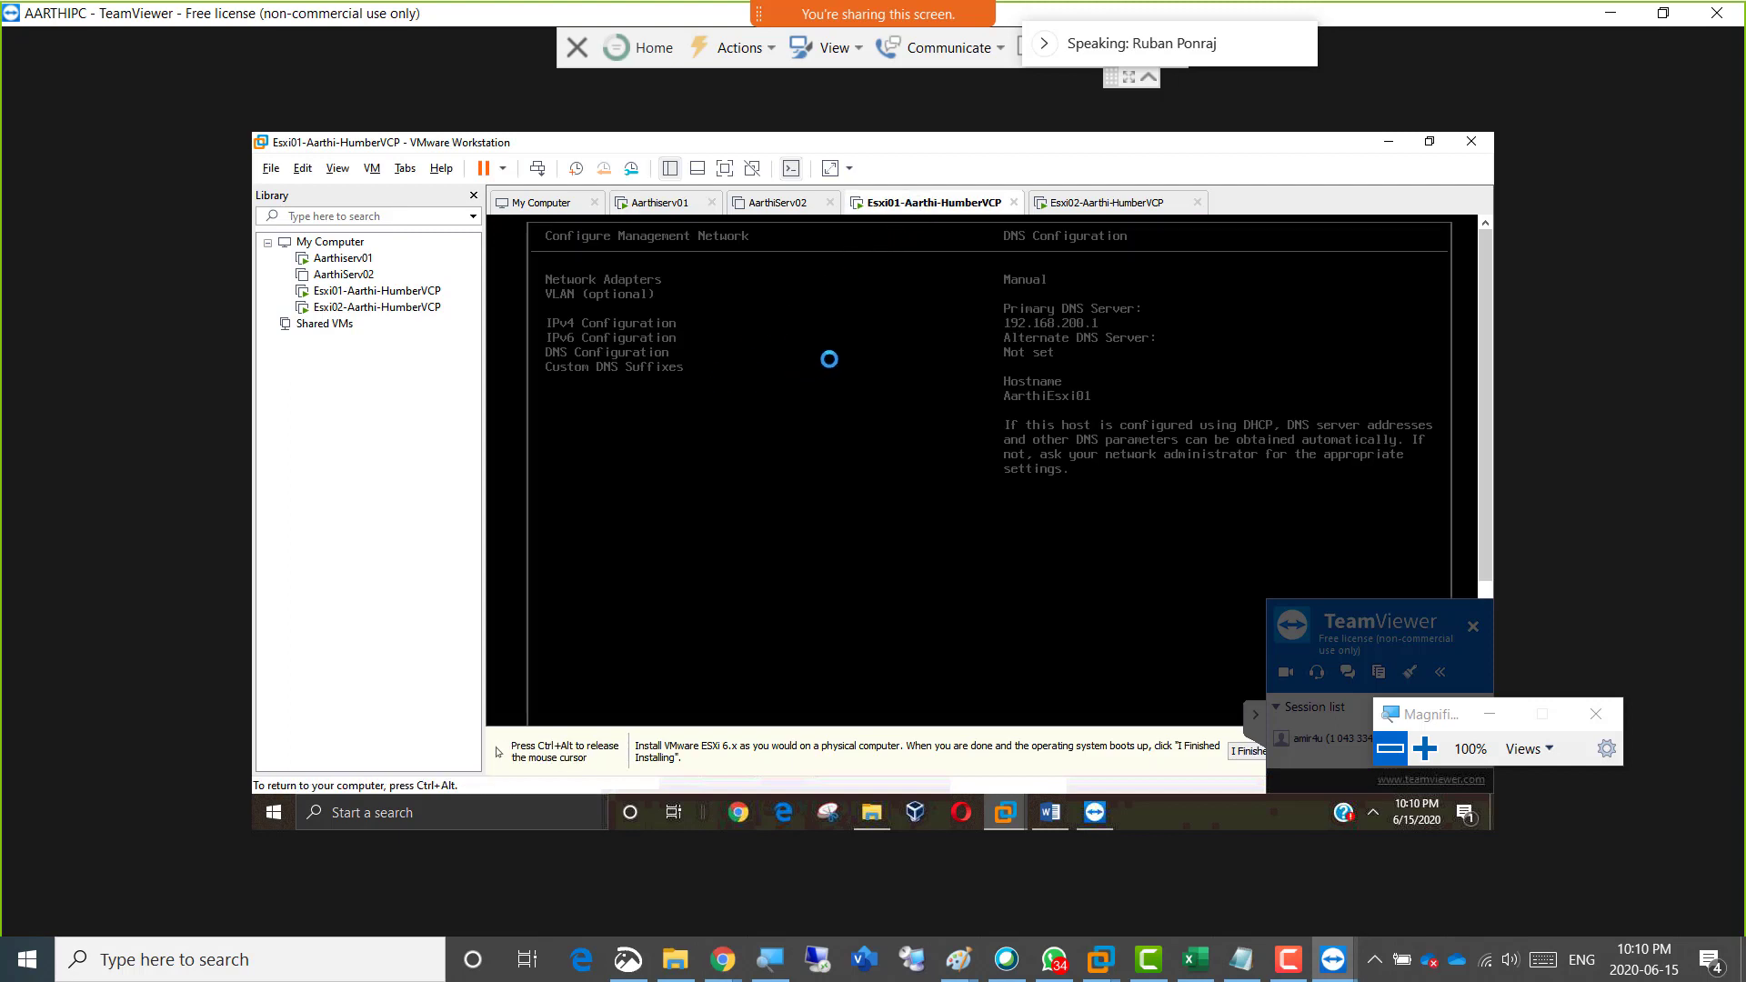
key("Return")
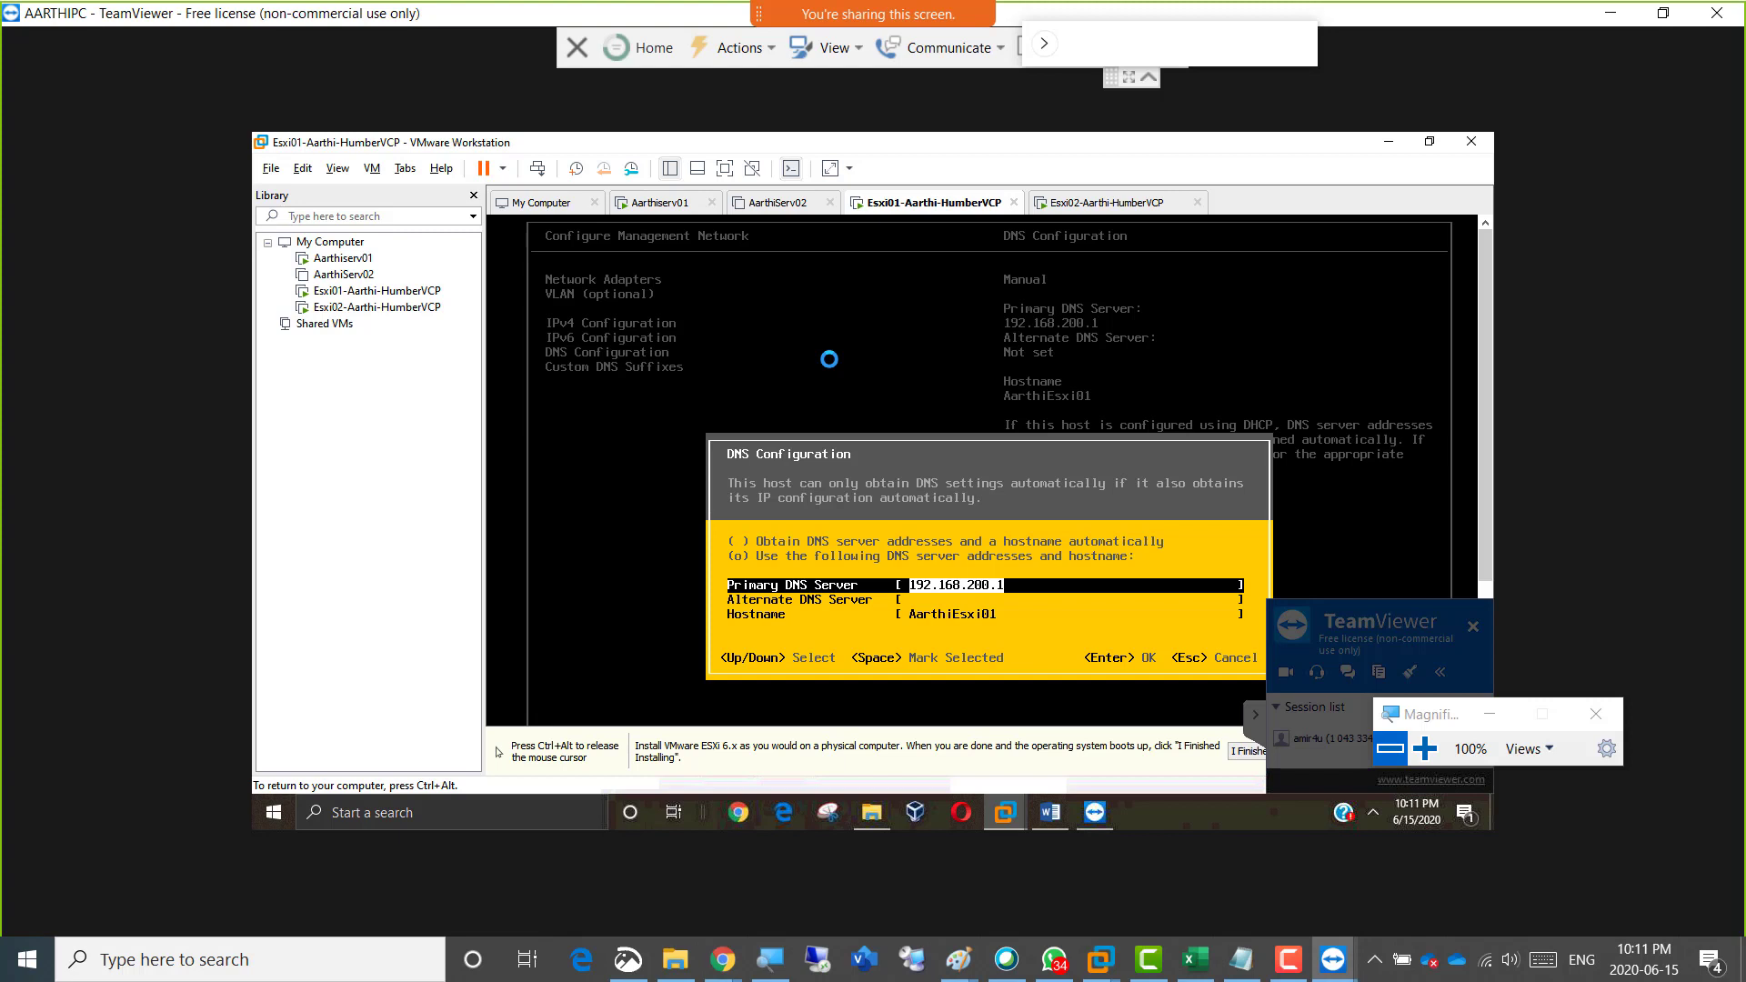
key("Return")
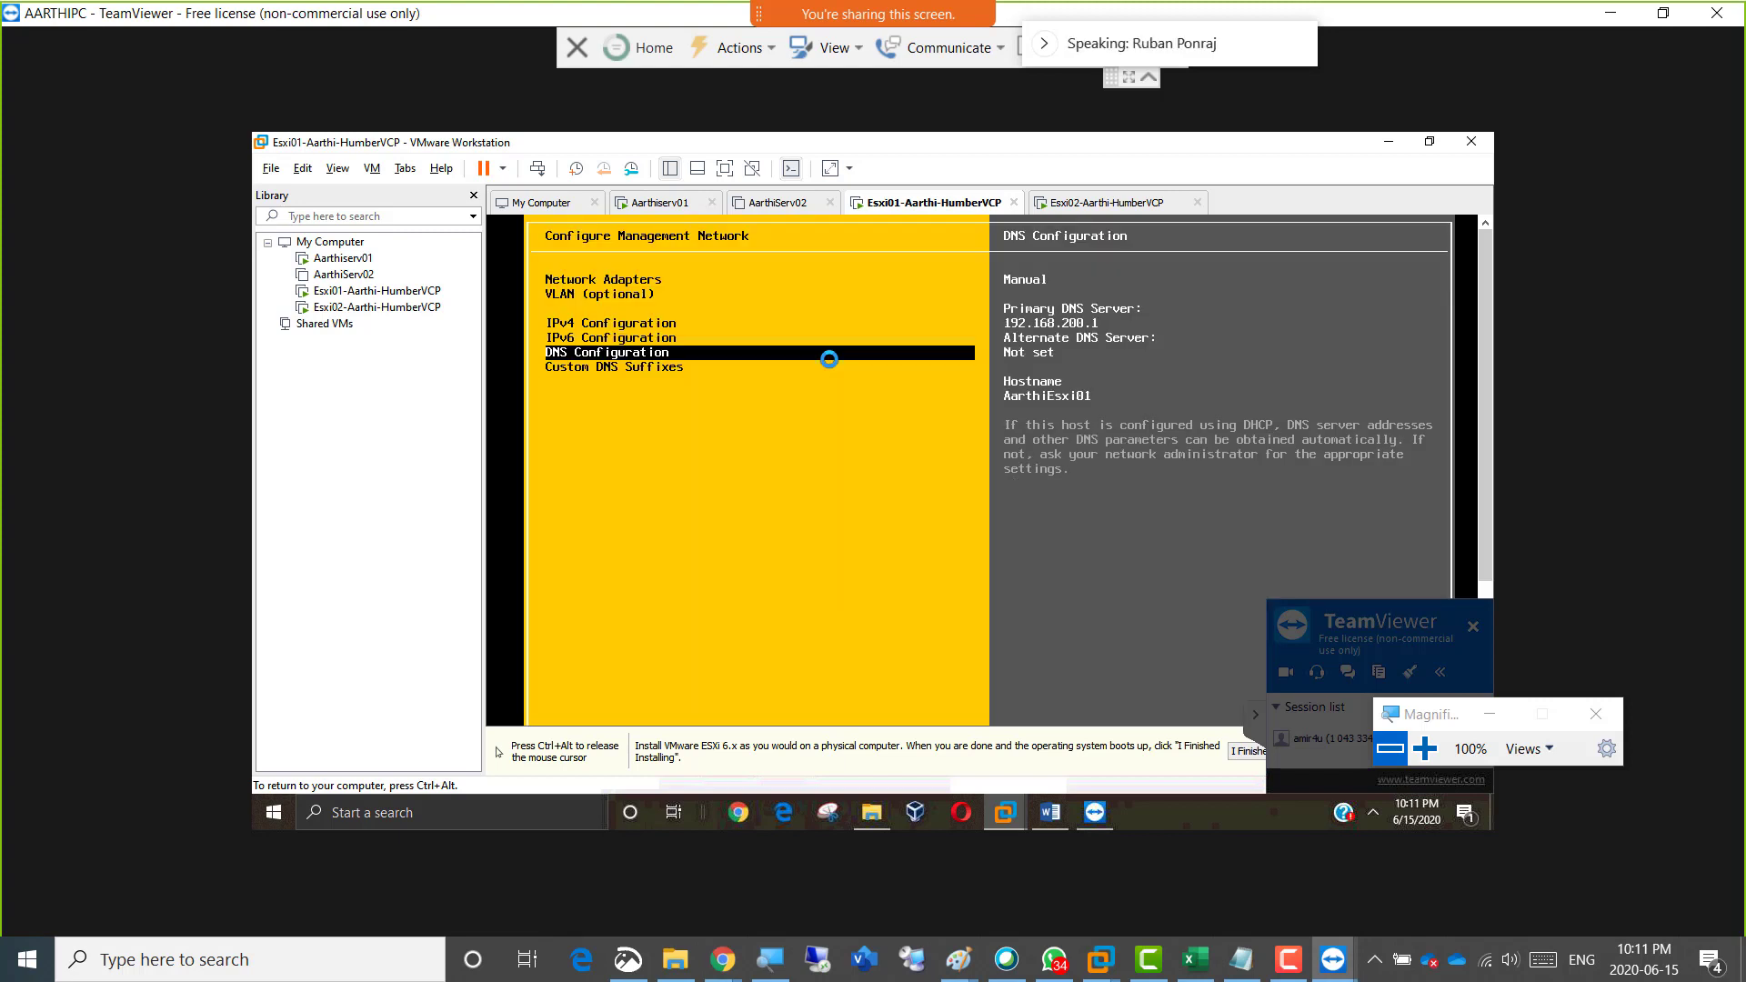
Remove localdomain from Esxi01's custom DNS suffixes so that only humber.local is kept.
key("Down")
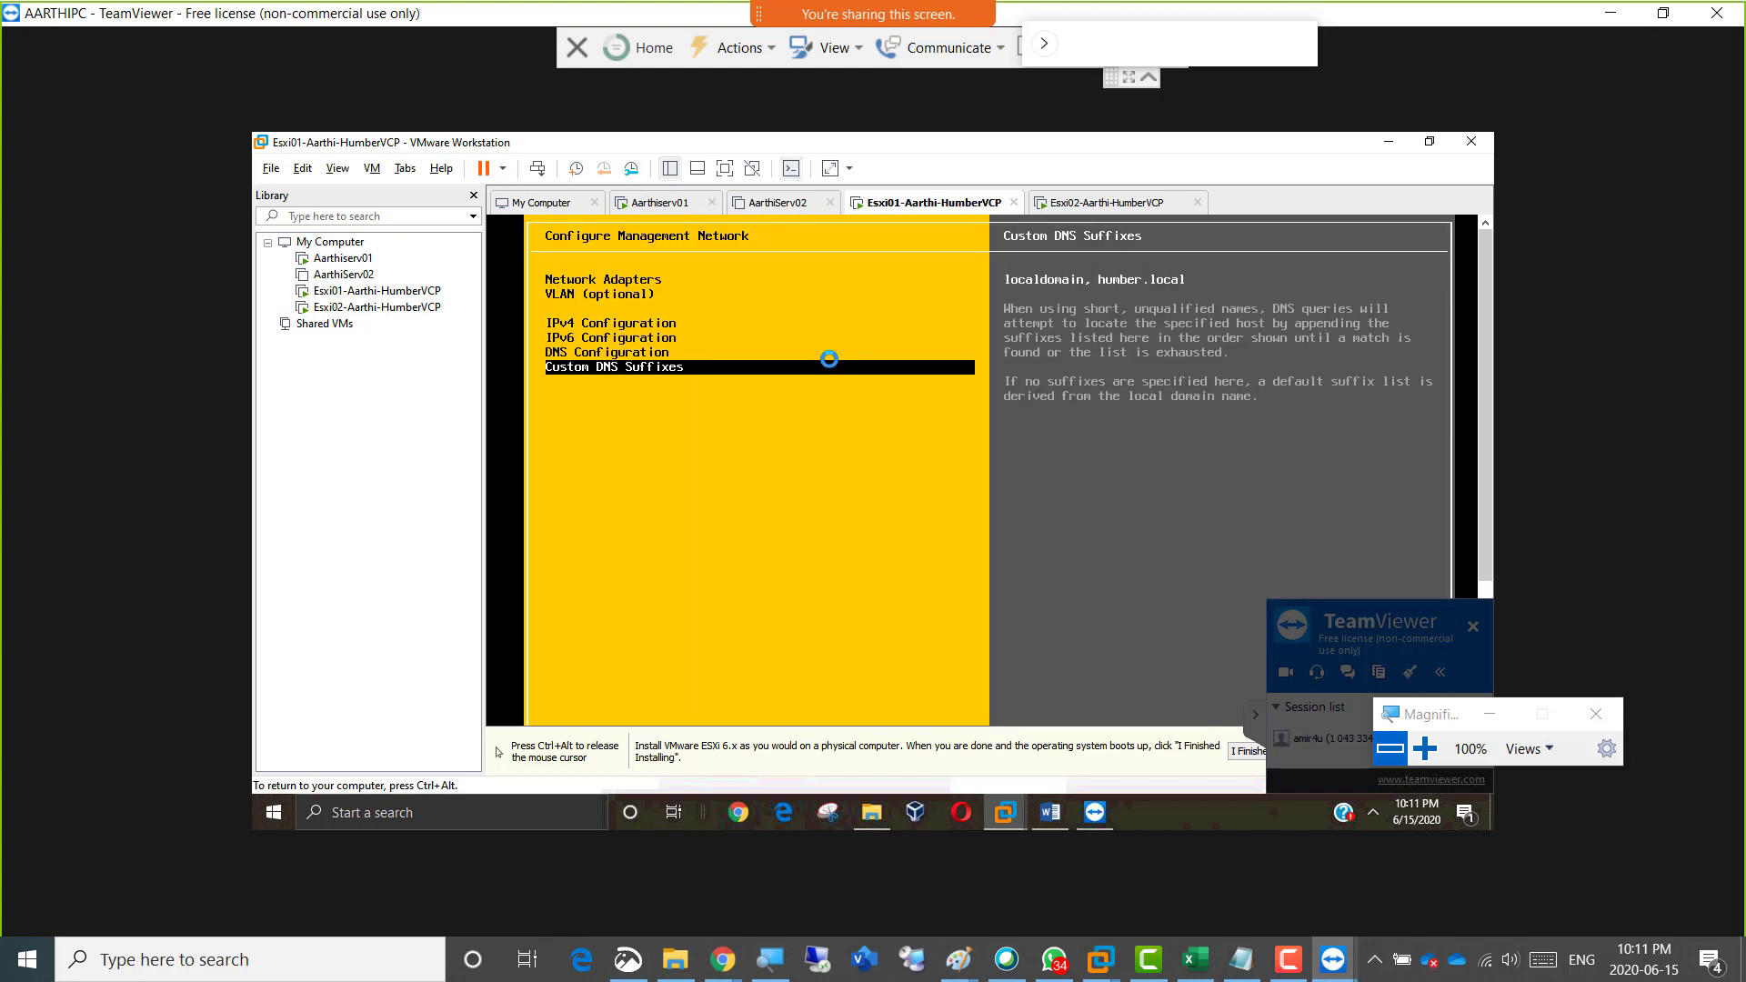
key("Return")
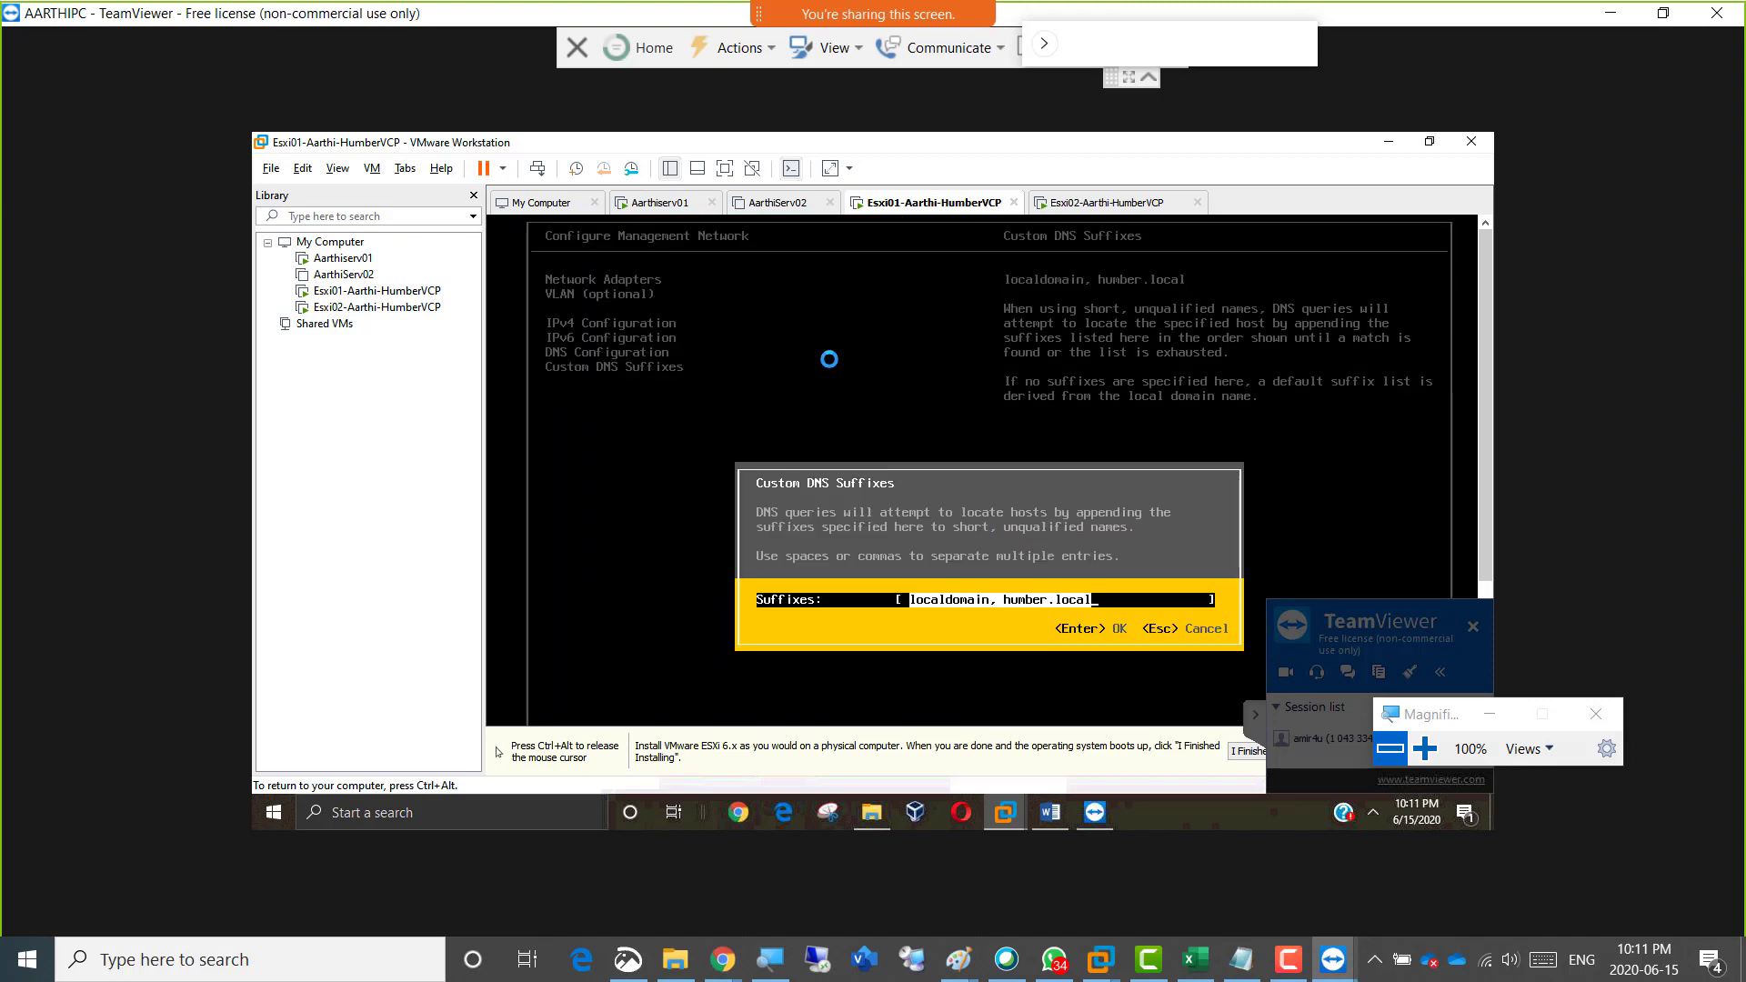
key("Left")
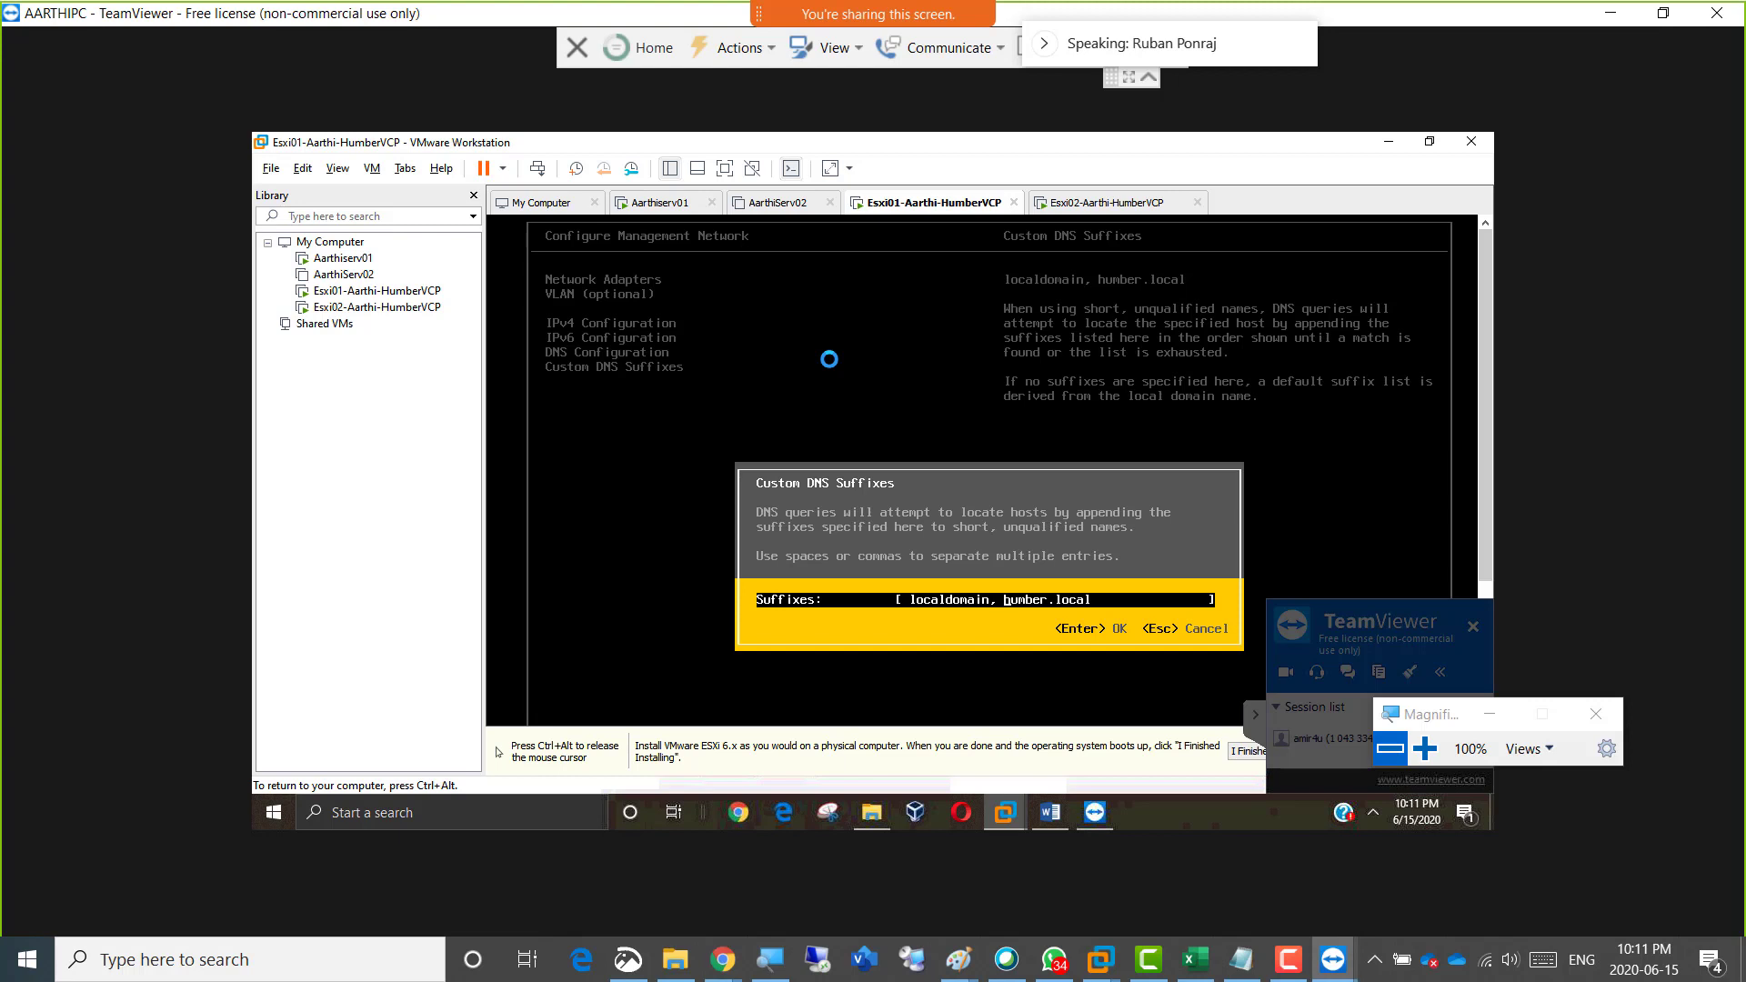
key("BackSpace")
key("BackSpace")
key("BackSpace")
key("BackSpace")
key("BackSpace")
key("BackSpace")
key("BackSpace")
key("BackSpace")
key("BackSpace")
key("BackSpace")
key("BackSpace")
key("BackSpace")
key("BackSpace")
key("Return")
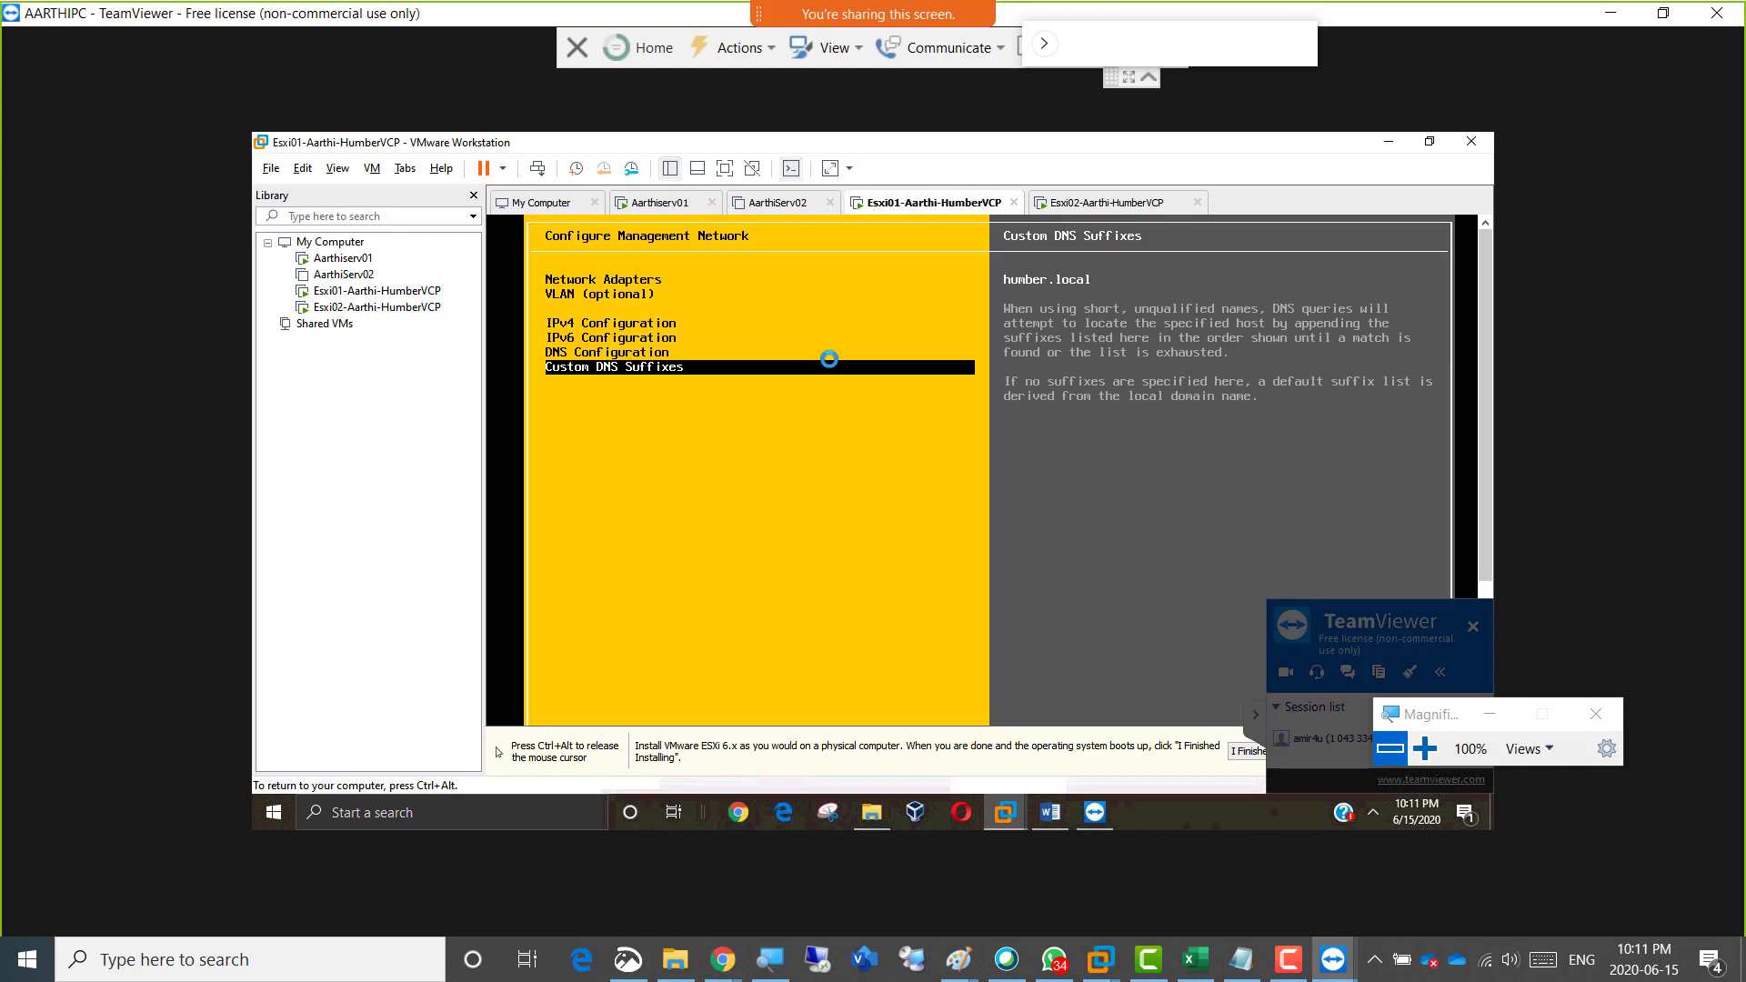
Review Esxi01's IPv4 configuration, exit the management network settings applying the changes, and release the console.
key("Up")
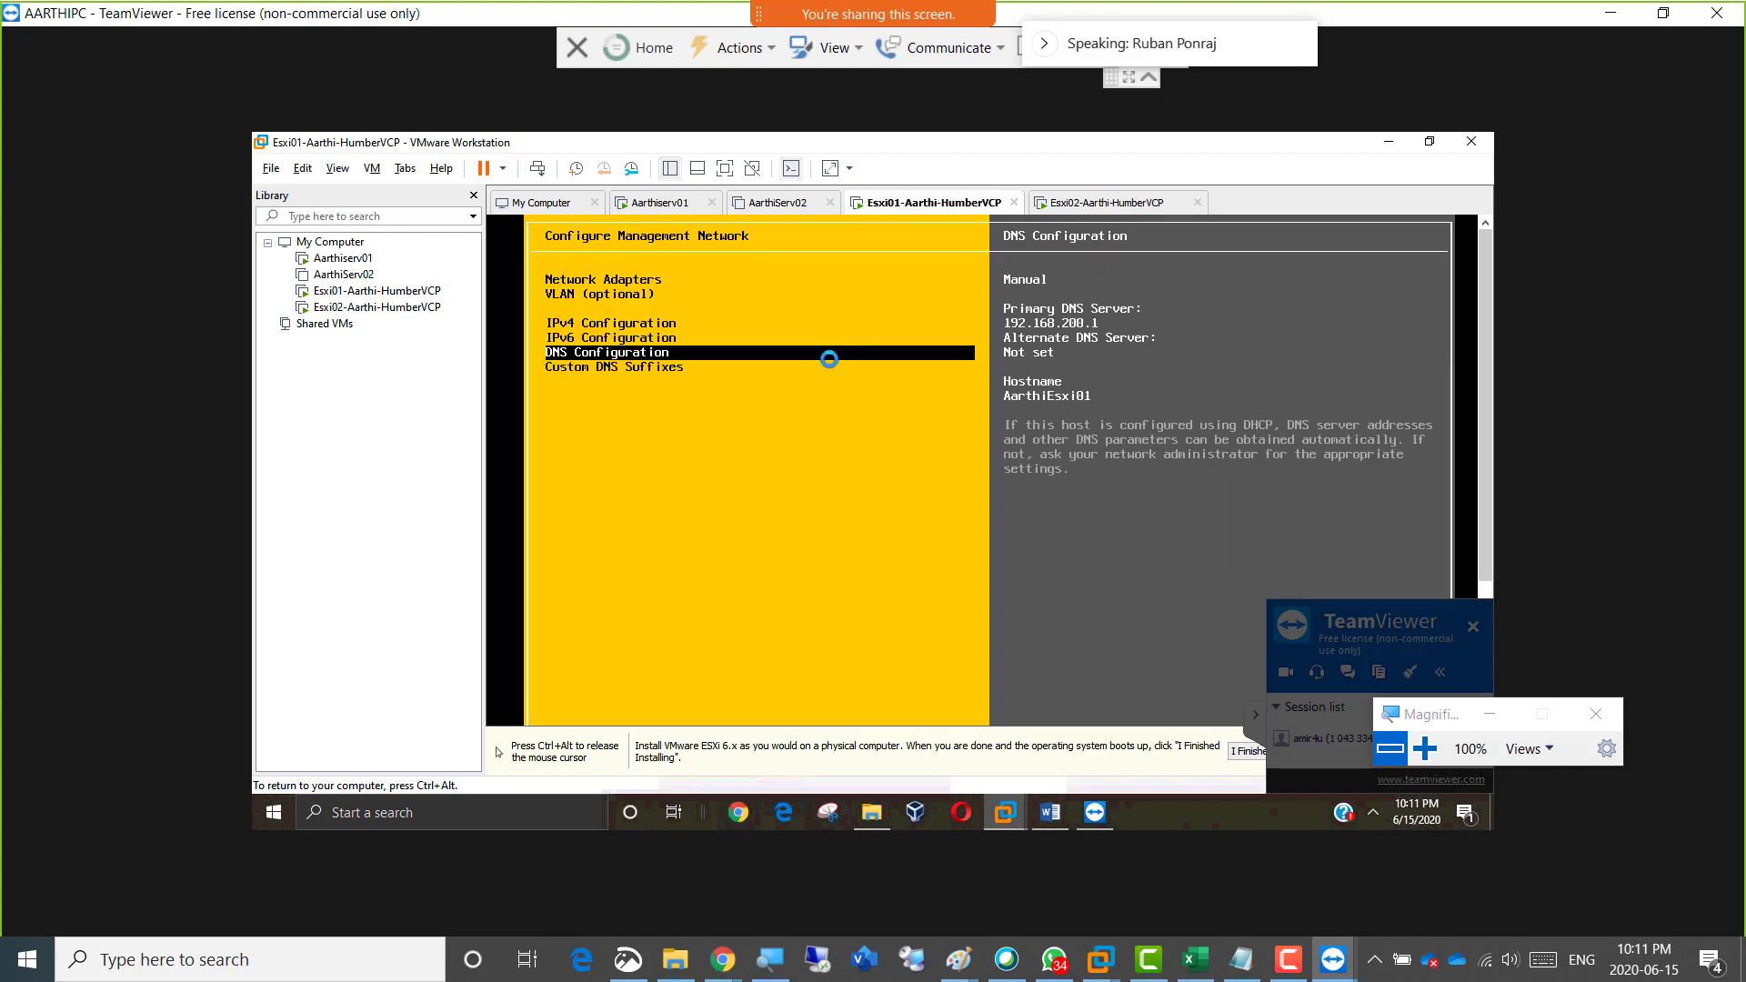
key("Up")
key("Up")
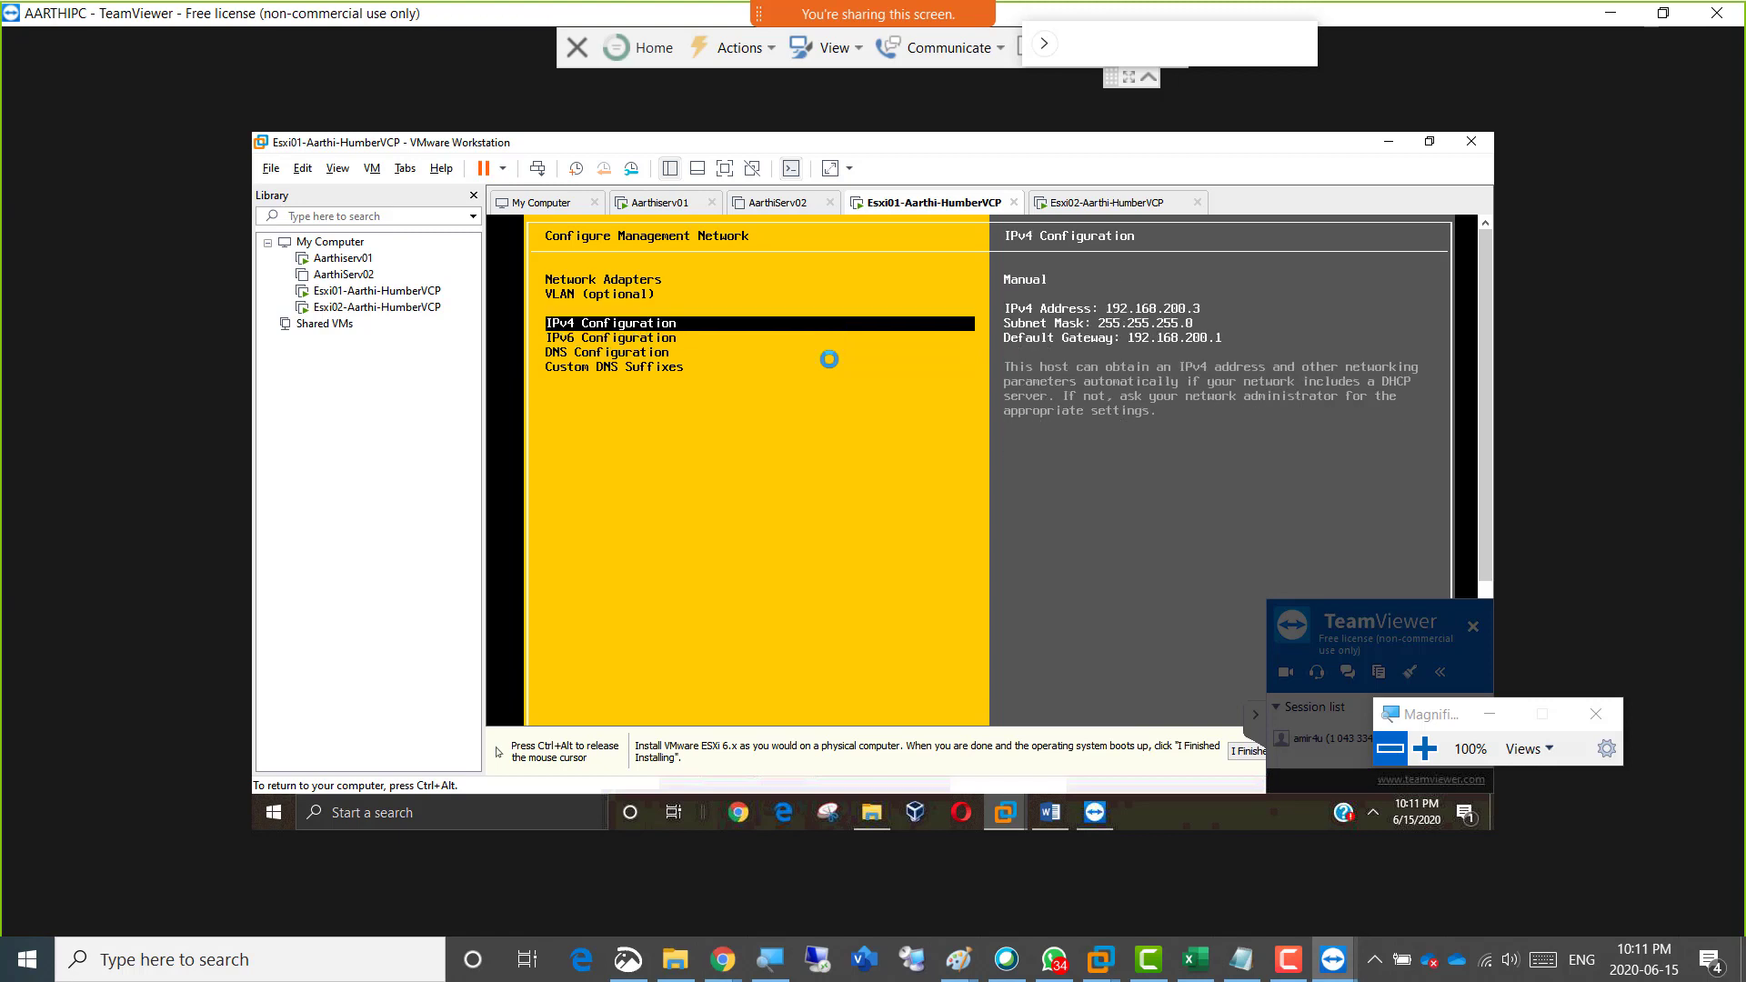
key("Escape")
key("y")
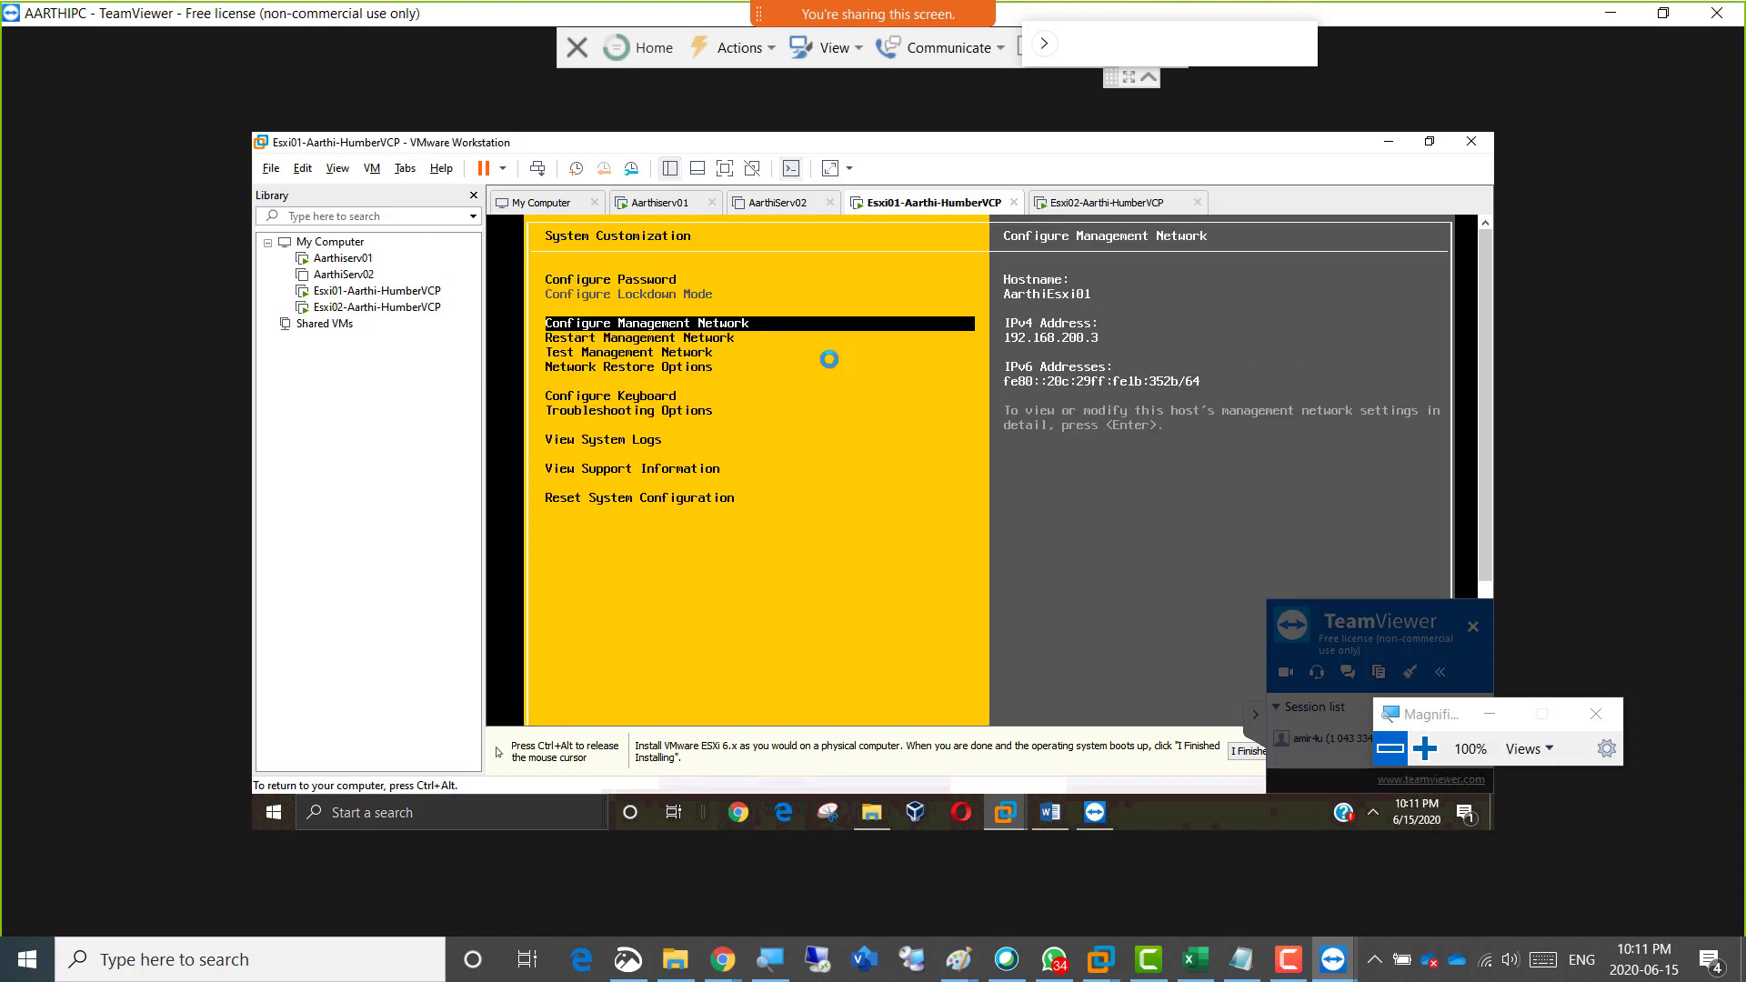
key("ctrl+alt")
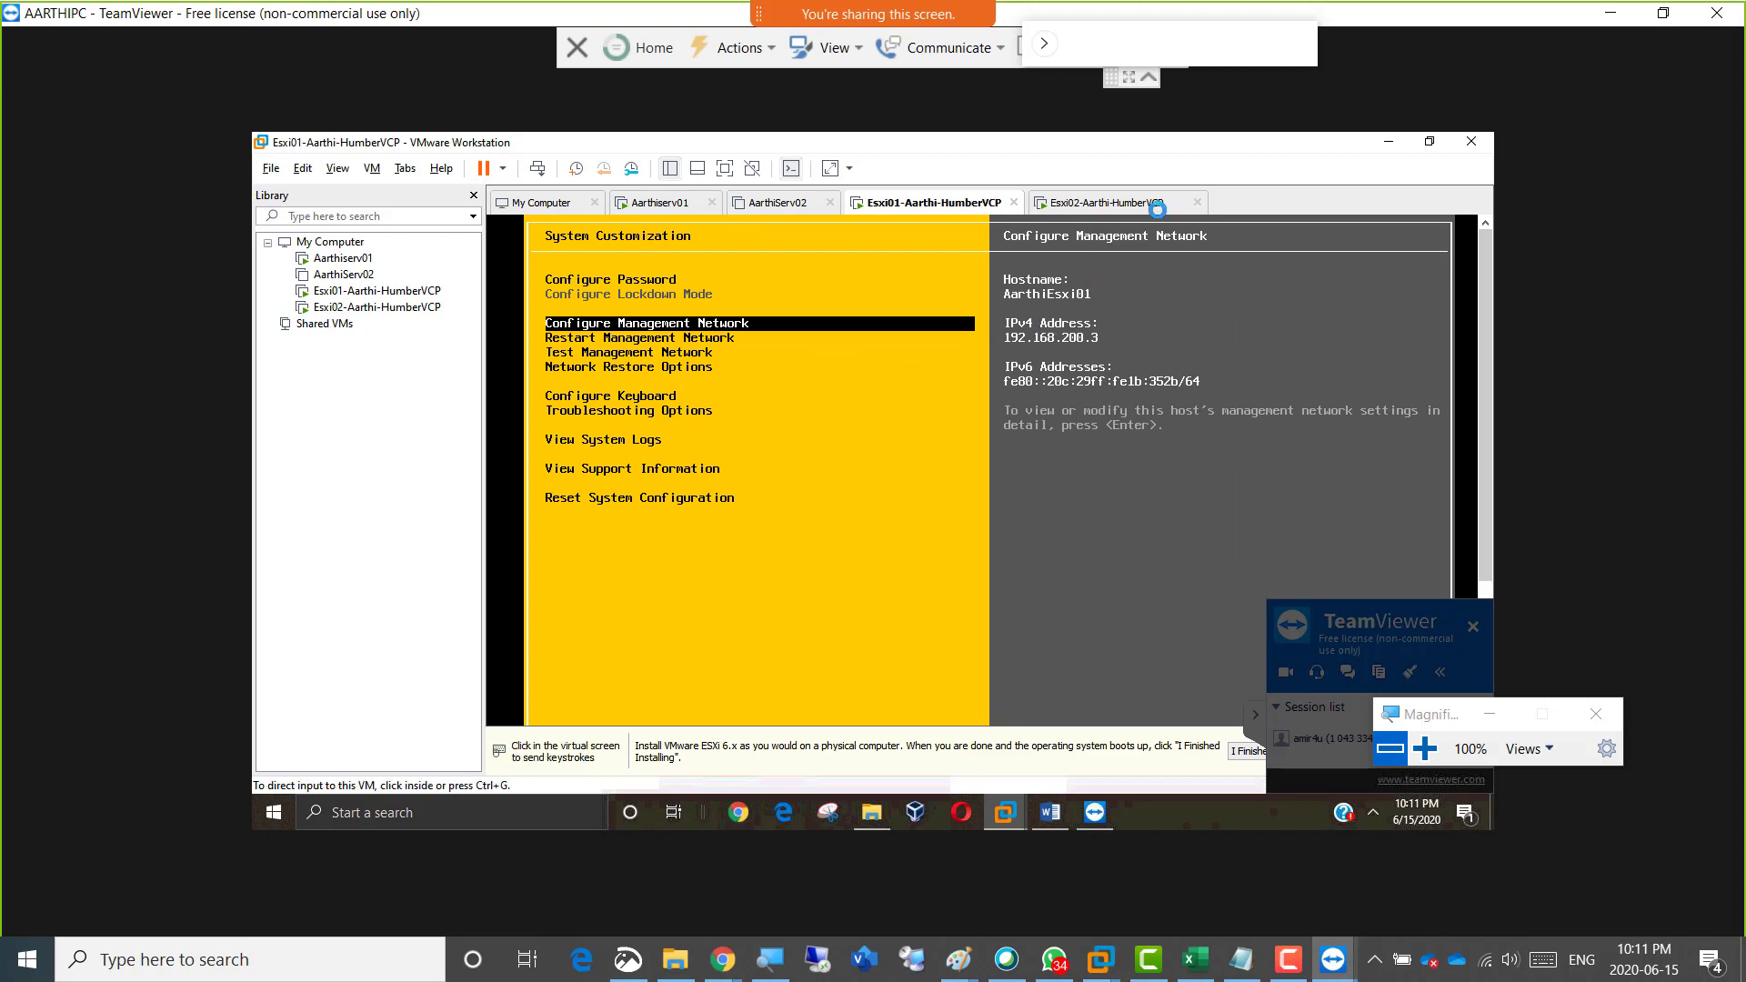
View the Esxi02 console and ping the Esxi01 host by name from the first server's Command Prompt.
left_click(1101, 202)
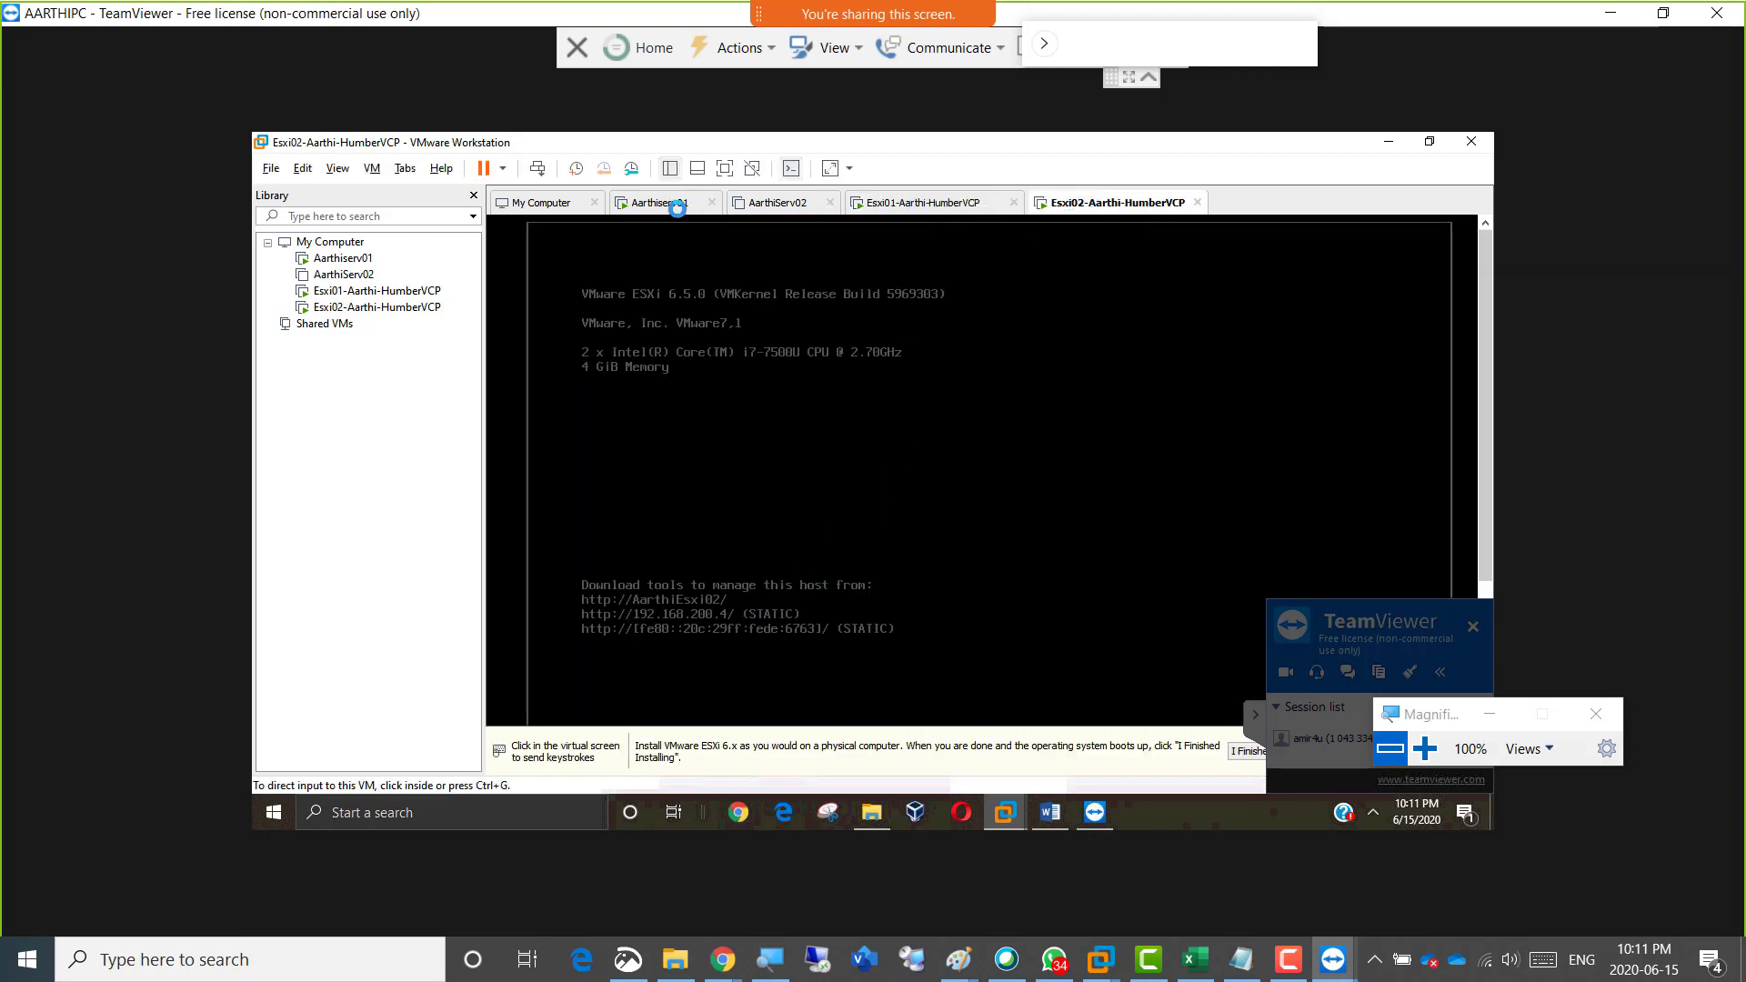
left_click(669, 204)
left_click(855, 570)
key("Up")
key("Up")
key("Up")
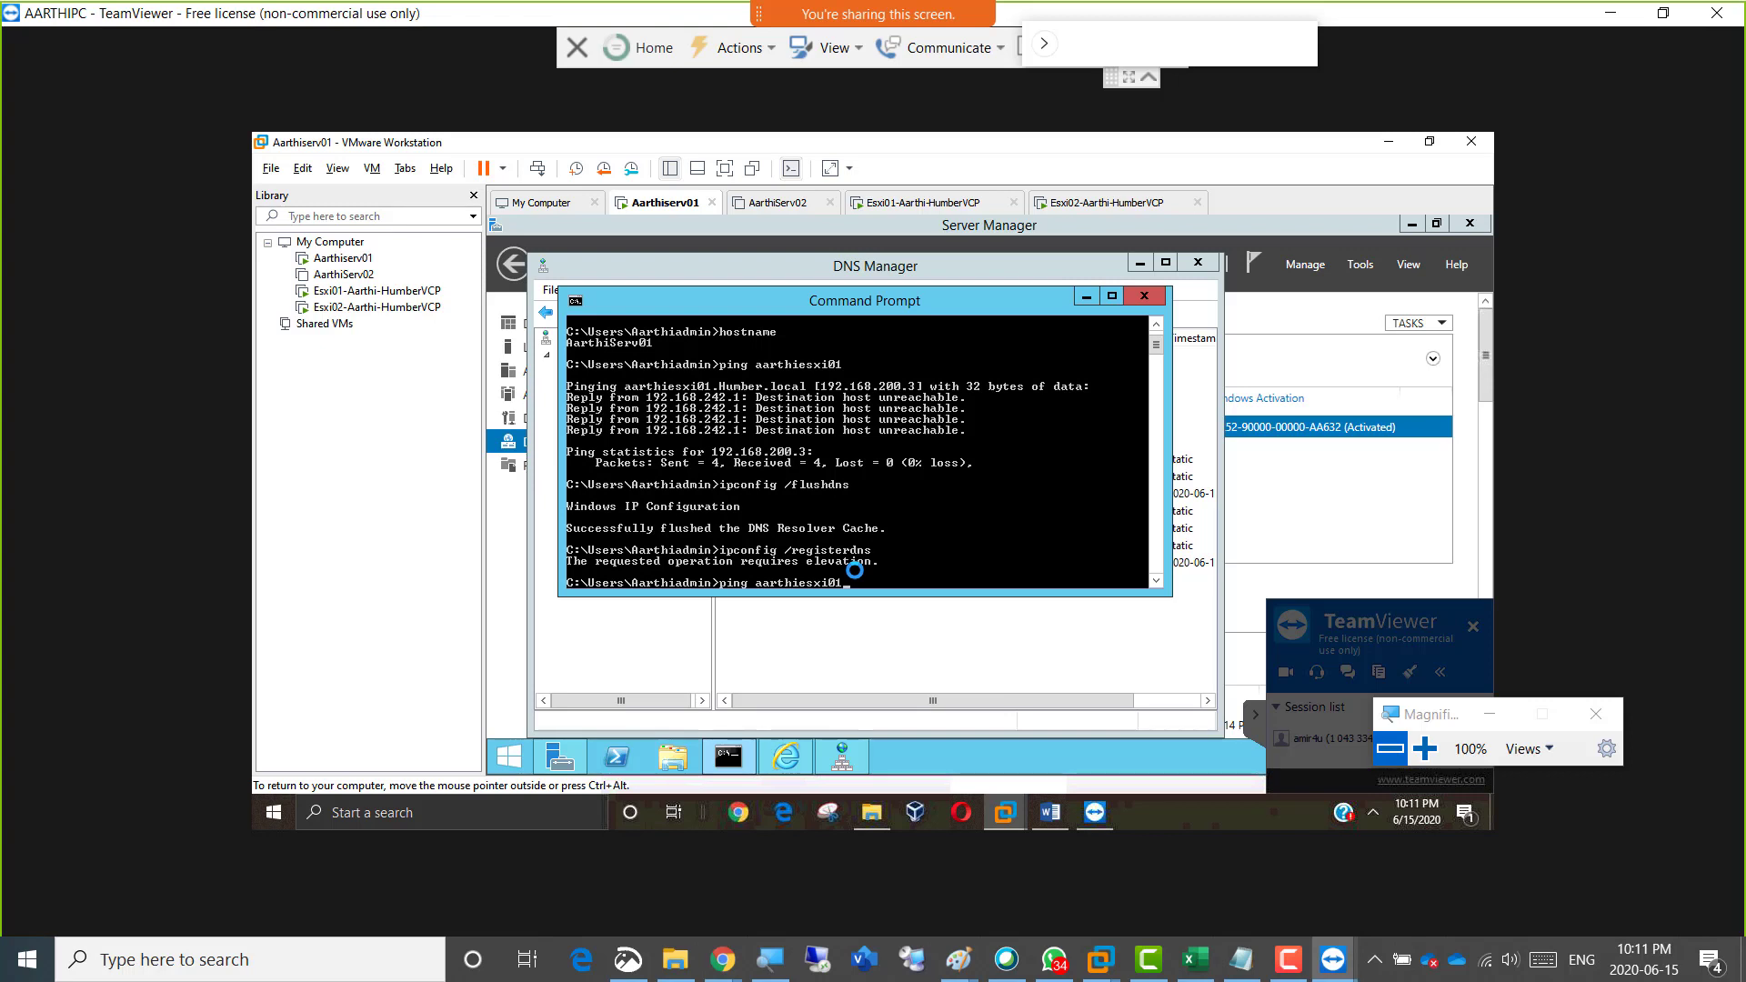
key("Return")
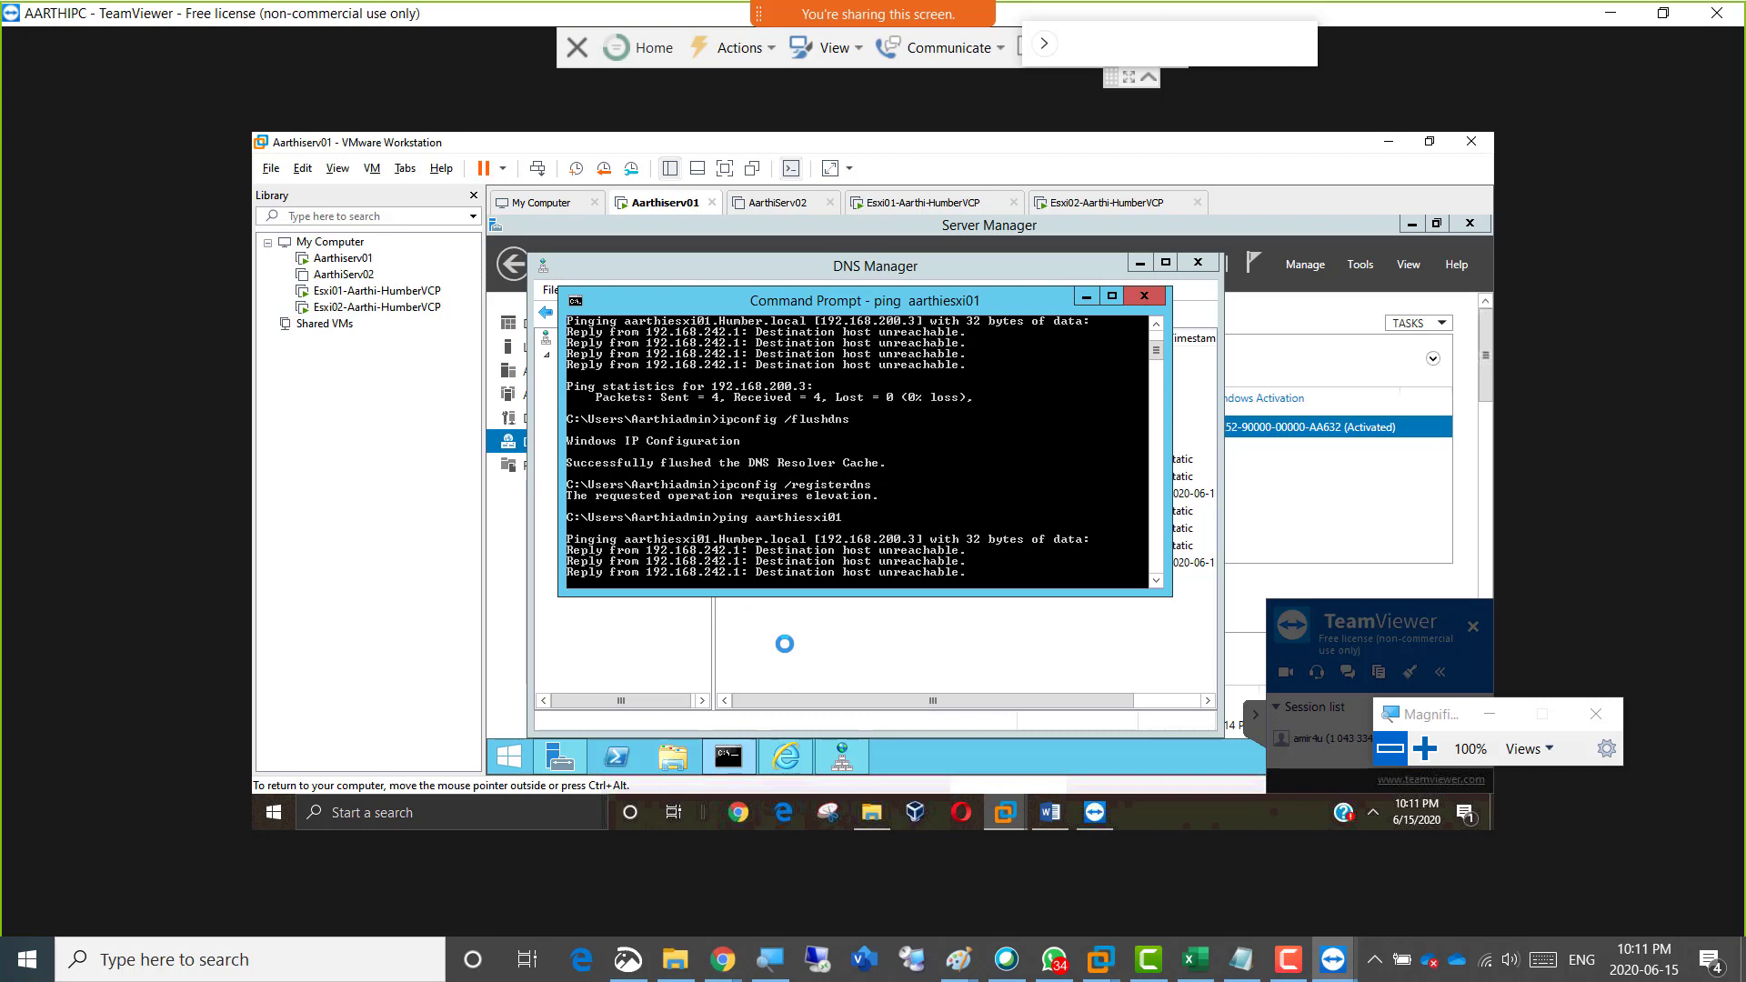
Return to DNS Manager and refresh the DNS server node.
left_click(515, 604)
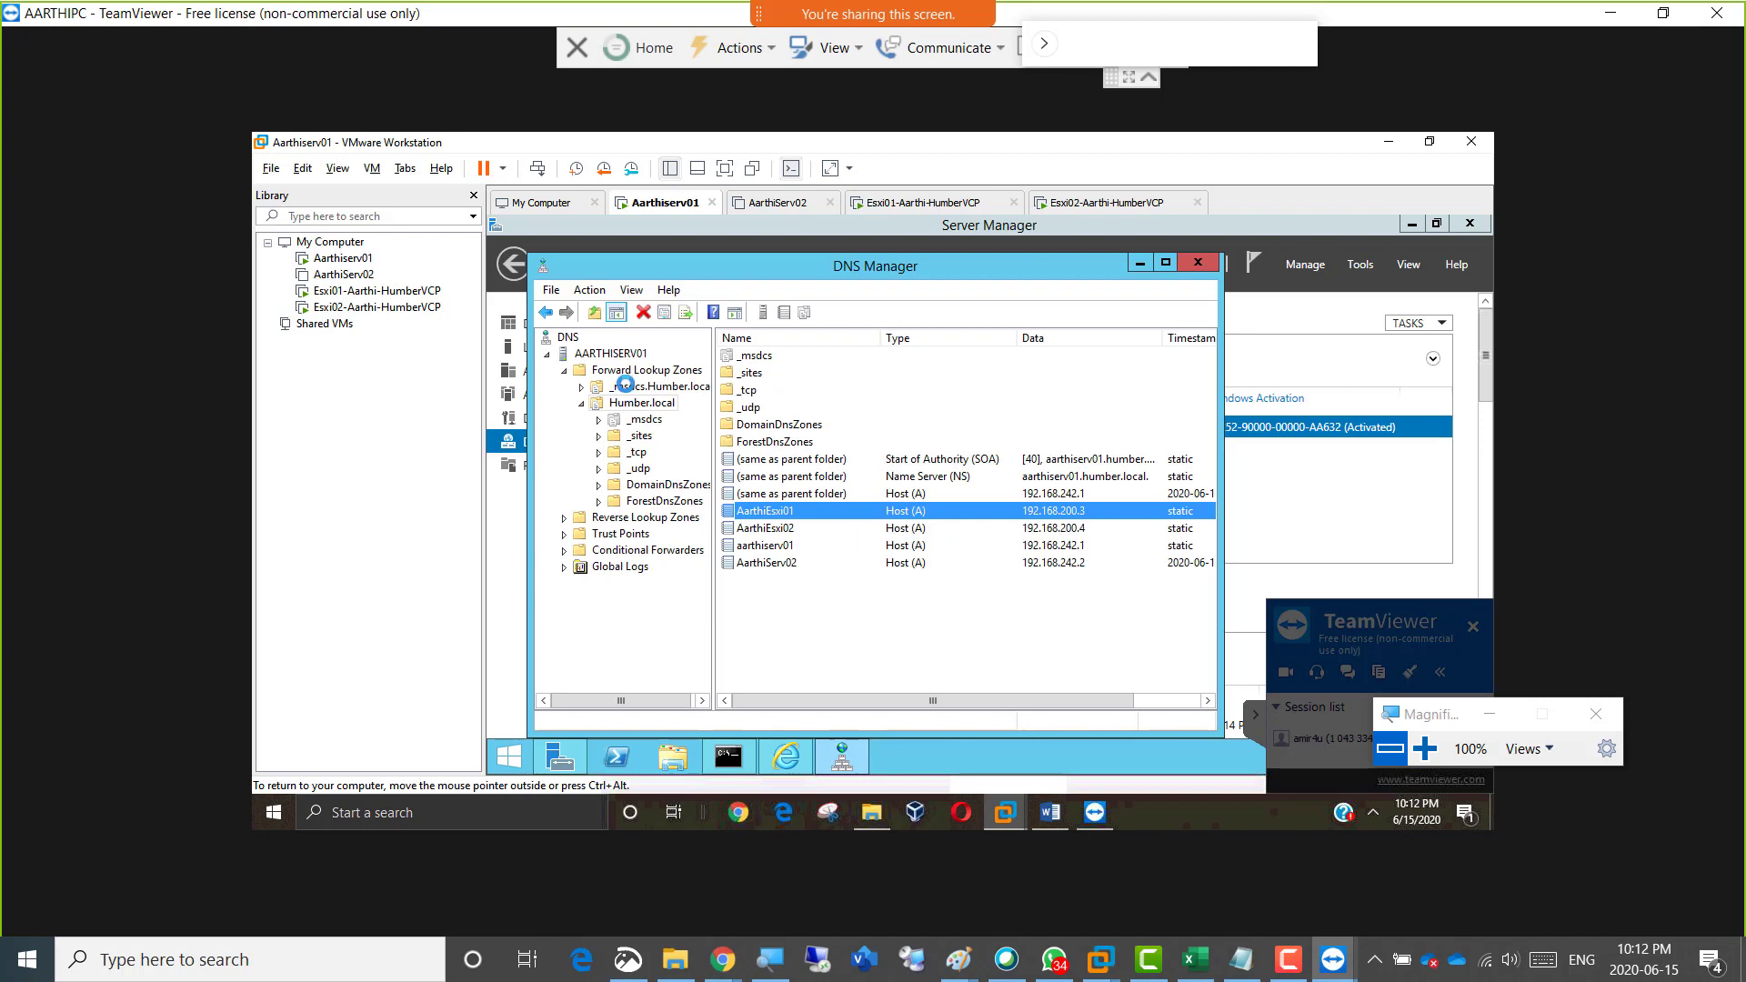
left_click(616, 352)
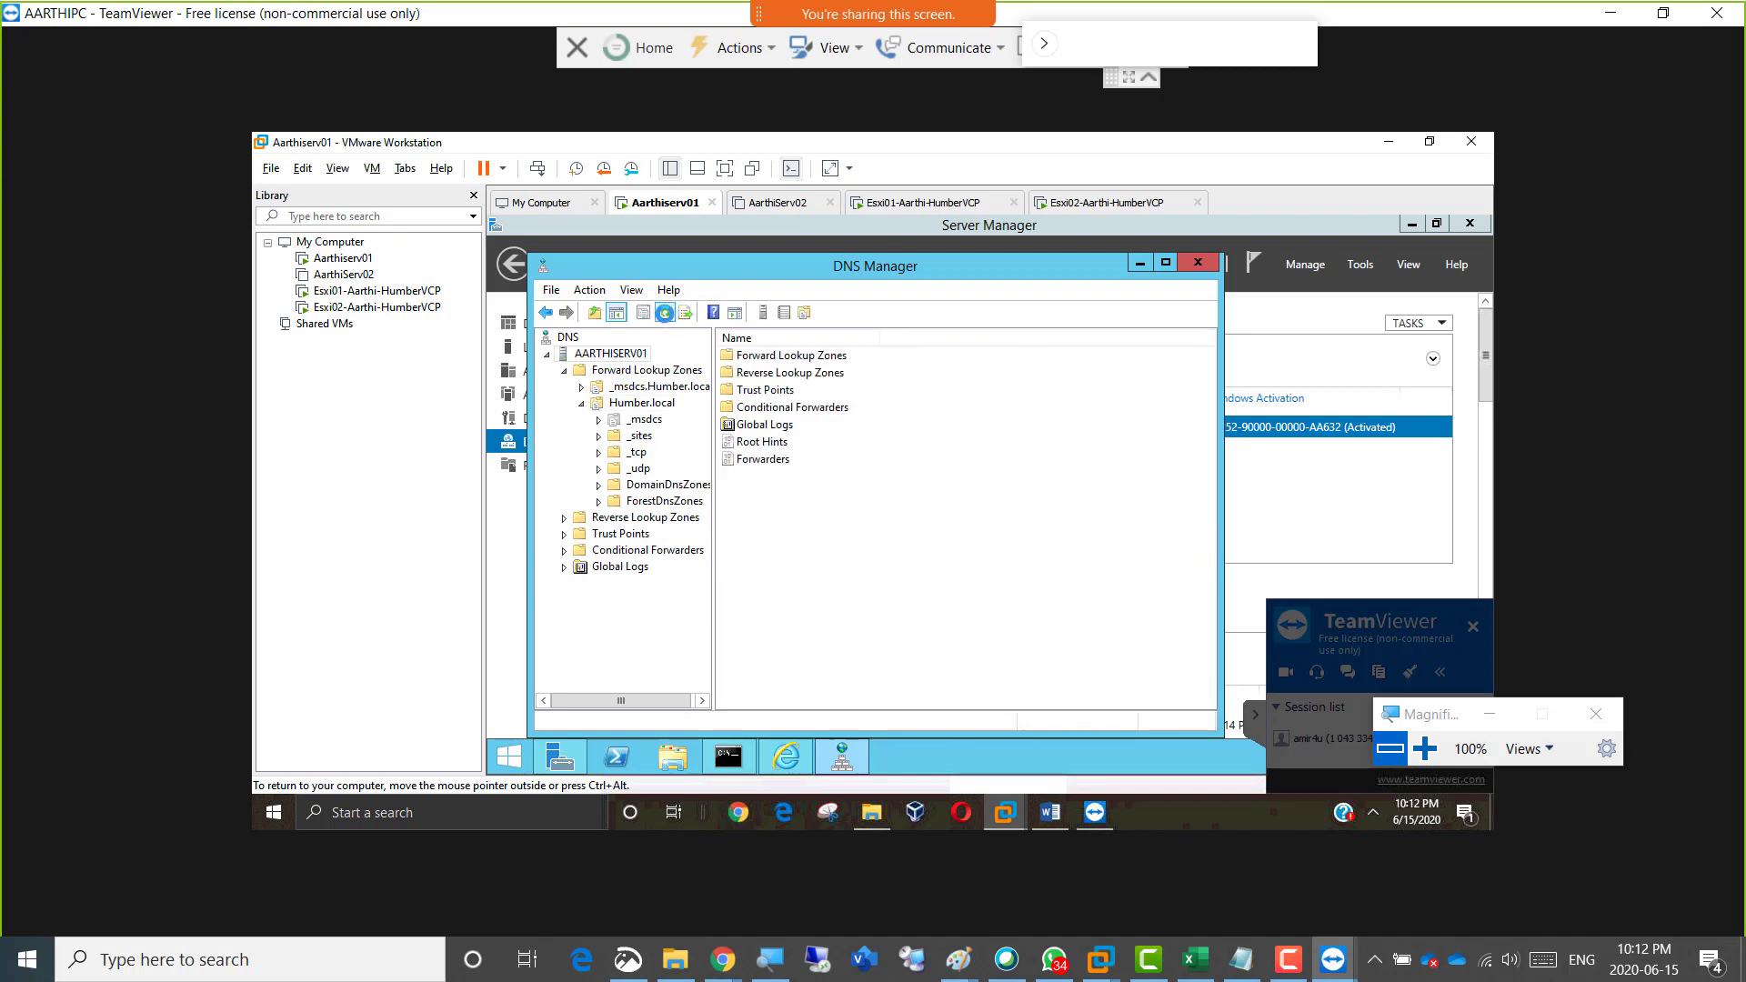
left_click(664, 312)
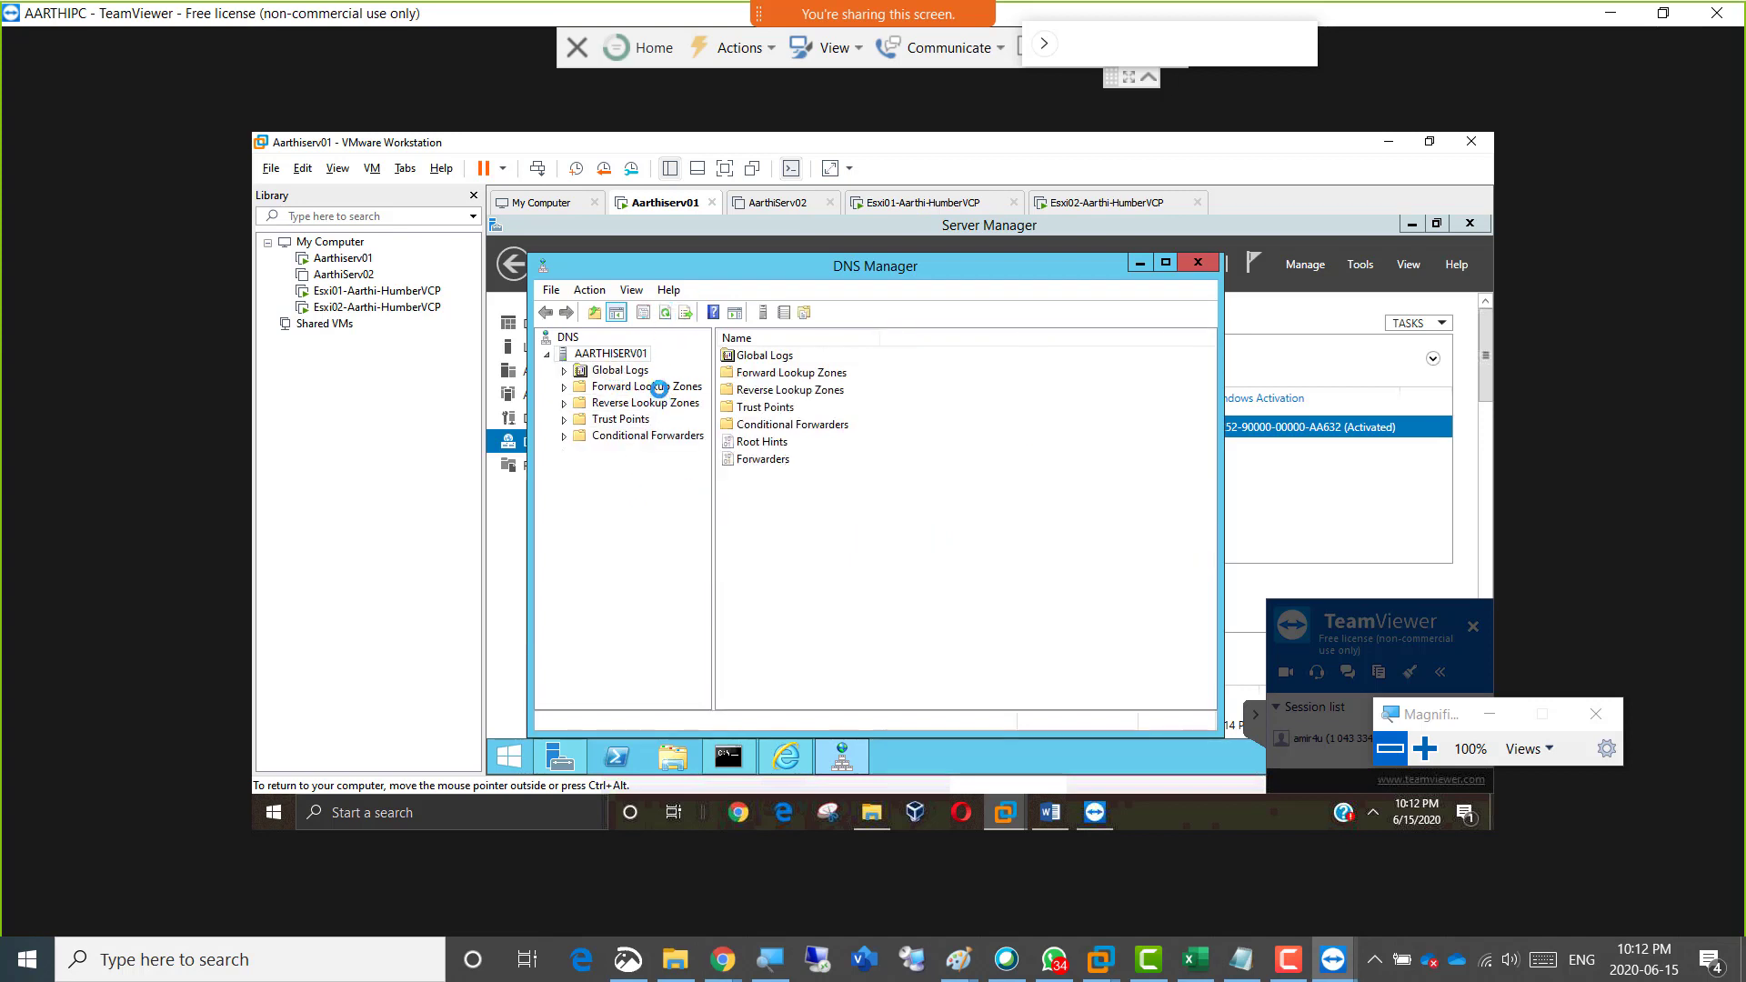
Open the Humber.local forward lookup zone and select the Esxi01 host record to check its address.
double_click(658, 389)
left_click(641, 419)
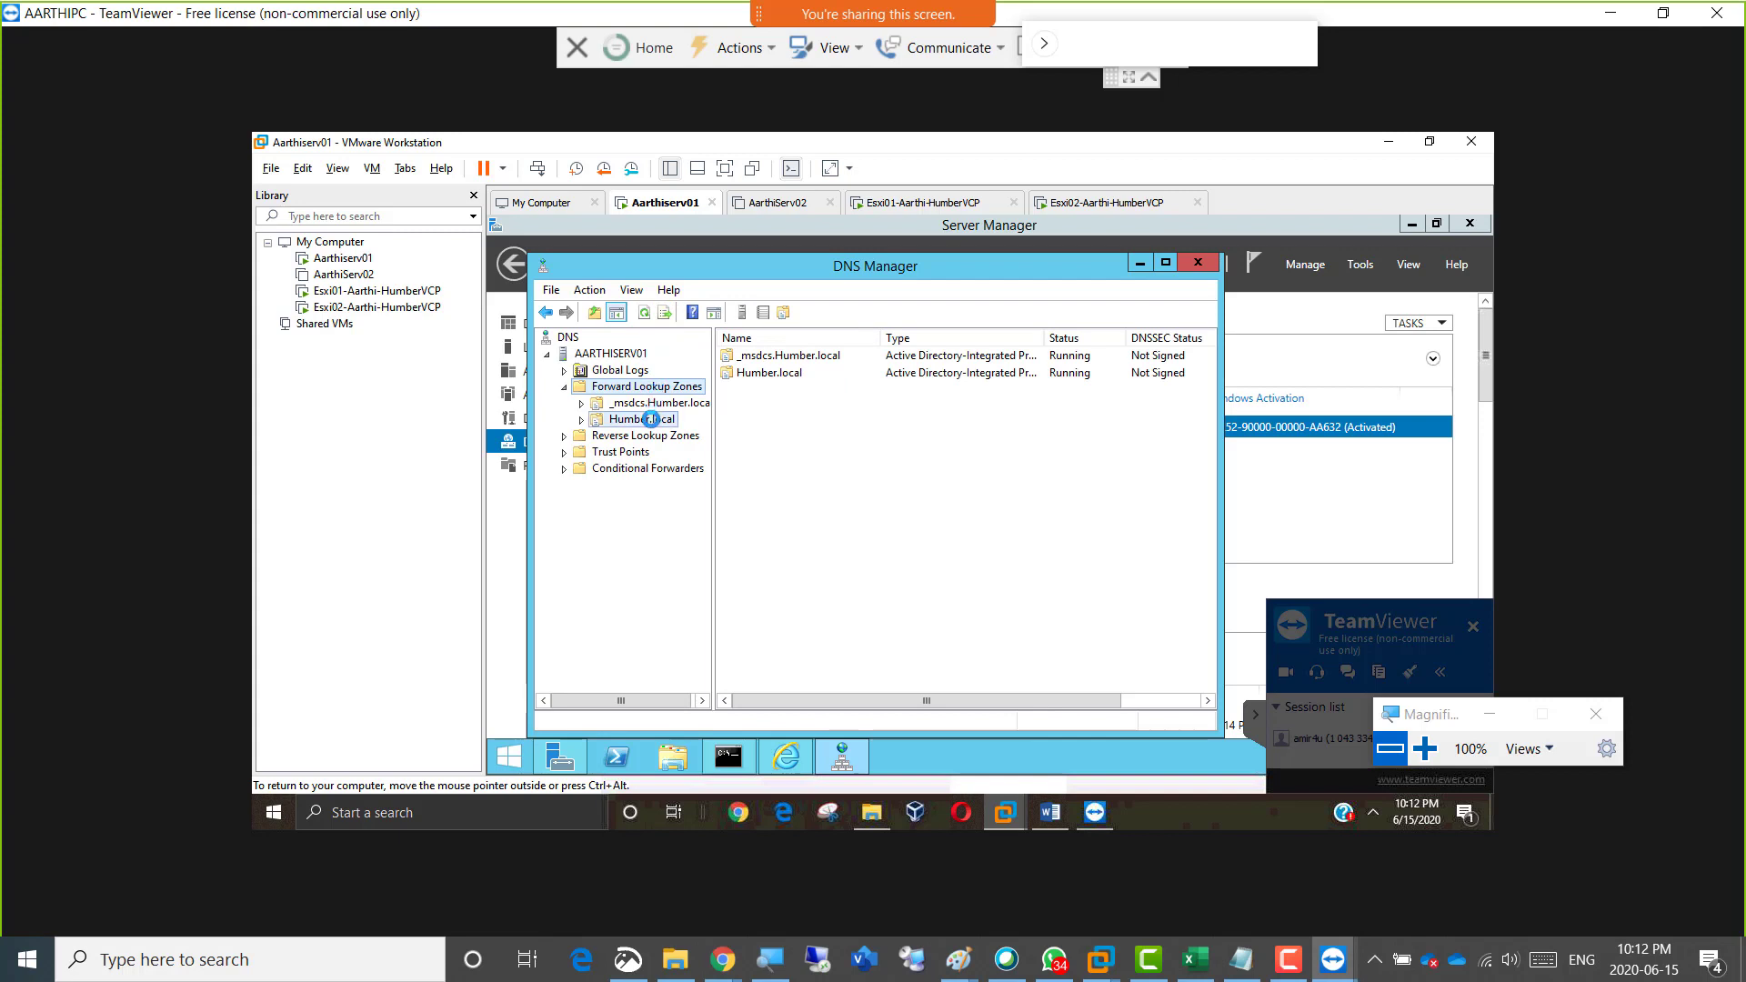
left_click(780, 511)
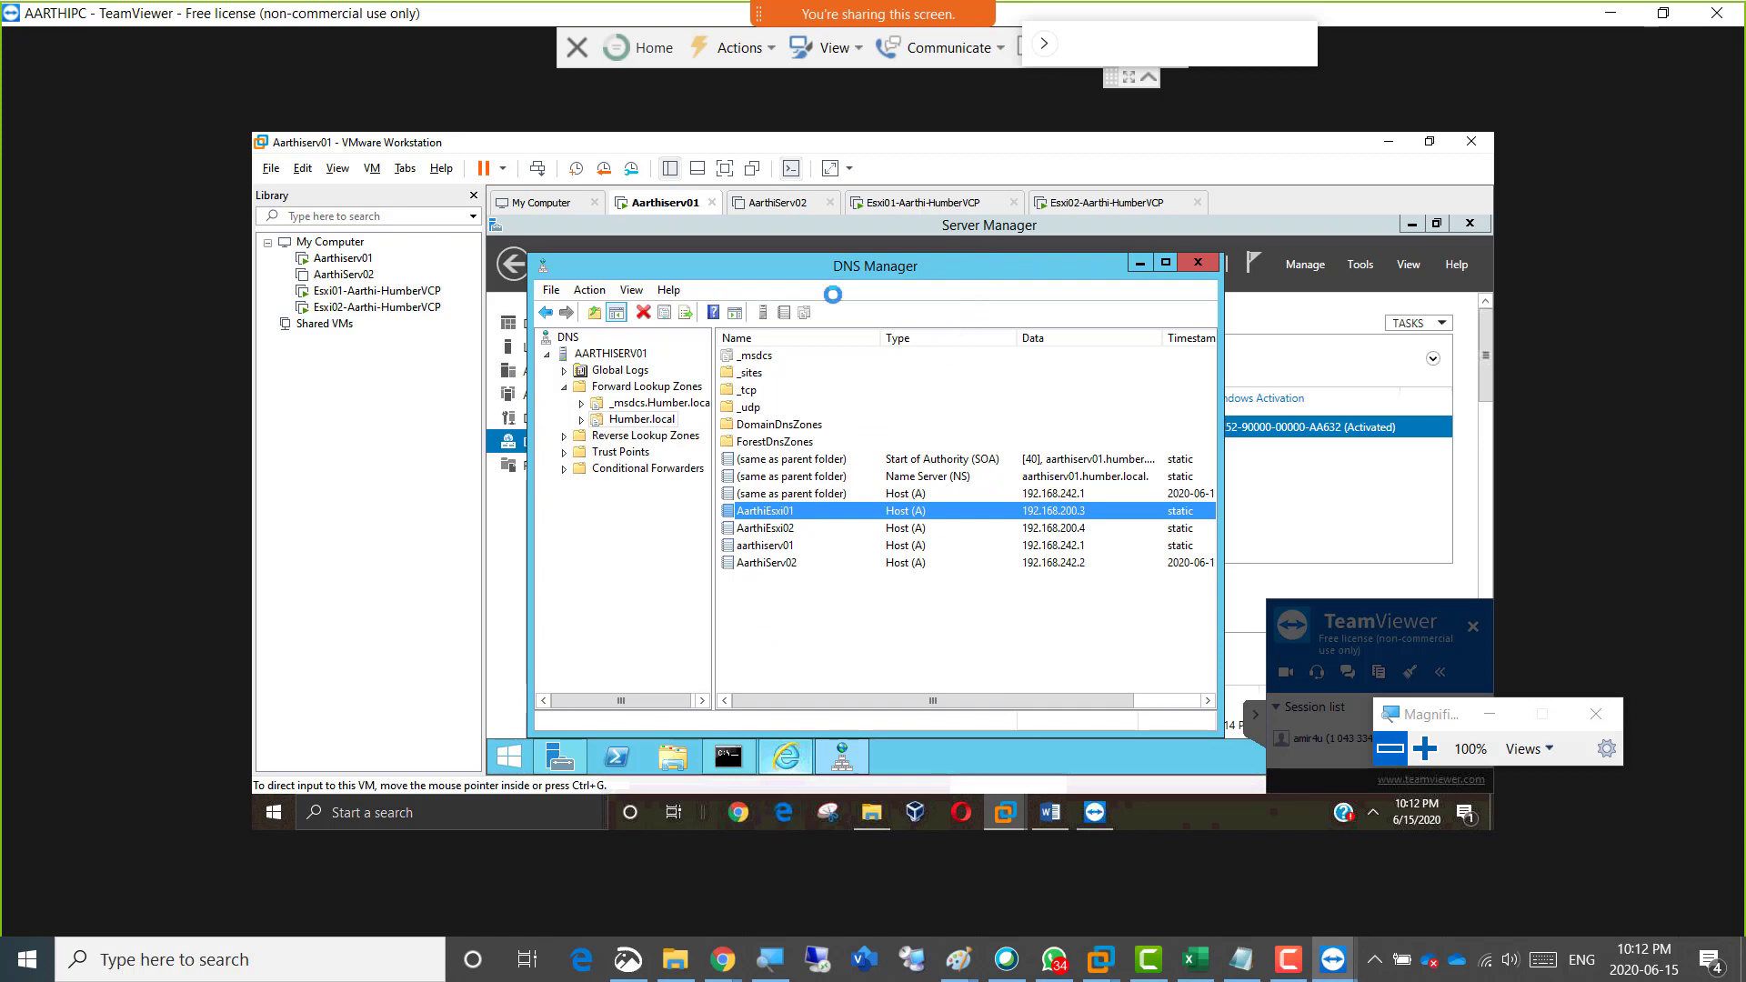
Check the management address on the Esxi01 console, exit its System Customization screen, and release the console.
left_click(921, 202)
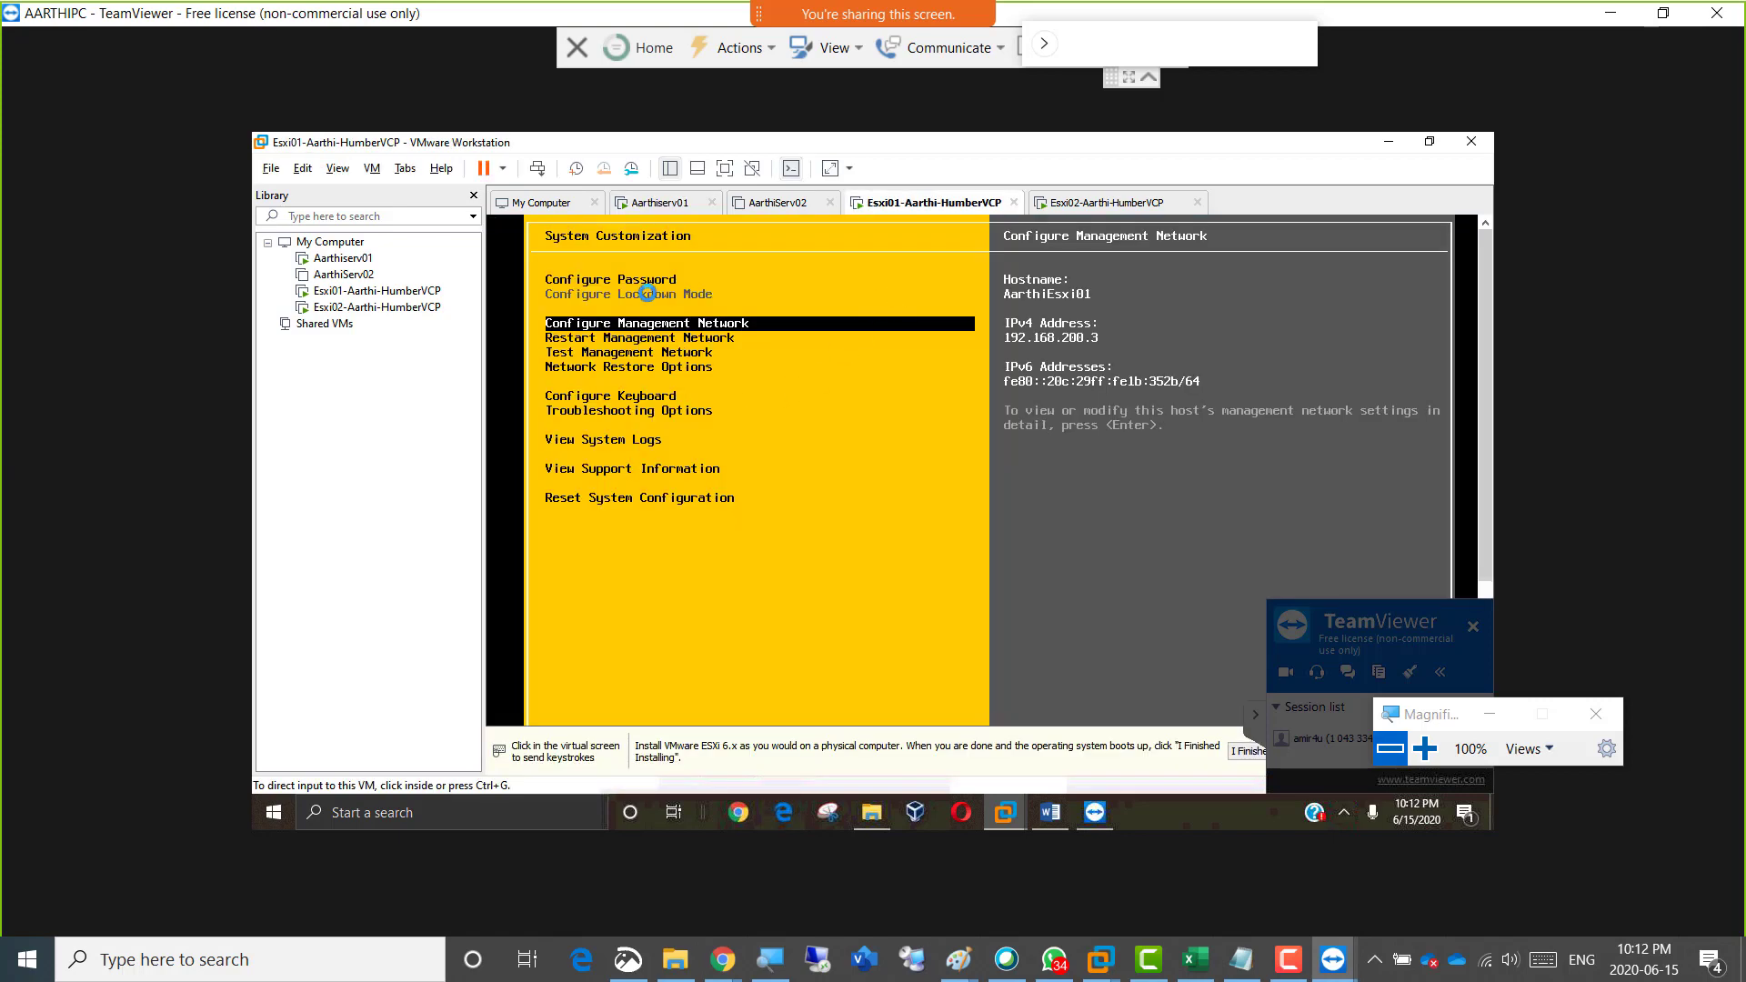
left_click(618, 415)
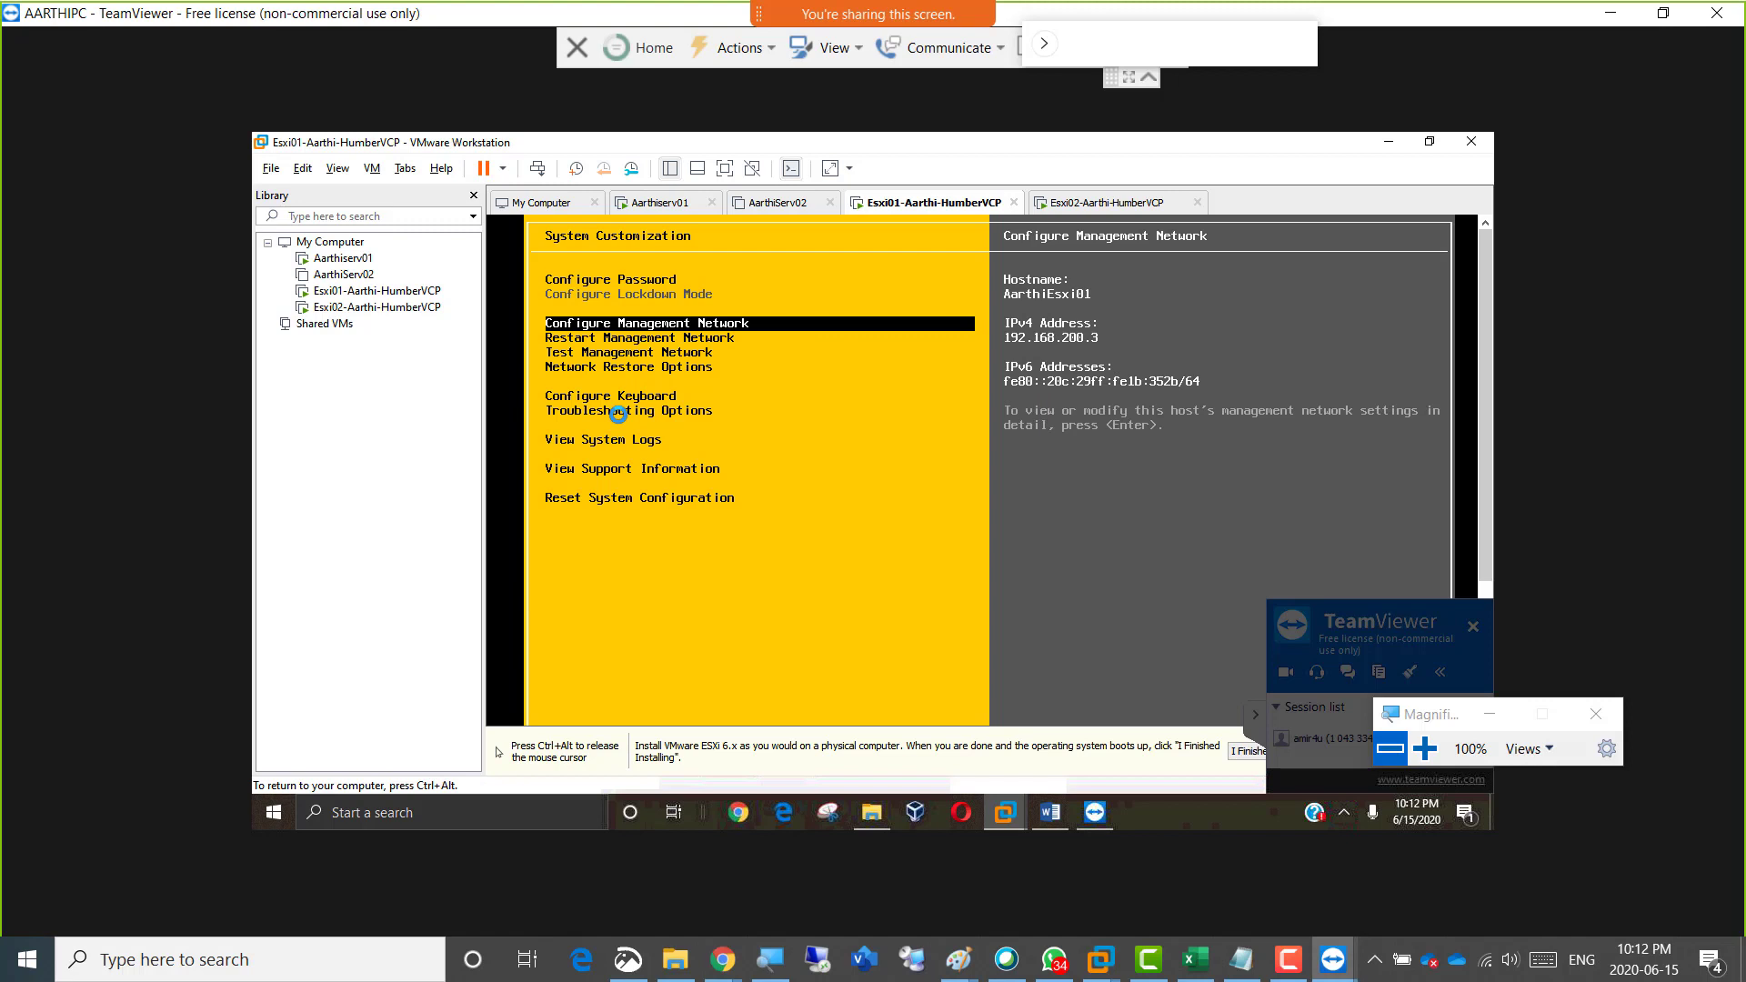
key("Escape")
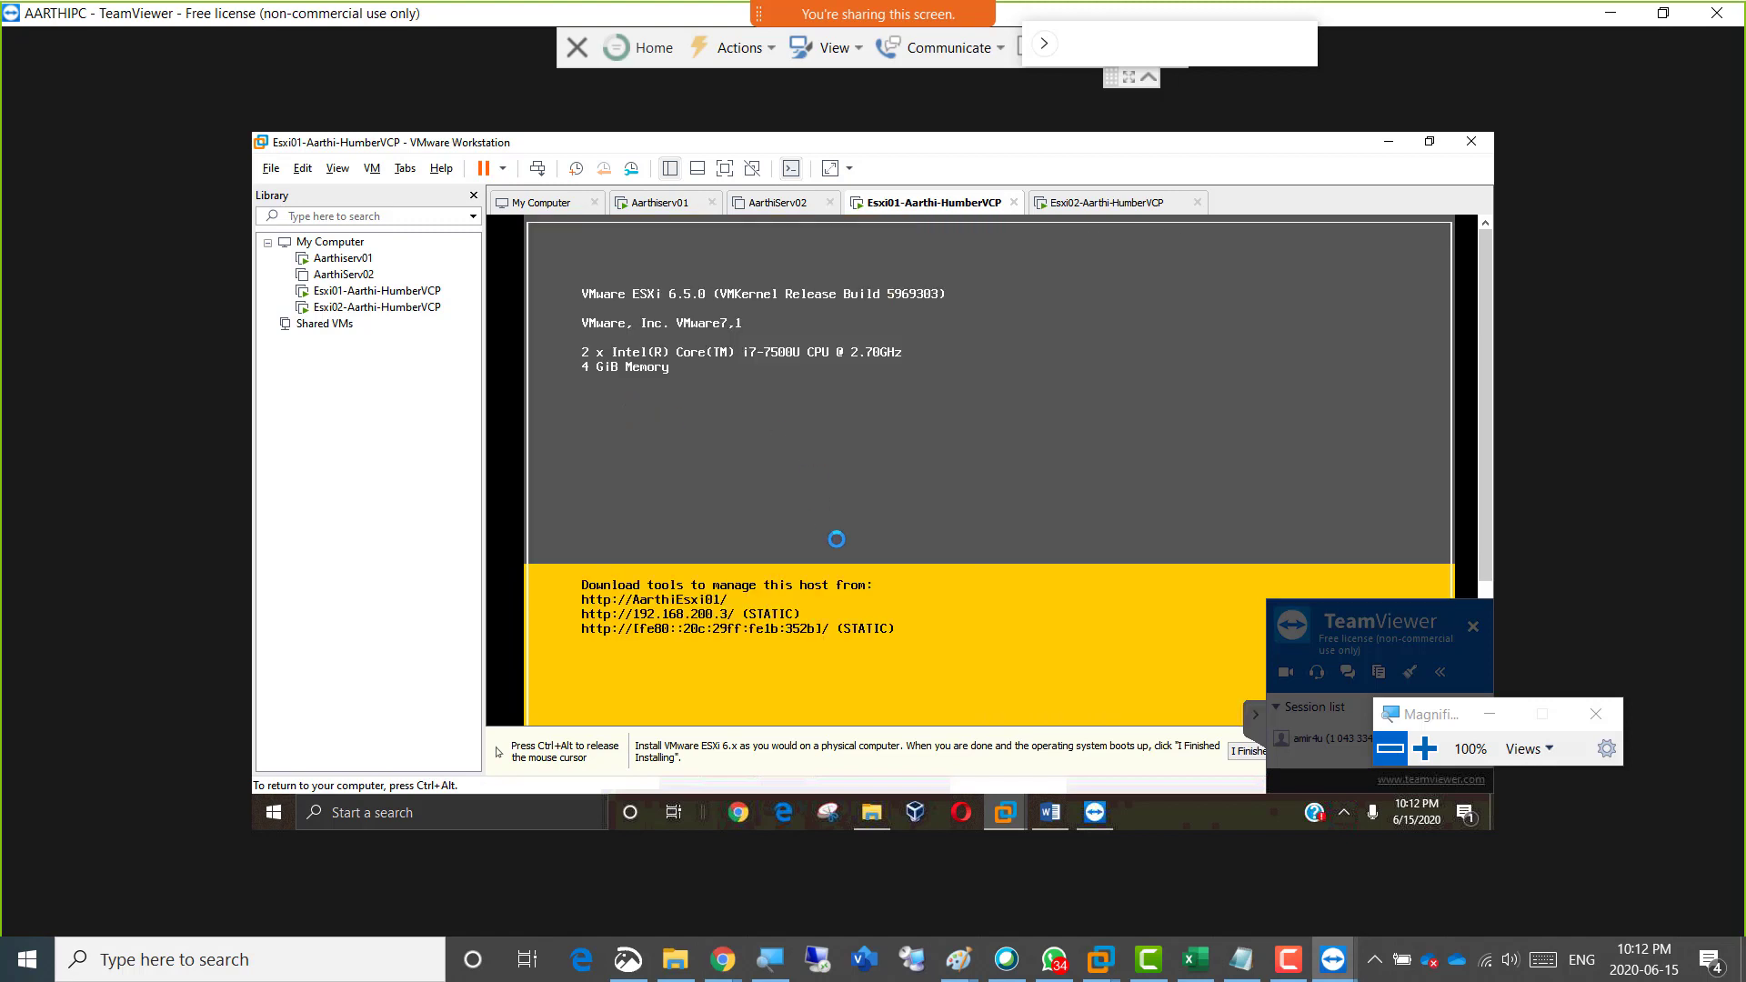
key("ctrl+alt")
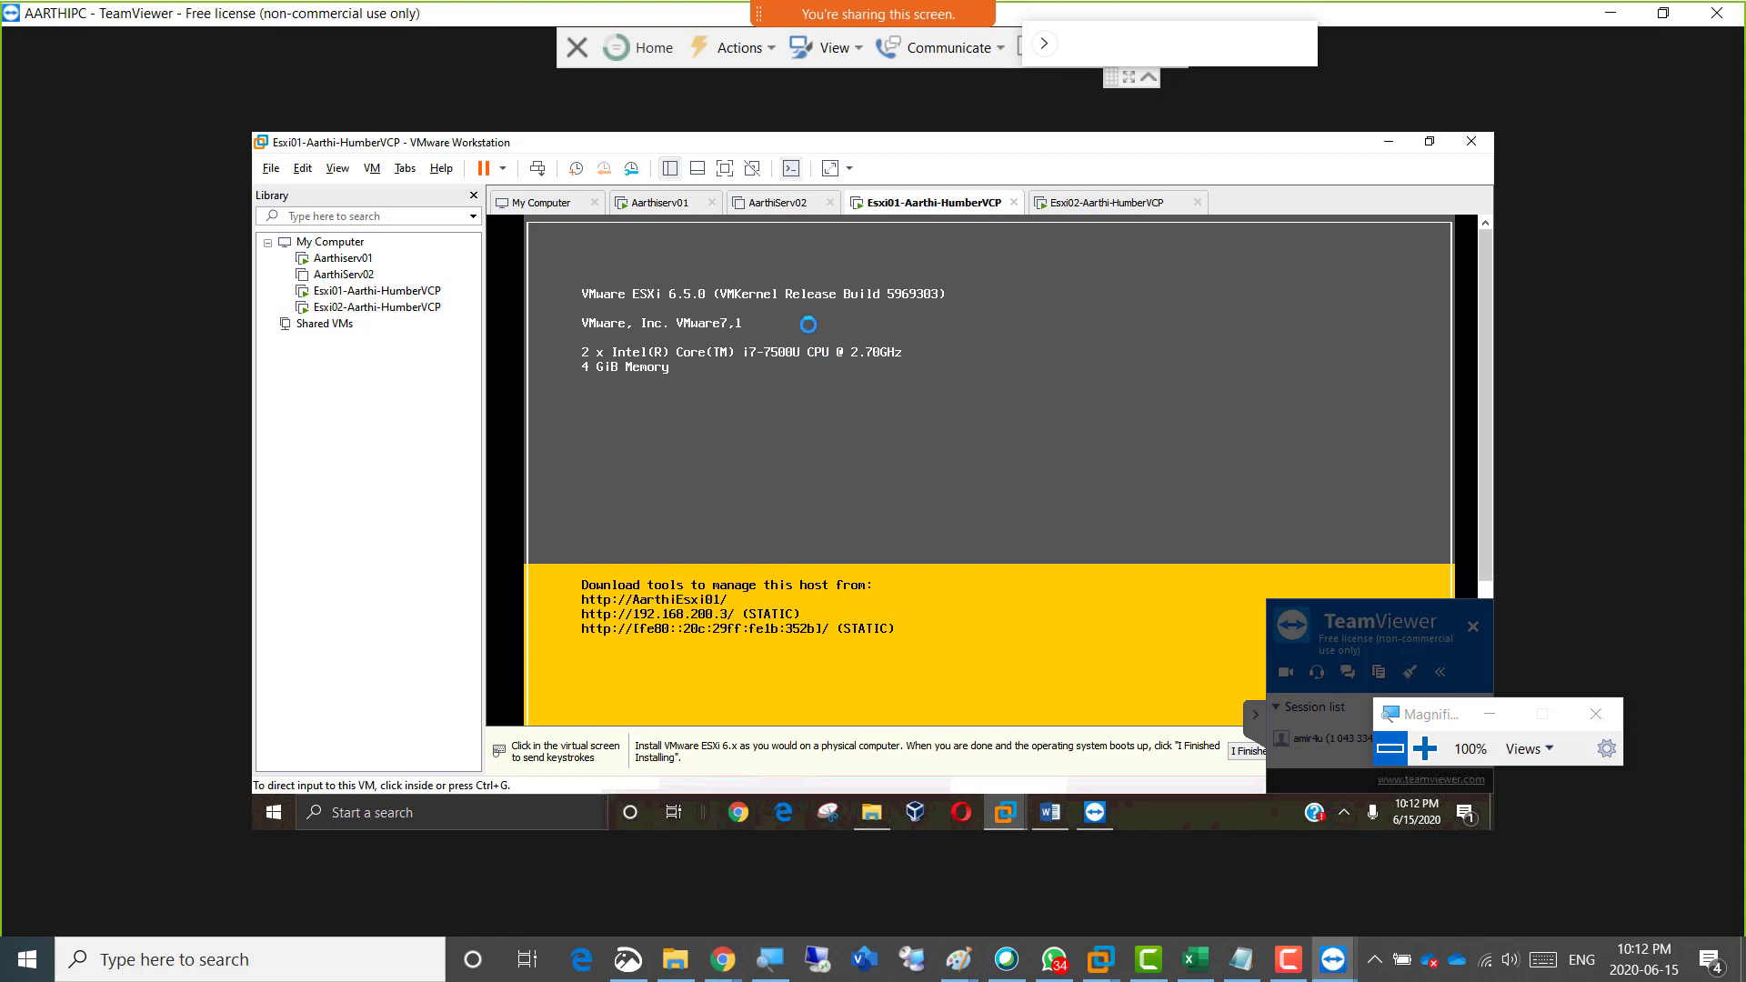
Return to the first server, check the browser's Esxi01 page, and ping 192.168.200.3 from Command Prompt.
left_click(644, 200)
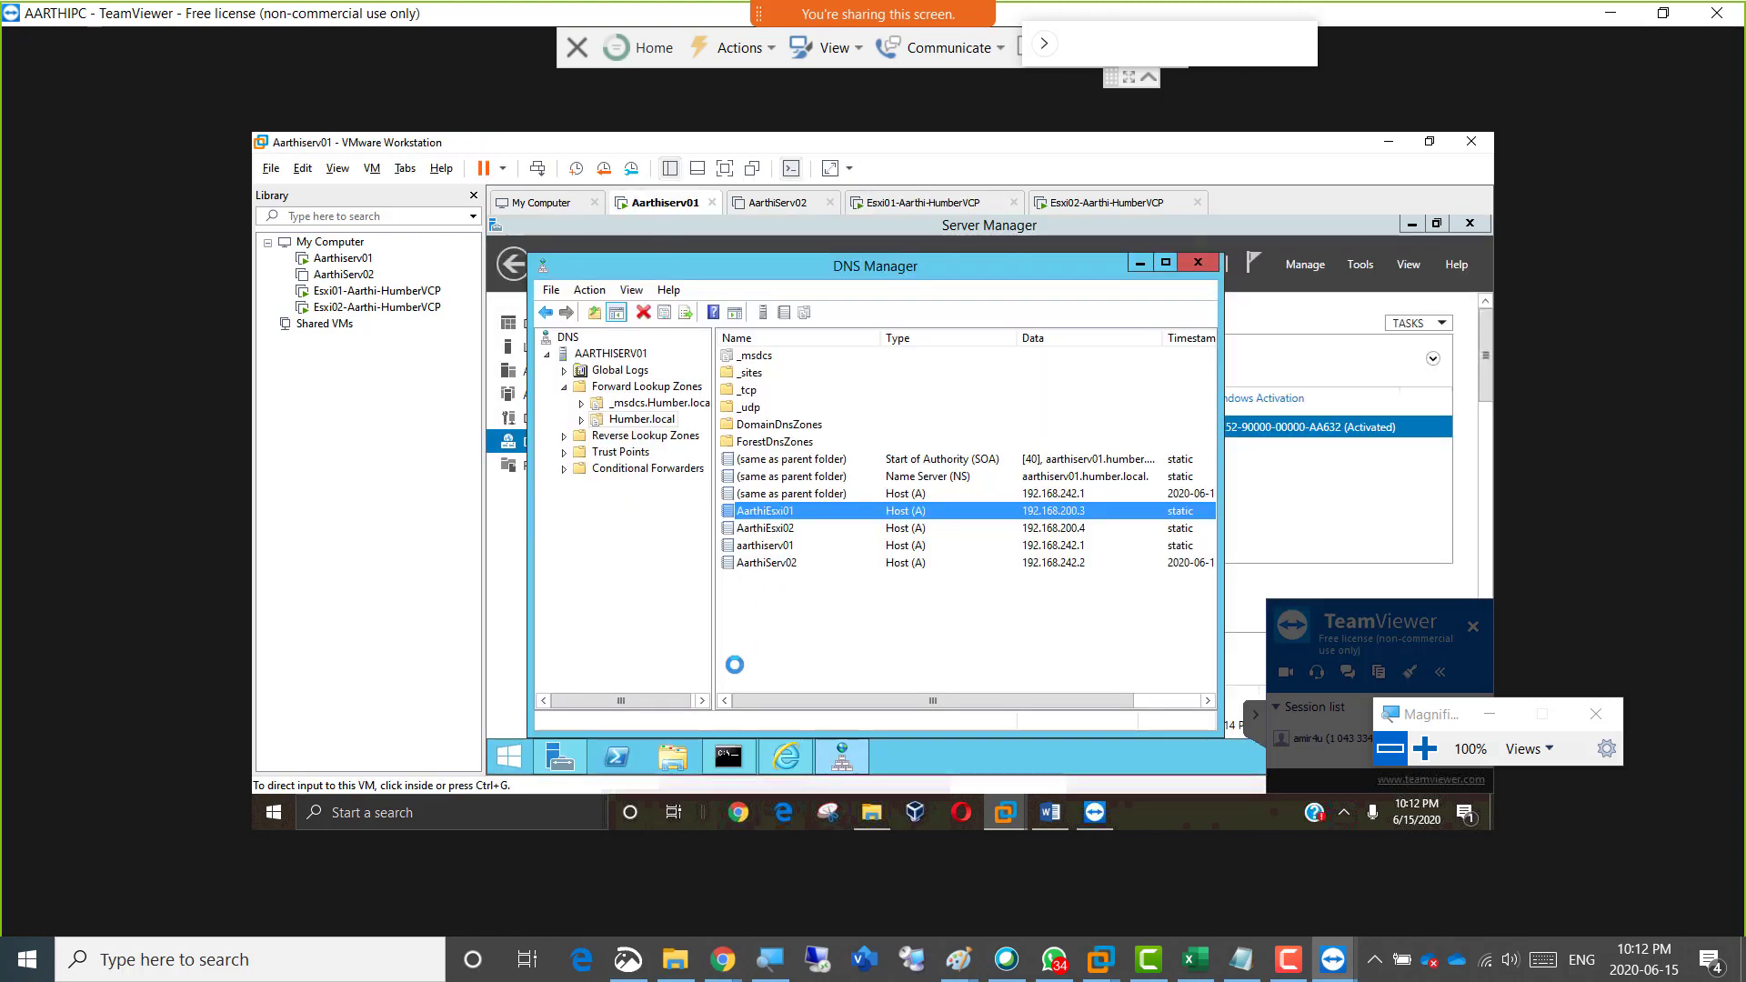
left_click(778, 754)
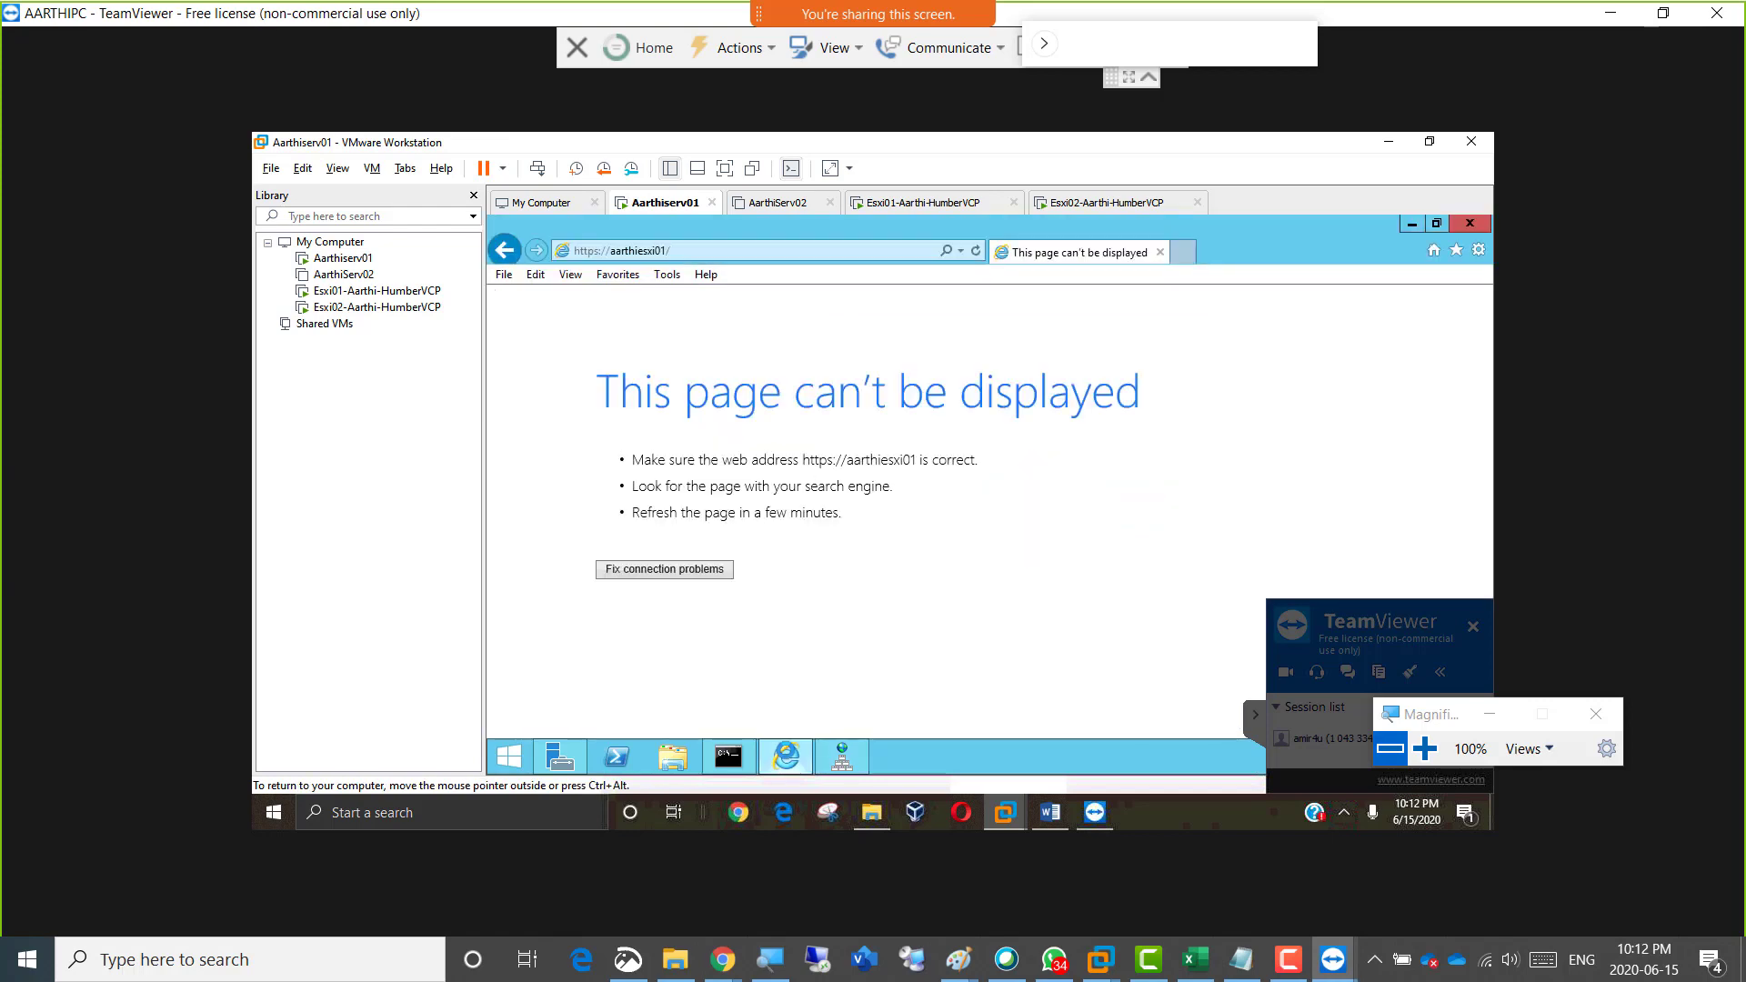
left_click(732, 739)
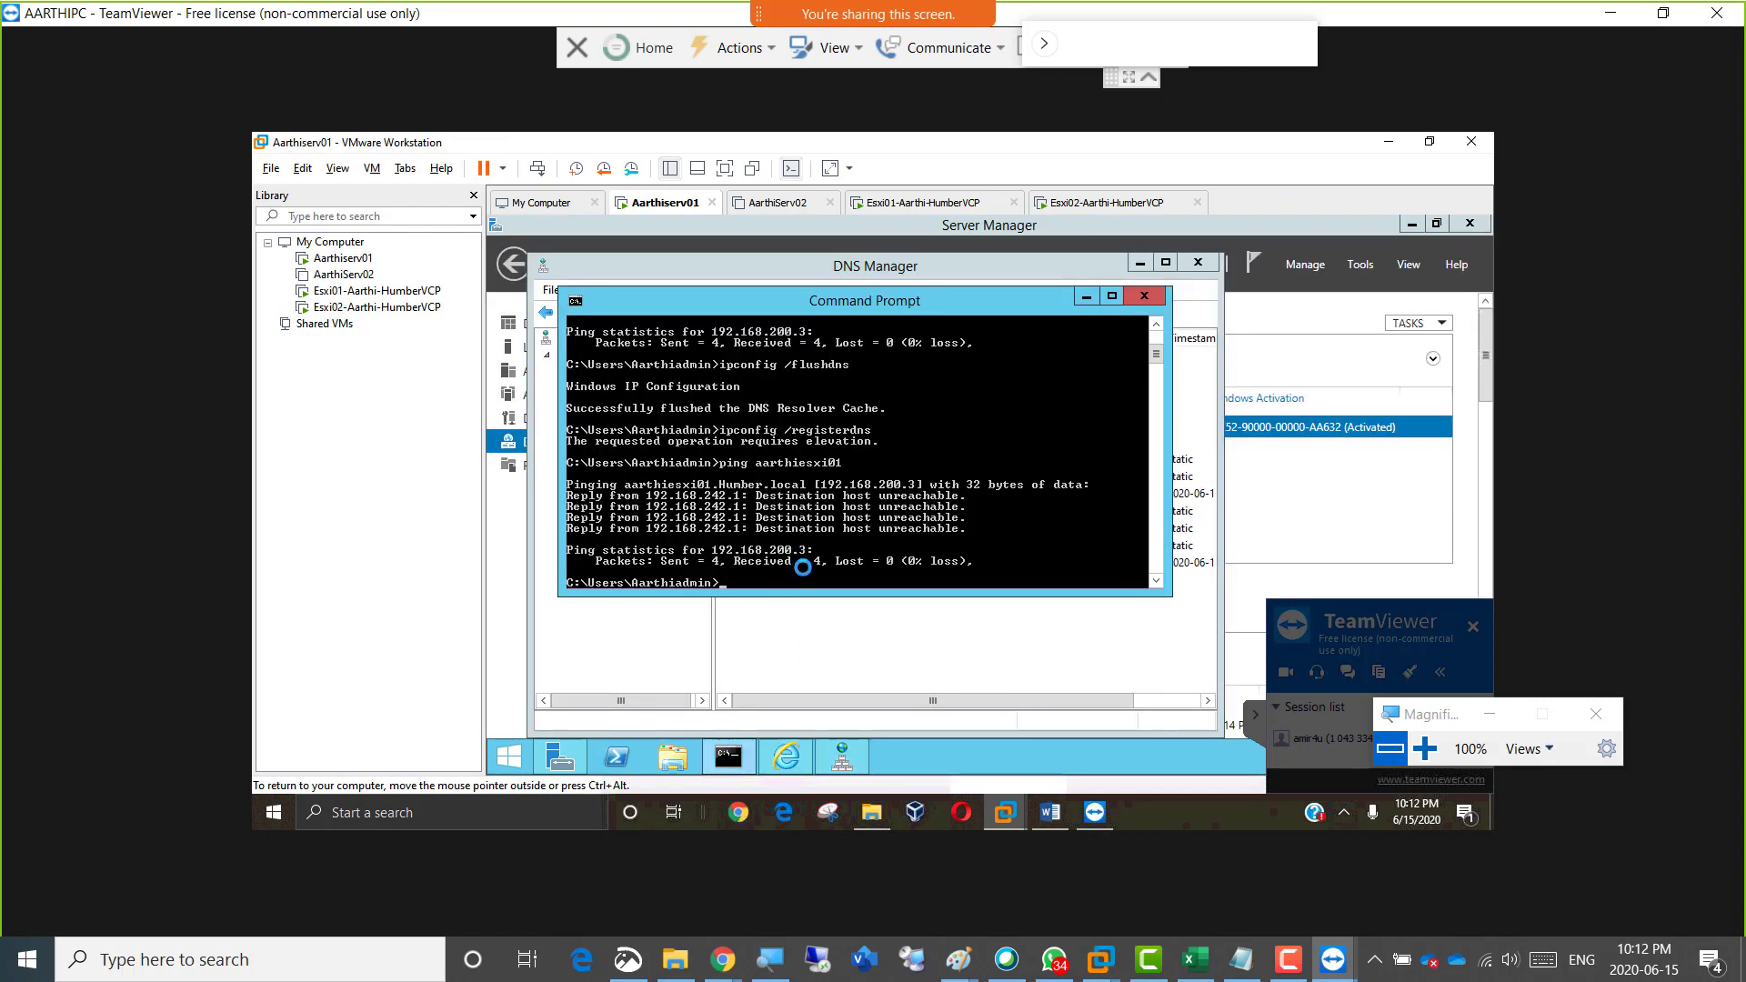
type("ping 192.168.200.3")
key("Return")
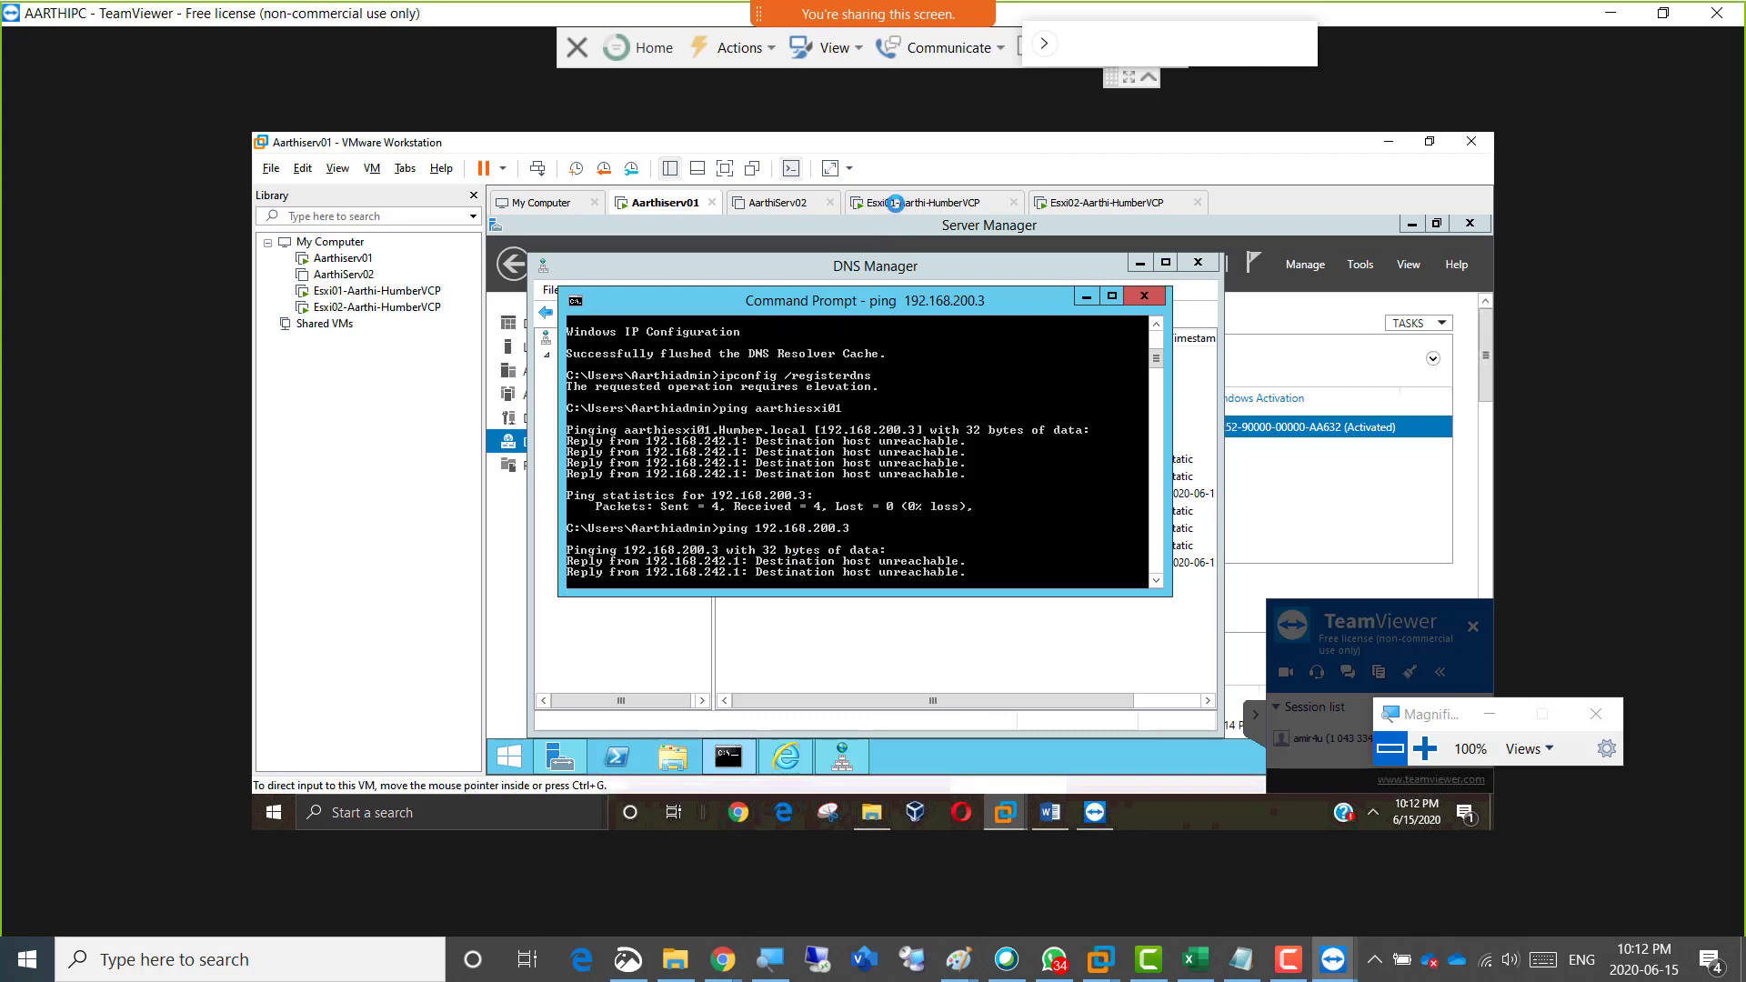
Review the Esxi01 virtual machine's hardware settings, including its network adapter mode, and close them without changes.
left_click(909, 202)
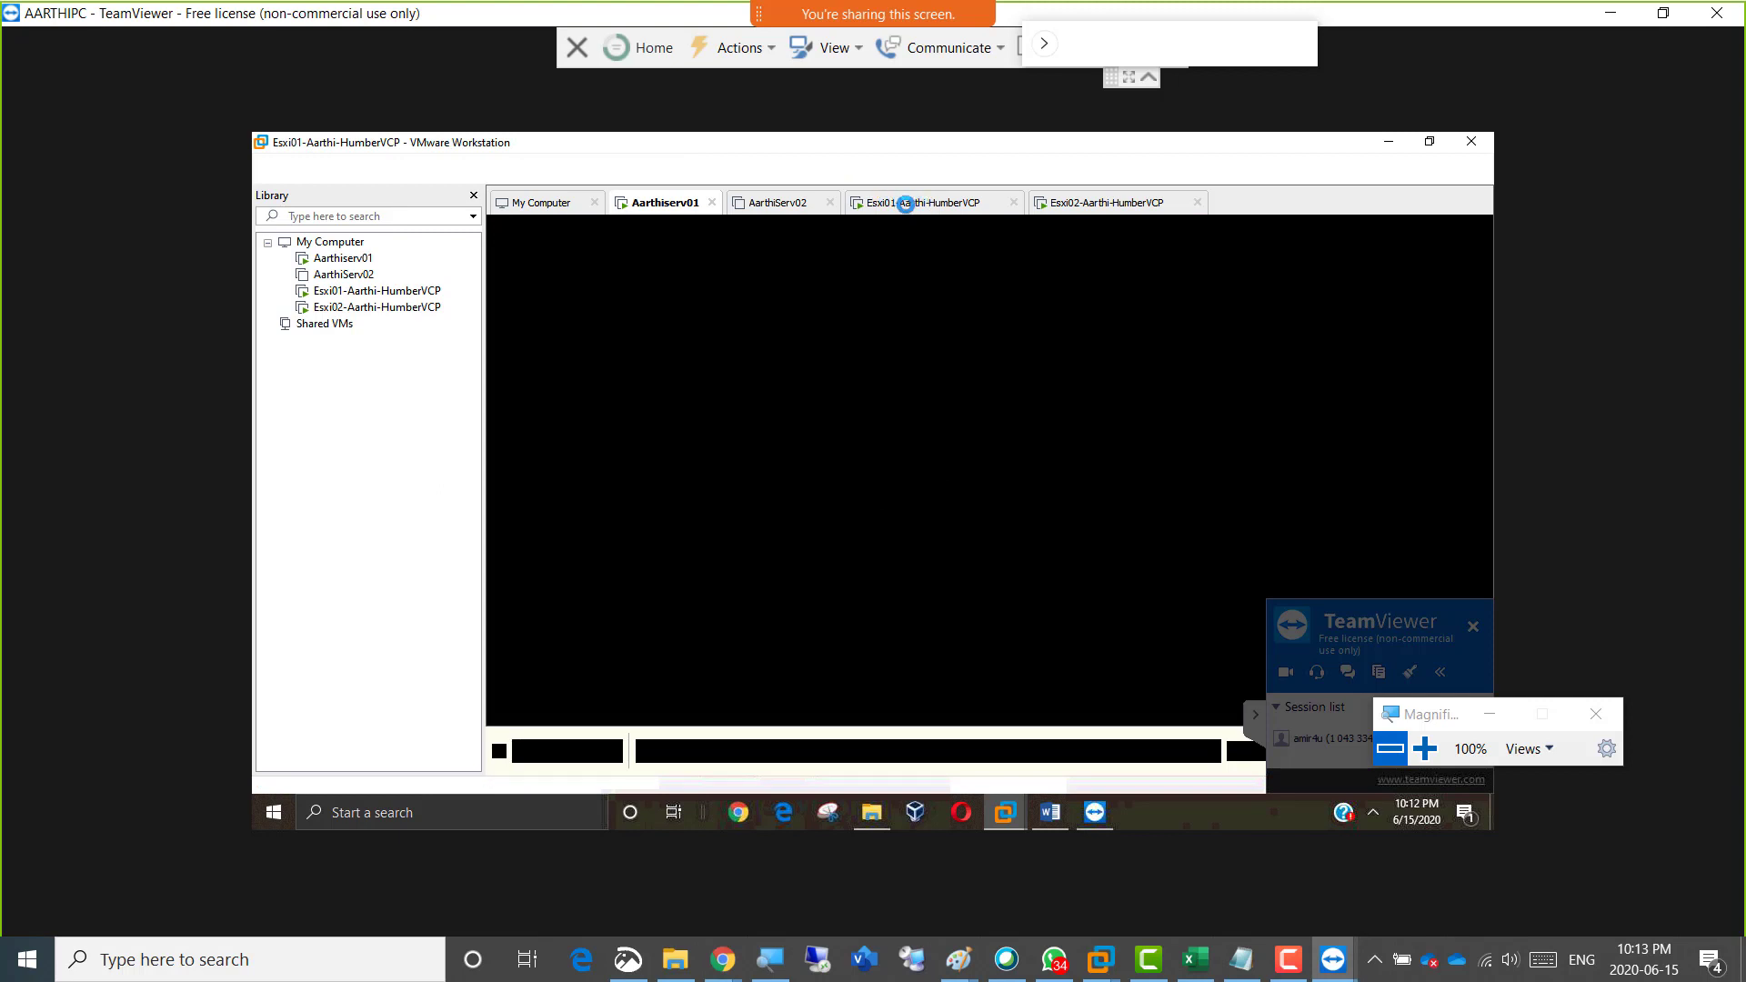
right_click(906, 204)
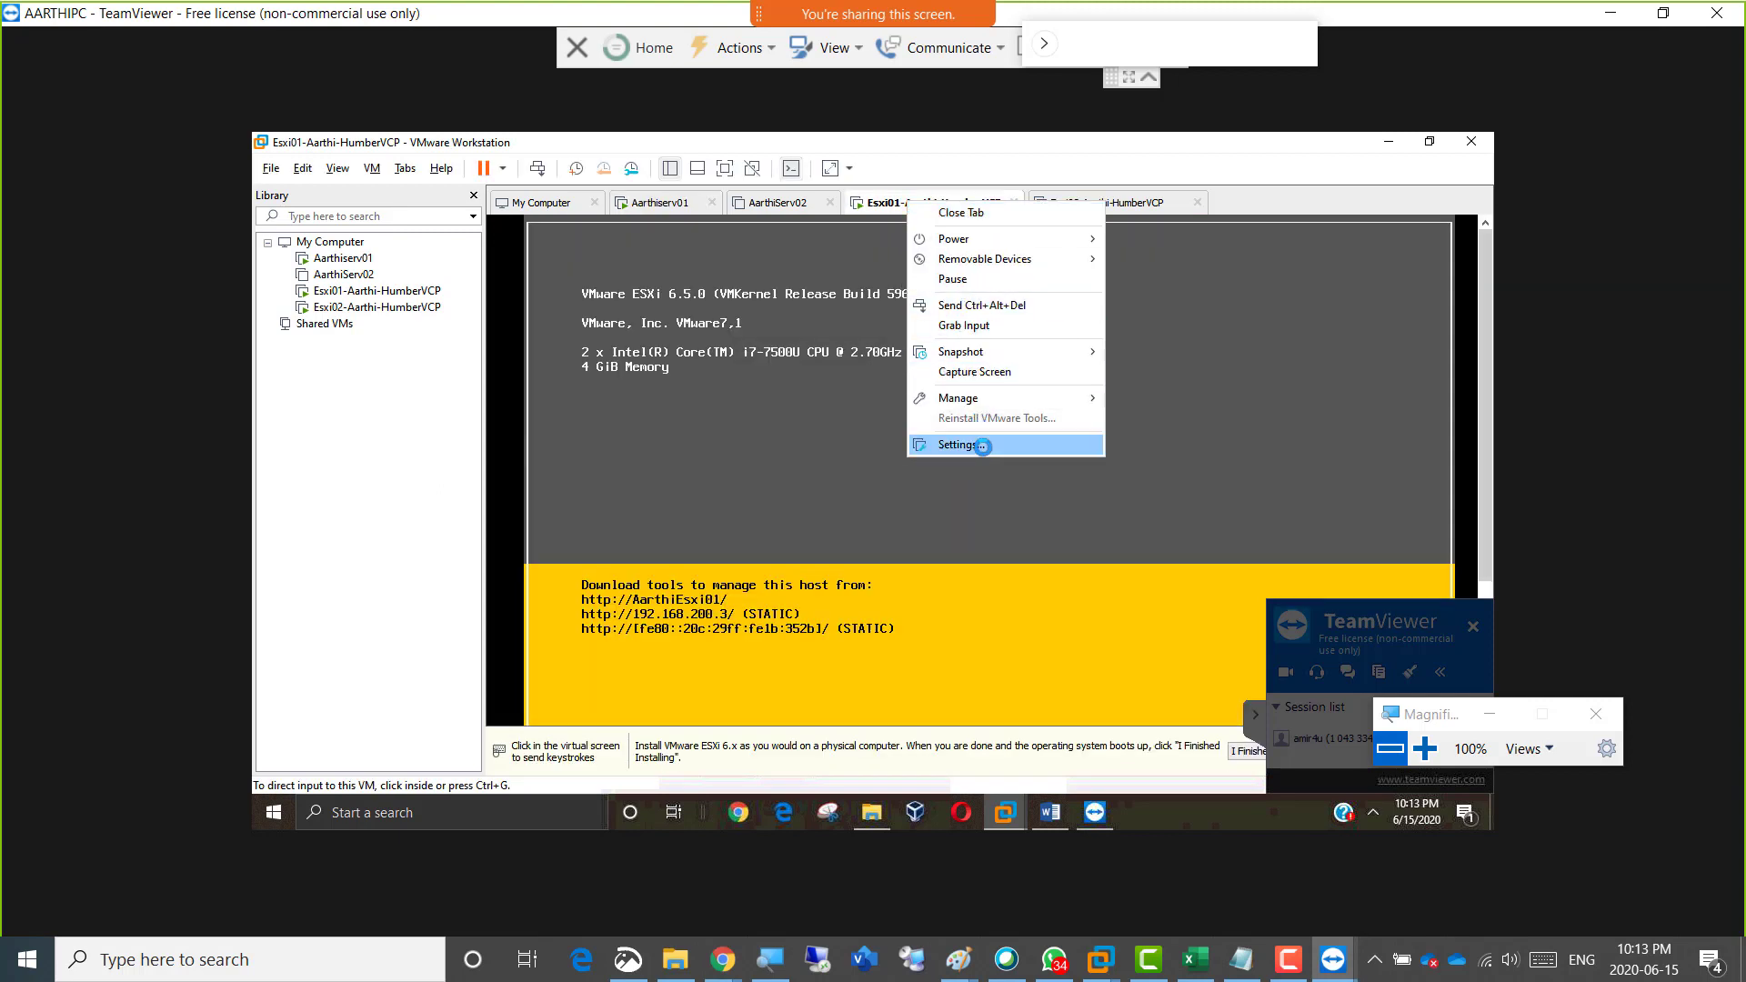
left_click(983, 445)
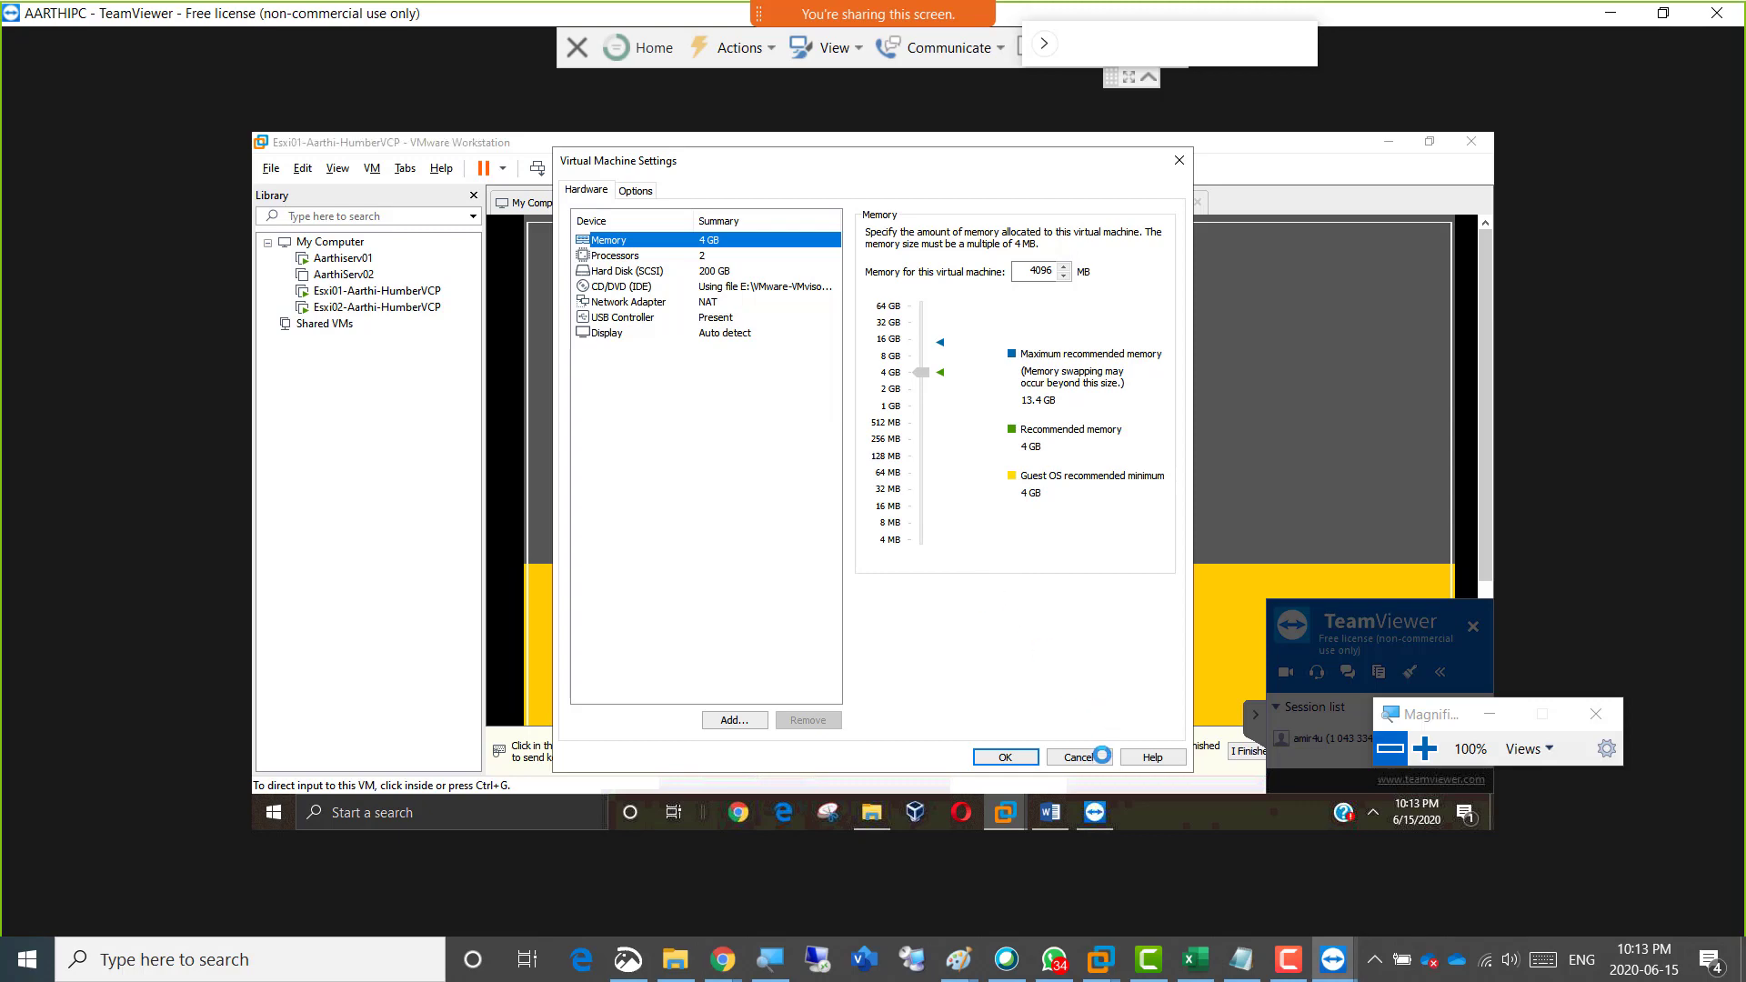
left_click(1096, 756)
Inspect the network adapter in the first server's virtual machine settings and close them without changes.
left_click(685, 197)
right_click(664, 202)
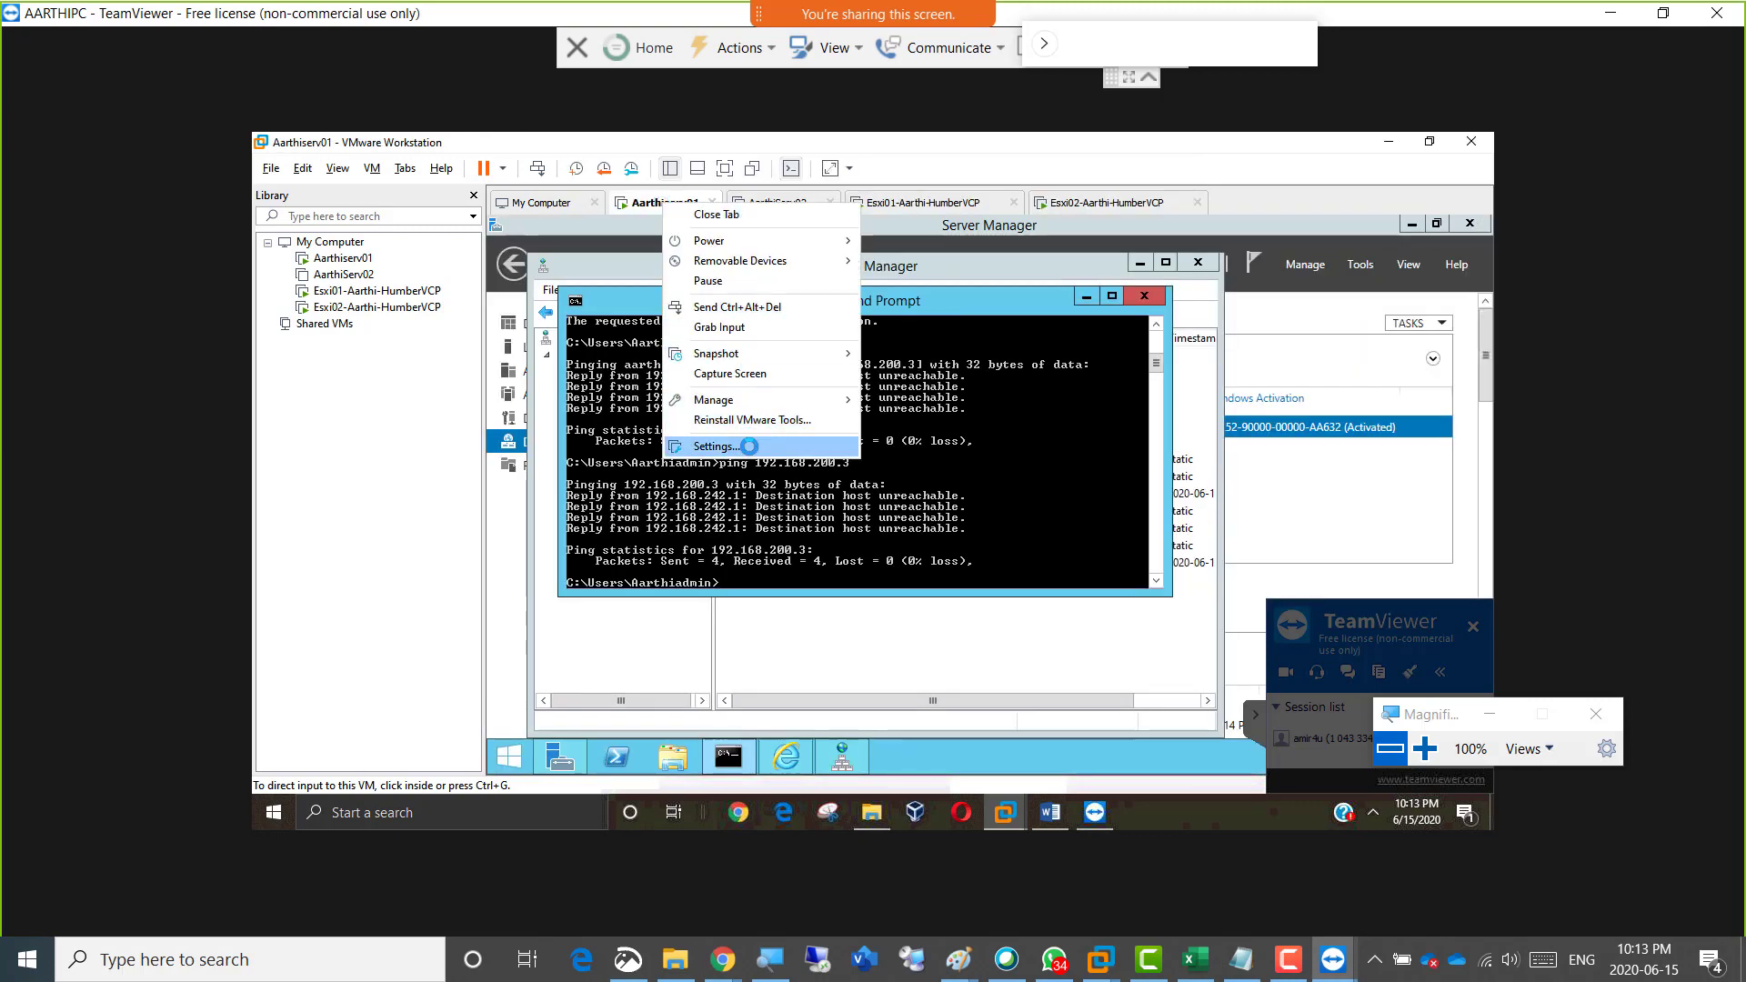
left_click(718, 445)
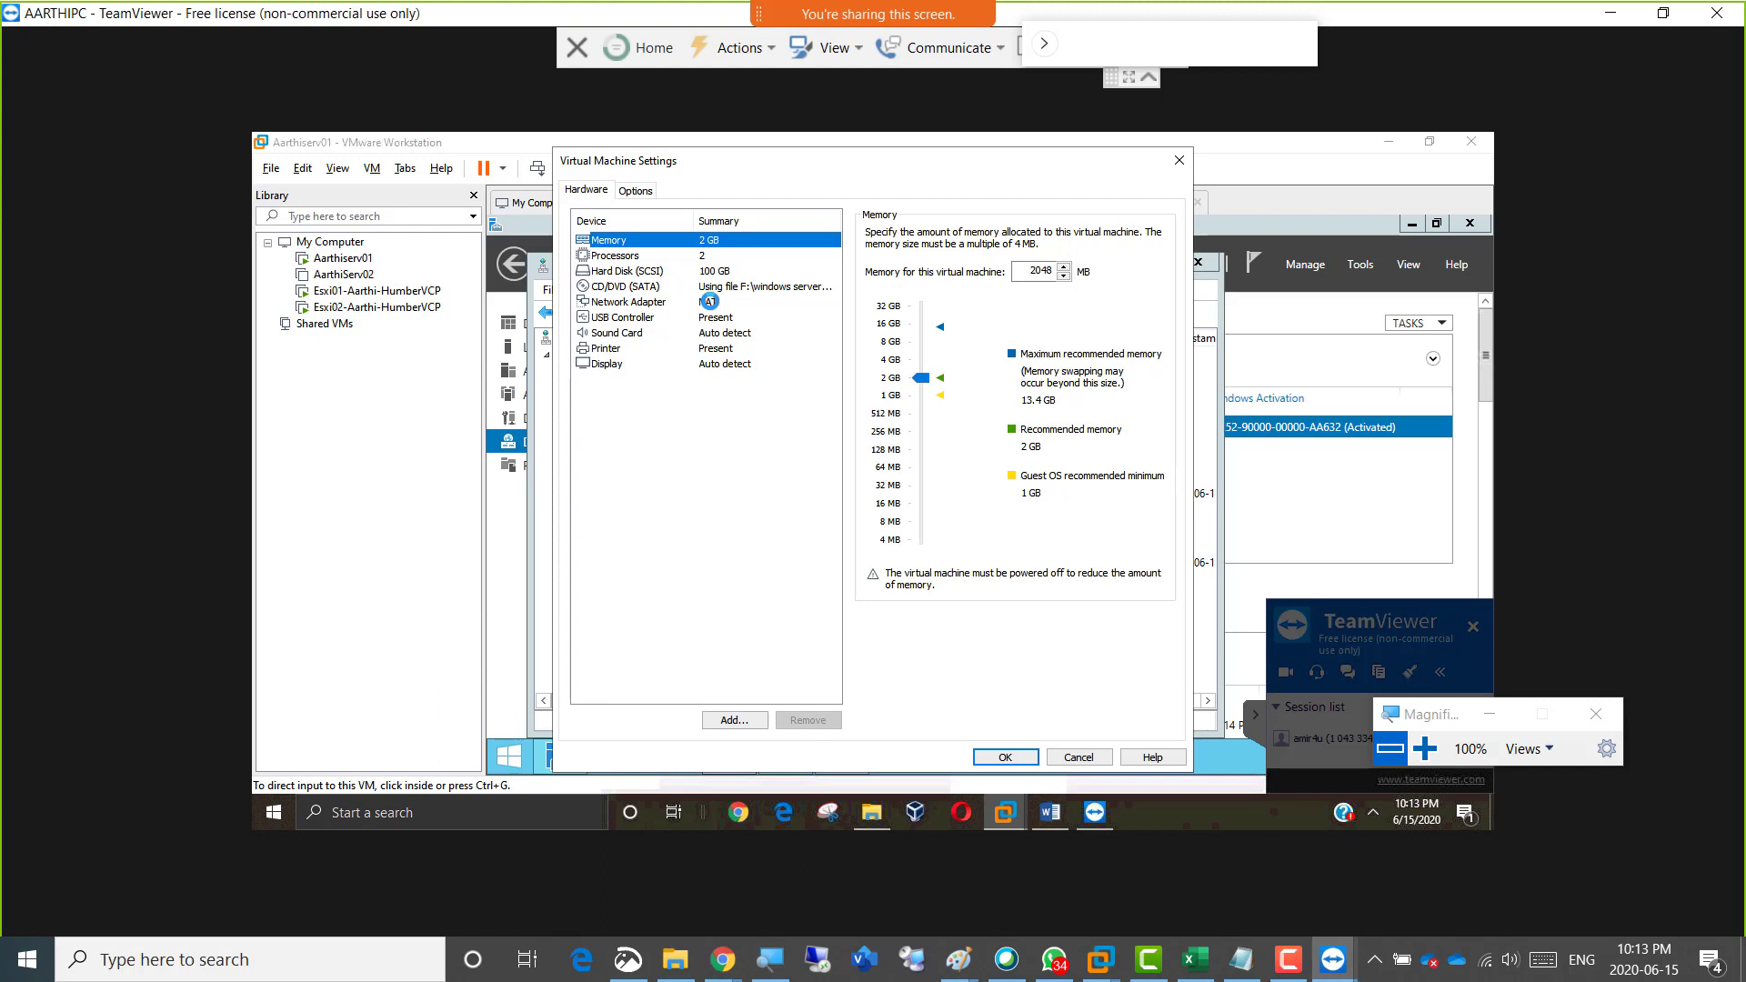
left_click(709, 301)
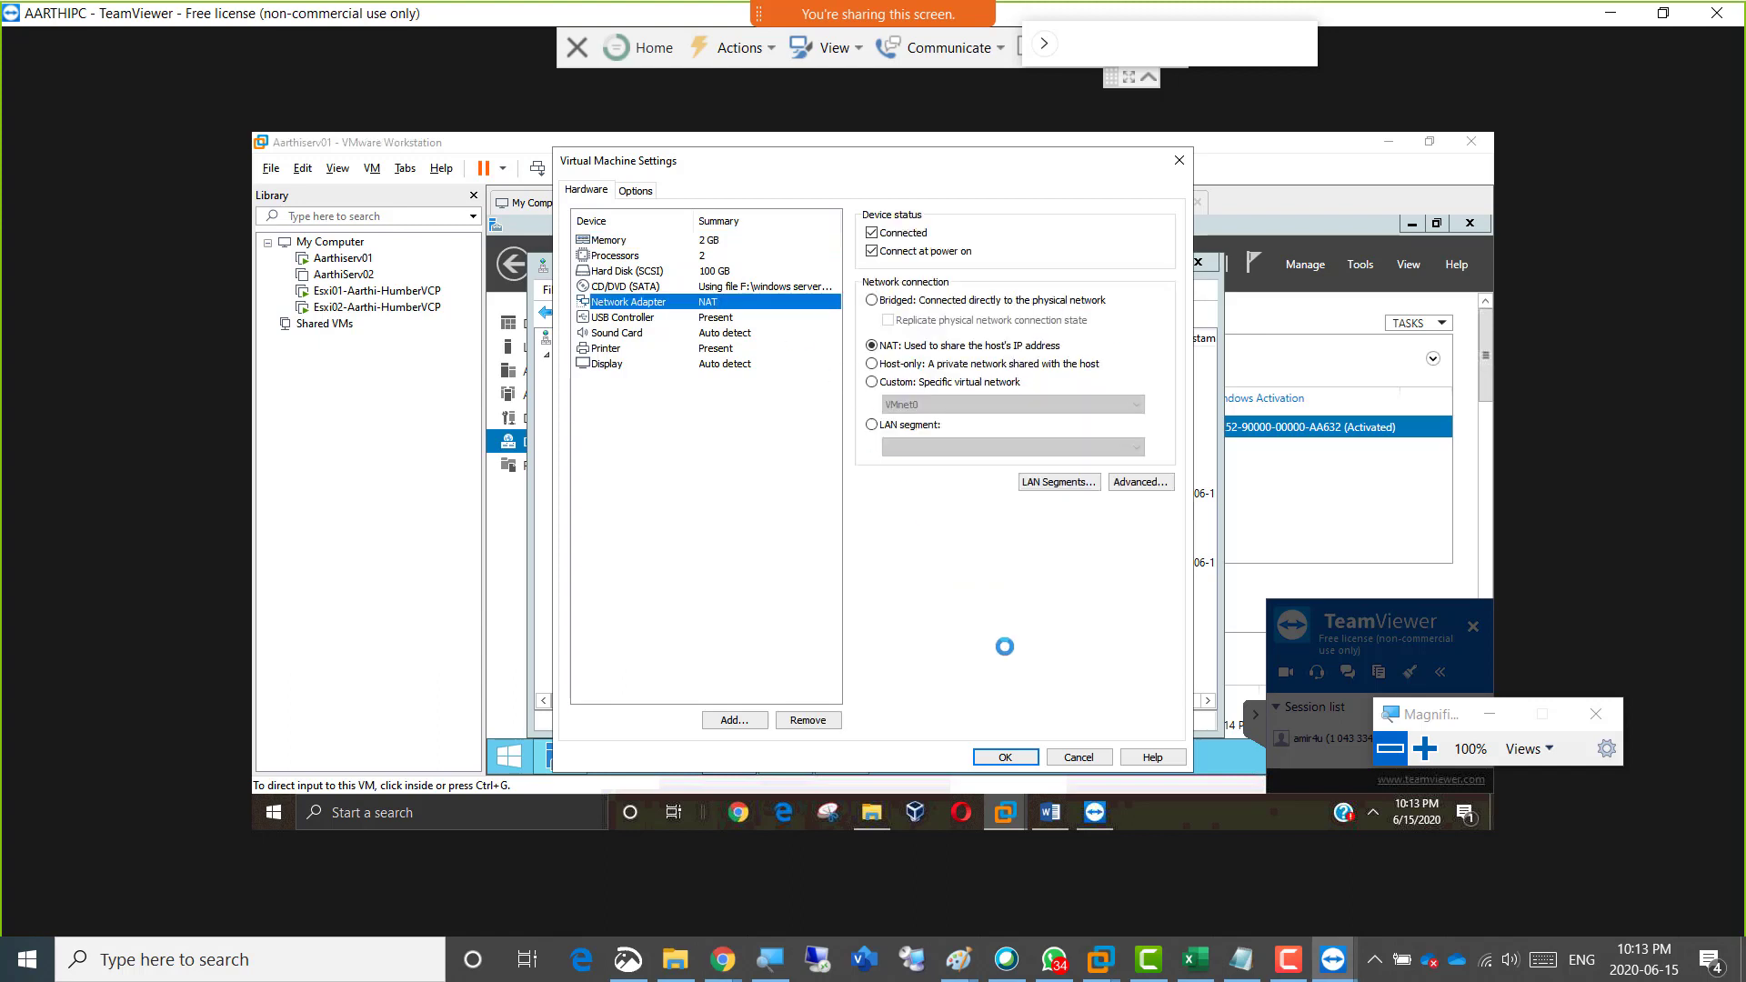
left_click(1074, 756)
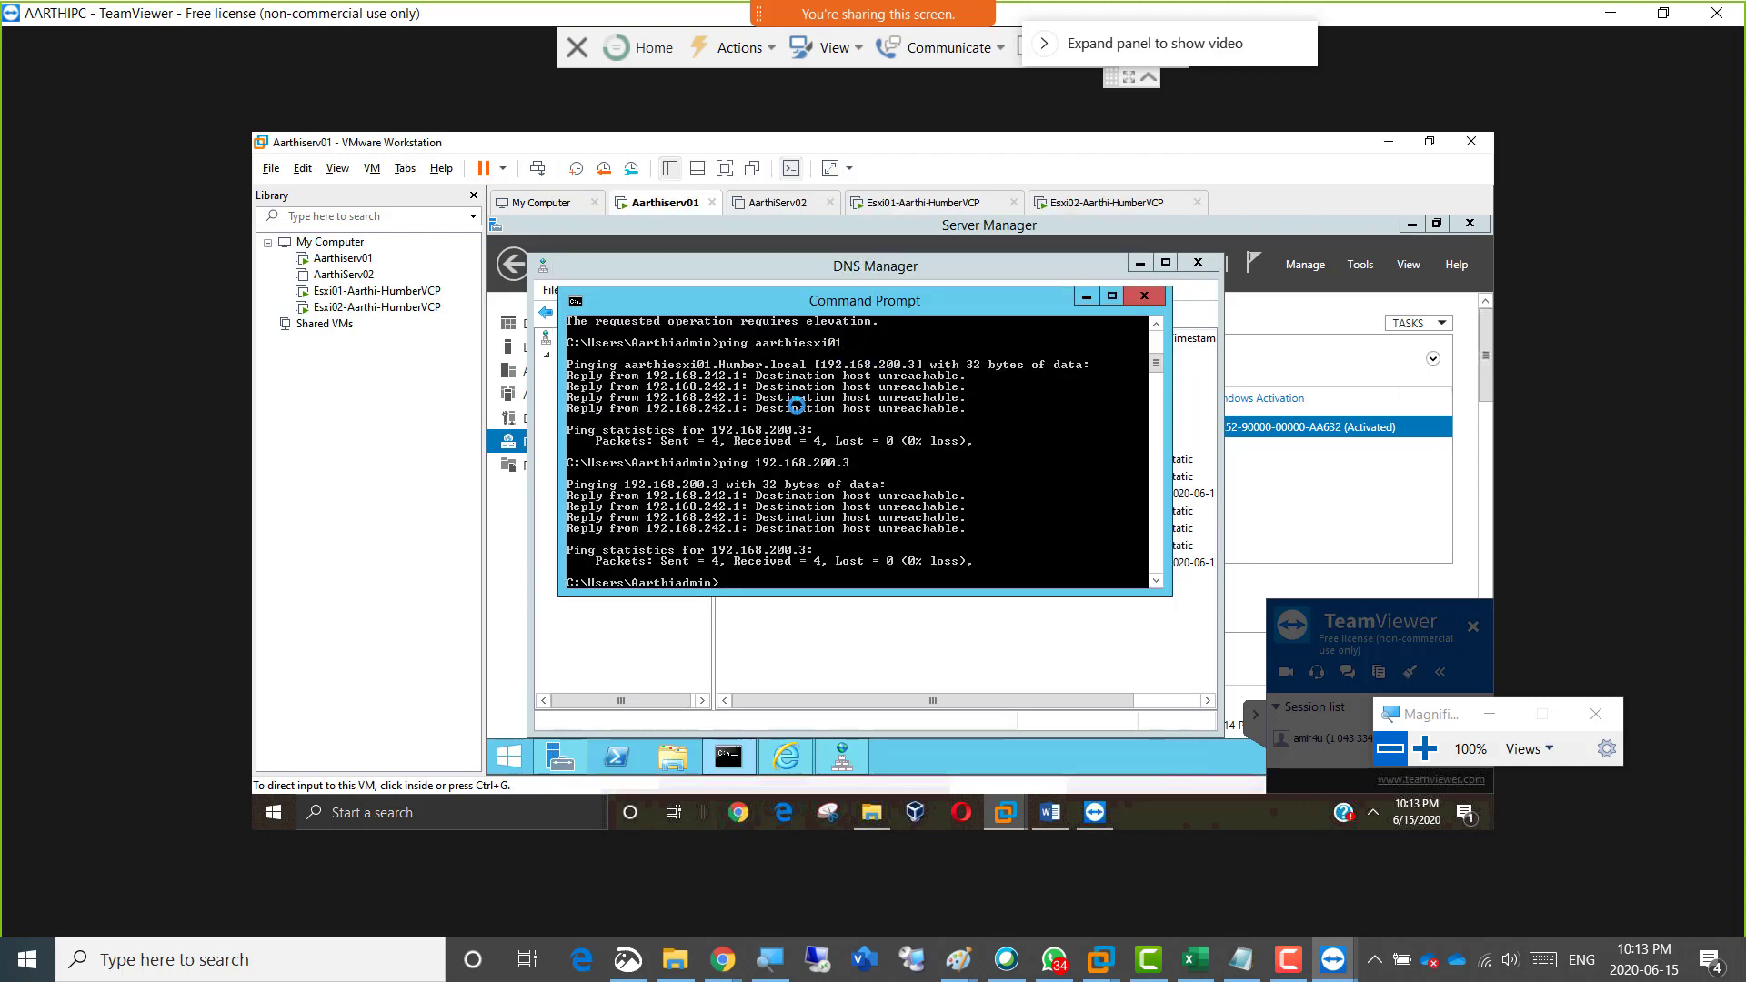
Compare the Esxi01 host record in DNS Manager with the ping output in Command Prompt, and minimise the Magnifier.
left_click(806, 544)
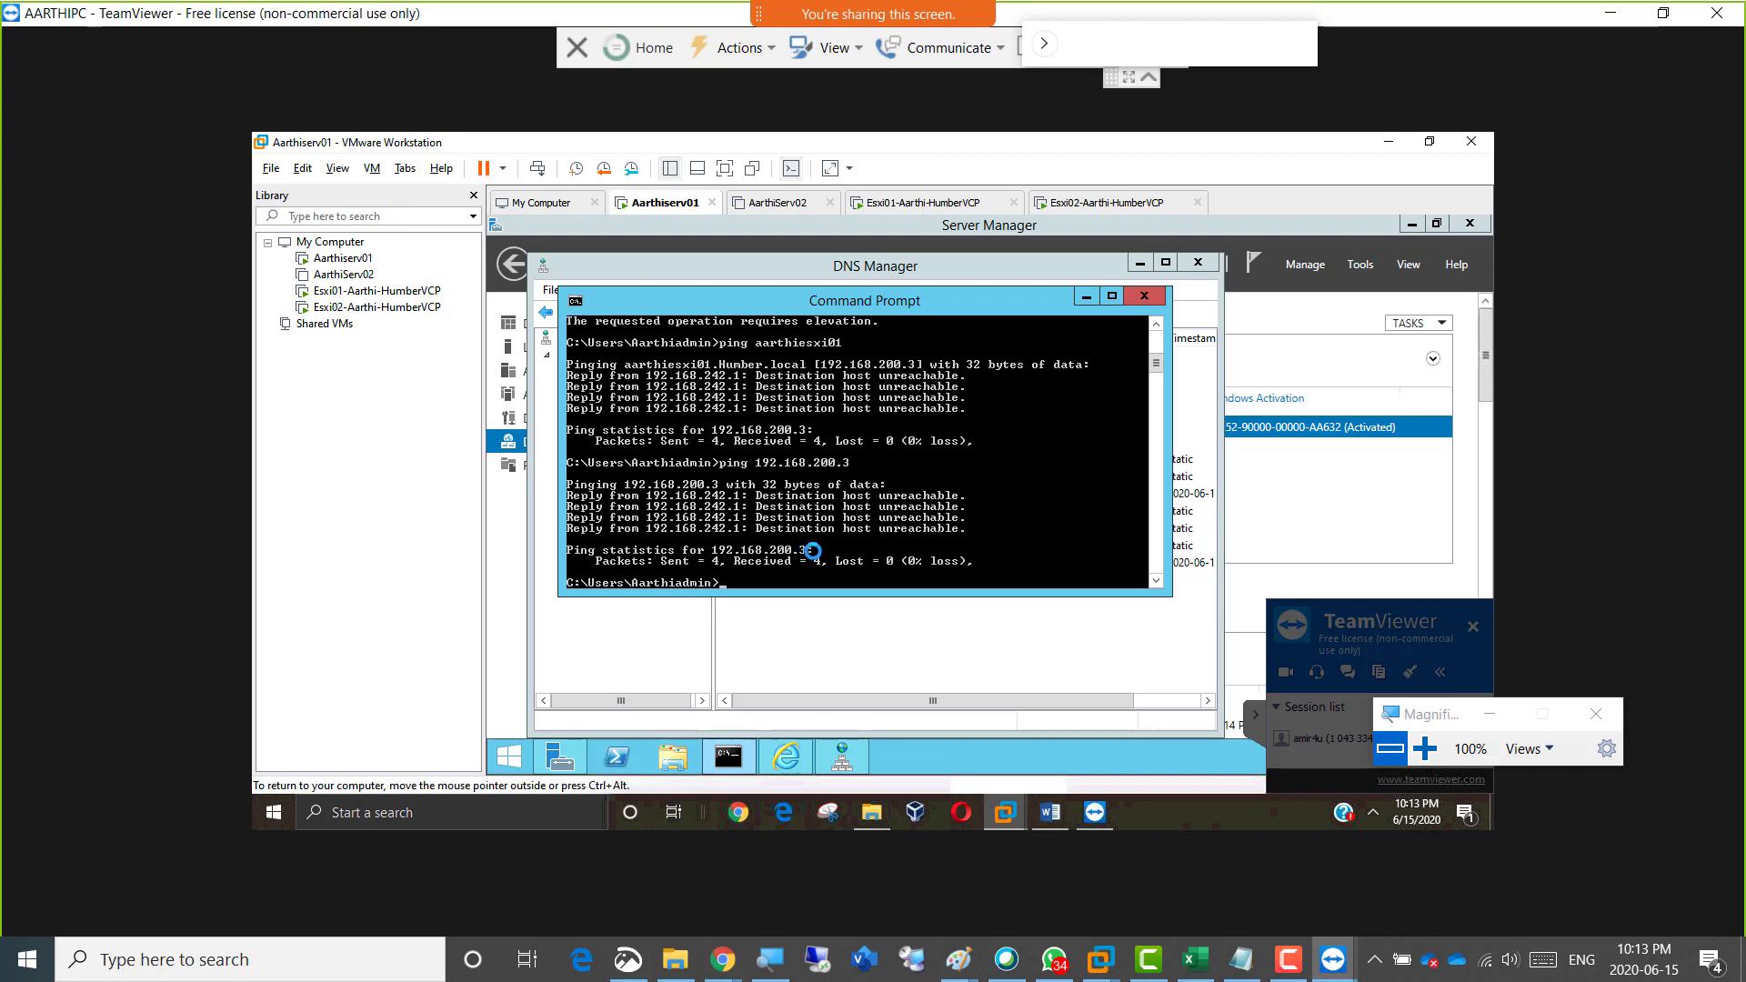
left_click(1089, 674)
left_click(801, 512)
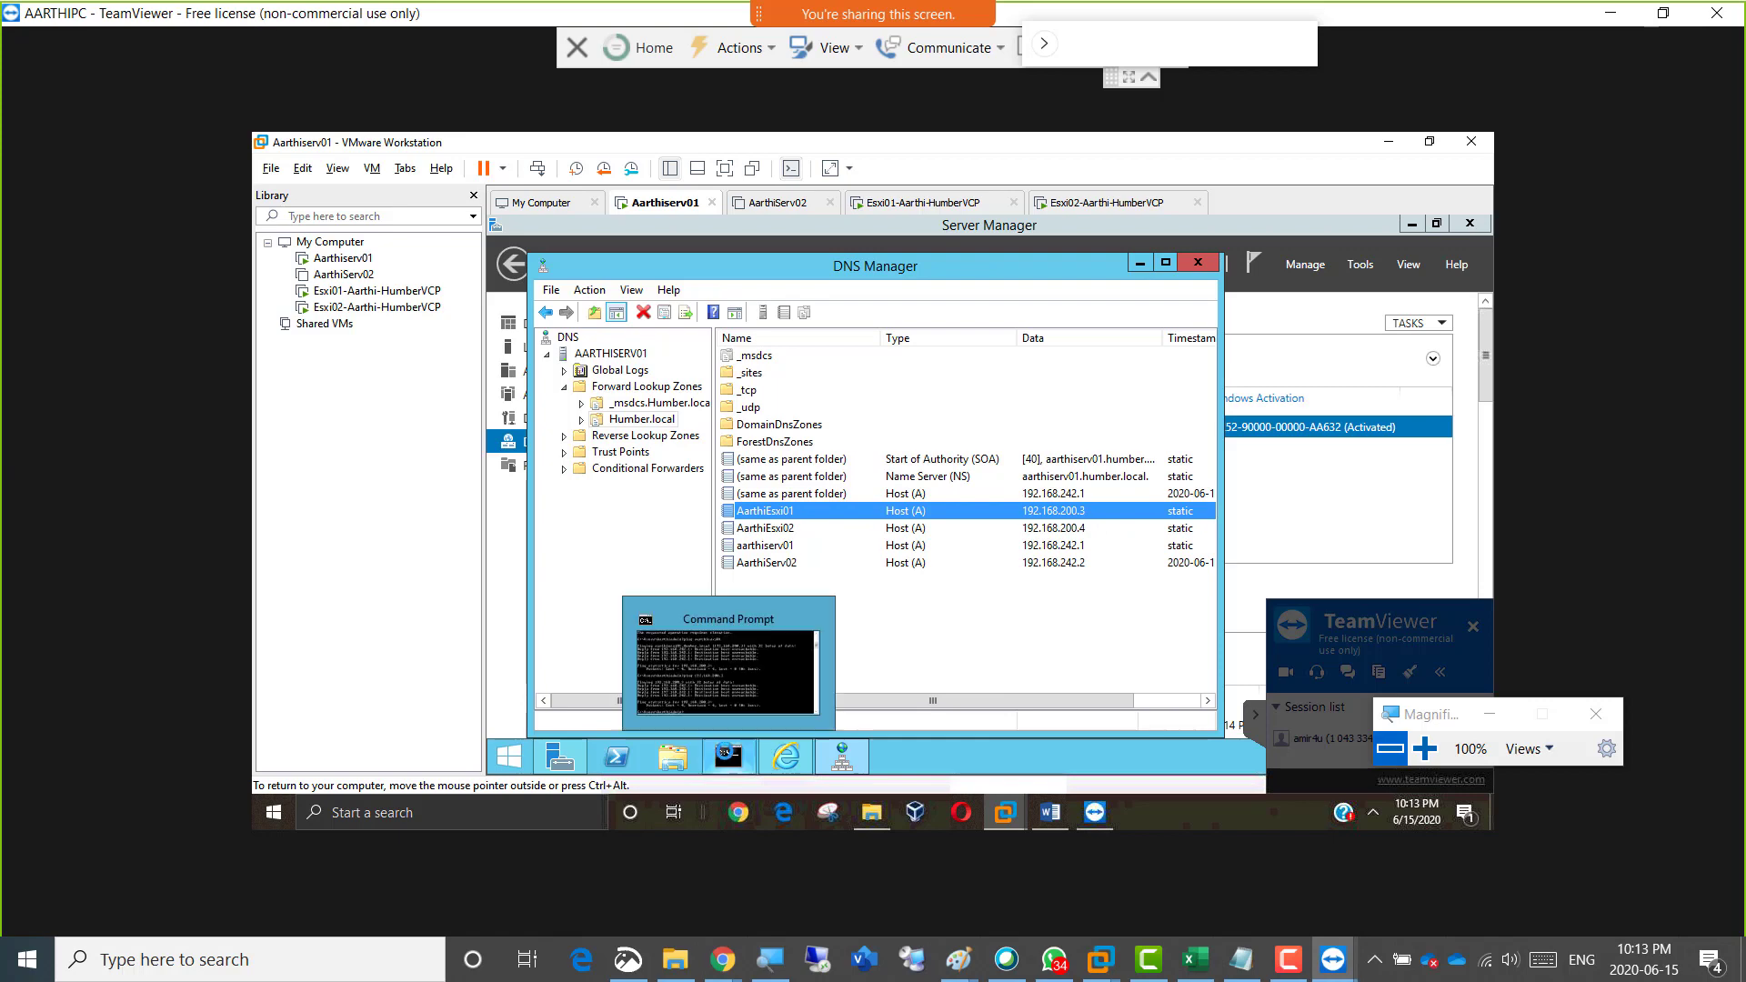
left_click(728, 754)
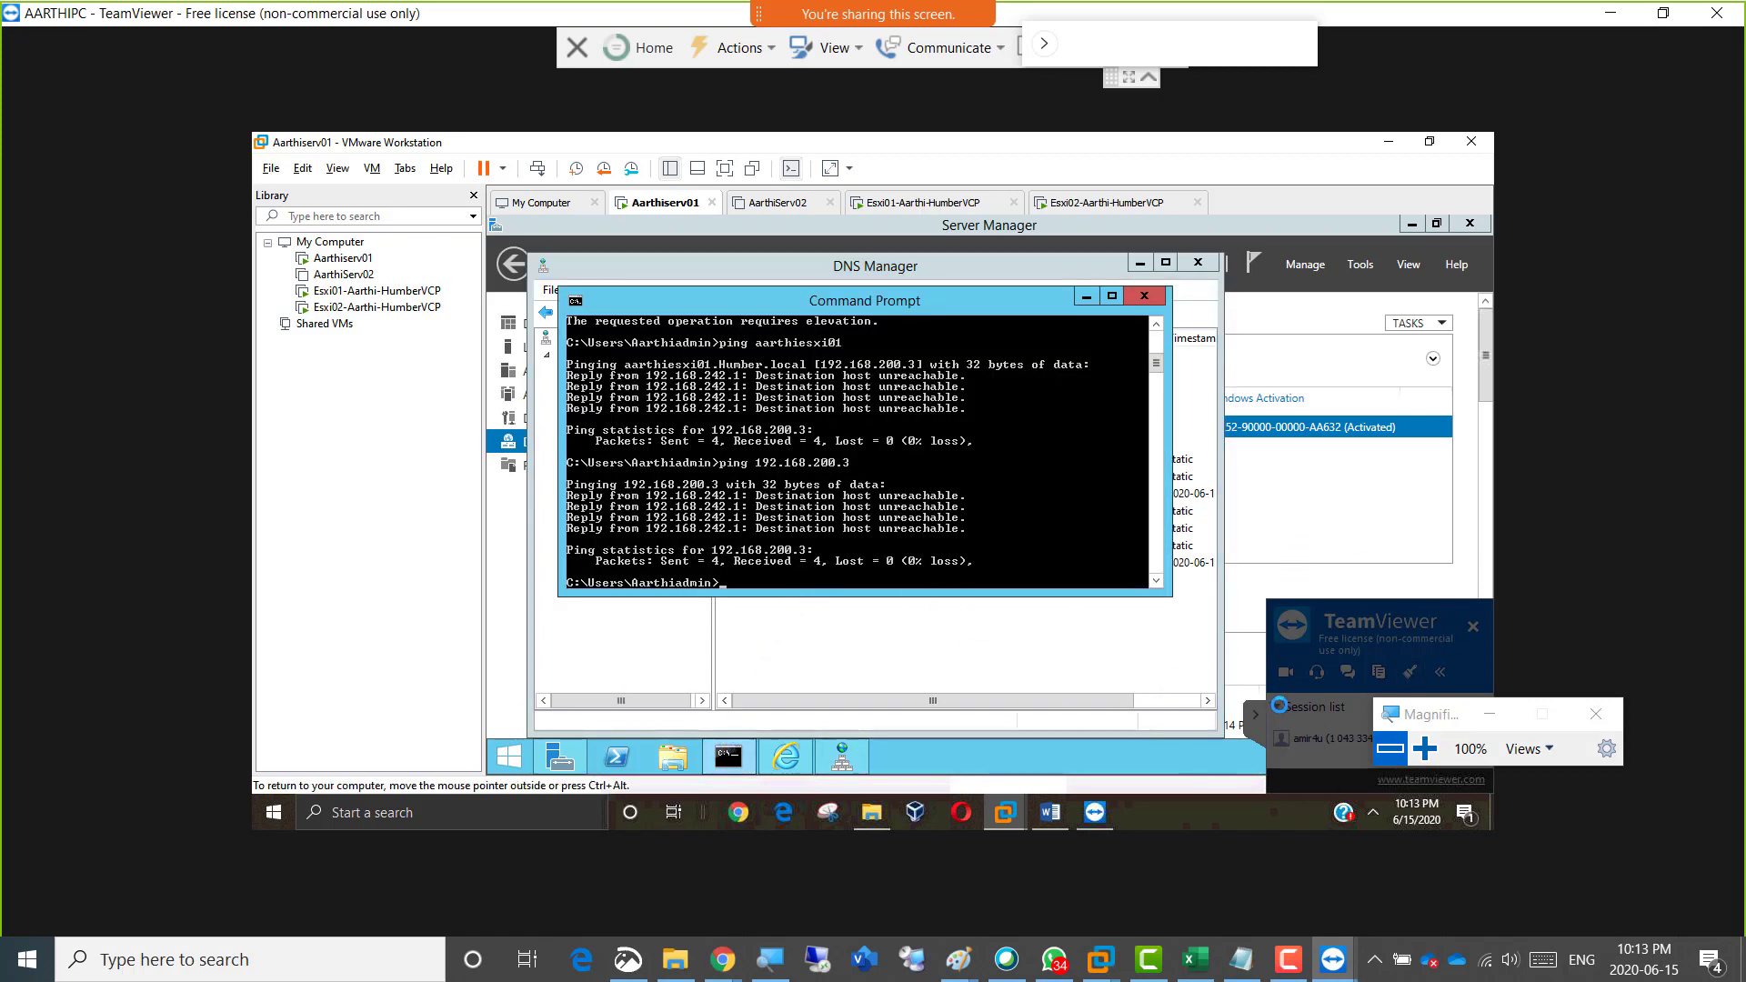
left_click(1490, 715)
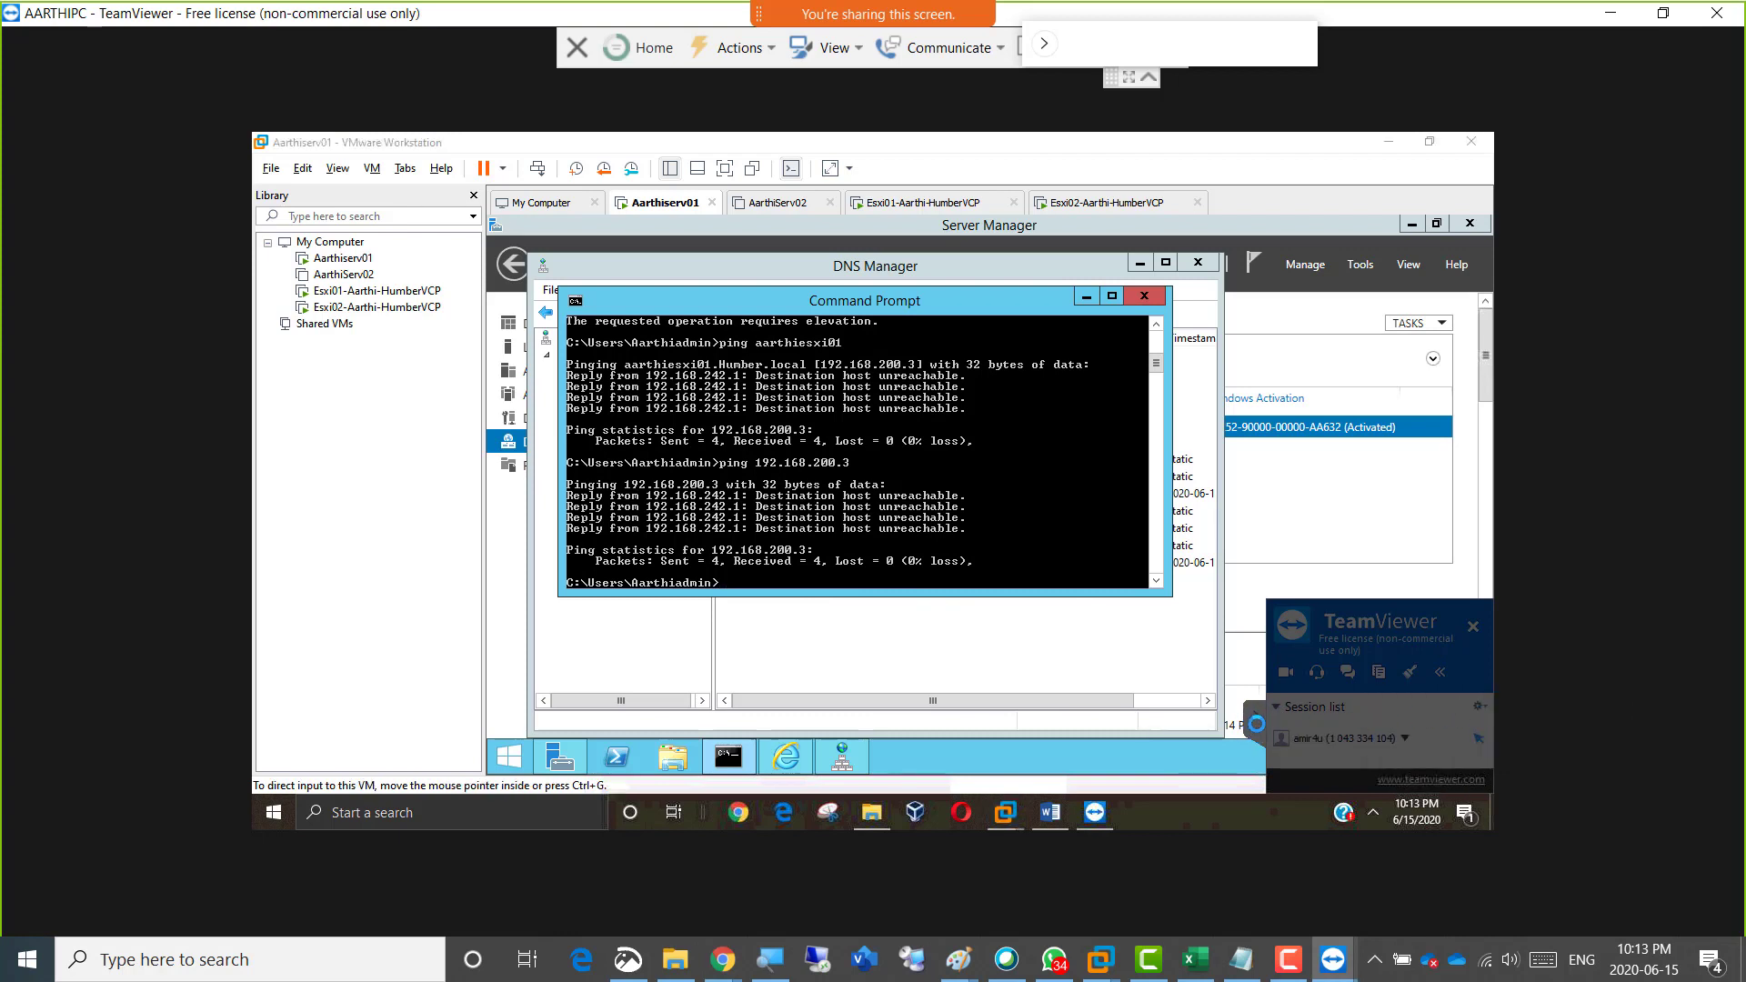
Open the IPv4 properties of the first server's Ethernet0 adapter from Server Manager's Local Server page.
left_click(498, 341)
left_click(499, 342)
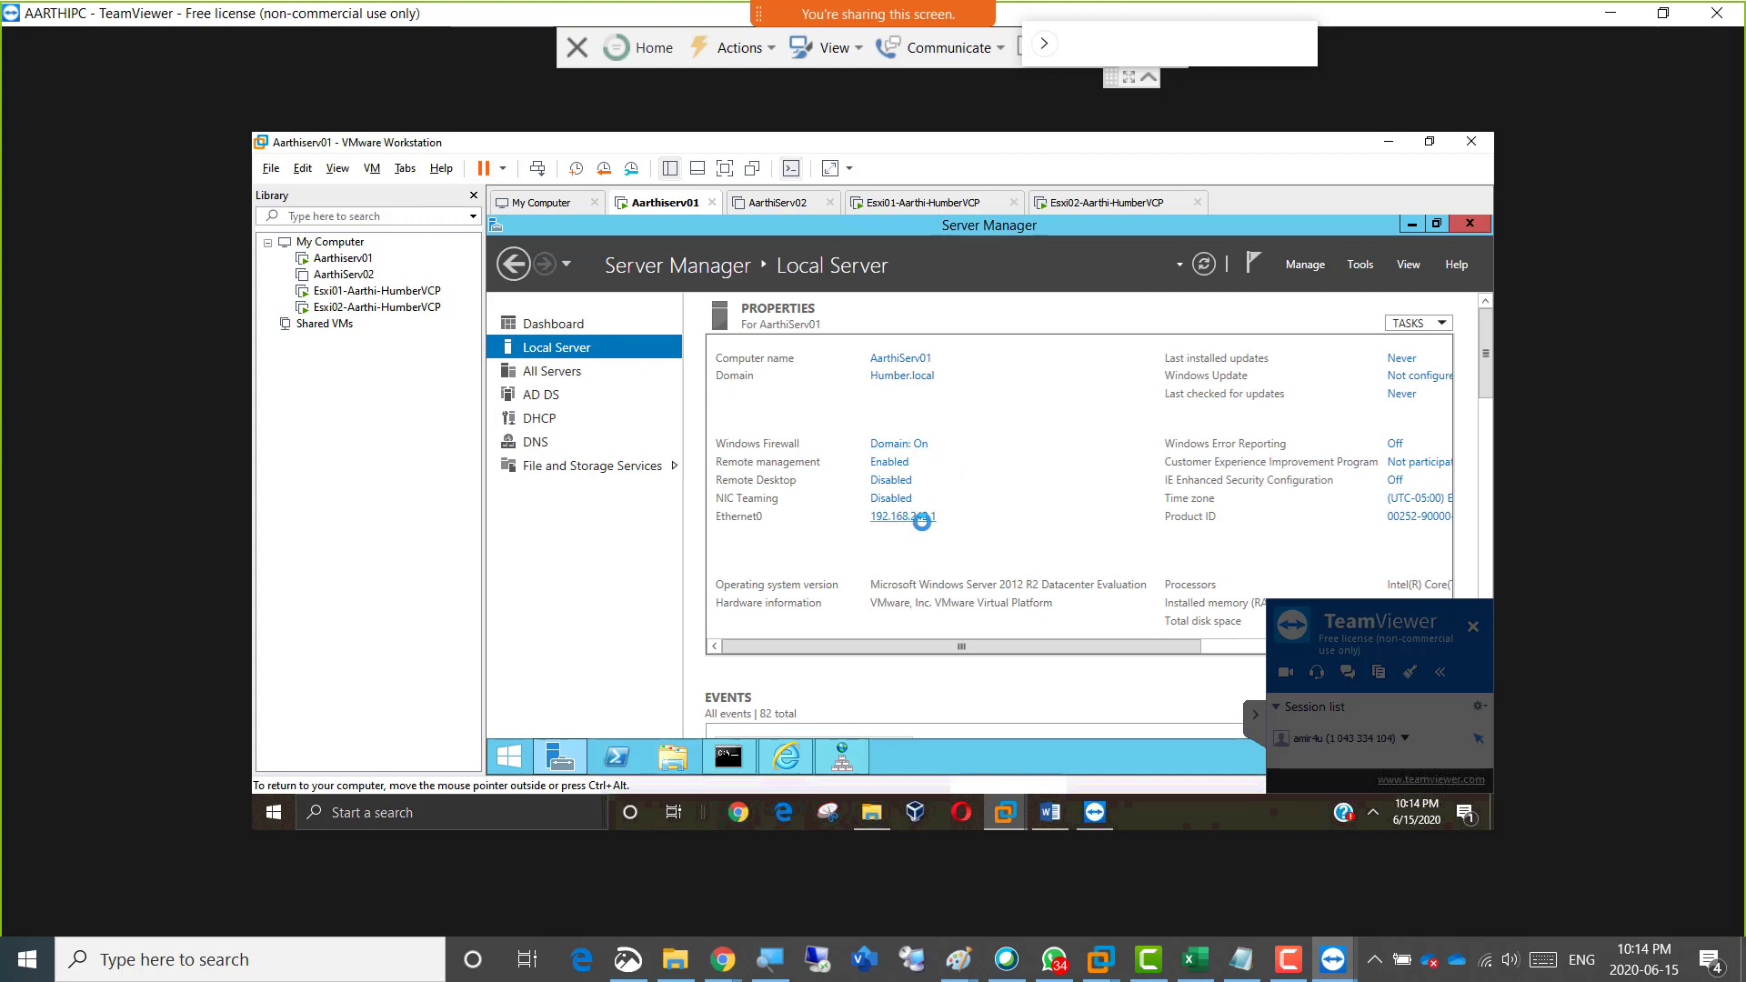
left_click(919, 516)
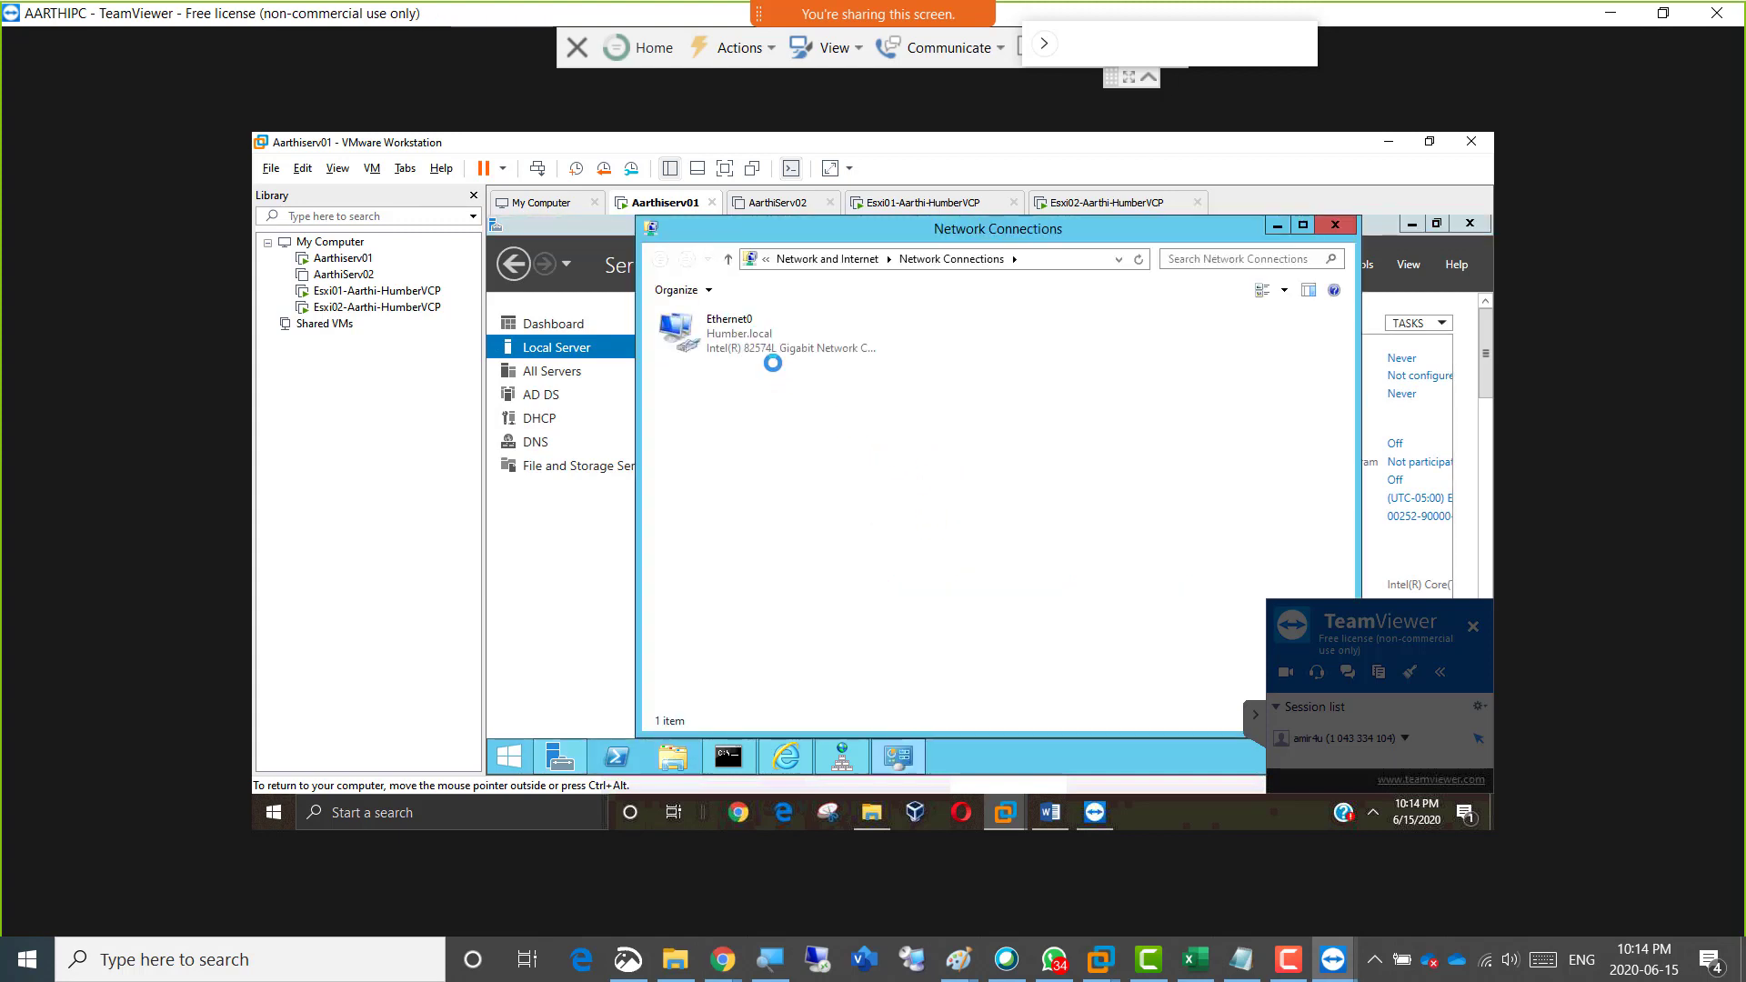
double_click(746, 346)
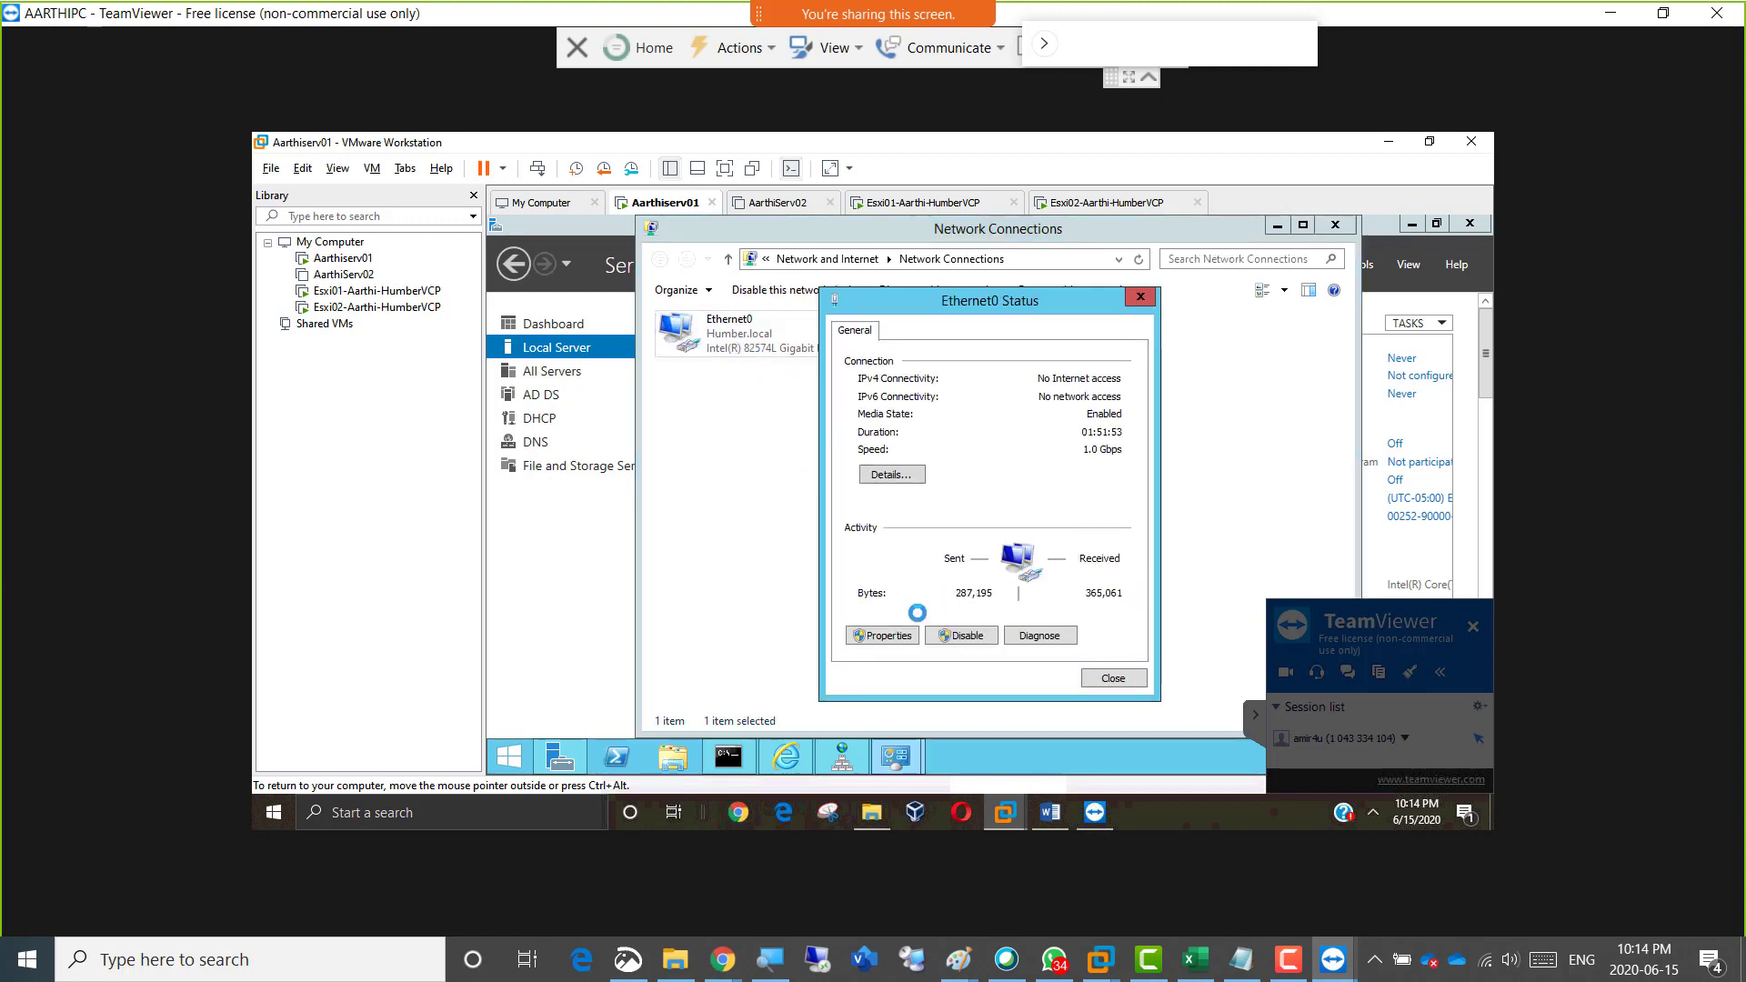
left_click(889, 635)
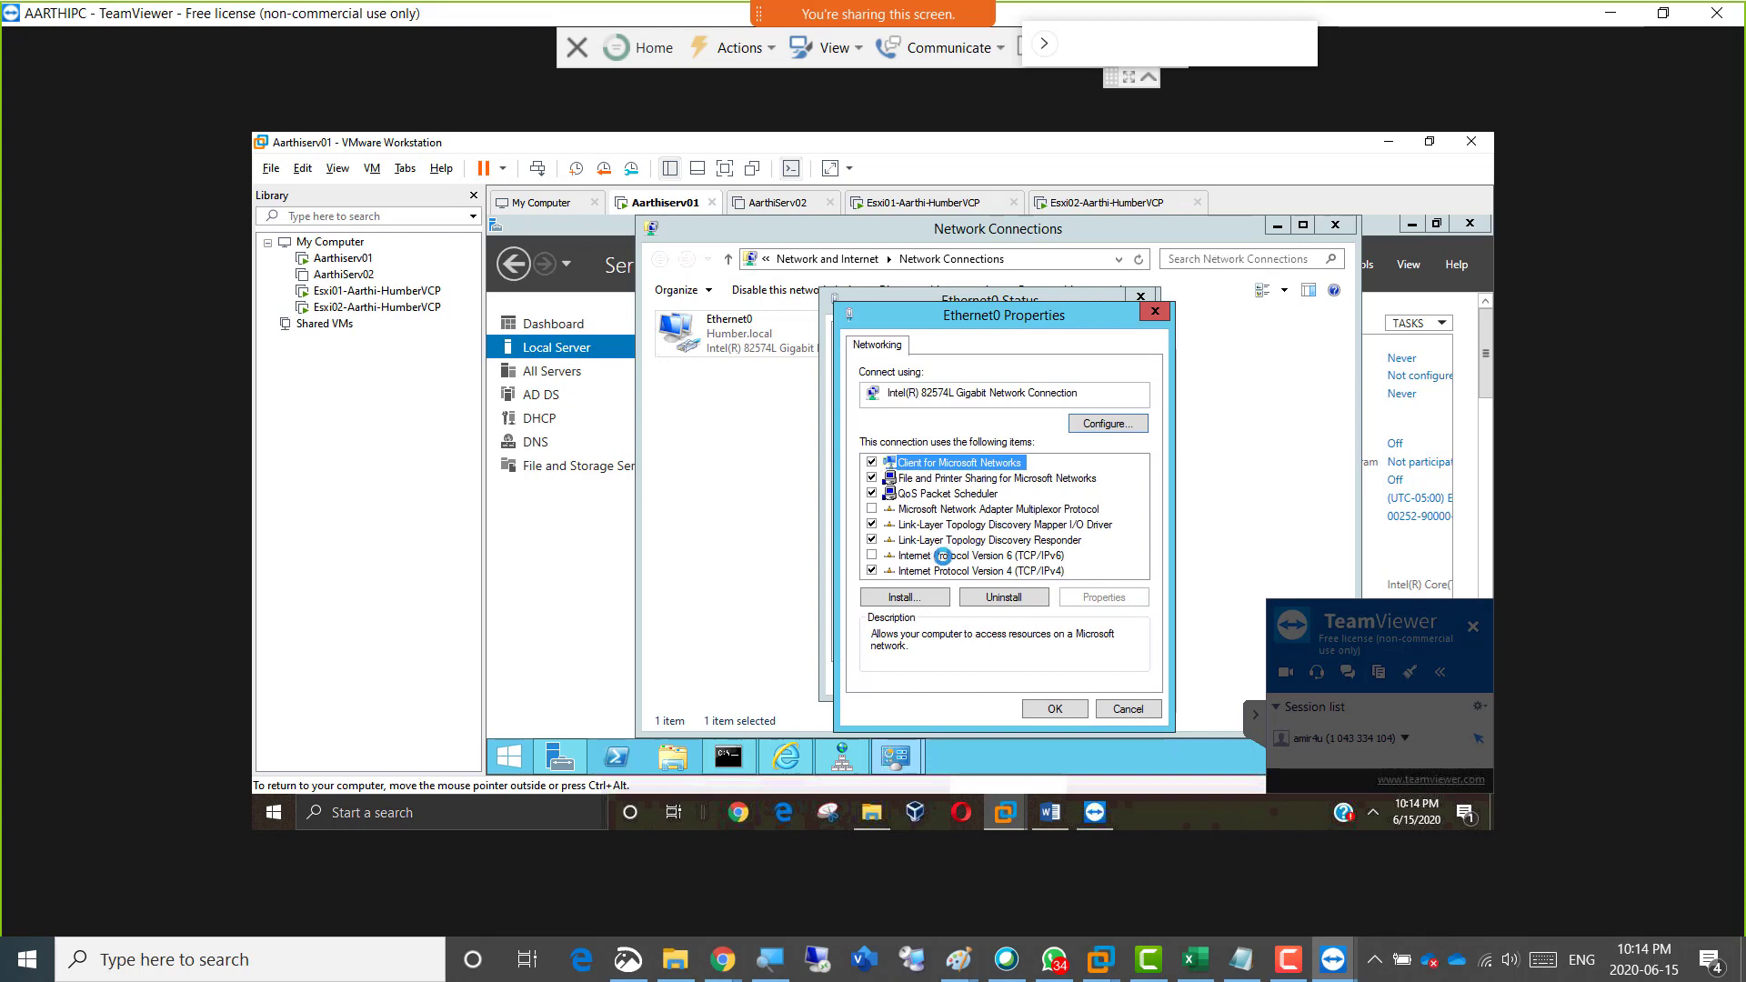
double_click(957, 570)
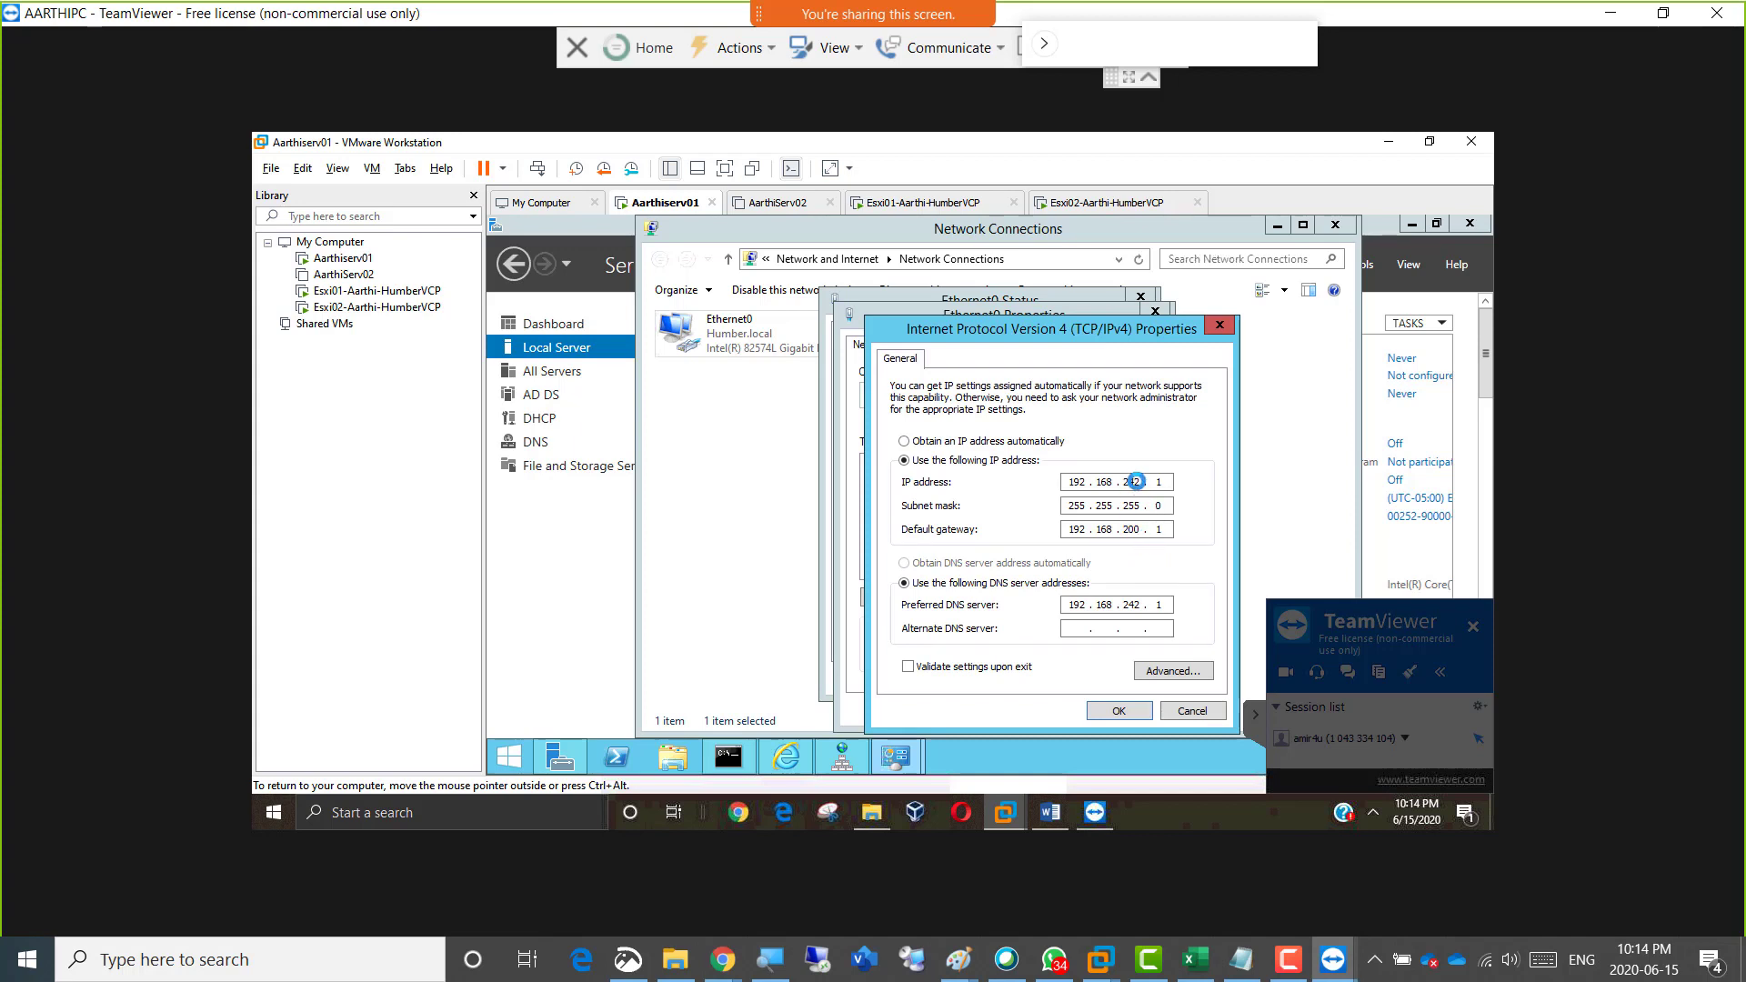
Set Ethernet0's IP address and preferred DNS server to 192.168.200.1, apply the changes, and close the adapter dialogs.
double_click(1132, 482)
type("2")
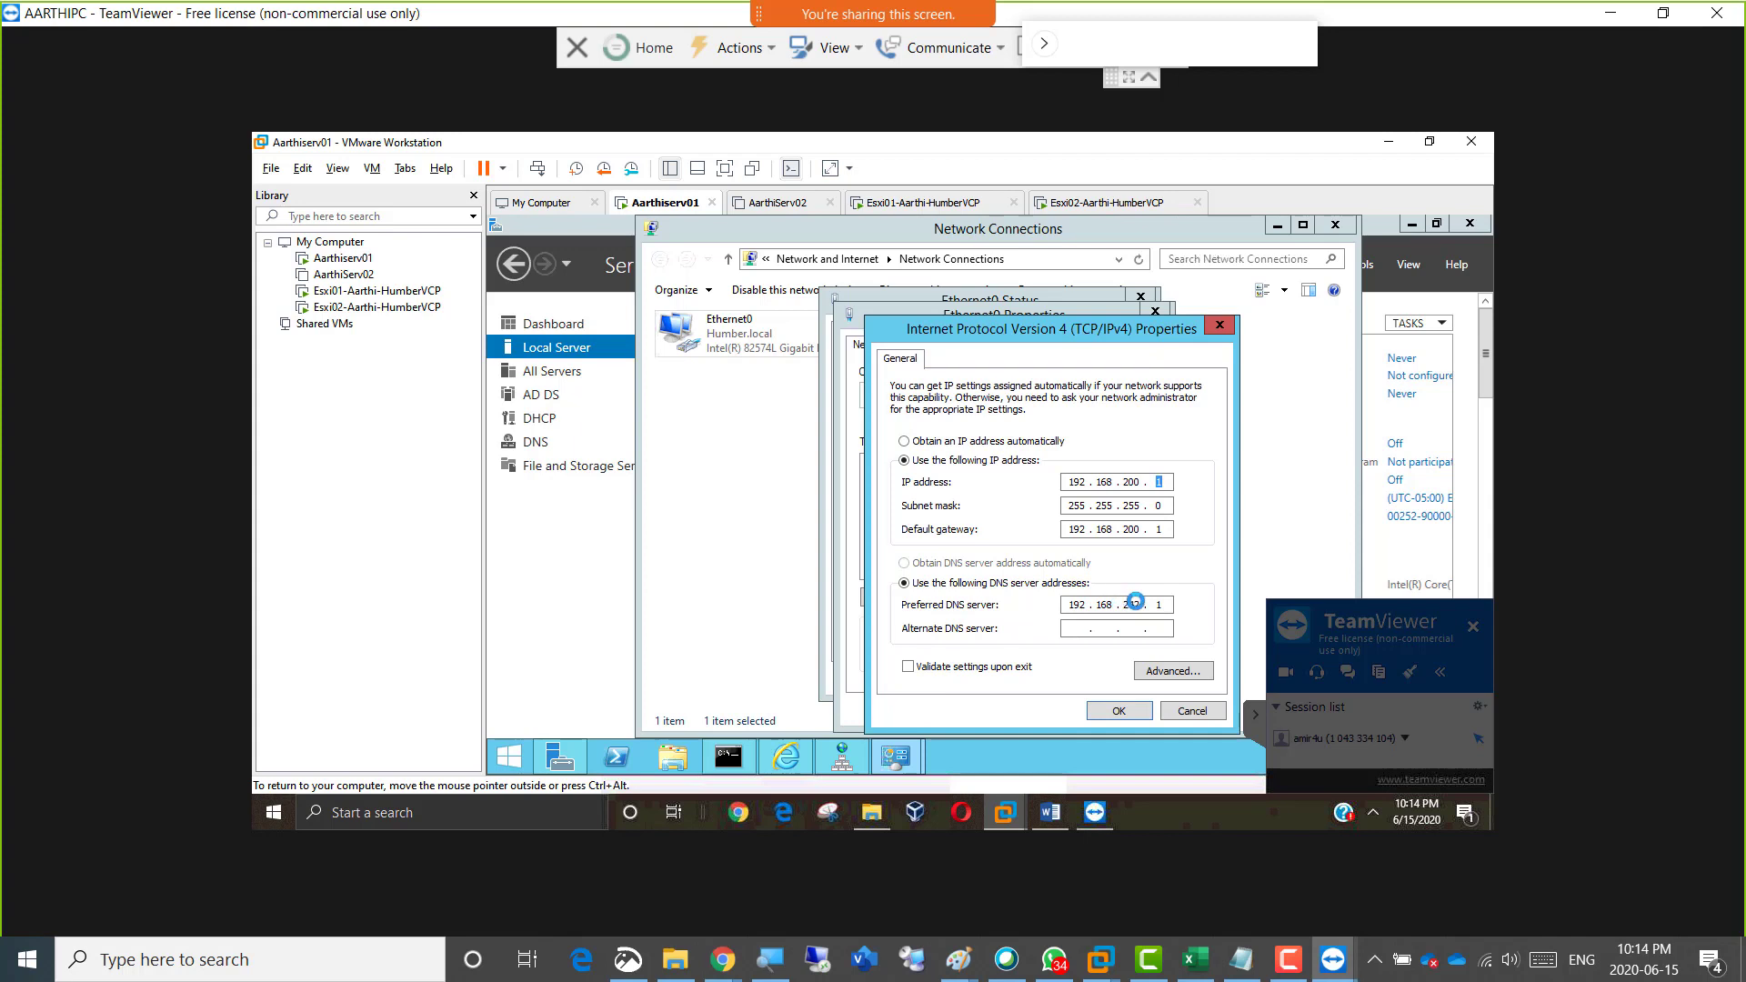
double_click(1127, 603)
type("200")
left_click(1119, 711)
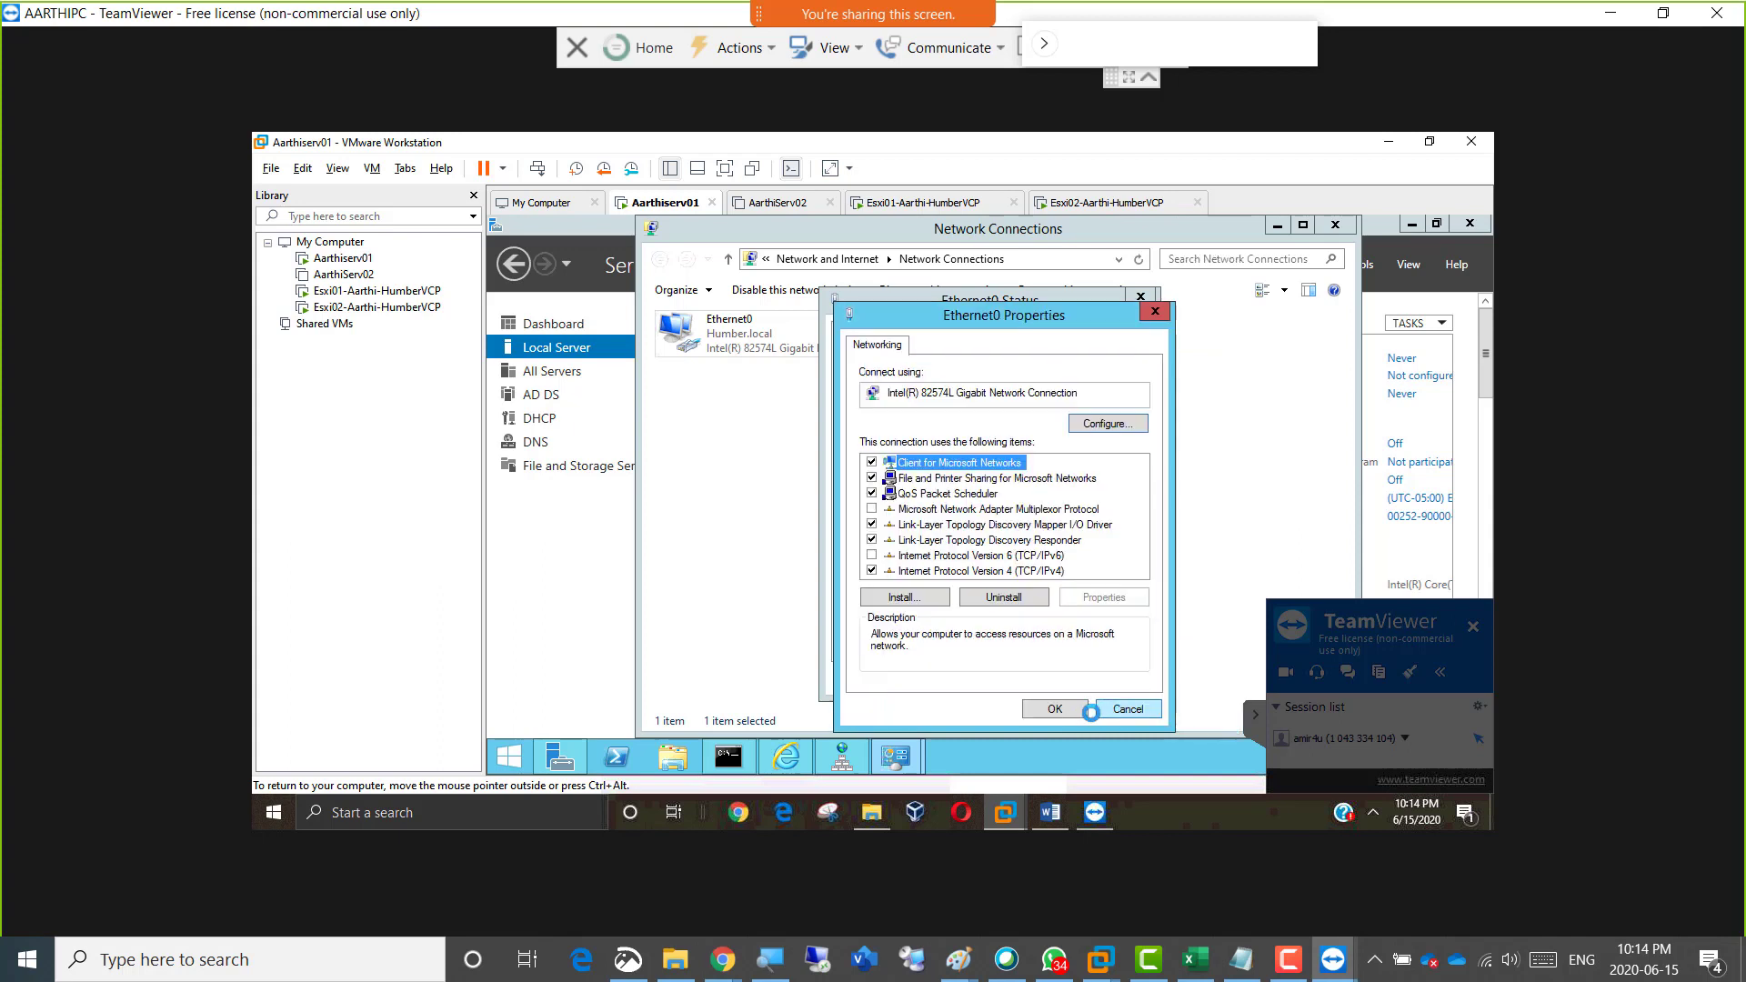
left_click(1056, 707)
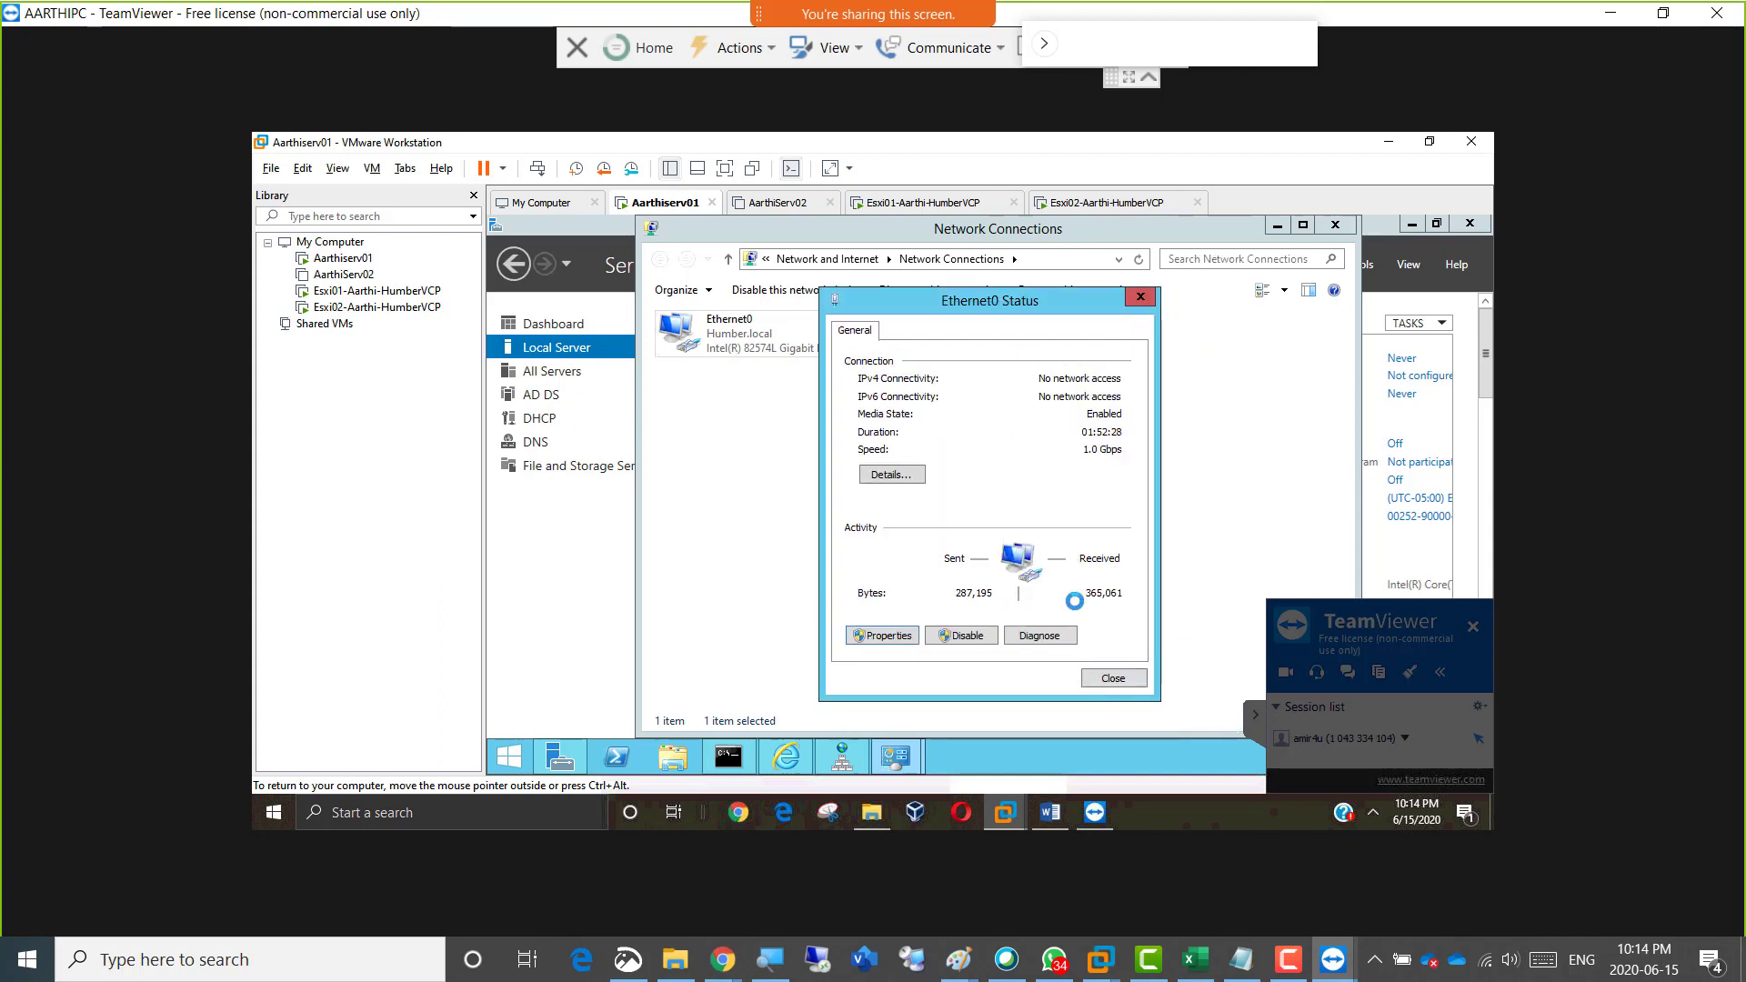
left_click(1110, 670)
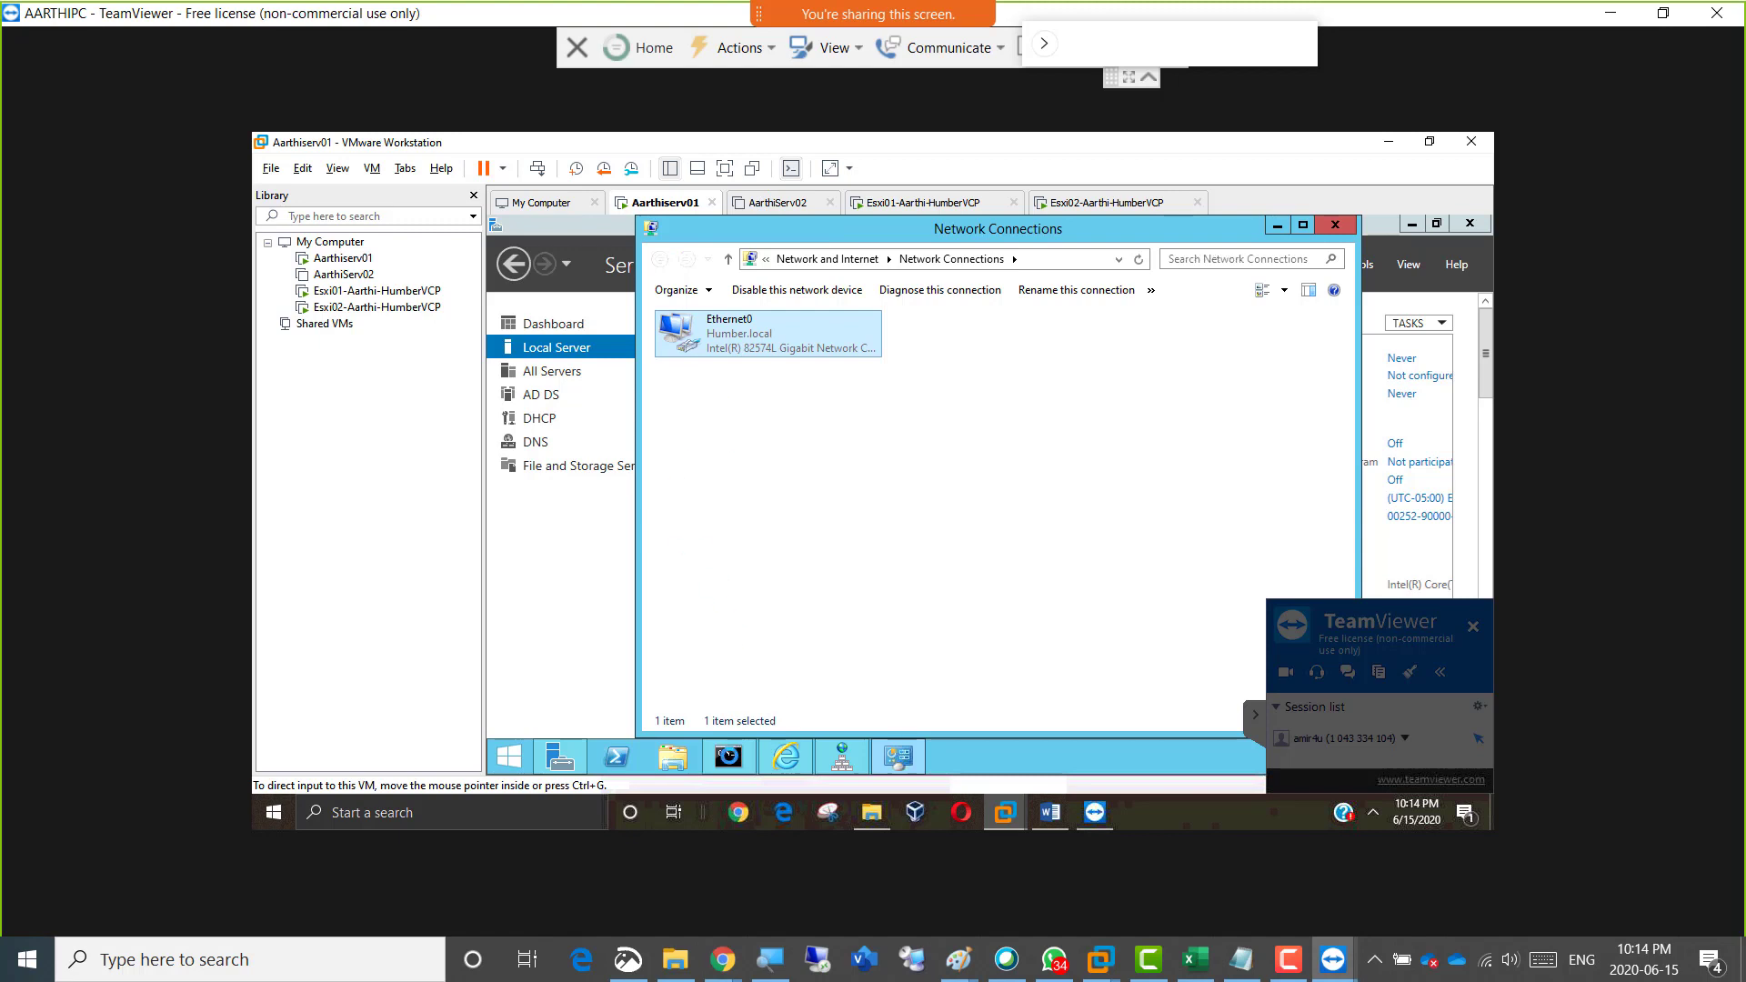
Bring up the server's Command Prompt, end the TeamViewer remote session, and dismiss the sponsored-session notice and discount offer.
left_click(728, 755)
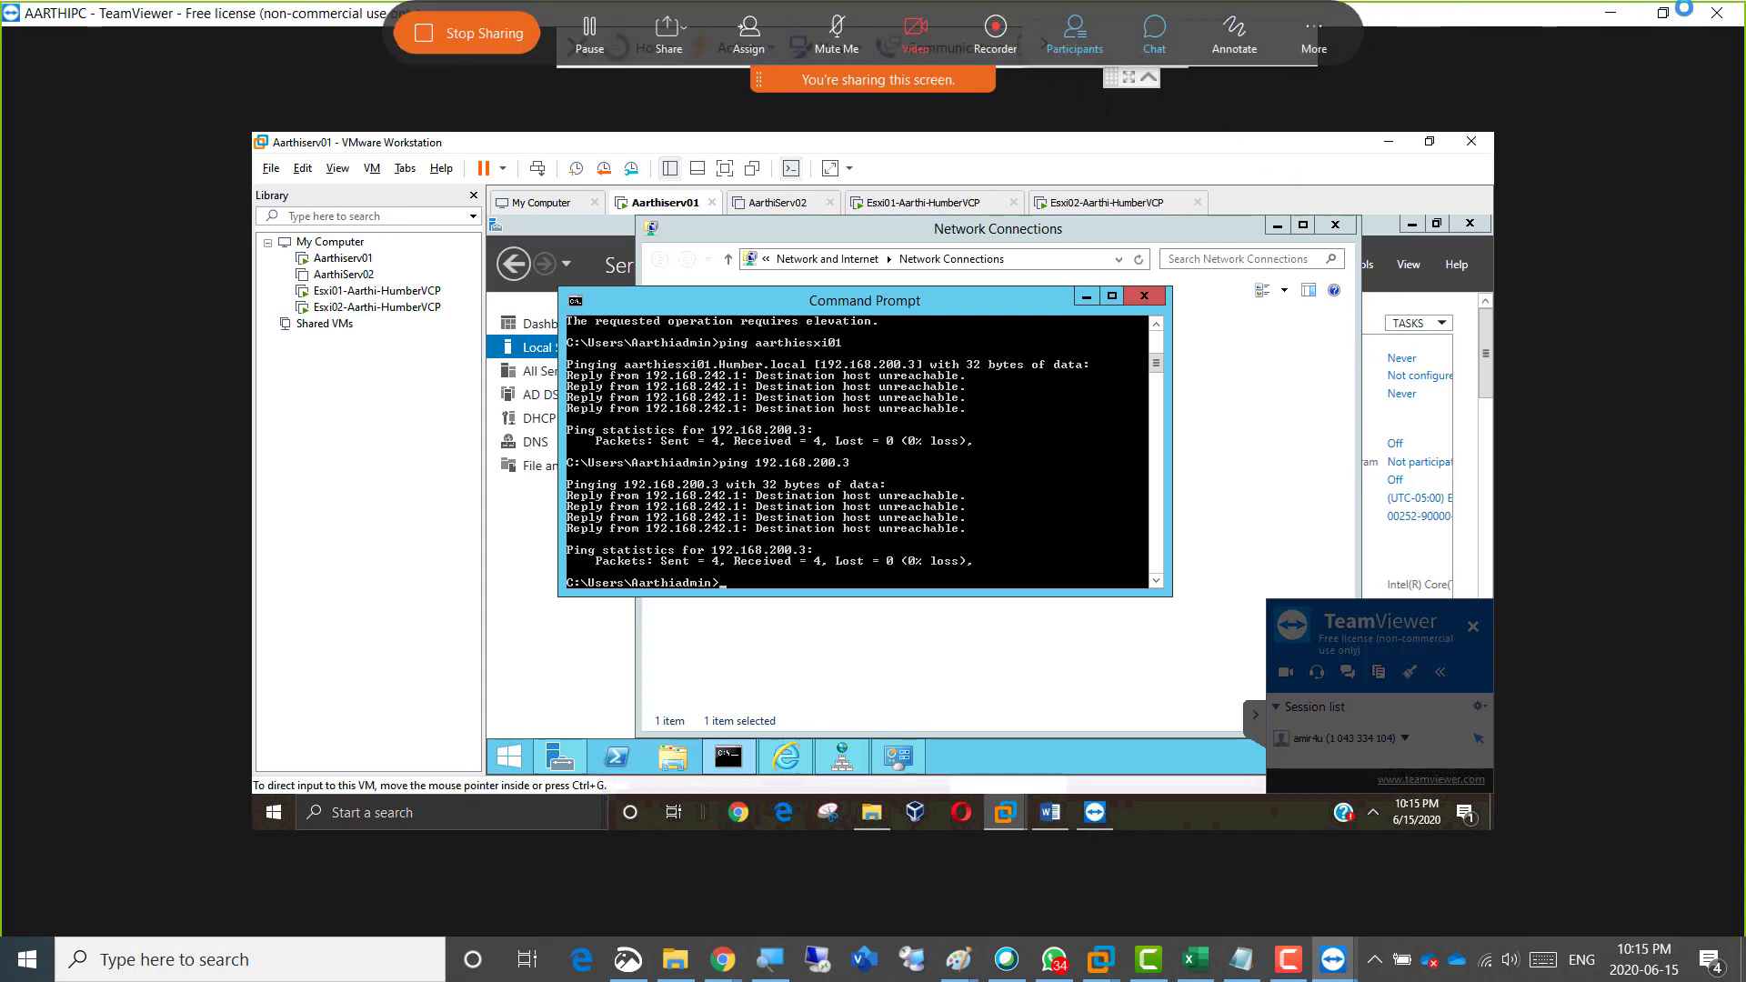
left_click(1717, 13)
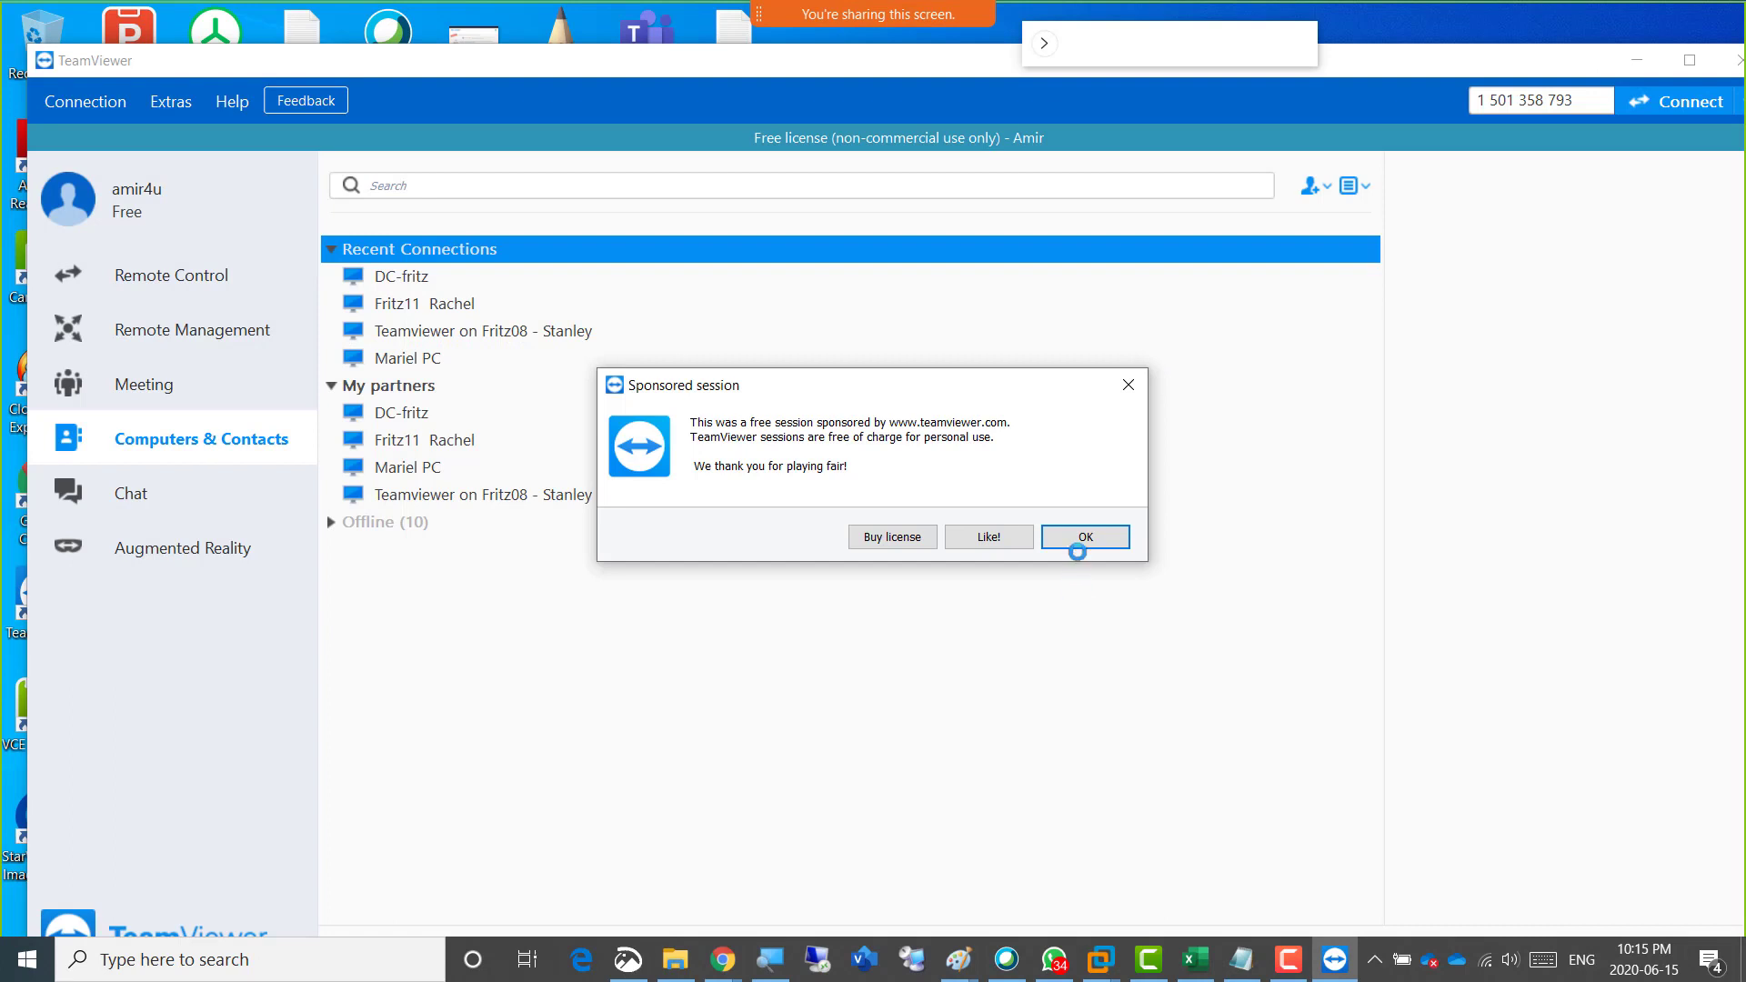
left_click(1078, 540)
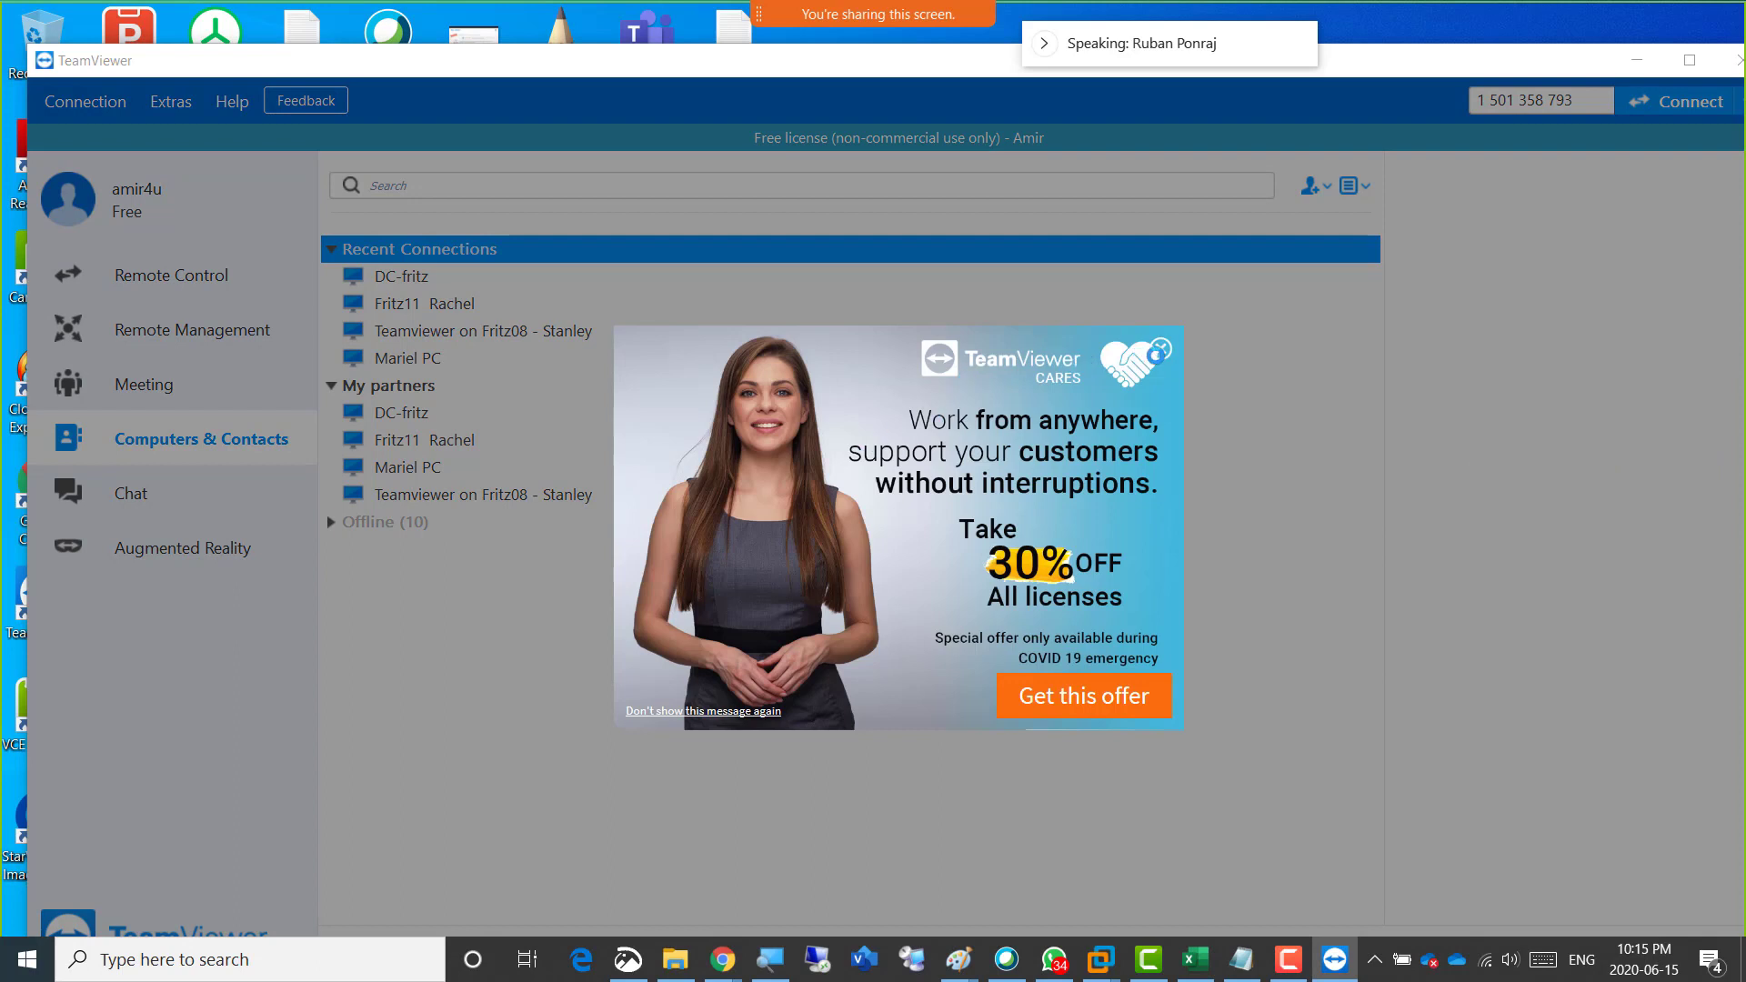
left_click(1162, 348)
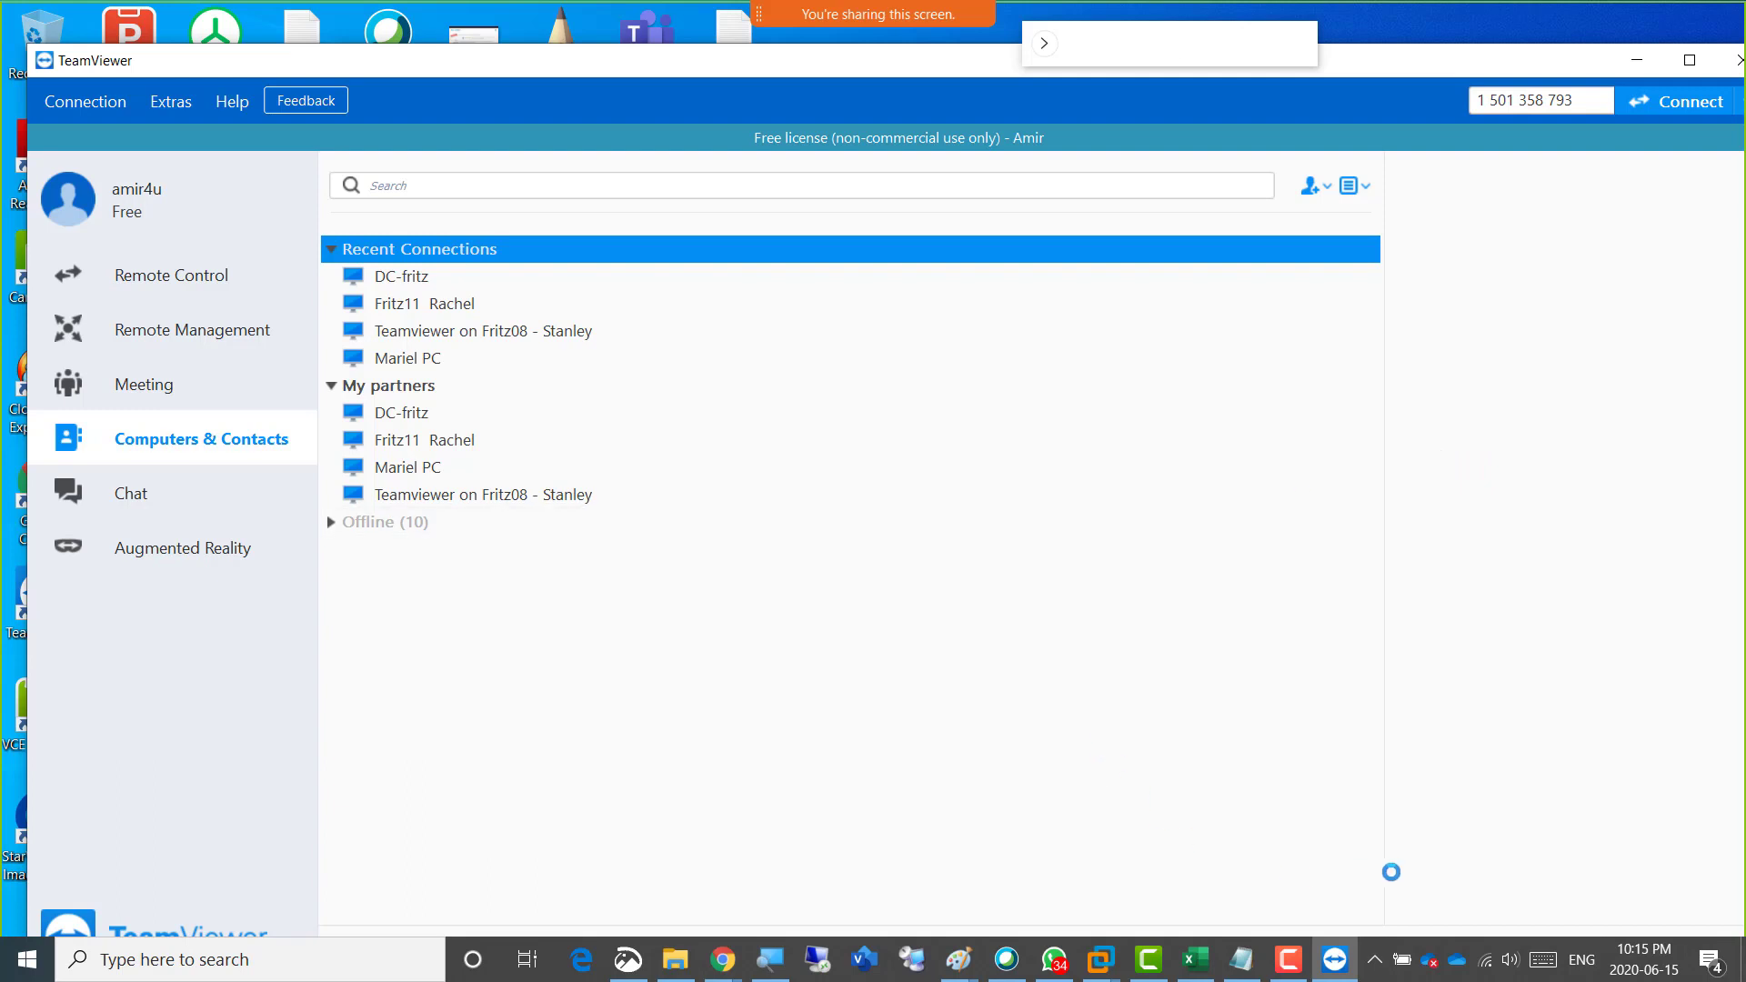
left_click(1284, 956)
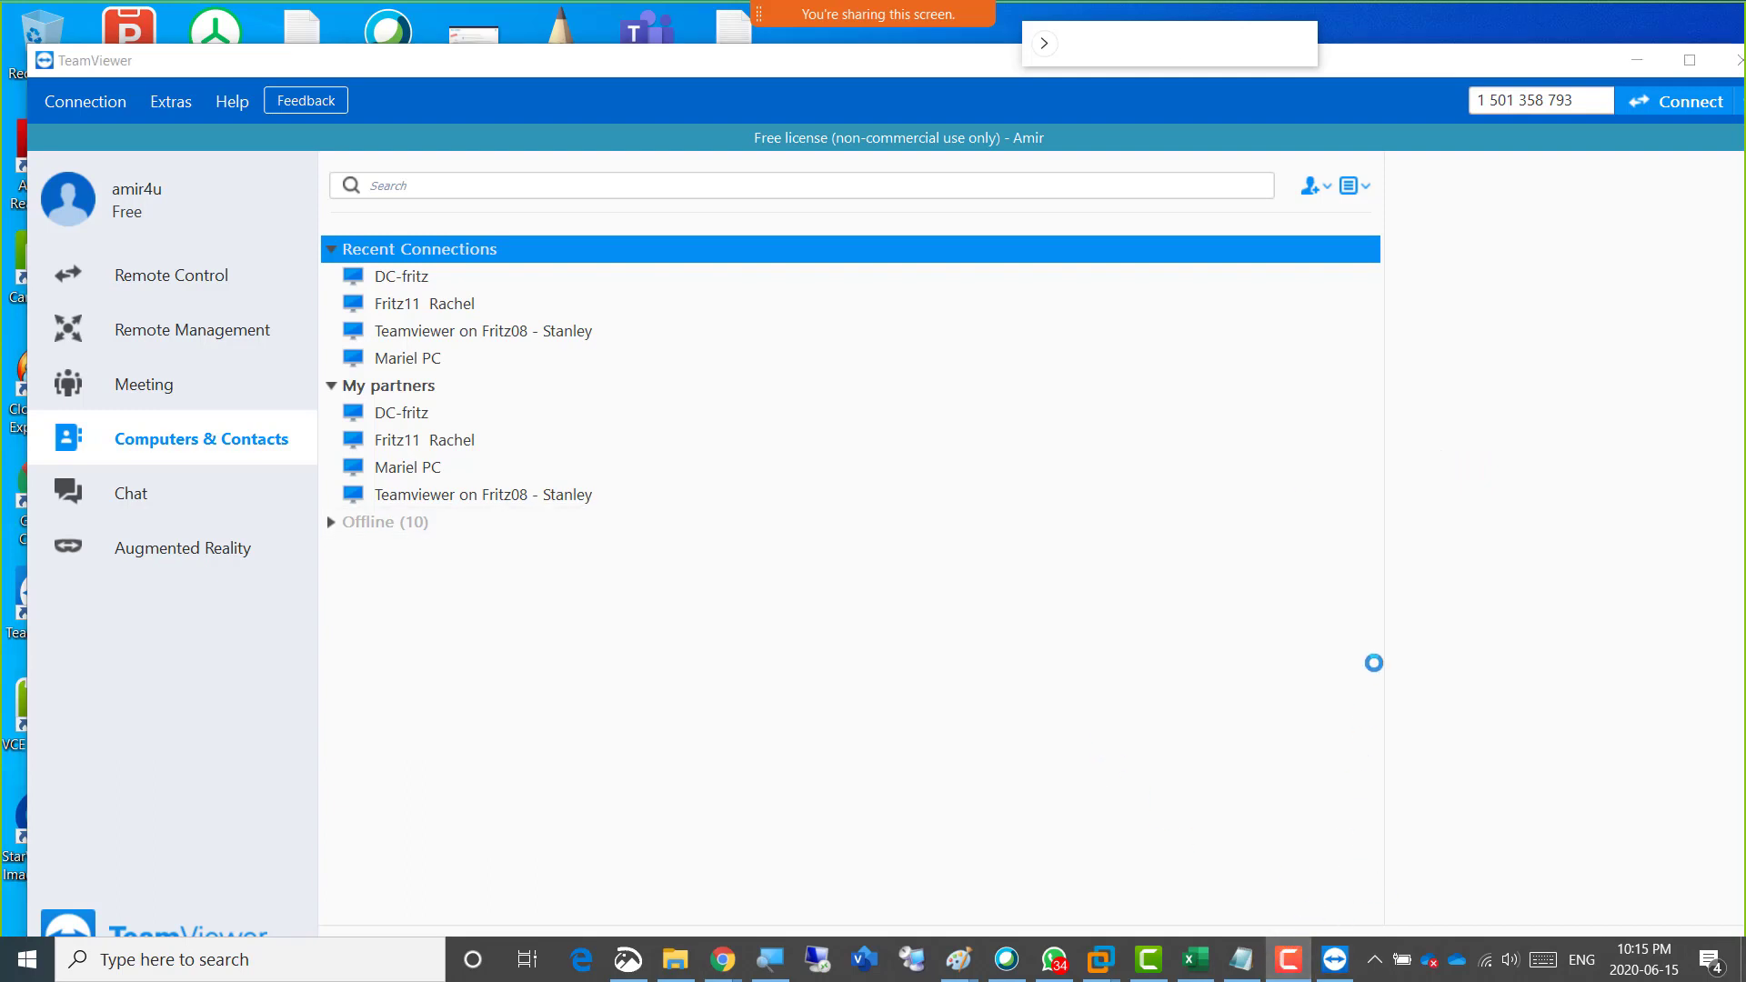